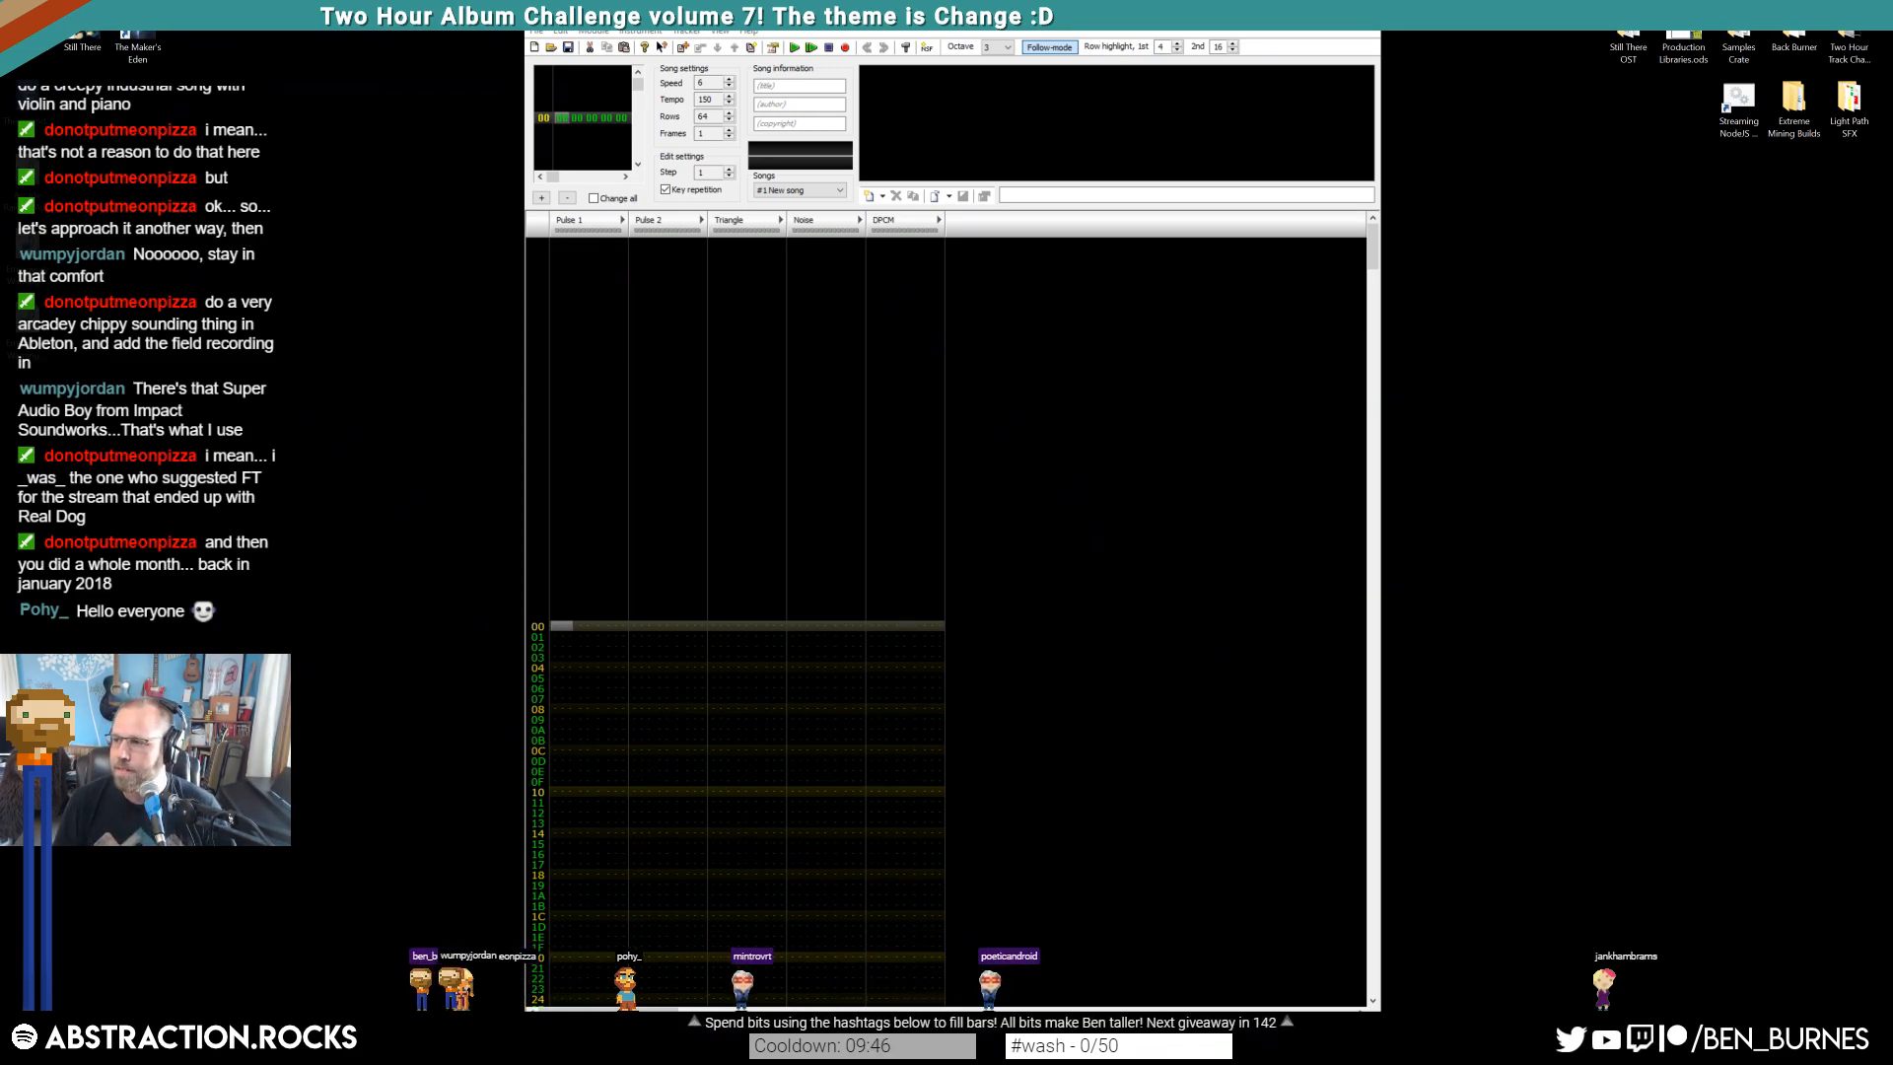
Bring over and enlarge the browser window with the Two Hour Album Challenge page, and review the challenge details, prior challenges and Q&A
left_click_drag(1892, 138, 790, 58)
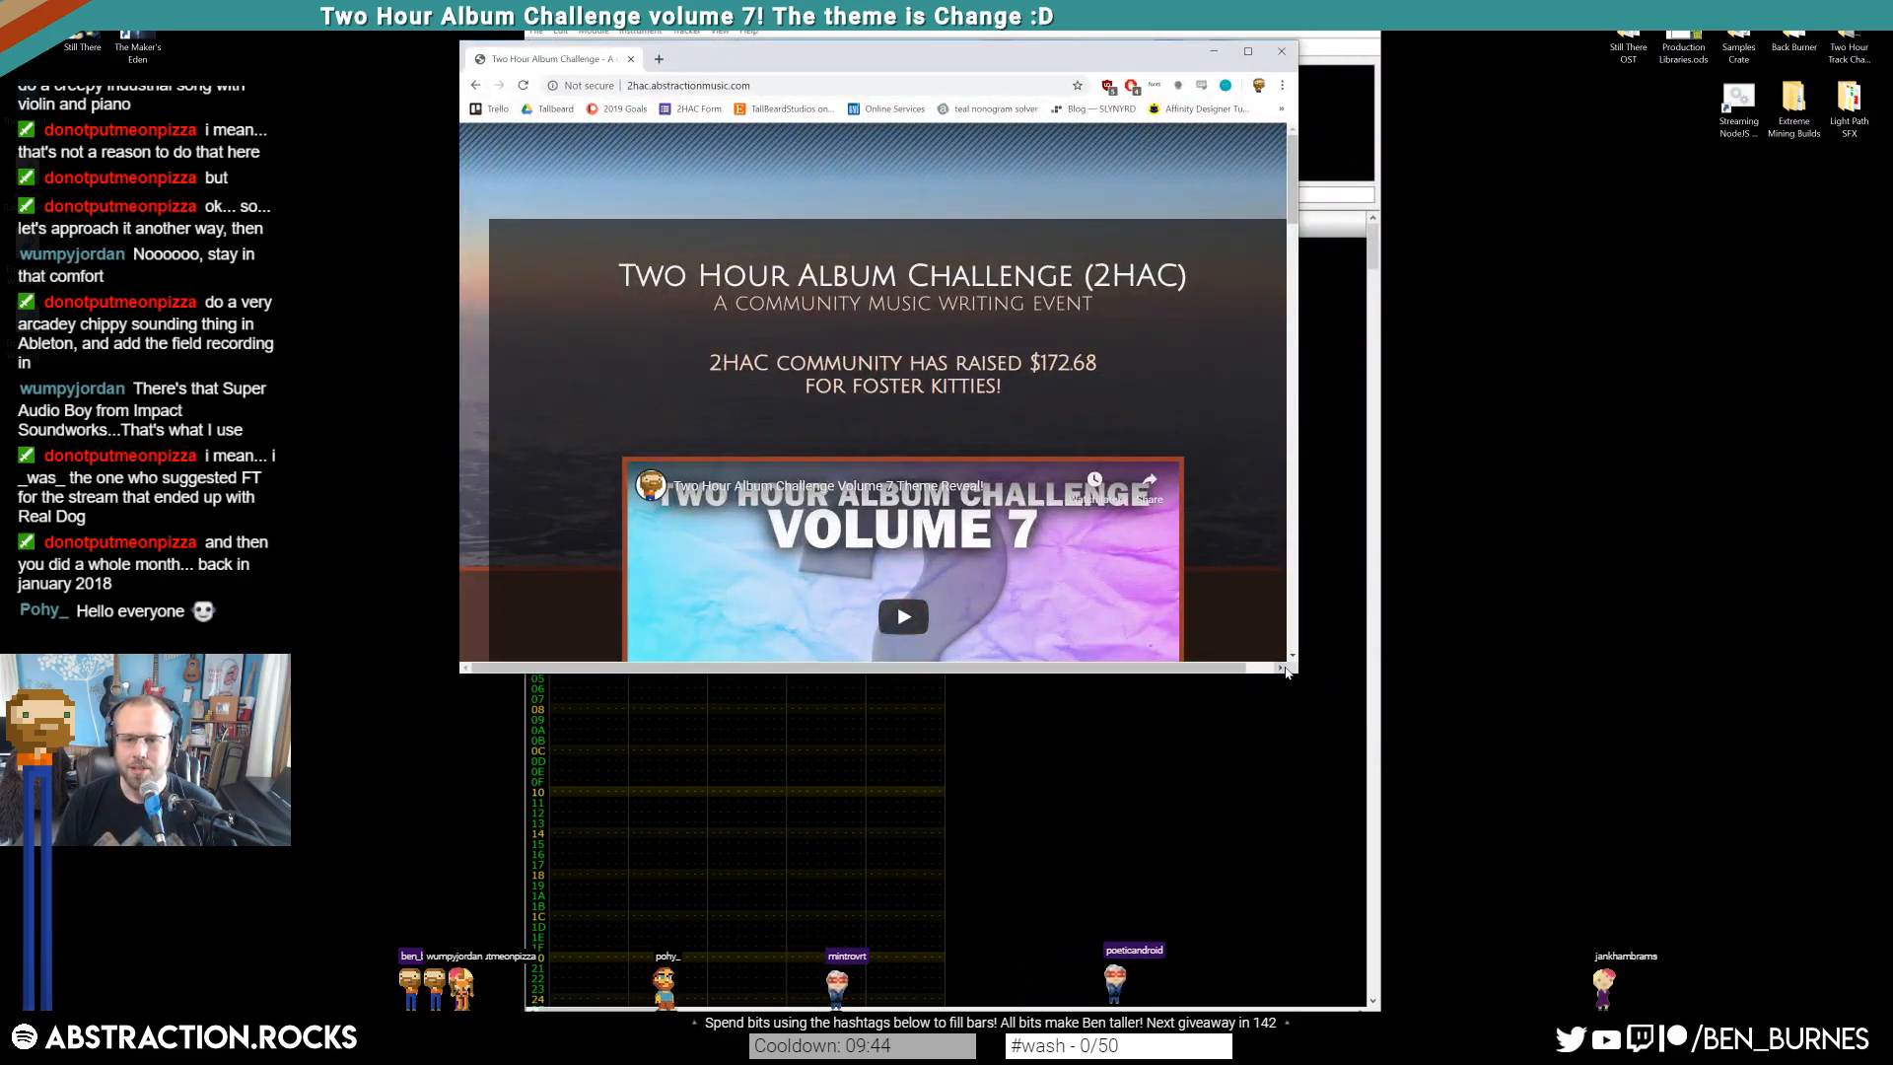
left_click_drag(1292, 674, 1582, 1001)
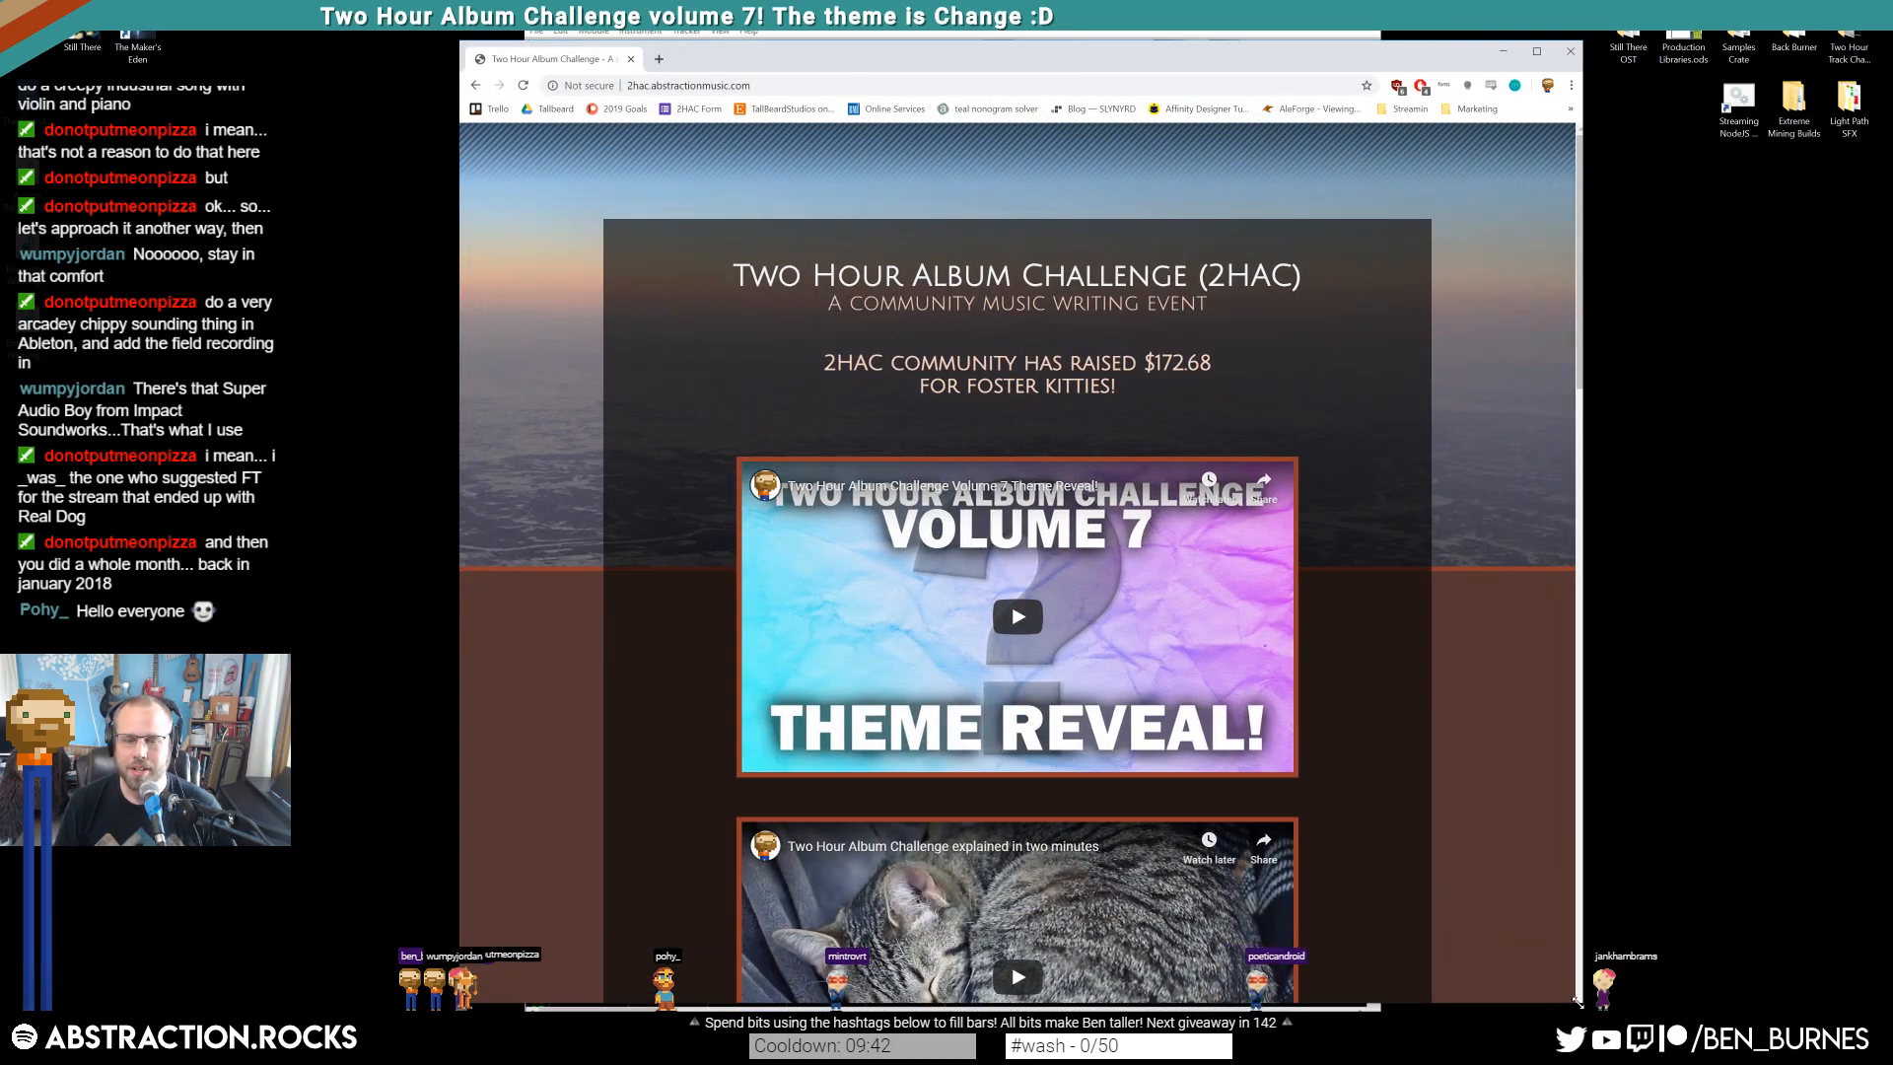
scroll(1375, 570, "down", 3)
scroll(1374, 570, "down", 6)
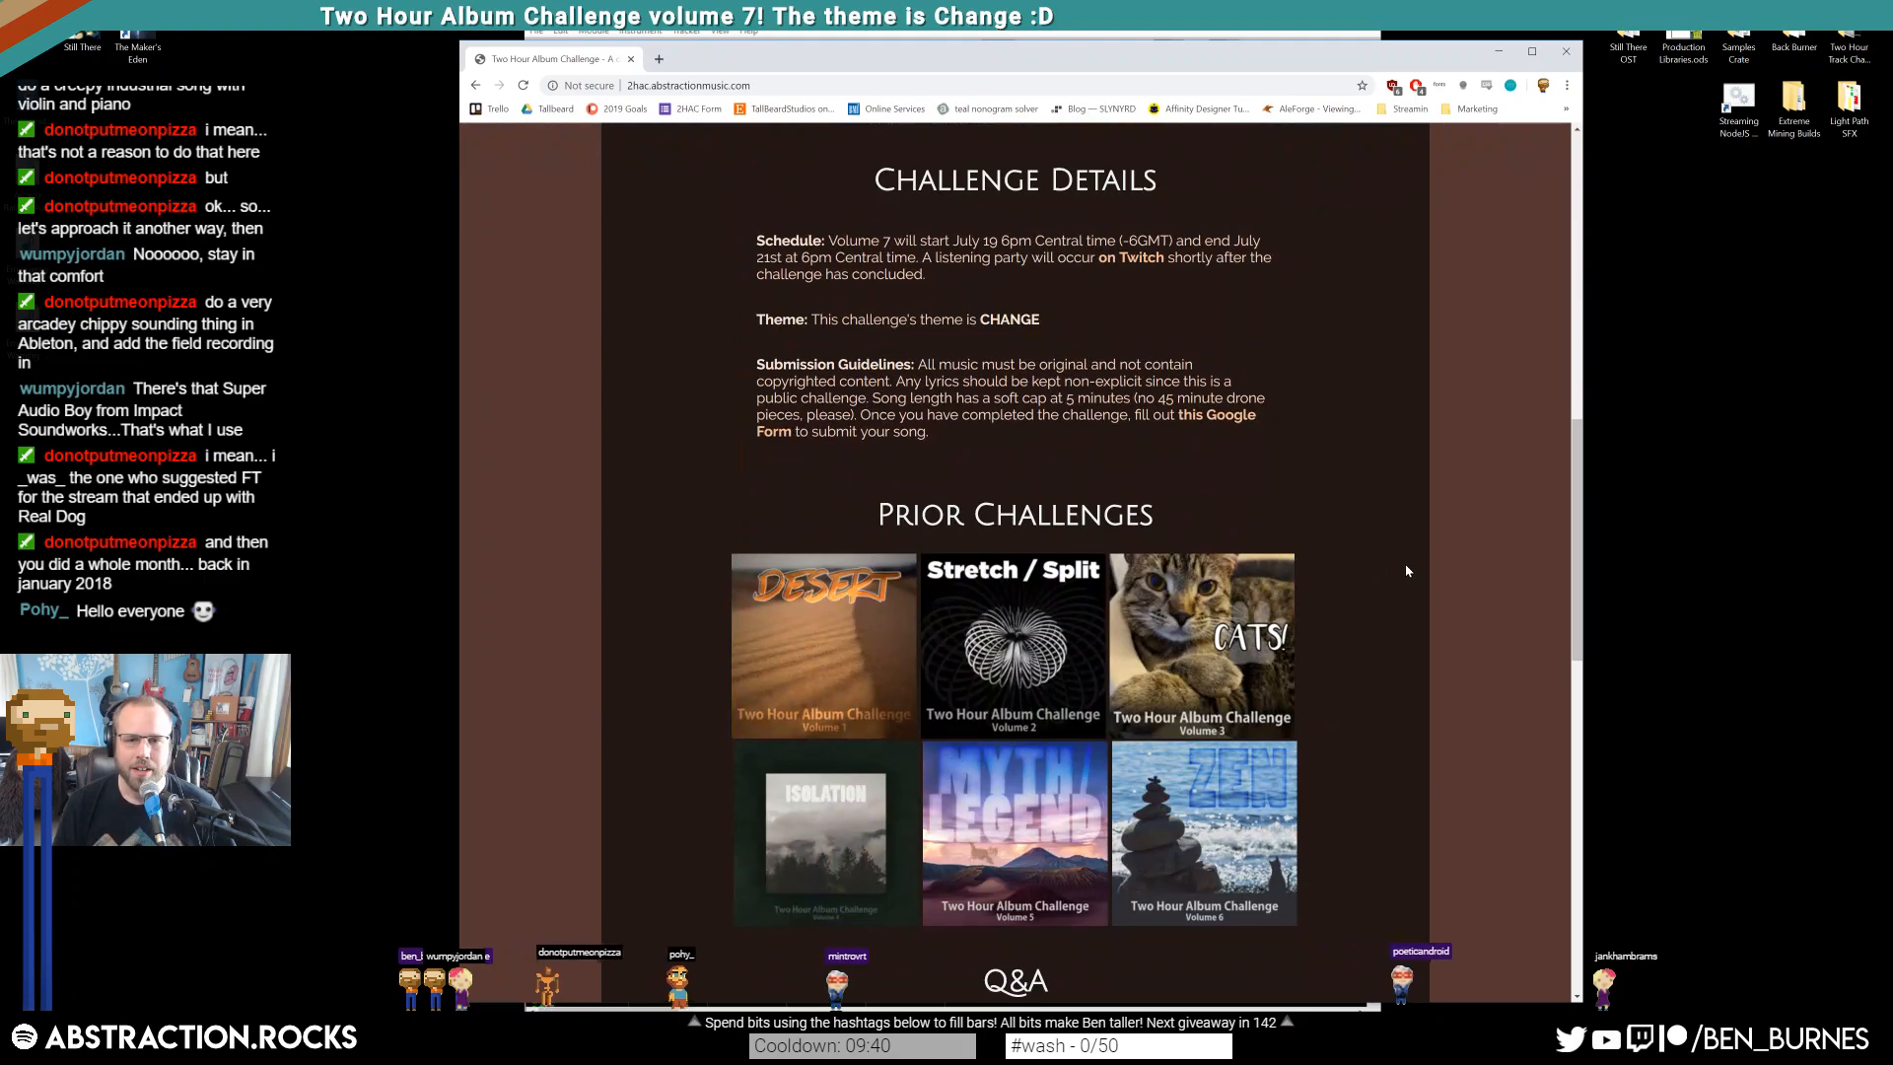
scroll(1272, 564, "down", 2)
scroll(1272, 563, "down", 1)
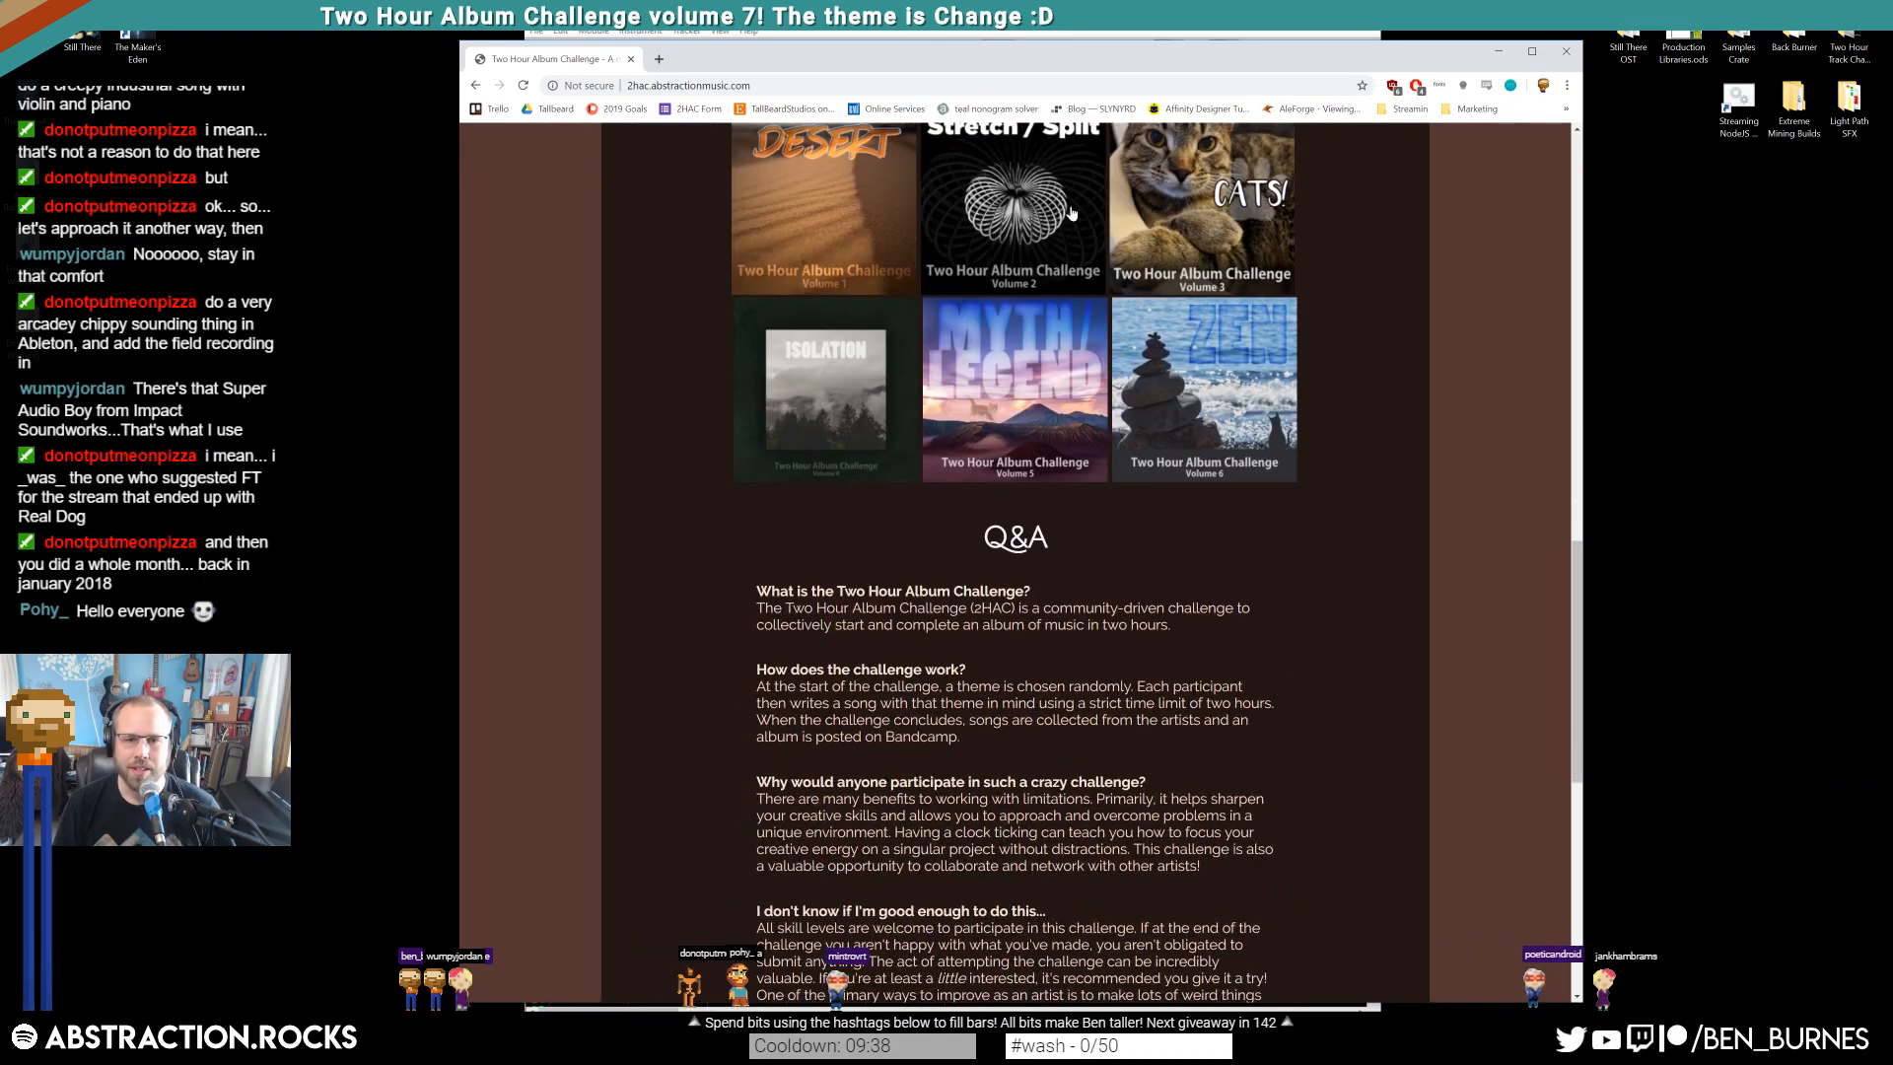
scroll(1279, 412, "up", 2)
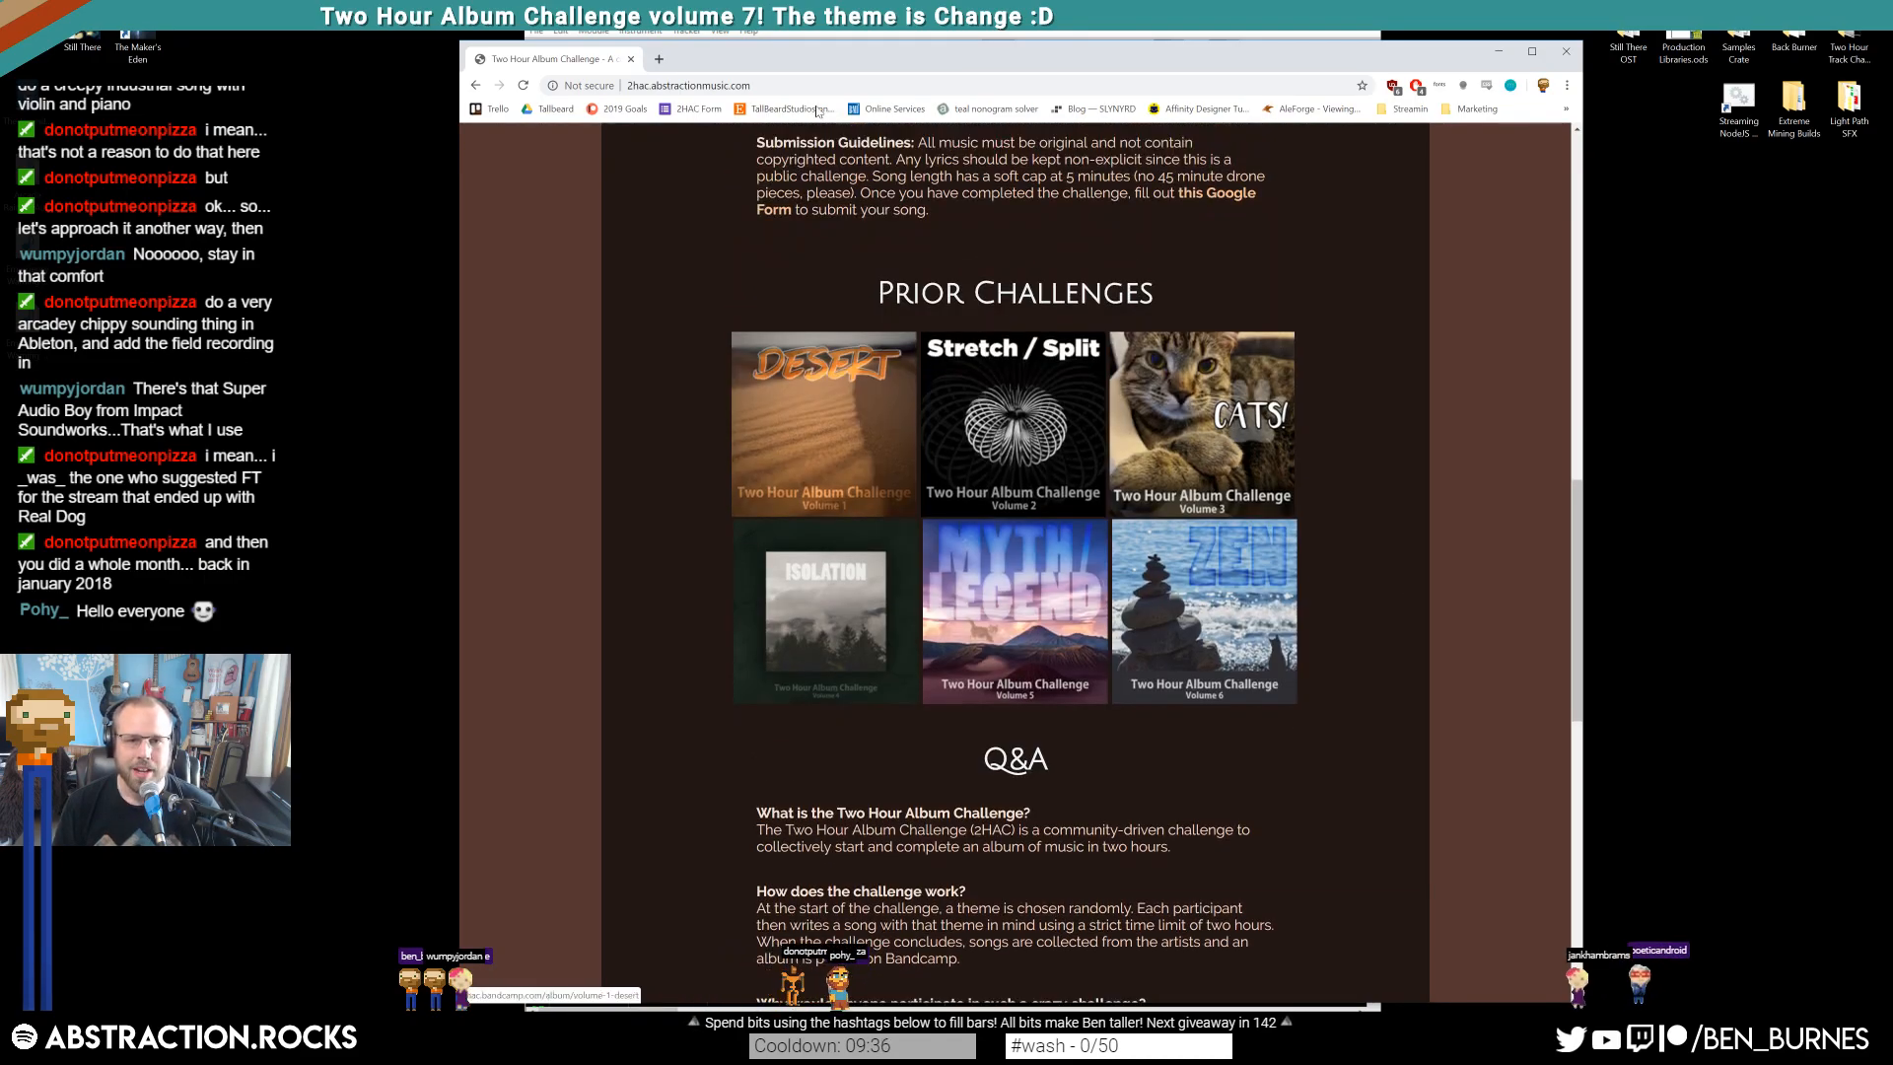
Open the Zen [2HAC Volume 6] album from the prior challenges, look through its track list, and close the page
left_click(677, 87)
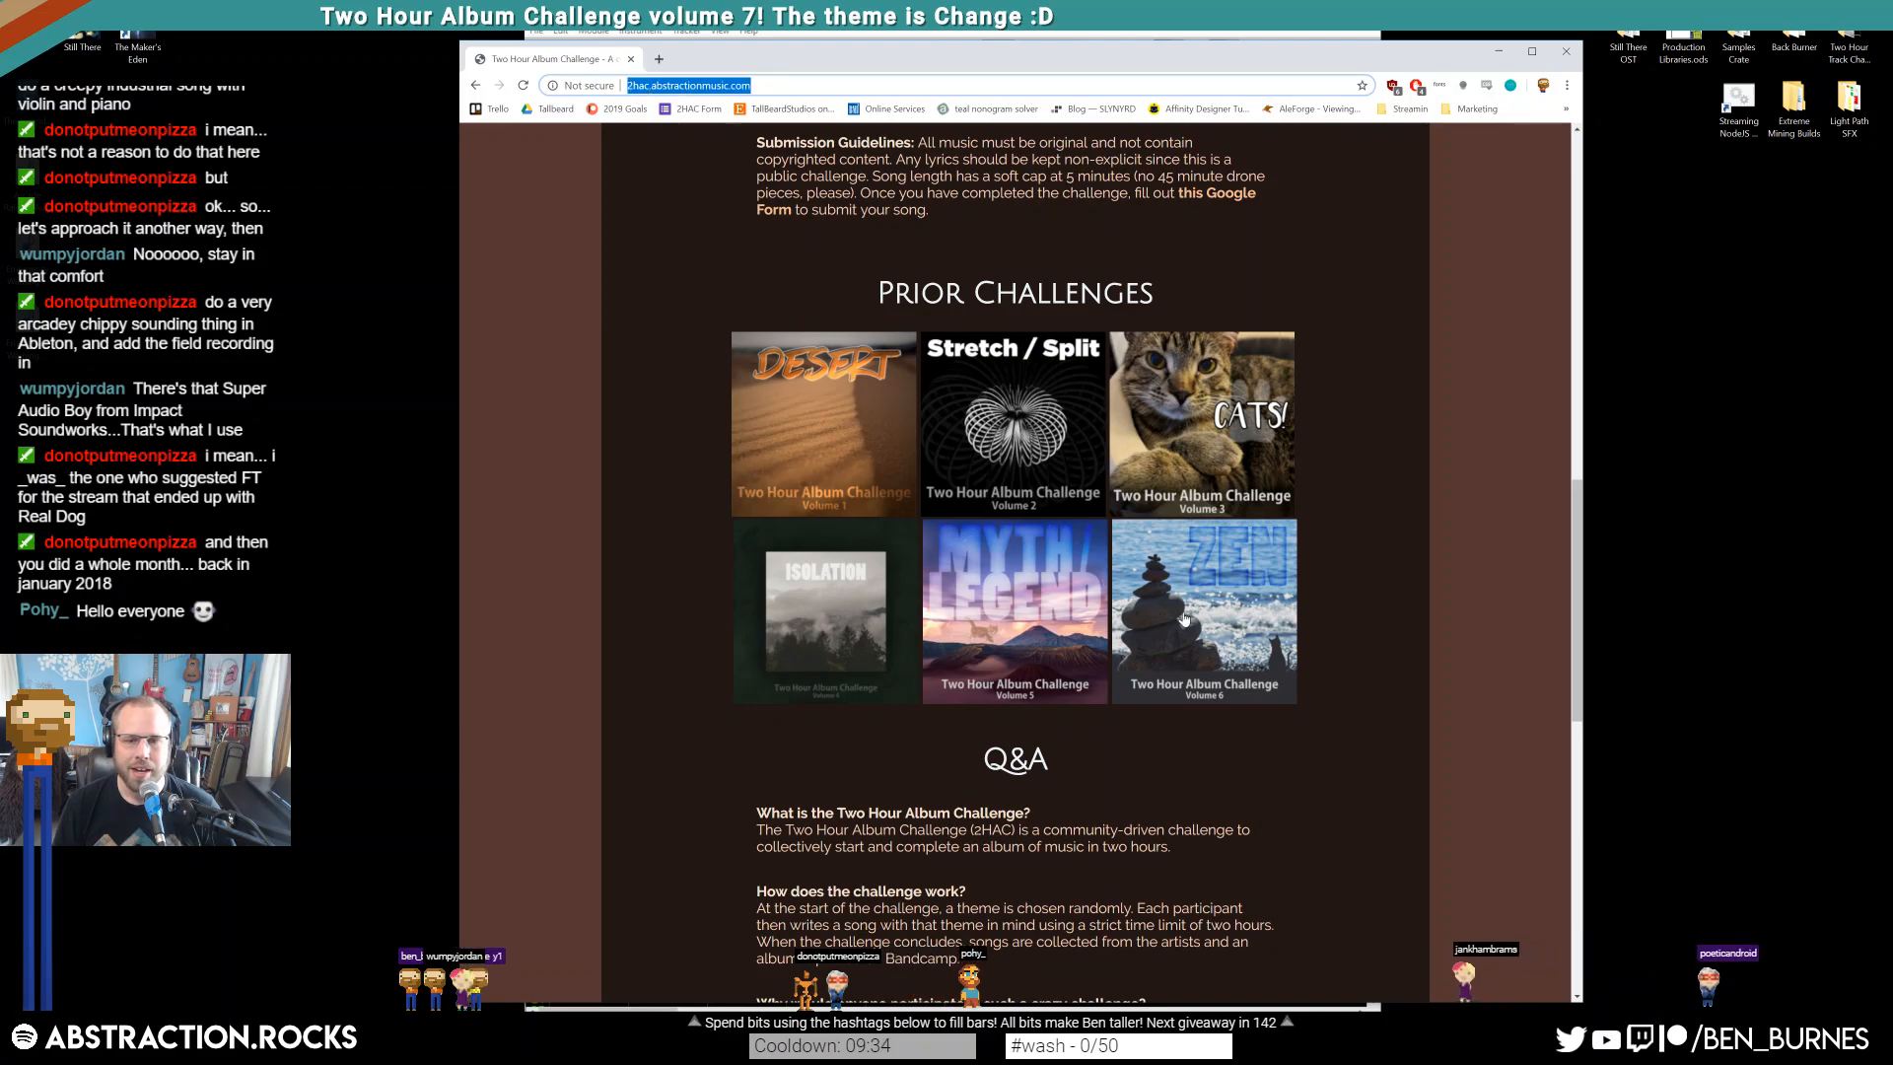
left_click(1252, 628)
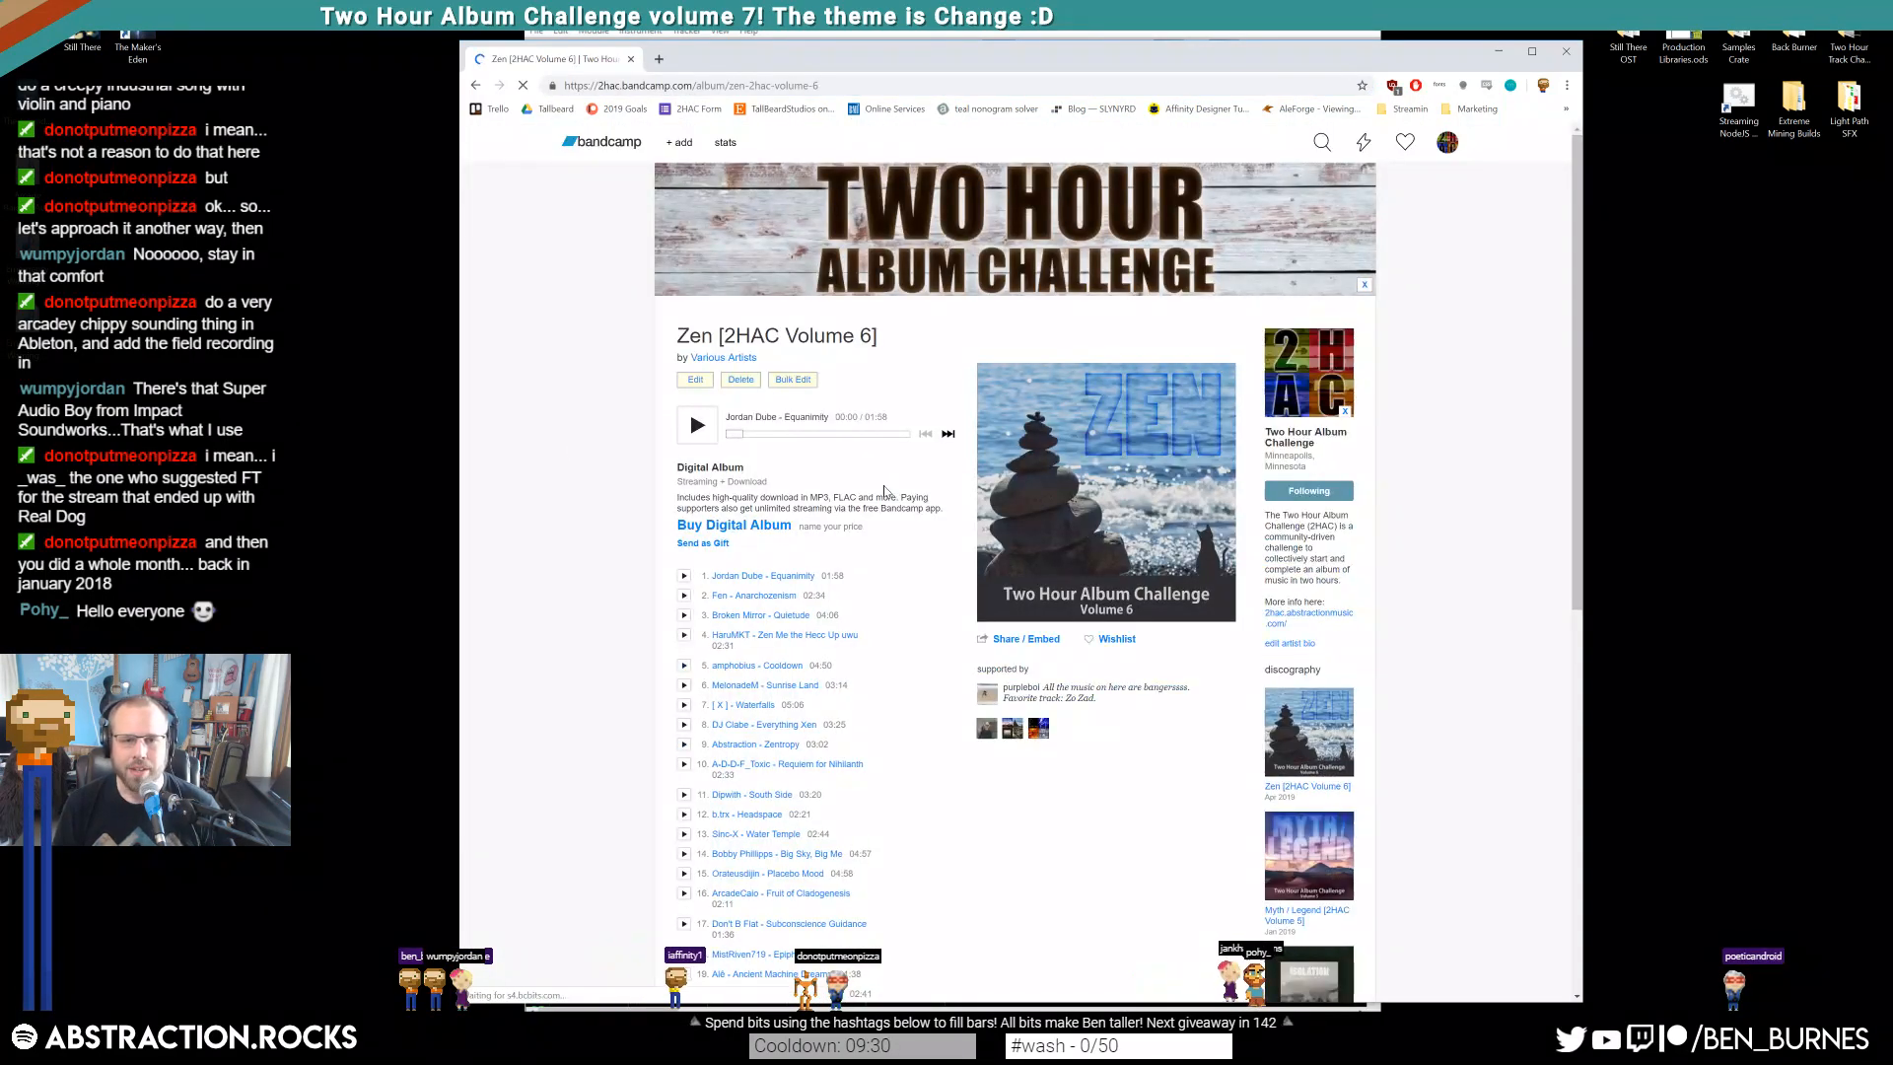
scroll(845, 400, "down", 1)
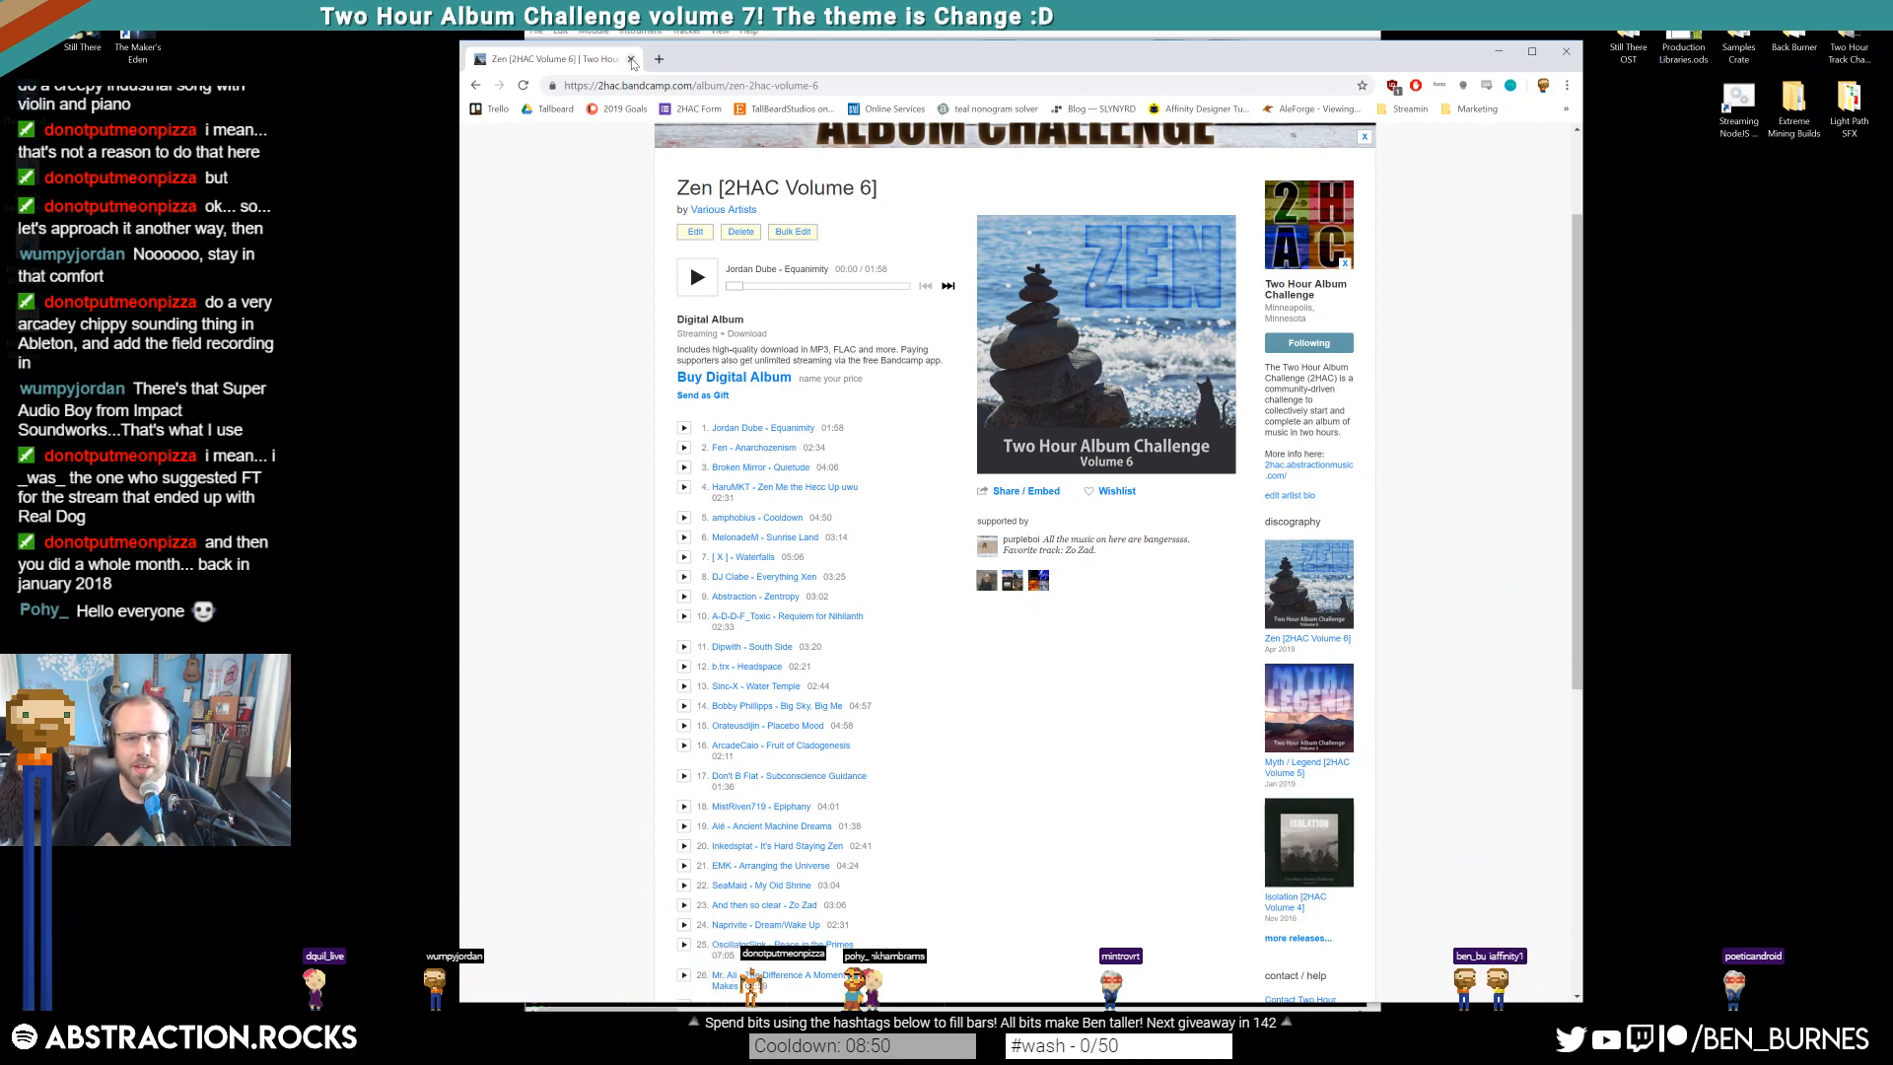
left_click(631, 60)
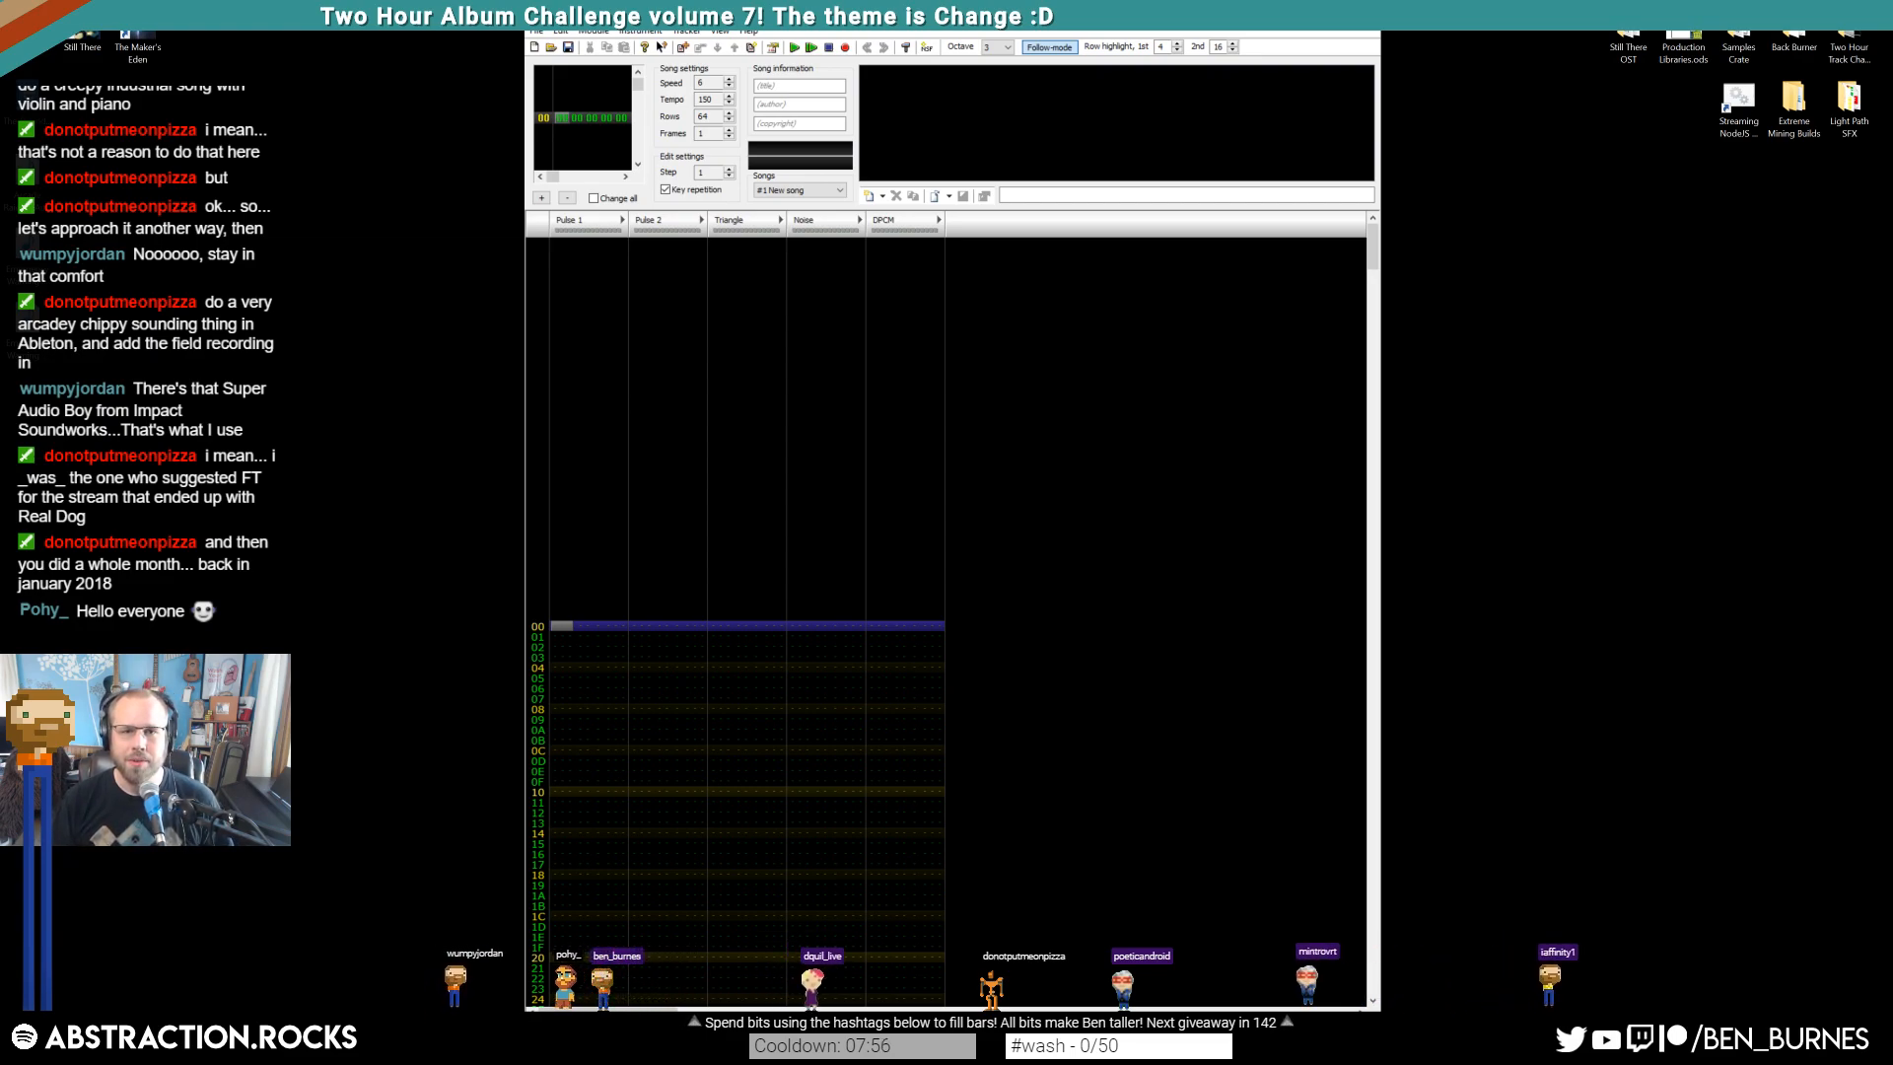
In FamiTracker, create two new 2A03 instruments named Empty and Bass
left_click_drag(1104, 16, 1120, 16)
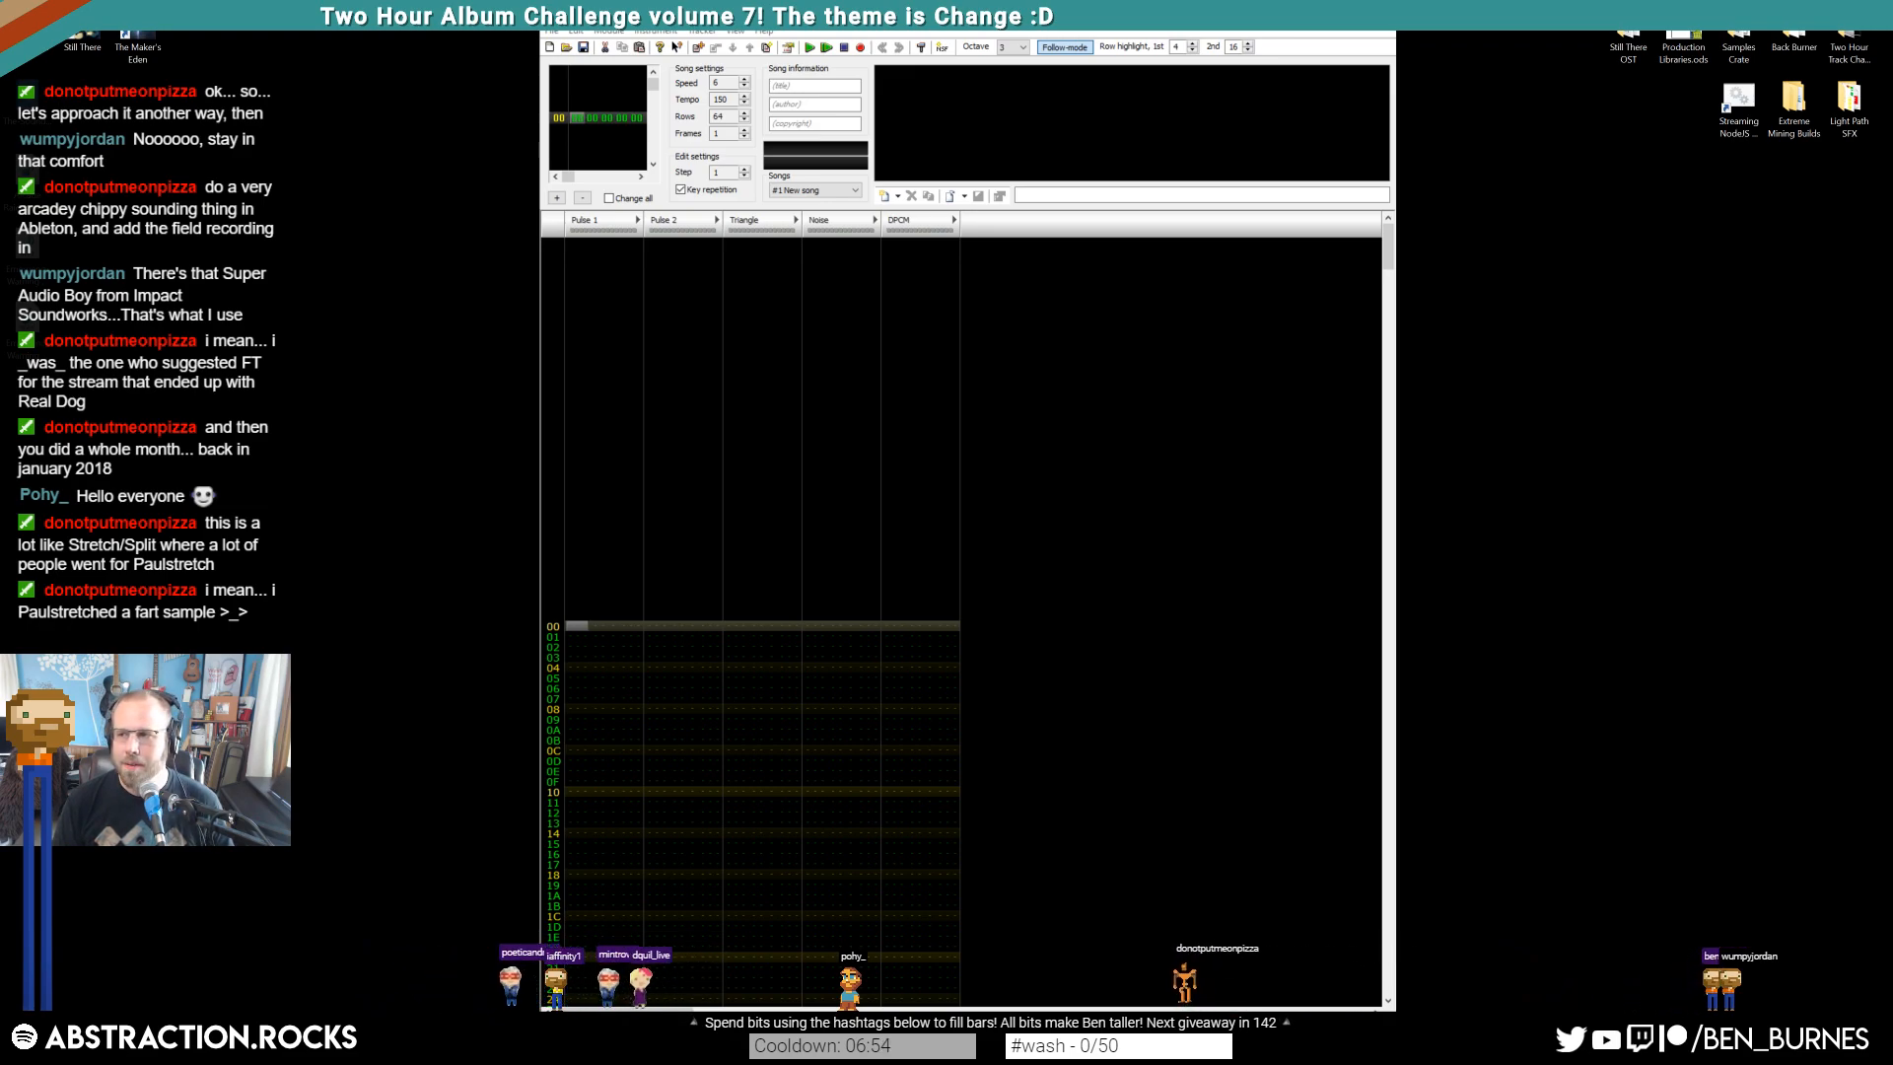
key("alt+Tab")
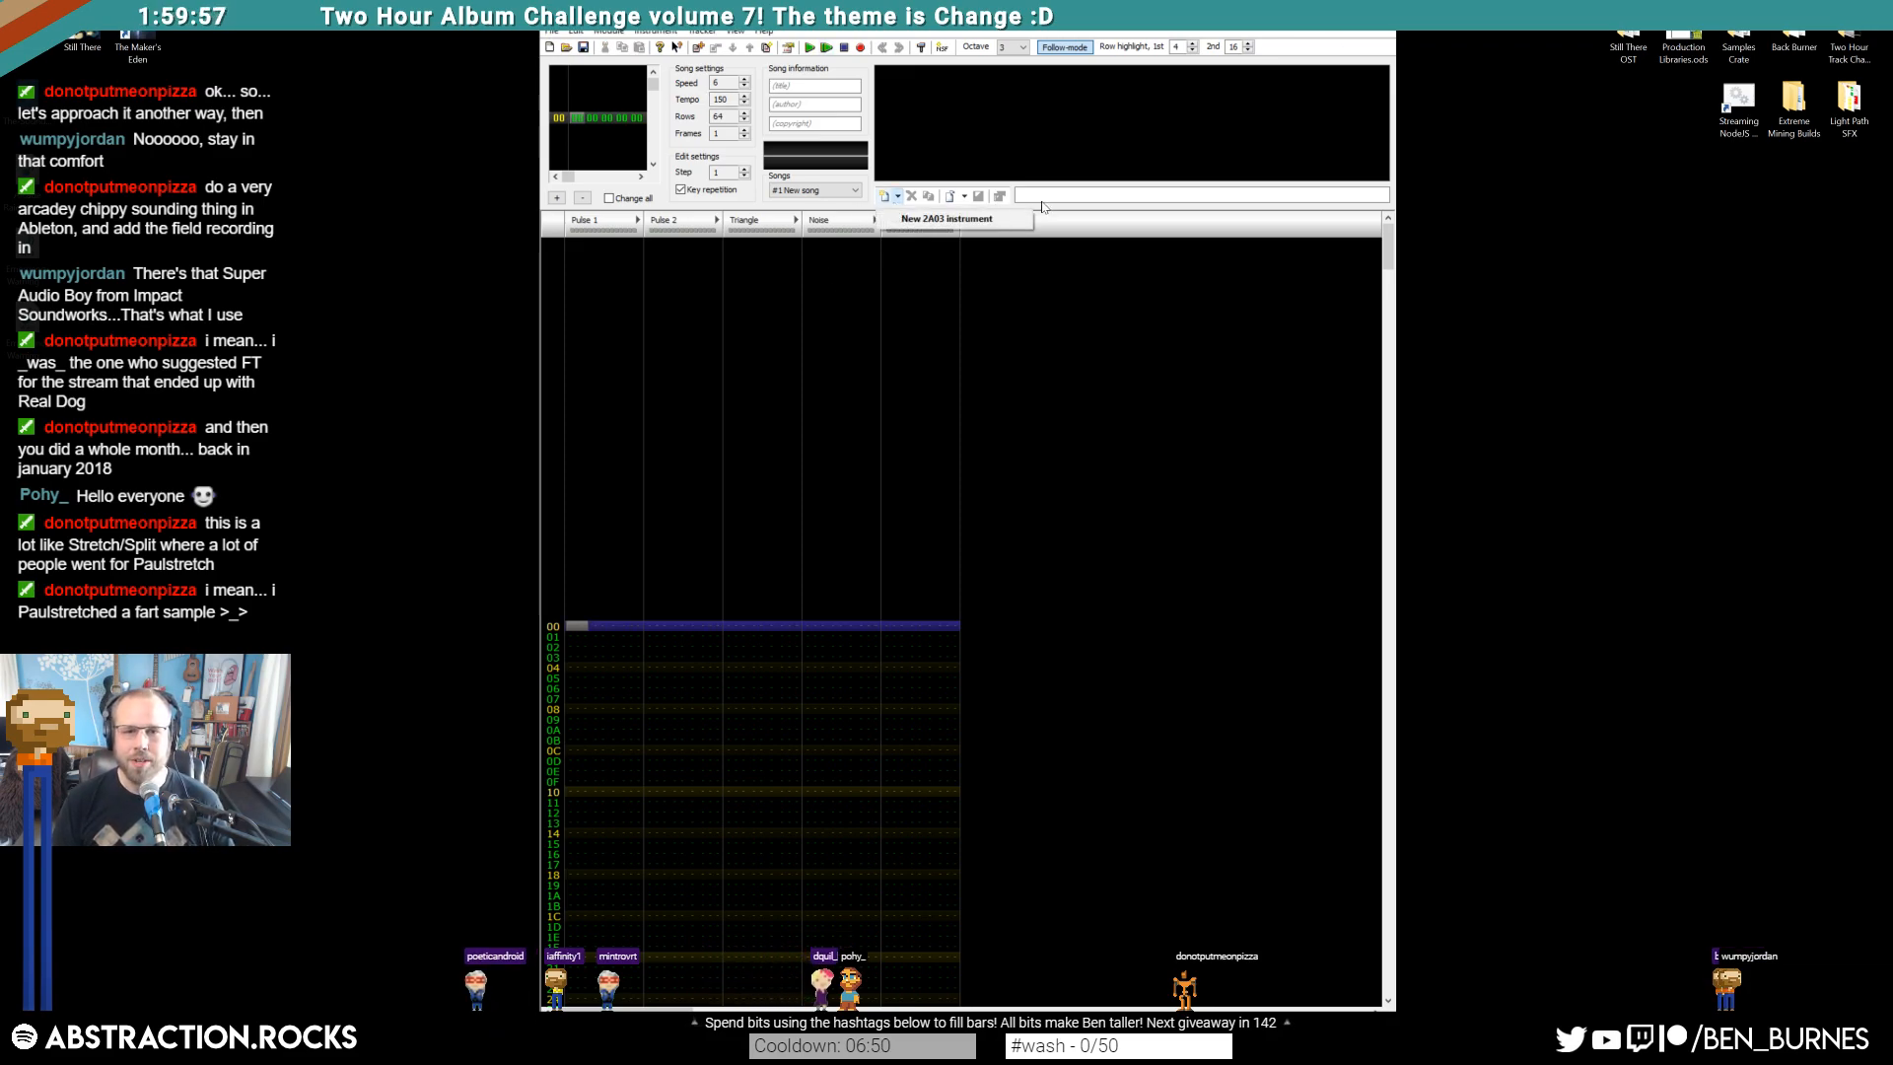
left_click_drag(1088, 194, 936, 178)
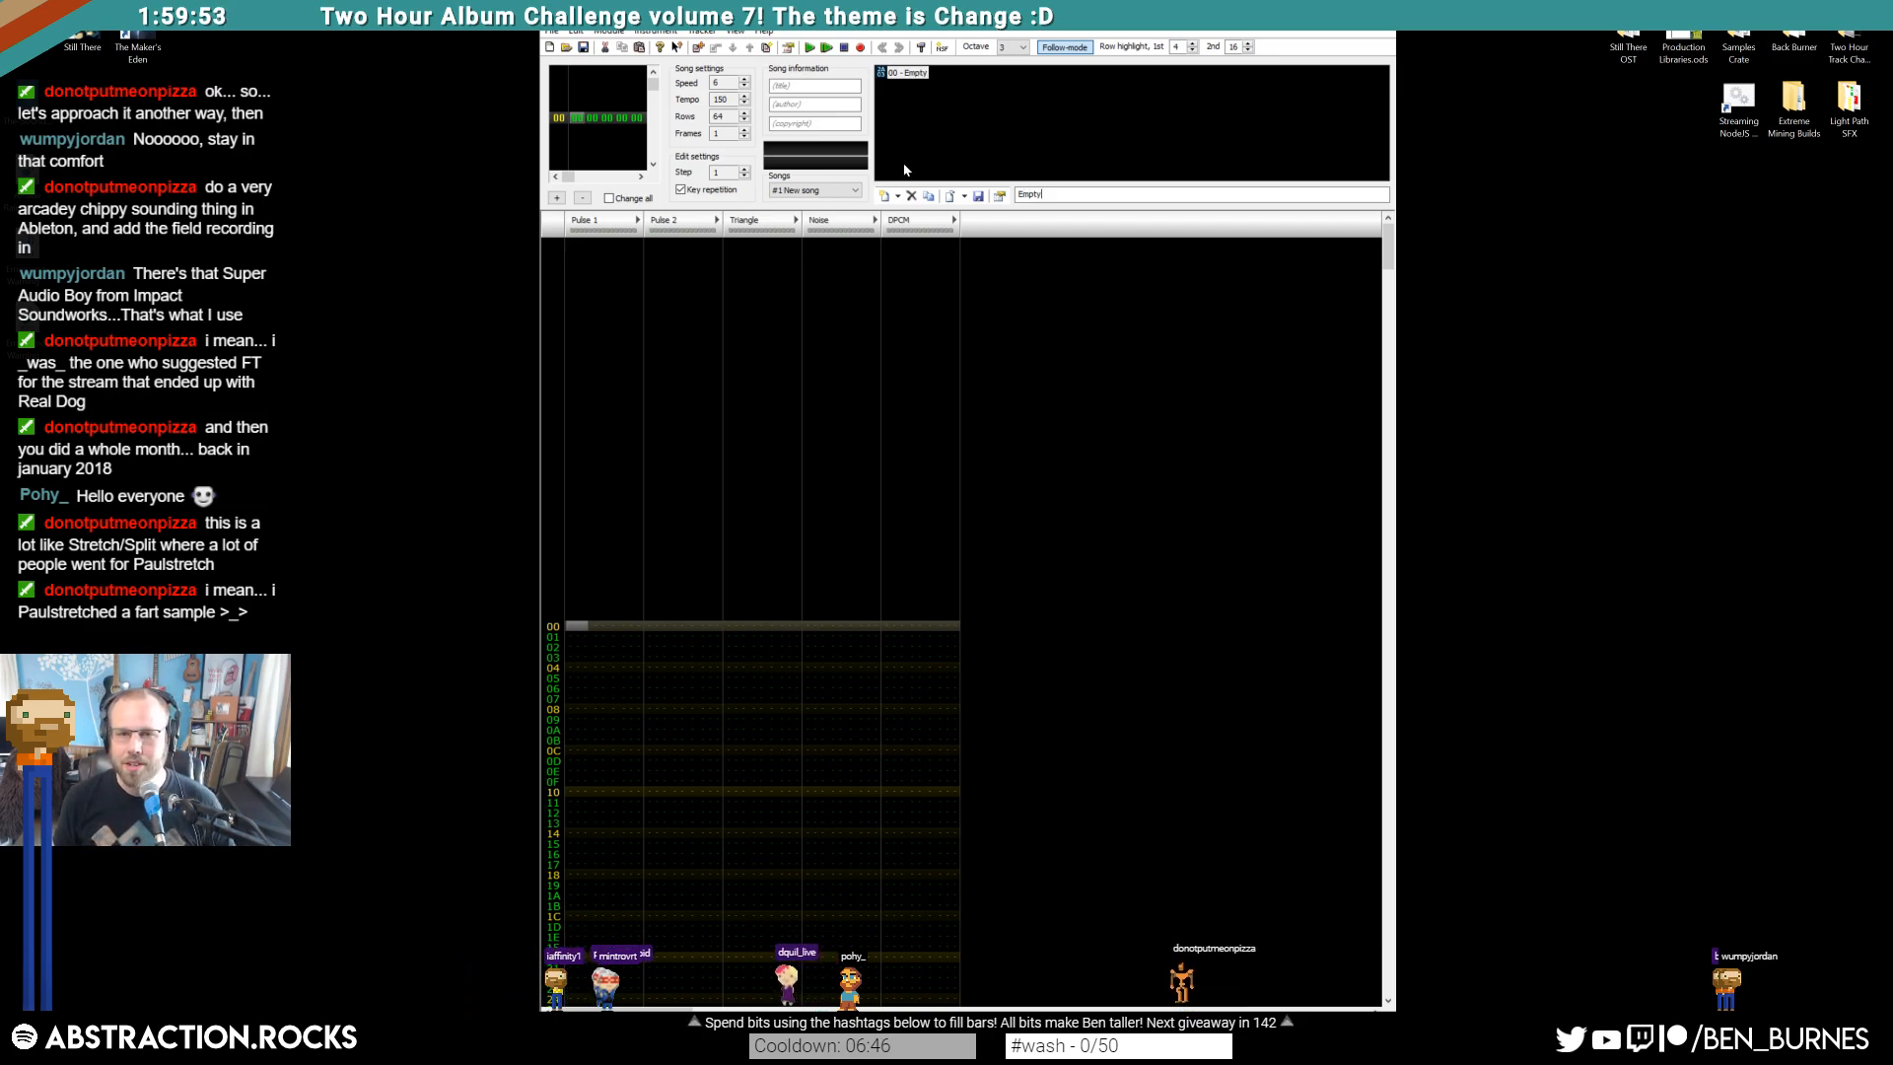
left_click(884, 196)
left_click_drag(1124, 196, 938, 187)
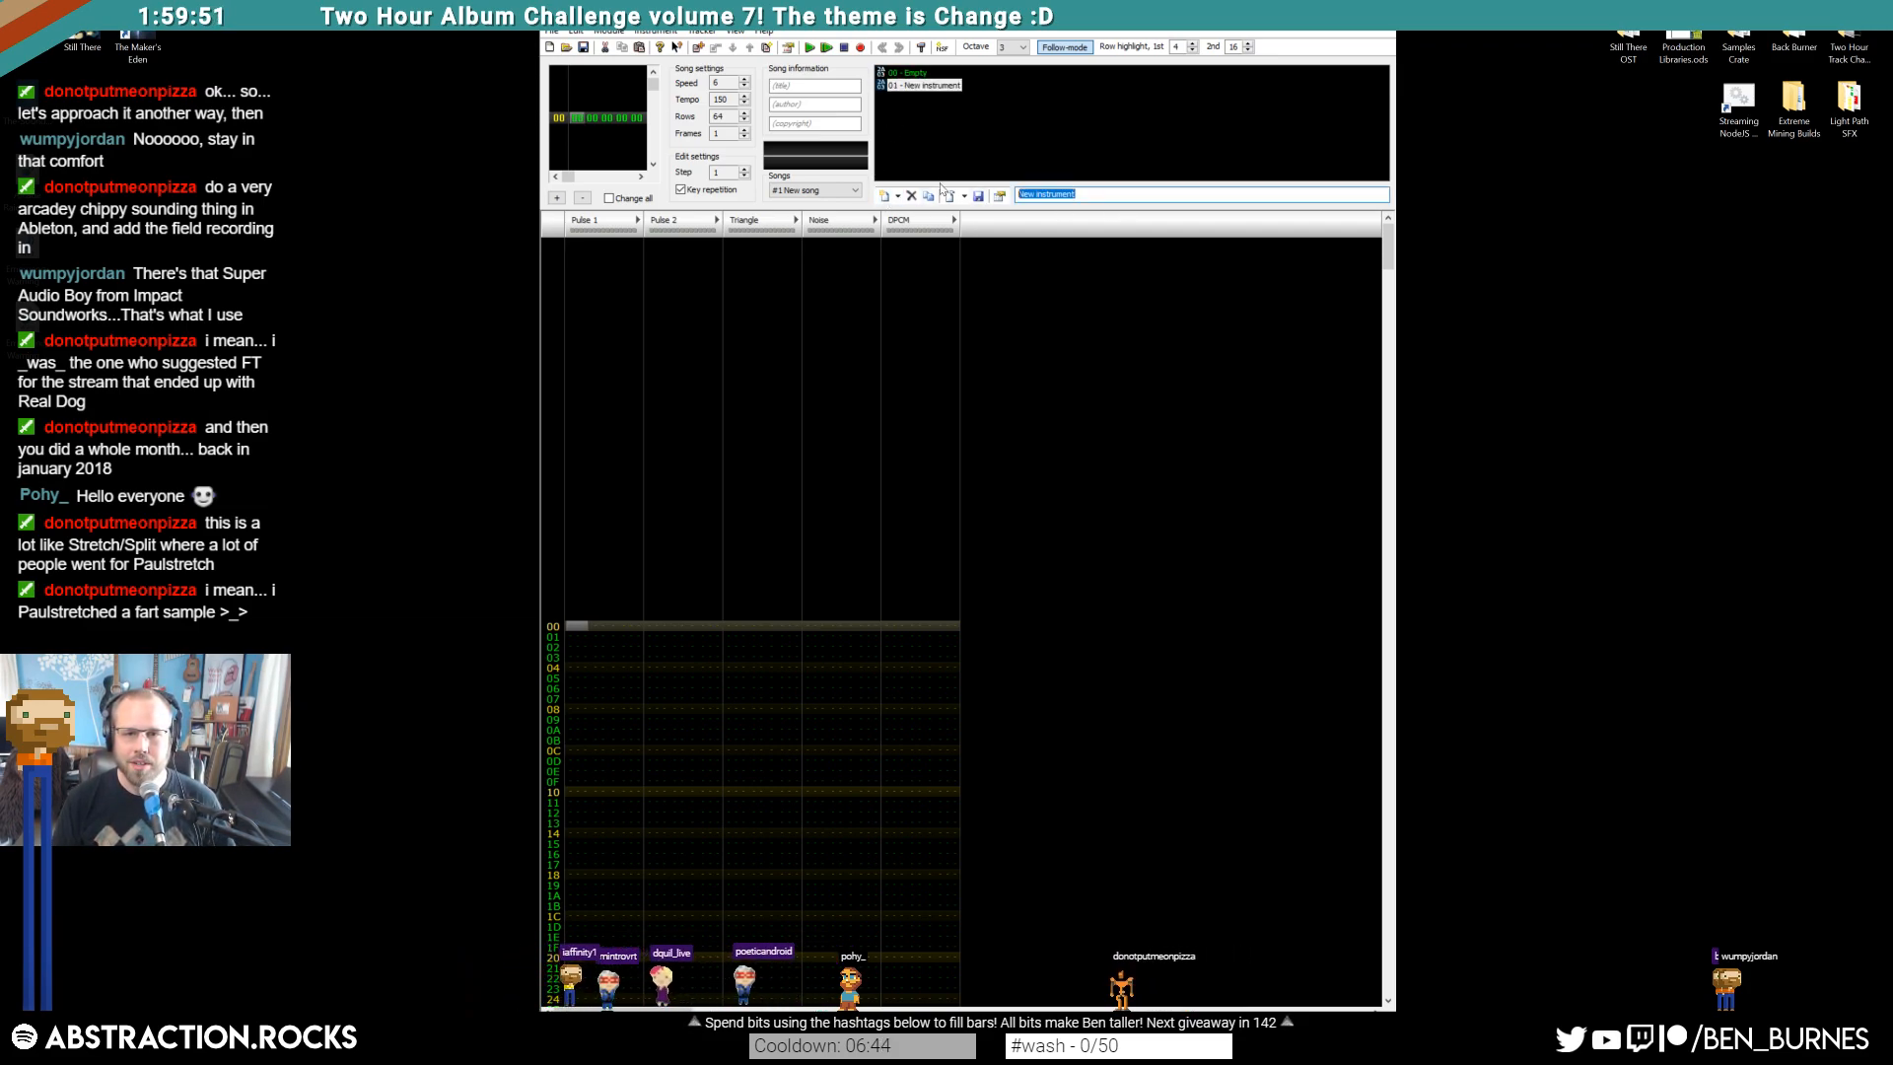
type("Bass")
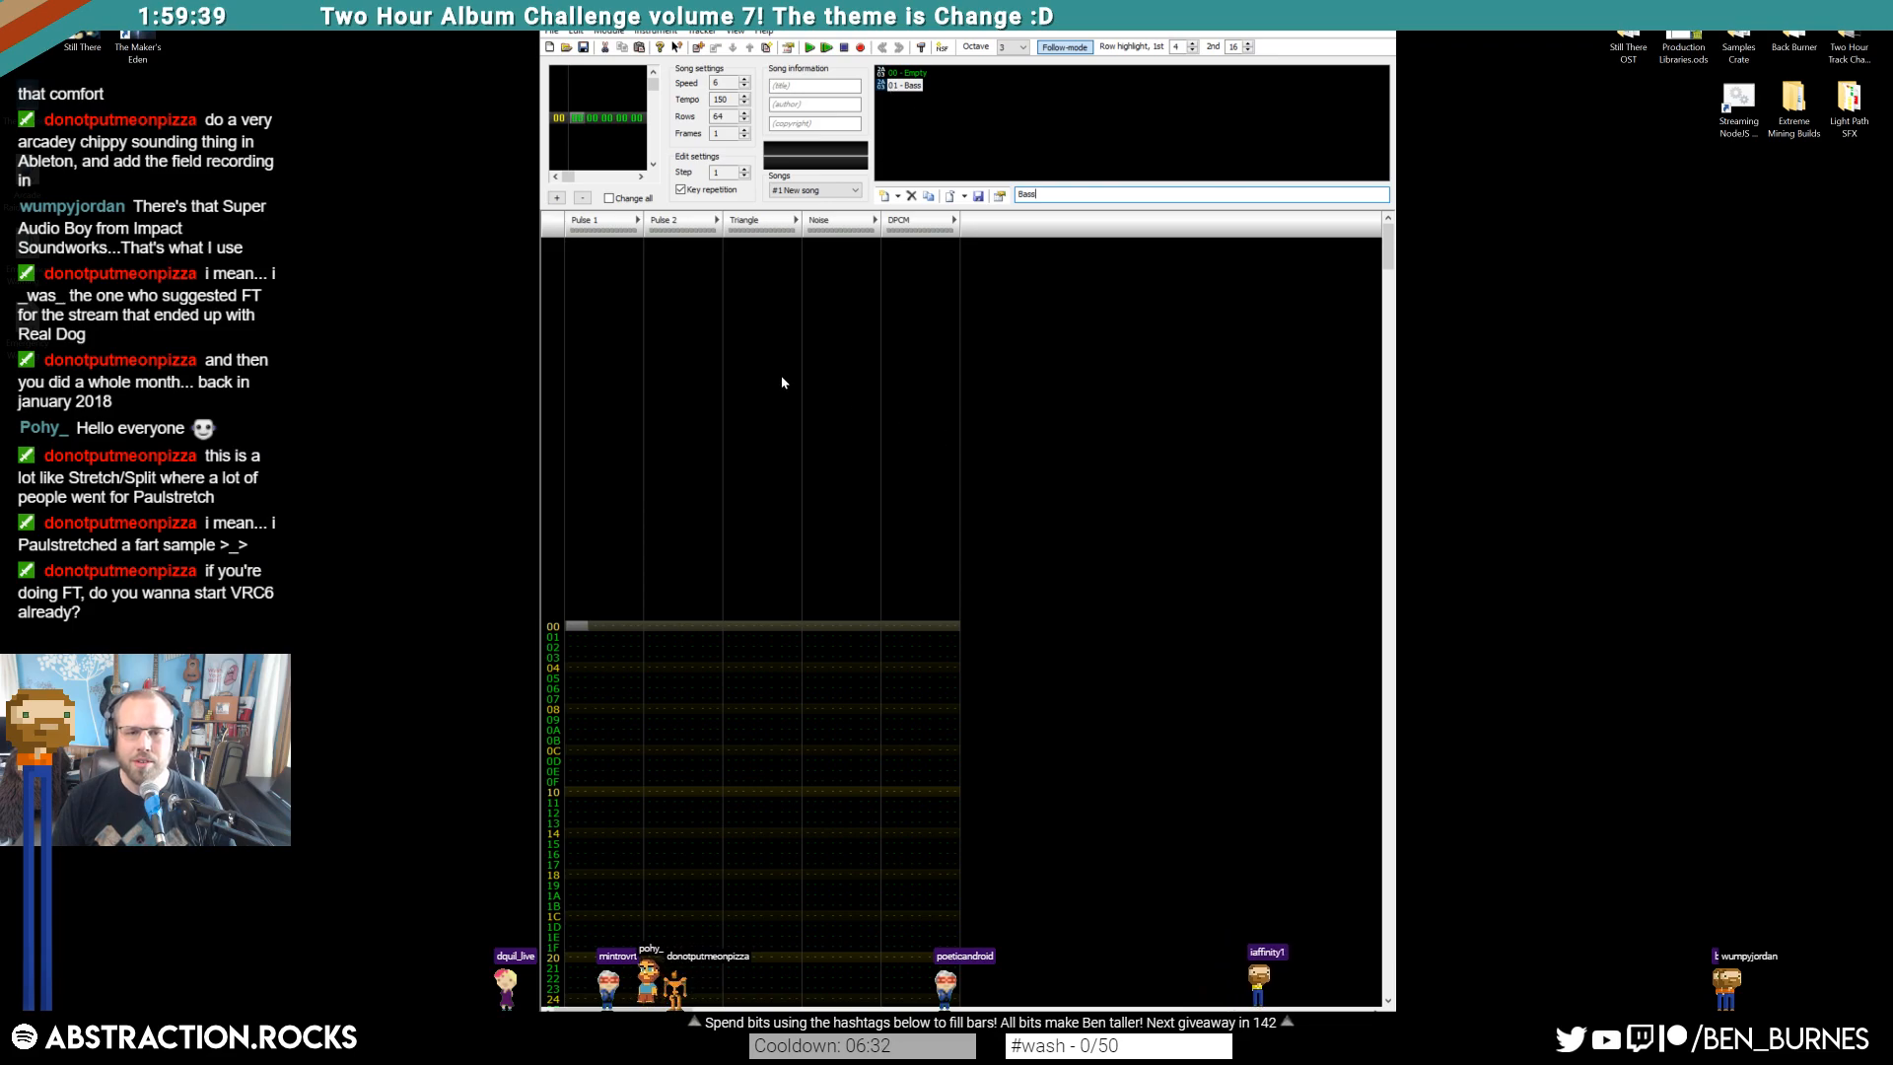
Give the Bass instrument a six-value volume sequence of 15 12 10 8 8 7 and turn on pattern edit mode
double_click(906, 87)
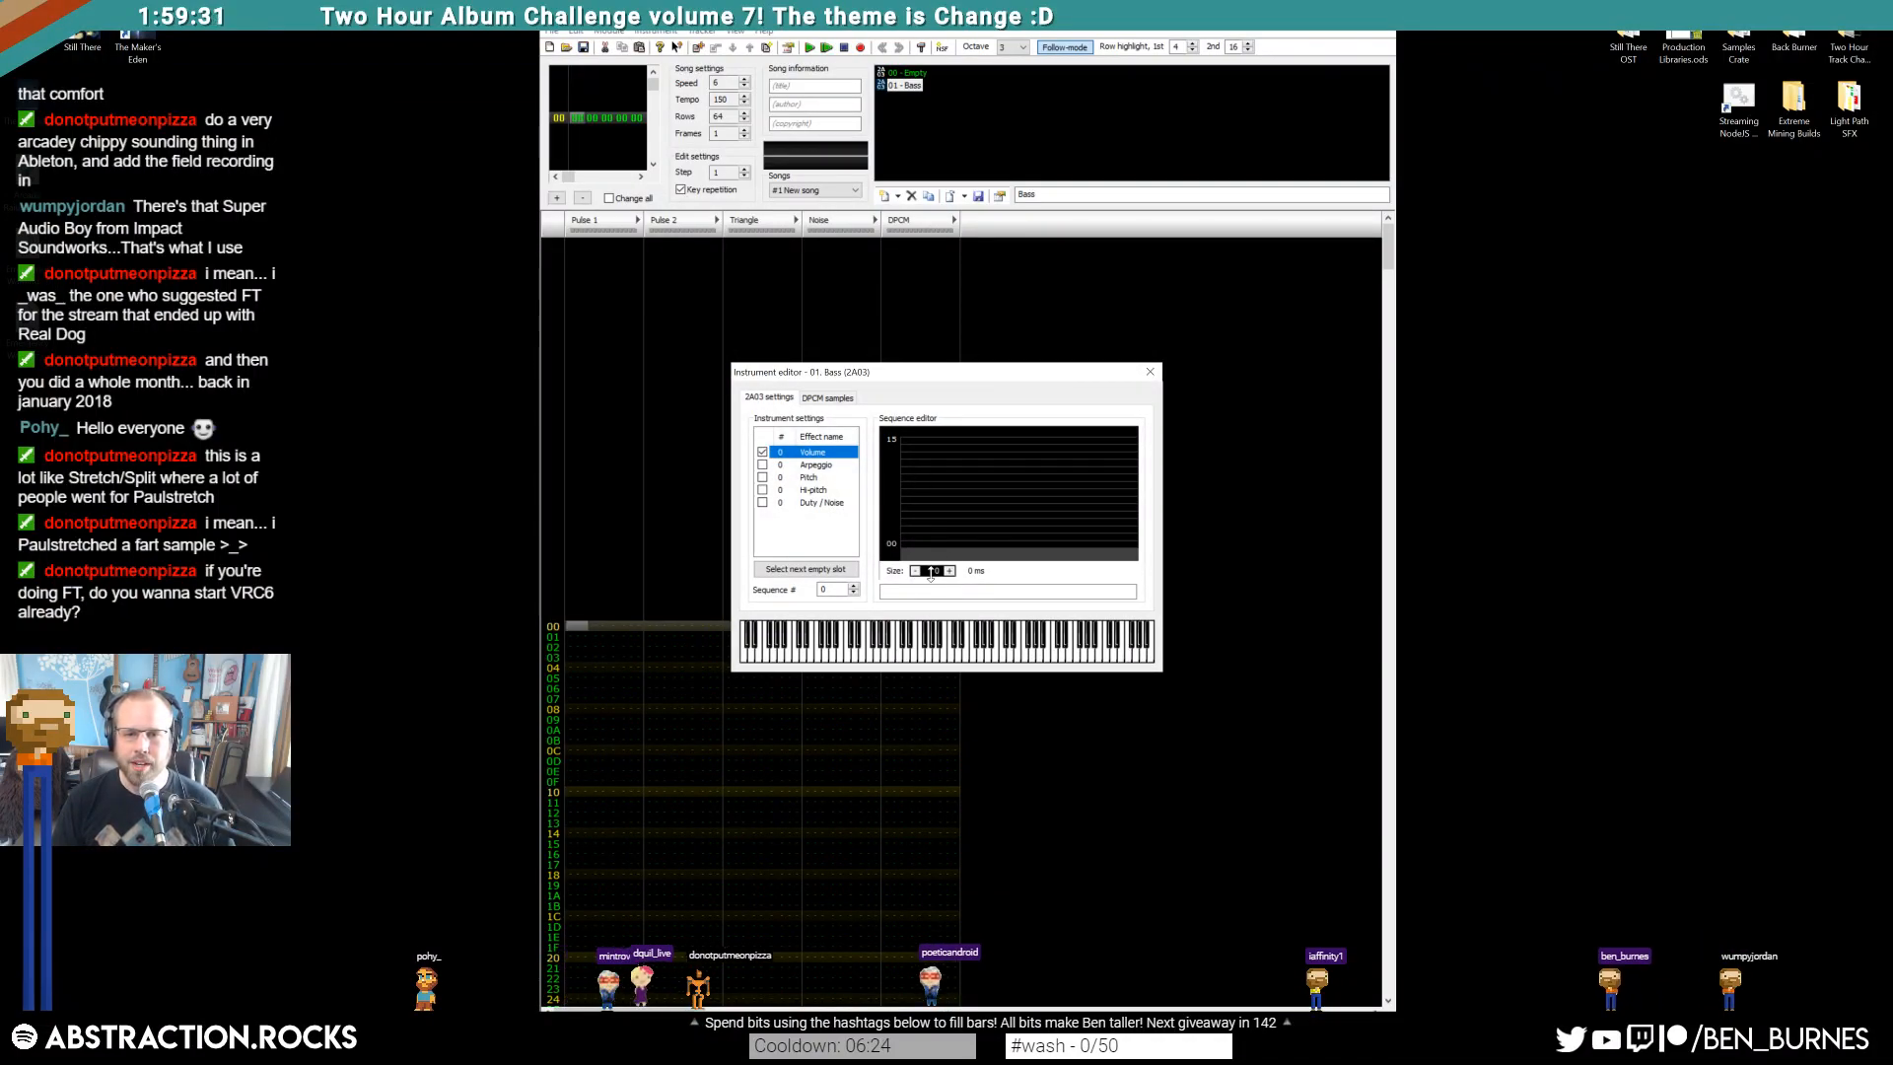
left_click_drag(931, 571, 930, 559)
left_click(912, 441)
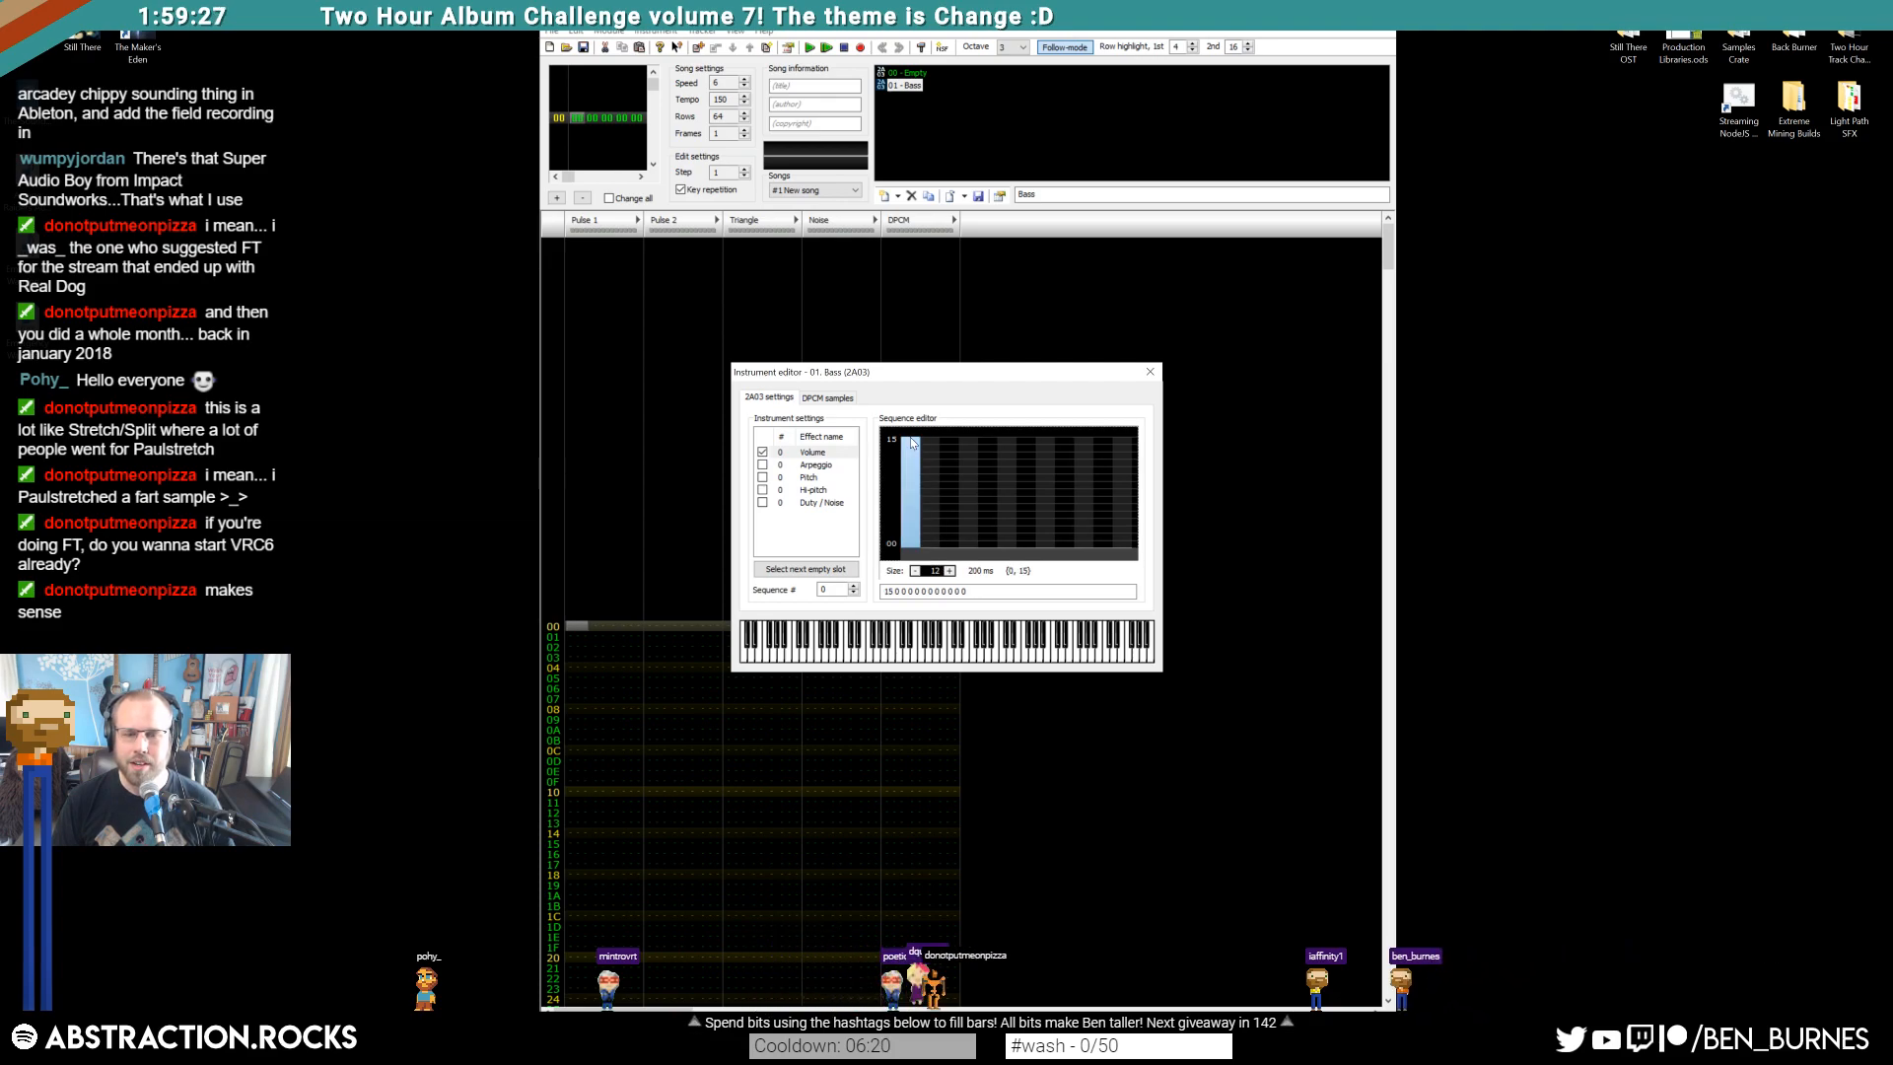
left_click_drag(912, 442, 1010, 498)
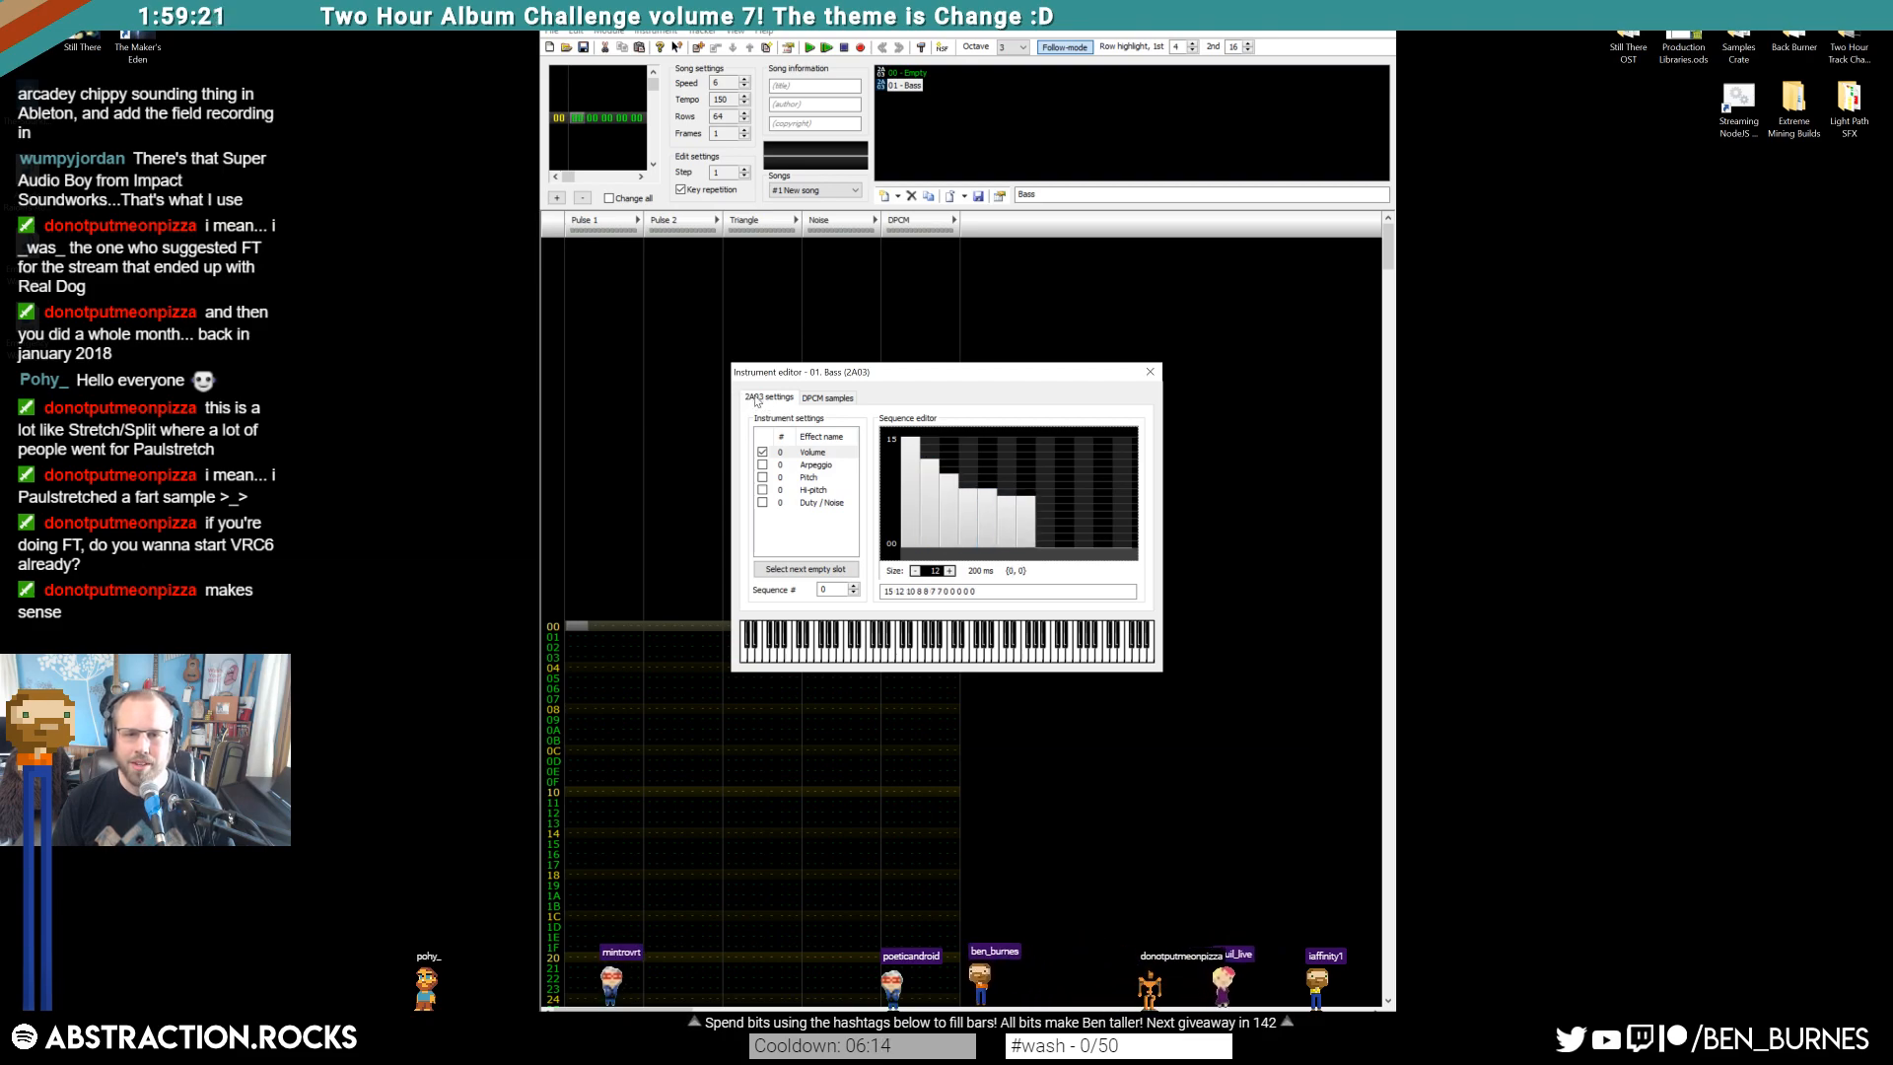
left_click_drag(929, 568, 924, 570)
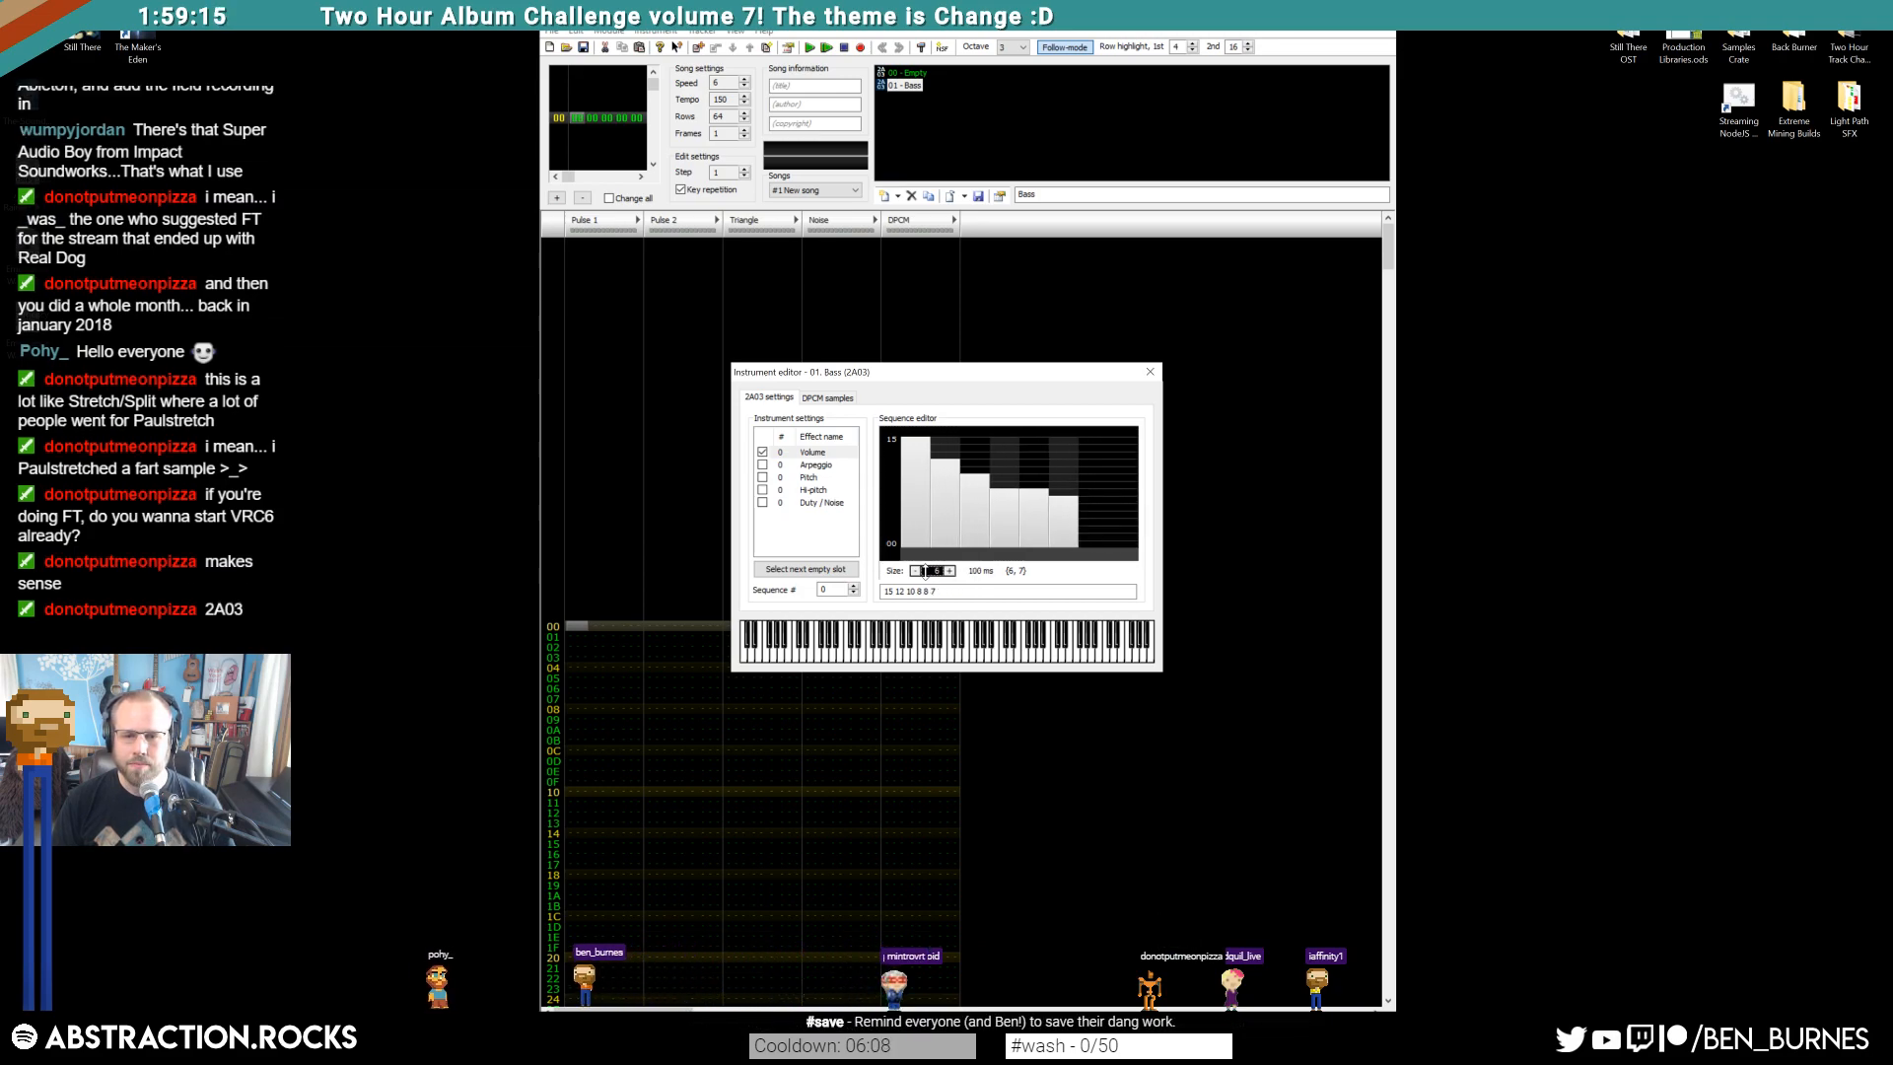
left_click(1149, 373)
key("space")
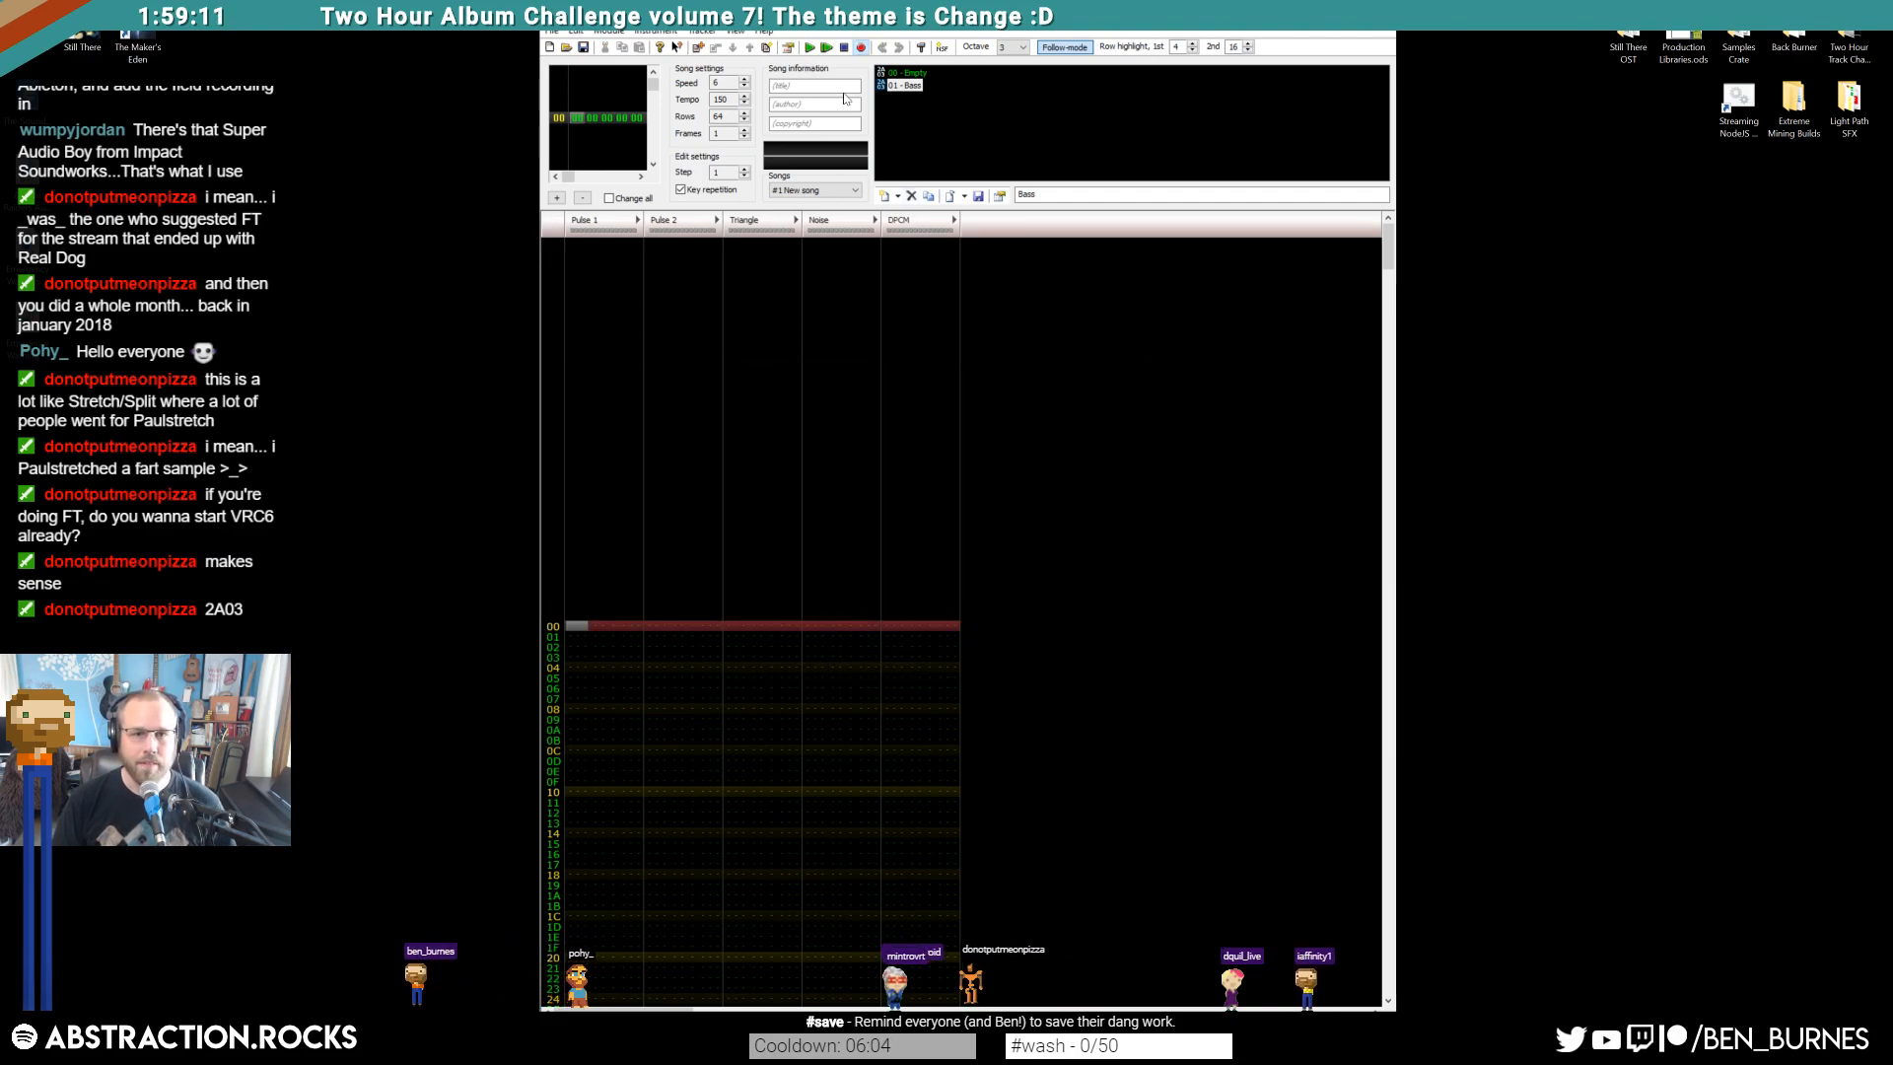
left_click(732, 631)
key("z")
key("z")
left_click_drag(729, 606, 779, 636)
key("Delete")
Lower the octave to 1 and enter a C-1 note with the Bass instrument at row 00 of Pulse 2
key("Up")
key("Left")
key("Left")
key("Left")
key("Left")
key("Left")
key("Left")
key("Left")
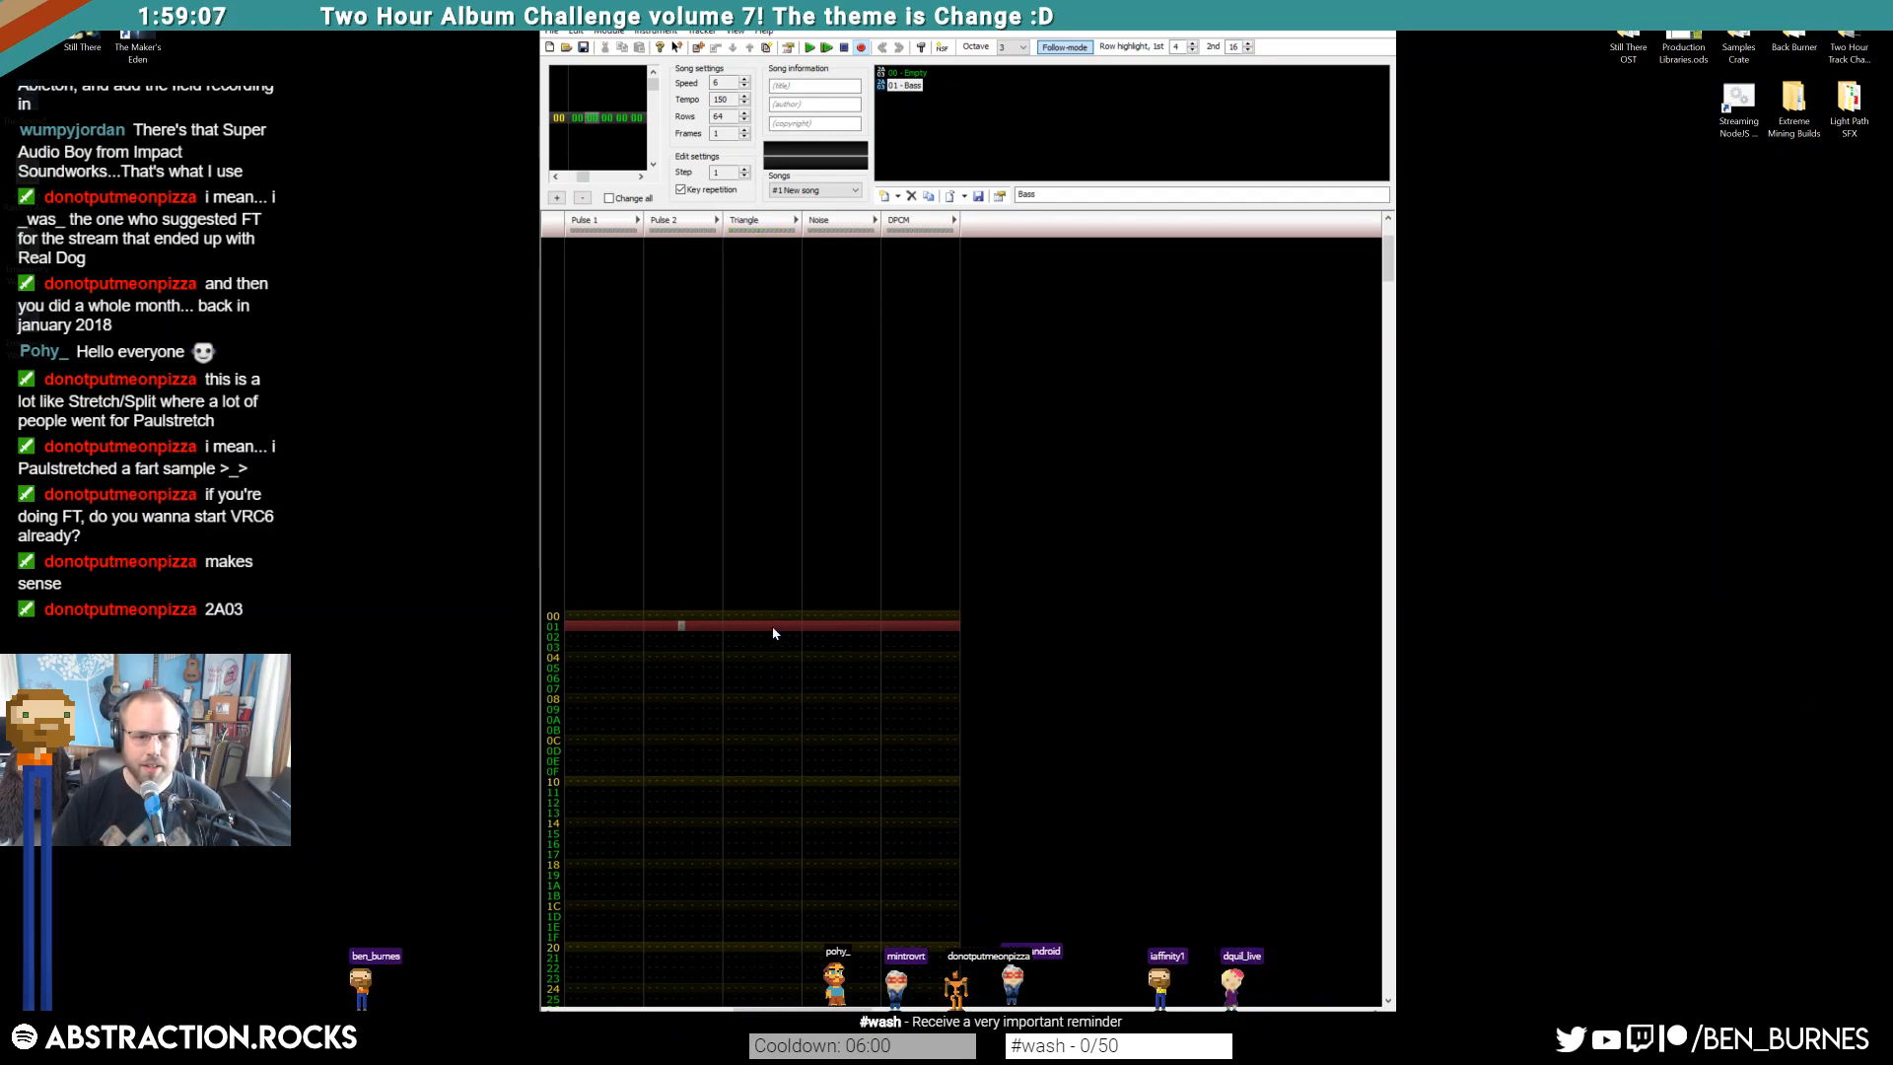
key("Up")
key("z")
key("Up")
key("KP_Divide")
key("KP_Divide")
key("z")
key("Down")
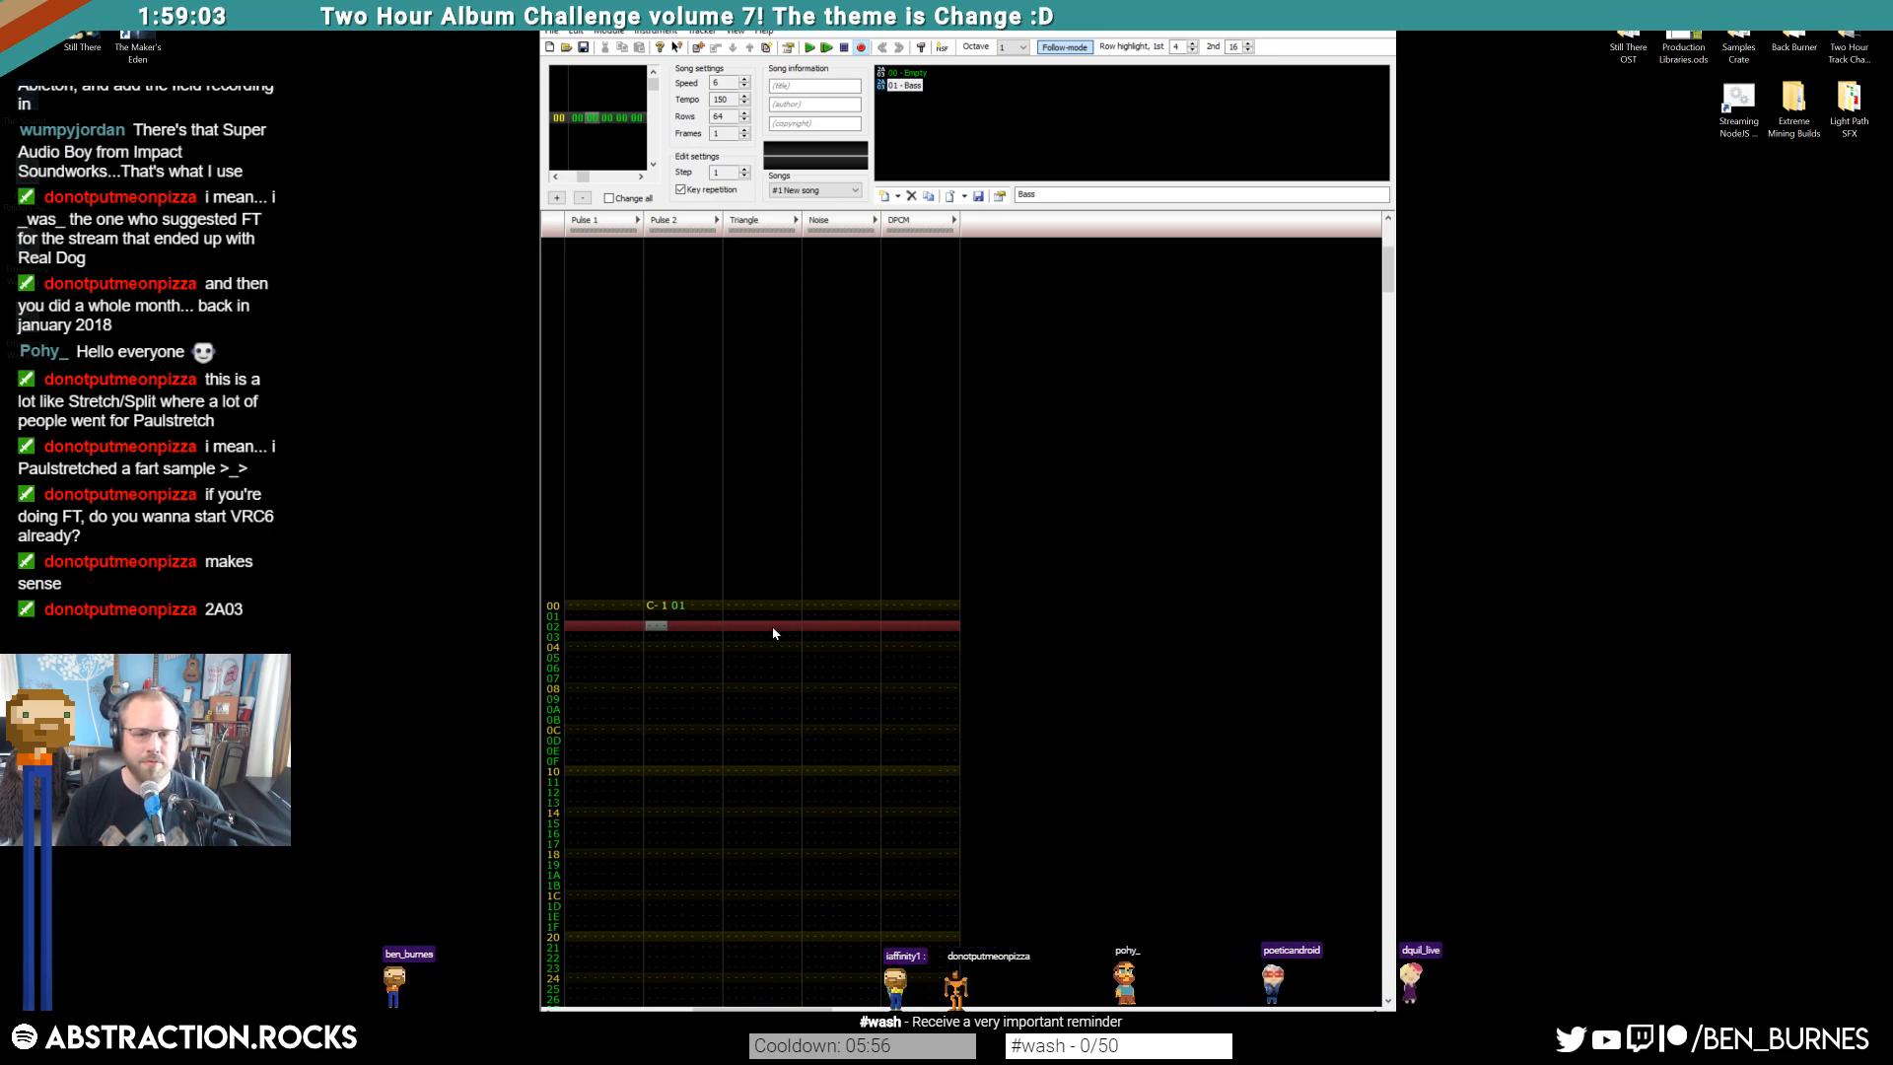
key("Down")
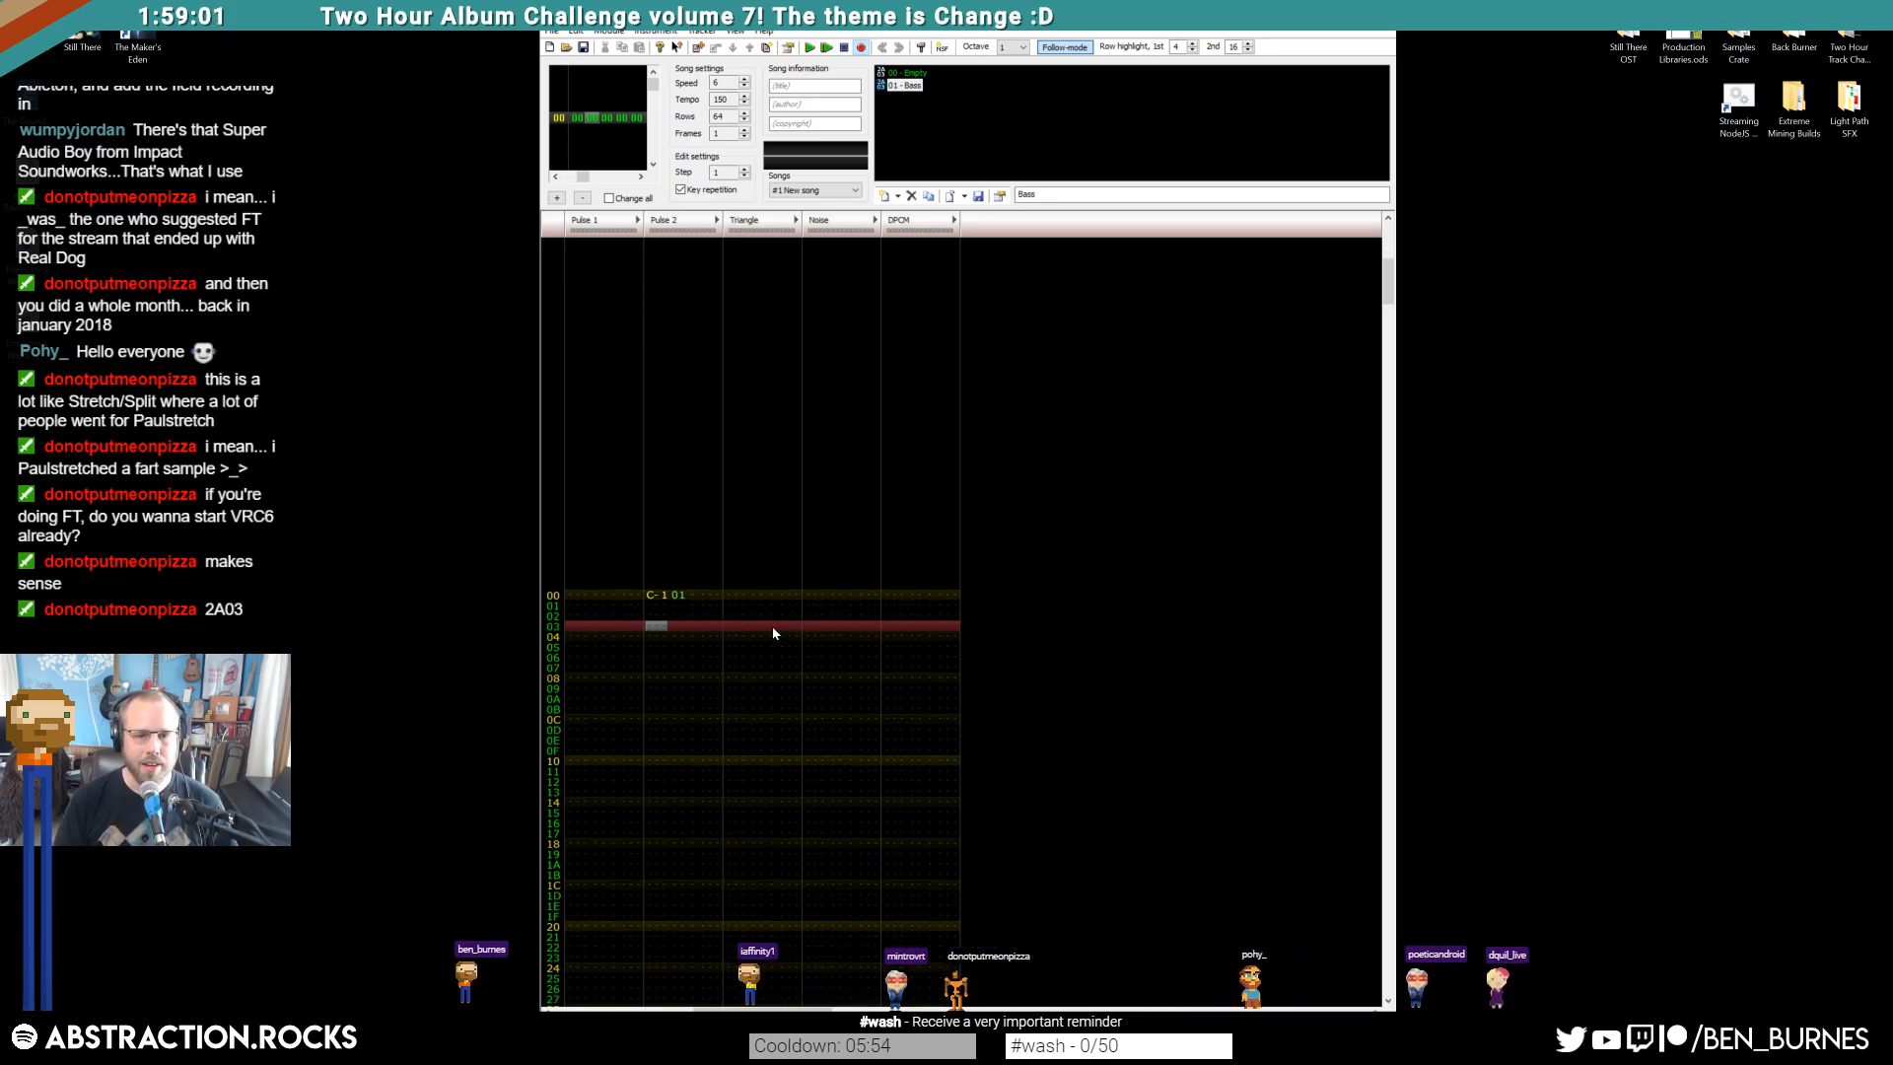
key("z")
key("Down")
key("Down")
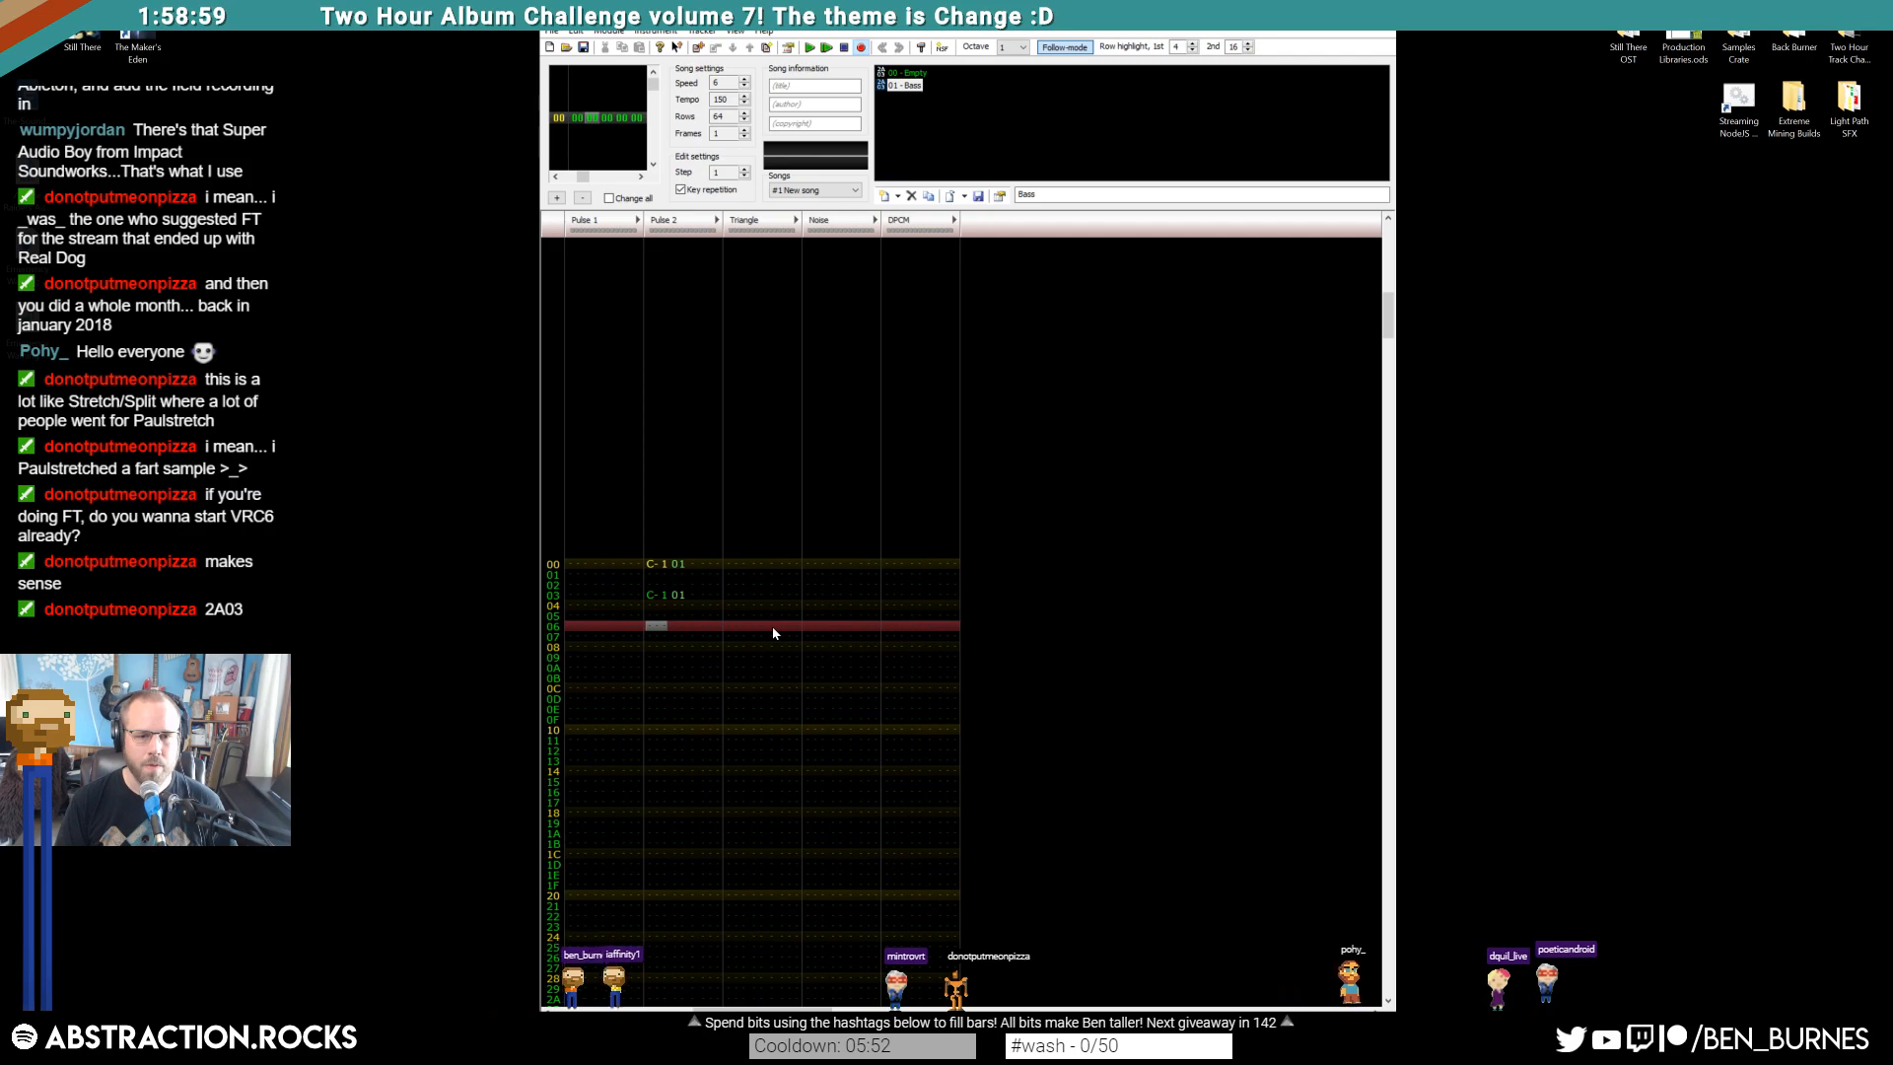
key("Up")
key("Up")
key("Up")
key("BackSpace")
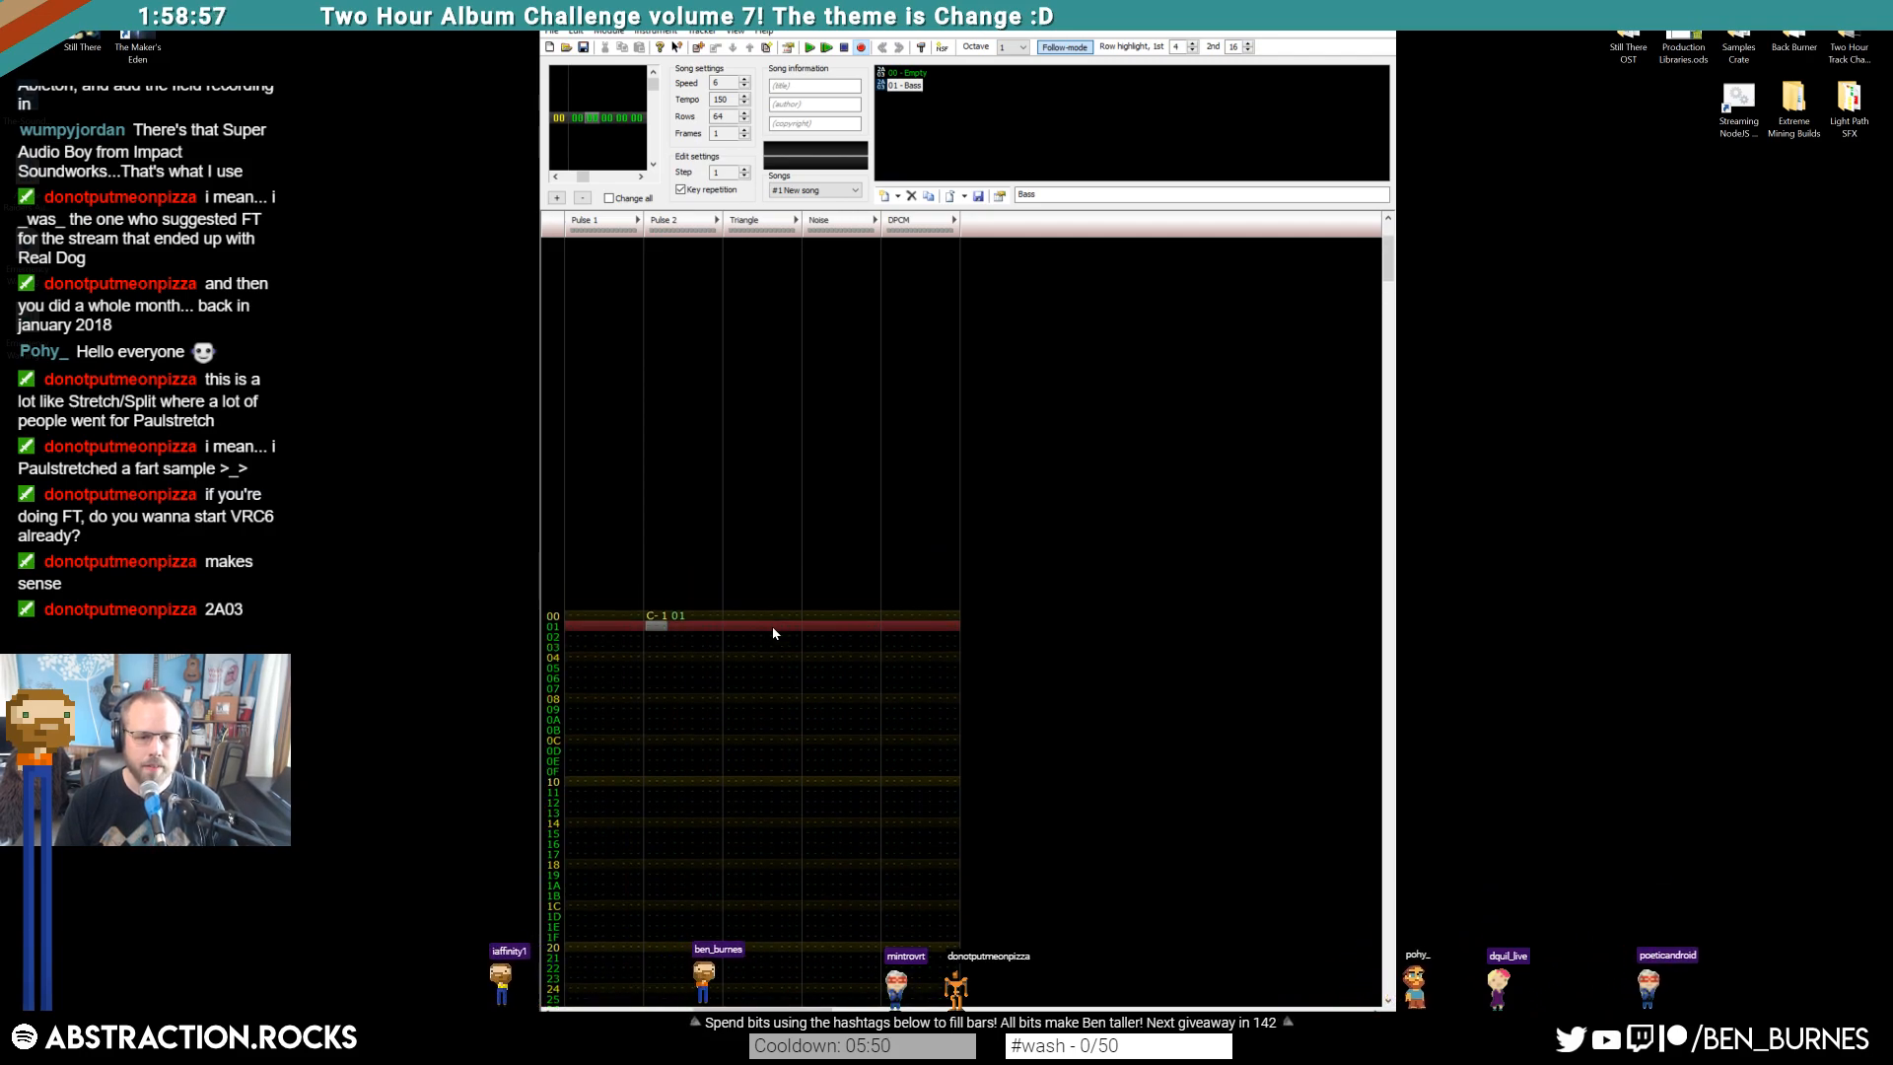
Enter Bass notes in Pulse 2: C-1 at row 02, G-1 at 04, C-1 at 06 and 08, and F#1 at 0A
key("Down")
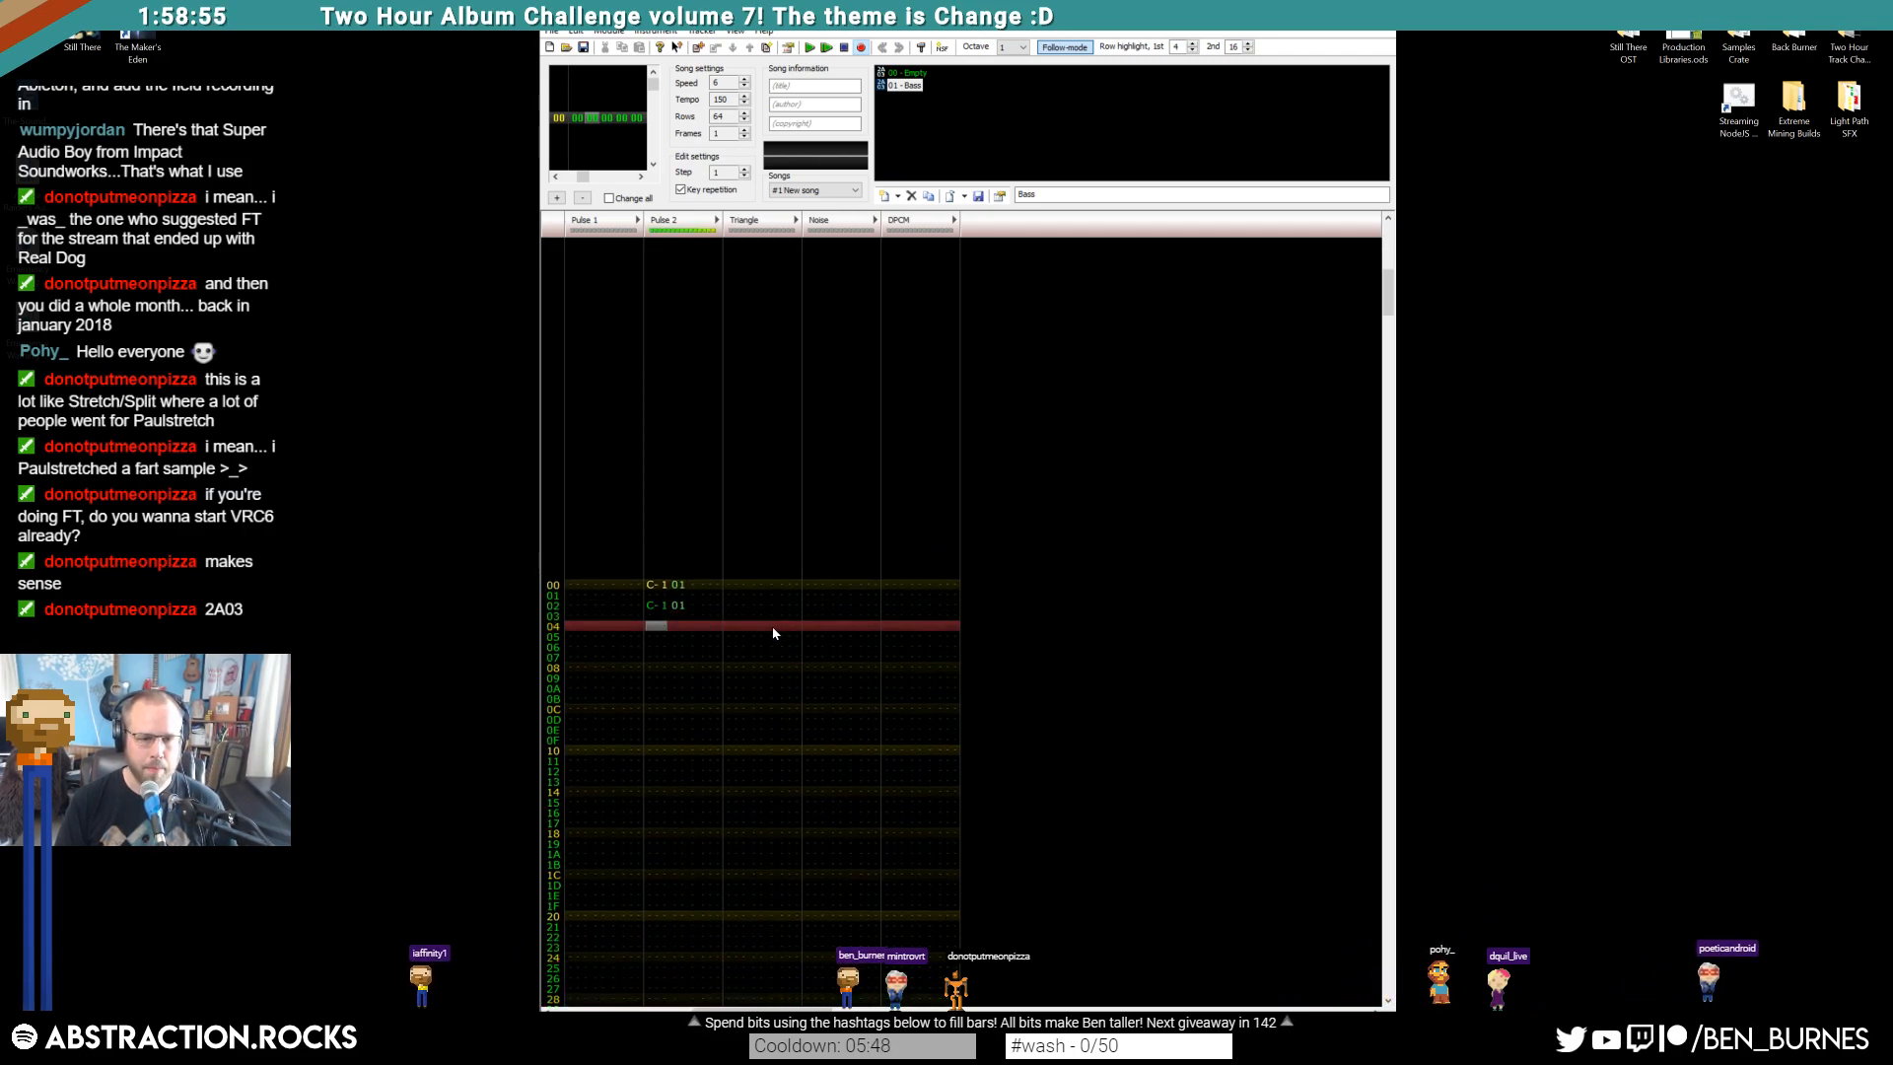
key("b")
key("Down")
key("z")
key("Down")
key("z")
key("Down")
key("g")
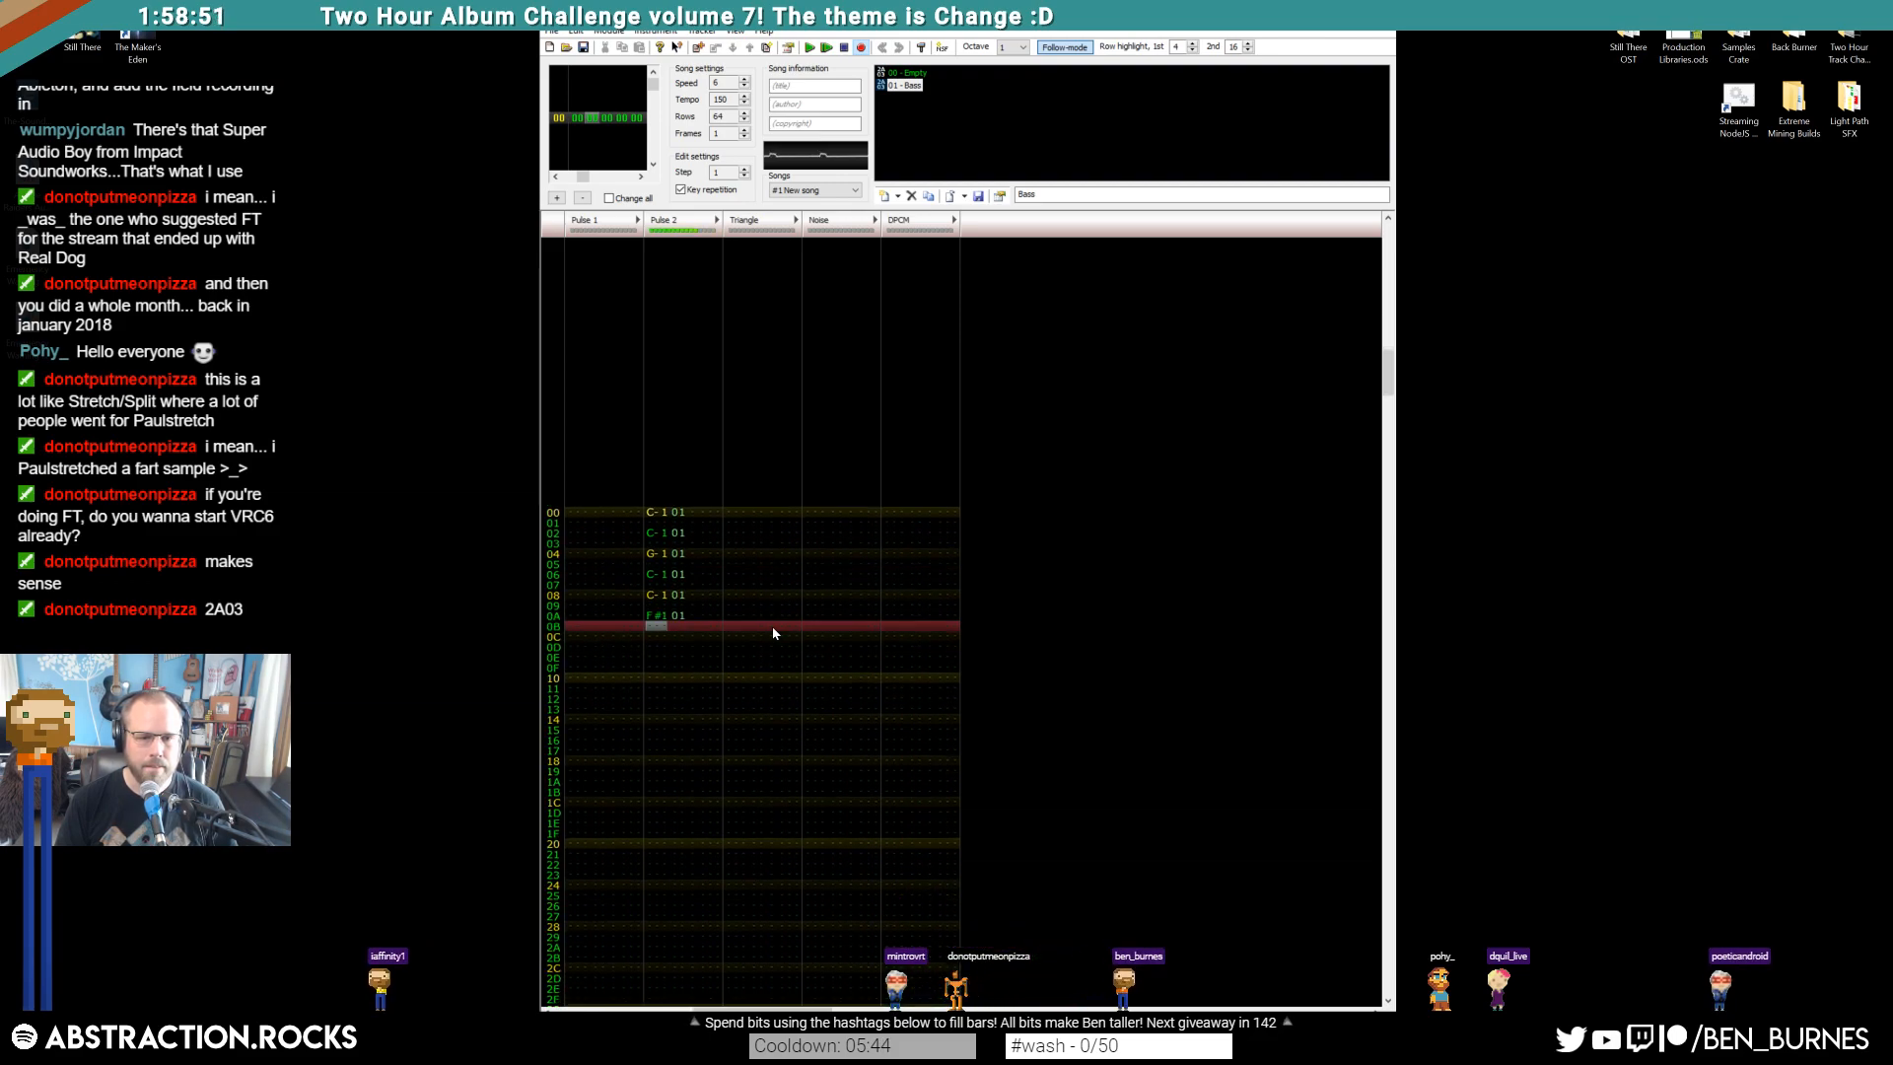
Continue the Pulse 2 bass line with C-1 at rows 0C and 0E, then F-1, G-1, F-1 and D#1 on rows 10 to 13
key("Down")
key("z")
key("Down")
key("z")
key("Down")
key("v")
key("b")
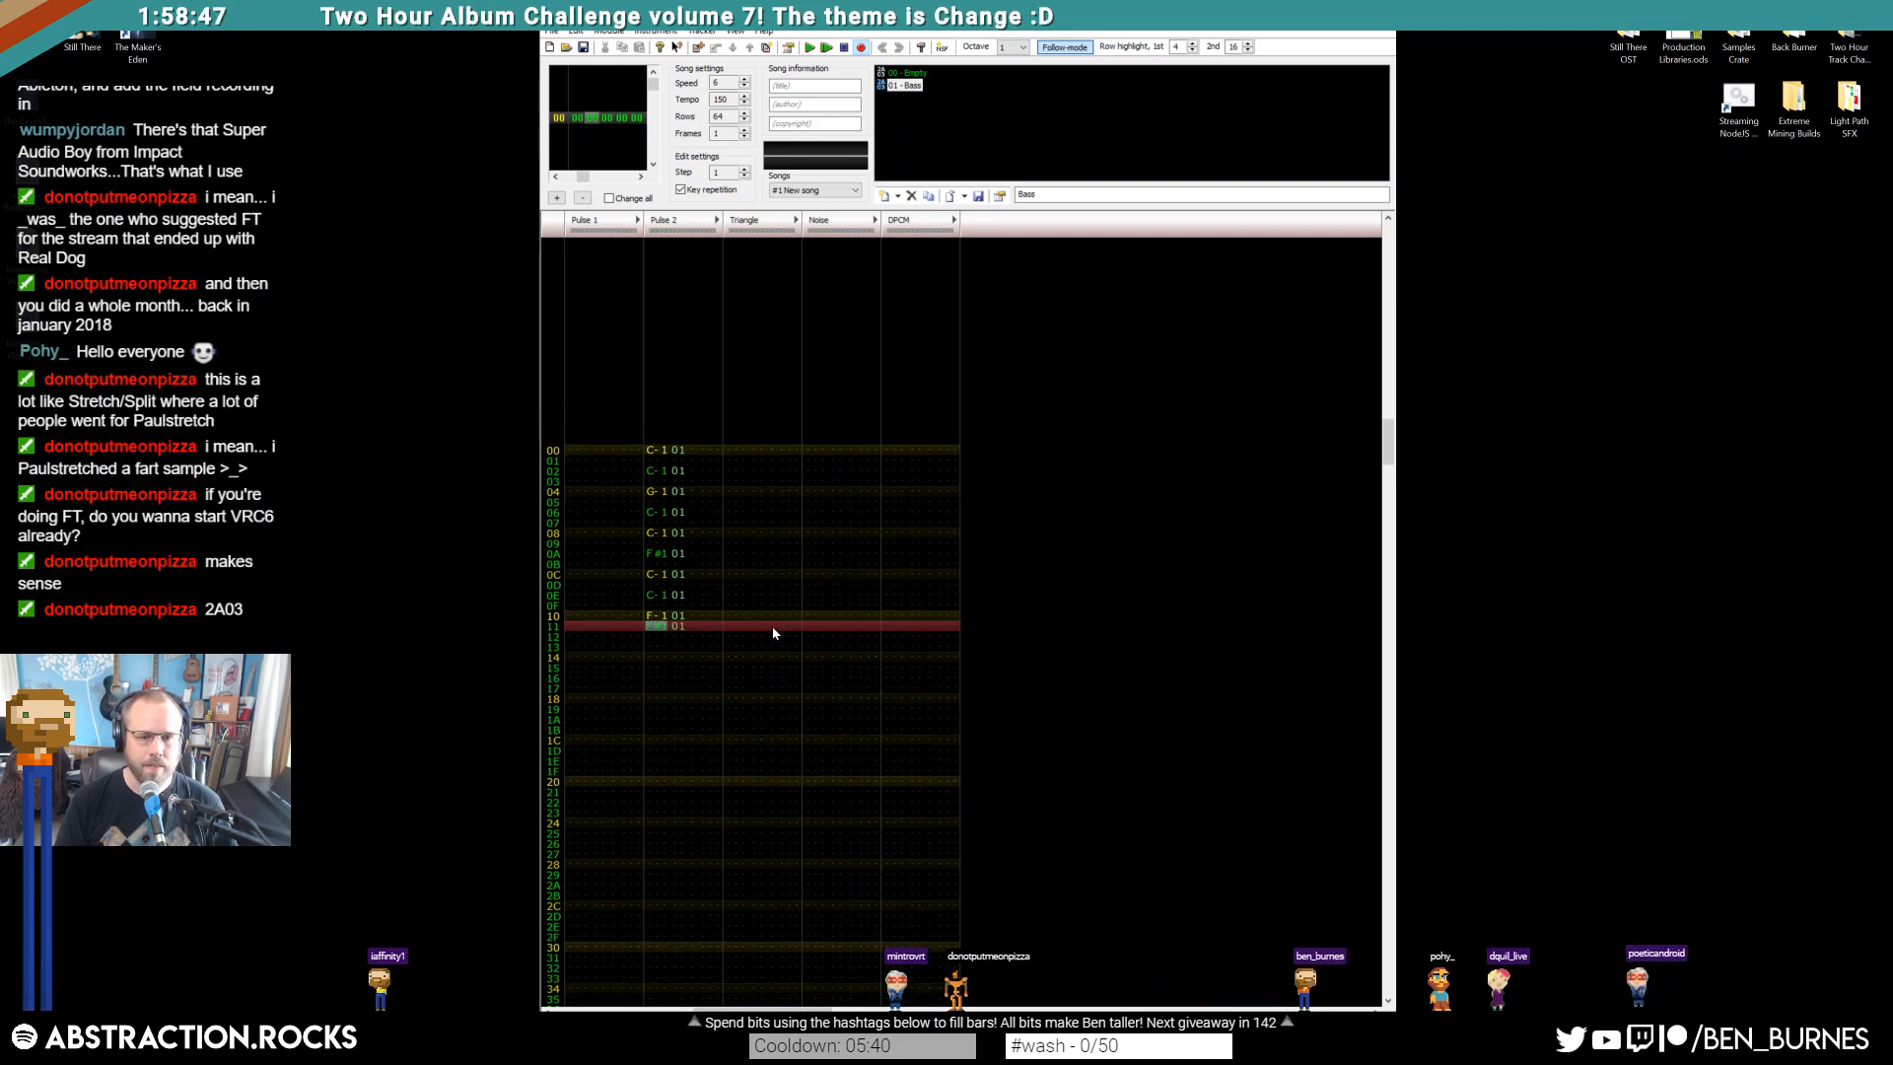
key("v")
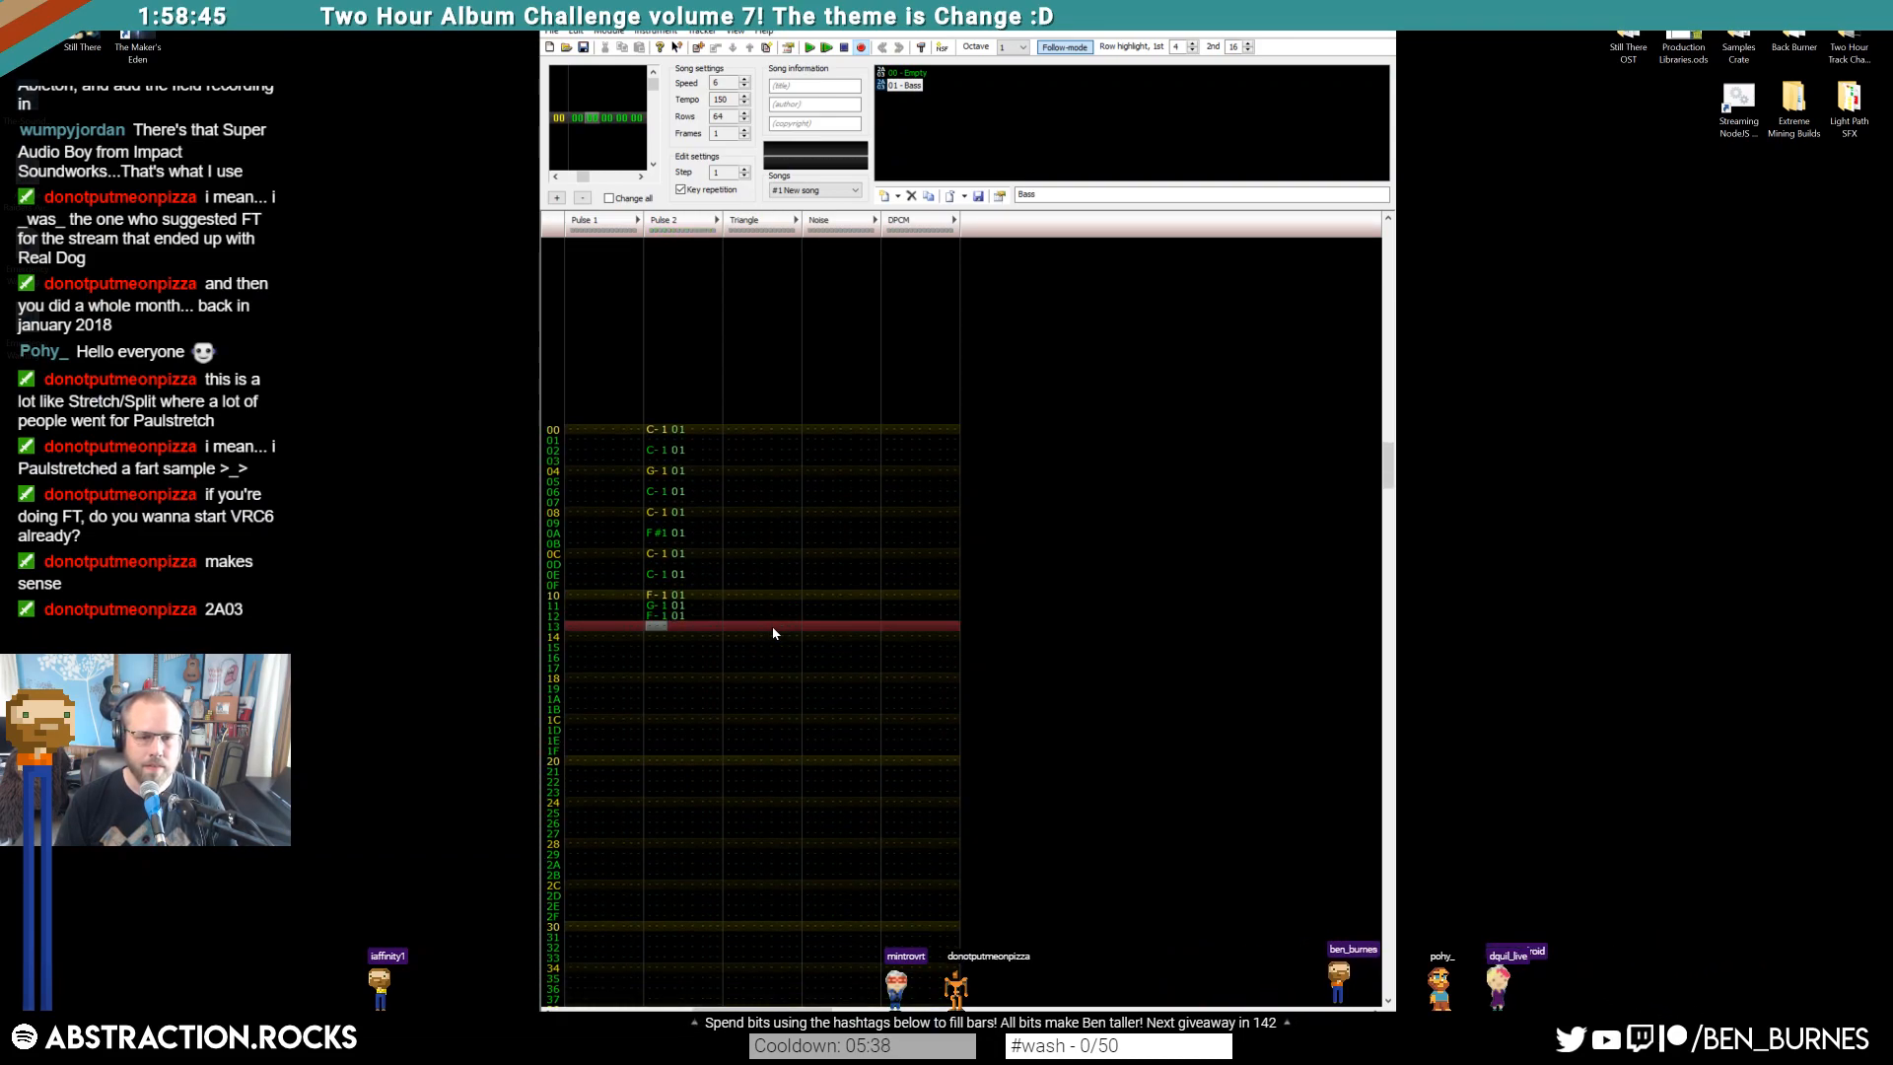
key("d")
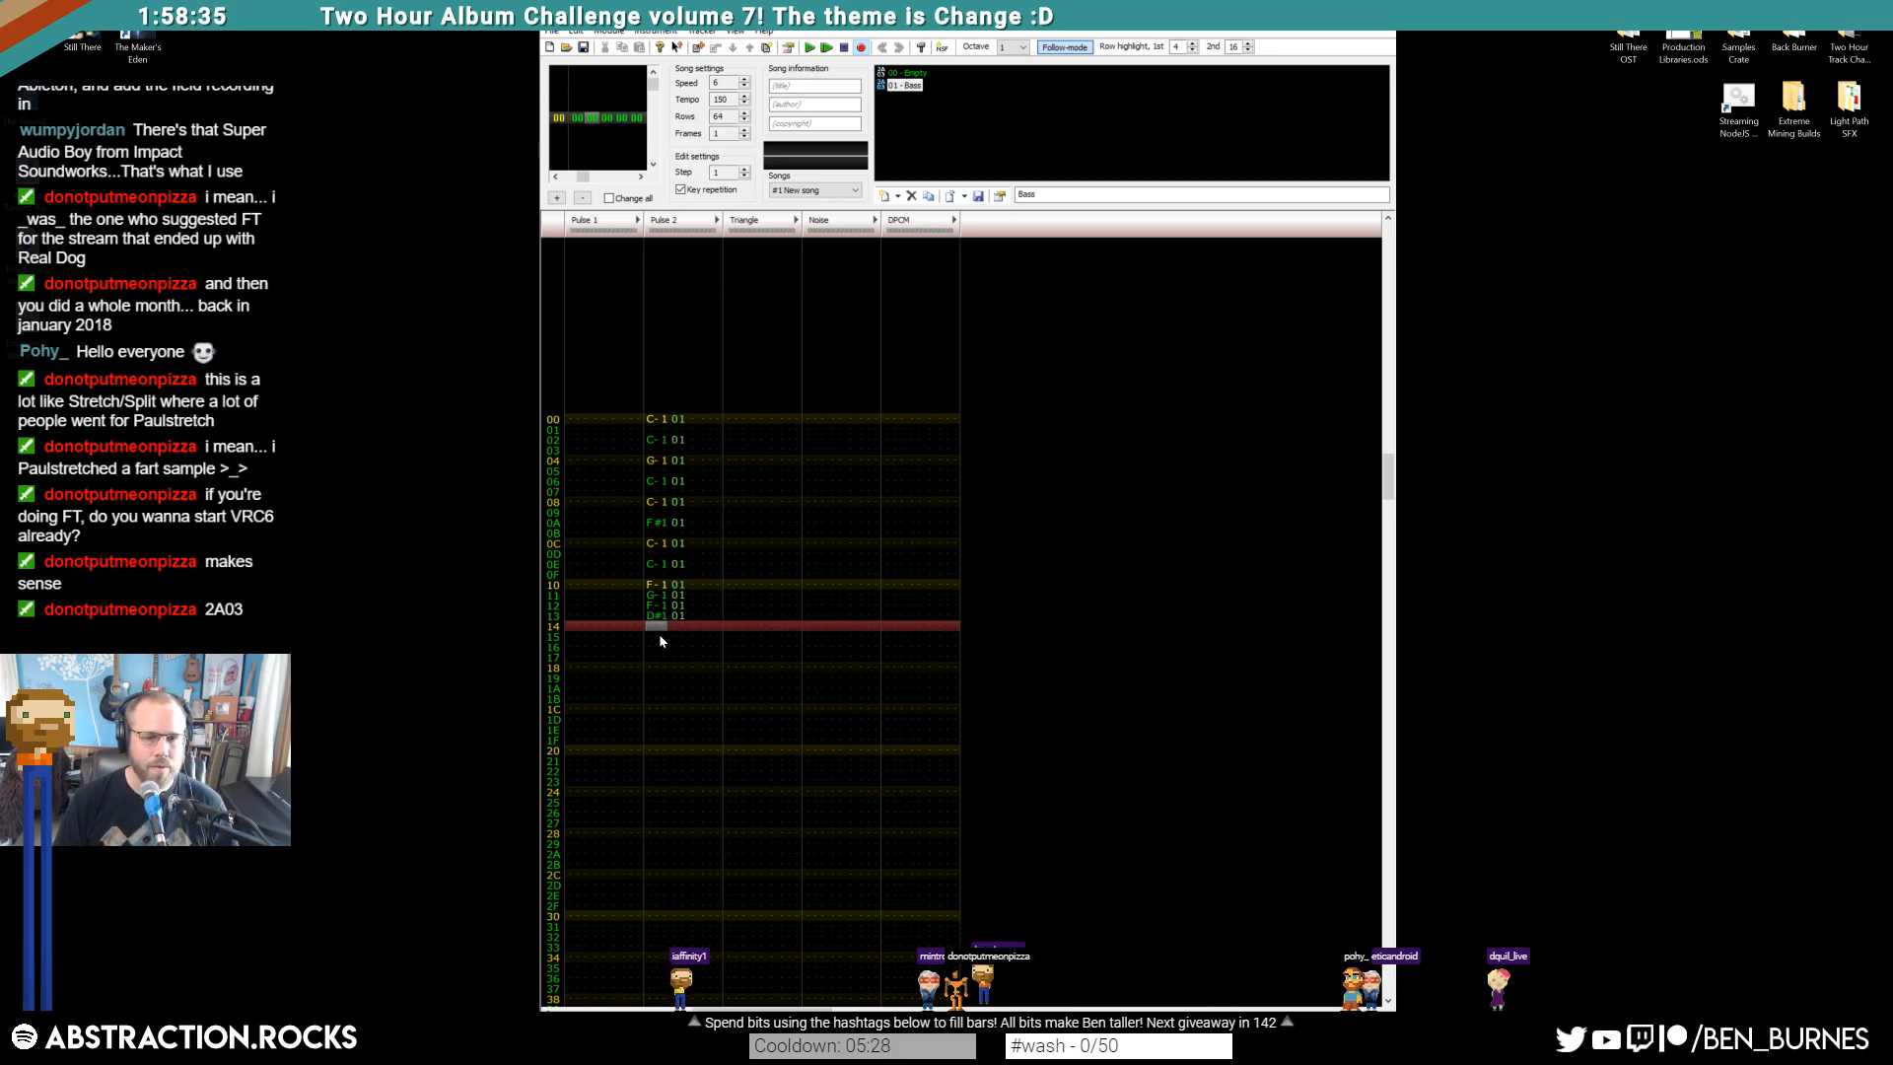
Extend the Pulse 2 bass line with C-1 at rows 14 and 16, G-1 at 18, C-1 at 1A and 1C, and G#1 at 1E
key("Down")
key("Up")
key("z")
key("Down")
key("z")
key("Down")
key("b")
key("Down")
key("z")
key("z")
key("Up")
key("Delete")
key("z")
key("Down")
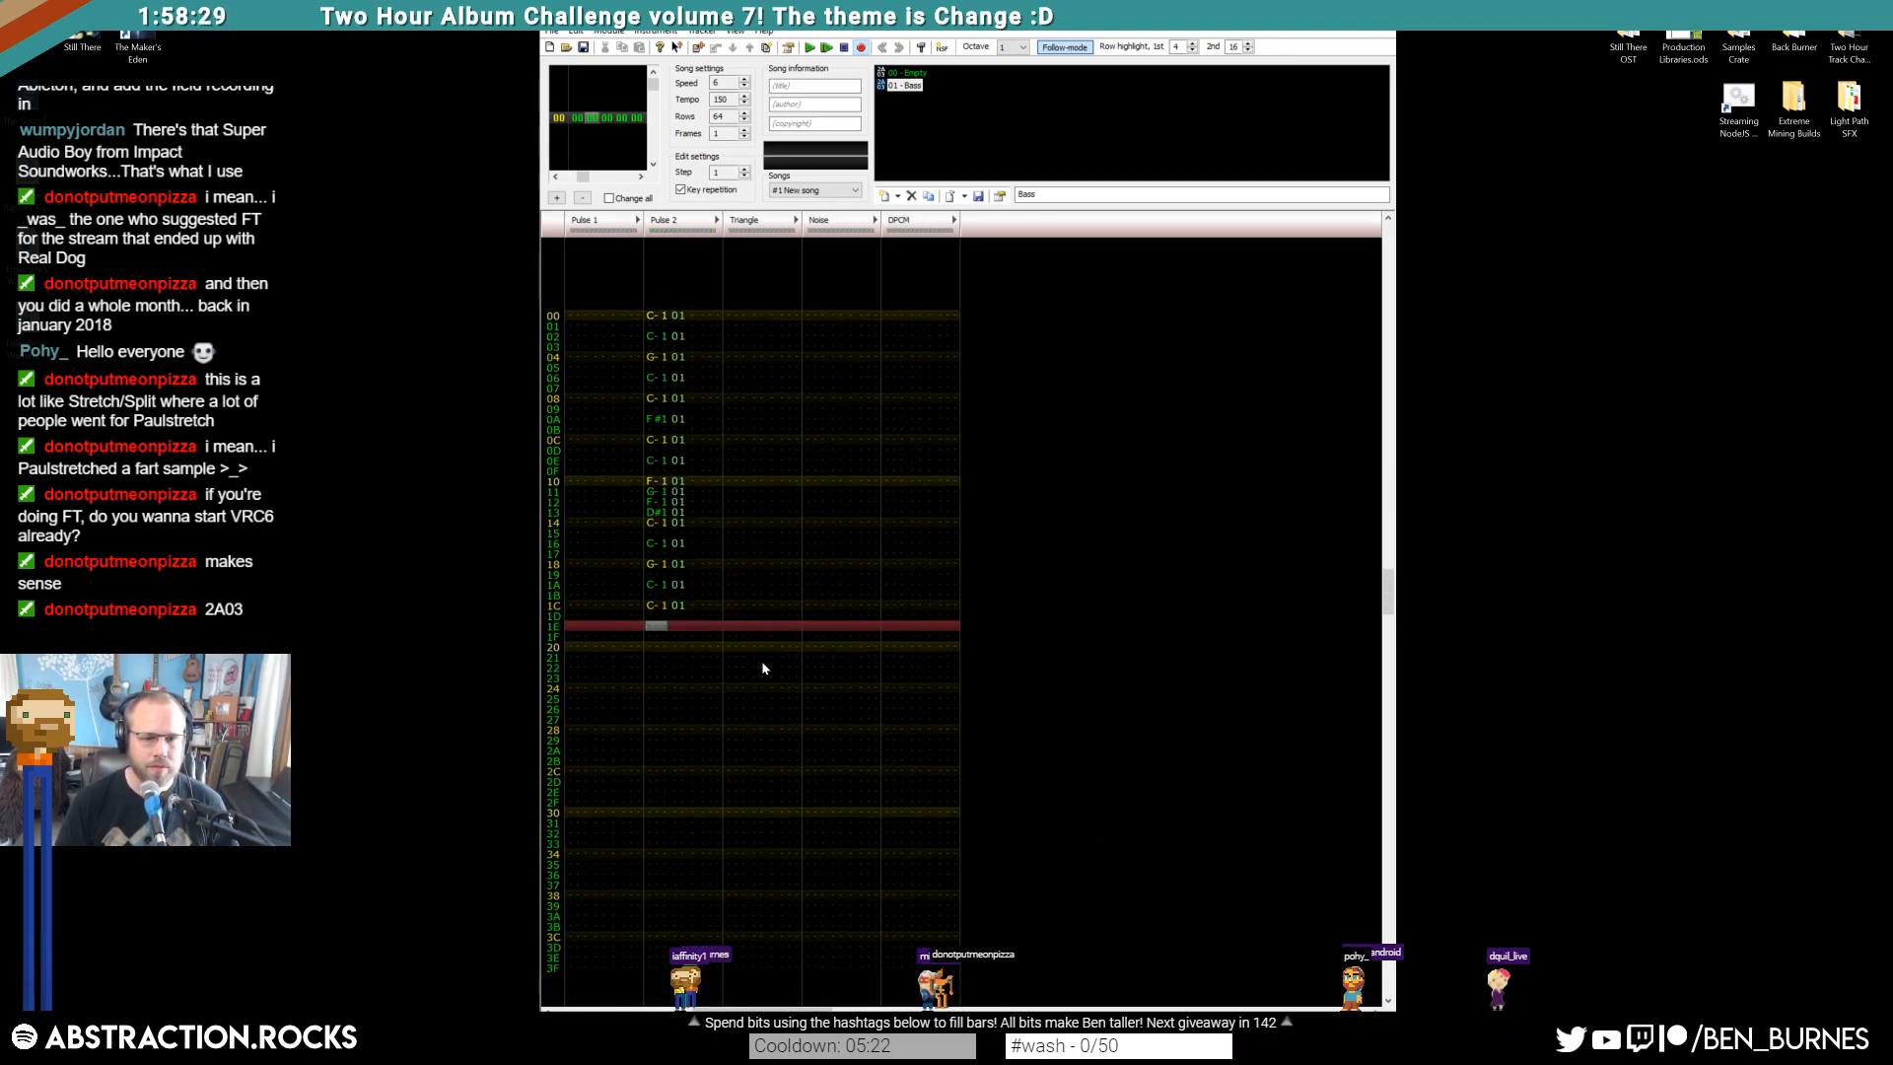
key("h")
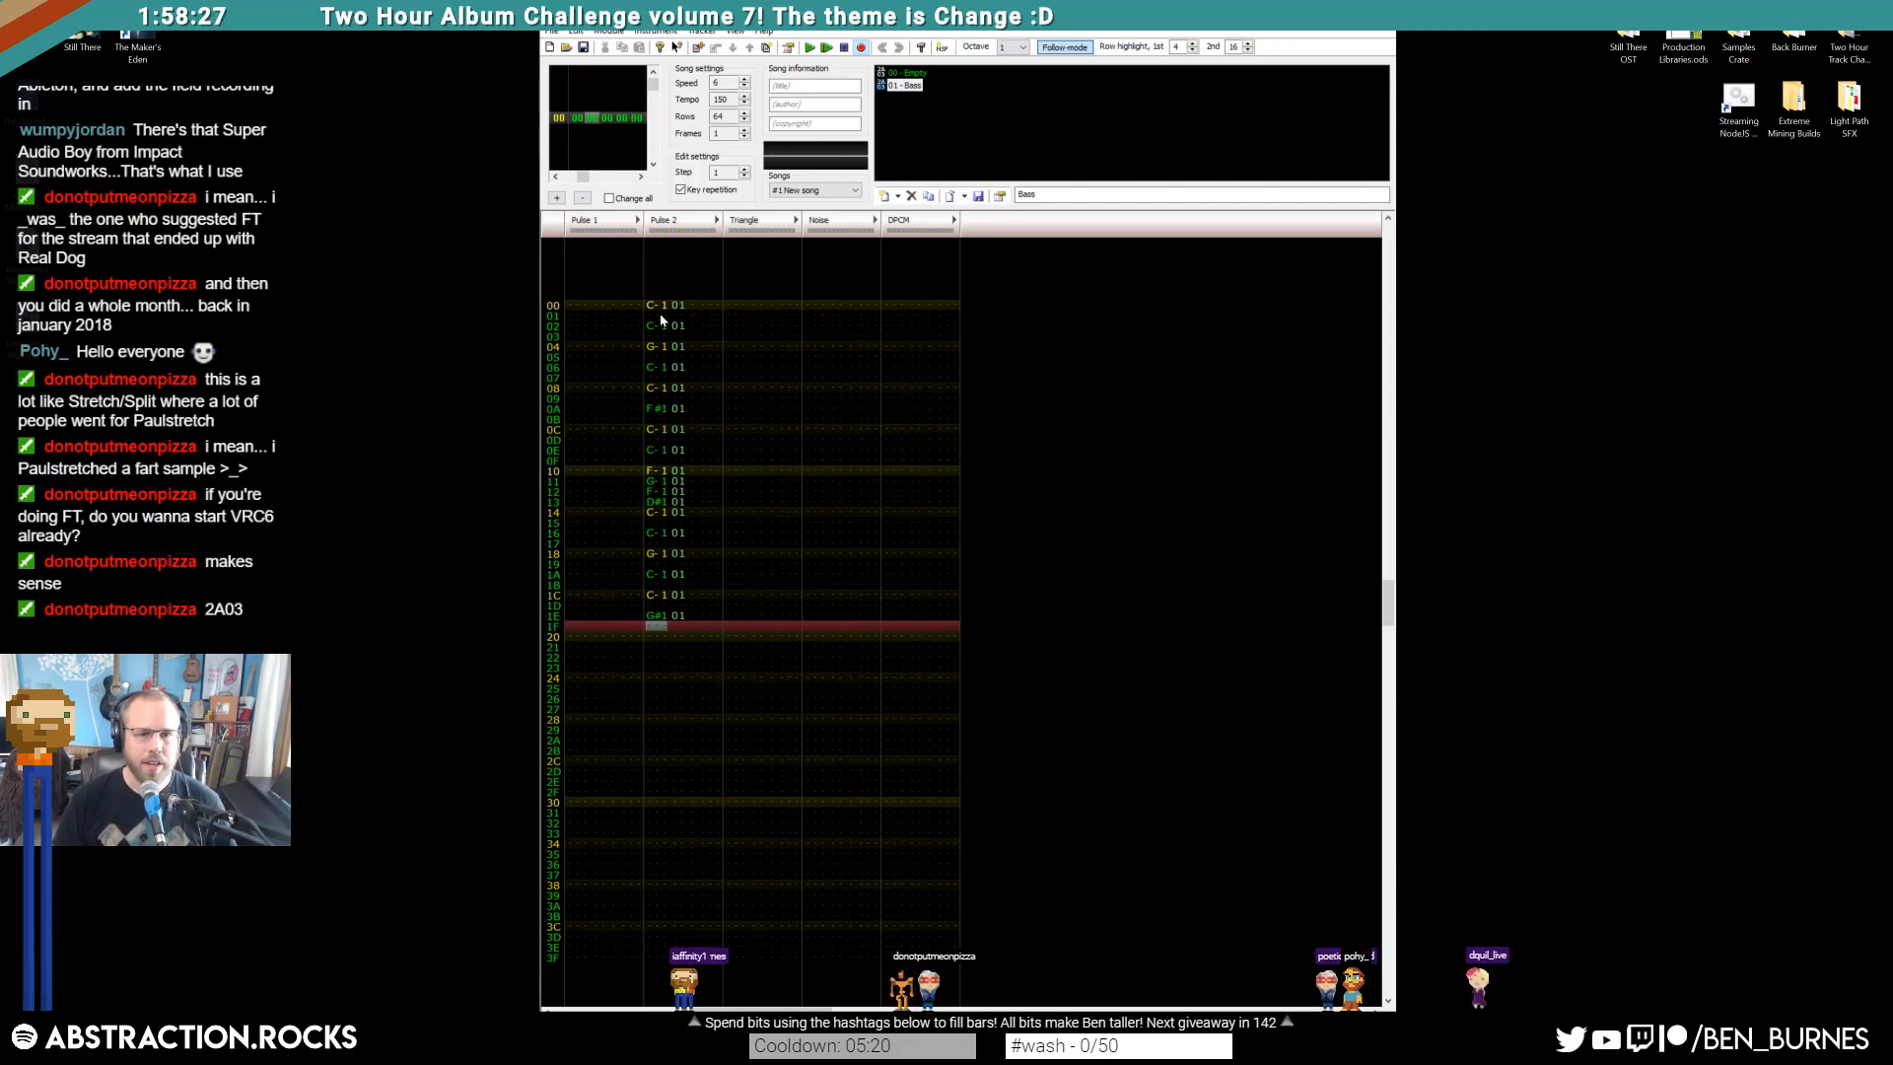
Copy the Pulse 2 bass phrase from rows 00 to 1F and paste it starting at row 20
left_click_drag(667, 352, 702, 619)
left_click(663, 636)
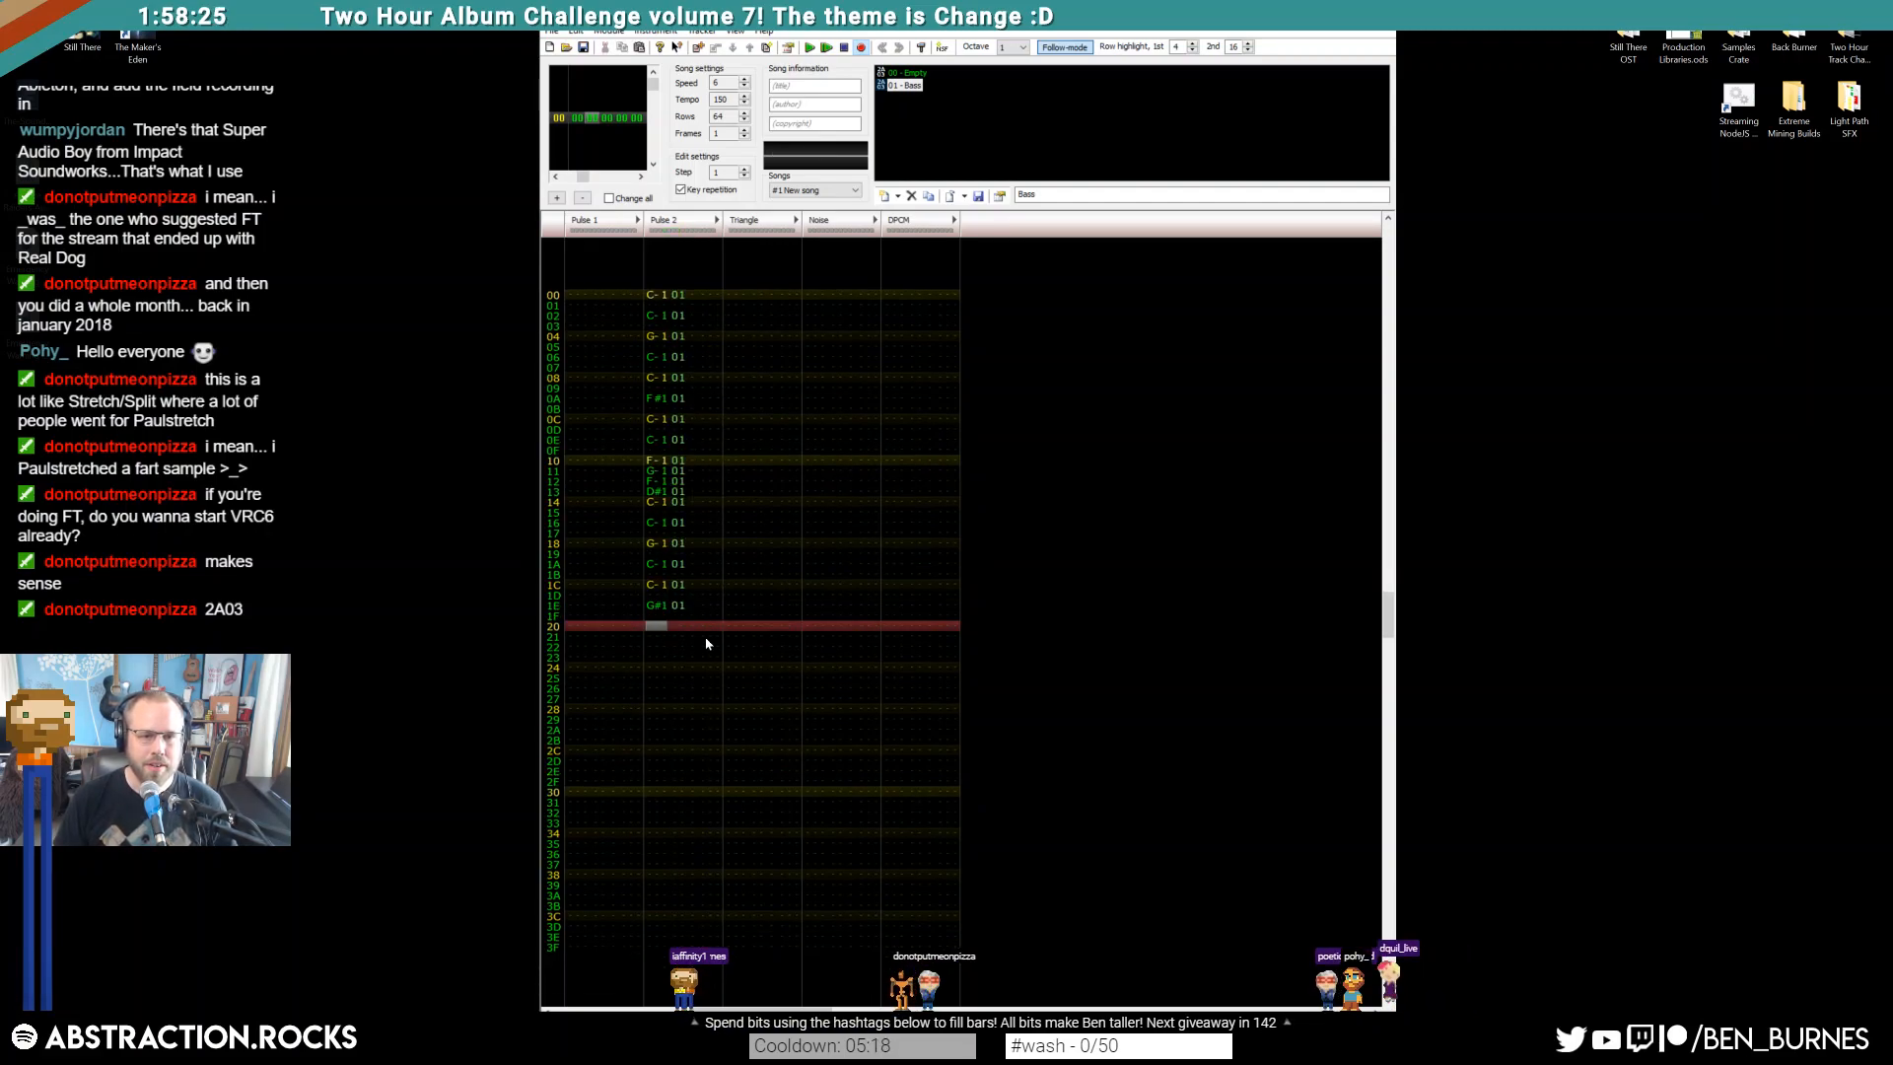
Set the song tempo to 180, play the bass pattern from the beginning, and stop playback
key("Home")
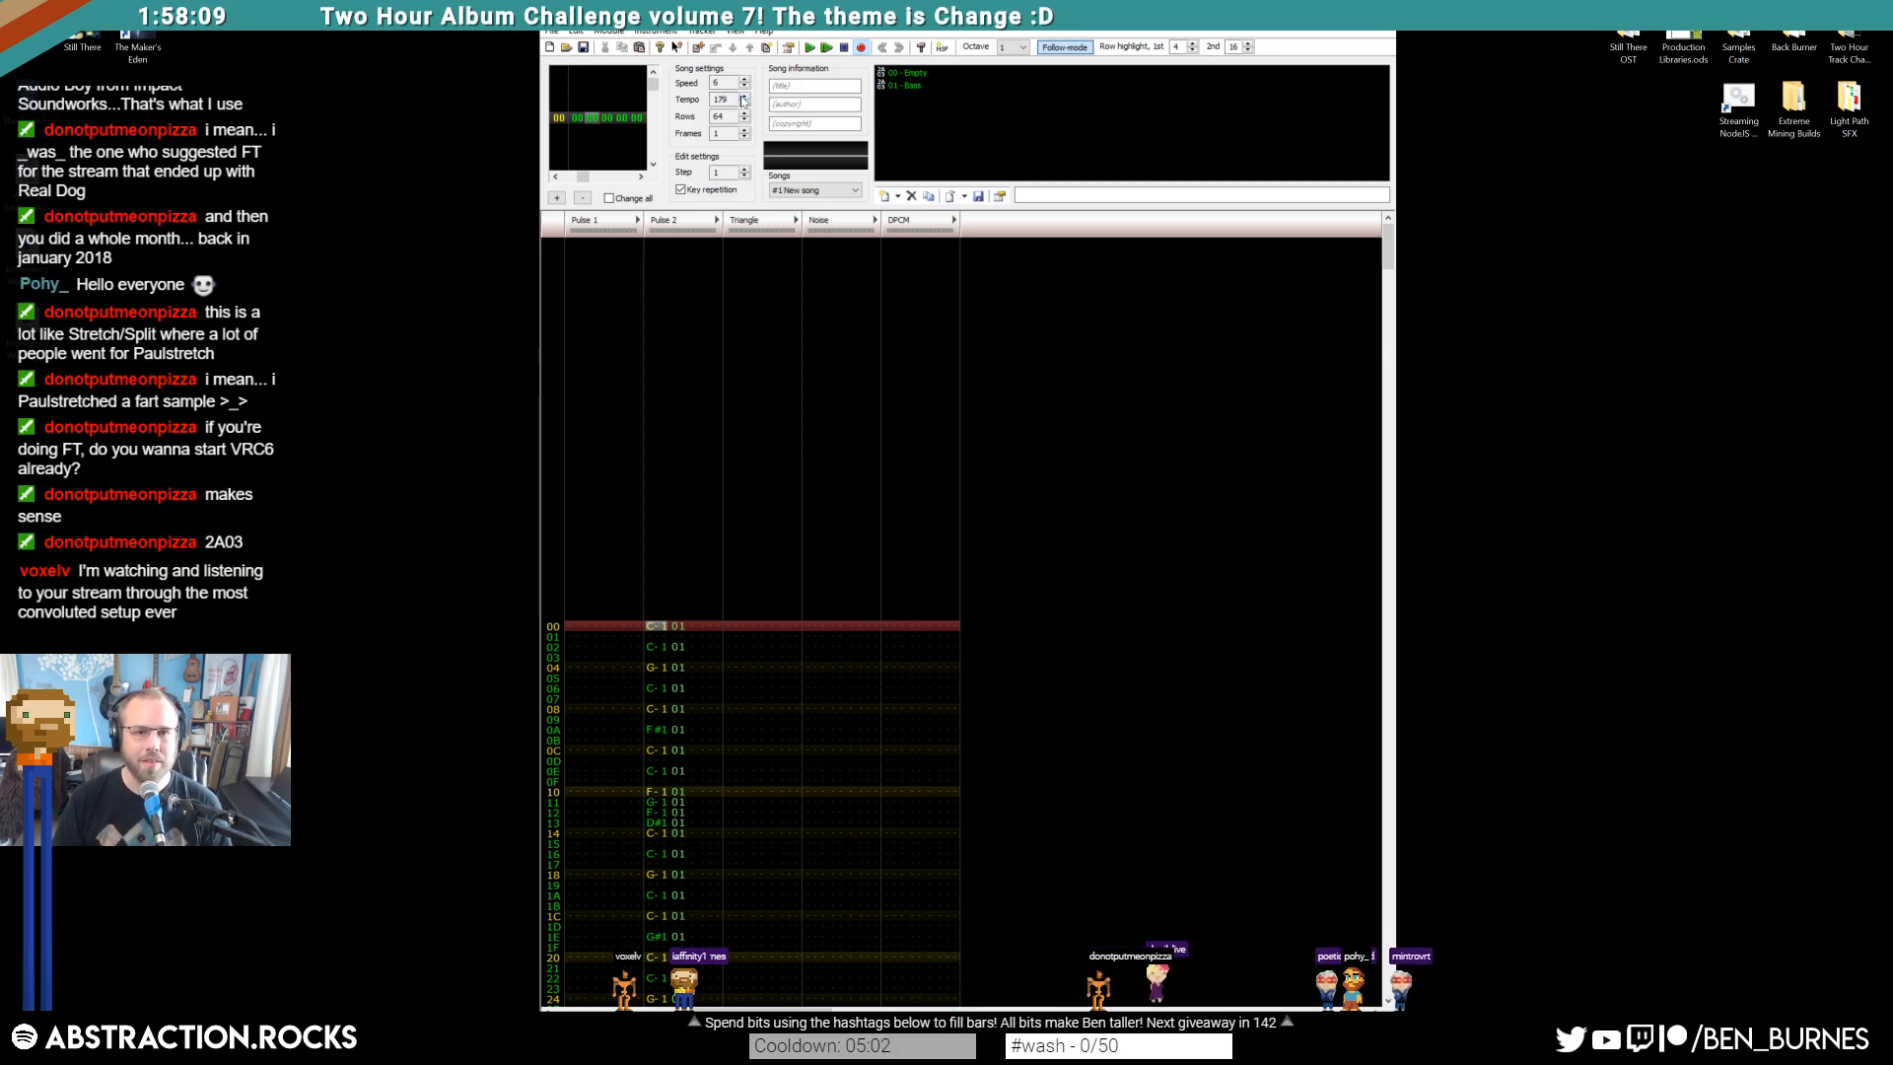
left_click(810, 48)
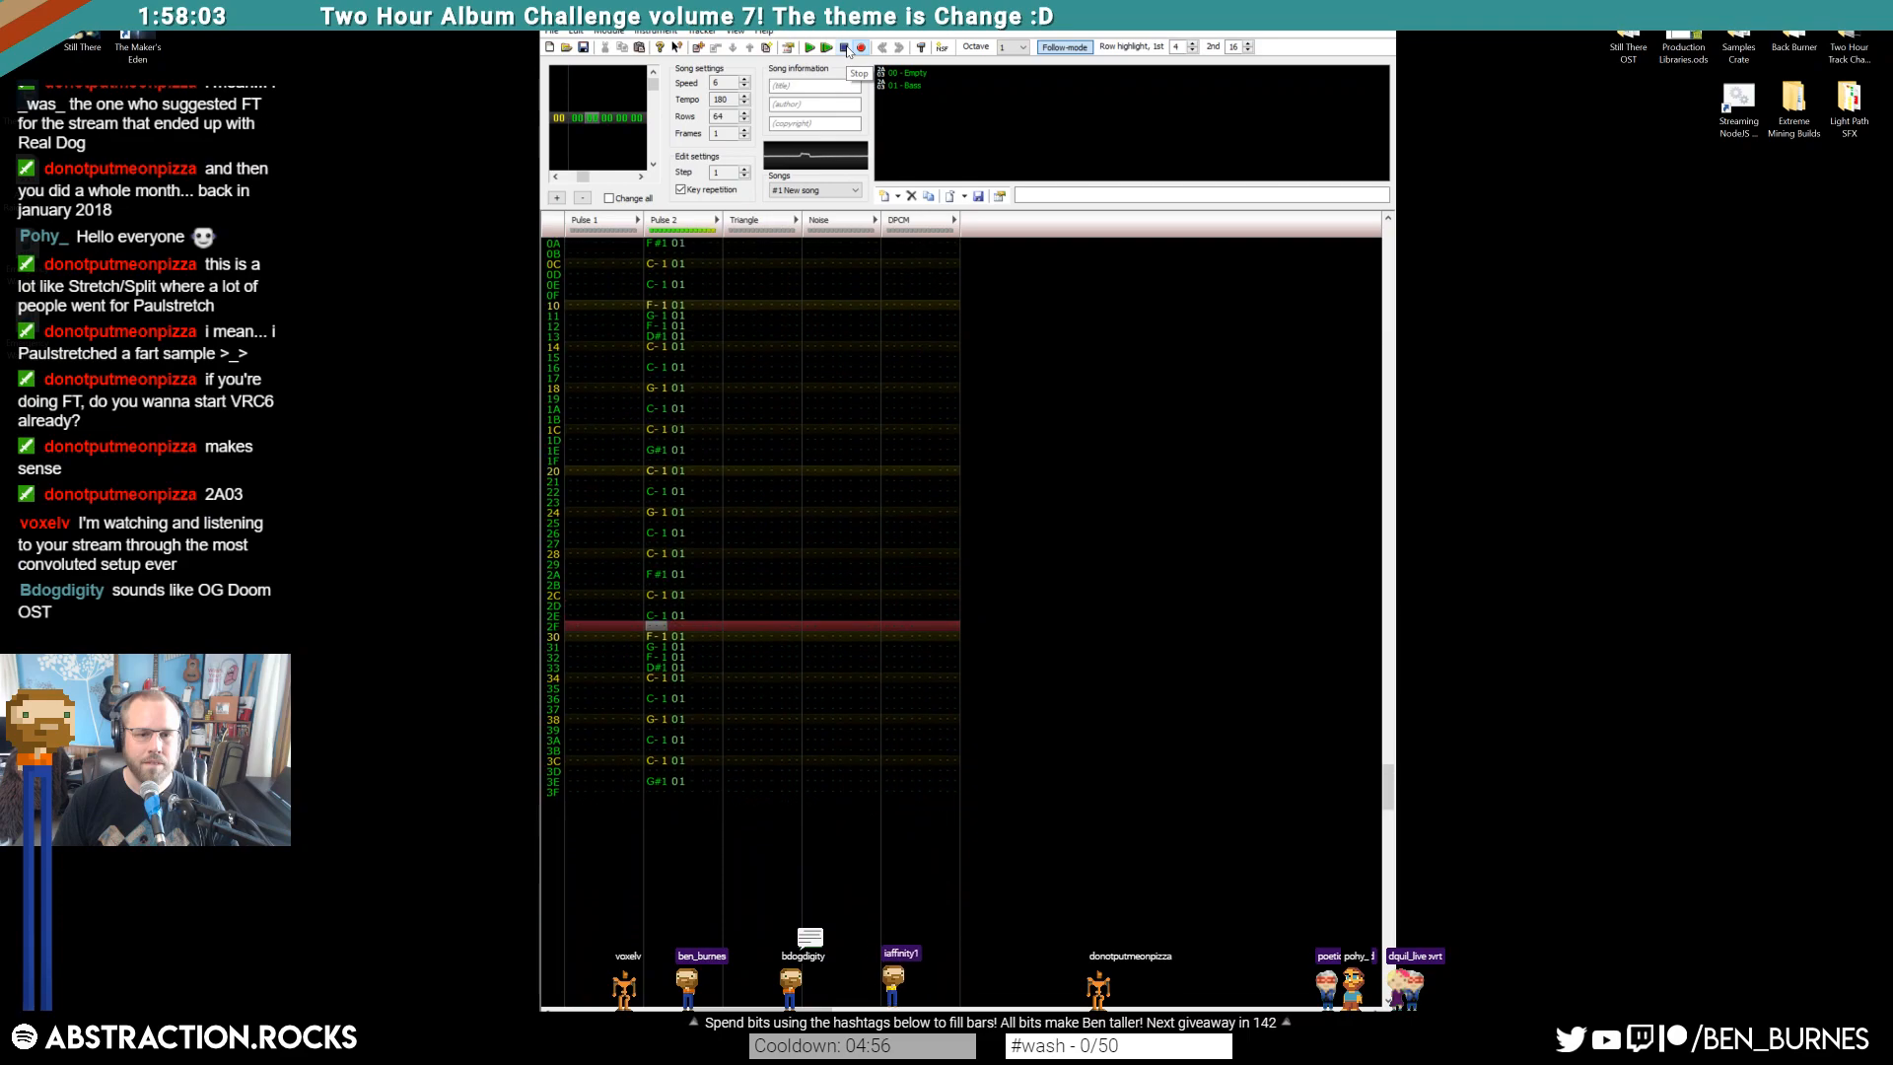
left_click(844, 47)
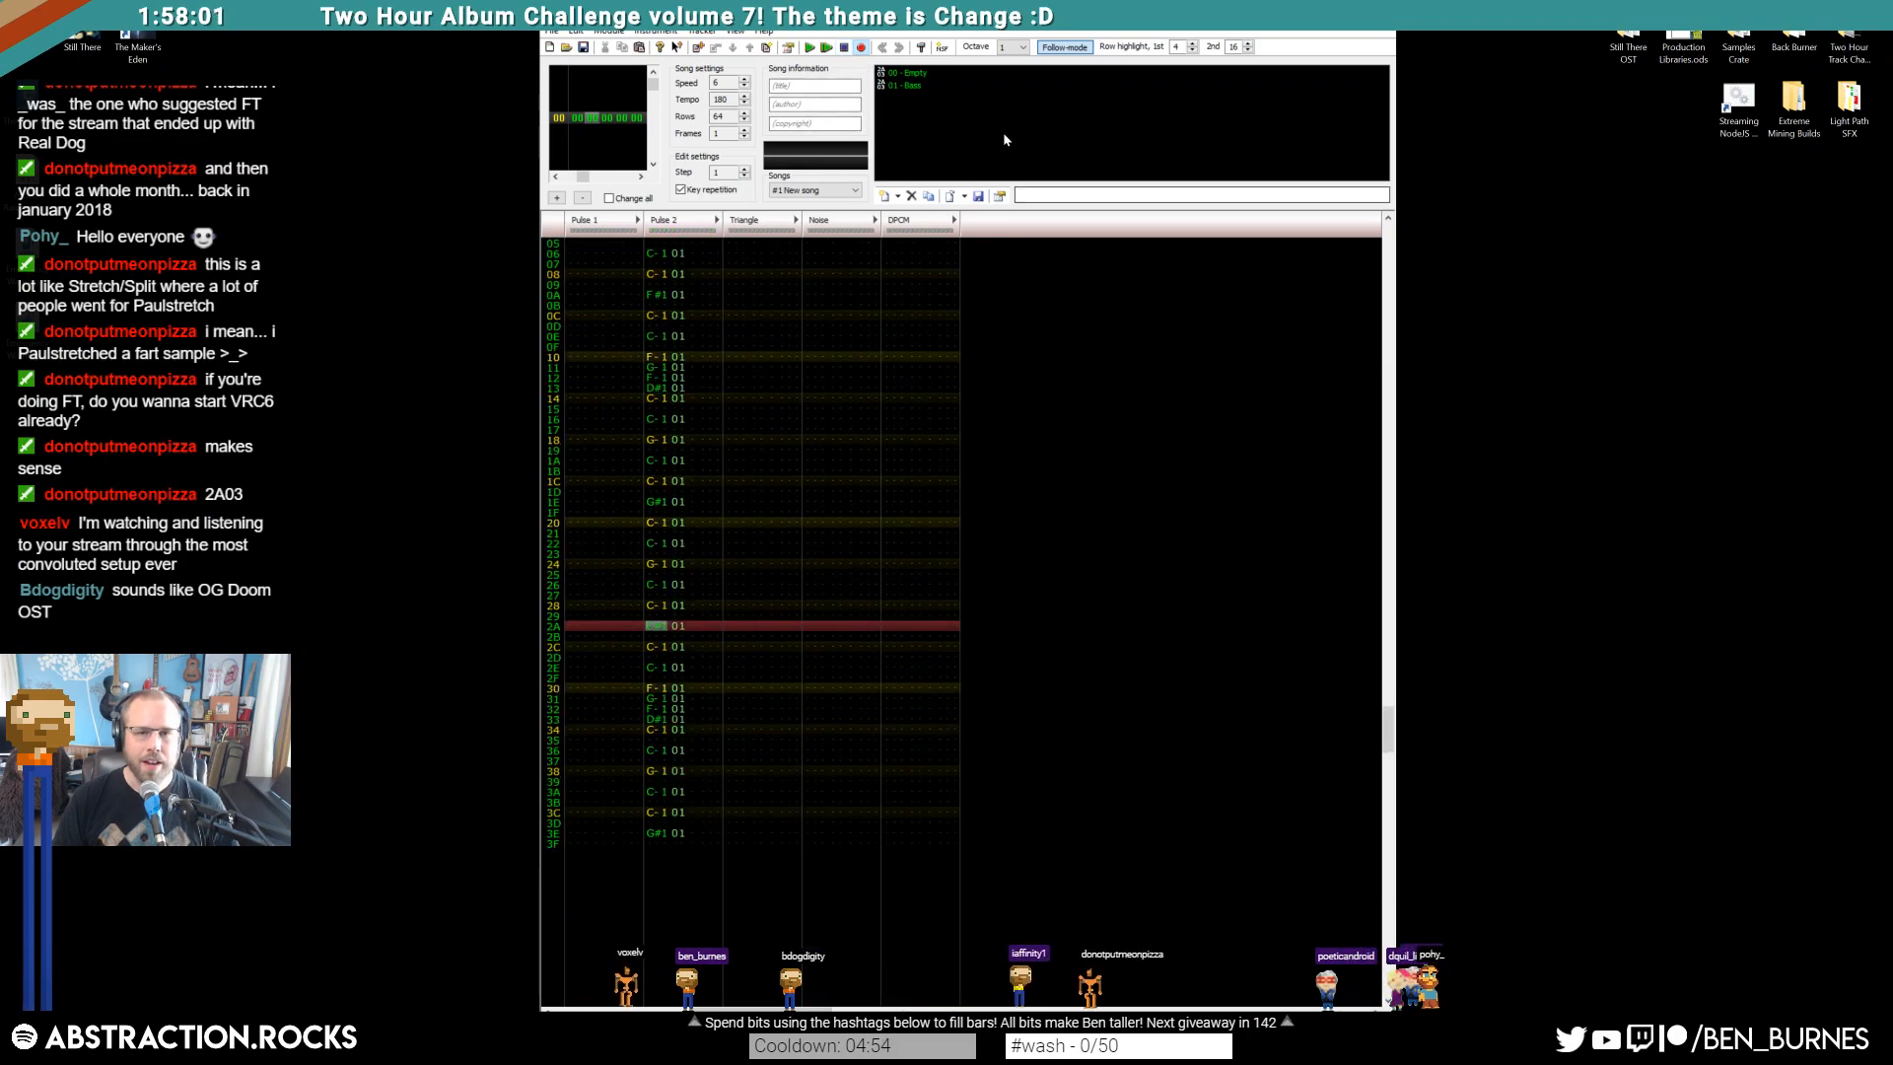
Redraw the Bass instrument's volume envelope as 15 7 6 4 3 2 and play the pattern to audition it
double_click(905, 85)
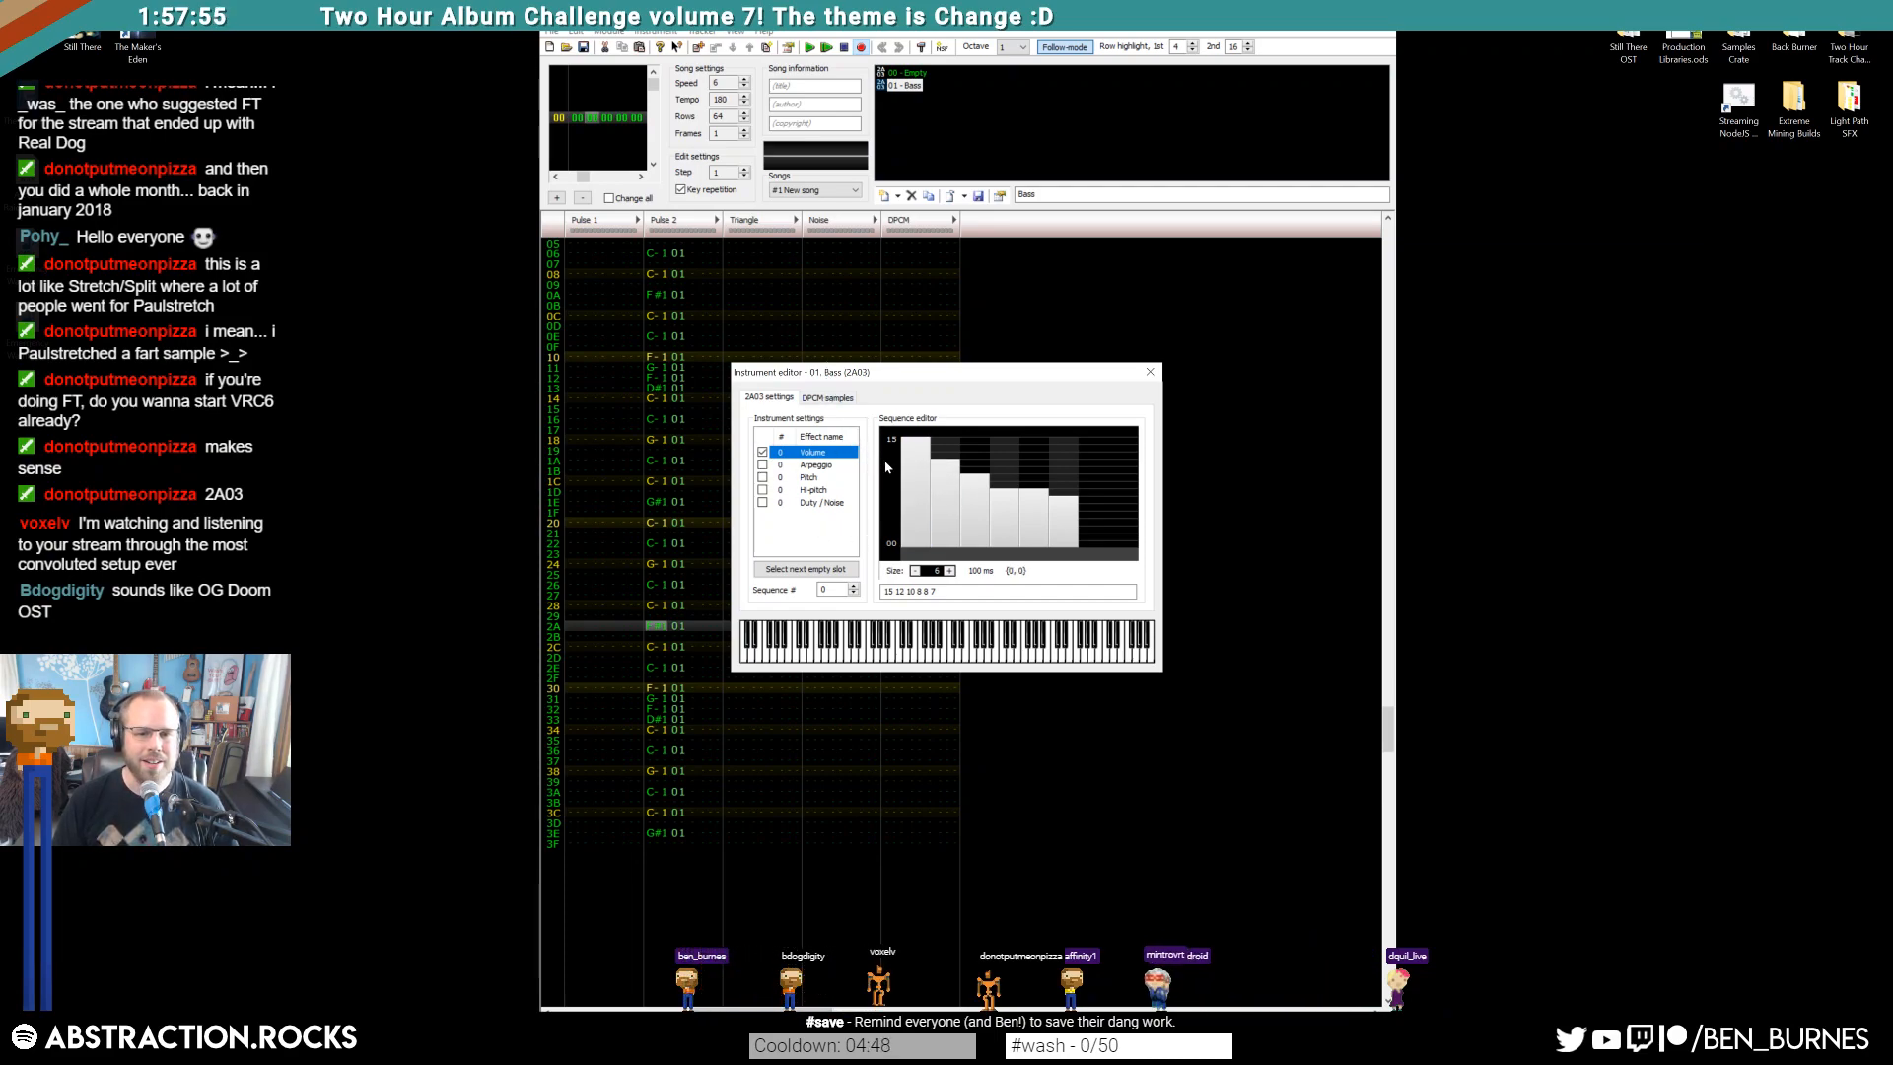
left_click(925, 449)
left_click_drag(919, 446, 1058, 537)
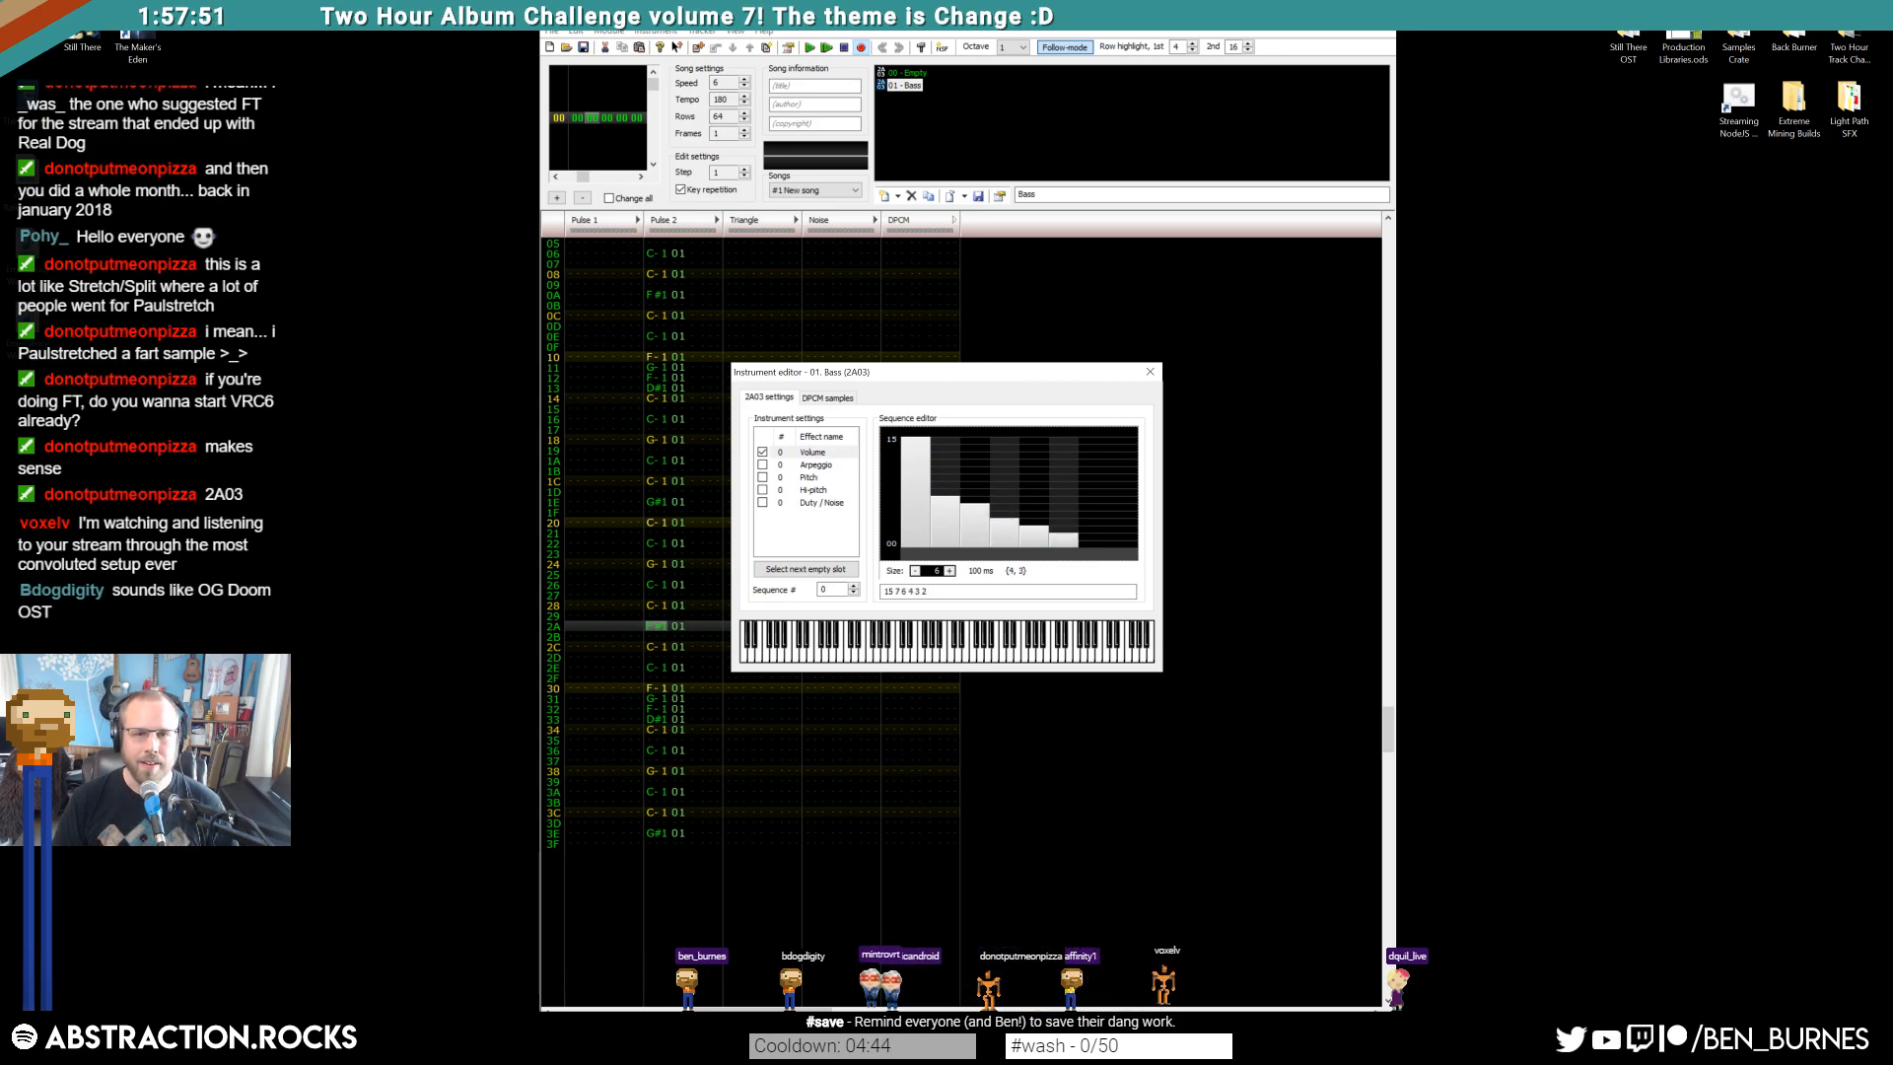
left_click(810, 48)
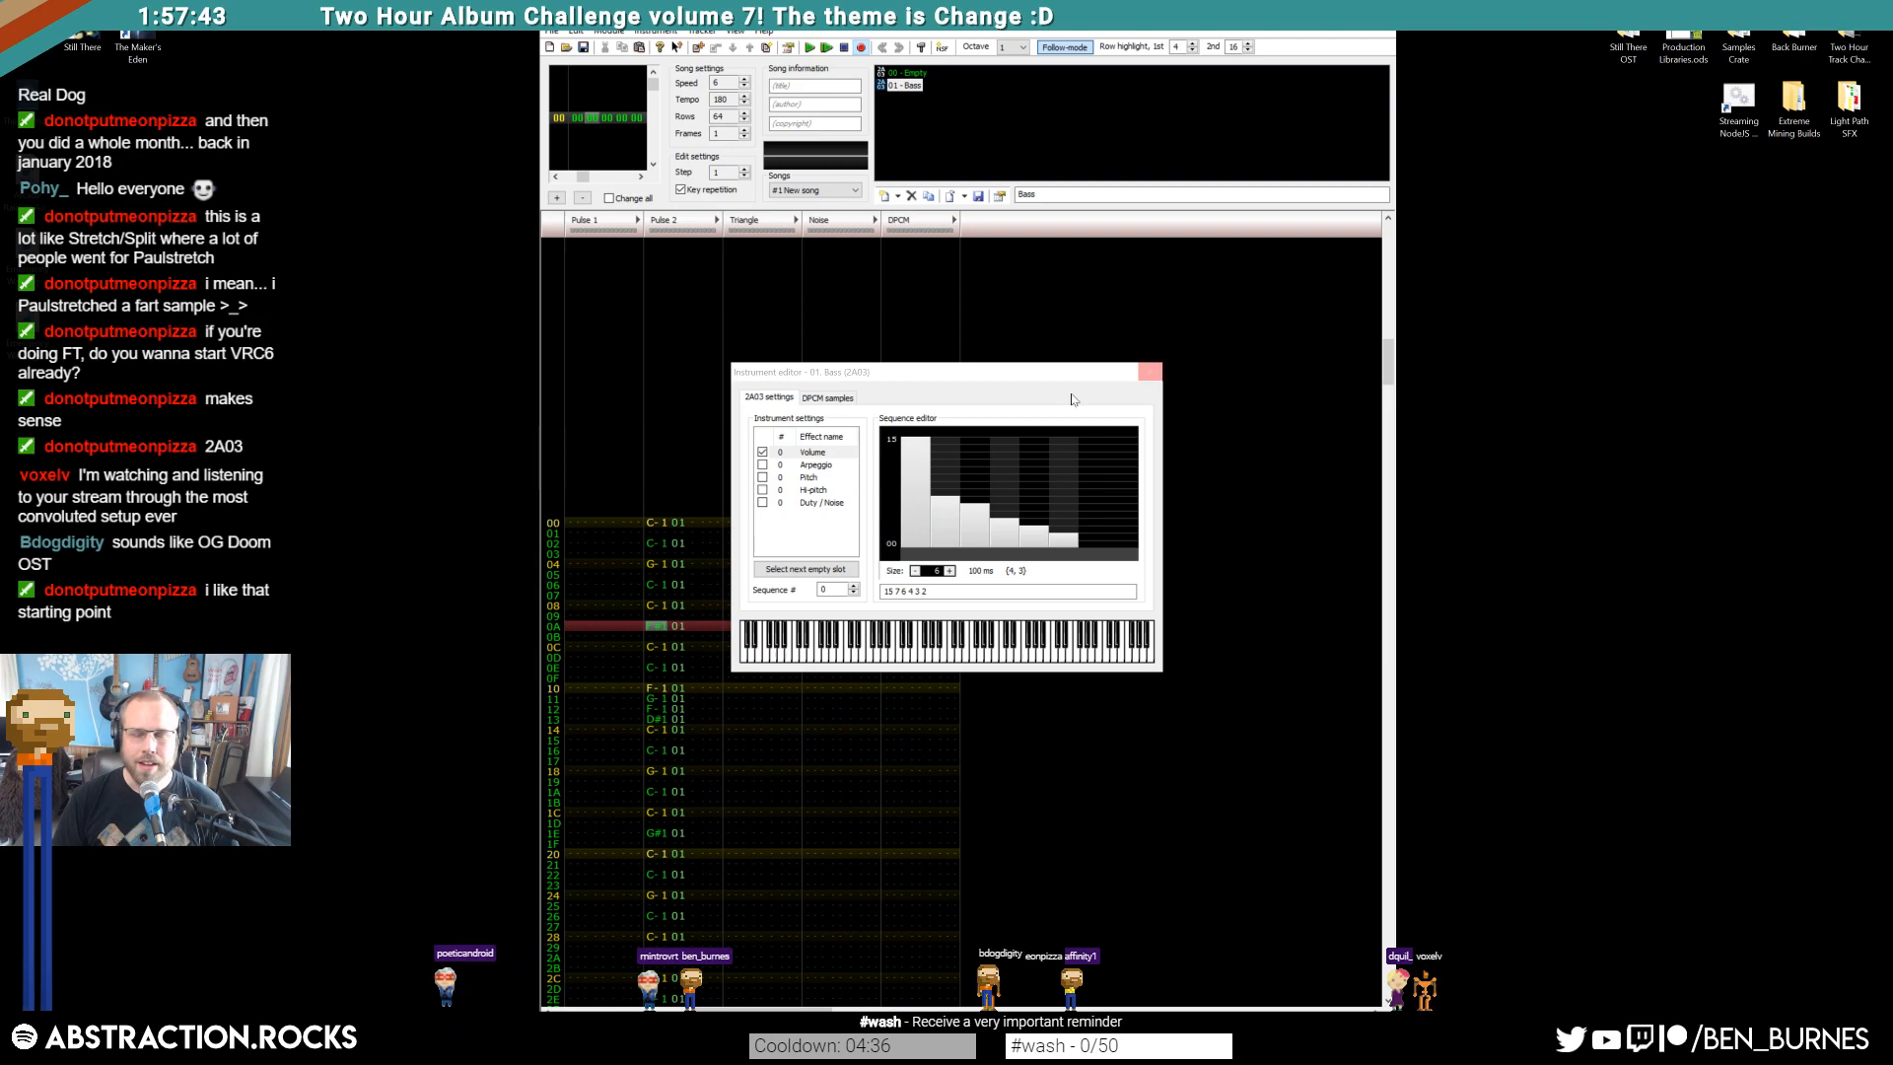
Reshape the Bass volume envelope to 15 13 12 8 4 1 and close the instrument editor
left_click(945, 447)
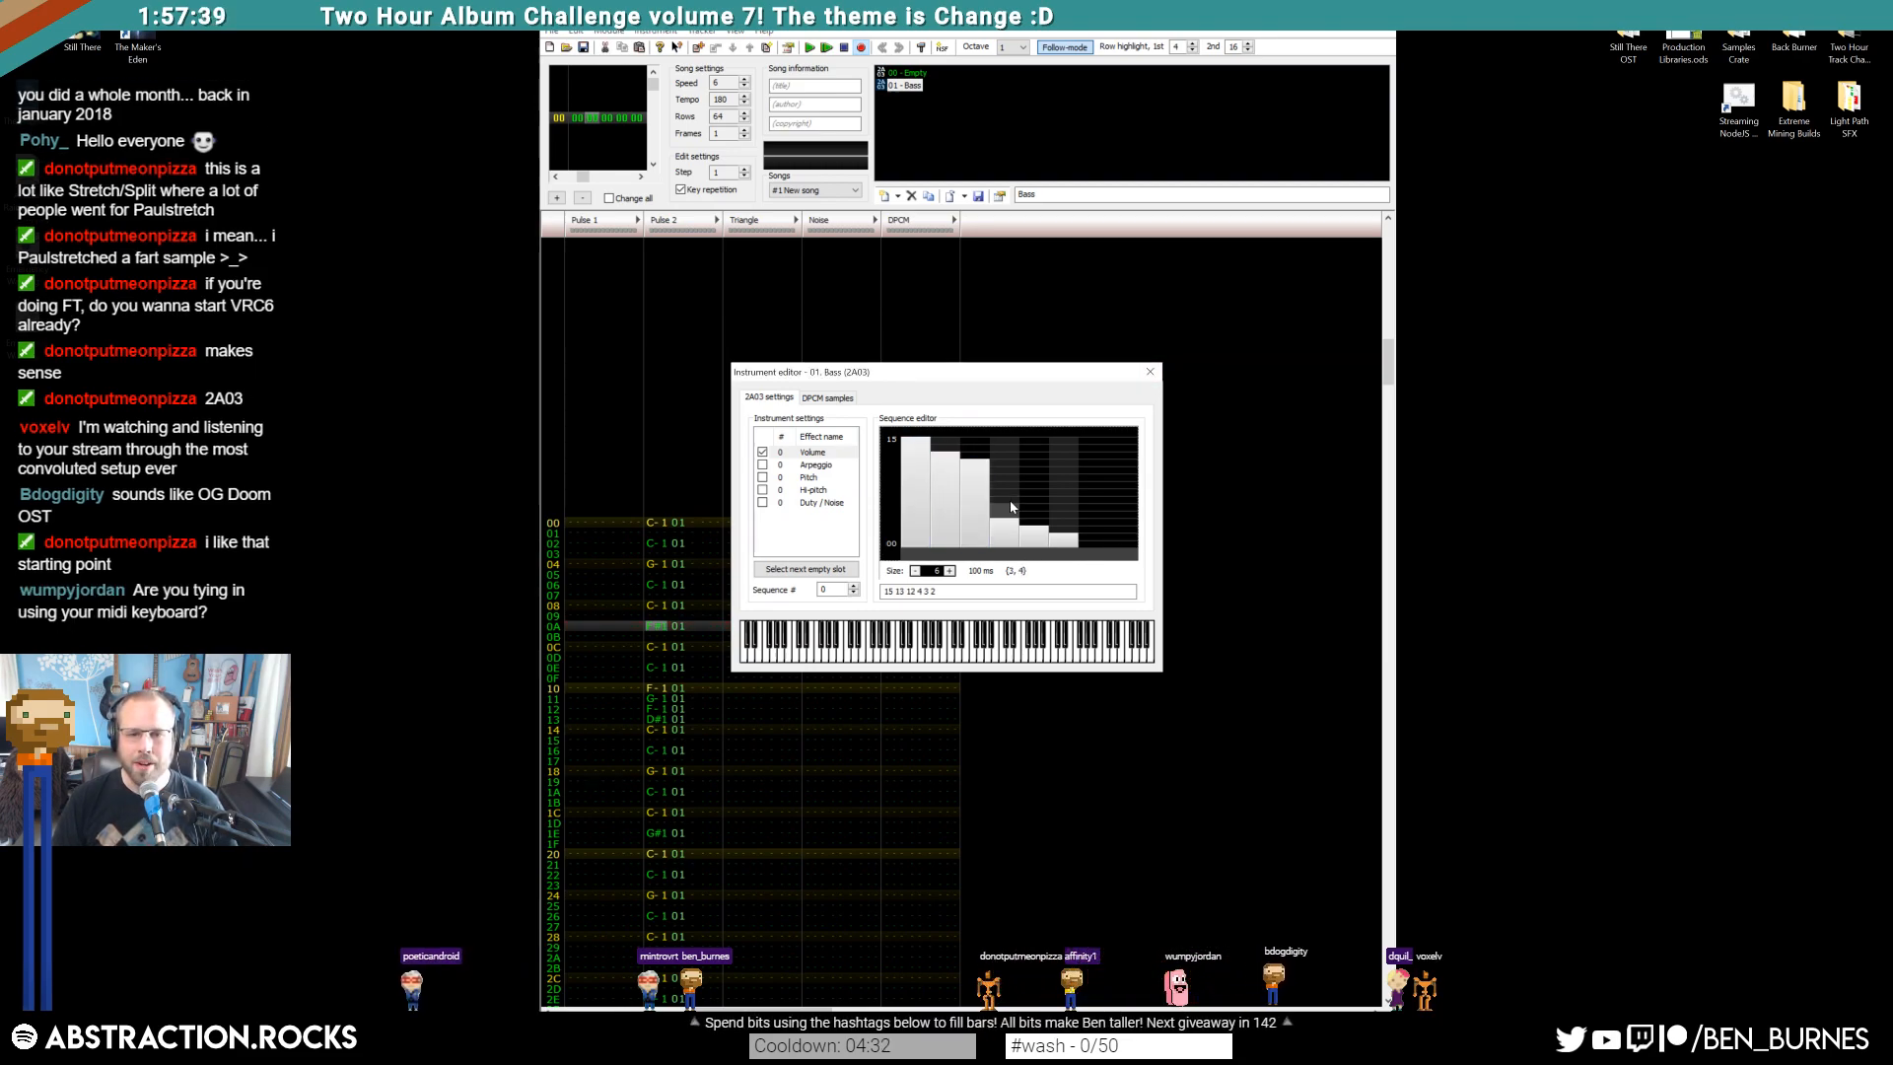
left_click_drag(1003, 488, 1033, 516)
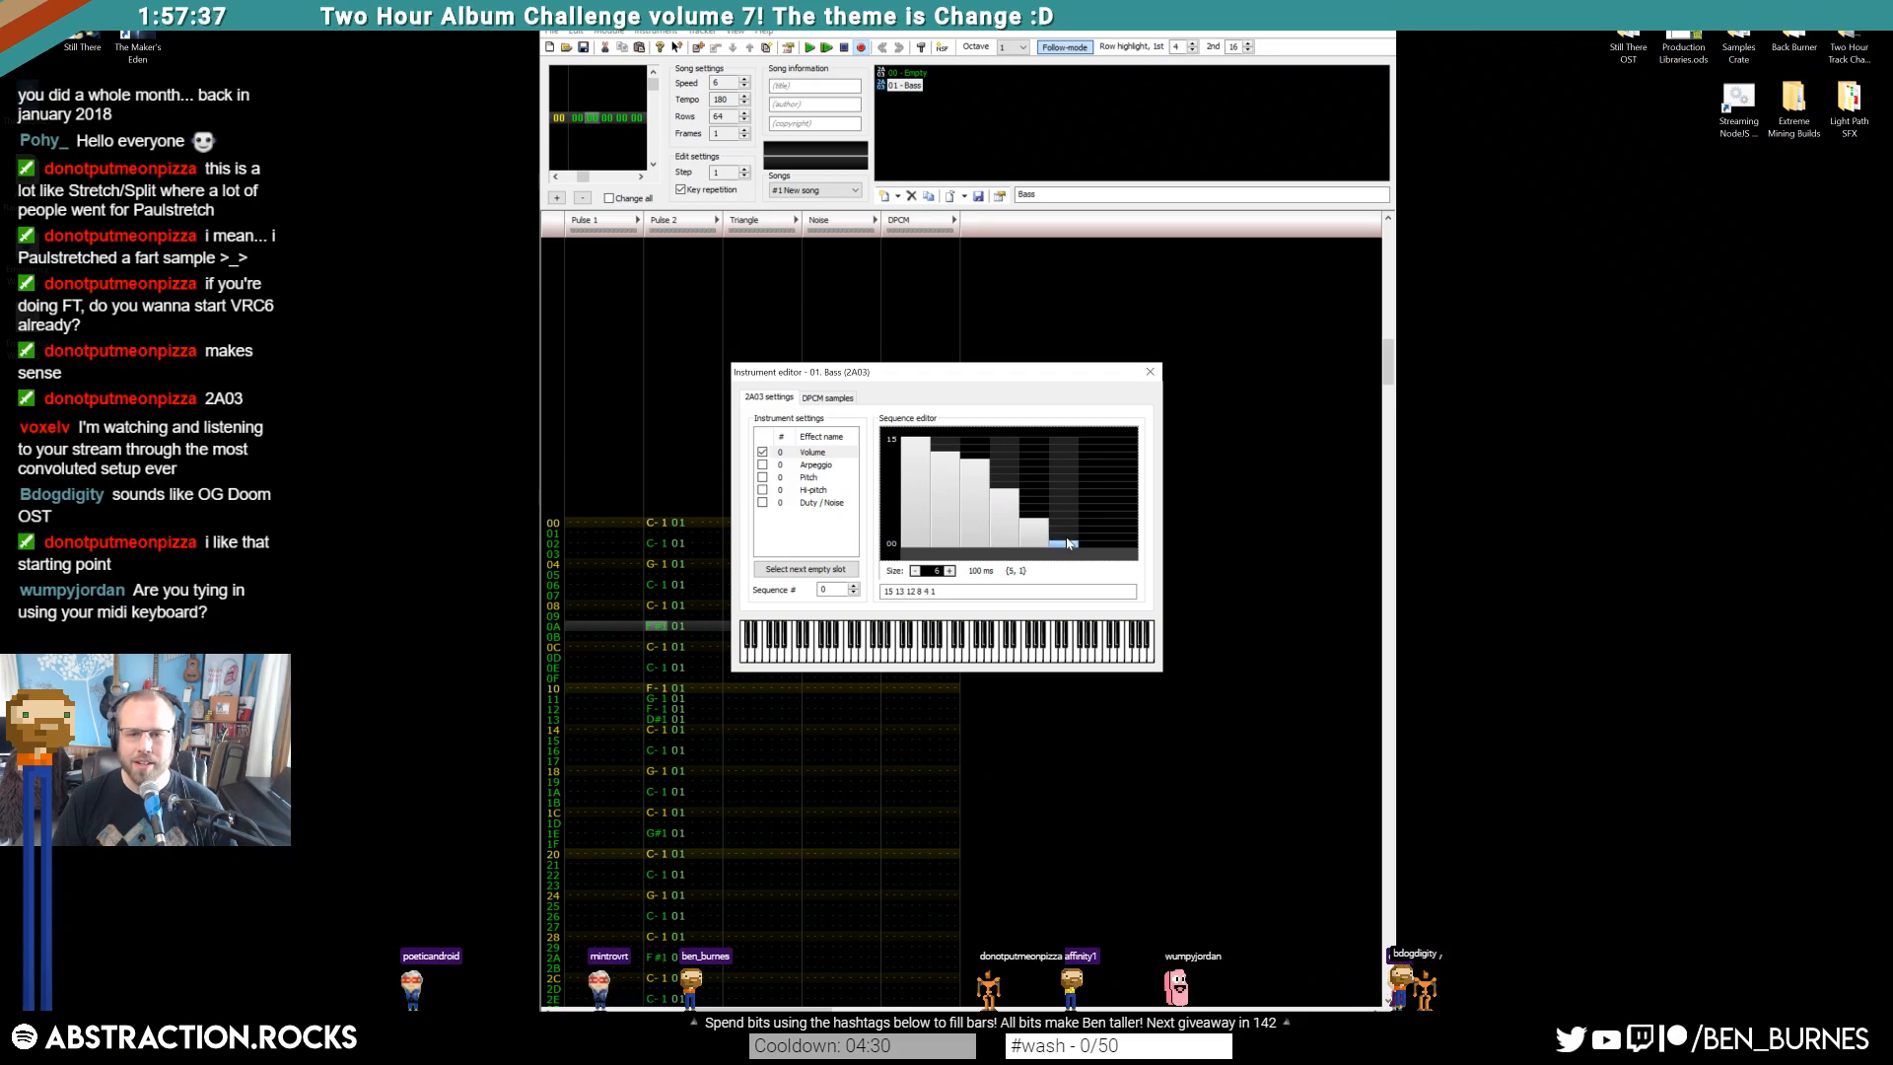
left_click(1152, 372)
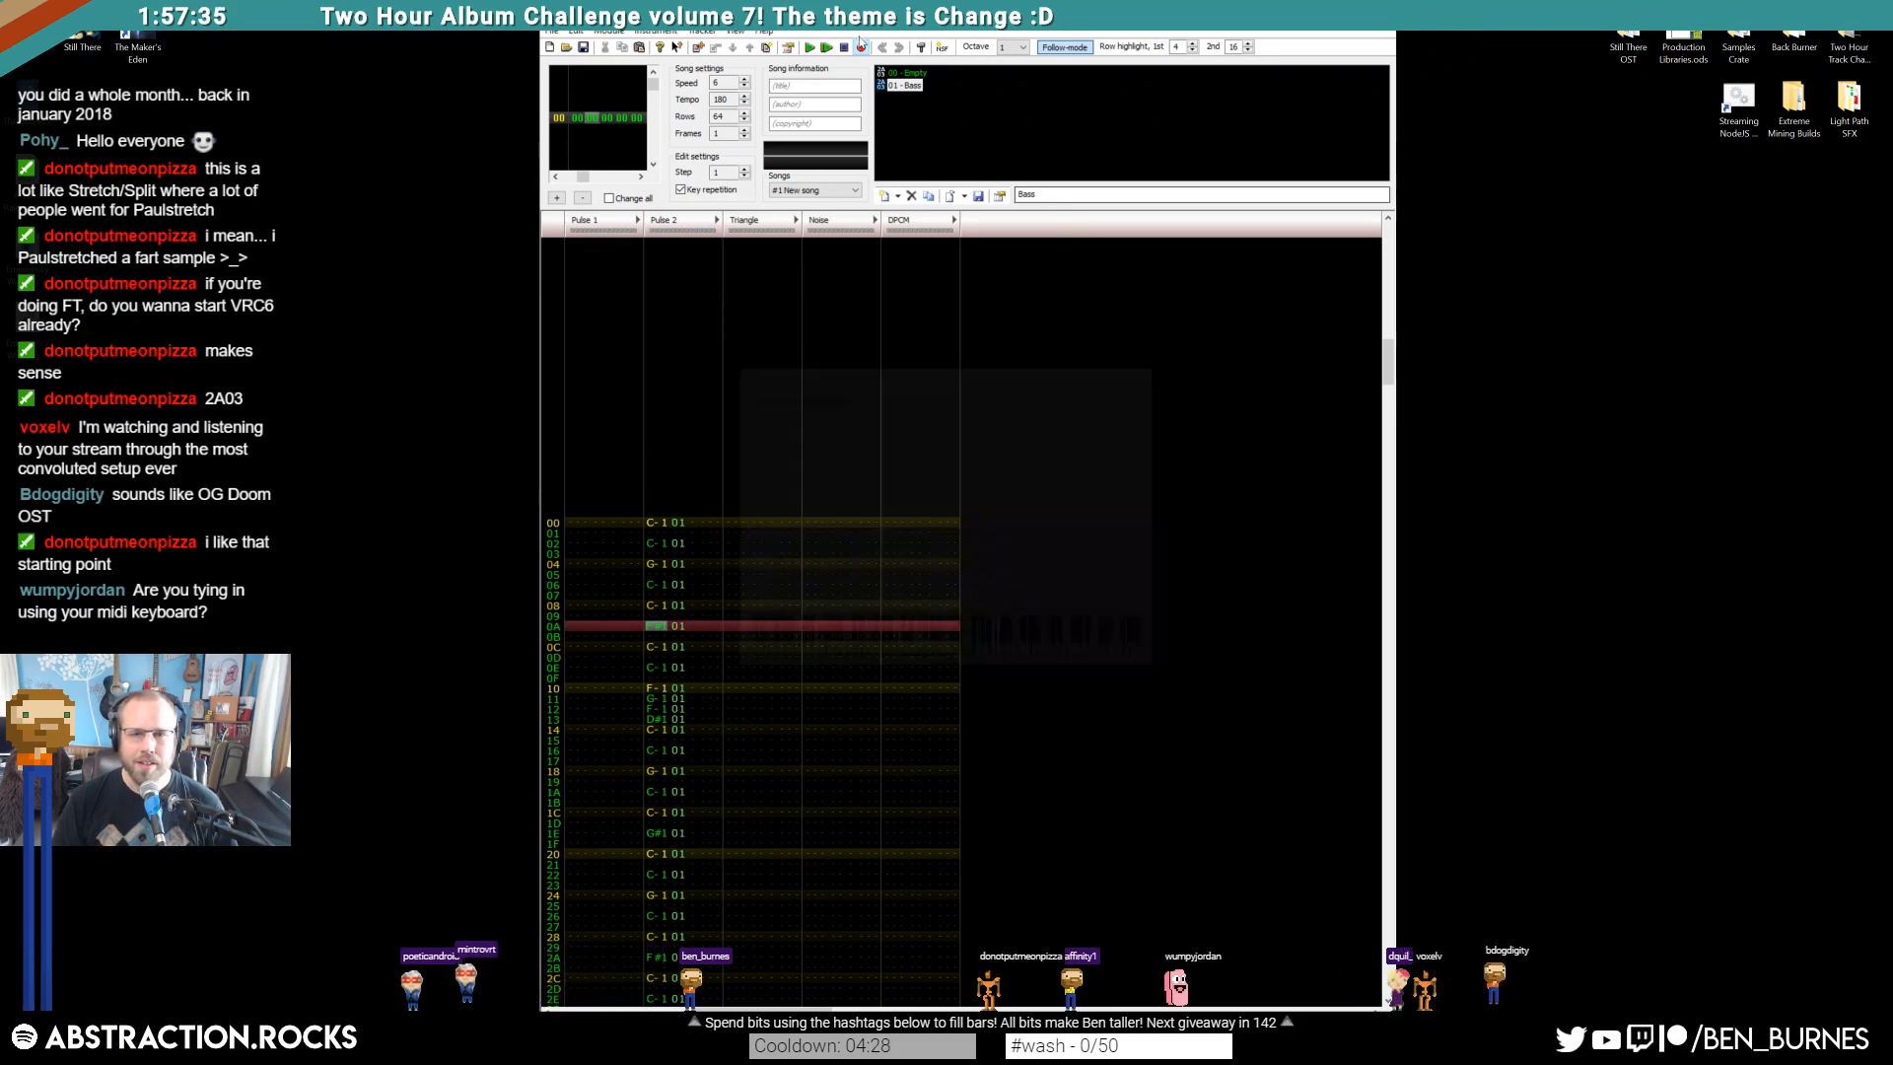
Add the S04 effect to the four Pulse 2 bass notes on rows 10 to 13
scroll(690, 682, "down", 7)
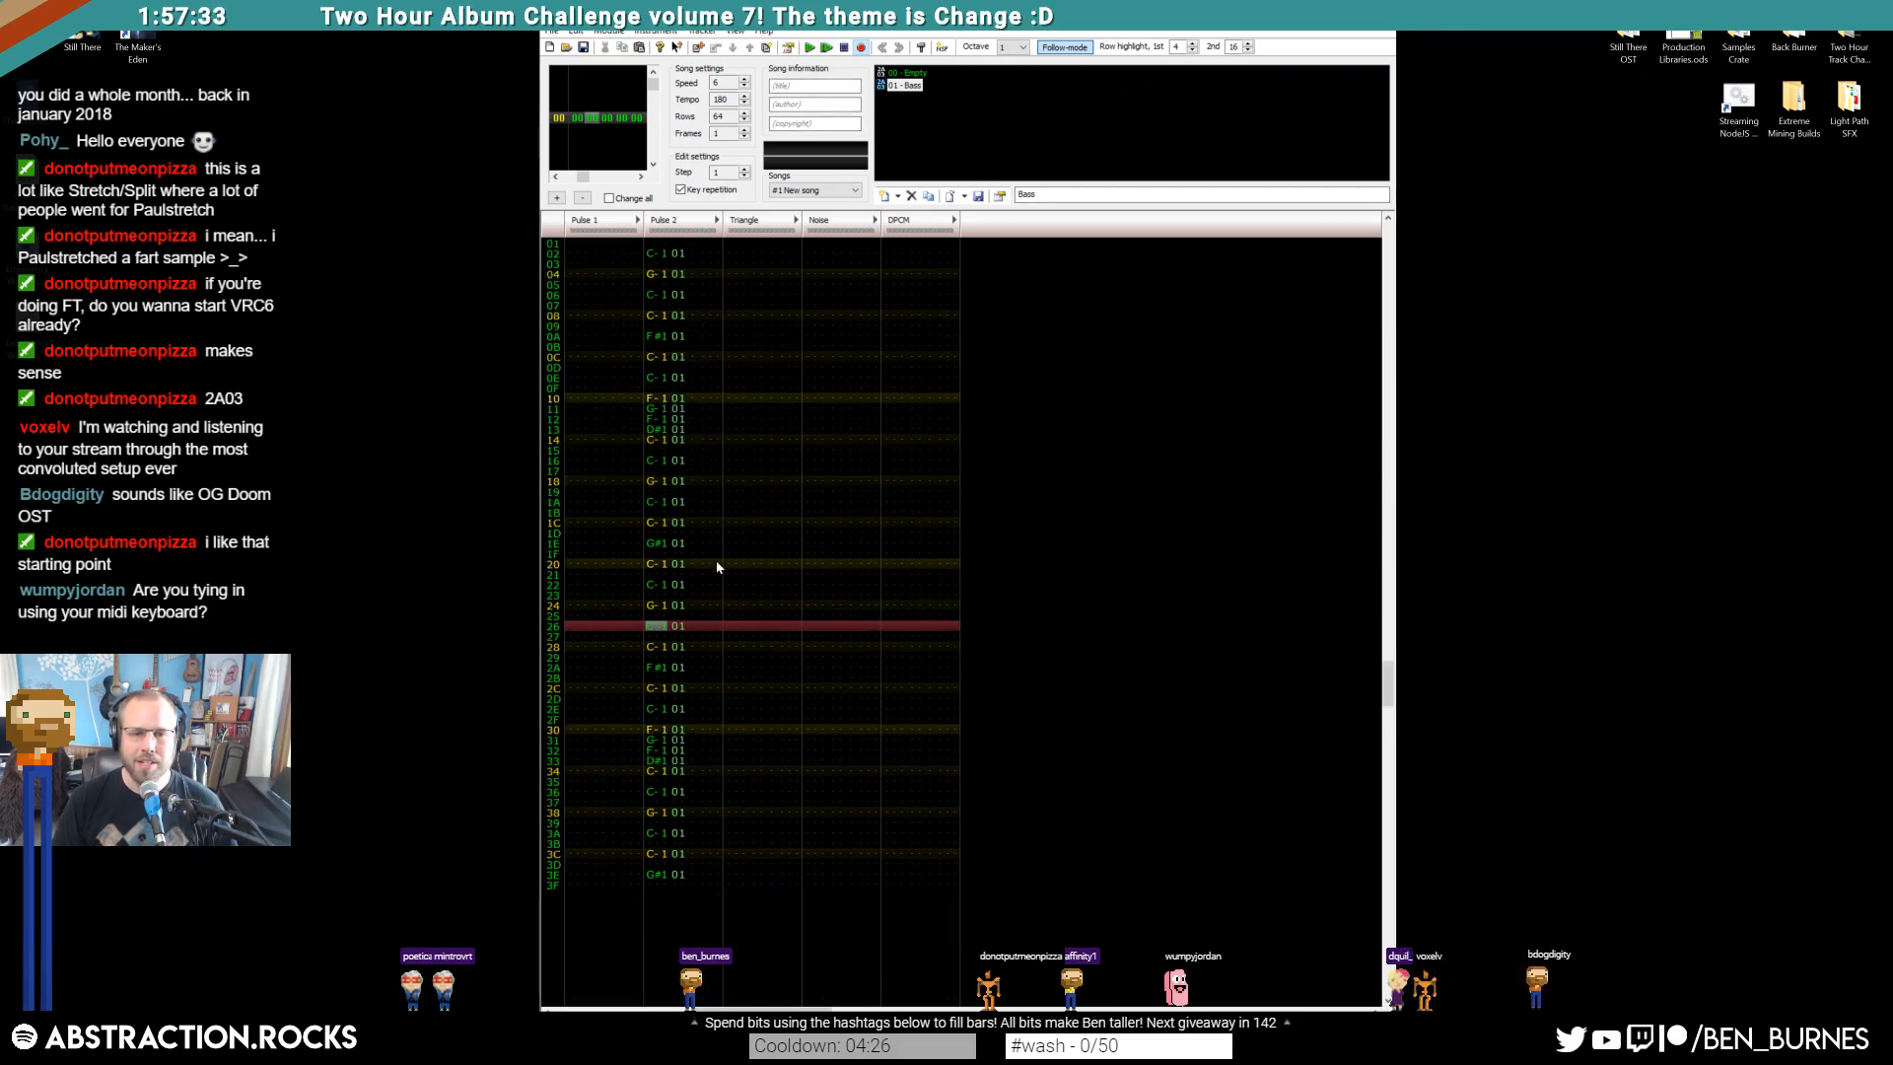
scroll(684, 412, "up", 2)
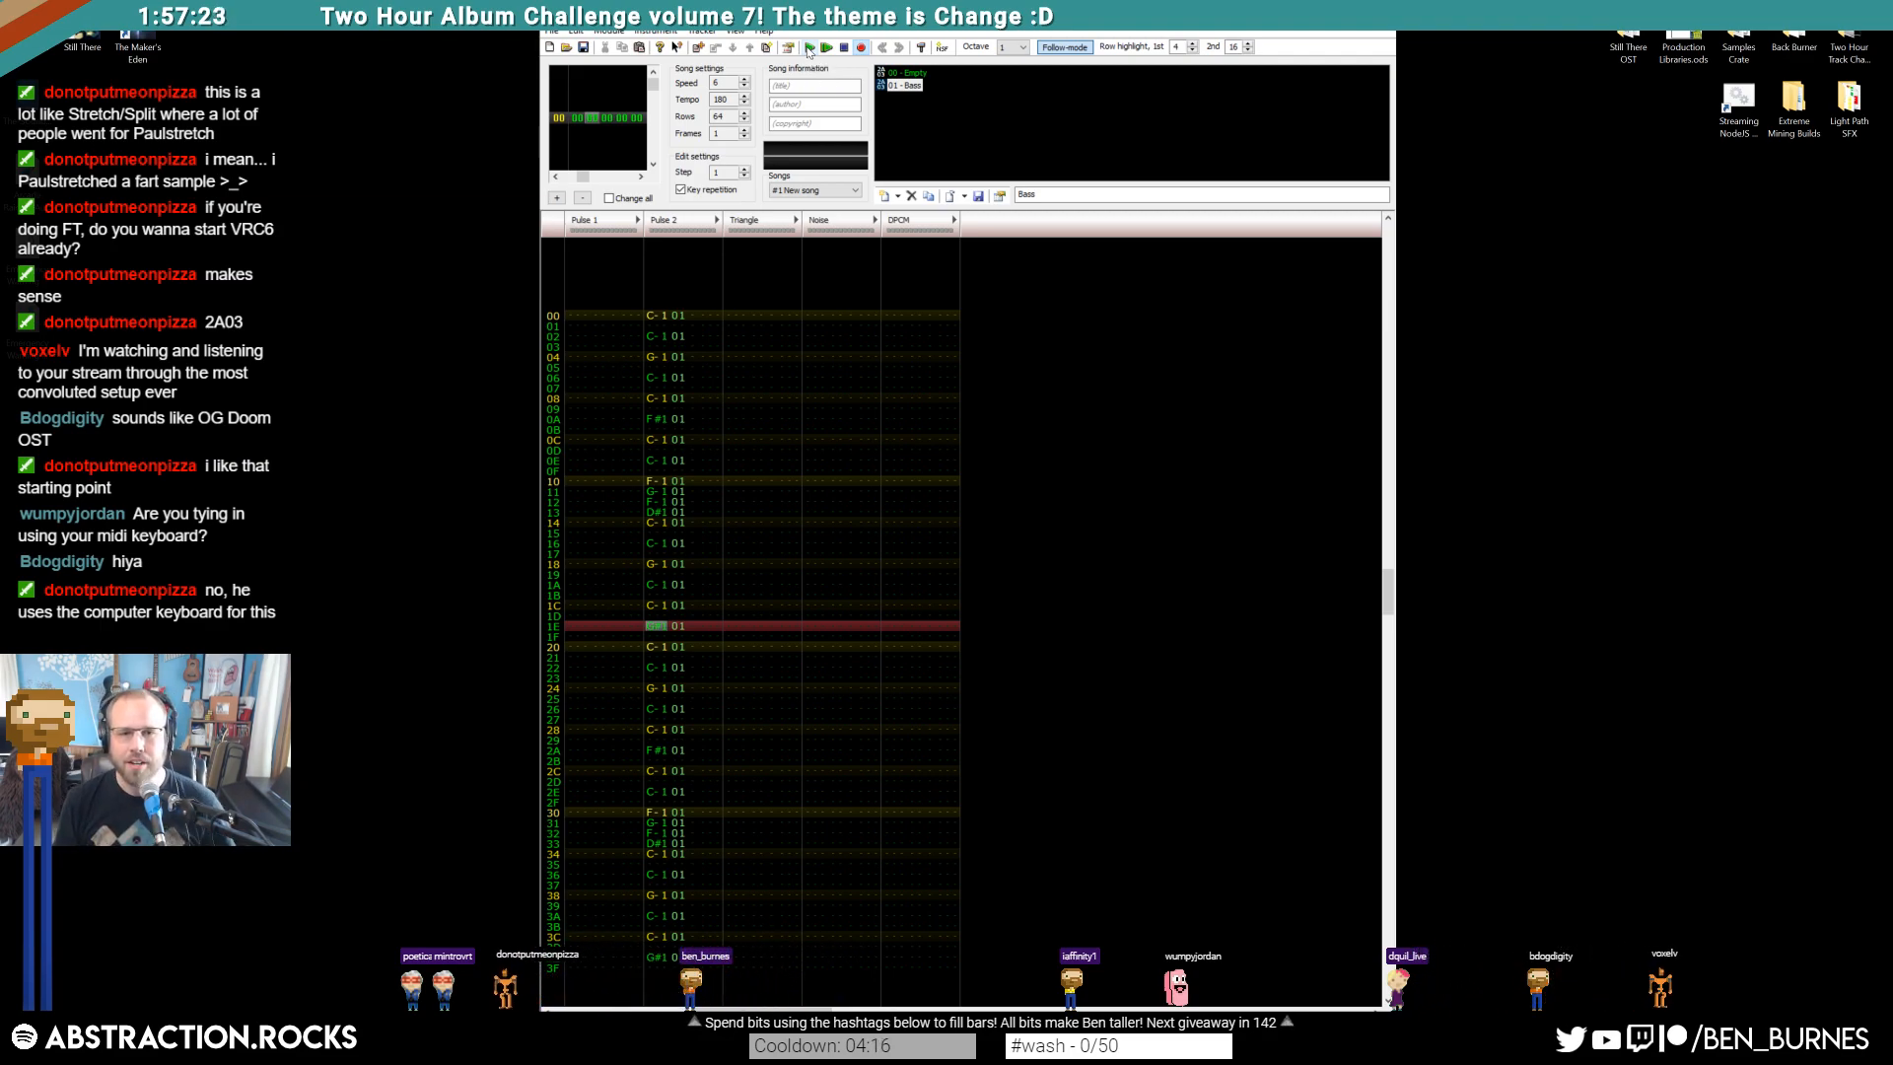
left_click(701, 483)
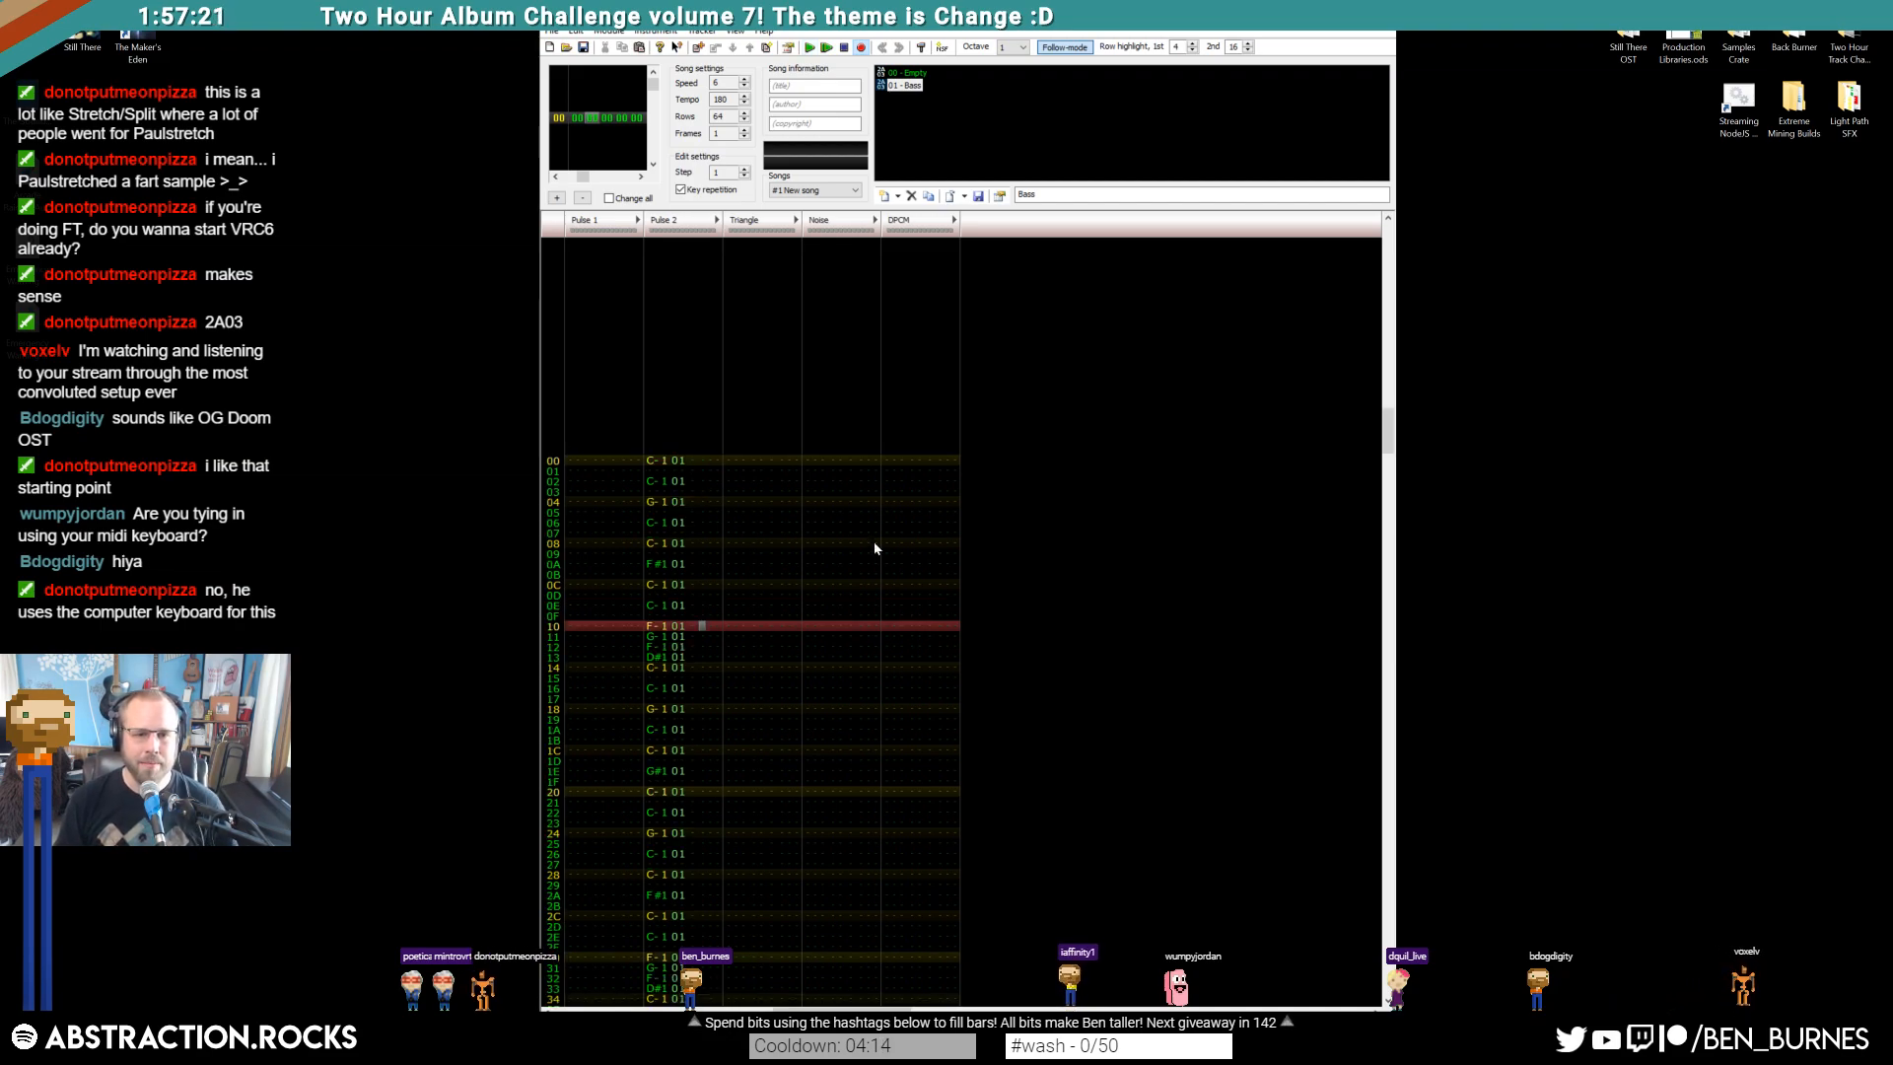
key("Down")
key("Up")
type("ssss")
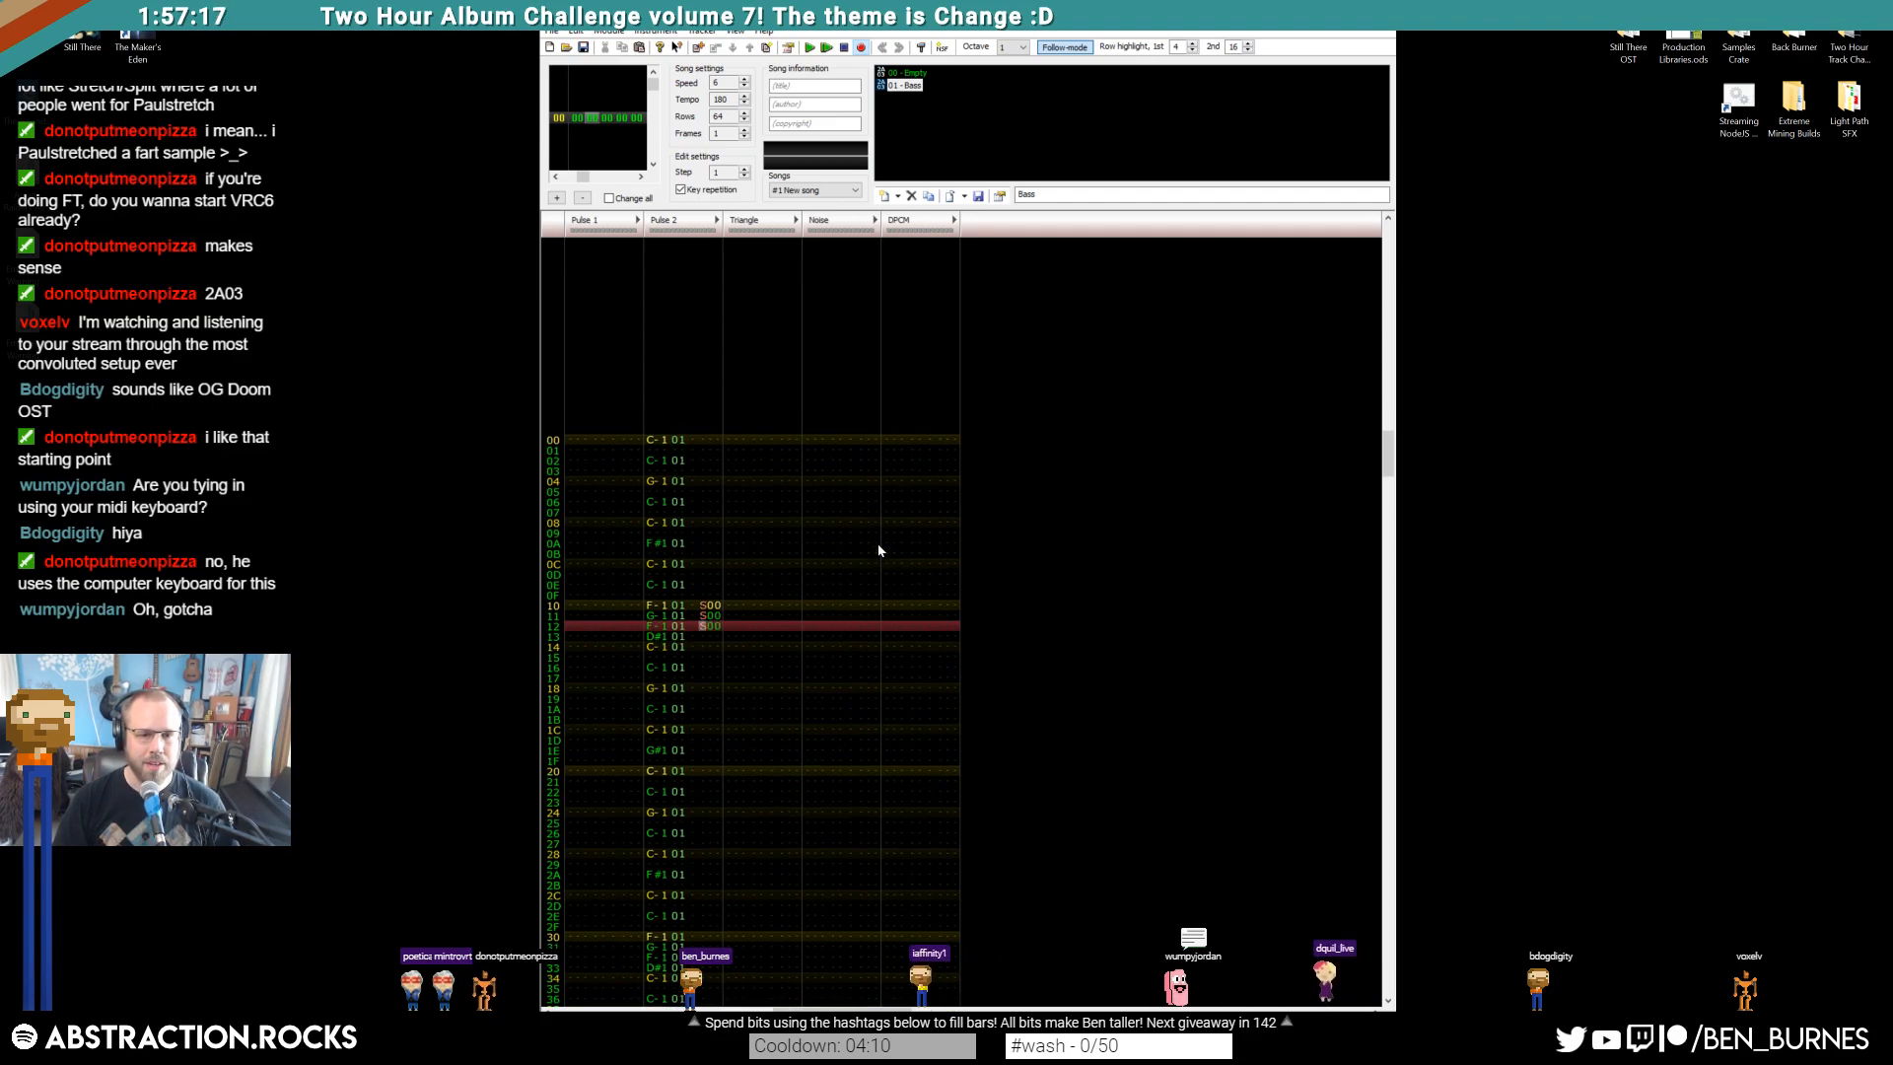
key("Up")
key("Up")
key("Up")
key("Up")
type("4444")
Copy the S04 effects from rows 10 to 13 onto rows 30 to 33 of Pulse 2, and play the pattern
left_click_drag(704, 586, 718, 617)
key("ctrl+c")
left_click(700, 916)
key("ctrl+v")
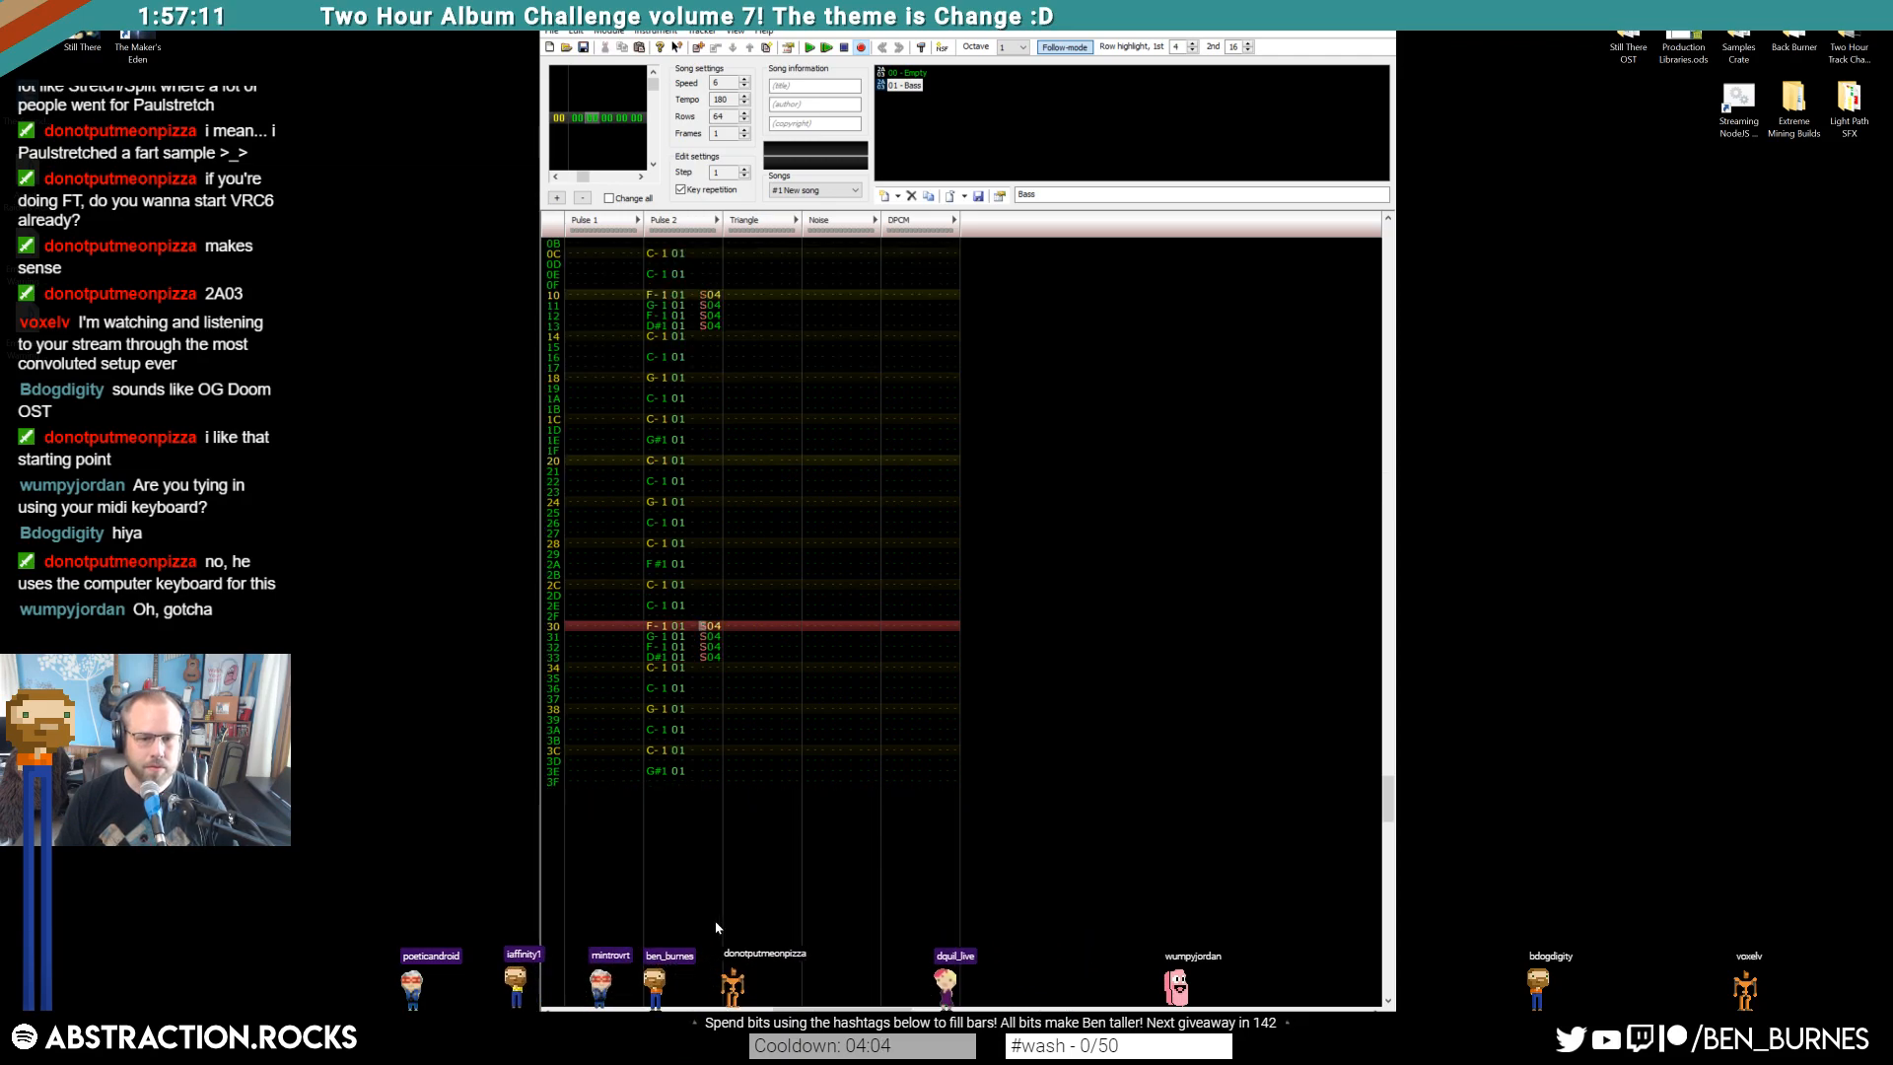
key("Home")
key("Return")
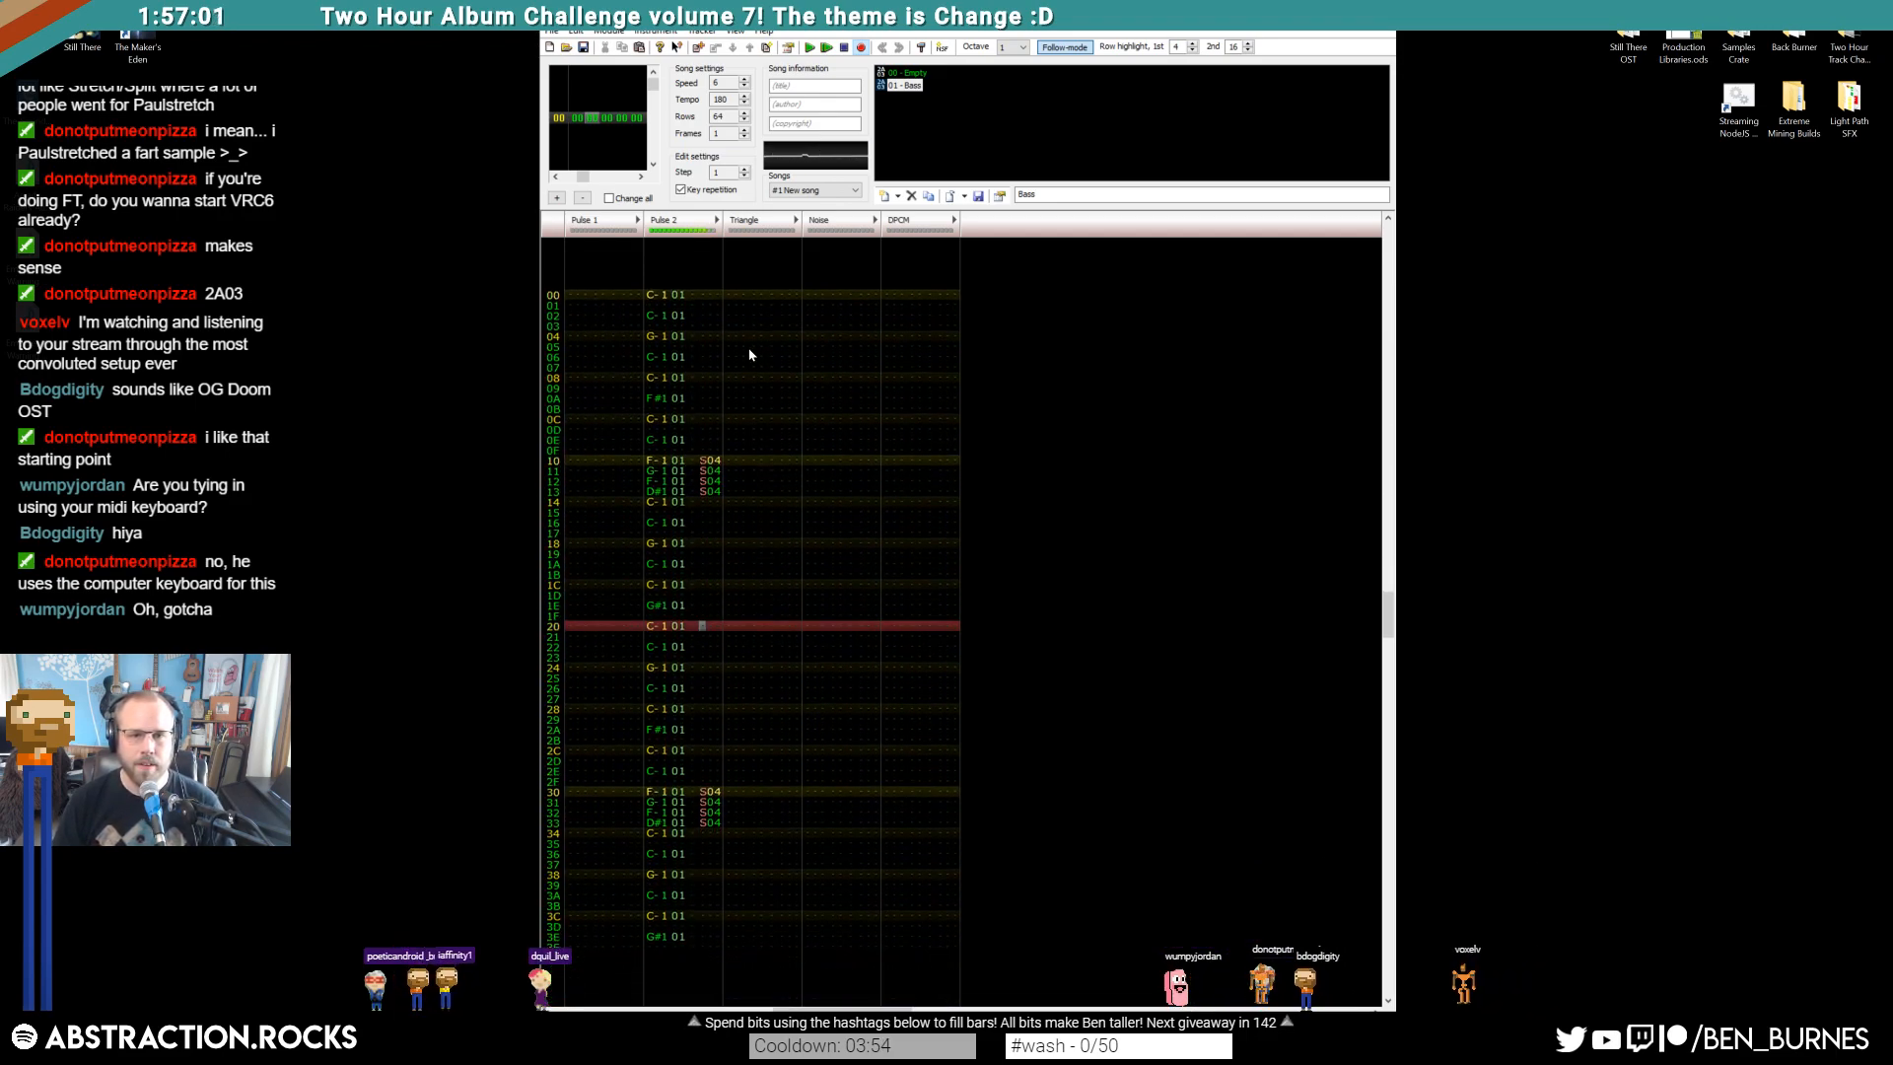
Create three new instruments named Kick, Snare and Hat
left_click(884, 195)
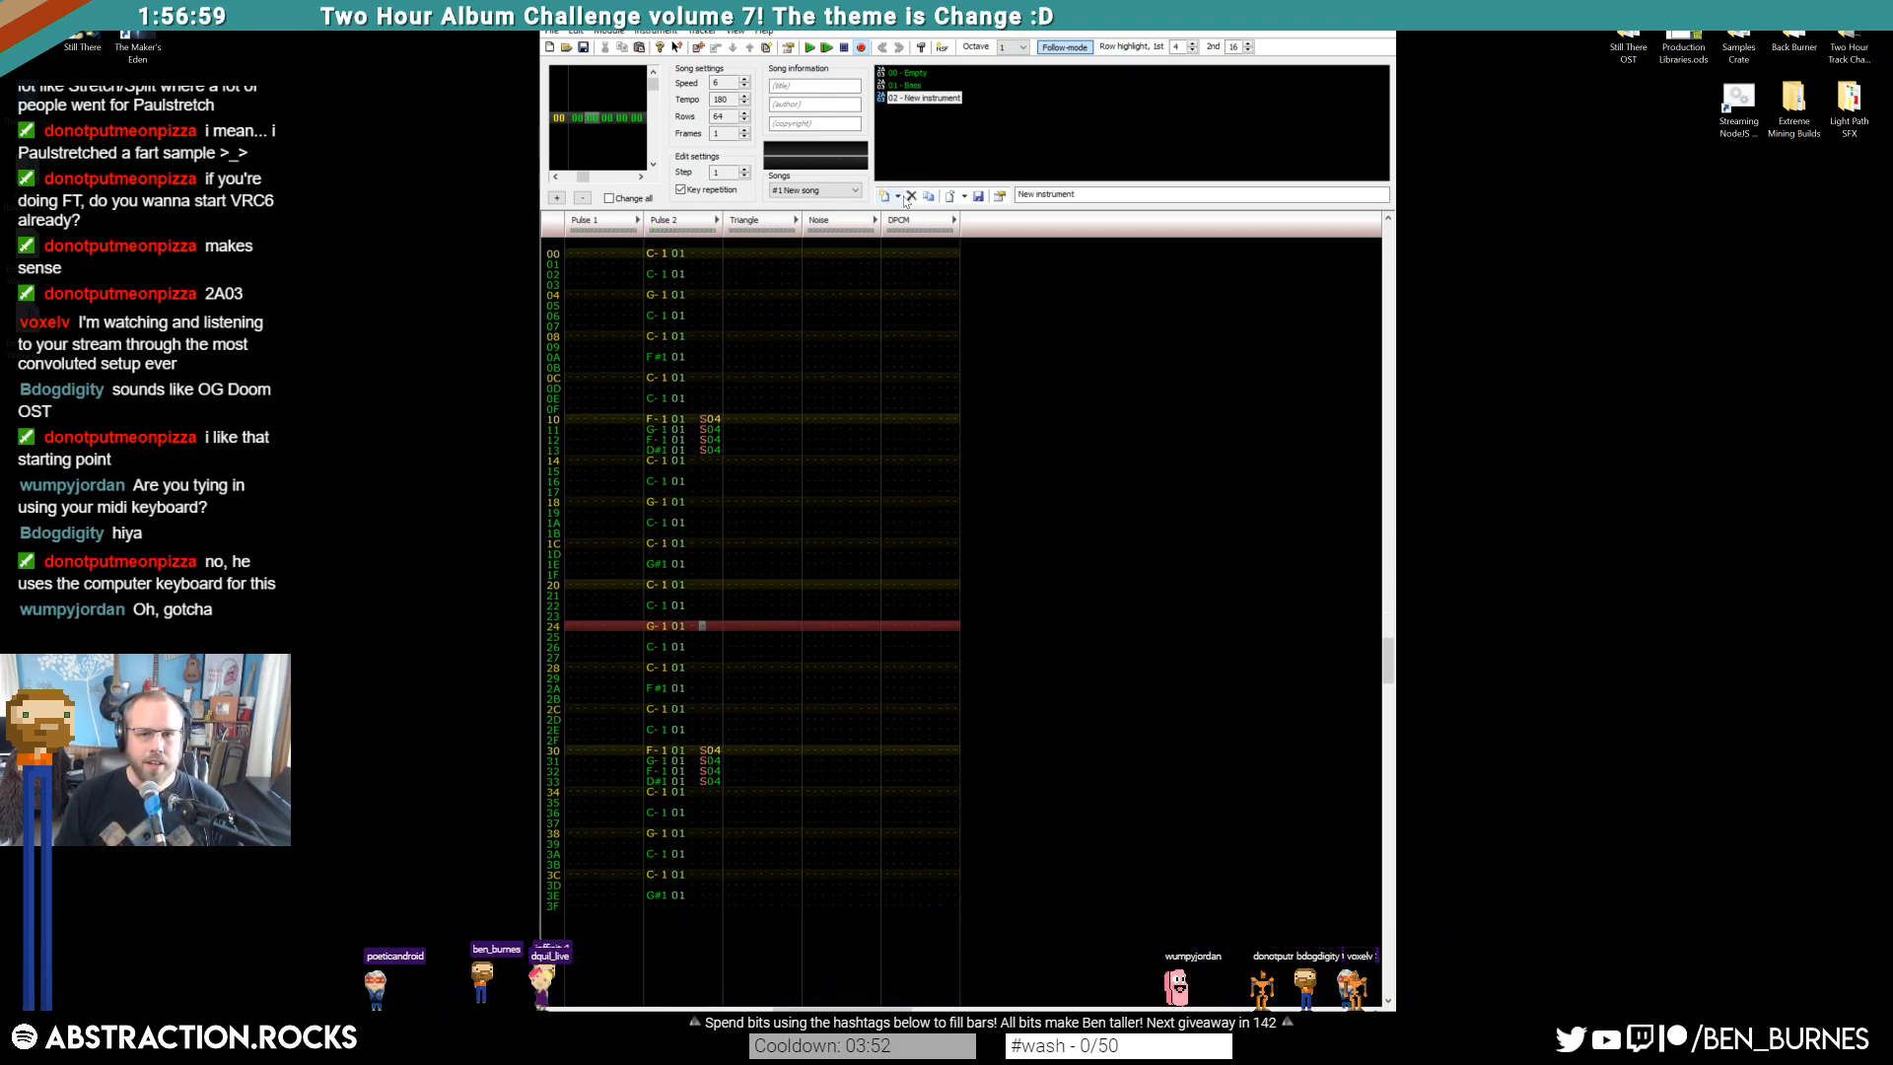
type("Kick")
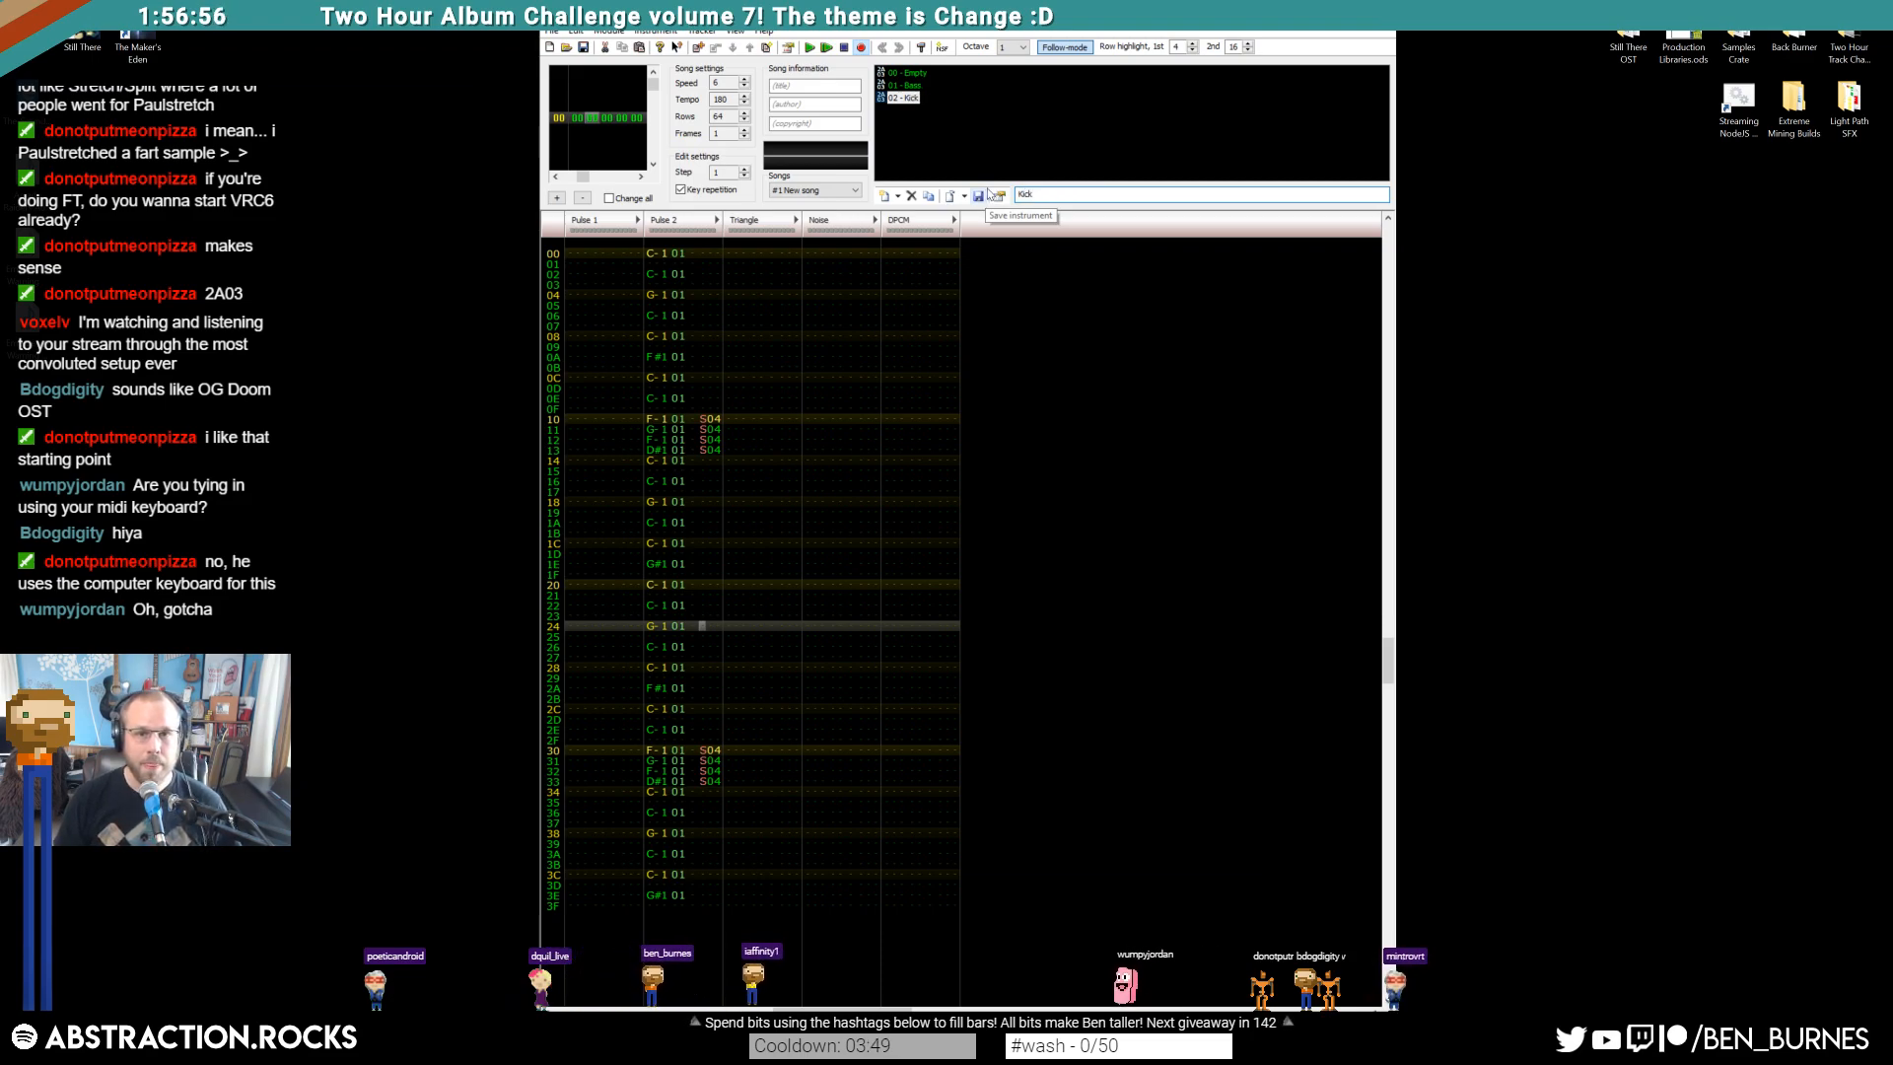
left_click(885, 196)
type("Snare")
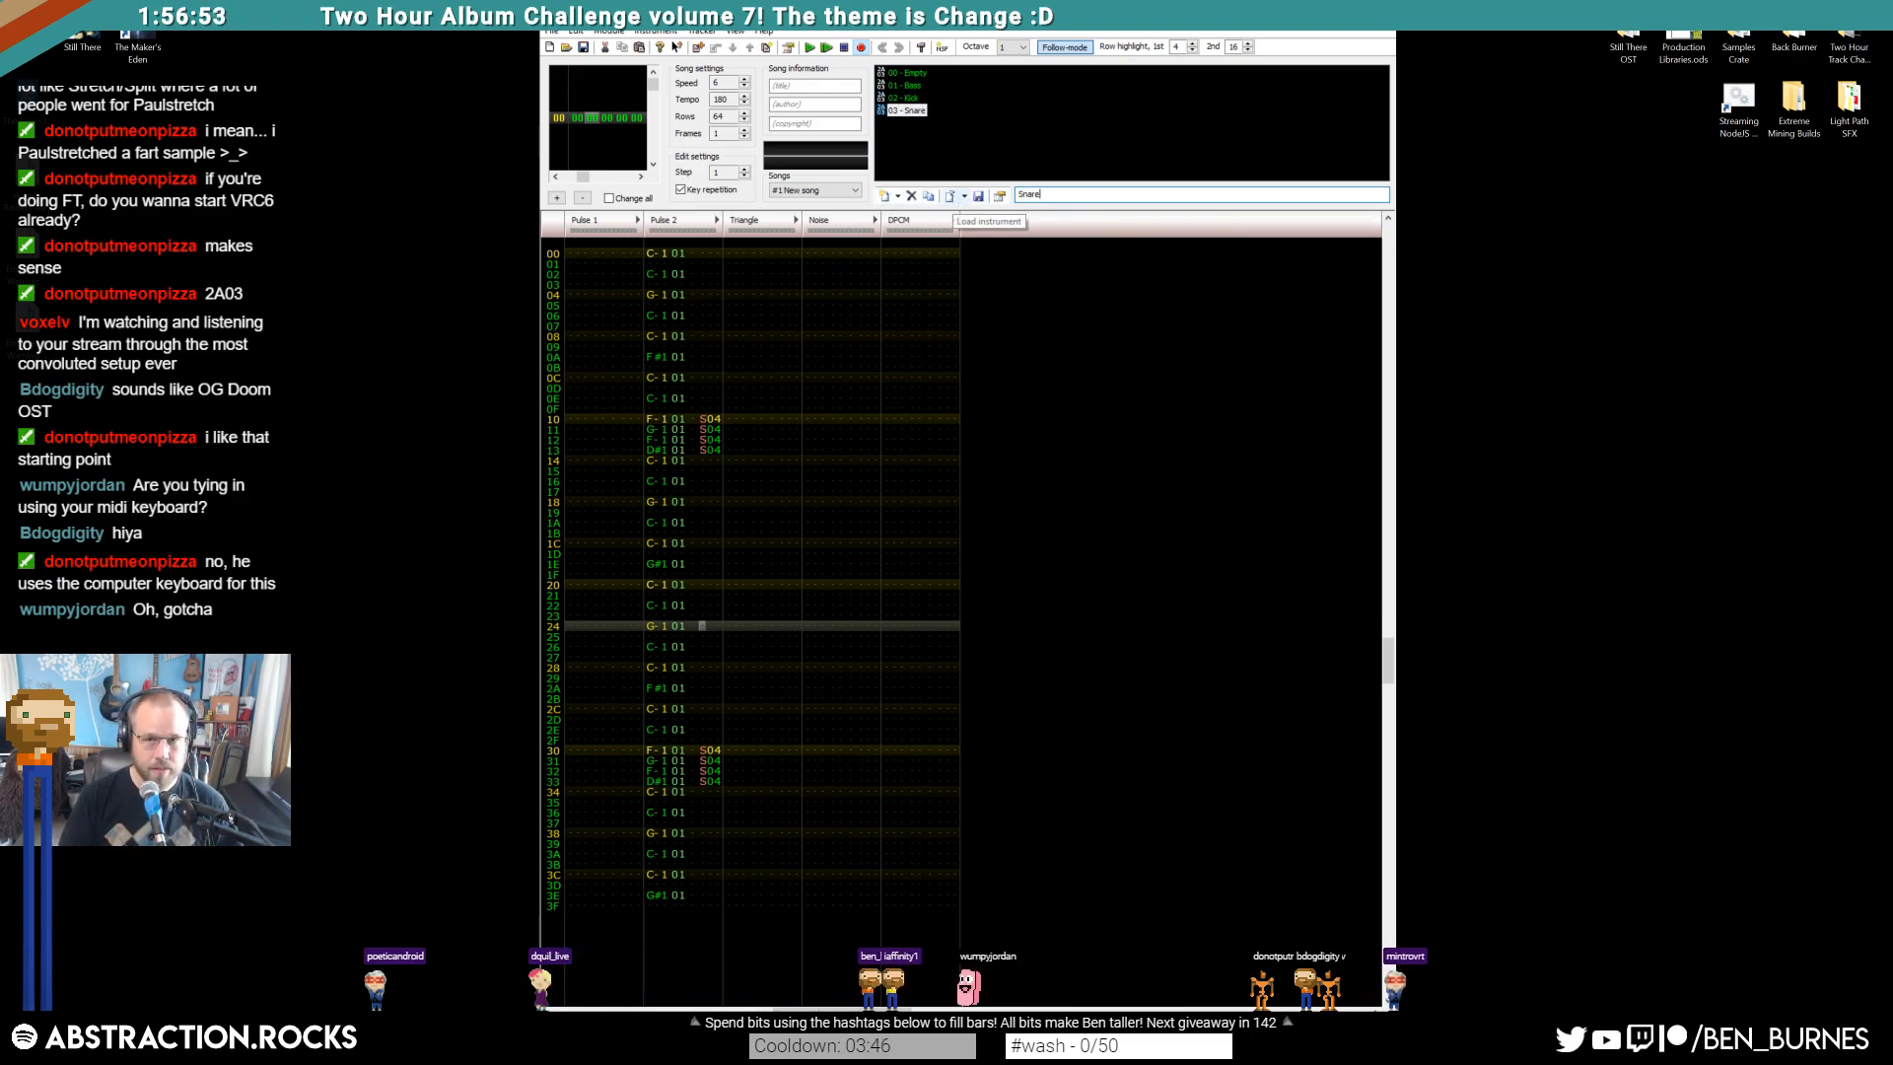
left_click(900, 197)
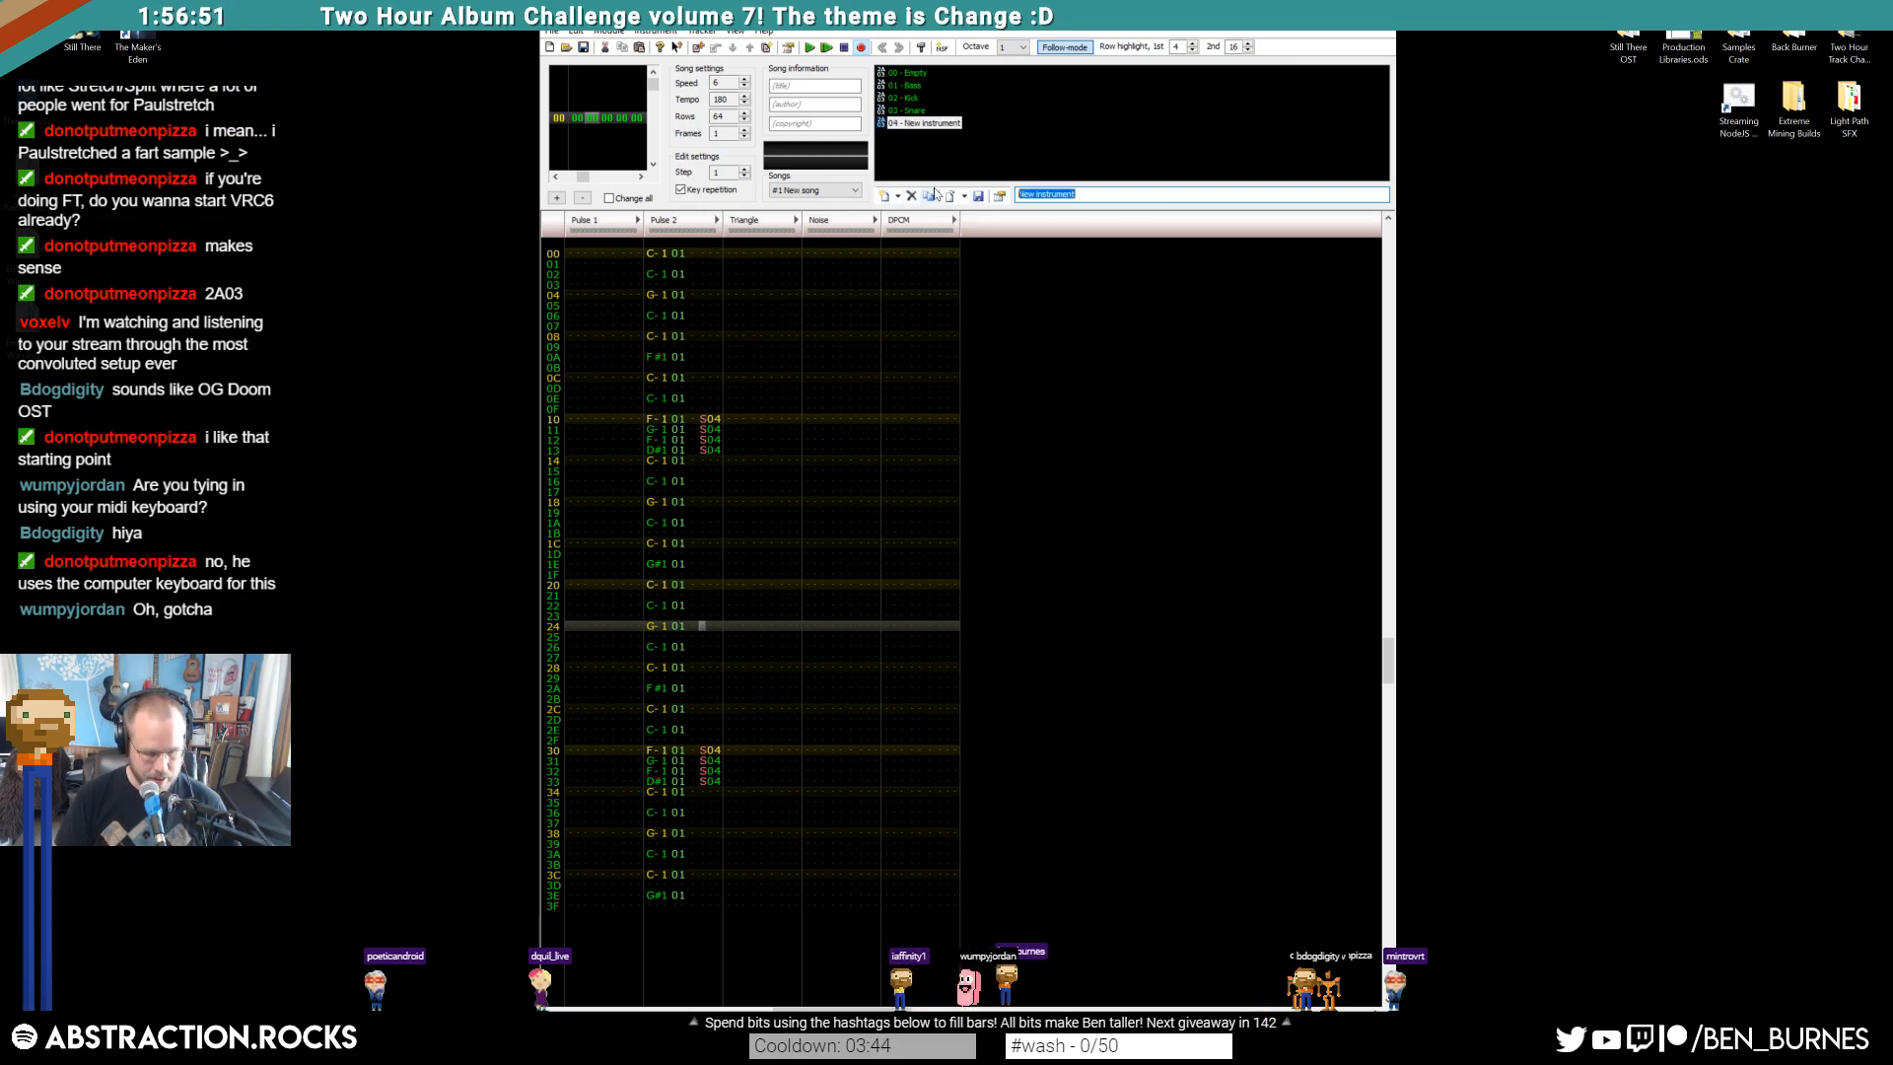
left_click(906, 99)
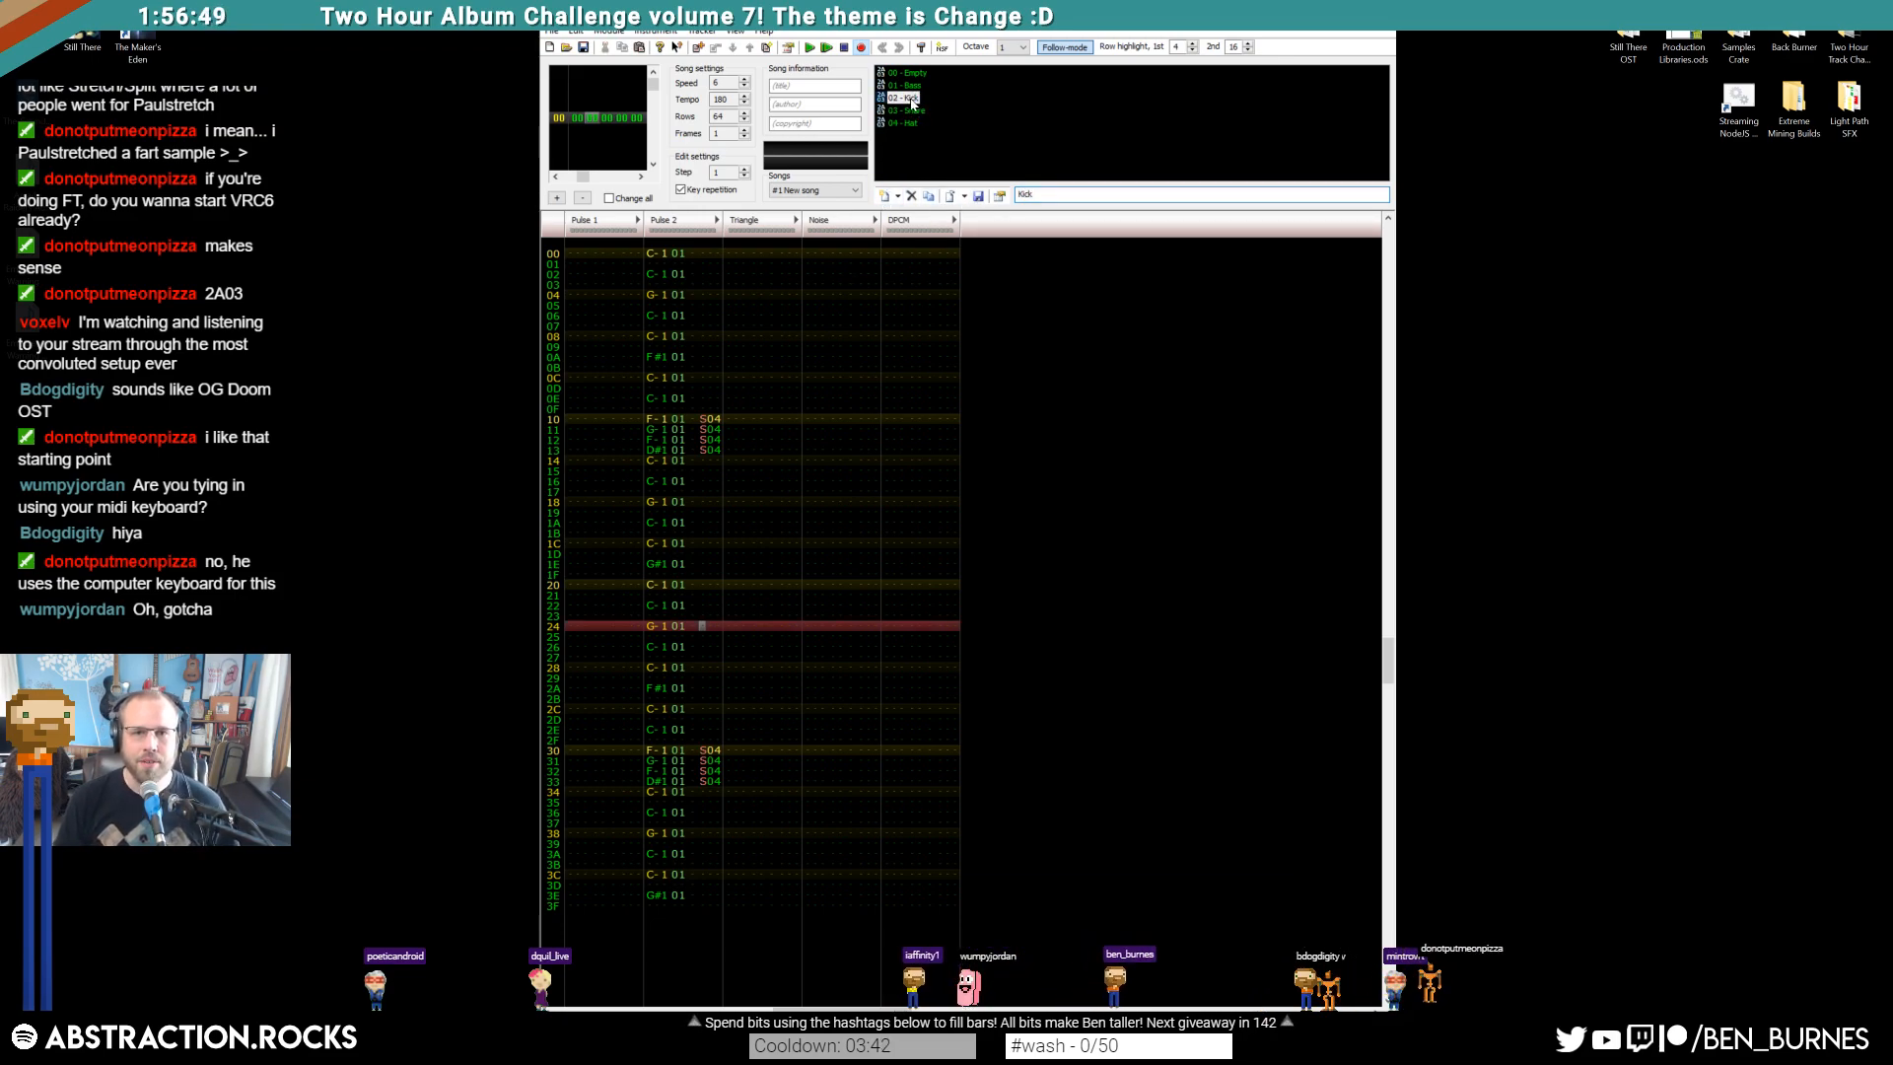
scroll(830, 381, "up", 3)
left_click(829, 378)
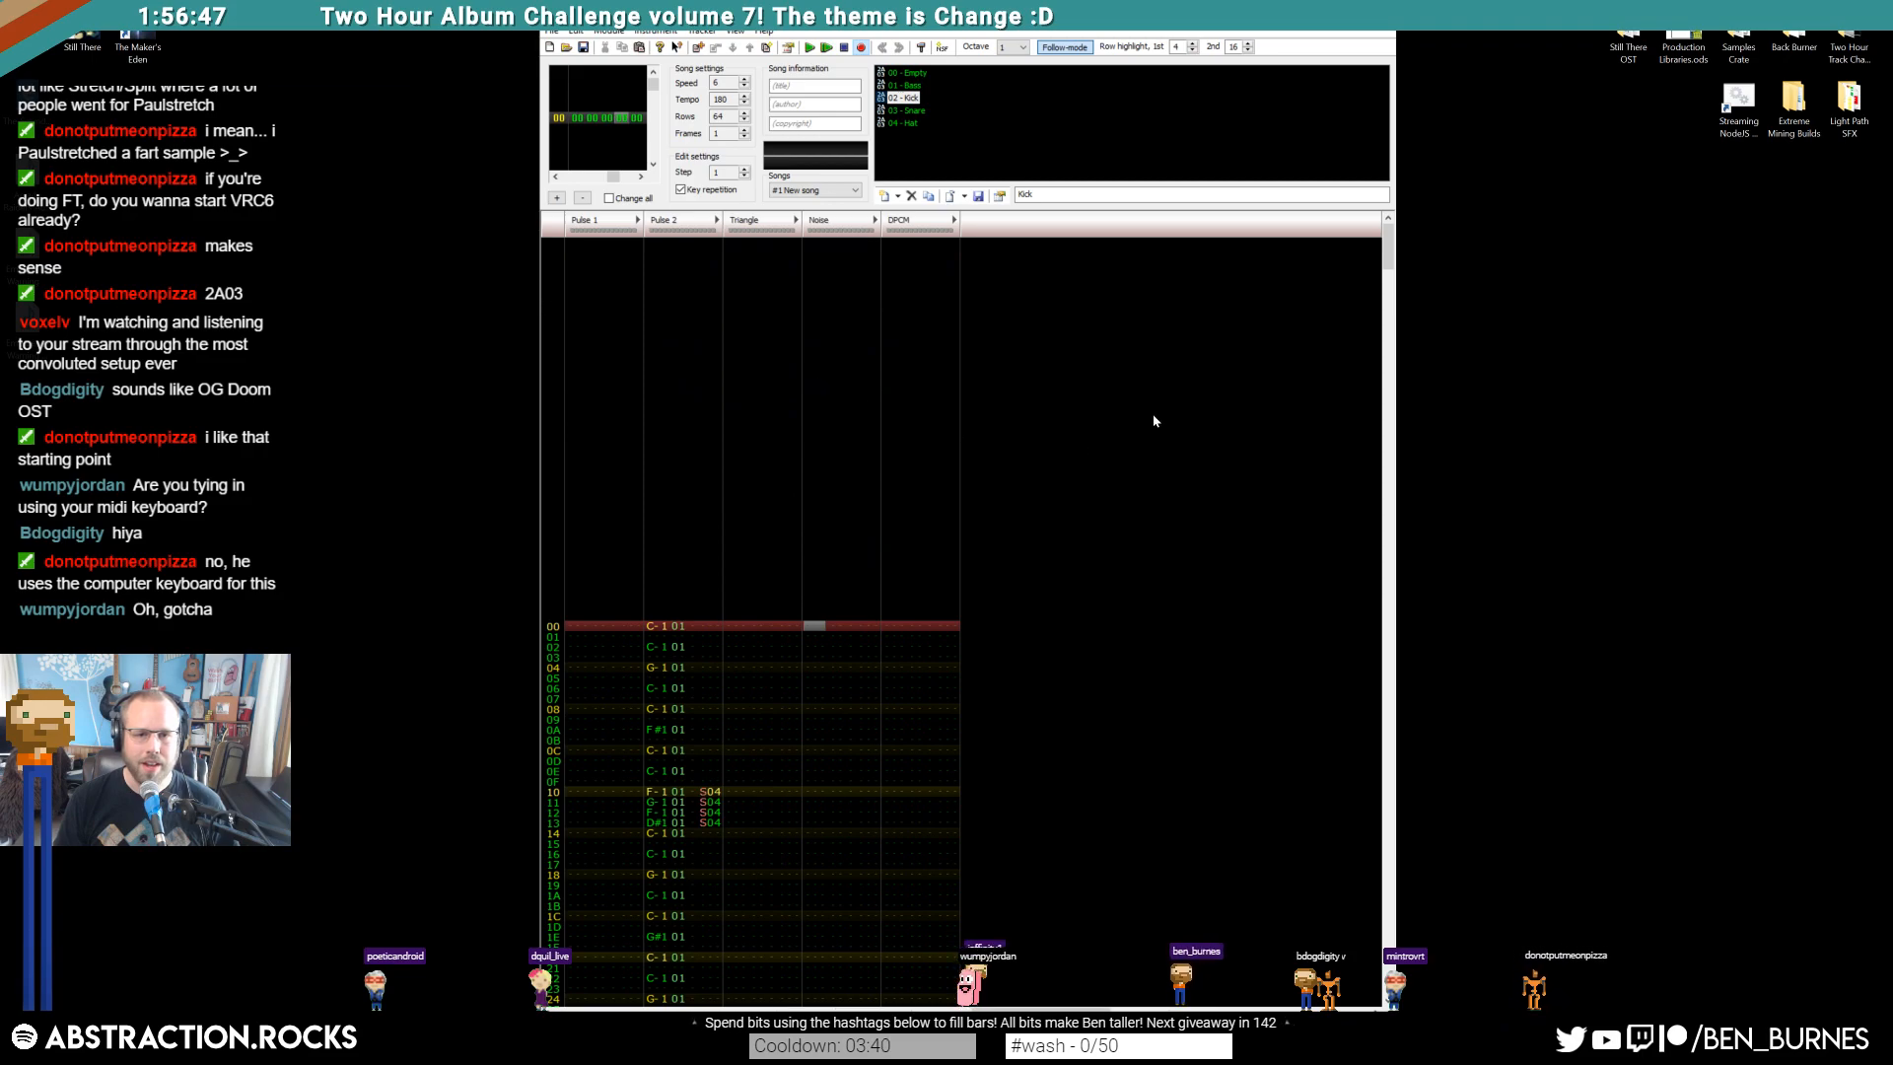
double_click(904, 98)
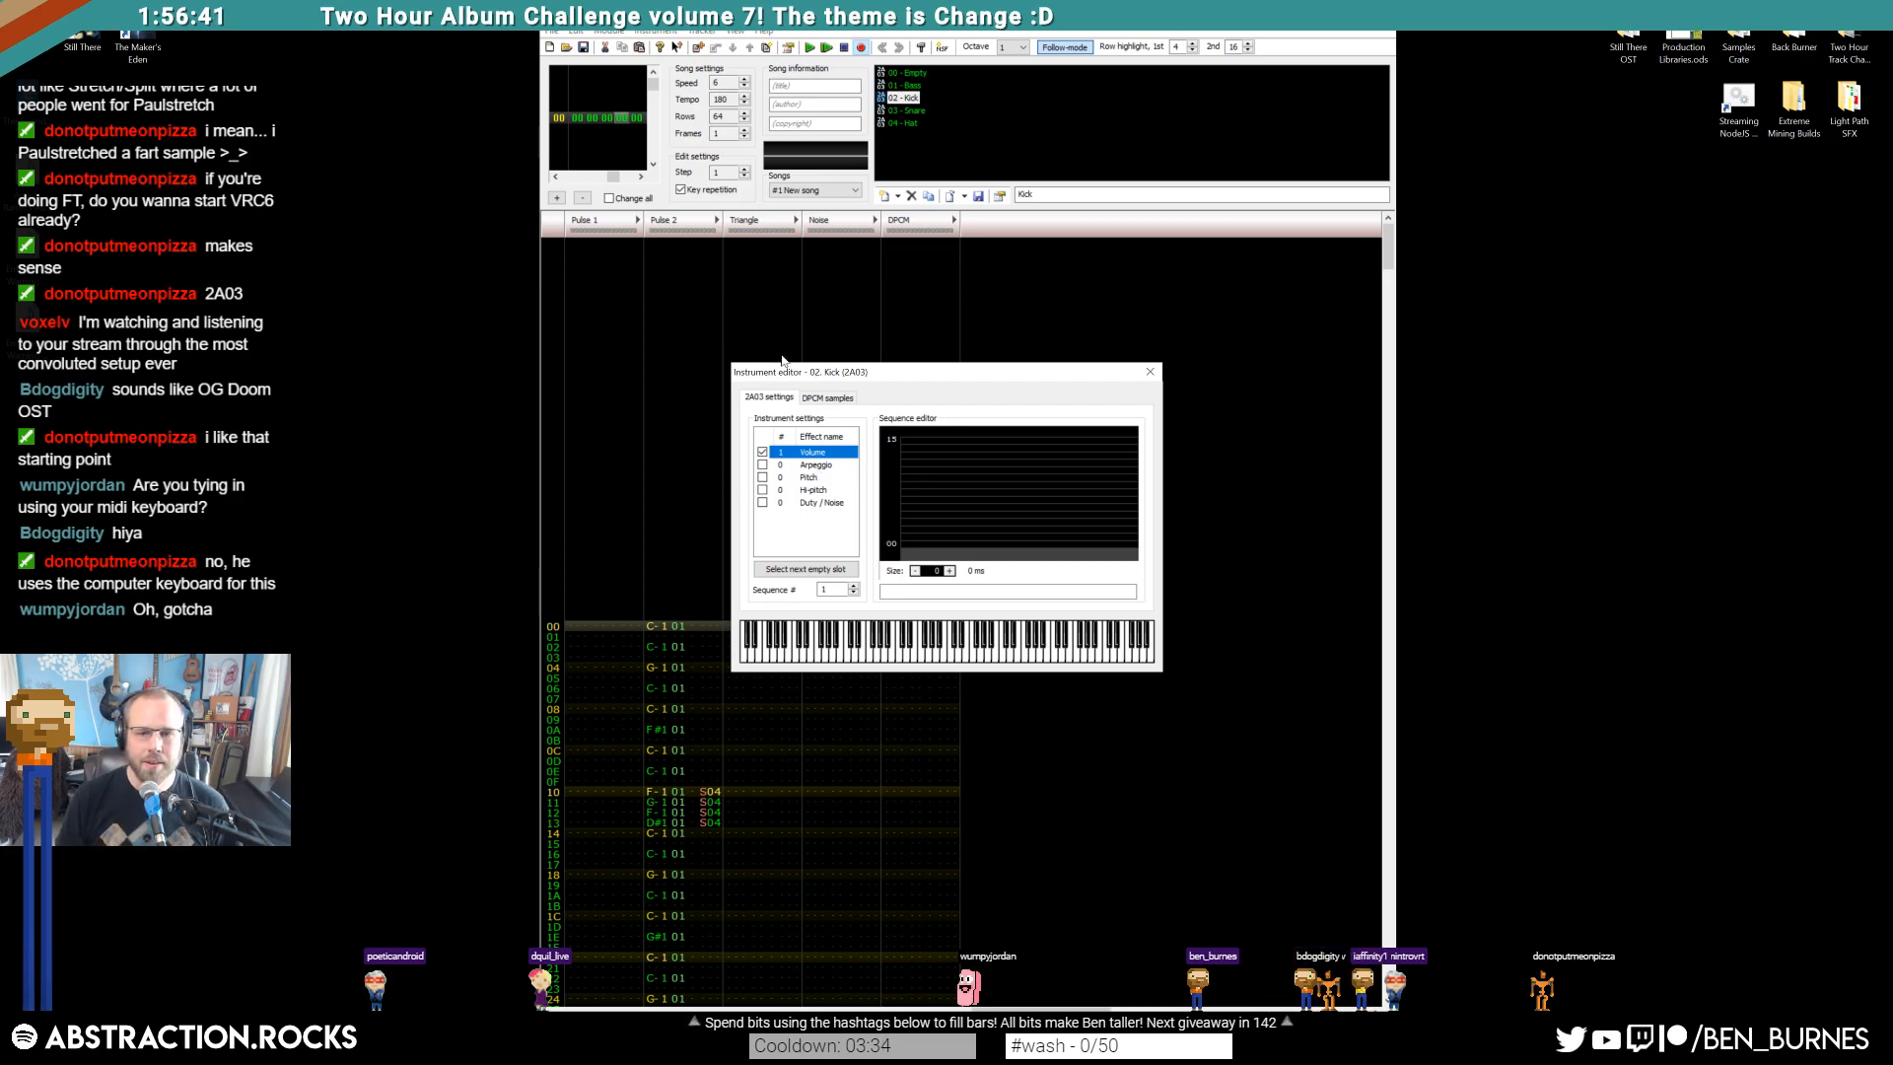
left_click(950, 571)
left_click(950, 571)
left_click(950, 571)
left_click(950, 571)
left_click(949, 570)
left_click(950, 571)
left_click(950, 571)
left_click(950, 570)
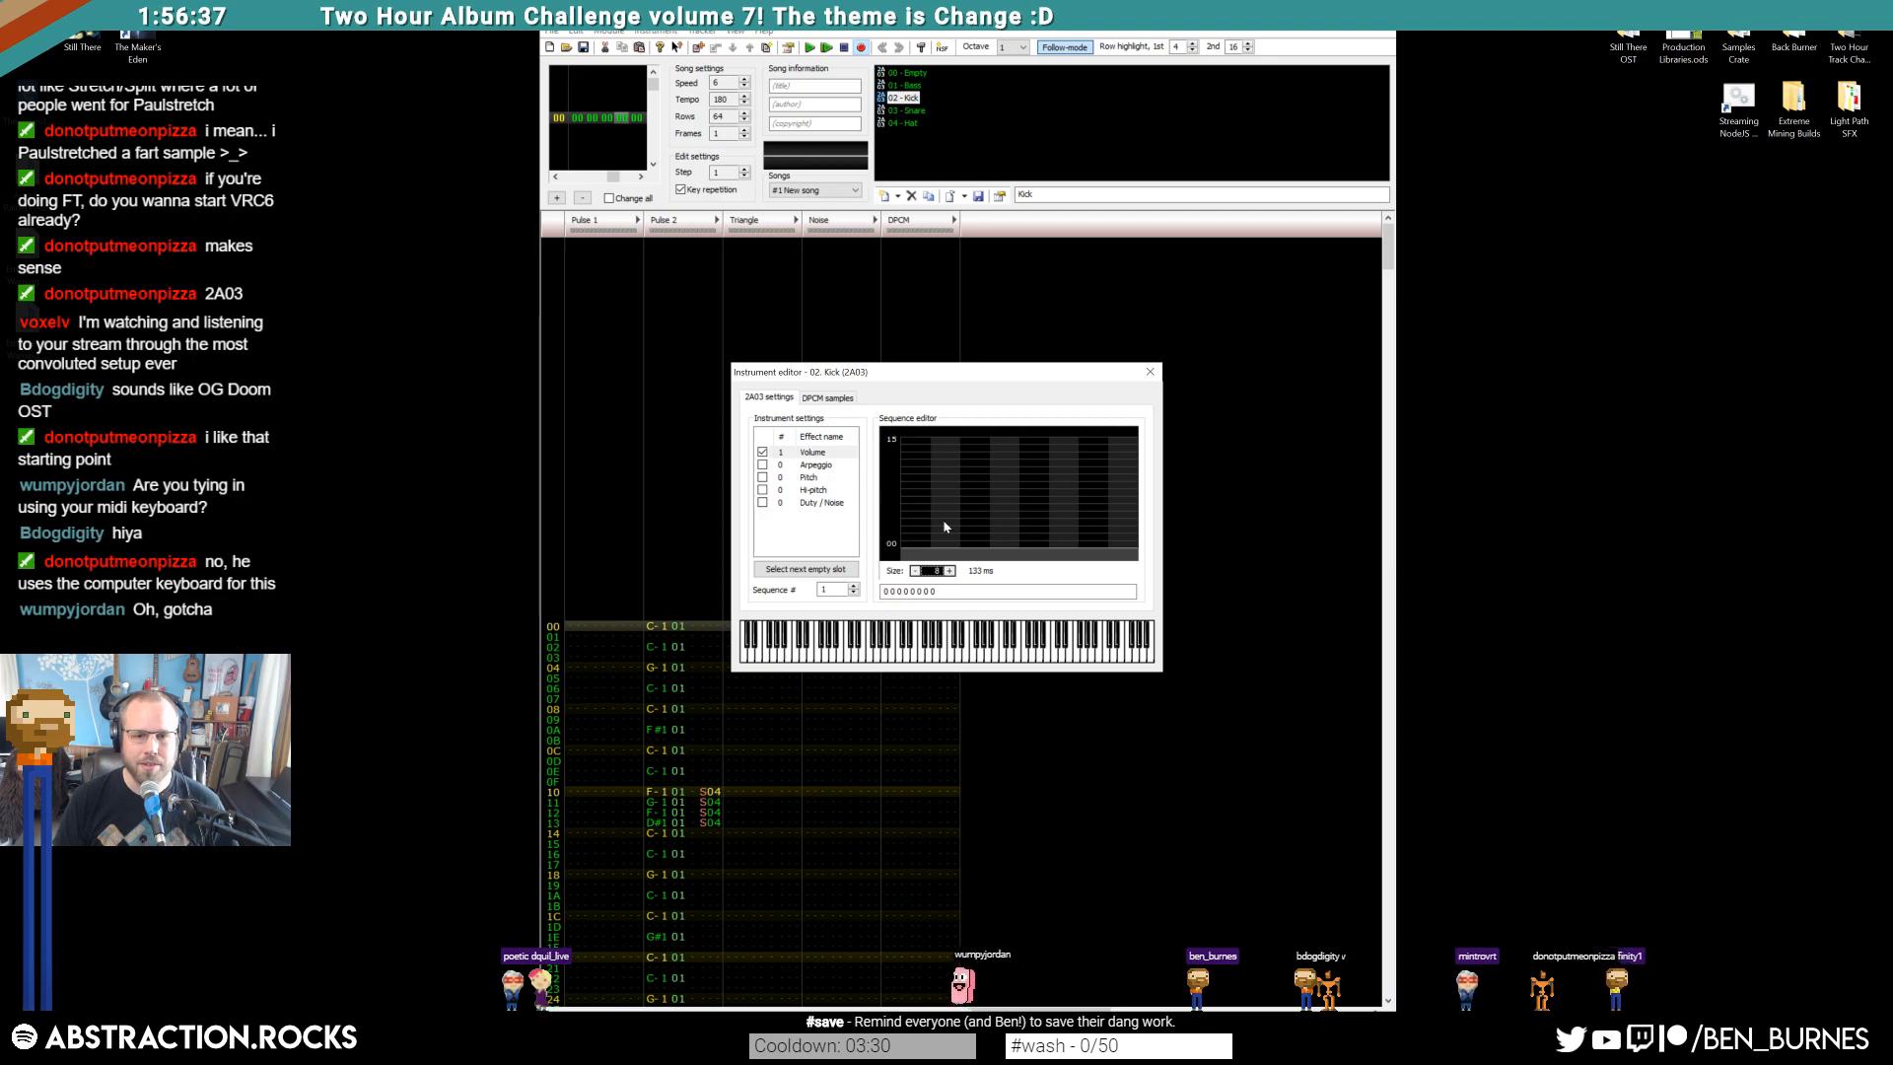
left_click_drag(911, 440, 1053, 536)
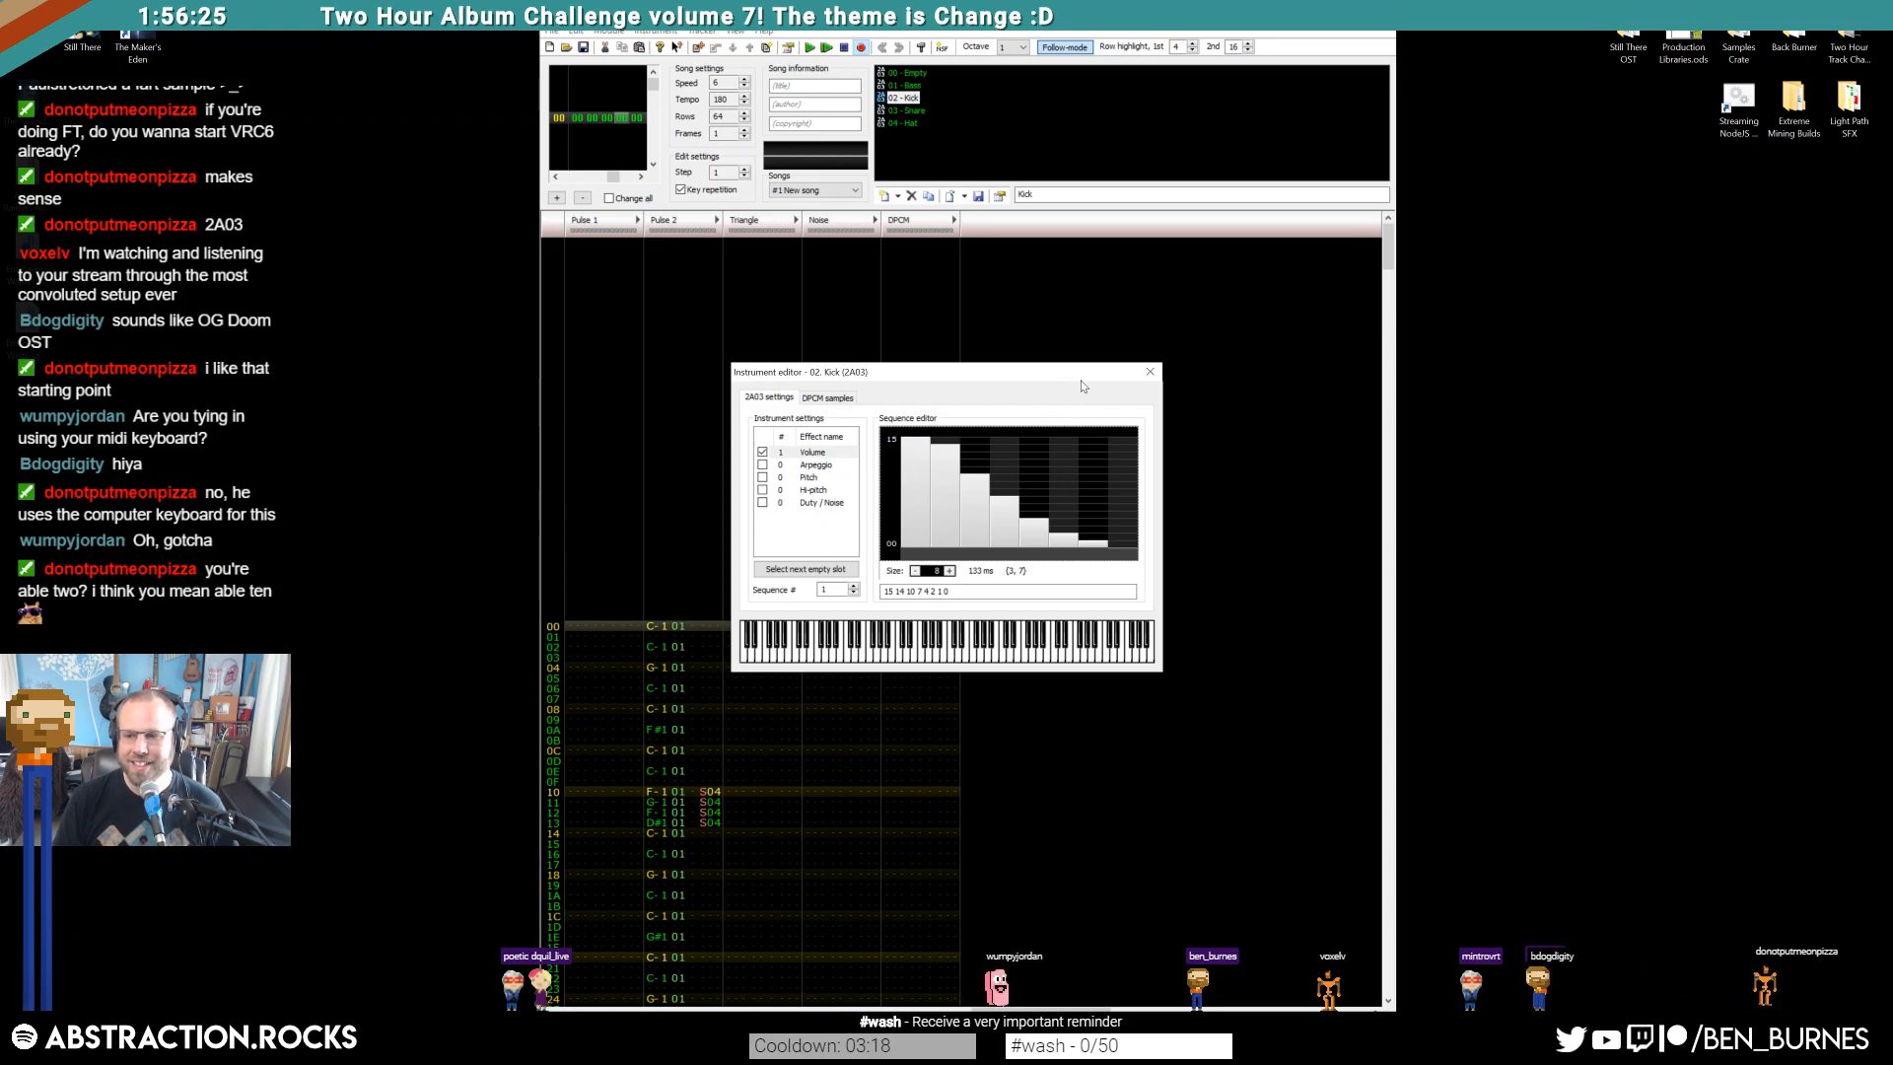
left_click(1147, 372)
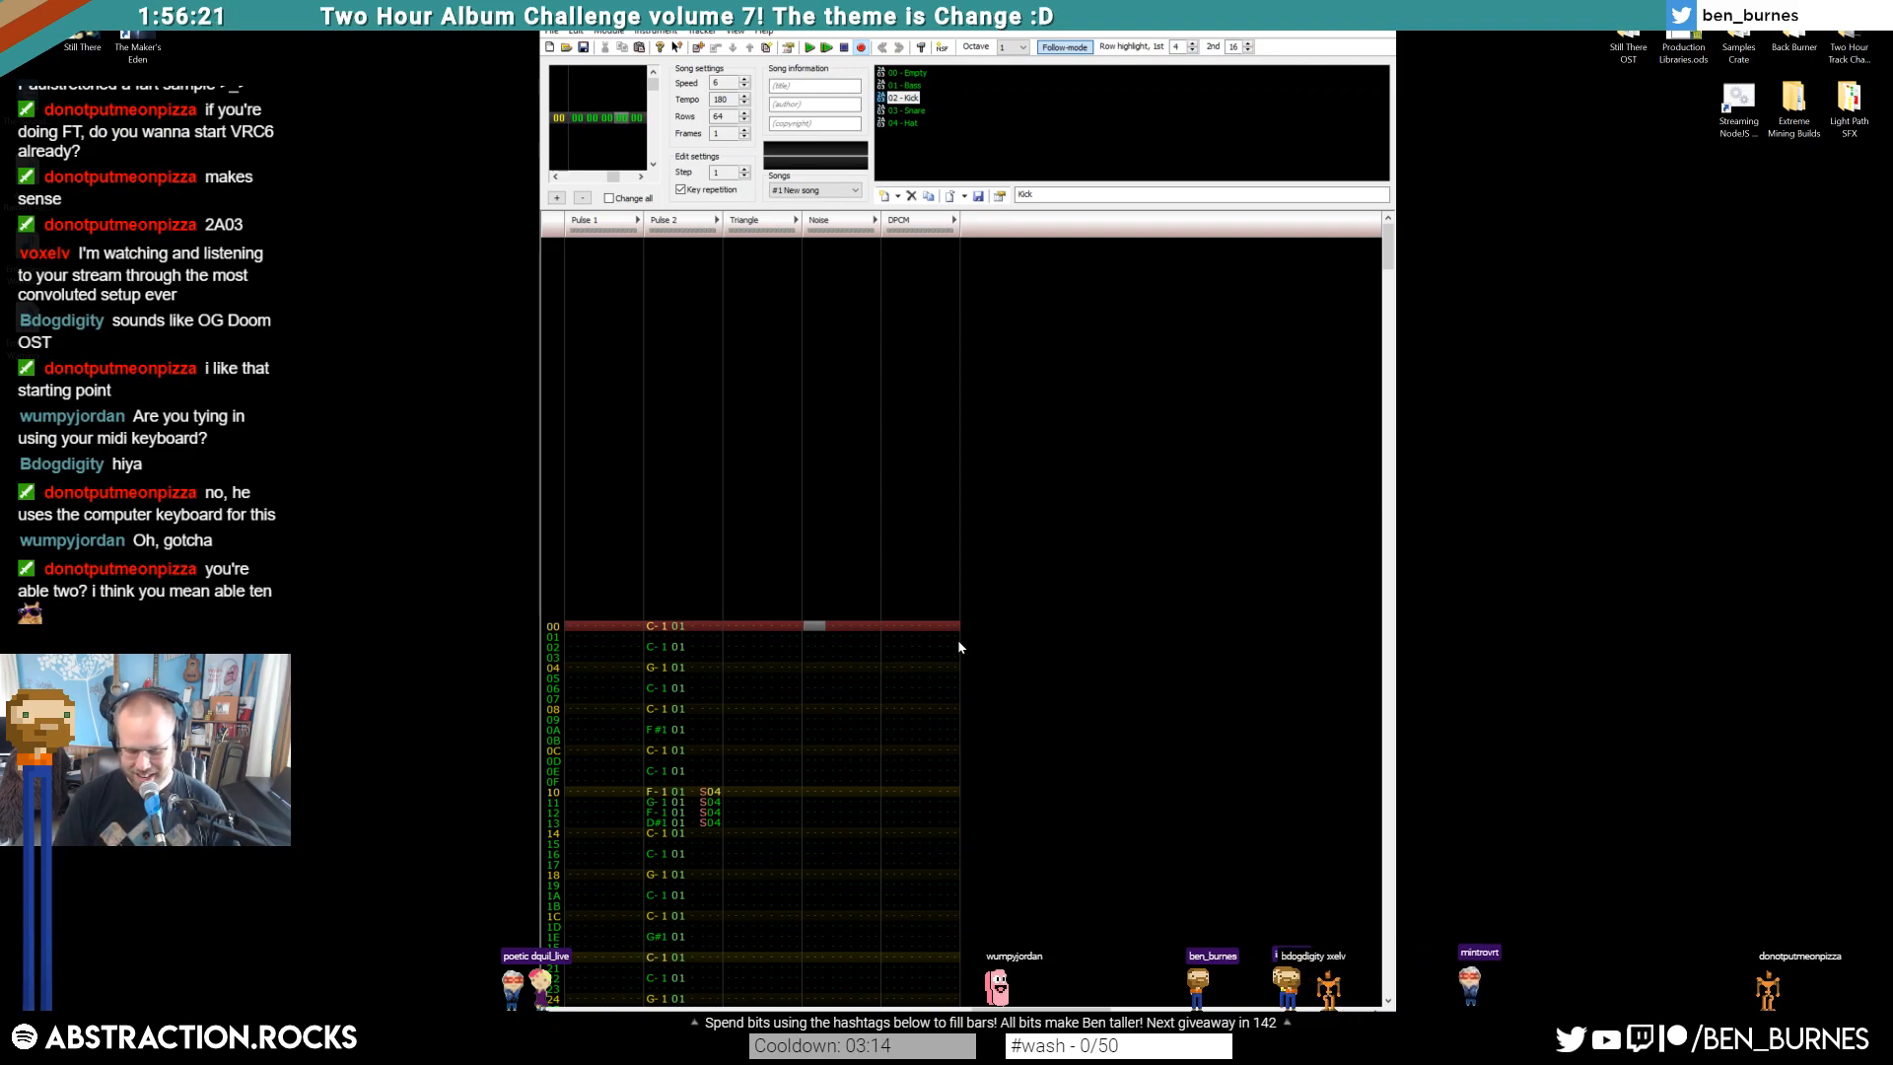
Try several pitches for the Kick at row 00 of the Noise channel, settling on 1-#
key("b")
key("Up")
key("v")
key("Up")
key("c")
key("Up")
key("v")
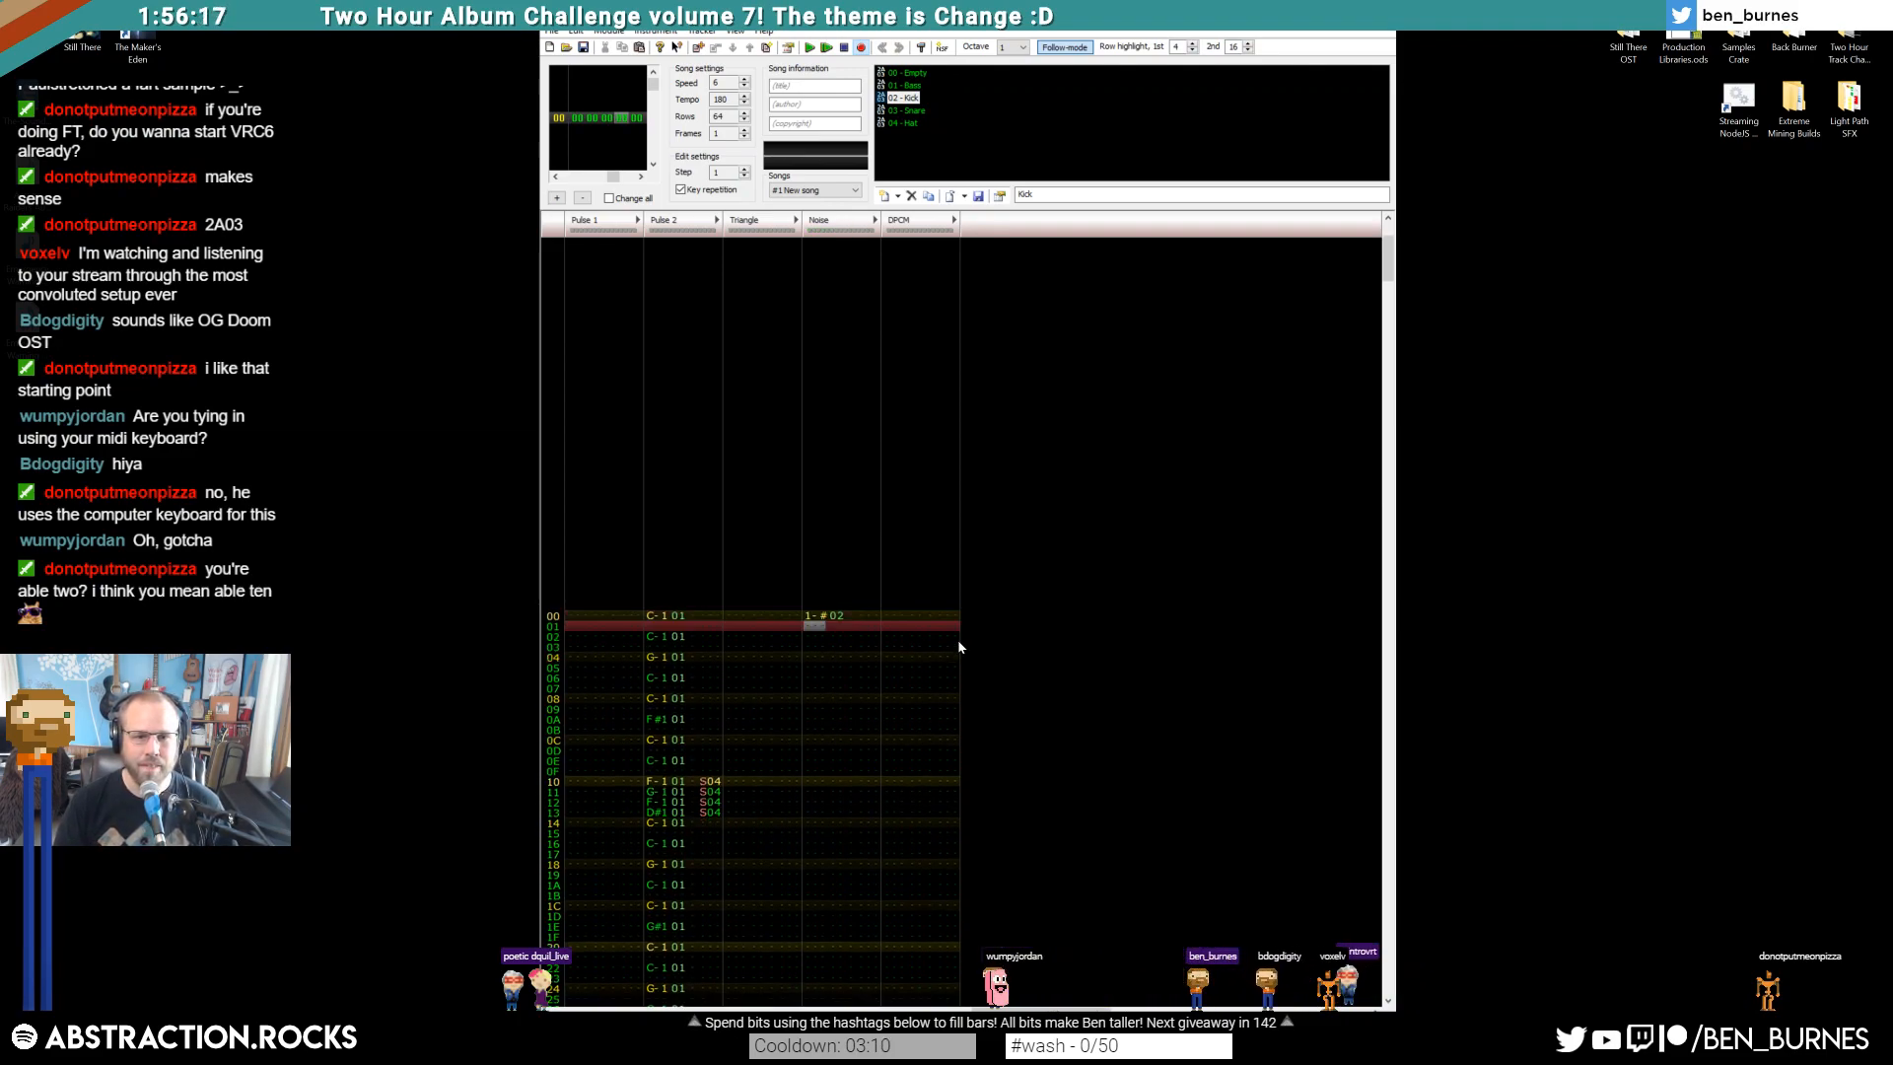
Enter further 1-# Kick hits on the Noise channel at rows 08 and 10
key("Down")
key("Down")
key("Down")
key("Down")
key("Down")
key("Down")
key("Down")
key("v")
key("Down")
key("Down")
key("Down")
key("Down")
key("Down")
key("Down")
key("Down")
key("v")
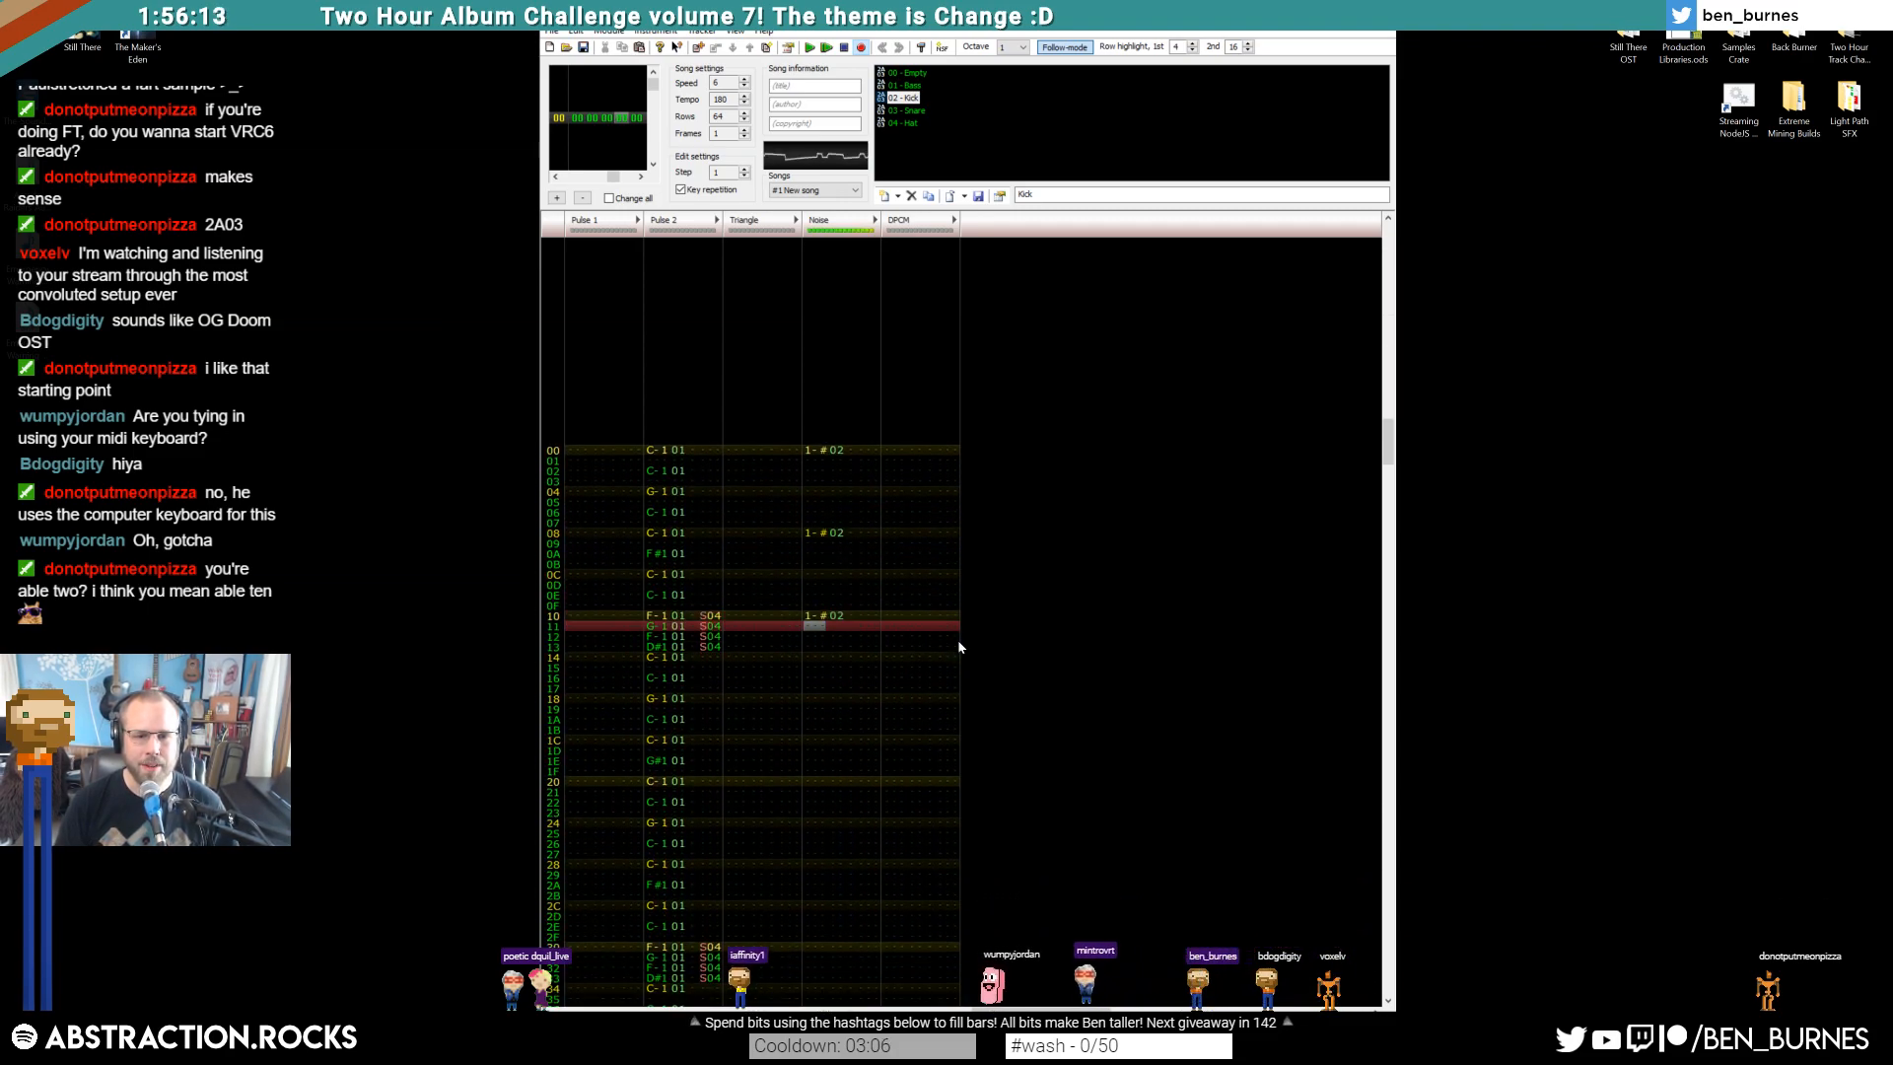
Copy the kick pattern down the Noise channel so hits fall every eight rows through row 38, and play the result
left_click_drag(818, 448, 837, 604)
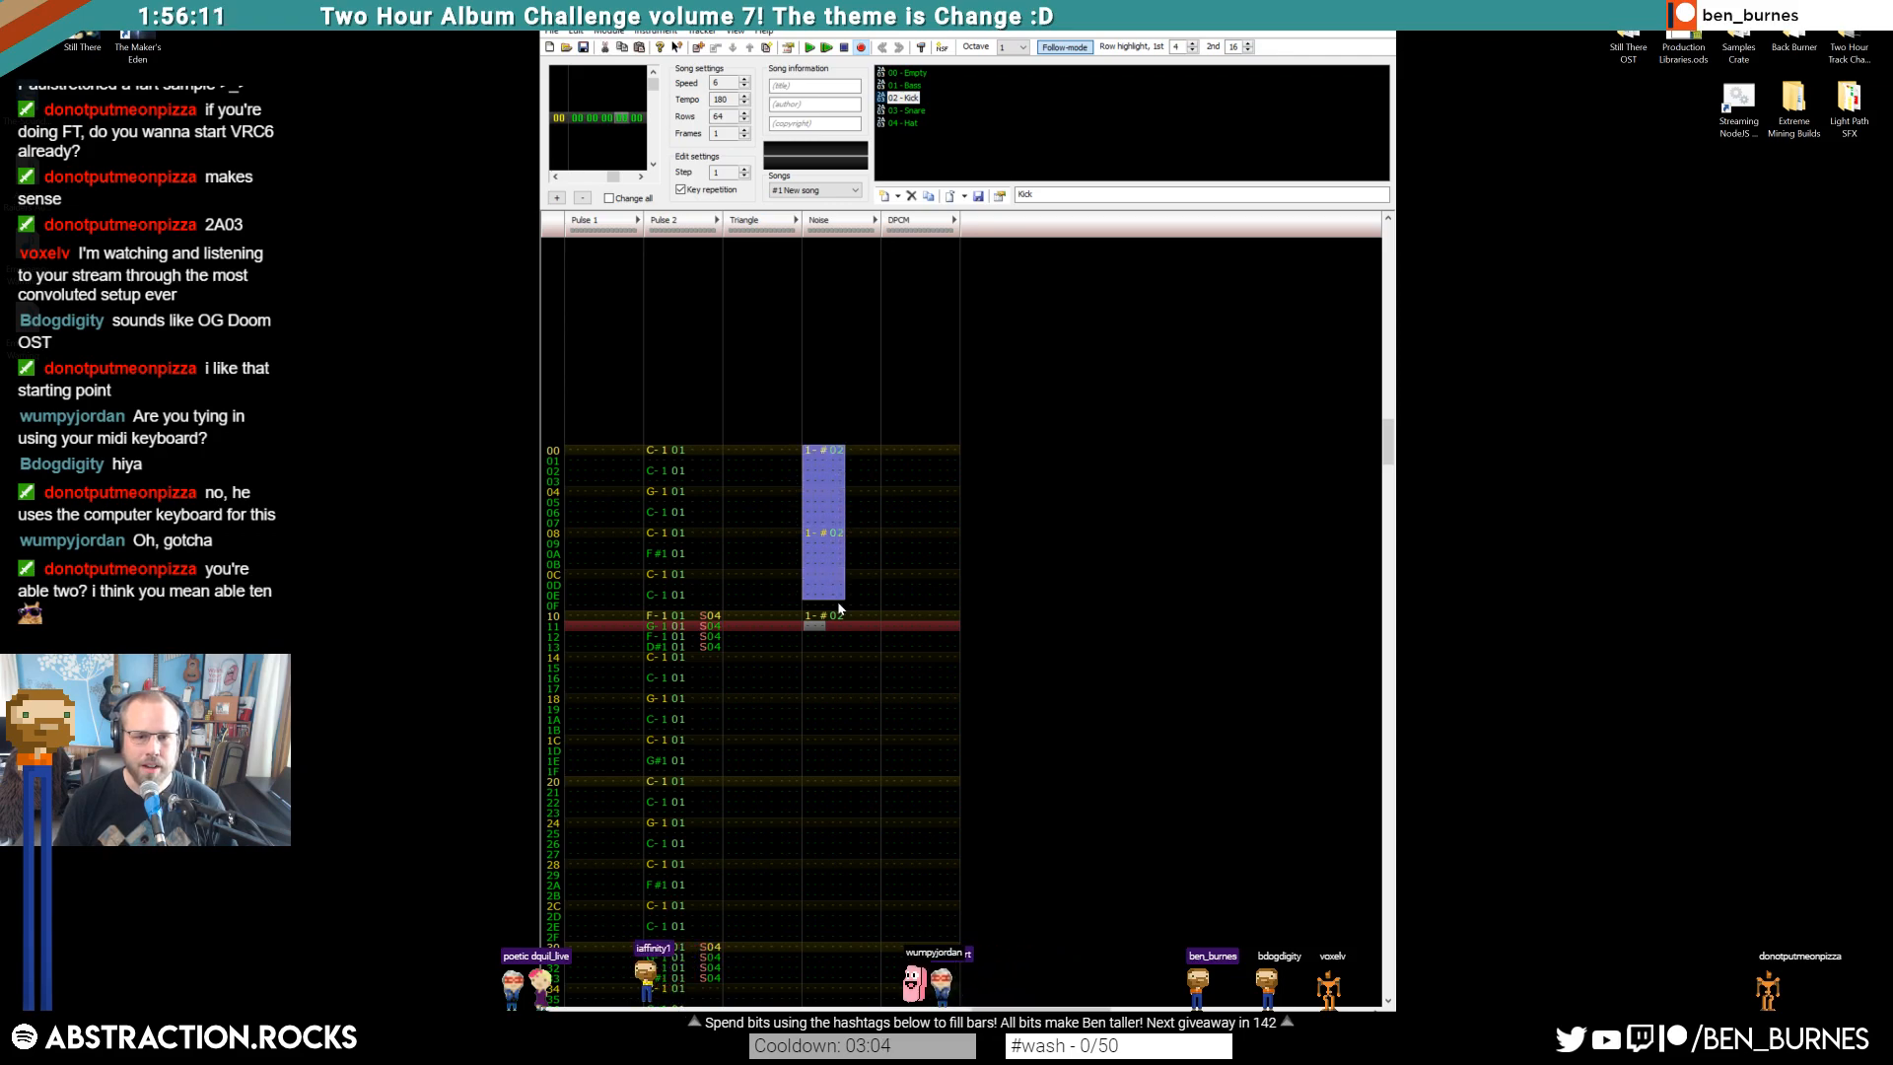
left_click(809, 620)
key("ctrl+v")
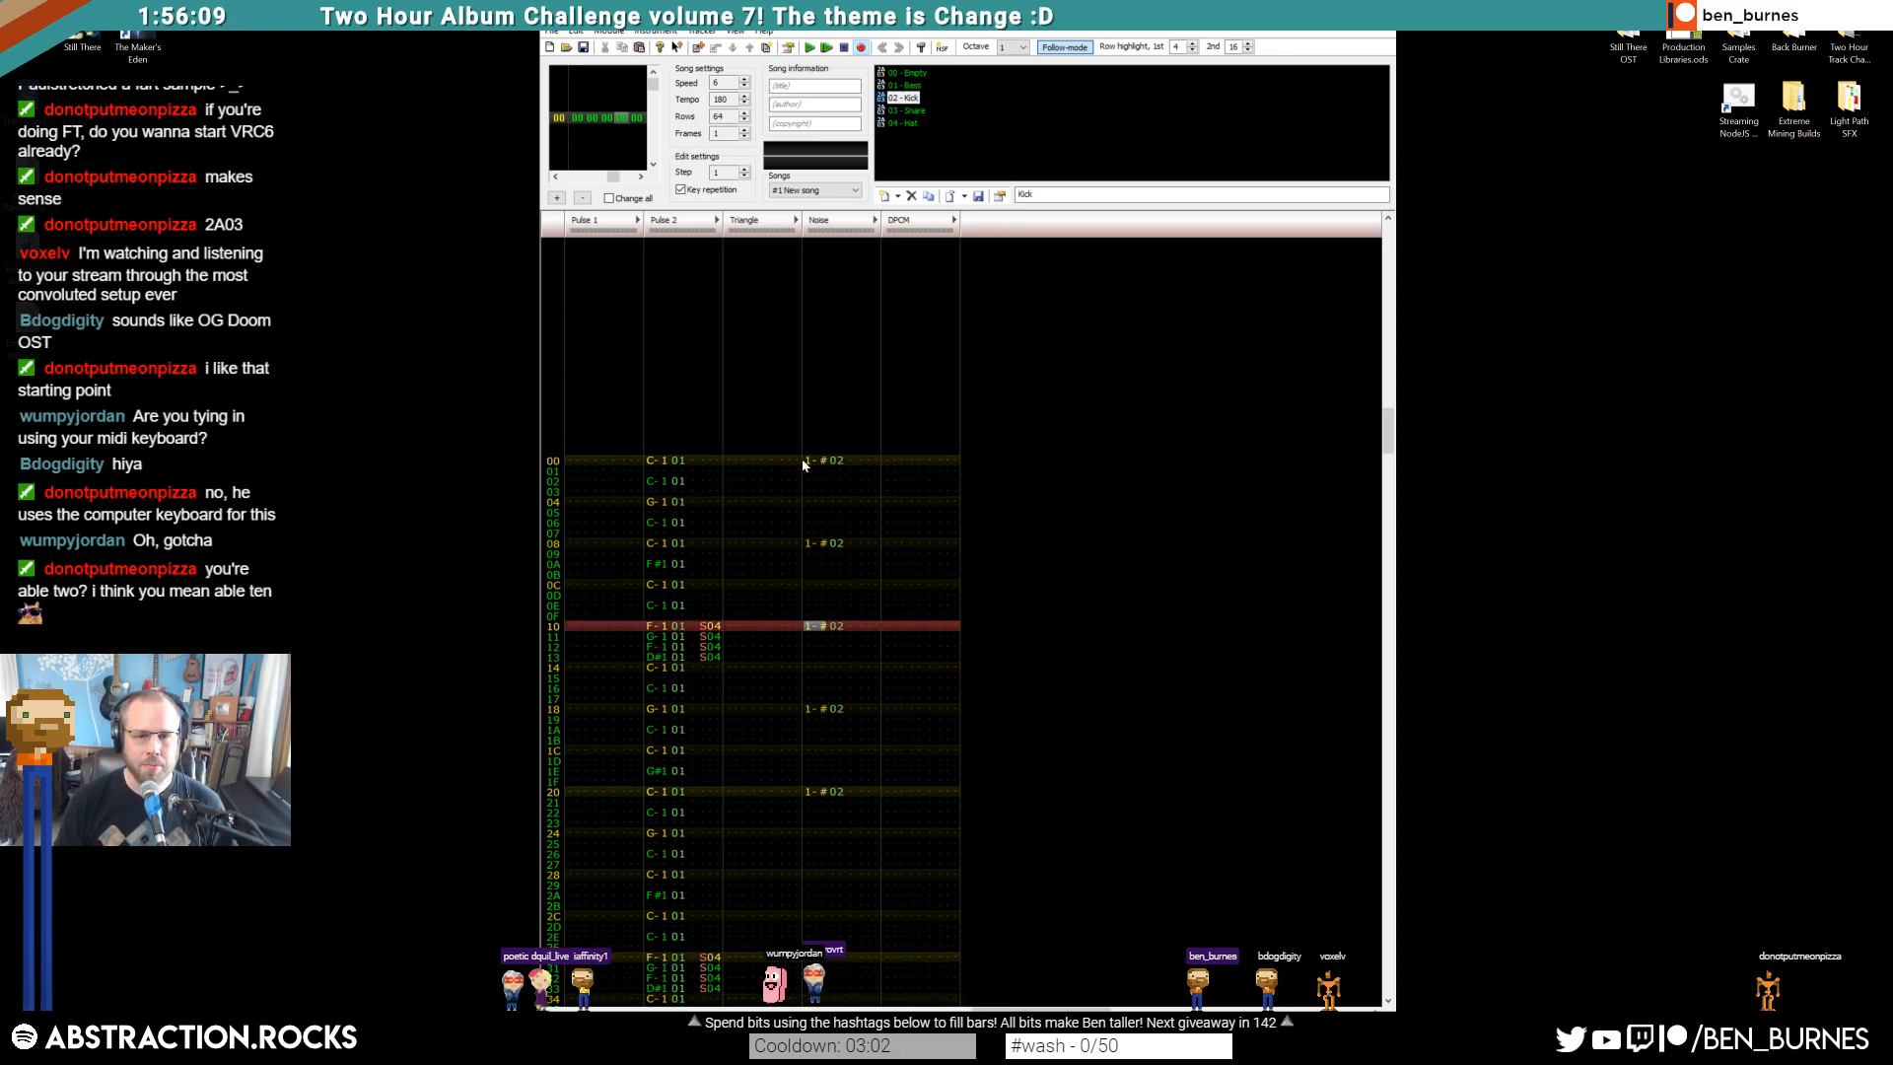
left_click_drag(818, 583, 842, 744)
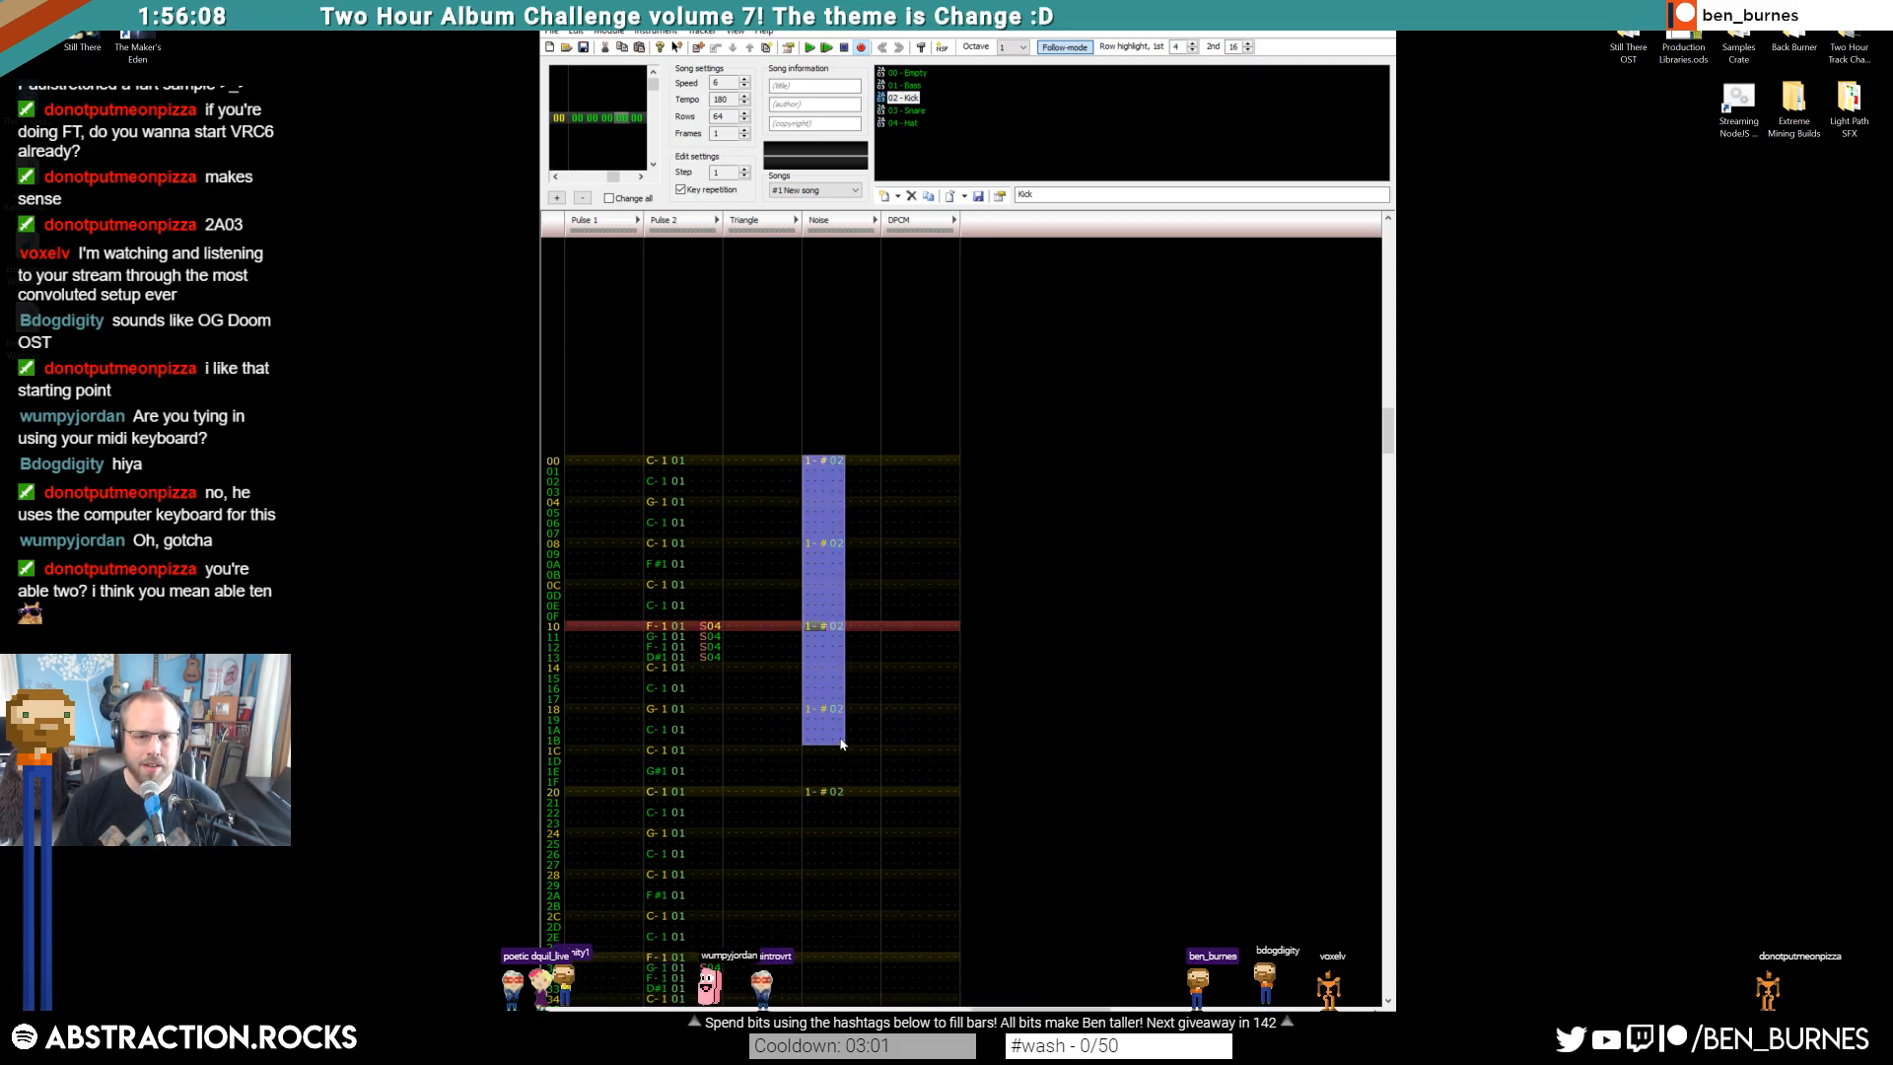
left_click(809, 793)
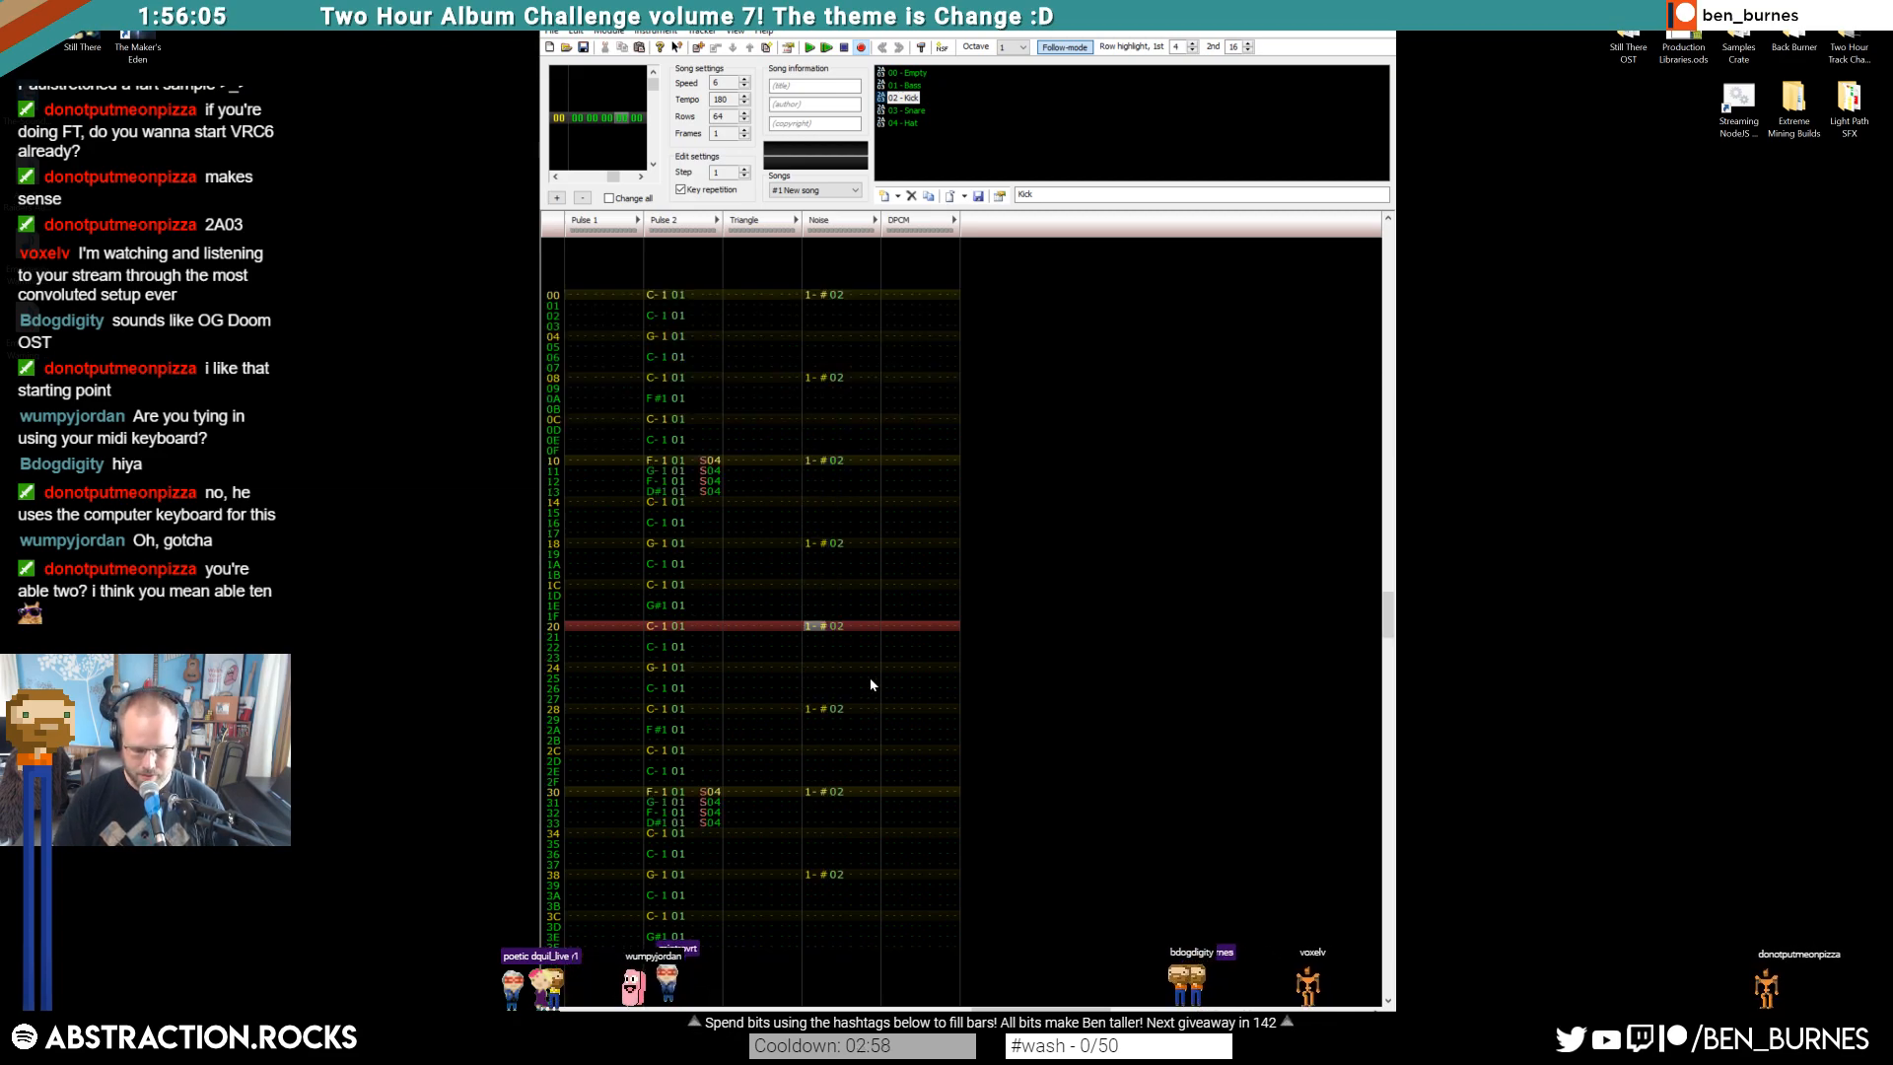
key("Return")
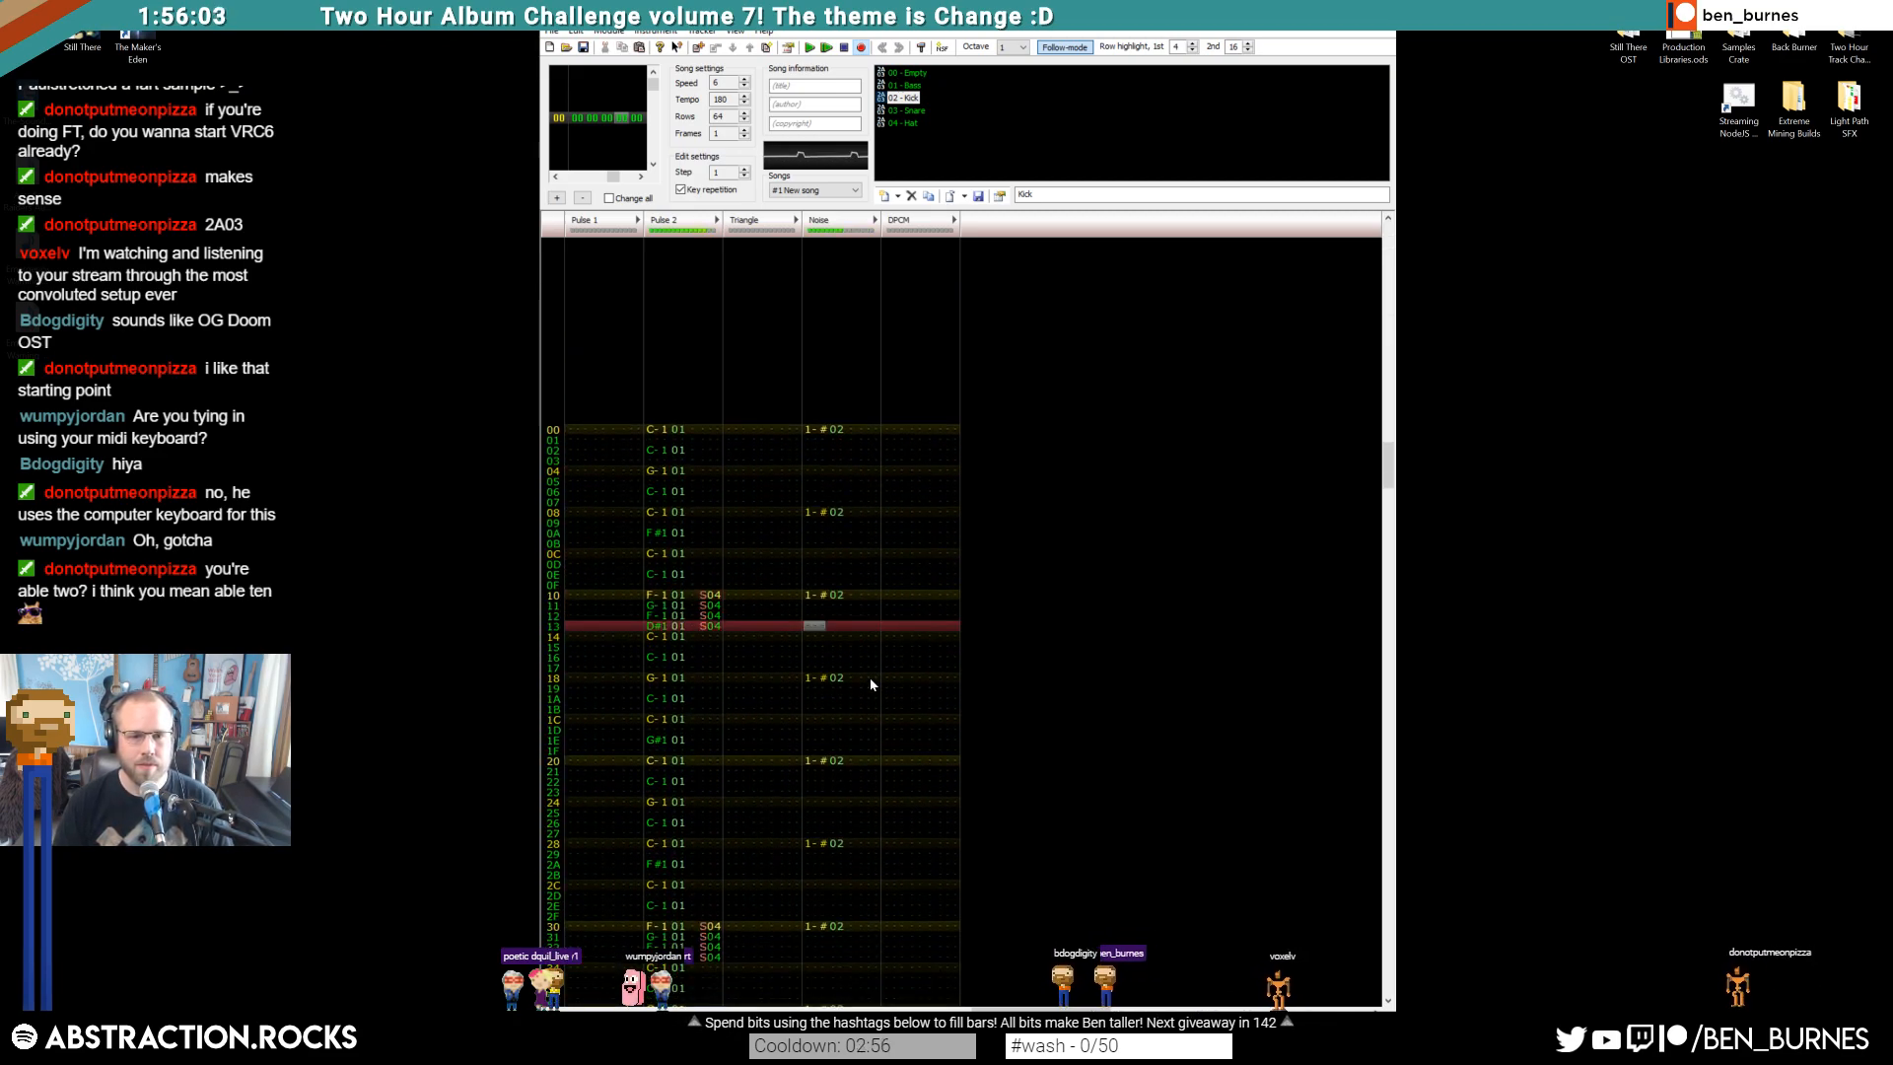
key("Return")
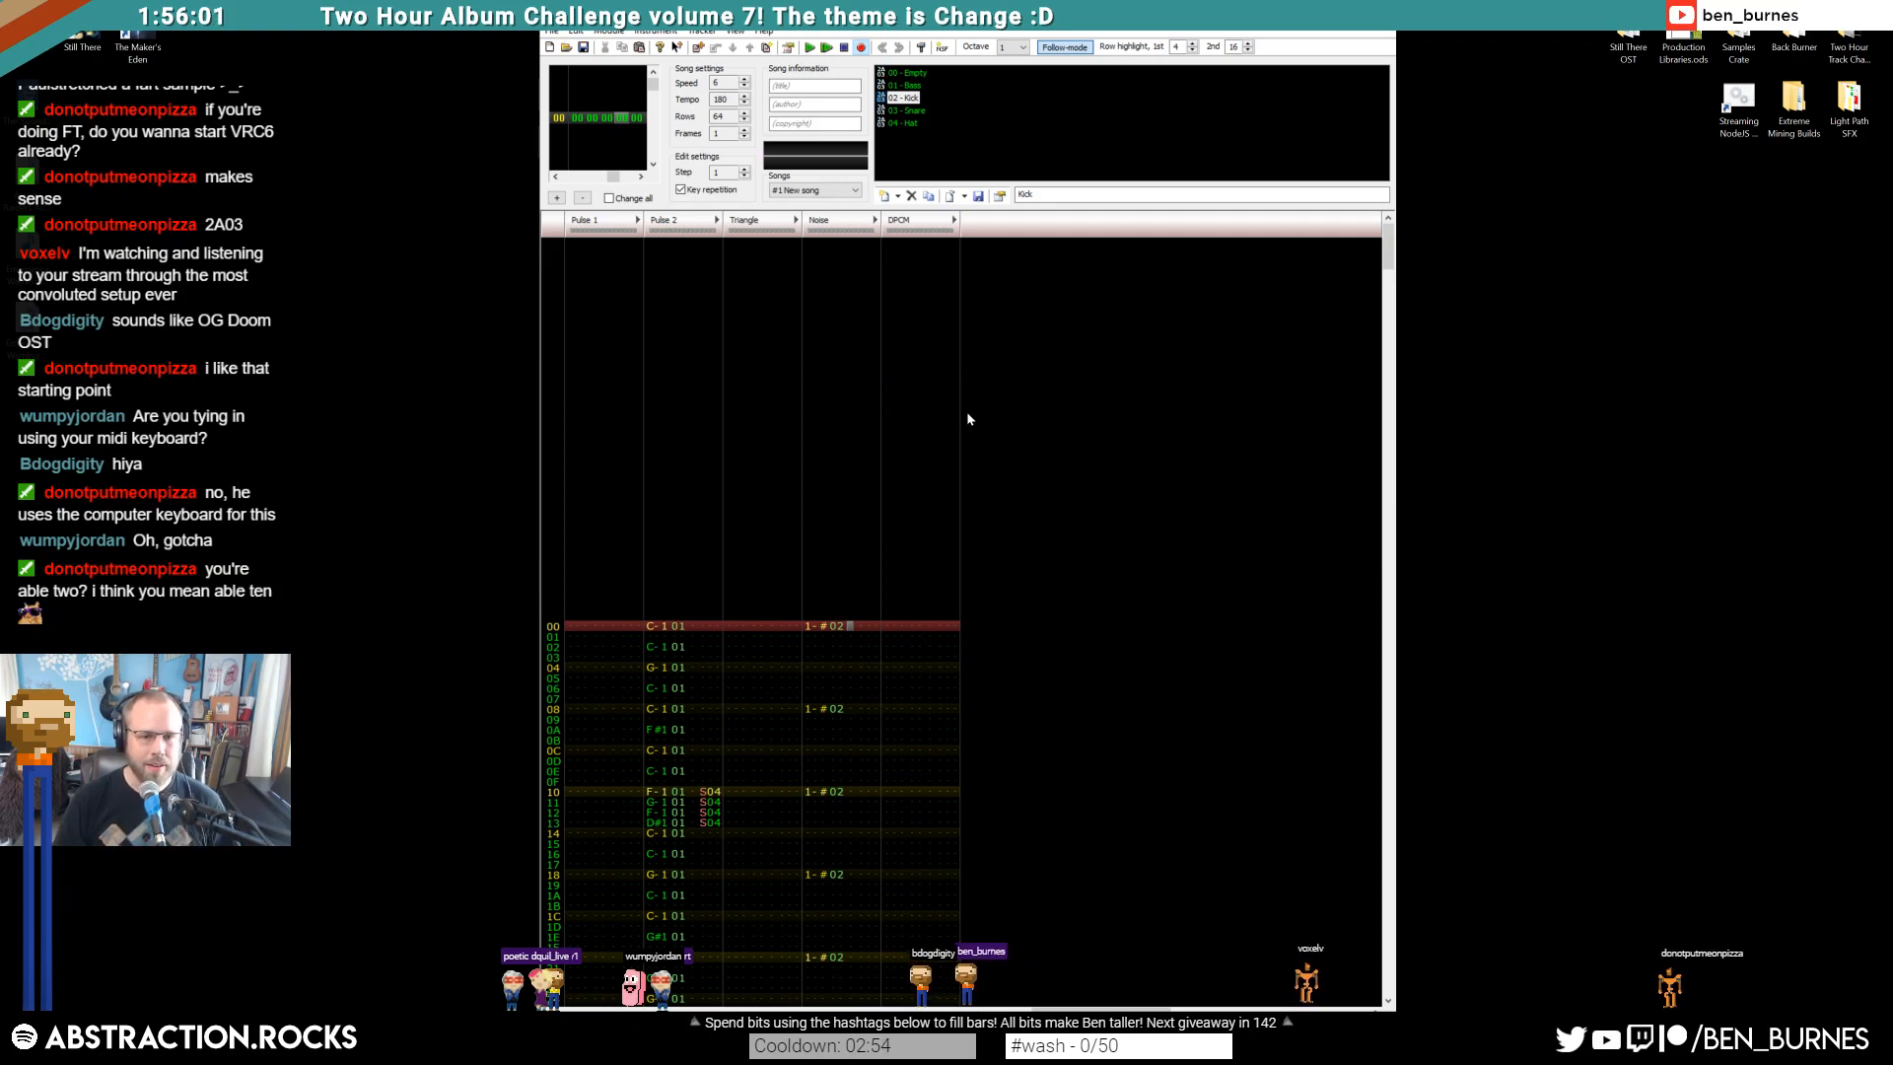
Rearrange the Noise kicks to fall on rows 00, 0B, 14 and 1C, and clear the kicks from row 20 onward
scroll(825, 567, "down", 3)
left_click_drag(653, 503, 716, 825)
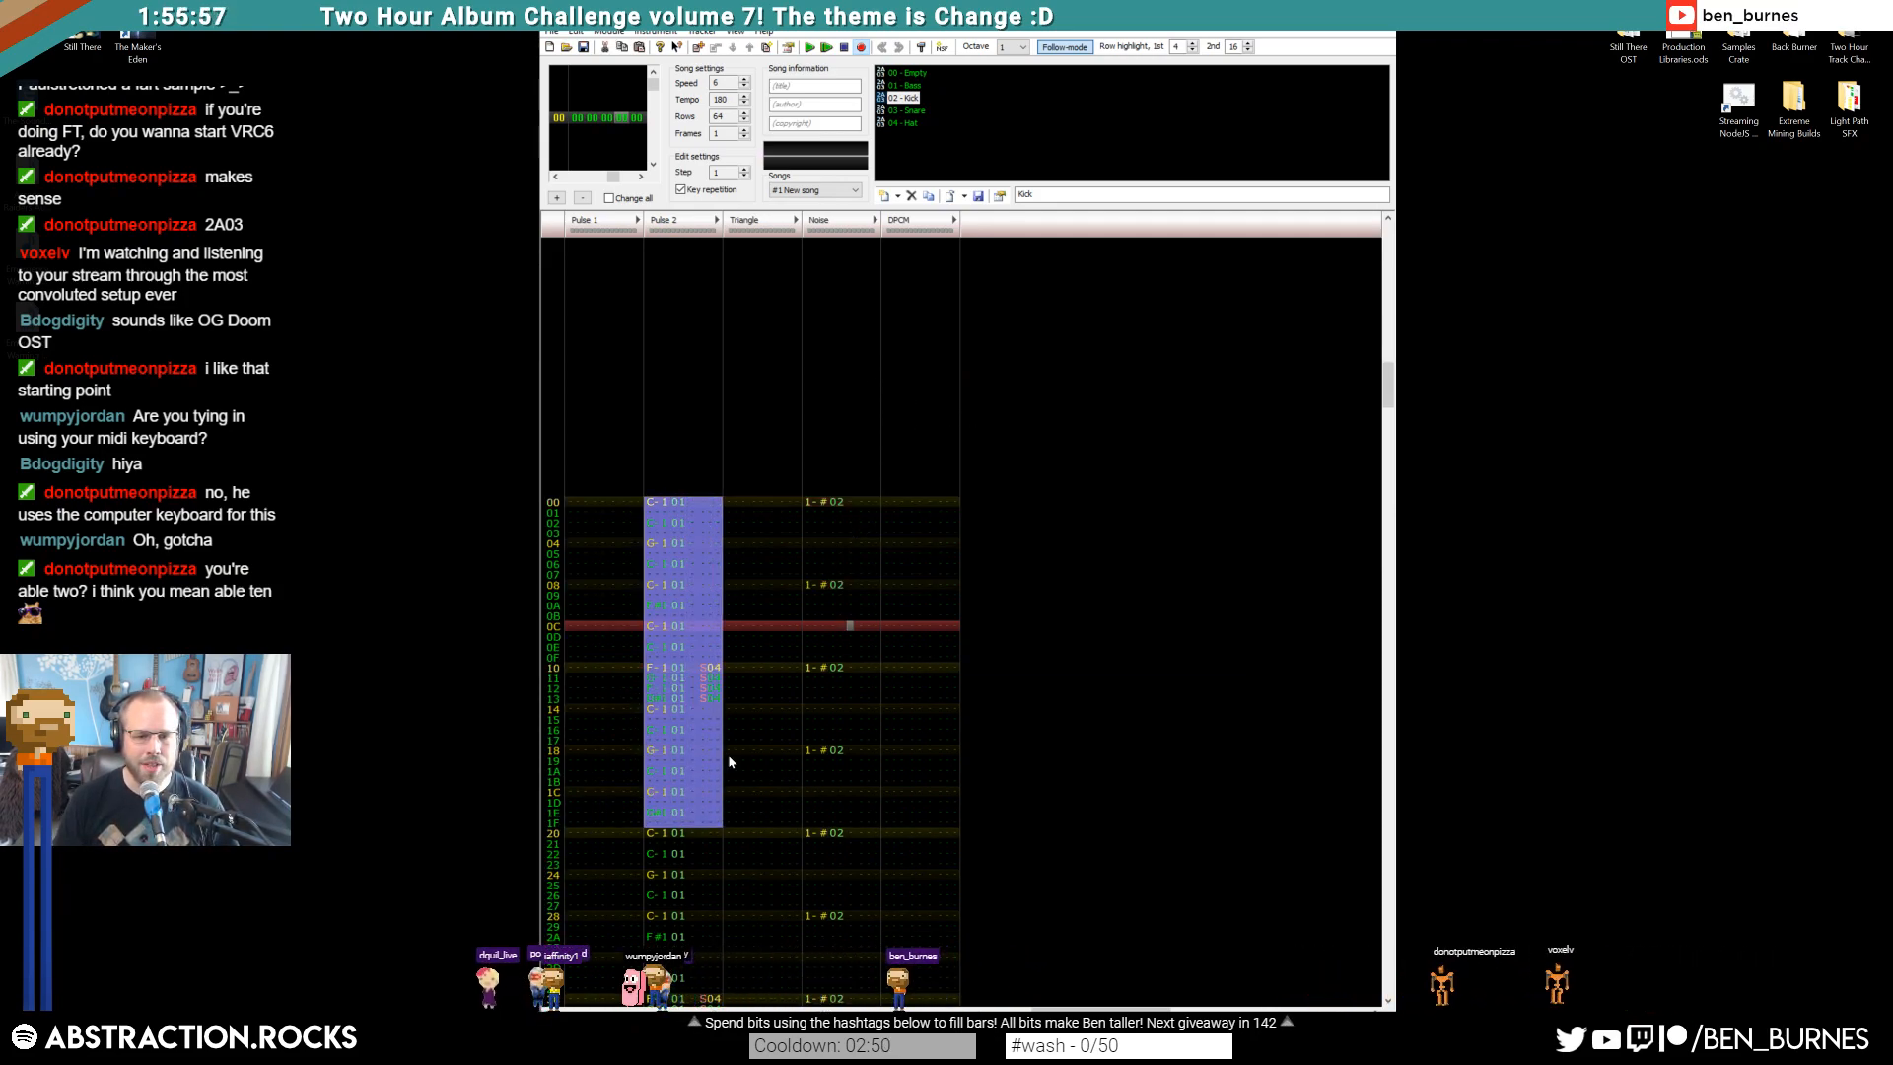
left_click_drag(824, 587, 833, 568)
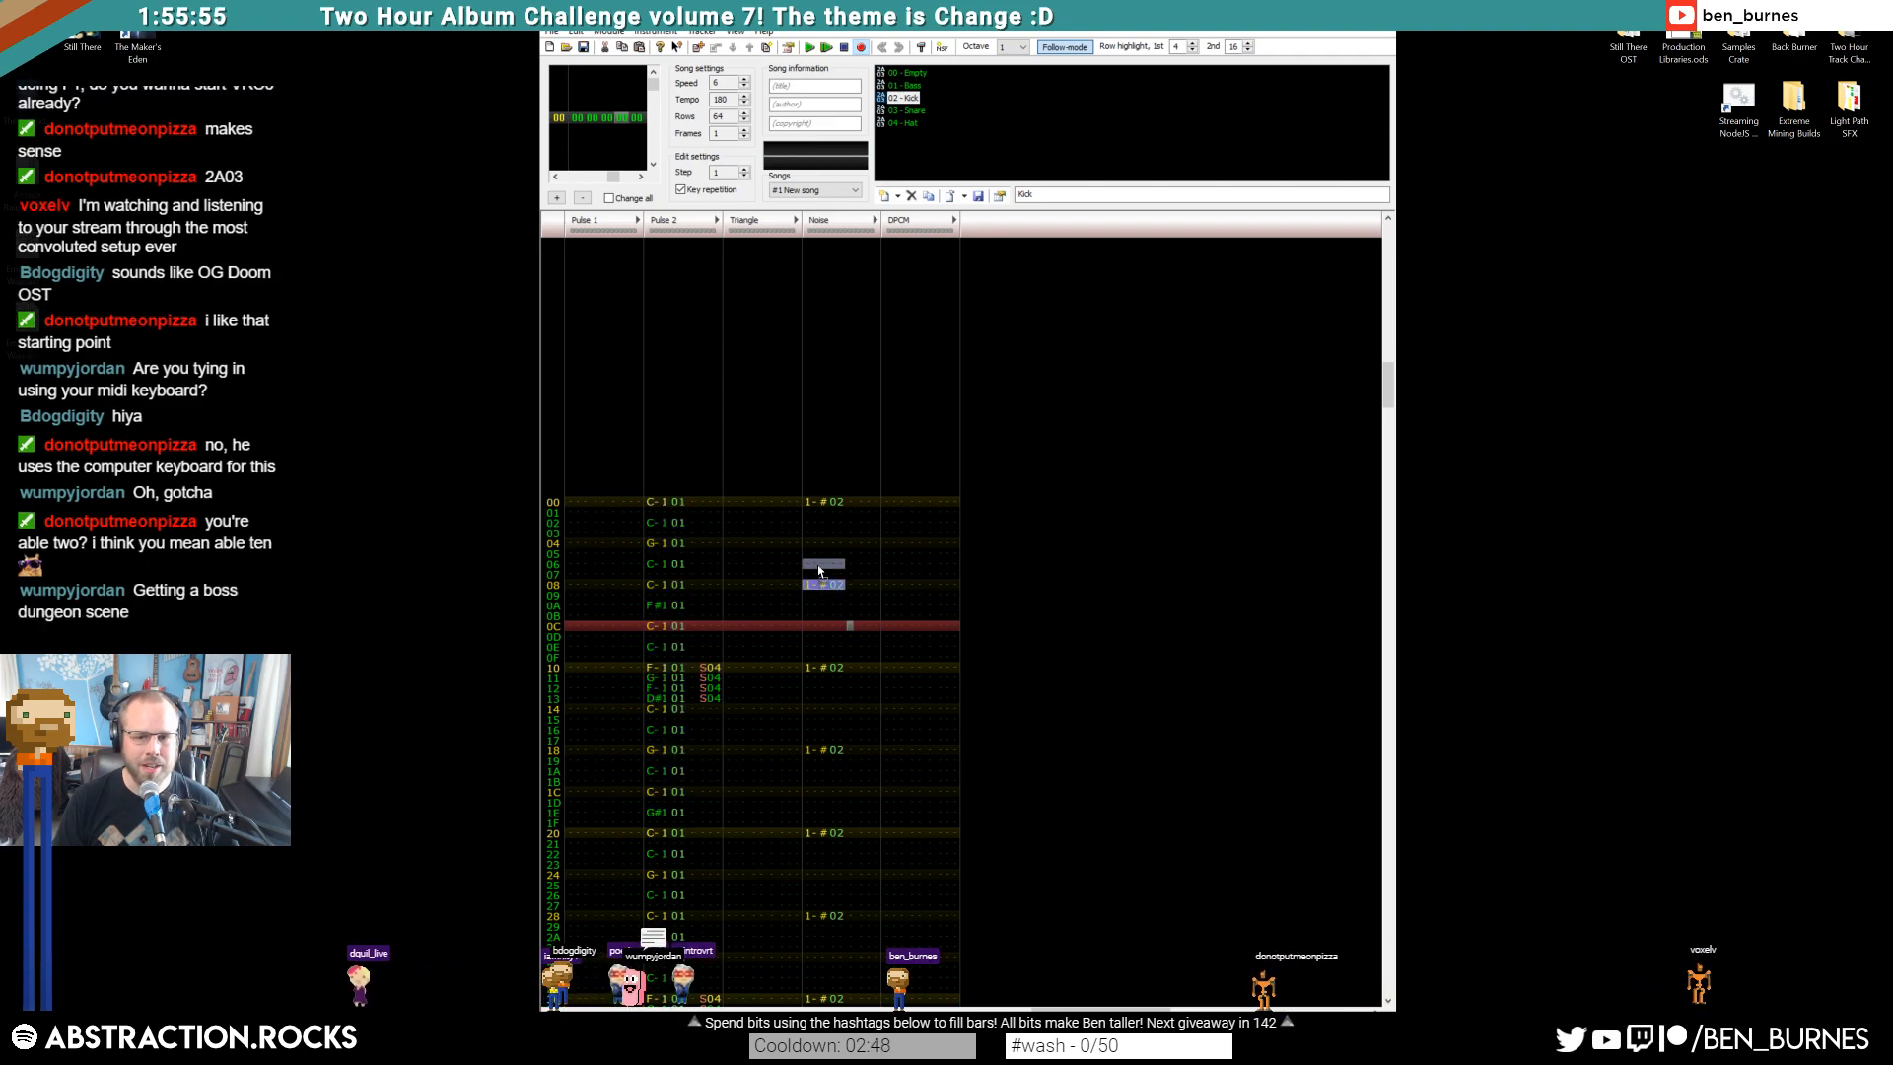
left_click(828, 668)
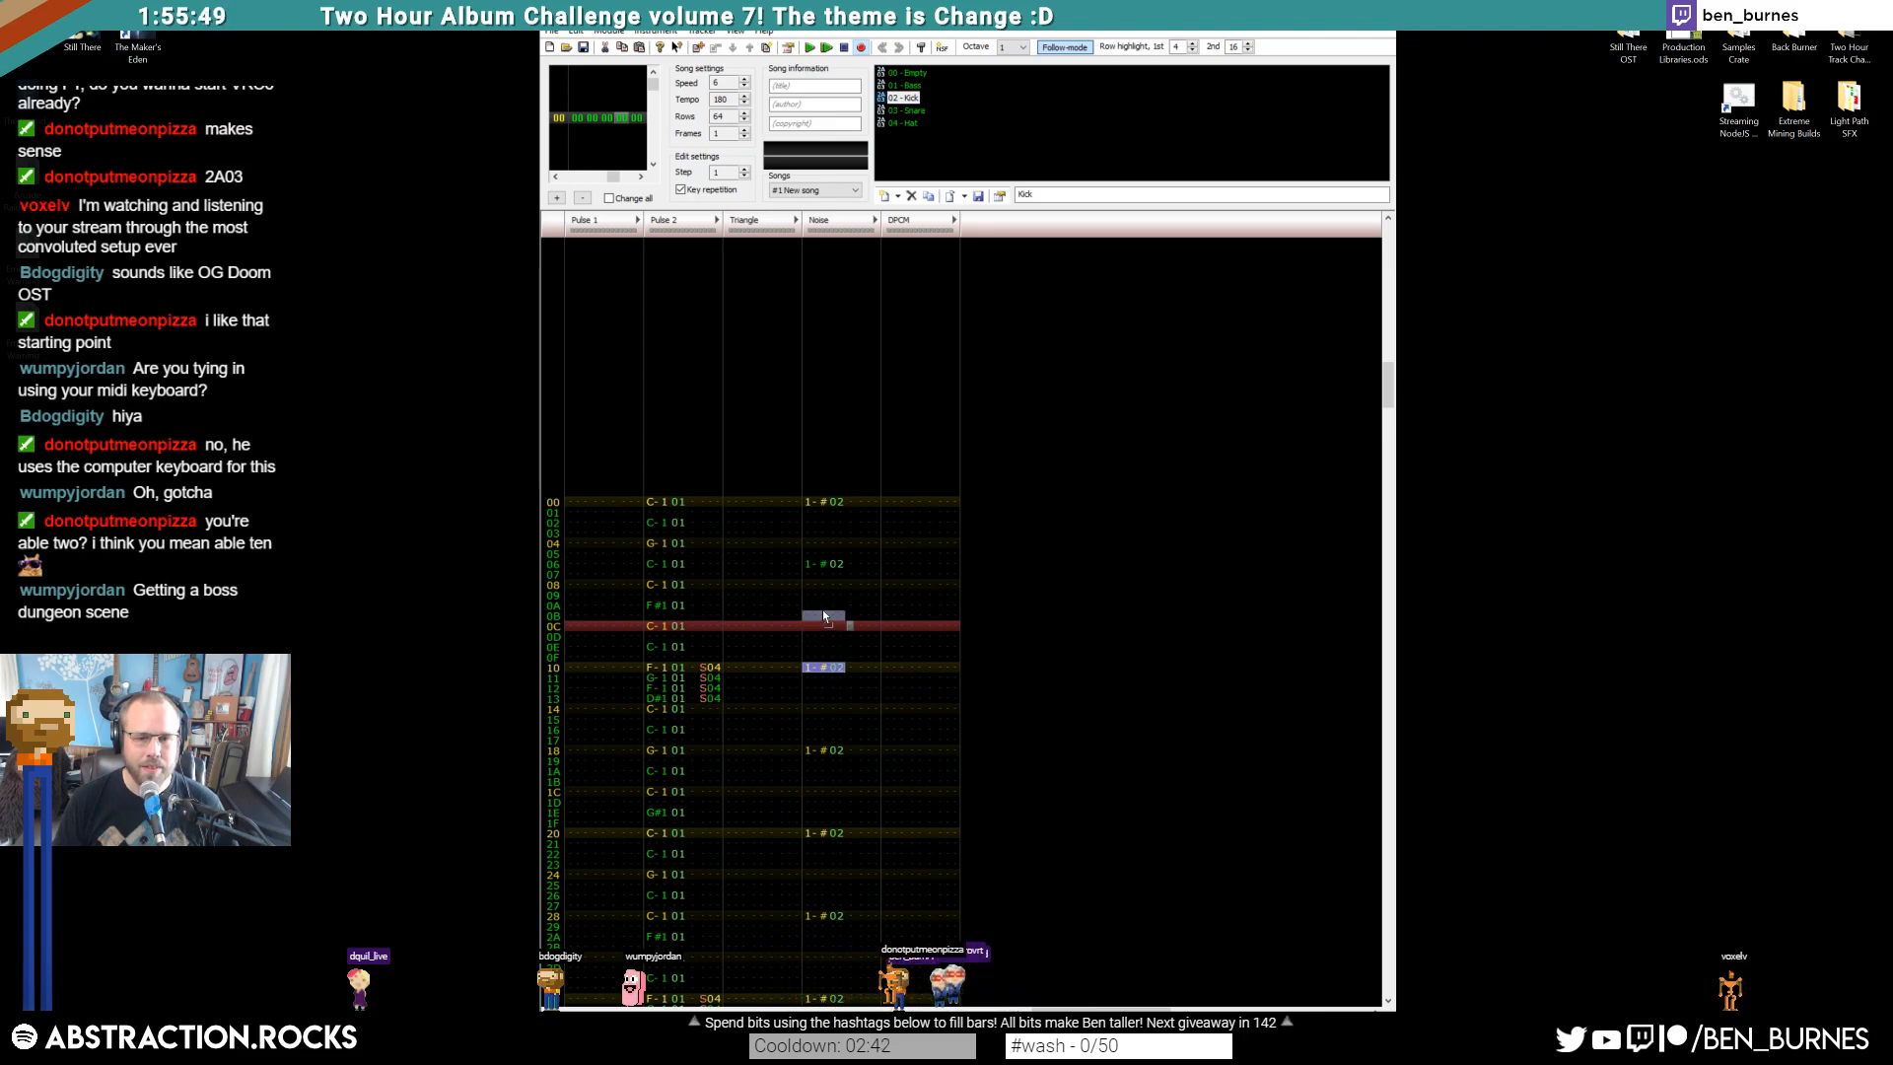
left_click_drag(823, 611, 838, 1000)
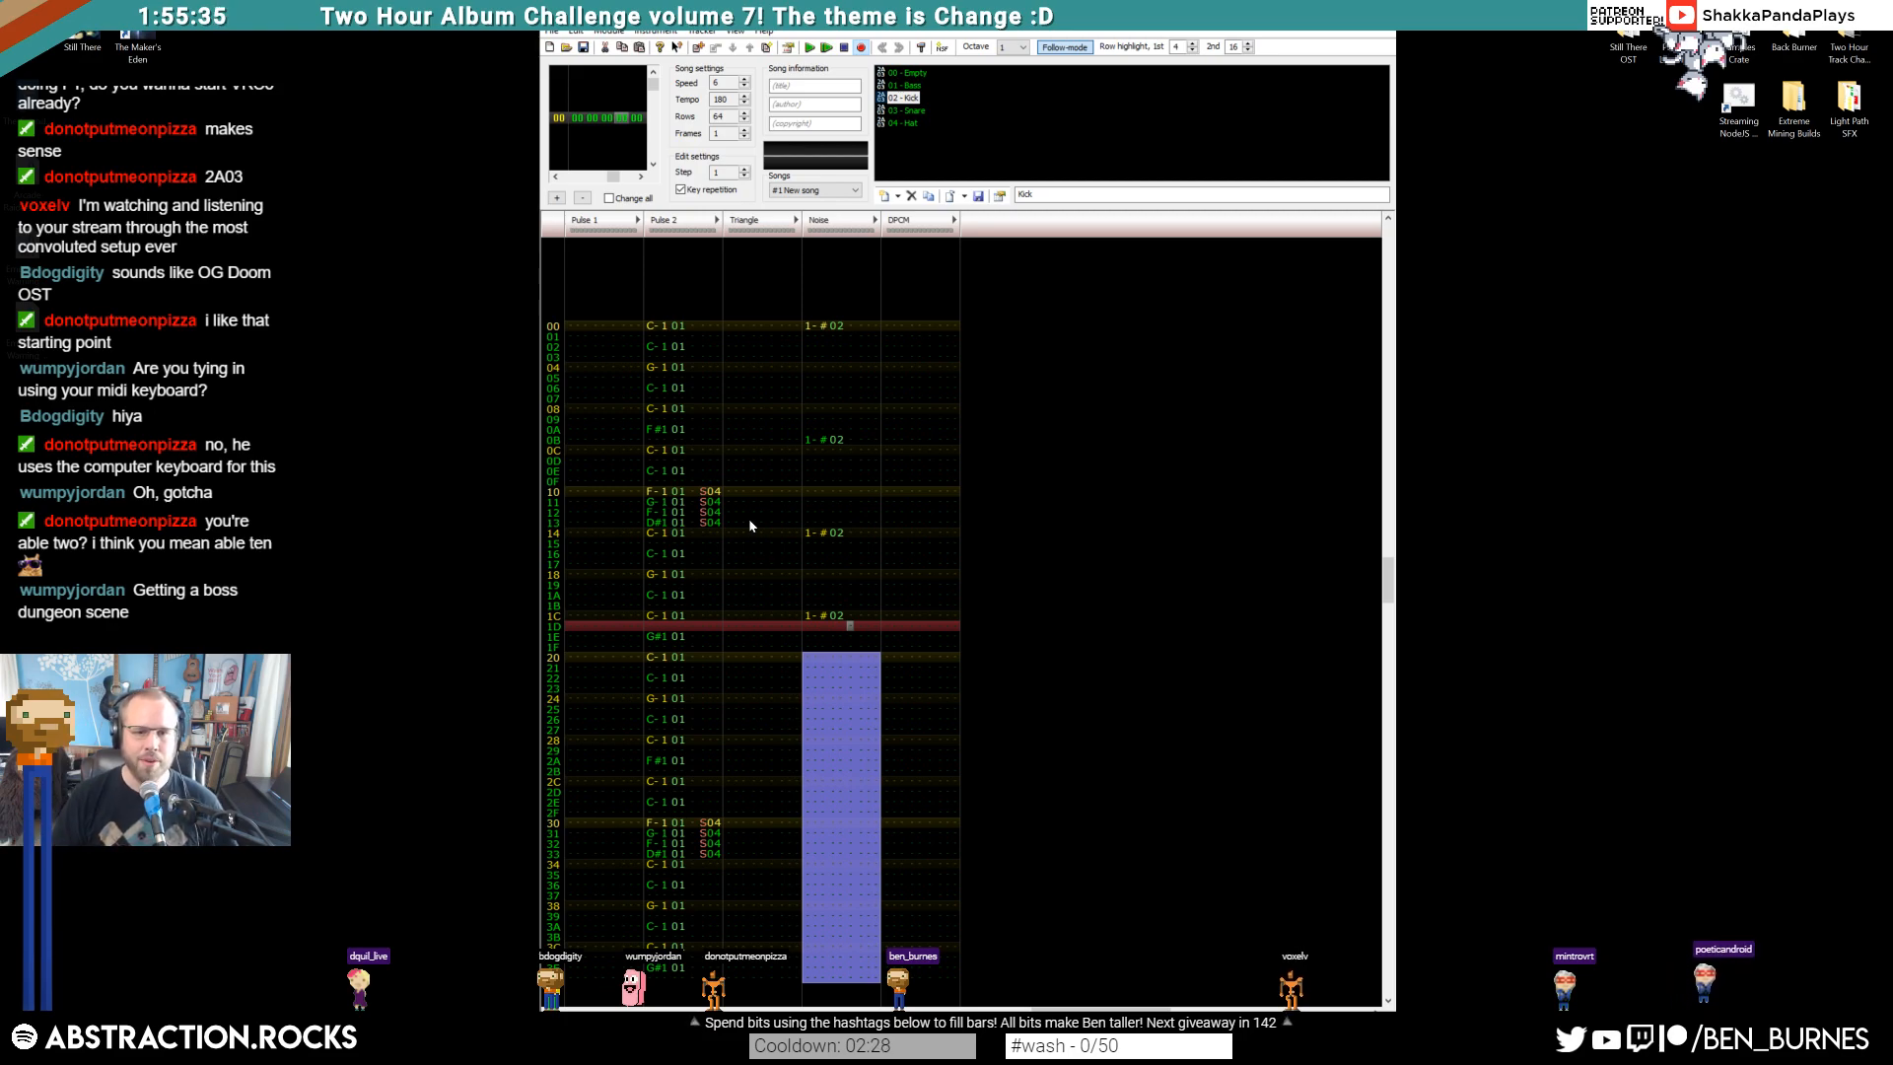
Copy the Noise channel kicks from rows 00–1F to row 20 and play the pattern
left_click_drag(820, 327, 869, 652)
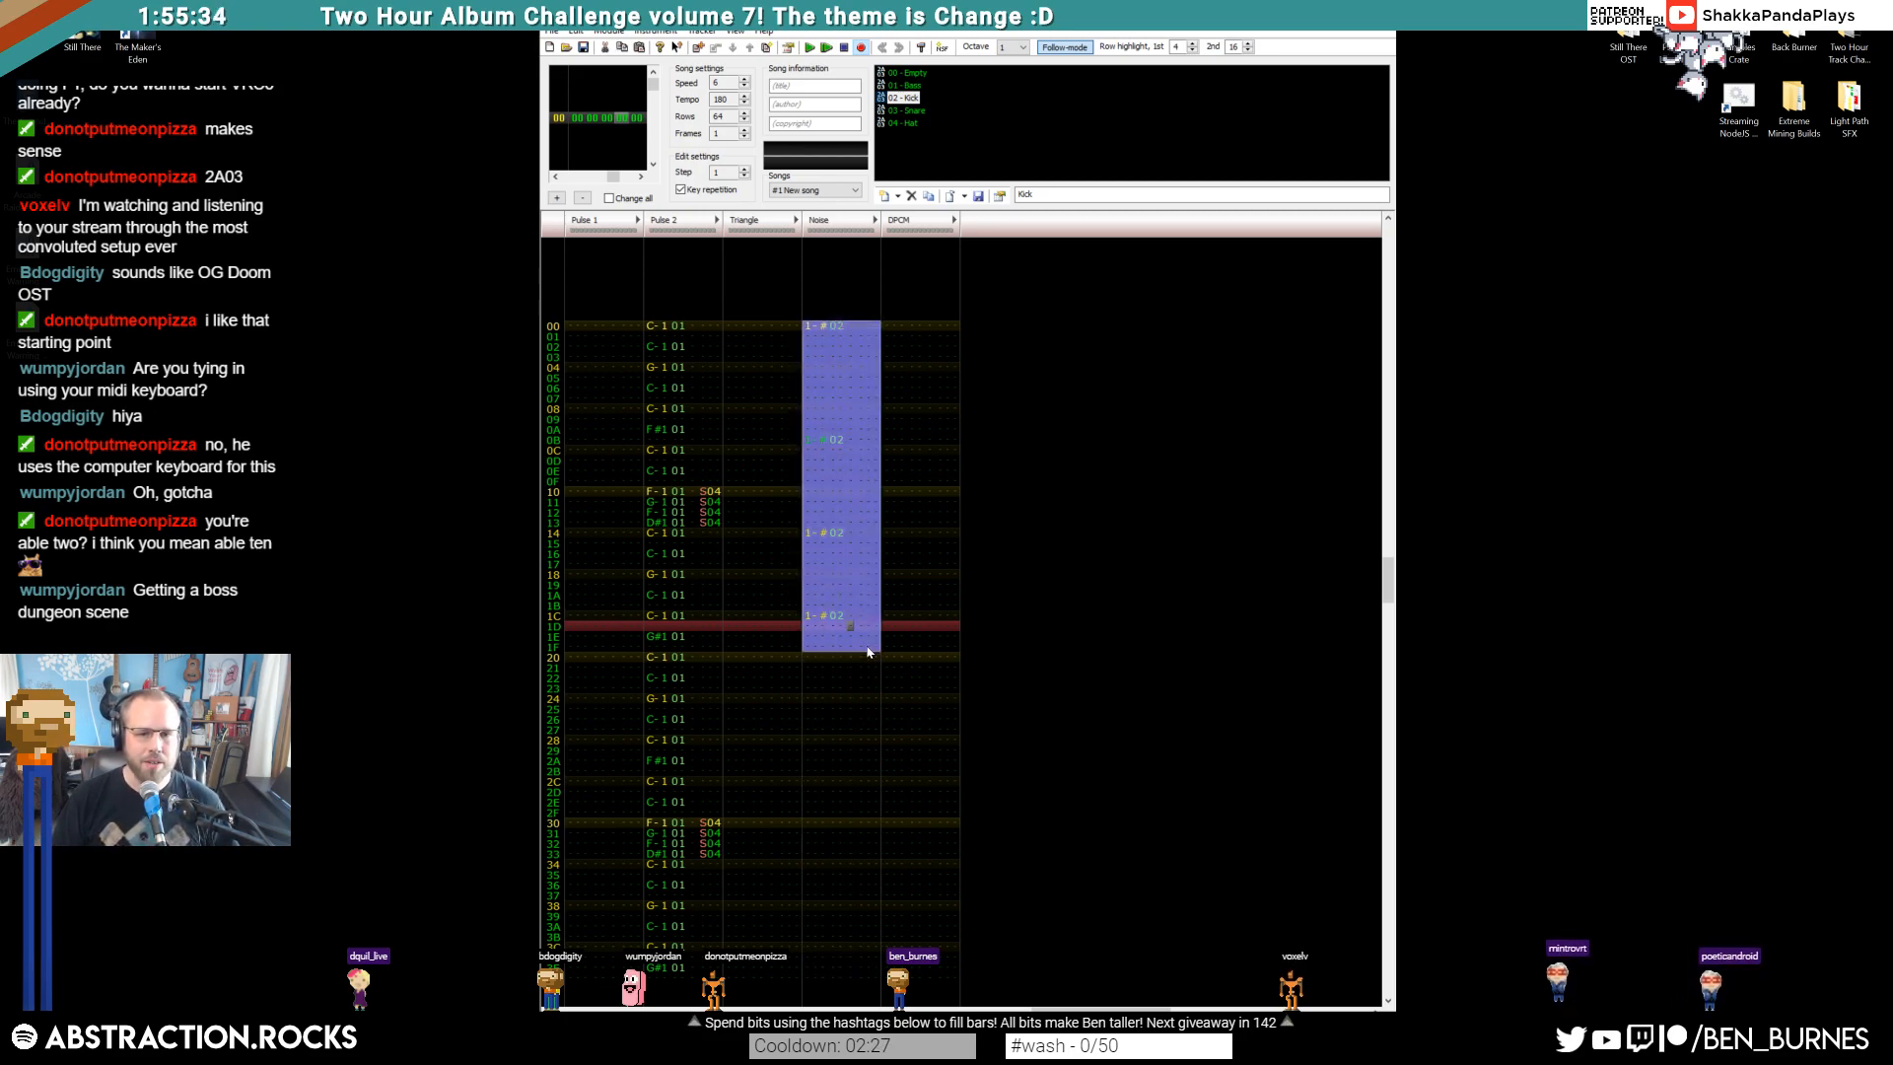
key("ctrl+c")
left_click(817, 658)
key("ctrl+v")
key("Return")
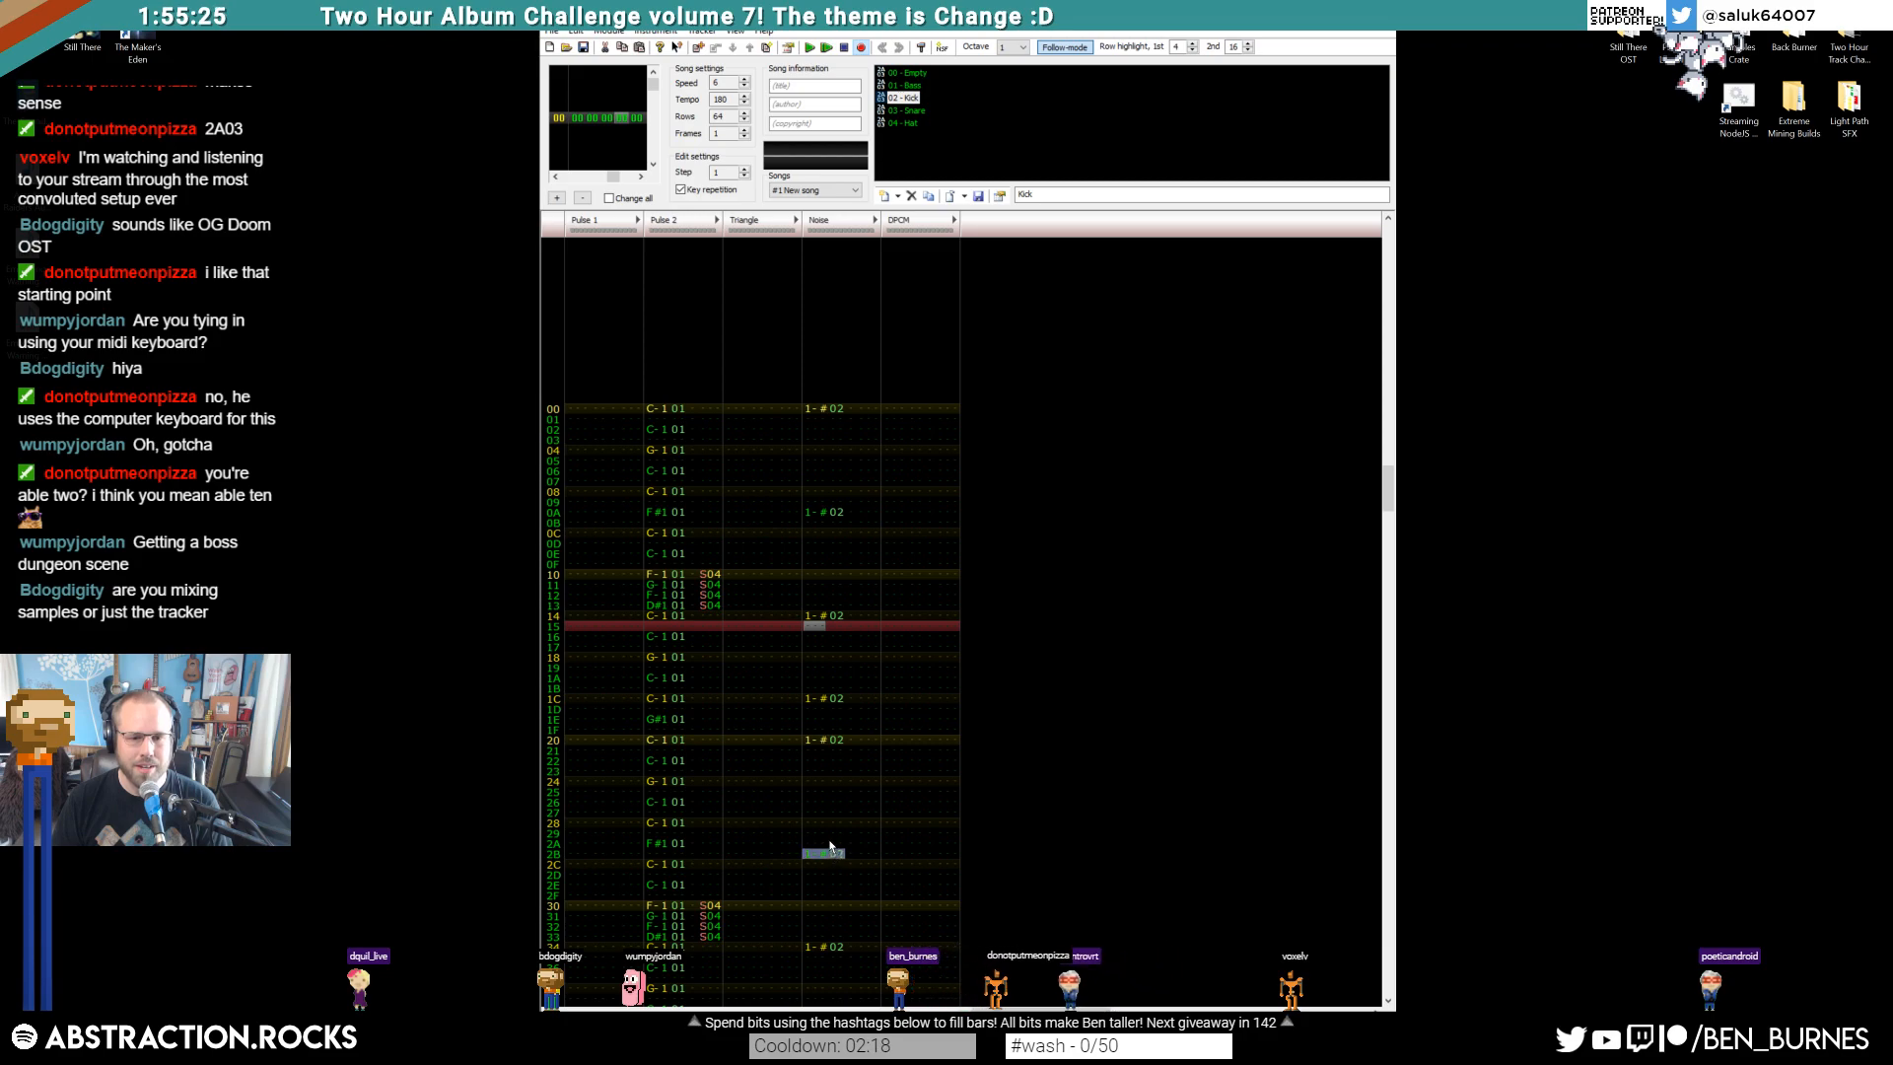
left_click(817, 421)
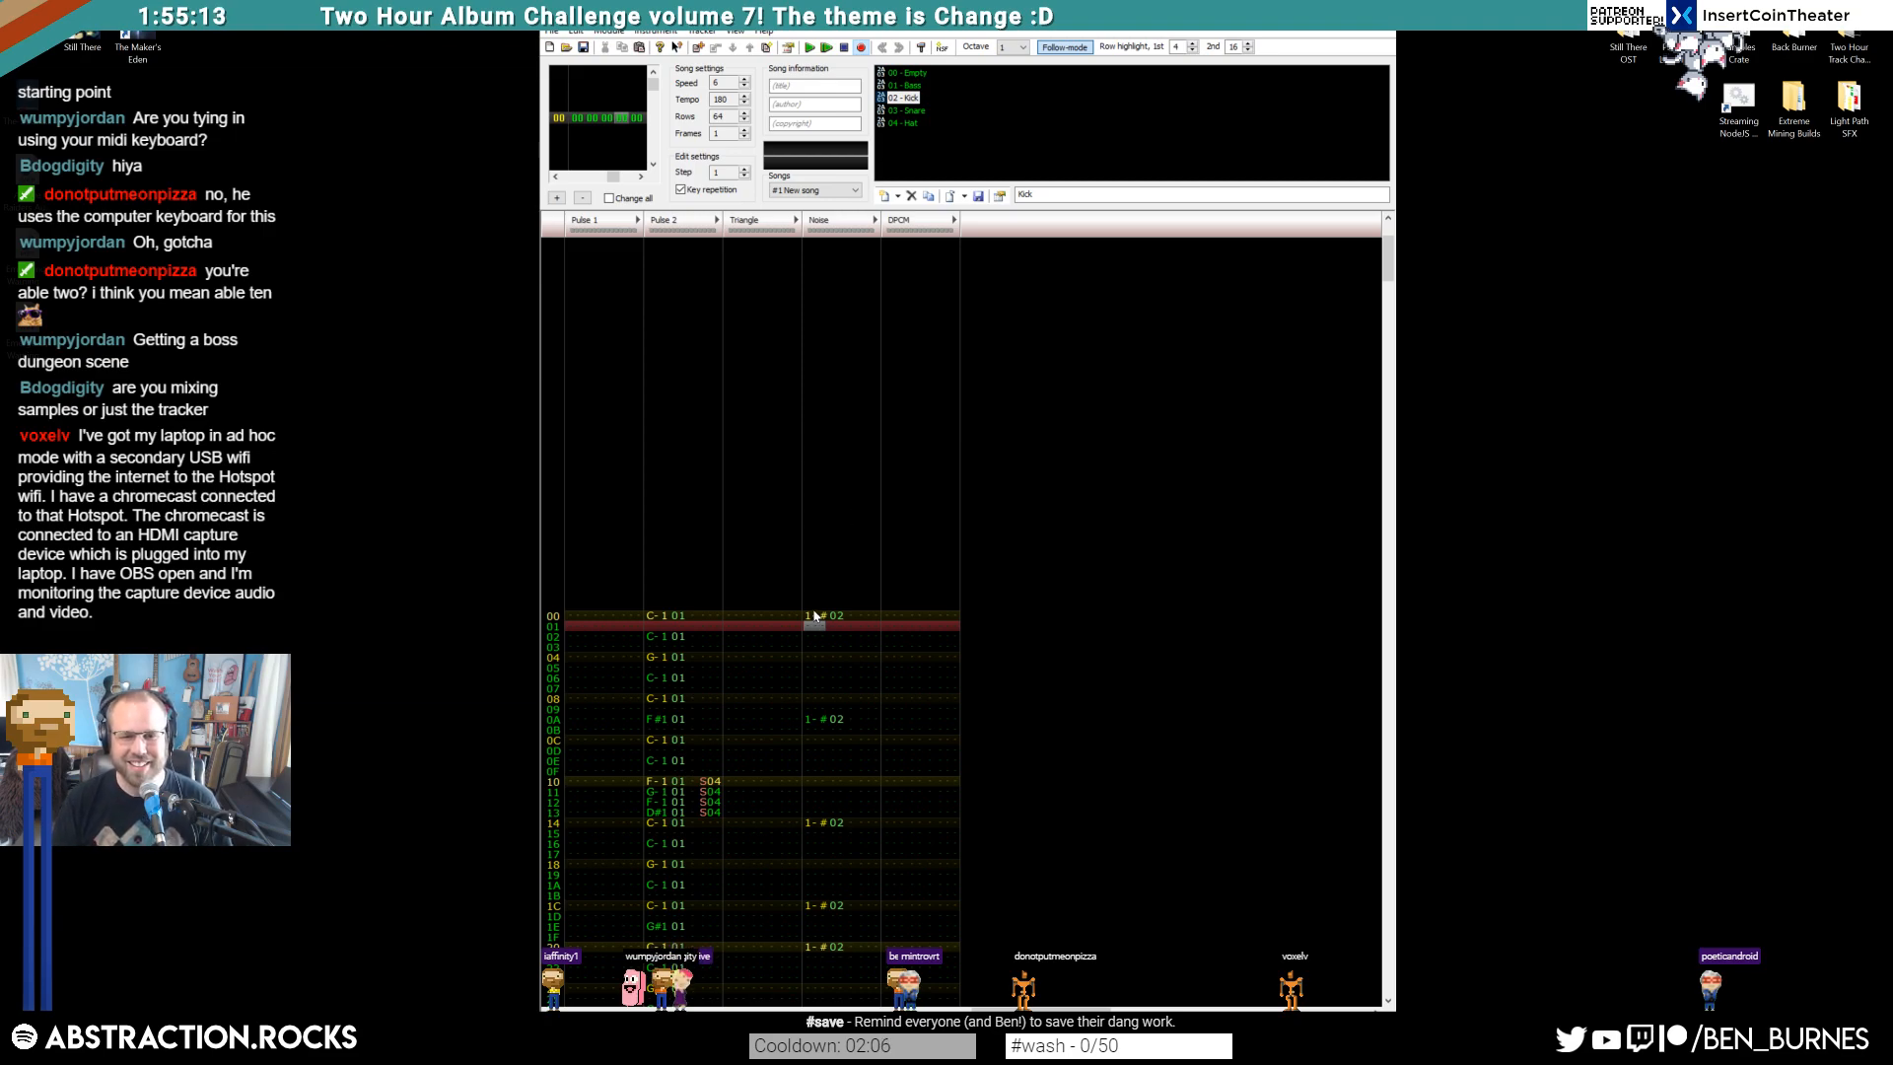
key("Return")
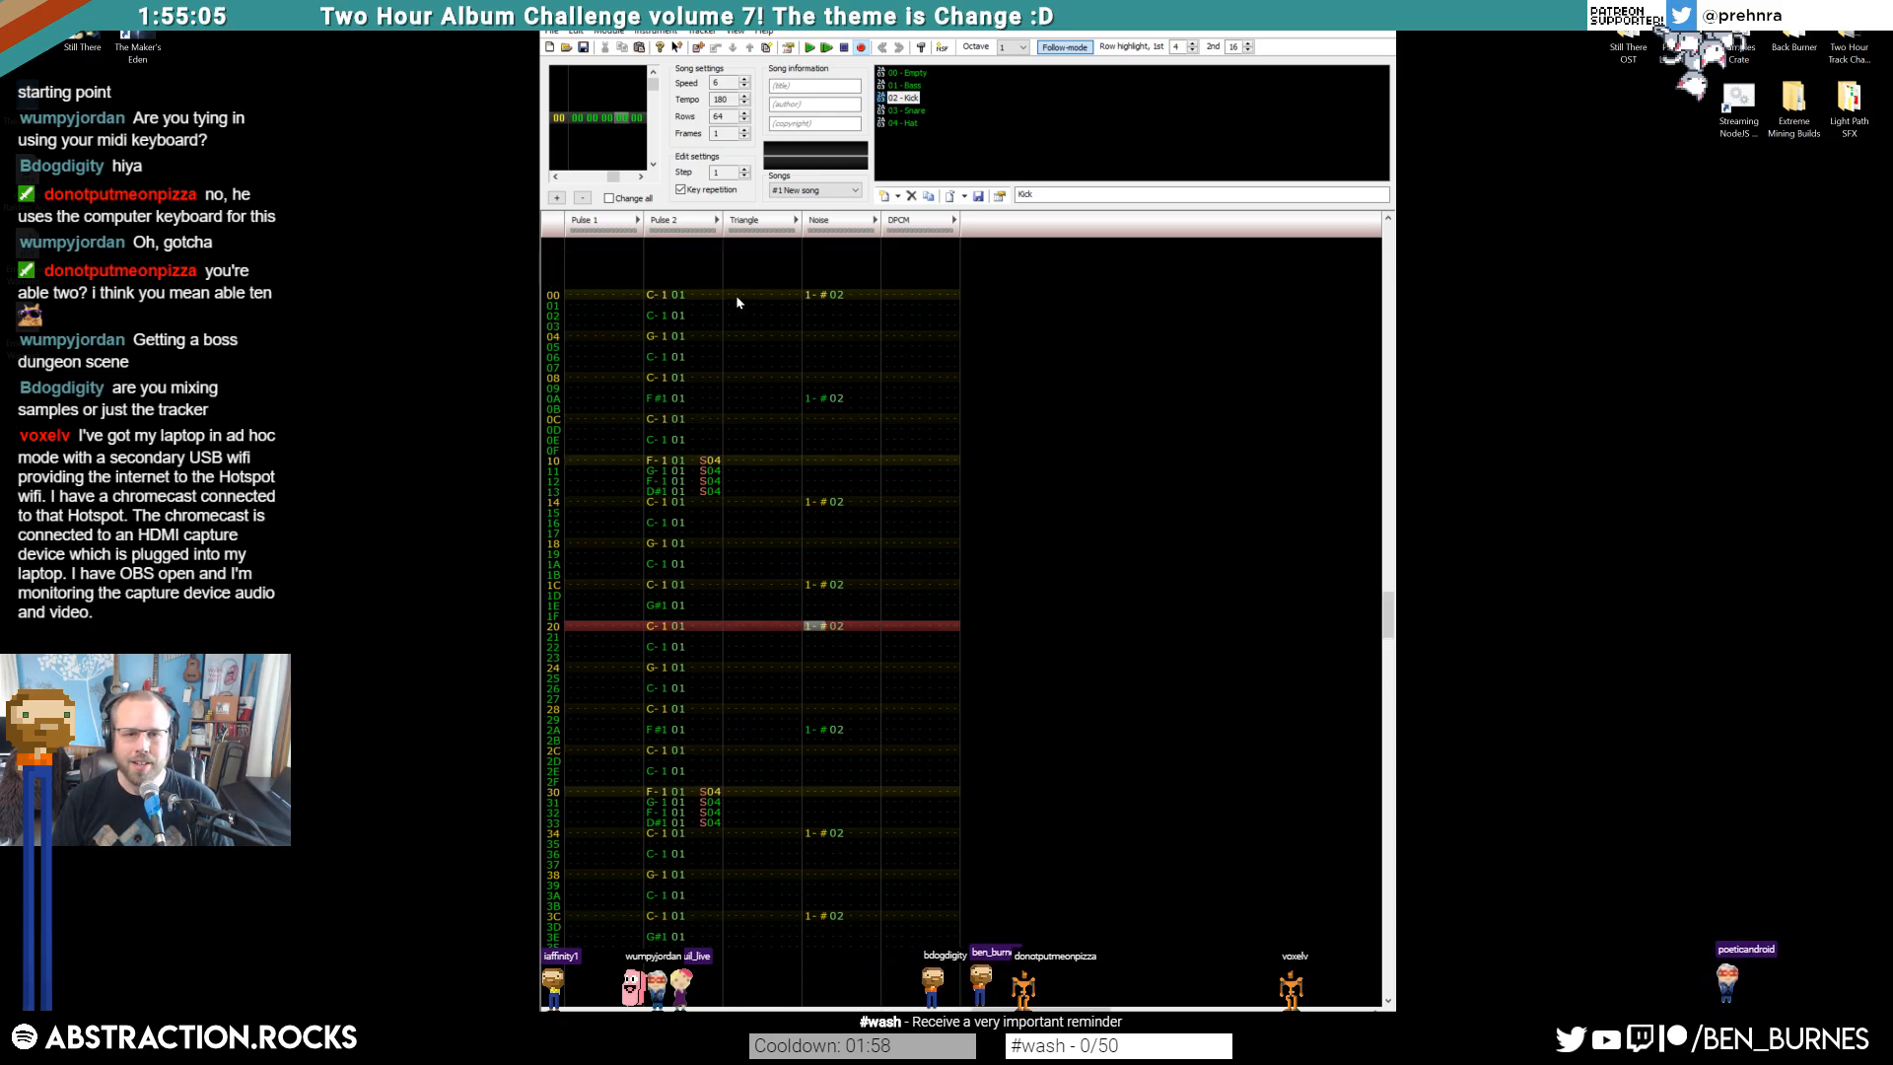
Create a new instrument and name it Trihard Kick
left_click(884, 195)
left_click_drag(1084, 194, 967, 187)
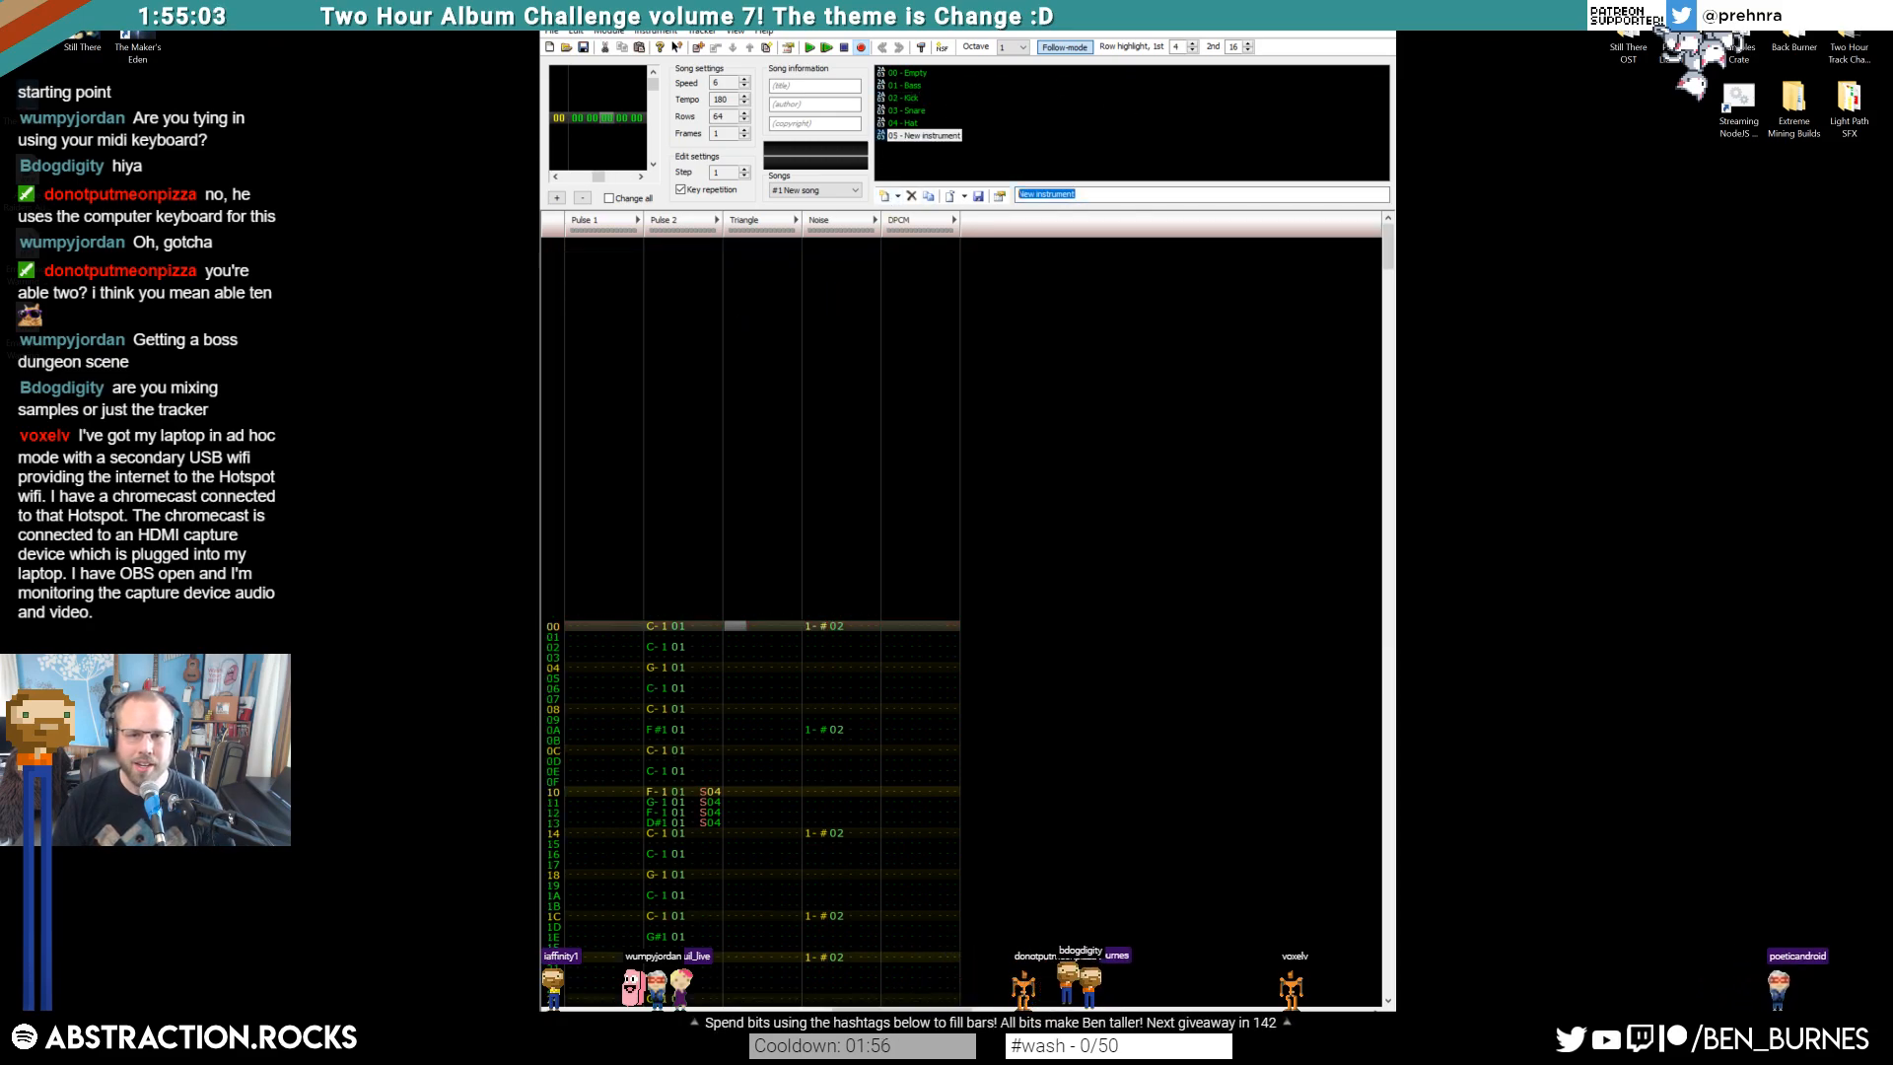
type("Tri")
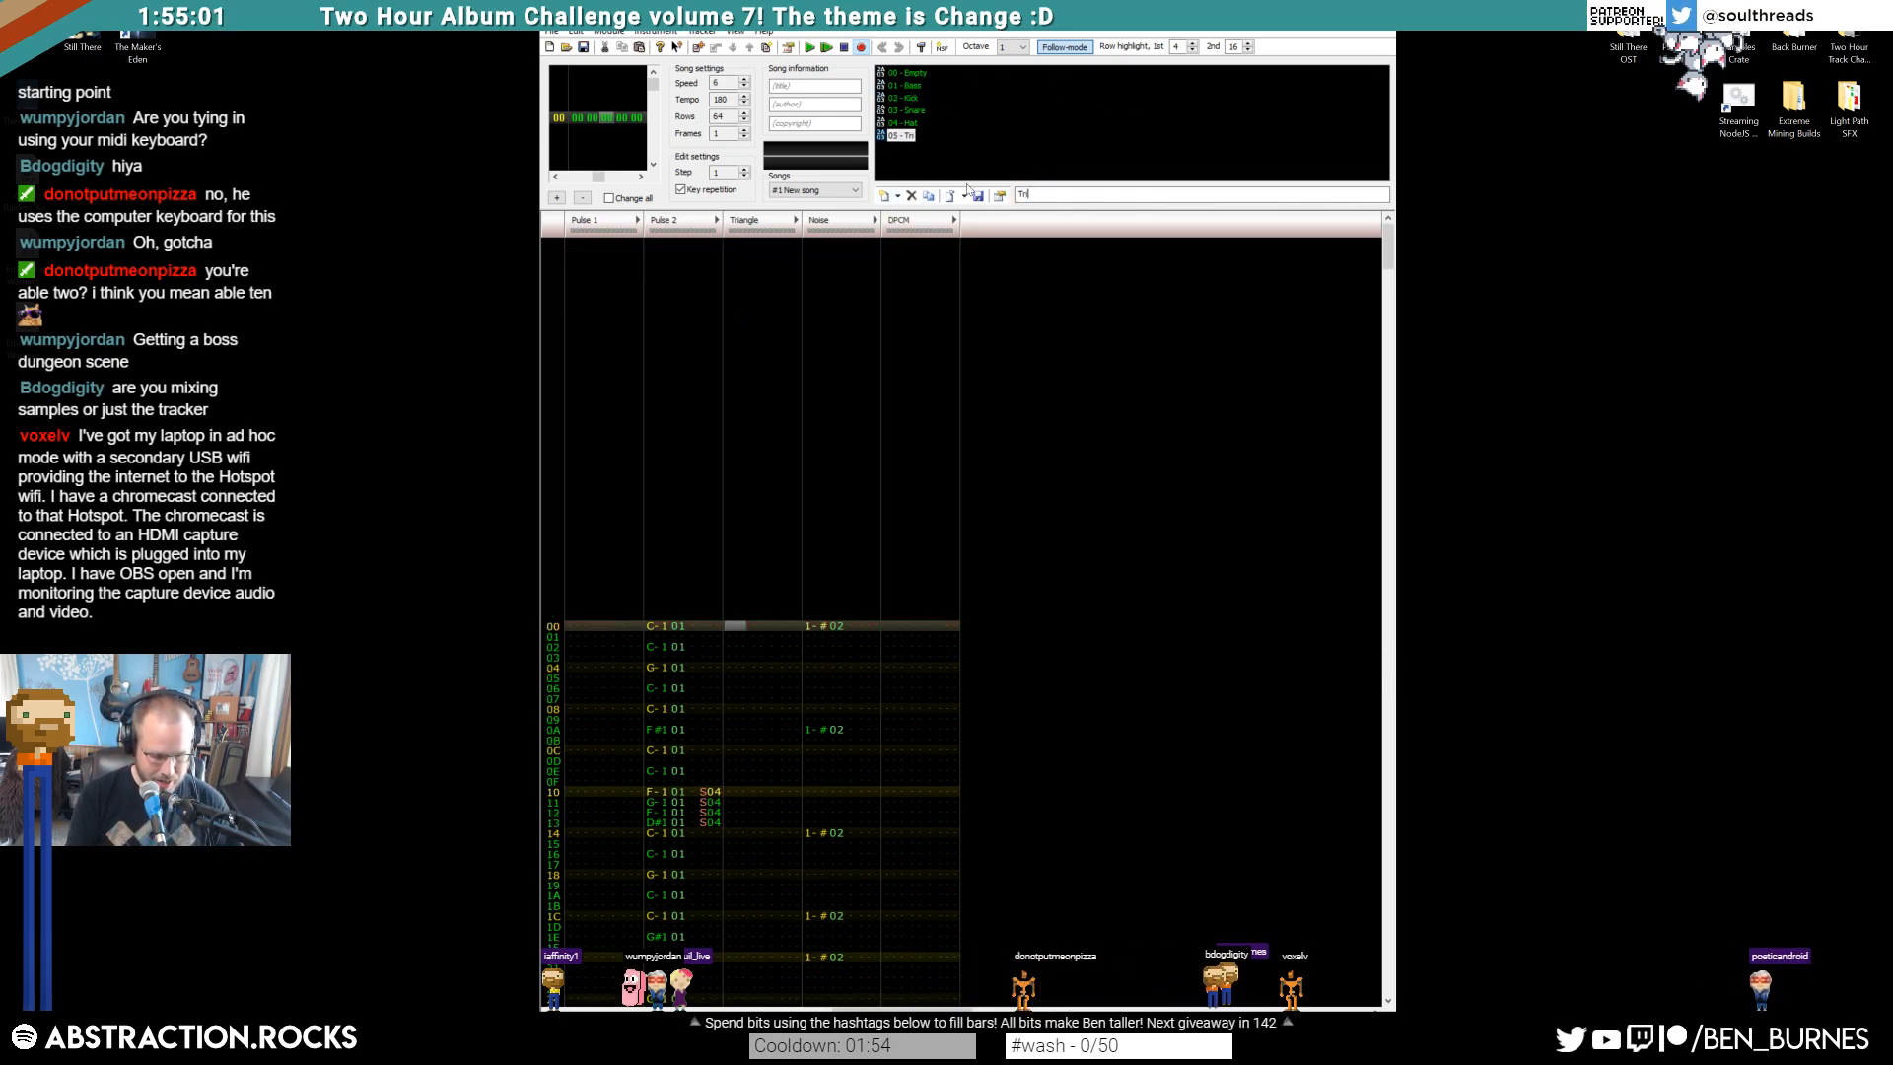
type("hard Kick")
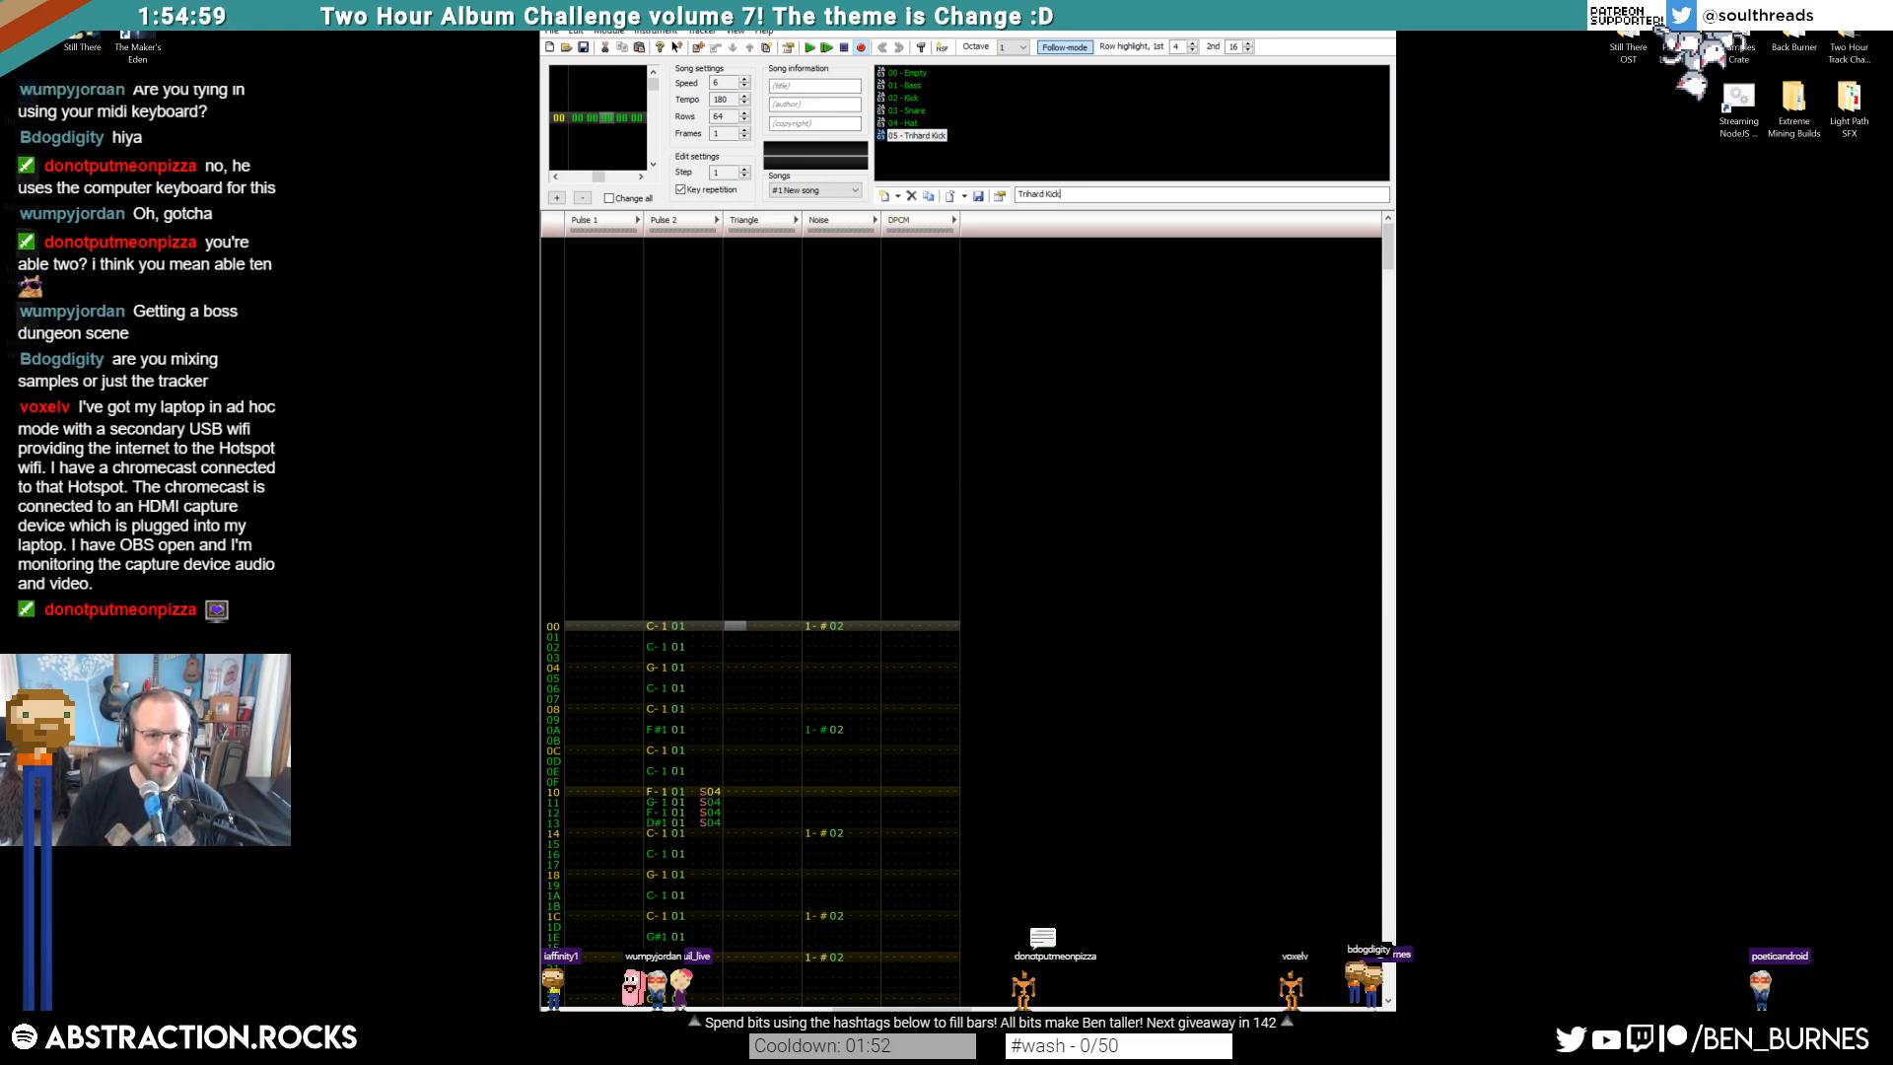
double_click(938, 136)
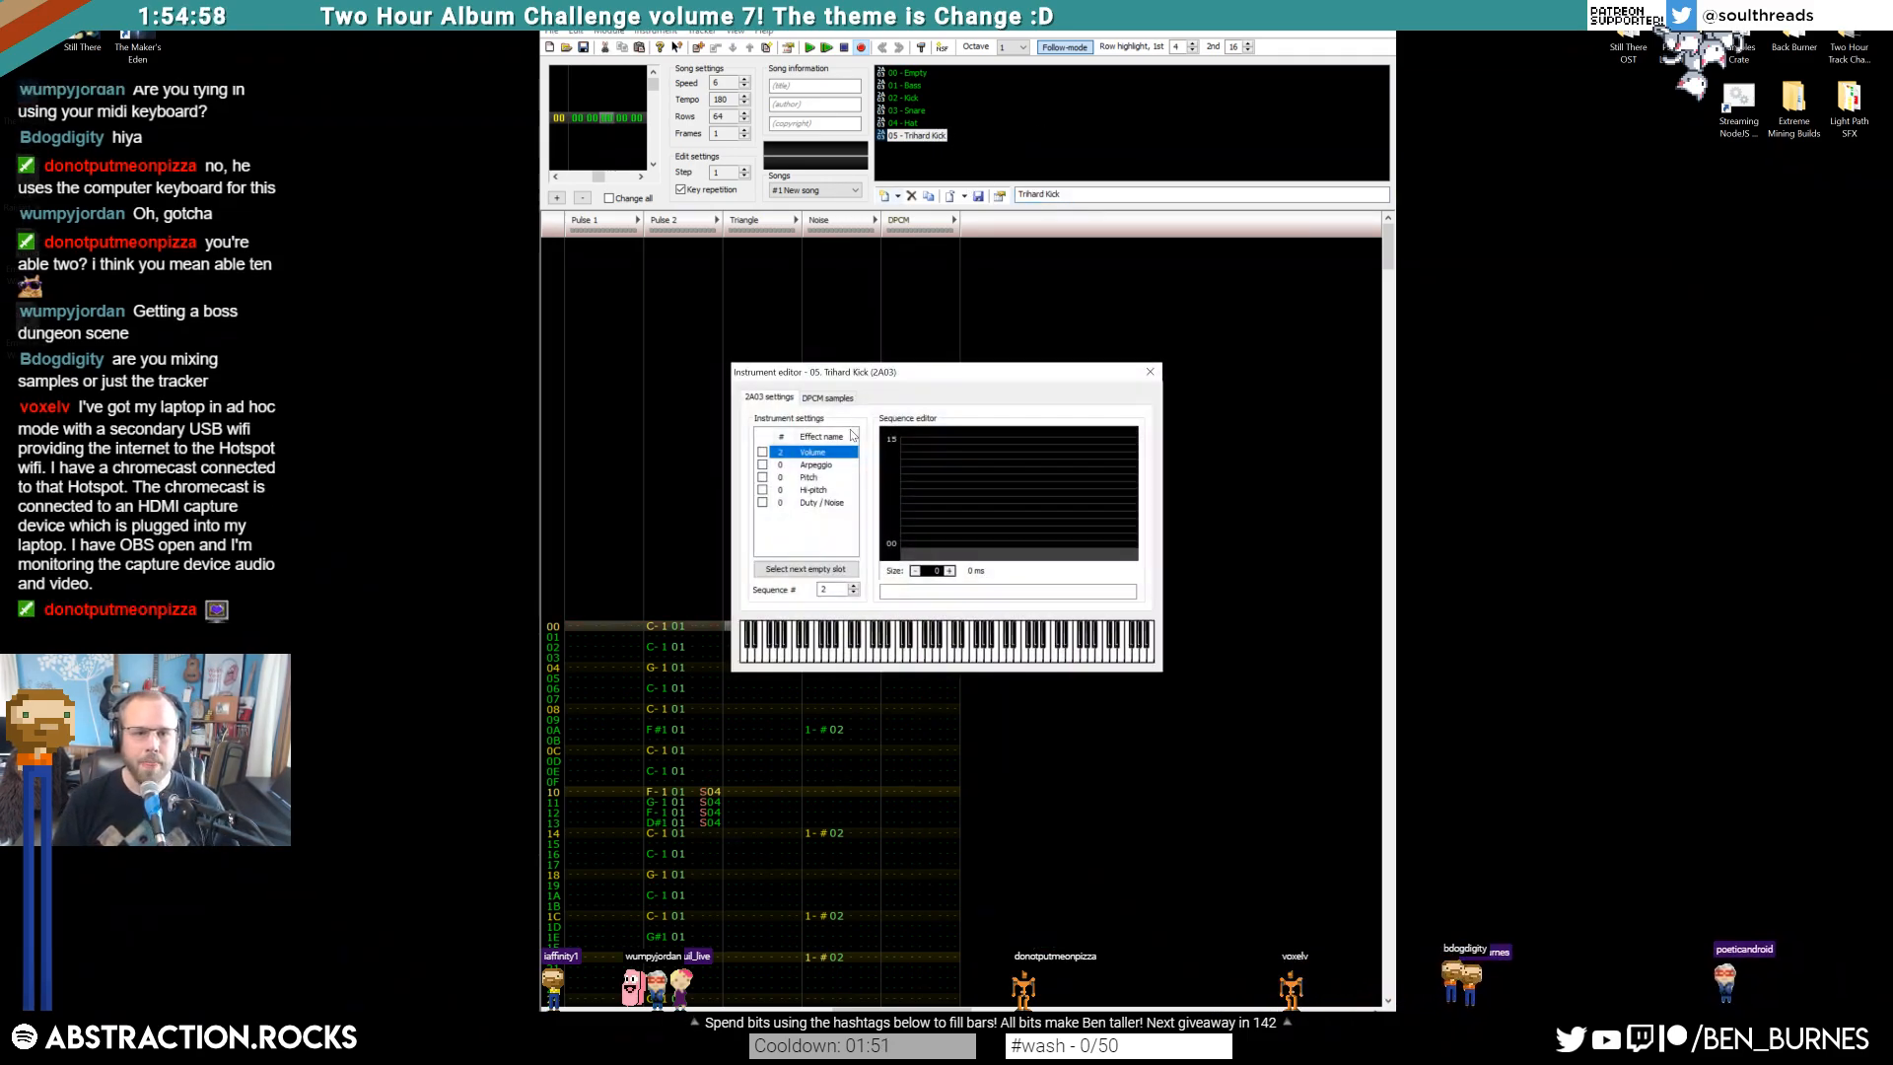
left_click(763, 451)
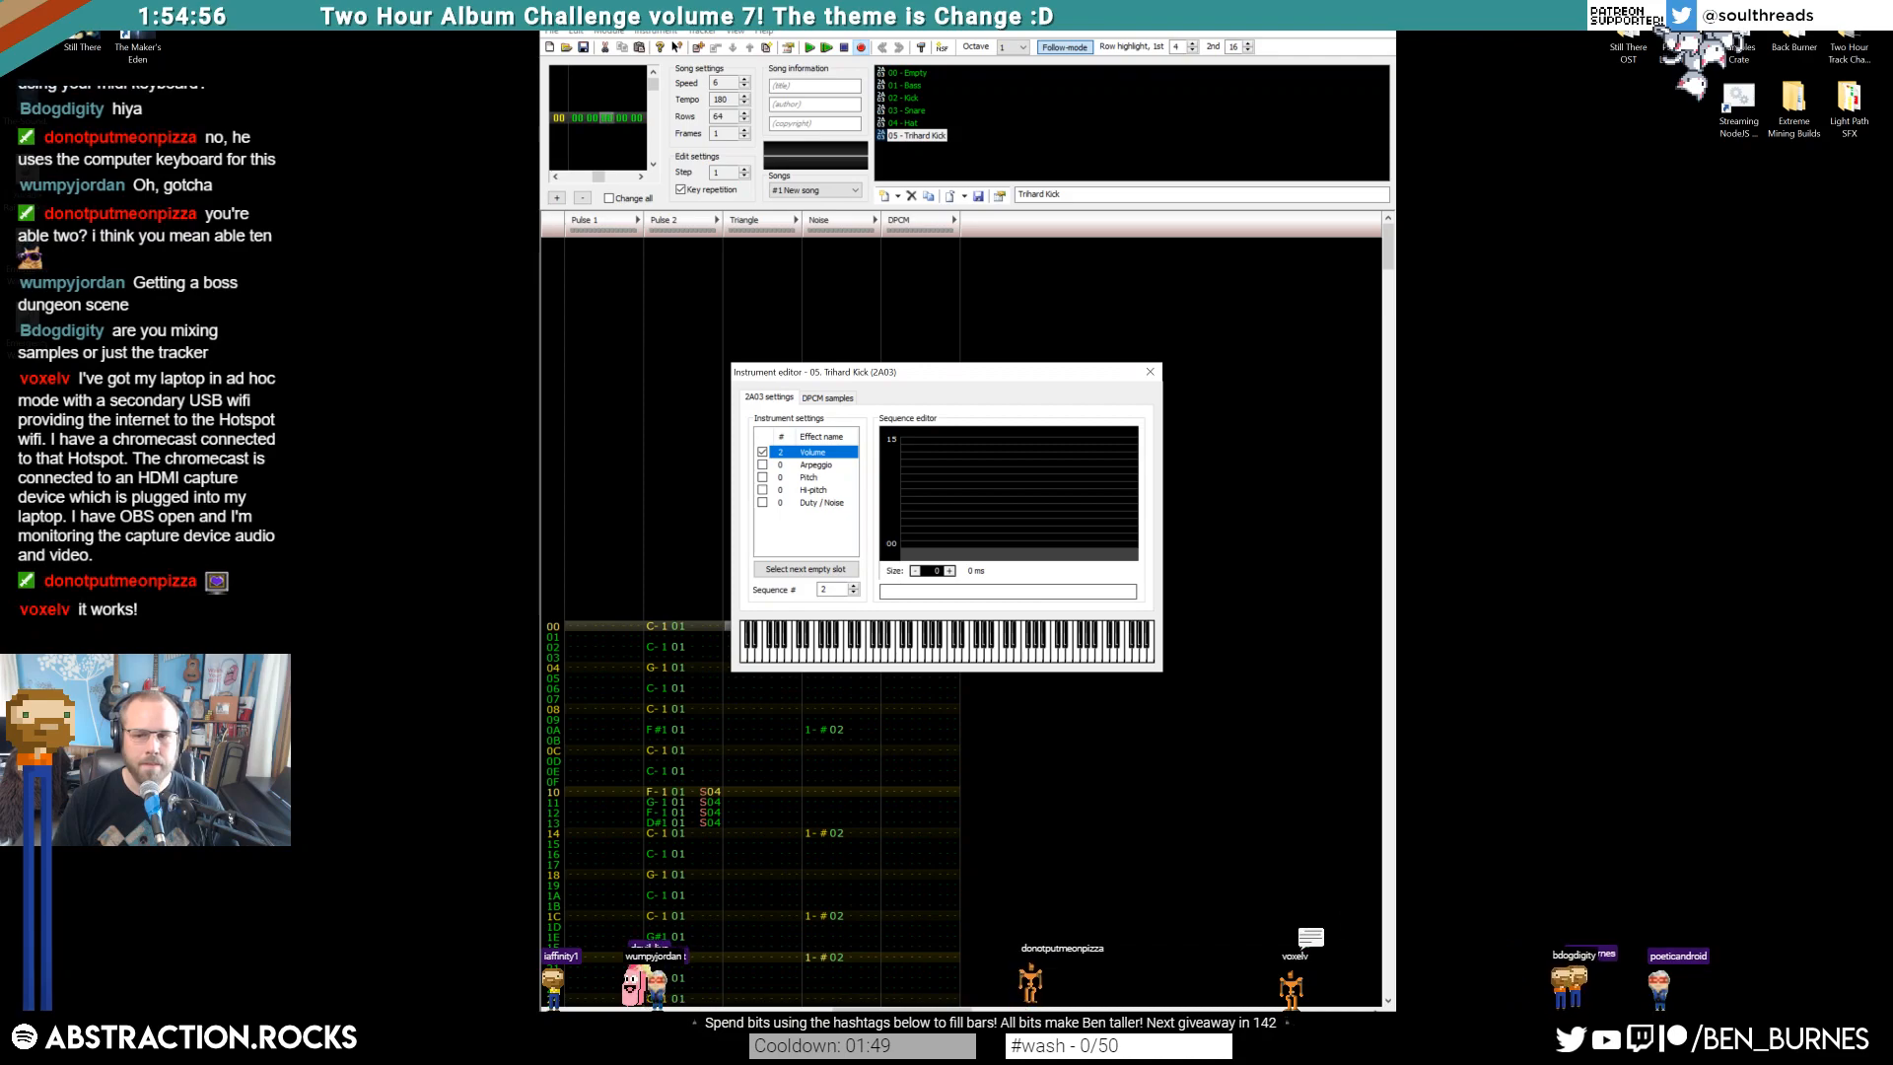
left_click_drag(936, 571, 933, 568)
left_click(948, 569)
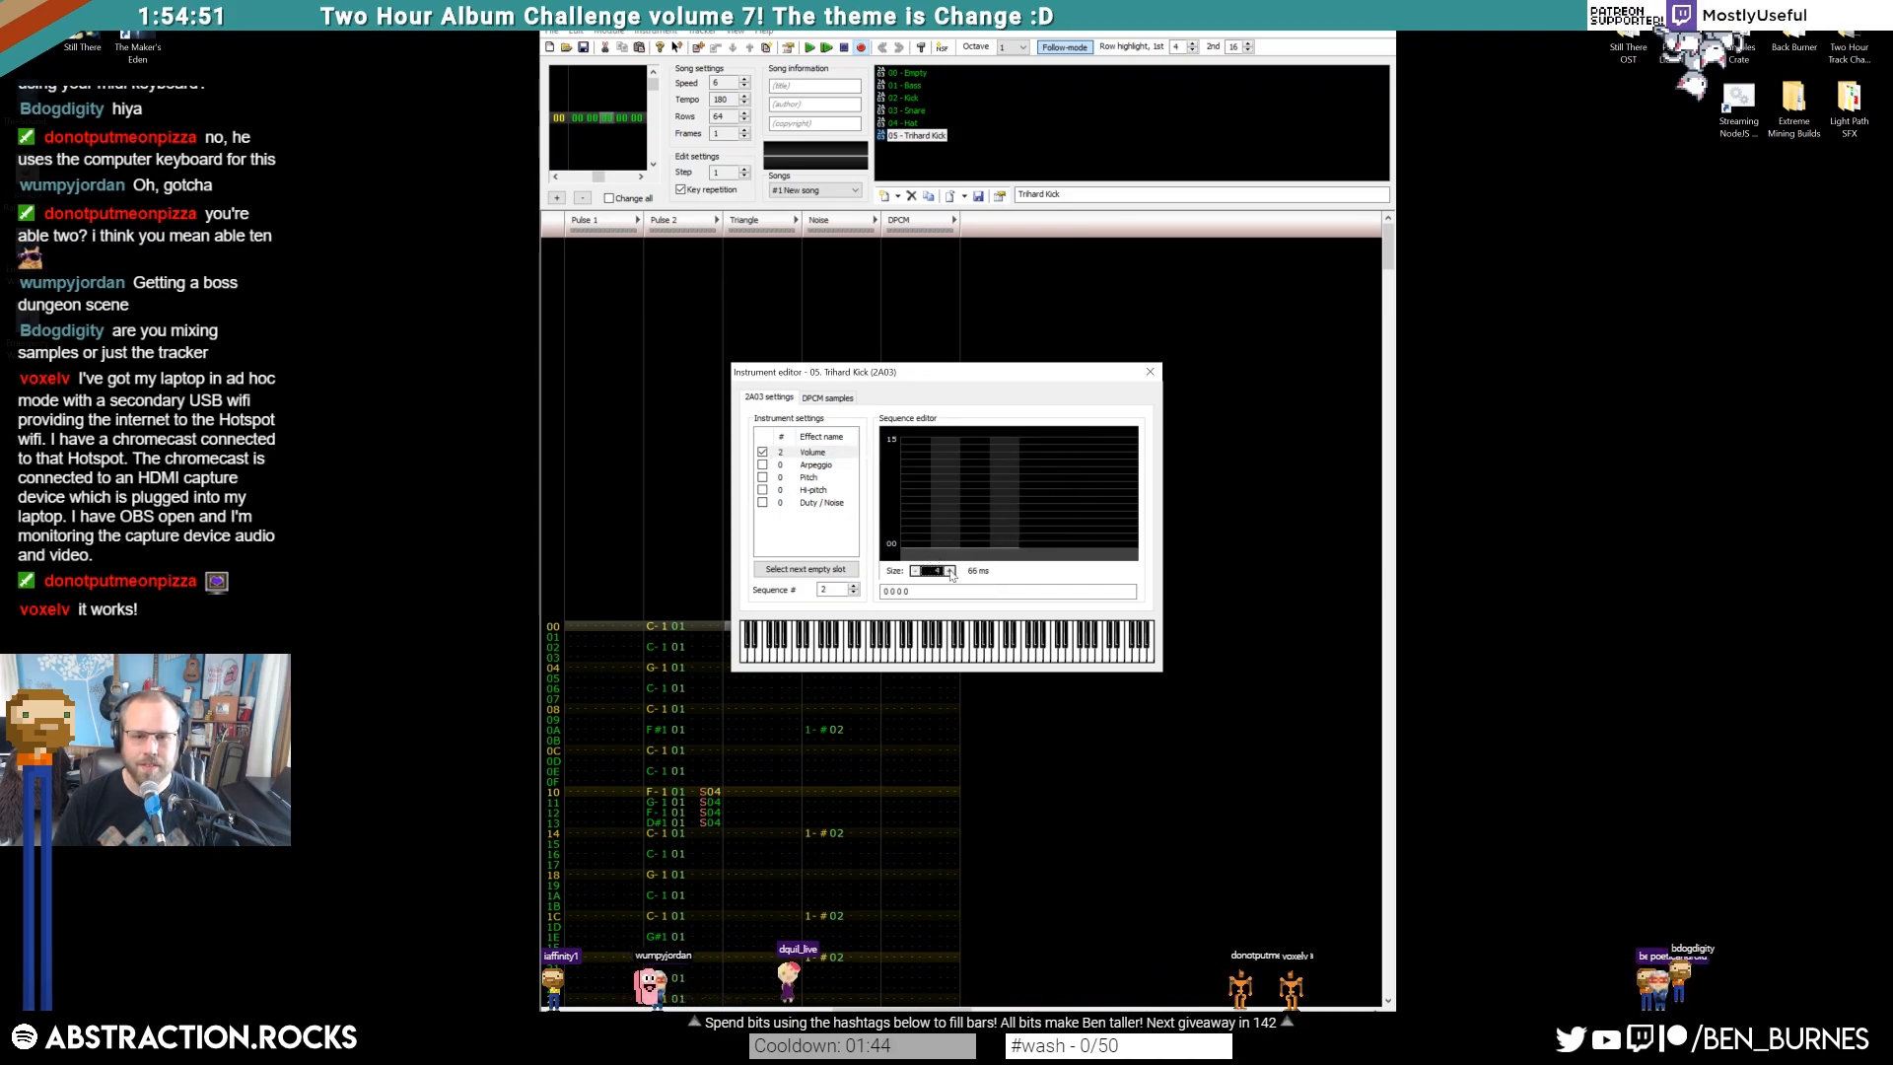
left_click_drag(914, 438, 1000, 436)
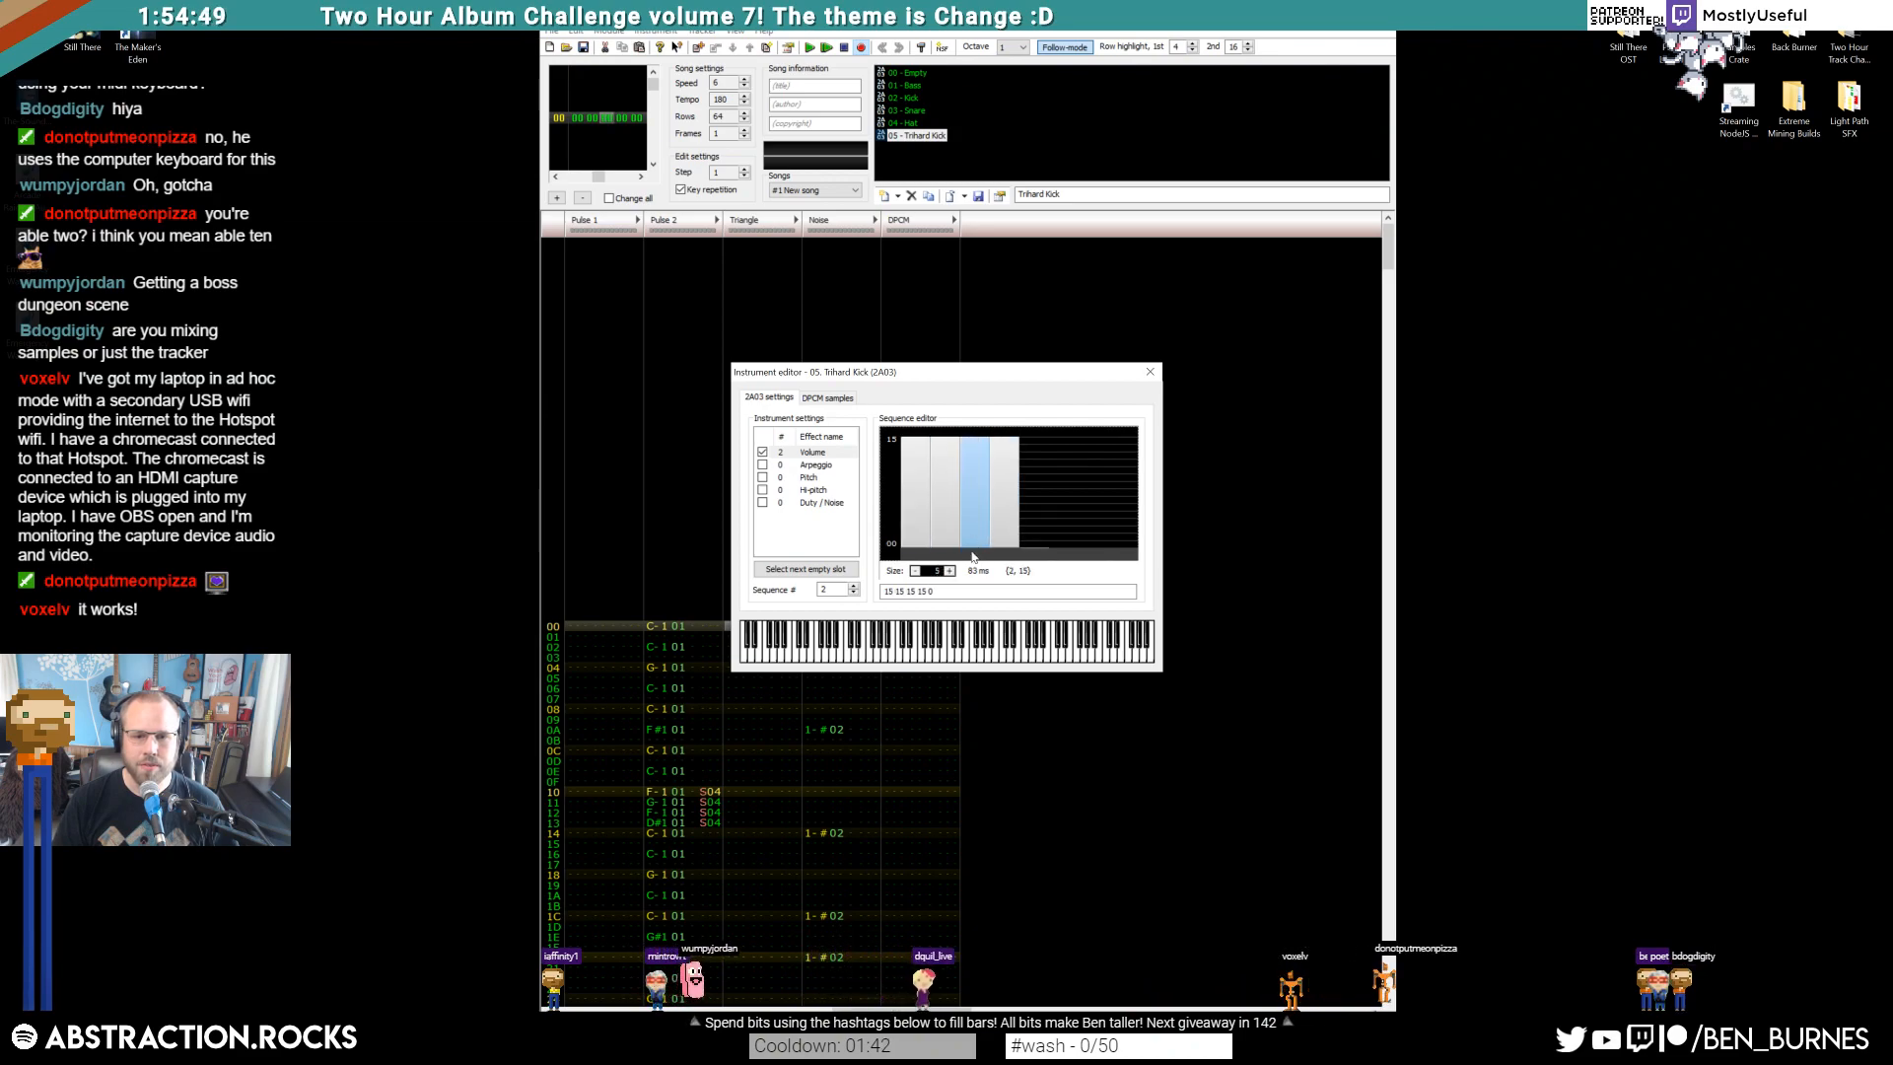
left_click(948, 570)
left_click(1031, 444)
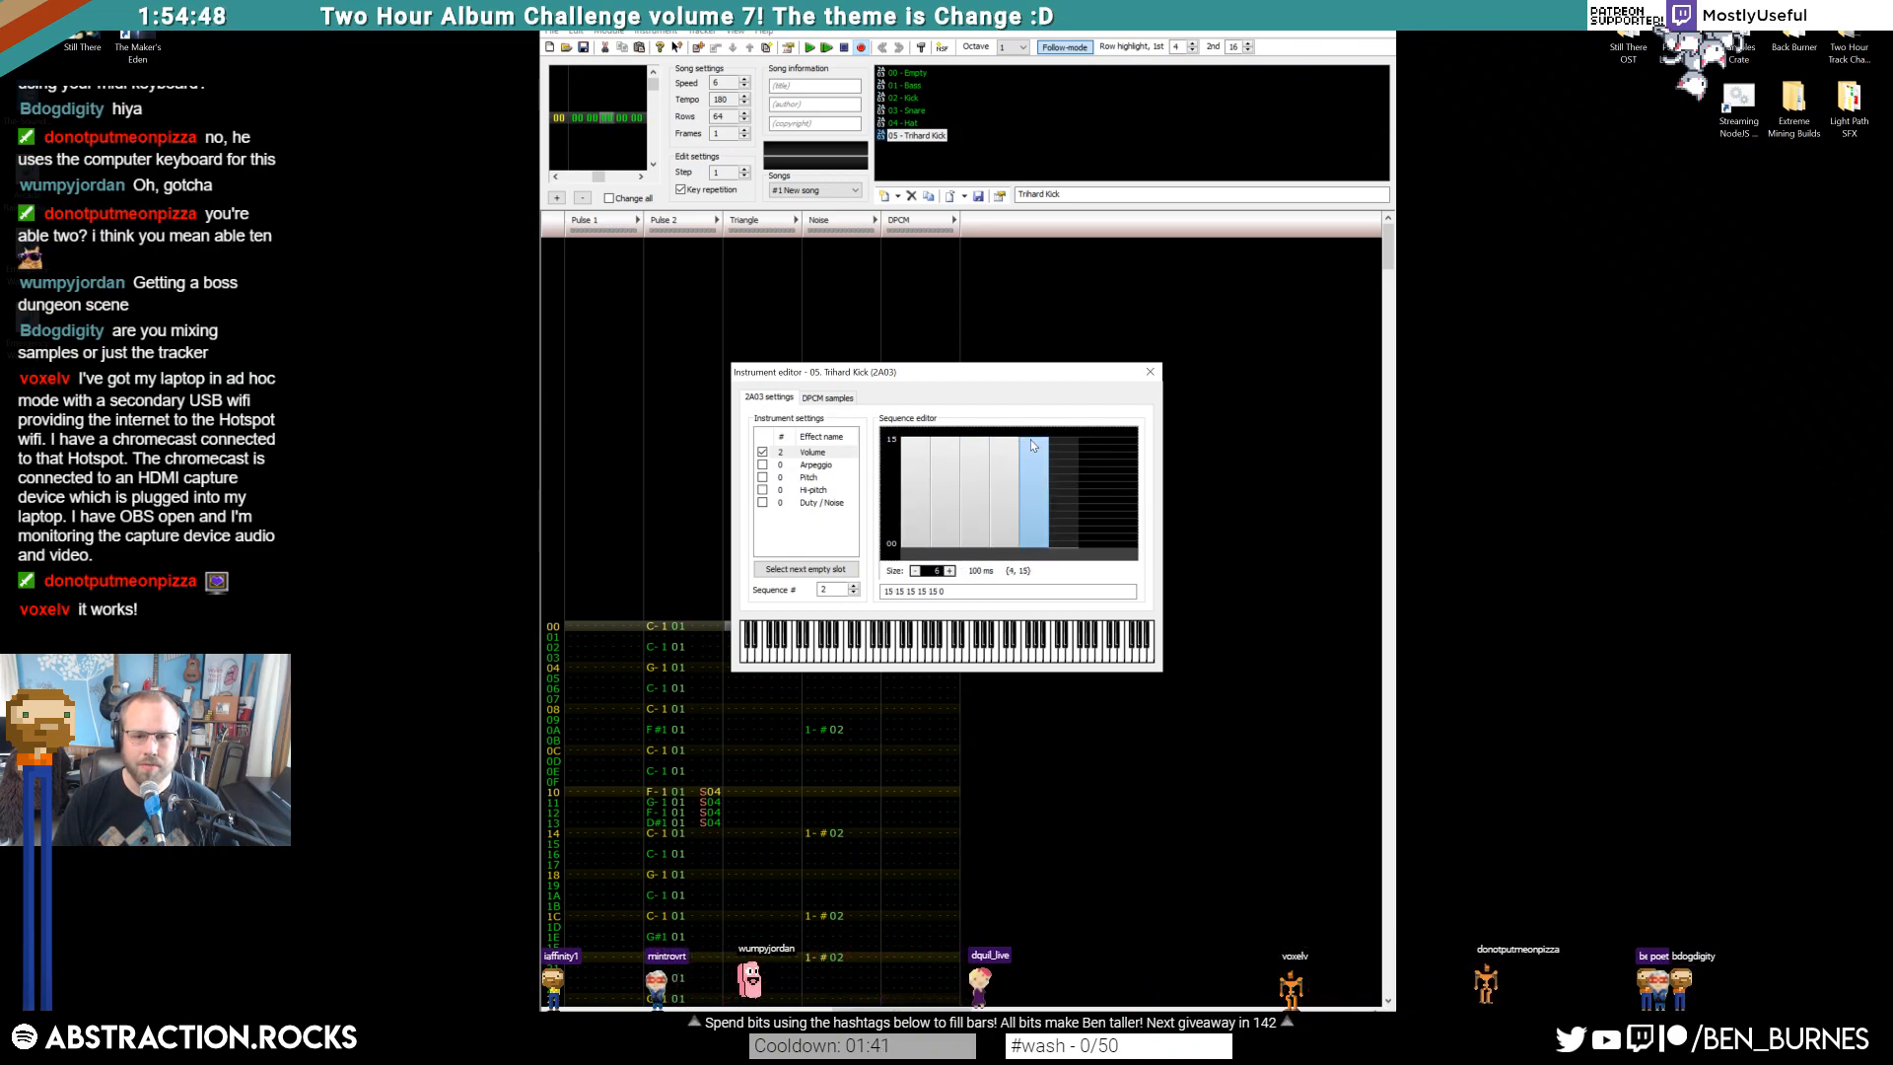
Enable the Trihard Kick's pitch sequence and give it a single looping step with a value of 50
left_click(809, 477)
left_click(762, 477)
left_click(916, 496)
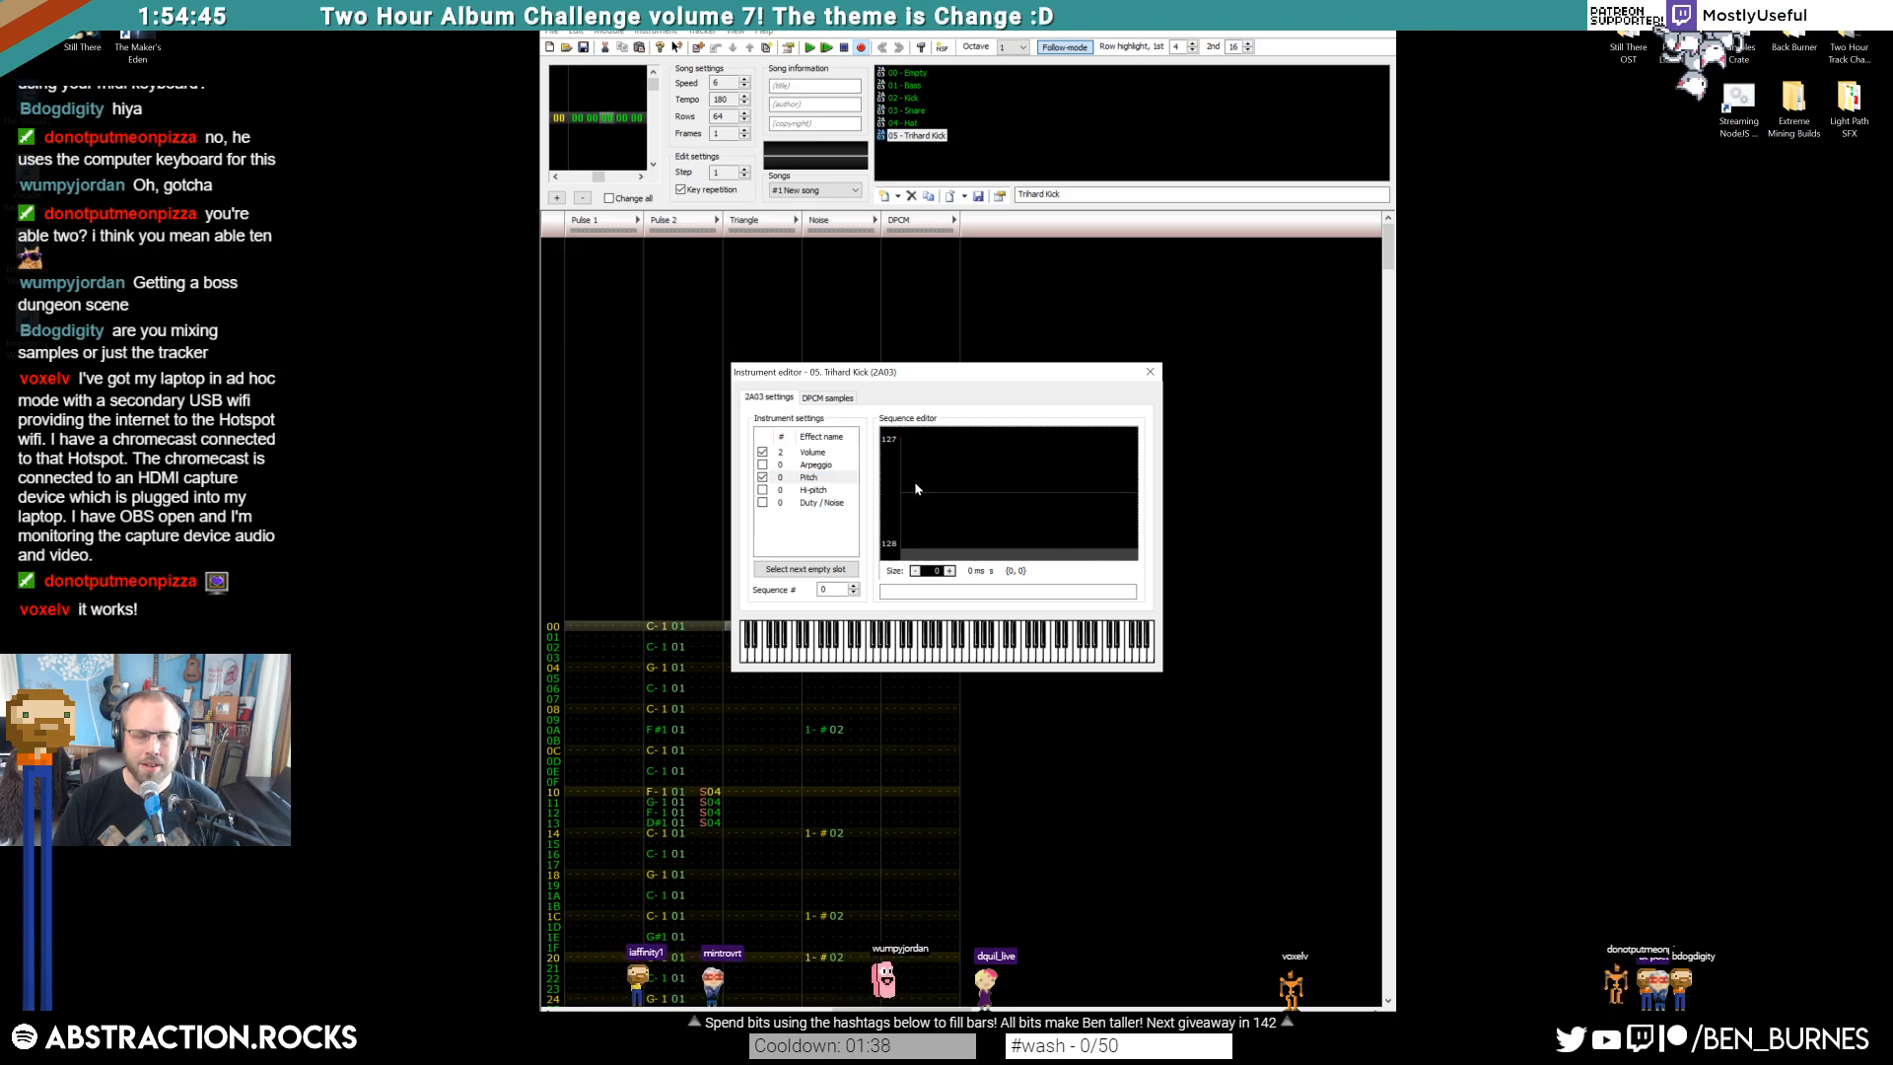
left_click(948, 570)
left_click(948, 569)
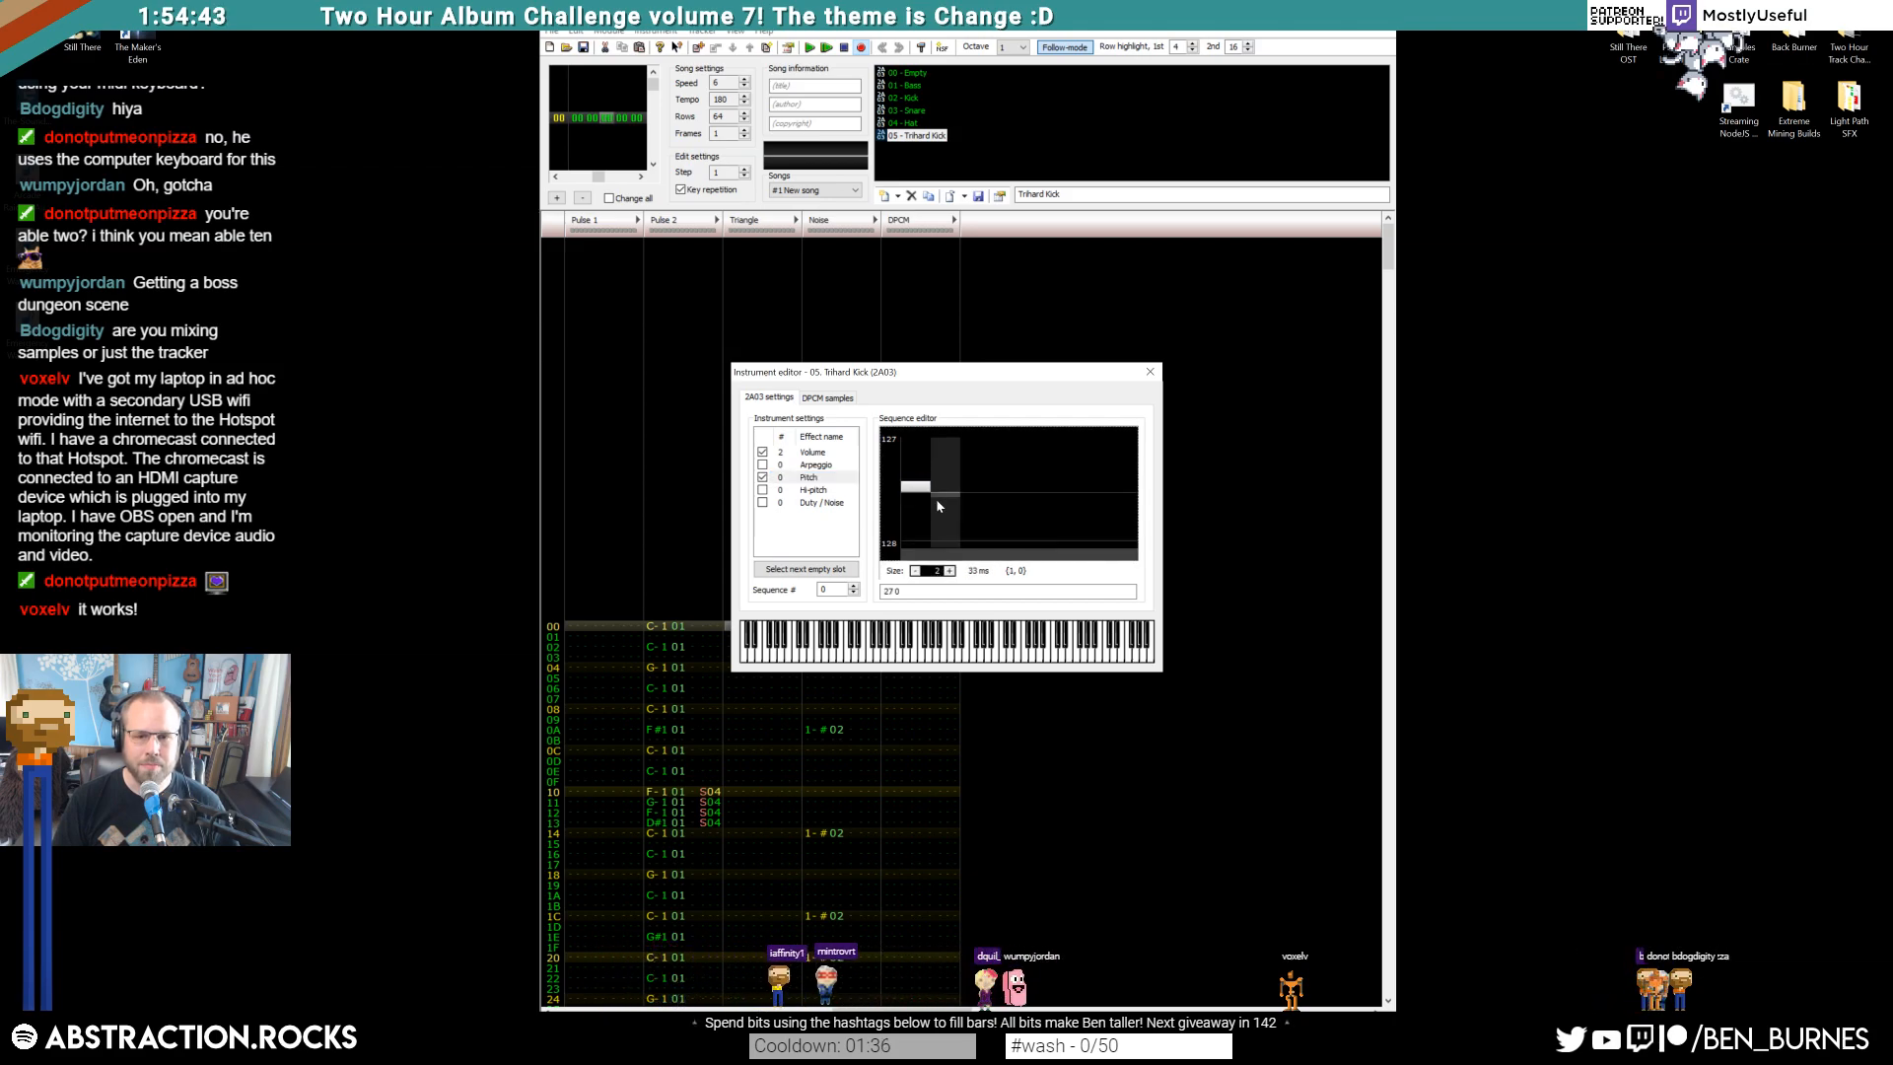
left_click(915, 570)
left_click(916, 542)
left_click(916, 478)
left_click(916, 543)
left_click(915, 478)
left_click(916, 554)
left_click(1149, 372)
Try the Trihard Kick as C-5 at row 00 of the Triangle channel and check its arpeggio and pitch sequences
key("q")
left_click(745, 618)
key("KP_Multiply")
key("KP_Multiply")
key("KP_Multiply")
key("q")
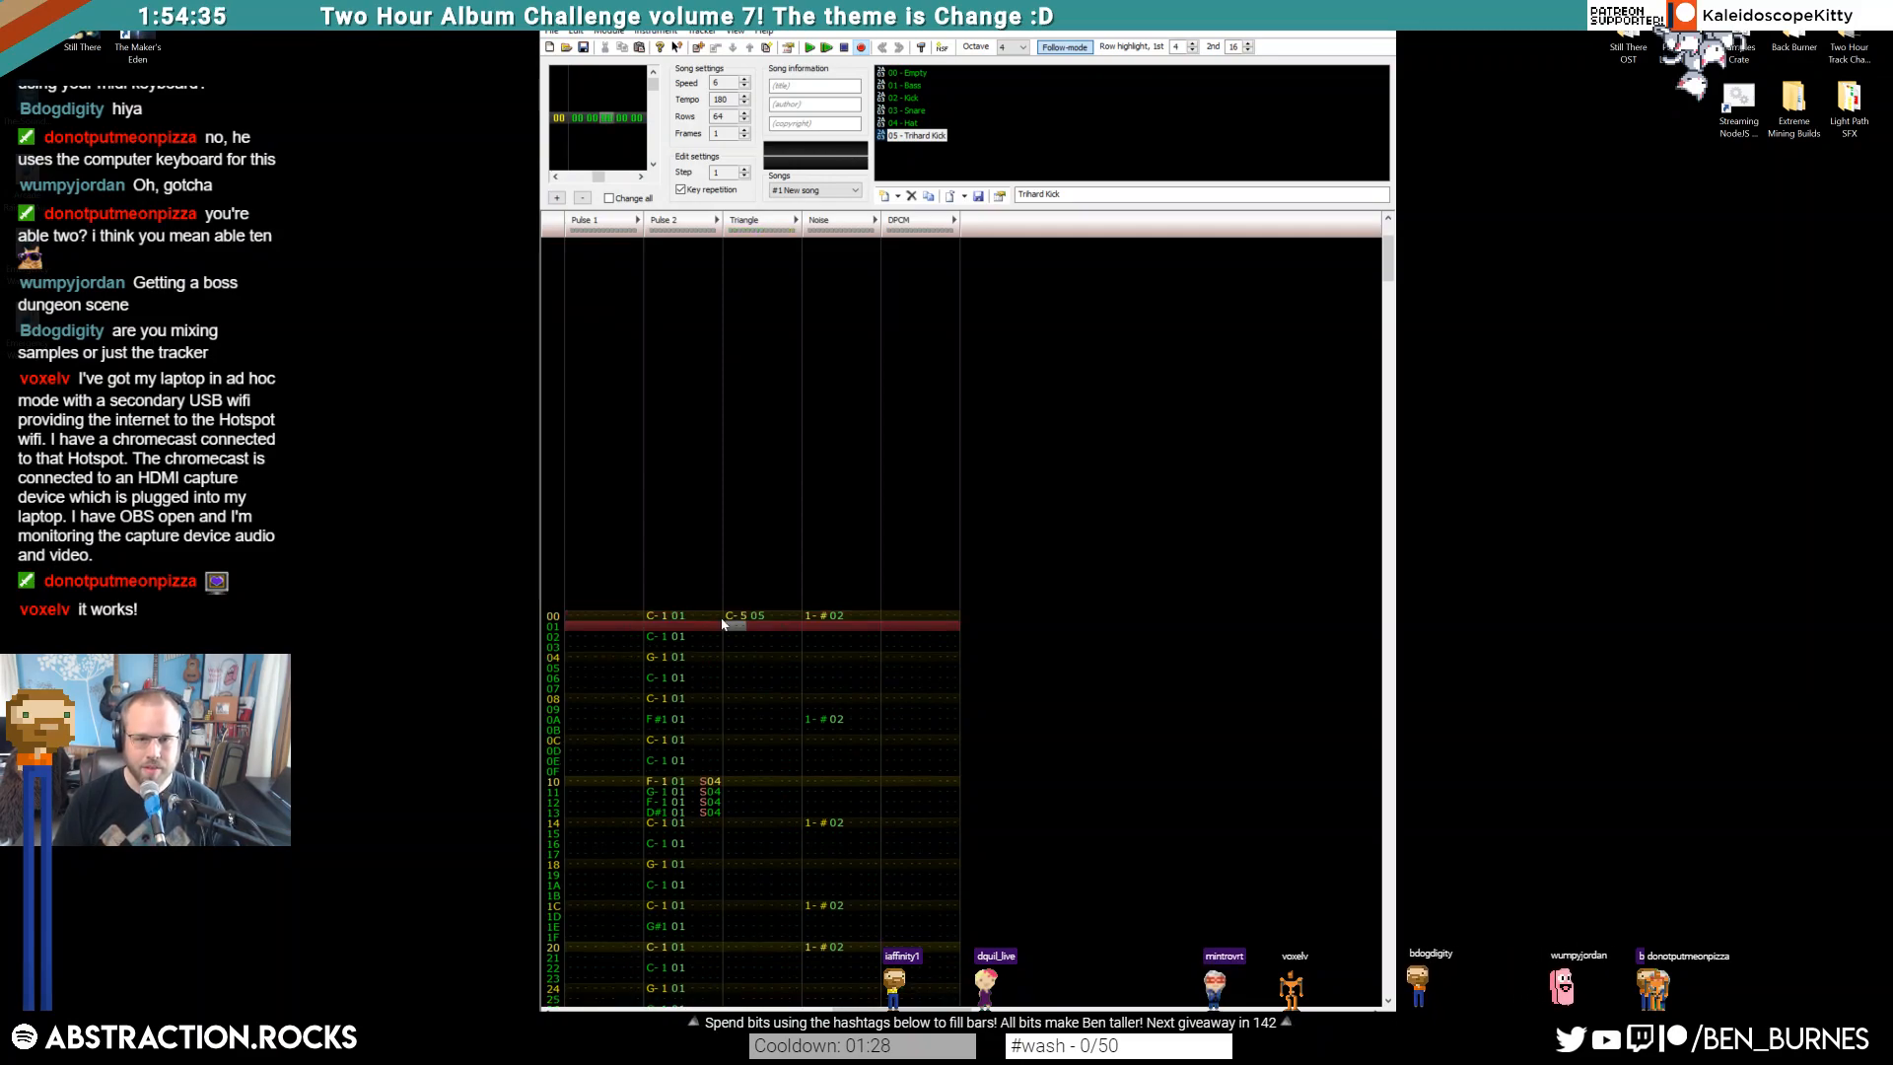
left_click(729, 616)
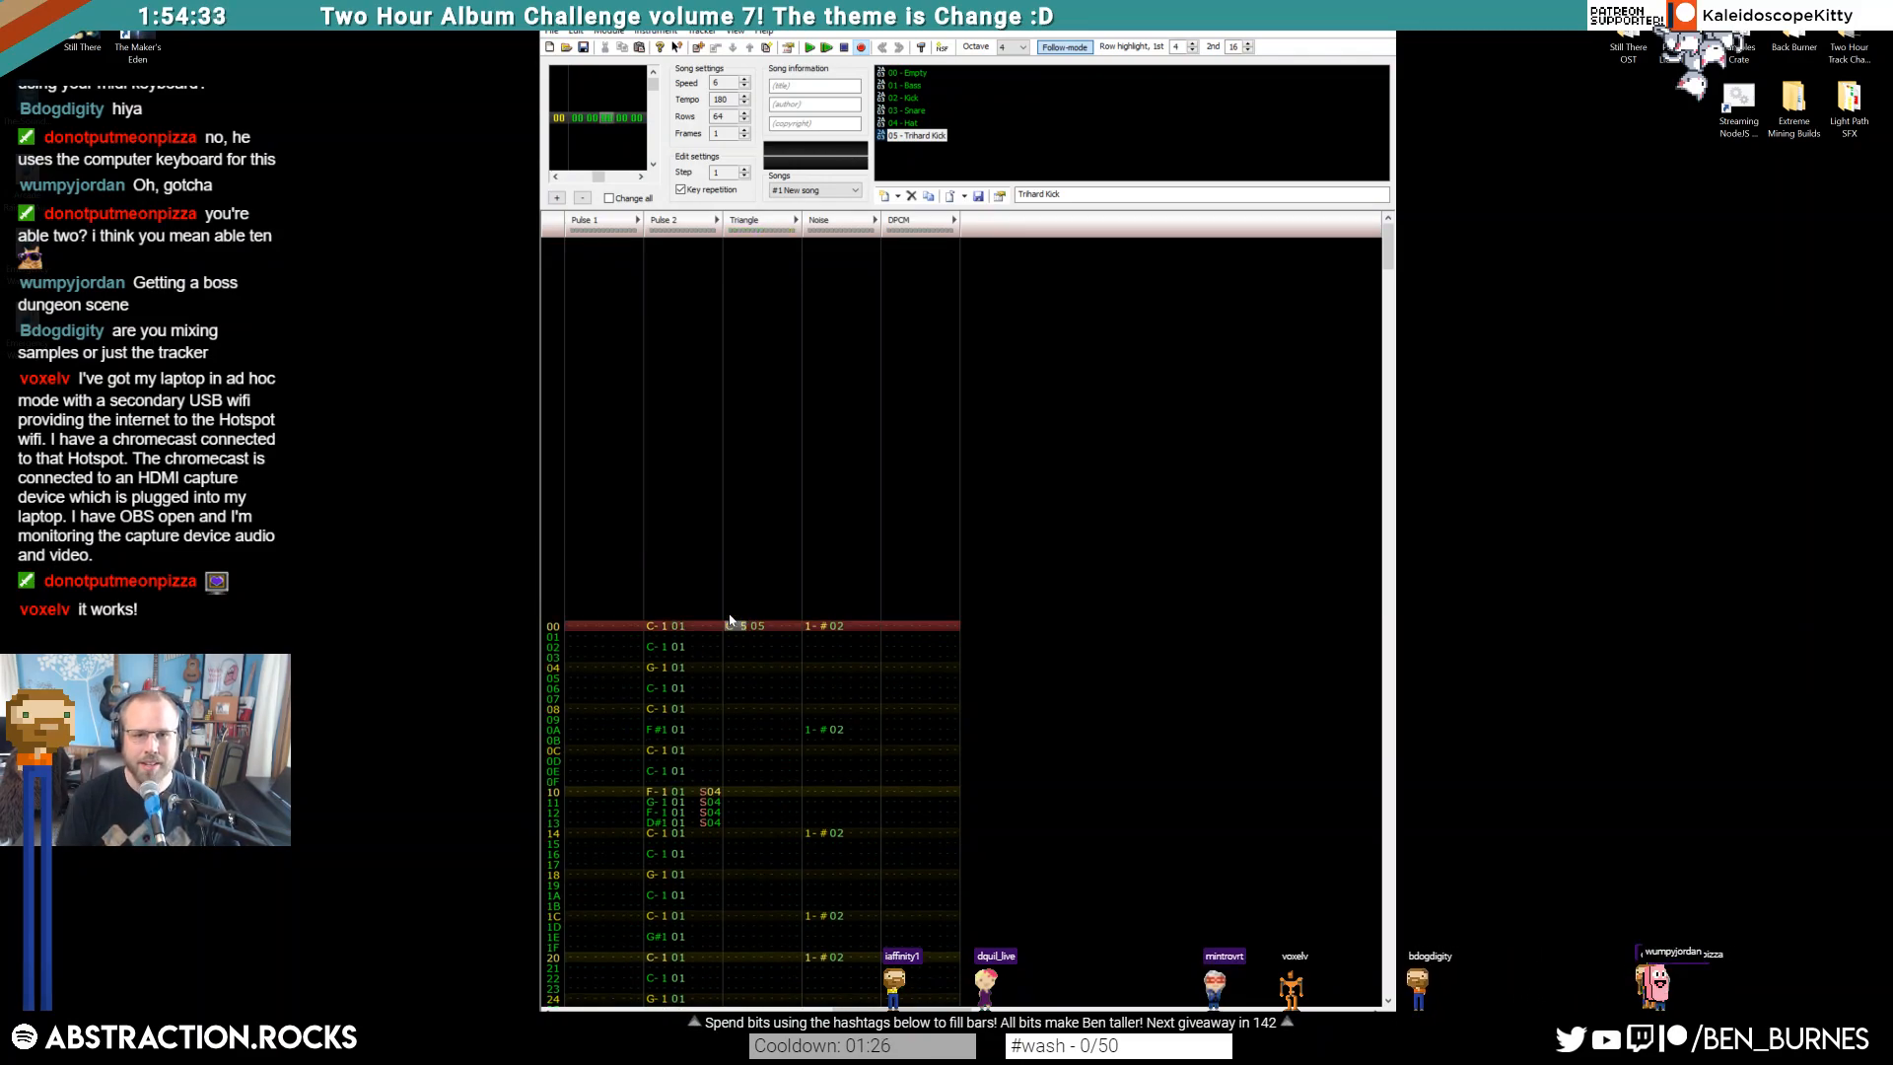
key("q")
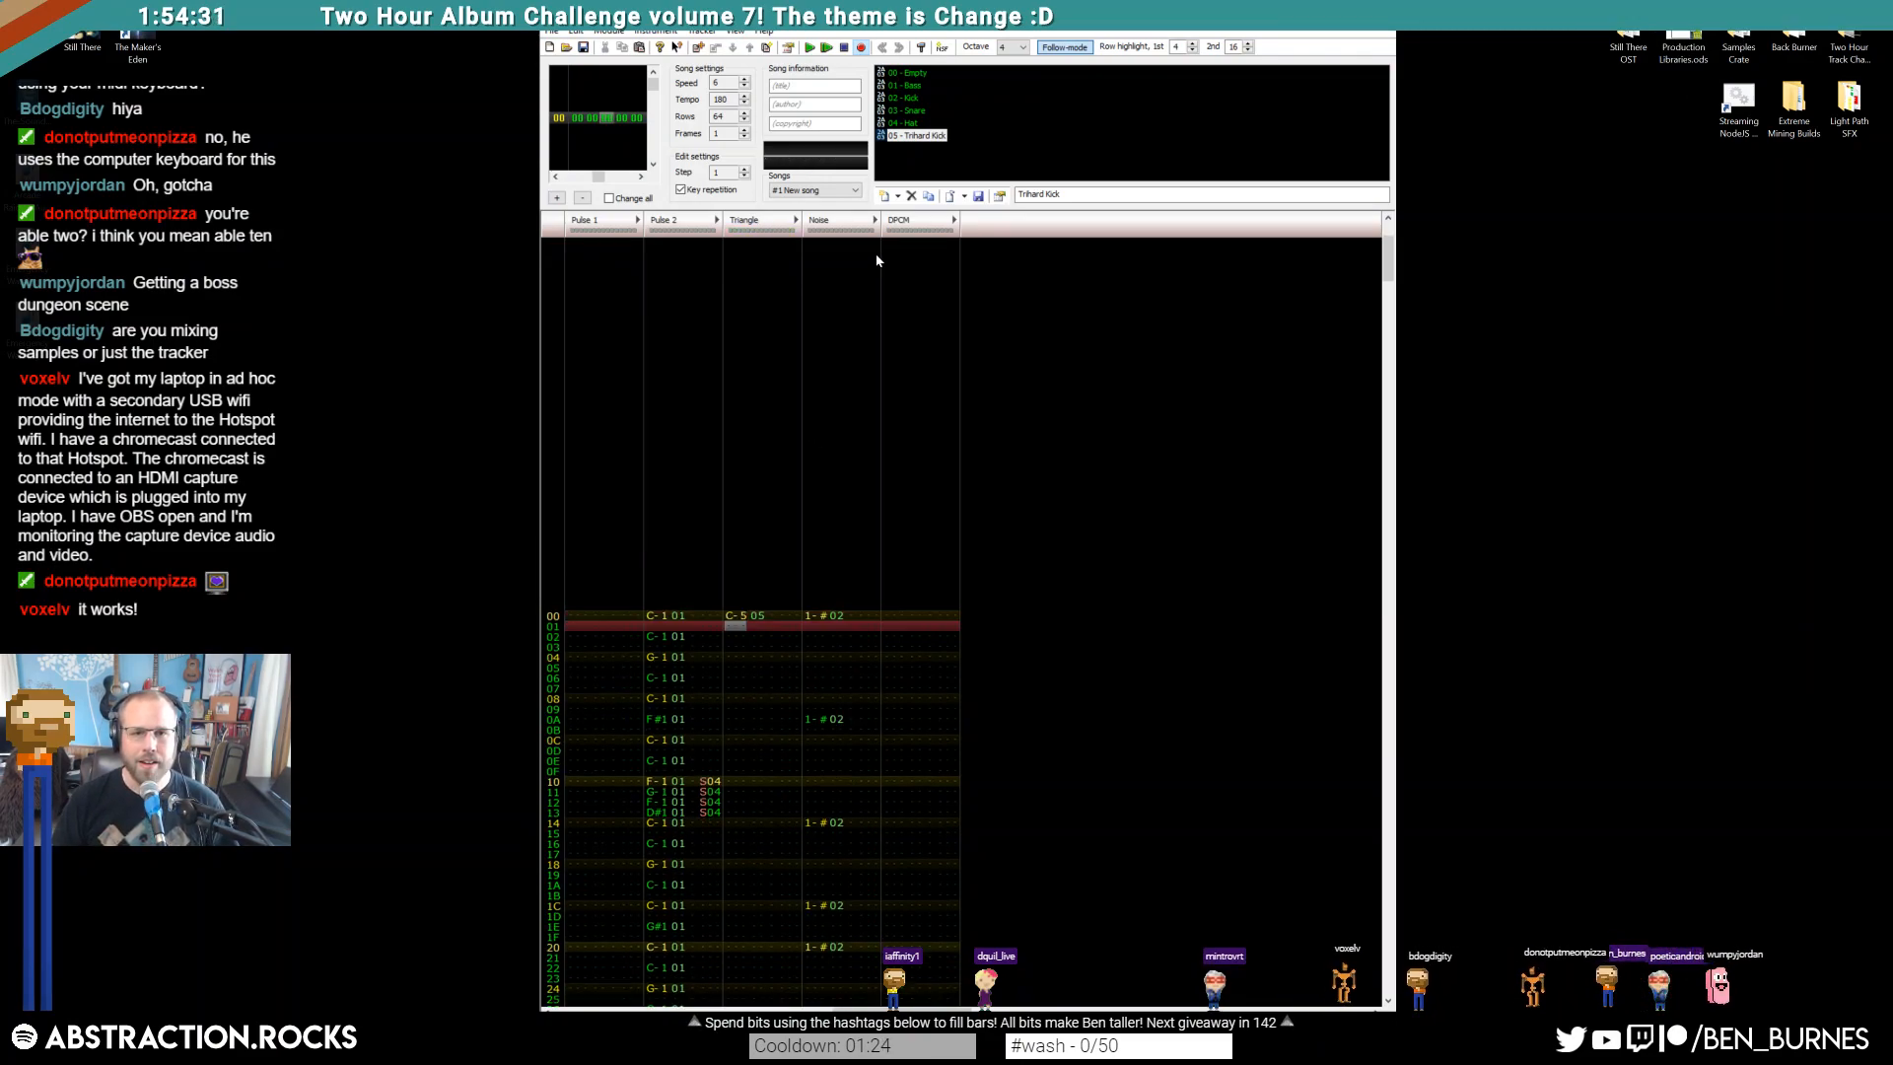
double_click(931, 137)
left_click(823, 467)
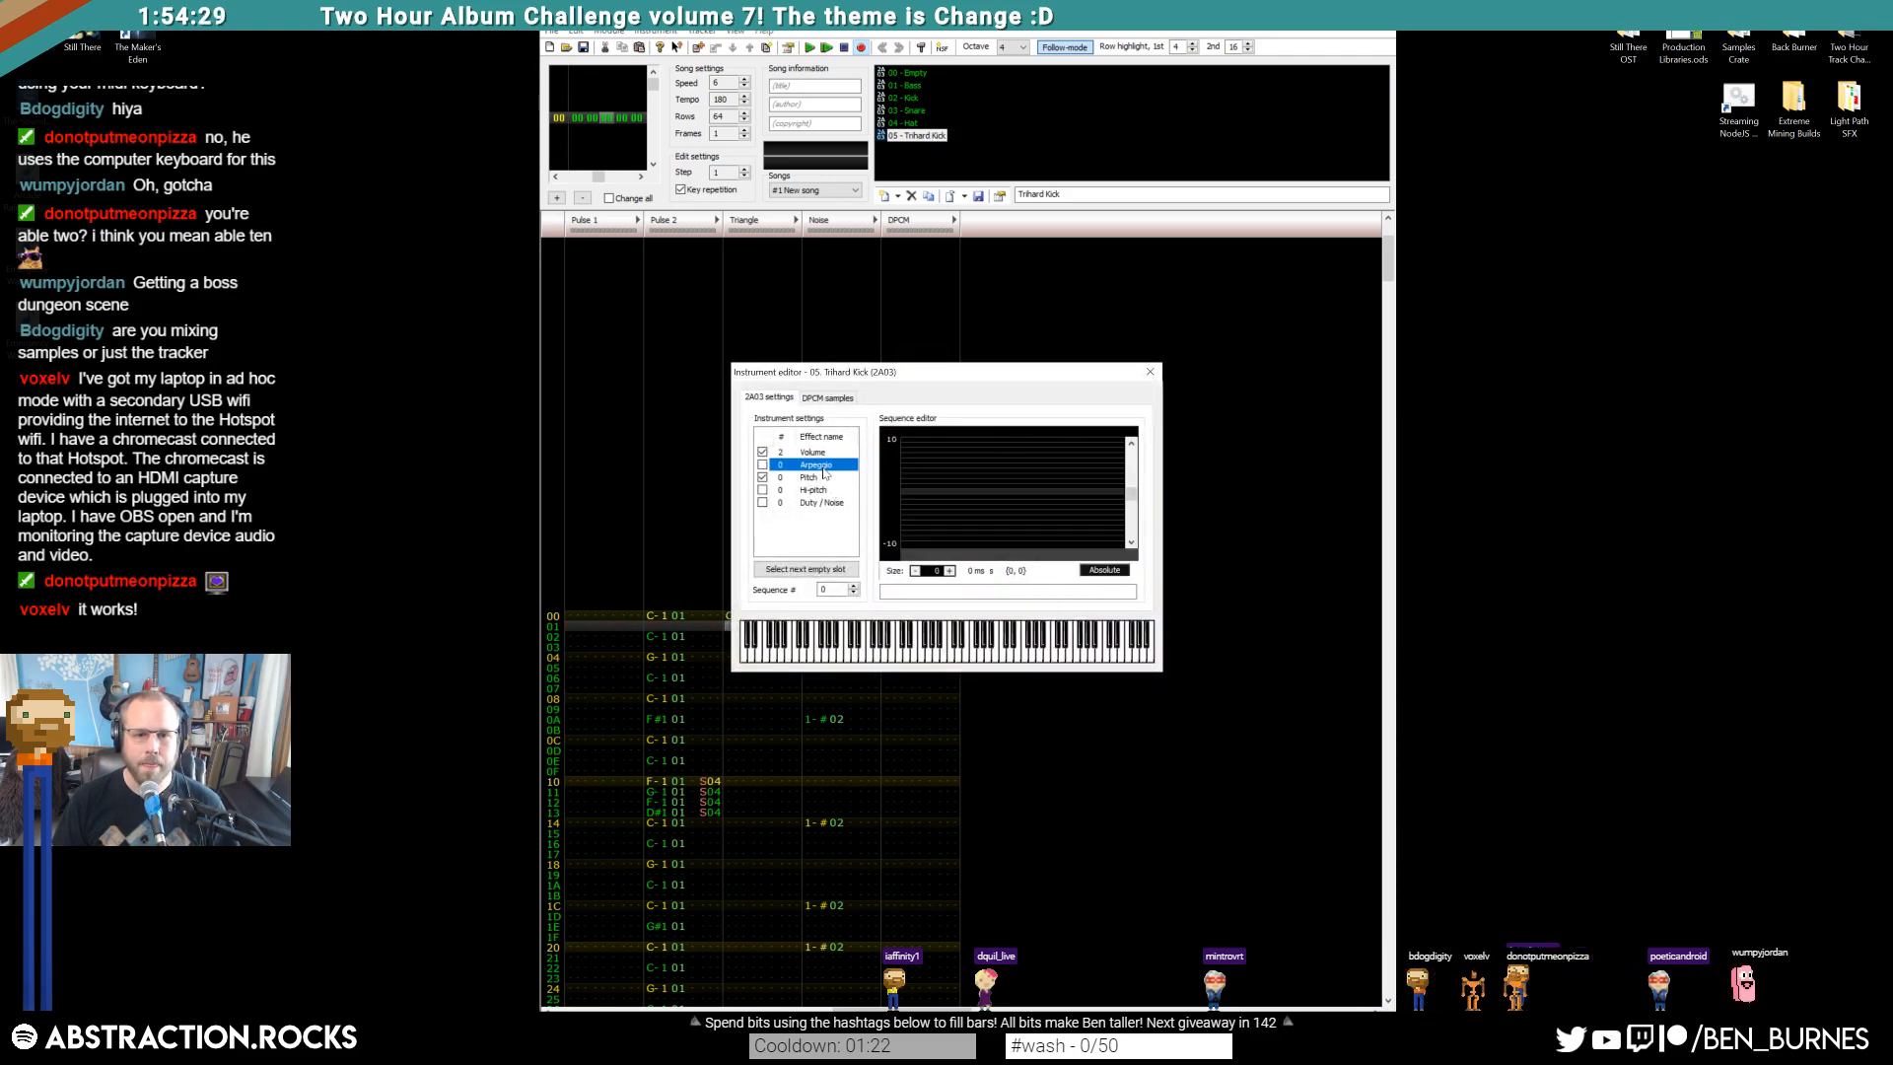
left_click(828, 479)
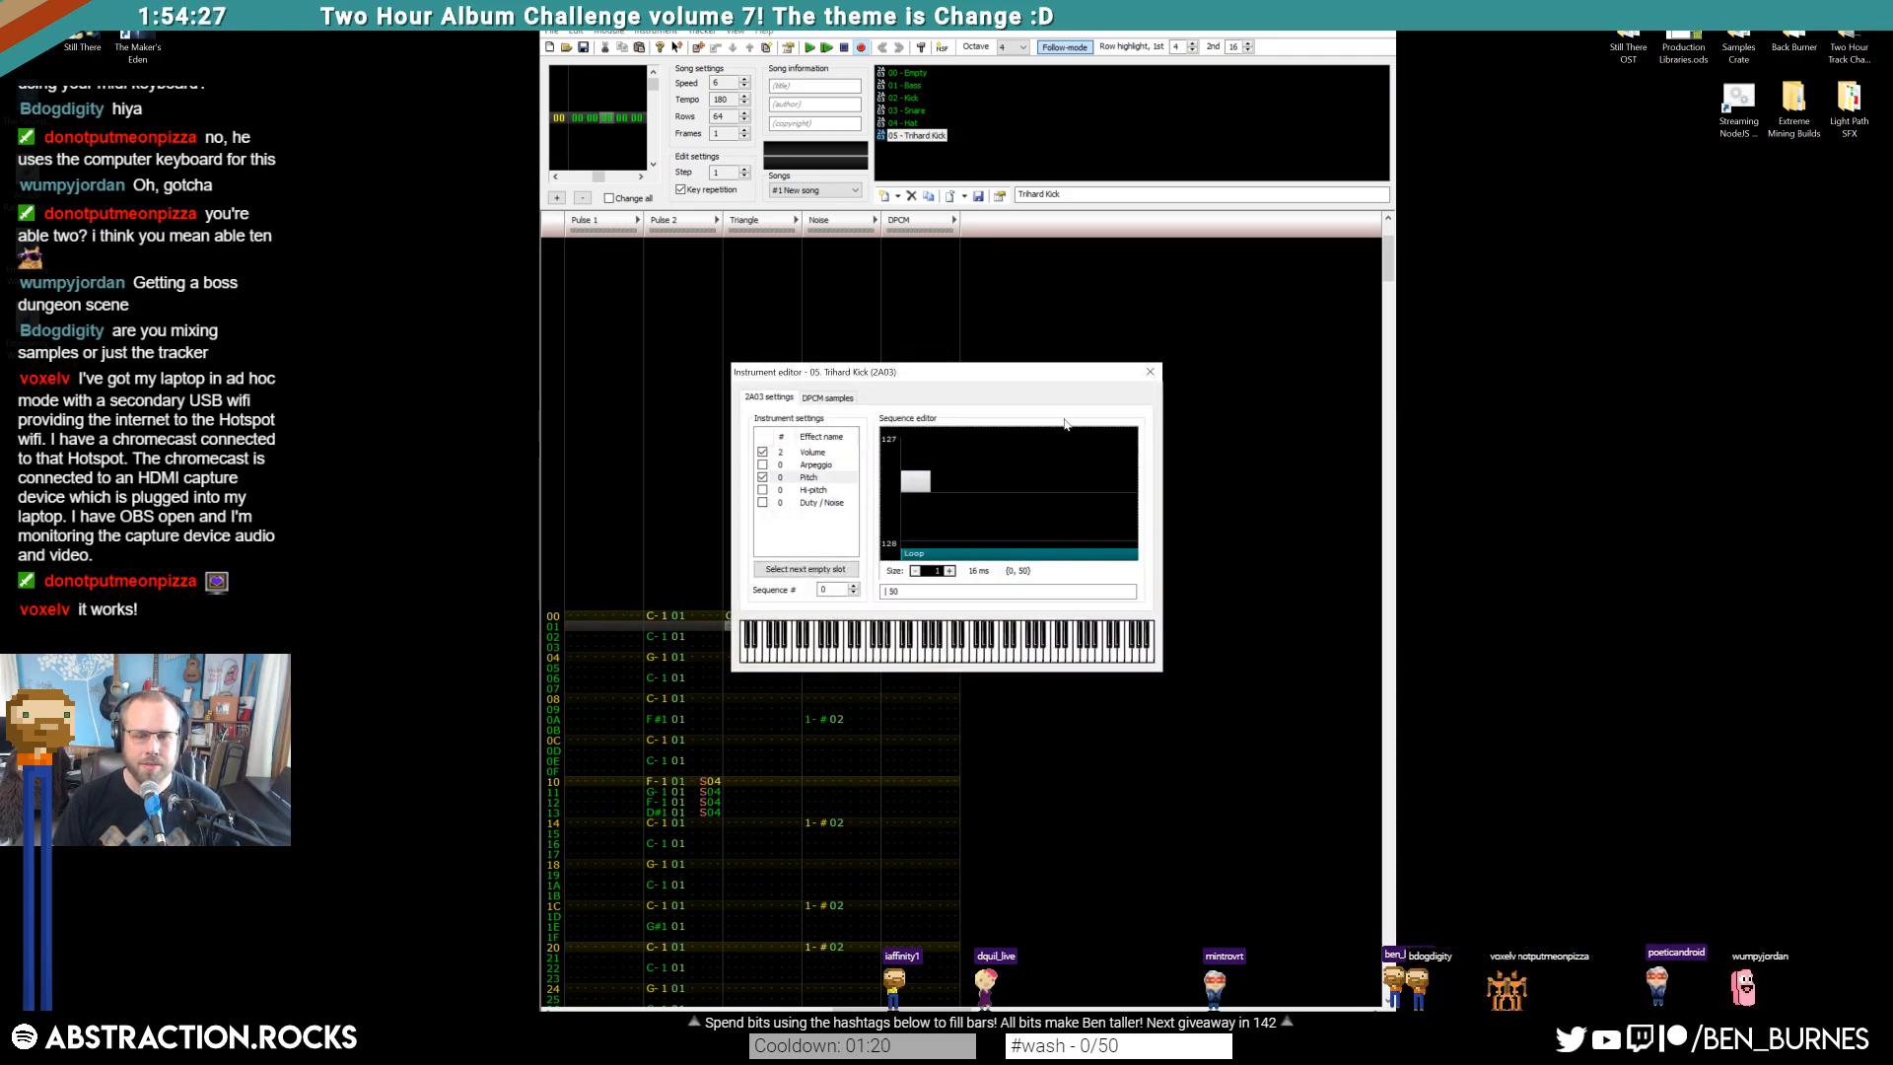
left_click(1146, 373)
Enter C-4 Trihard Kick hits on the Triangle channel at rows 00, 0A, 14, 1C and 20
left_click(740, 622)
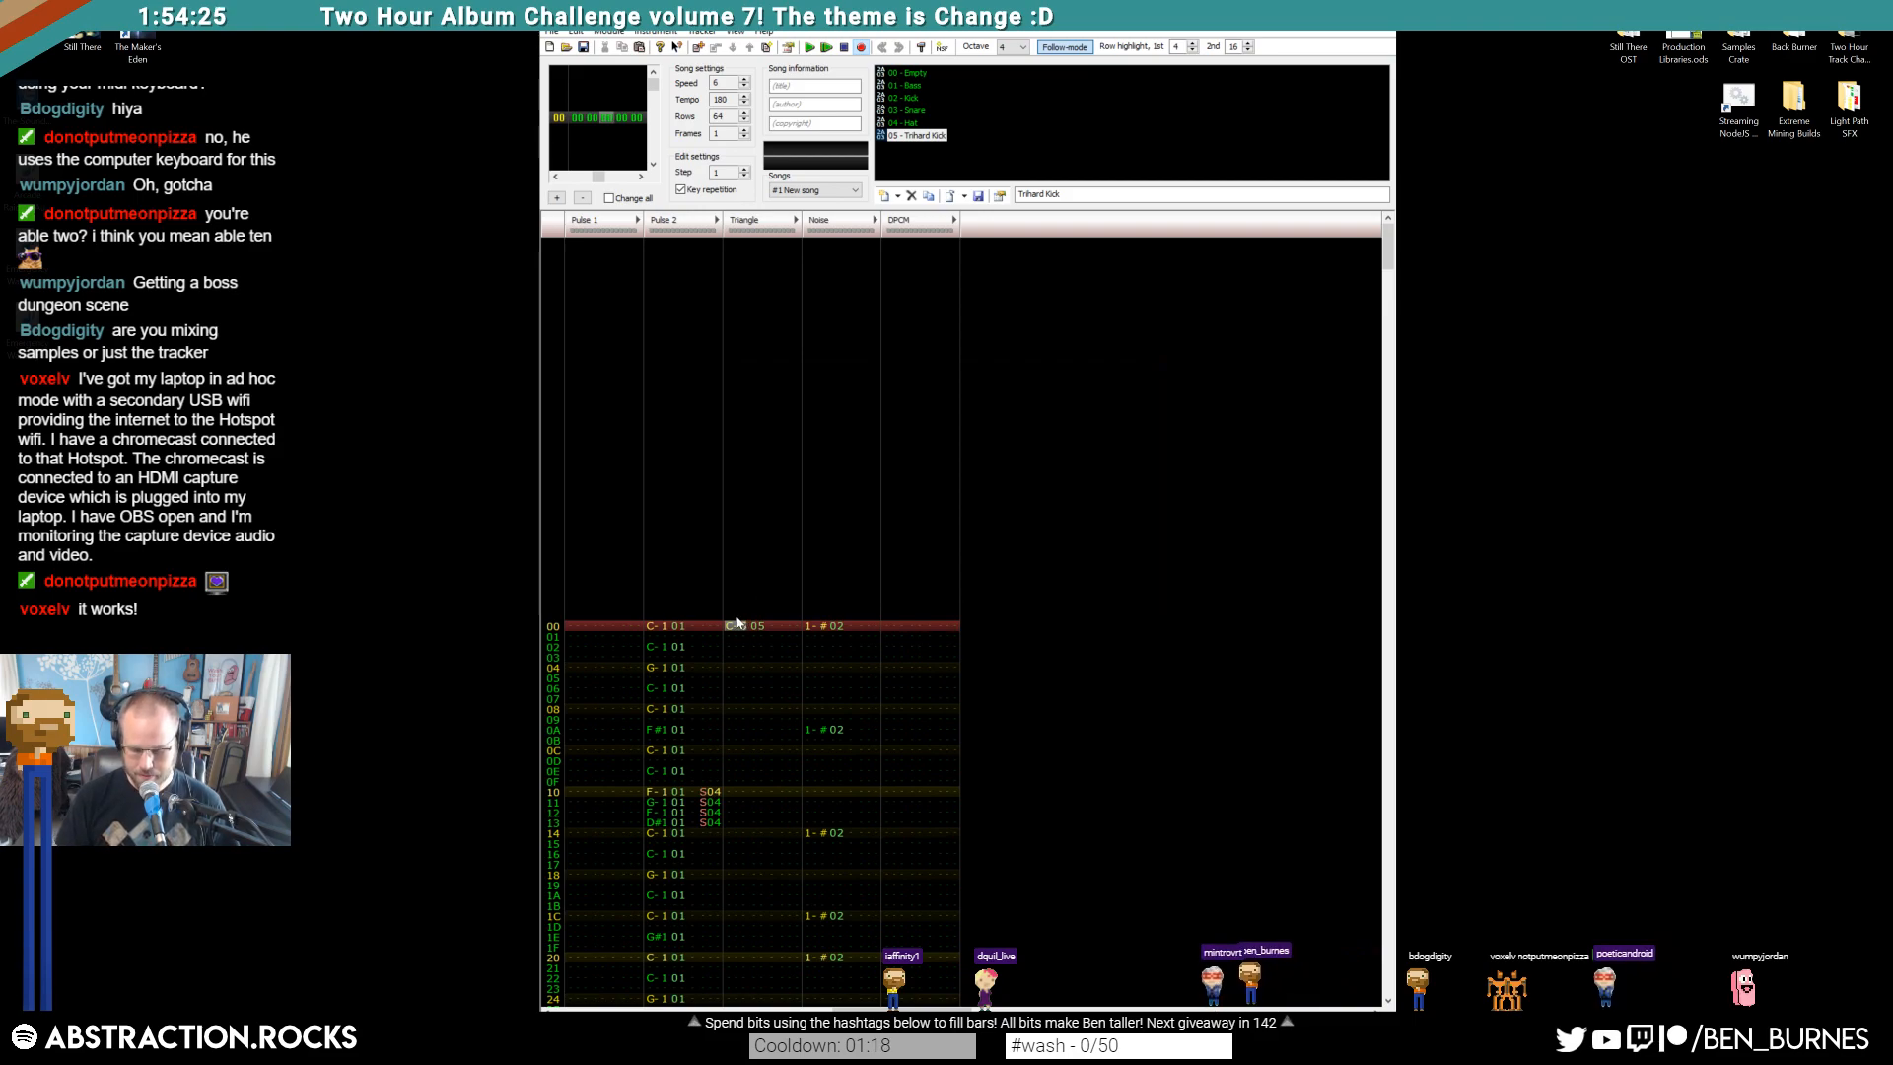
key("Down")
key("Down")
key("Down")
key("Down")
key("Down")
key("Down")
key("Down")
key("Down")
key("Down")
key("Down")
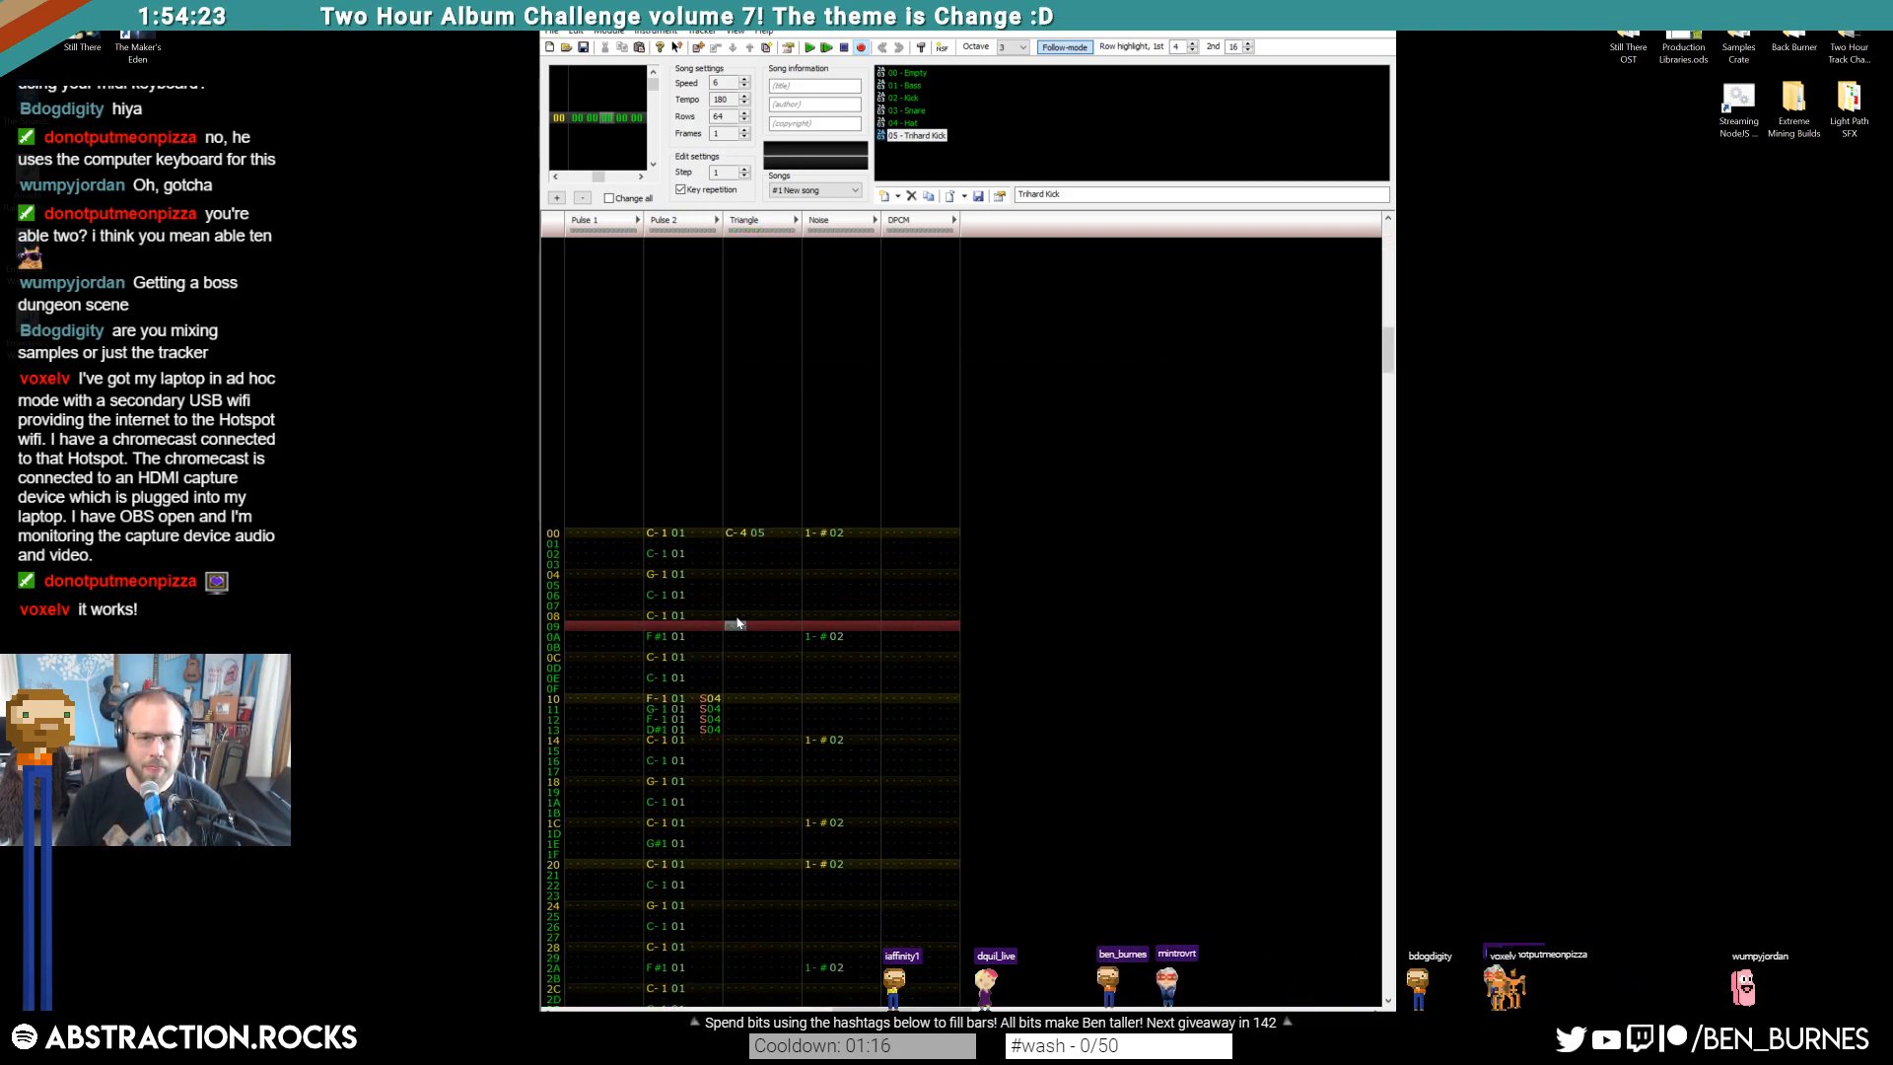
key("q")
key("Down")
key("Down")
key("Down")
key("Down")
key("Down")
key("Down")
key("Down")
key("Down")
key("Down")
key("q")
key("Down")
key("Down")
key("Down")
key("Down")
key("Down")
key("Down")
key("Down")
key("q")
key("Down")
key("Down")
key("Down")
key("q")
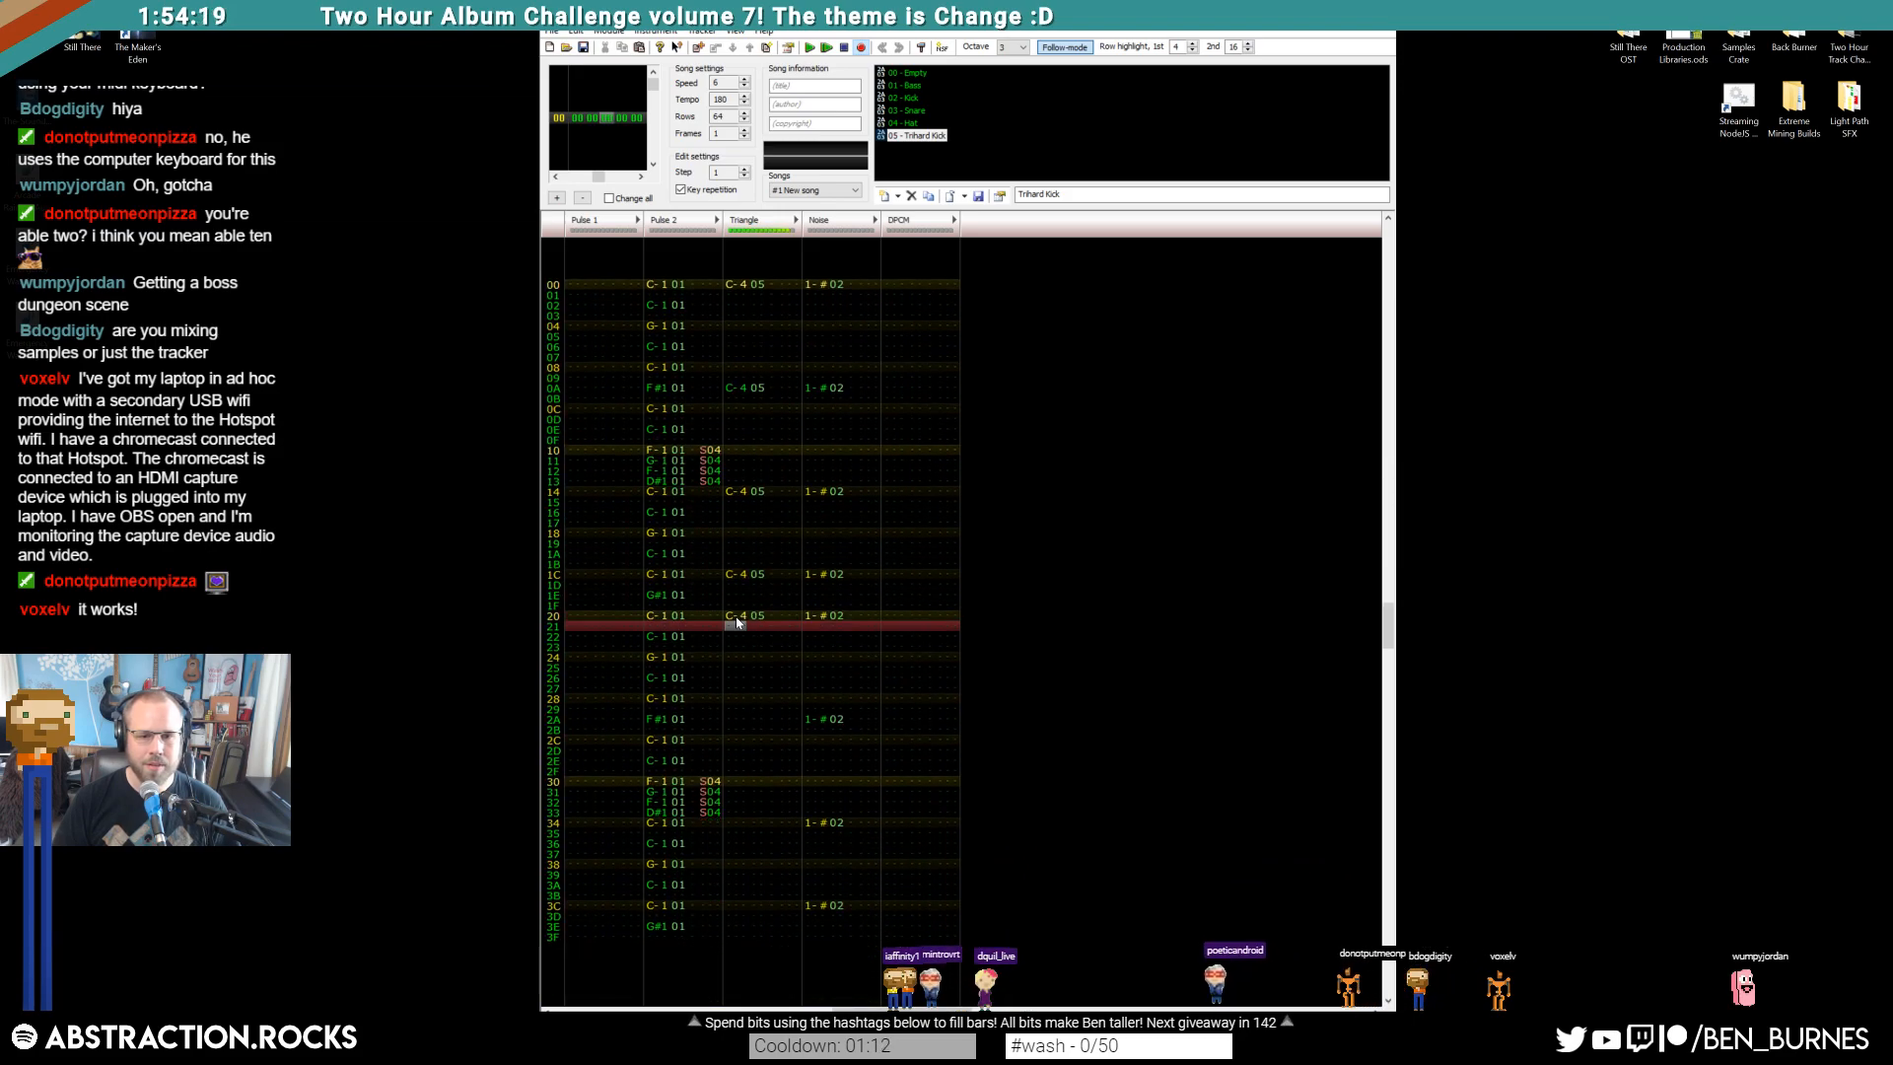
Copy the Triangle kicks from rows 00–1F to row 20 and play the pattern from the start
left_click_drag(737, 606, 757, 284)
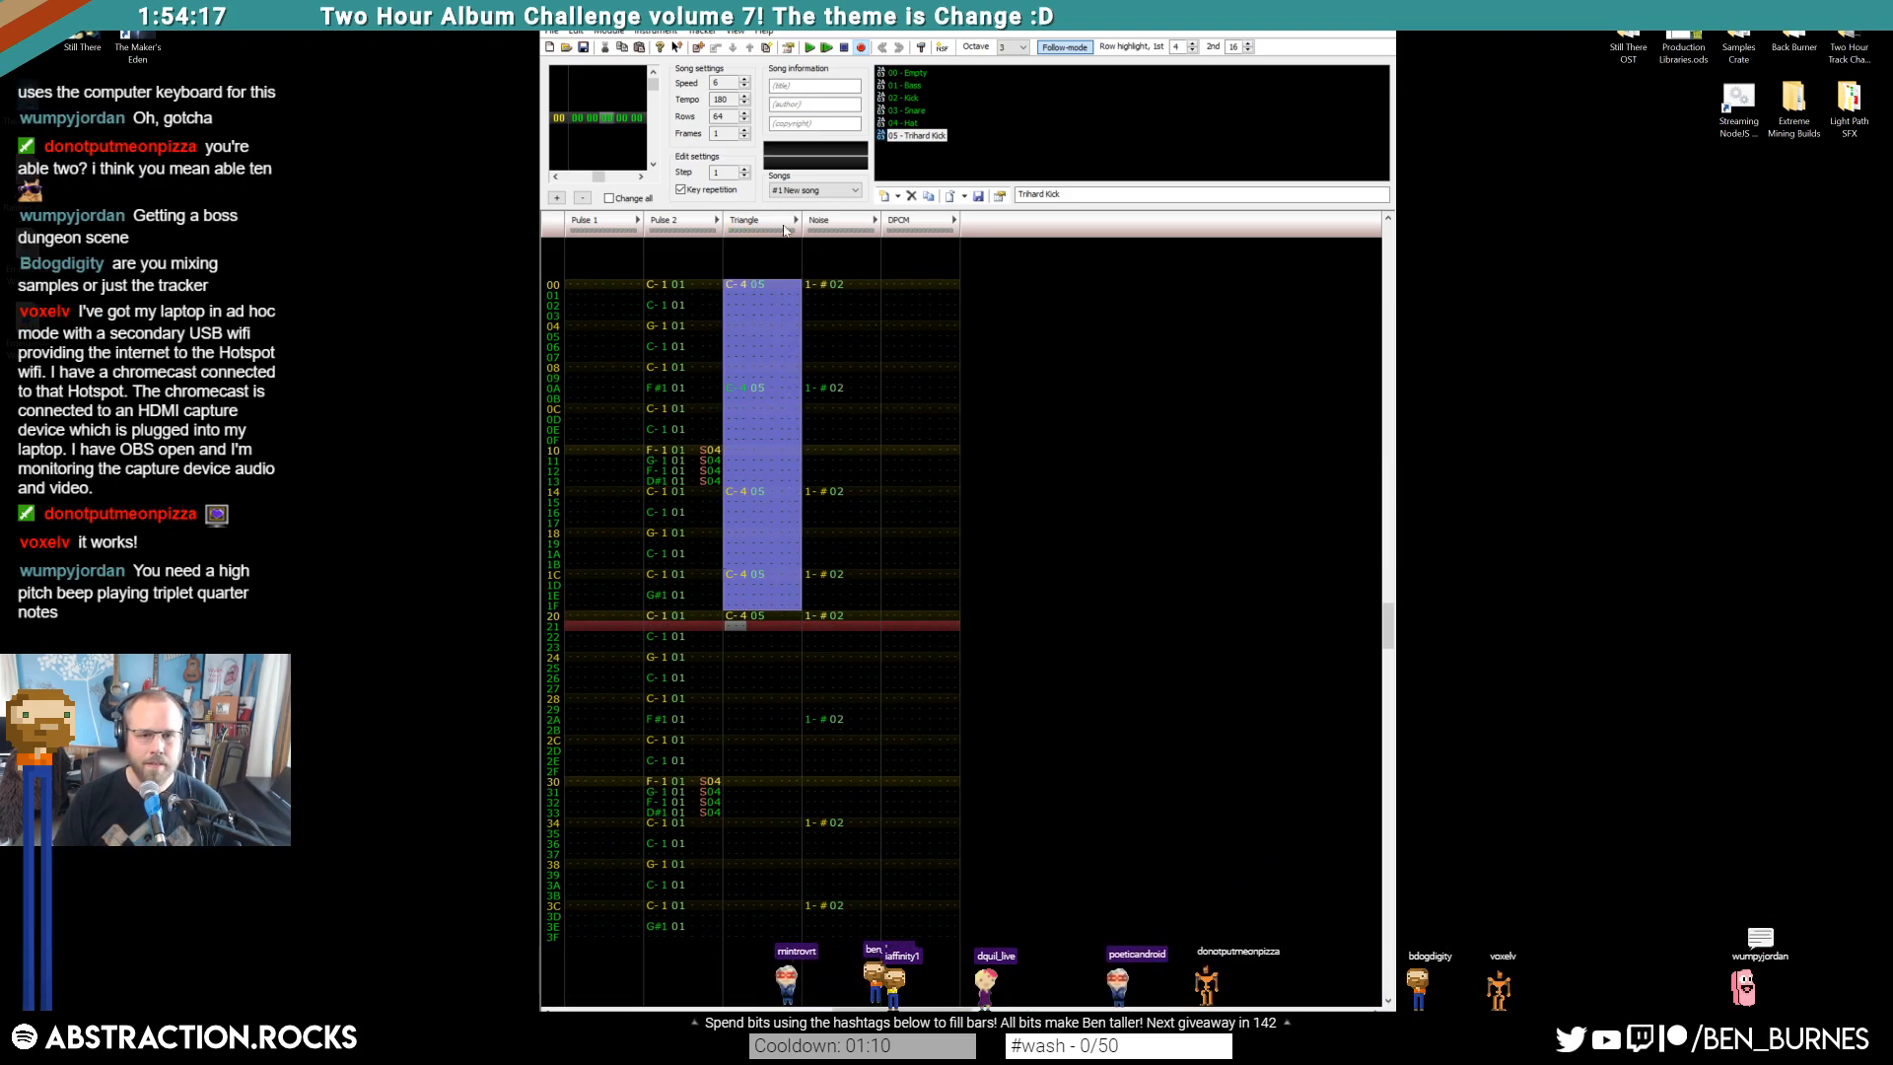
left_click(738, 615)
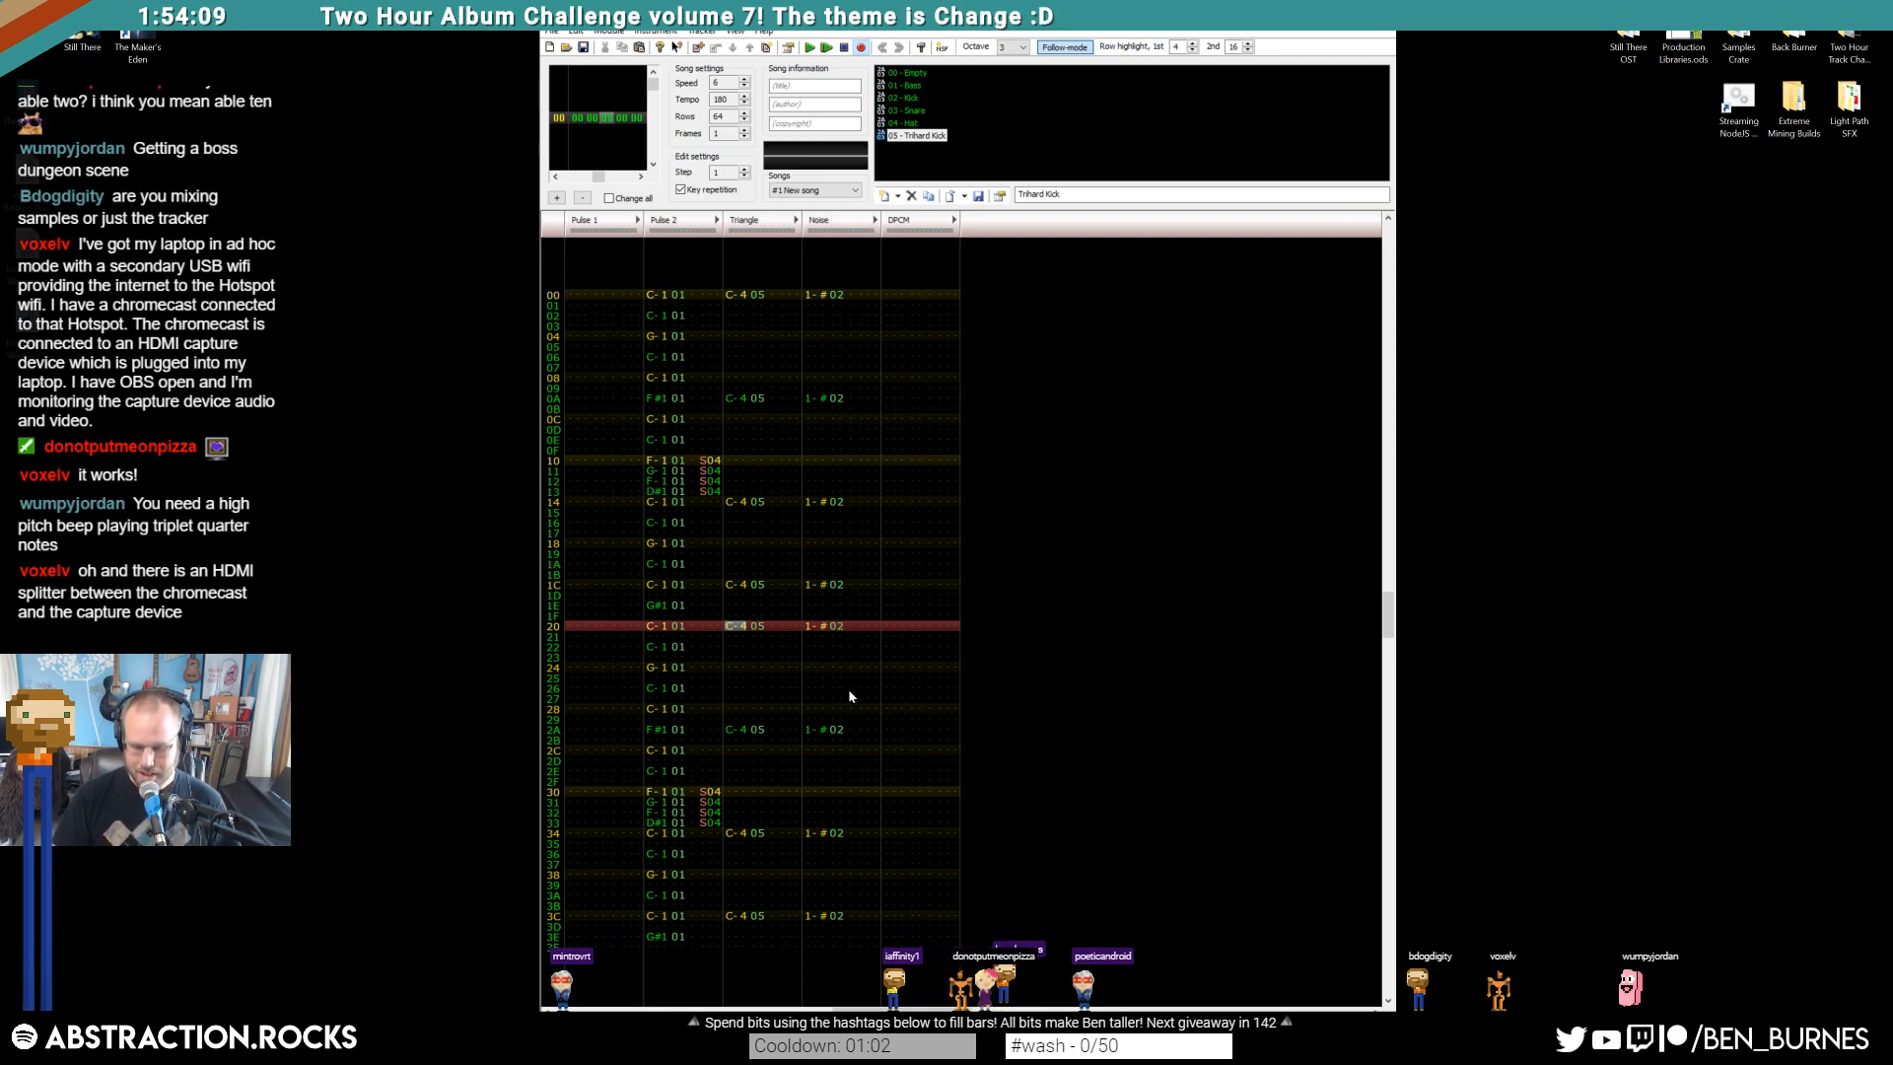
key("Home")
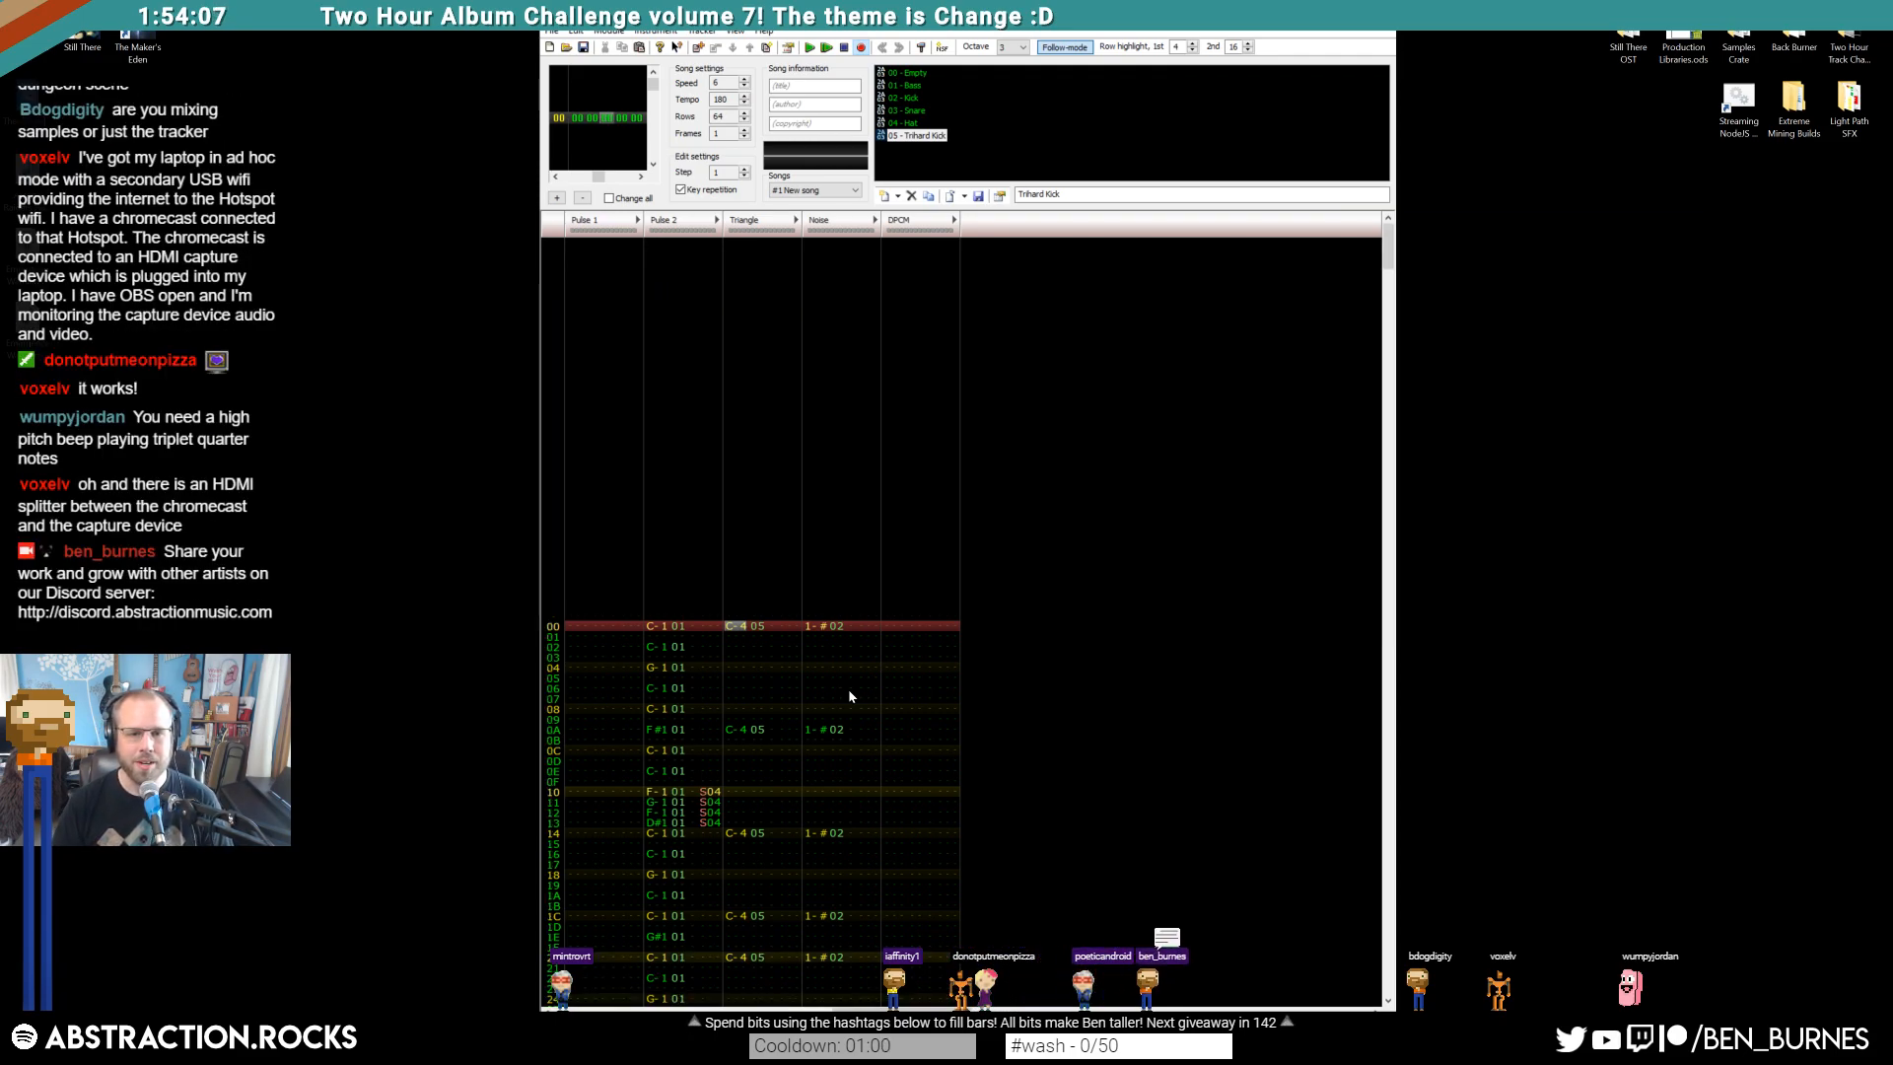
key("Return")
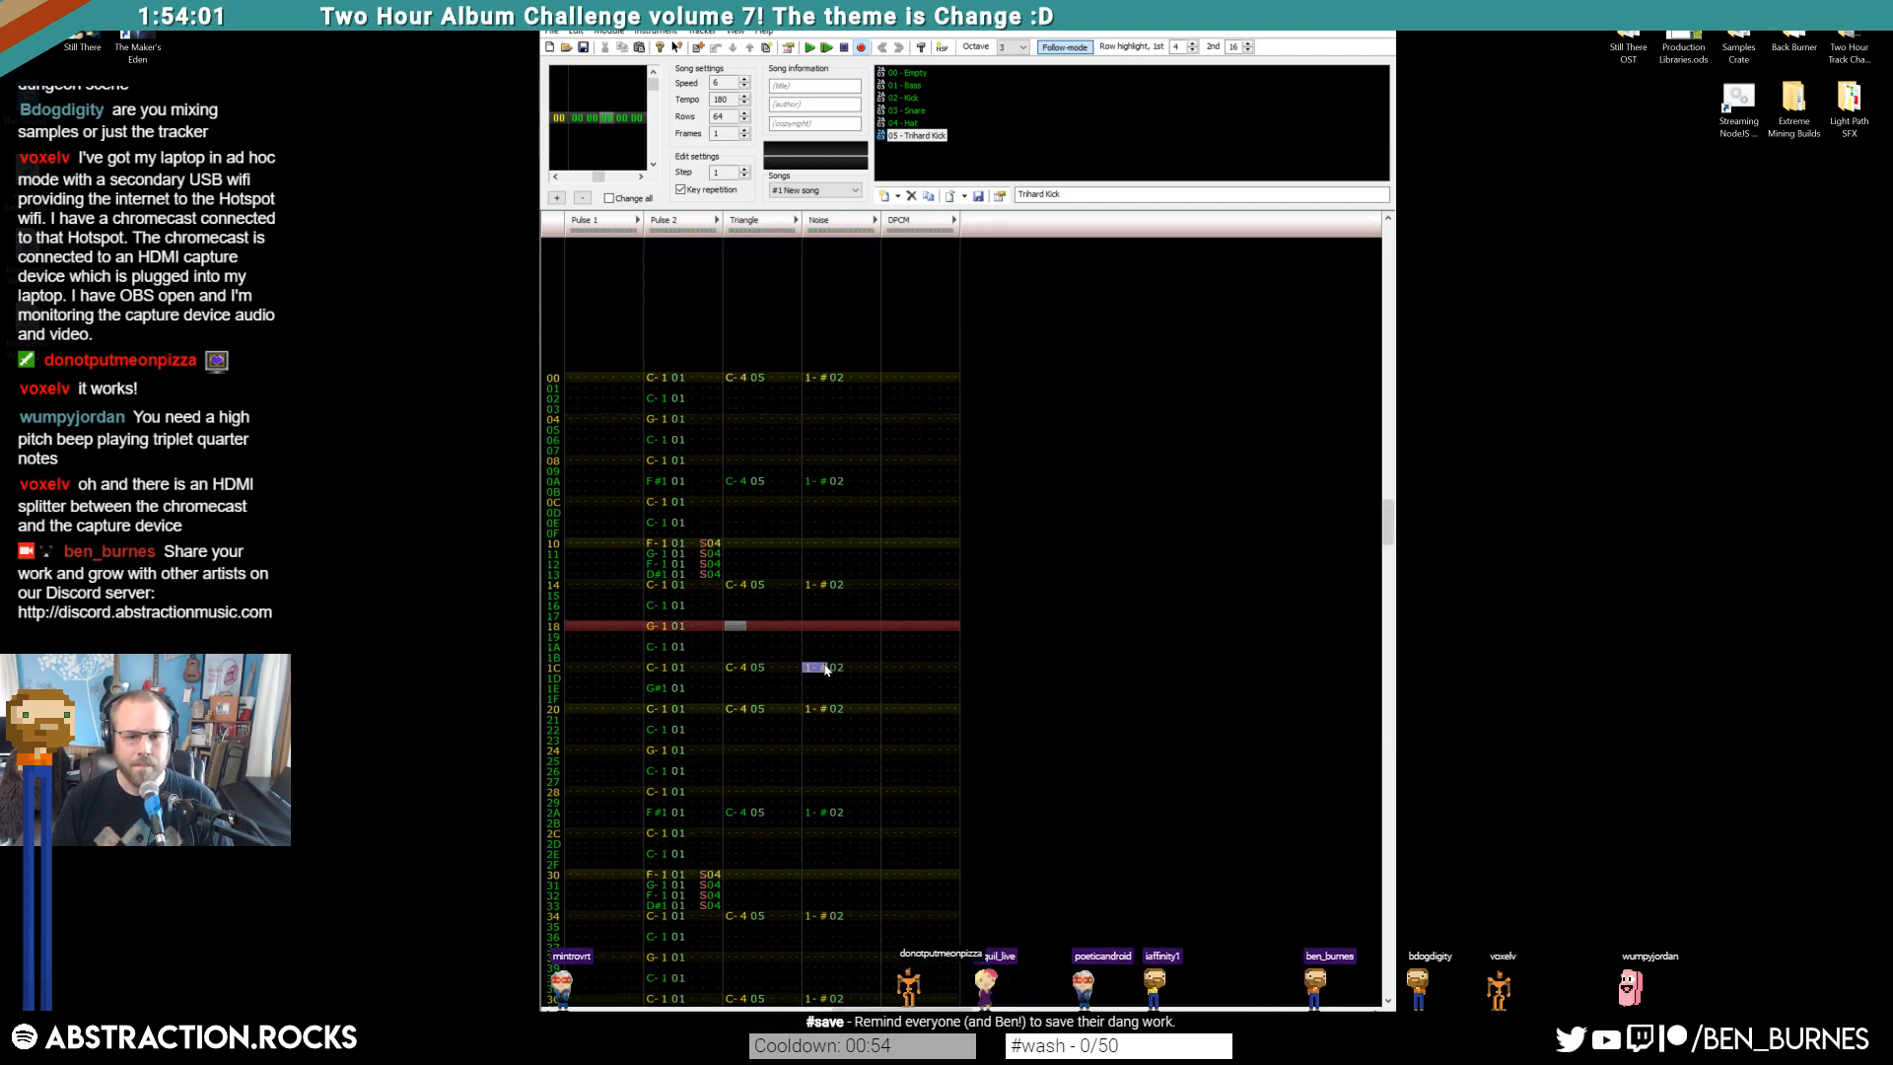
left_click(837, 669)
left_click_drag(819, 337, 897, 993)
key("Delete")
left_click(819, 326)
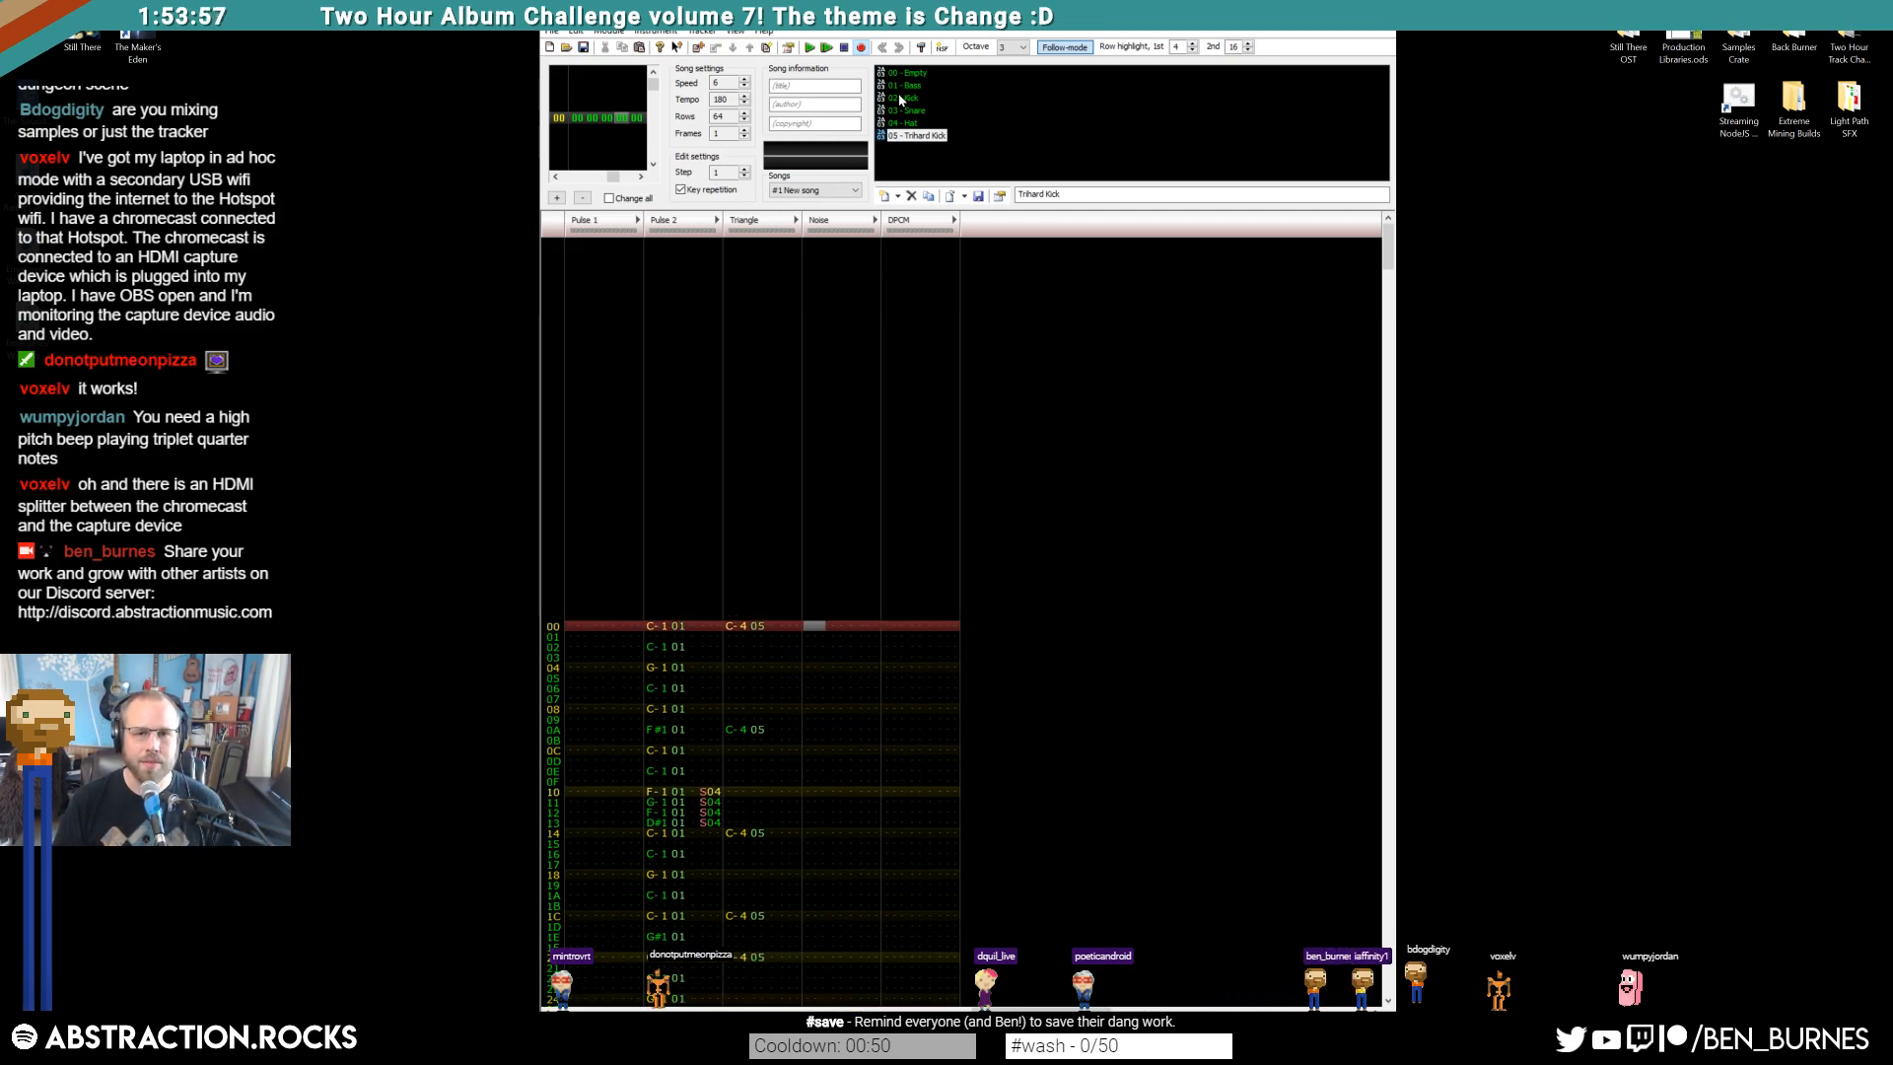
key("ctrl+z")
Delete the Noise kicks at rows 0A, 14, 1C, 2A, 34 and 3C, keeping those at rows 00 and 20
left_click(819, 554)
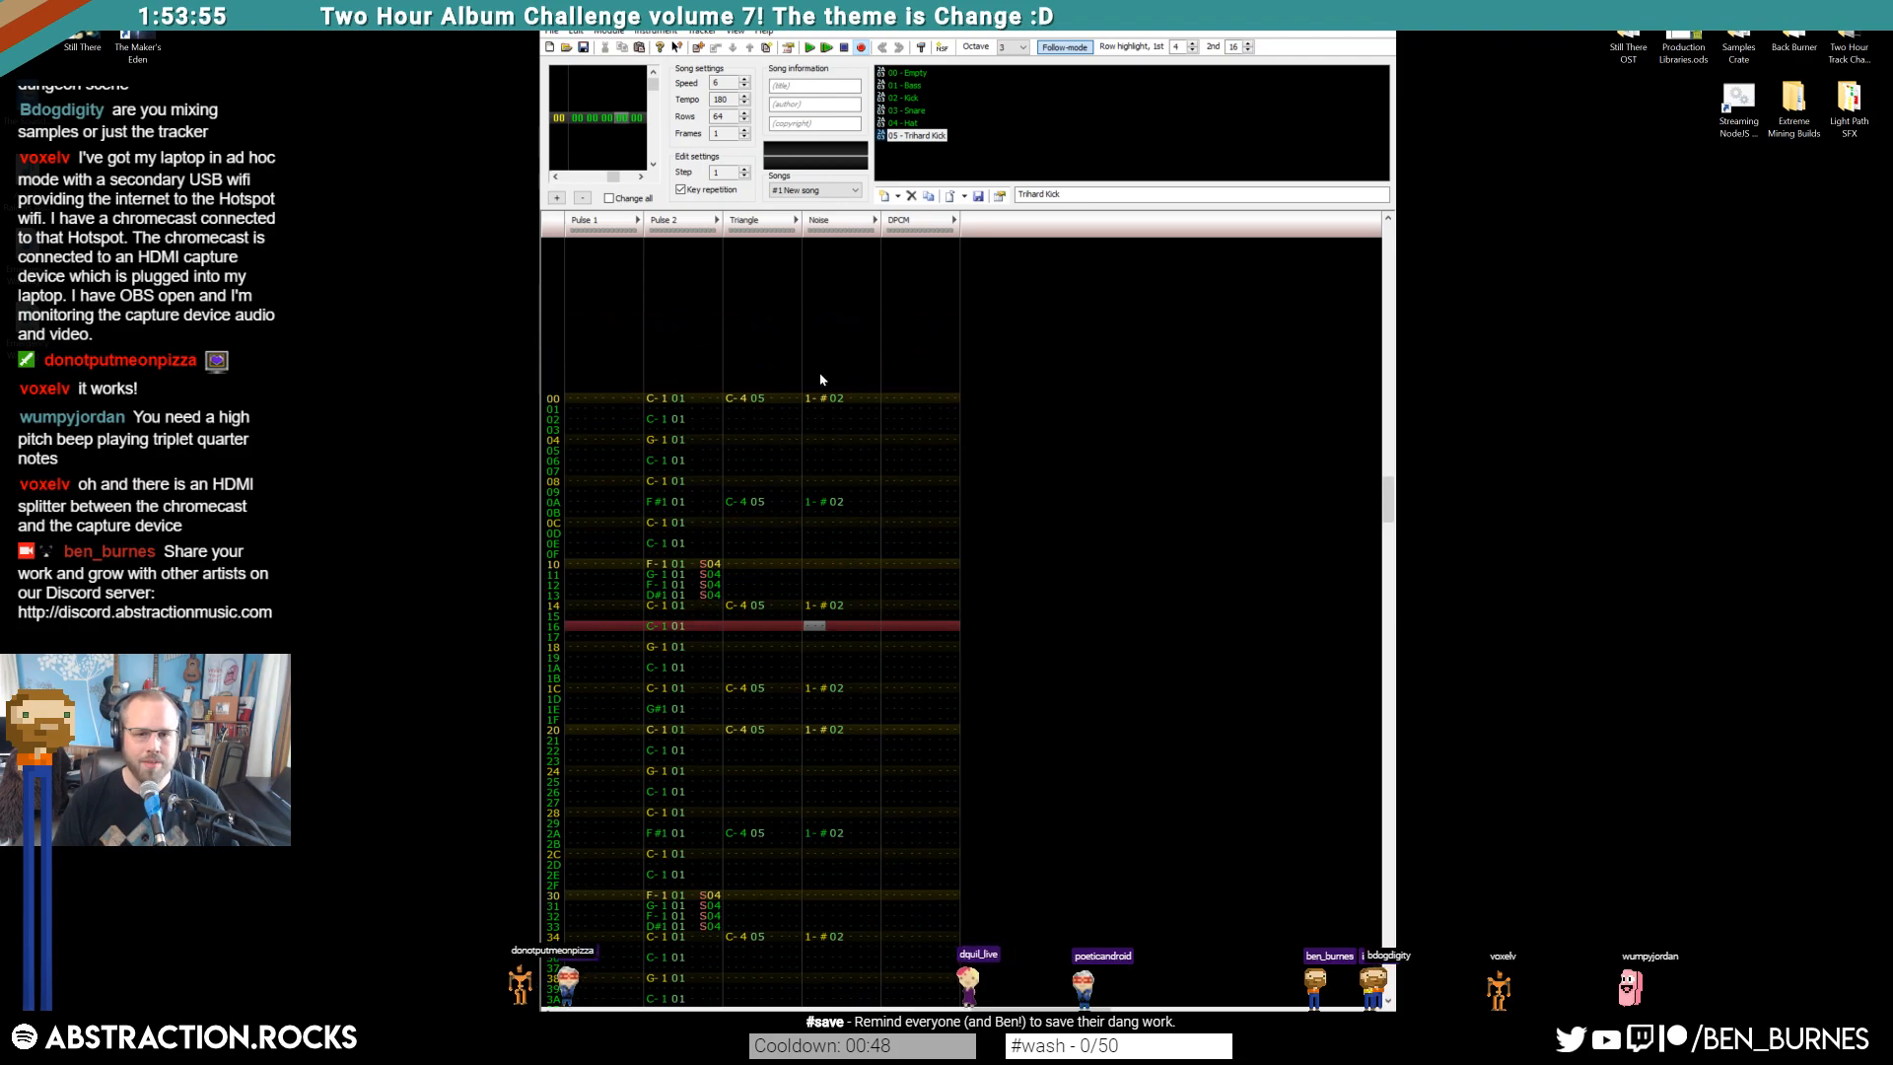
left_click_drag(808, 417, 845, 725)
scroll(826, 785, "down", 4)
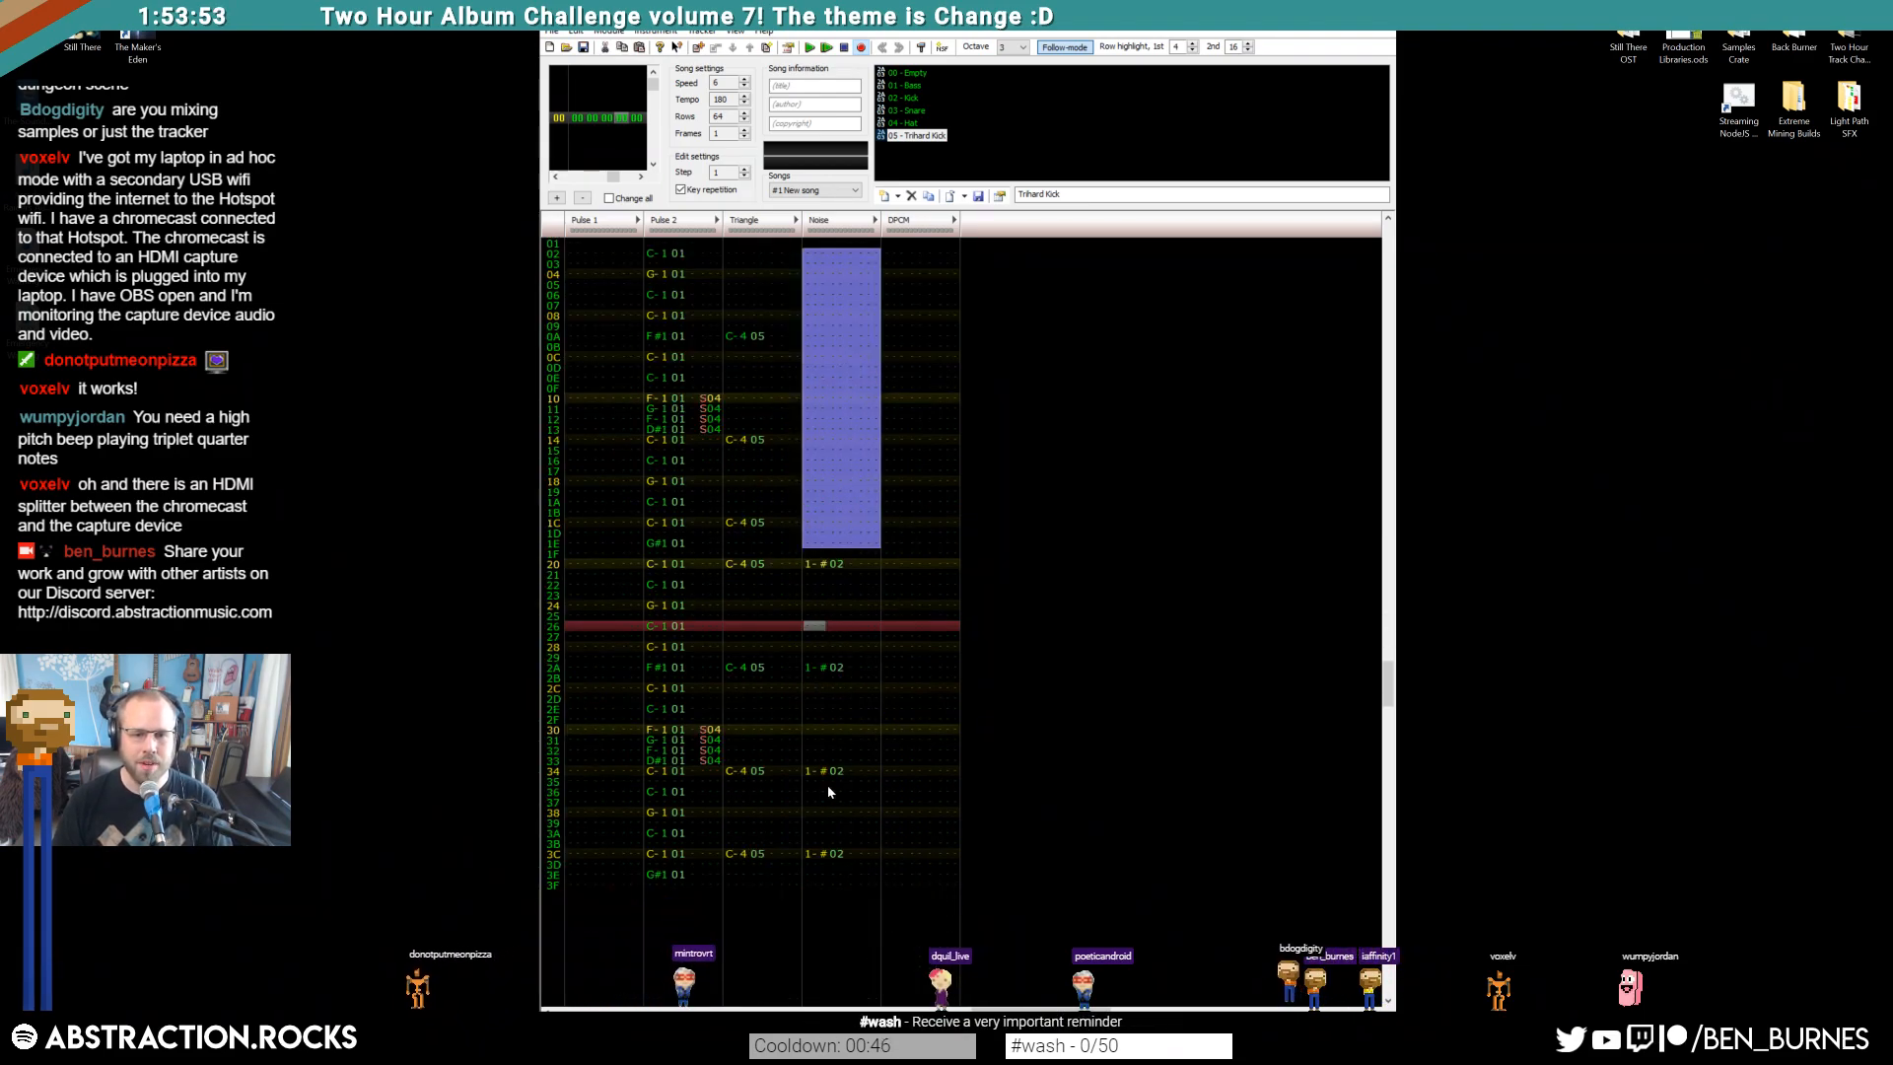
left_click_drag(814, 636, 861, 878)
key("Delete")
scroll(890, 753, "up", 6)
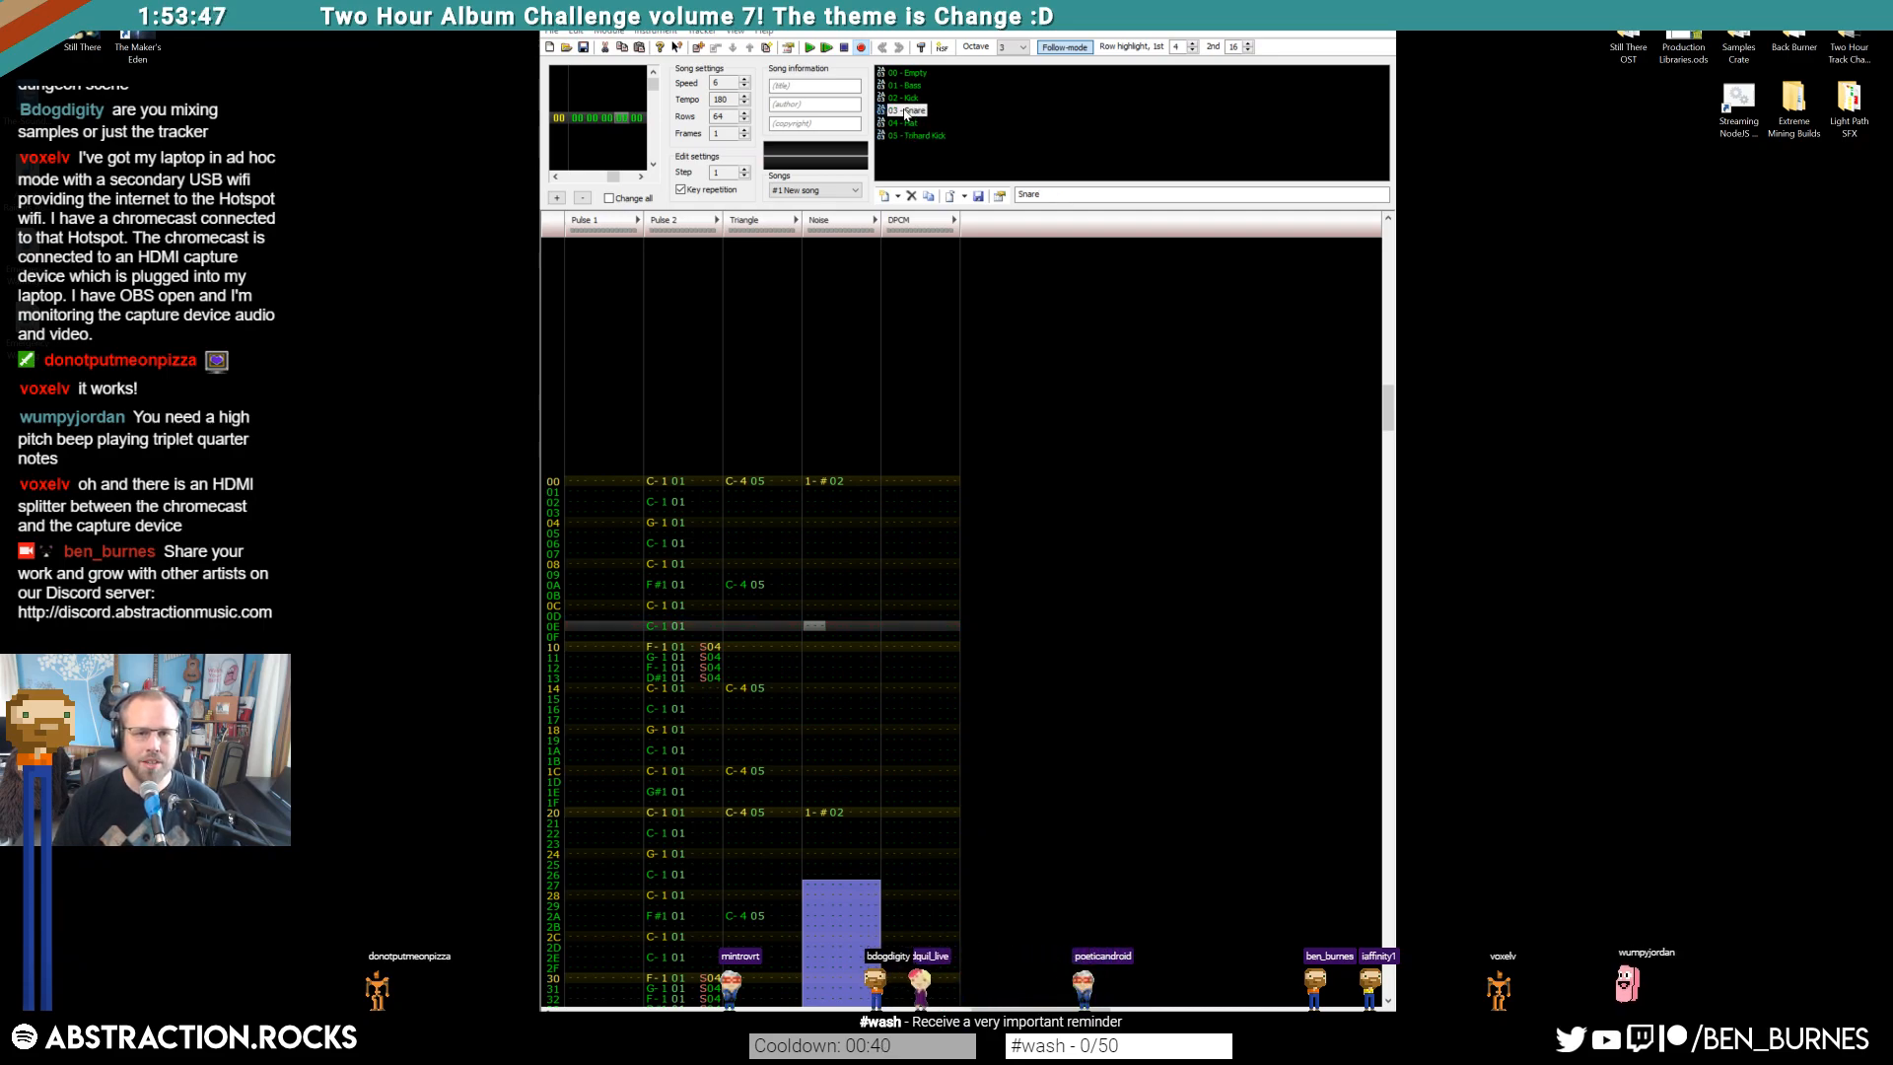
Open the Snare instrument for editing and enable its volume and arpeggio sequences
double_click(905, 111)
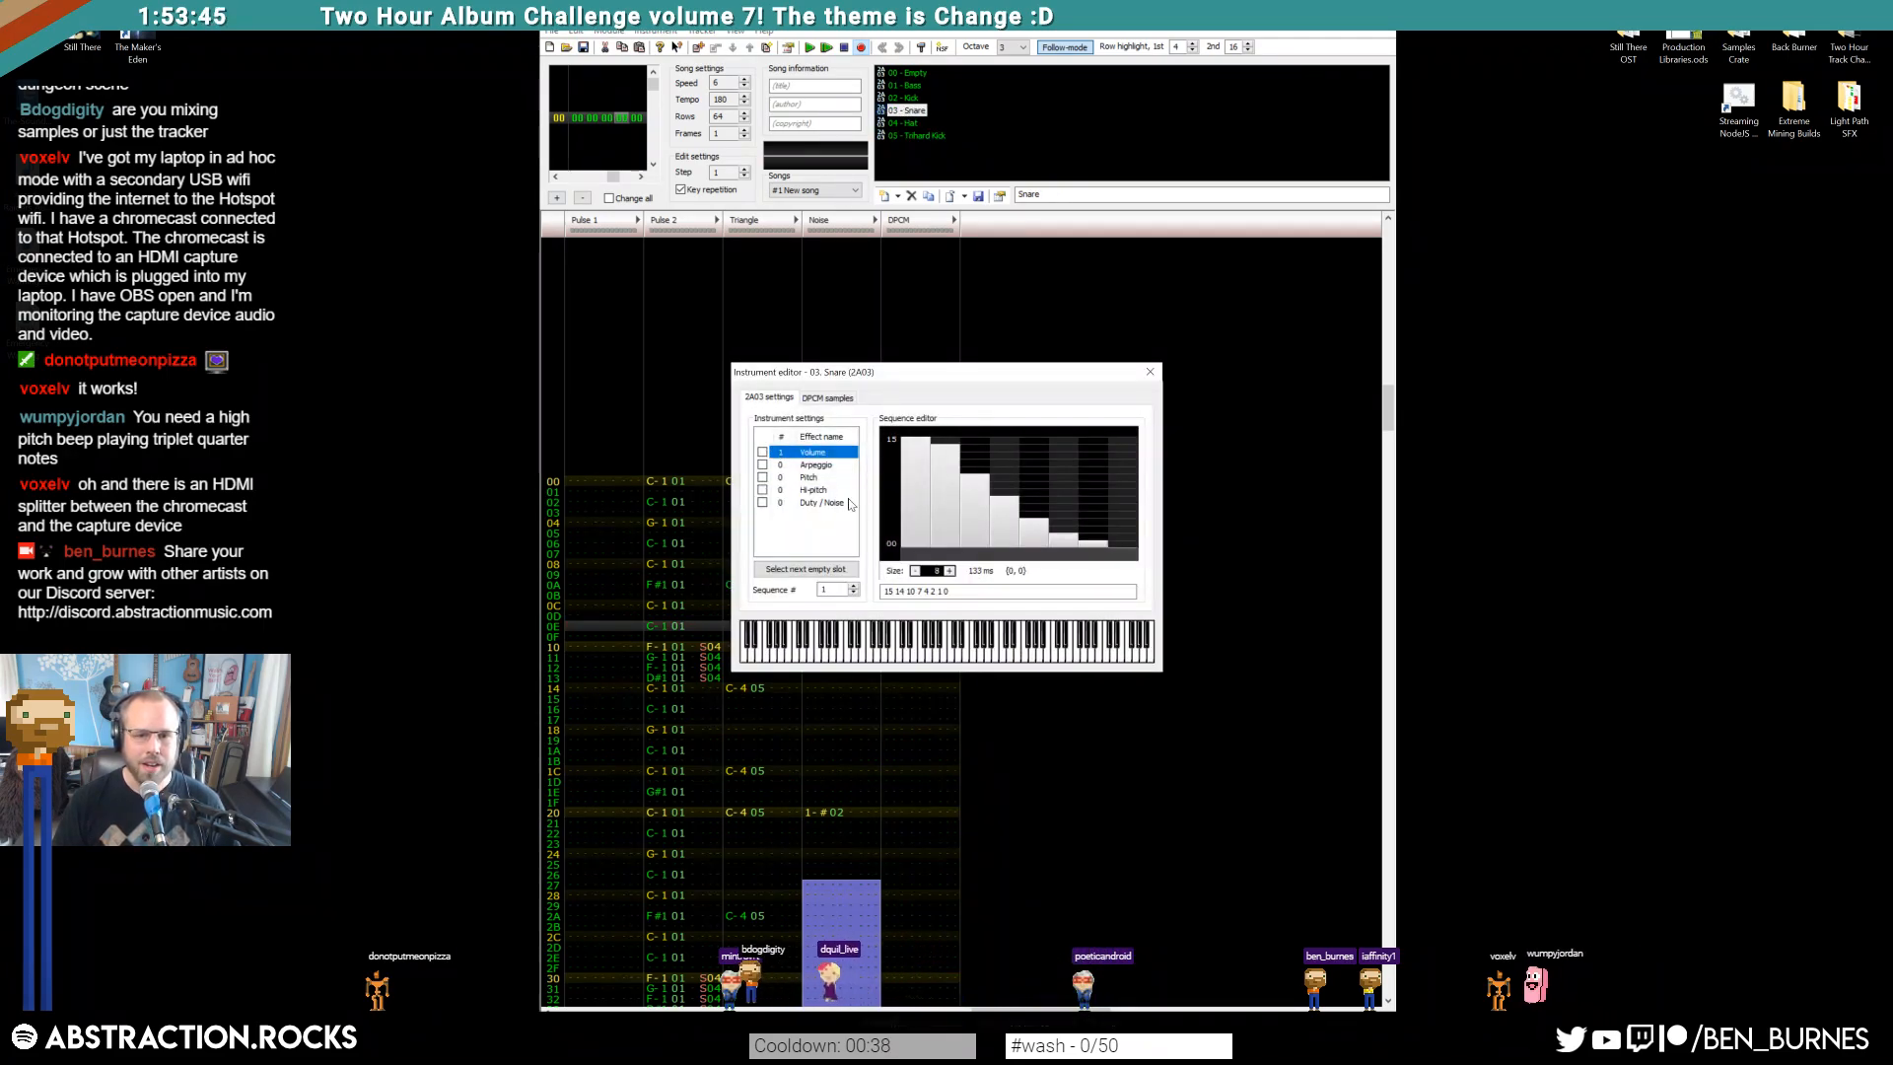
left_click(763, 454)
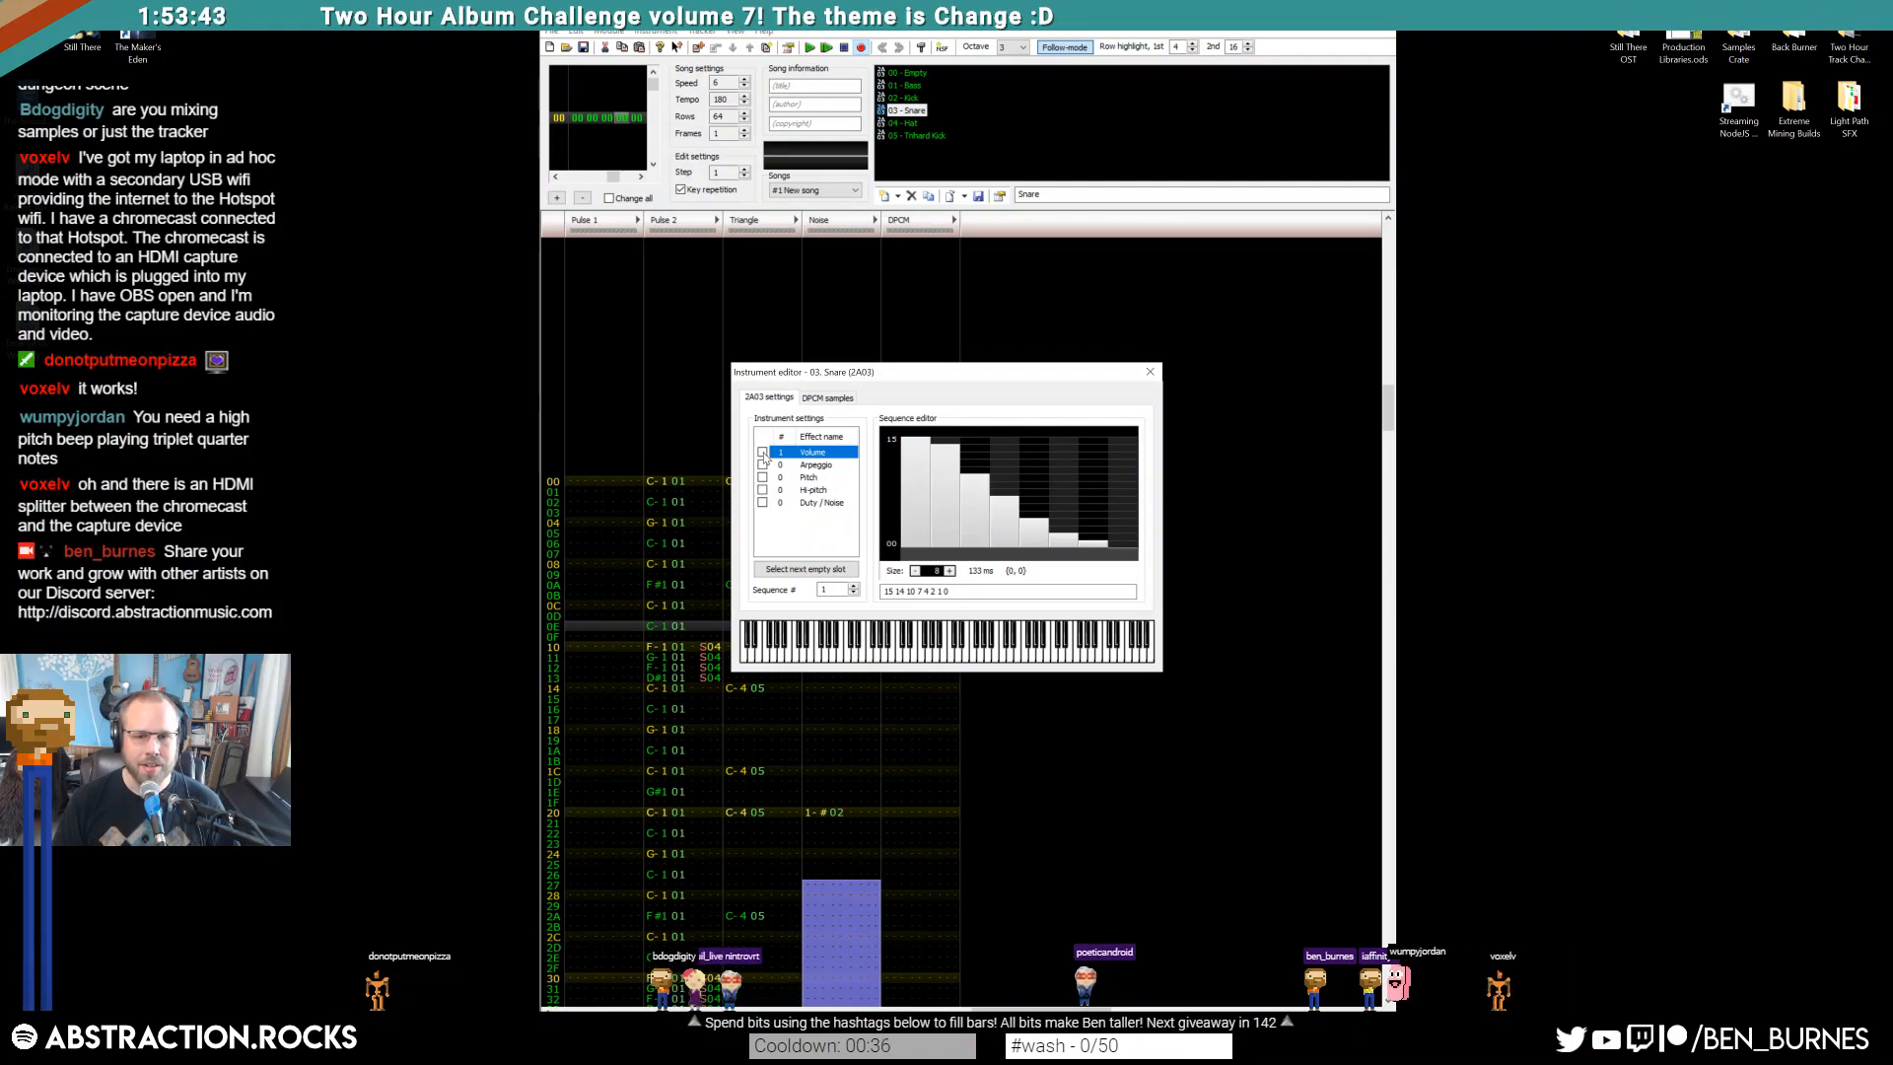
left_click(763, 464)
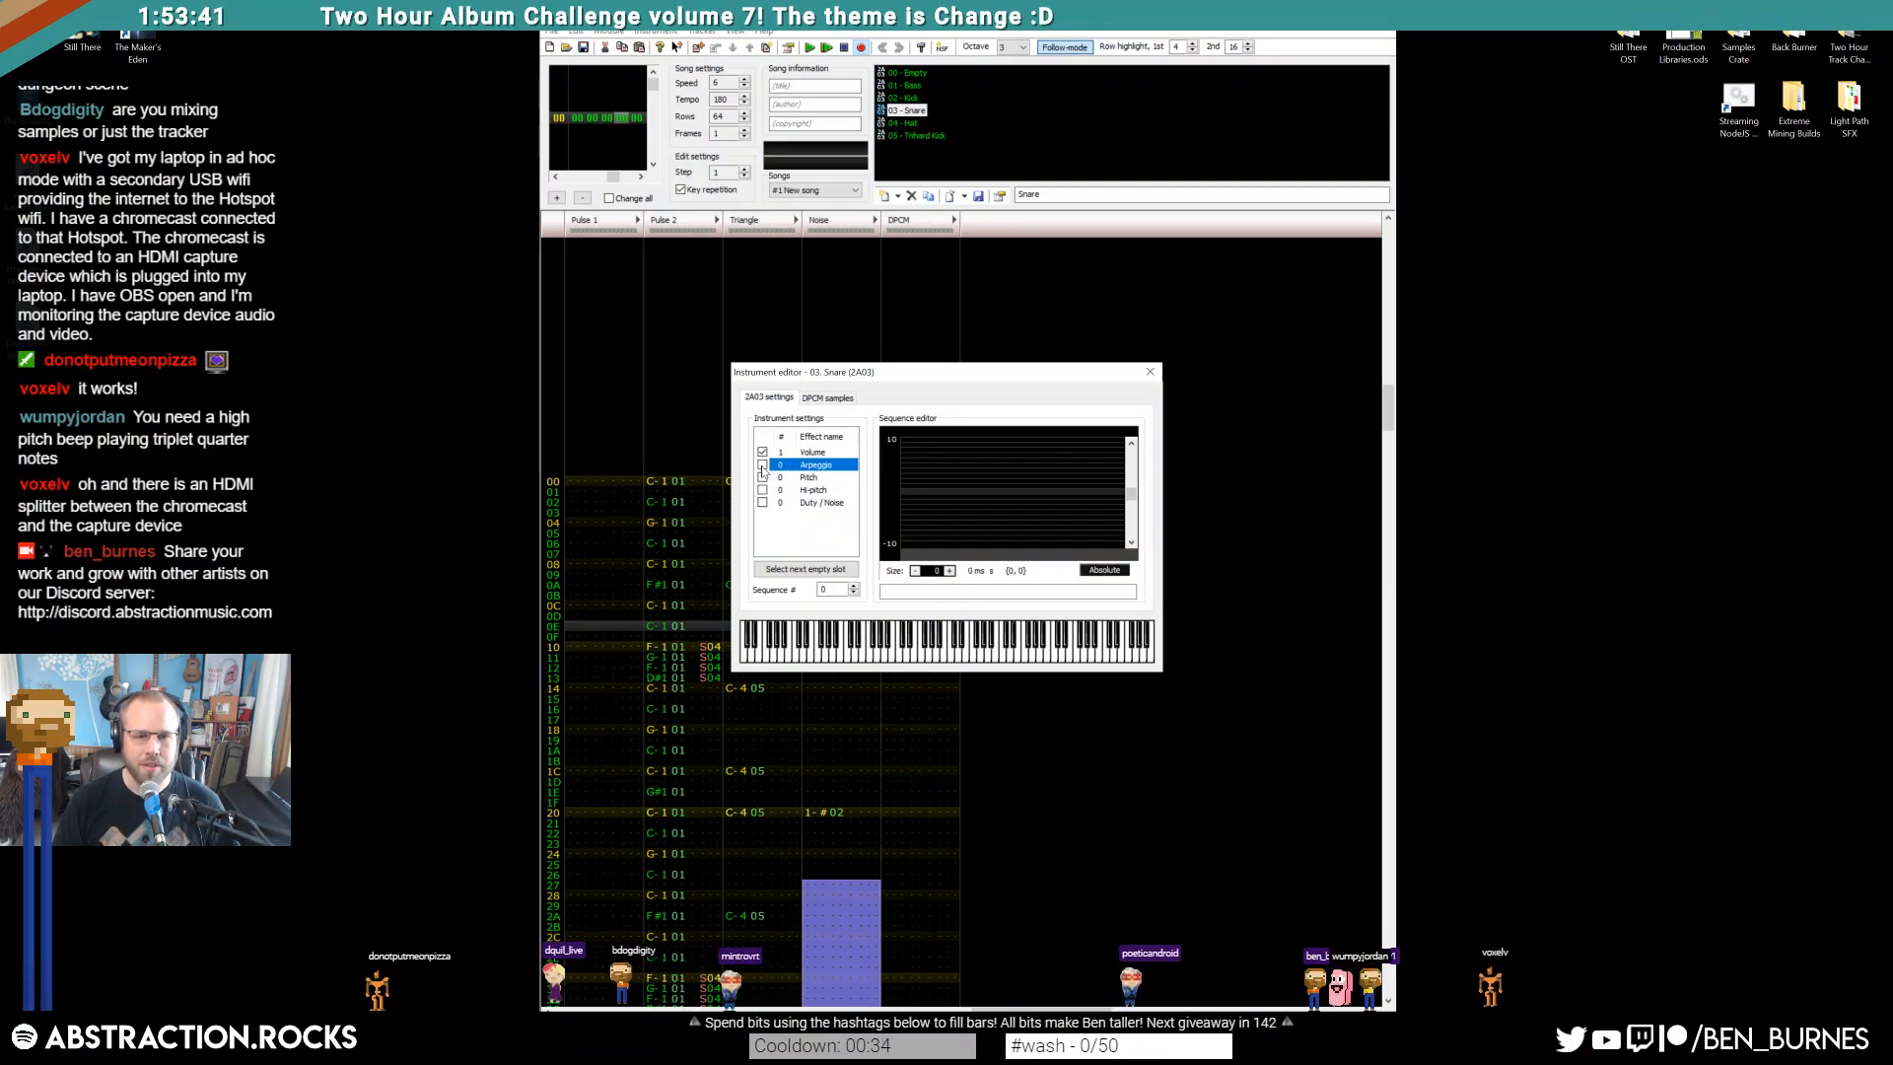
Give the Snare a five-step arpeggio sequence of 0 -1 -1 -2 -2 and close the instrument editor
left_click(950, 570)
left_click(950, 571)
left_click(950, 571)
left_click(950, 570)
left_click(950, 571)
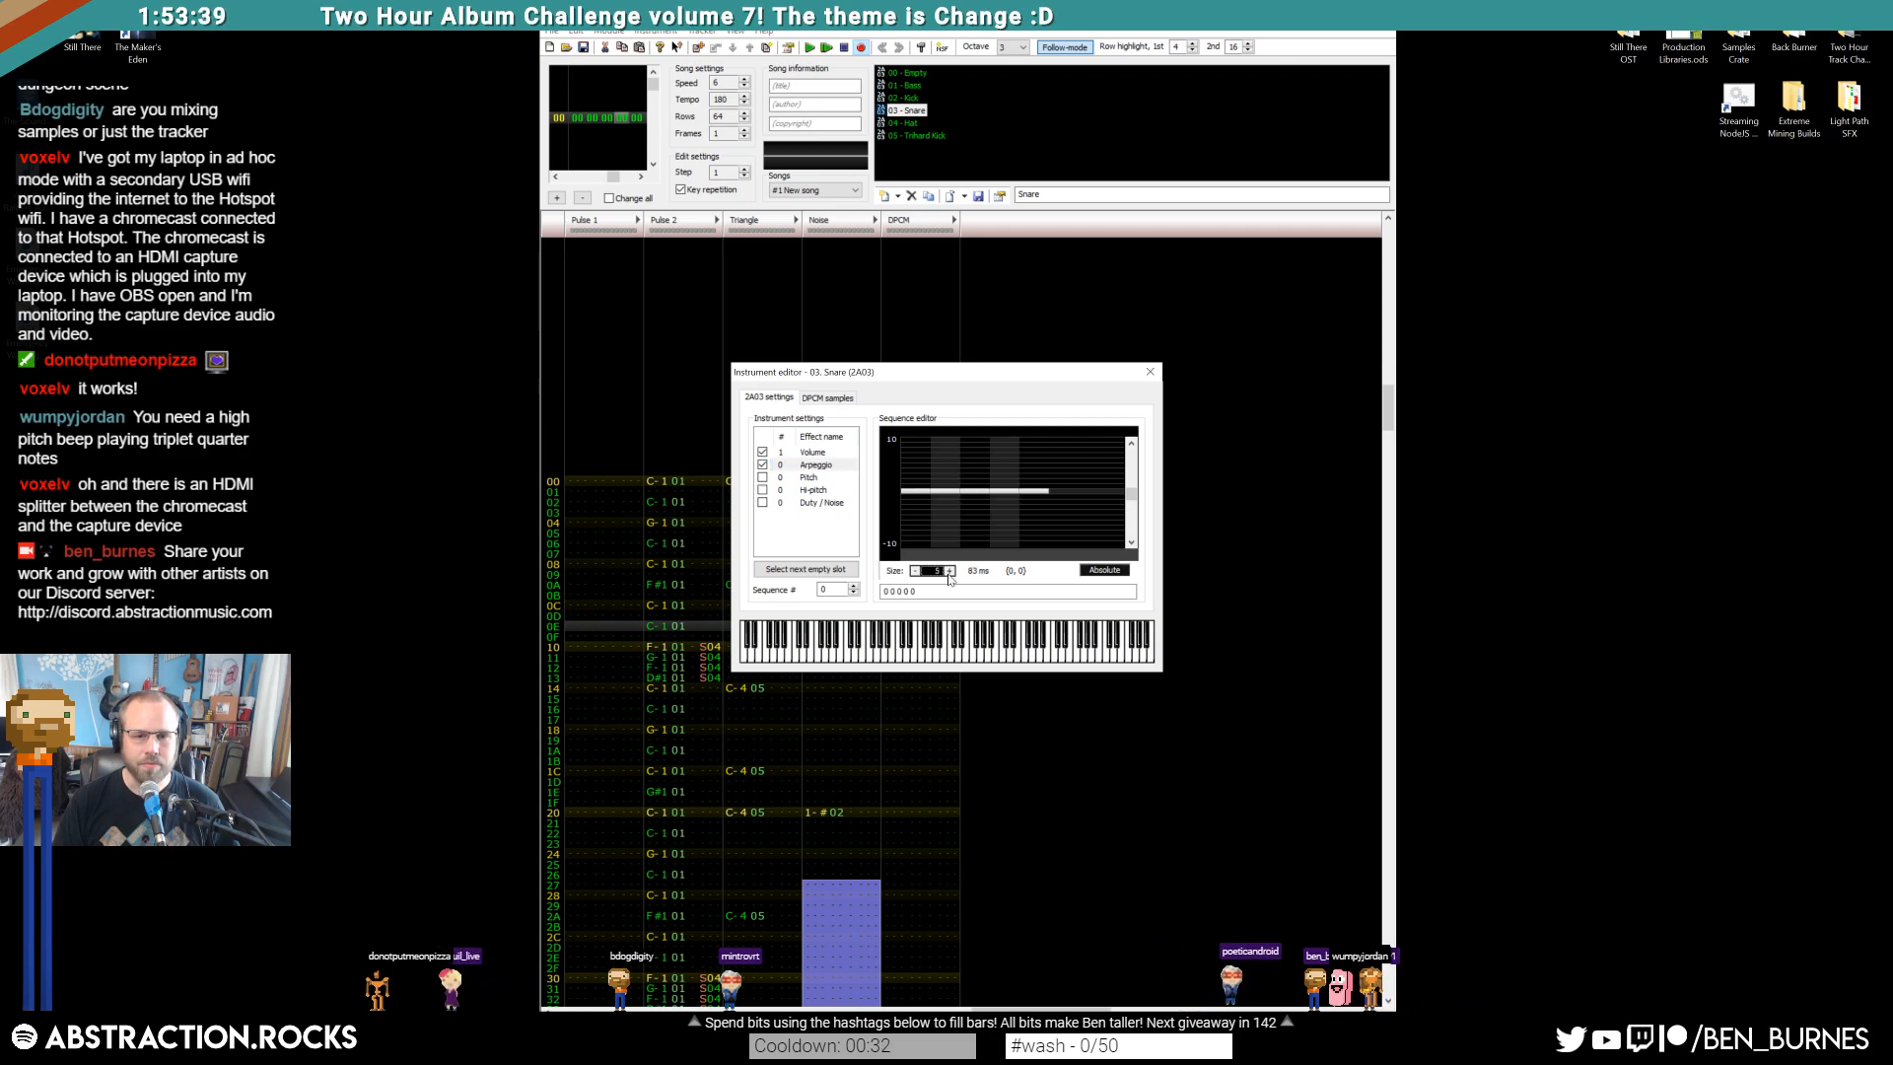
left_click(949, 488)
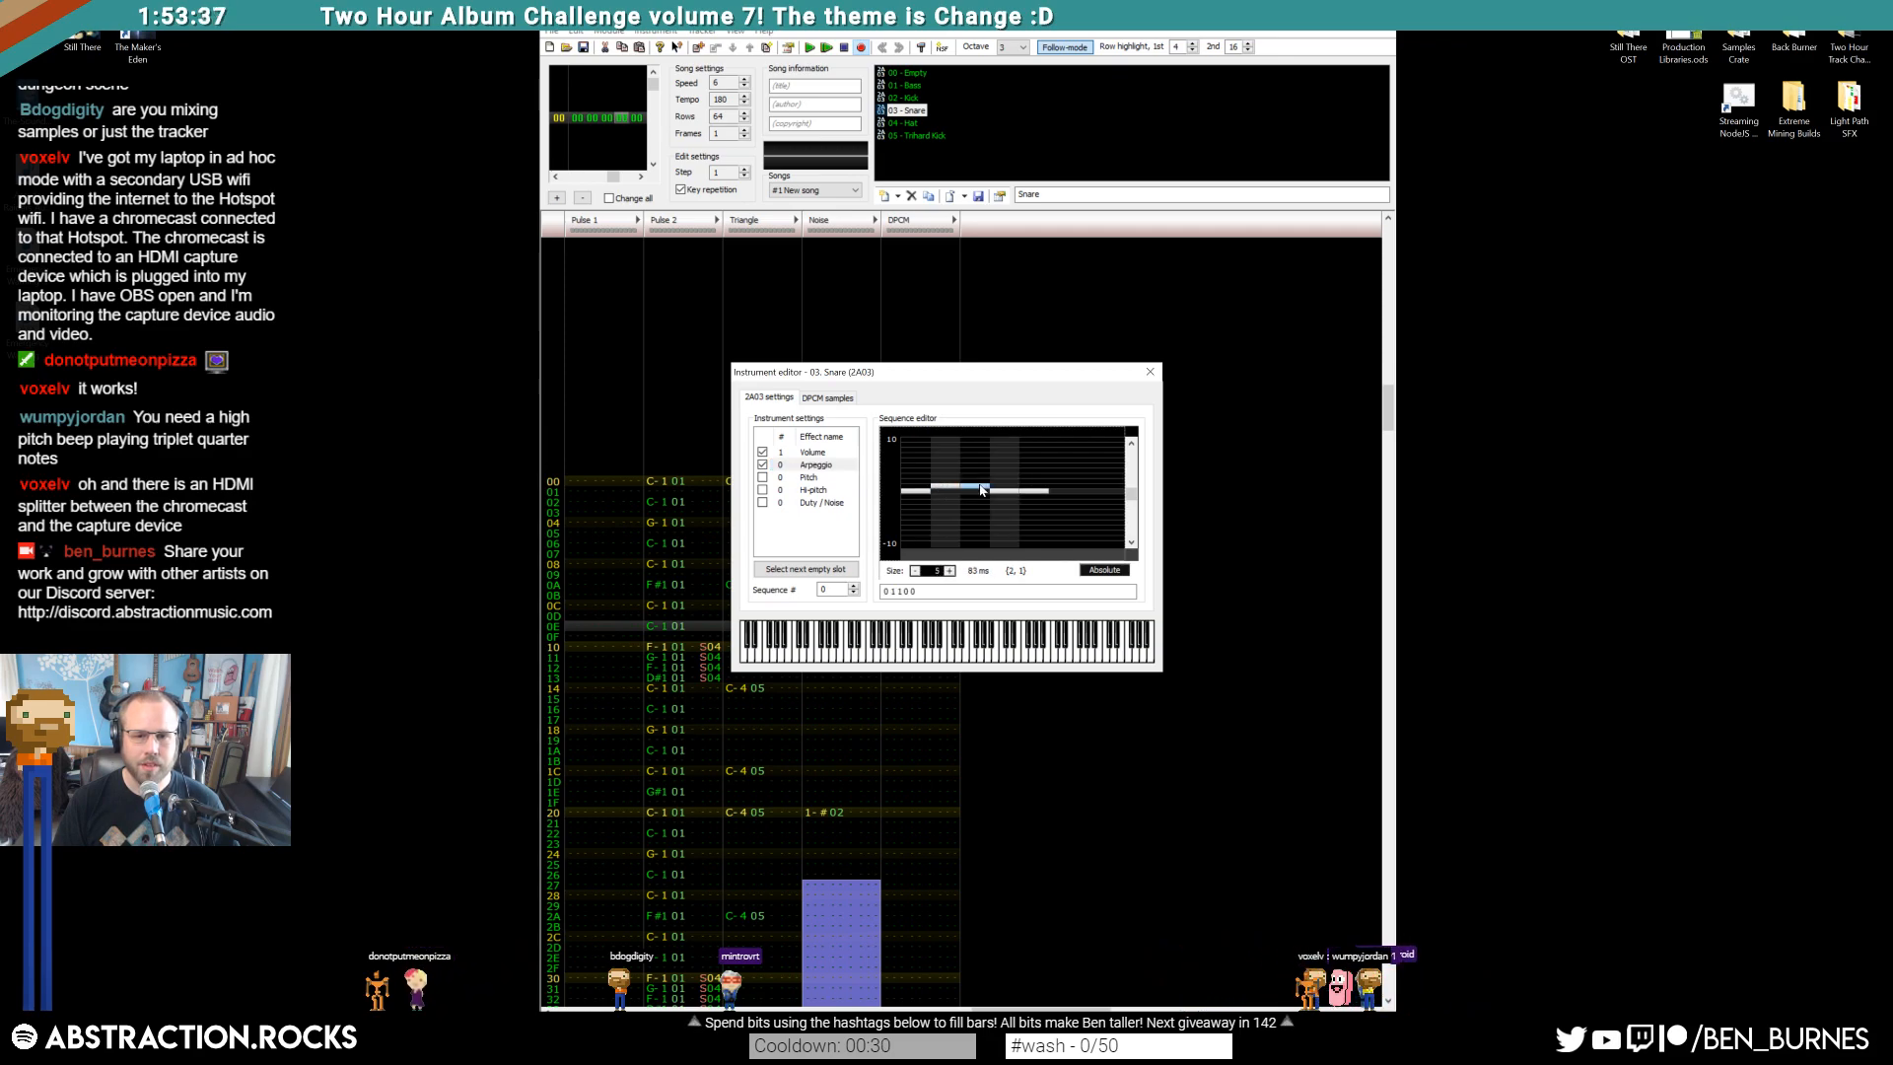
left_click_drag(965, 500, 1048, 505)
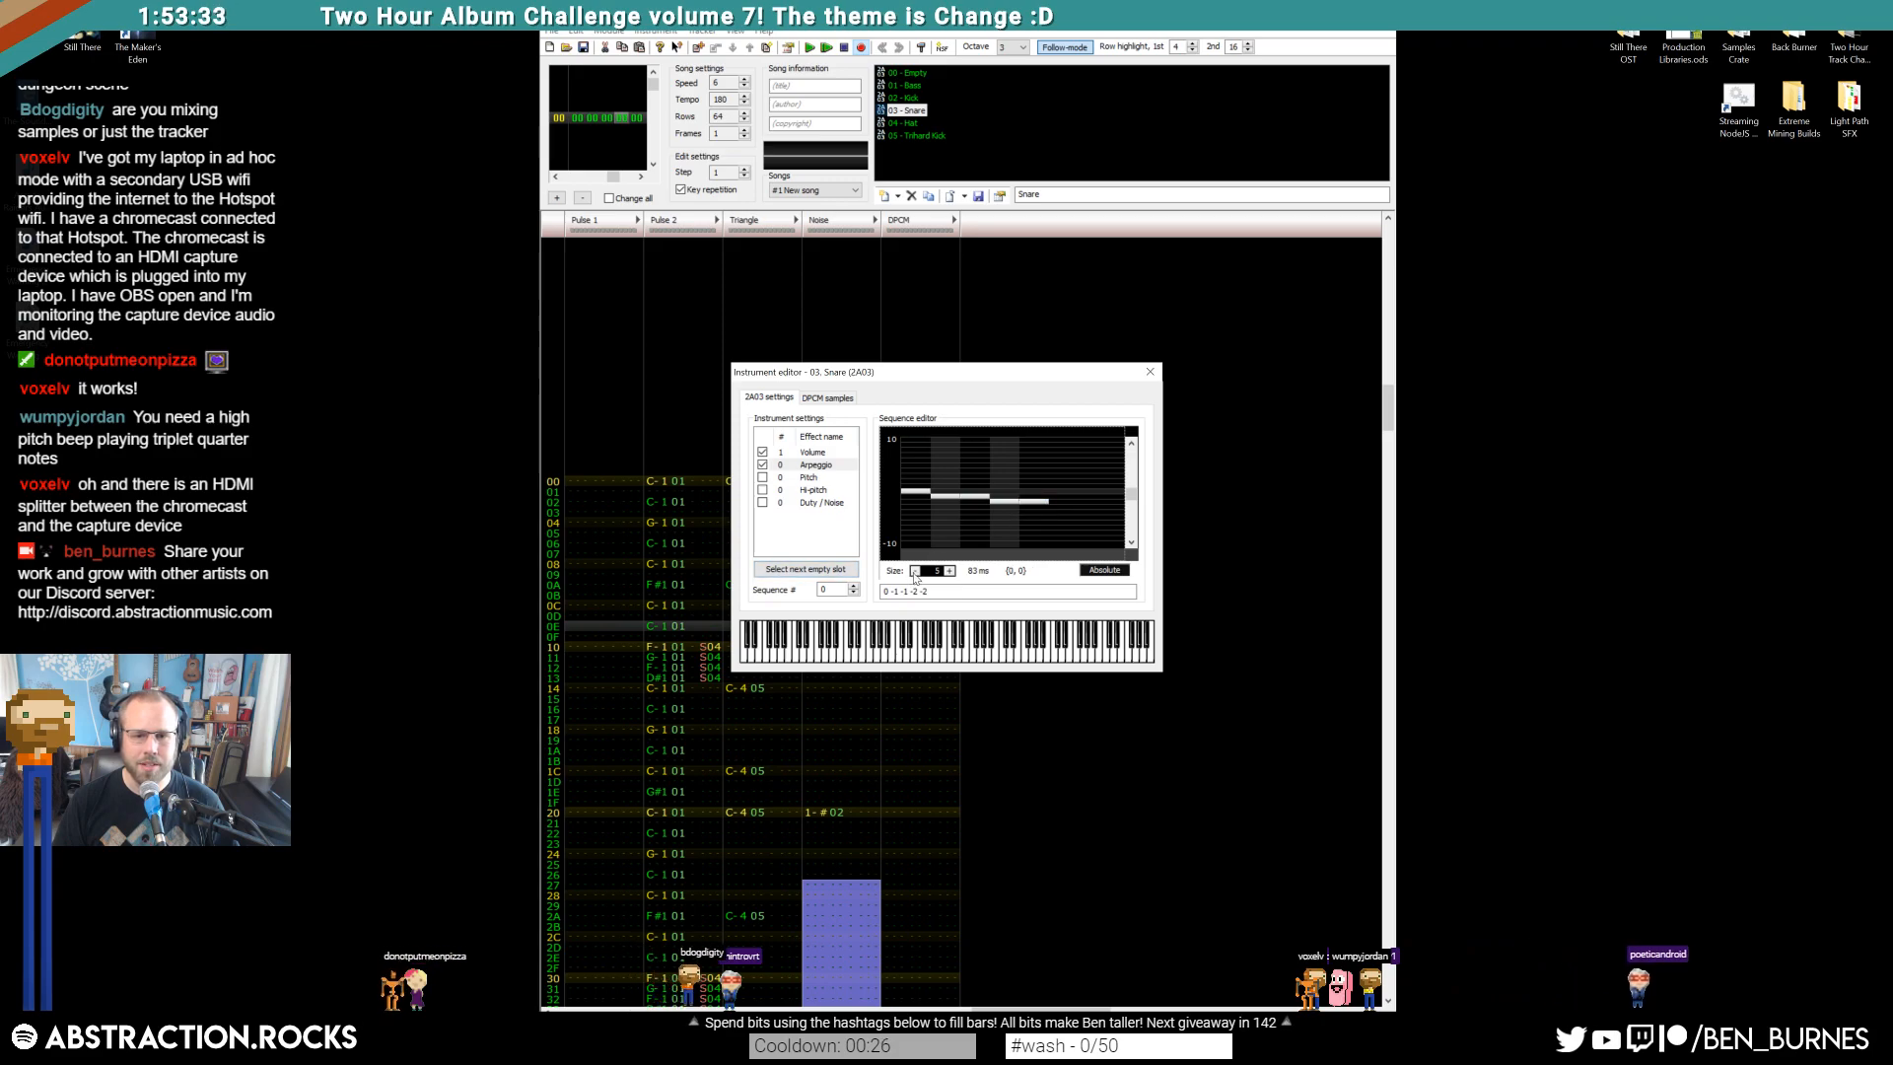
key("Escape")
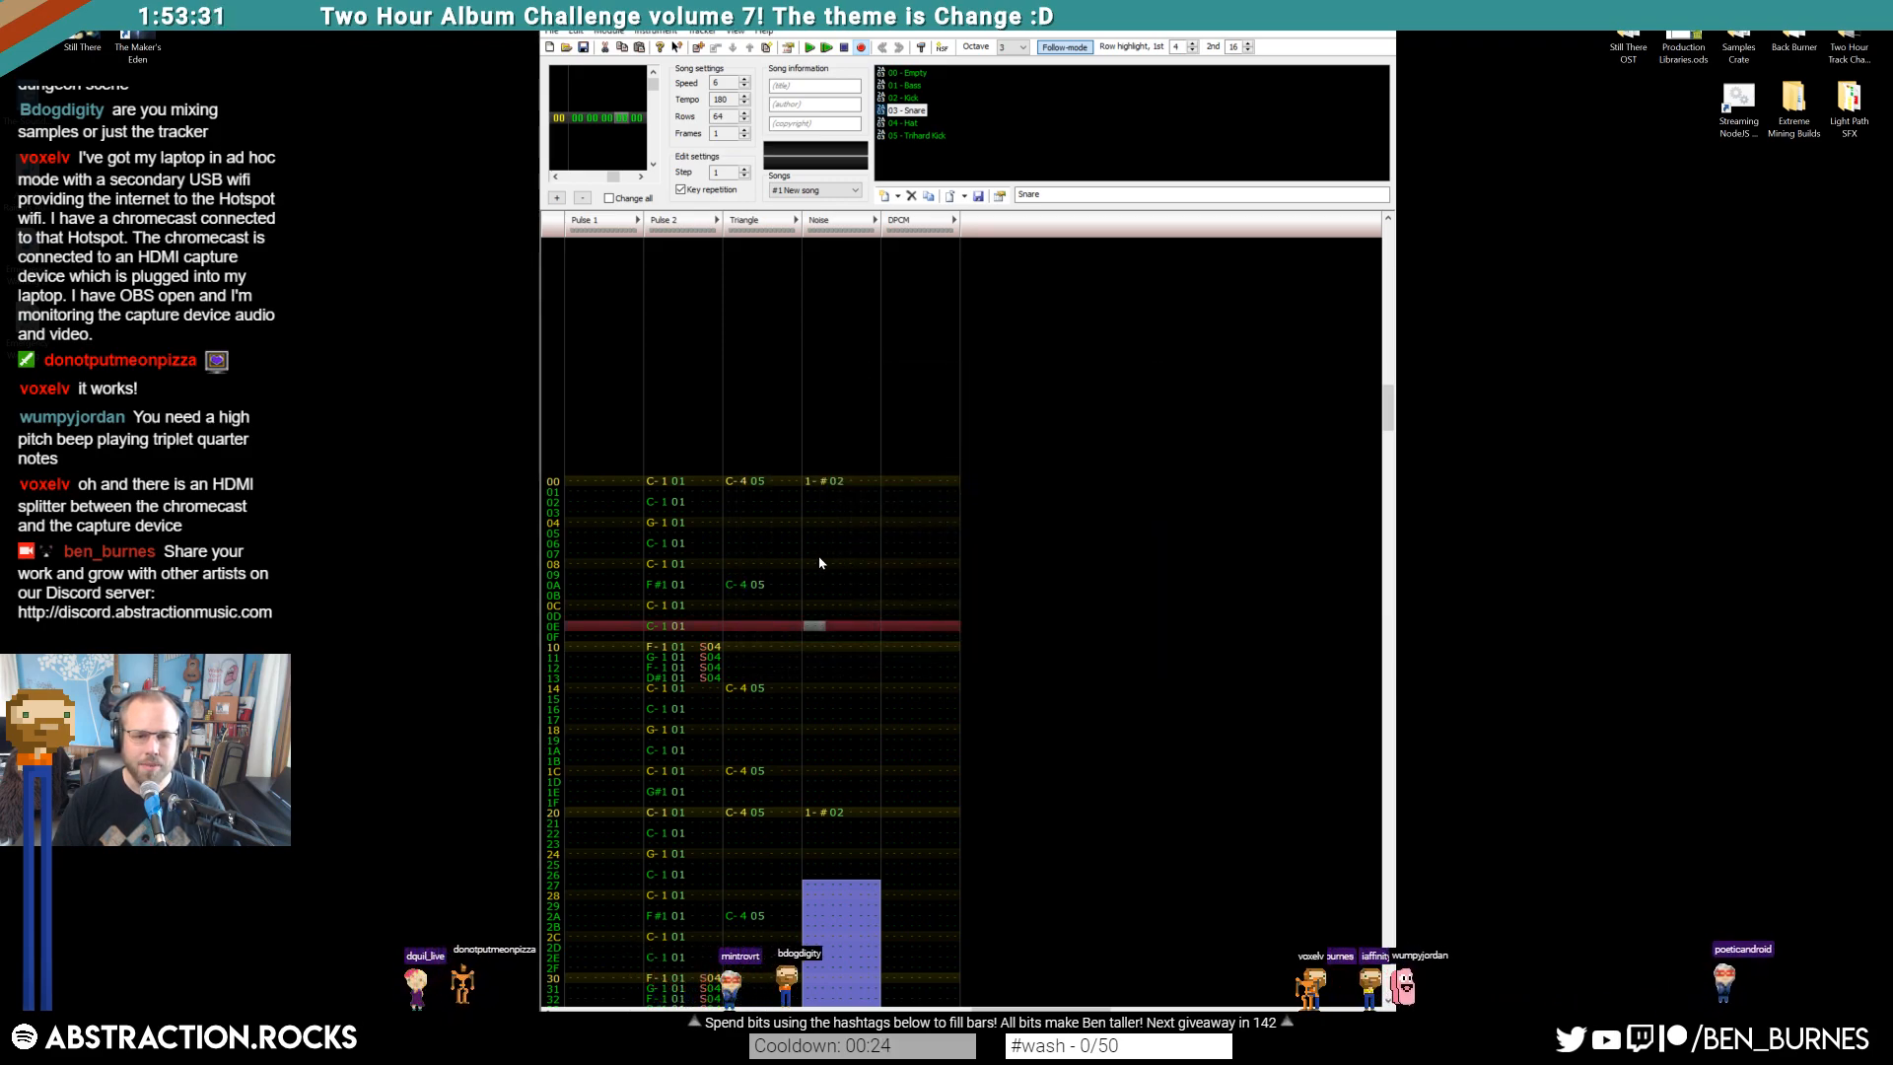
Enter 6-# Snare hits on the Noise channel at rows 0A, 14, 16 and 1C
left_click(815, 587)
key("x")
key("Up")
key("x")
key("Down")
key("Down")
key("Down")
key("Down")
key("Down")
key("Down")
key("Down")
key("Down")
key("Down")
key("Down")
key("Up")
key("x")
key("Down")
key("x")
key("Down")
key("Down")
key("Down")
key("Down")
key("Down")
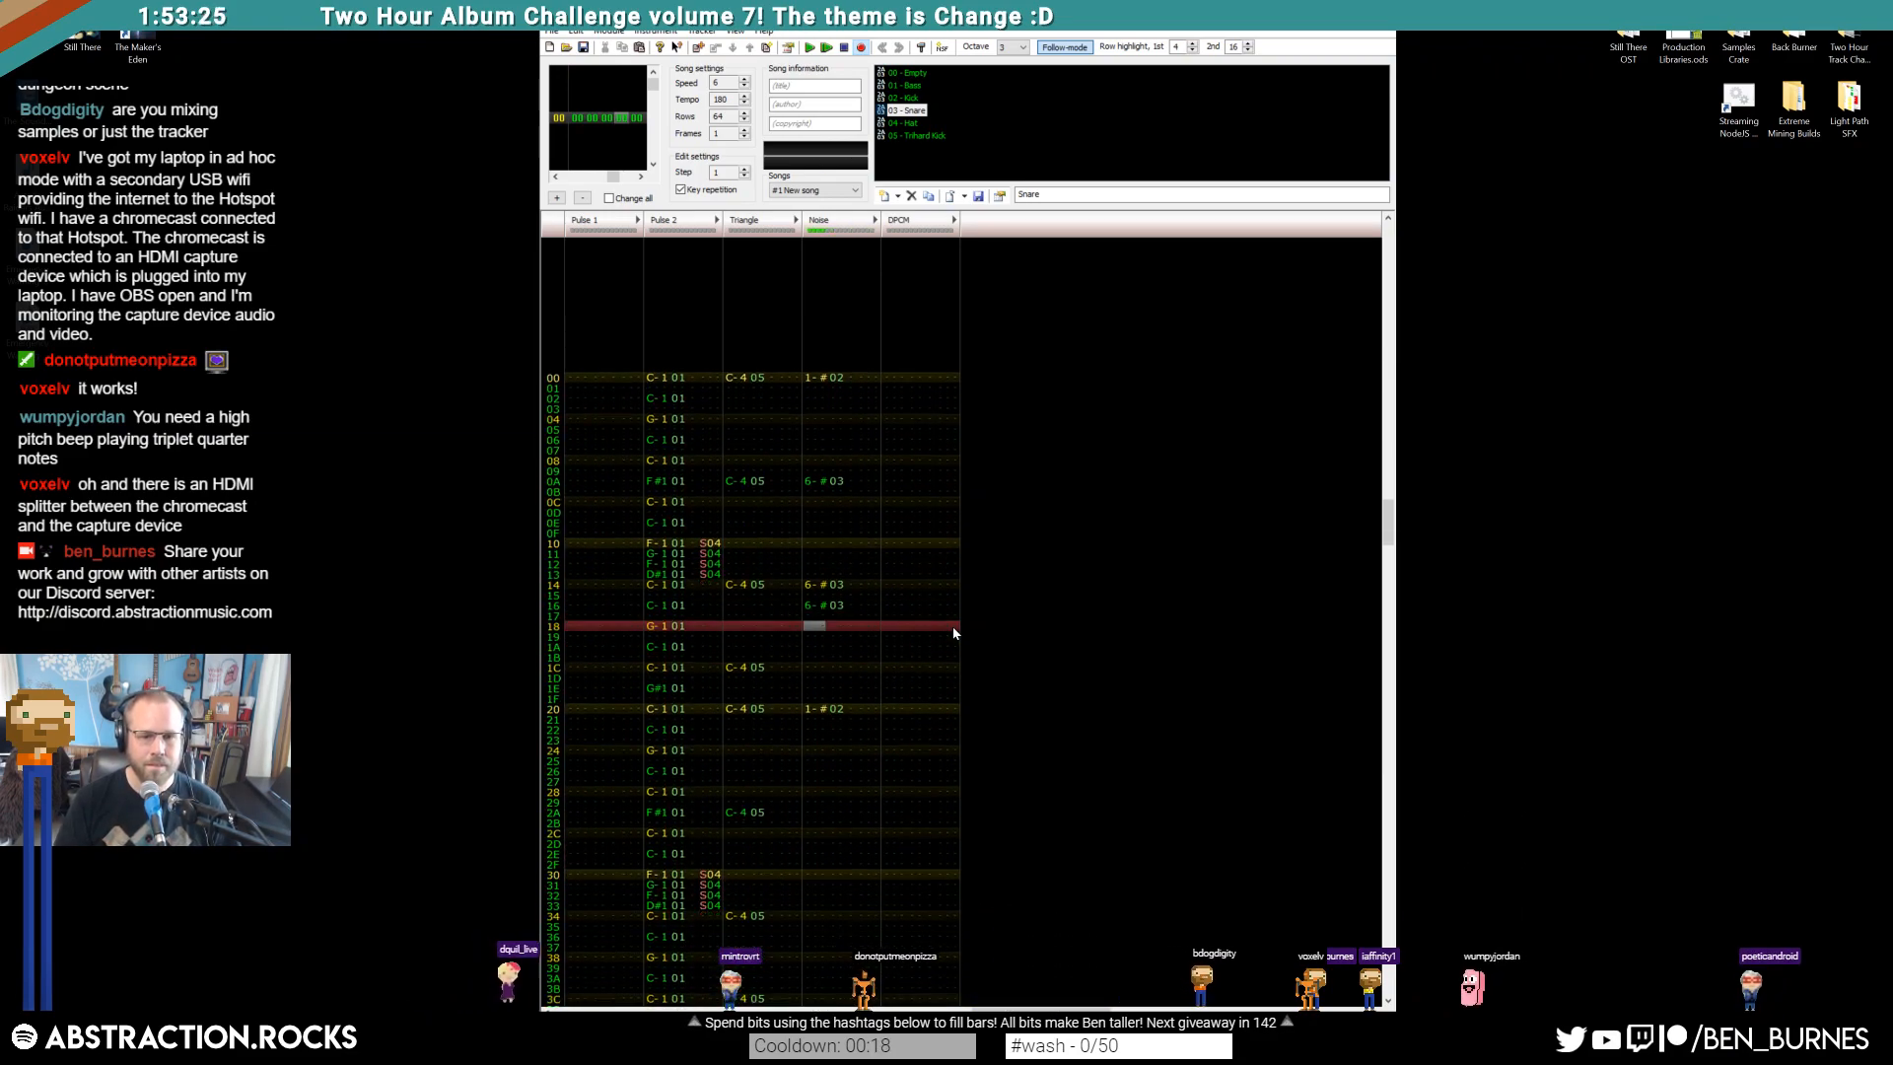
key("x")
key("Up")
key("Up")
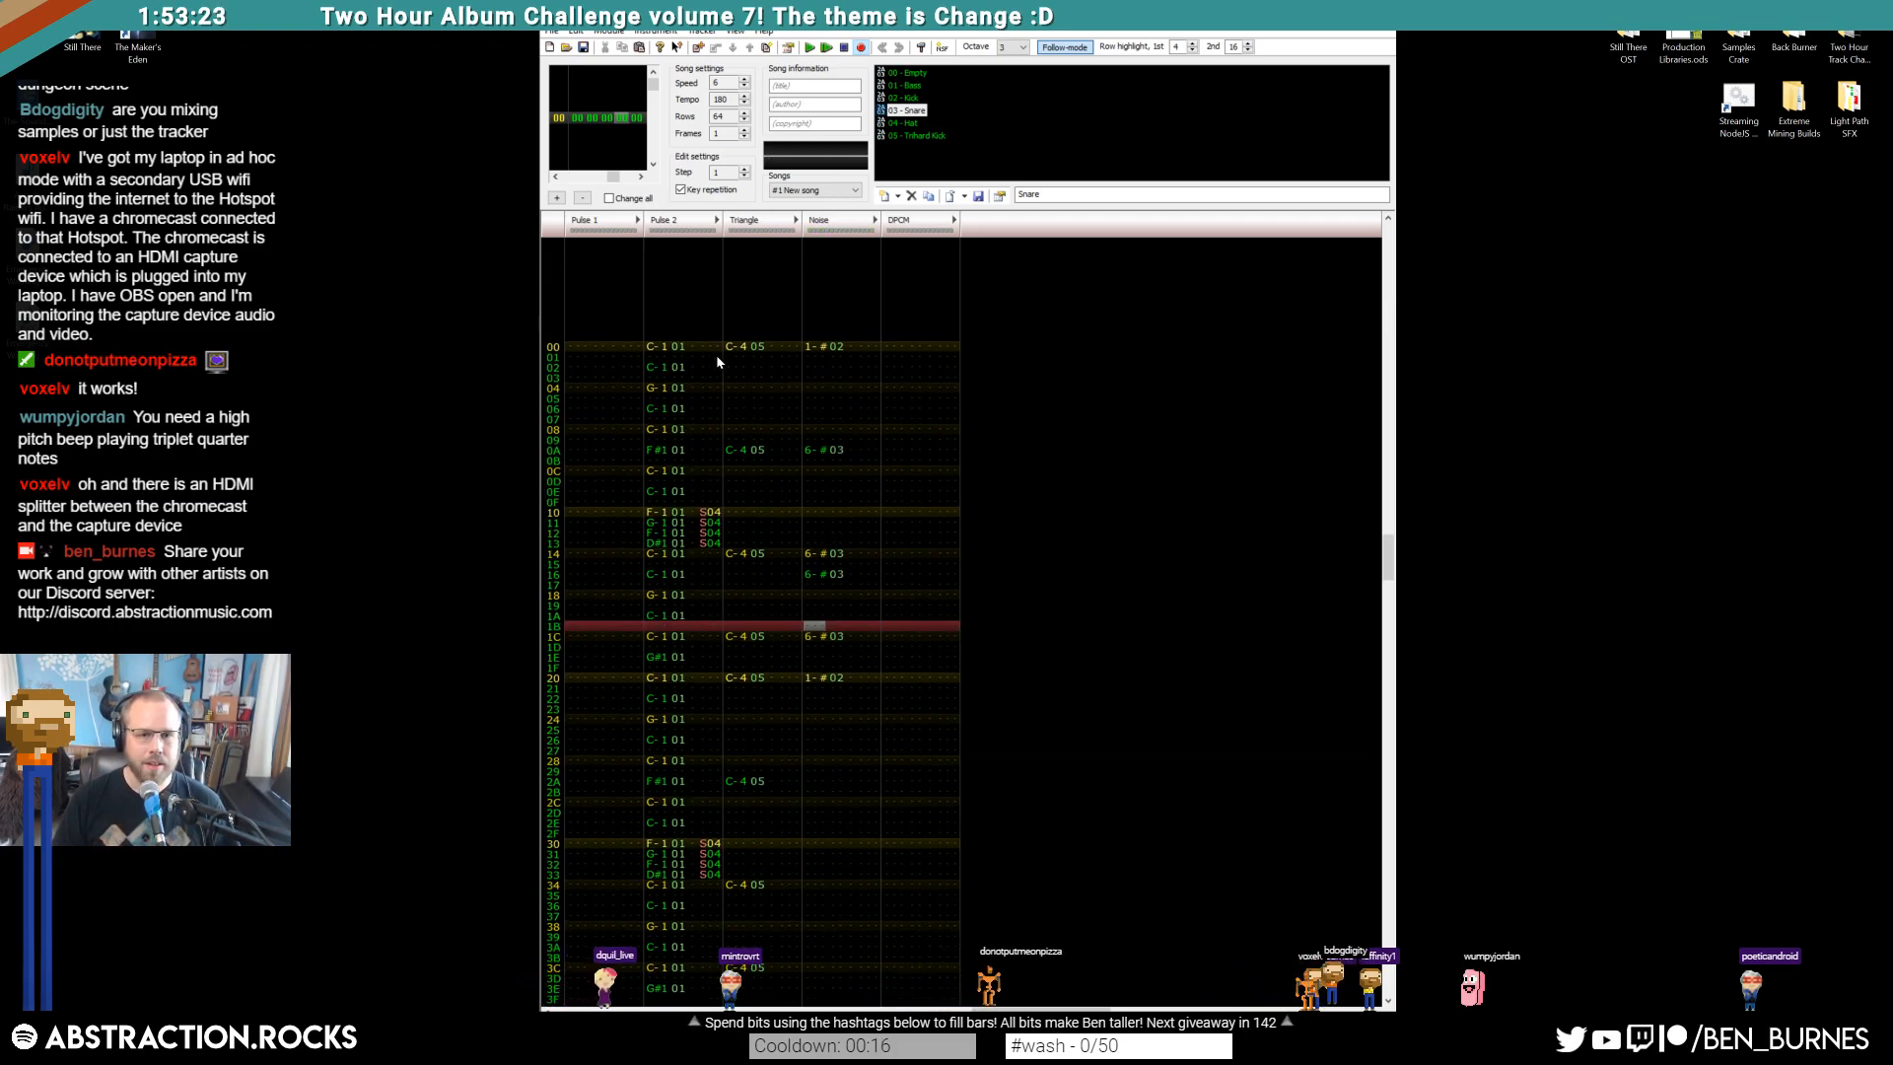
Set volume F at row 00 of Pulse 2 and Noise, and Noise volumes A at rows 0A, 14 and 1C and 6 at row 16
left_click(692, 347)
key("f")
left_click(852, 617)
key("f")
left_click(851, 720)
key("a")
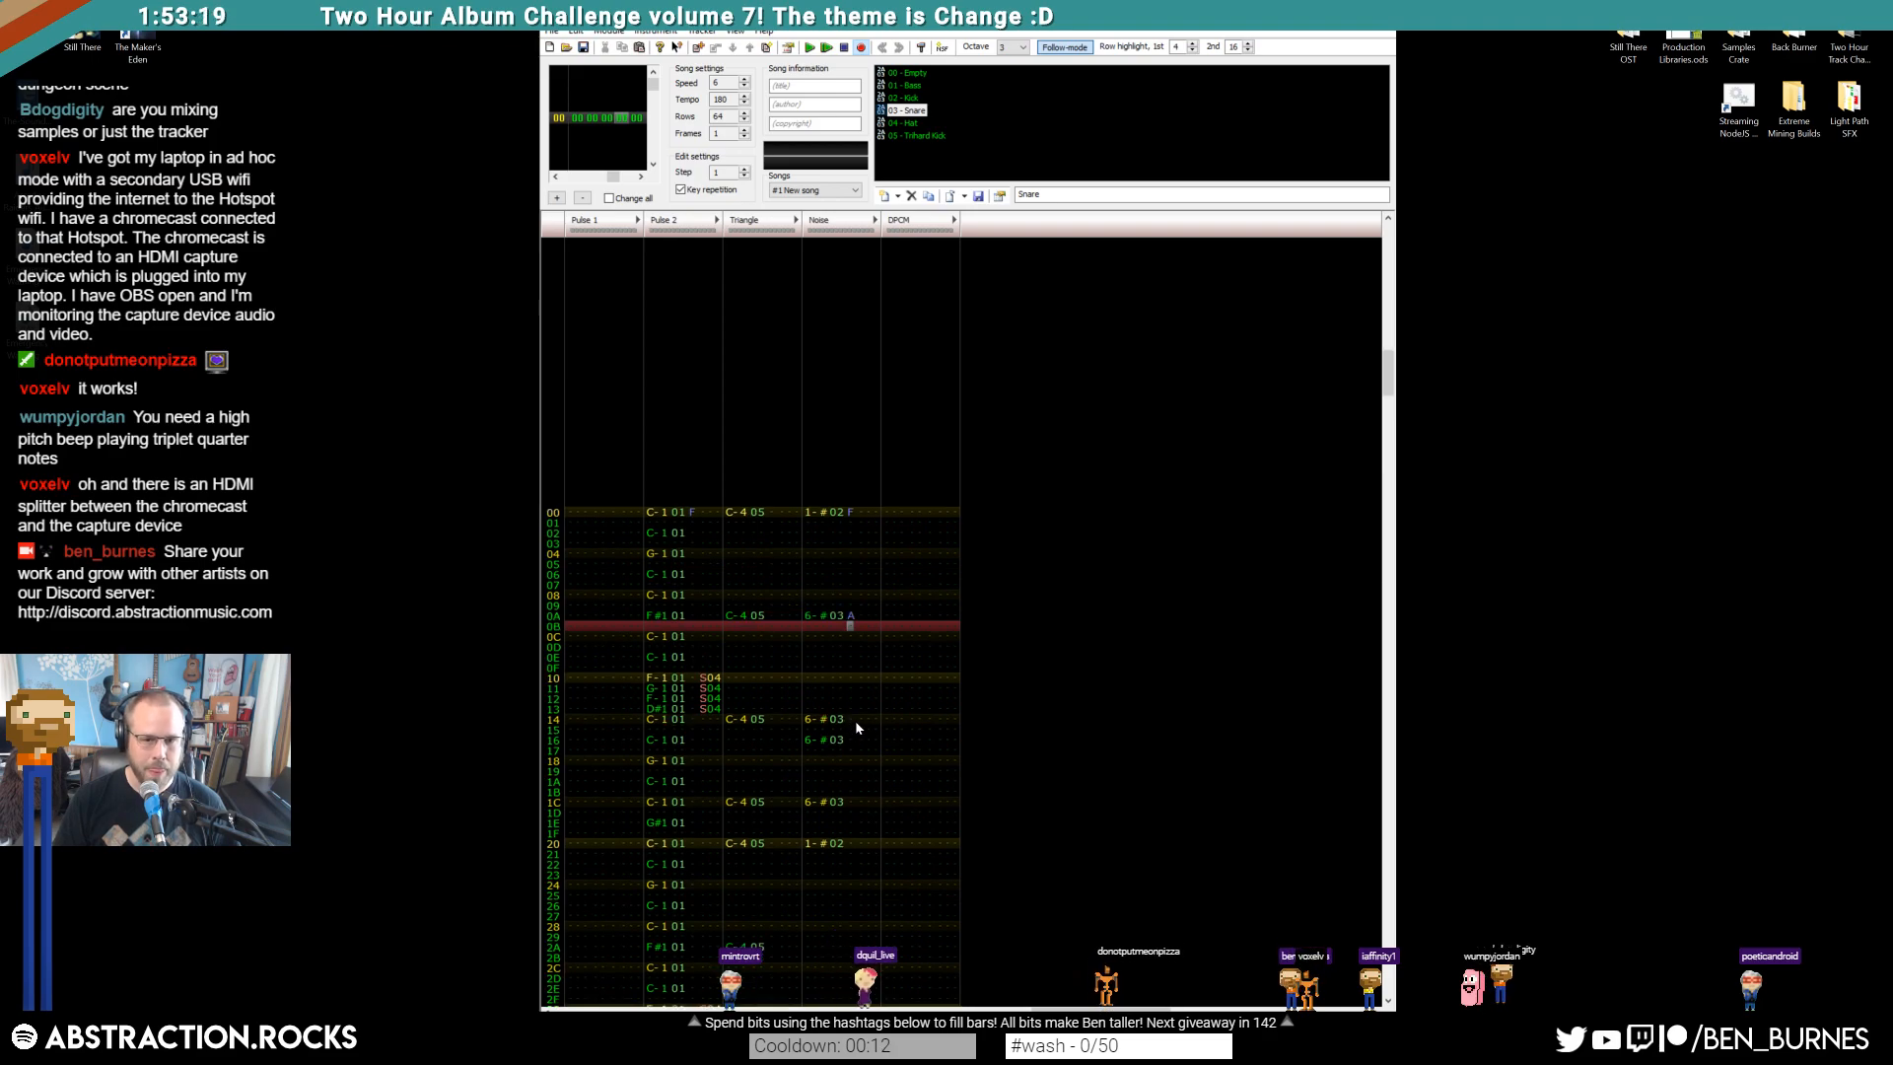
left_click(853, 720)
key("a")
key("Down")
key("6")
left_click(856, 676)
key("a")
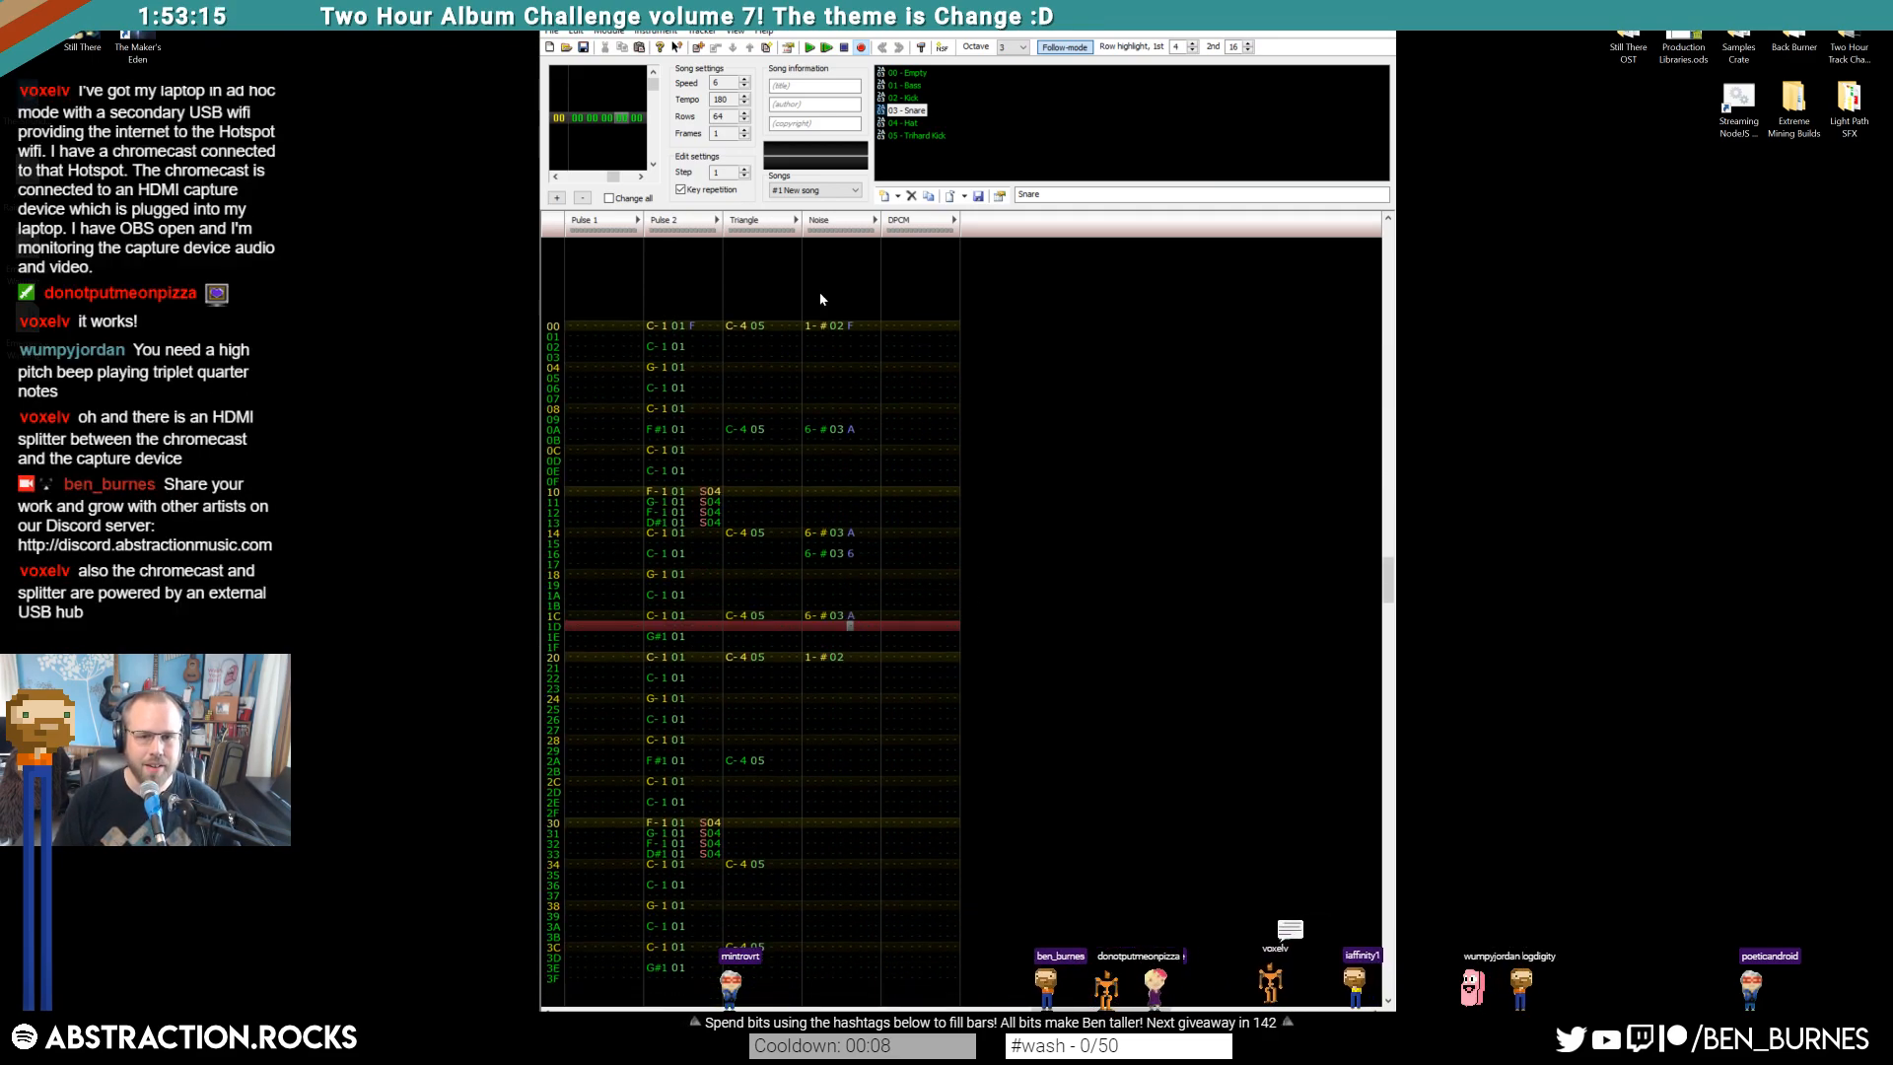
Copy the first half's Noise drums with their volumes to row 20, and delete the stray Kick at row 1F
left_click_drag(848, 326, 819, 631)
key("ctrl+c")
key("Down")
key("Down")
key("ctrl+v")
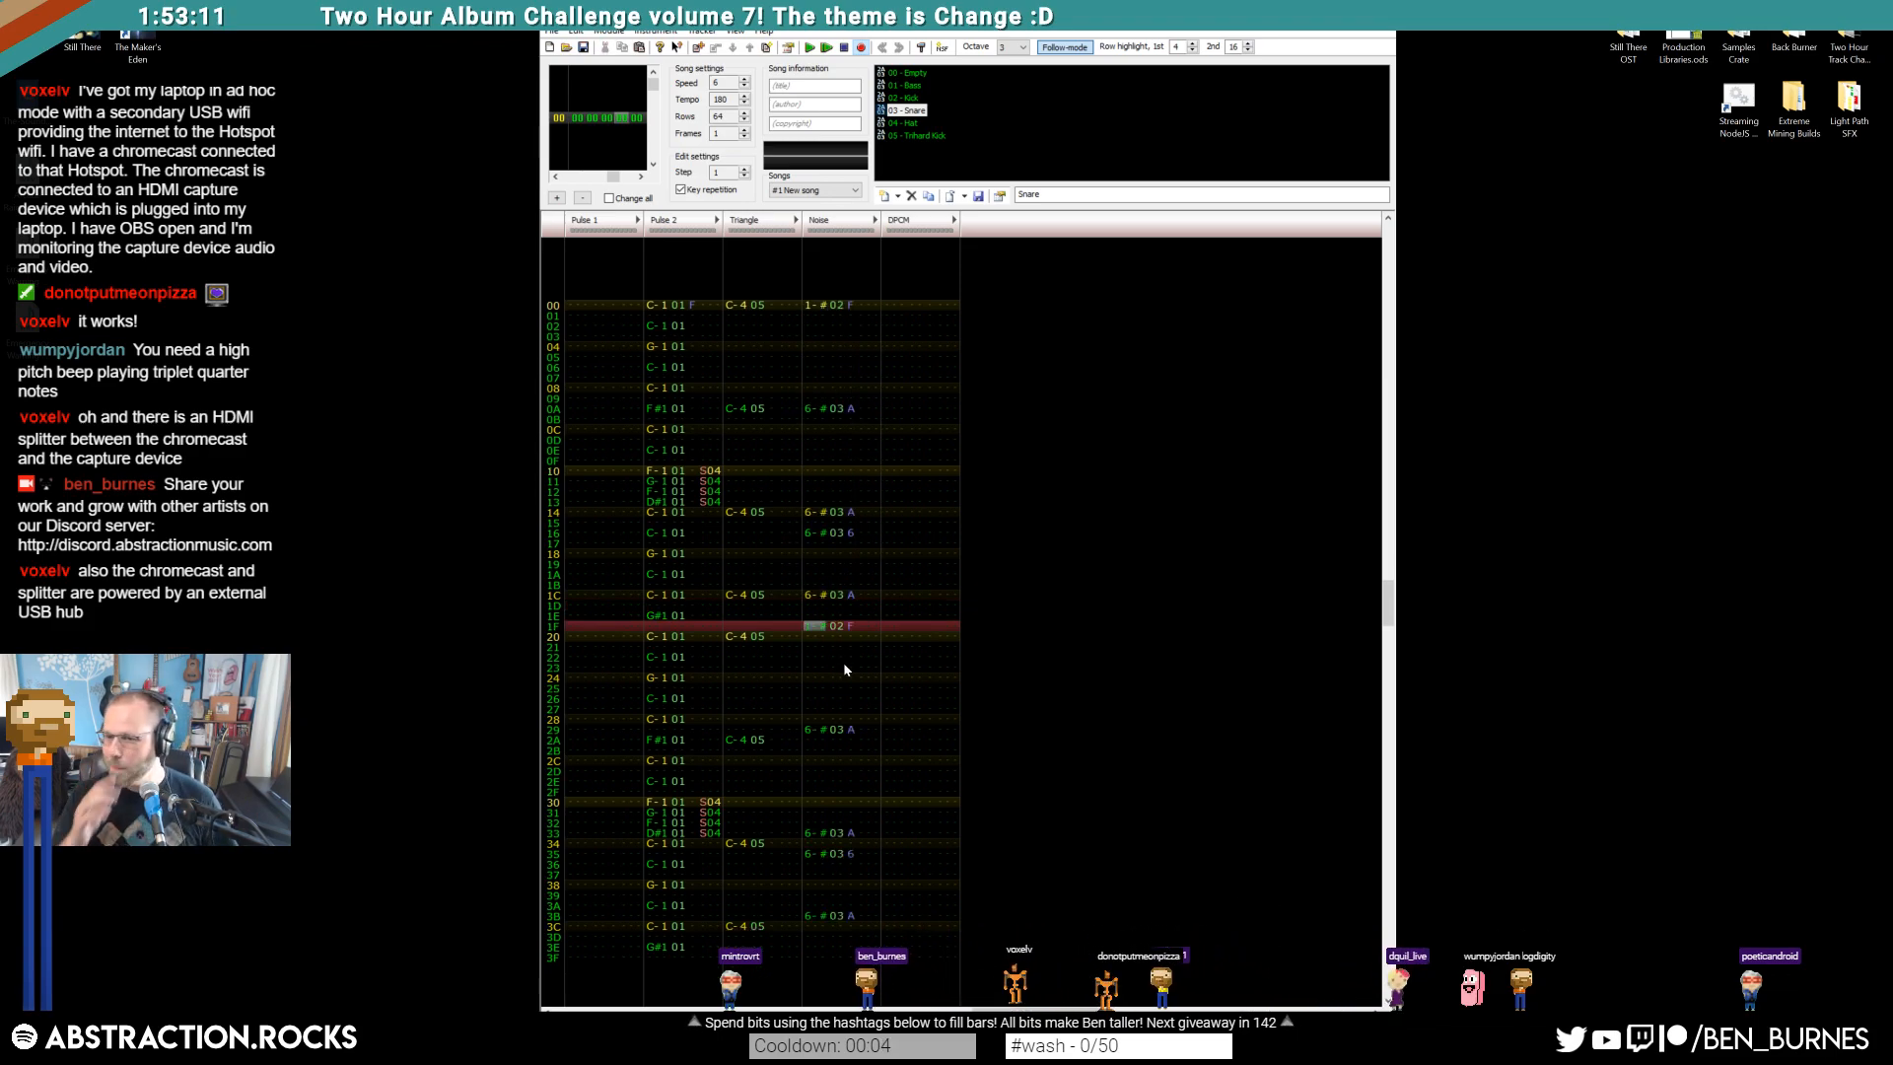
key("Home")
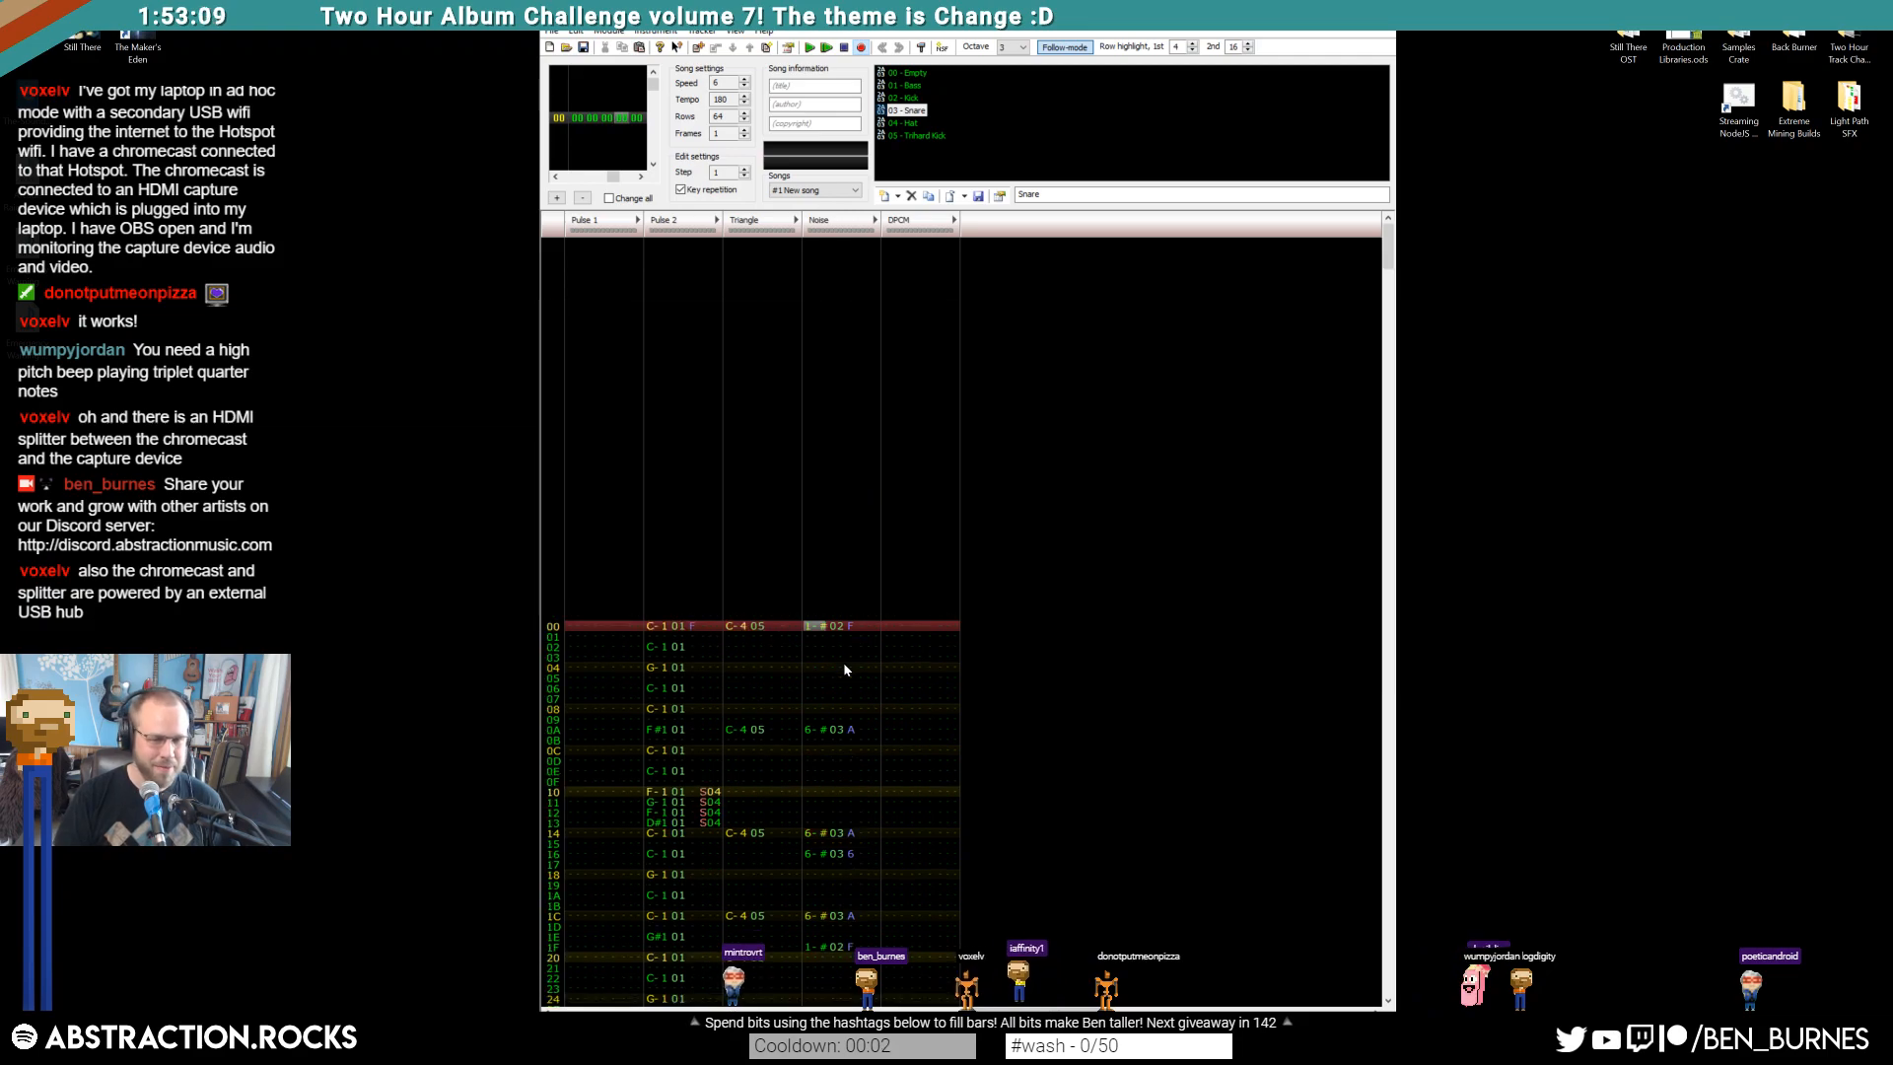
scroll(836, 809, "down", 5)
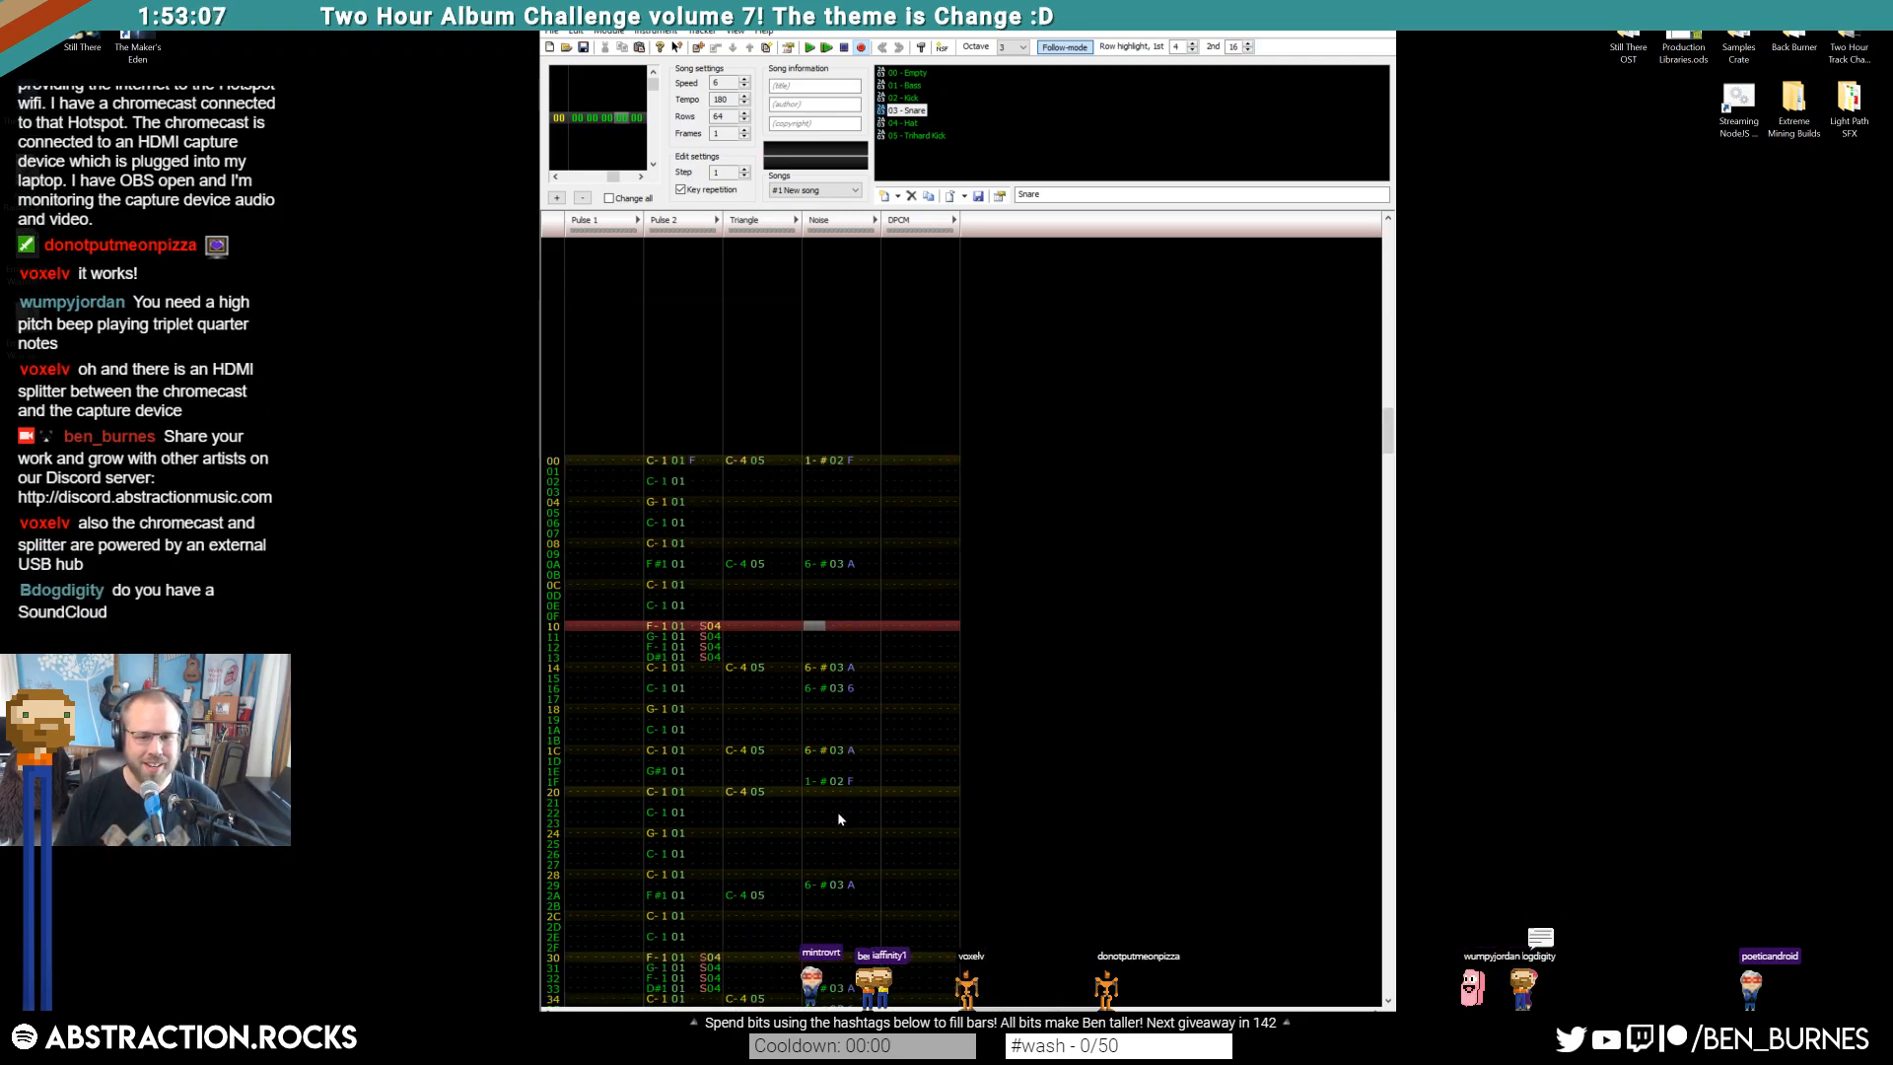
scroll(822, 741, "down", 3)
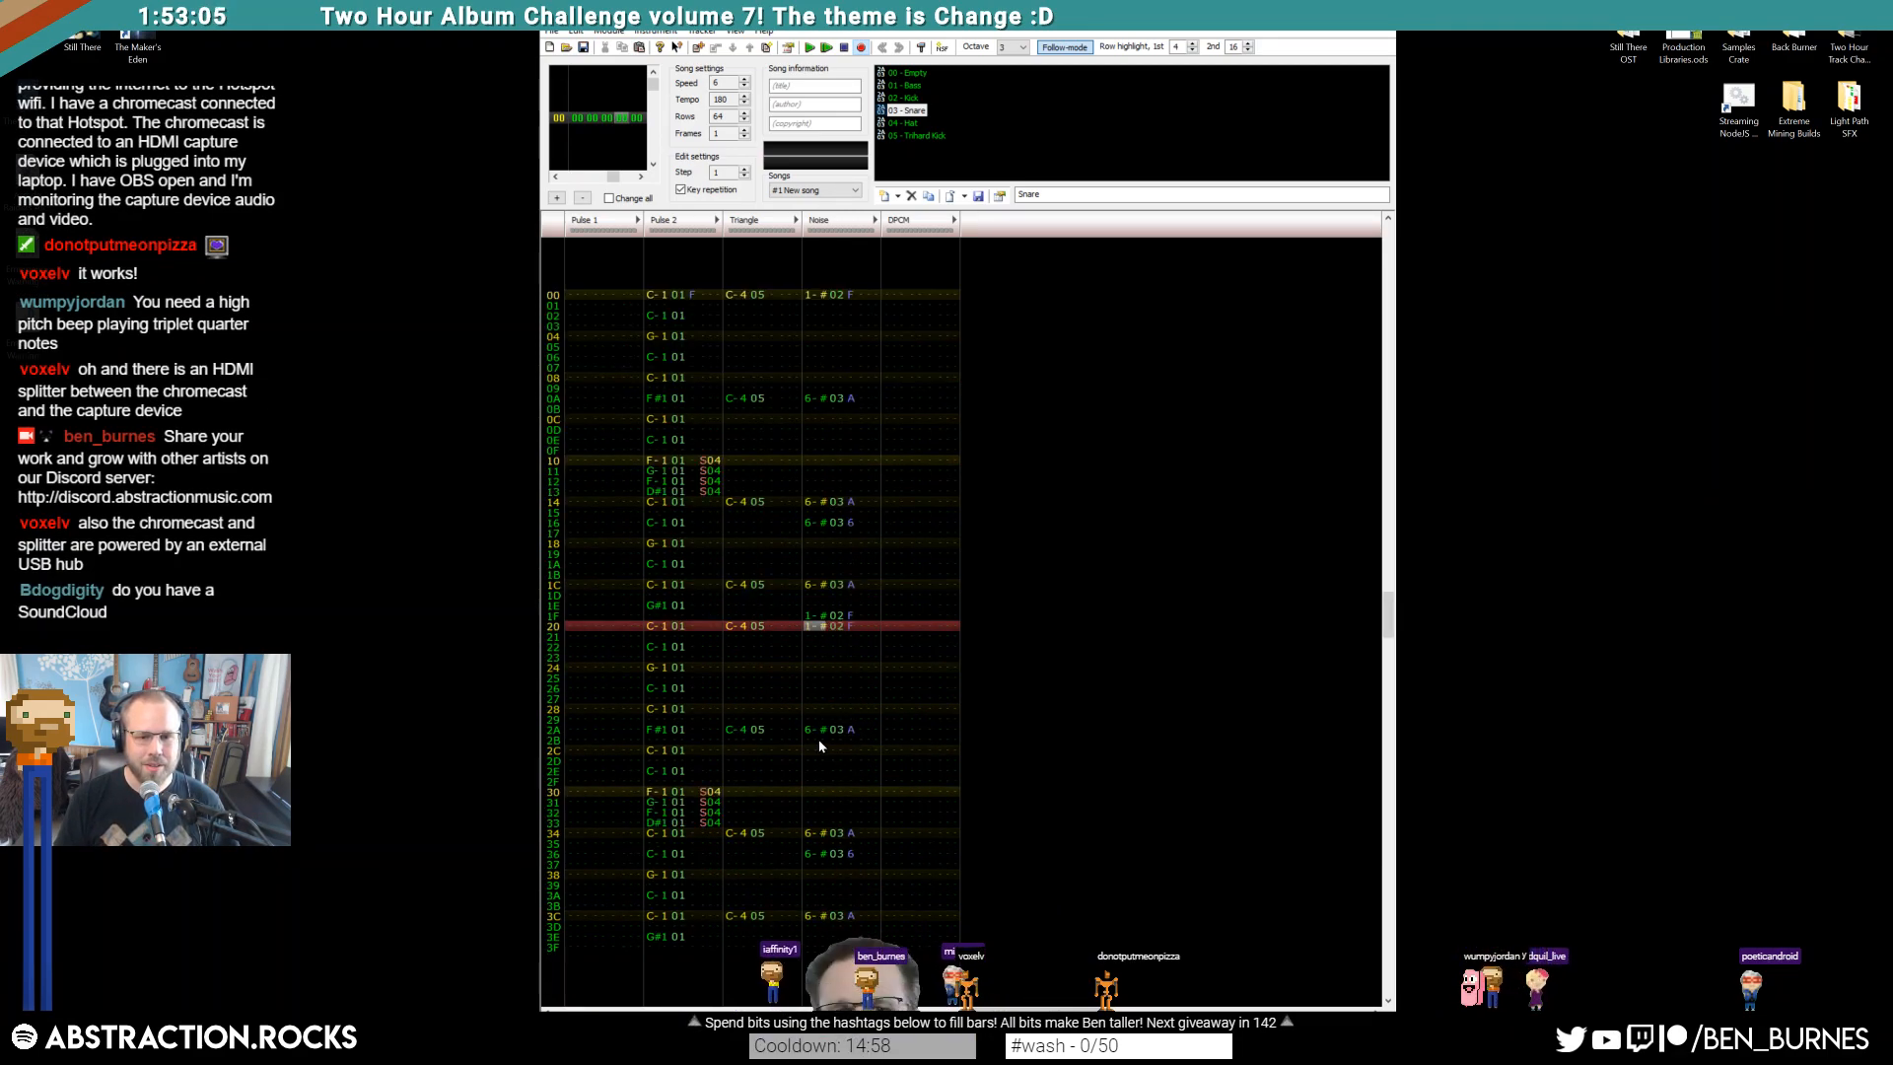
left_click_drag(813, 617, 855, 619)
key("Delete")
key("Return")
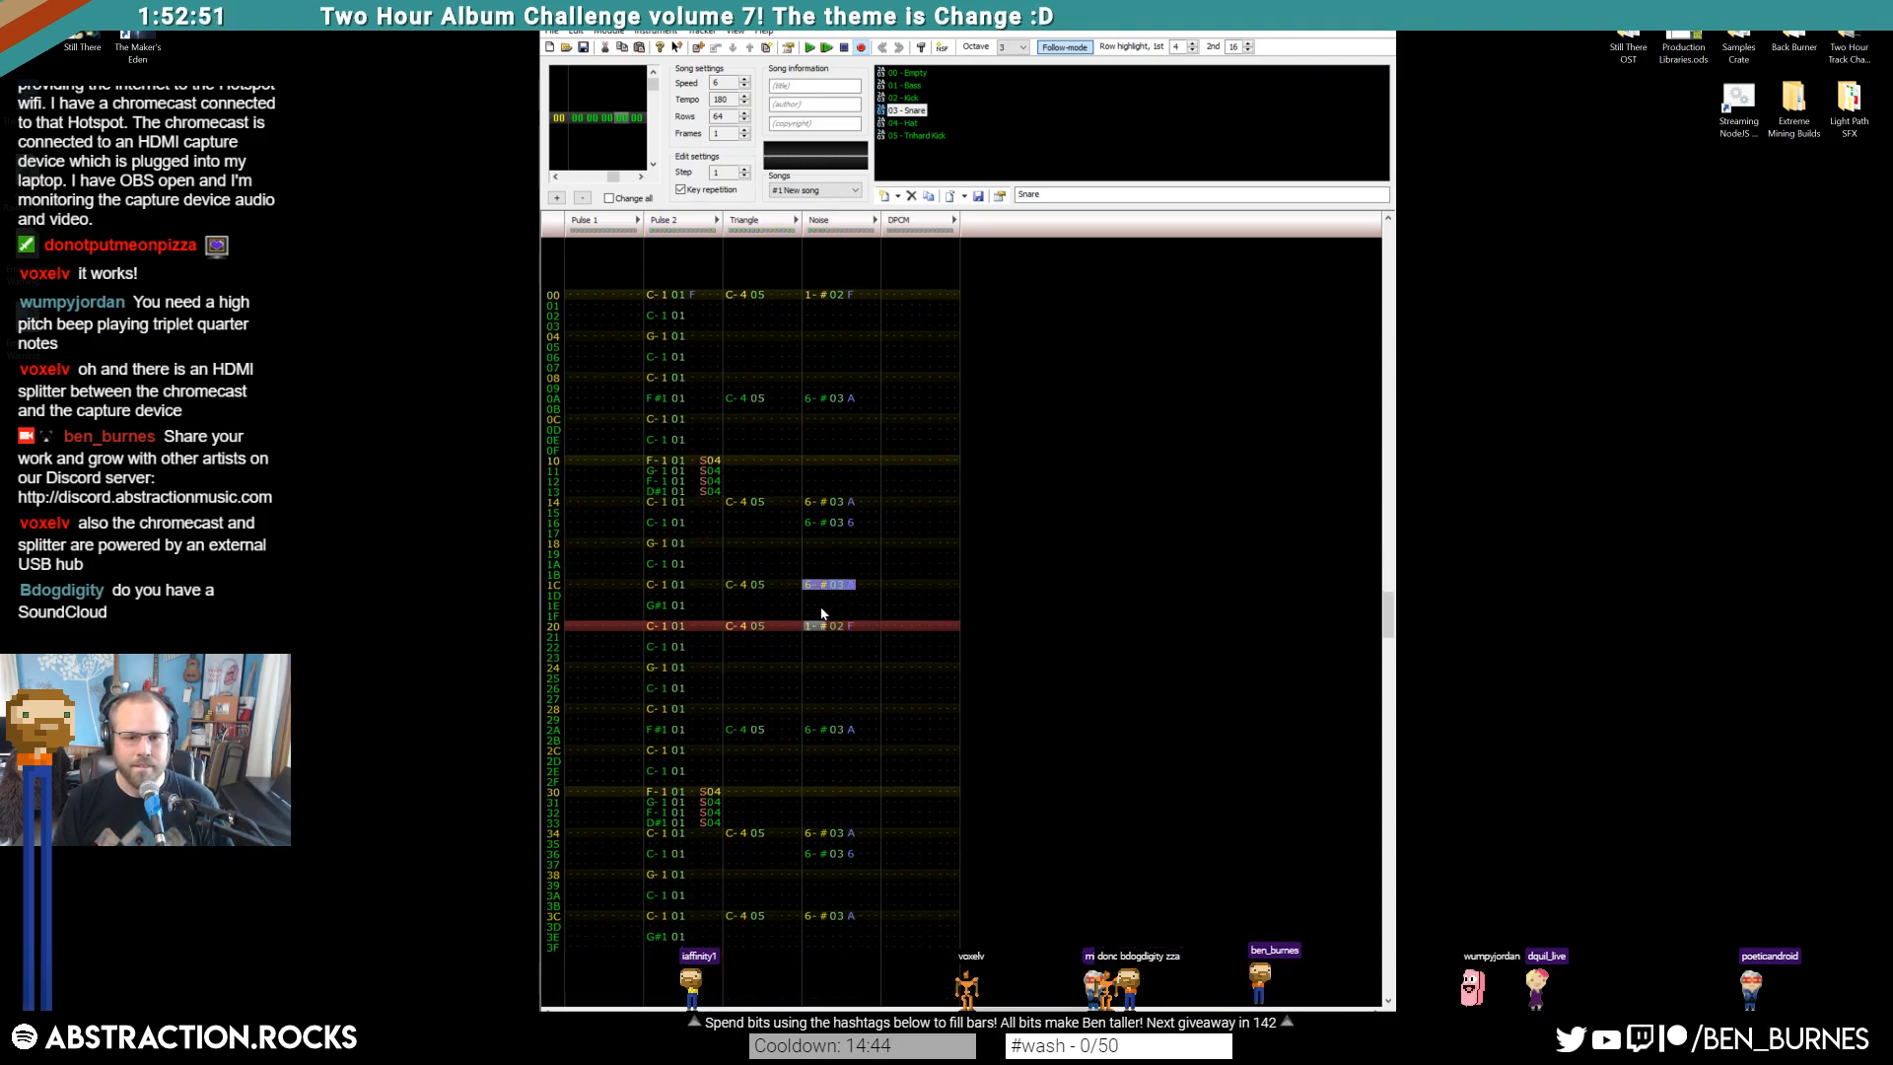
Add Snare hits at rows 1E and 1F of the Noise channel with volumes 6 and 5, and play the pattern
left_click(815, 614)
left_click(813, 636)
key("x")
left_click(851, 618)
type("65")
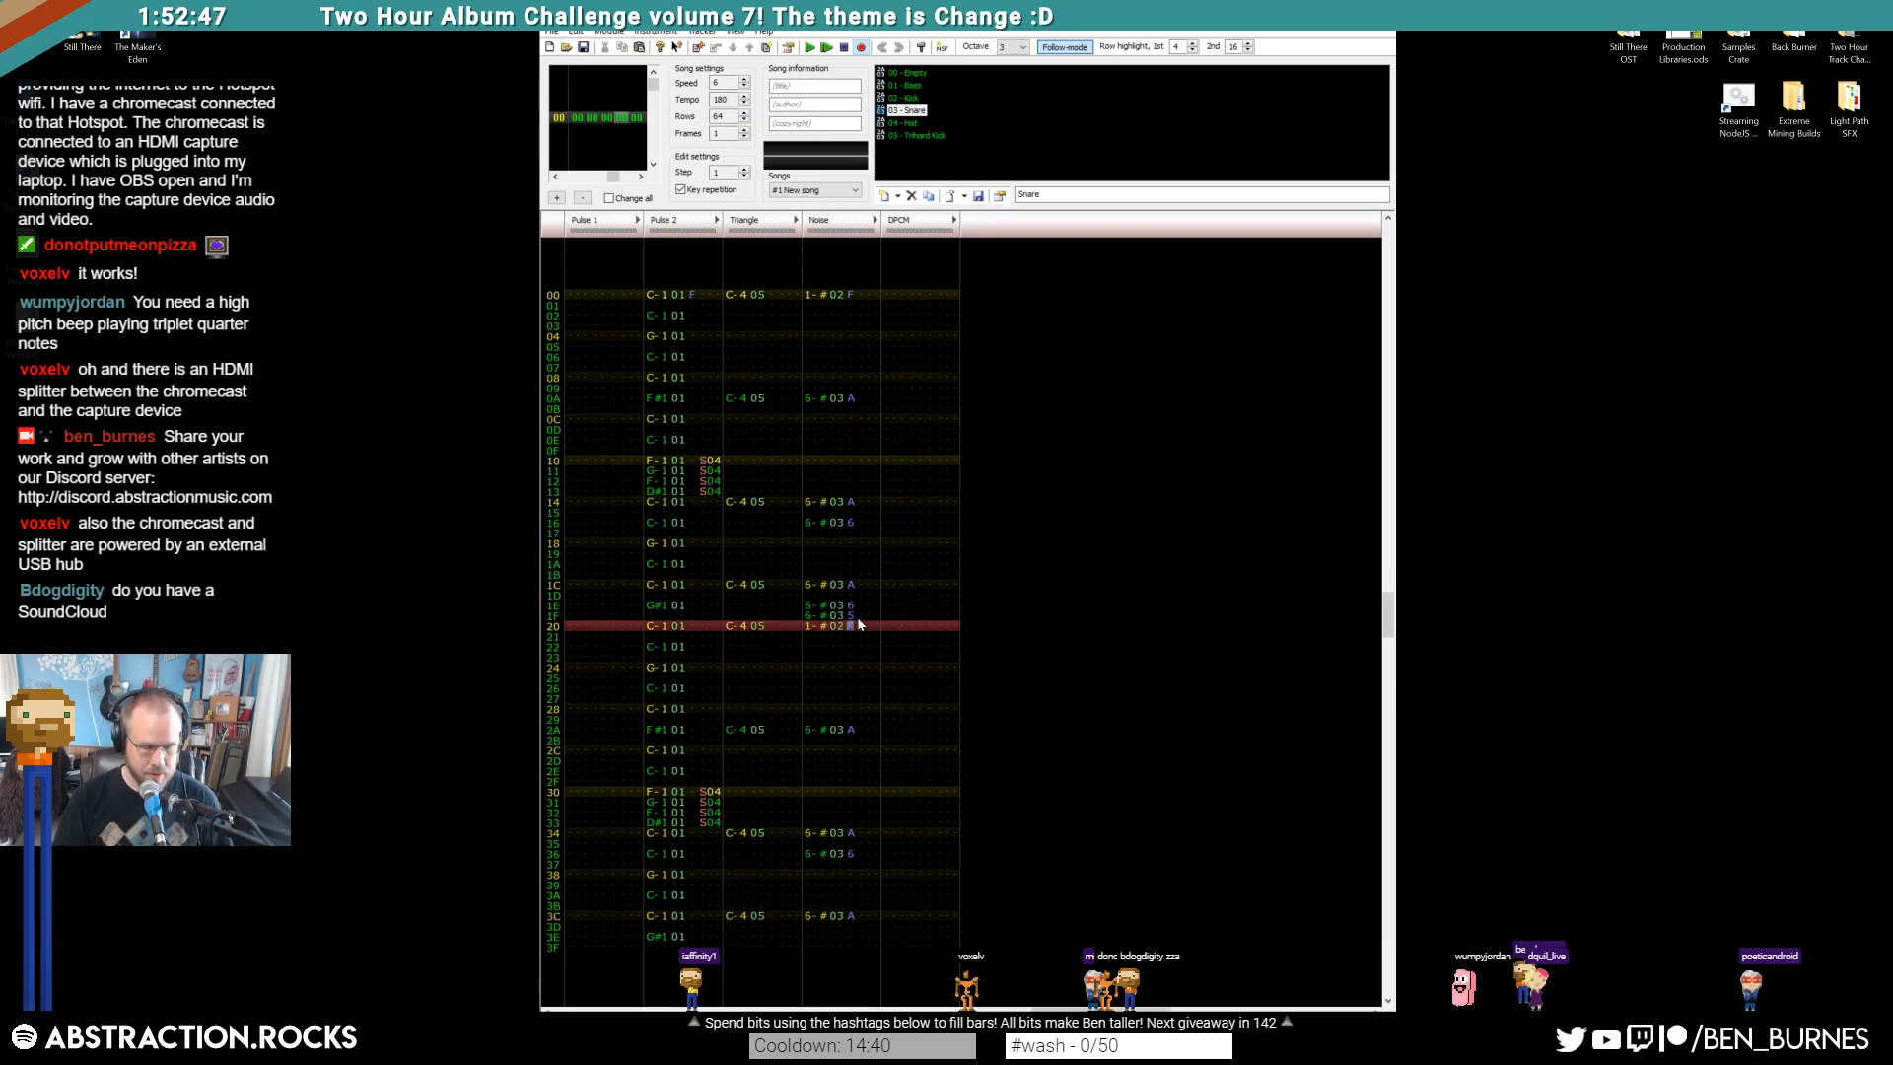
key("Up")
key("Up")
key("Up")
key("F7")
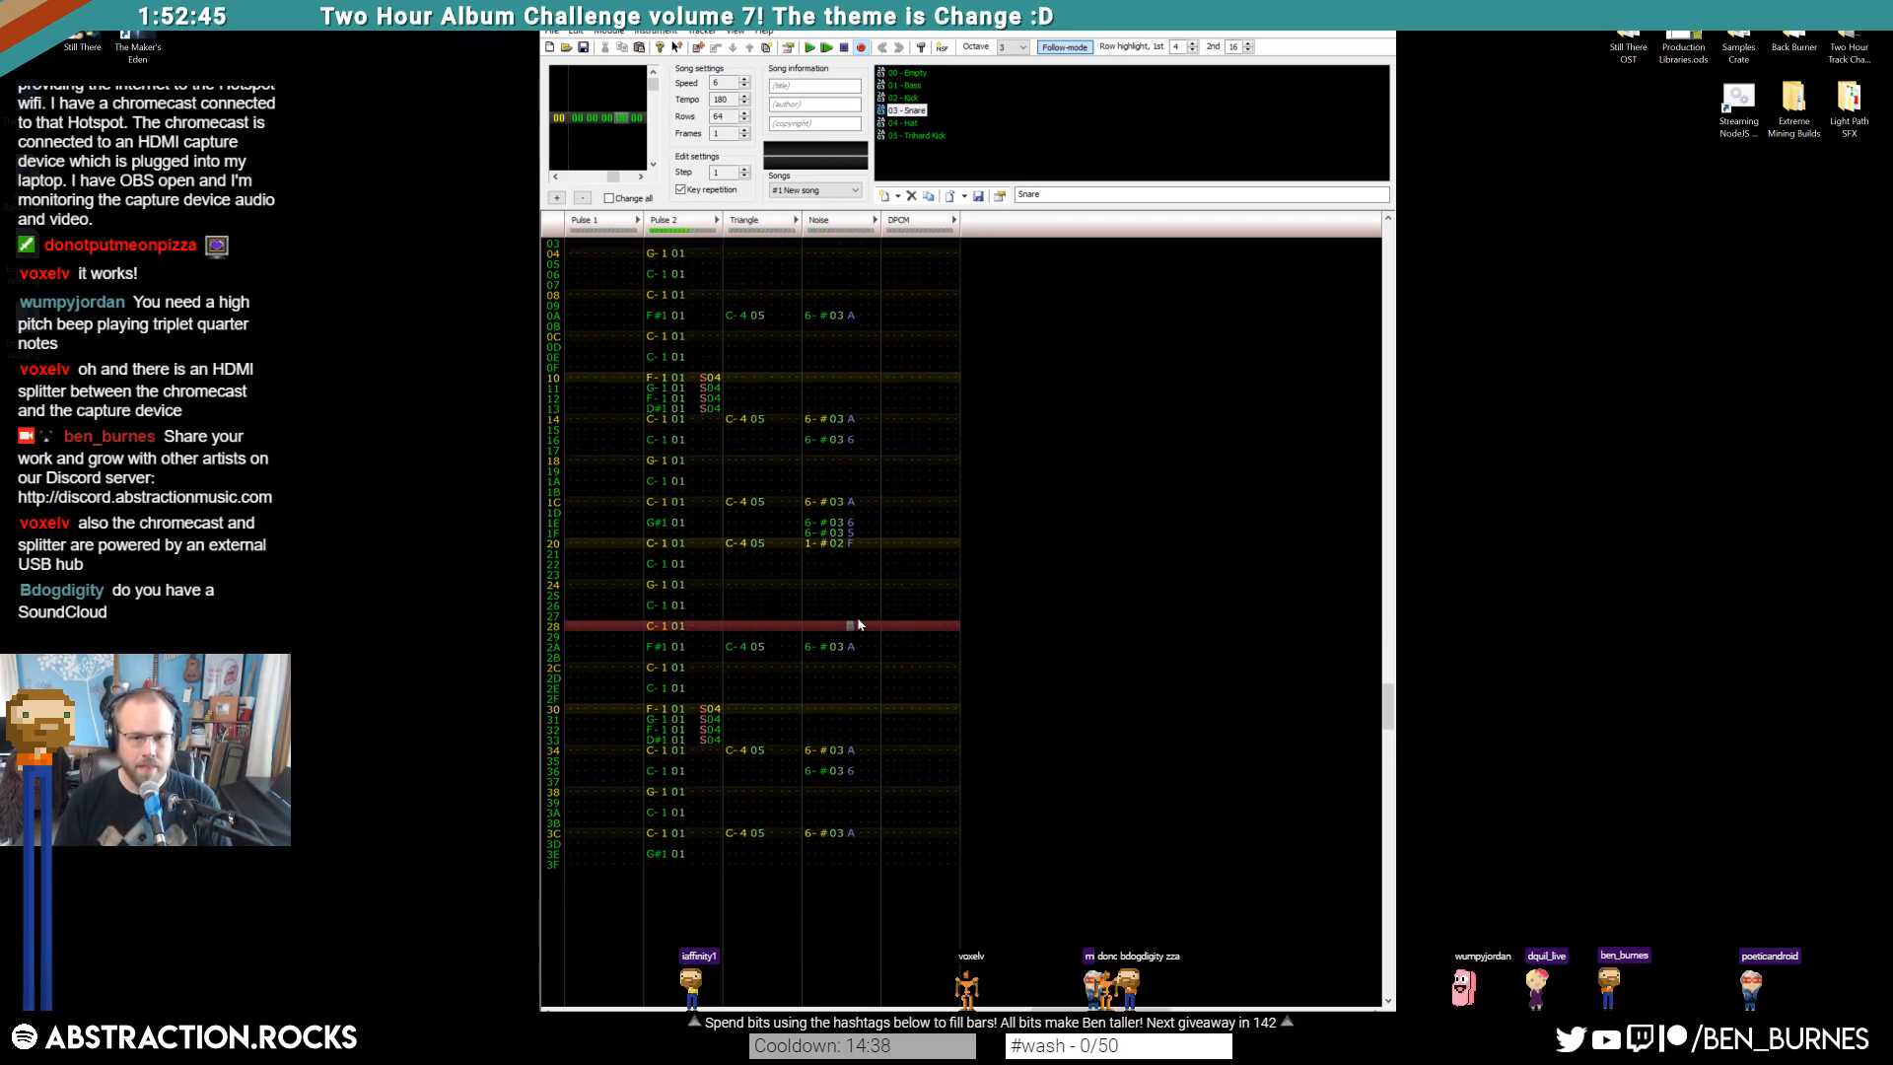
Copy the two Snare hits from rows 1E–1F of the Noise channel to row 3E and return to row 00 of Pulse 1
left_click_drag(801, 516, 849, 535)
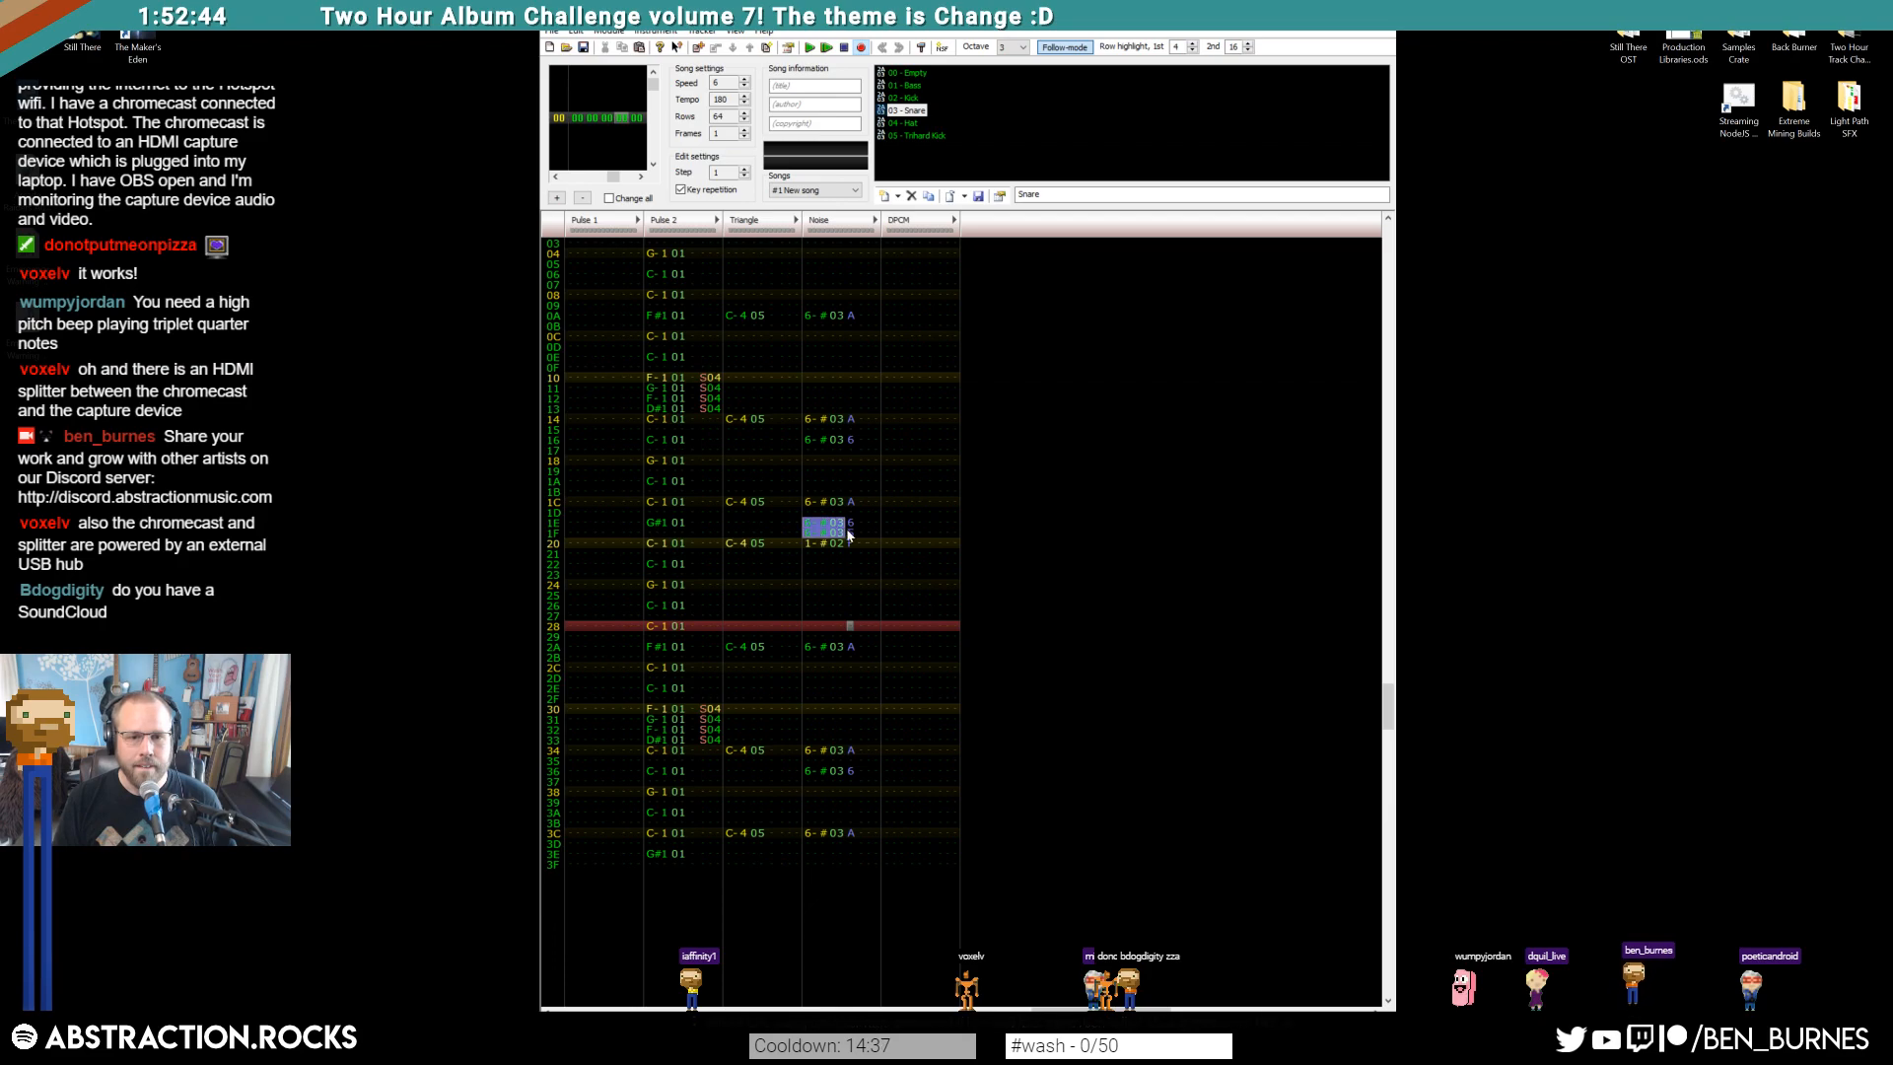
left_click(806, 853)
key("ctrl+v")
scroll(825, 794, "up", 9)
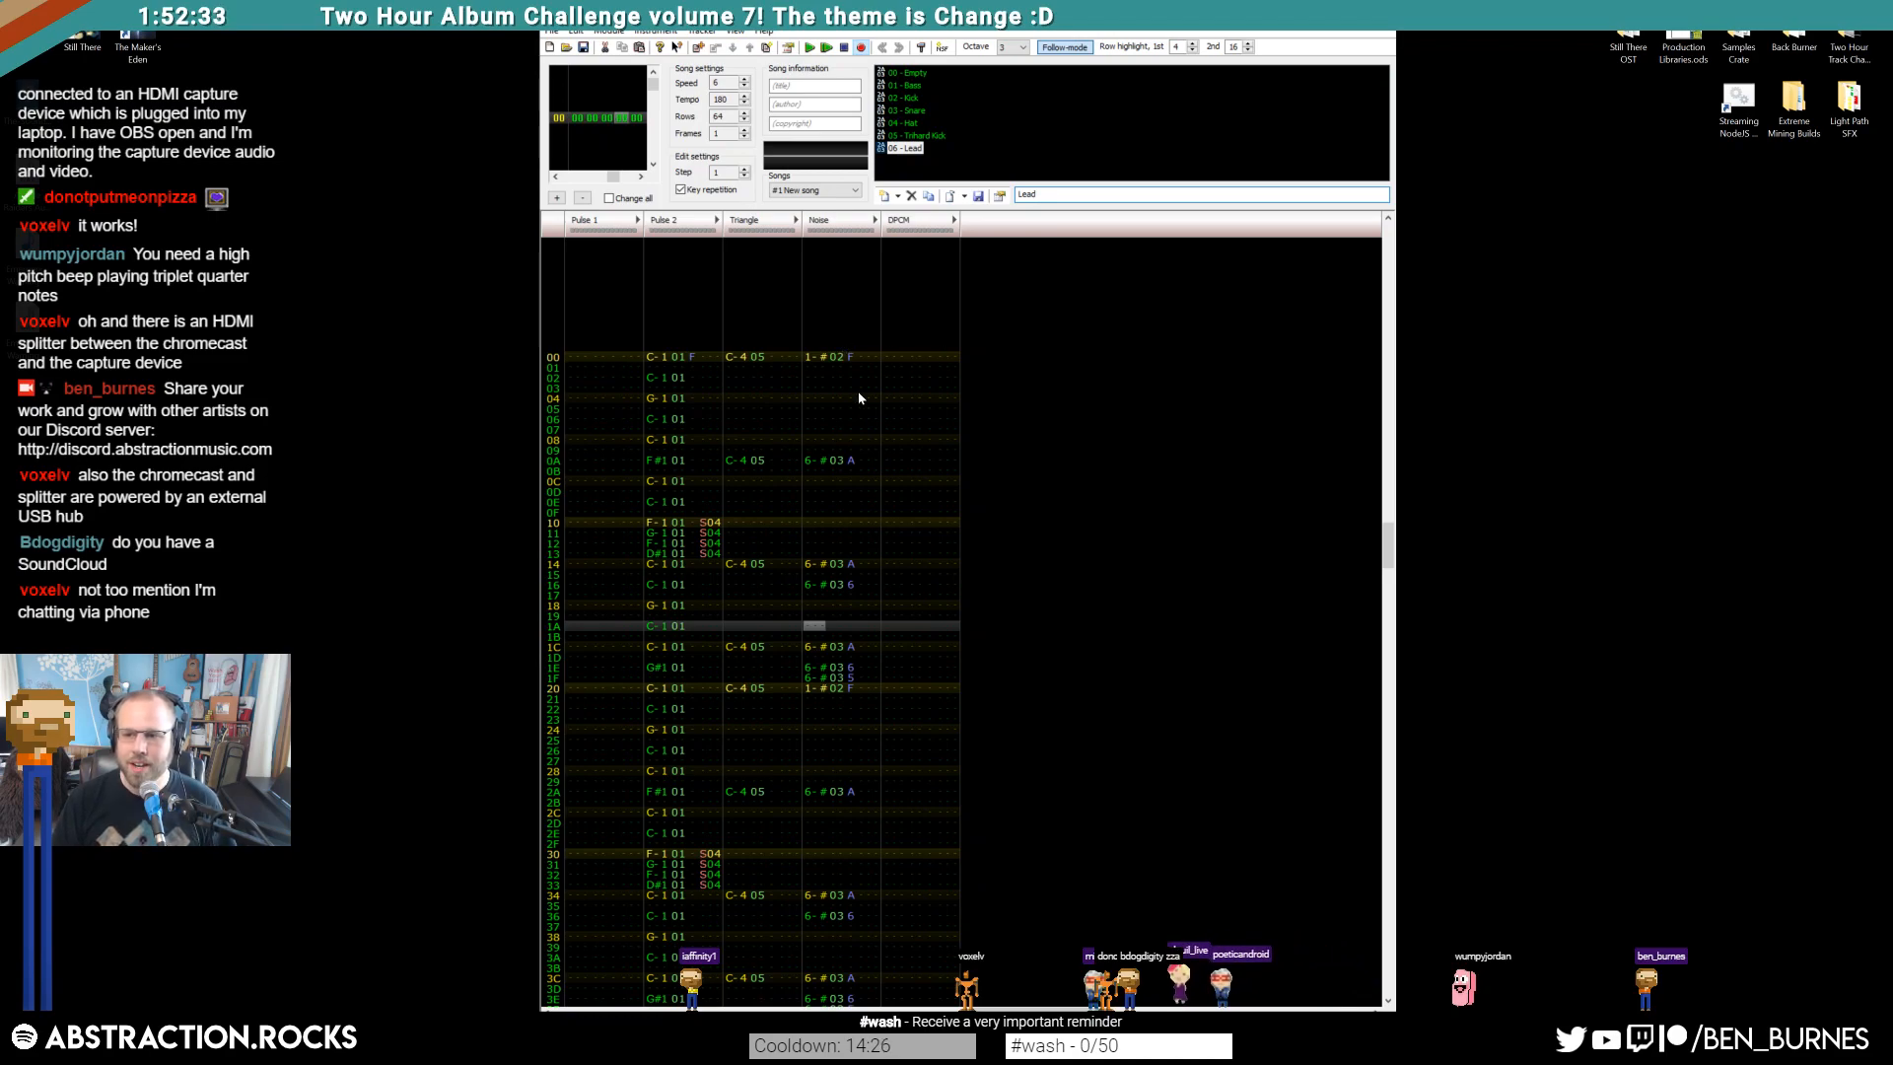
left_click(579, 359)
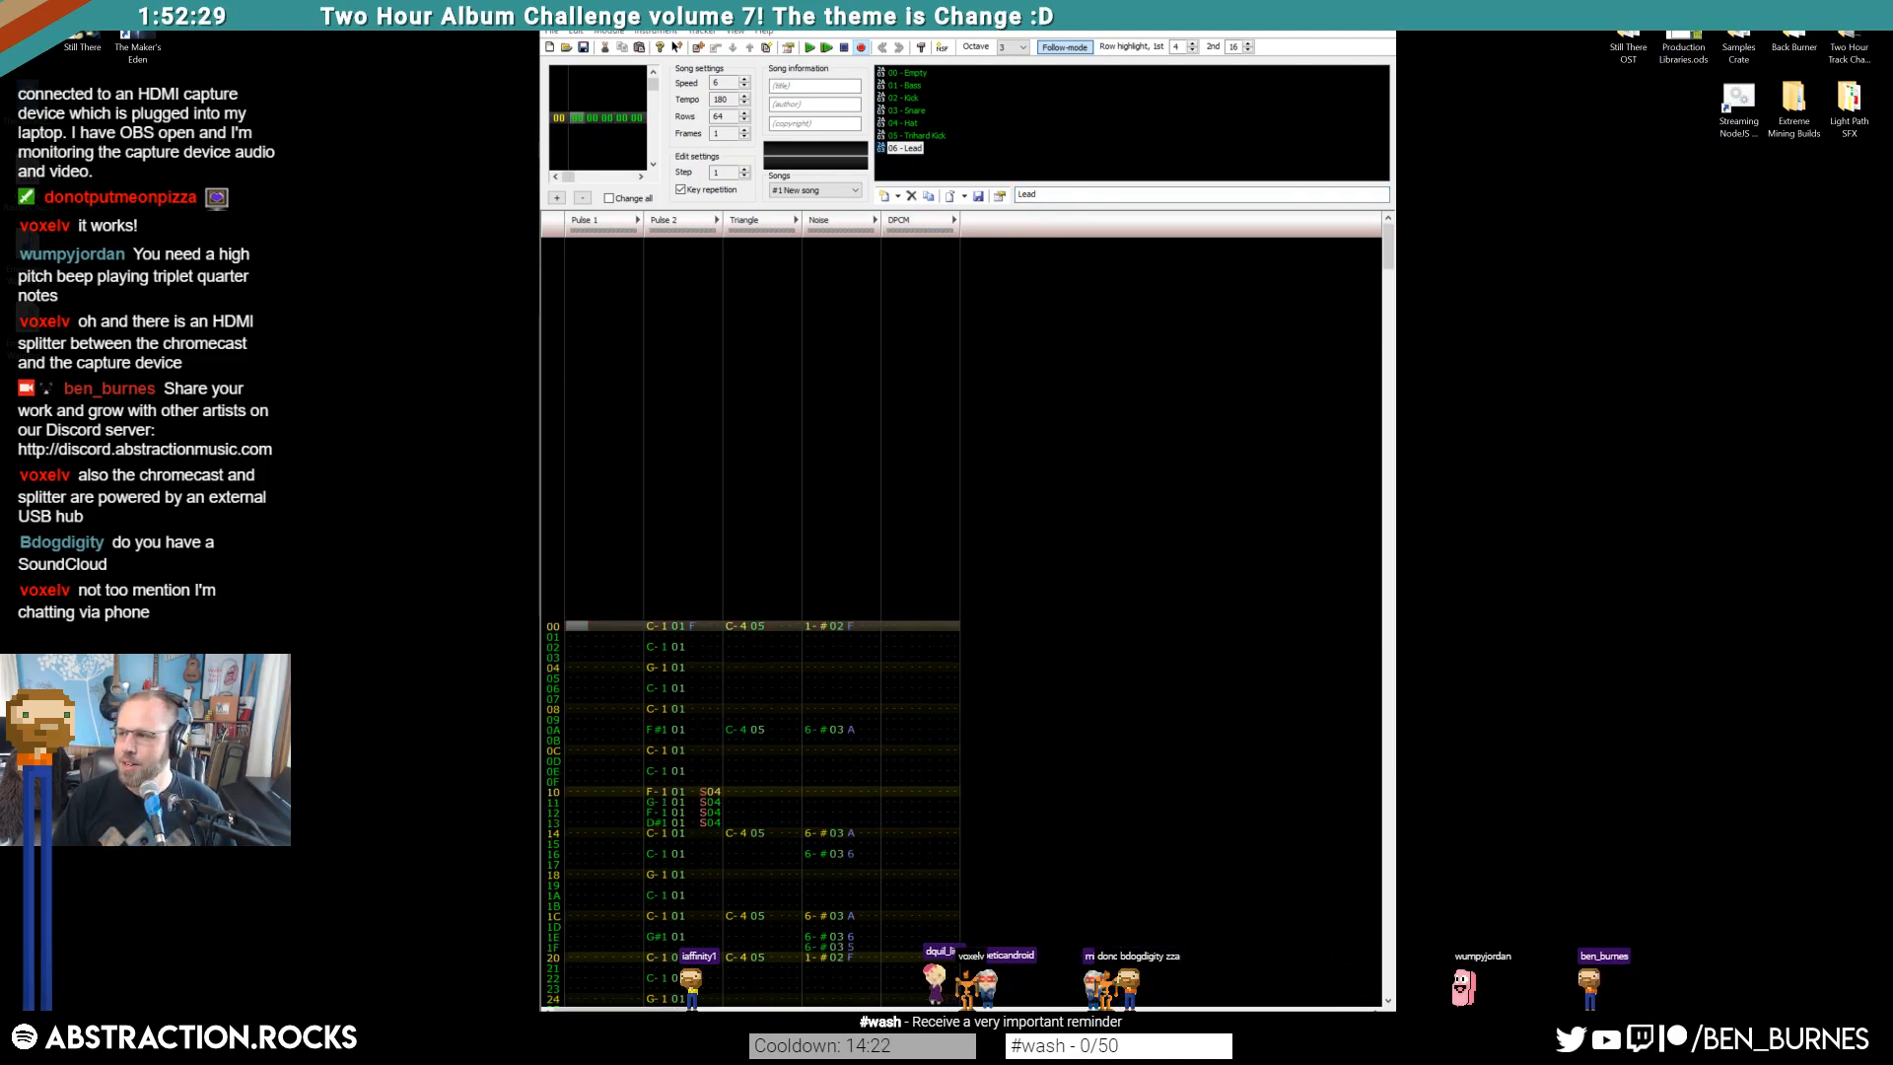
Switch to the browser, open soundcloud.com/abstraction, look through the profile's tracks and close the page
left_click_drag(1892, 190, 751, 197)
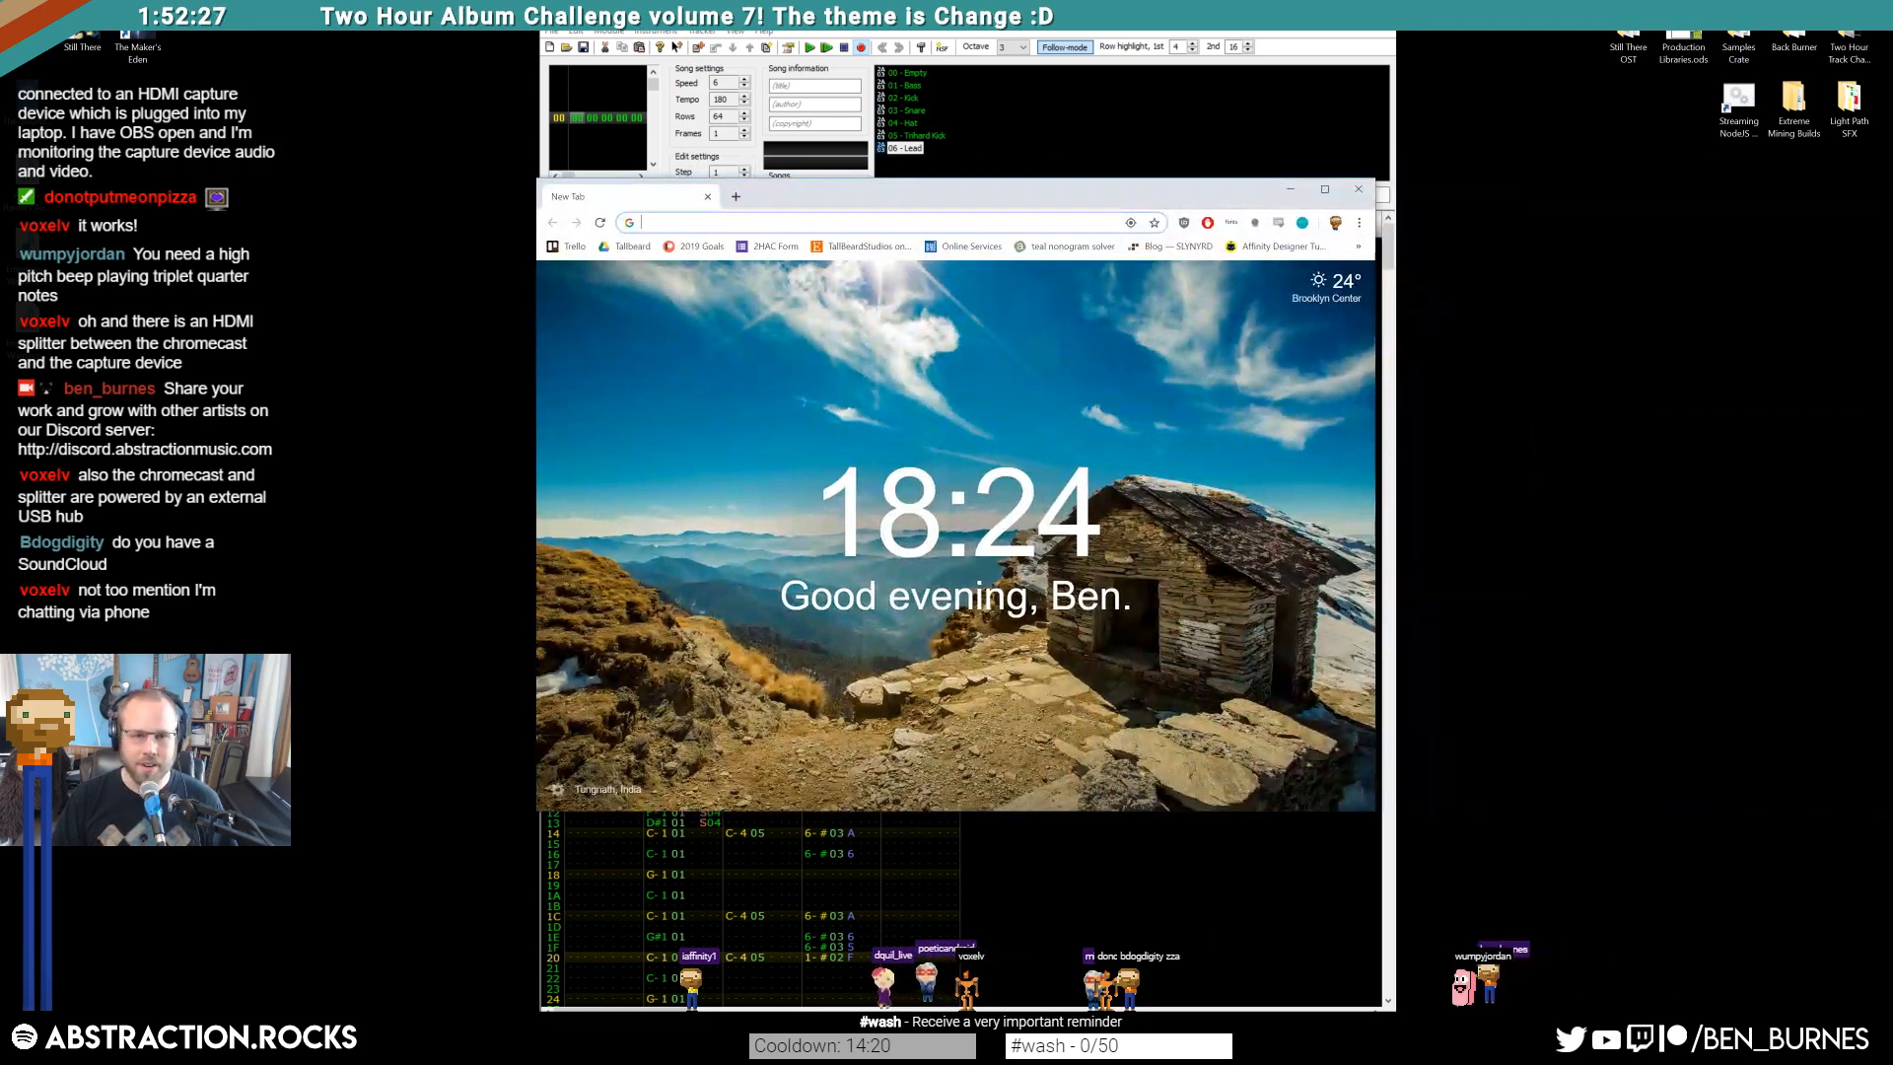
type("soundcloud.com")
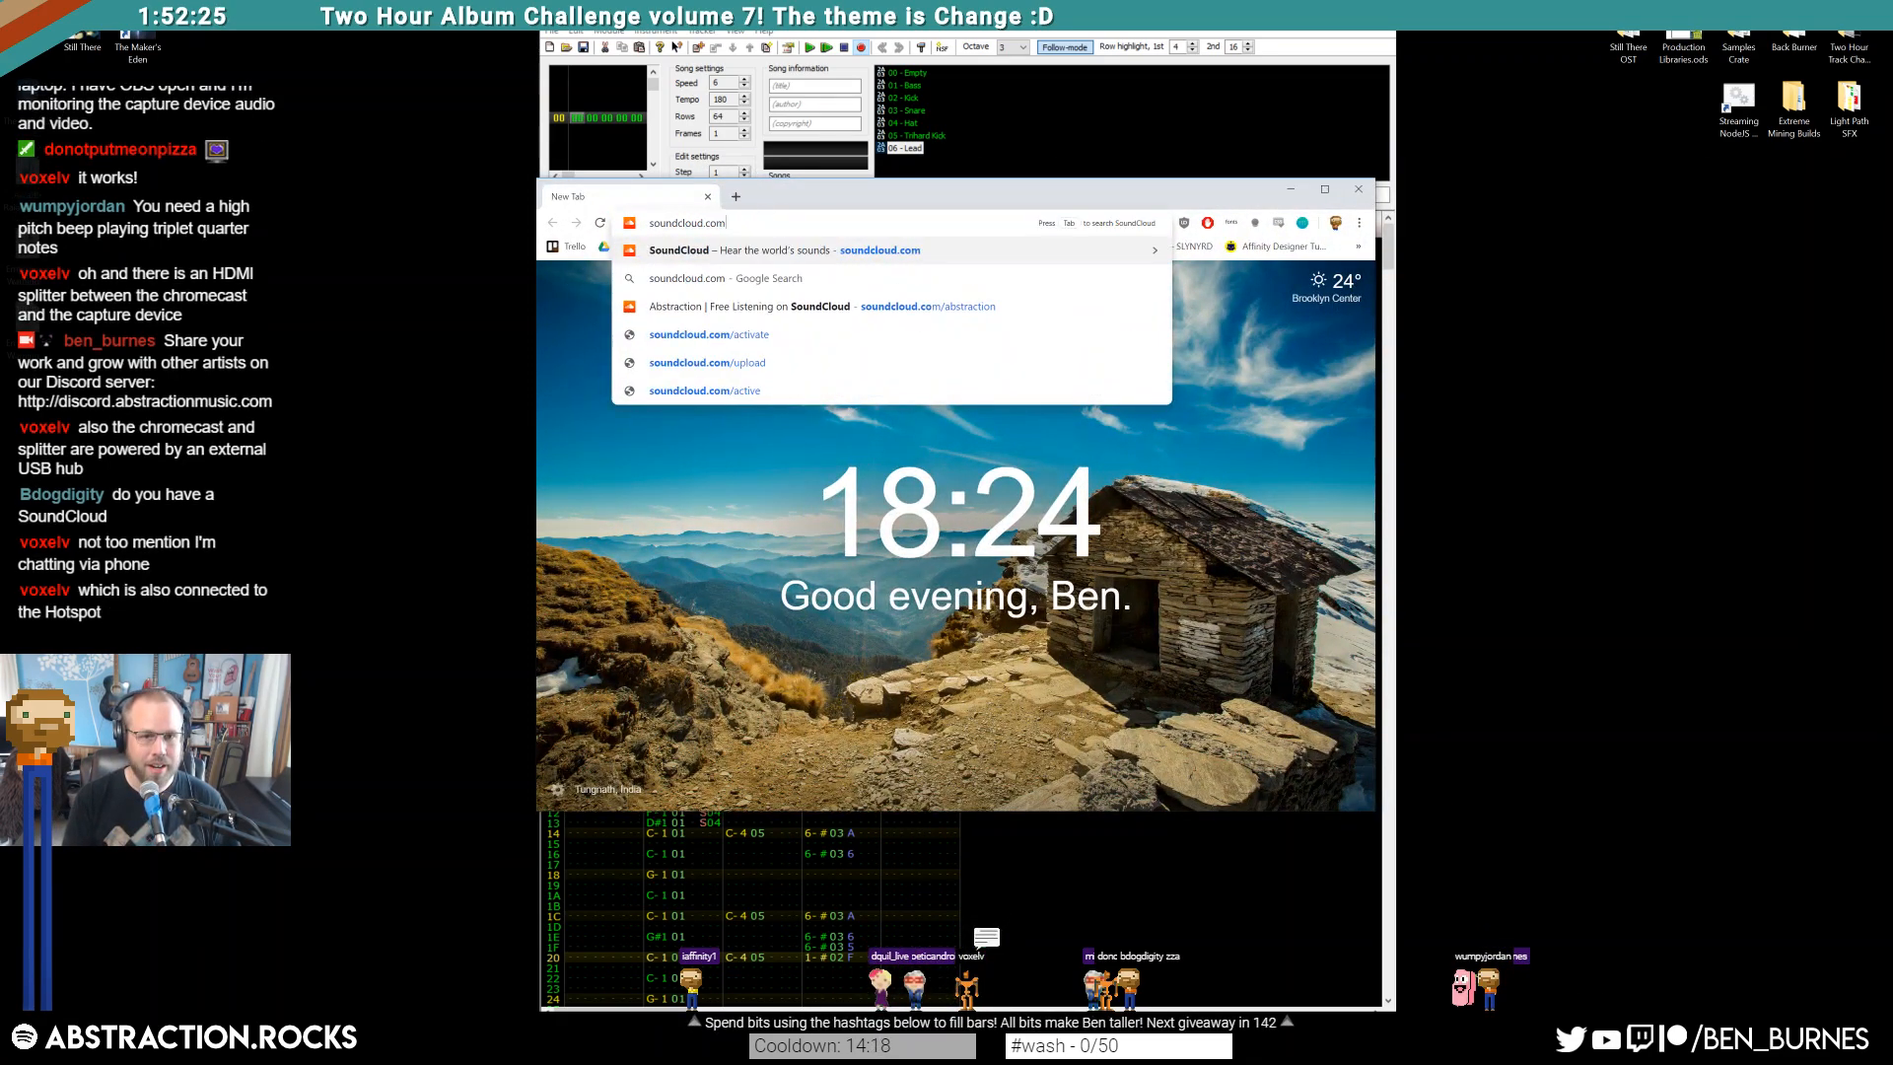
type("/abstraction")
key("Return")
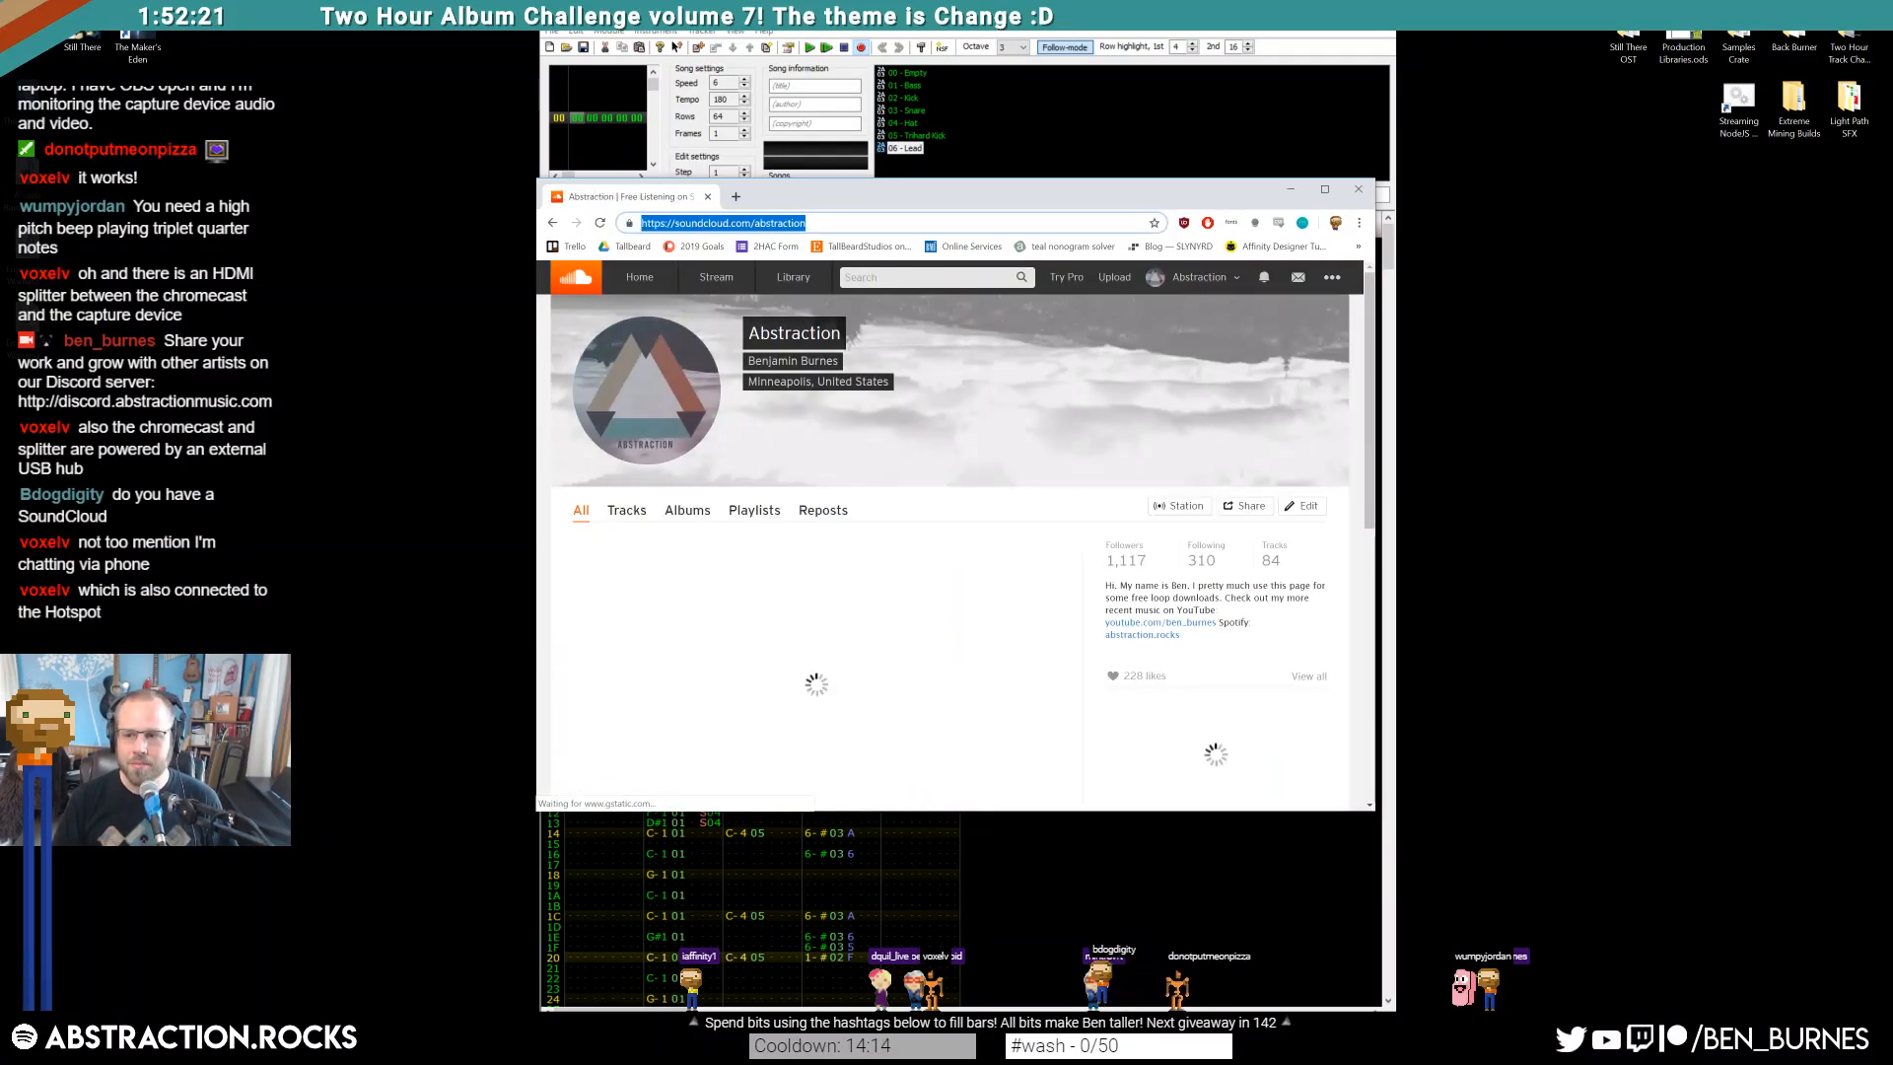
scroll(722, 555, "down", 3)
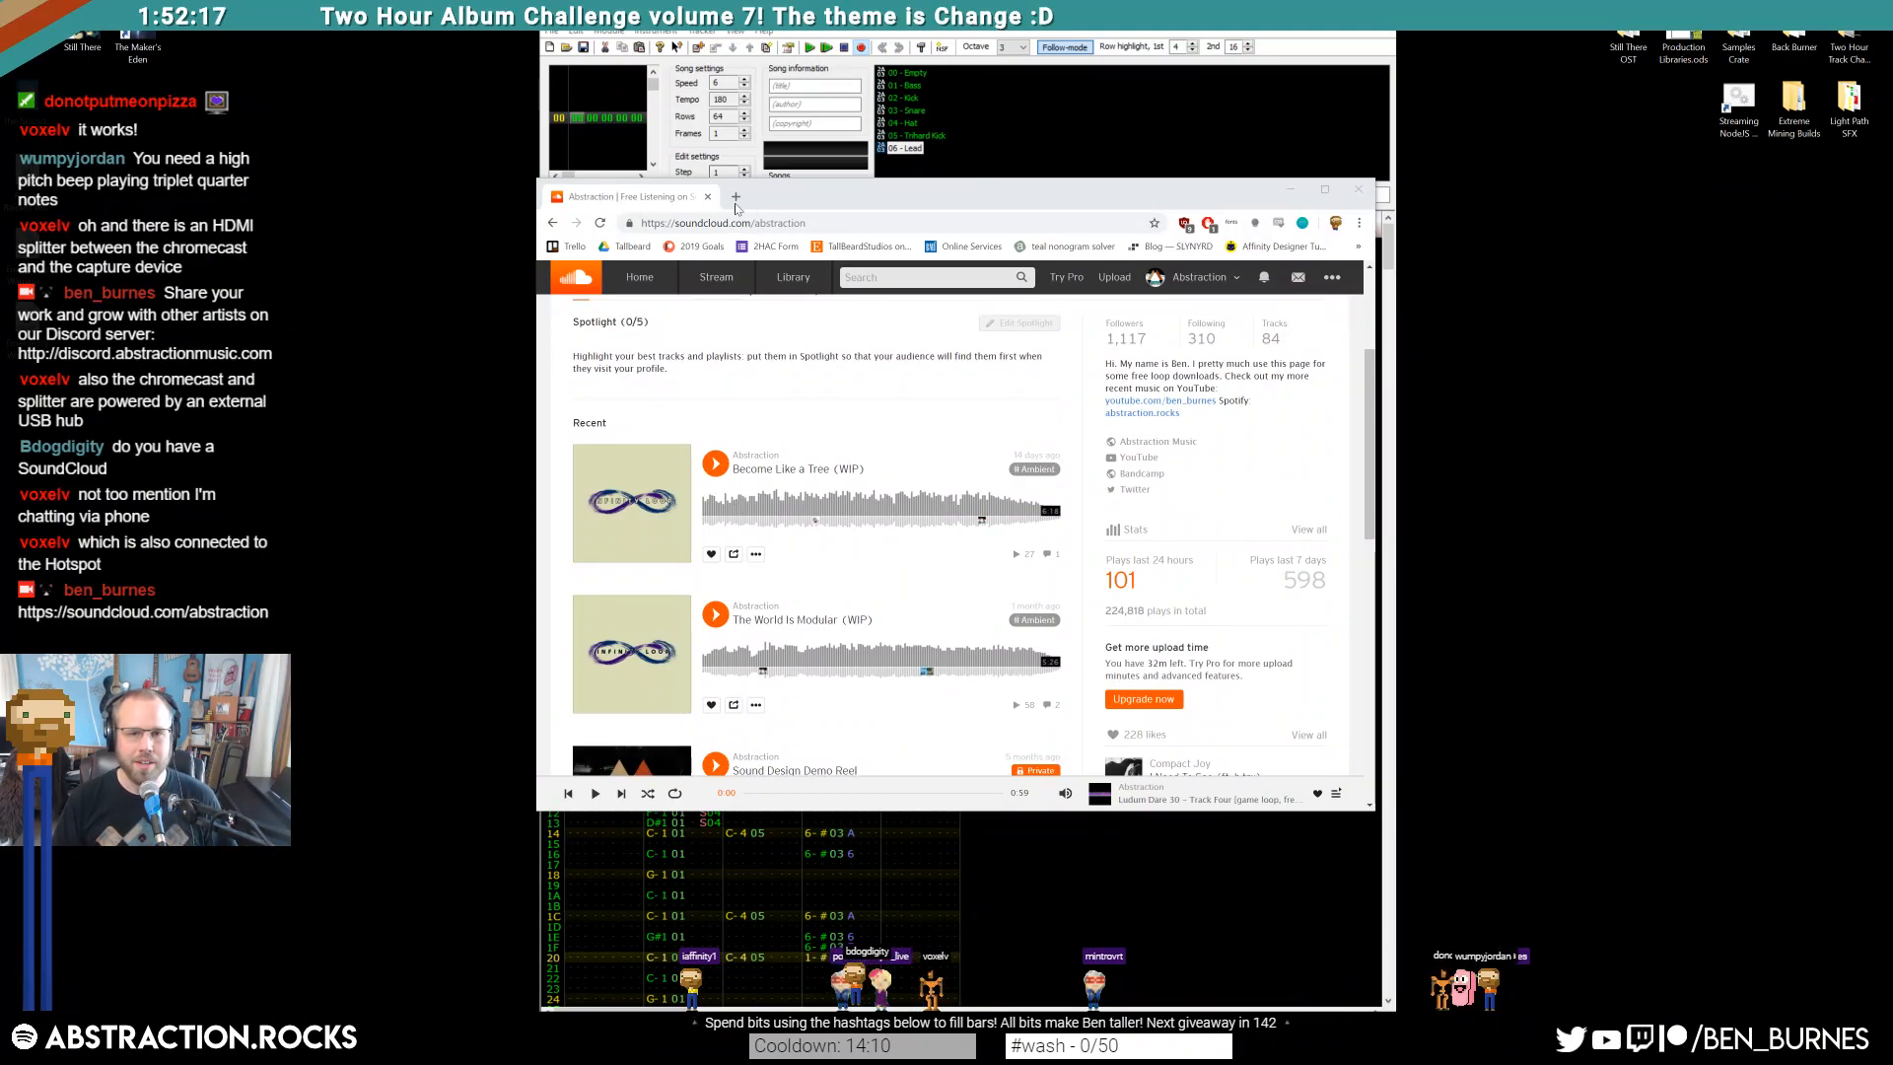
scroll(706, 352, "down", 4)
scroll(706, 352, "up", 7)
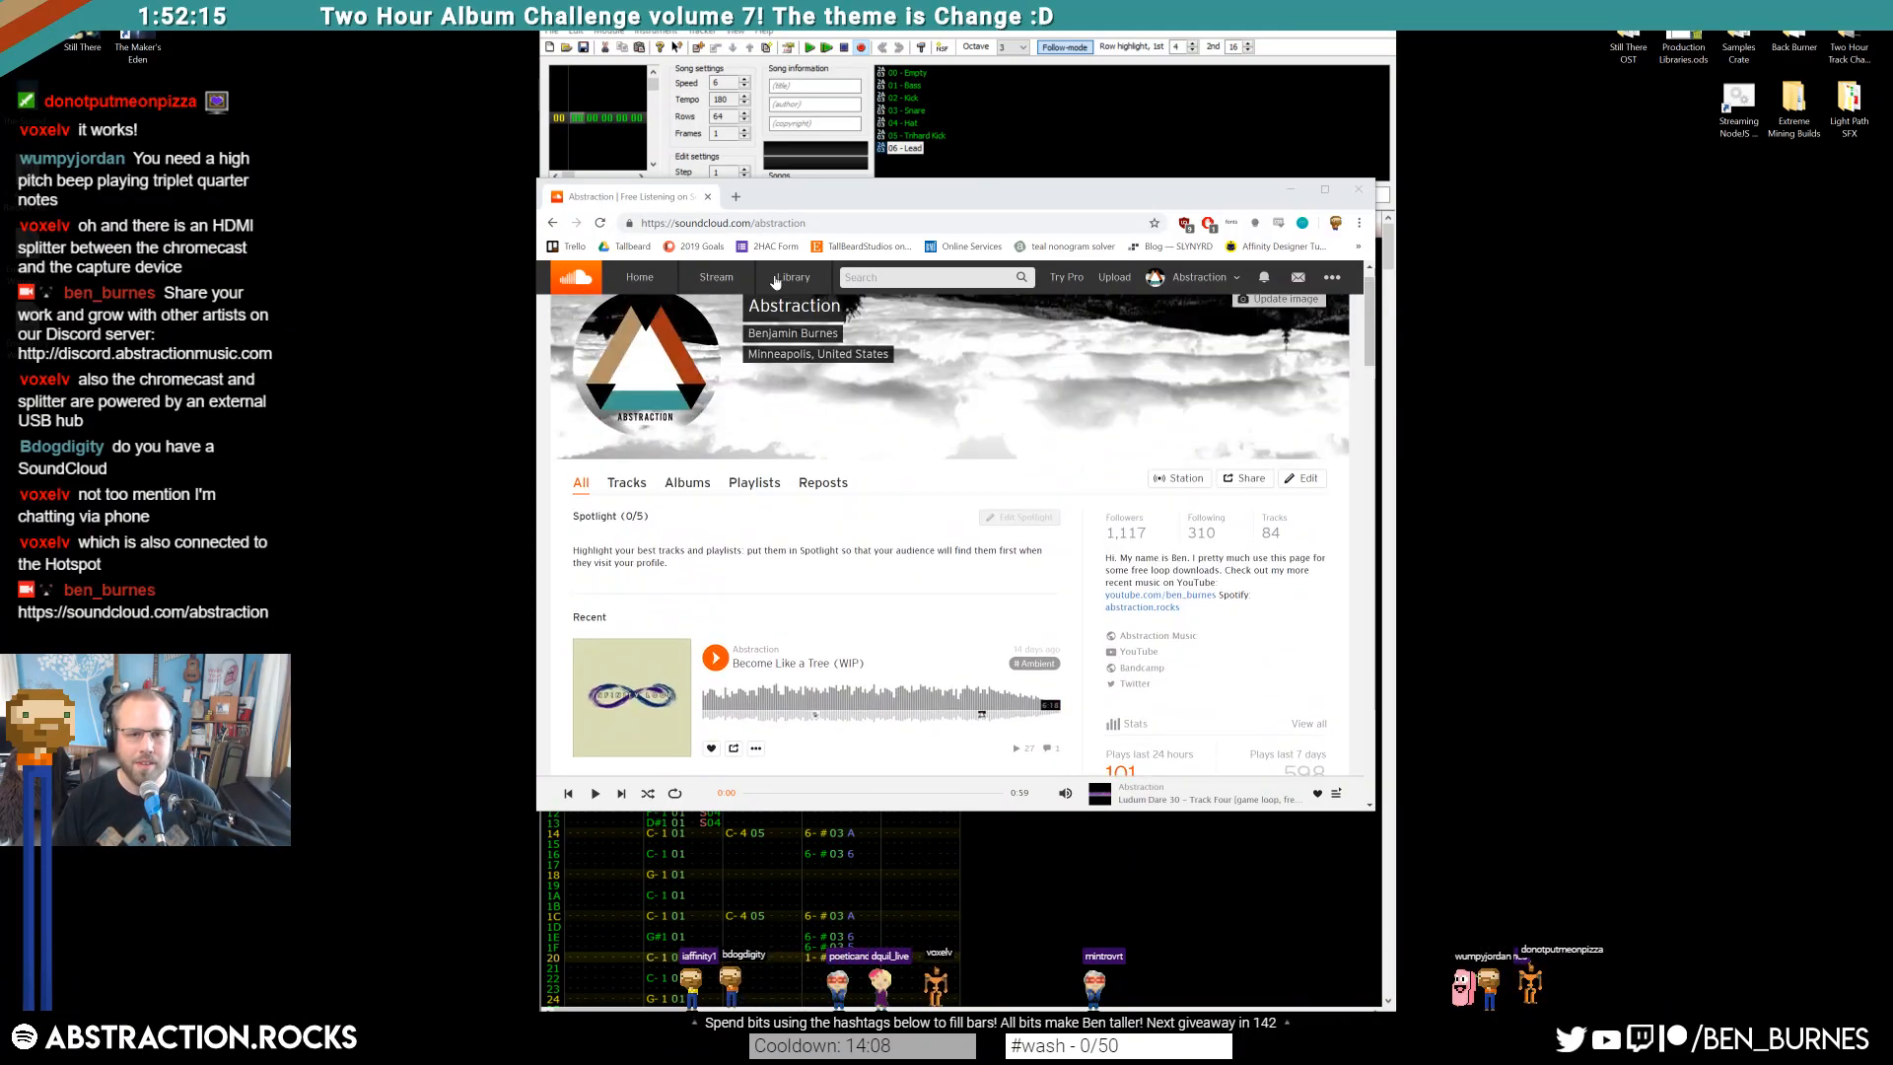
left_click(708, 199)
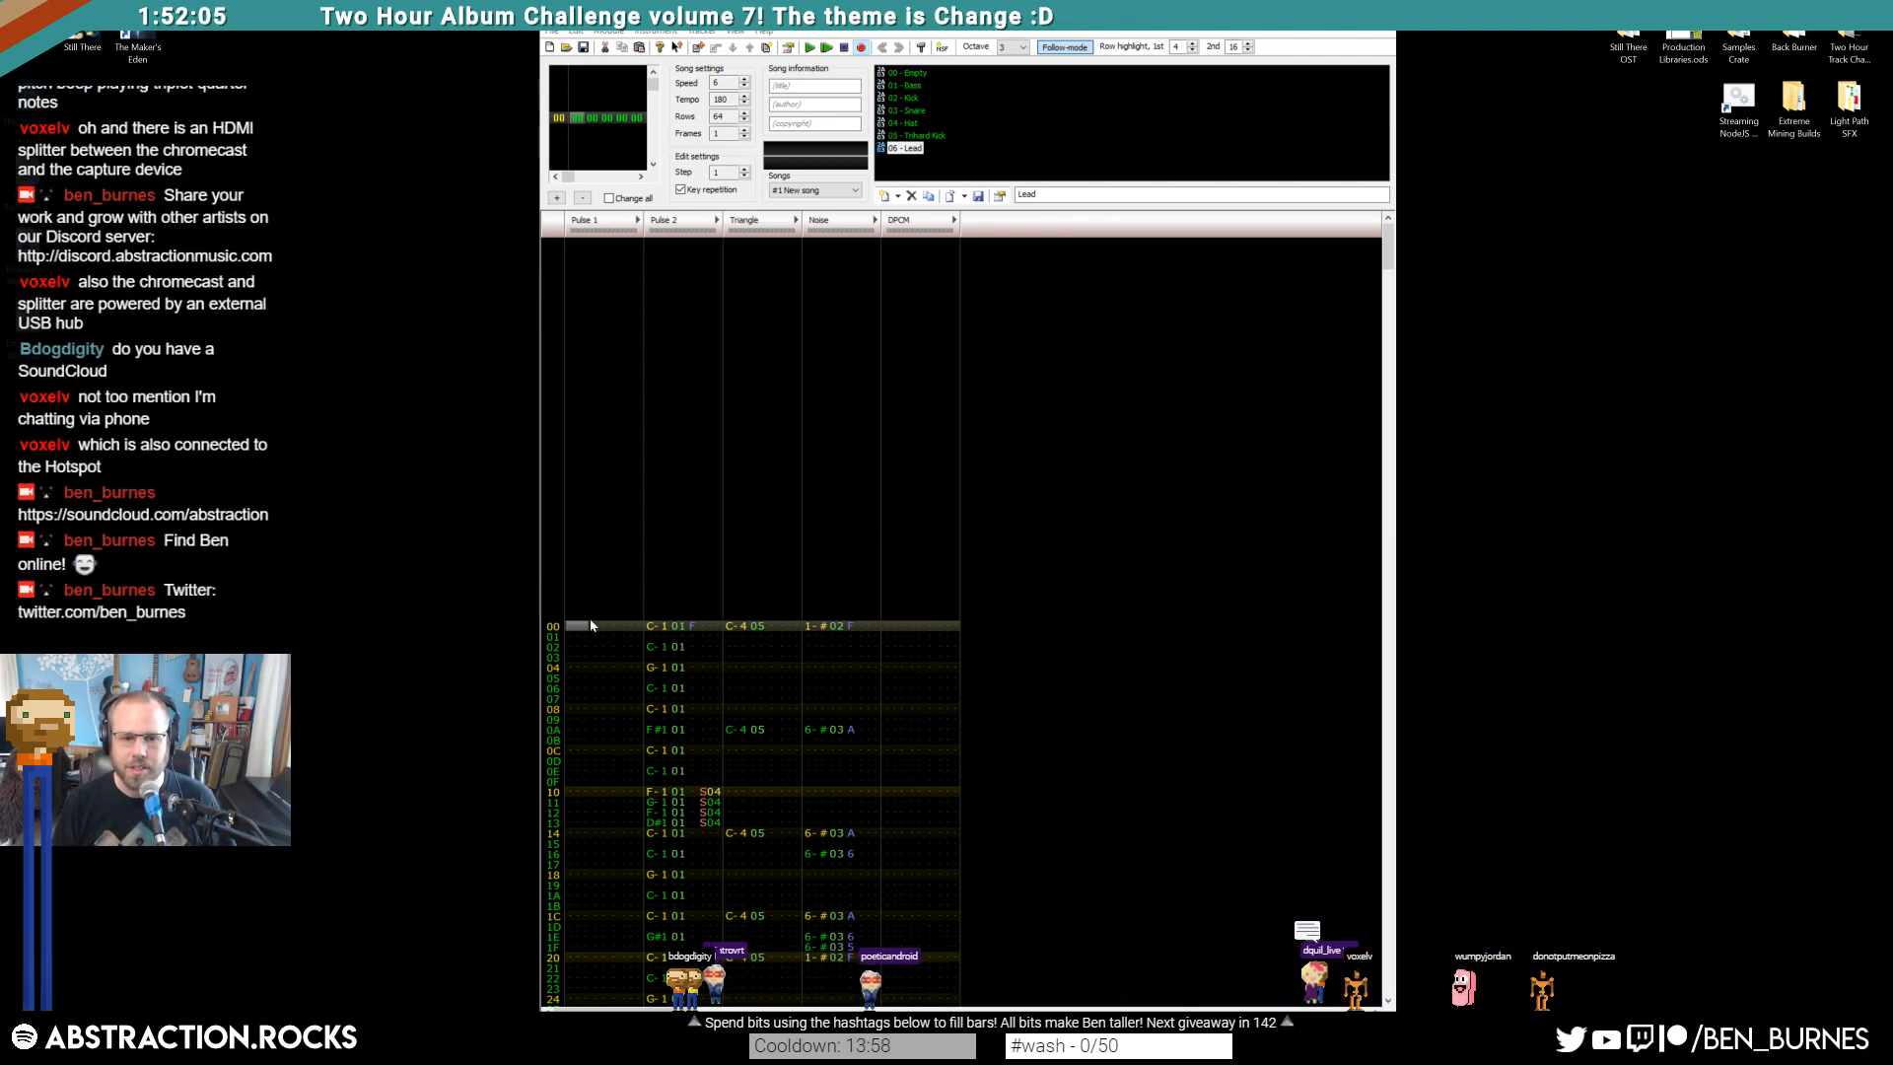
Give the Hat instrument a new volume sequence in the next empty slot with five steps of 15 13 9 4 0
left_click(908, 126)
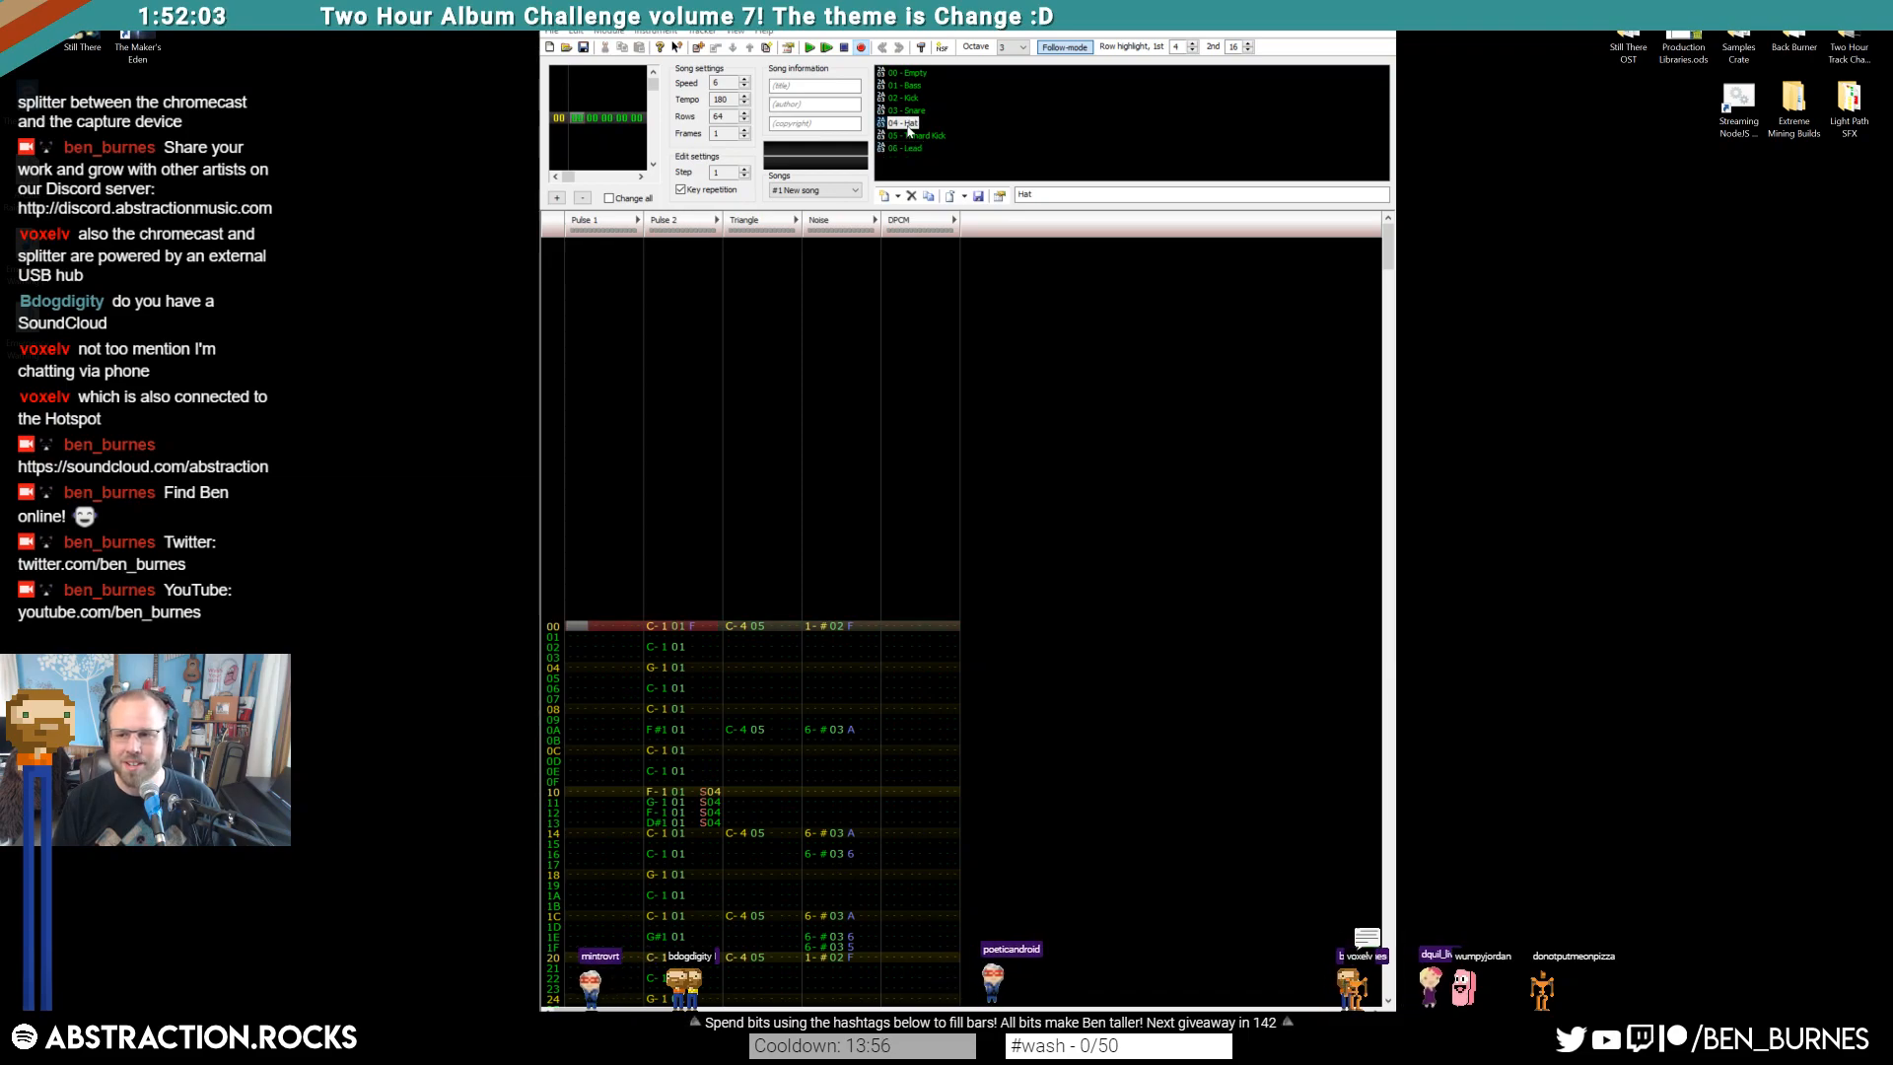
double_click(908, 127)
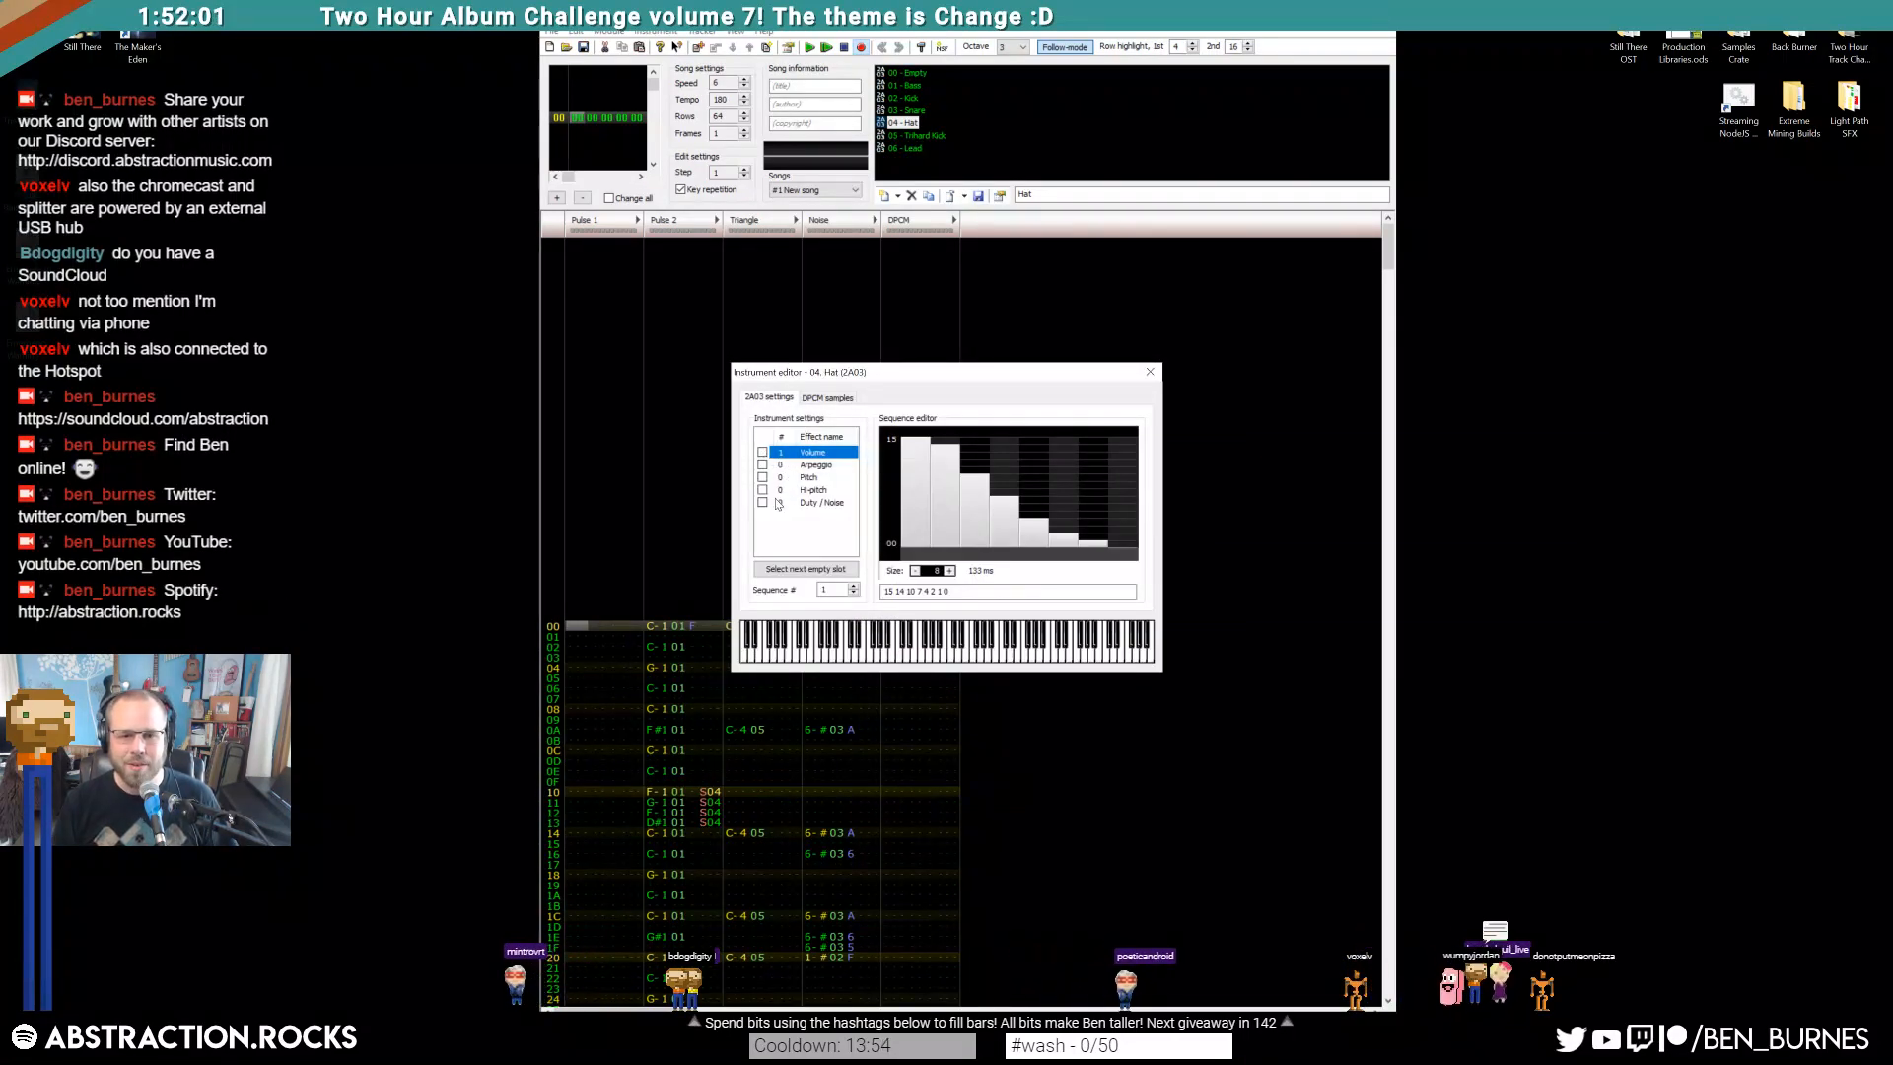
left_click(794, 570)
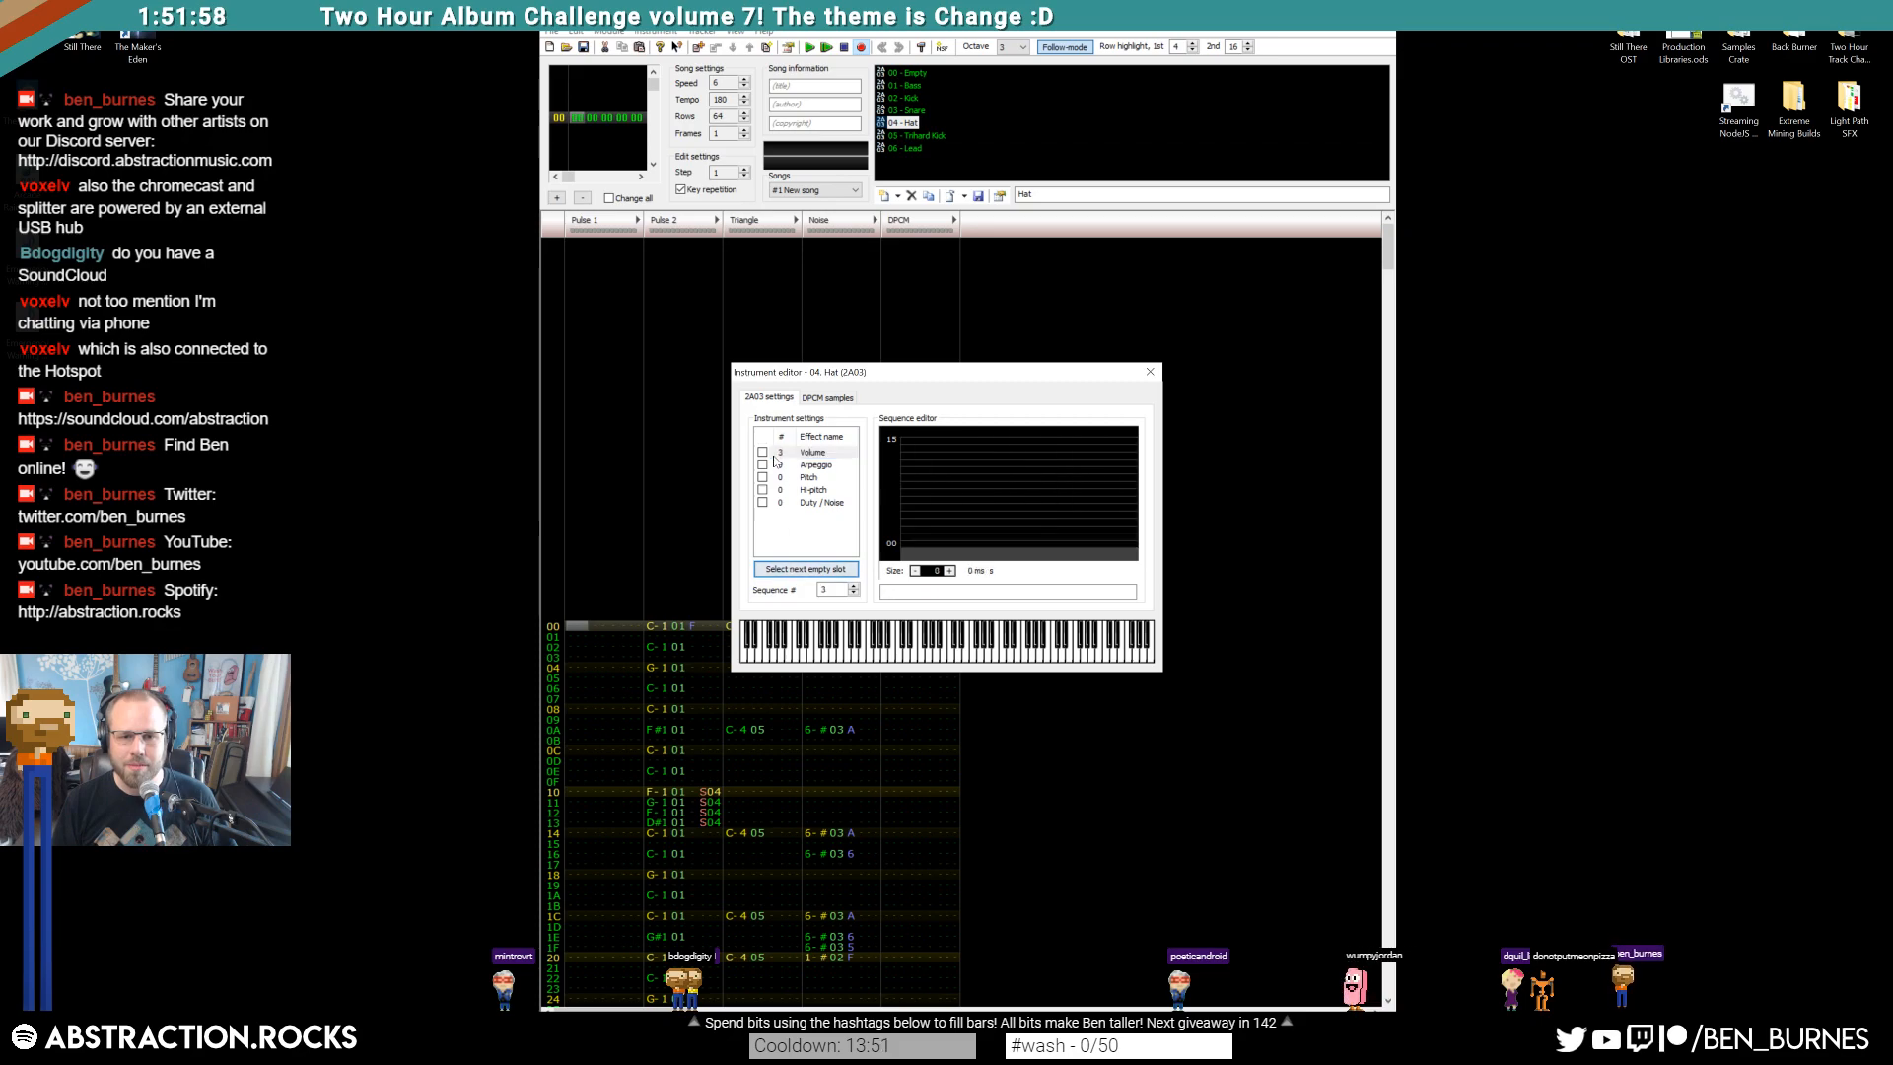
left_click(951, 571)
left_click(919, 440)
left_click(942, 454)
left_click(1004, 519)
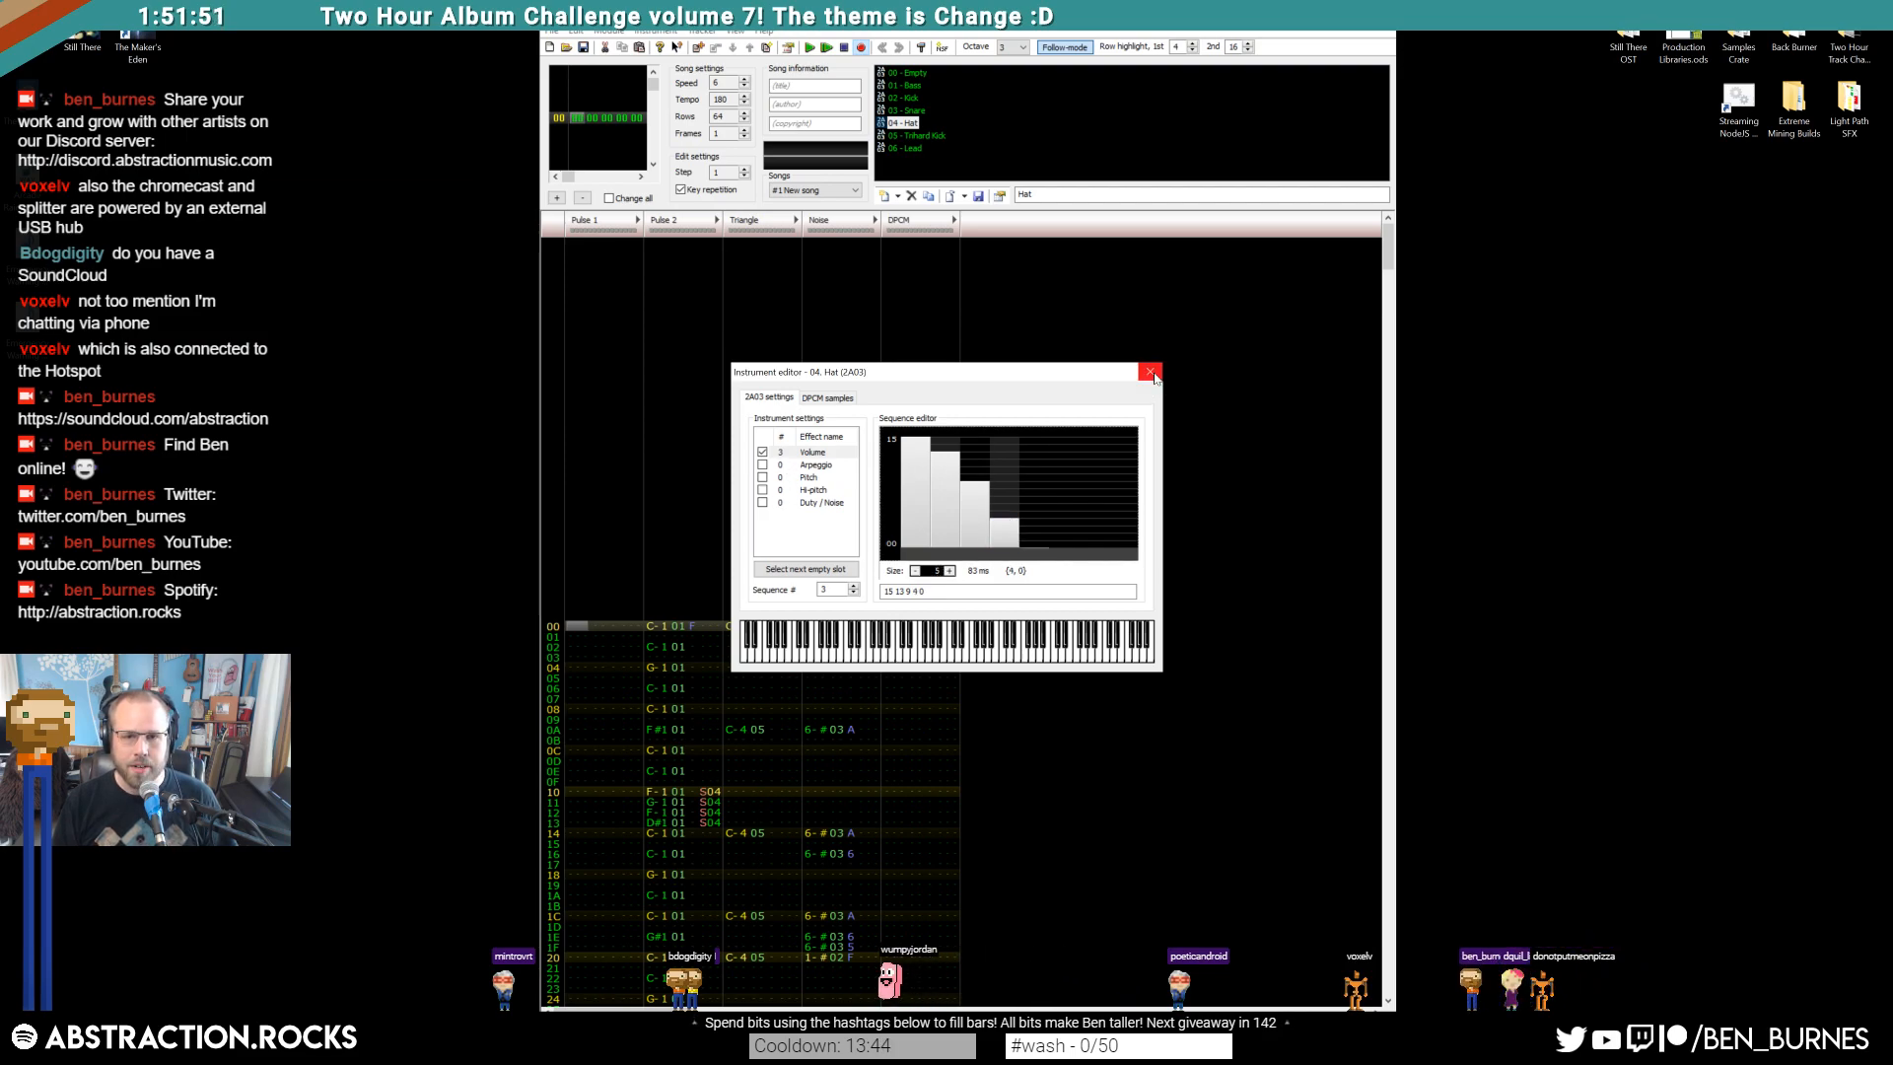
Steepen the Hat's volume decay to 15 10 5 1 0 and close the instrument editor
left_click(945, 484)
left_click(974, 527)
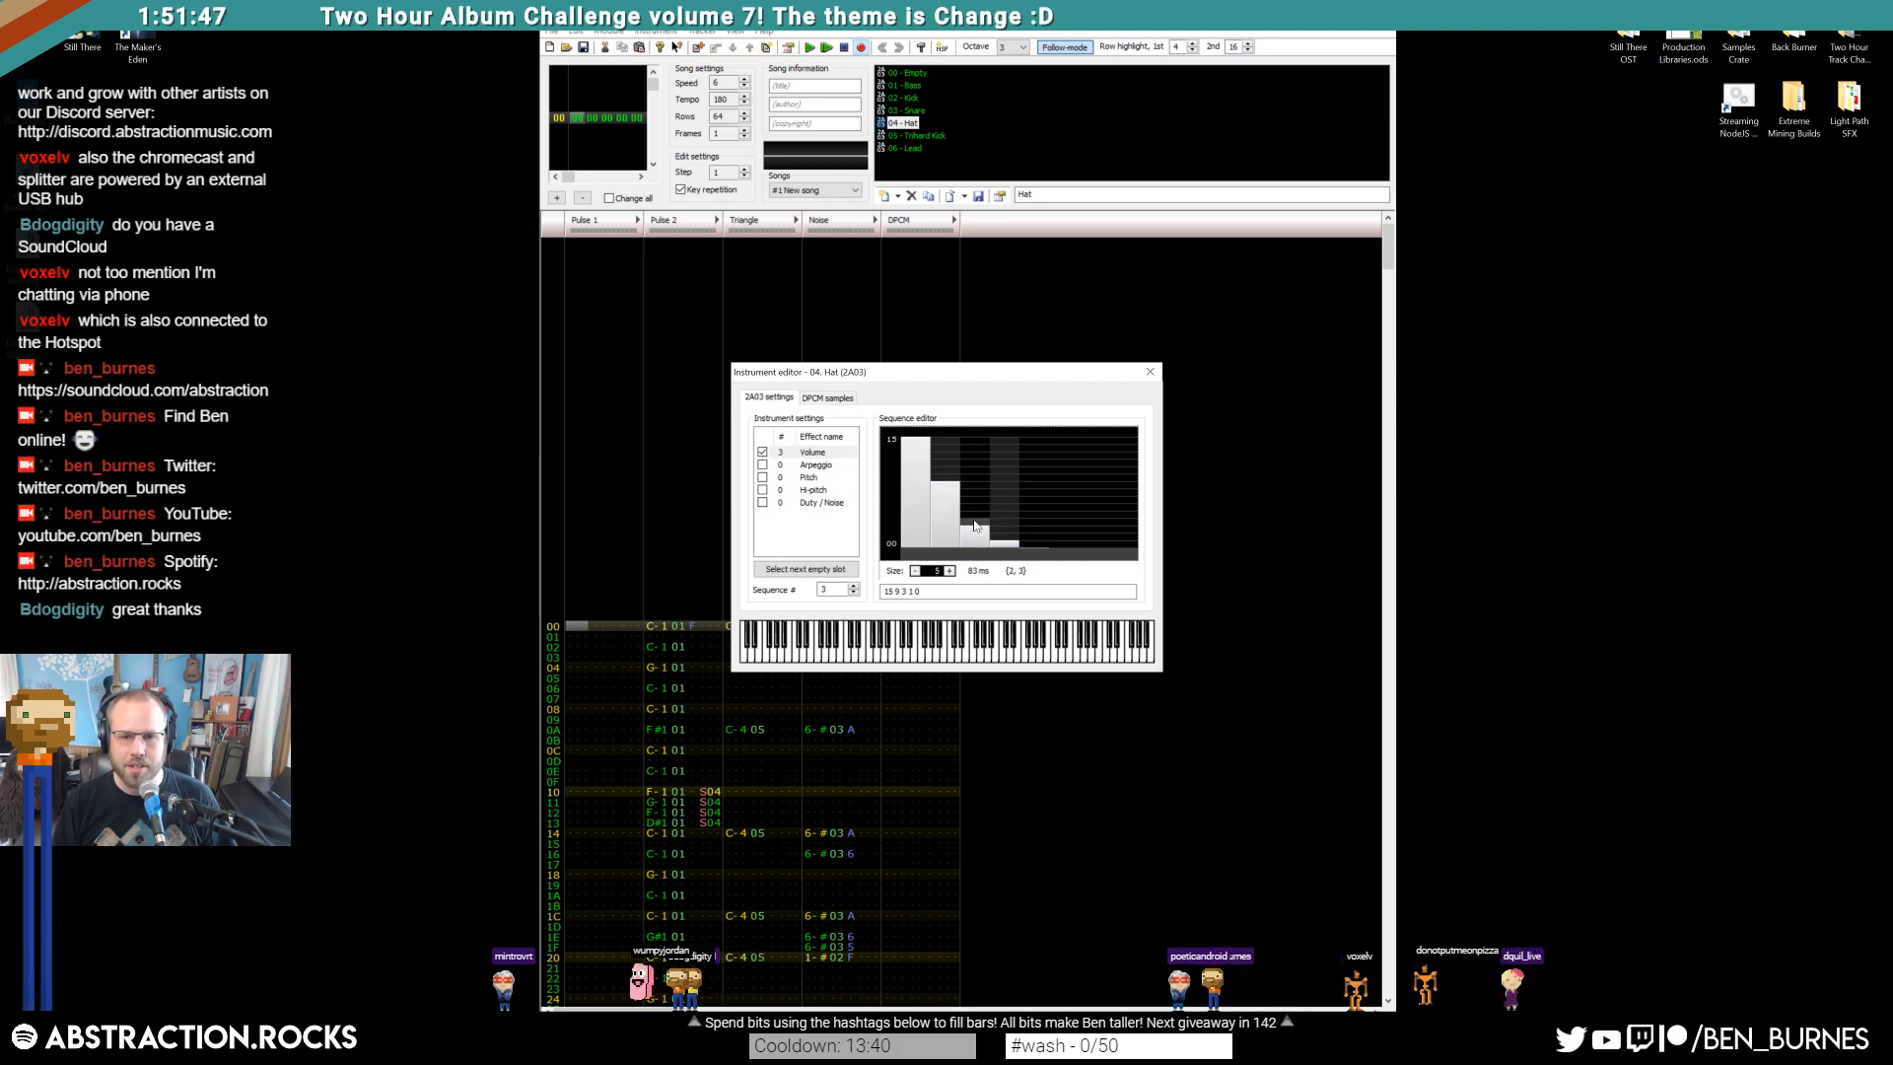
left_click_drag(999, 542, 917, 439)
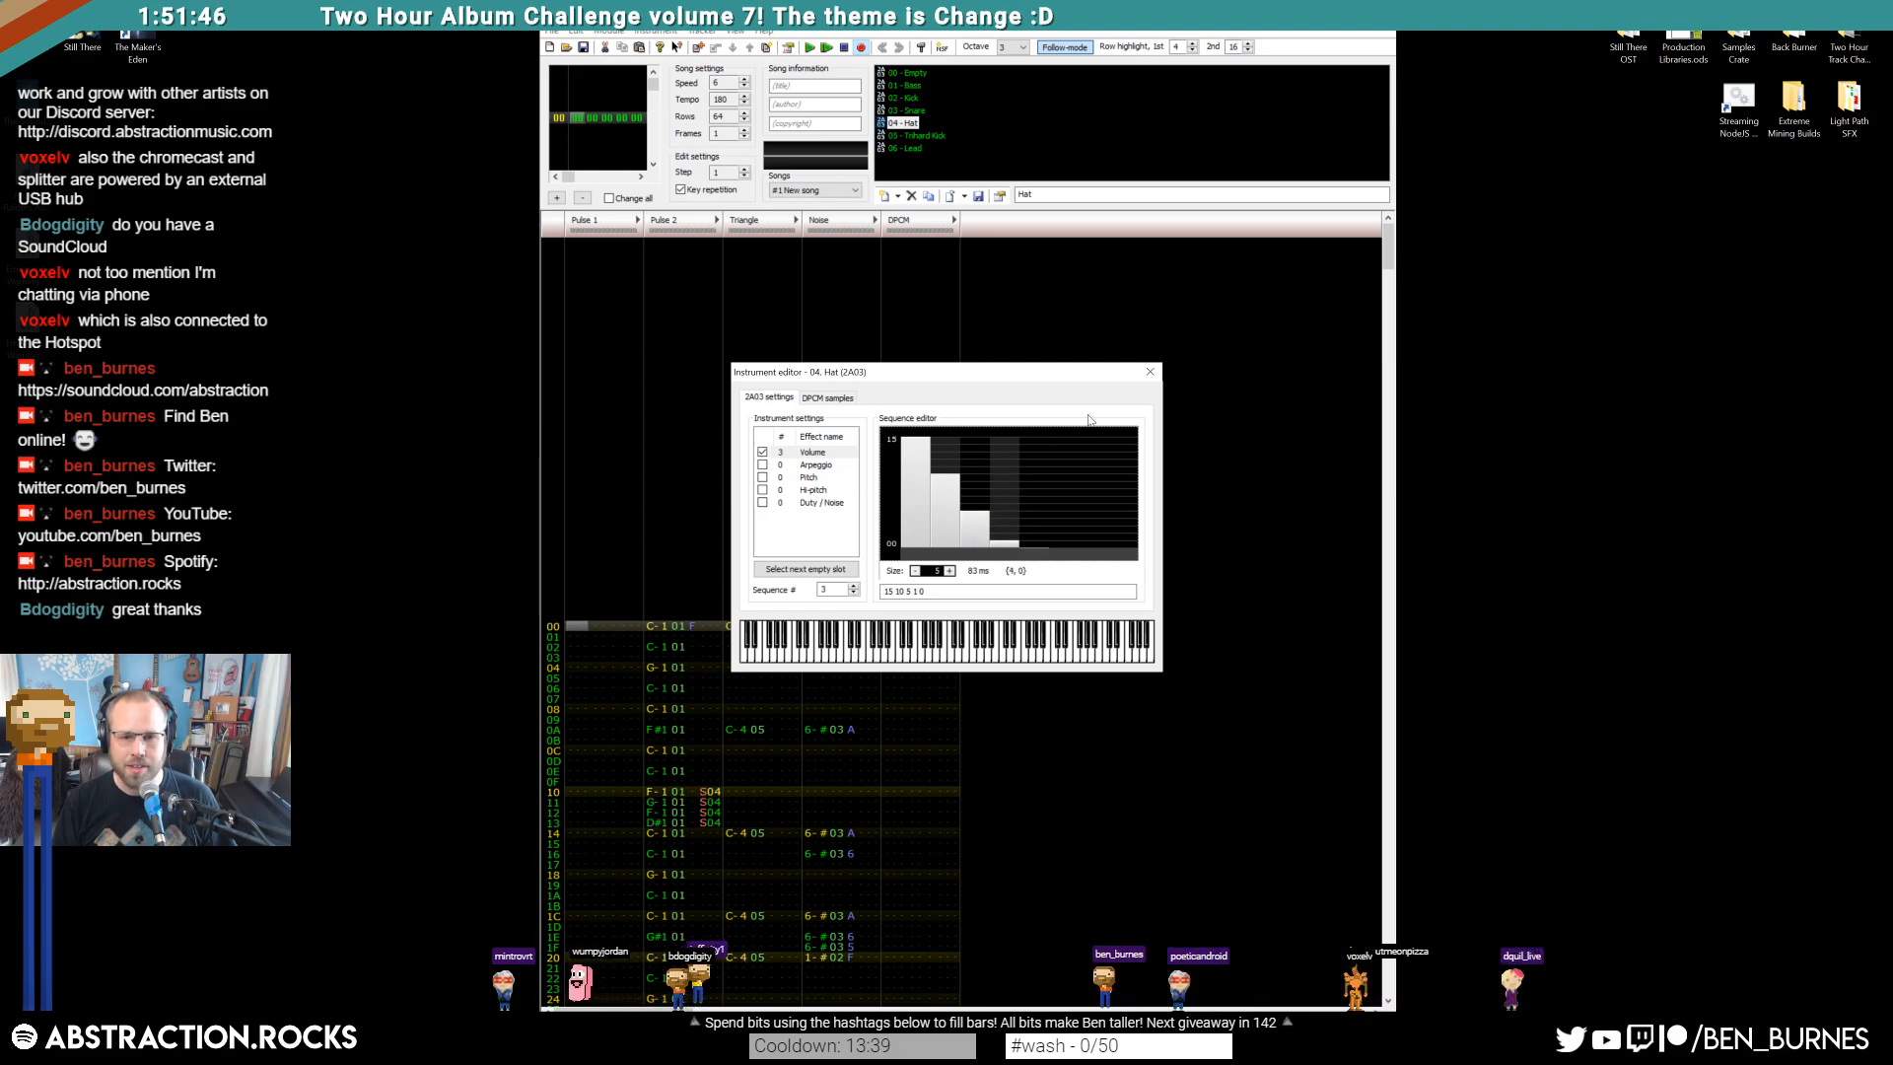
left_click(1149, 372)
Enter a Hat hit with note B-# and volume 6 at row 02 of the Noise channel
left_click(817, 645)
key("u")
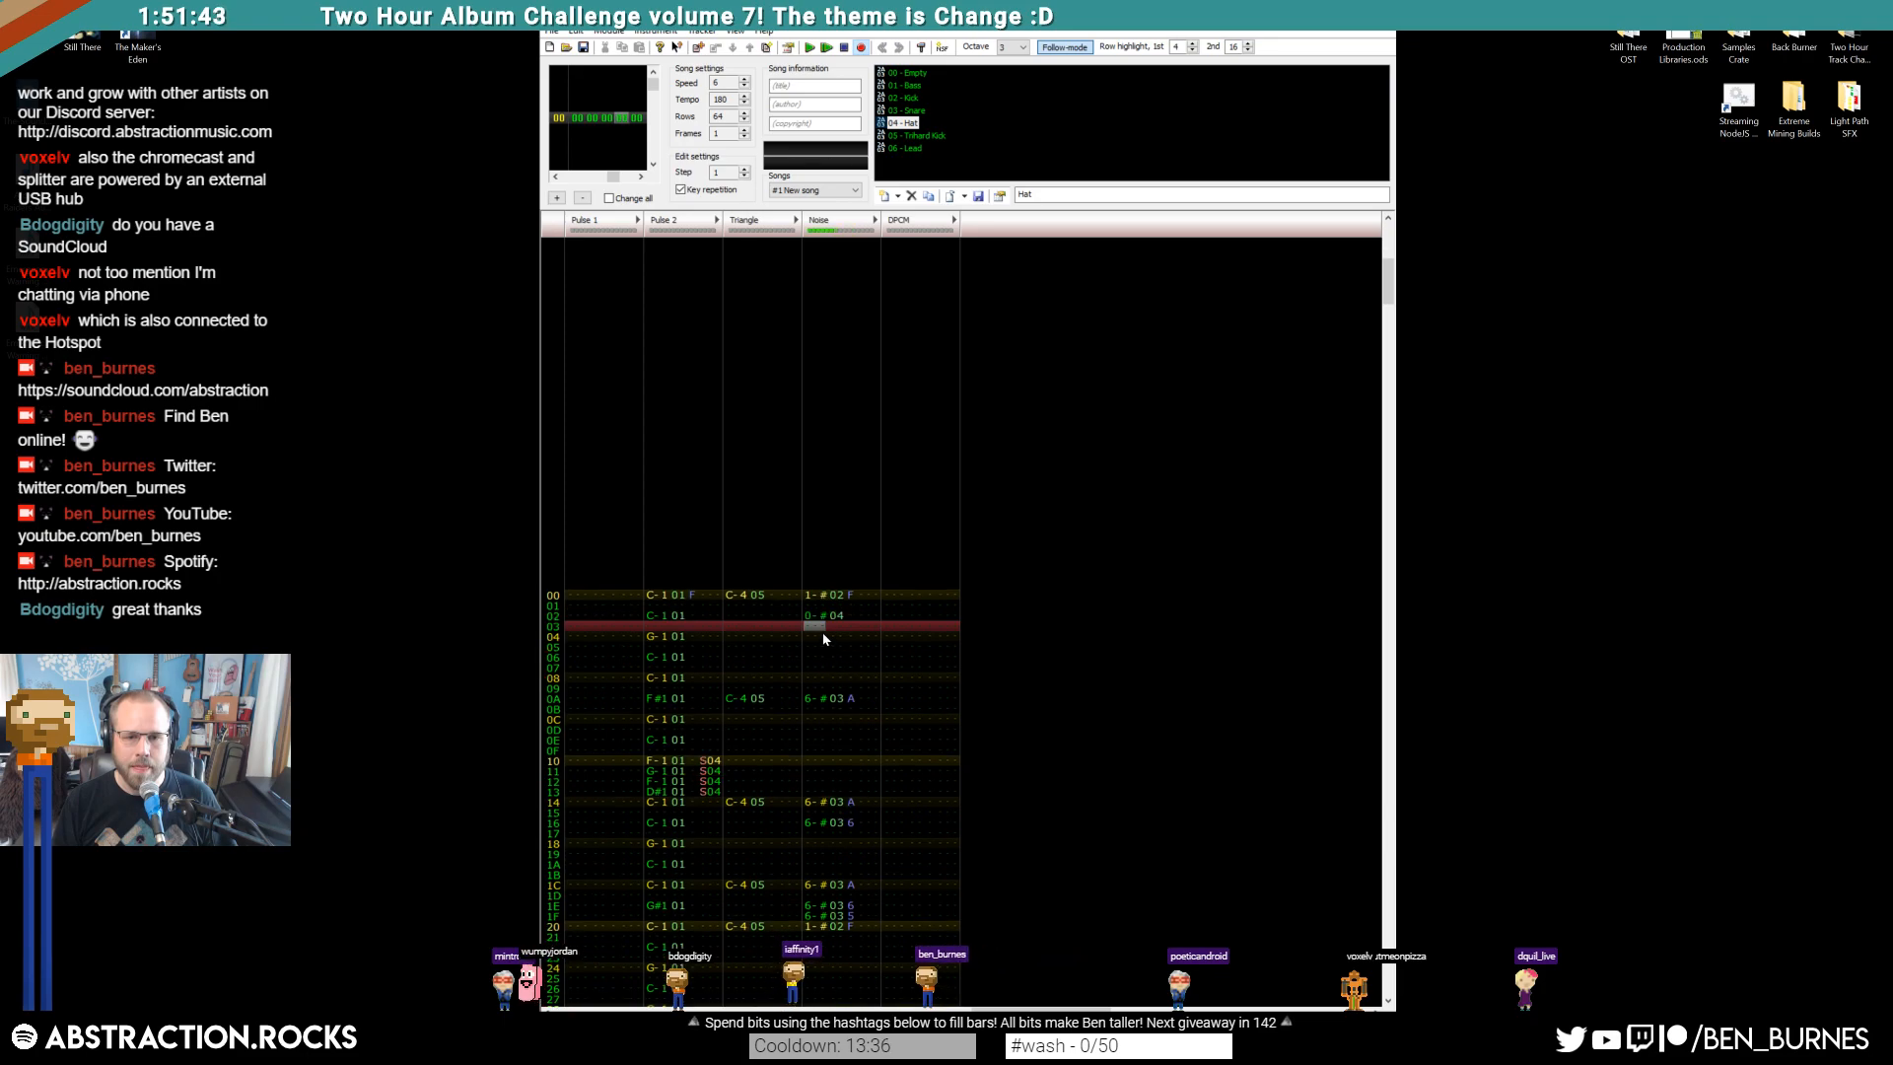
left_click(813, 616)
key("u")
left_click(815, 617)
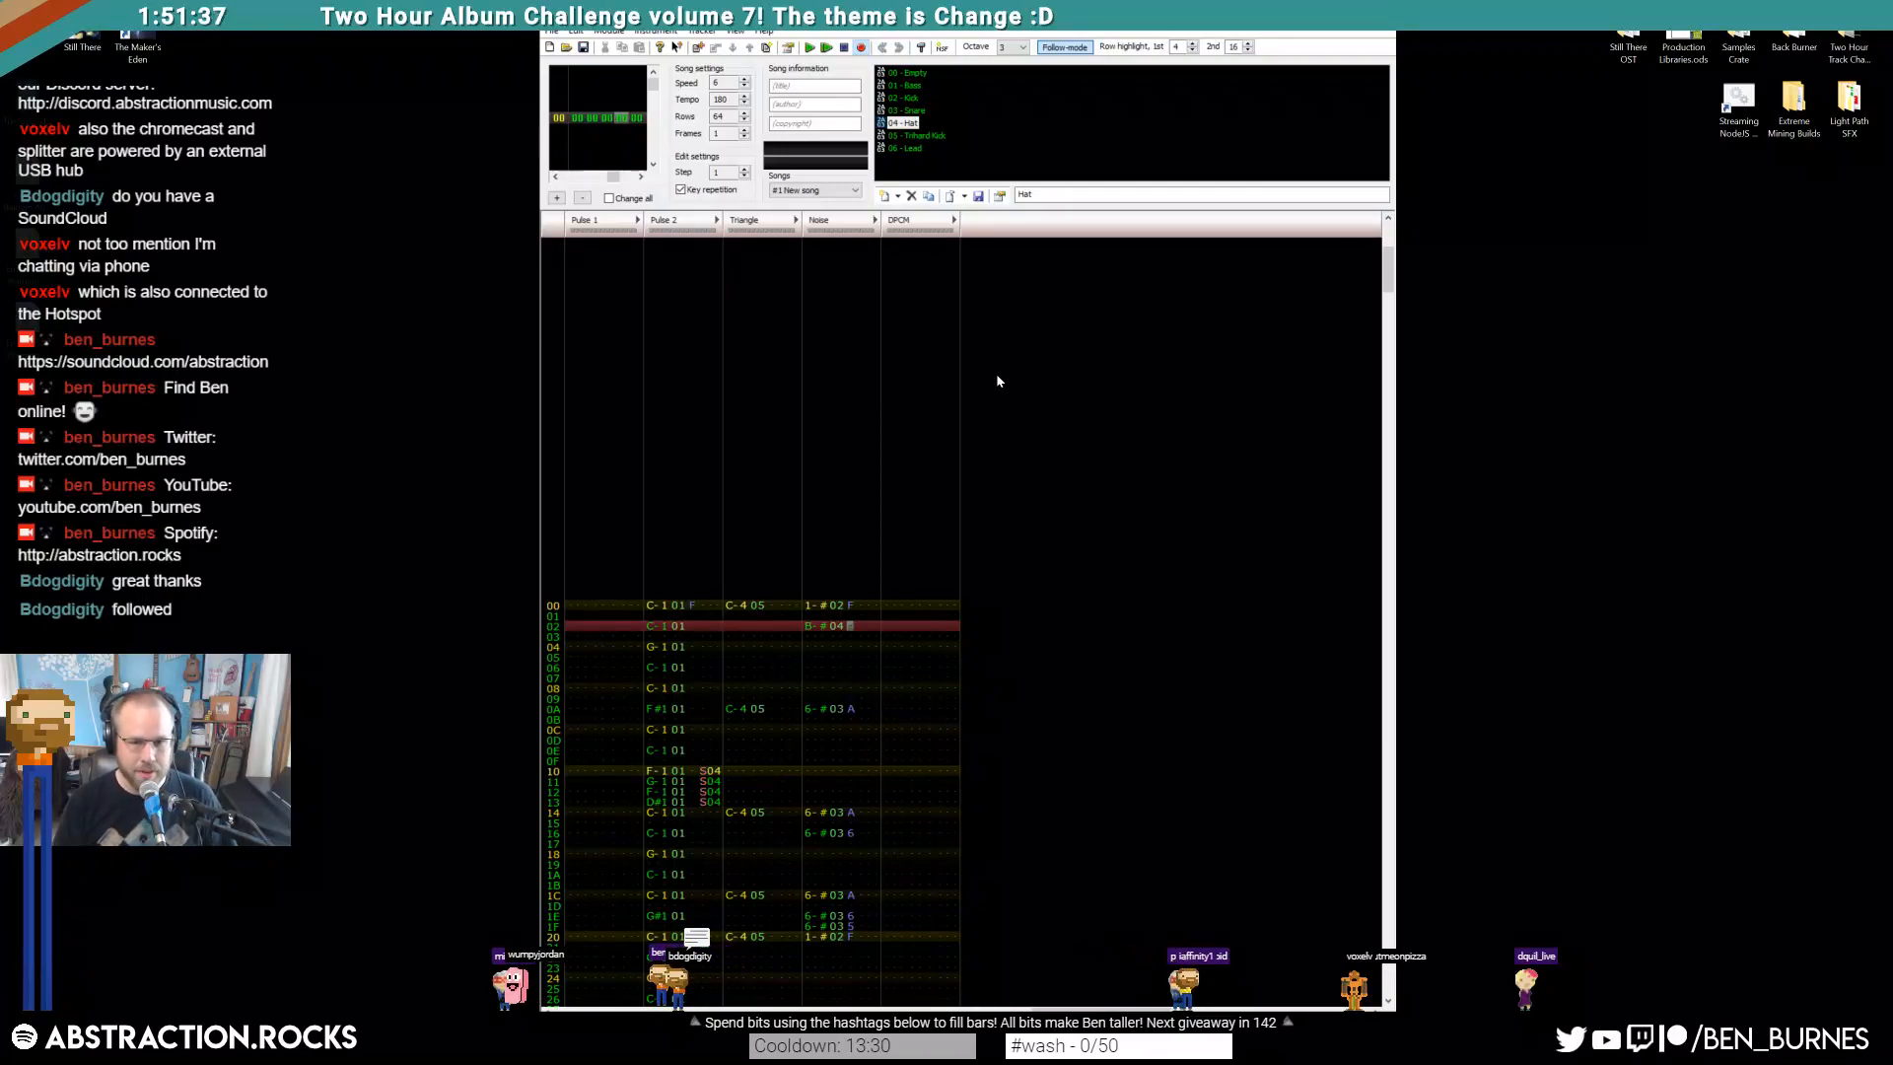
key("6")
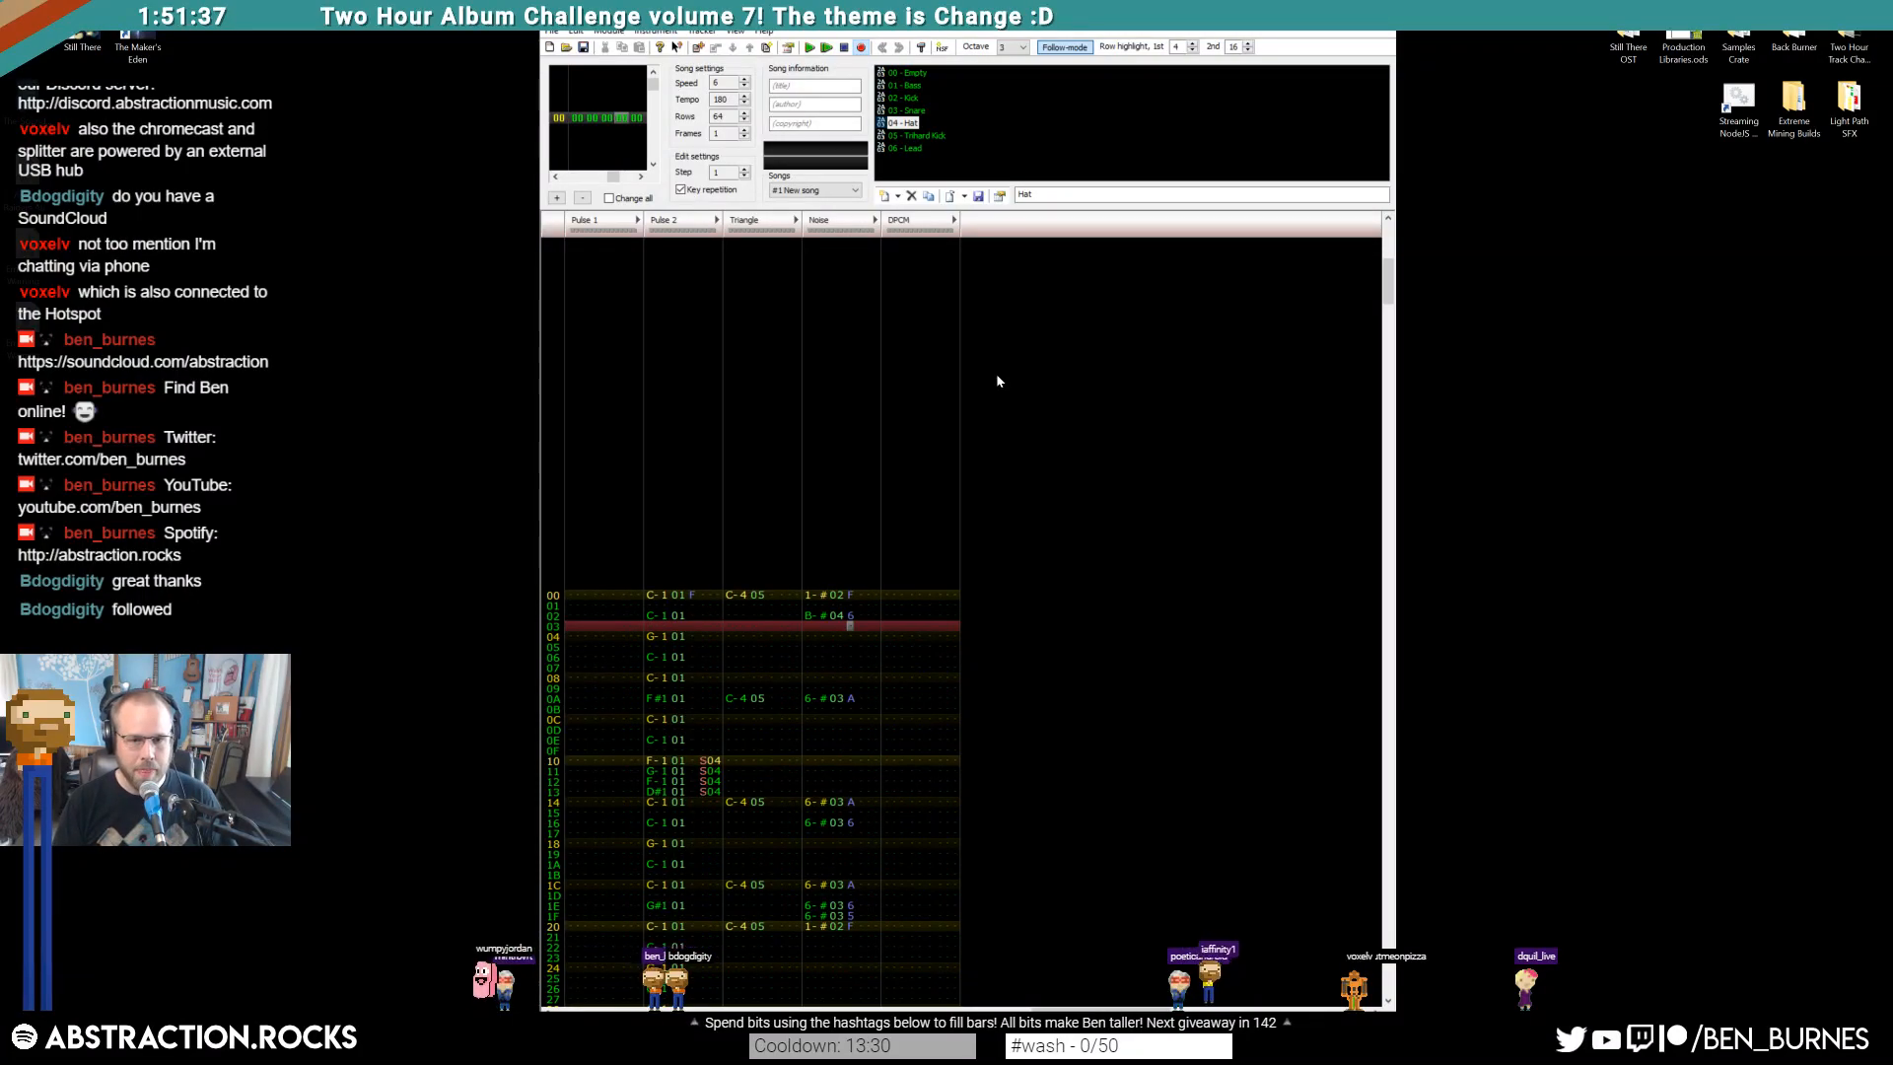
Copy the Hat hit from row 02 into rows 04, 06, 08, 0C and 0E of the Noise channel
key("ctrl+c")
left_click(820, 637)
key("ctrl+v")
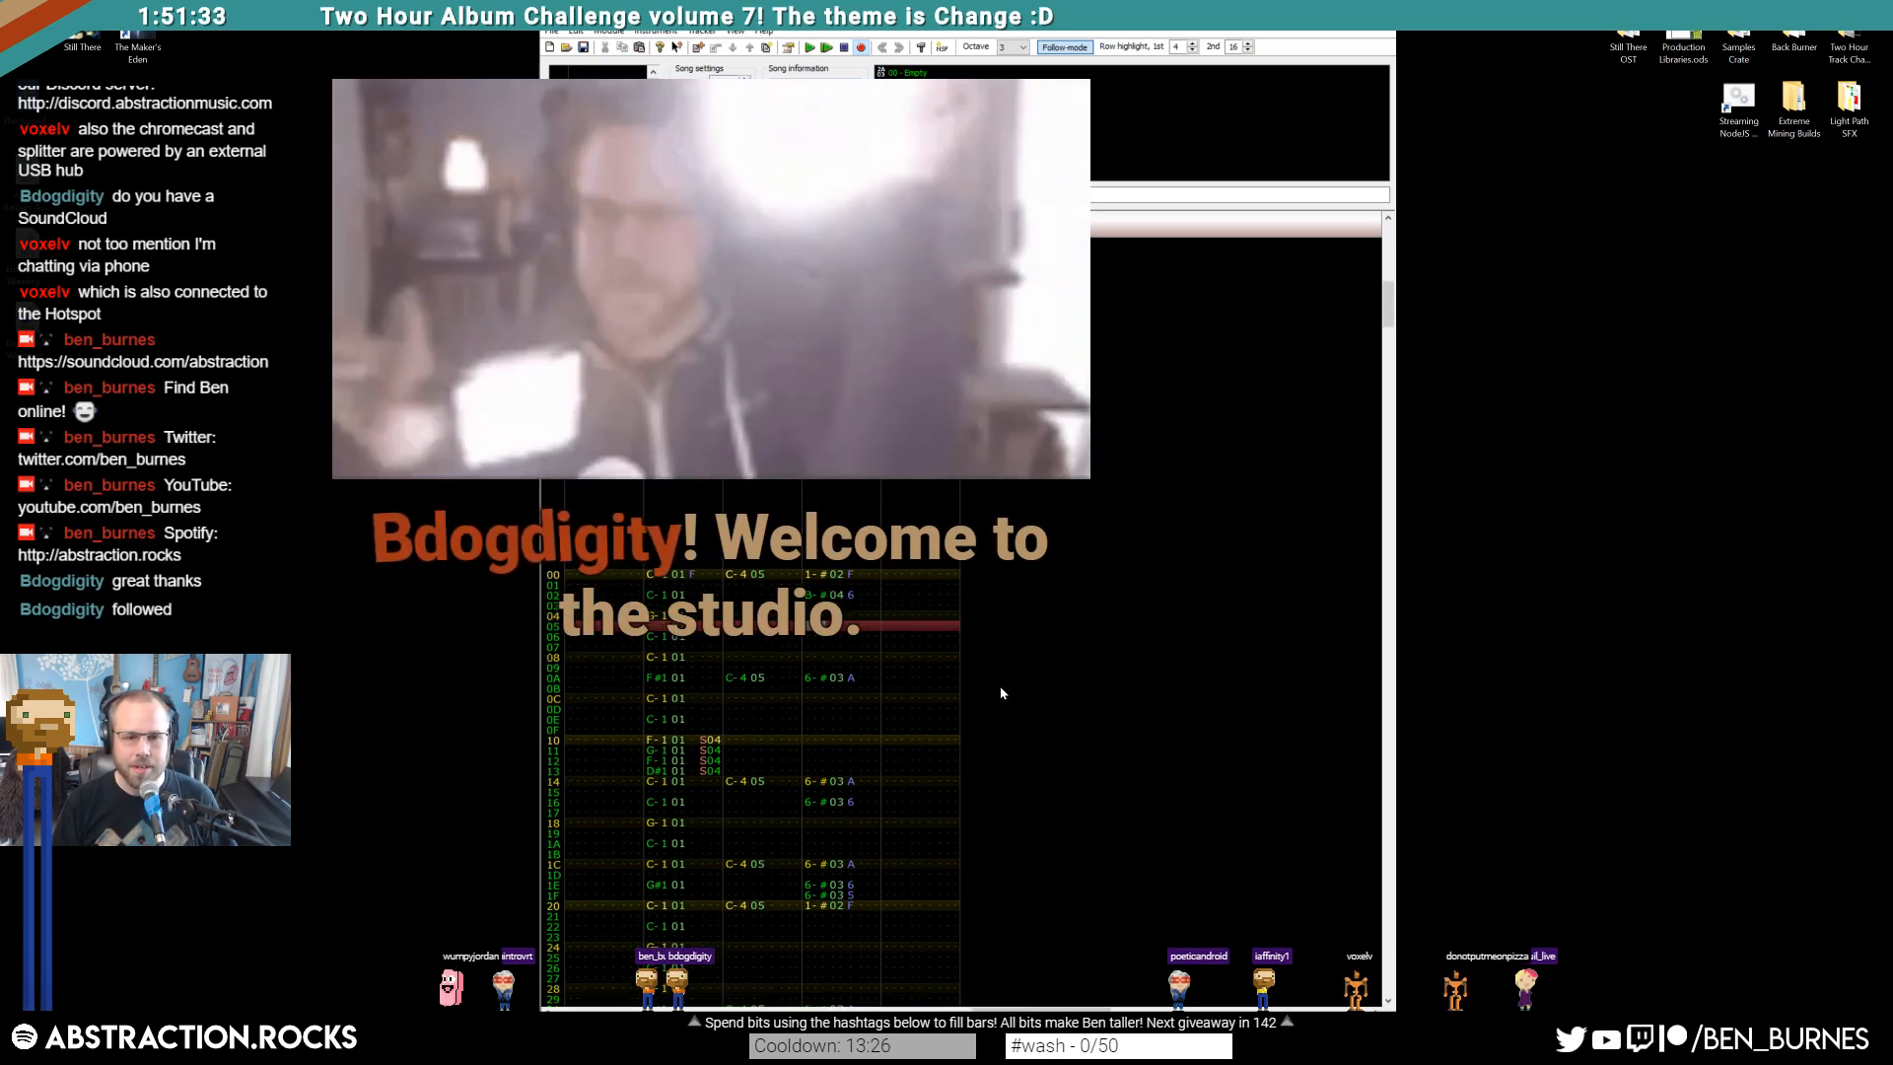
key("Down")
key("Down")
key("ctrl+v")
key("Down")
key("Down")
key("ctrl+v")
key("Down")
key("Down")
key("Down")
key("Down")
key("ctrl+v")
key("Down")
key("Down")
key("ctrl+v")
key("Down")
key("Down")
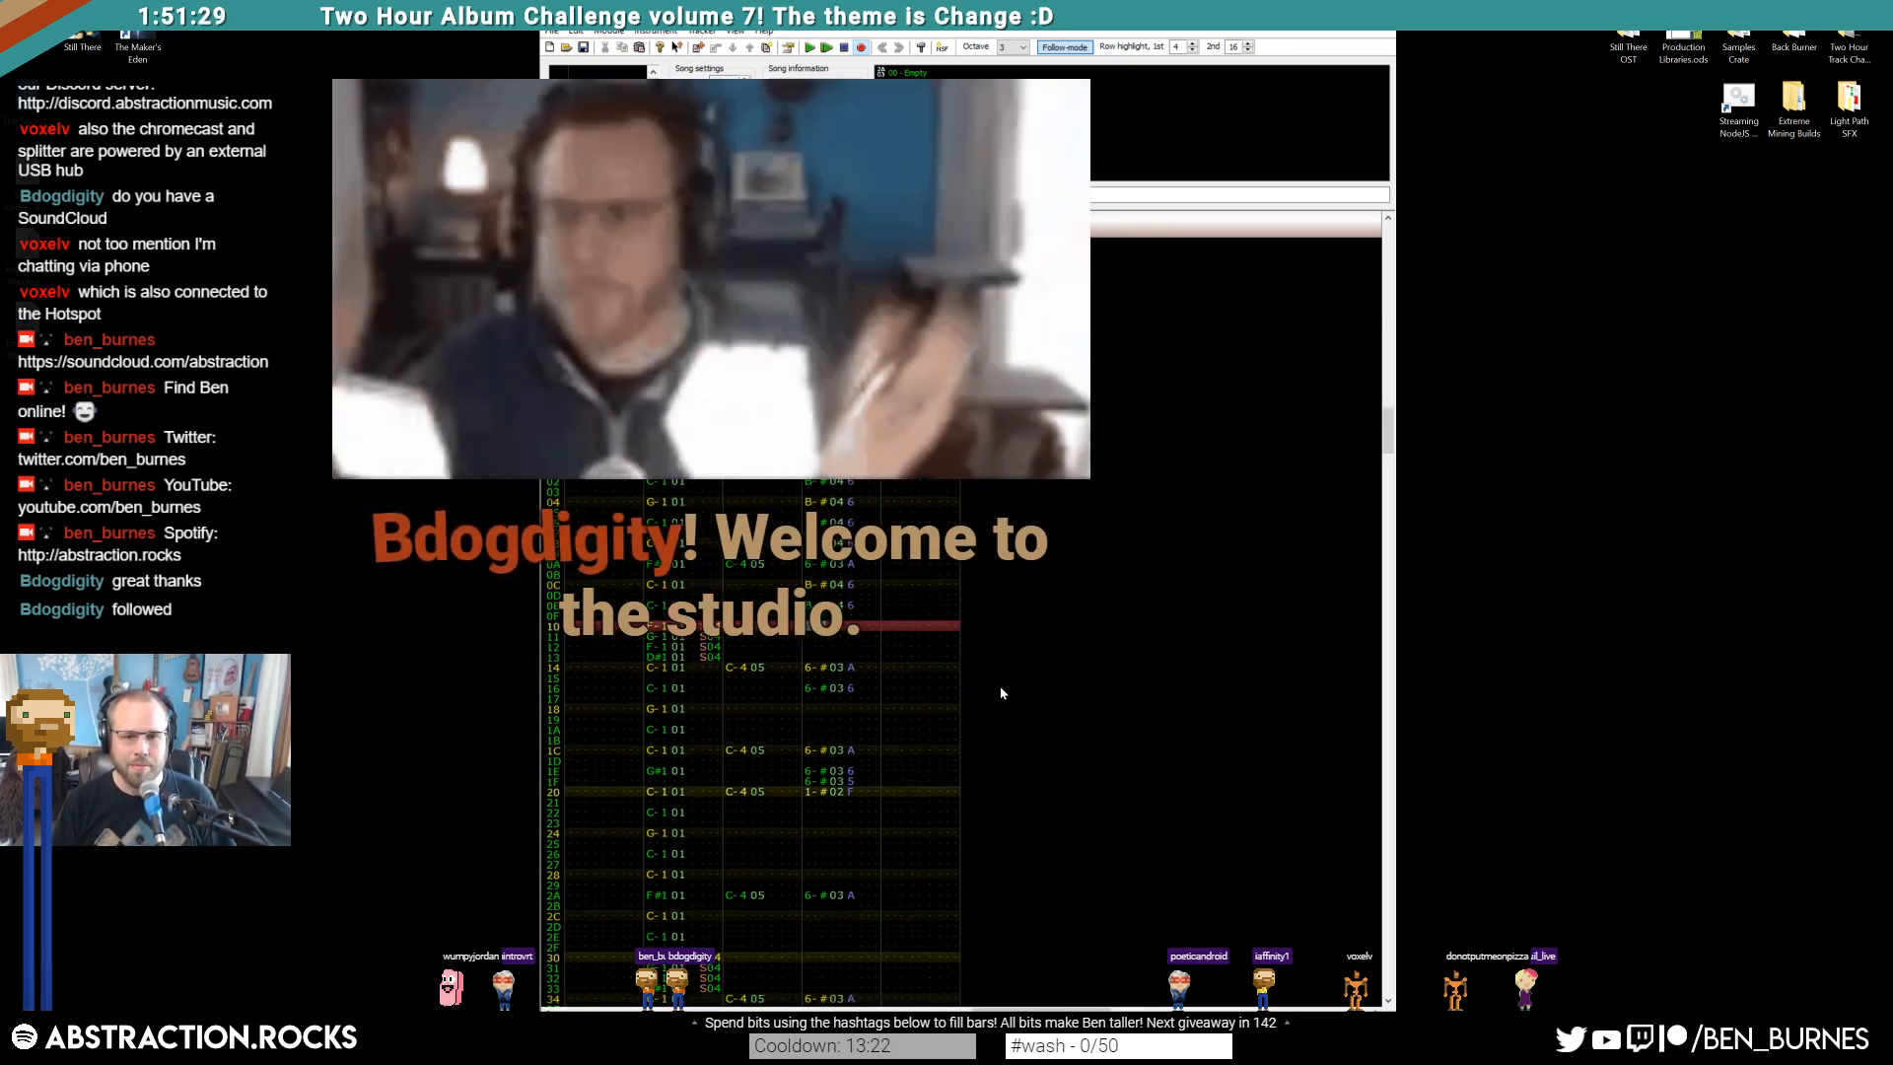
Paste the Hat hit into rows 10 to 13 of the Noise channel
key("ctrl+v")
key("Down")
key("Down")
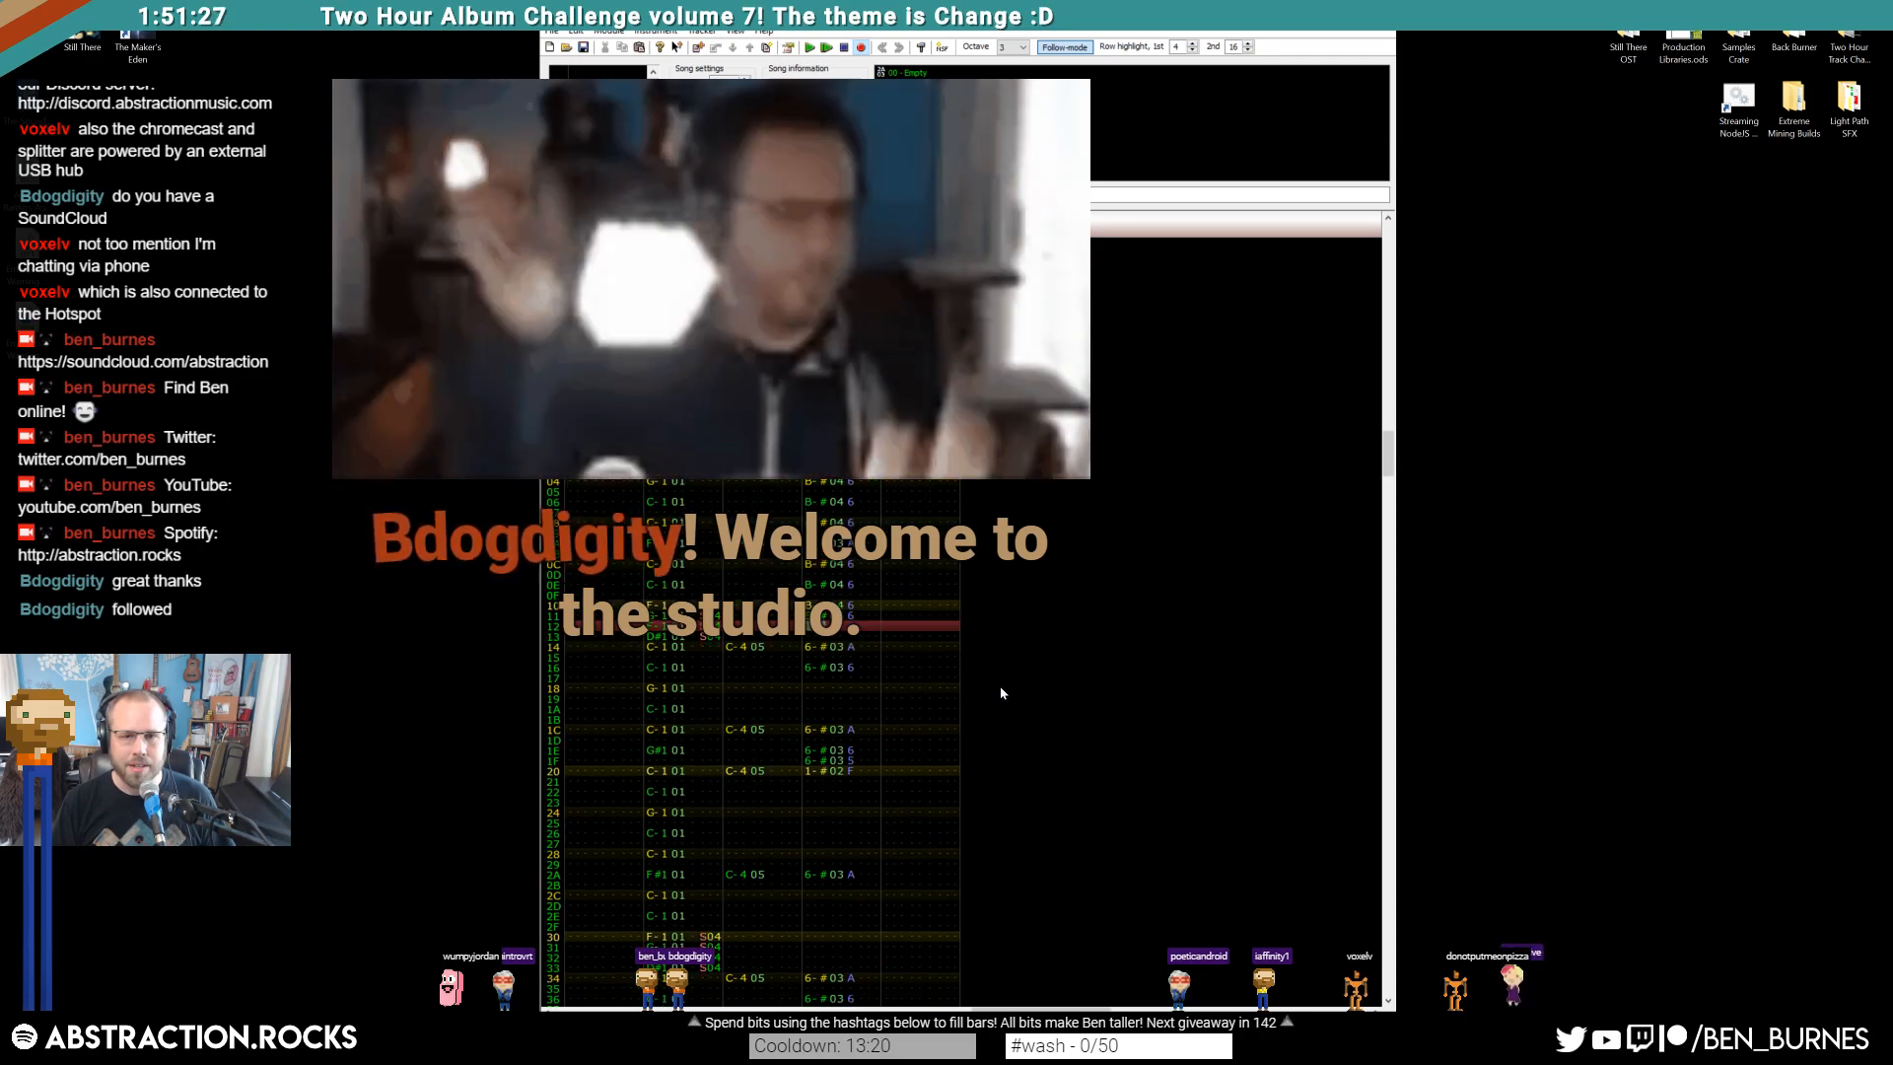
key("ctrl+v")
key("Down")
key("ctrl+v")
Paste the Hat hit into rows 18 and 1A of the Noise channel
key("Up")
key("Down")
key("Down")
key("Down")
key("Down")
key("Down")
key("Down")
key("ctrl+v")
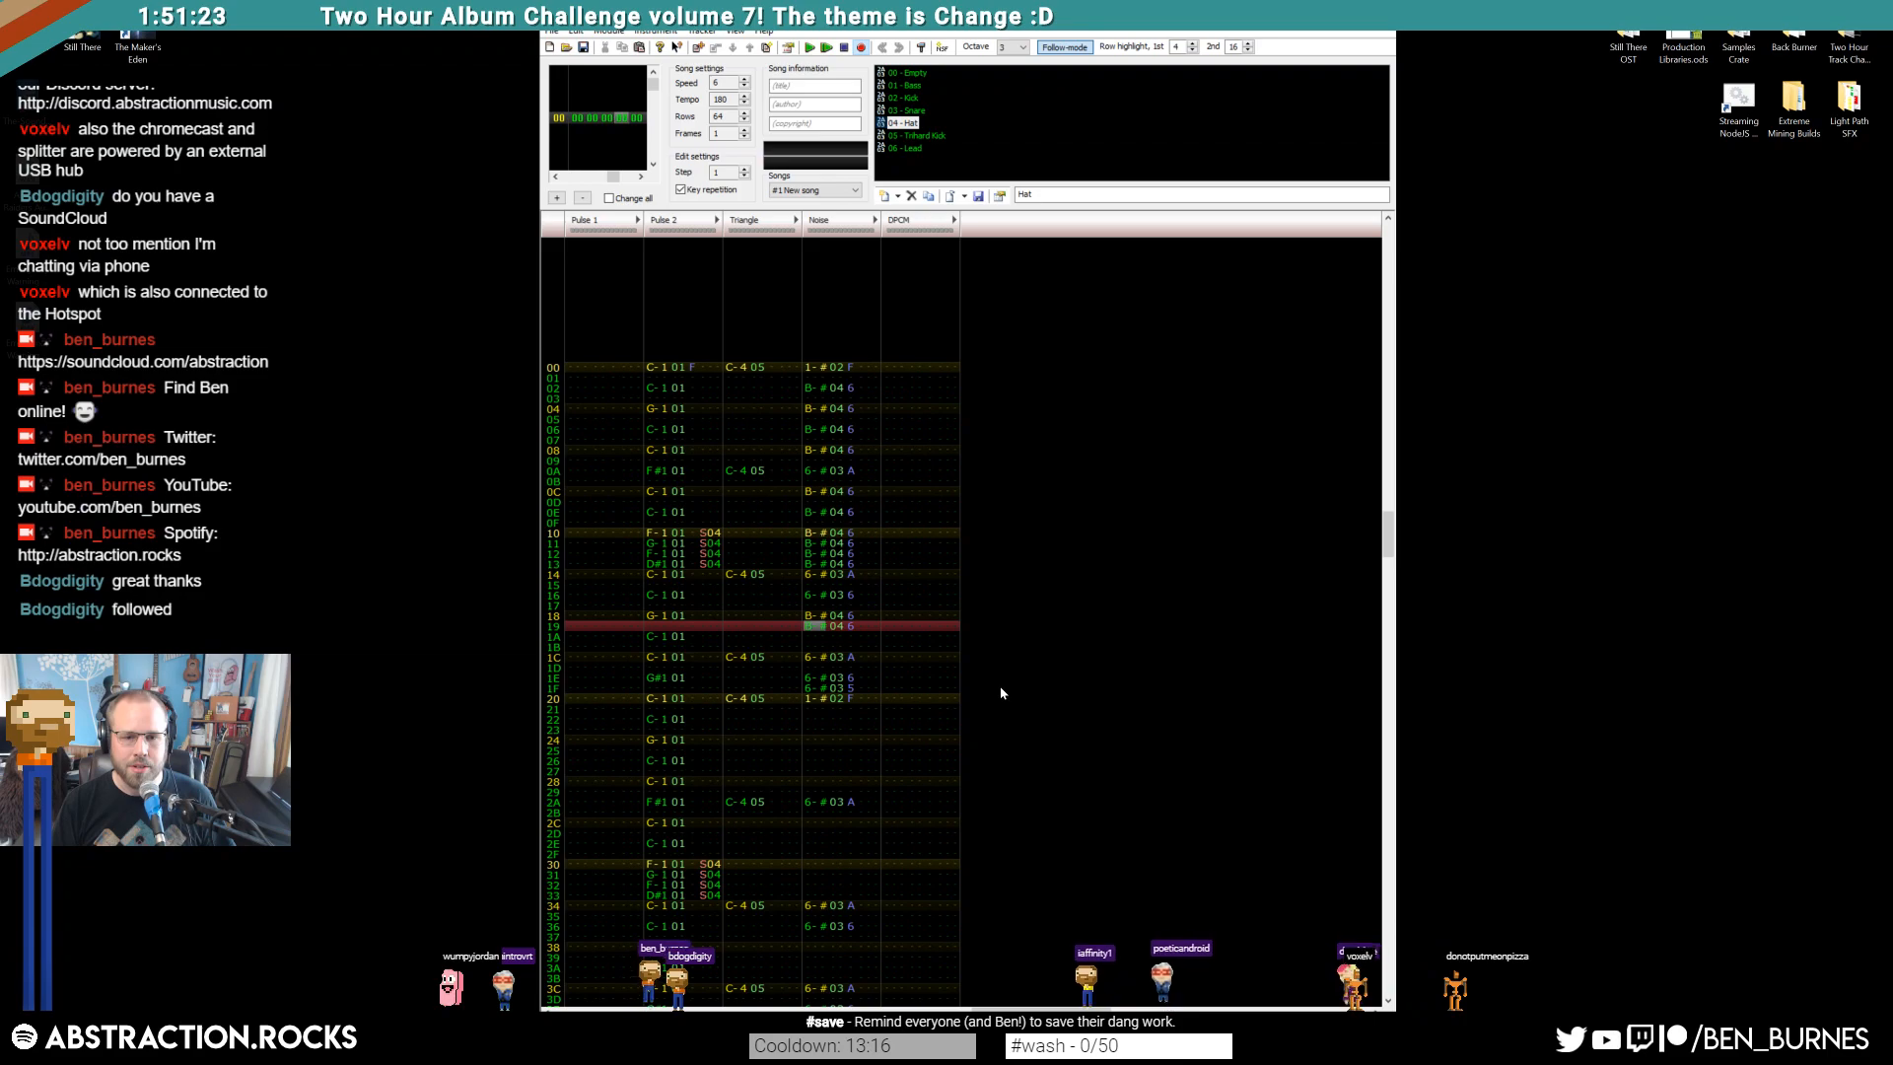
key("Down")
key("Down")
key("ctrl+v")
Paste the Hat hit into row 22 of the Noise channel
key("Down")
key("Down")
key("Down")
key("Down")
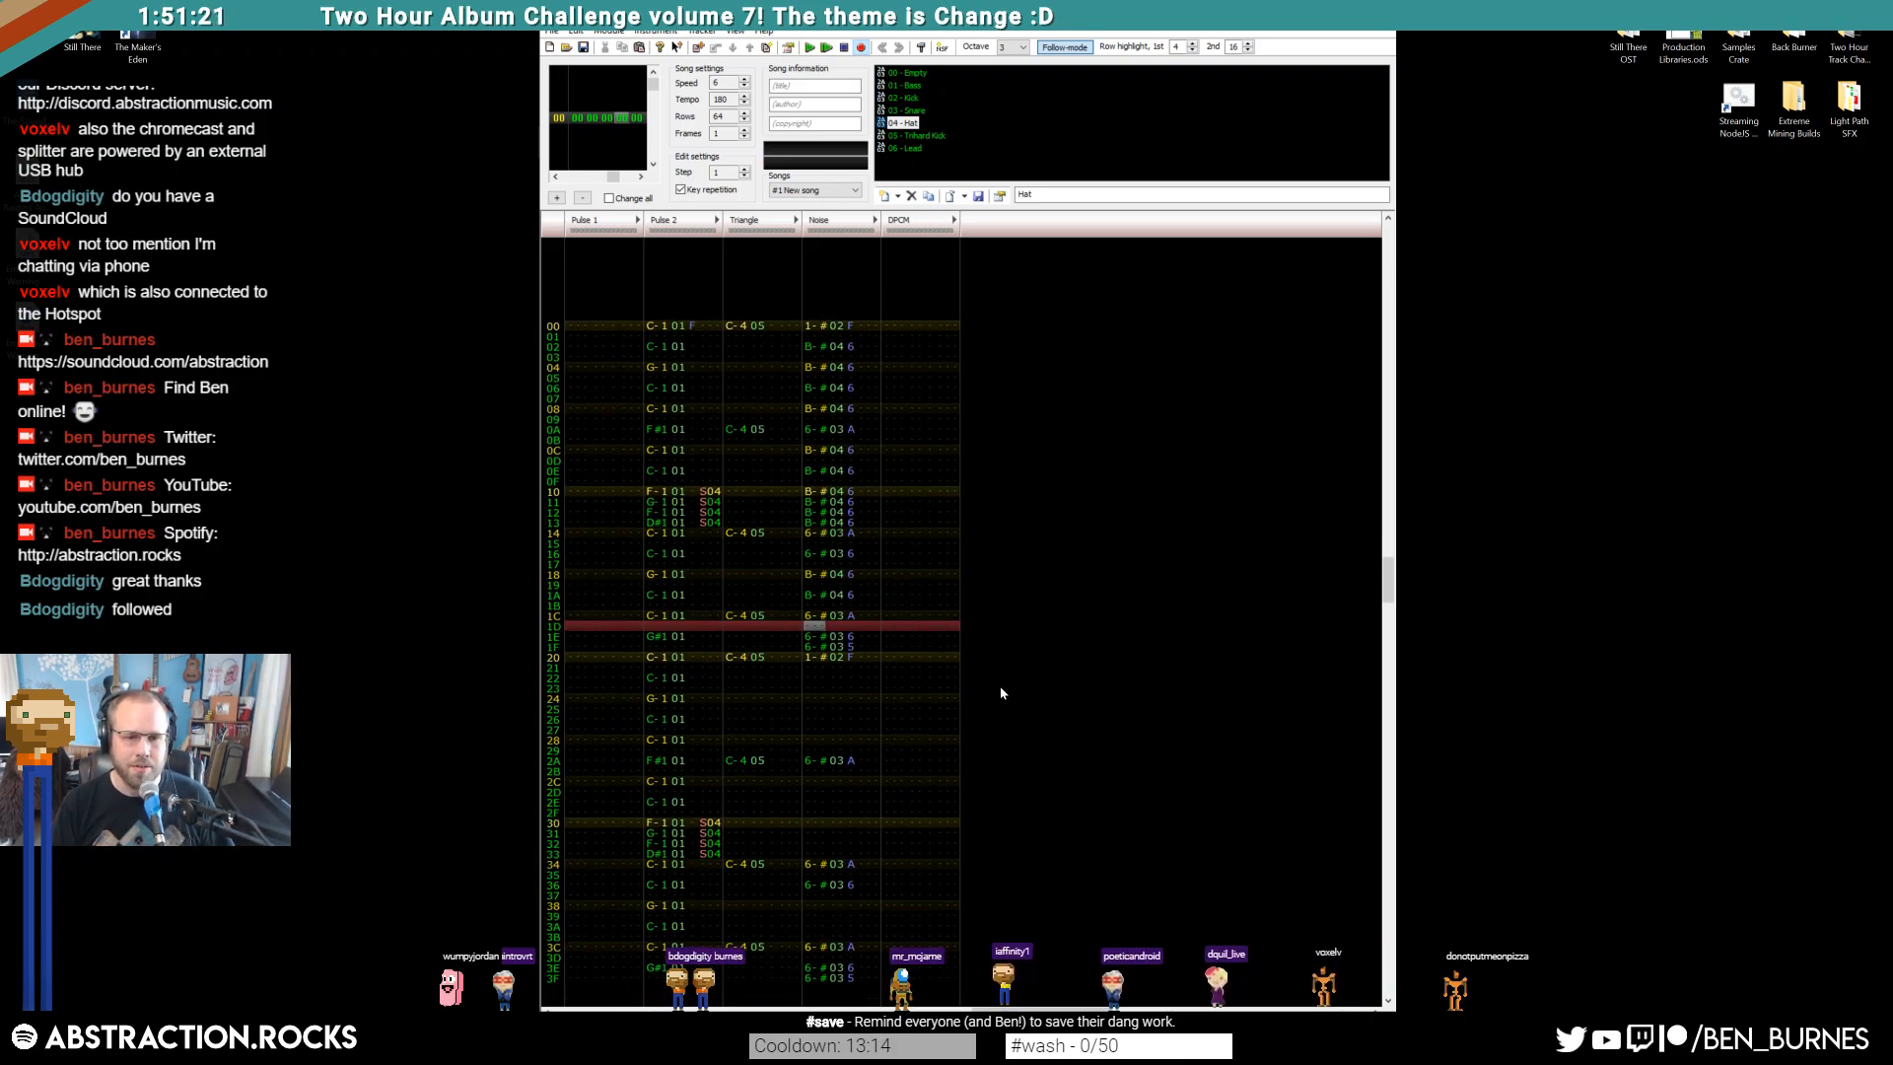
key("Down")
key("Down")
key("Down")
key("Down")
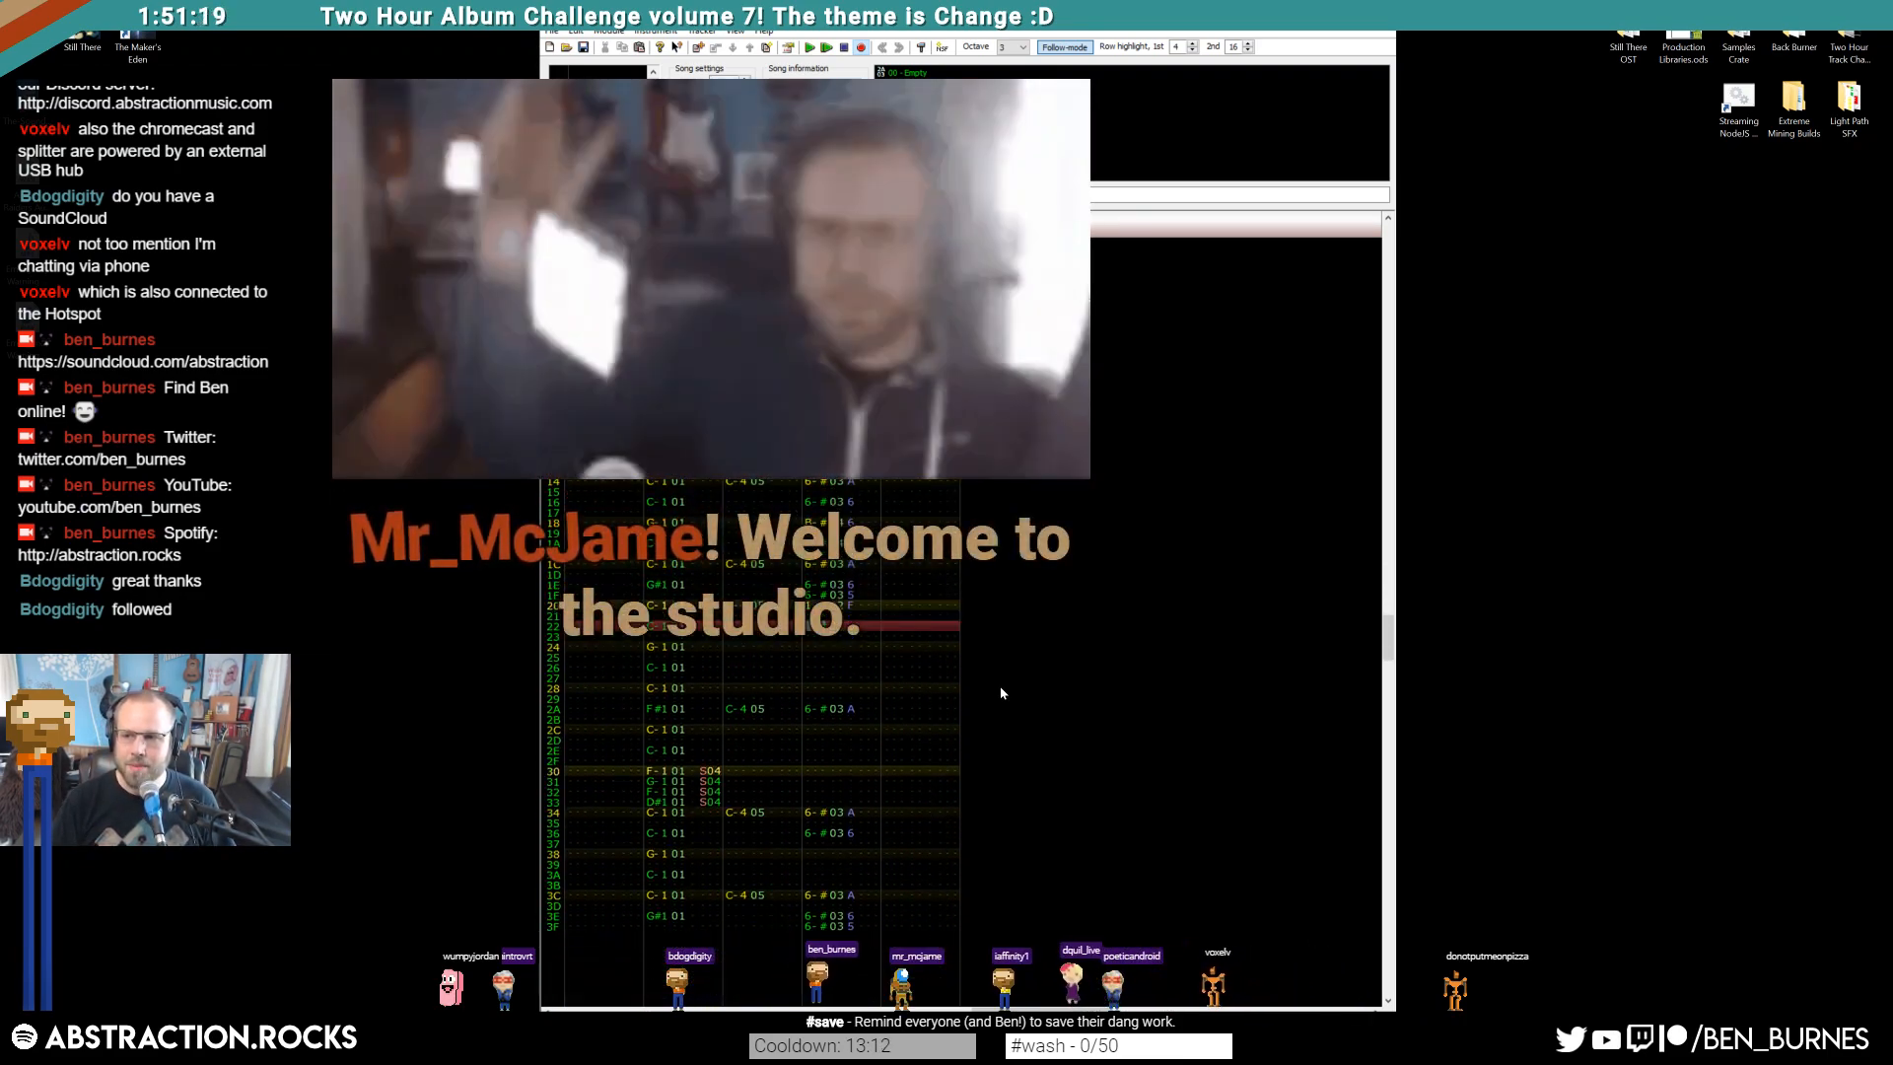
key("ctrl+v")
key("Down")
key("Down")
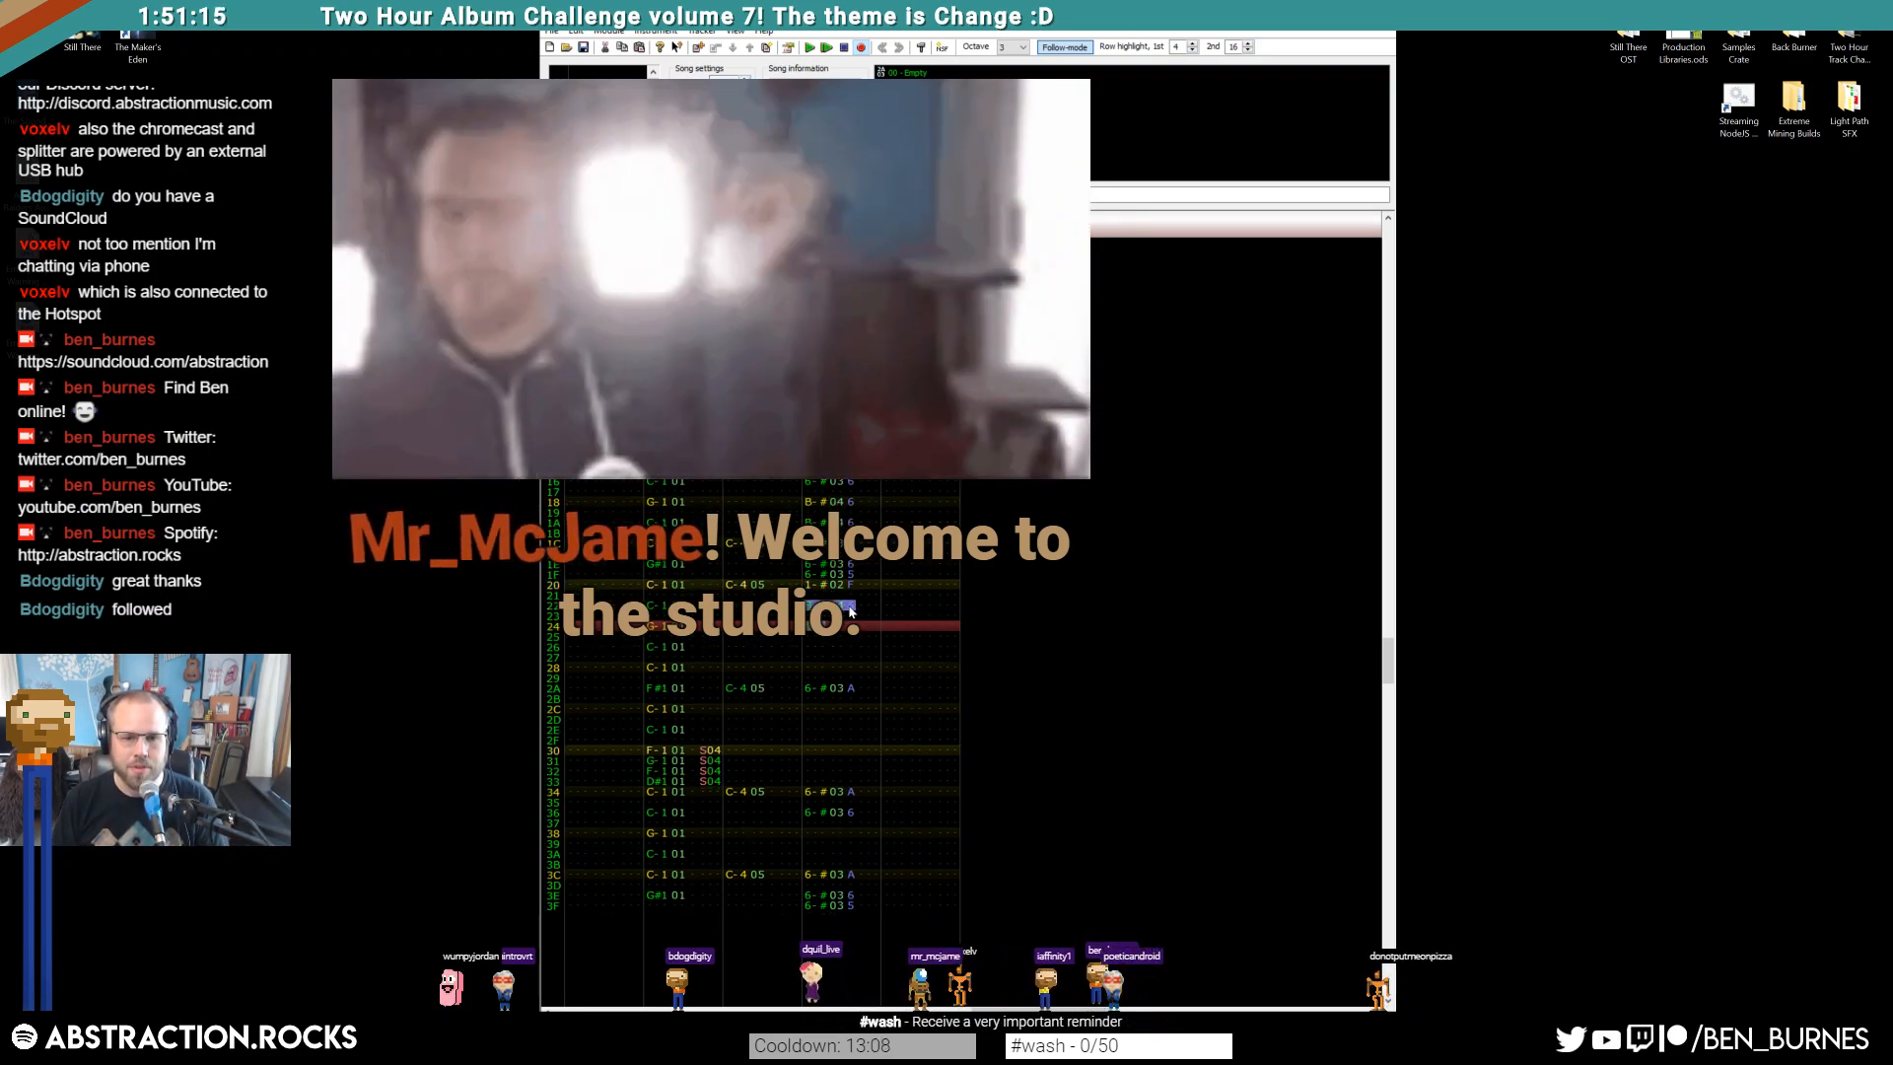
Copy the Noise channel's drum pattern from the first half, rows 00–1F, into rows 20–3F
left_click_drag(849, 575, 772, 414)
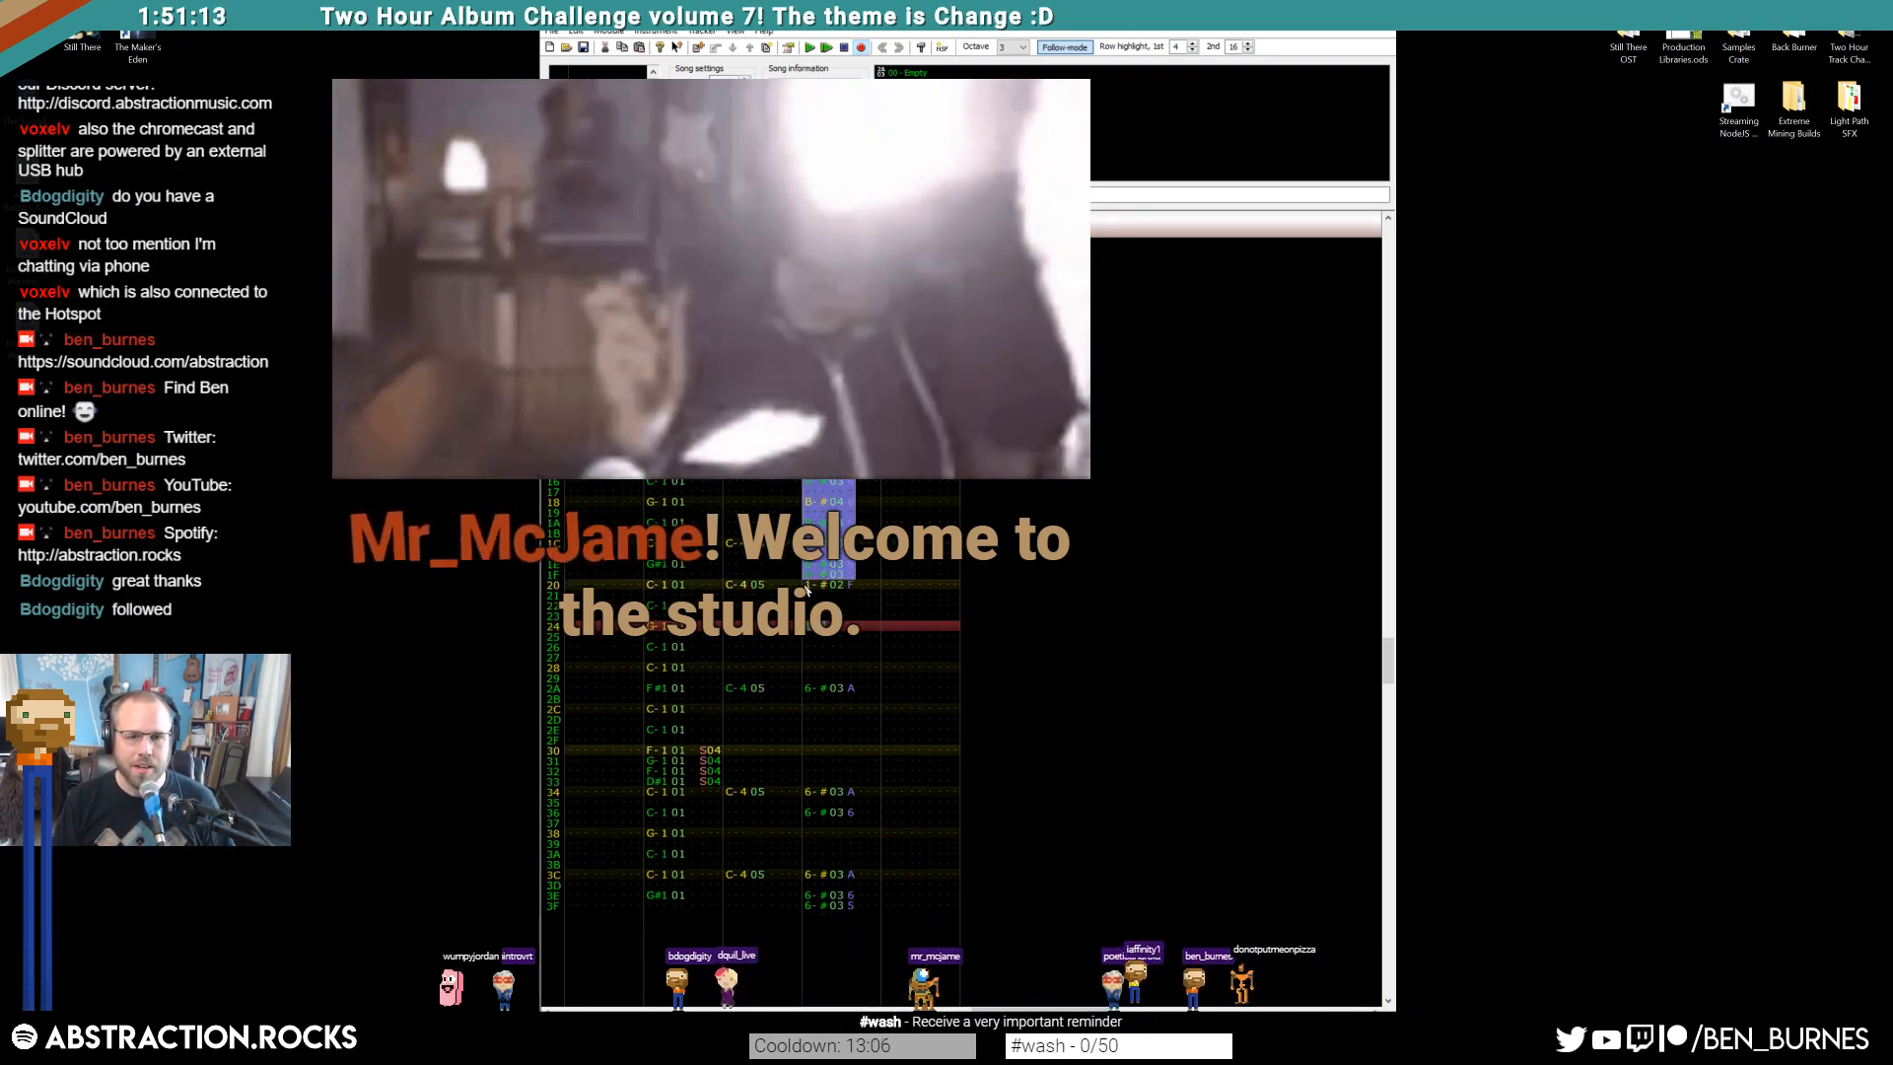
left_click(816, 584)
key("ctrl+v")
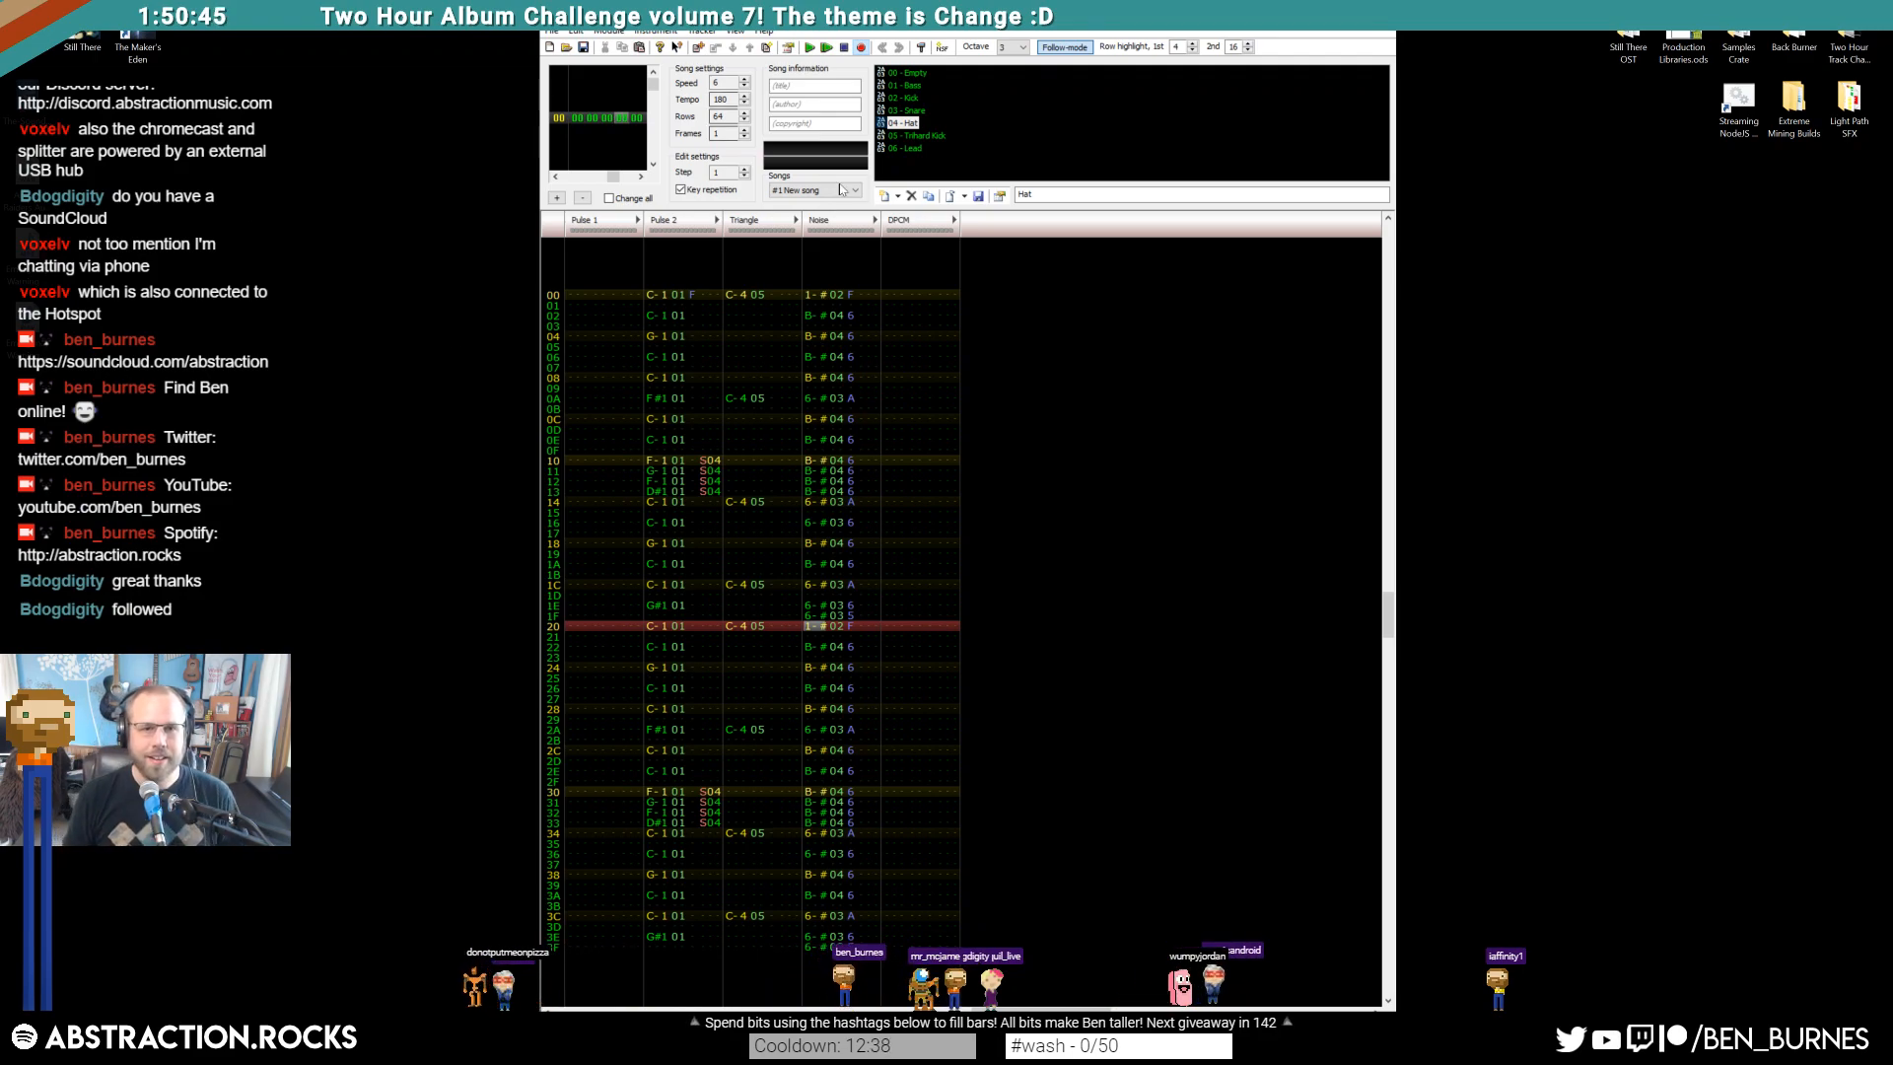
Assign the Lead instrument the next empty volume sequence, number 4, enable it and close the instrument editor
left_click(901, 148)
double_click(903, 149)
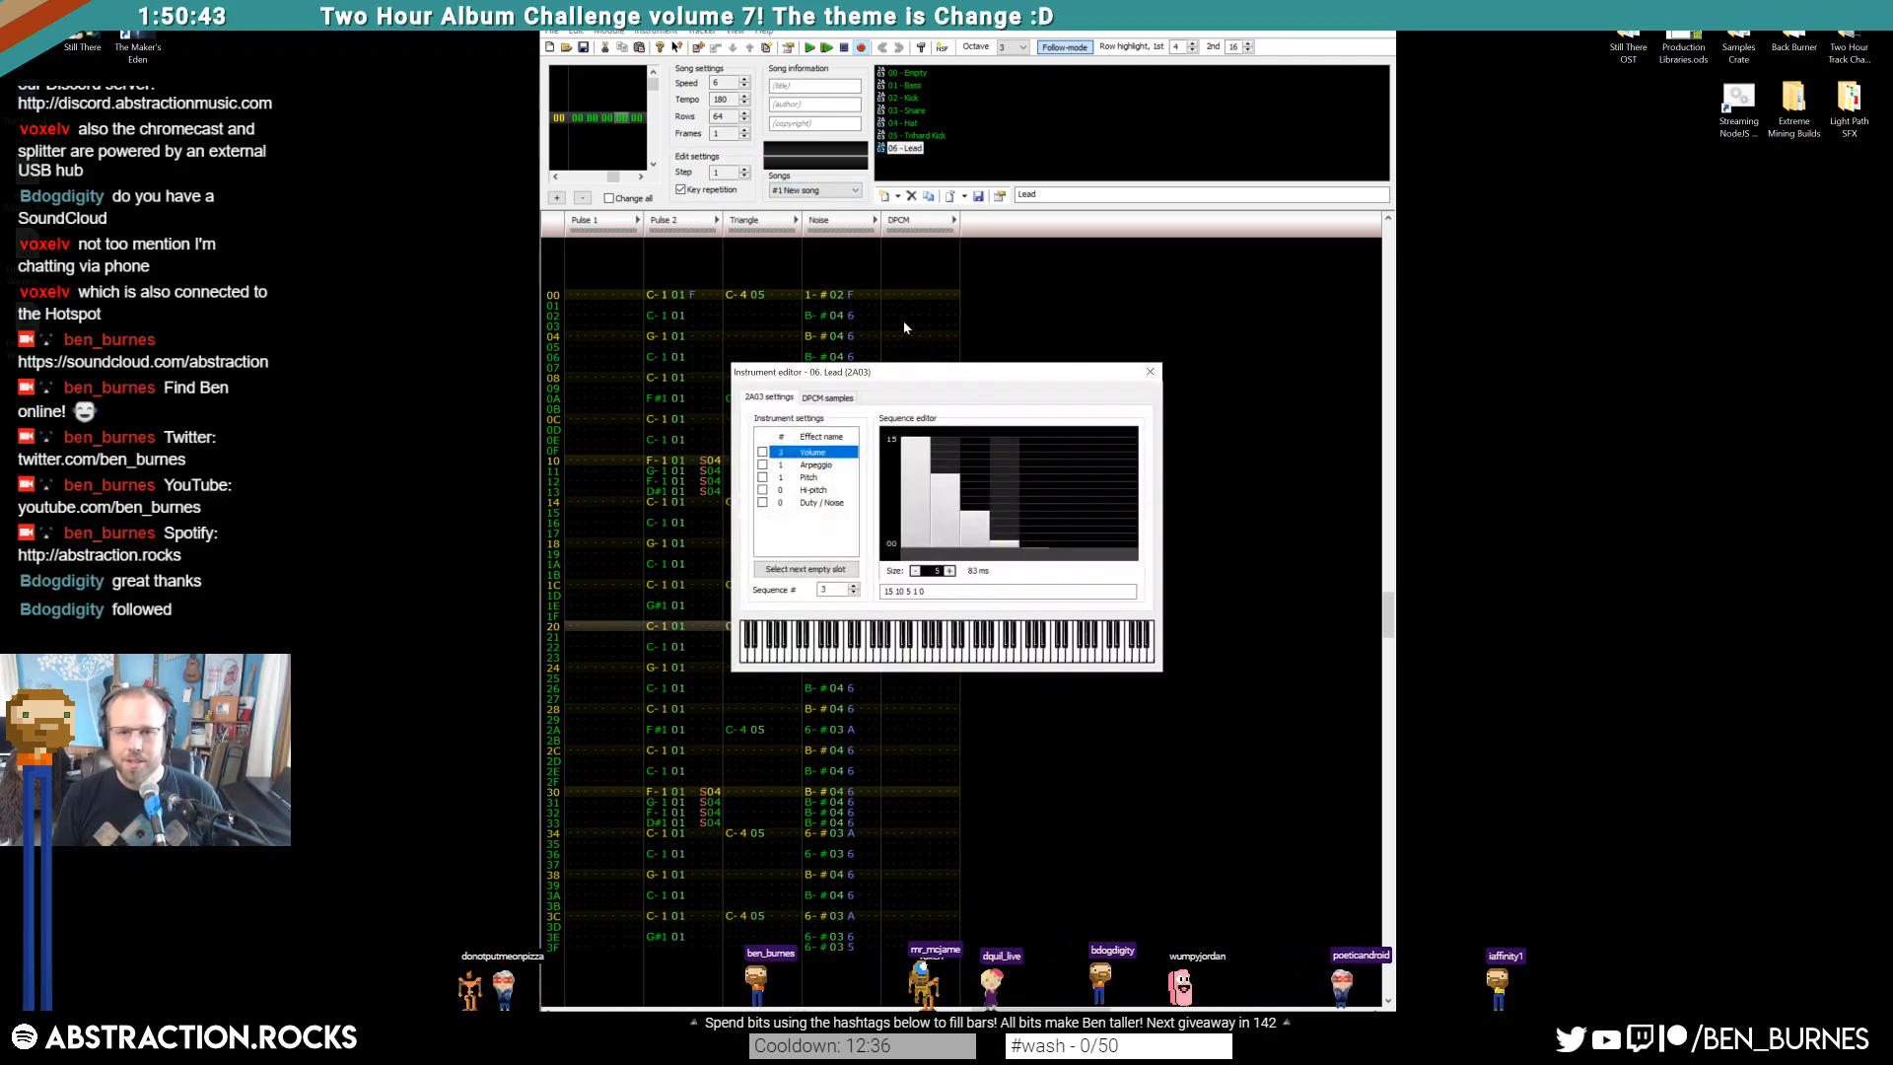
left_click(812, 573)
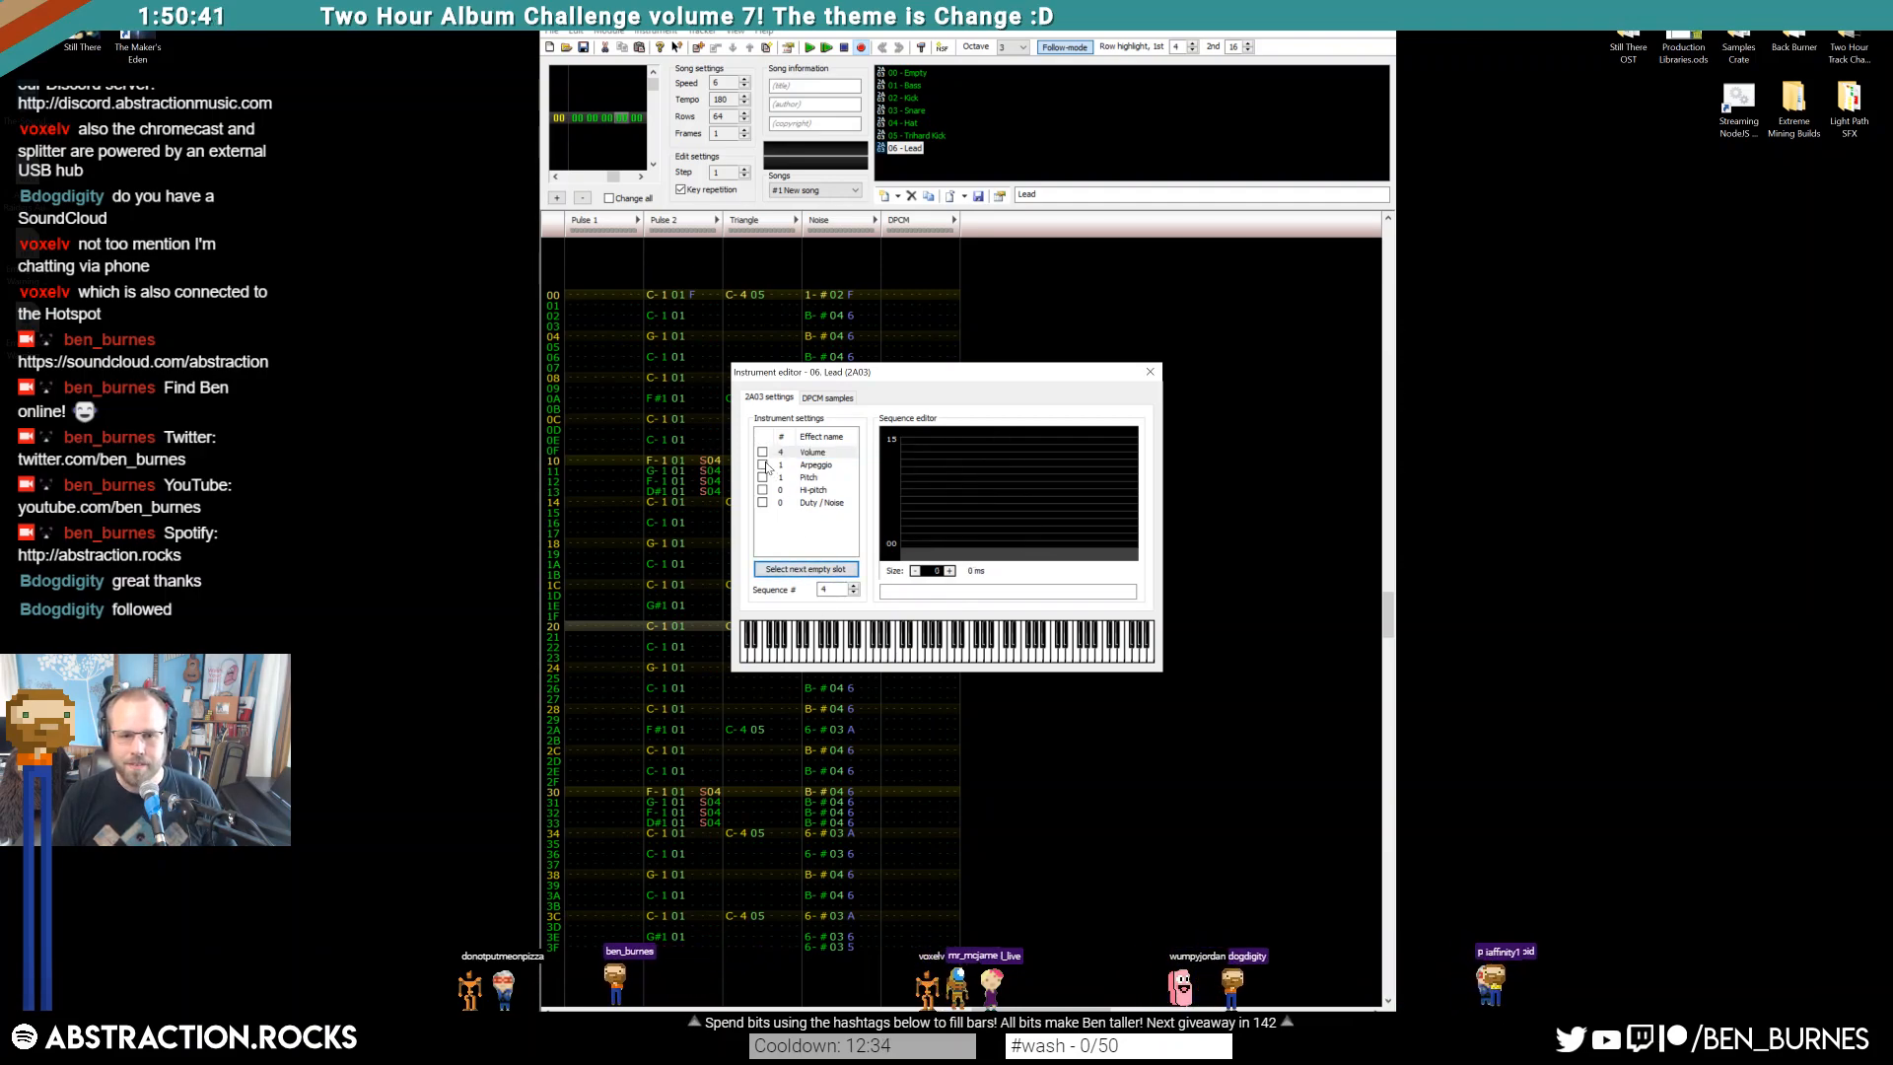
left_click(762, 452)
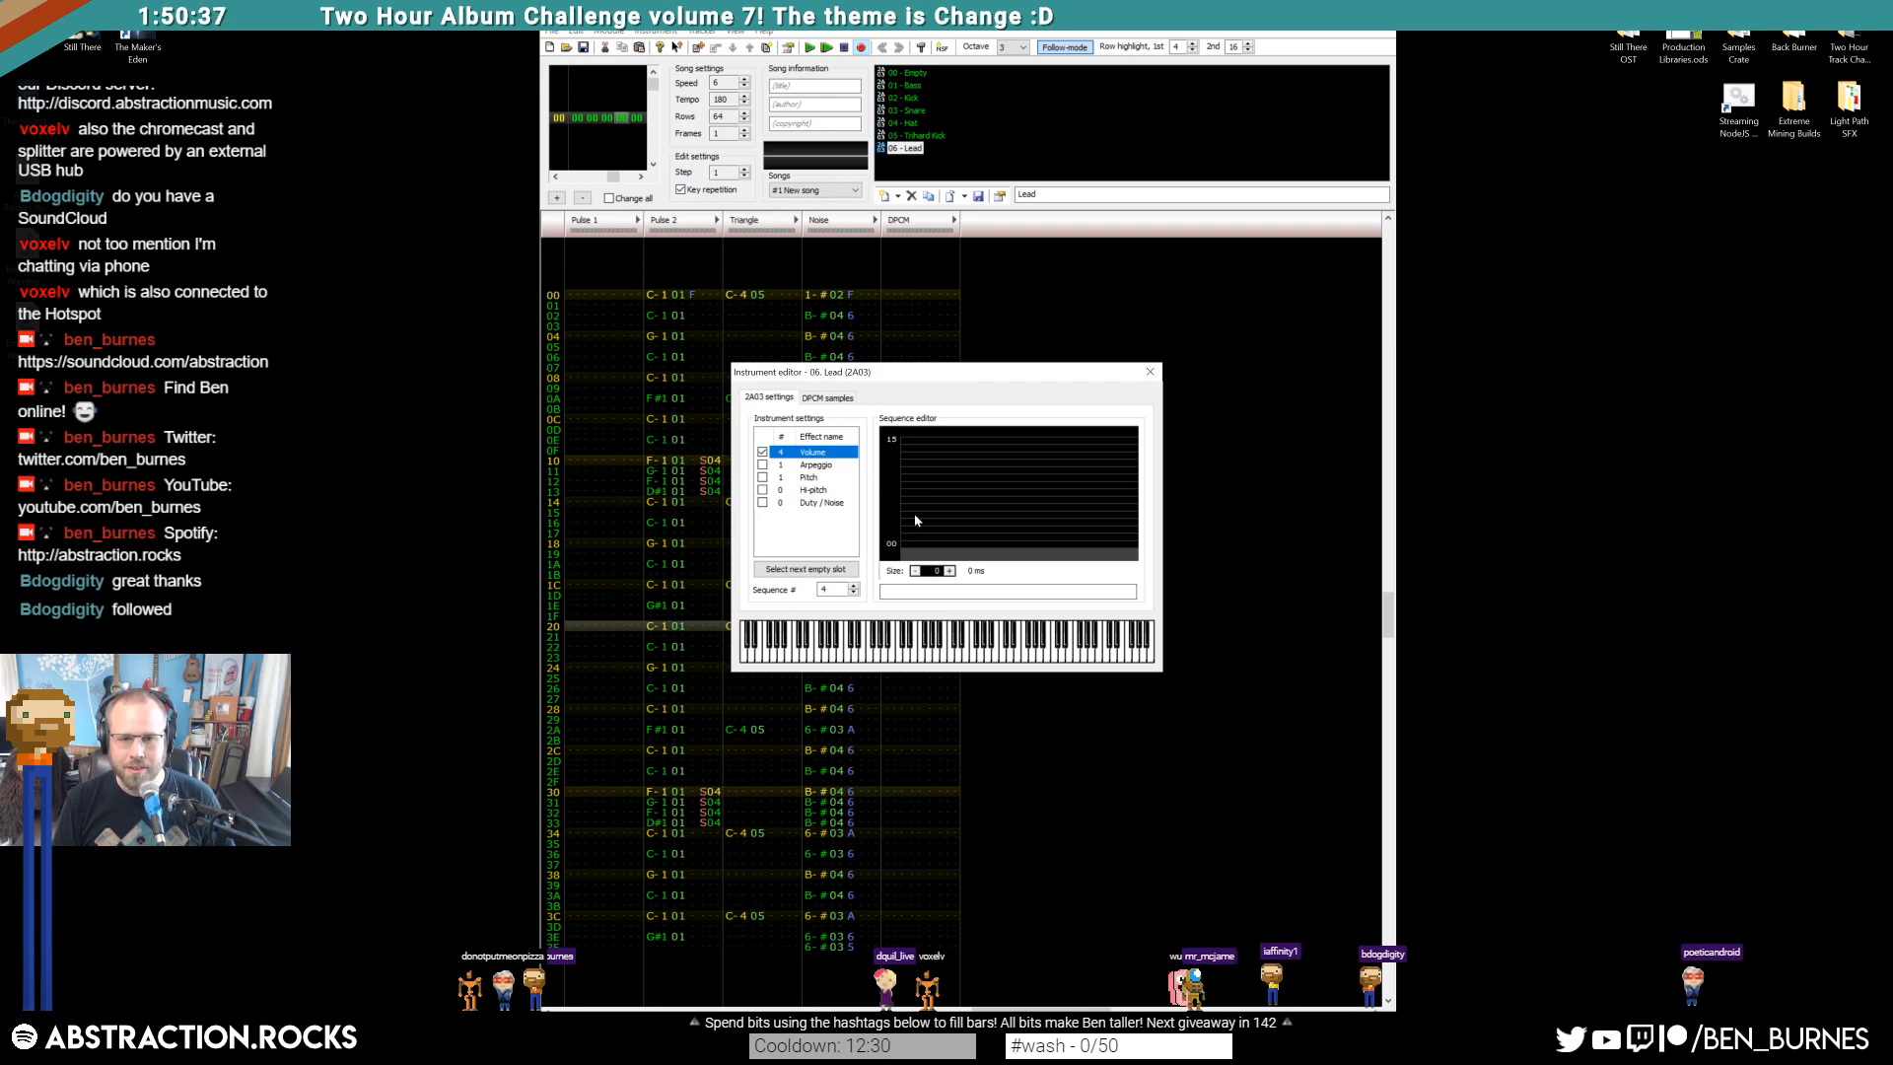
left_click(1151, 373)
Enter the Lead notes C-3, D-3, D#3, F-3 and F-3 in rows 00–04 of Pulse 1
left_click(575, 292)
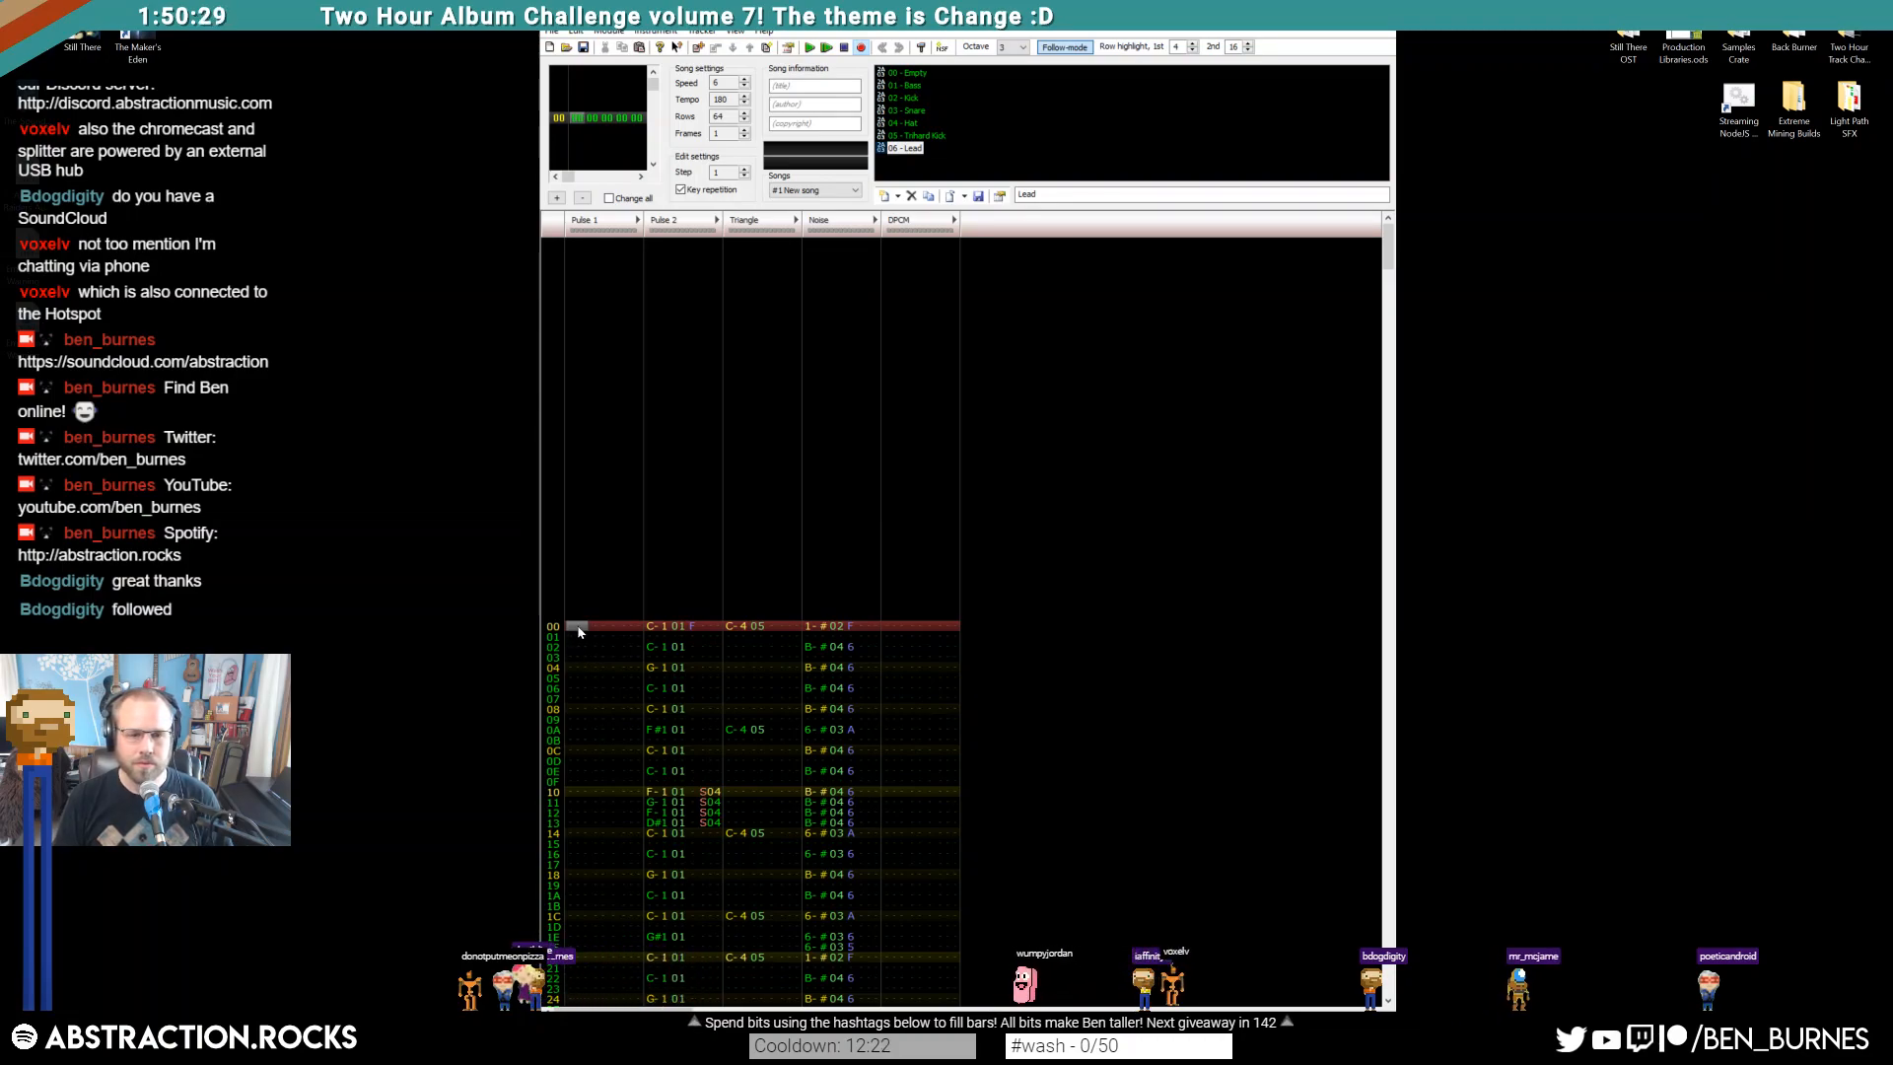
key("z")
key("x")
key("d")
key("v")
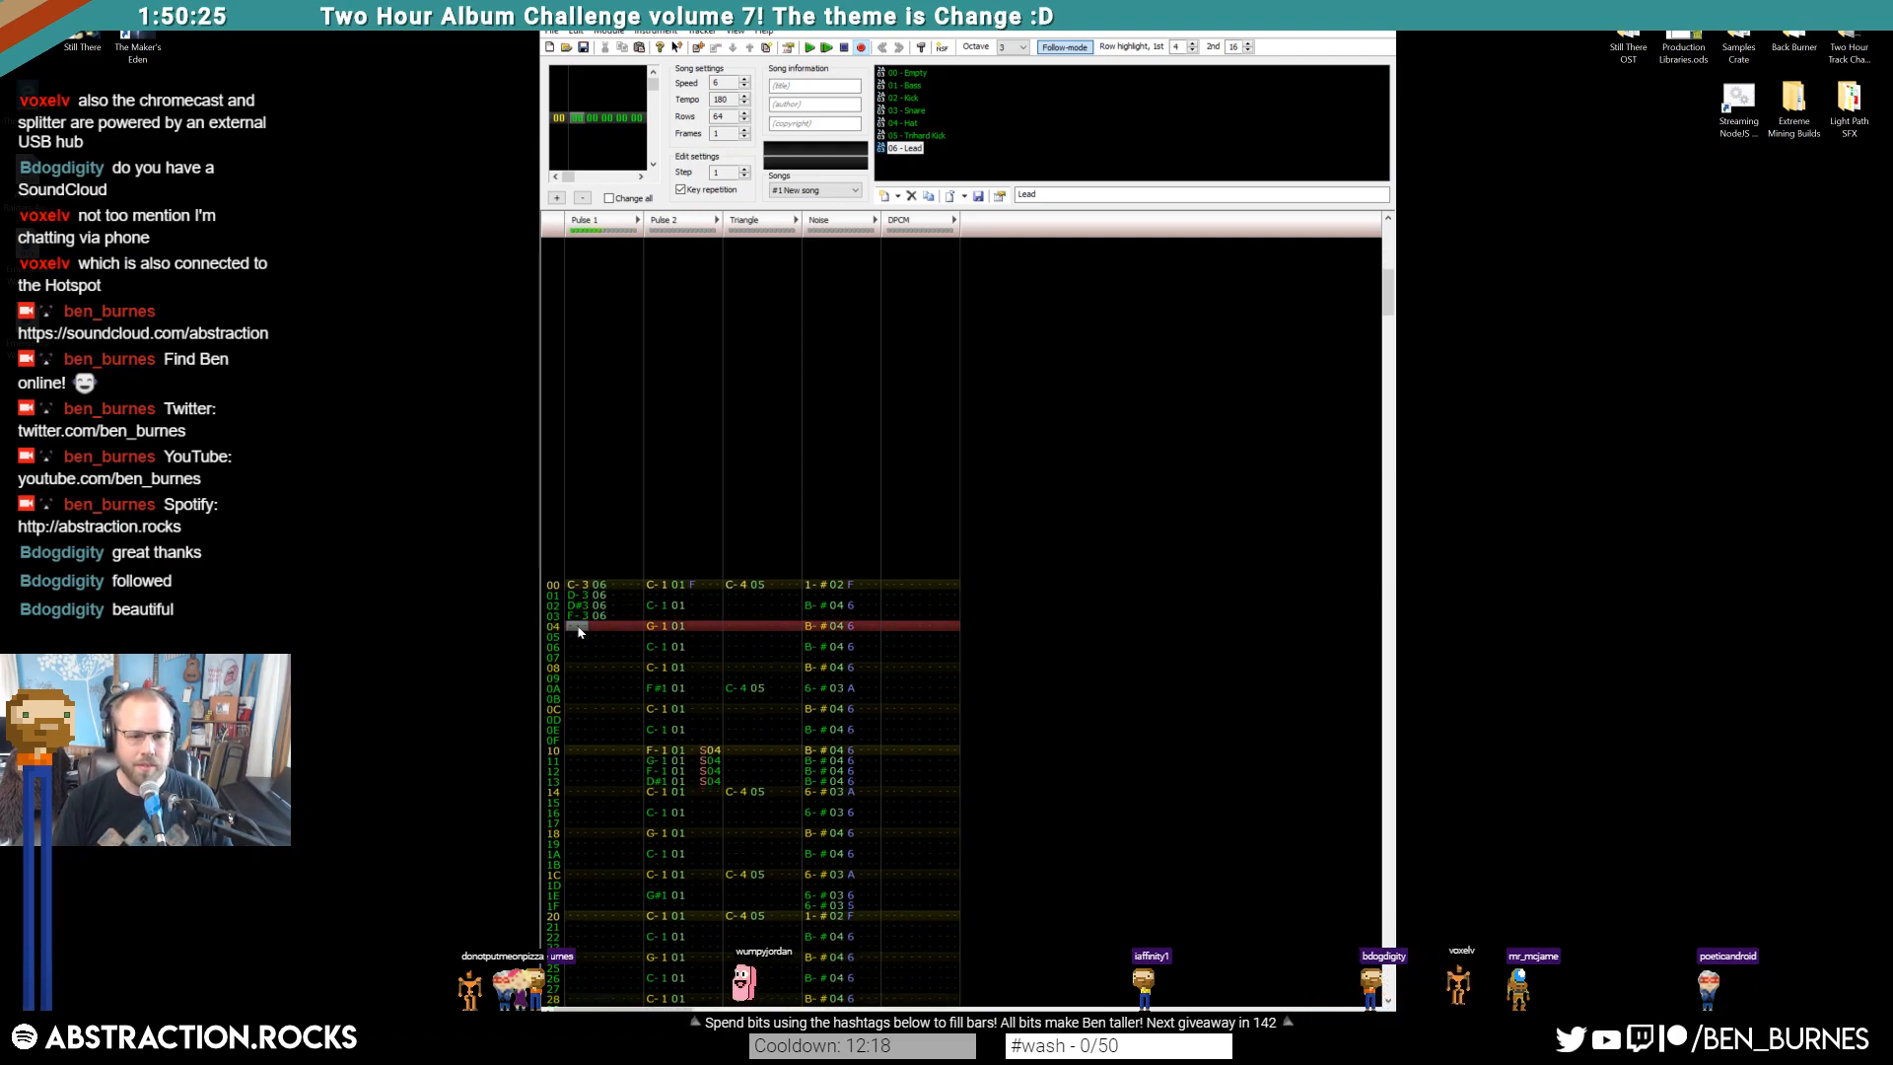
key("v")
Add a second effect column to Pulse 1 and enter the effect Q12 on the row 04 note
left_click(612, 616)
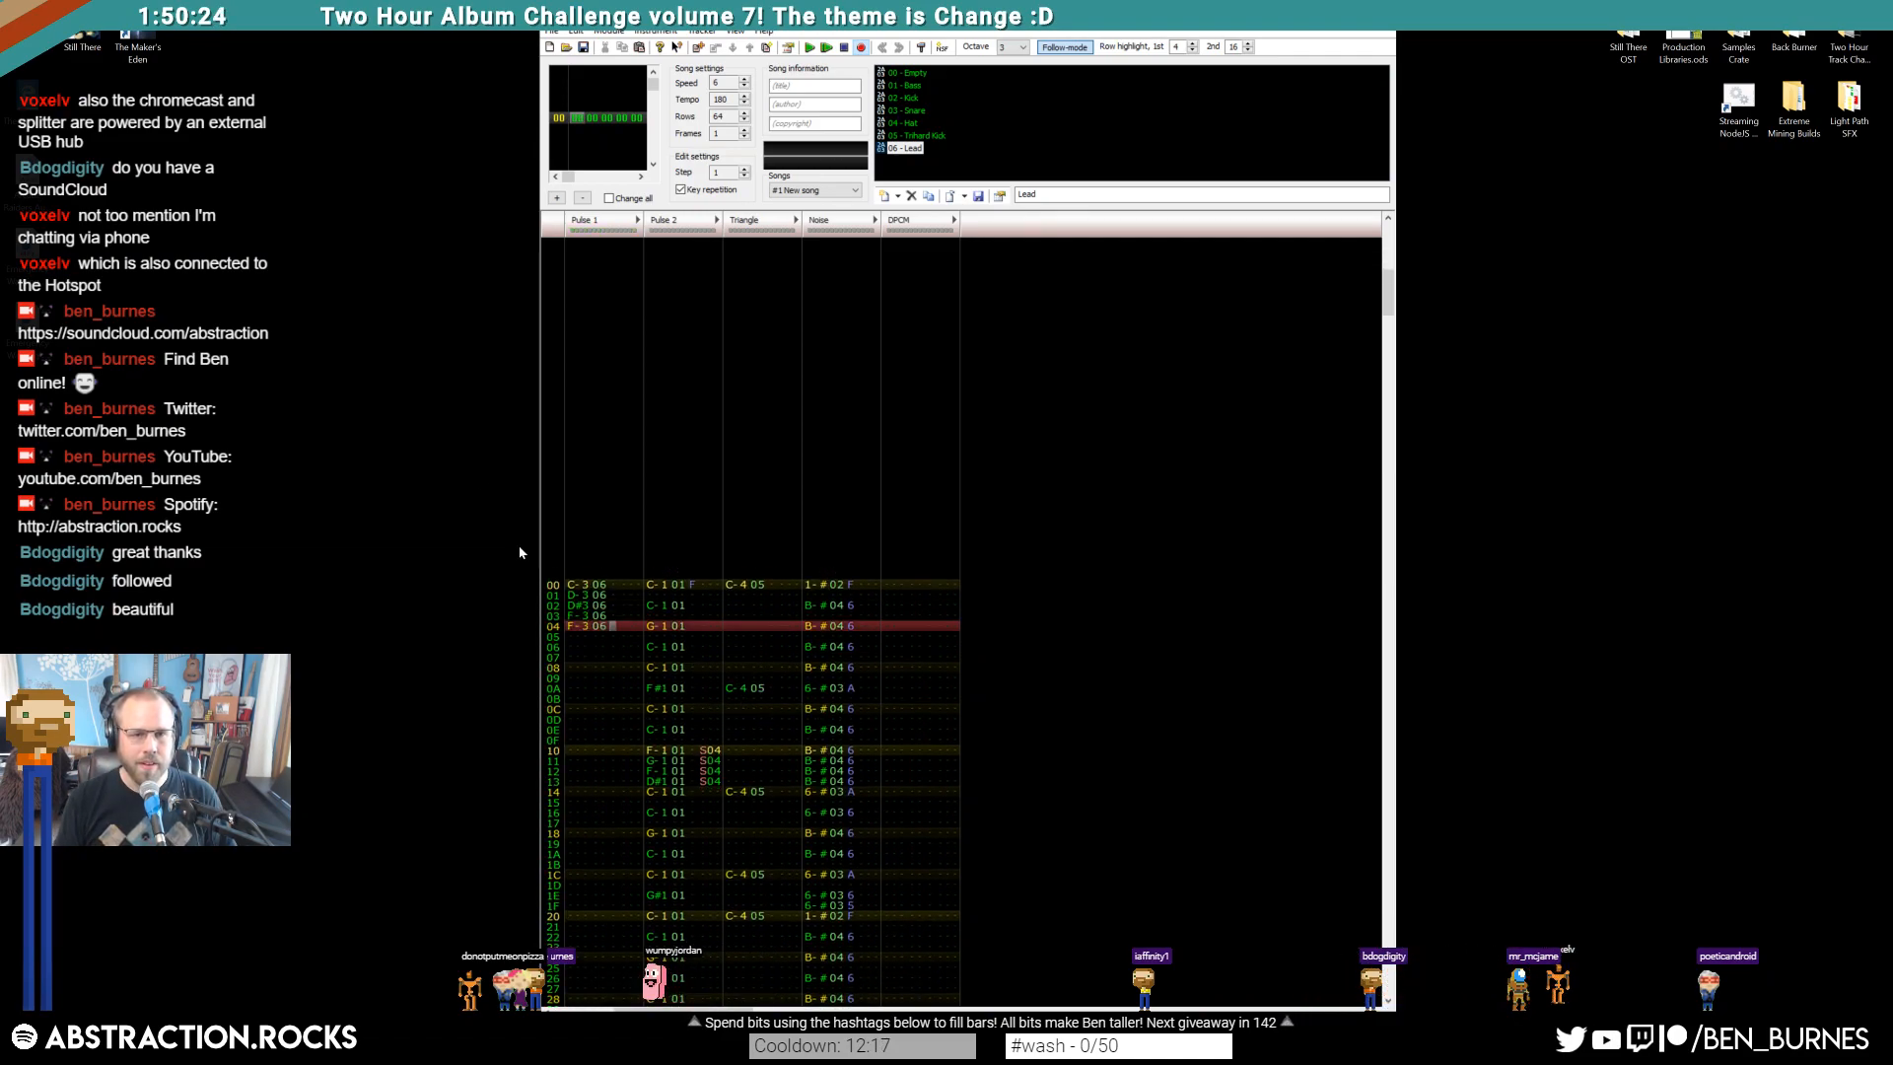
left_click(637, 220)
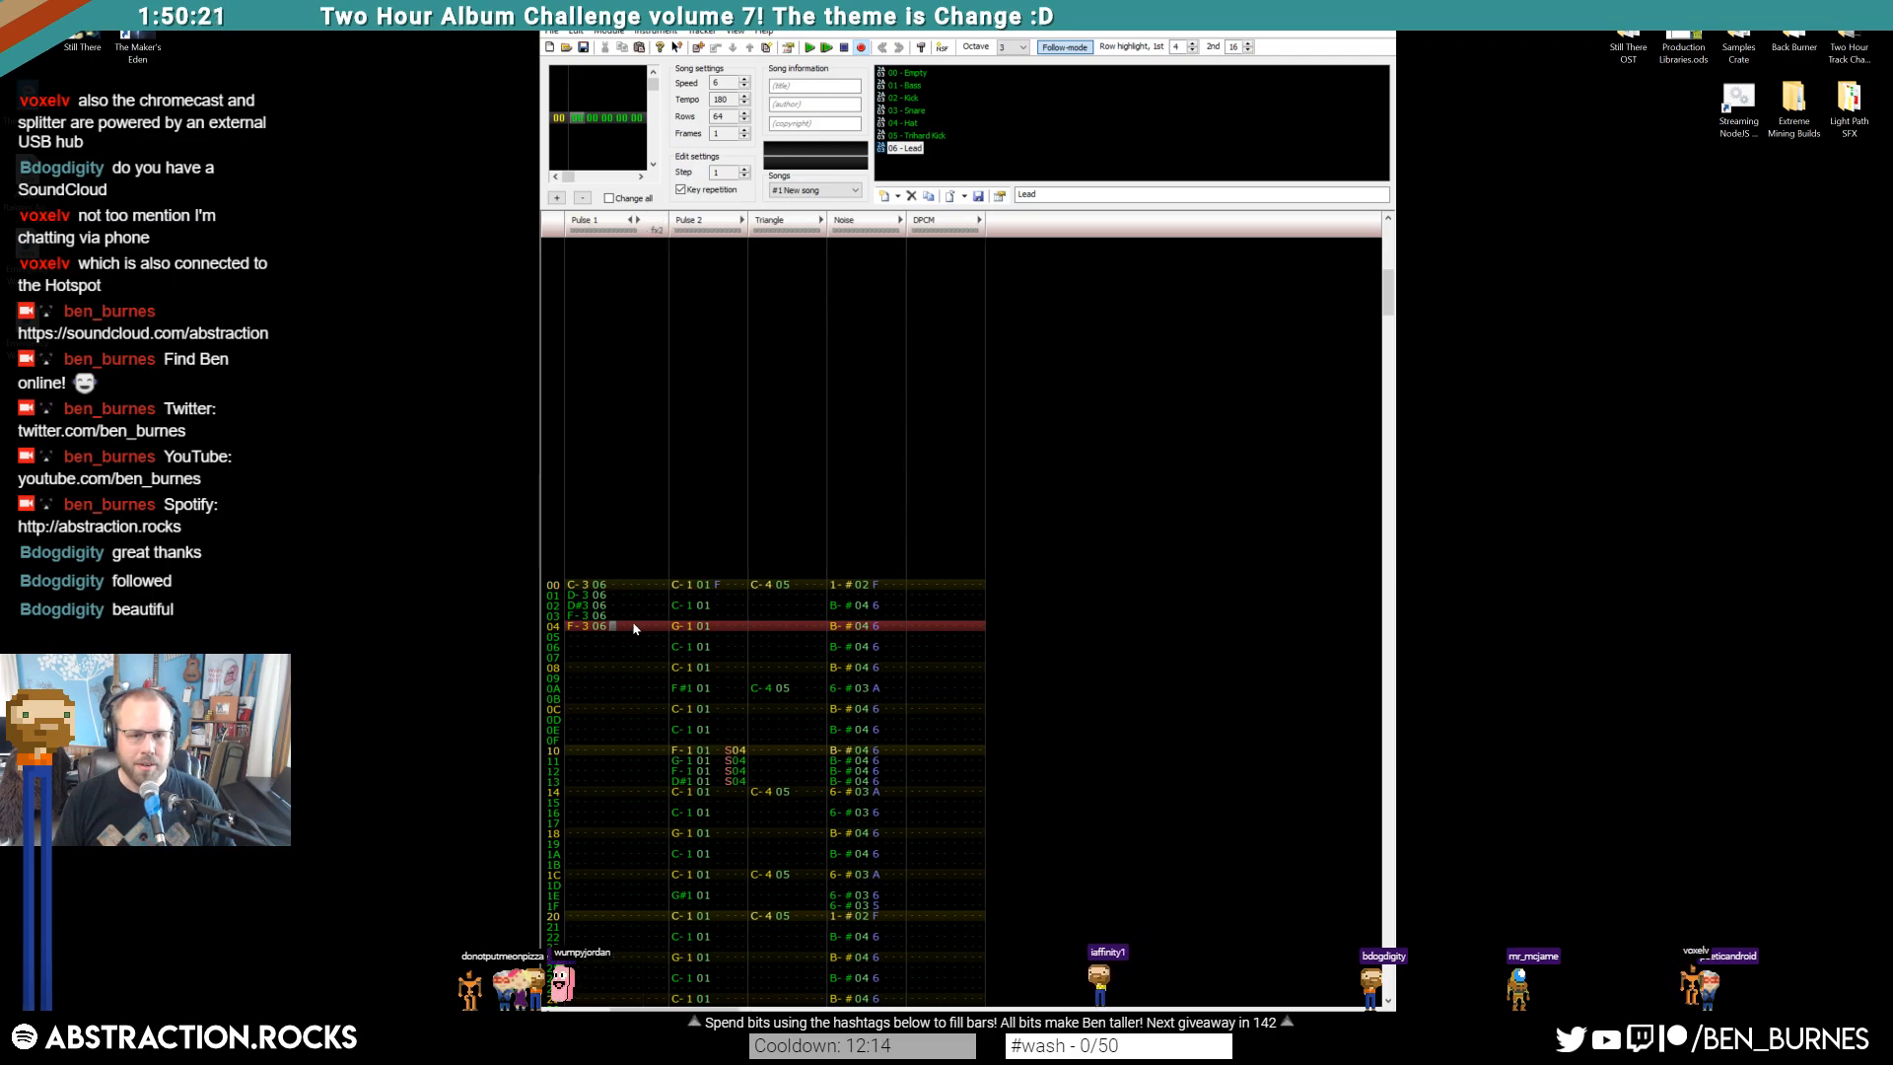
type("q")
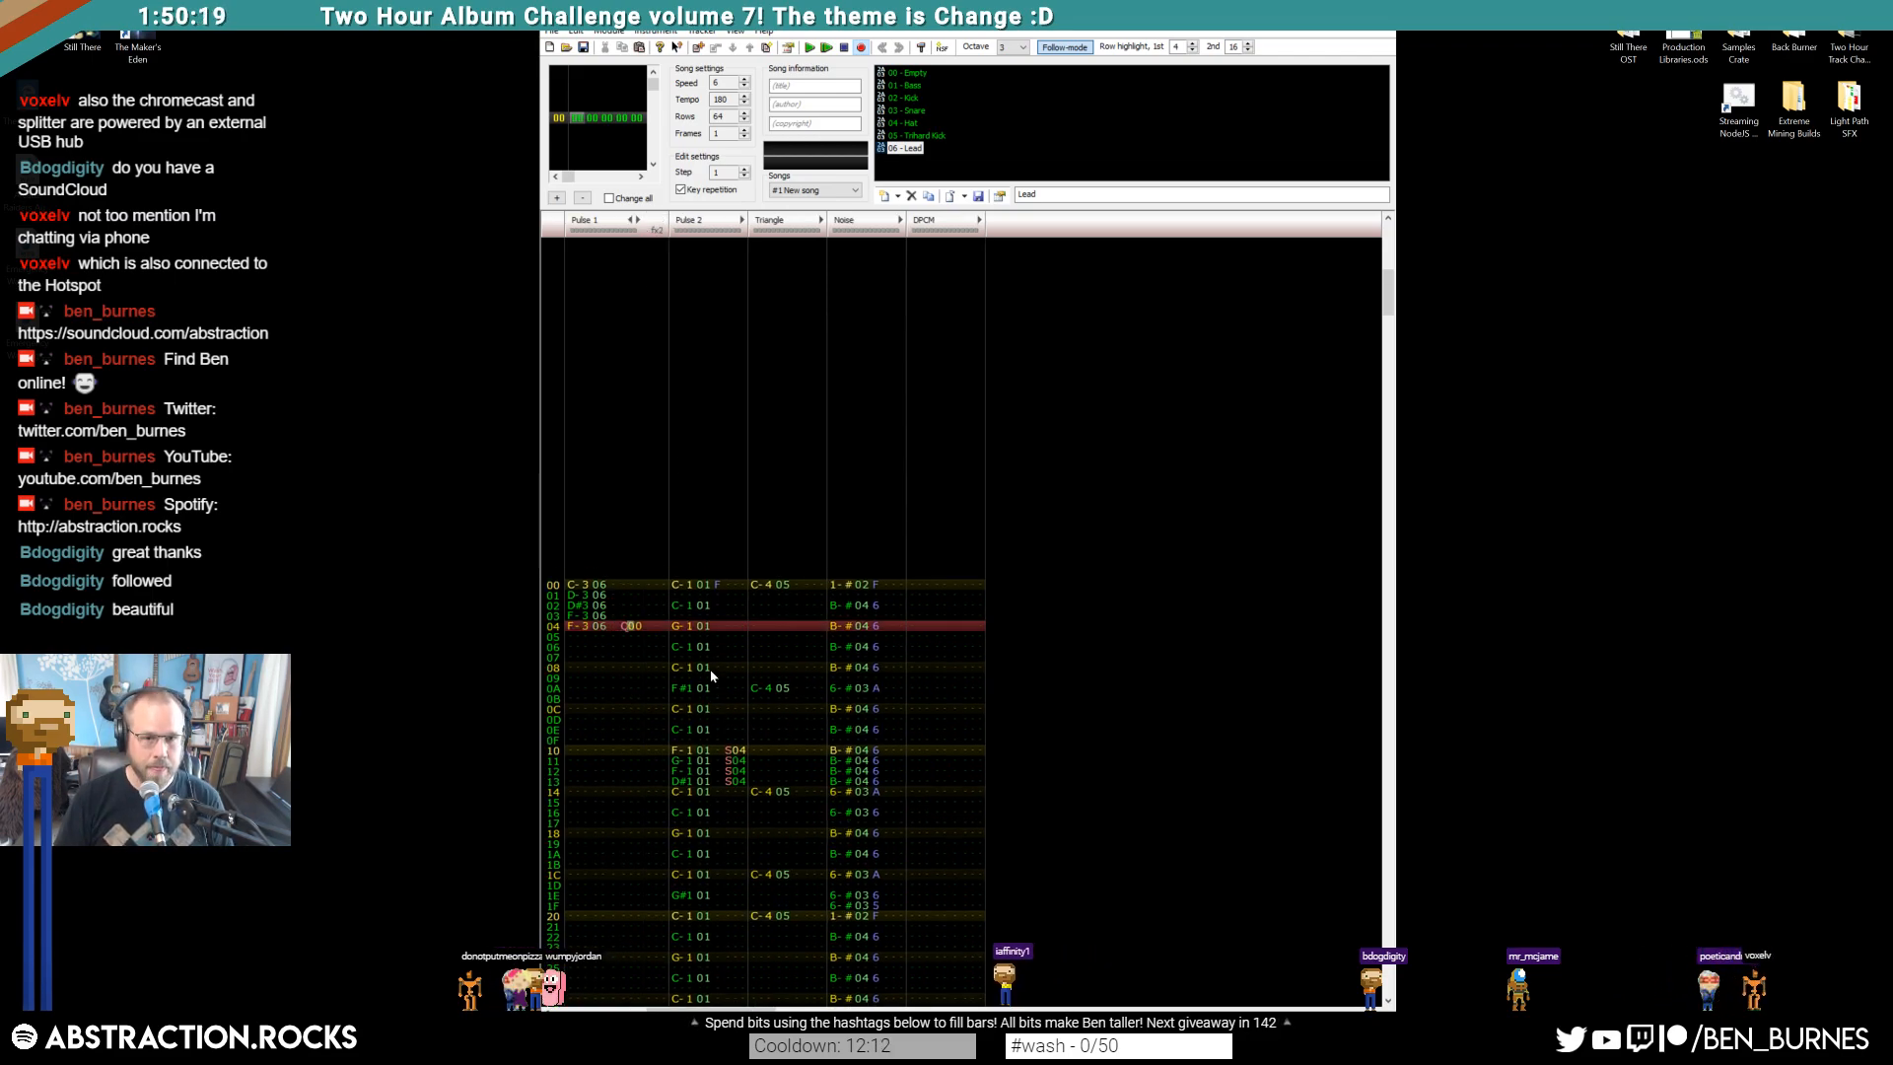
type("12")
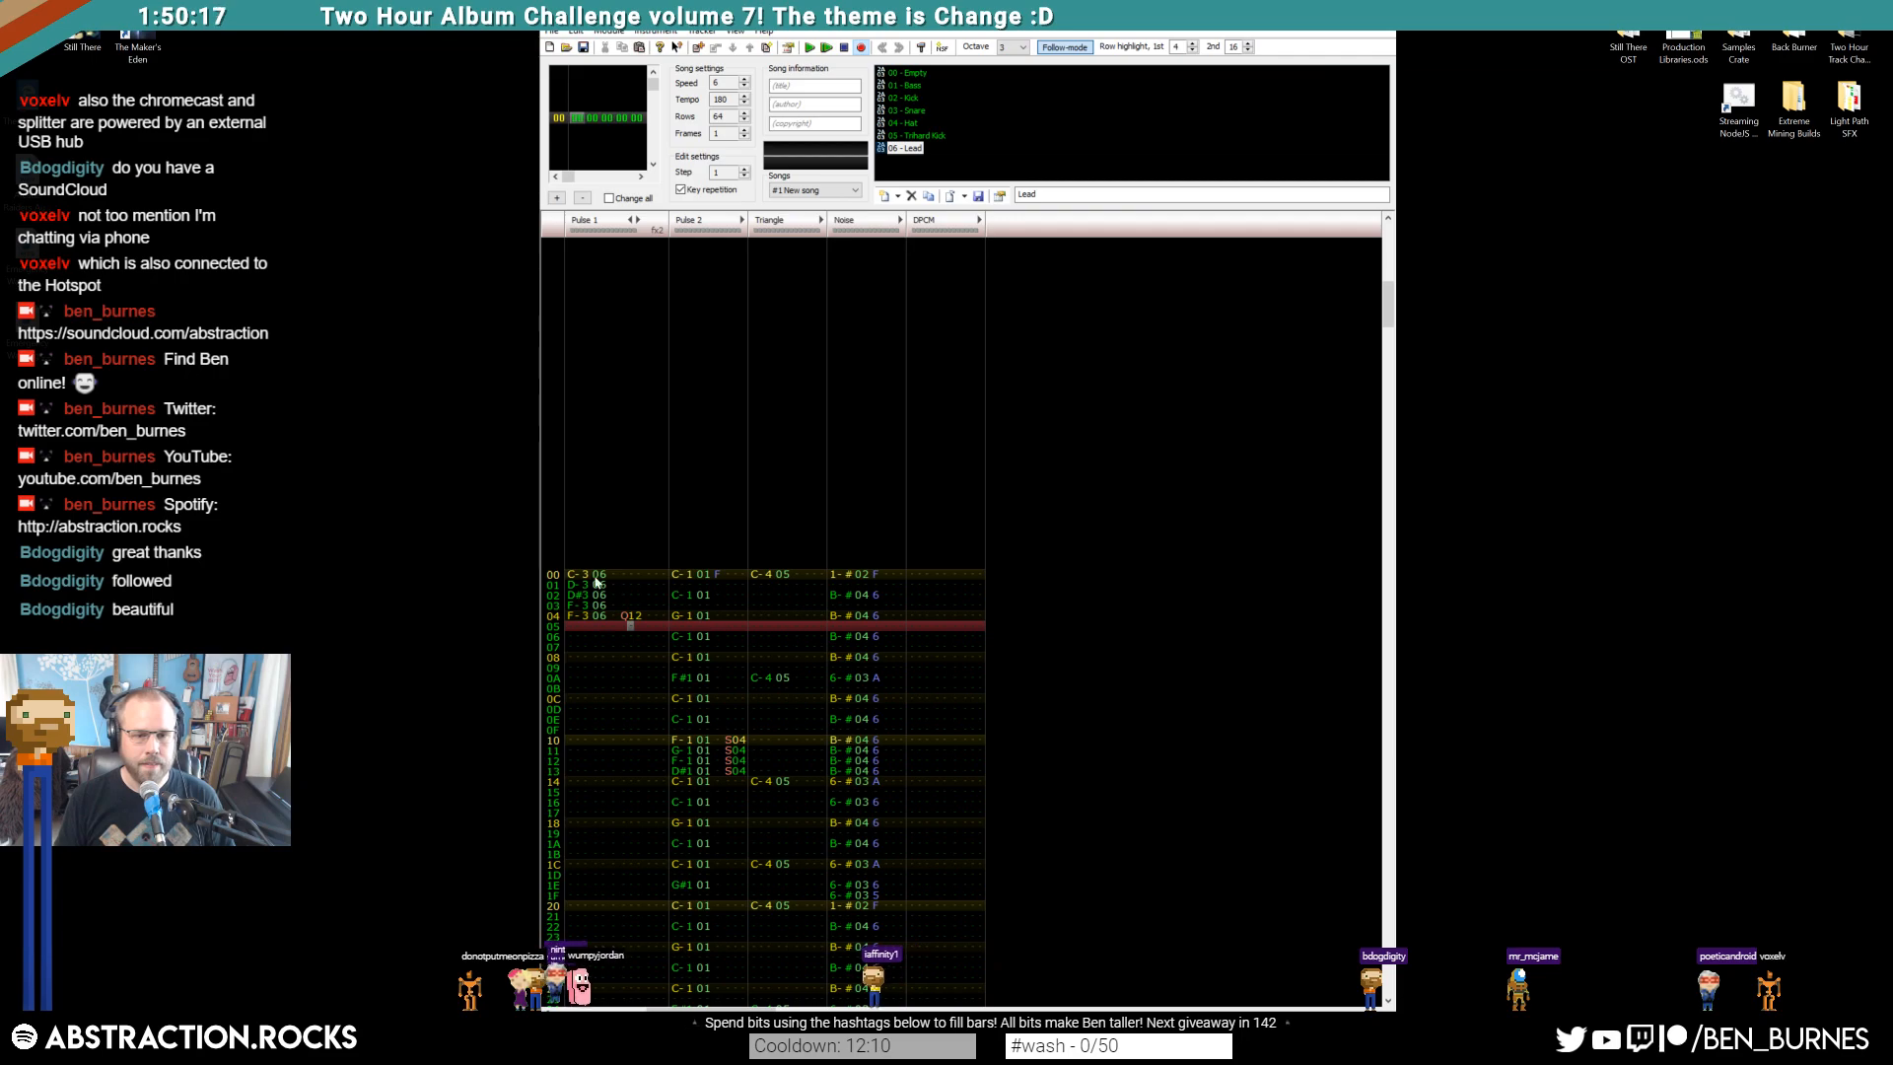
Set the Pulse 1 volumes in rows 00–04 to 4, 7, A, C and F and play the pattern from row 00
left_click(612, 577)
type("47a")
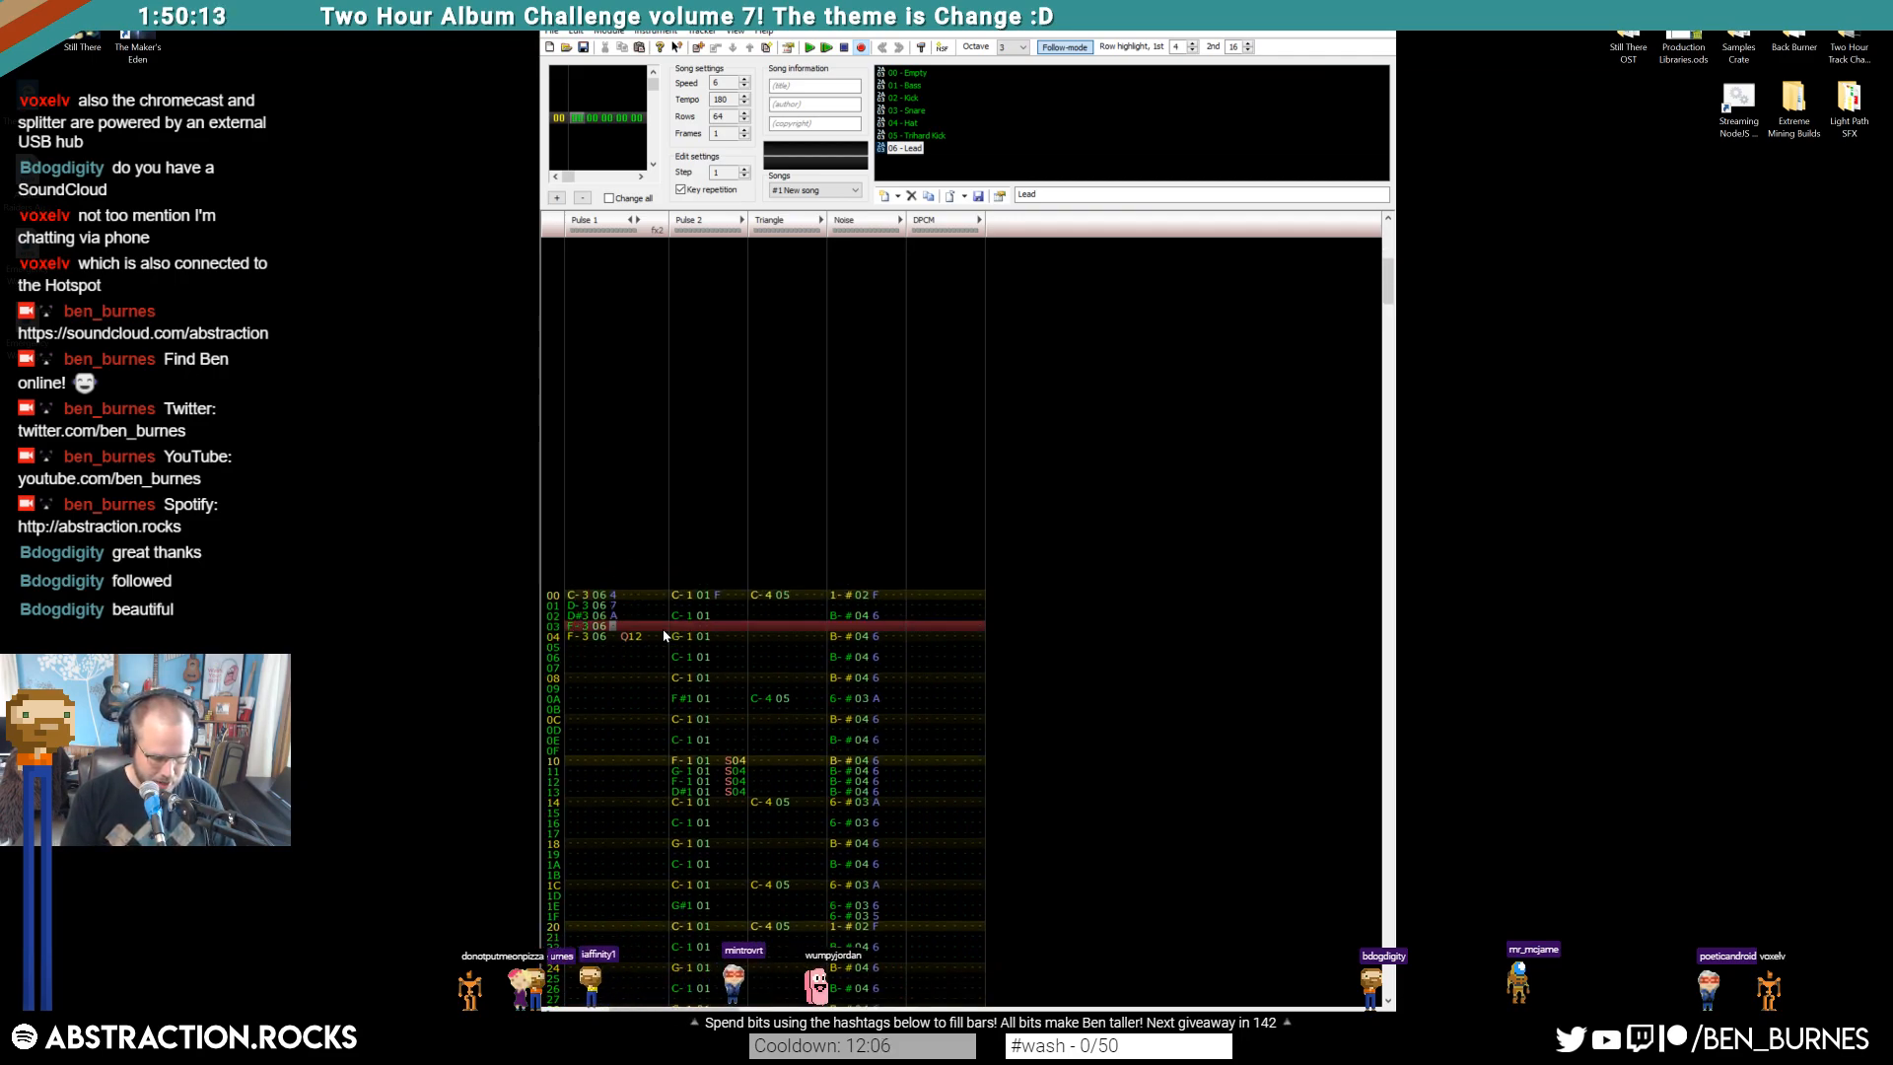
type("cf")
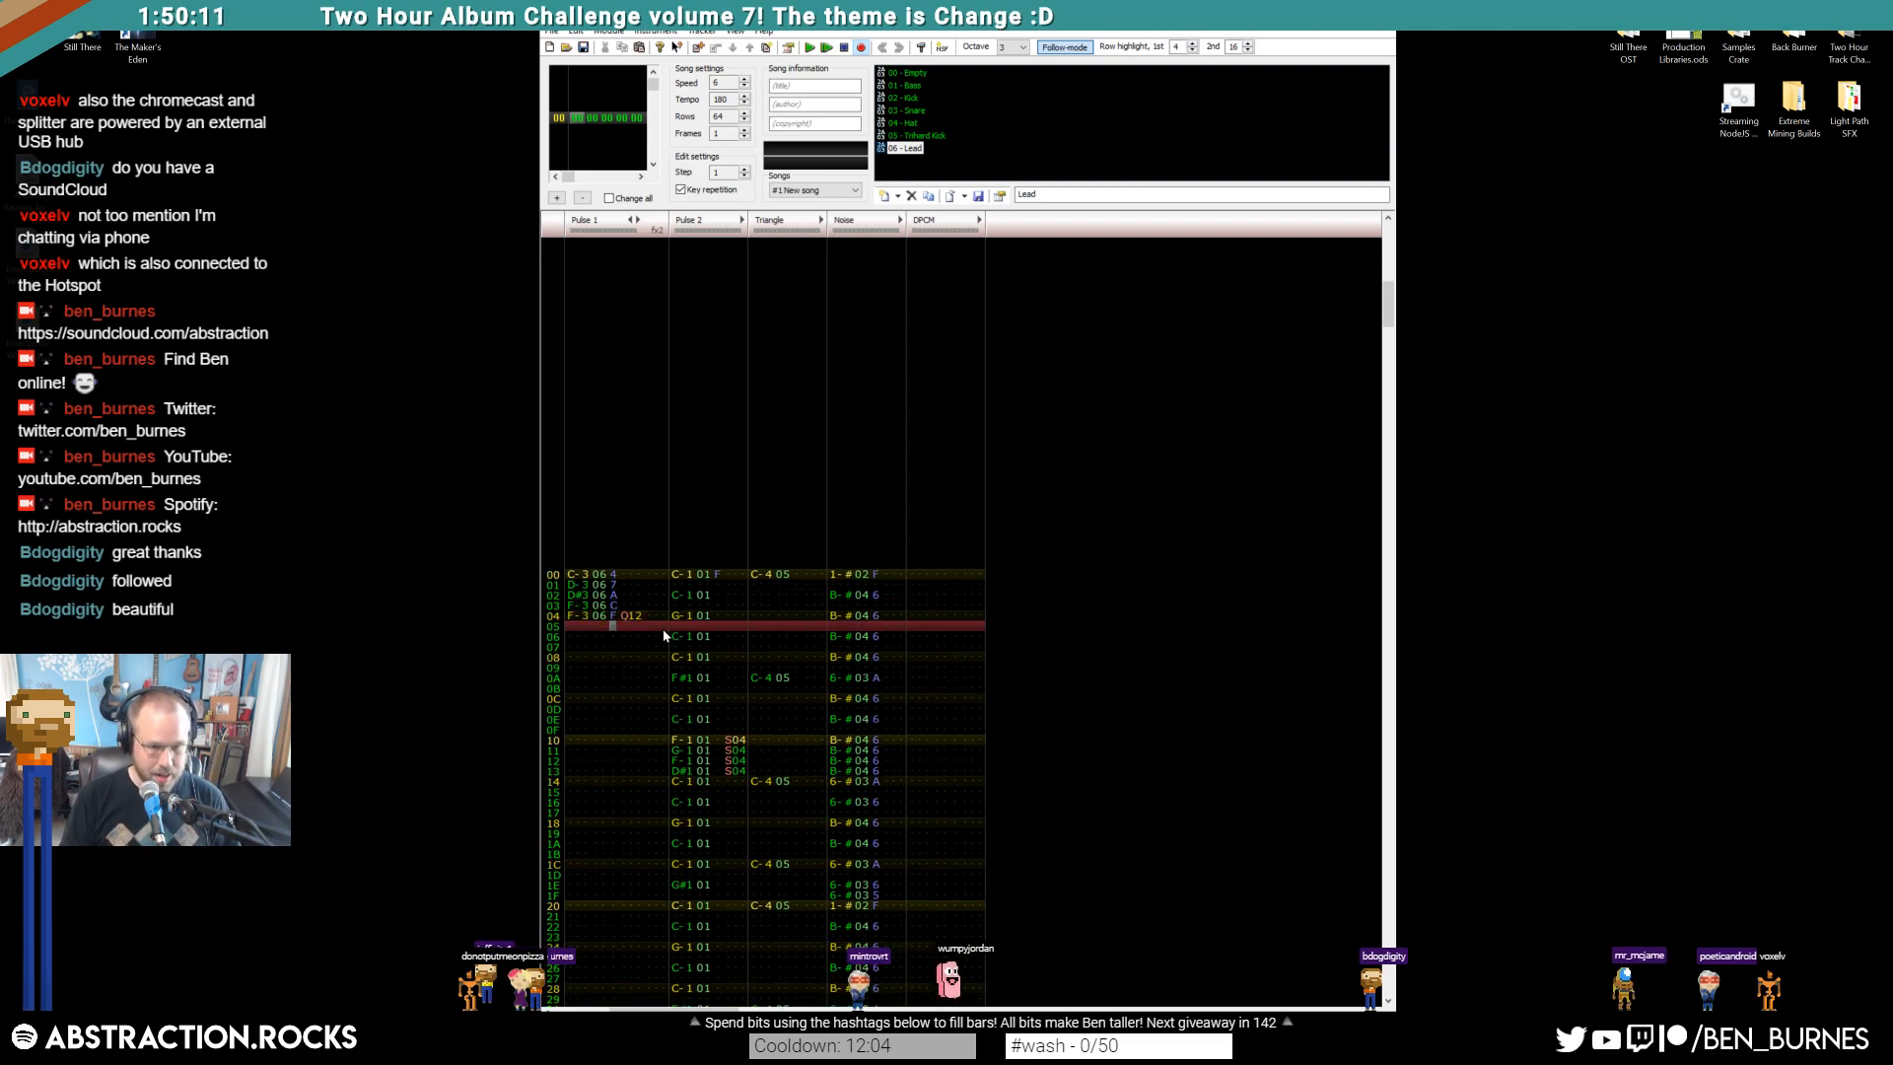
left_click(579, 577)
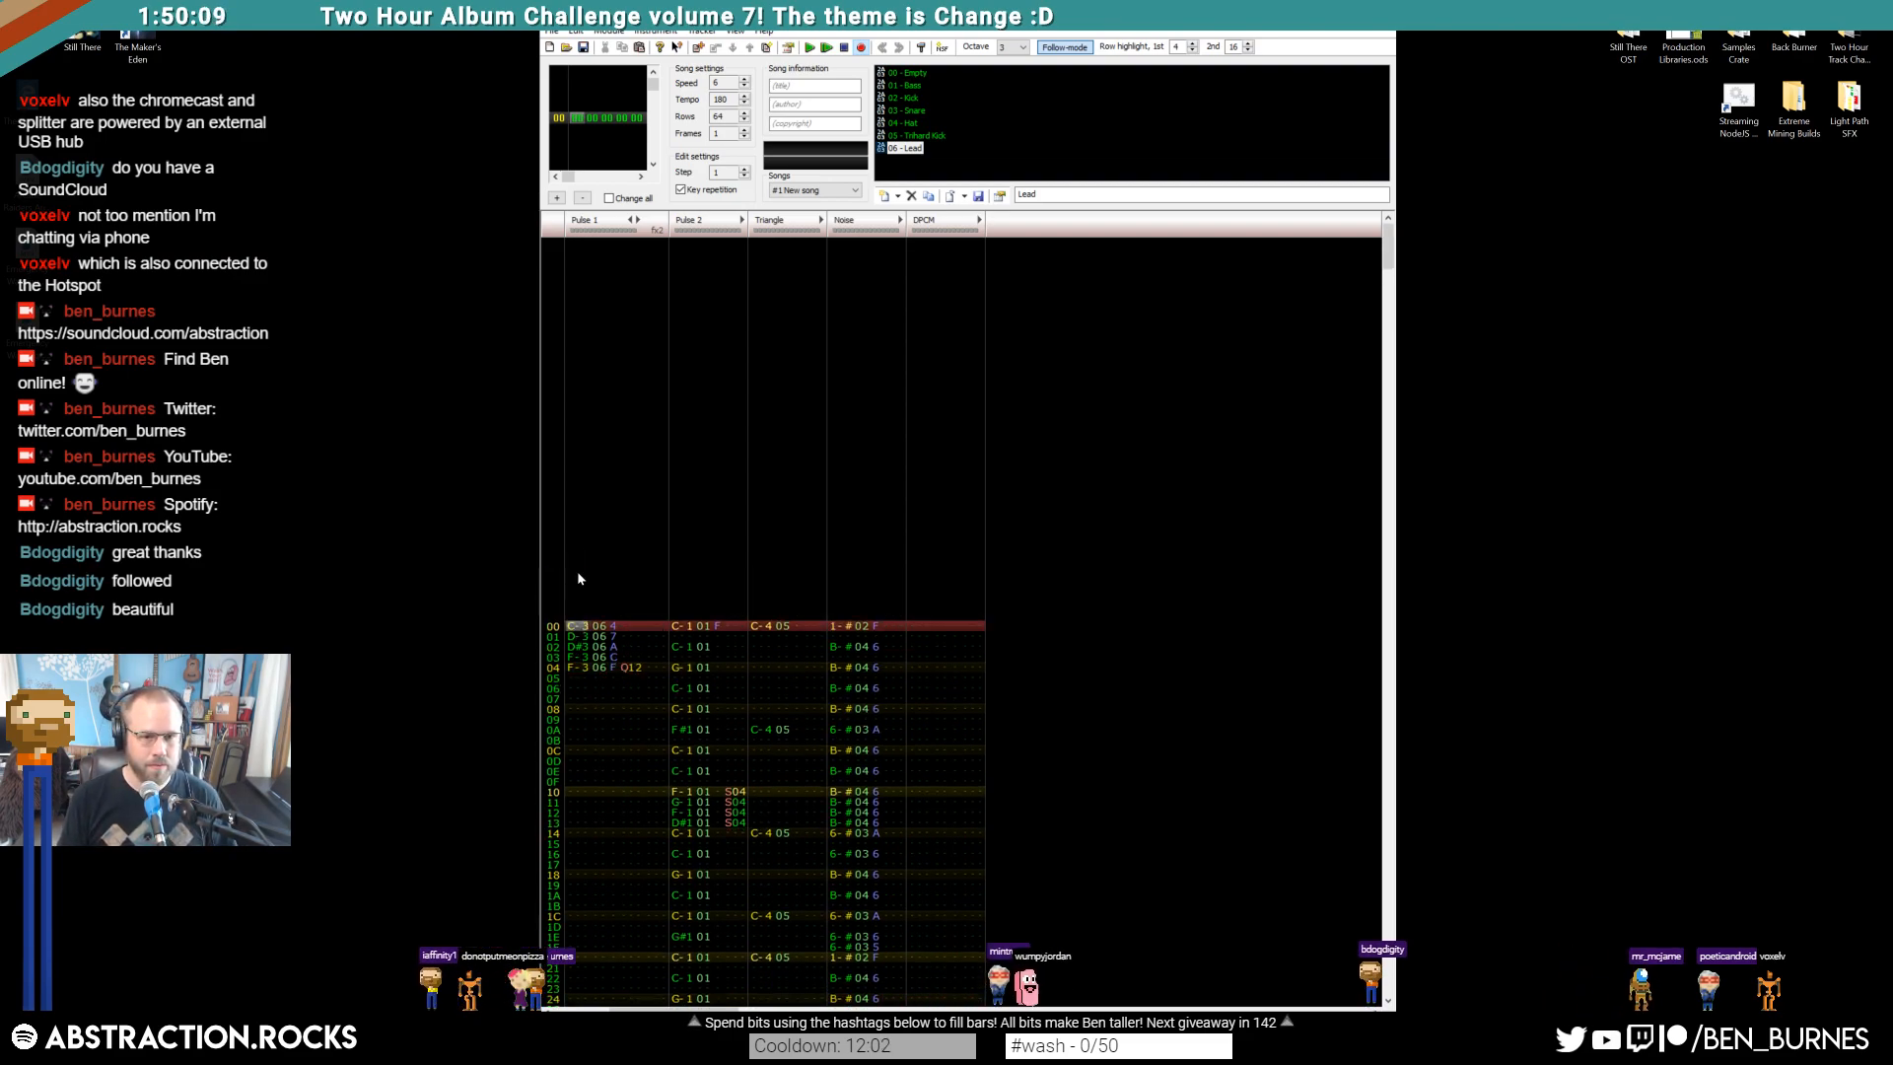
key("Return")
key("Return")
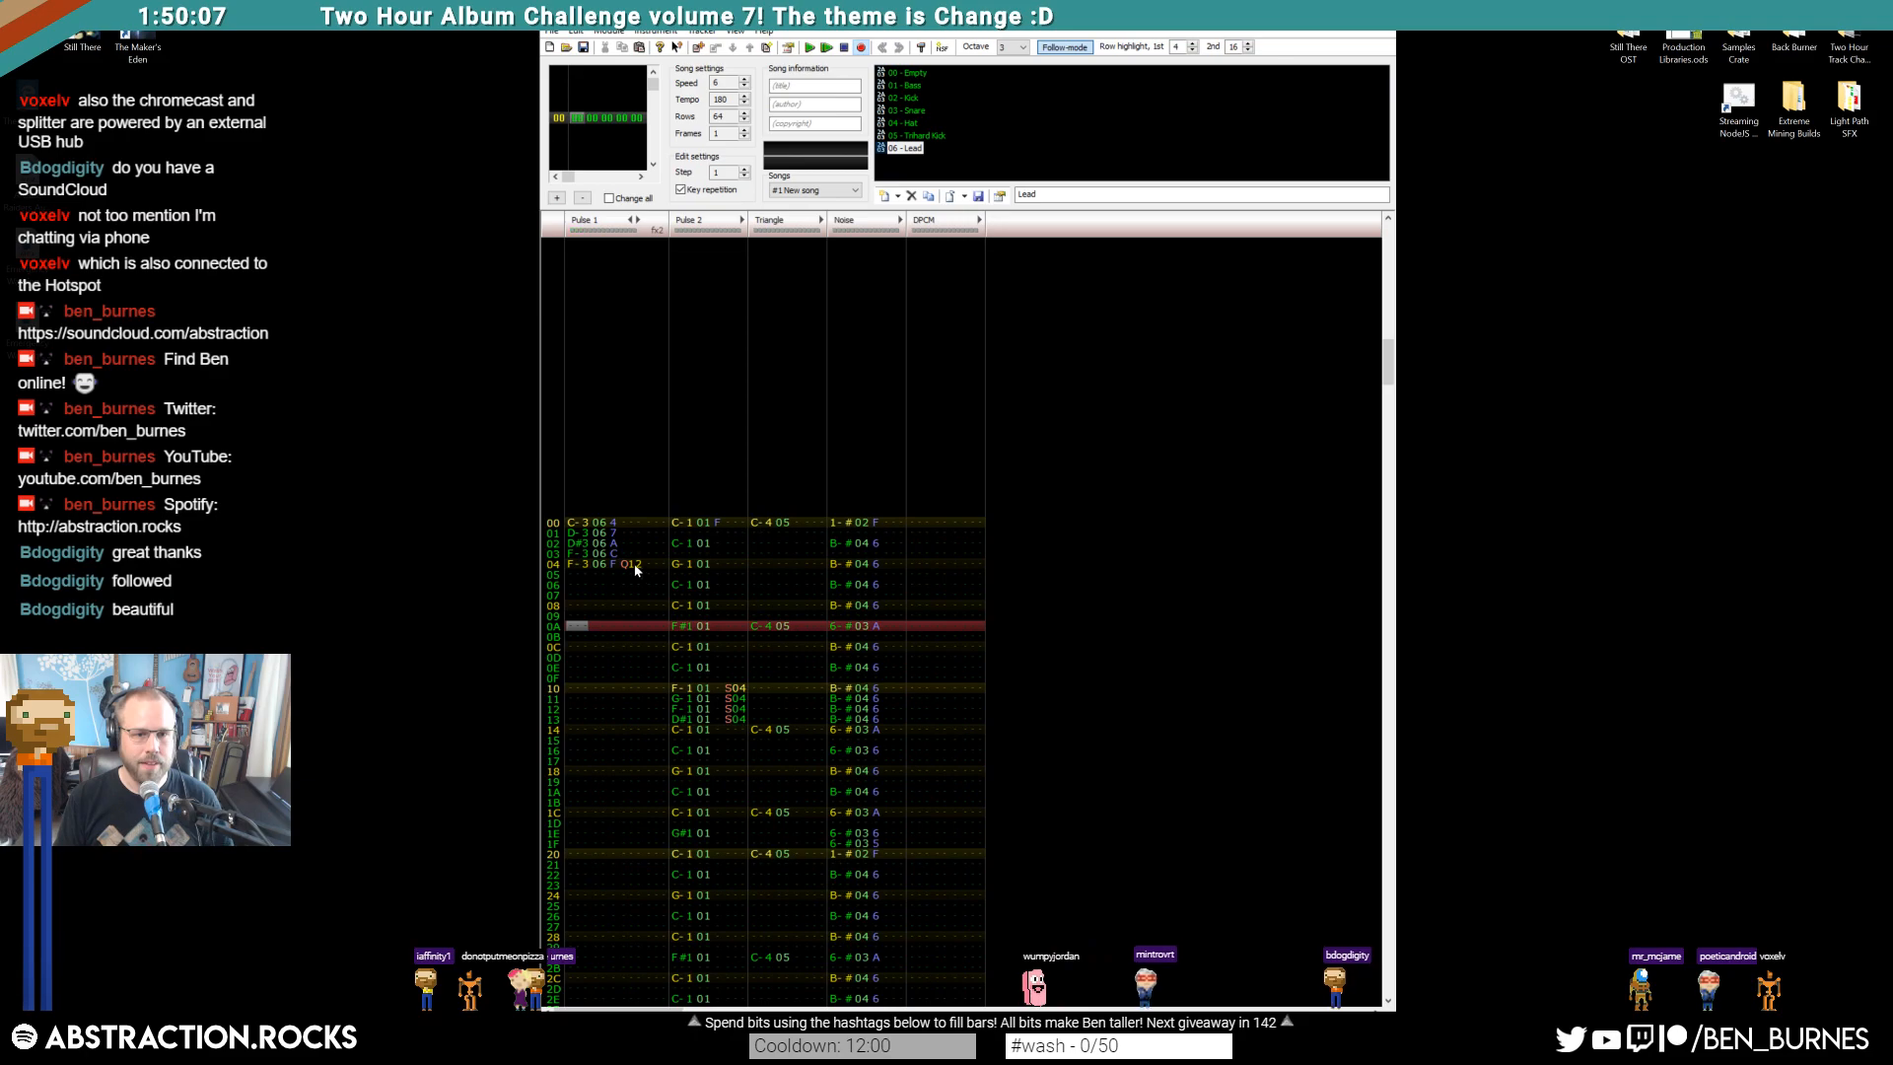
Move the Q12 effect on row 04 of Pulse 1 into the second effect column
left_click(627, 522)
left_click_drag(639, 668, 626, 668)
key("ctrl+x")
left_click(648, 666)
key("ctrl+v")
Enter S effect commands in the first effect column of Pulse 1 for the notes in rows 00–03
left_click(631, 586)
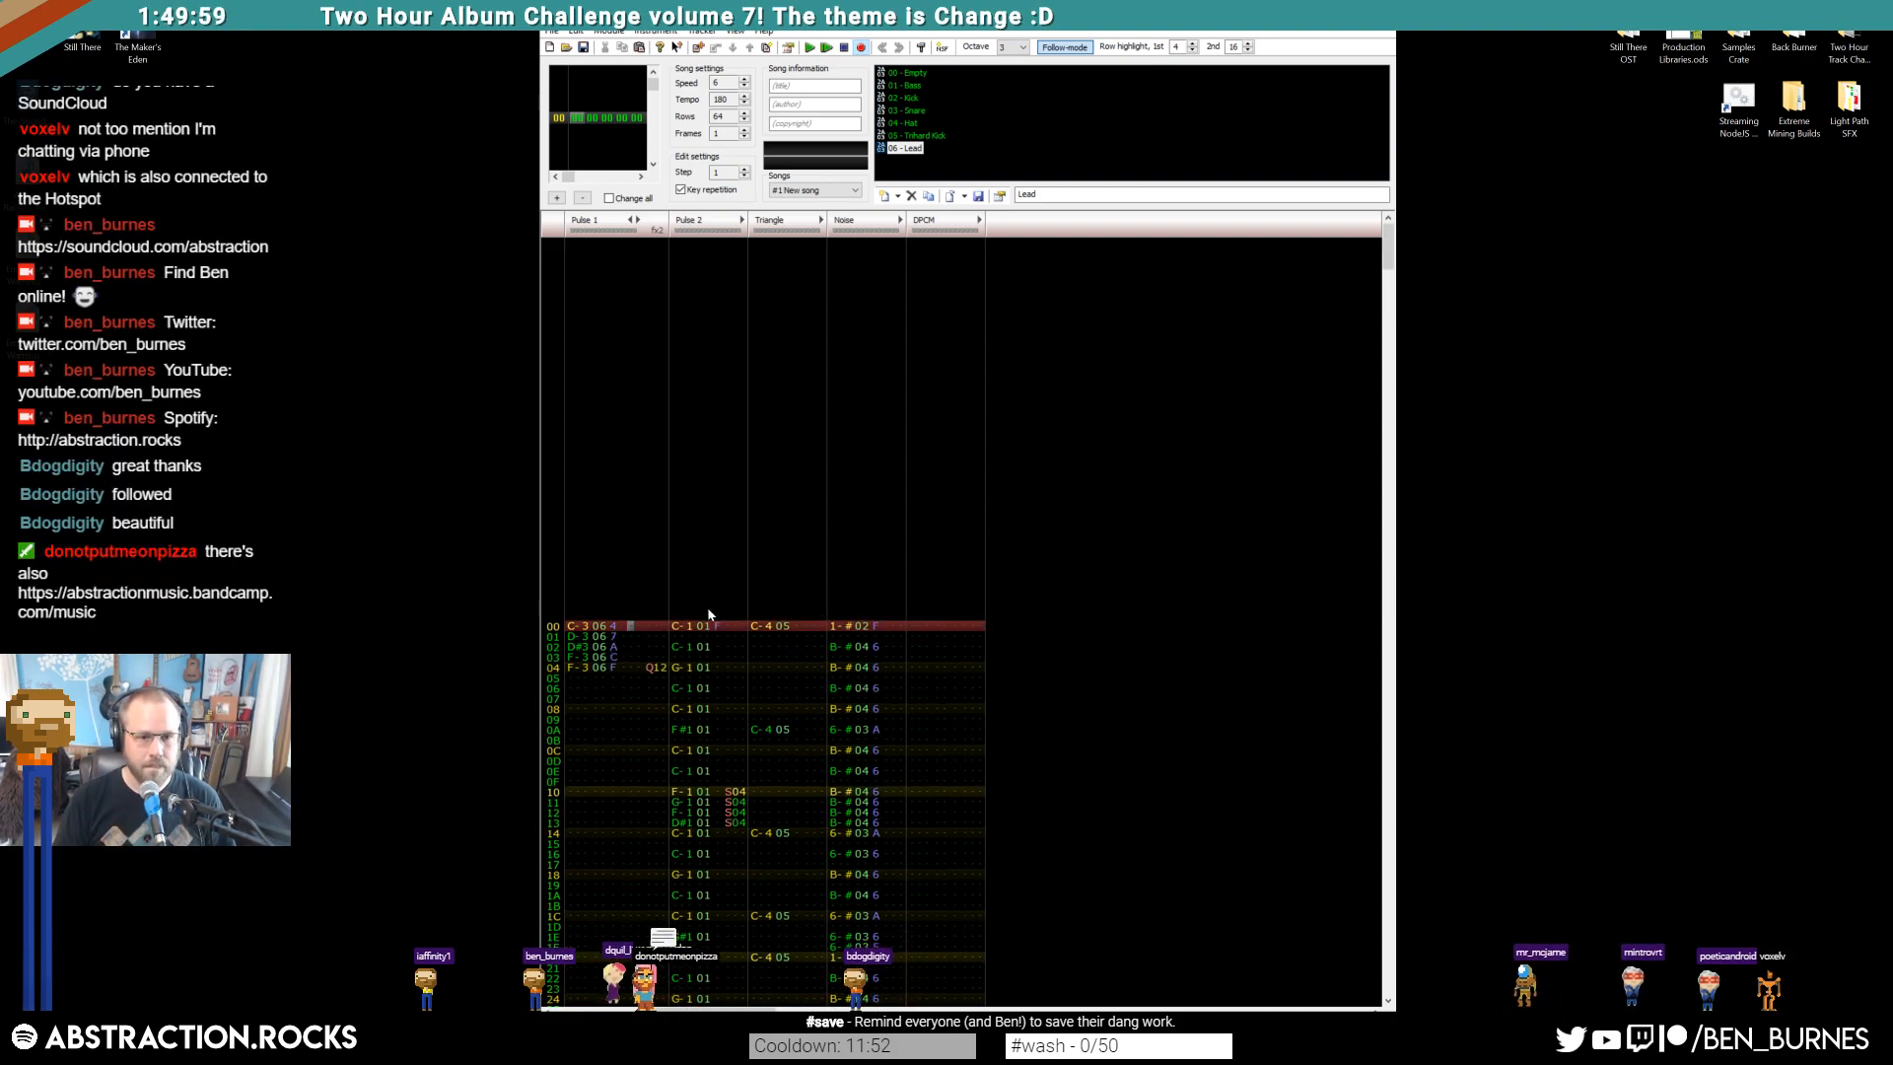
key("Left")
key("s")
key("Down")
key("s")
key("Down")
key("s")
key("Up")
key("Delete")
key("Up")
key("Up")
key("s")
key("Up")
key("Up")
key("Up")
key("s")
key("Down")
key("Down")
key("Up")
key("Up")
key("Up")
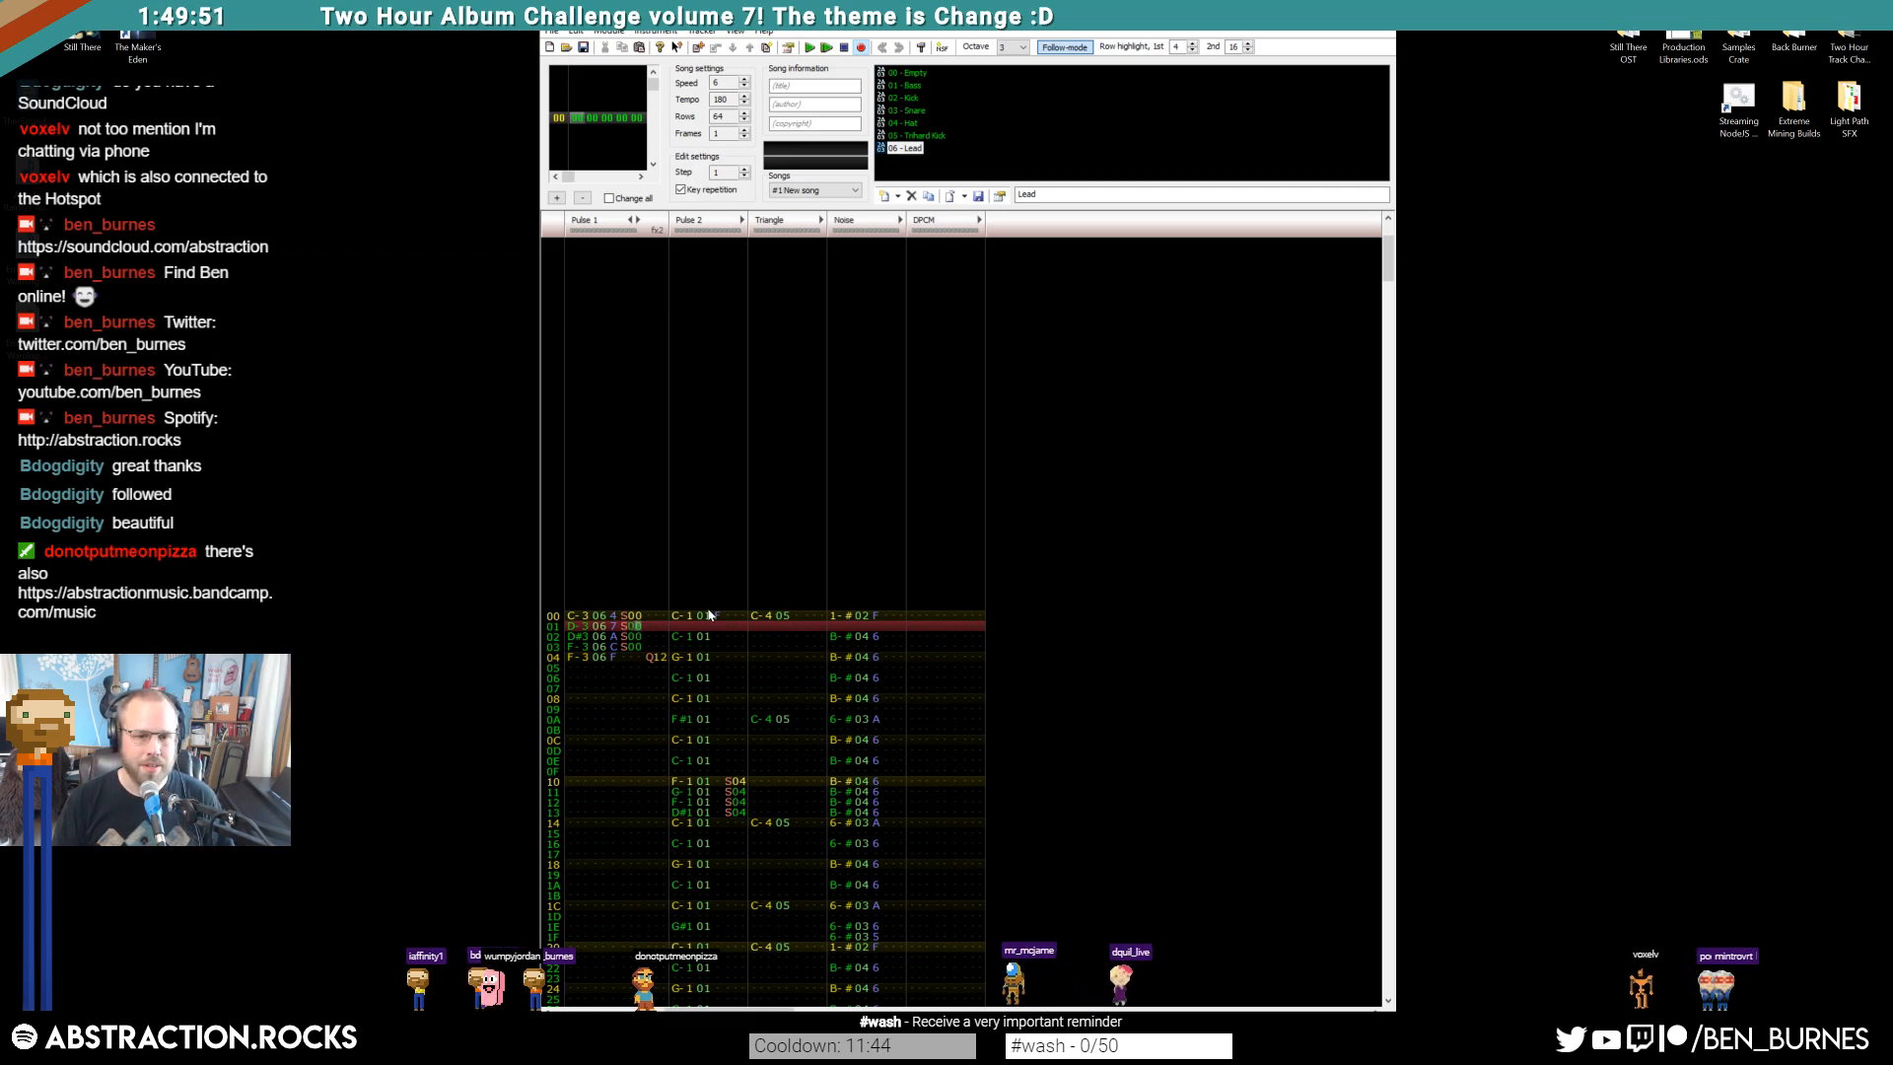
Set the S effects in rows 00–03 of Pulse 1 to 04 and play the pattern
key("Up")
type("4444")
key("Return")
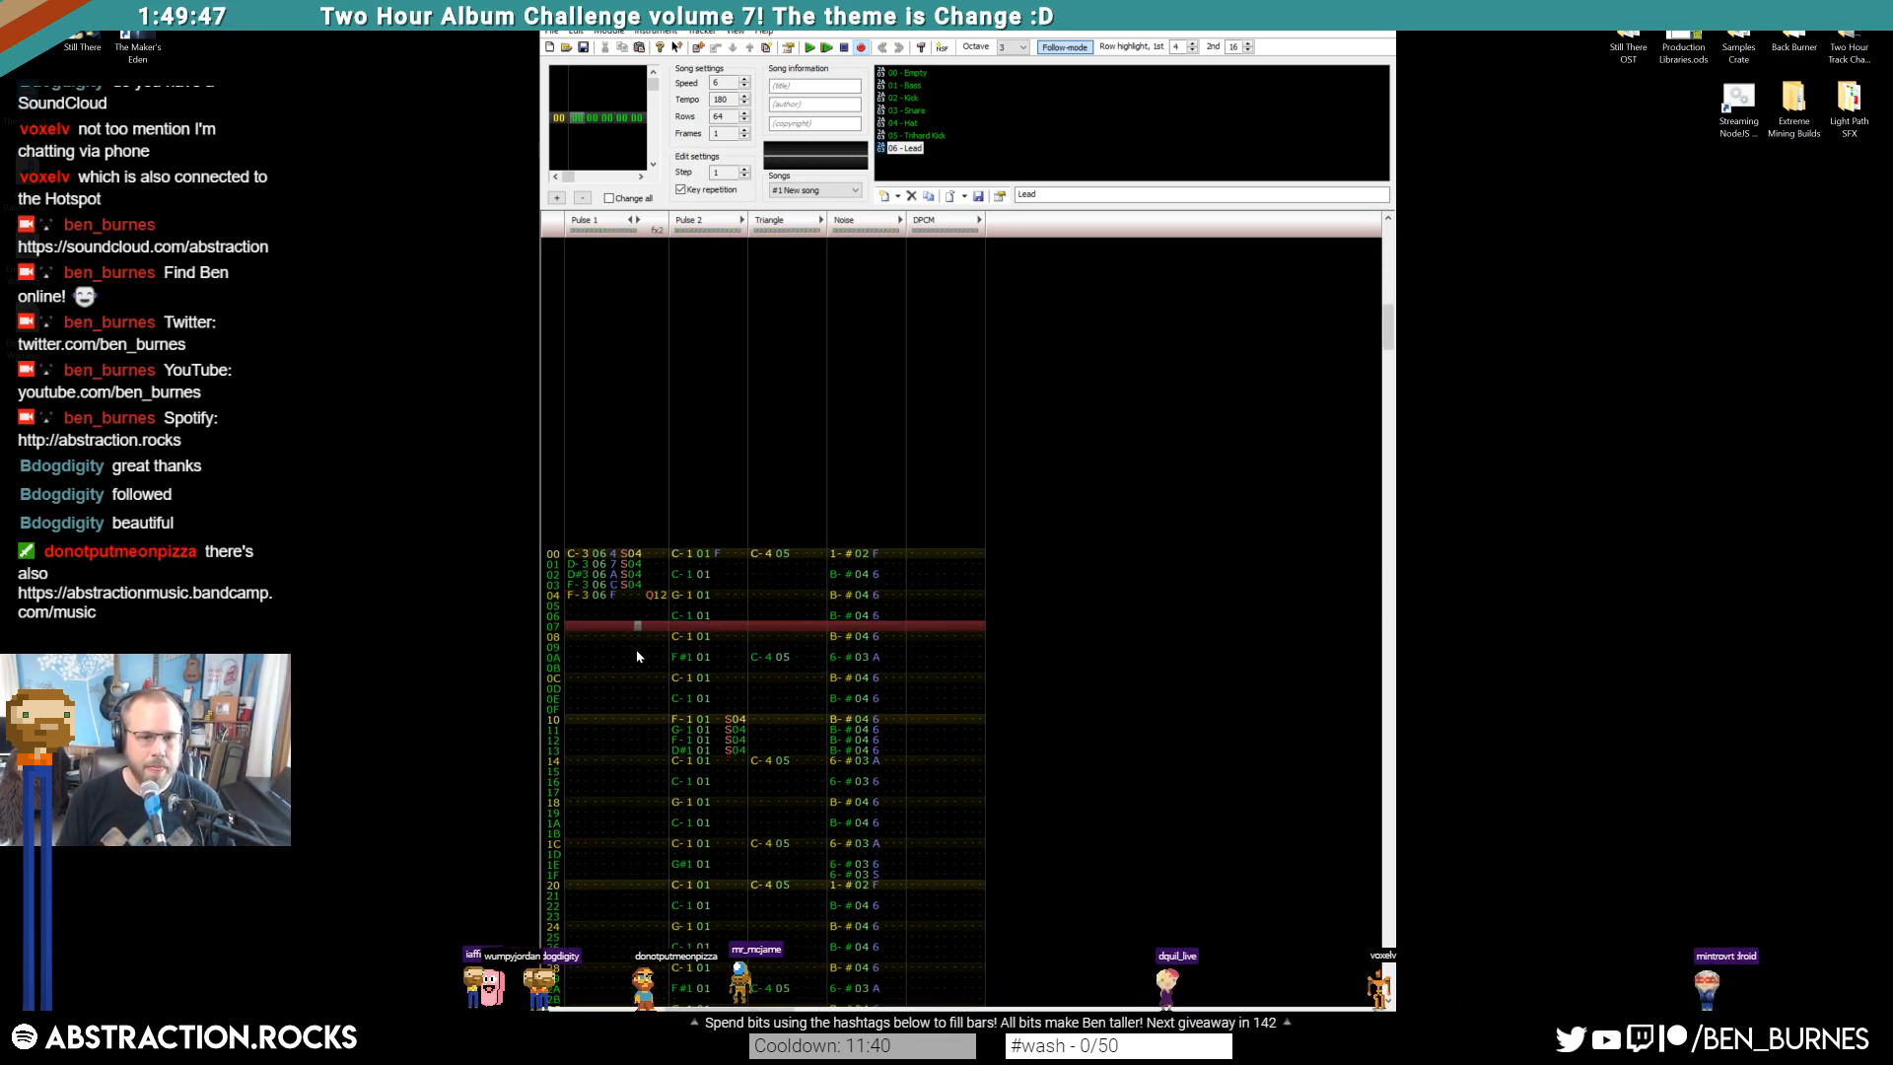
Enter vibrato effect 464 at row 08 and 400 at row 0A in the second effect column of Pulse 1
key("Down")
key("Right")
type("464")
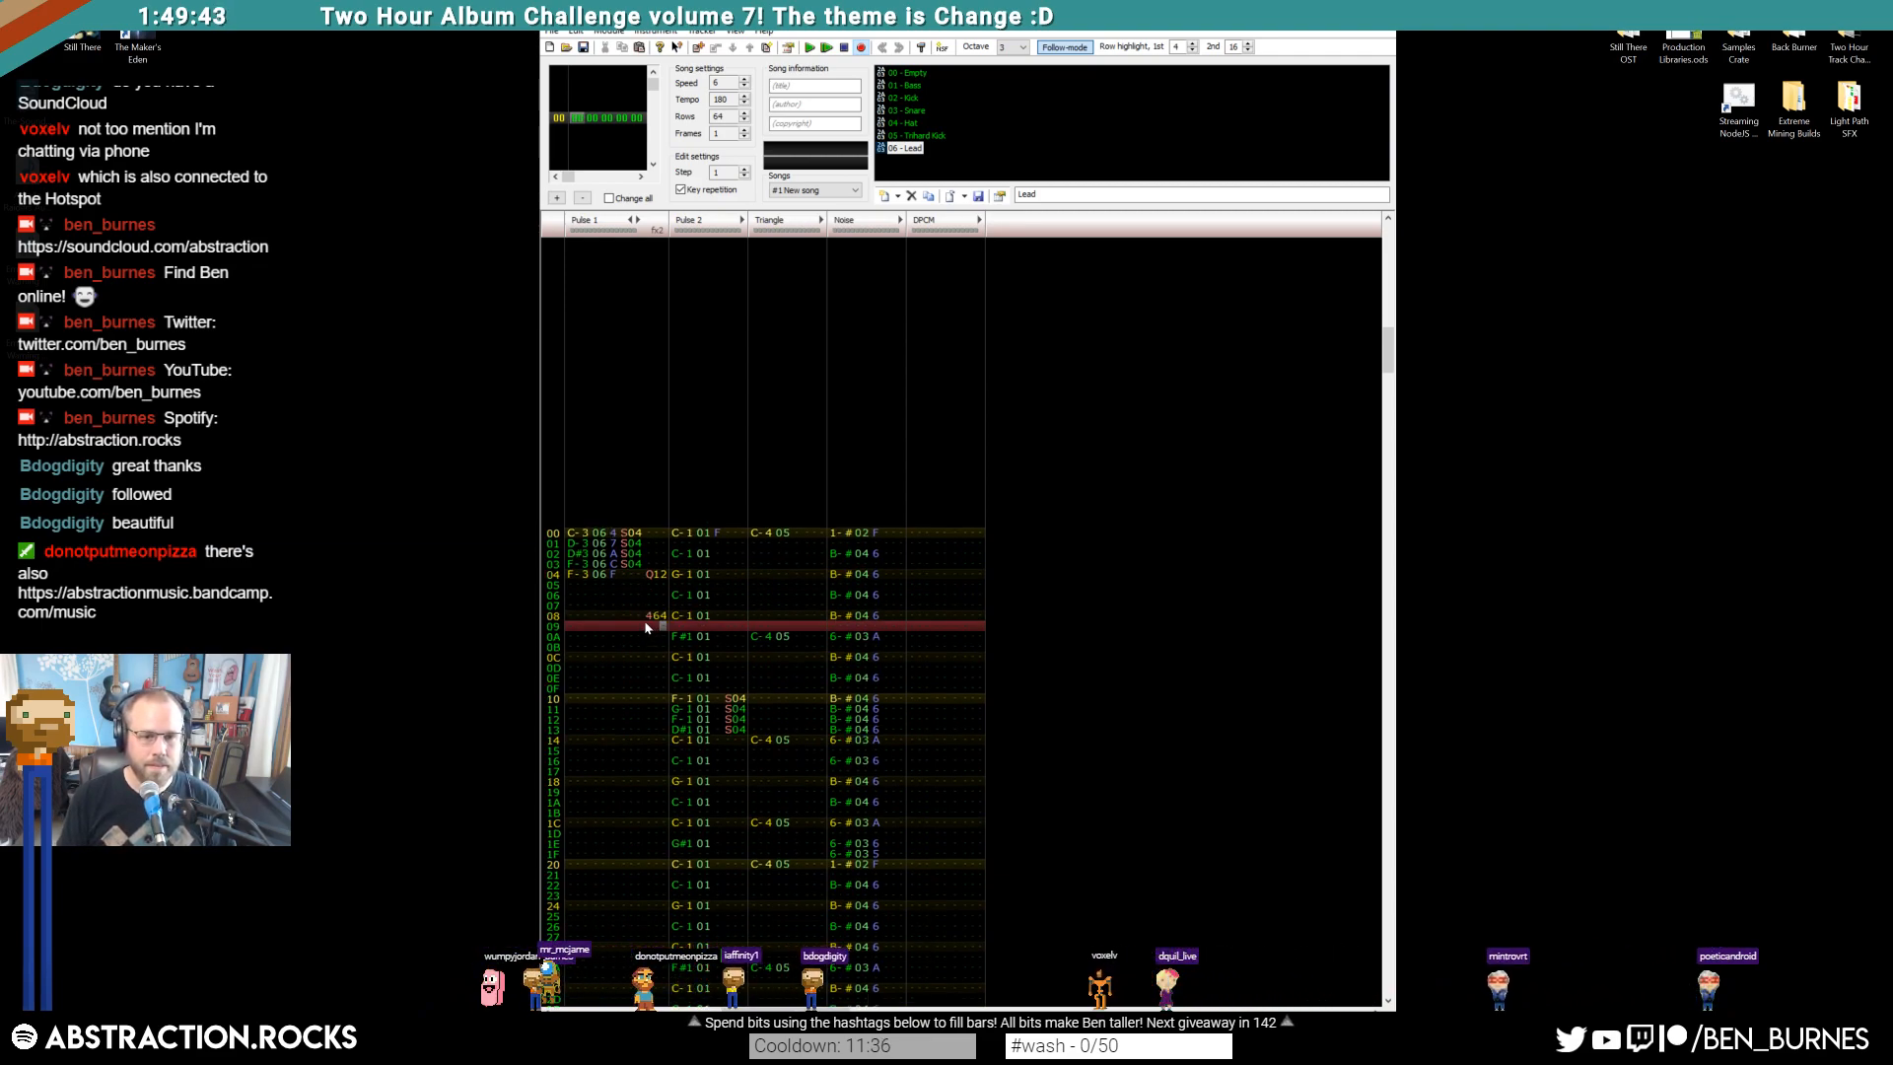
left_click(581, 636)
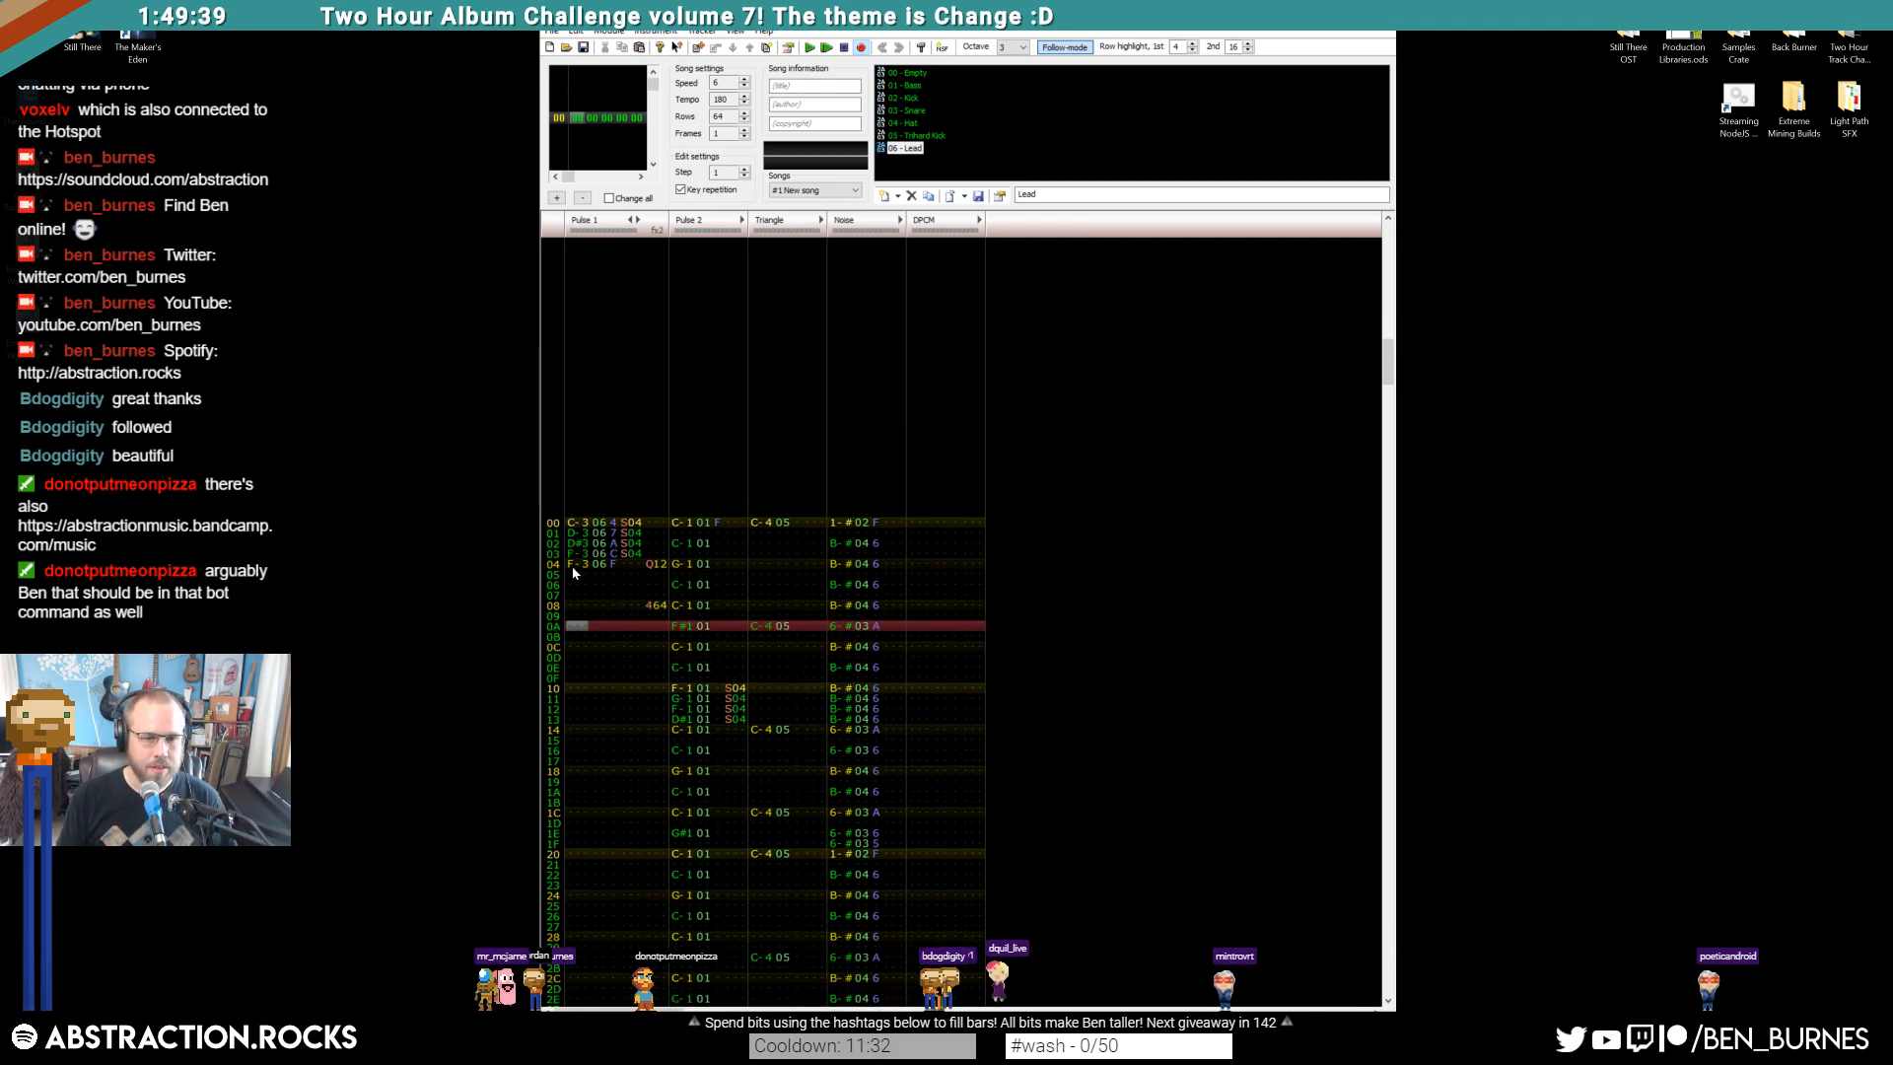
type("400")
Enter the Lead note F#3 at row 0A of Pulse 1
left_click(570, 618)
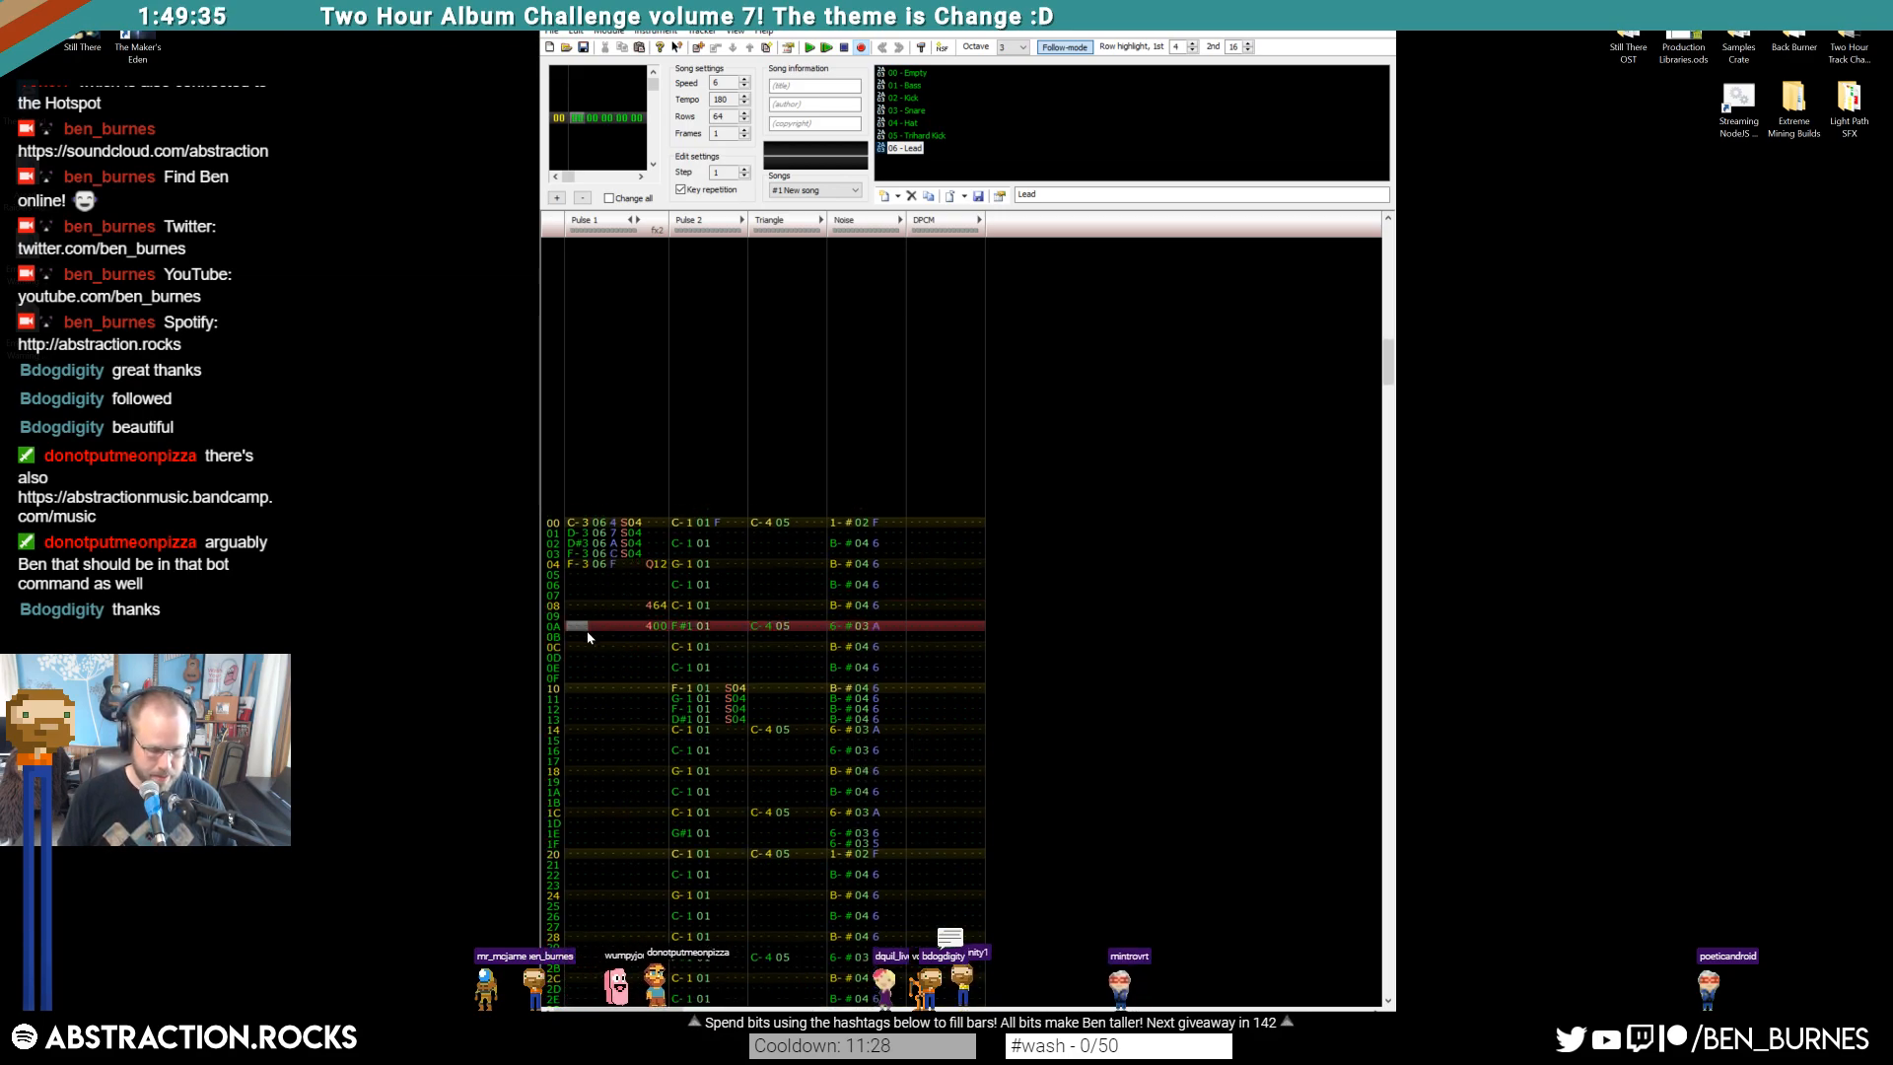
key("5")
left_click(578, 616)
key("g")
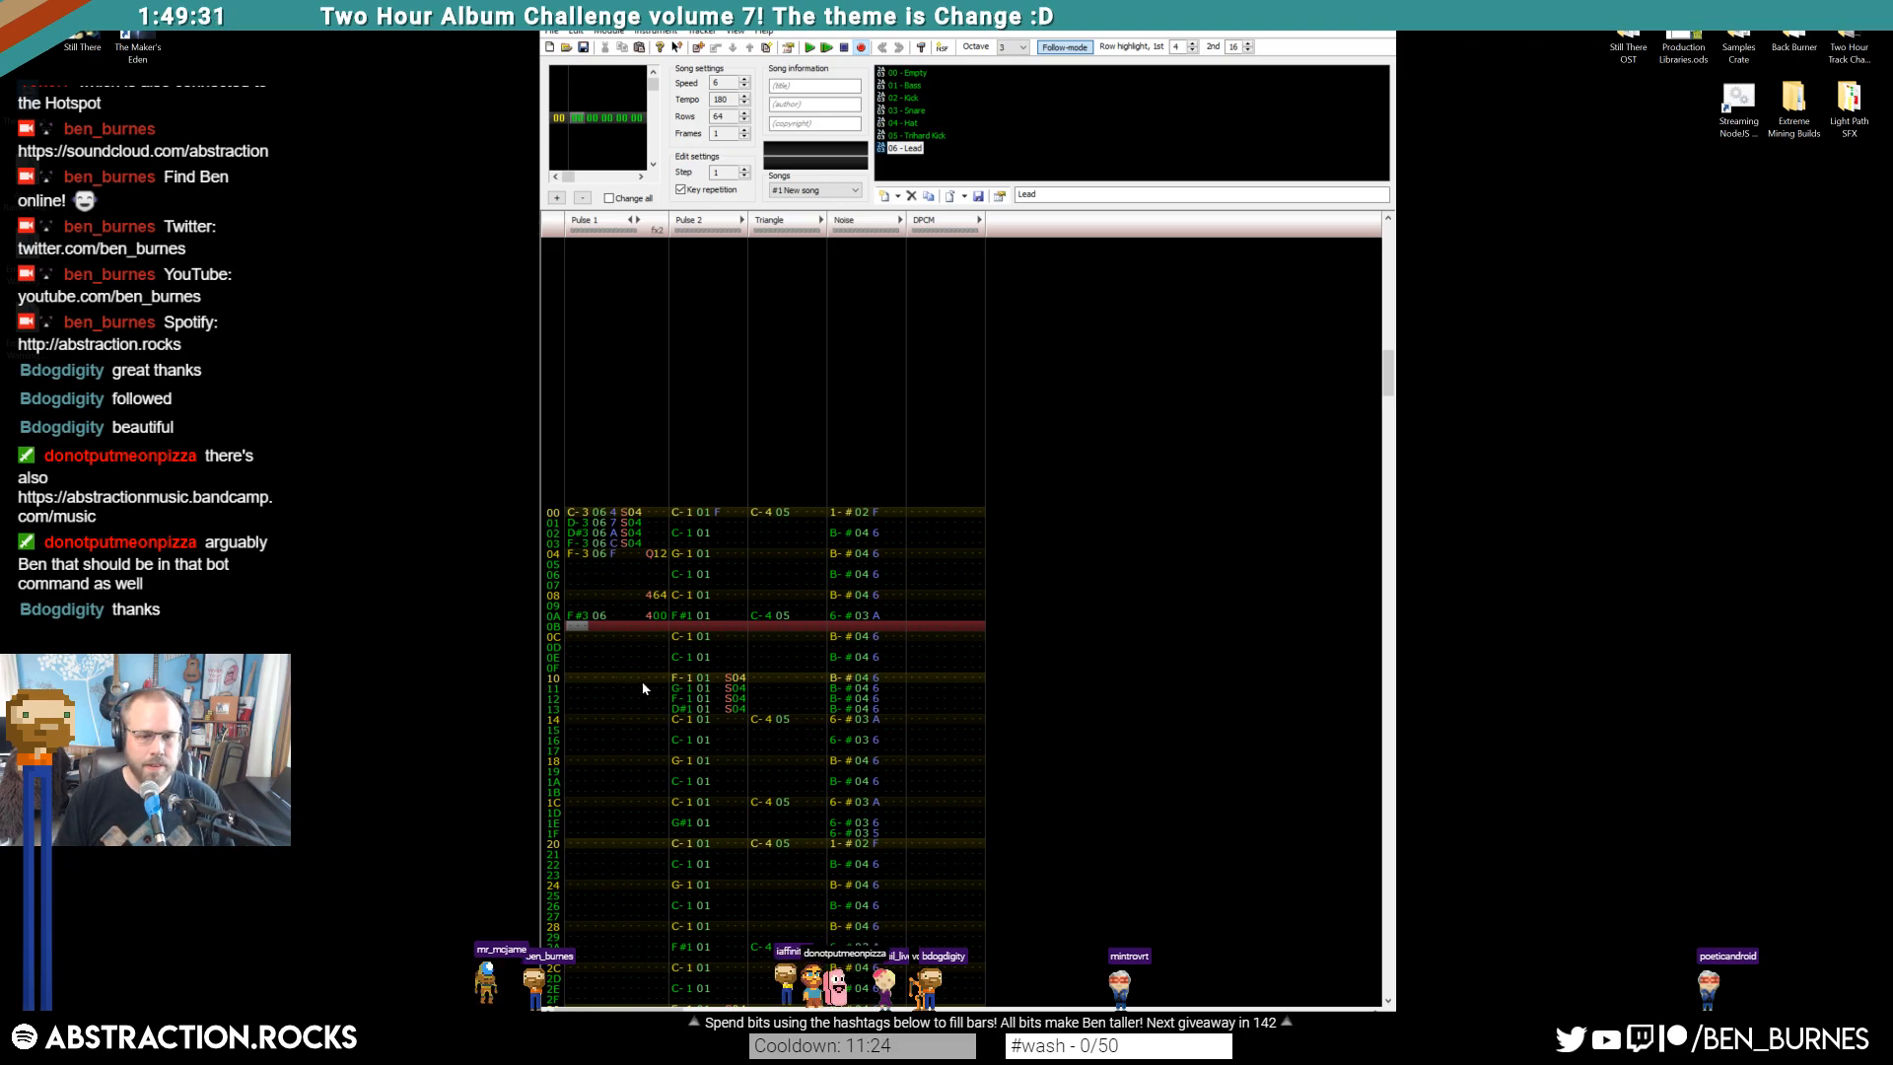
Enter the Lead notes F-3, G-3, F-3 and D#3 in rows 10–13 of Pulse 1
left_click(578, 681)
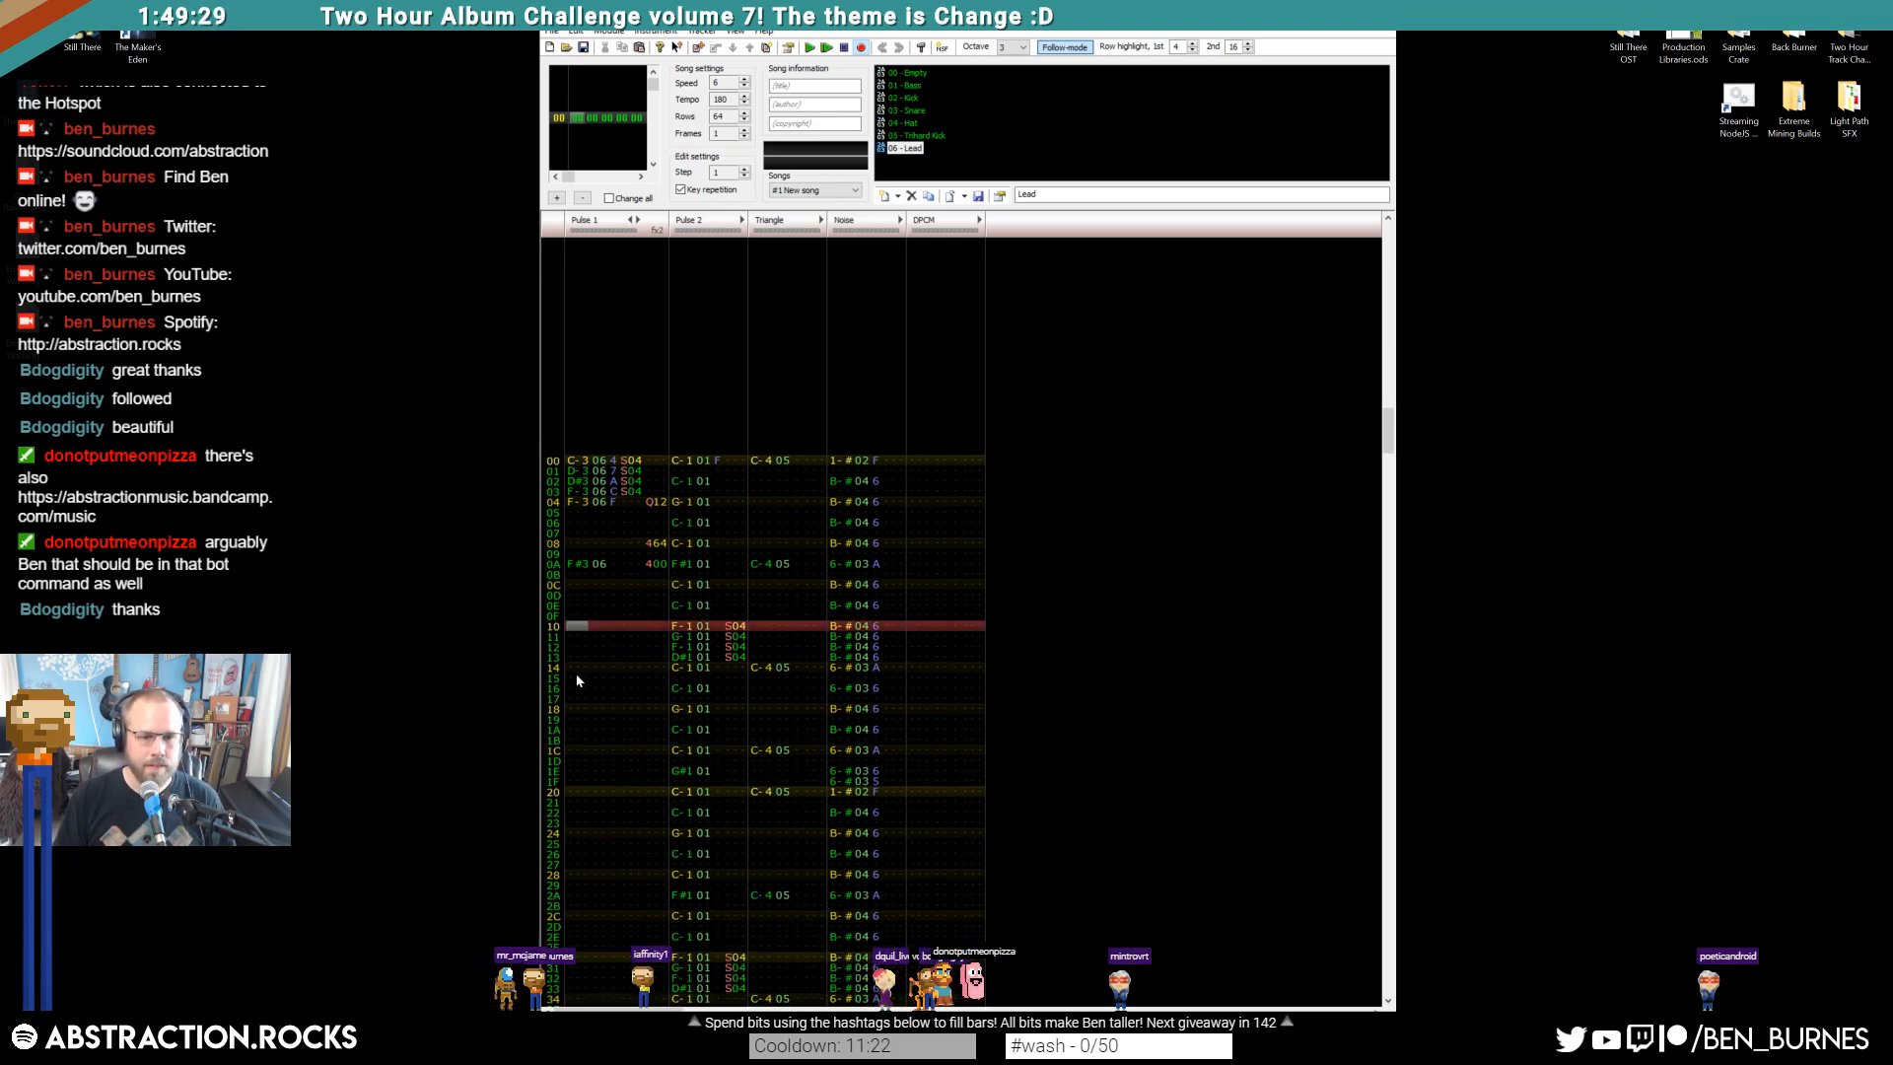
key("v")
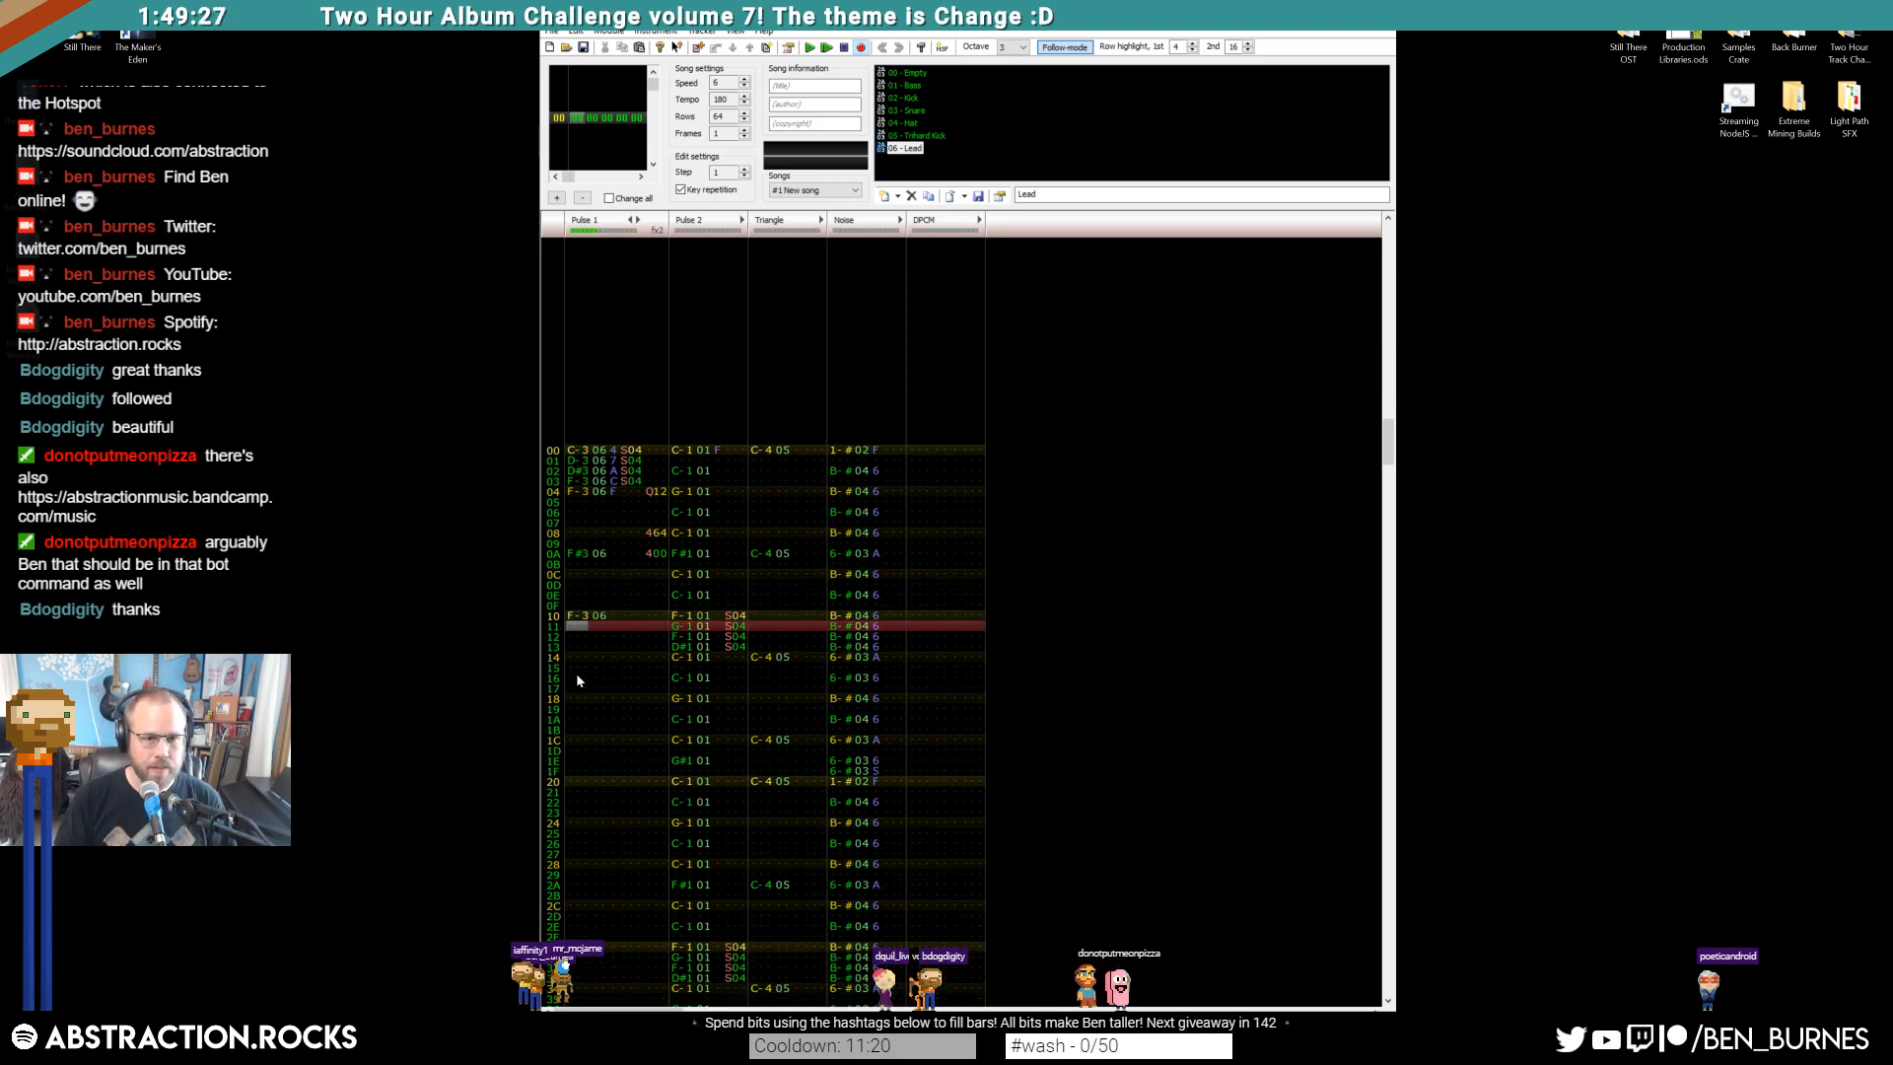
key("b")
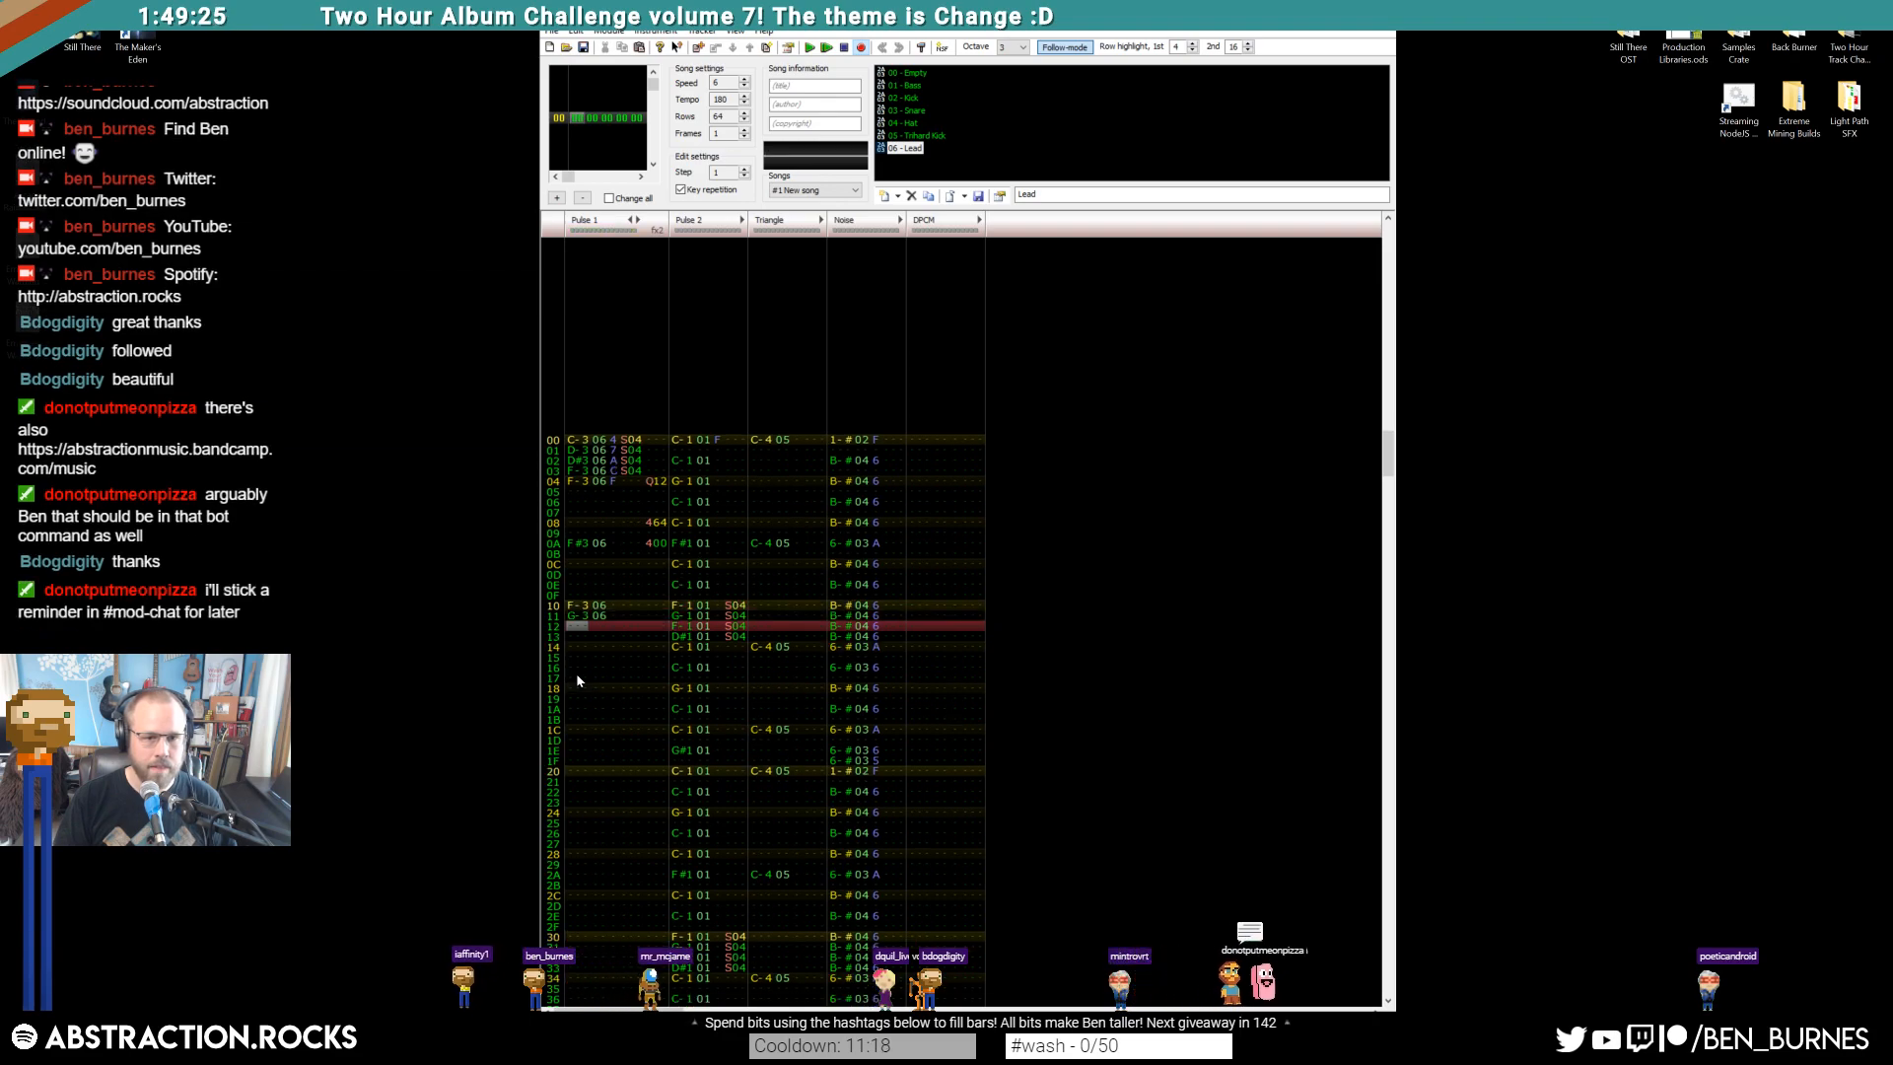
key("v")
key("d")
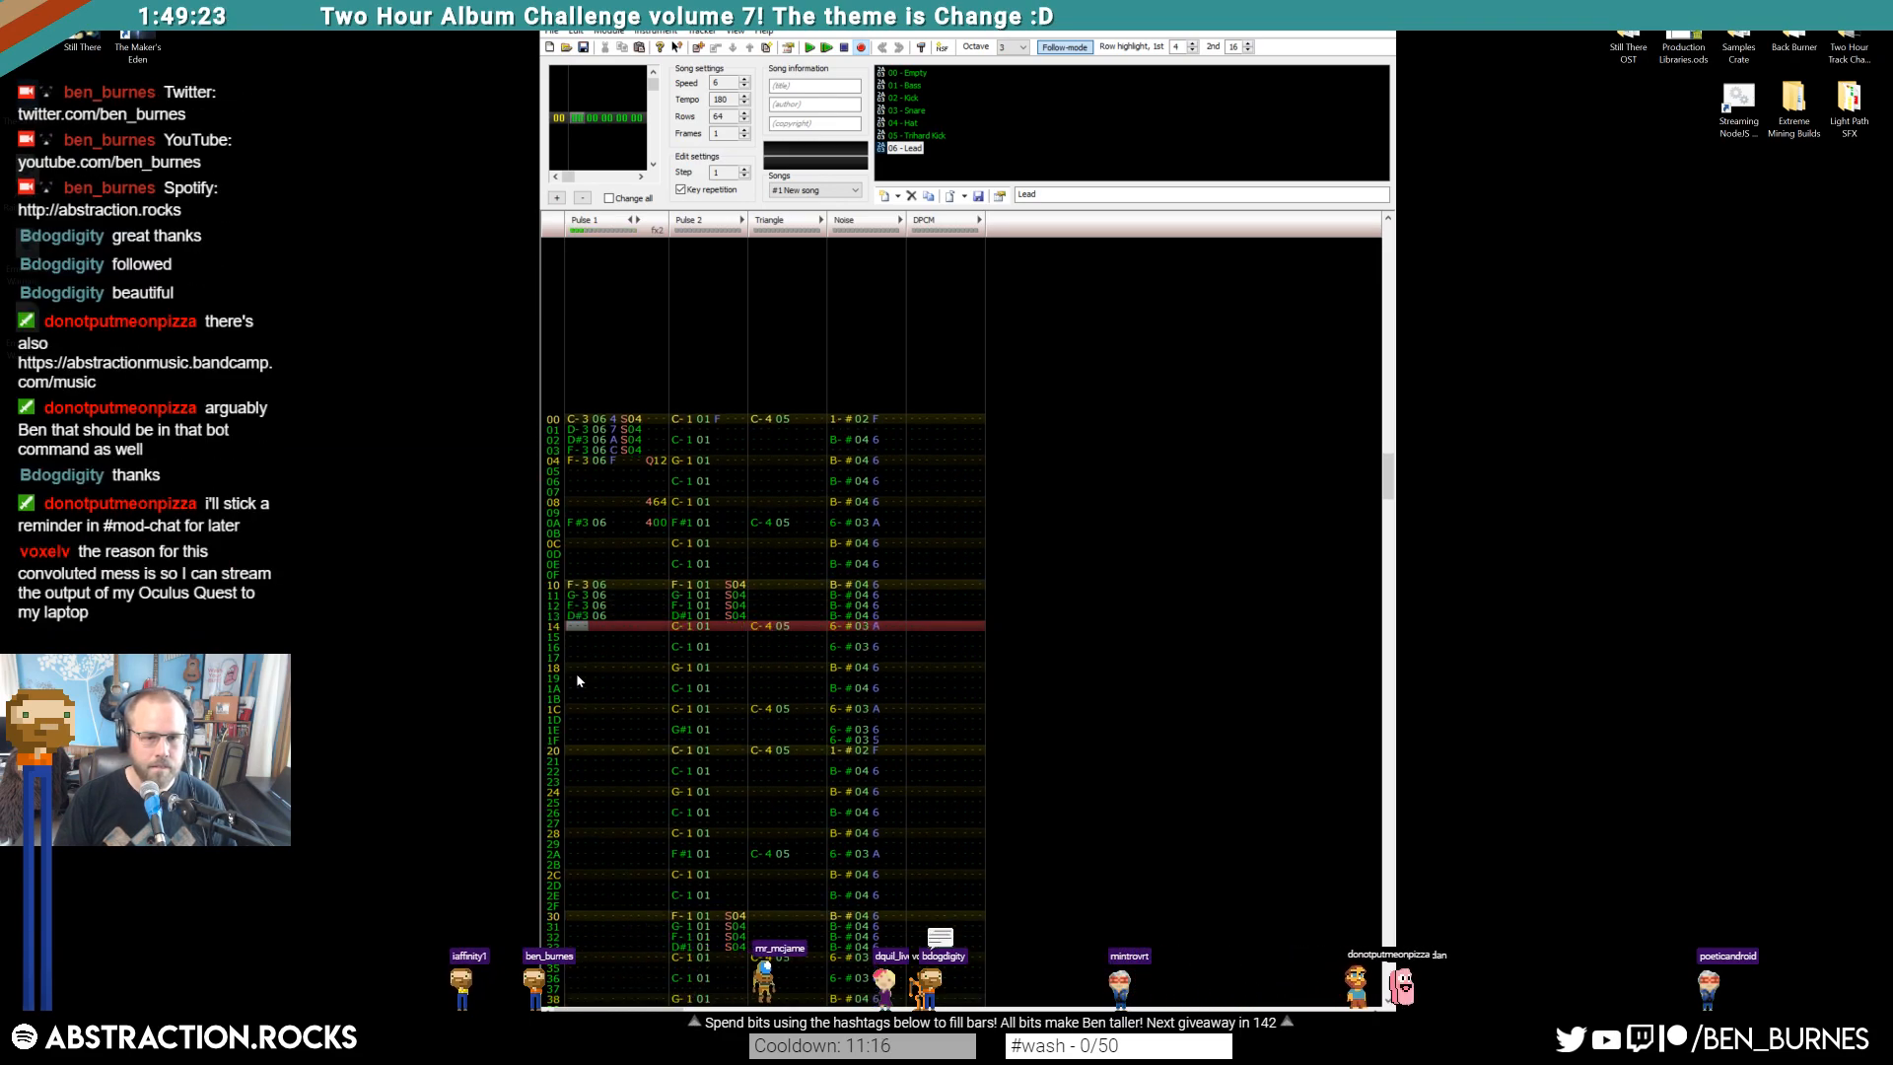
Change the Pulse 1 notes in rows 12 and 13 to G#3 and A#3, and enter C-4 at row 14
key("Up")
key("Up")
key("Up")
key("Up")
key("Down")
key("Down")
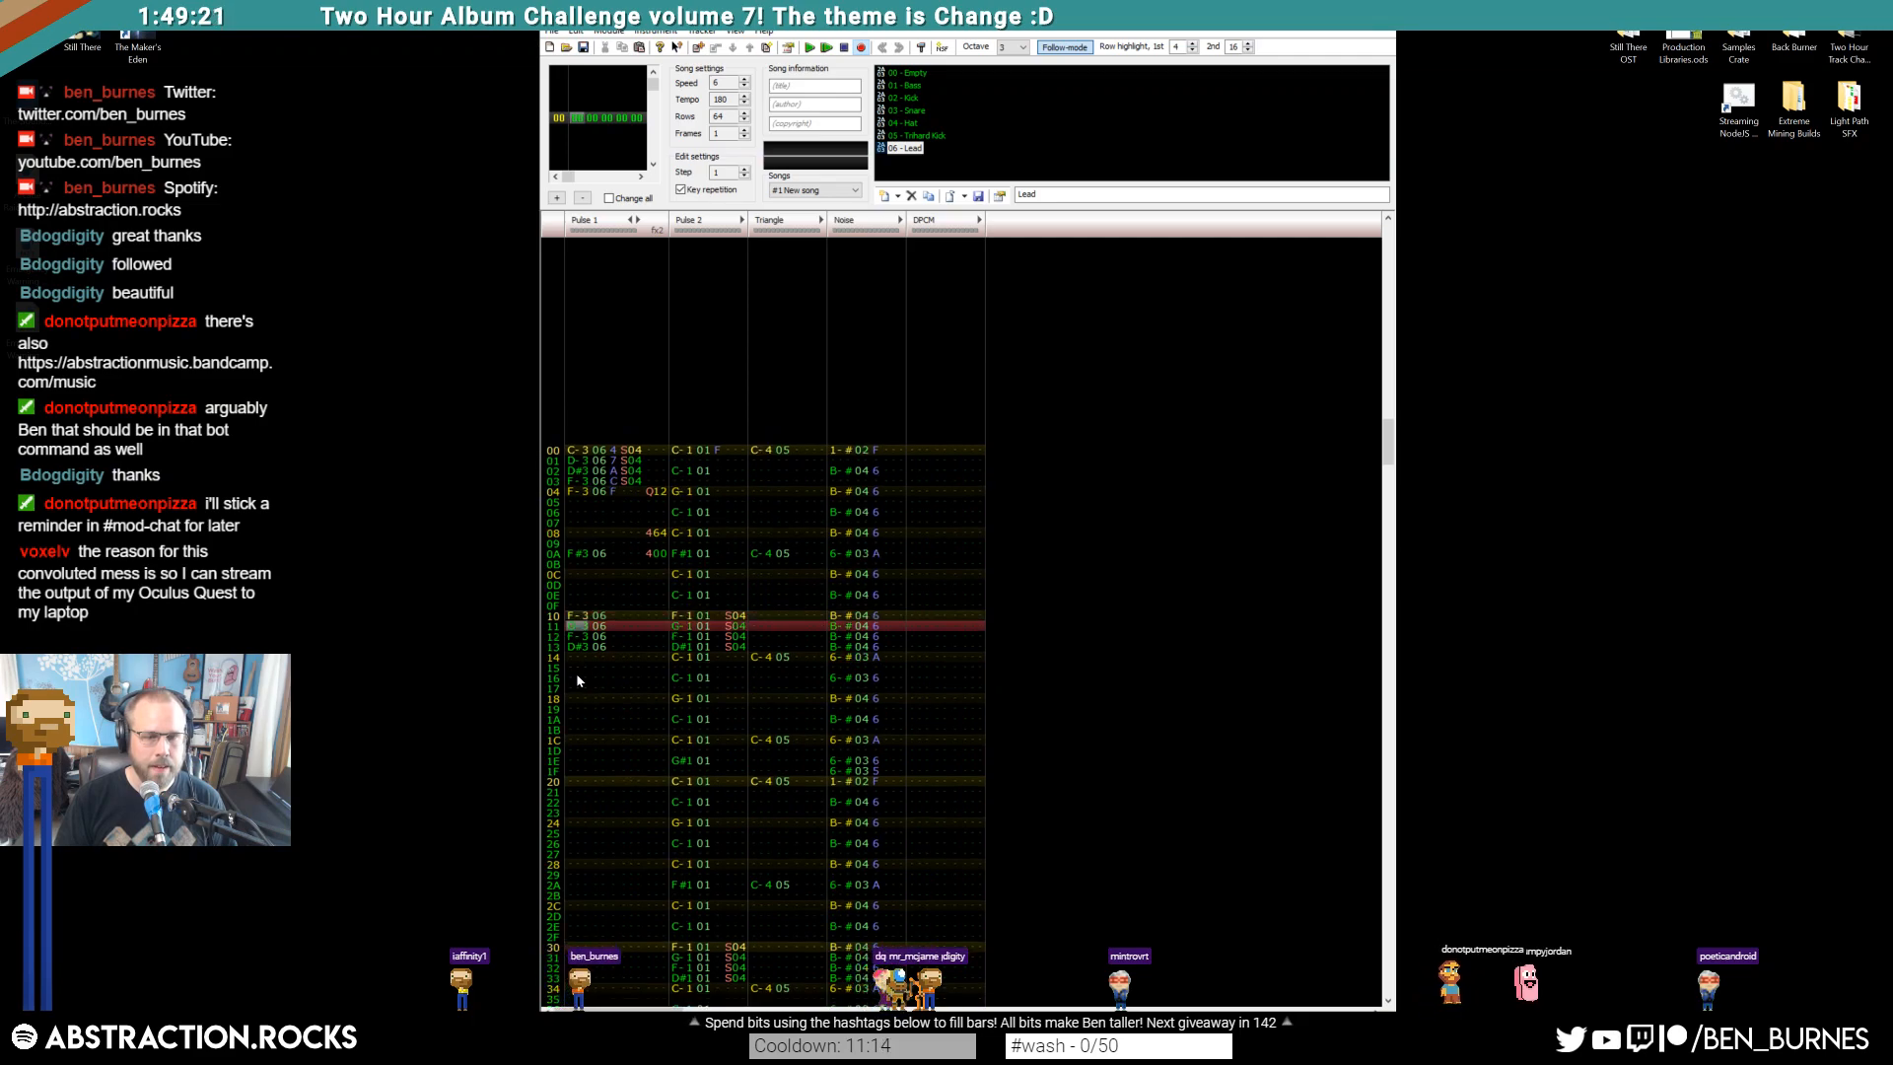
key("h")
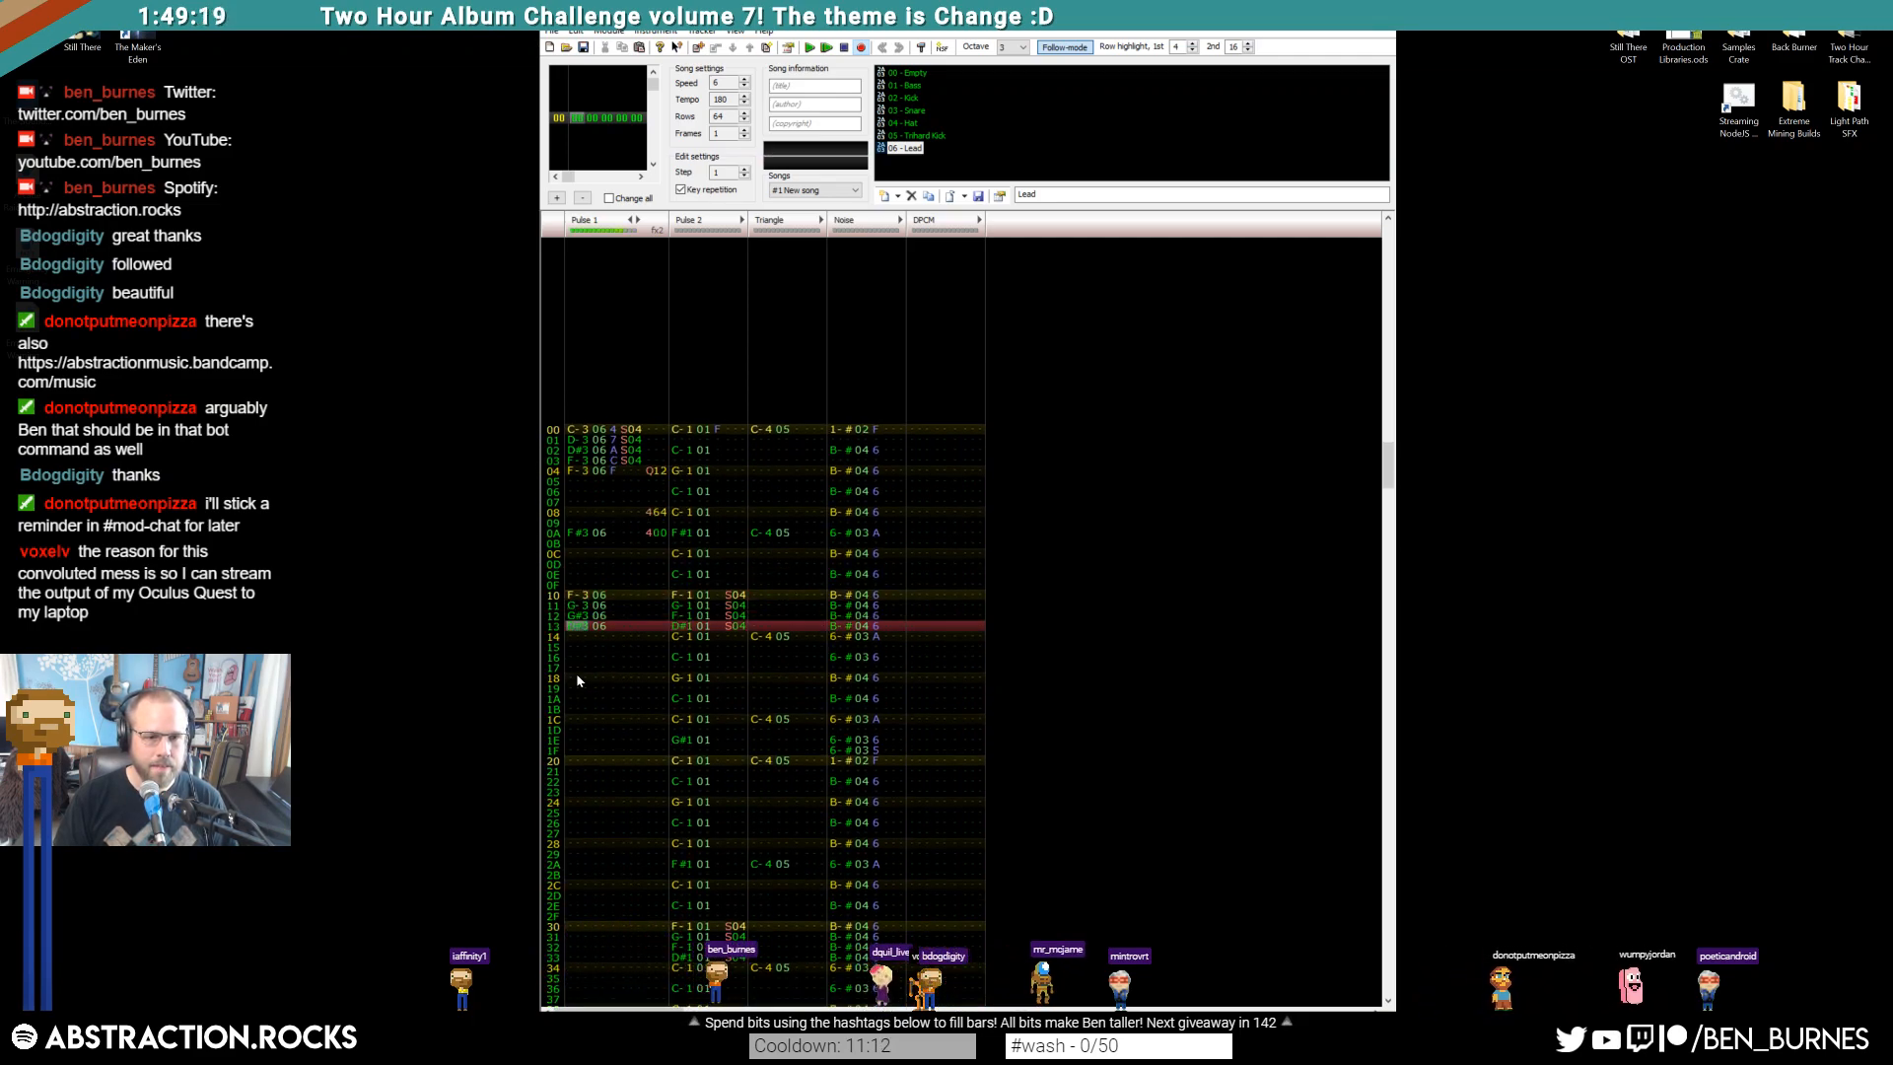
key("j")
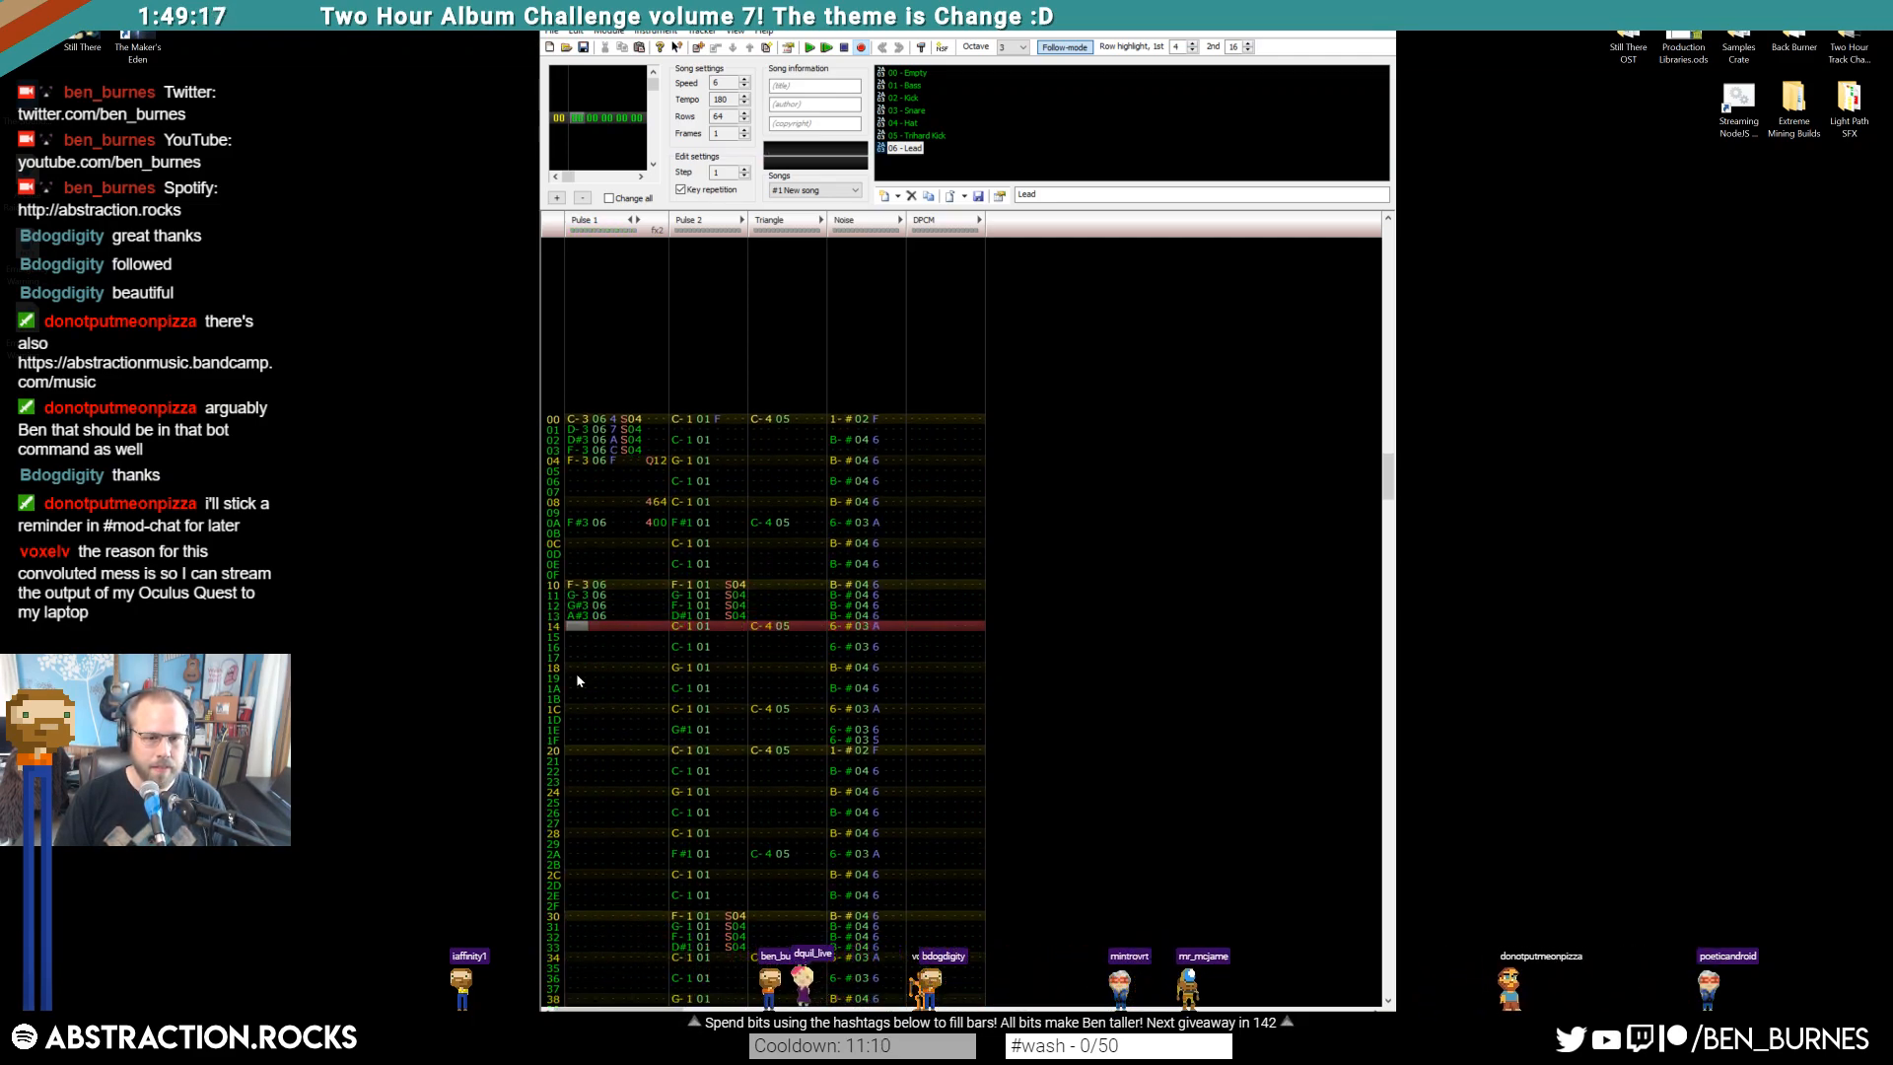
key("comma")
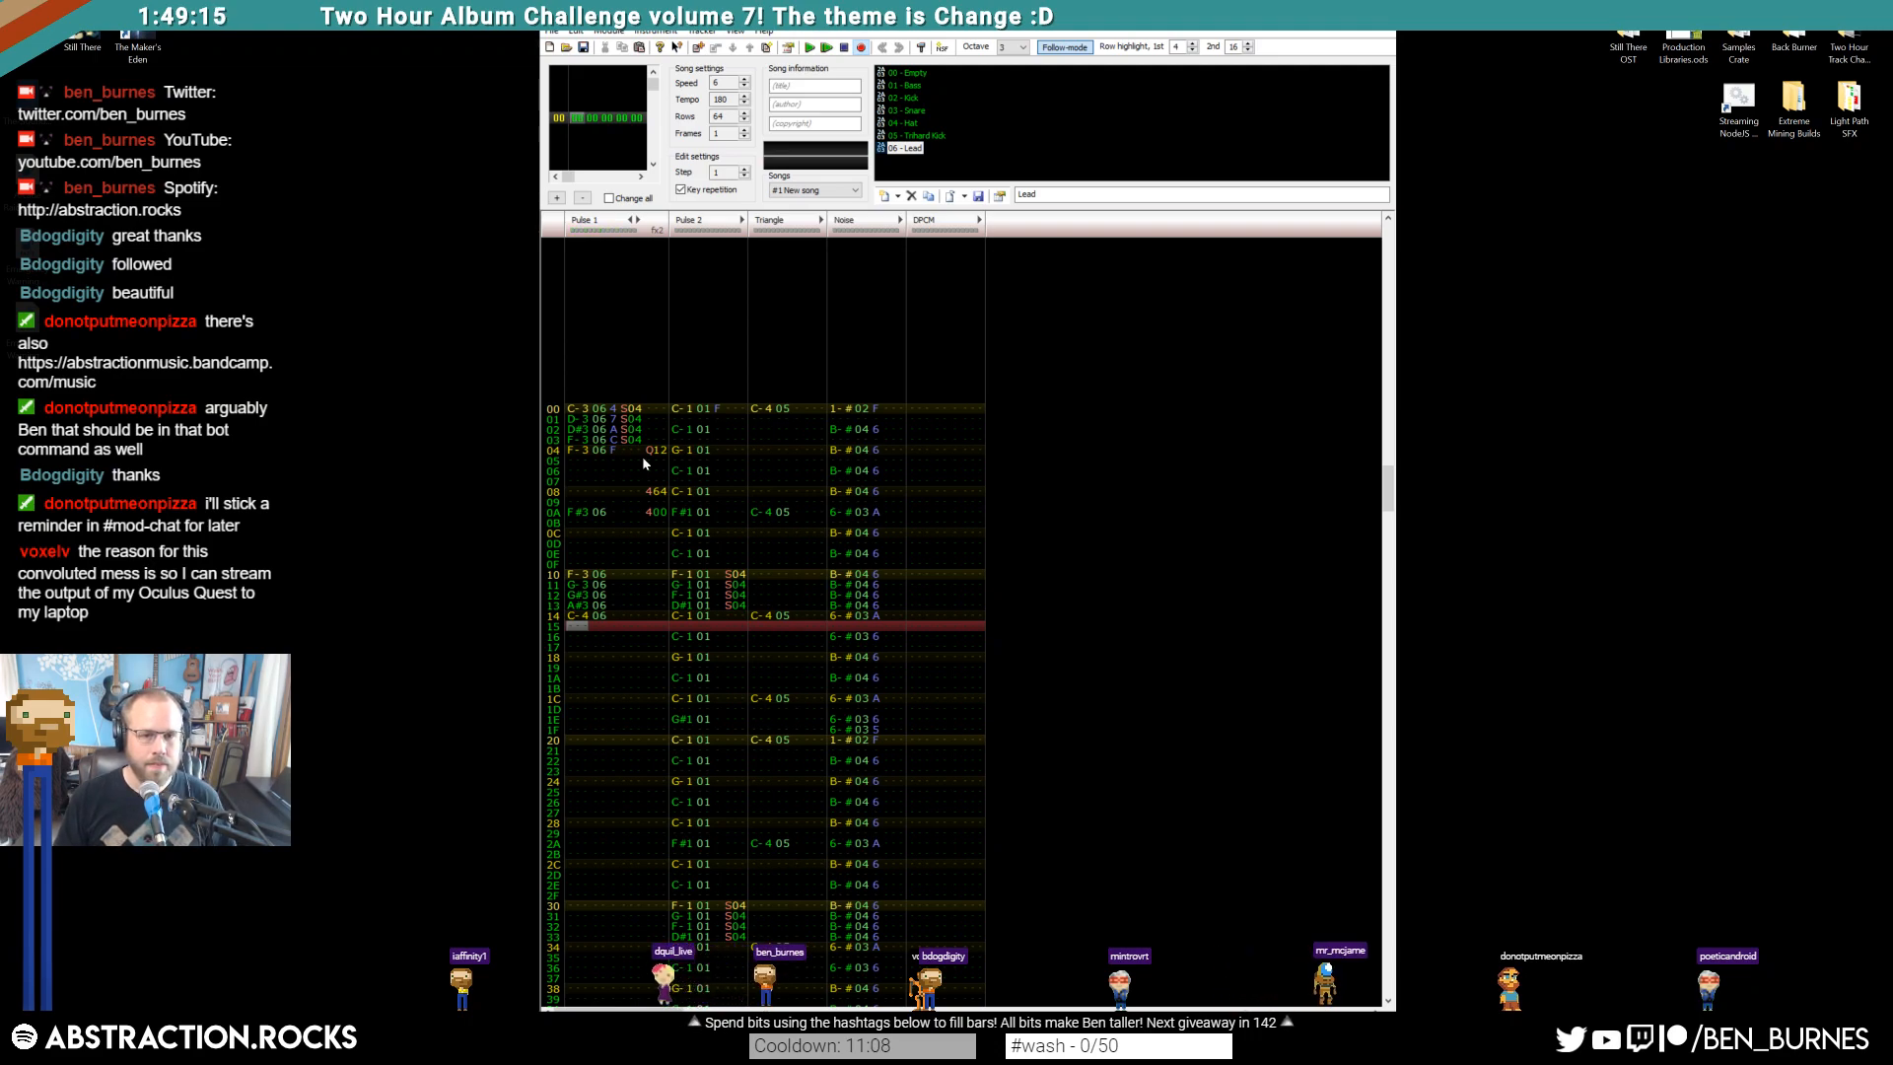
Copy the Q12, 464 and 400 effects from rows 04–0A of Pulse 1 to rows 14–1A
left_click_drag(650, 445, 666, 519)
key("ctrl+c")
left_click(639, 617)
key("ctrl+v")
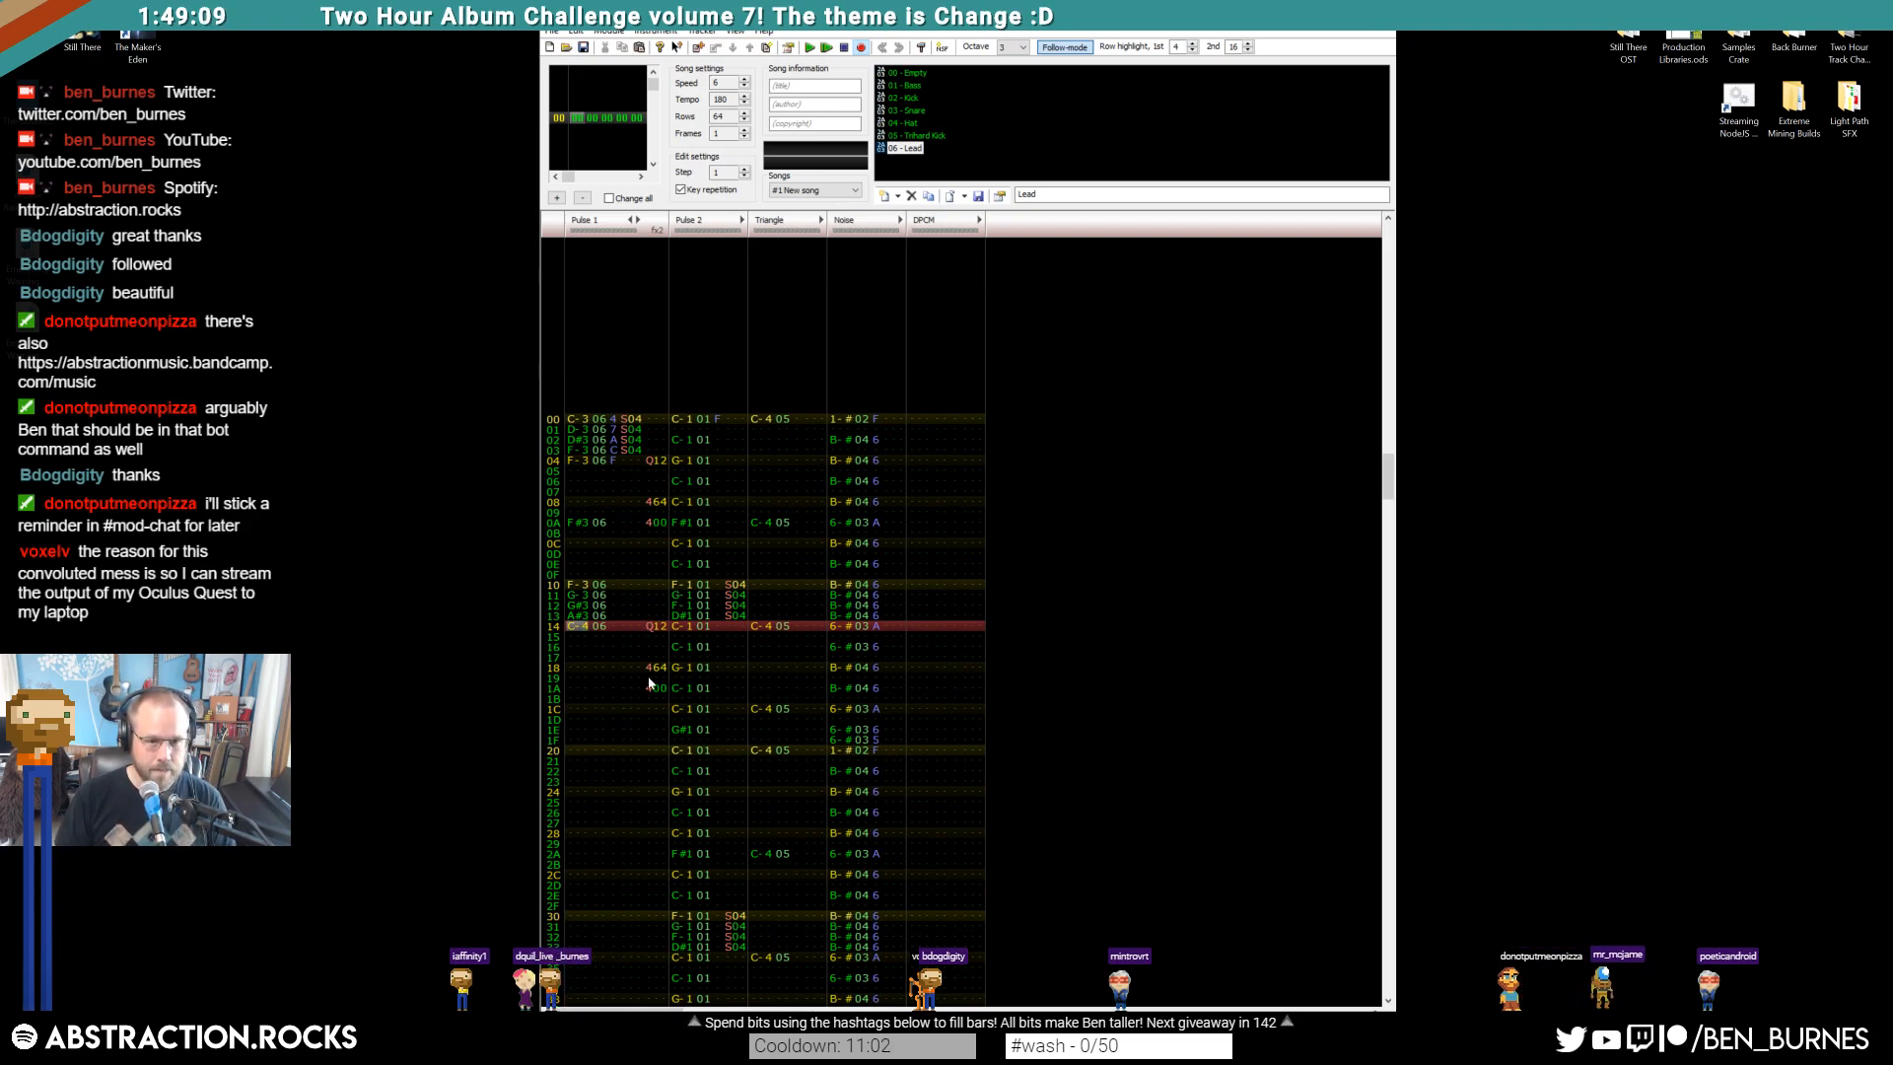
Change the Pulse 1 note at row 14 to A#3 and enter D#3 at row 1A
key("j")
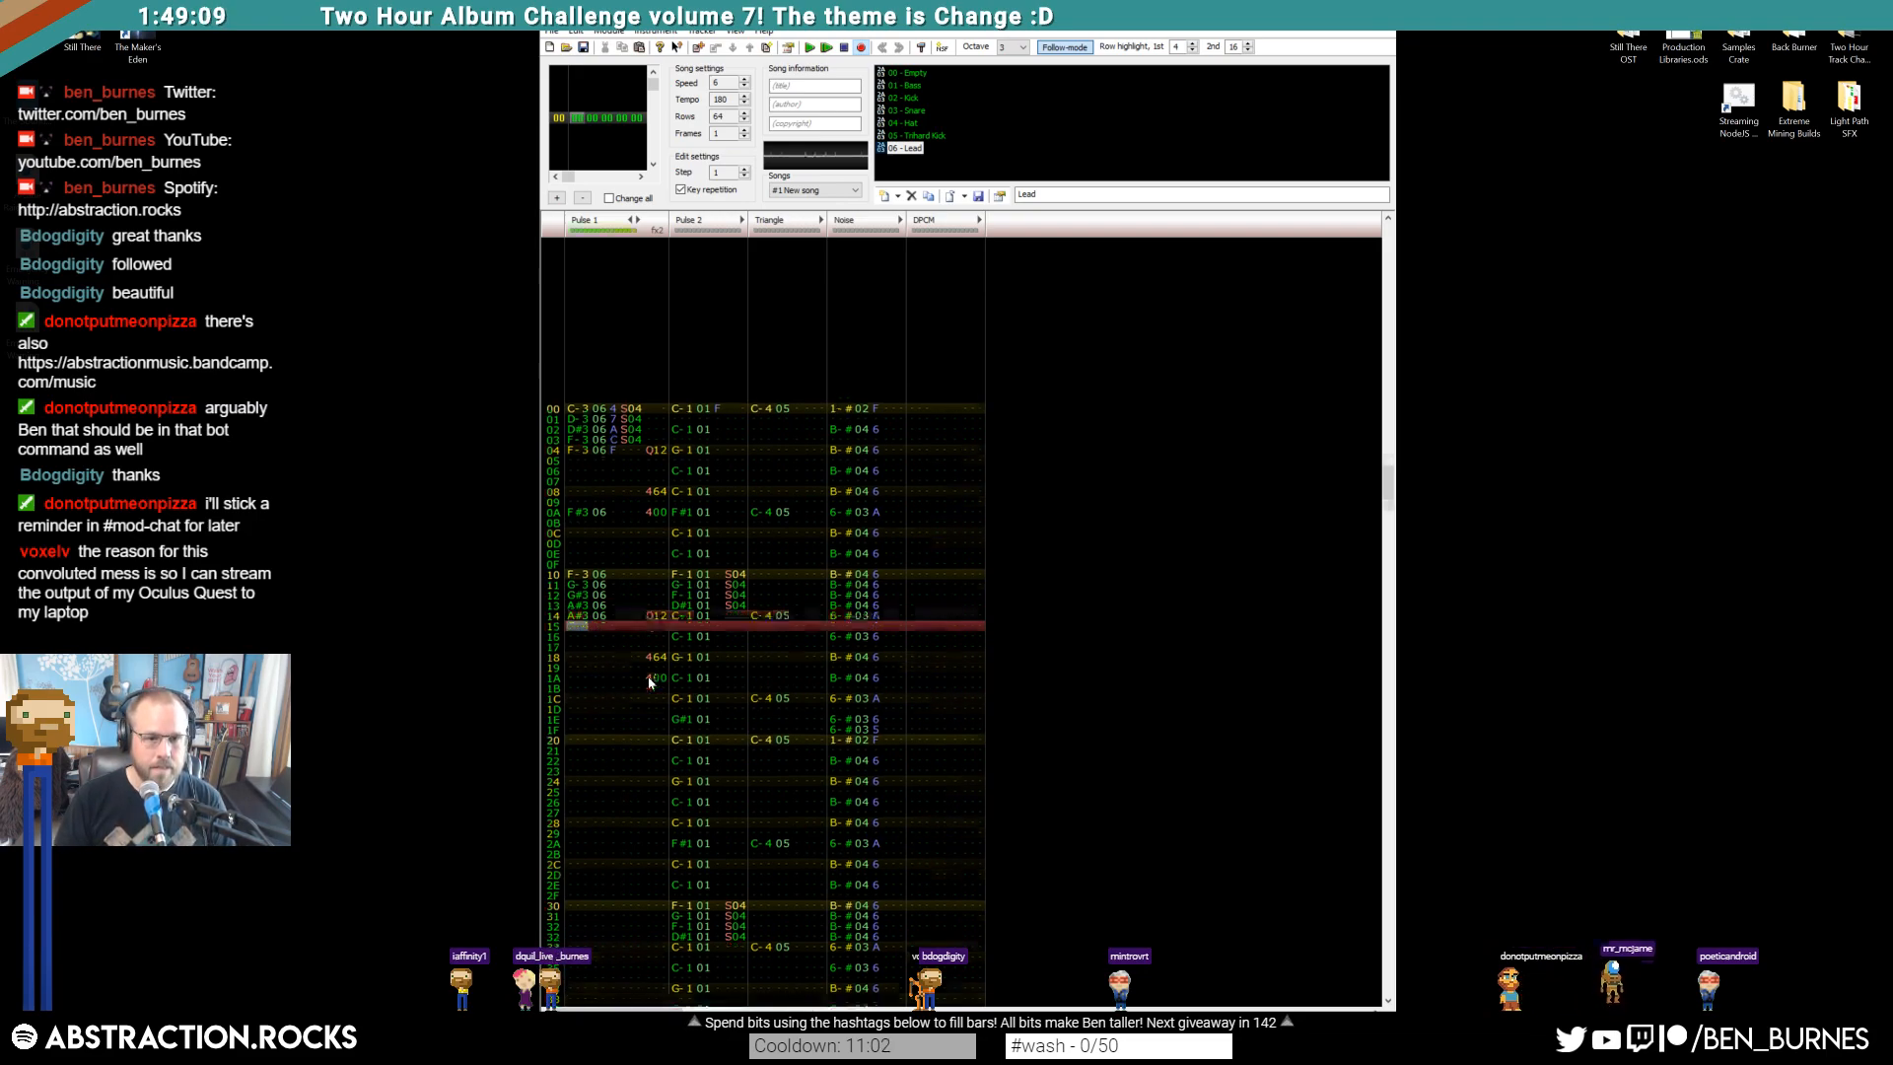
left_click(577, 680)
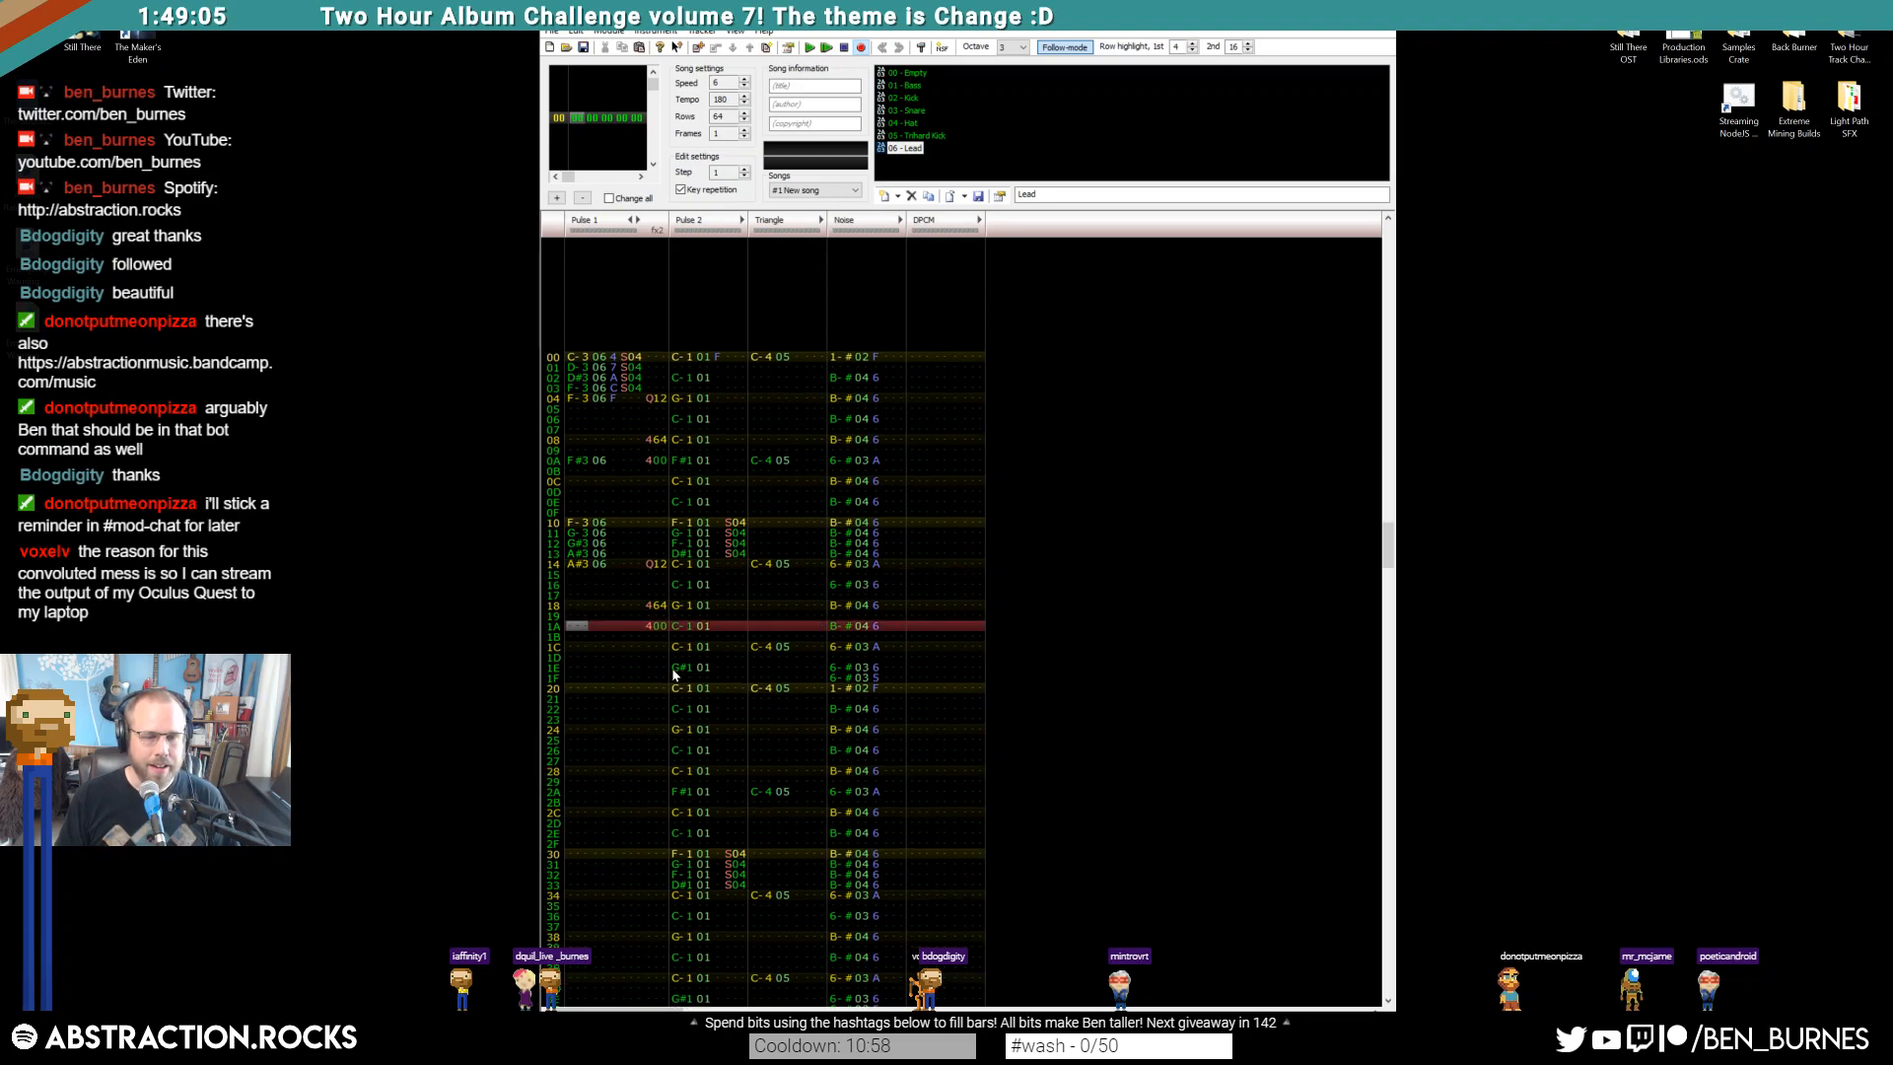
key("b")
left_click(584, 620)
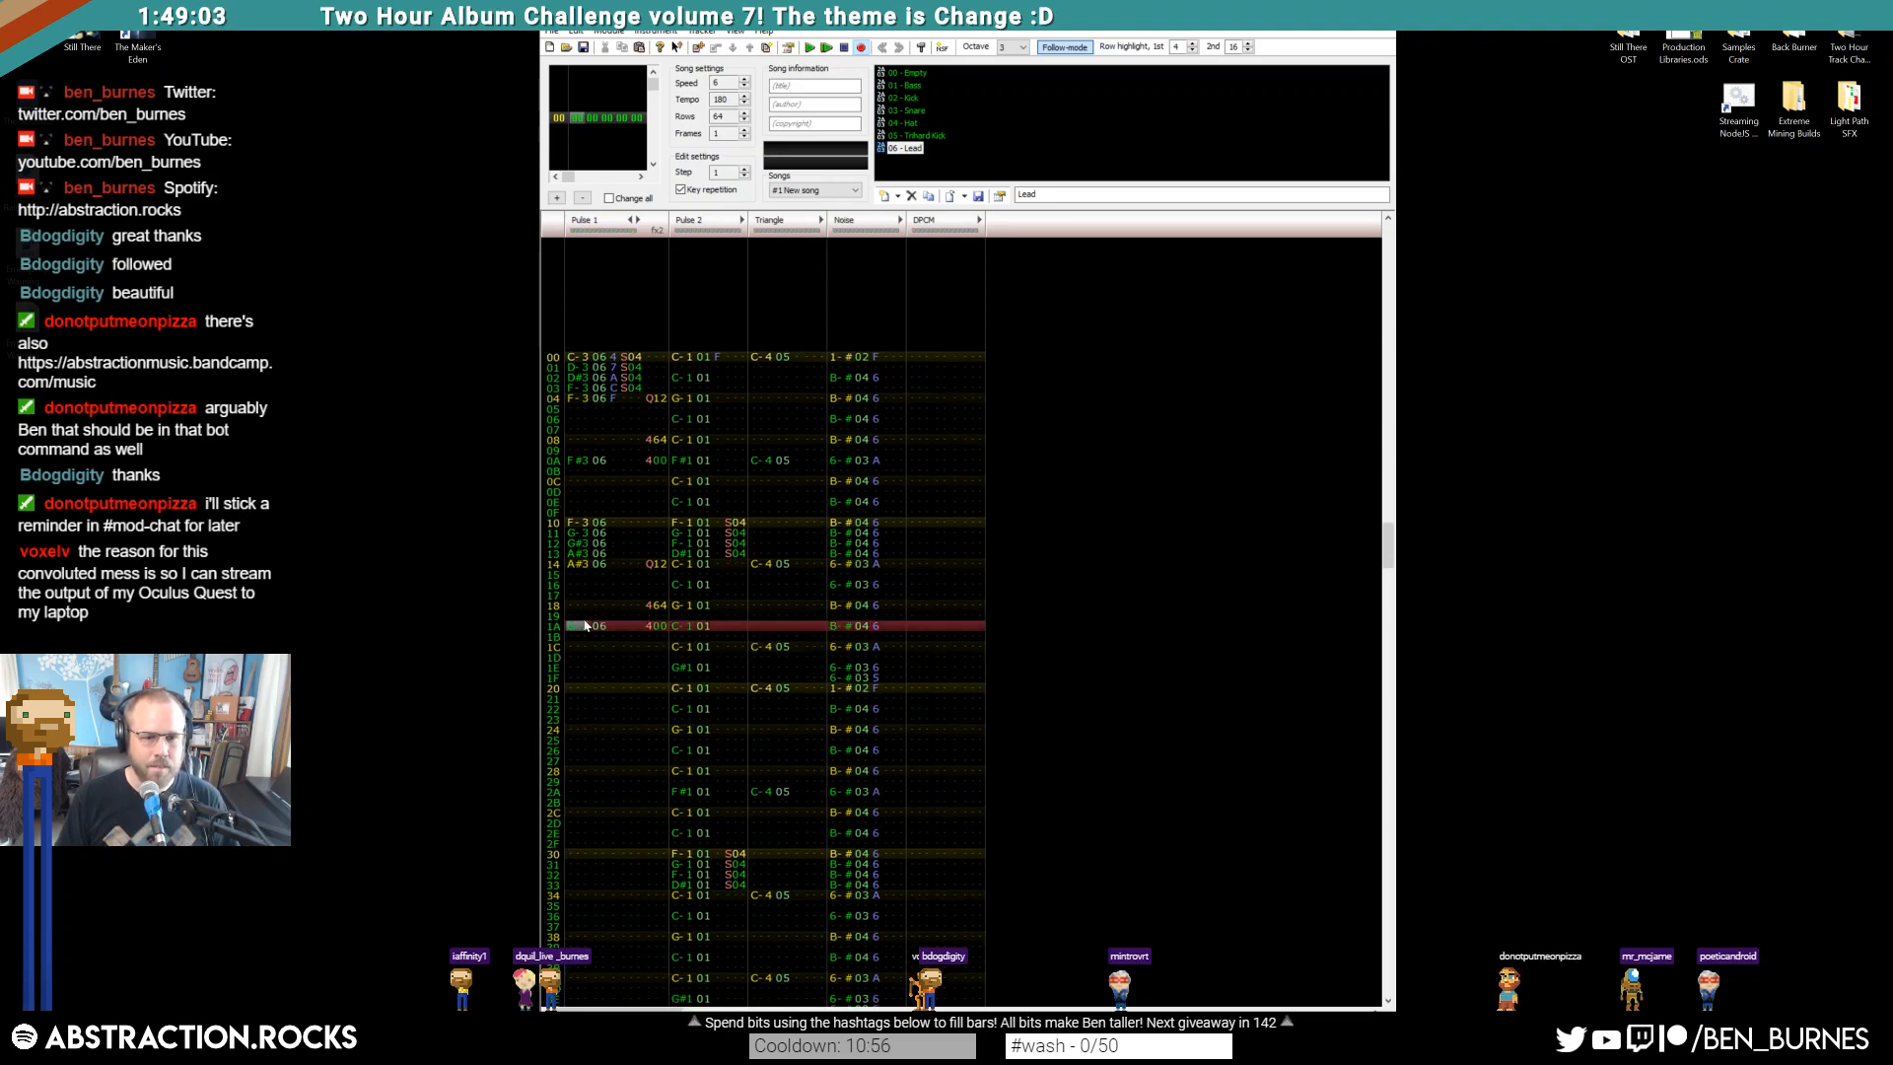
key("z")
double_click(578, 622)
left_click(577, 618)
key("d")
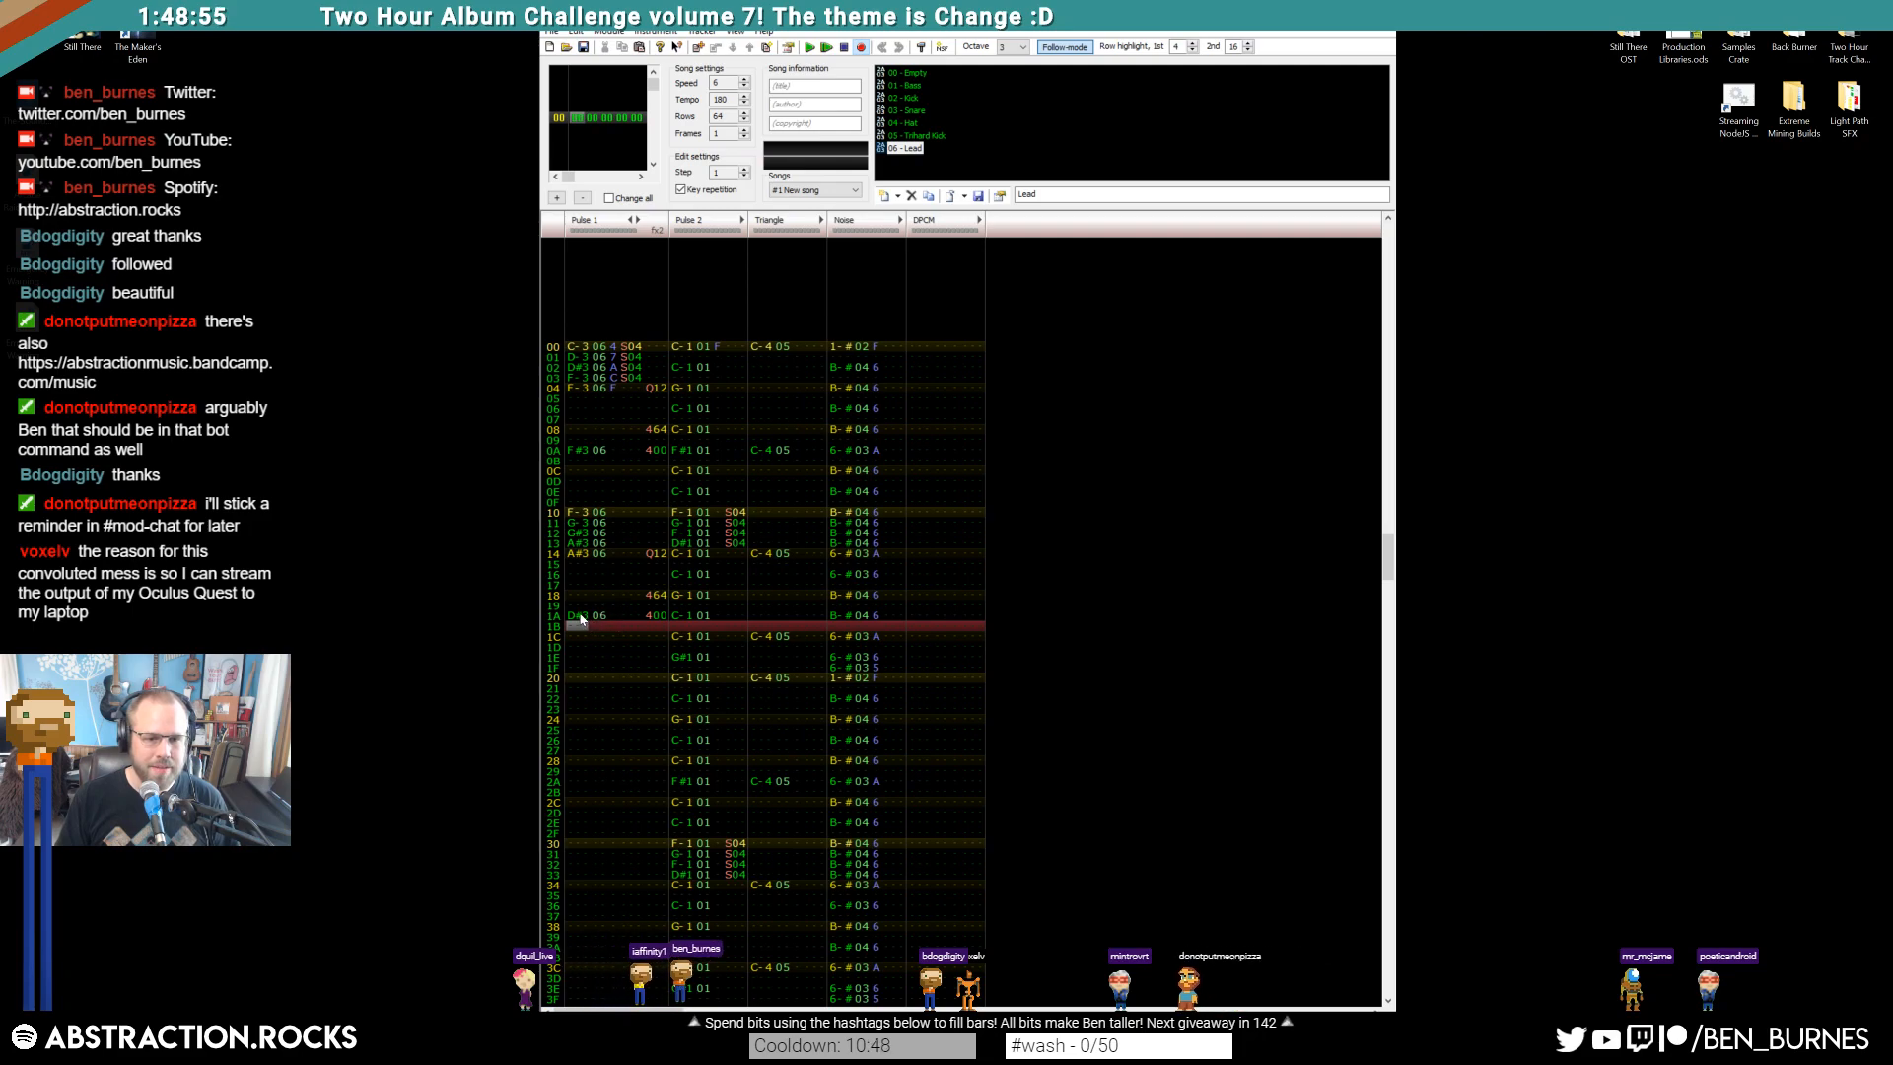
Move the Pulse 1 block in rows 14–1A down to rows 18–1E and enter A#3 at rows 14 and 16
left_click_drag(577, 557, 653, 637)
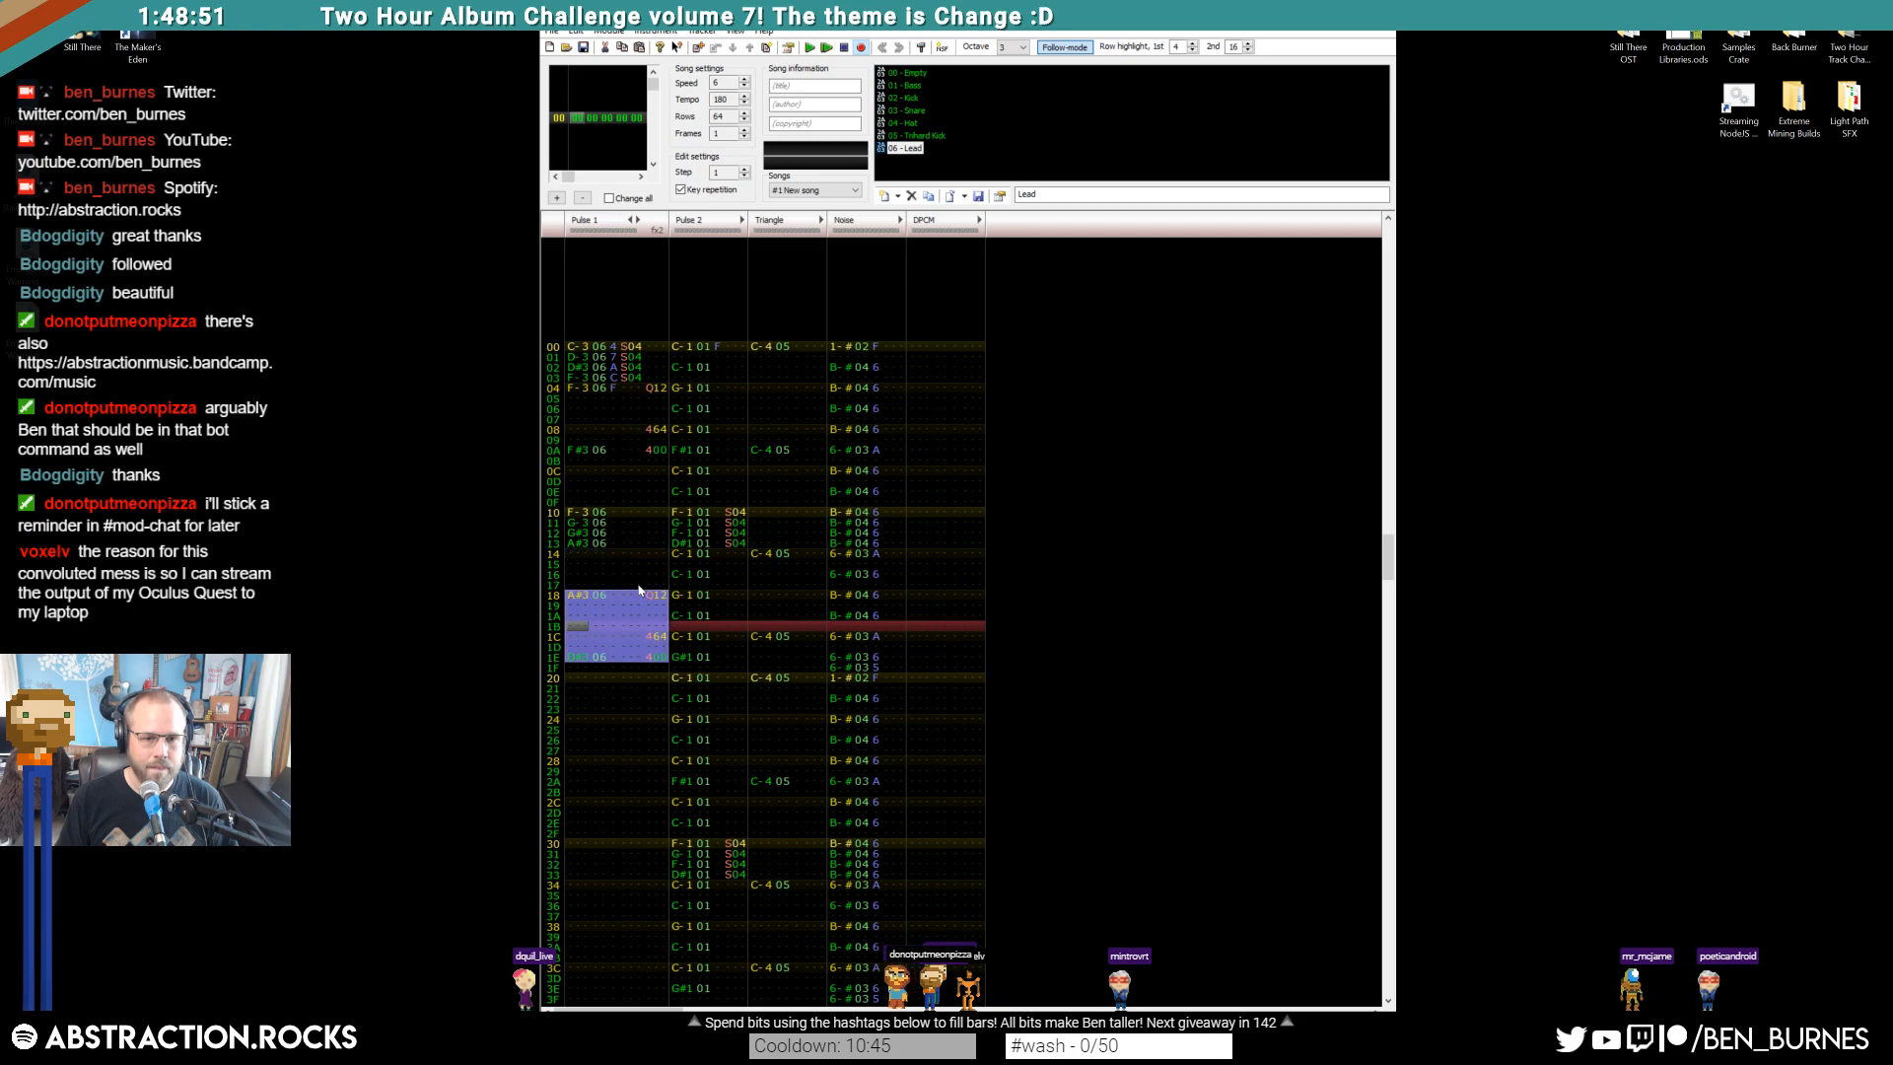
left_click(581, 573)
left_click(581, 627)
key("Up")
key("j")
key("Up")
key("j")
key("Down")
key("j")
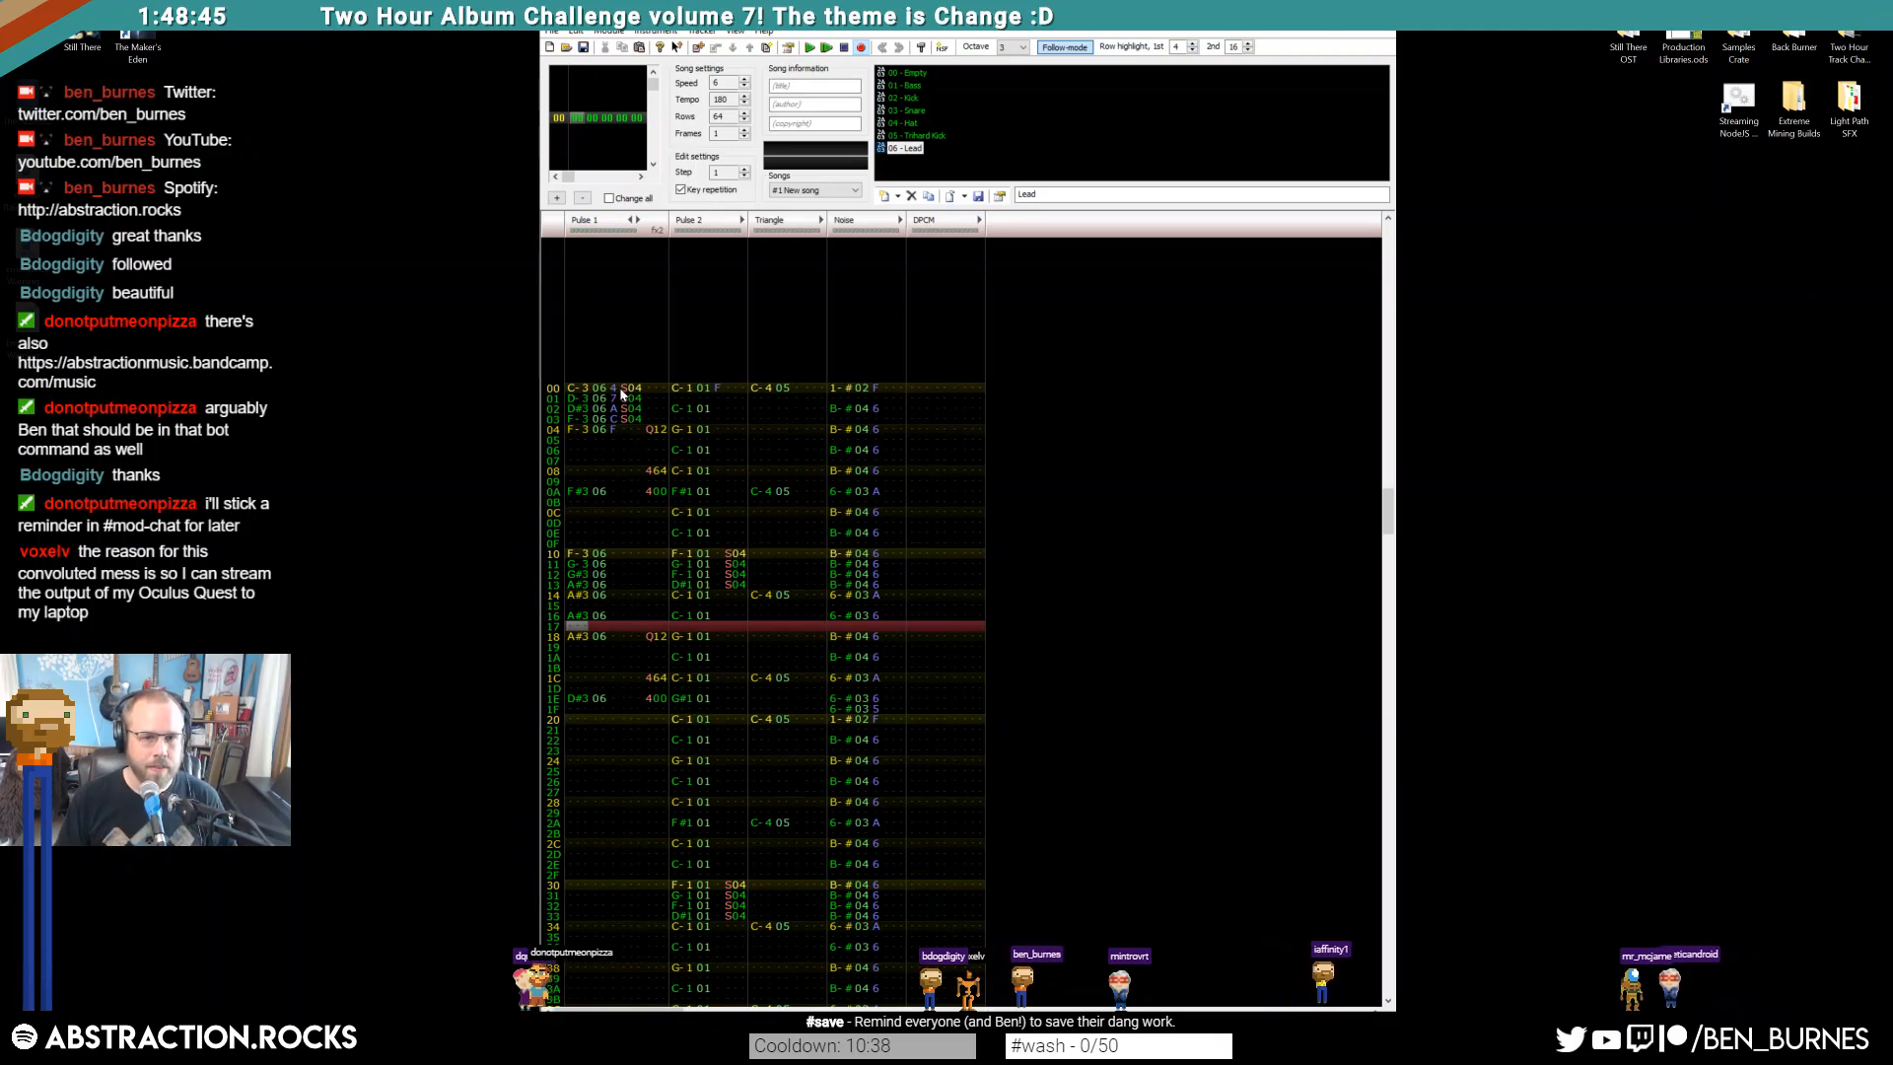
Add S04 effects in the first effect column of Pulse 1 at rows 10–14 and row 16
left_click(631, 553)
key("Down")
key("Down")
key("Down")
key("Down")
key("s")
key("Down")
key("s")
key("Right")
key("Right")
key("Up")
key("Up")
key("Up")
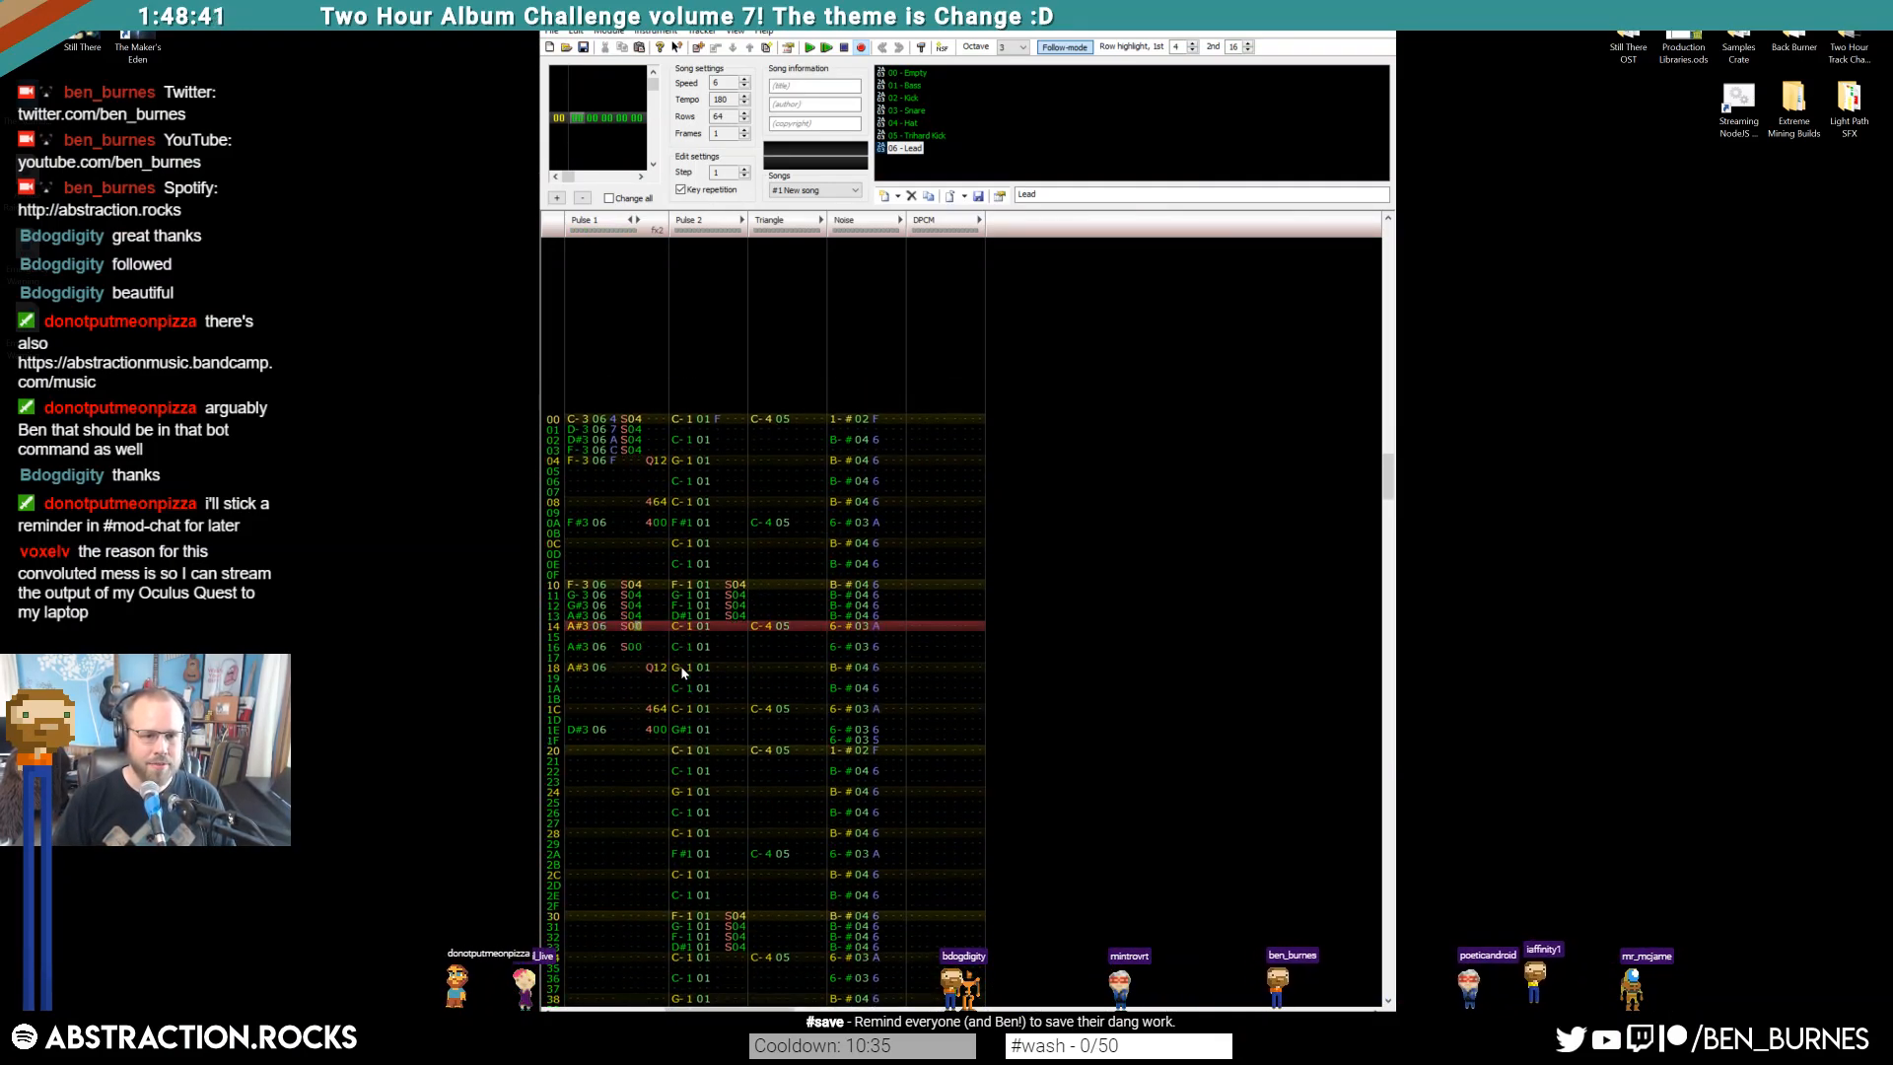
key("4")
key("Down")
key("4")
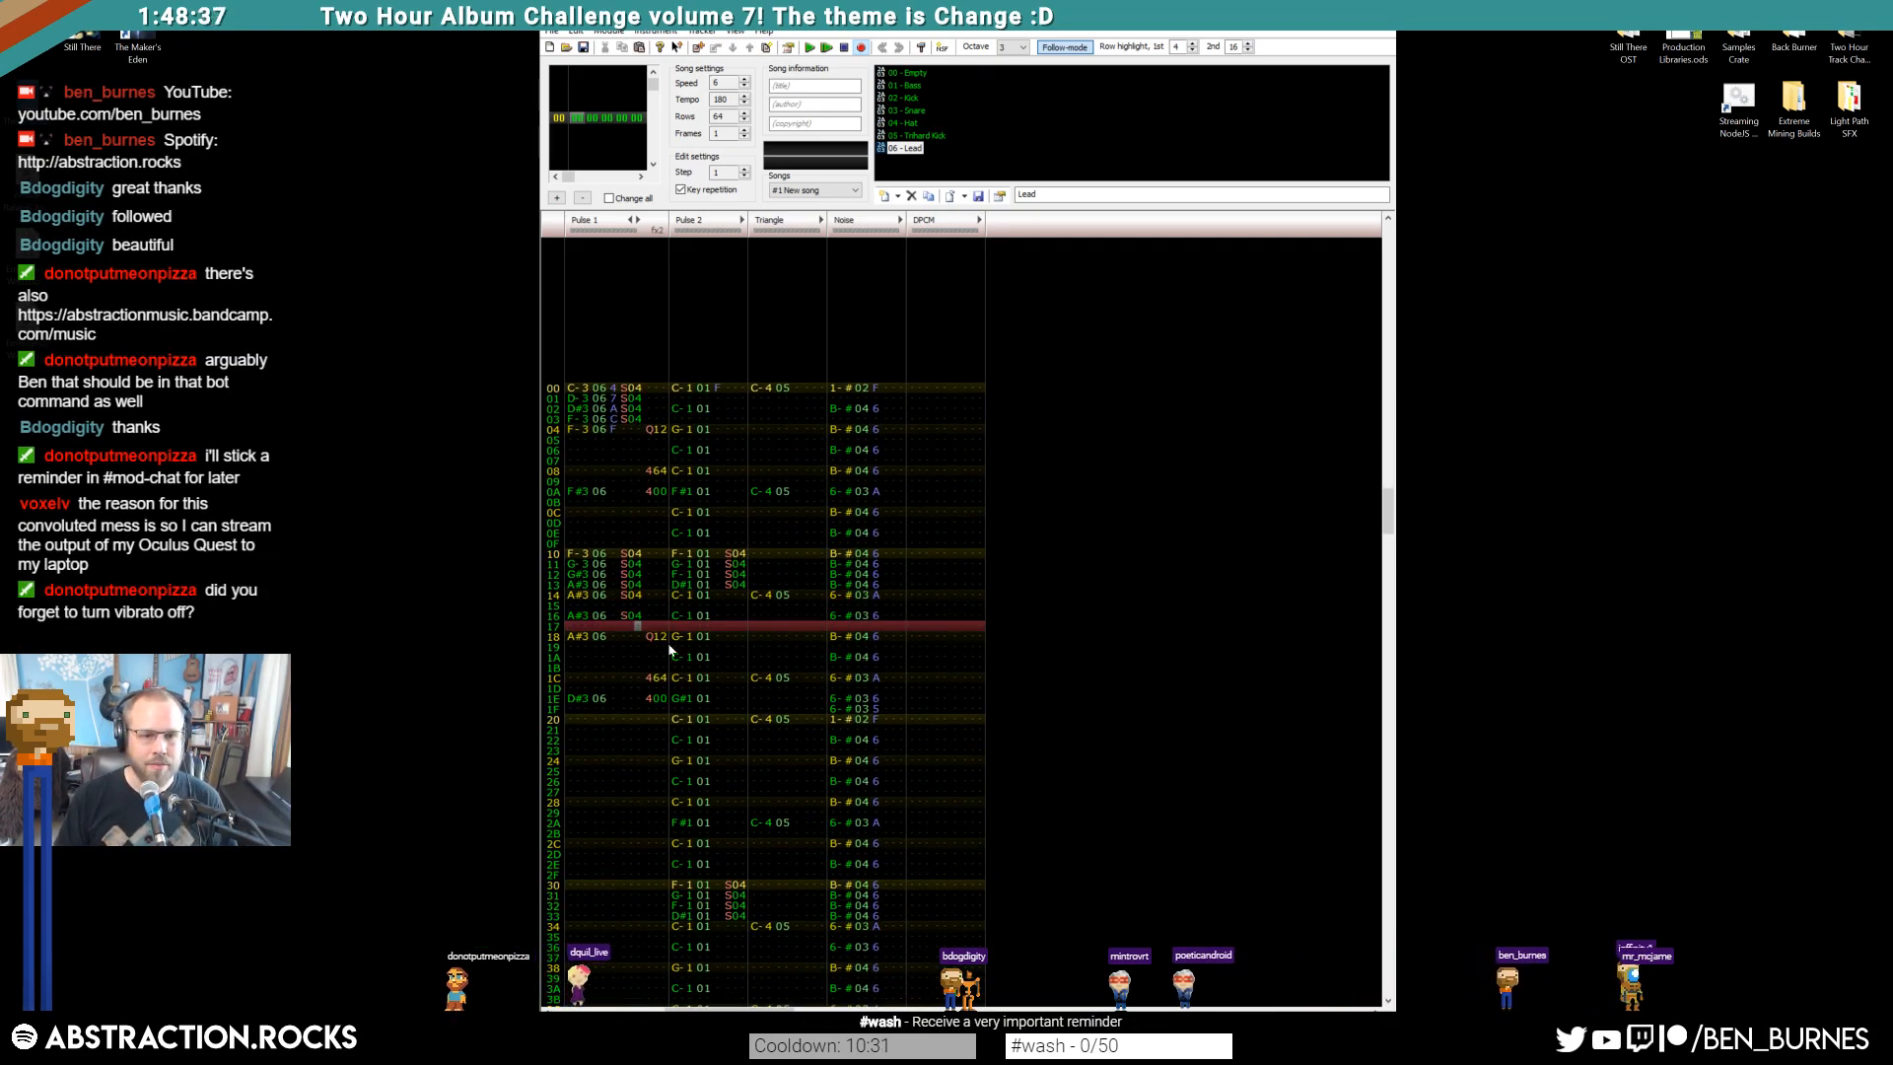
Check the 400 vibrato-off effects at rows 0A and 1E of Pulse 1, and play the pattern from near its start
left_click(647, 501)
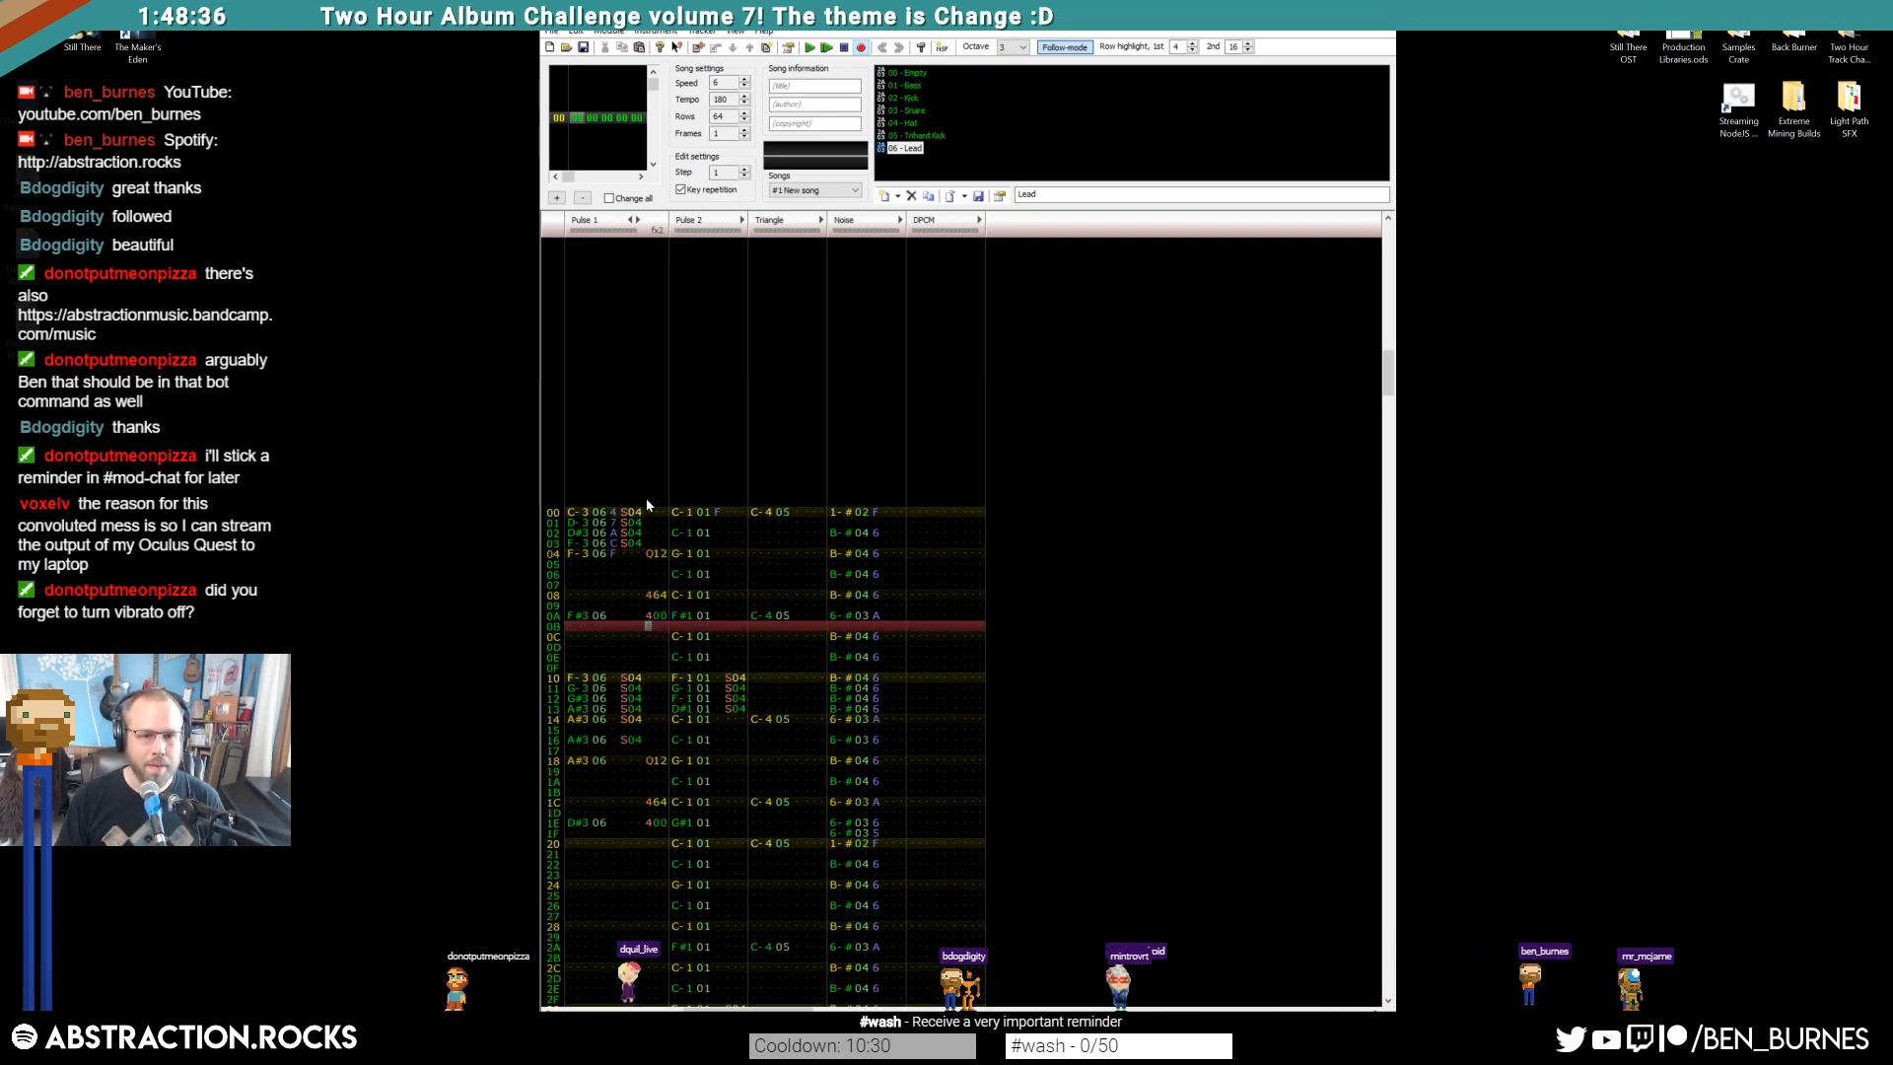
left_click(646, 616)
left_click(650, 833)
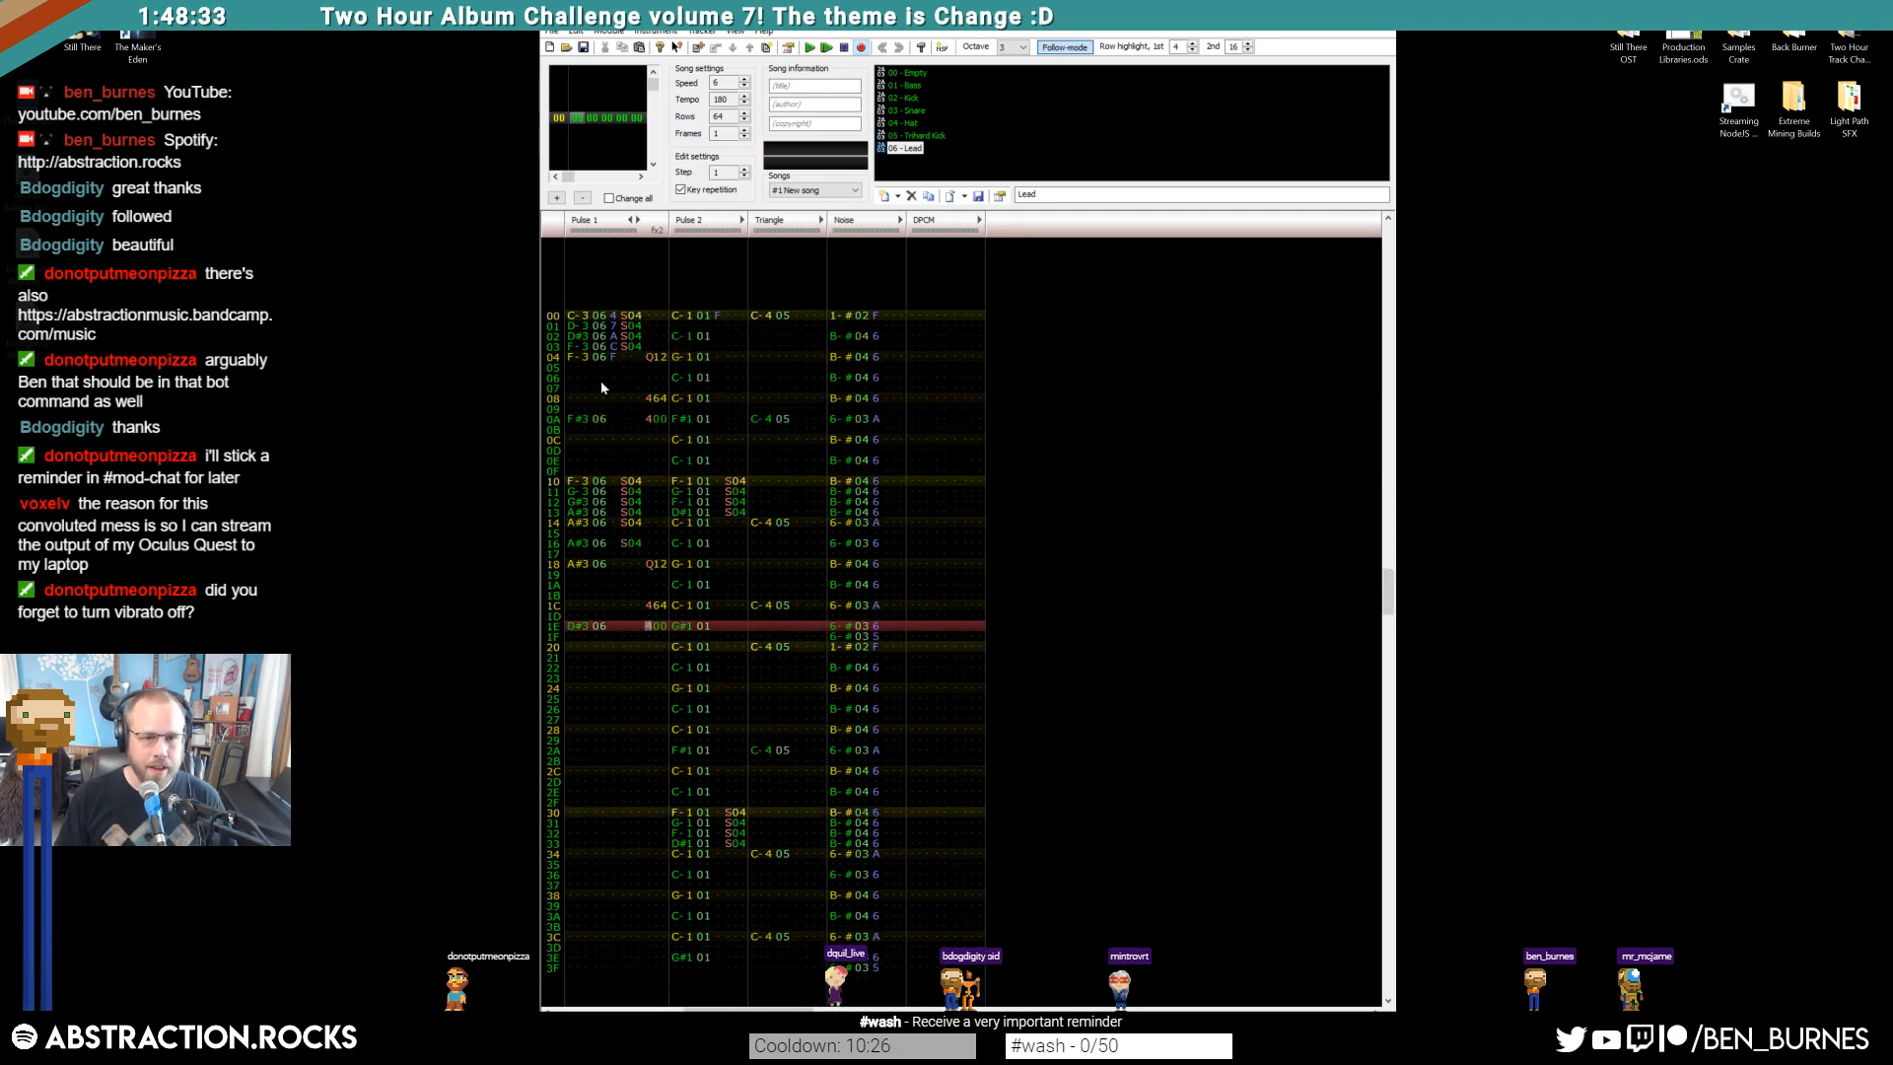
left_click(582, 327)
key("Return")
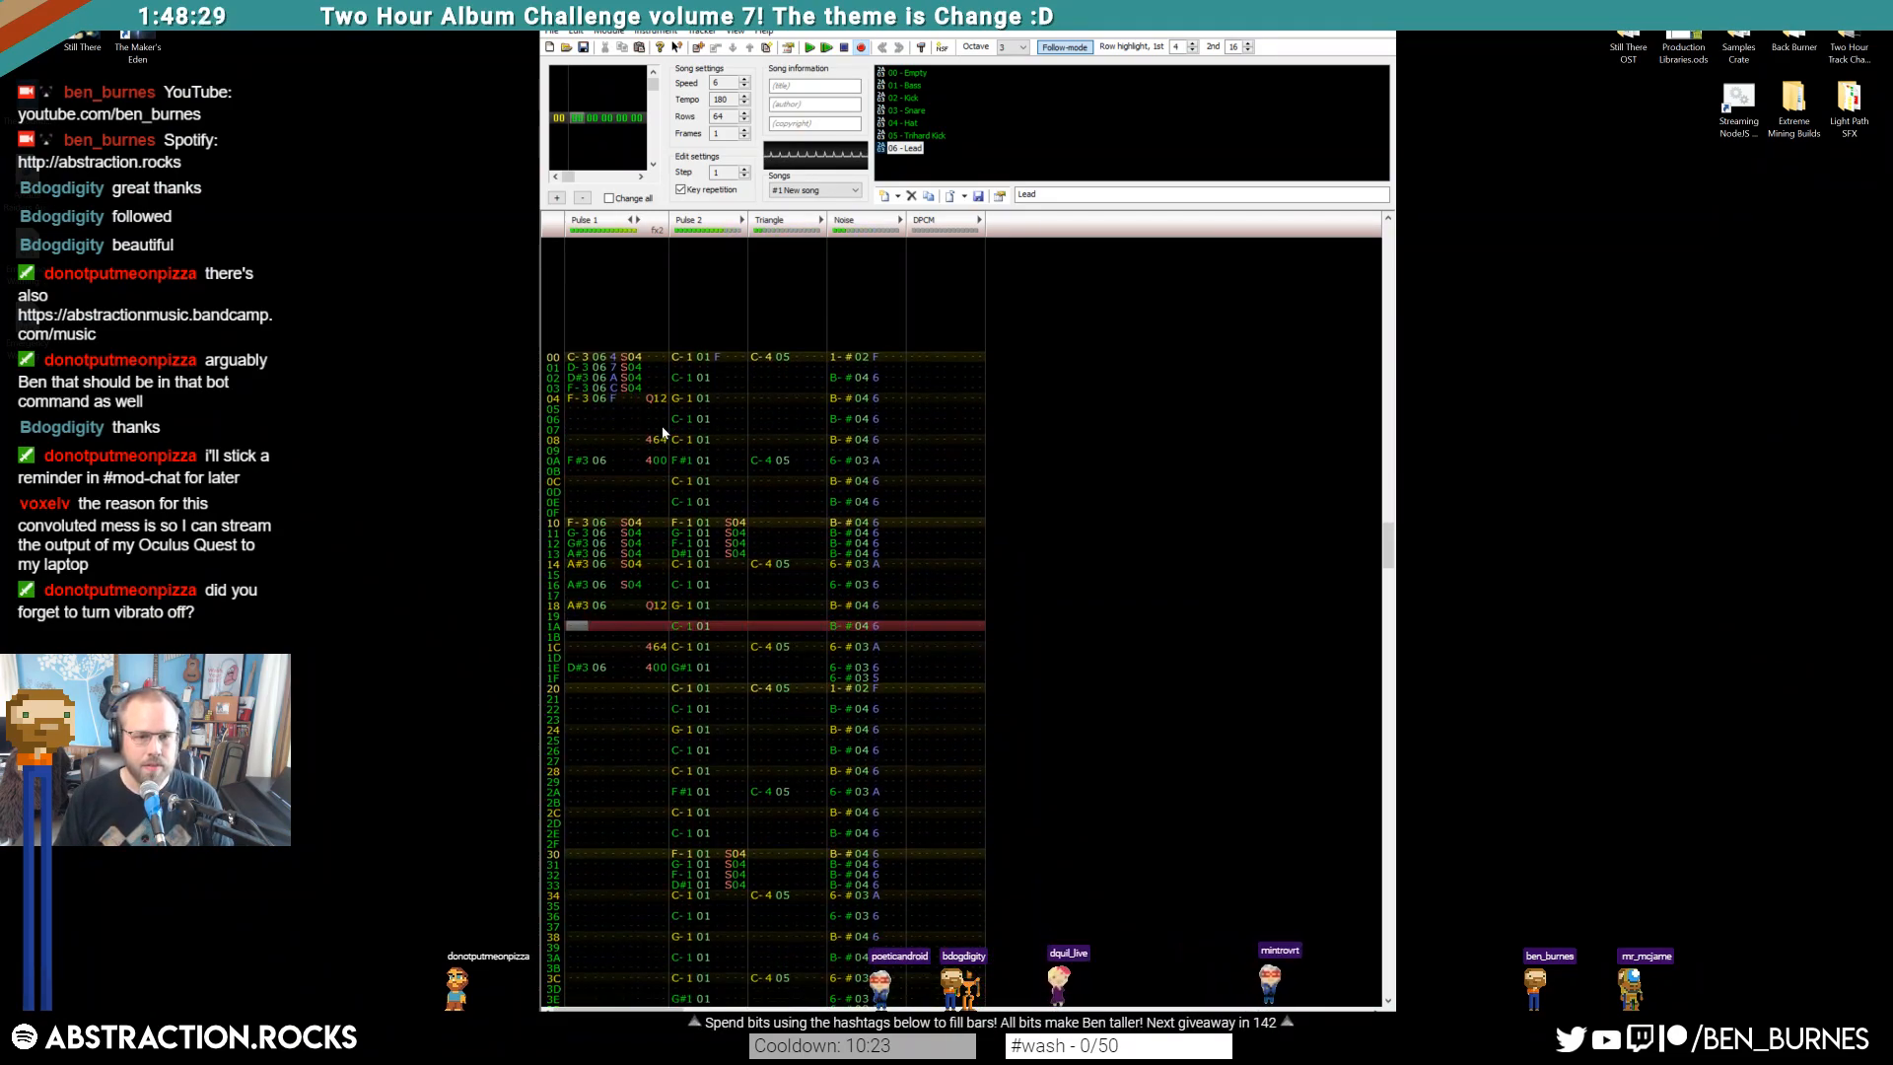
Set the Pulse 1 note at row 1E to A#3 and play the phrase from row 14
left_click(577, 555)
key("j")
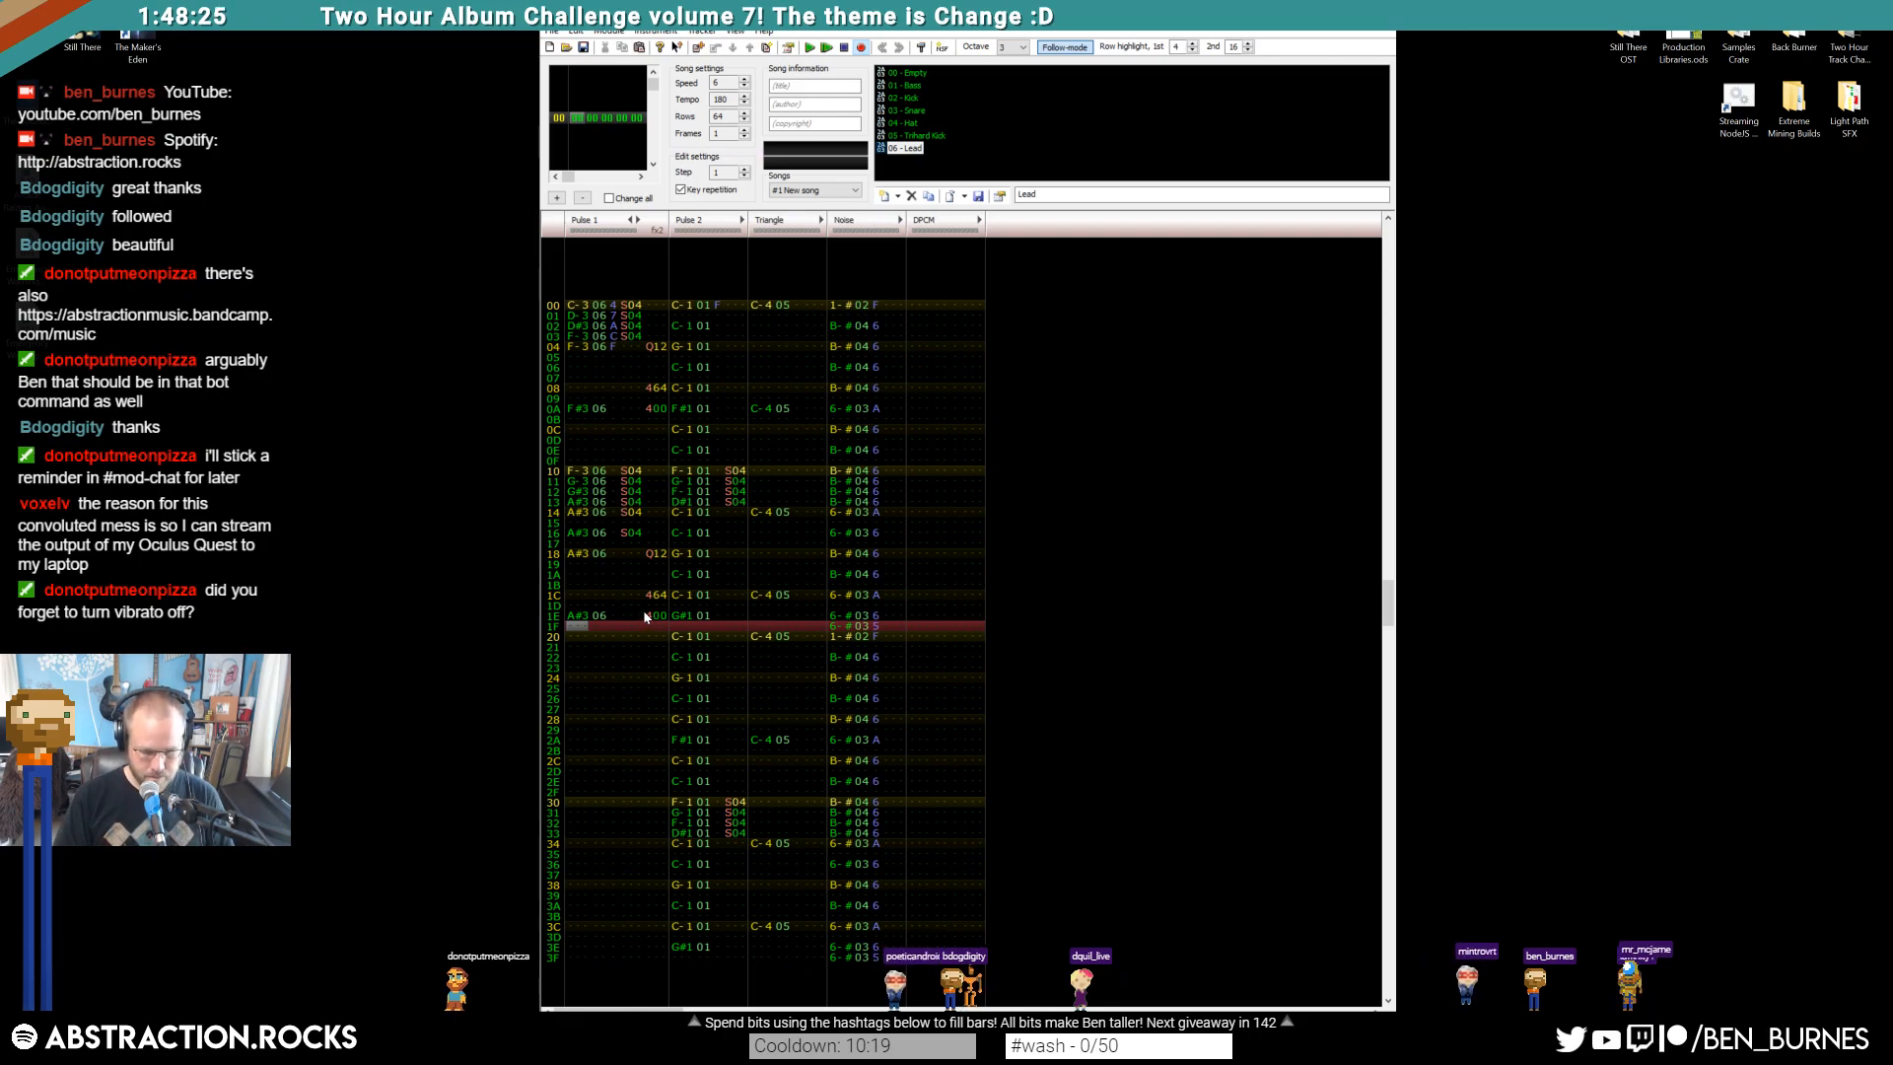
key("Up")
key("Up")
key("Up")
key("Up")
key("Up")
key("Up")
key("Up")
key("Up")
key("Up")
key("Up")
key("Up")
key("F7")
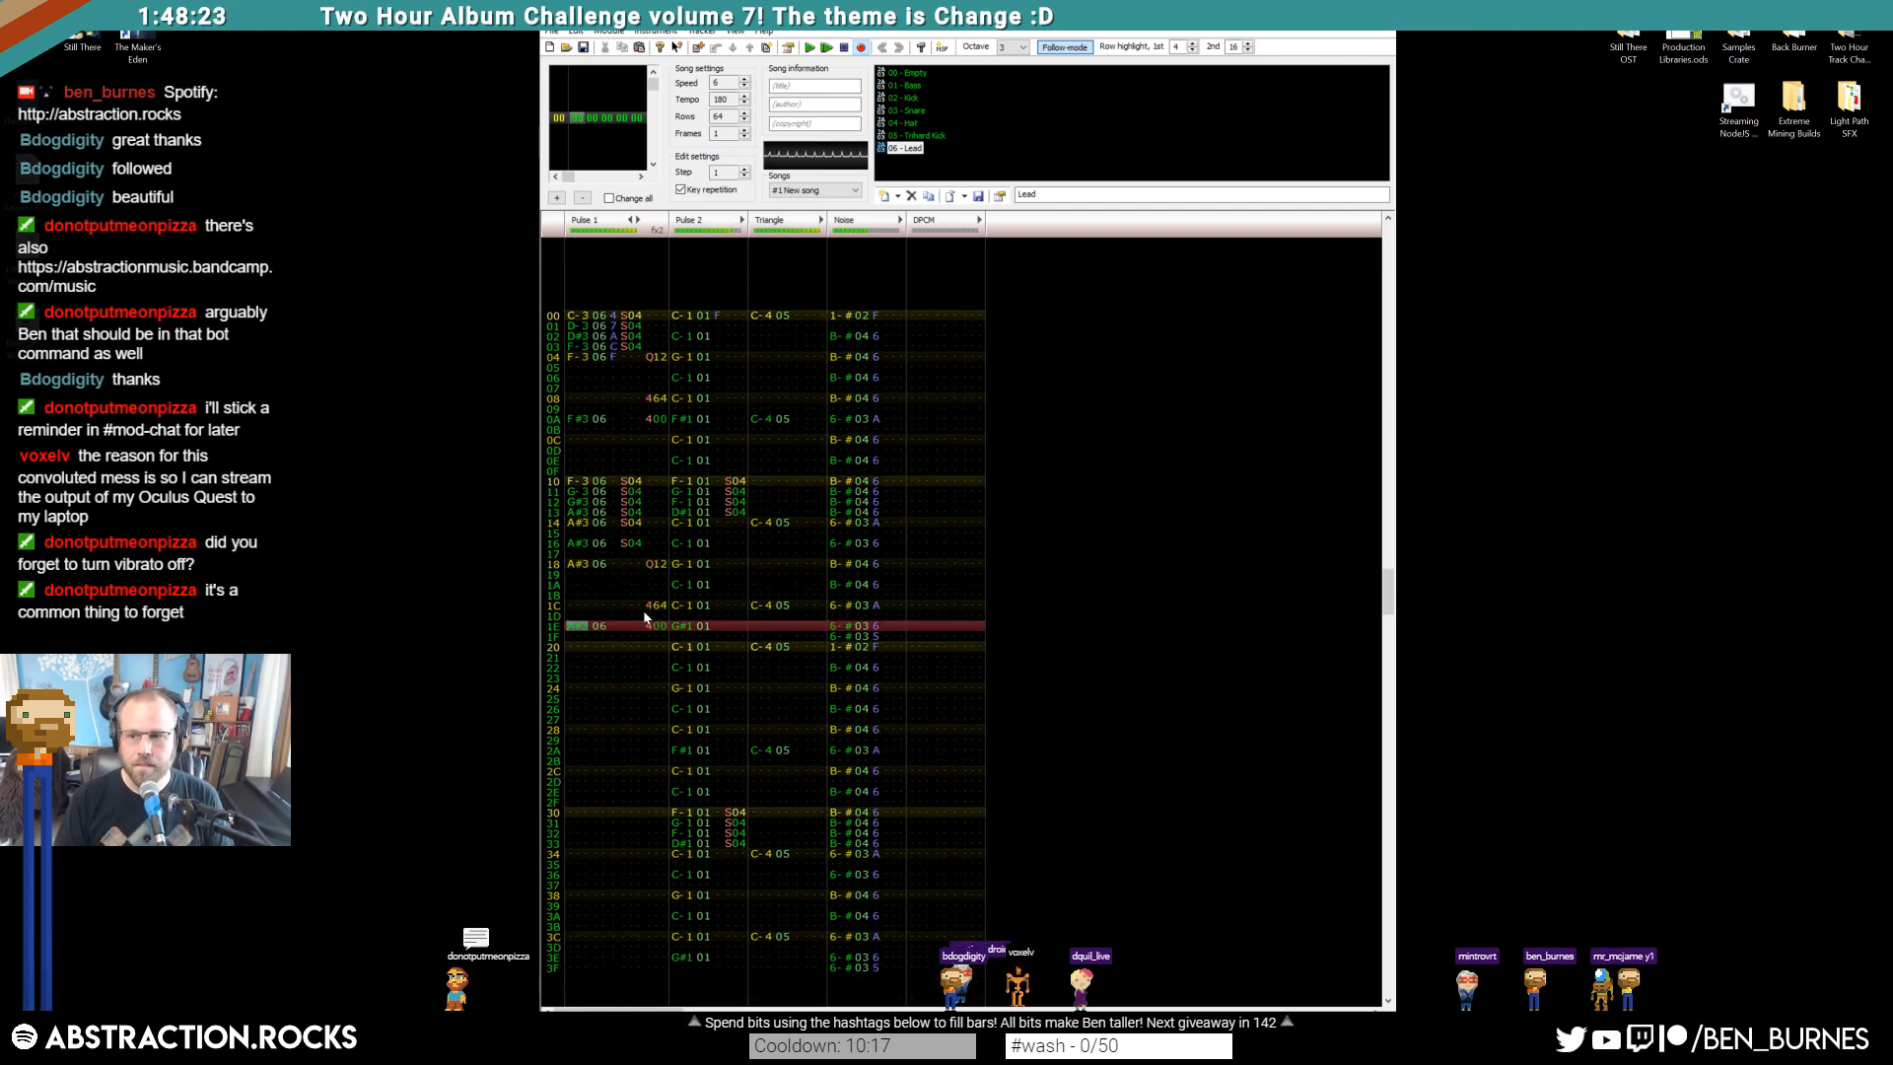
key("F8")
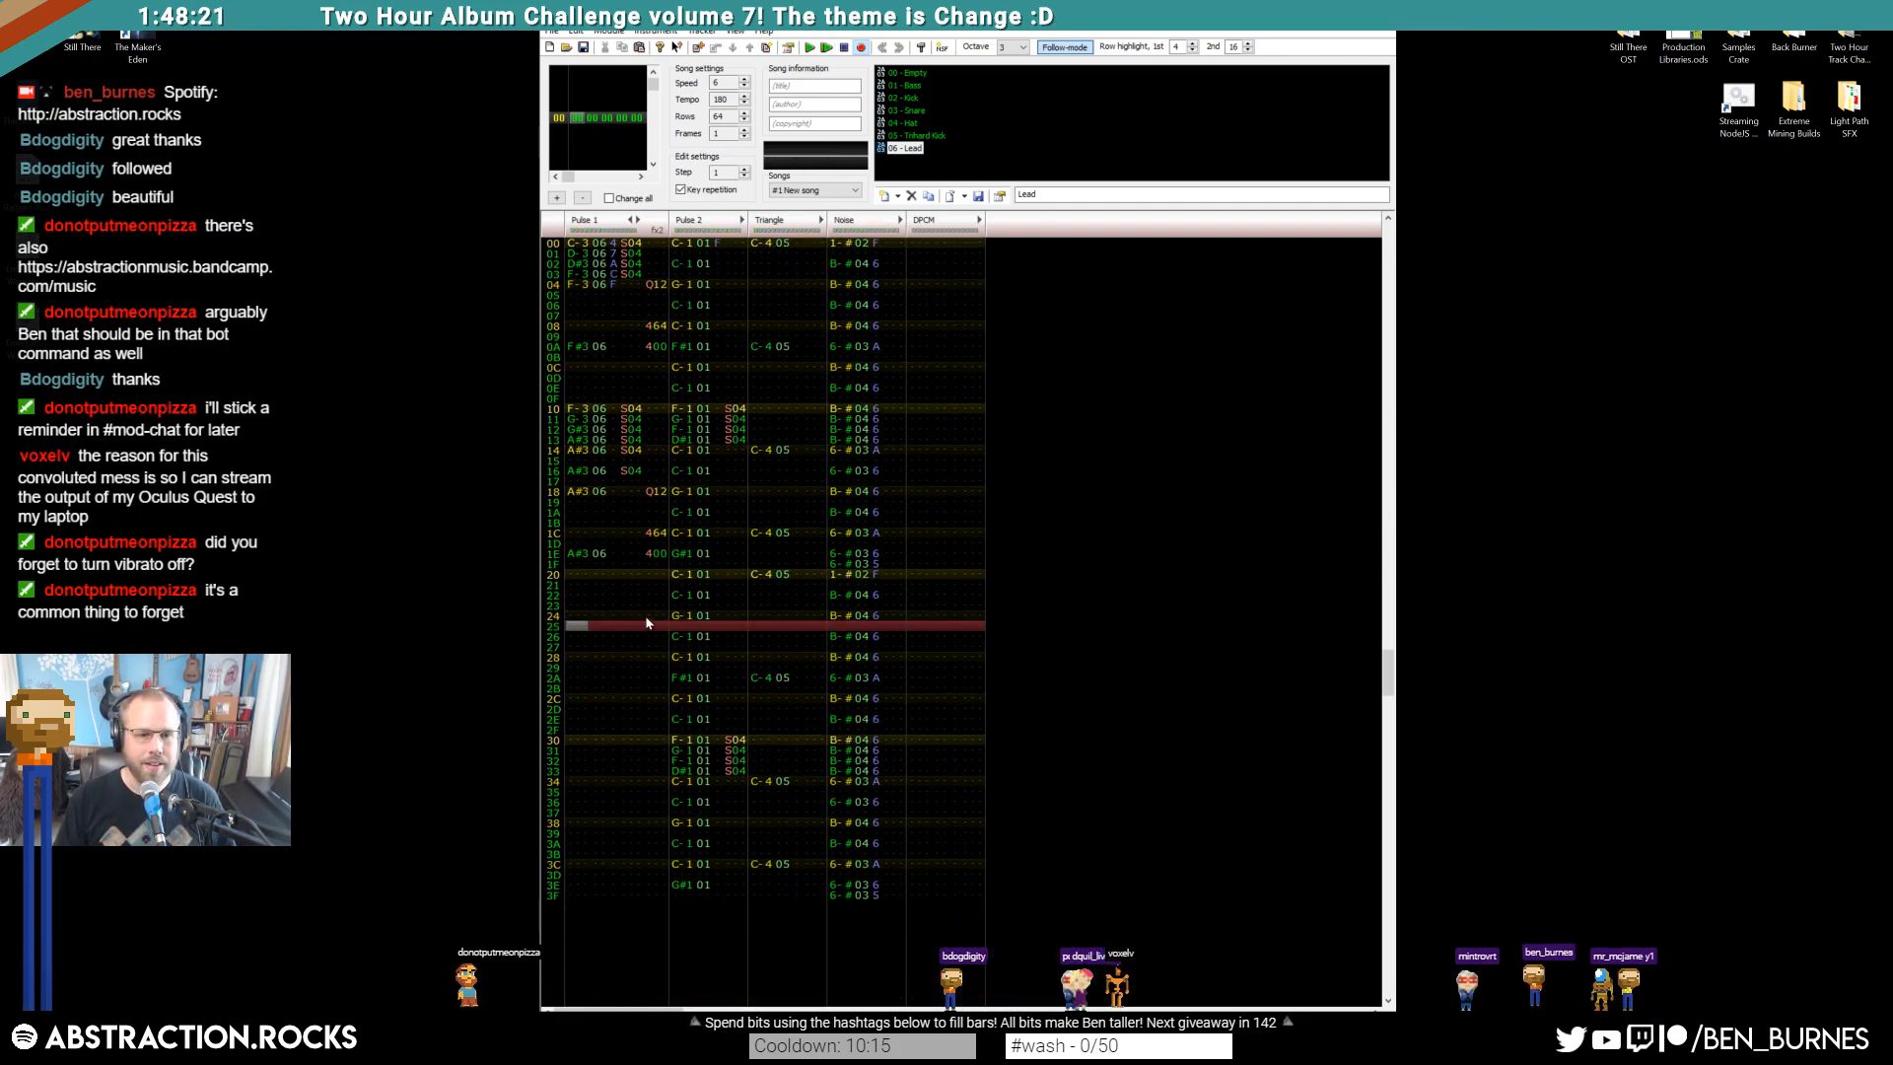
Move the 464 vibrato effects in Pulse 1 from row 08 to row 05 and from row 1C to row 19
left_click_drag(651, 325, 659, 329)
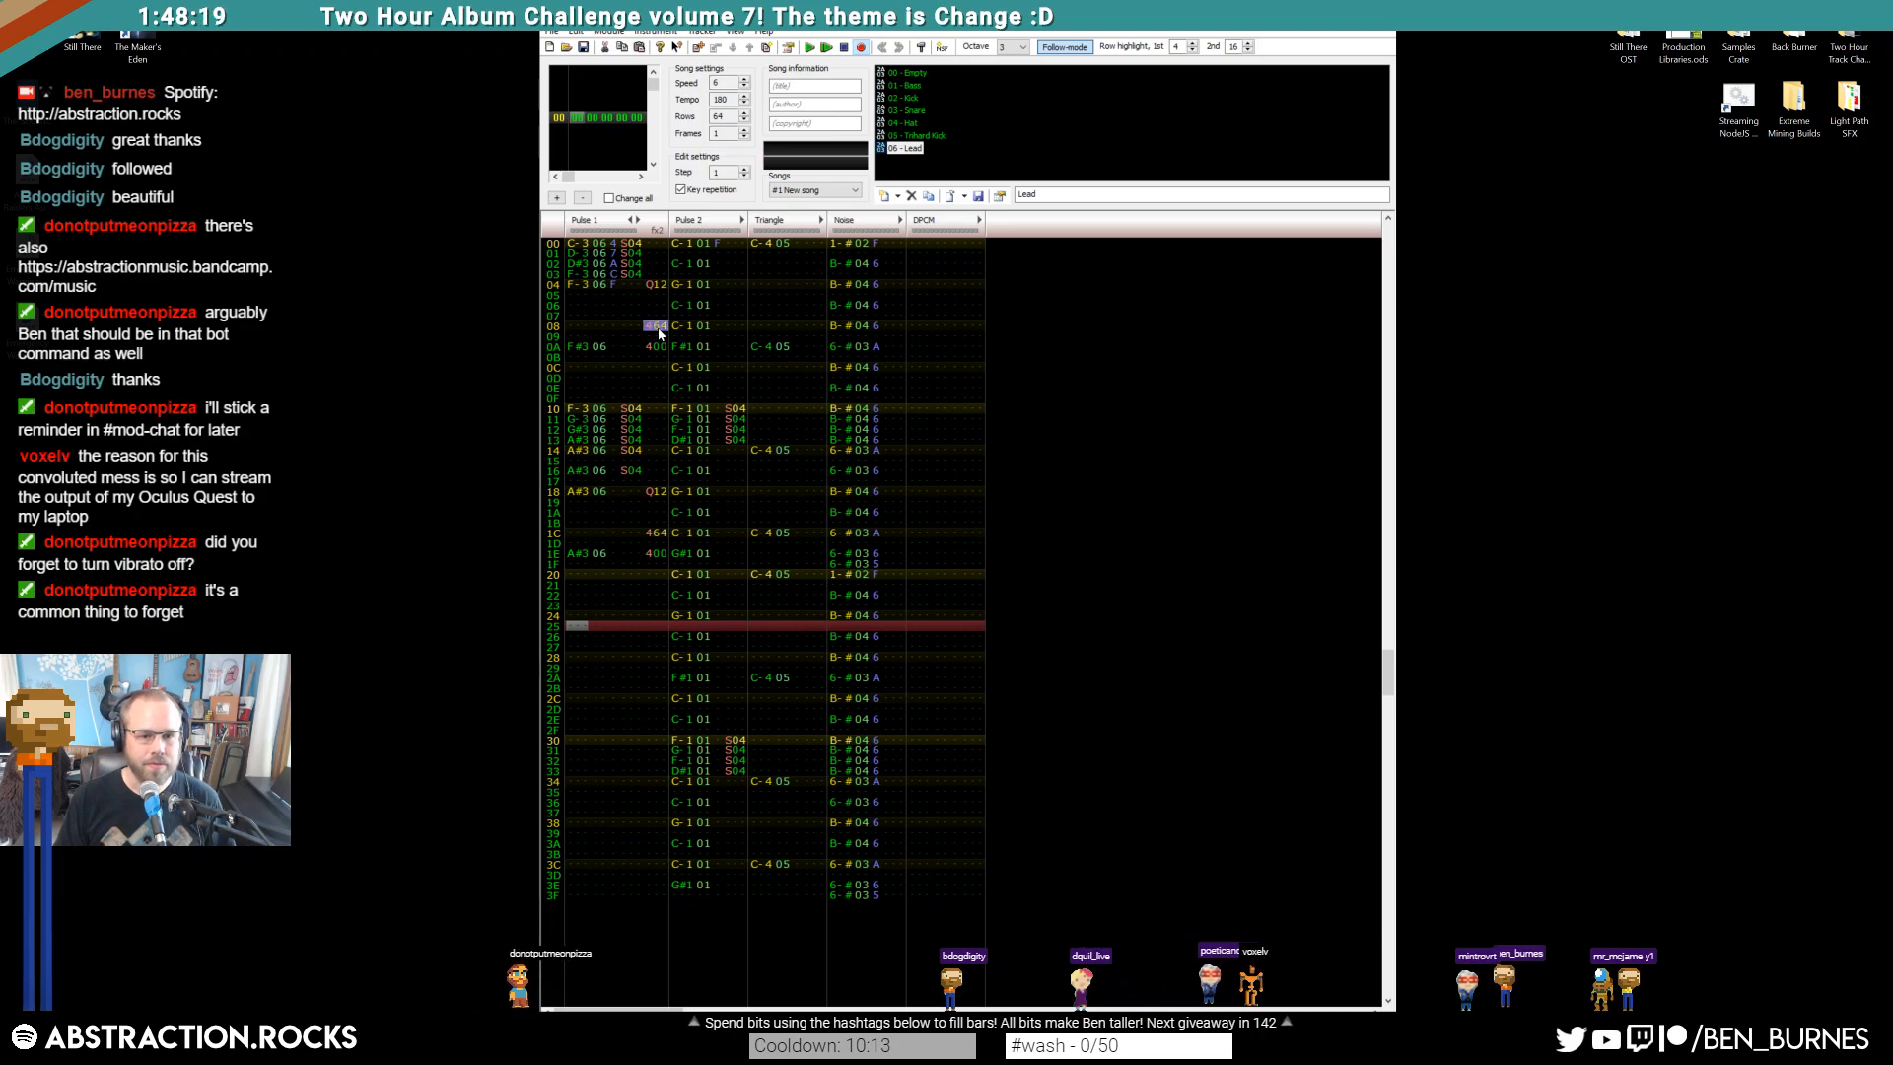
left_click(648, 359)
left_click_drag(648, 595, 658, 565)
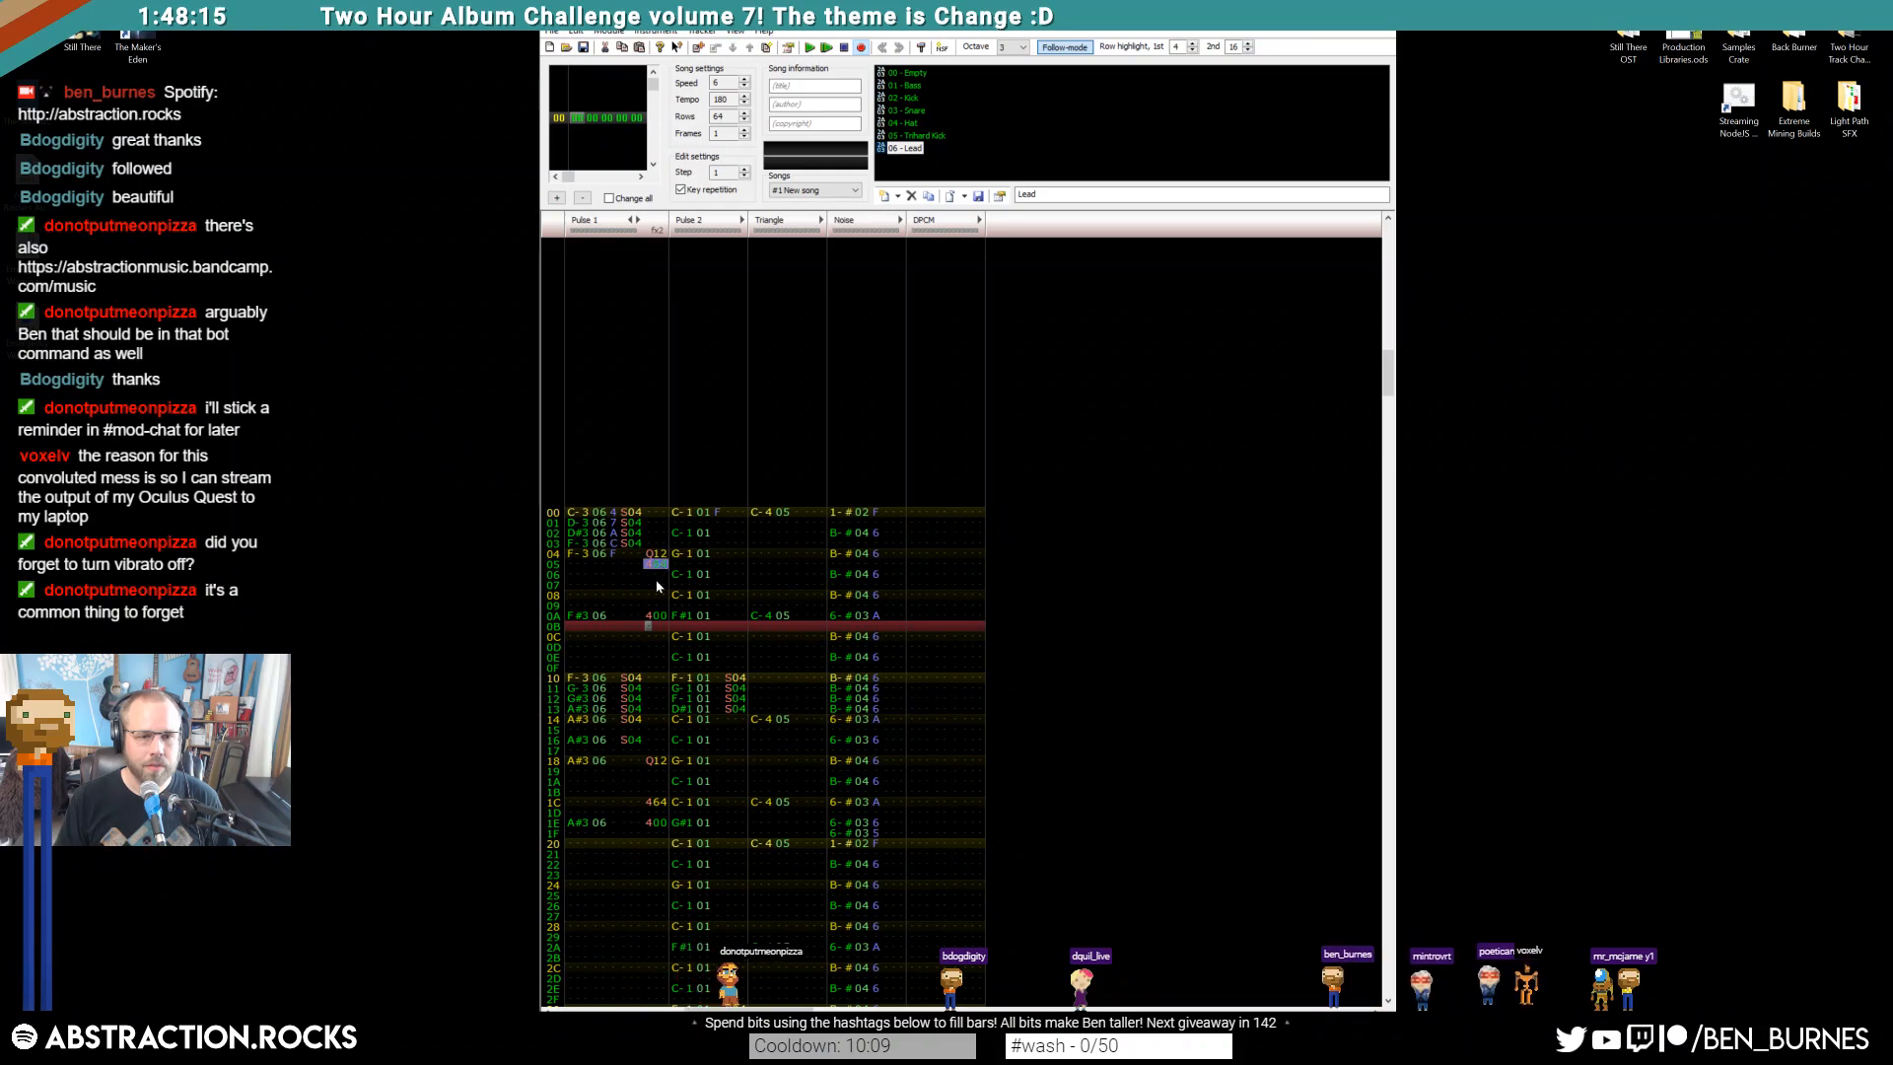
left_click(652, 771)
key("ctrl+v")
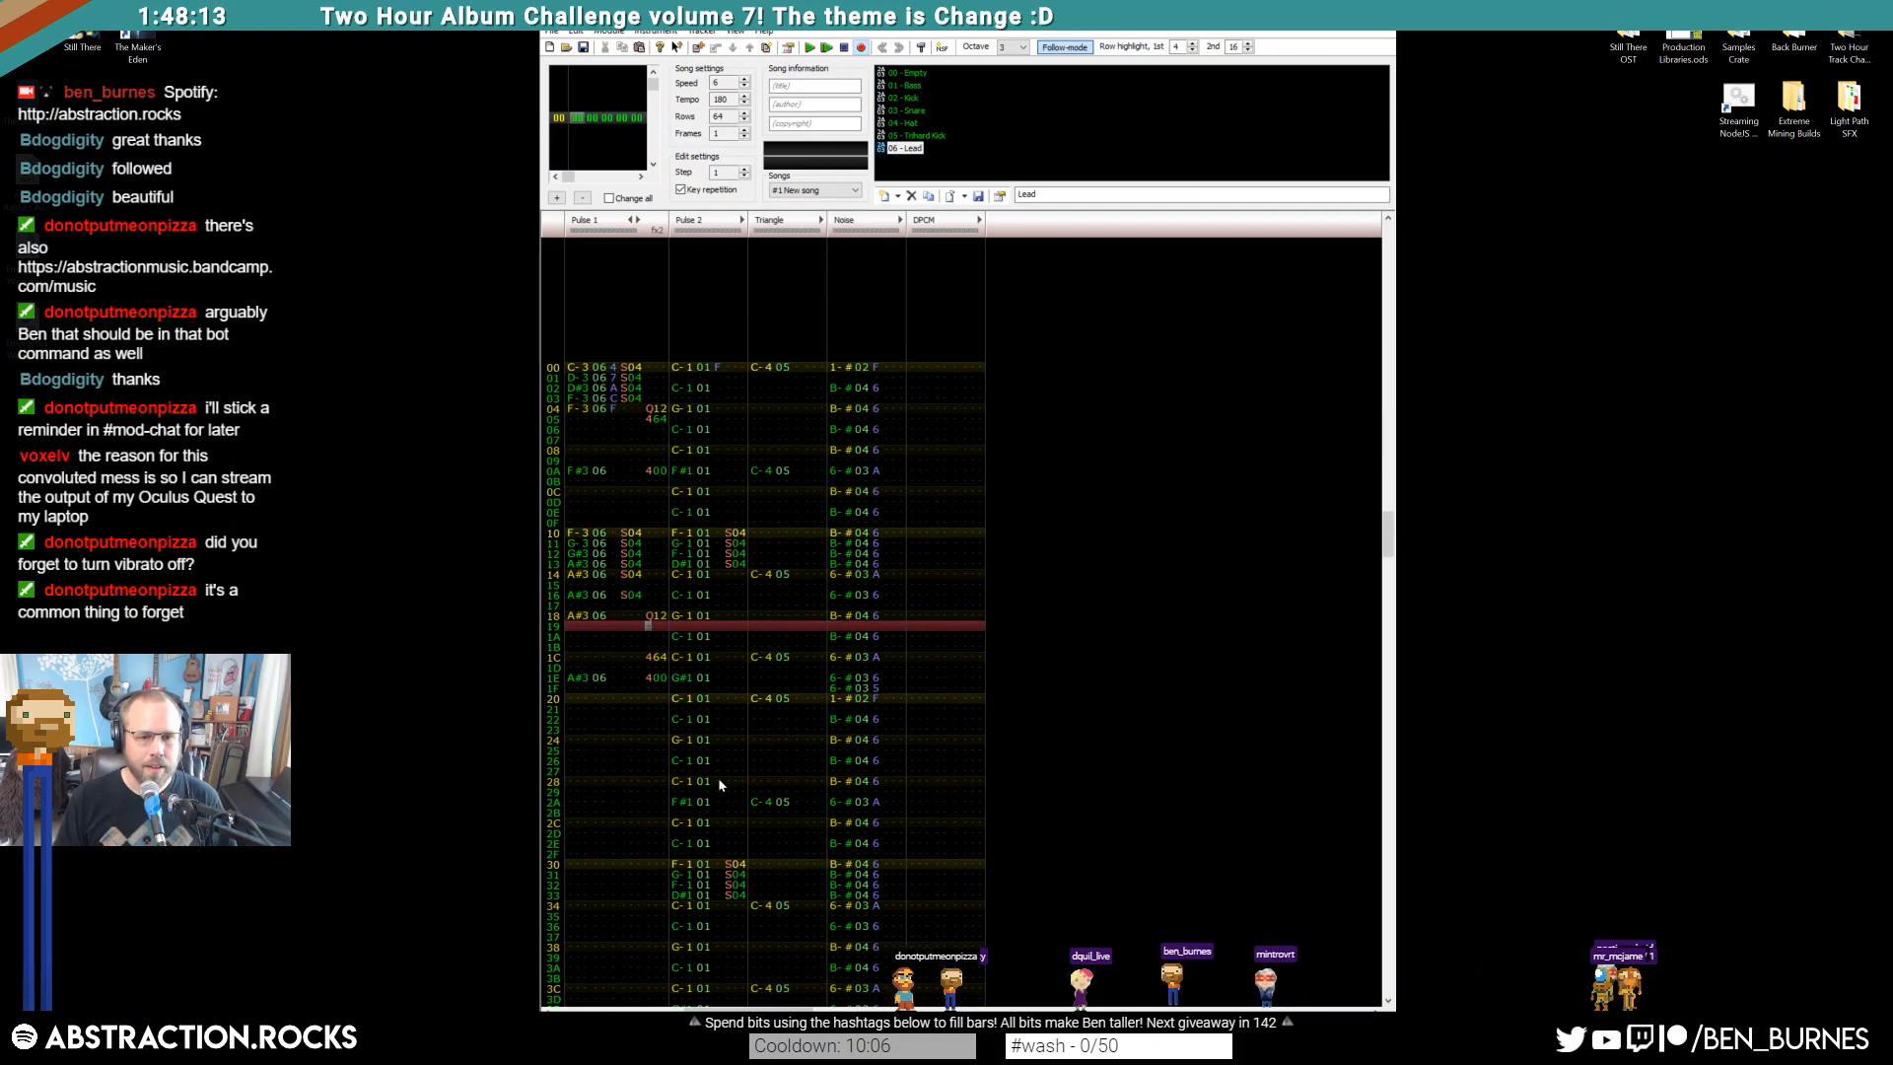
left_click(657, 662)
key("Delete")
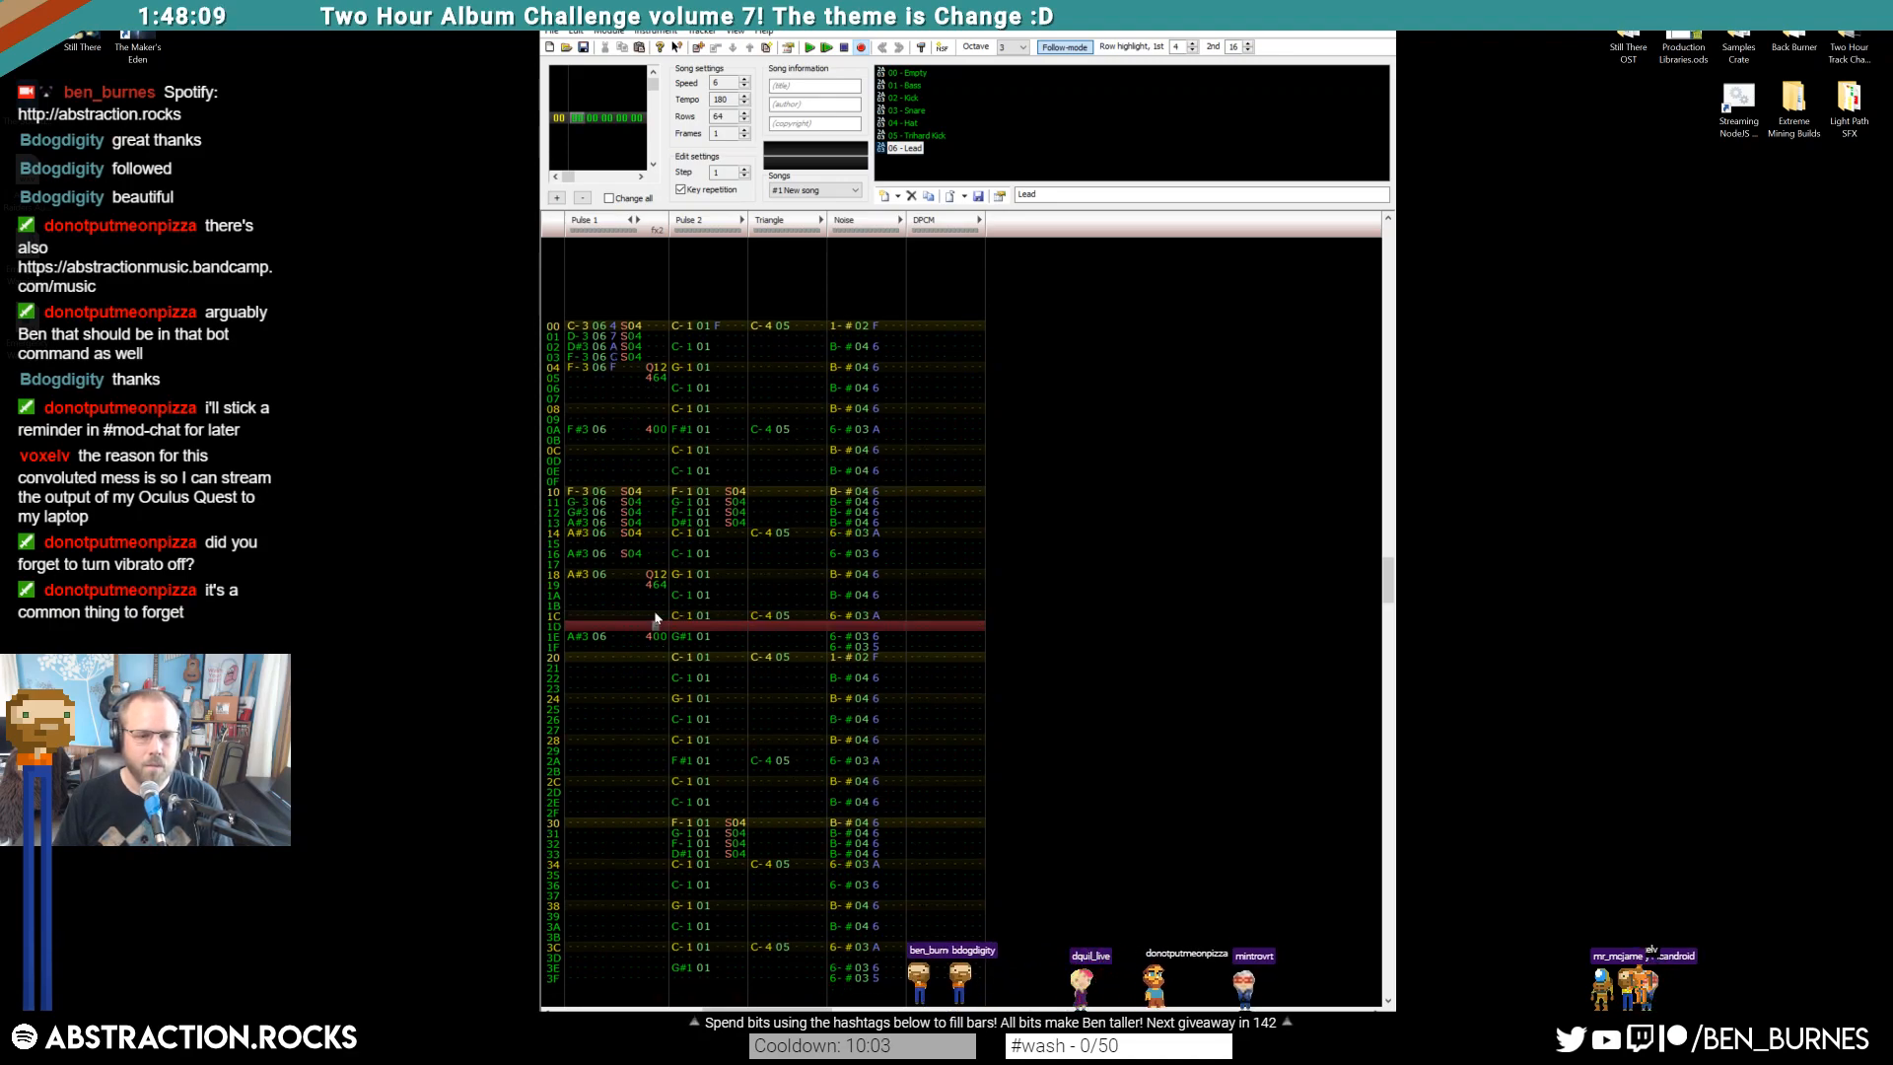
Play the pattern from near its start and change the Pulse 1 note at row 1E to B-3
left_click(579, 333)
key("Return")
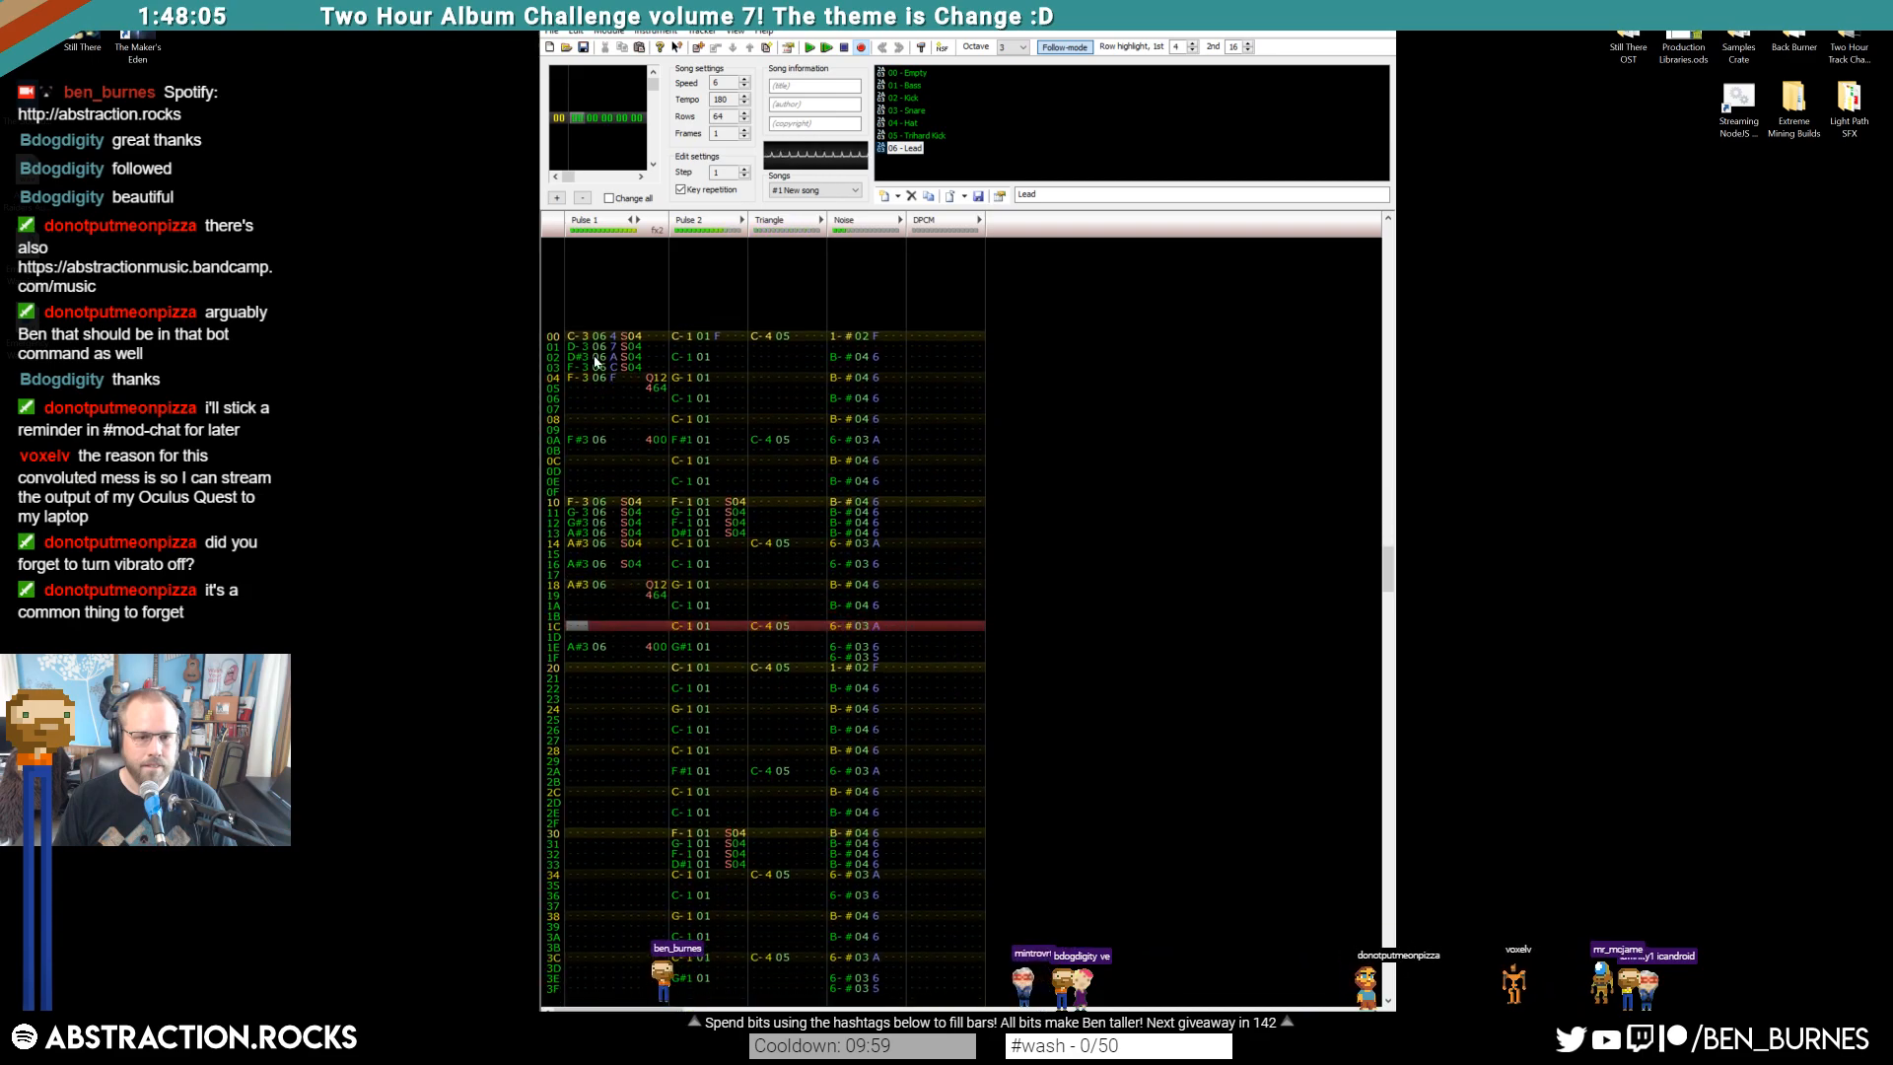
key("Return")
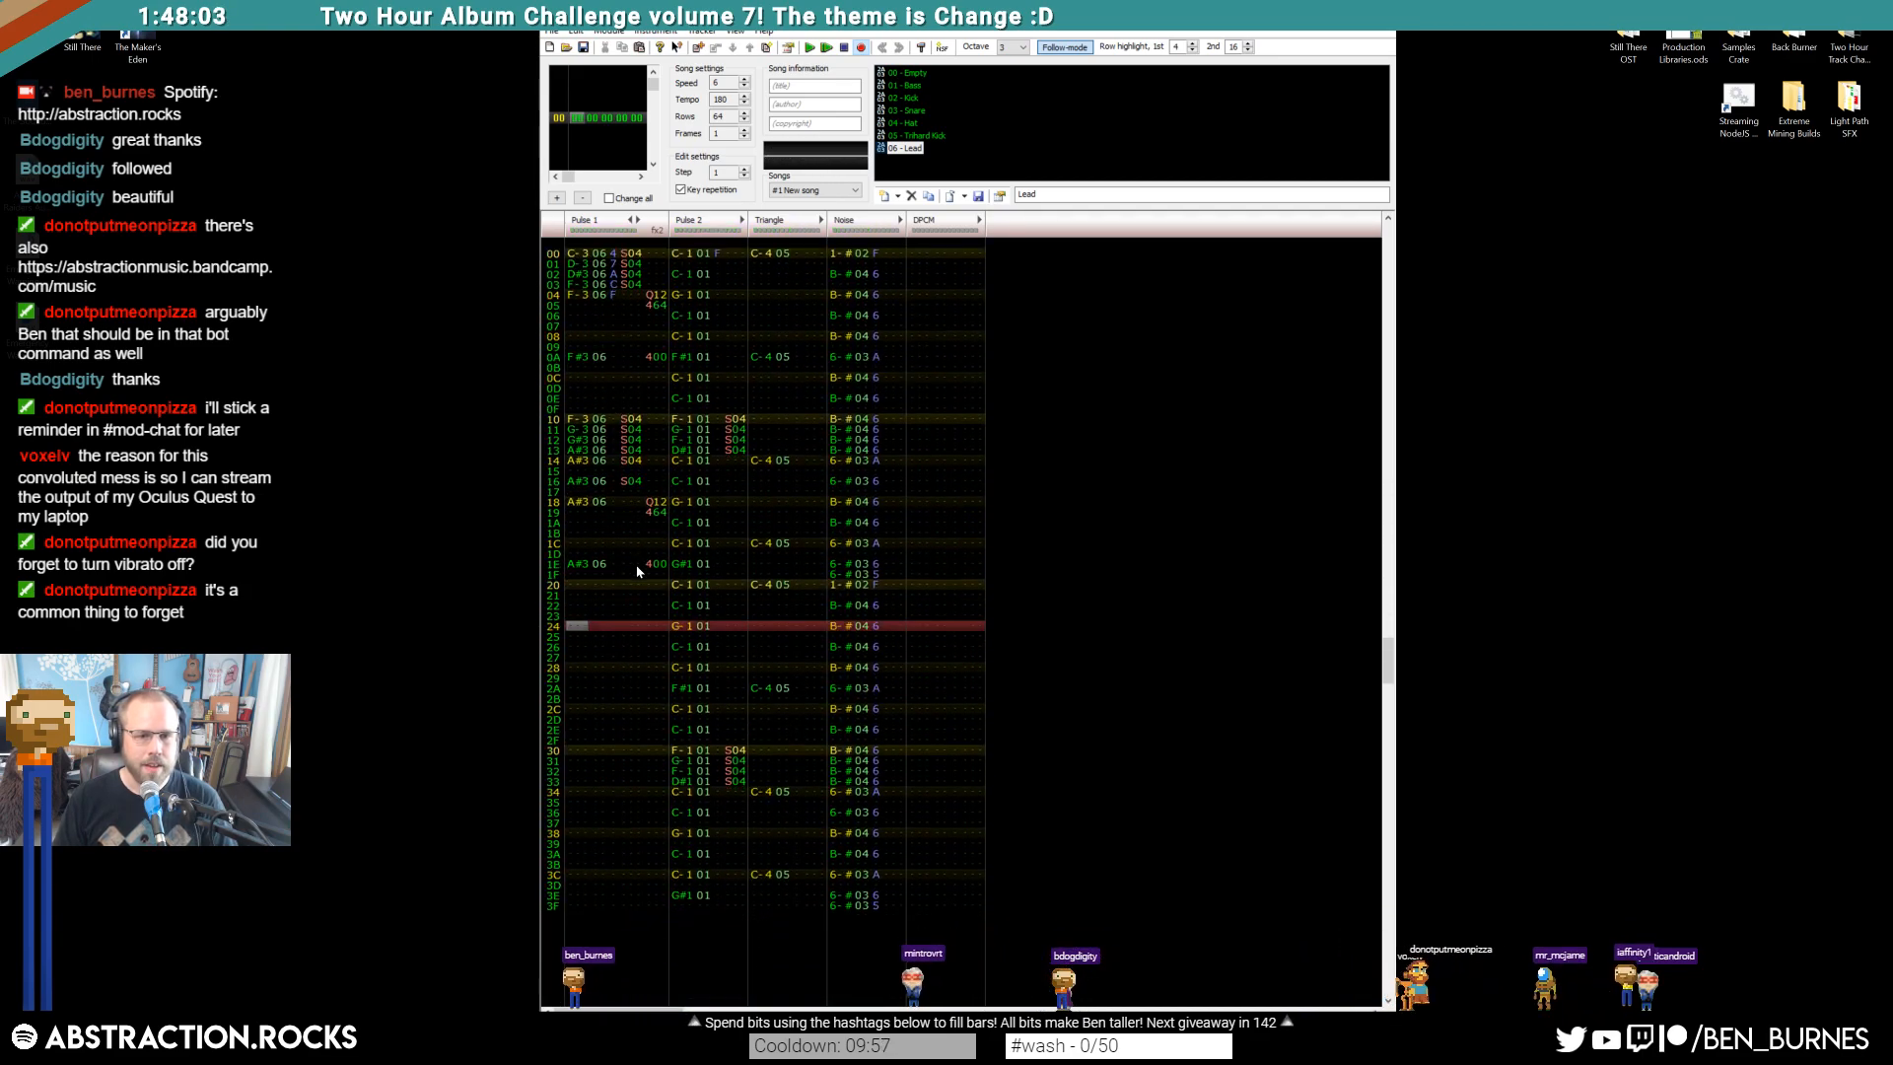
left_click(575, 565)
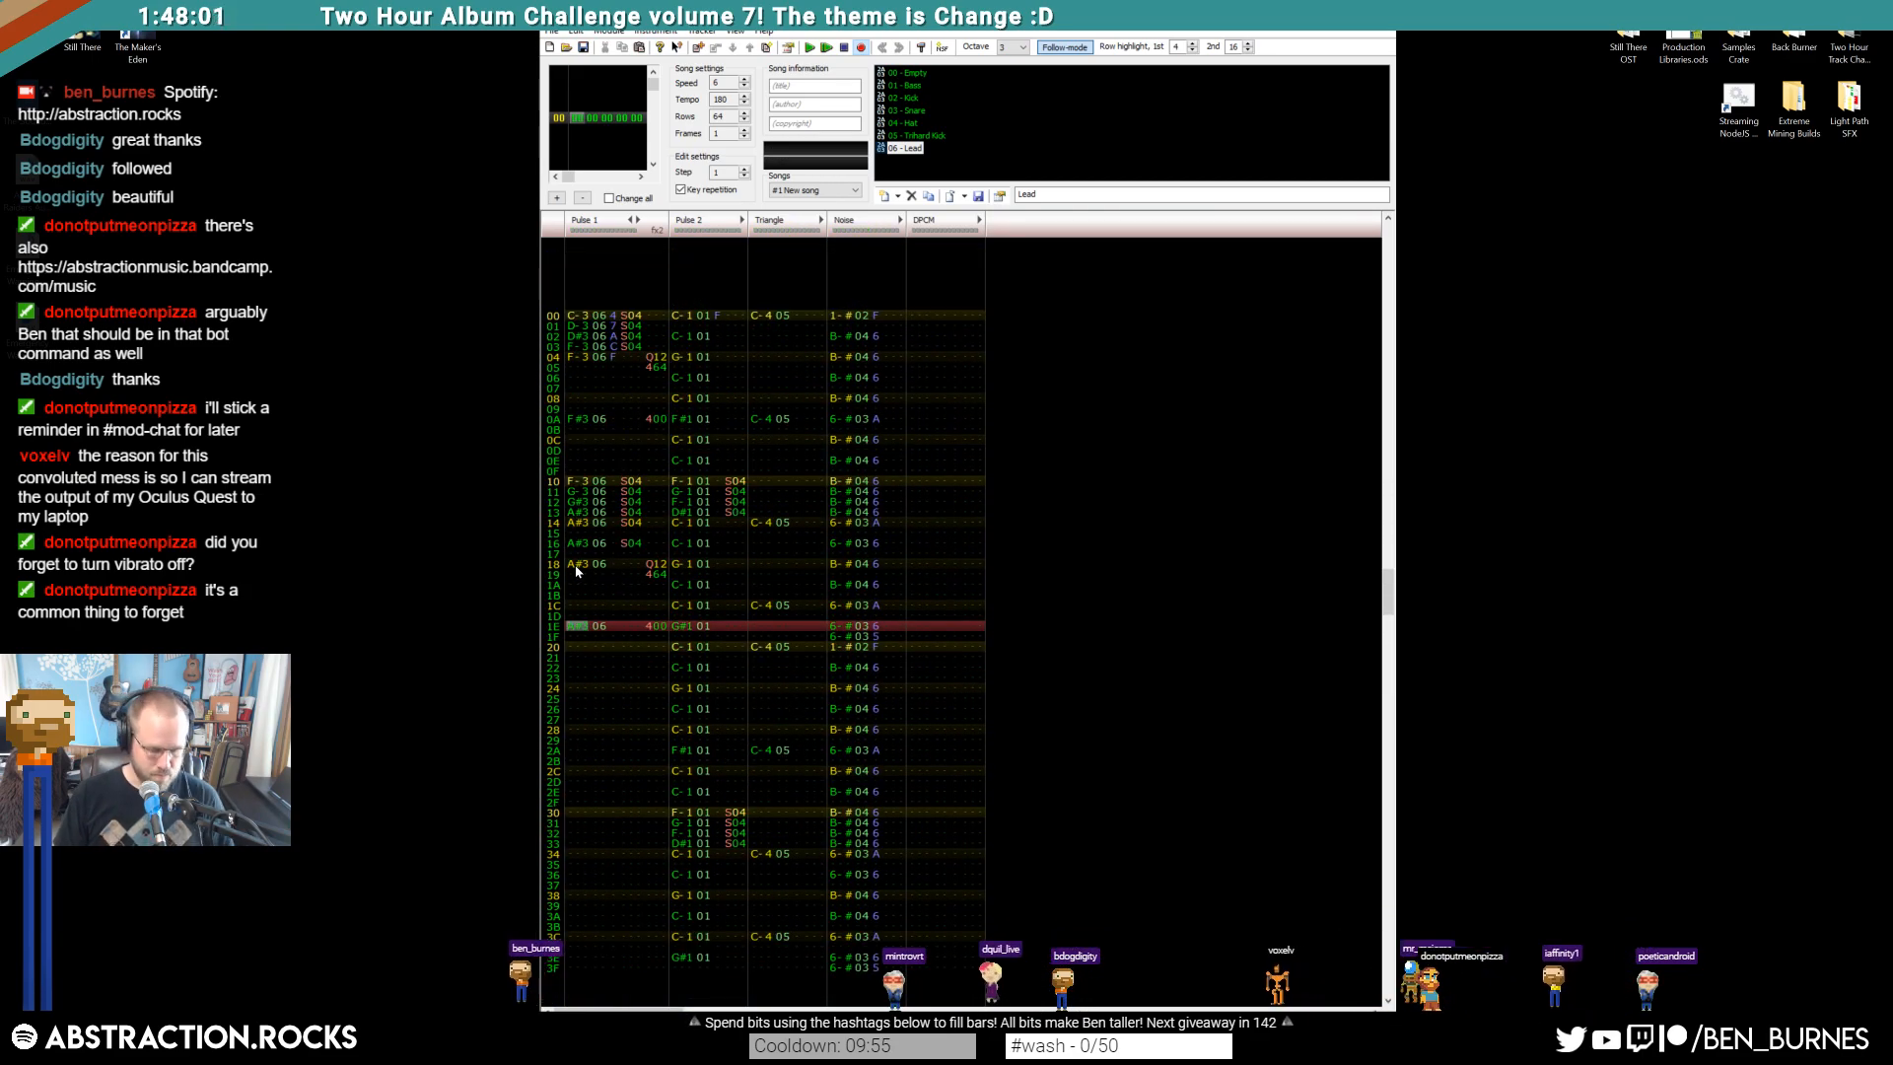
key("m")
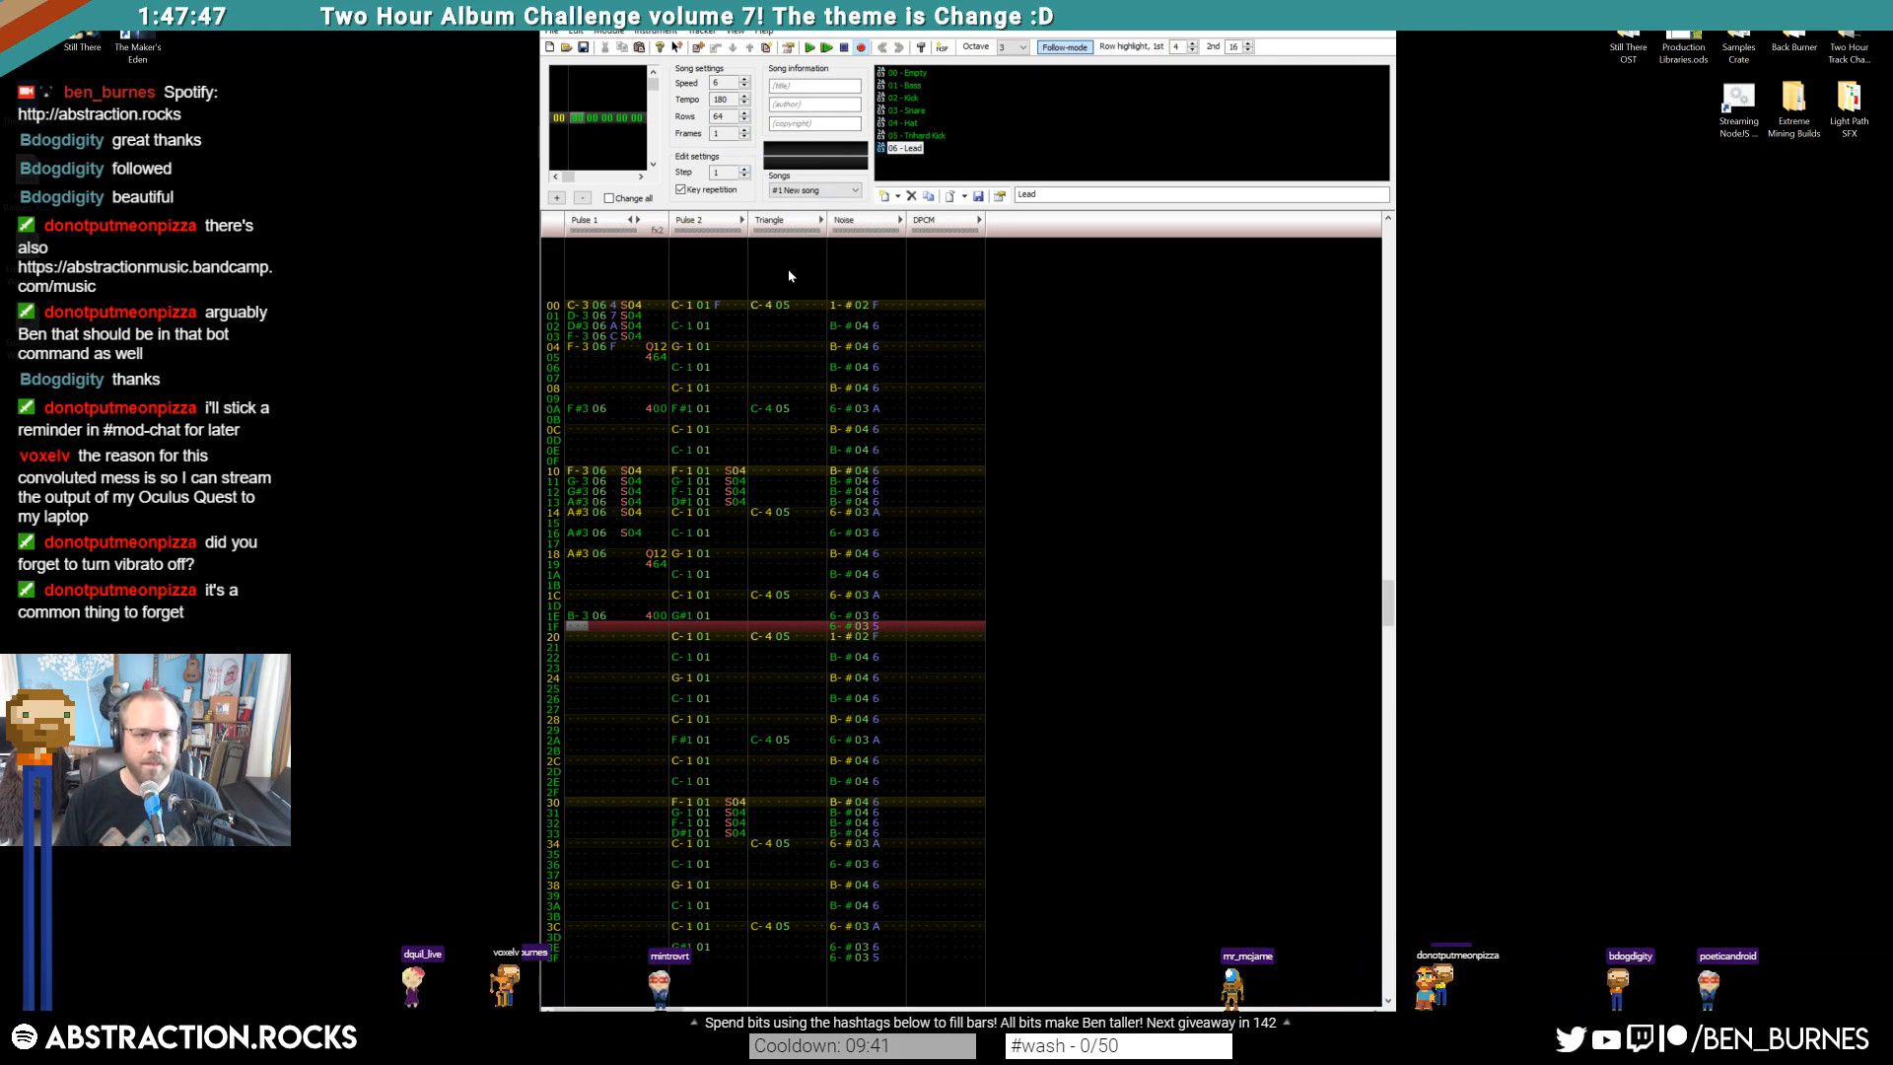
Using the Empty instrument at octave 2, enter Triangle notes C-2 at rows 04 and 06 with note cuts at rows 05 and 07
left_click(907, 73)
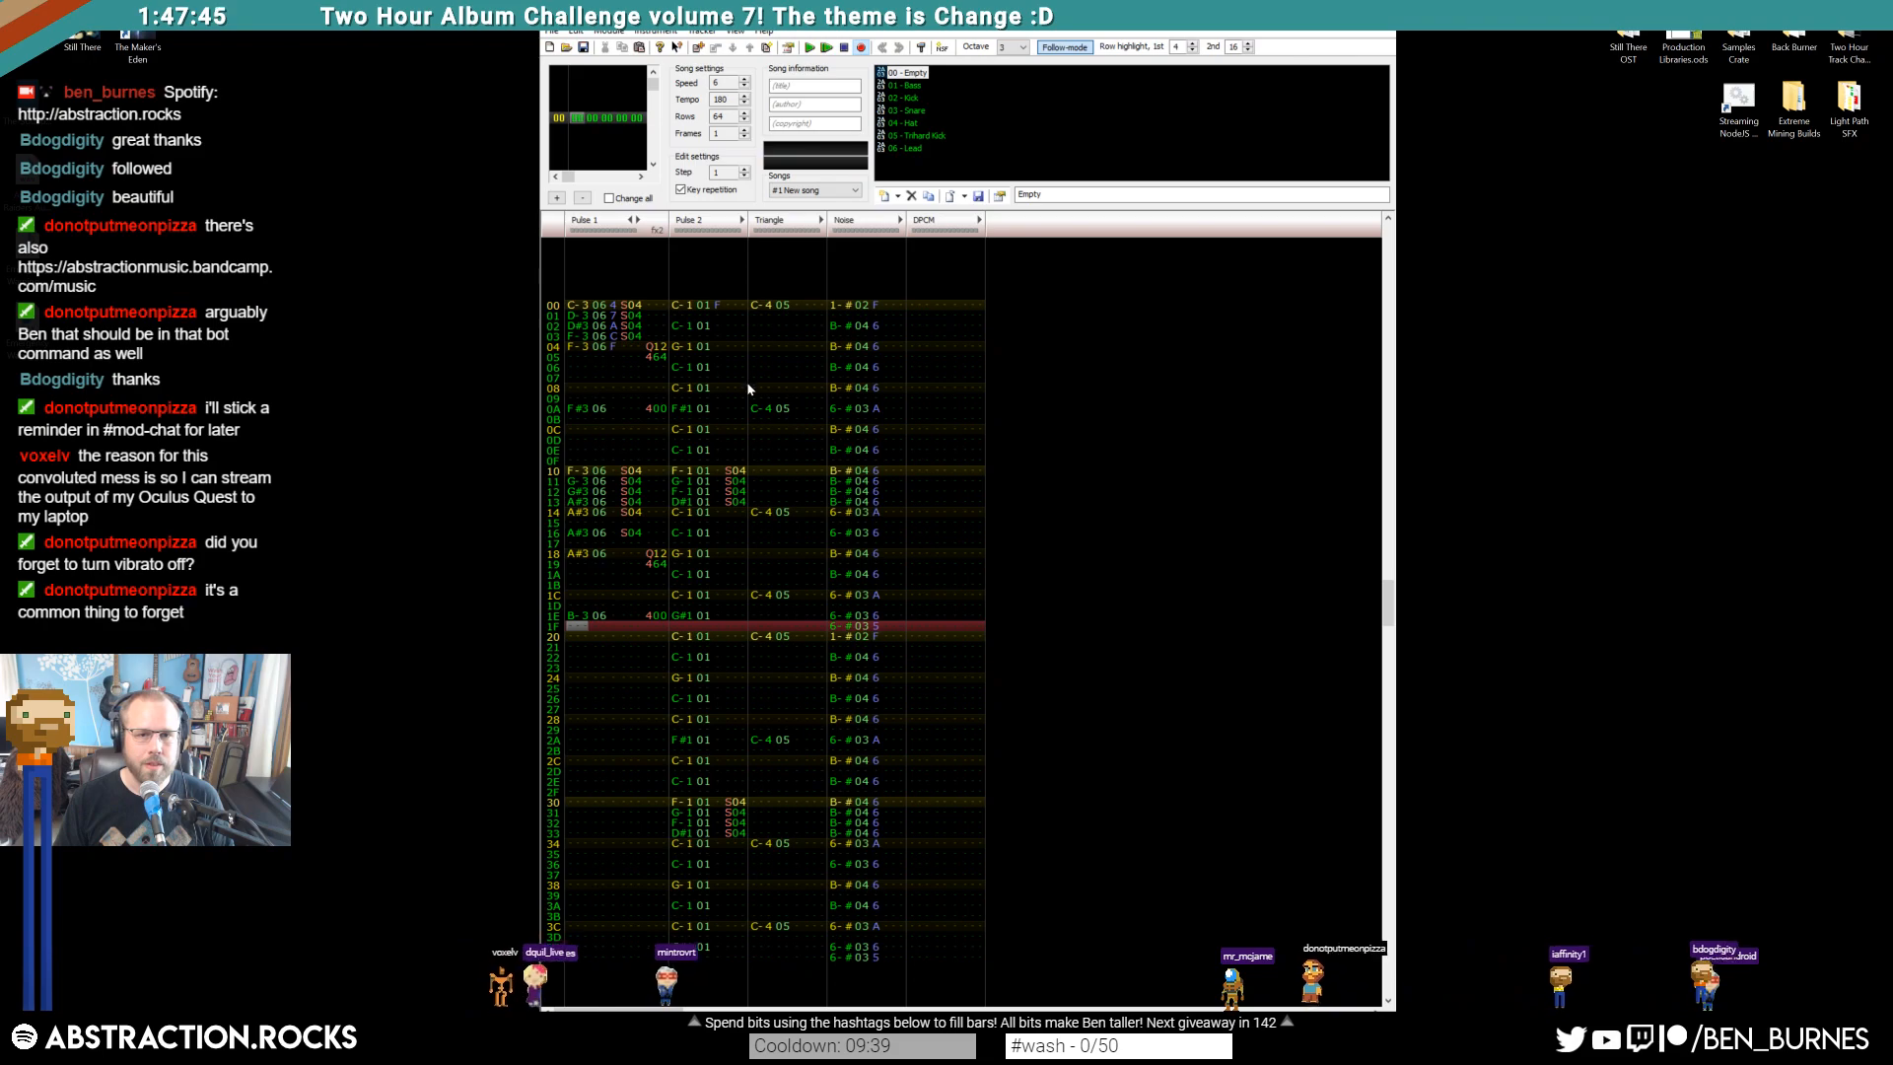
left_click(763, 345)
key("z")
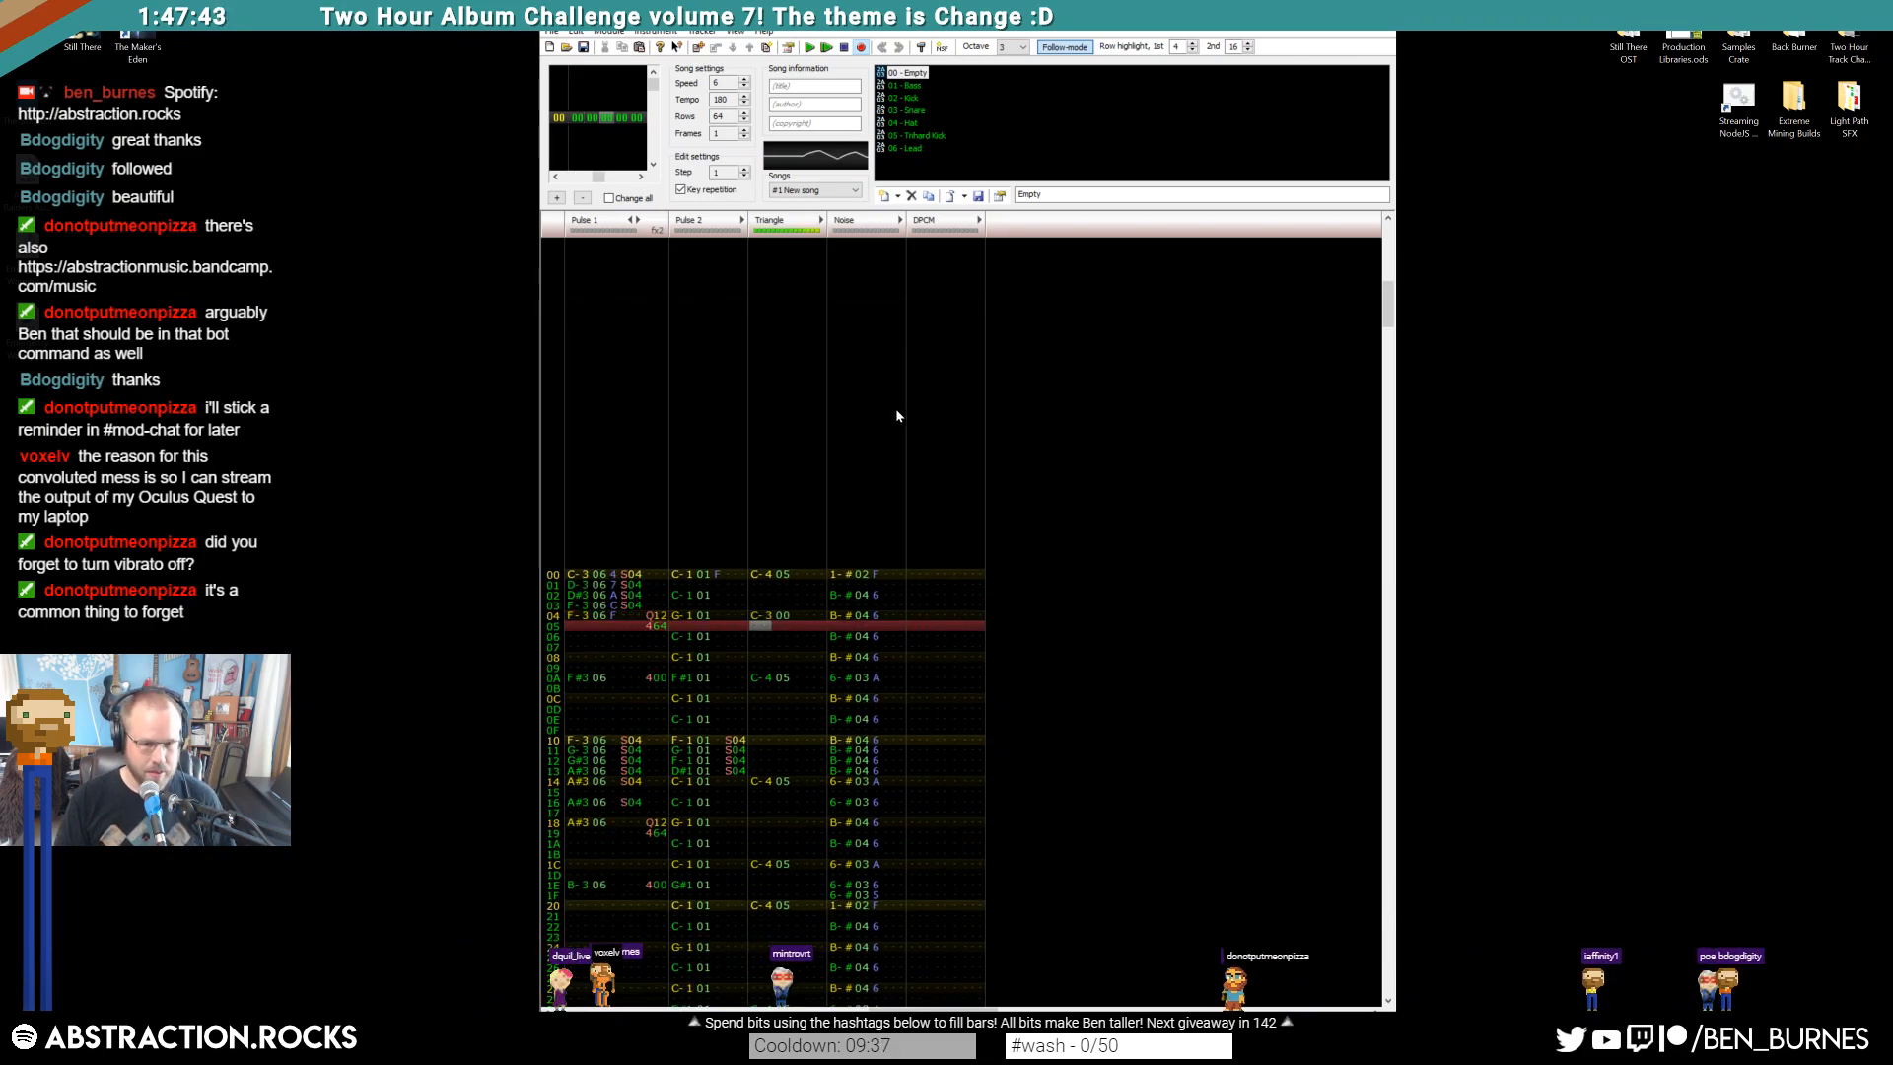
key("Up")
key("KP_Divide")
key("z")
key("1")
key("z")
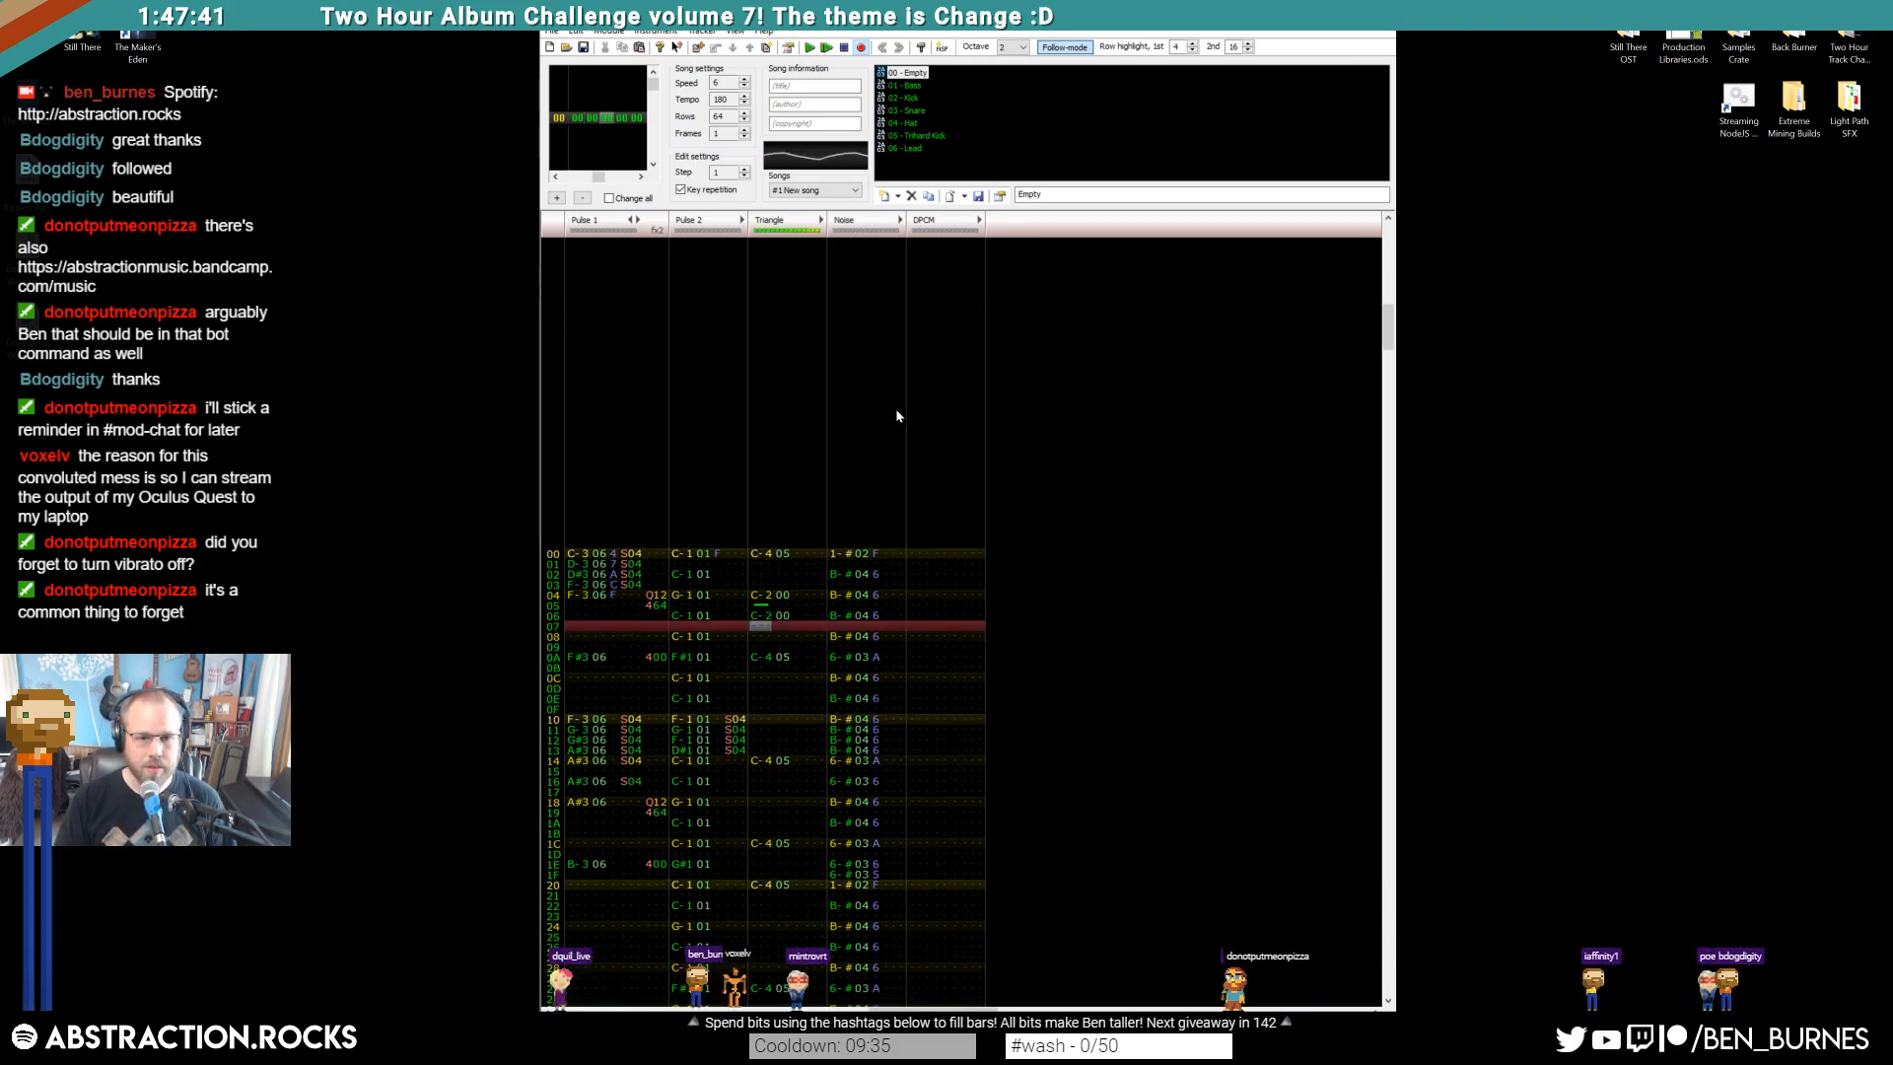
key("1")
Enter C-2 notes at rows 0C and 0E of the Triangle channel with note cuts at rows 0D and 0F
key("Down")
key("Down")
key("Down")
key("Down")
key("z")
key("1")
key("z")
key("1")
key("Down")
key("Down")
key("Down")
key("Down")
key("Down")
key("Down")
key("z")
key("1")
key("z")
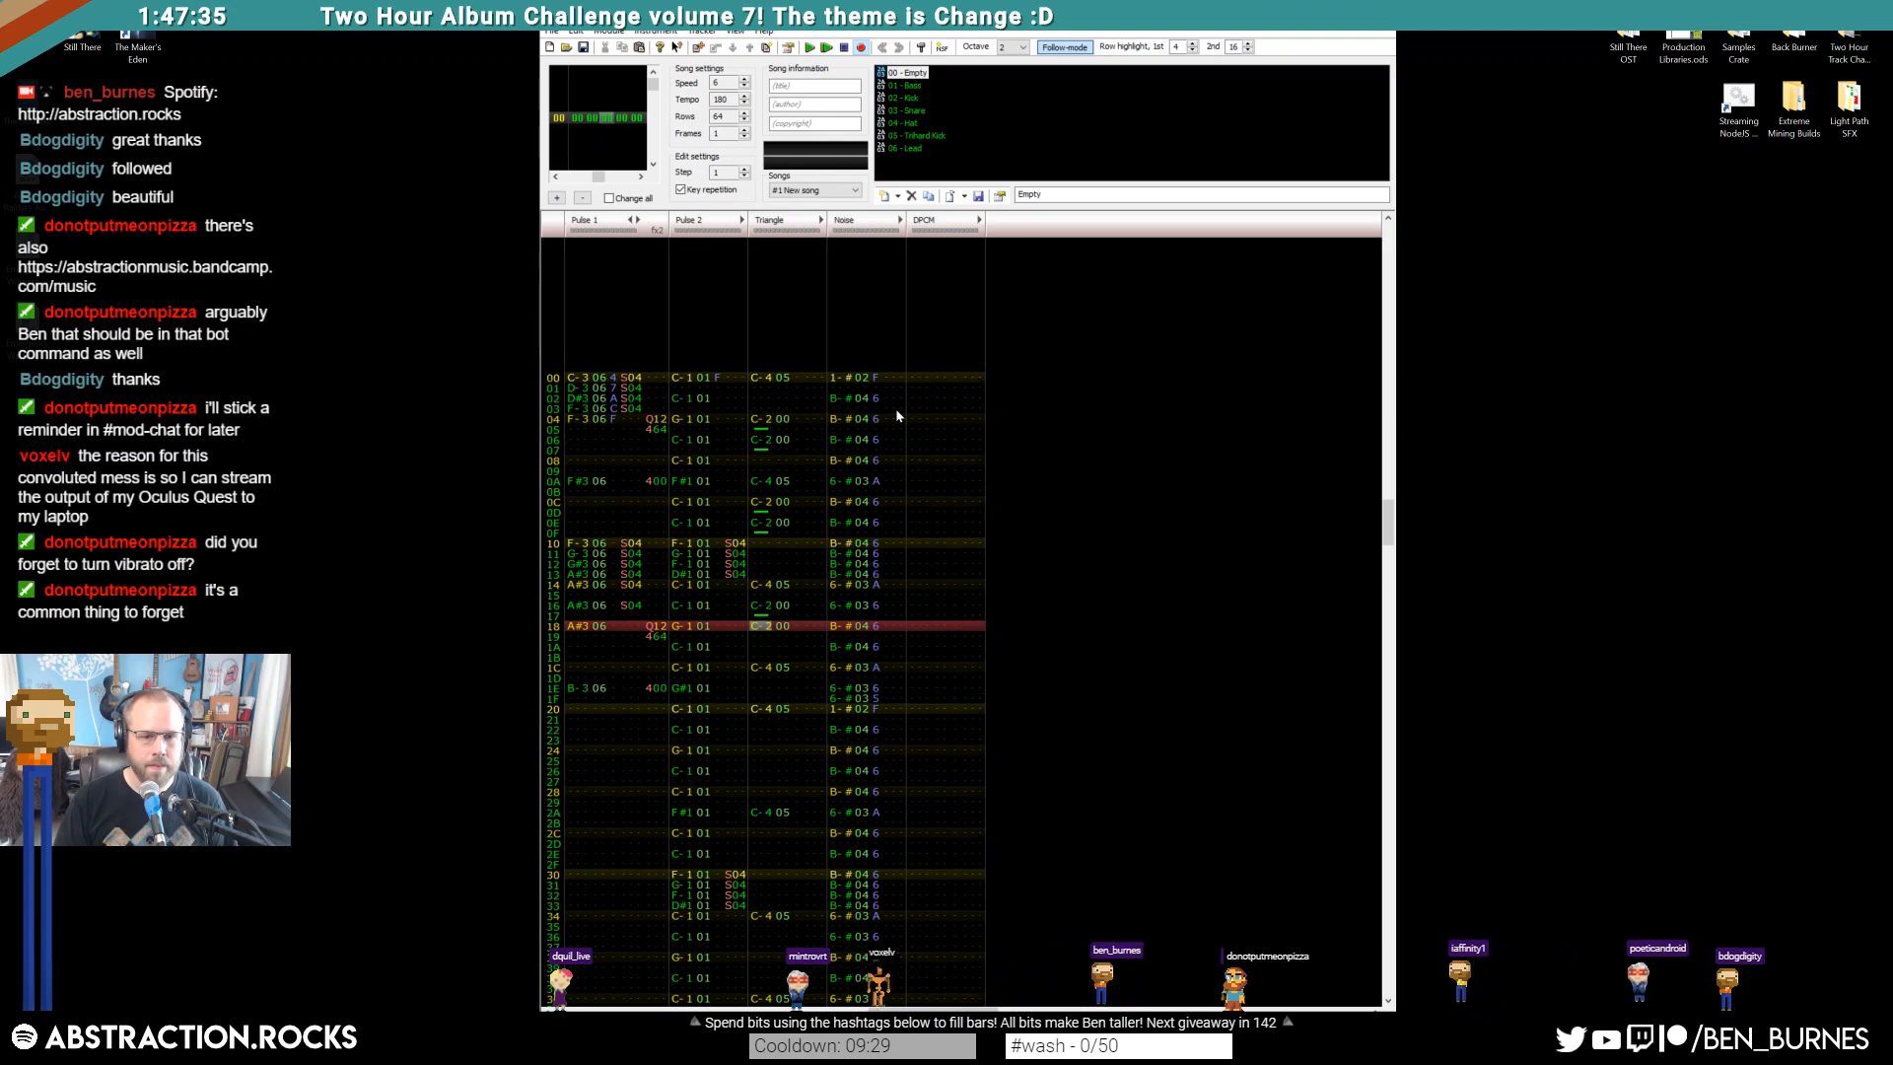
key("Delete")
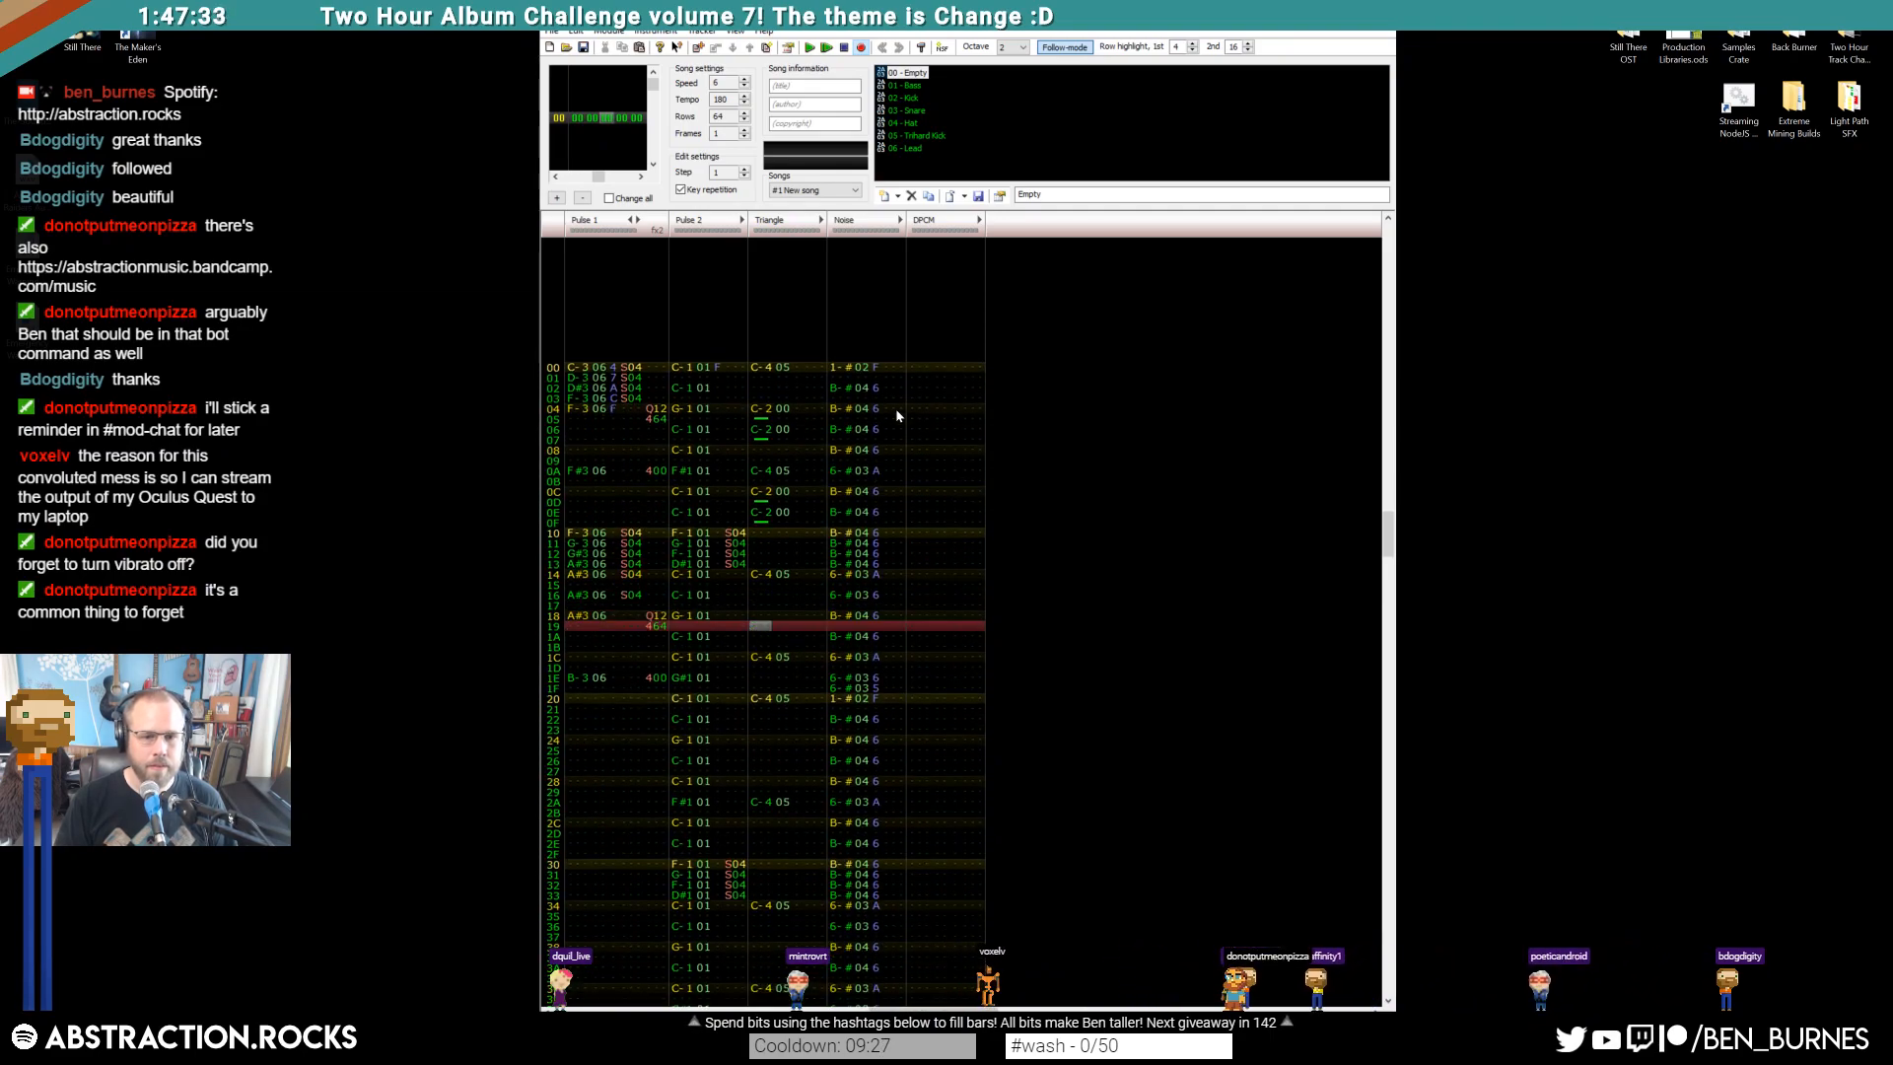
Enter Triangle notes C-2 at rows 18 and 1A with note cuts at rows 19 and 1B
key("z")
key("1")
key("z")
key("1")
Copy the Triangle channel's rows 00 to 1F into the second half starting at row 20 and play the pattern
key("Down")
key("Down")
key("Down")
key("Down")
key("Down")
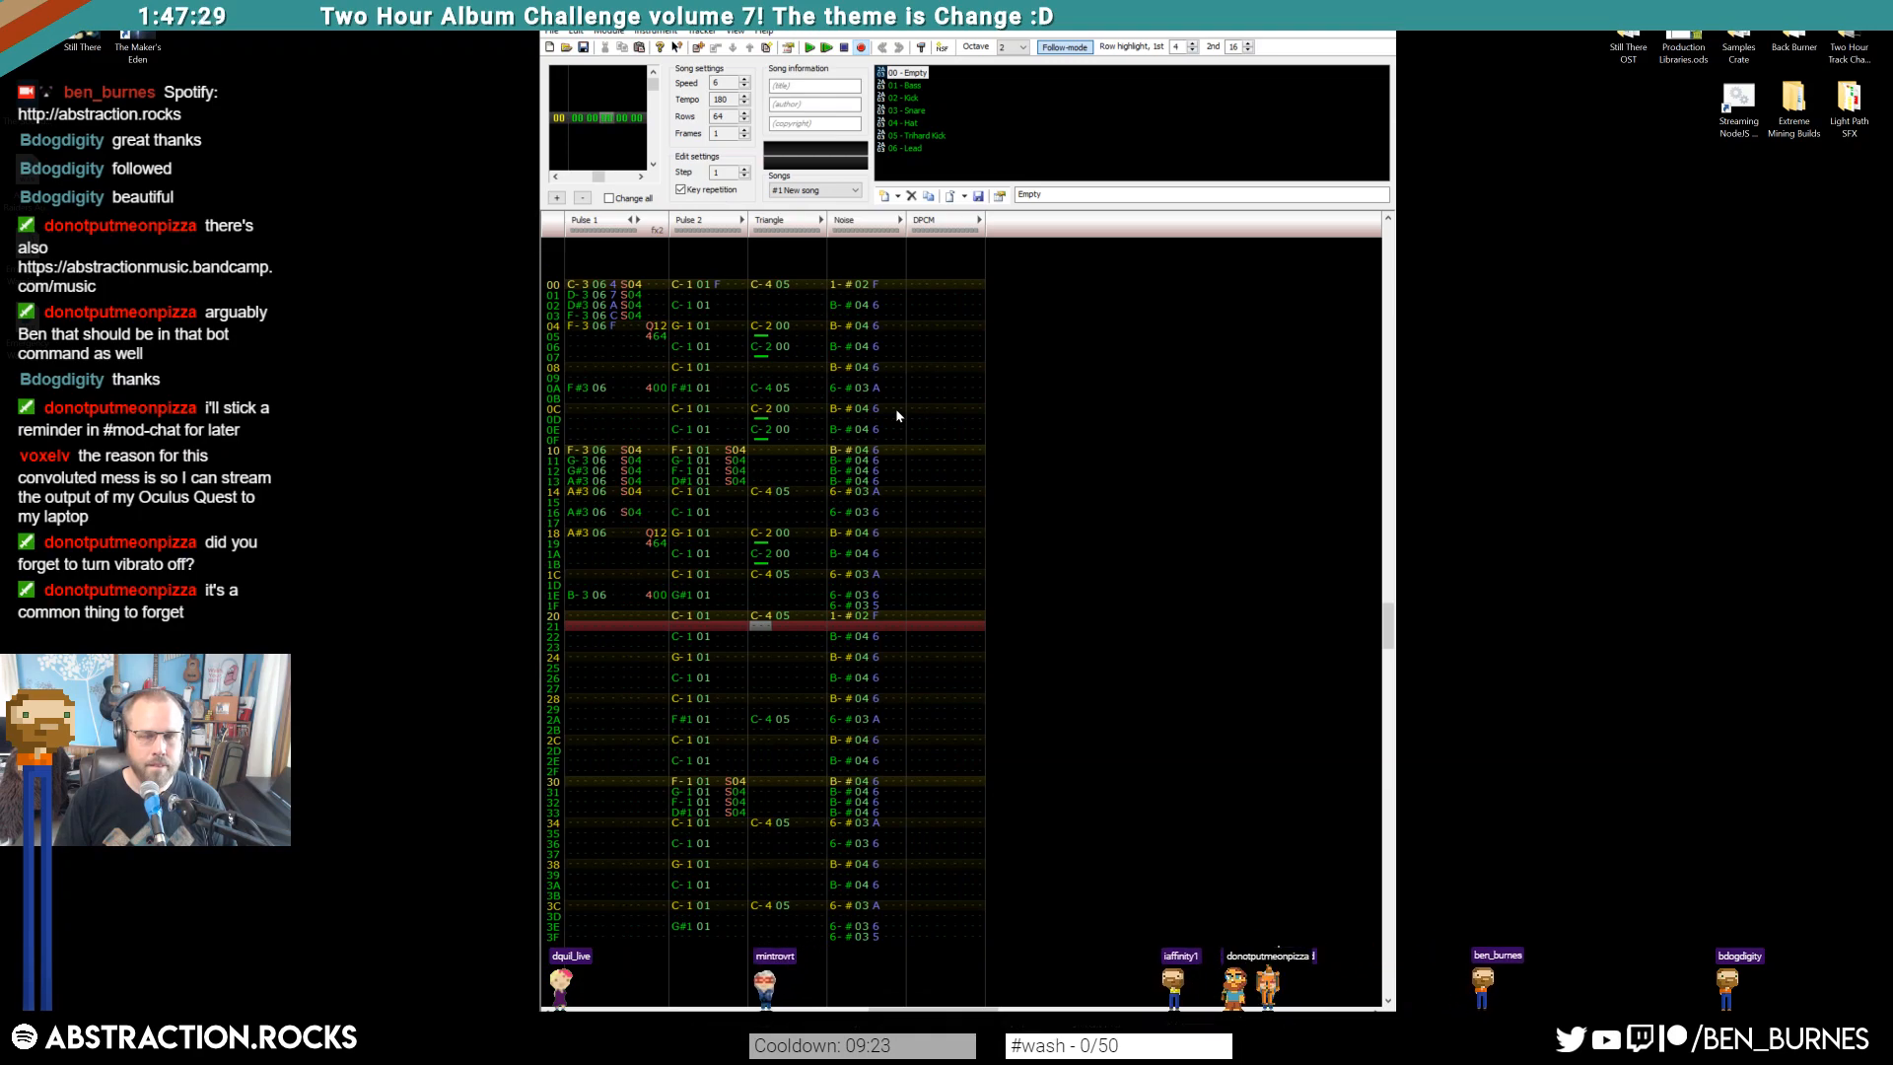
key("Down")
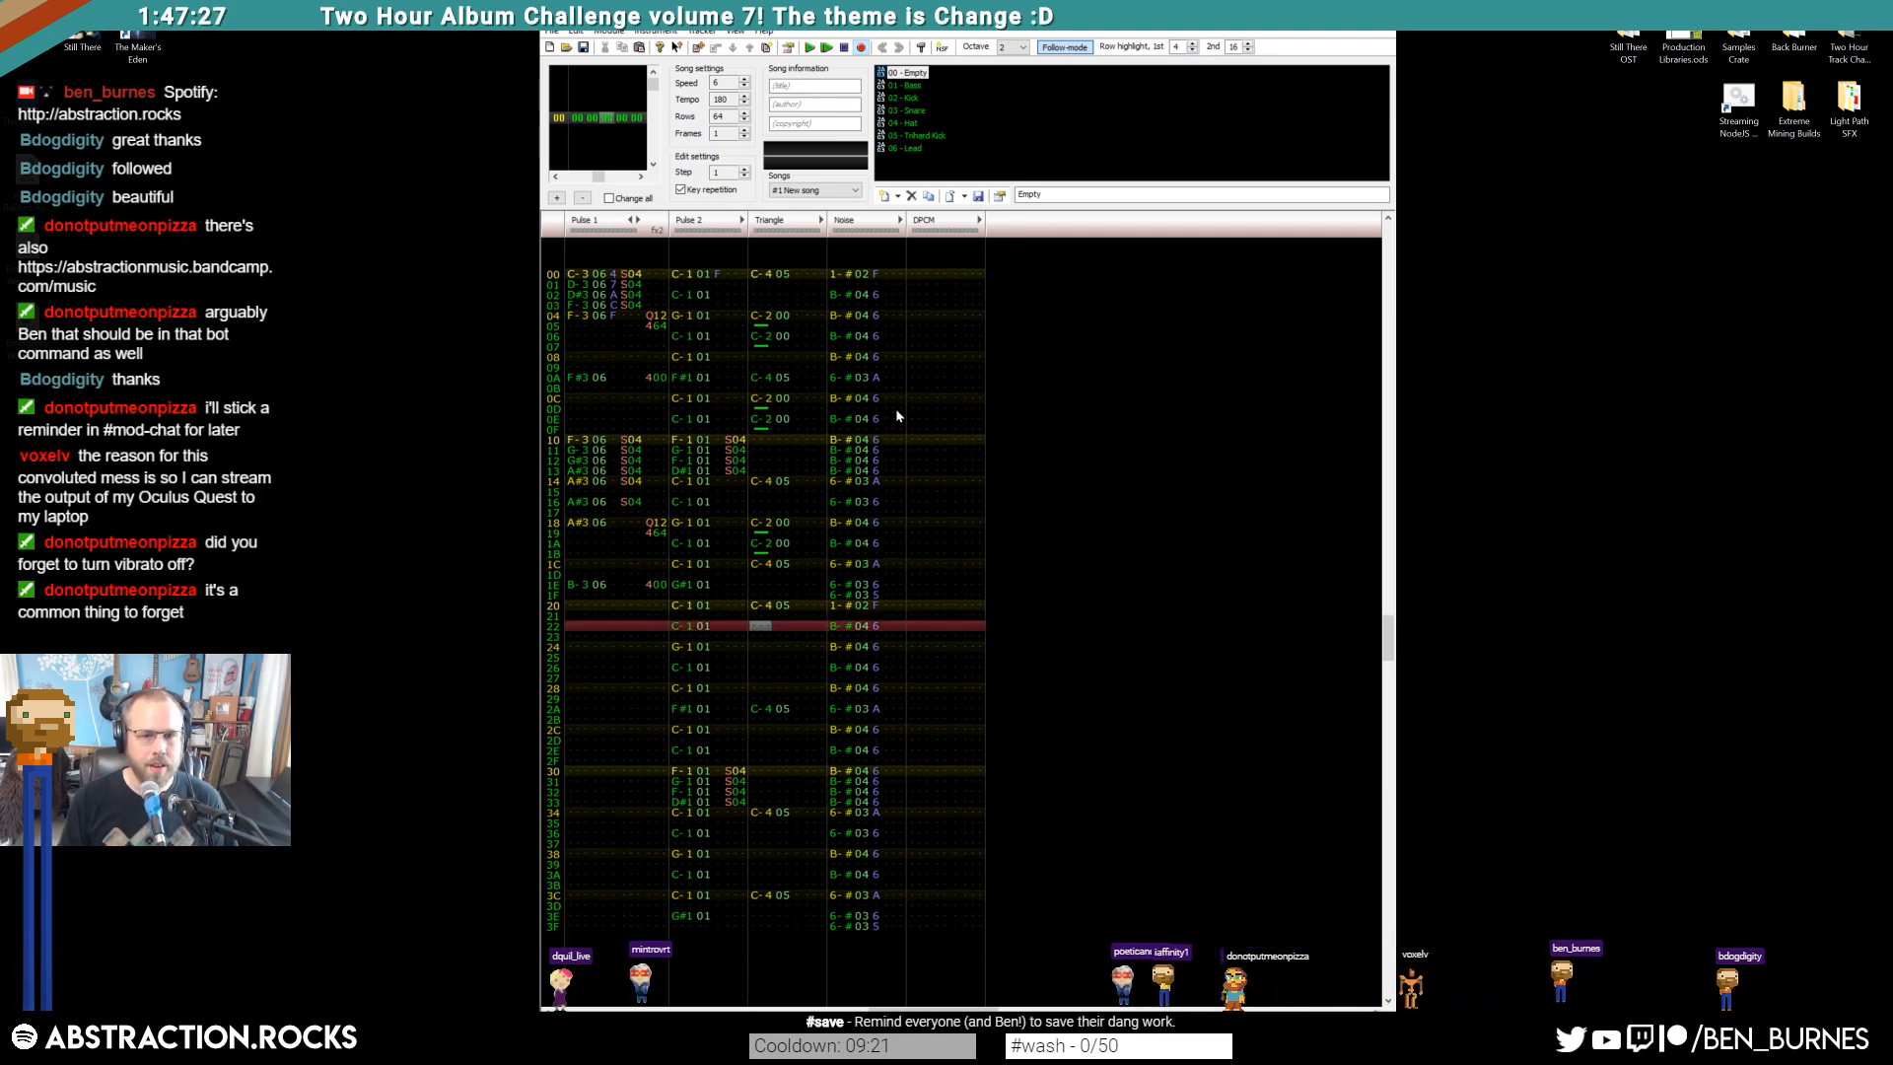
left_click_drag(762, 274, 806, 519)
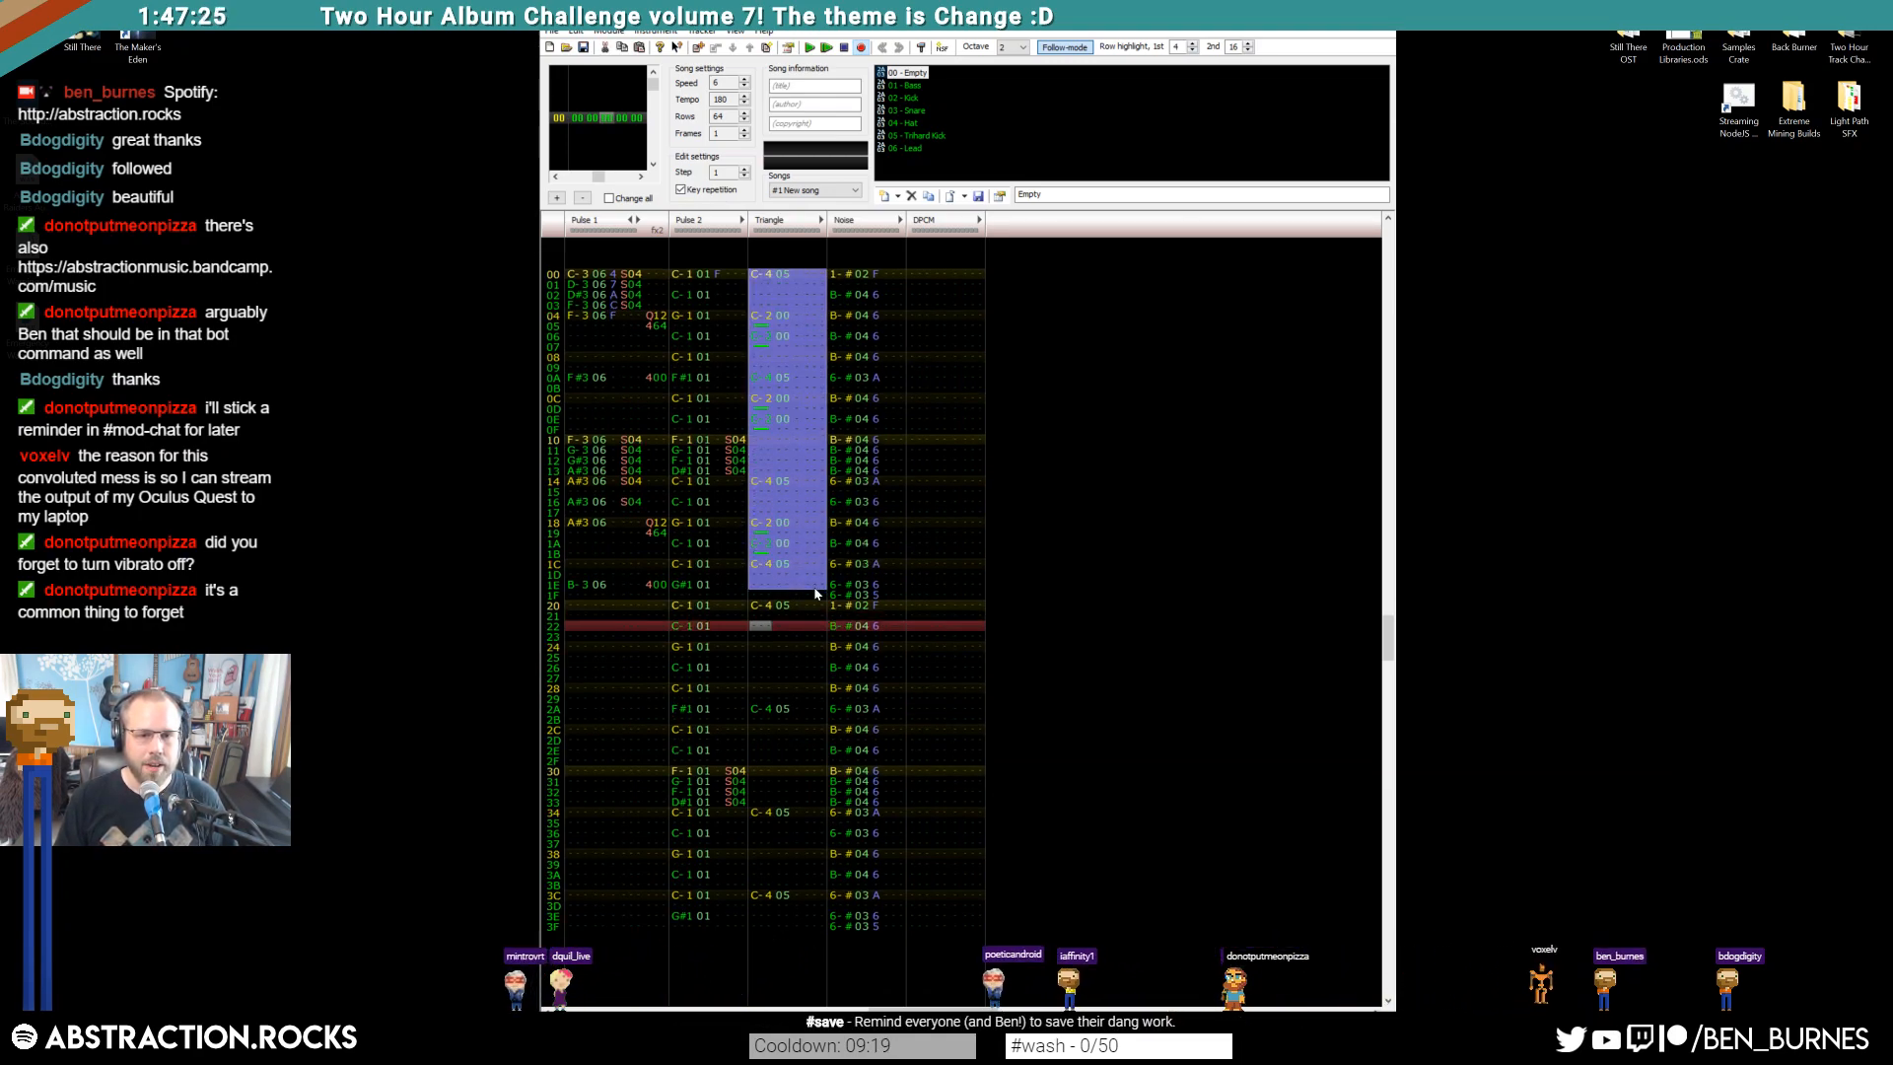
left_click(764, 606)
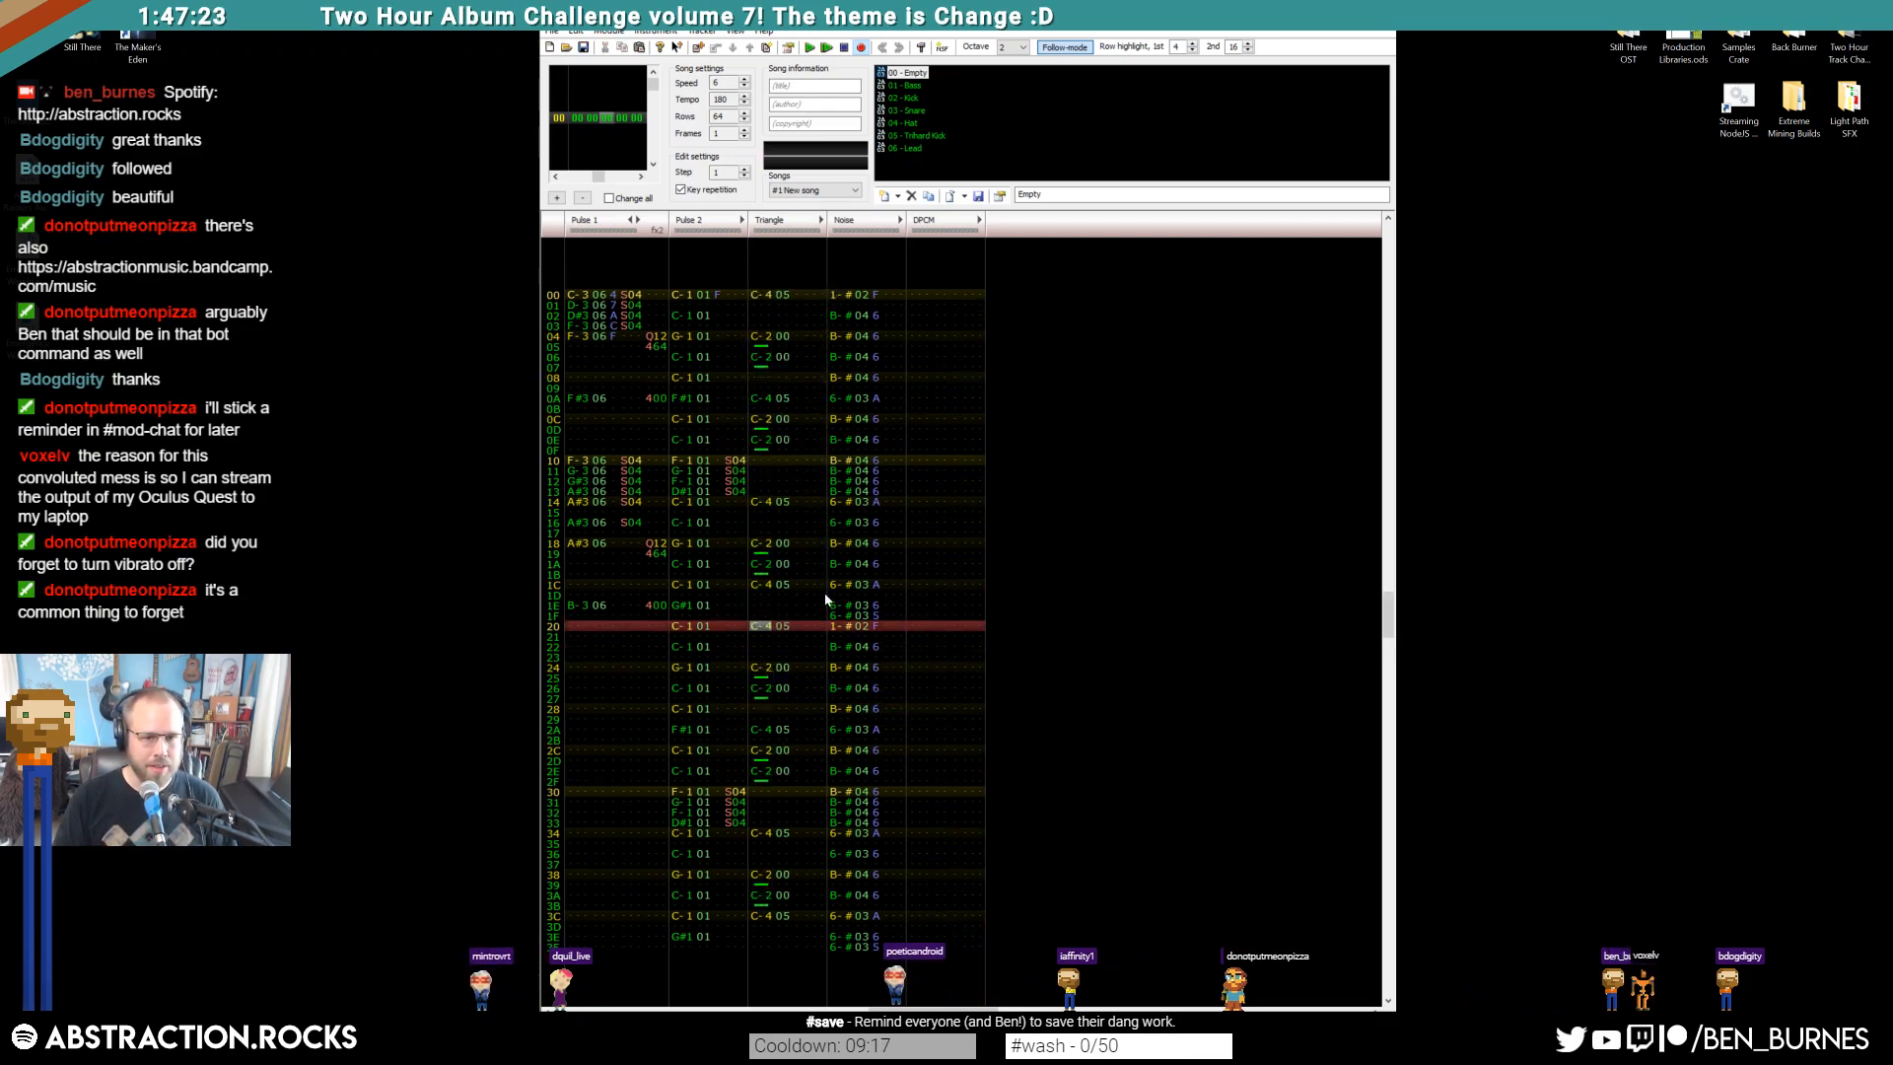
key("Return")
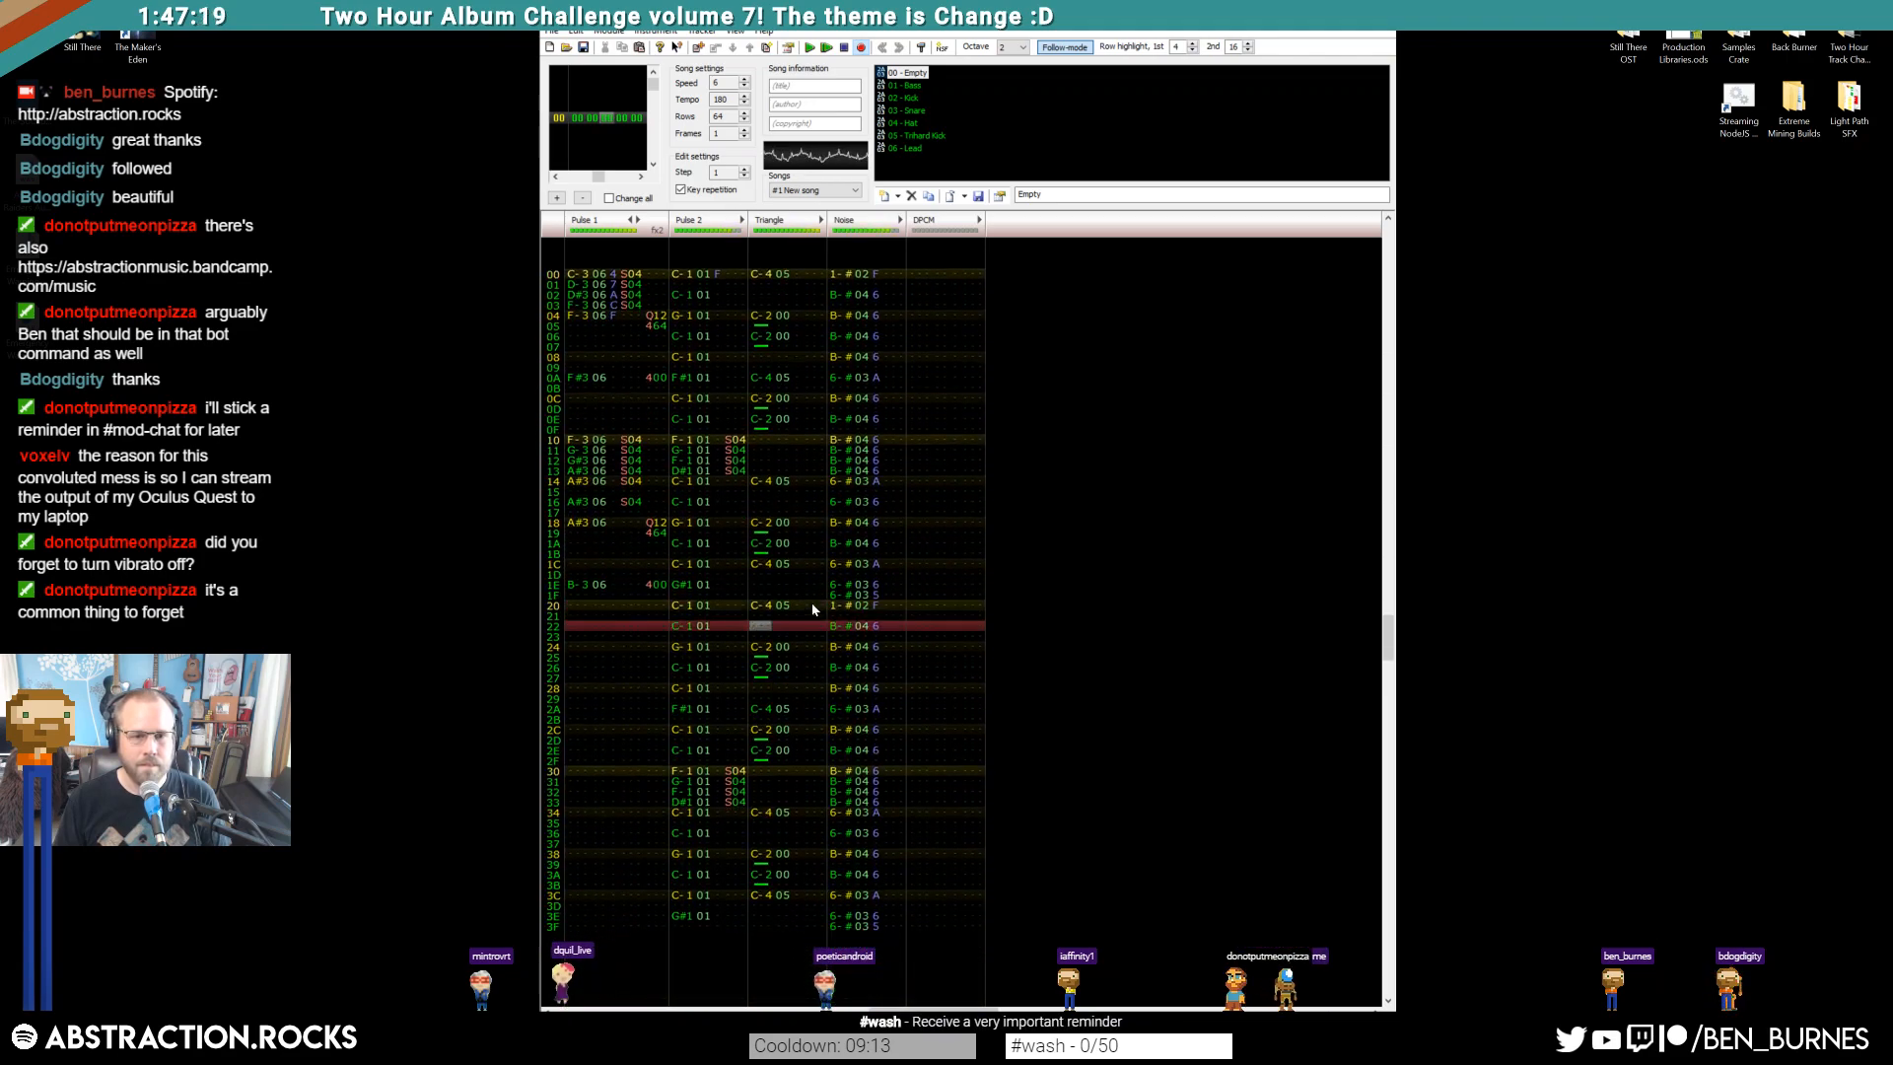
key("Return")
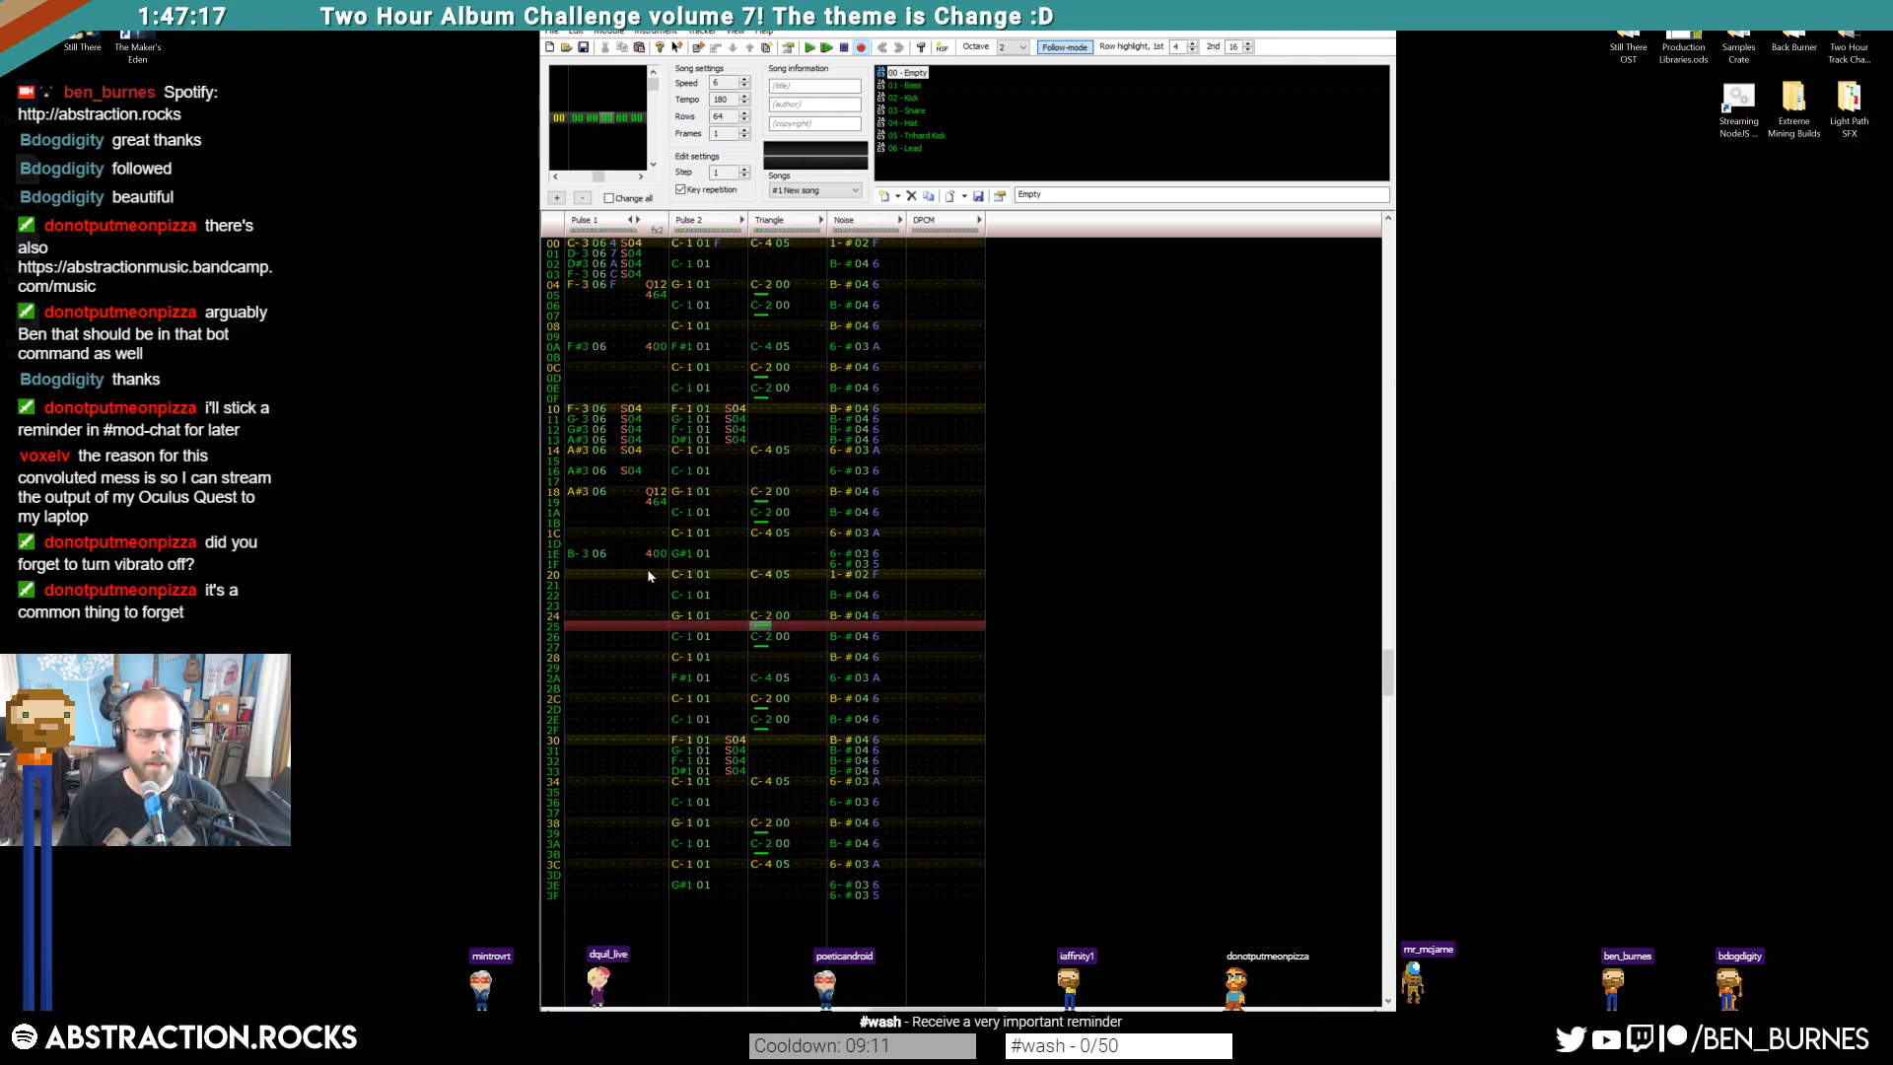
Switch to Ableton Live, create an empty MIDI clip on the Pads track and shrink the key rows of its piano roll
left_click_drag(657, 556, 648, 565)
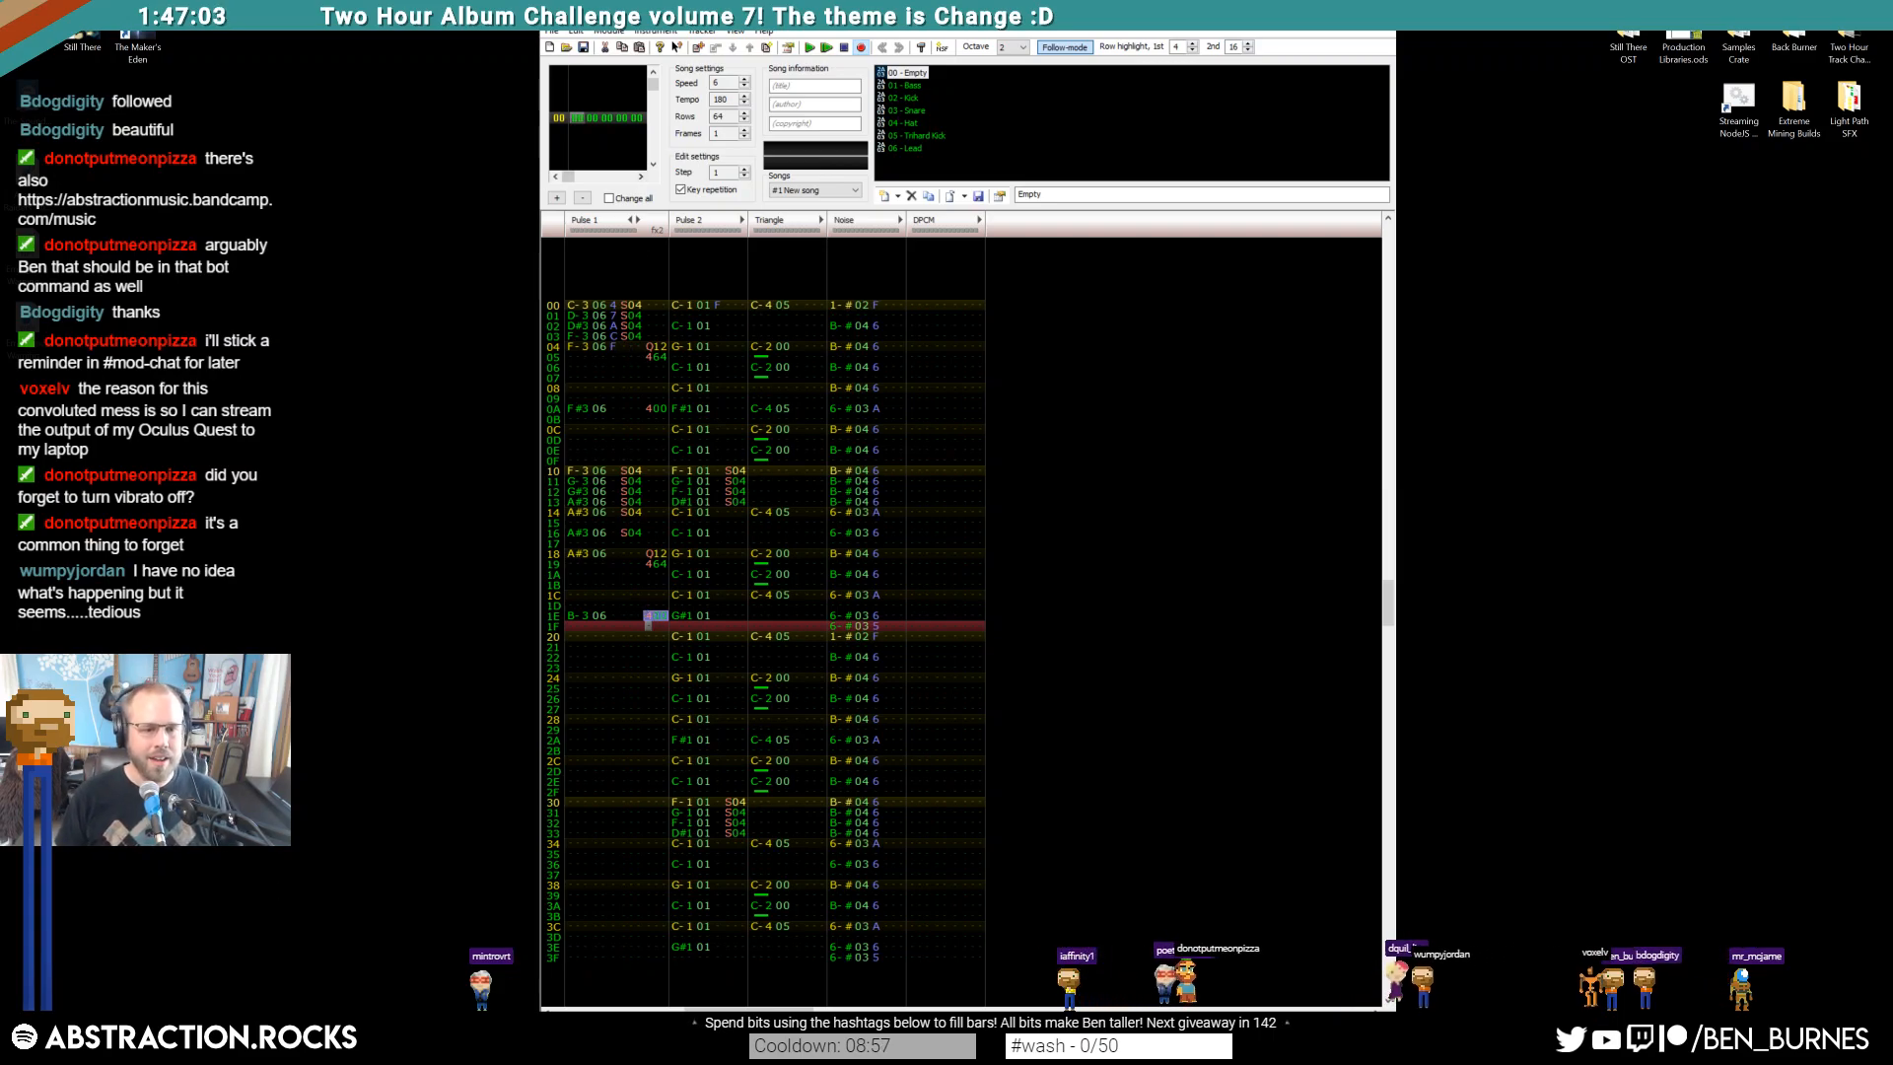
key("alt+Tab")
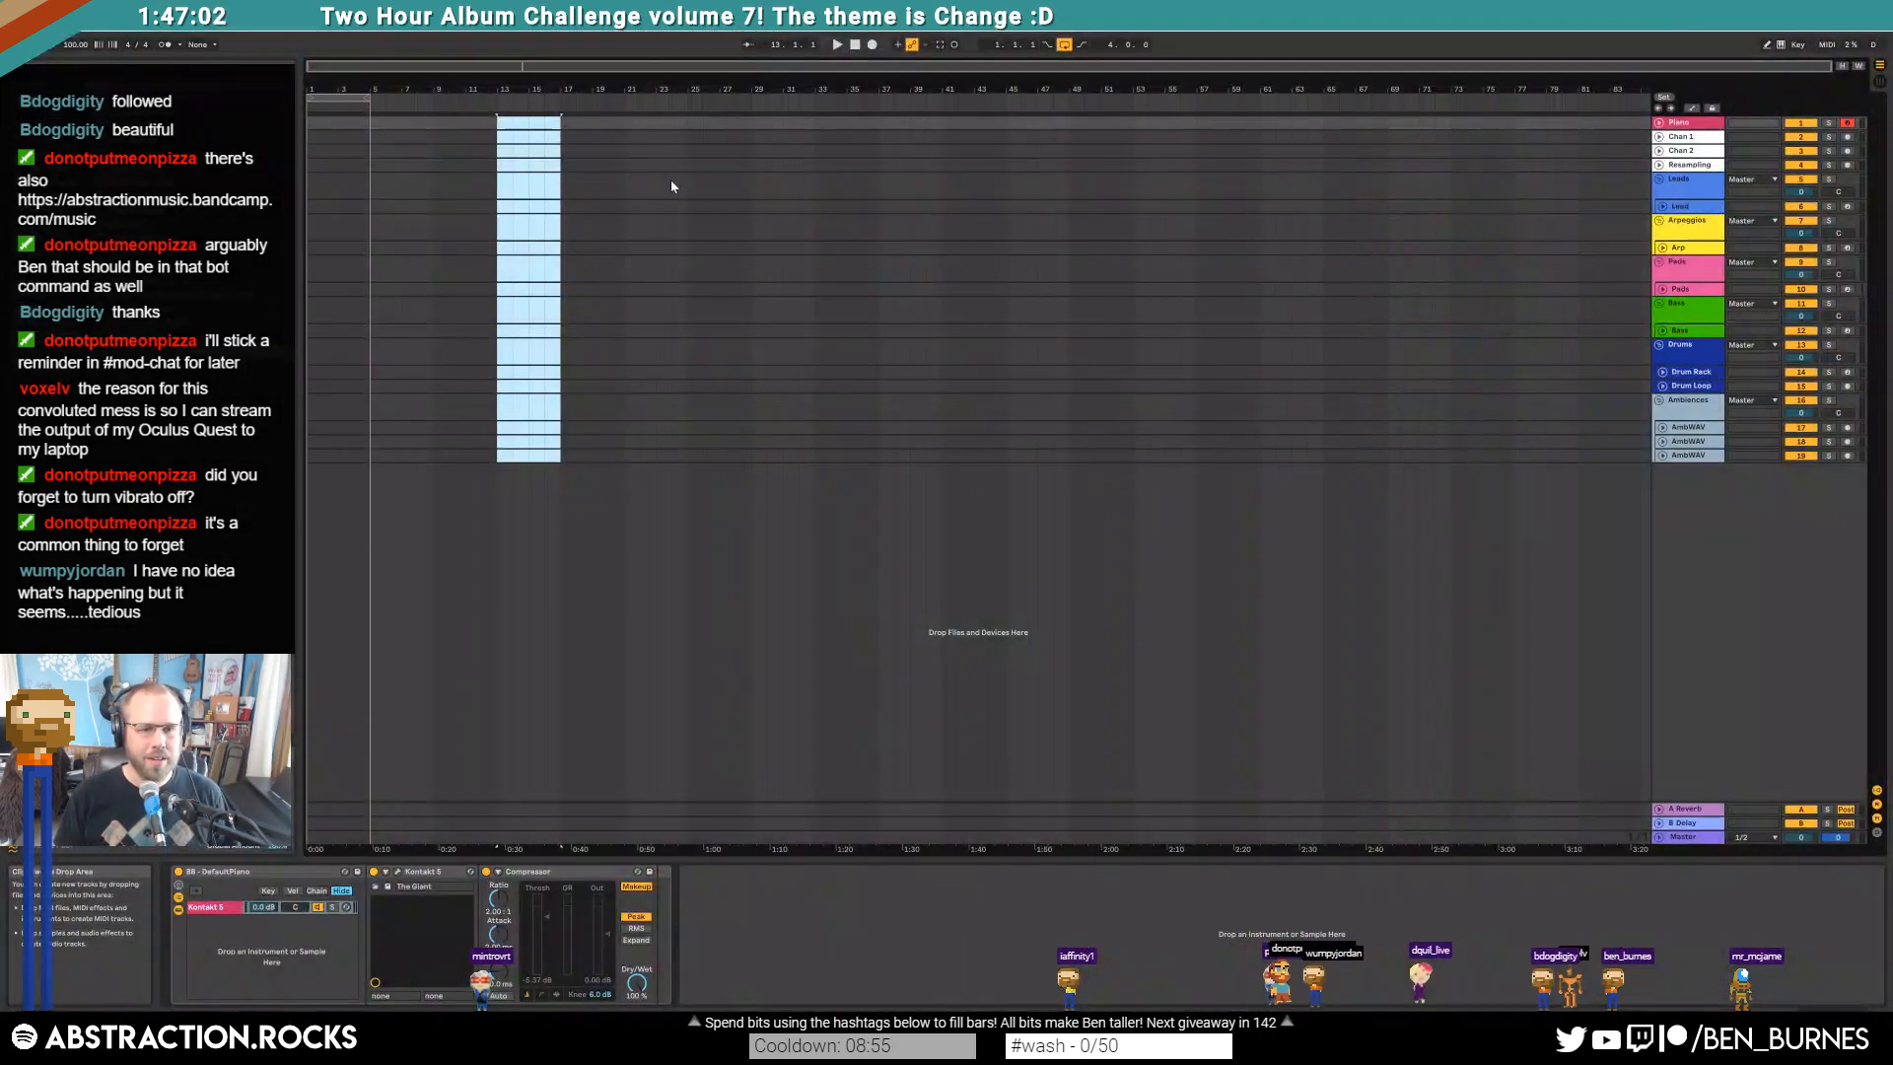
left_click(637, 408)
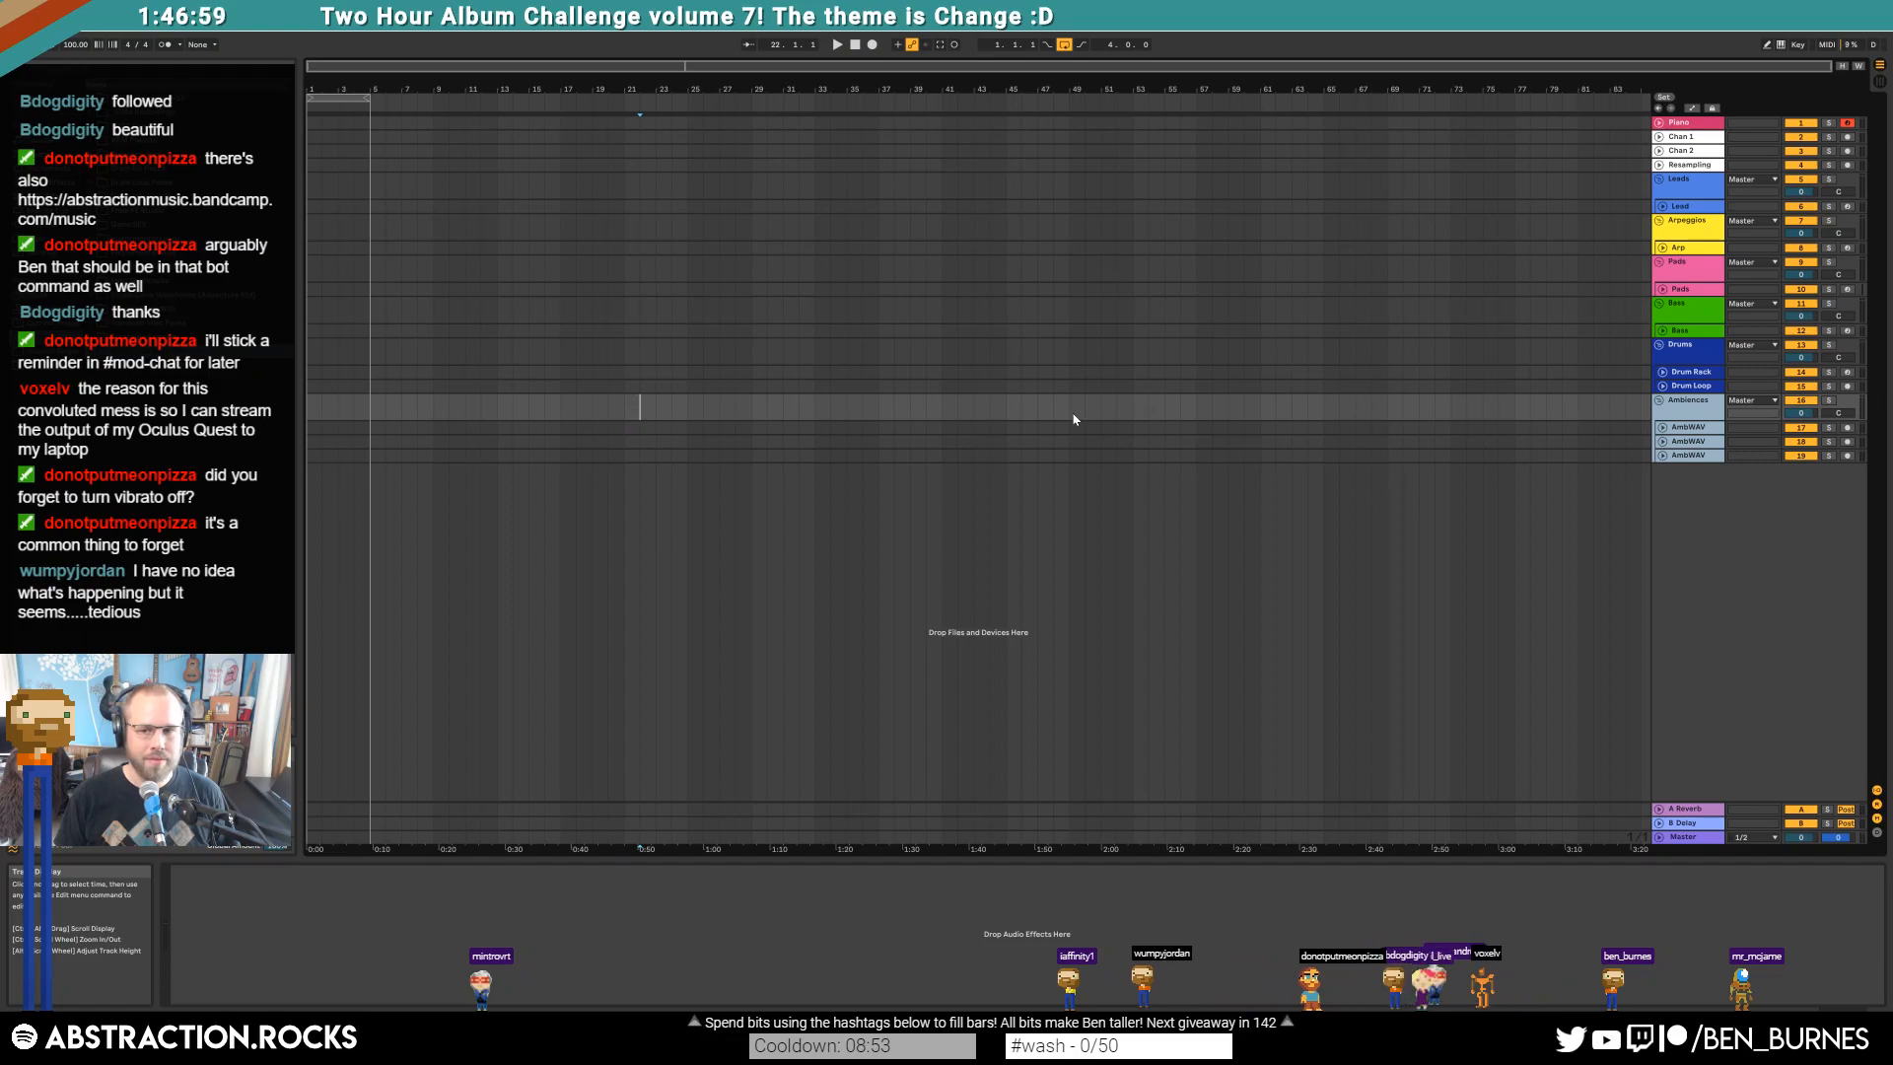
double_click(614, 290)
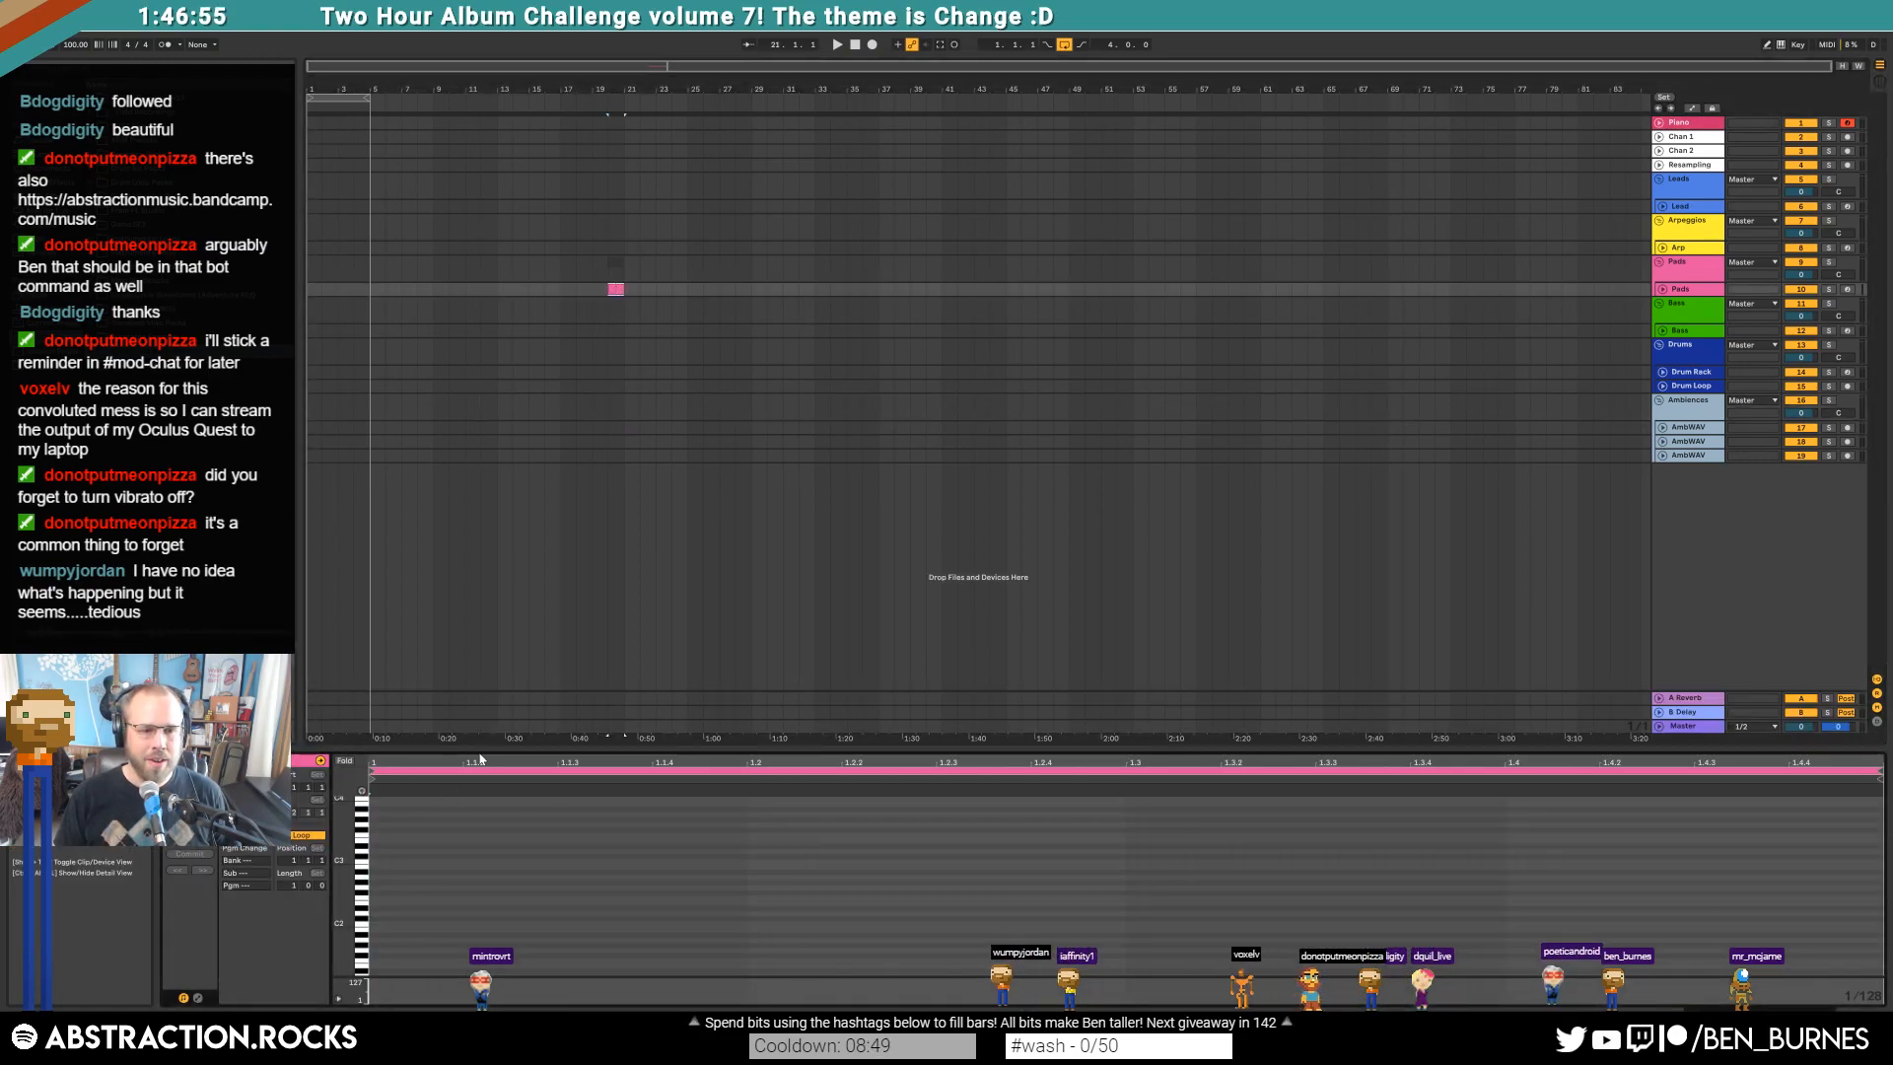
left_click_drag(352, 846, 317, 846)
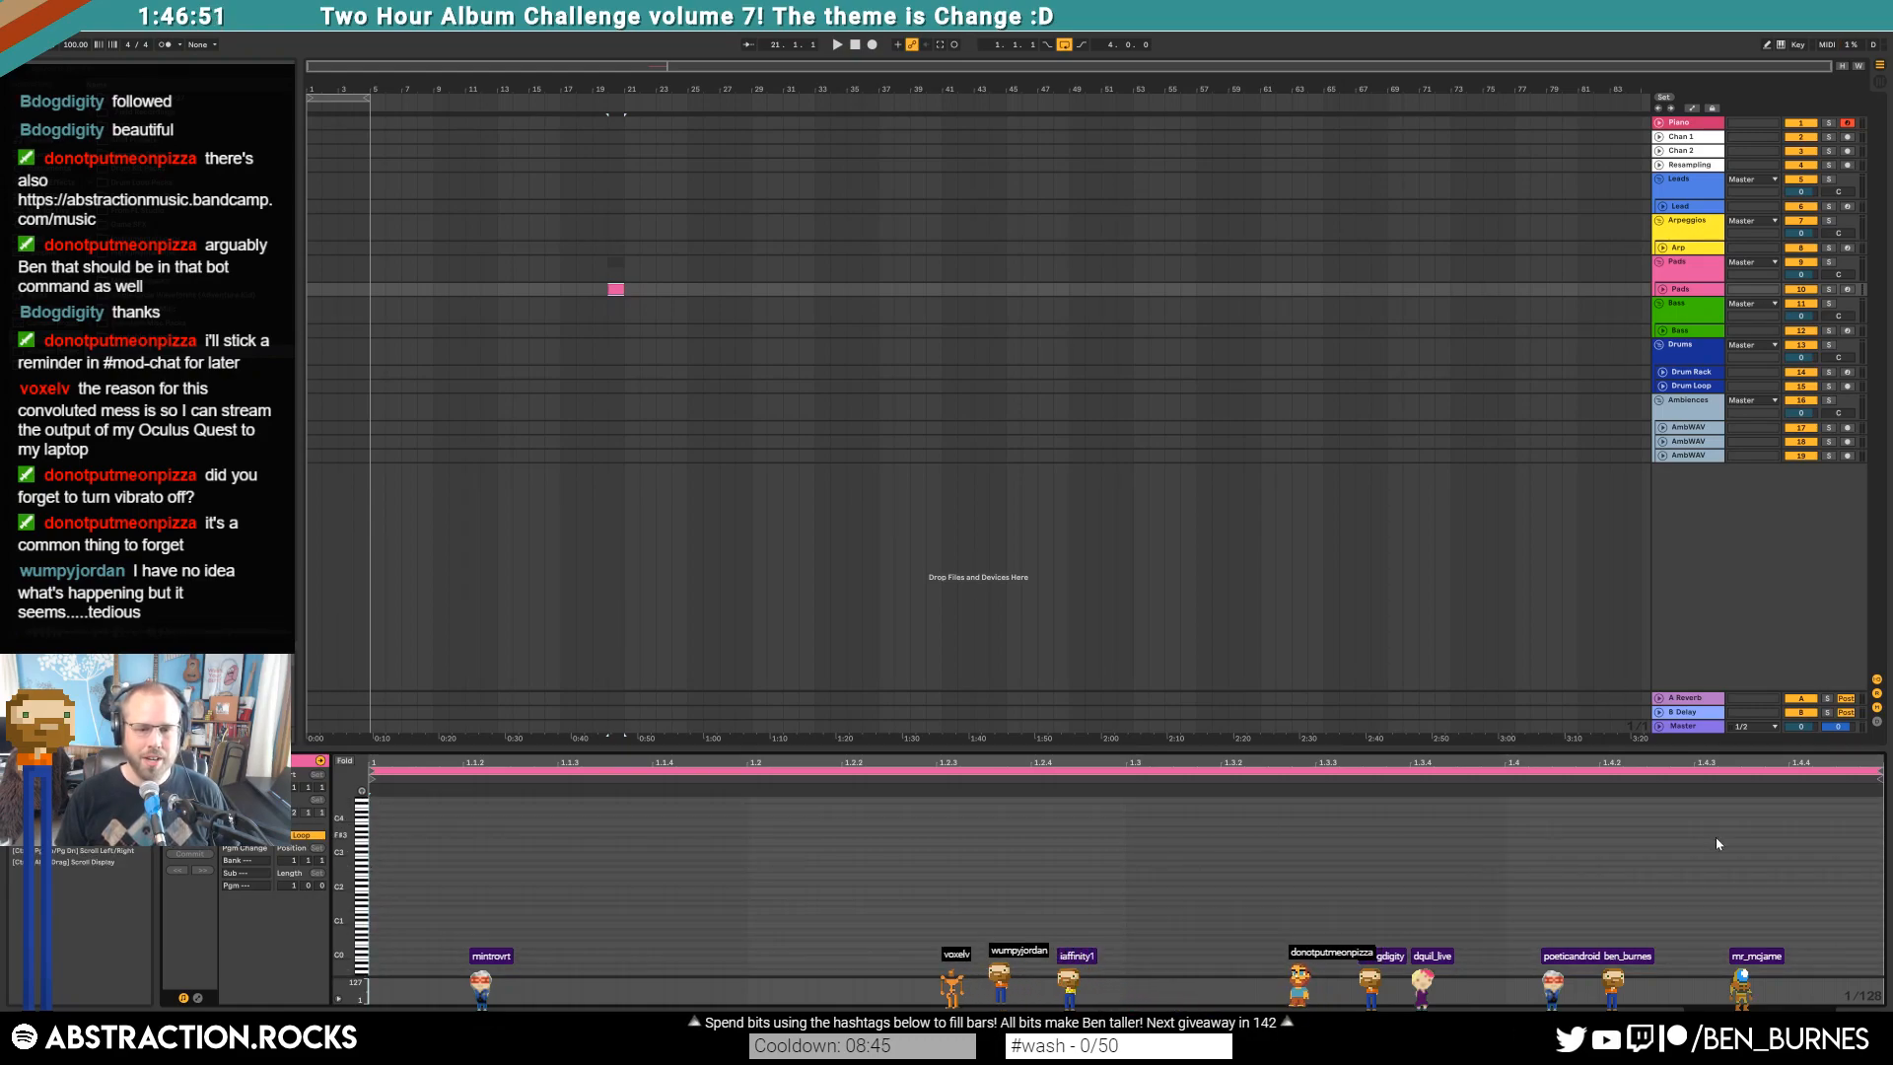
Return to FamiTracker and minimise the Ableton Live window behind it
key("alt+Tab")
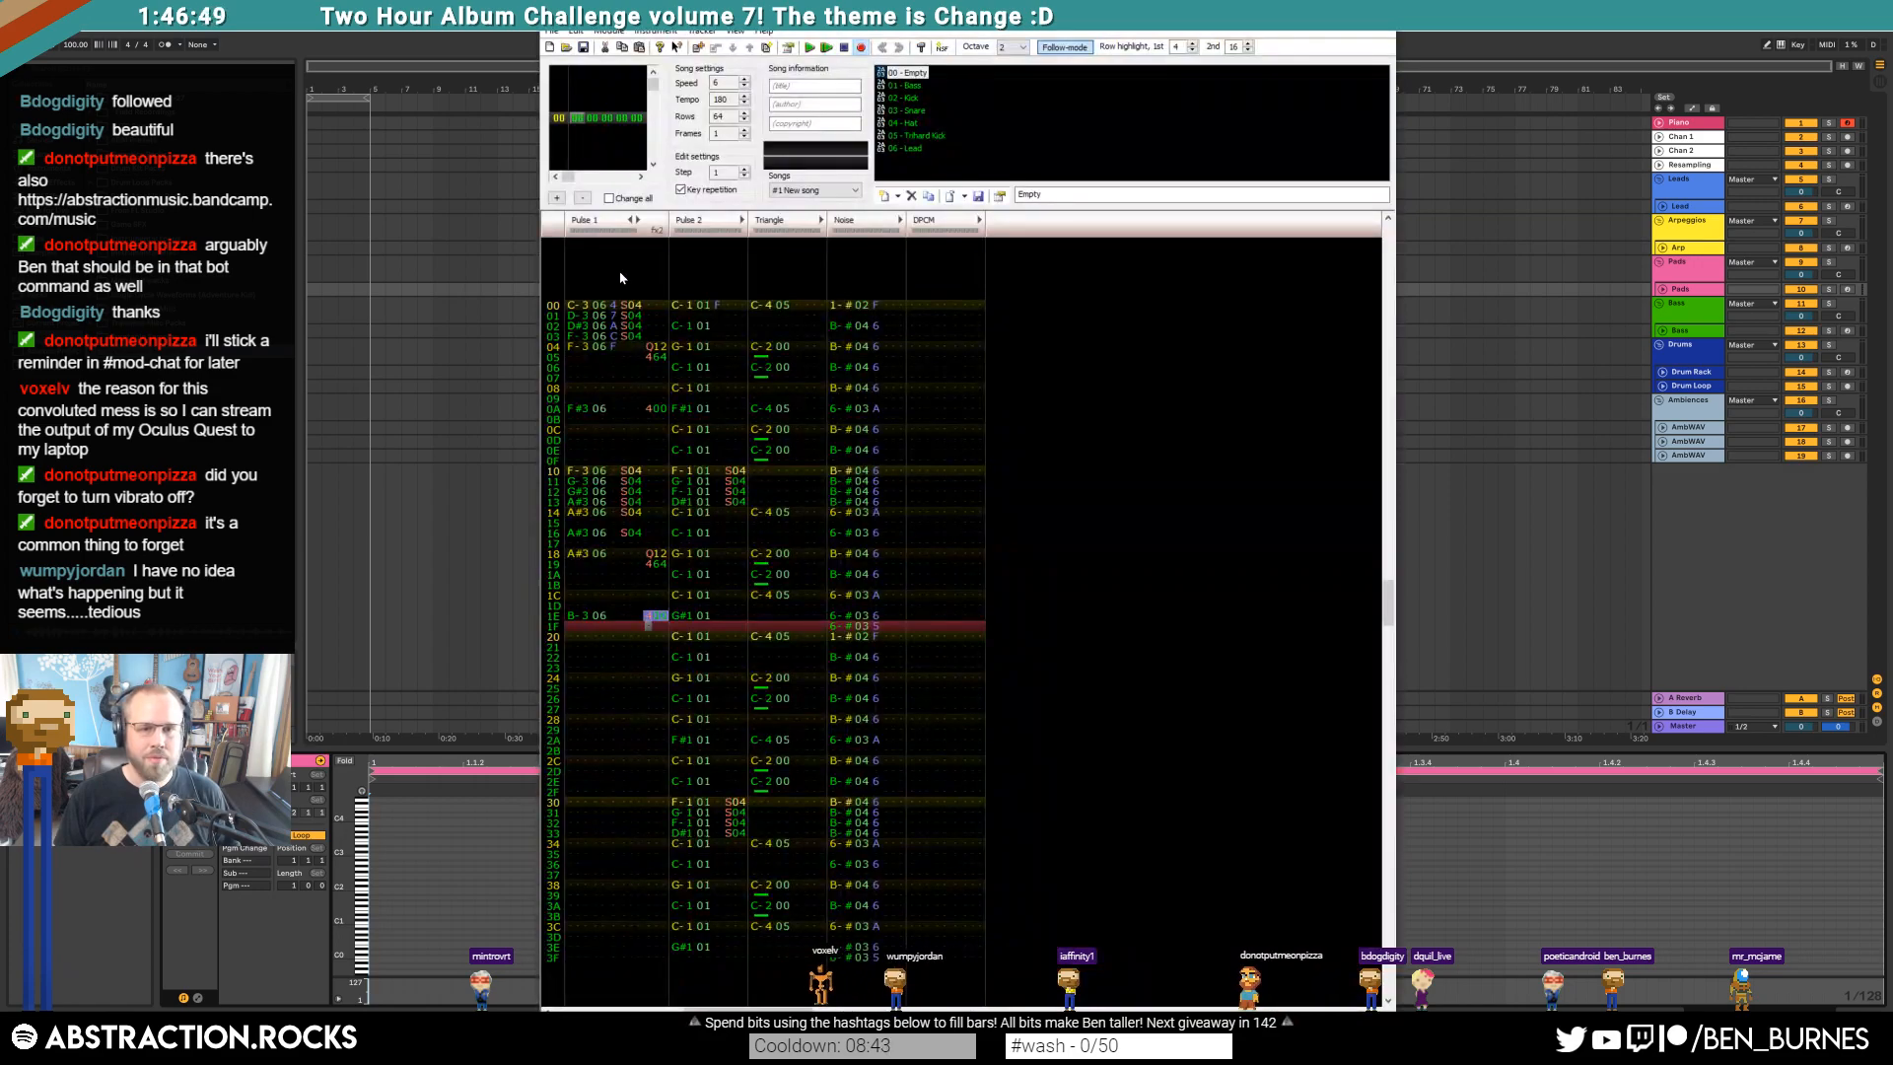
left_click(579, 314)
scroll(647, 730, "down", 8)
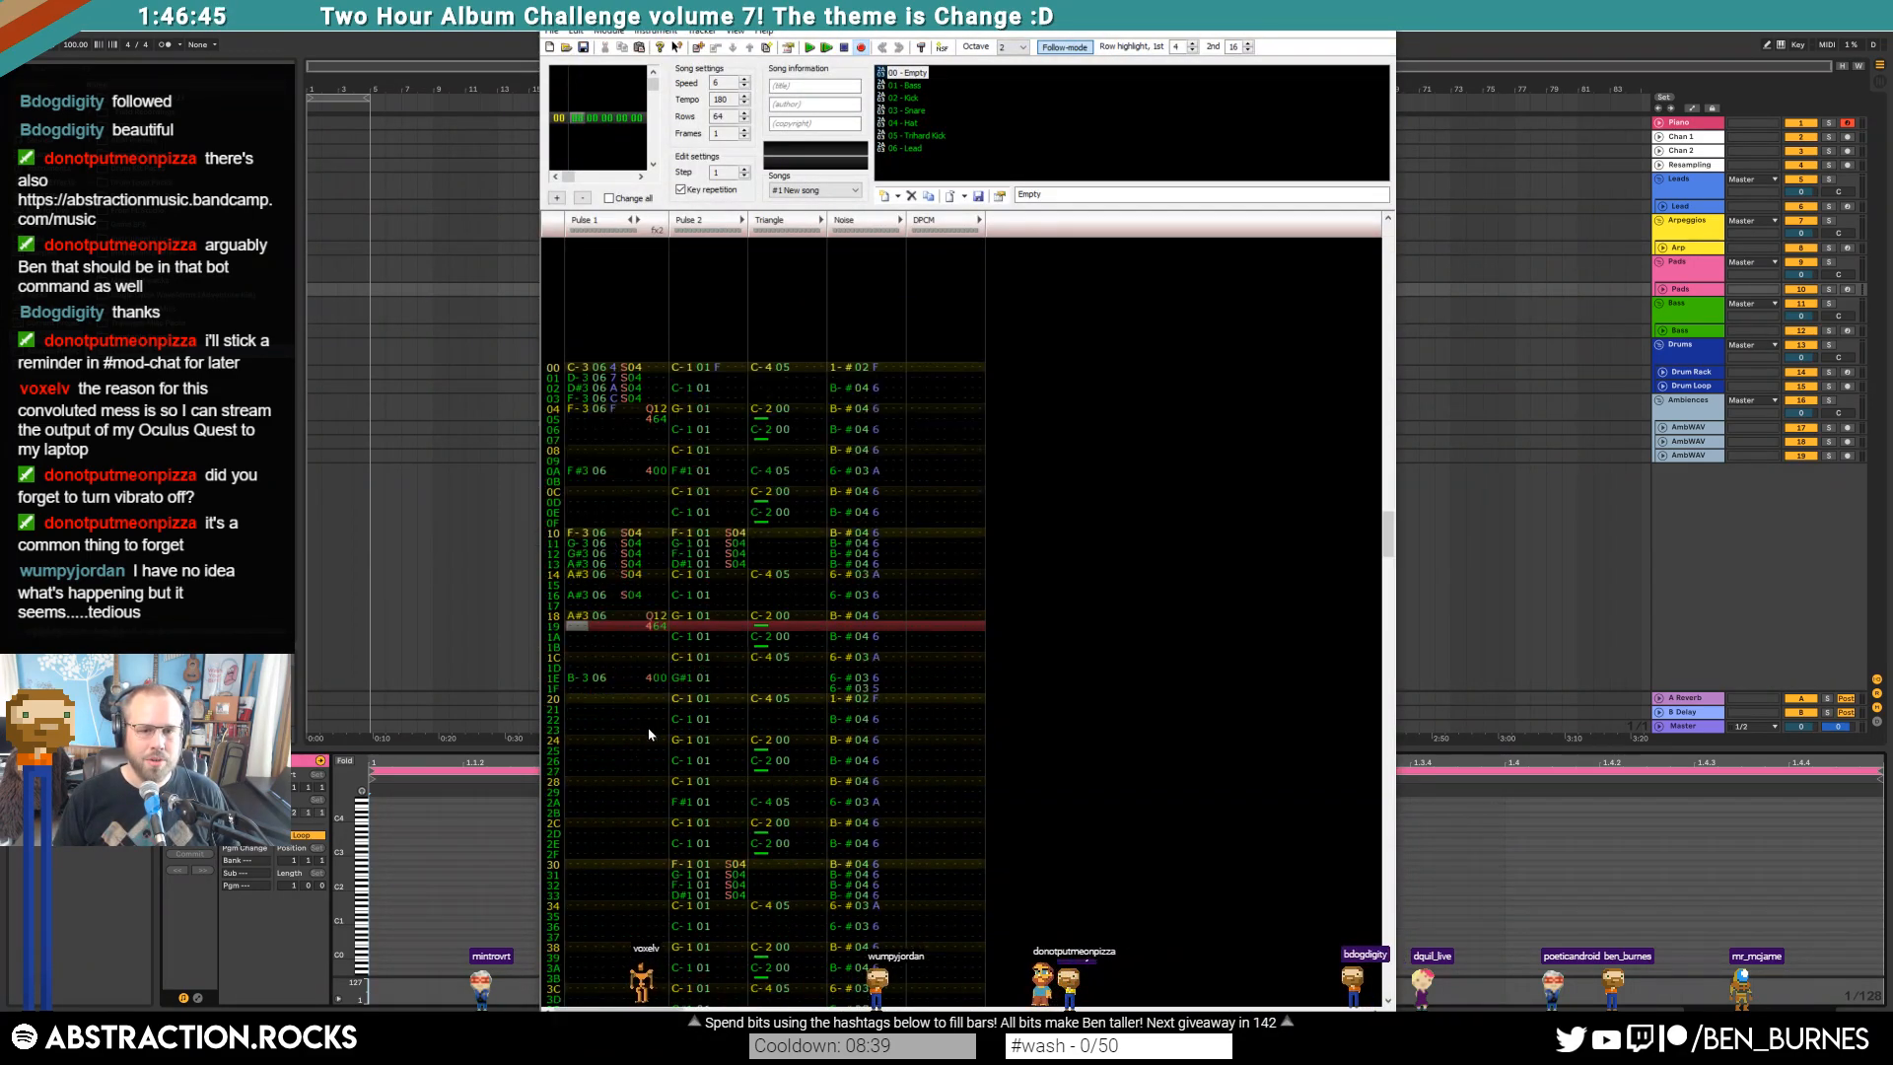
left_click(1807, 11)
scroll(656, 508, "up", 1)
scroll(653, 509, "down", 1)
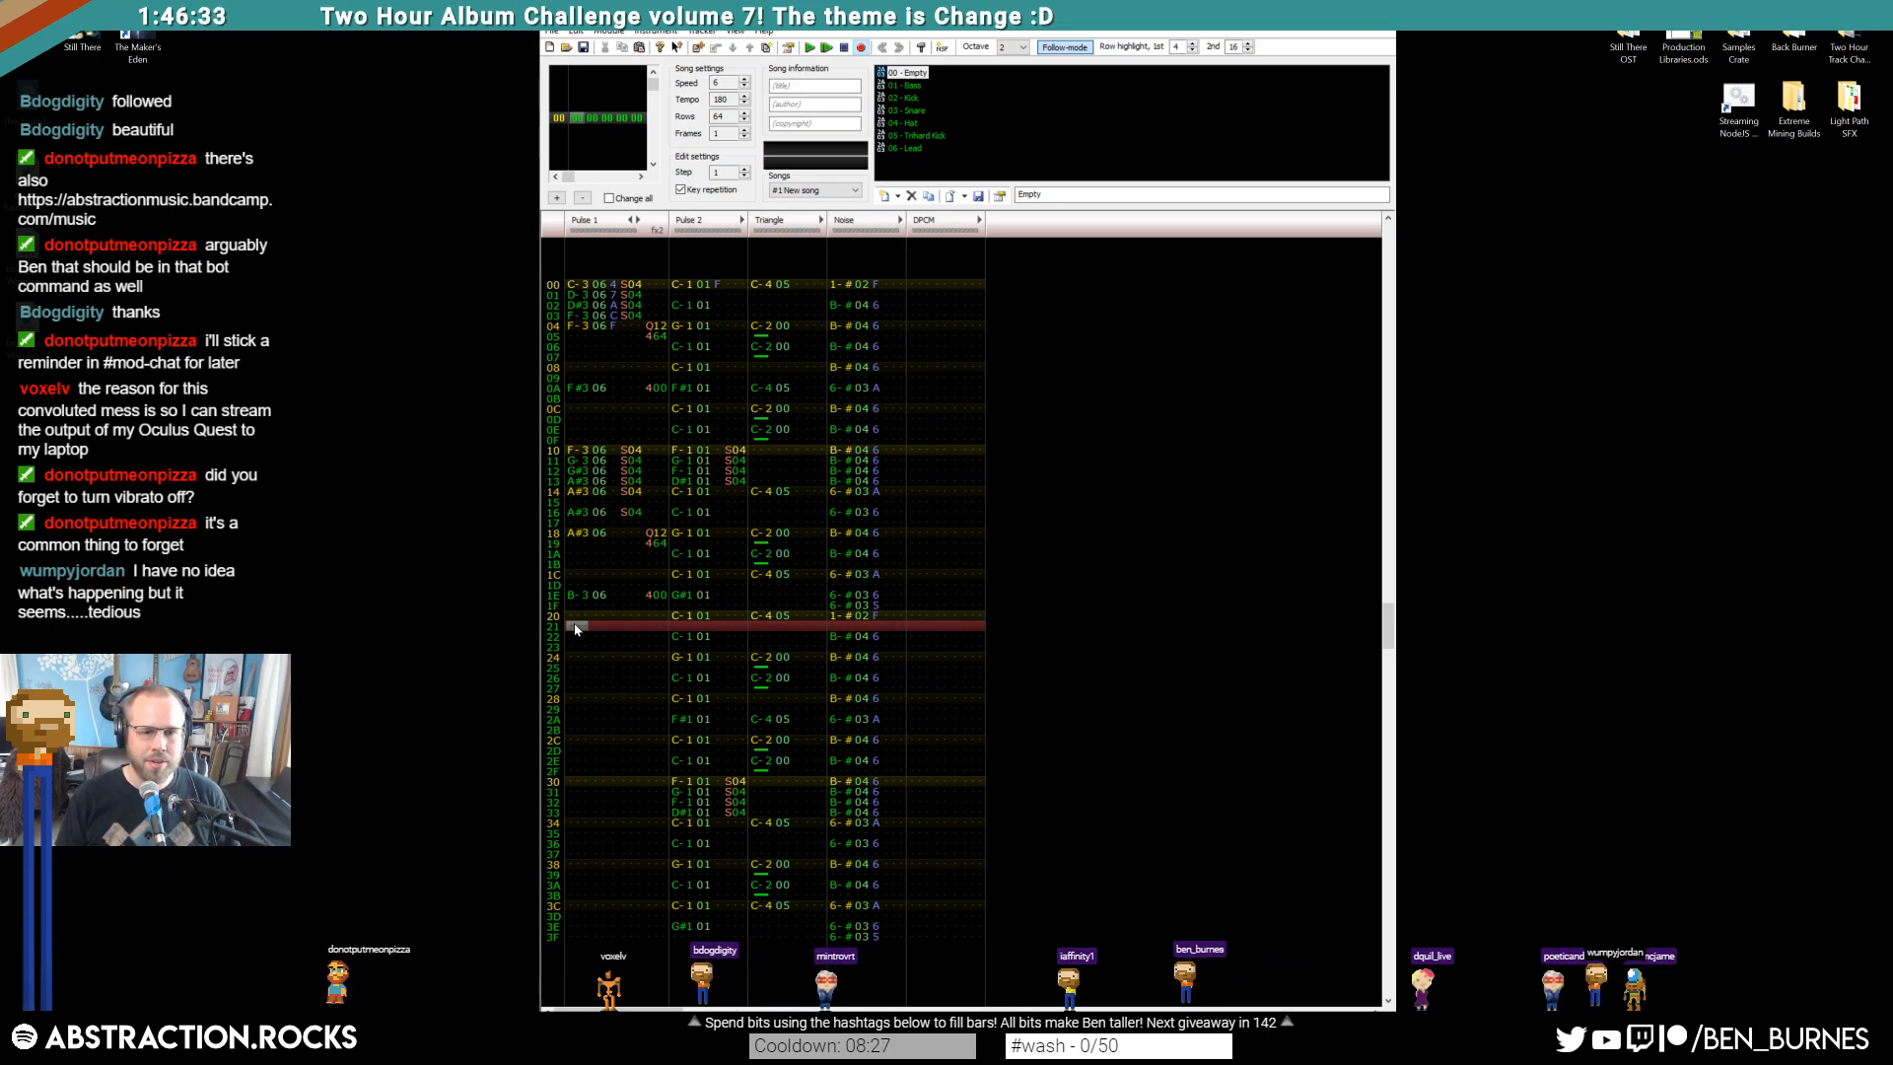
Enter an S04 effect in the second effect column of Pulse 1 at row 1F
left_click(647, 605)
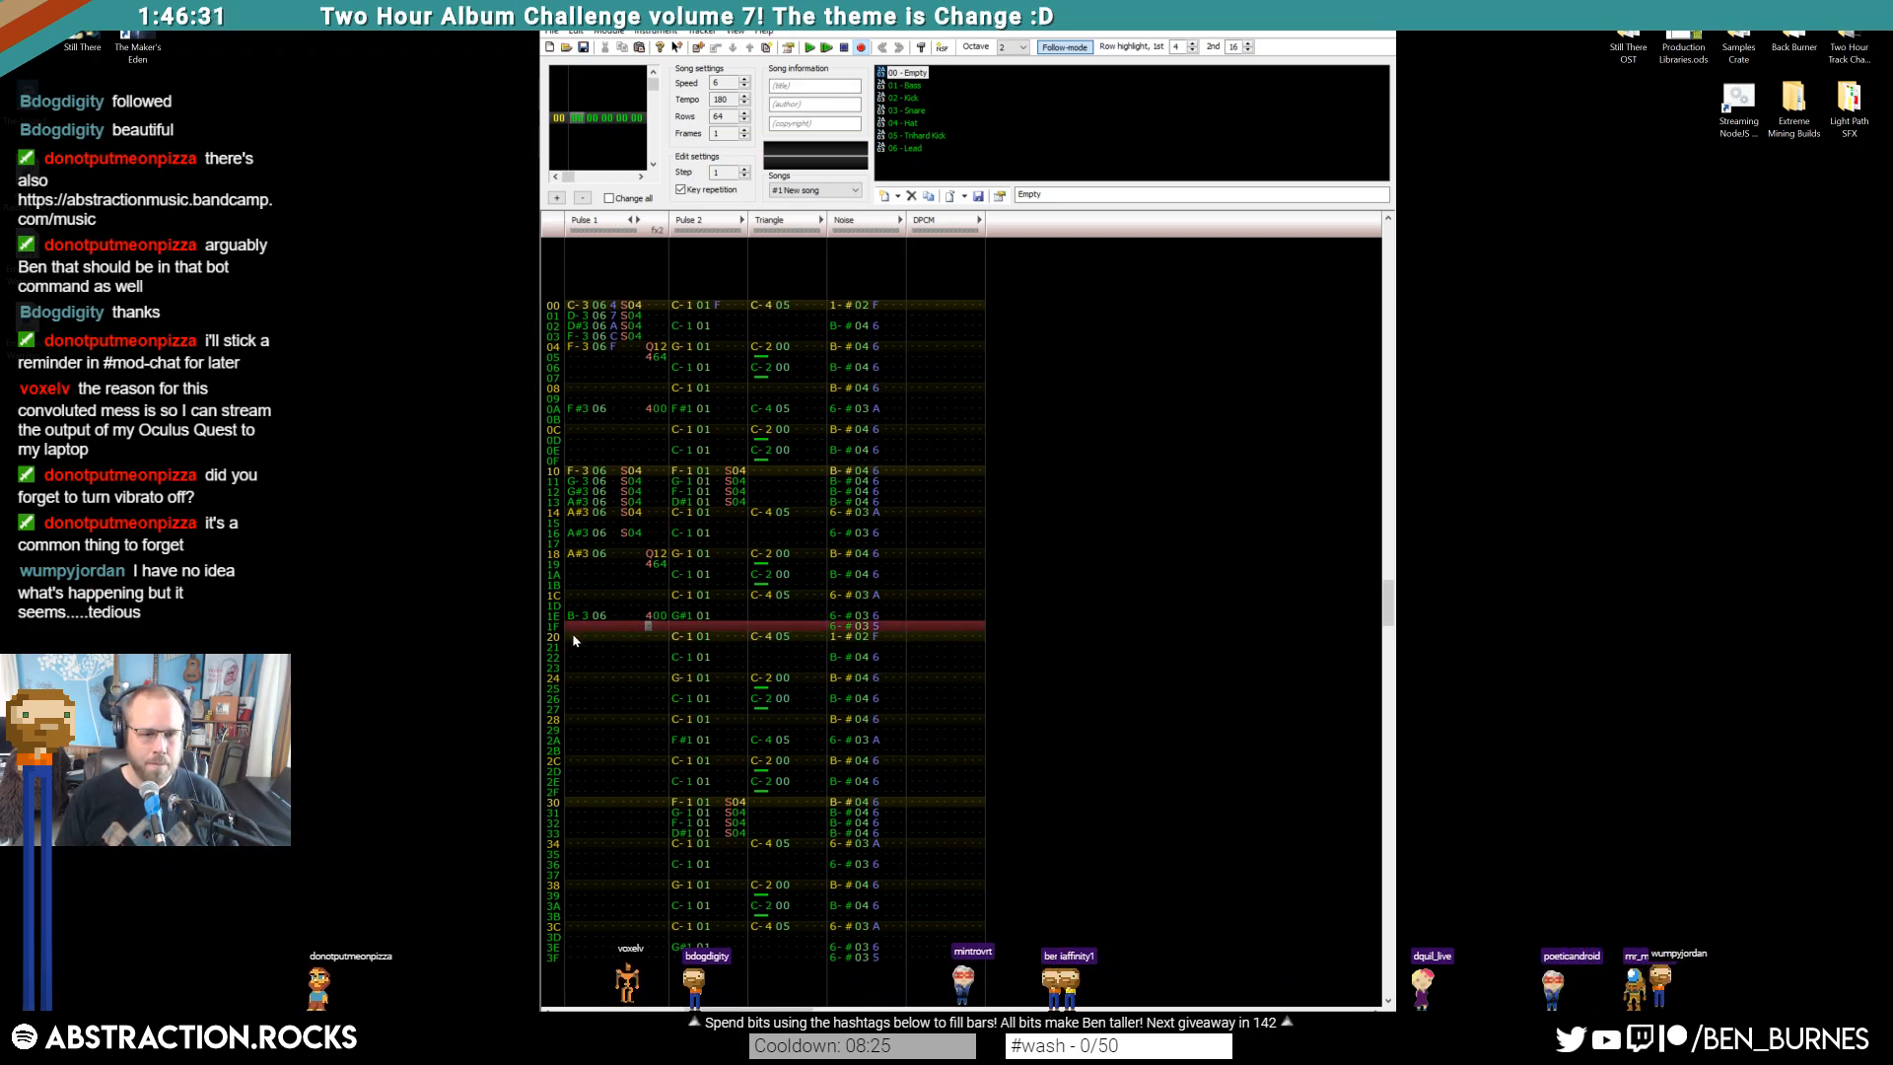
key("s")
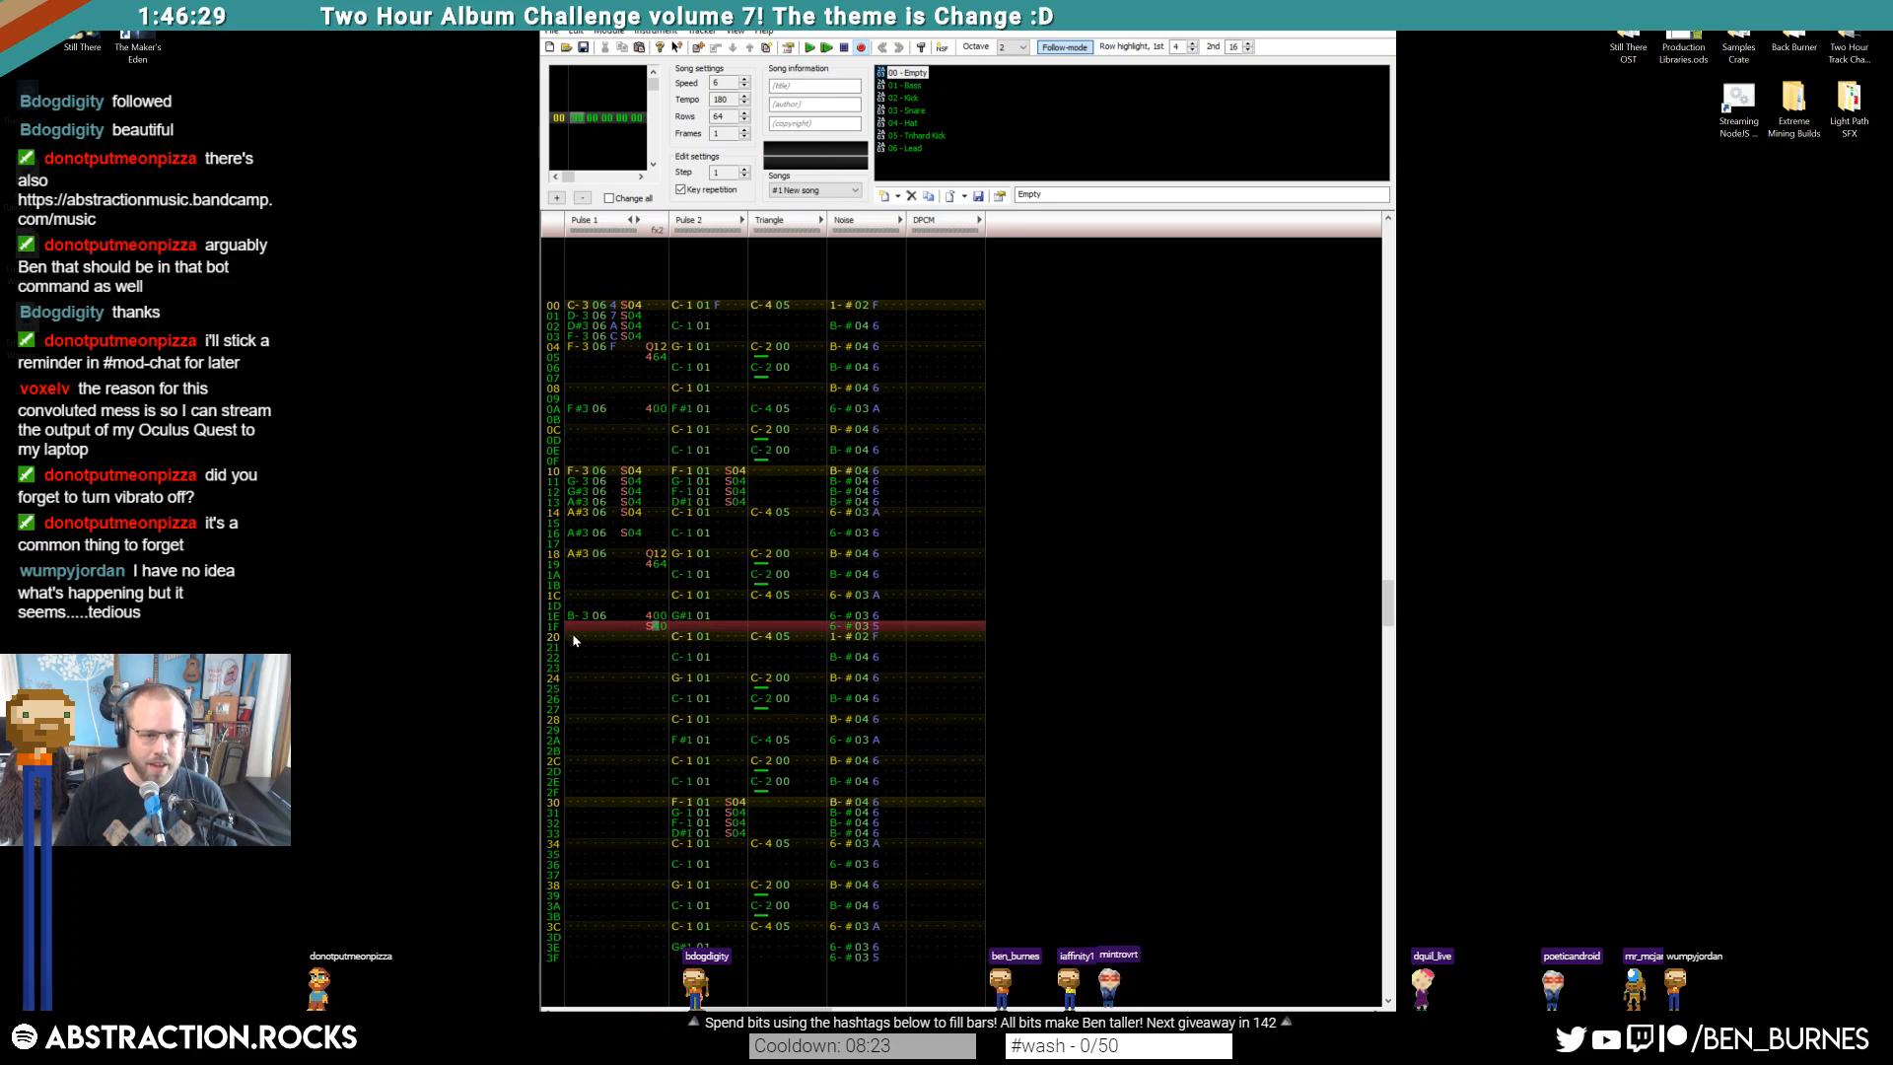
key("Down")
Enable the Free cursor edit option in the FamiTracker configuration
key("Home")
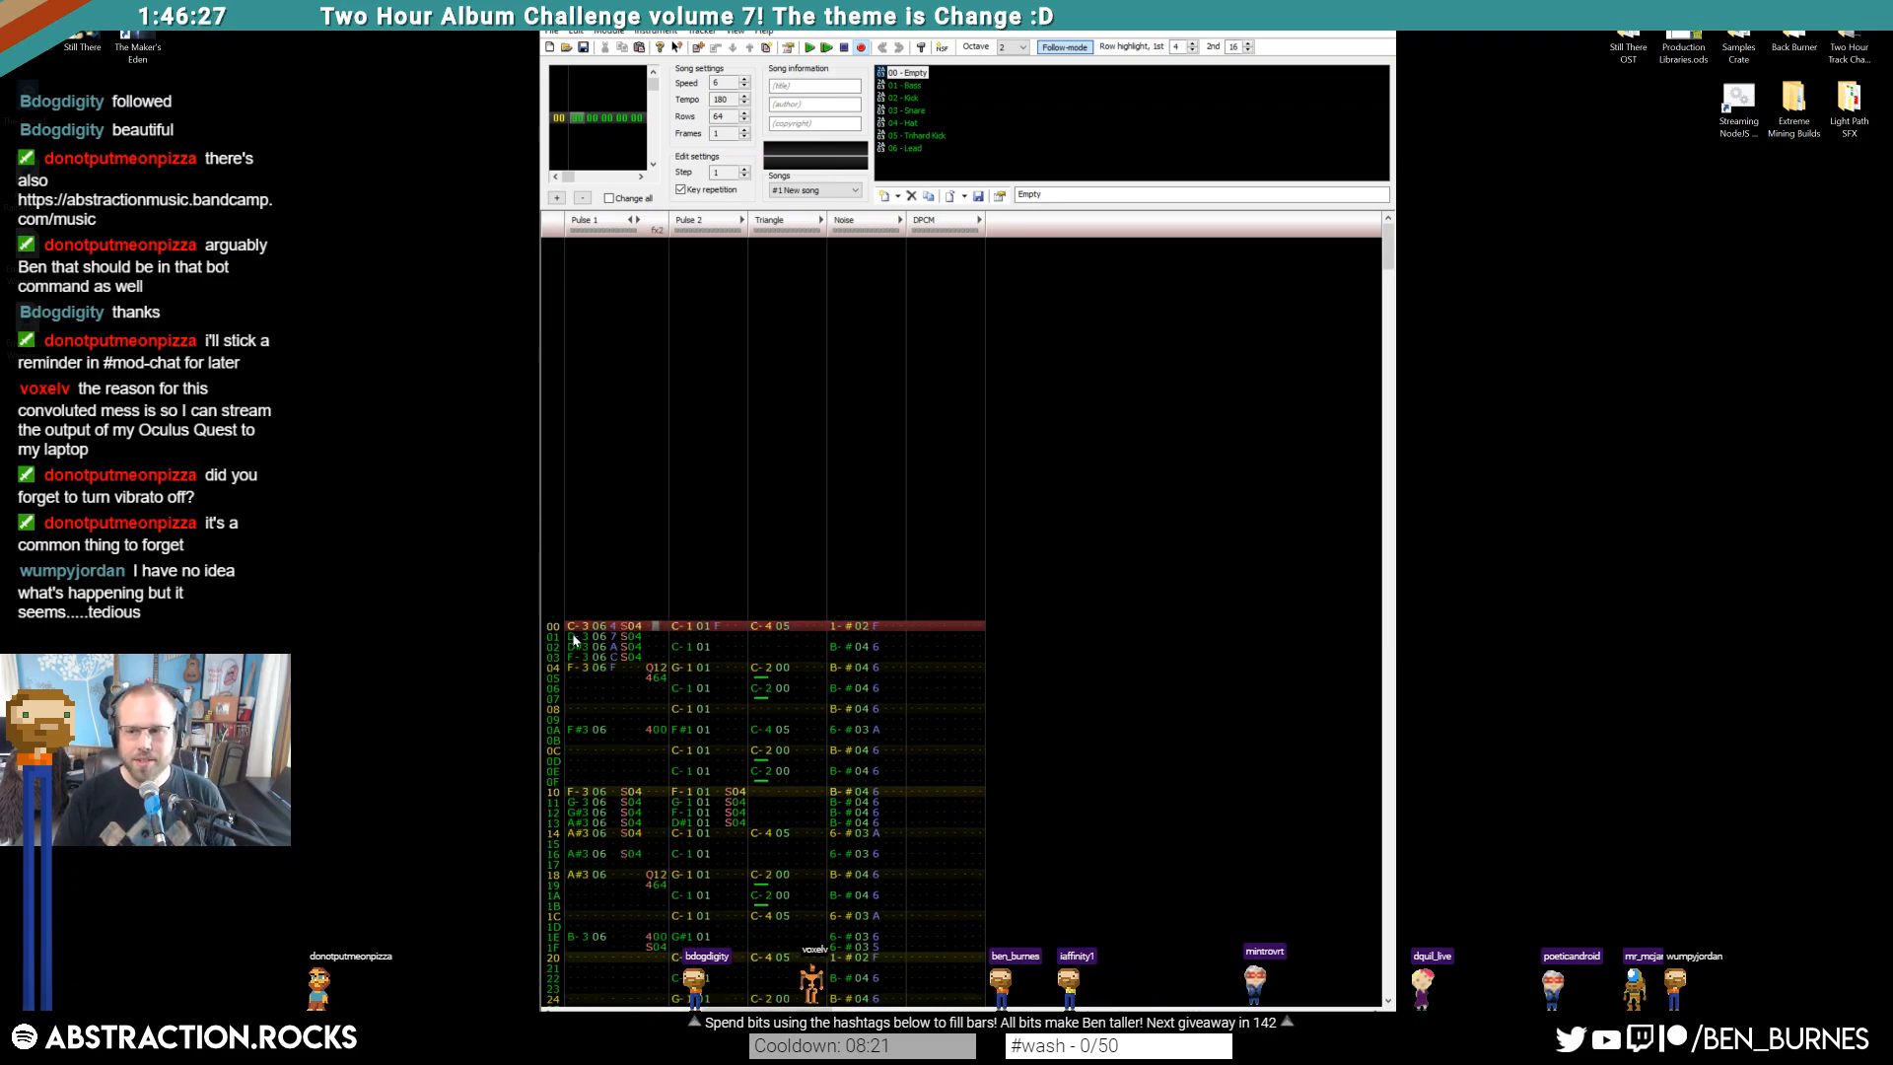
key("End")
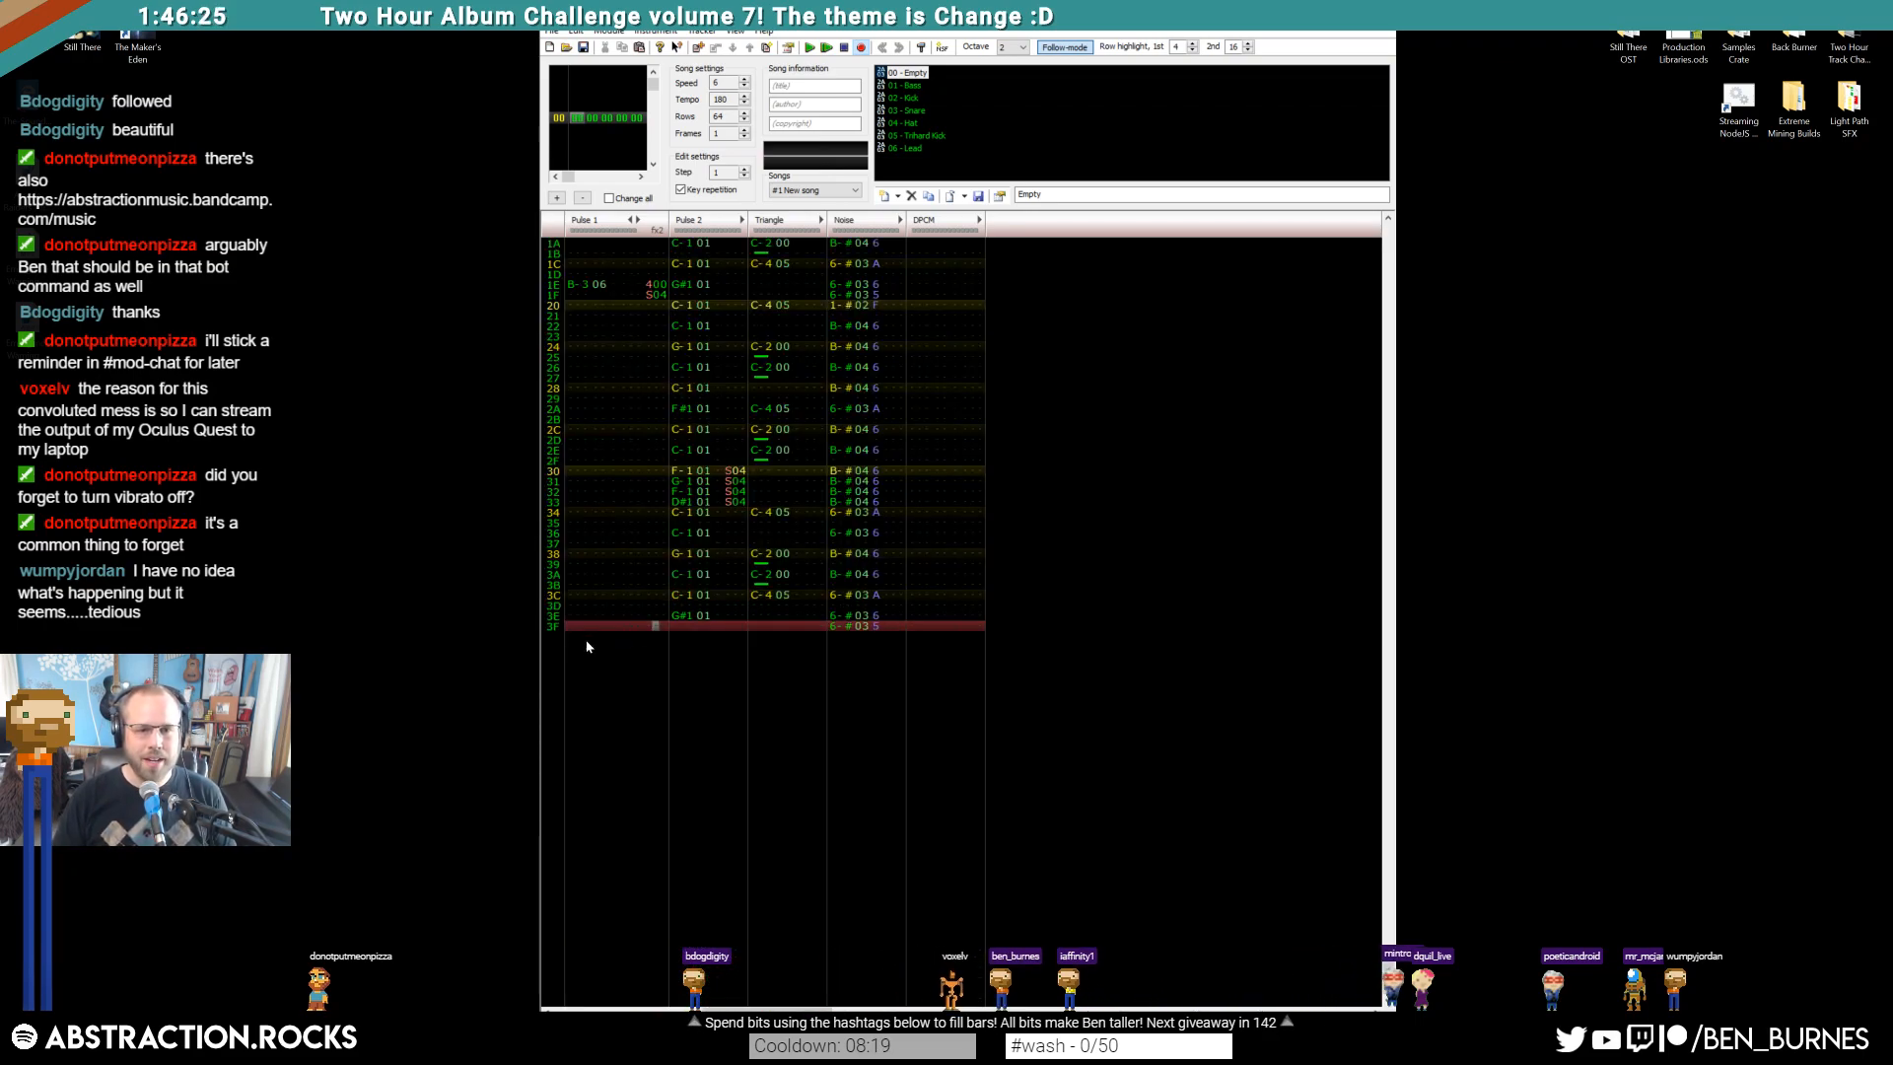
scroll(575, 635, "up", 8)
scroll(650, 609, "down", 1)
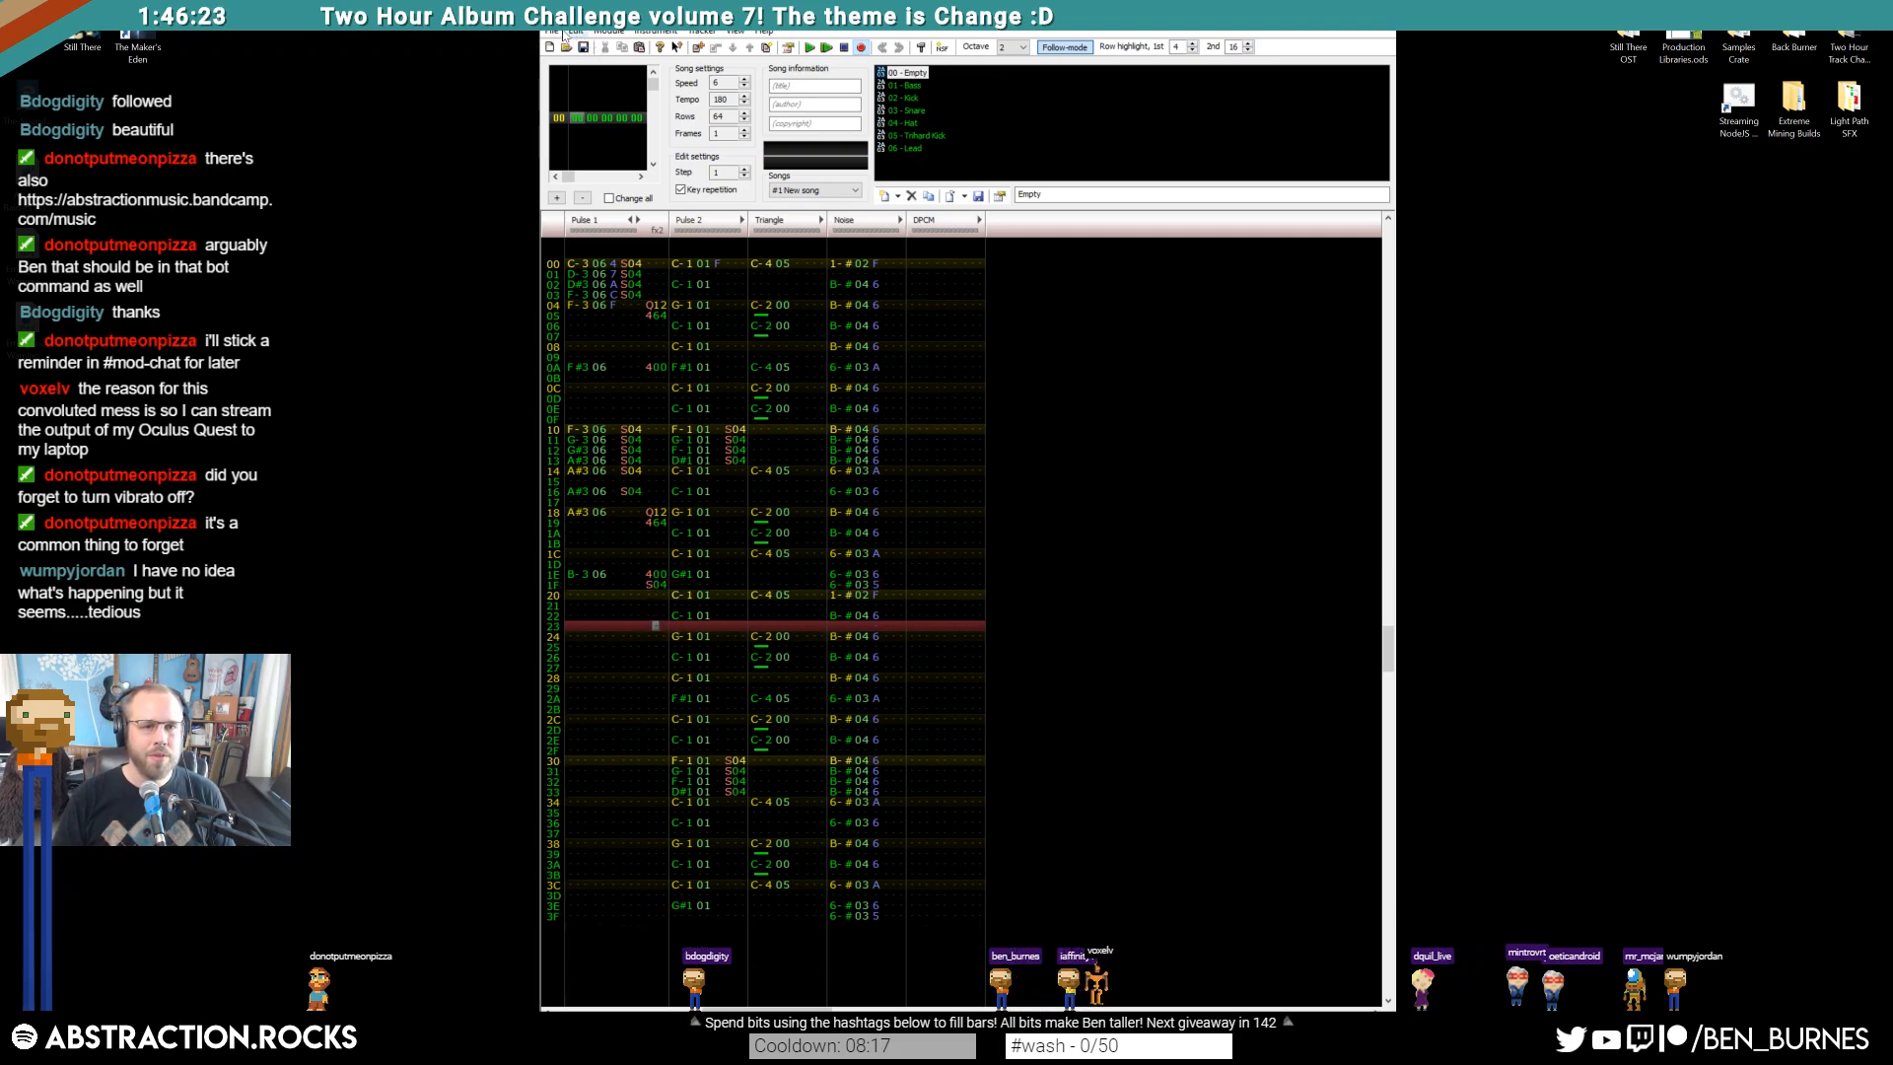
left_click(553, 32)
left_click(631, 199)
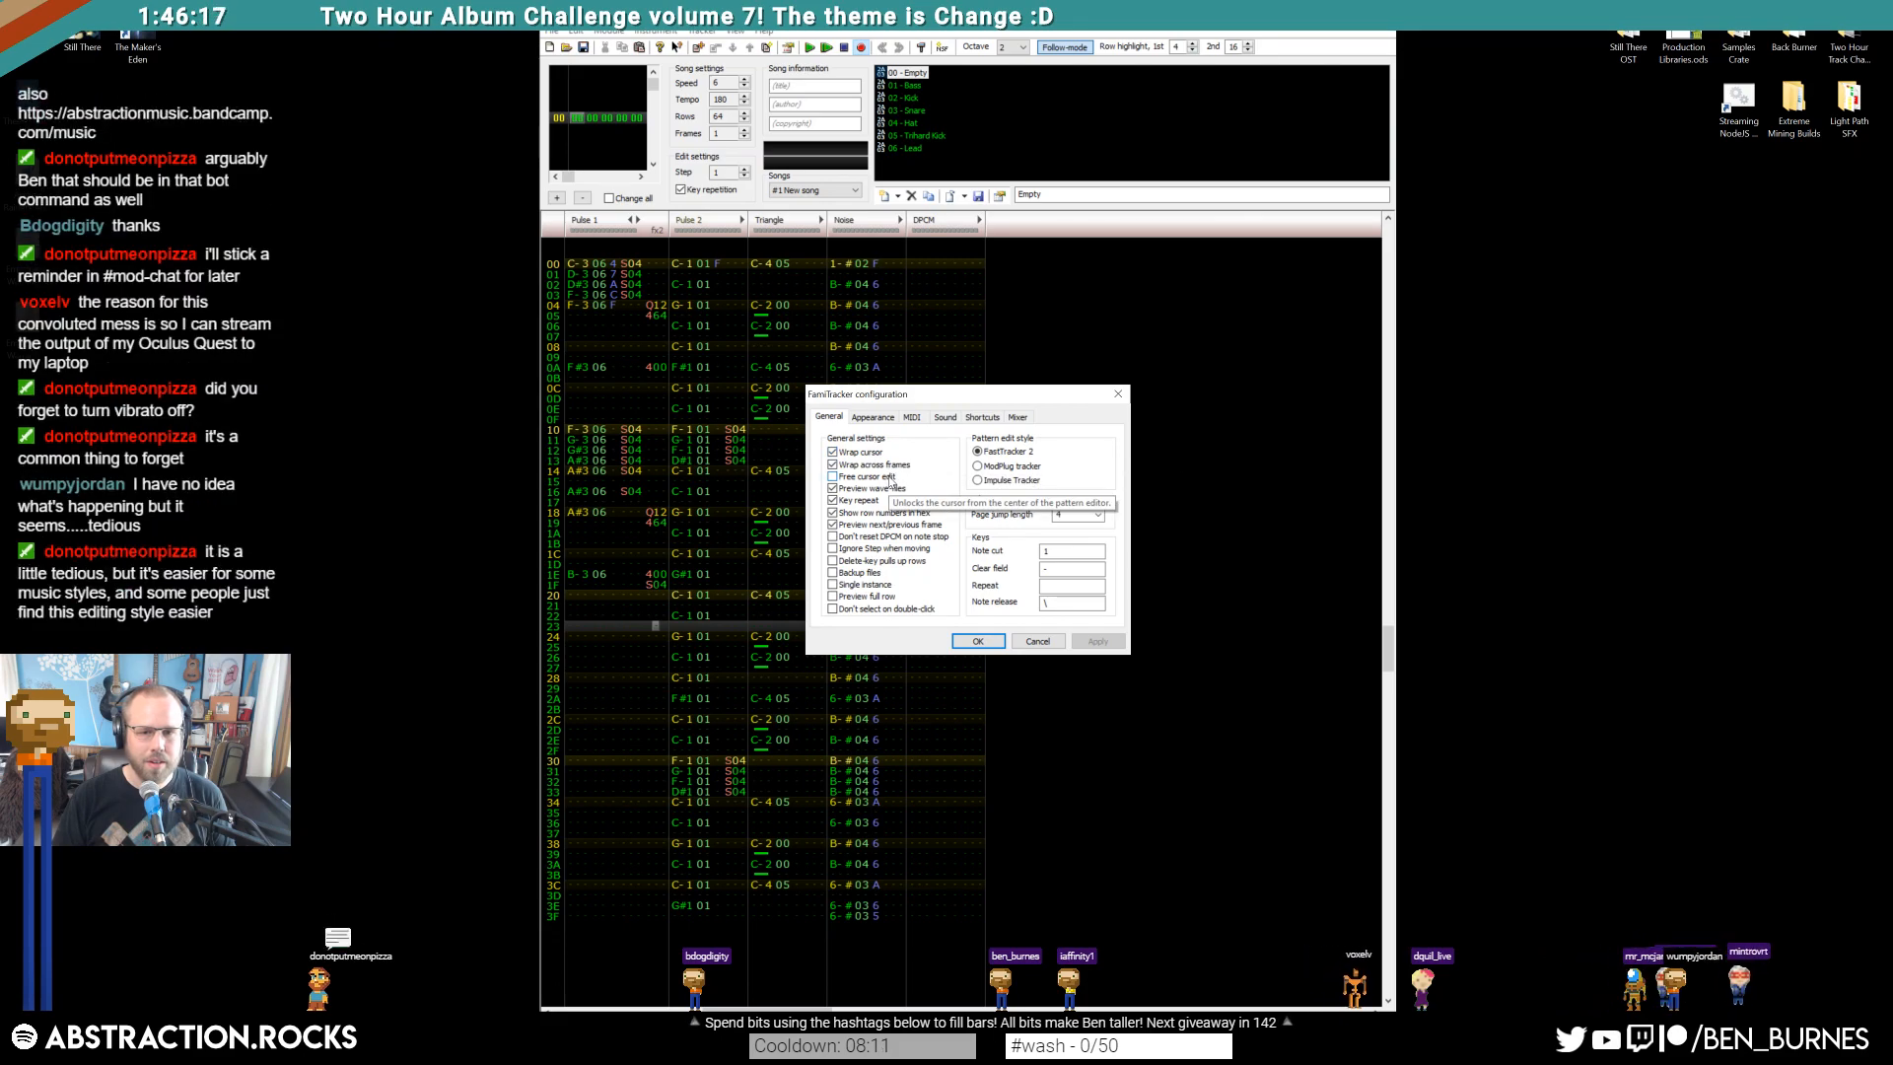
left_click(977, 641)
scroll(1186, 641, "up", 5)
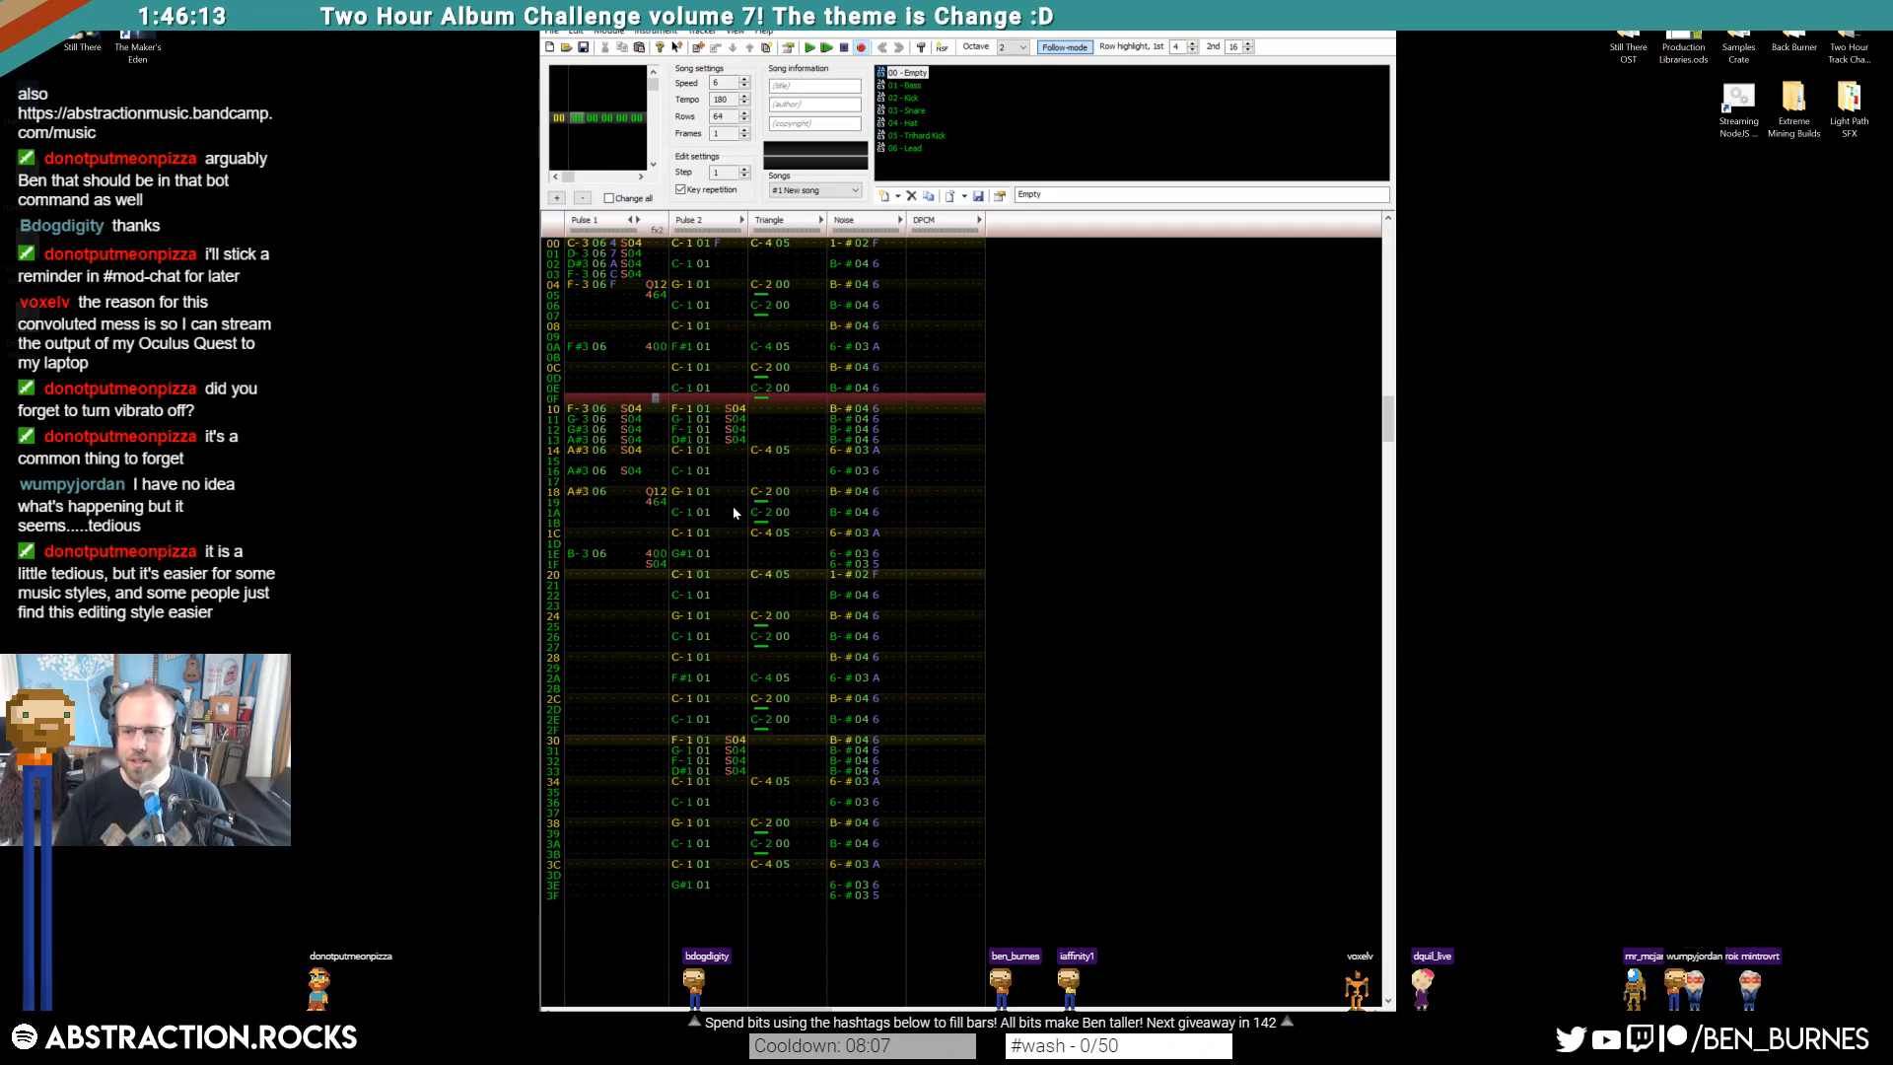
Play the pattern from its first row to check the Pulse 1 lead, and stop playback
key("Home")
key("Return")
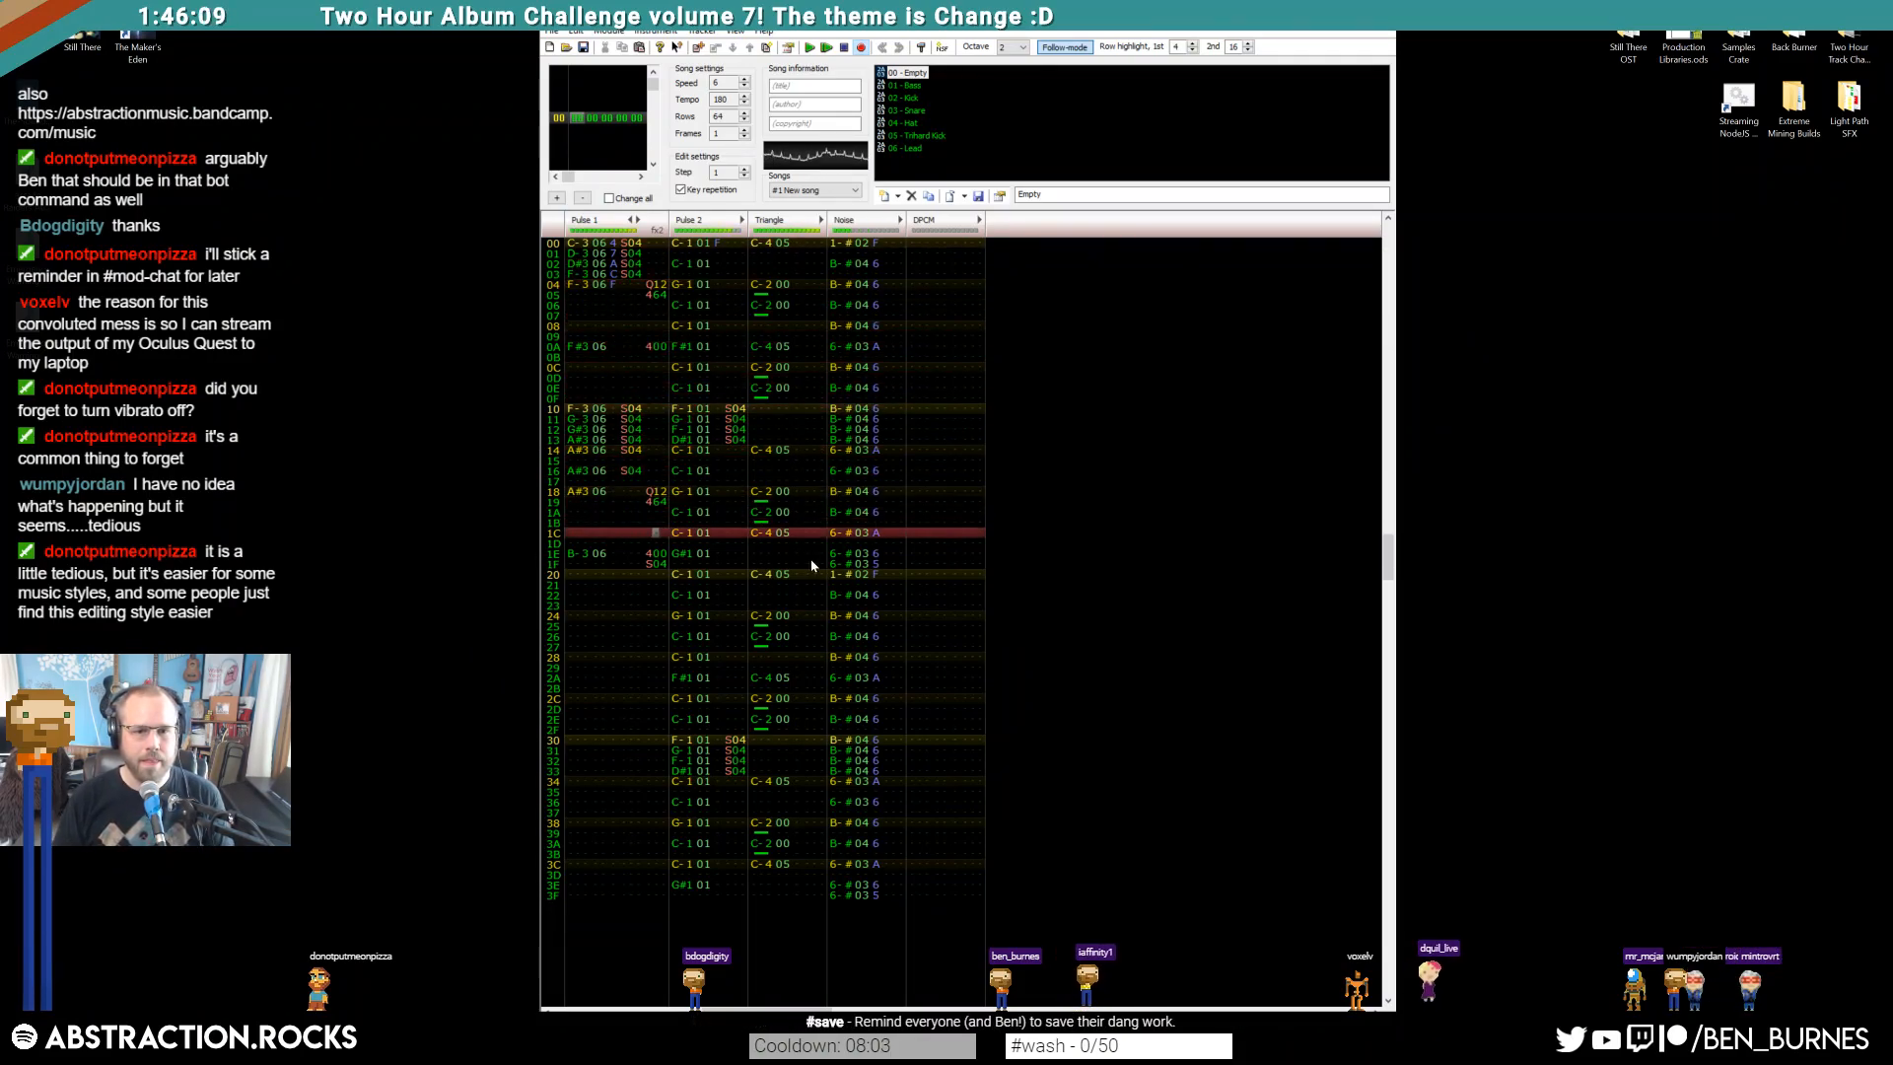
key("Return")
left_click_drag(576, 247, 657, 569)
left_click(631, 544)
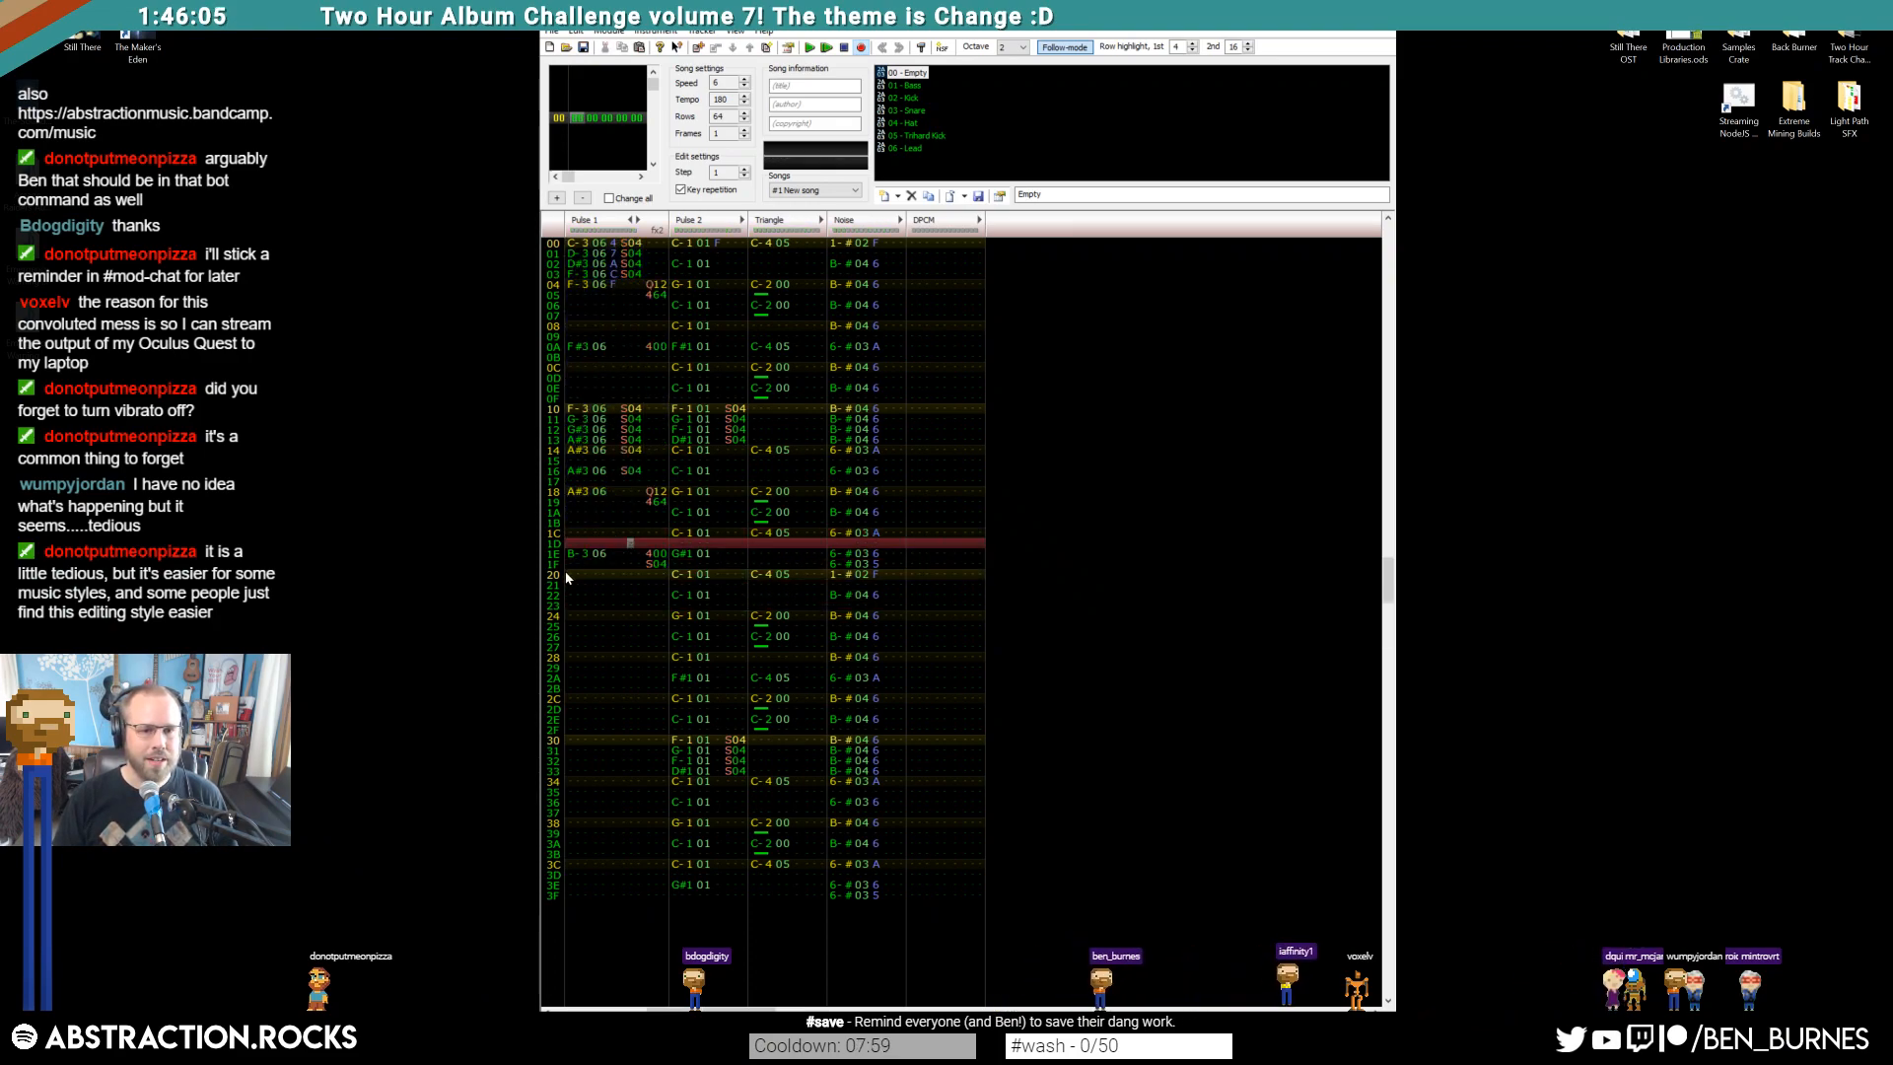
Delete the Pulse 1 effect at row 1F and copy the four opening Pulse 1 notes from rows 00–03 to row 20
left_click(648, 565)
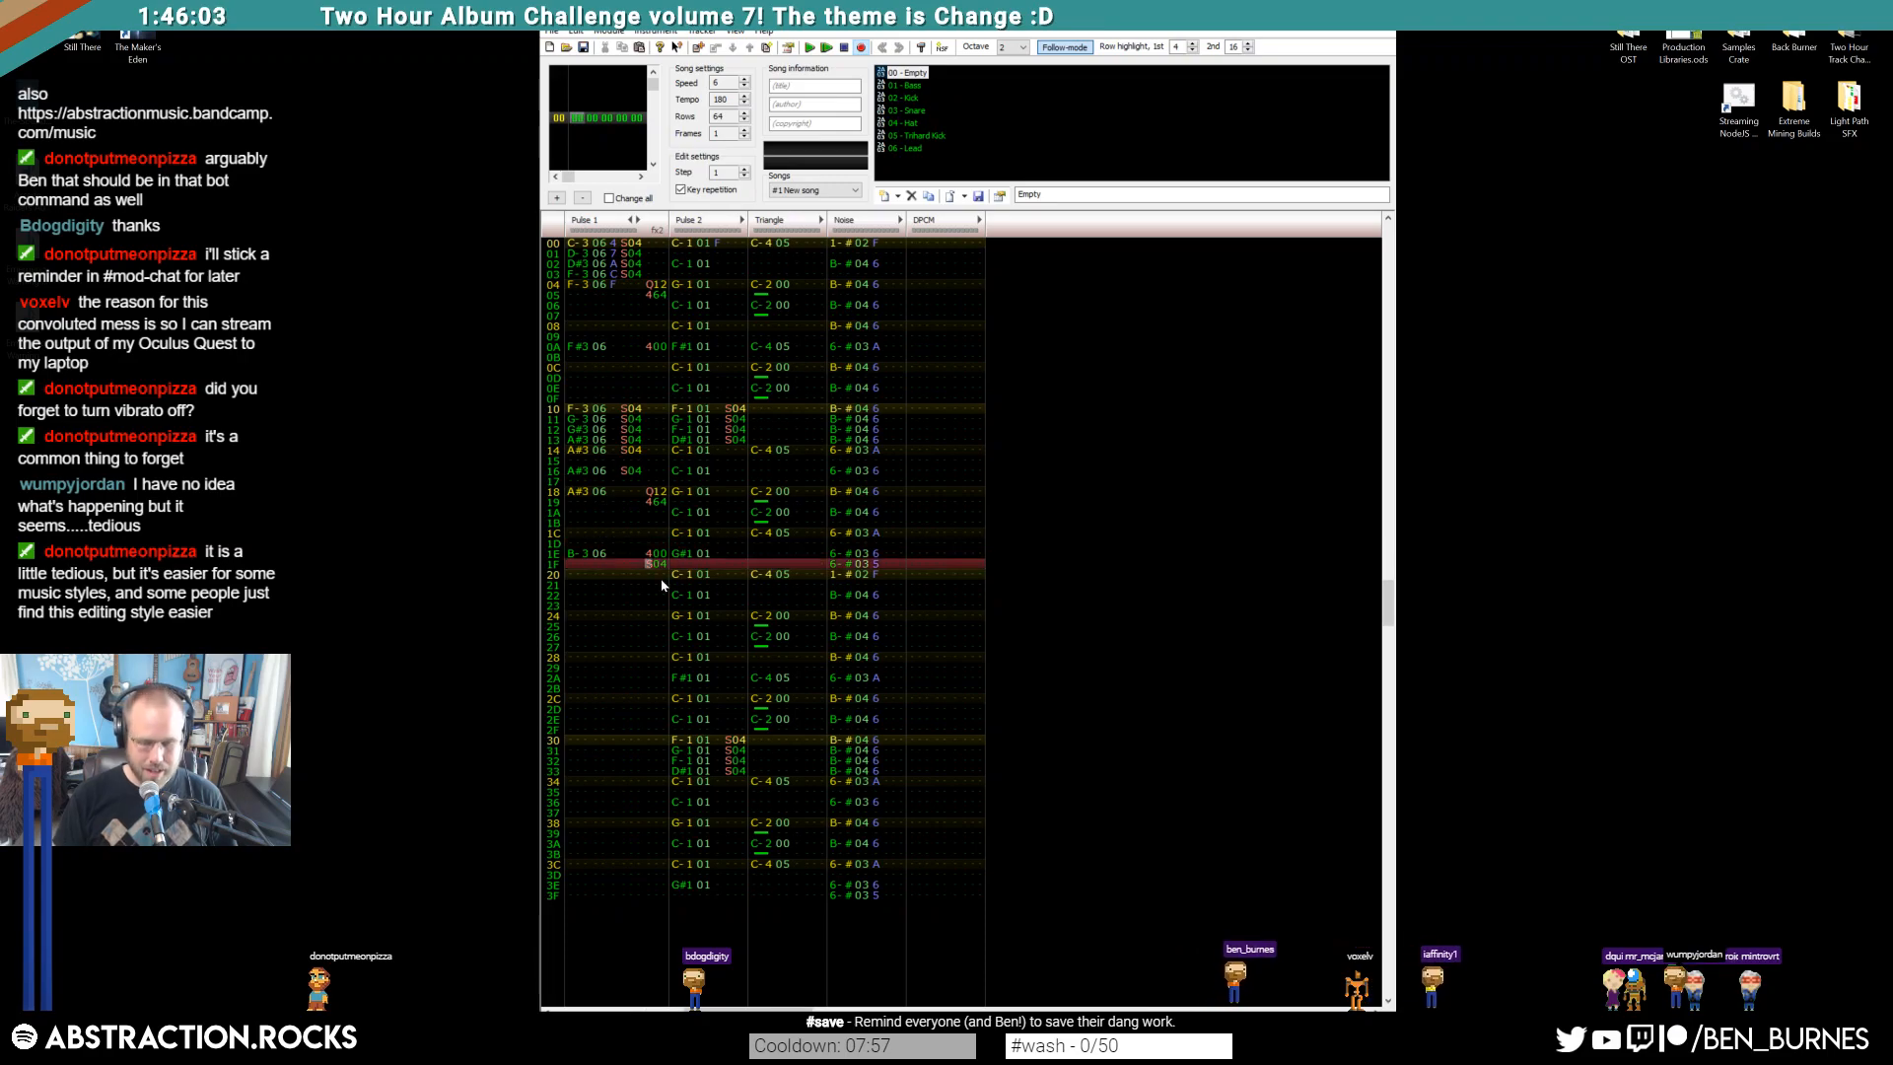
key("Delete")
left_click_drag(570, 243, 622, 281)
key("ctrl+c")
key("ctrl+v")
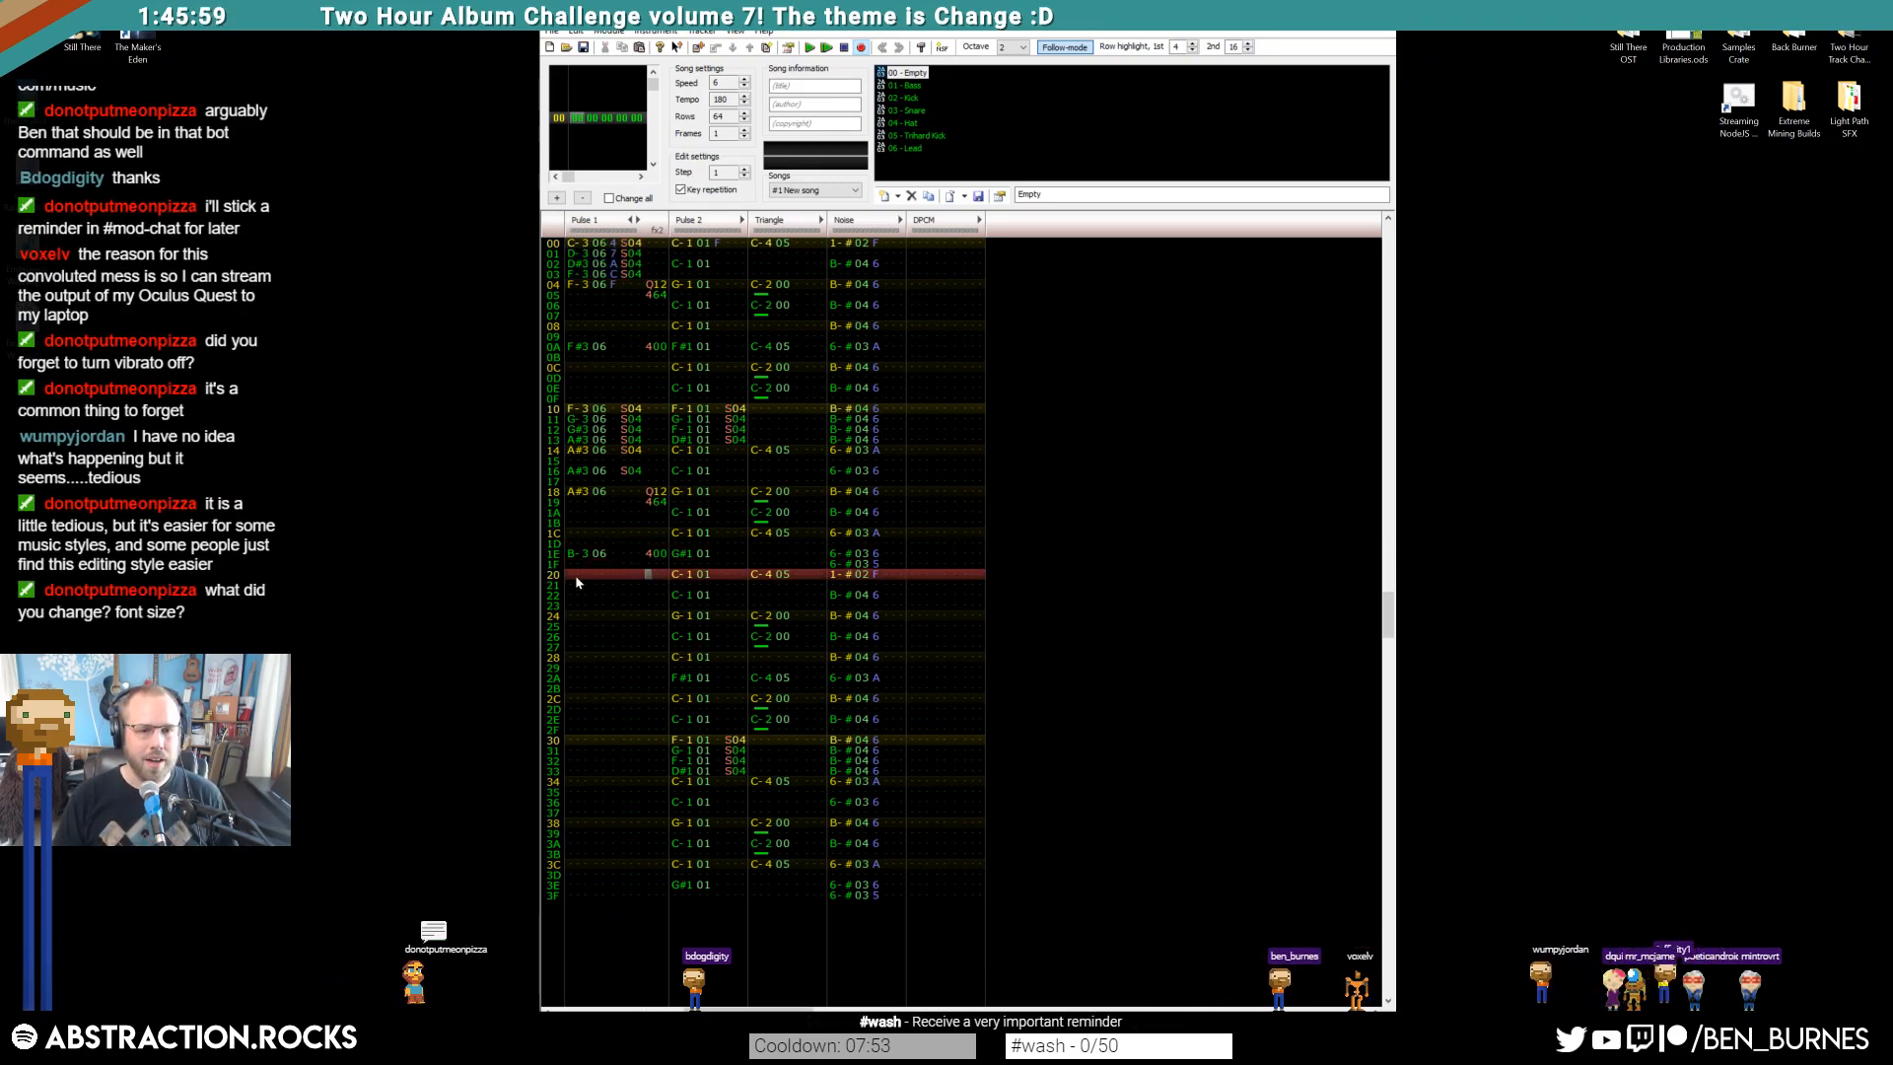
Enter an R00 effect in the first effect column of Pulse 1 at row 1F
left_click(626, 565)
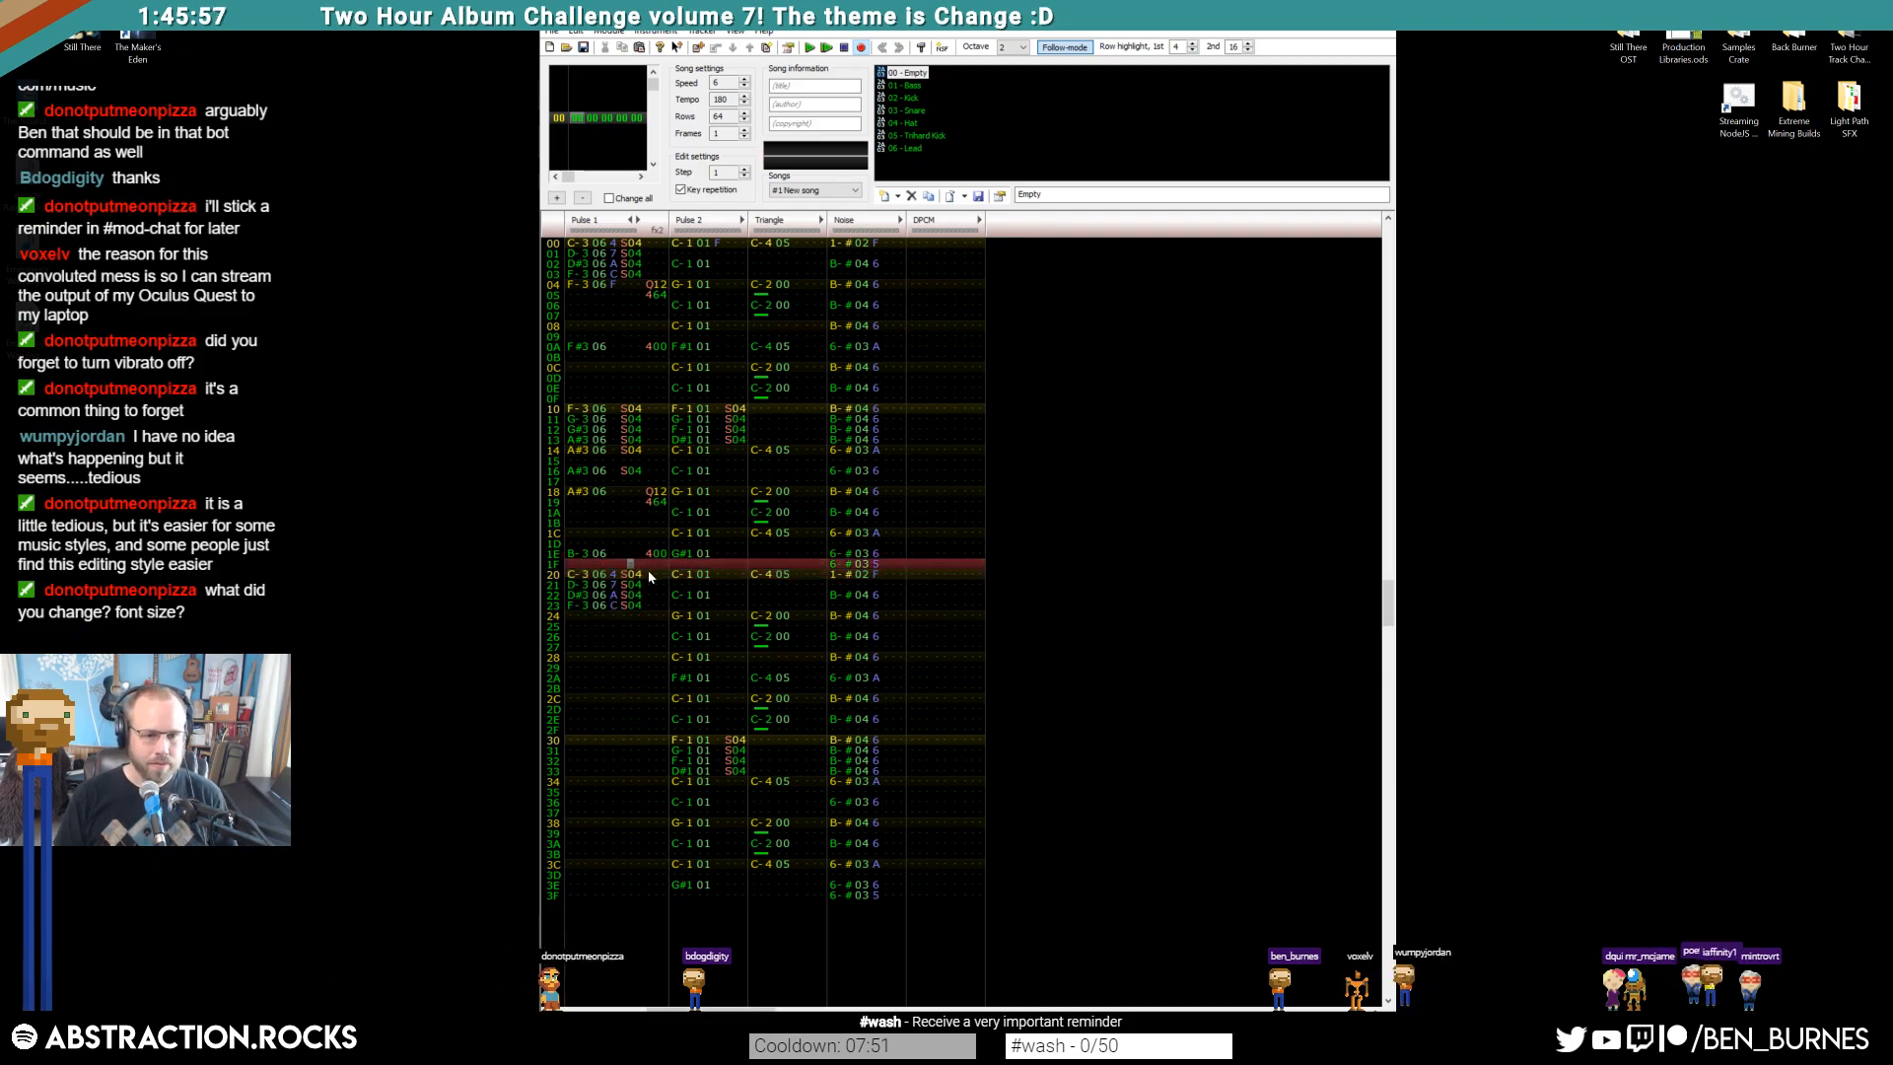
type("r")
key("Up")
key("Right")
key("Right")
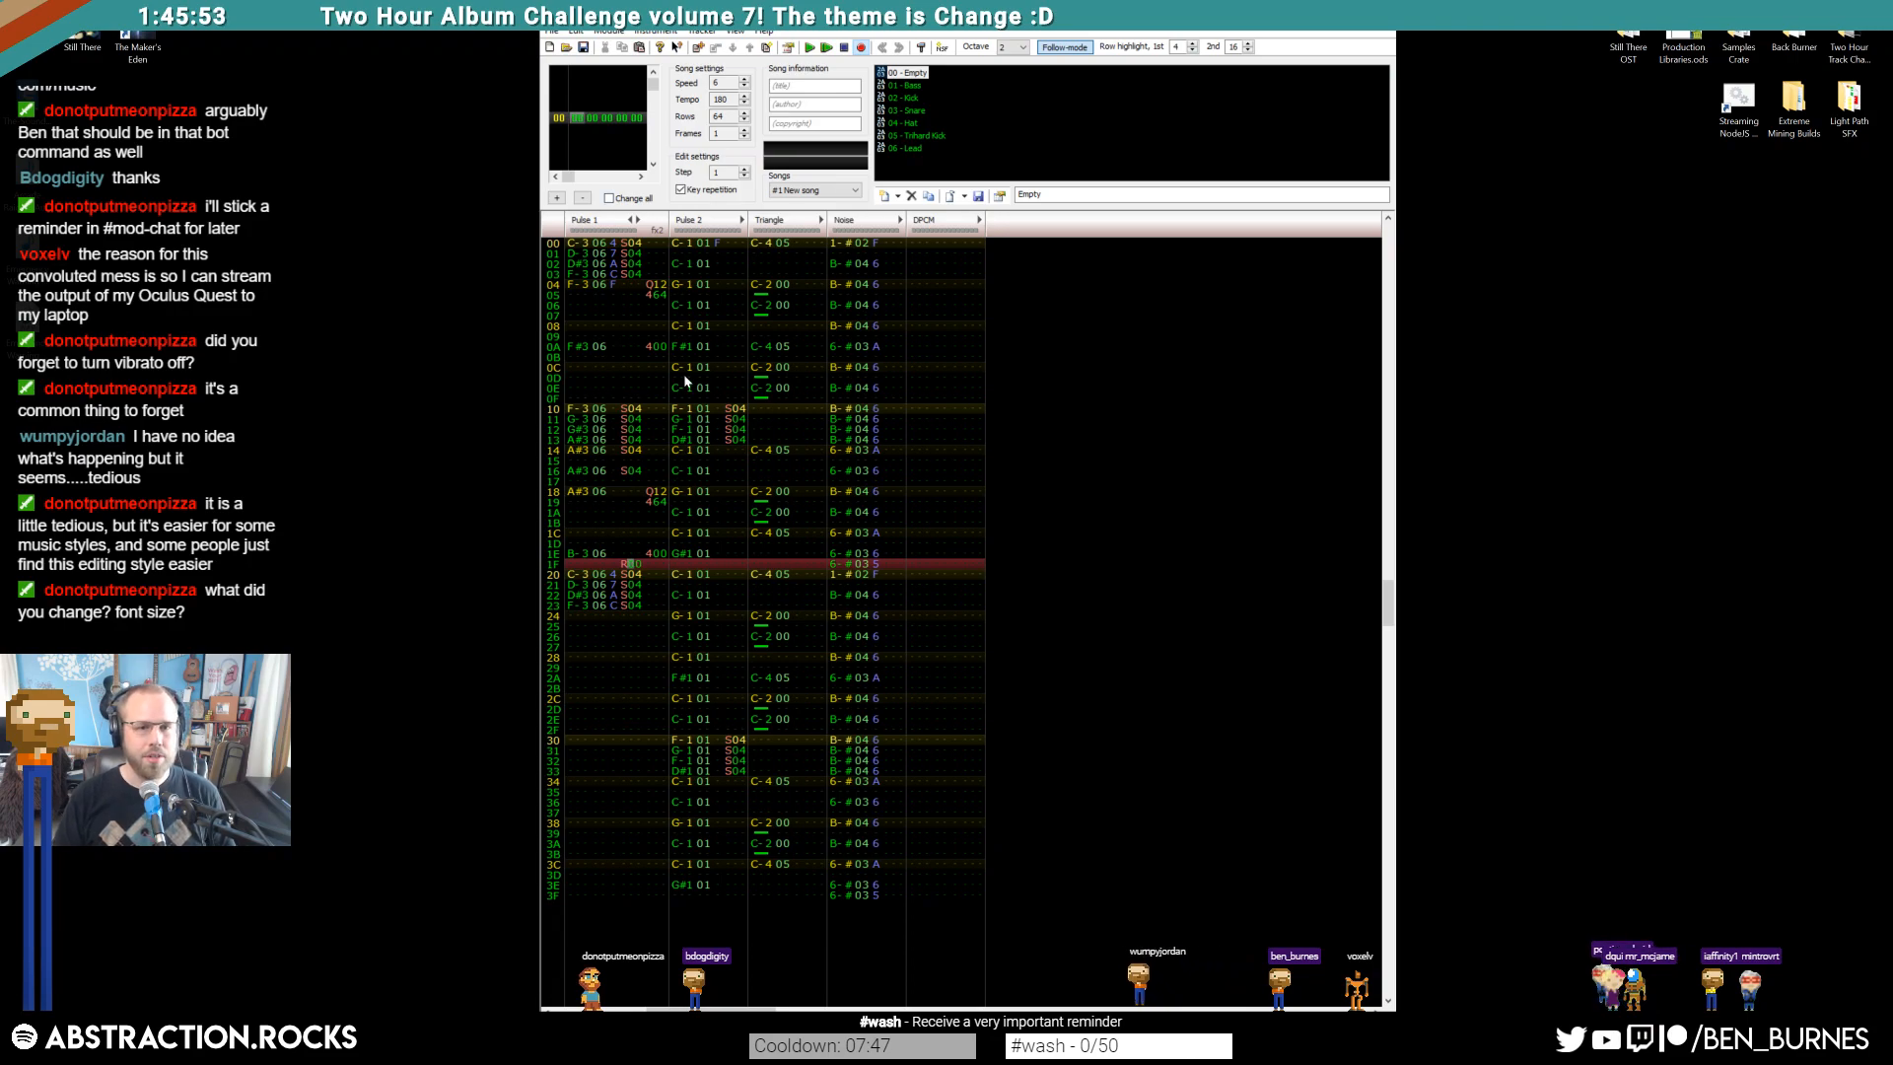
scroll(737, 407, "up", 11)
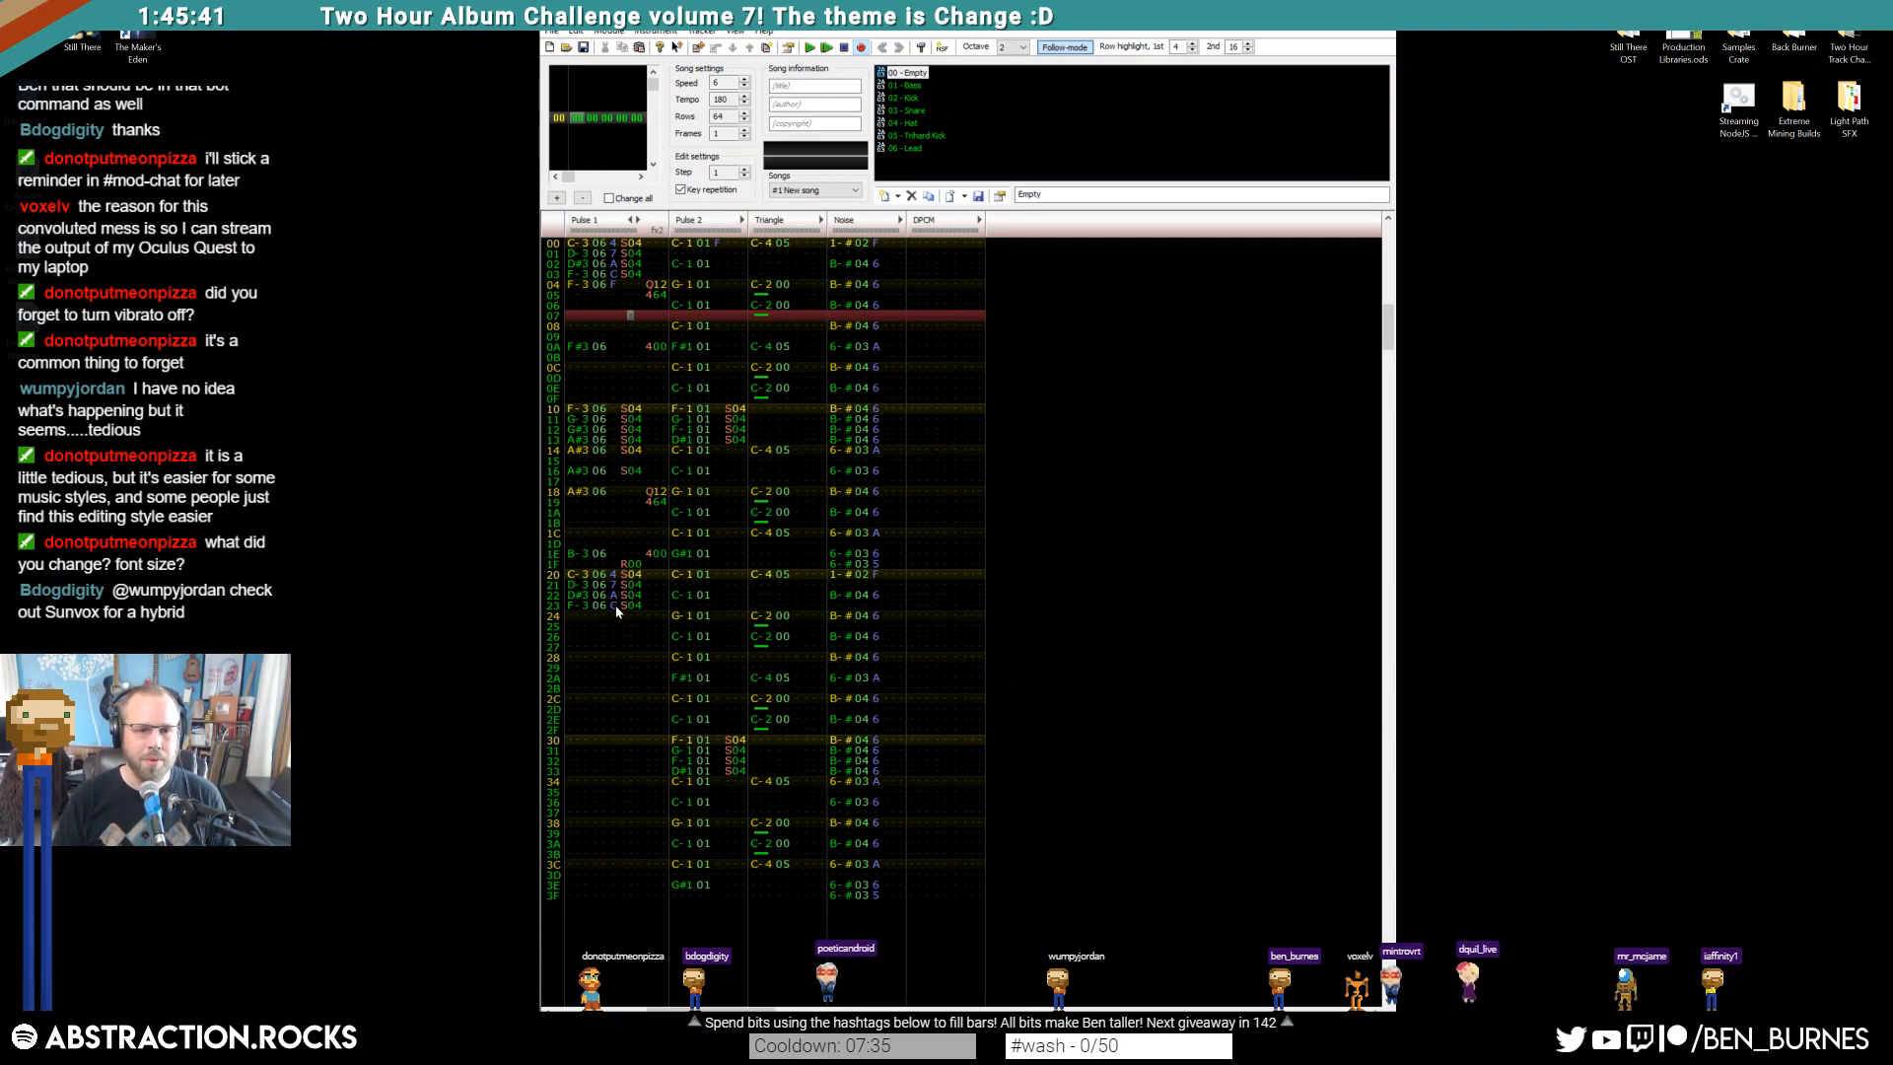
Set the octave to 3 and re-enter the Pulse 1 notes at rows 20 to 23 as G-3, D-3, D#3 and F-3 with instrument 00
left_click(577, 574)
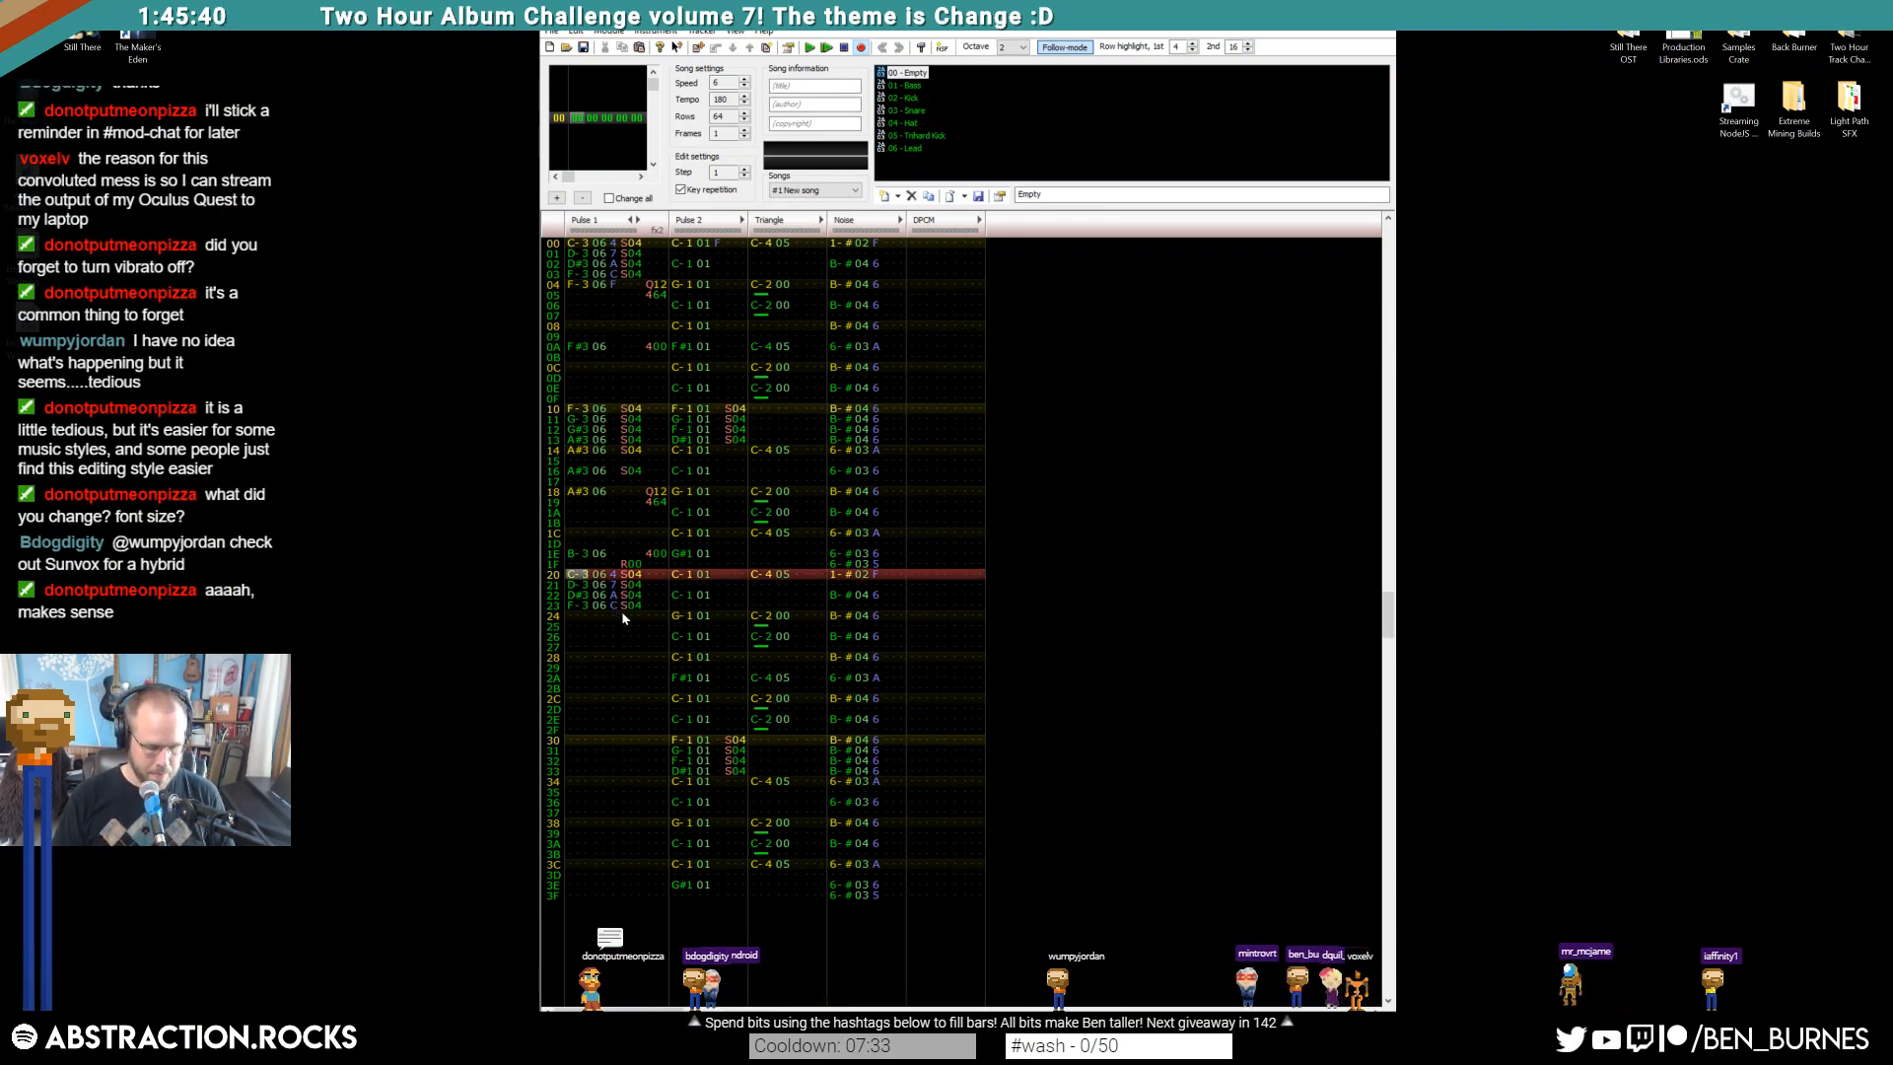
key("b")
key("Up")
key("KP_Divide")
key("KP_Multiply")
key("KP_Multiply")
key("b")
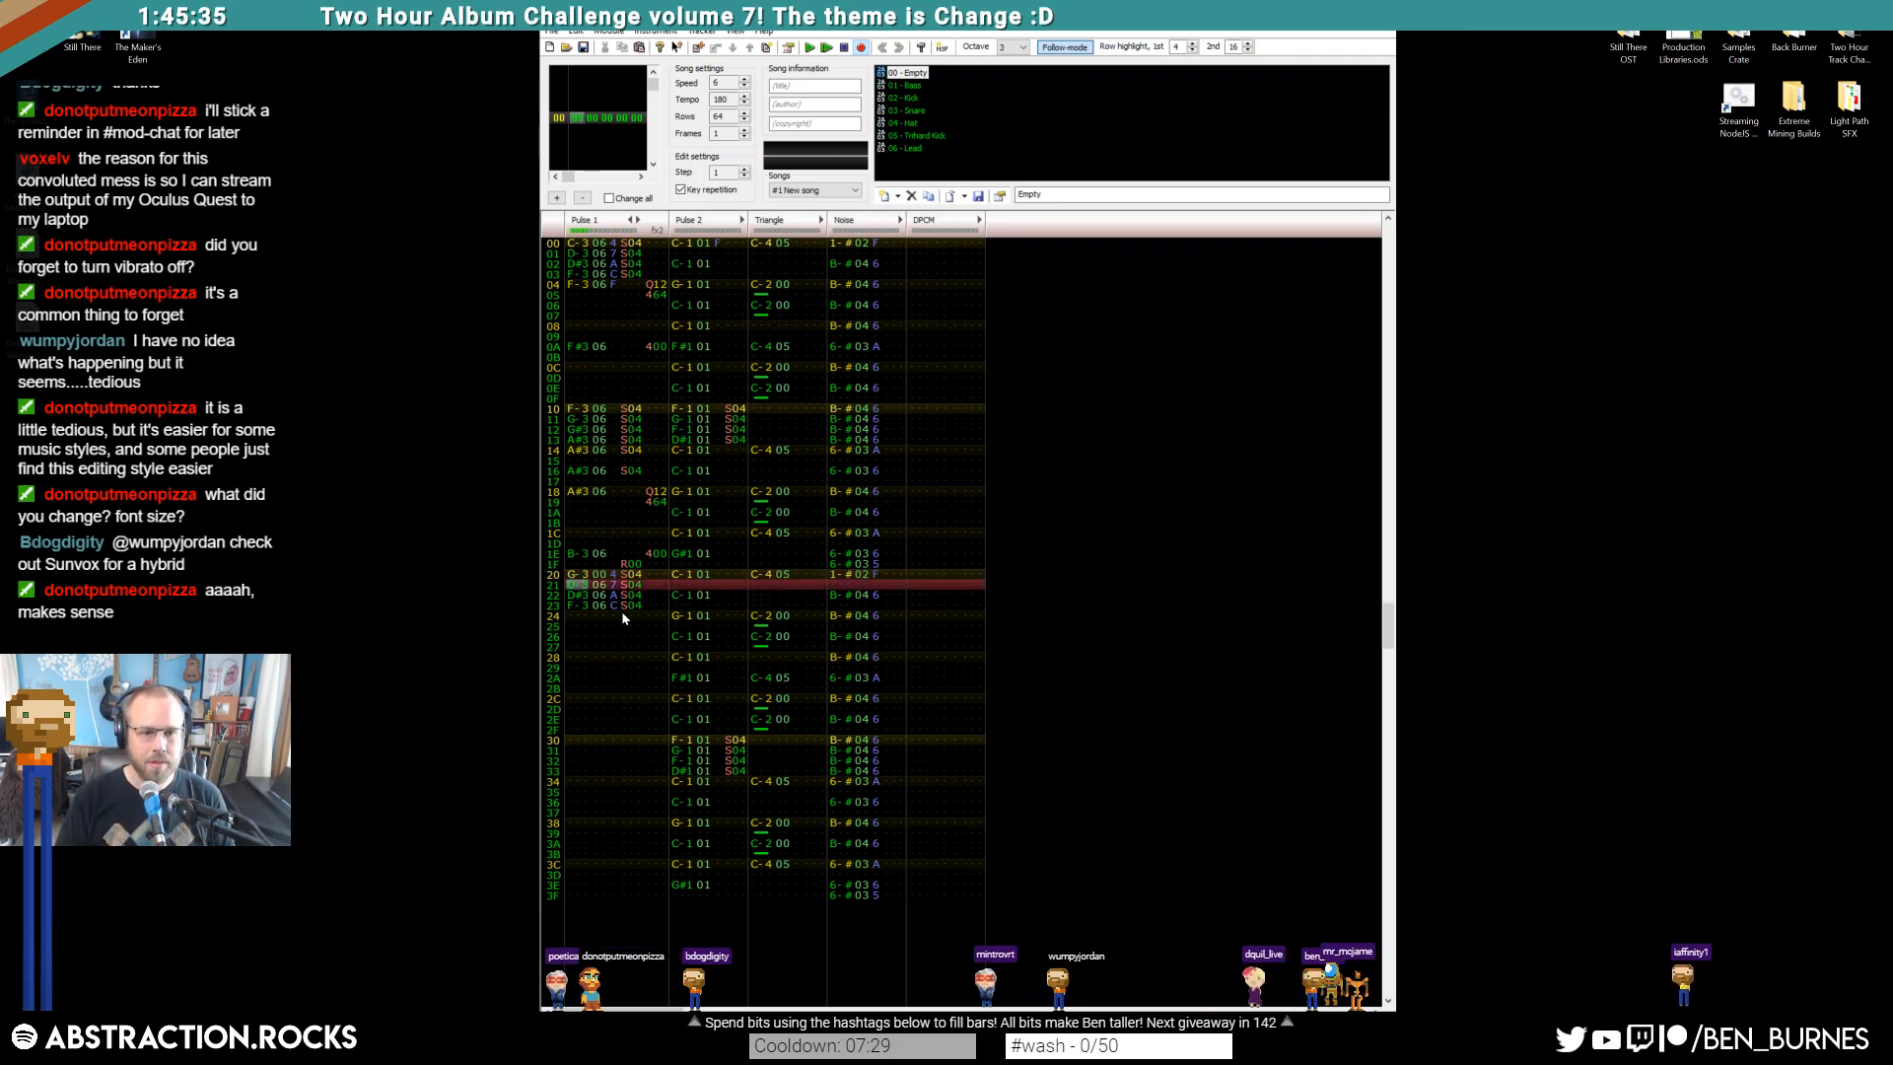
key("x")
key("d")
key("v")
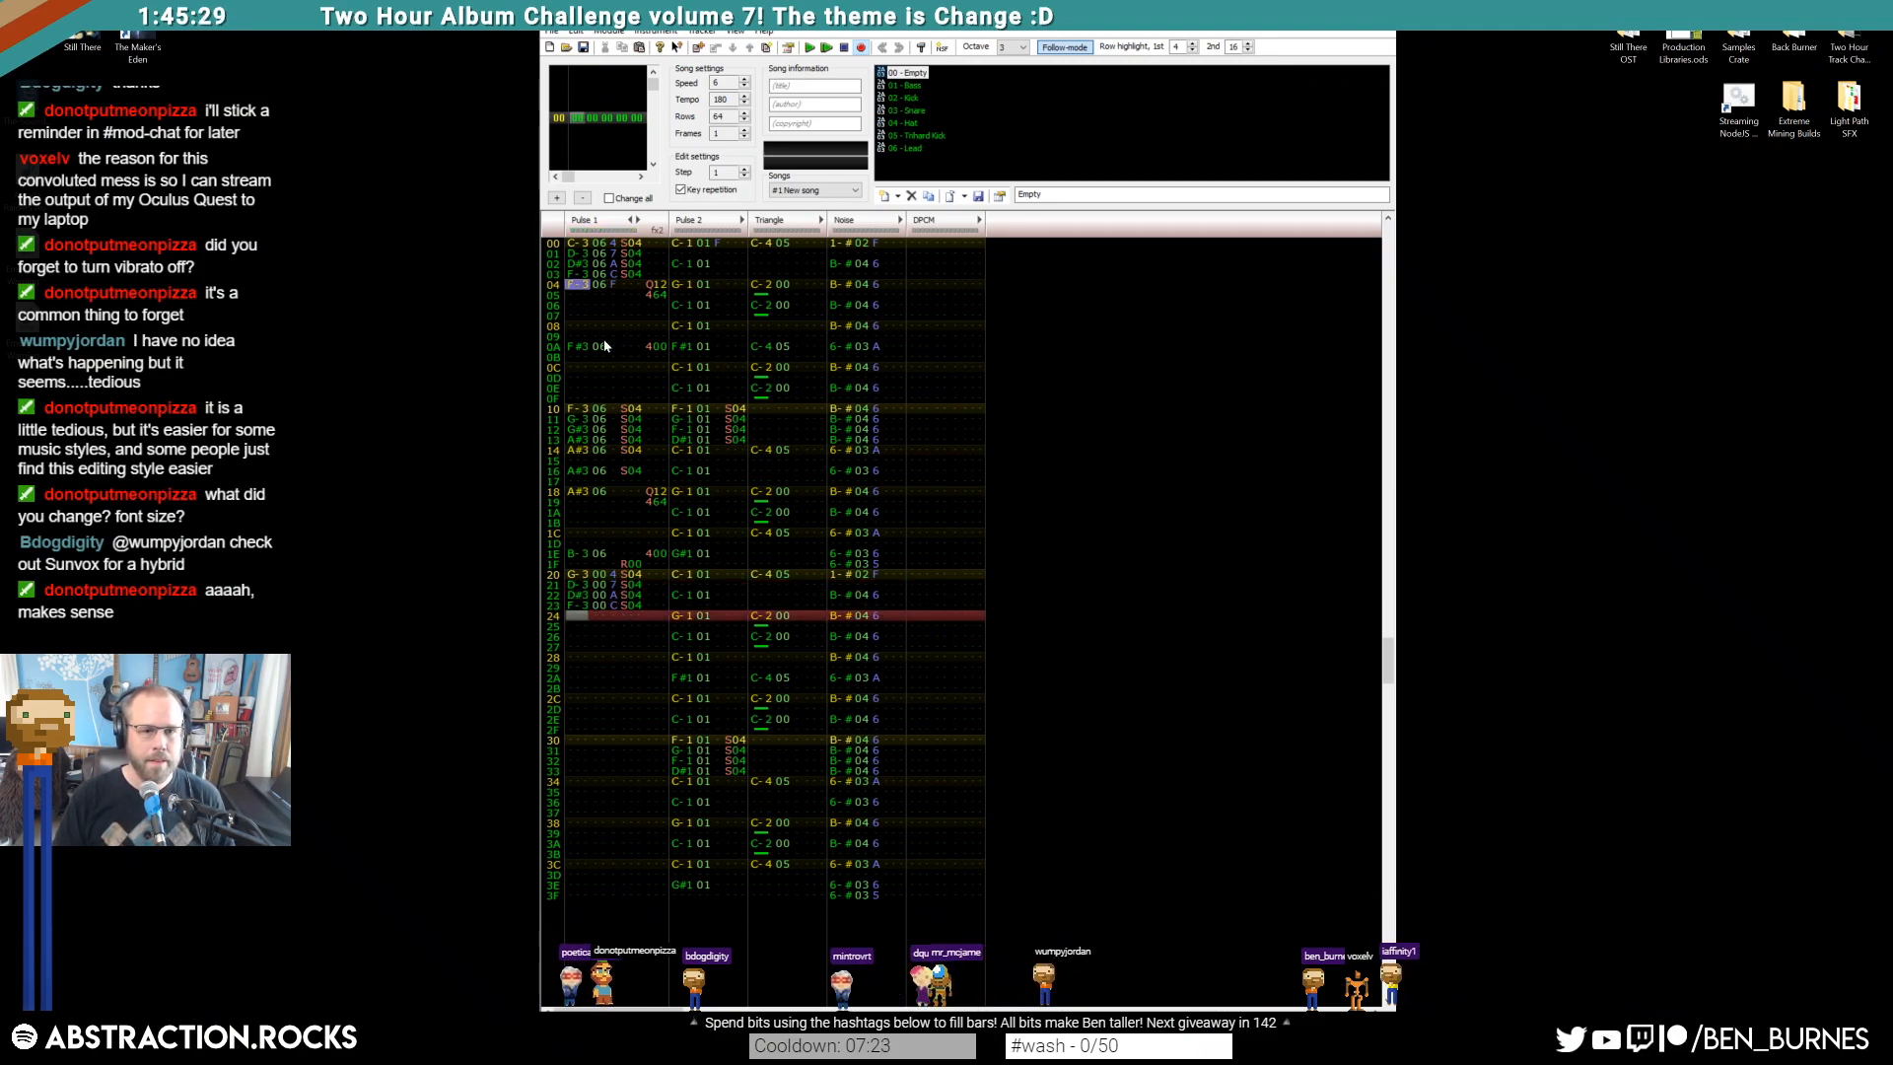
Copy Pulse 1 rows 04 to 0F to row 24 and play the pattern
left_click_drag(569, 284, 667, 400)
key("ctrl+c")
key("ctrl+v")
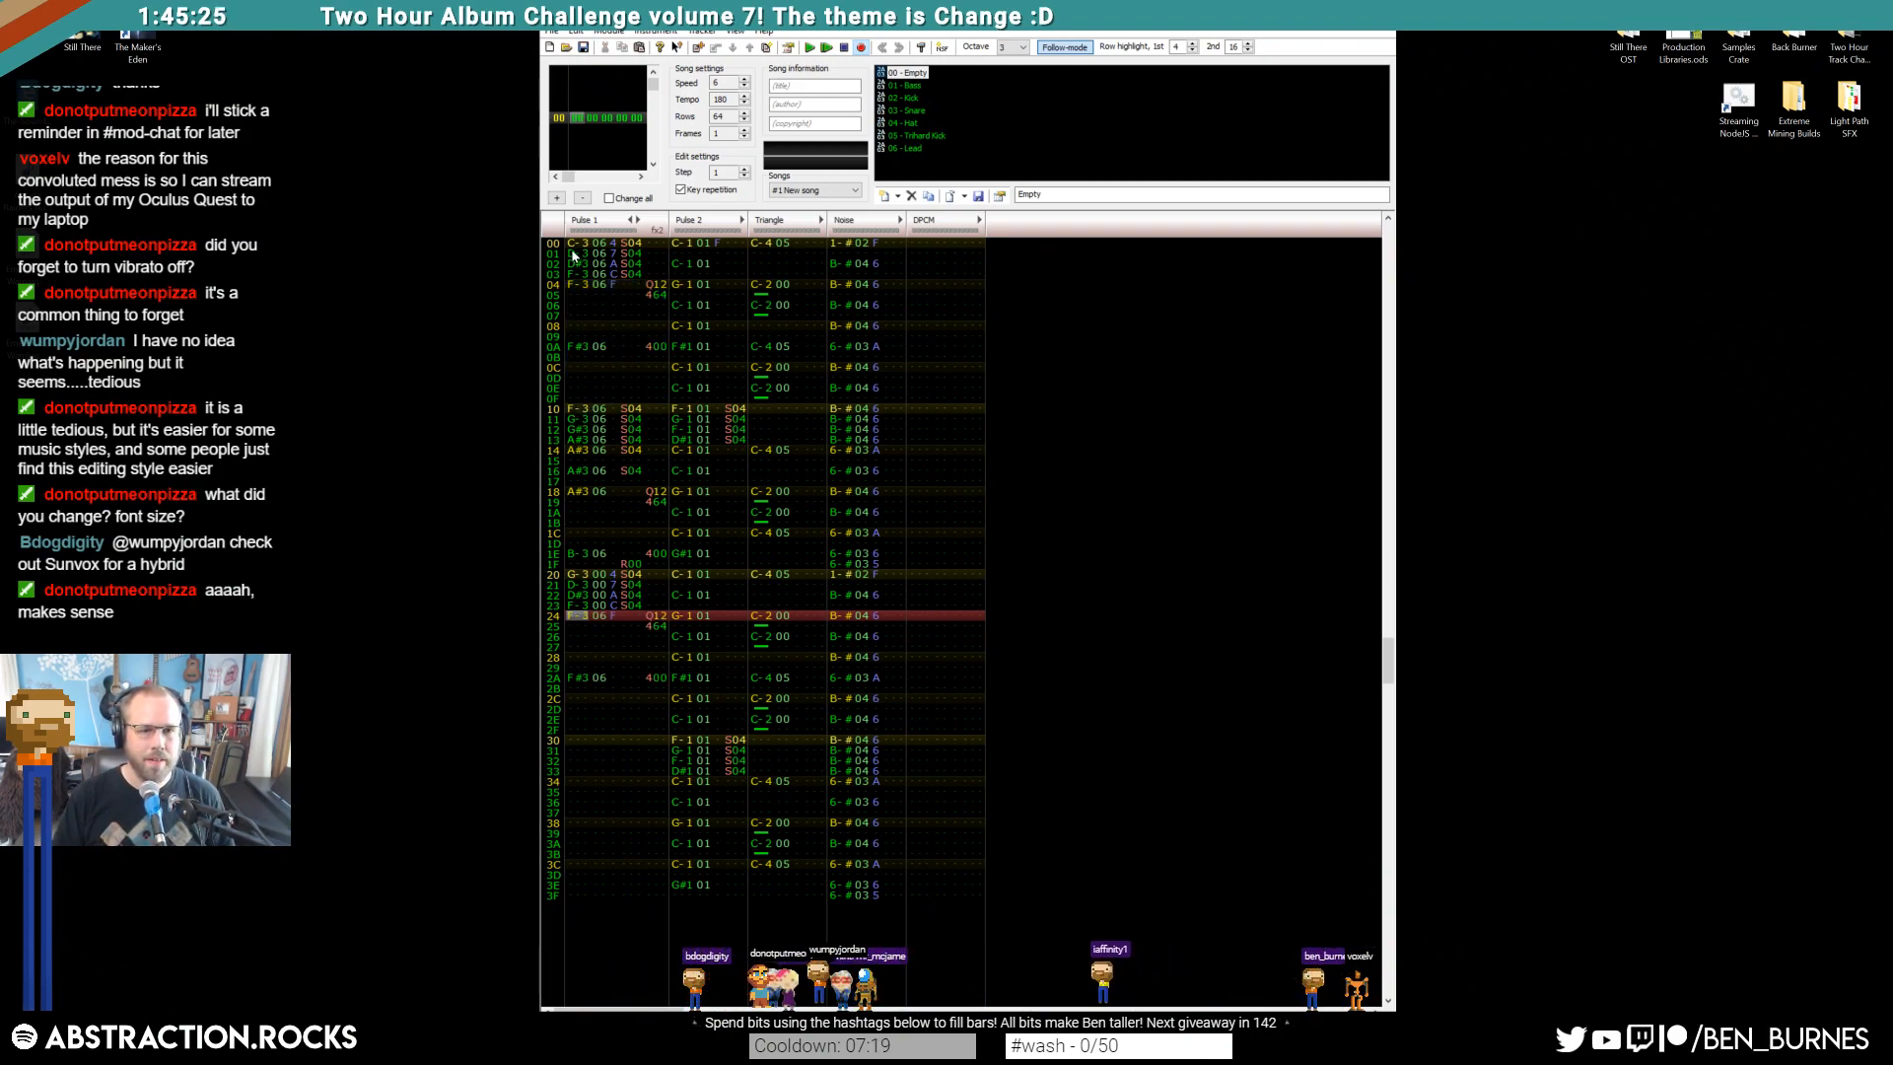
key("Return")
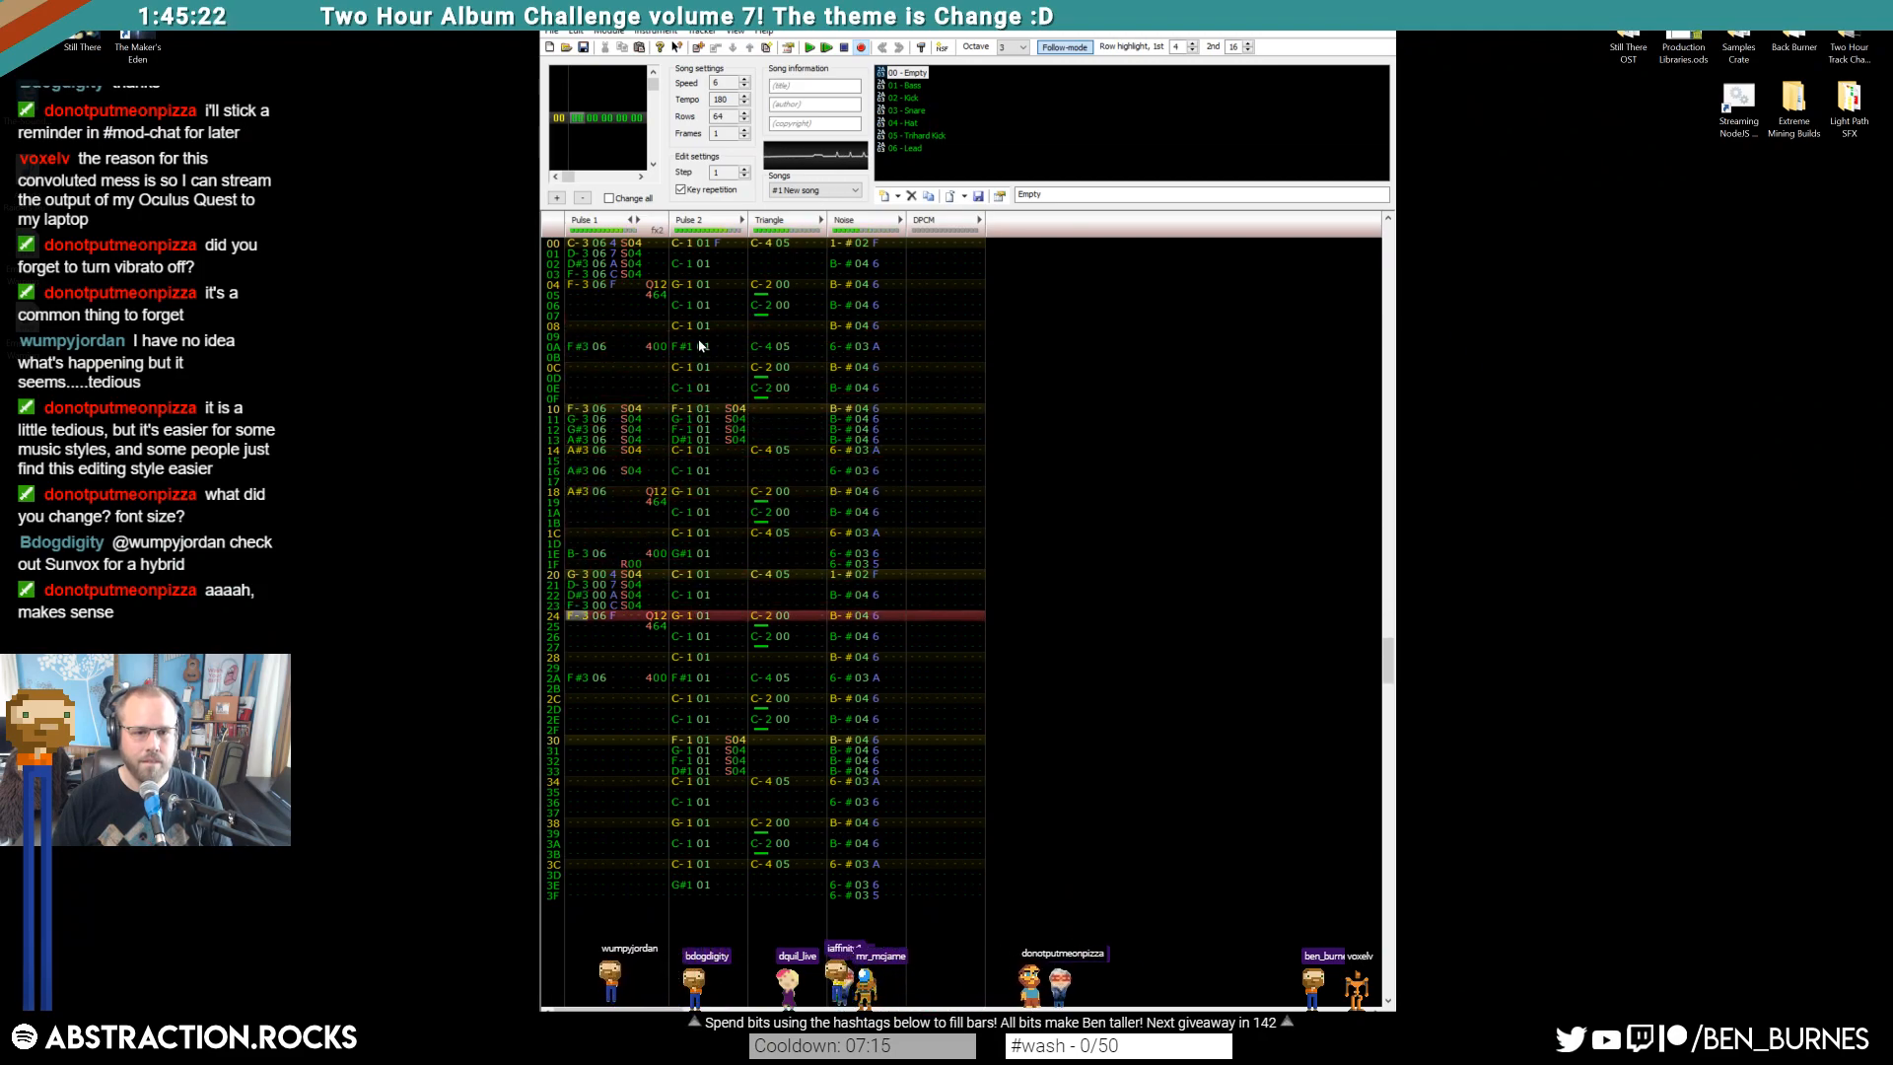
Stop playback and clear the Pulse 1 contents from row 20 down, along with the R00 effect at row 1F
key("Return")
left_click_drag(575, 581, 642, 677)
left_click(575, 585)
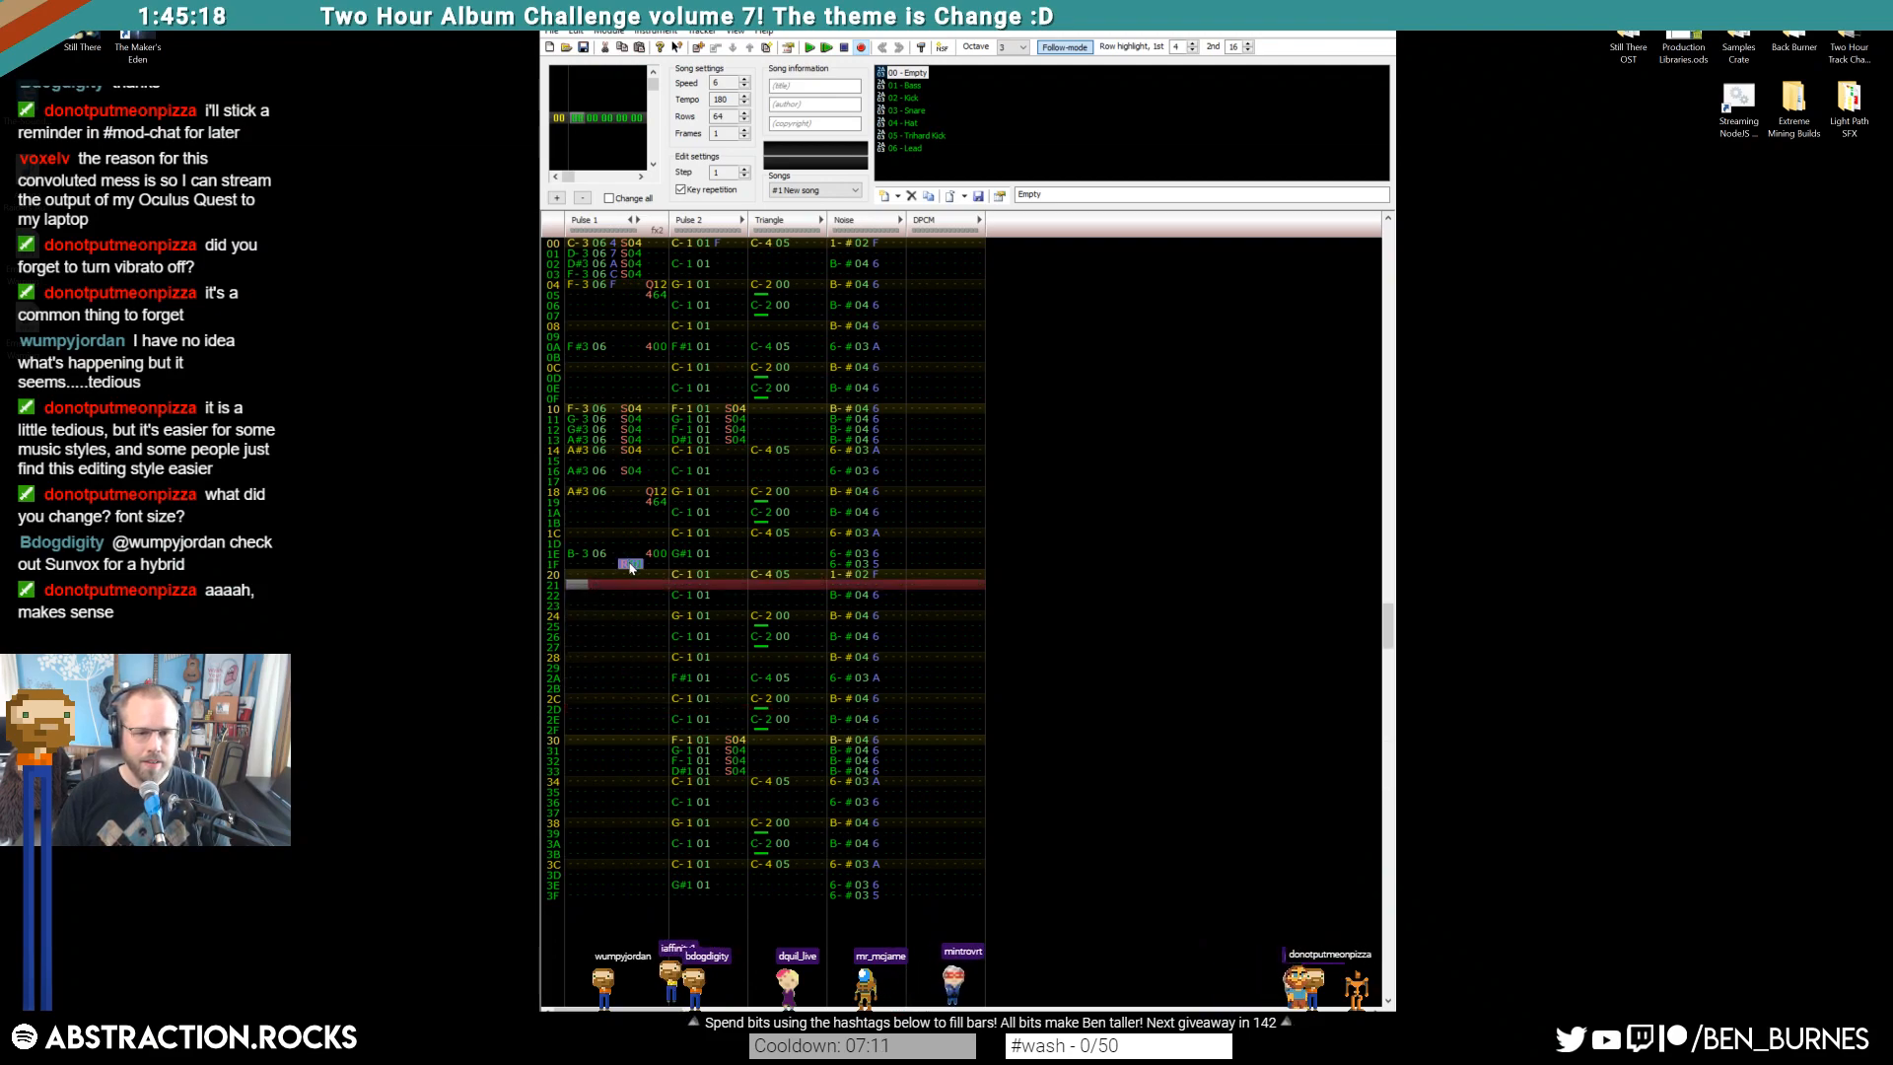
left_click(575, 597)
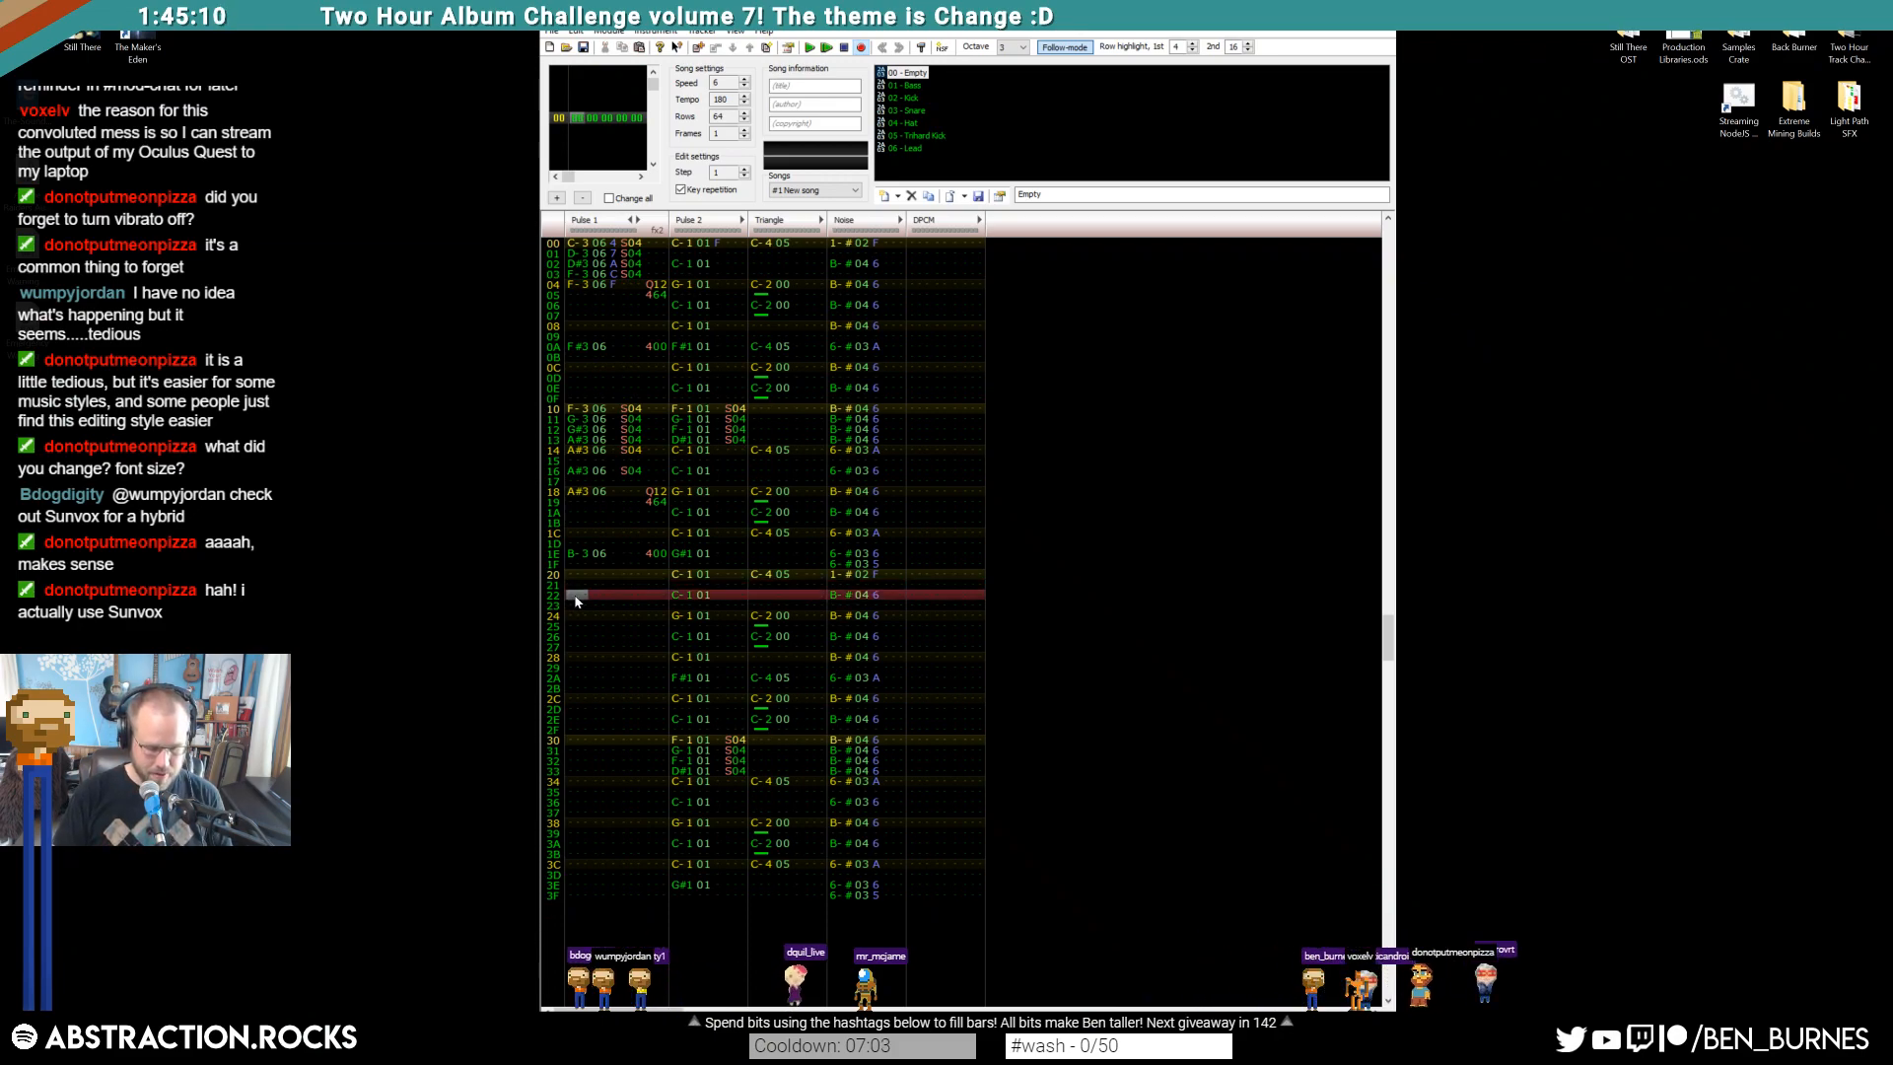
key("KP_Multiply")
key("KP_Multiply")
key("KP_Multiply")
key("KP_Divide")
key("KP_Divide")
key("KP_Divide")
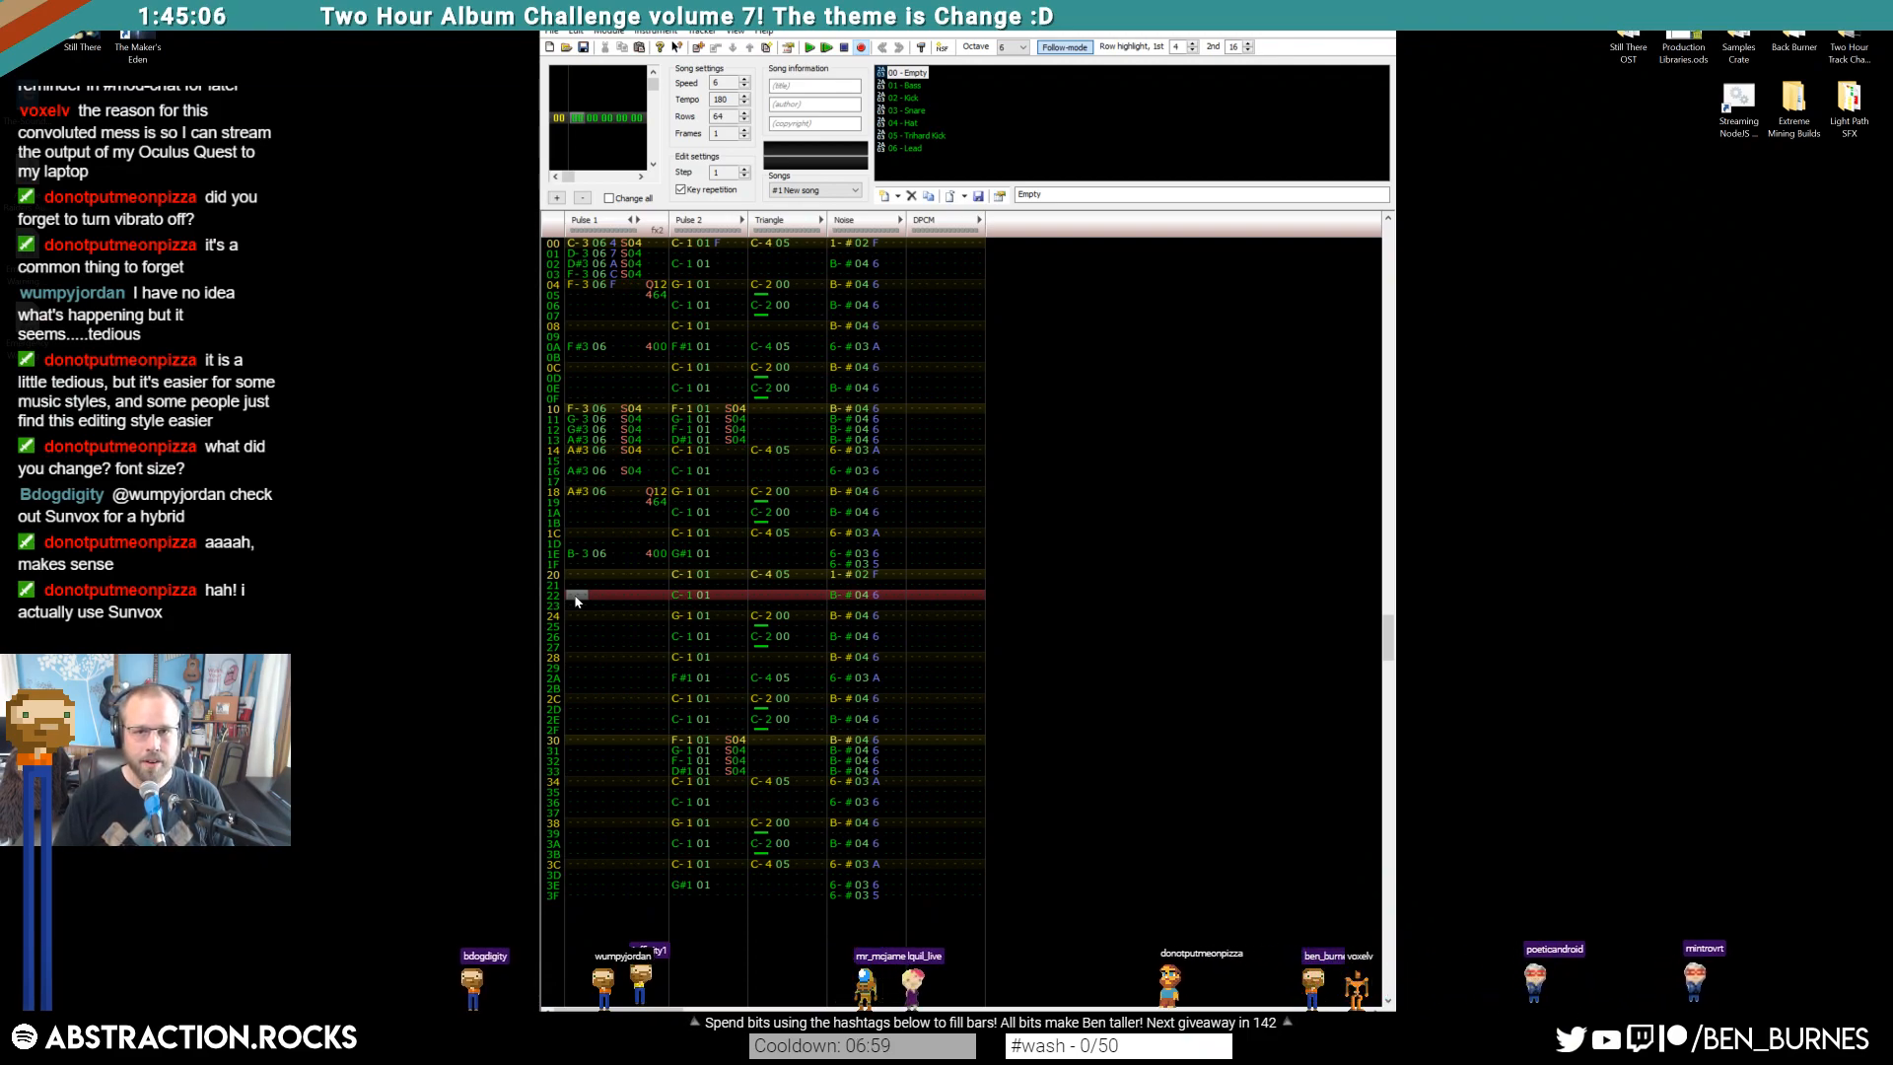
key("Up")
key("j")
key("Up")
key("Delete")
Enter the Pulse 1 notes A#3 at row 23 and G#3 at row 24 with instrument 00
key("Down")
key("j")
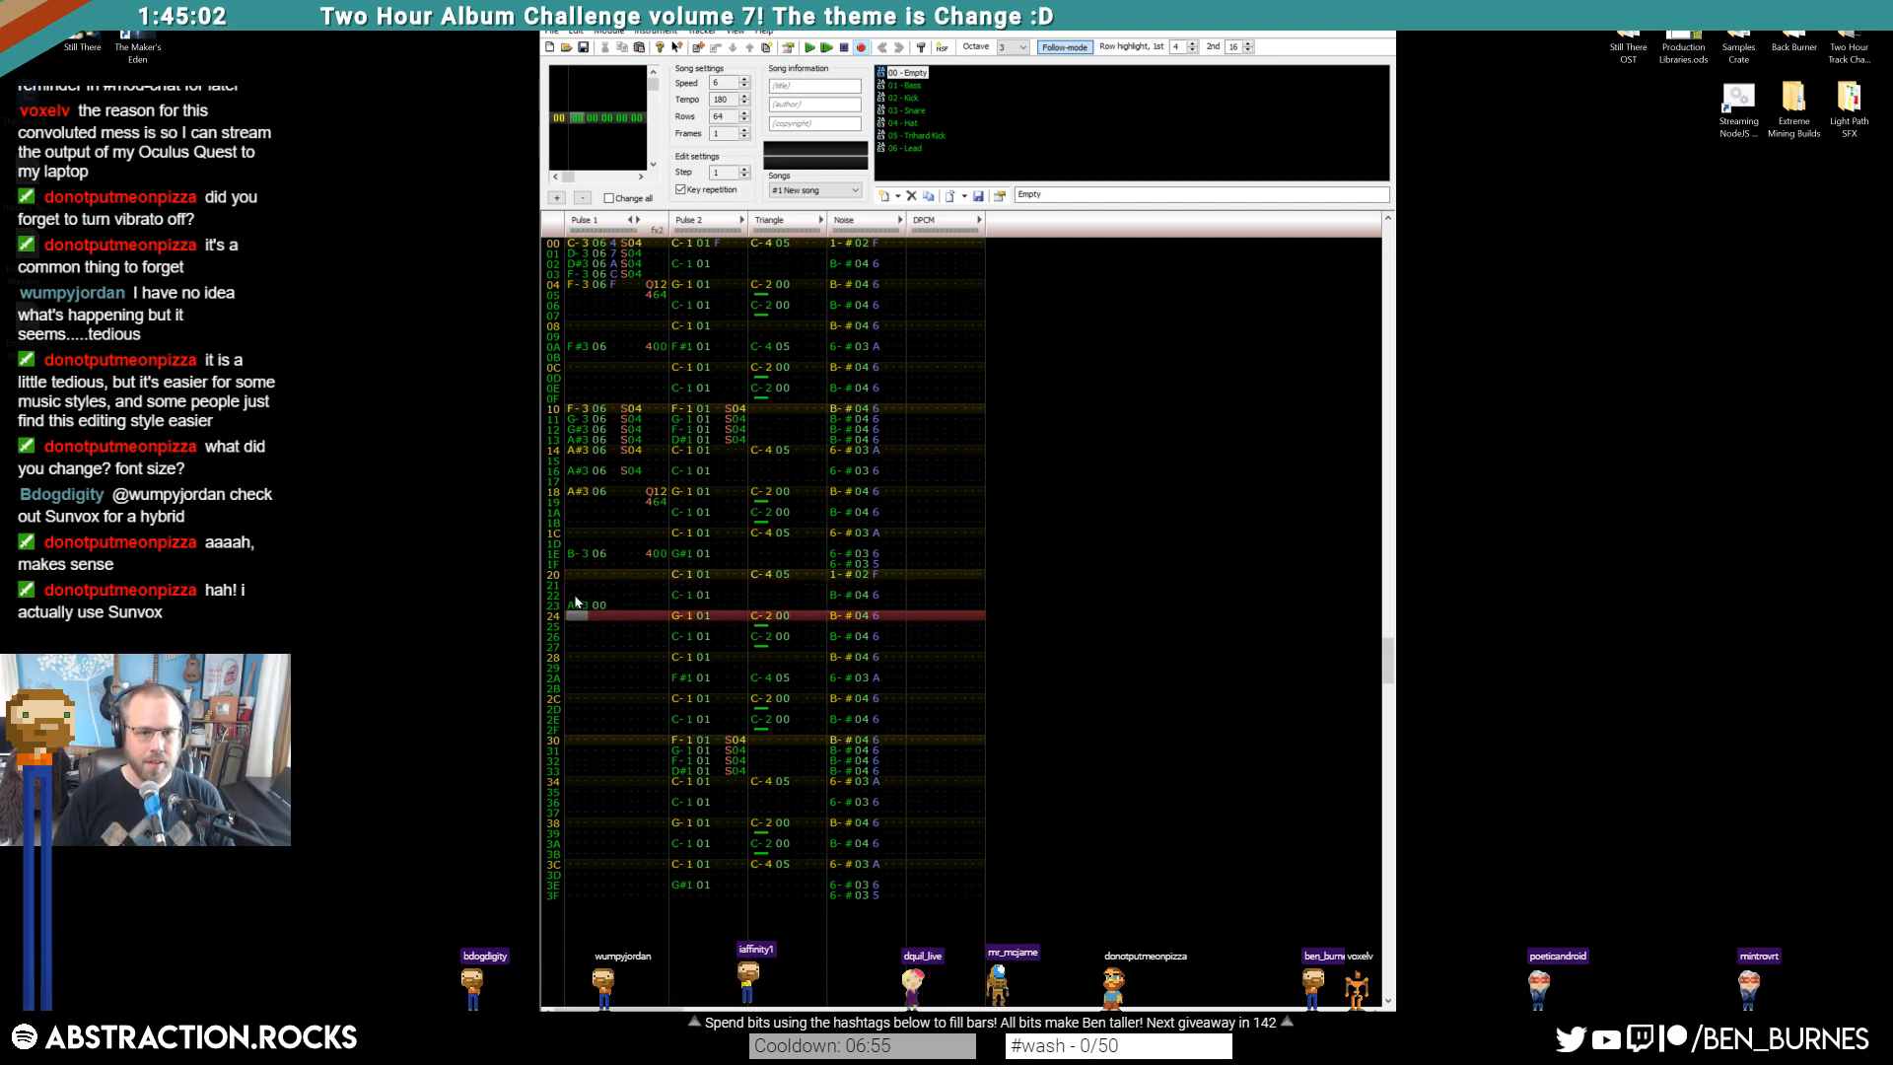
key("j")
key("Up")
key("Up")
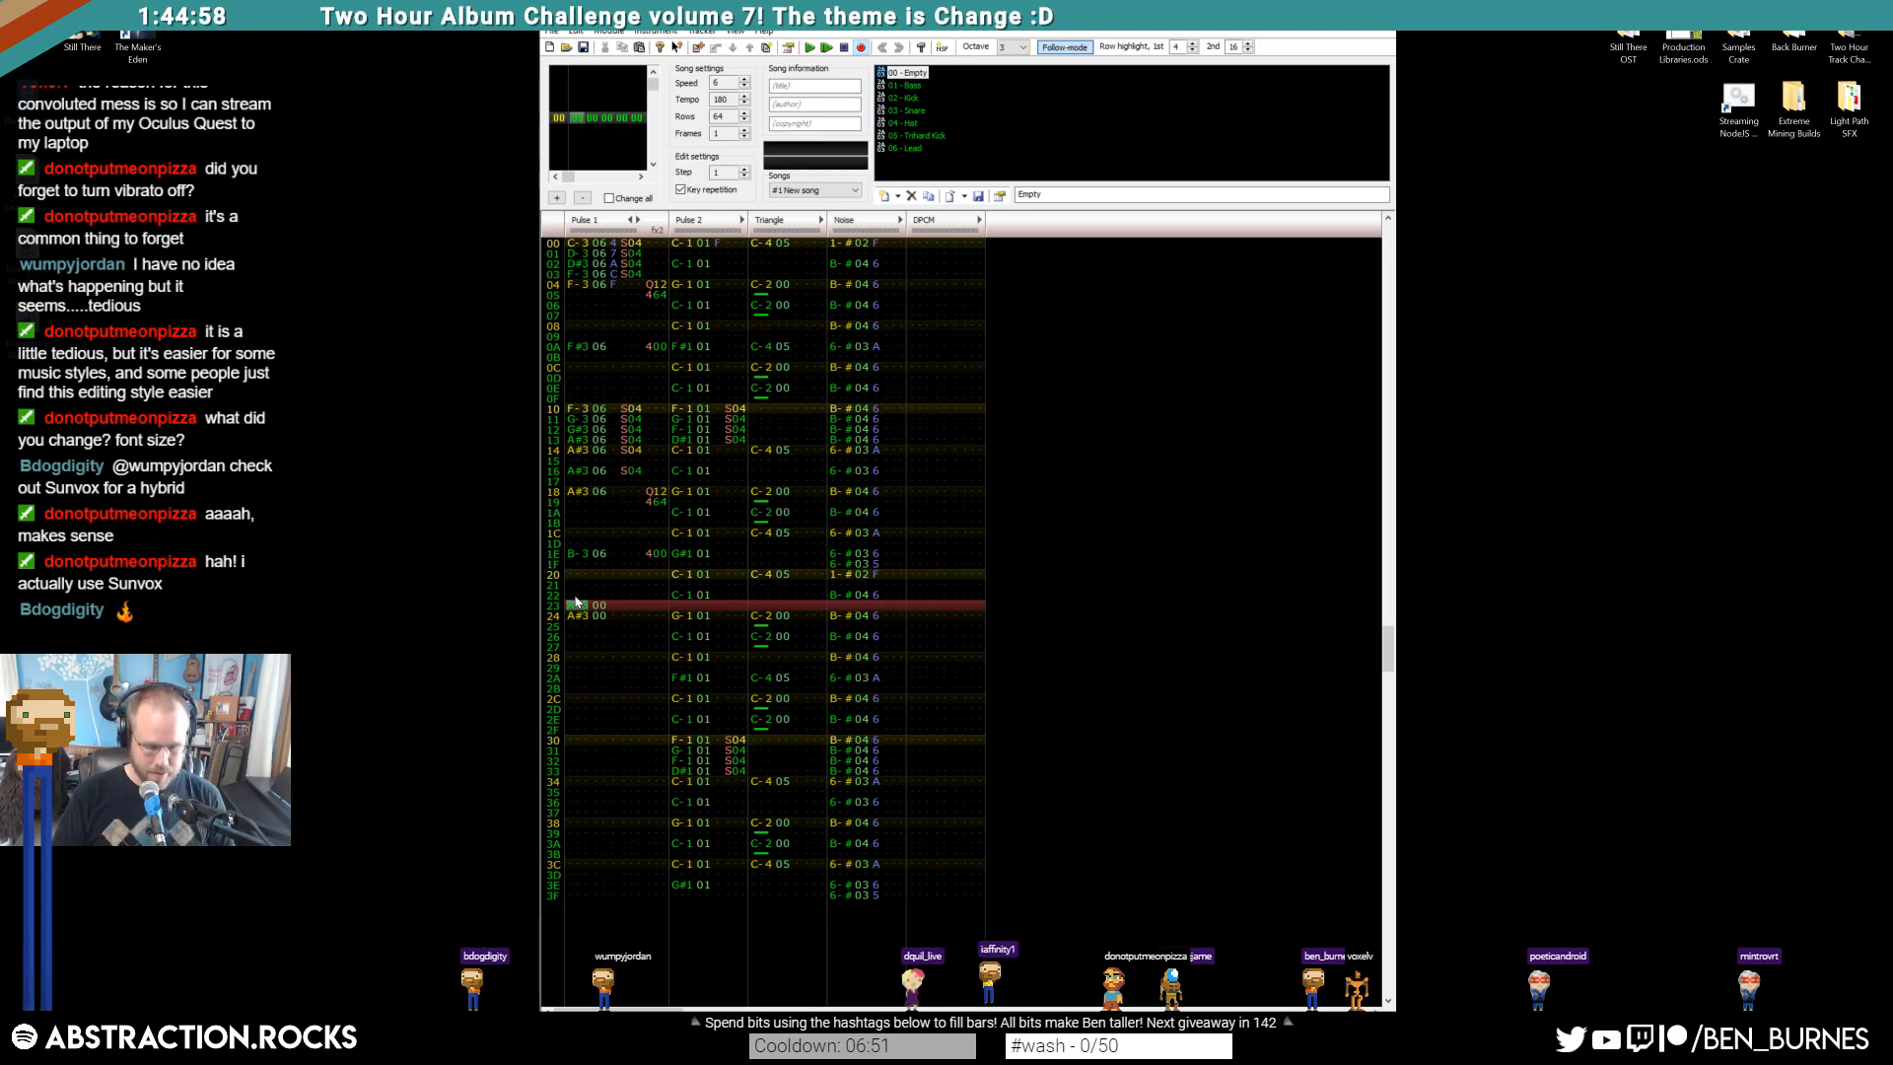
key("Down")
key("h")
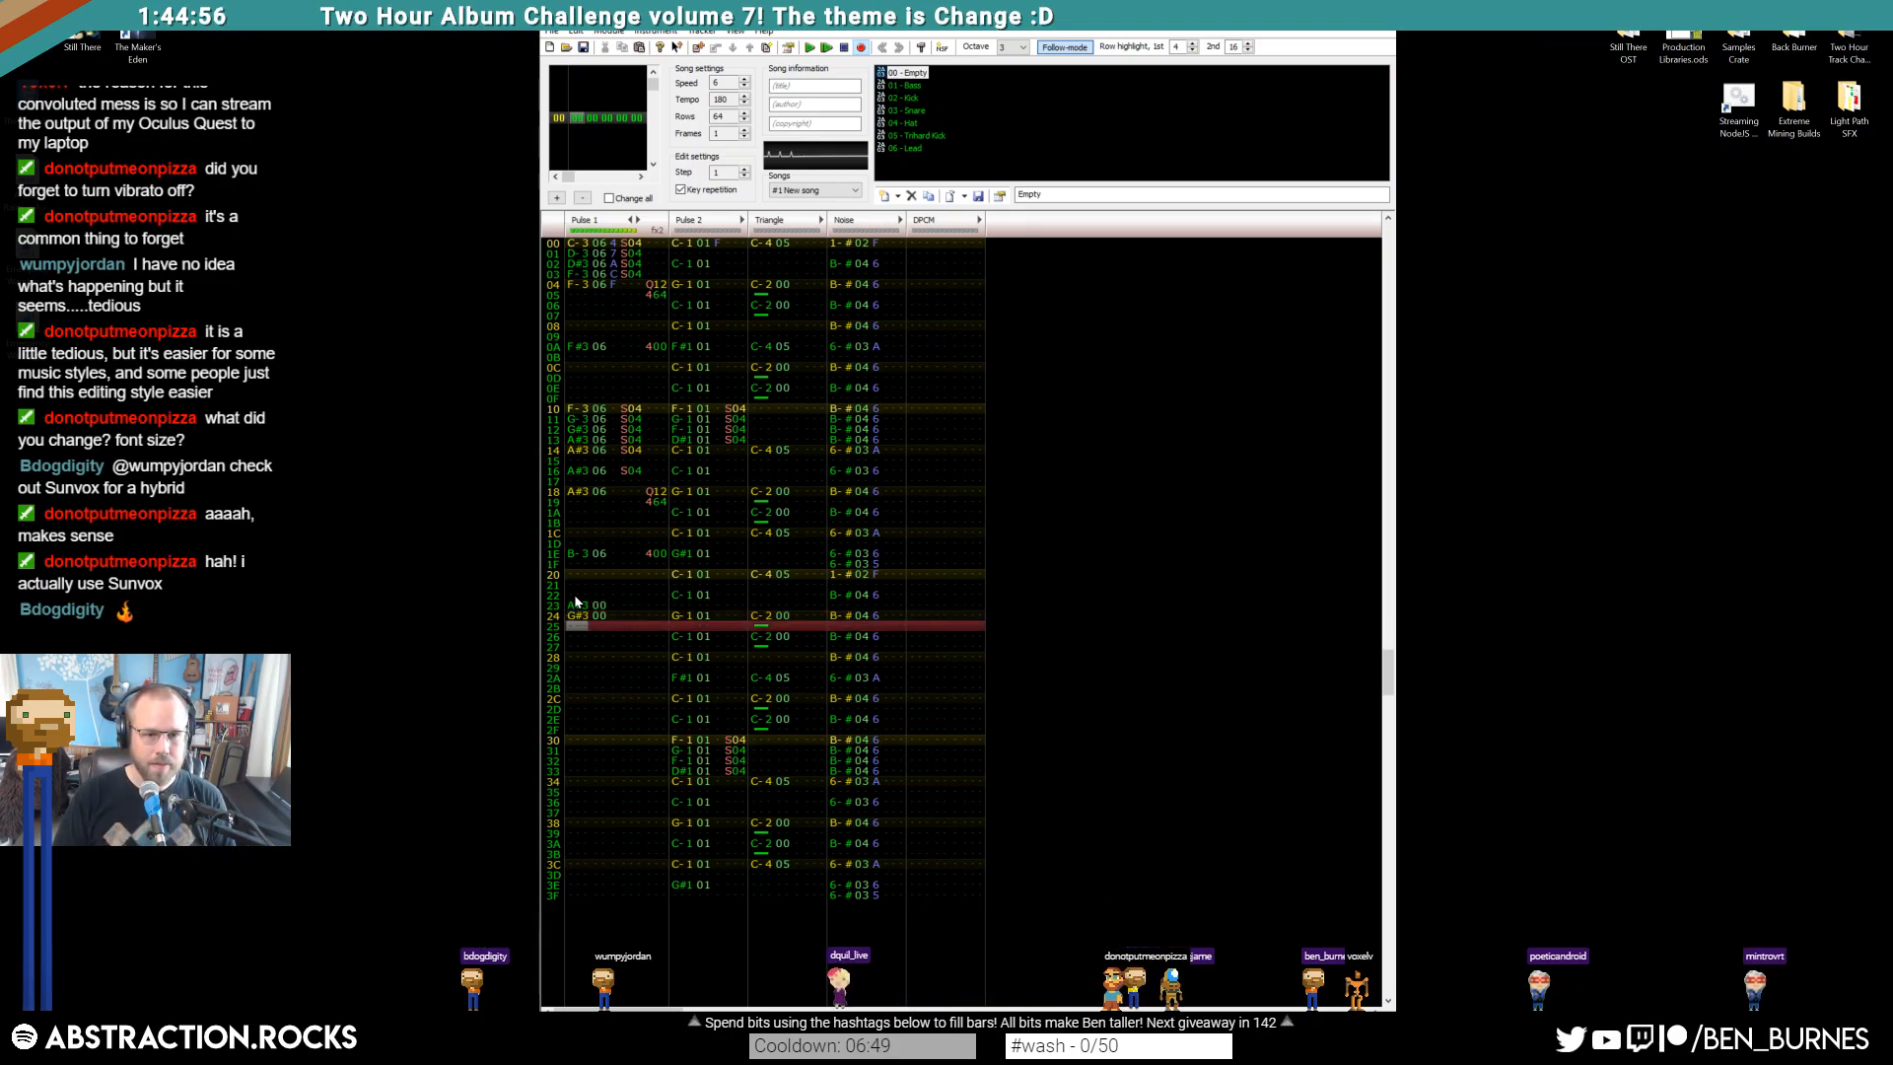
key("Down")
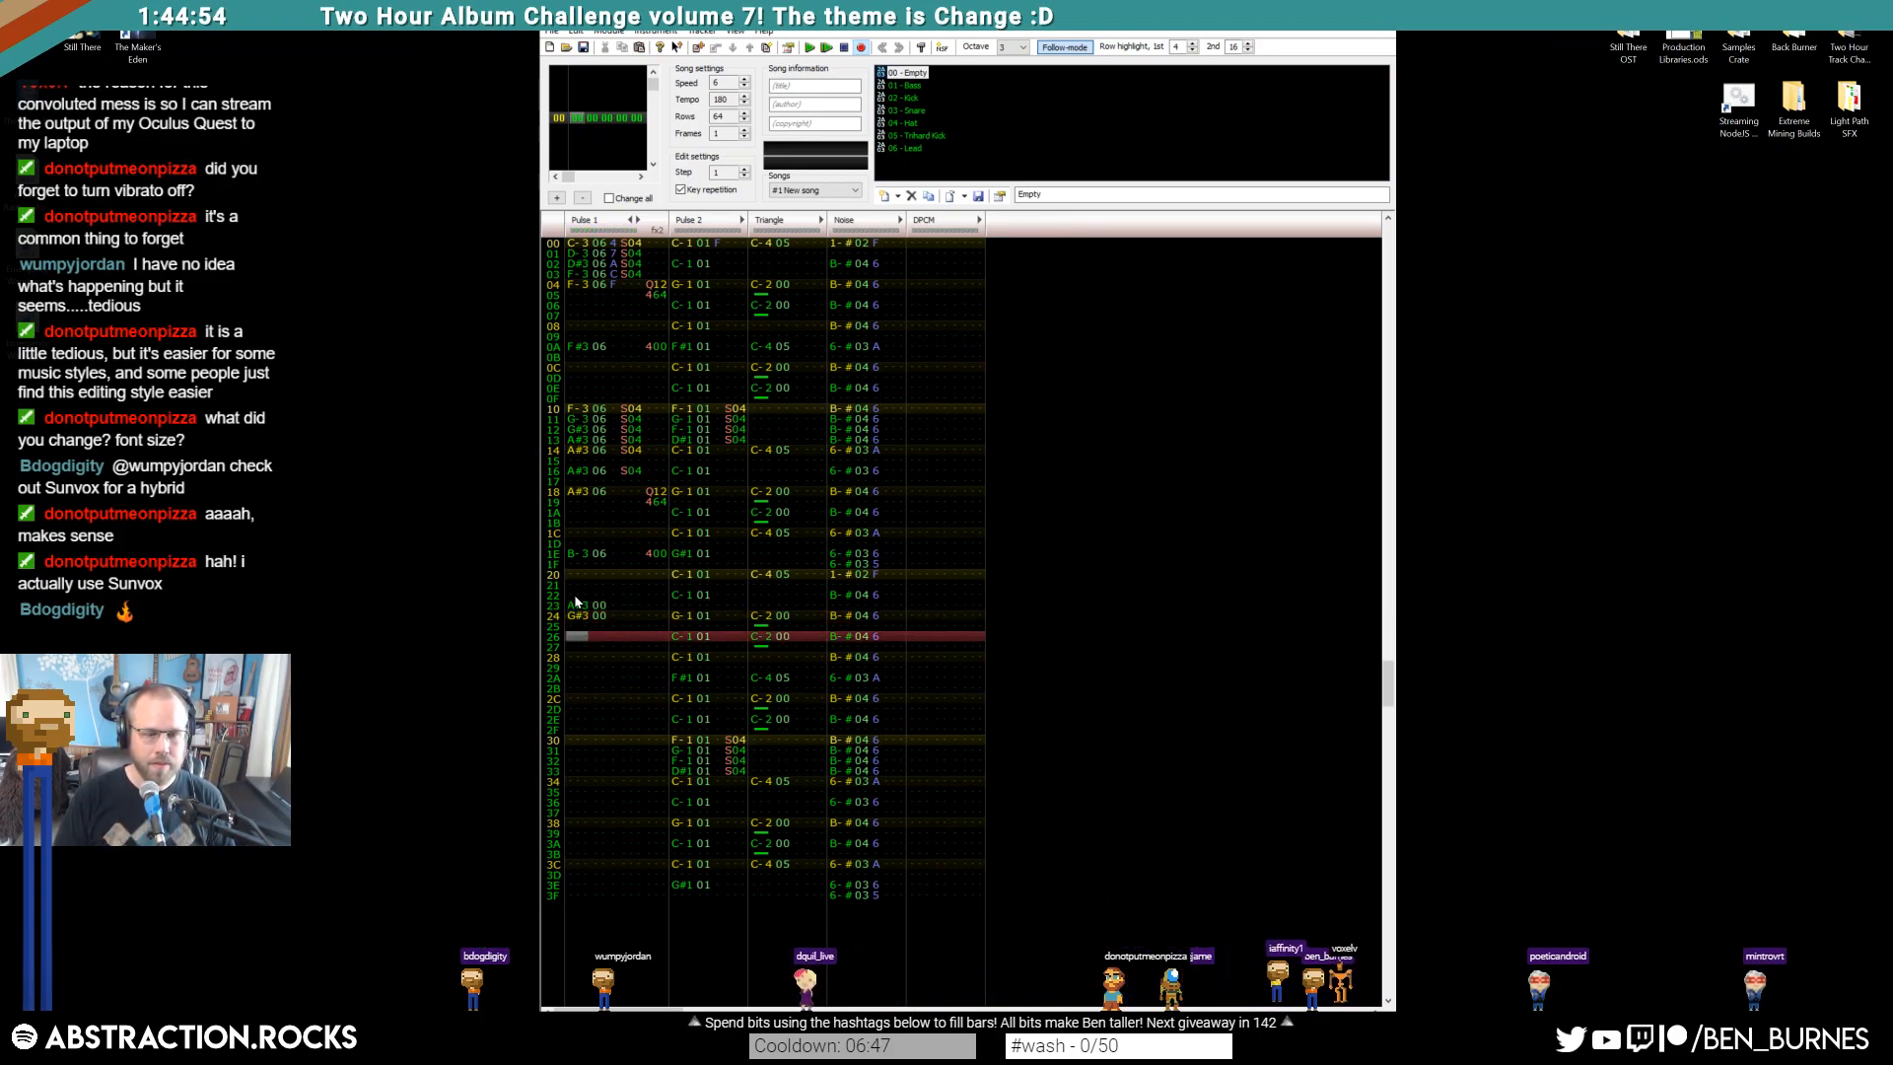
Move the A#3 and G#3 notes down to rows 24 and 25 and insert Pulse 1 note cuts at rows 09, 1D and 23
left_click_drag(575, 608, 594, 619)
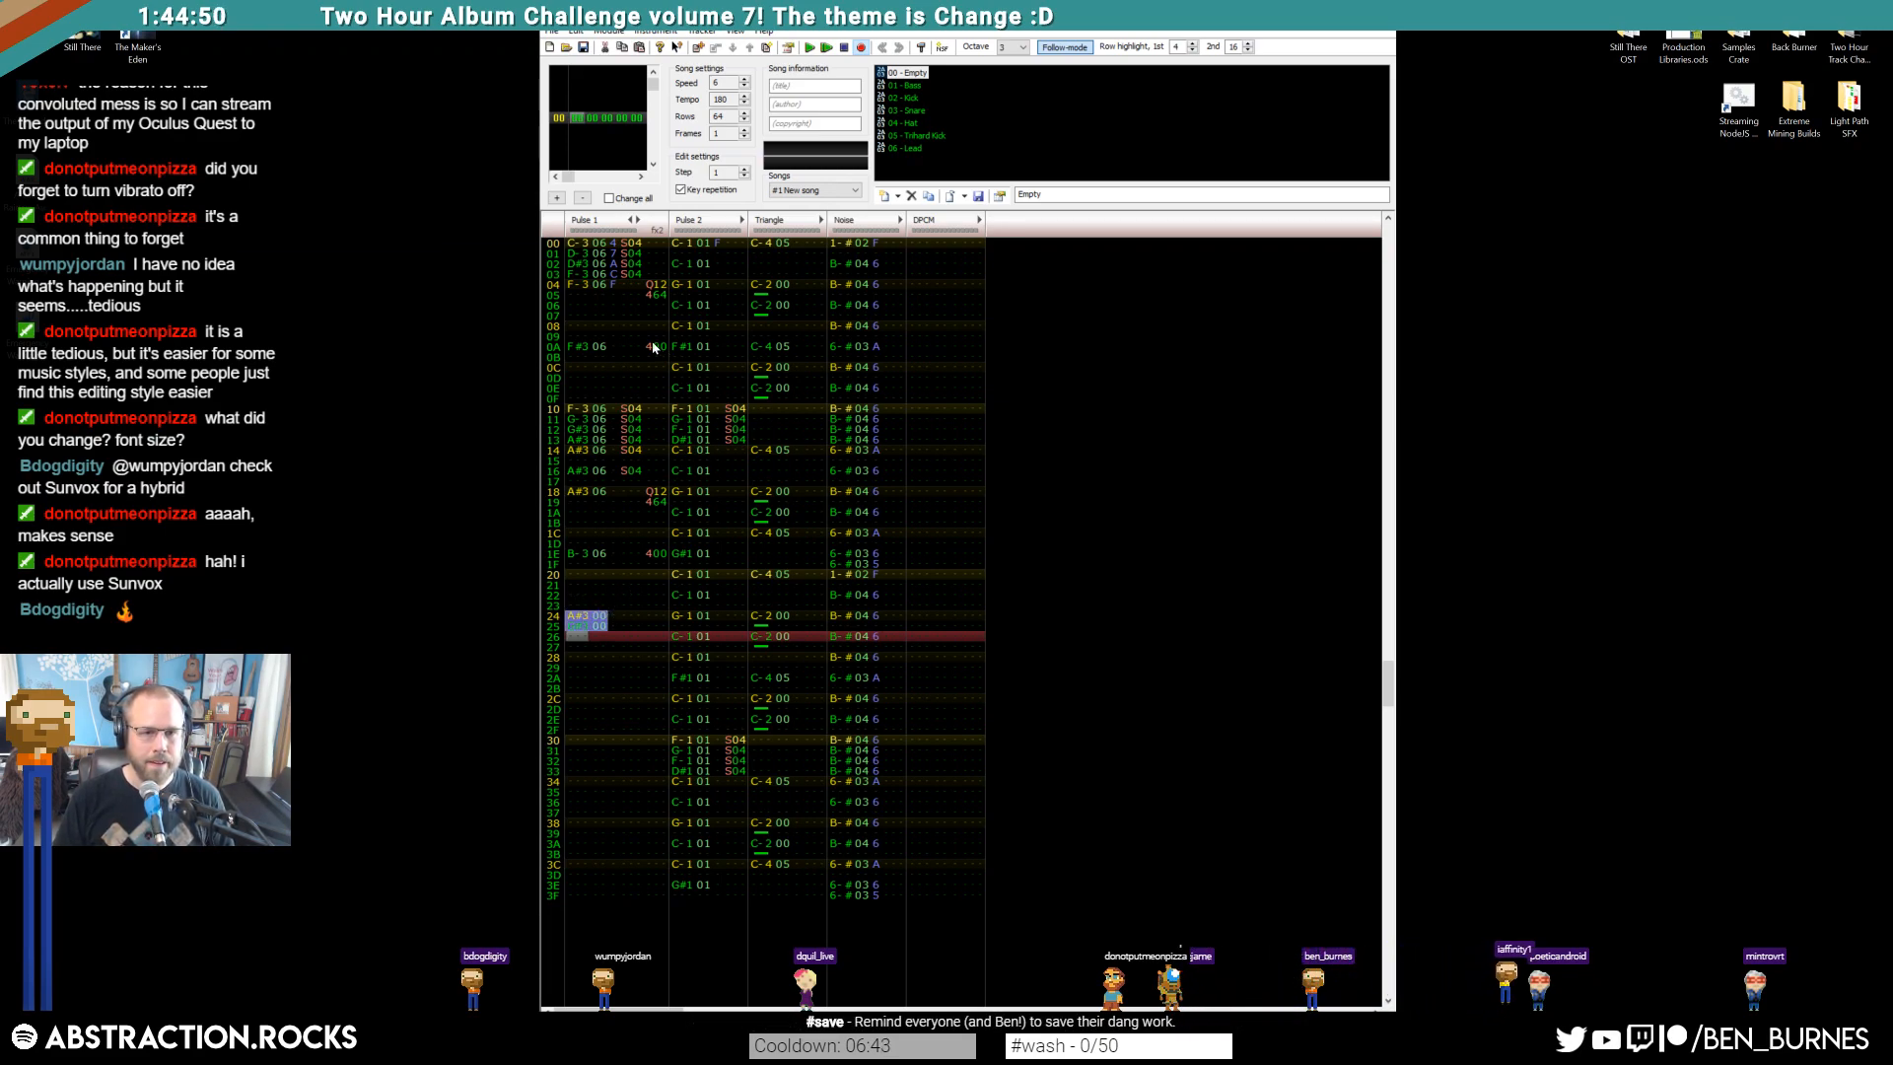
left_click(575, 341)
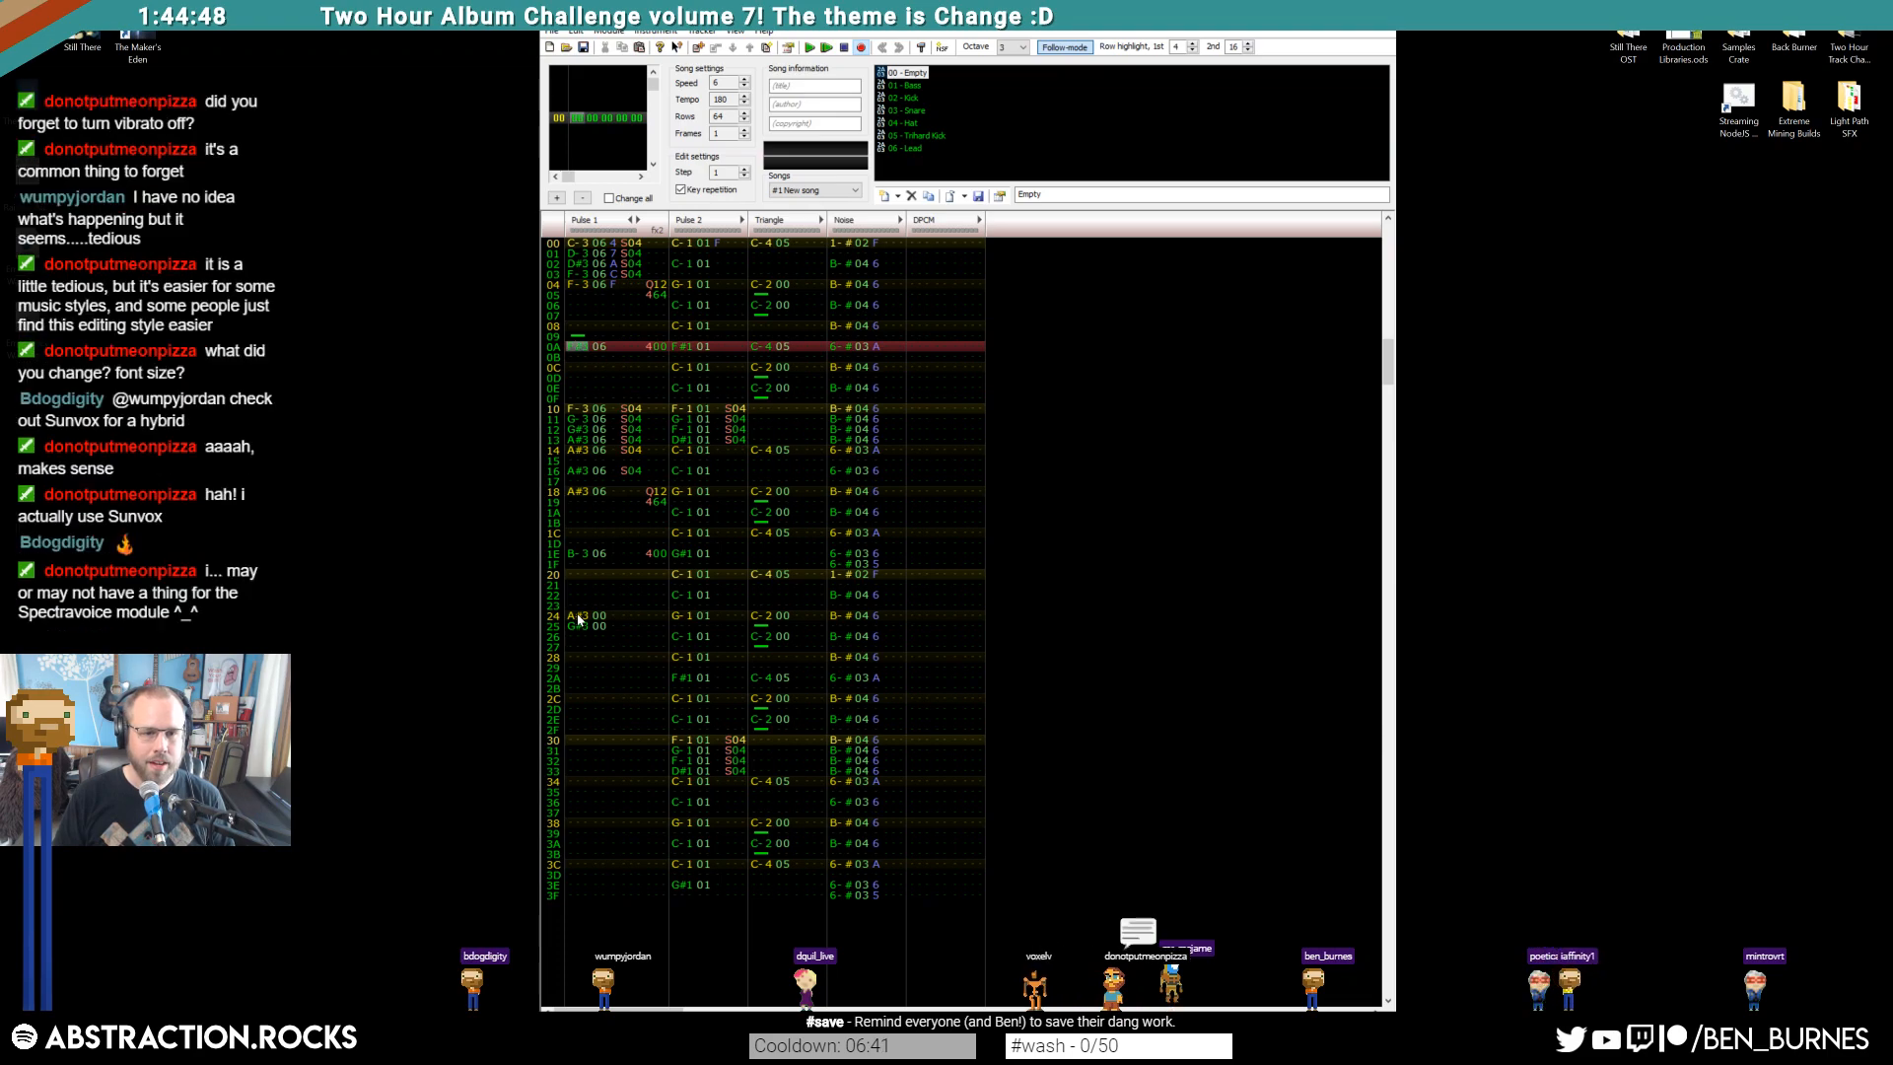
left_click(577, 615)
left_click(576, 553)
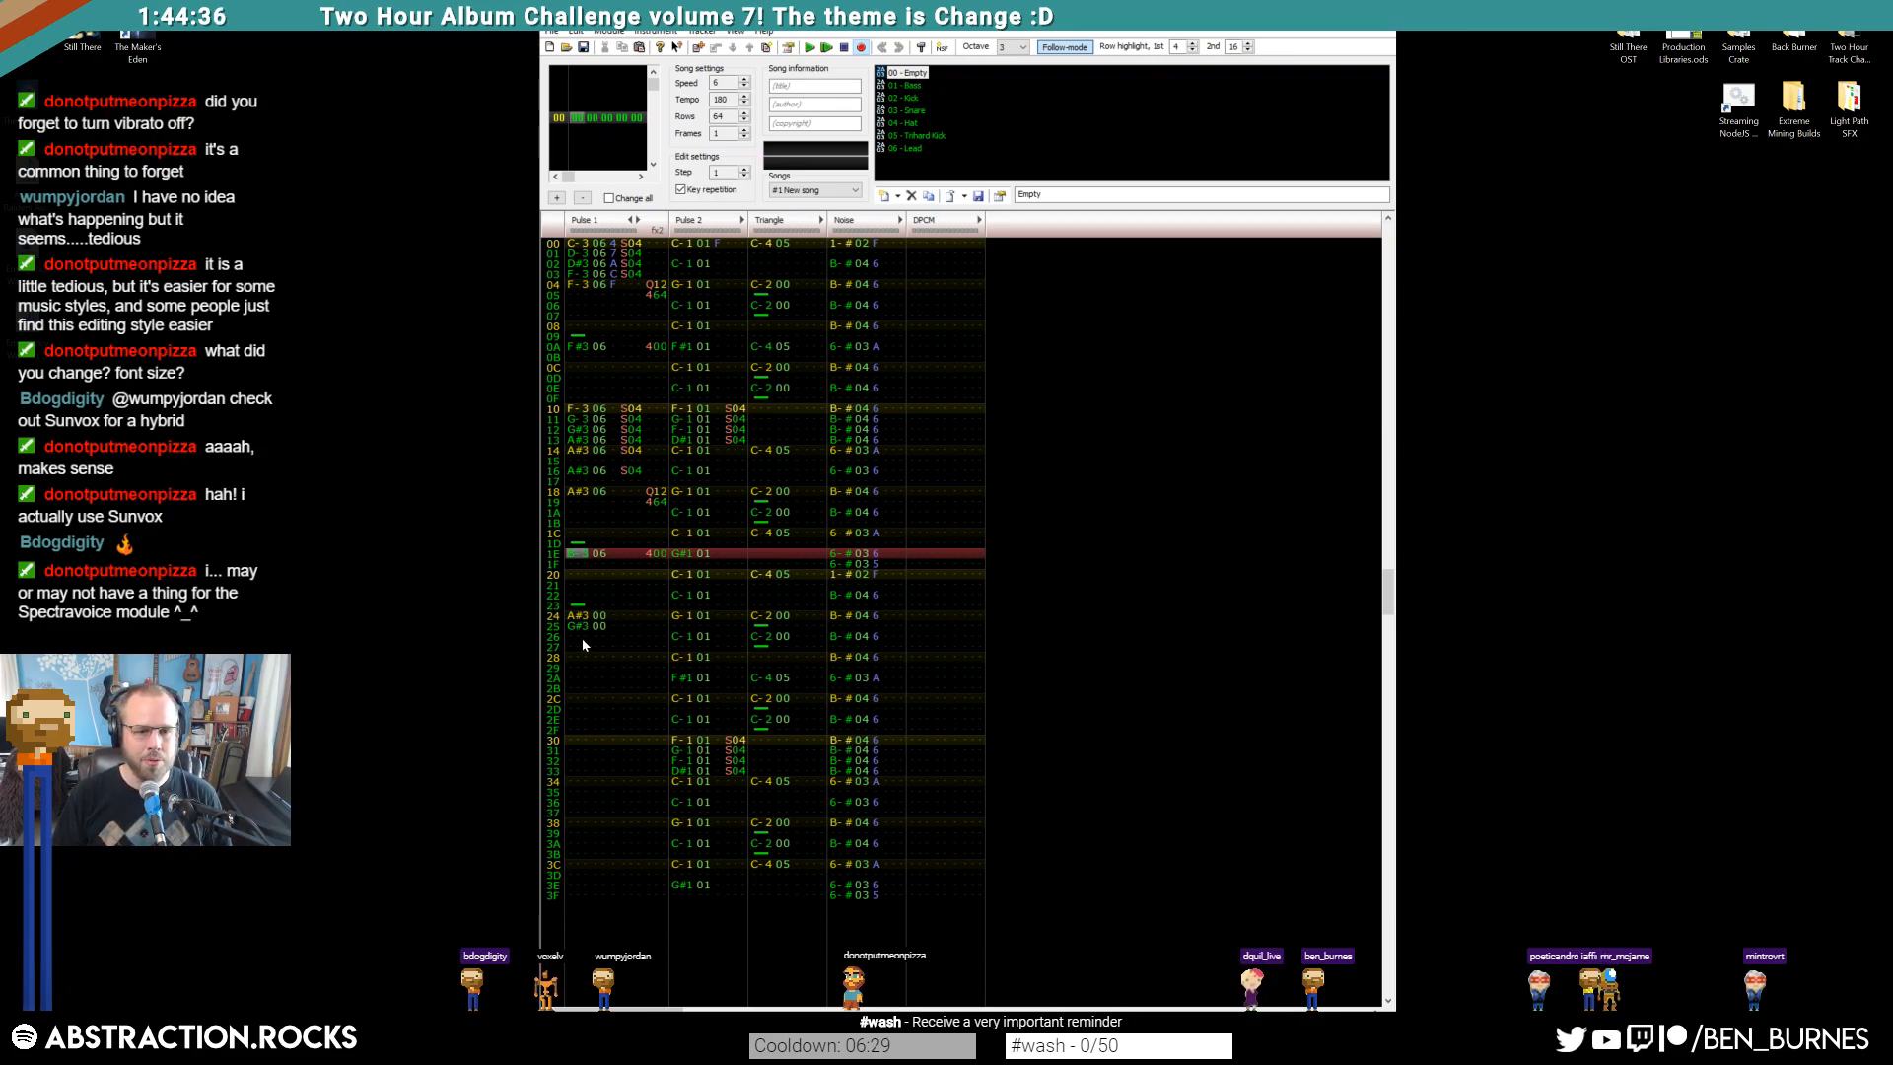
Move Pulse 1 rows 23 to 25 up to rows 21 to 23 and delete the note cut at row 21
left_click(577, 636)
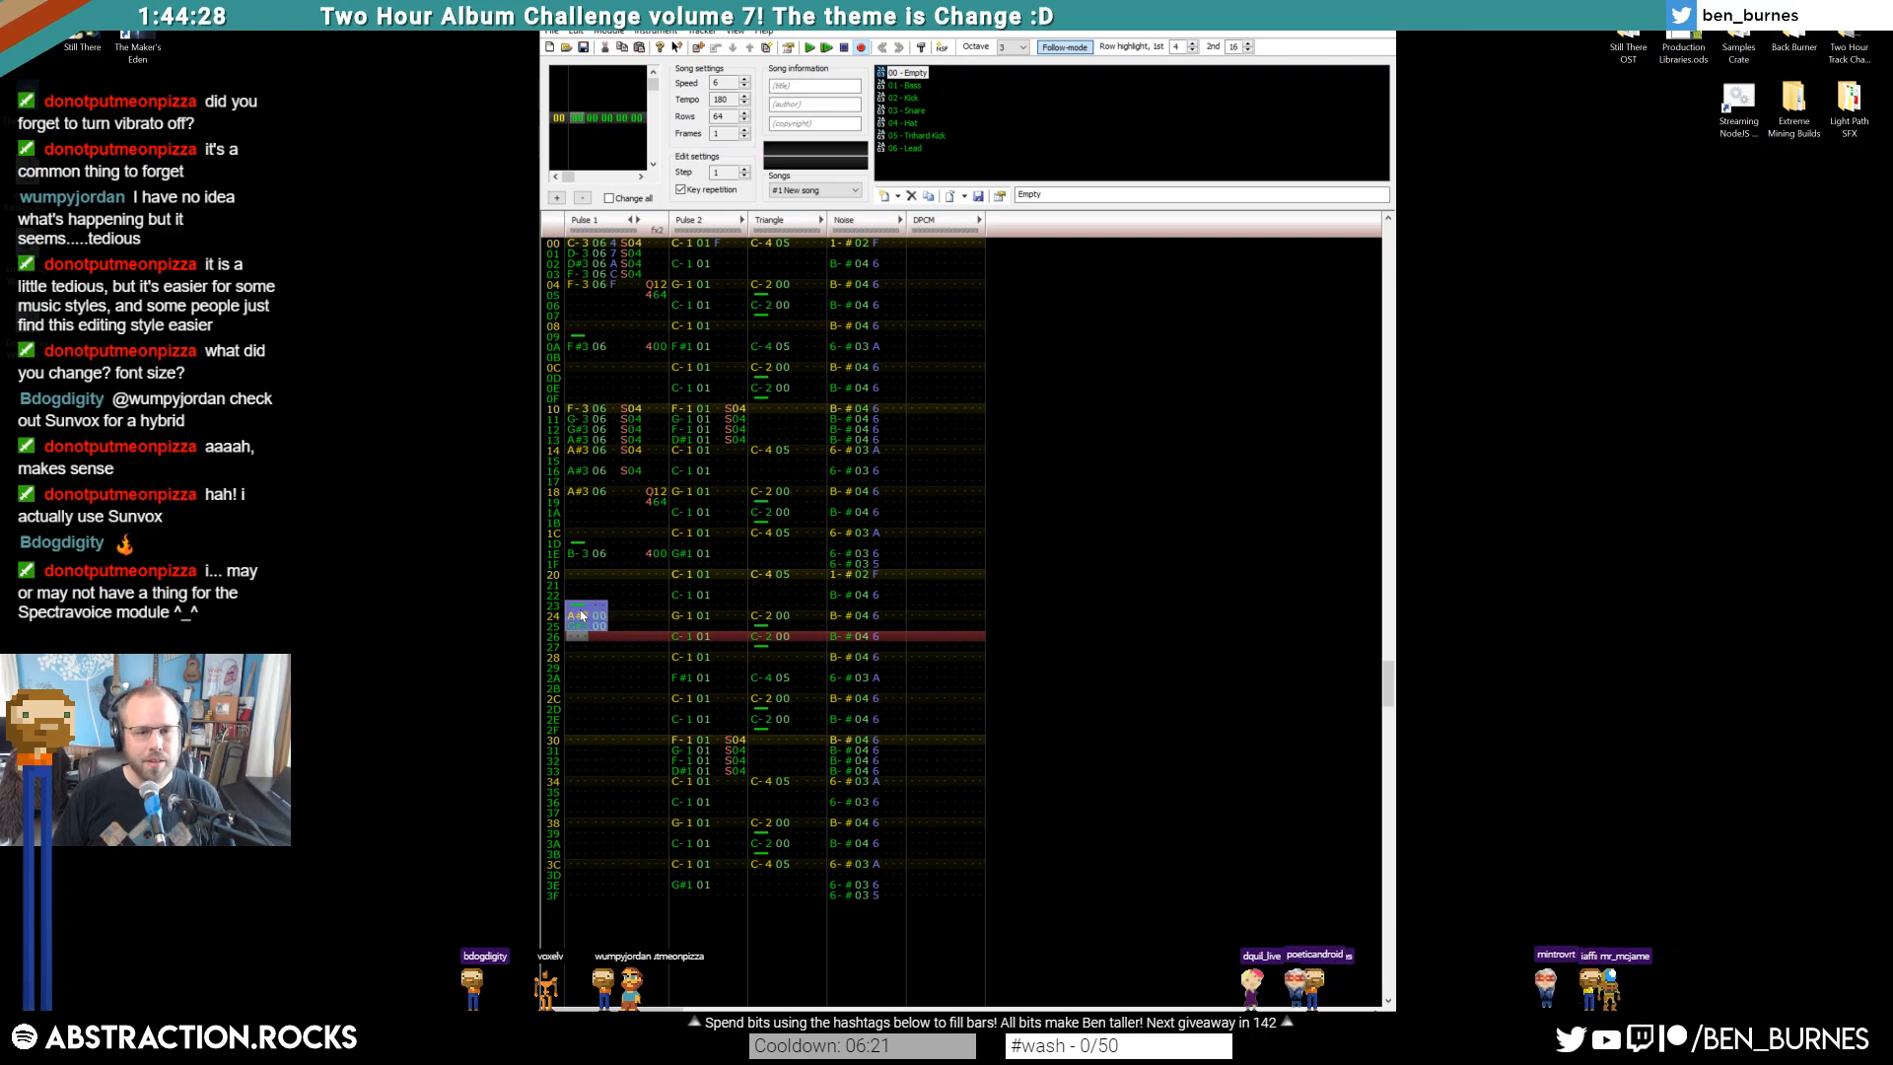
mouse_move(578, 609)
left_mouse_down()
mouse_move(580, 580)
mouse_move(583, 596)
left_mouse_up()
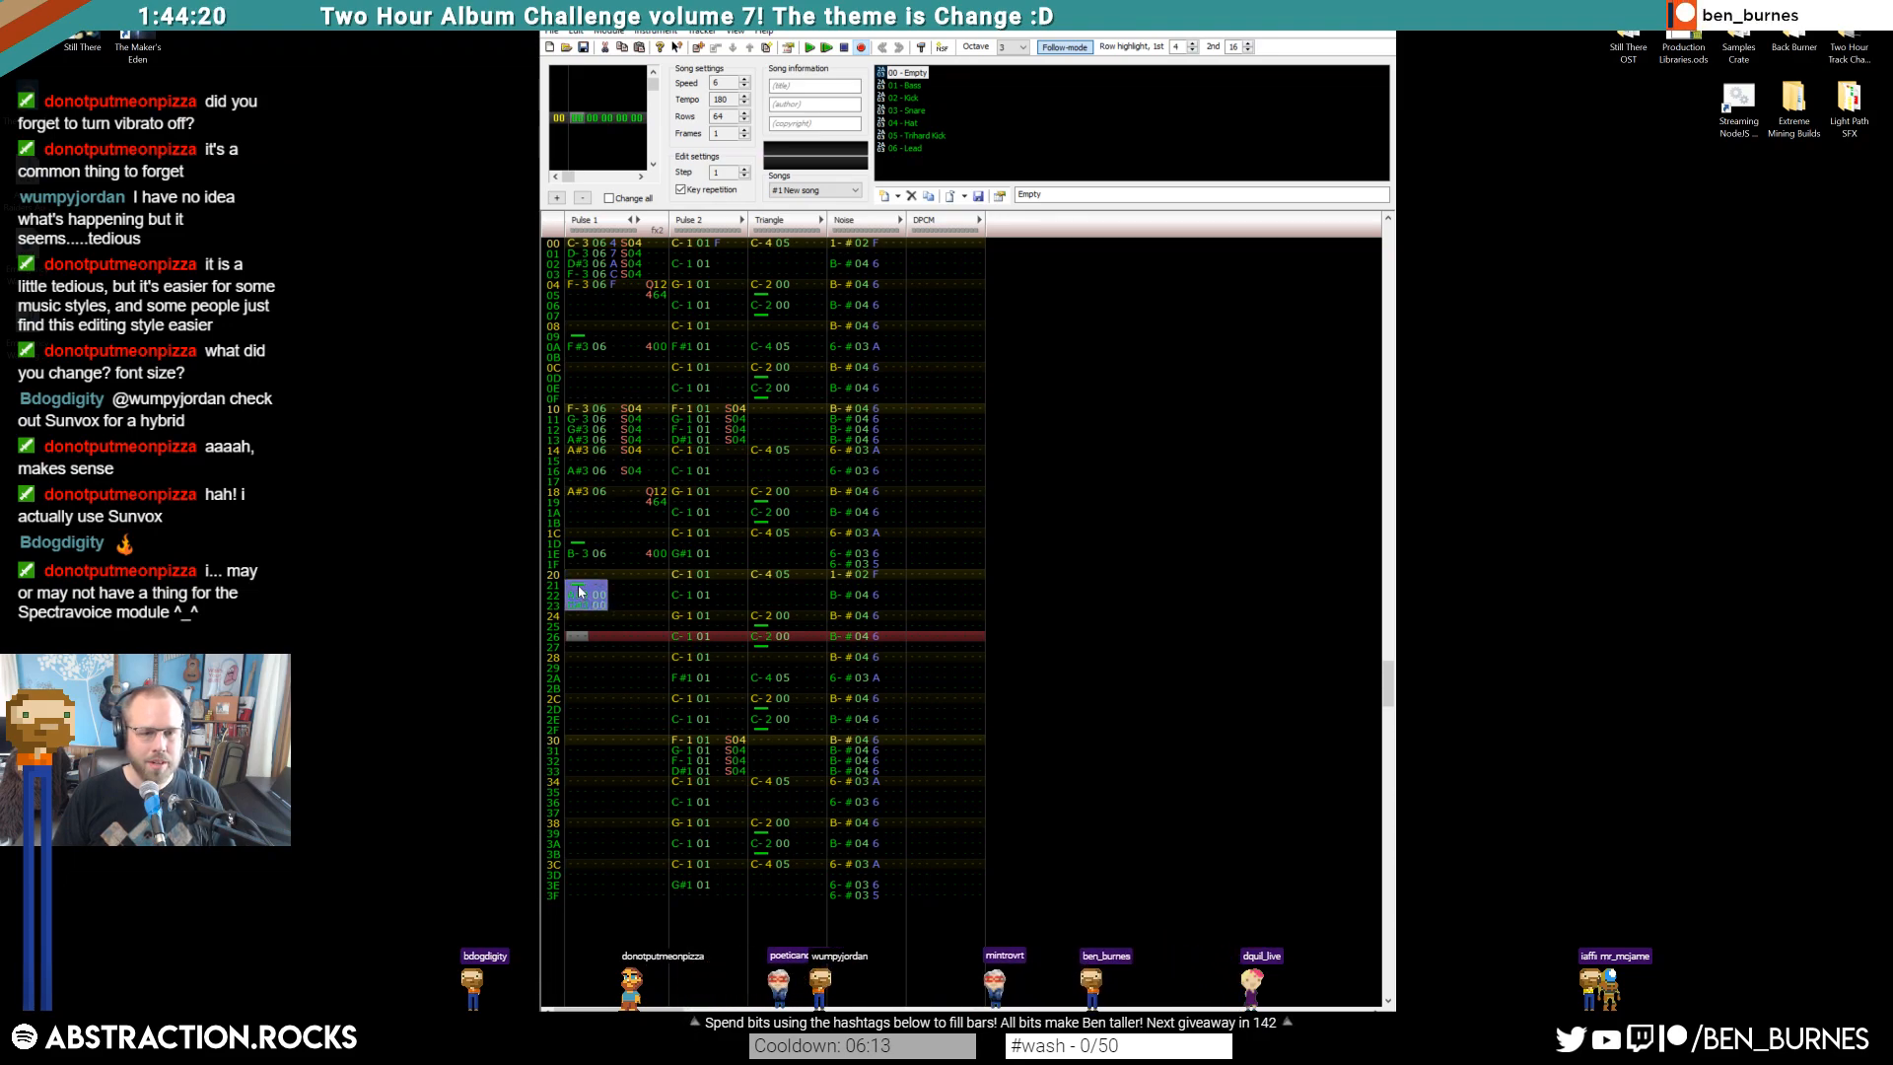
left_click(577, 587)
key("Delete")
Enter an S04 effect in the second effect column of Pulse 1 at row 21
key("Up")
key("Up")
key("Right")
key("Right")
key("Right")
key("Right")
key("Right")
key("Right")
key("Down")
key("Right")
type("s")
key("Up")
key("Right")
key("Right")
type("4")
key("Down")
key("Down")
key("Left")
key("Left")
key("Left")
key("Left")
key("Left")
key("Left")
key("Left")
key("Left")
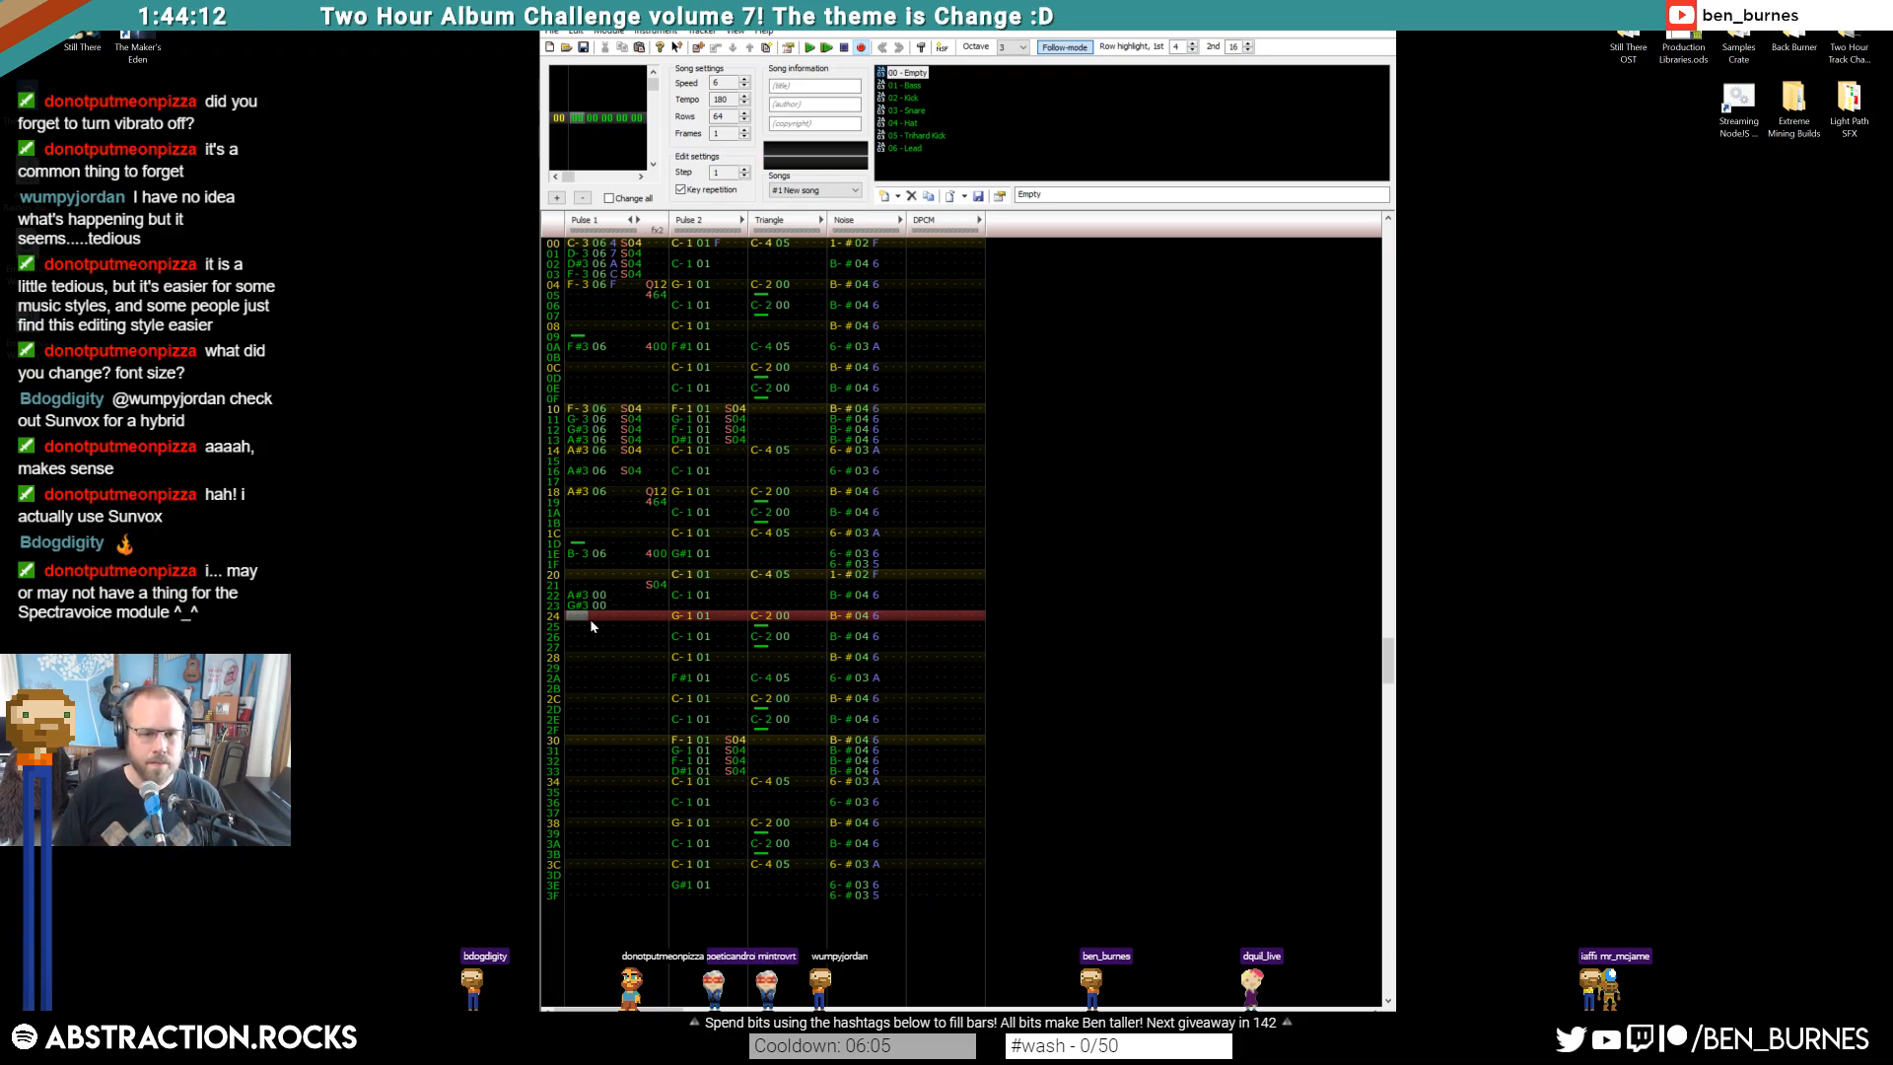
Copy the Pulse 1 notes, instruments and volumes of rows 04 to 0F to row 24, without the effects
key("j")
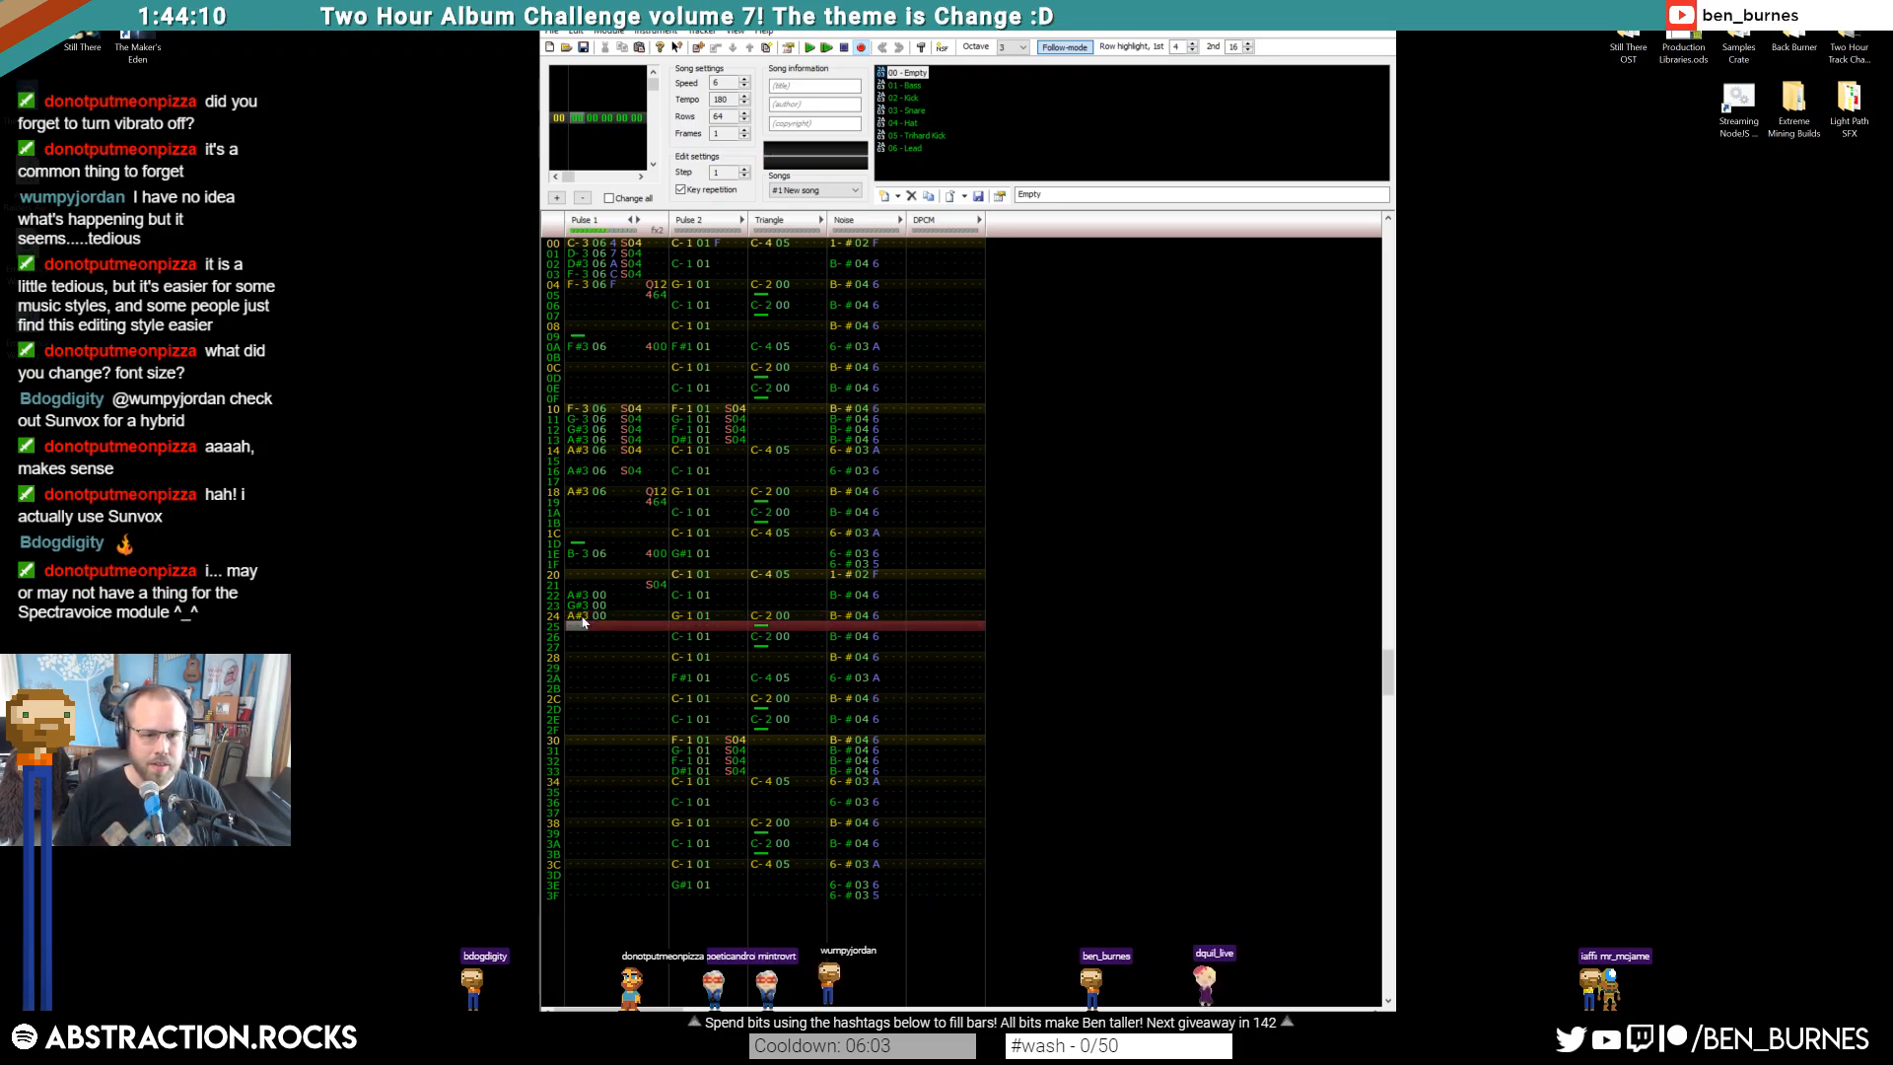
left_click_drag(584, 335, 612, 393)
left_click(582, 619)
key("ctrl+v")
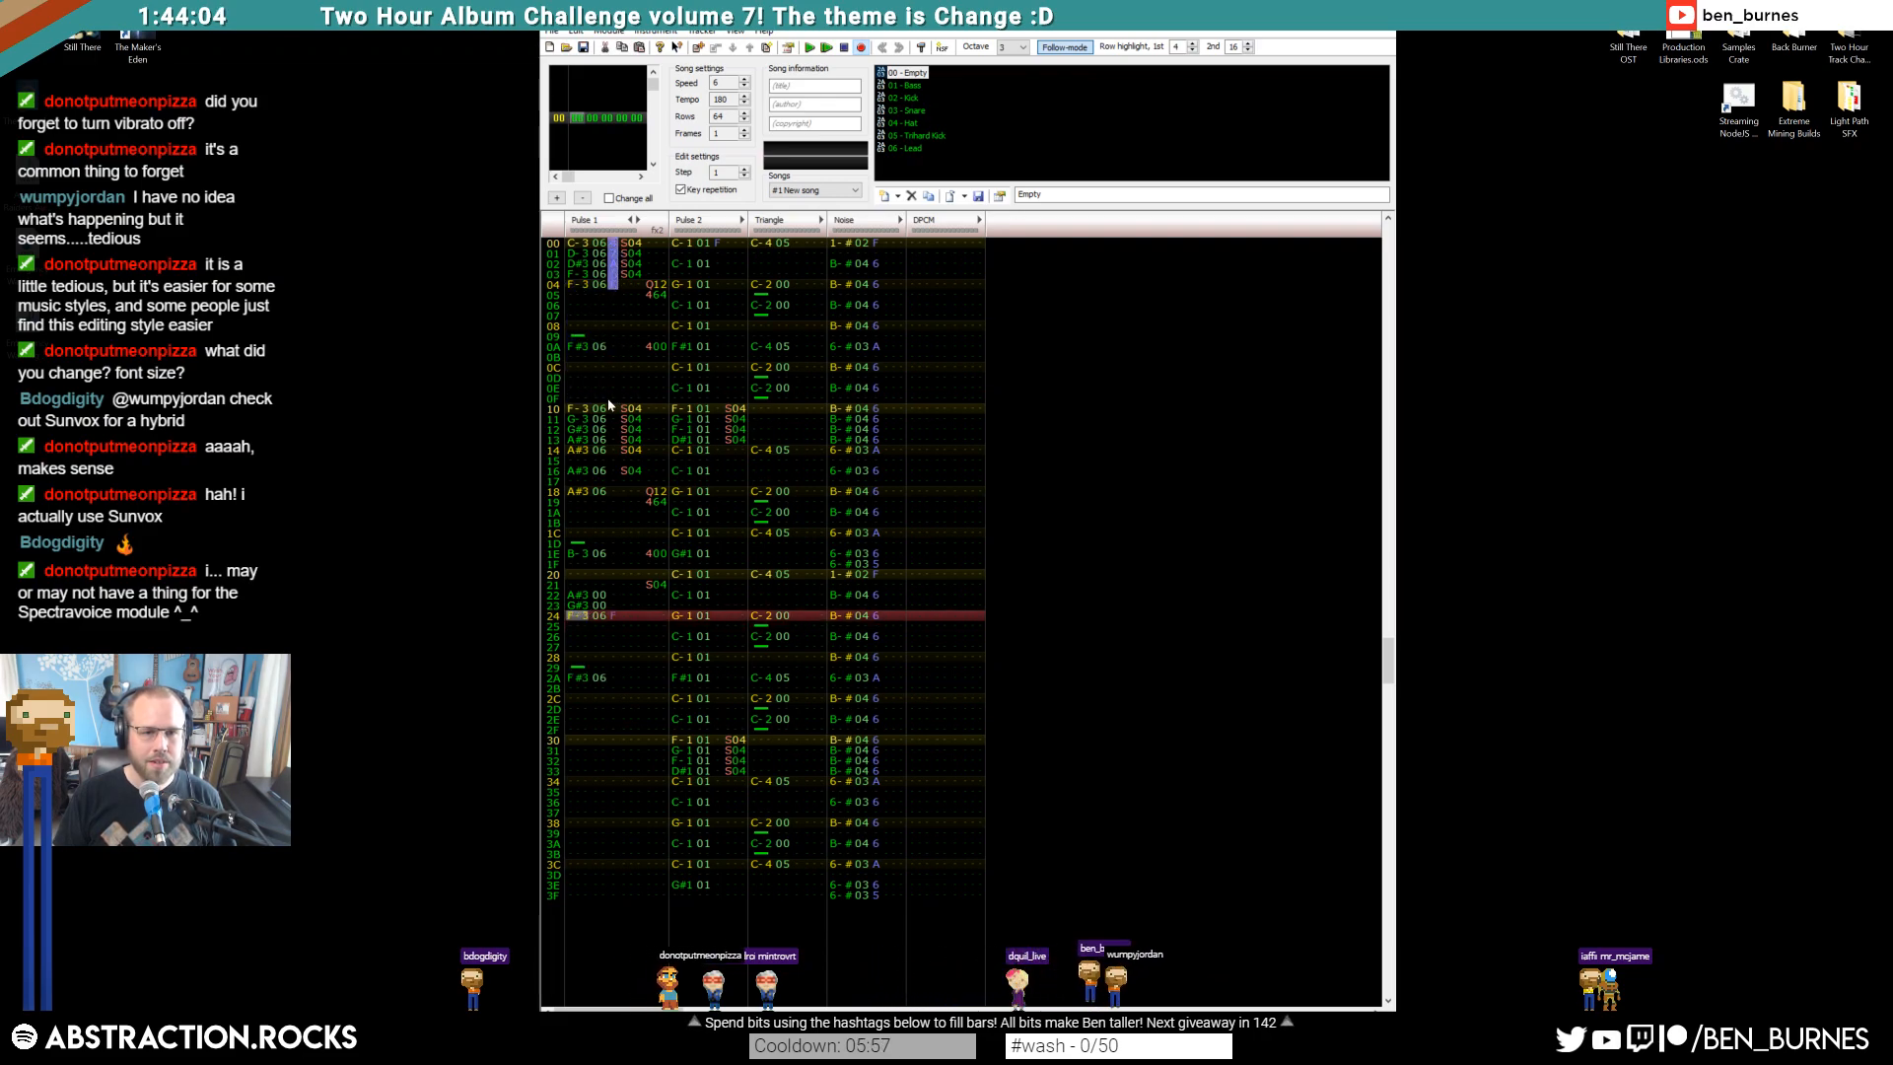
Paste the opening volume ramp at Pulse 1 row 10 and set the volumes of rows 10 to 13 to 7, 9, B and D
left_click(612, 408)
key("ctrl+v")
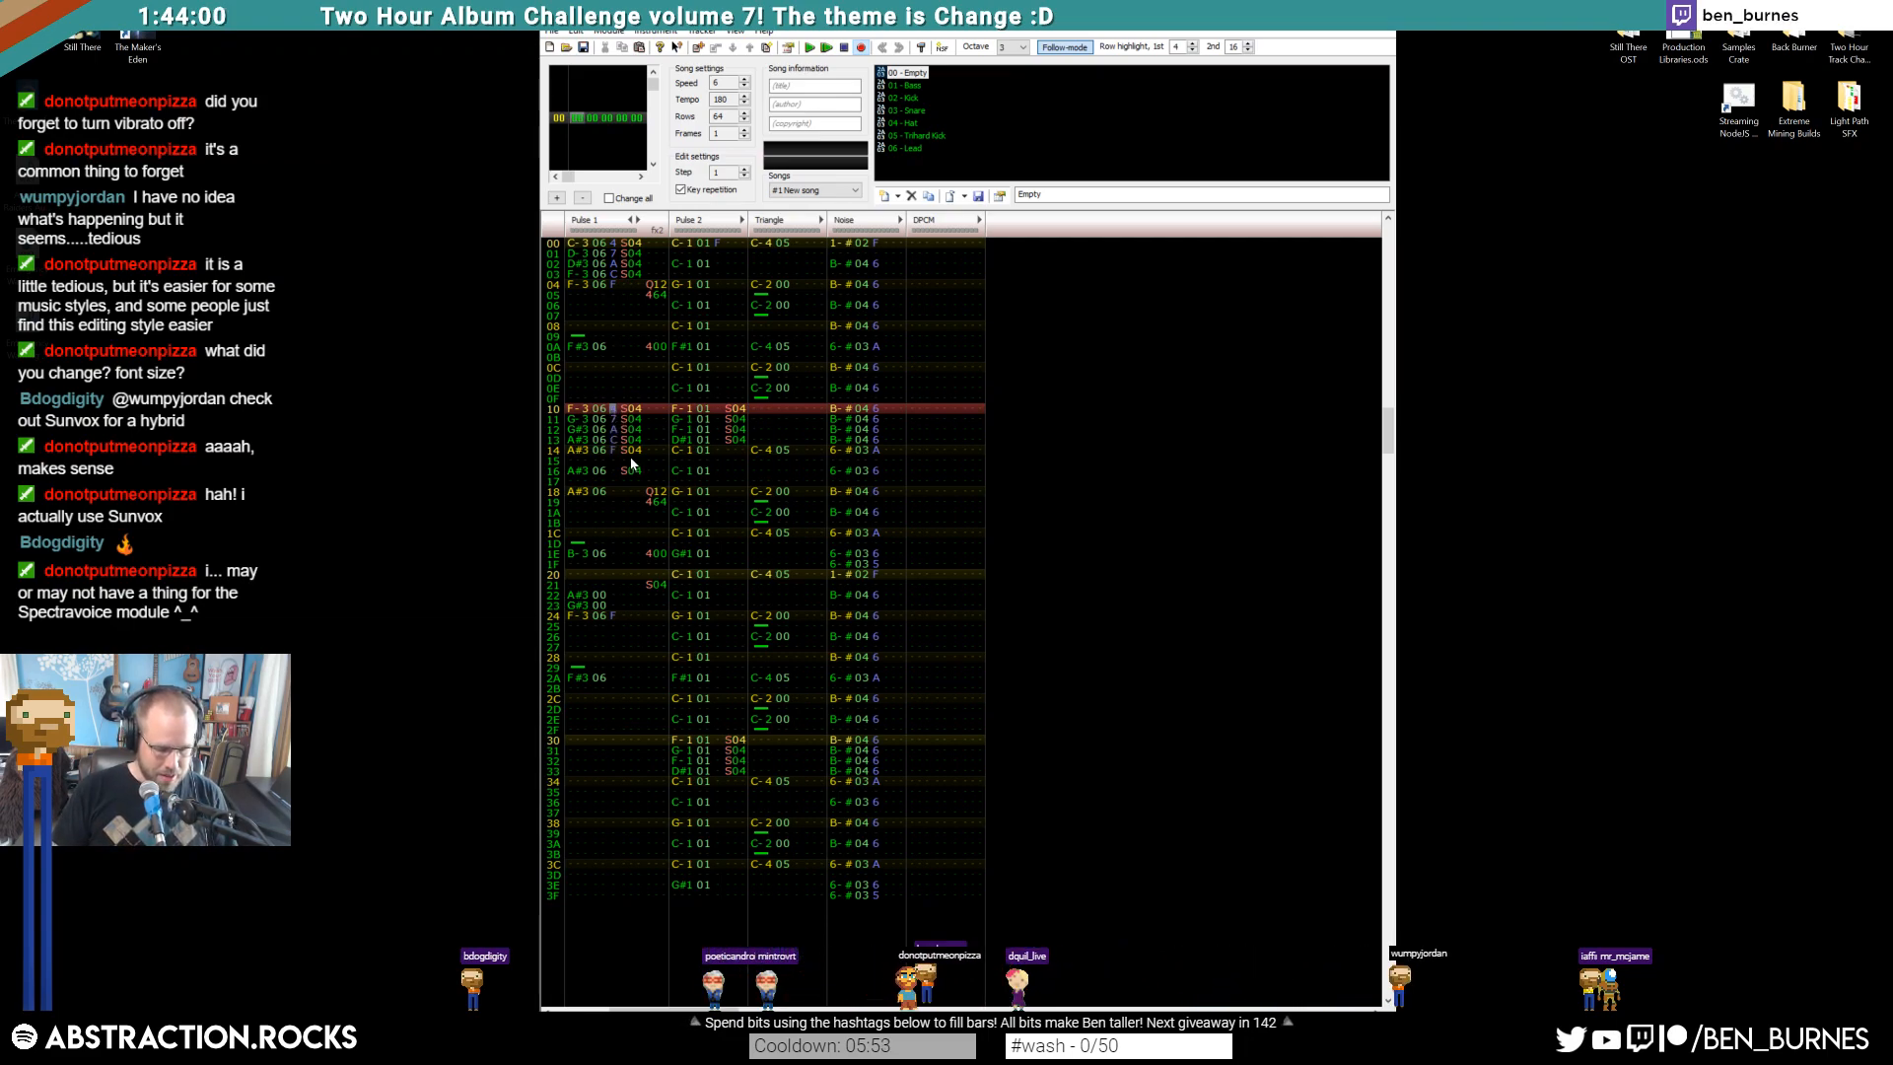
type("7 ")
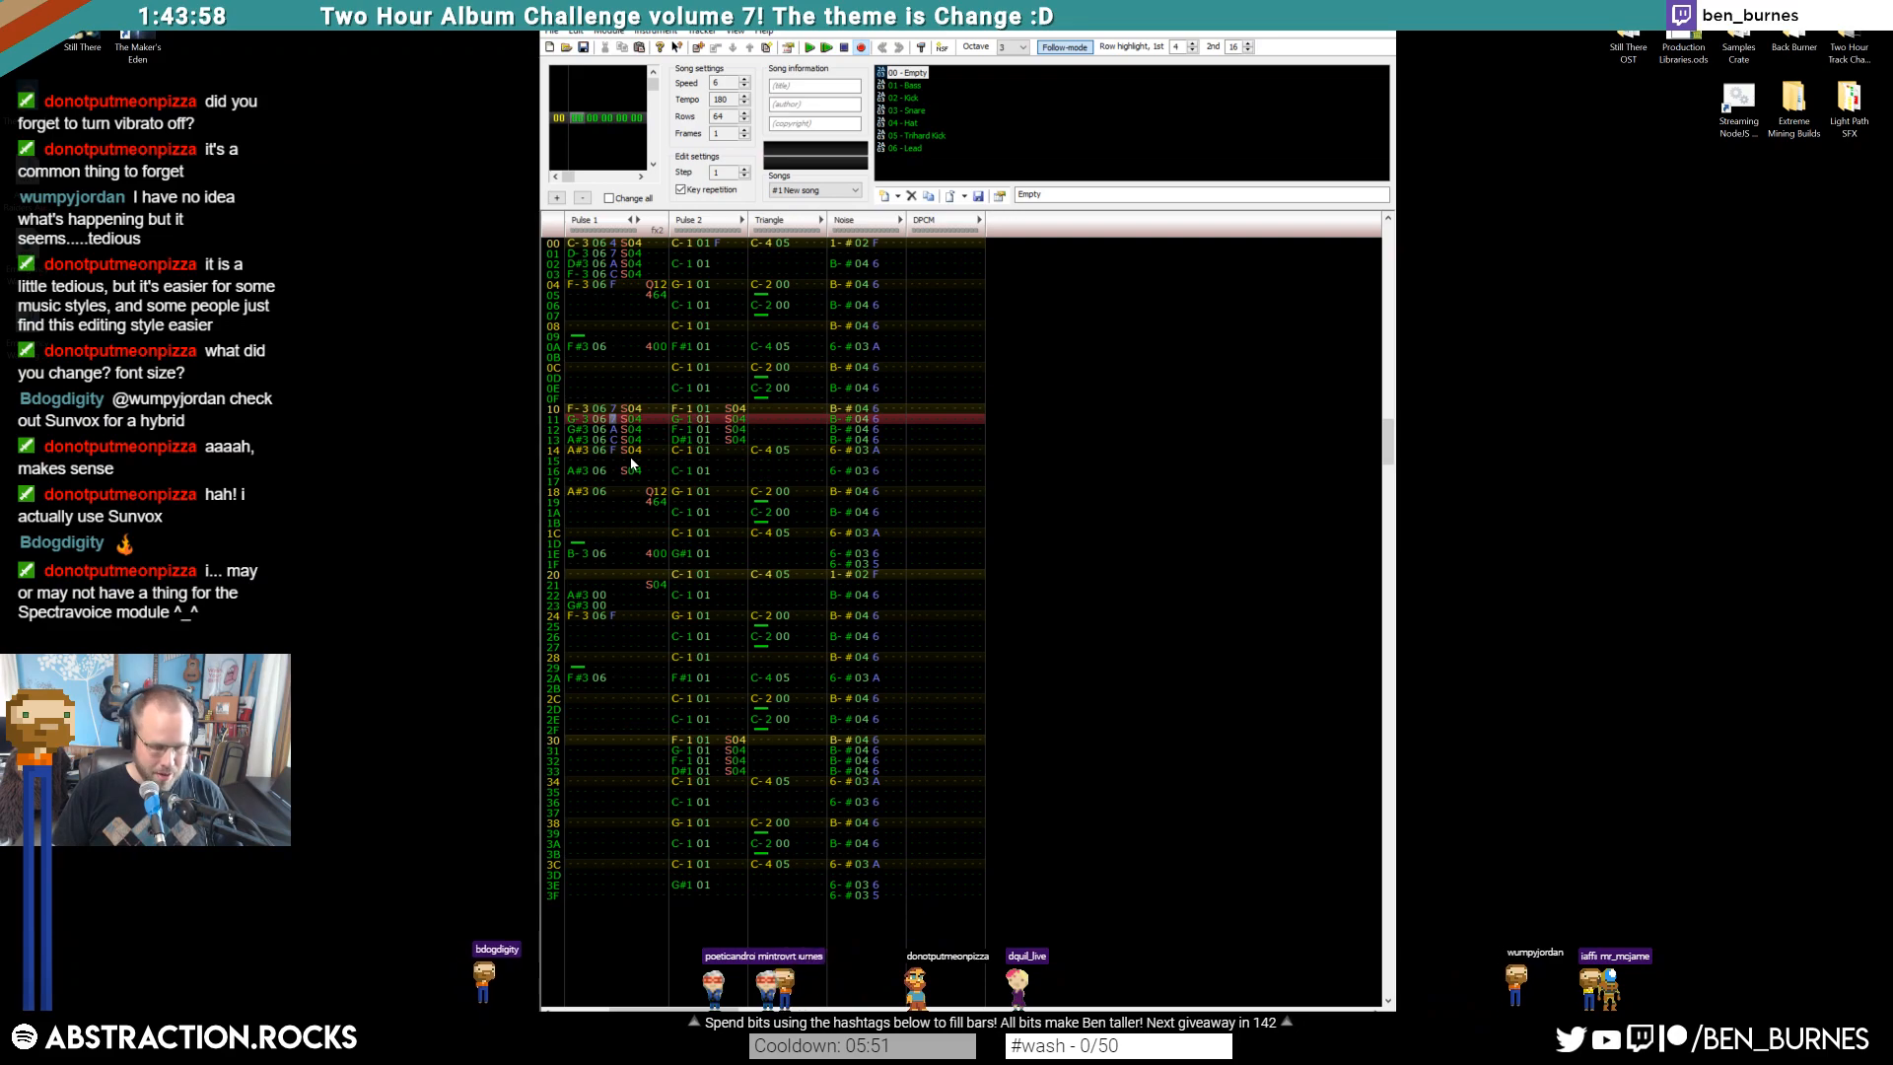
type("9 ")
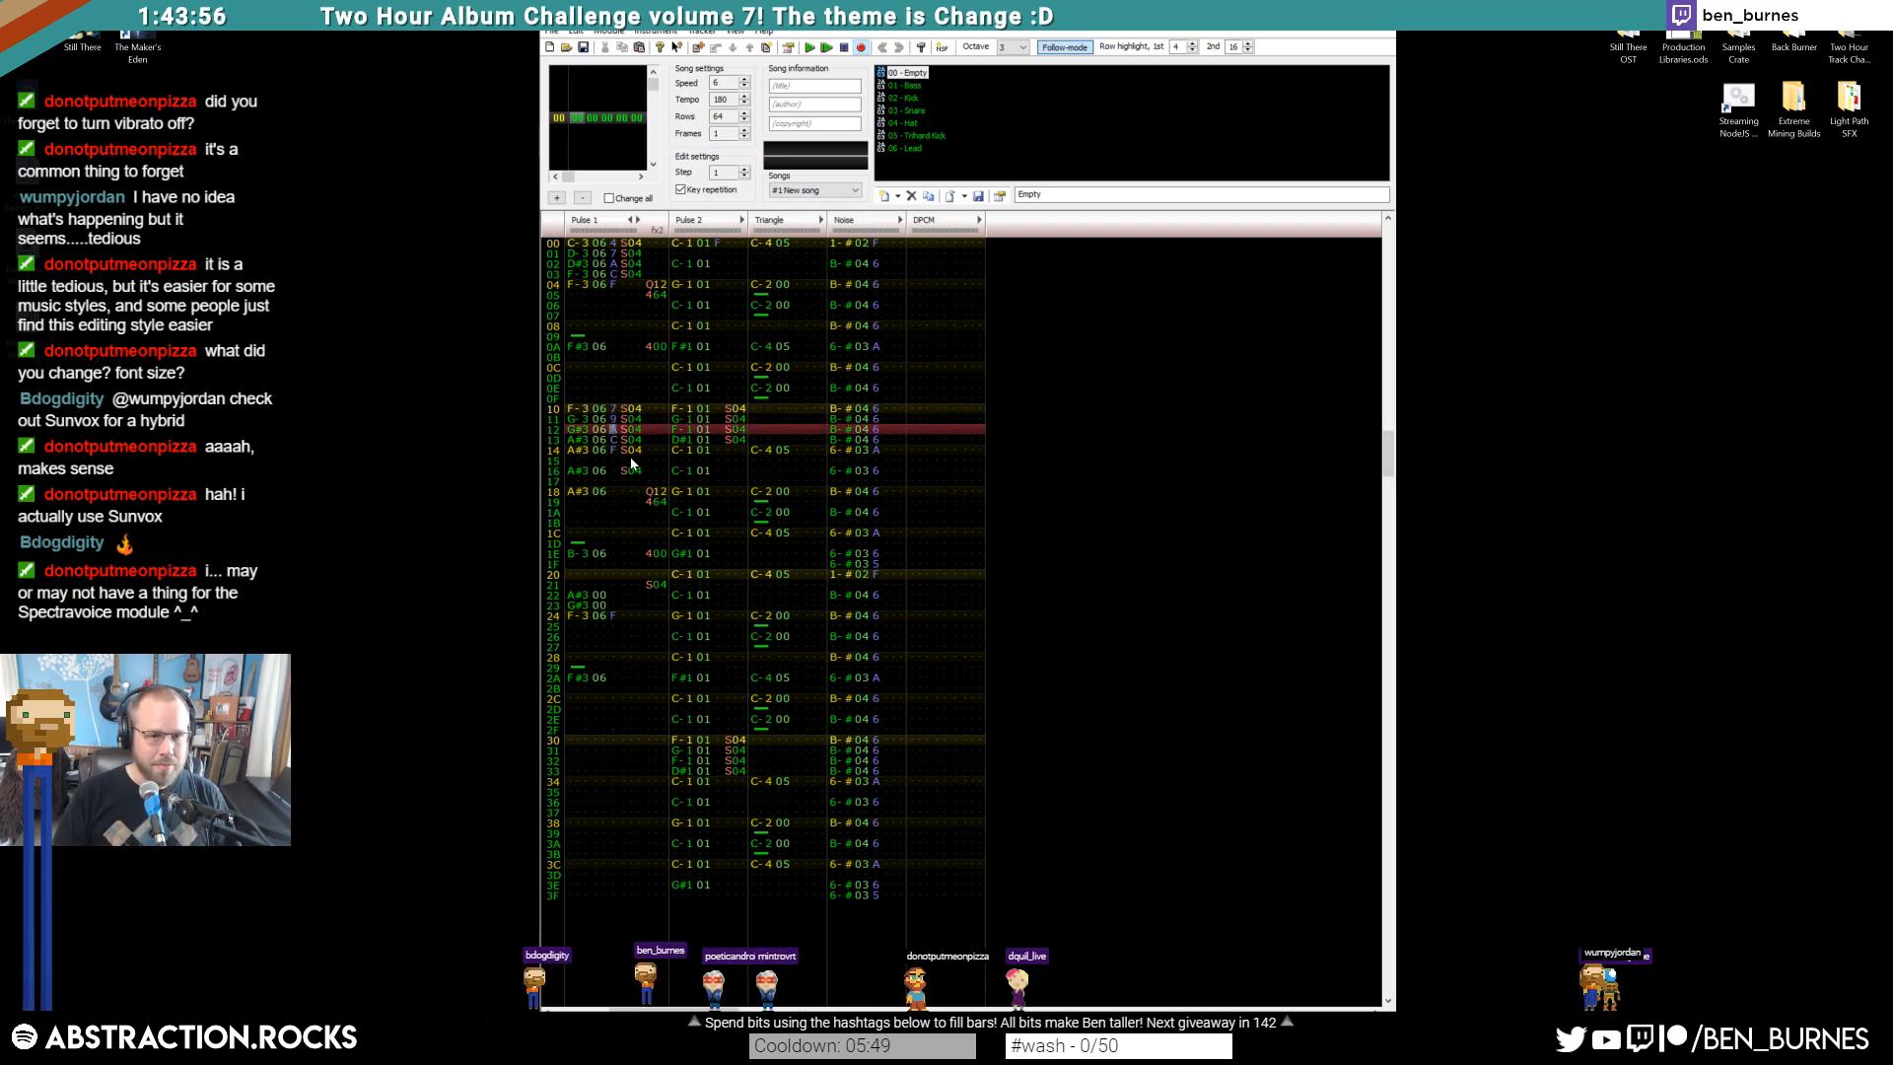
type("b")
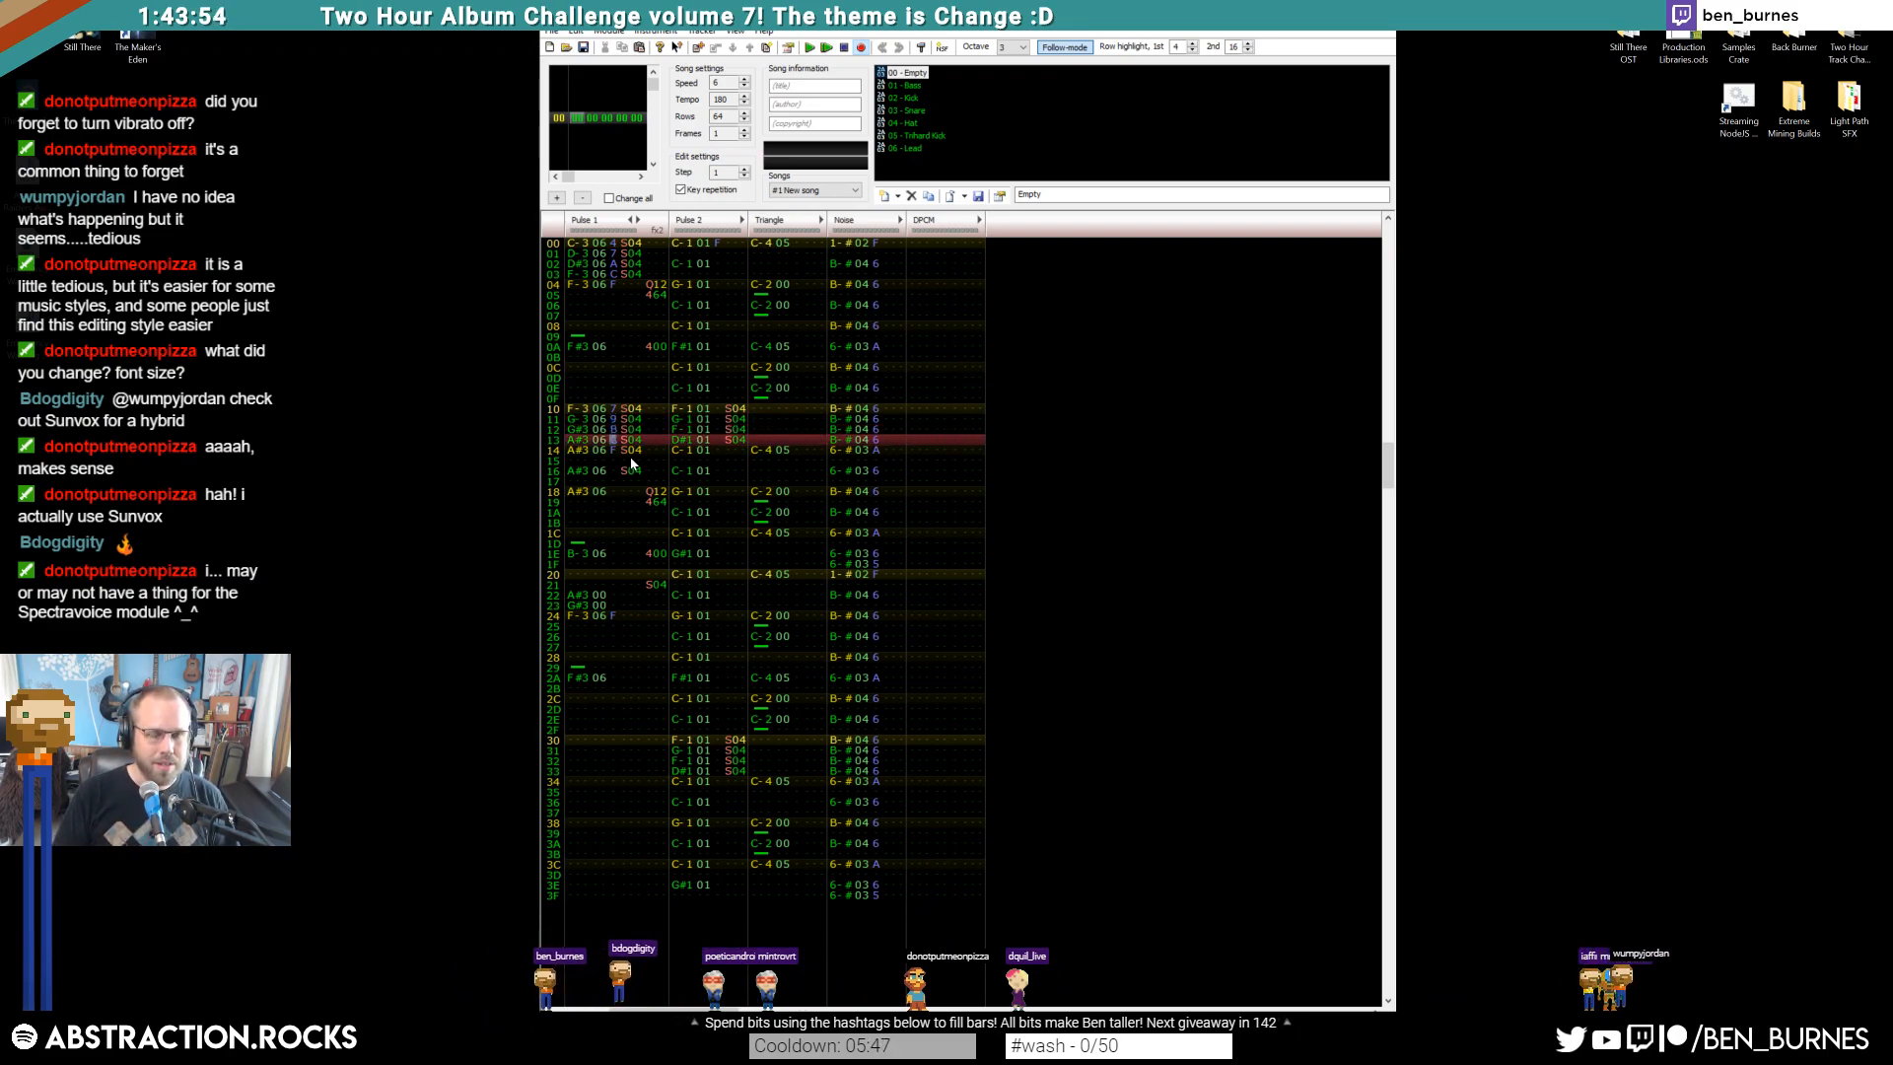
type("d")
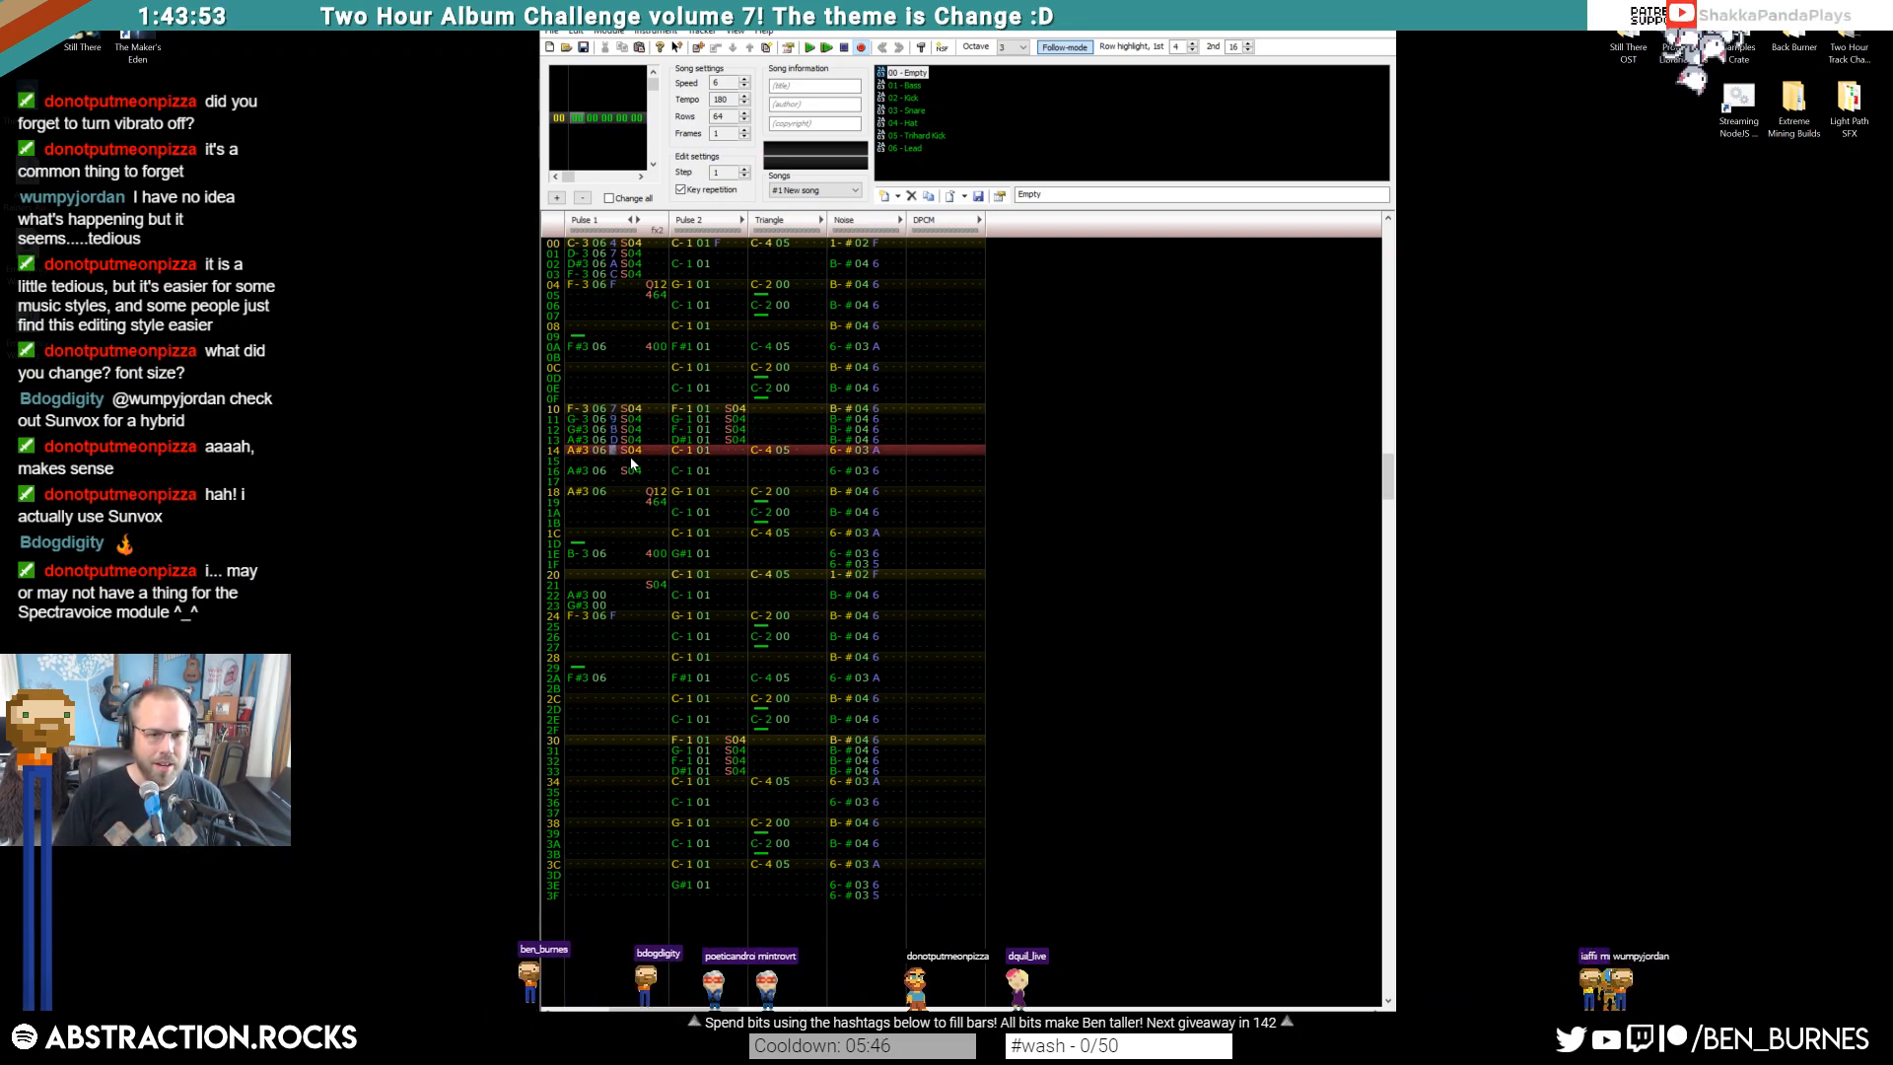
Set the Pulse 1 volumes to B at row 22 and D at row 23
left_click(612, 595)
type("bd")
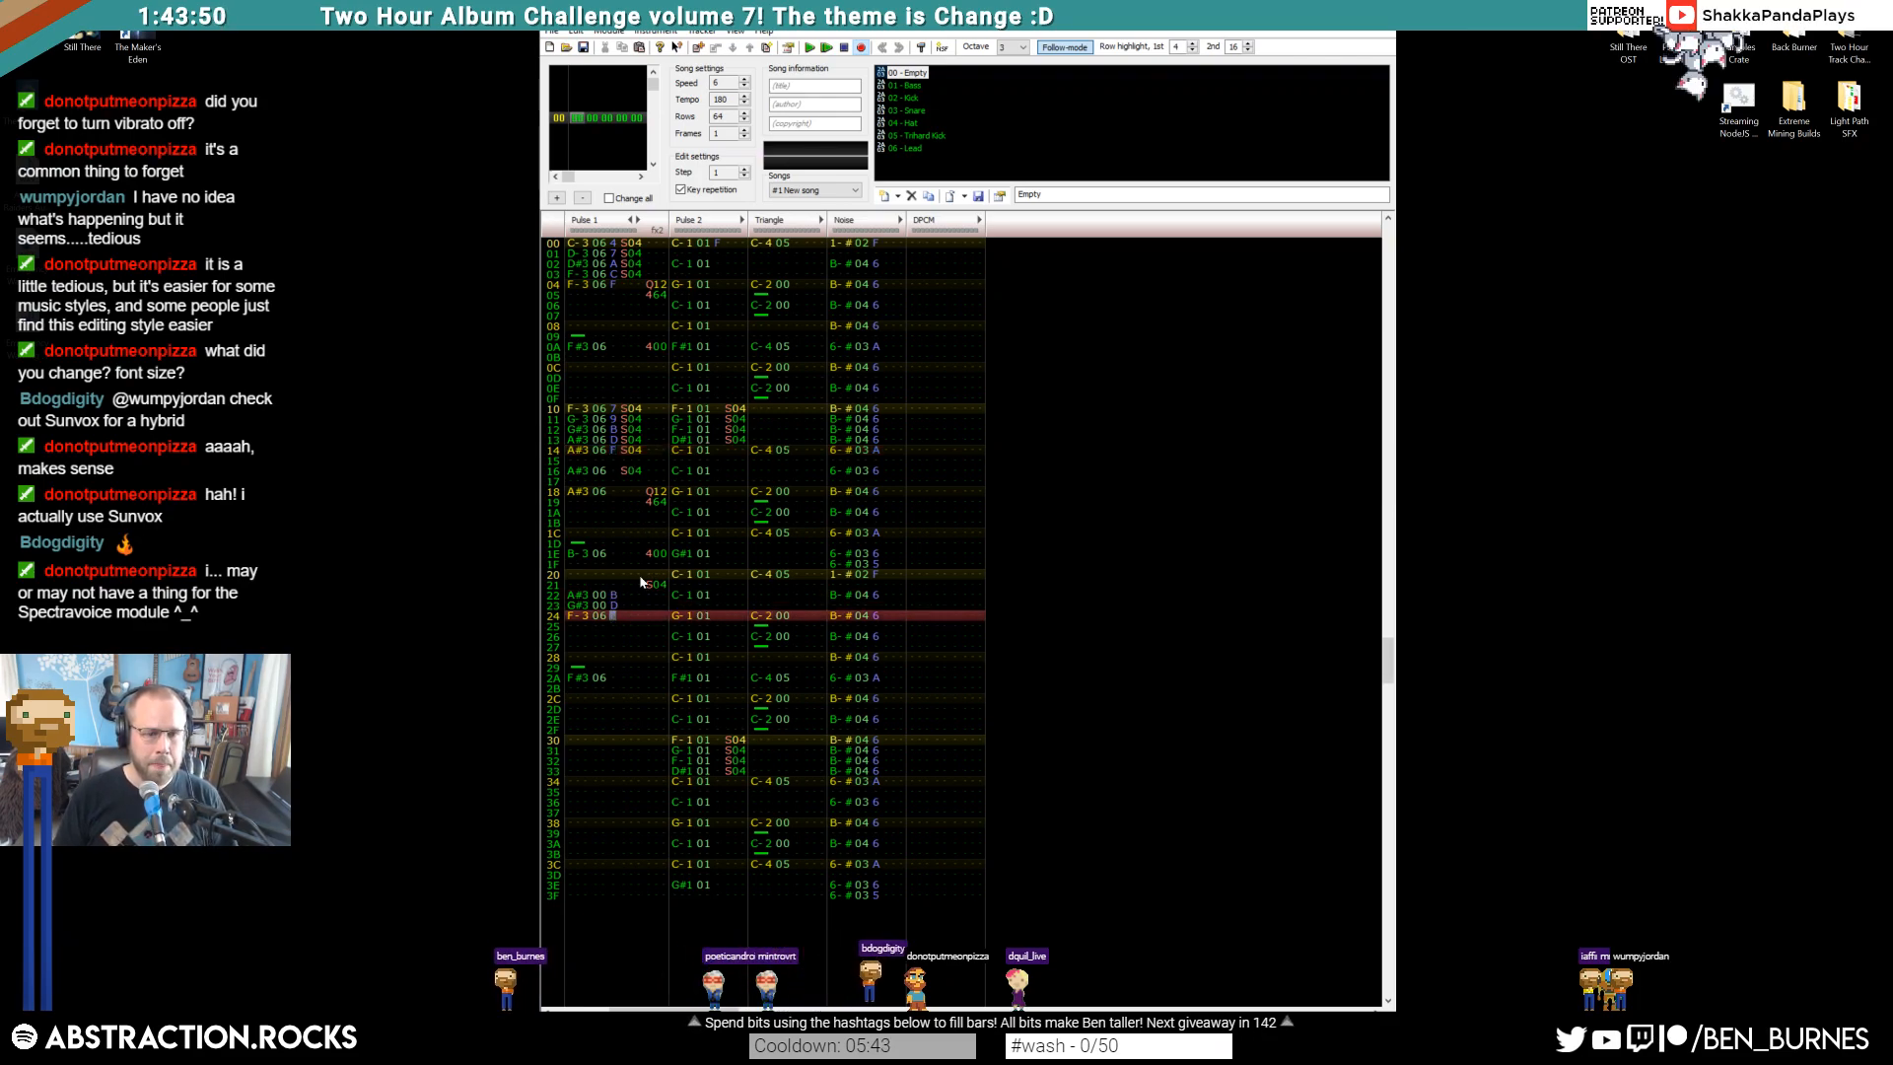
left_click_drag(619, 251, 614, 783)
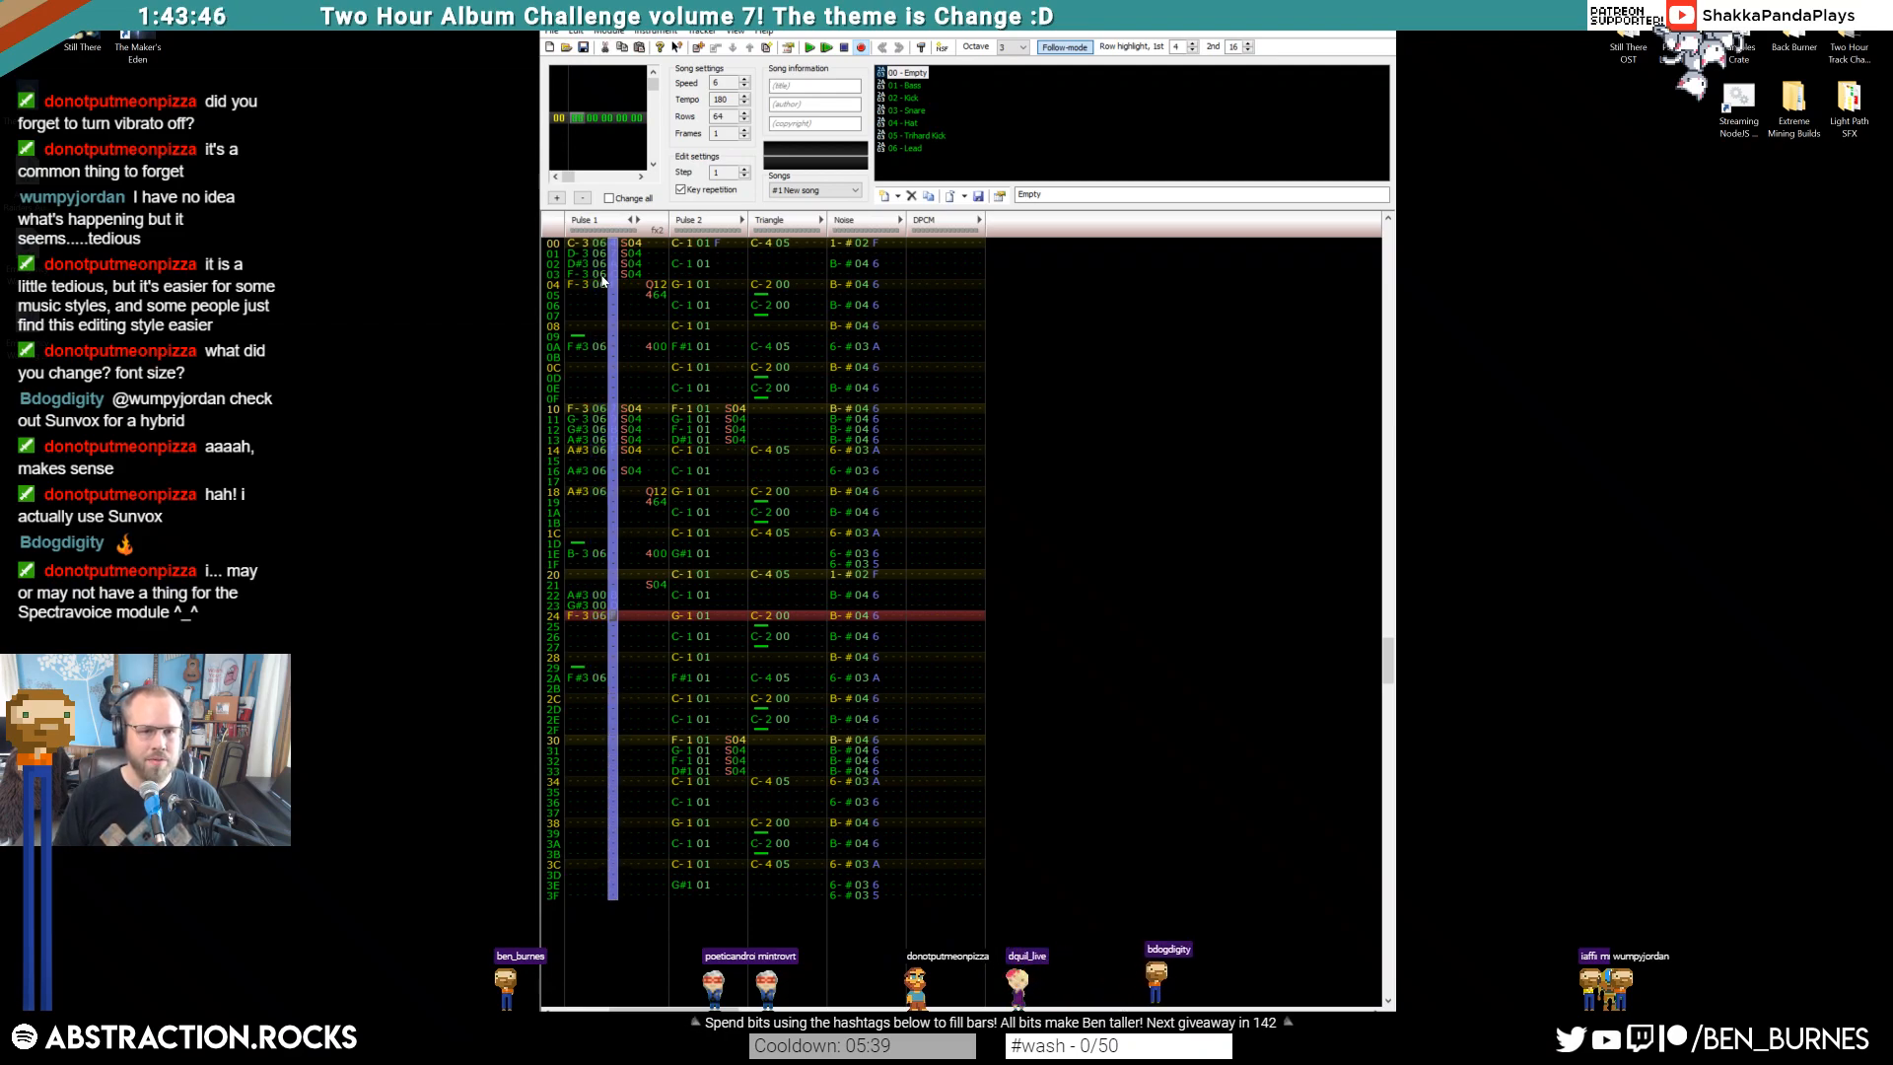
left_click(611, 247)
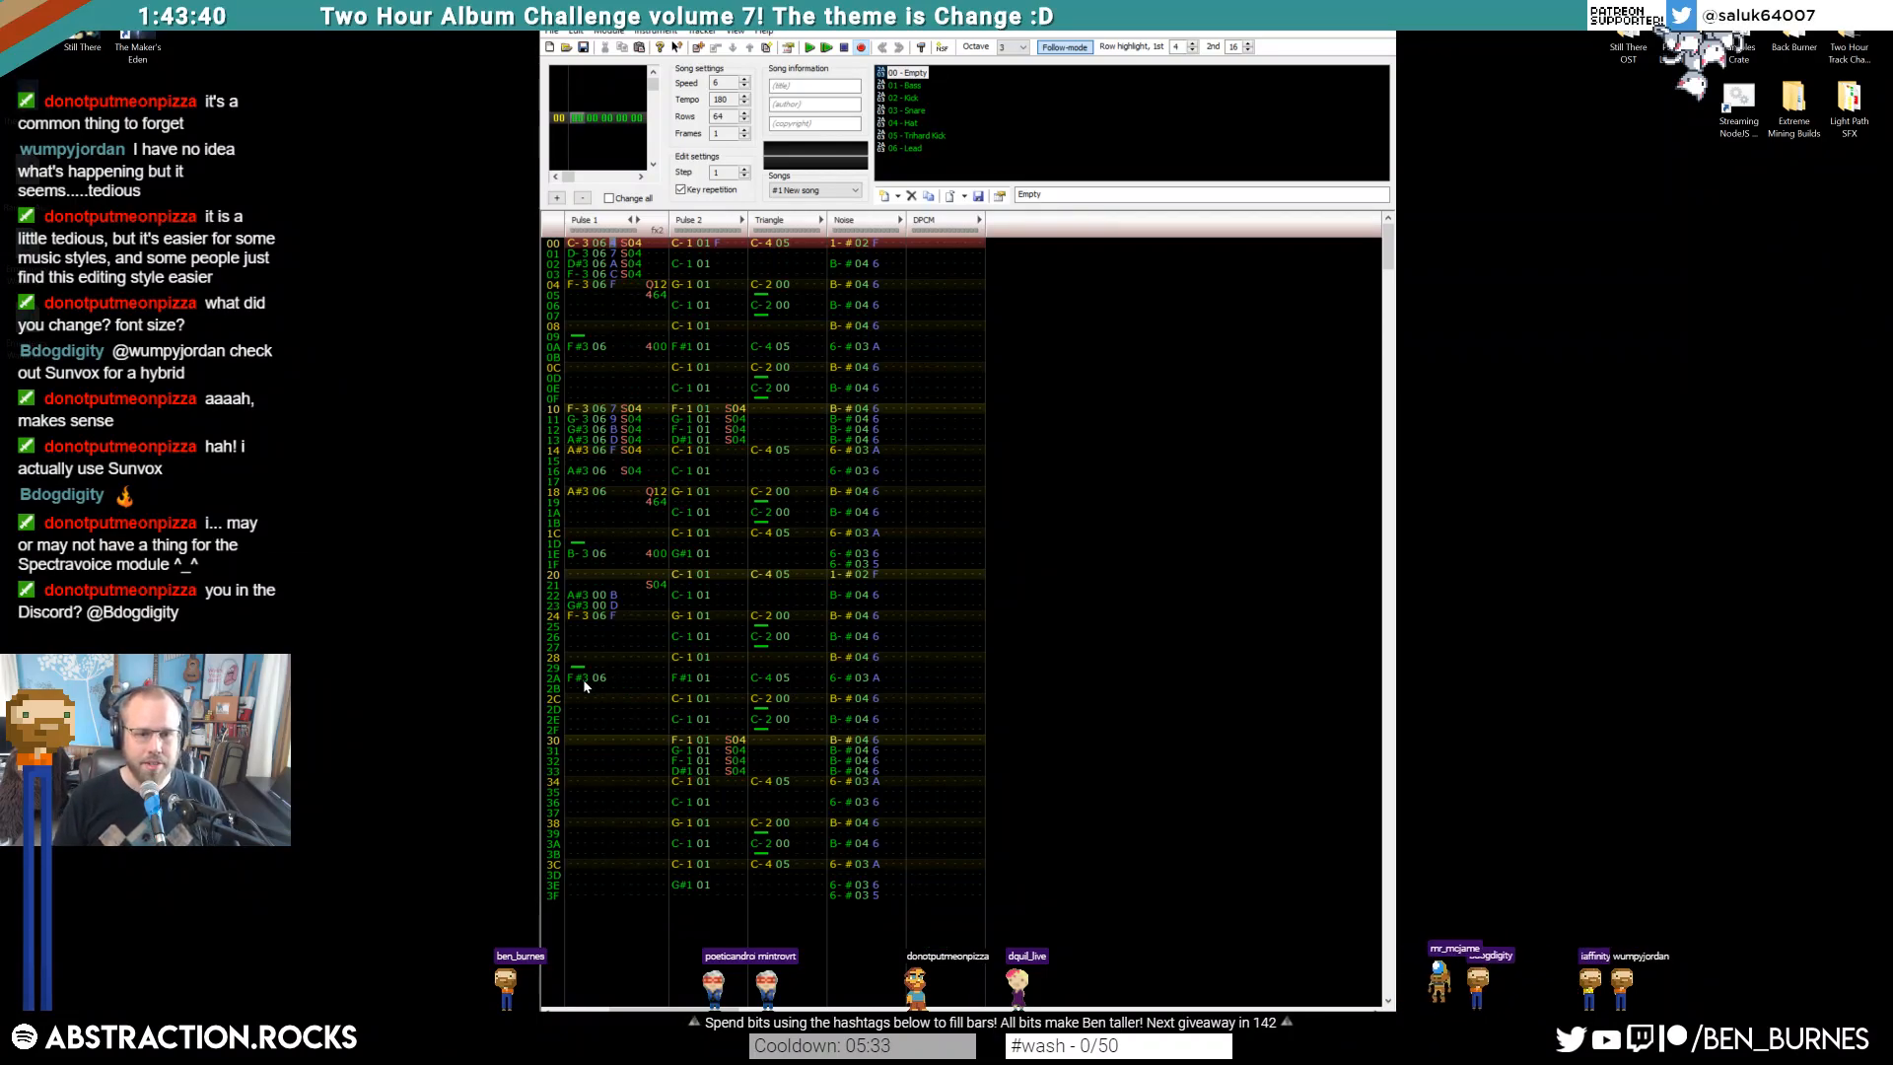
Insert Pulse 1 note cuts at rows 0F and 2F
left_click(580, 404)
left_click(578, 738)
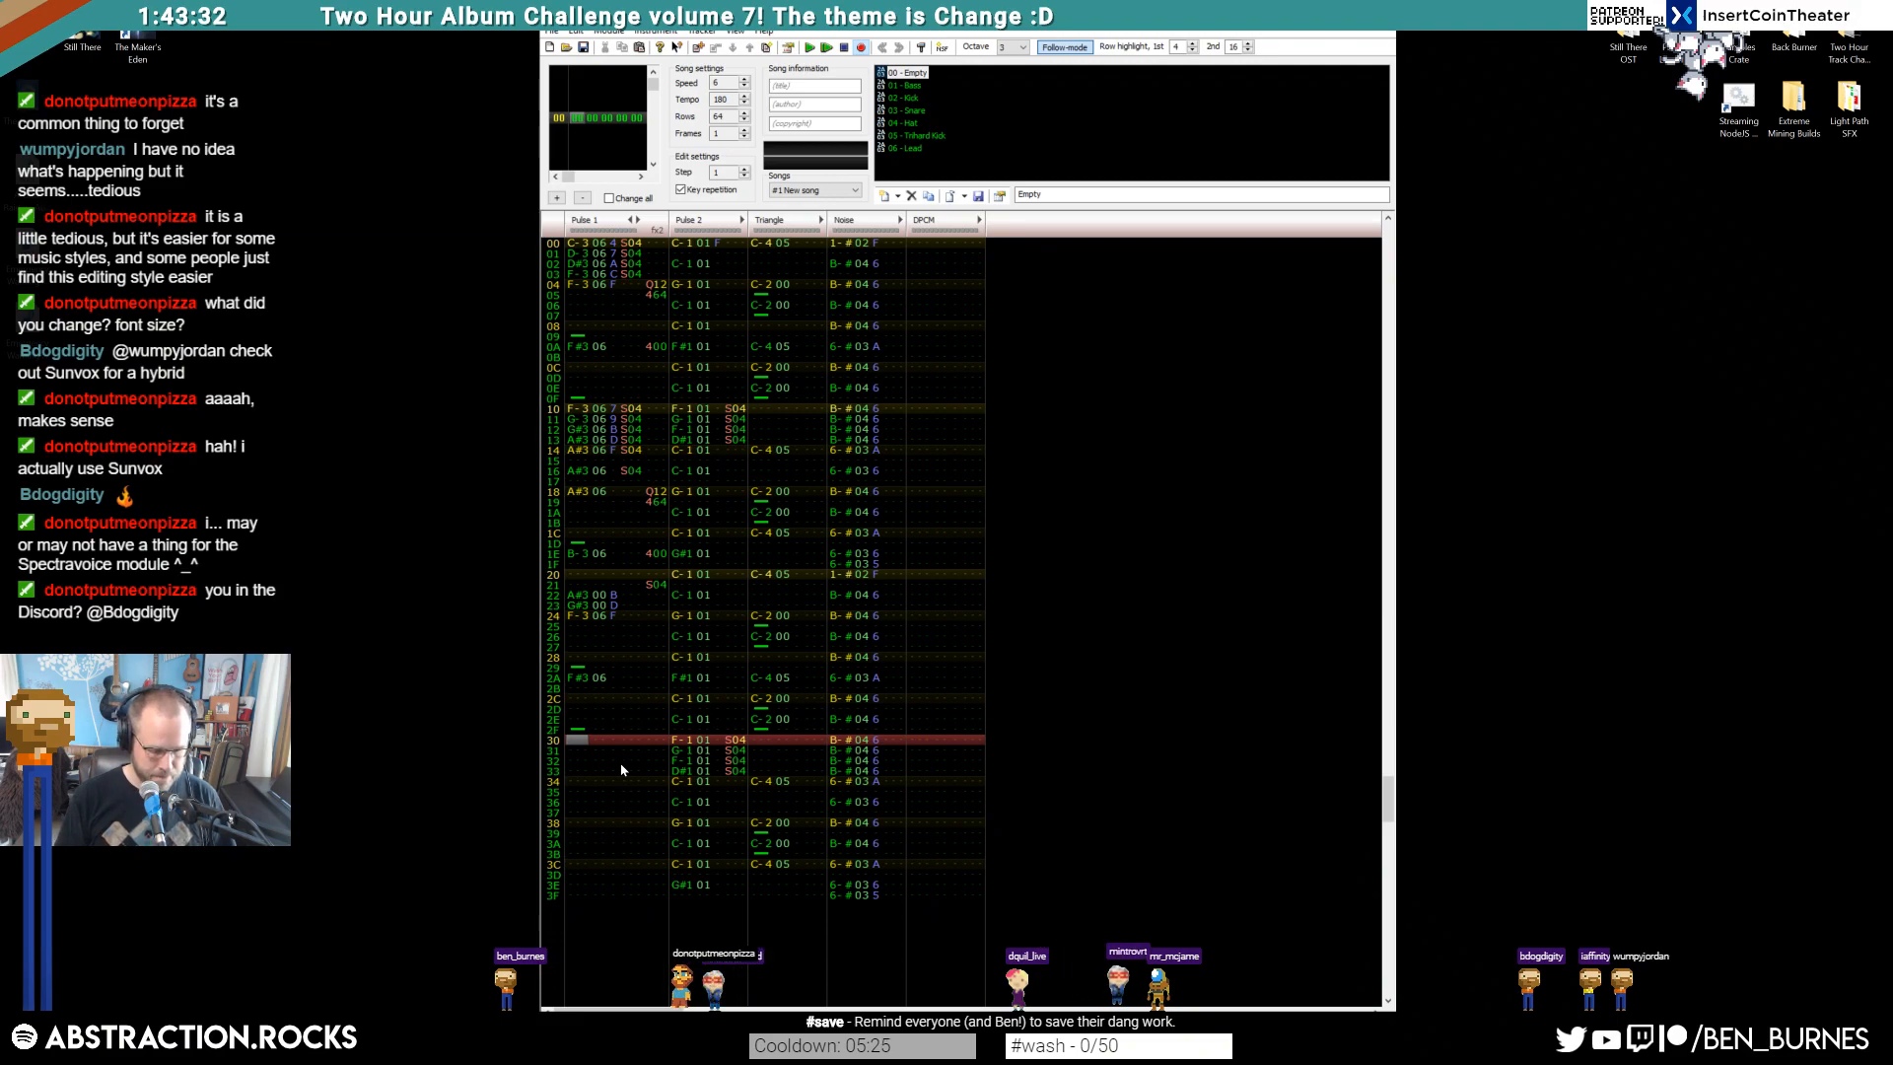
key("m")
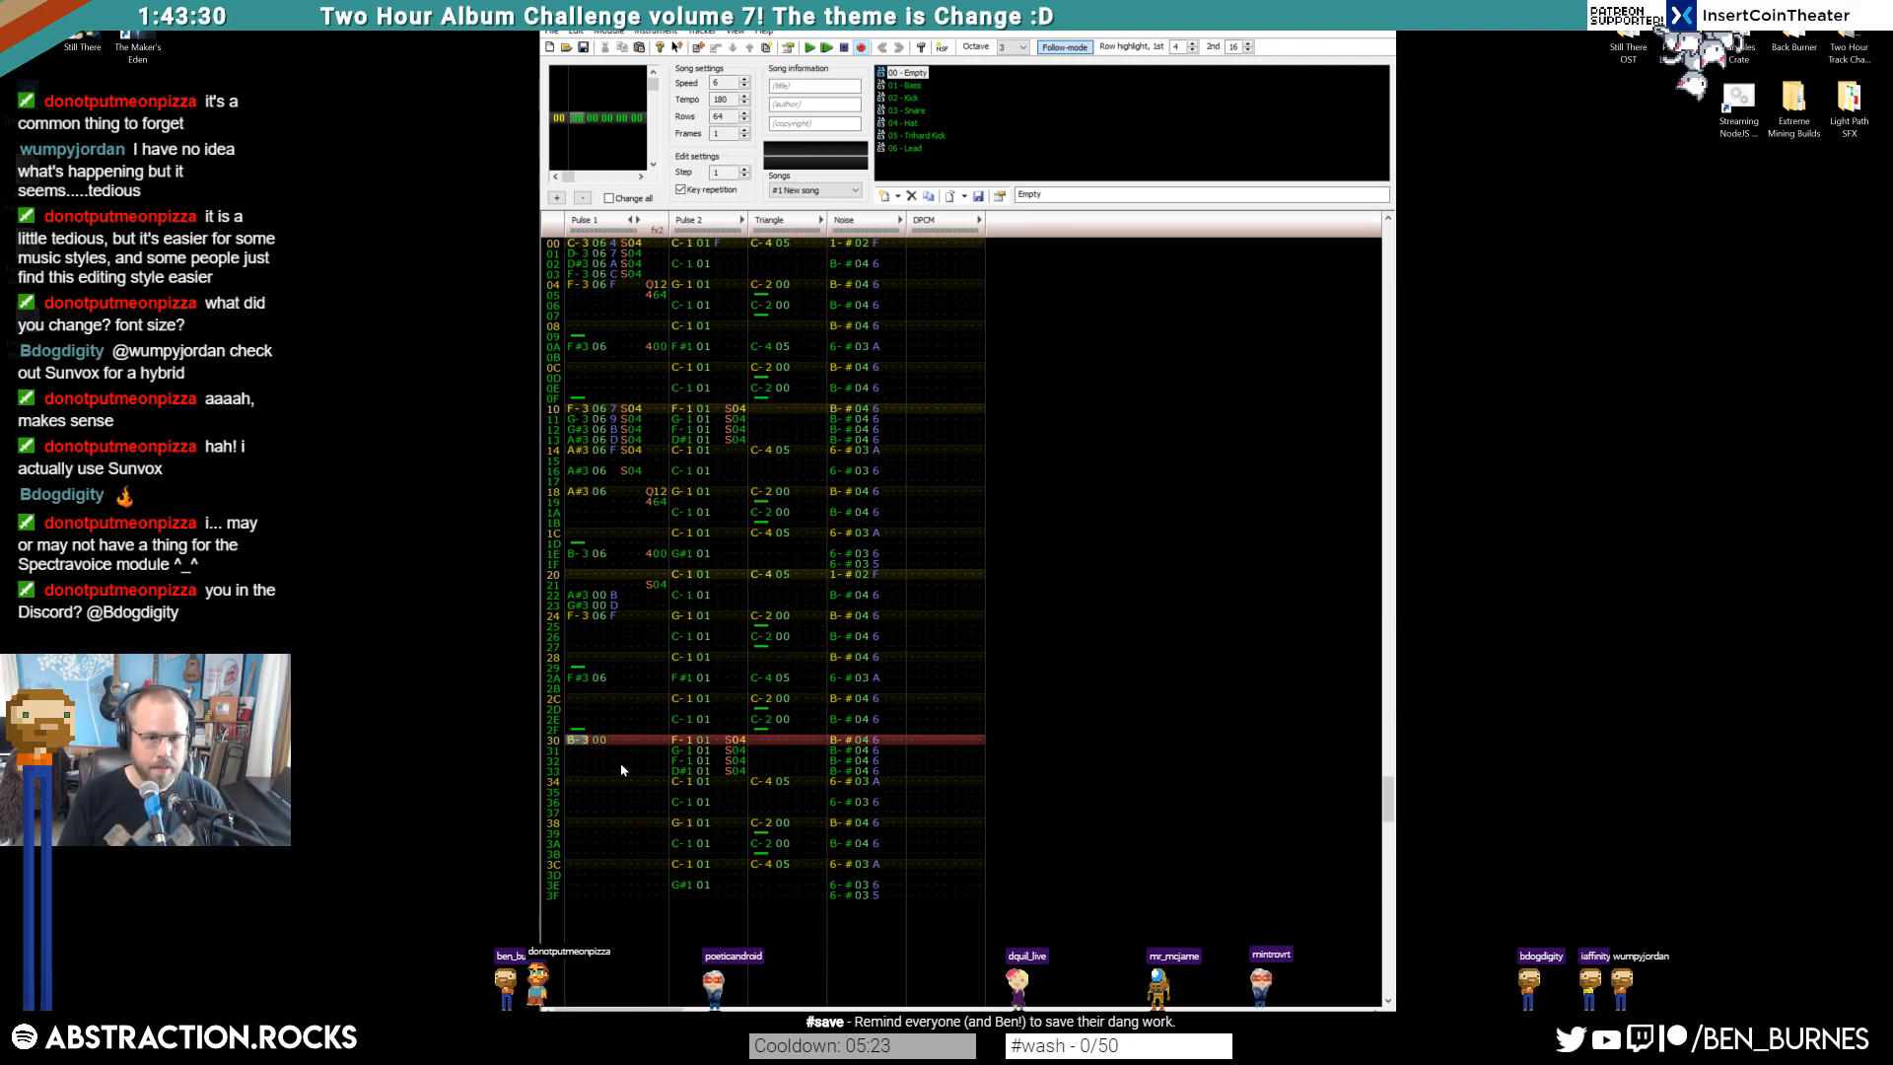
key("h")
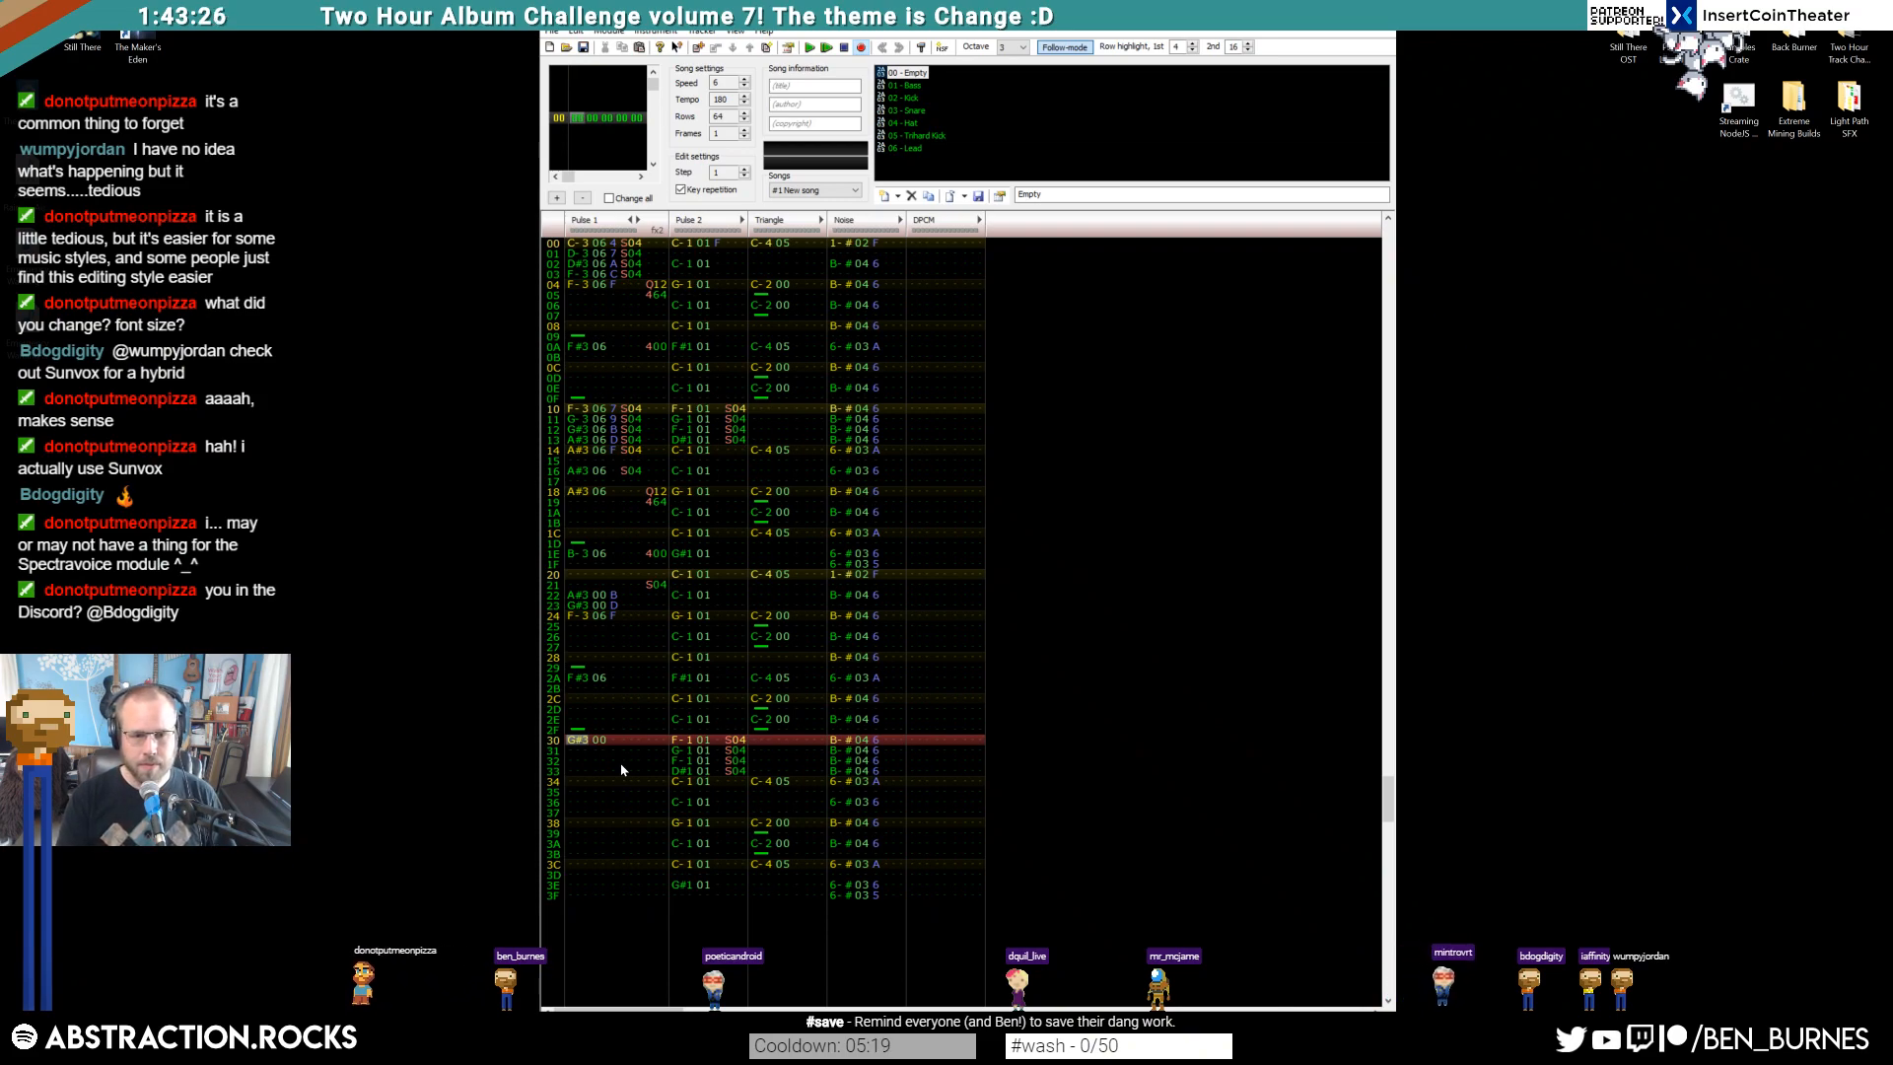
key("Delete")
Play the pattern from row 00 to review the Pulse 1 lead
key("Up")
key("Up")
key("Up")
key("Up")
key("Up")
key("Up")
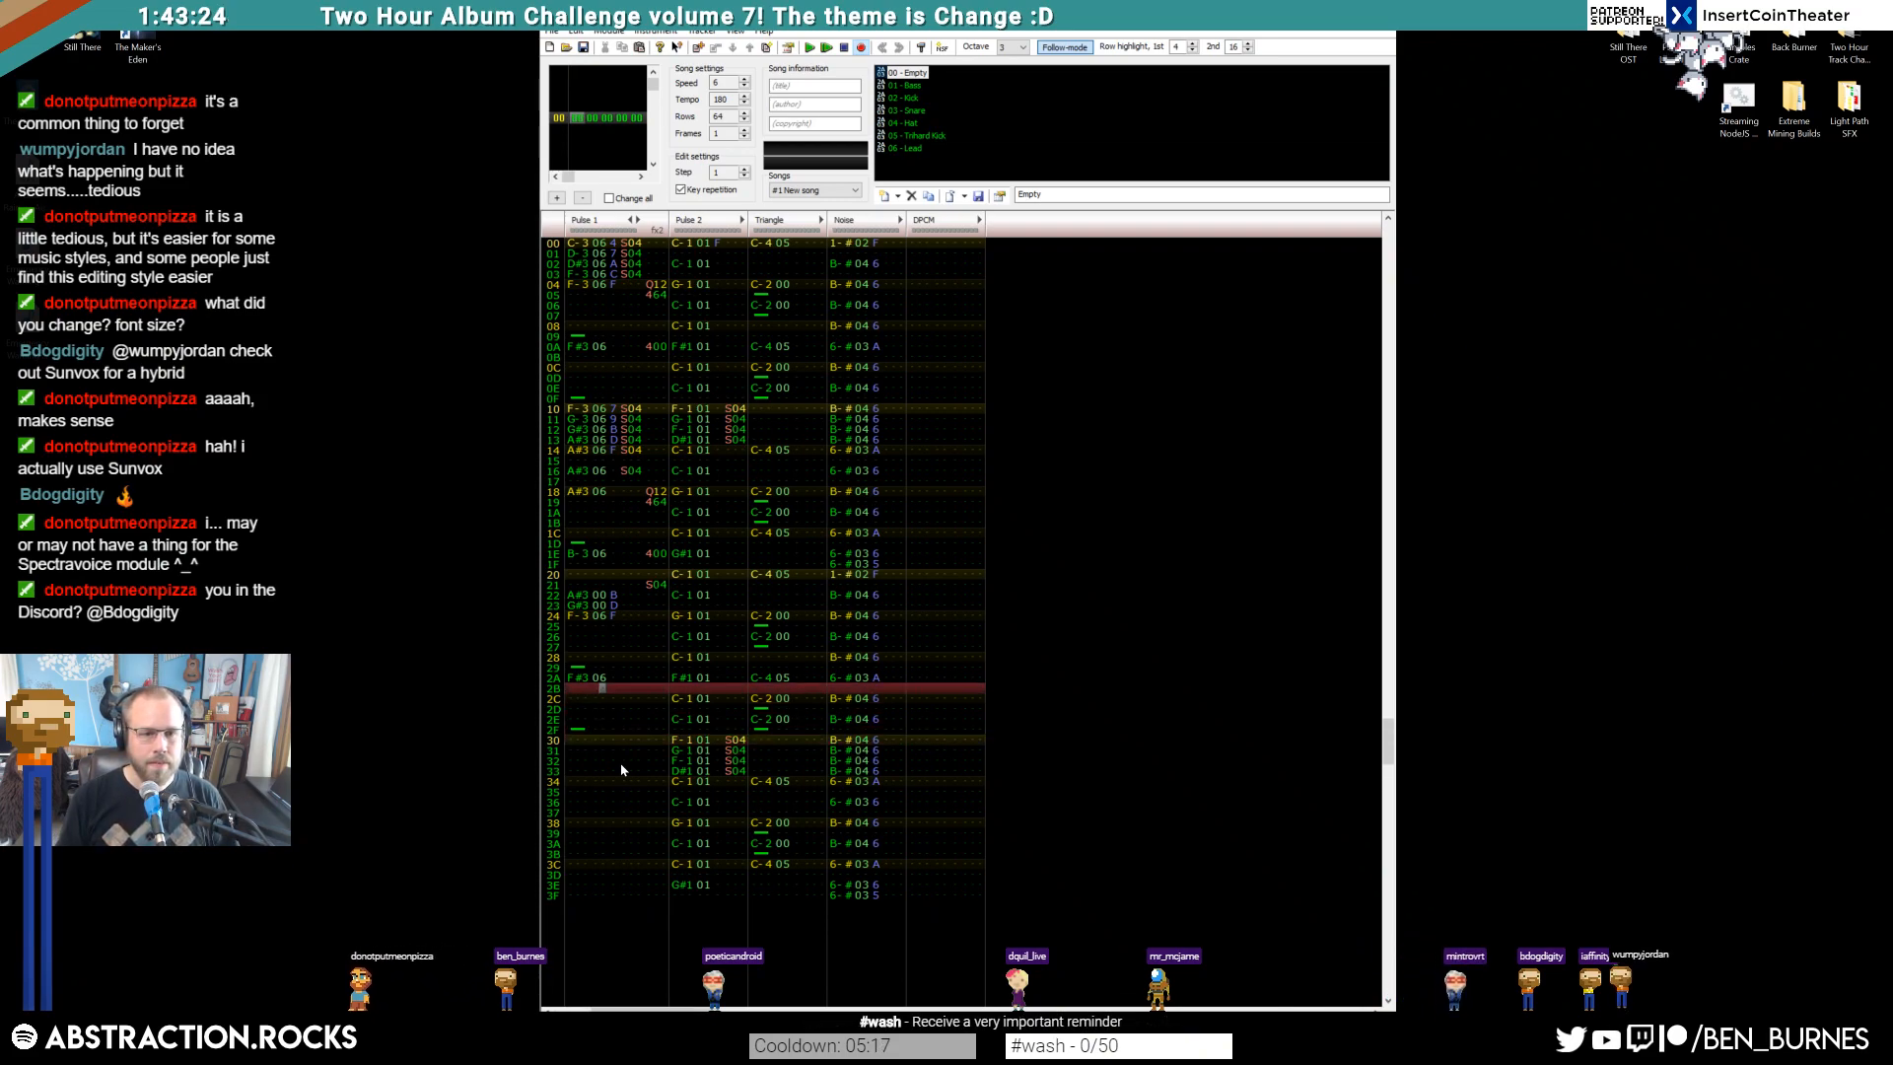
left_click(571, 245)
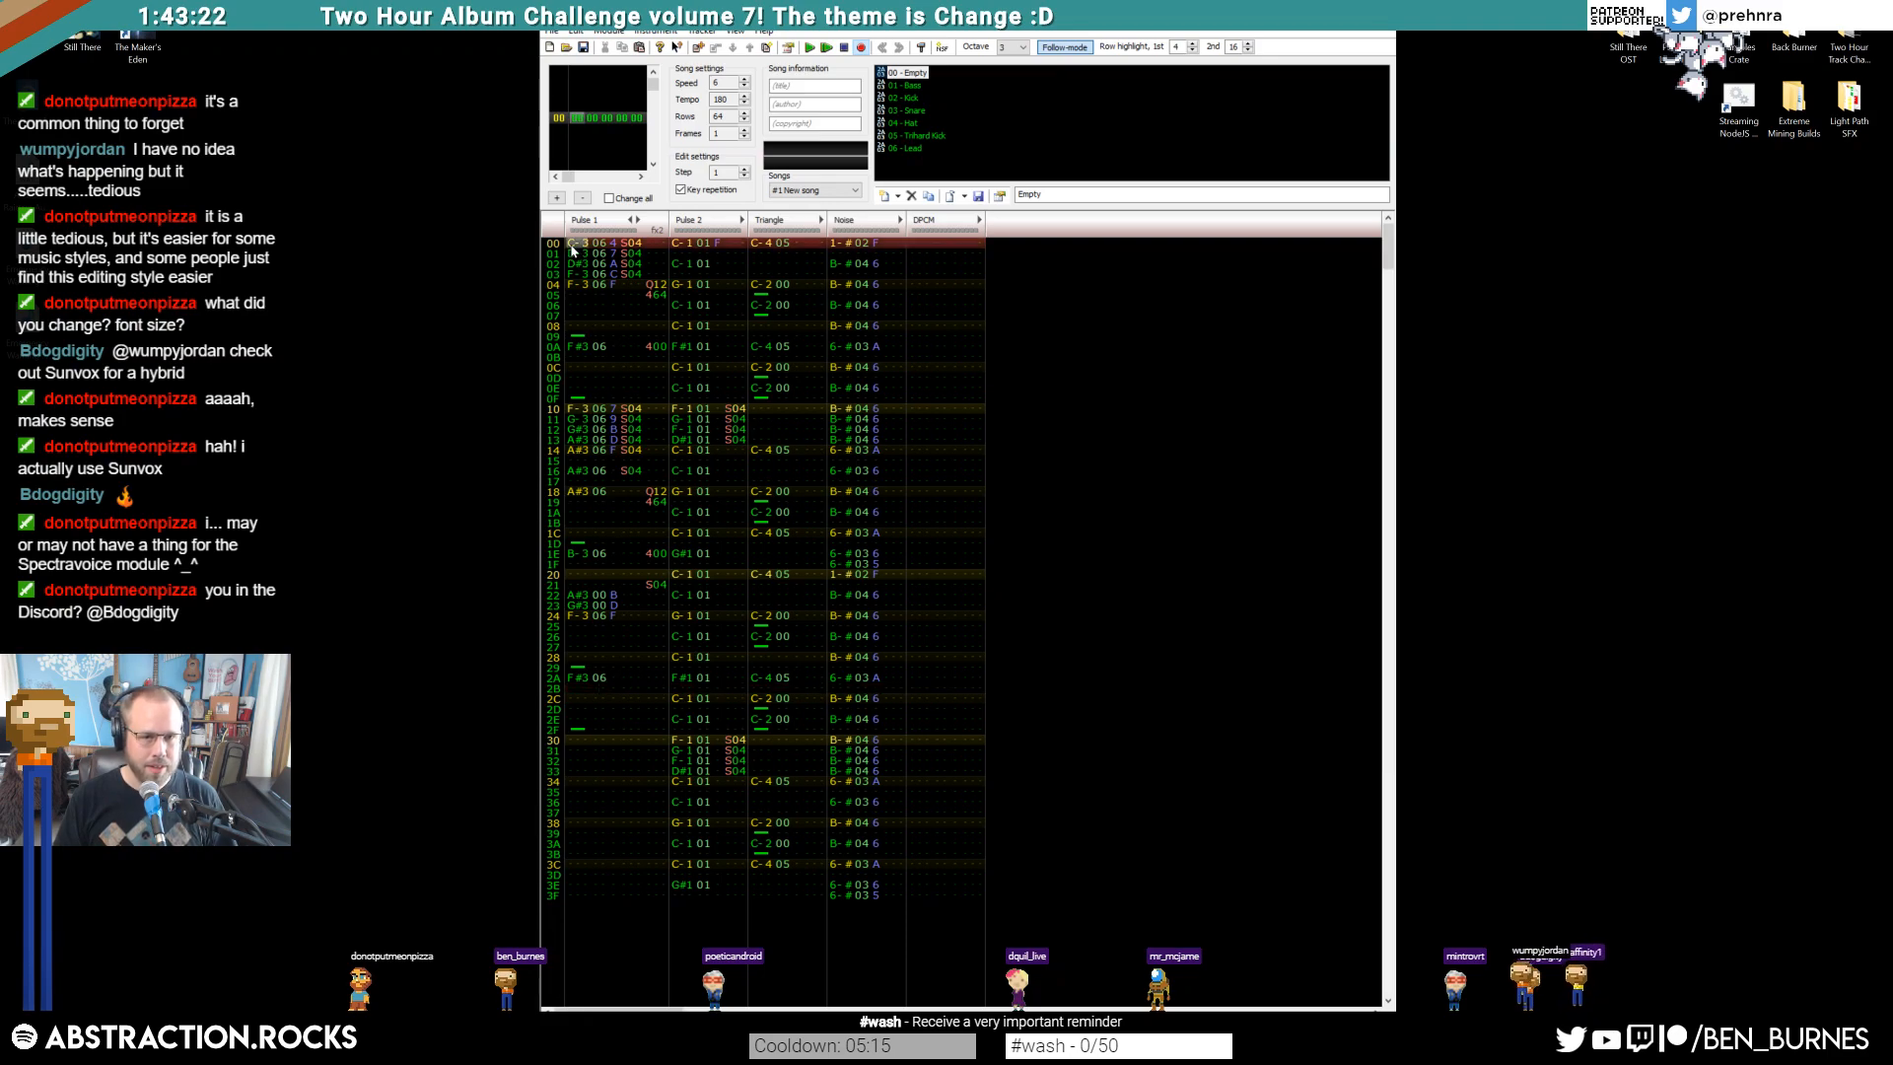
key("Return")
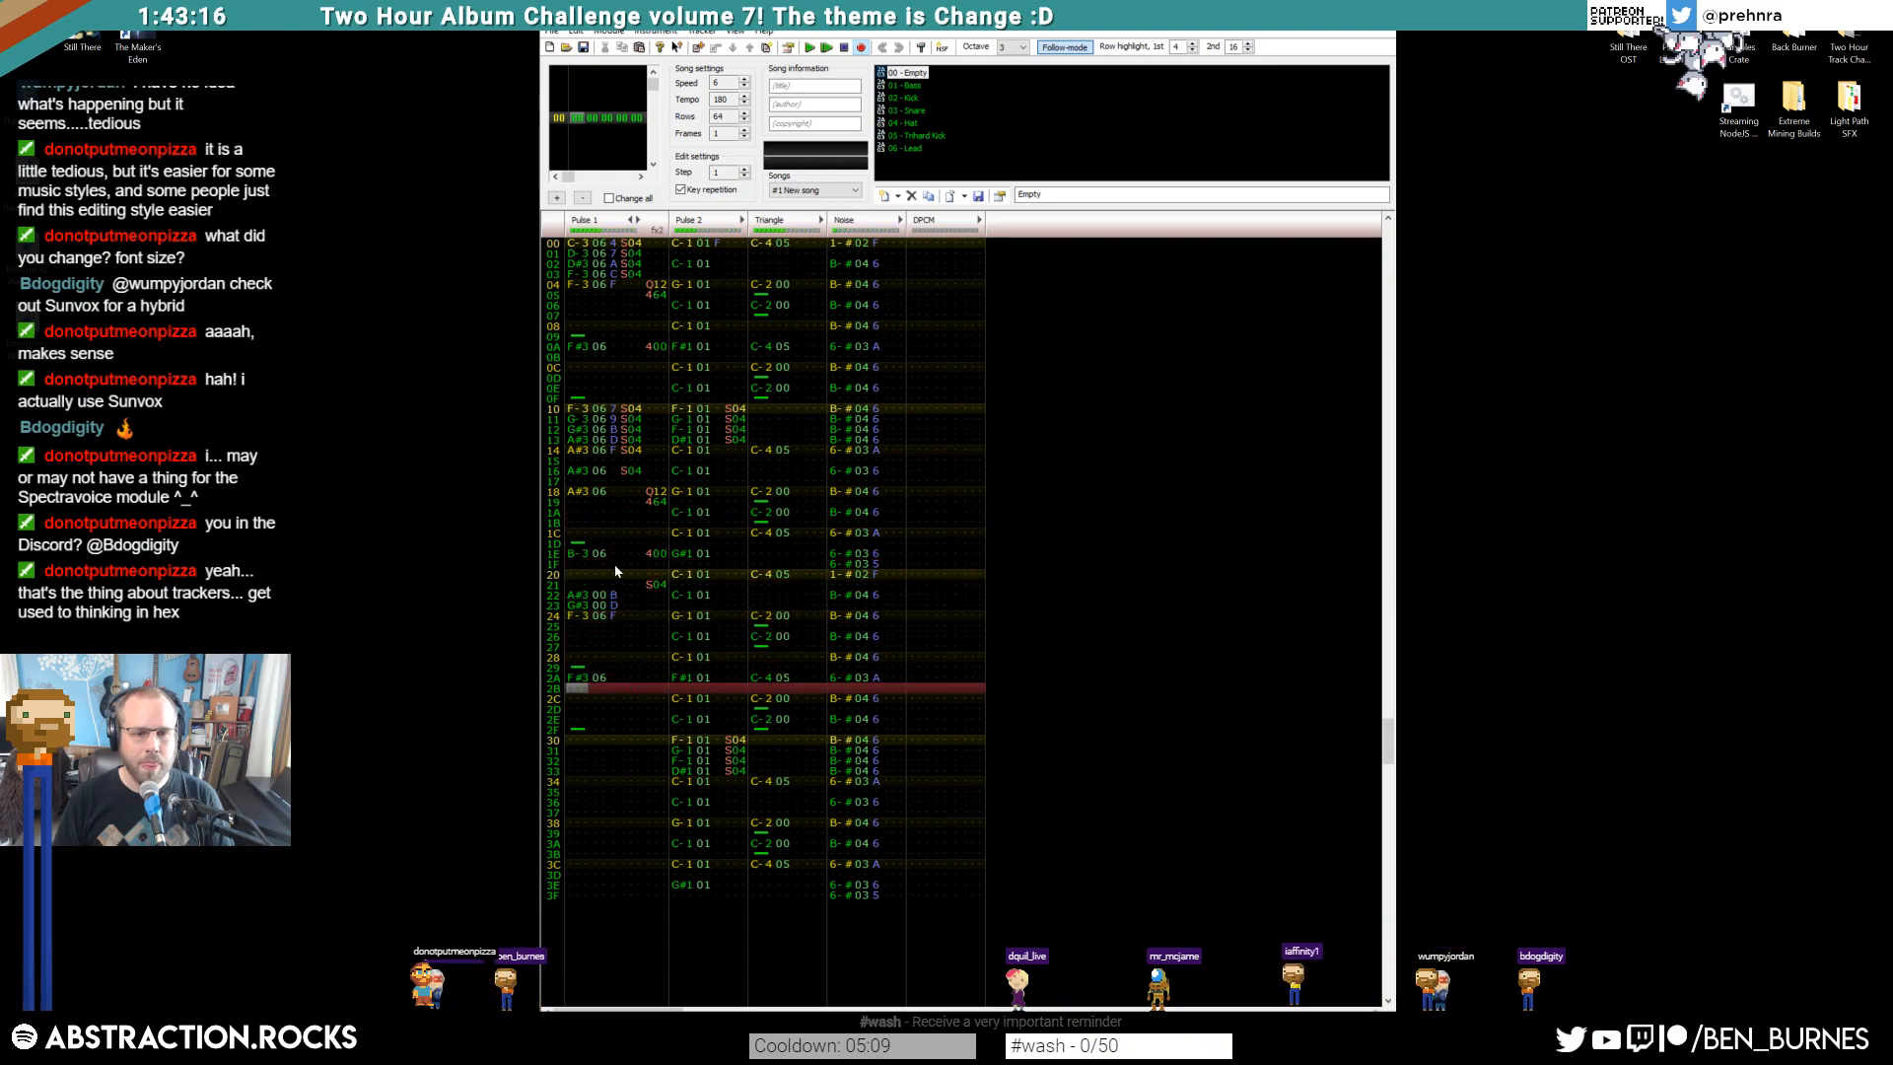
Re-enter F-3 at Pulse 1 row 24 and add D#3 at row 26, both with instrument 00
left_click(576, 636)
key("Up")
key("Up")
key("v")
key("Down")
key("d")
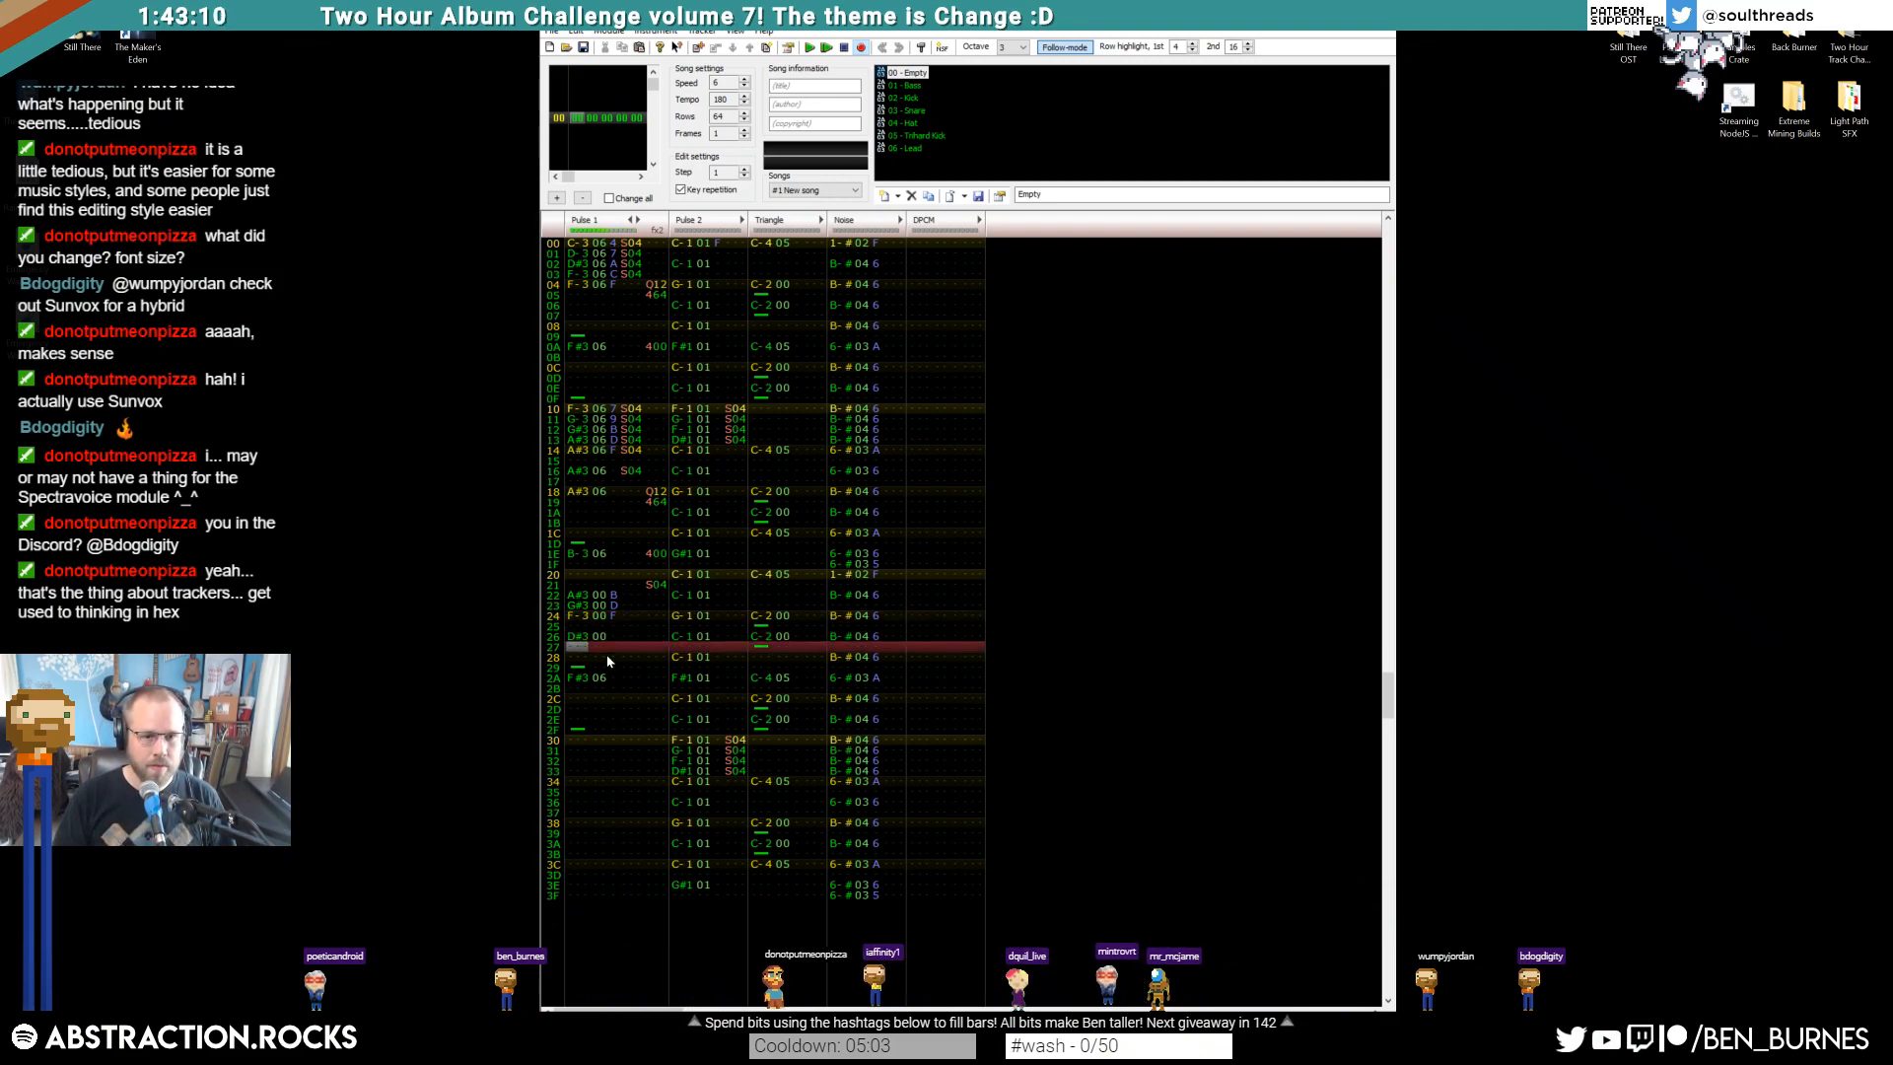
Change Pulse 1 row 26 to D-3 and enter C-3 at row 28 and F#3 at row 2A with instrument 00
key("Up")
key("Up")
key("Down")
key("x")
key("Down")
key("z")
key("Down")
key("g")
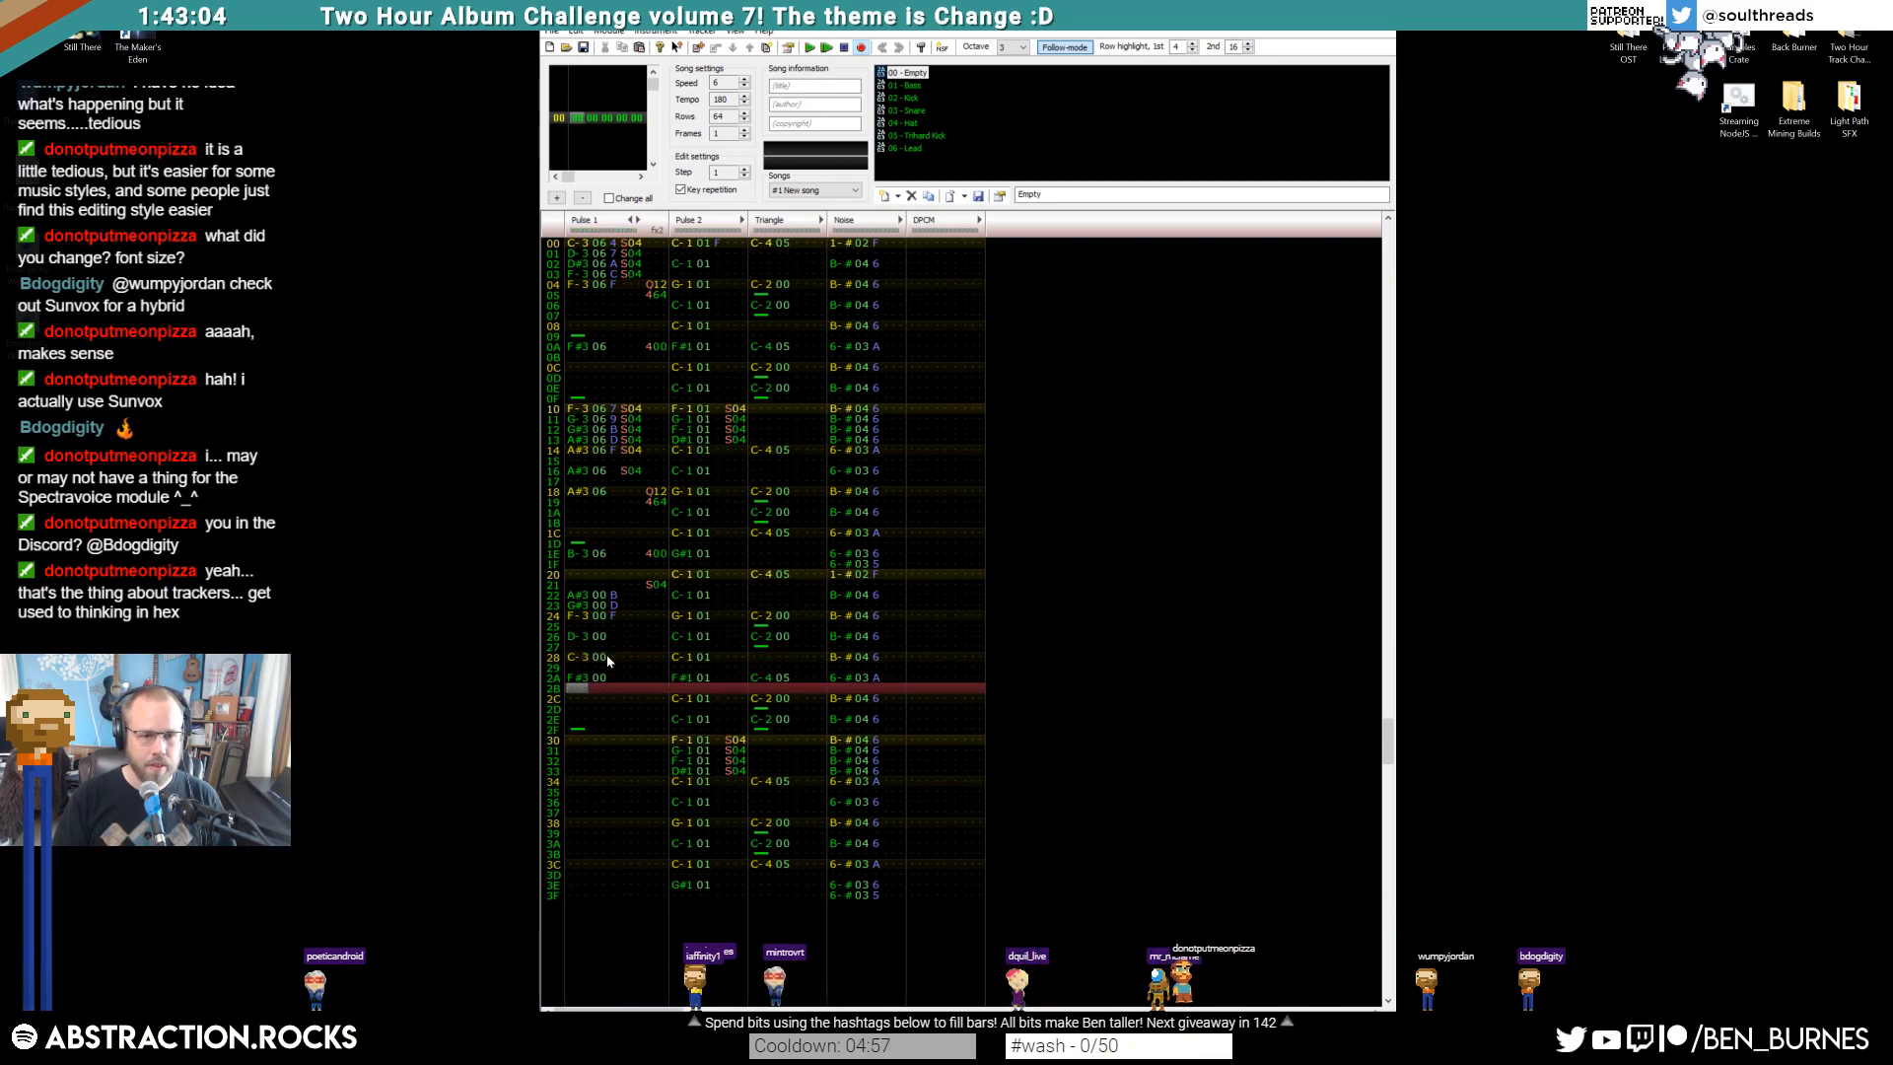
Change Pulse 1 row 2A to E-3 and enter D#3 at row 2C and D-3 at row 2E with instrument 00
key("Up")
key("v")
key("Up")
key("c")
key("Down")
key("d")
key("Down")
key("x")
key("Down")
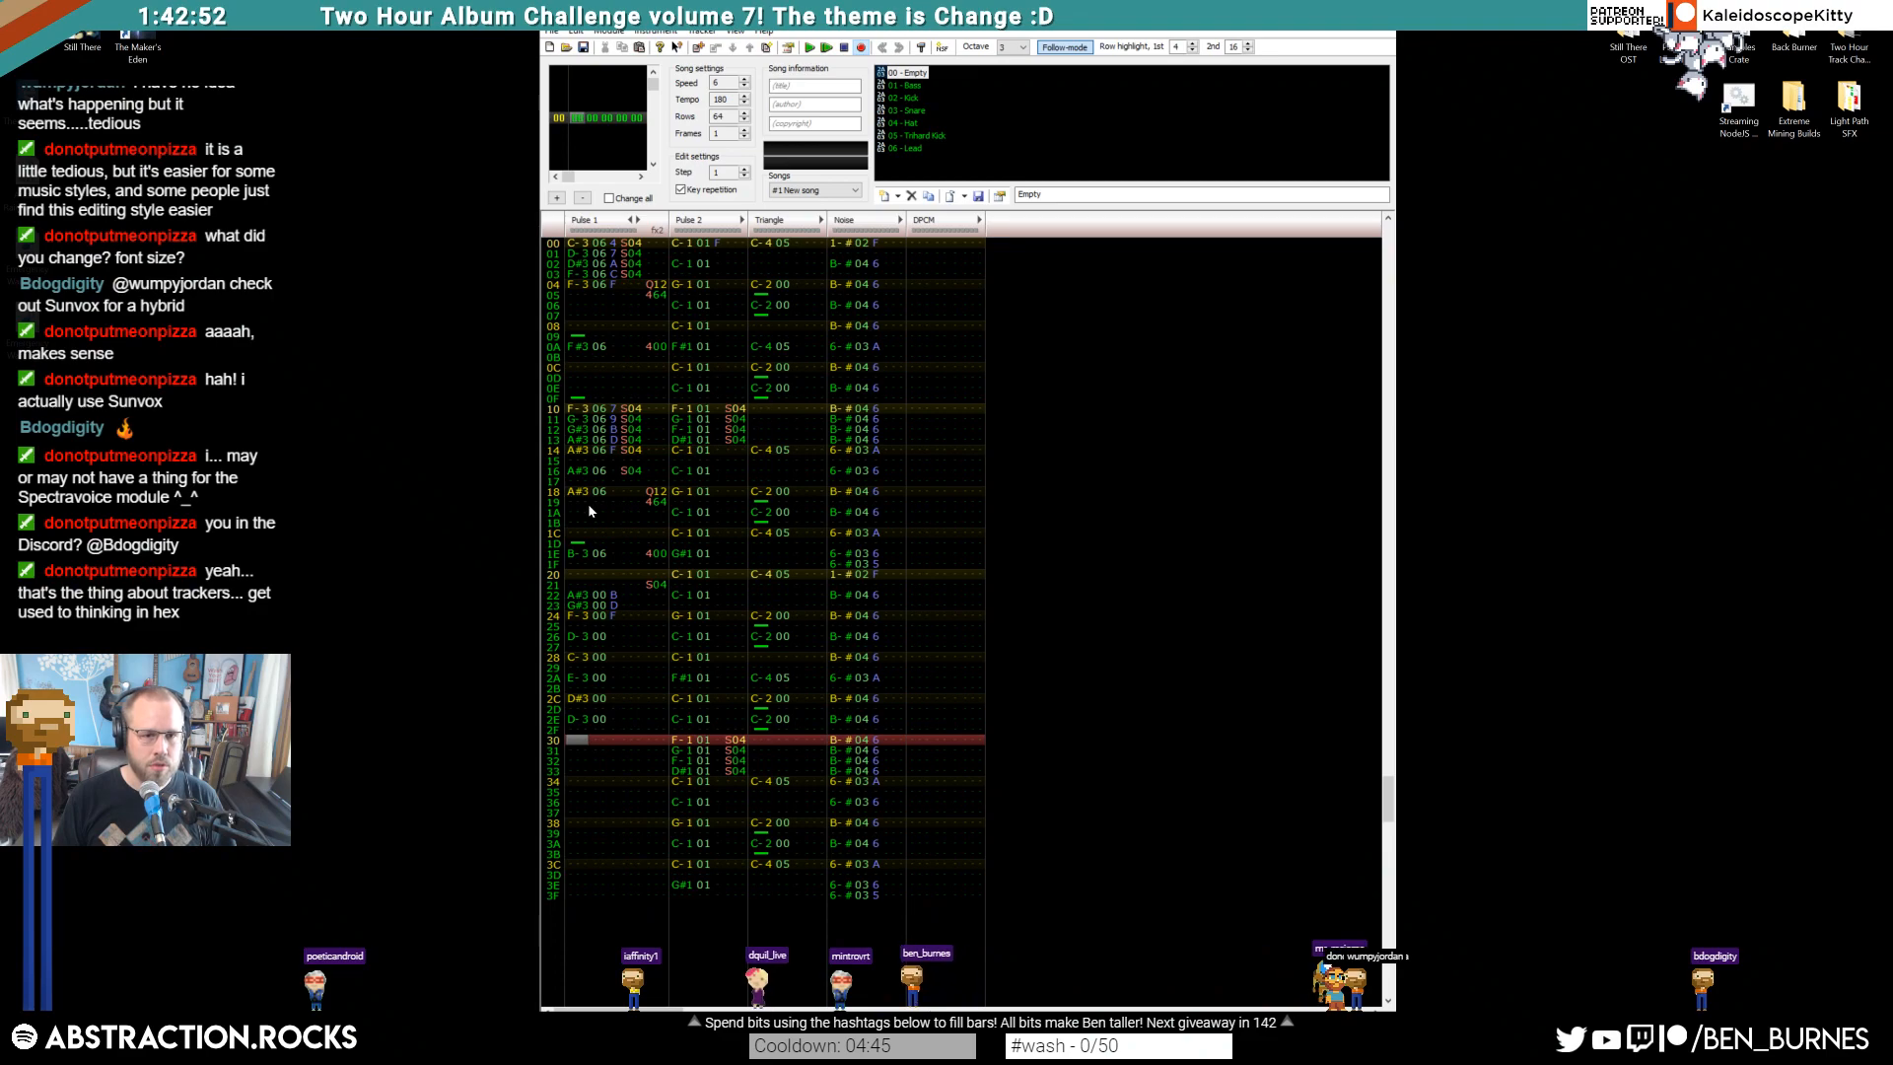
Enter S04 in Pulse 1's second effect column at rows 25, 27, 29, 2B, 2D and 2F, and play the pattern
left_click(643, 625)
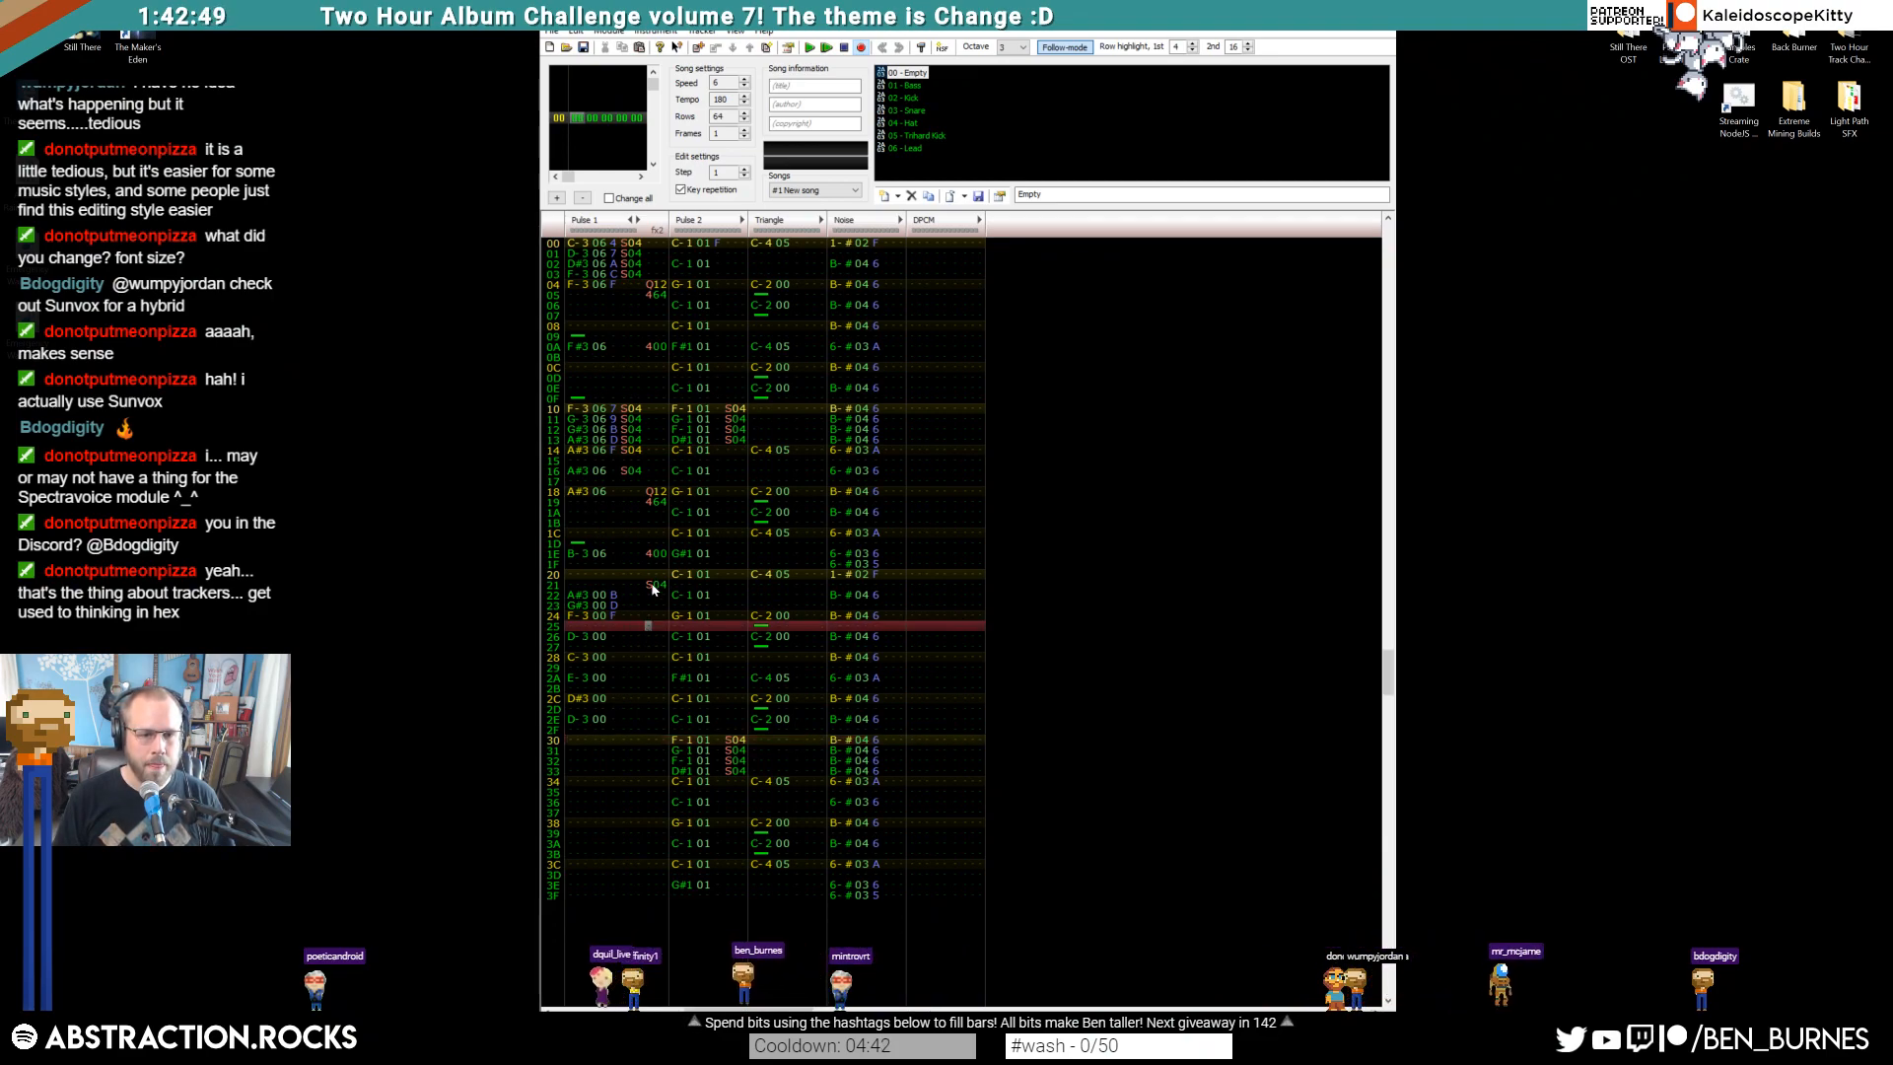
left_click(647, 647)
type("S04")
left_click(647, 668)
type("S04")
left_click(647, 688)
type("S04")
left_click(649, 709)
key("ctrl+v")
left_click(655, 729)
key("ctrl+v")
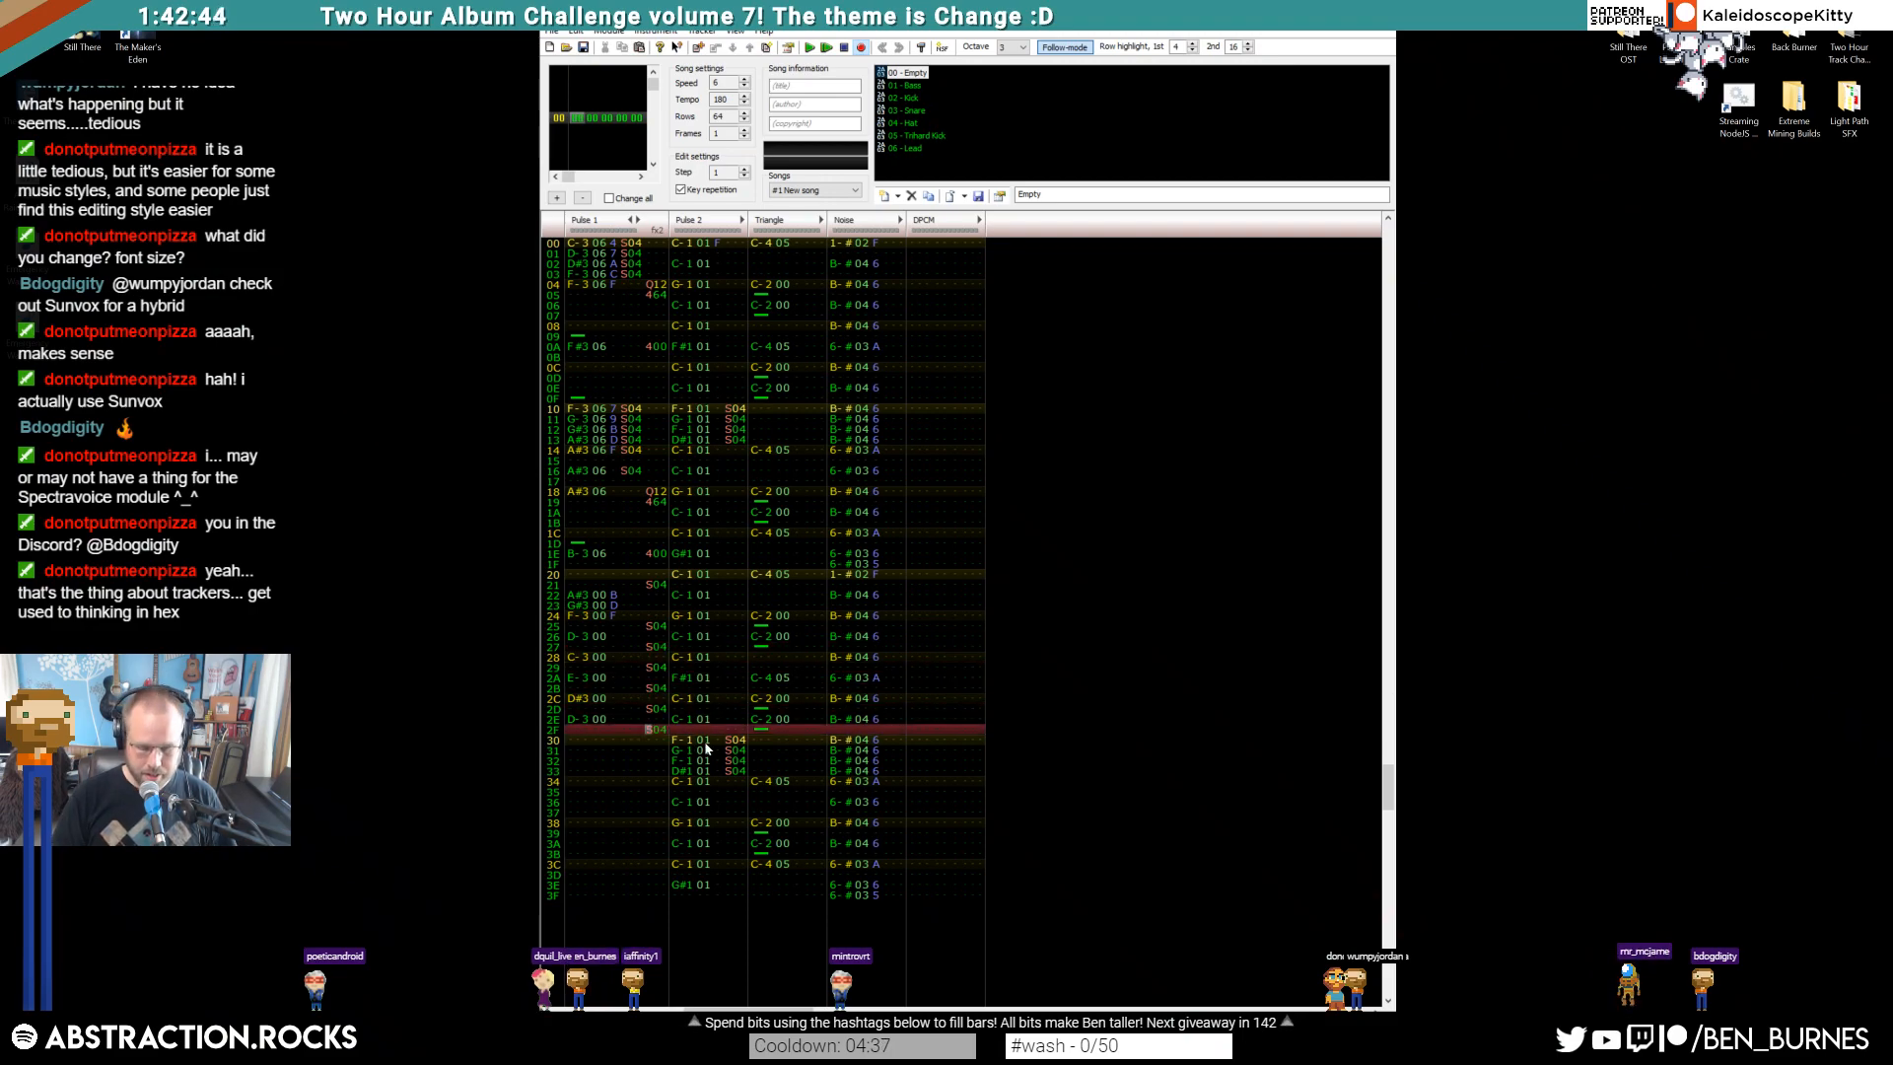
key("Return")
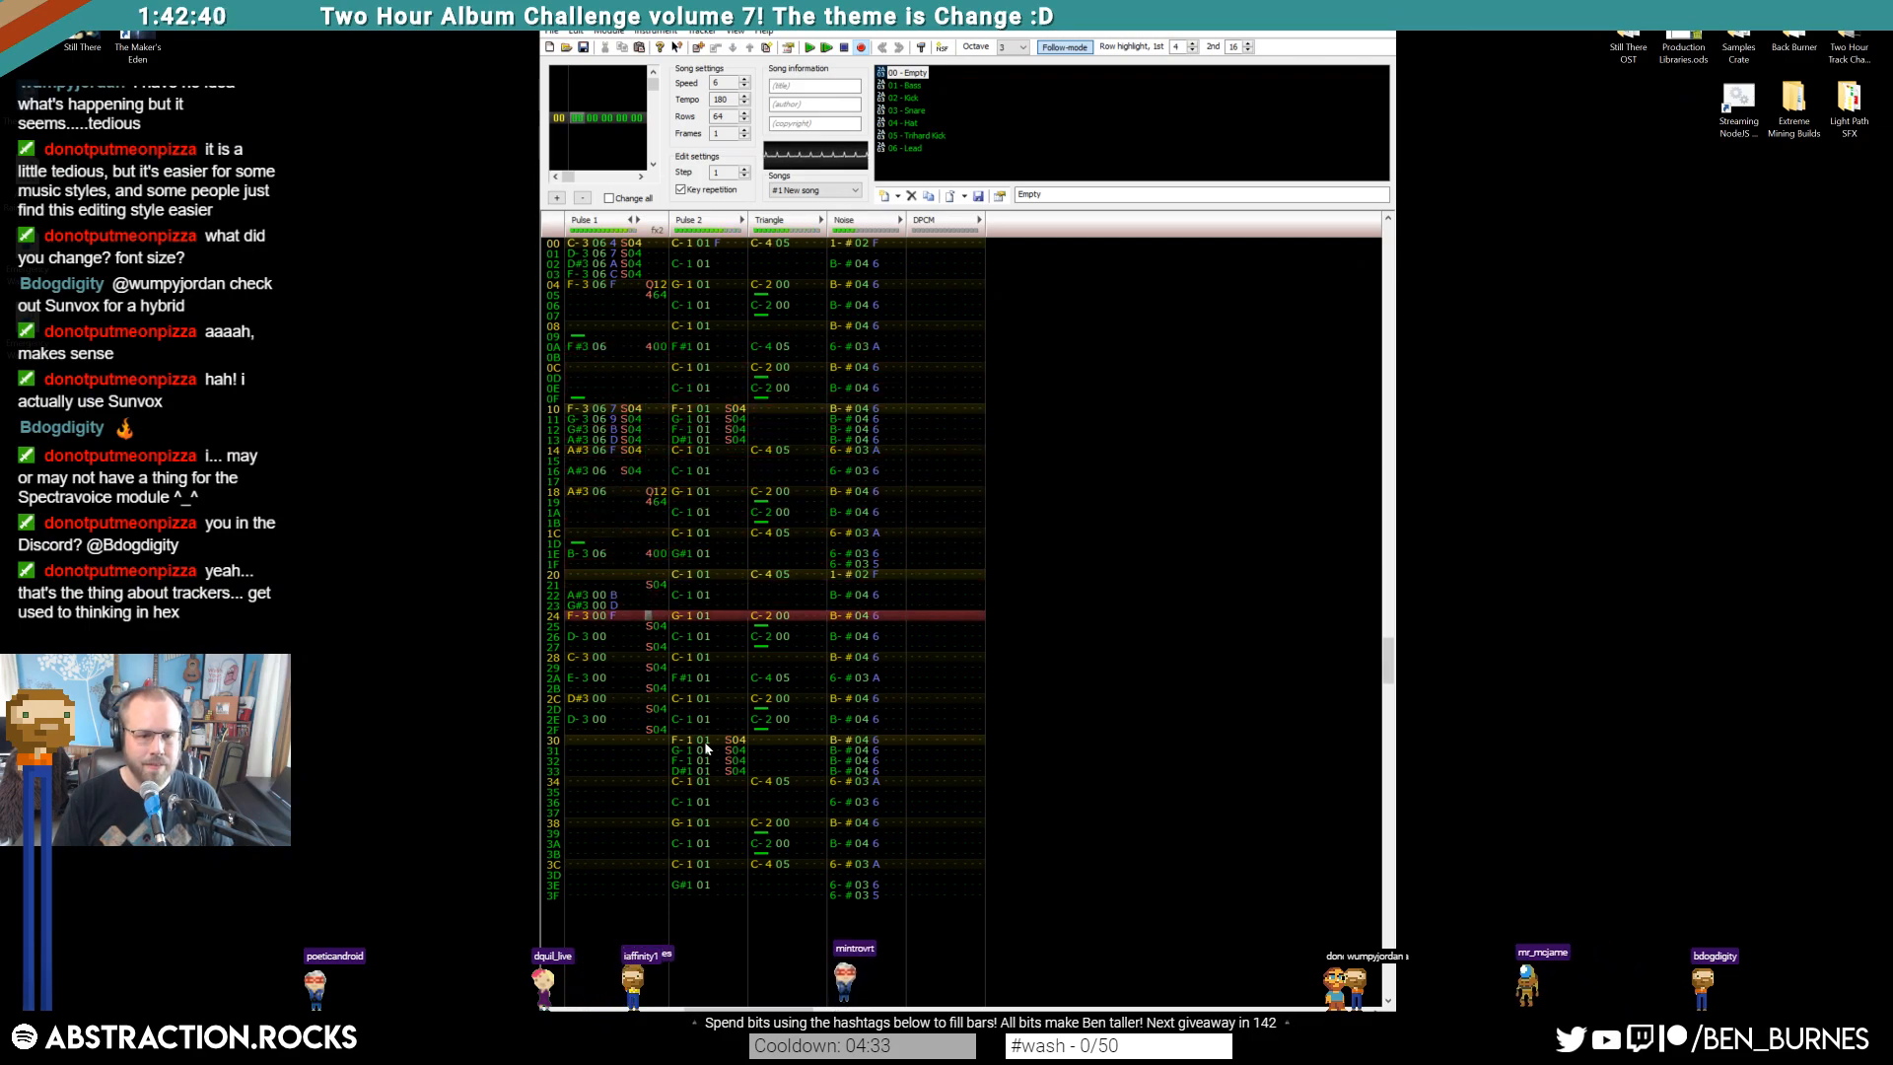
Stop playback and clear the Pulse 1 notes and effects from row 21 through row 2F
key("Return")
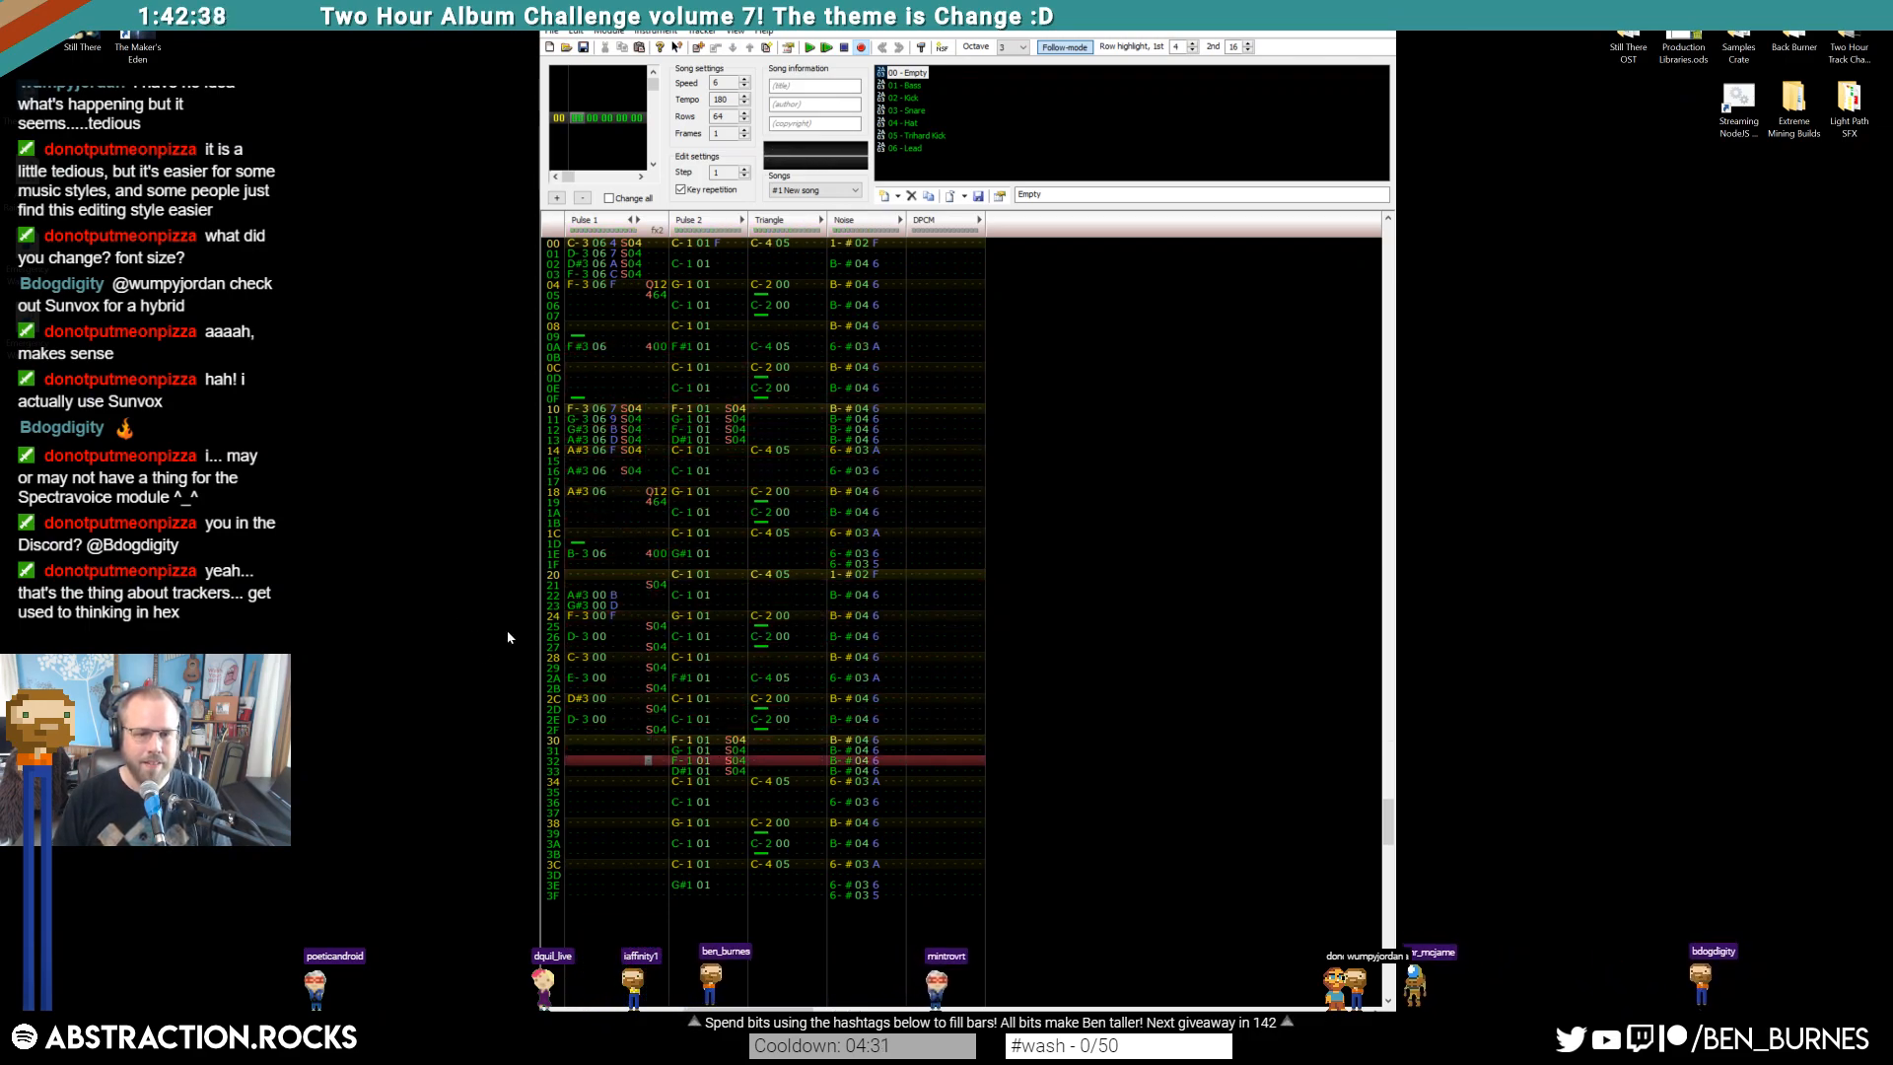
left_click_drag(577, 619, 654, 742)
left_click_drag(576, 597, 657, 731)
key("Delete")
left_click(653, 589)
key("Delete")
Copy the row 19 effect 464 to Pulse 1 row 22 and enter a note cut with effect 400 at row 28
left_click_drag(649, 502, 656, 506)
key("ctrl+c")
key("ctrl+v")
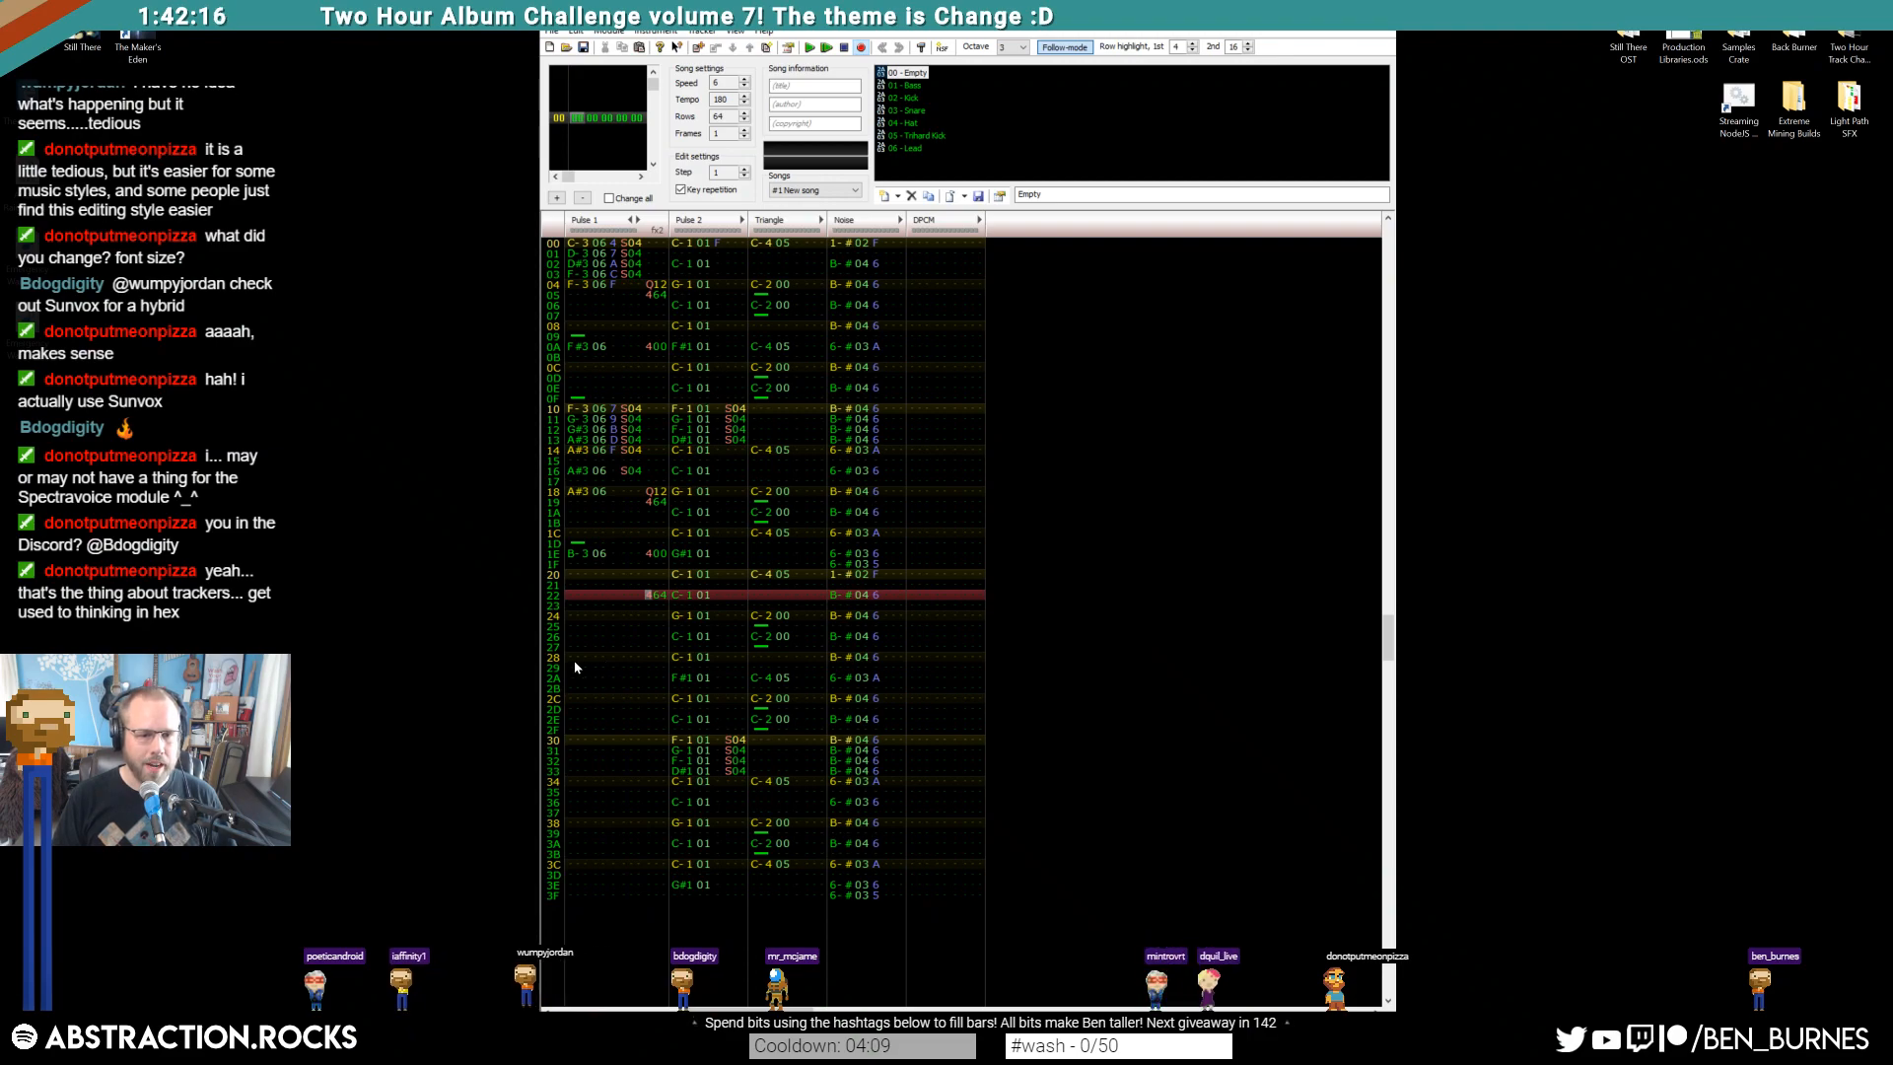
left_click(646, 658)
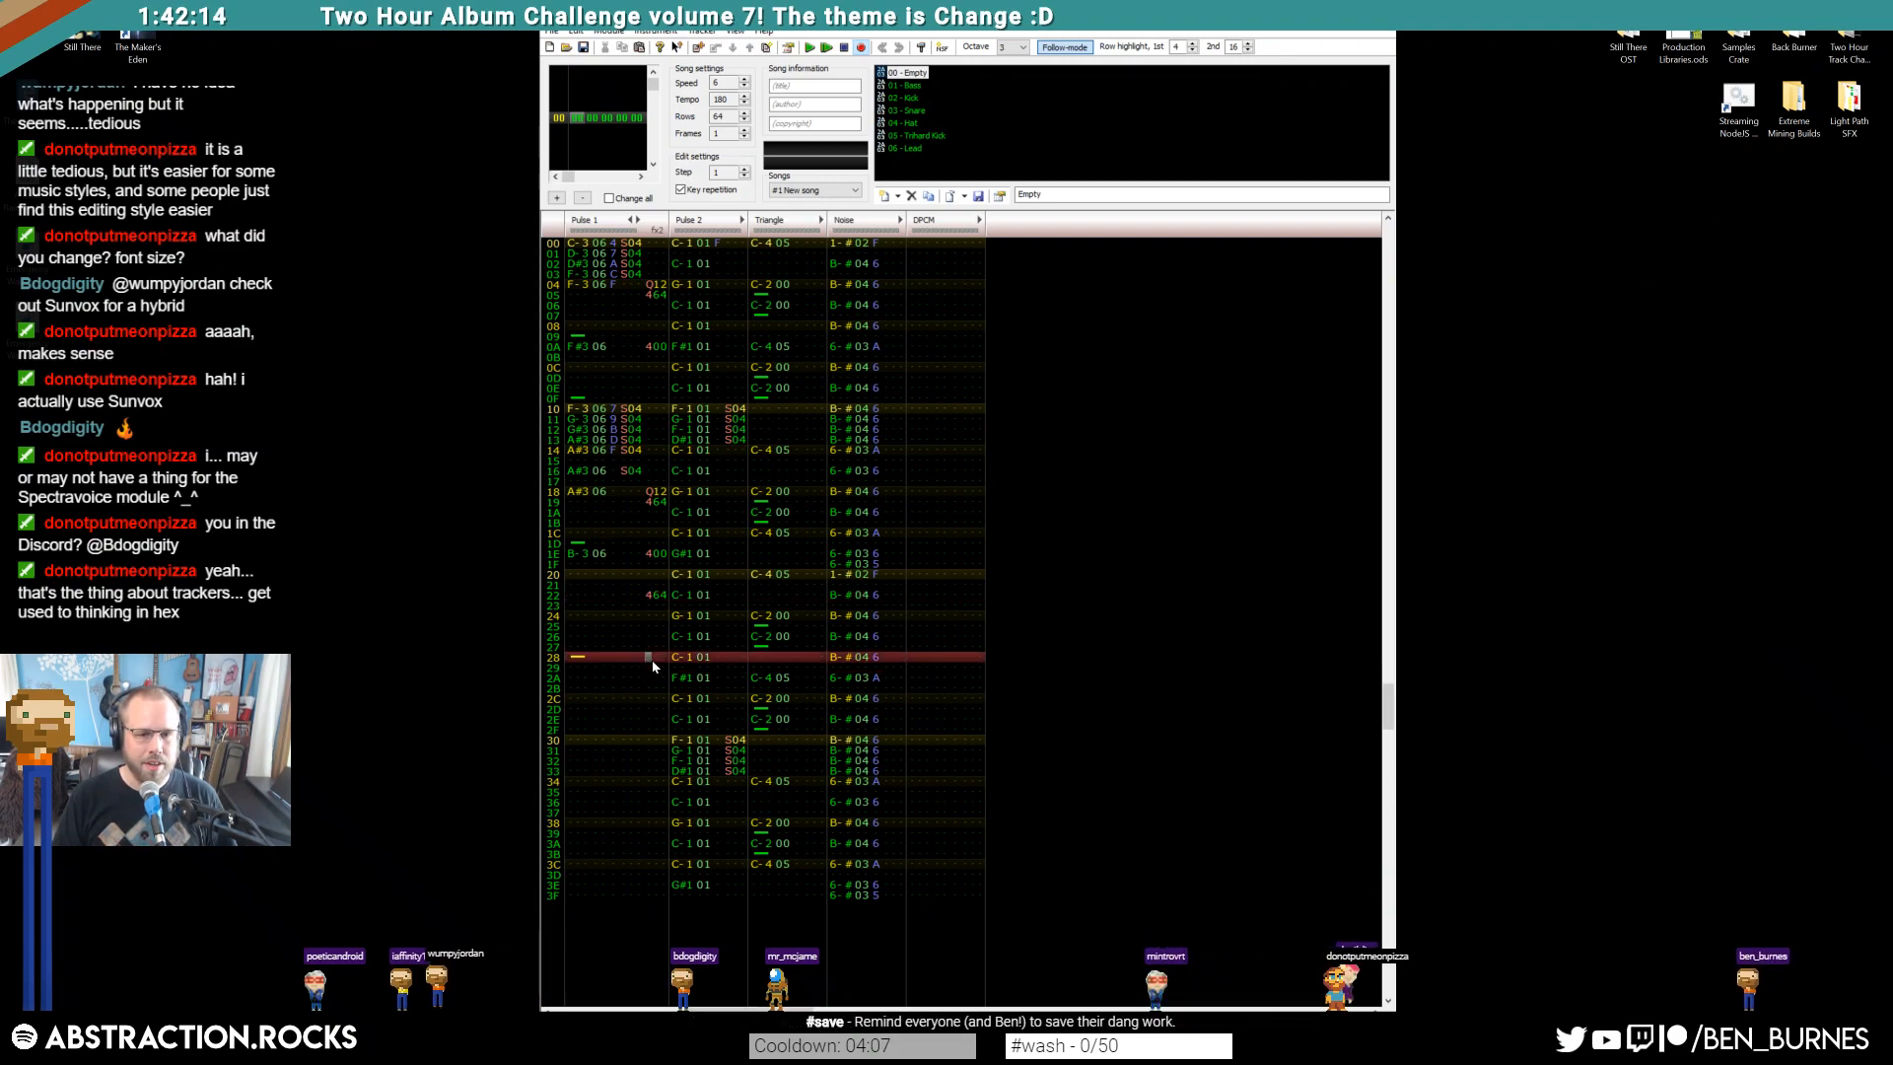
type("400")
Enter F-3 at row 2A, D#3 at row 2C and D-3 at row 2E in Pulse 1 with instrument 00
key("Down")
key("Left")
key("Left")
key("Left")
key("Left")
key("Left")
key("Left")
key("Left")
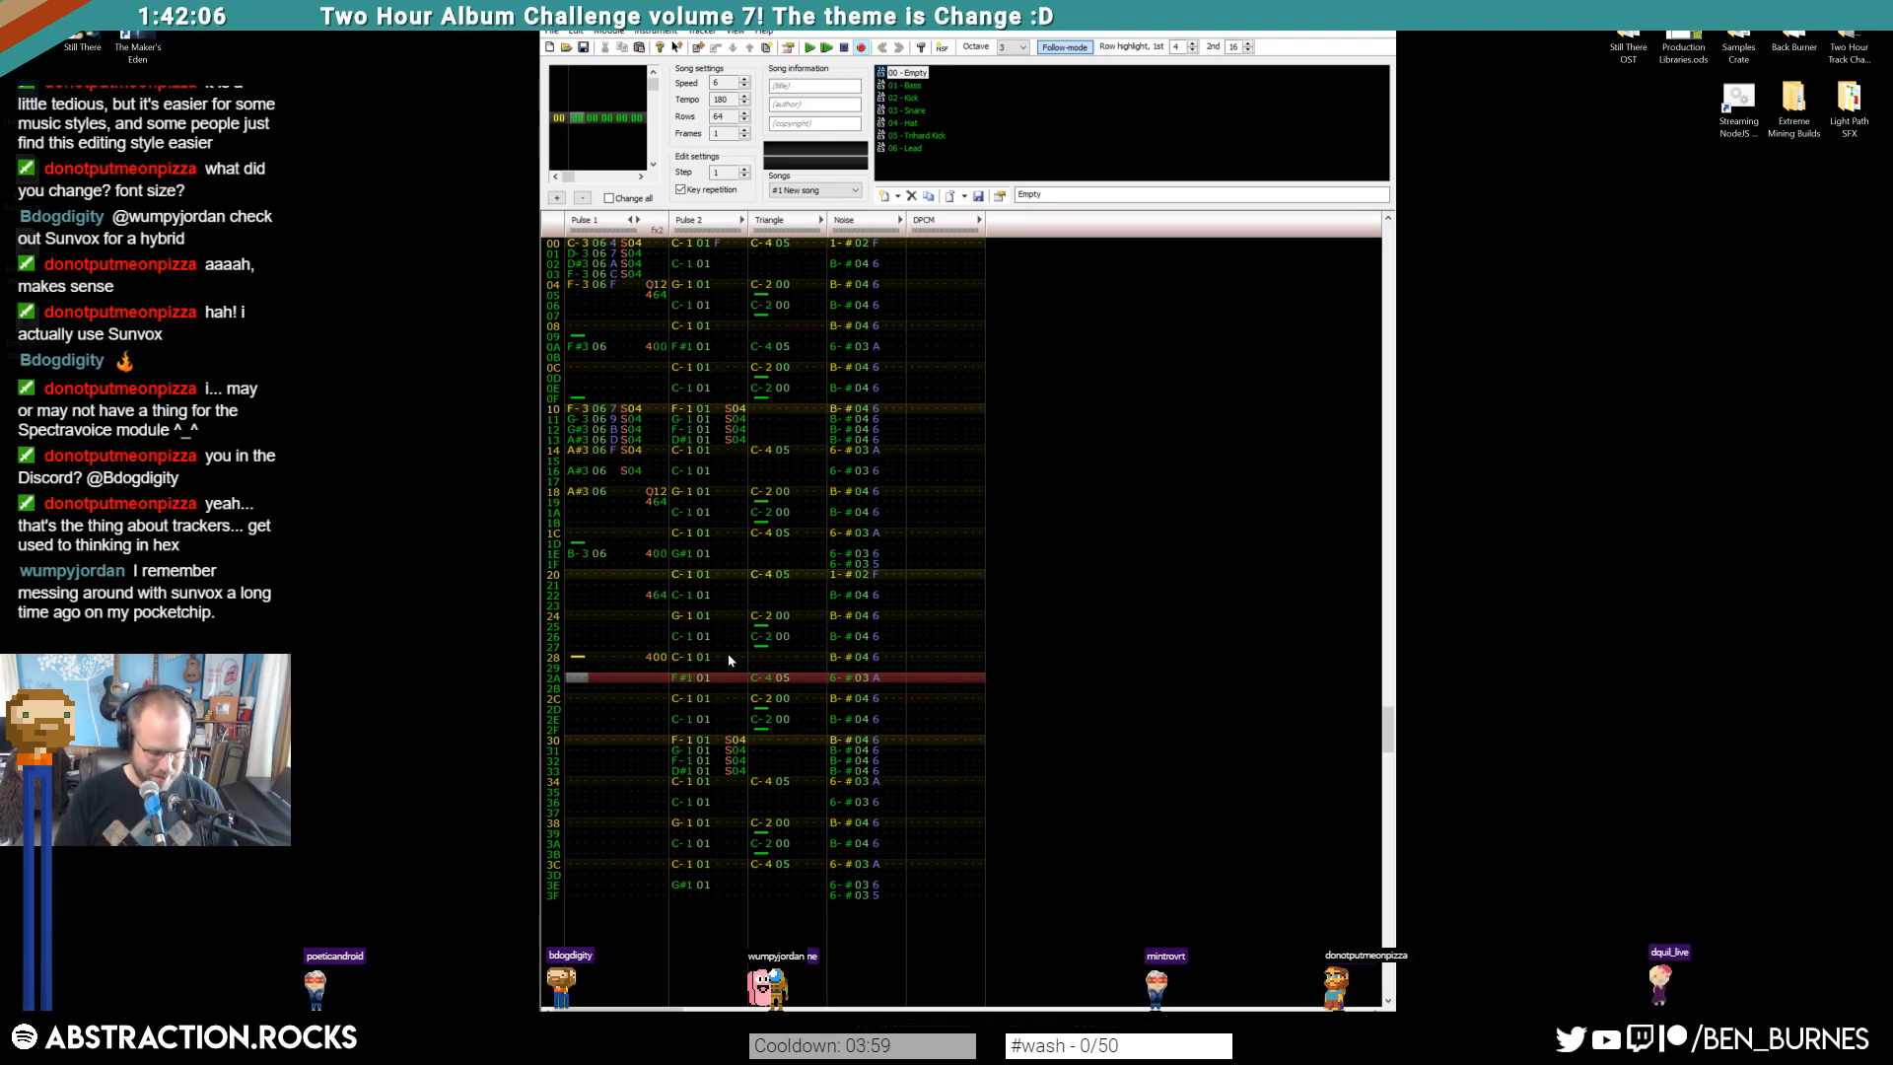
key("v")
key("Down")
key("d")
key("Down")
key("x")
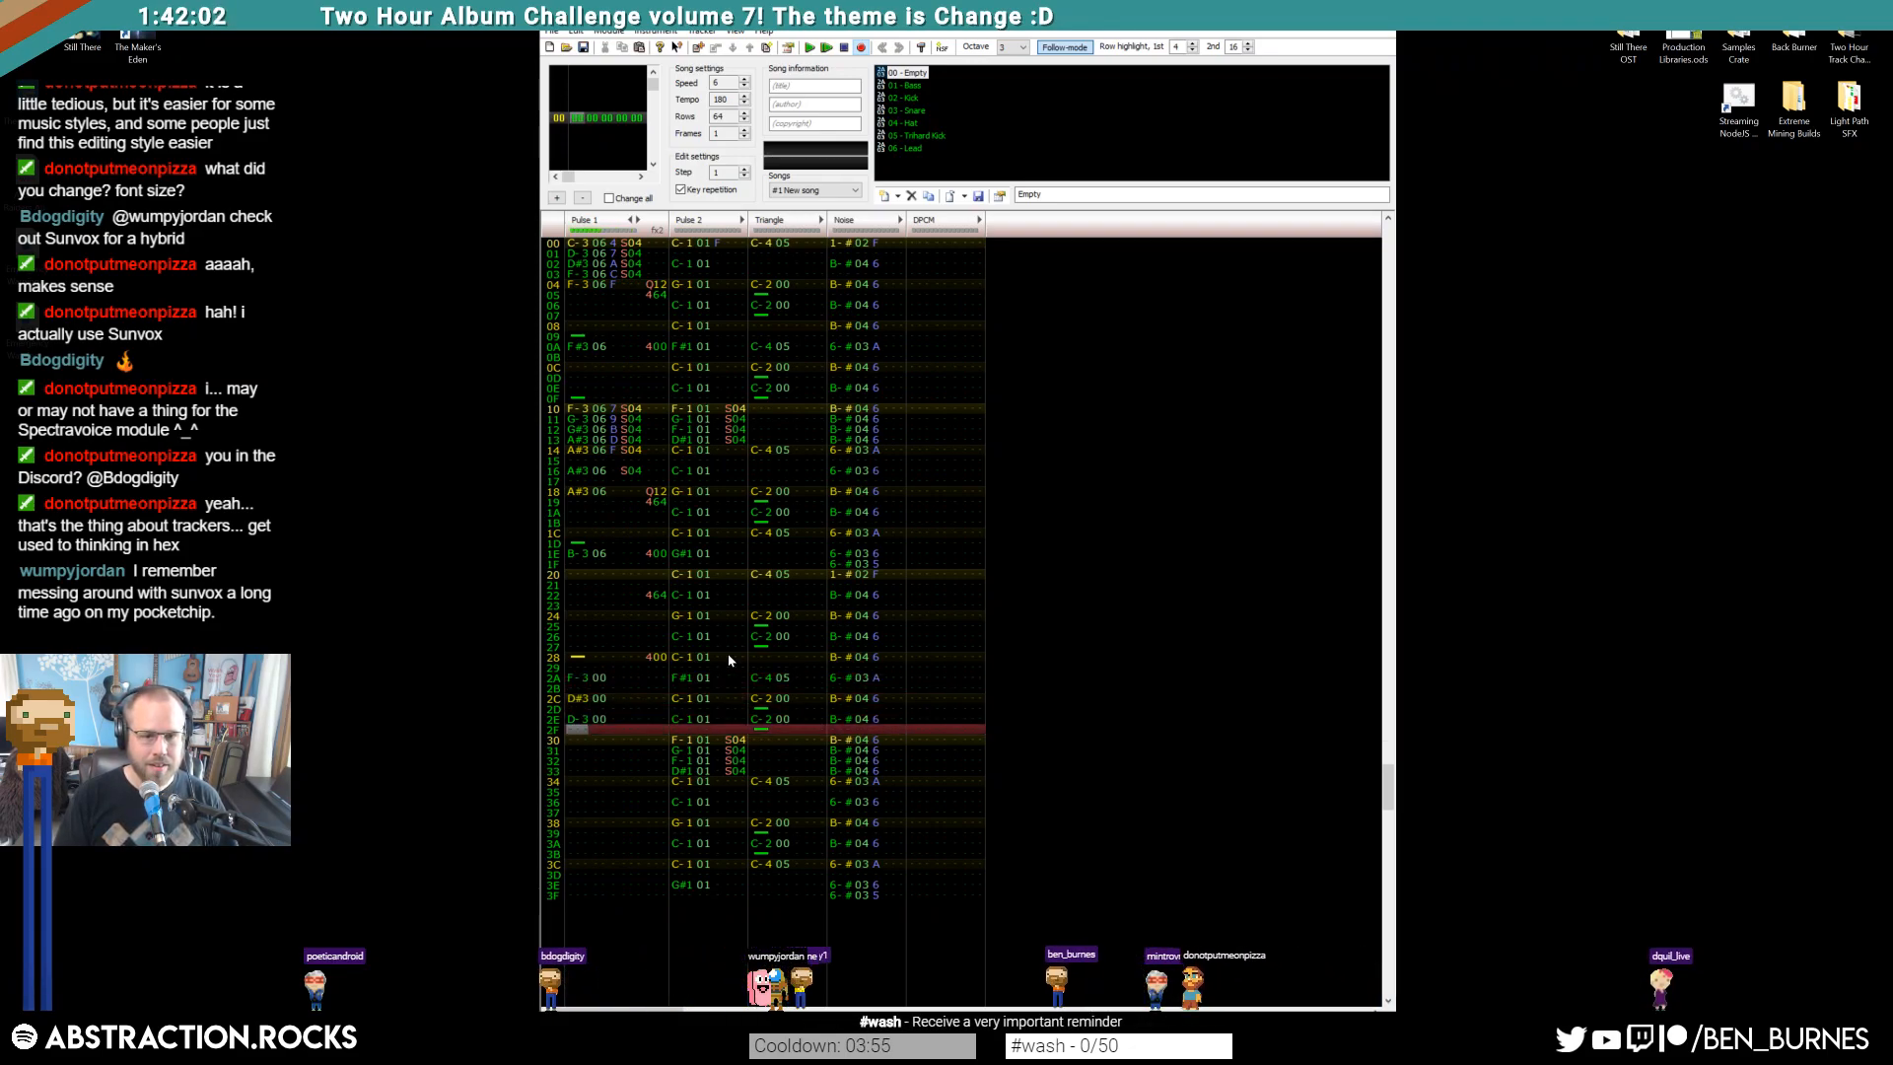
key("Down")
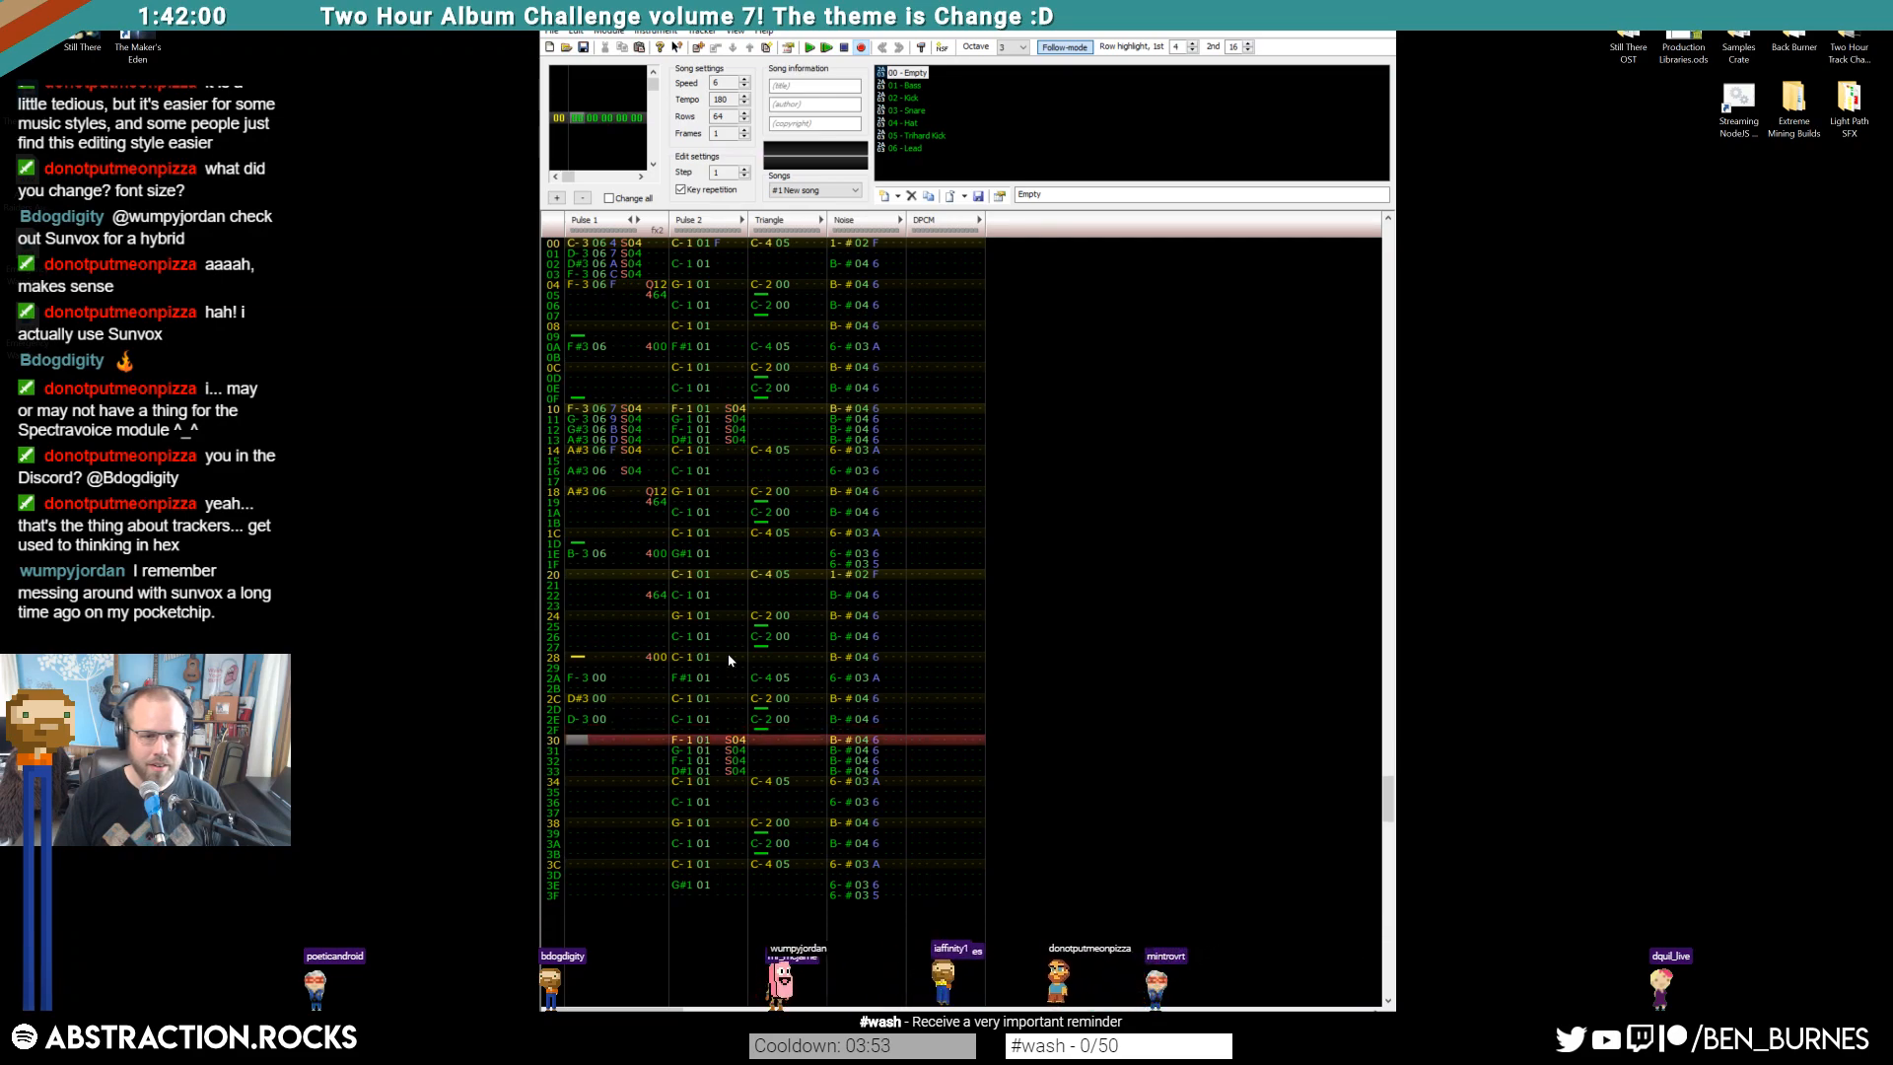
Enter D#3 at row 30, D-3 at row 32 and A#2 at rows 34 and 36 in Pulse 1 with instrument 00
key("d")
key("Down")
key("x")
key("Down")
key("KP_Divide")
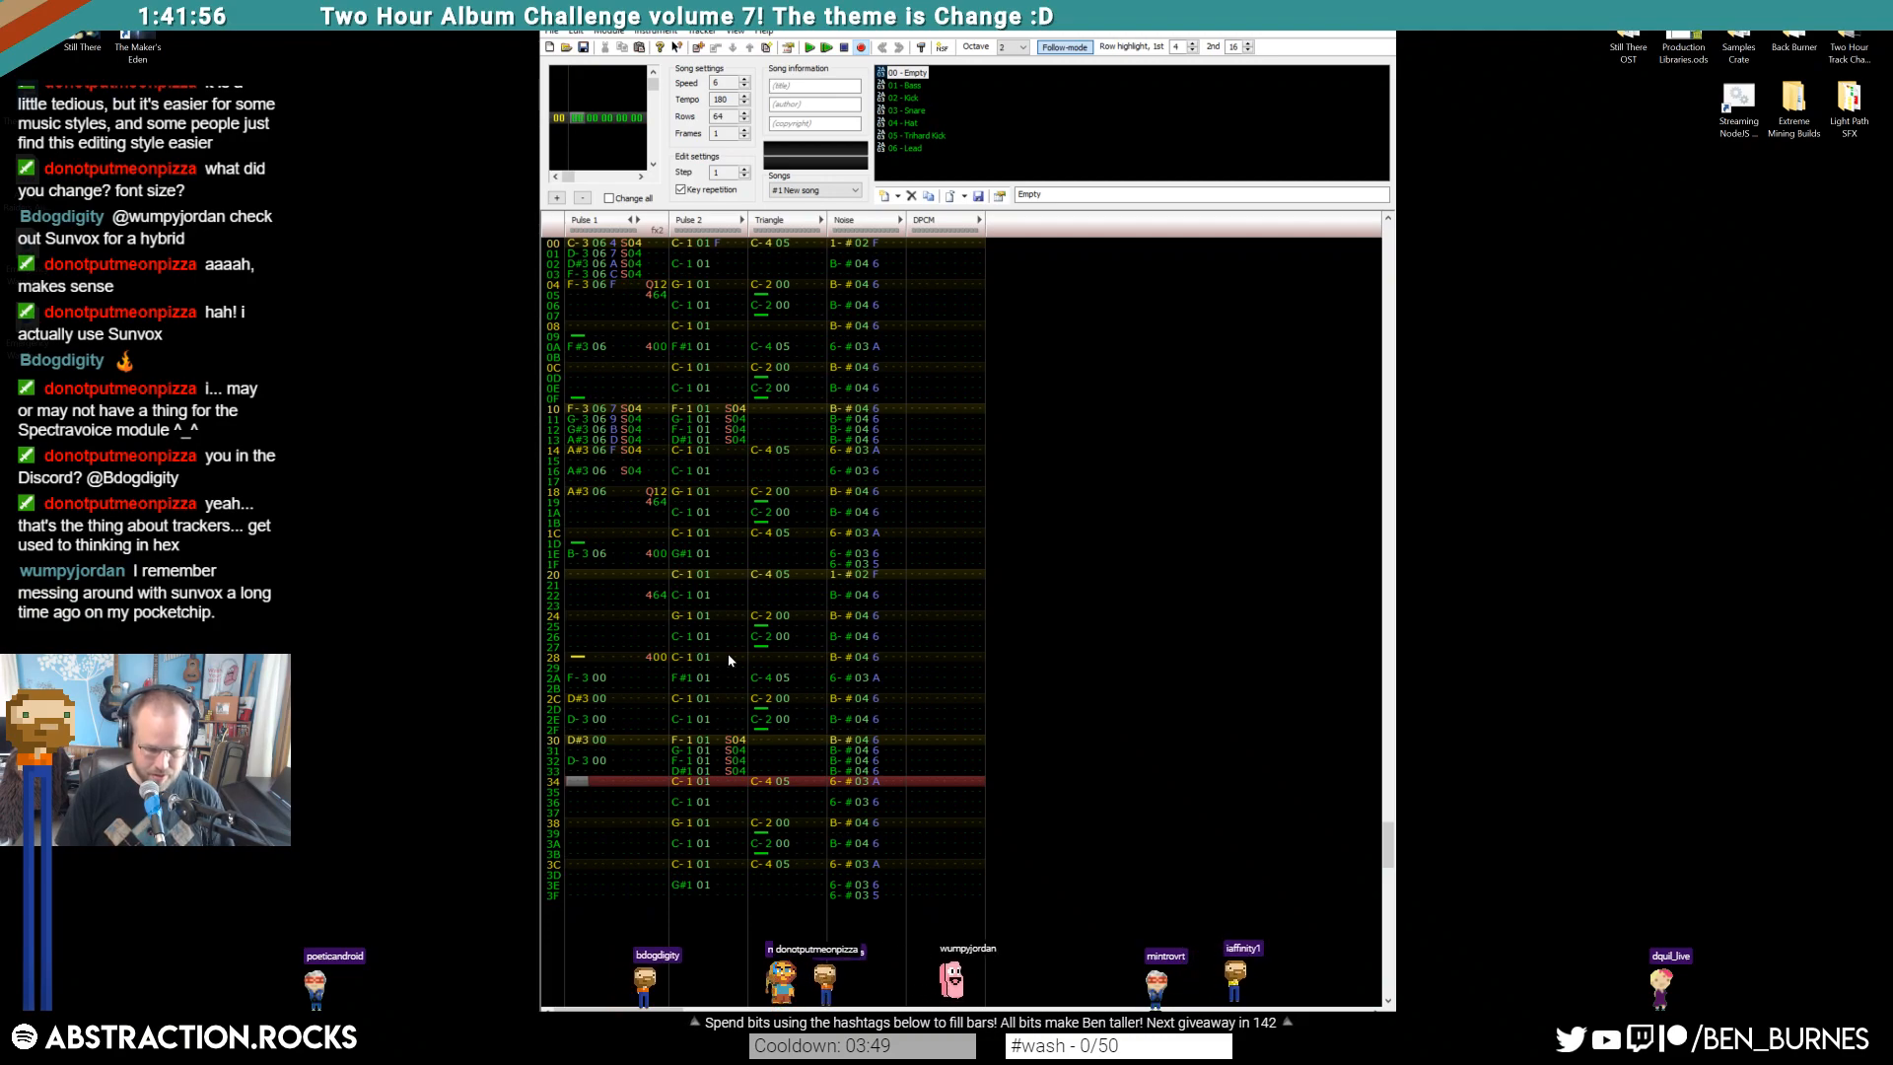
key("2")
key("Up")
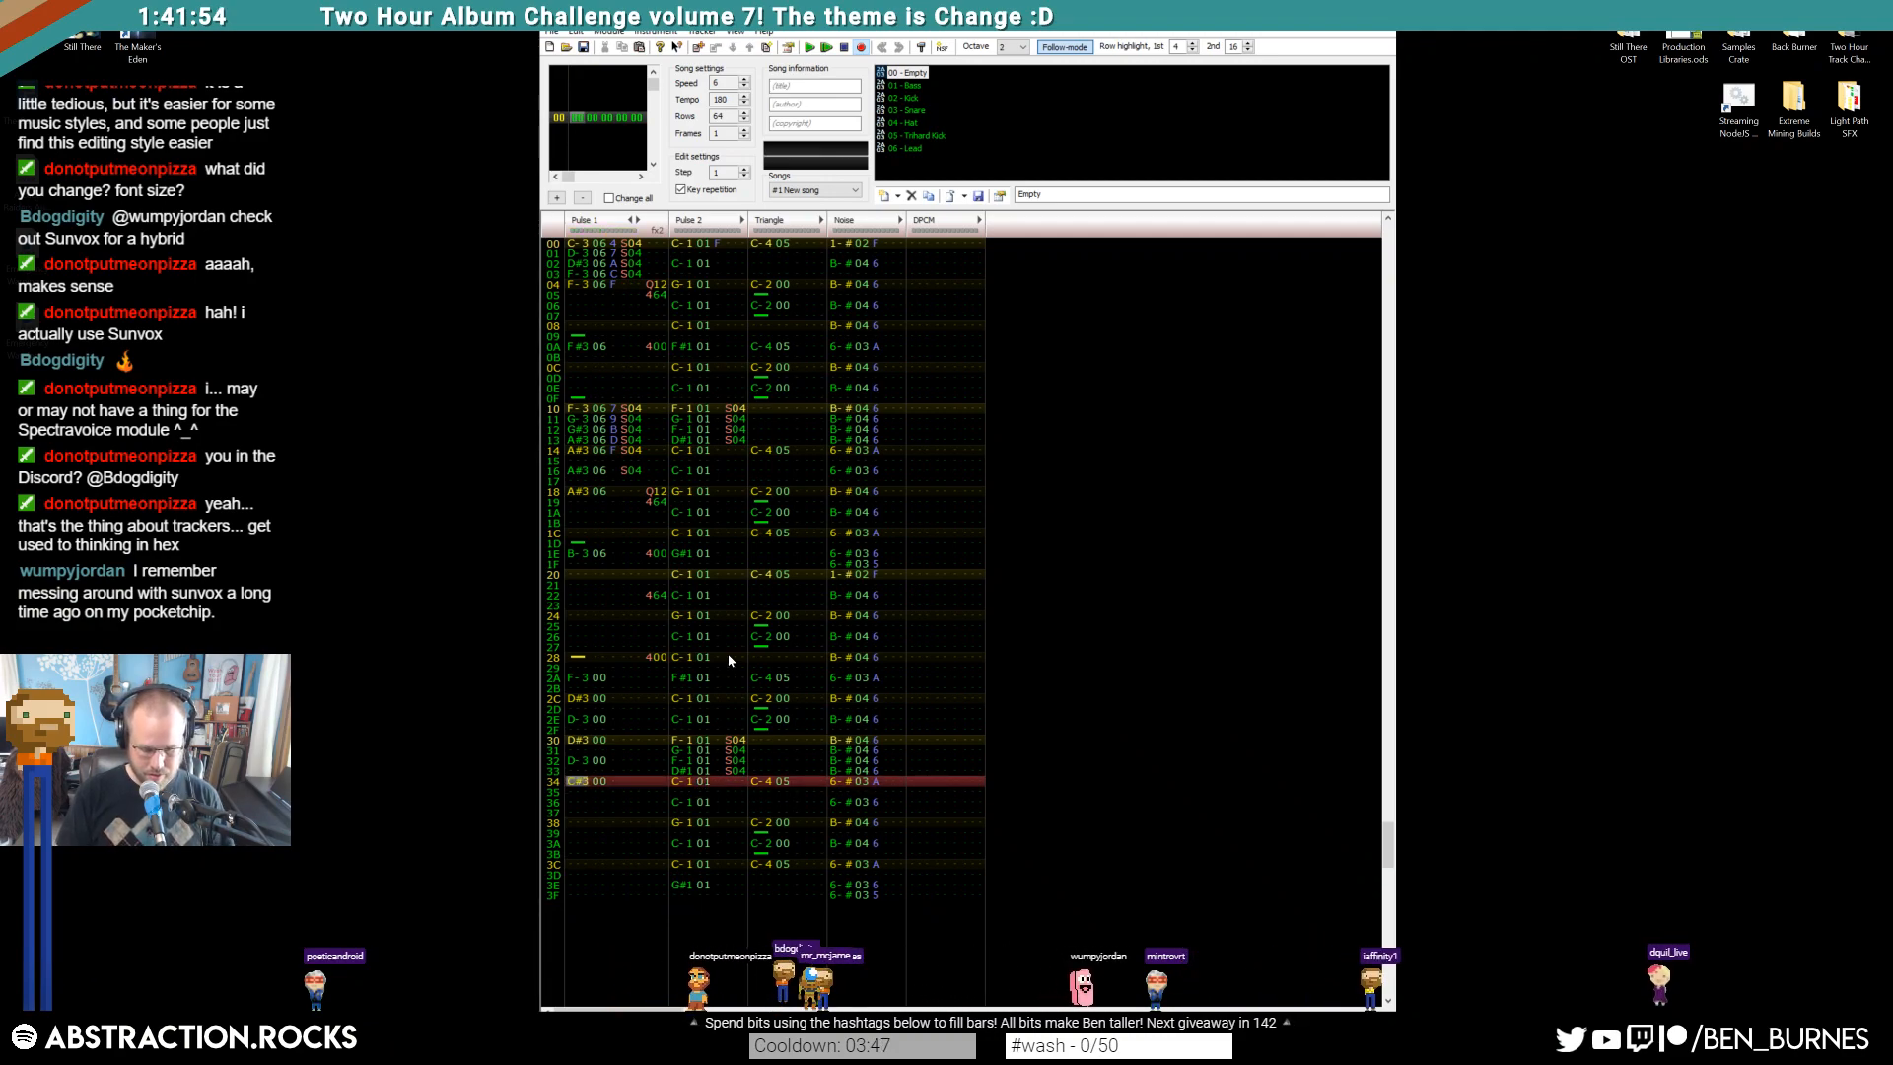
key("j")
key("Down")
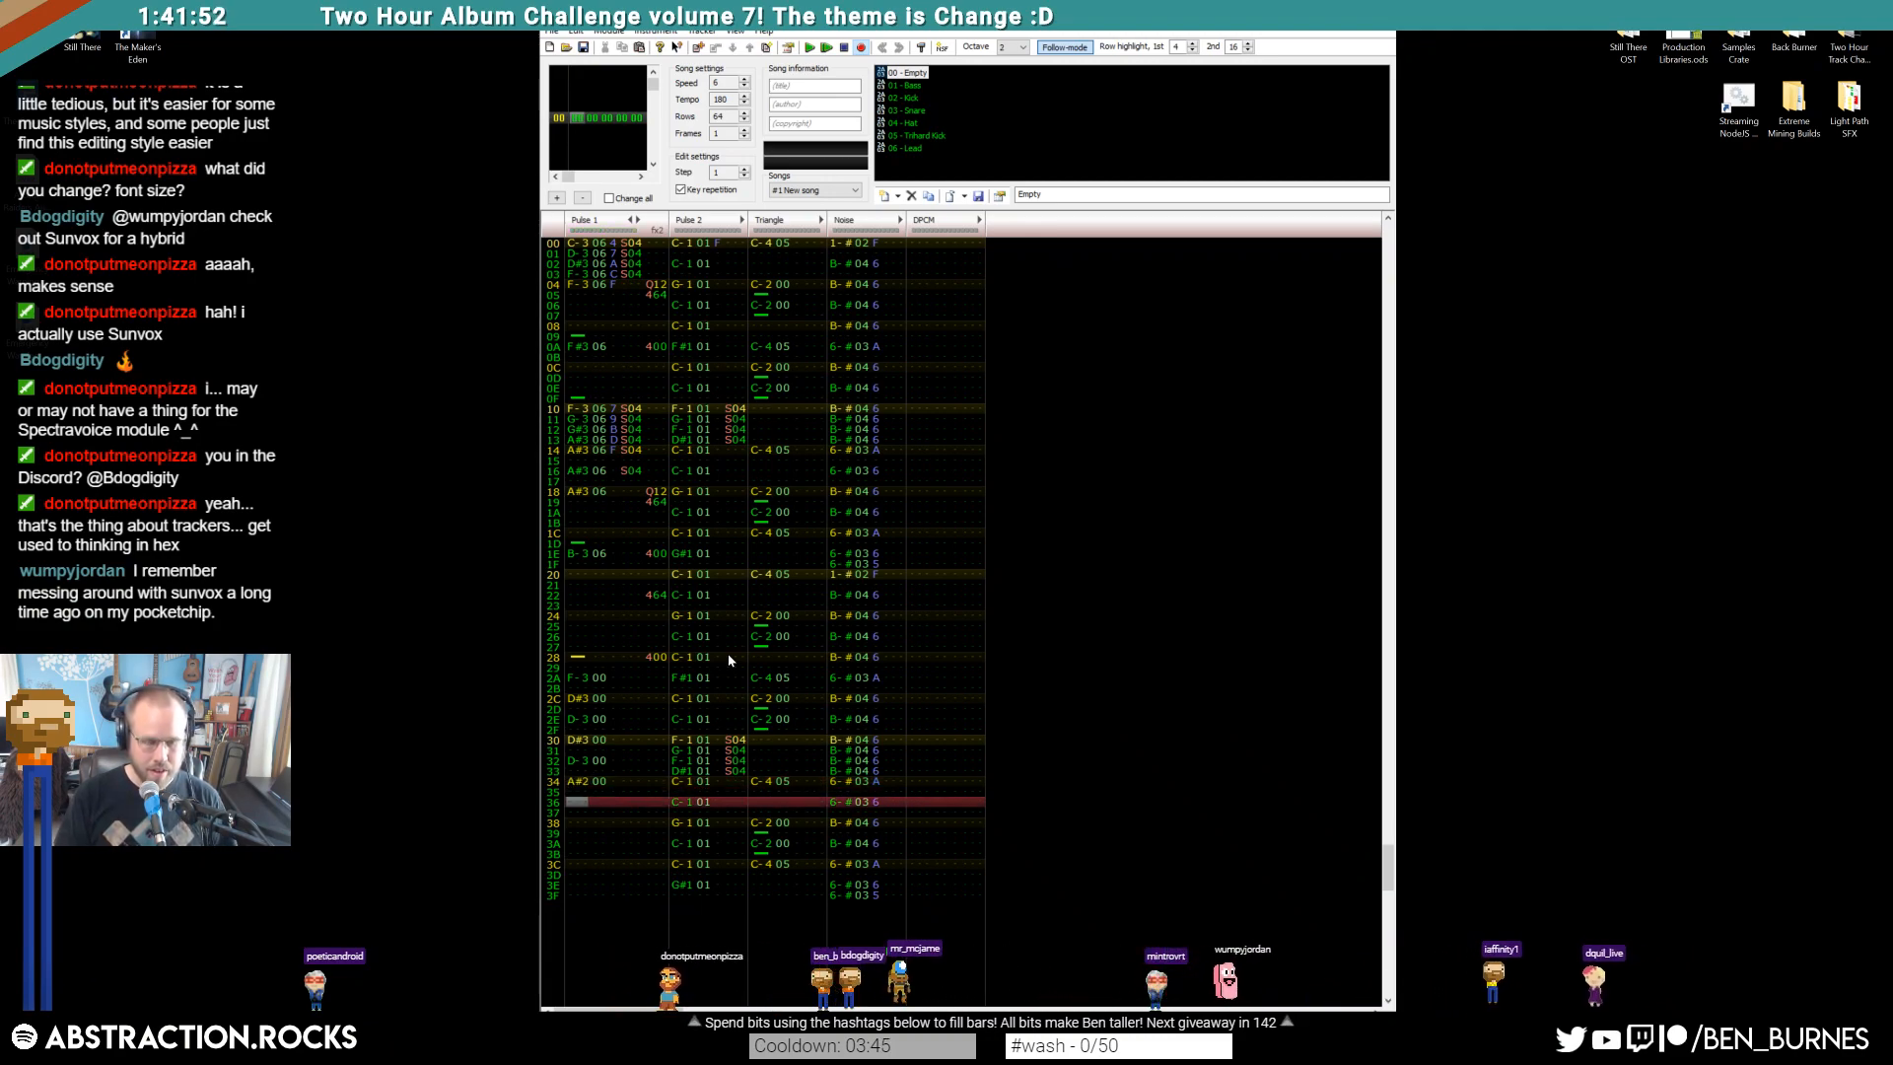
key("j")
Add effect Q12 to the A#2 at row 36 in Pulse 1's first effect column
key("Right")
key("Right")
key("Right")
key("Right")
key("Up")
key("q")
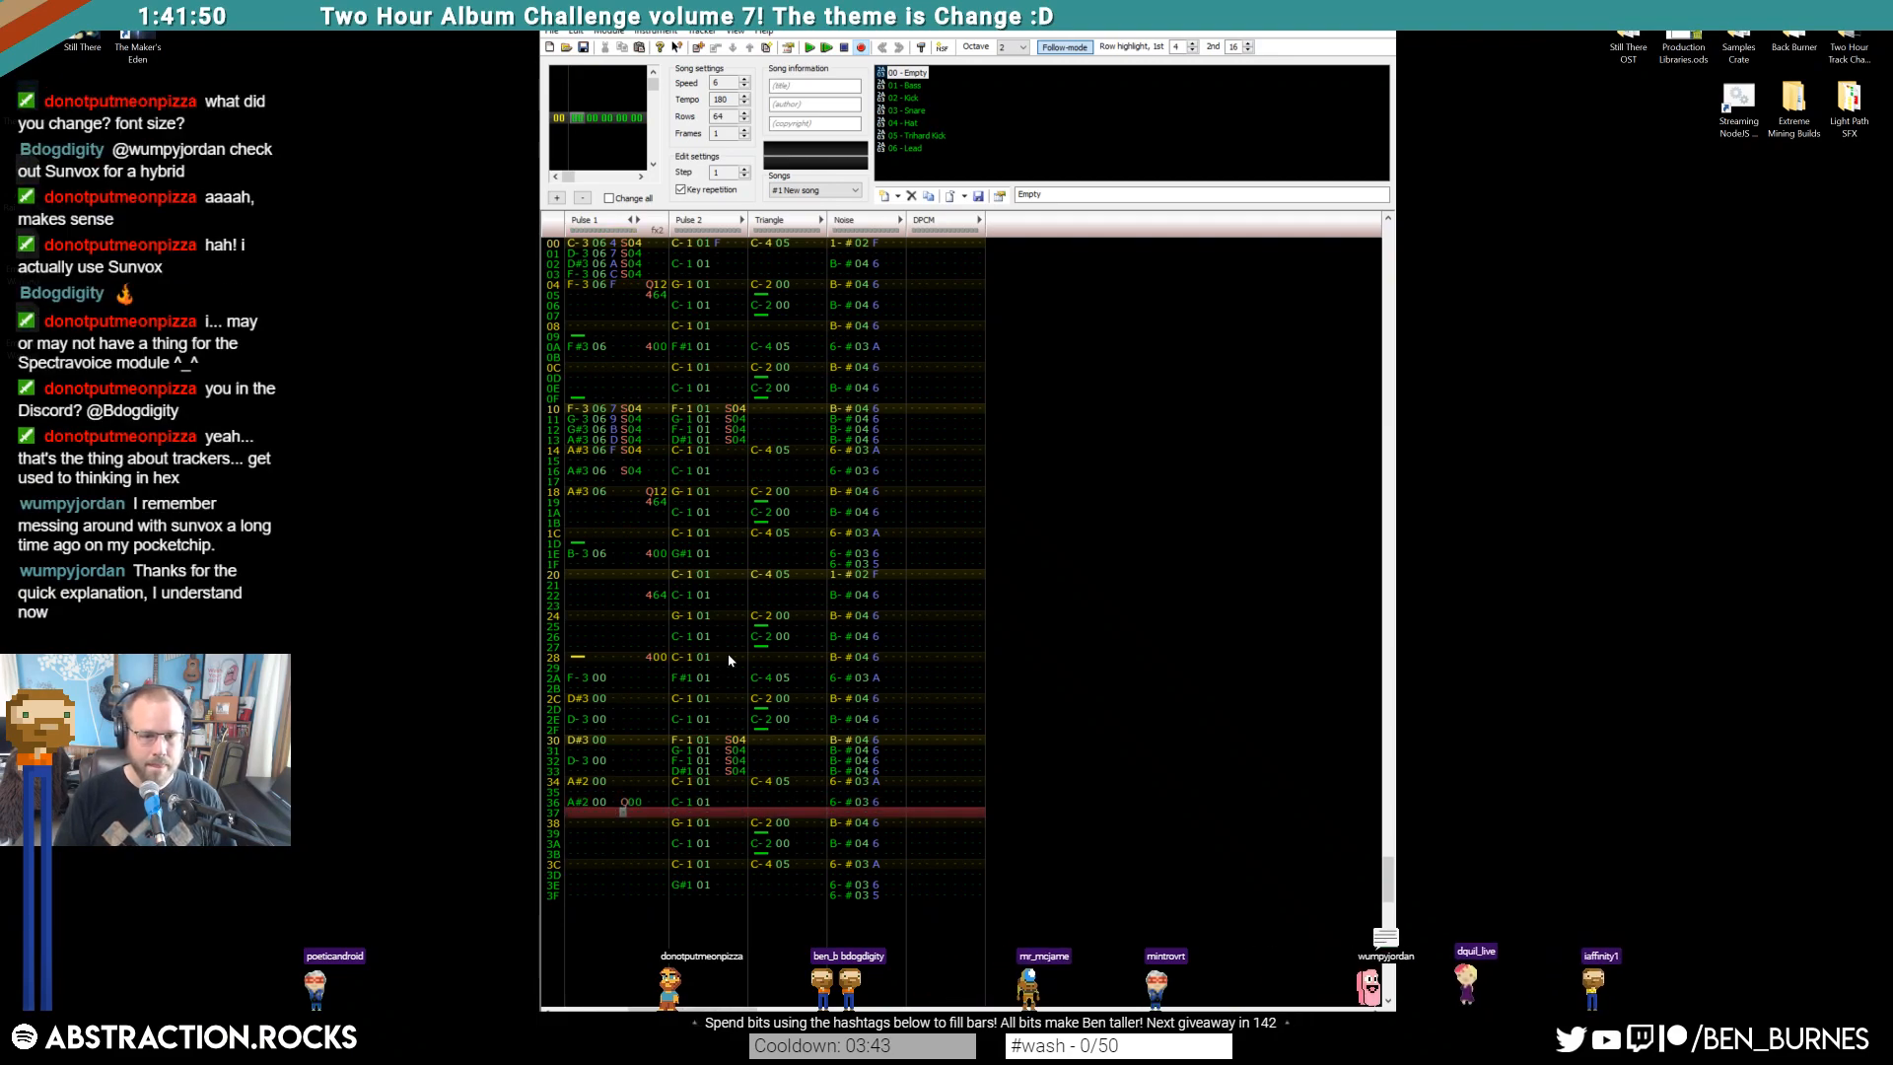
key("Right")
type("12")
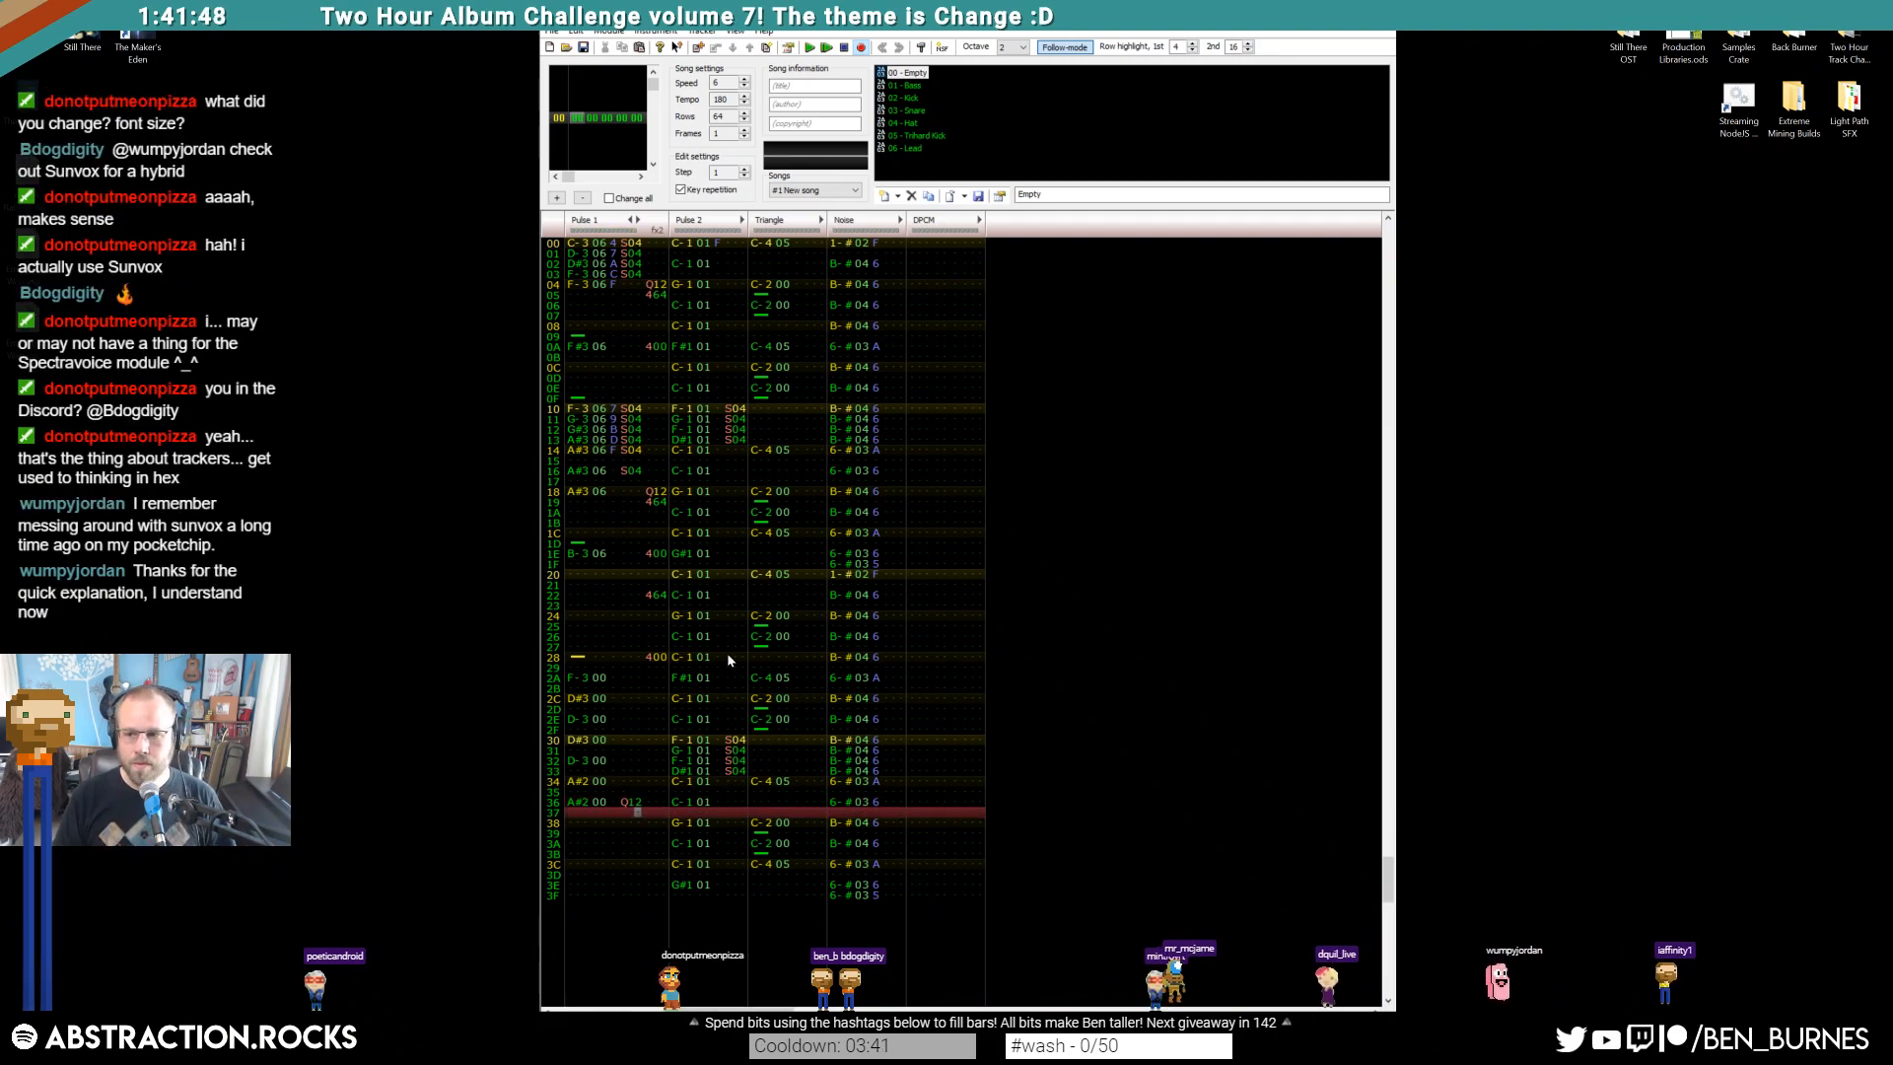
Copy the second effect column of Pulse 1 rows 22 to 28 to row 39, and delete the pasted effect at row 3F
left_click_drag(650, 594, 655, 656)
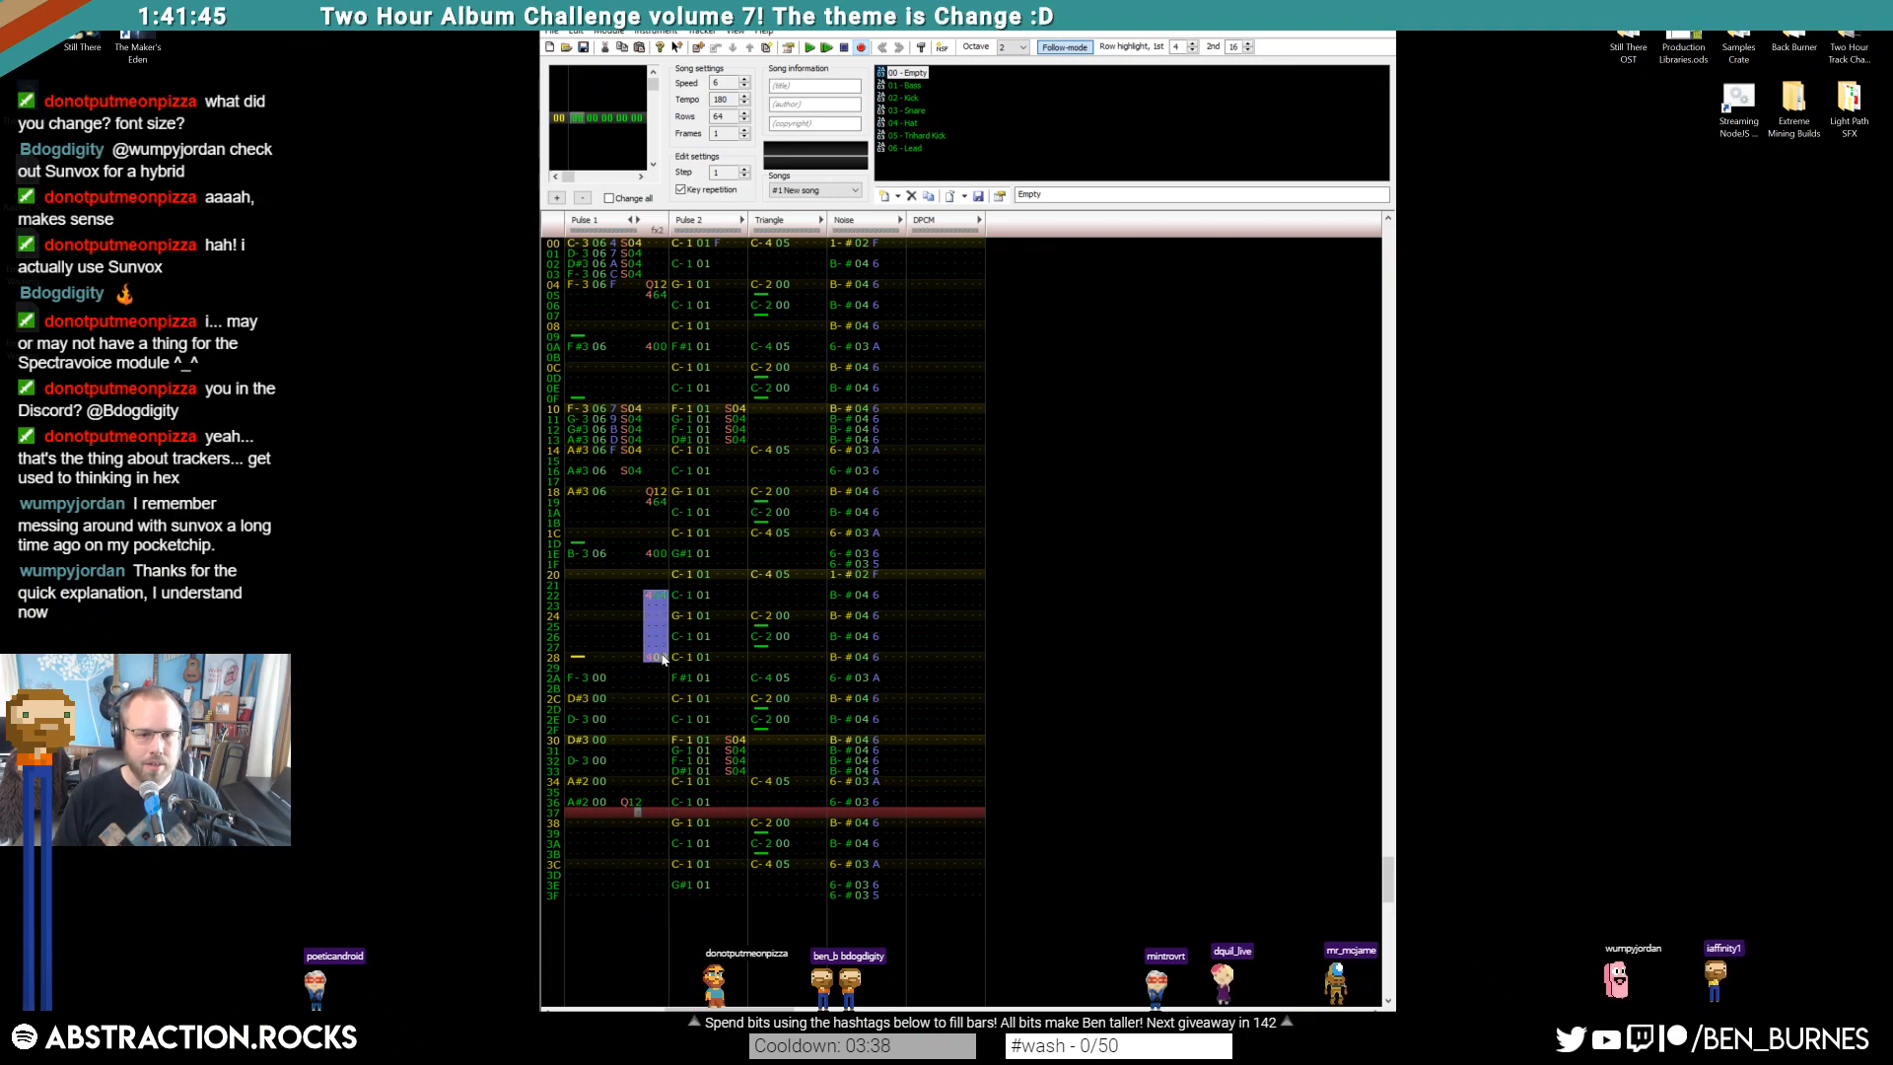
left_click(648, 833)
key("ctrl+v")
left_click(652, 897)
key("Delete")
Move Pulse 1's row 36 note with Q12 and its 464 effect down two rows, and copy the row 34 A#2 to row 36
left_click_drag(569, 801, 643, 854)
left_click(648, 792)
left_click_drag(574, 782, 600, 783)
key("ctrl+c")
left_click(577, 803)
key("ctrl+v")
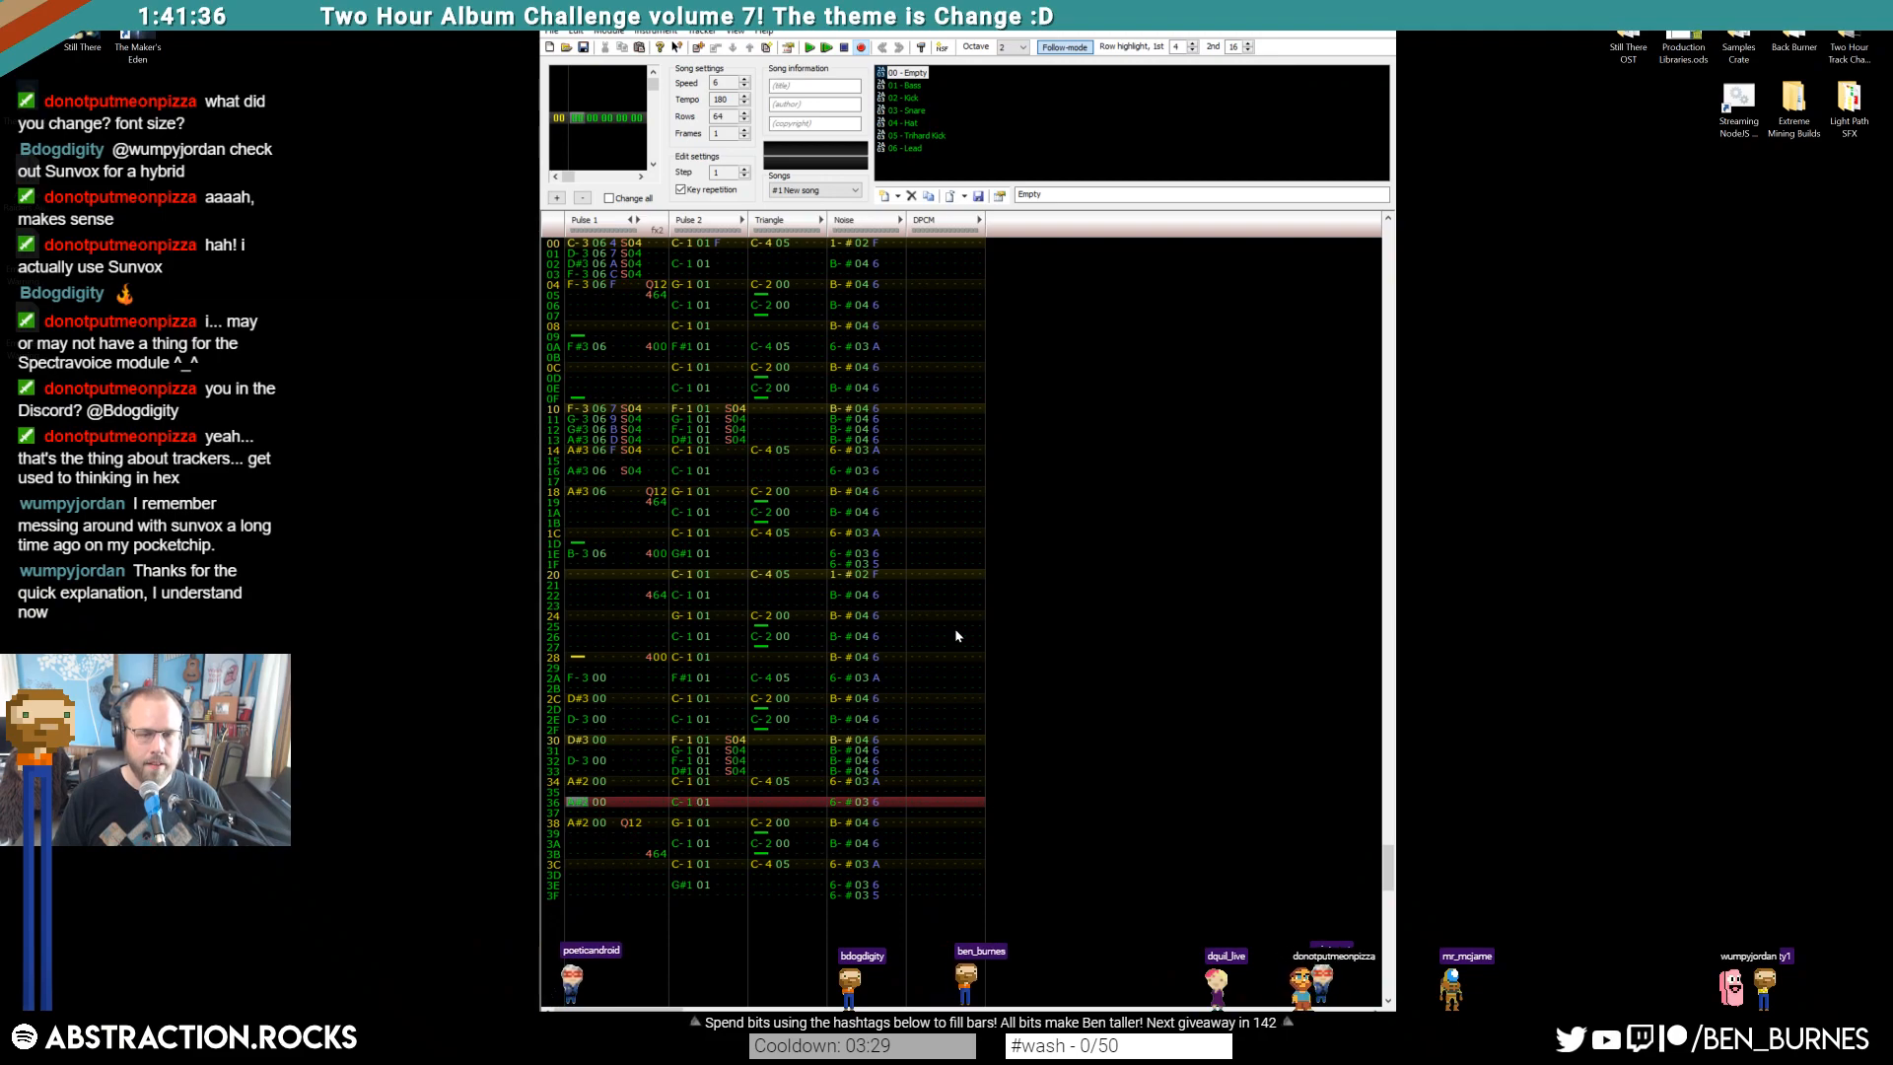
Raise Pulse 1's pattern number and lower it back, and add a second frame to the song
left_click(556, 198)
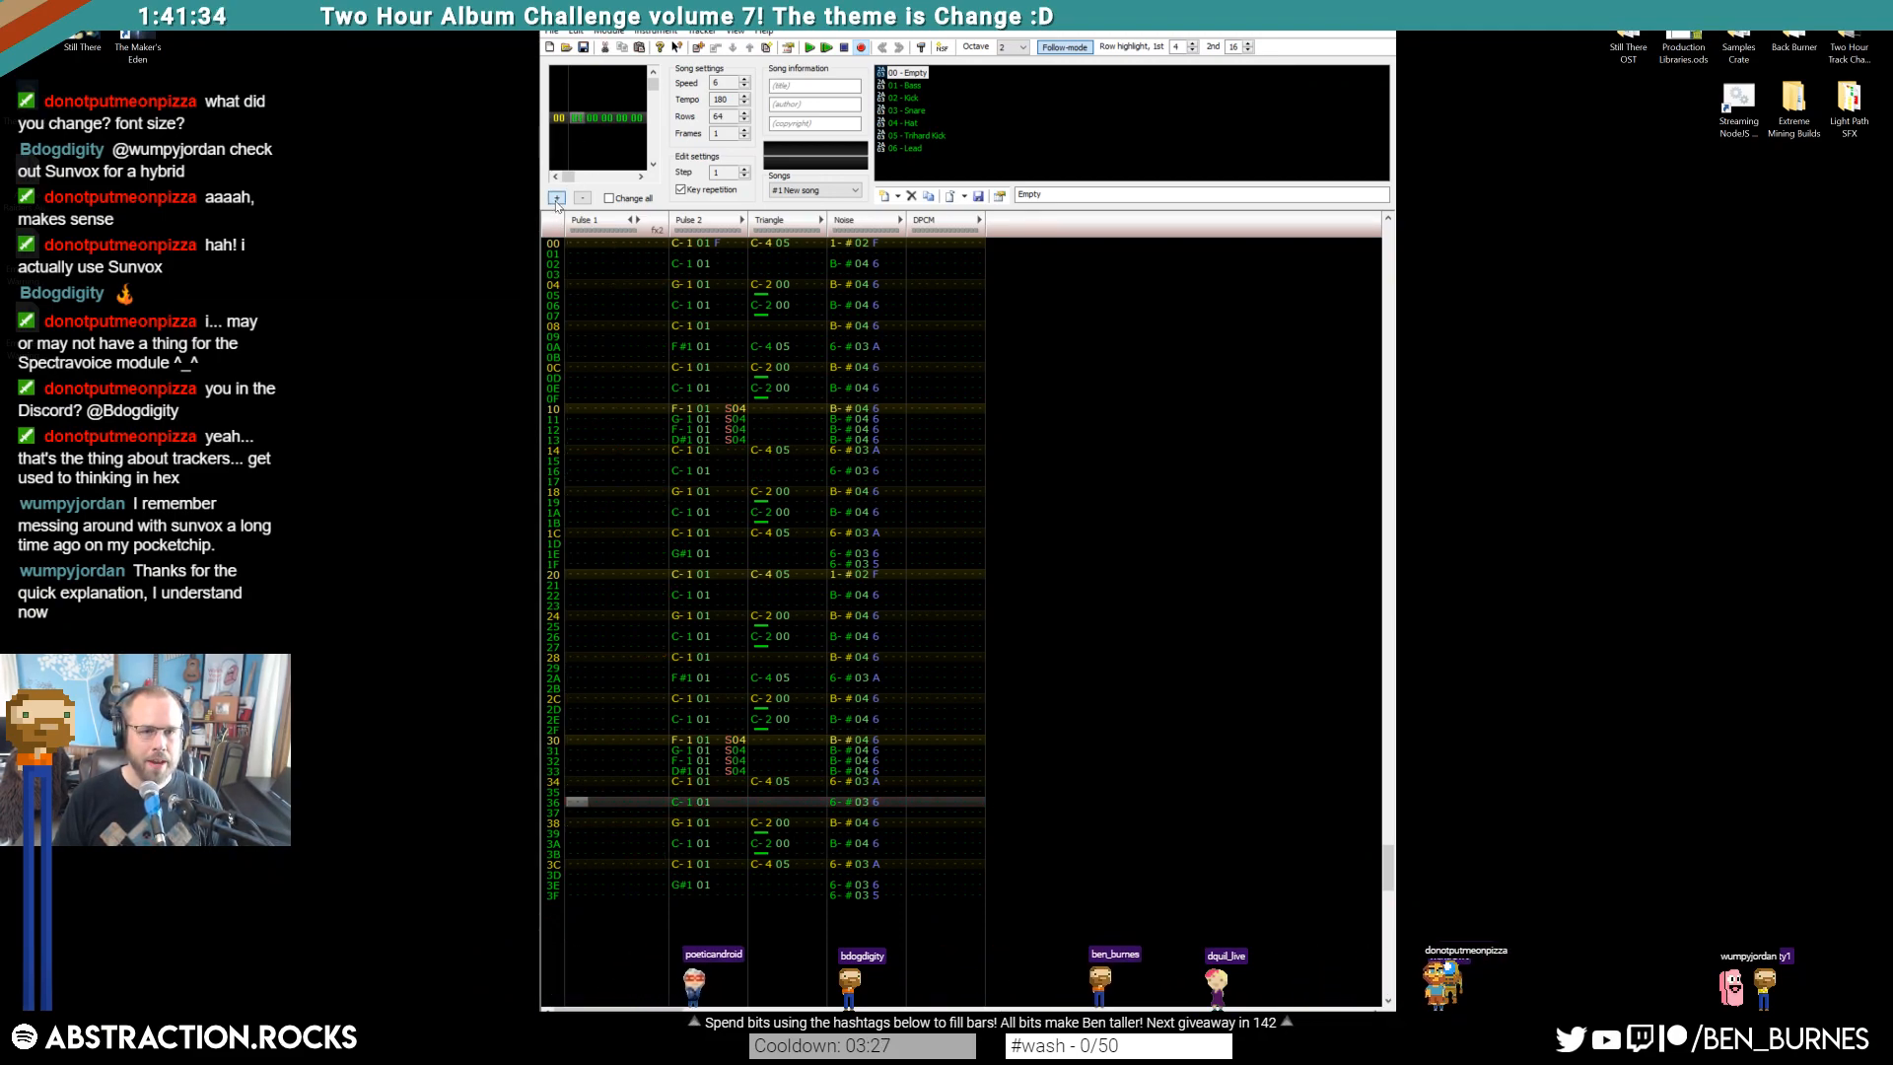
left_click(582, 197)
left_click(698, 48)
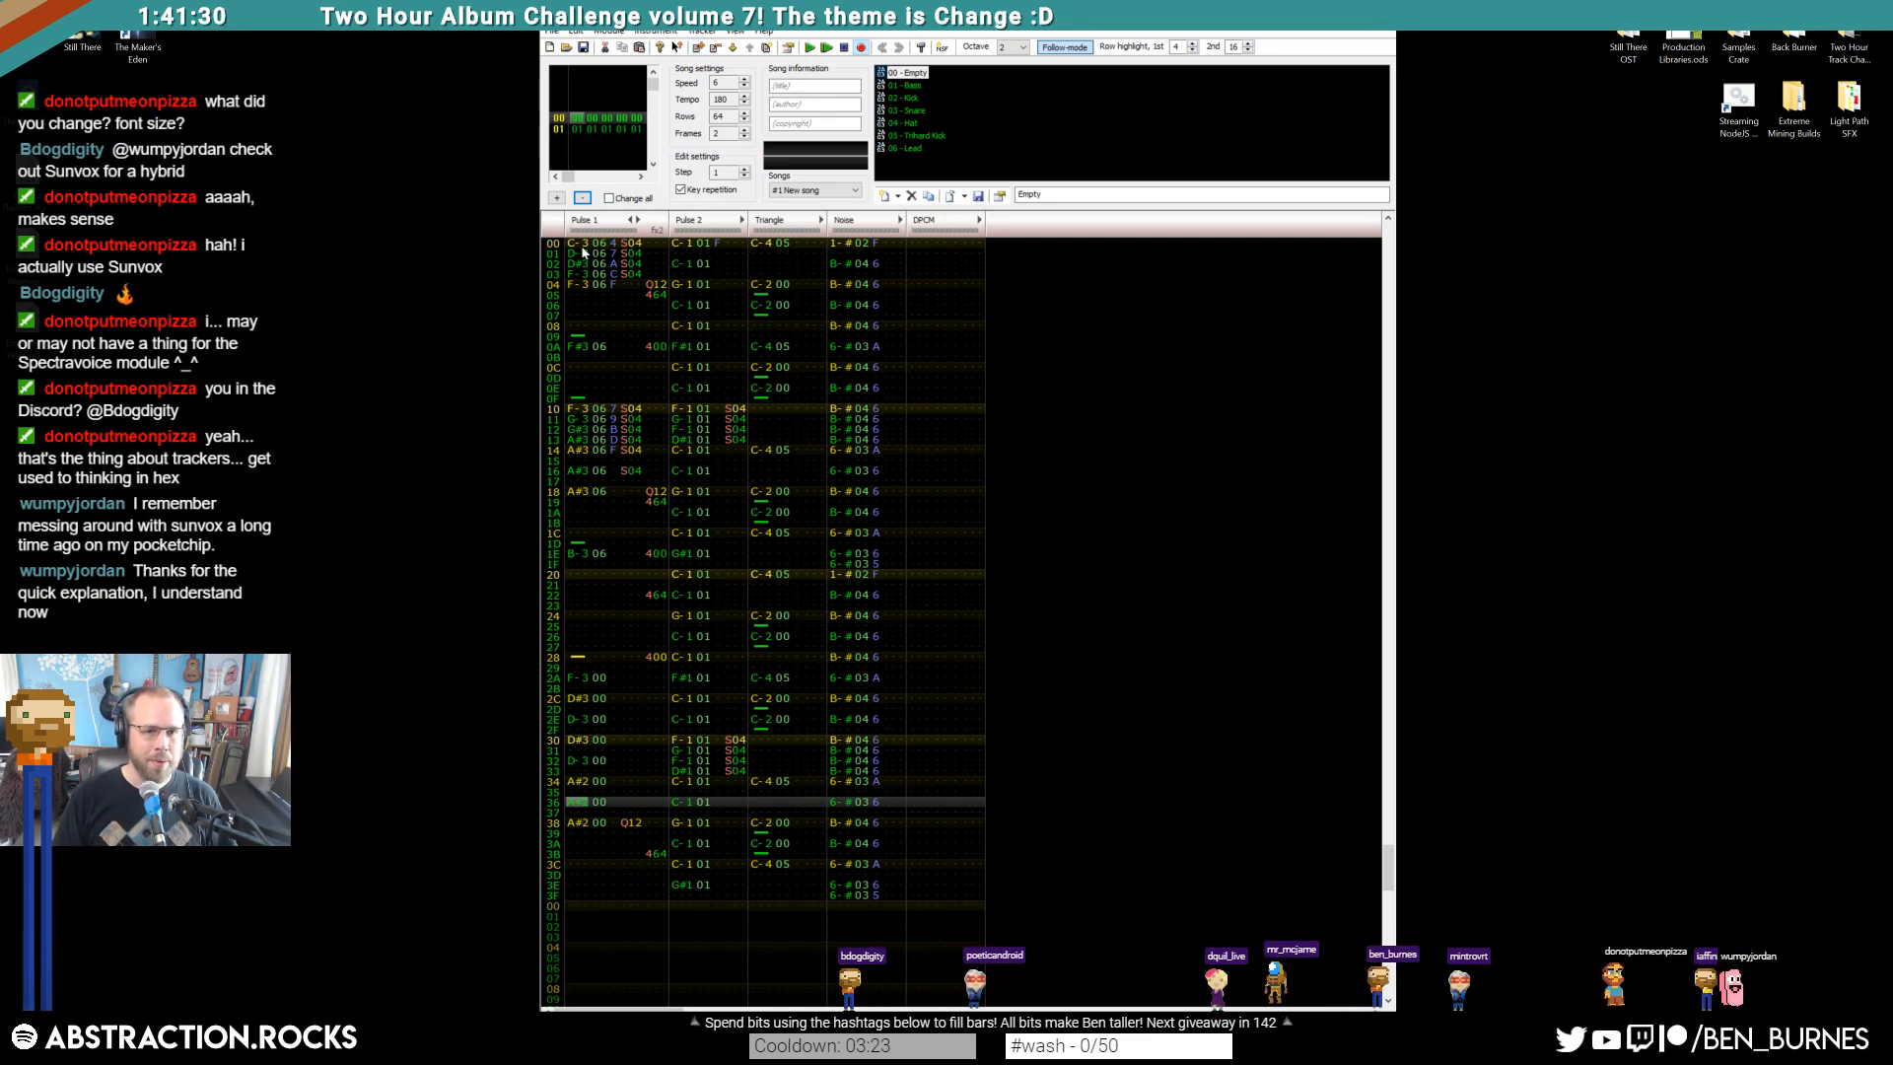
Move the contents of all channels from frame 00 into frame 01
left_click(580, 246)
key("ctrl+a")
key("ctrl+a")
left_click(581, 128)
left_click(575, 246)
key("ctrl+v")
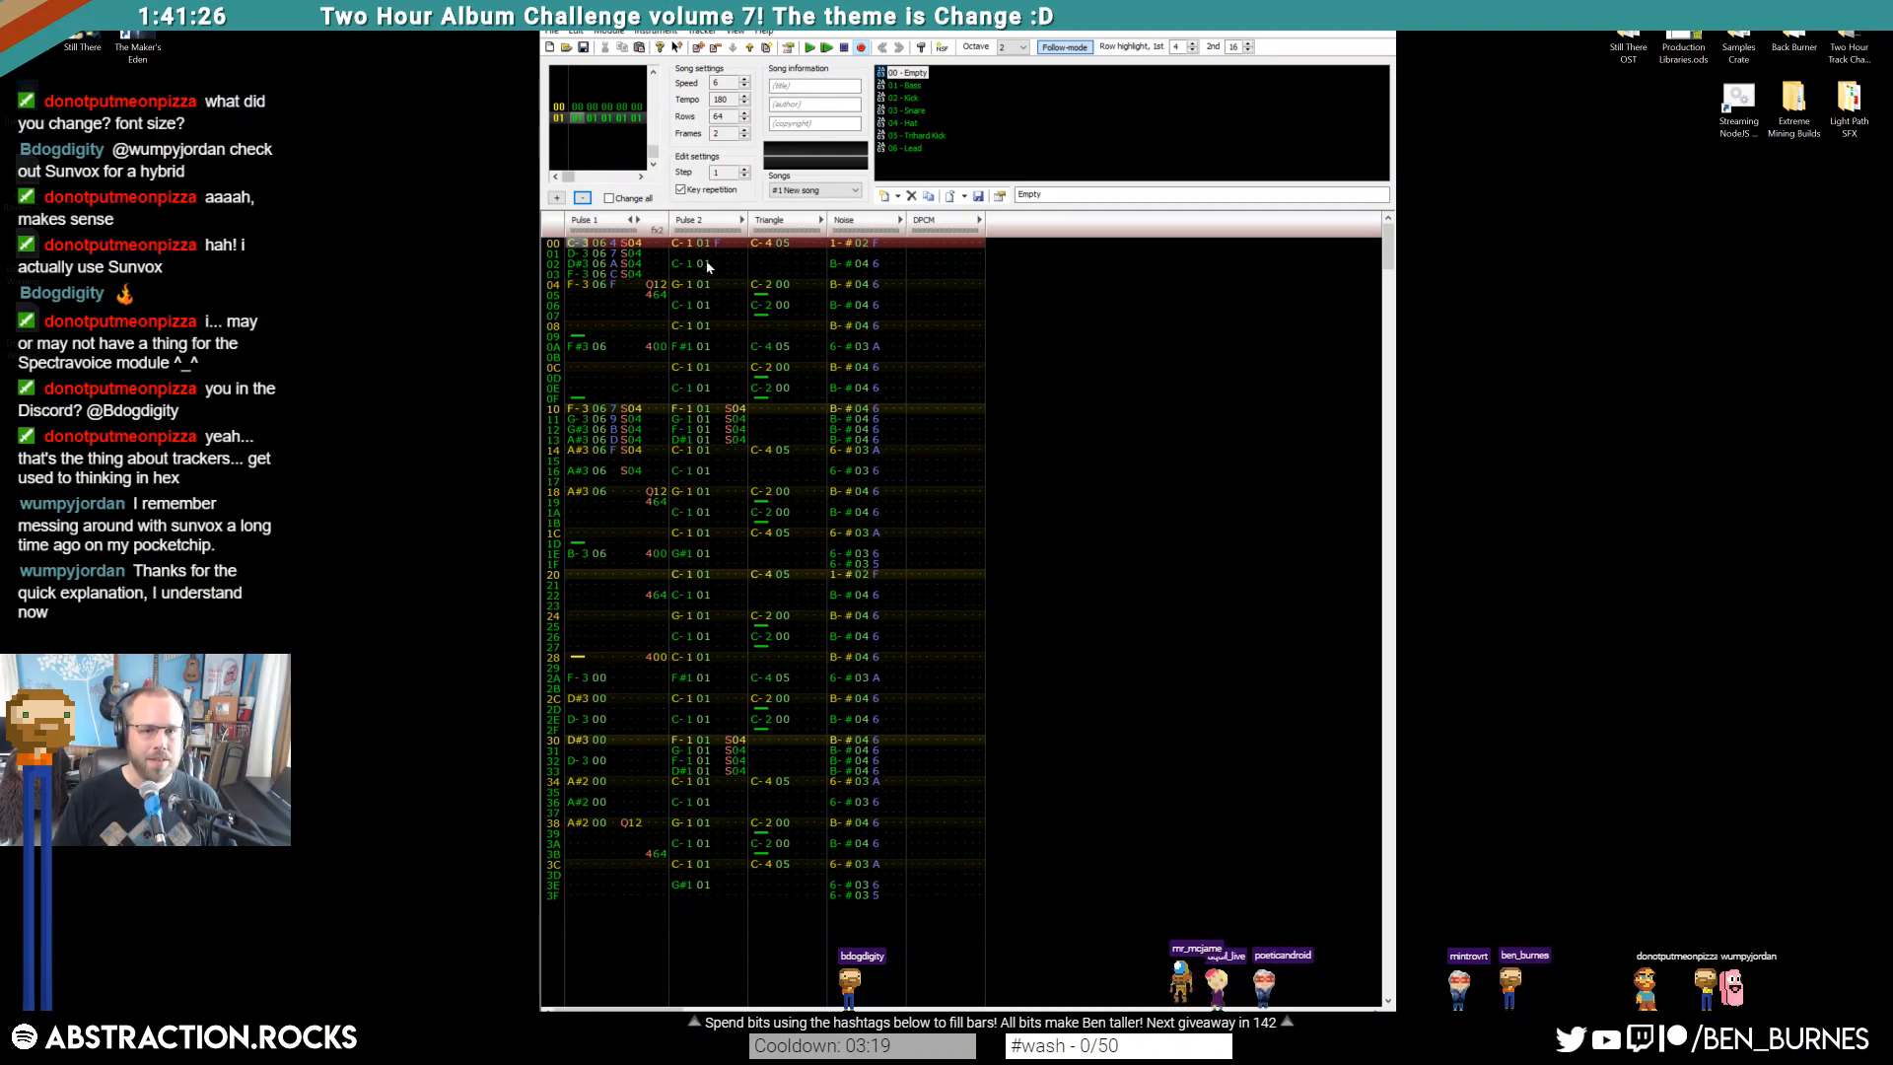
Try to cut frame 01's Pulse 2, Triangle and Noise data and paste it at Pulse 1 row 00, and undo both edits
left_click_drag(688, 245, 900, 904)
key("Delete")
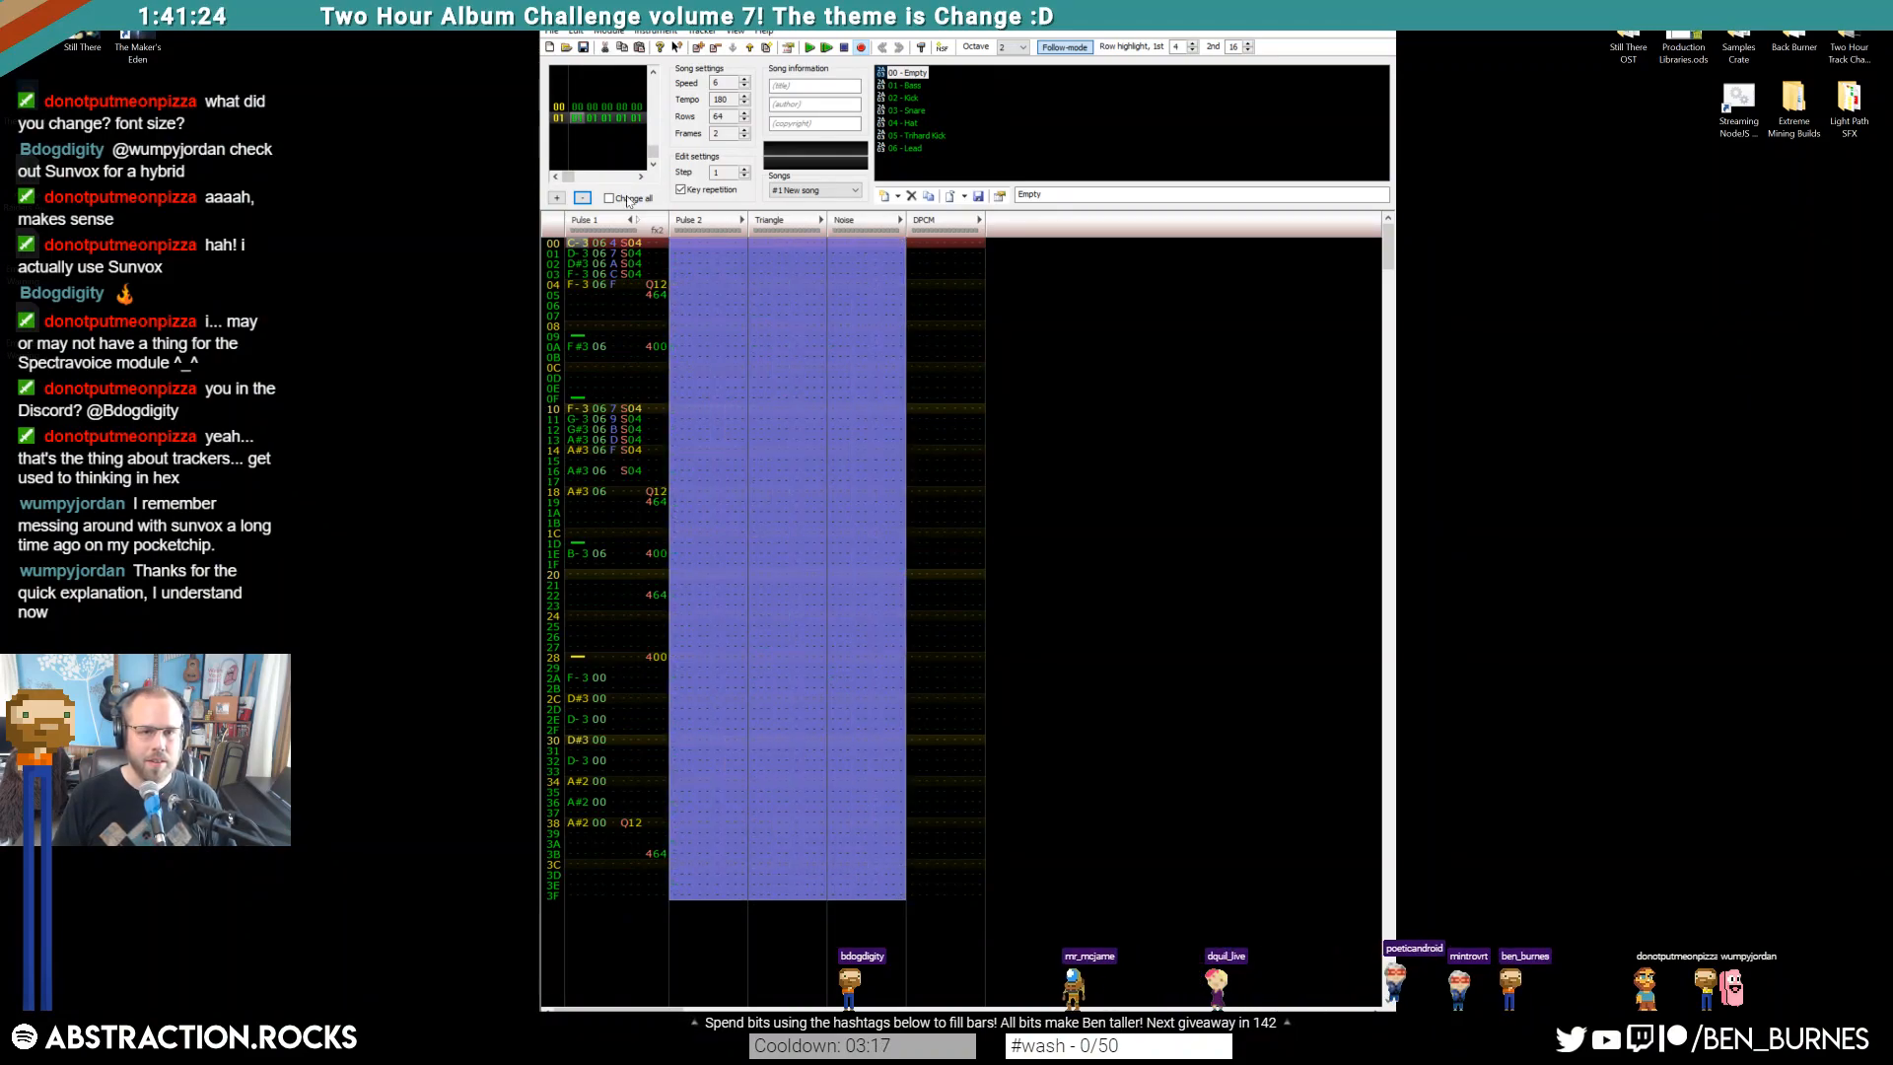
key("ctrl+v")
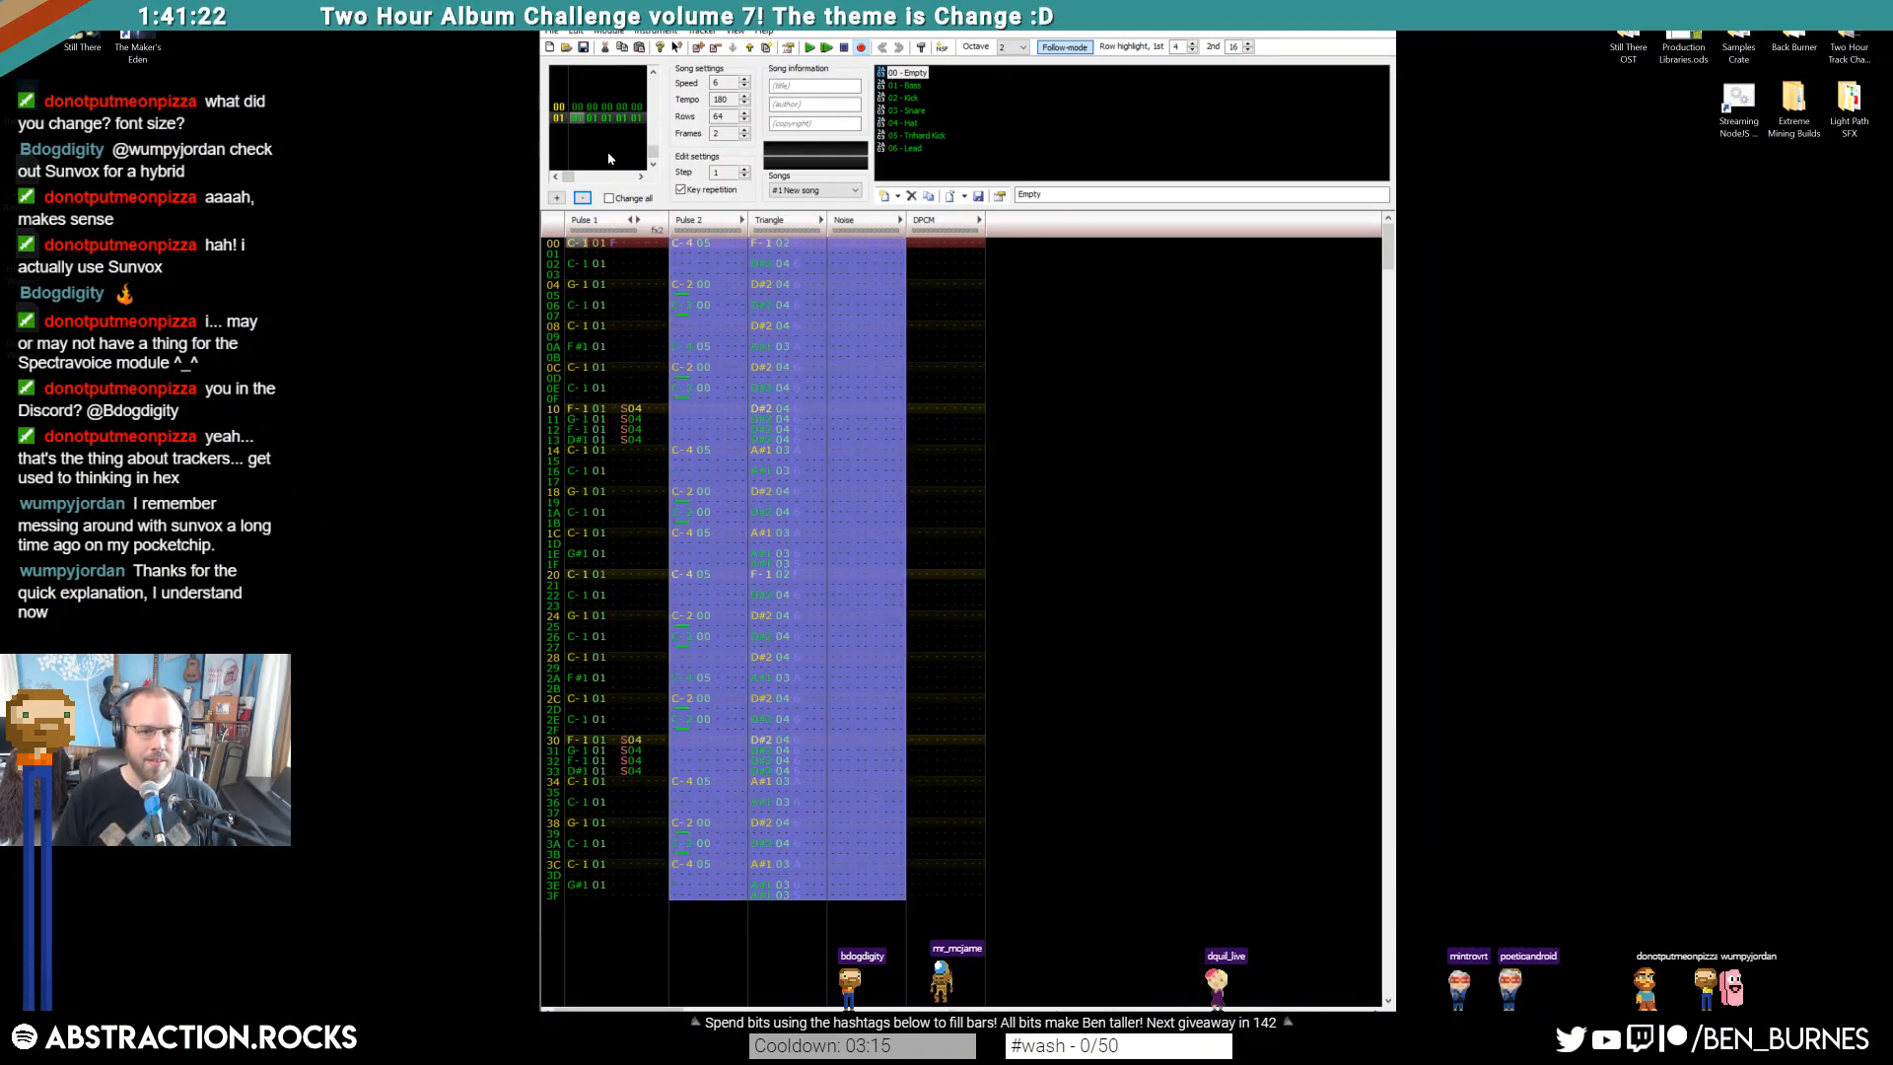
key("ctrl+z")
key("ctrl+z")
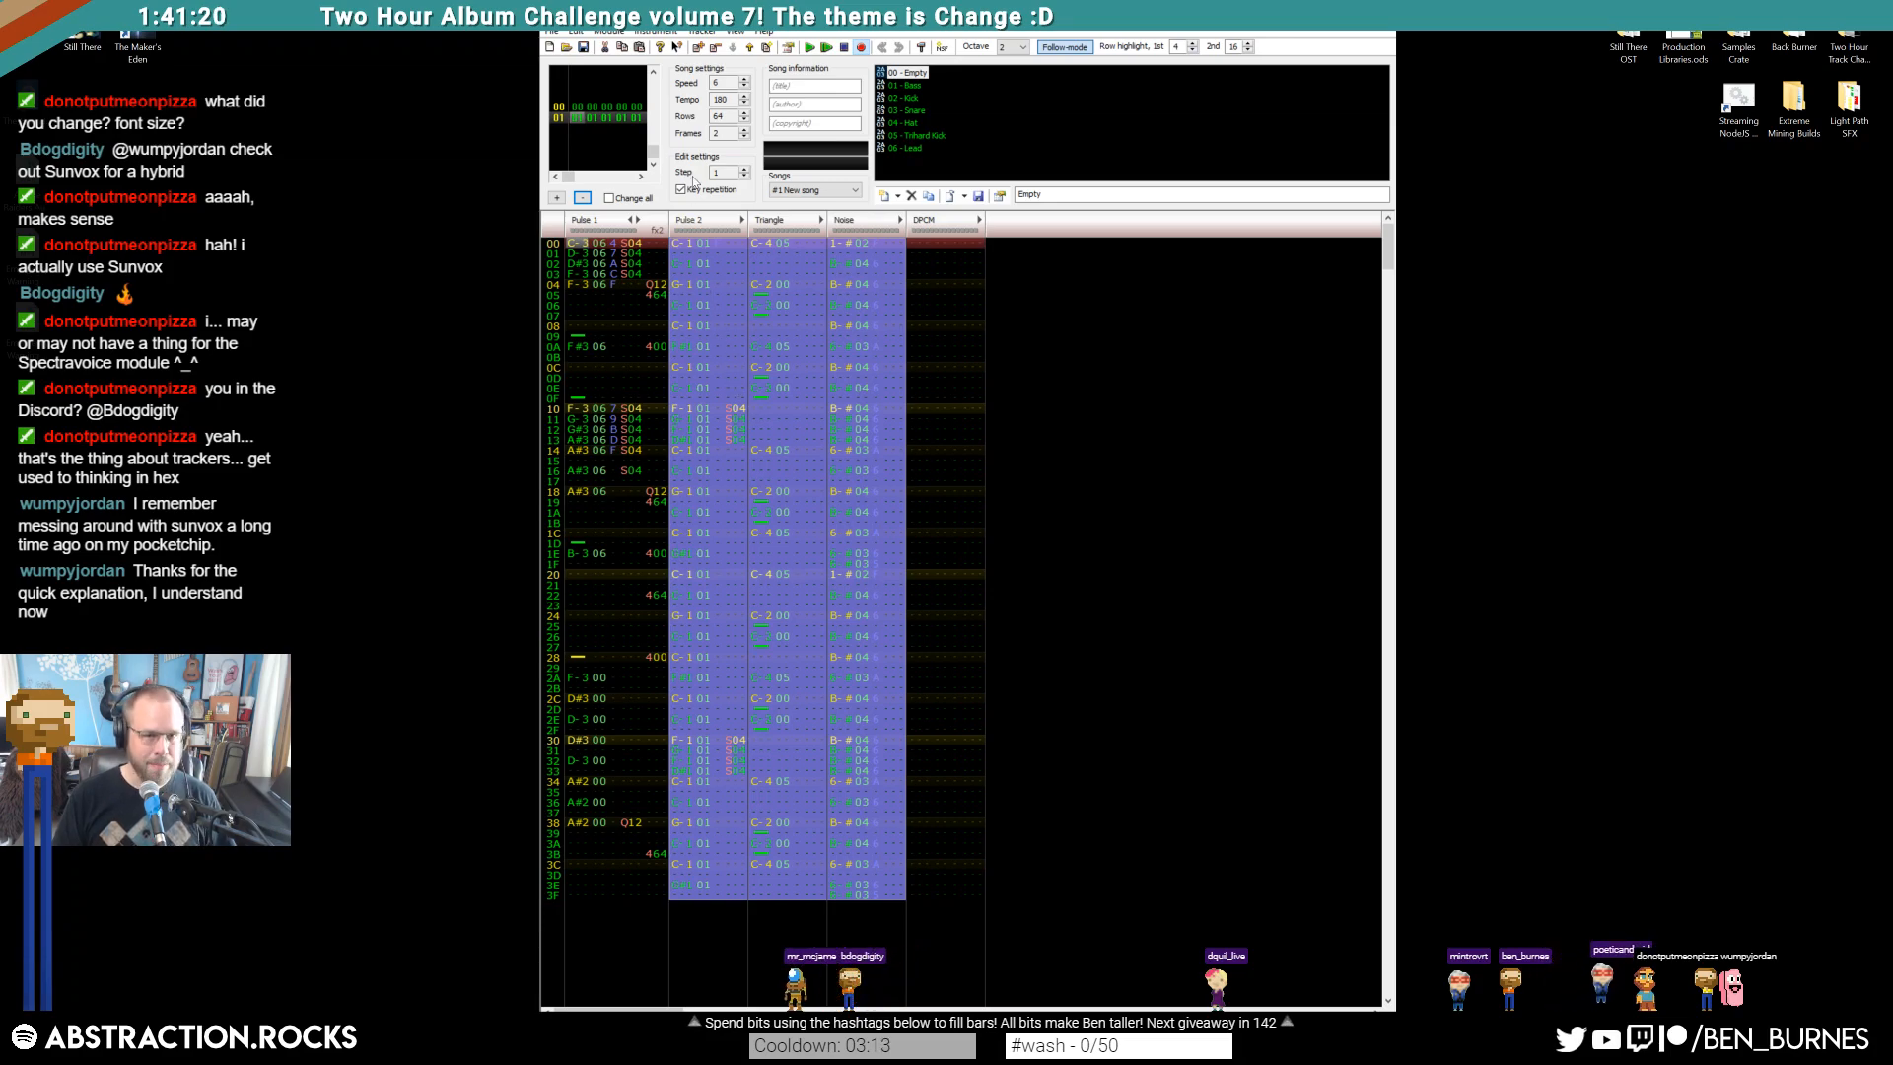
Copy the Pulse 2, Triangle and Noise parts of frame 01 into frame 00, leaving out the lead, and play the song
left_click(589, 111)
left_click_drag(686, 245, 904, 908)
key("ctrl+v")
key("Escape")
key("Return")
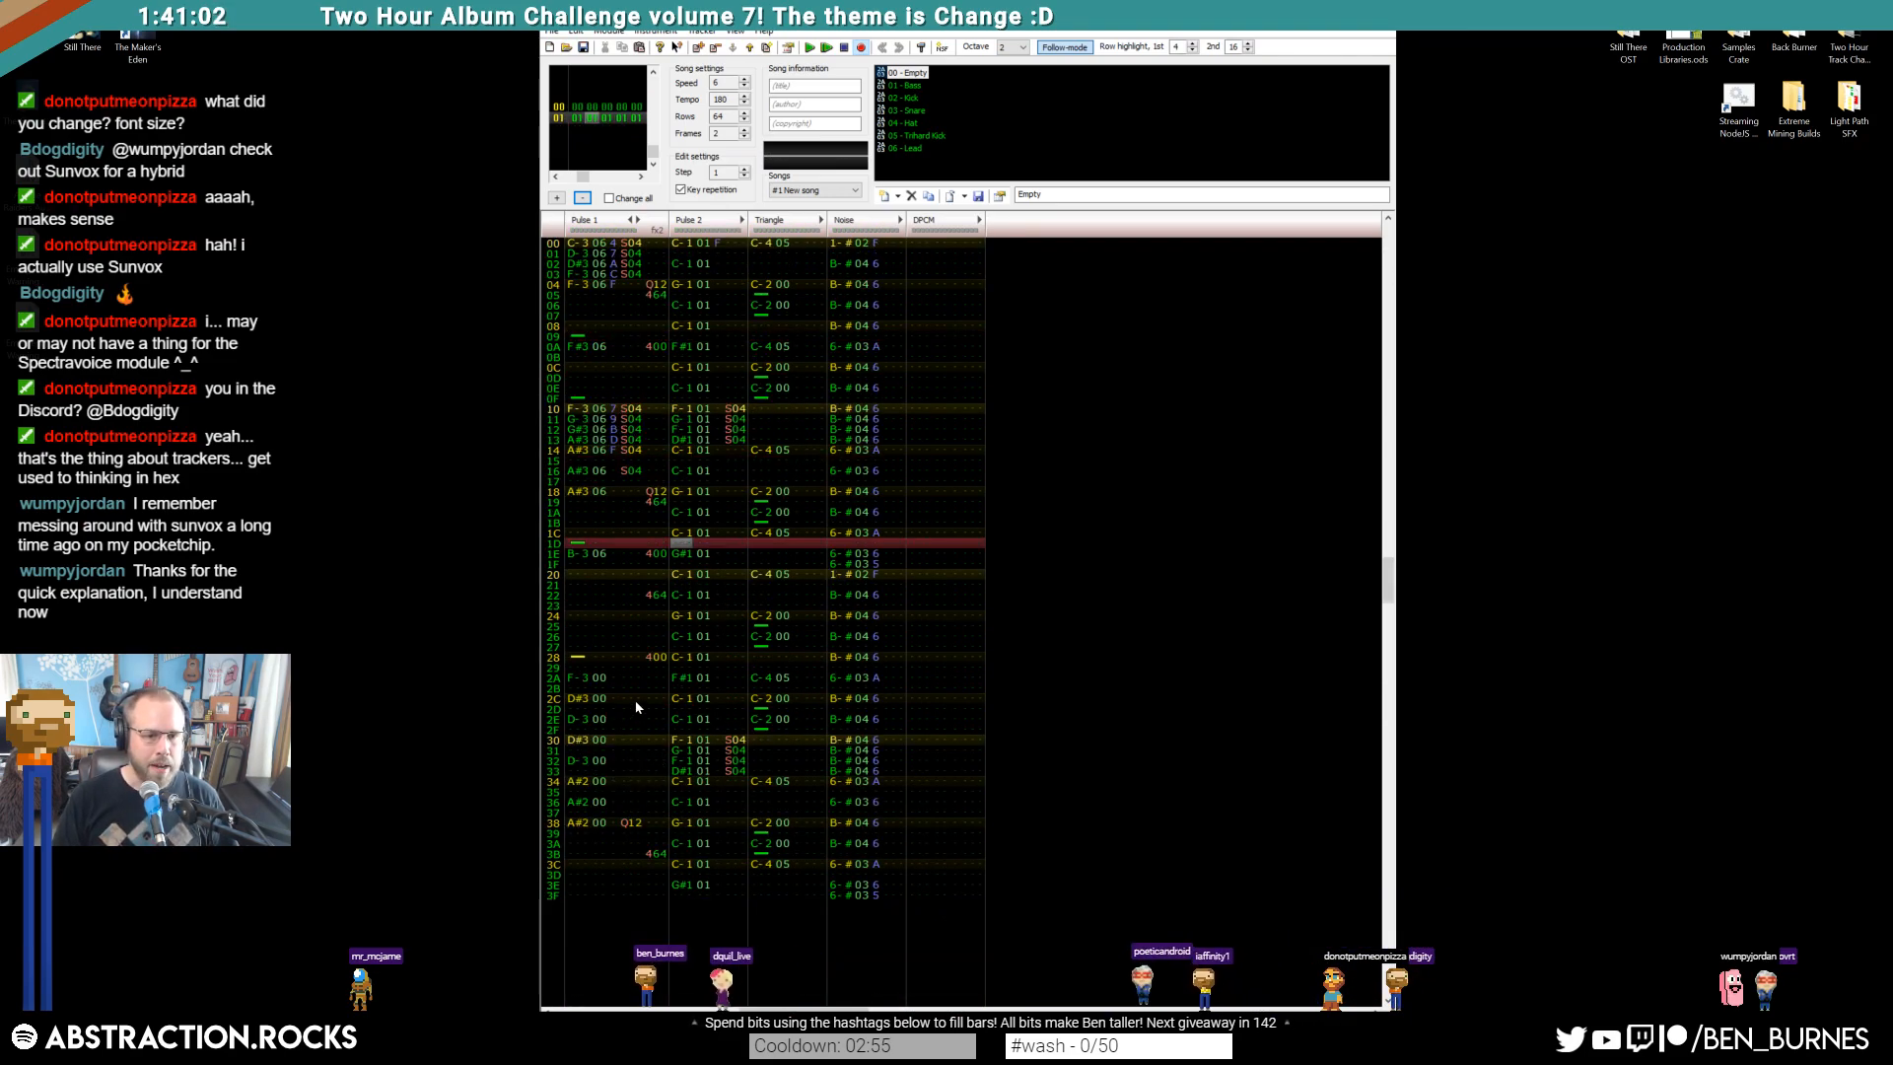
Move frame 01's Pulse 1 A#2 with Q12 up to row 36 with its 464 effect at row 39, and play from row 2A
mouse_move(569, 822)
left_mouse_down()
mouse_move(658, 863)
mouse_move(578, 803)
left_mouse_up()
left_click(576, 678)
key("F7")
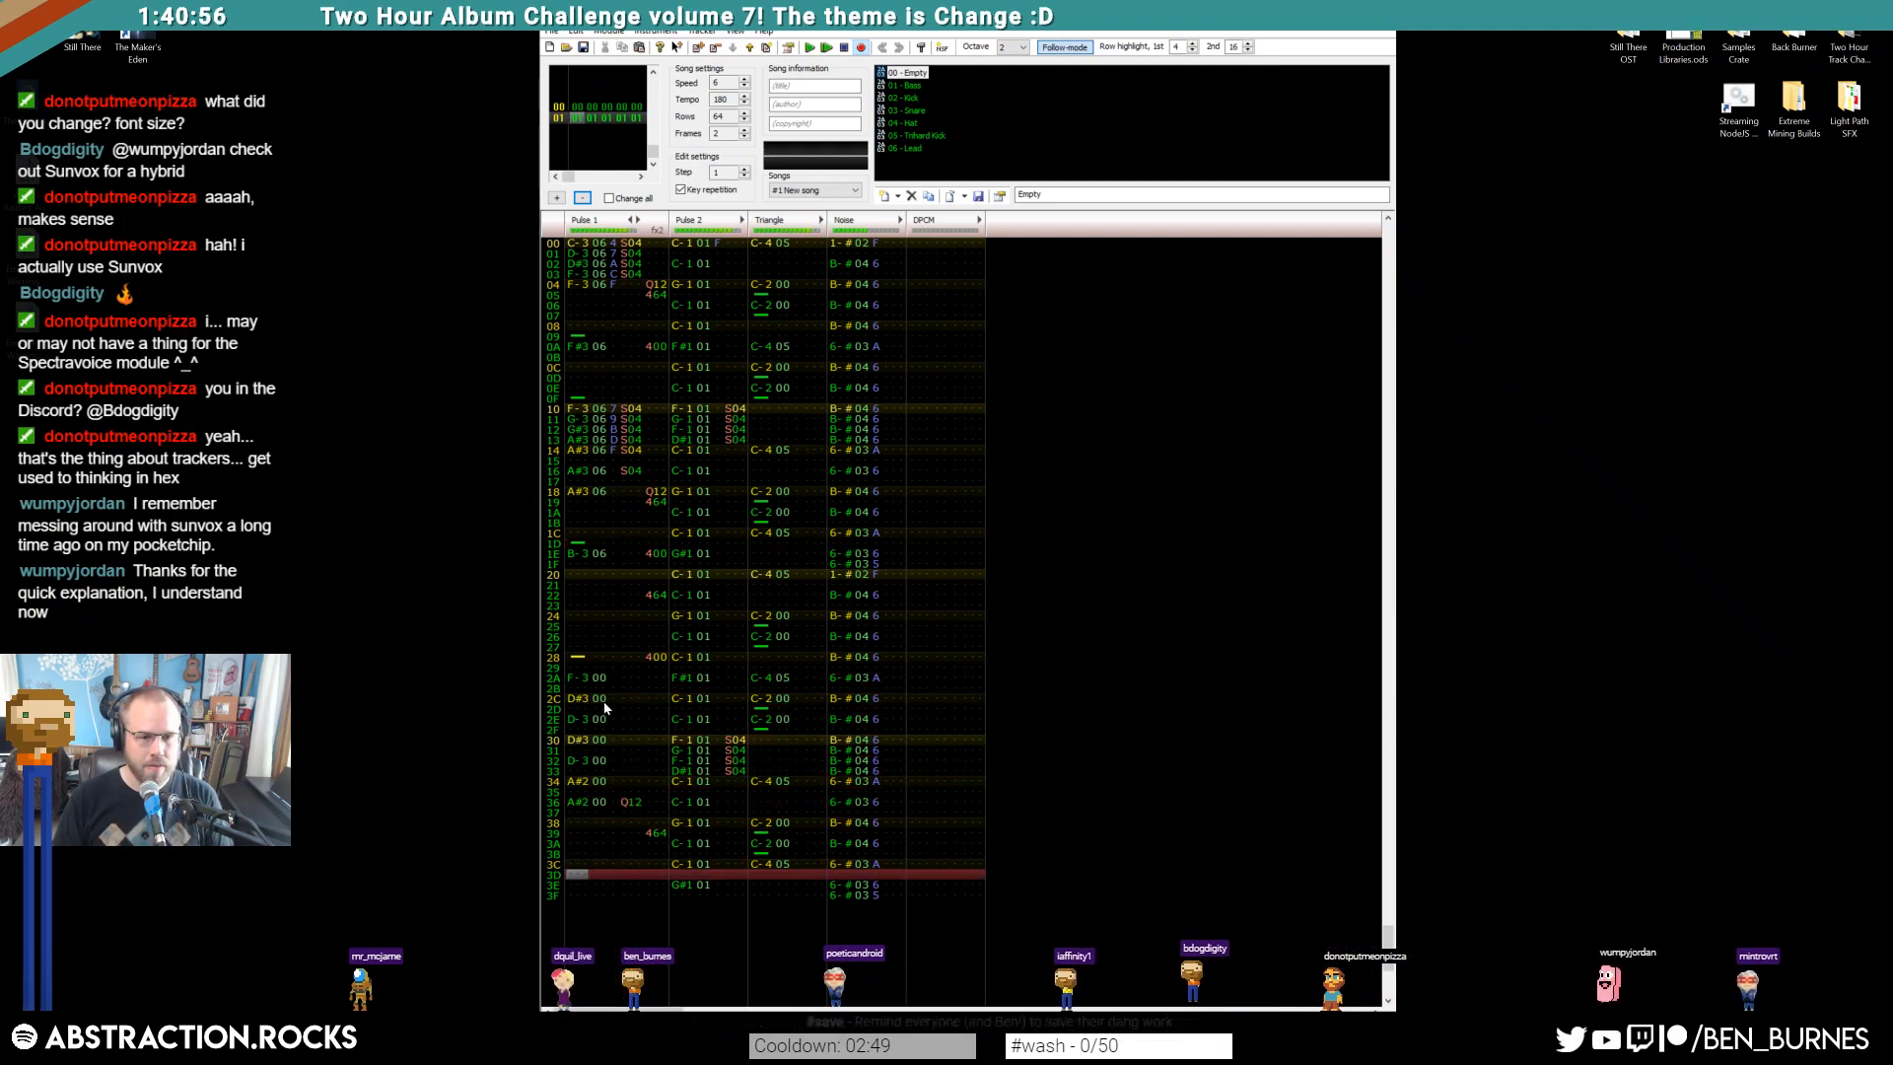
Enter note cuts in frame 01's Pulse 1 at rows 2B, 2D, 2F, 31, 33 and 35, and return to row 00
left_click(621, 680)
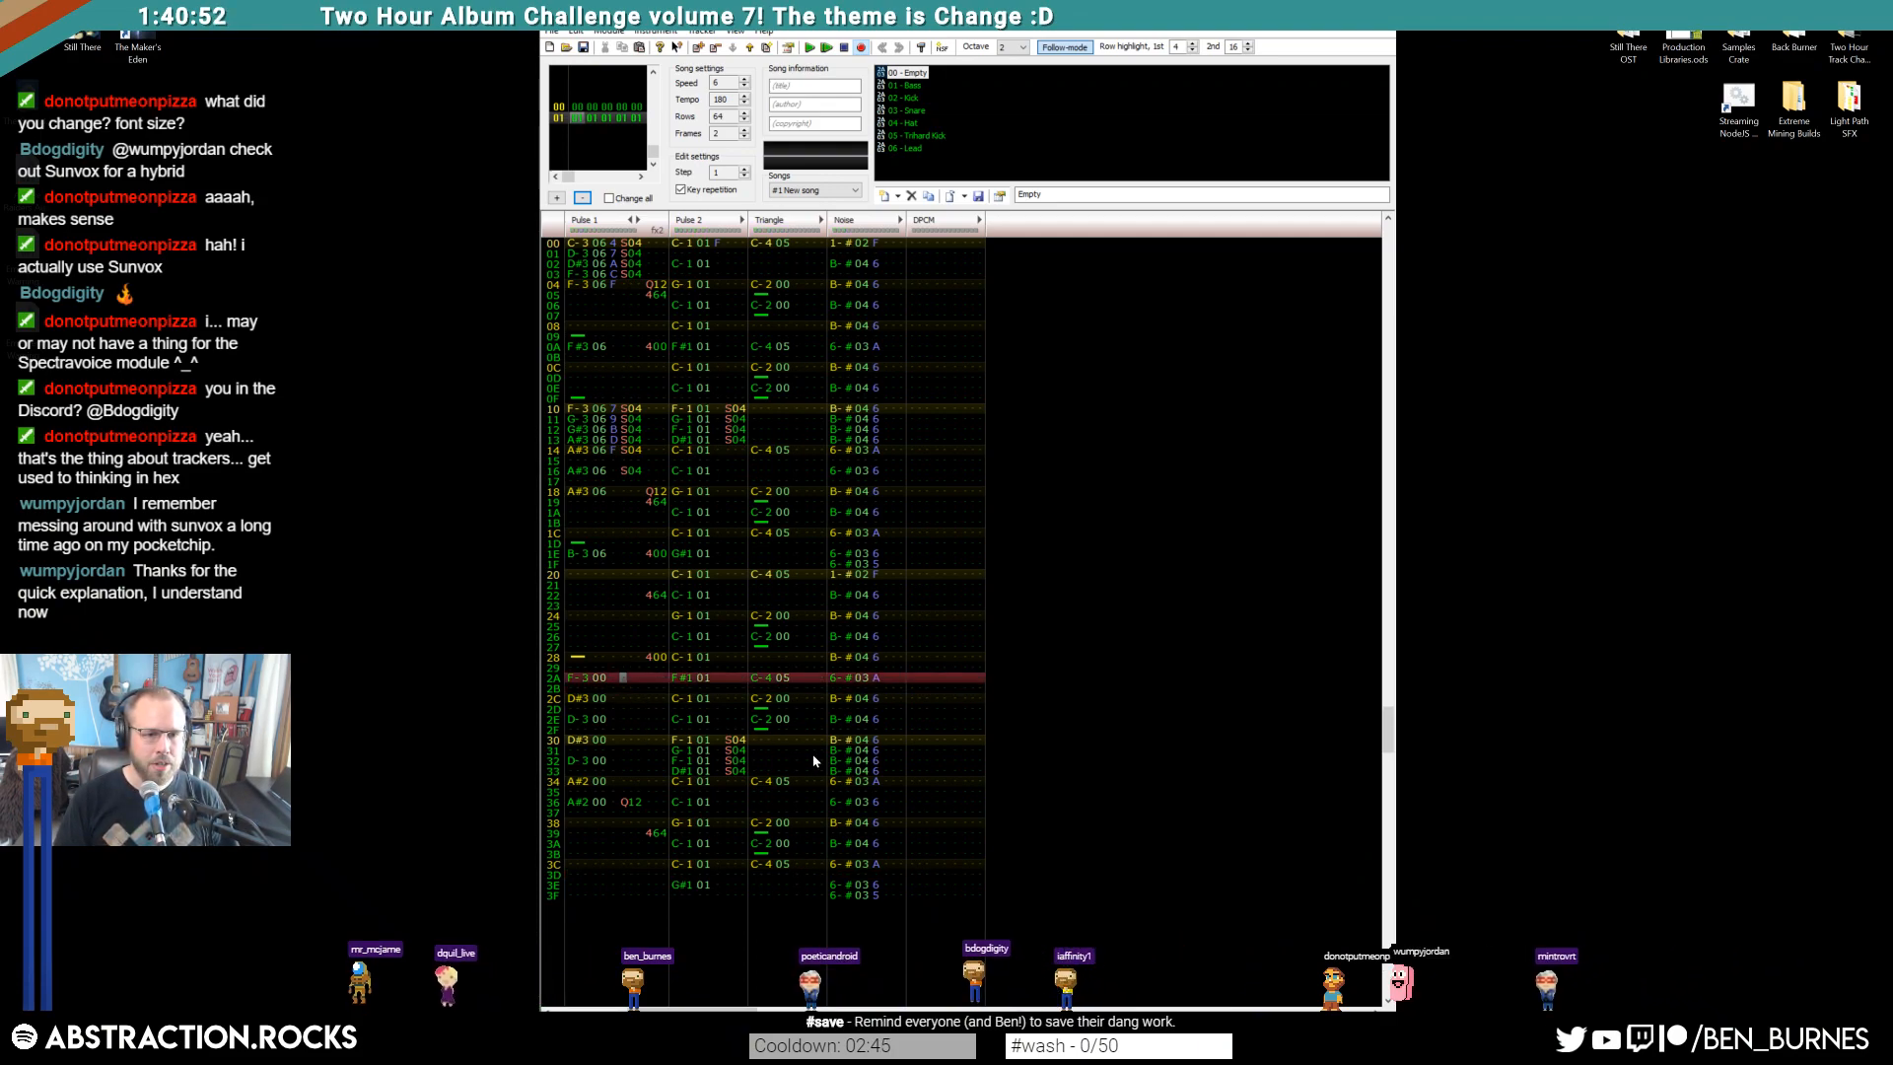
key("Down")
key("Left")
key("Left")
key("Return")
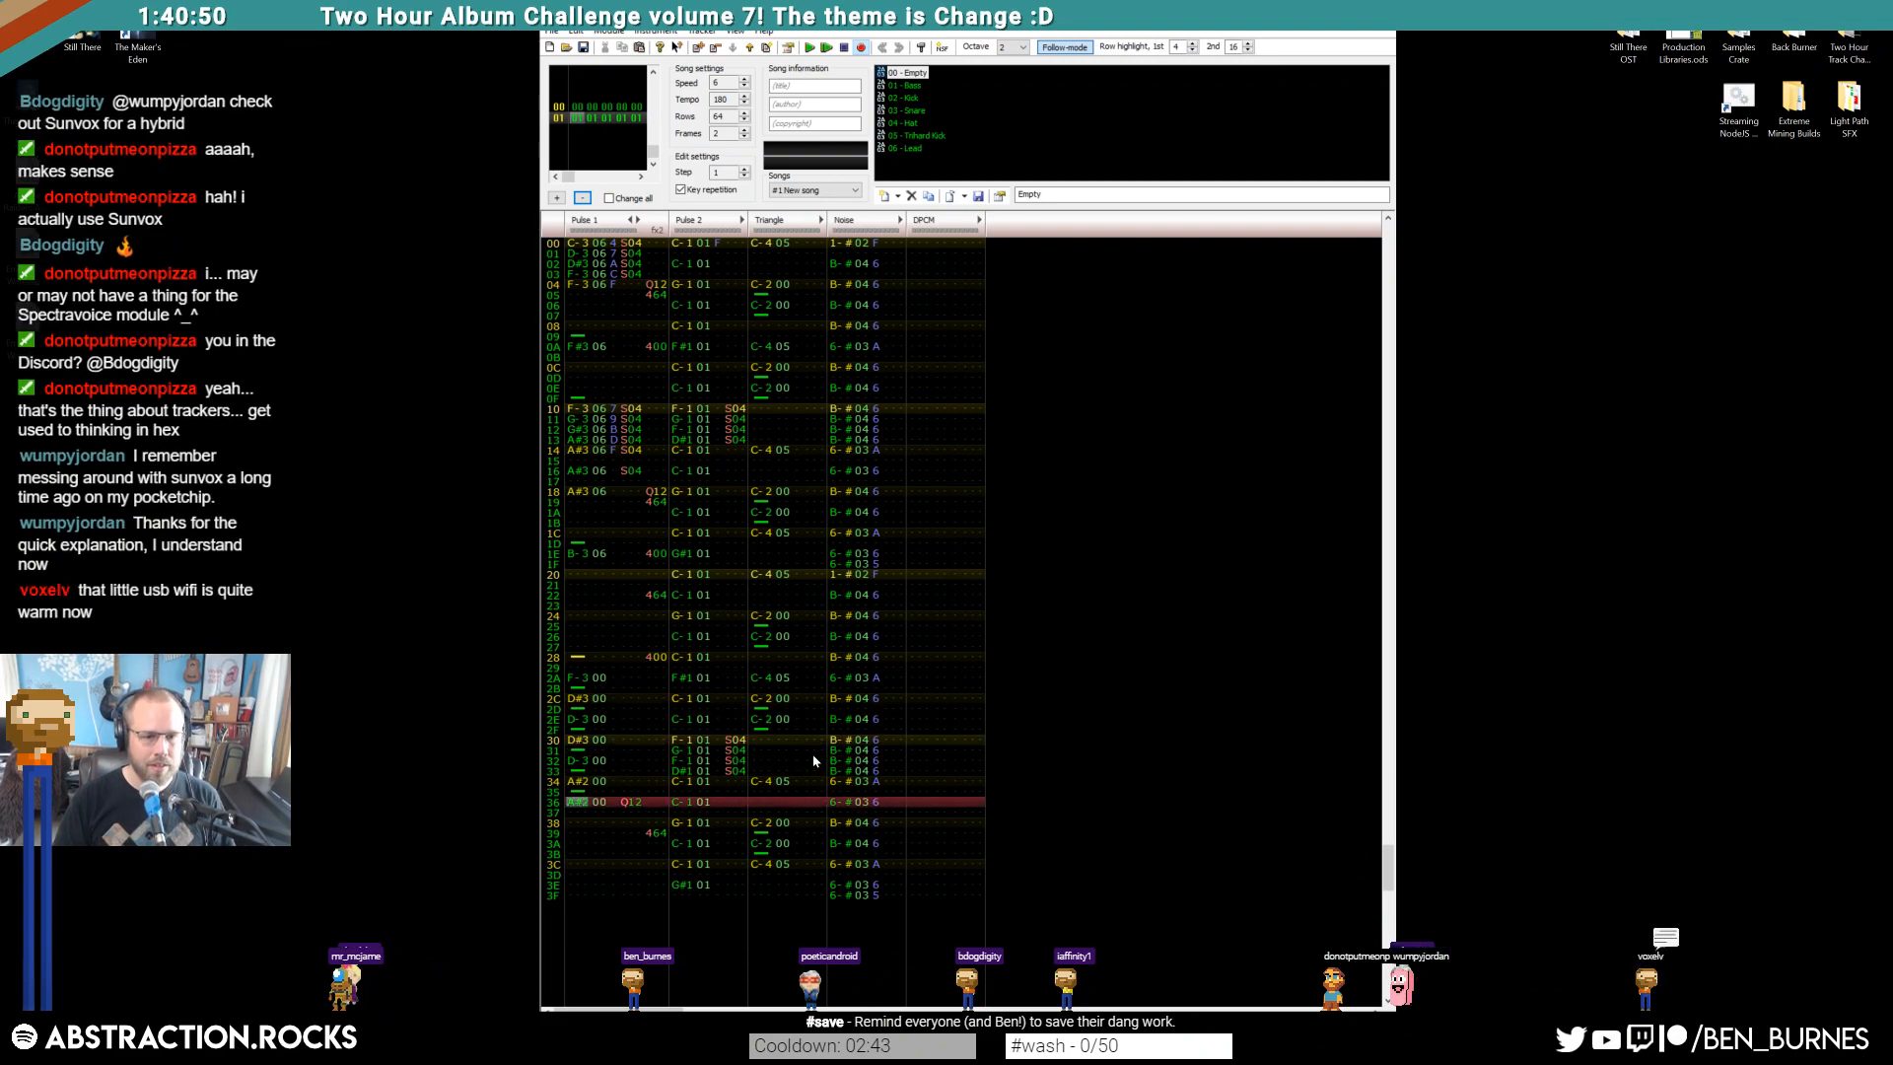
key("Home")
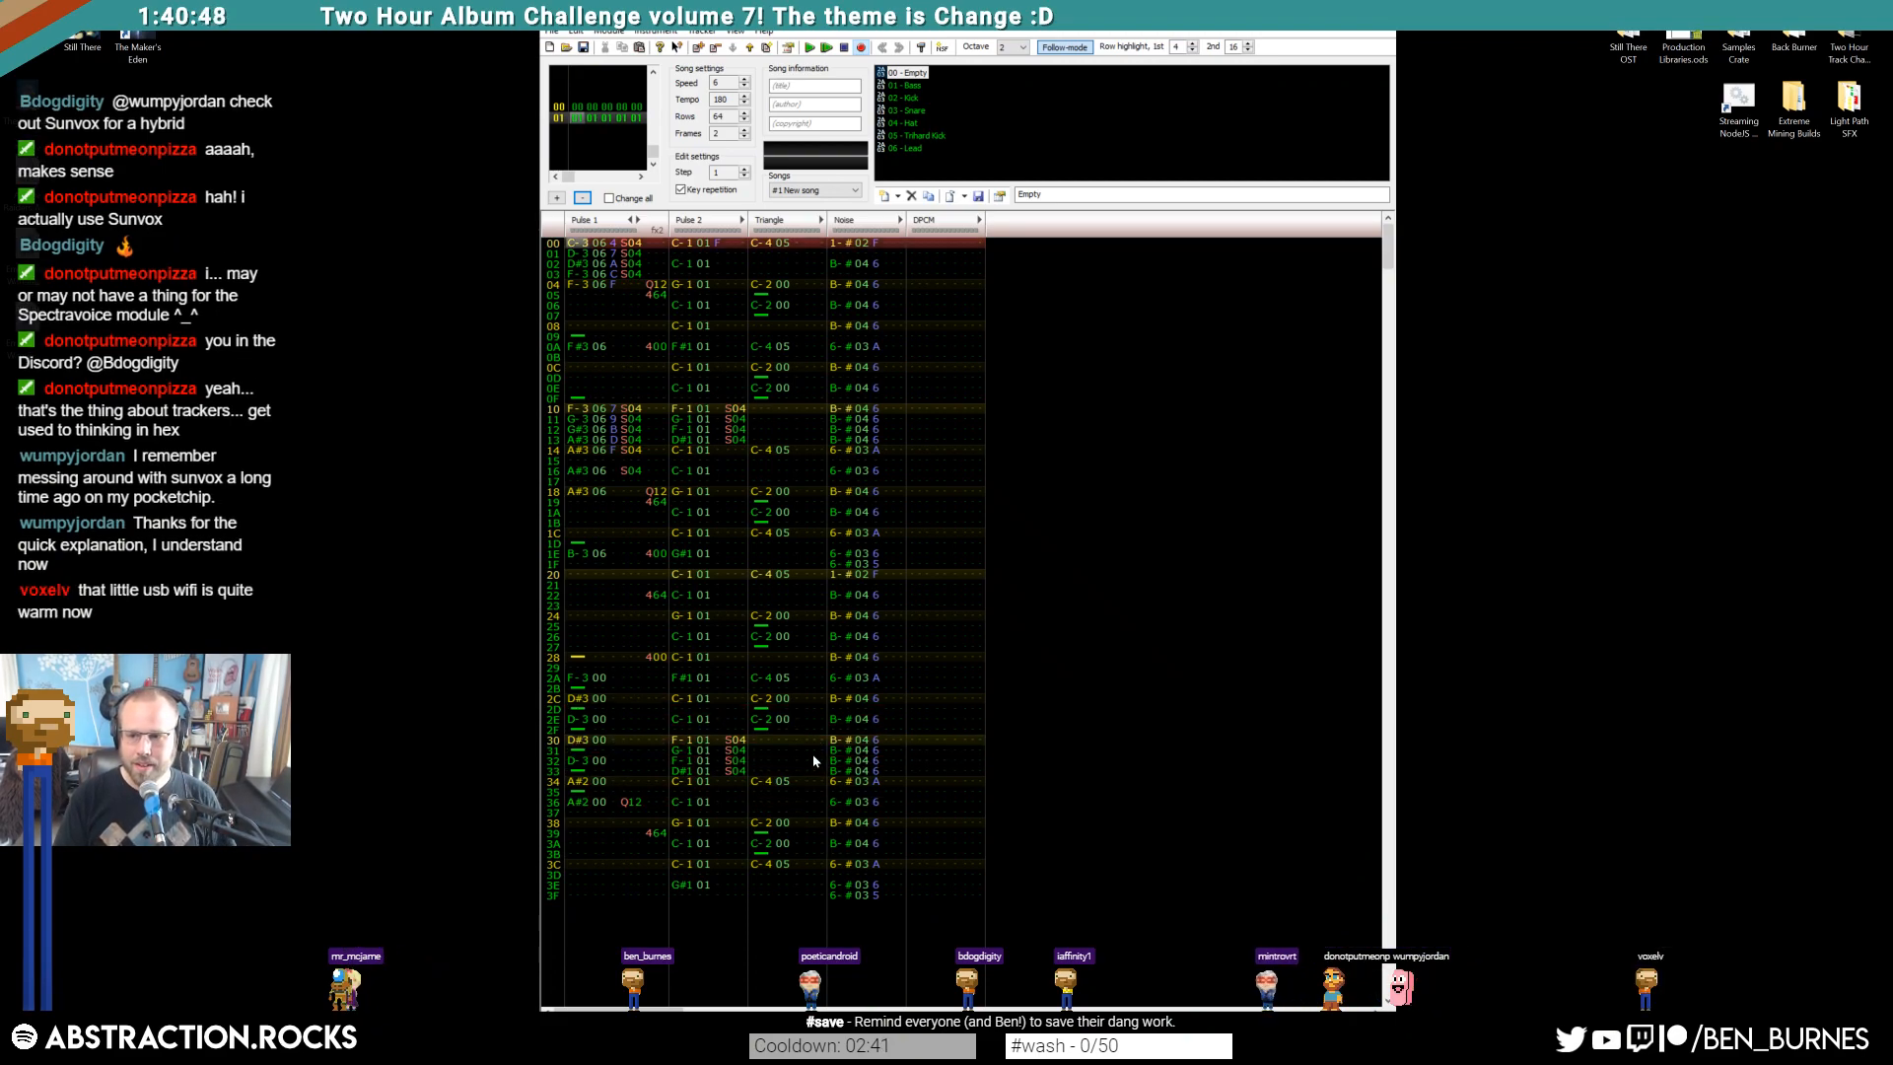
Start saving the module and browse to the Dropbox folder FamiTracker > Projects > Two Hour Track Challenge on Storage (D:)
key("ctrl+s")
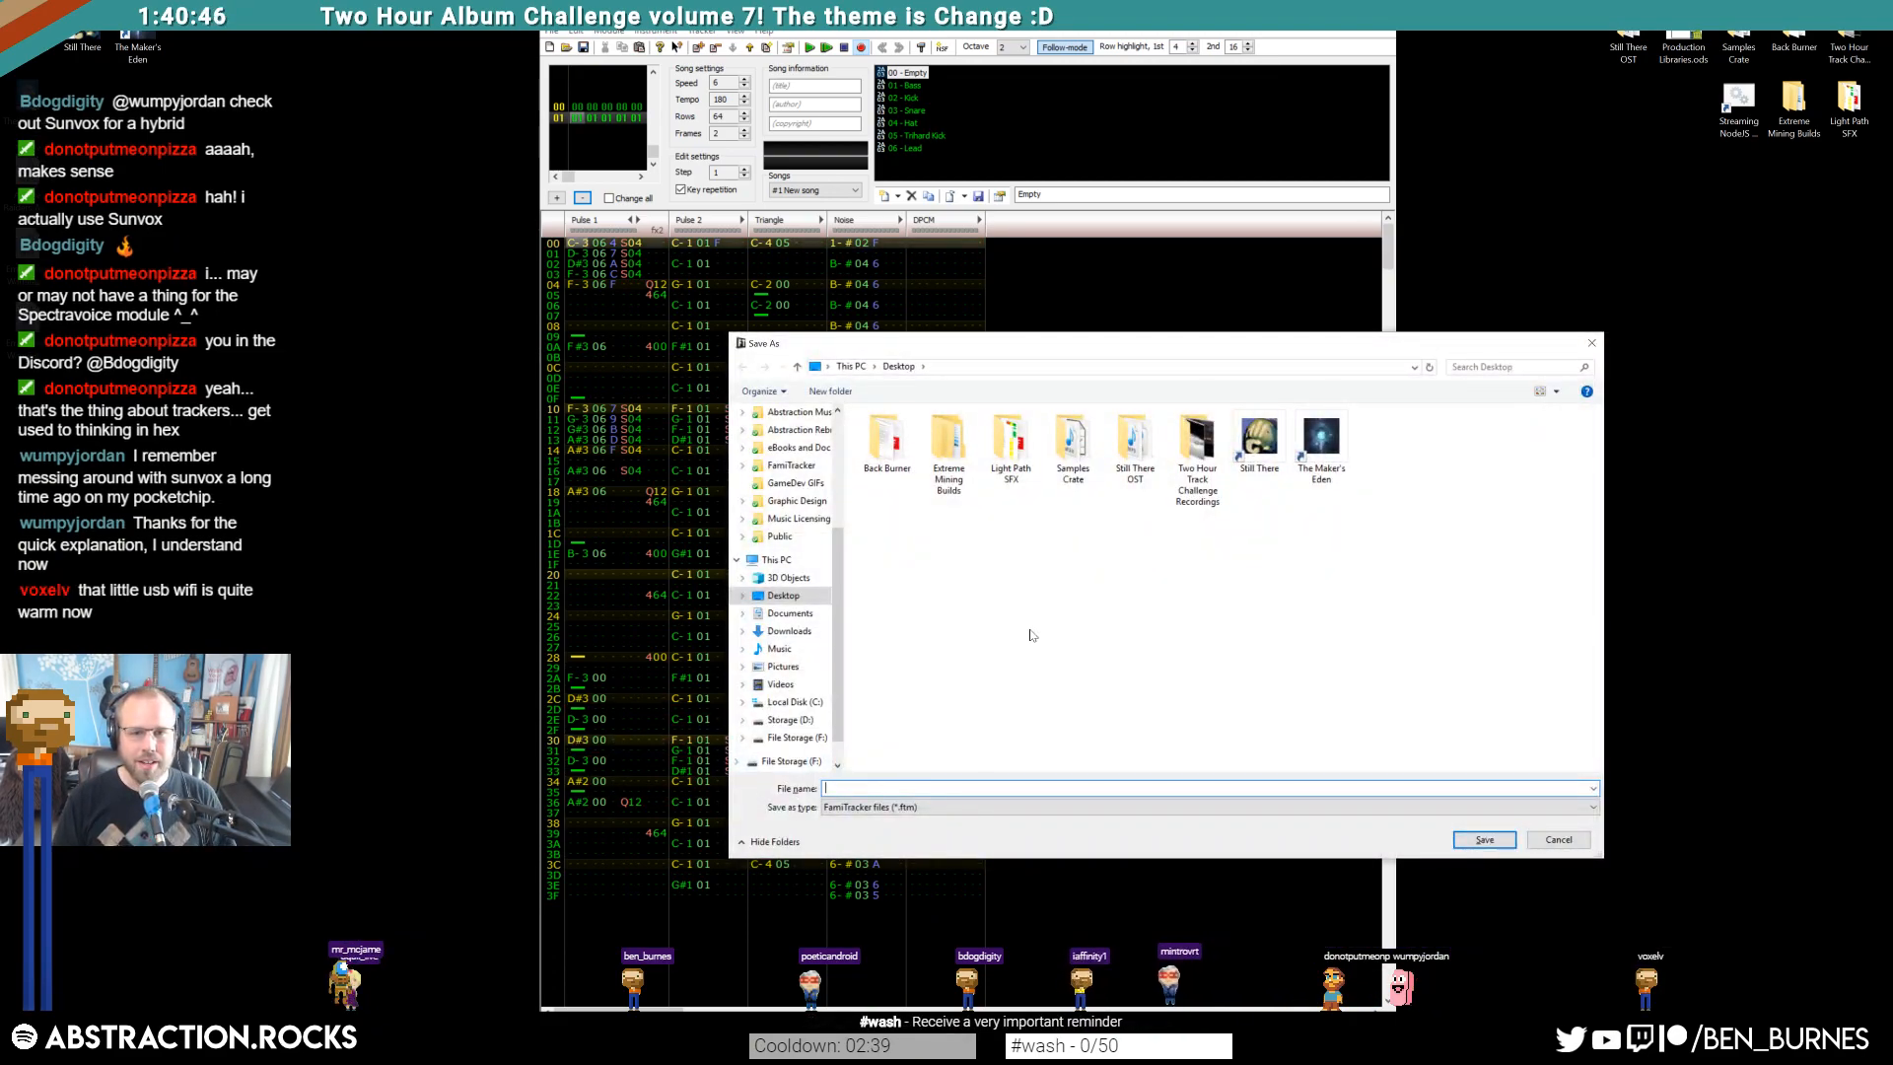
left_click(786, 721)
double_click(890, 429)
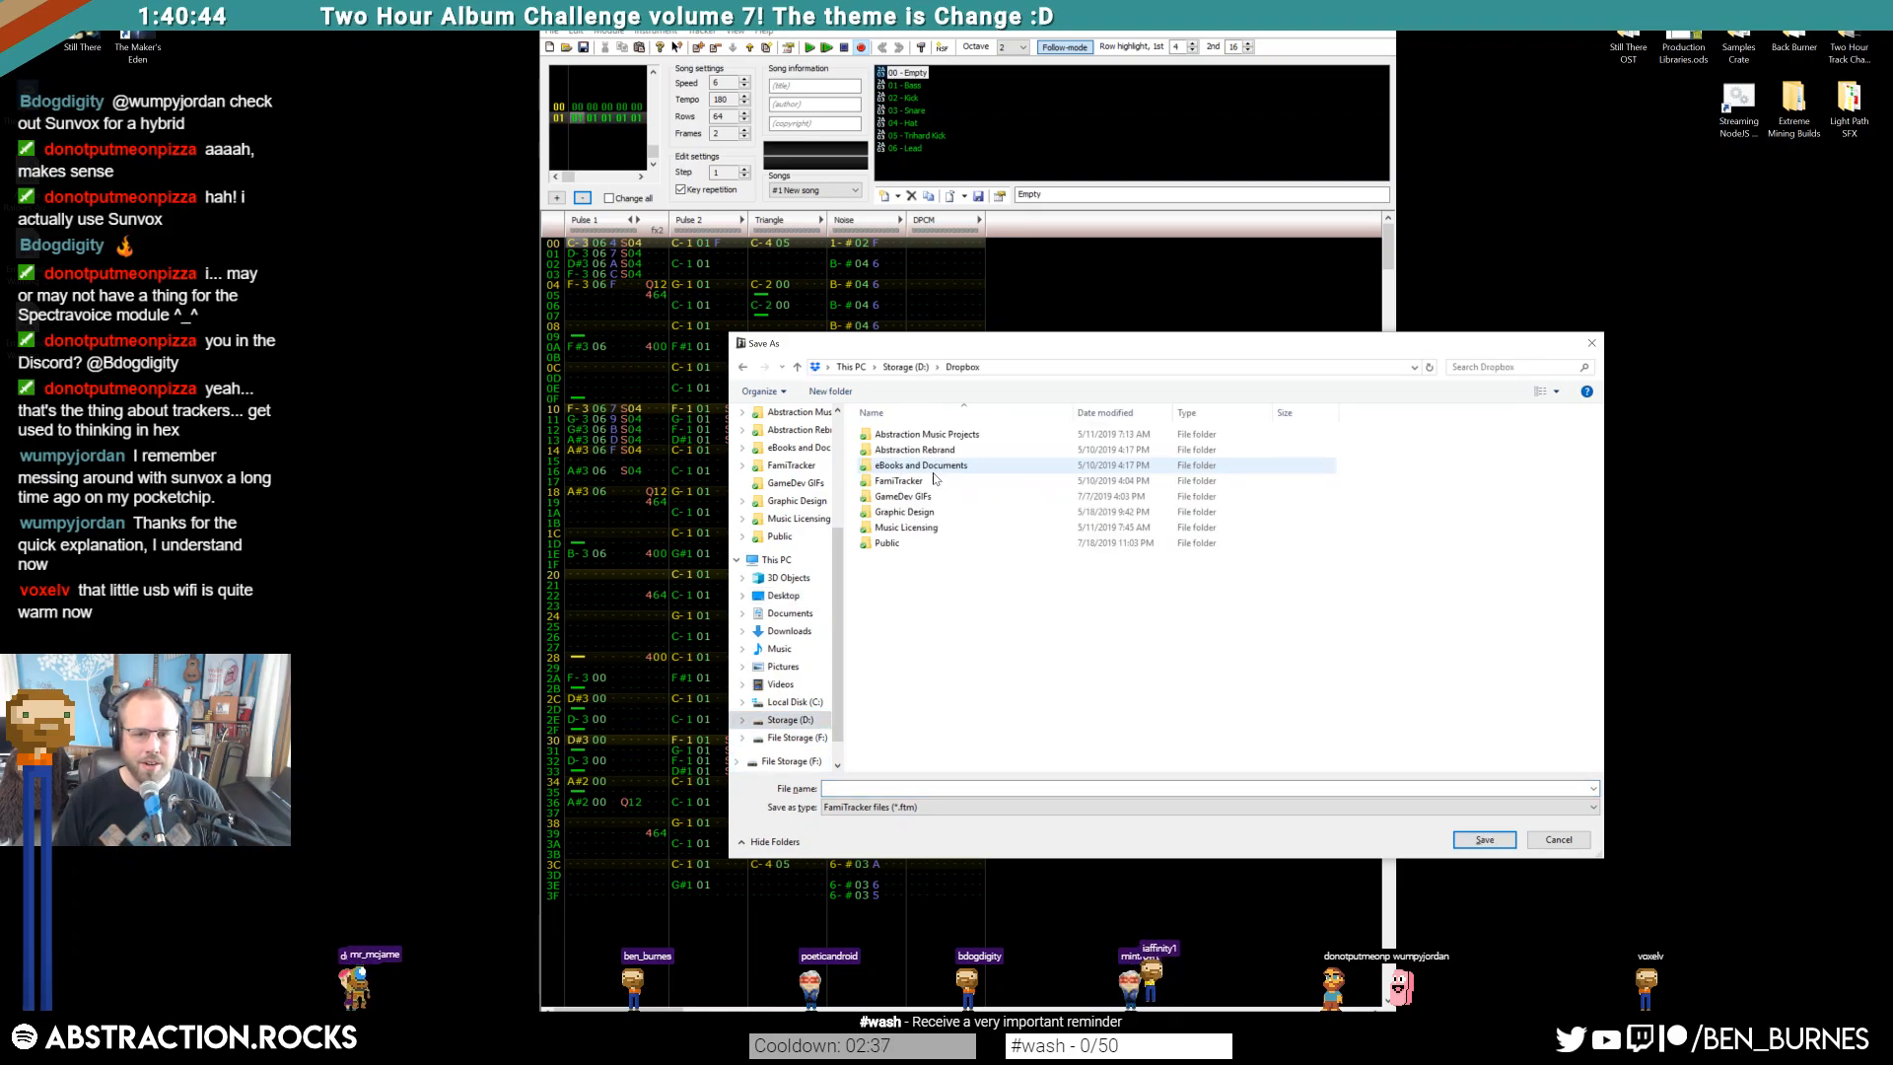
left_click(942, 481)
double_click(942, 481)
double_click(941, 480)
double_click(932, 465)
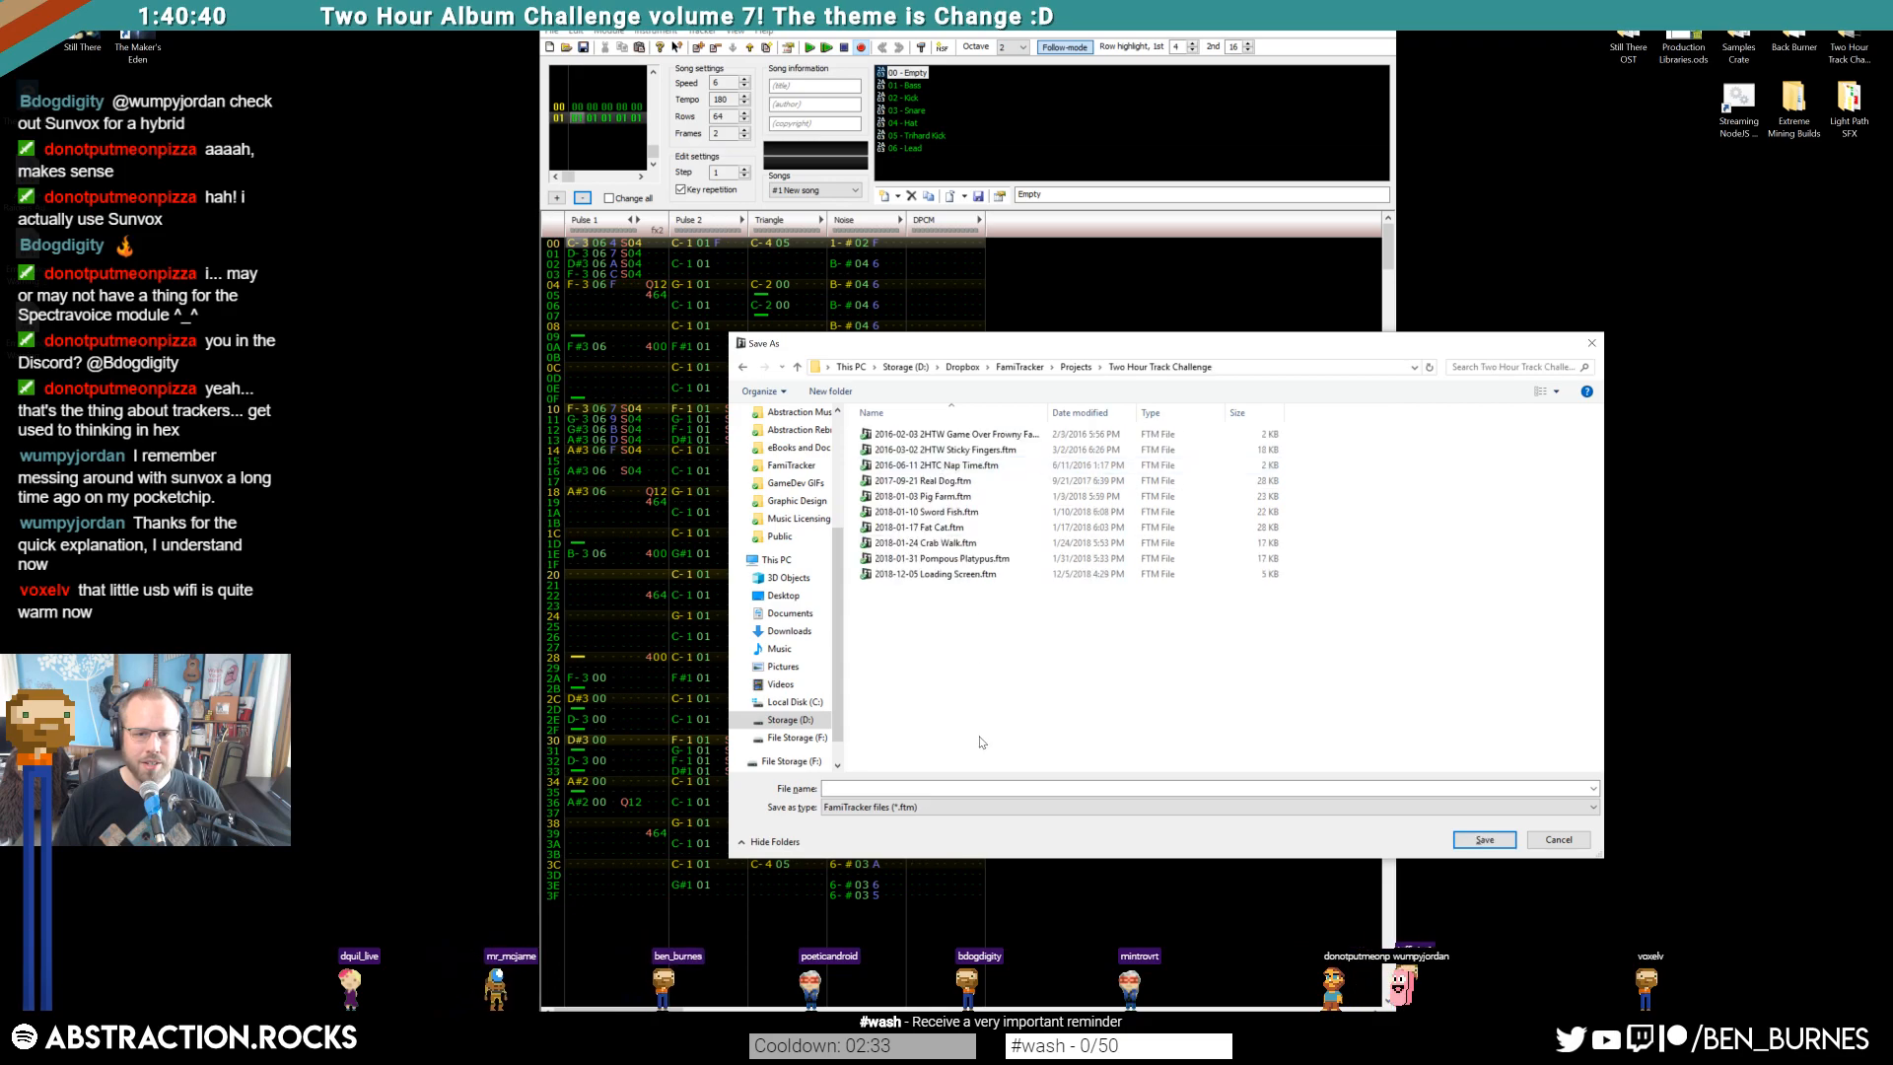
Save the module under the file name 2019-07-20 Gimmie Your Quarters
left_click(897, 788)
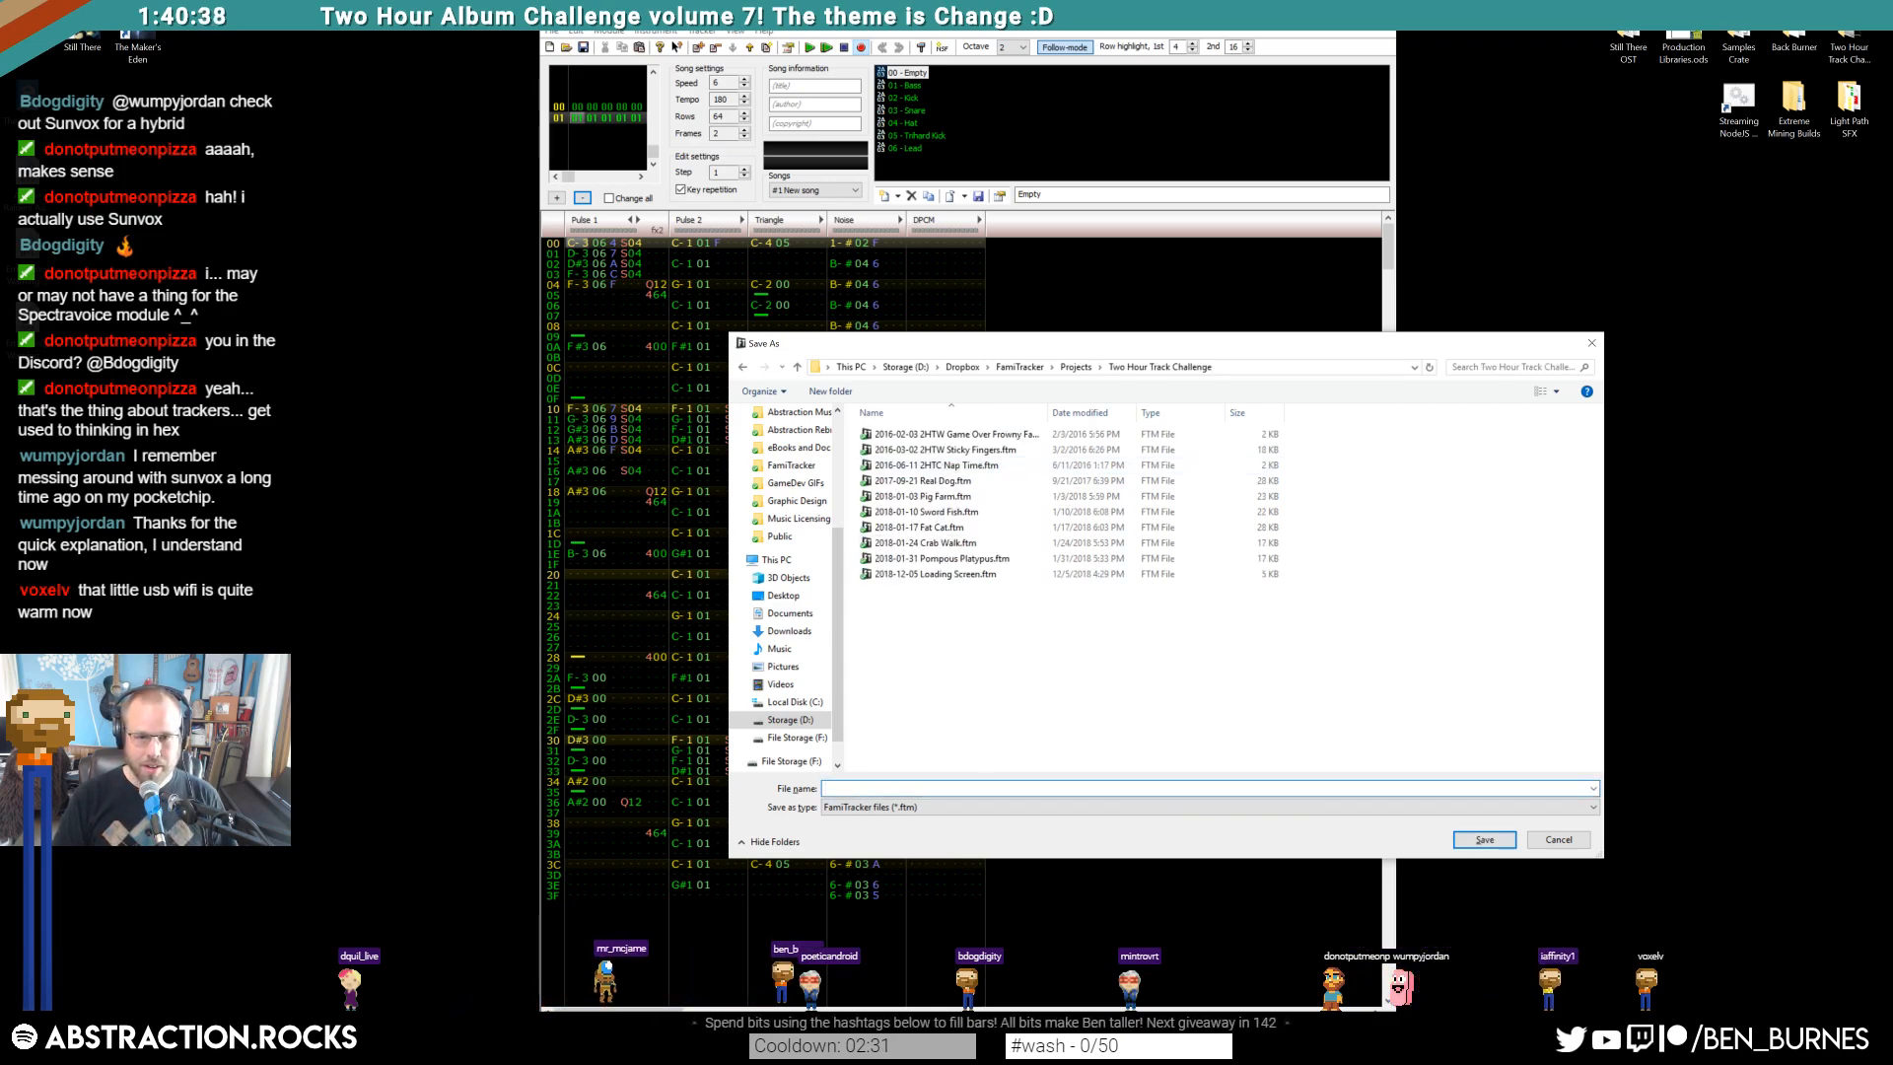
type("2")
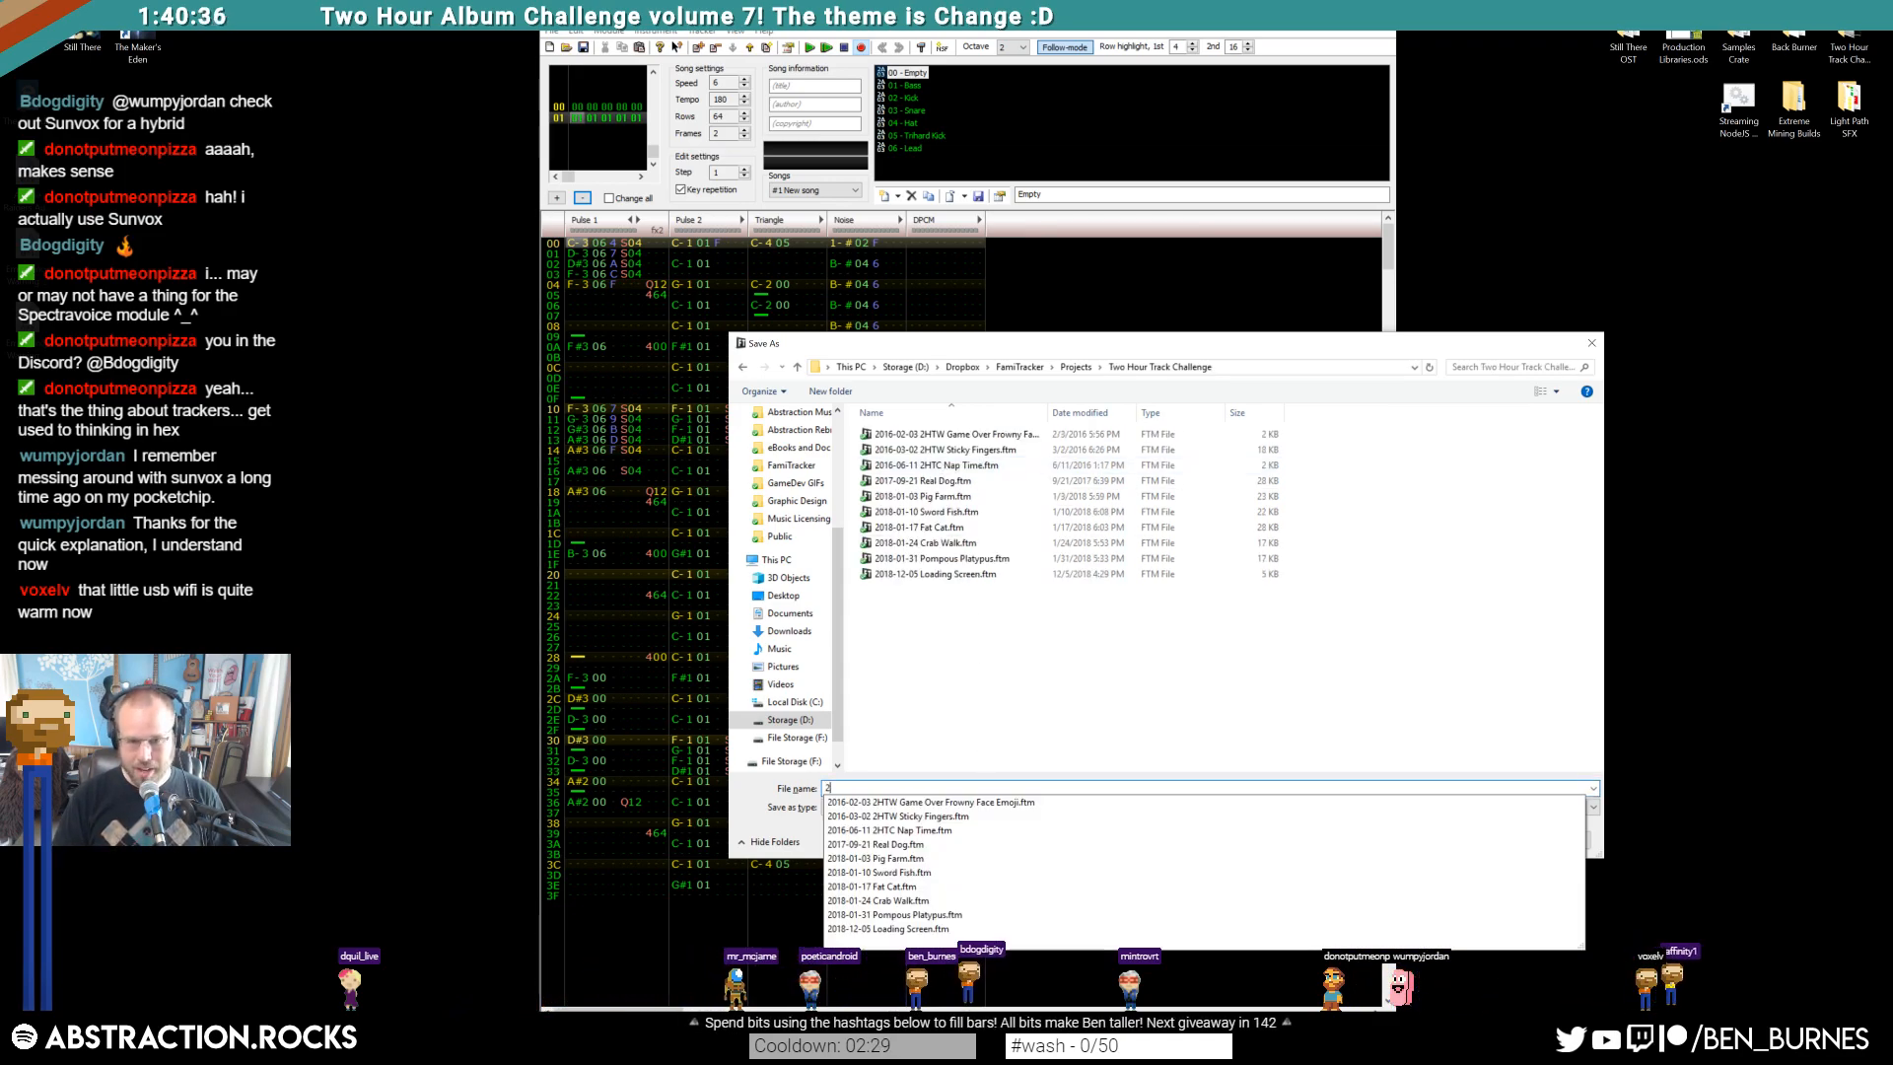
type("019-07-20")
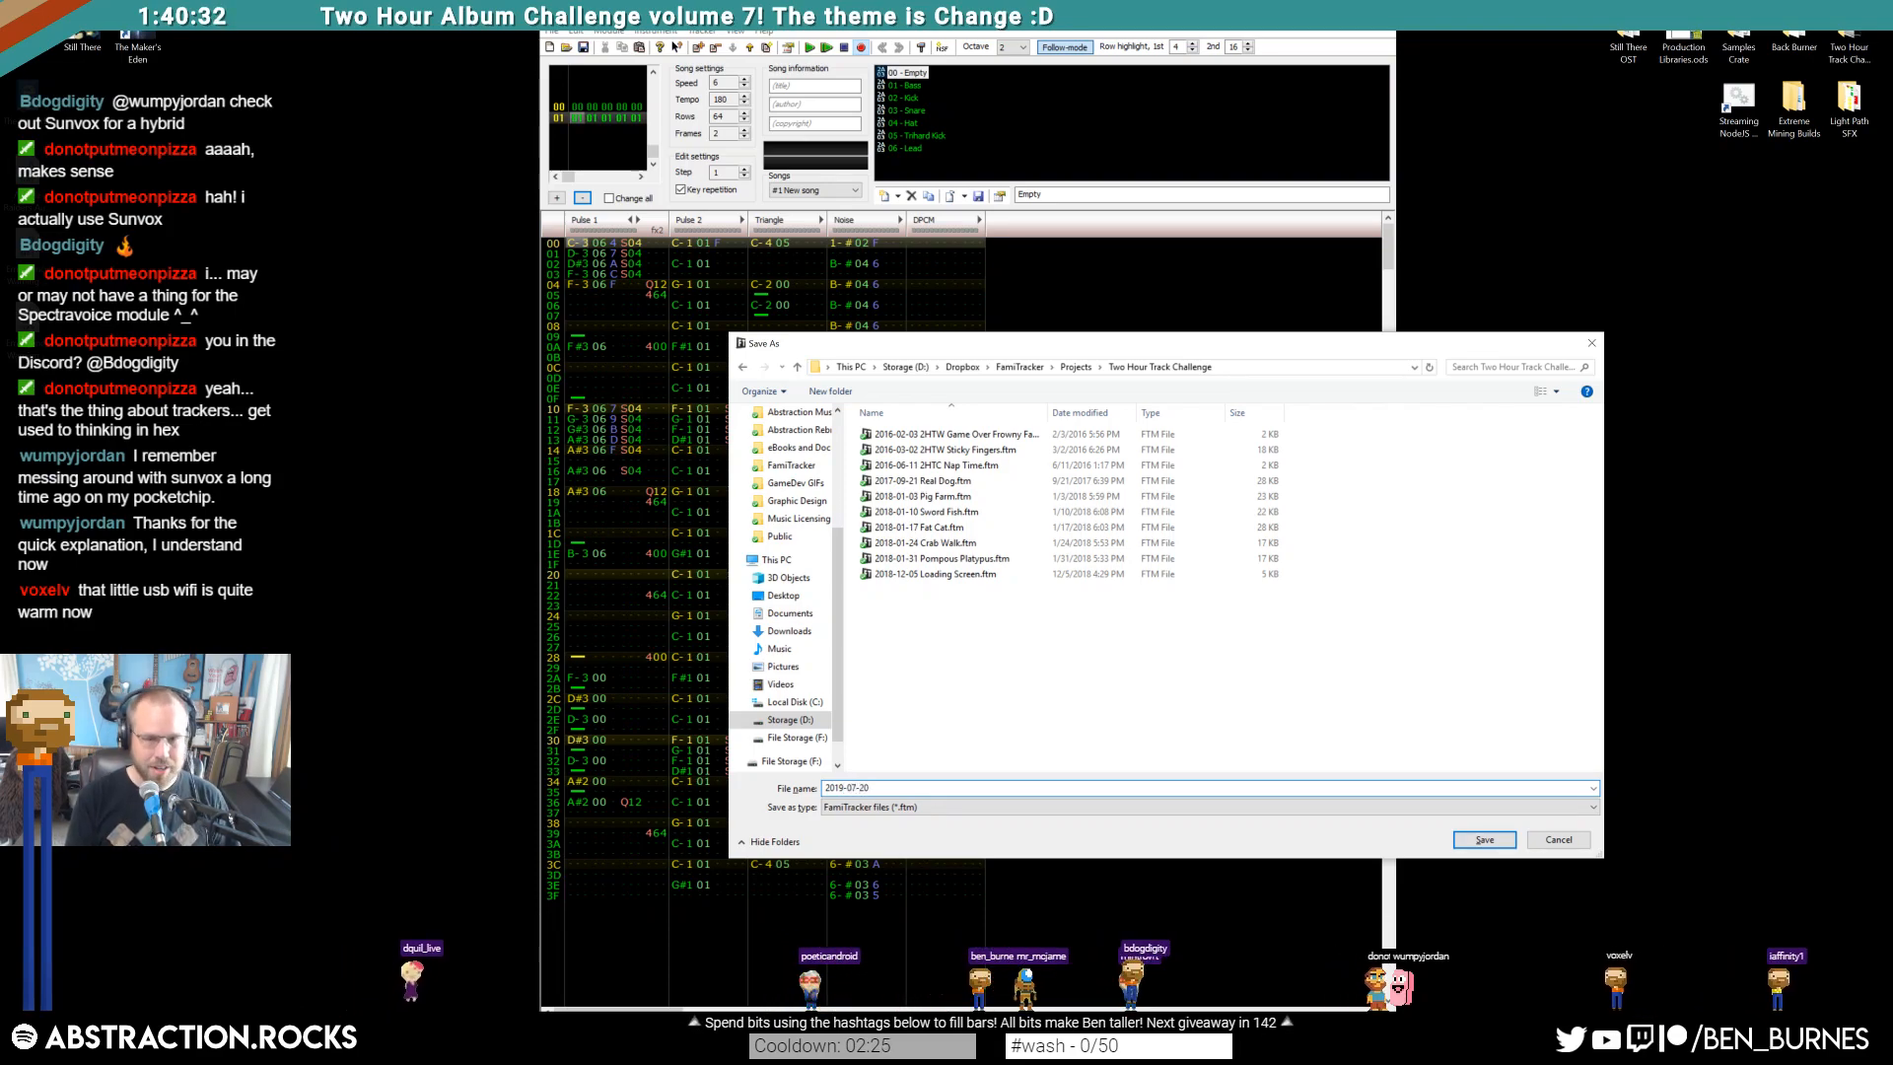
type(" Gimmie Your Quarters")
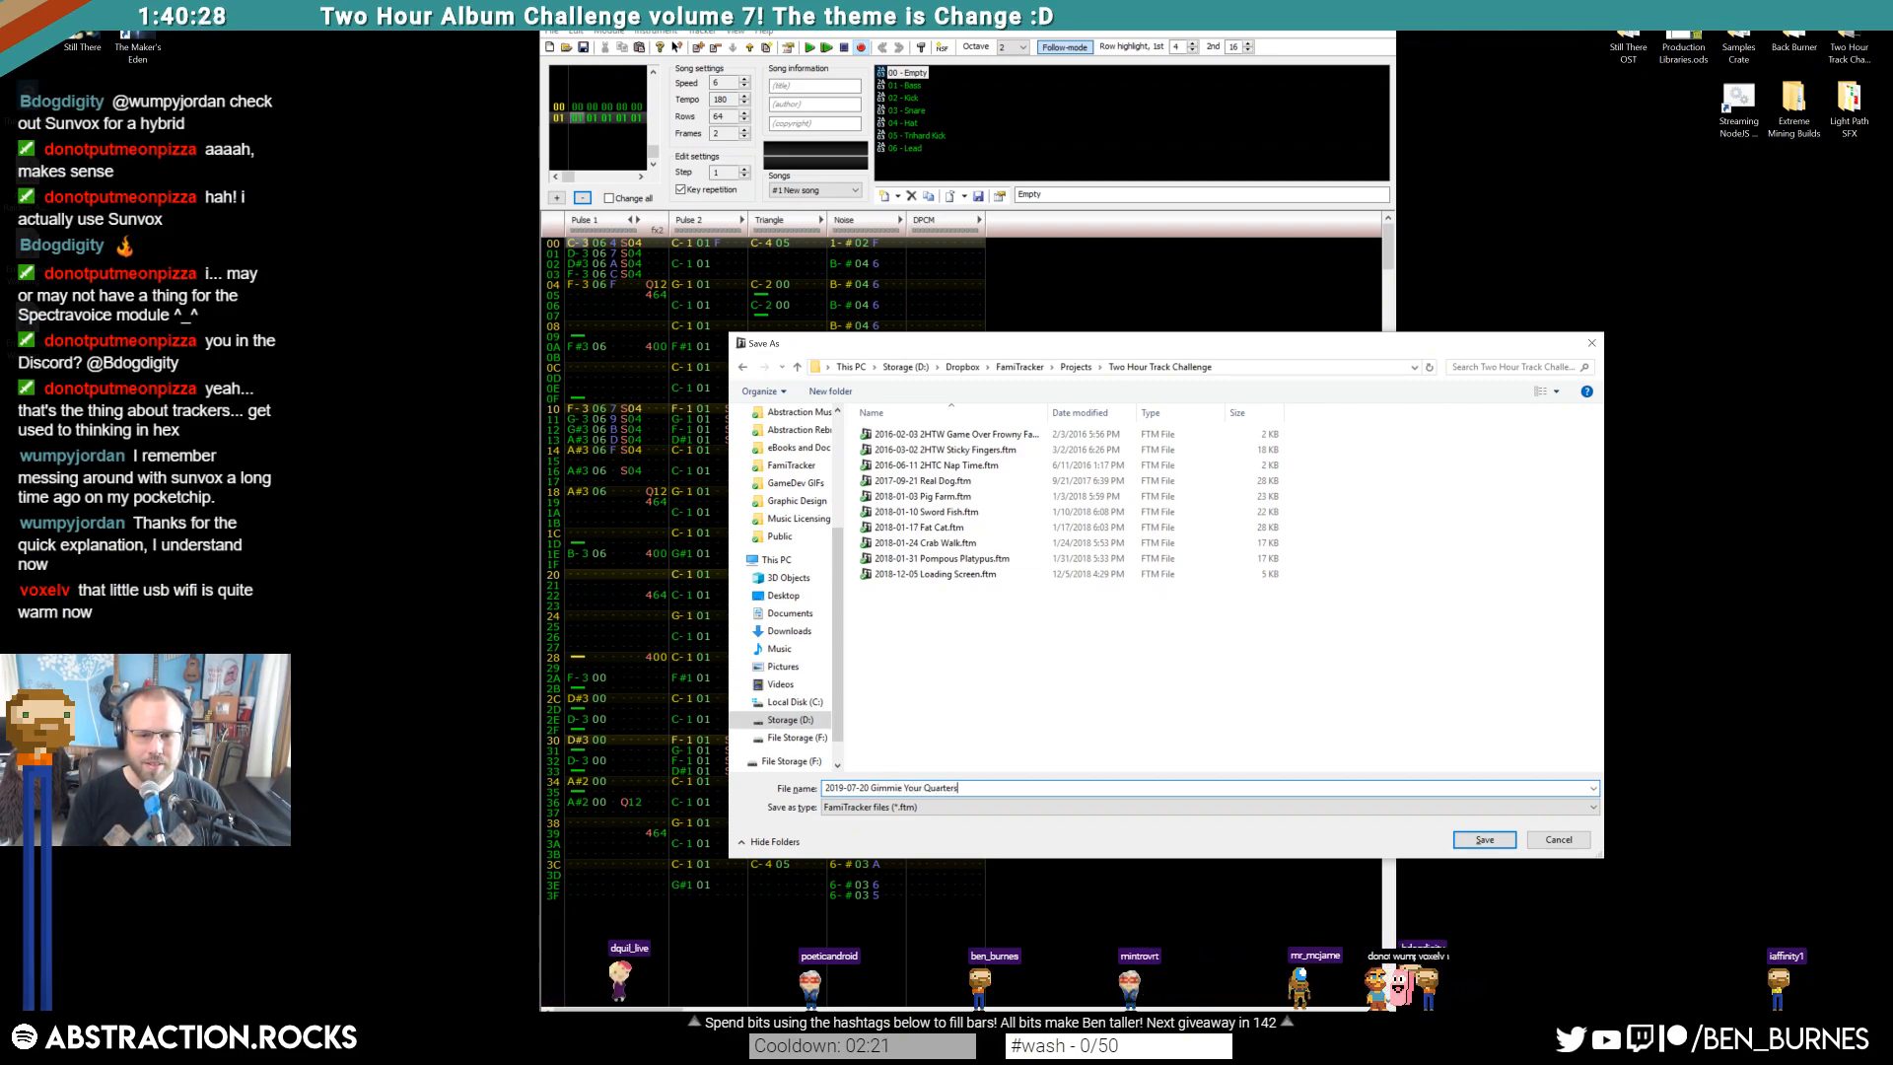
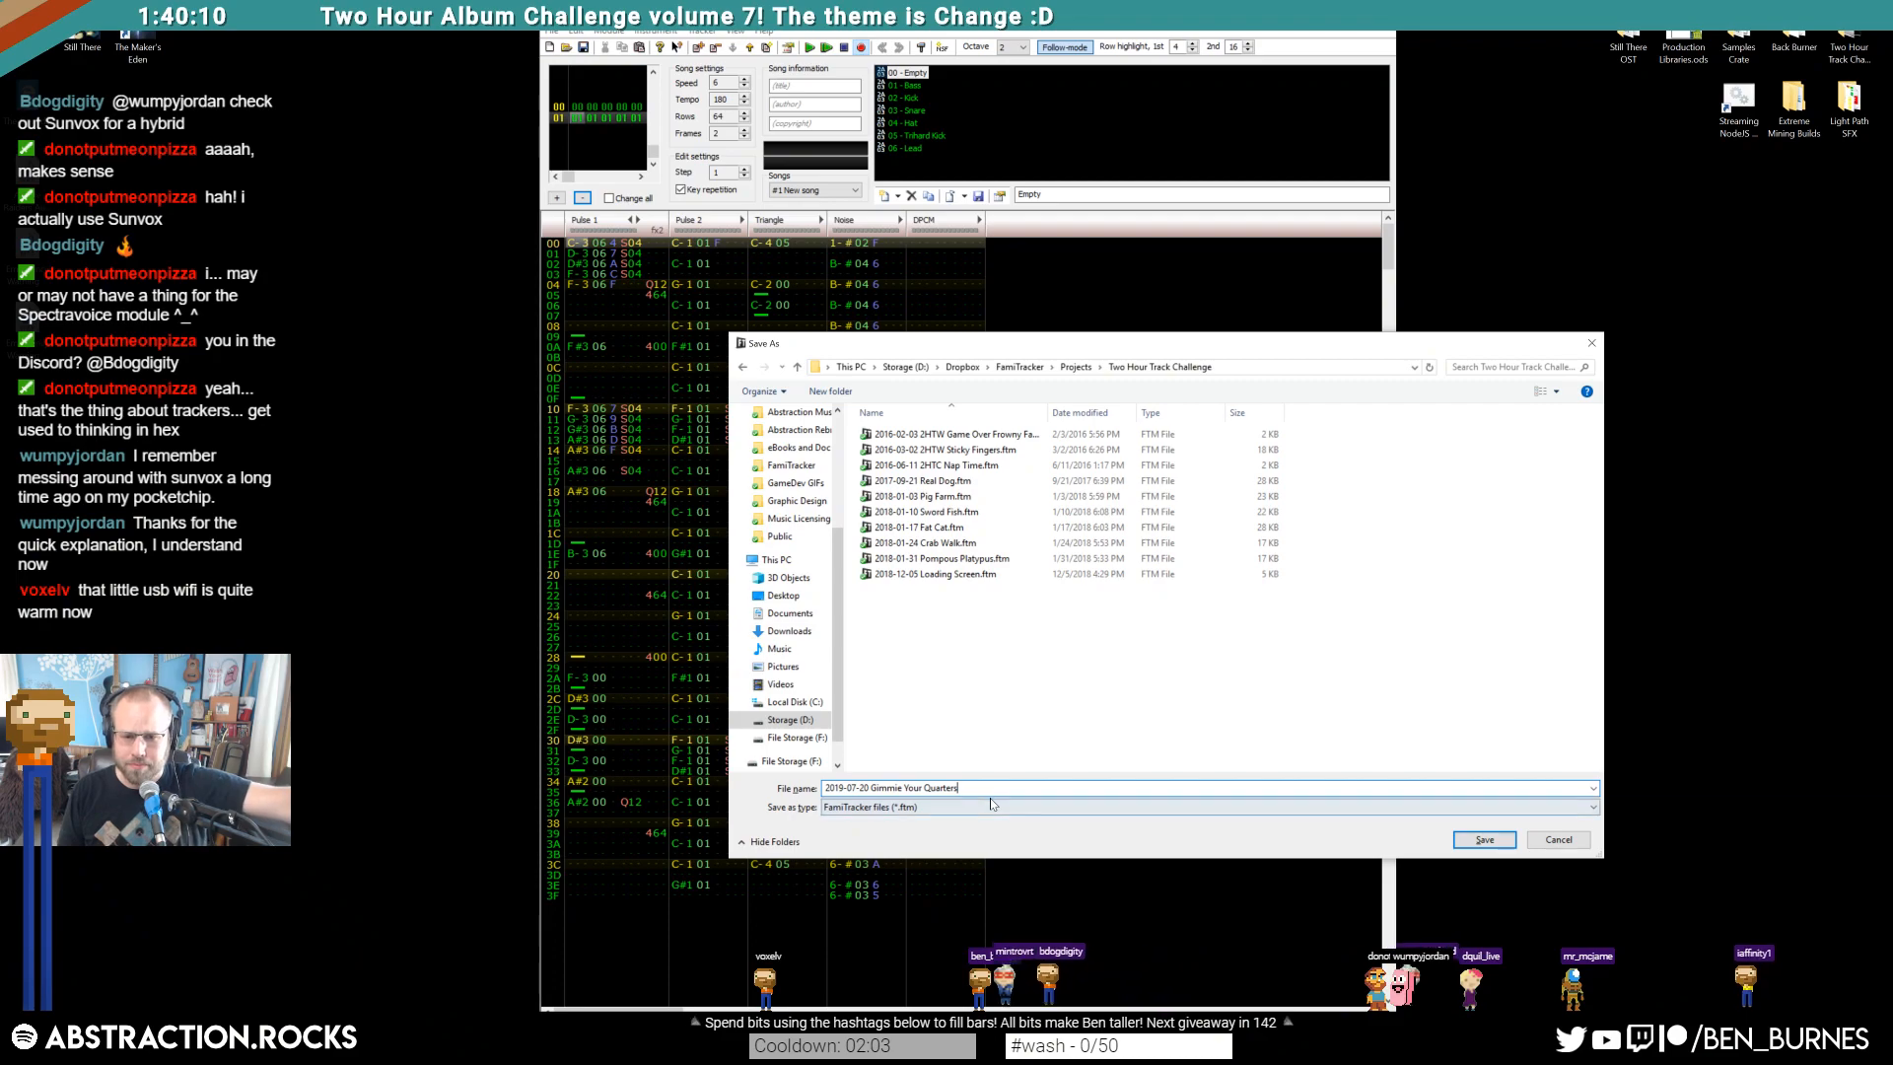
left_click(1472, 842)
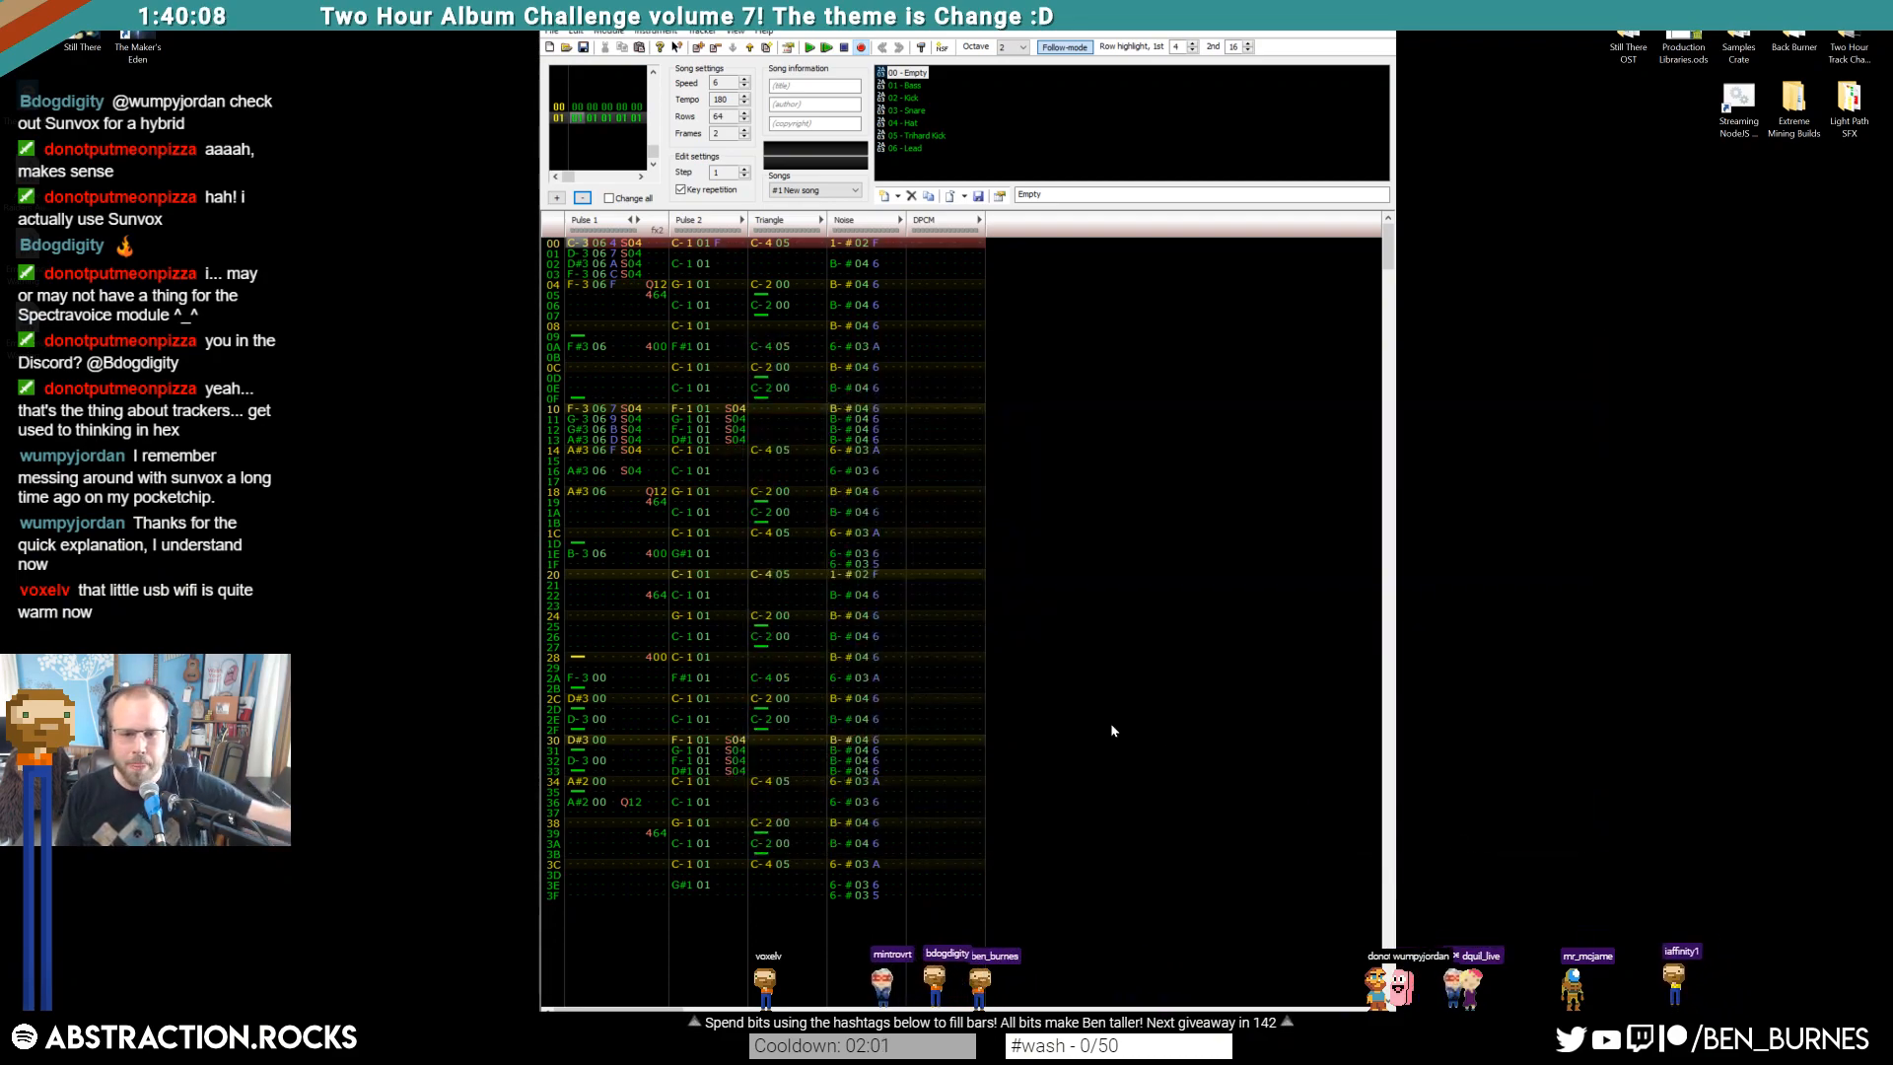
Play the song from frame 00 through into frame 01
left_click(585, 107)
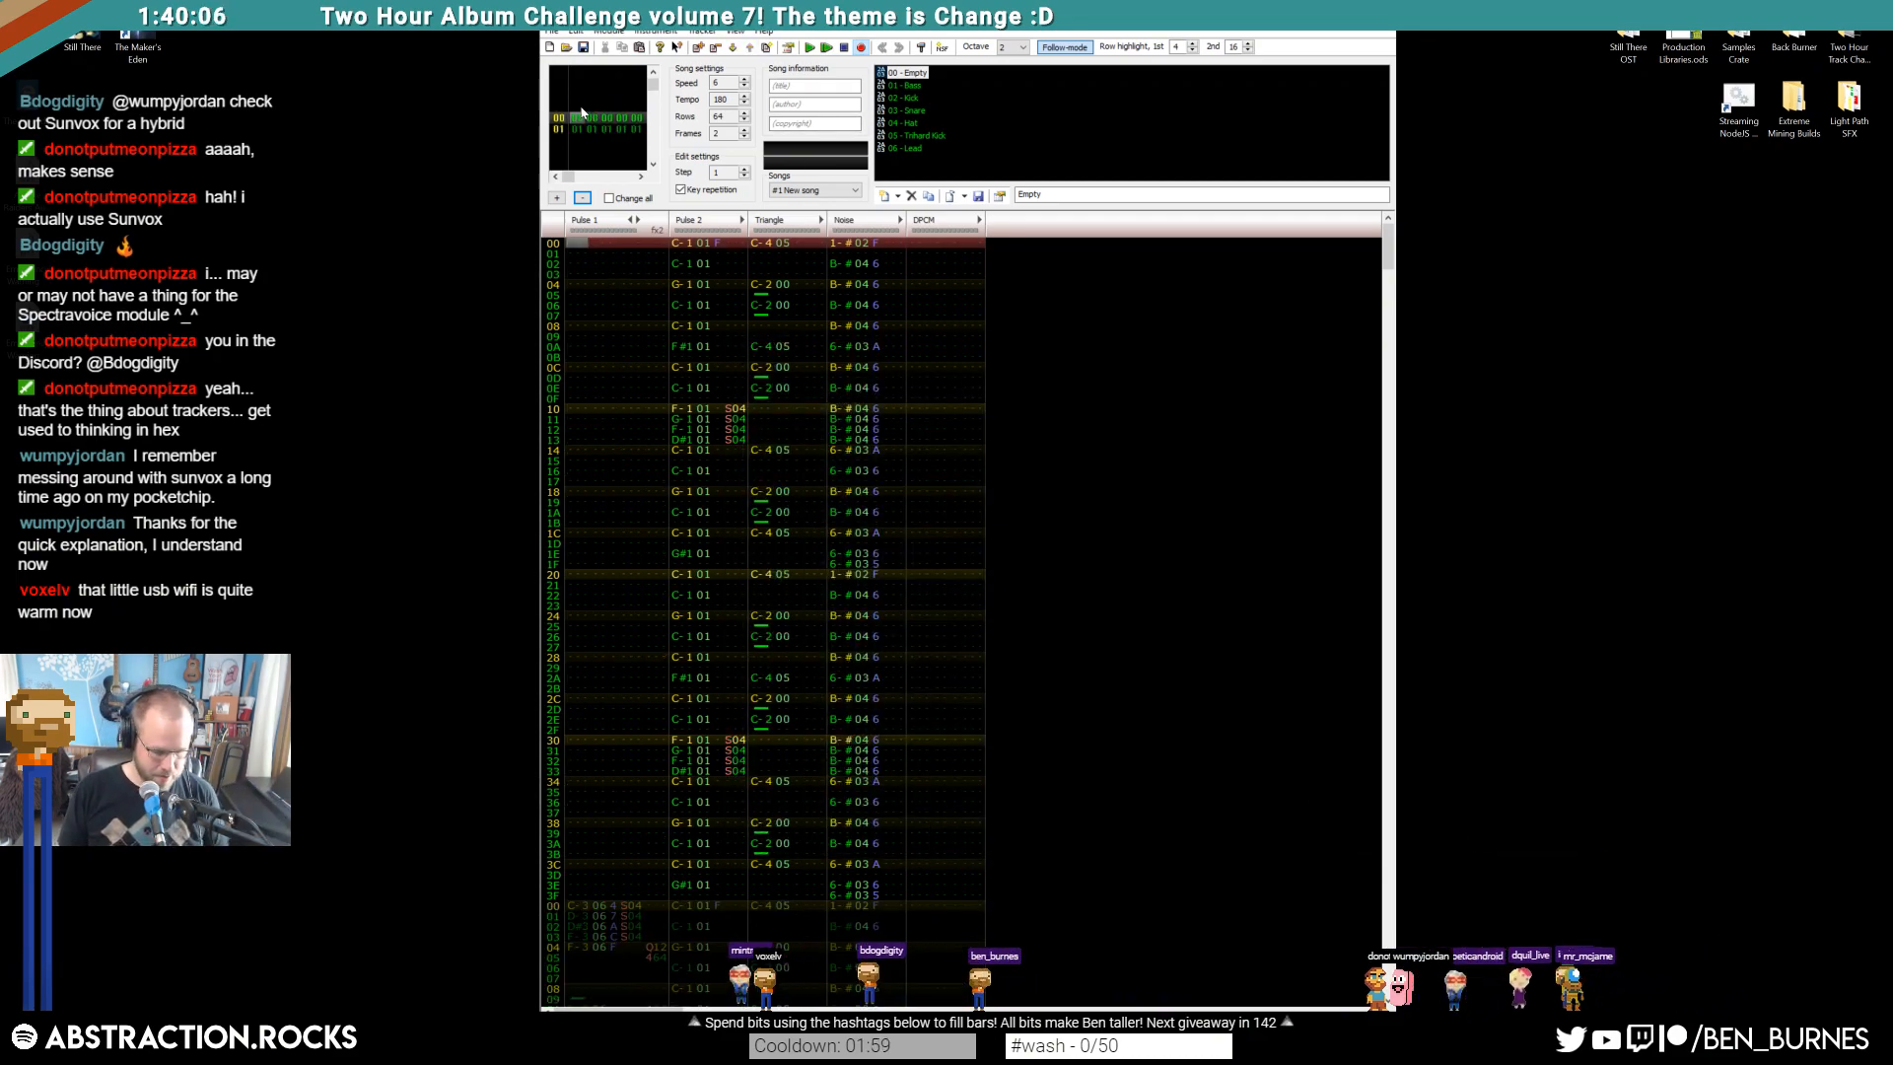
key("Return")
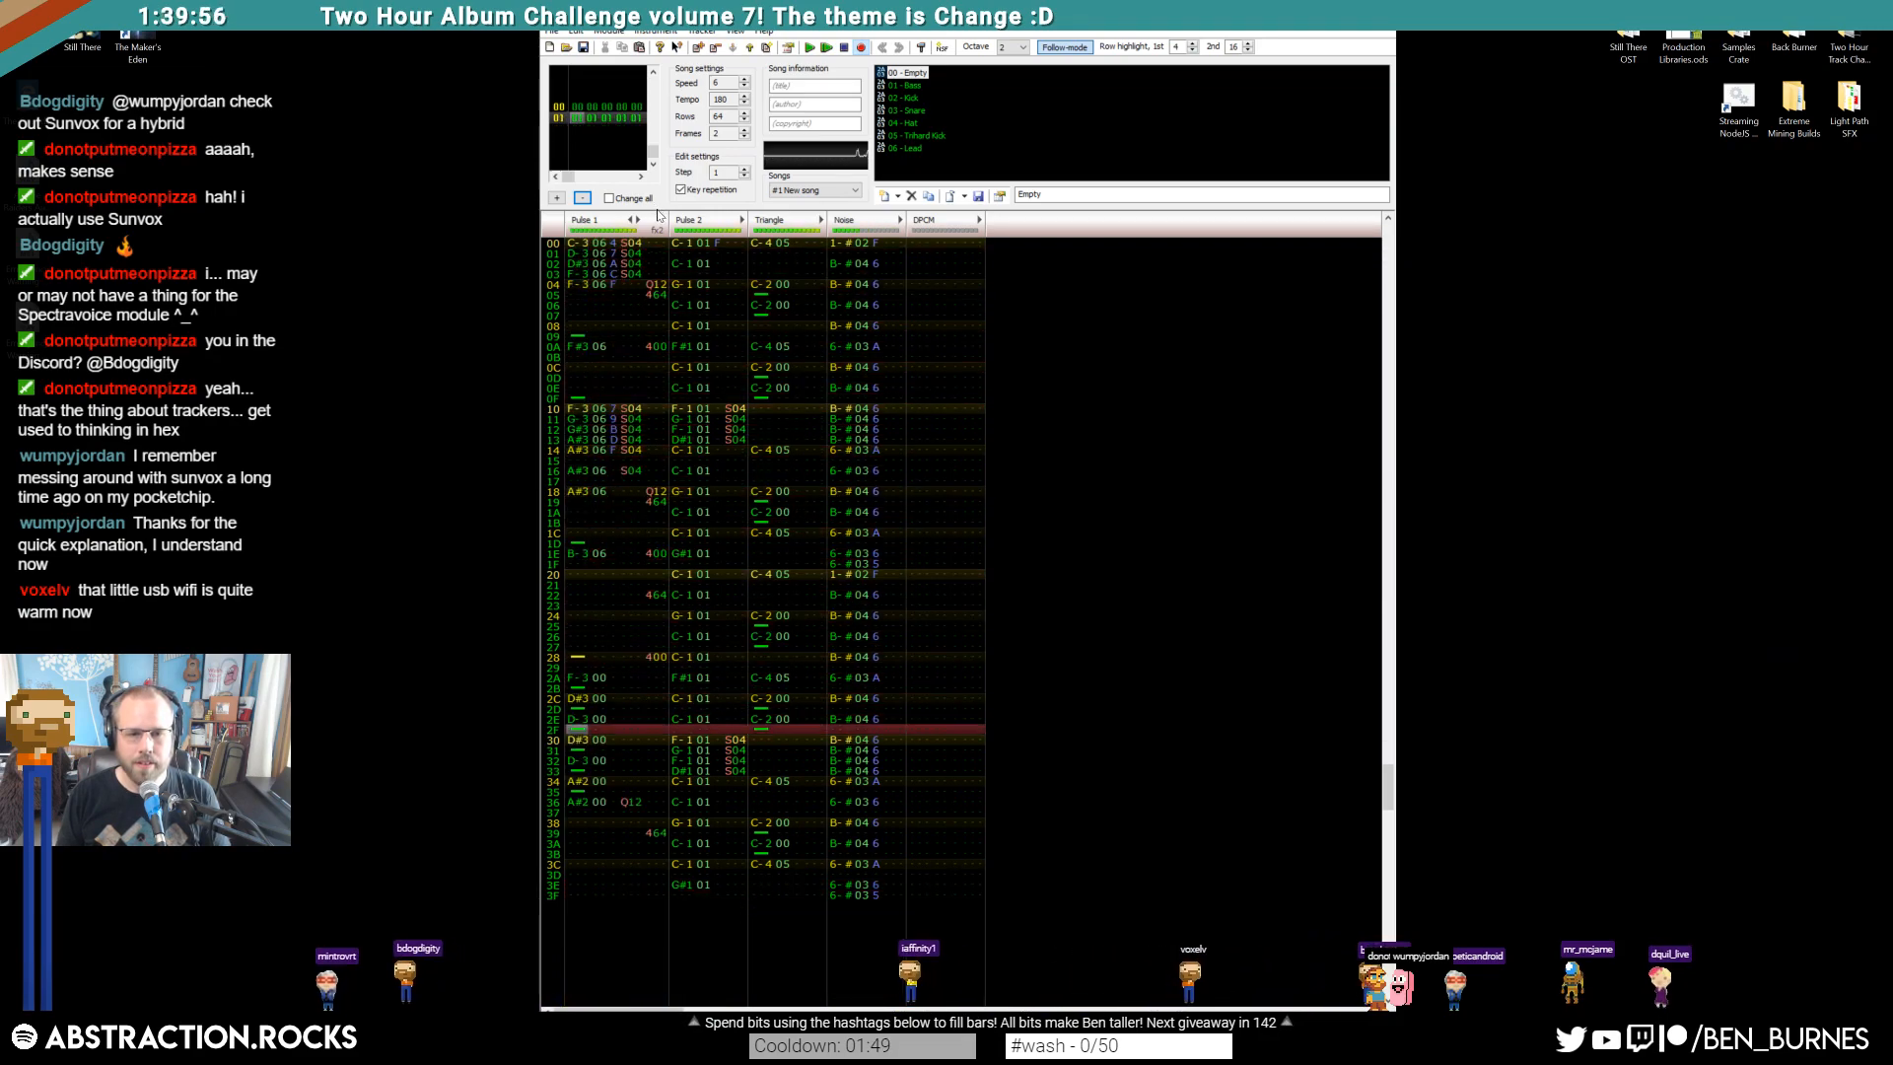
Stop playback and replay the closing lead phrase of frame 01 from row 2A
left_click(844, 47)
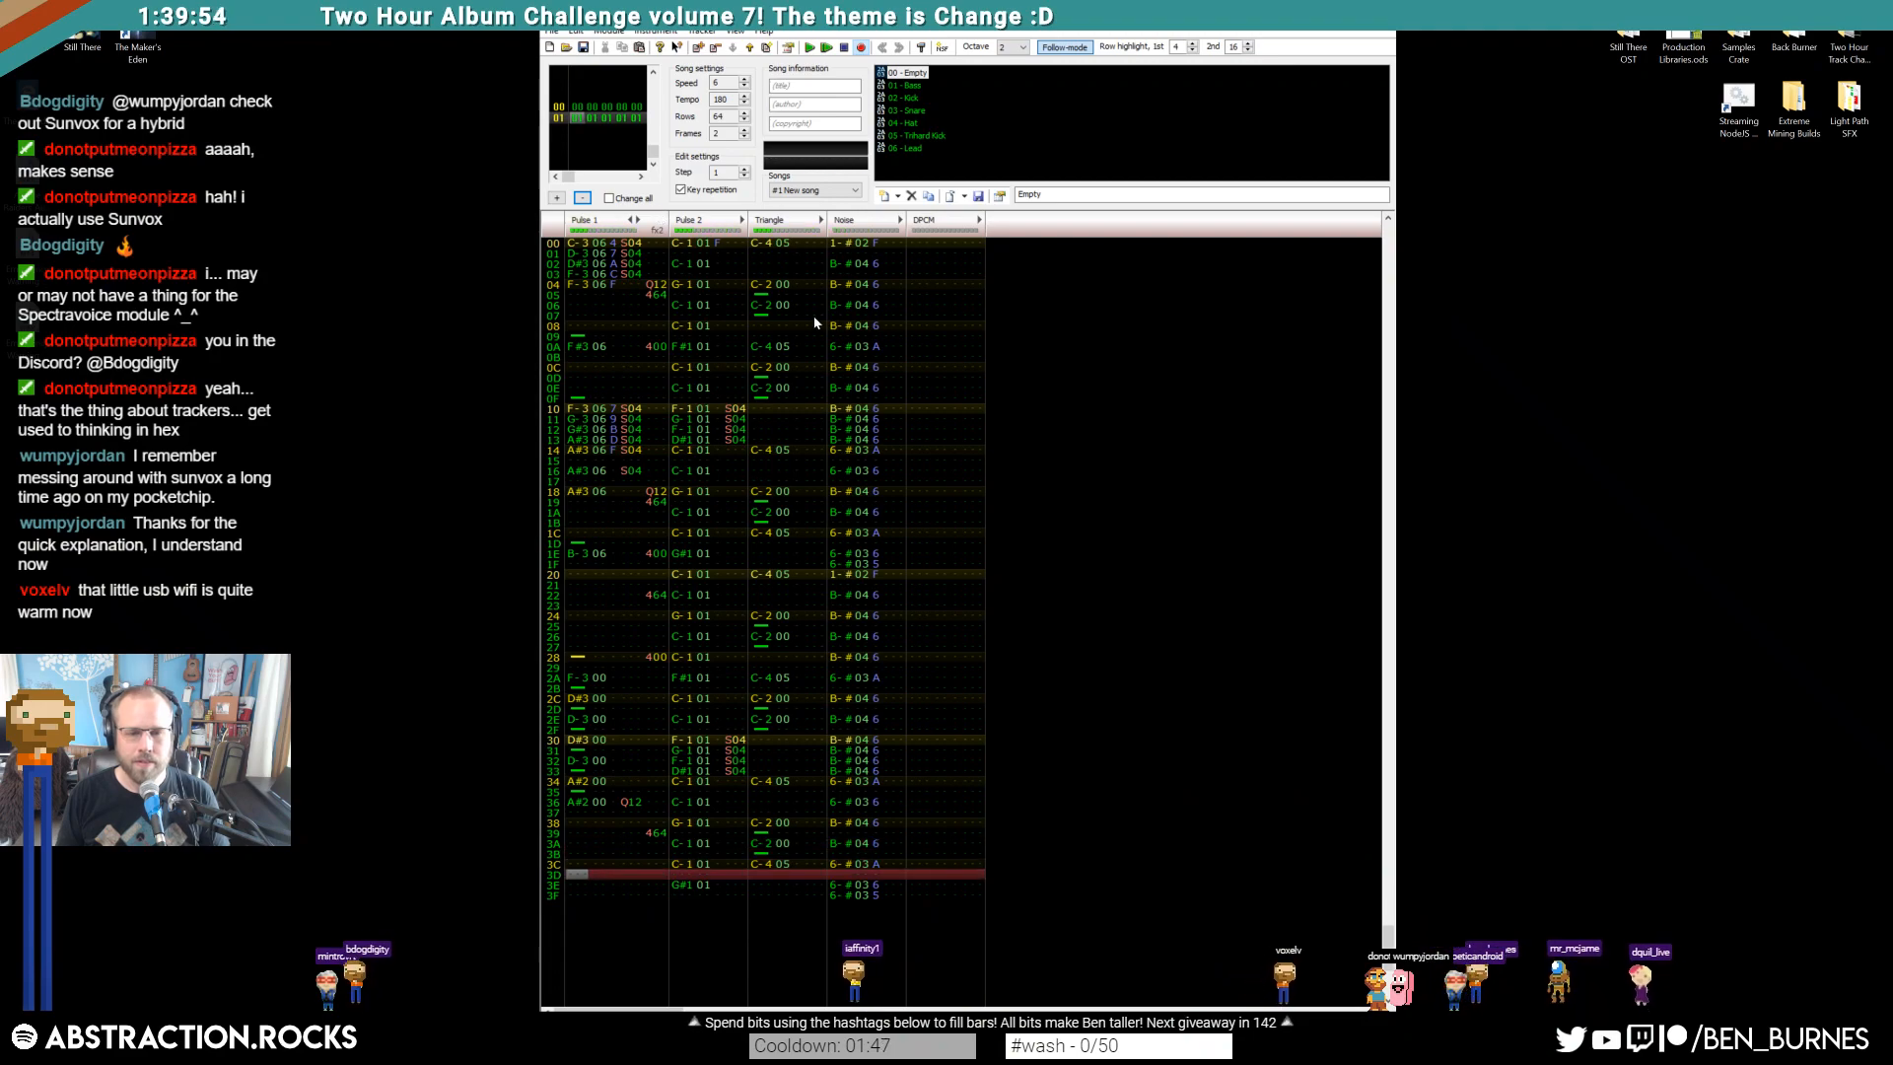
left_click(579, 679)
key("F7")
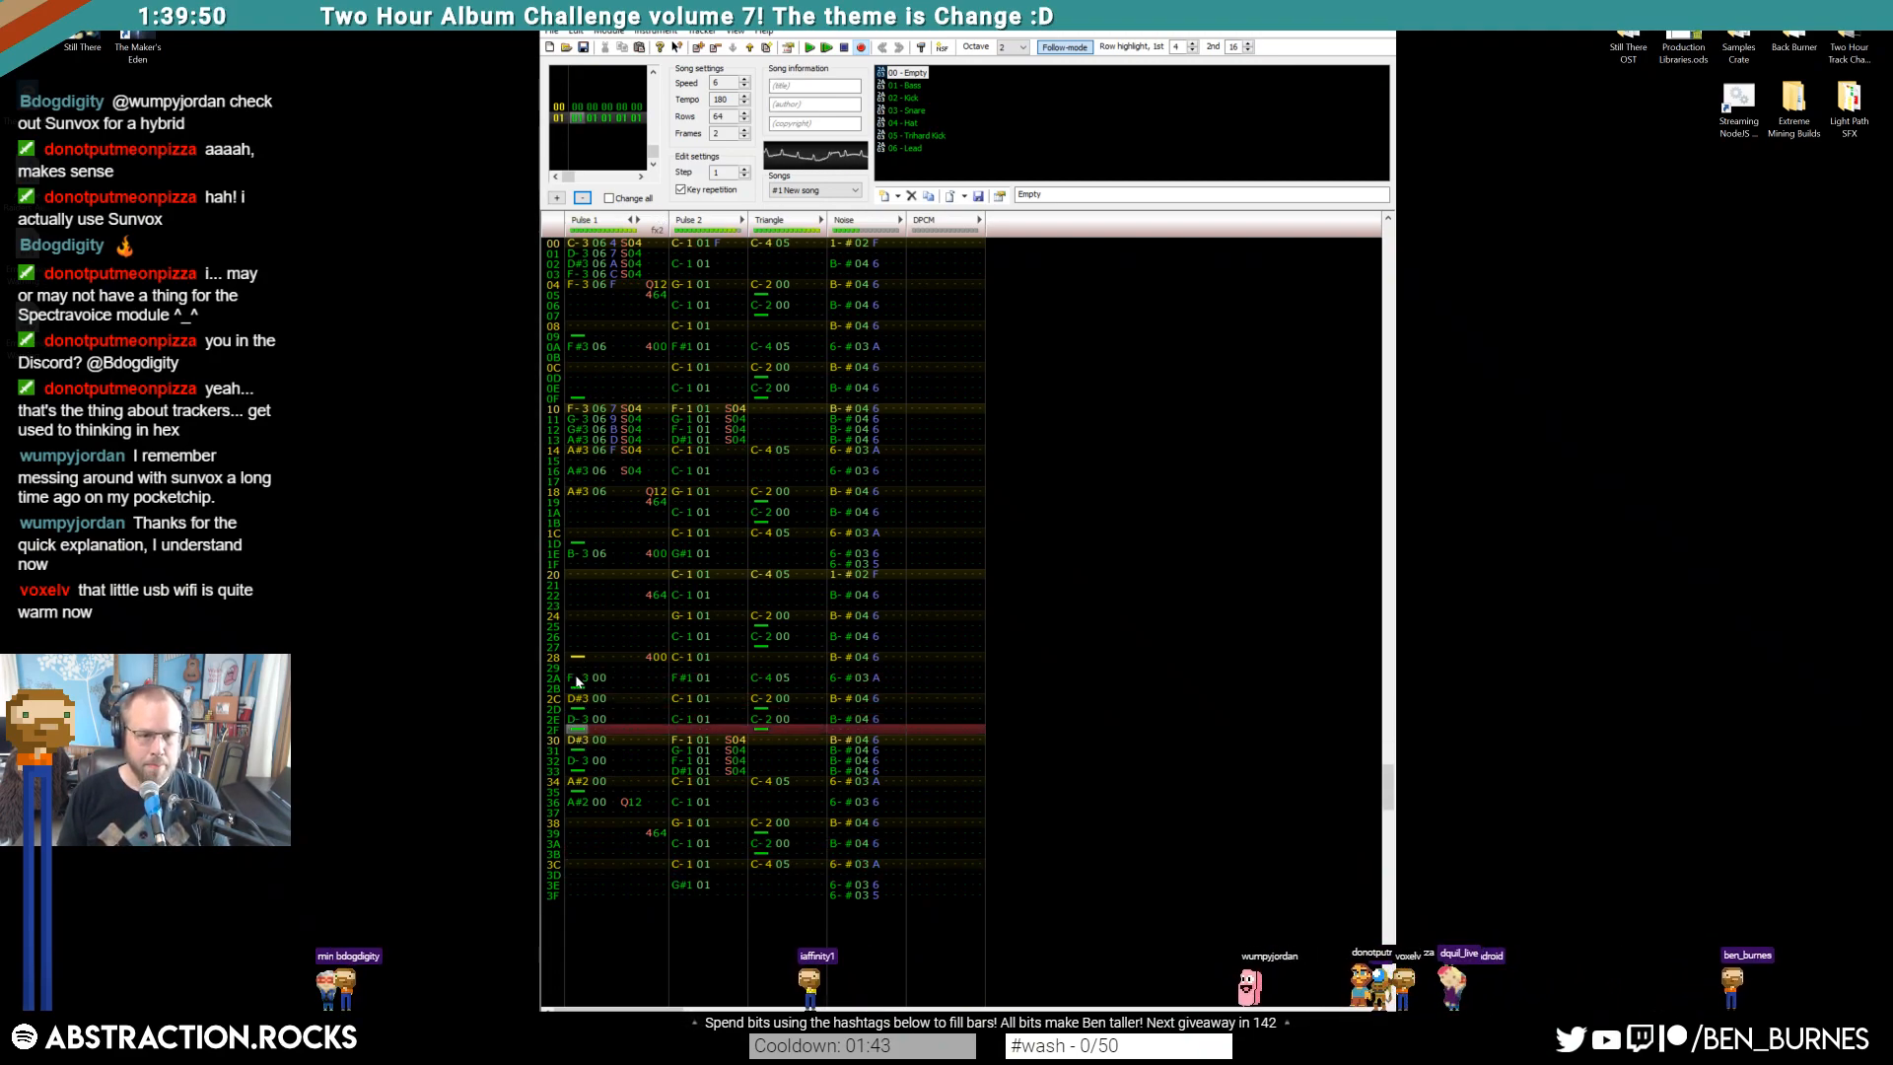
key("F8")
Replace the note cut at row 33 of frame 01's Pulse 1 with the effect S04
left_click(579, 773)
key("Delete")
key("Up")
key("Right")
key("Right")
key("Right")
key("Right")
type("S04")
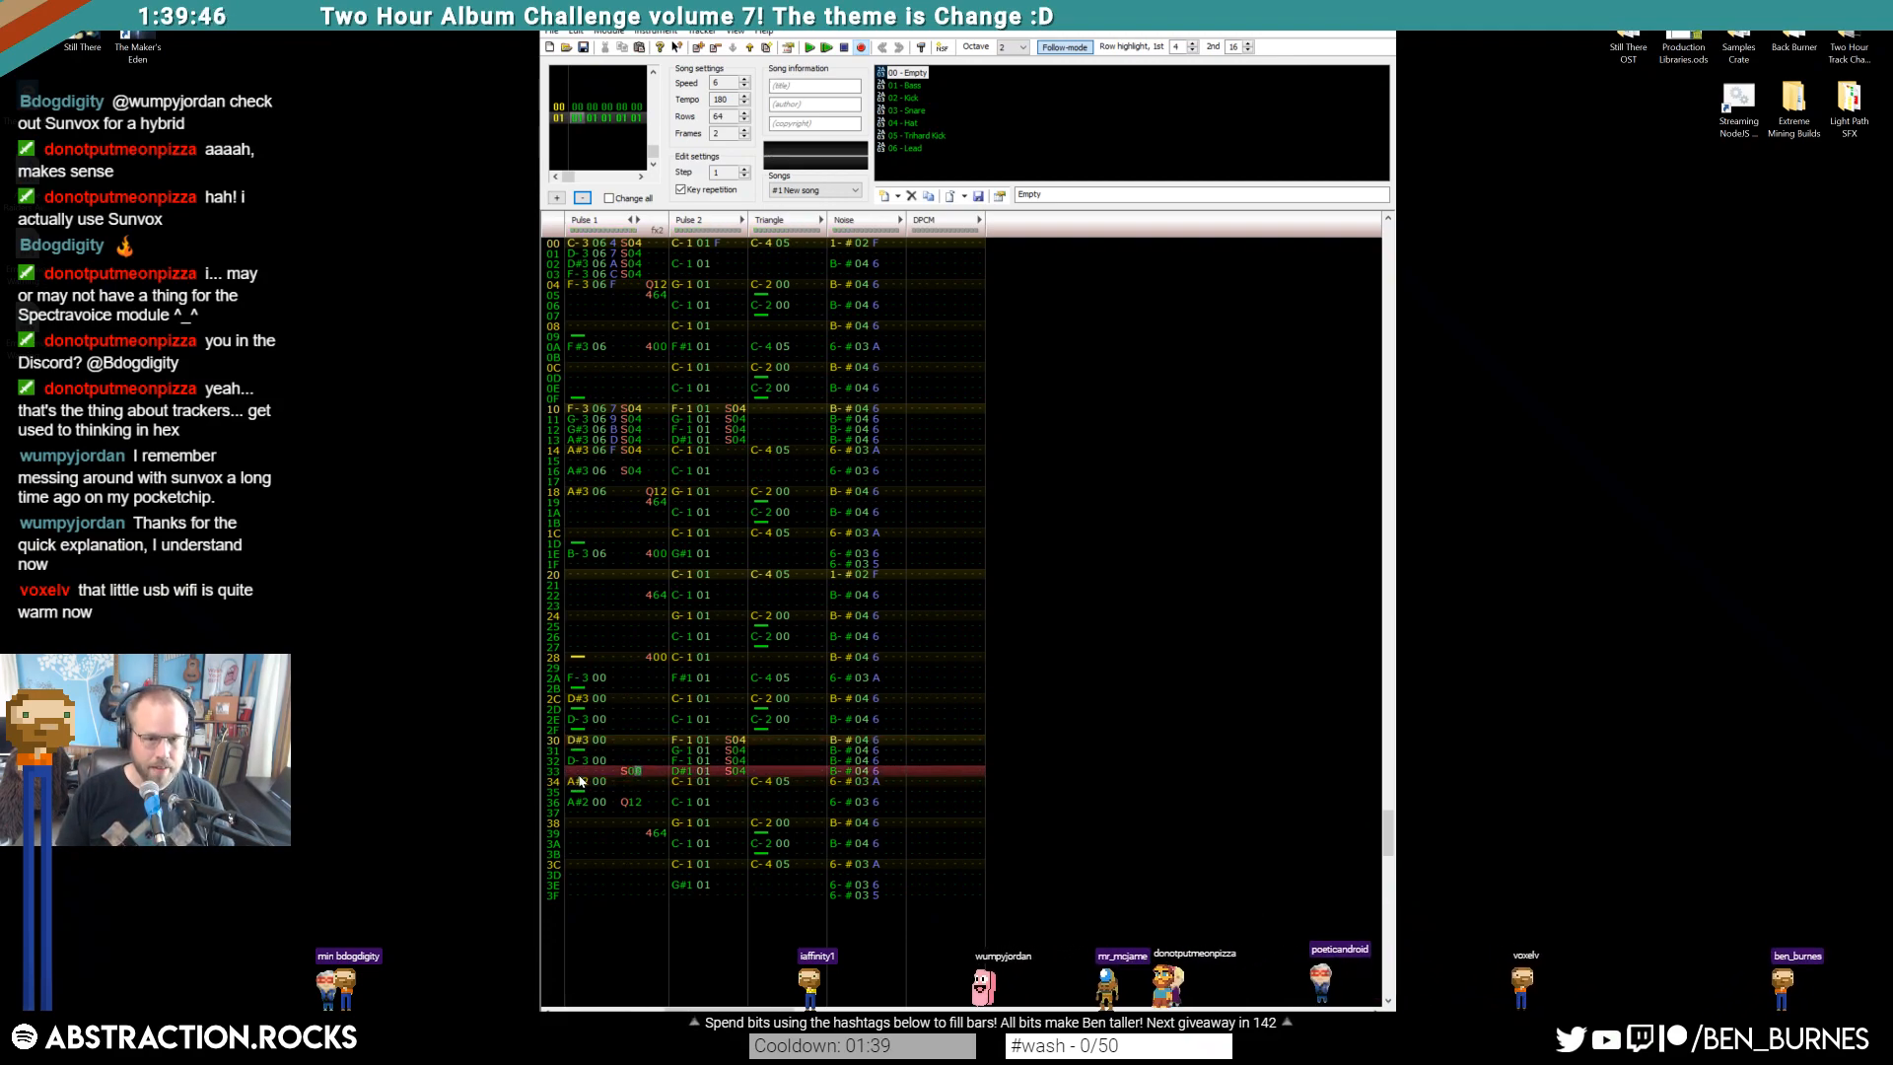
key("Down")
key("Left")
key("Left")
key("Left")
key("Left")
key("Left")
key("Left")
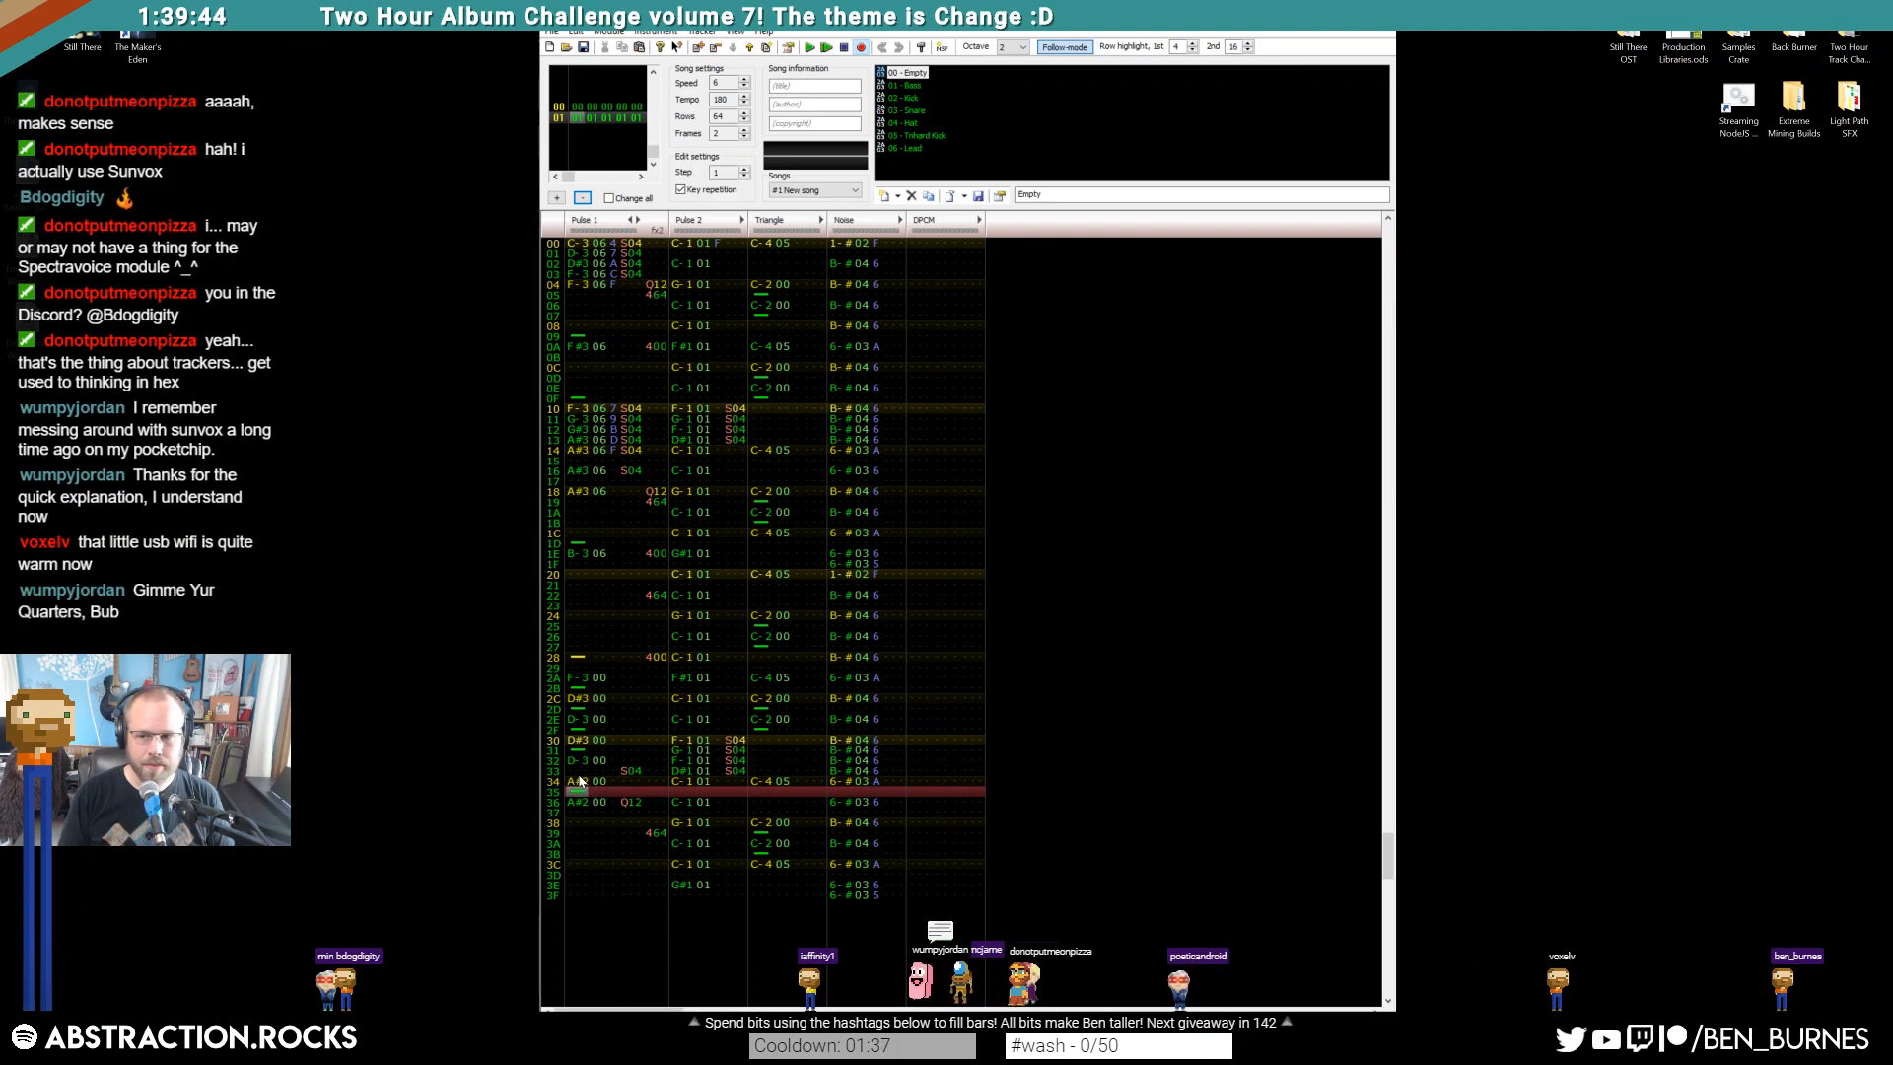
Play frame 01 from row 00 to its end
key("Home")
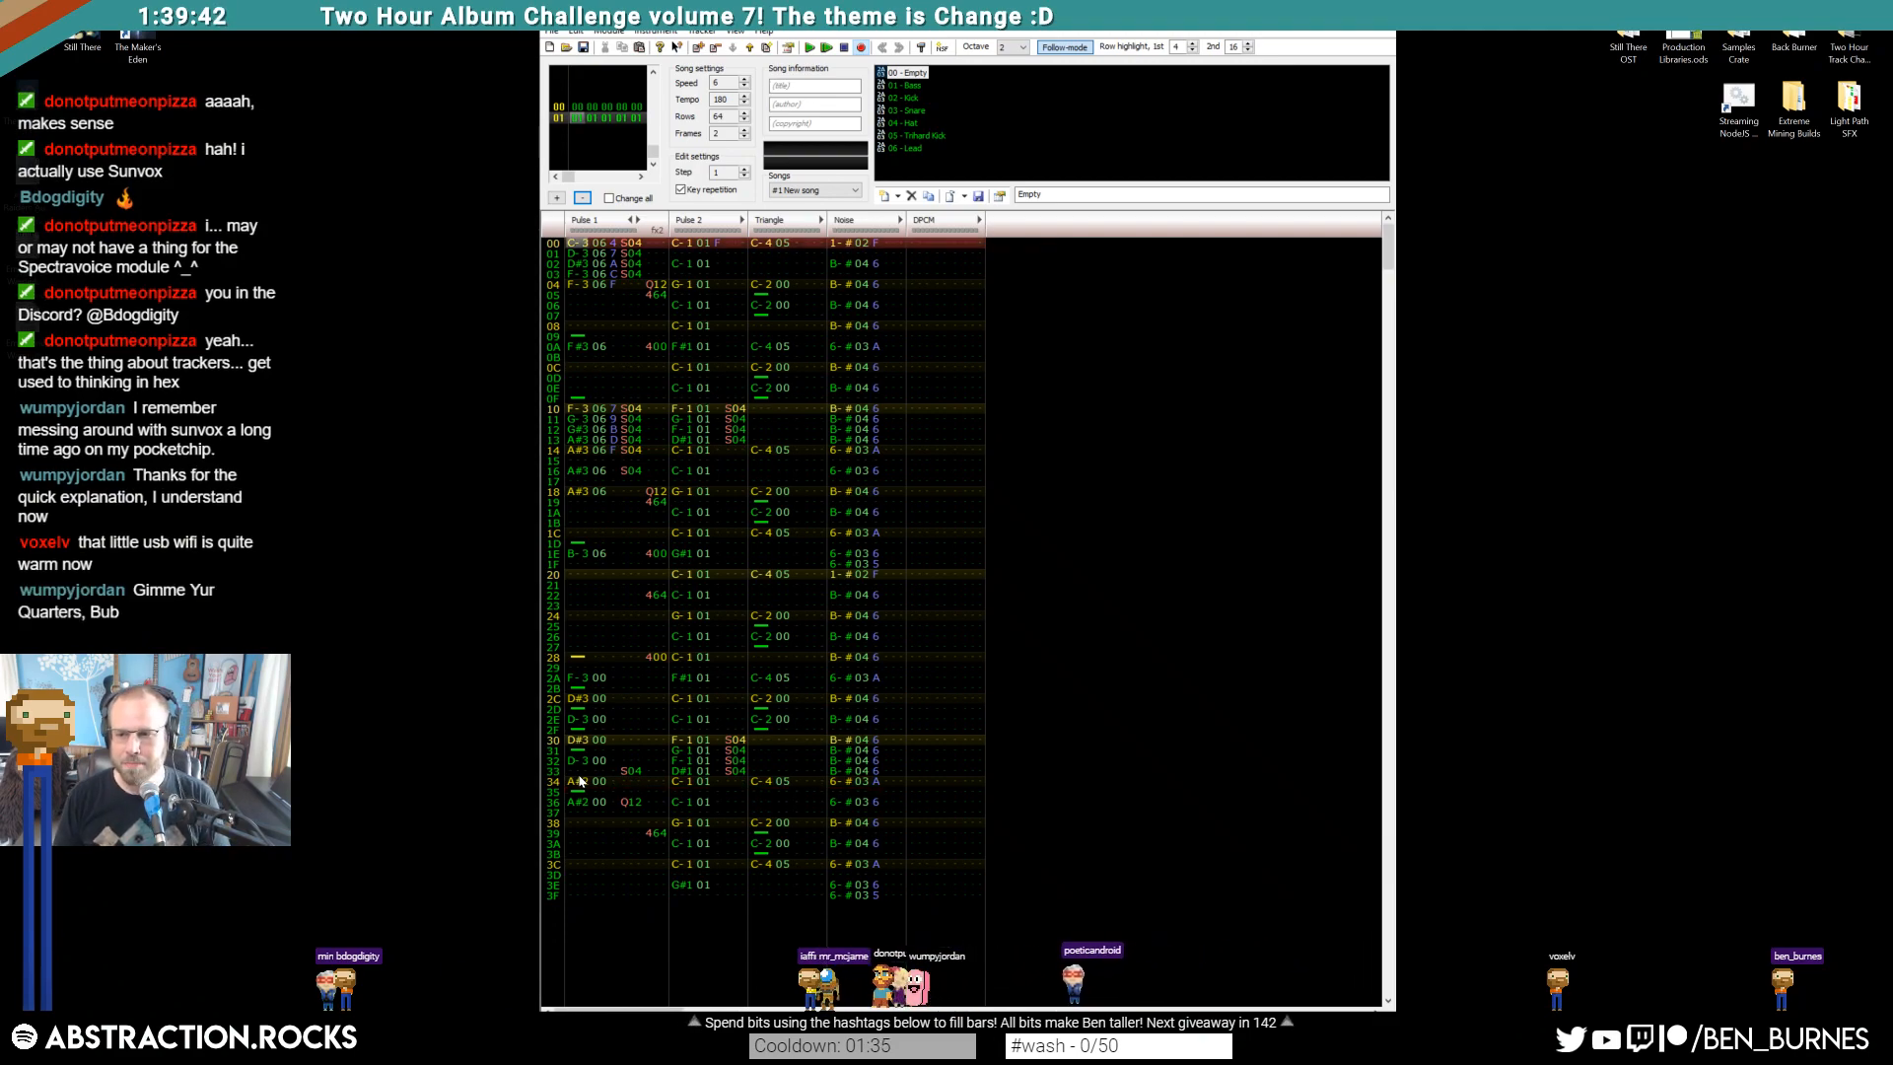
key("Return")
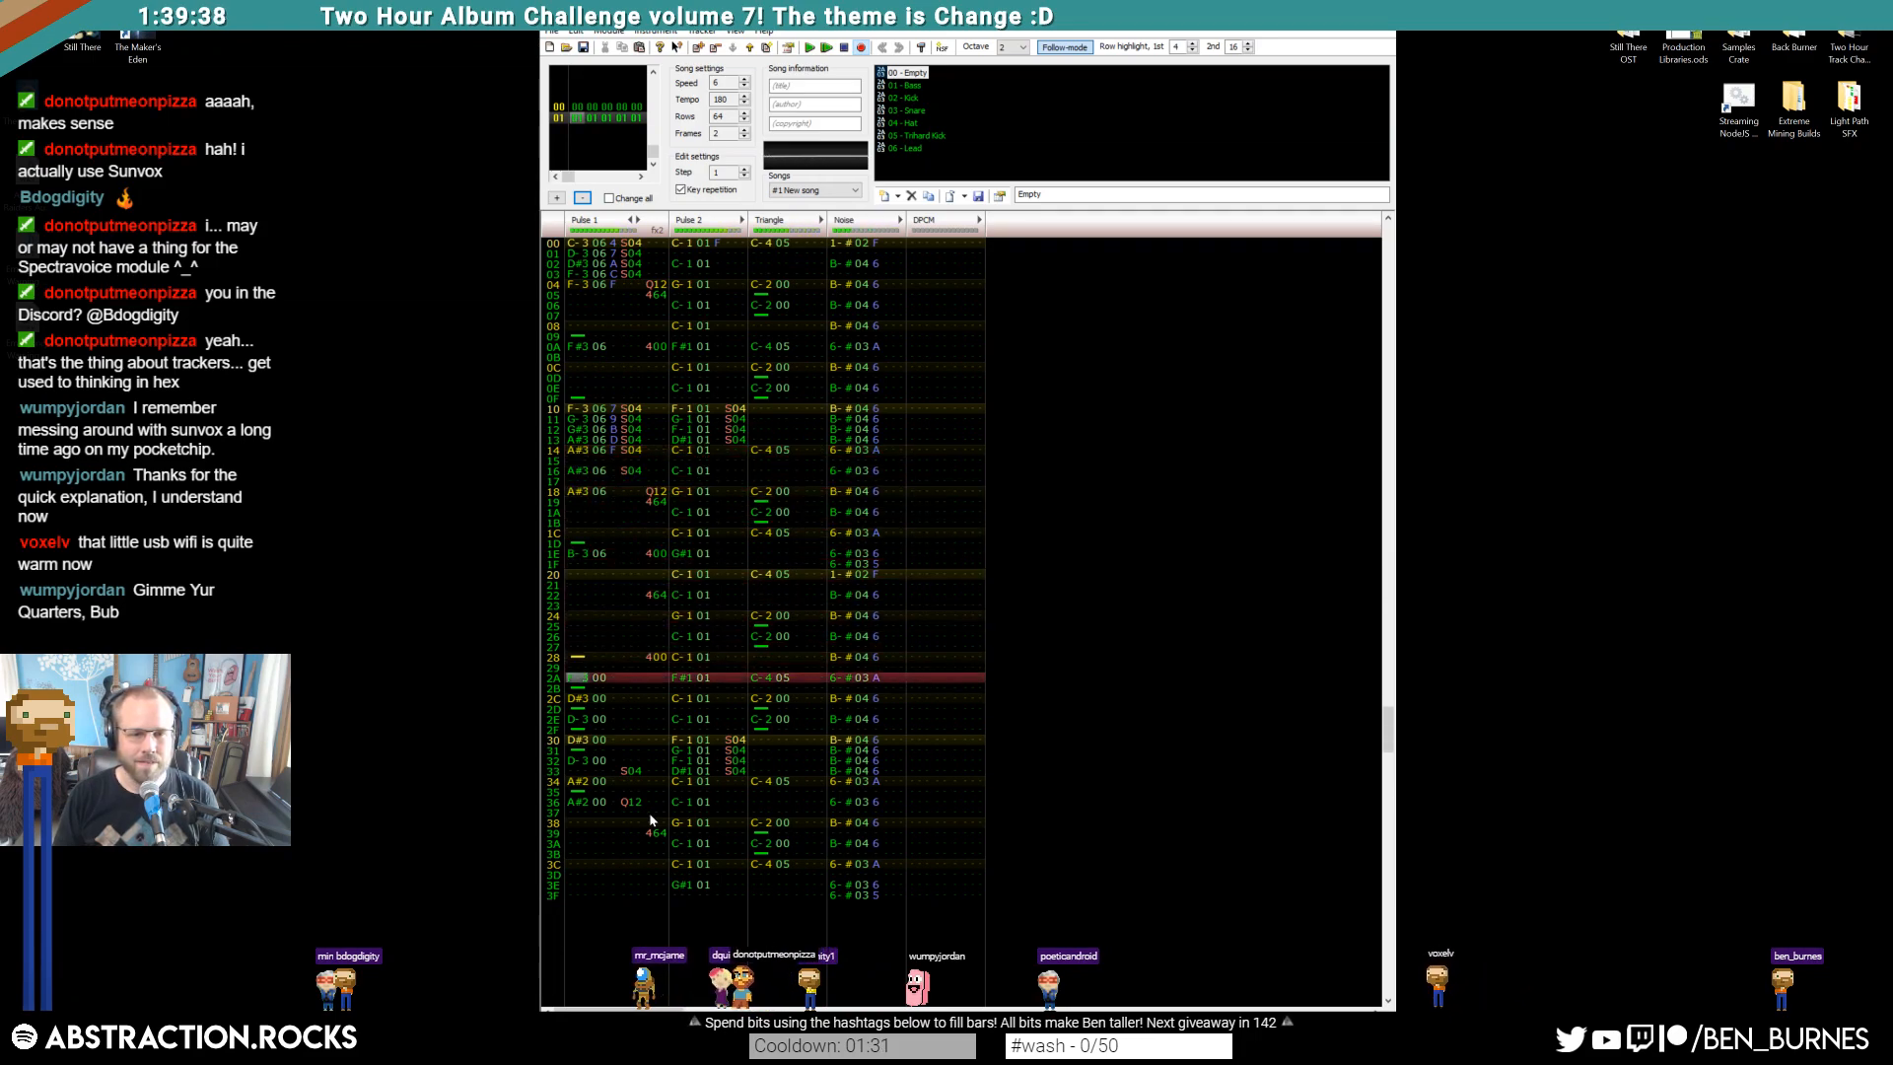
key("Return")
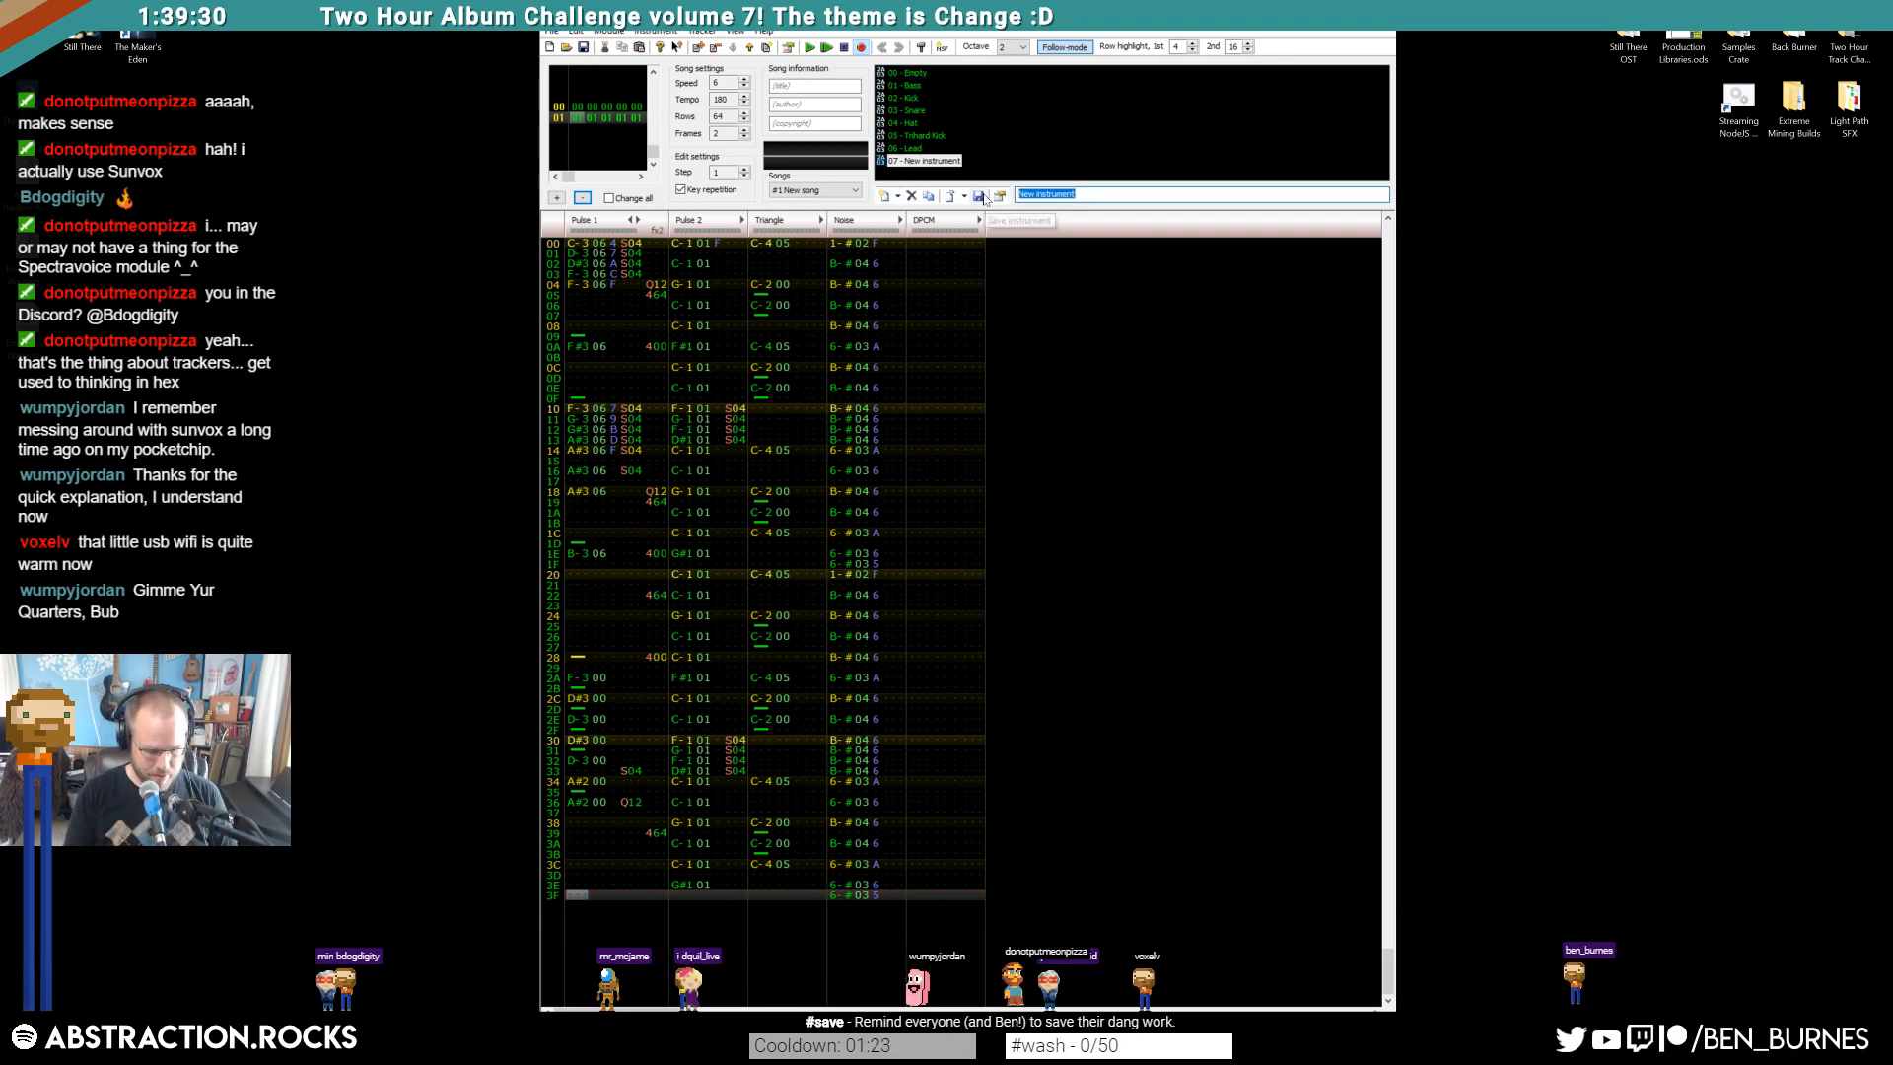
Add a new instrument and name it SmashSnare
type("Snare")
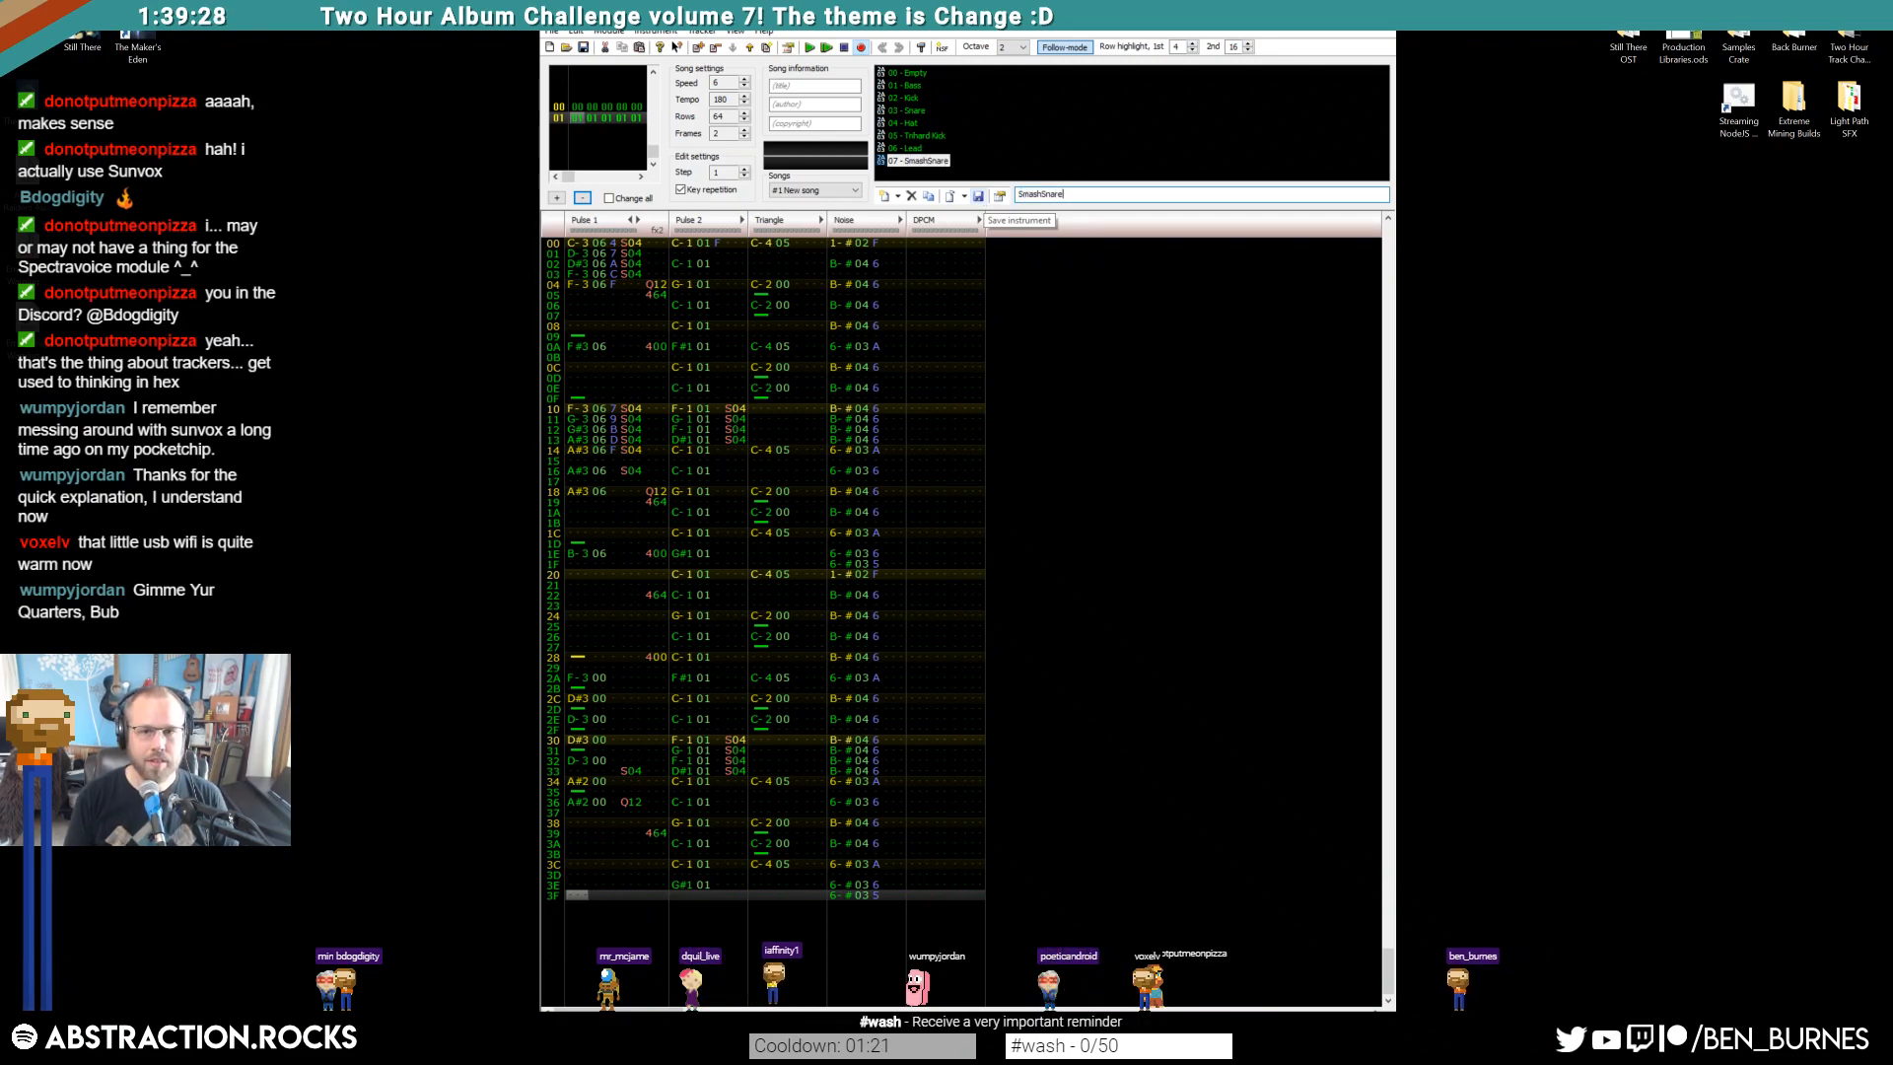
Copy all of frame 01's pattern data into a newly inserted frame 02 and clear its Pulse 1 channel
left_click(584, 245)
key("ctrl+a")
key("ctrl+a")
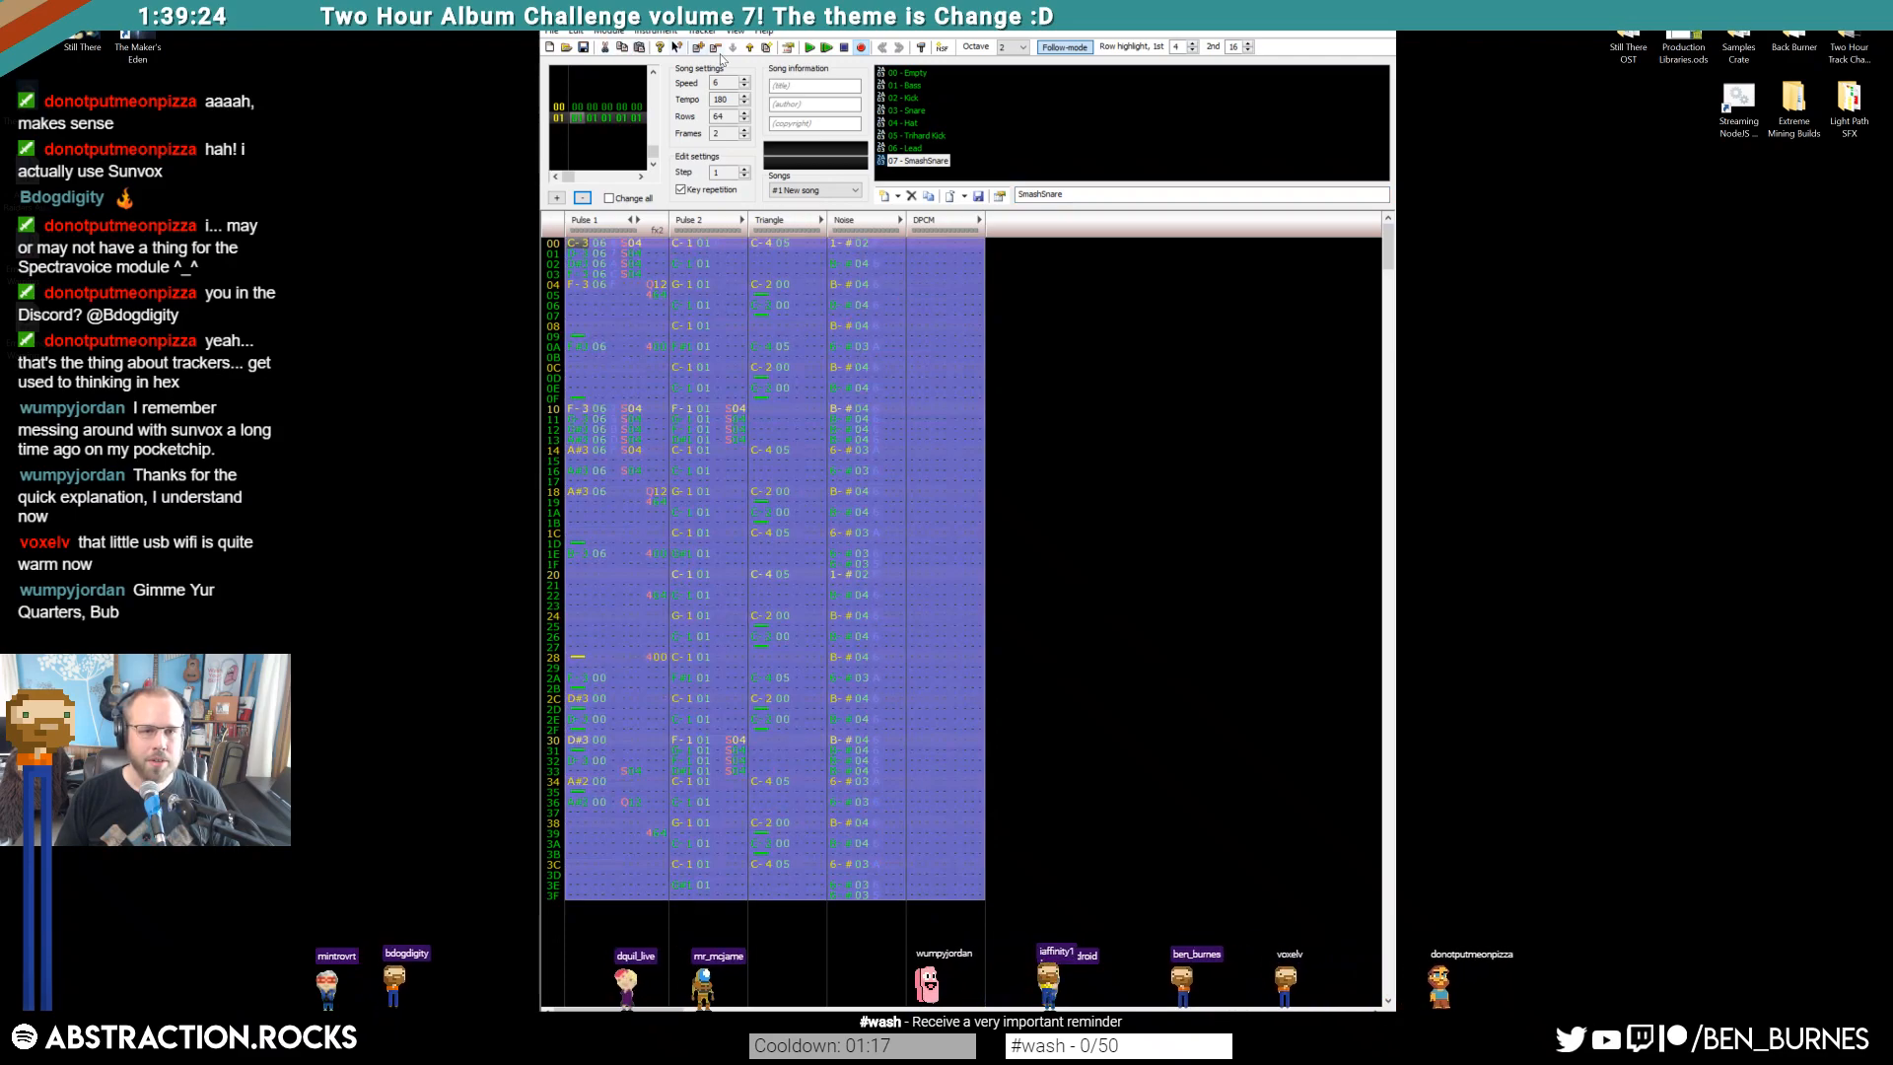
left_click(698, 47)
left_click(580, 130)
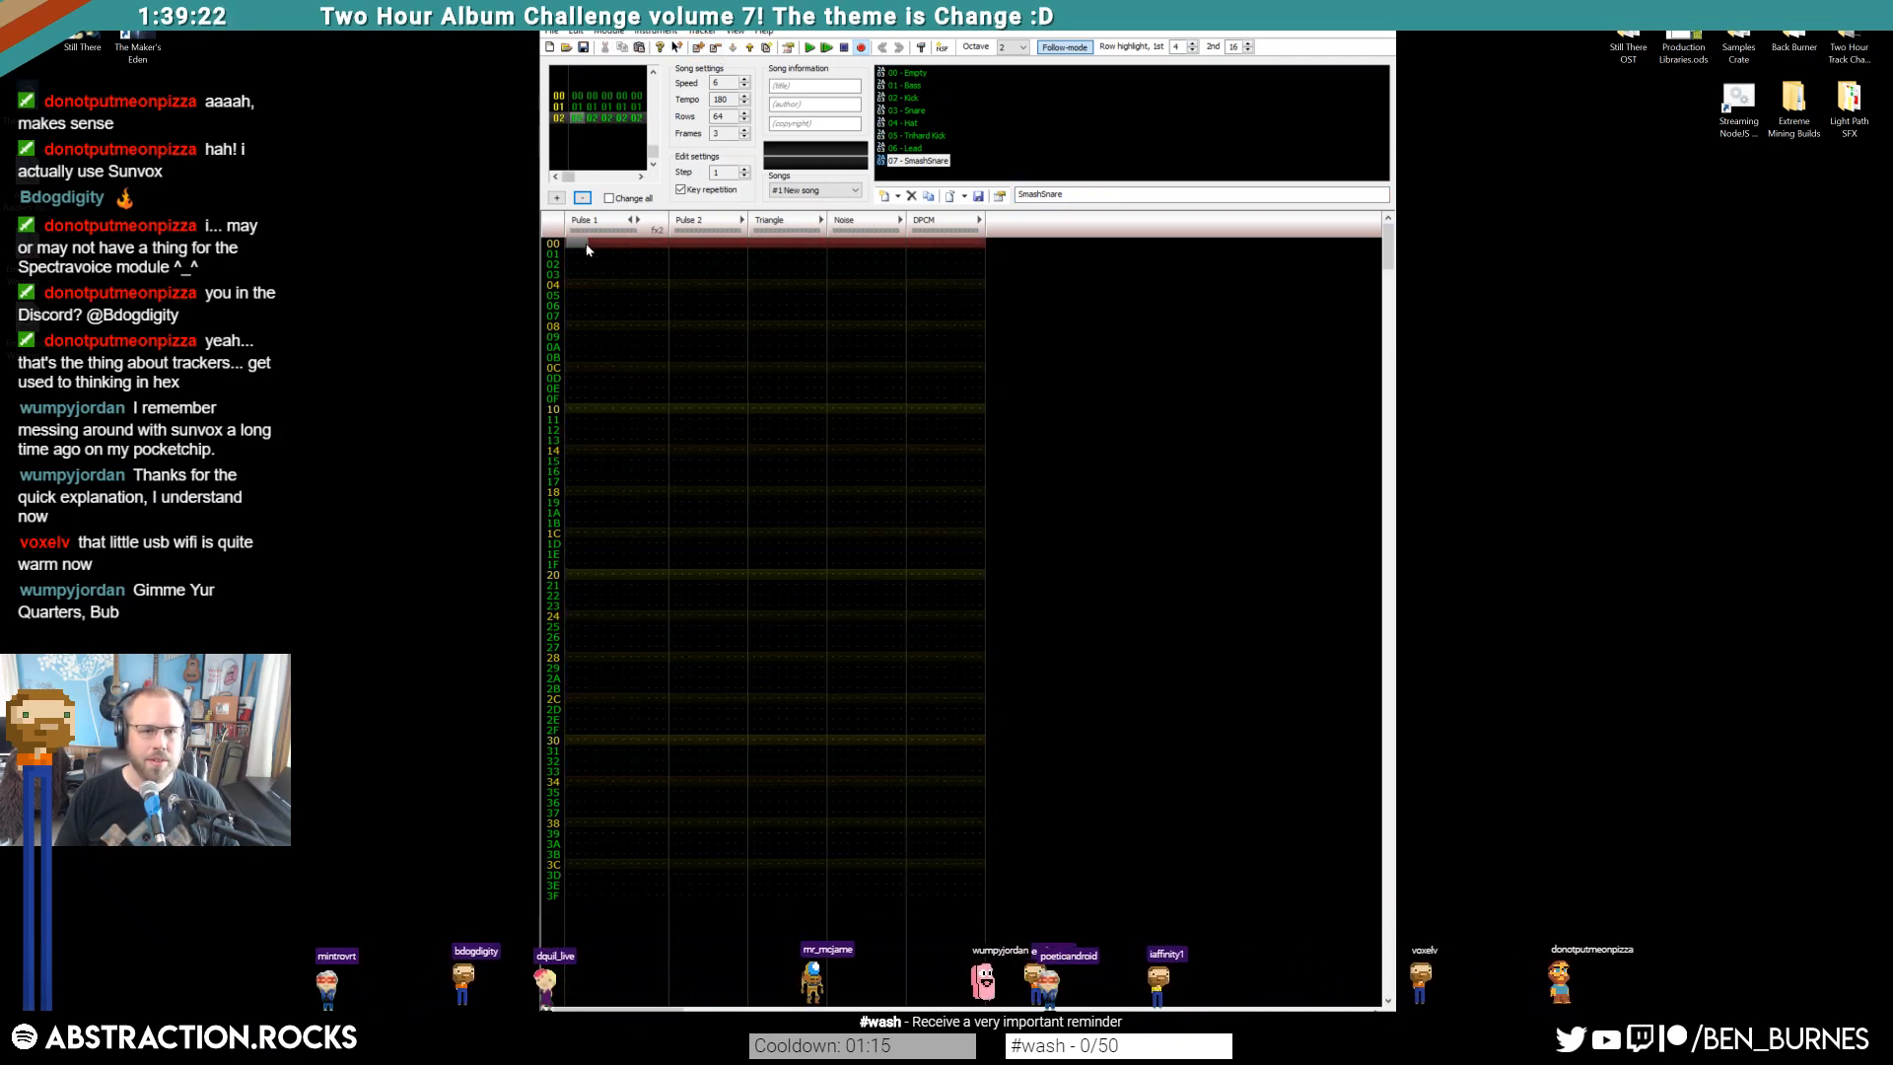
key("ctrl+v")
left_click_drag(577, 243, 661, 898)
key("Delete")
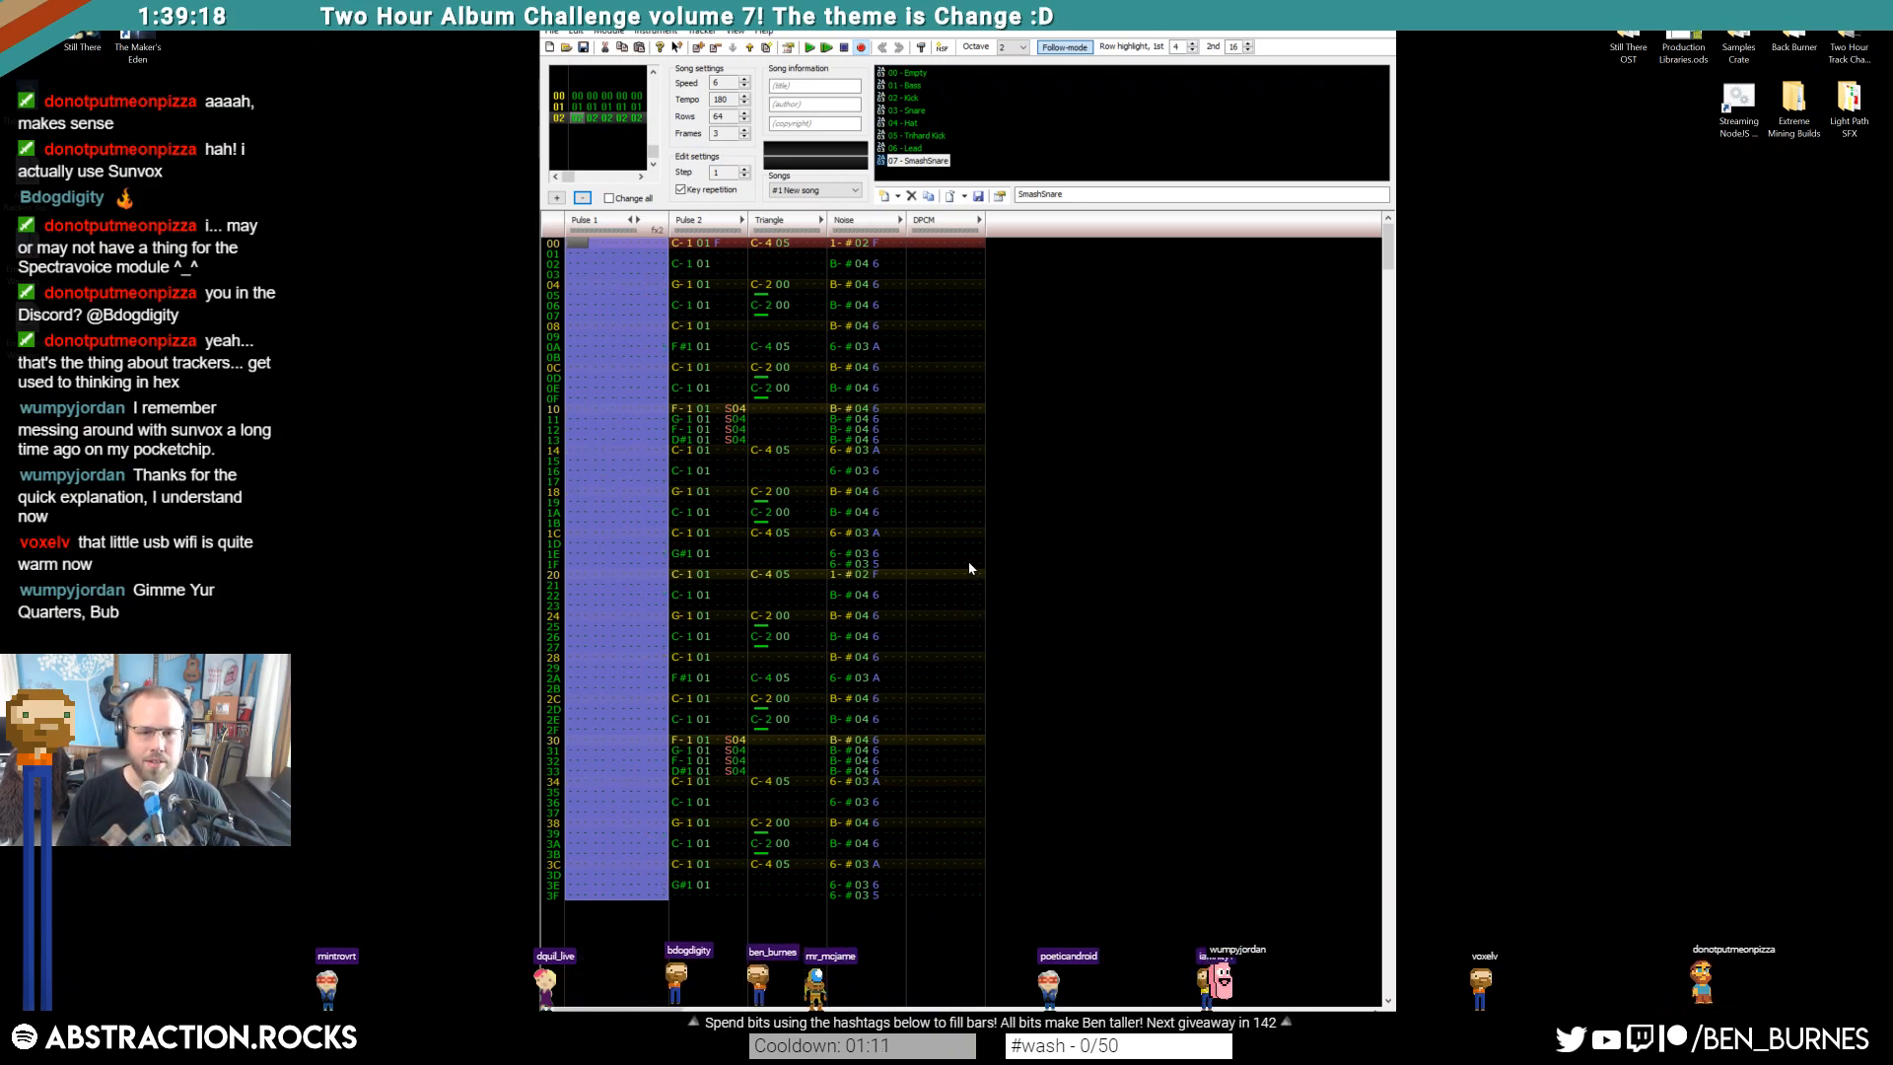
Try to end frame 02 at row 1F with the effect C00 in the DPCM channel
left_click(969, 563)
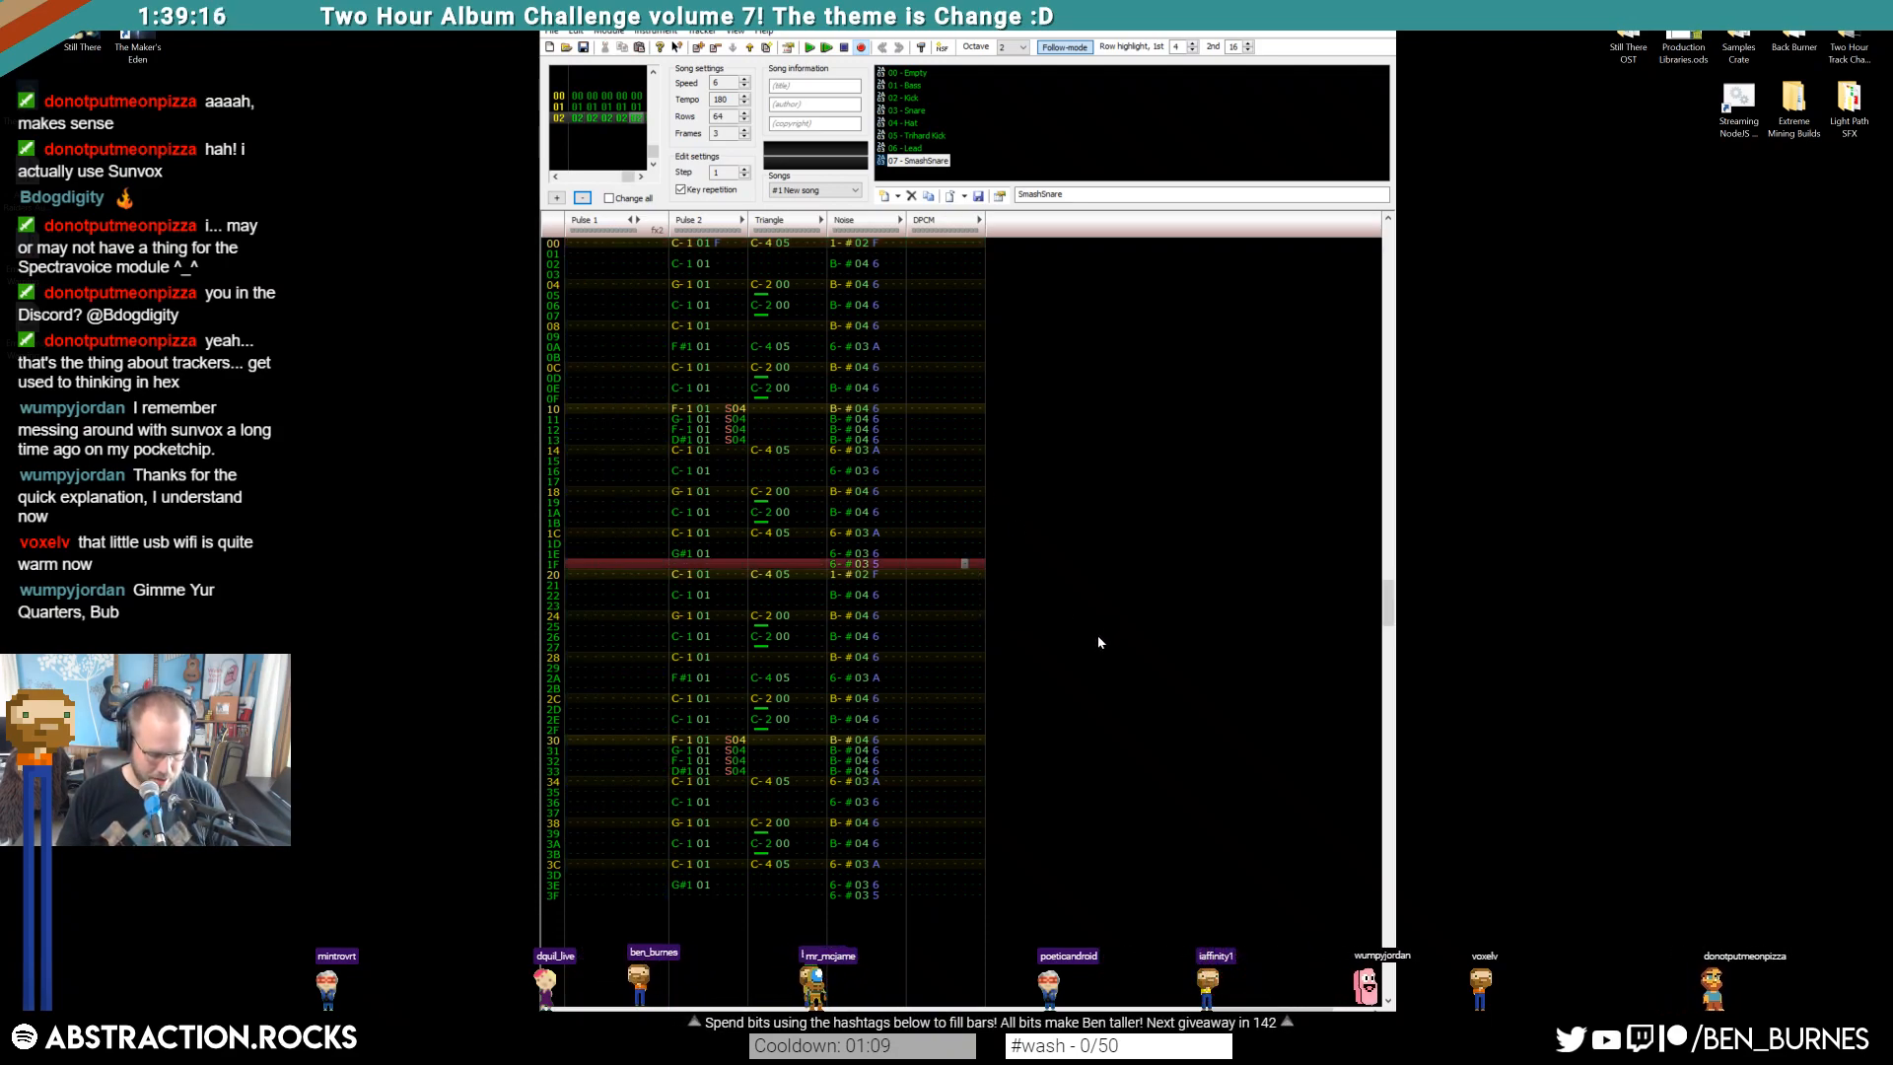
type("c")
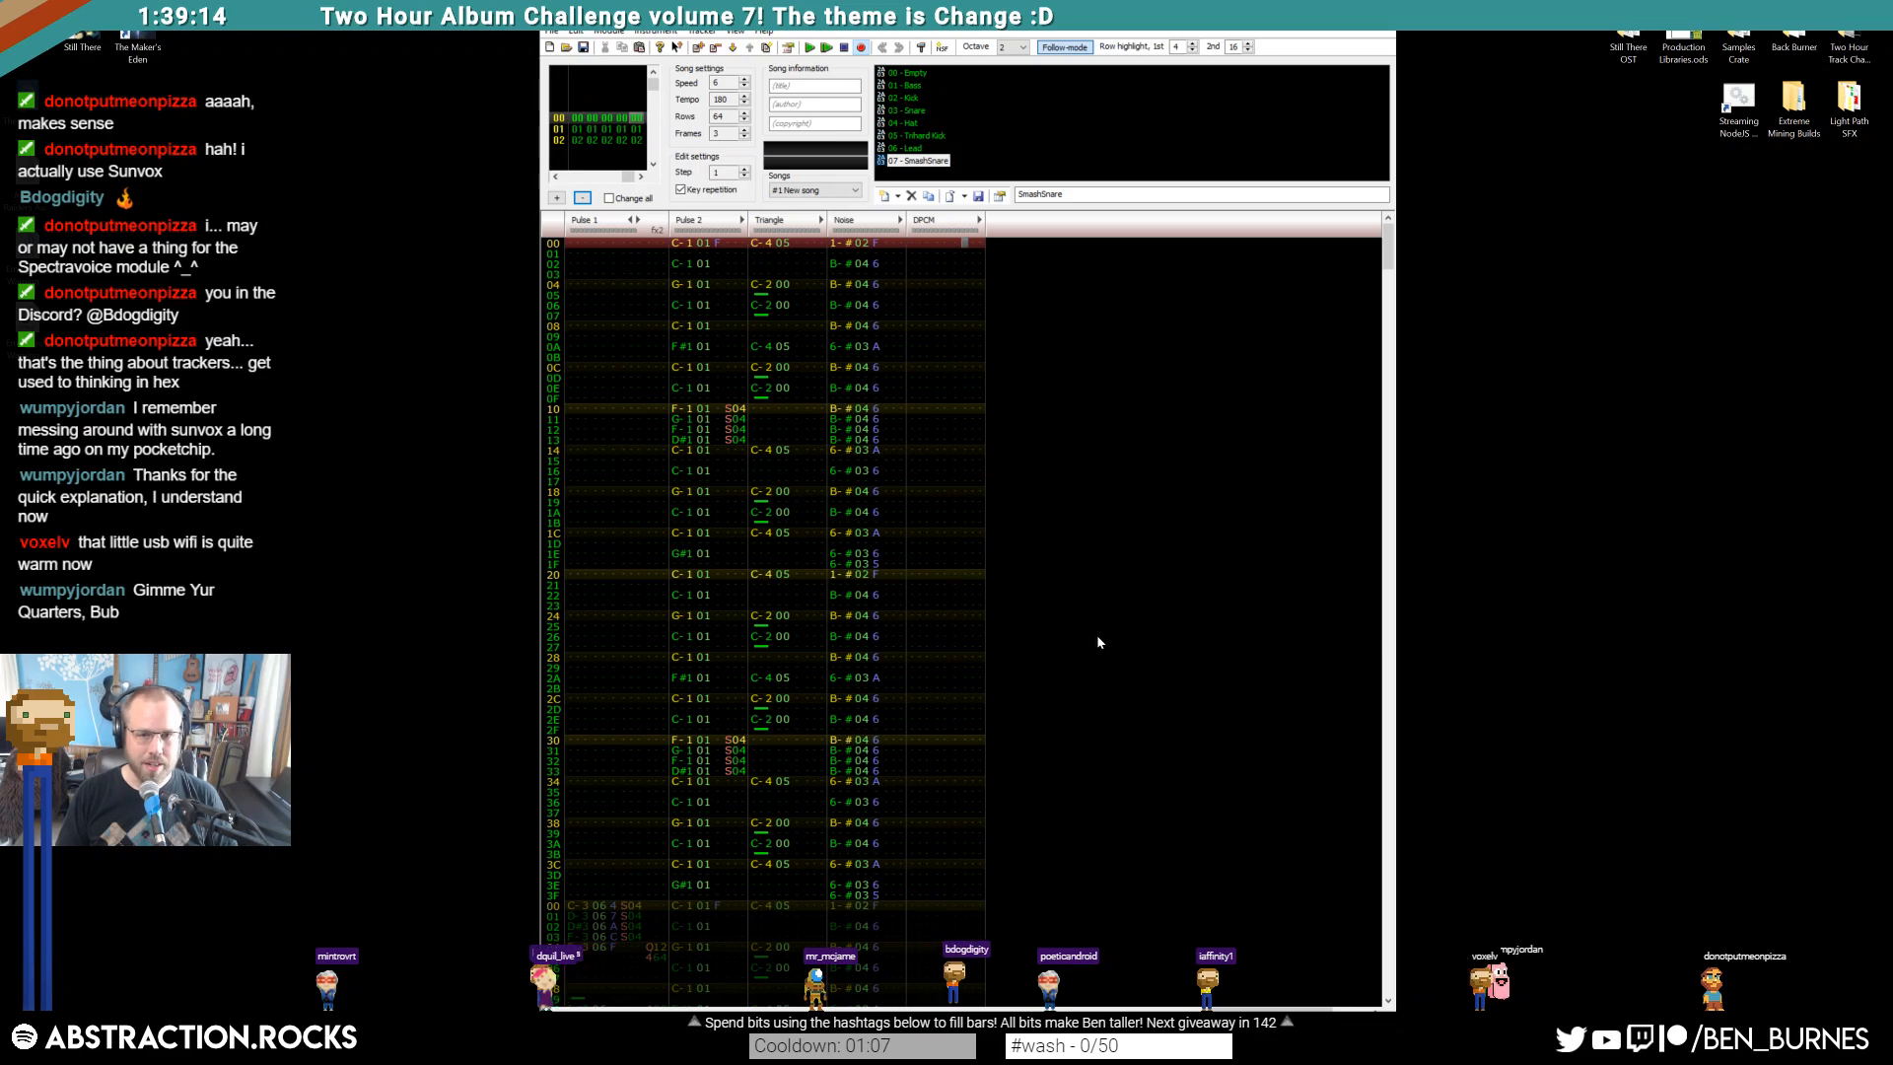
scroll(870, 504, "up", 5)
scroll(938, 474, "up", 1)
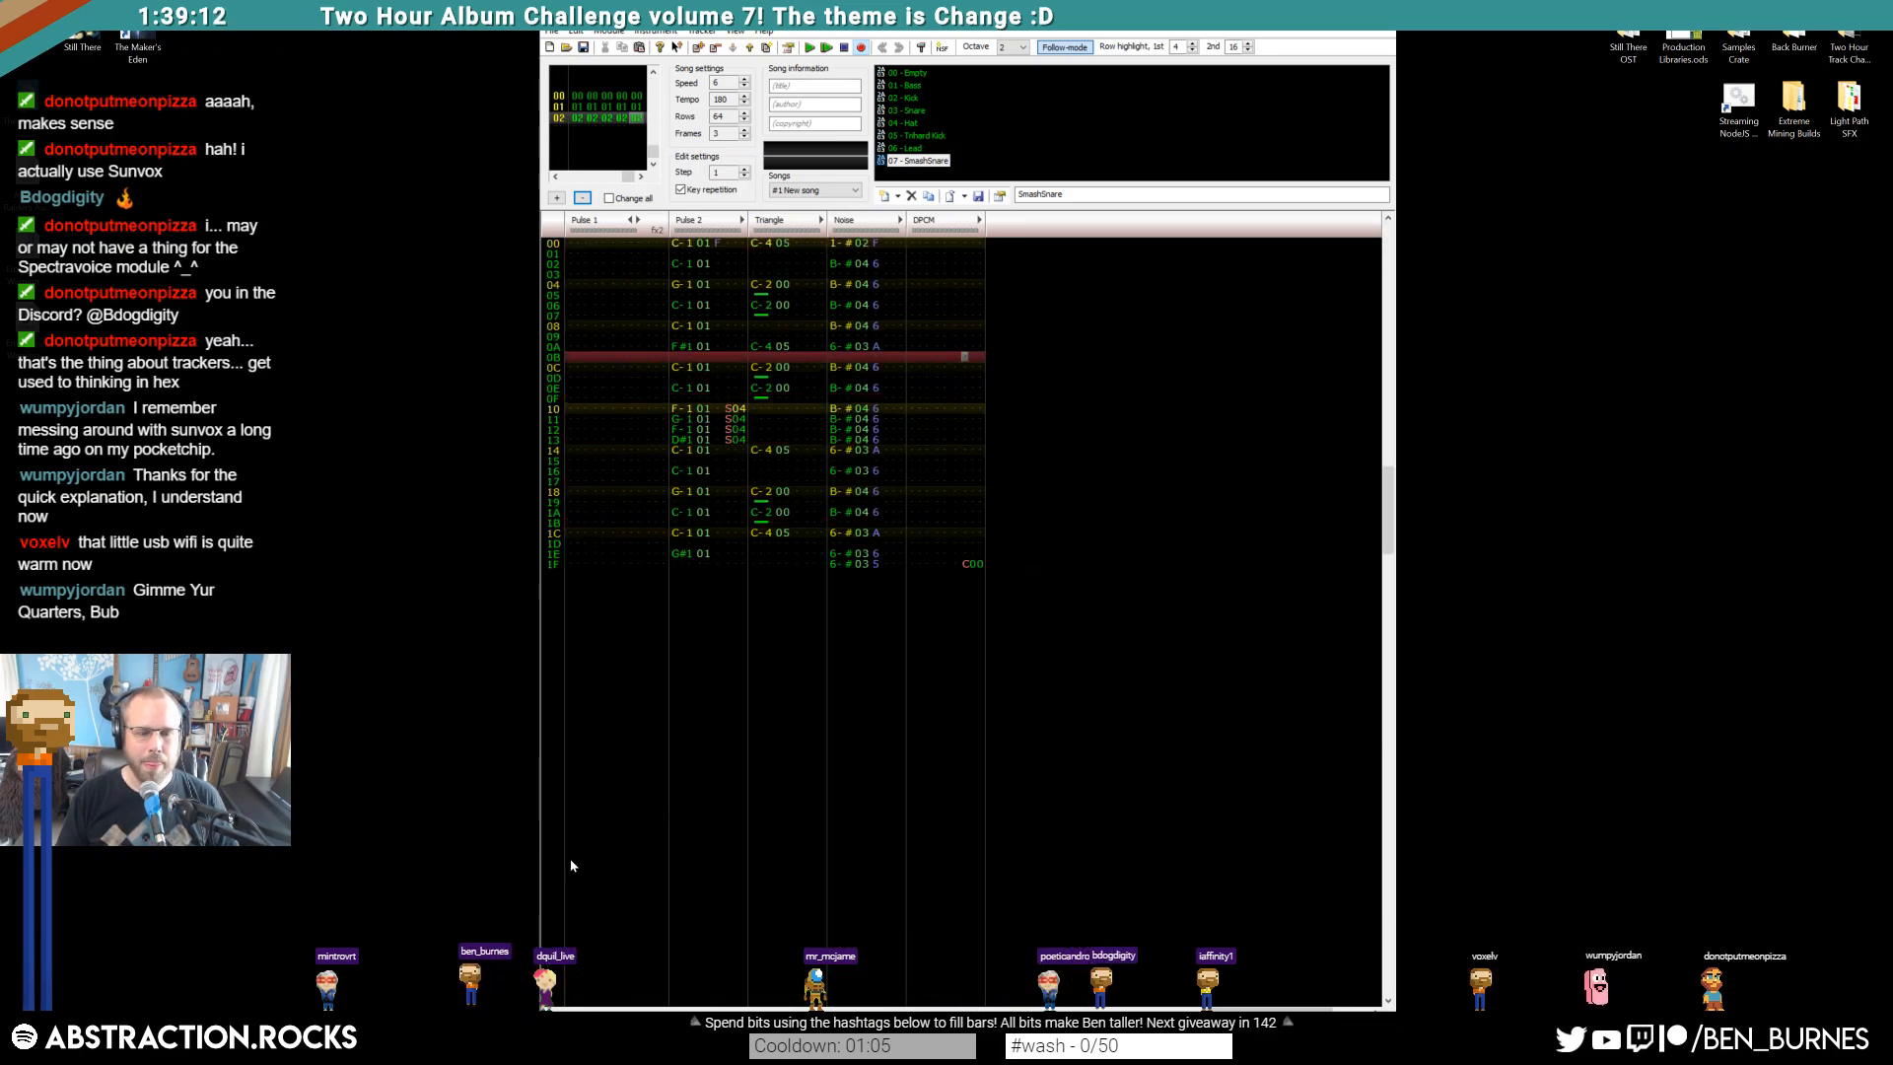
Switch to File Explorer and open effects.txt from the Dropbox FamiTracker folder in Notepad
double_click(1735, 1045)
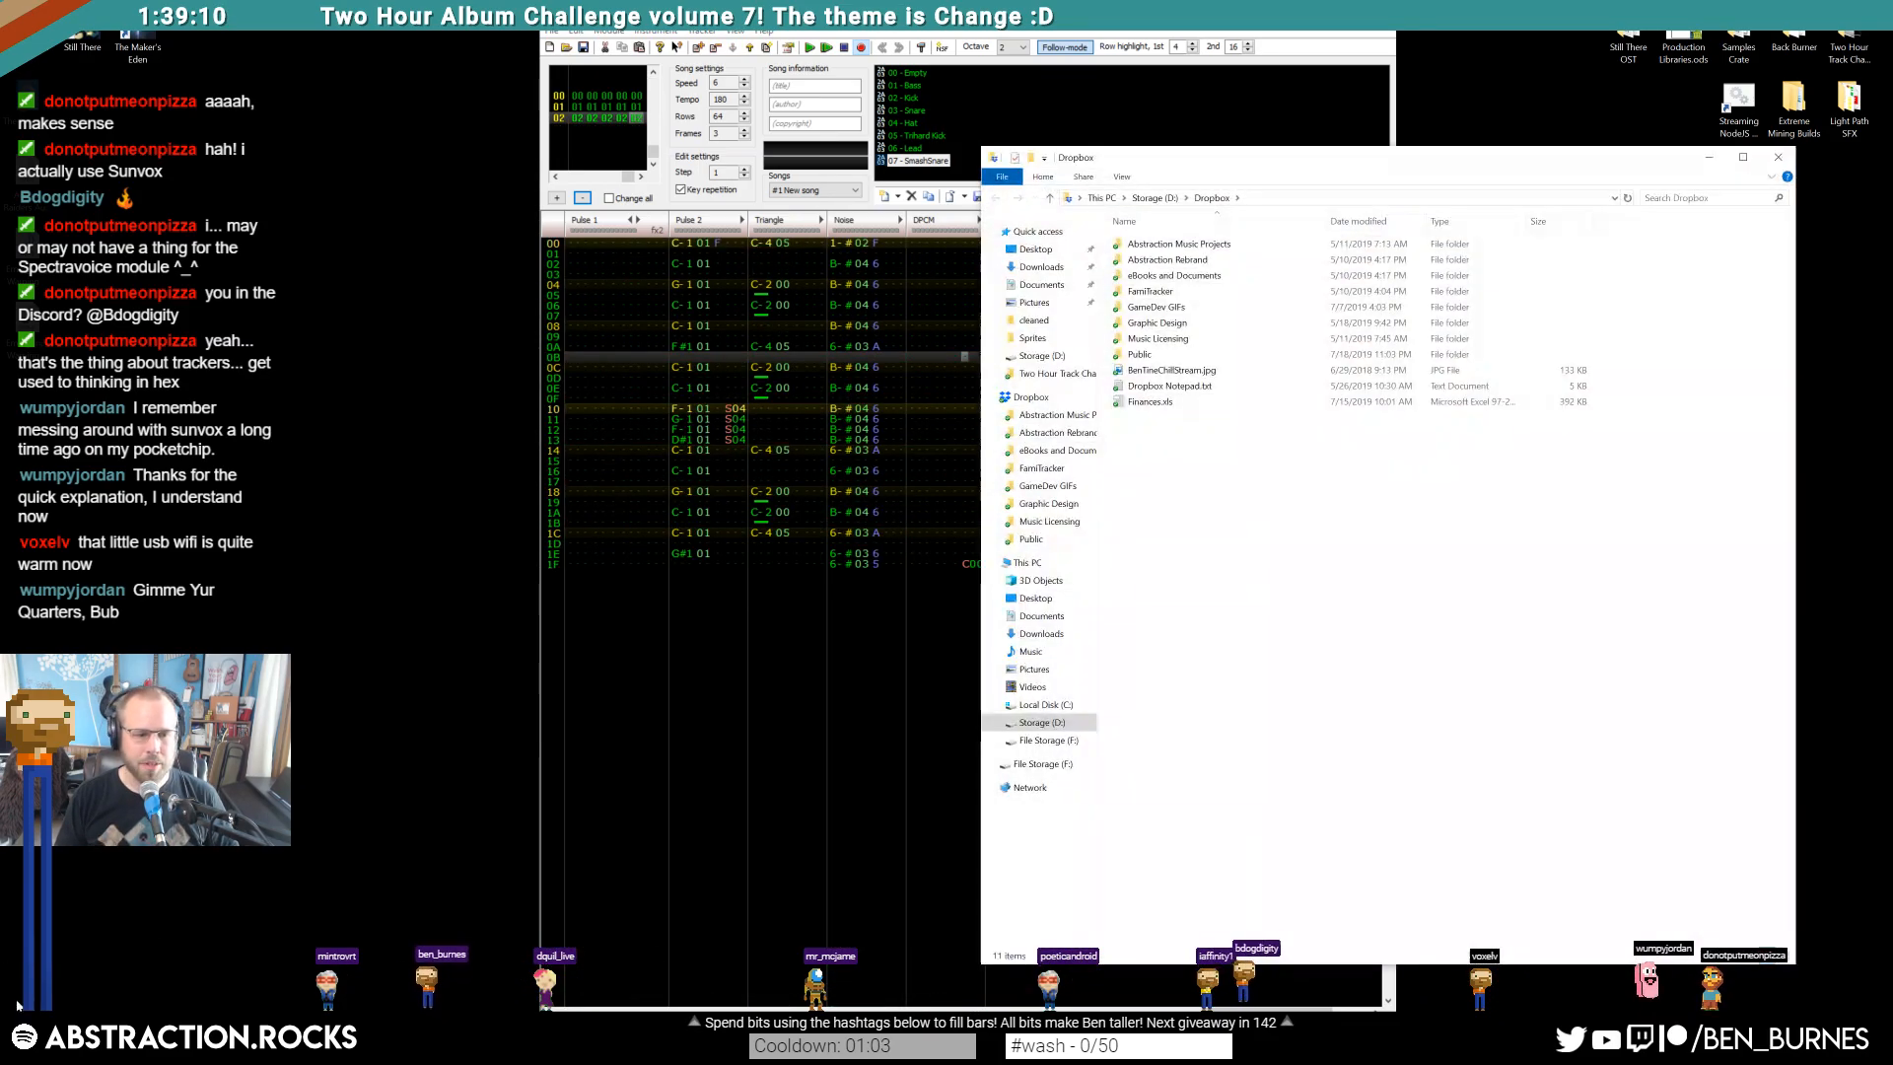
double_click(1153, 292)
double_click(1145, 323)
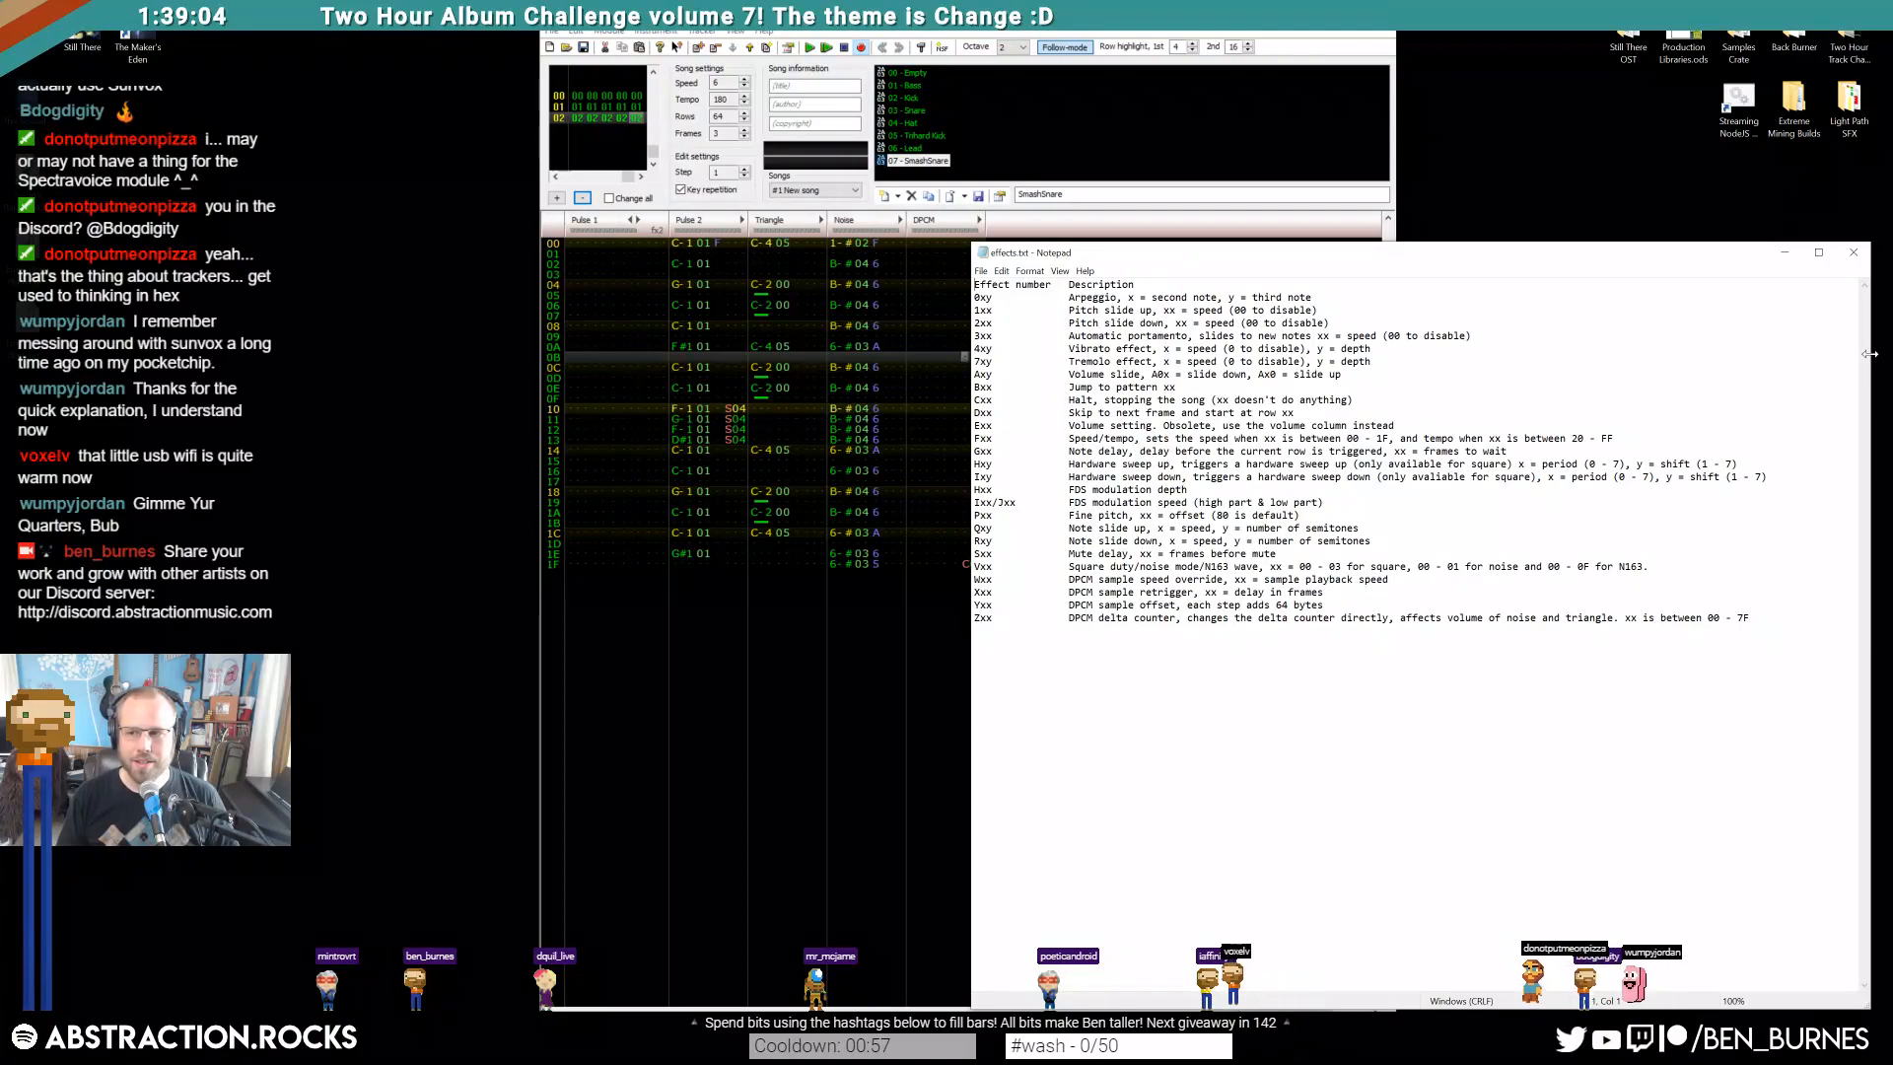
Narrow the effects.txt window, turn off its word wrap and place it beside the tracker window
left_click_drag(1242, 14, 1060, 17)
left_click_drag(1870, 361, 1408, 360)
left_click(1029, 270)
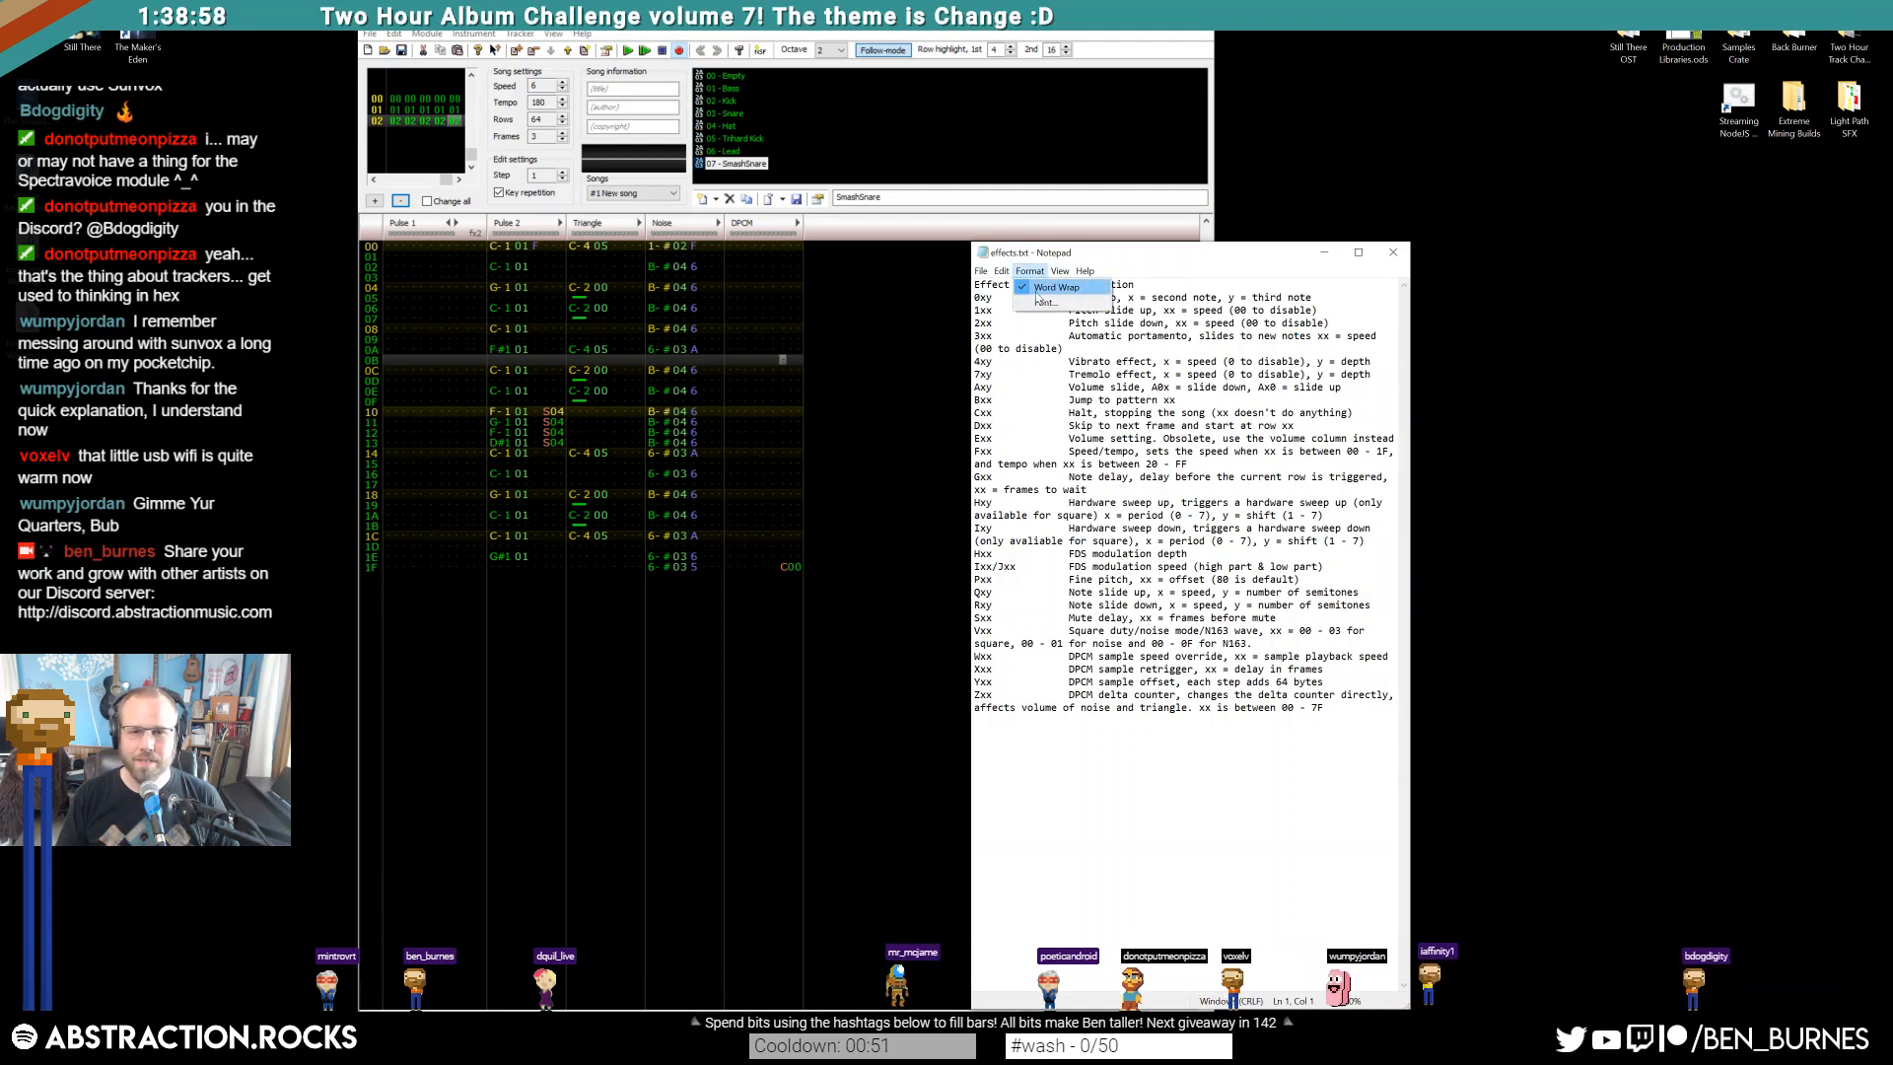
left_click(1053, 286)
left_click_drag(1121, 264, 1423, 102)
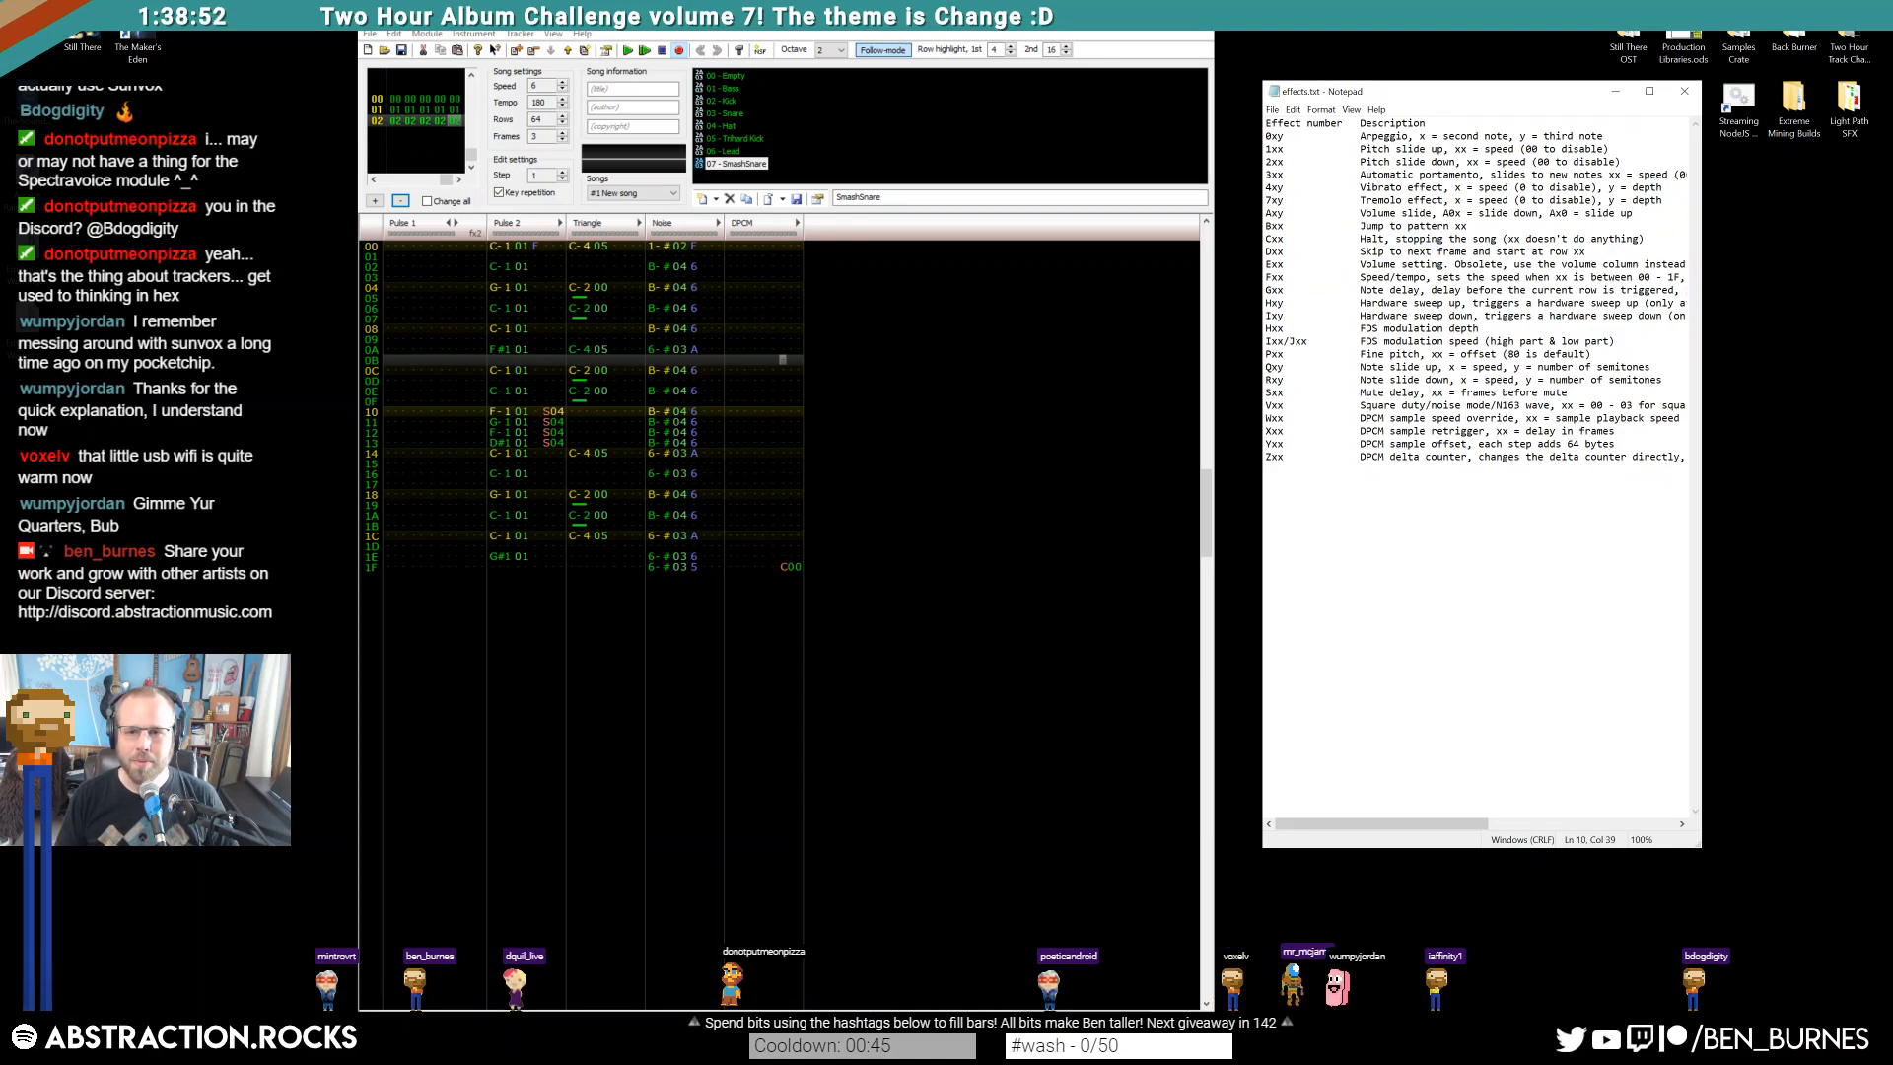
Change the effect at row 1F of frame 02's DPCM channel to D00 and return to row 00 in Pulse 2
left_click(784, 569)
type("d")
scroll(751, 371, "up", 4)
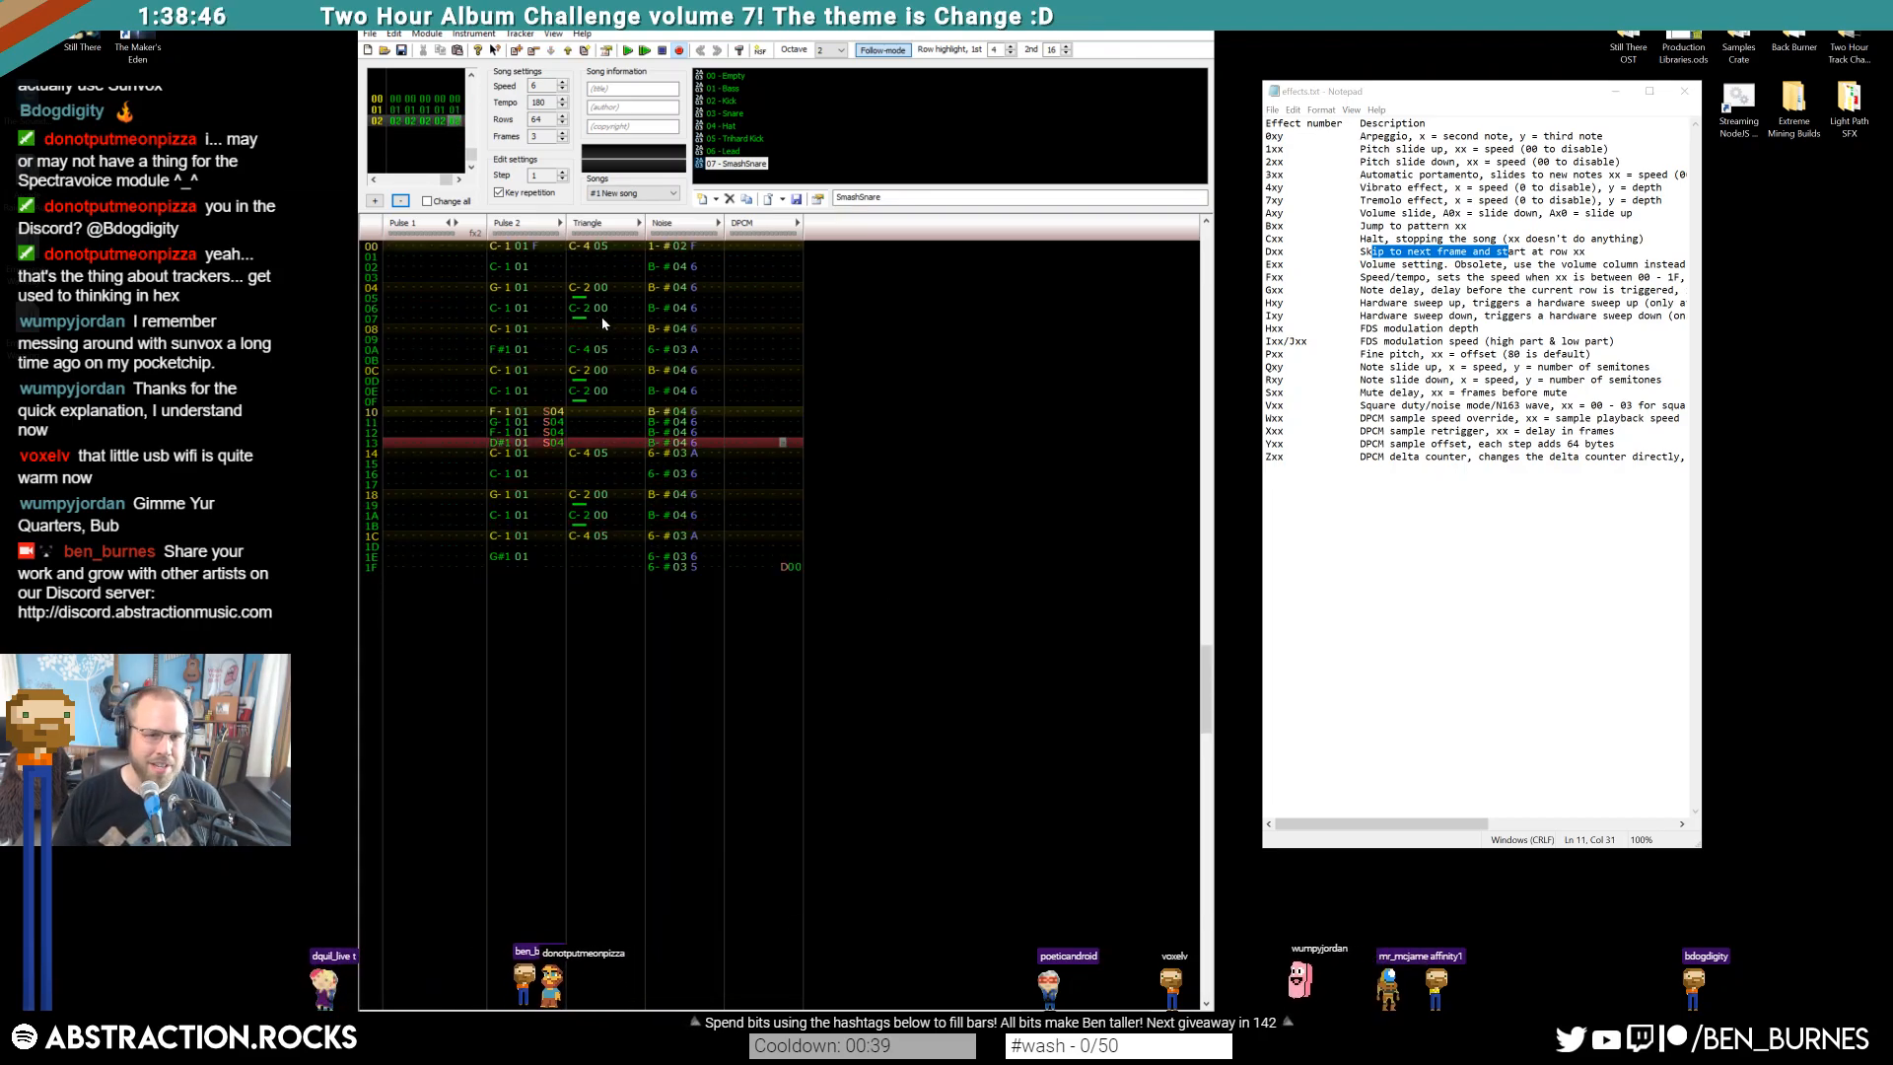
left_click(511, 247)
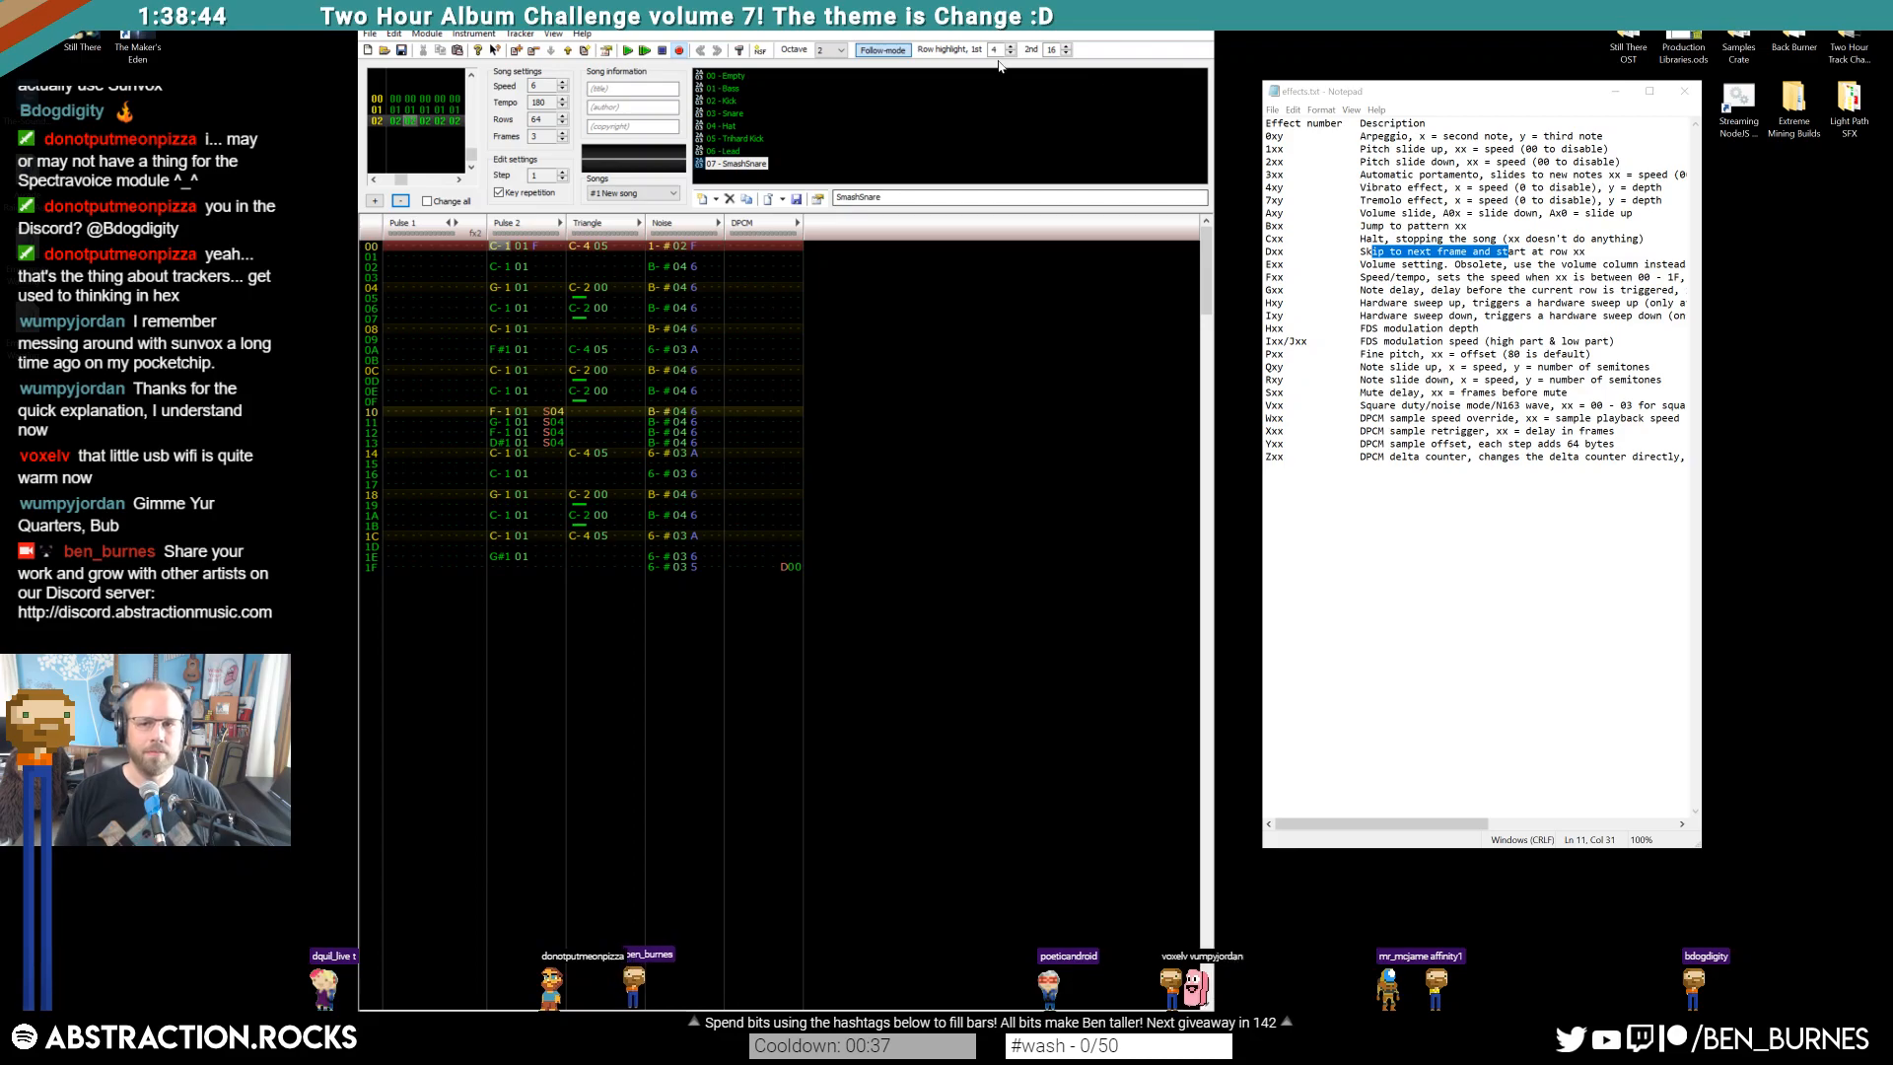
Reposition the tracker window and the effects.txt window so that both are visible side by side
left_click_drag(788, 16, 1047, 15)
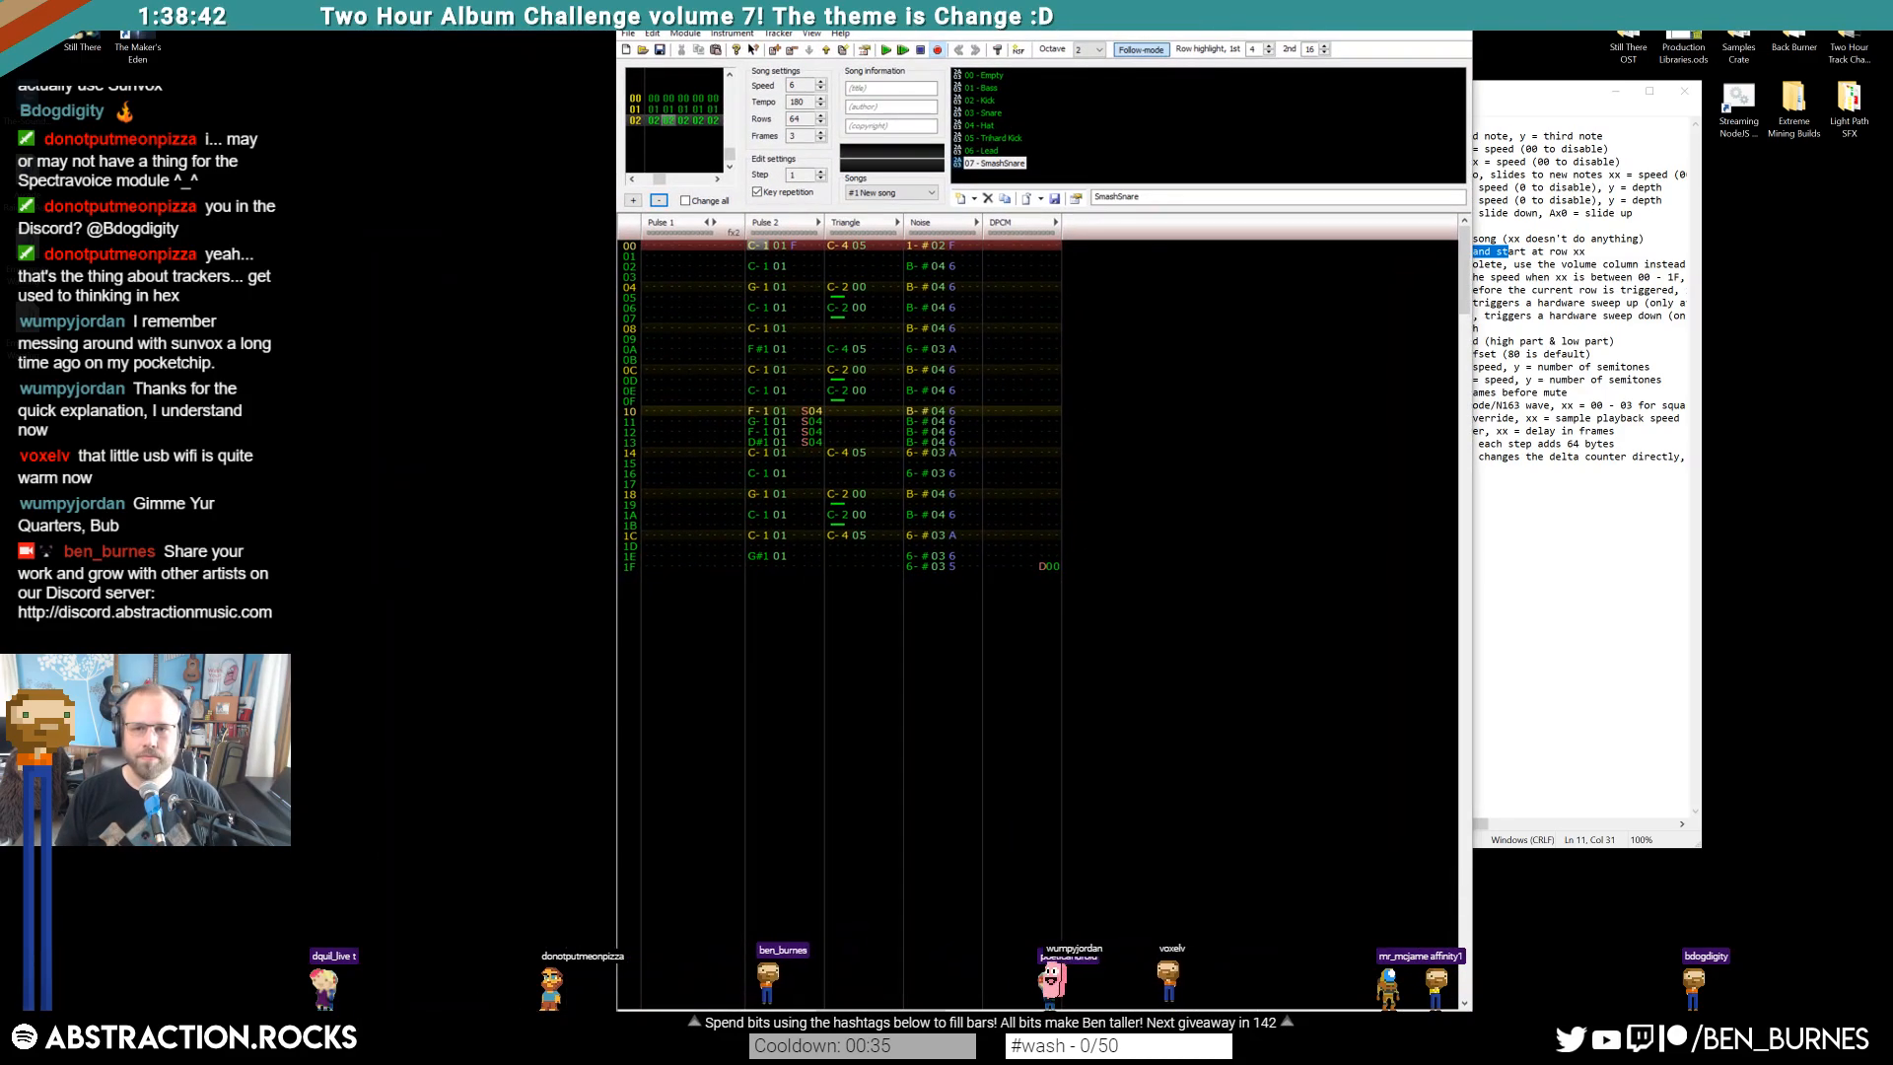
left_click_drag(1506, 98, 1689, 132)
left_click_drag(1281, 16, 1239, 18)
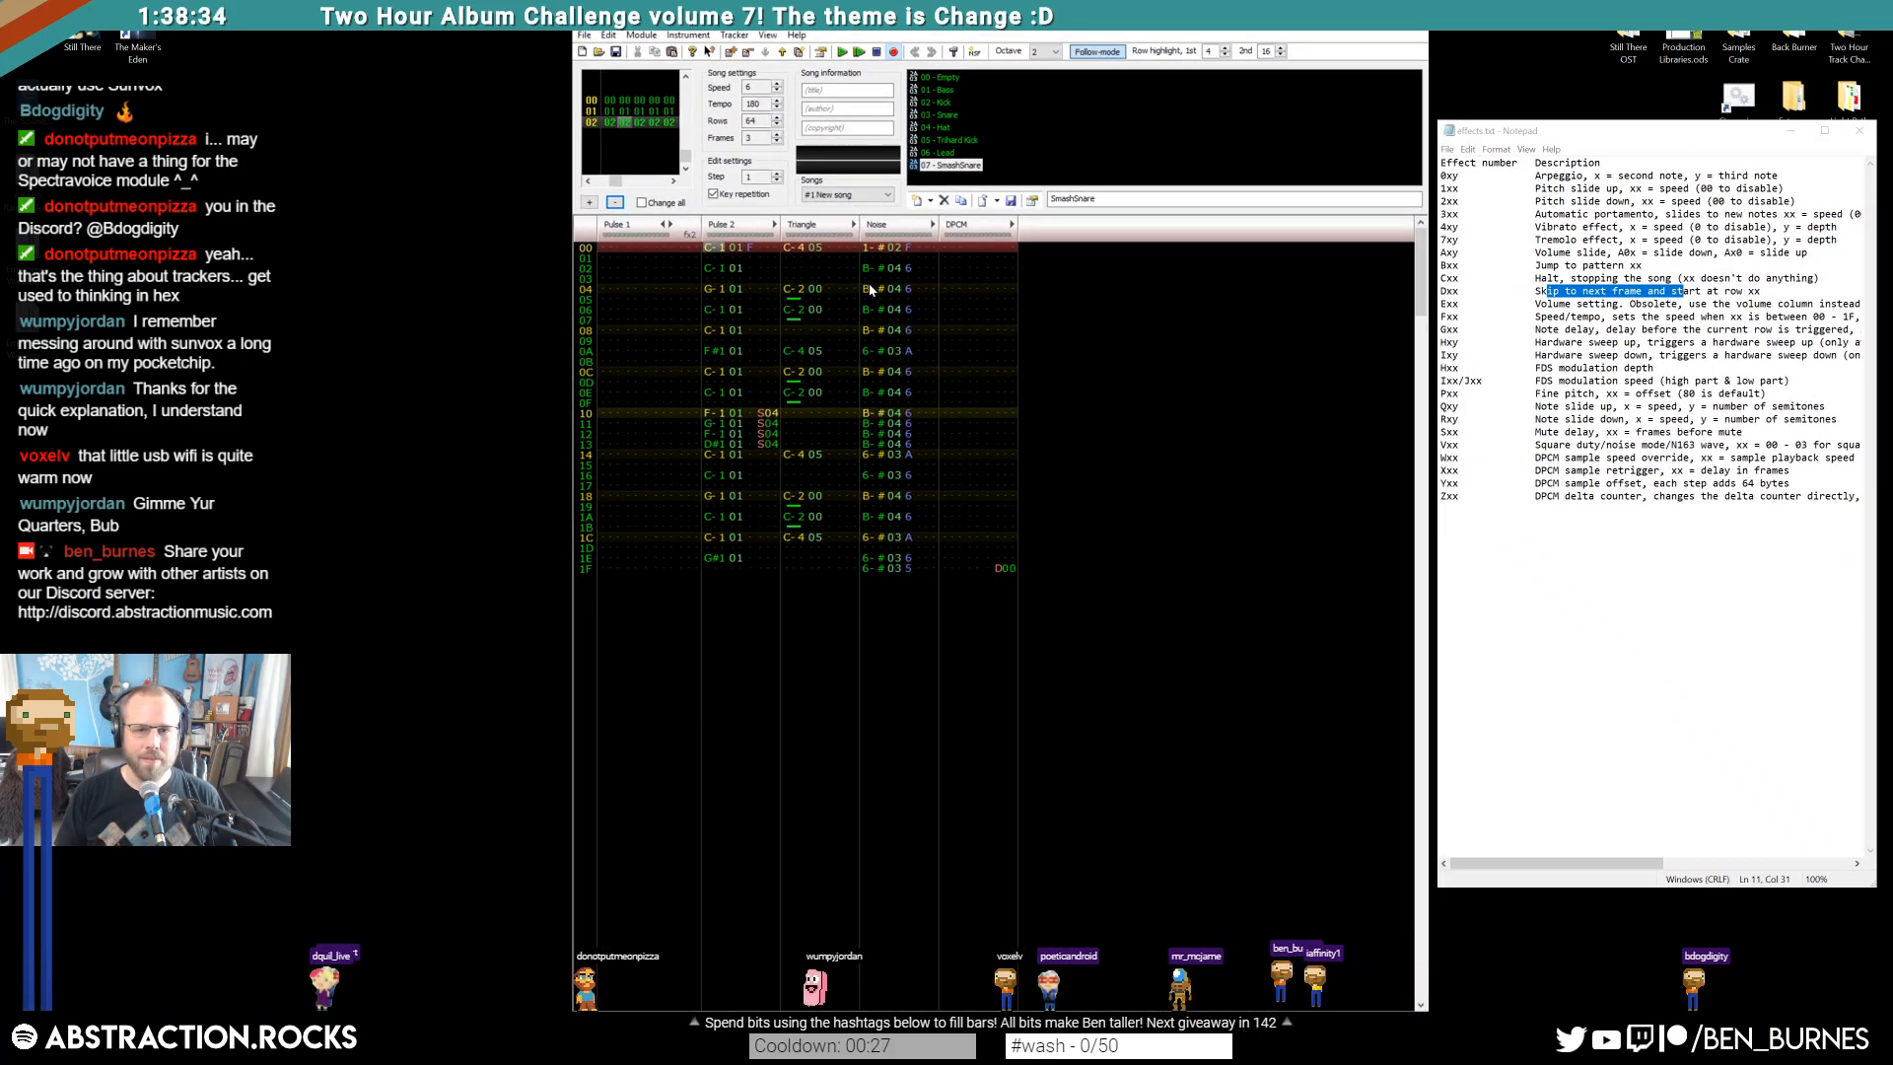
Open the SmashSnare instrument for editing, enable its Volume sequence and set the sequence size to 16
double_click(959, 164)
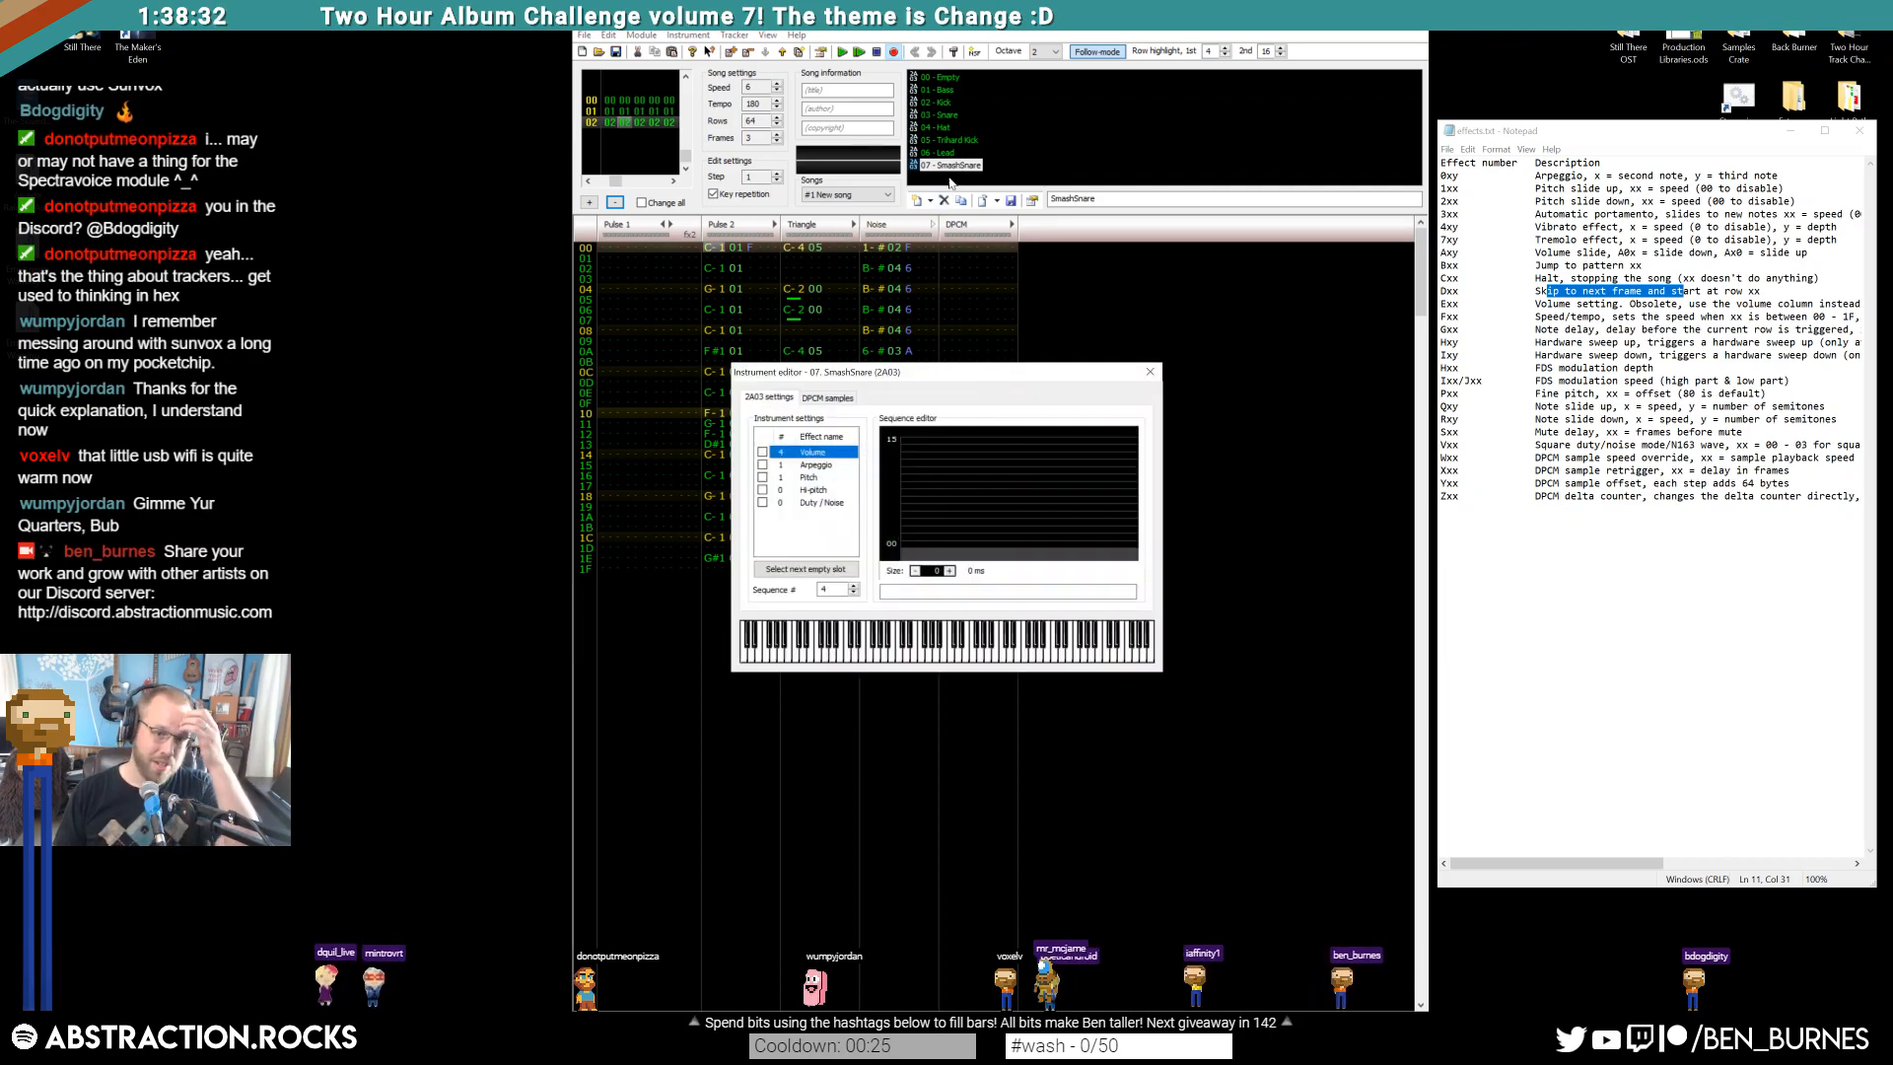
left_click(762, 451)
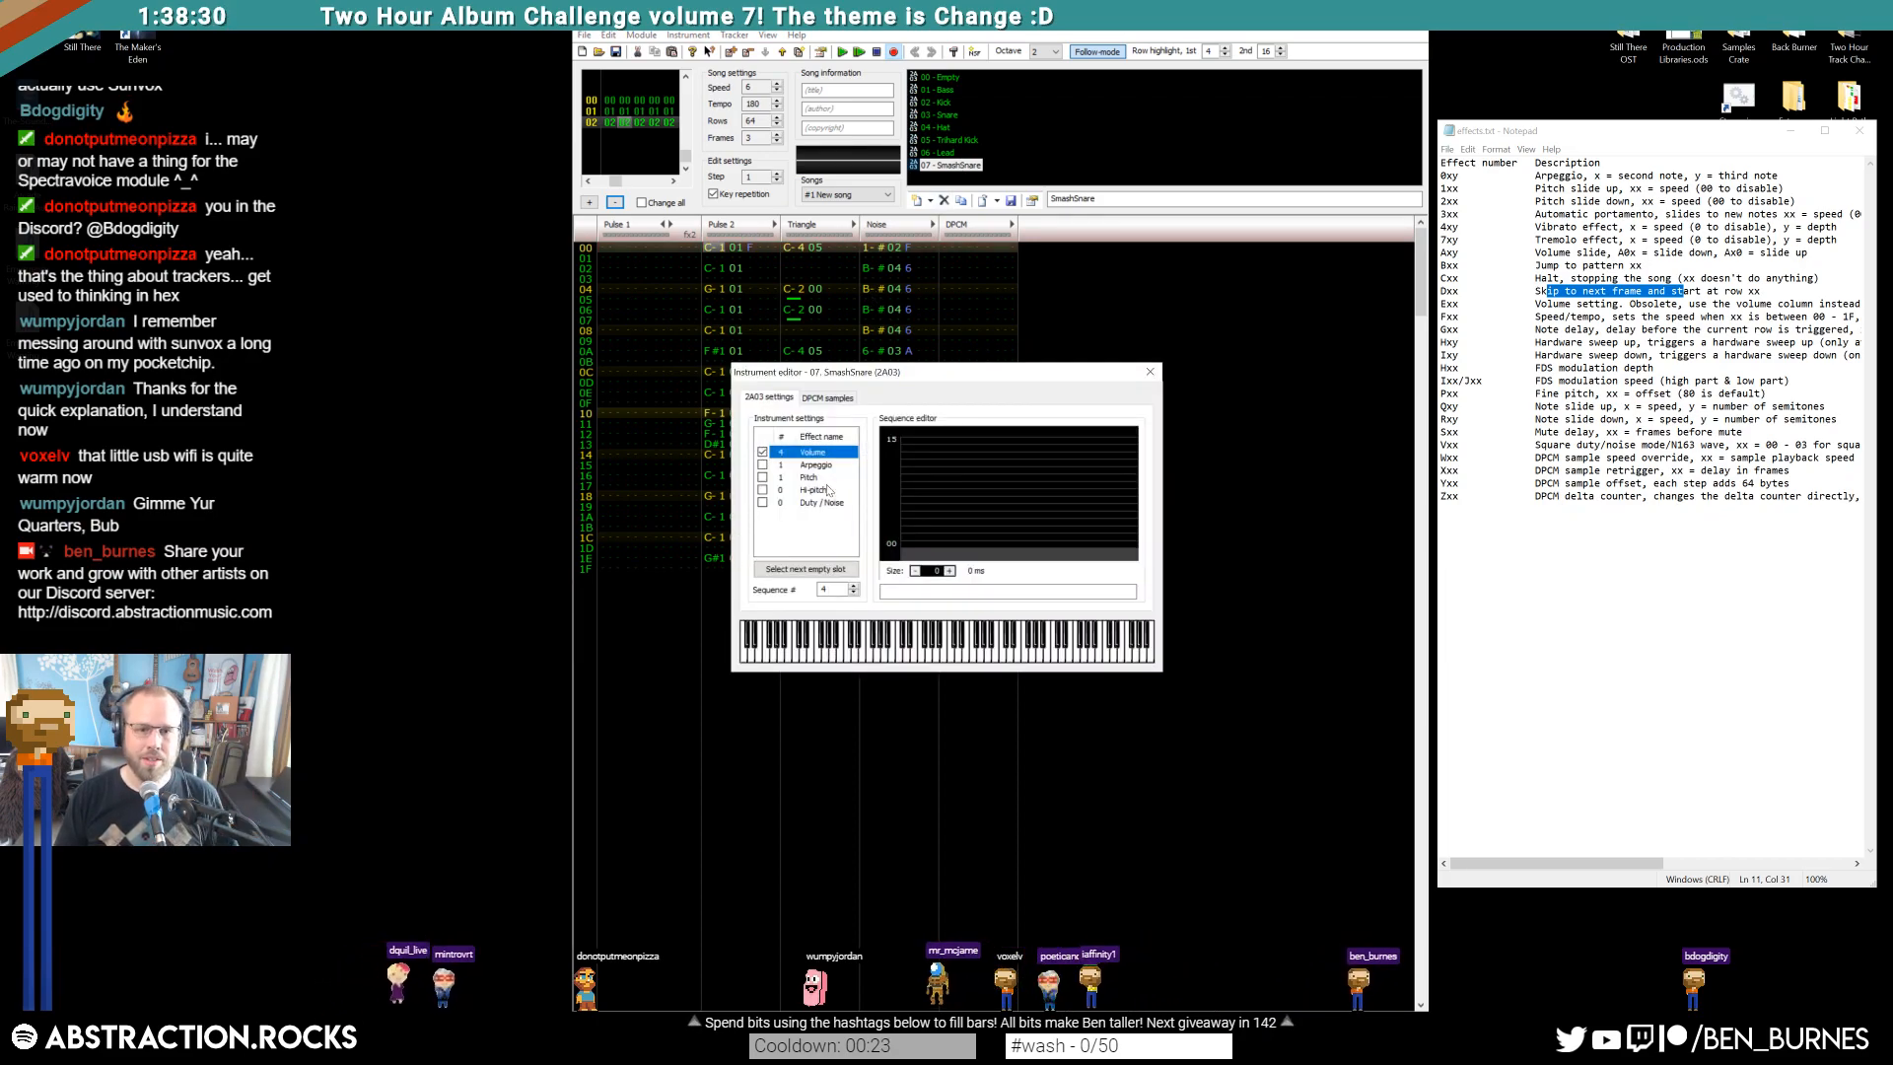
left_click(949, 572)
left_click(949, 572)
left_click(950, 571)
left_click(950, 572)
left_click(950, 572)
left_click(950, 572)
left_click(949, 572)
left_click(950, 572)
left_click(949, 572)
left_click(949, 572)
left_click(949, 572)
left_click(949, 572)
left_click(949, 572)
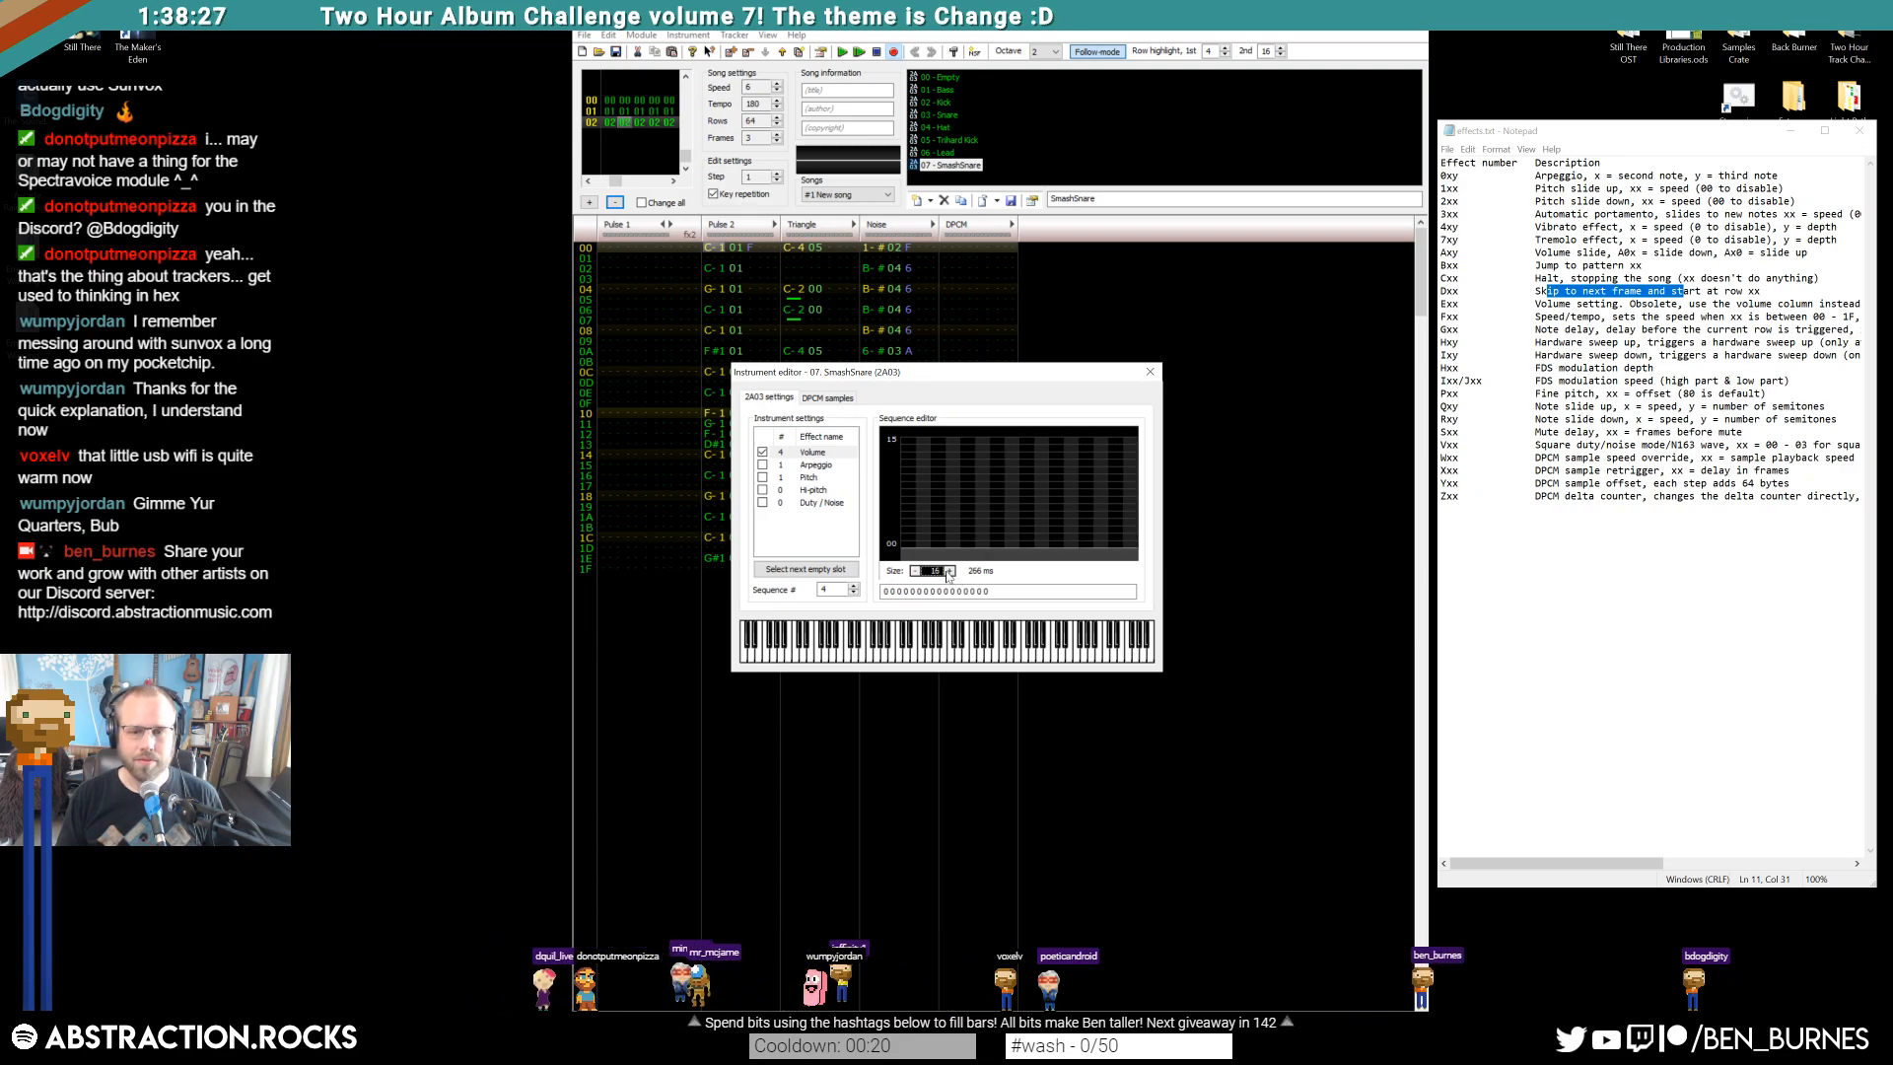
Draw a volume envelope for SmashSnare decaying from 15 to 0 and close the instrument editor
left_click(907, 446)
left_click_drag(907, 443, 1103, 542)
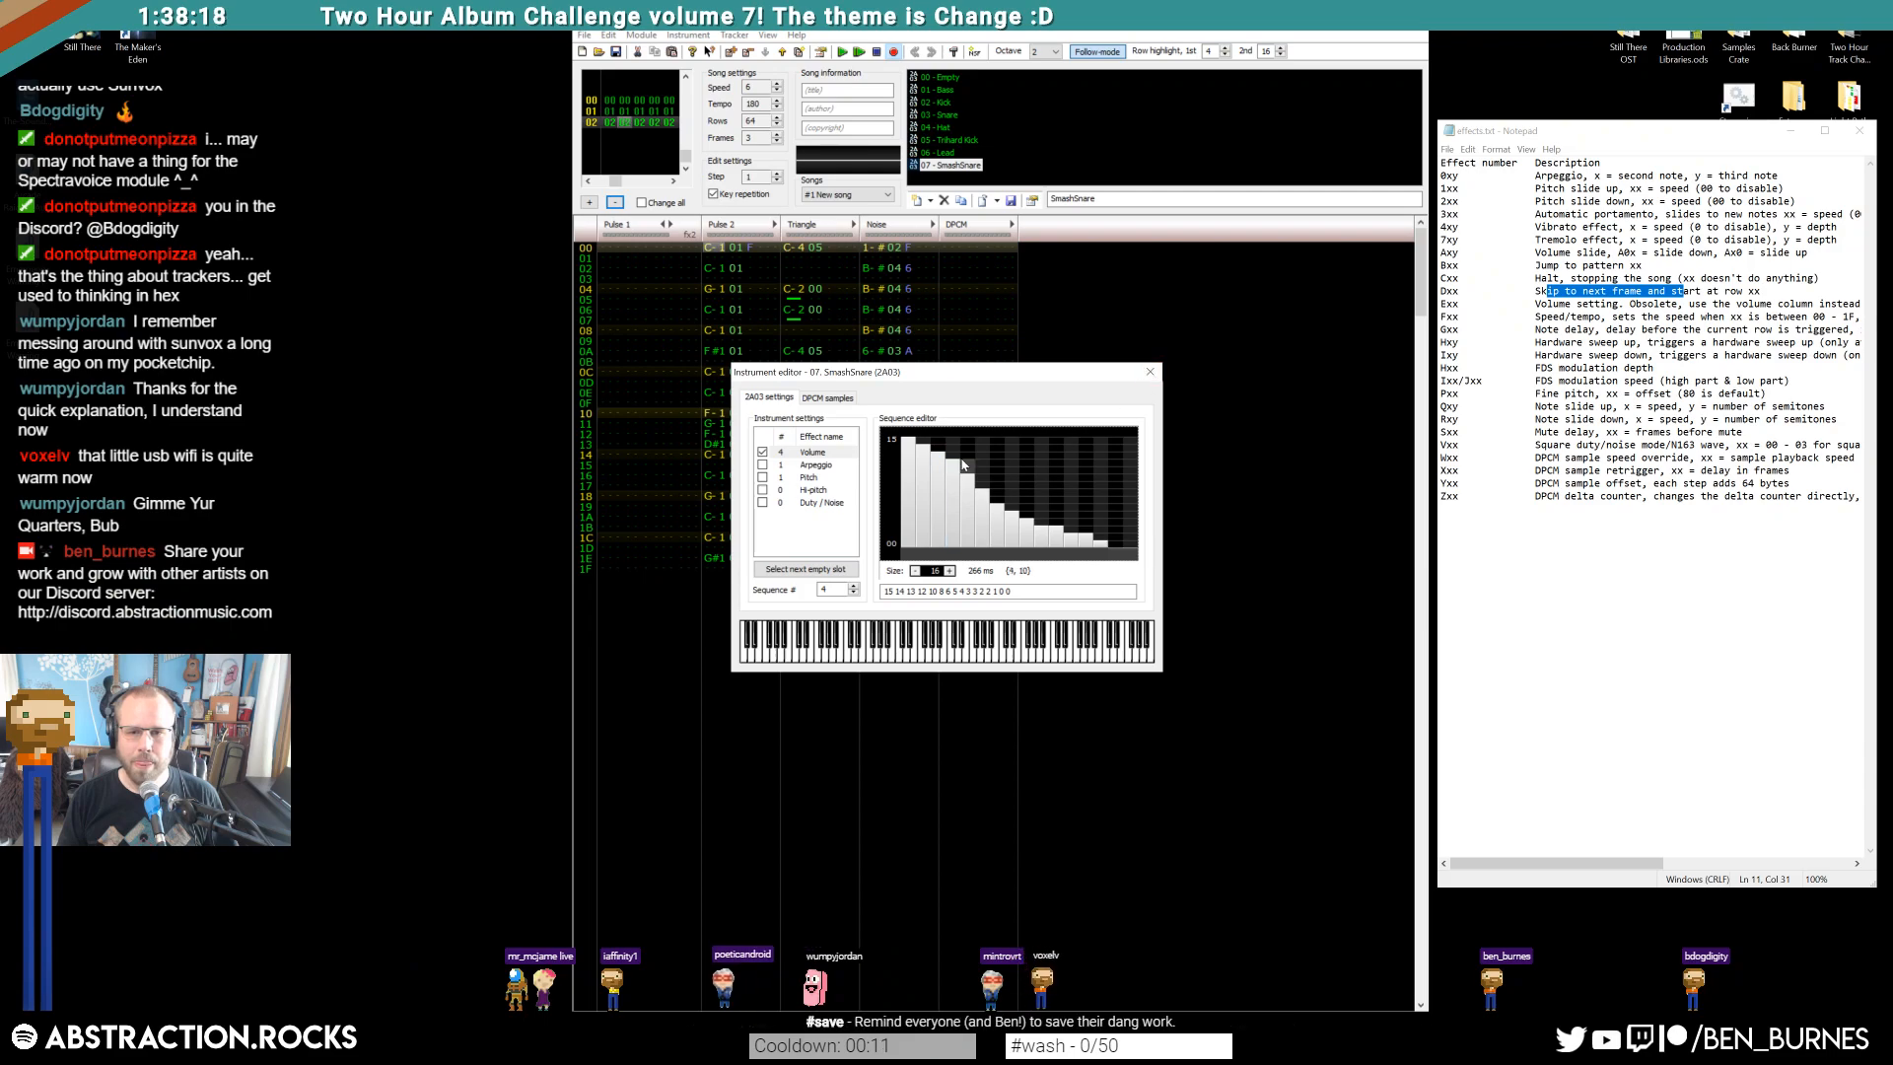
left_click(1148, 372)
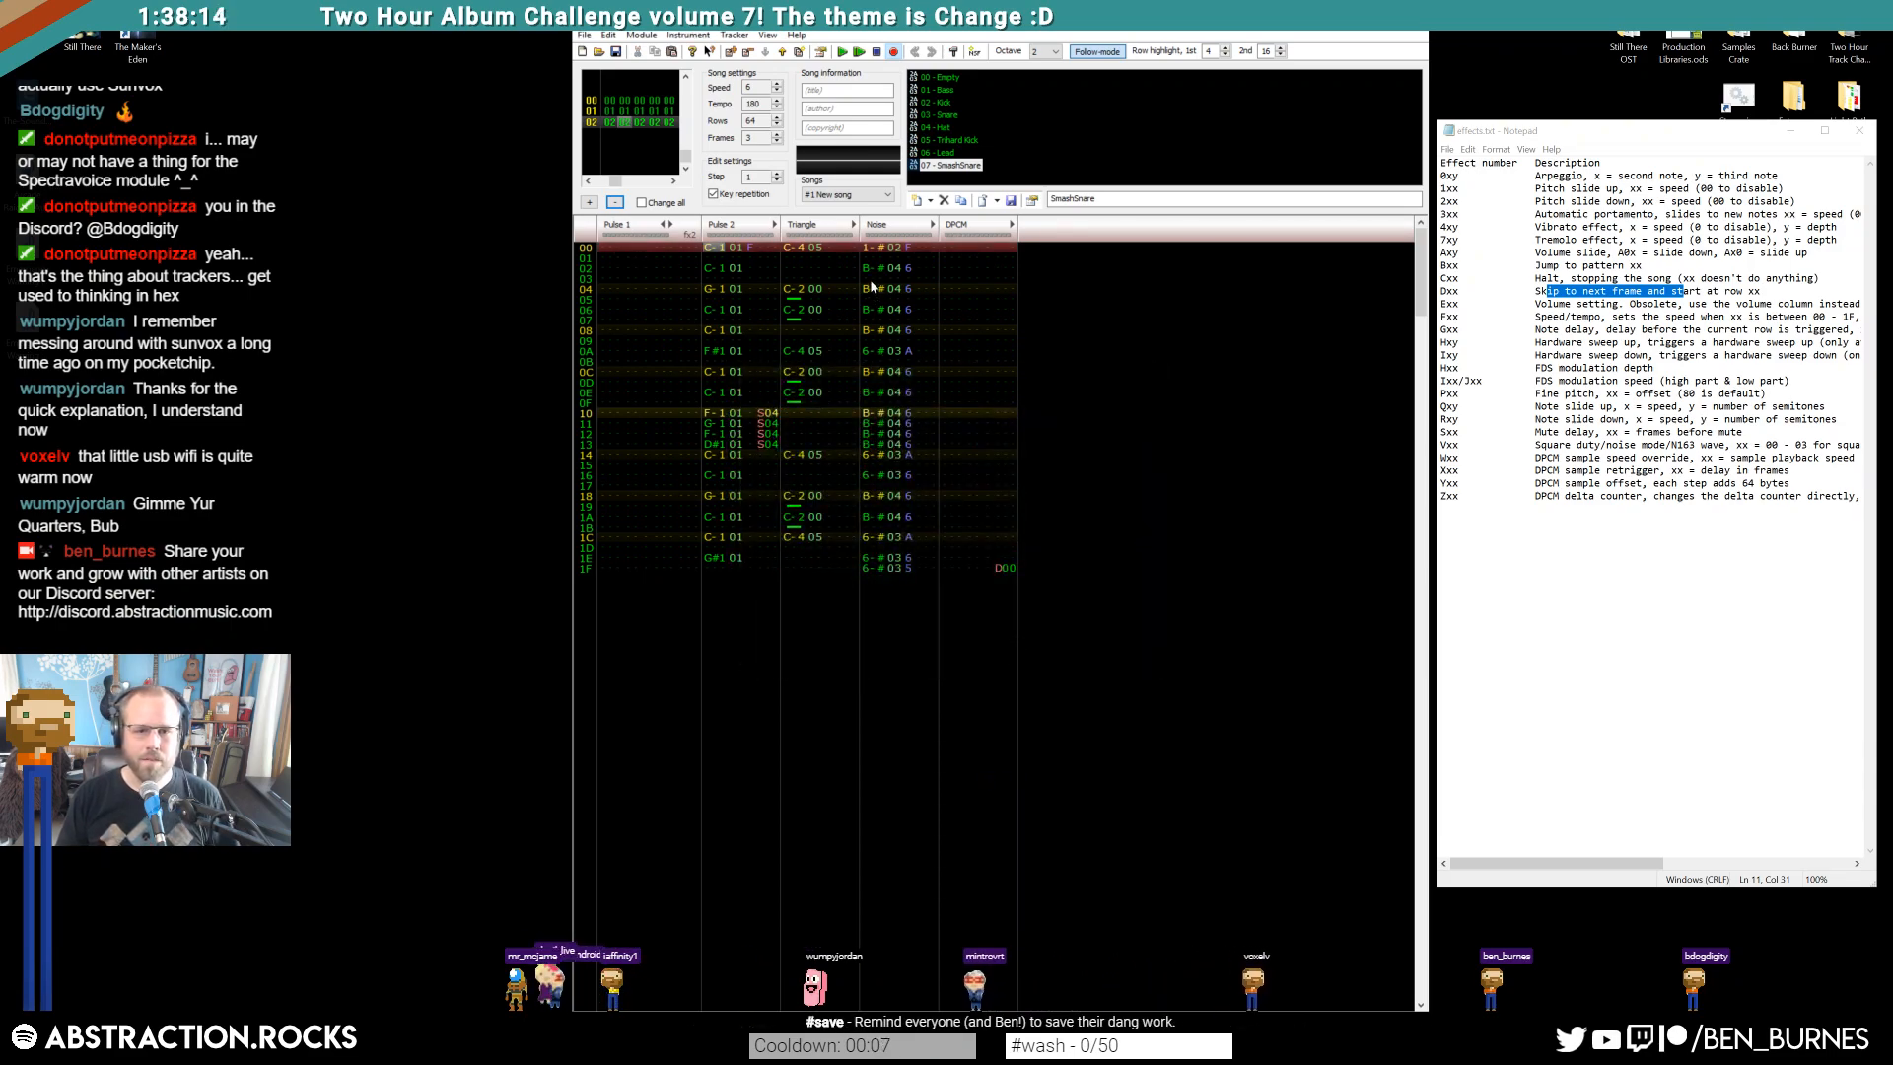
Enter 9-# notes with instrument 07 in frame 02's Noise channel at rows 04, 0A, 10, 14, 18 and 1C
left_click(874, 294)
key("r")
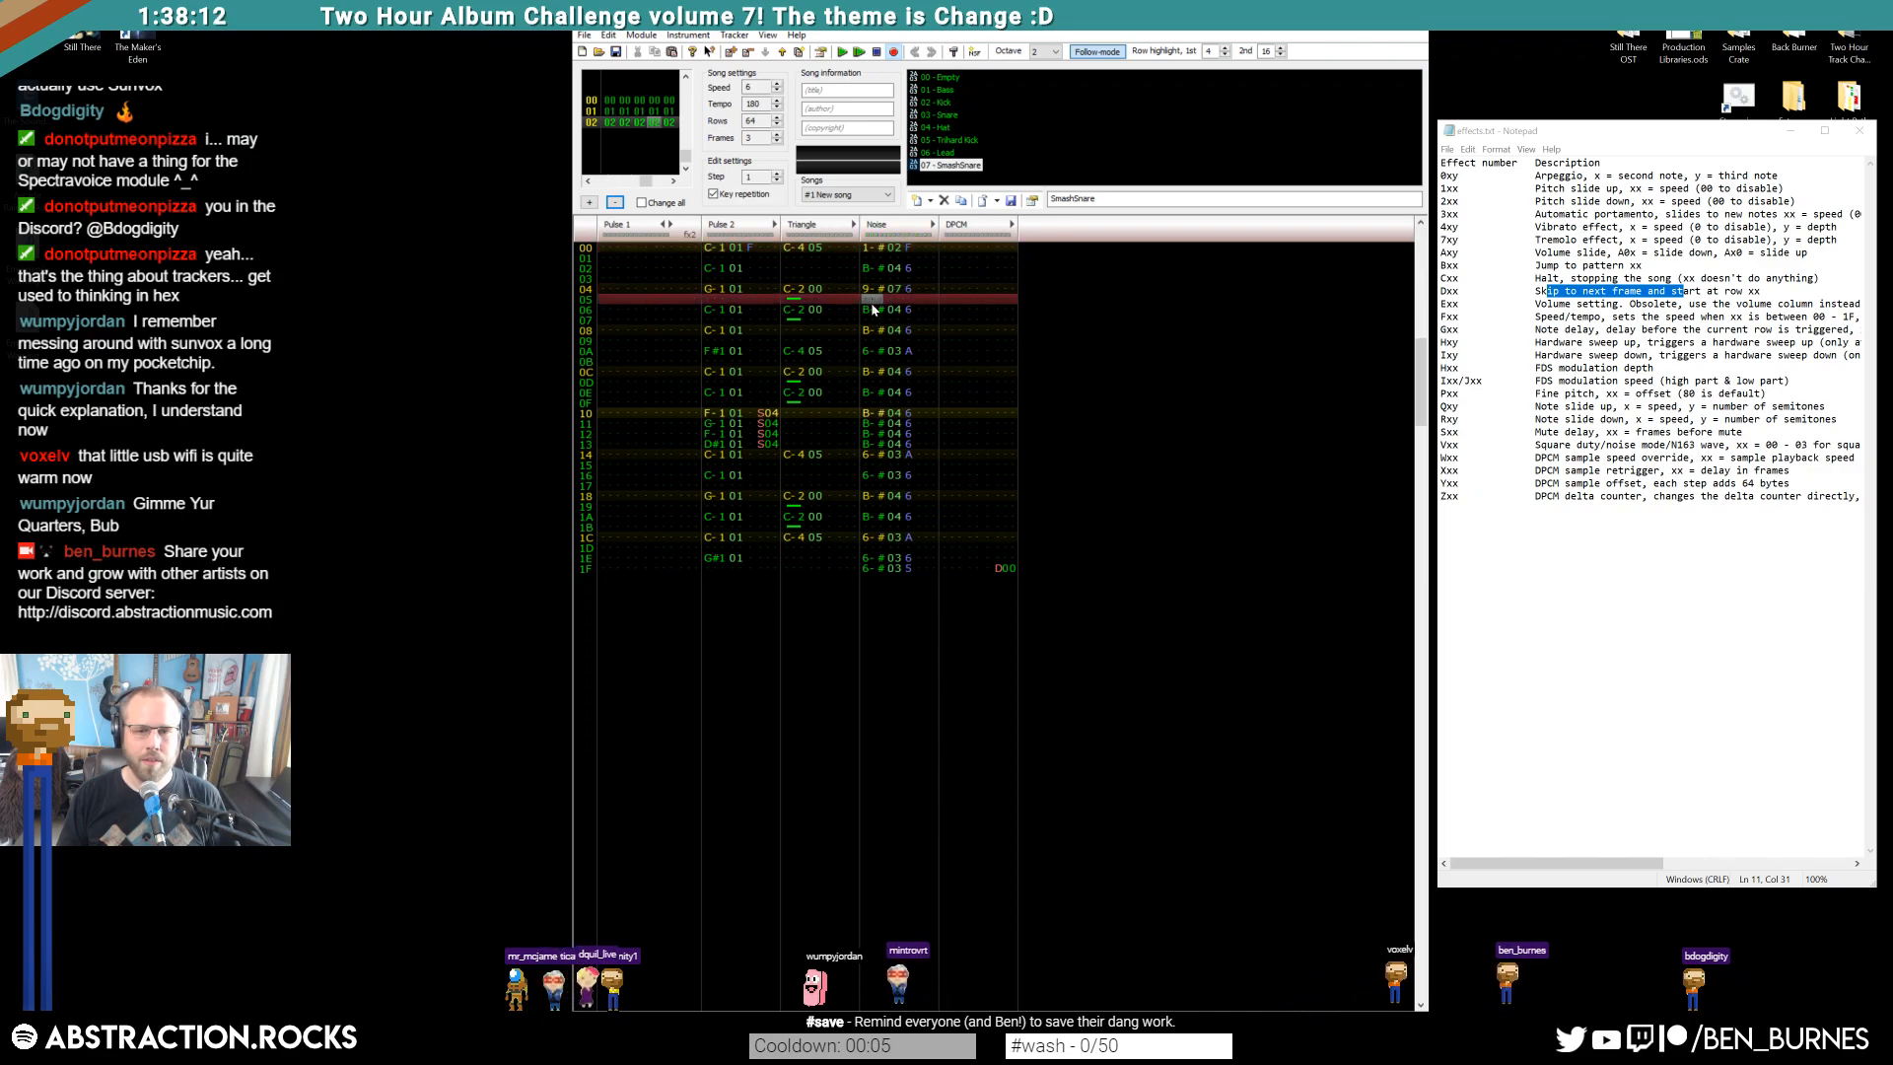
left_click(874, 353)
key("r")
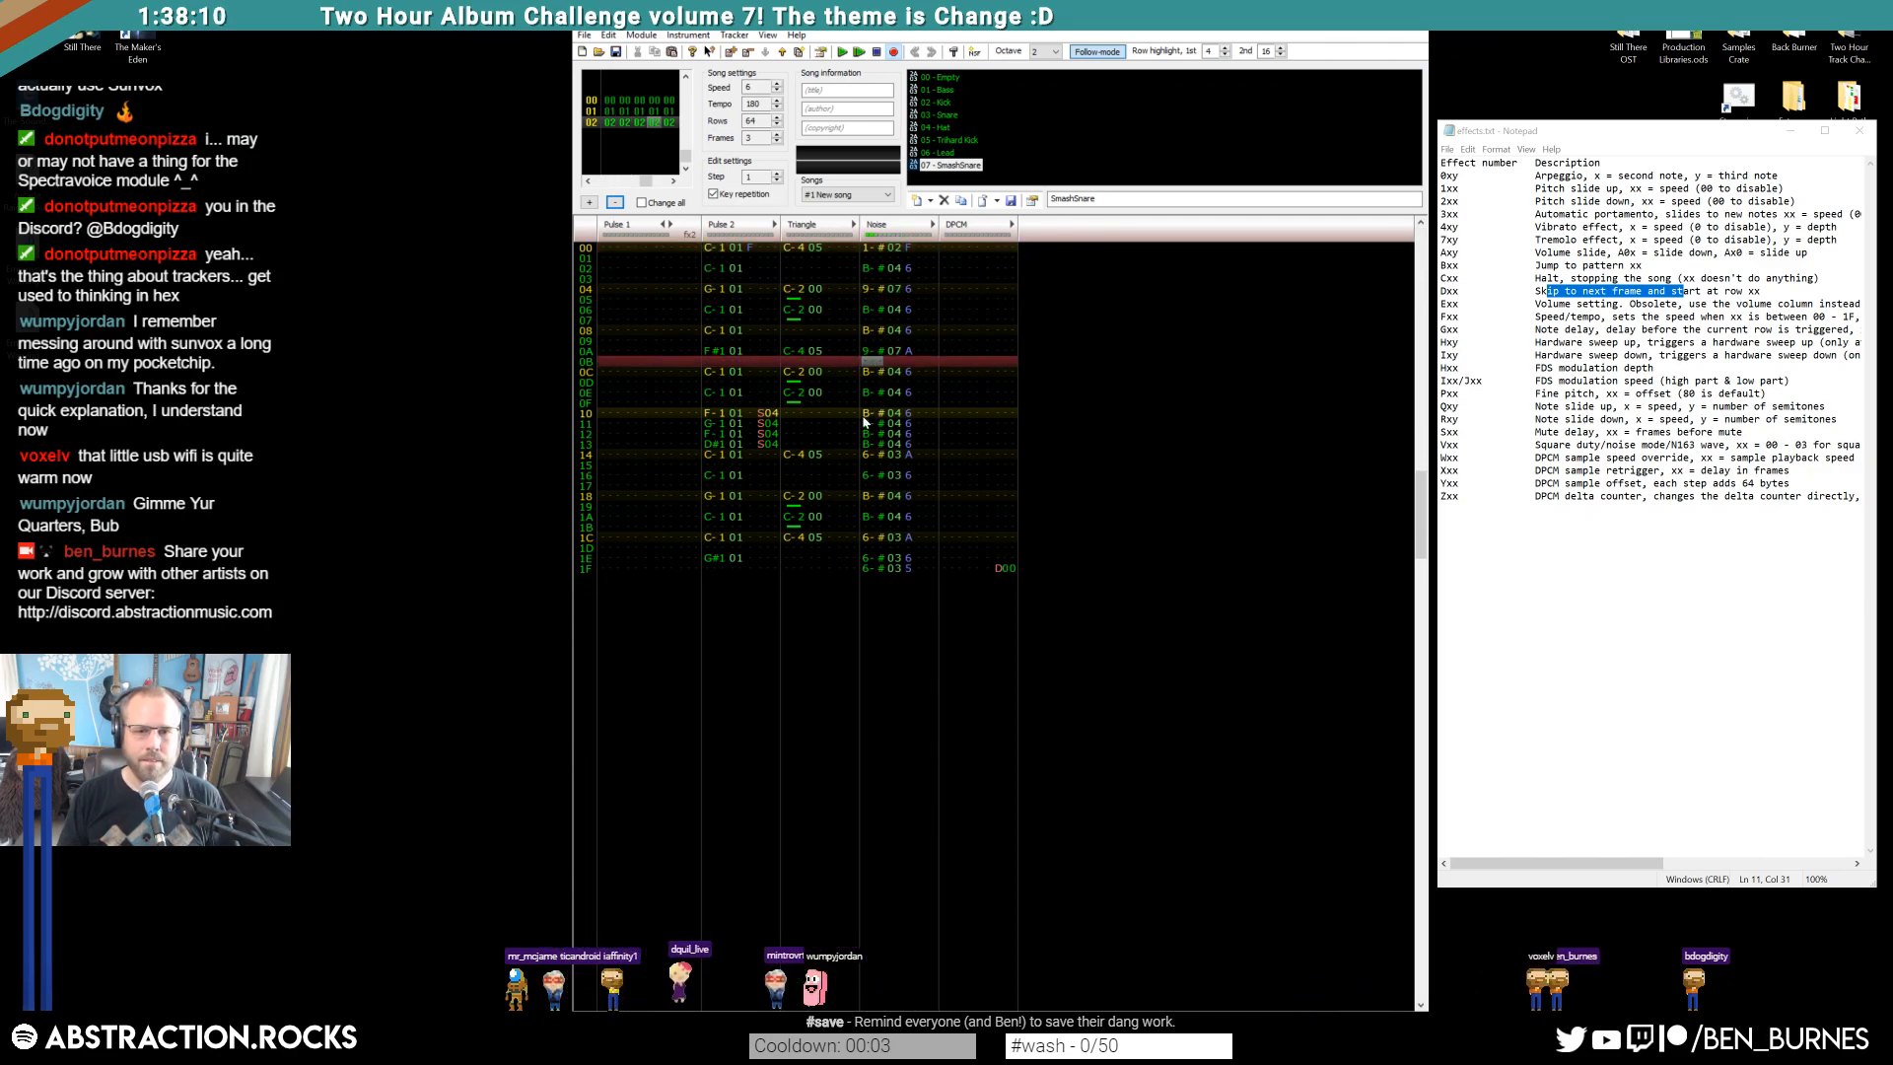
left_click(875, 412)
key("r")
left_click(870, 454)
key("r")
left_click(873, 498)
key("r")
left_click(875, 538)
key("r")
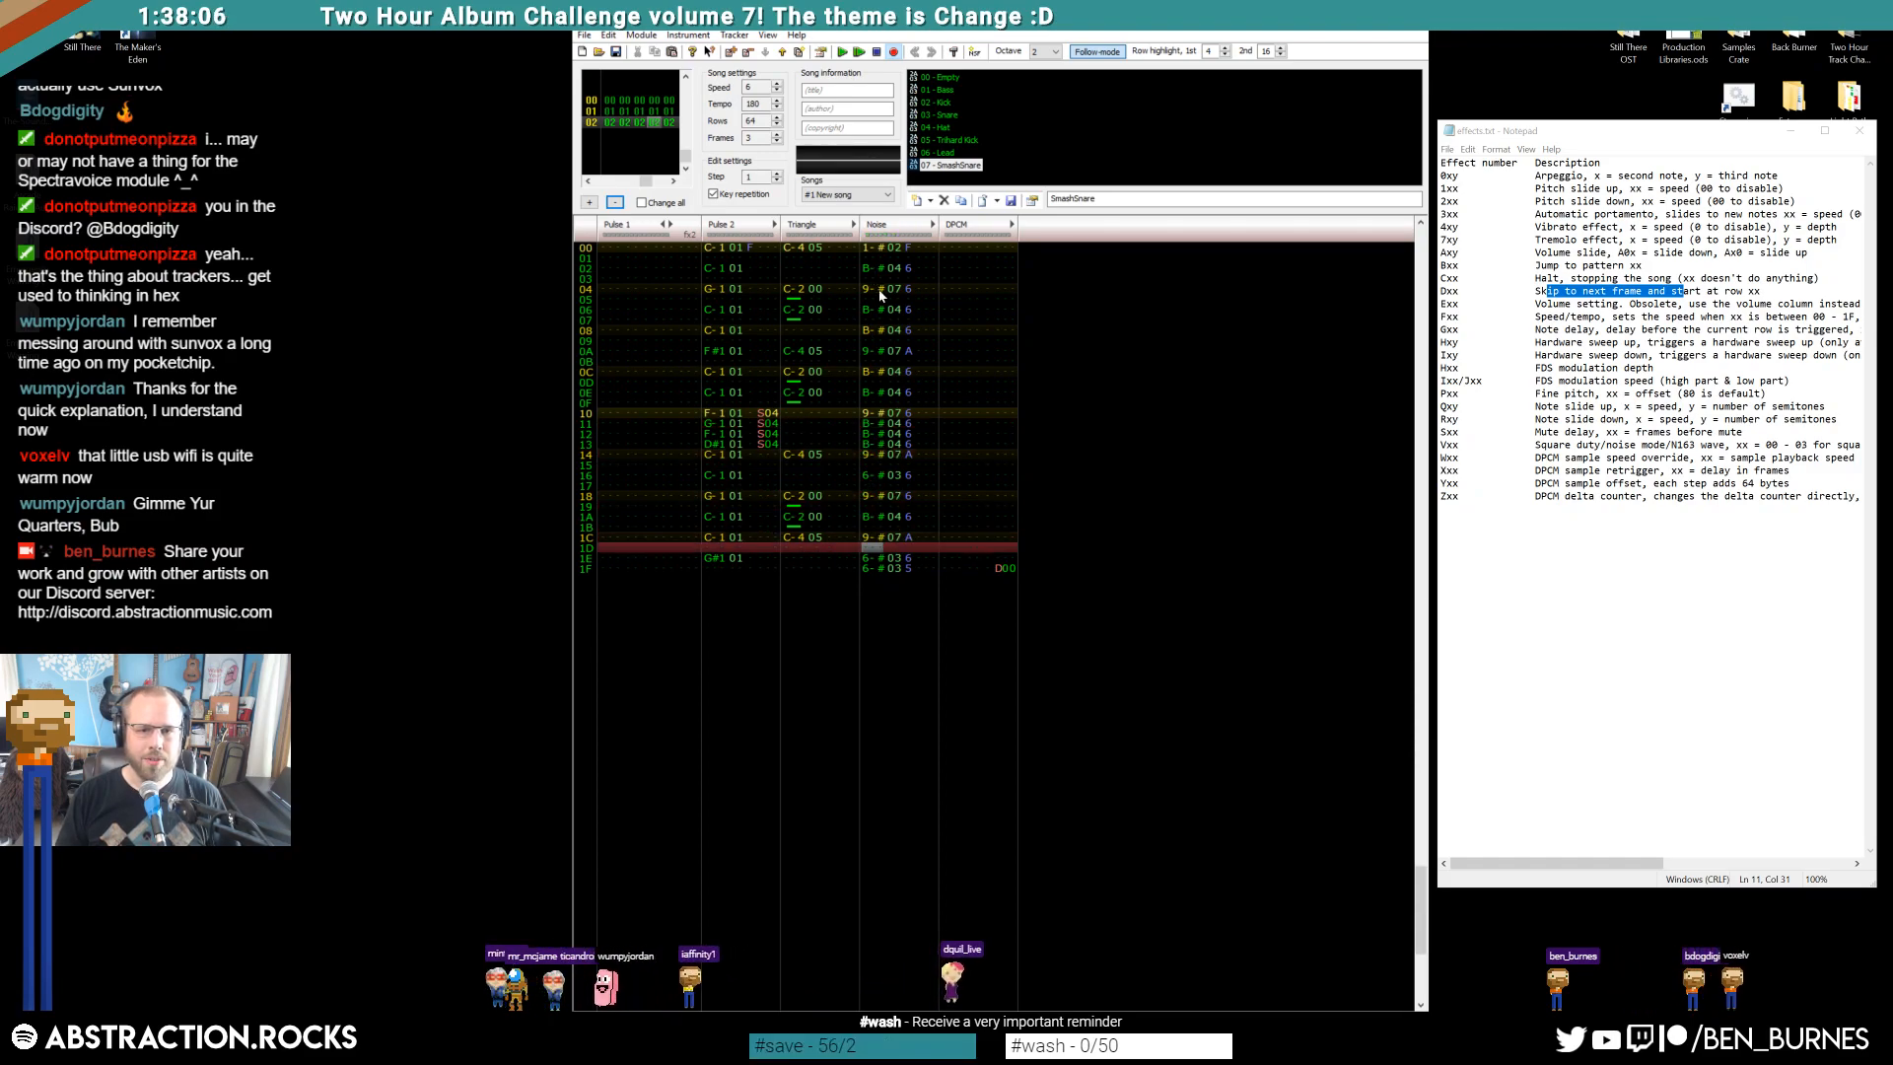
Set the volume of the Noise note at row 04 to C and remove the Noise note at row 06
left_click(908, 290)
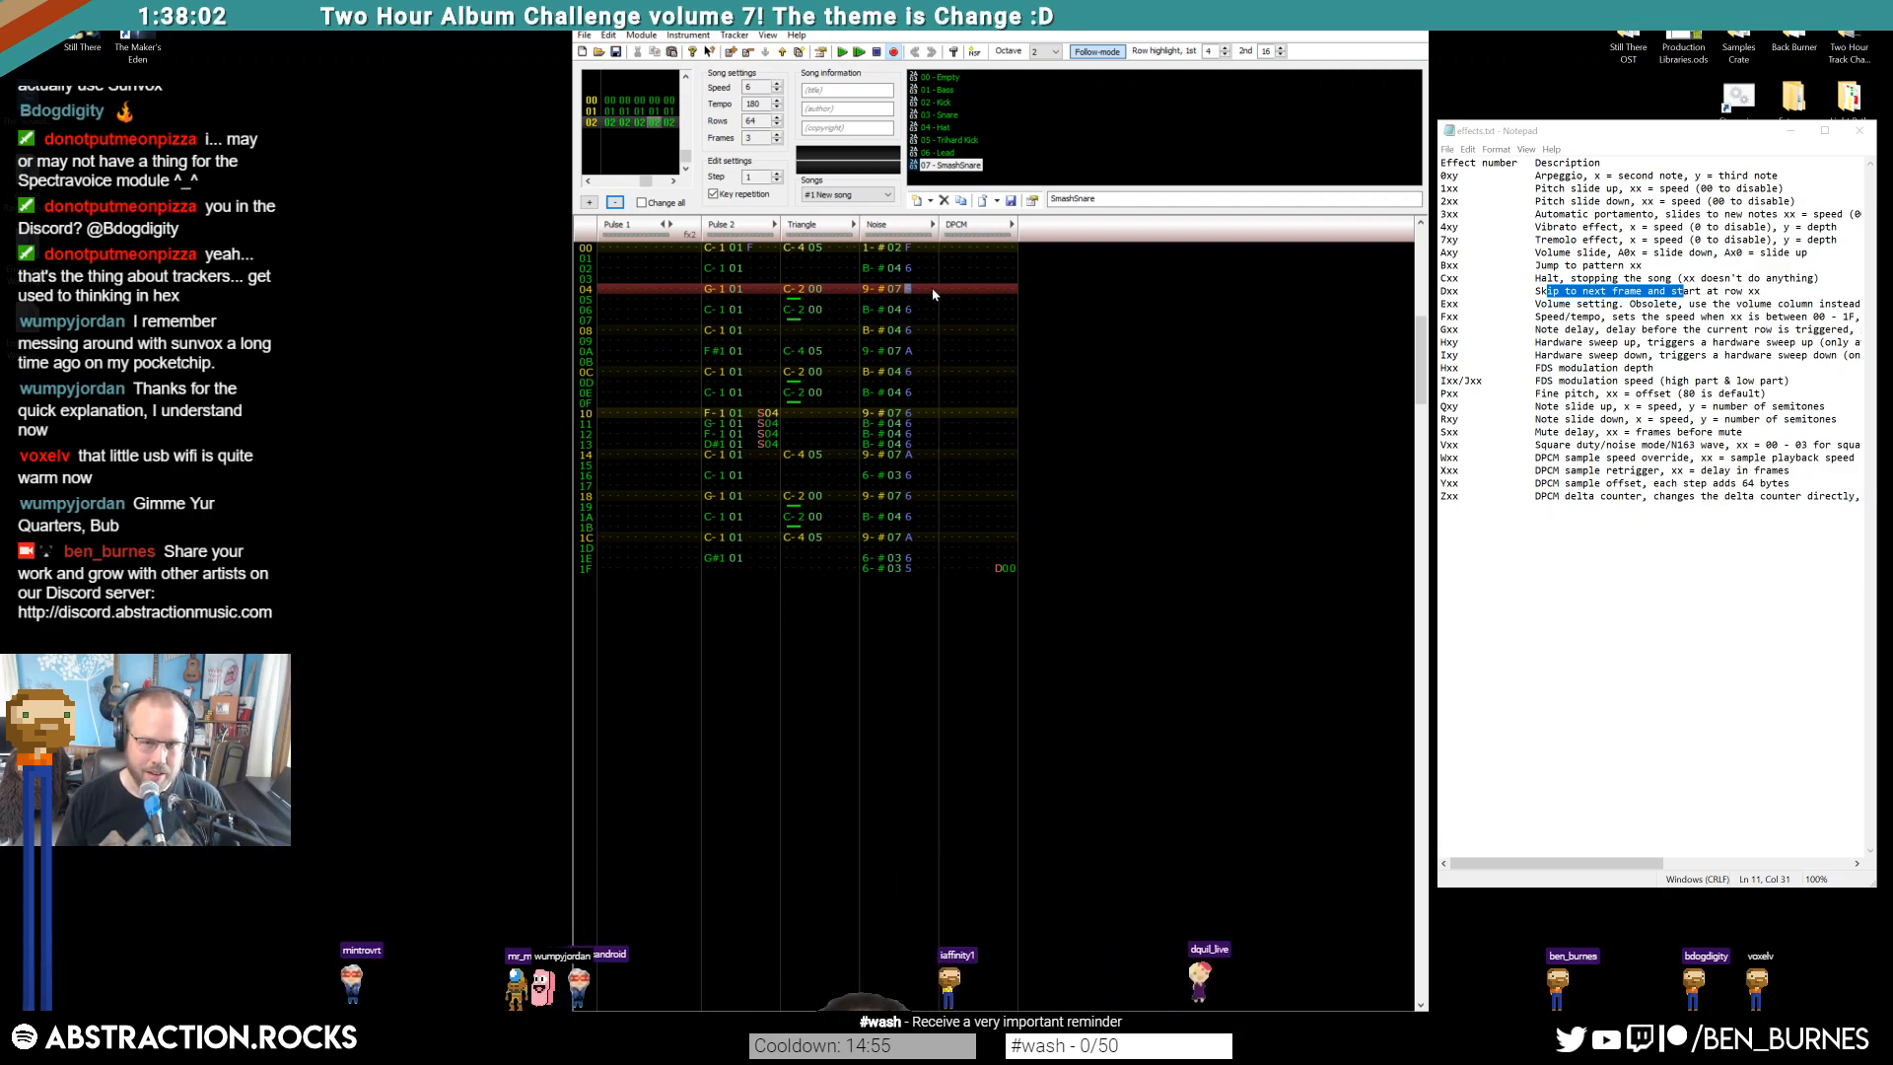
key("c")
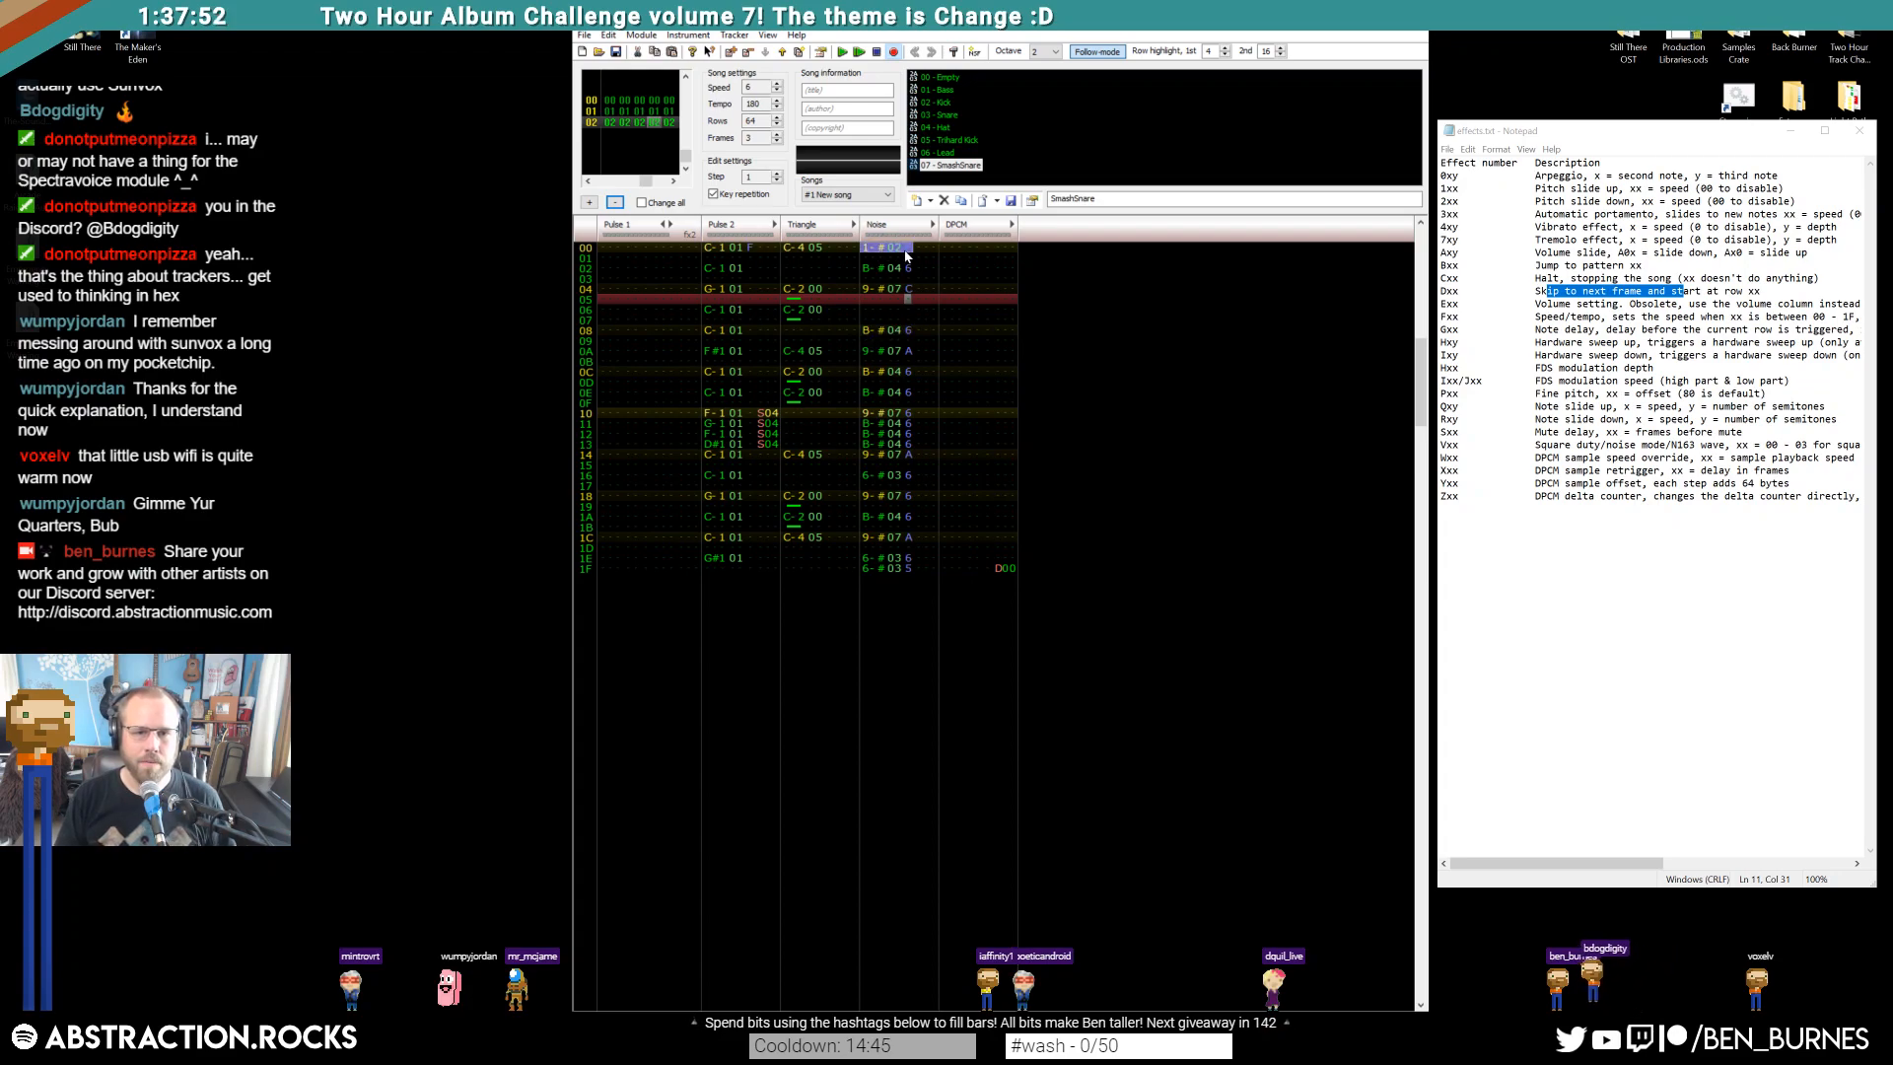
Place C-4 with instrument 05 at row 08 of the Triangle channel and clear all other Triangle entries below row 00
left_click(801, 330)
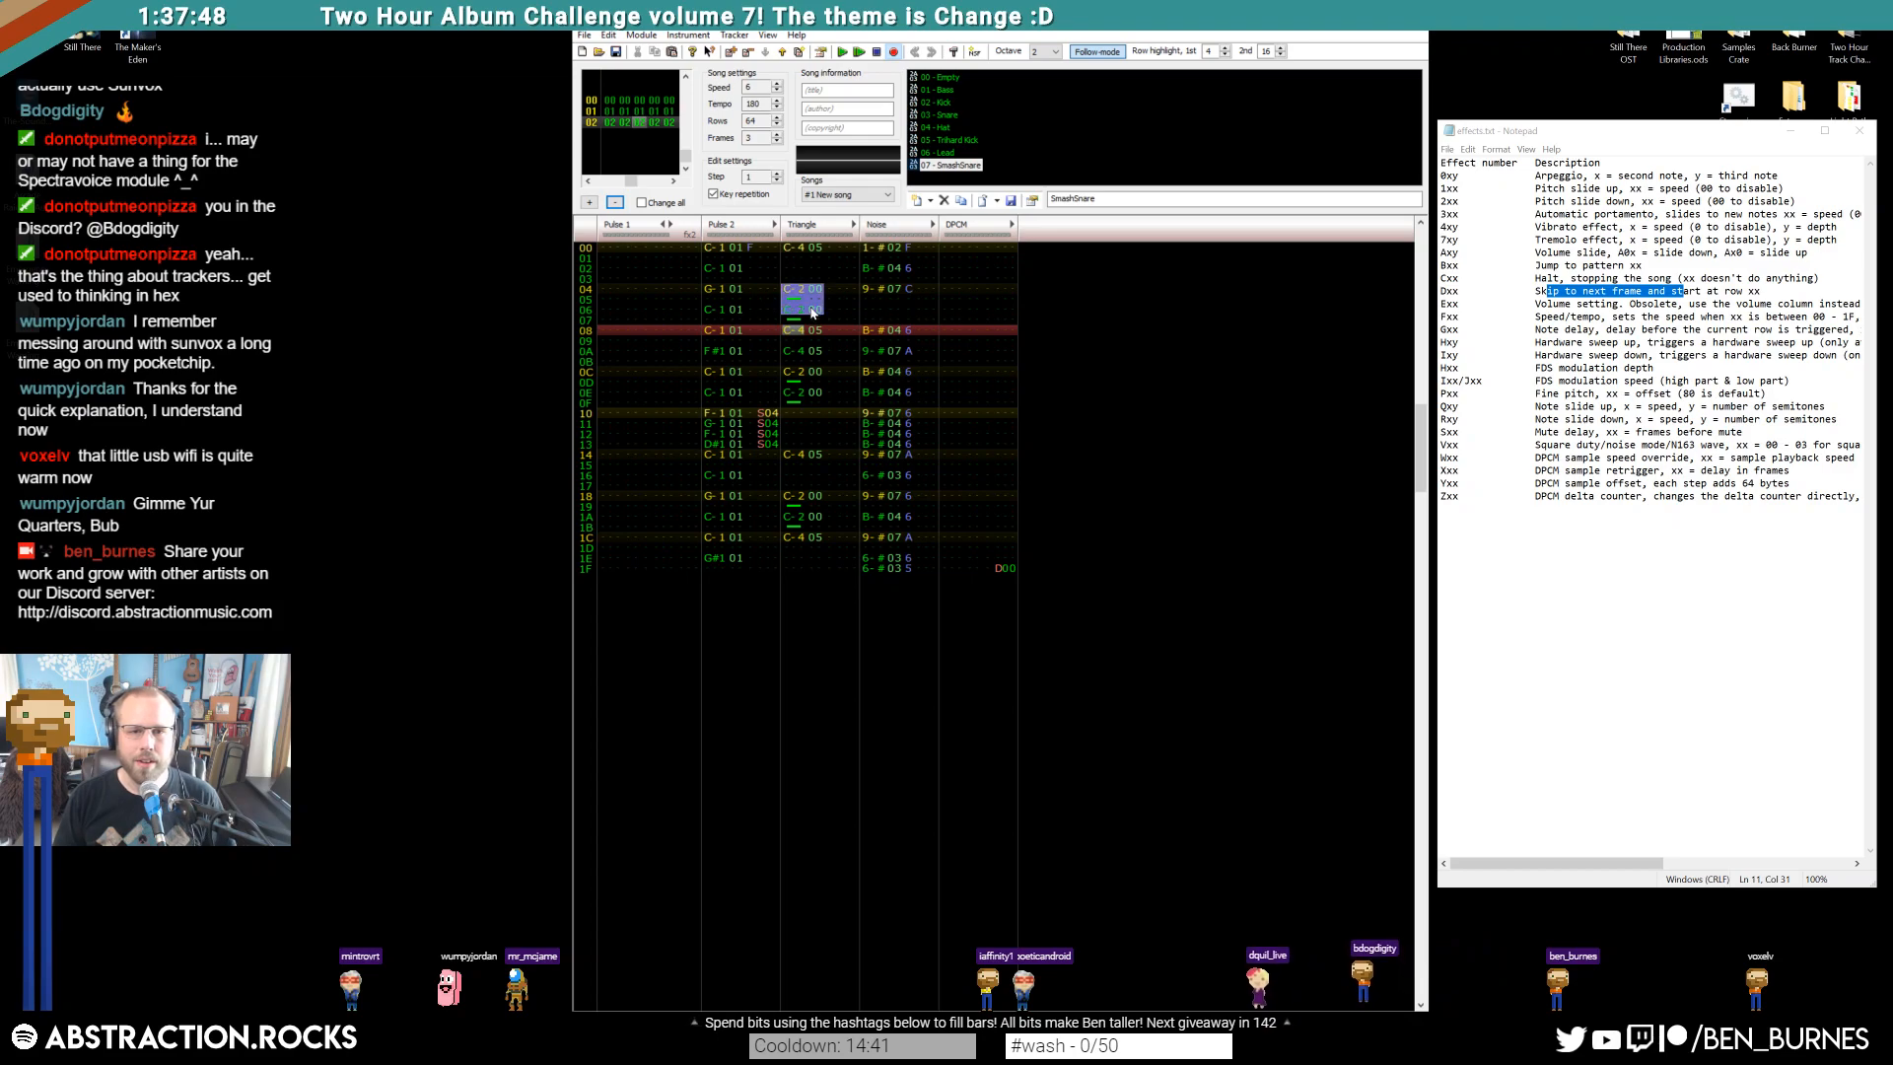
left_click_drag(792, 352, 812, 384)
left_click_drag(795, 451, 820, 503)
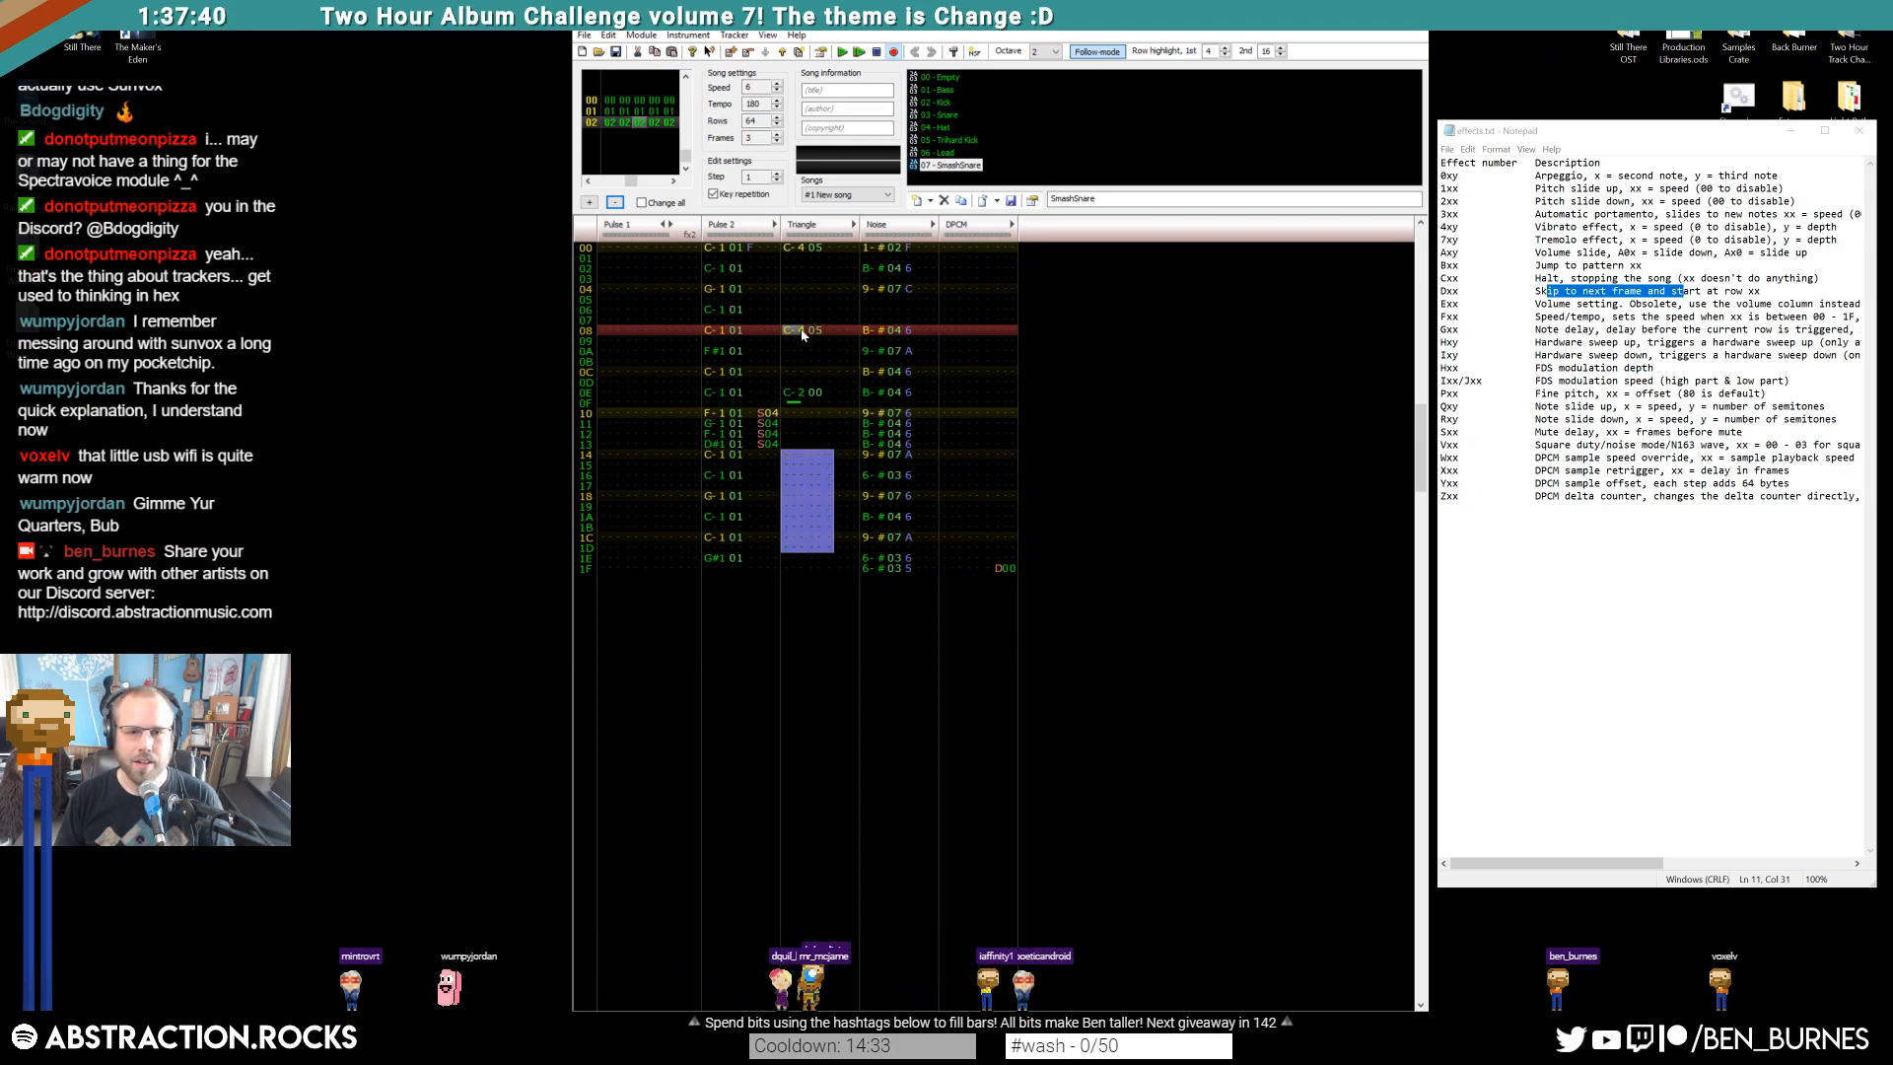
left_click_drag(810, 410, 793, 382)
key("Delete")
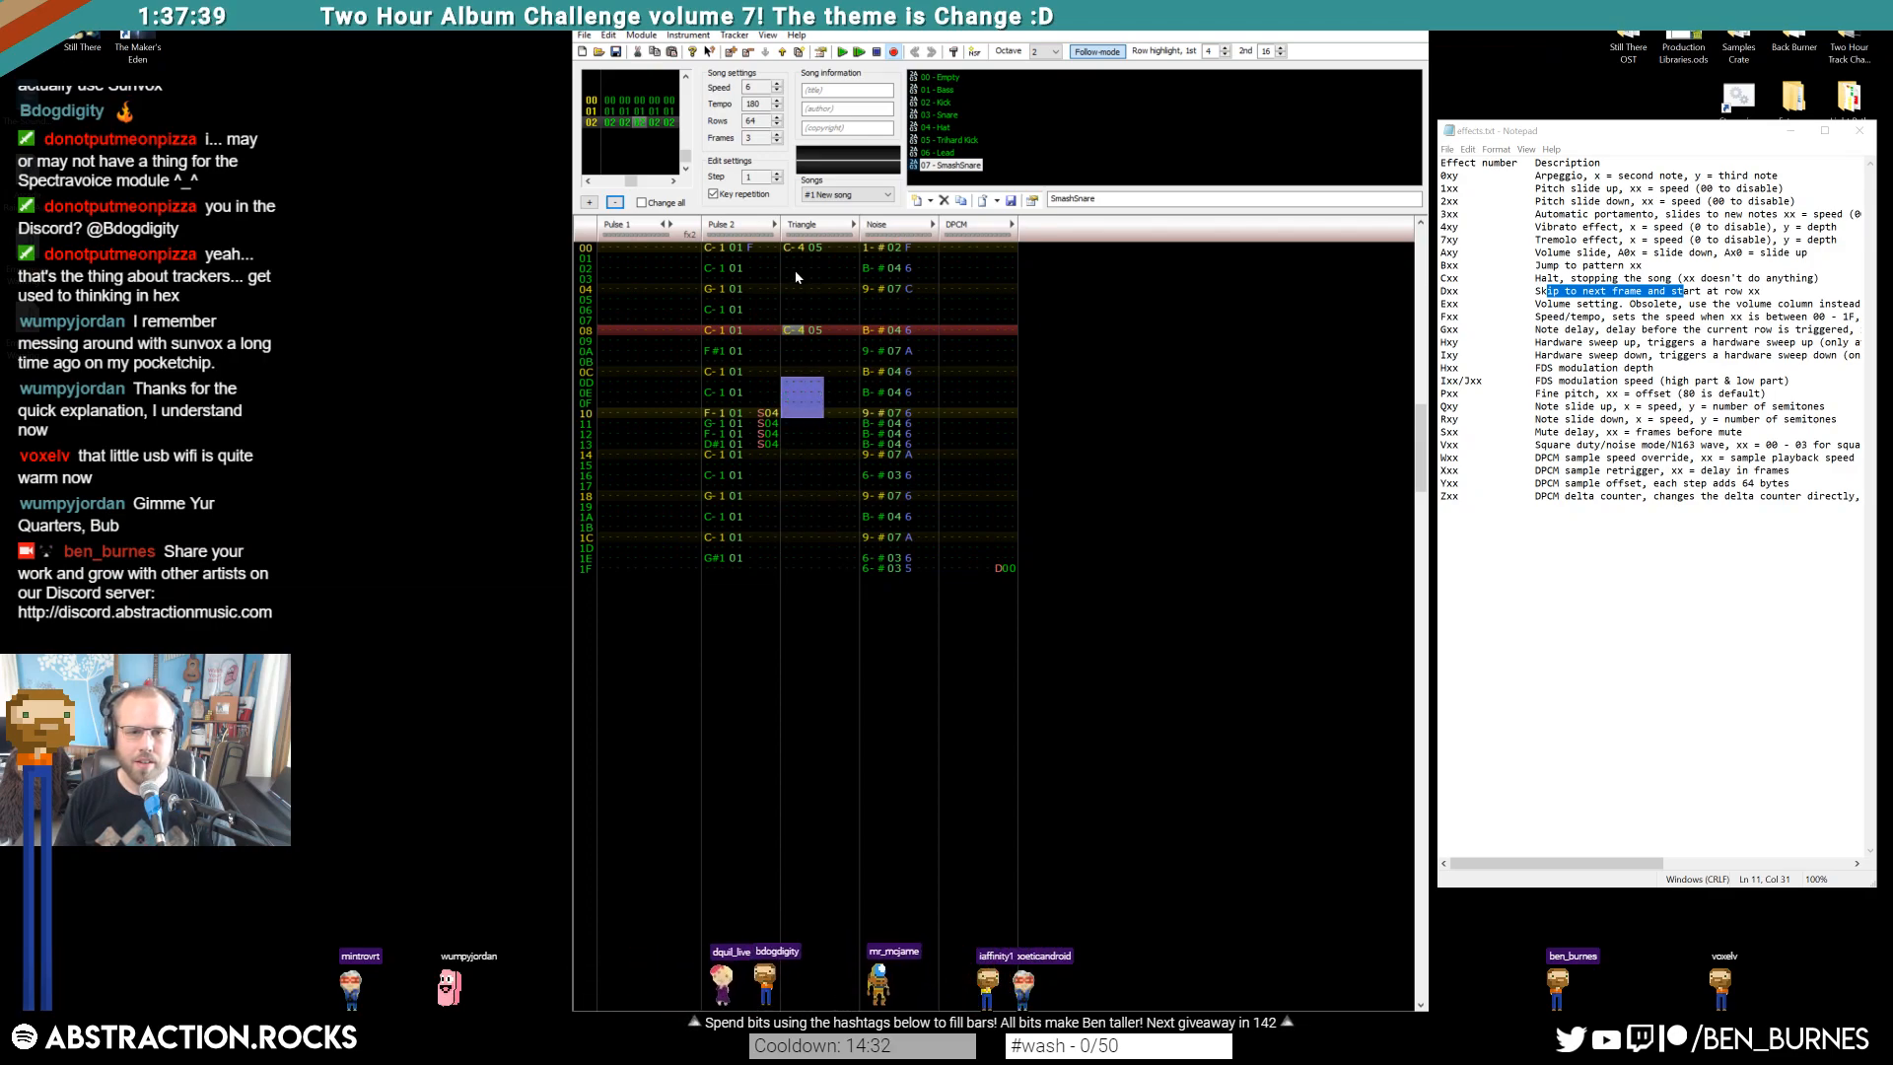
Clear the Noise note at row 0C and replace the one at row 10 with B-# of instrument 04 at volume 6
left_click(875, 251)
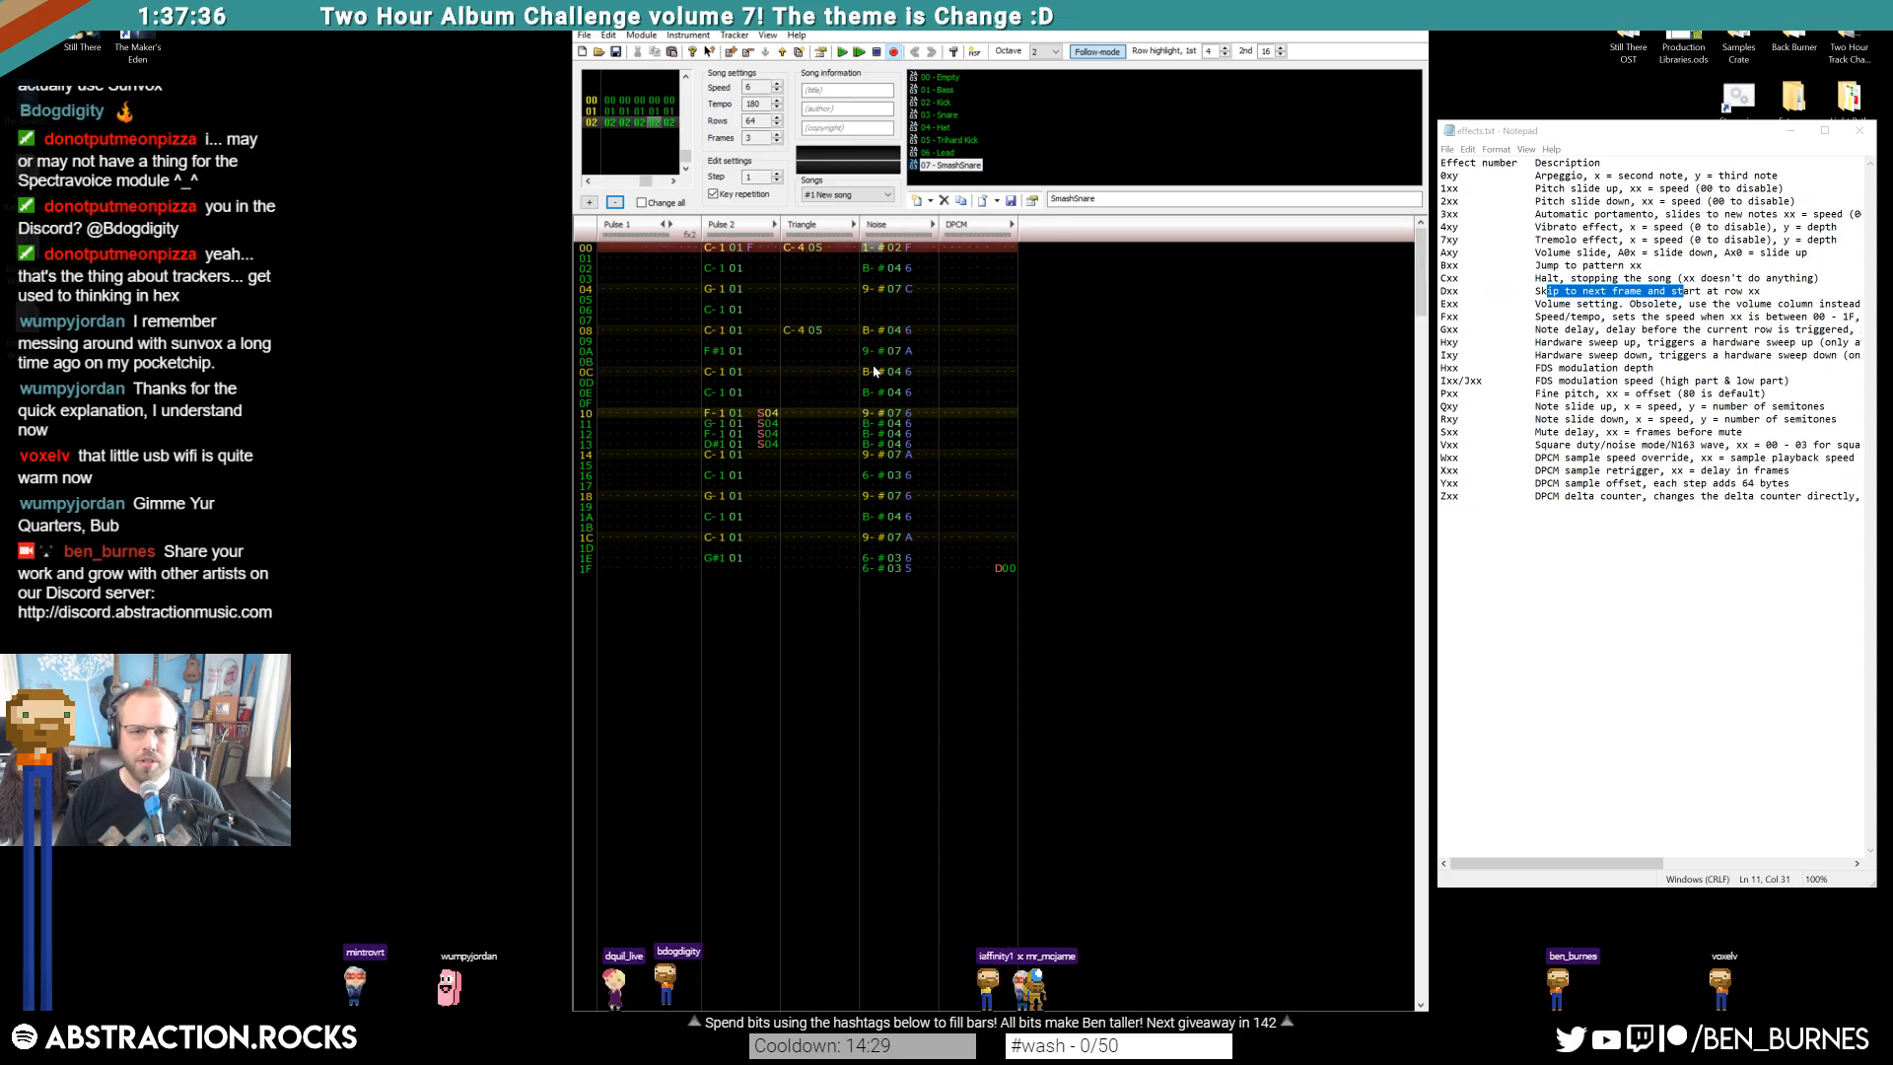
left_click_drag(868, 372, 907, 381)
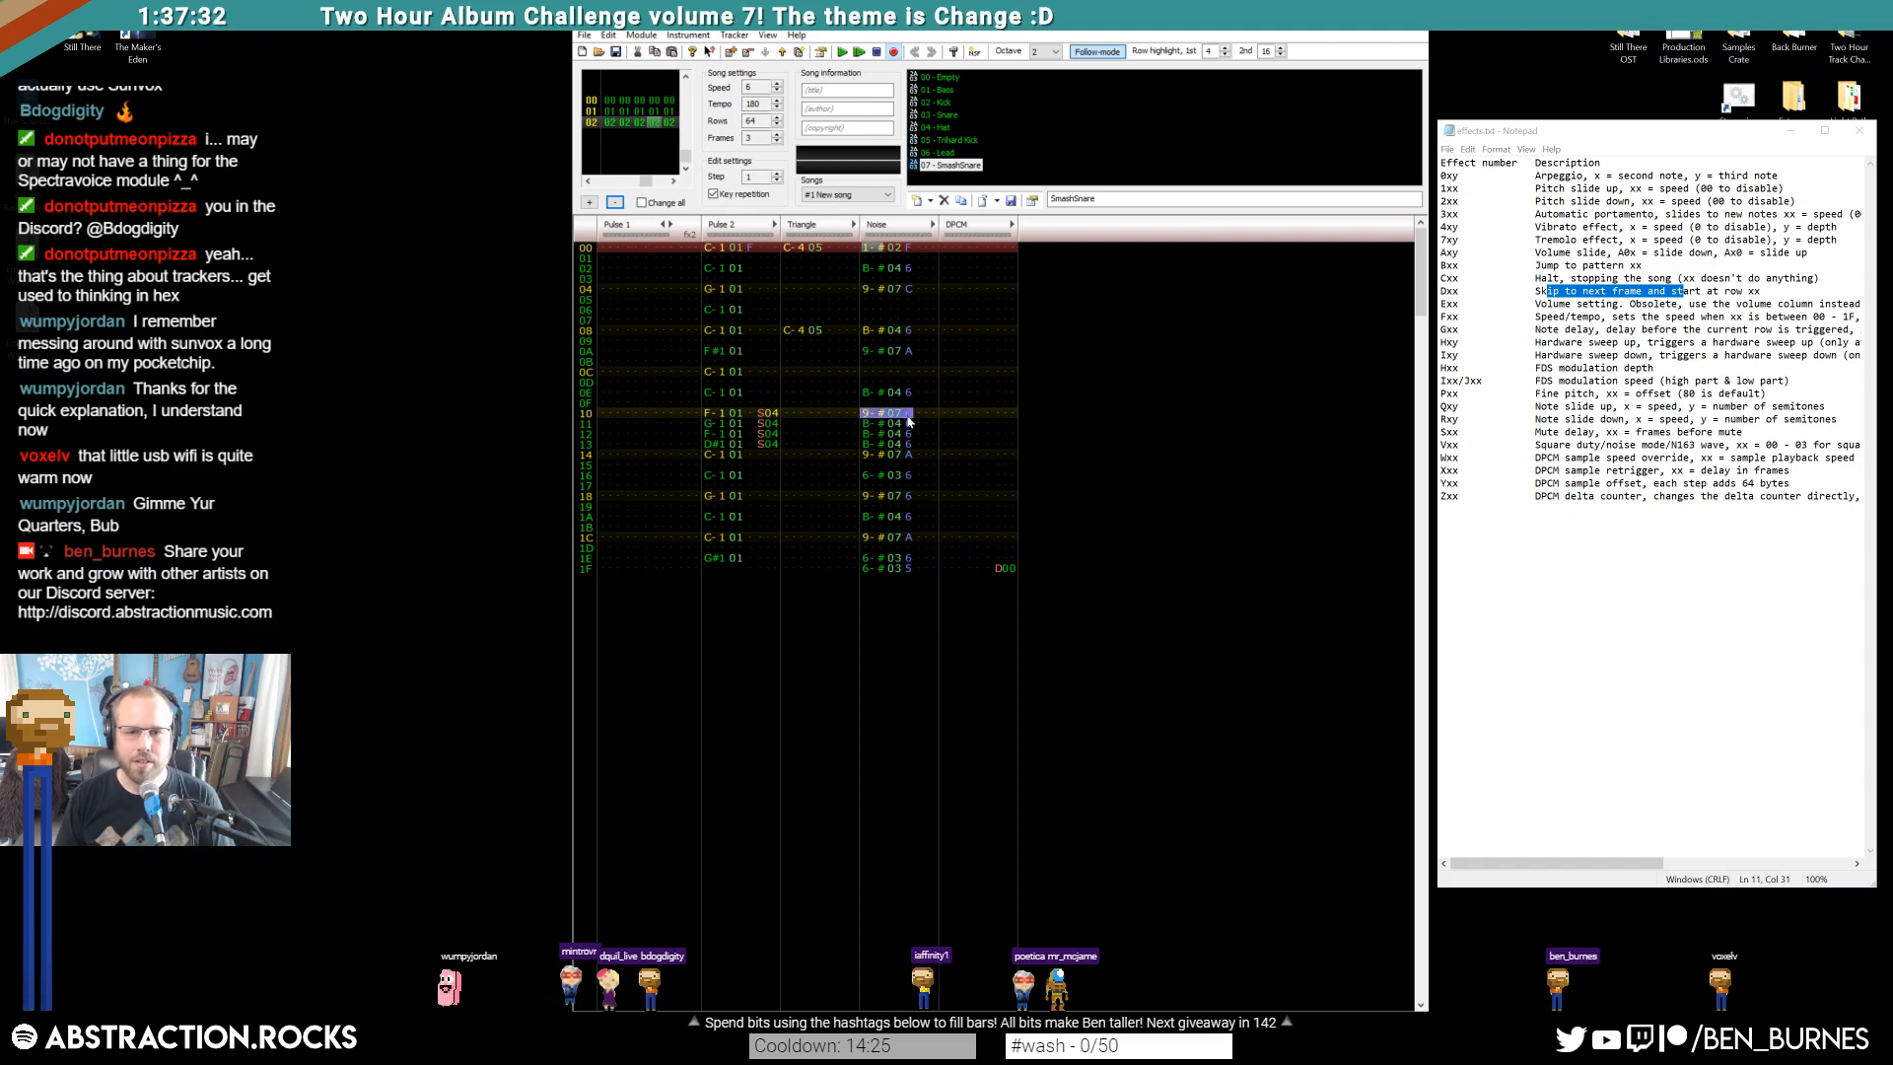
left_click(869, 412)
type("B-# 04 6")
type("3")
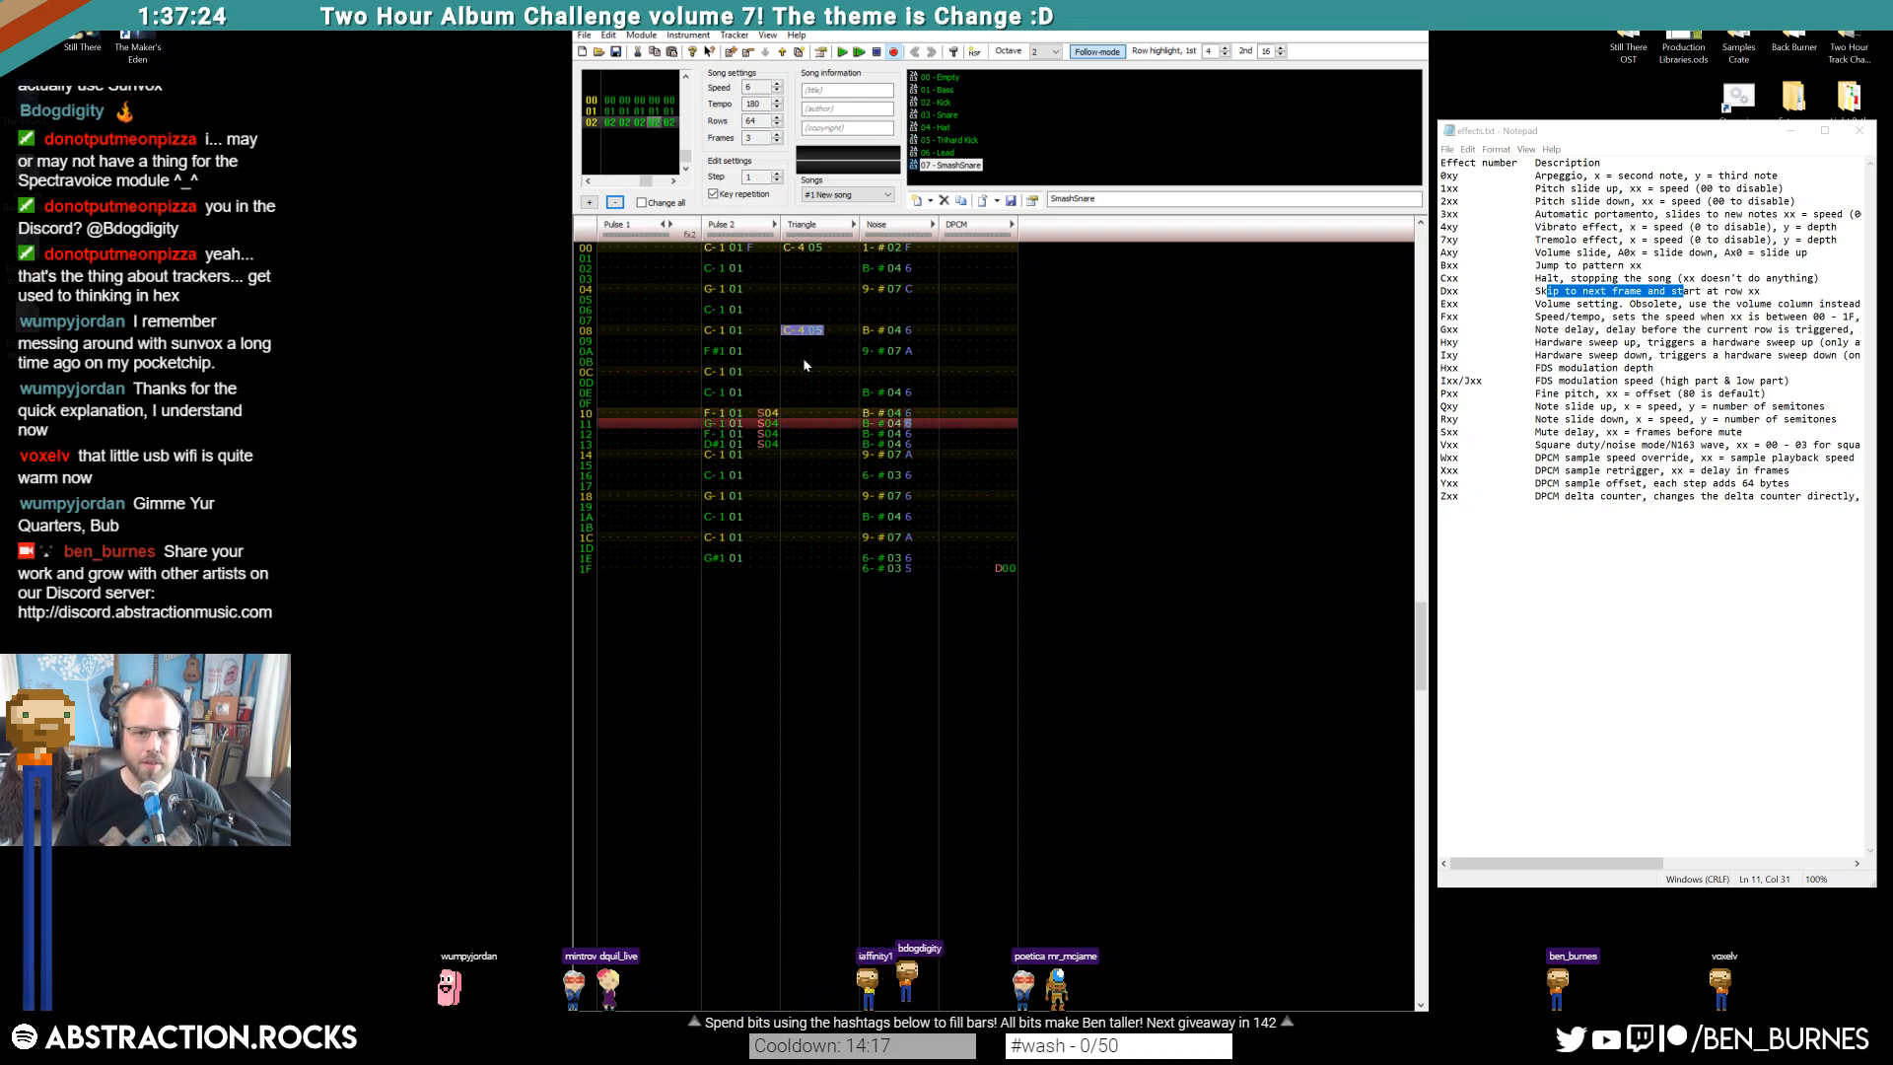
Place C-4 with instrument 05 at row 10 of Triangle and clear the Noise notes at rows 16, 1A, 1E and 1F
left_click(794, 414)
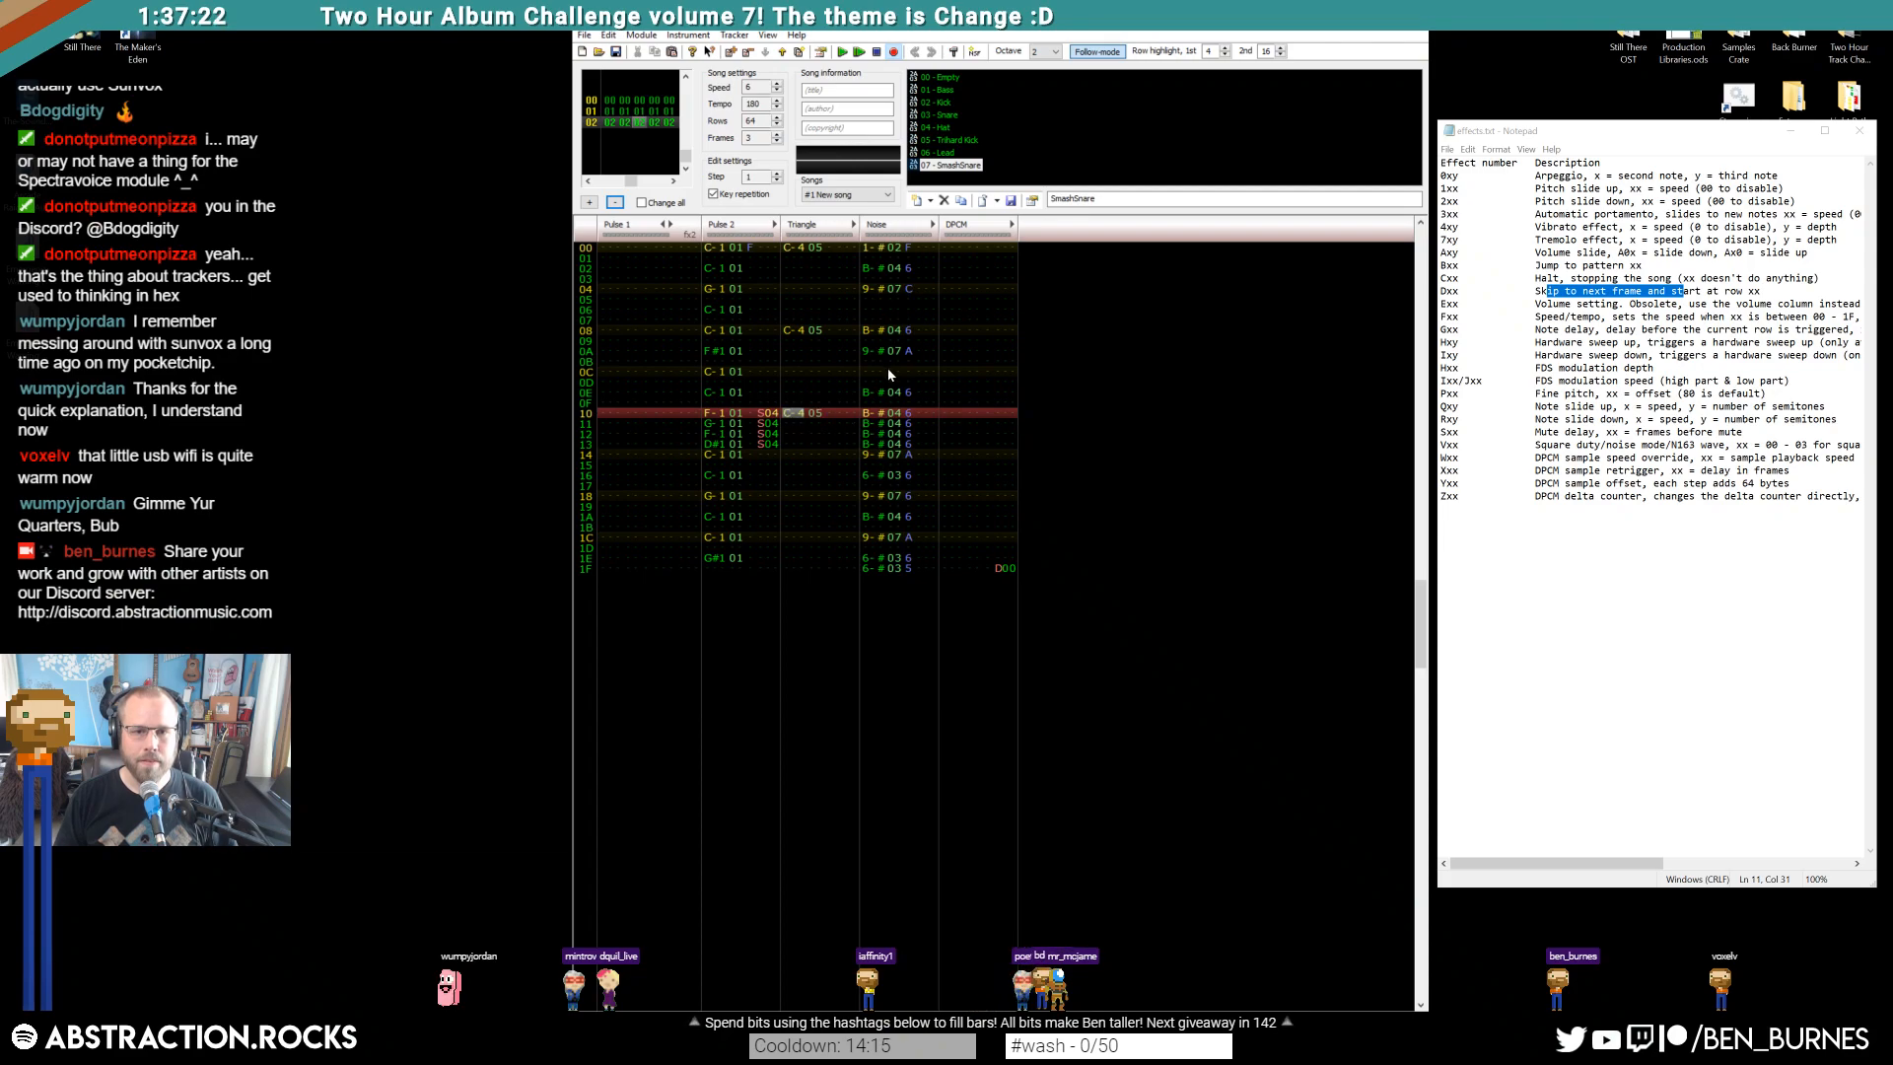
left_click(866, 457)
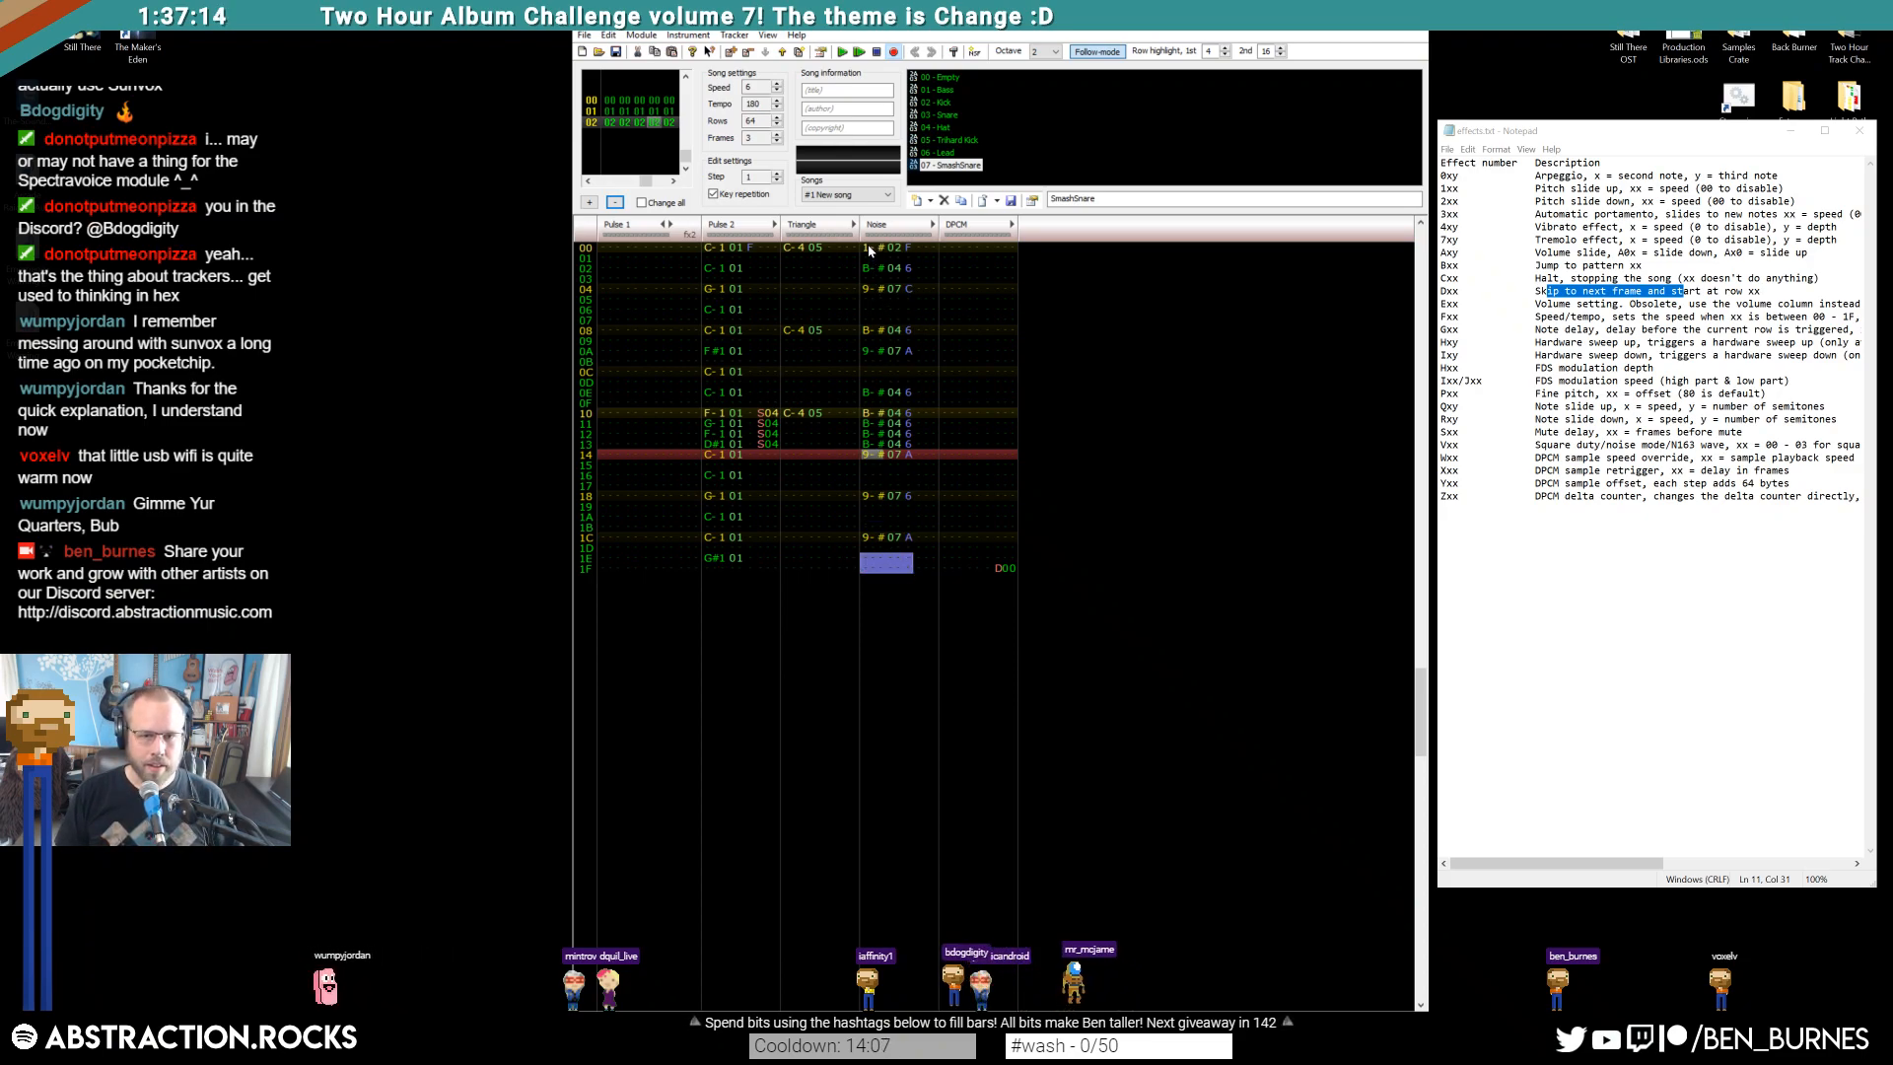
Set the volume of the SmashSnare hit at row 18 in the Noise channel to A
key("Return")
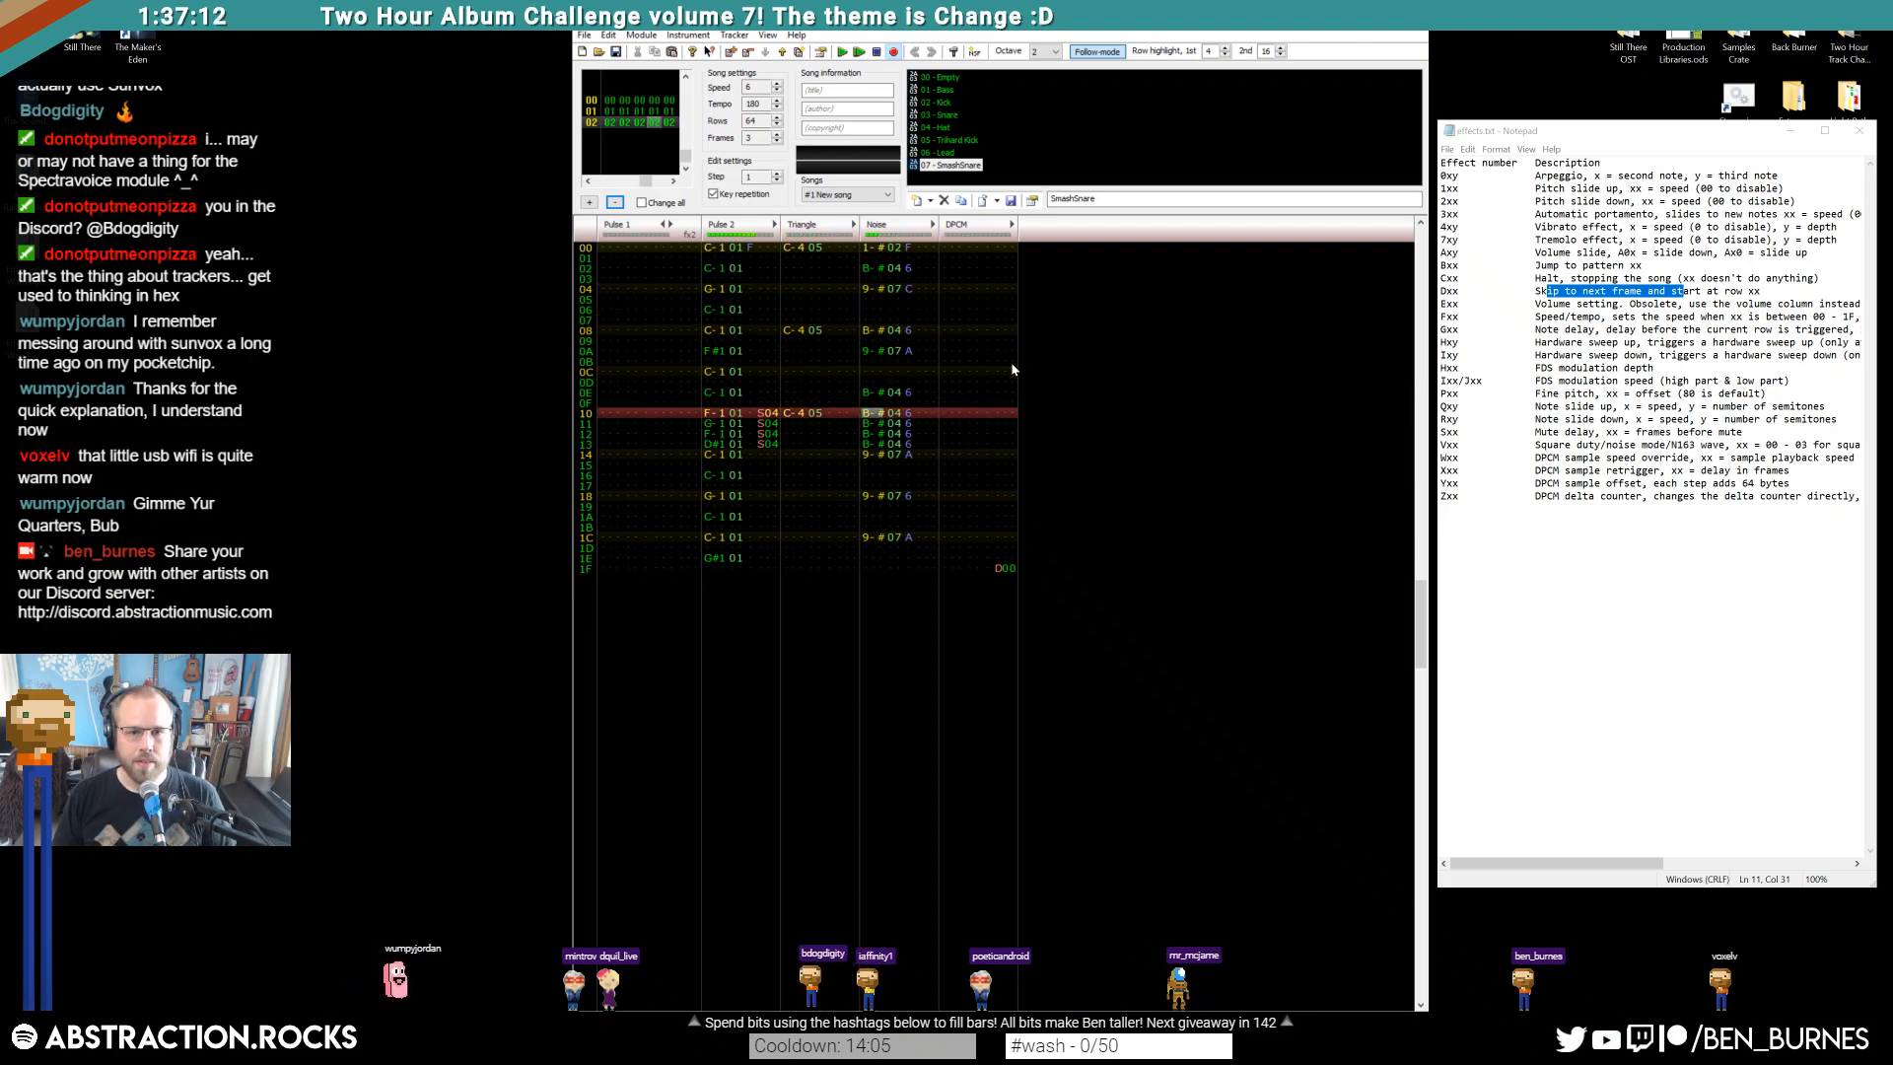
key("Return")
scroll(905, 402, "up", 5)
scroll(904, 399, "up", 1)
left_click_drag(870, 455, 906, 455)
left_click(907, 485)
left_click(908, 496)
type("a")
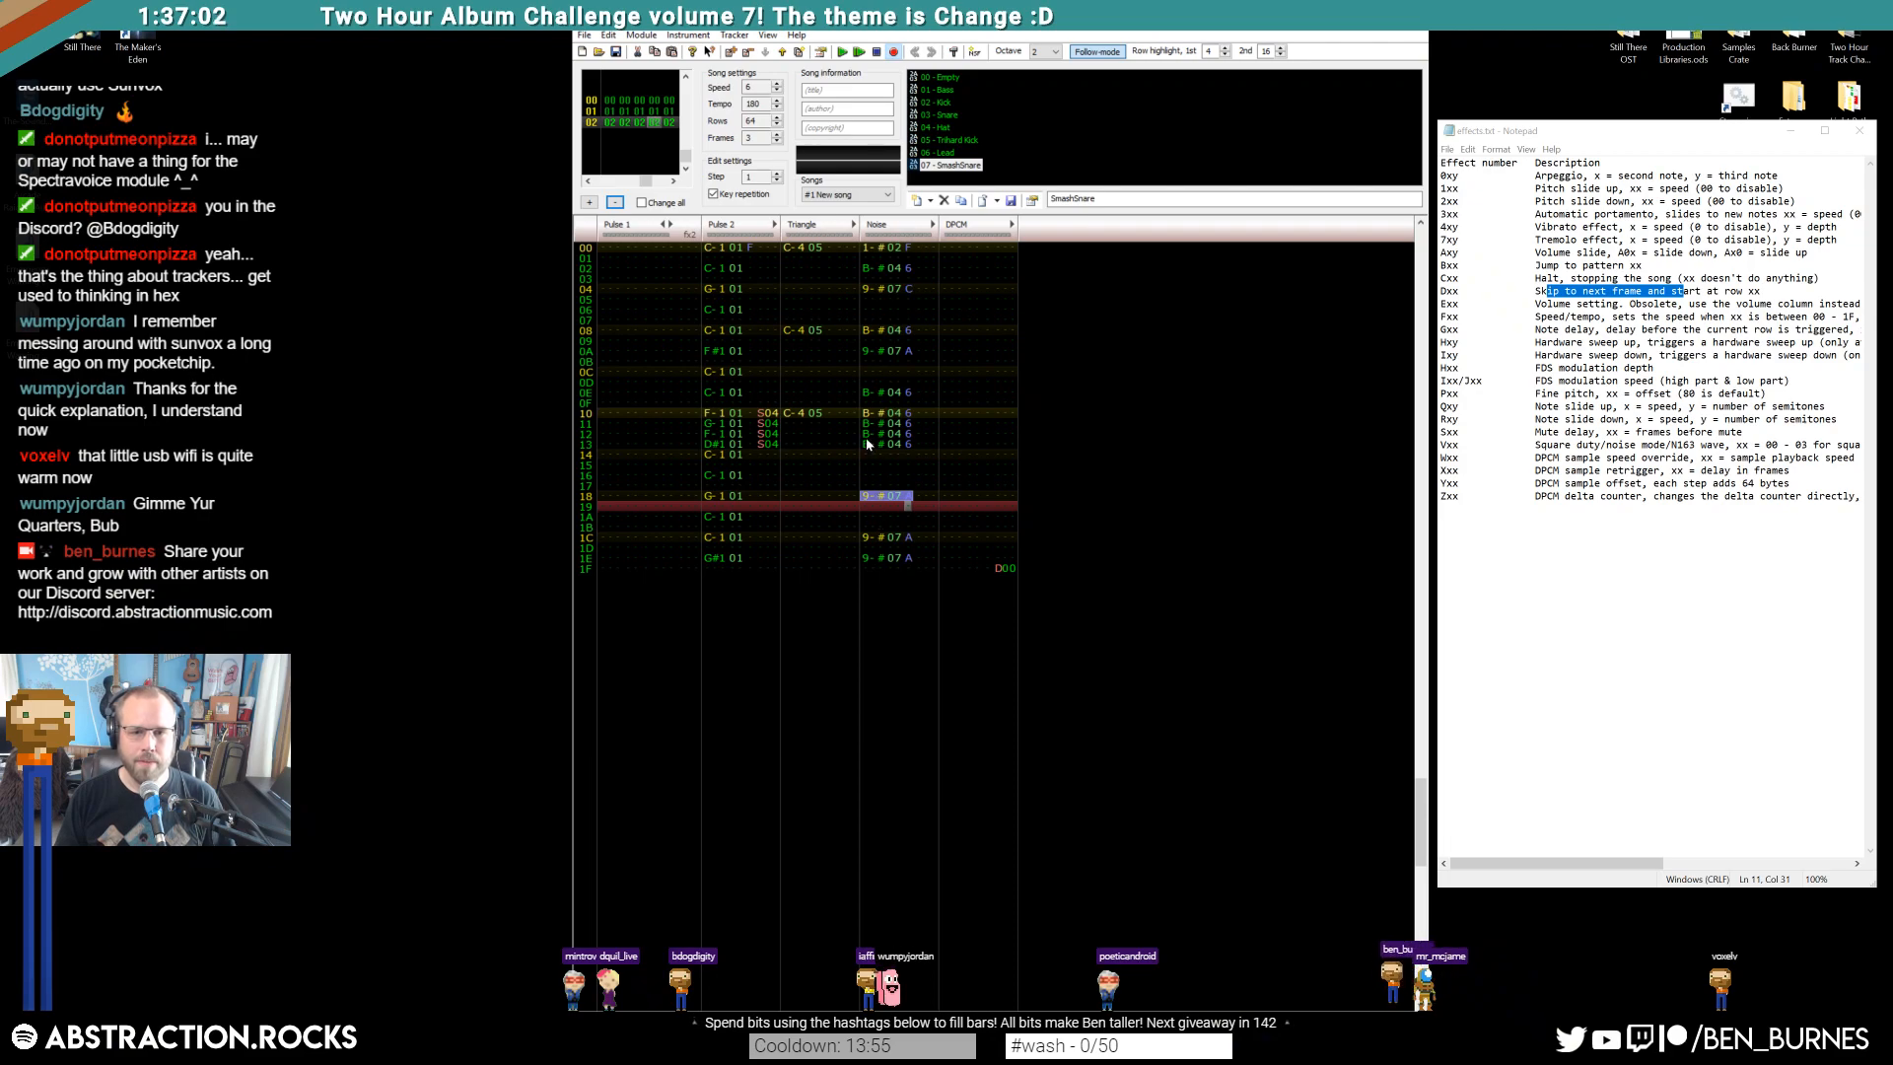
left_click_drag(869, 560, 908, 497)
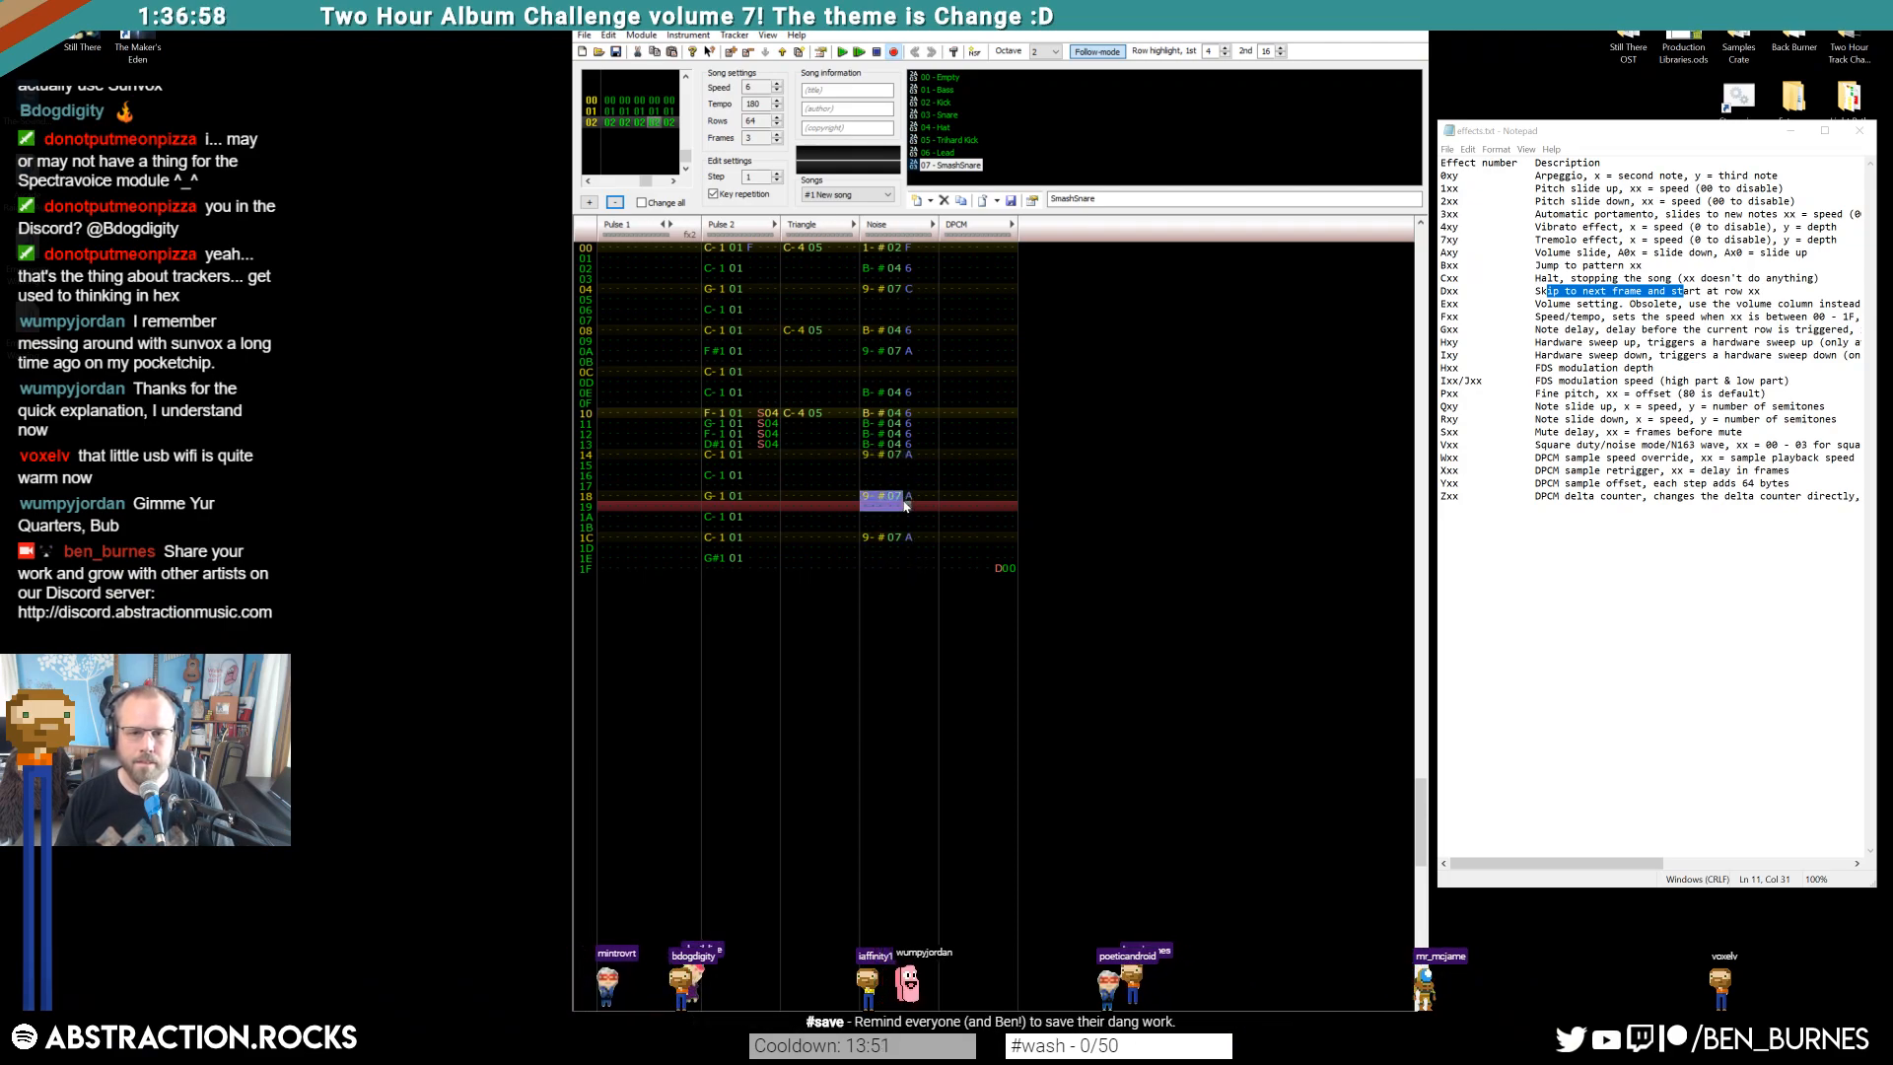
Delete the Noise hit at row 18 and copy the Triangle channel's C-4 05 note from row 10 to row 18
key("Delete")
left_click_drag(791, 414, 814, 415)
left_click_drag(793, 508, 794, 497)
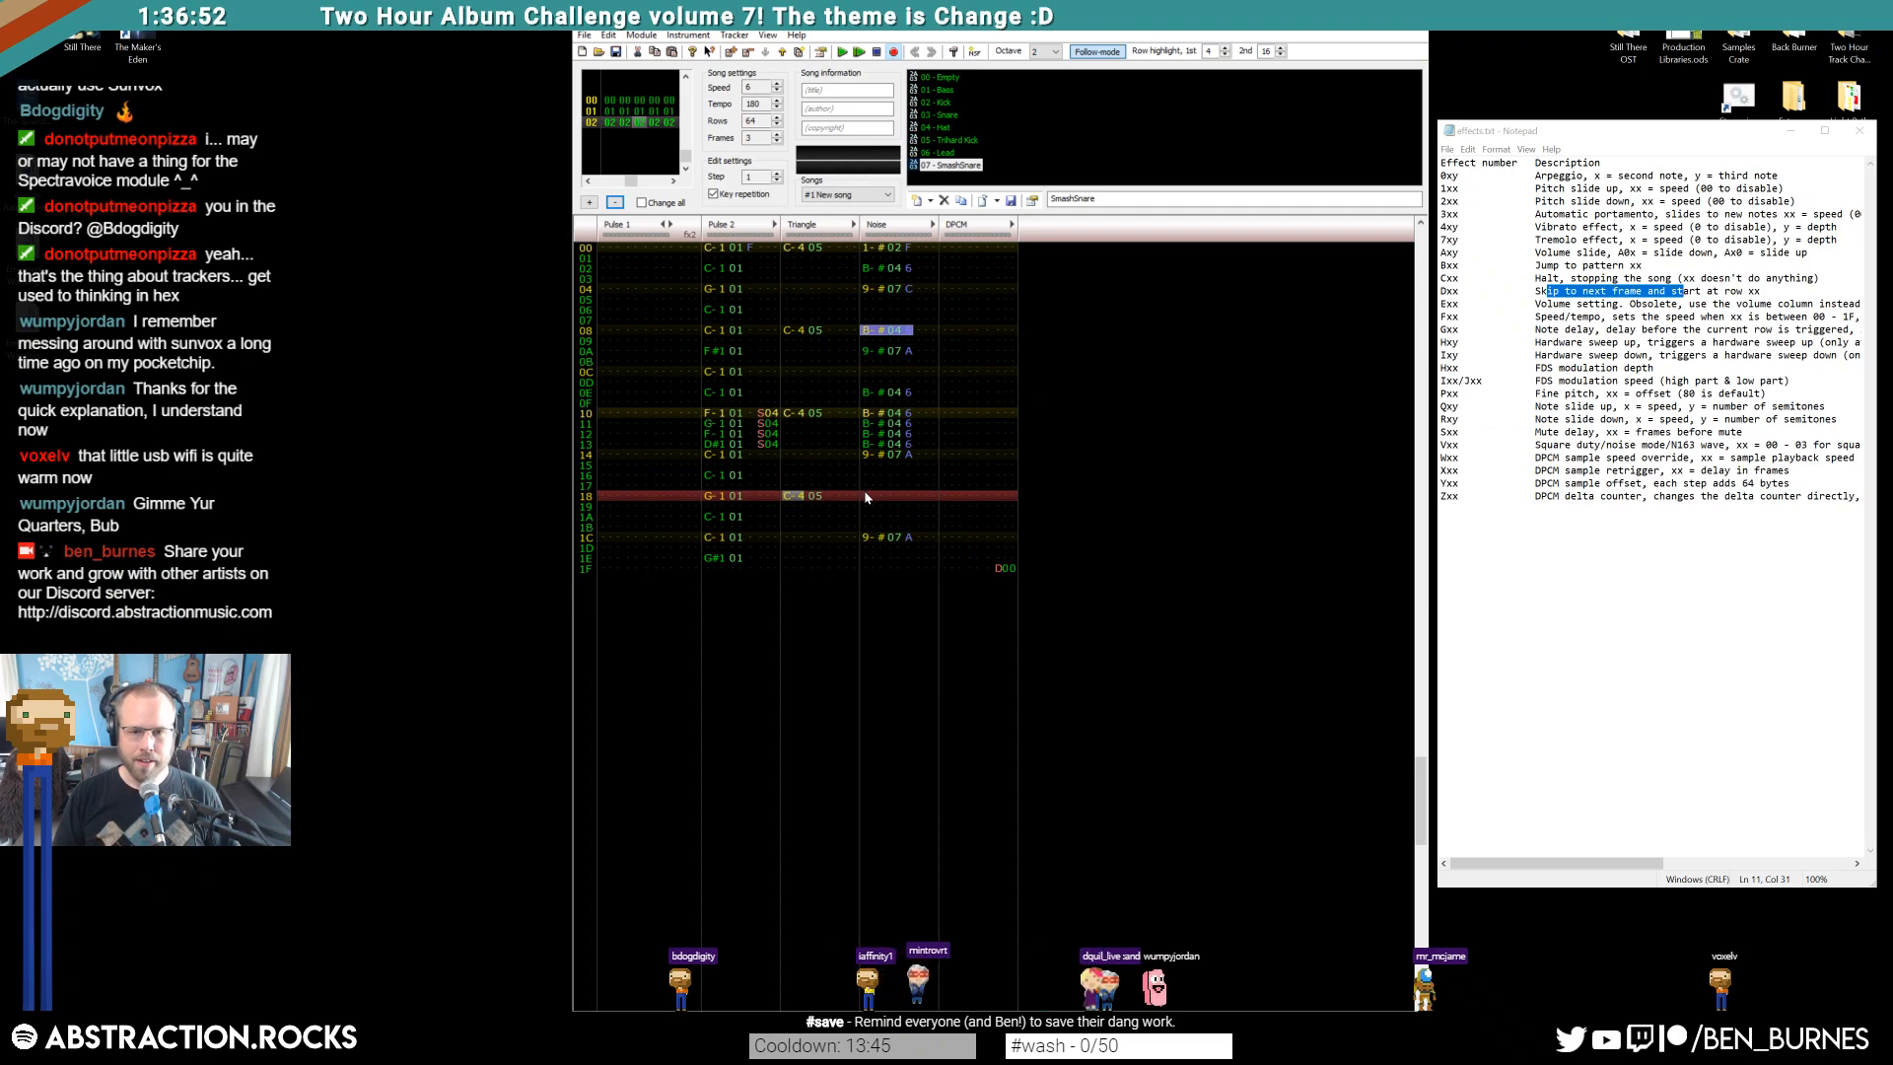
Add B-# 04 hits at volume 6 on Noise rows 18 and 1A, and copy the row 1C snare to row 1E
left_click(887, 516)
left_click_drag(873, 537, 905, 538)
key("ctrl+c")
left_click(868, 558)
key("ctrl+v")
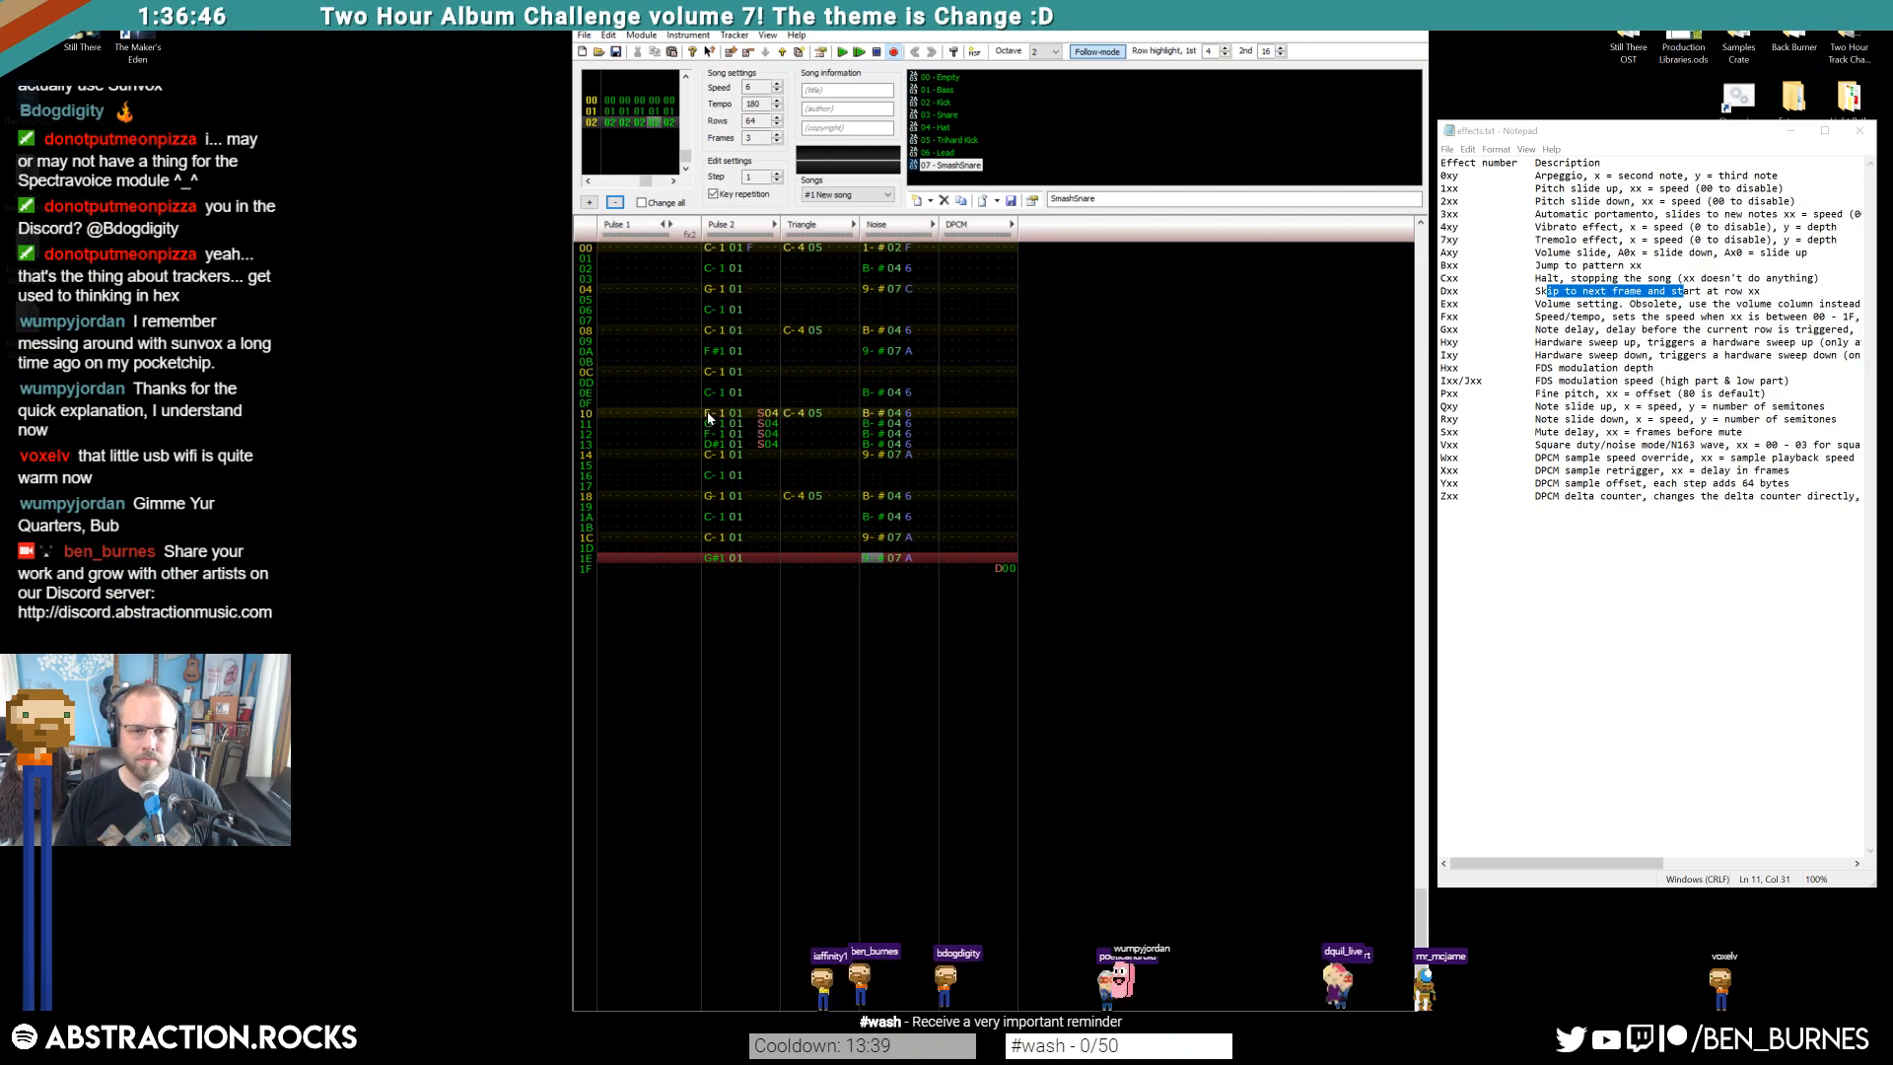
Replace the Pulse 2 notes from row 10 down with a copy of rows 04 to 0E transposed up one octave
left_click_drag(707, 418, 754, 558)
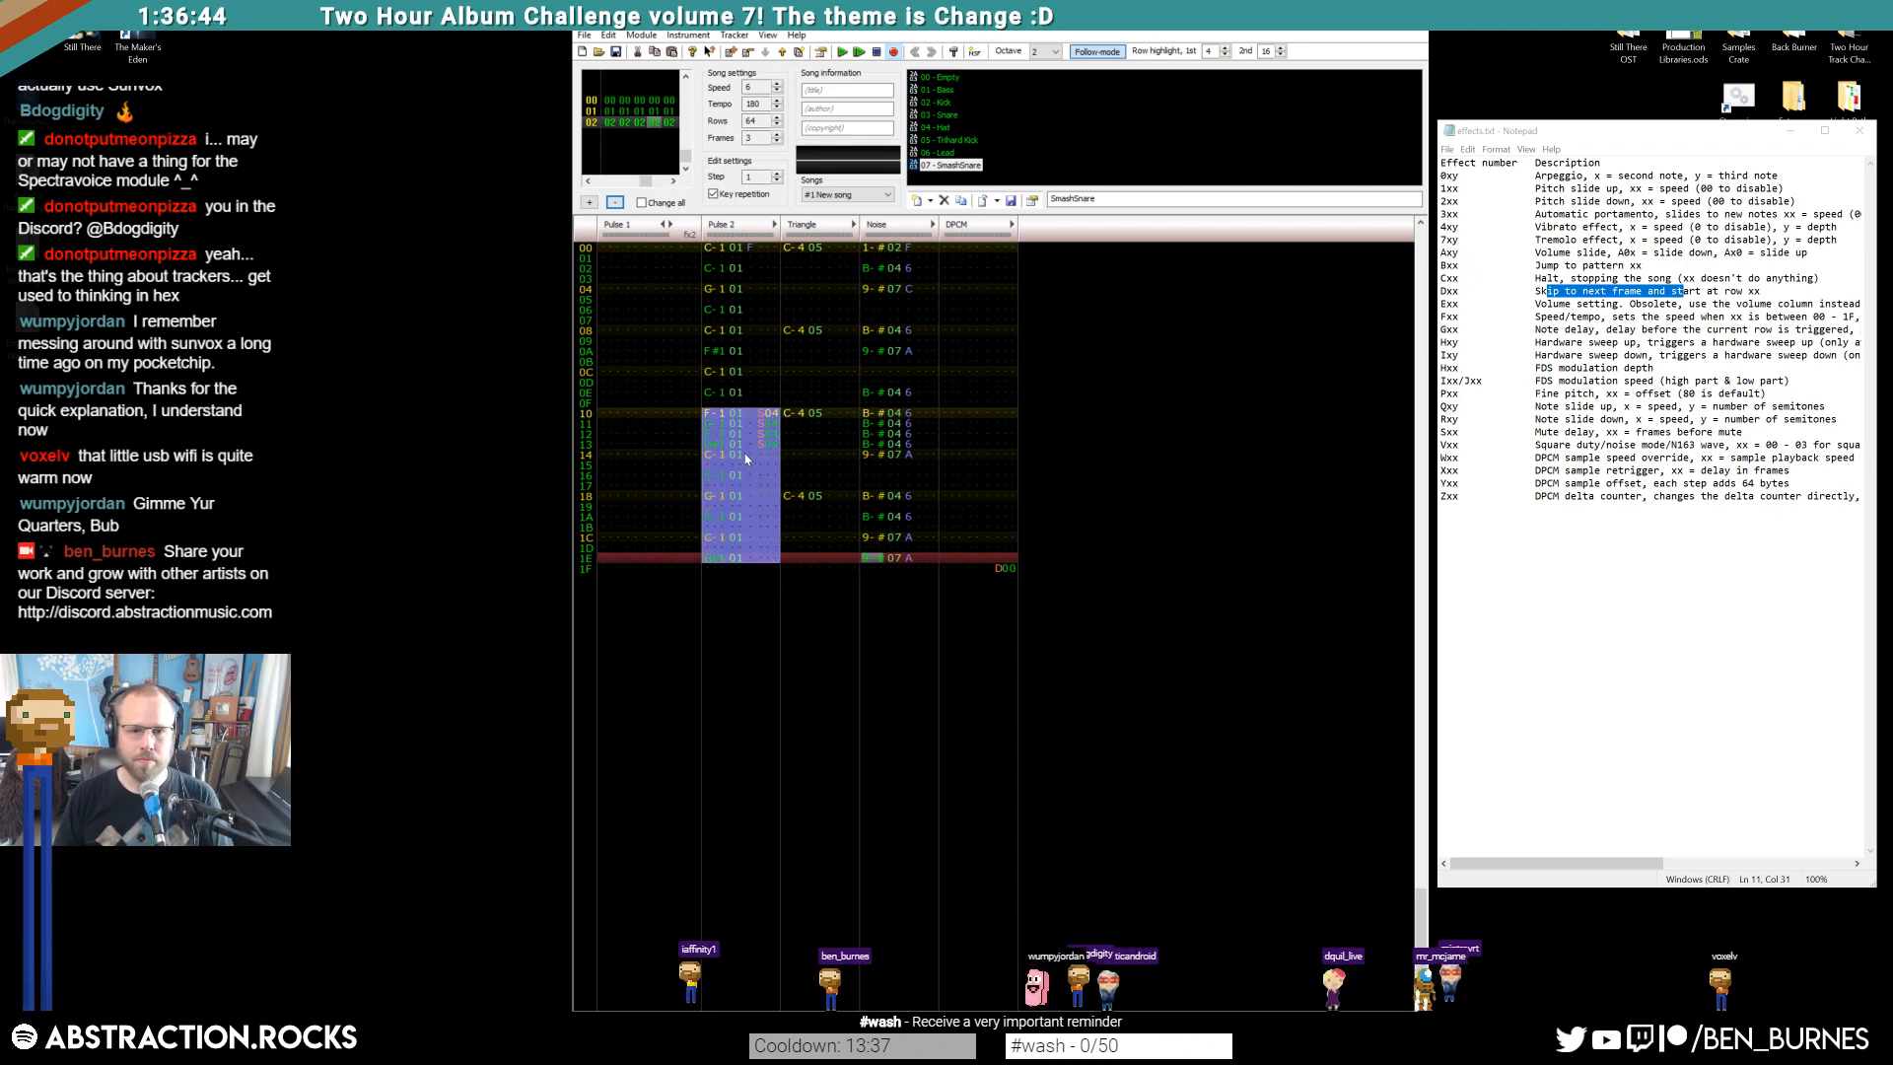
key("Delete")
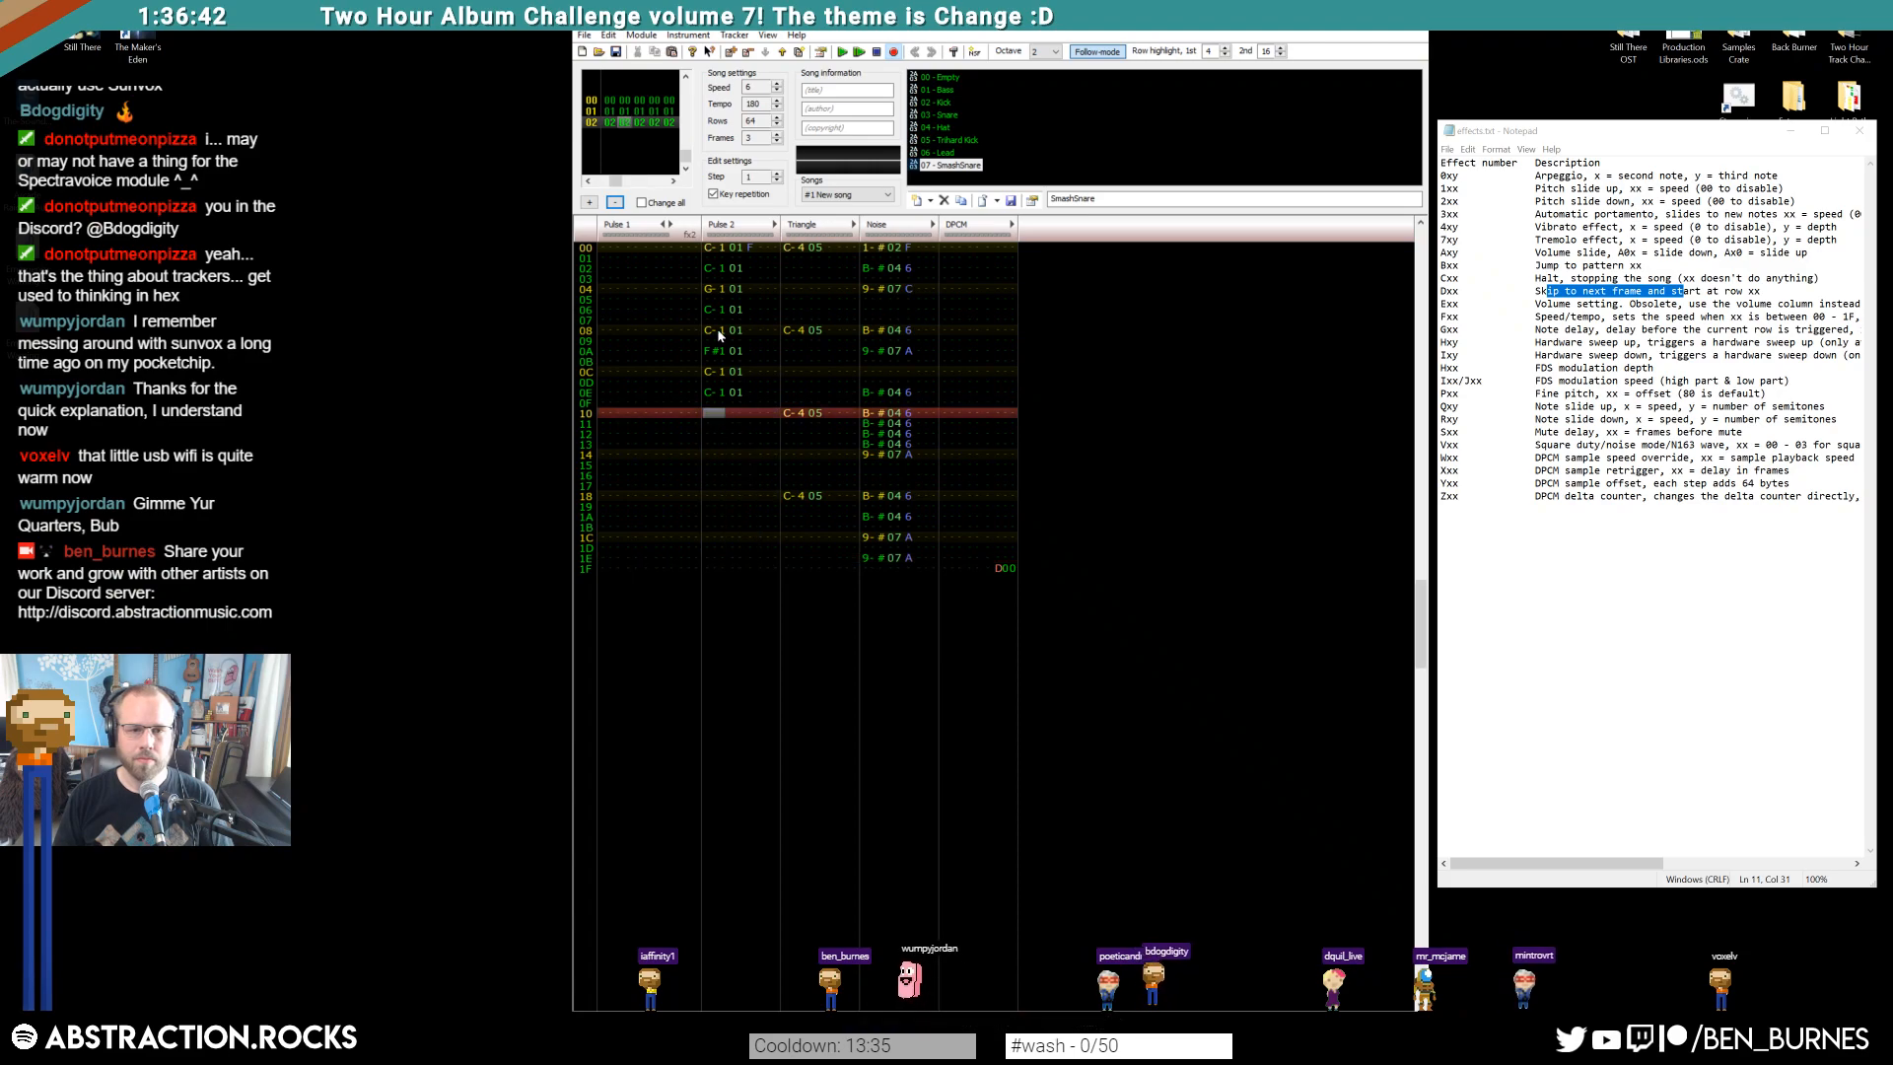
left_click_drag(718, 303, 737, 404)
left_click(710, 412)
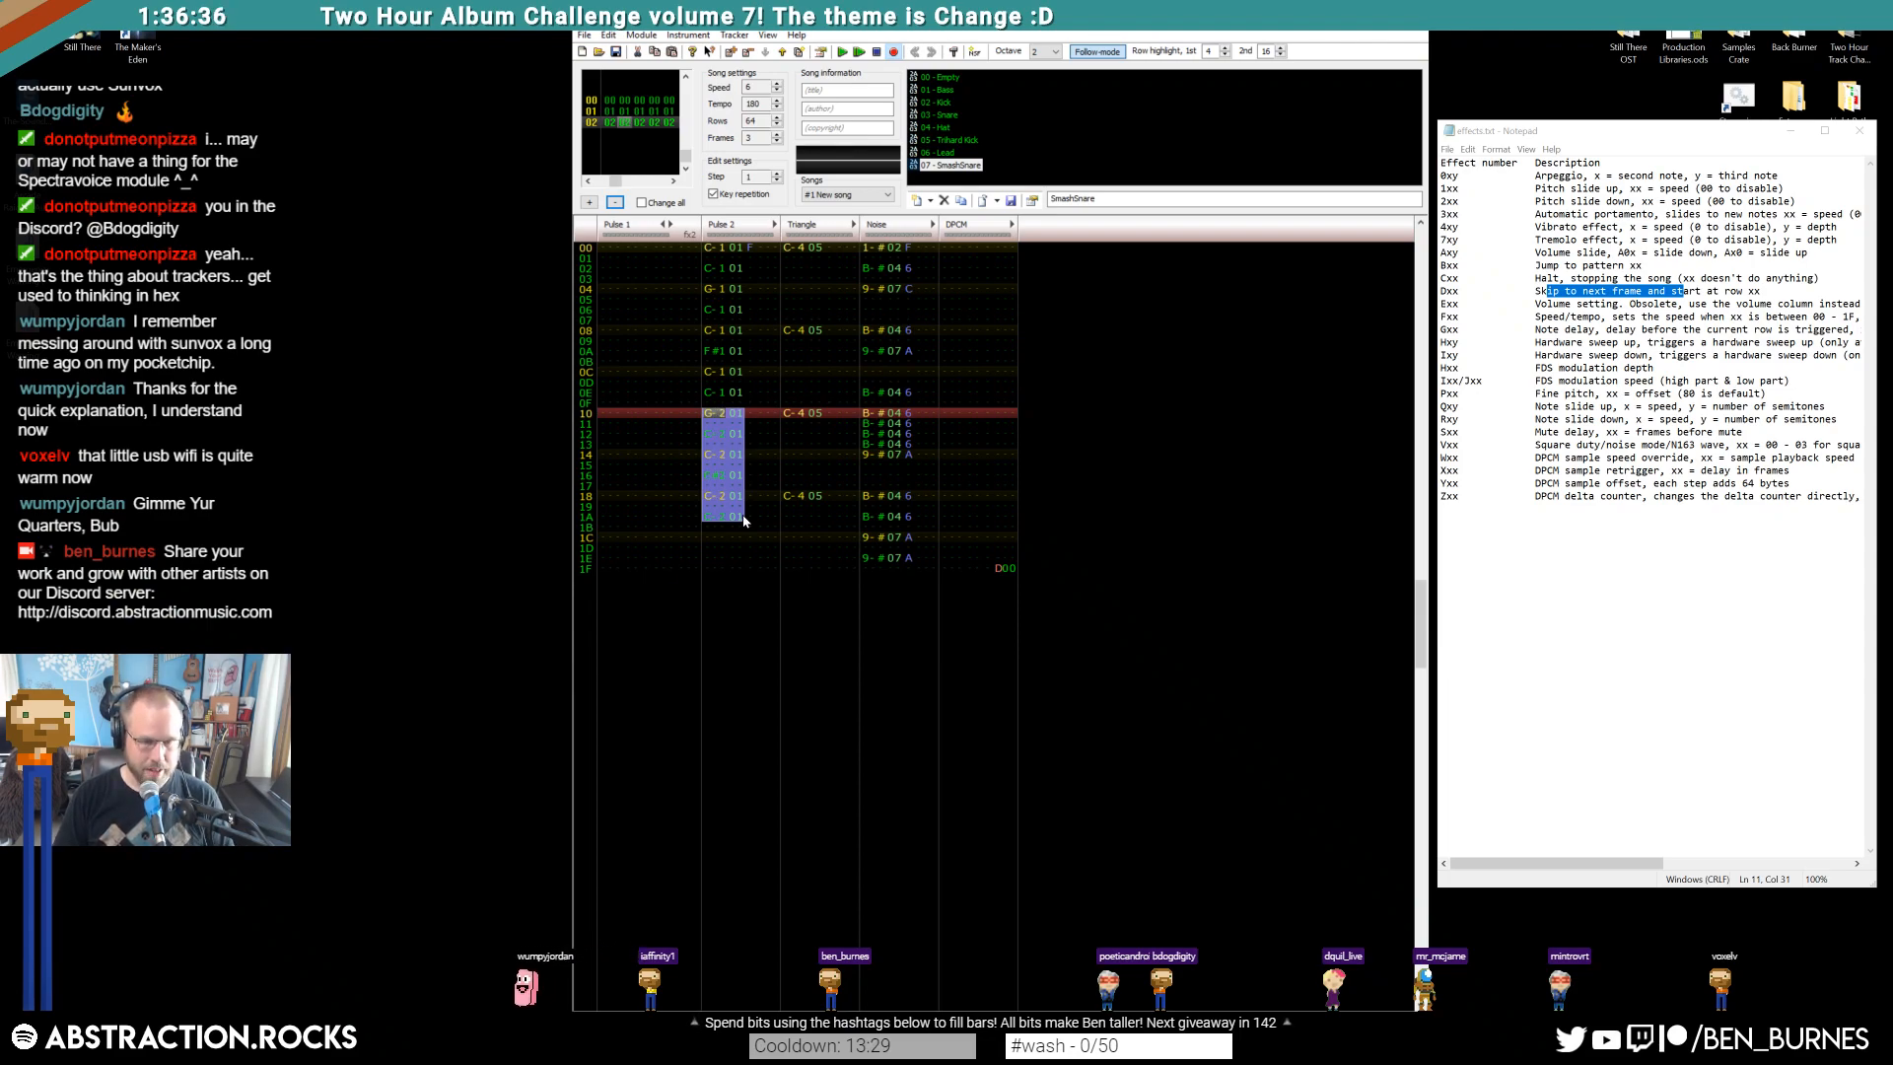
Select the Bass instrument and enter E-2 notes at rows 1C and 1E of Pulse 2
left_click(718, 537)
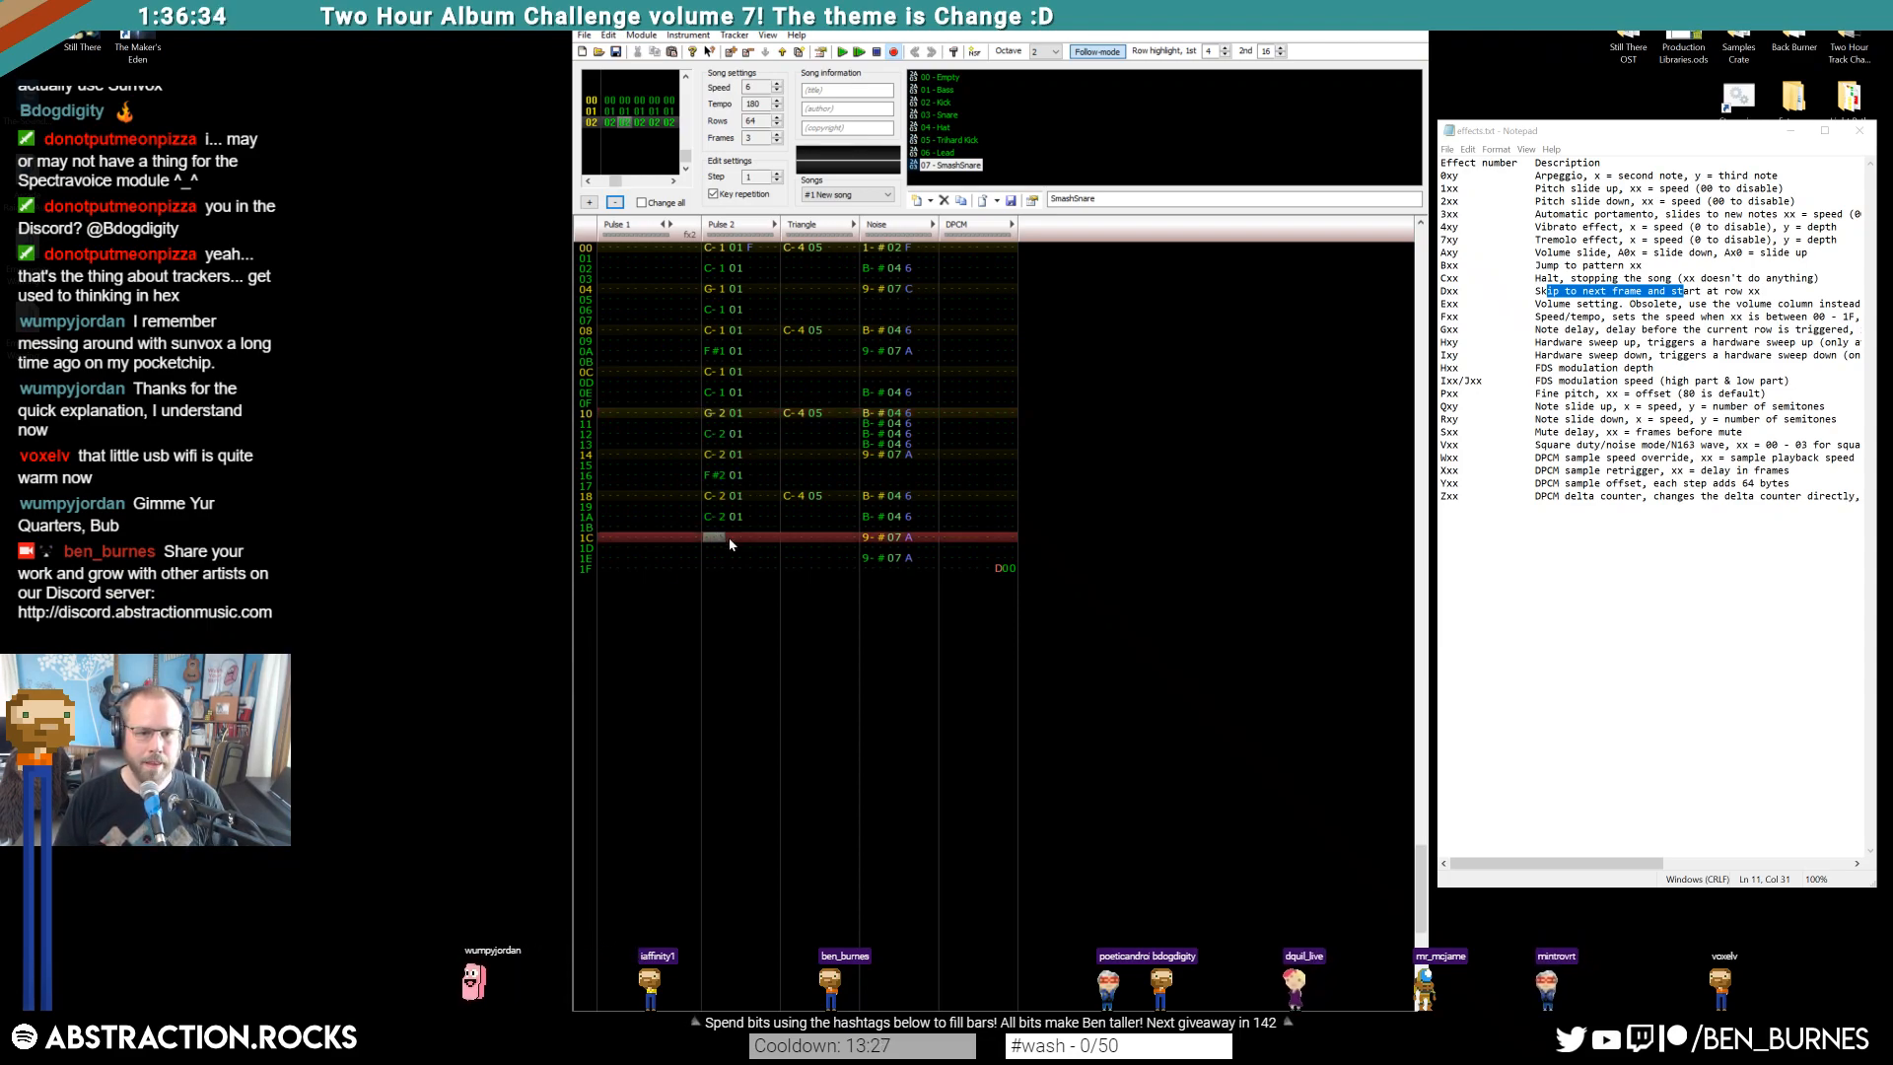
left_click(717, 476)
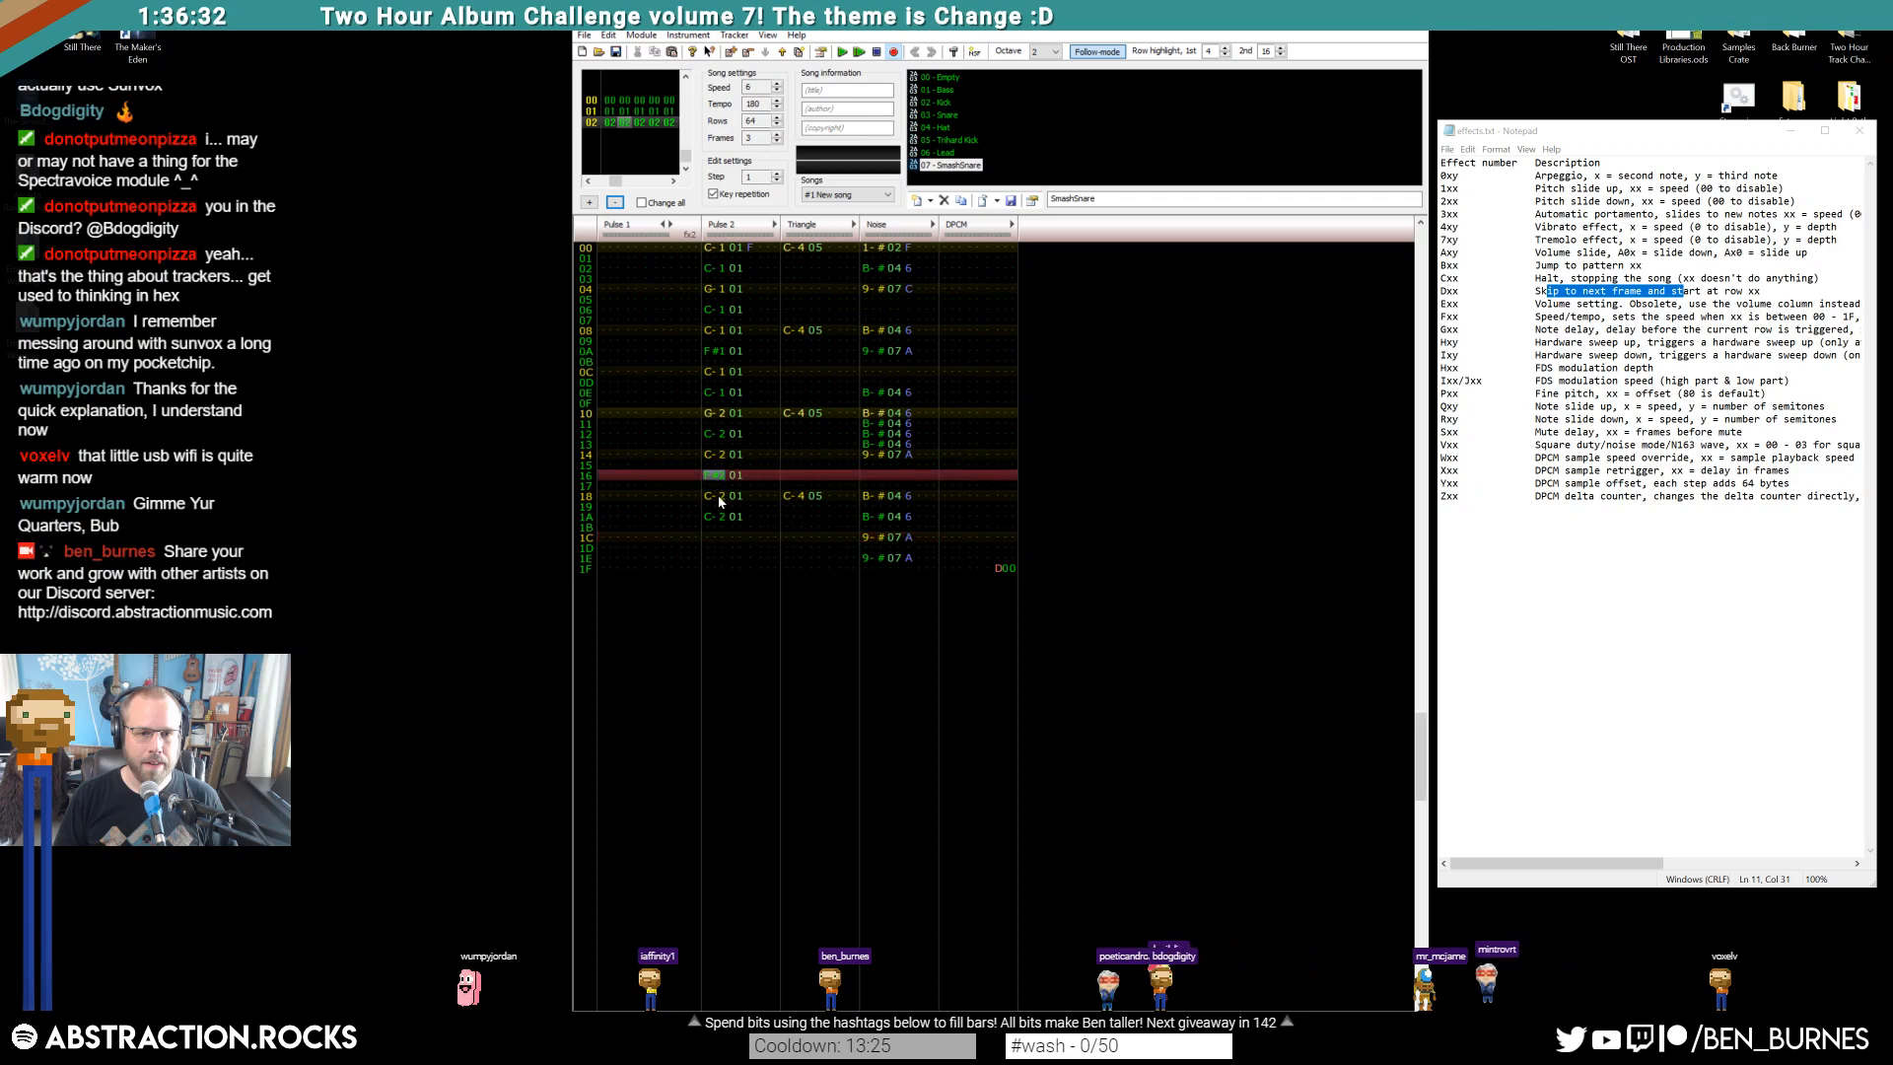
left_click(715, 539)
key("ctrl+Up")
key("ctrl+Up")
key("ctrl+Up")
key("v")
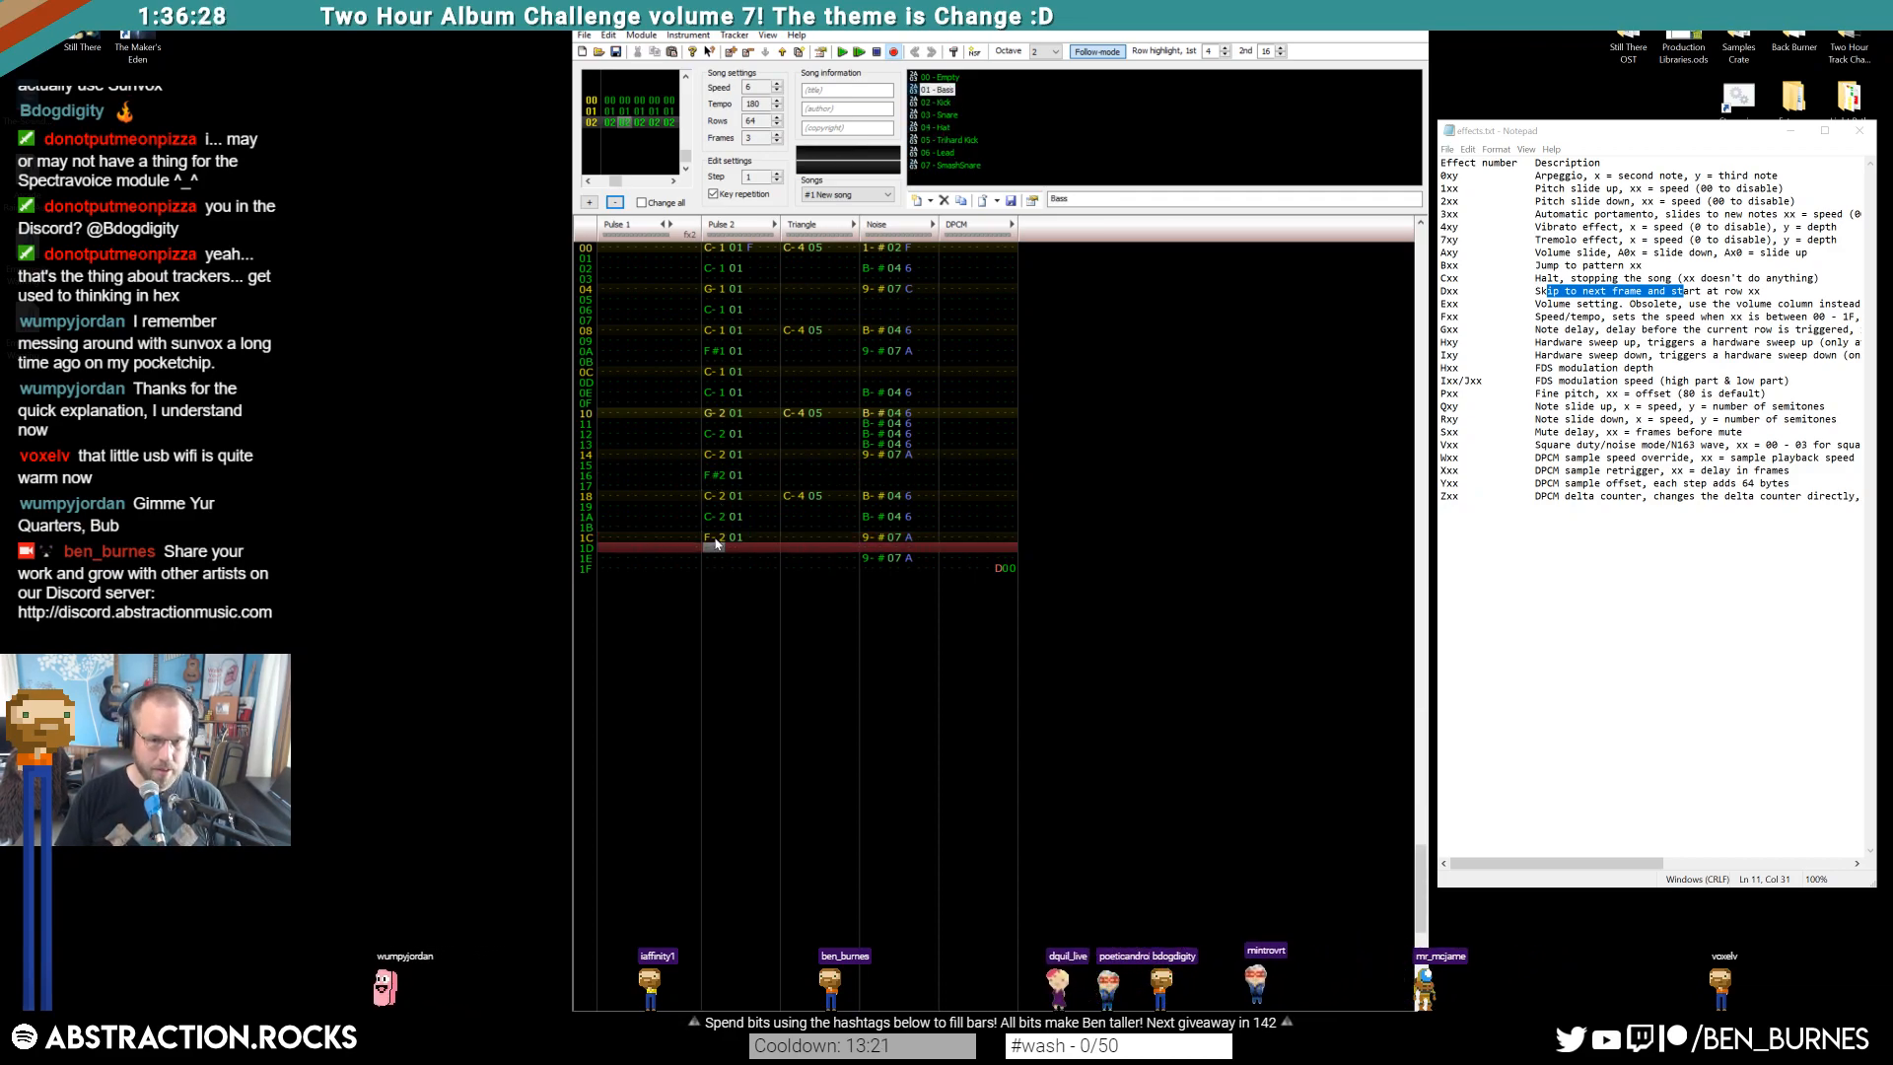
key("c")
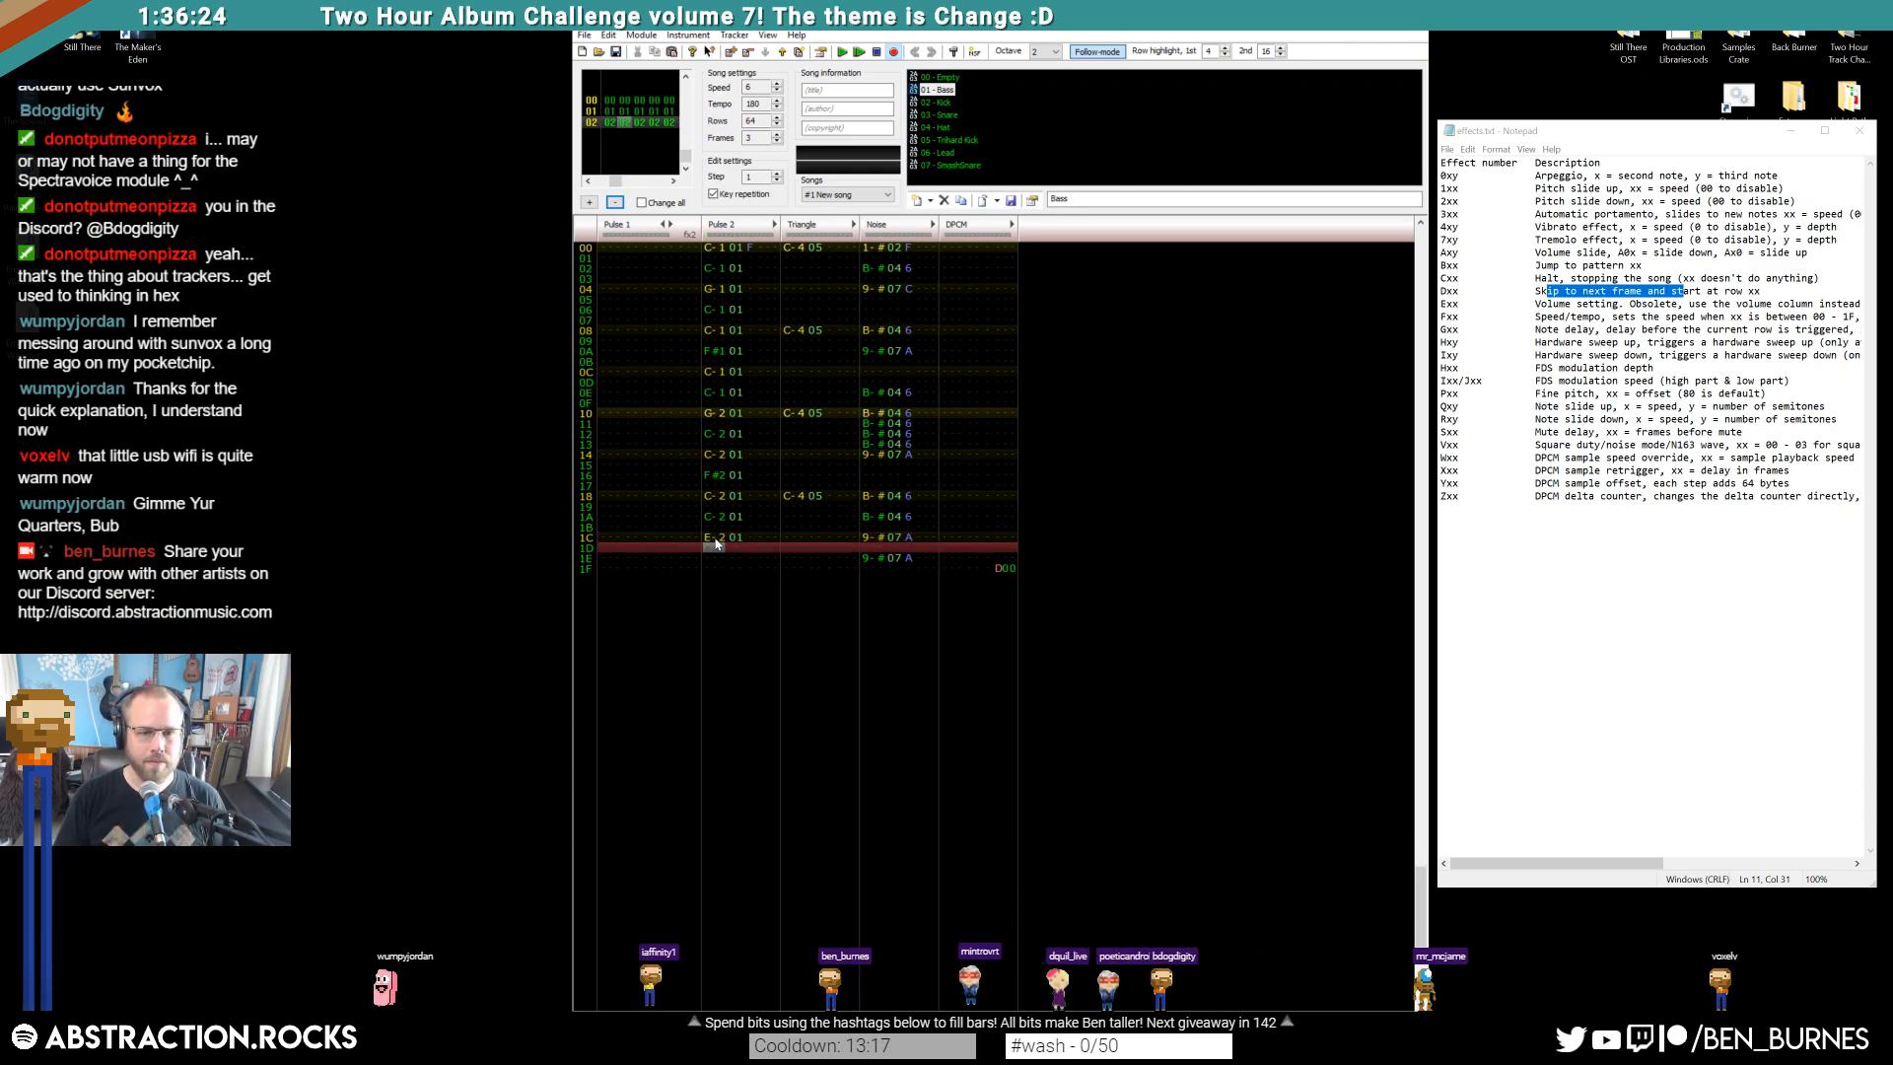
key("Down")
key("c")
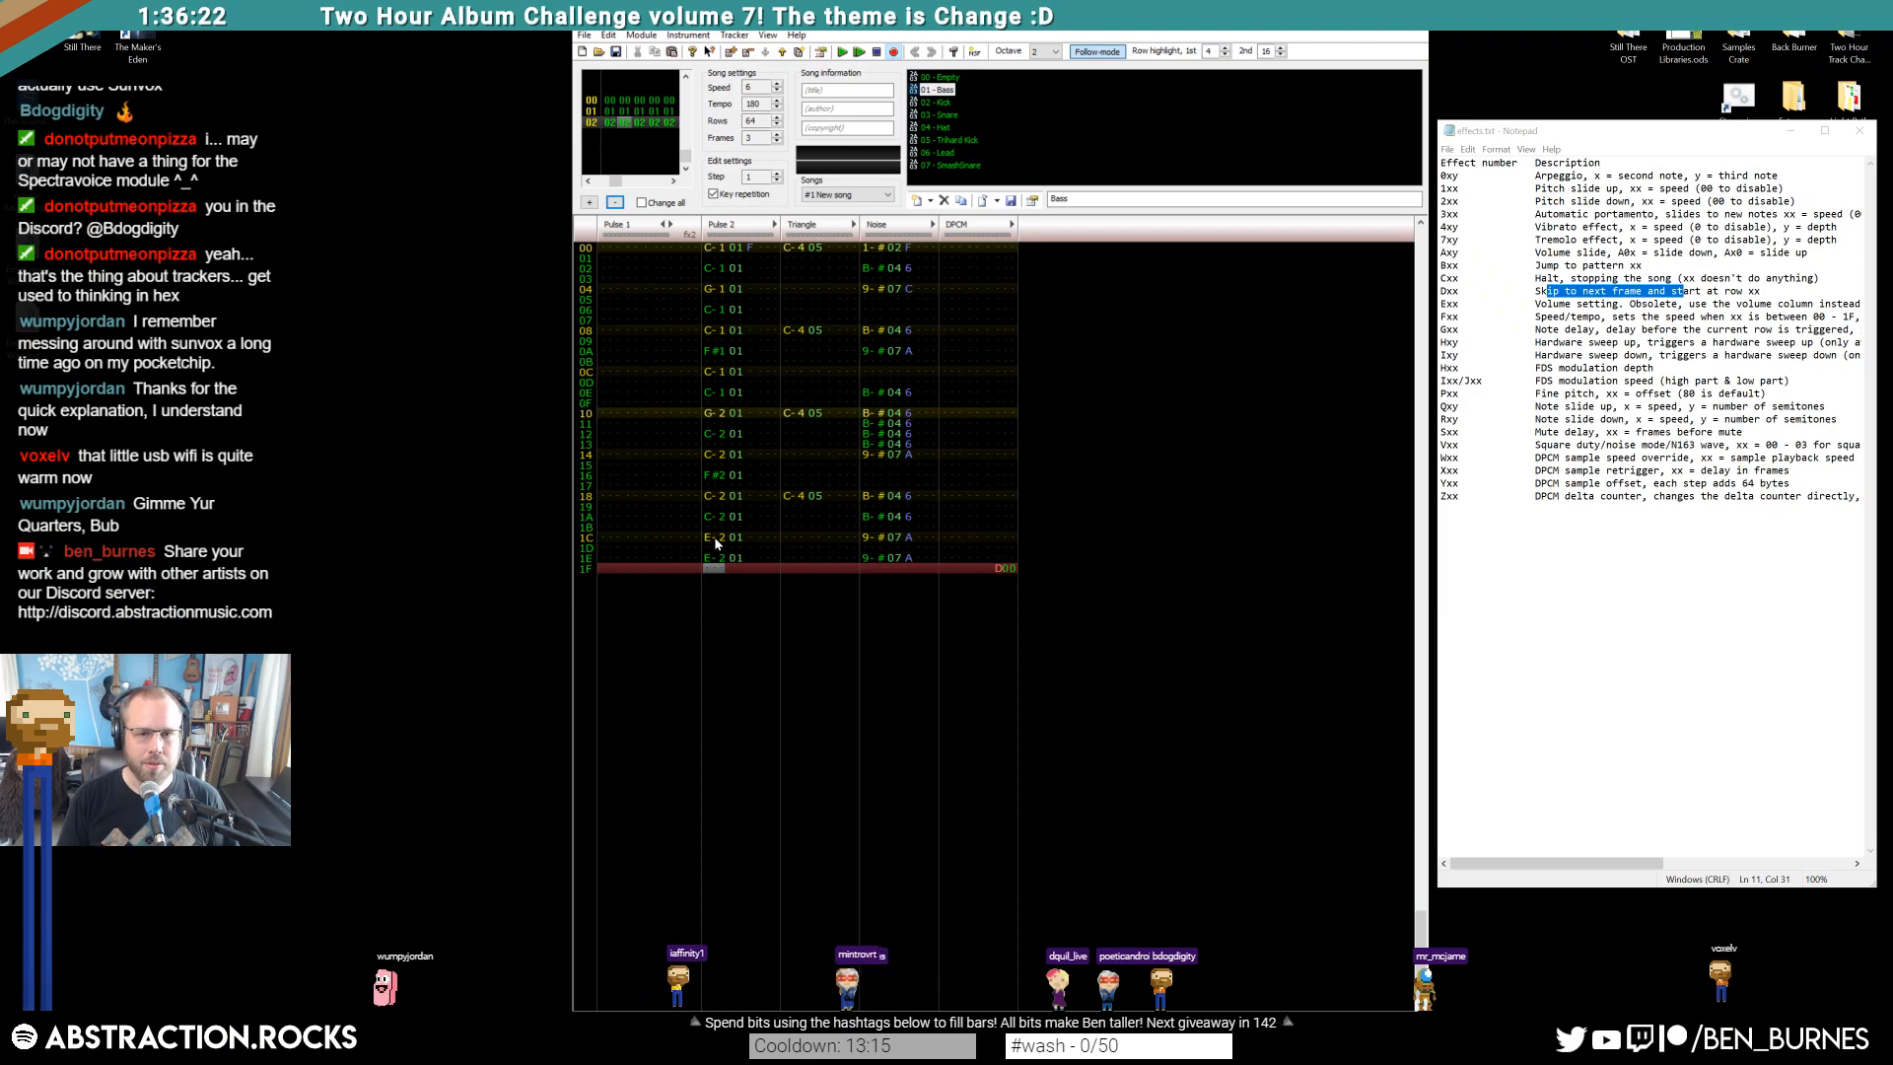
key("Down")
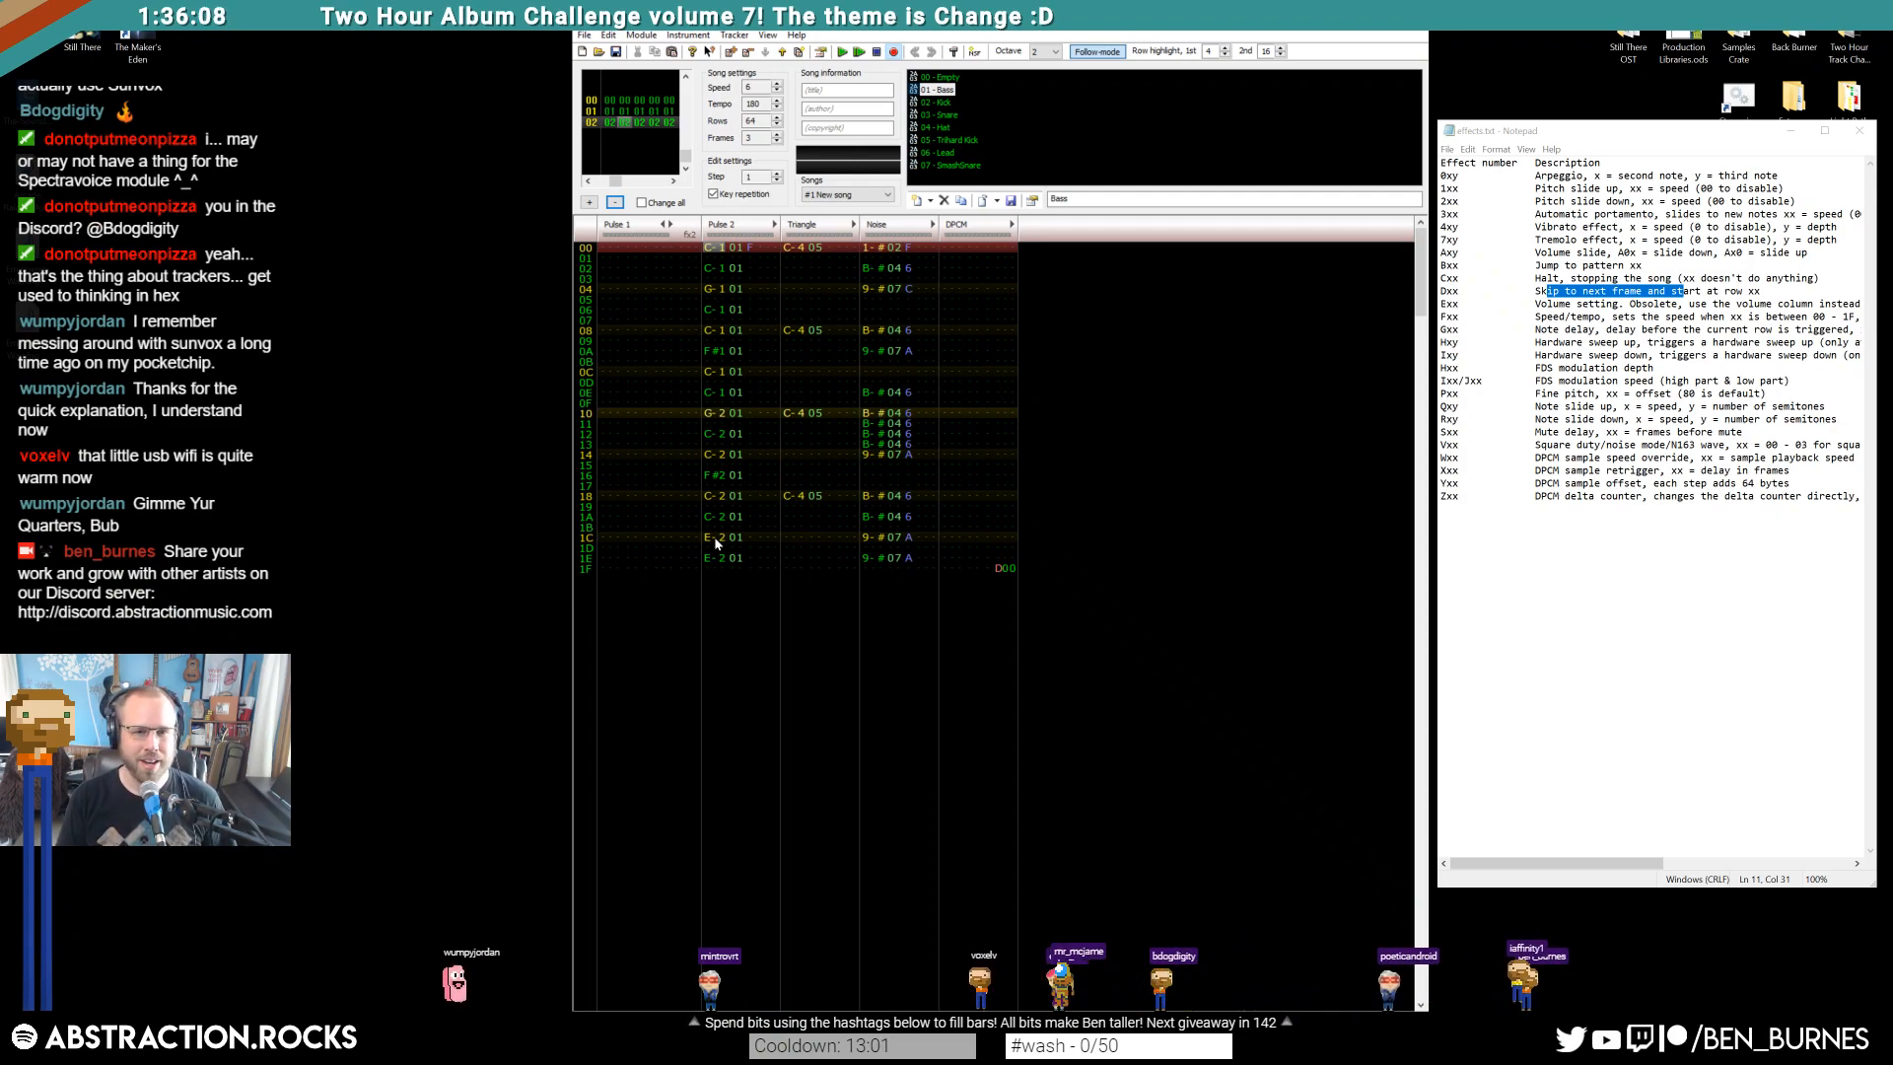
Play back the frame and enter the volume slide effect A01 at row 00 of Pulse 1
key("ctrl+Right")
key("Return")
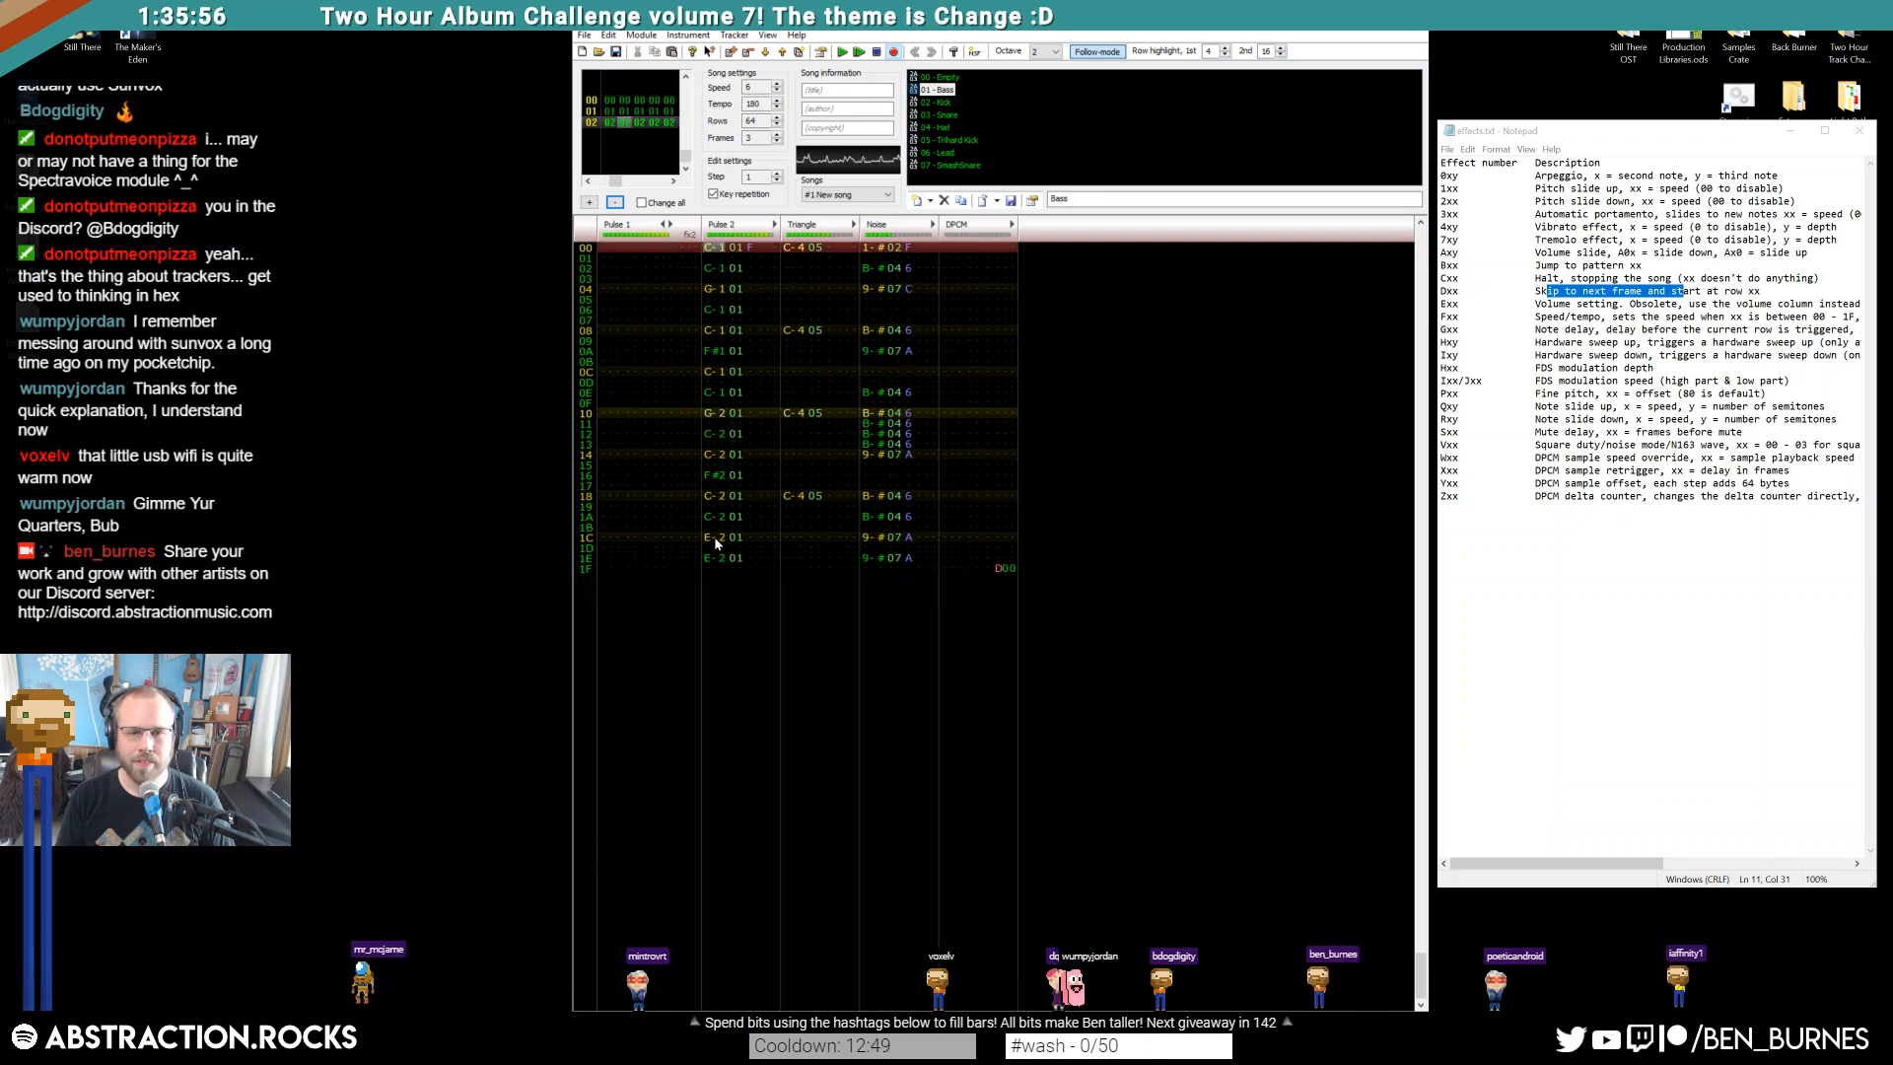
key("Return")
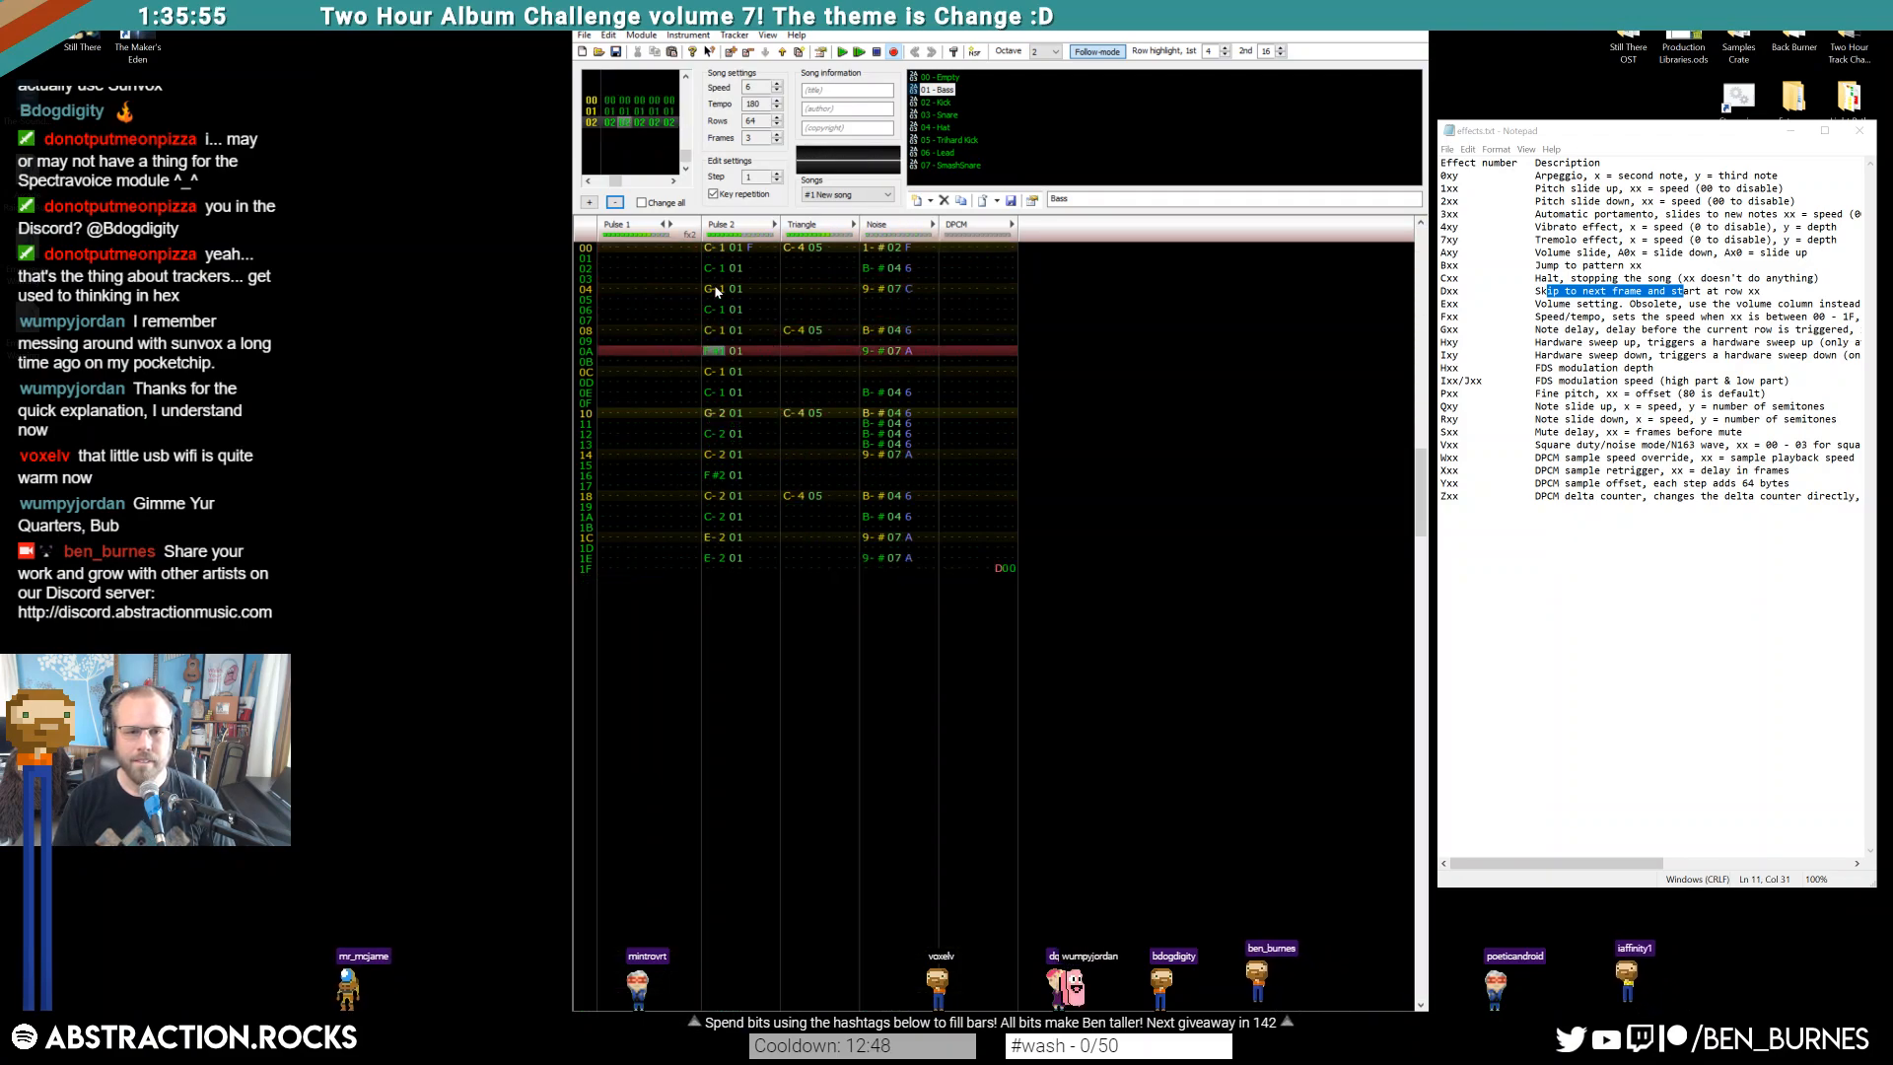
left_click(652, 247)
type("A001")
key("Return")
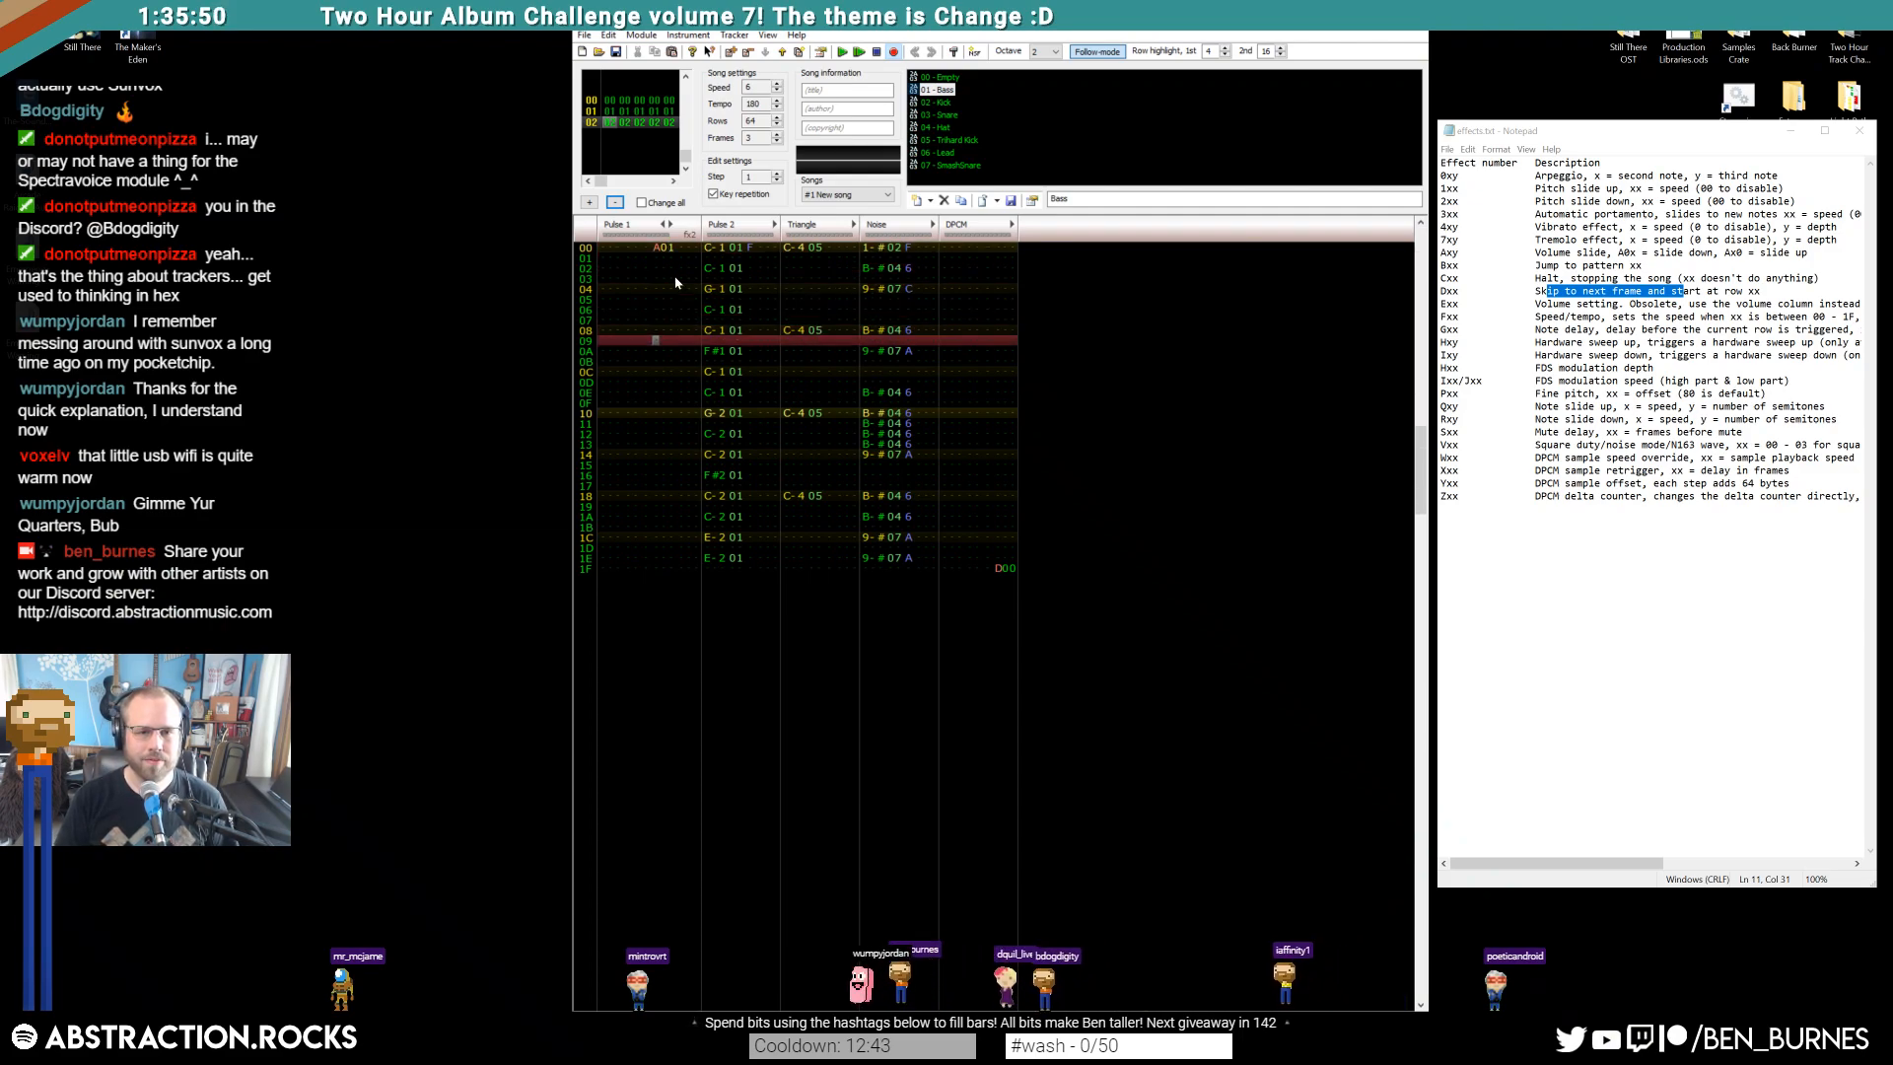
Enter the effect A00 at row 10 of Pulse 1 to end the volume slide
key("Down")
key("Down")
key("Down")
key("Down")
type("A")
key("Page_Up")
key("Page_Up")
key("Page_Up")
key("Page_Up")
key("Page_Up")
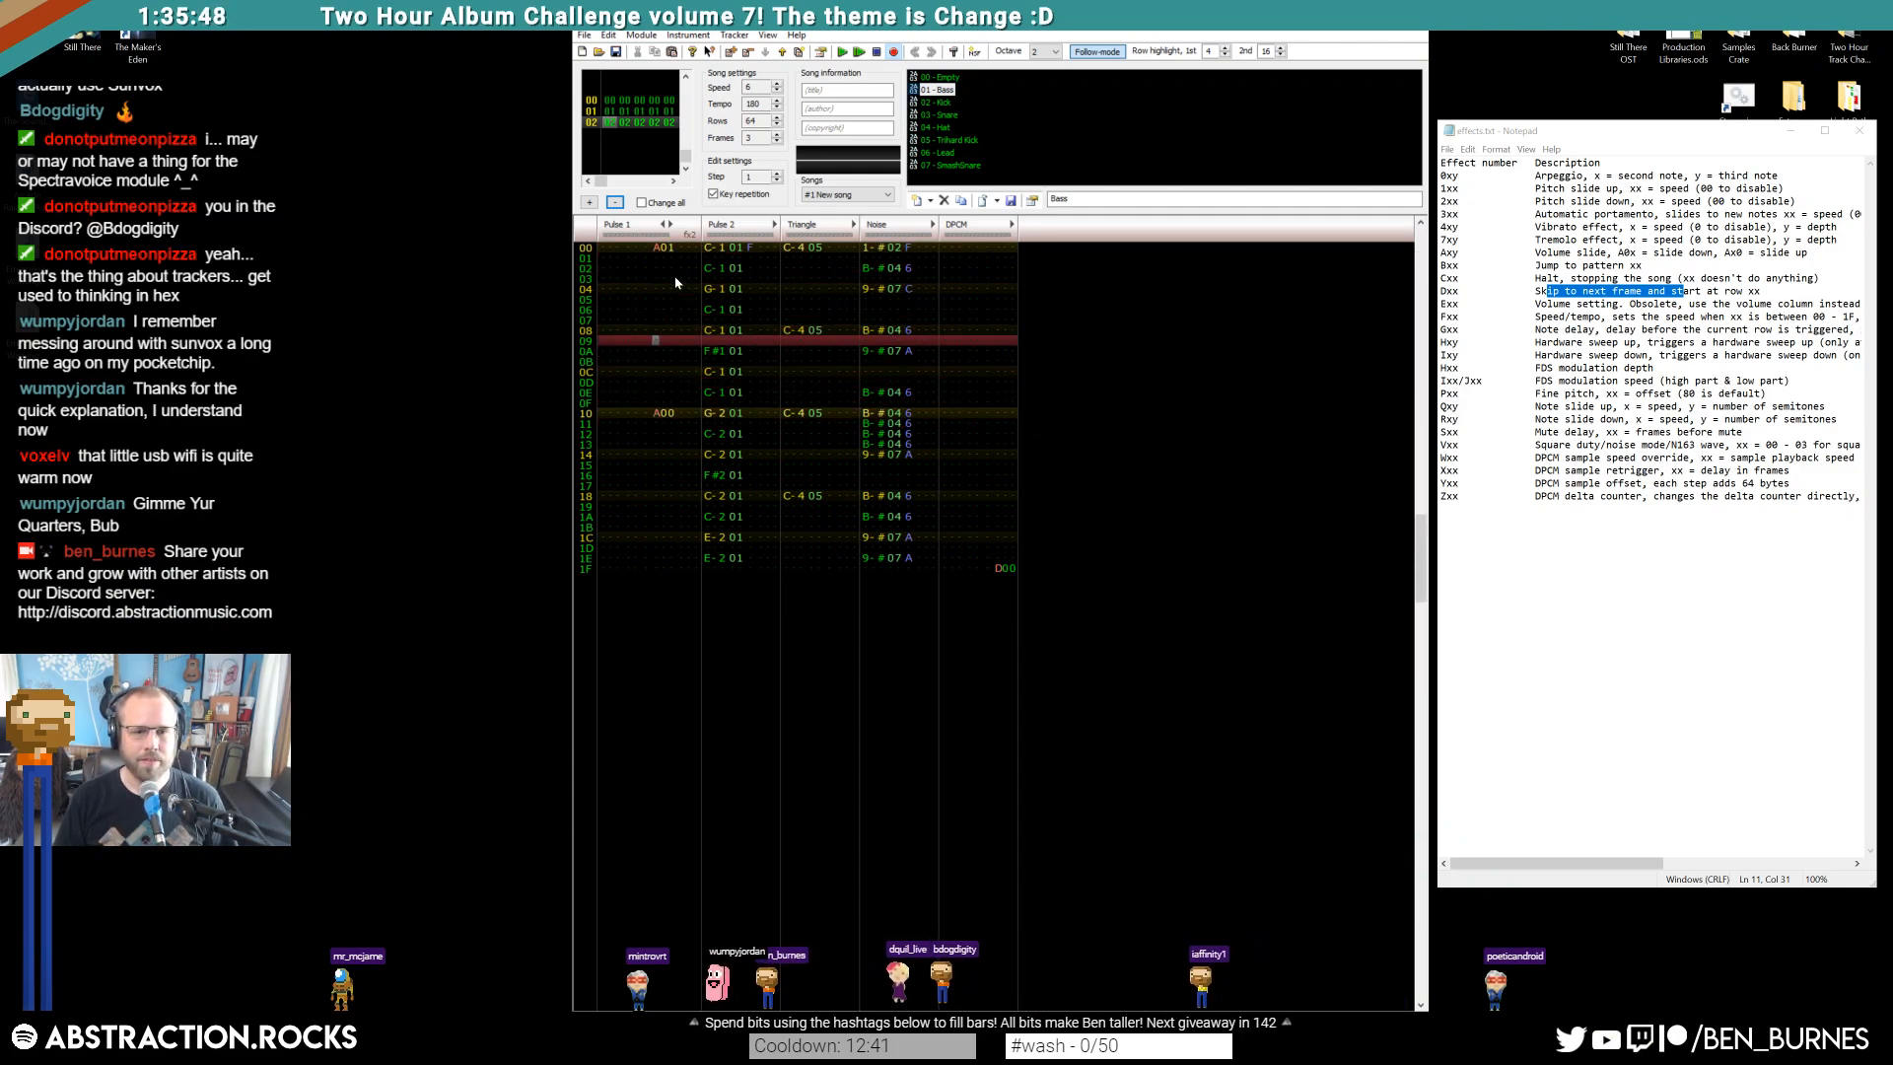
scroll(680, 647, "down", 1)
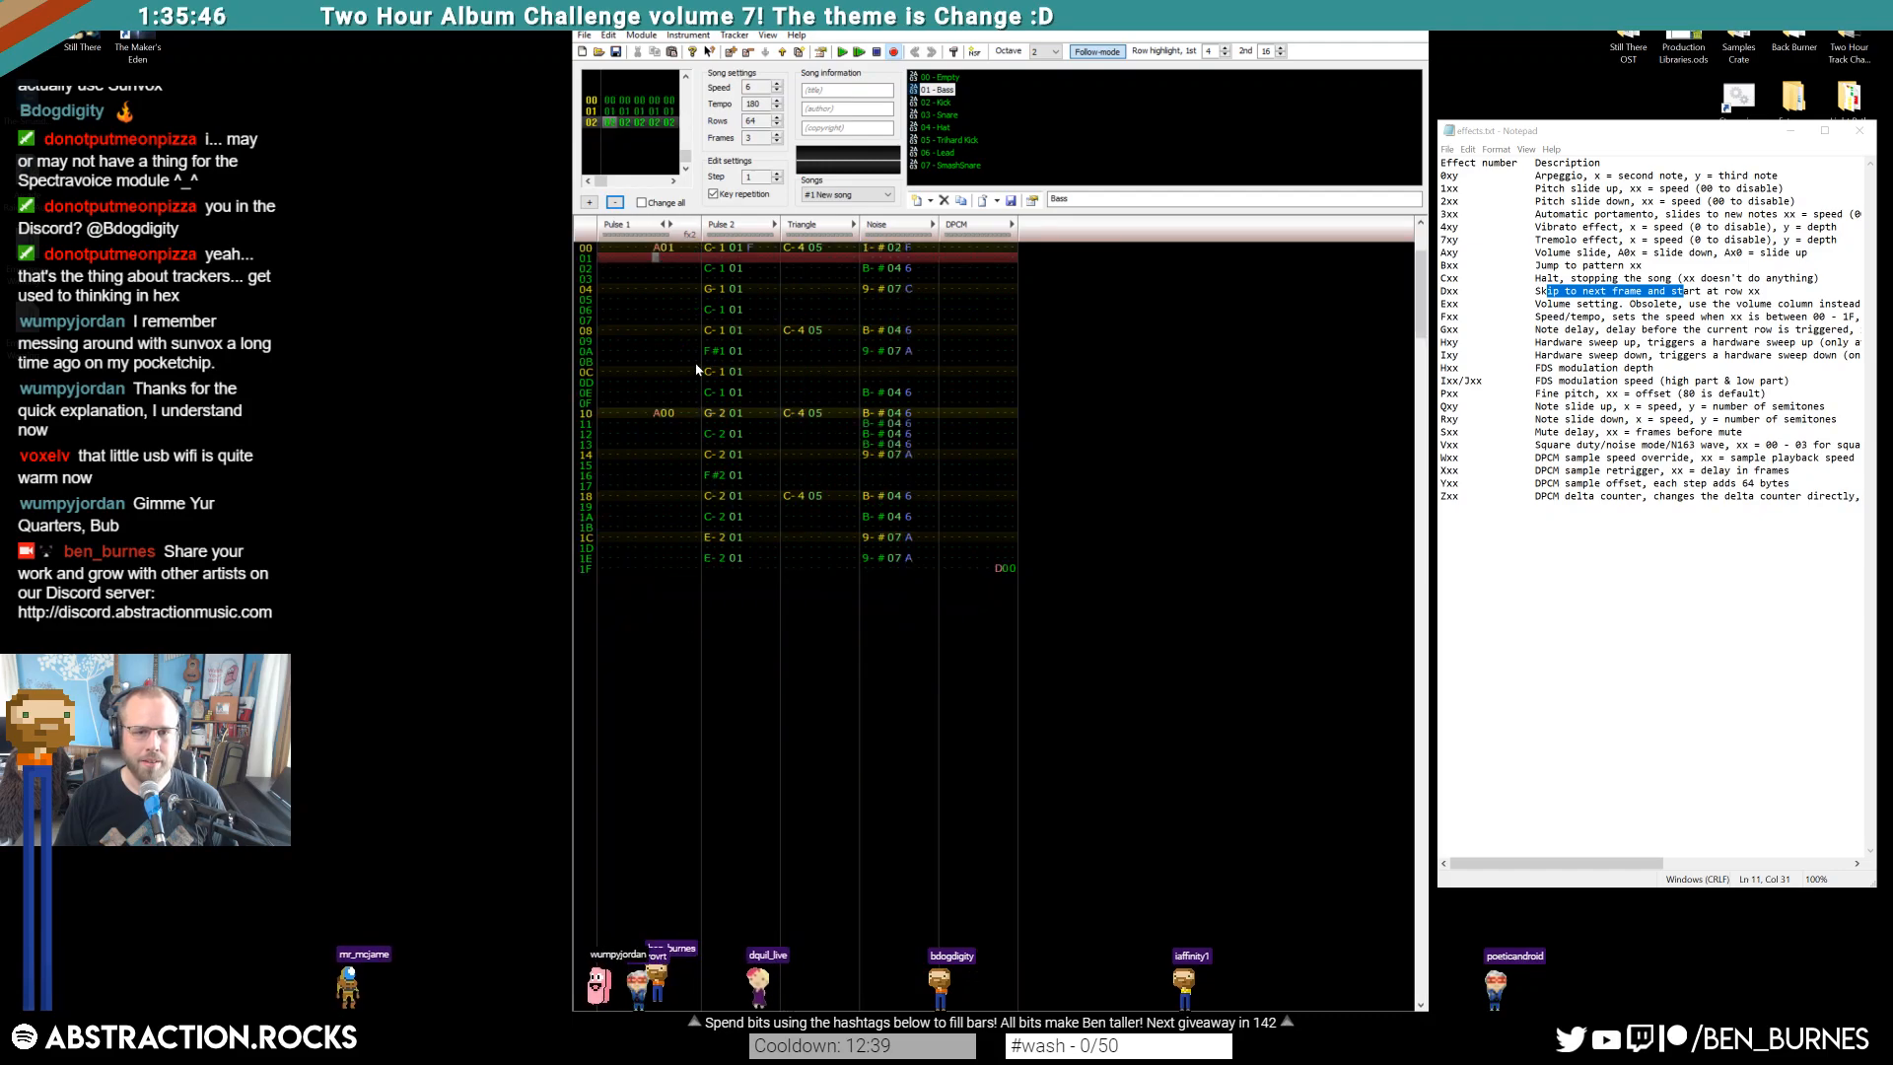
Enter the vibrato effect 486 in the second effect column of Pulse 1 at row 00
left_click(681, 247)
type("4")
key("Up")
key("Right")
type("8")
key("Up")
key("Right")
type("6")
Enter the effect 400 beside A00 at row 10 of Pulse 1 to end the vibrato
key("Down")
key("Down")
key("Down")
key("Down")
key("Down")
key("Down")
key("Down")
key("Down")
key("Down")
key("Down")
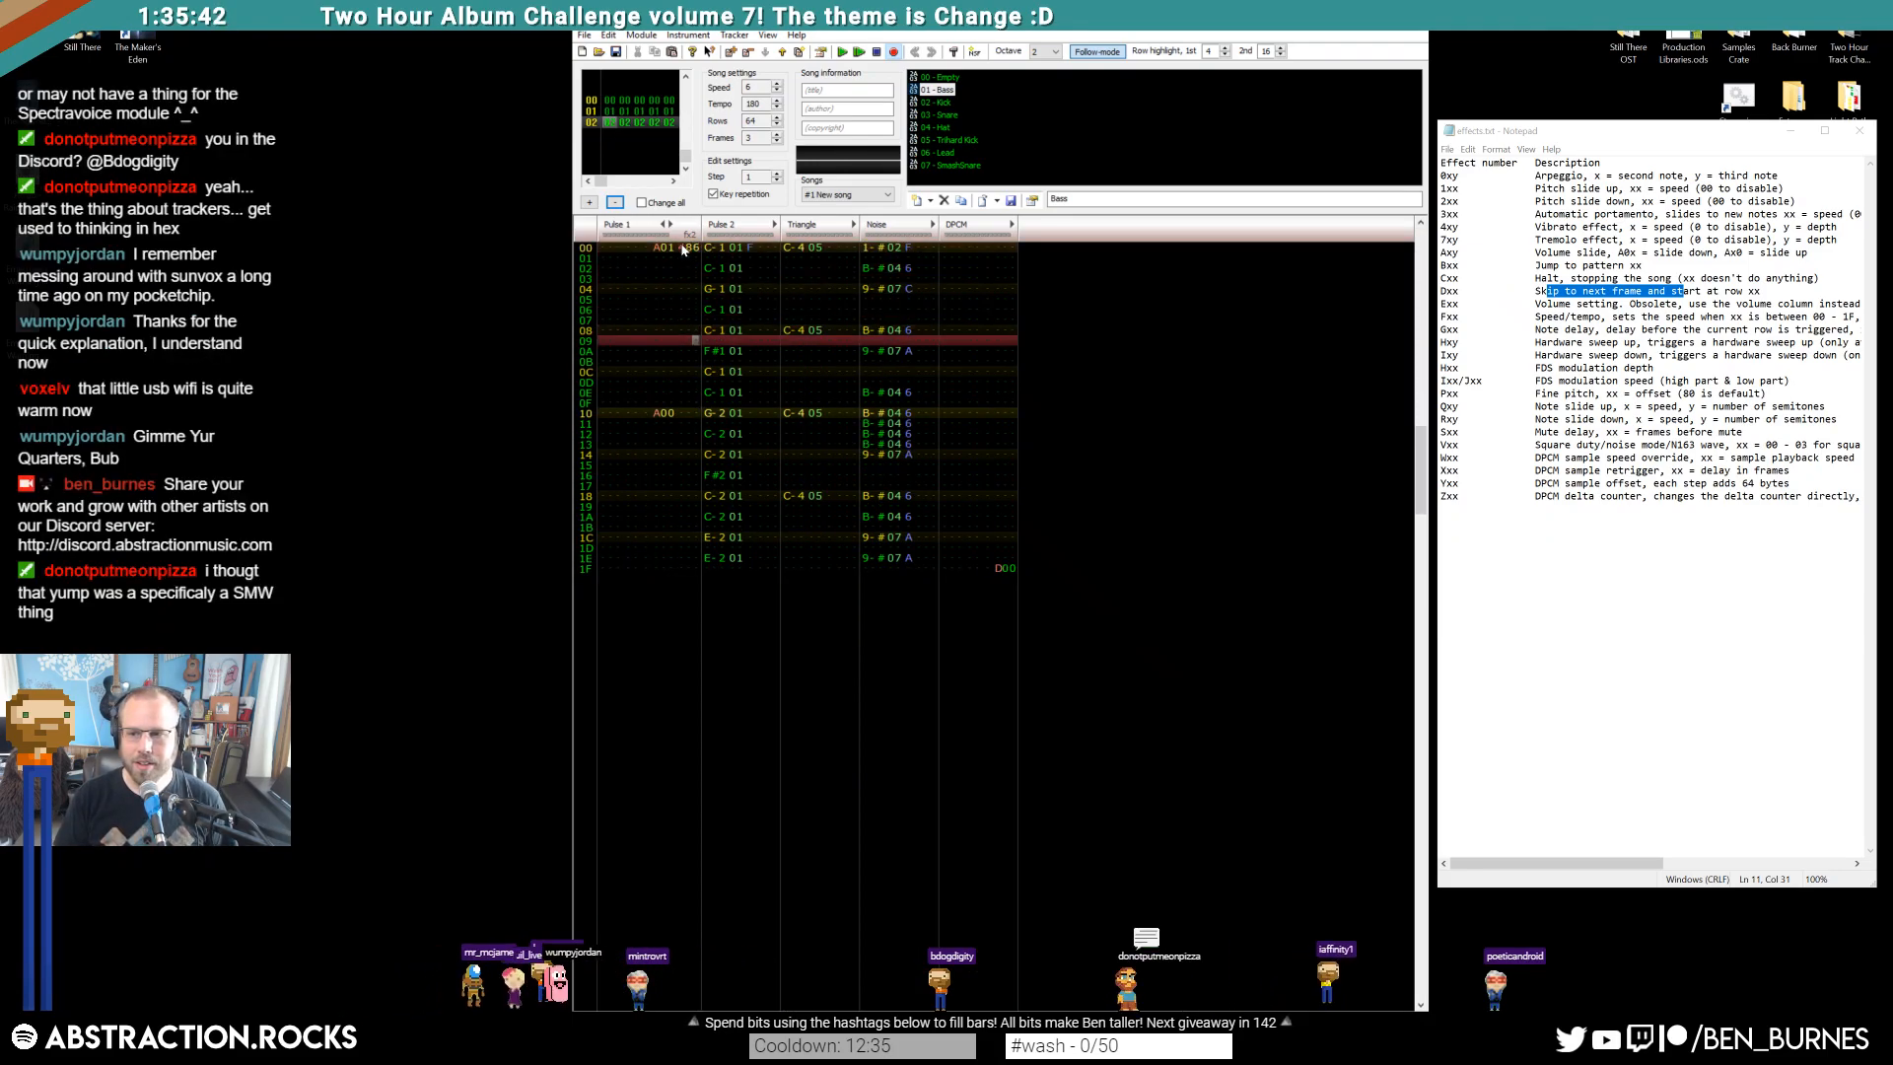
key("Down")
key("Down")
key("Down")
key("Down")
key("Down")
key("Left")
key("Left")
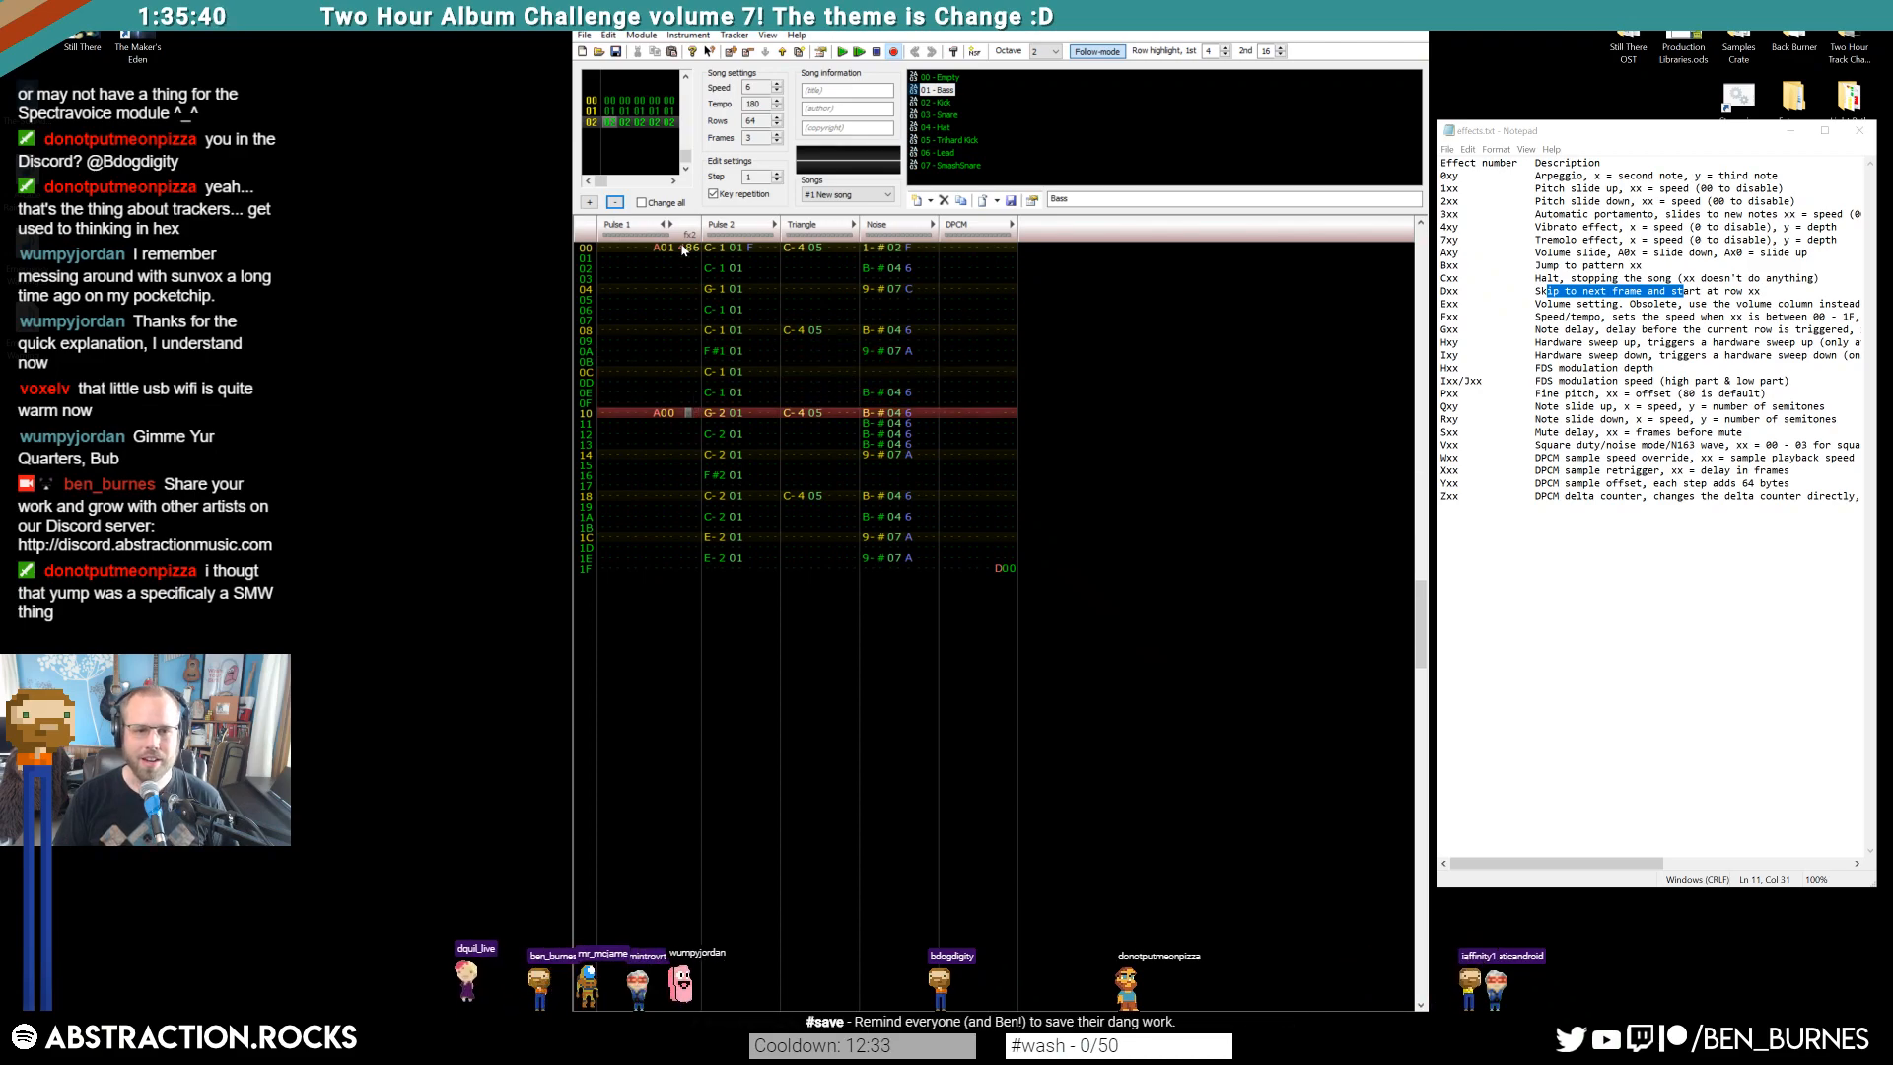
type("400")
key("Return")
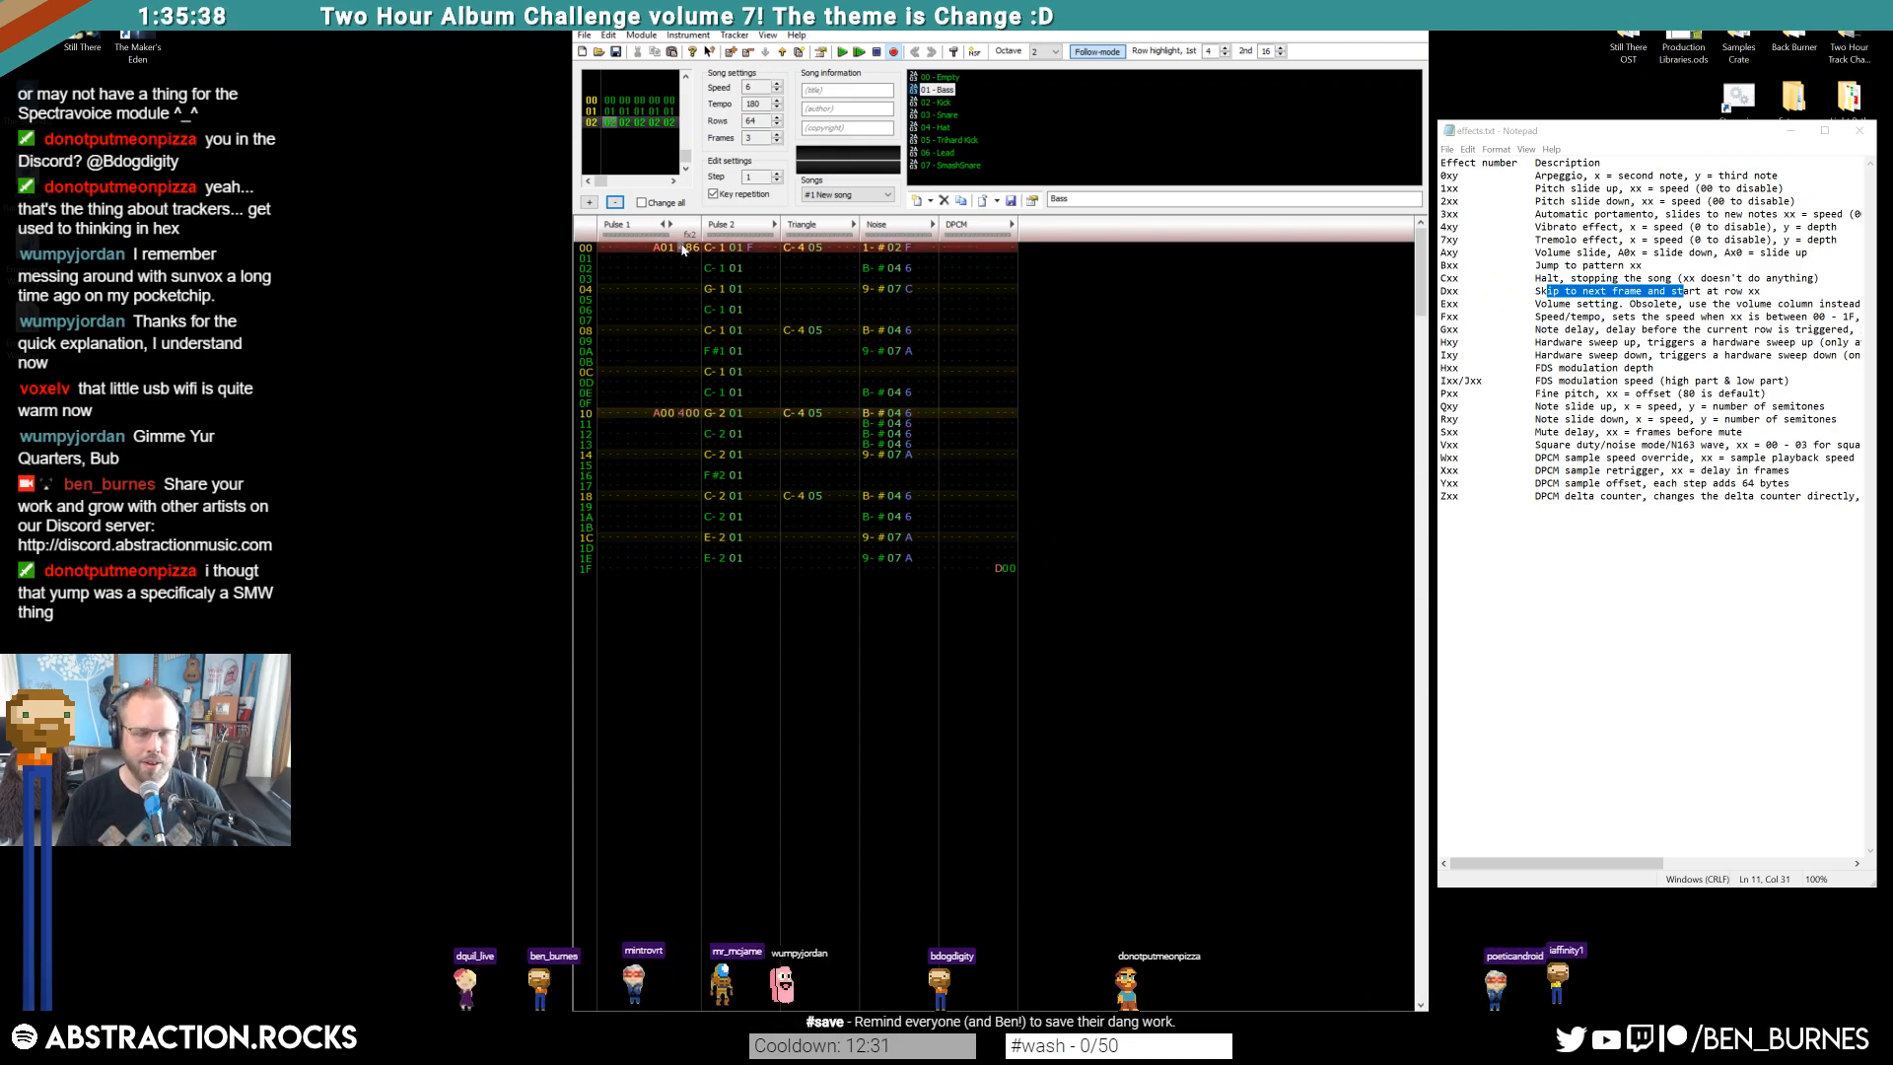
Move the A00 and 400 effects of Pulse 1 from row 10 to row 18 and add a note cut there
key("Up")
key("Up")
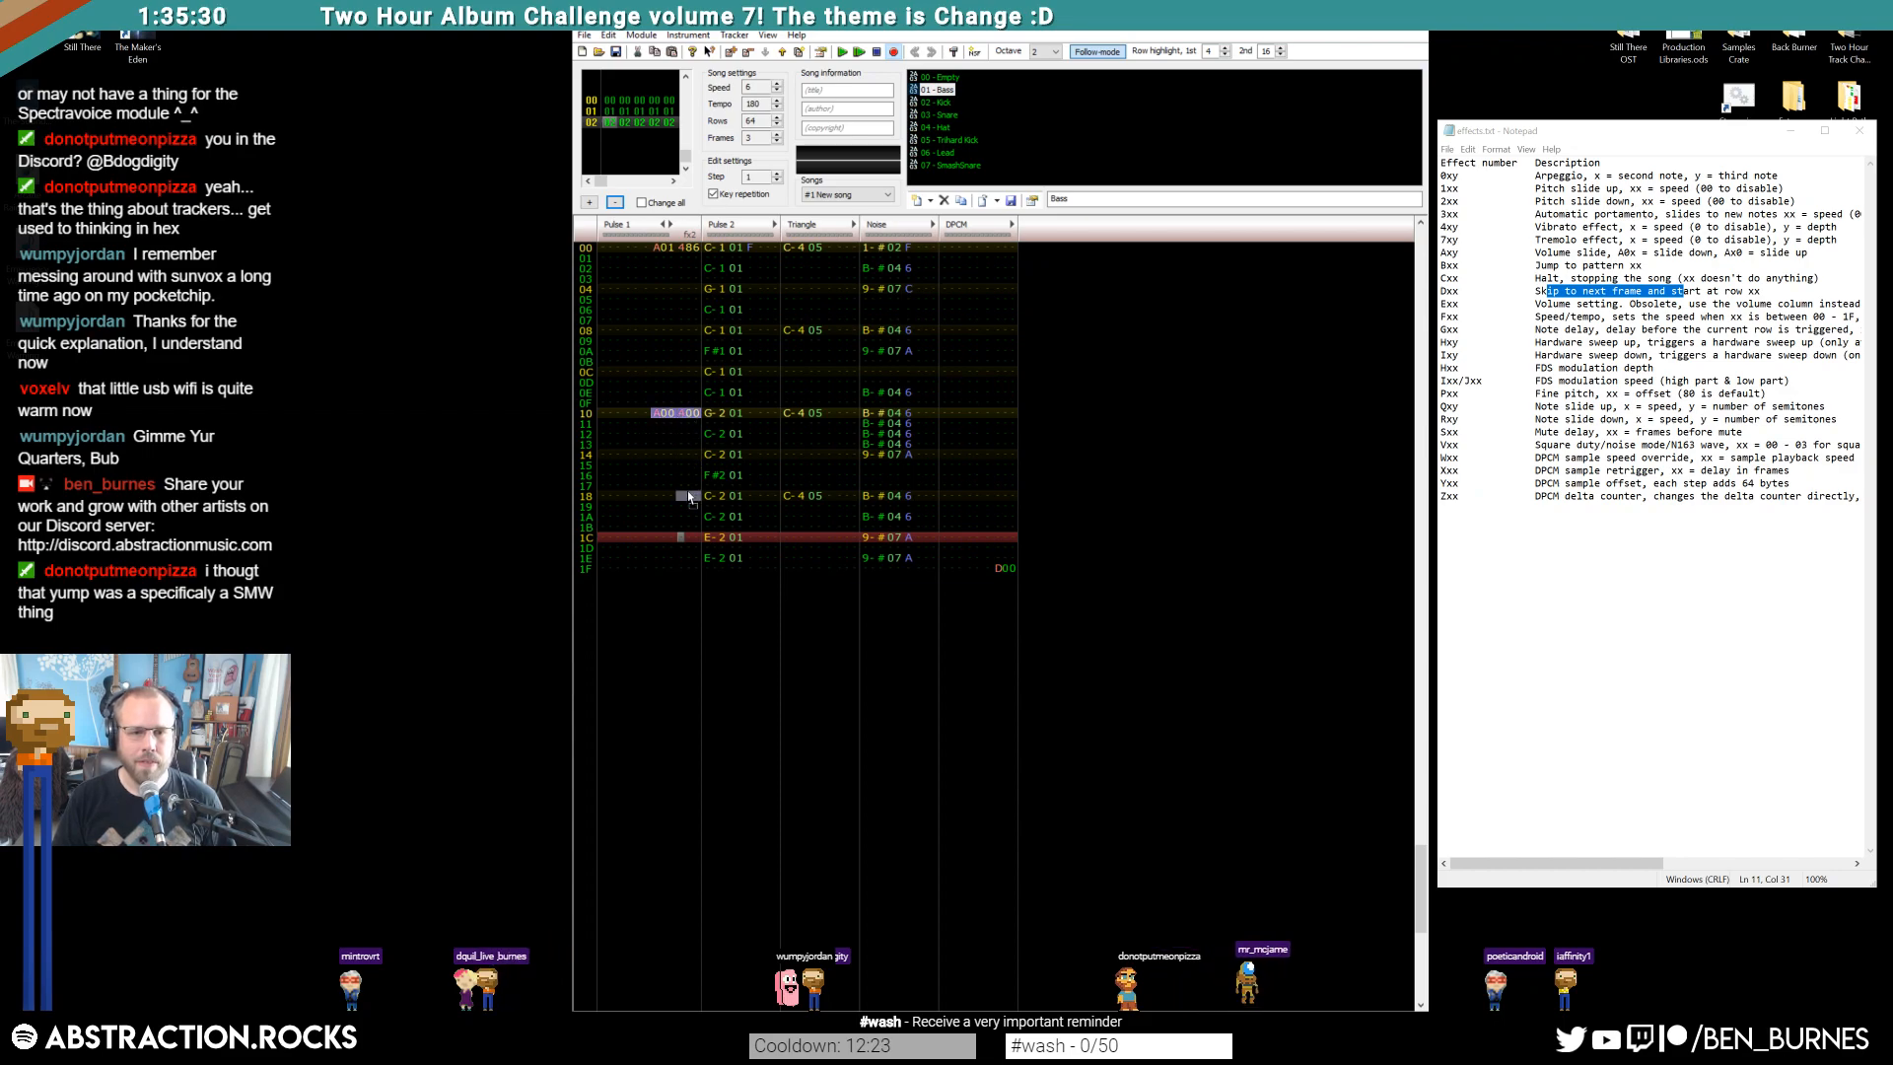
left_click_drag(660, 493, 613, 495)
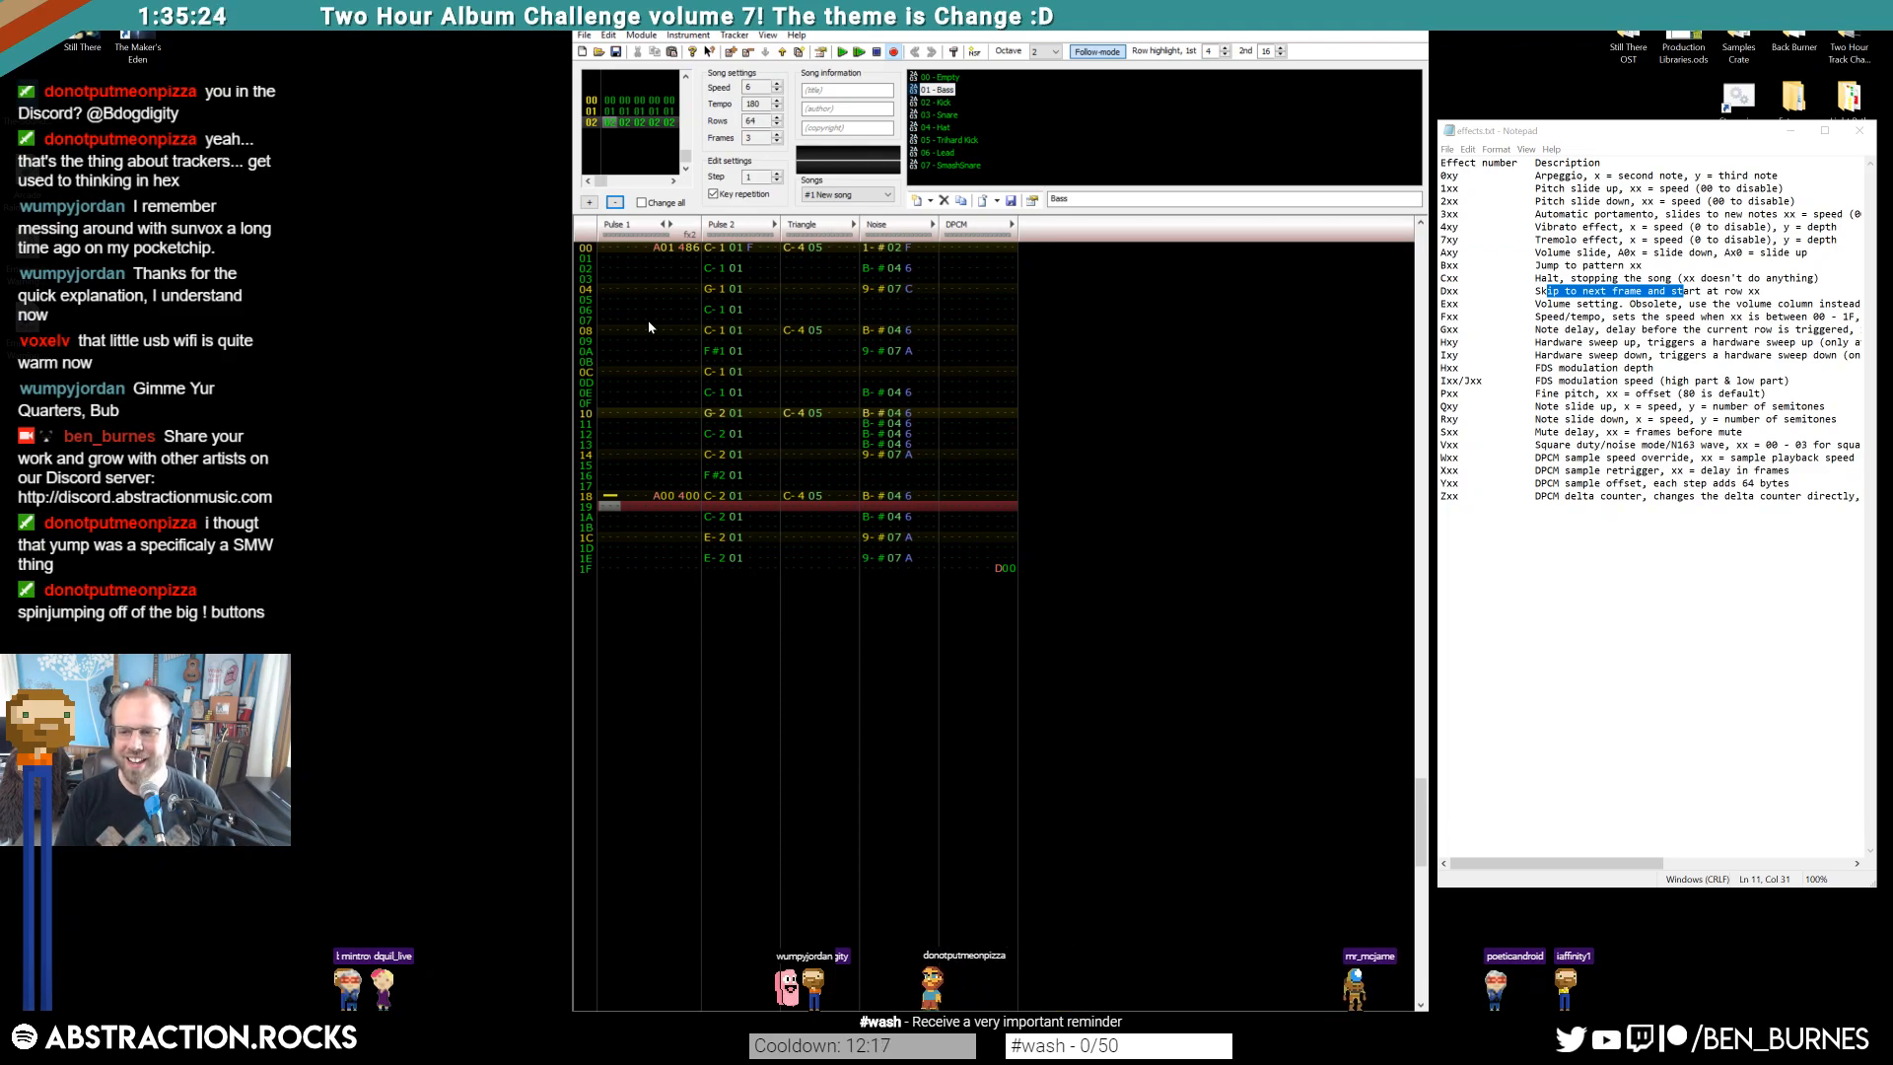
Play the song from the start of frame 01 into frame 02 to check the transition
key("Home")
key("Up")
key("Up")
key("Home")
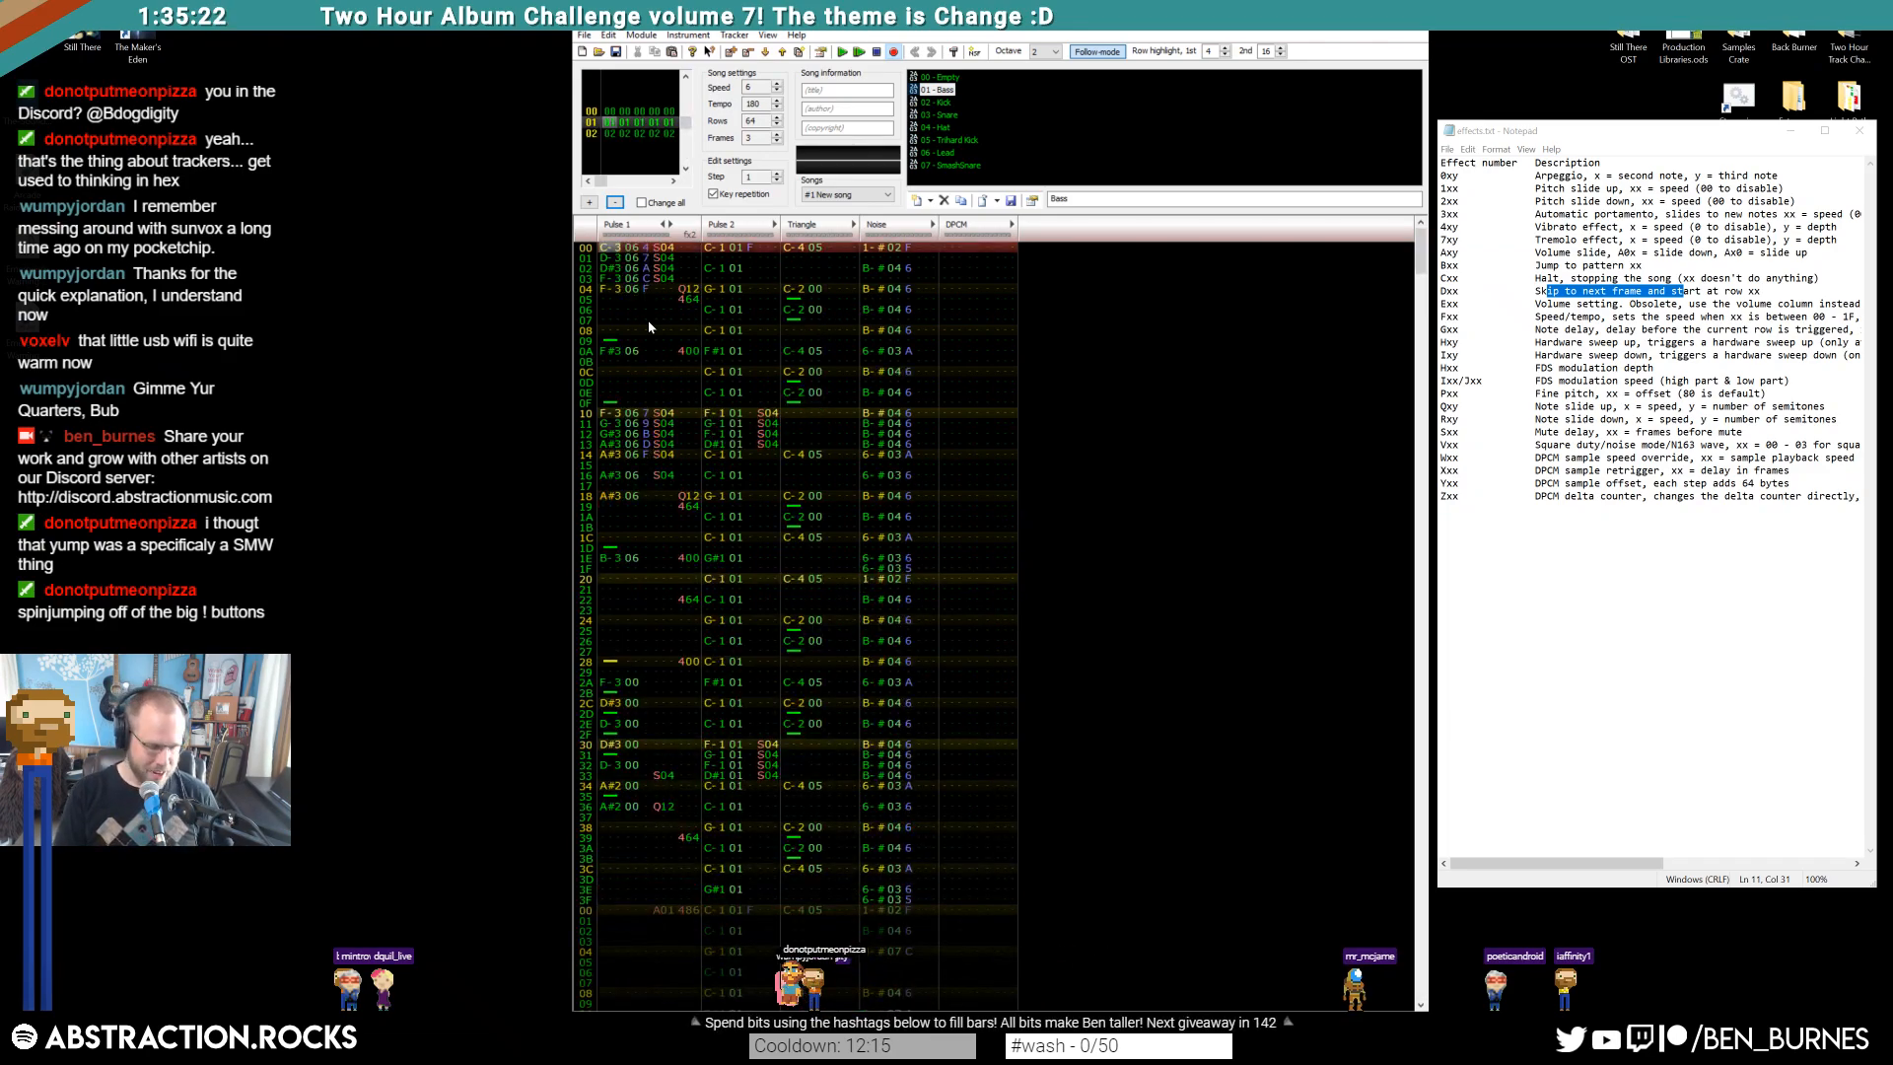
key("Return")
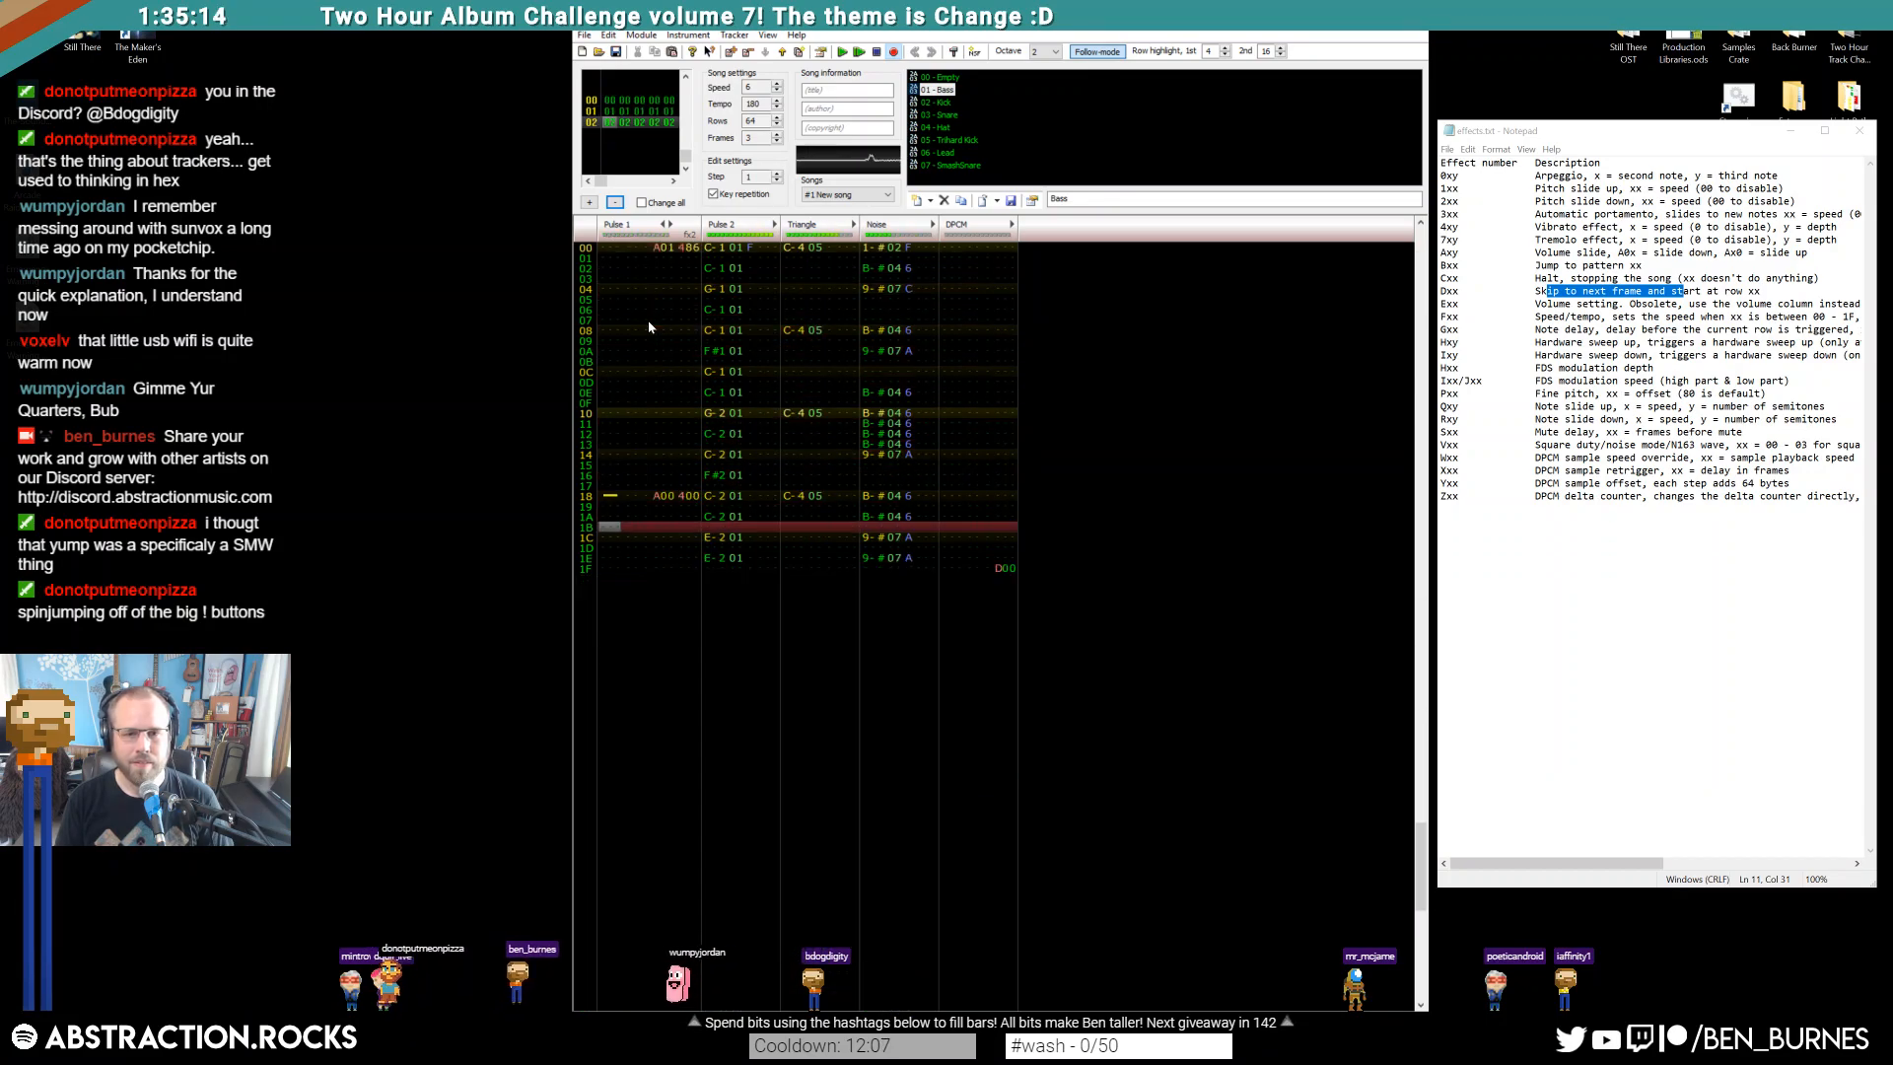
key("Return")
Change the Pulse 2 notes to D#2 at row 1C and D-2 at row 1E
key("Up")
key("Up")
key("Up")
key("Up")
key("Up")
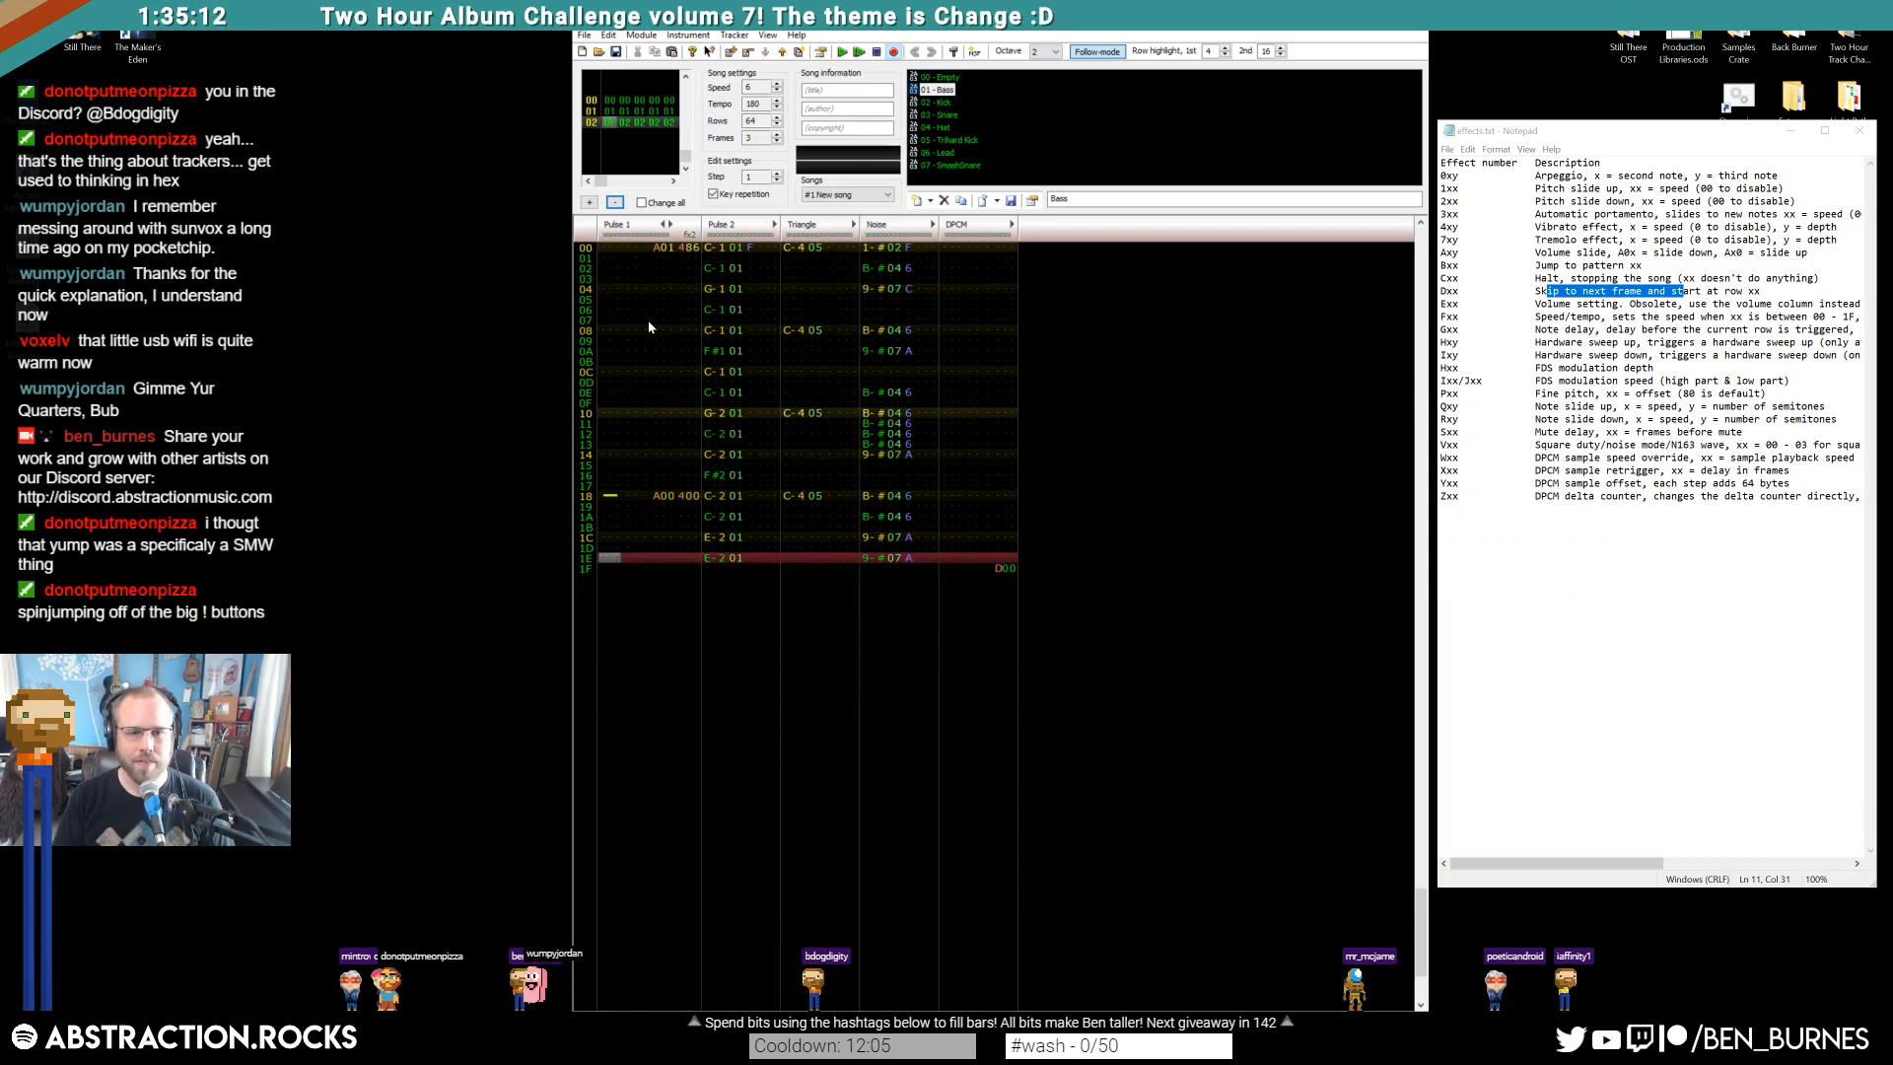
left_click(716, 560)
key("e")
left_click(716, 539)
key("e")
left_click(718, 542)
key("d")
left_click(721, 559)
key("x")
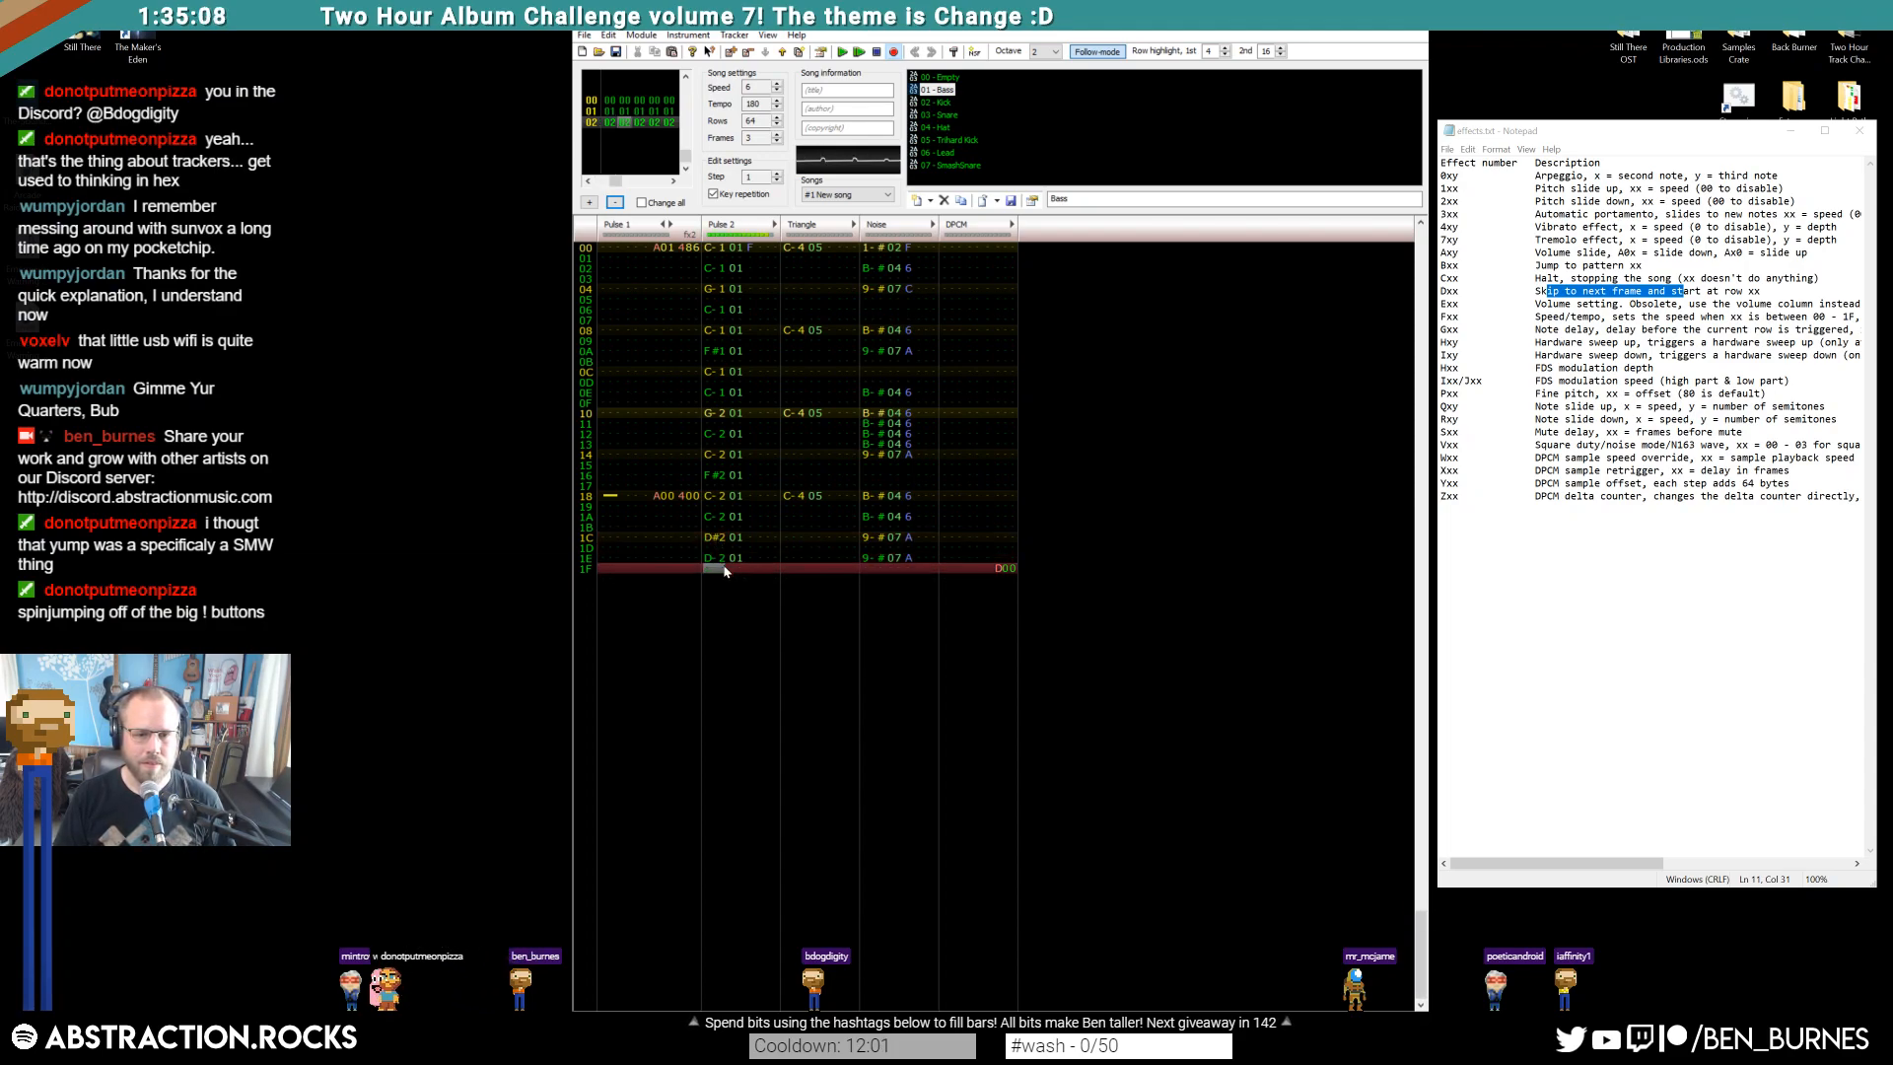
Set the Pulse 2 note at row 1E to instrument 00 and add the note slide effect R0C
left_click(735, 559)
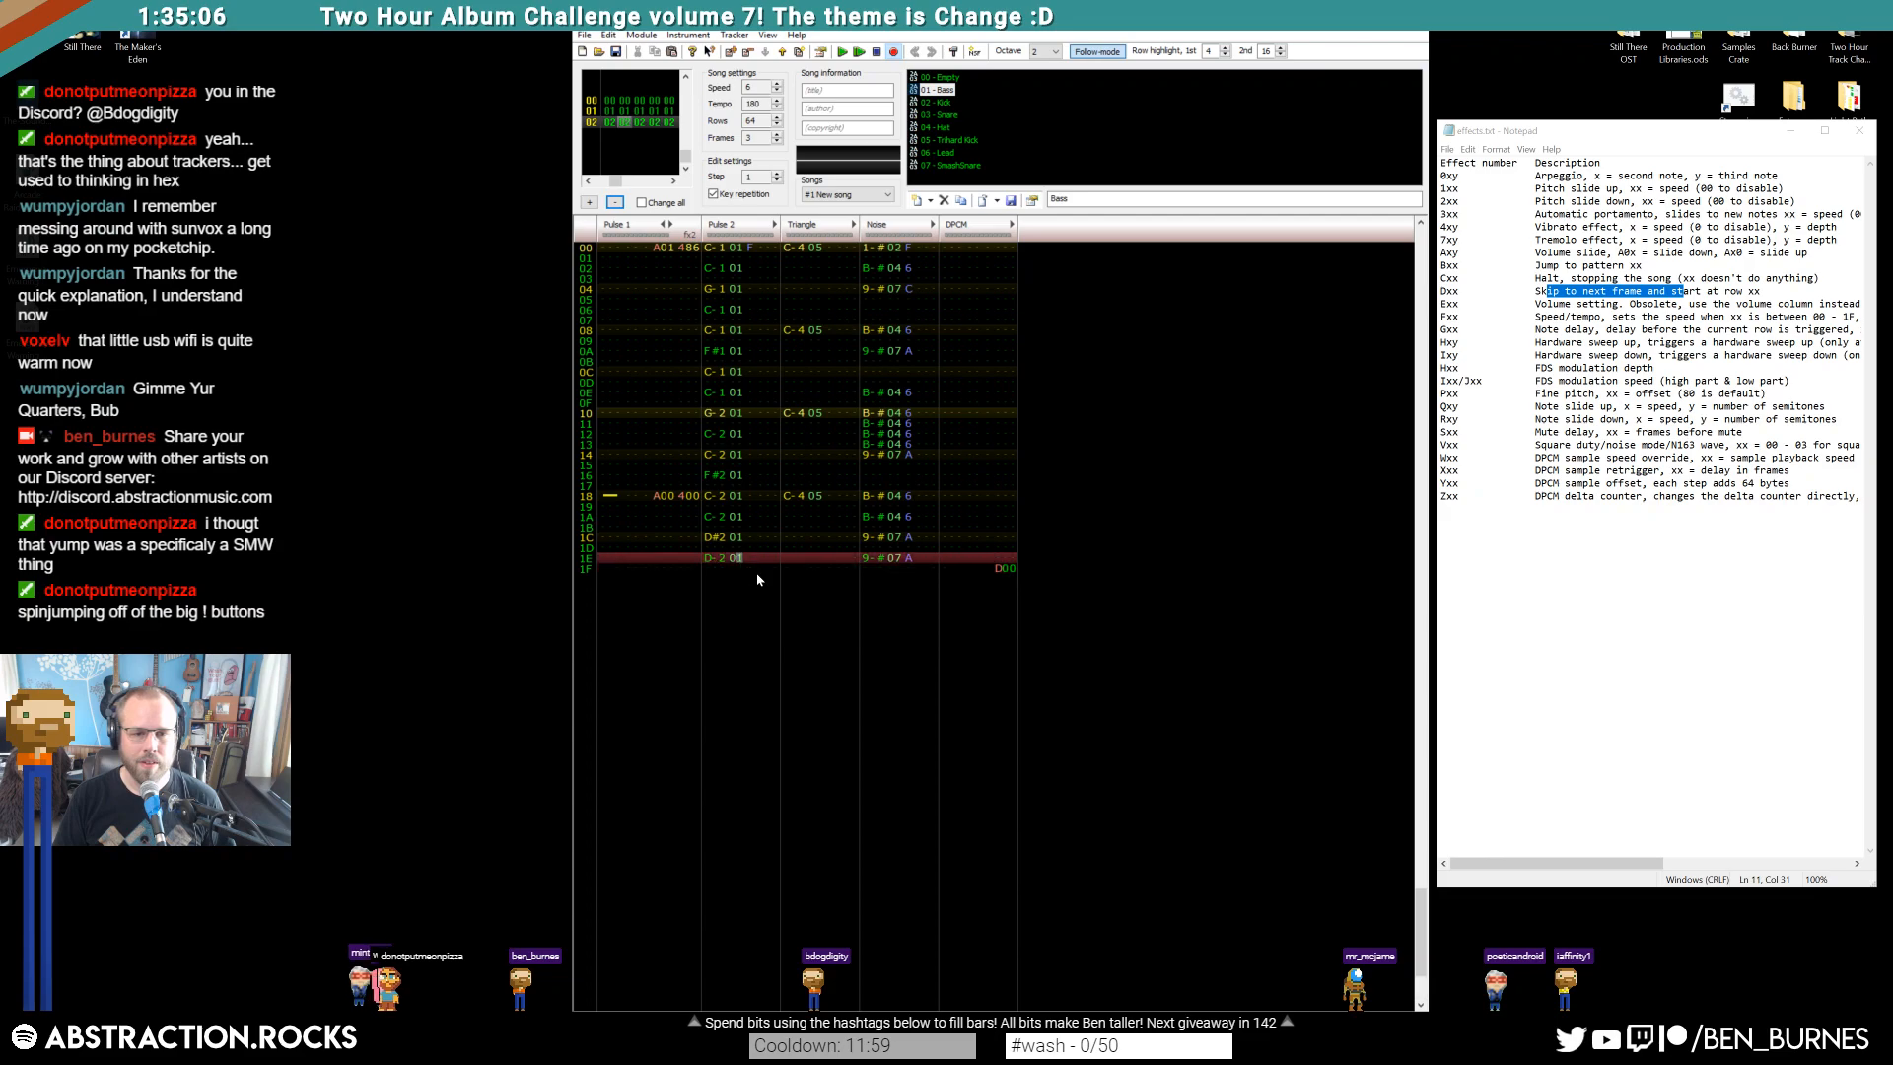
key("0")
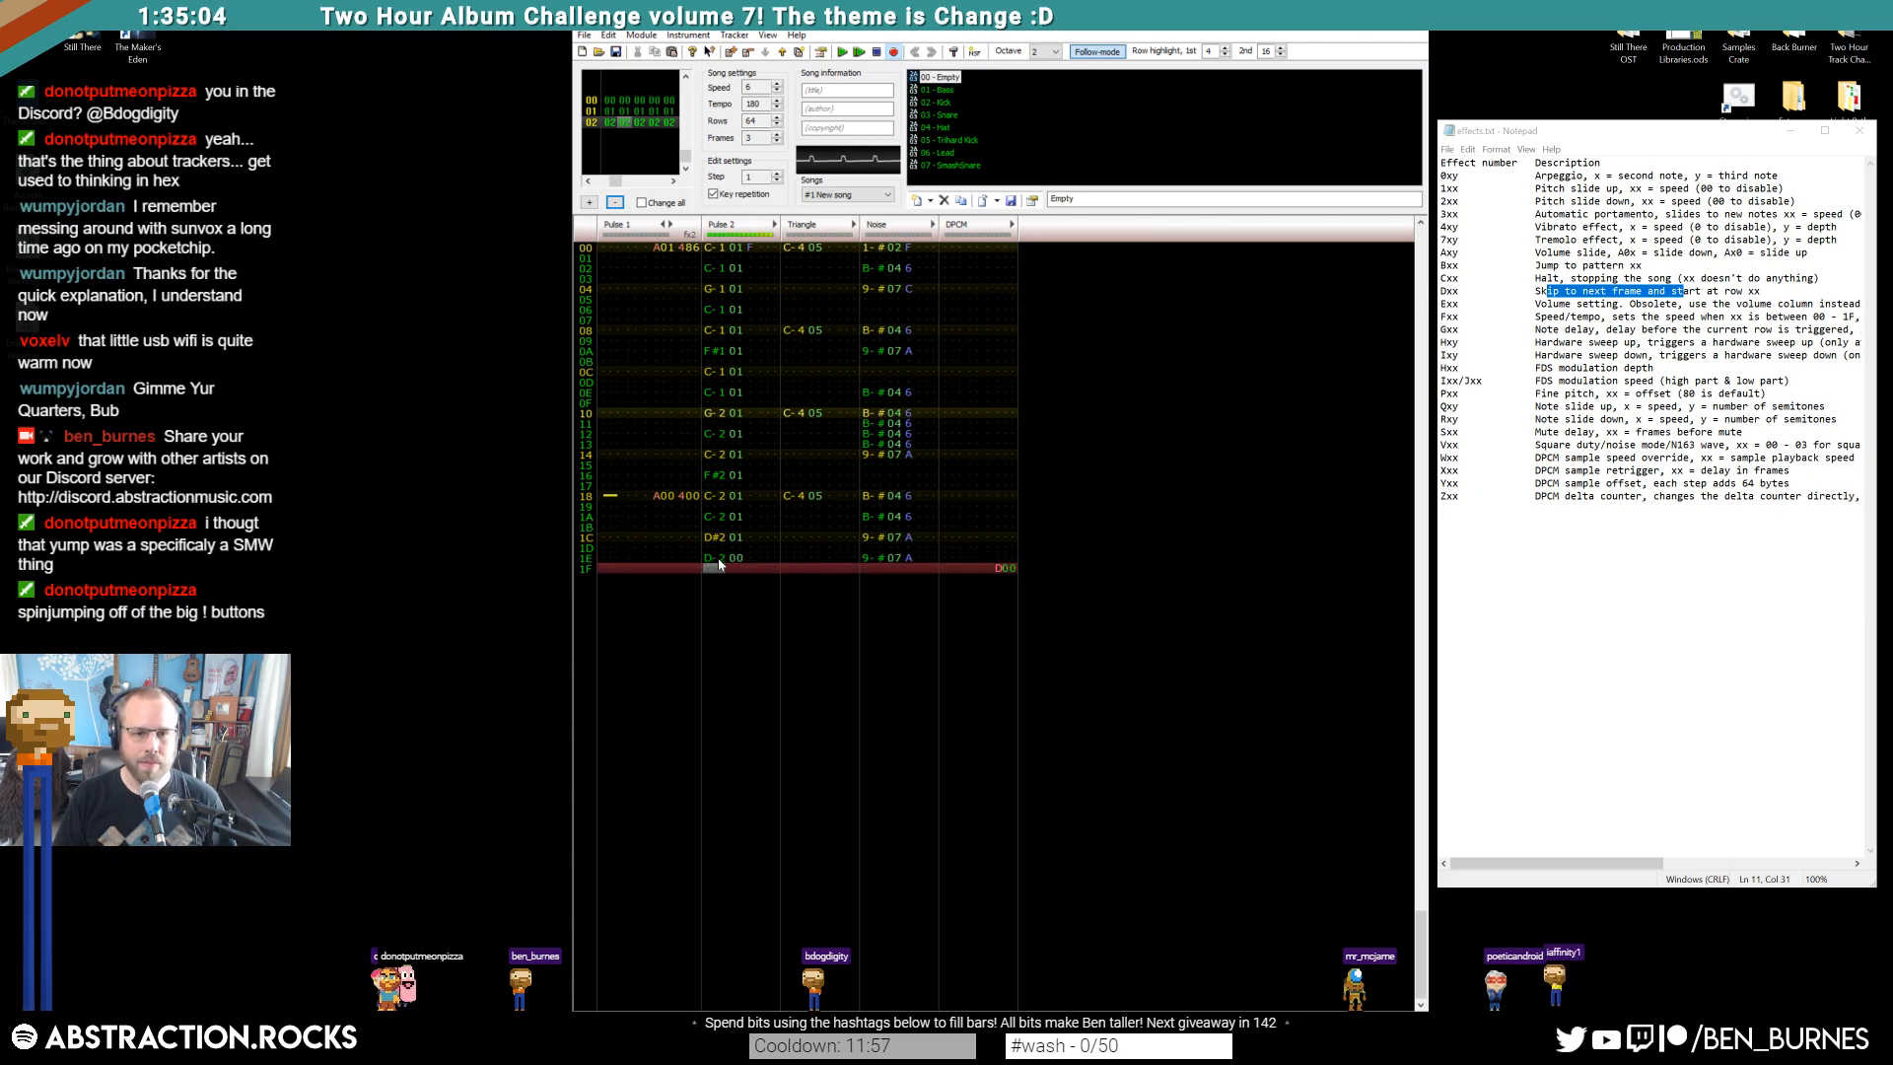
left_click(757, 557)
key("e")
key("Up")
key("r")
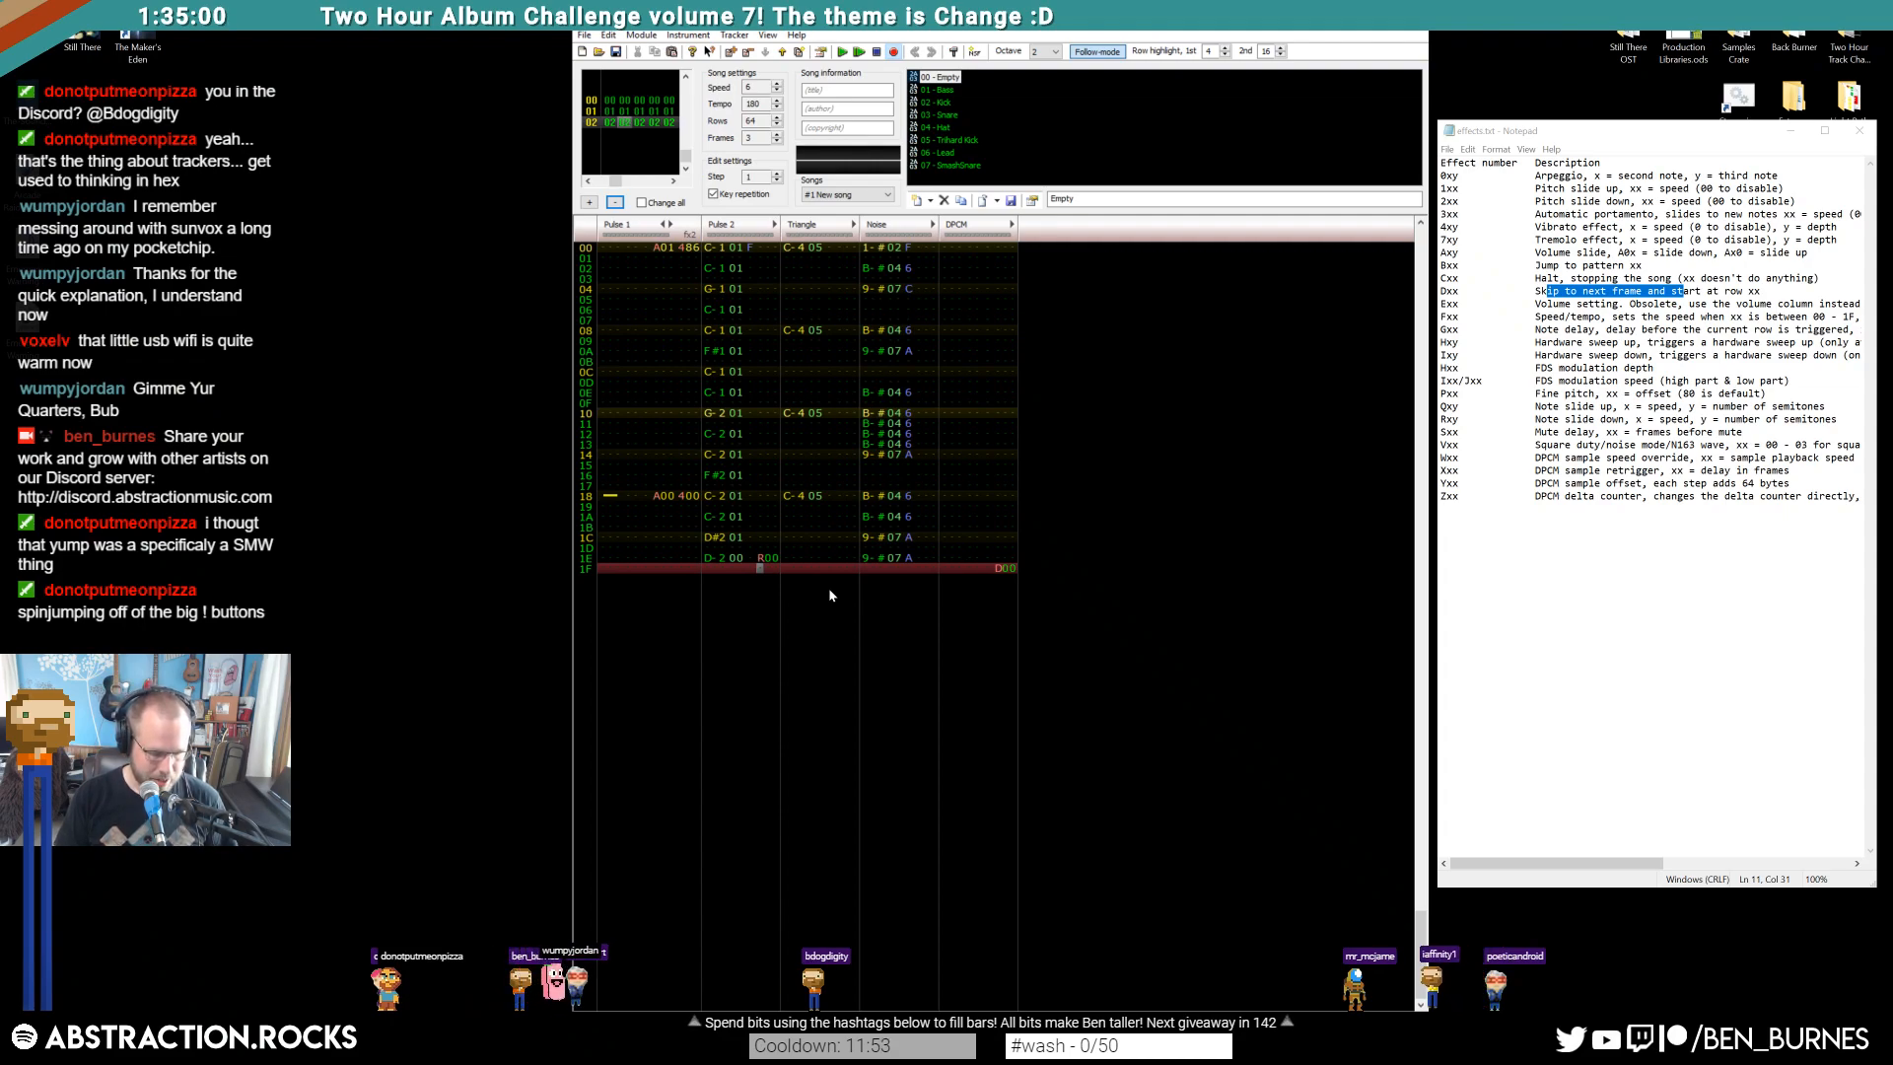
key("Up")
key("Right")
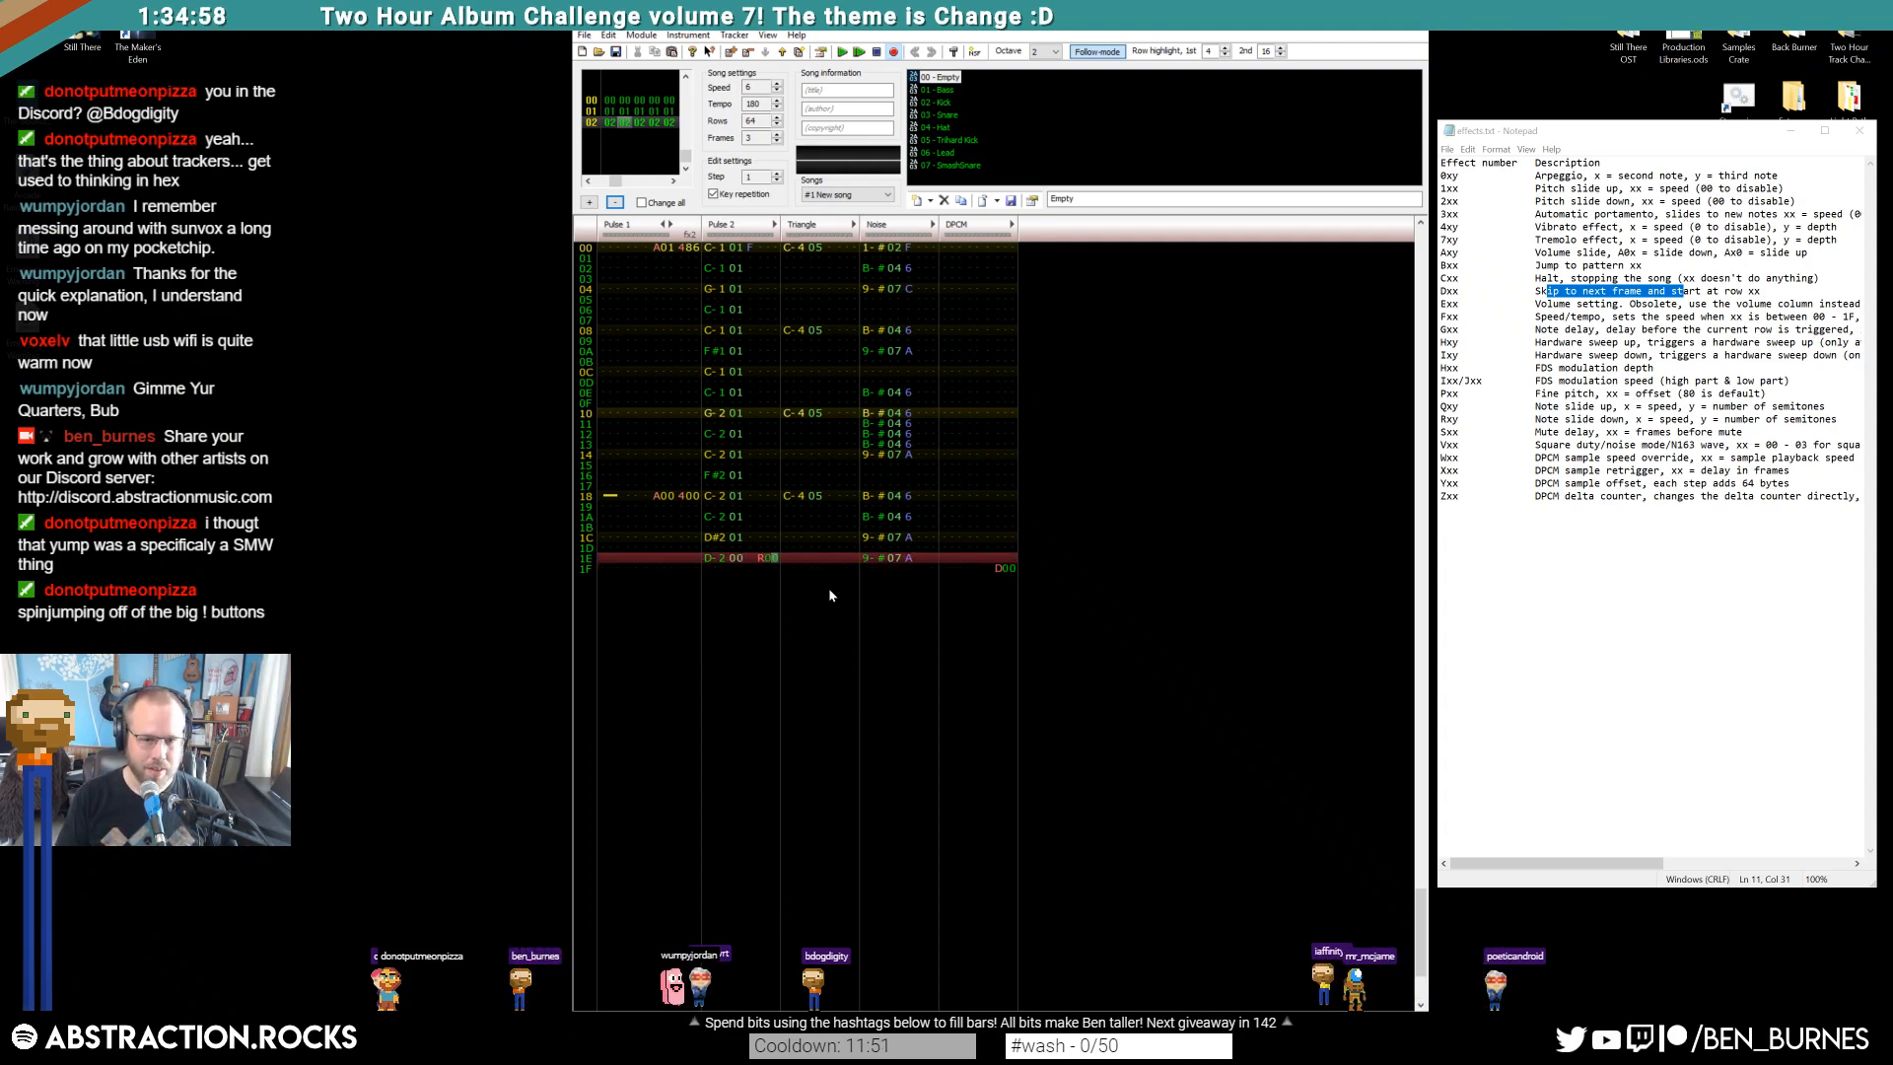
key("c")
Set the speed digit of the row 1E slide effect in Pulse 2 to A, making it RAC
key("Up")
key("Left")
key("8")
key("Up")
key("6")
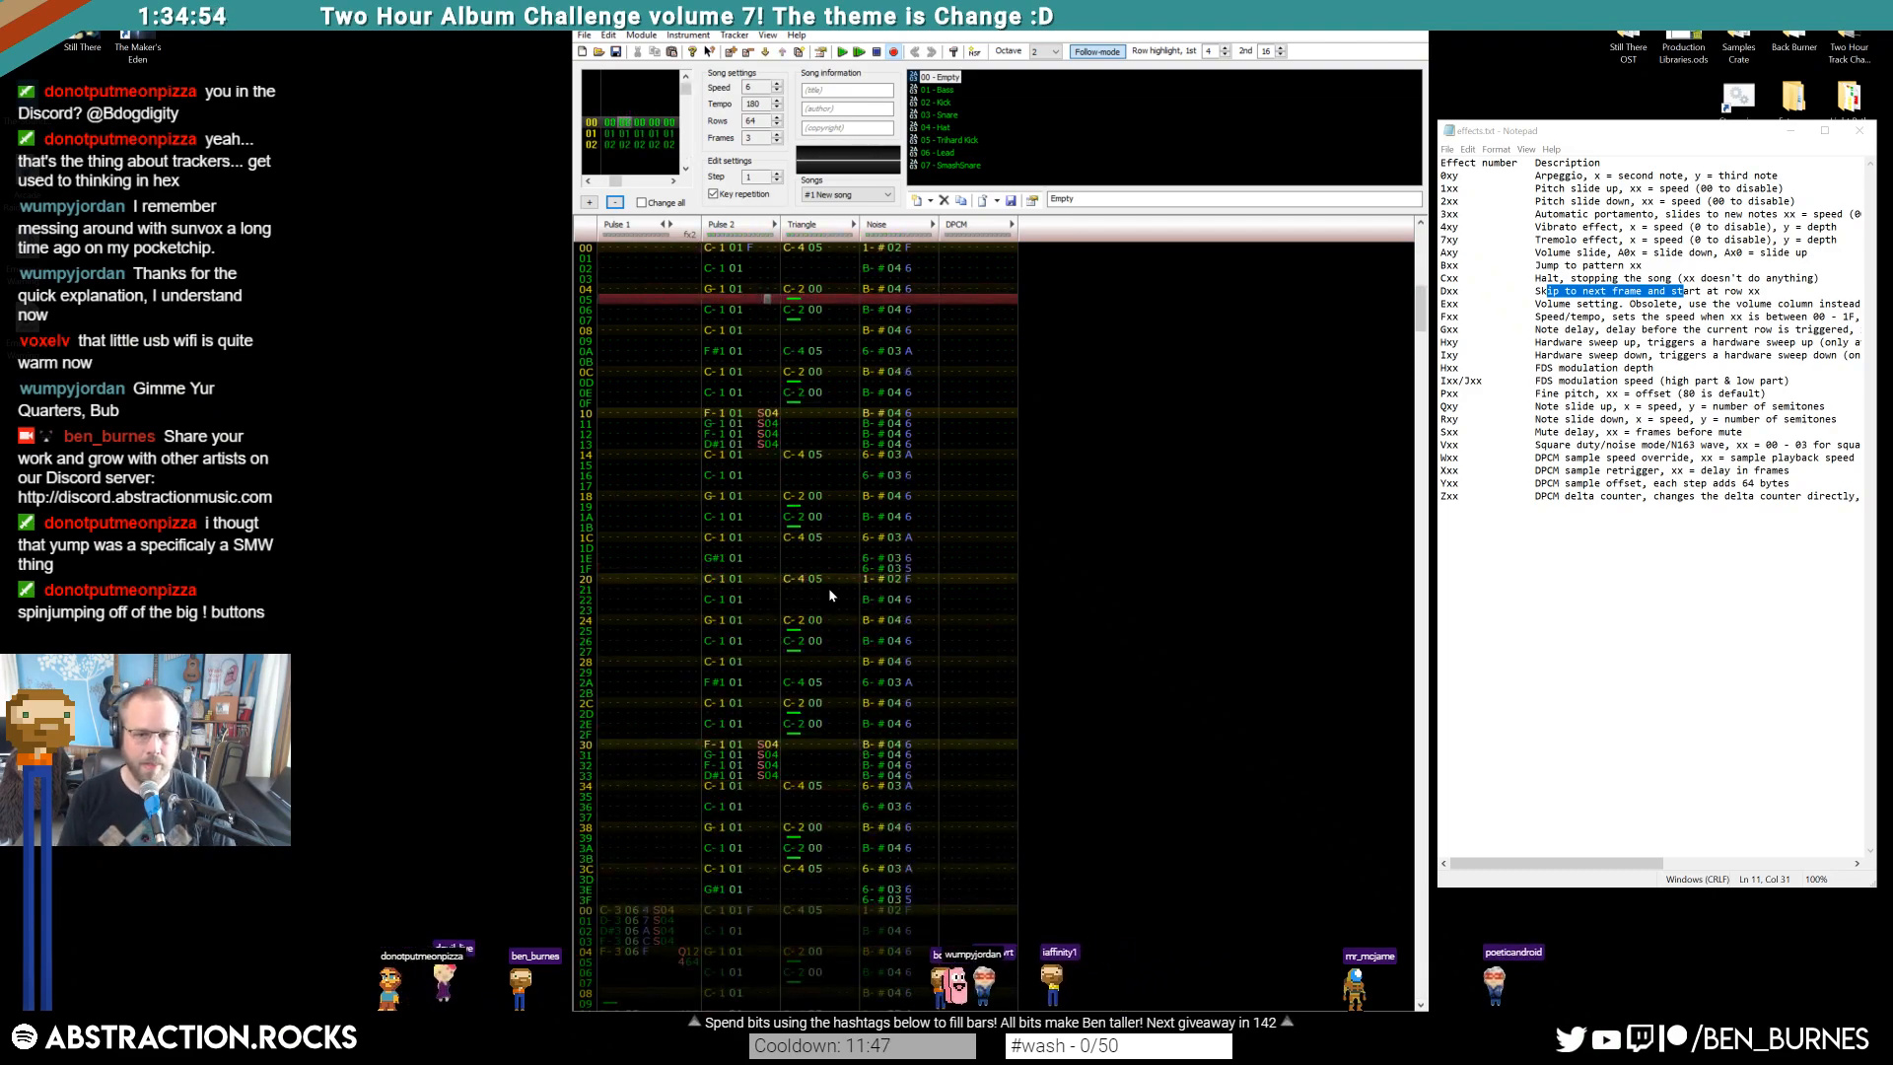
key("Up")
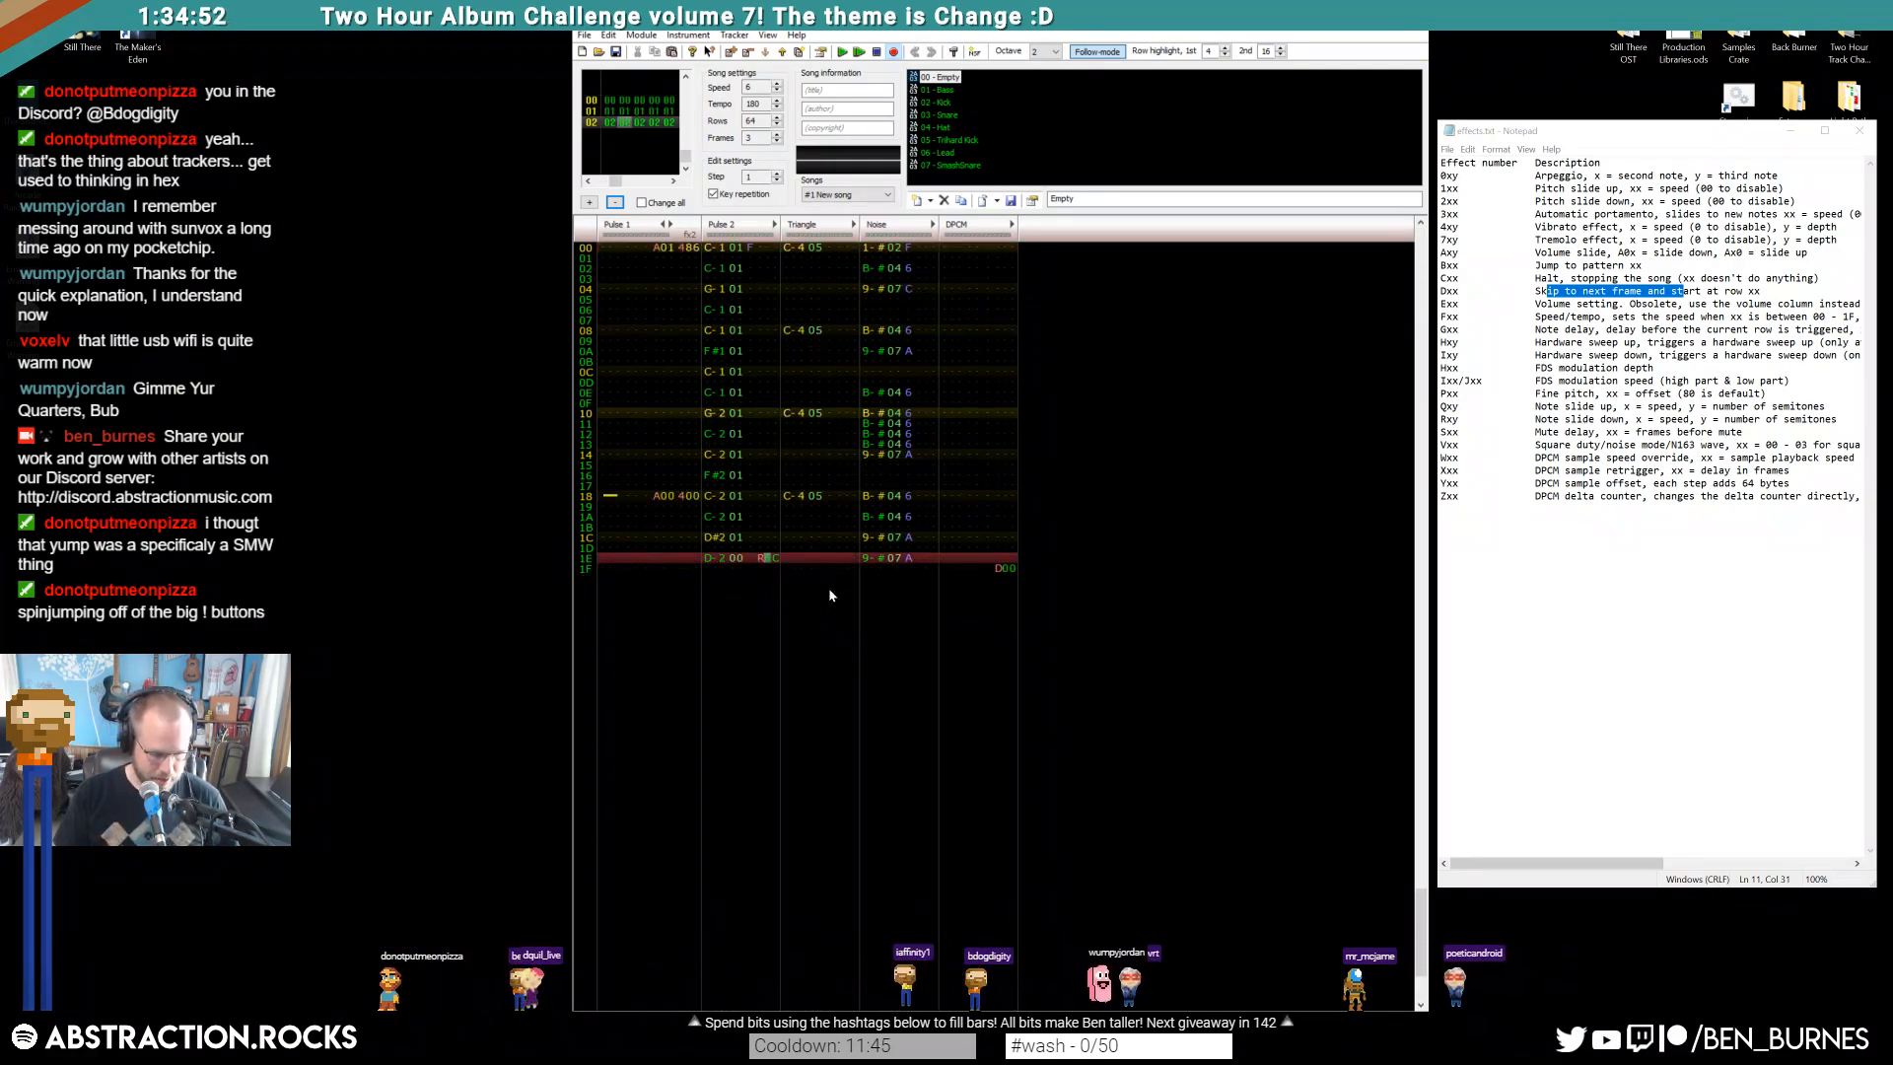
key("a")
key("Down")
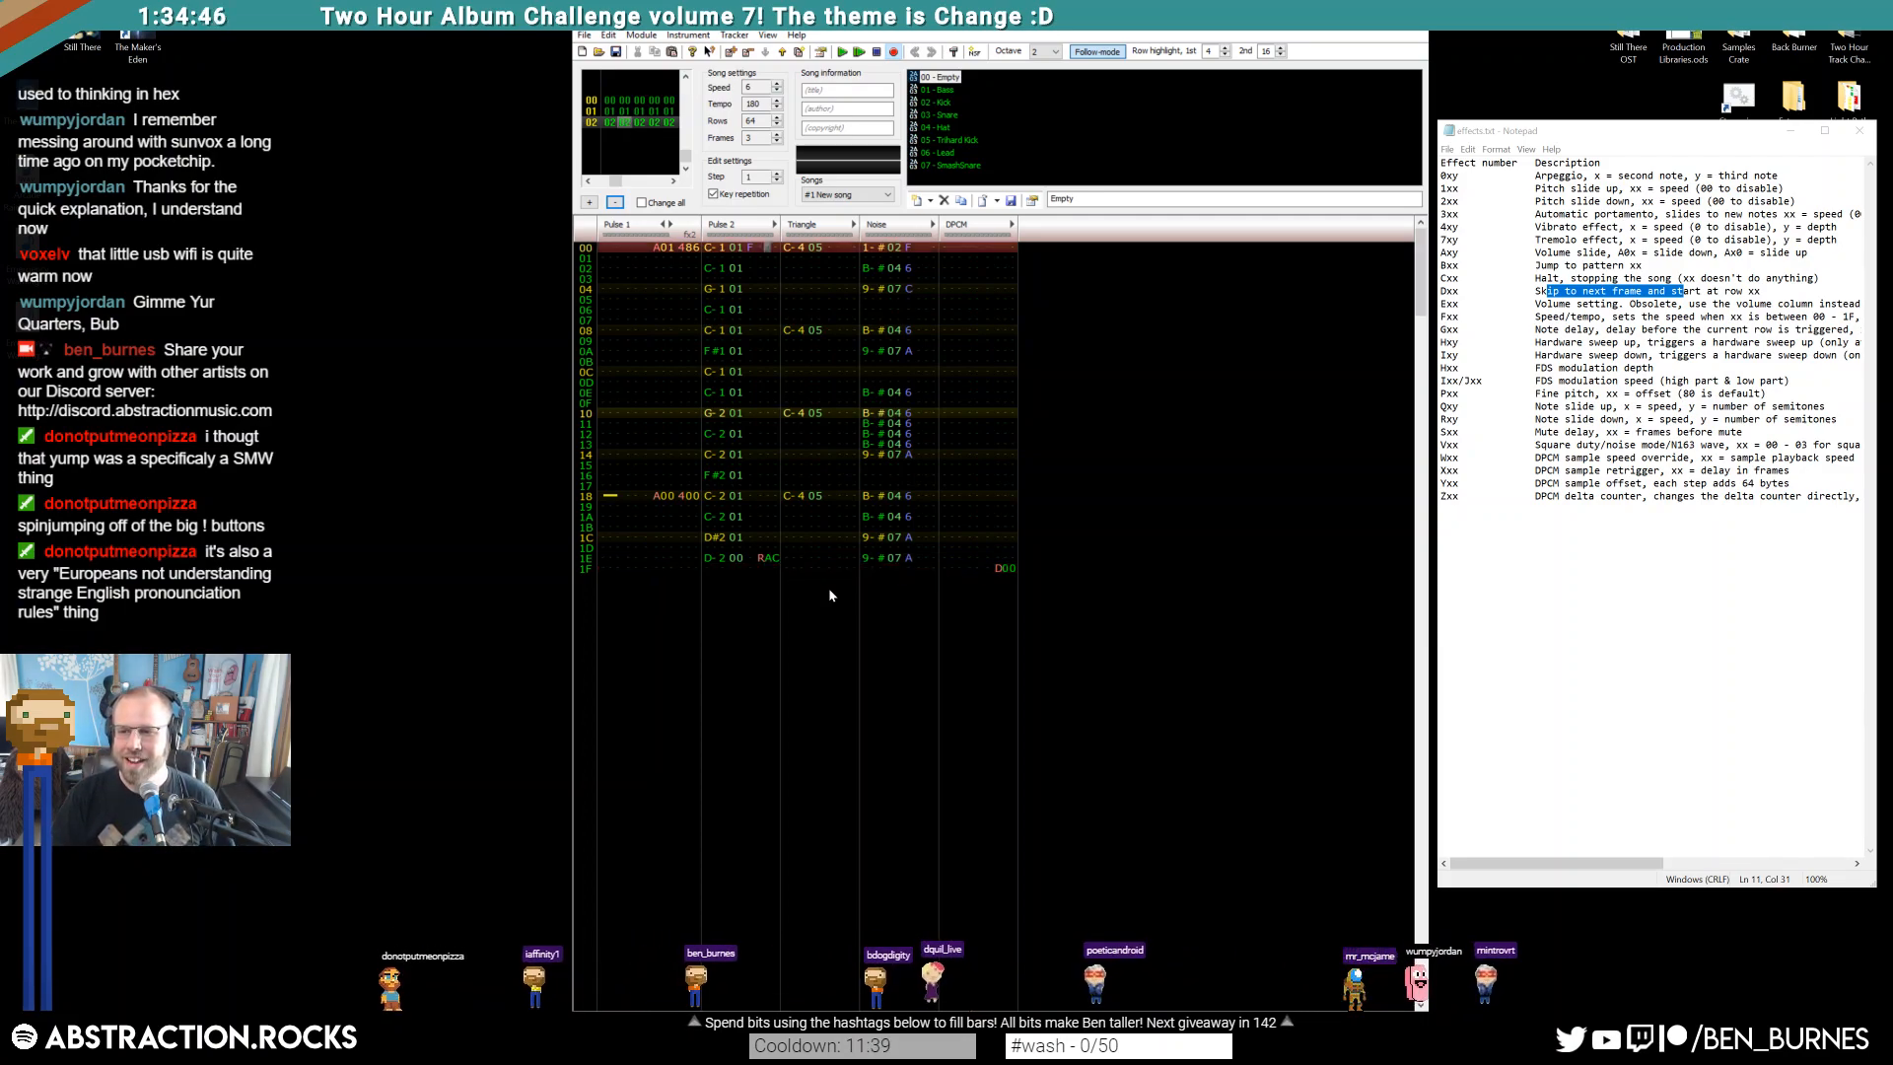
Play the song from frame 01 into the transition, and play frame 02 again from its first row
key("ctrl+Left")
key("ctrl+Left")
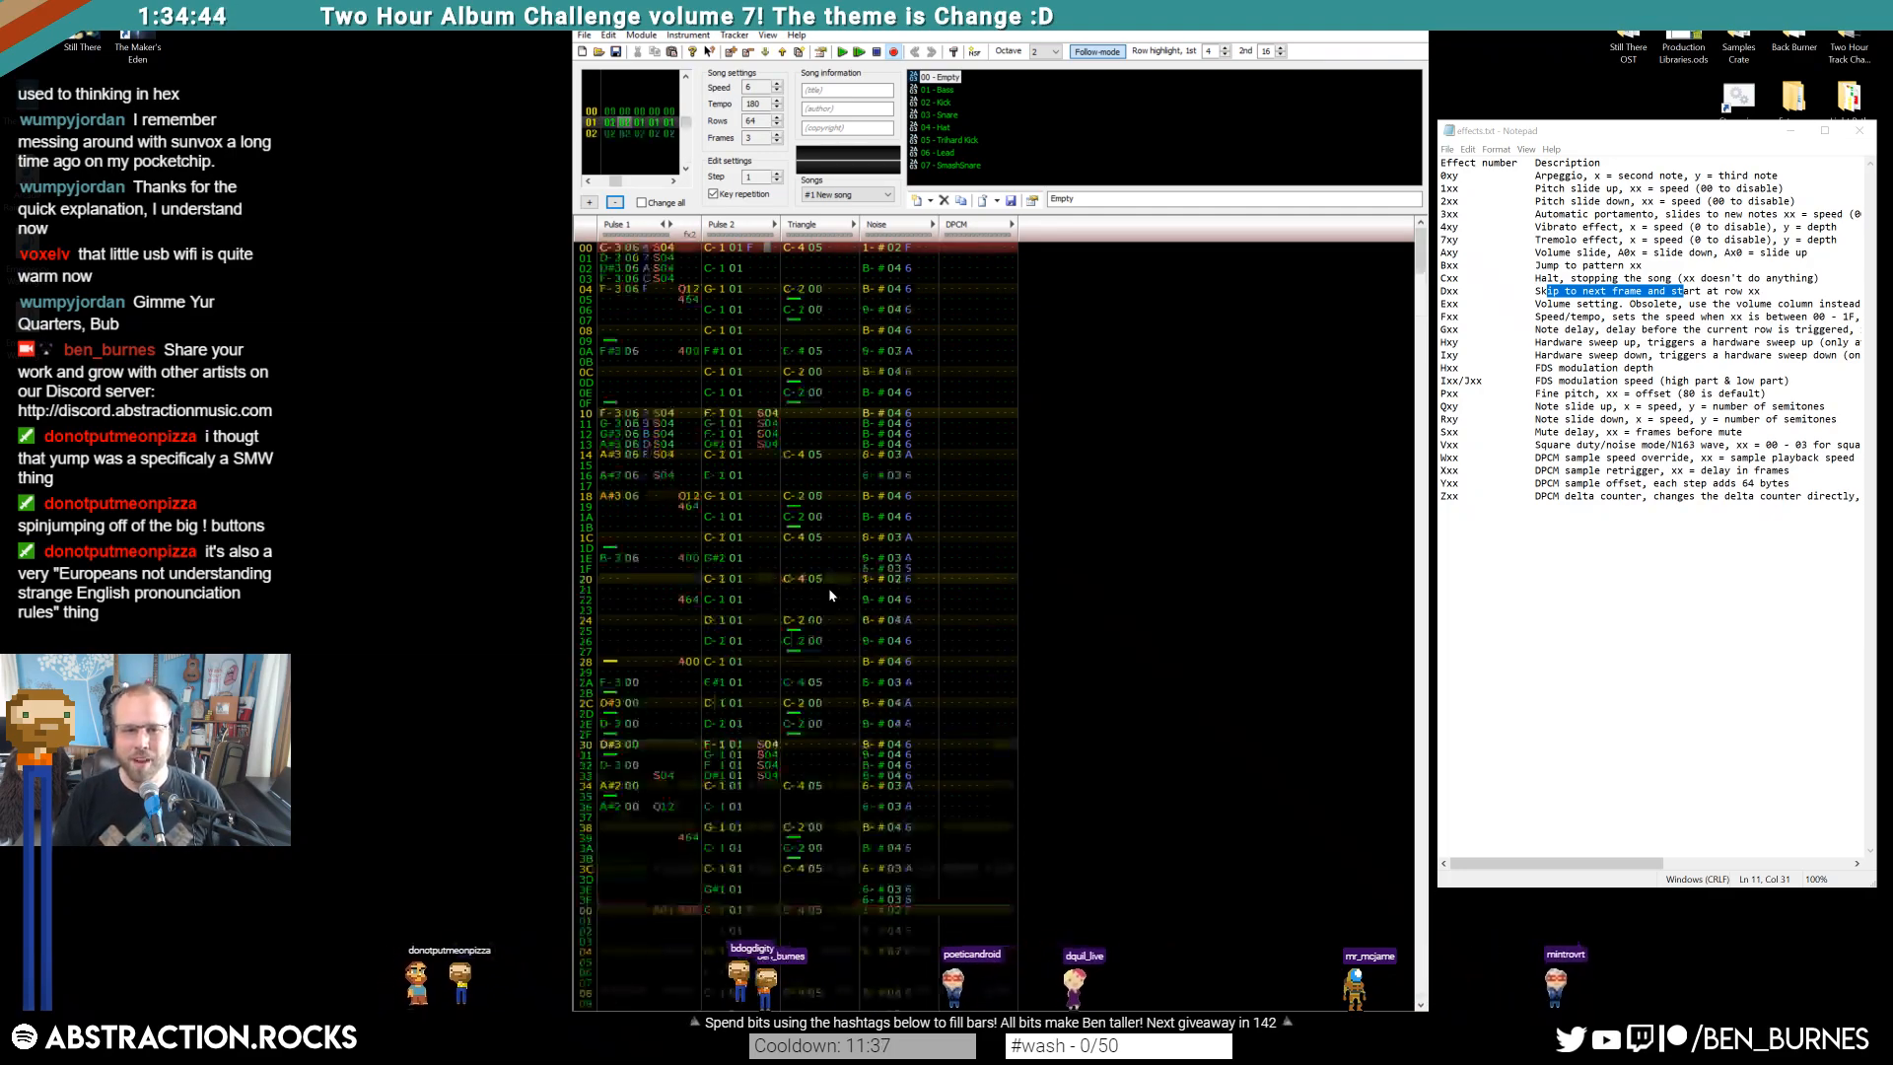
key("Return")
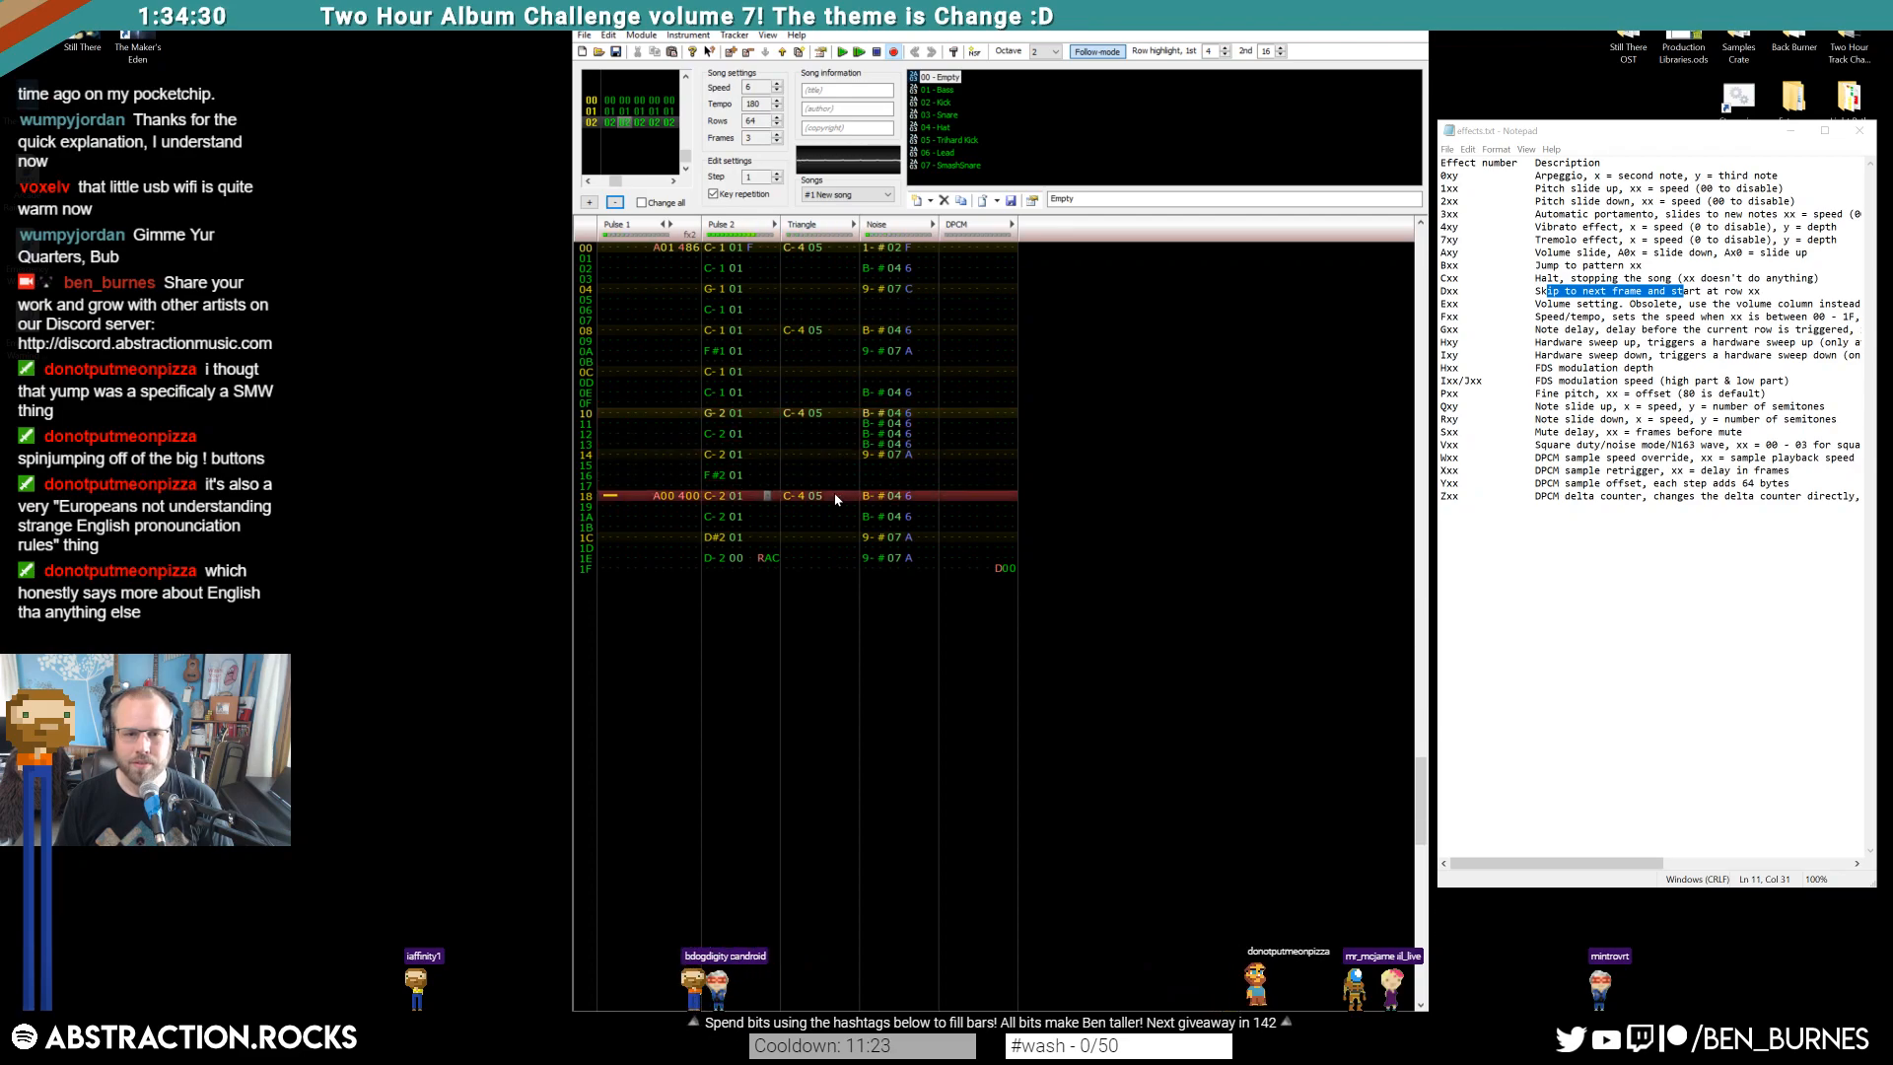
key("Return")
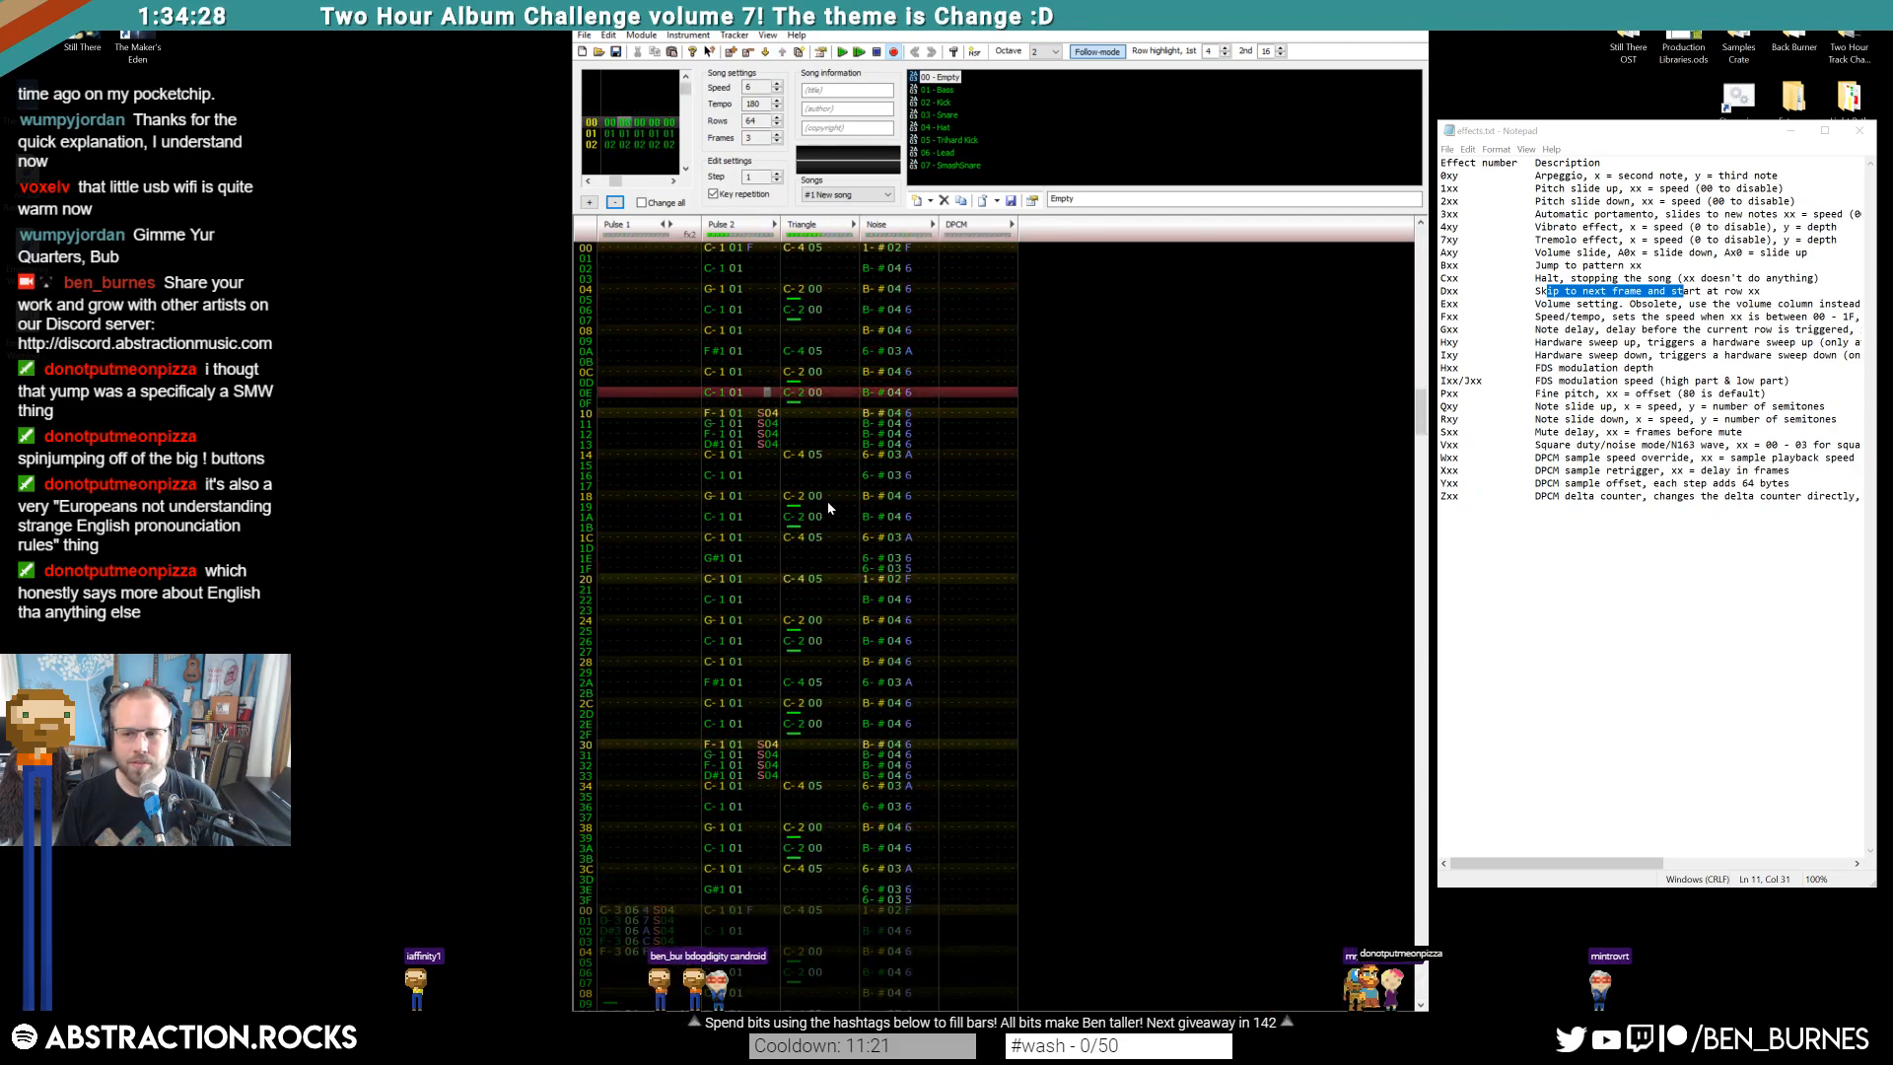
scroll(832, 483, "up", 6)
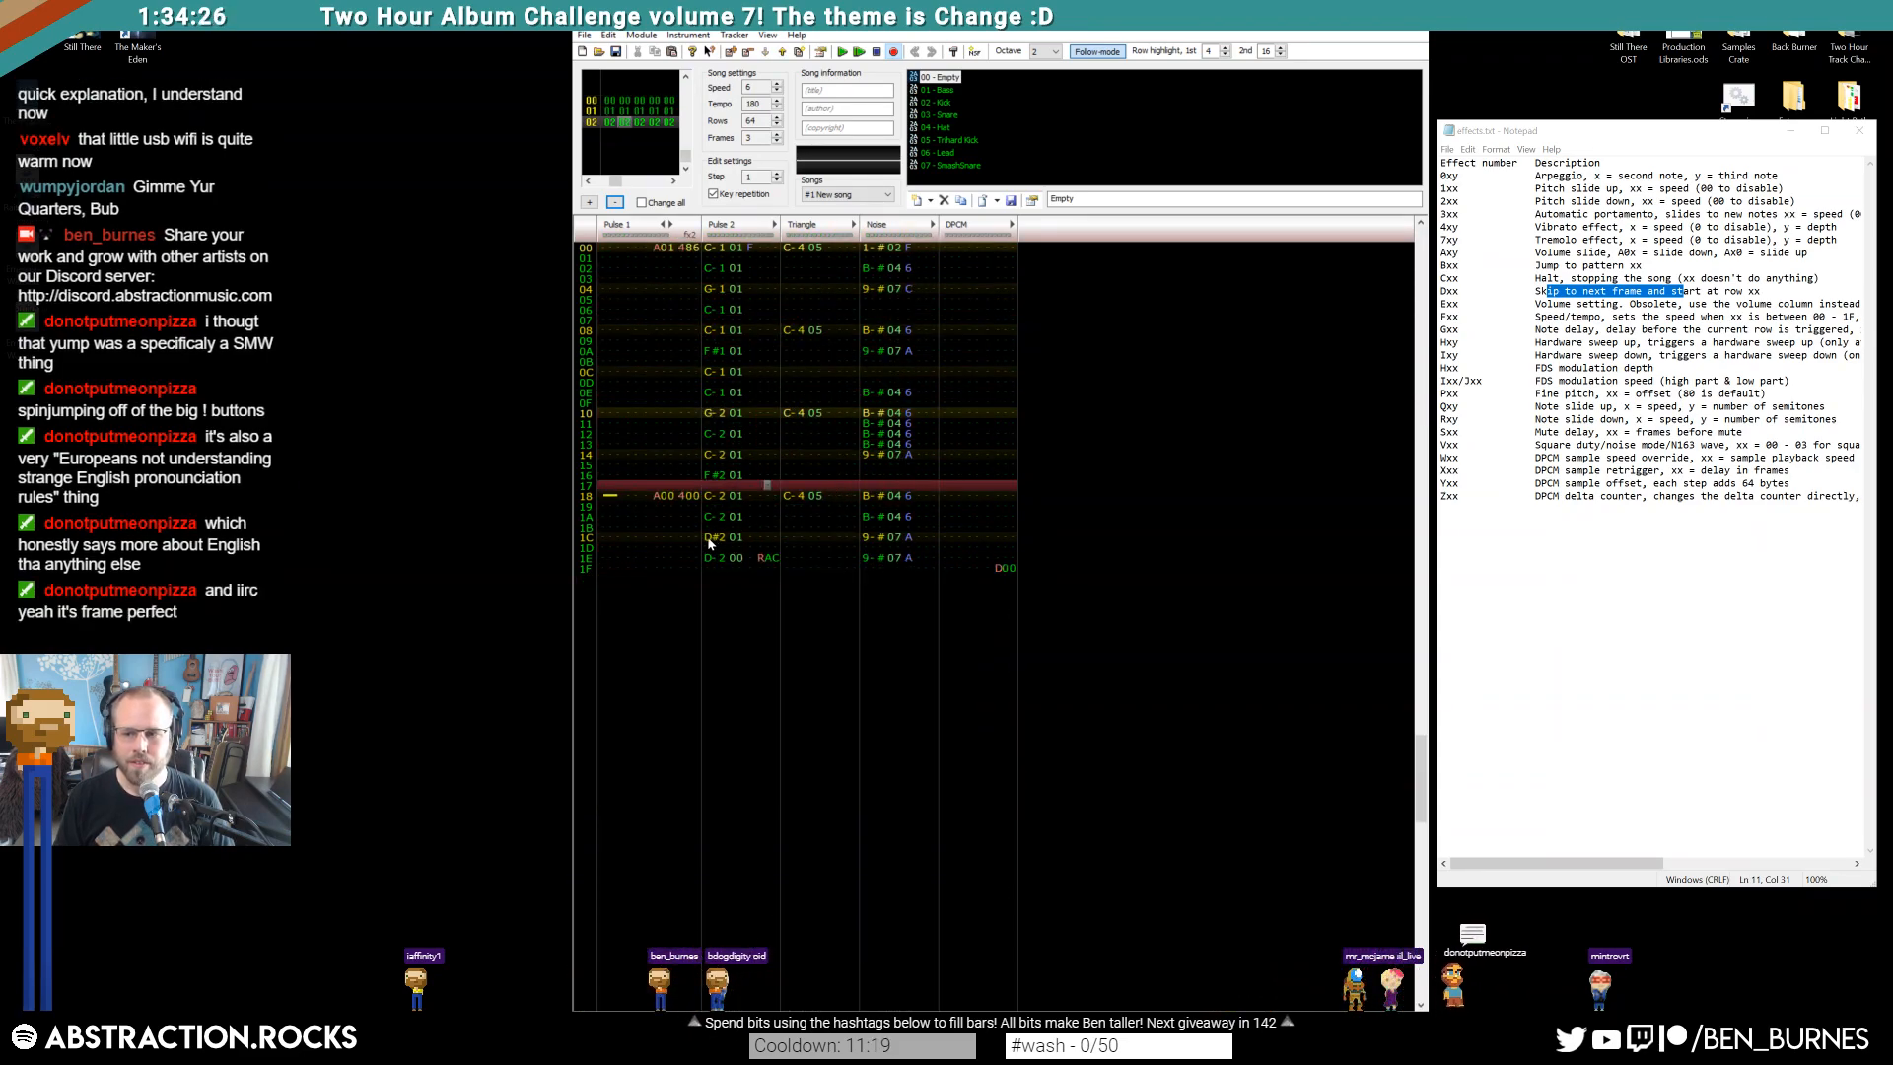
left_click(714, 251)
key("Return")
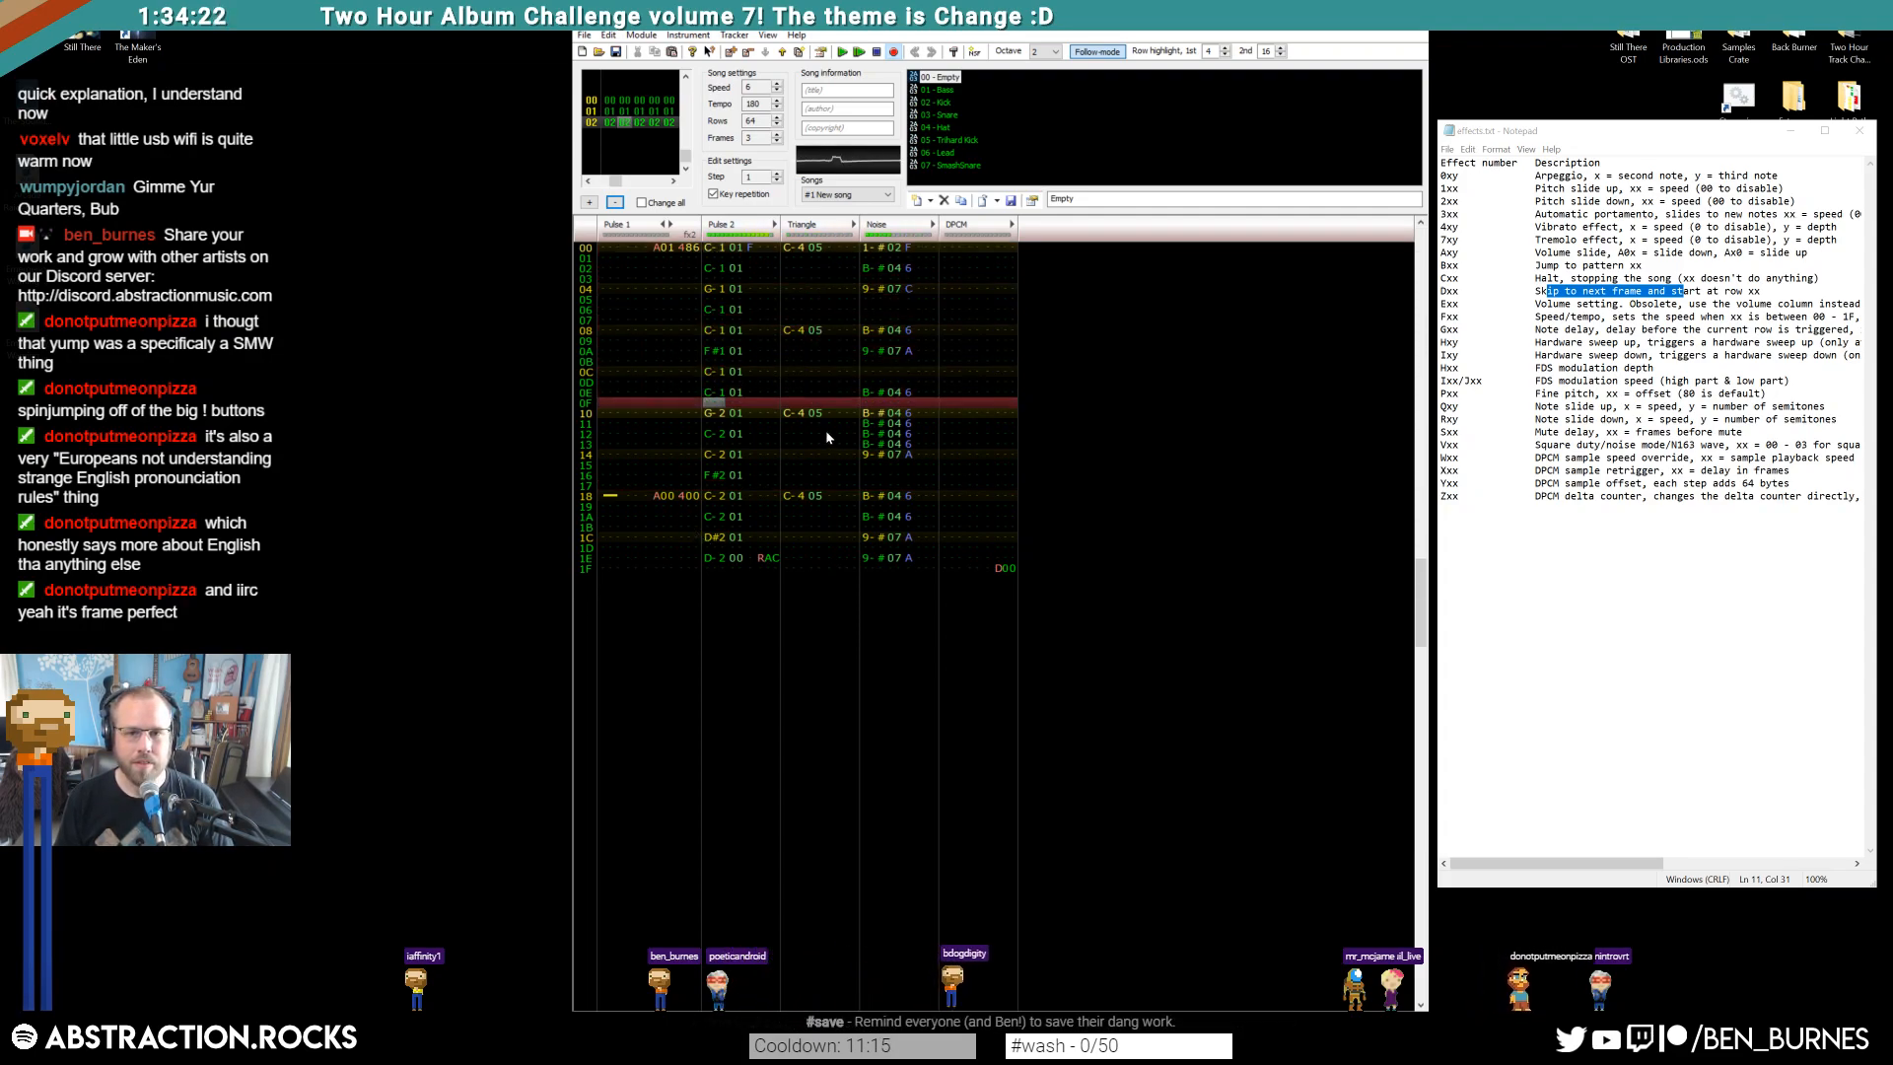
In frame 02's Noise channel, set the row 04 volume to A and paste a B-# hit with instrument 04 and volume 6 at row 09
left_click(909, 290)
type("a")
left_click(908, 352)
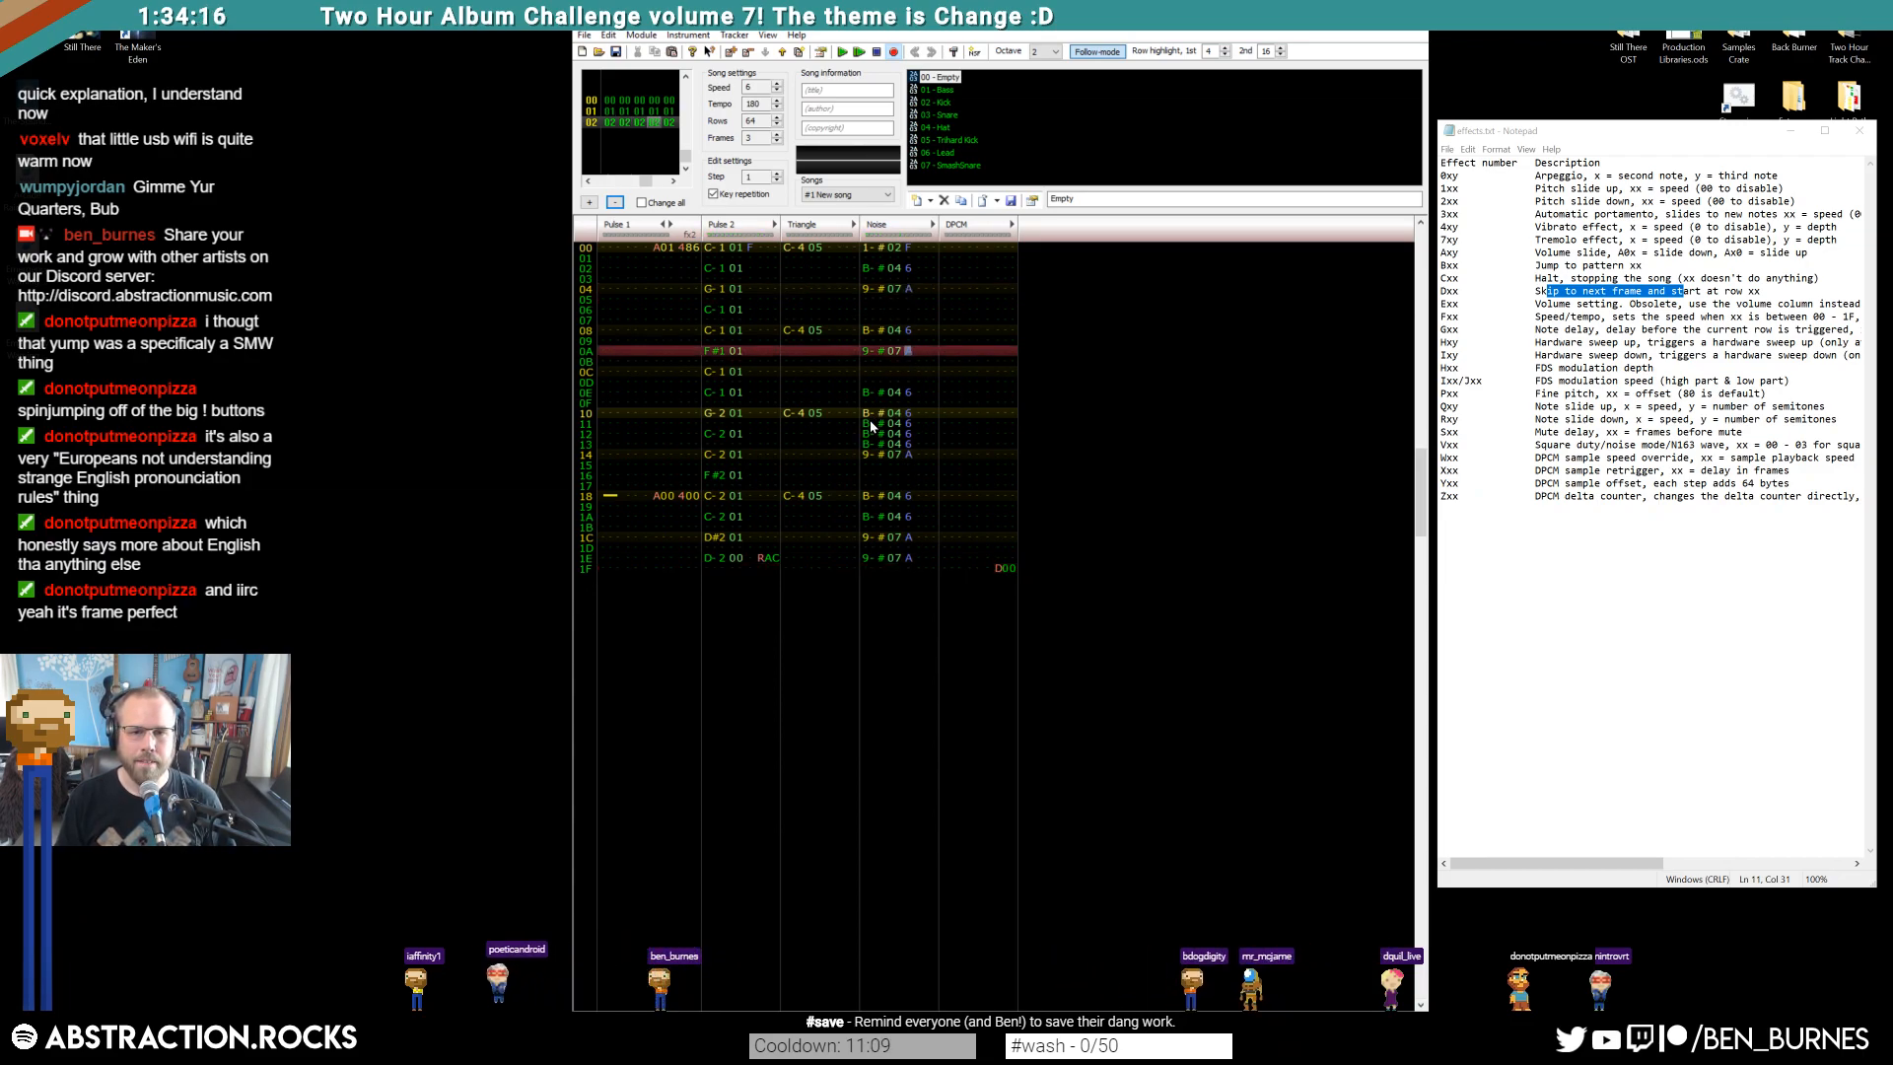
left_click(880, 341)
key("ctrl+v")
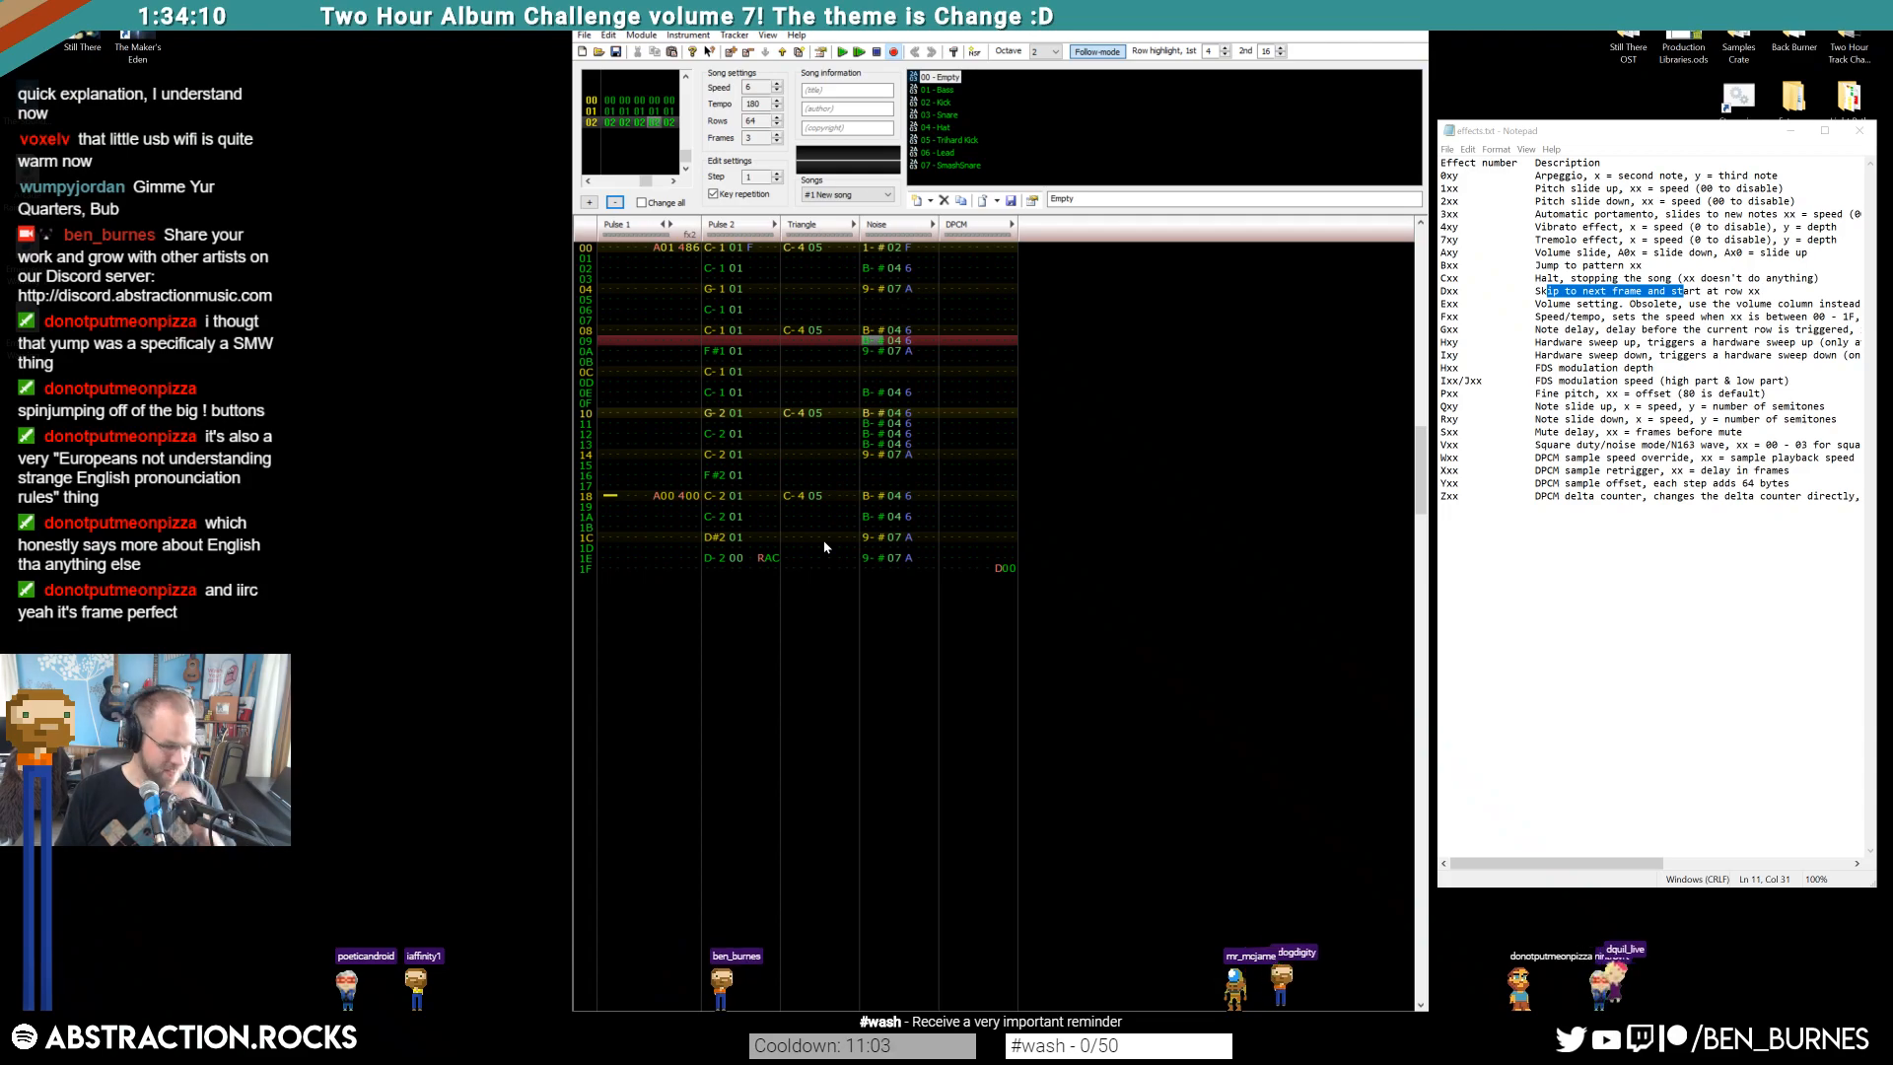
Enable the Duty / Noise sequence for the Lead instrument and give it a single step with value 1
double_click(939, 155)
left_click(762, 502)
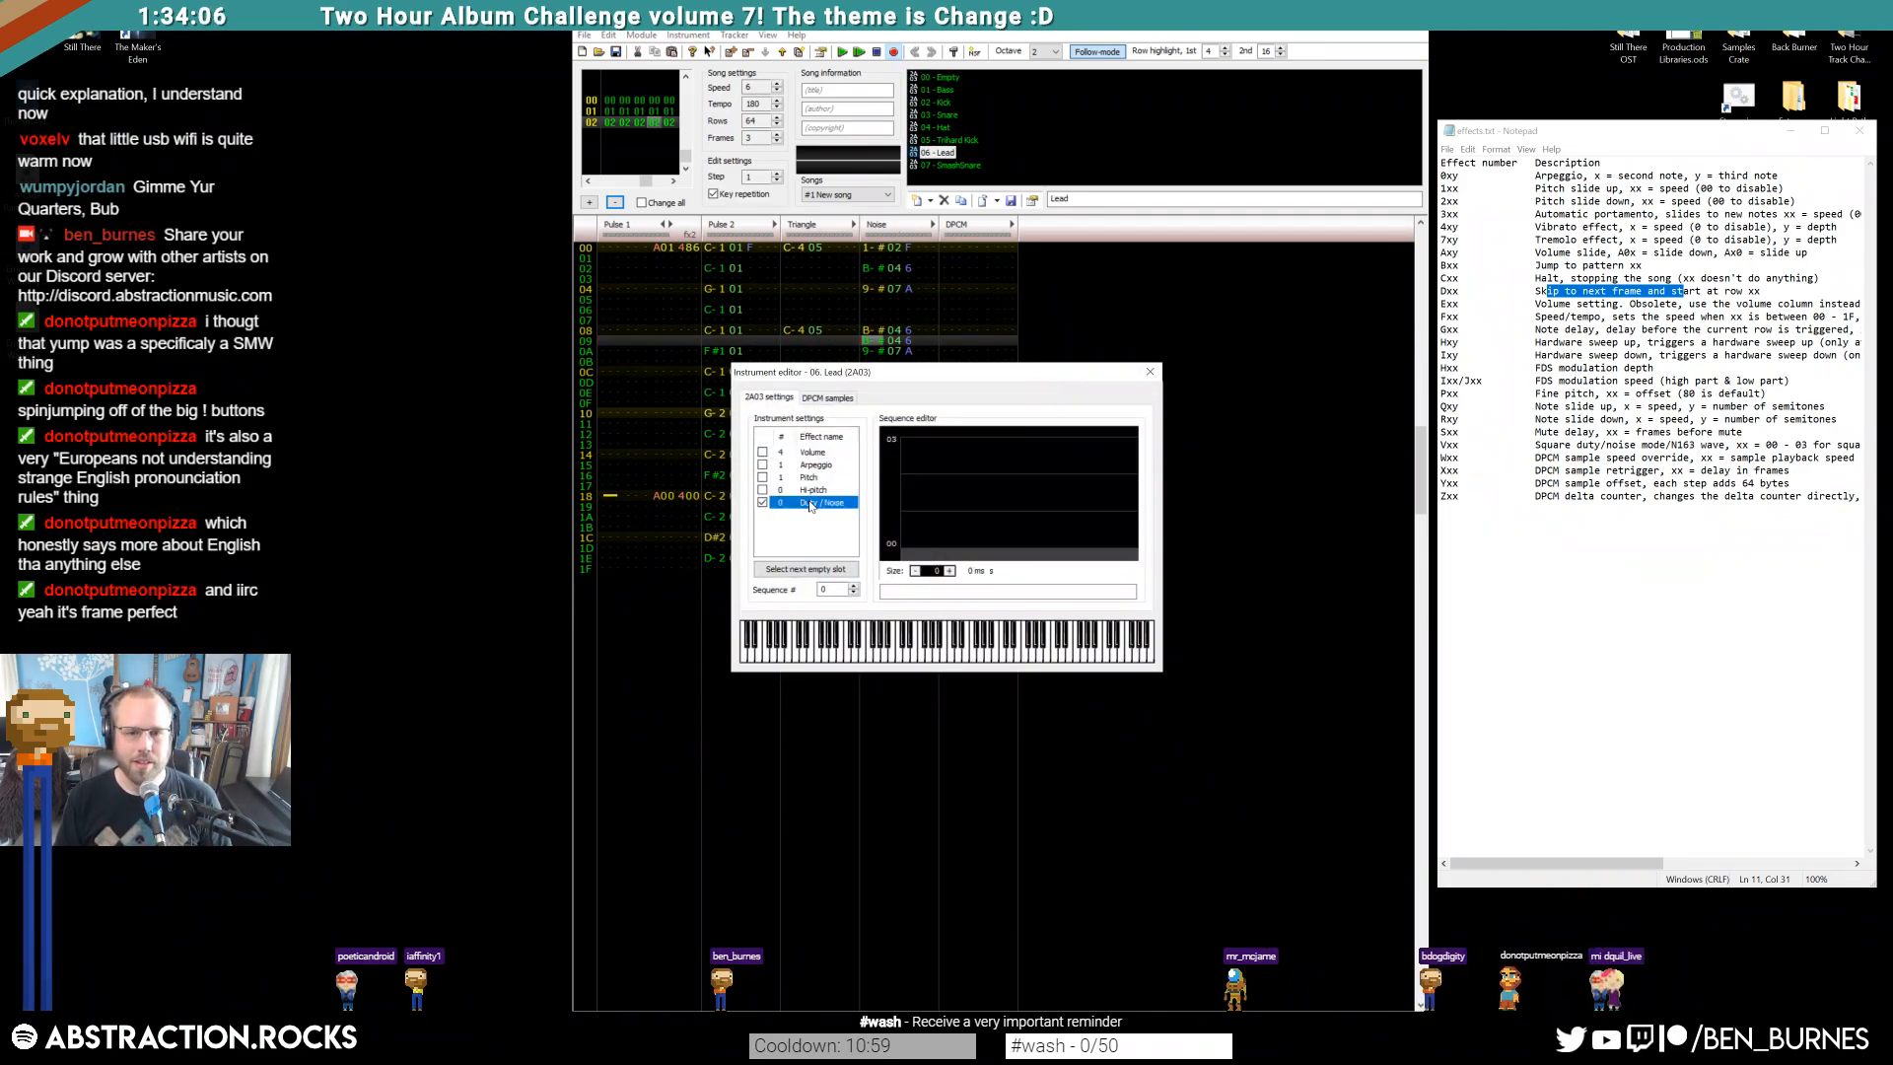
left_click(915, 517)
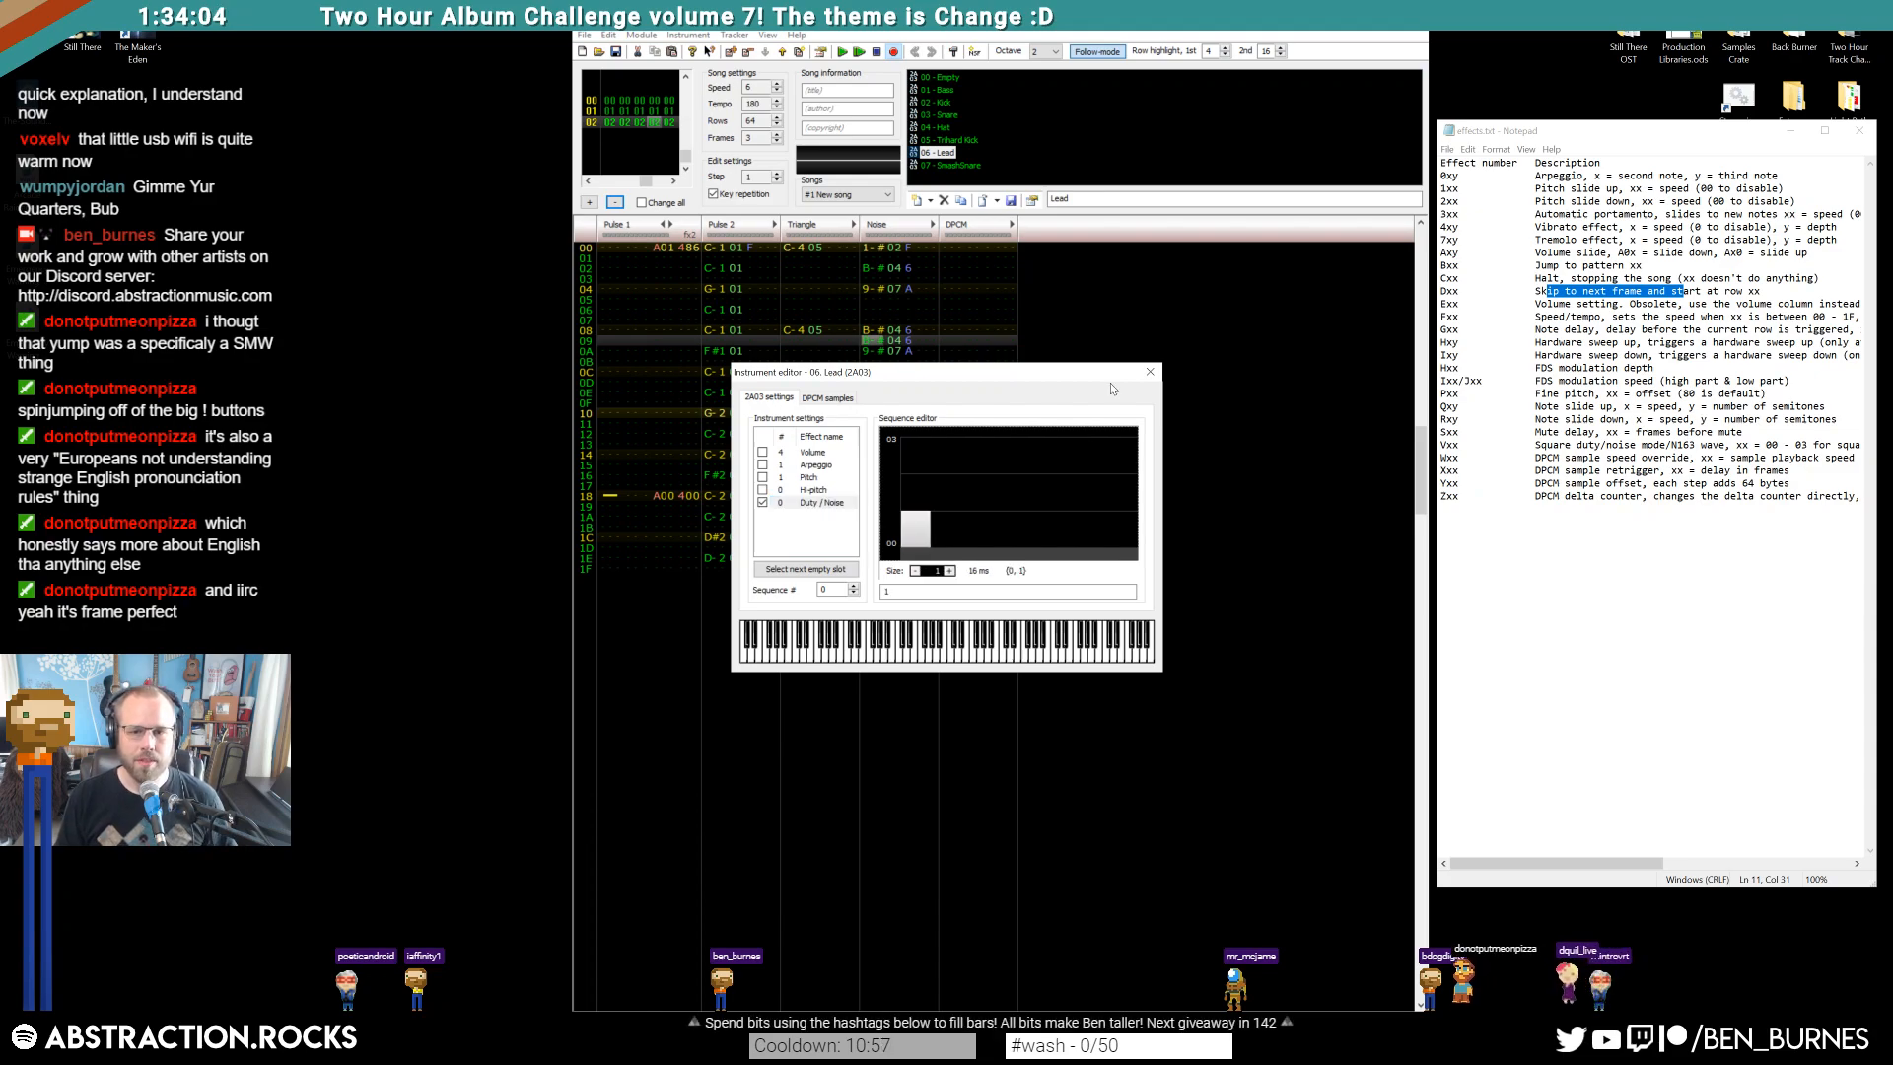
left_click(1150, 372)
Play frame 01 from its start to hear the Lead instrument with its new duty setting
scroll(614, 258, "up", 10)
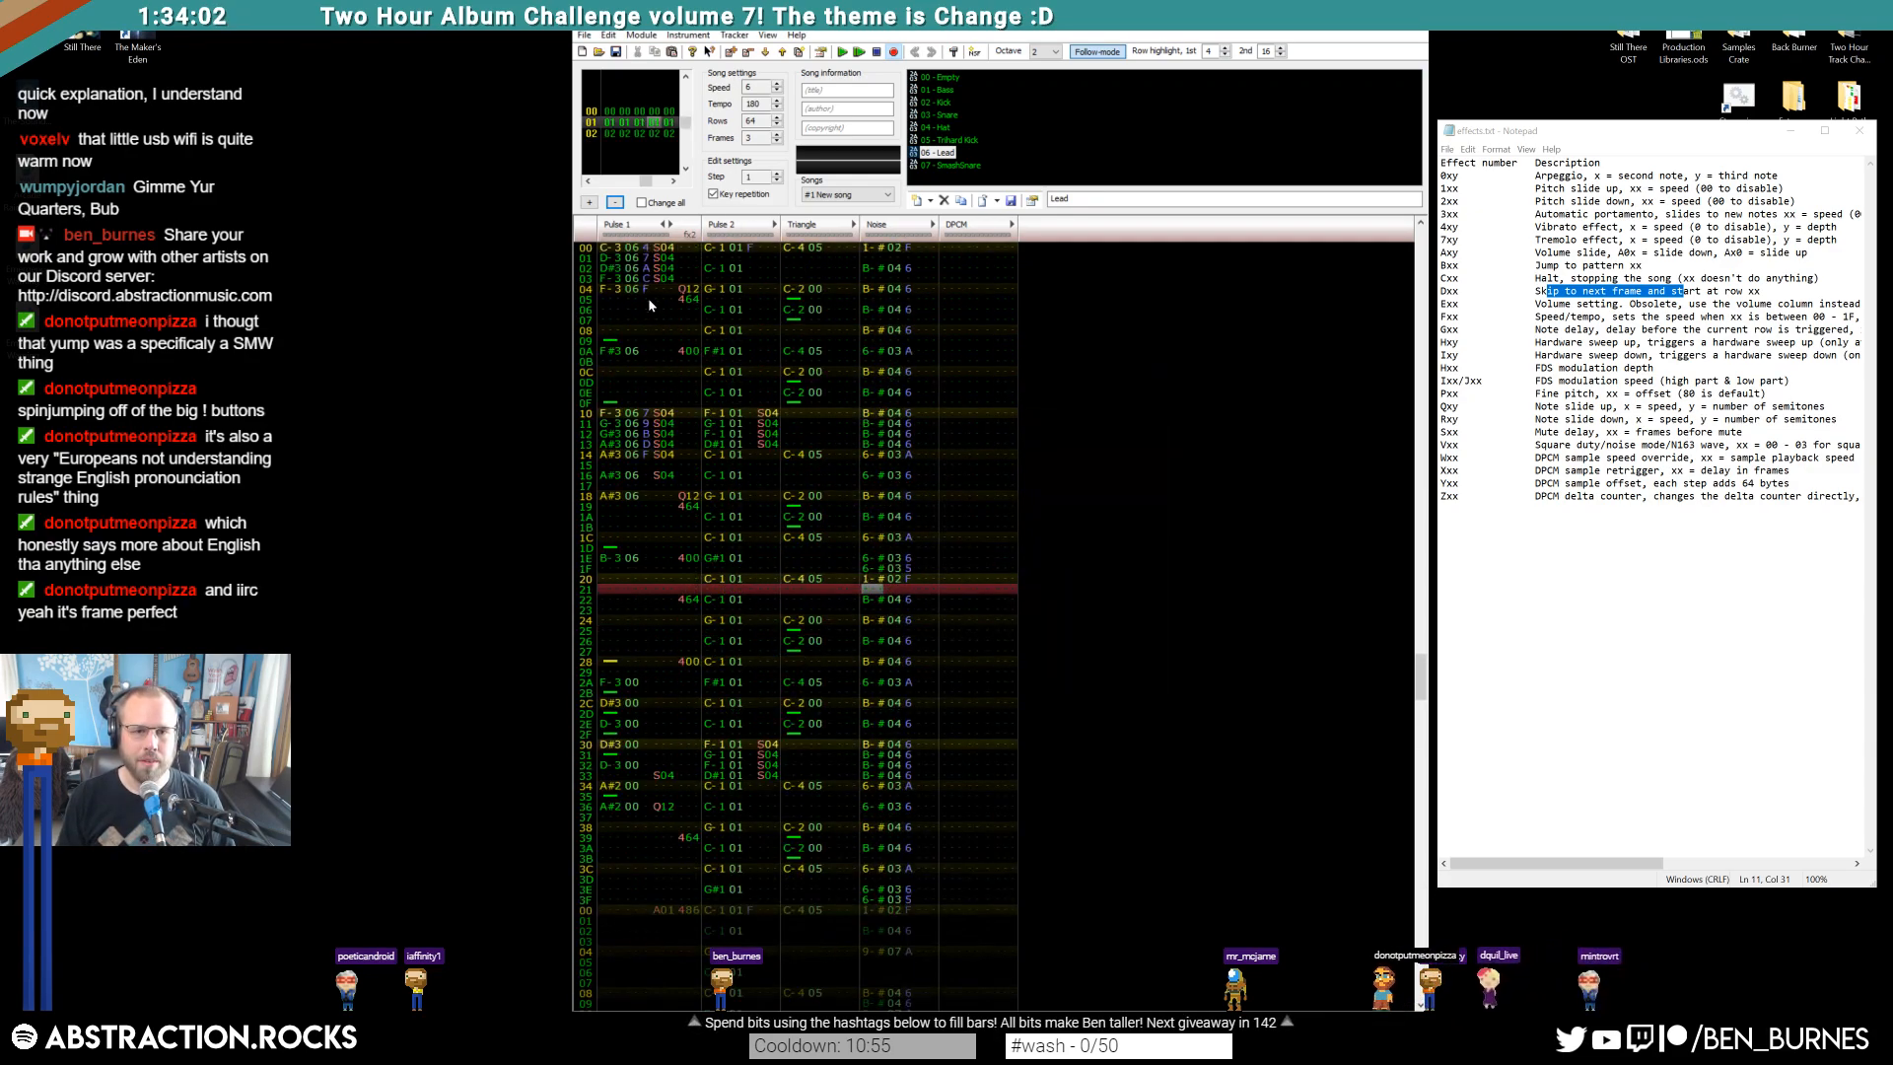
key("Return")
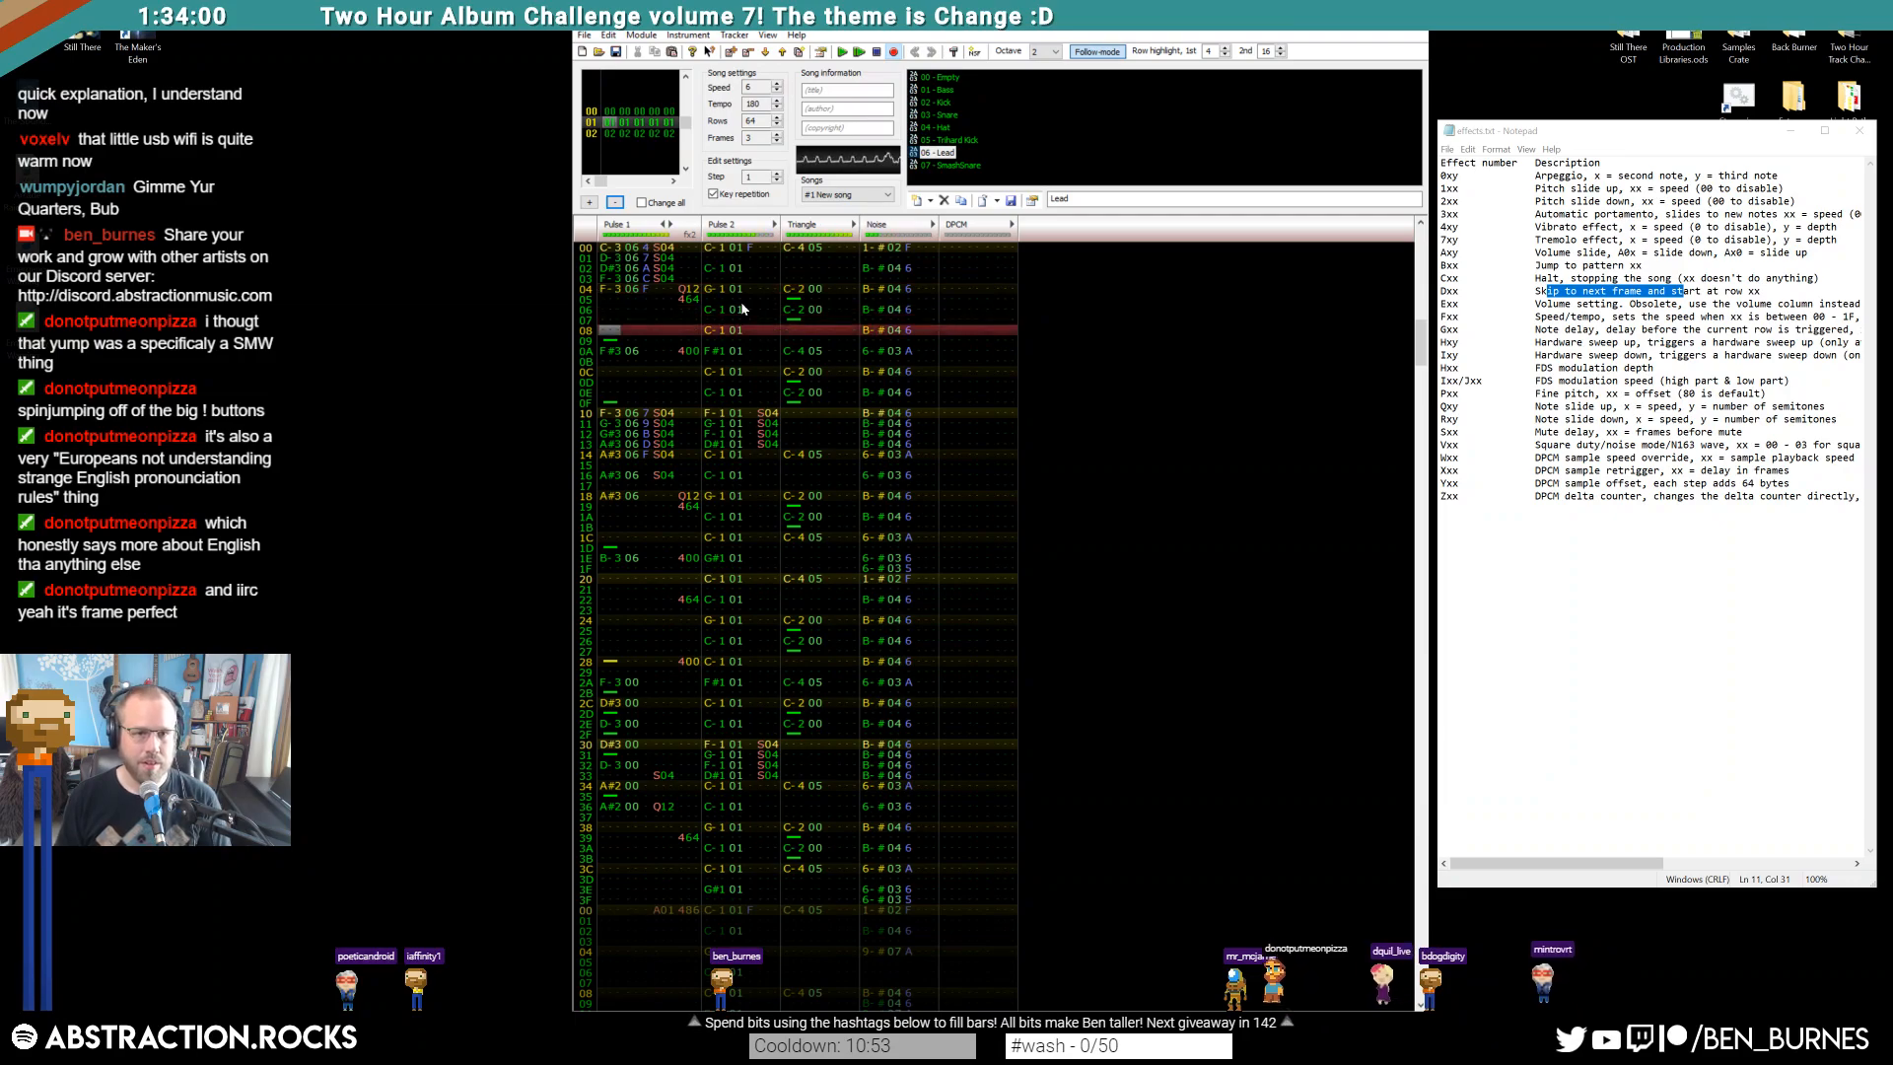
key("Return")
key("Return")
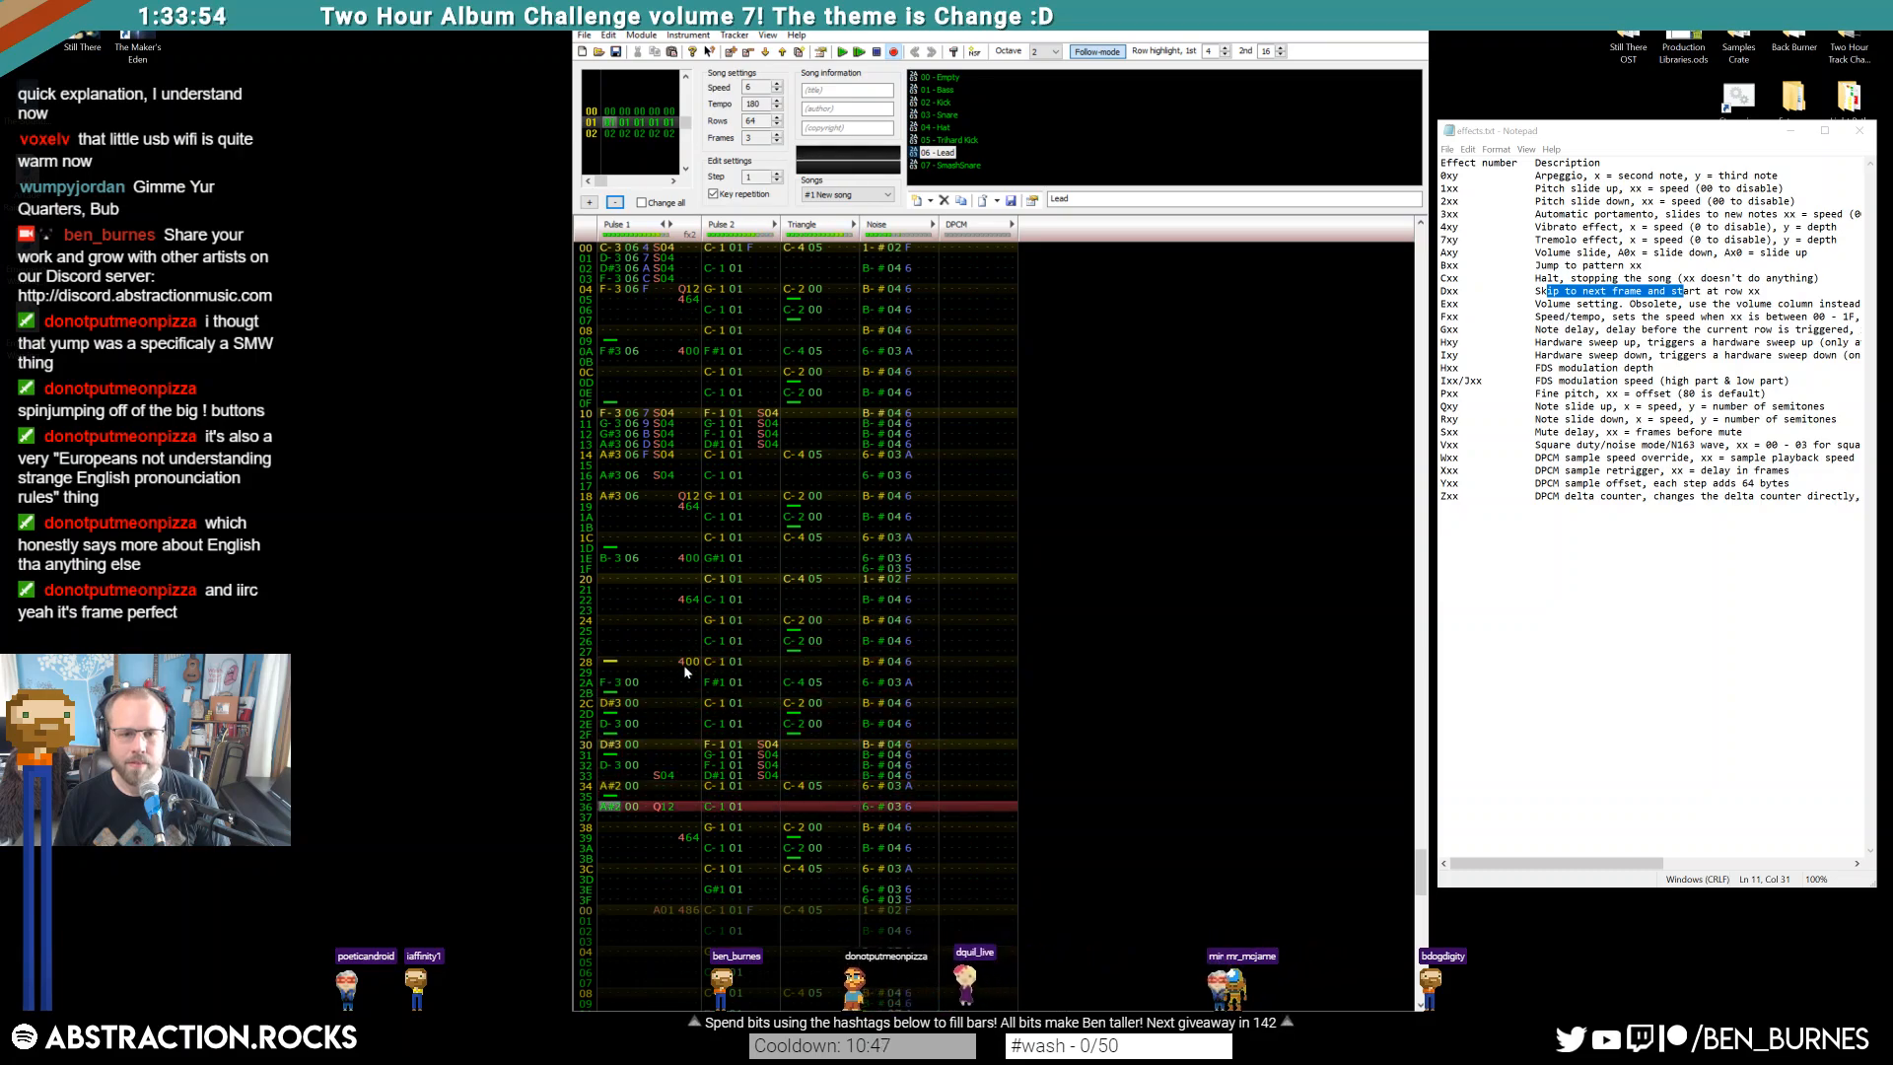
Set the instrument of frame 01's Pulse 1 notes from row 2A to row 36 to 06
left_click(637, 686)
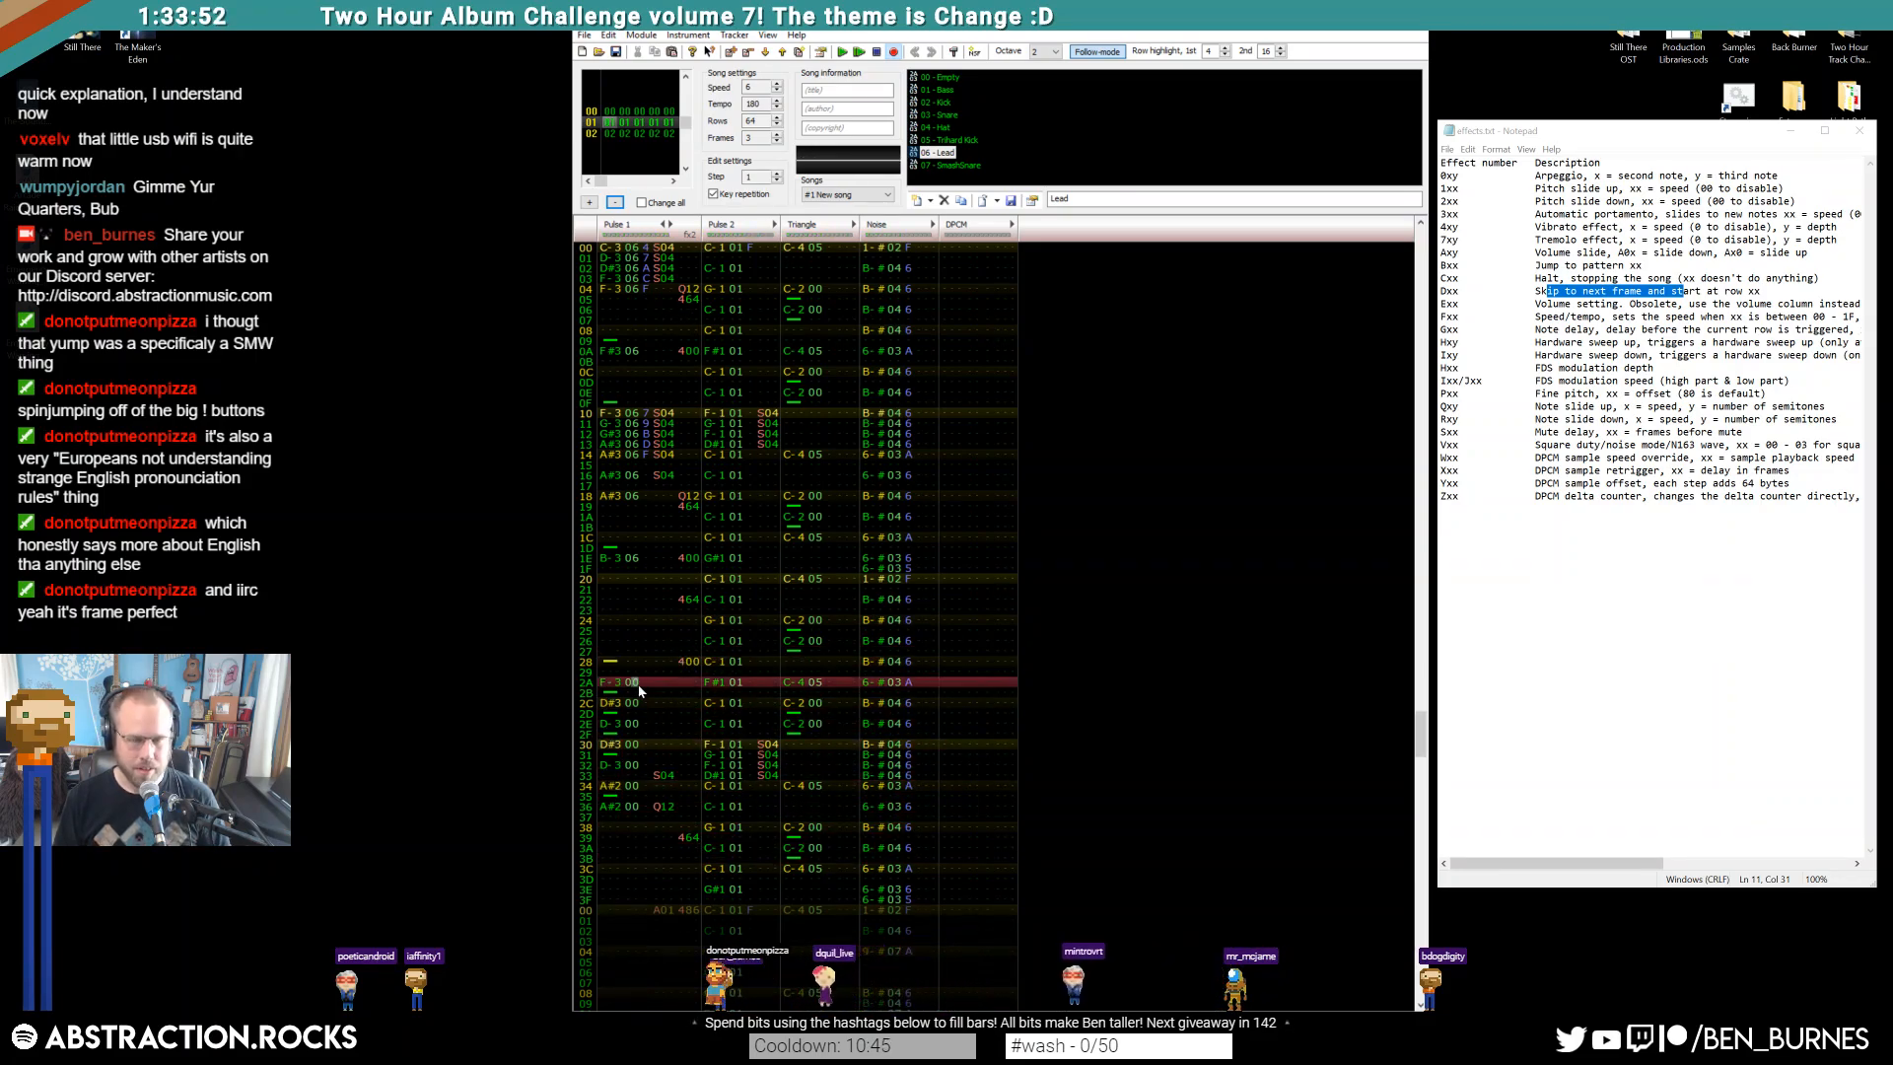
key("6")
key("Down")
key("6")
key("Down")
key("6")
key("Down")
key("6")
key("Down")
key("6")
key("Down")
key("6")
key("Down")
key("6")
Play the song from frame 01 through frame 02 and back into frame 00 to check the lead
key("Return")
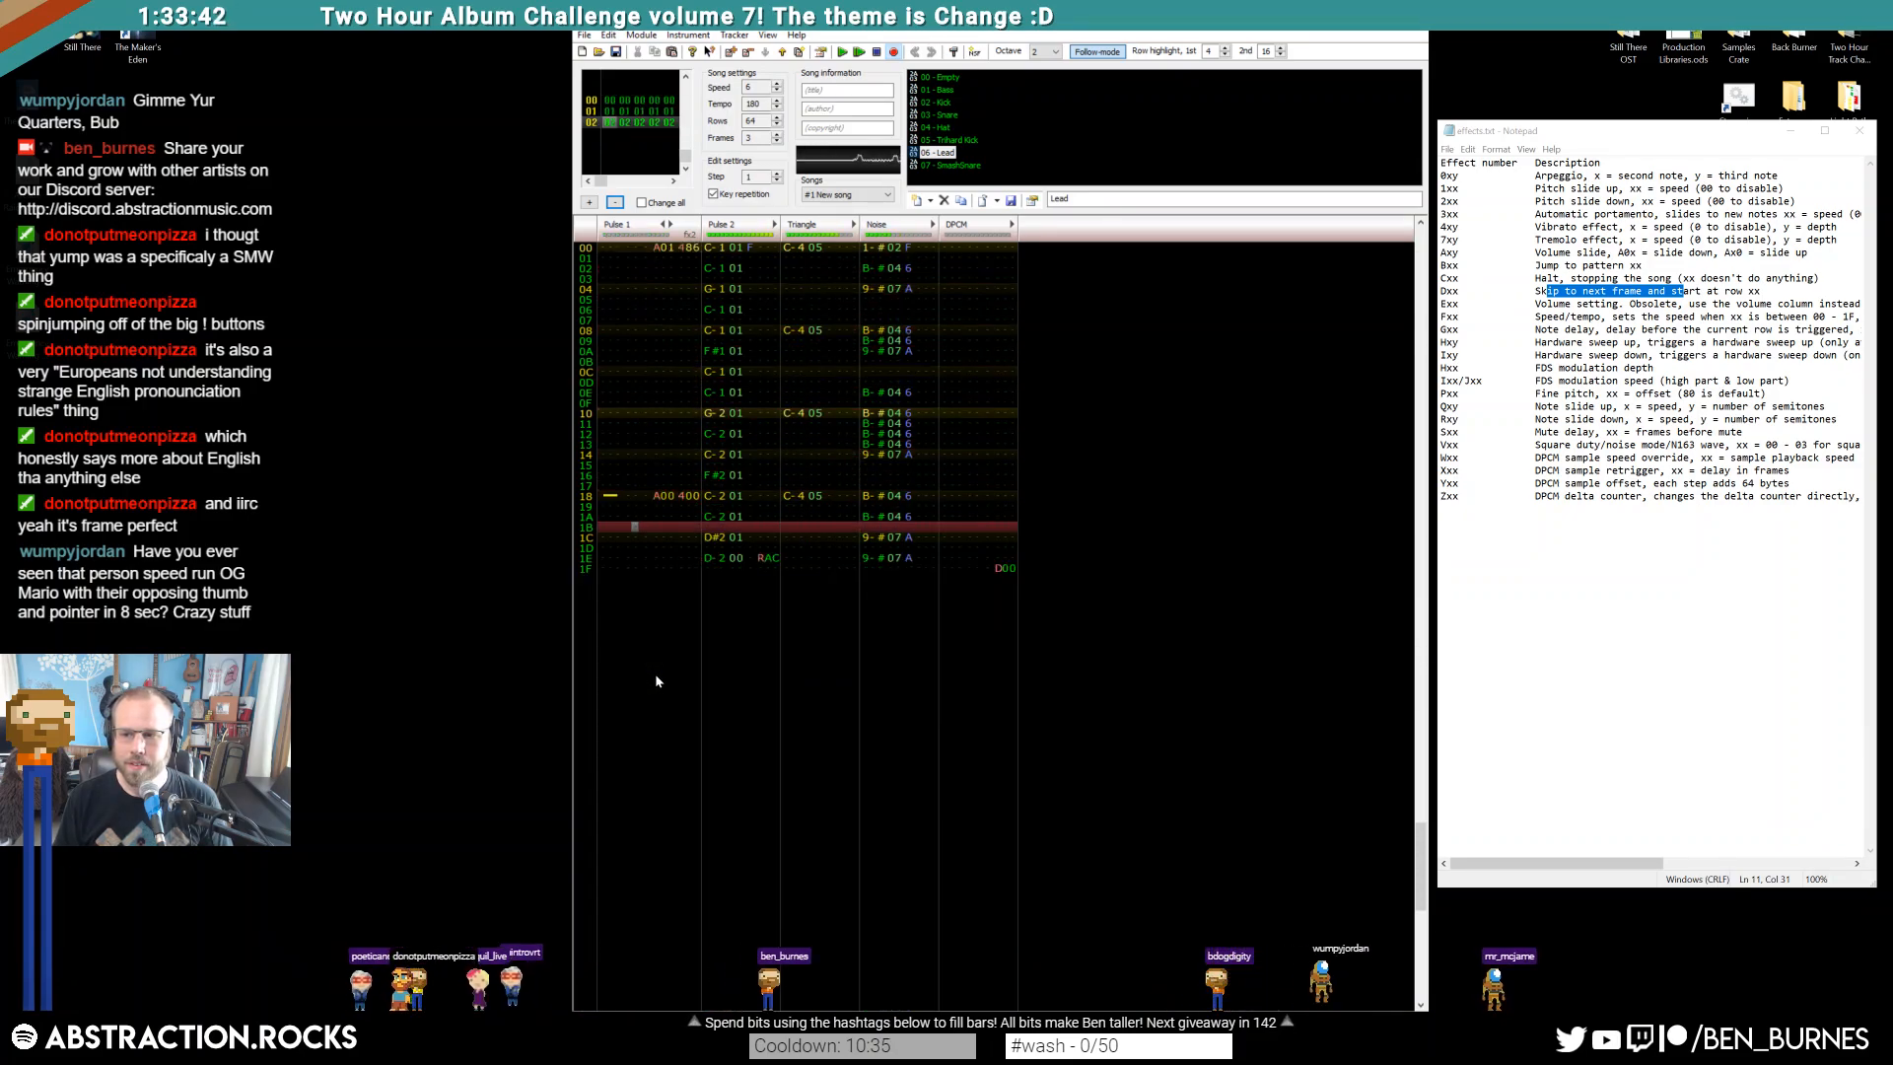
key("Return")
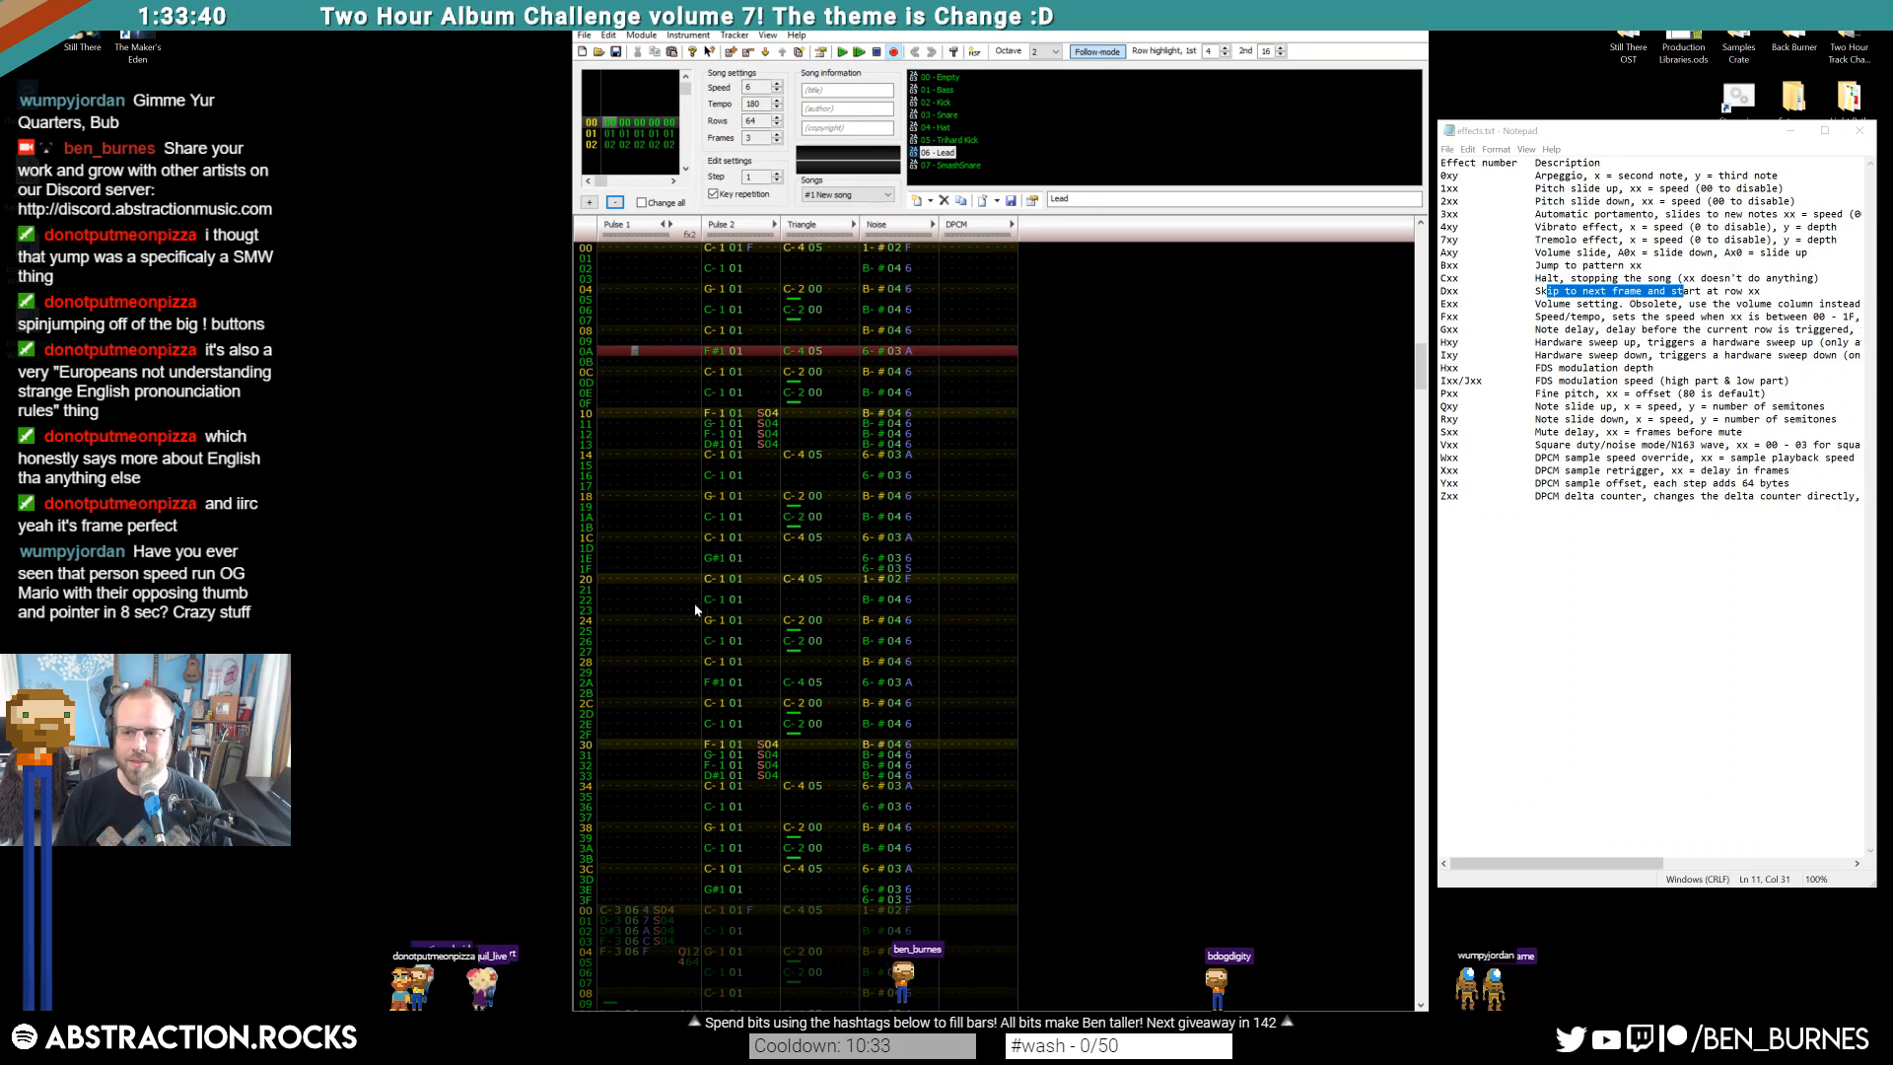
left_click(723, 249)
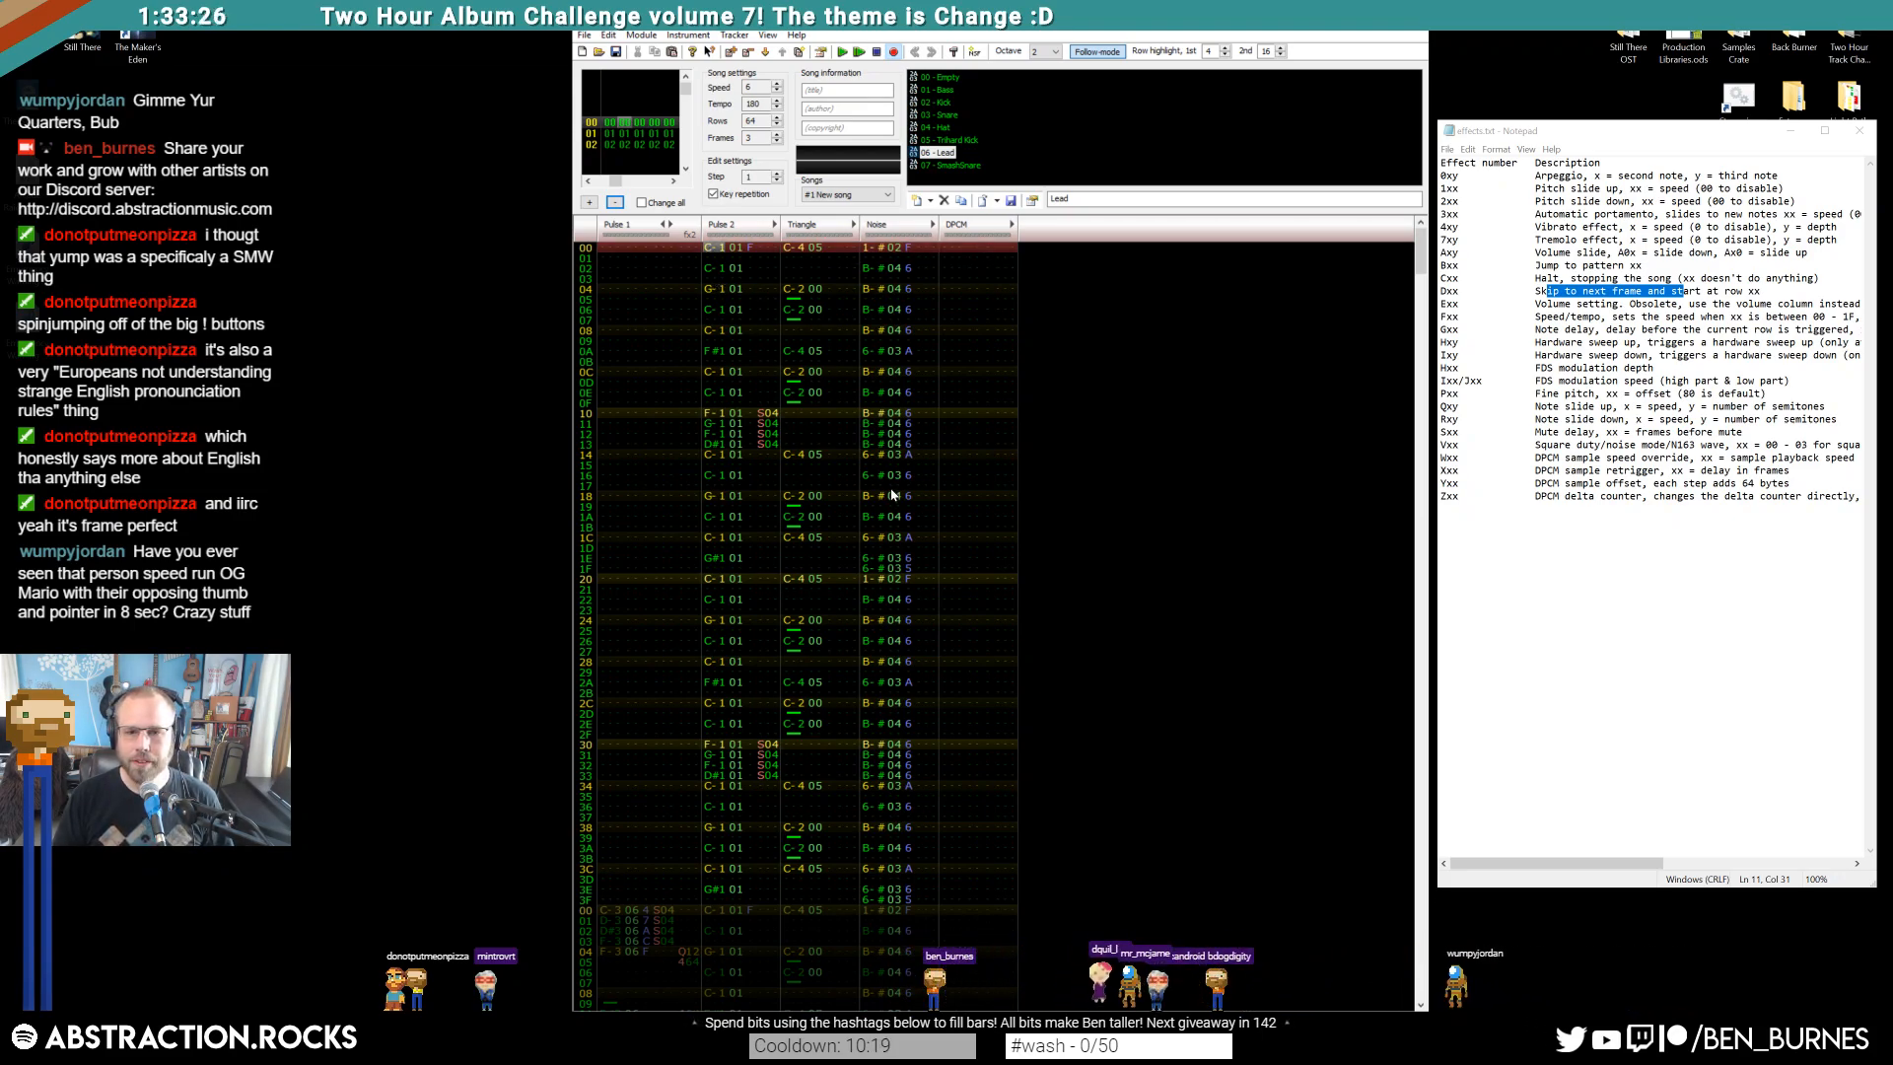
Copy all channels of frame 01, add a new frame, and paste the pattern at row 00 of frame 03
left_click(609, 134)
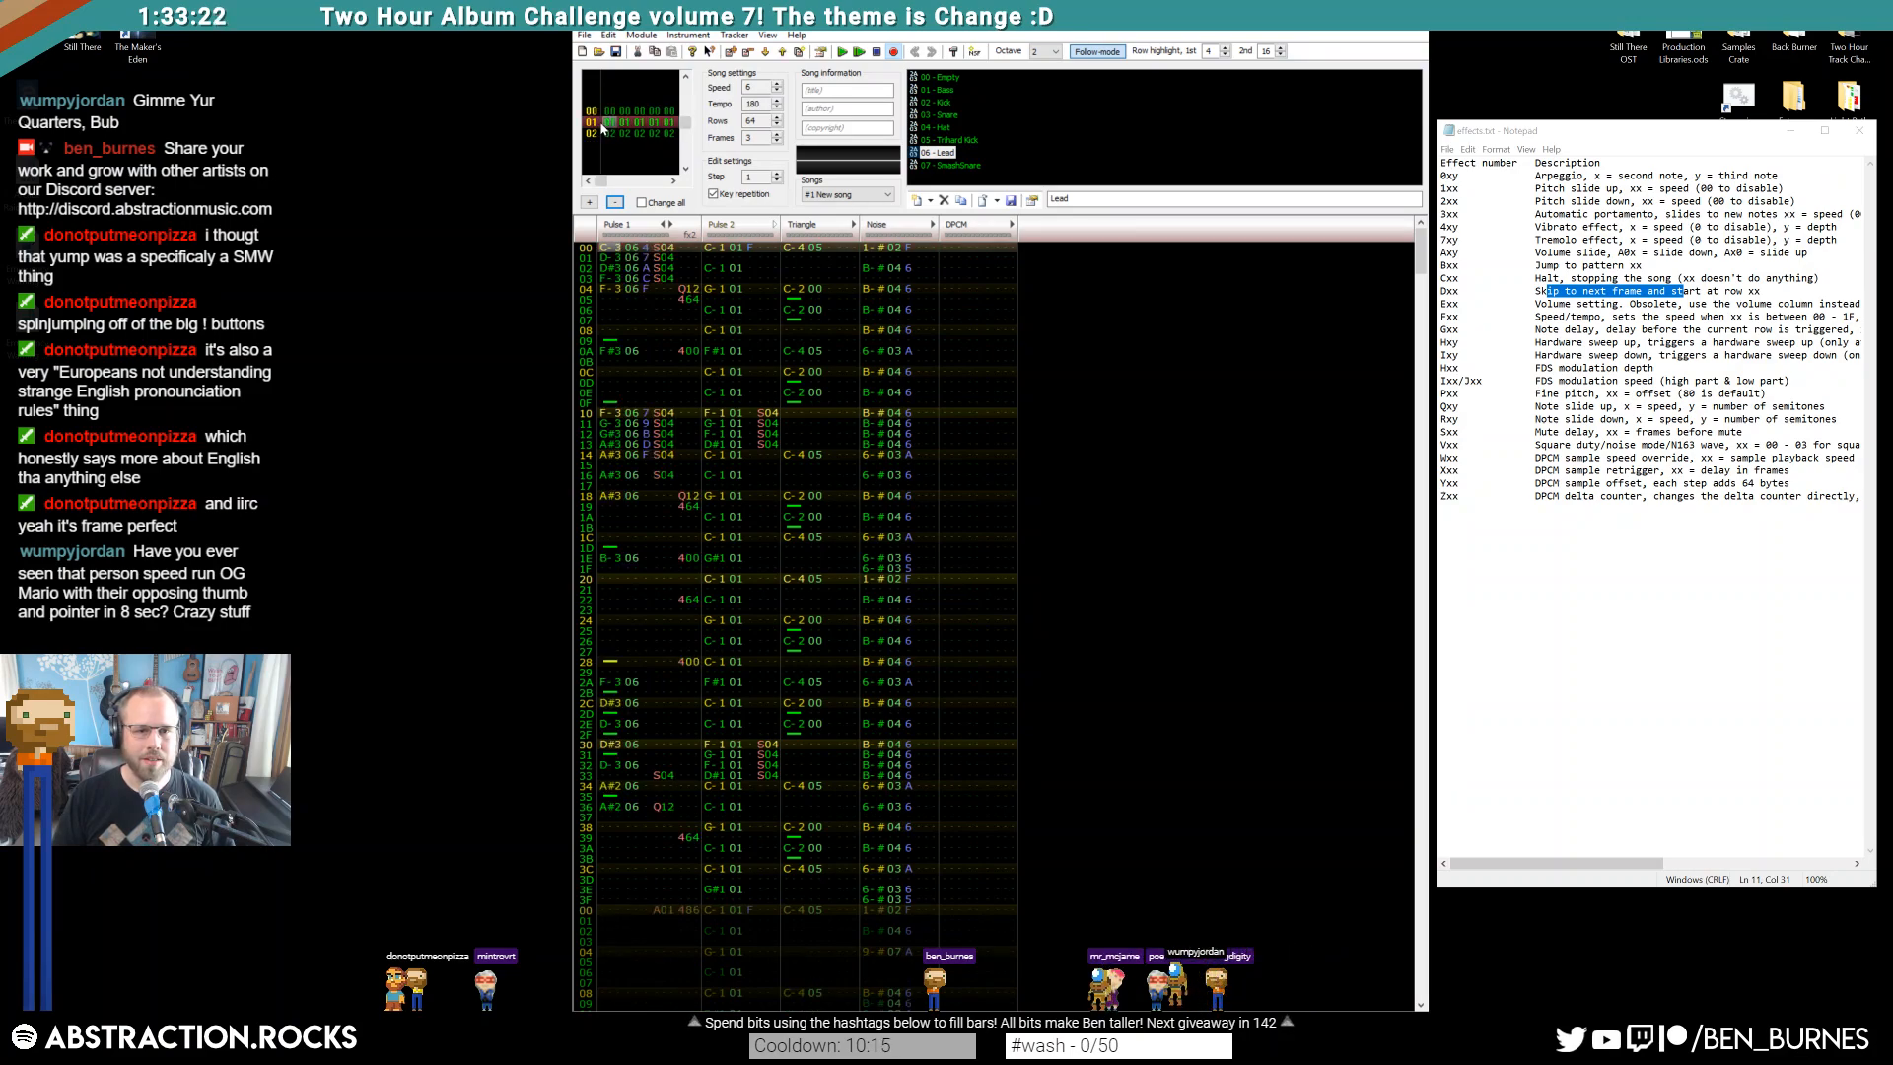
double_click(608, 249)
double_click(609, 249)
double_click(609, 249)
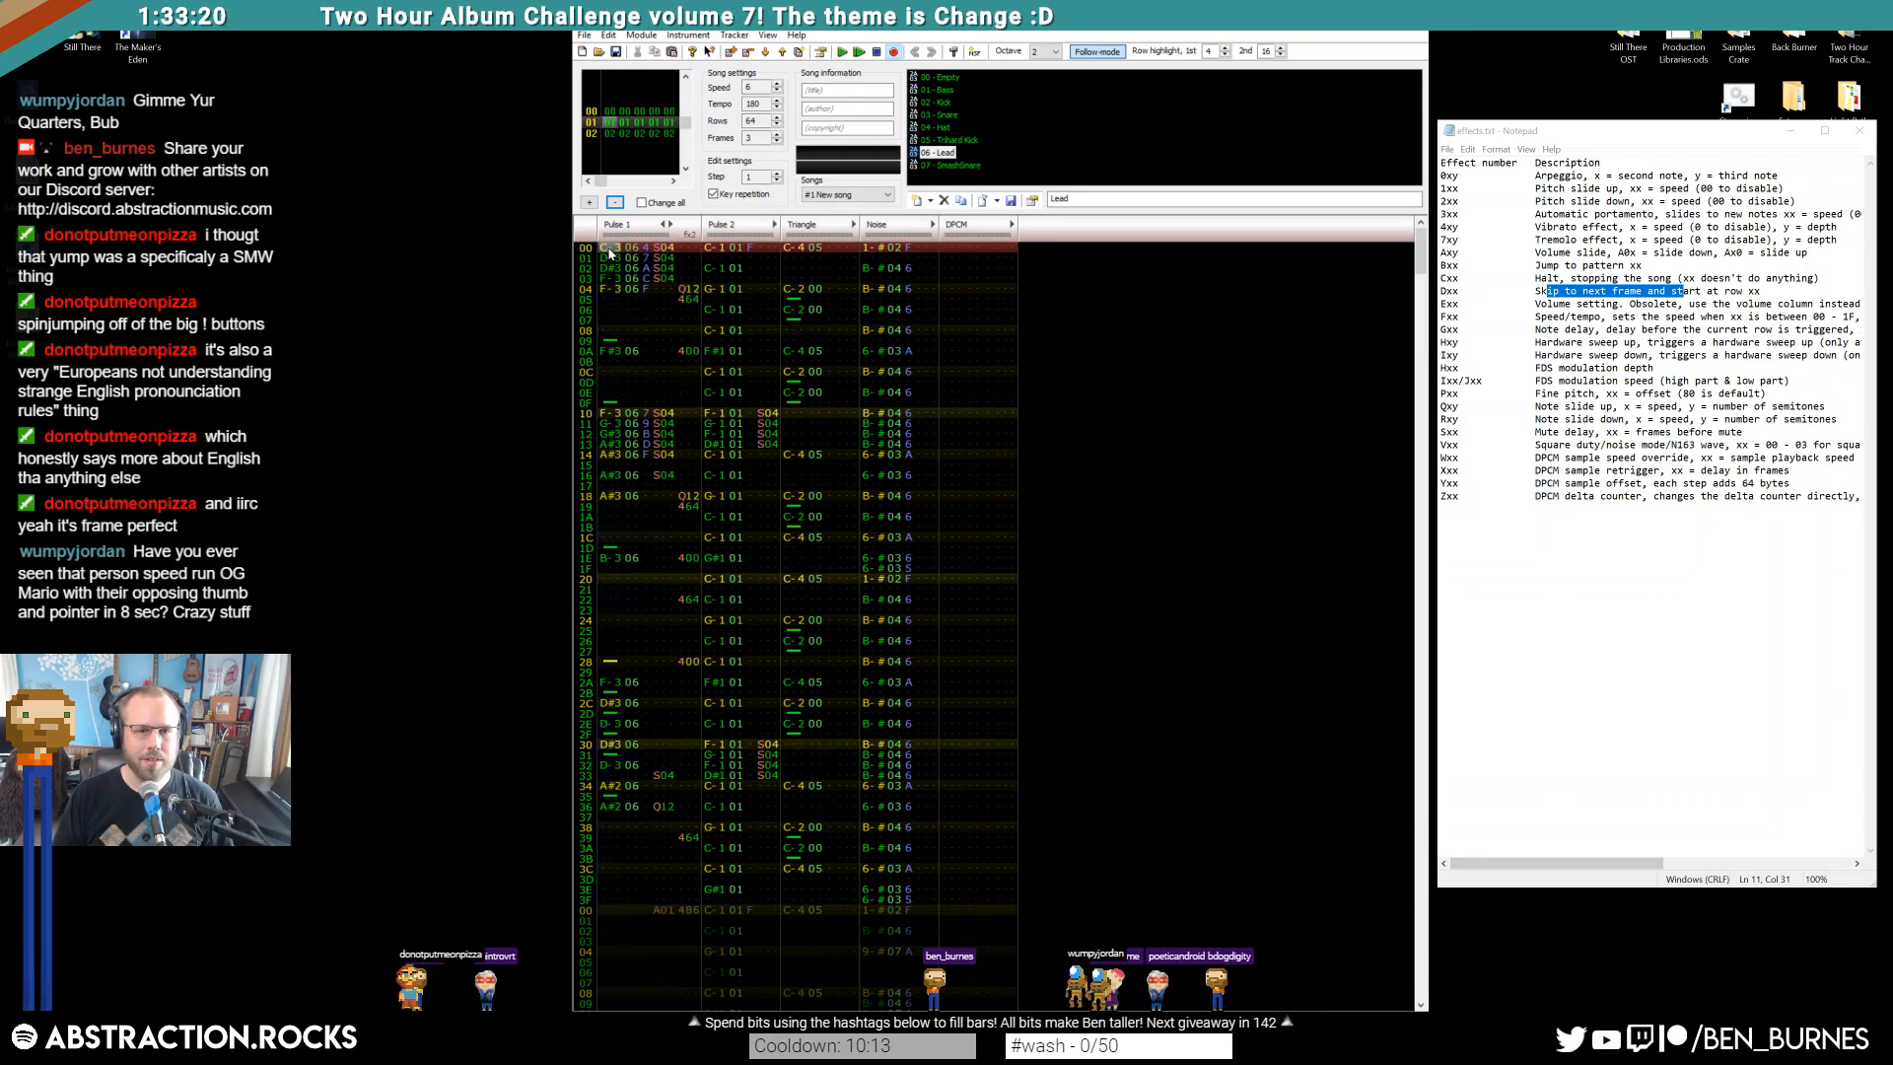
double_click(609, 252)
double_click(608, 251)
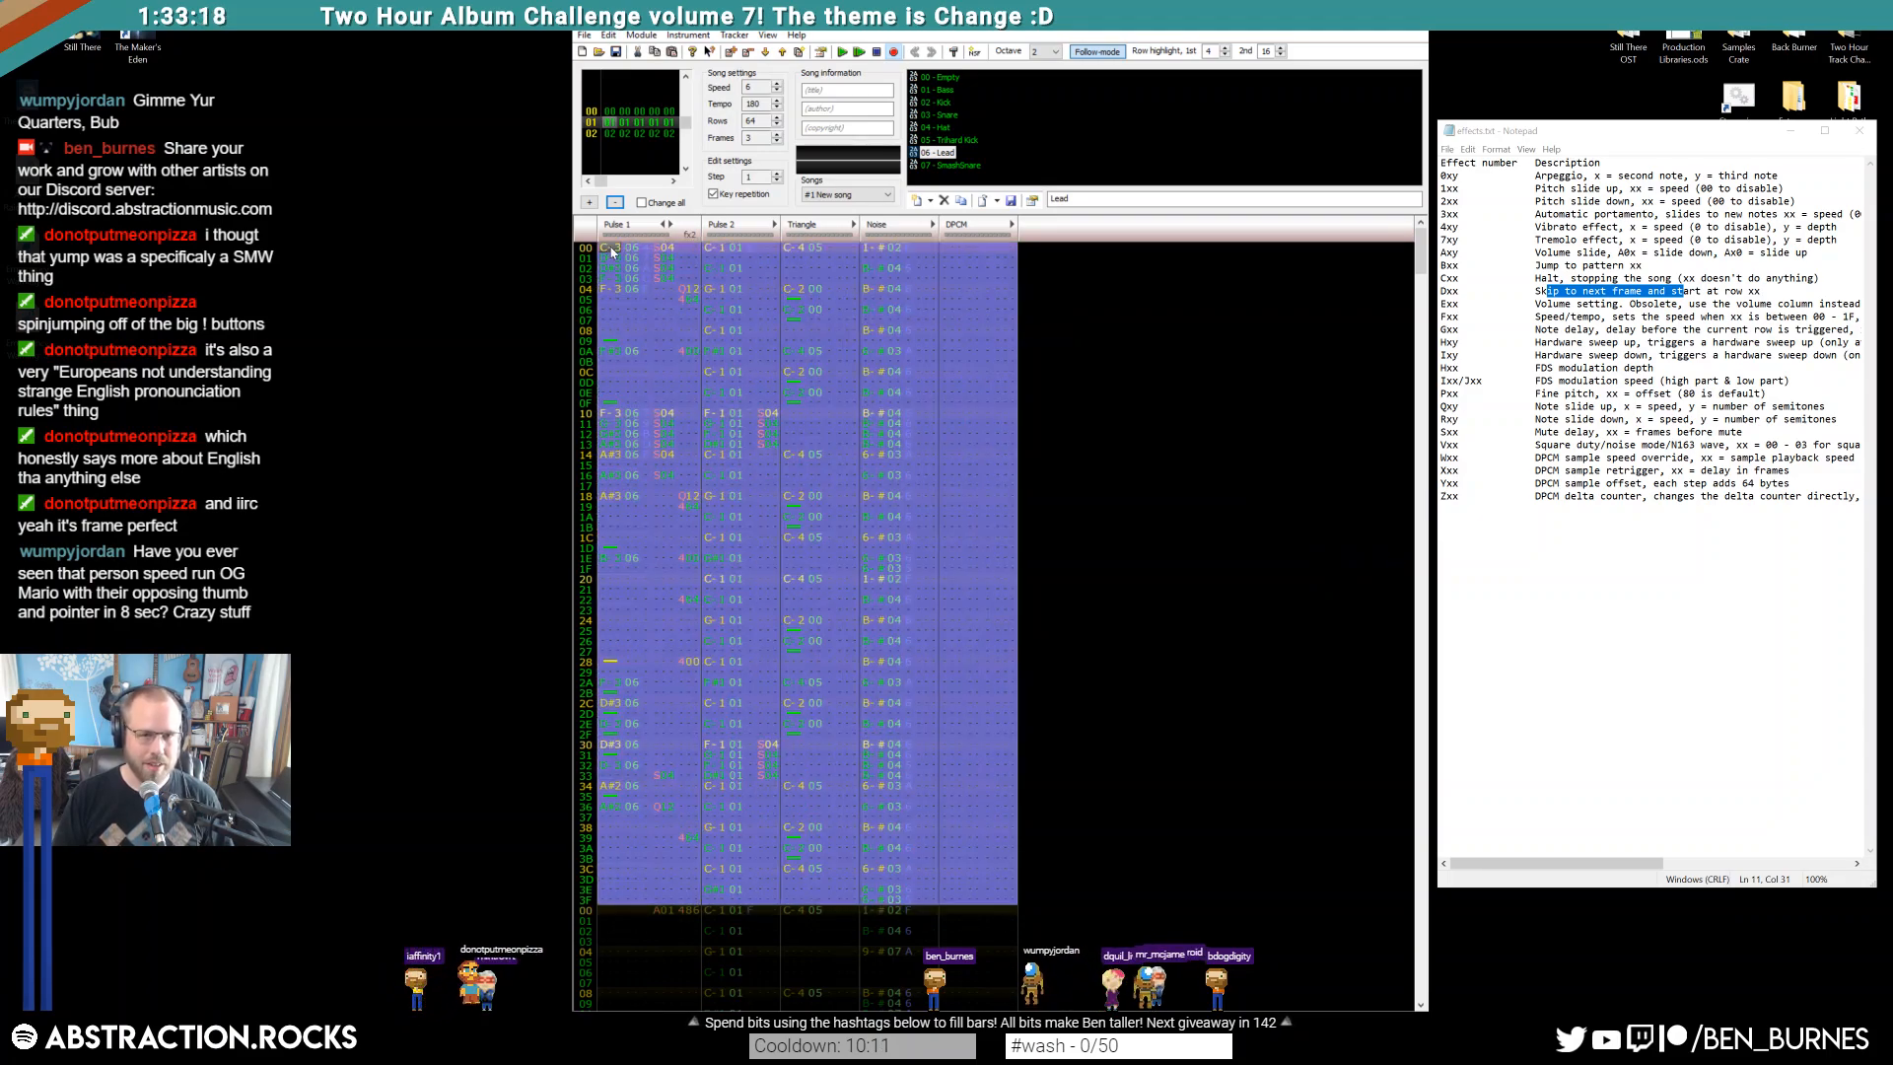
left_click(732, 53)
scroll(619, 469, "down", 10)
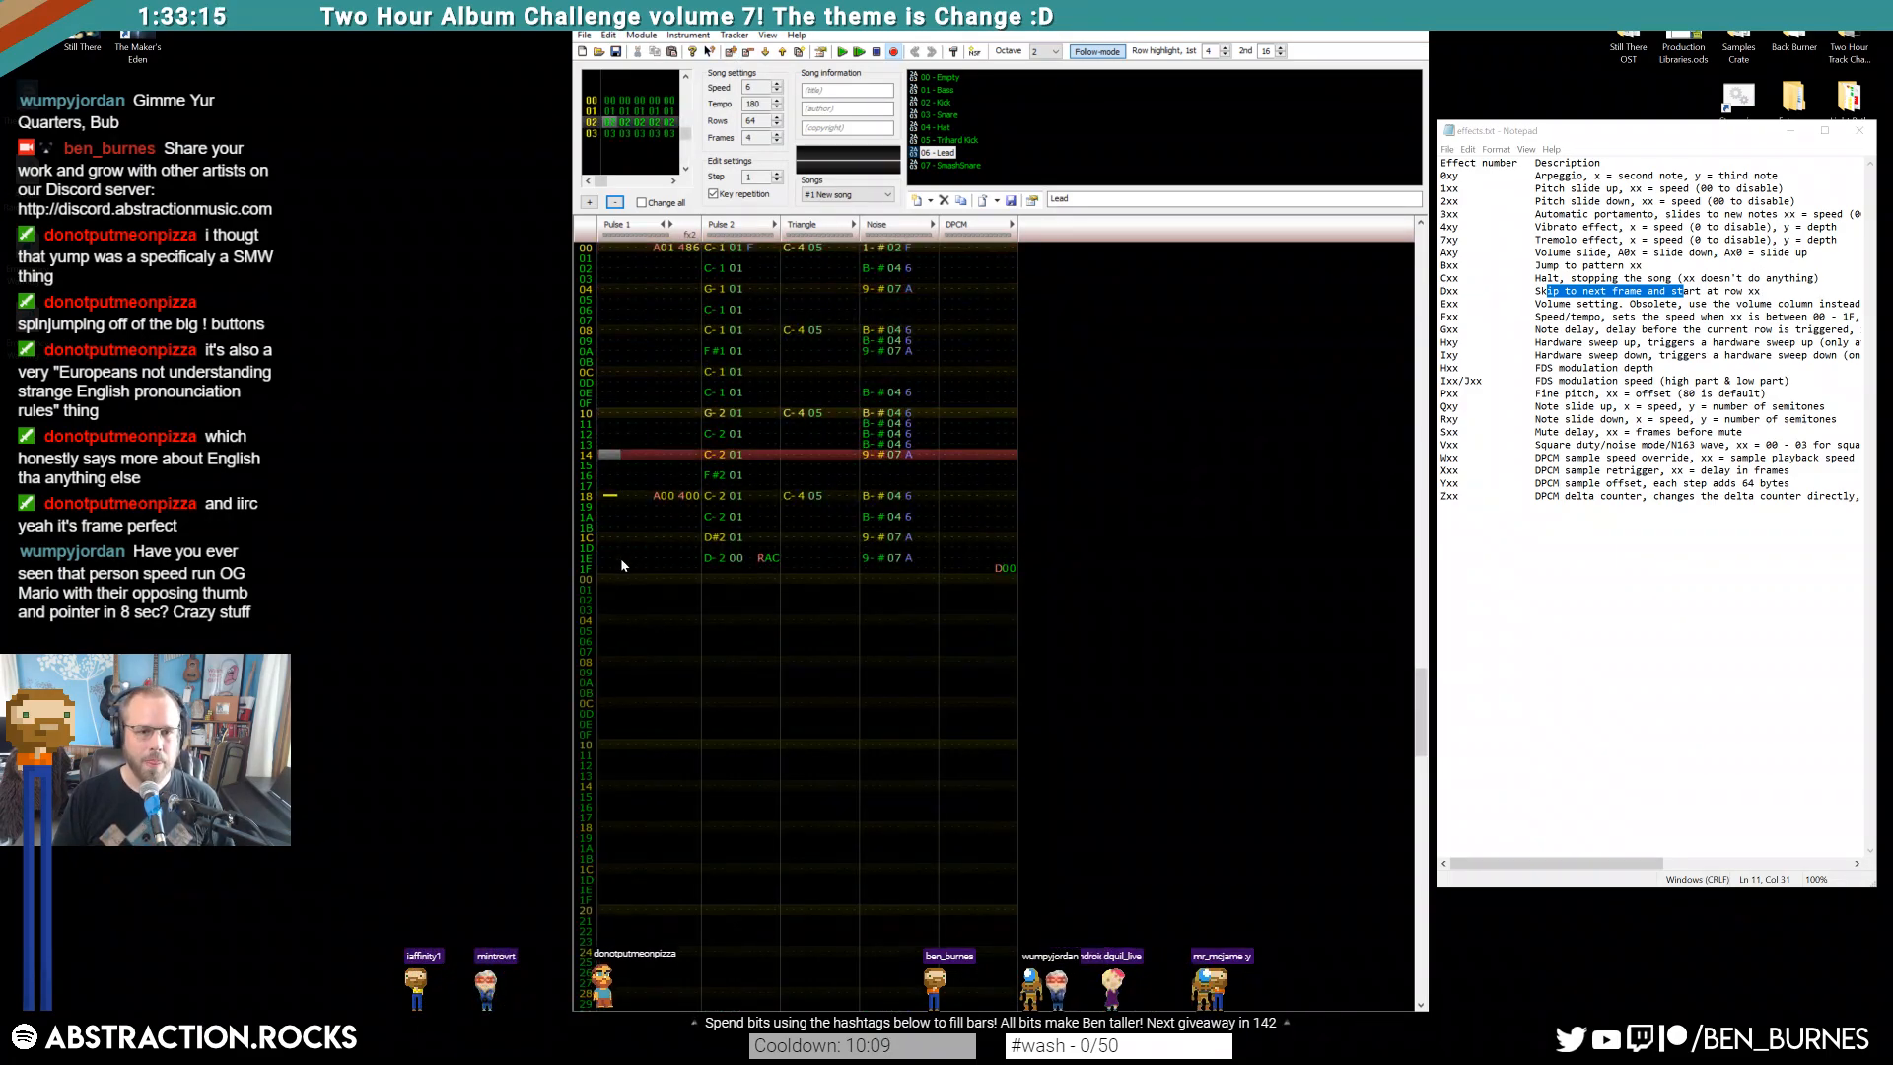
left_click(603, 251)
key("ctrl+v")
Copy frame 03's Pulse 2 note column into Pulse 1 and clear Pulse 1's instrument, volume and effect columns
left_click_drag(715, 248, 718, 896)
key("ctrl+c")
left_click(610, 249)
key("ctrl+v")
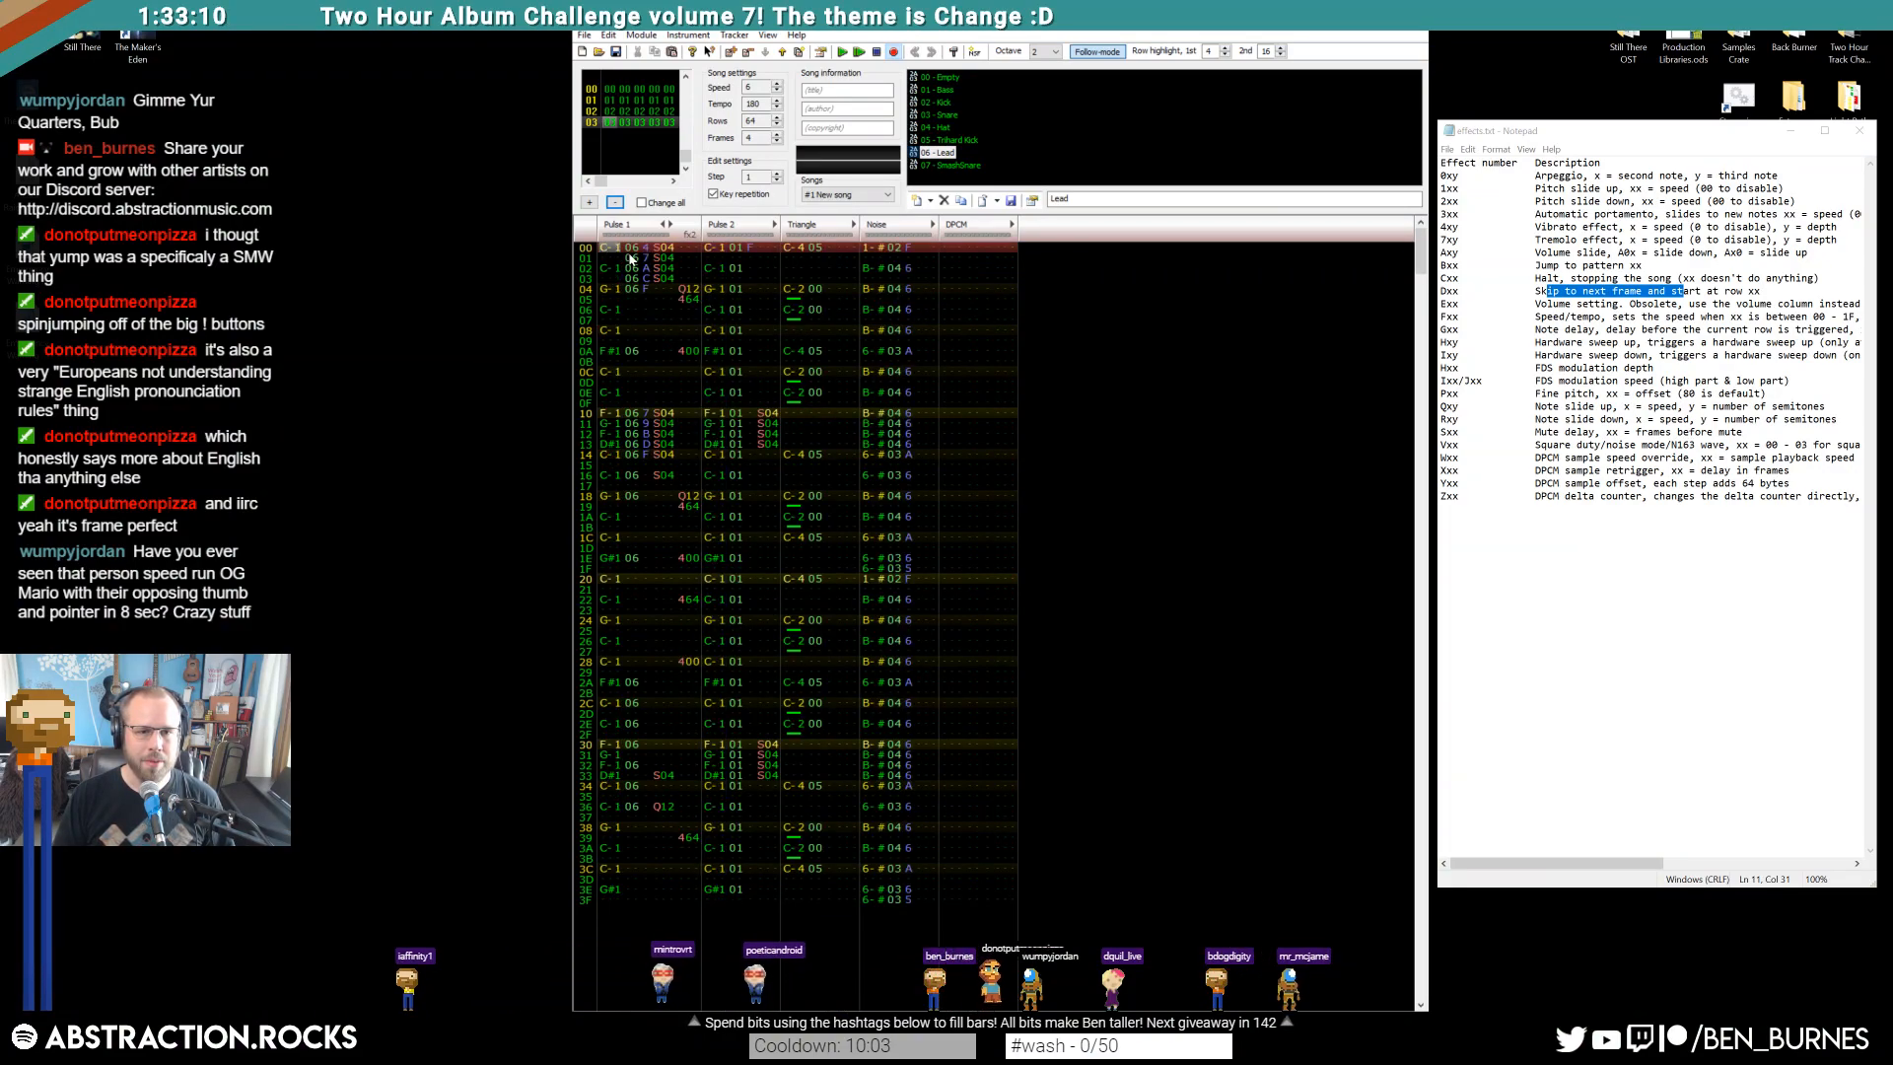
left_click_drag(629, 248, 696, 788)
key("Delete")
Transpose all Pulse 1 notes in frame 03 up one octave
double_click(610, 258)
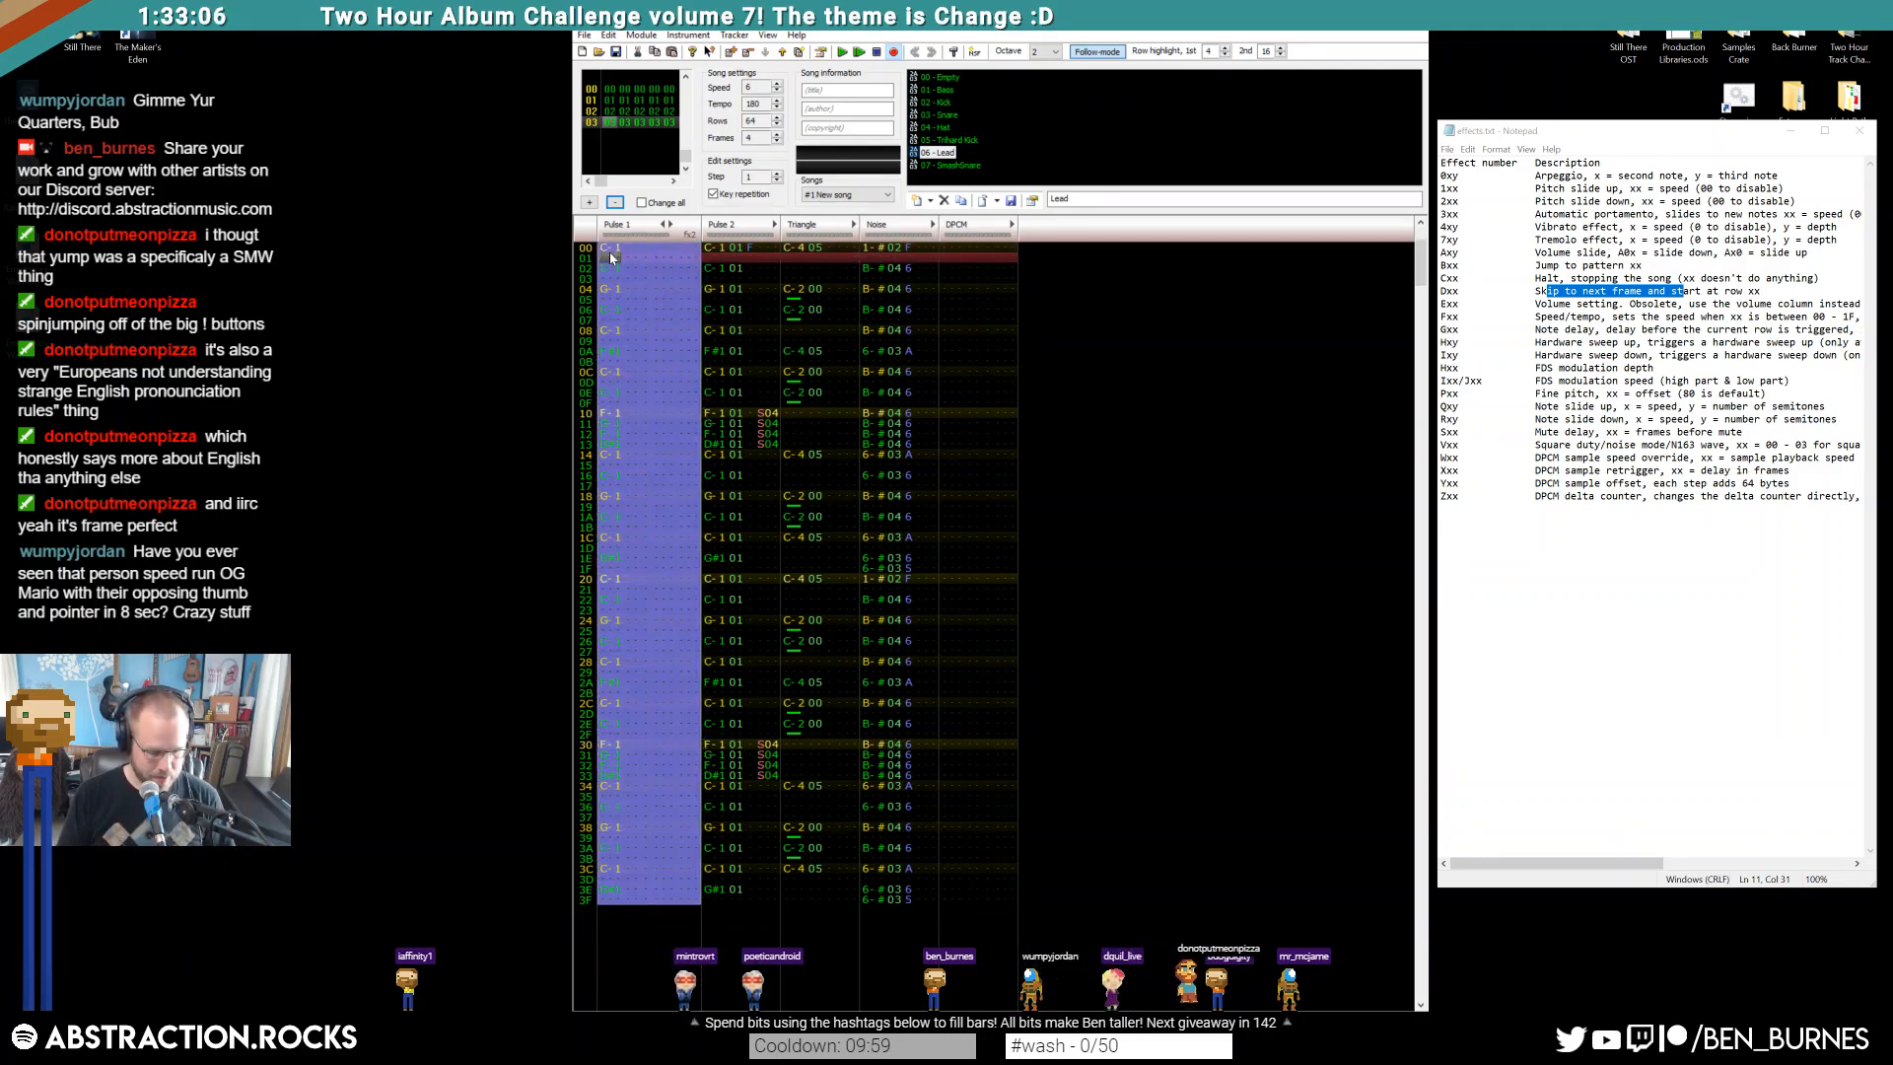
left_click(610, 258)
key("Up")
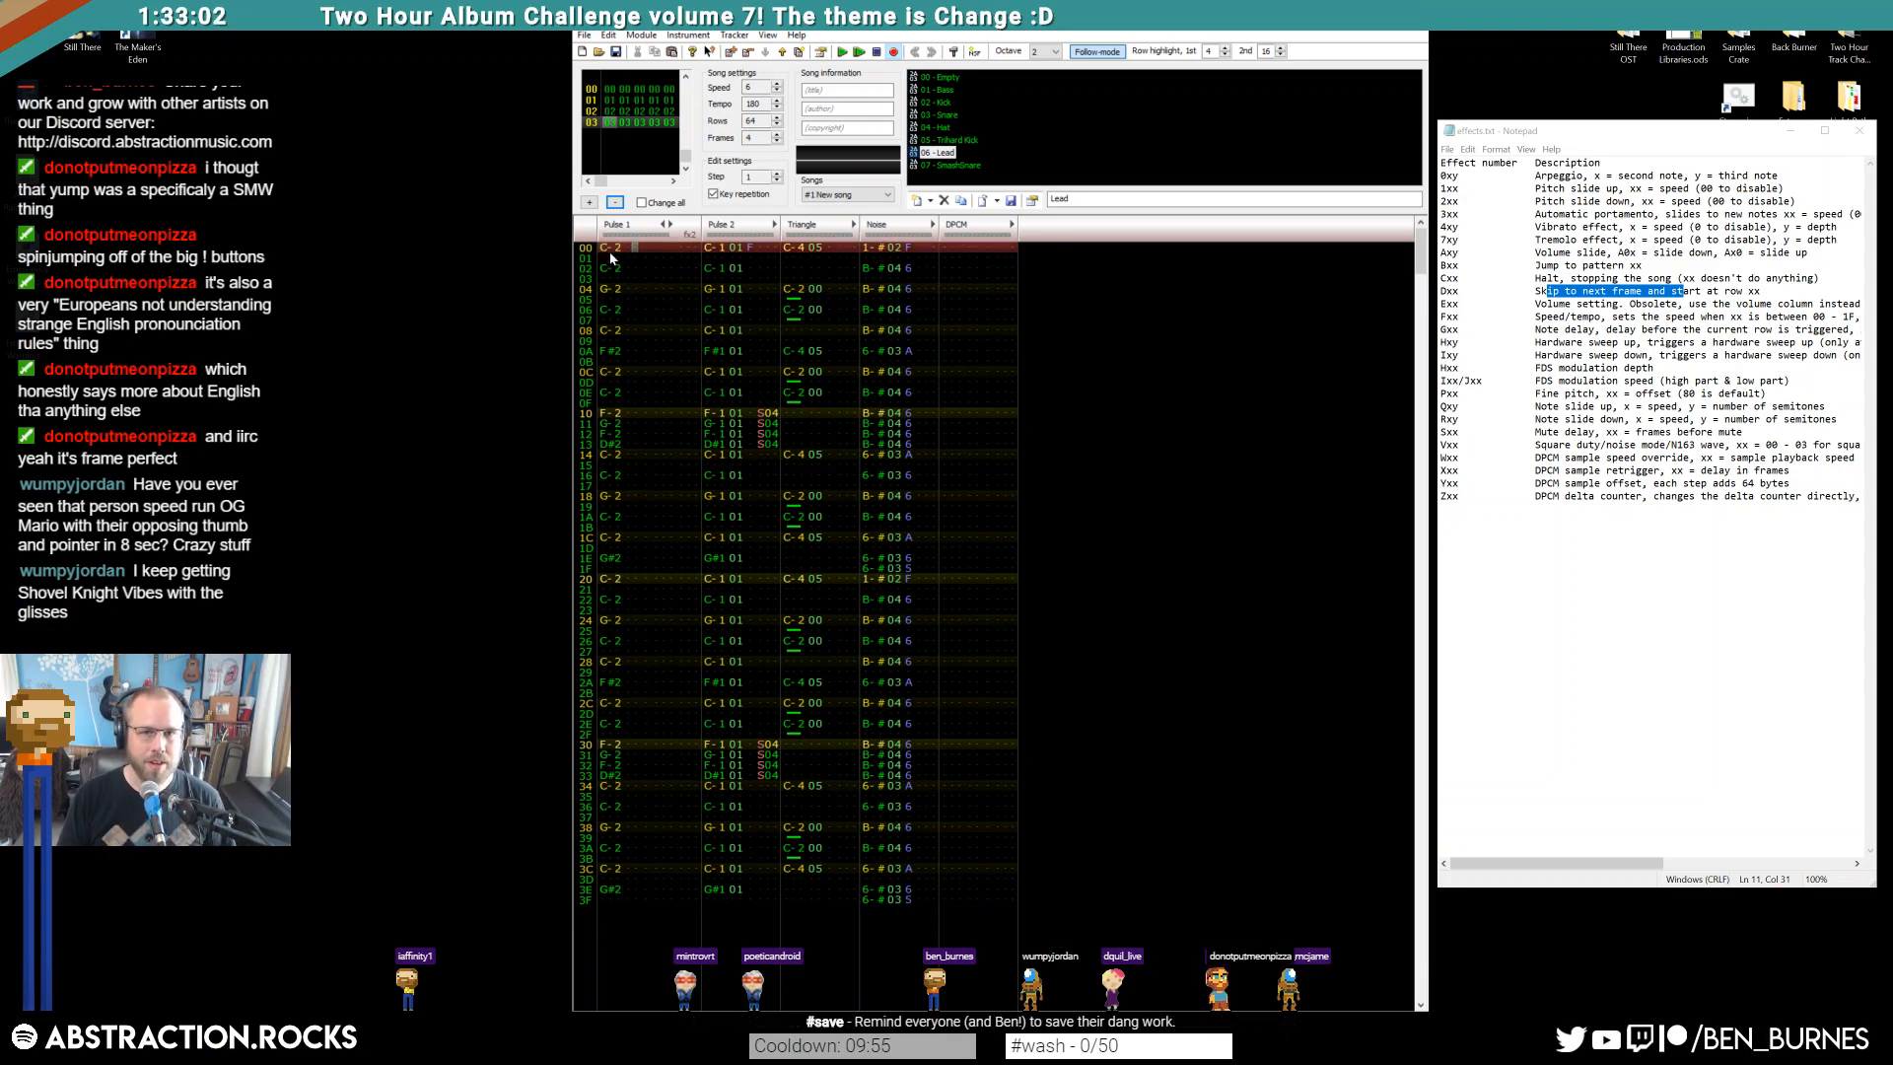
Assign instrument 06 to every Pulse 1 note in frame 03 and play the frame to hear the doubled line
key("6")
key("Down")
key("6")
key("Down")
key("6")
key("Down")
key("6")
key("Down")
key("6")
key("Down")
key("6")
key("Down")
key("6")
key("Down")
key("6")
key("Down")
key("6")
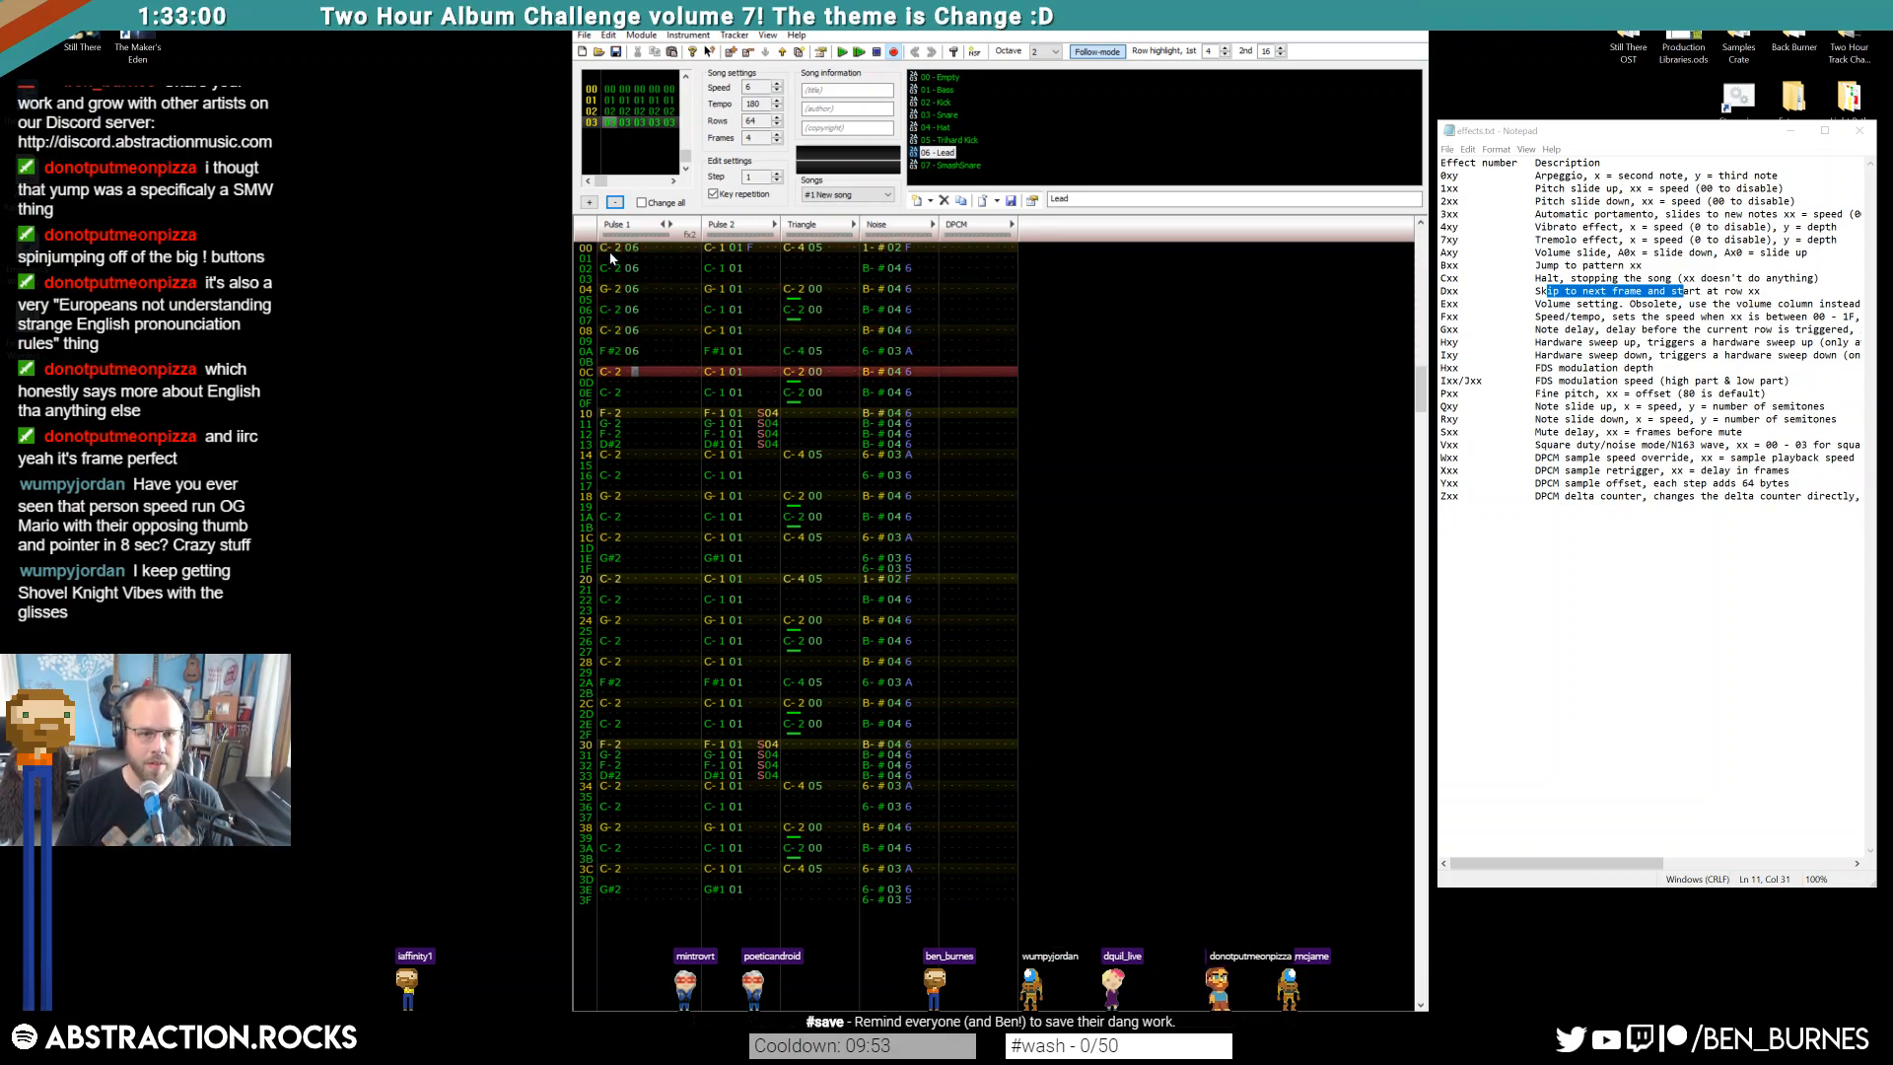
key("6")
key("6")
key("6")
key("6")
key("Down")
key("6")
key("Down")
key("6")
key("Down")
key("6")
key("Down")
key("6")
key("Down")
key("6")
key("Down")
key("6")
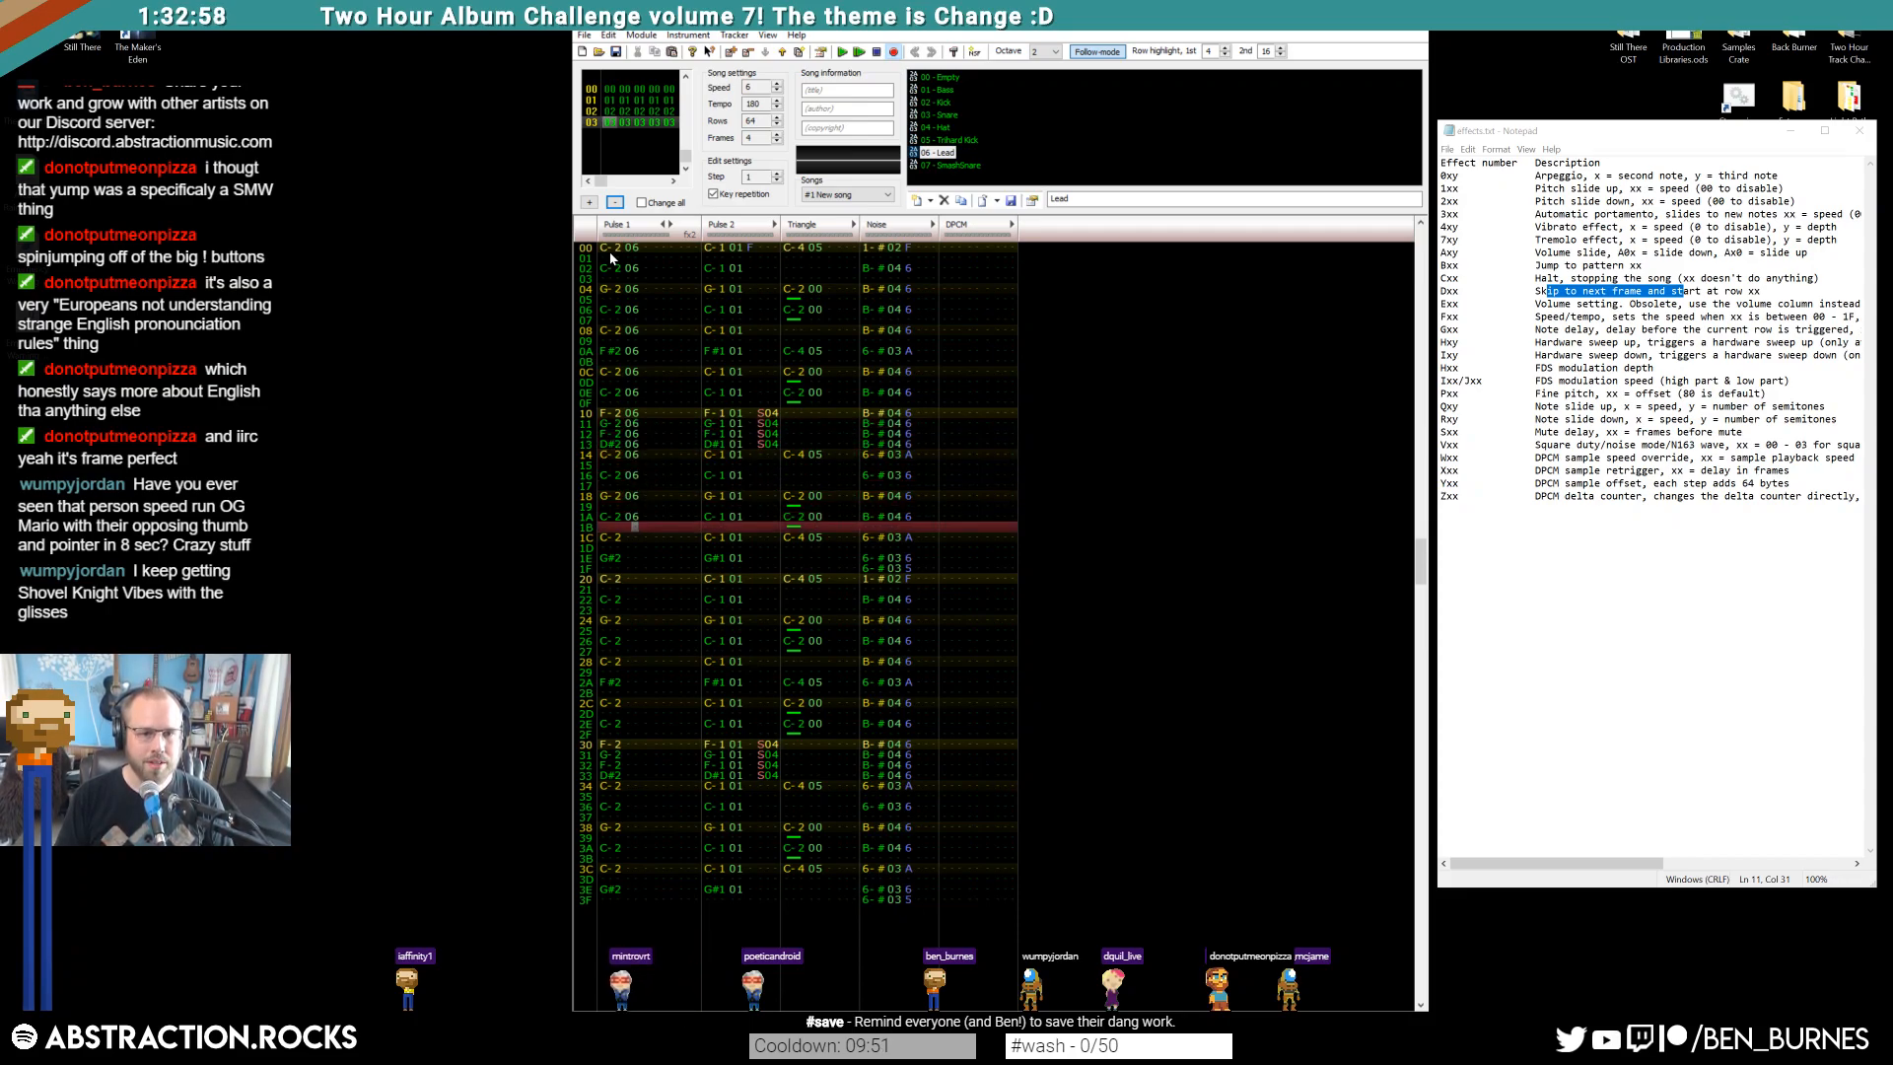
key("Down")
key("6")
key("Down")
key("6")
key("Down")
key("6")
key("Down")
key("6")
key("Down")
key("6")
key("Down")
key("6")
key("Down")
key("6")
key("Down")
key("6")
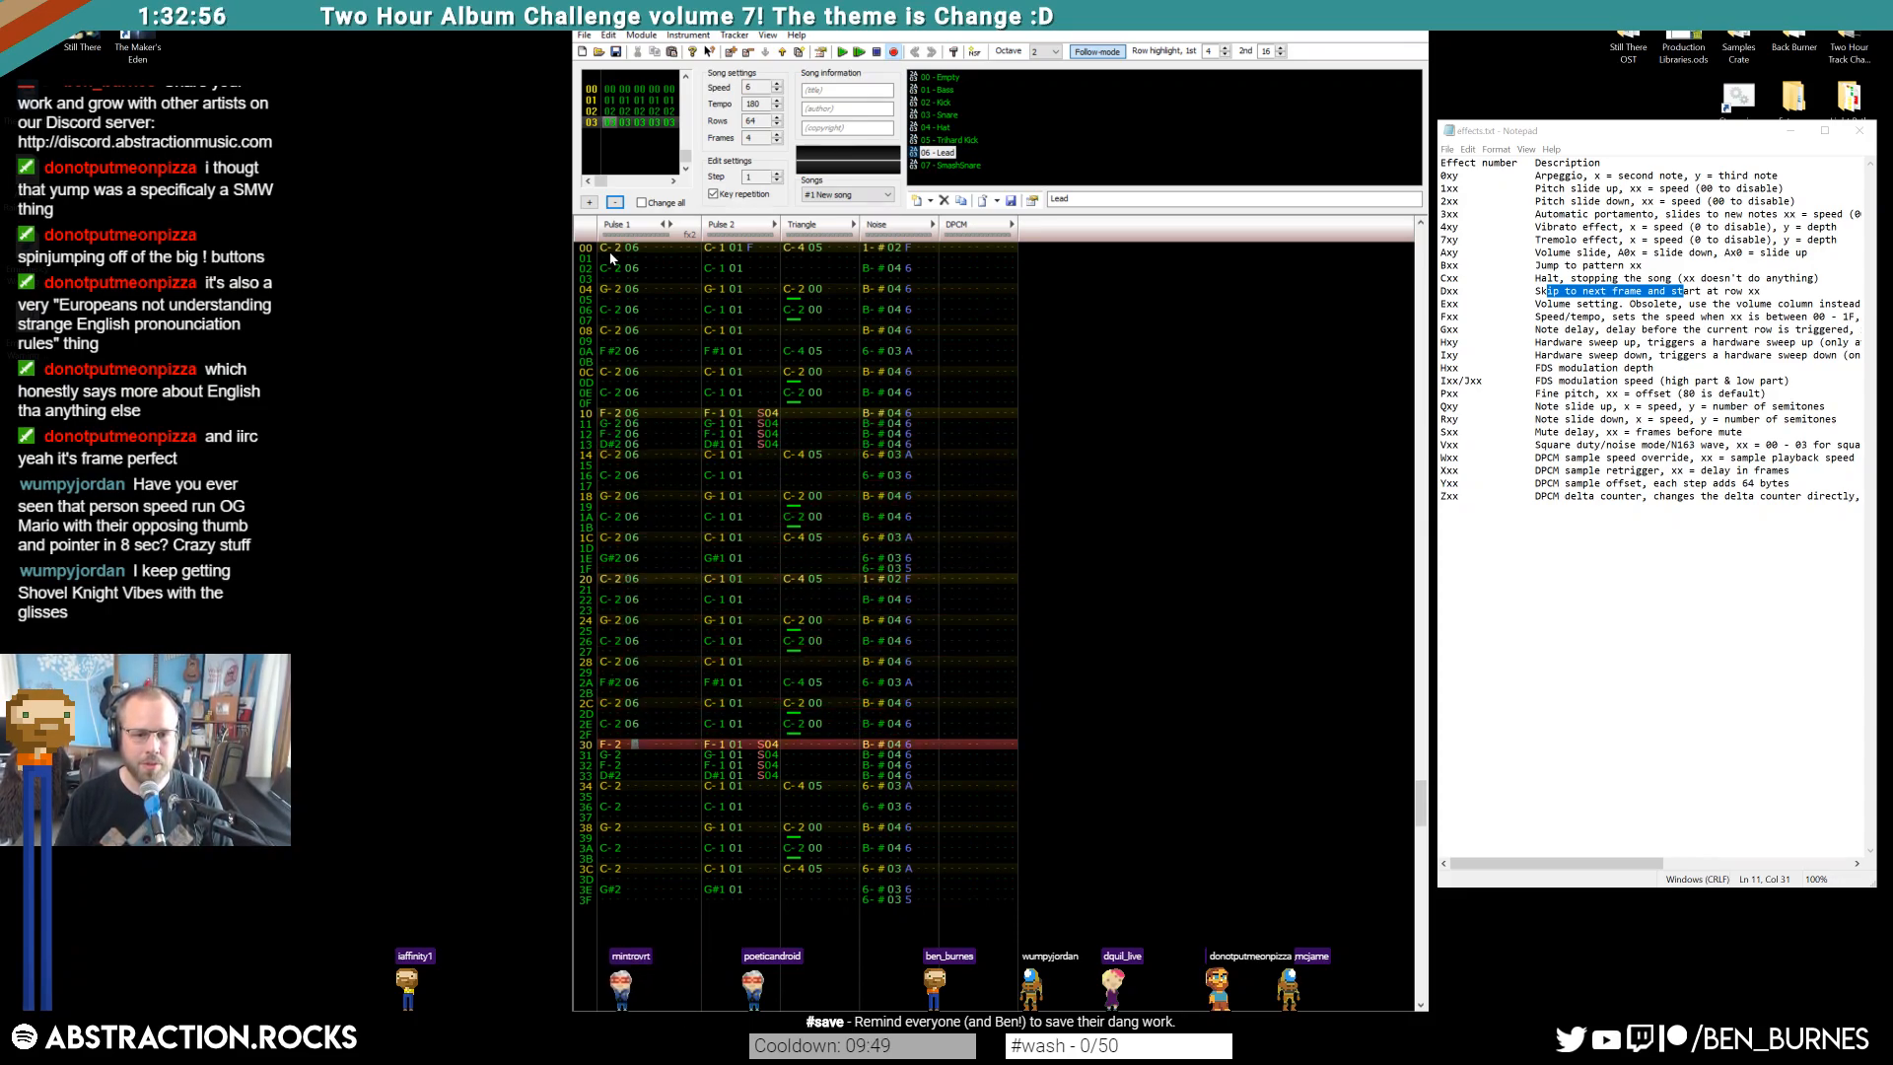
key("6")
key("6")
key("6")
key("6")
key("Down")
key("6")
key("Down")
key("6")
key("Down")
key("6")
key("Down")
key("6")
key("Down")
key("6")
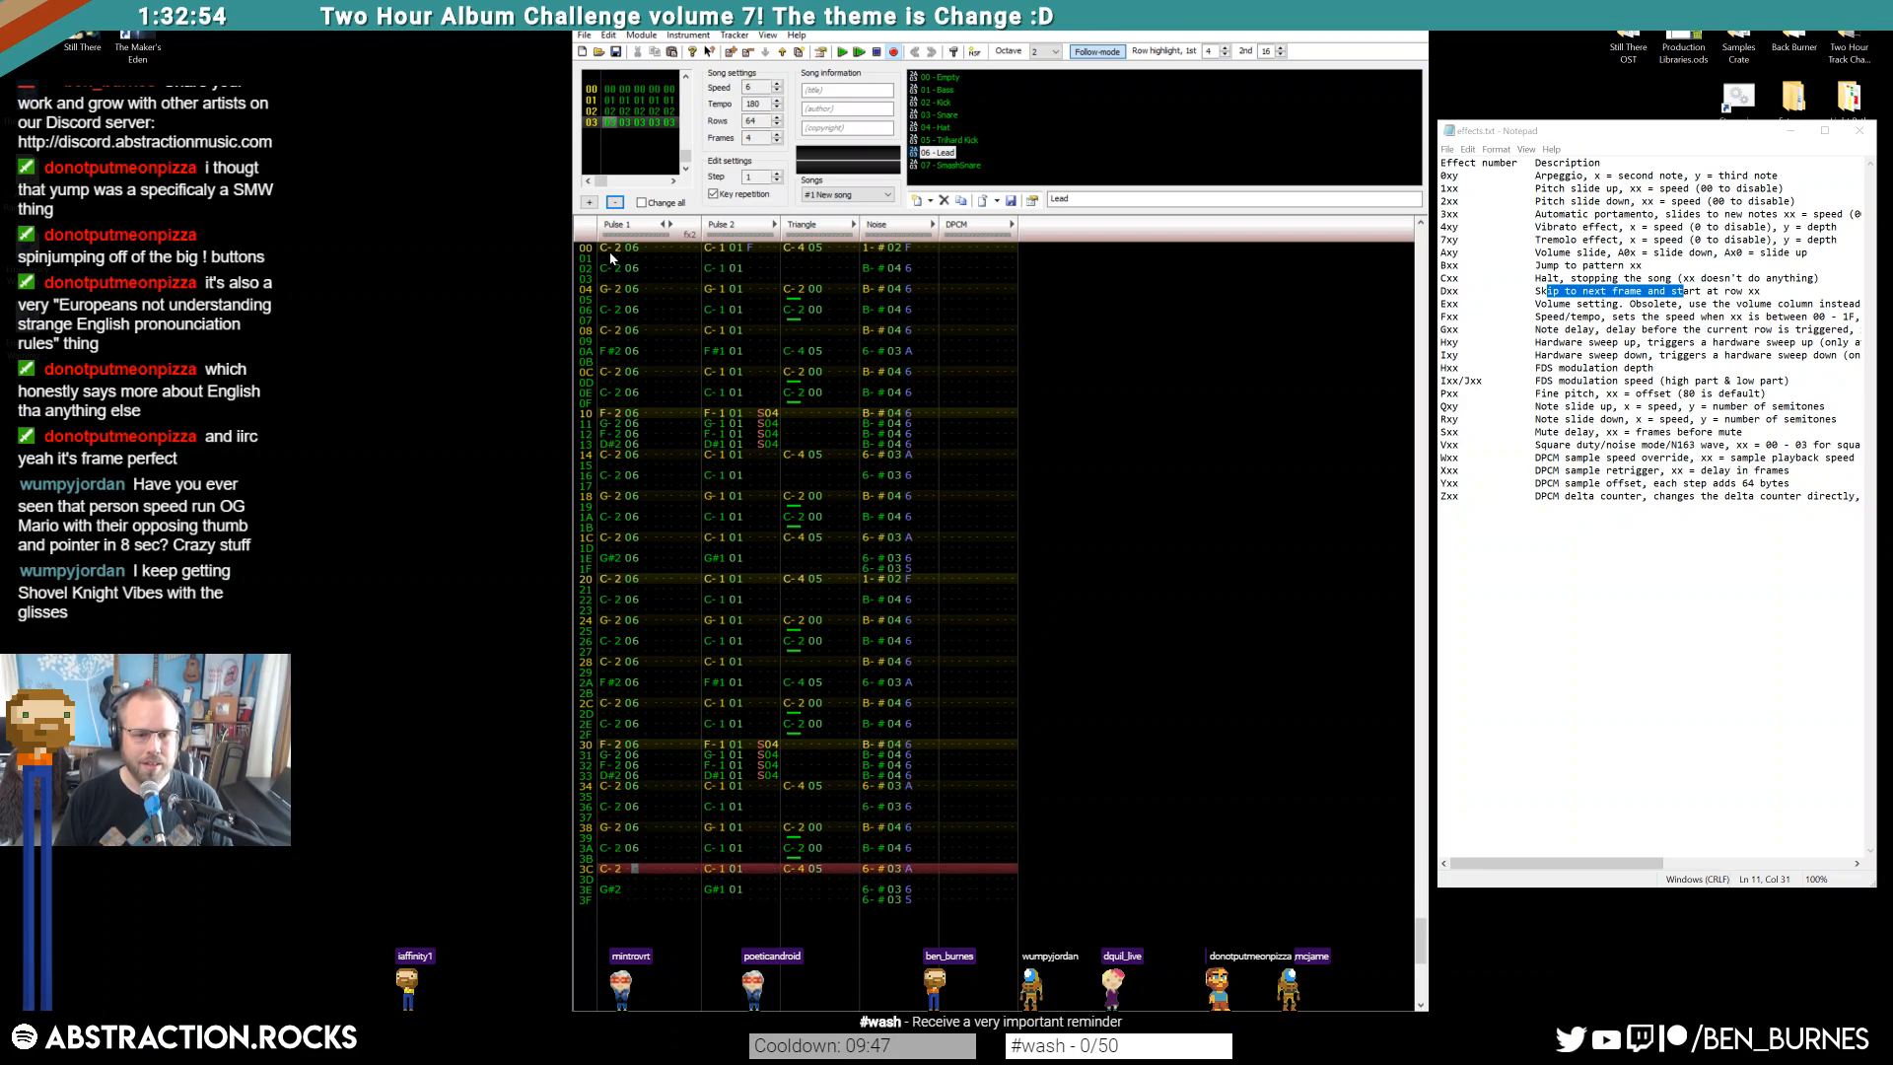
key("Down")
key("Return")
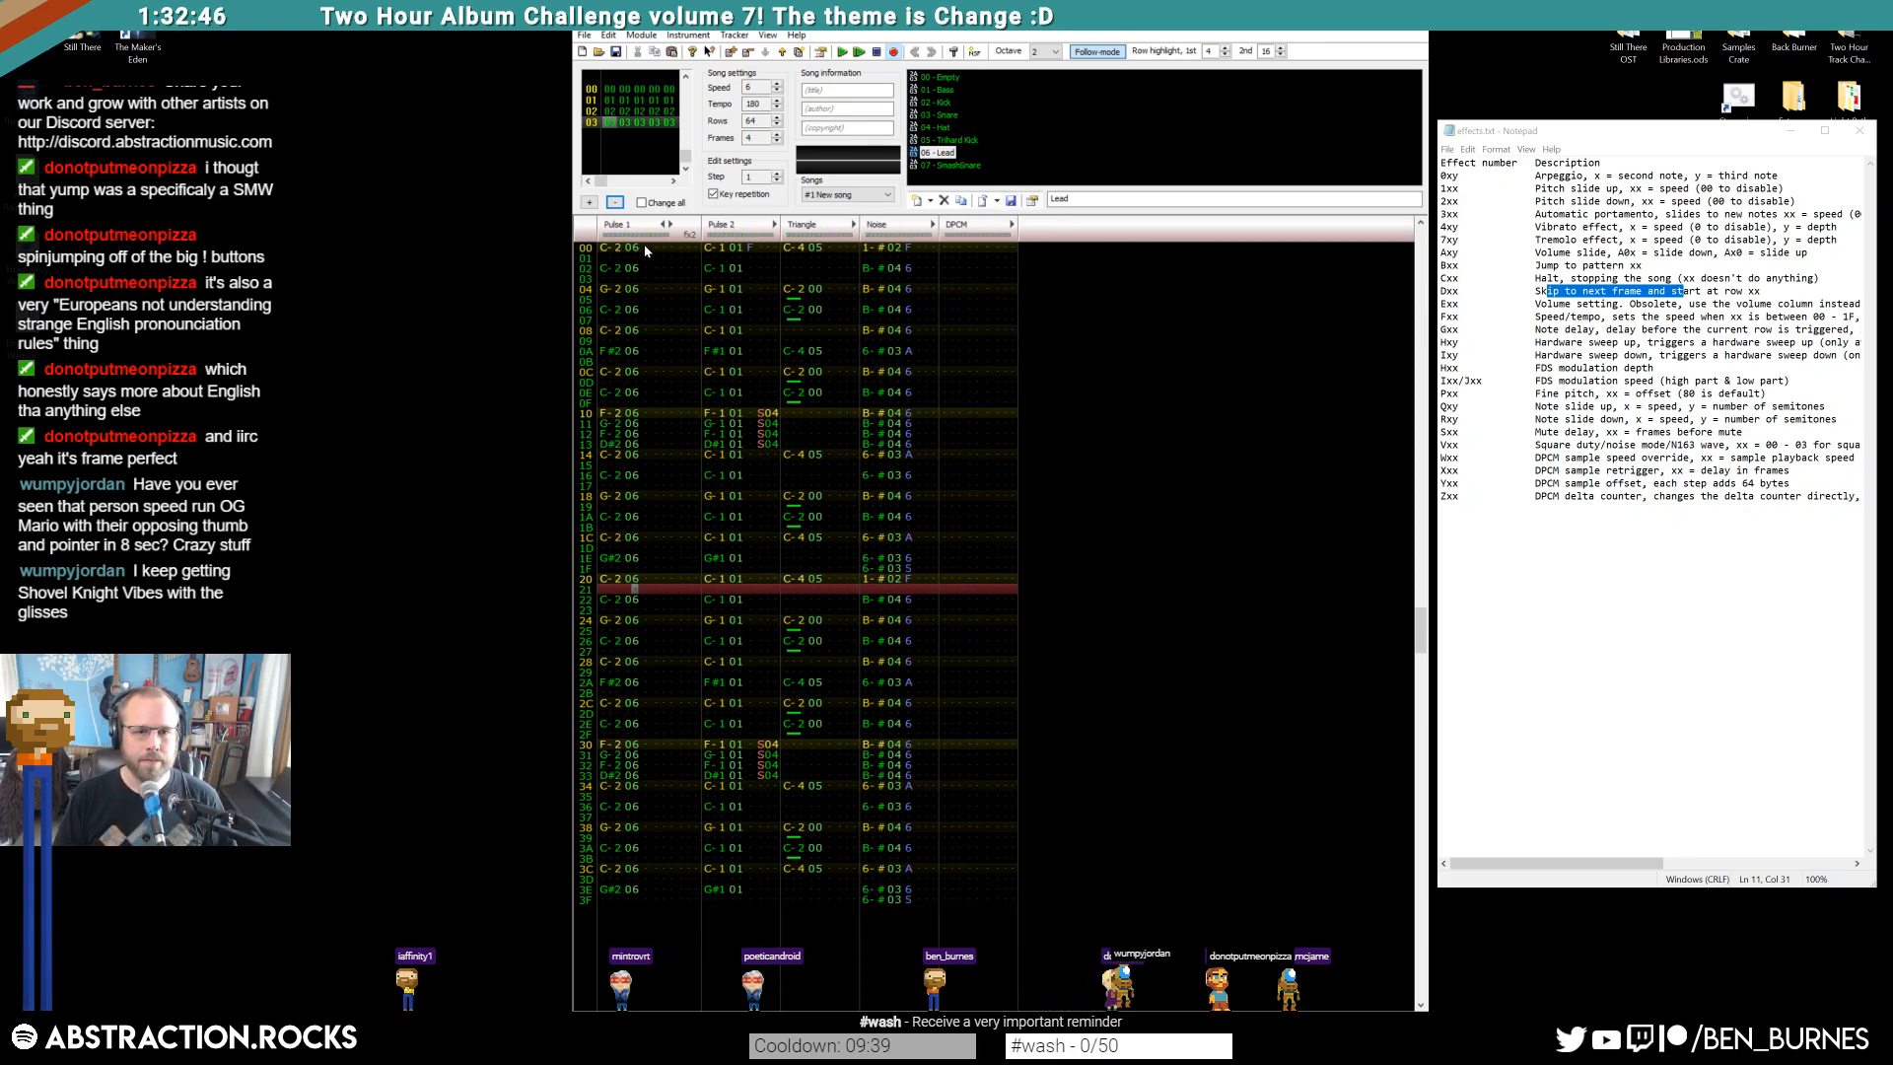
key("Return")
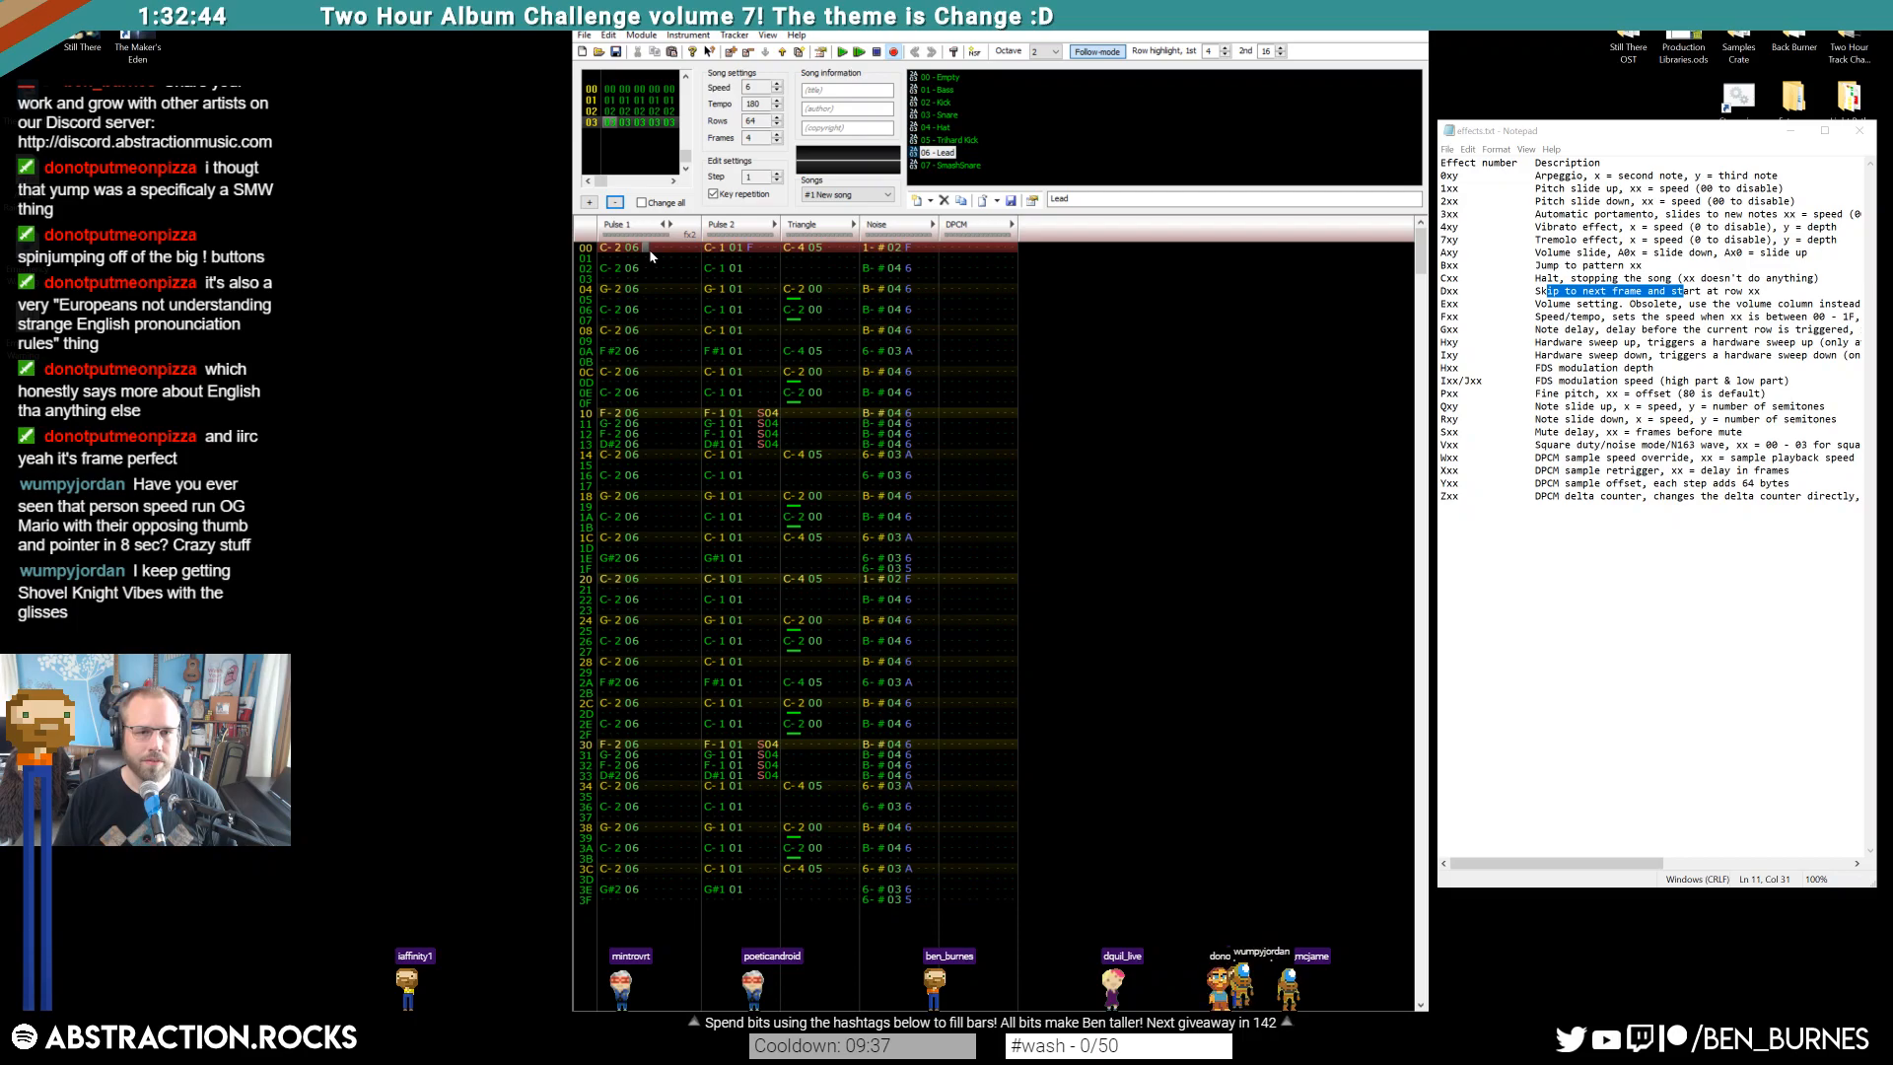
Set the volume of frame 03's row 00 note in Pulse 1 to C and add the volume slide effect A0A
key("f")
left_click(649, 248)
type("c")
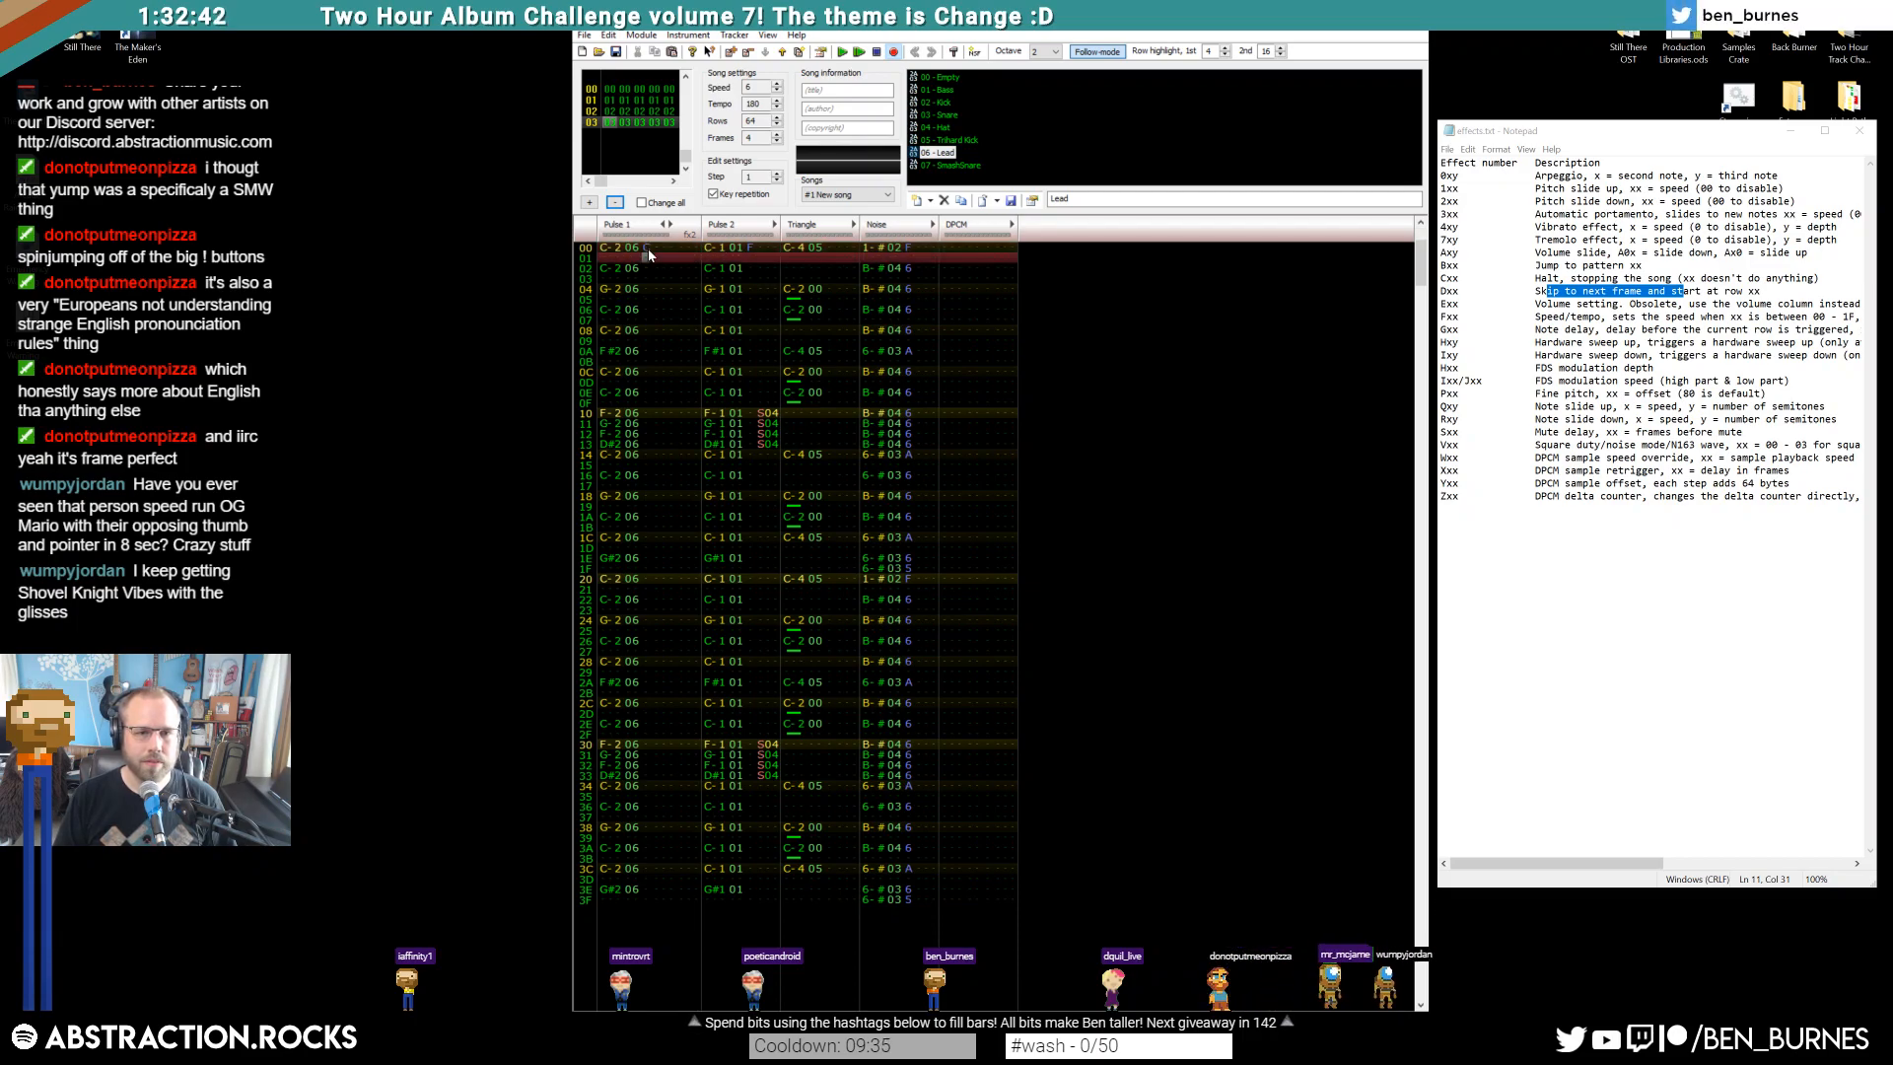
left_click(653, 248)
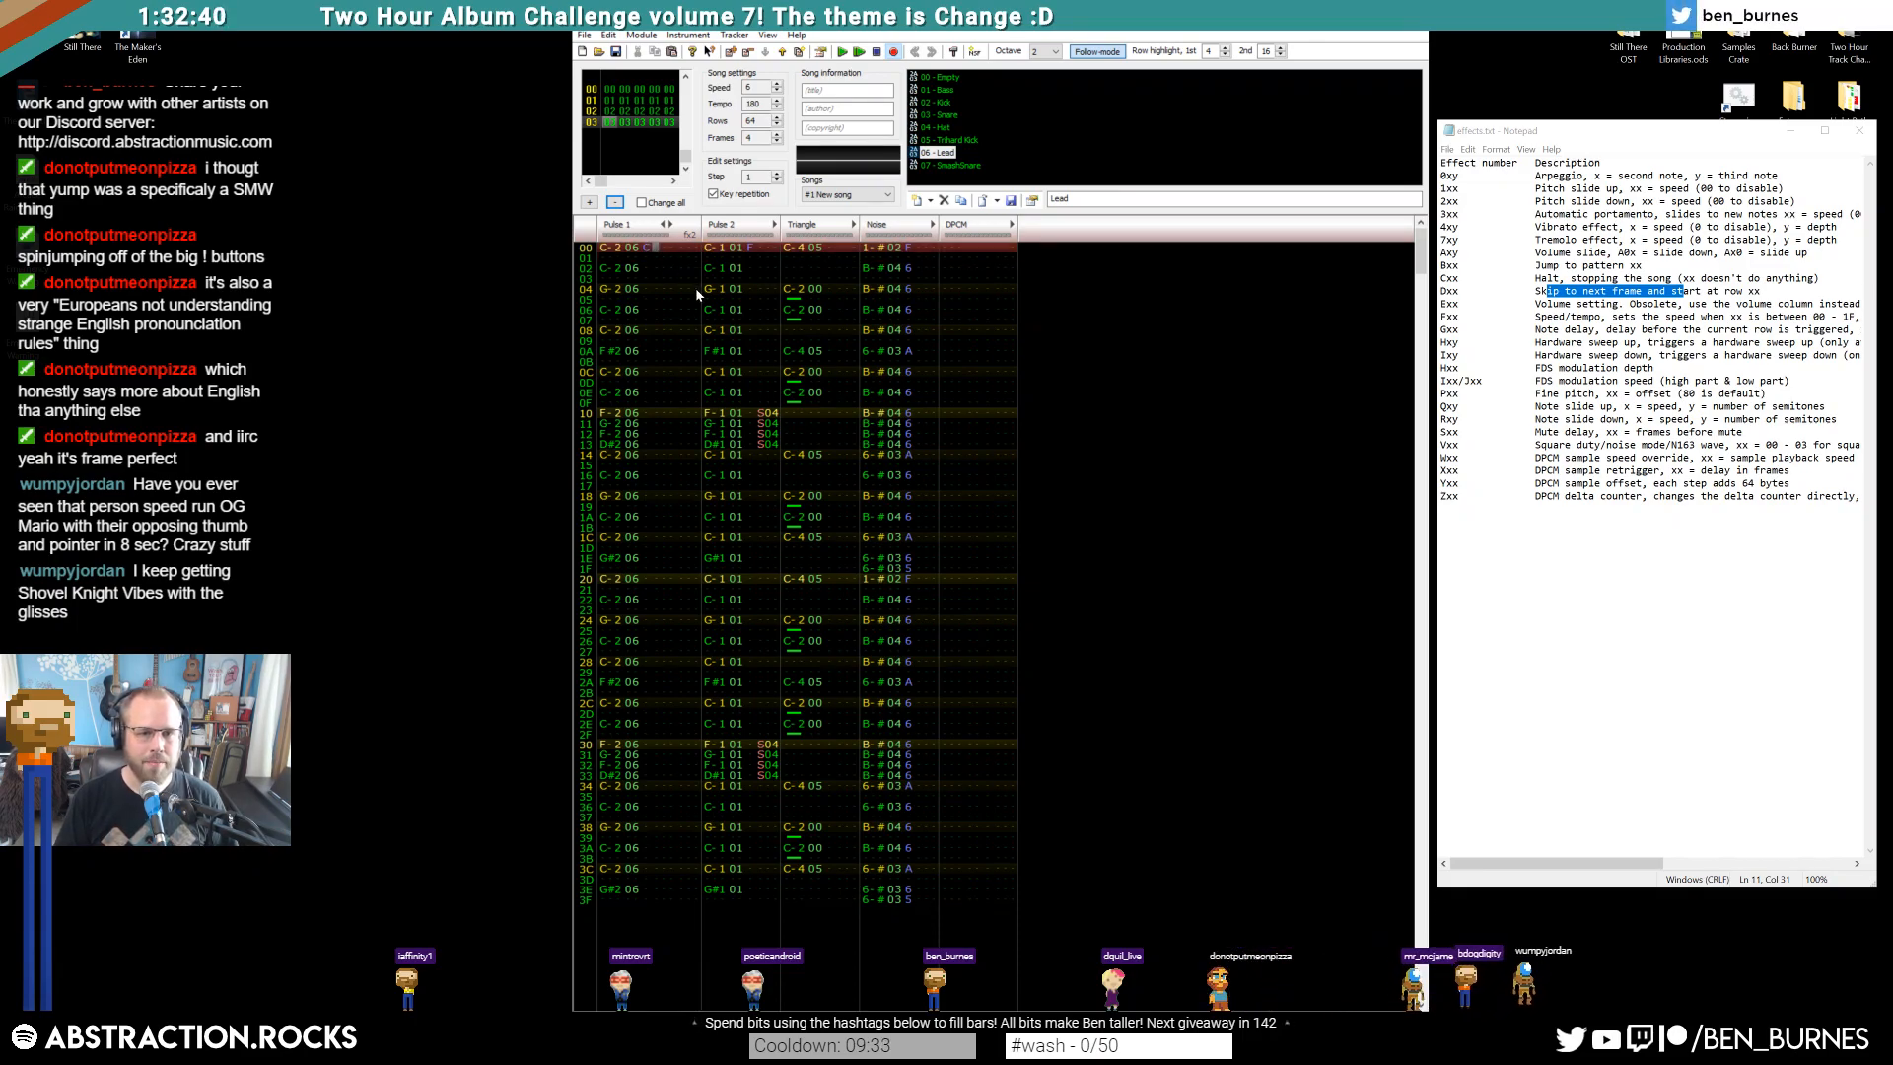
type("a00")
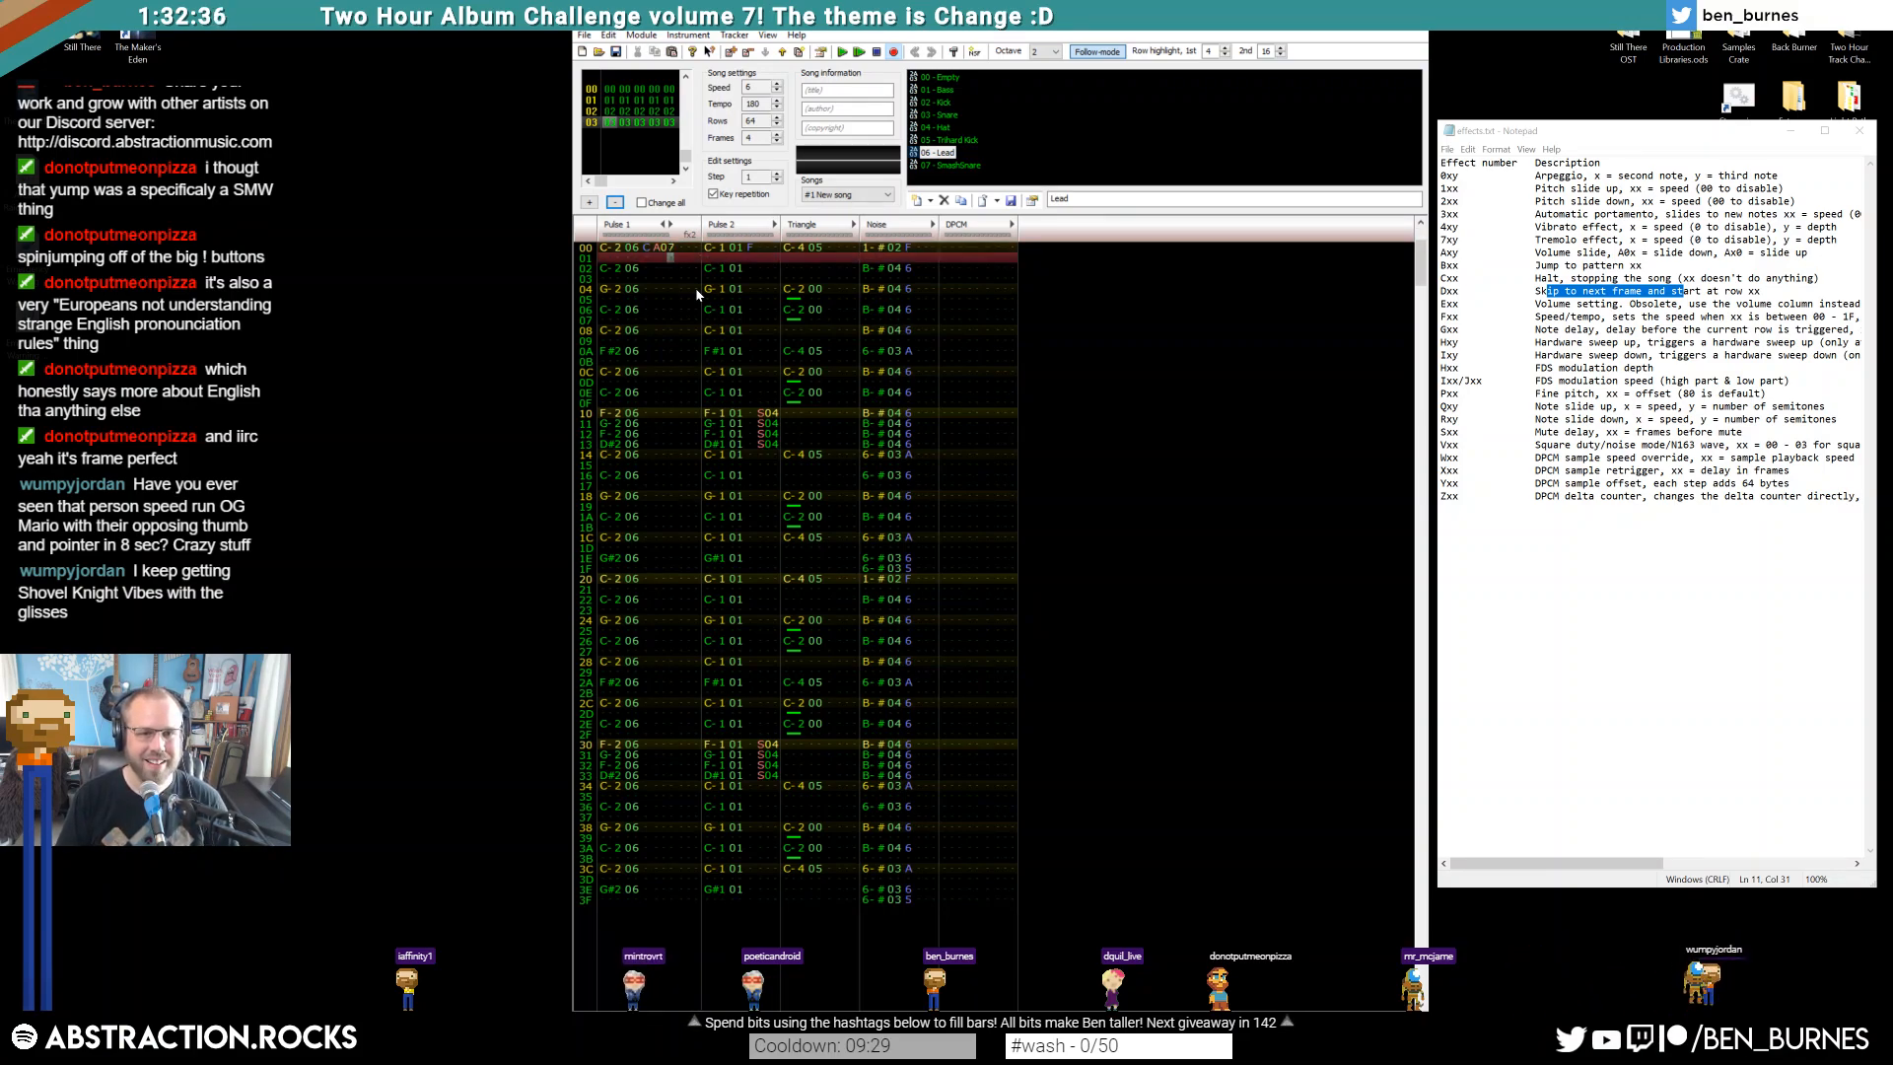
type("a")
key("Left")
key("Left")
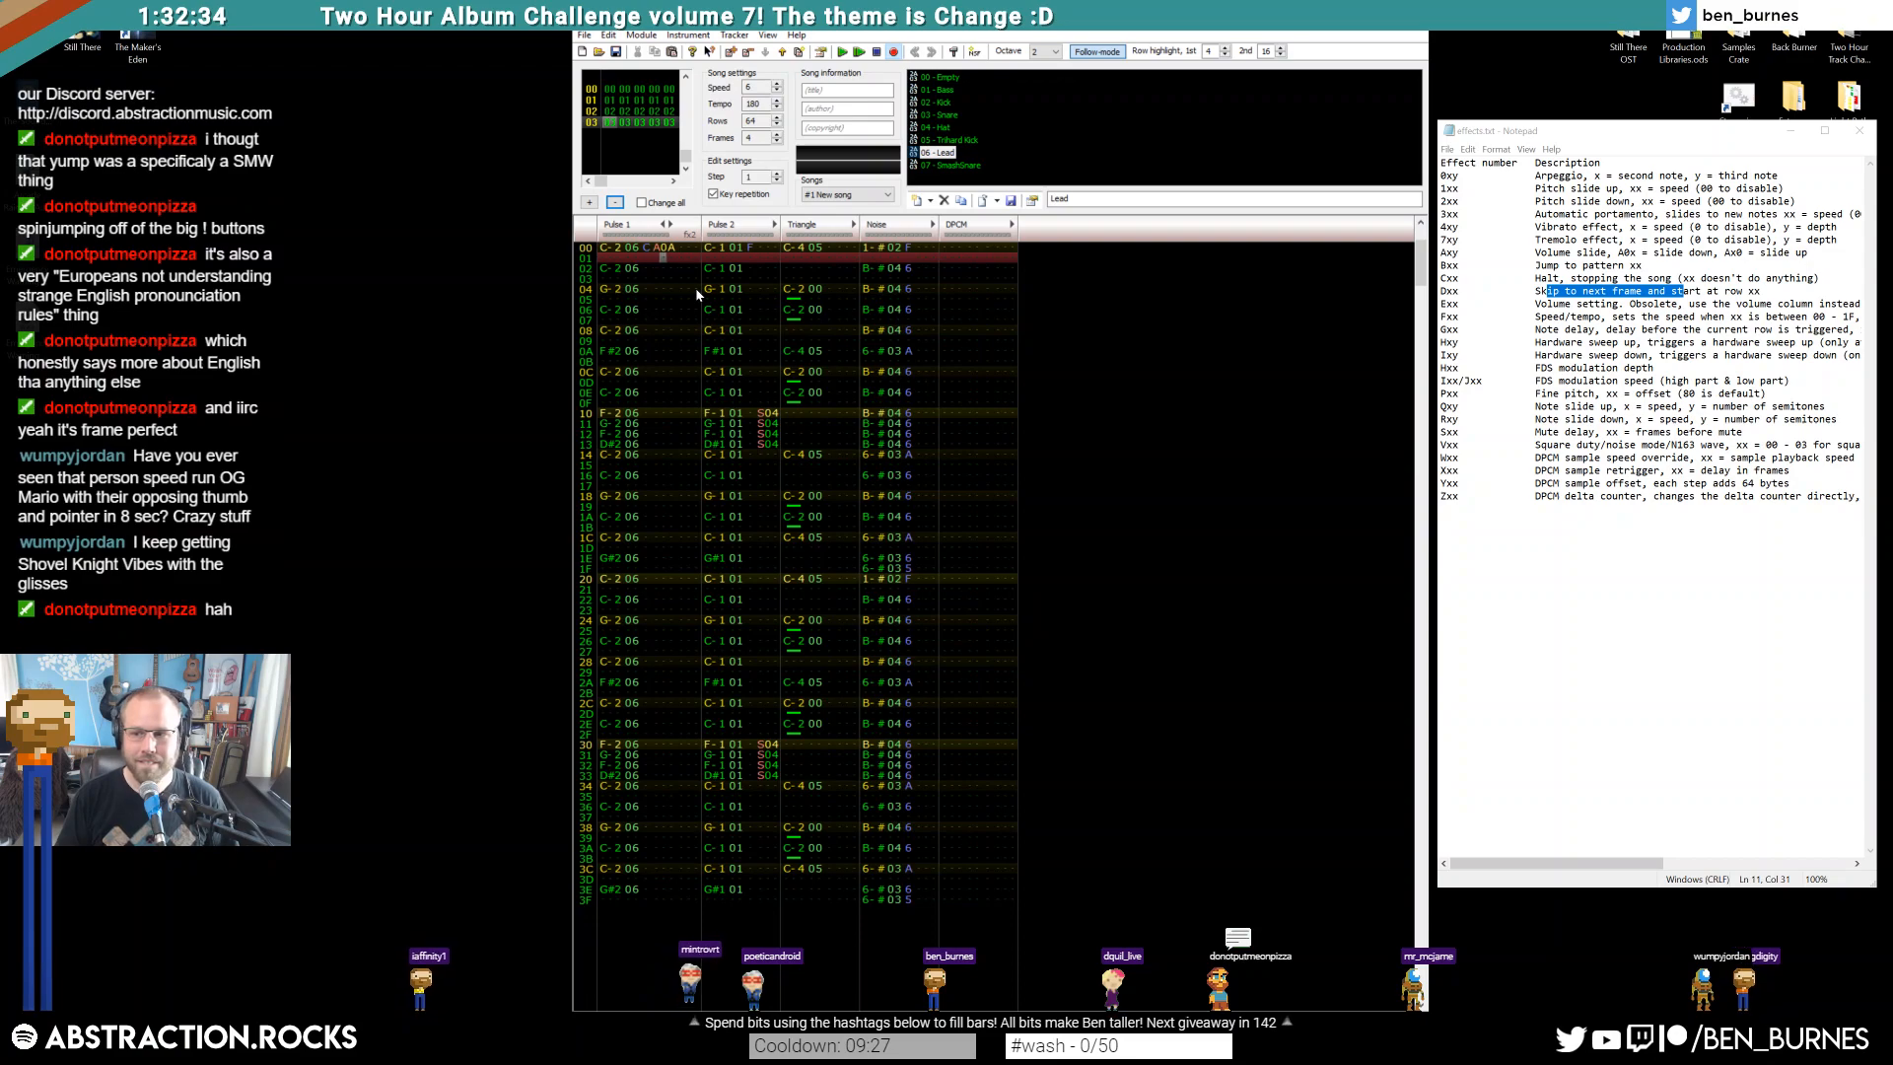
key("Left")
key("Left")
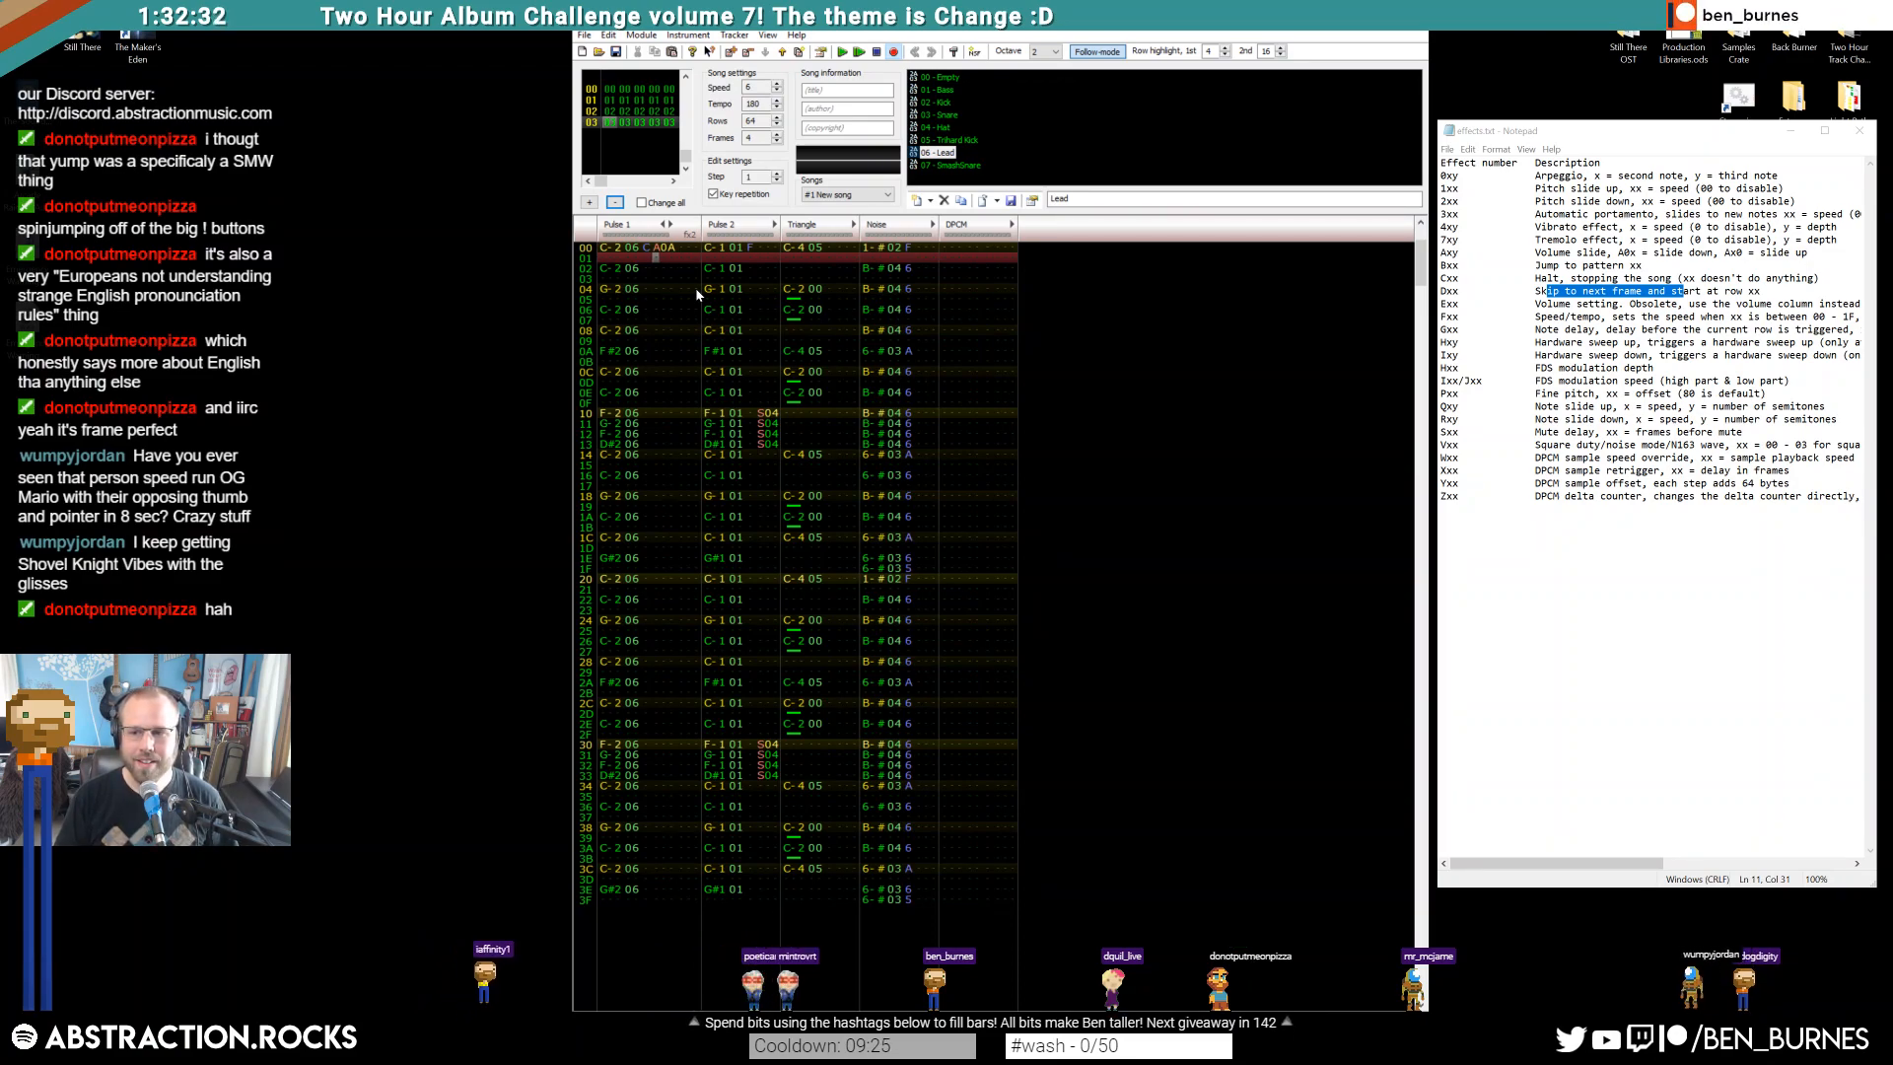
Set the volume of all remaining Pulse 1 notes in frame 03 to C and play the frame
key("Left")
key("Down")
type("c")
key("Down")
type("c")
key("Down")
type("c")
key("Down")
key("c")
key("Down")
key("c")
key("Down")
key("c")
key("Down")
key("c")
key("Down")
key("c")
key("c")
key("c")
key("c")
key("c")
key("Down")
key("c")
key("Down")
key("c")
key("Down")
key("c")
key("Down")
key("c")
key("Down")
key("c")
key("Down")
key("c")
key("Down")
key("c")
key("Down")
key("c")
key("Down")
key("c")
key("Down")
key("c")
key("Down")
key("c")
key("Down")
key("c")
key("Down")
key("c")
key("Down")
key("c")
key("c")
key("c")
key("c")
key("c")
key("Down")
key("c")
key("Down")
key("c")
key("Down")
key("c")
key("Down")
key("c")
key("Down")
key("c")
key("Return")
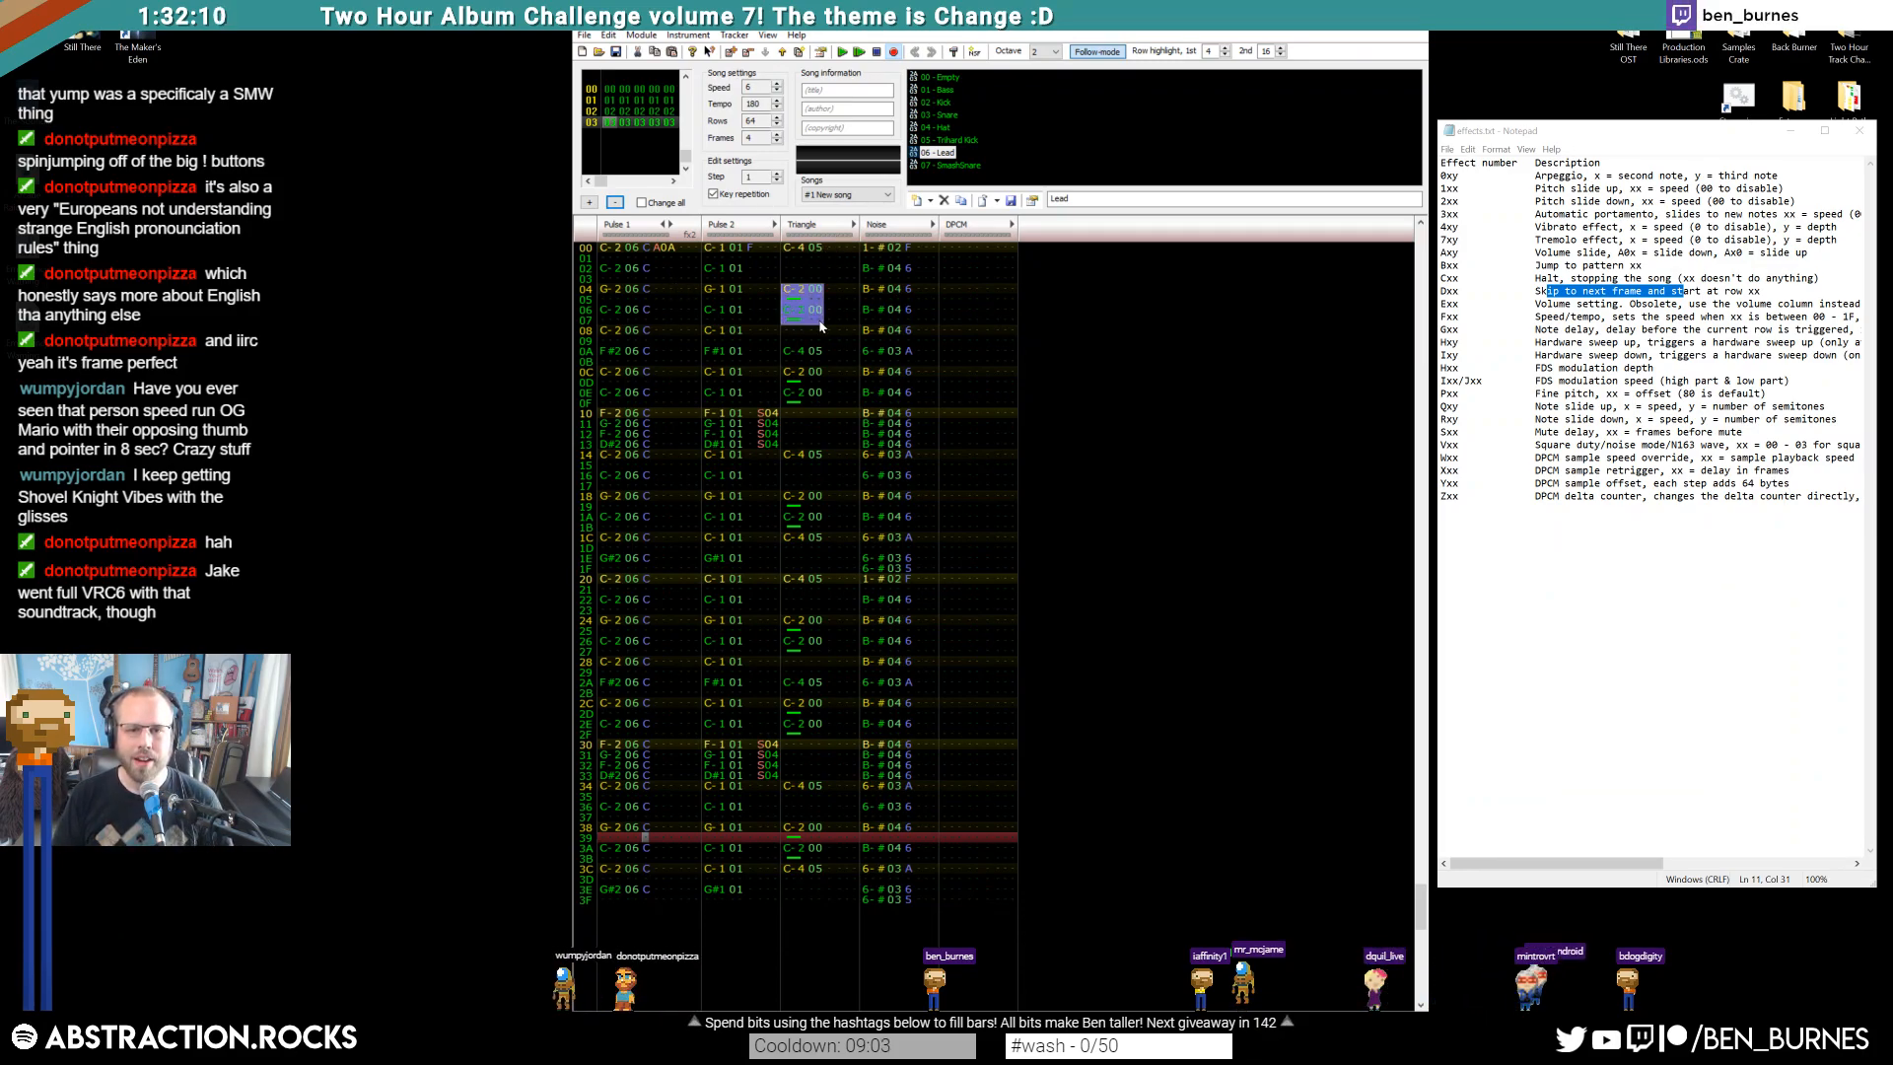
Delete every C-2 00 note and its accompanying note cuts from the Triangle channel in frame 03
left_click_drag(803, 383, 813, 404)
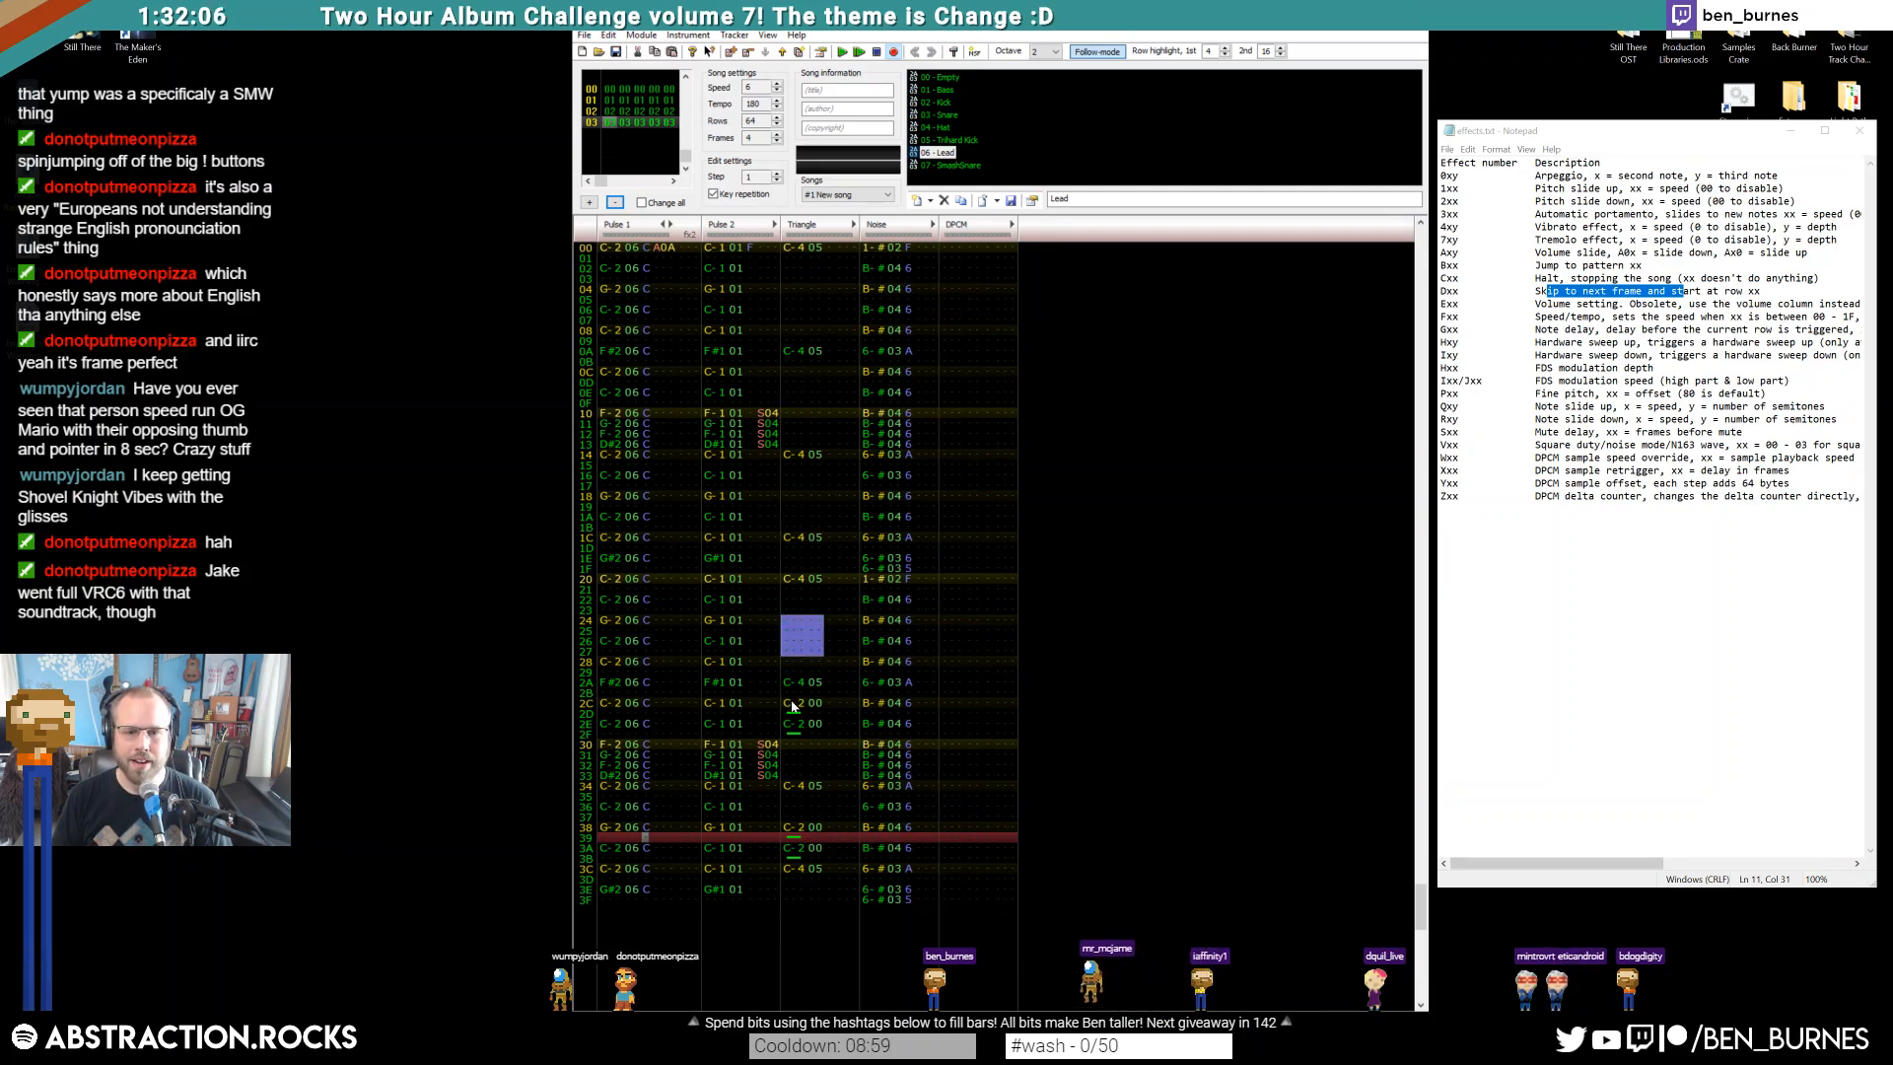
left_click_drag(796, 834, 816, 854)
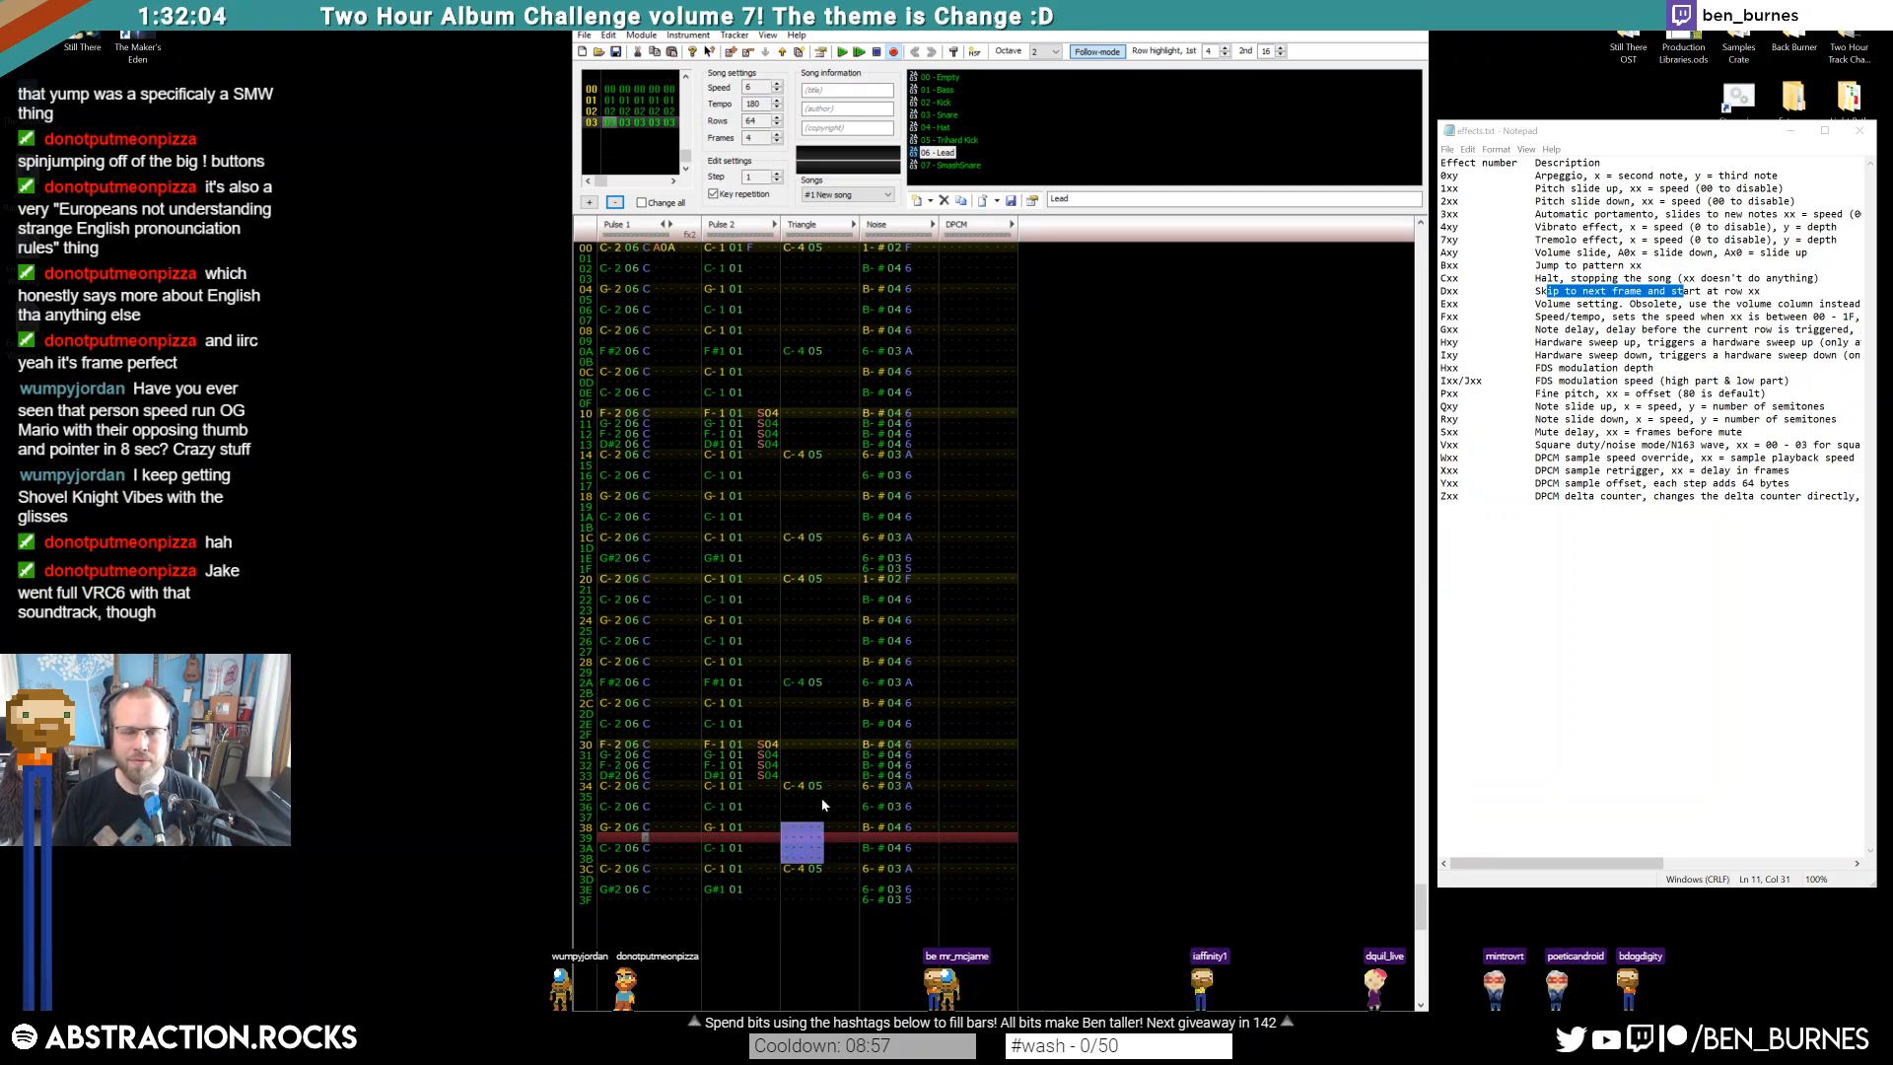
key("Delete")
Rearrange the first Triangle kicks in frame 03, moving or pasting C-4 05 onto rows 02, 06, 0C and 0E
left_click(826, 441)
left_click_drag(790, 351, 806, 356)
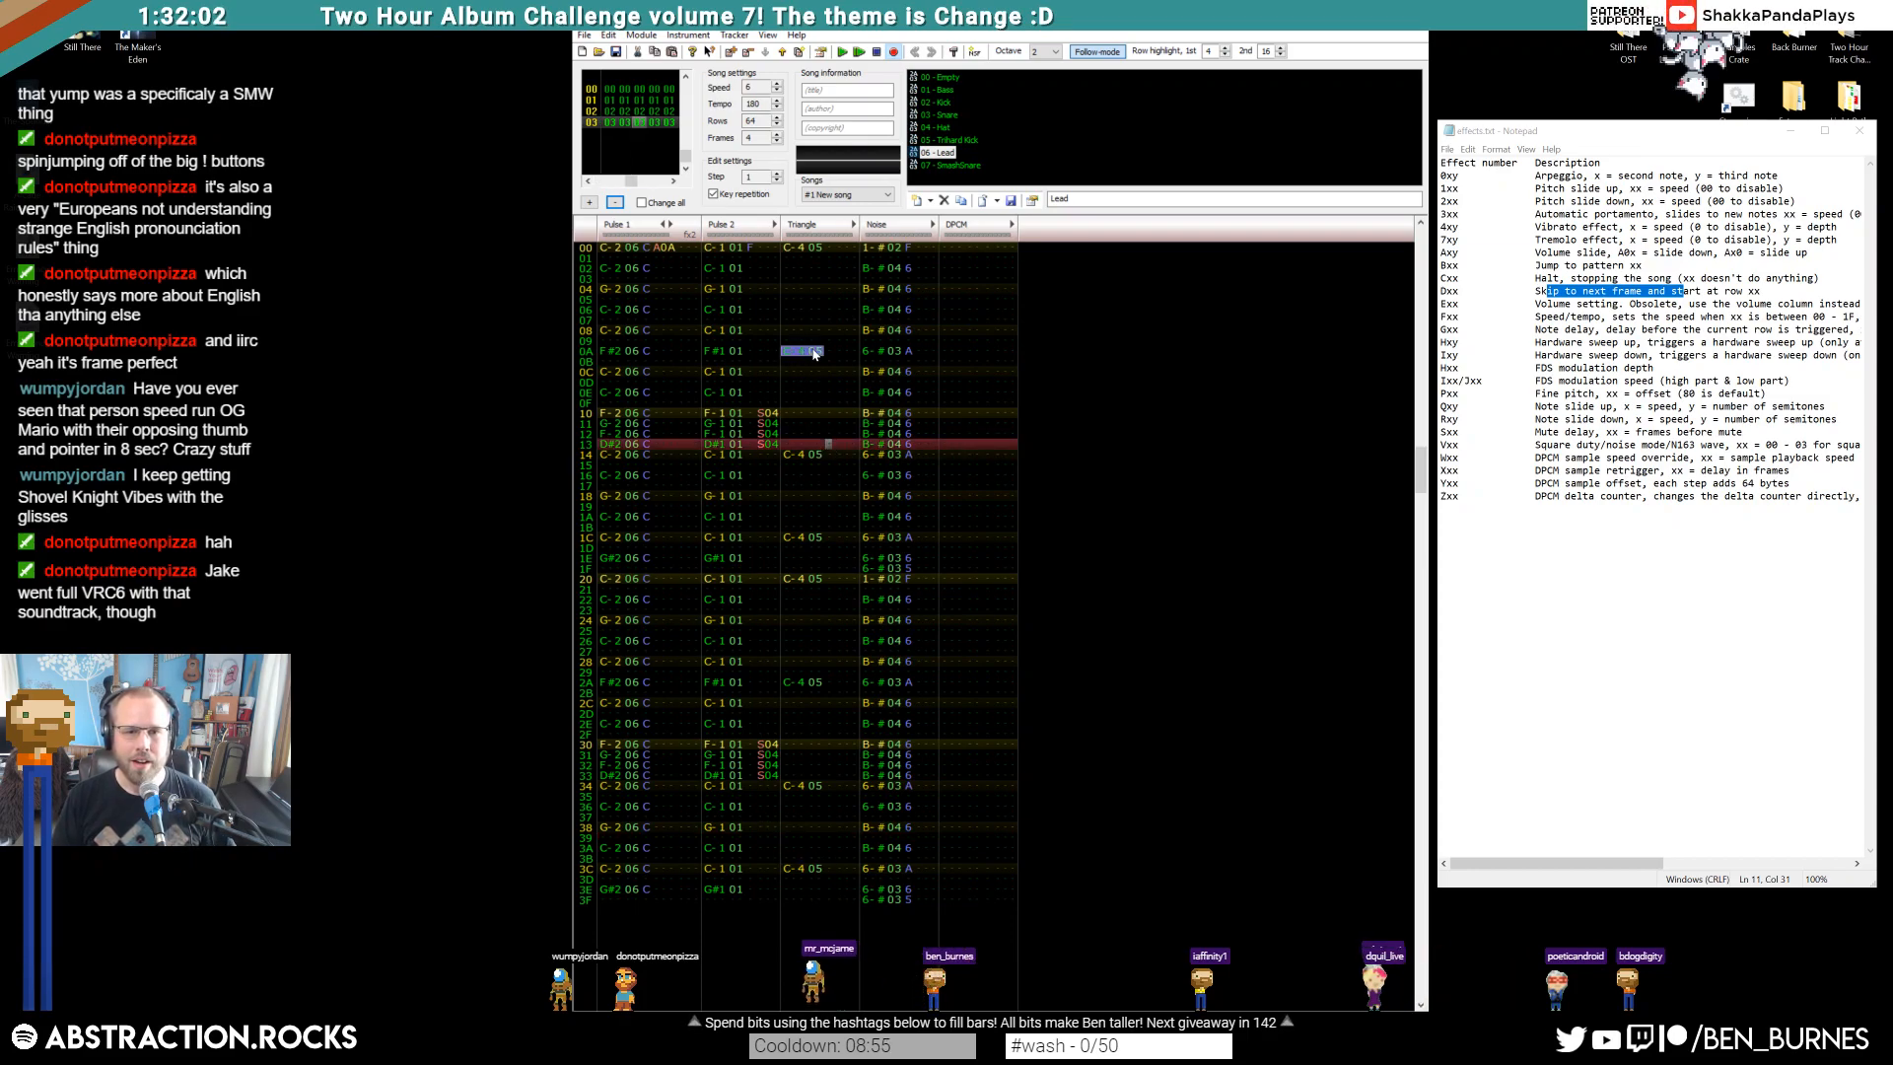
left_click_drag(820, 267, 821, 267)
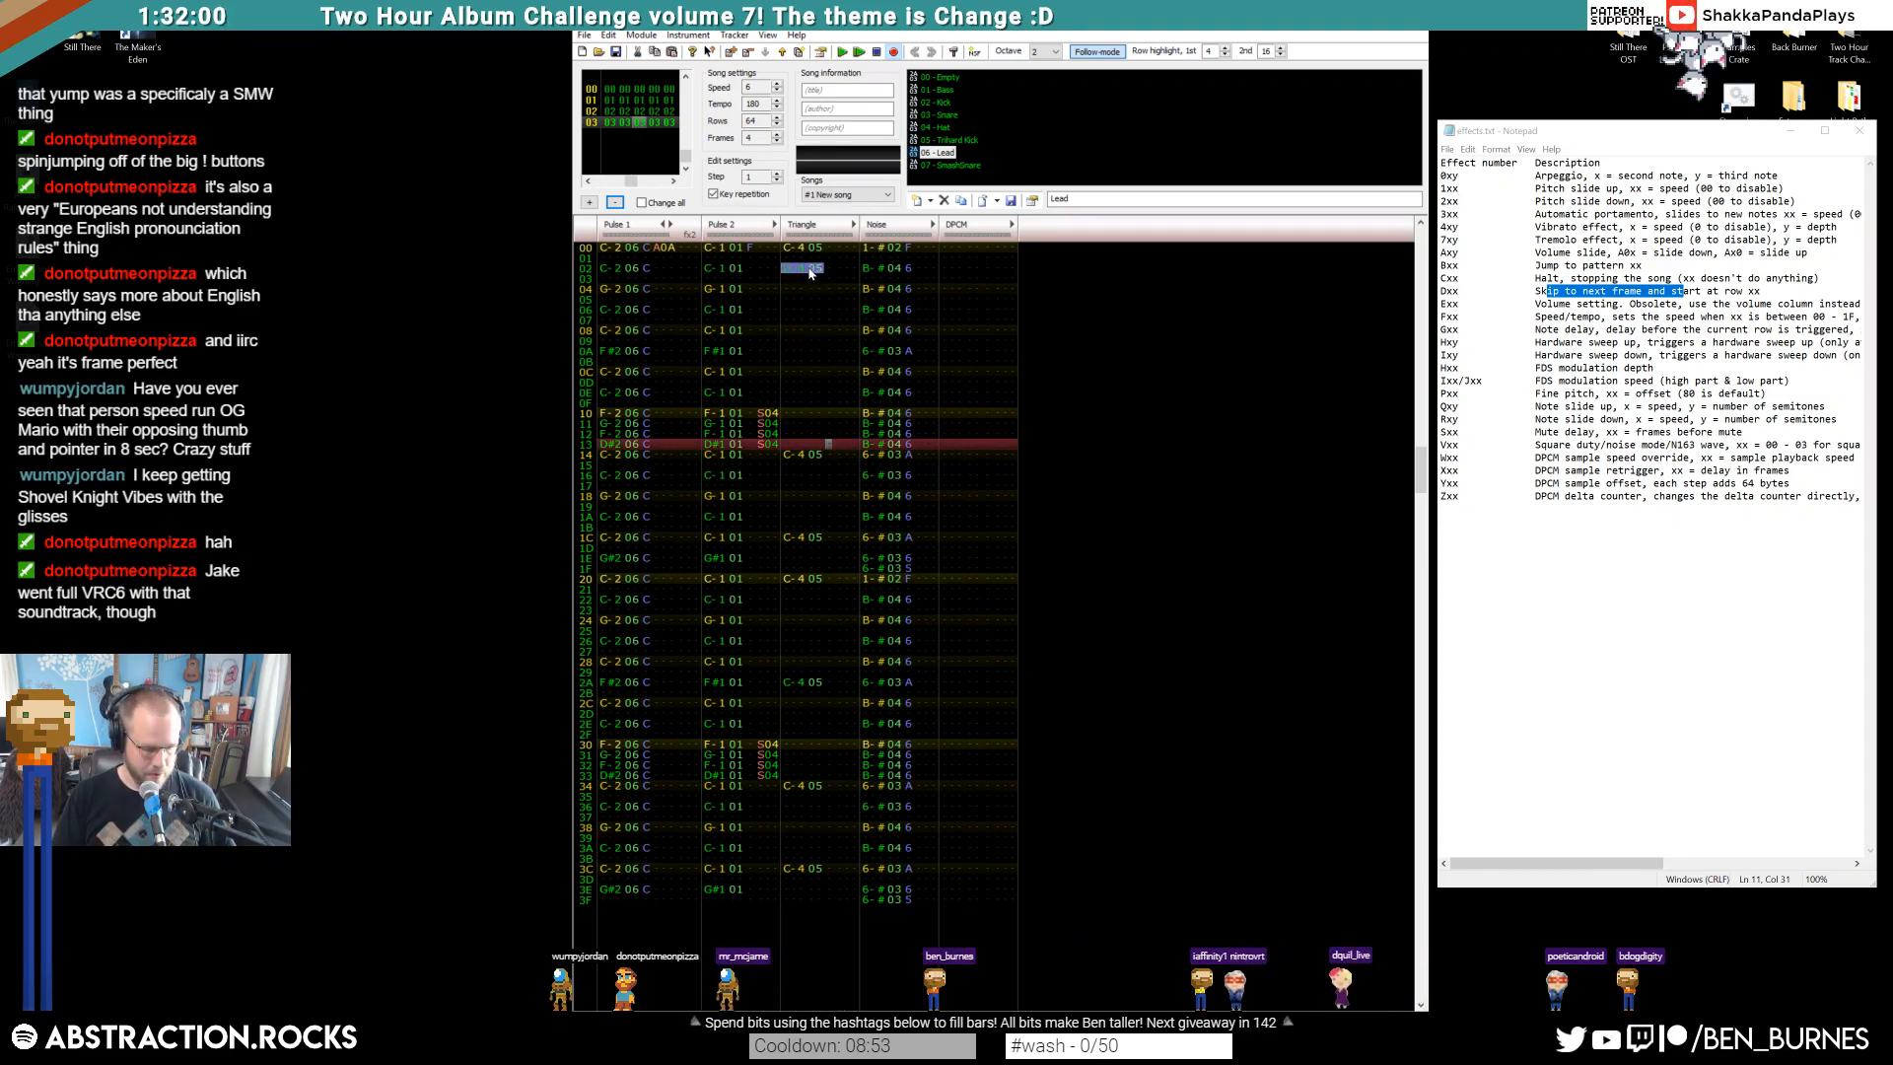
left_click(789, 311)
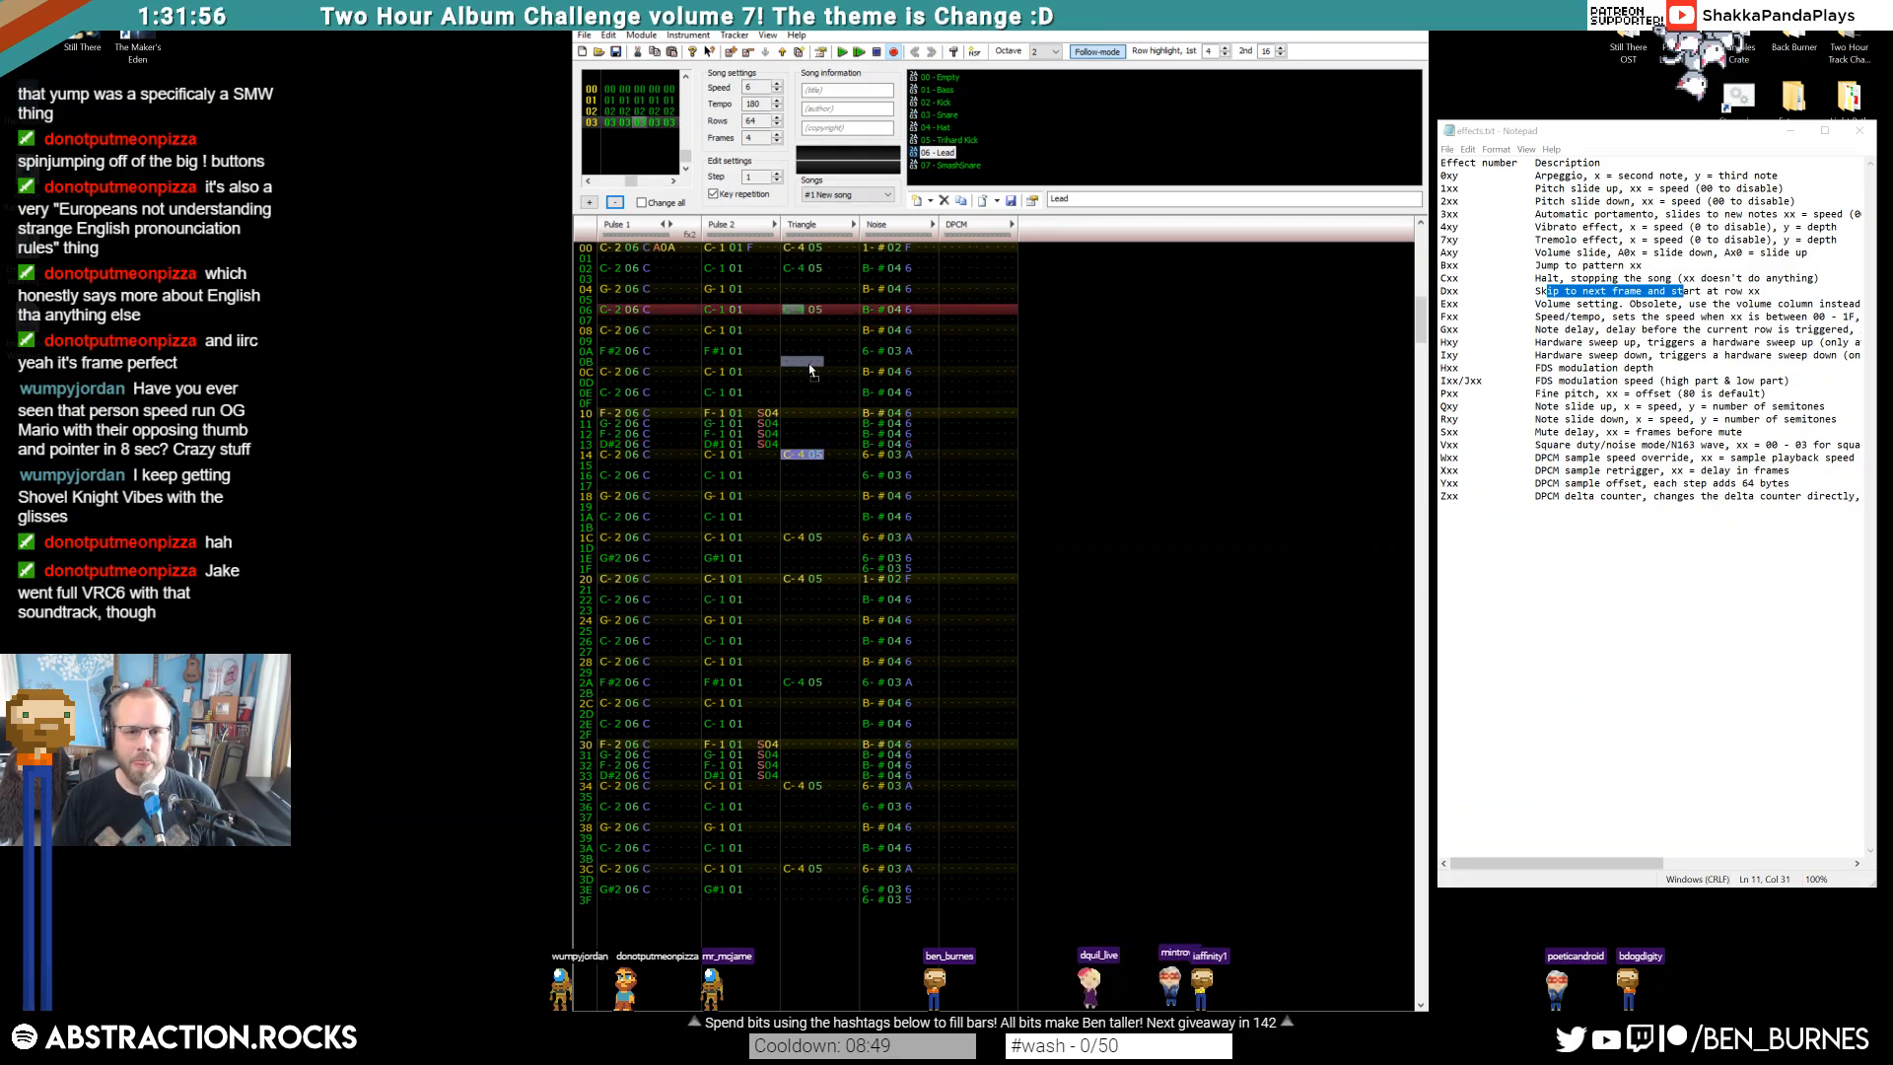
left_click(789, 394)
key("Return")
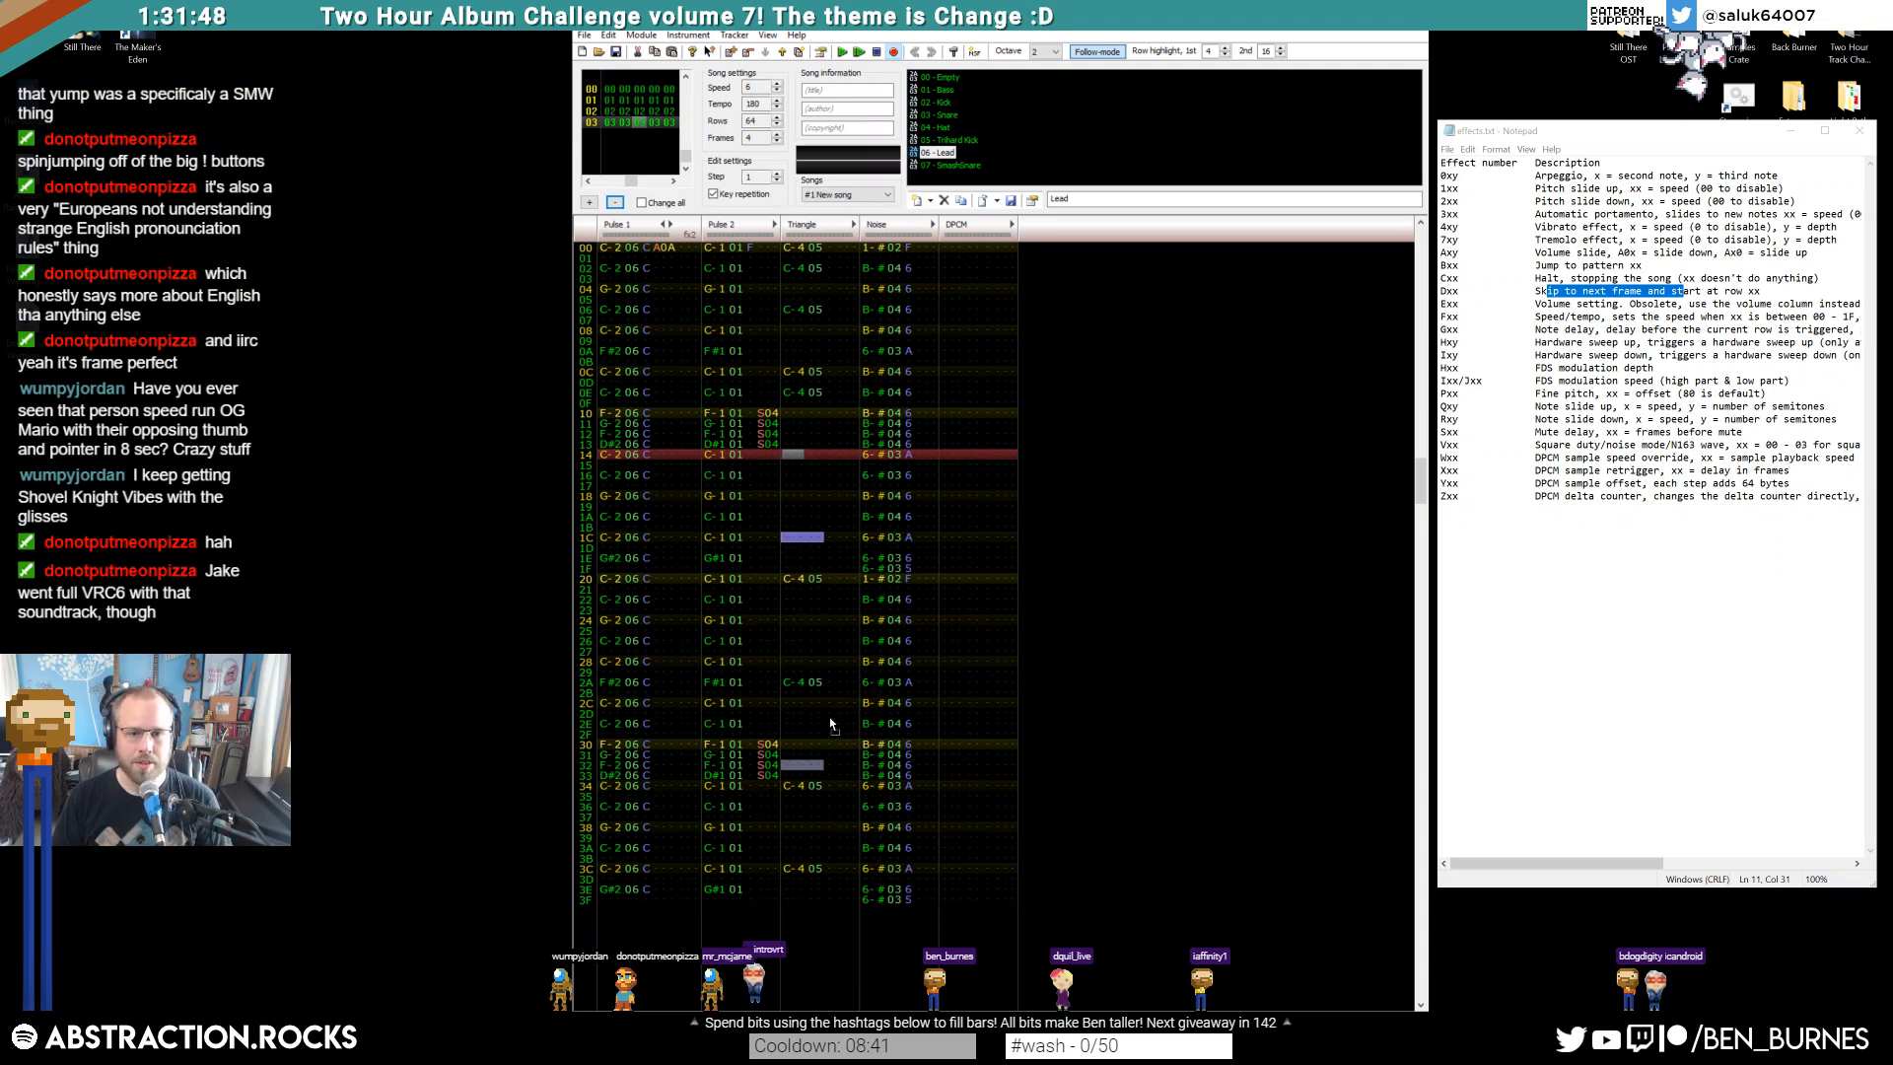
Clear the remaining Triangle notes down to row 3C and paste C-4 05 on rows 14, 16 and 1C
left_click_drag(822, 656, 834, 877)
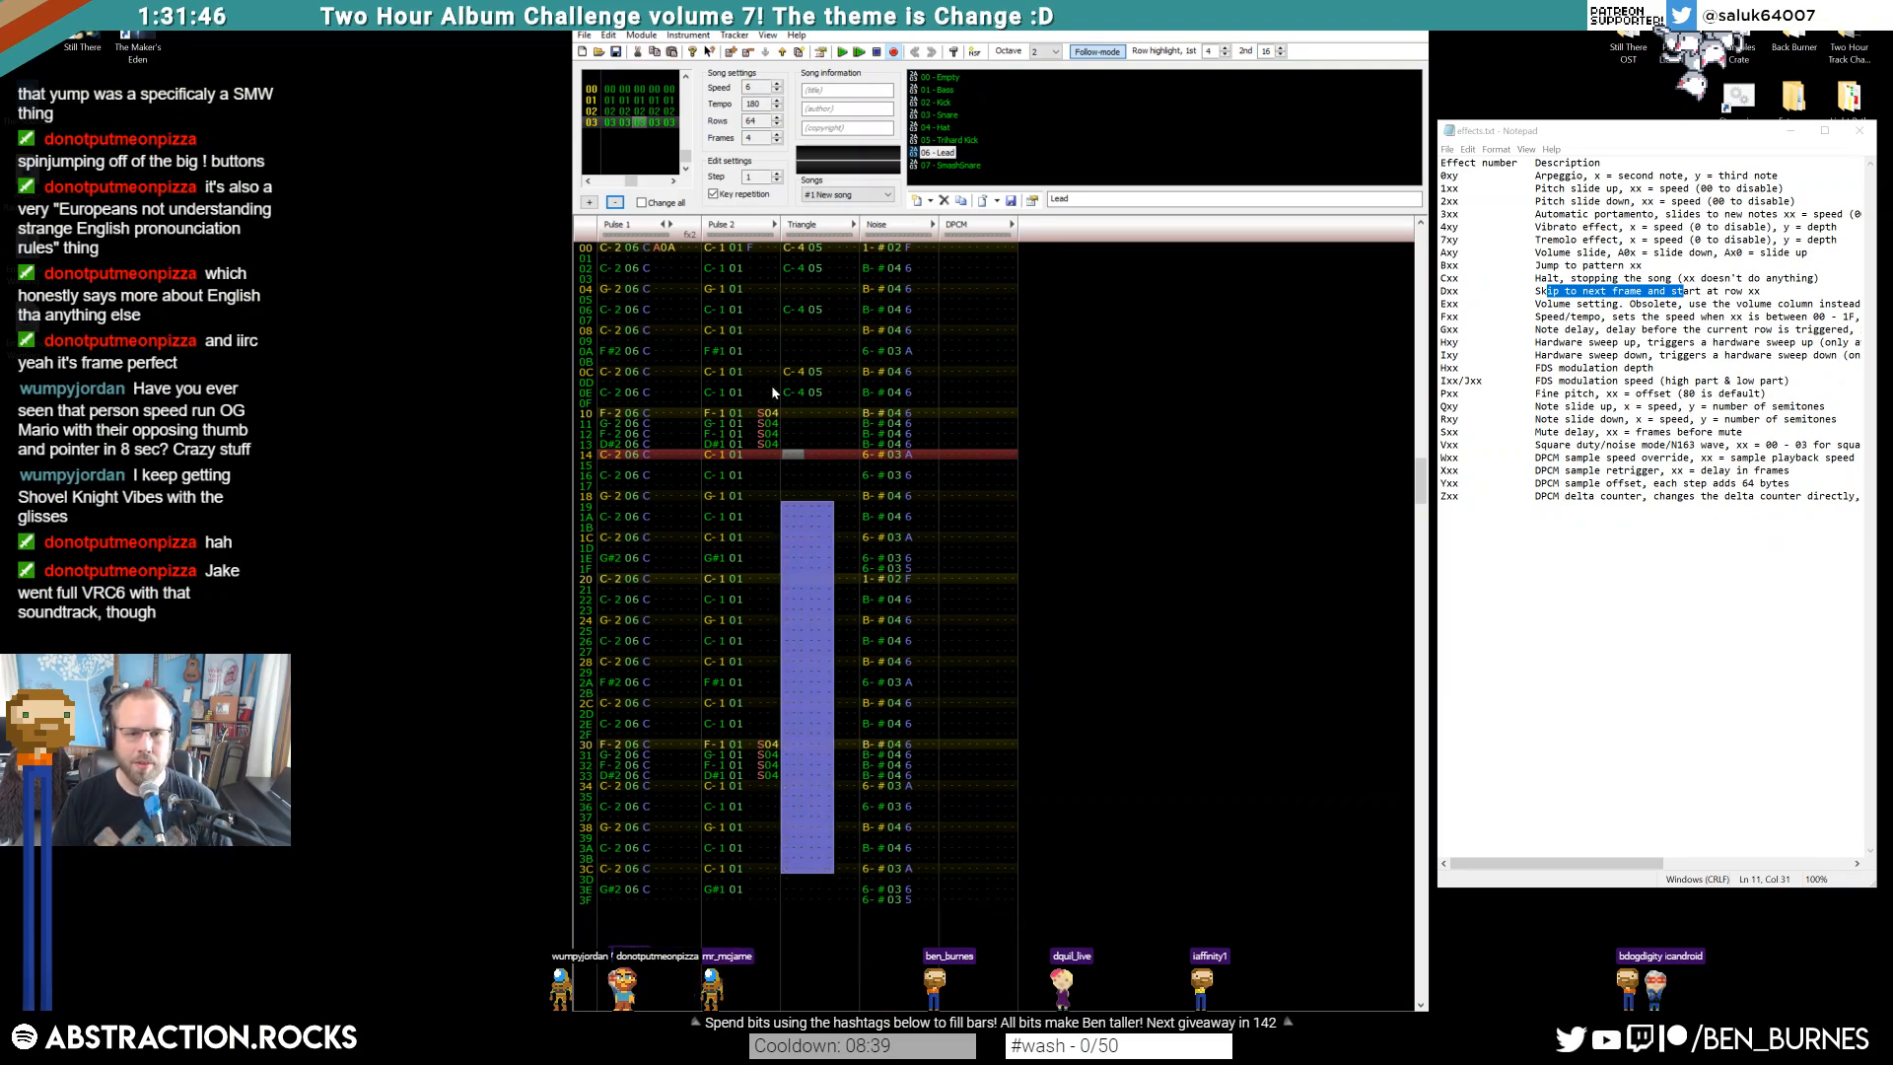
left_click_drag(786, 394, 816, 397)
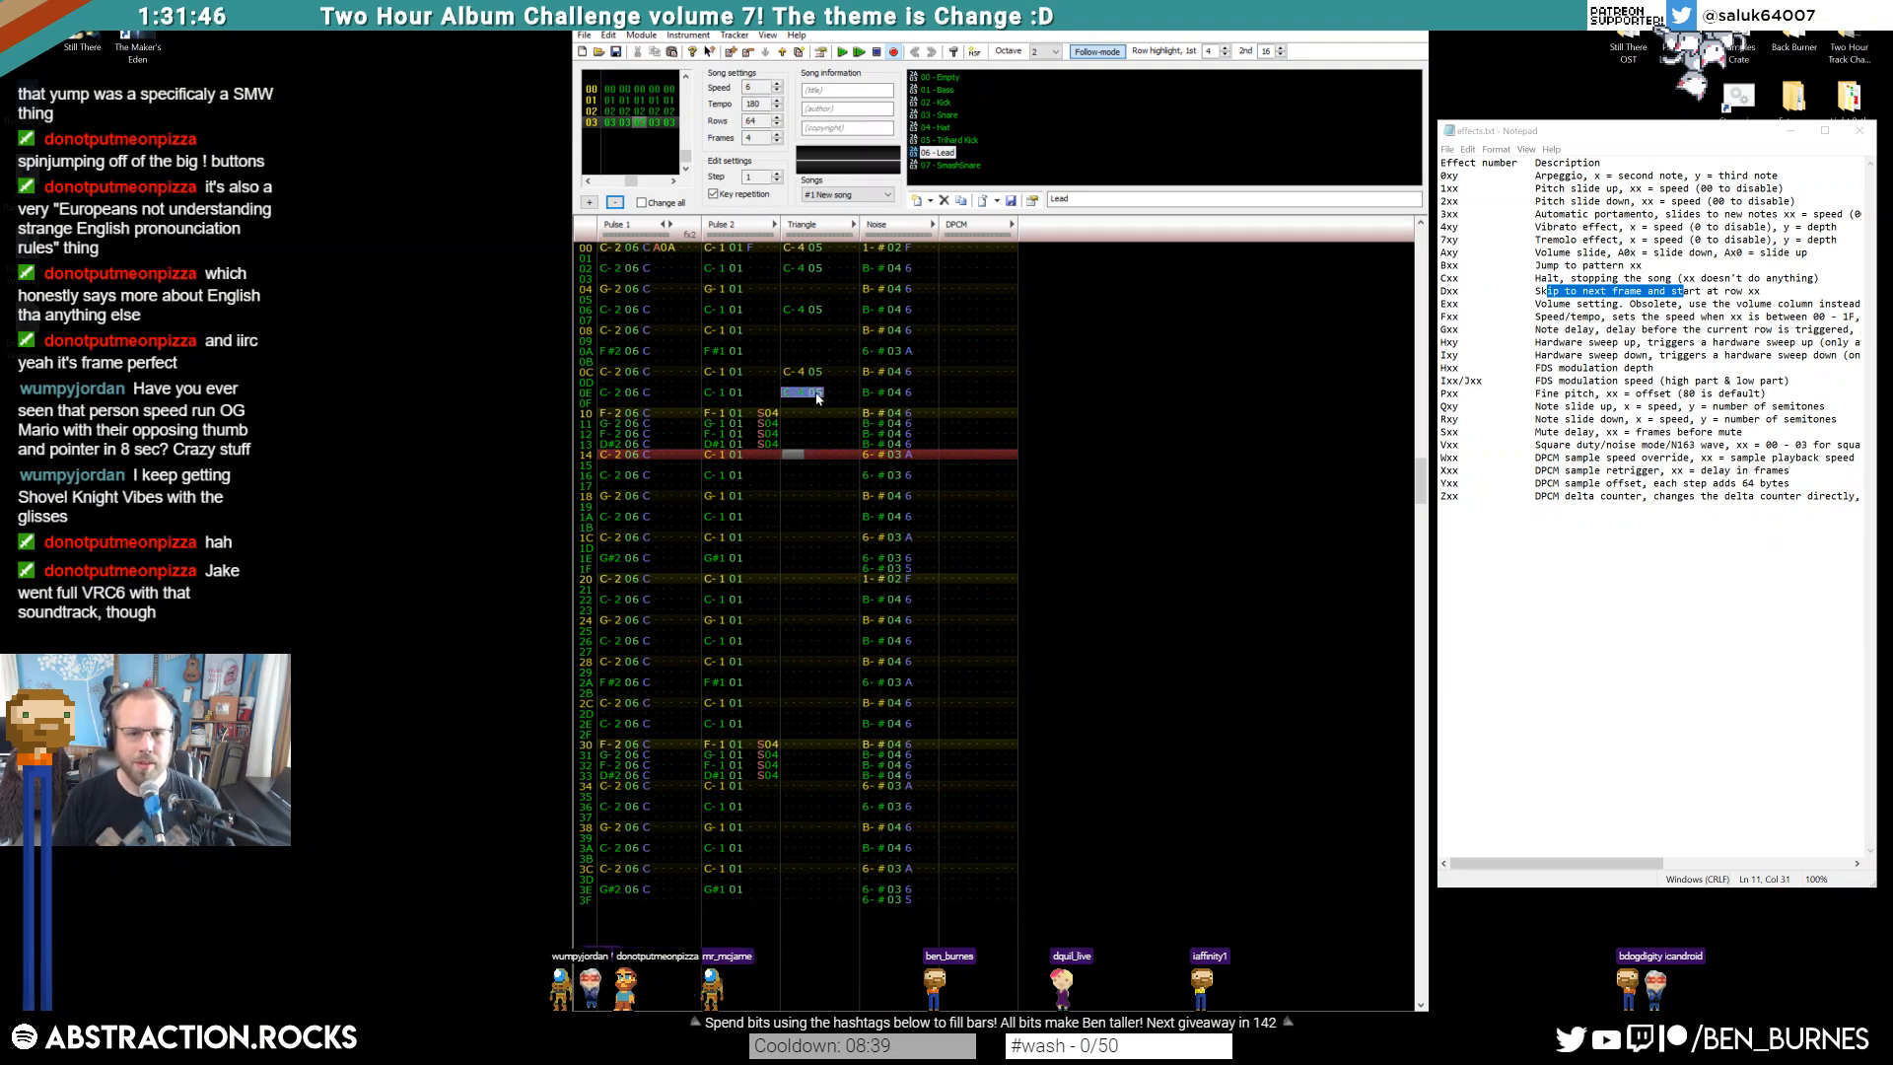
left_click(790, 455)
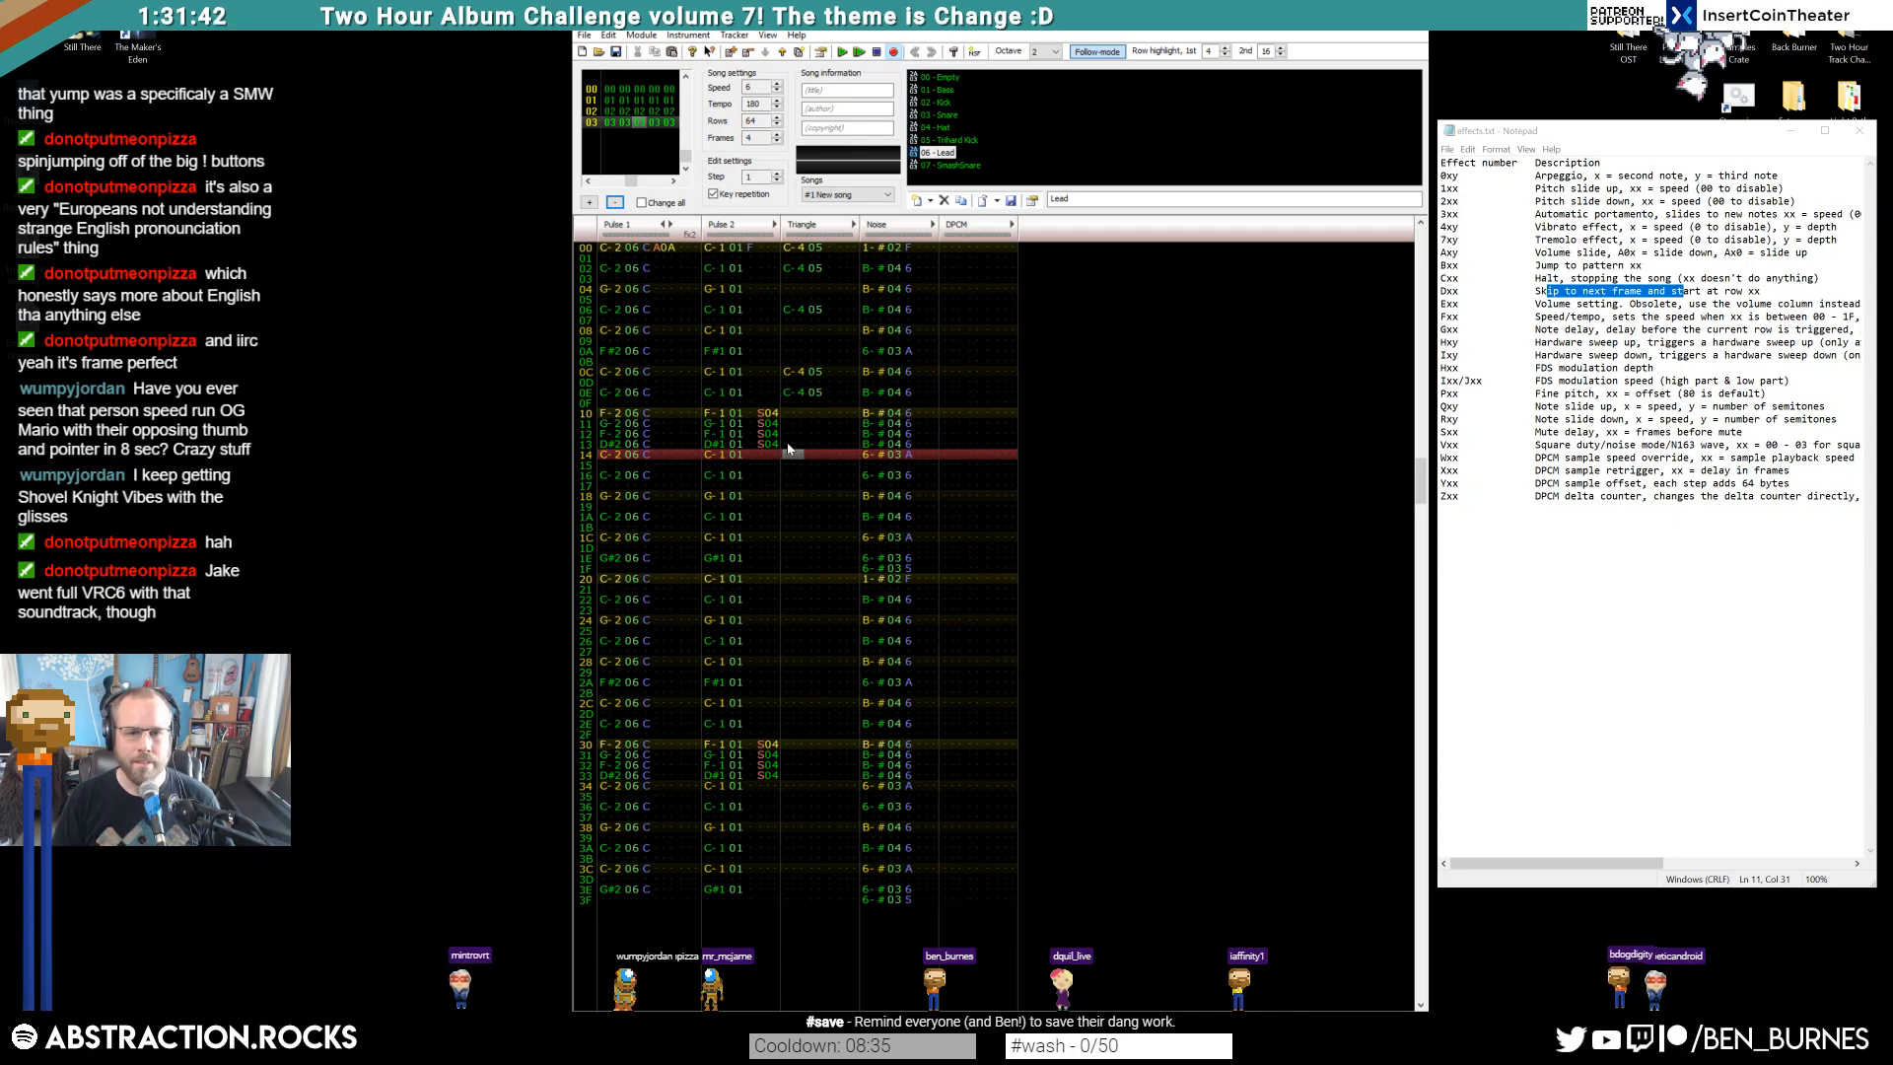
left_click(788, 474)
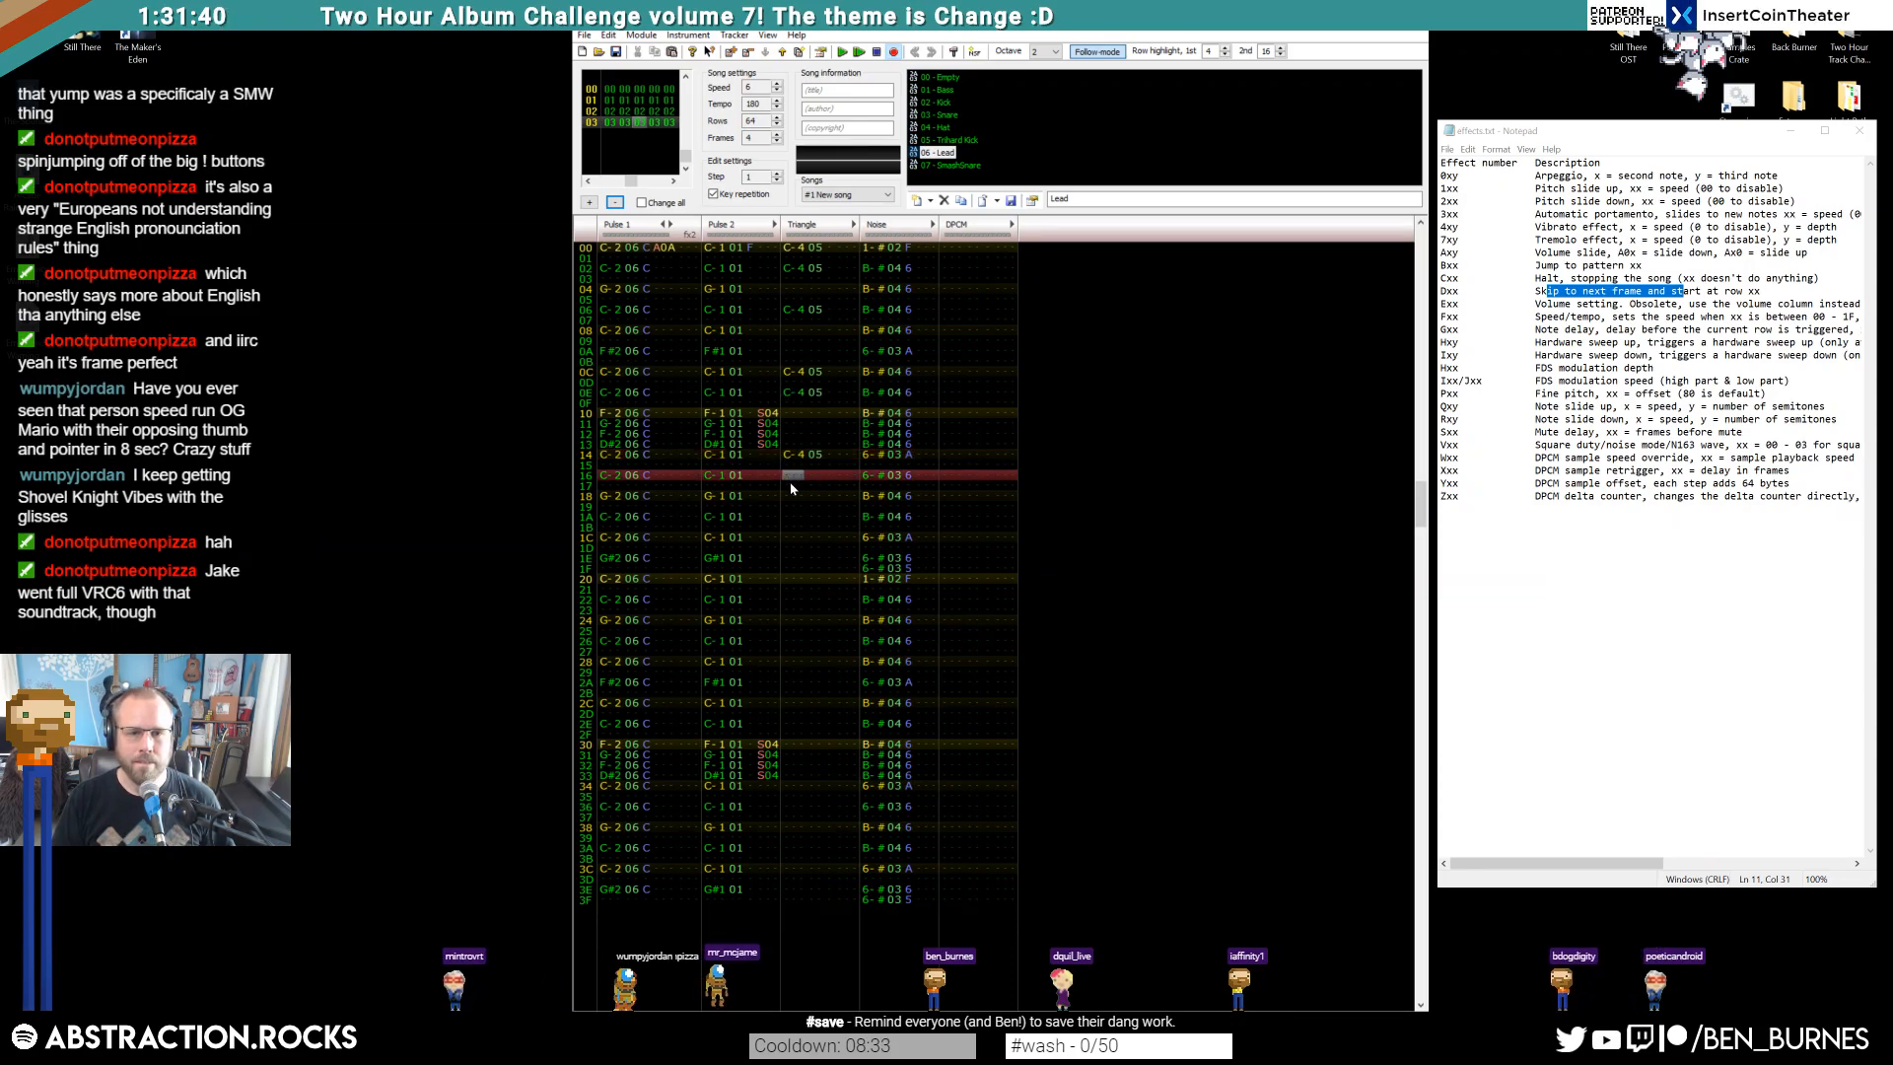
left_click(789, 537)
key("ctrl+v")
Copy the Triangle pattern from rows 00–1F in frame 03 and paste it at row 20
left_click_drag(795, 248, 837, 572)
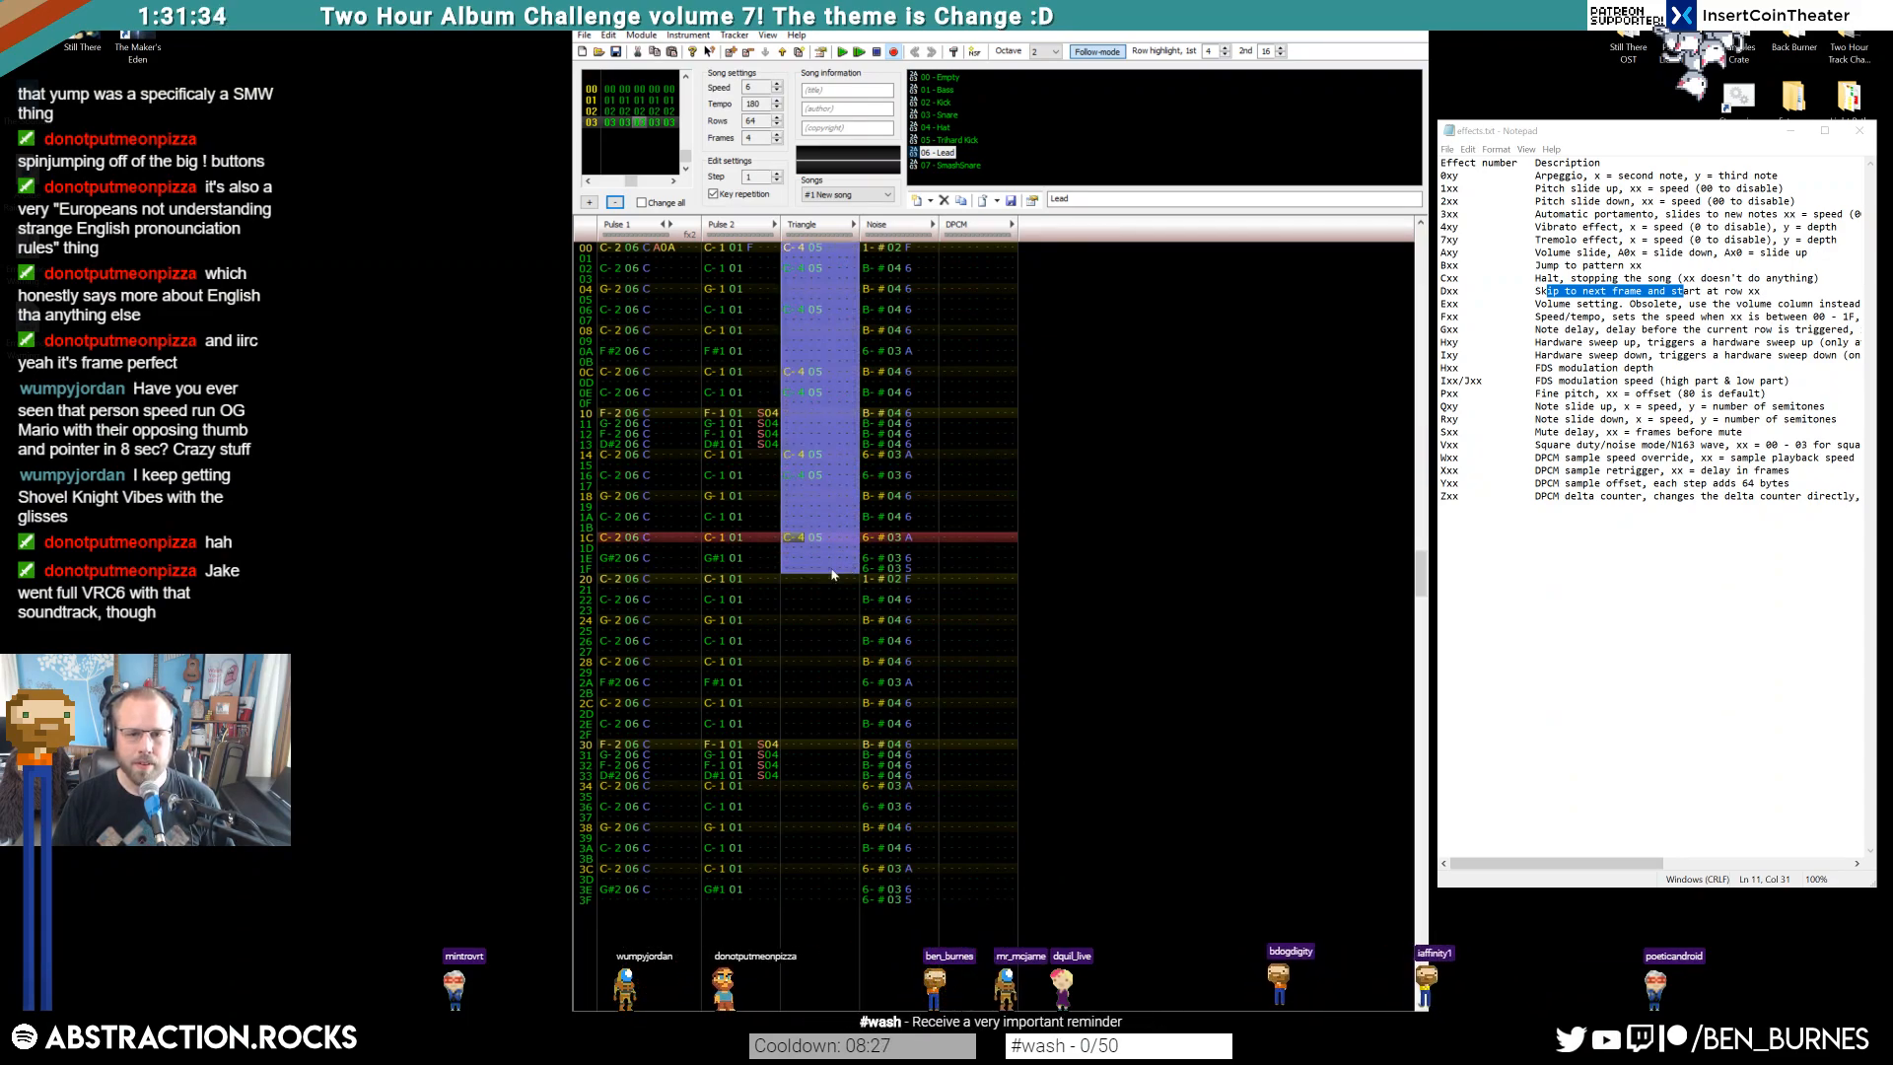
key("ctrl+c")
left_click(837, 577)
key("ctrl+v")
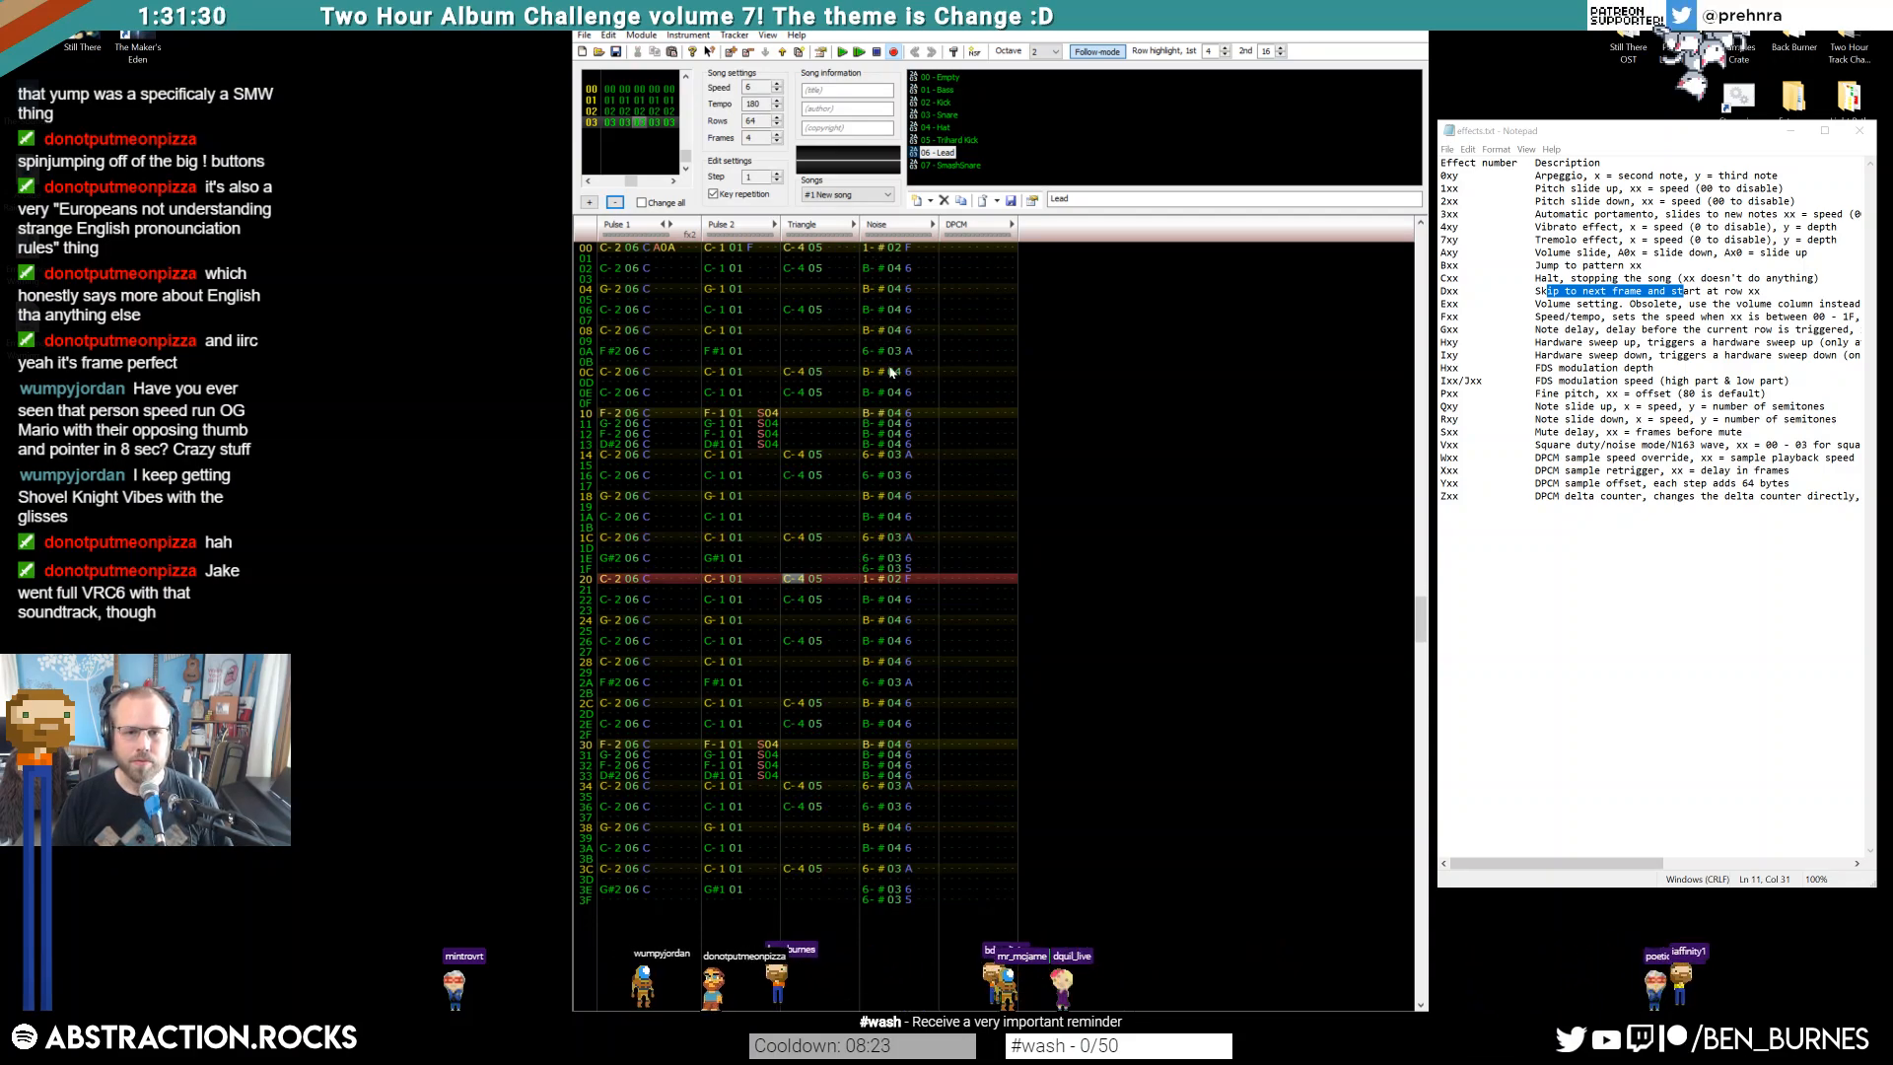
Clear the Noise hits on rows 02–08, then place B-# 04 6 on row 02 and 6-# 03 A on row 04
left_click_drag(866, 264, 917, 336)
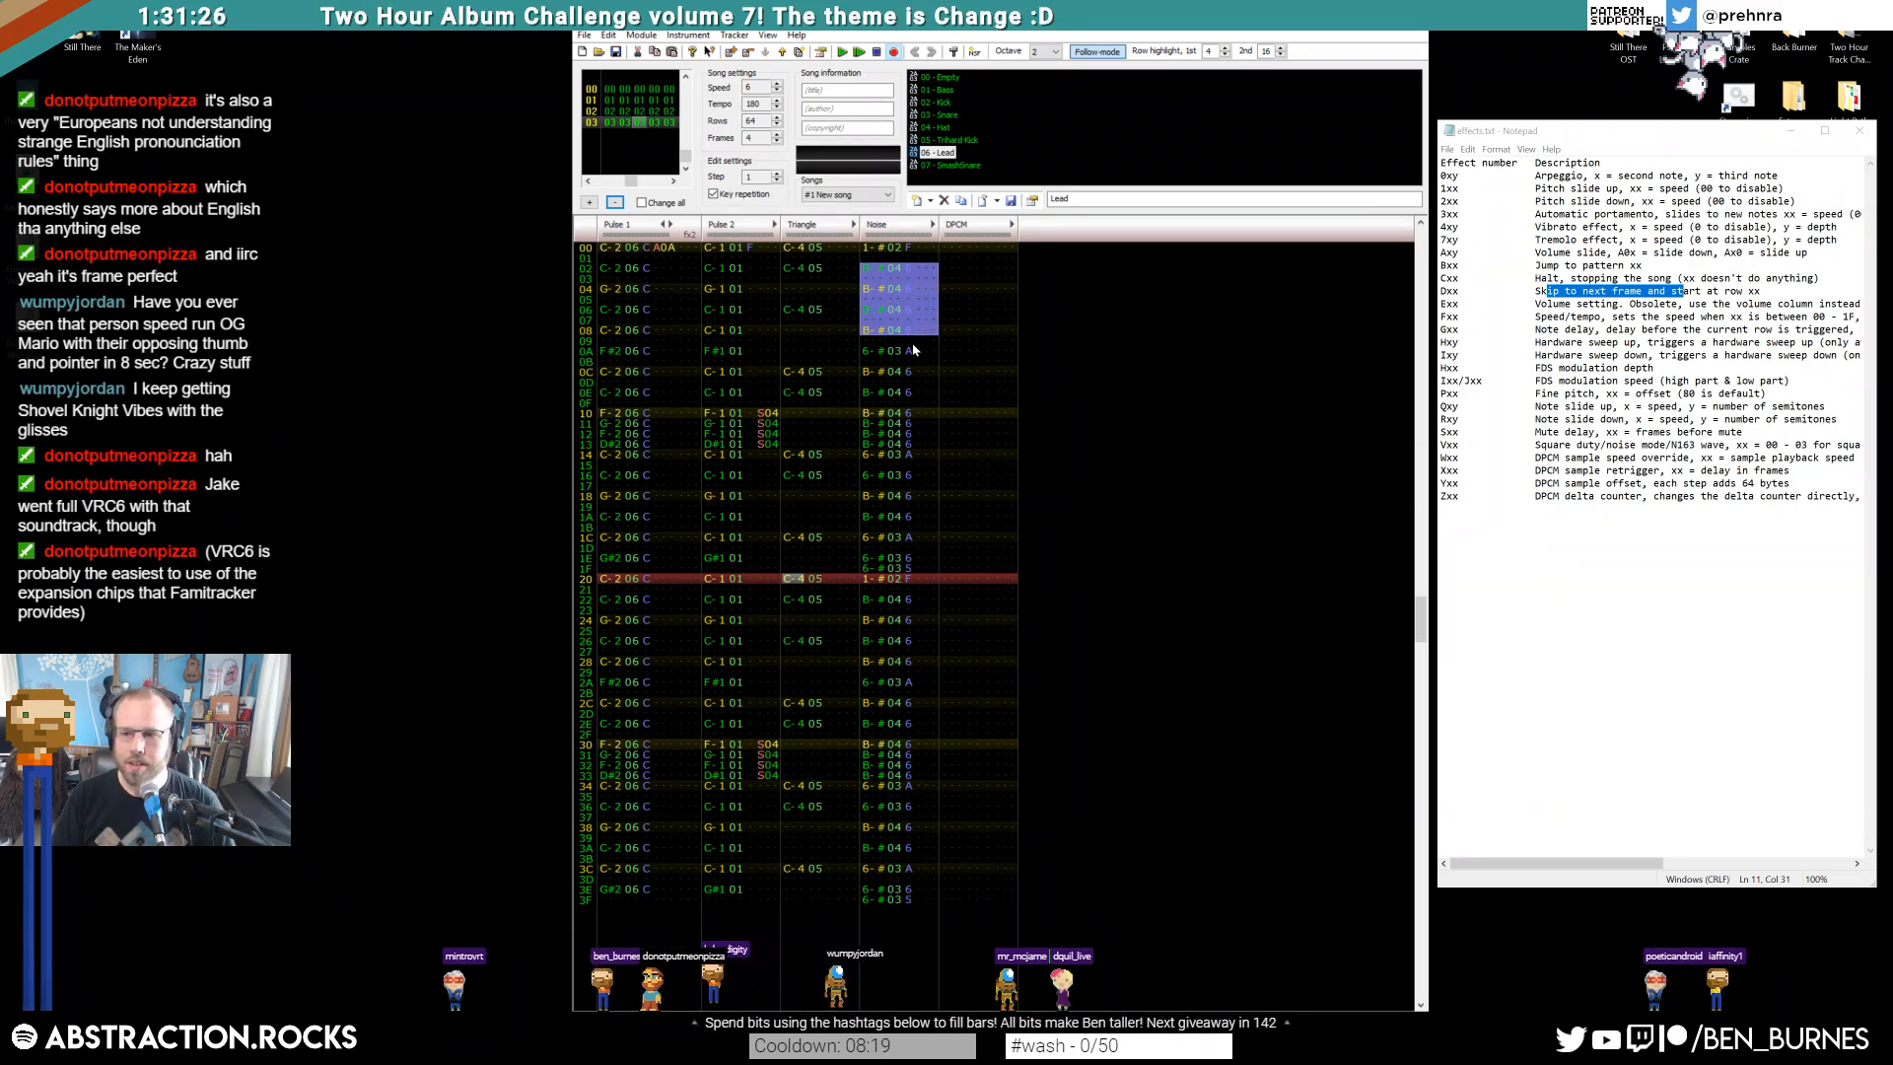
left_click_drag(869, 352, 873, 296)
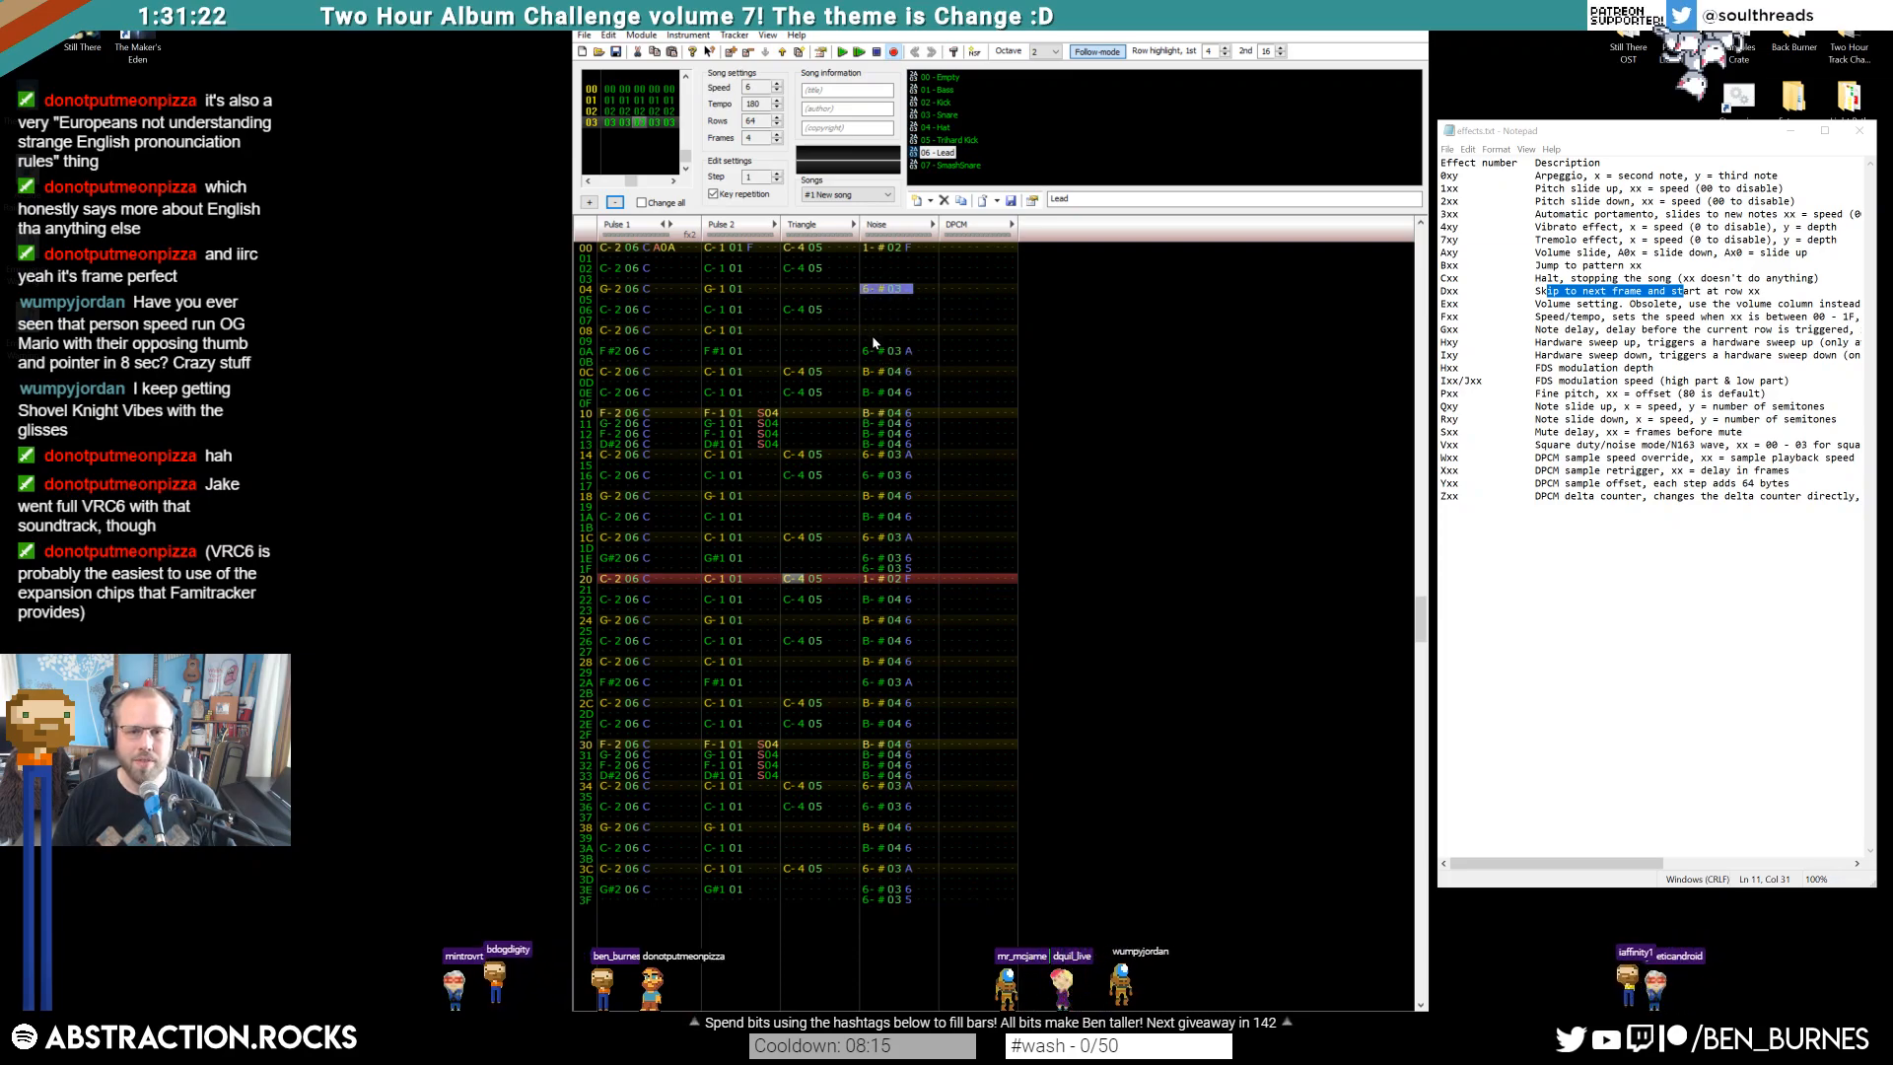
left_click_drag(868, 375, 912, 376)
left_click_drag(866, 286, 924, 357)
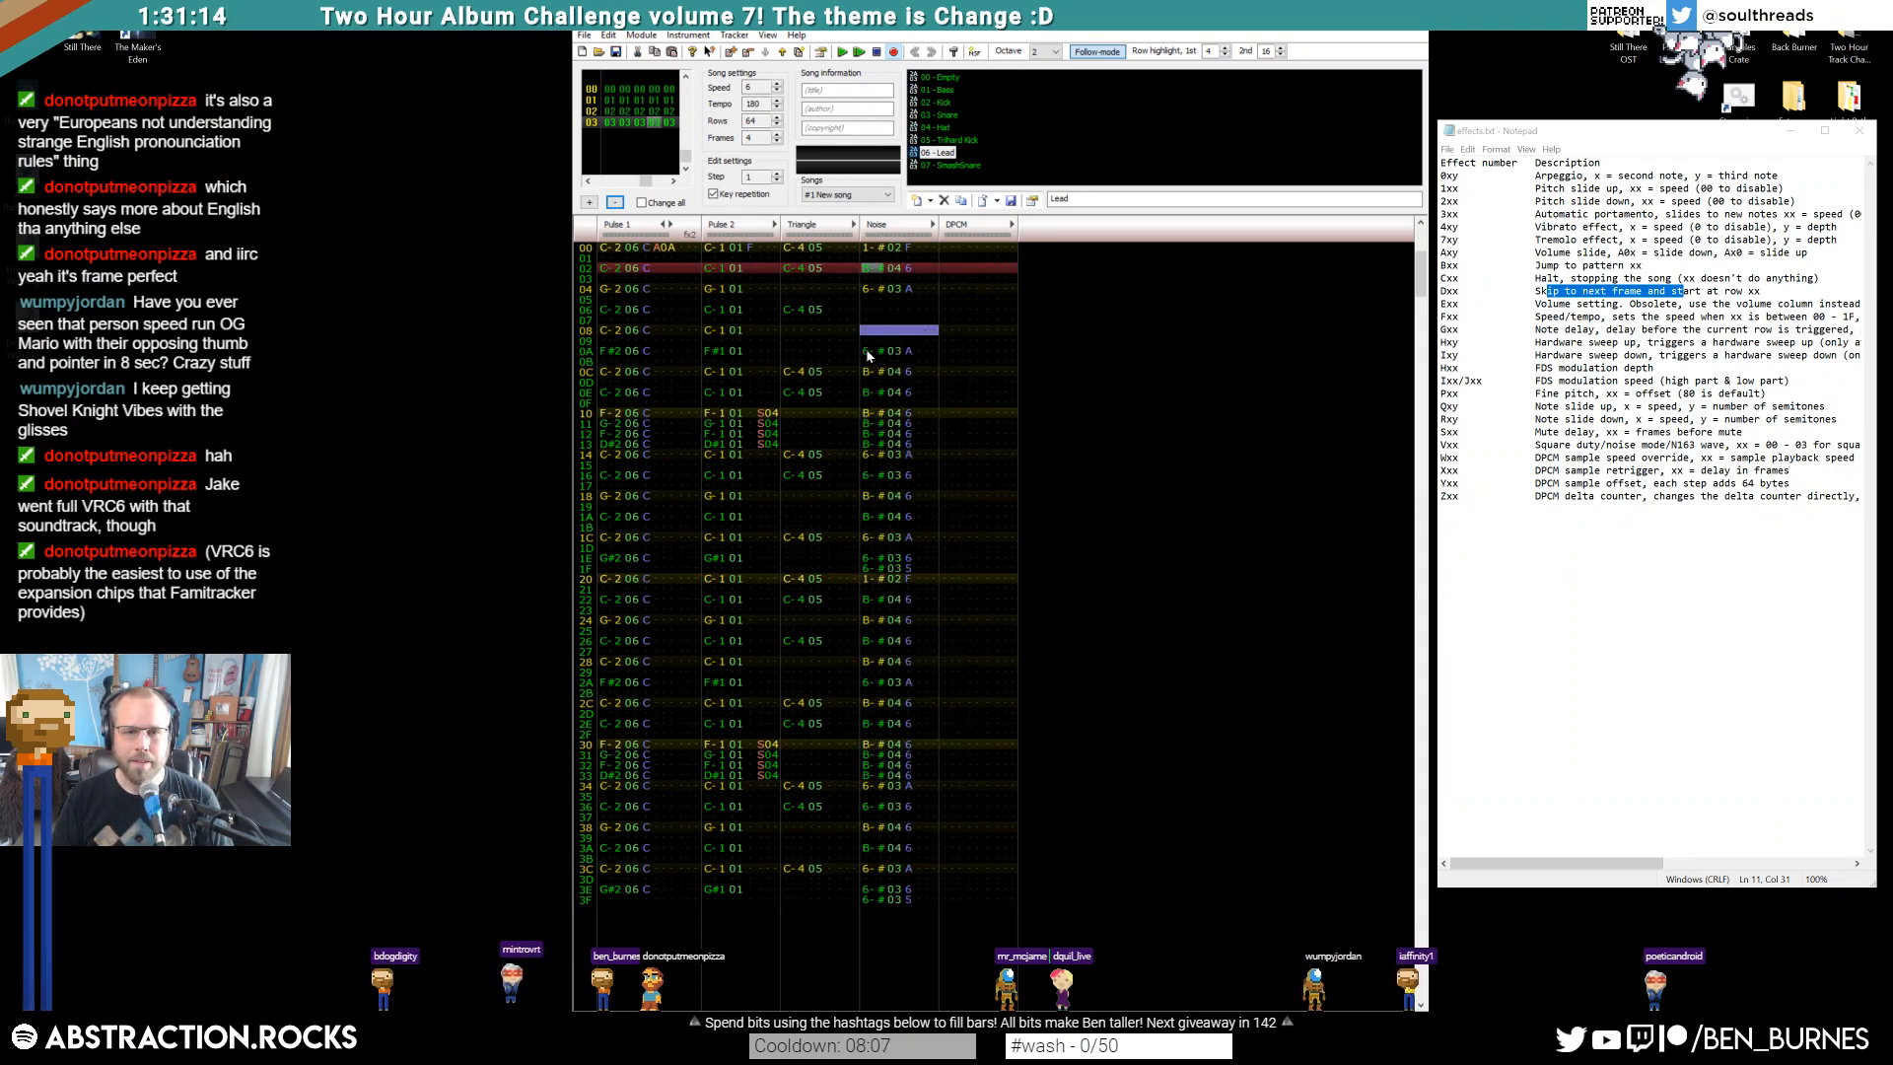
left_click_drag(867, 353, 913, 353)
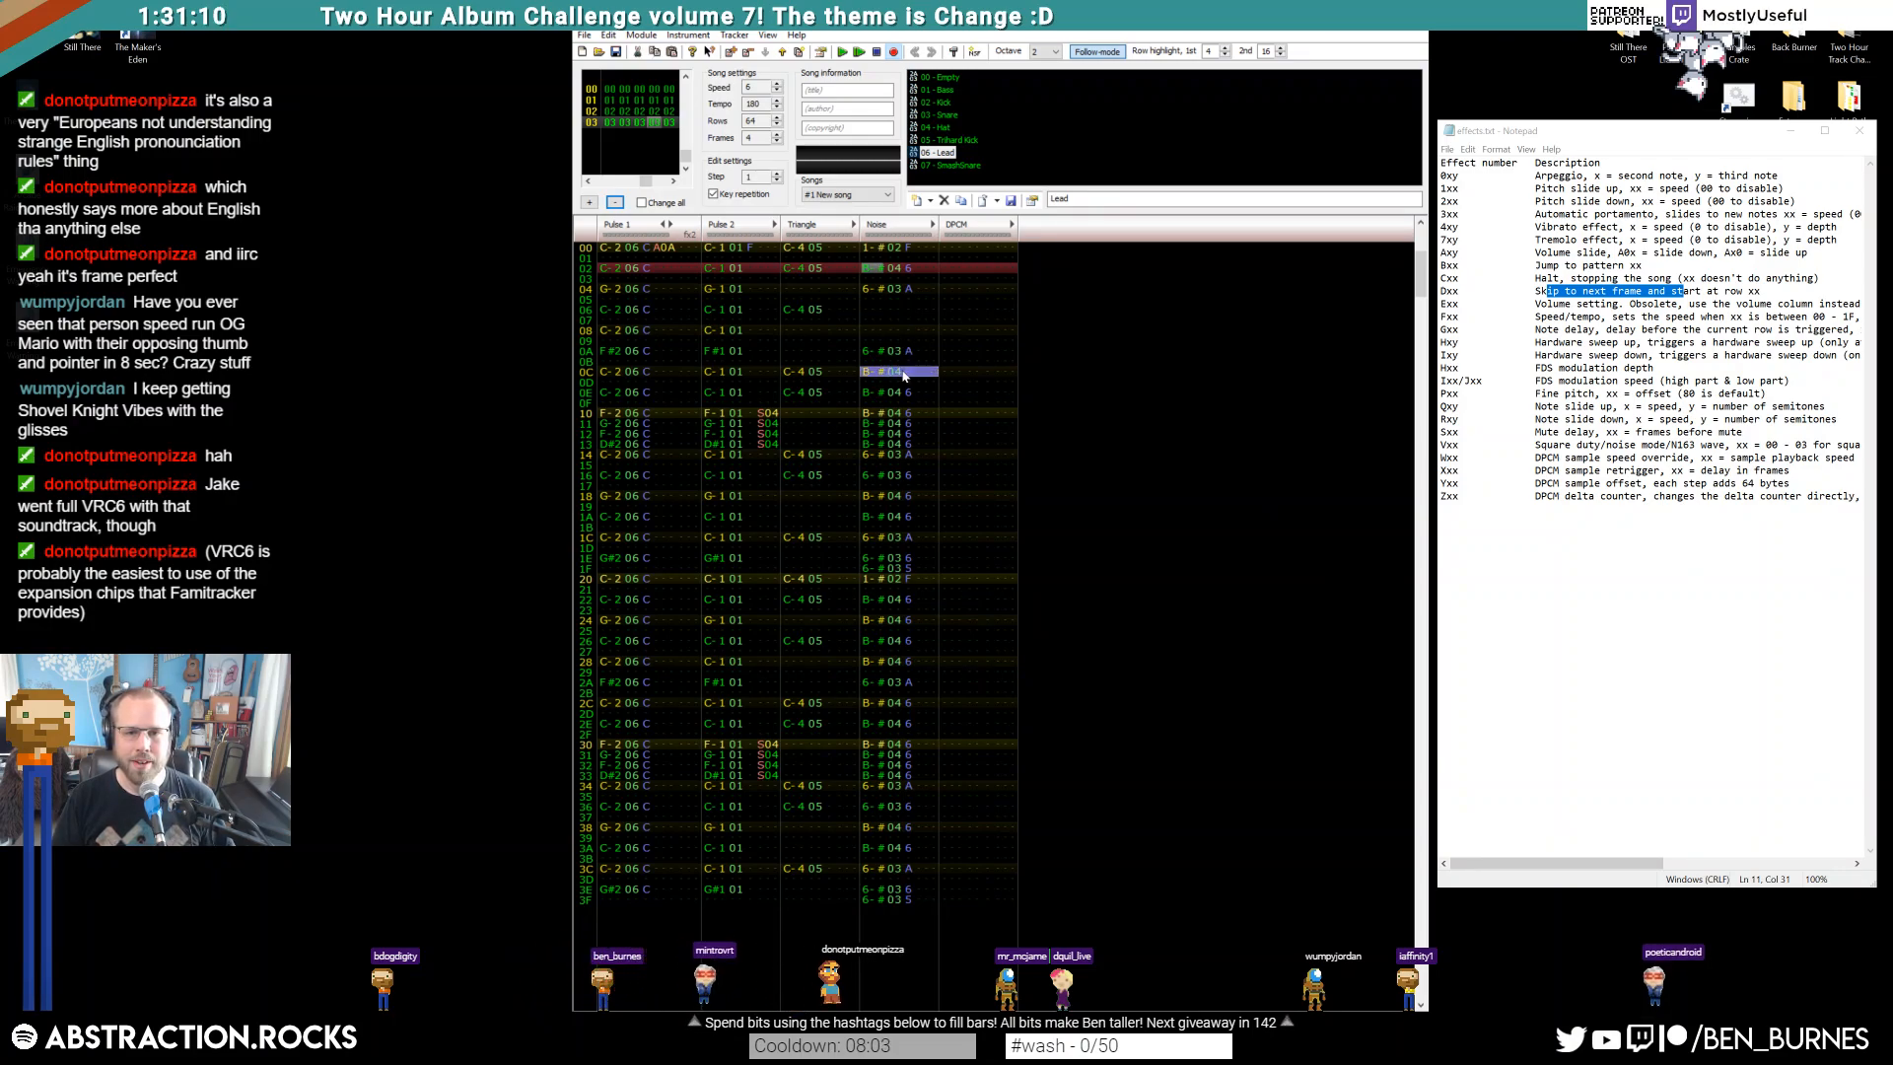
Paste the B-# 04 hat into Noise rows 06, 07 and 08, and set row 08's volume to C
left_click(869, 313)
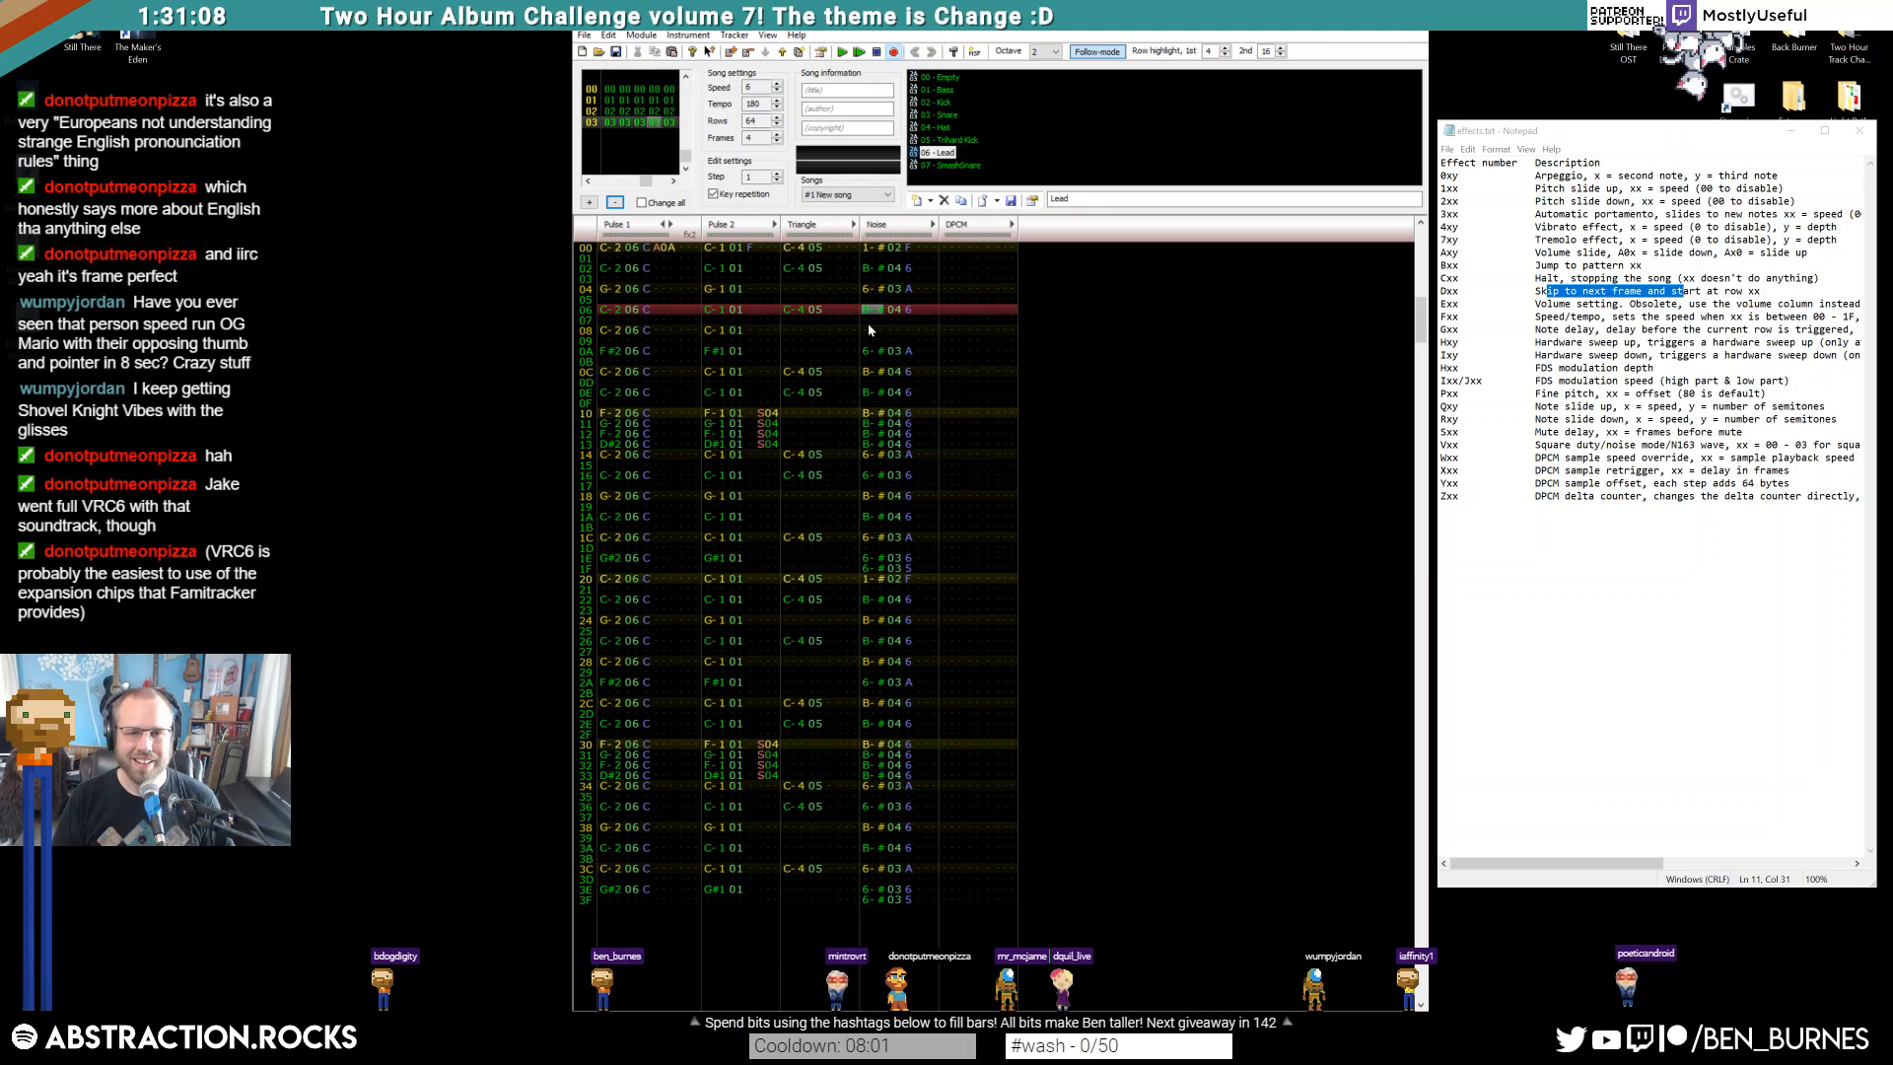
left_click(868, 323)
key("ctrl+v")
left_click(870, 331)
key("ctrl+v")
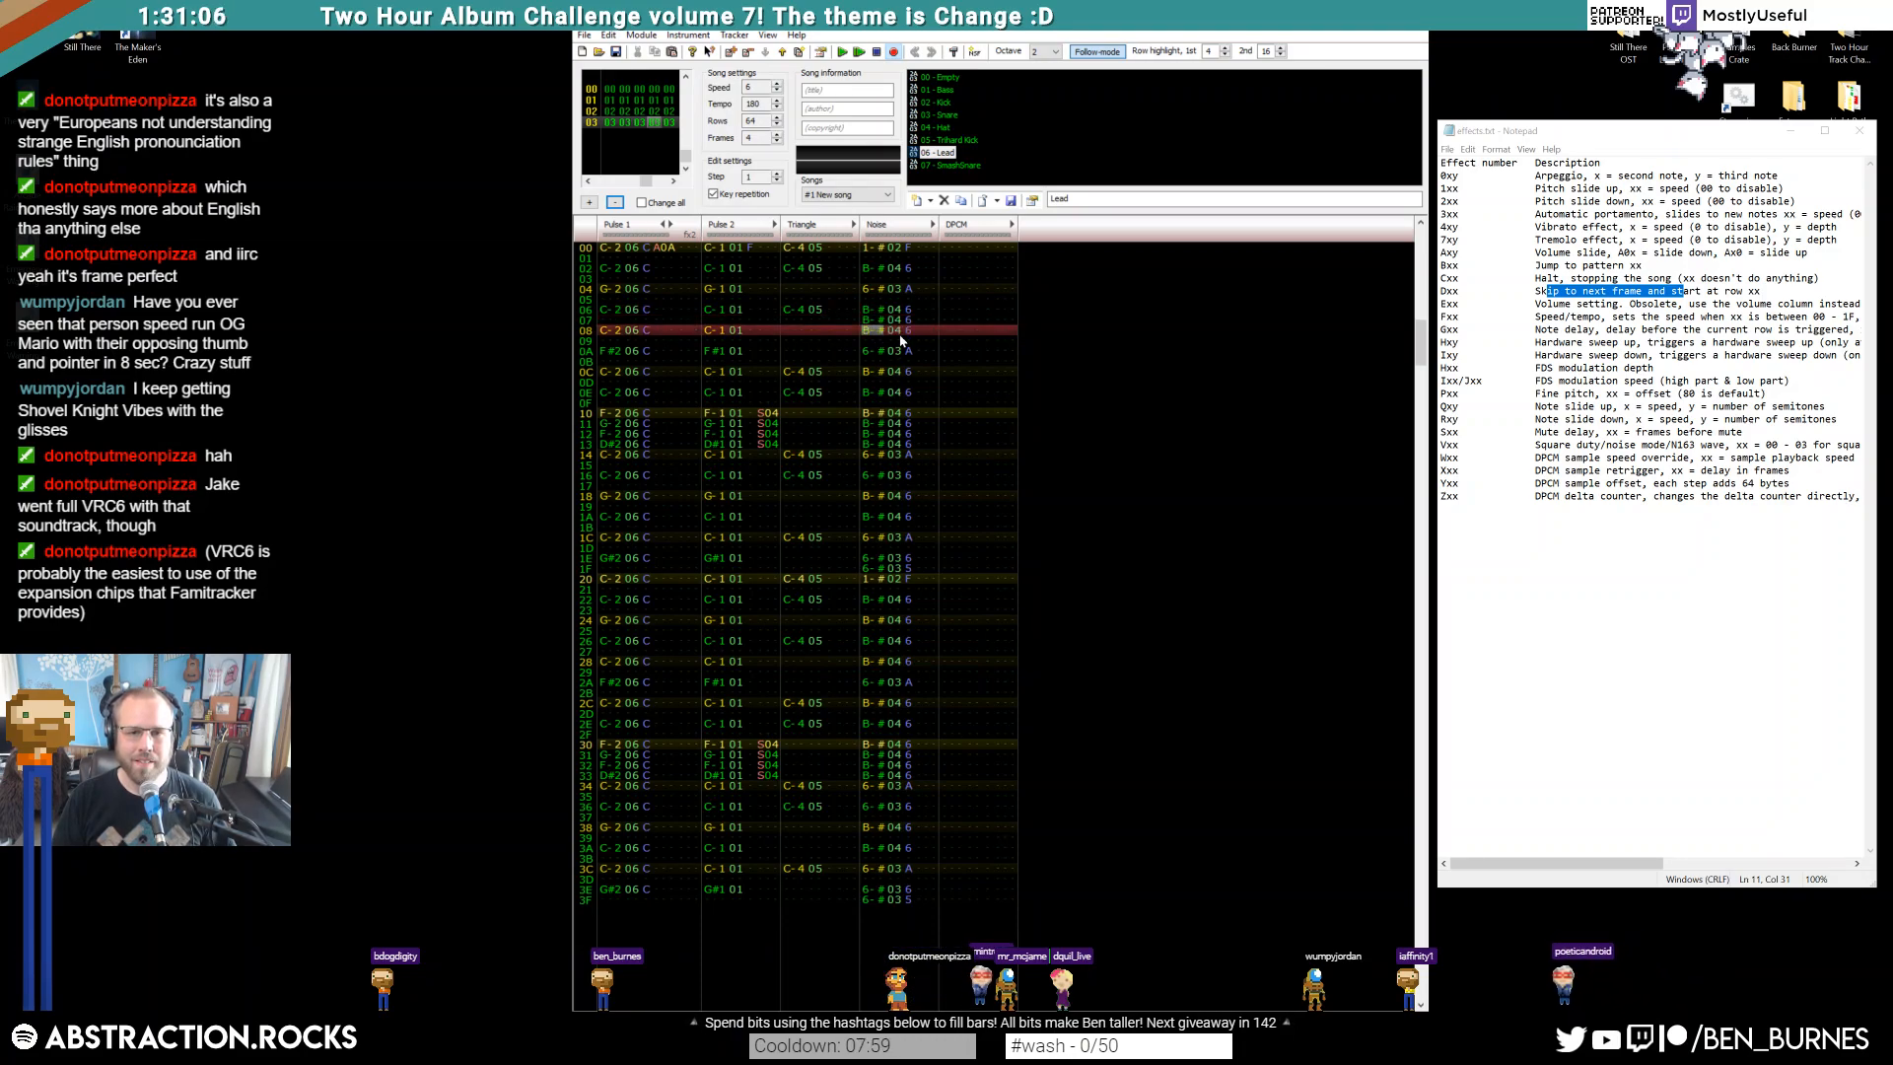
type("c")
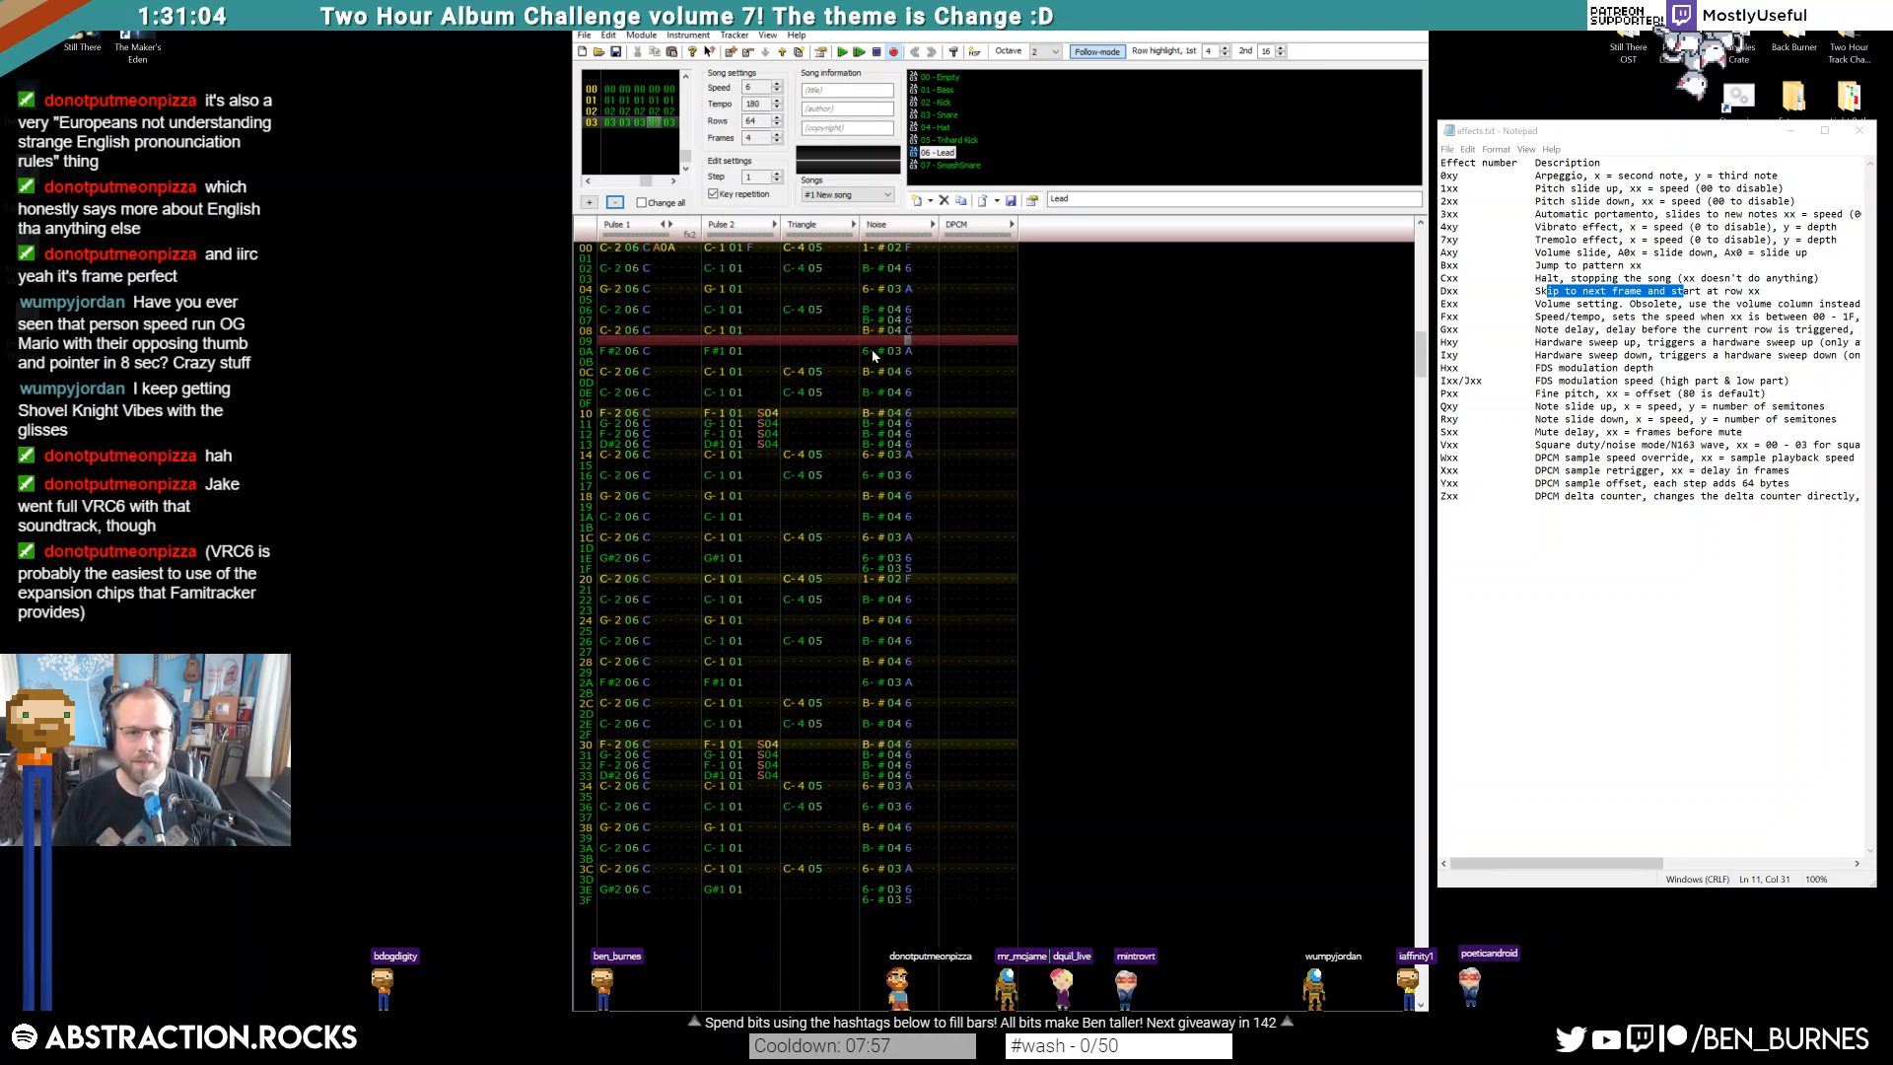
Put the snare 6-# 03 A on Noise row 12 and copy row 13's hat to row 14 with volume C
left_click(875, 436)
key("ctrl+v")
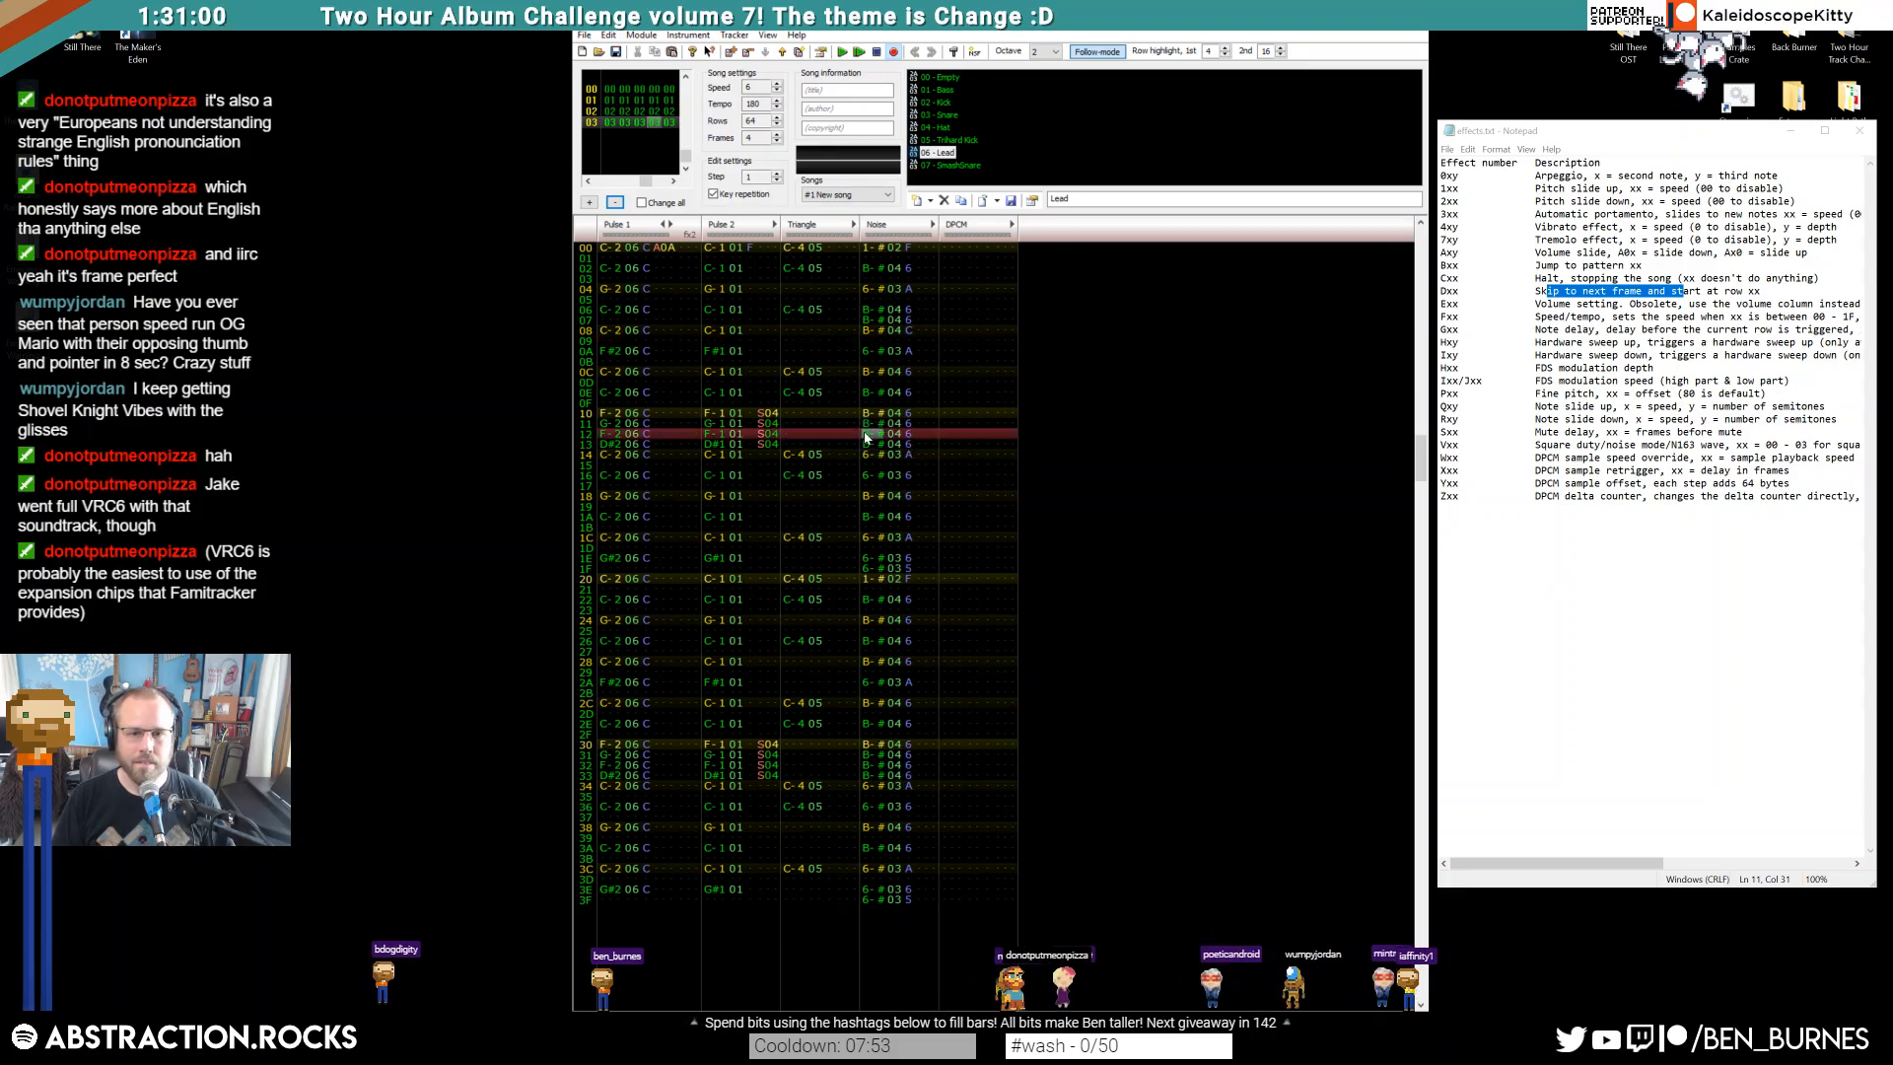
left_click(874, 442)
left_click_drag(870, 444, 908, 446)
key("ctrl+c")
left_click(876, 455)
key("ctrl+v")
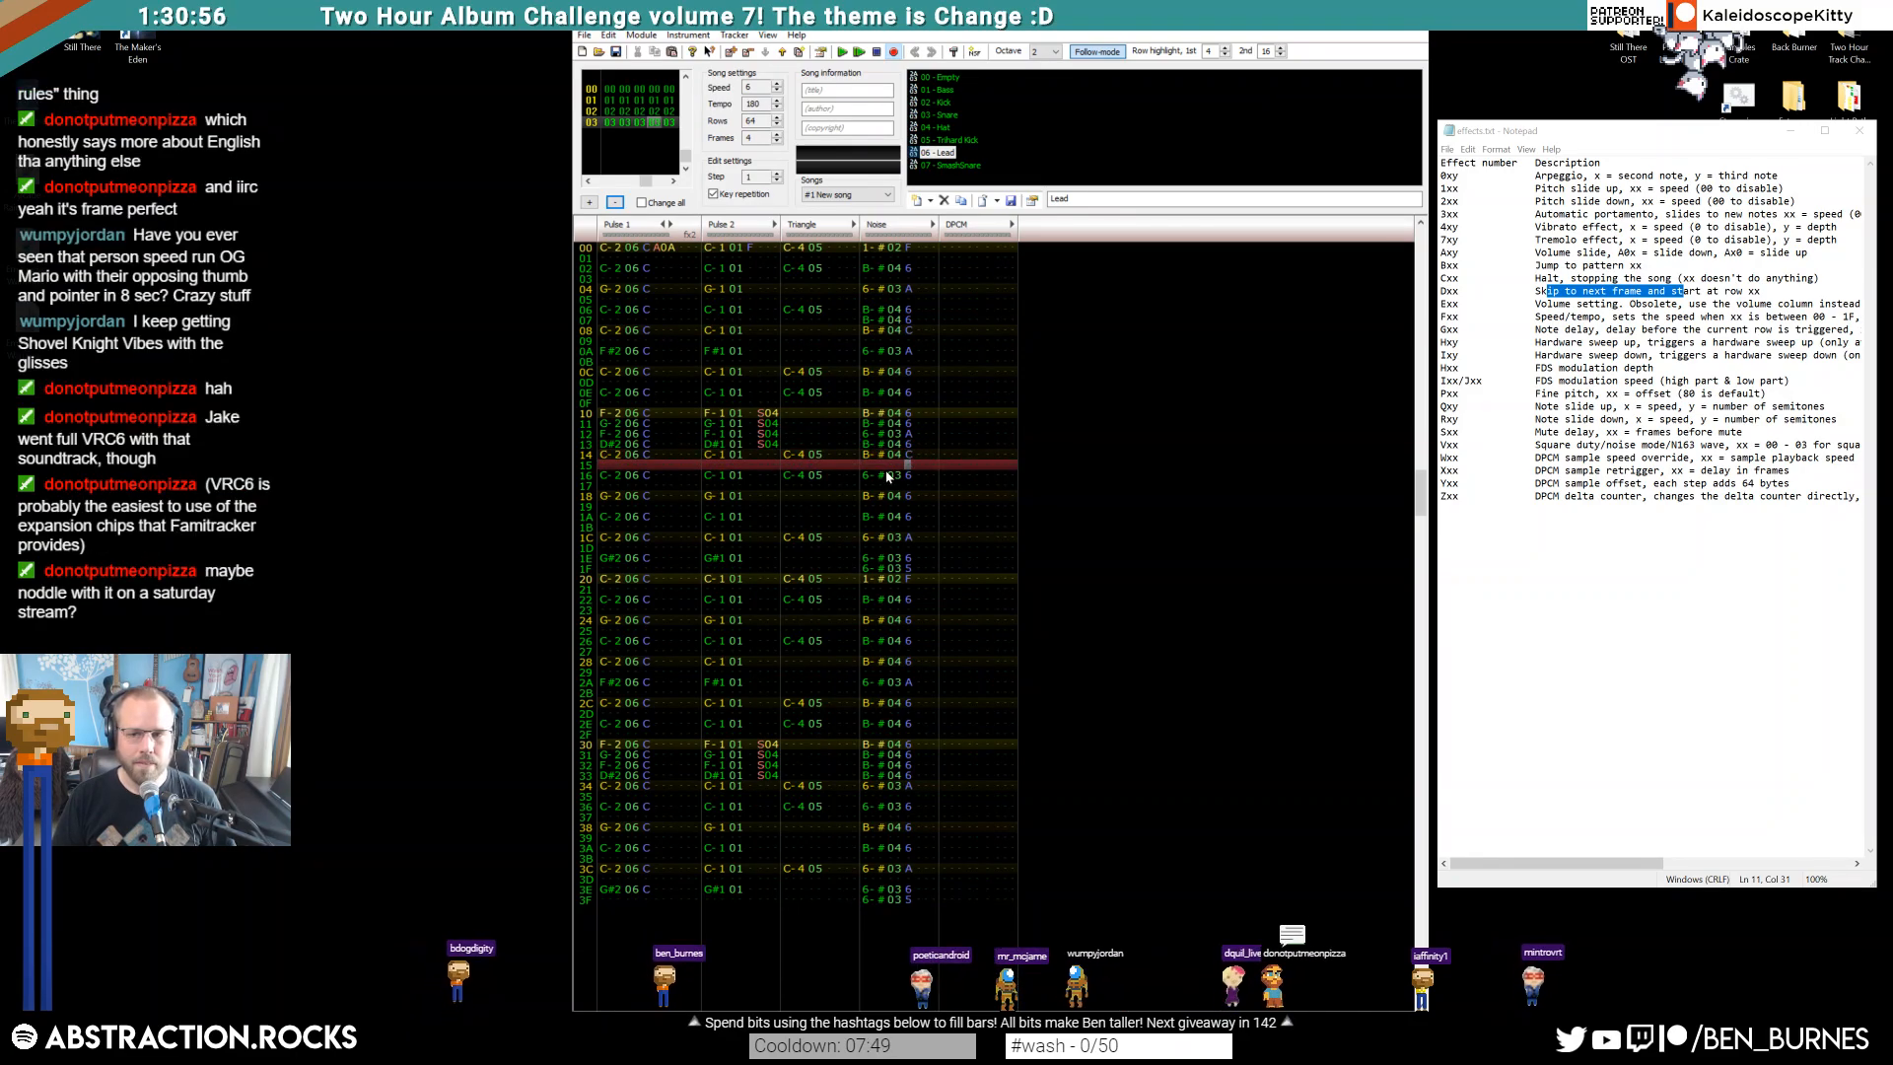
key("c")
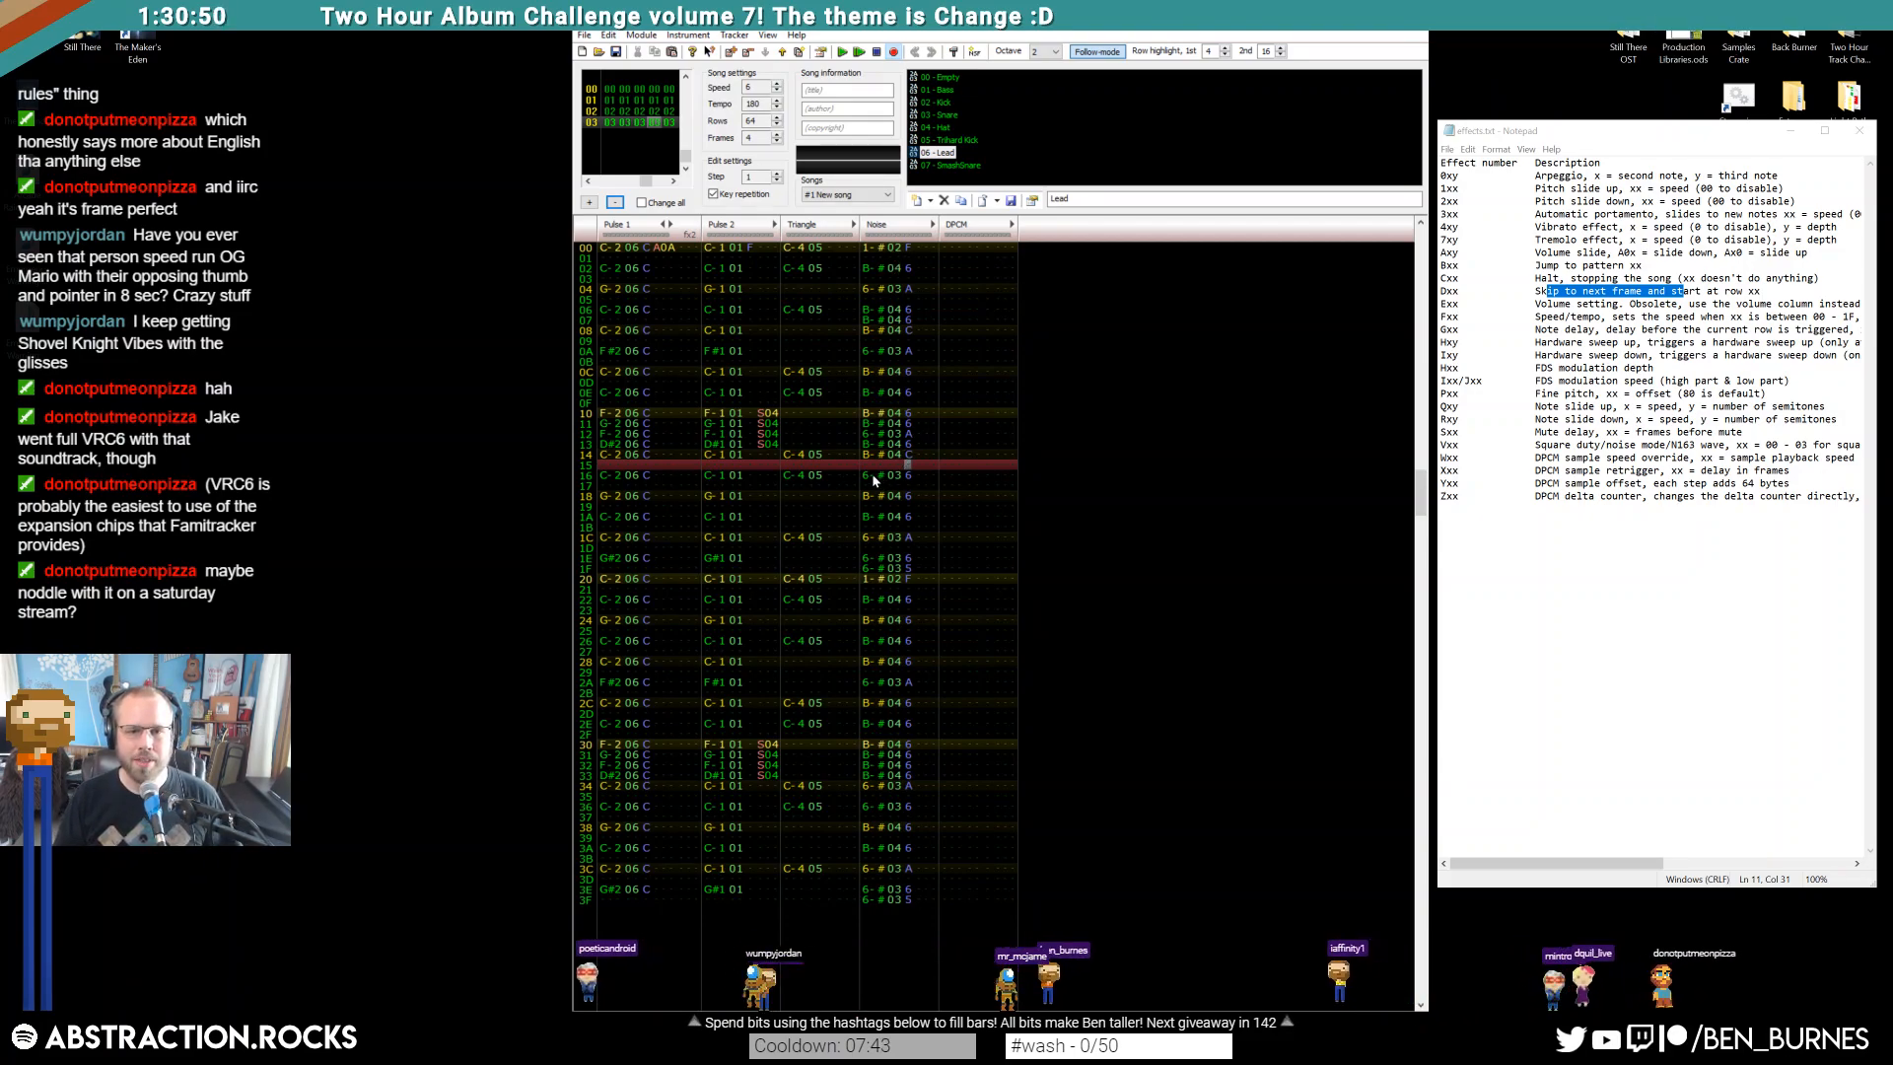
Copy the hat from Noise row 07 and paste it on row 19
left_click_drag(867, 494, 909, 526)
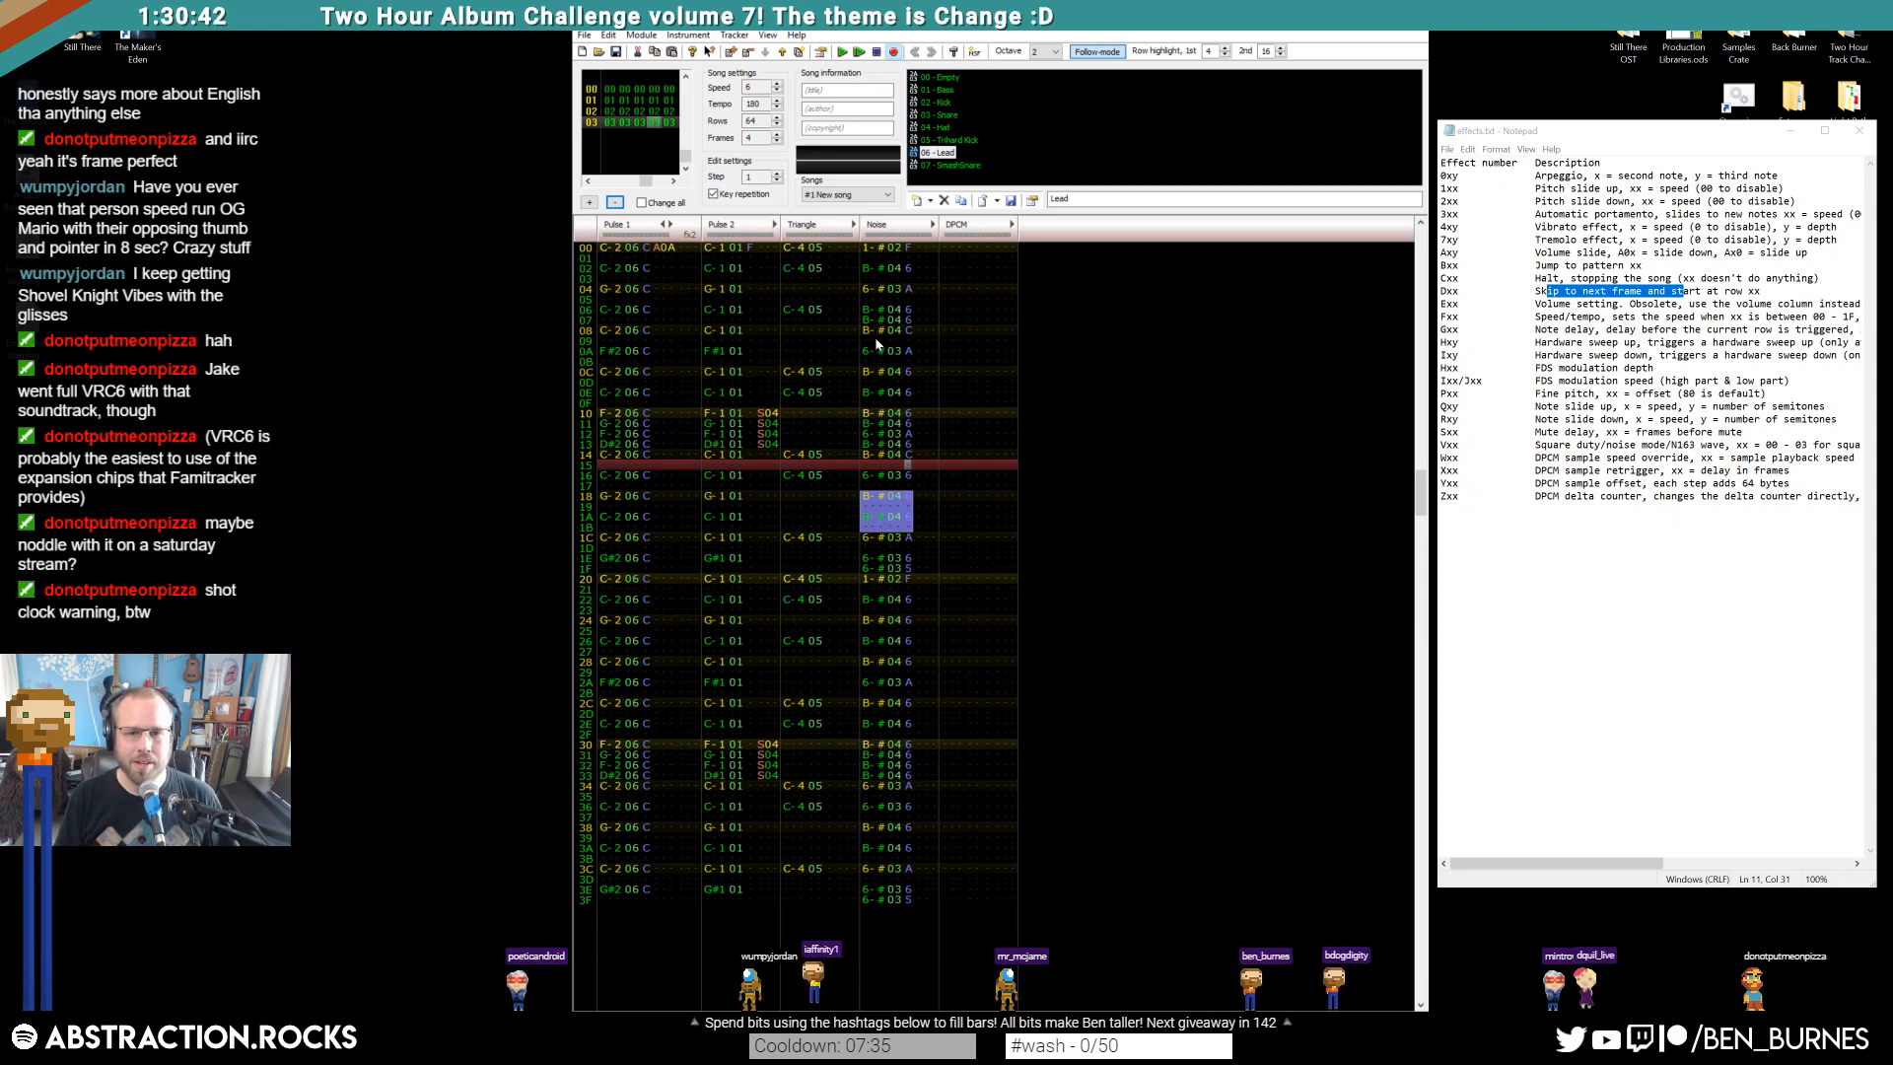
left_click_drag(873, 321, 879, 321)
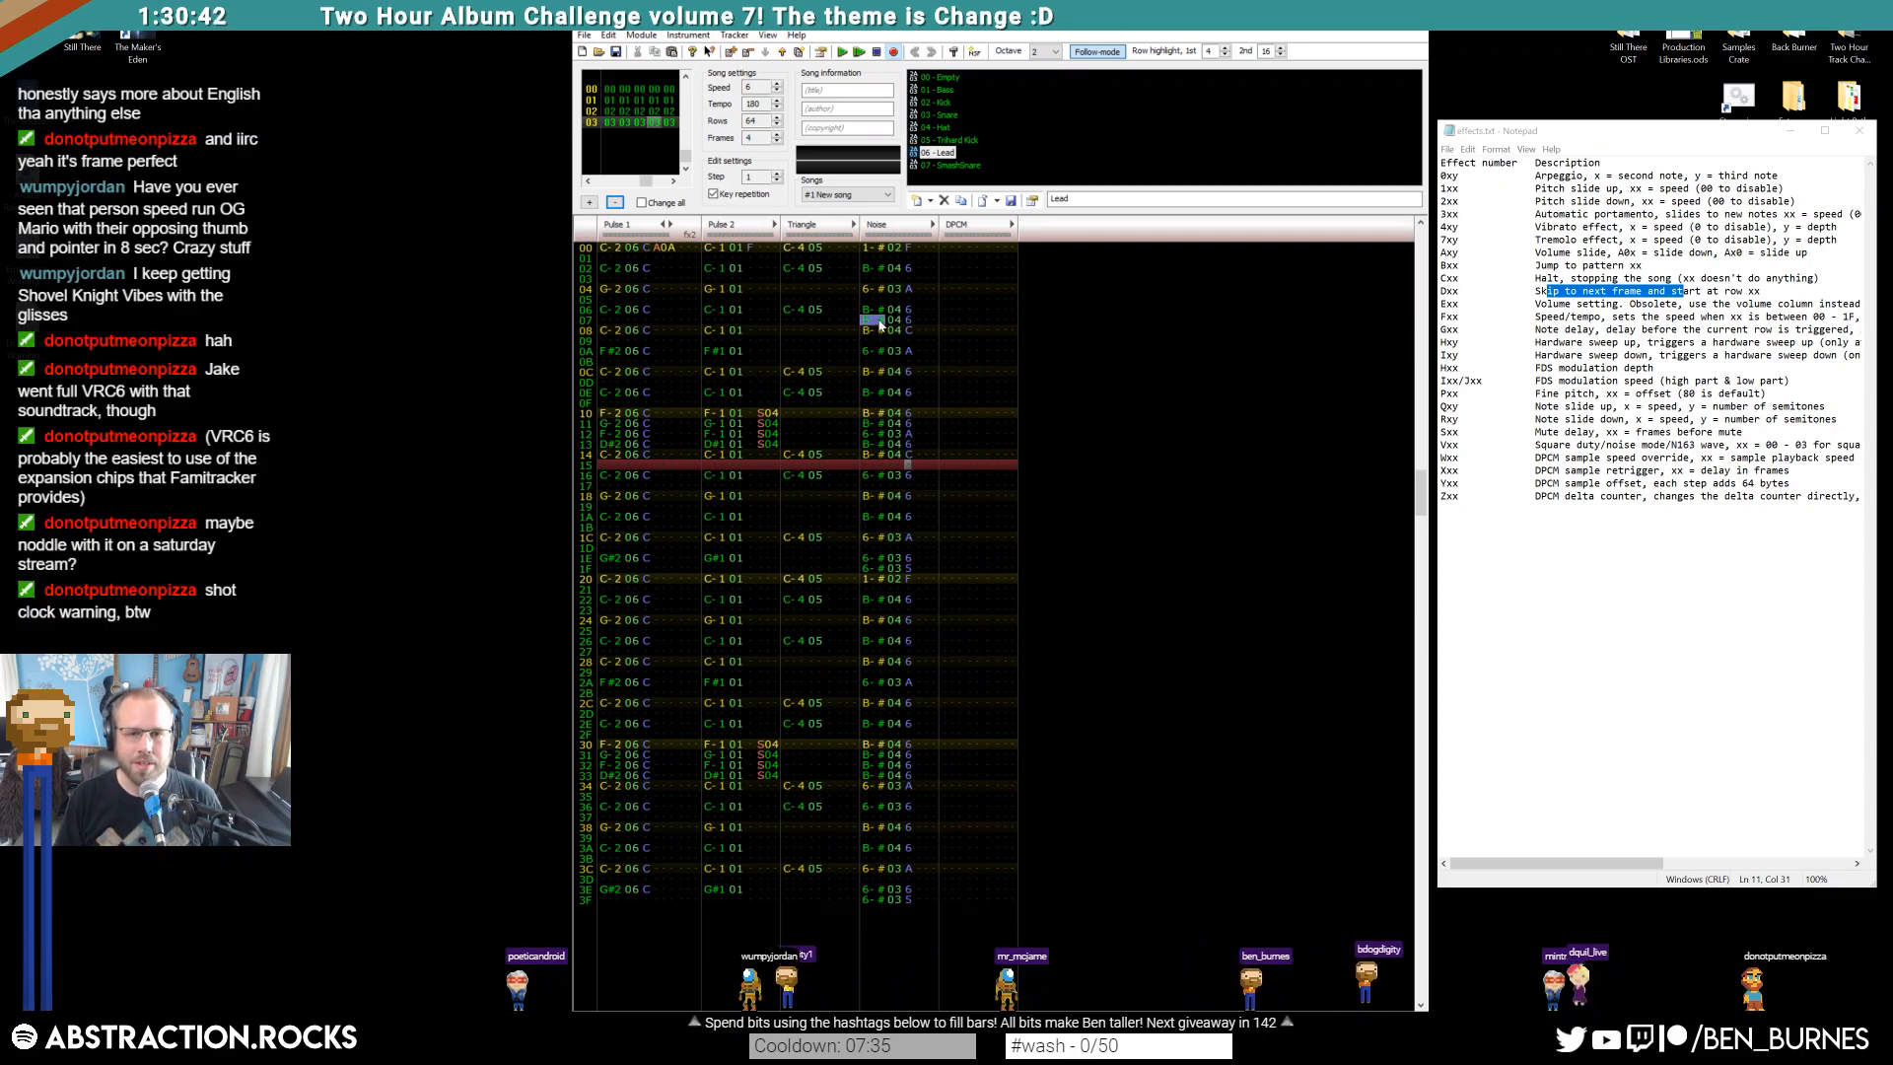
left_click(871, 508)
key("ctrl+v")
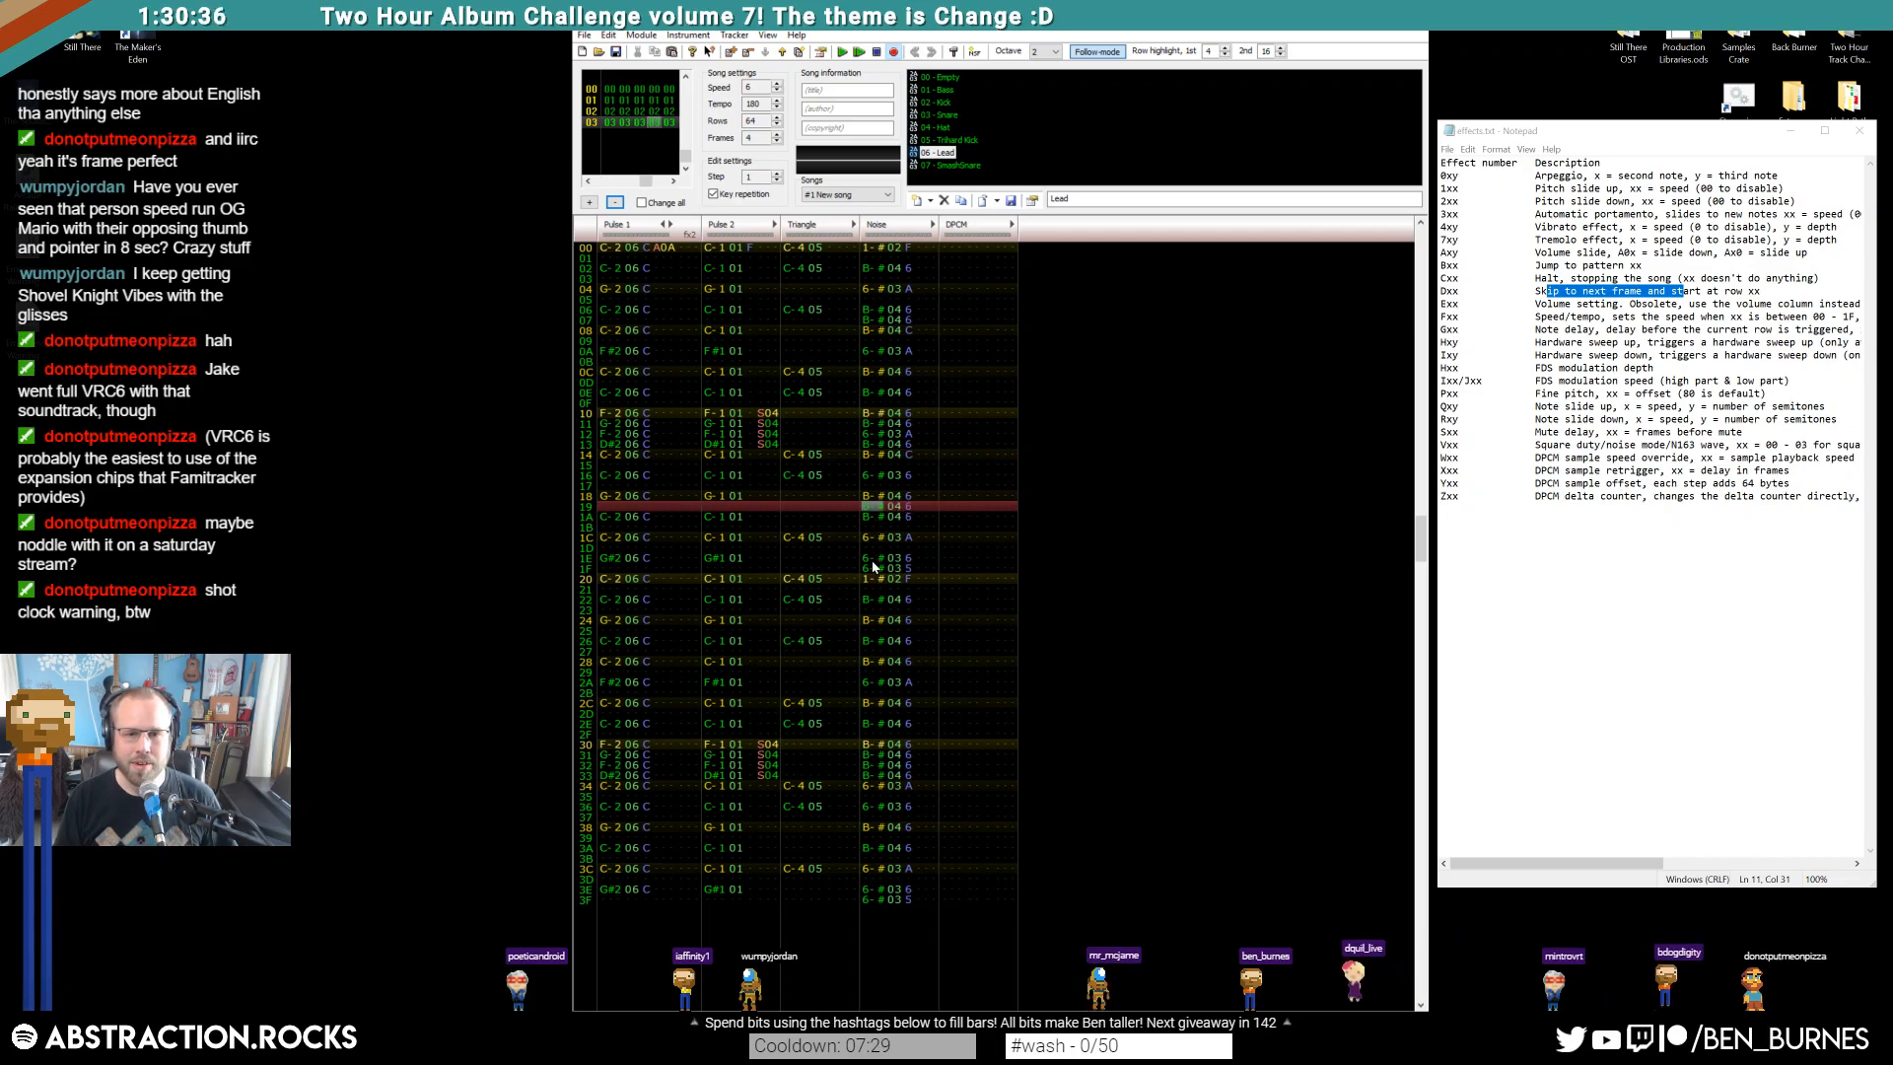
Delete the Noise hit on row 1F and replace row 1E with the SmashSnare hit 9-# 07 A copied from frame 02
left_click_drag(870, 568, 914, 567)
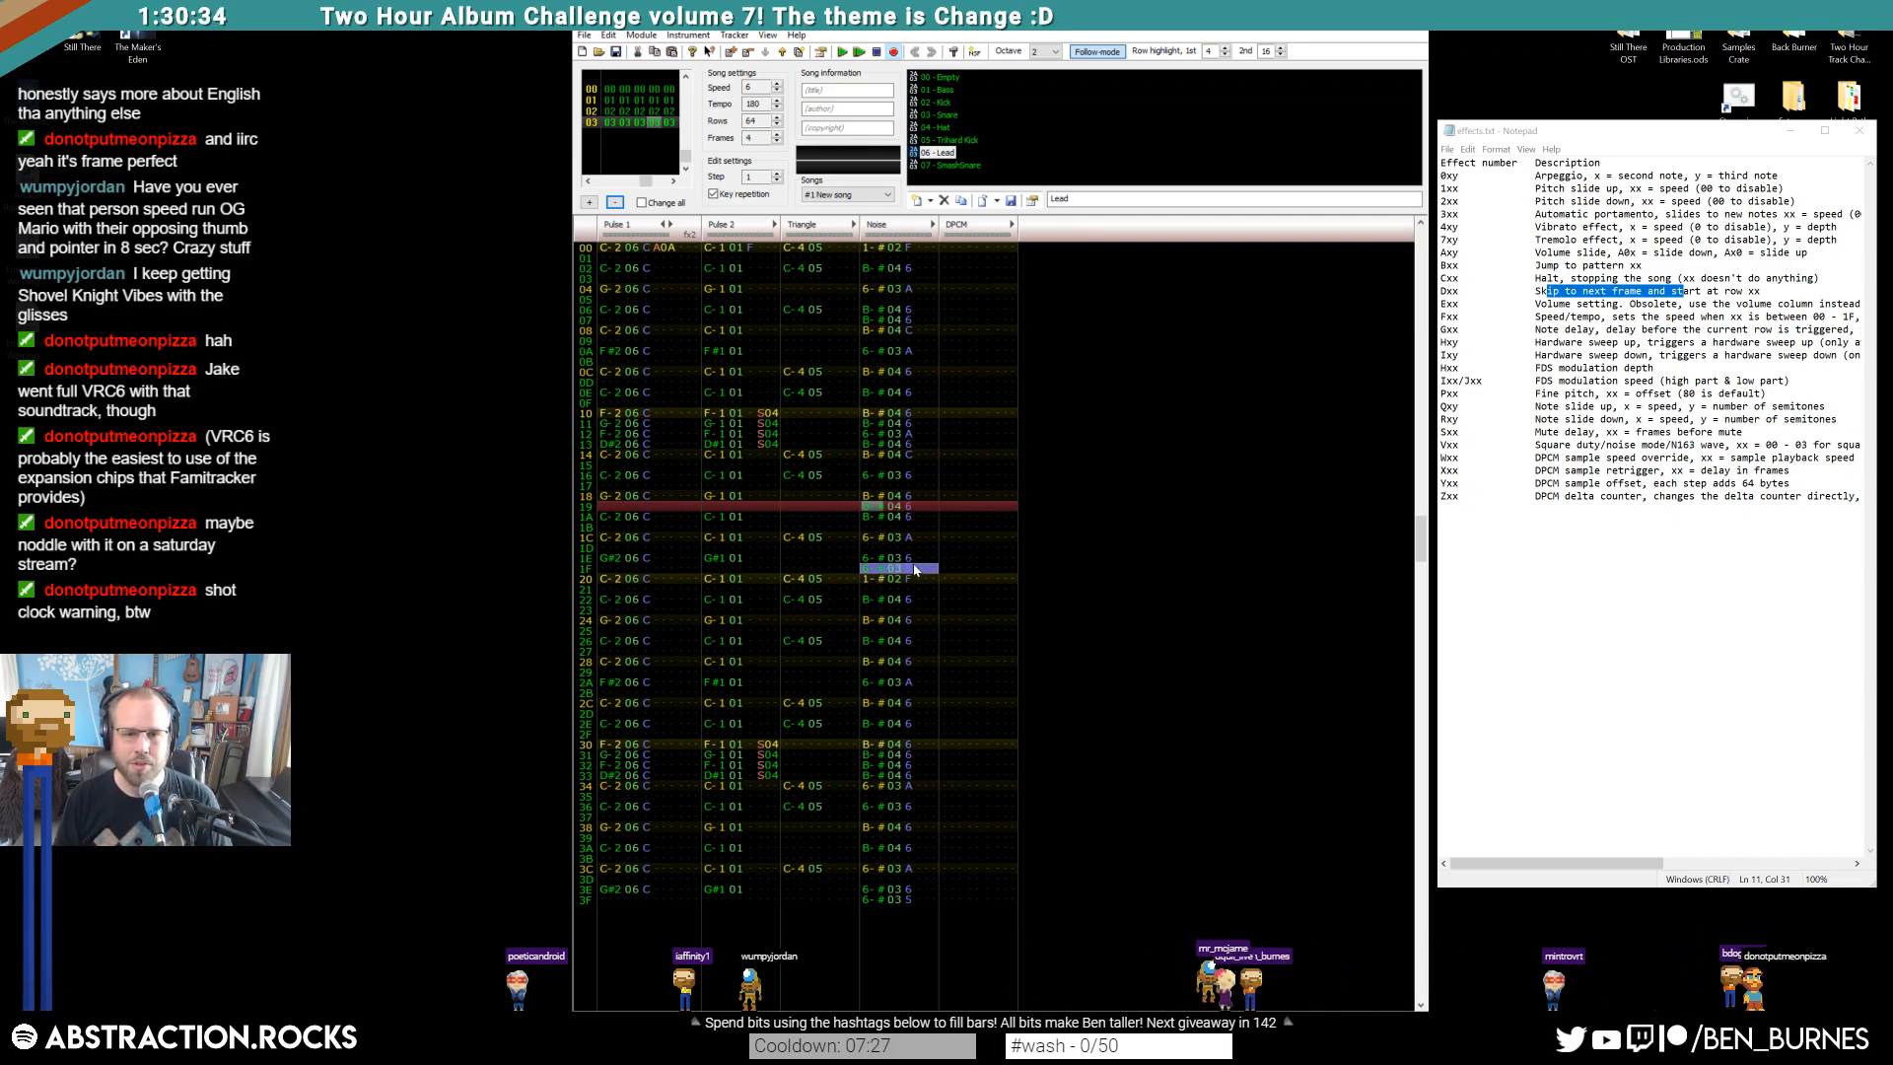
left_click(939, 165)
scroll(941, 471, "up", 2)
scroll(942, 467, "up", 13)
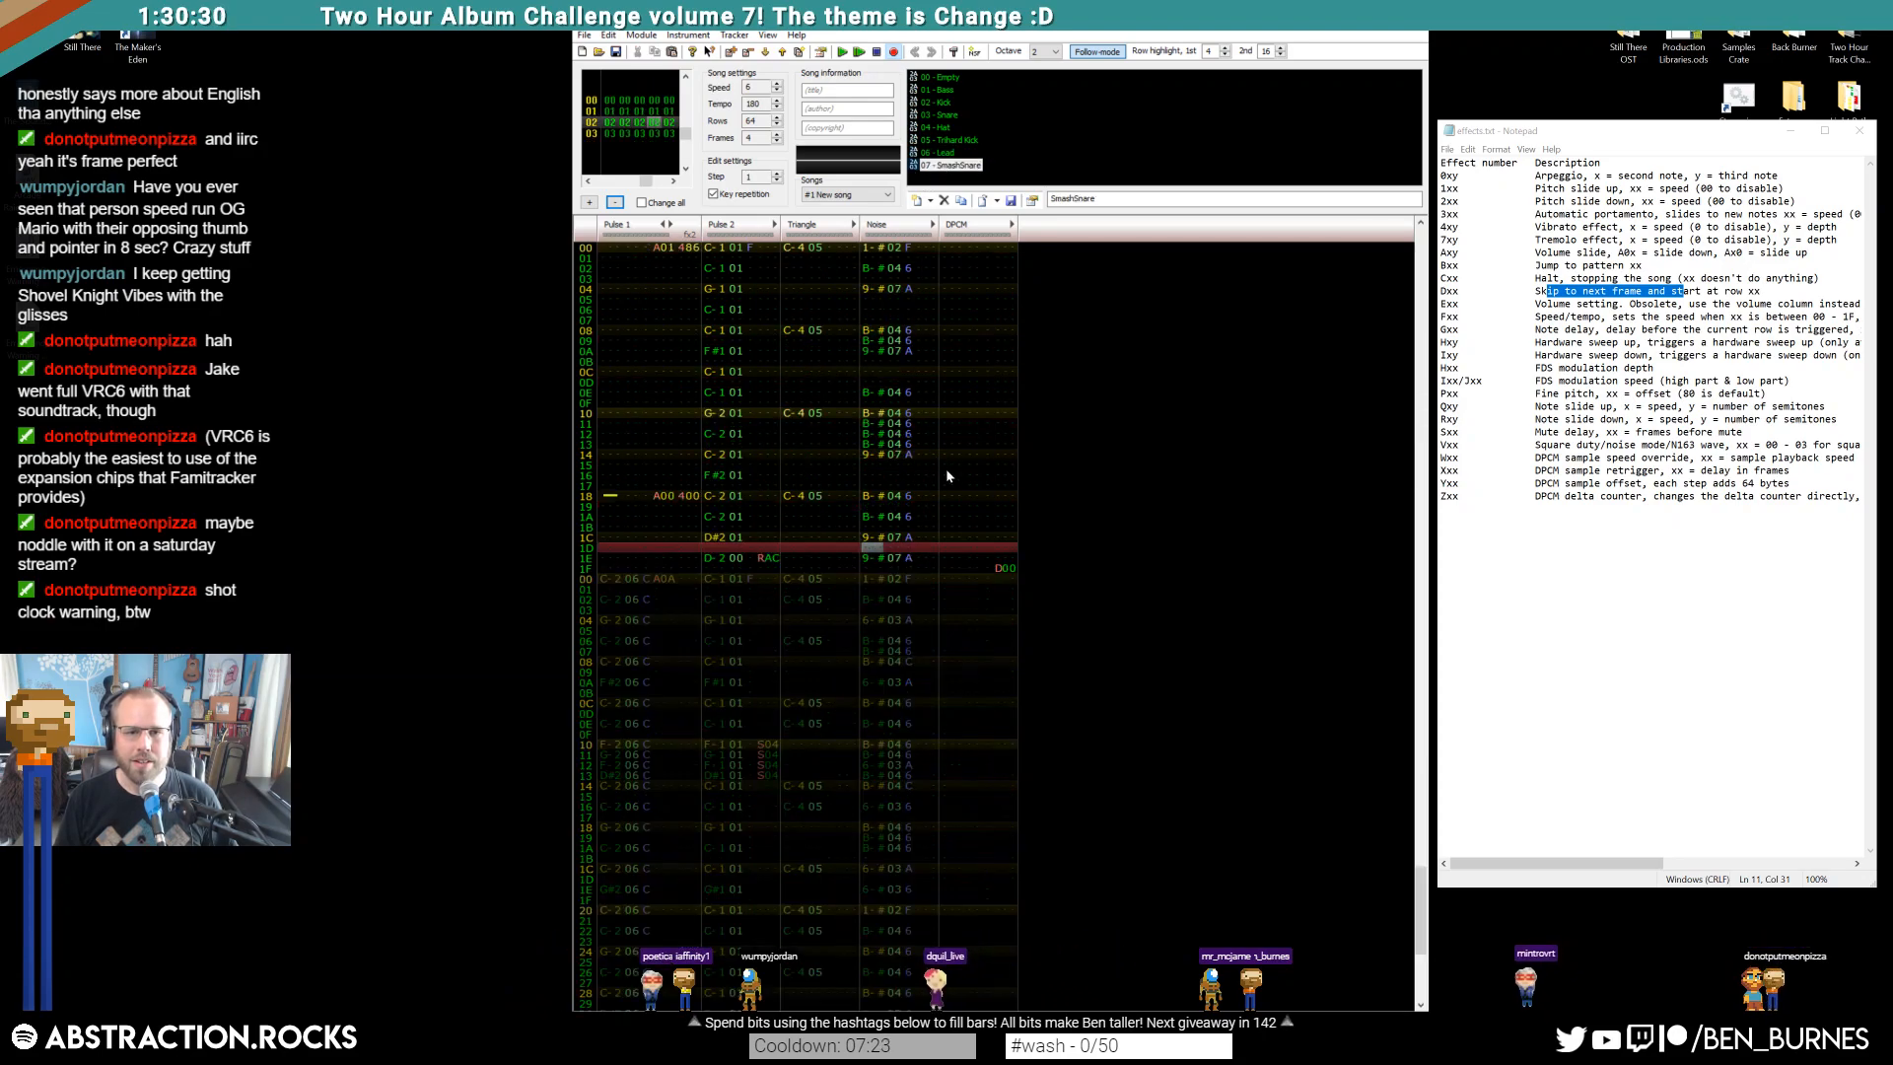
left_click(874, 500)
left_click_drag(864, 537, 906, 541)
scroll(875, 557, "down", 7)
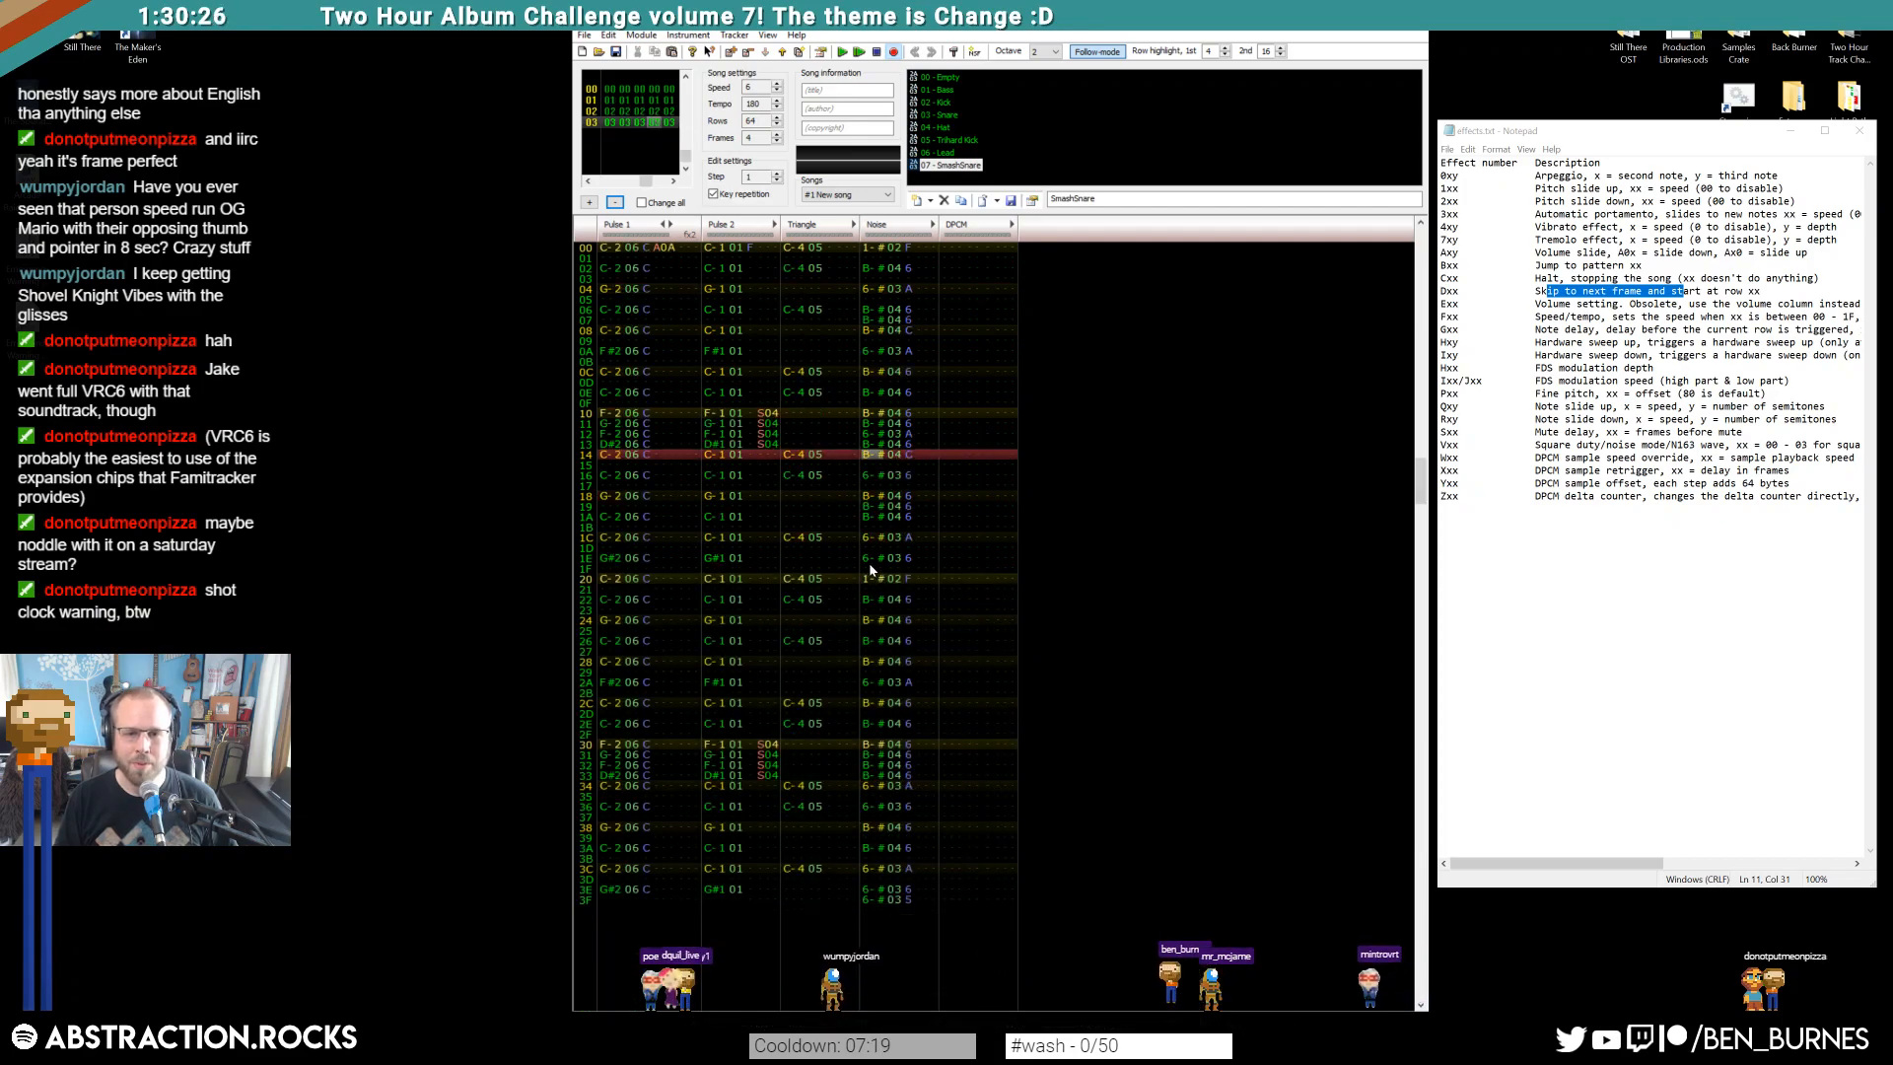
left_click(873, 560)
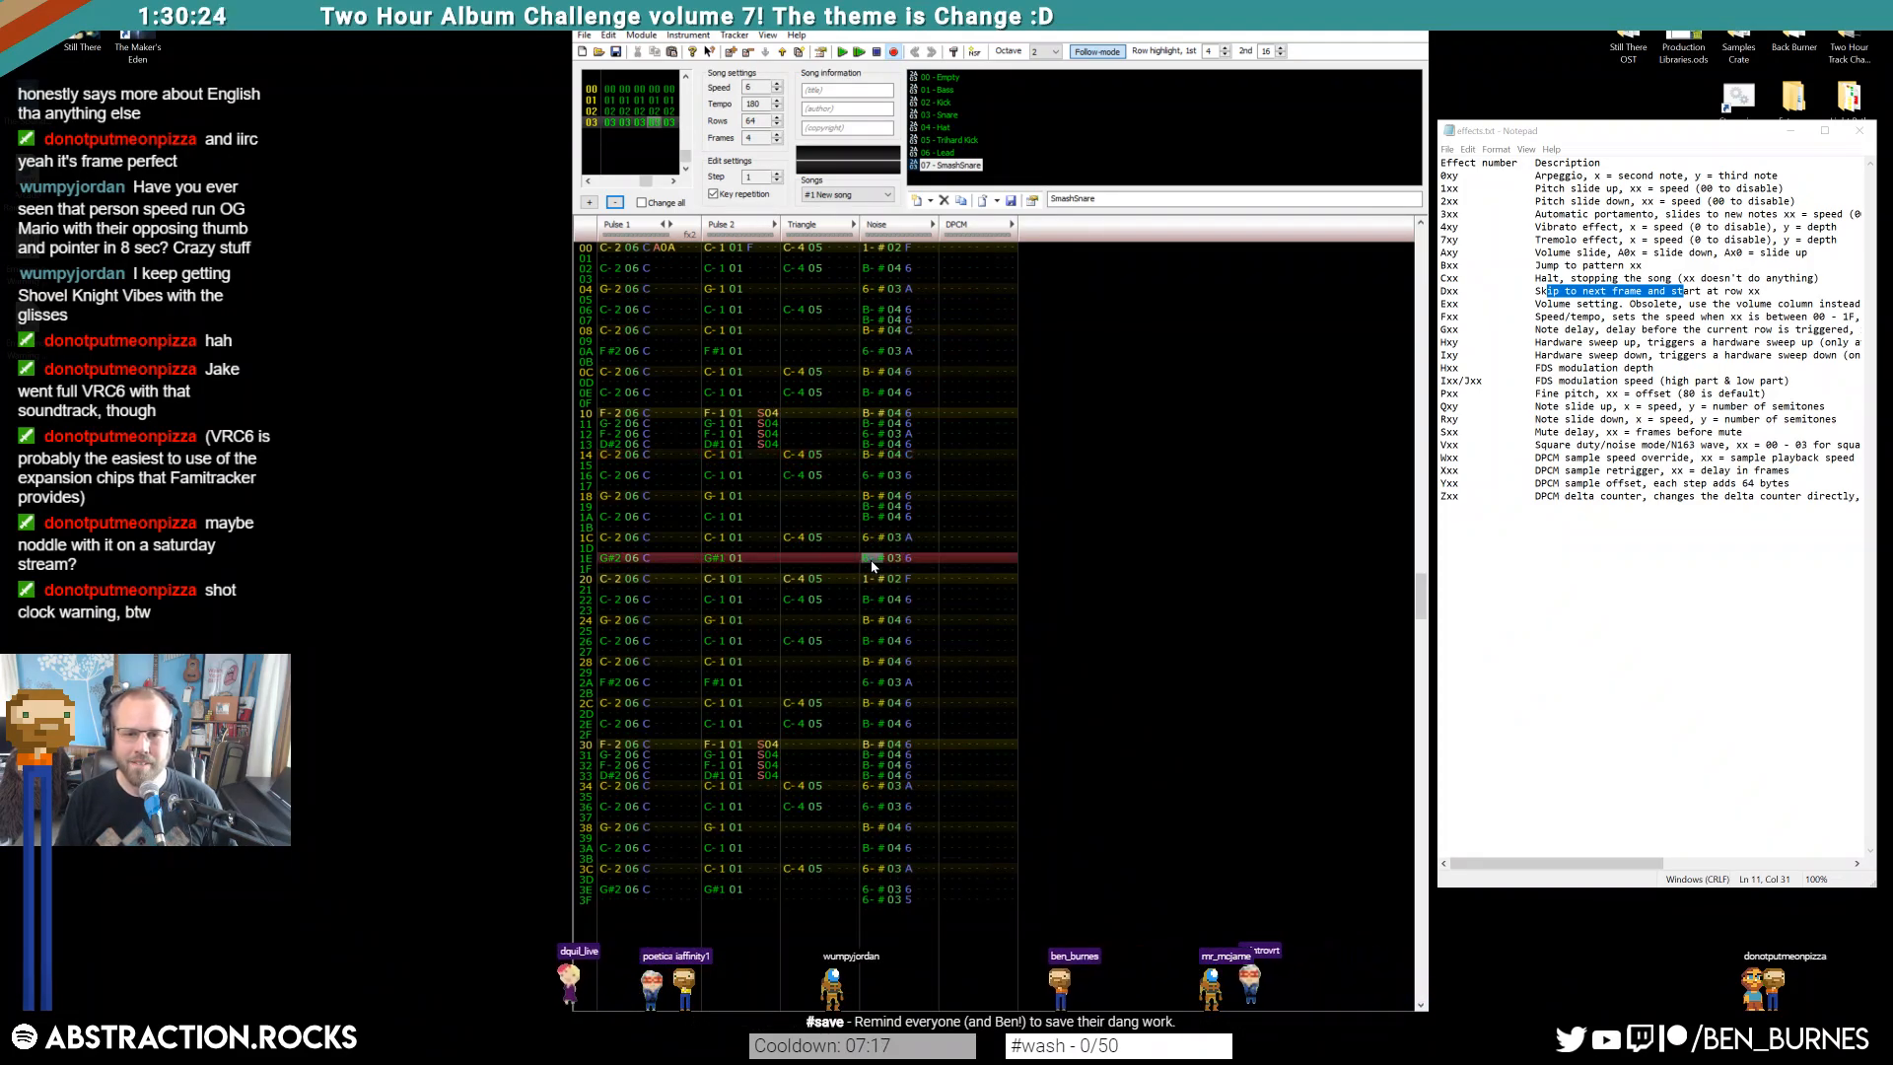
Copy the Noise pattern from rows 00–1F to row 20 in frame 03 and play the frame
left_click_drag(869, 253, 928, 574)
left_click(870, 582)
key("Return")
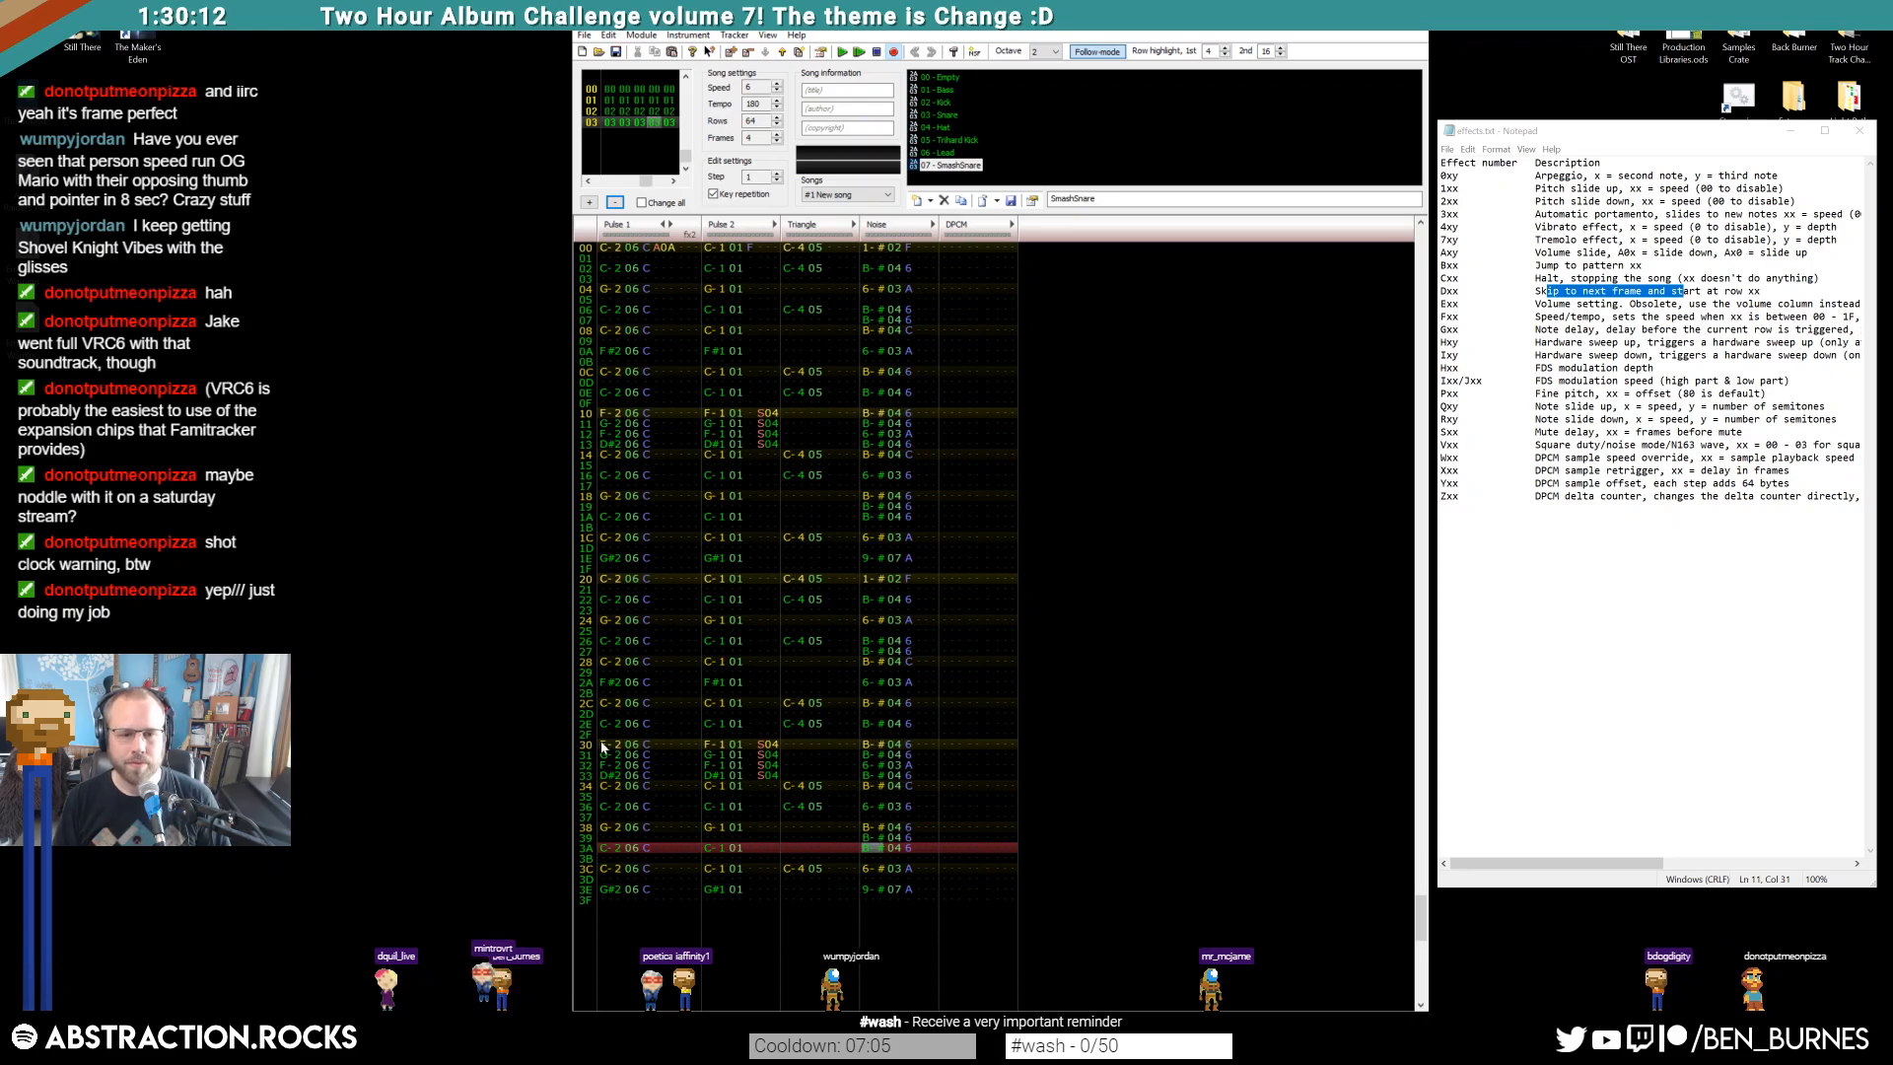
Enter a Pulse 2 bass run of G-1, A#1 and C-2 with instrument 01 on rows 2B–2D, and clear row 2E
left_click(717, 693)
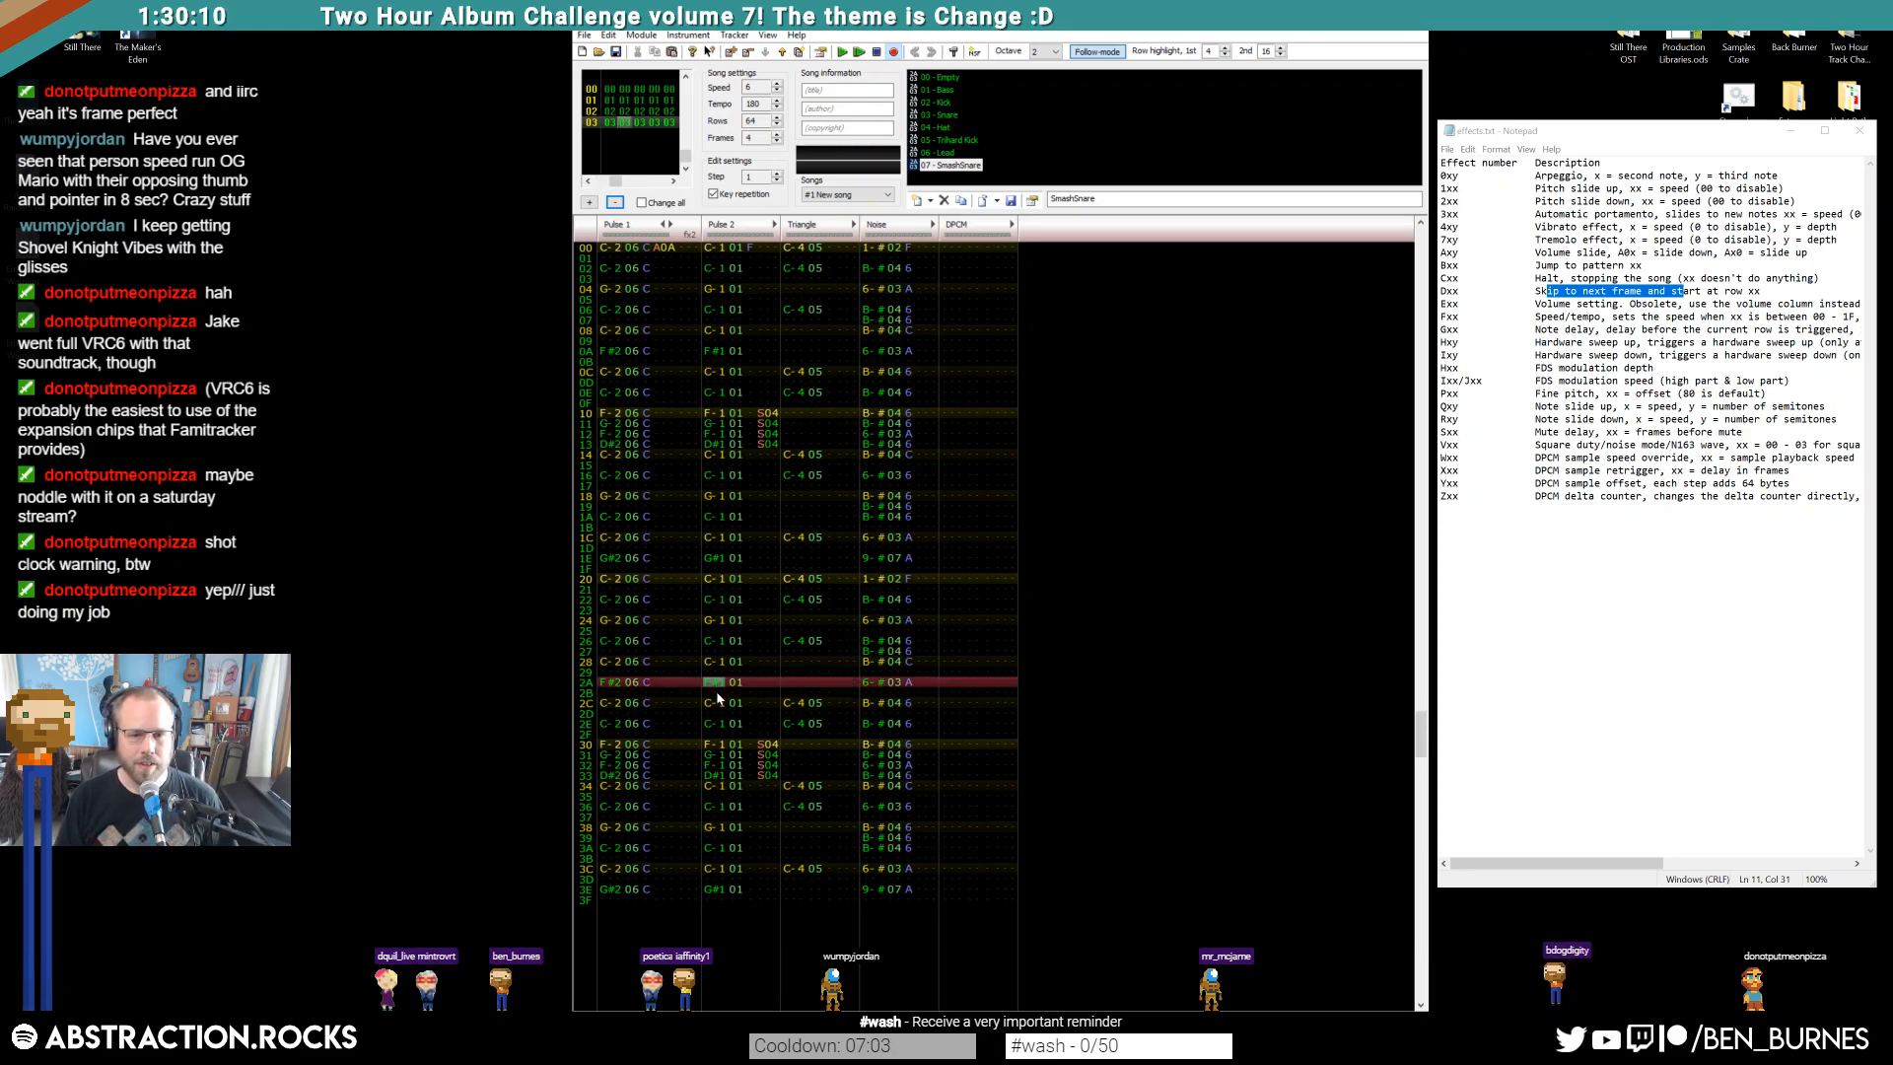
key("h")
key("Up")
key("KP_Divide")
key("h")
key("Up")
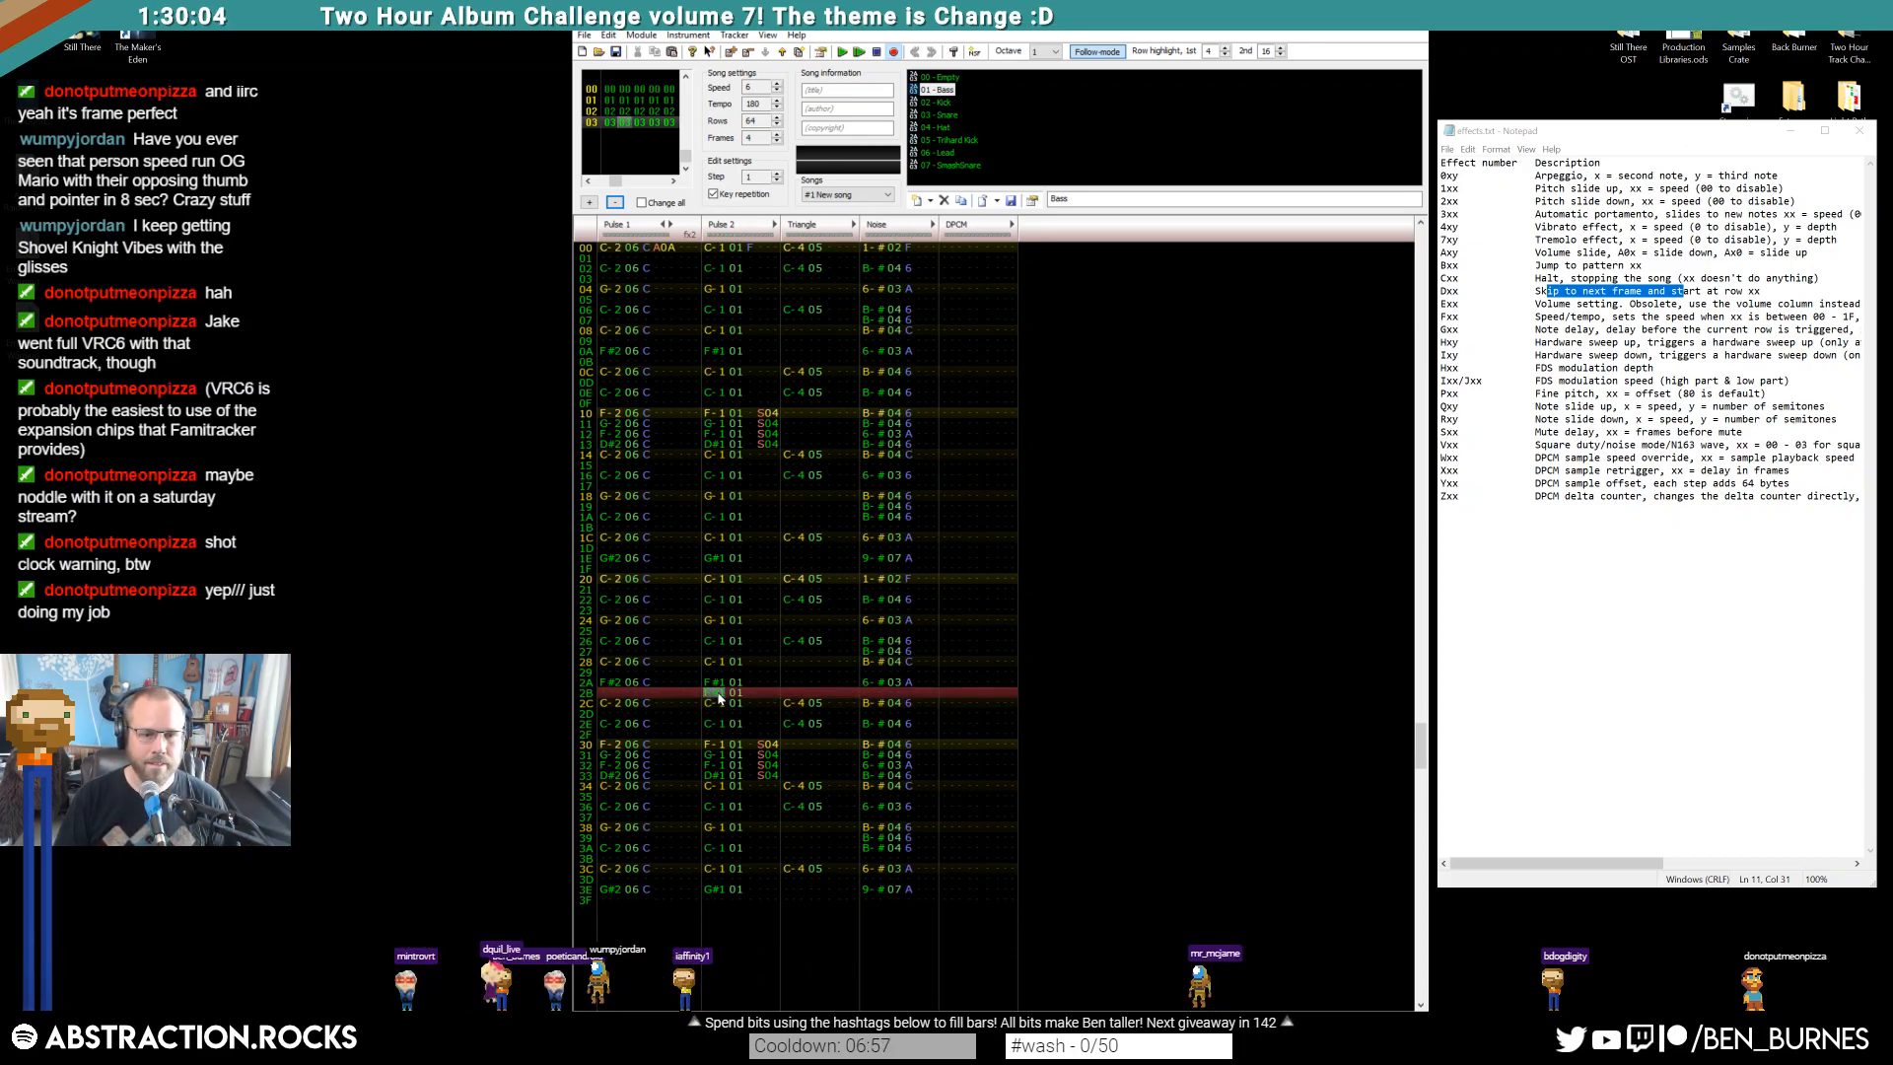
key("b")
key("j")
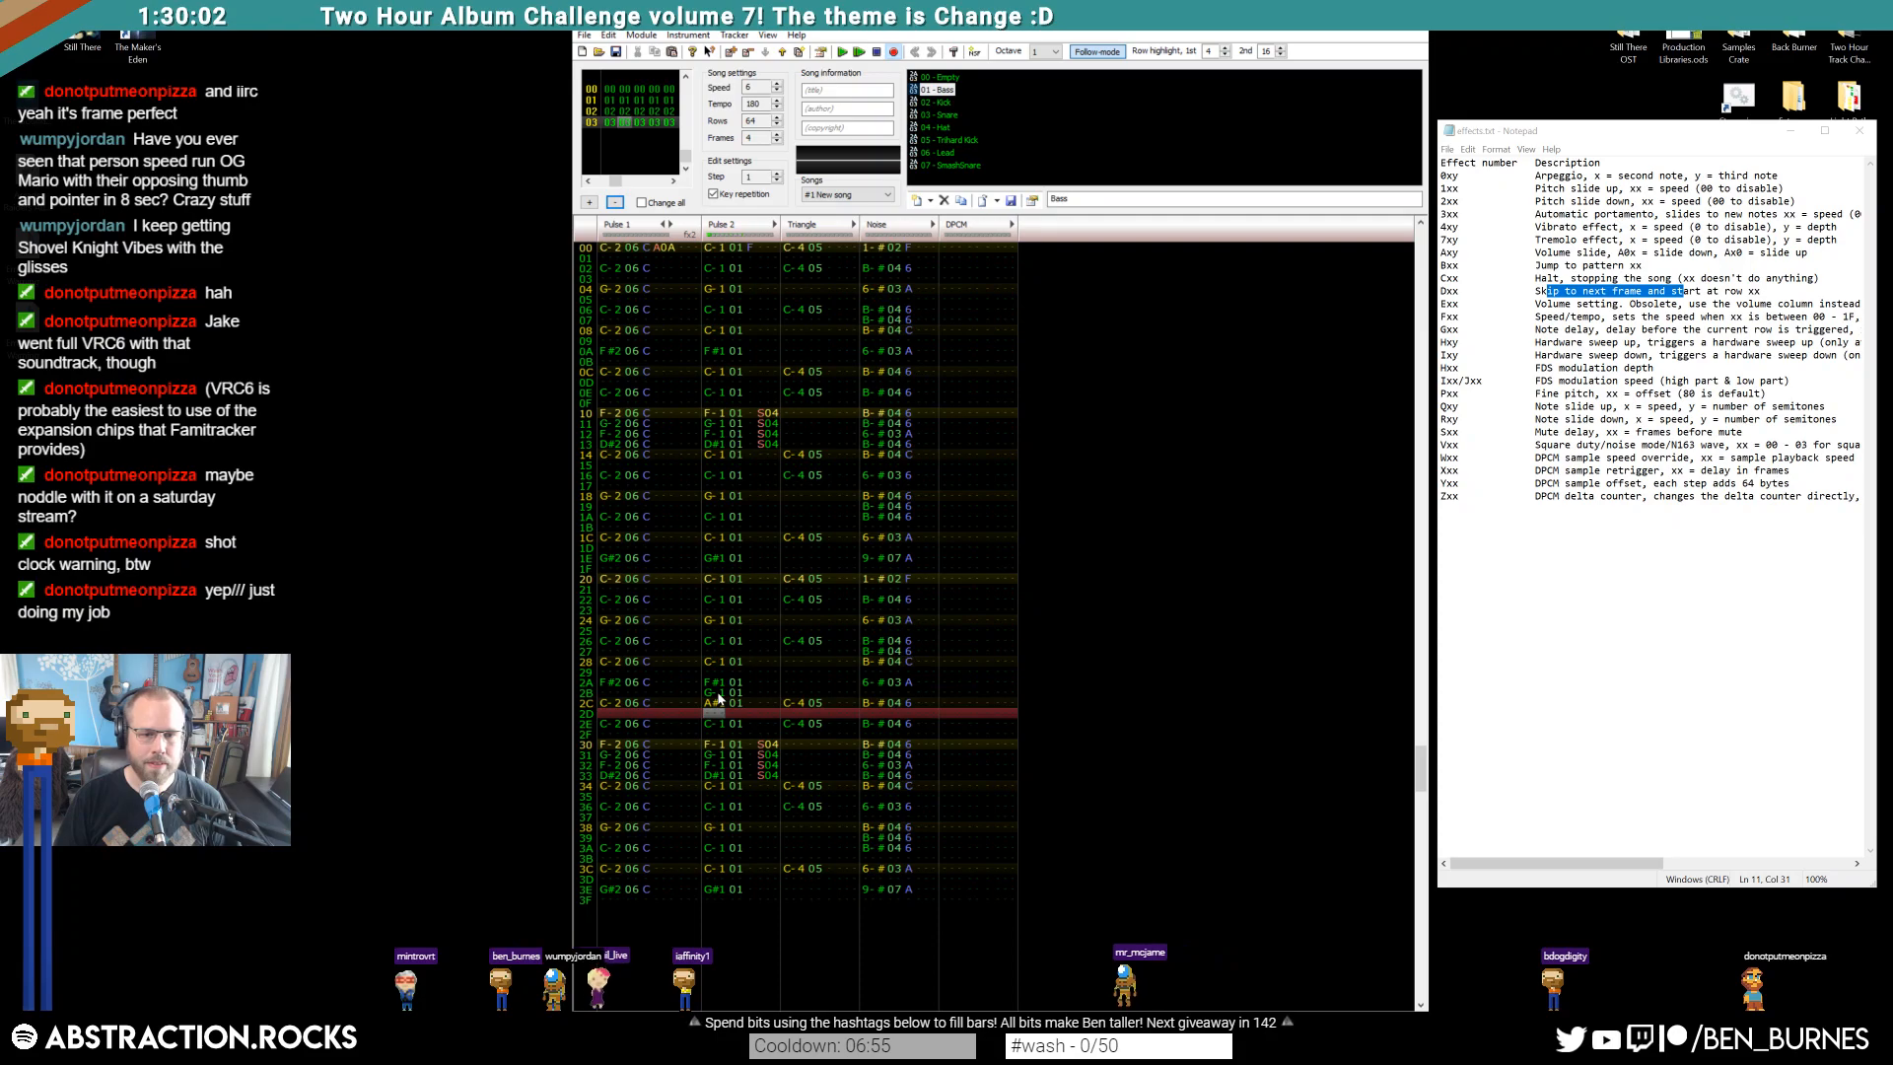
key("comma")
key("Delete")
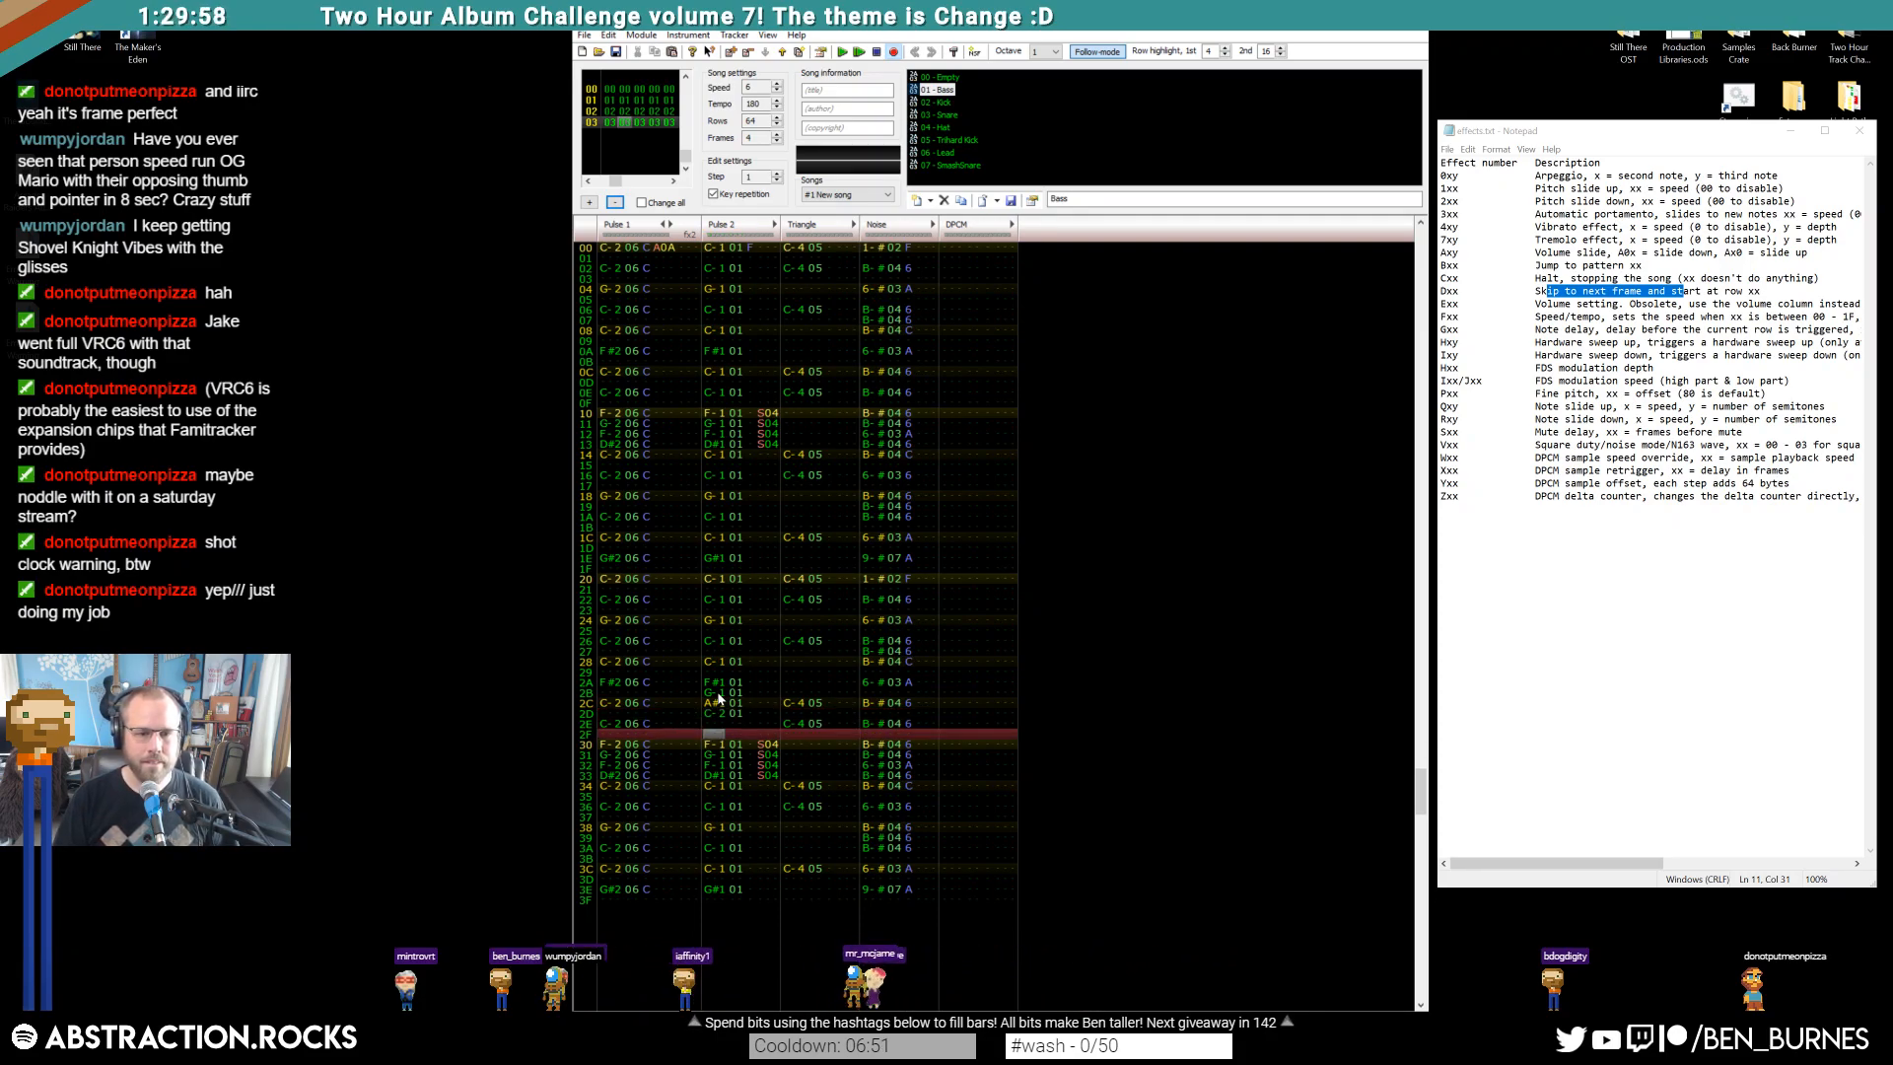
Enter C-1 with instrument 01 on Pulse 2 row 2E and paste the hat B-# 04 6 on Noise rows 2B and 2D
key("Up")
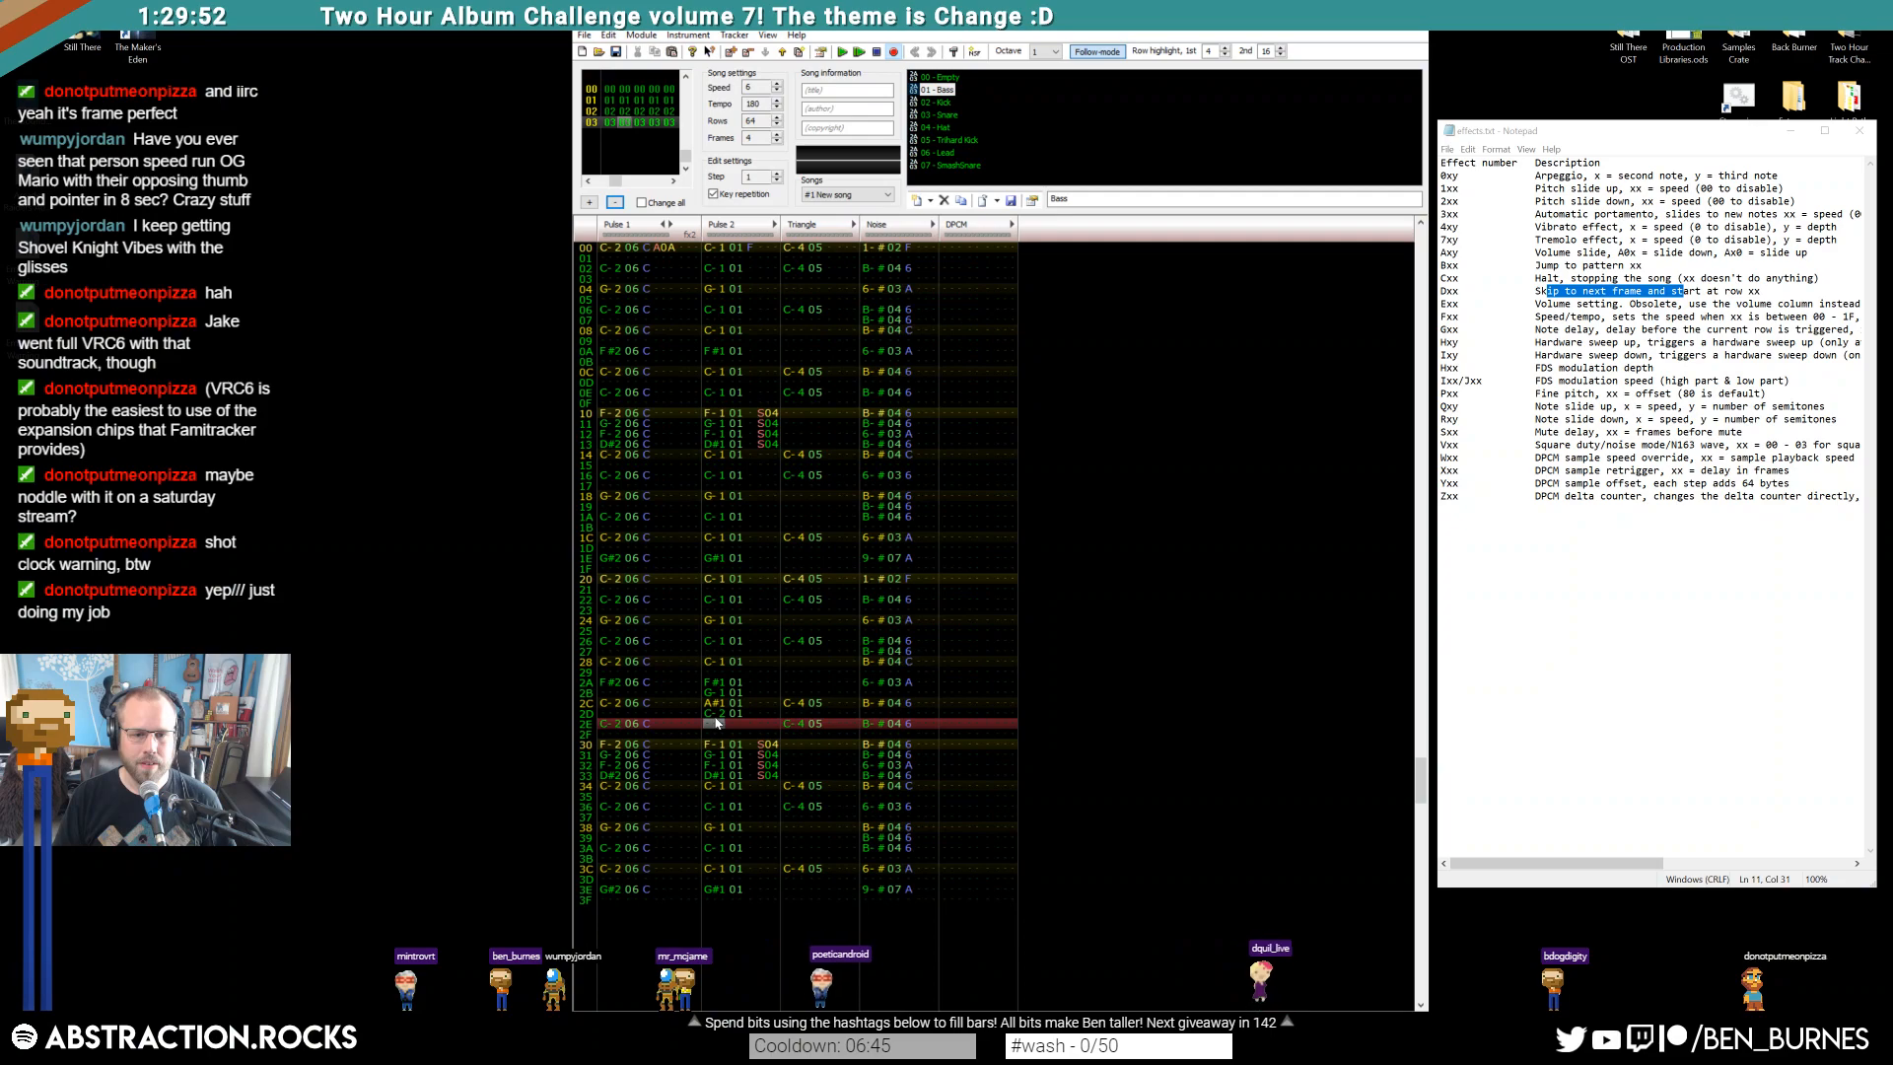
key("z")
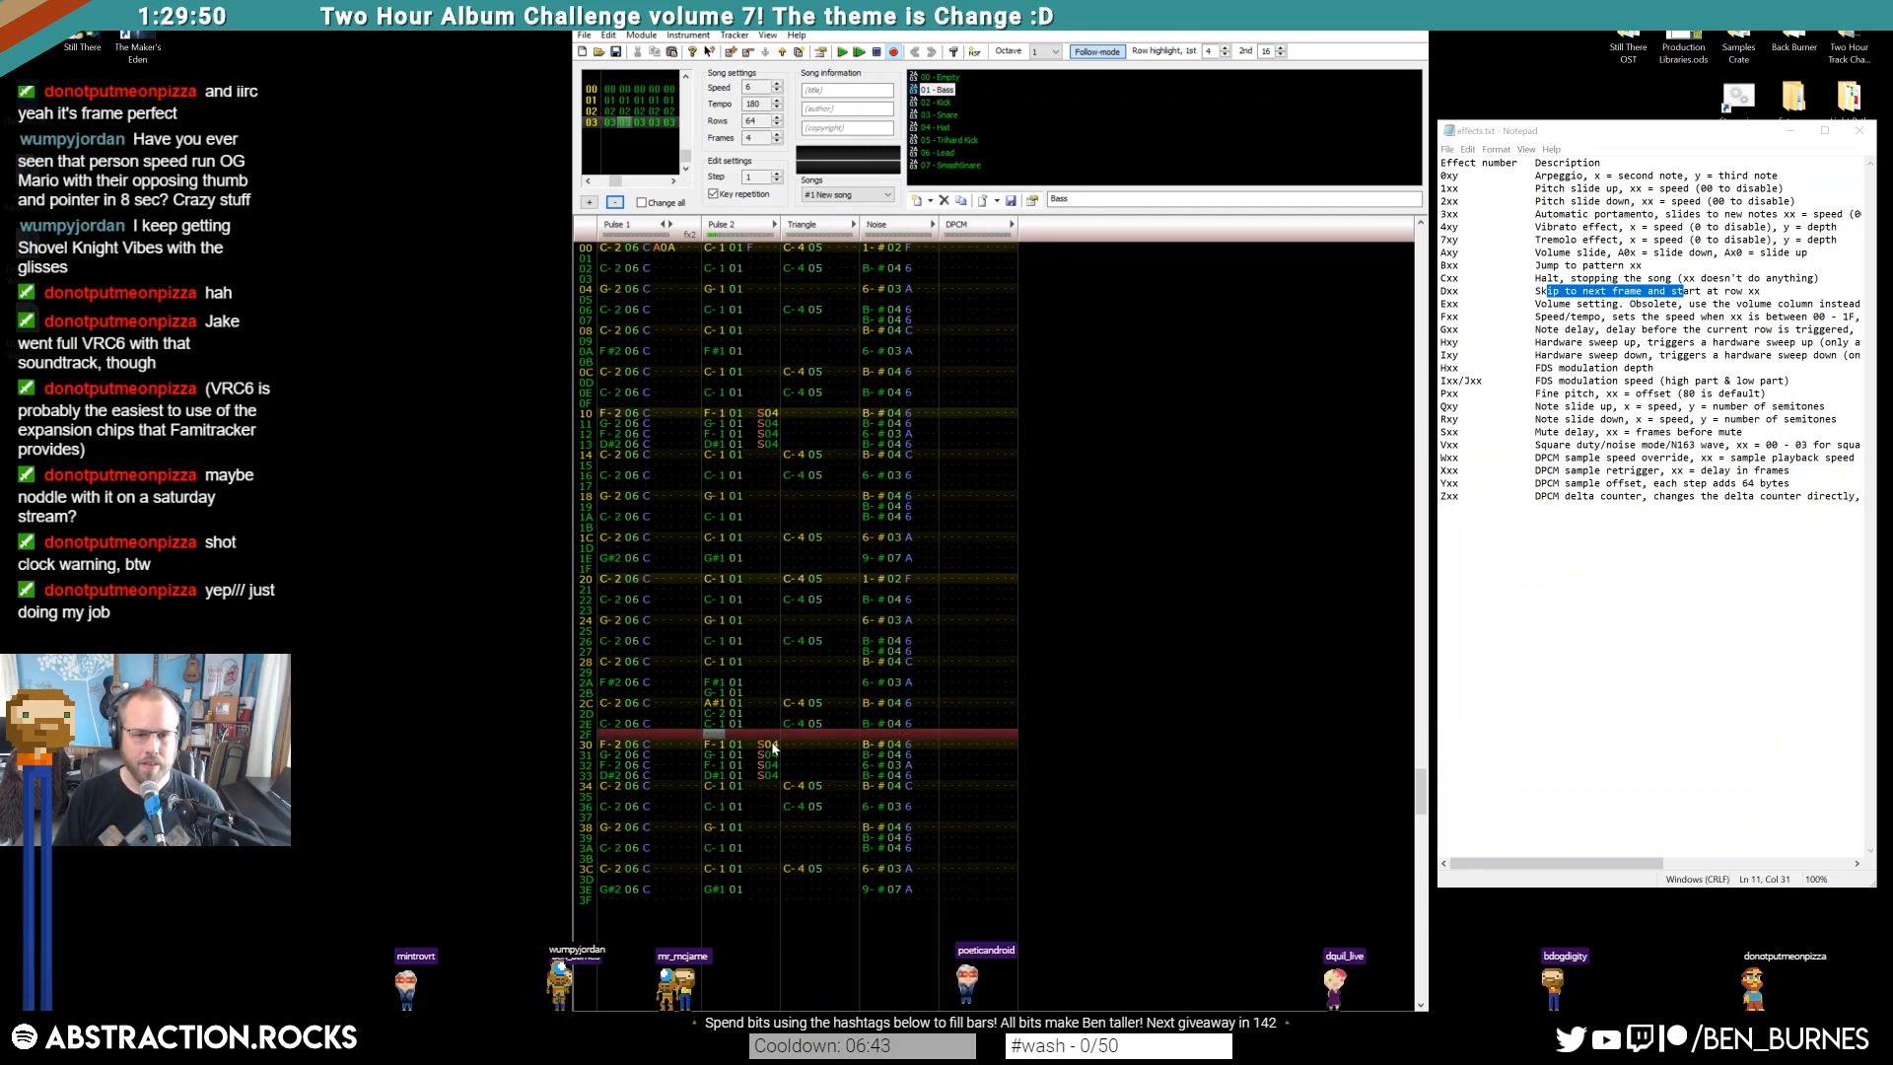
left_click(873, 695)
left_click(870, 714)
key("ctrl+v")
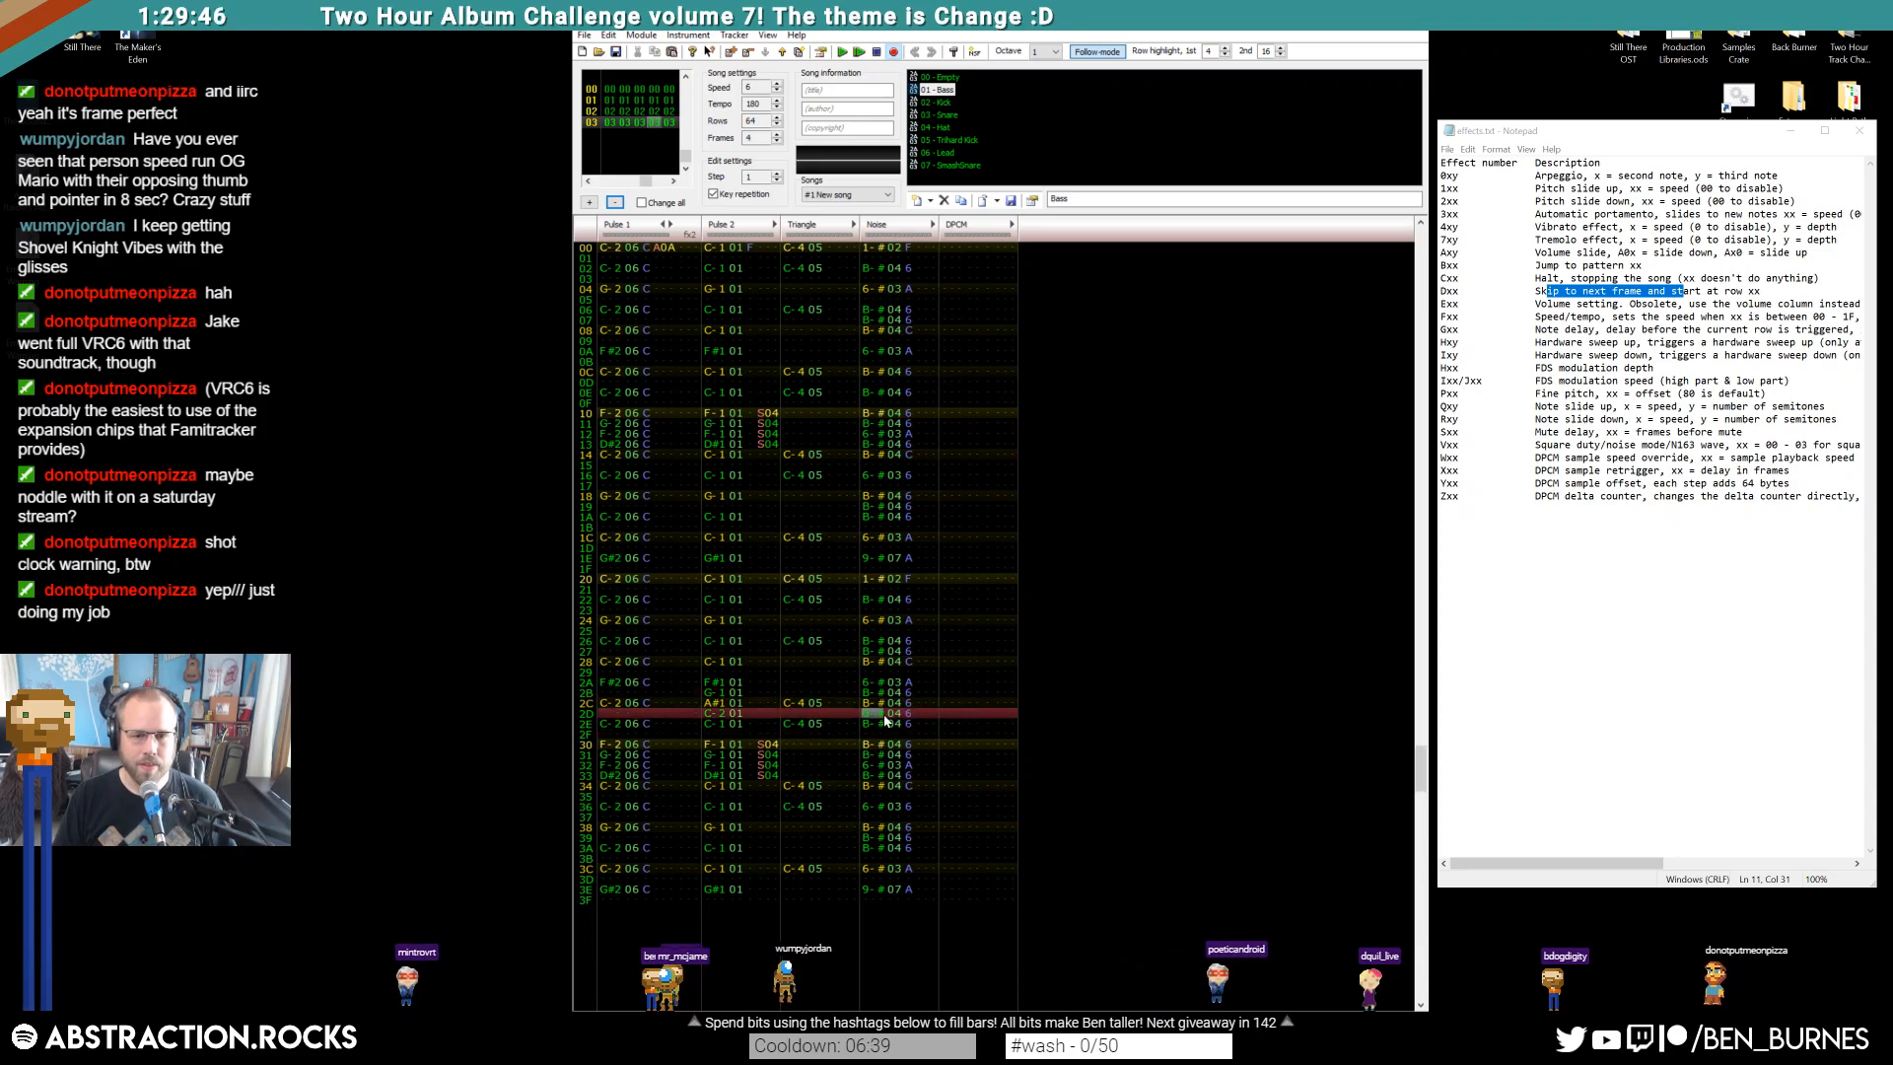
Copy the Noise snare from row 2A to row 2C, and set the volume of the row 2E hit to C
left_click_drag(867, 682, 899, 683)
key("ctrl+c")
key("Up")
key("ctrl+v")
left_click(908, 724)
key("c")
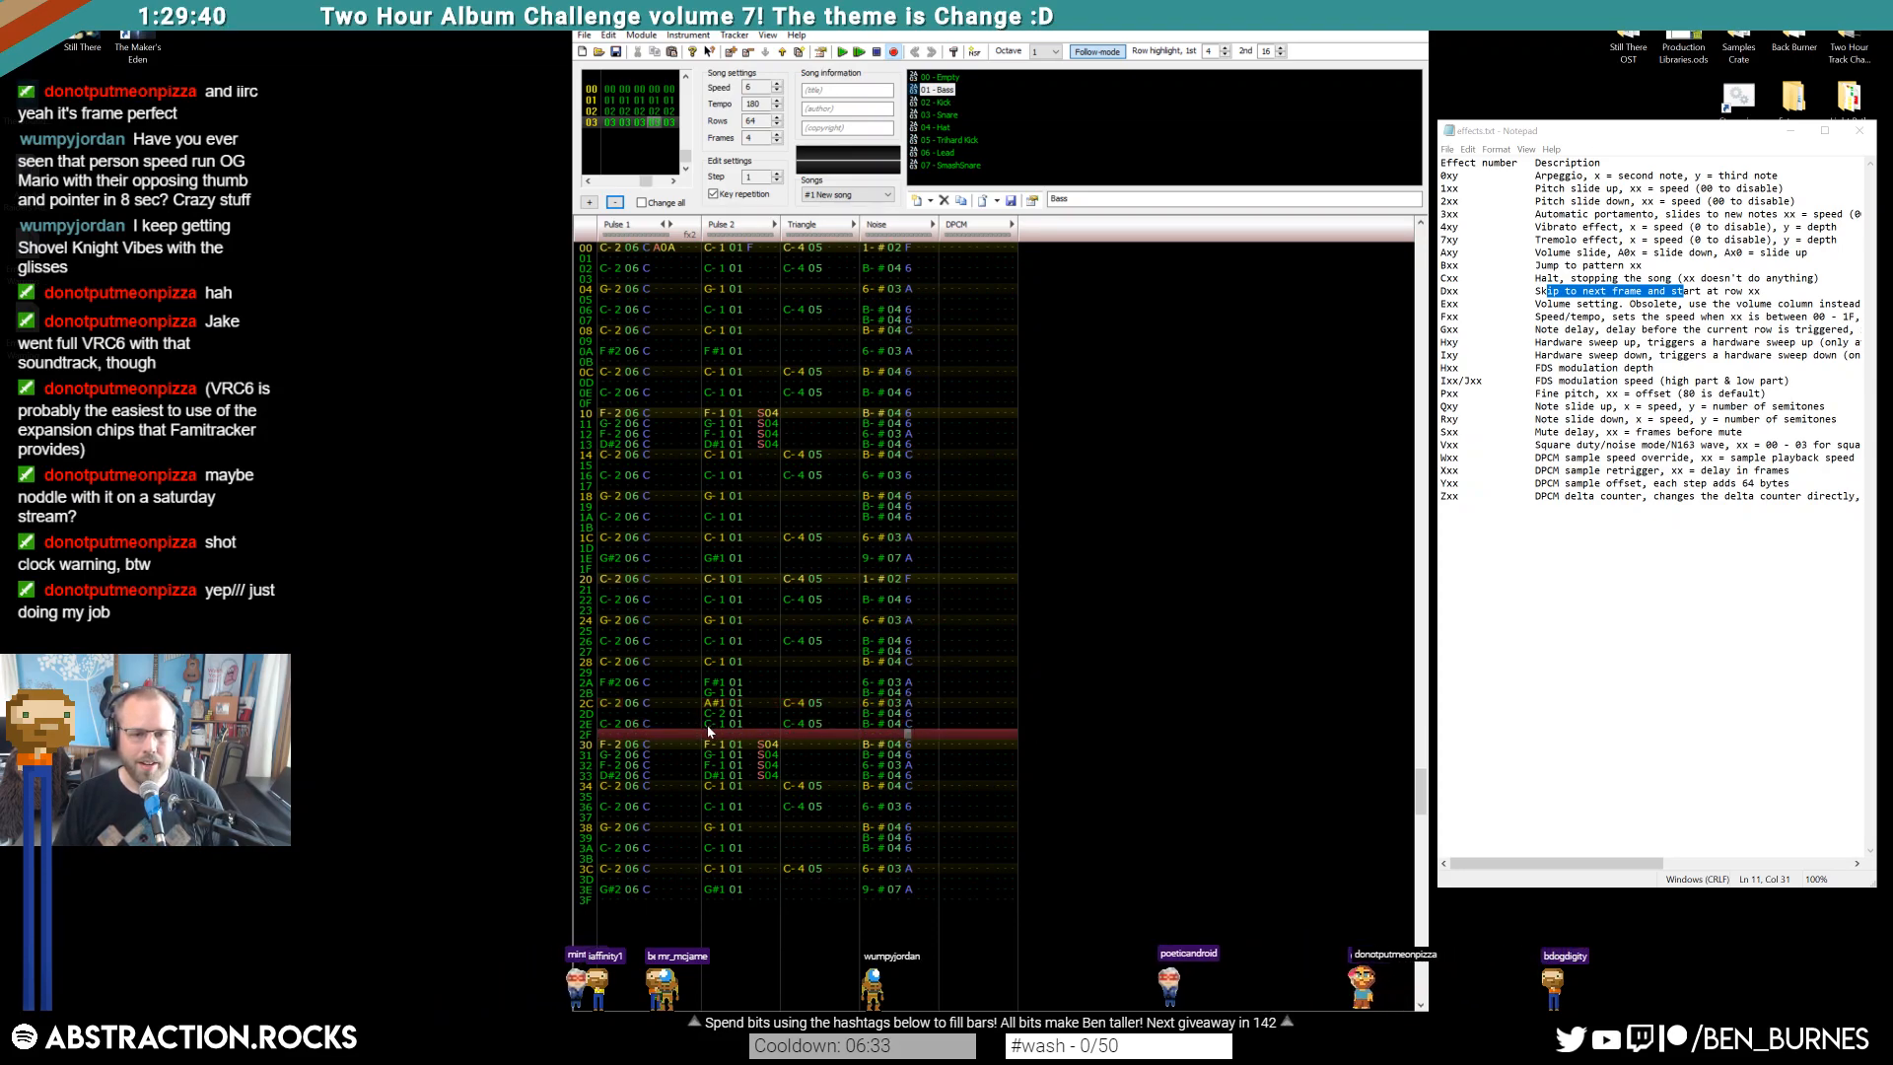
Copy the Pulse 2 bass run on rows 2A–2E and paste its notes into Pulse 1 from row 2A
left_click_drag(713, 714, 712, 725)
key("ctrl+c")
left_click(611, 682)
key("ctrl+v")
Give the pasted Pulse 1 notes on rows 2B and 2D instrument 06 and volume C
left_click(648, 702)
key("Up")
key("c")
key("Down")
key("c")
key("Up")
key("Up")
key("Up")
key("Left")
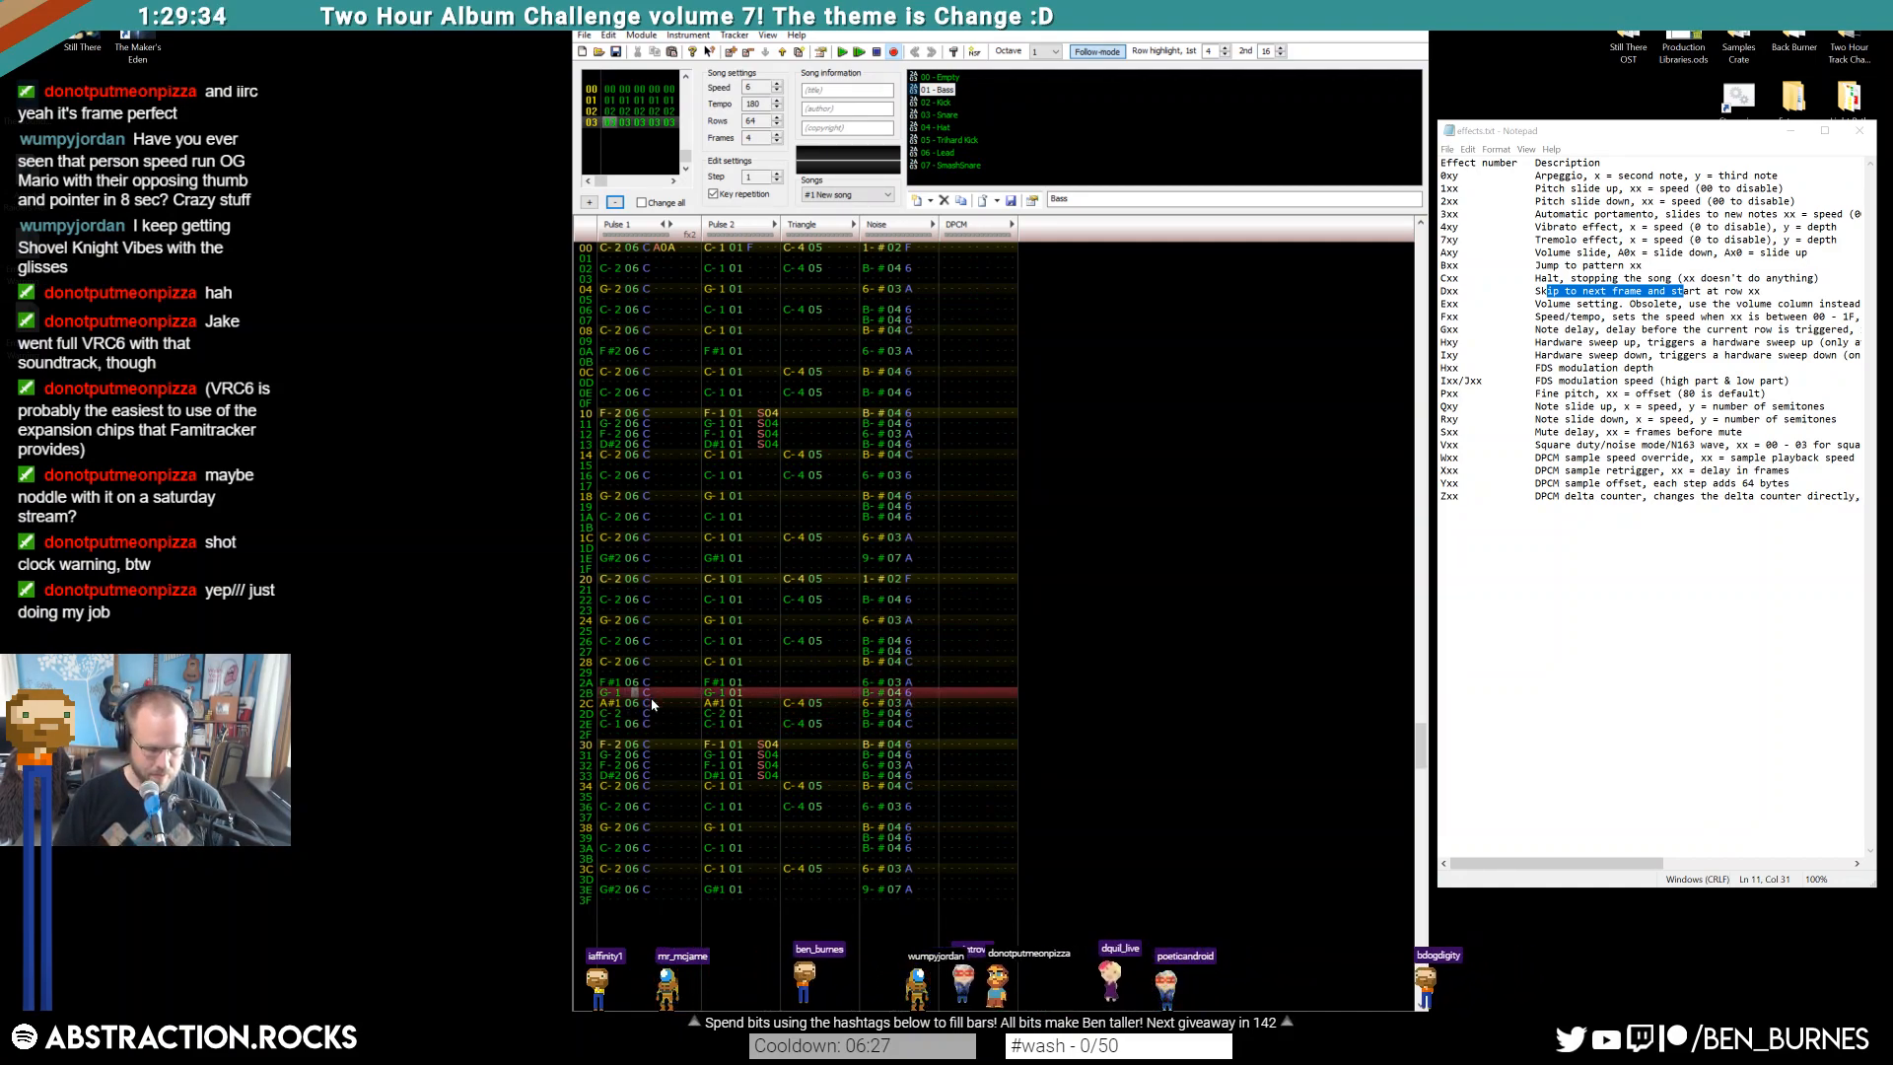
key("6")
key("Down")
key("6")
key("Return")
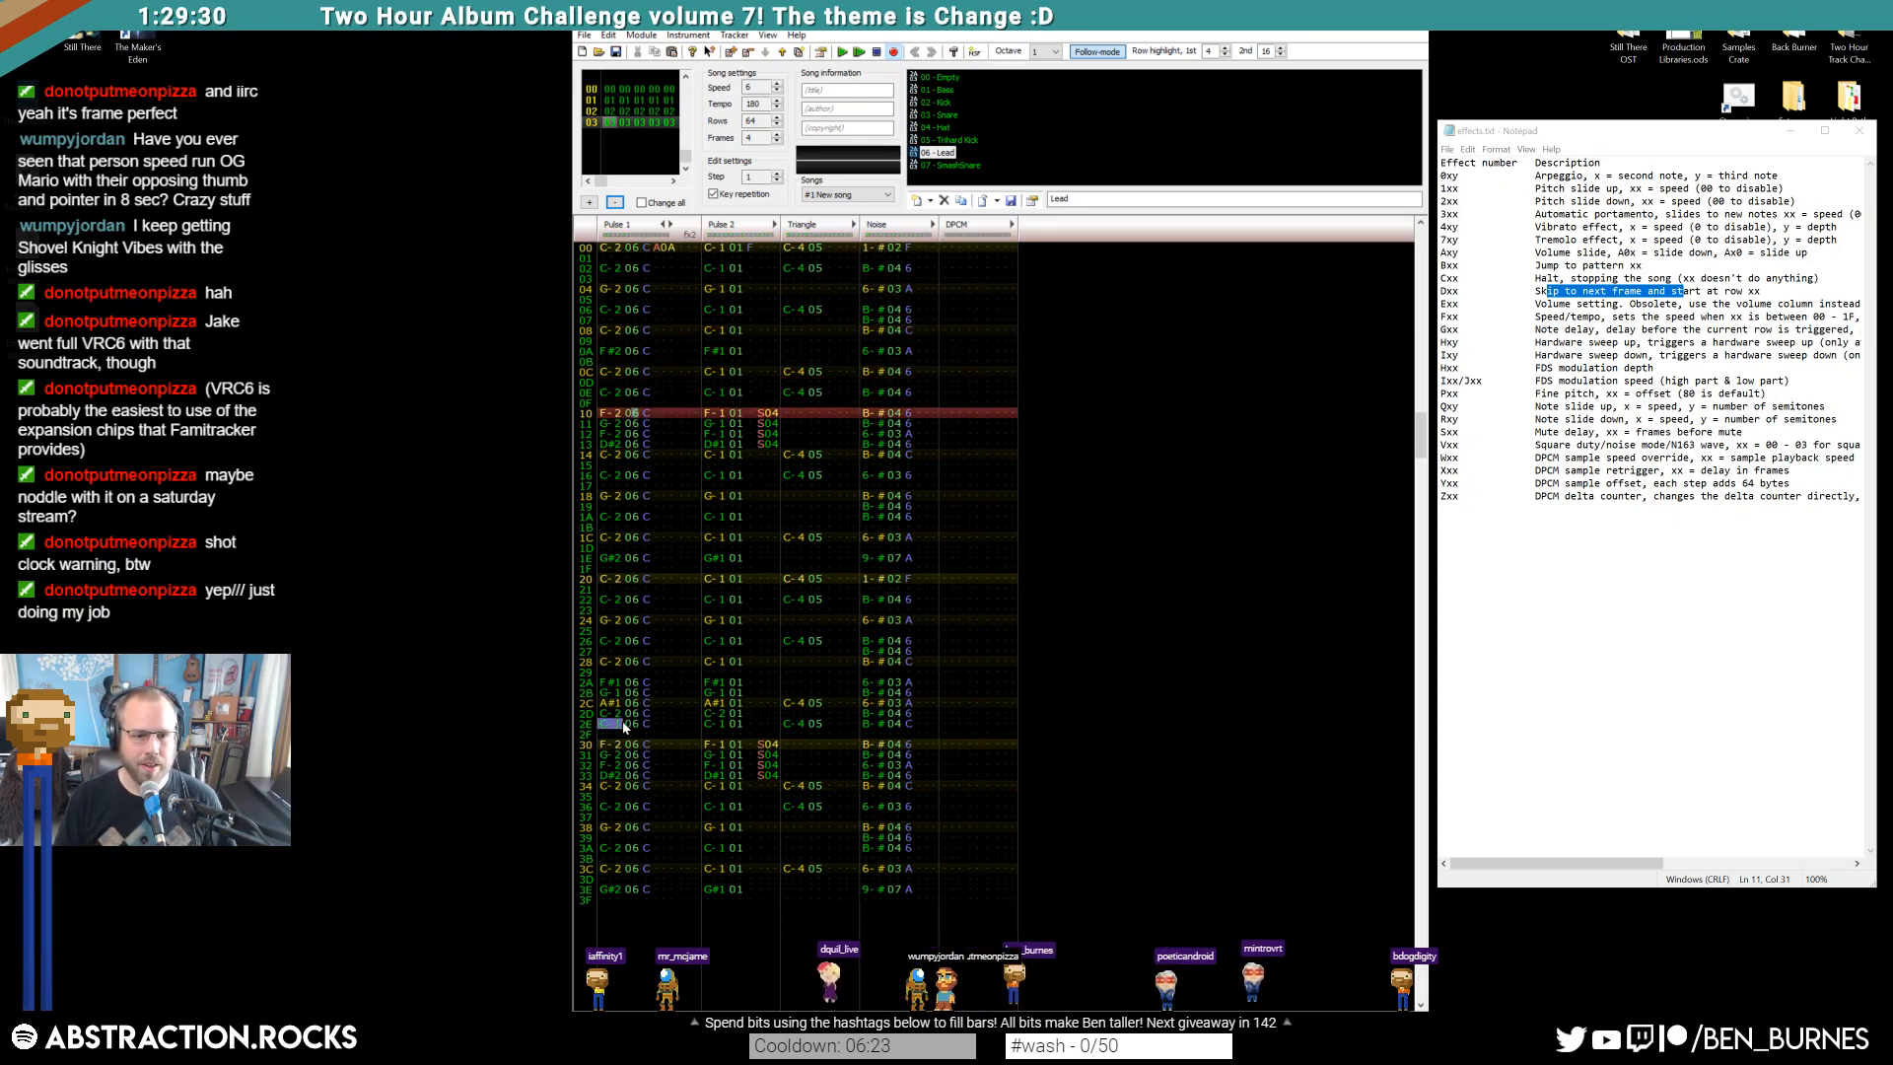
Paste C-1 on Pulse 1 rows 30 and 32, and clear row 31 in both Pulse 1 and Pulse 2
left_click(610, 747)
key("ctrl+v")
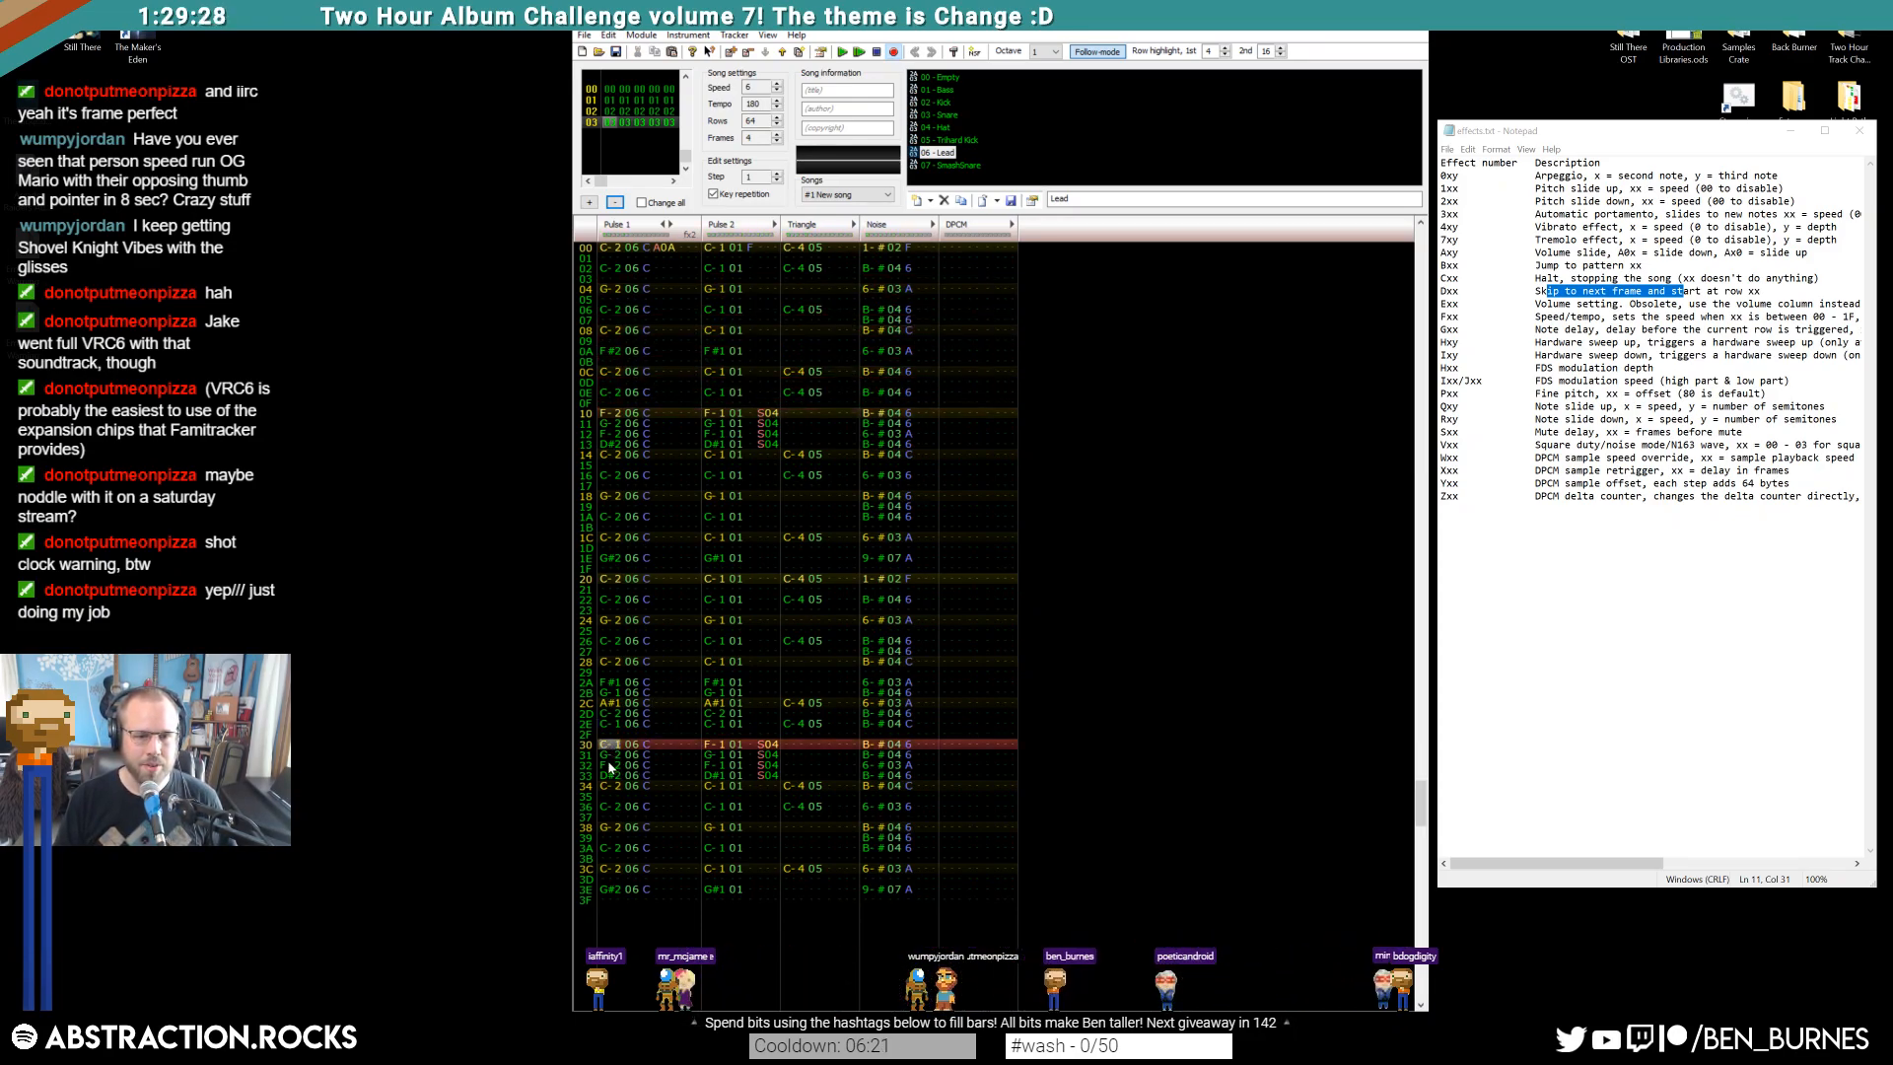
left_click_drag(610, 767, 767, 759)
key("Delete")
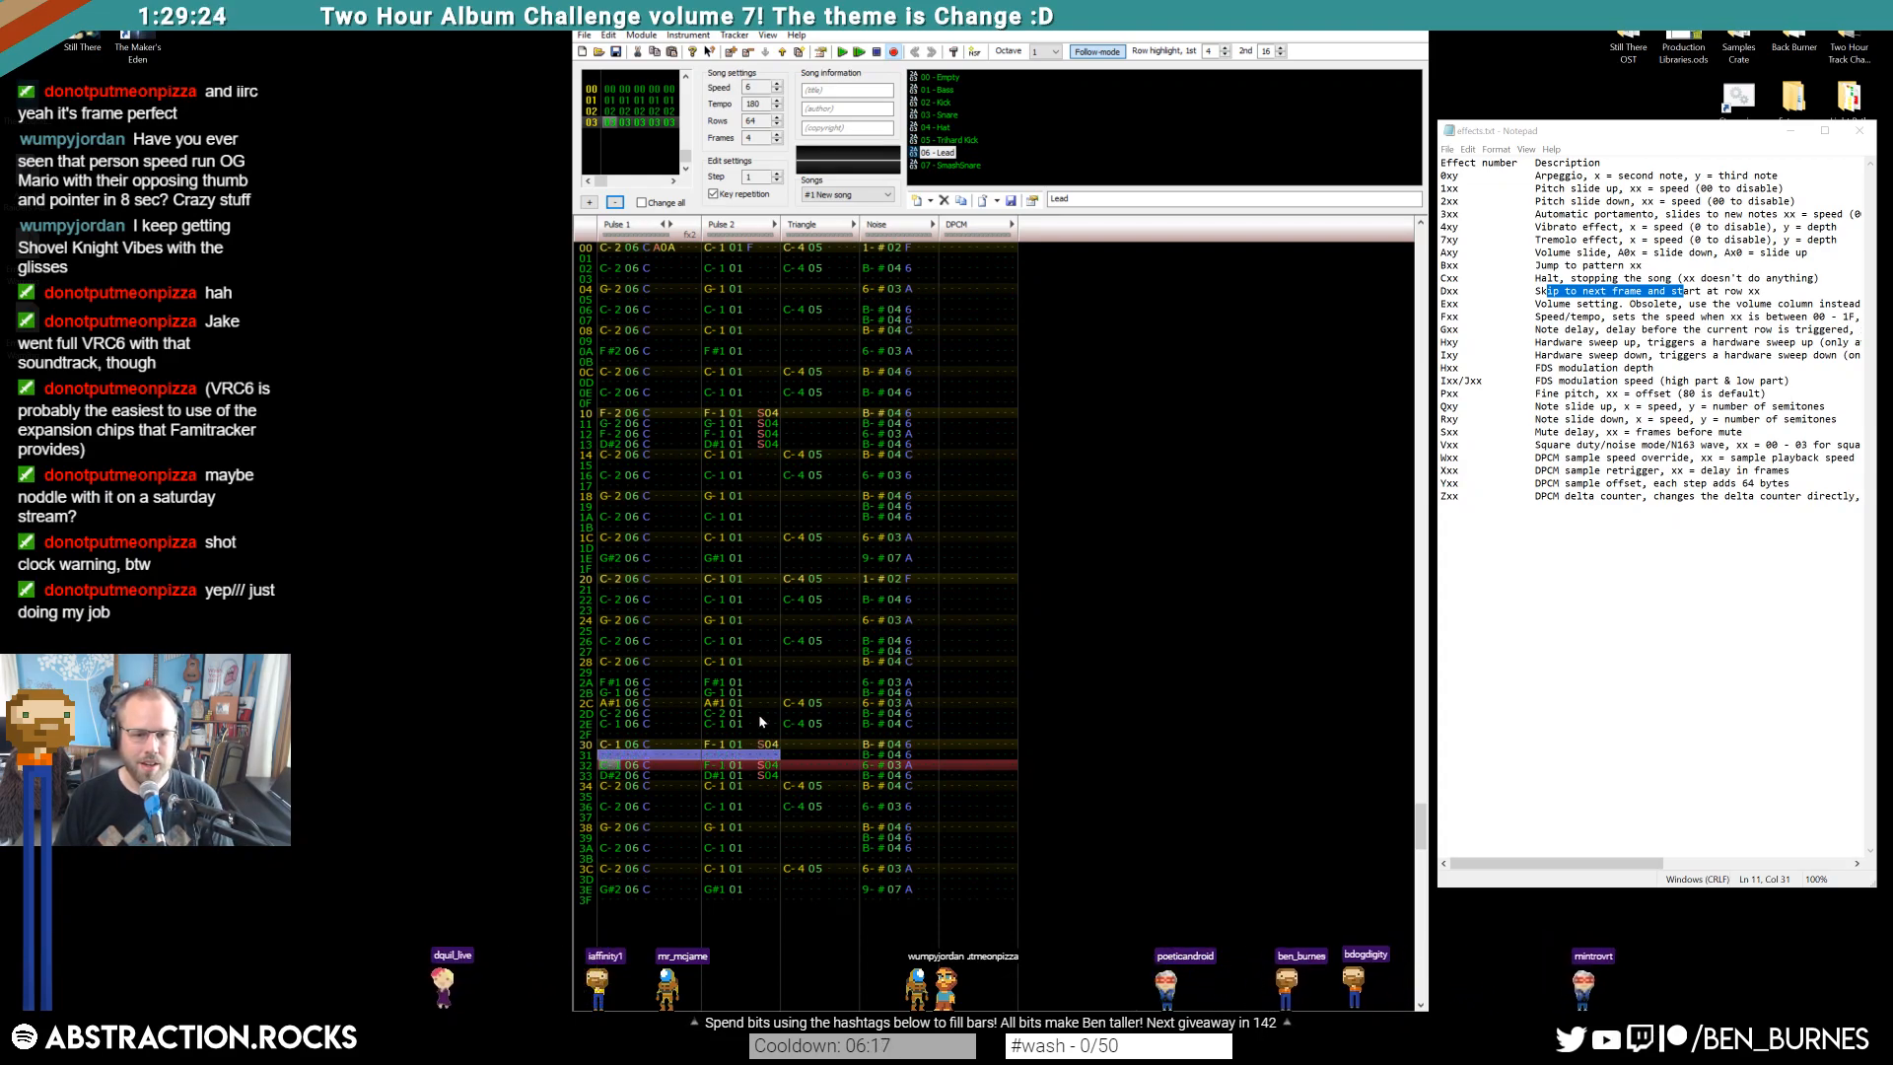
Add the S04 effect to Pulse 2 rows 2A–2D and remove it from rows 30–33
left_click(760, 684)
type("ssss")
key("Up")
key("Up")
key("Up")
key("Up")
key("Right")
key("Right")
type("4444")
key("Down")
key("Down")
key("Down")
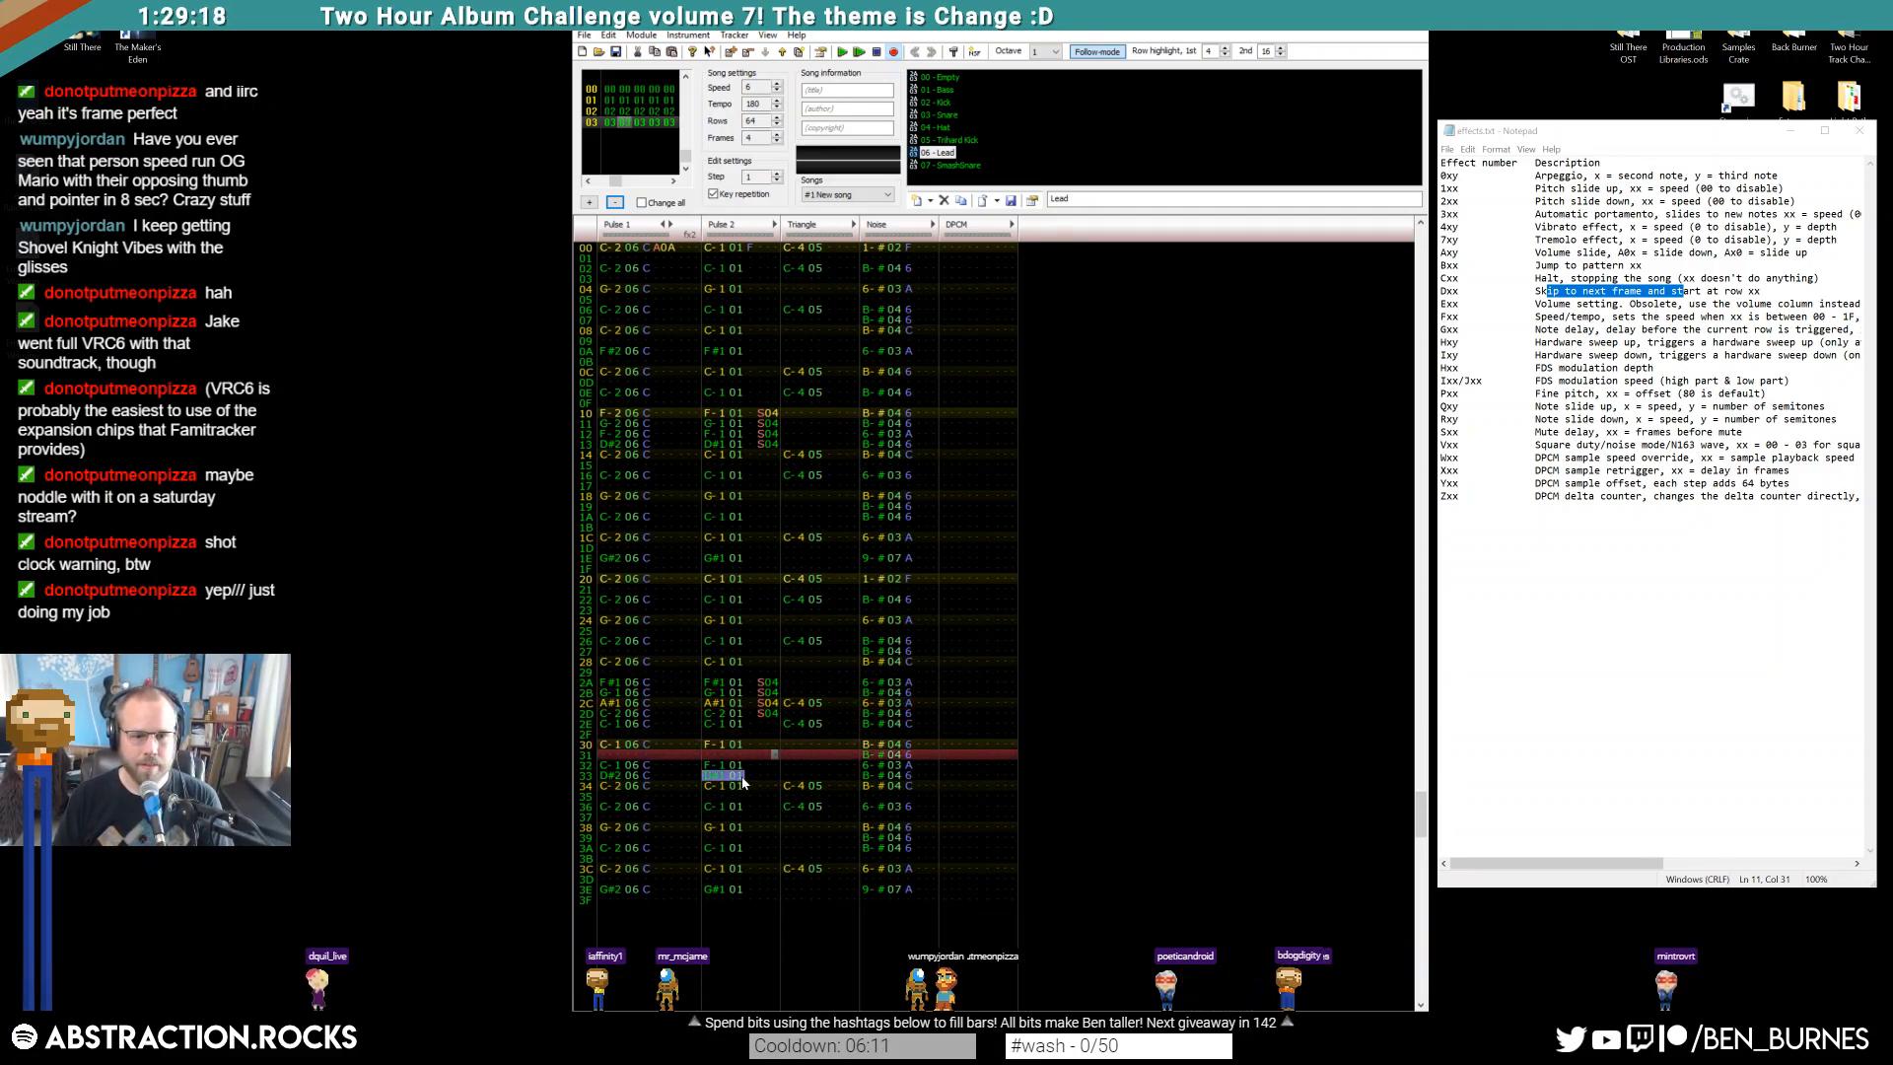
Clear row 33 in Pulse 1 and Pulse 2, and delete the Noise hits on rows 31 and 33
key("Delete")
left_click(643, 778)
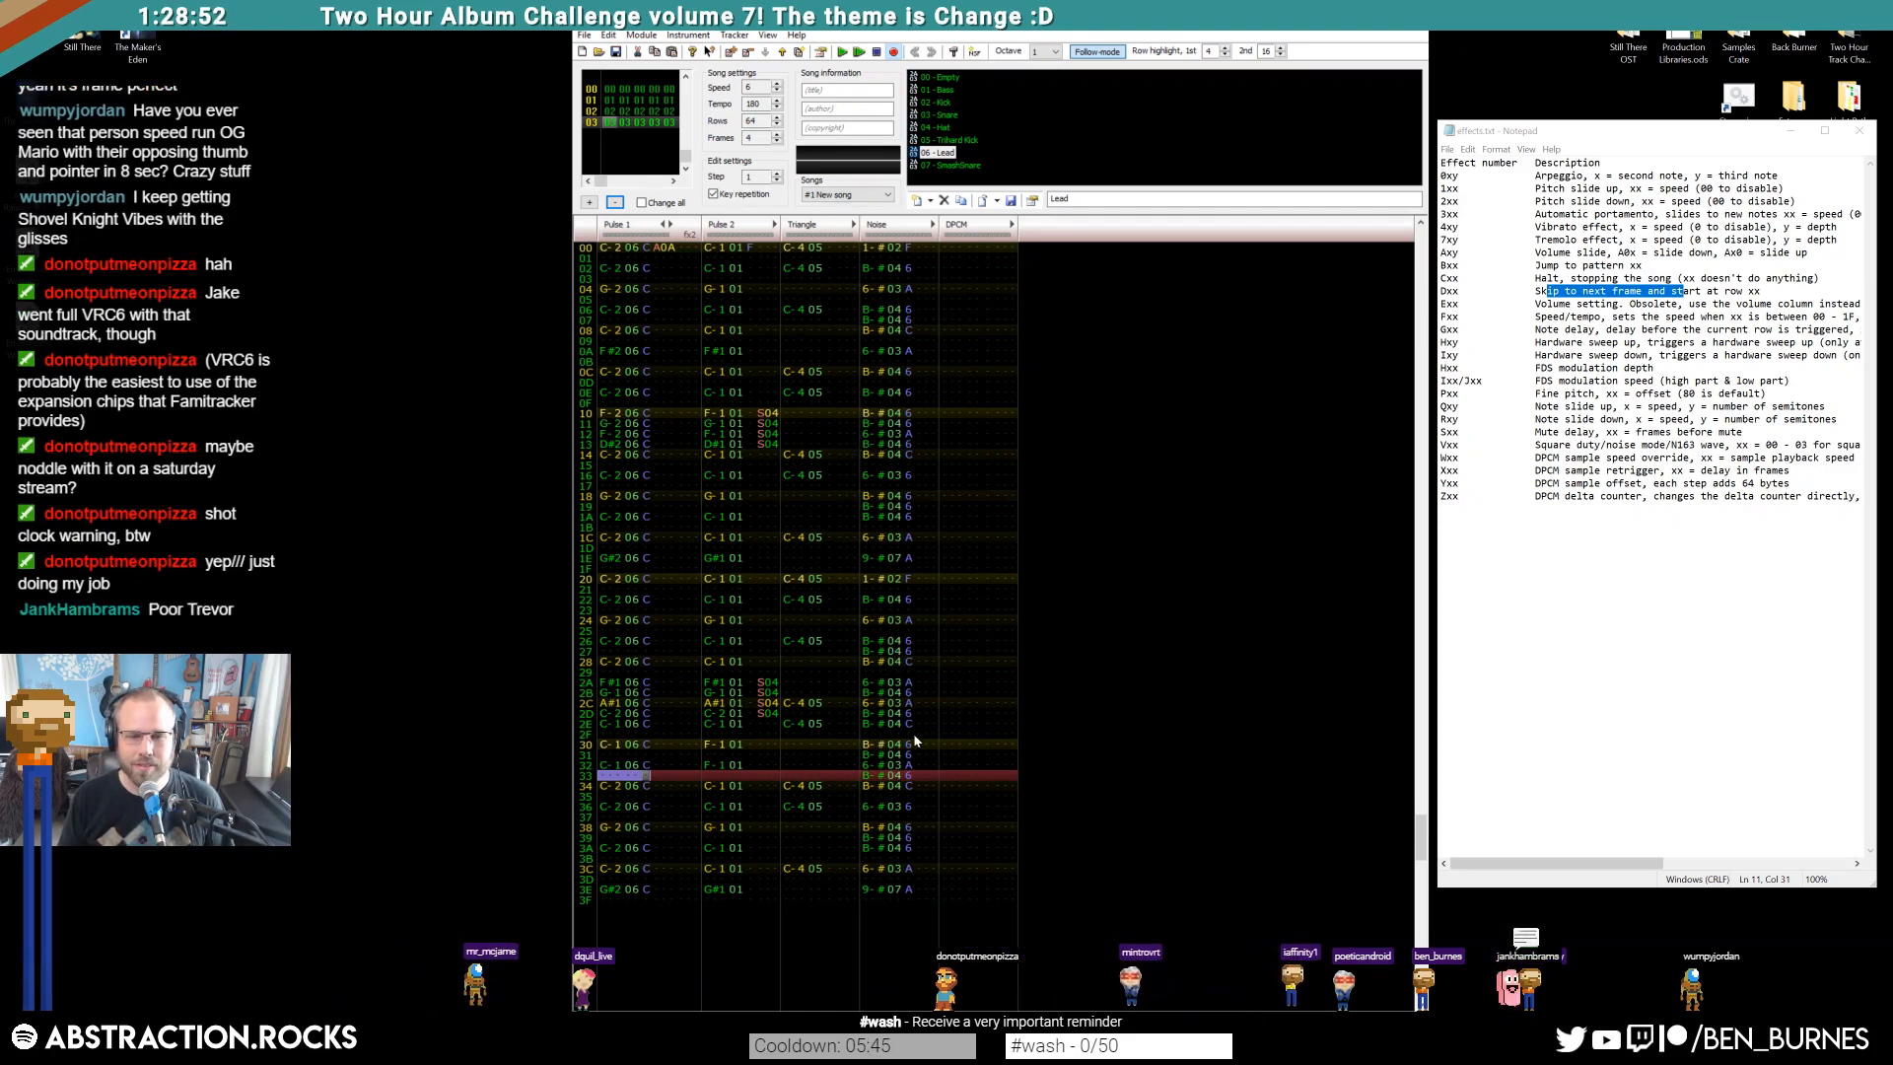
left_click_drag(868, 755, 921, 777)
key("Delete")
key("Delete")
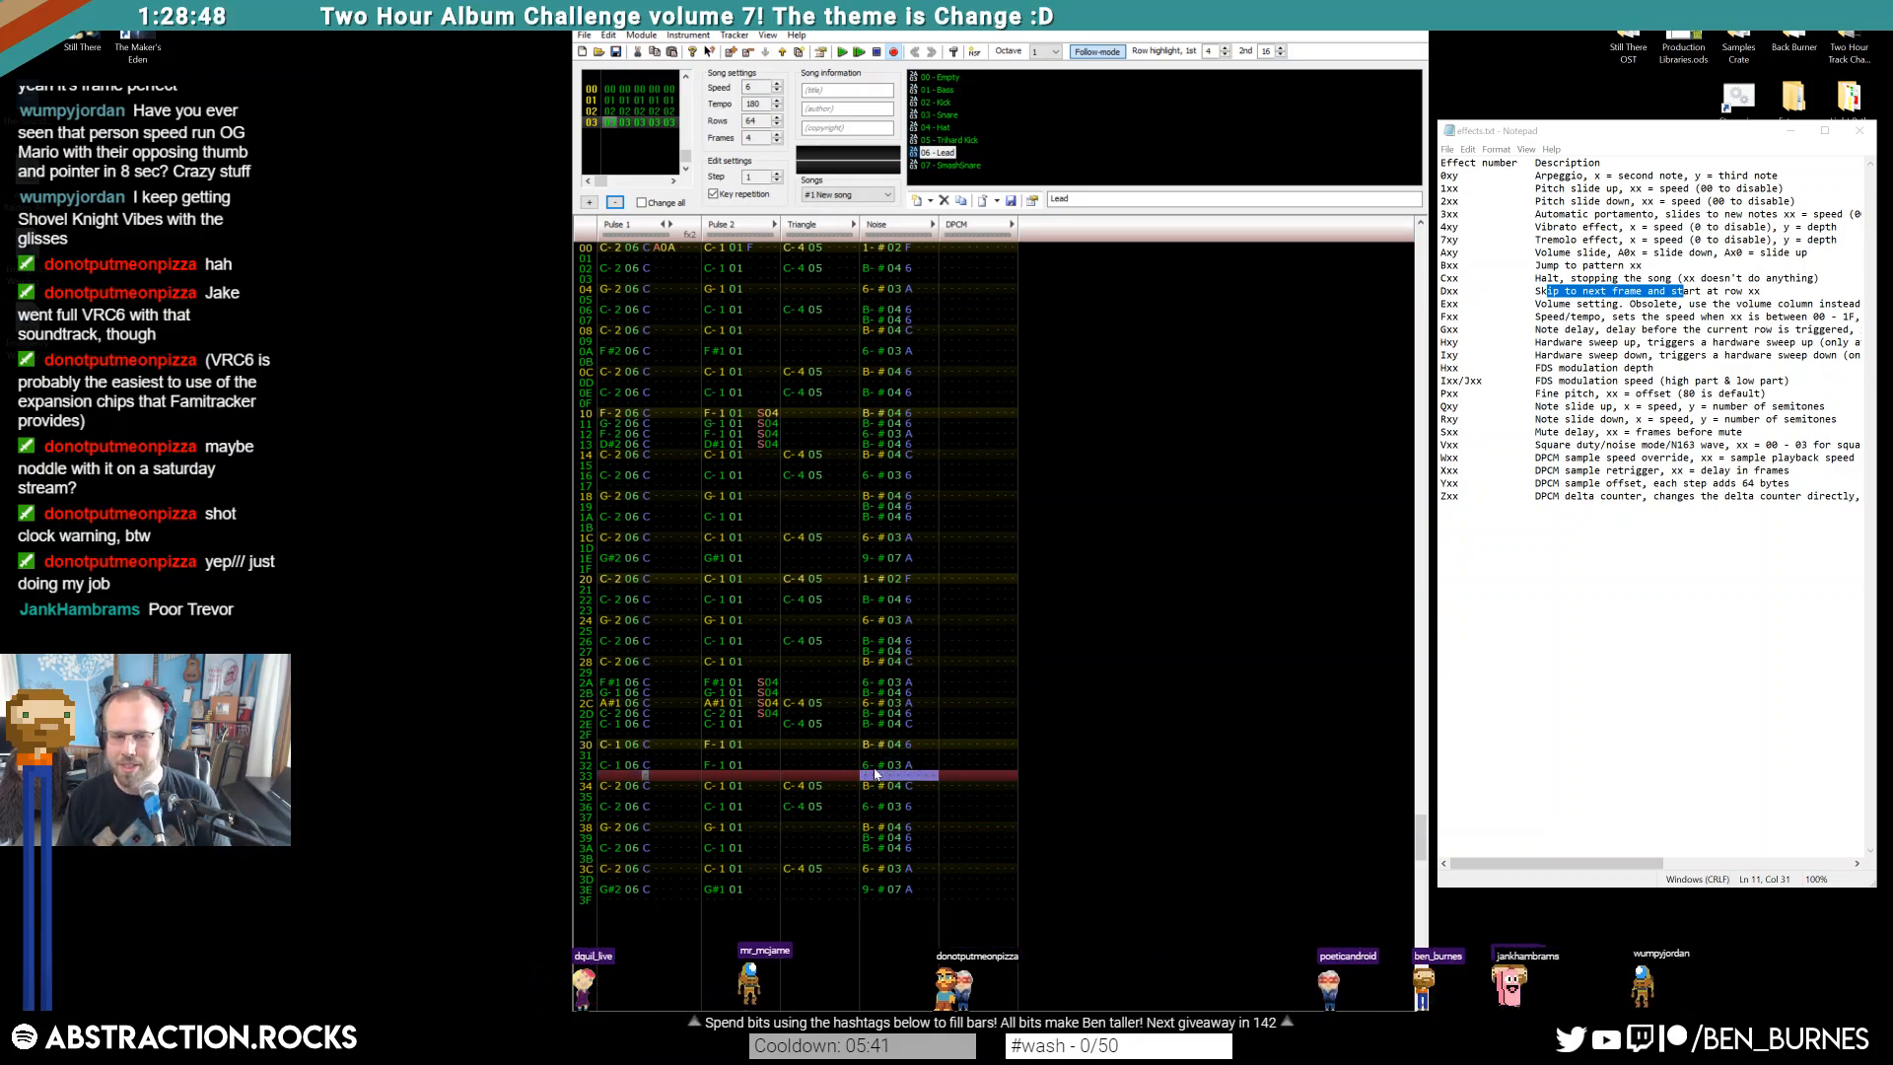
Play frame 03 from the beginning and again from row 2B to check the edited ending
left_click(613, 258)
key("Return")
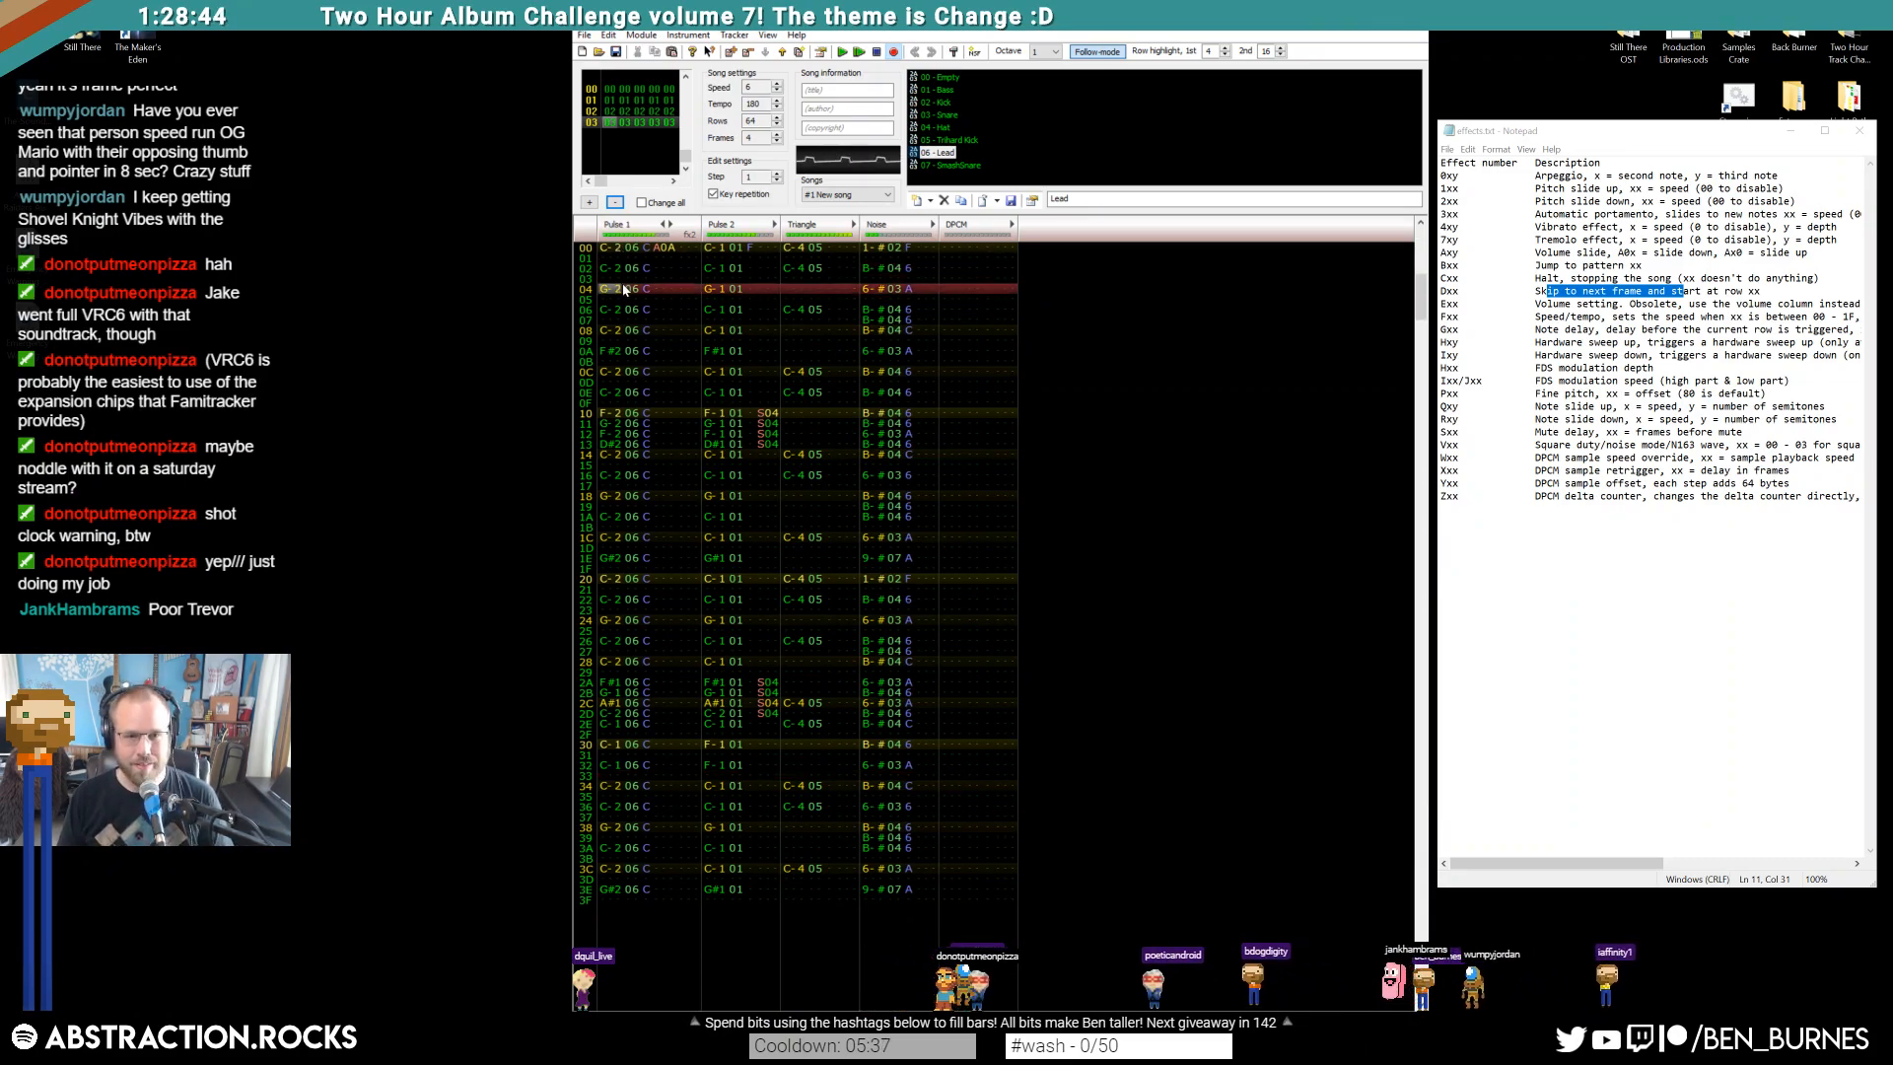
key("Return")
left_click(612, 257)
key("Return")
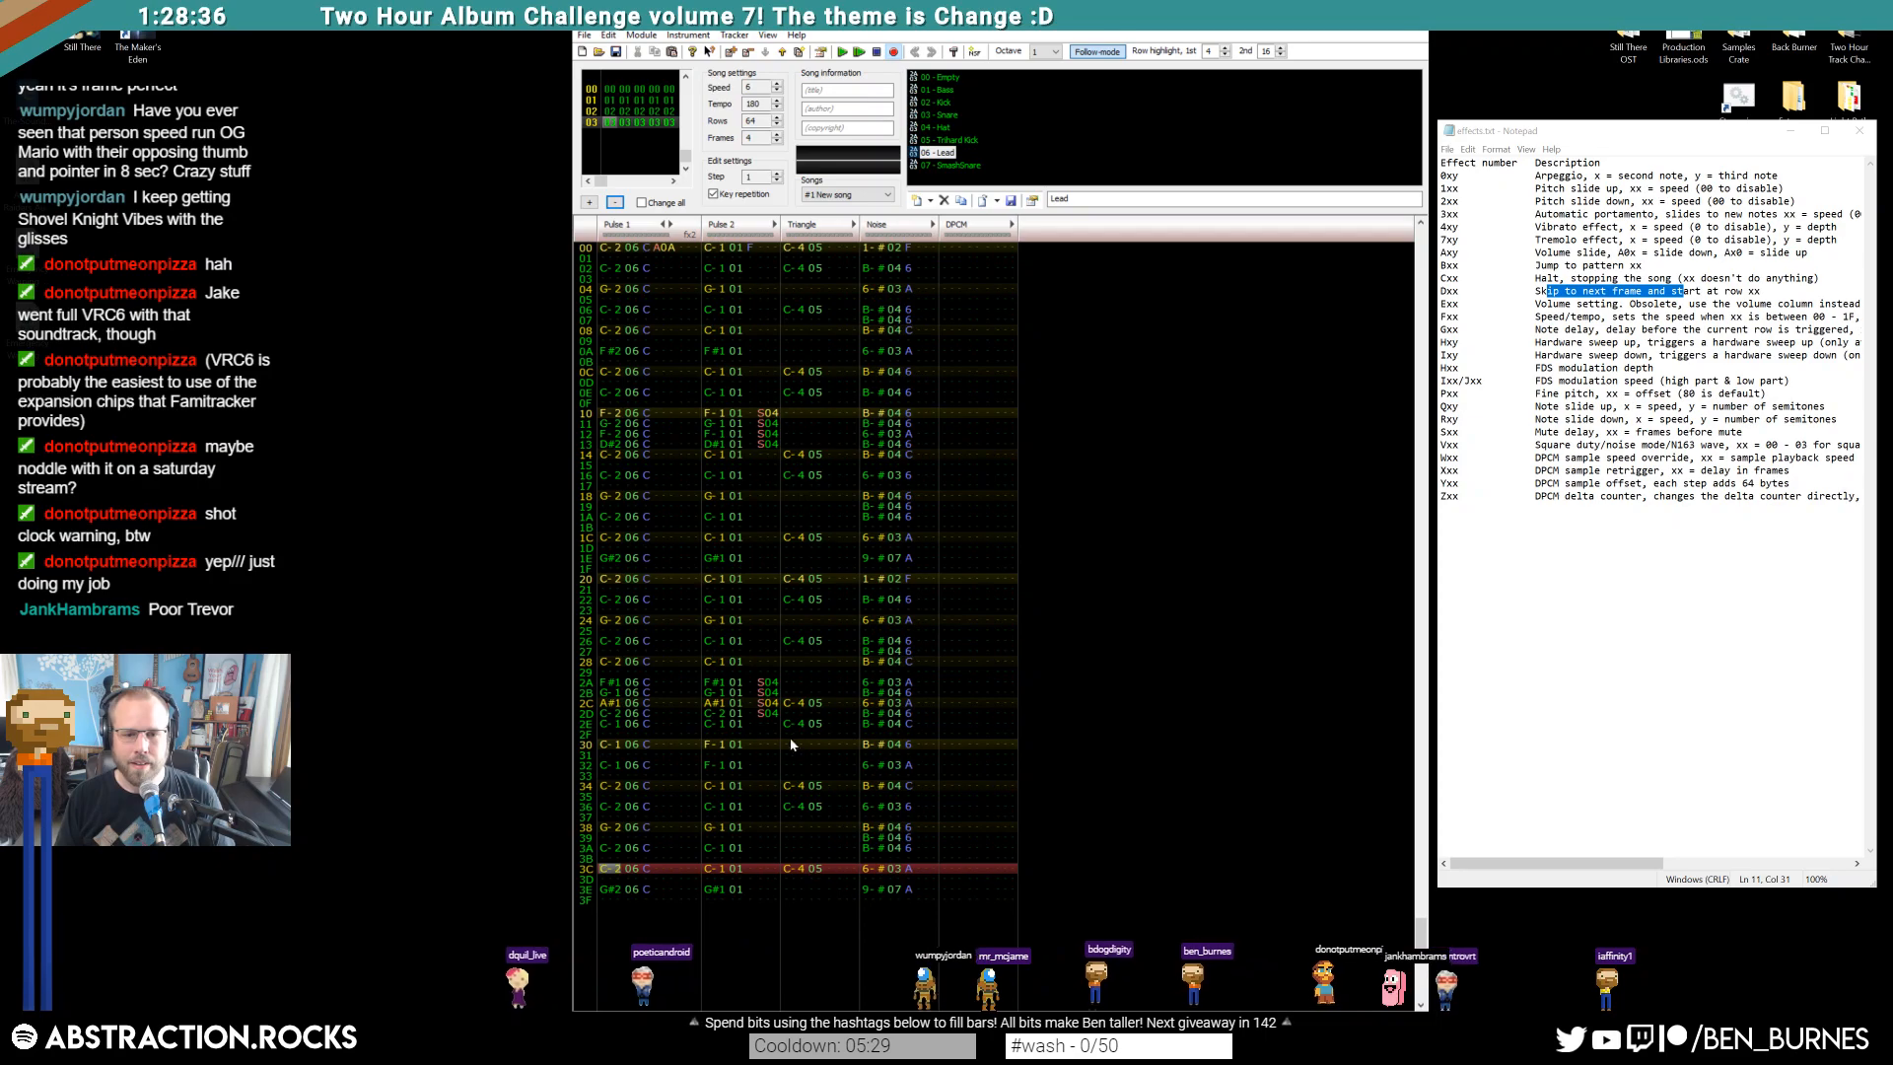
left_click(716, 694)
key("F7")
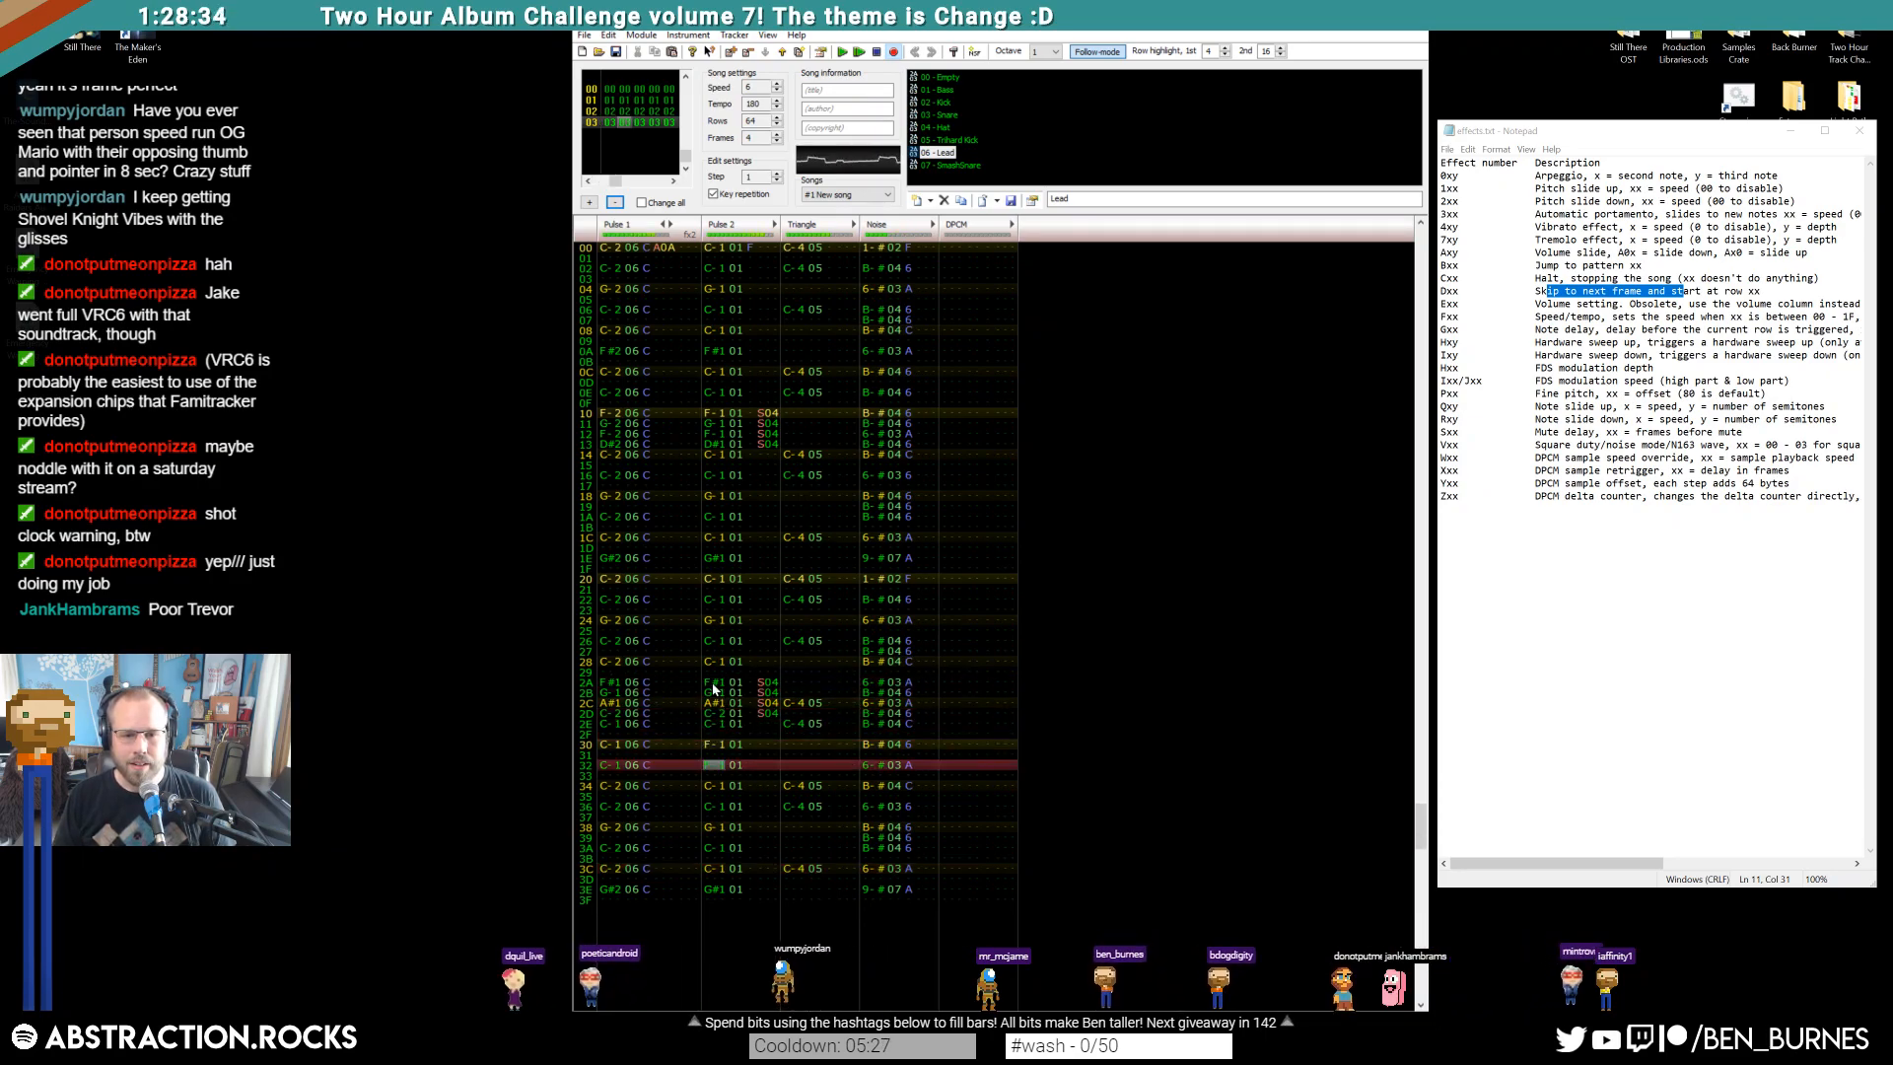
key("Return")
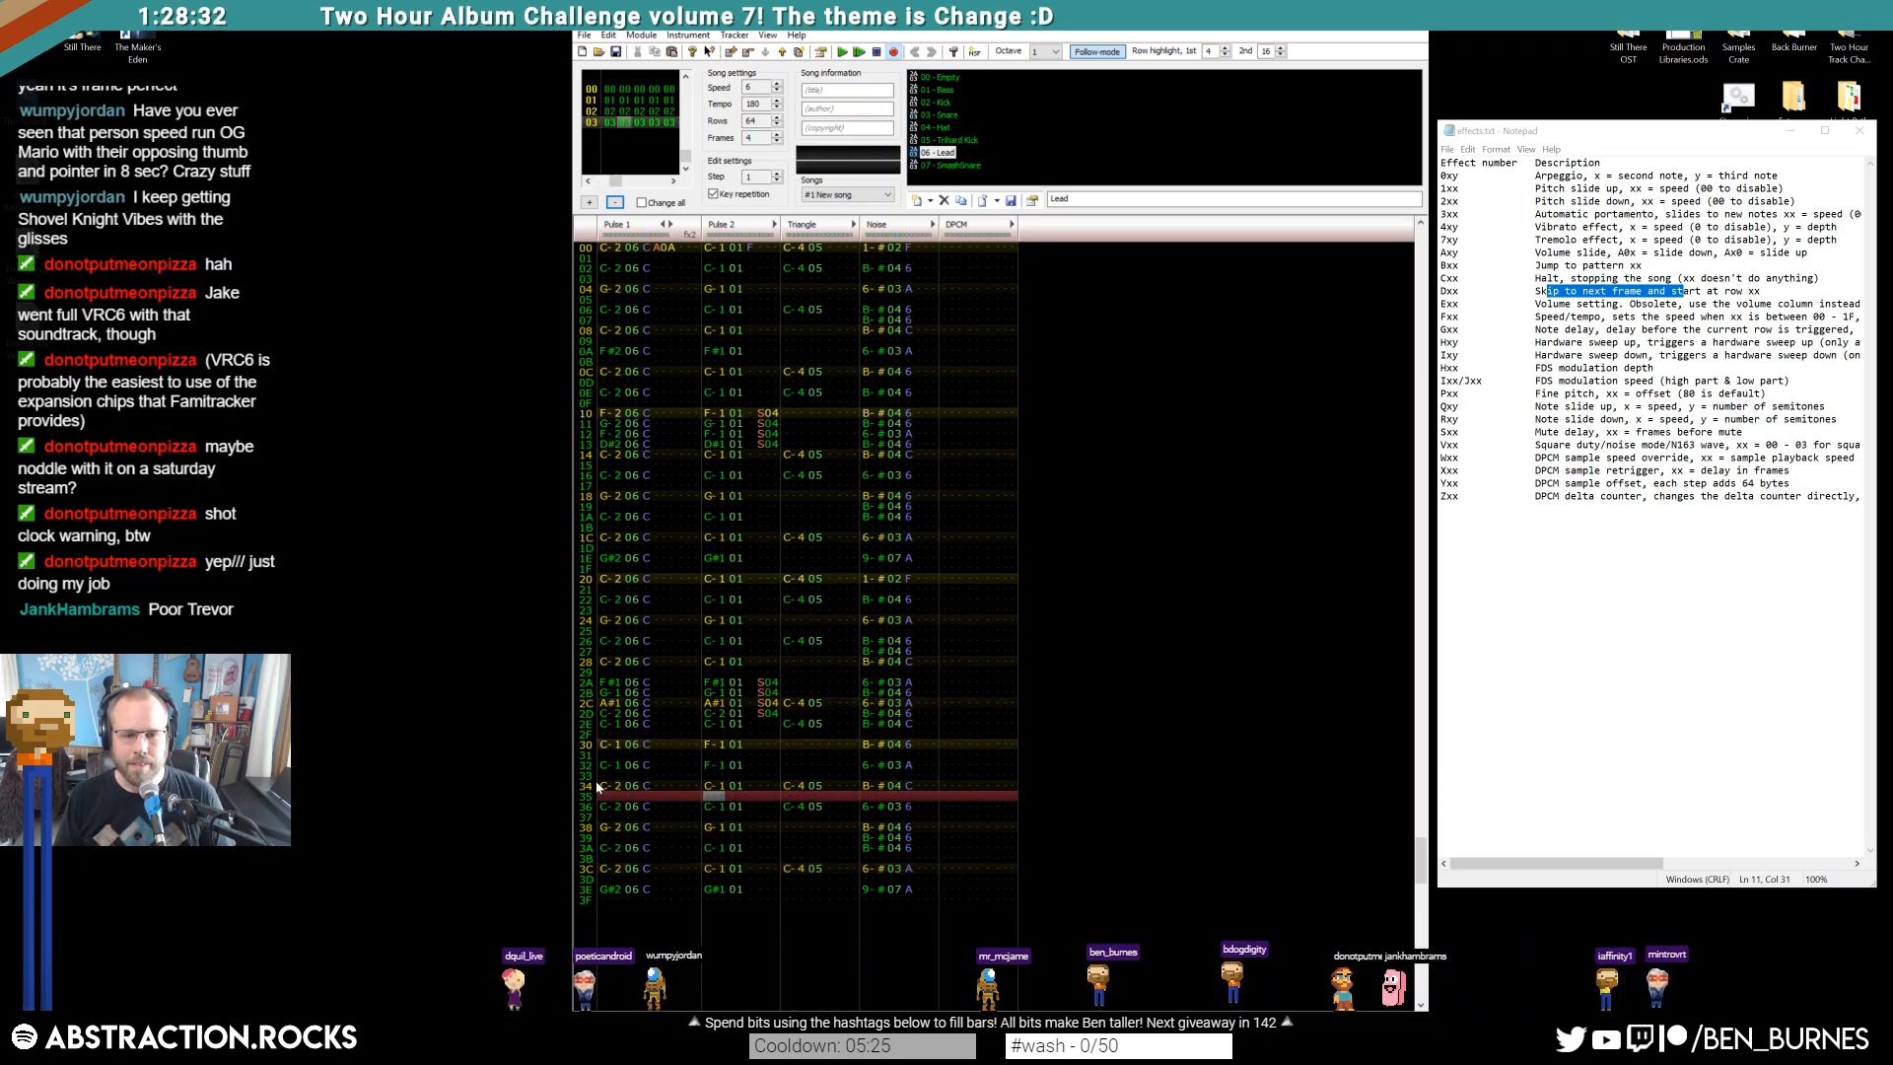
Clear row 34 in Pulse 1 and Pulse 2, and change the Pulse 2 notes on rows 30 and 32 to C-1
left_click_drag(605, 794, 773, 789)
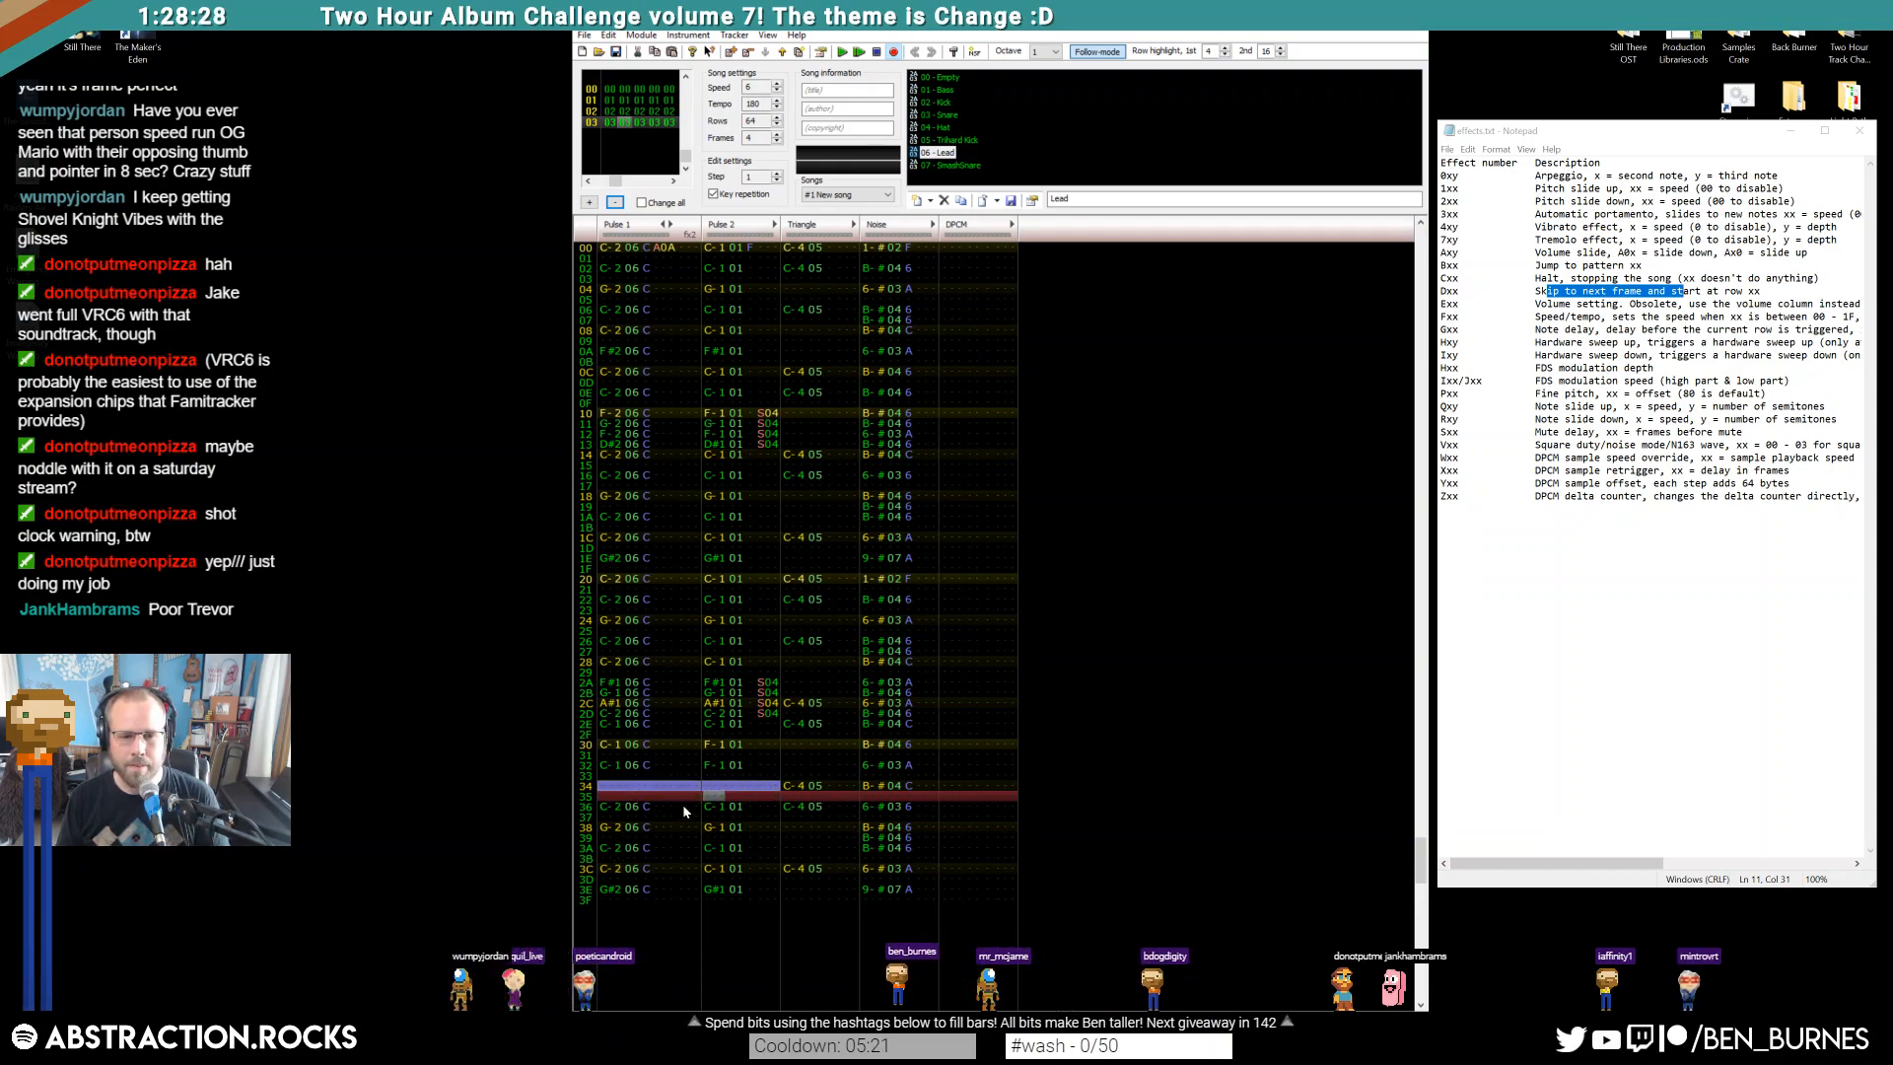
left_click(711, 745)
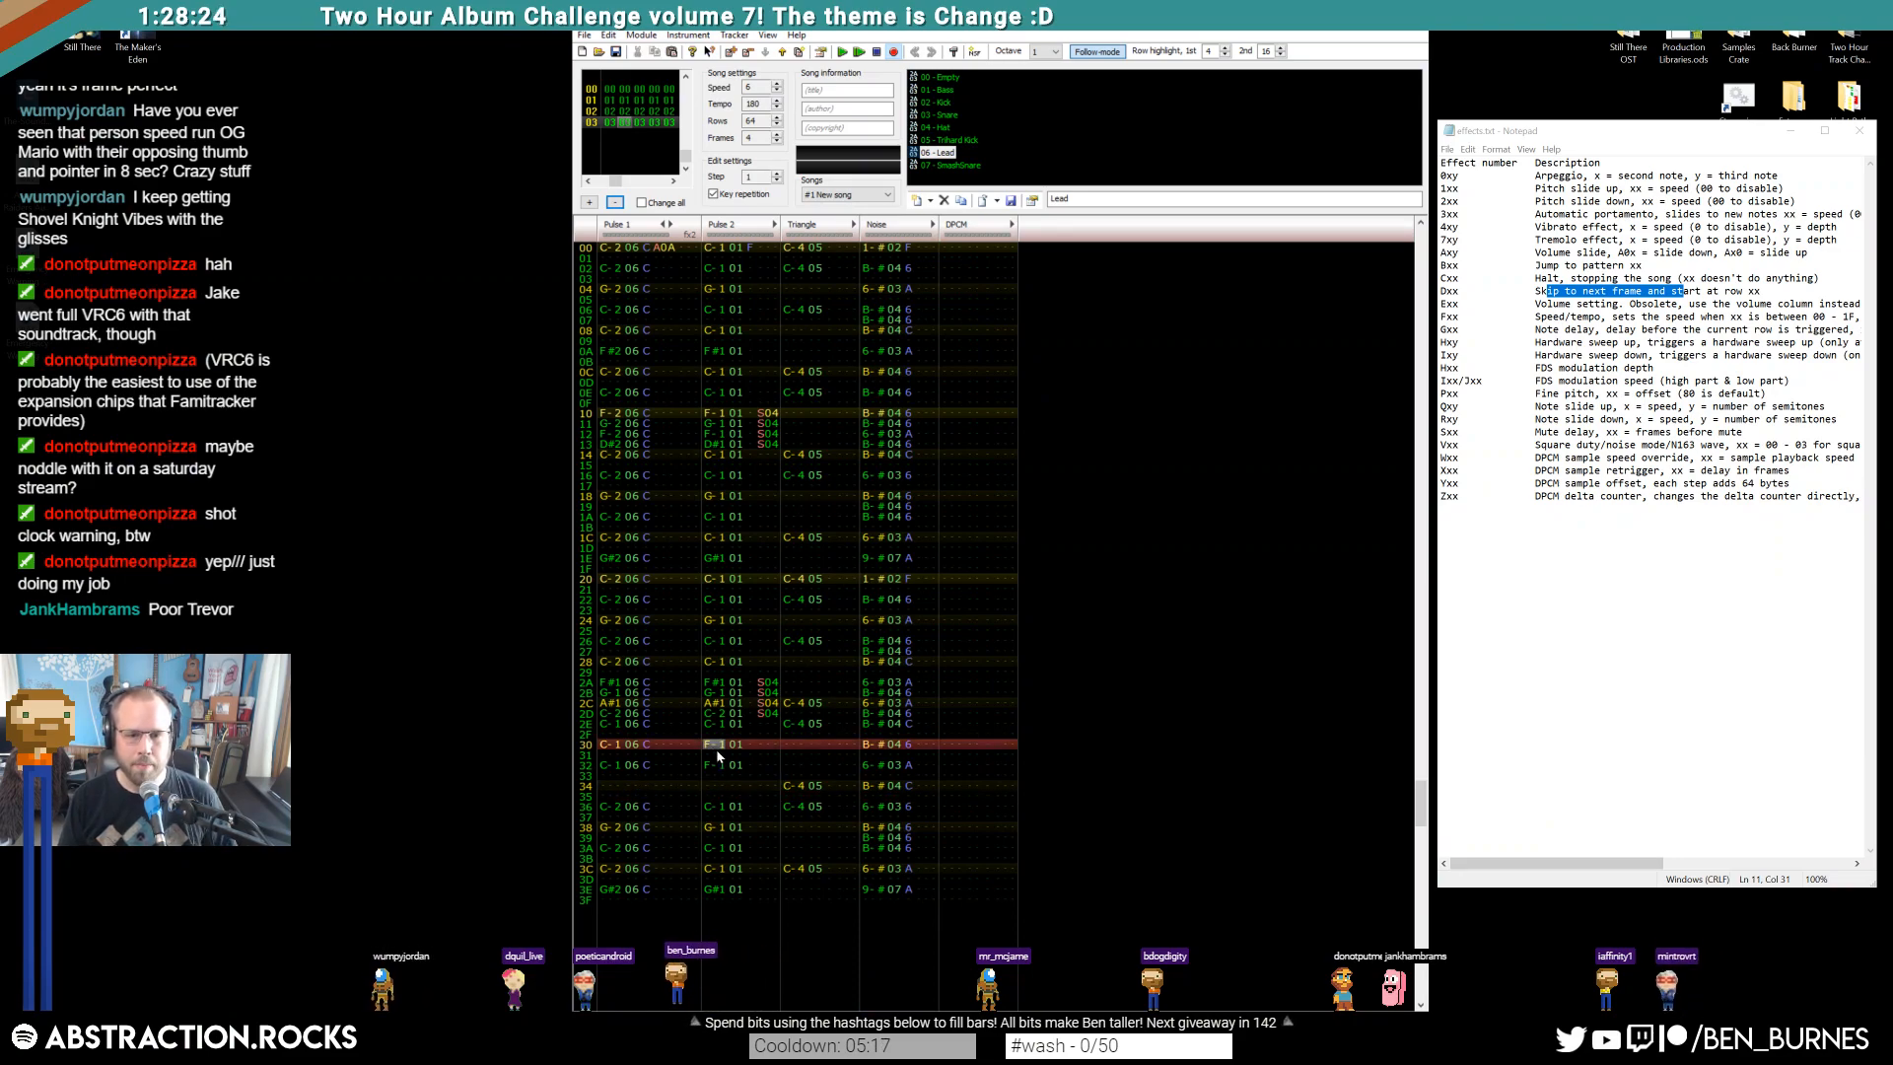
key("z")
left_click(714, 767)
key("z")
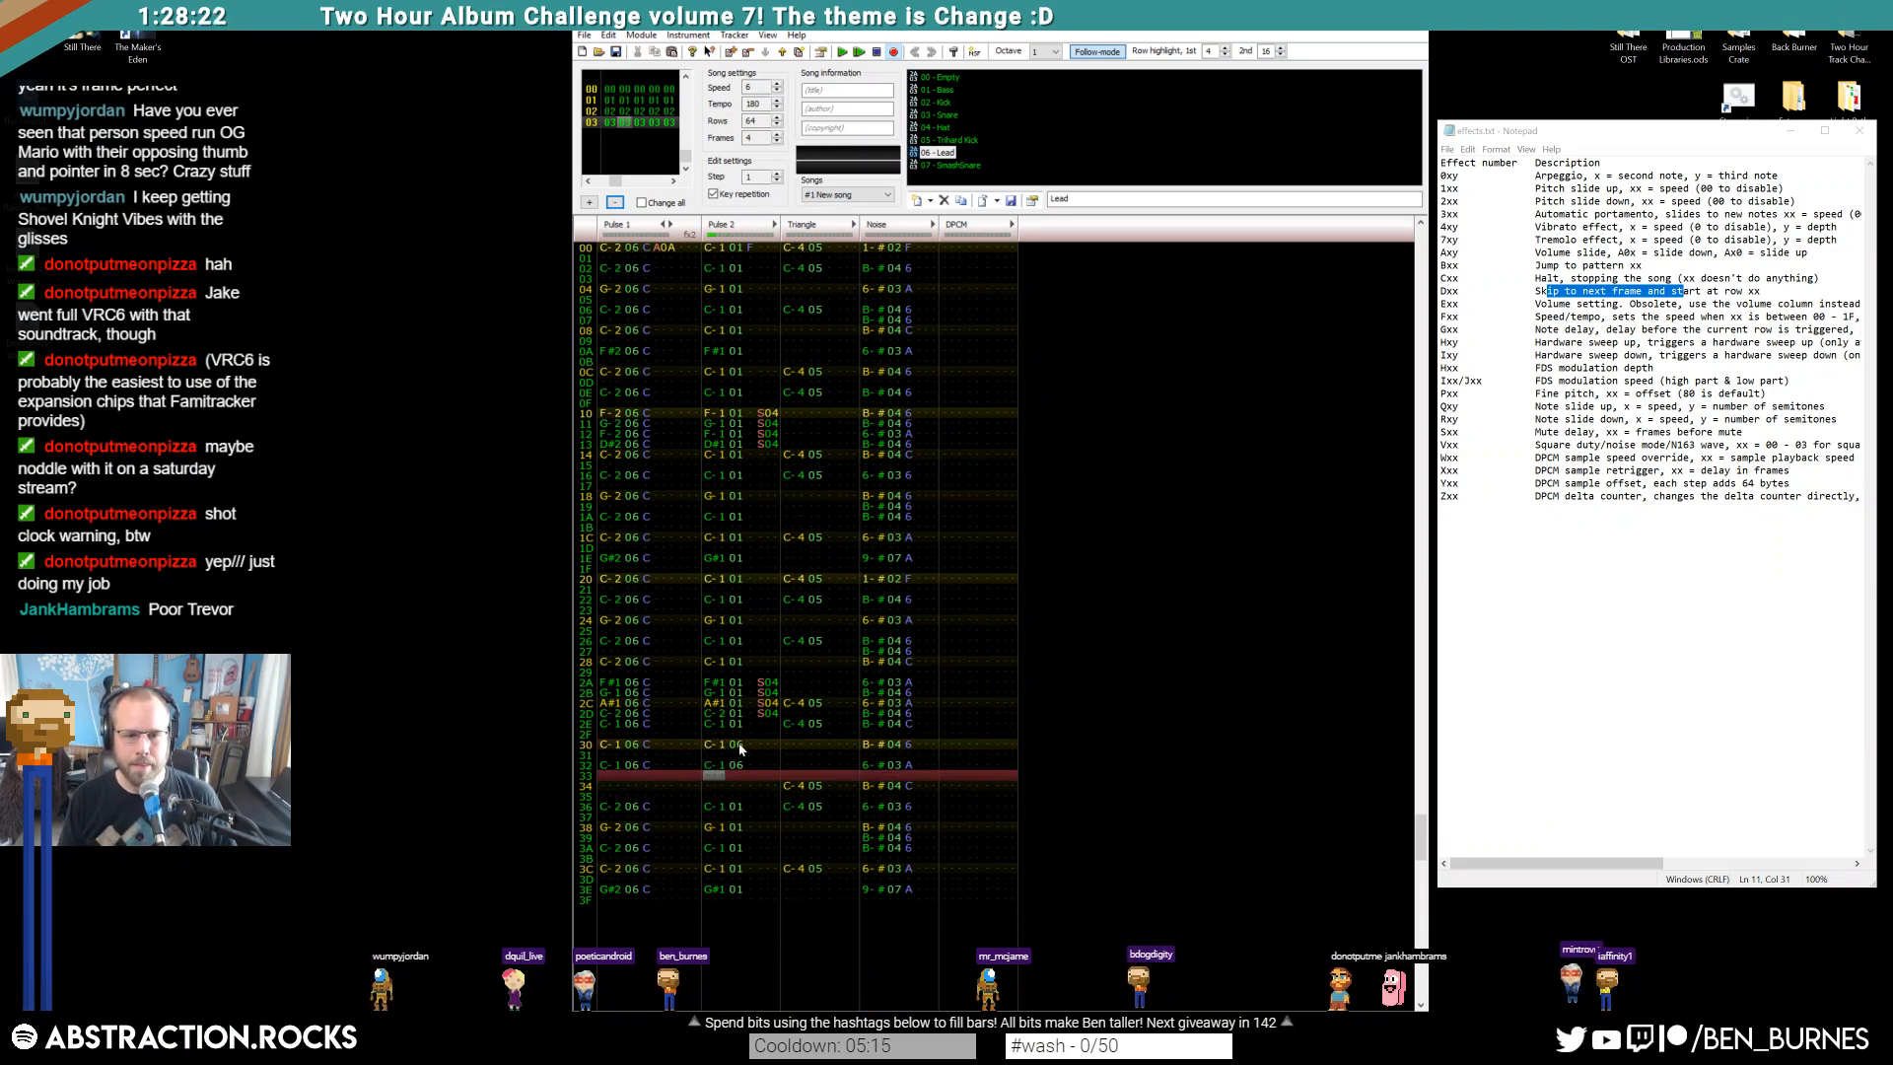
Re-enter C-1 on Pulse 2 rows 30 and 32 with instrument 01
left_click(737, 725)
key("1")
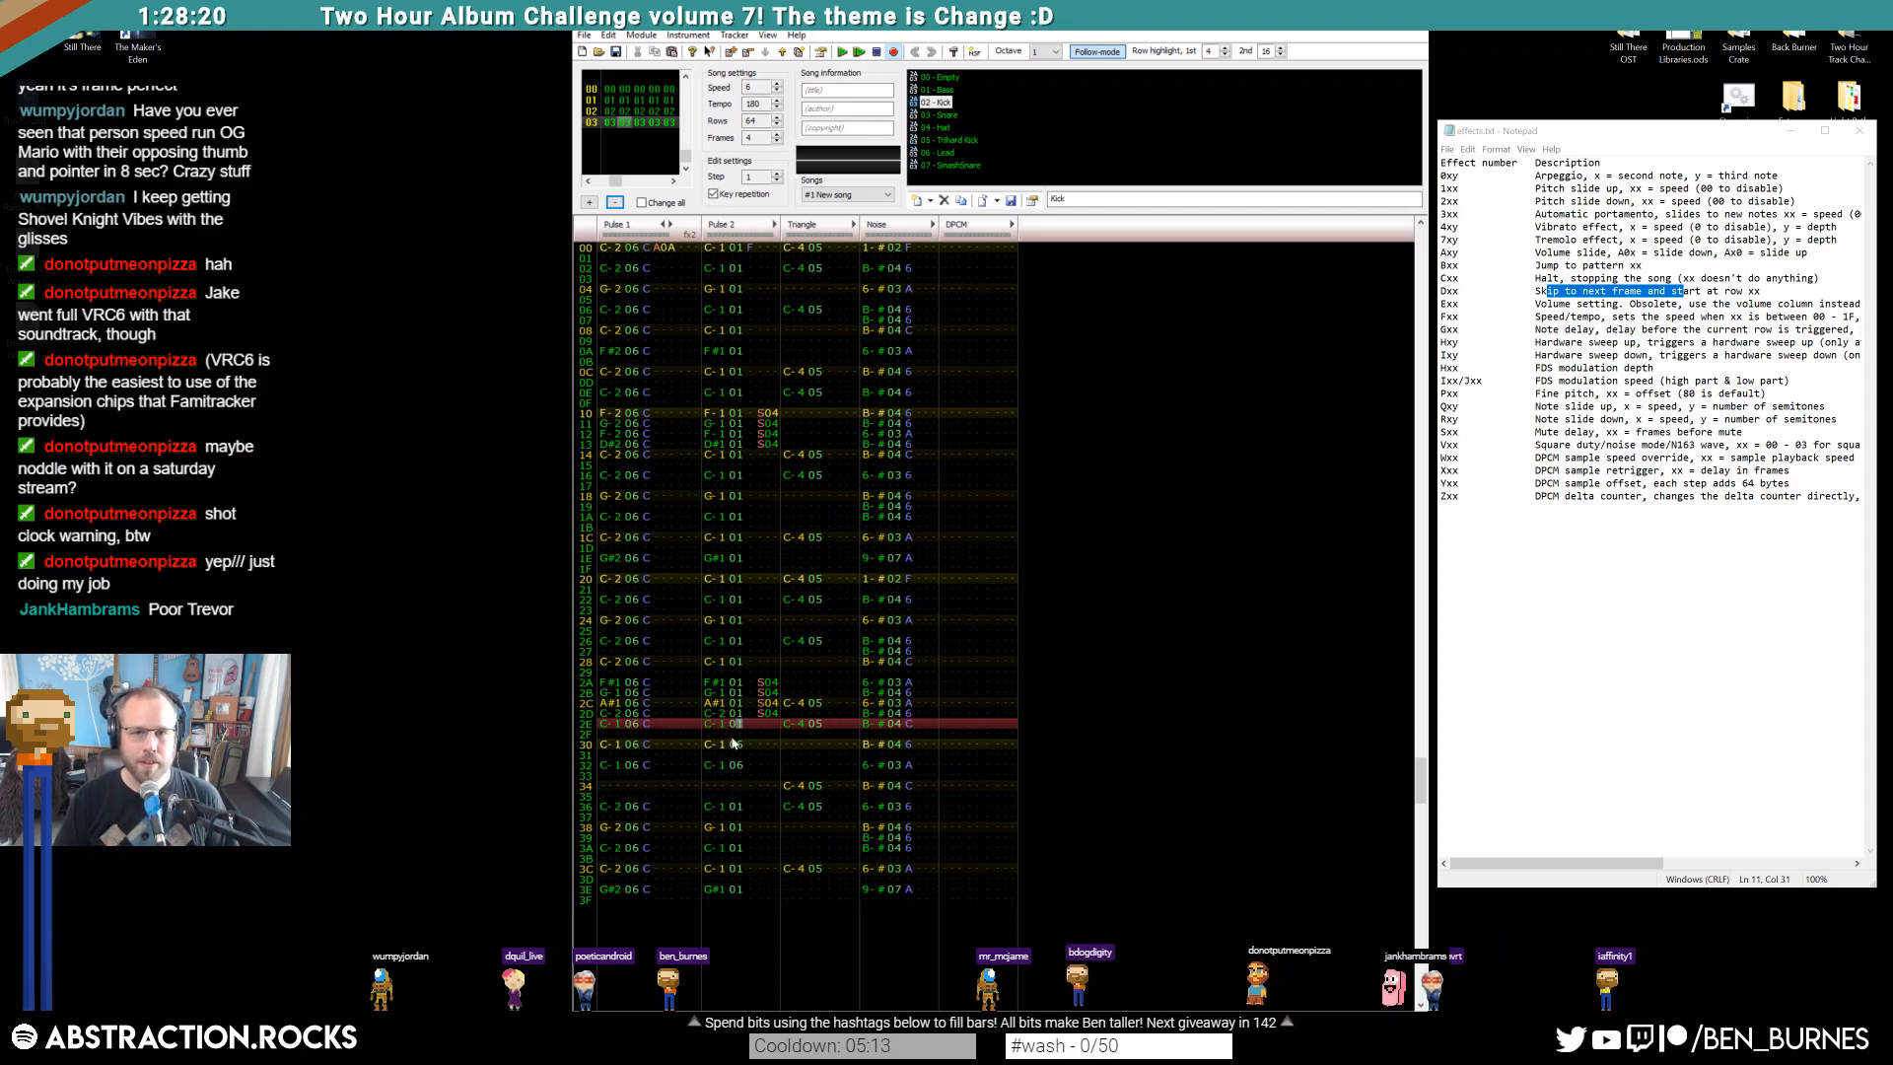
key("Left")
key("Down")
key("Down")
key("z")
key("Down")
key("z")
Change the Pulse 2 notes on rows 38 and 3E to C-1 with instrument 01, and clear row 3A
key("Down")
key("Down")
key("Down")
key("Down")
key("Down")
key("Down")
key("Down")
key("Down")
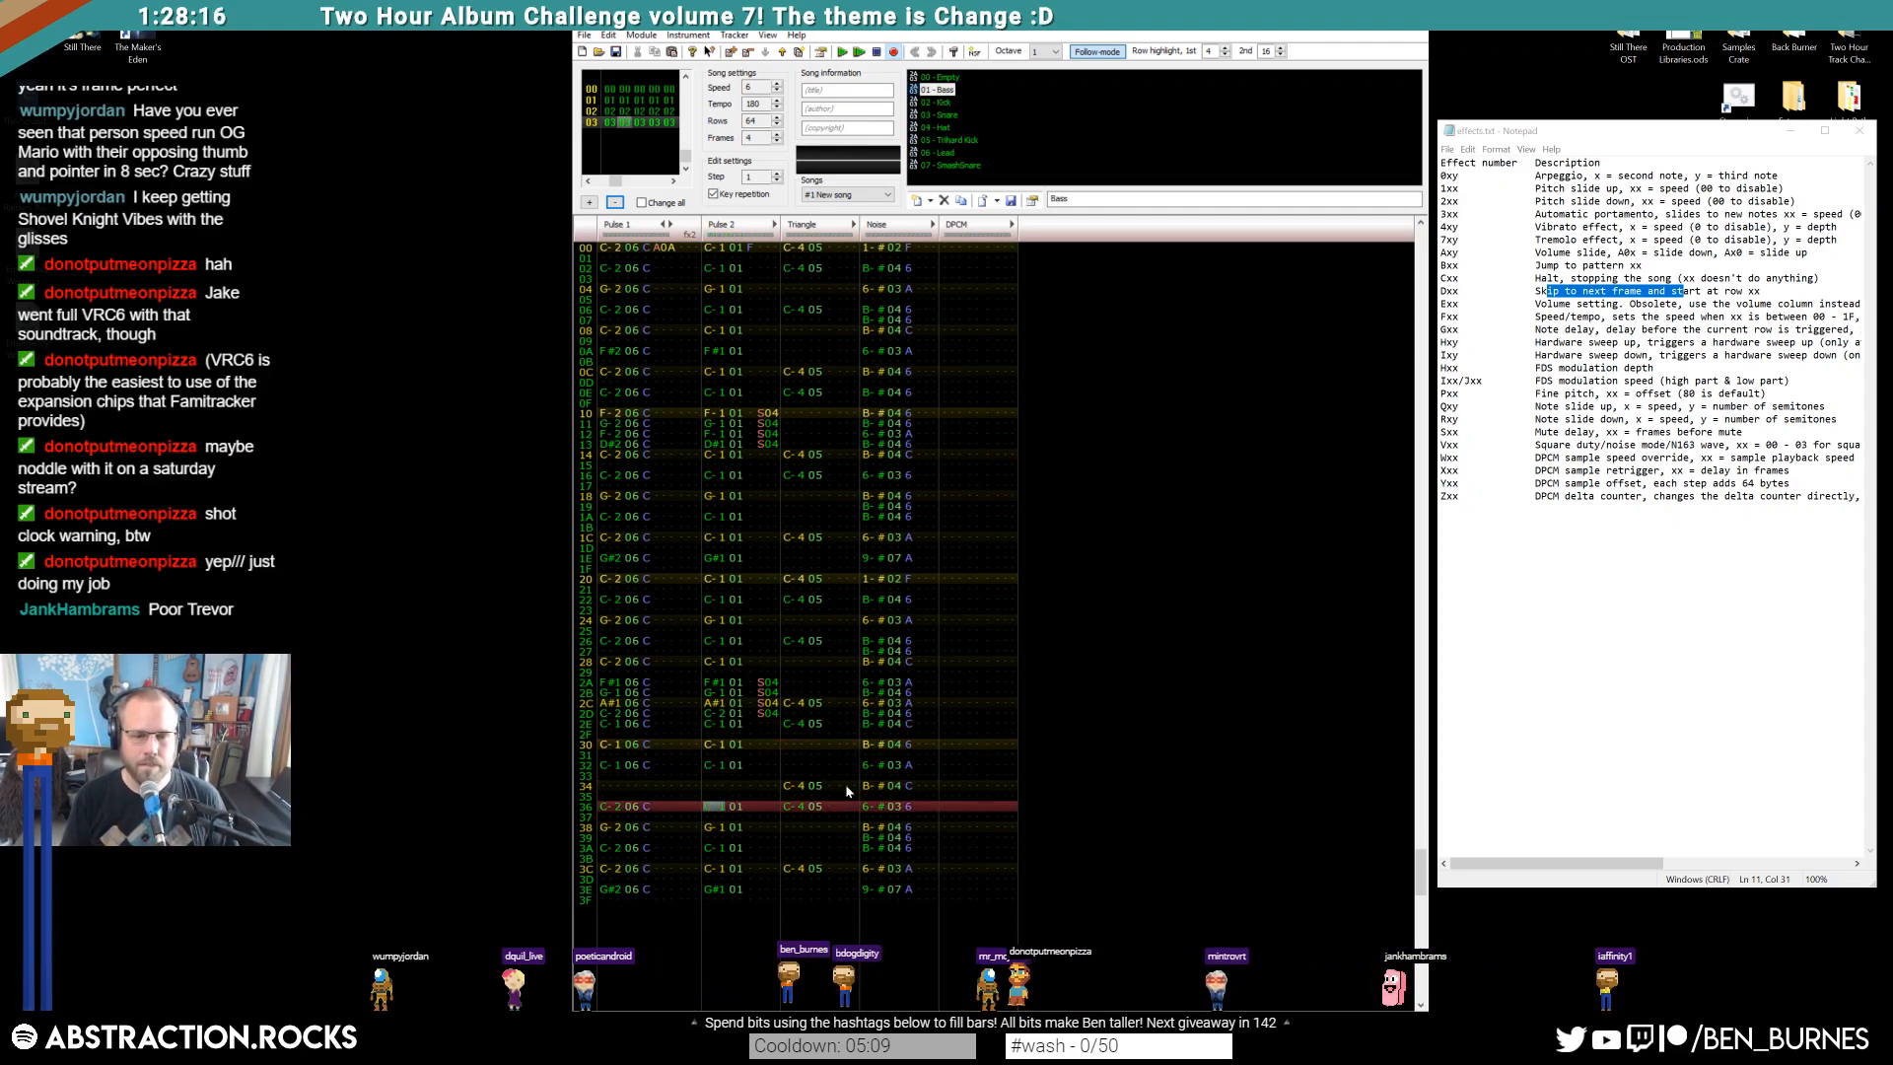
key("Down")
key("Down")
key("Down")
key("z")
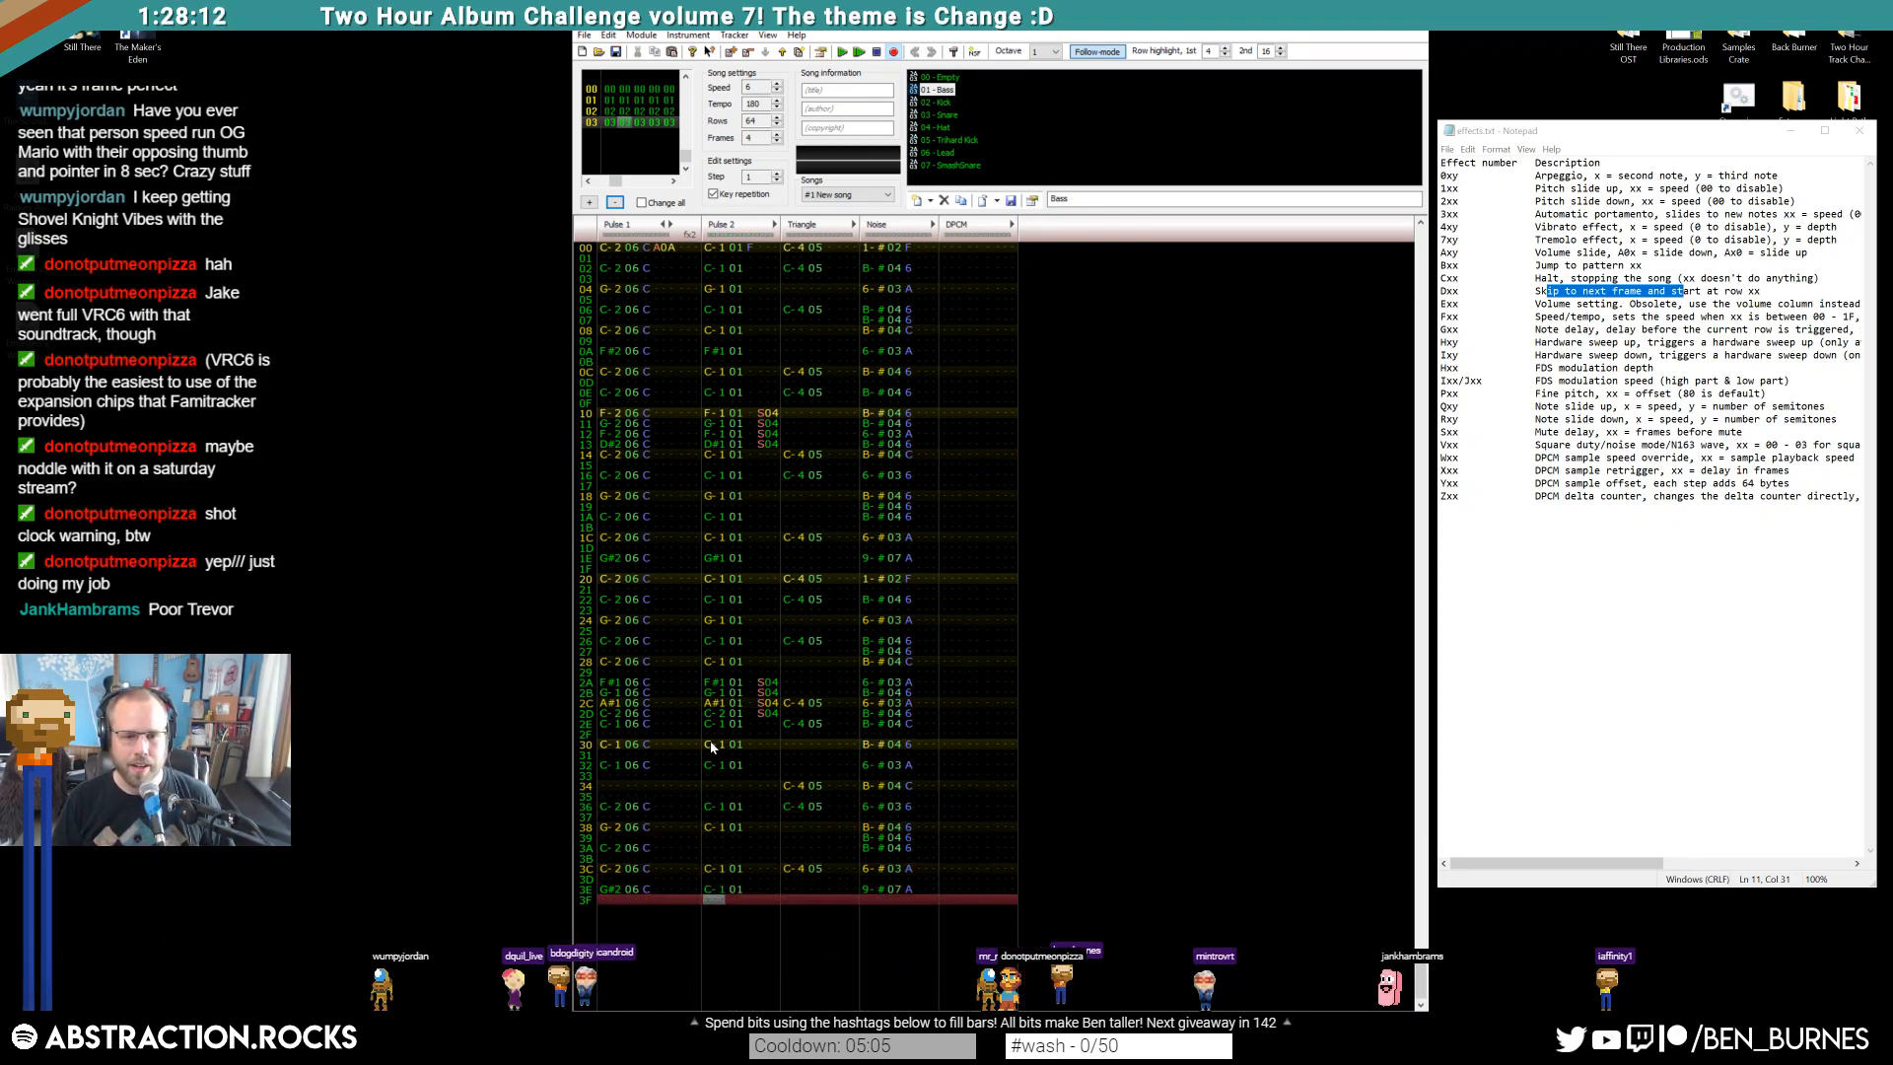
Enter C-2 on row 30 and C-1 on row 32 of Pulse 1, both with instrument 01
left_click_drag(710, 743, 734, 892)
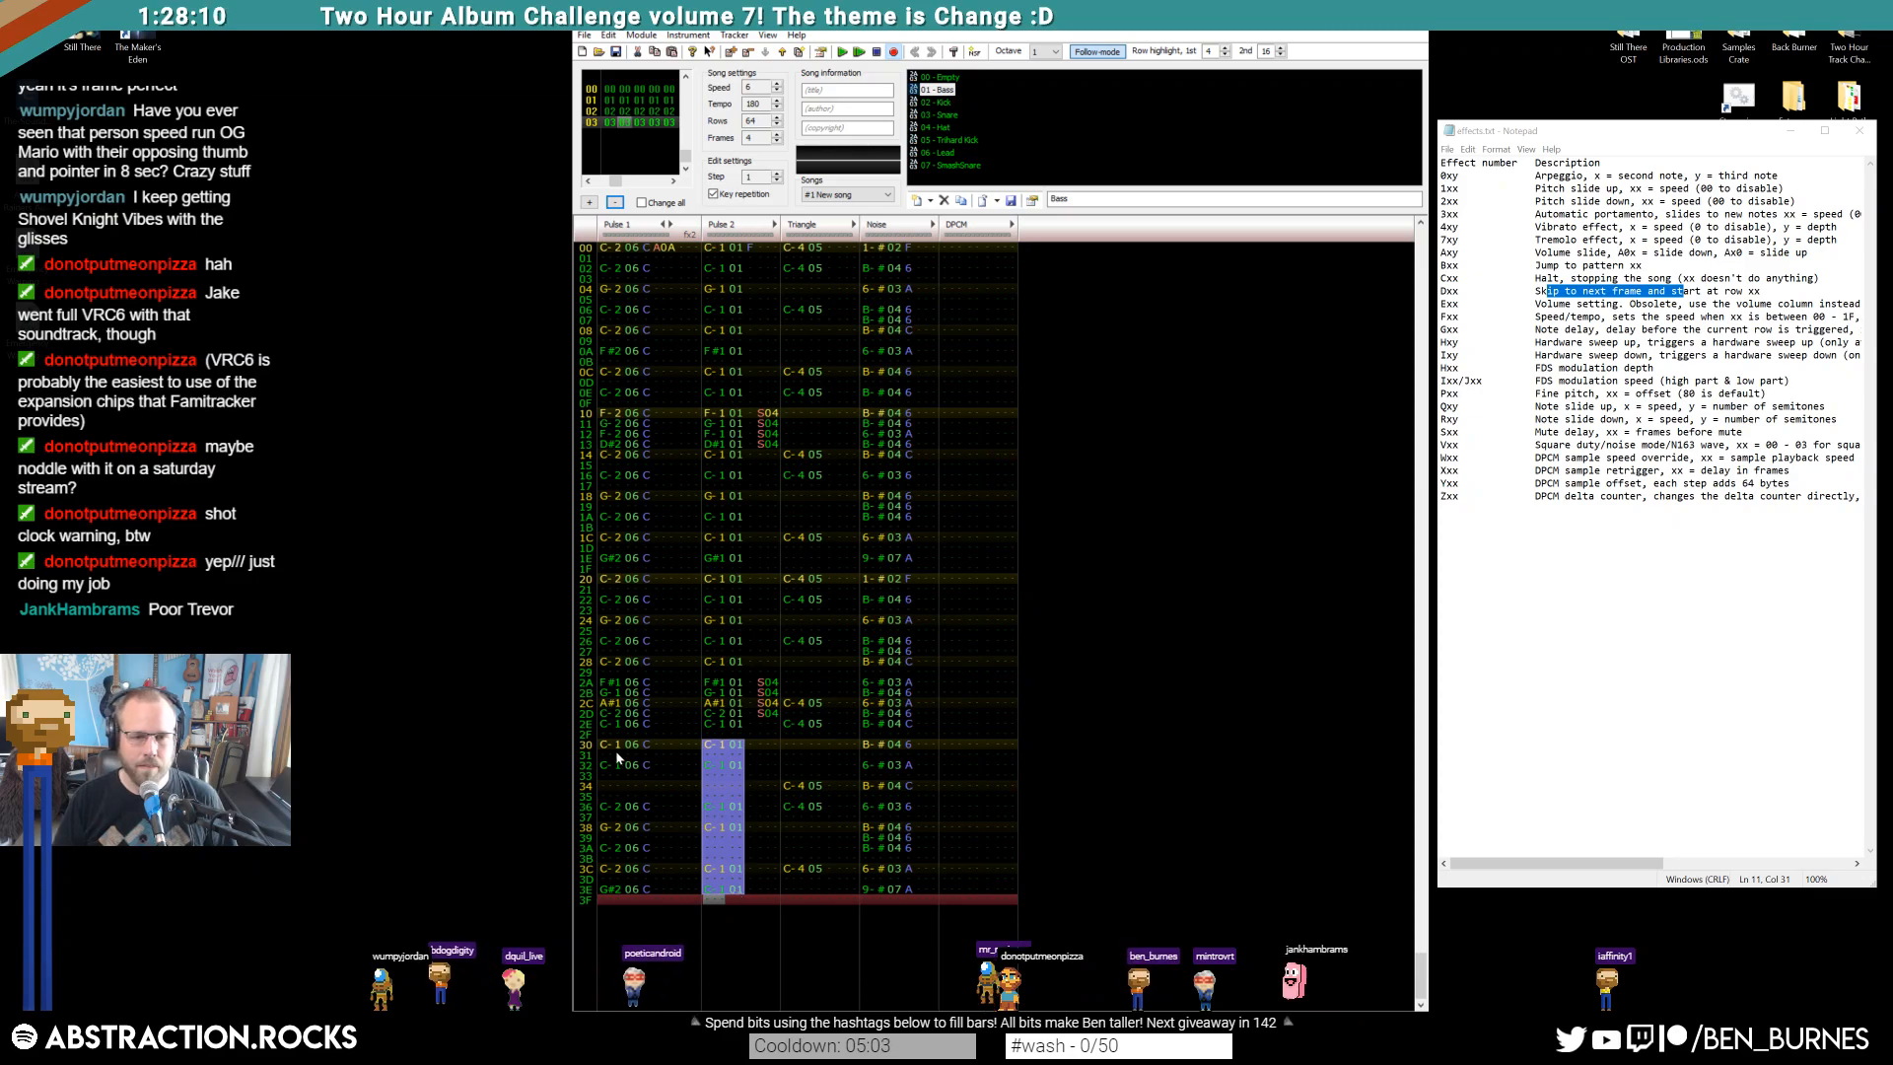
left_click(610, 806)
key("Up")
key("Up")
key("Up")
key("Up")
key("Up")
key("Up")
key("q")
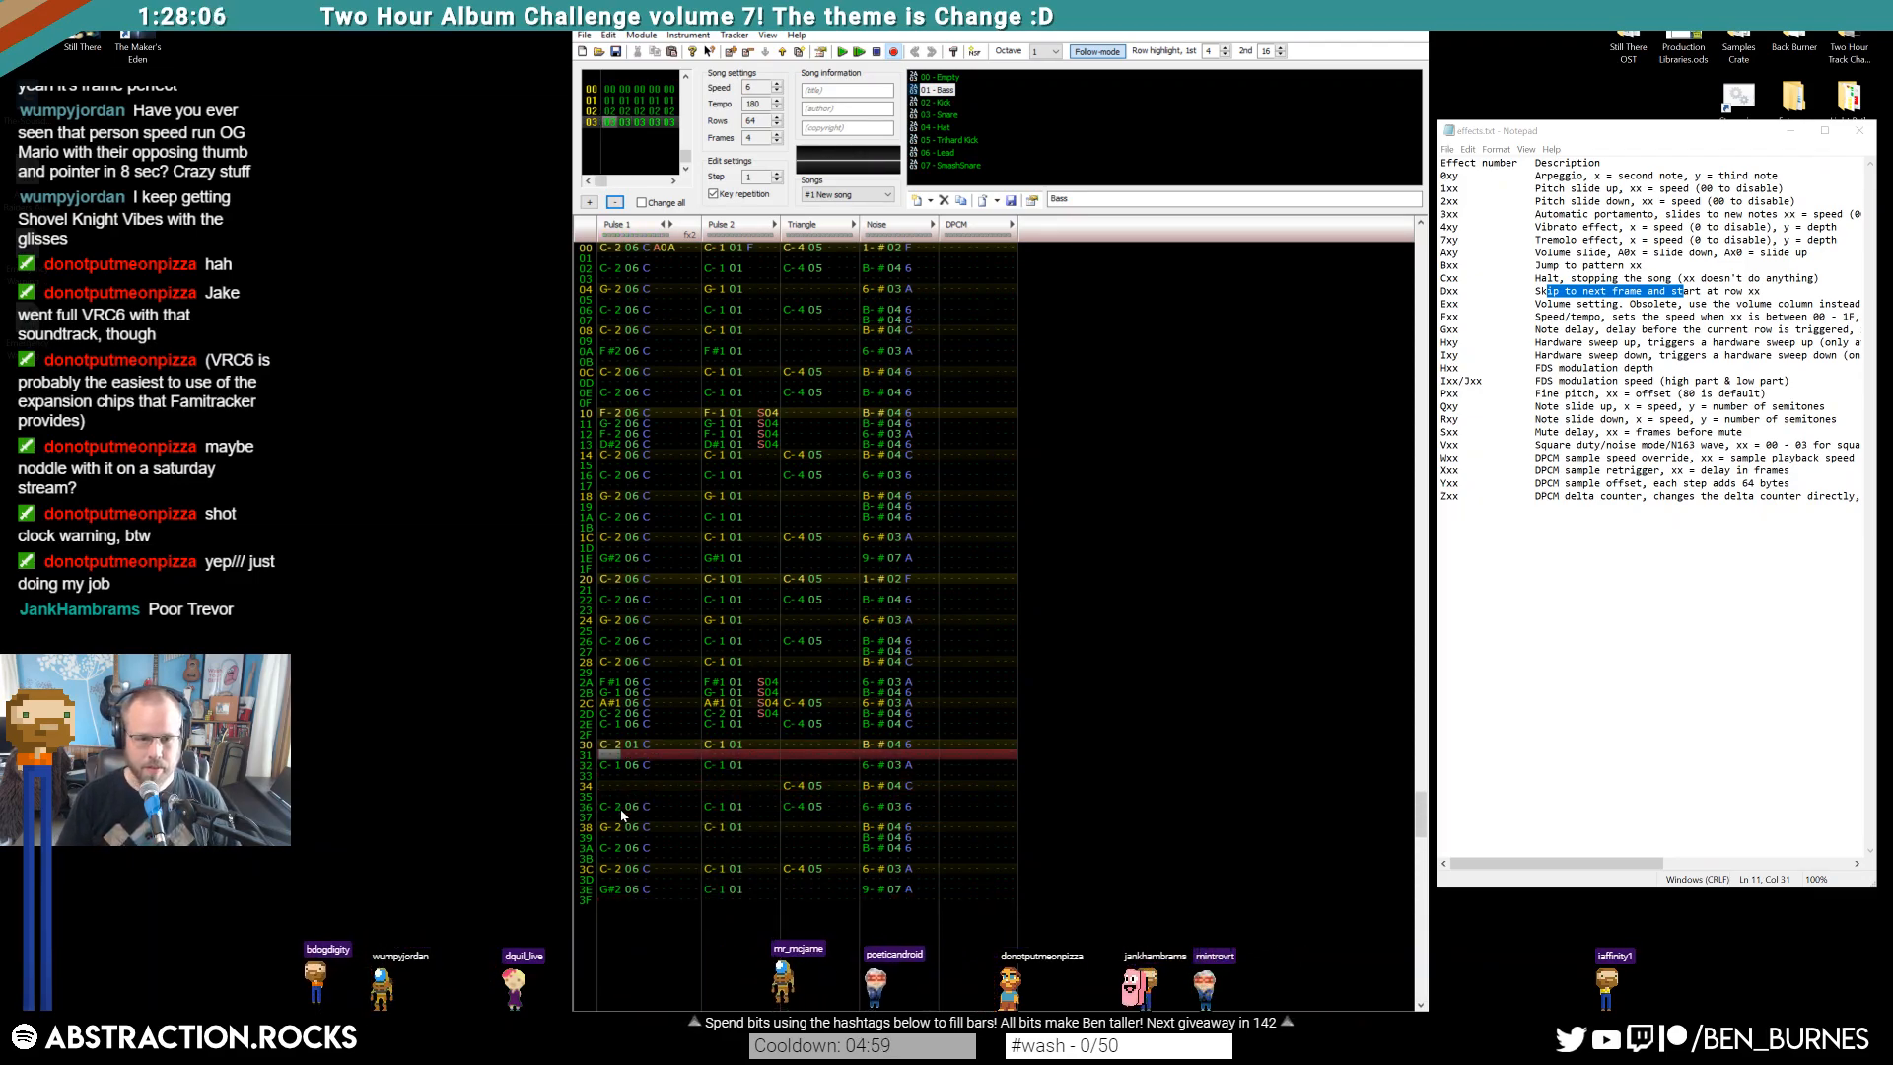
key("Down")
key("z")
Enter alternating C-2 and C-1 with instrument 01 on Pulse 1 rows 36, 38, 3C and 3E, and clear row 3A
key("Down")
key("Down")
key("Down")
key("q")
key("Down")
key("z")
key("Down")
key("Delete")
key("Down")
key("q")
key("Down")
key("z")
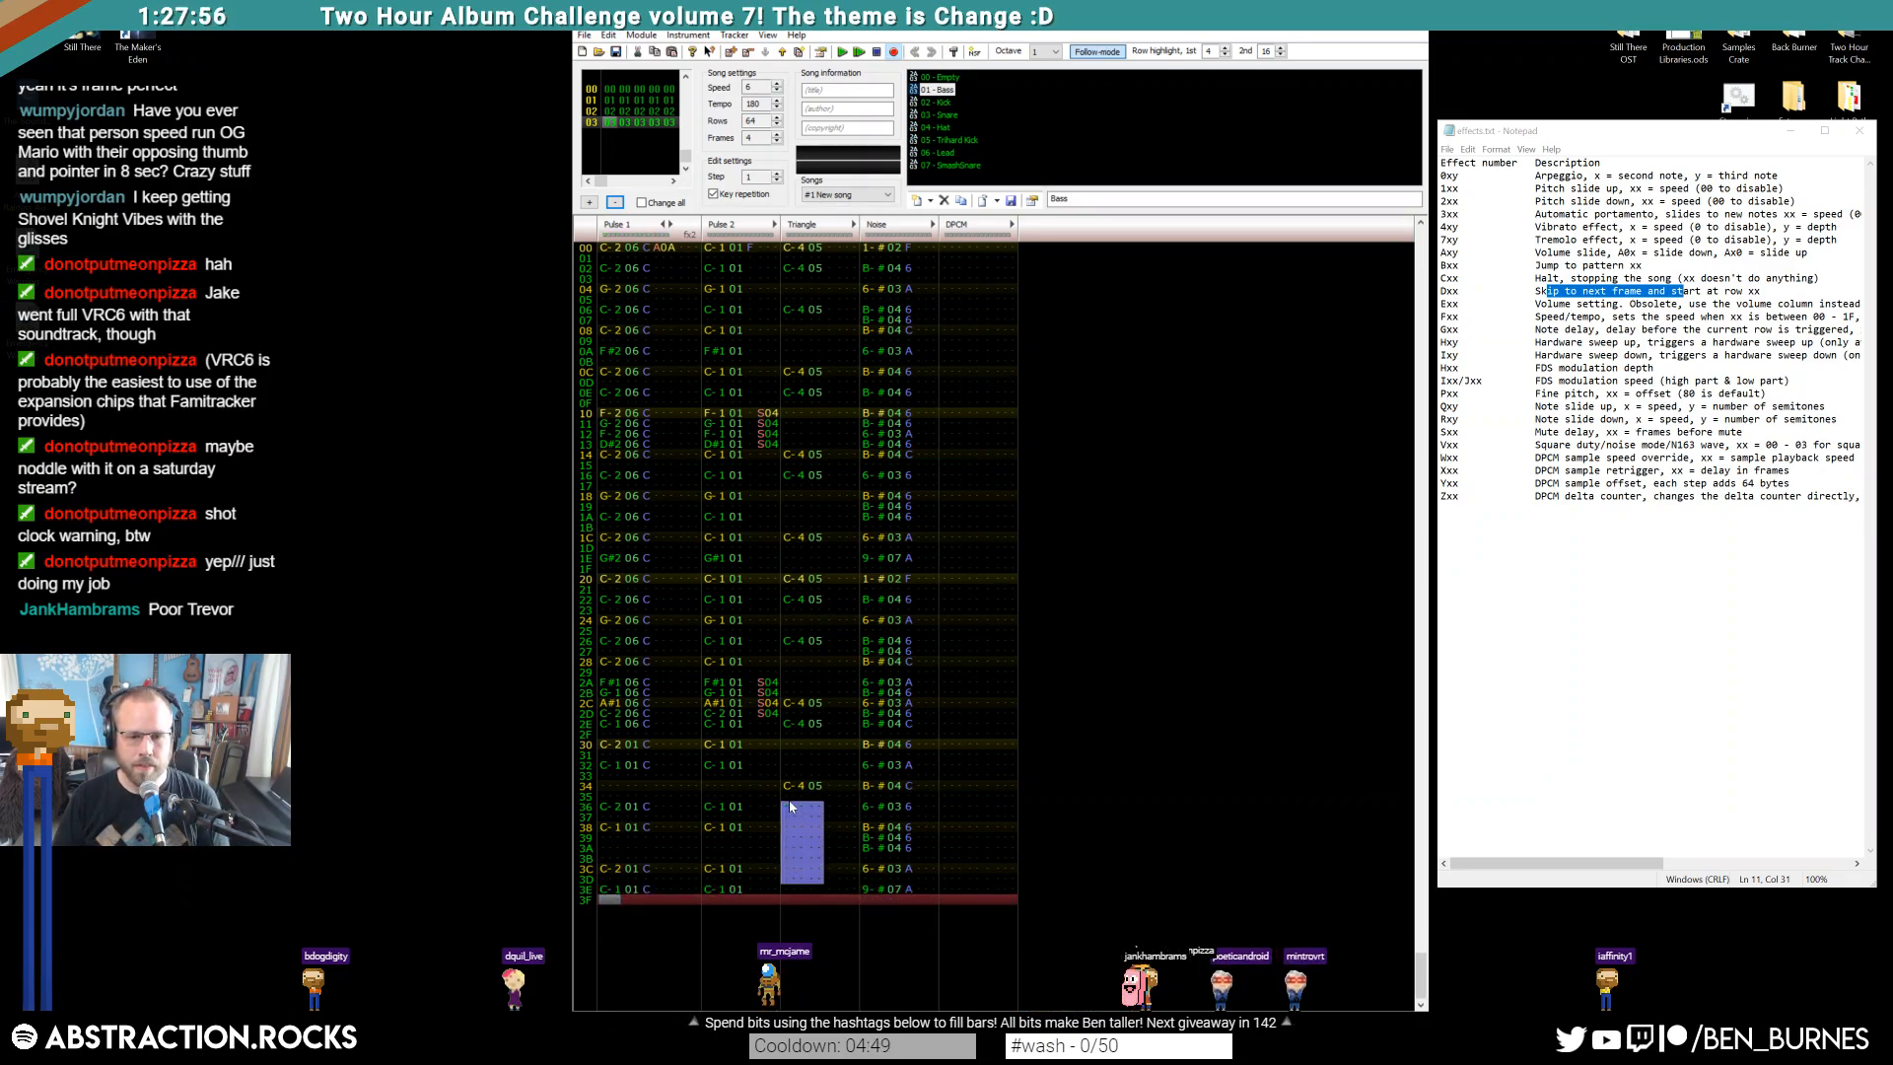
Copy the Triangle hit C-4 05 from row 34 and paste it on row 3A
left_click_drag(792, 785, 806, 789)
left_click(791, 849)
key("ctrl+v")
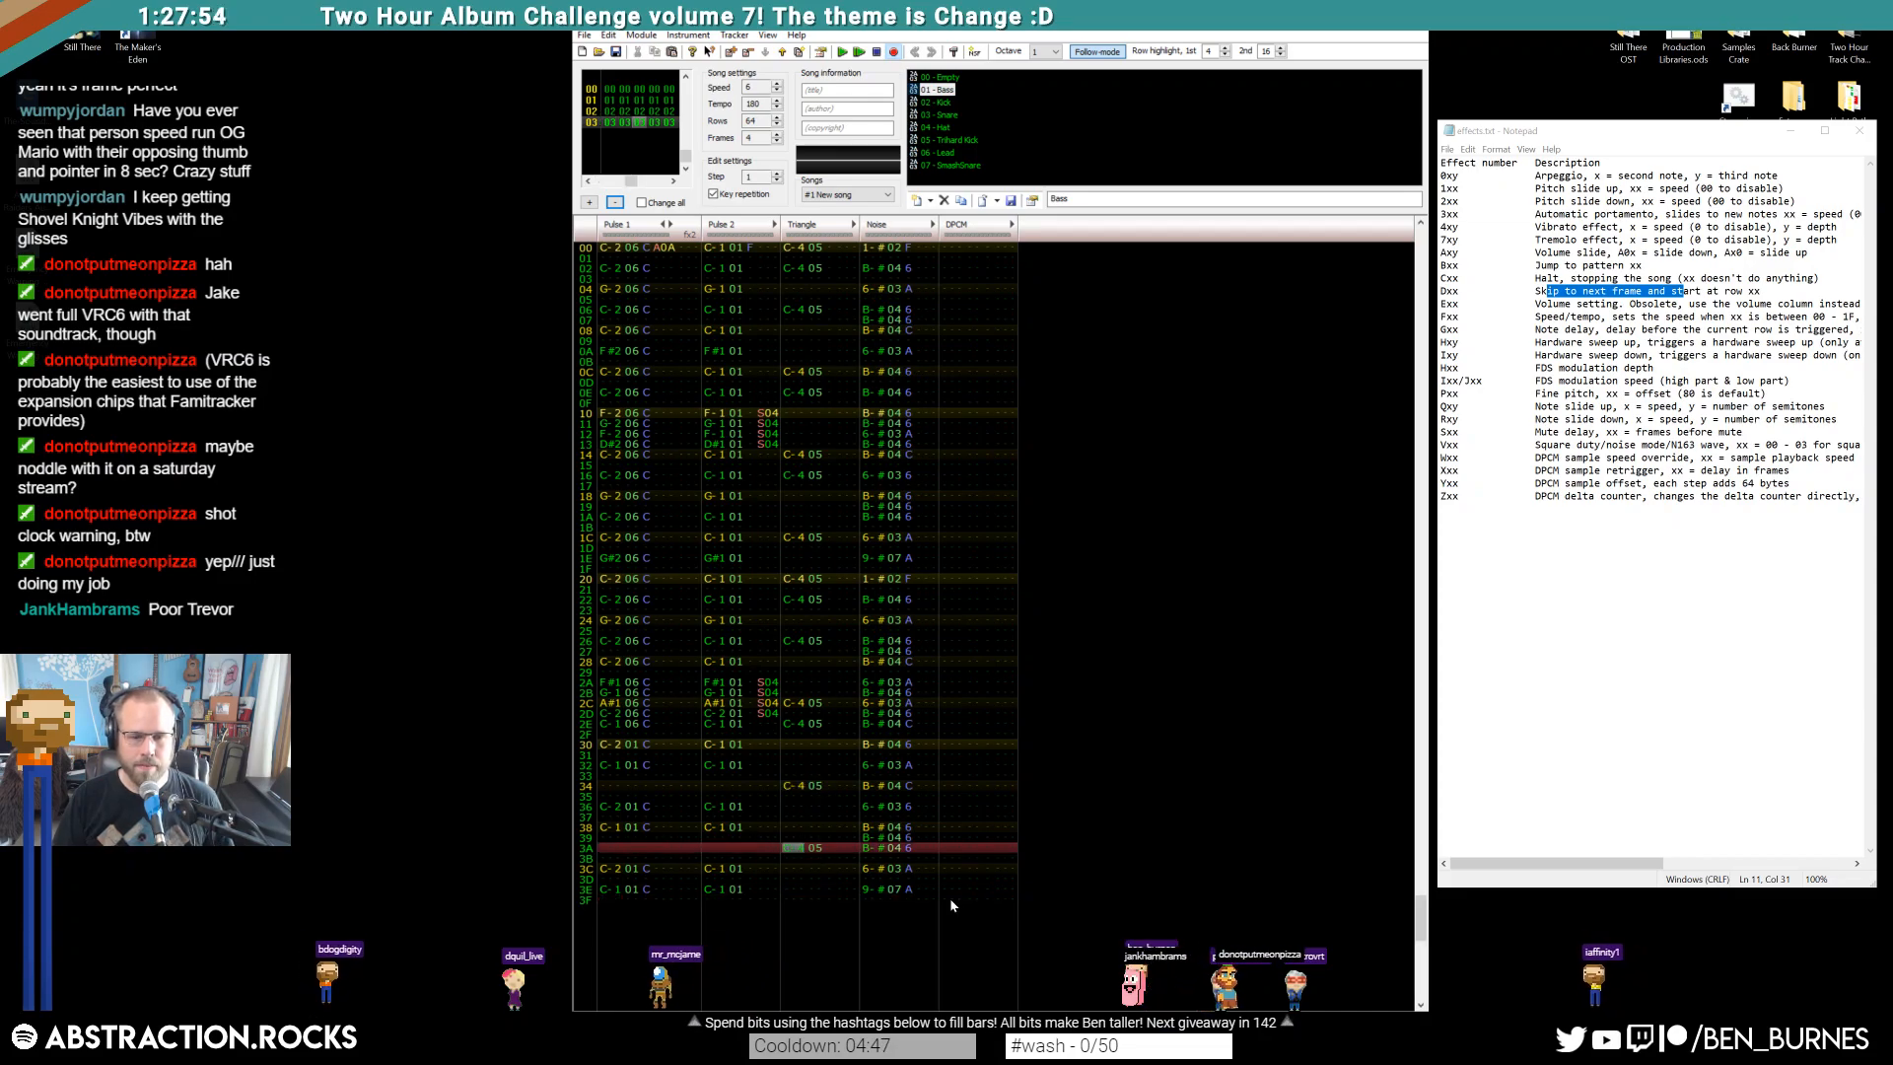
left_click(967, 879)
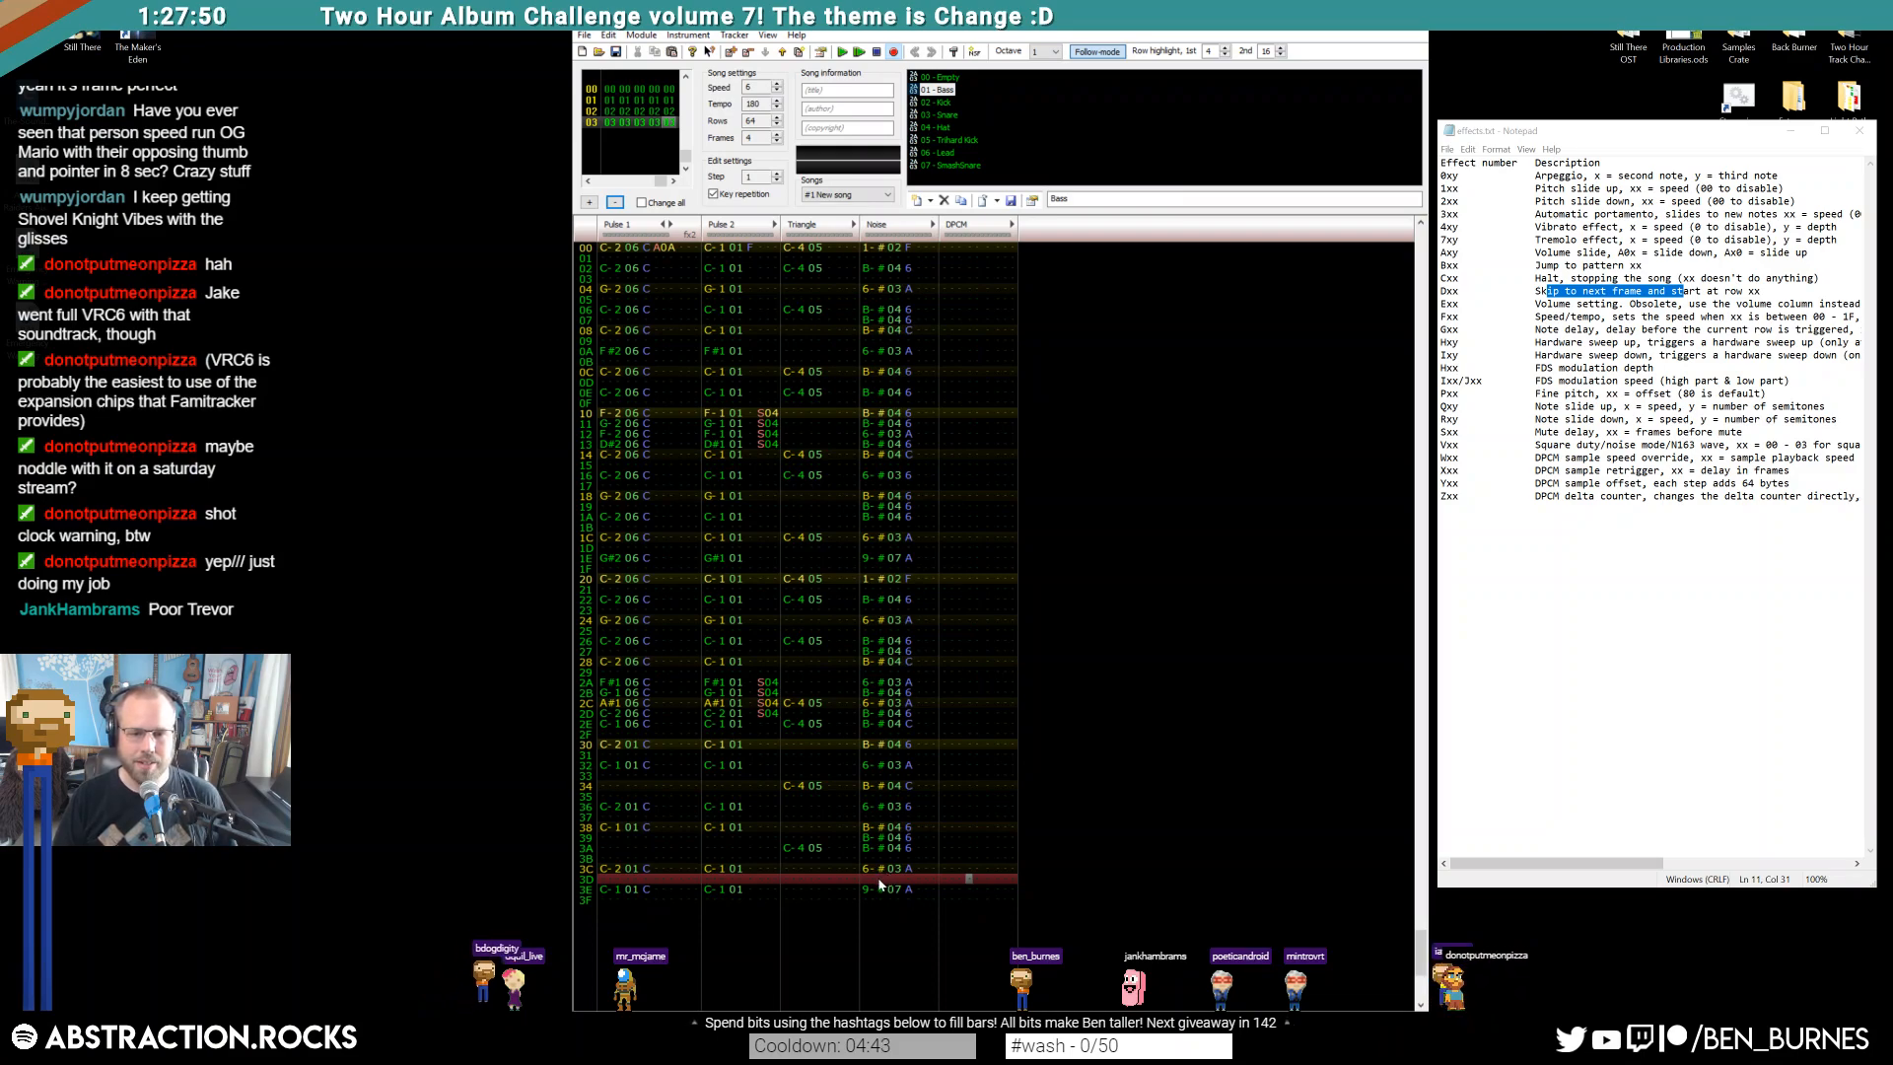
Move the Noise snare from row 36 to row 34, and paste the hat B-# 04 6 on rows 32 and 36
left_click_drag(864, 807, 908, 812)
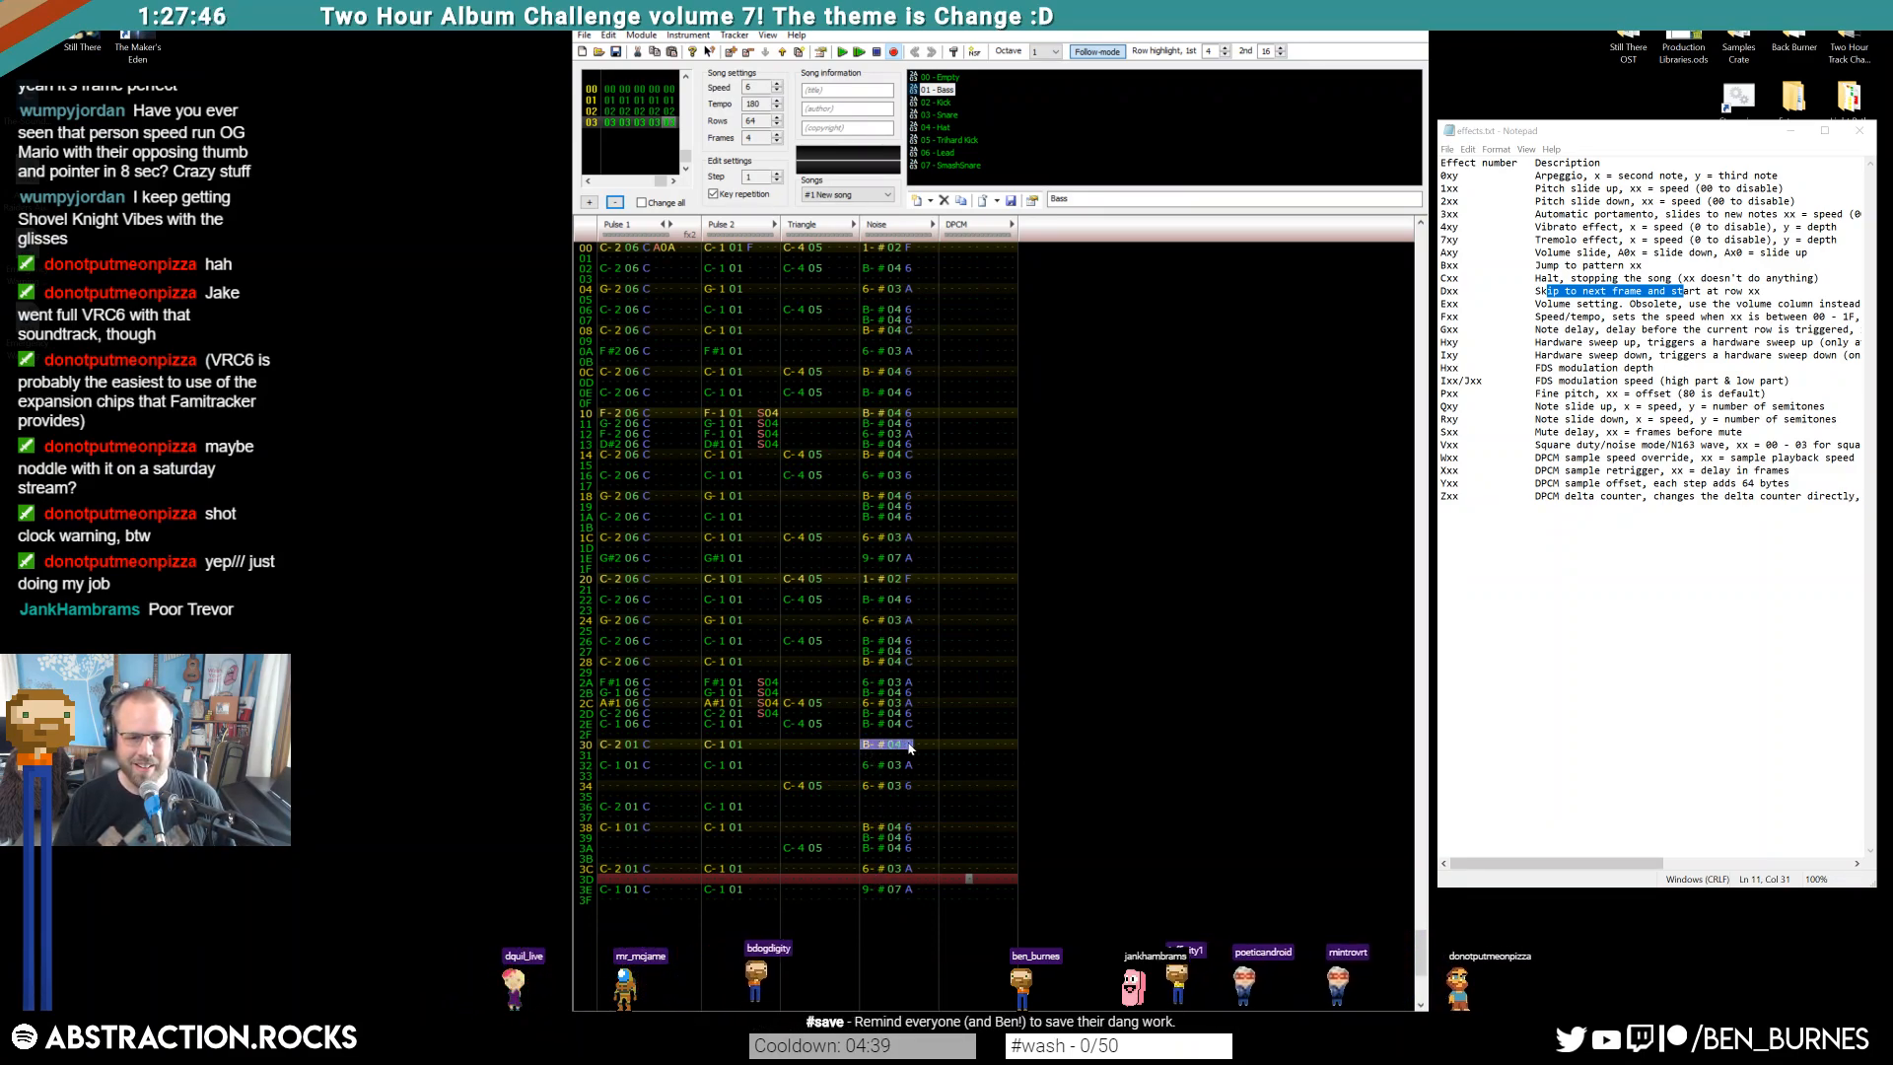
left_click(866, 776)
key("ctrl+v")
key("Up")
key("ctrl+v")
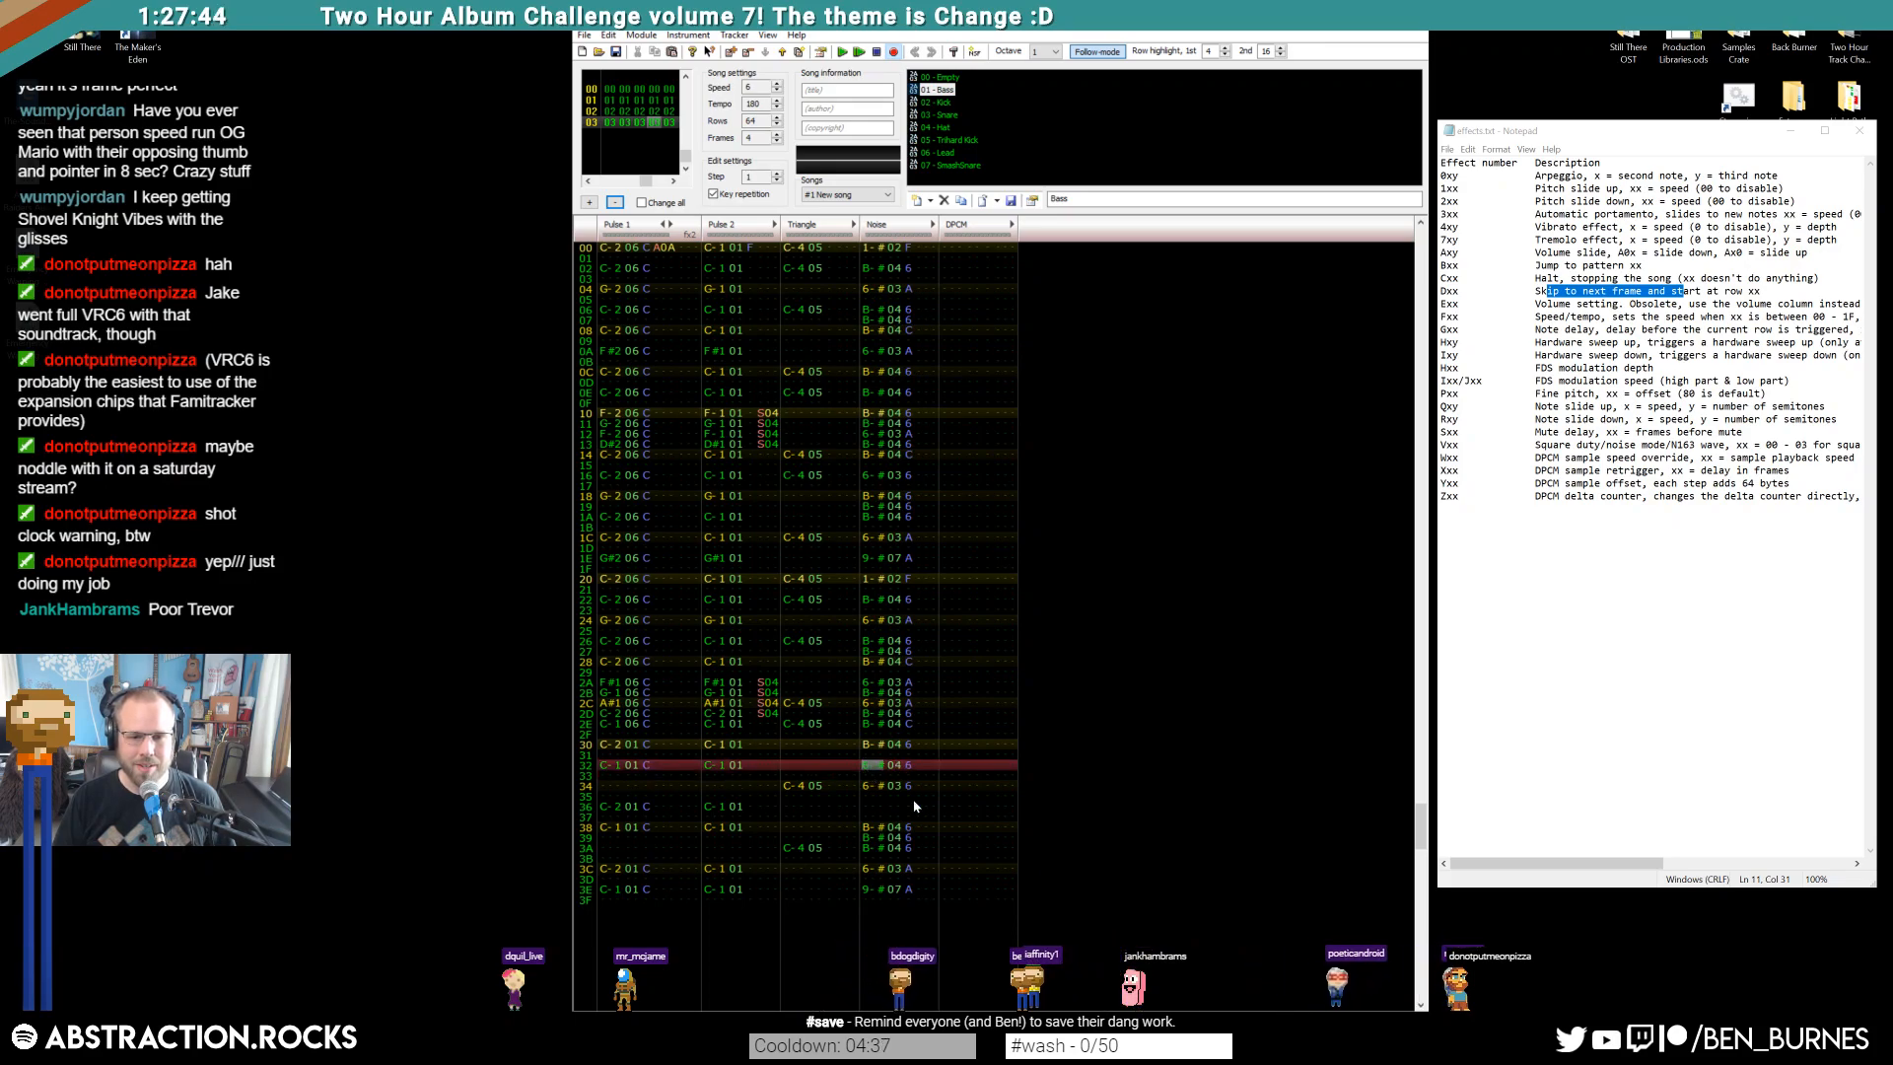
left_click(867, 809)
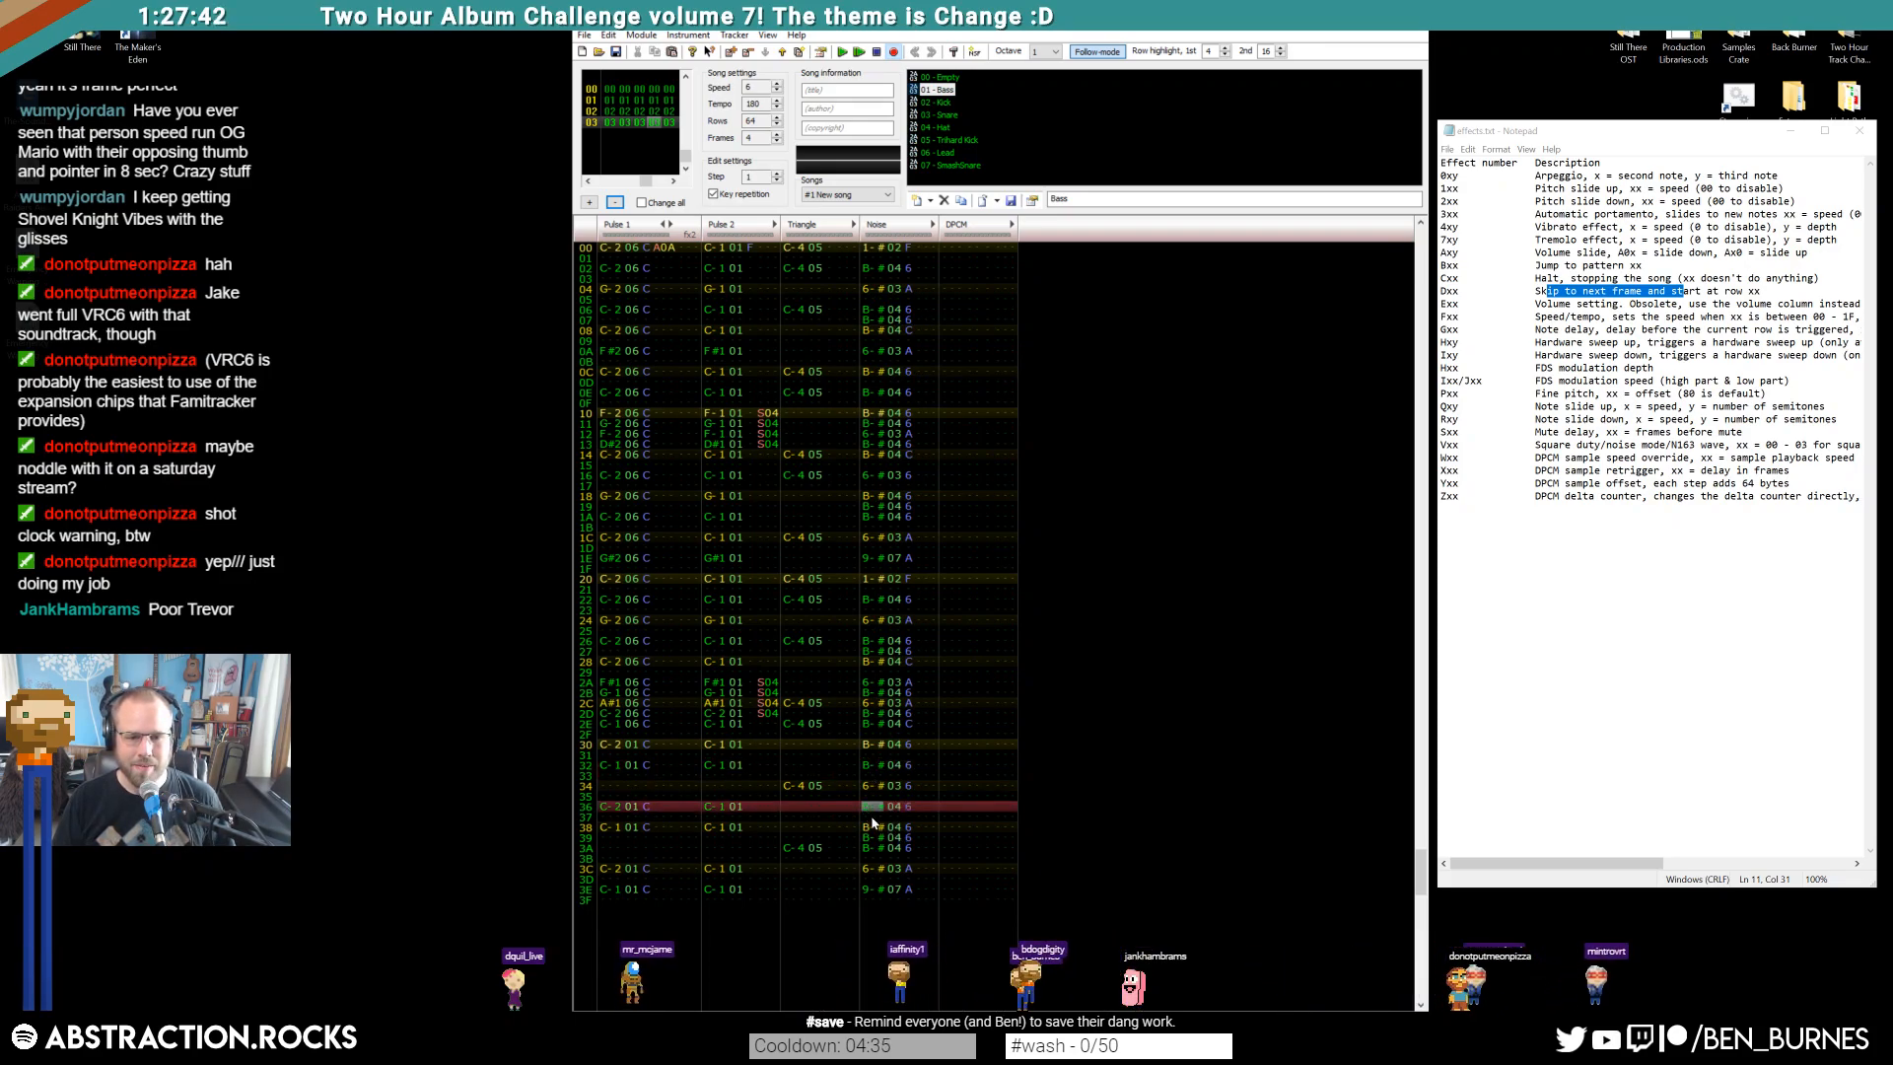
Move the Noise hits on rows 3C and 3E up two rows, to 3A and 3C
mouse_move(870, 869)
left_mouse_down()
mouse_move(906, 868)
mouse_move(904, 850)
mouse_move(906, 877)
left_mouse_up()
left_click(873, 891)
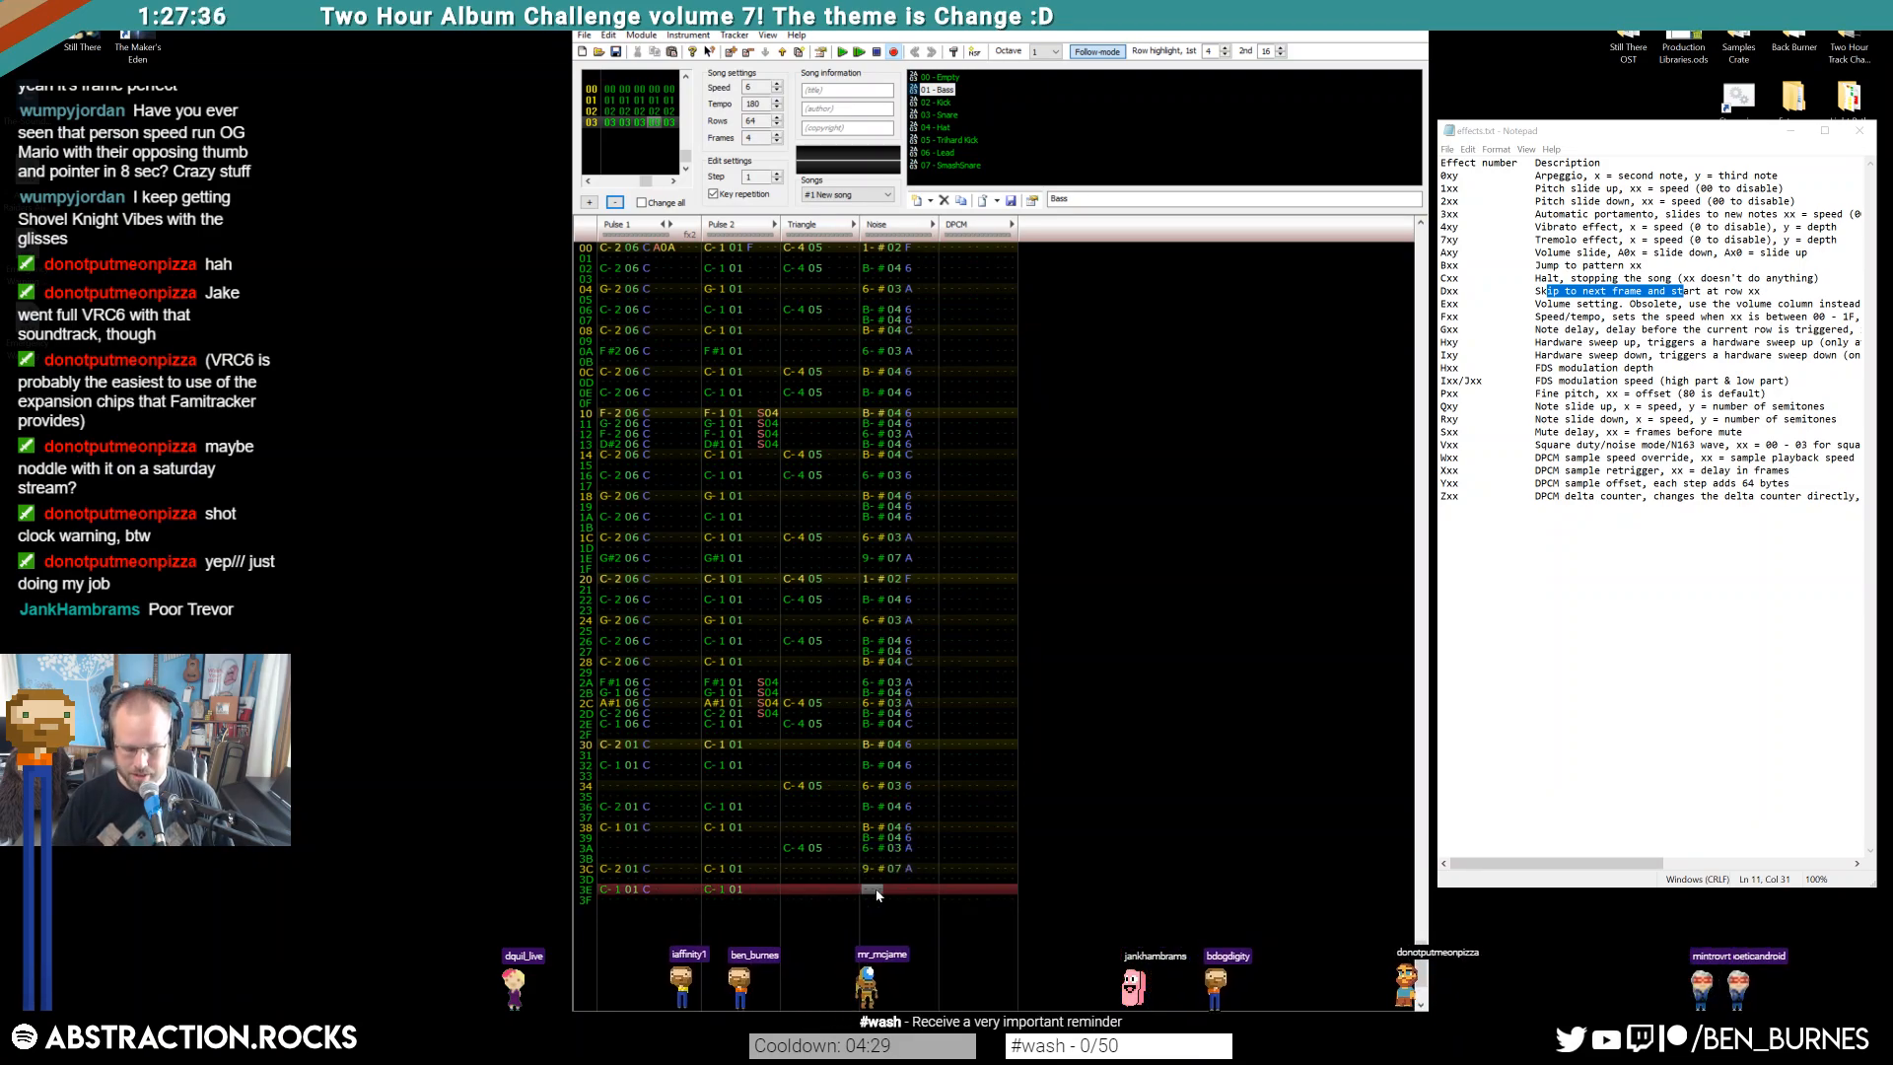
Return to the start of frame 00 and play the song from there
key("Home")
key("ctrl+Left")
key("ctrl+Left")
key("ctrl+Left")
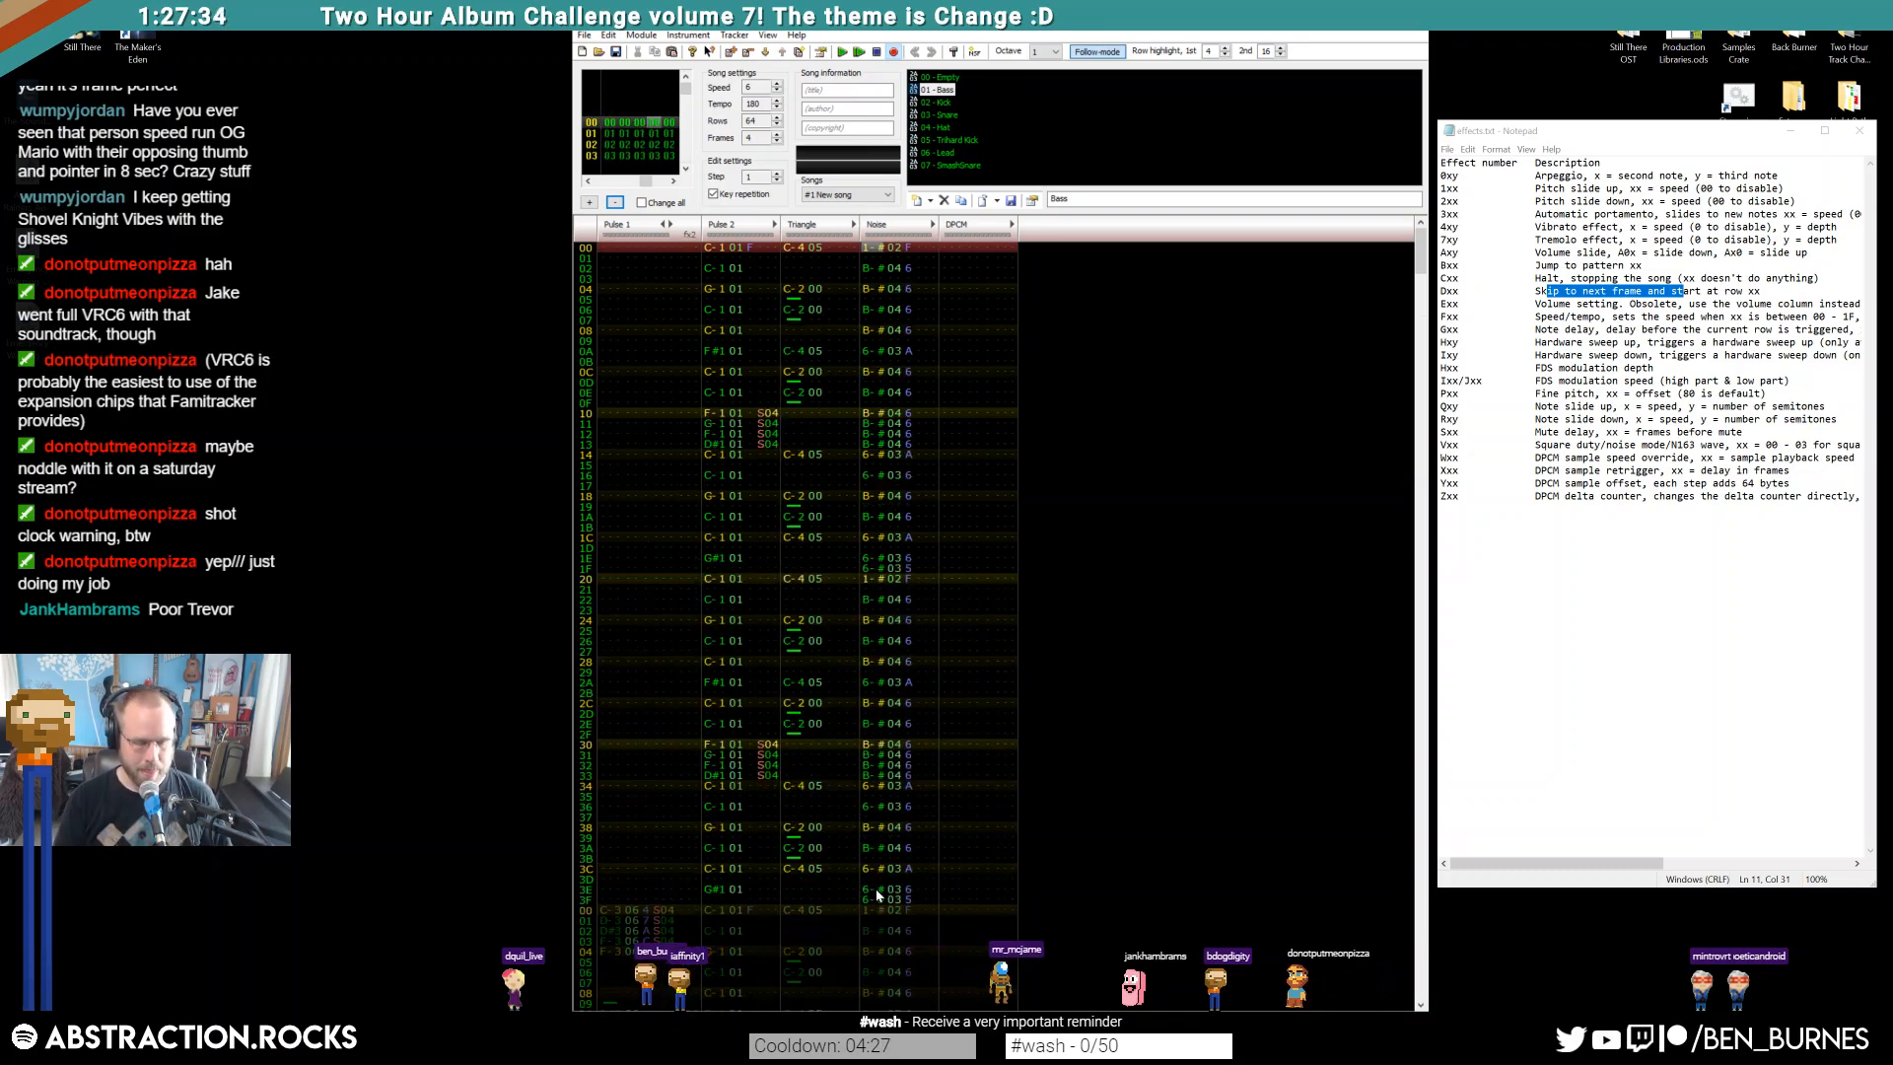
key("Return")
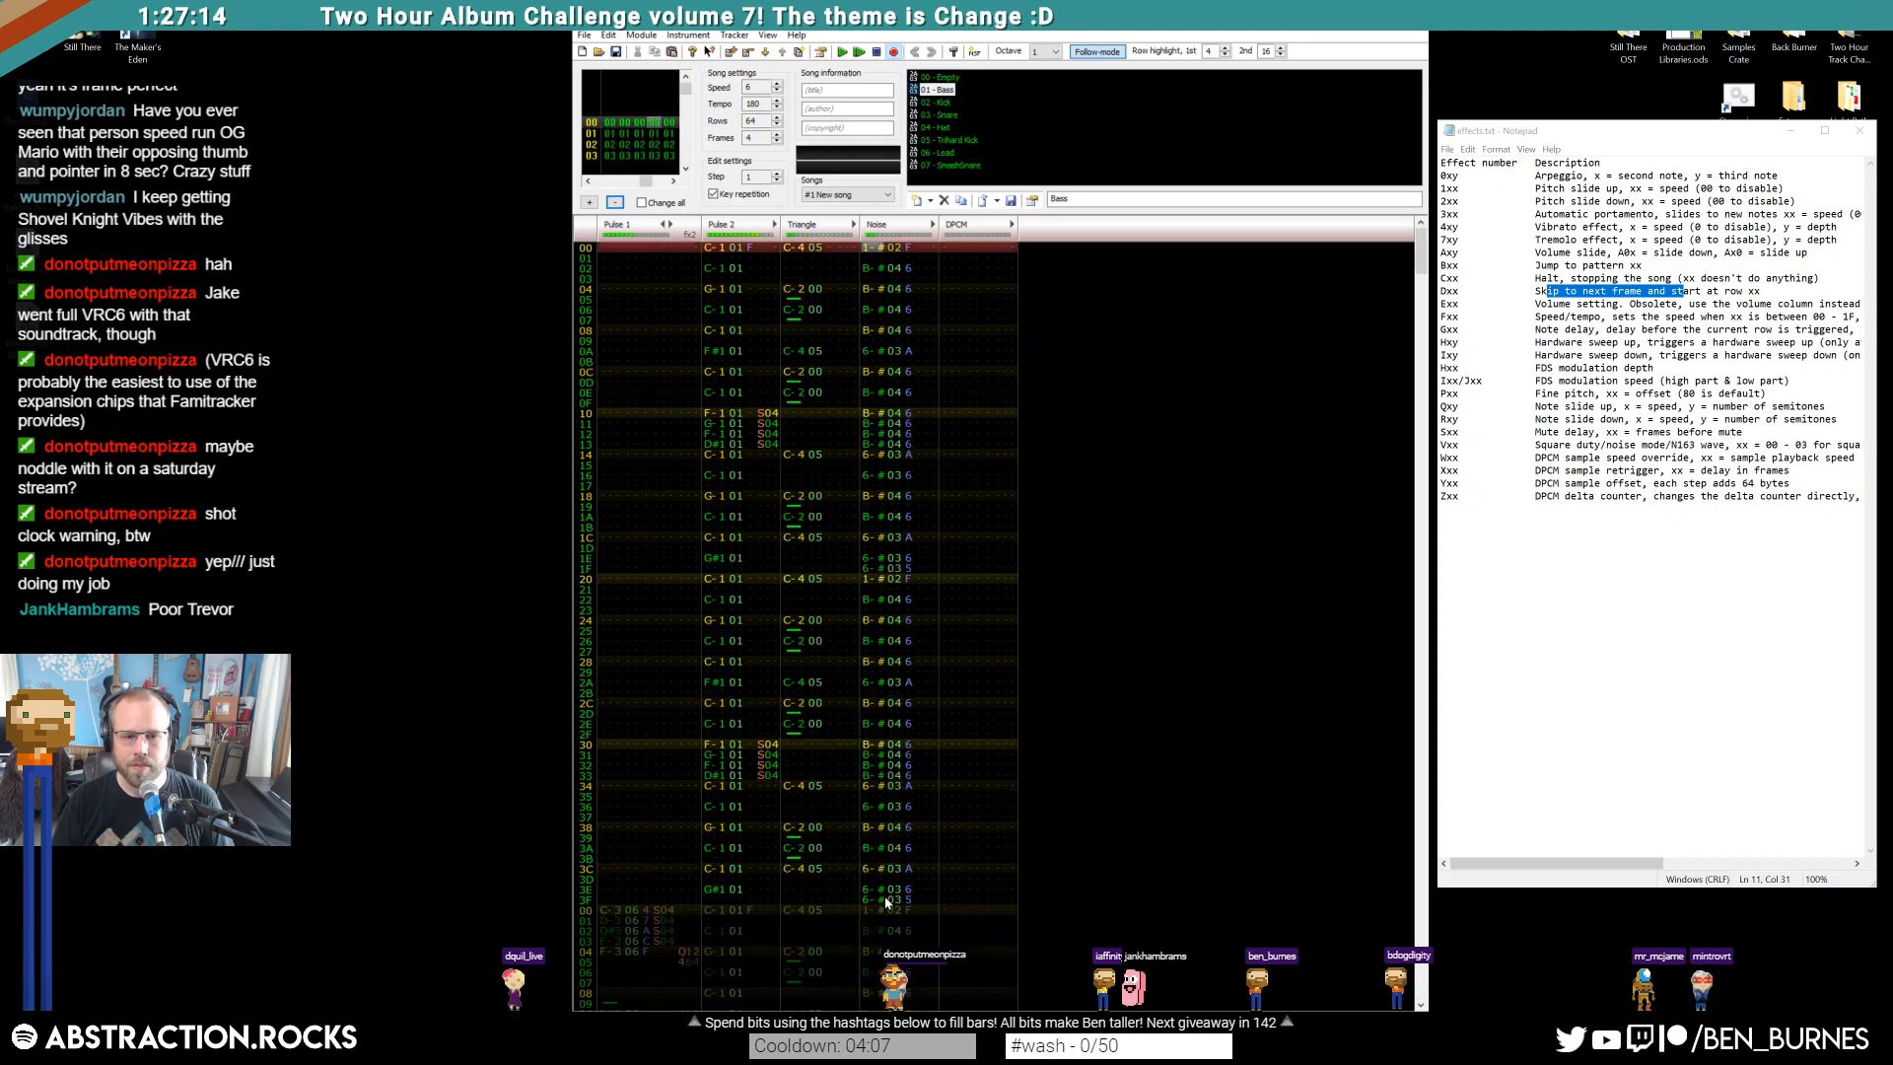
key("Return")
Set the Pulse 1 volume to F on the notes from row 00 to 0E of frame 03, and play the frame
scroll(887, 900, "up", 8)
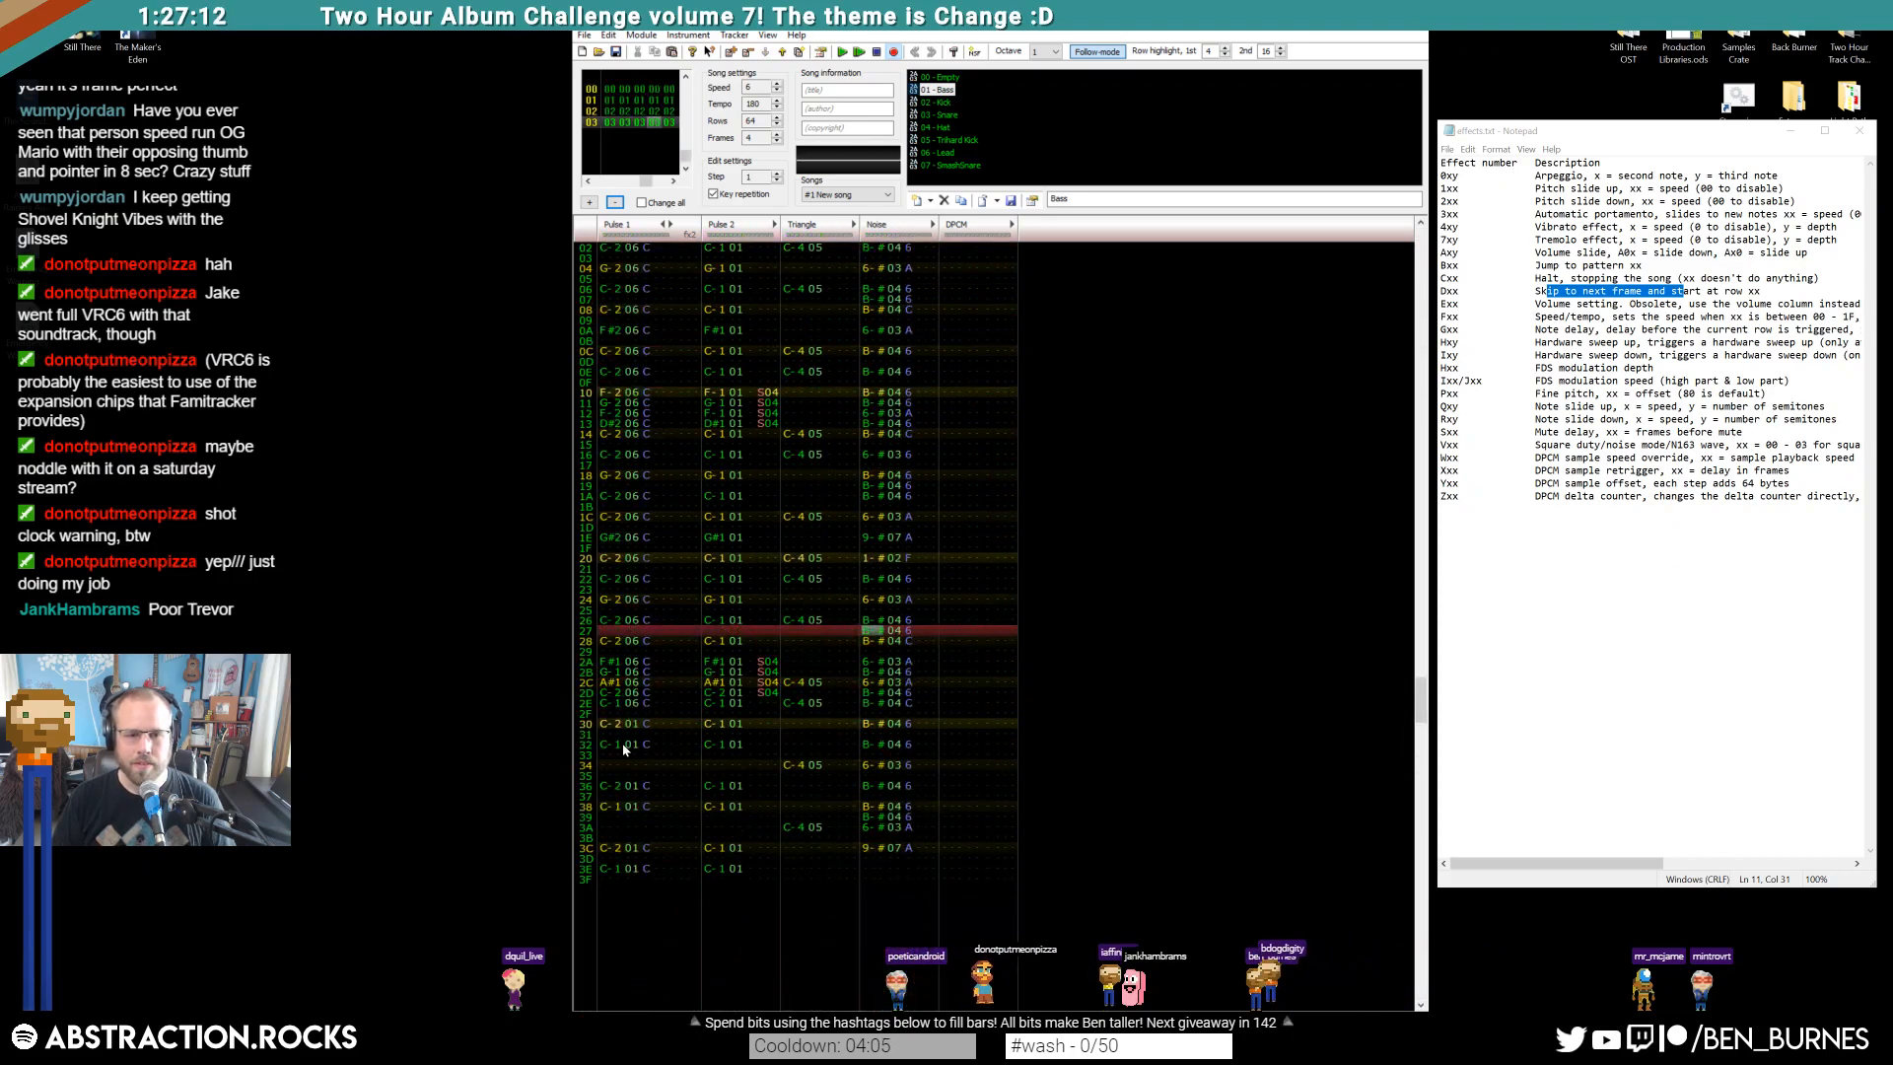
left_click(623, 745)
scroll(659, 345, "up", 2)
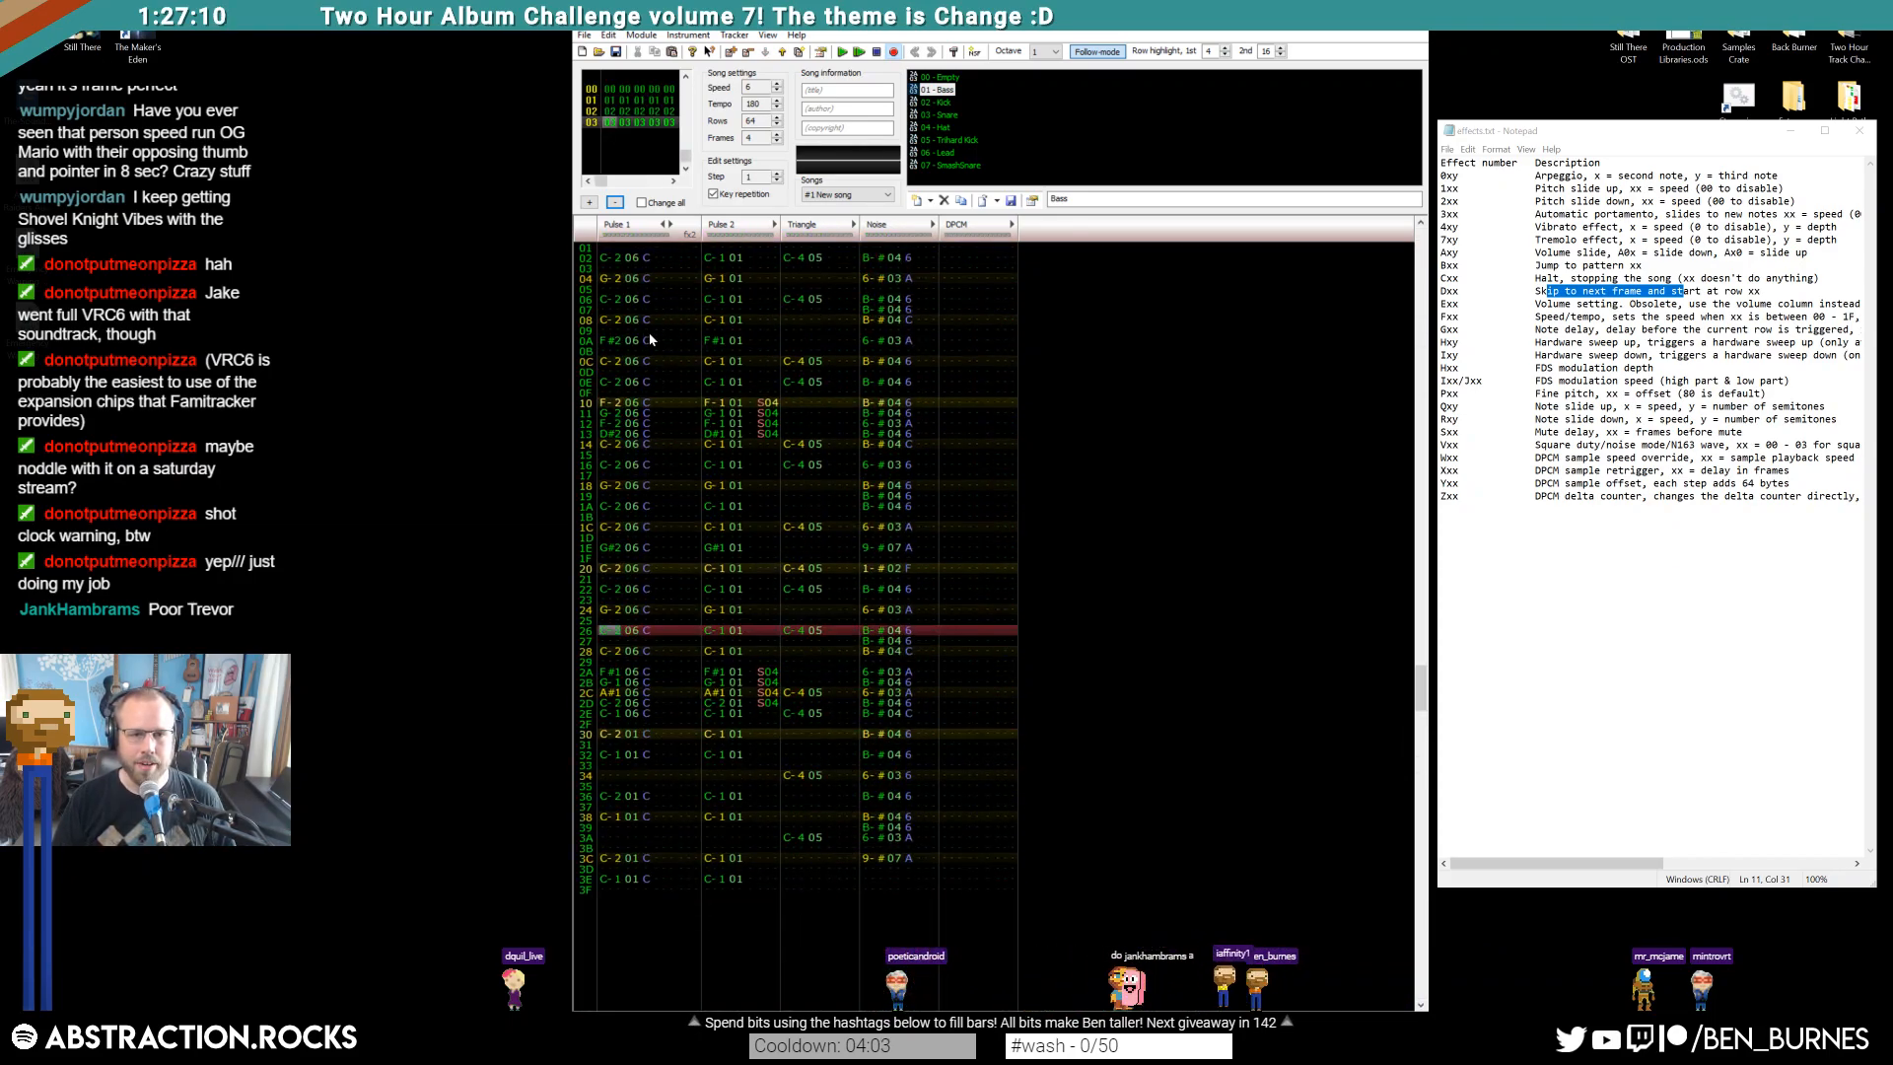
scroll(655, 281, "up", 2)
left_click(648, 249)
key("f")
key("Down")
key("f")
key("Down")
key("f")
key("Down")
key("f")
key("Down")
key("f")
key("Down")
key("f")
key("Down")
key("f")
key("Down")
key("Down")
key("f")
key("Down")
key("Down")
key("f")
key("Down")
key("f")
key("Down")
key("f")
key("Down")
key("f")
key("Down")
key("f")
key("Down")
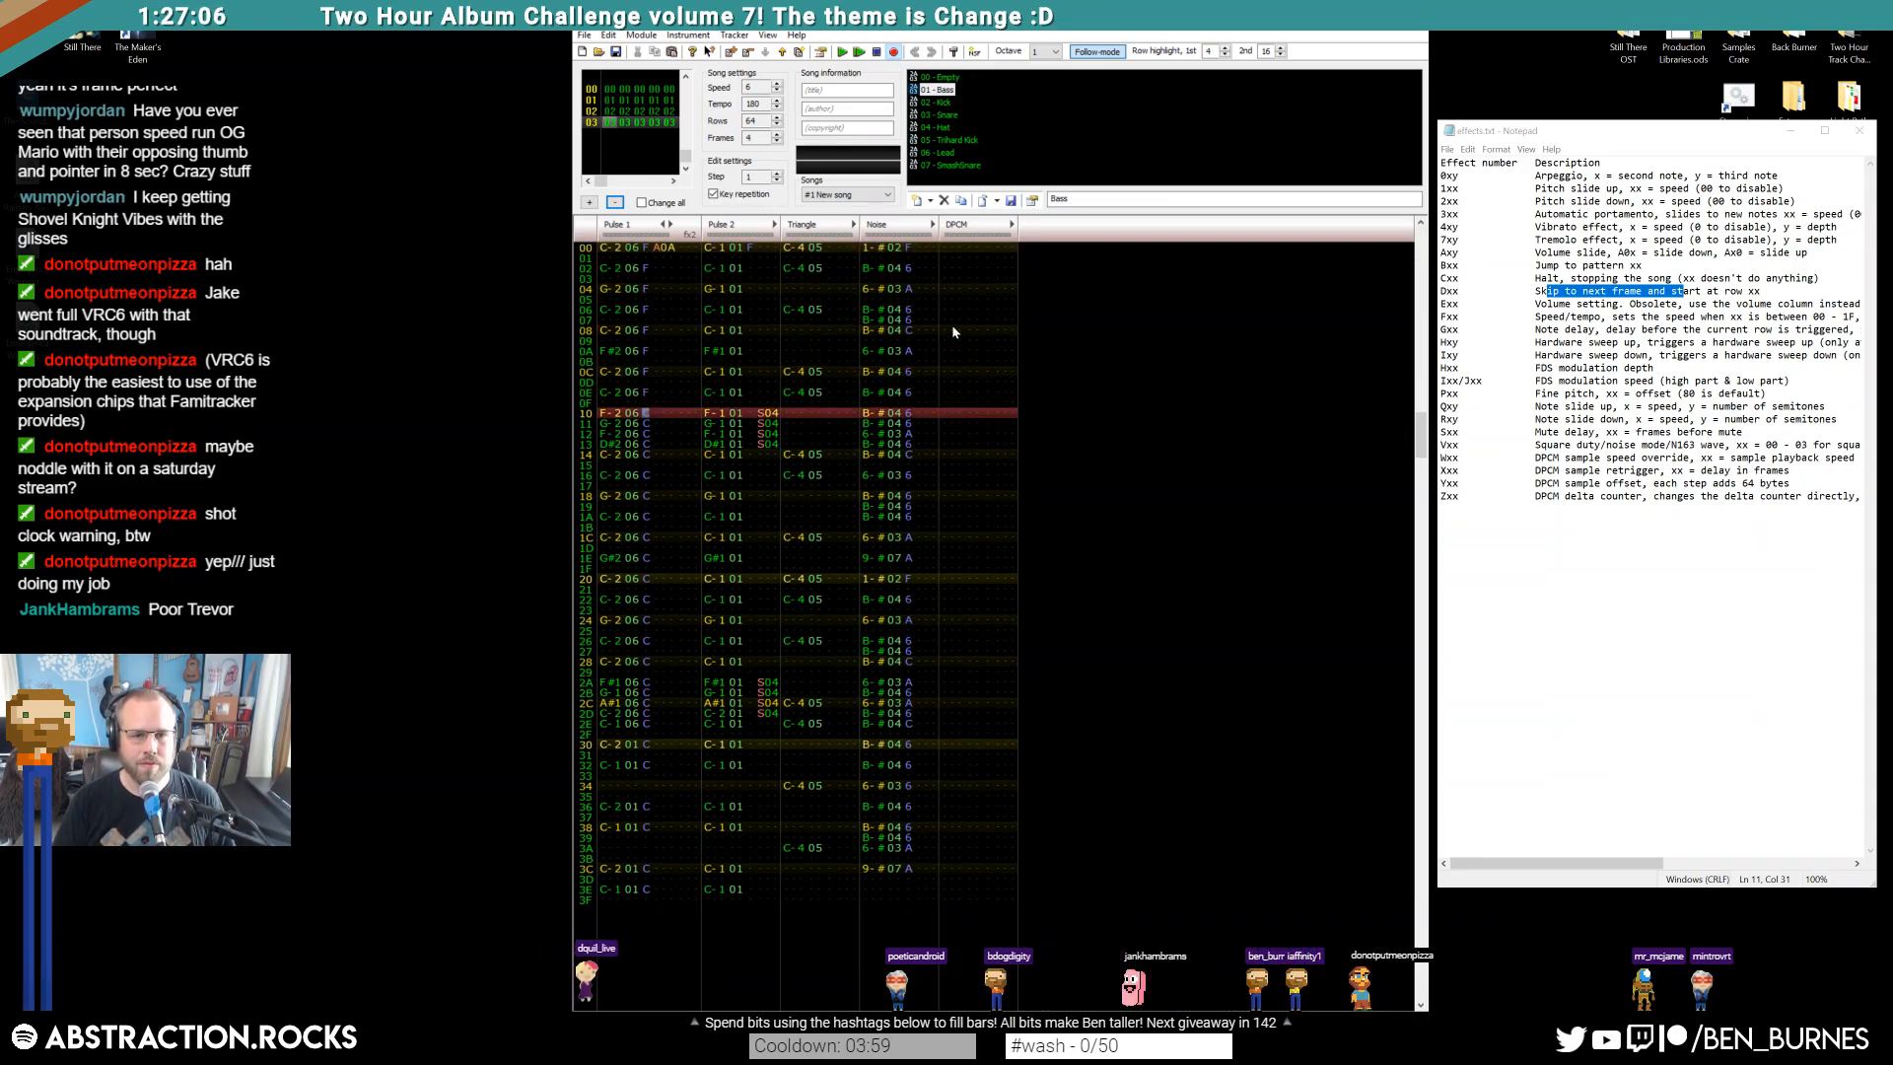
key("Home")
key("Return")
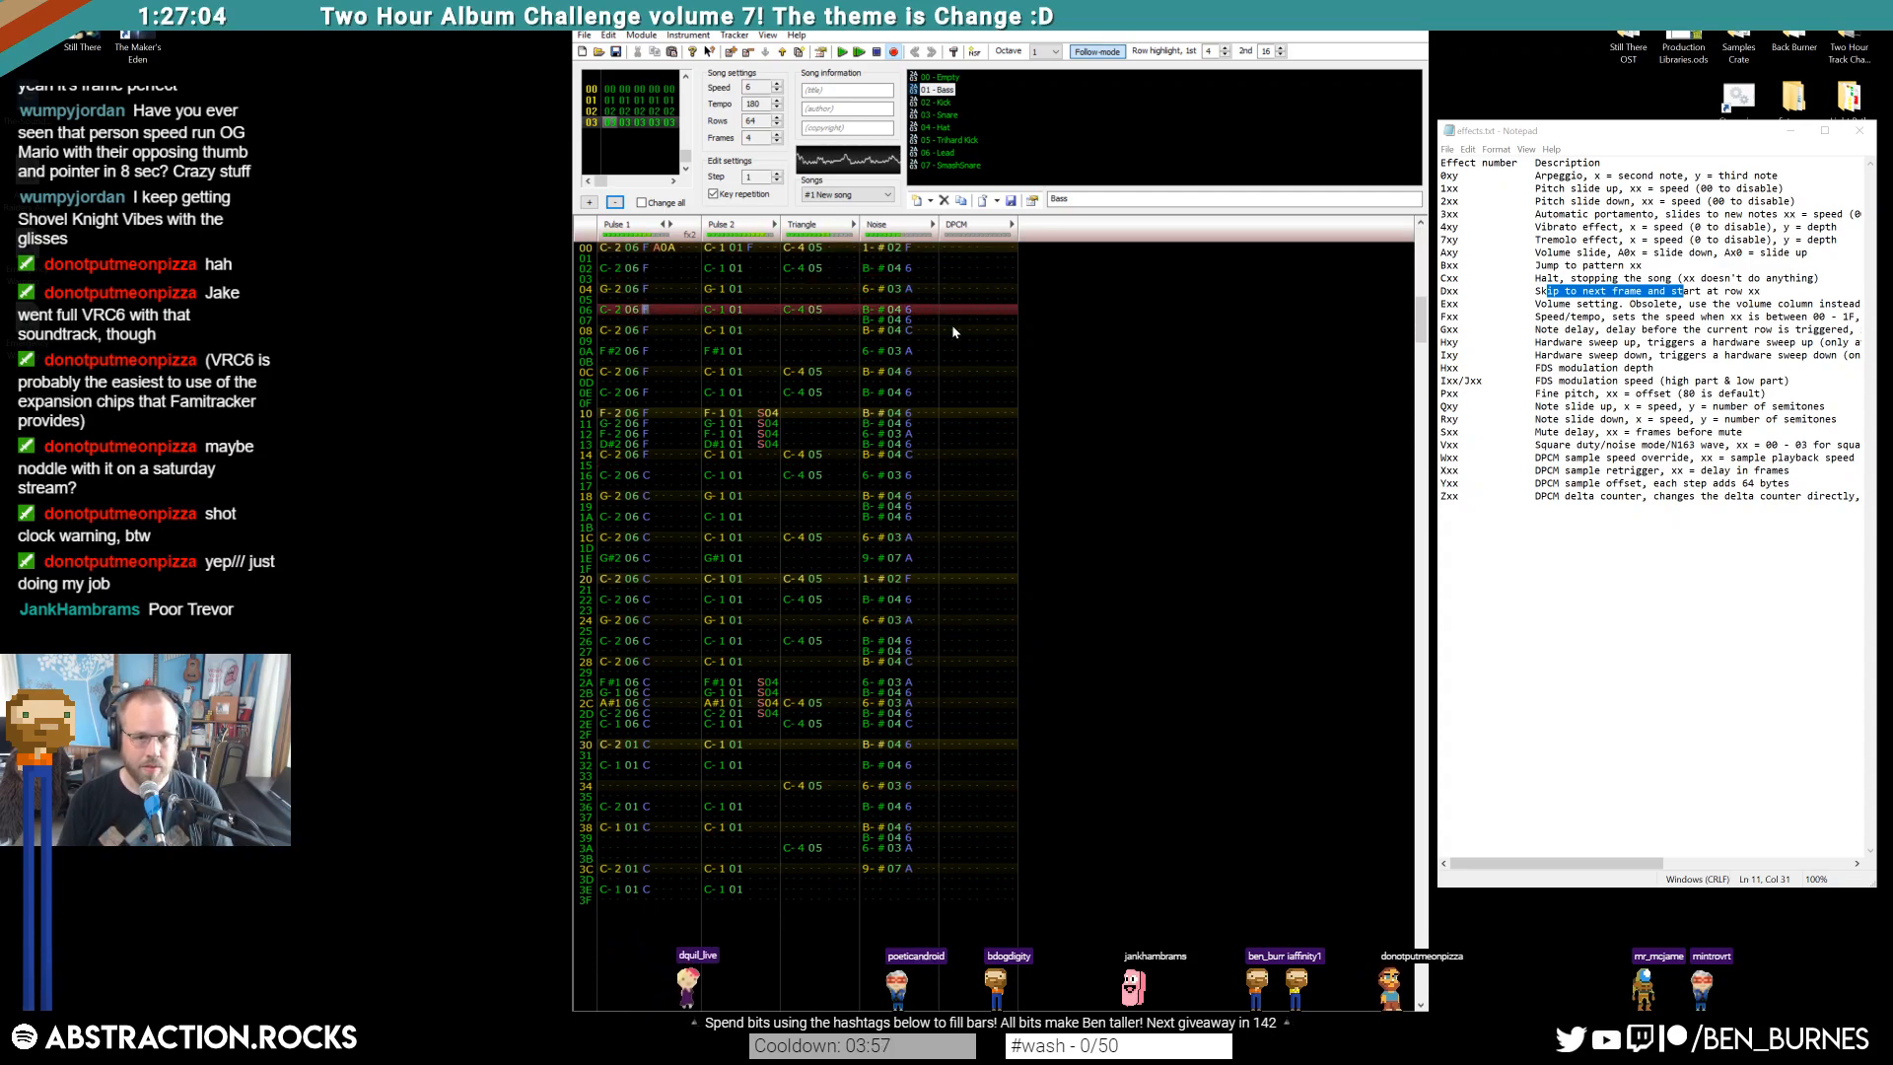
Set the volume to F on the remaining Pulse 1 notes of frame 03, from row 10 to row 3E
key("Up")
key("f")
key("Down")
key("f")
key("Down")
key("f")
key("Down")
key("f")
key("Down")
key("f")
key("Down")
key("f")
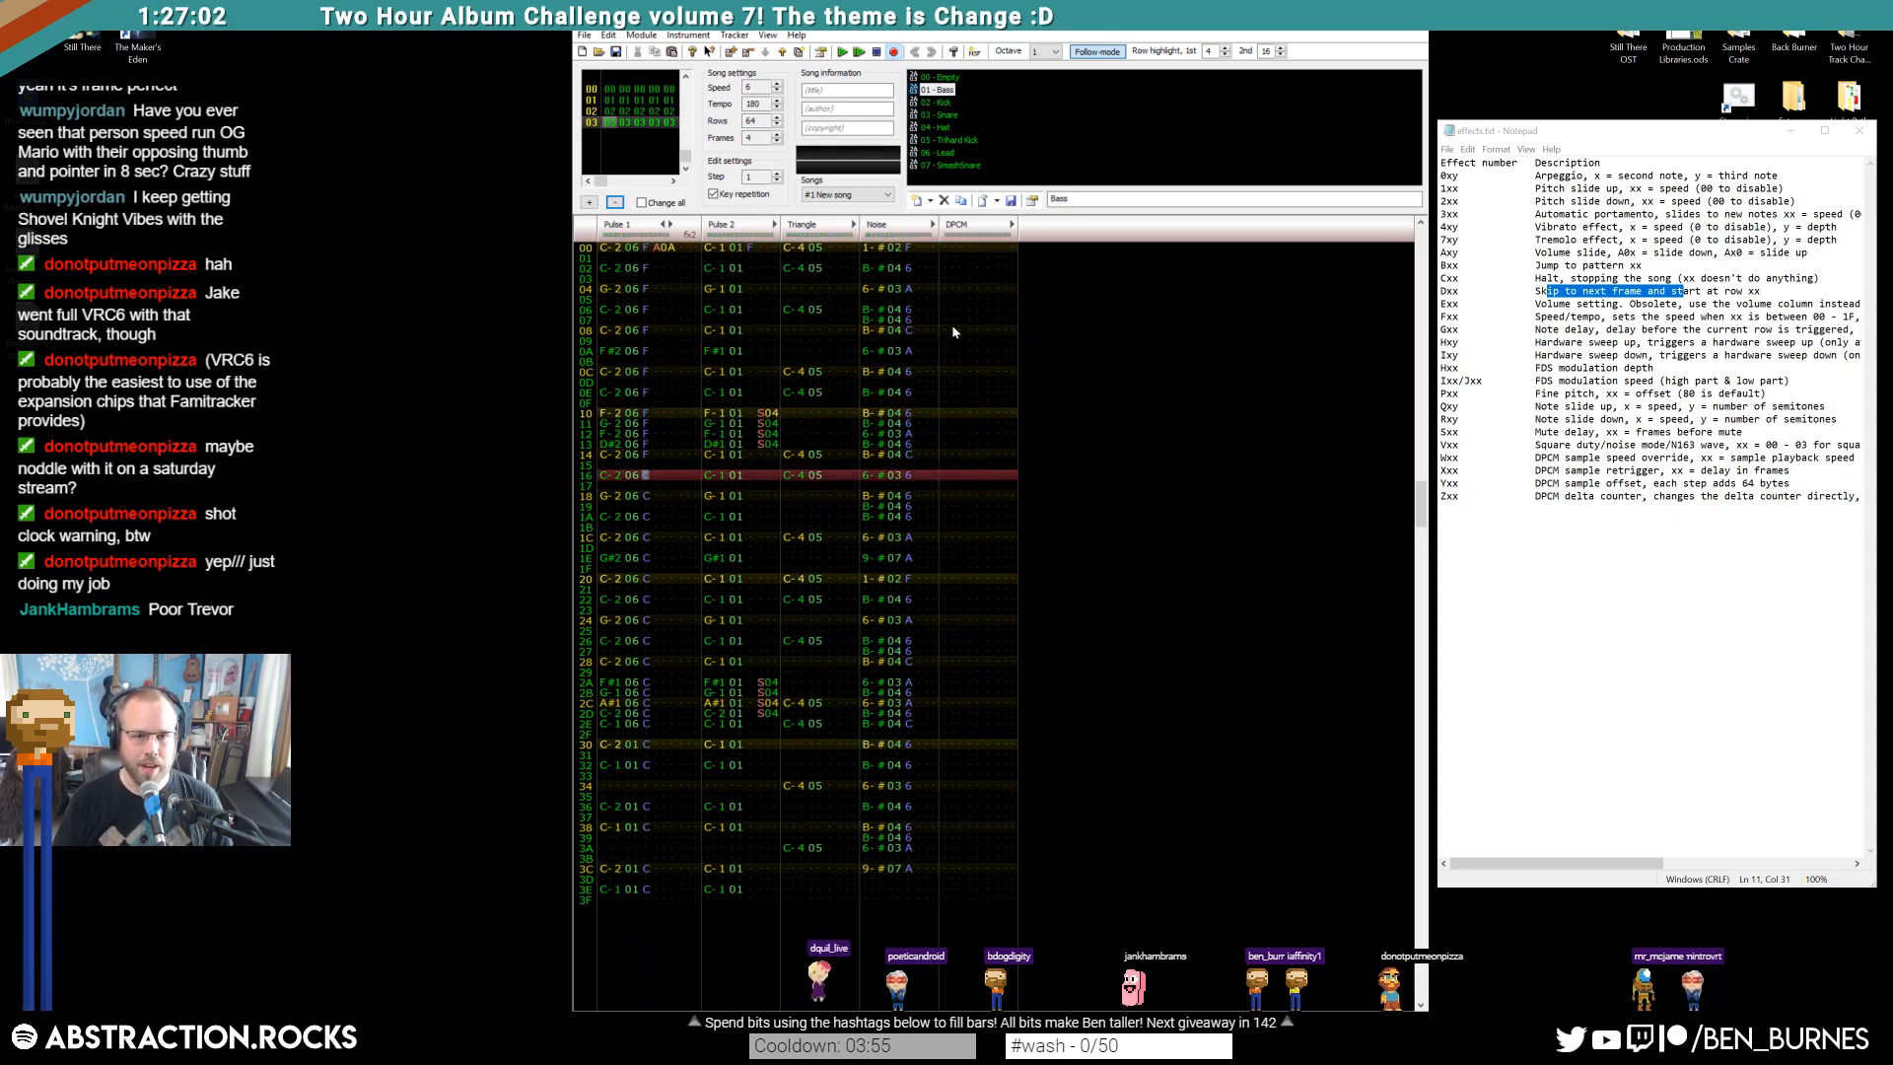
key("Down")
key("f")
key("Down")
key("f")
key("Down")
key("f")
key("Down")
key("f")
key("Down")
key("f")
key("f")
key("f")
key("f")
key("f")
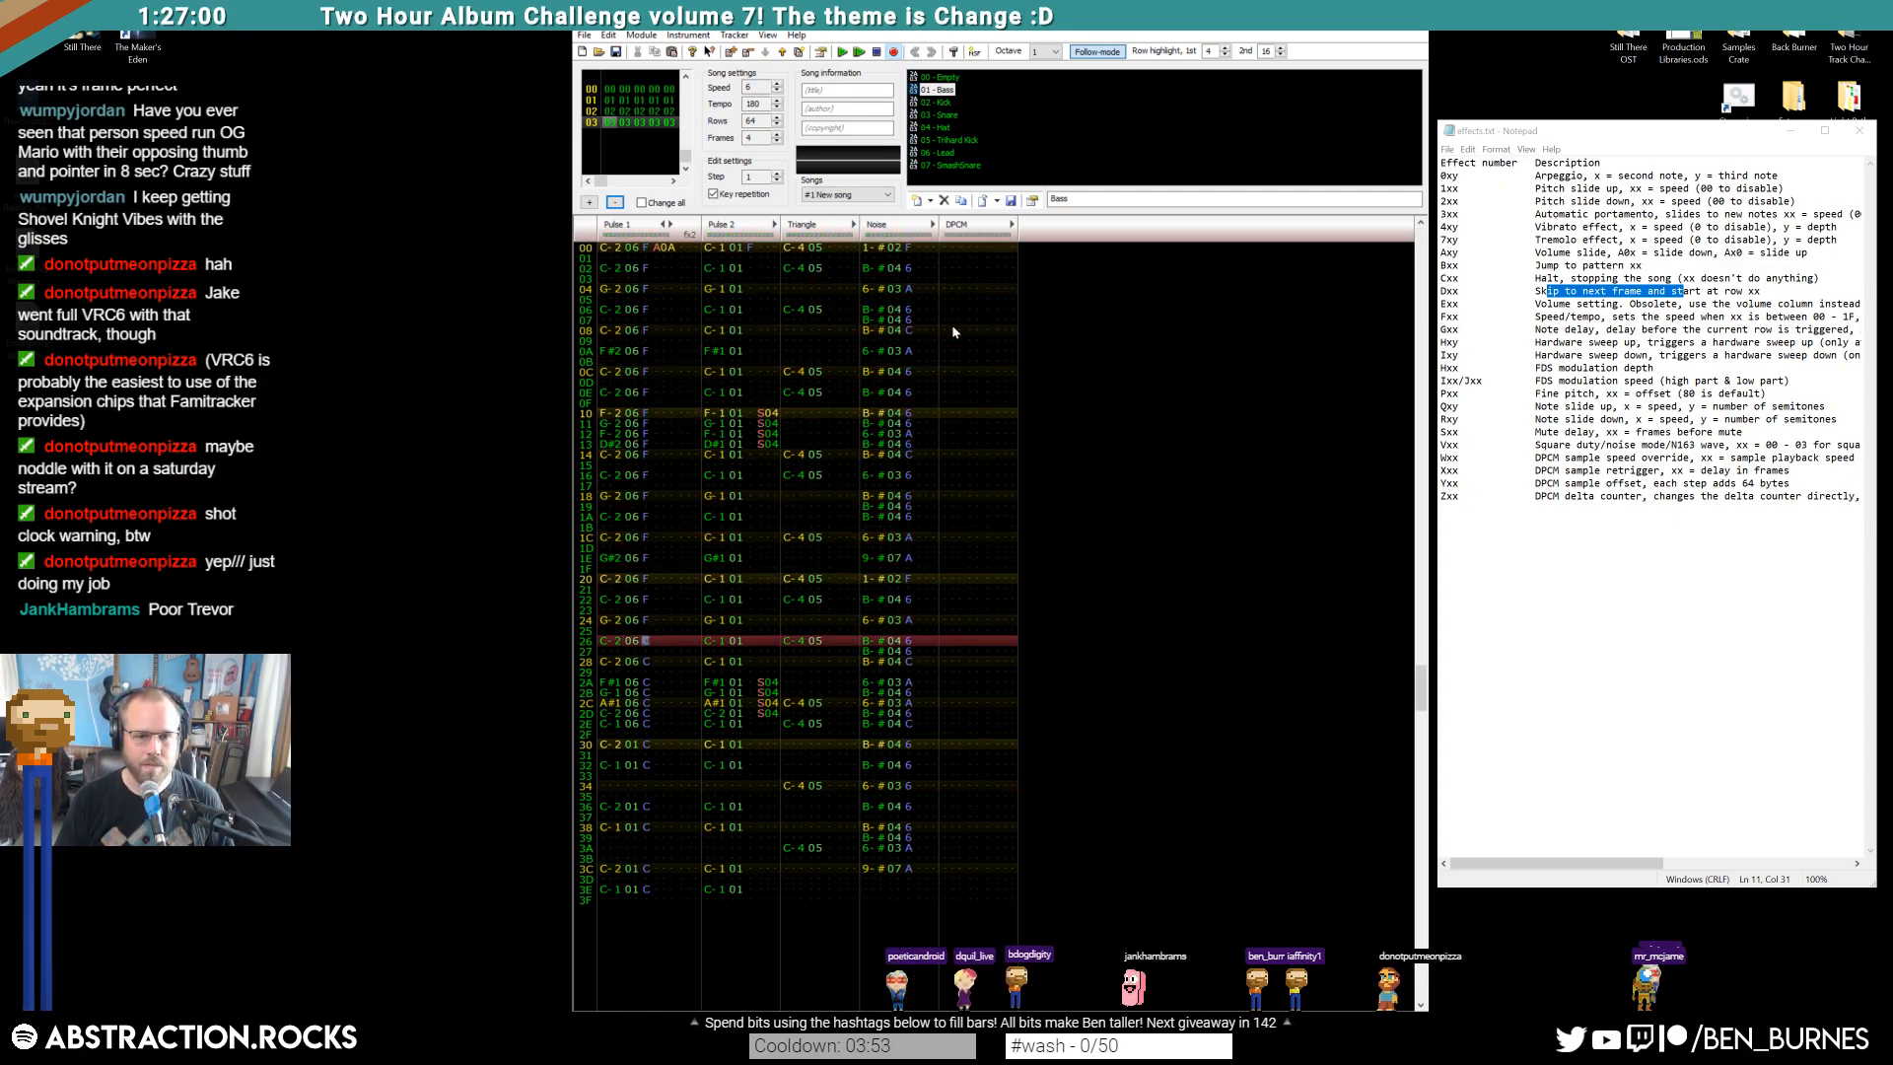
key("Down")
key("f")
key("Down")
key("f")
key("Down")
key("Down")
key("Down")
key("f")
key("Down")
key("f")
key("Down")
key("Down")
key("Down")
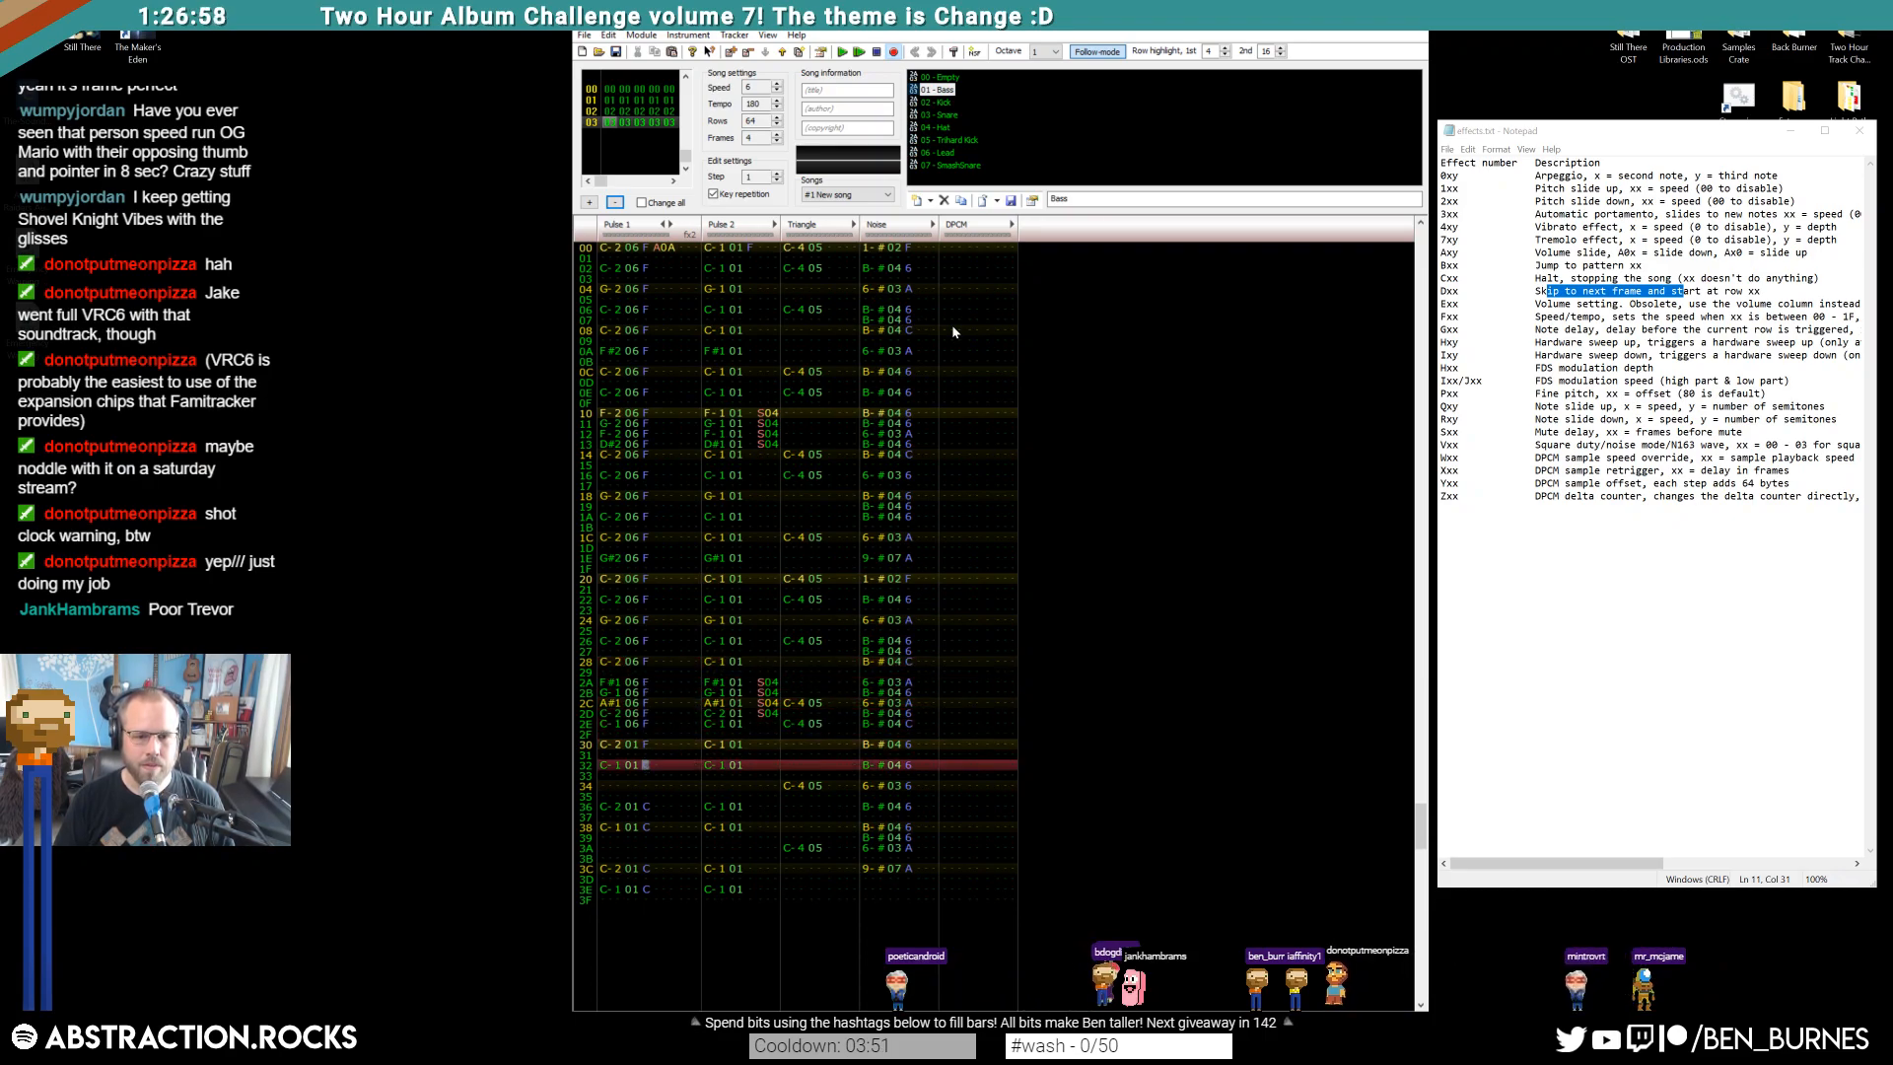
key("f")
key("Down")
key("Down")
key("Down")
key("Down")
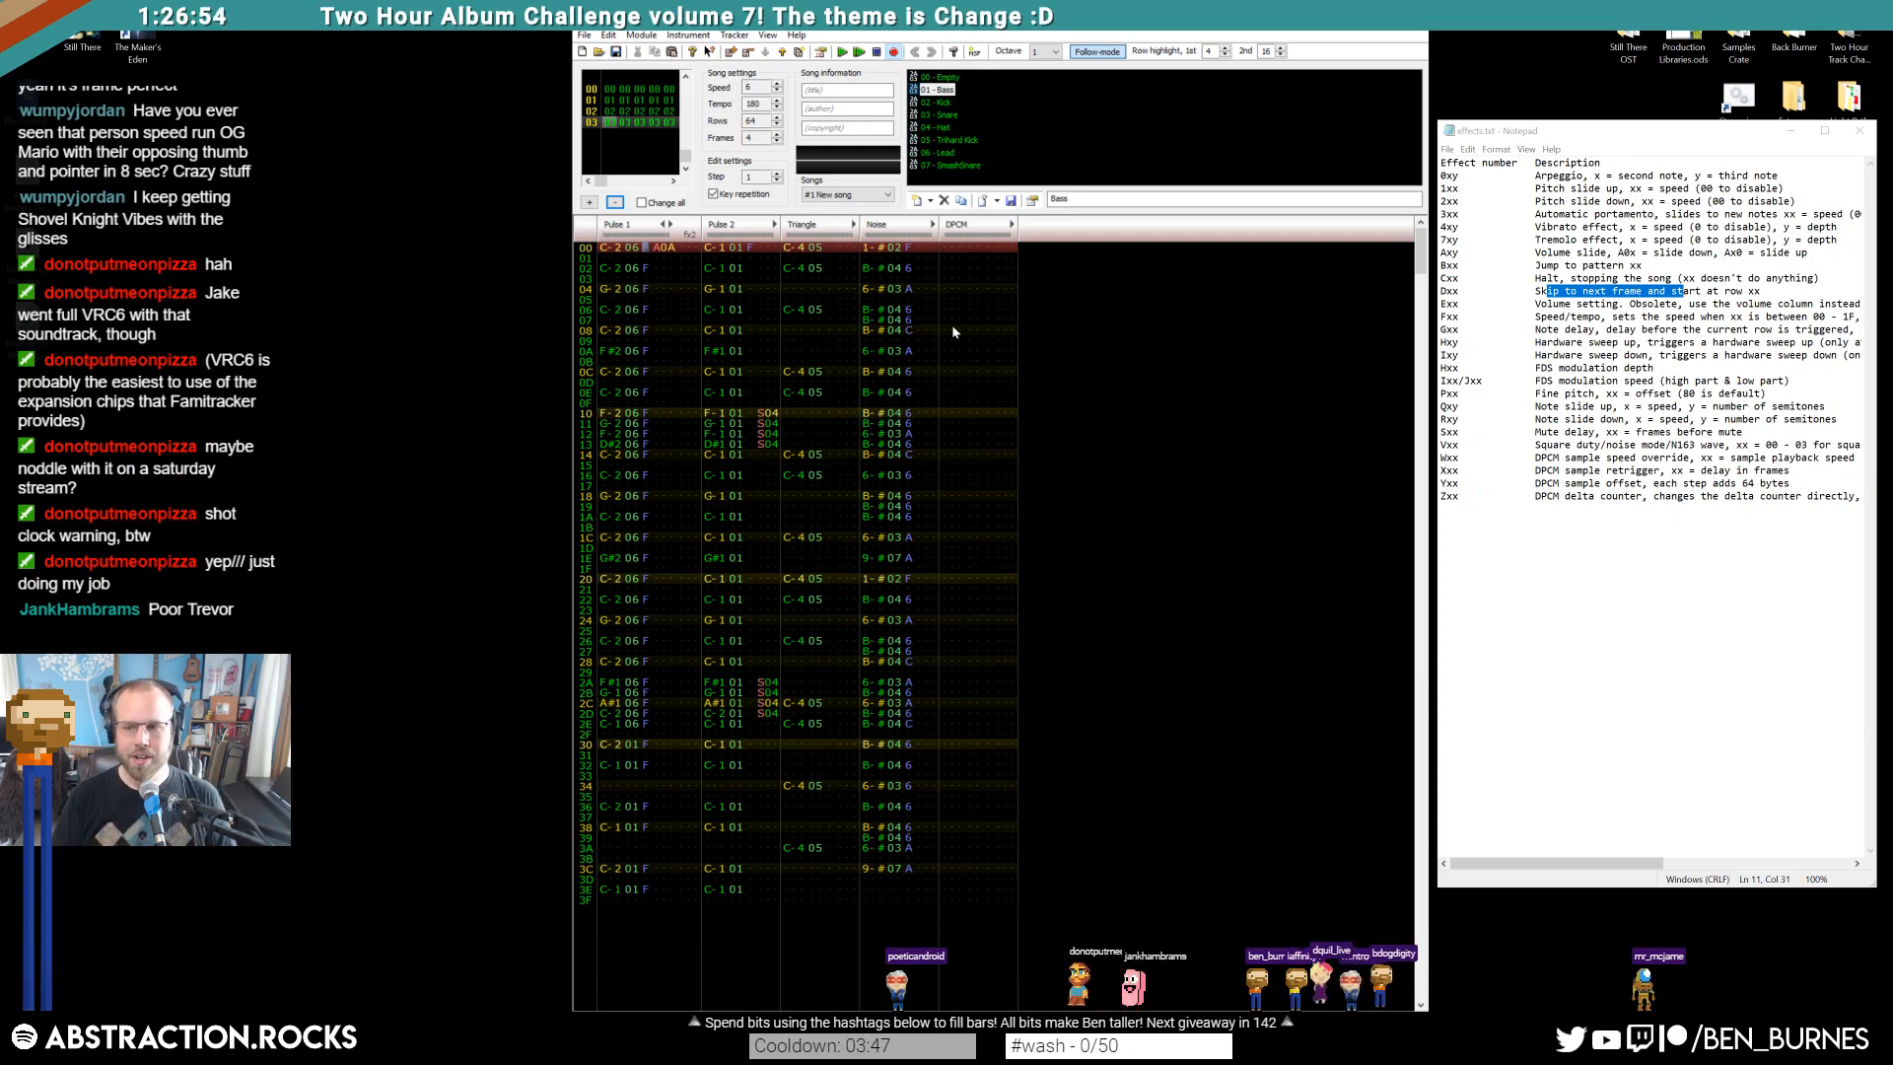
Play frame 03 from the start to hear the louder Pulse 1 line, and stop near its end
key("Return")
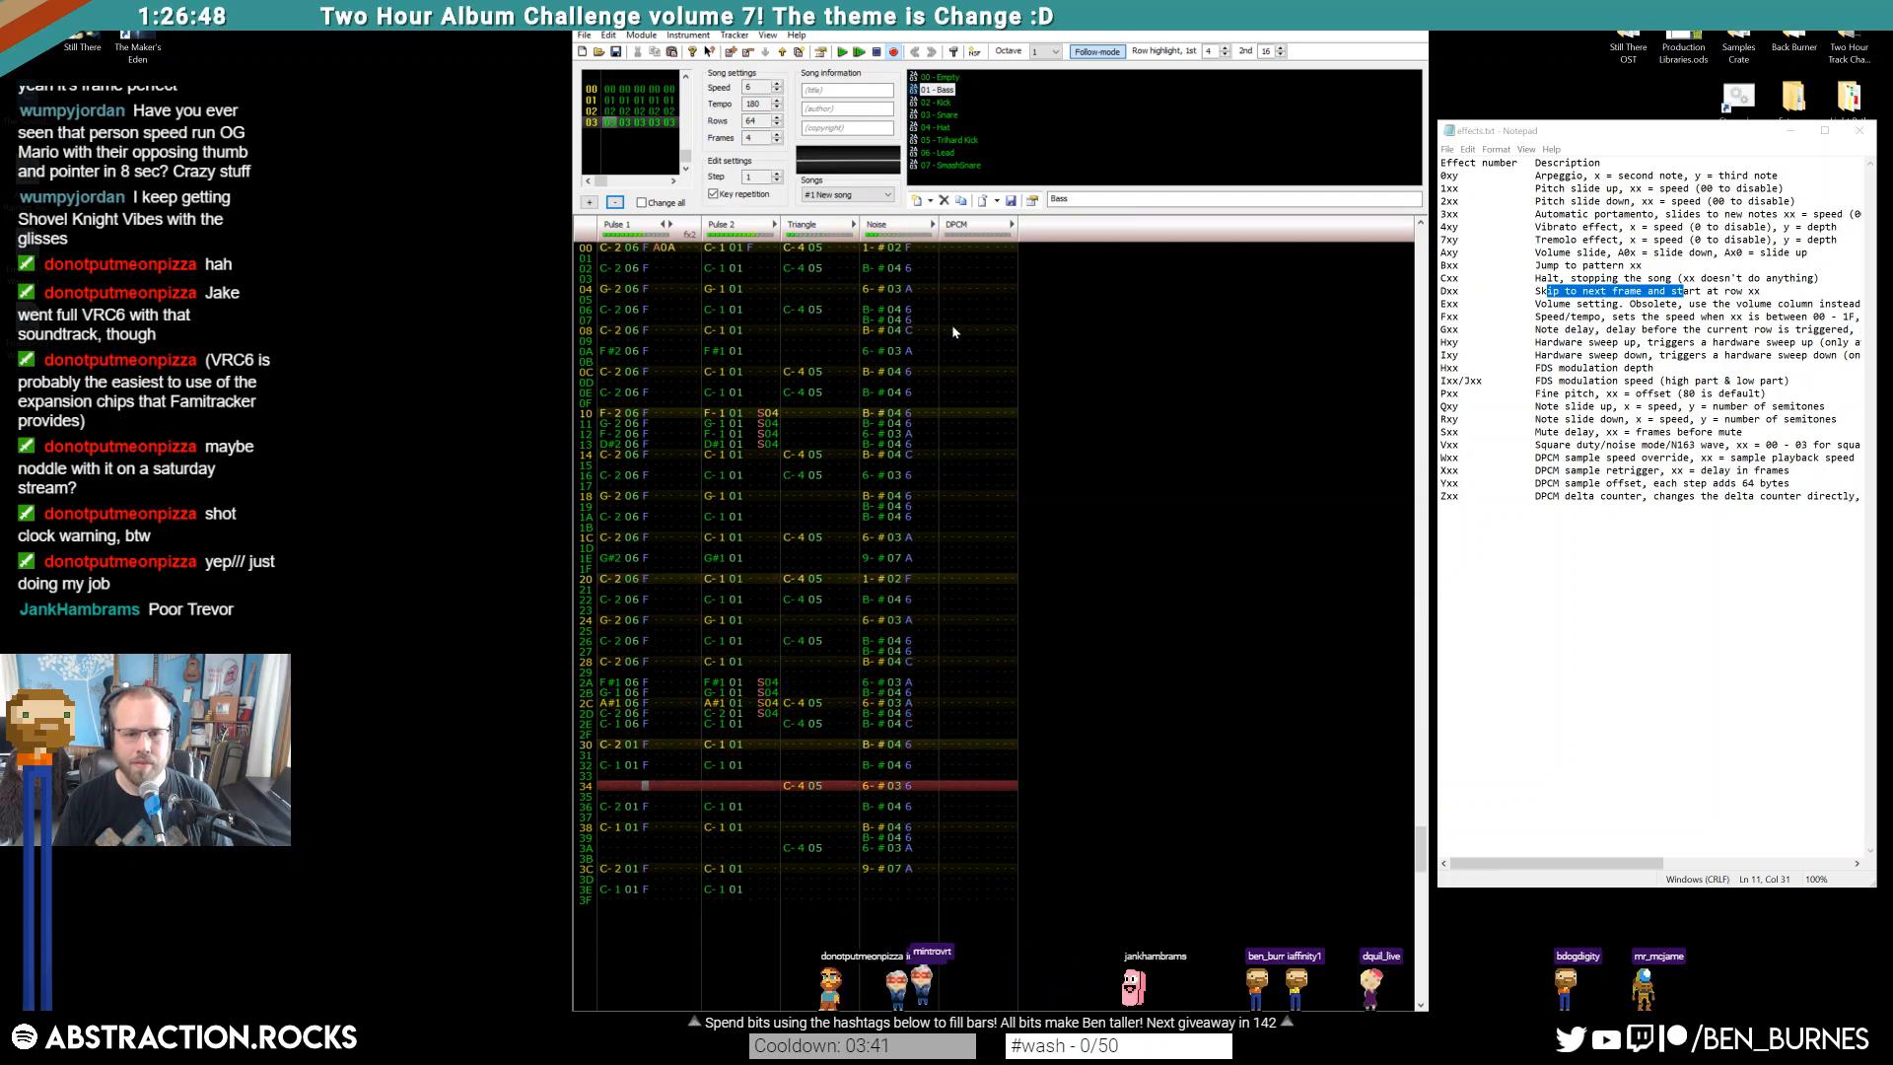
key("Return")
key("Up")
key("Up")
key("Up")
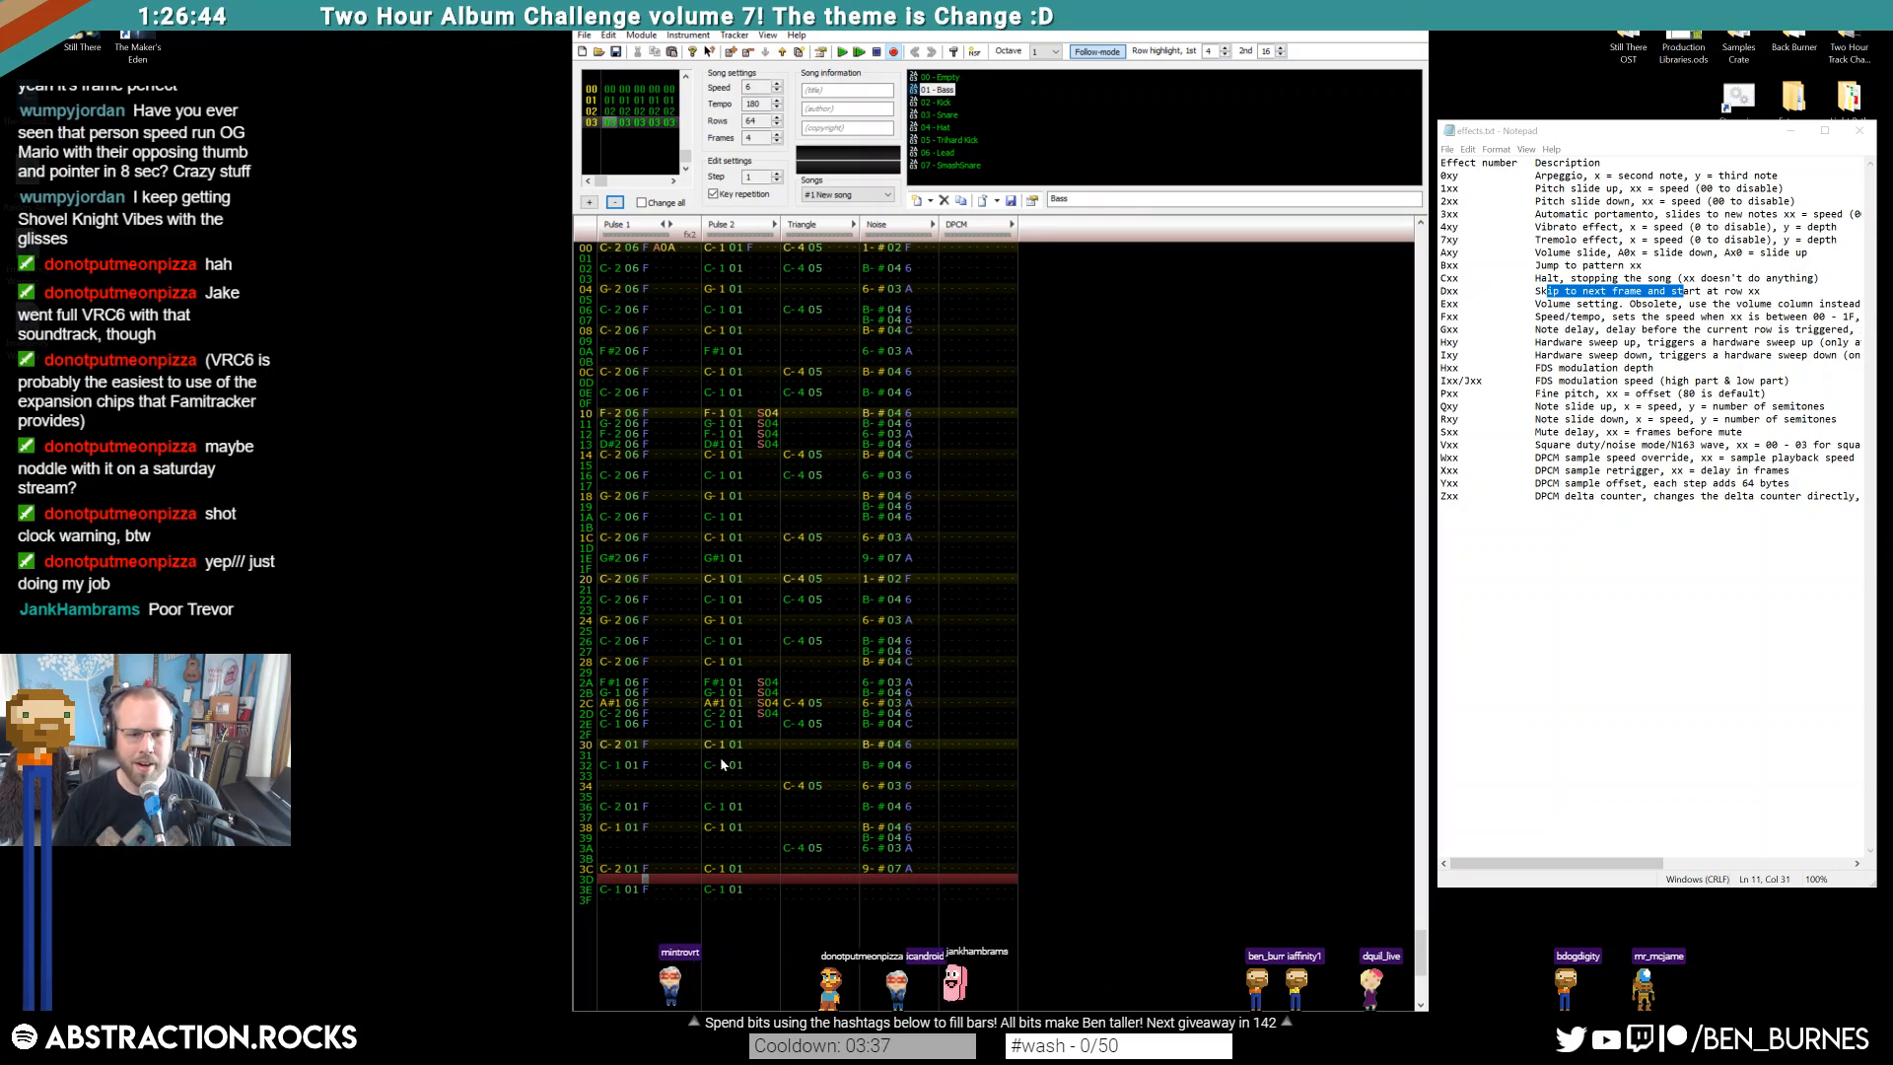
Raise the Pulse 1 notes on rows 32 and 38 to C-2, and assign instrument 06 to the notes from row 30 to 3E
left_click(616, 774)
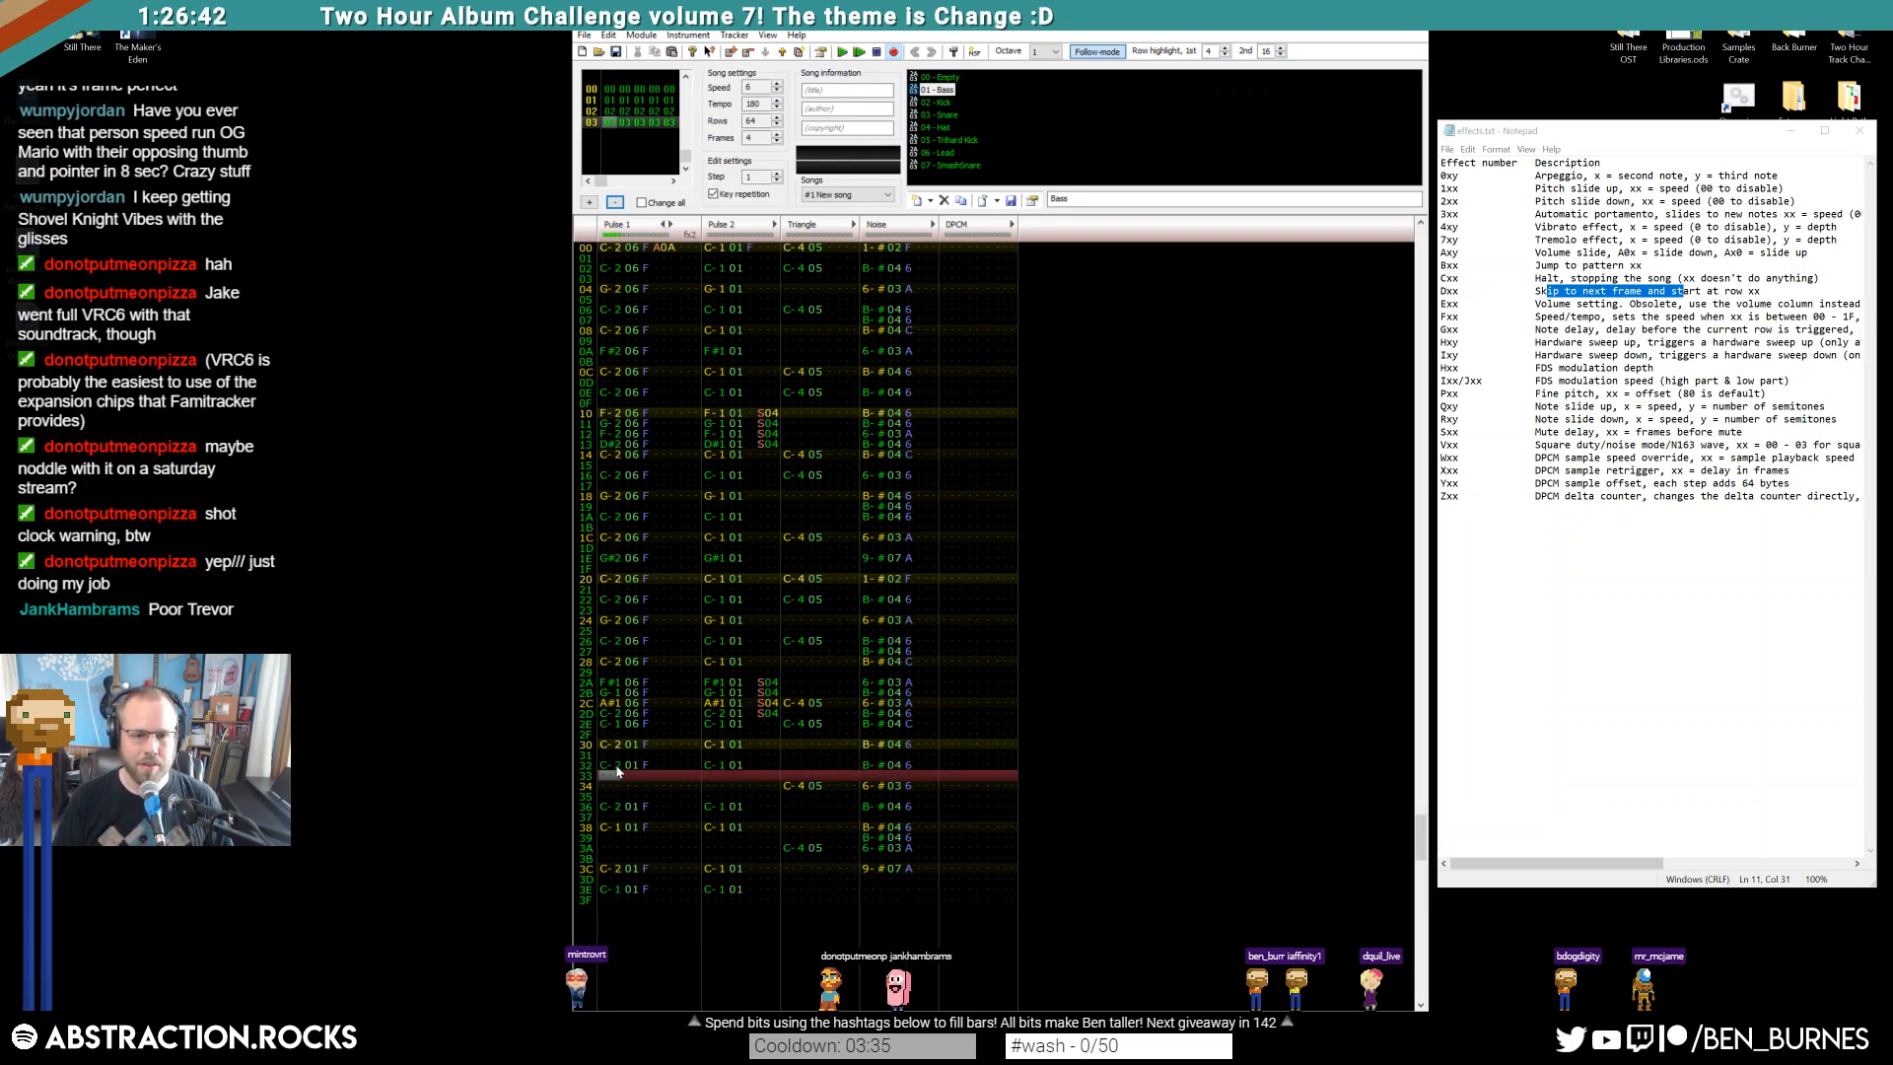
left_click(607, 829)
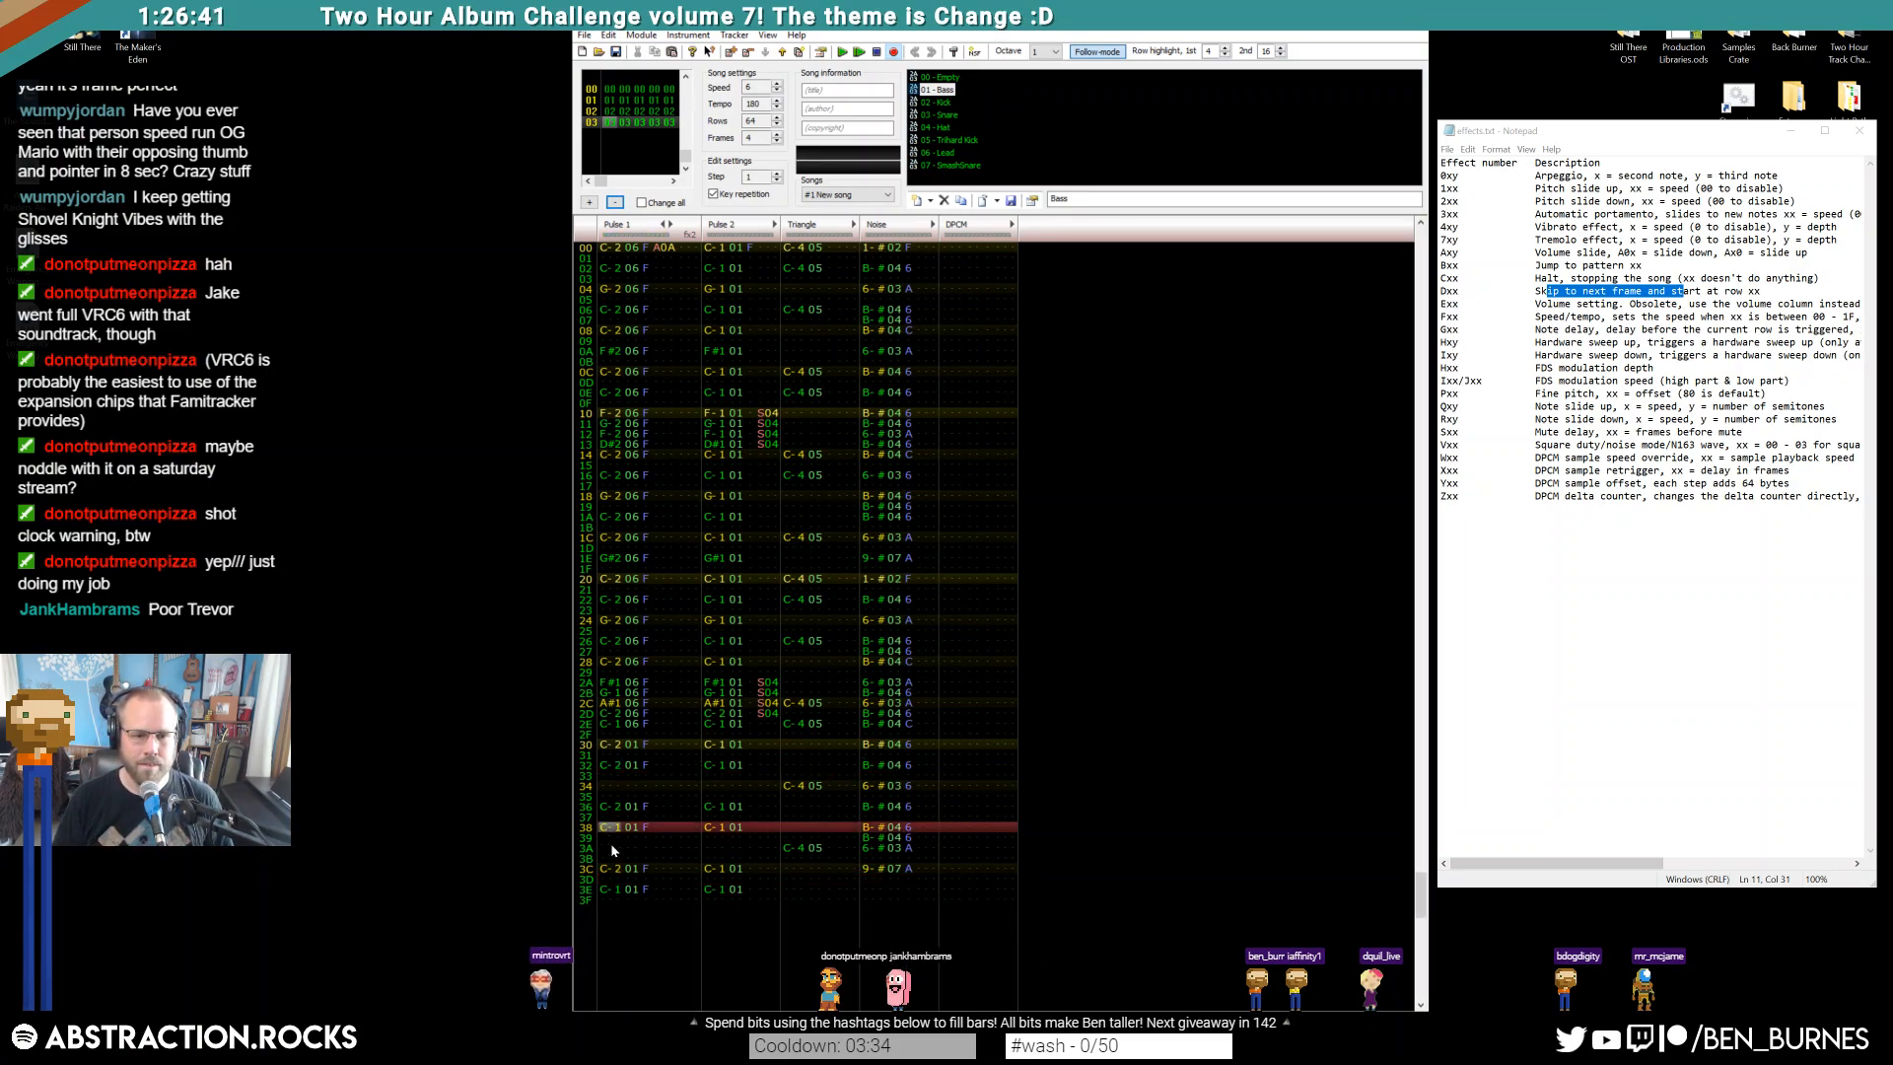
left_click(636, 747)
type("67")
key("Up")
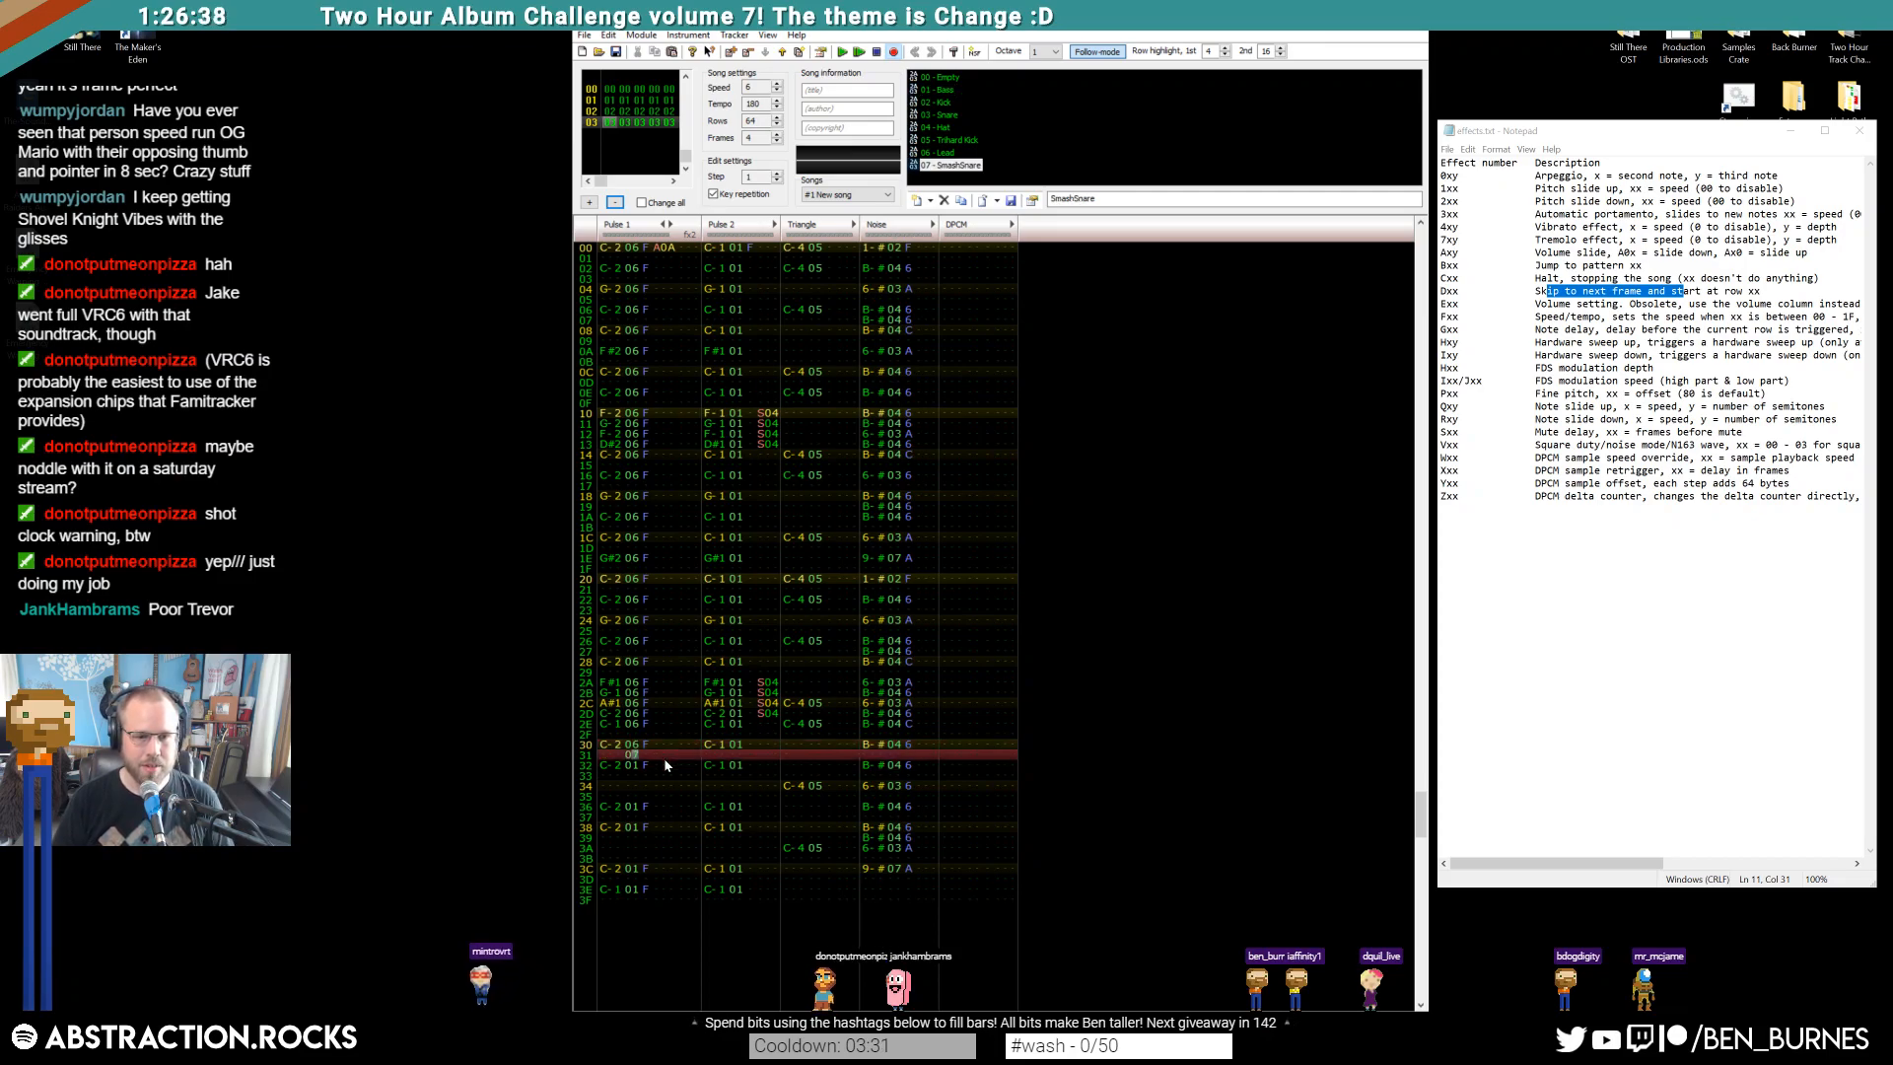
key("Delete")
type("6")
key("Down")
key("Down")
key("Down")
type("6")
key("Down")
type("6")
key("Down")
key("Down")
key("Down")
type("6")
key("Down")
type("6")
Change the Pulse 1 notes to C-3 on row 3C and C-2 on row 3E, play the ending, and return to frame 03
key("Up")
key("Up")
key("Up")
key("Left")
key("Left")
key("KP_Multiply")
key("q")
key("Down")
key("z")
key("Return")
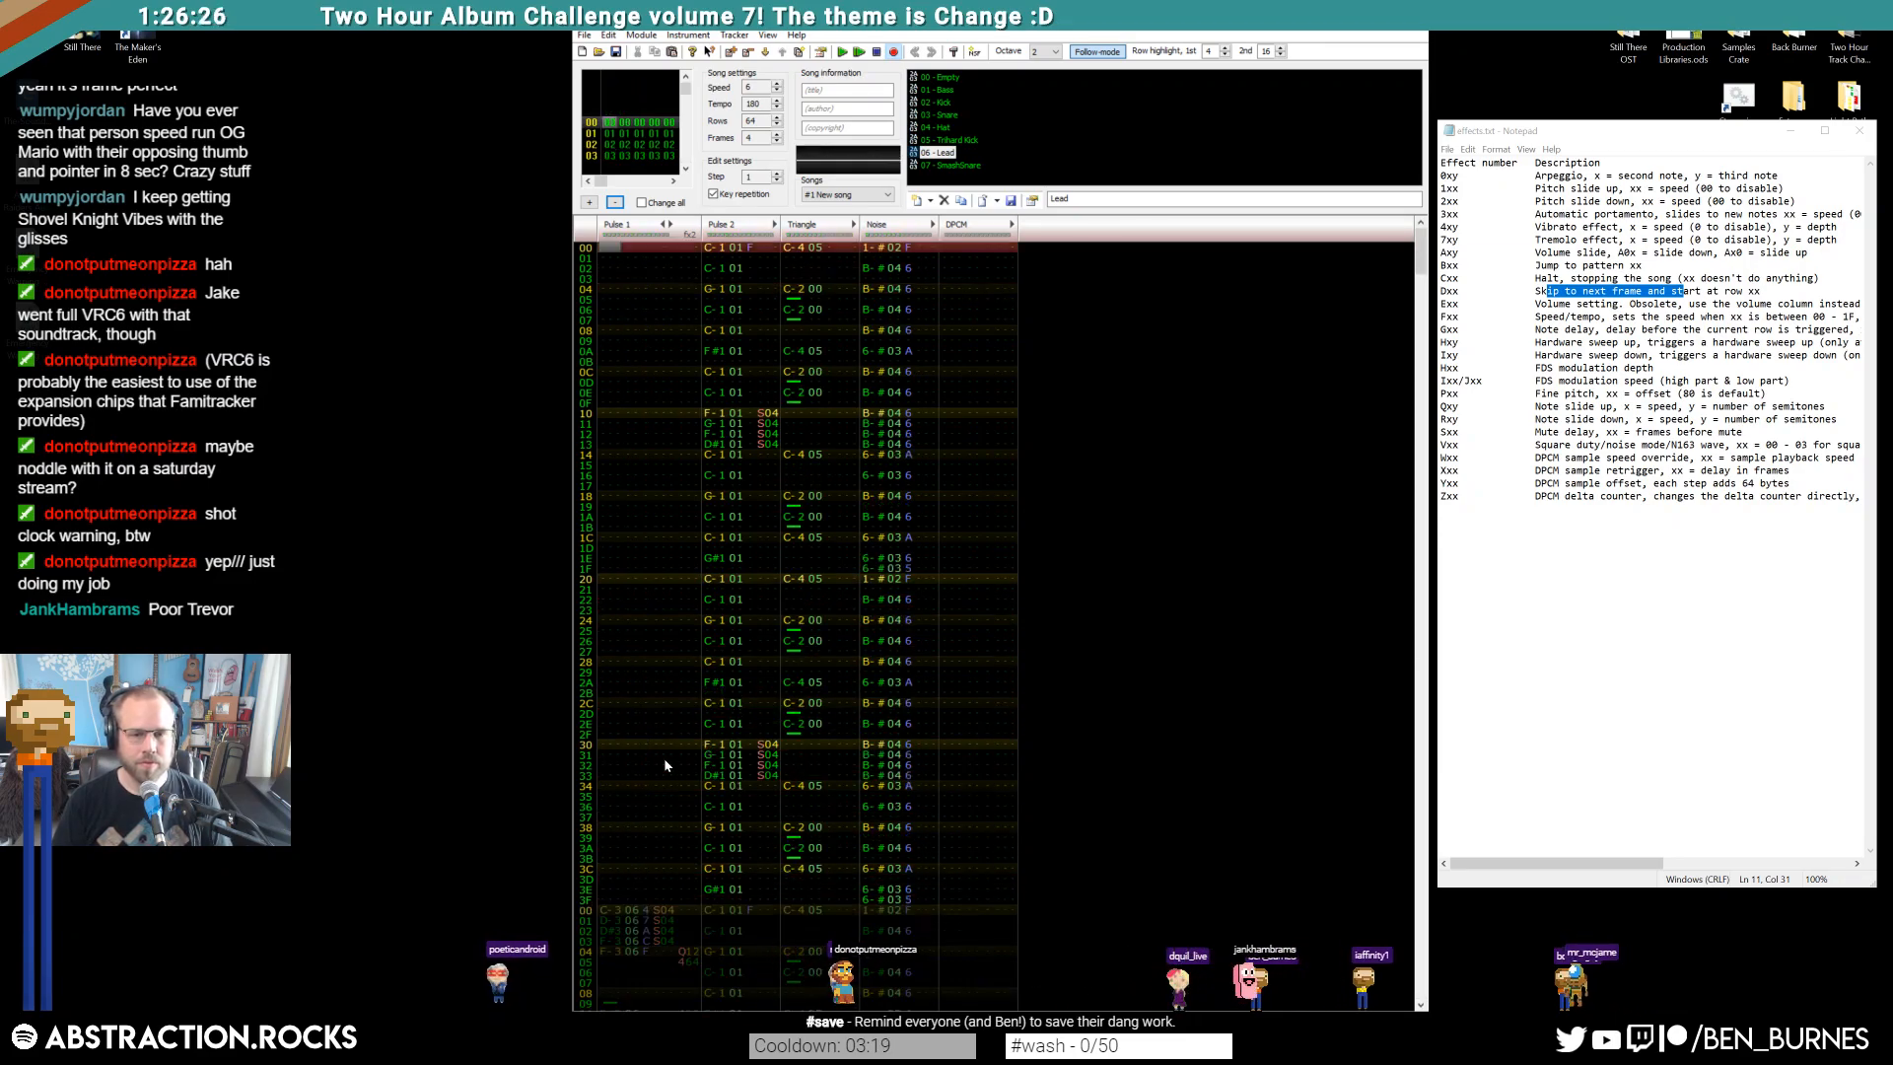
key("ctrl+Left")
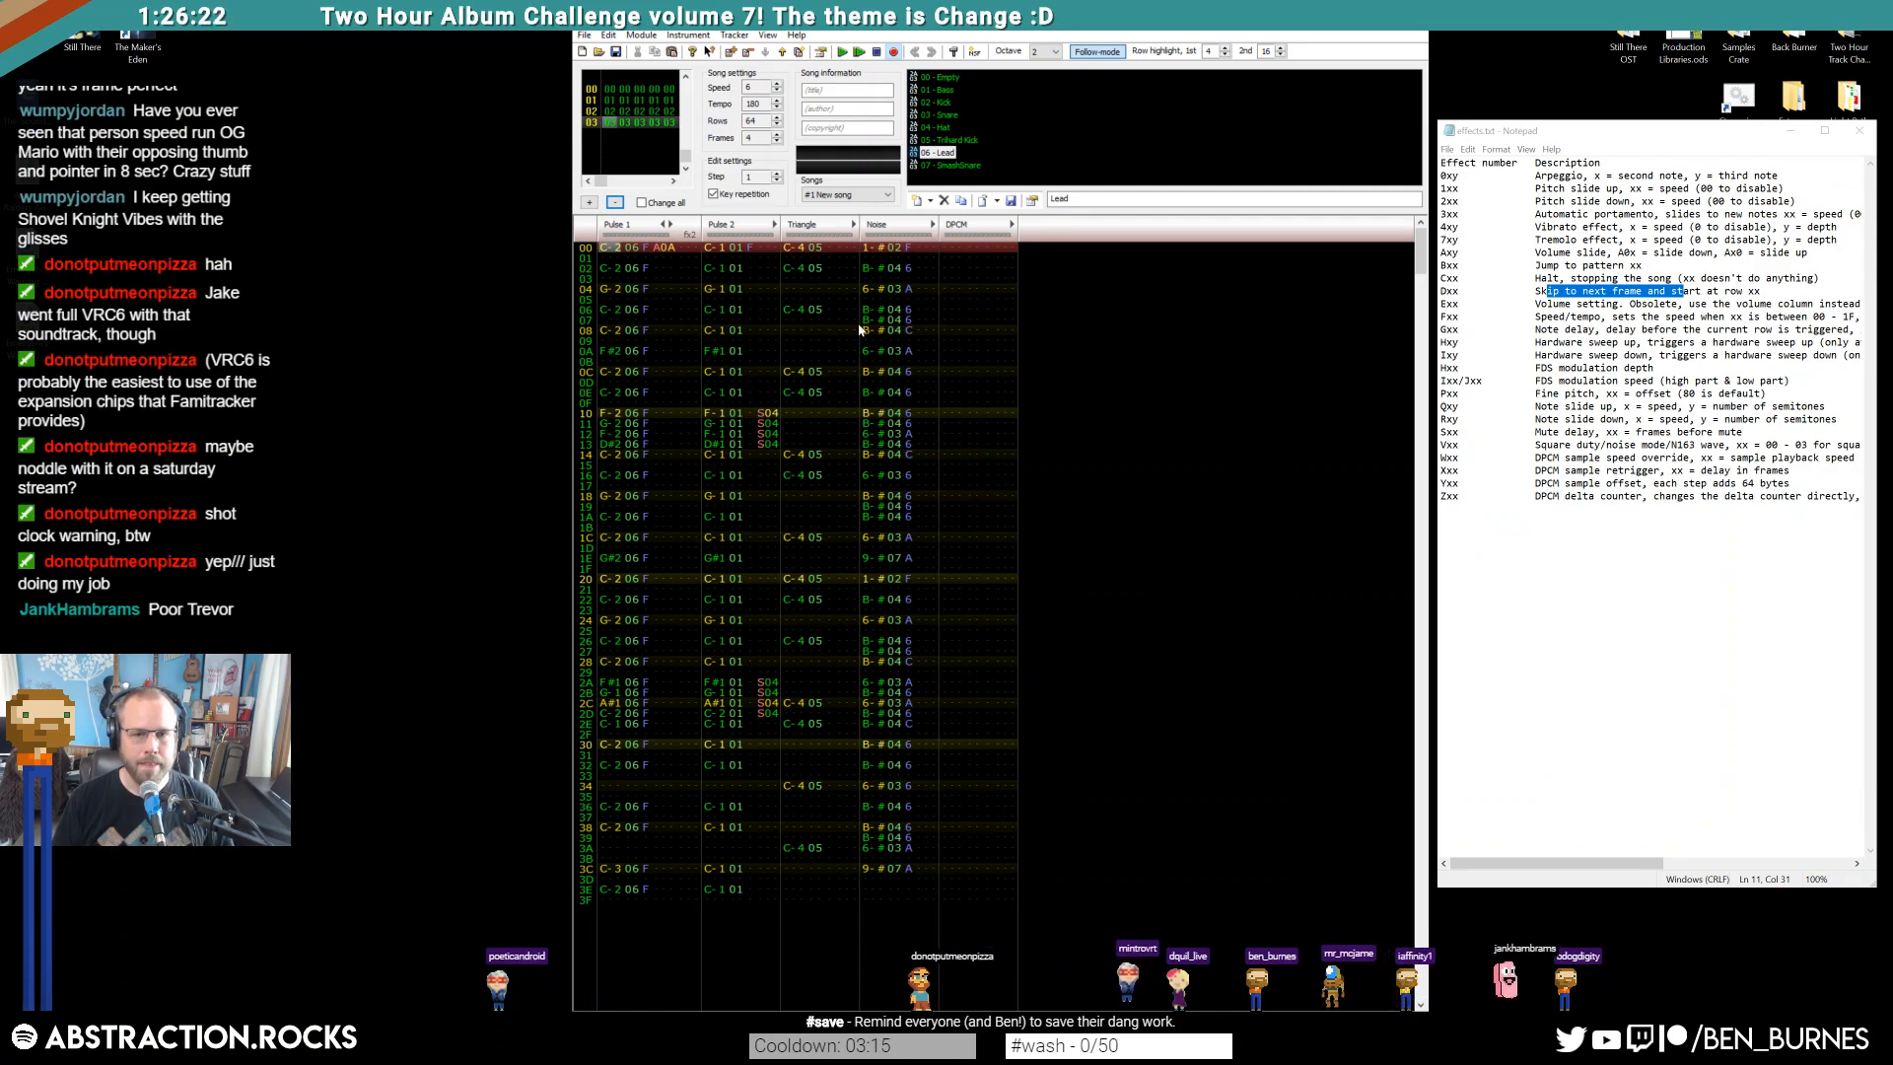
Try a Triangle note C-3 00 on row 04 with a note cut on row 05, and play it back
left_click(795, 288)
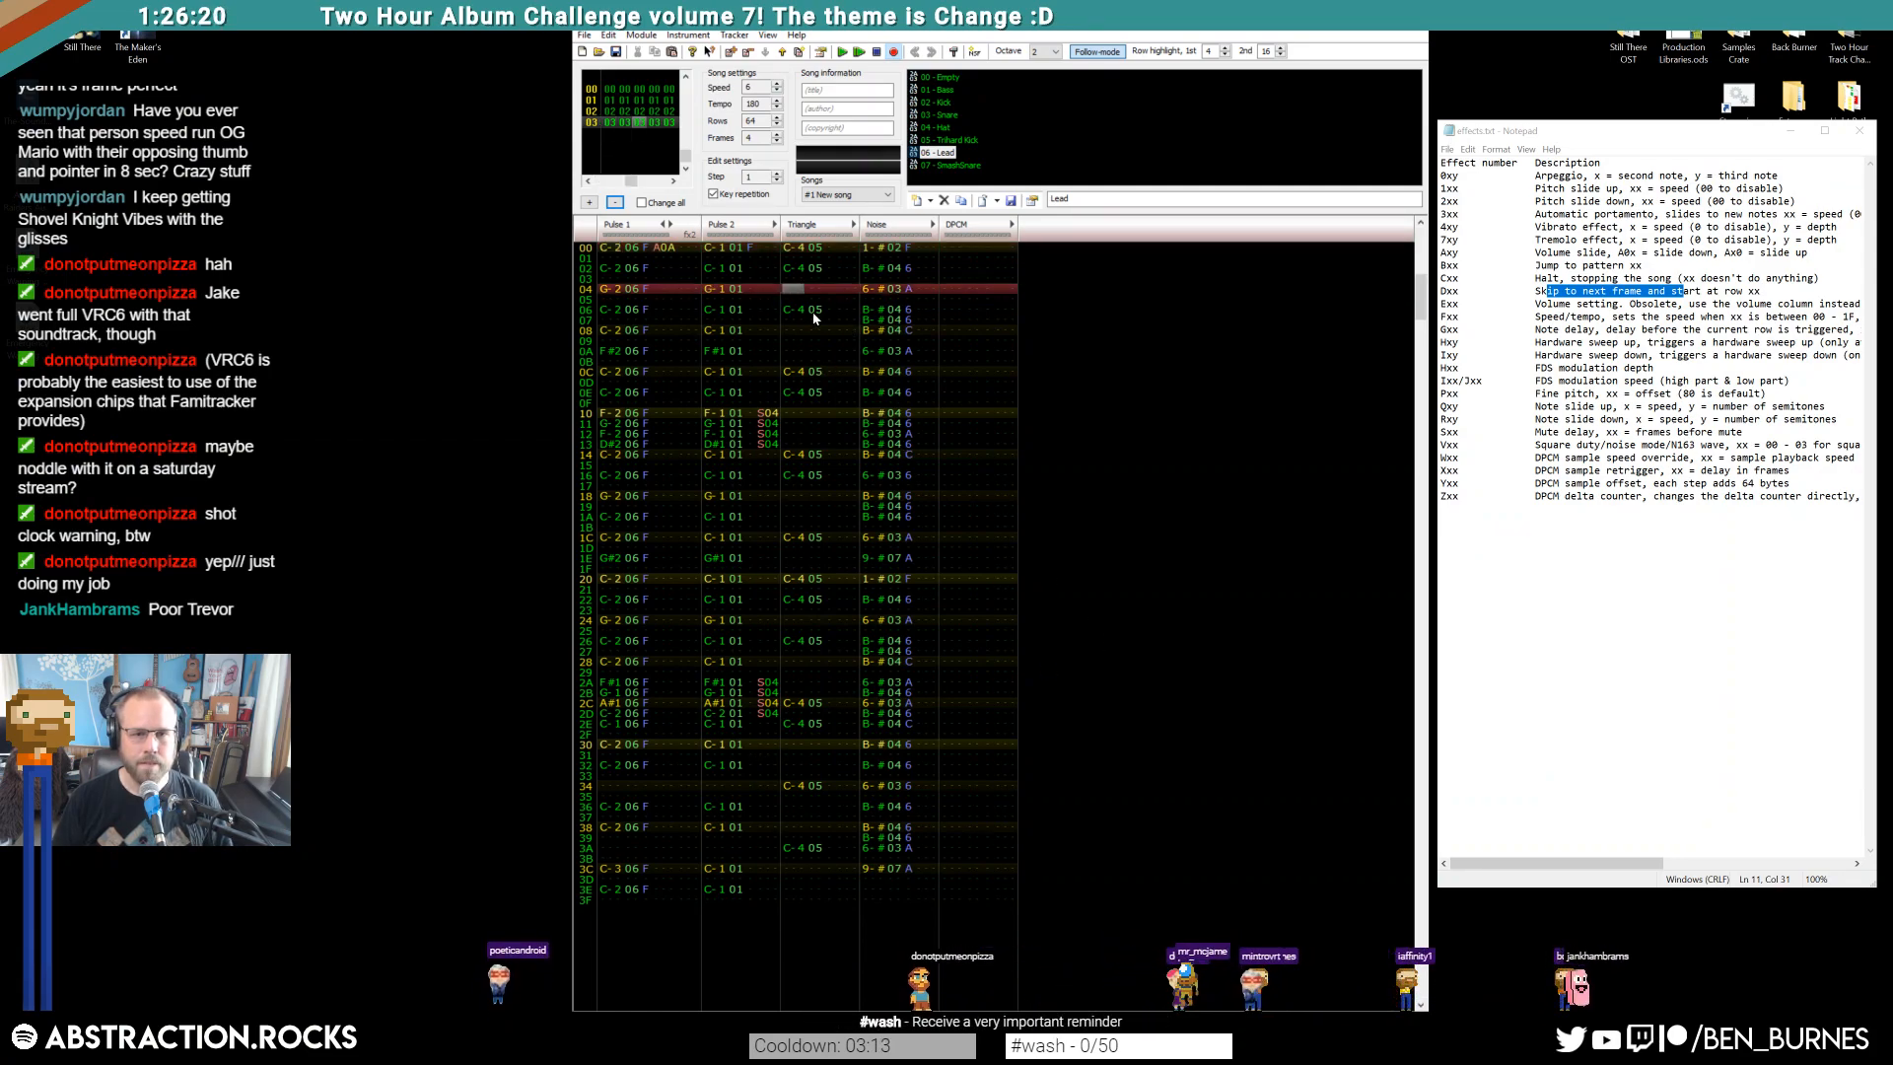
key("q")
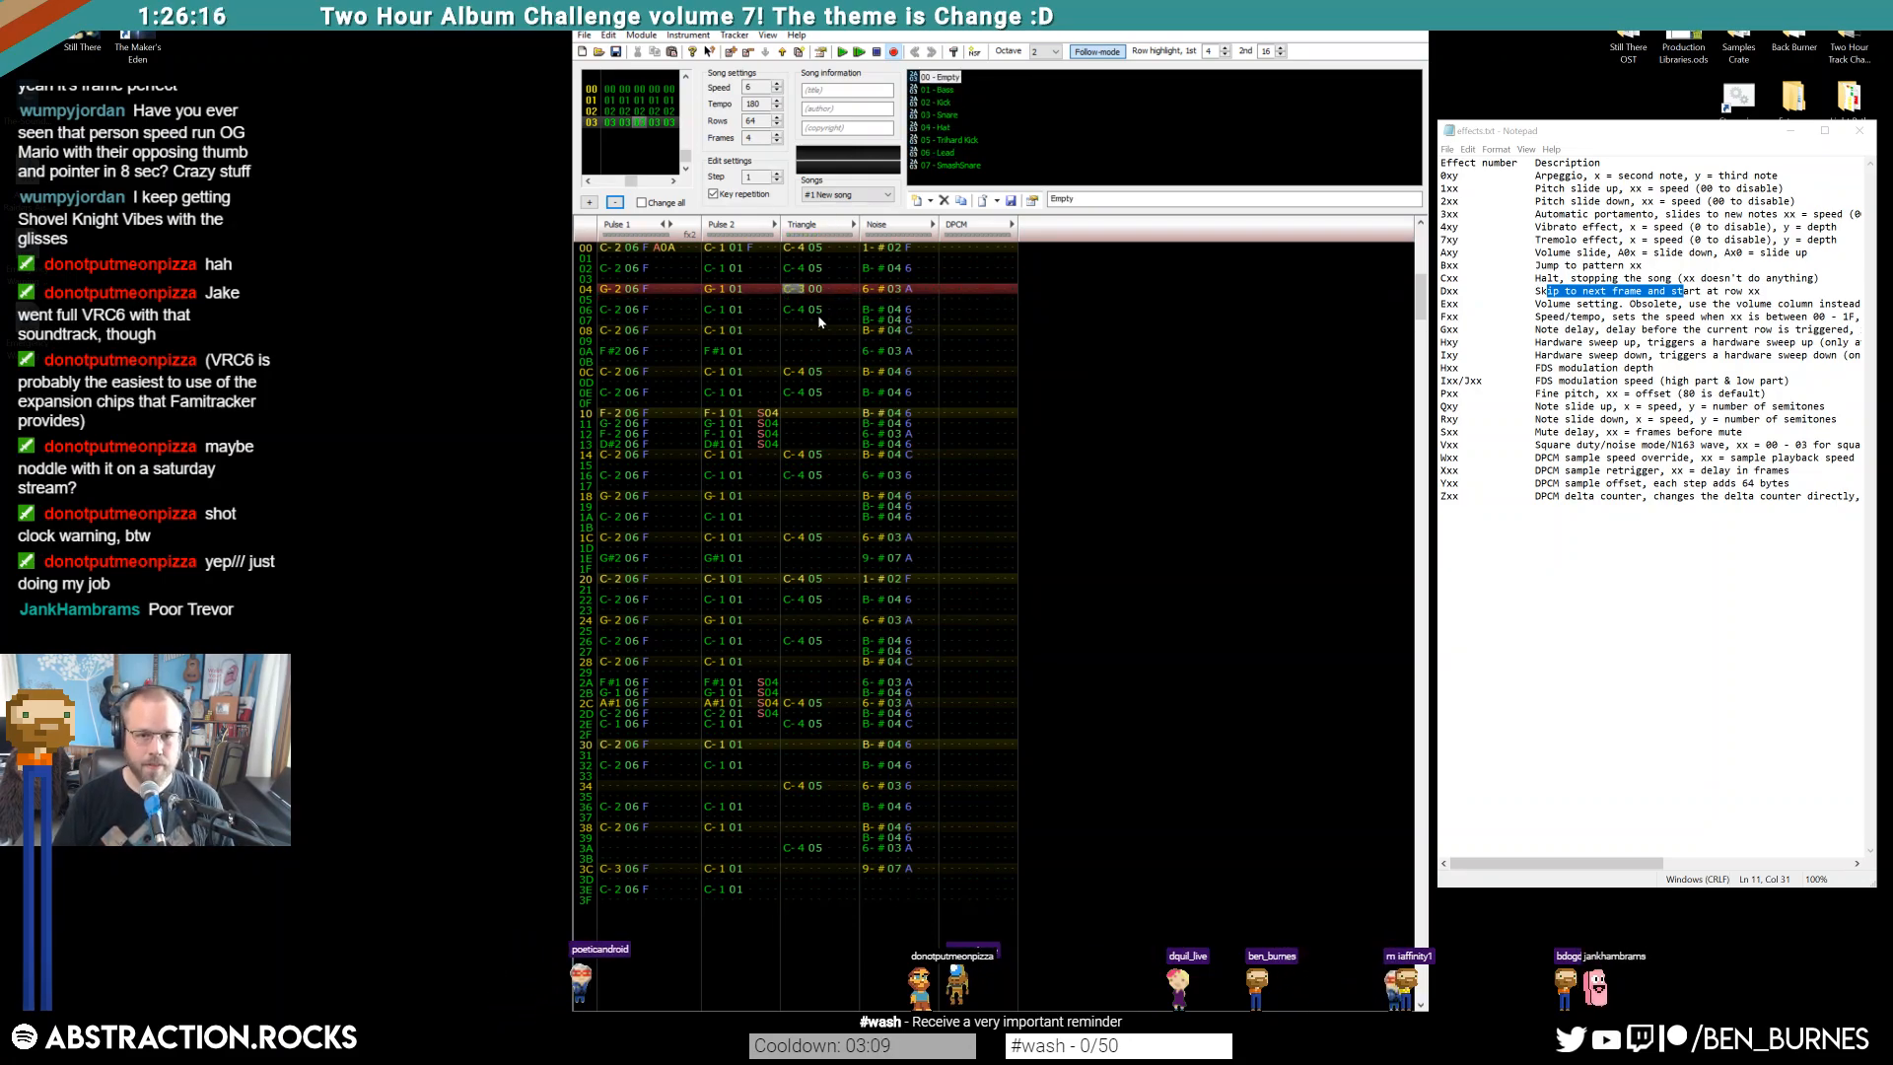
key("Down")
key("1")
key("Up")
key("Return")
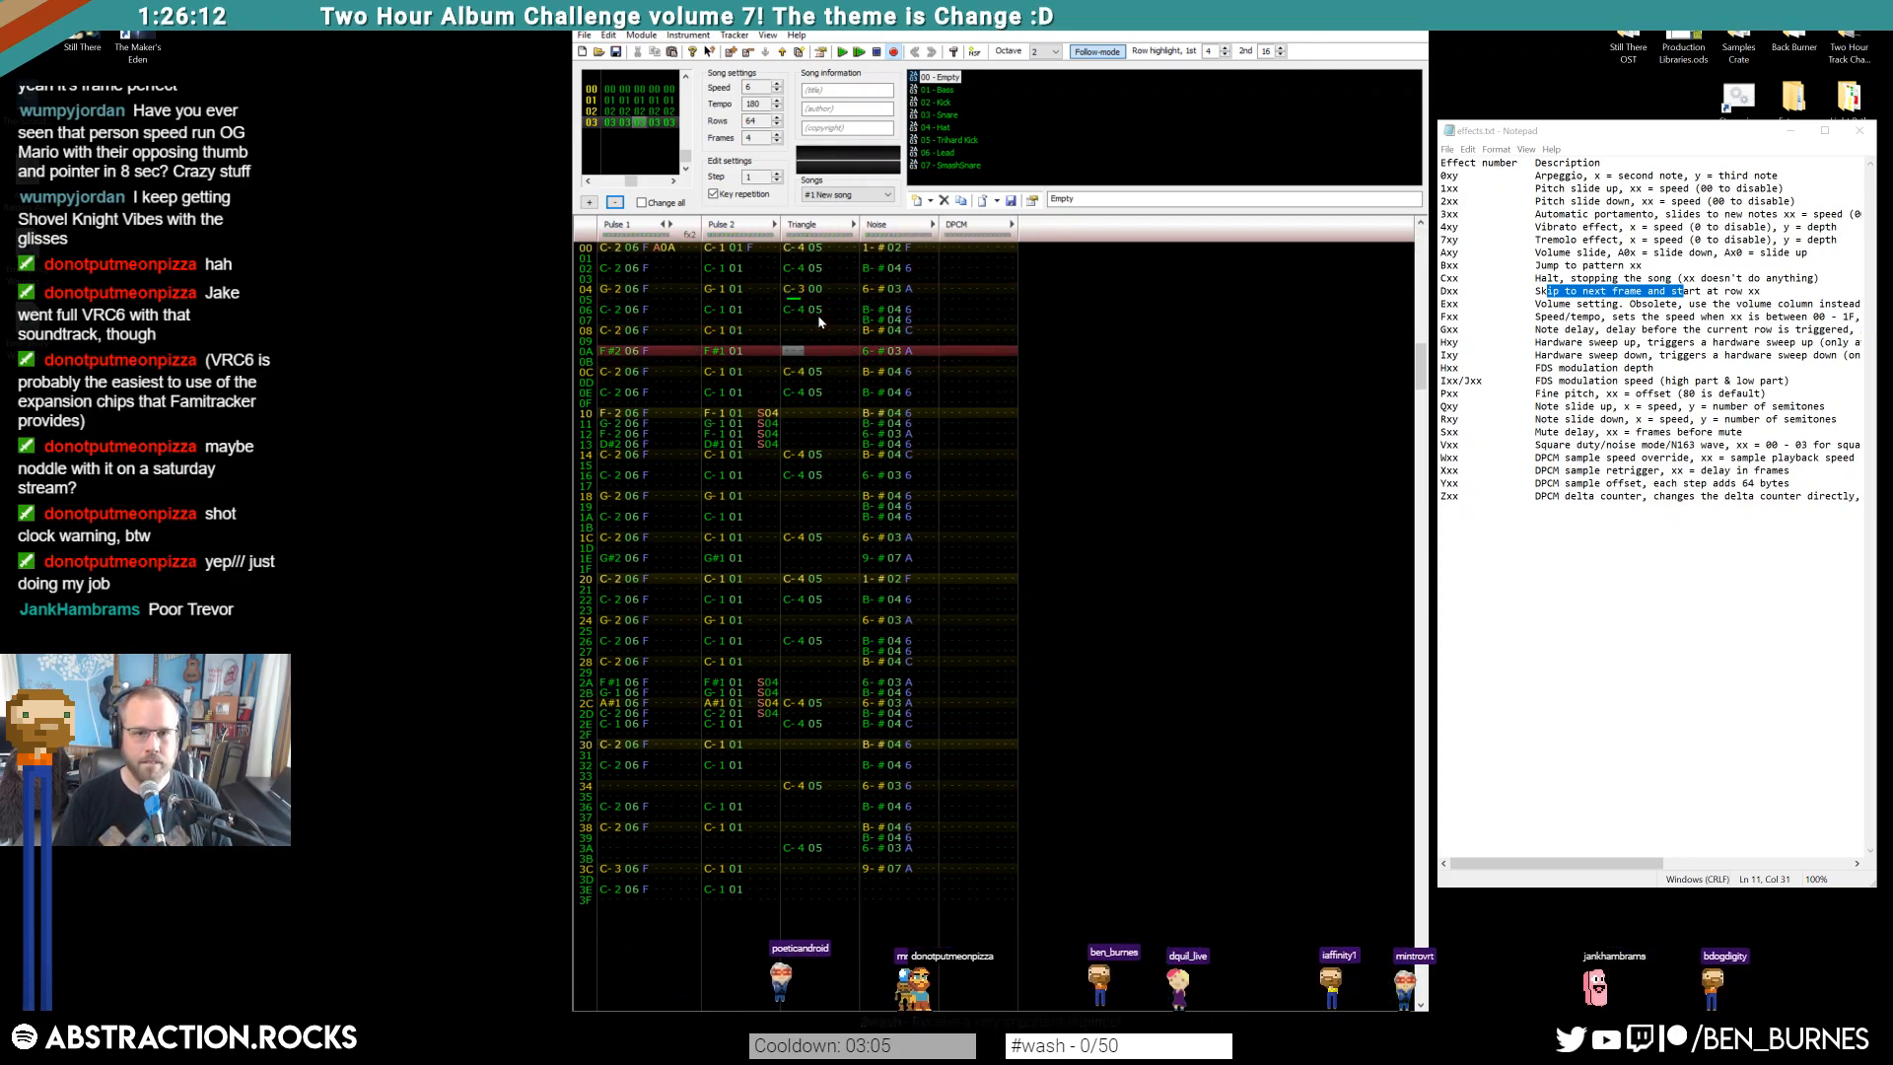
Delete the Triangle note and note cut on rows 04 and 05
key("Up")
key("Up")
key("shift+Down")
key("shift+Right")
key("Delete")
Enter Triangle notes C-4 00 on row 08 and G-3 00 on row 0A, each followed by a note cut, and play them
key("Down")
key("Down")
key("Down")
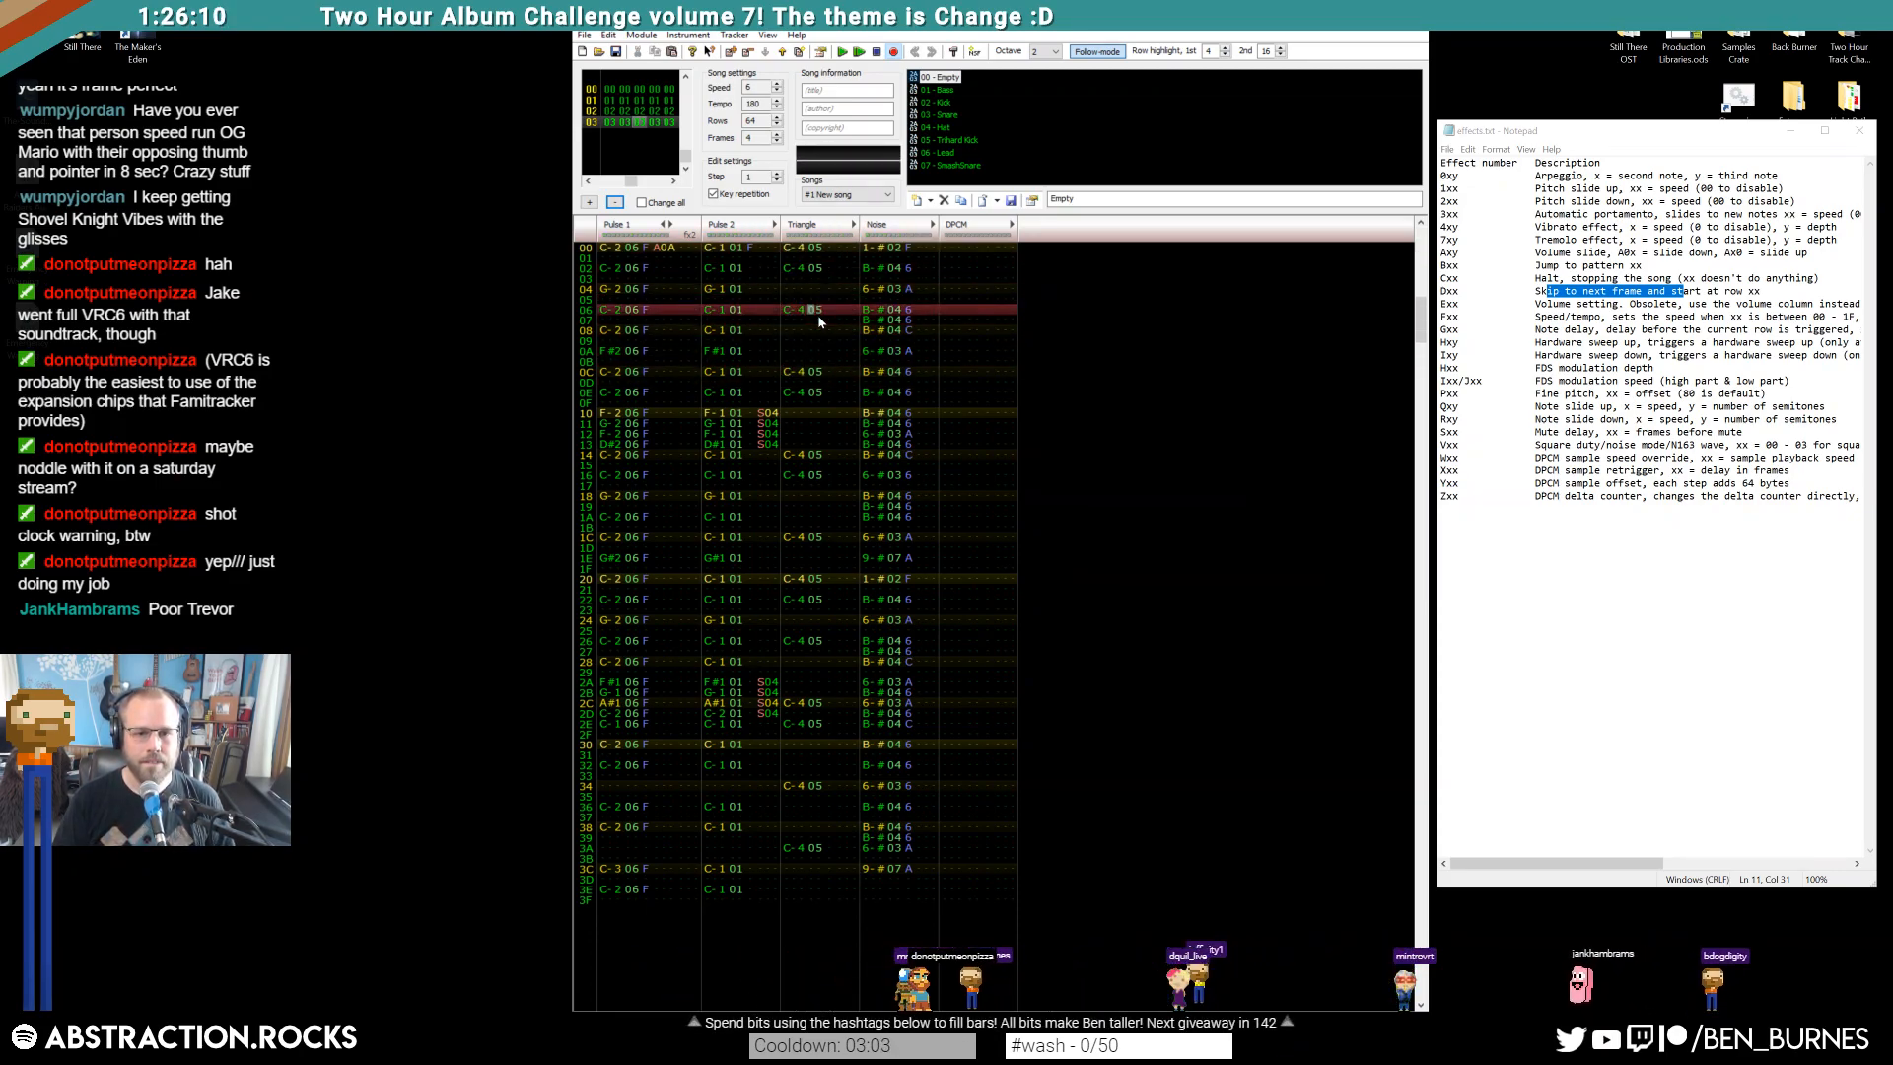
key("Left")
key("KP_Multiply")
key("q")
key("Down")
key("z")
key("Up")
key("v")
key("z")
key("Up")
key("Up")
key("v")
key("Up")
key("b")
key("Delete")
key("Up")
key("Up")
key("Up")
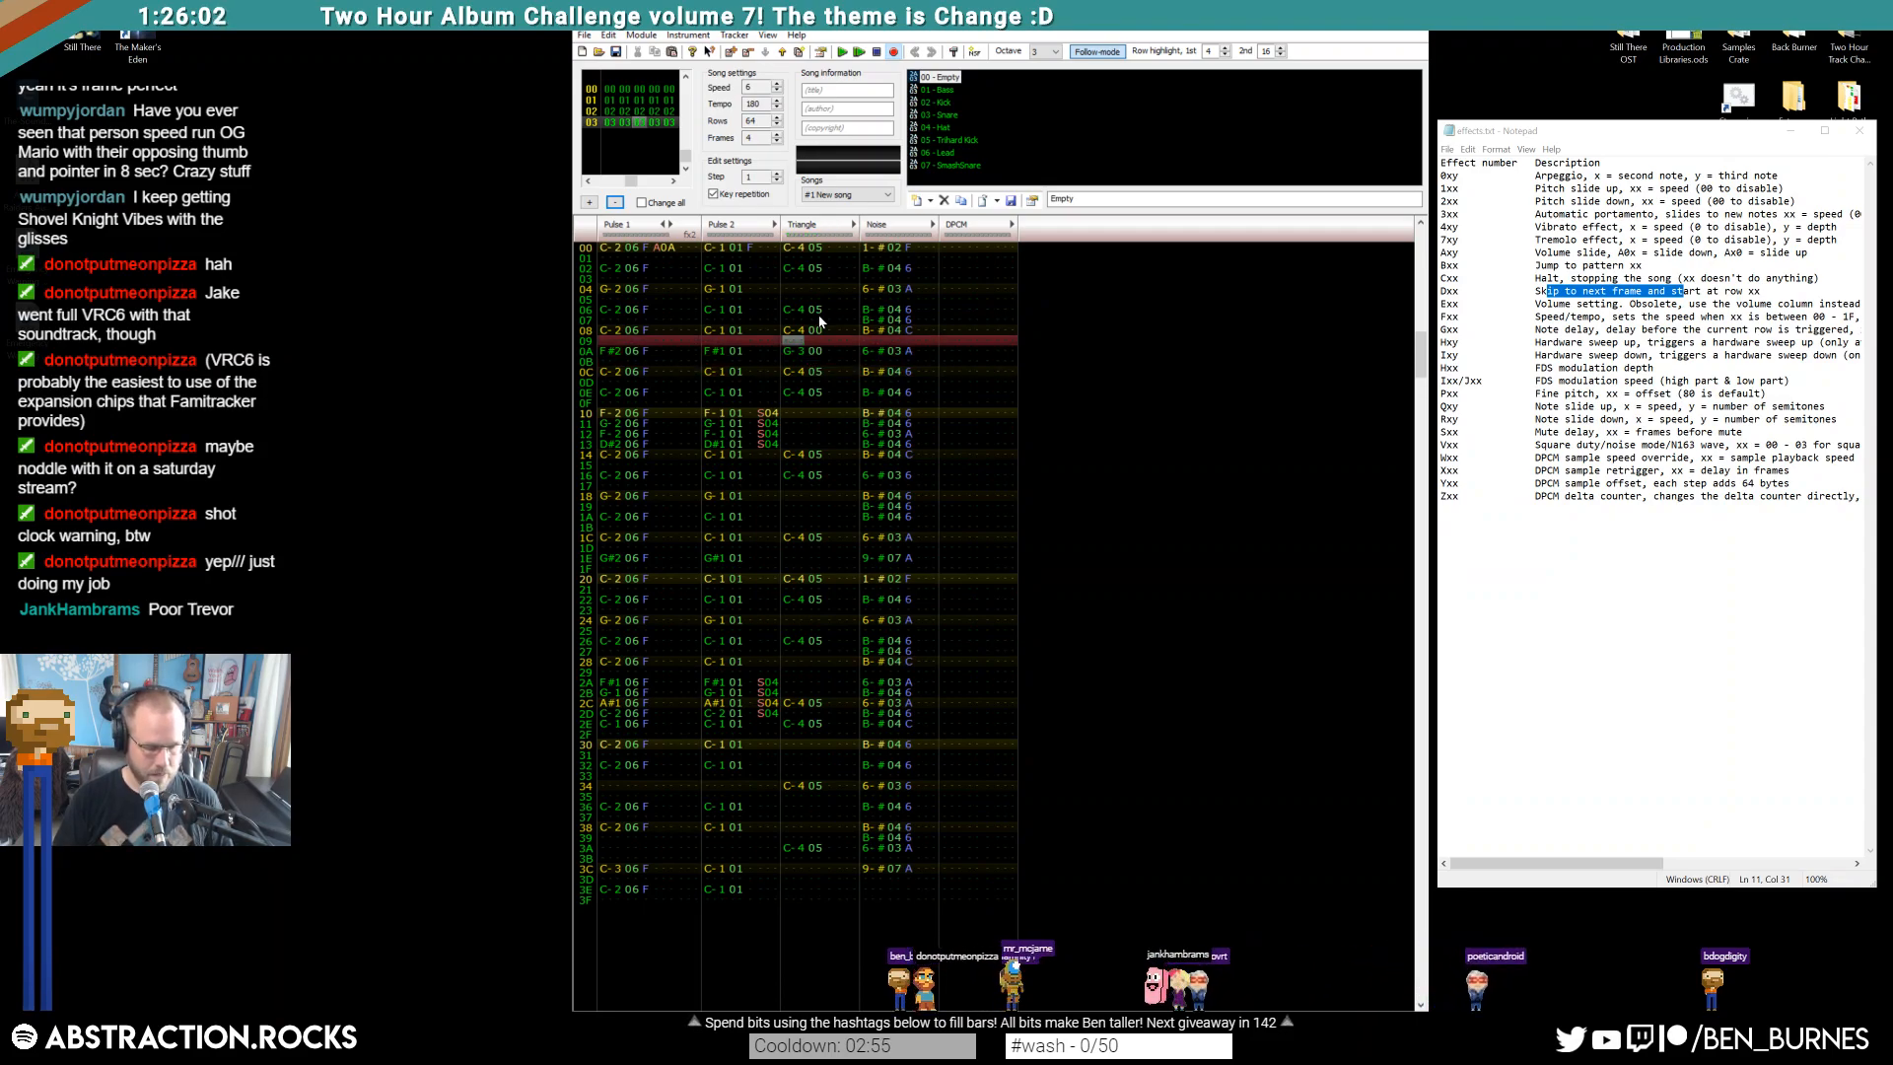
key("Return")
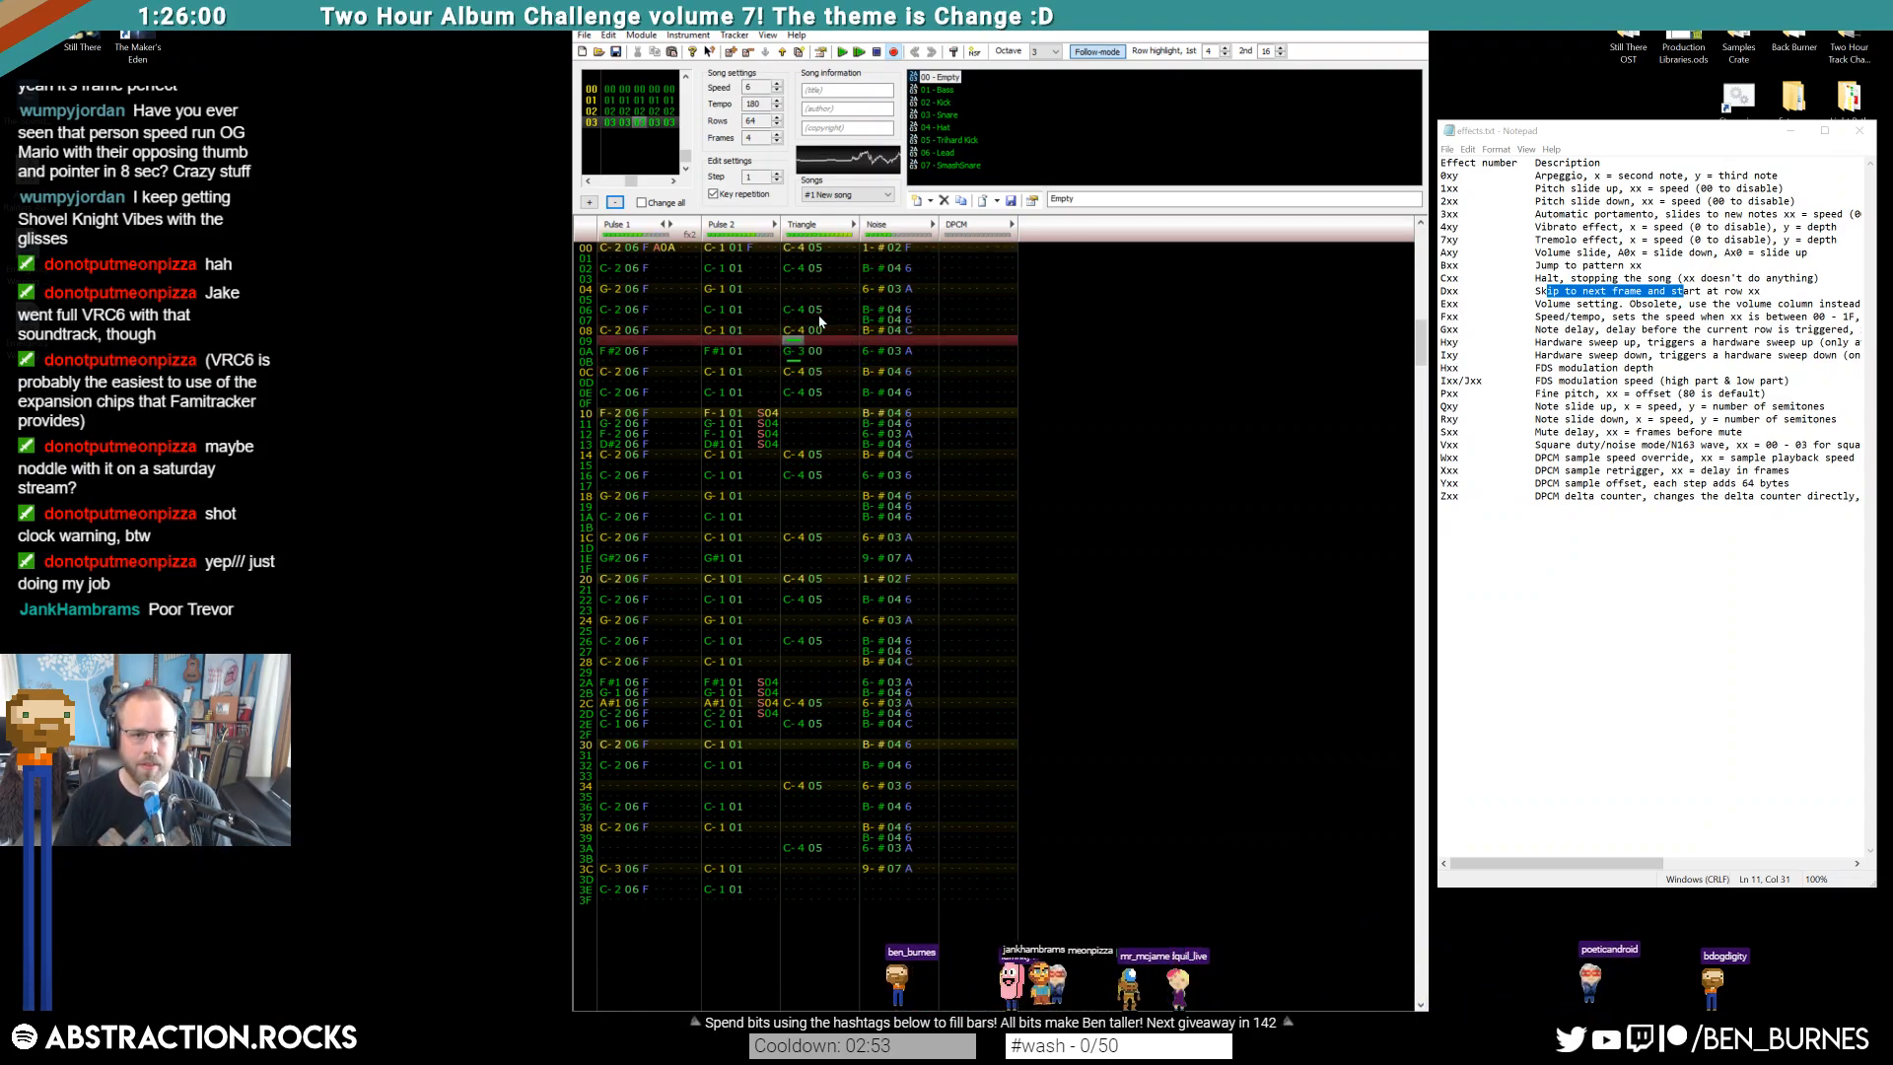
Change the Triangle note on row 0A to F#3 and play the passage
key("Return")
key("Up")
key("Up")
key("Up")
key("Up")
key("Up")
key("Up")
key("Up")
key("g")
key("Return")
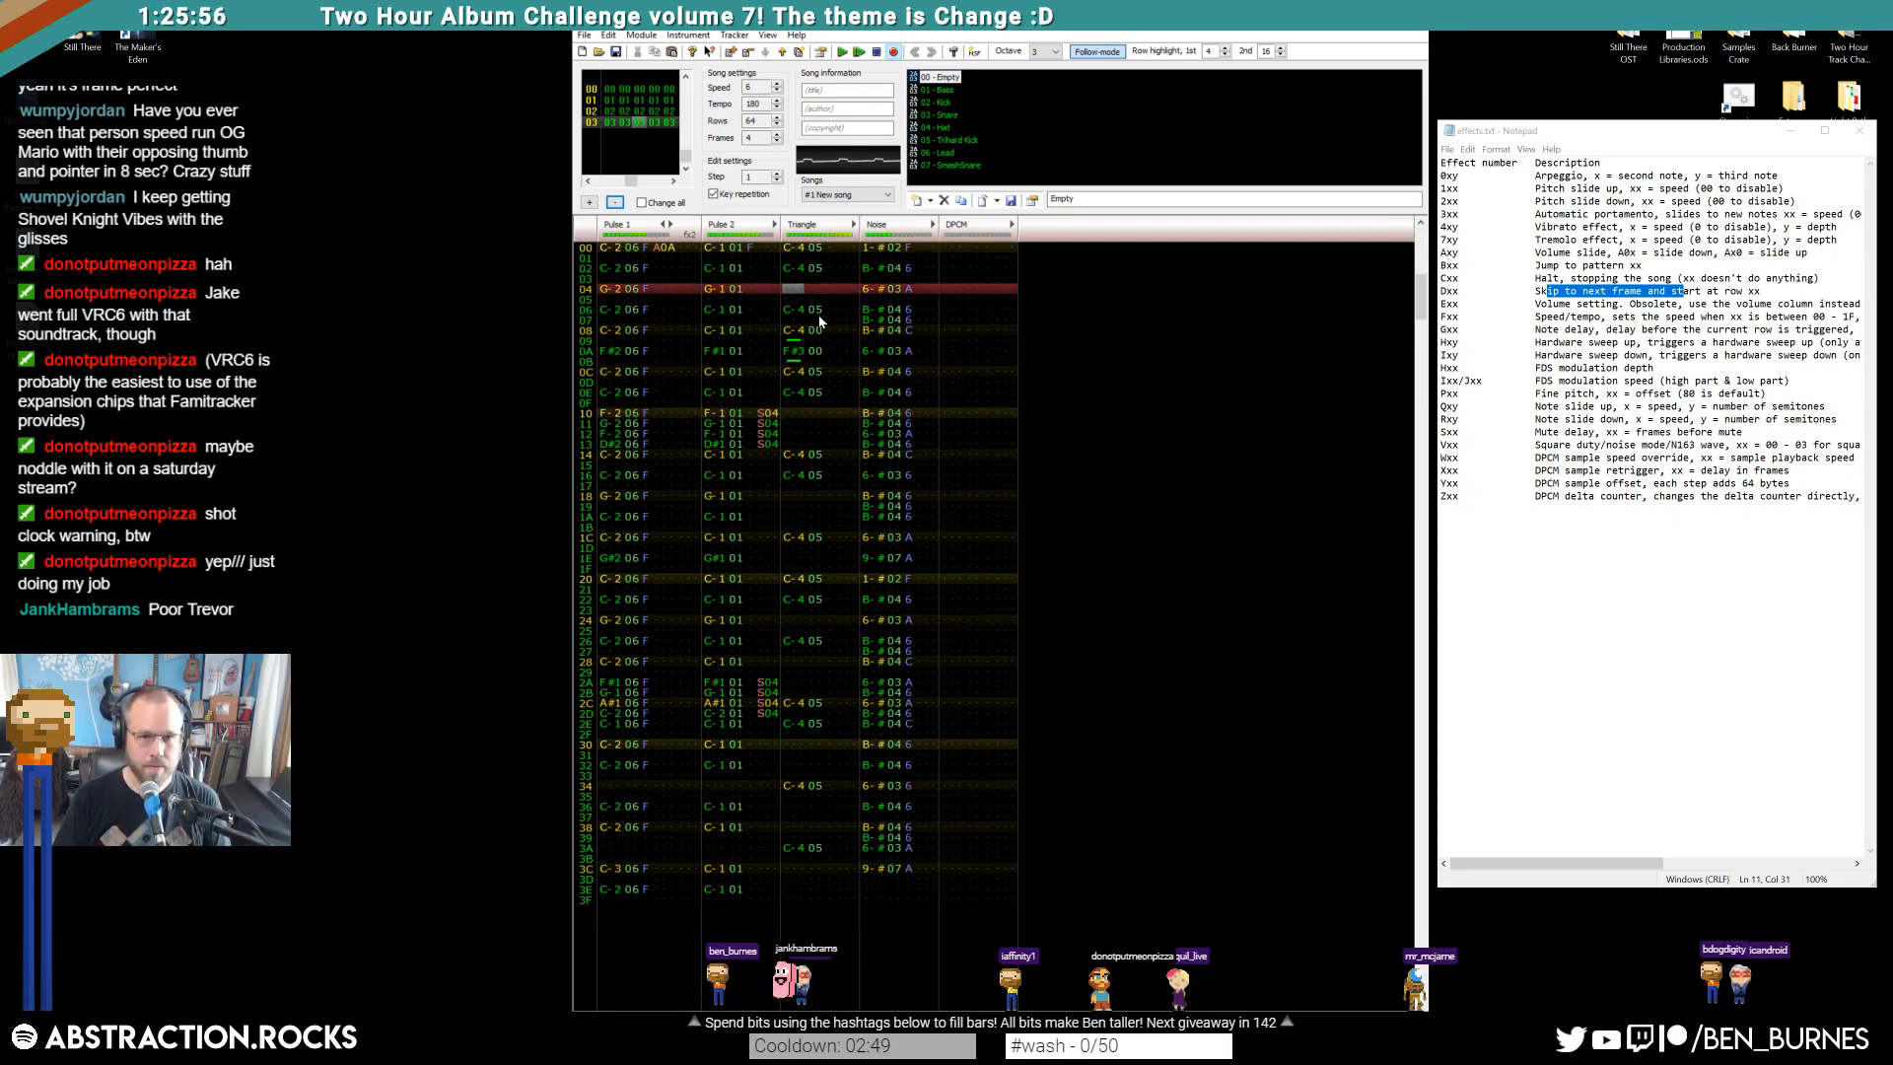
Enter Triangle notes G-3, G#3, A#3 and C-4 with instrument 00 on rows 10 to 13
key("Return")
key("Up")
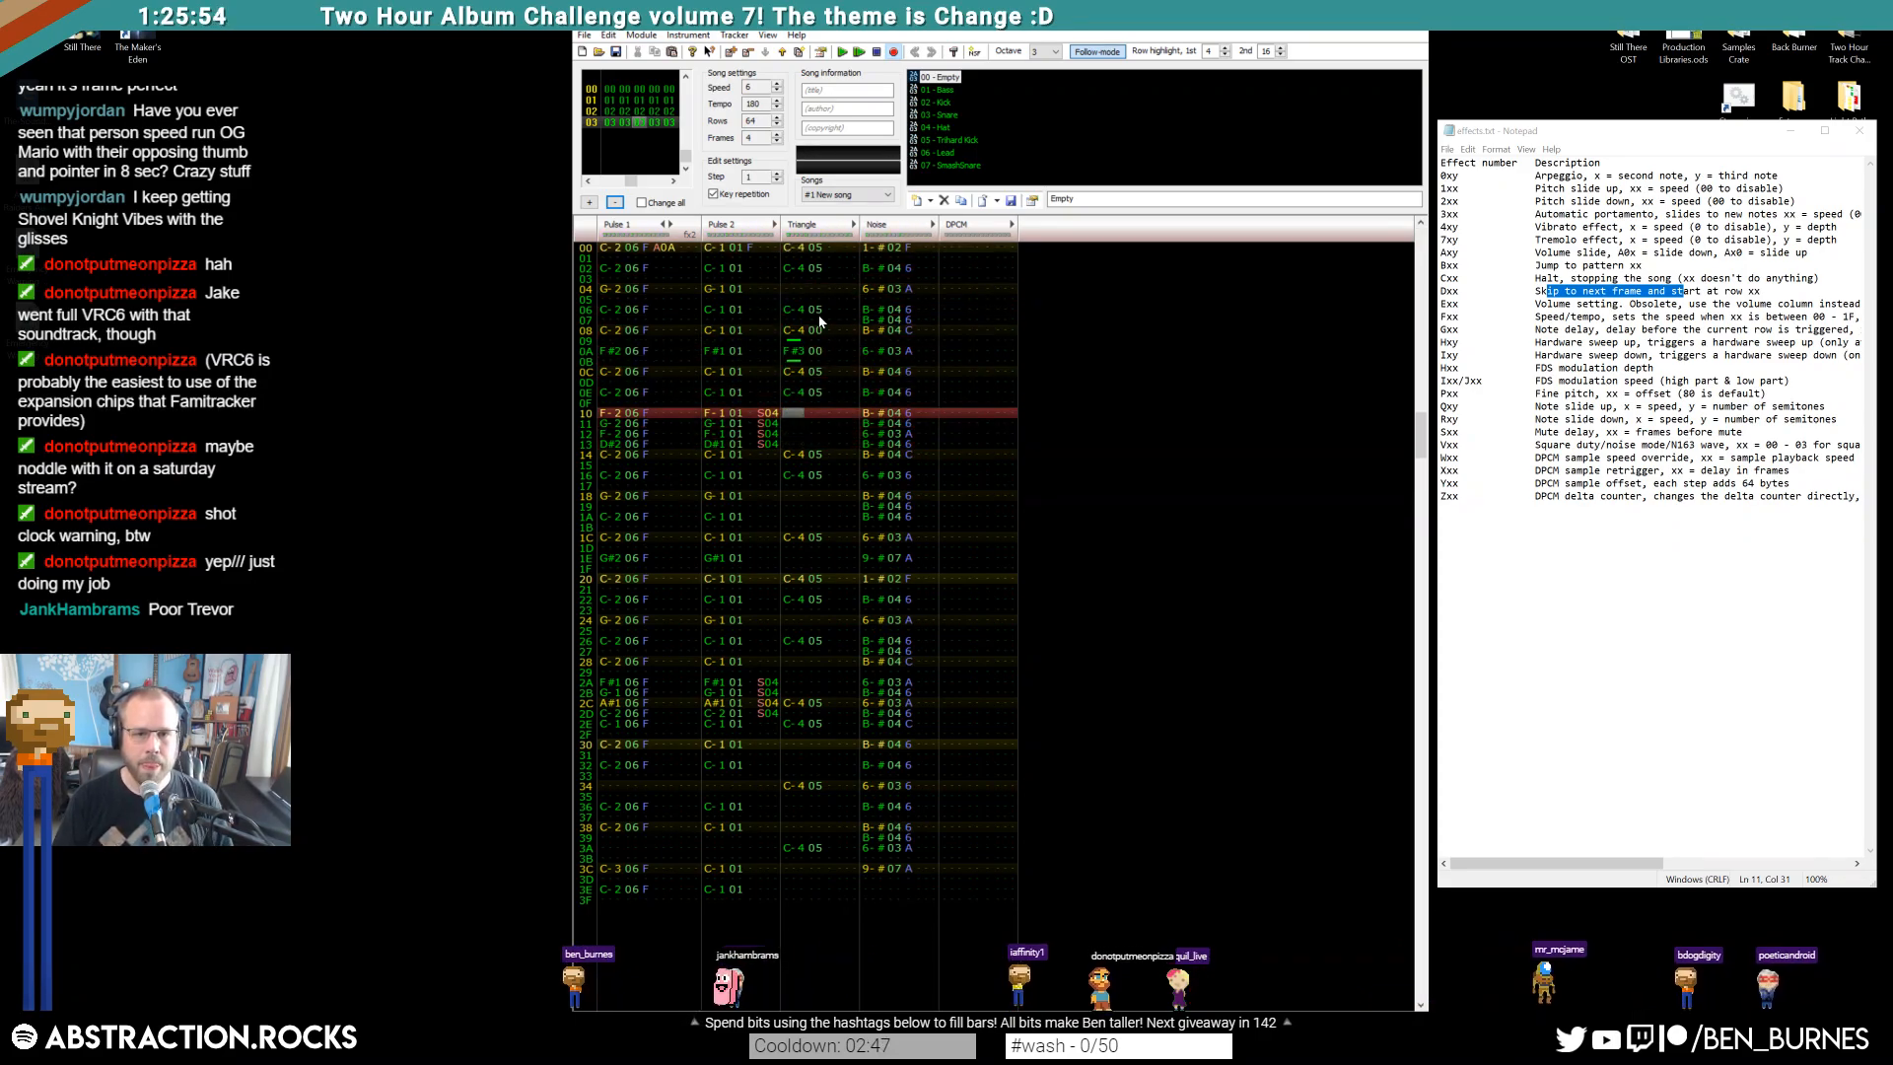
key("b")
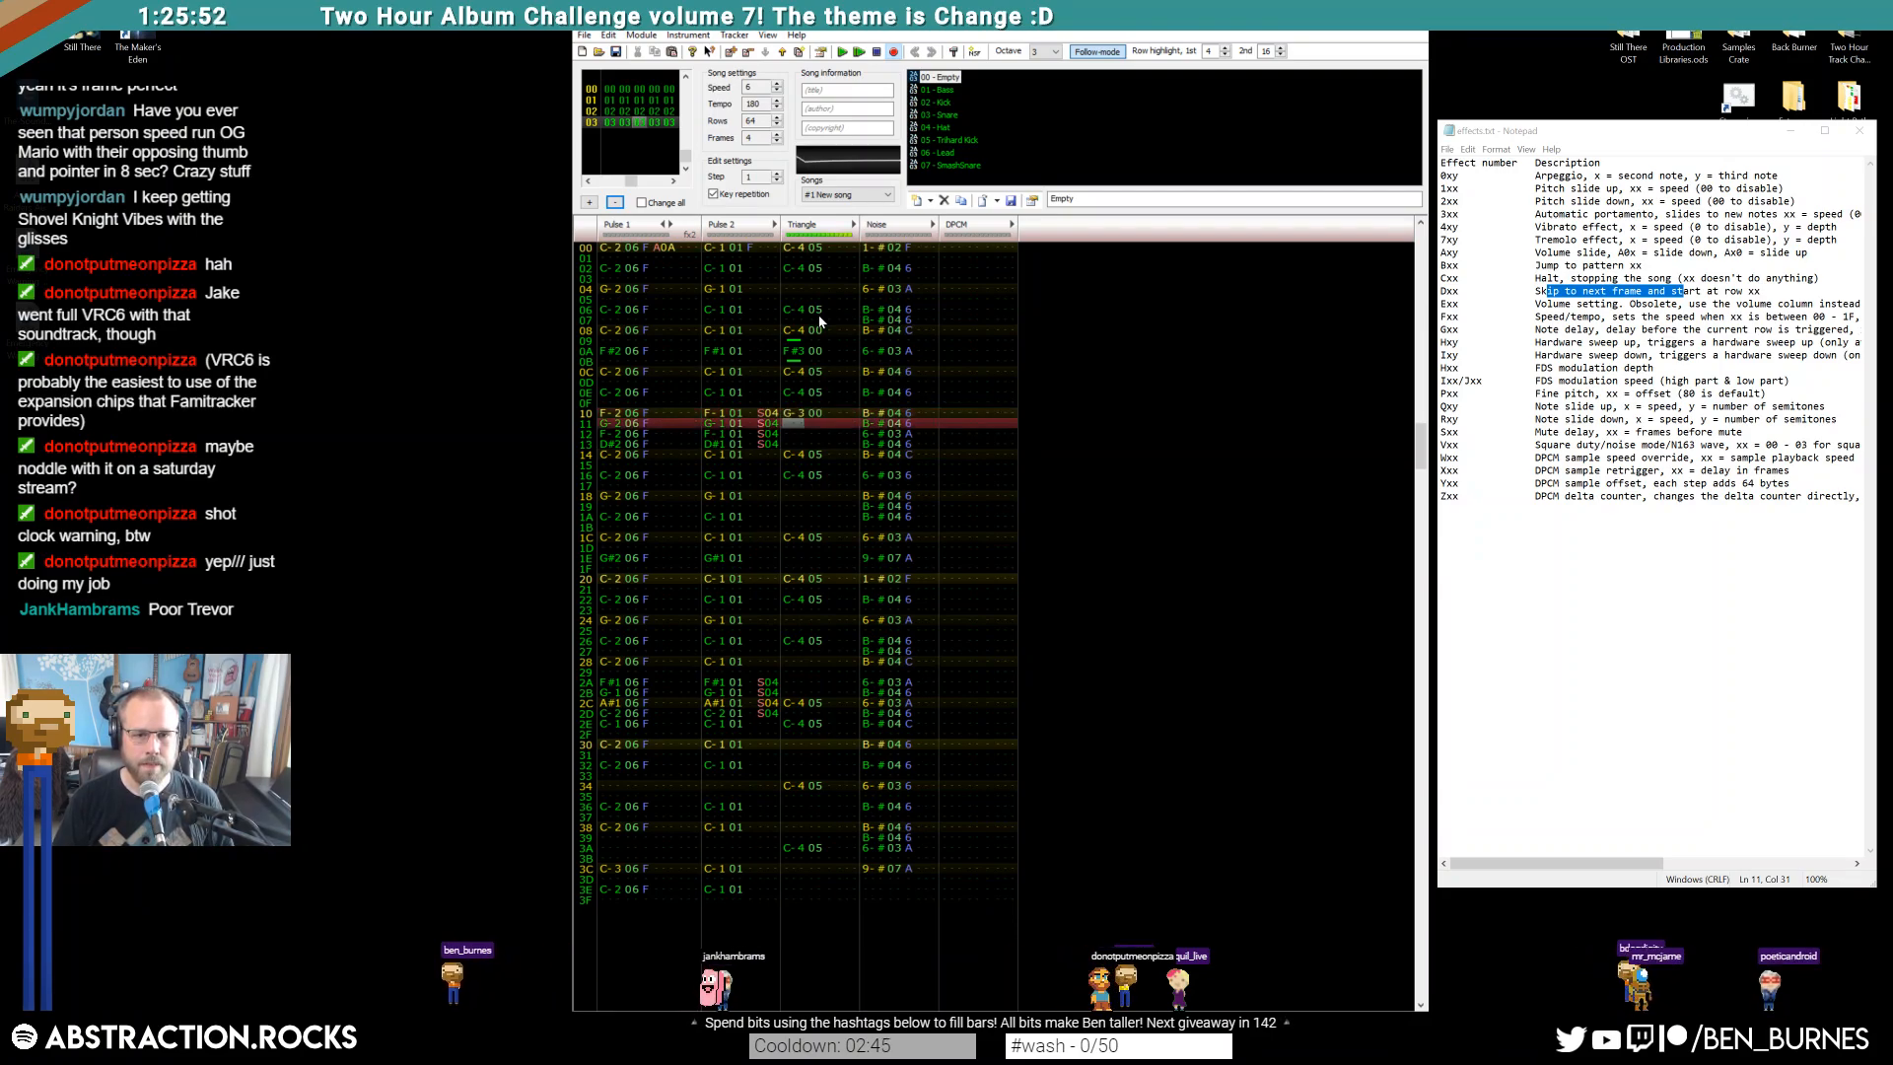
key("h")
key("j")
key("comma")
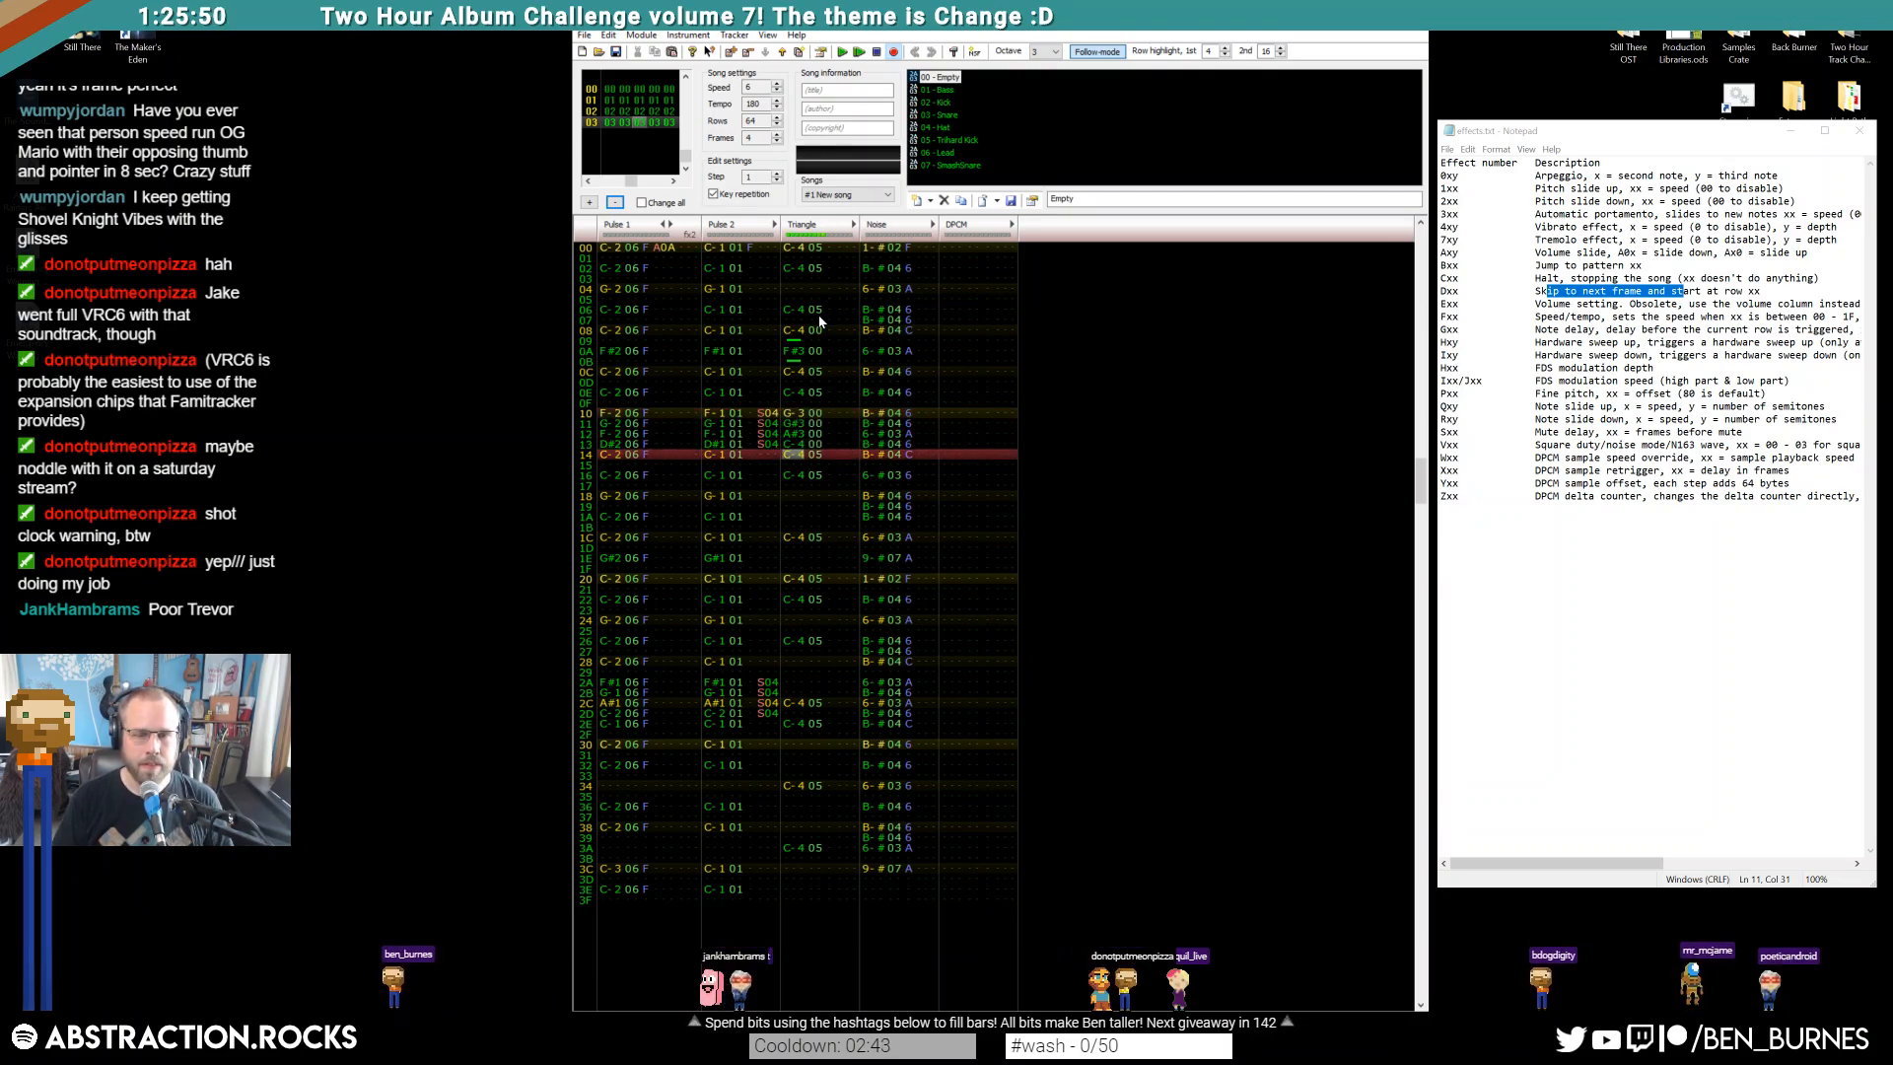
Add the mute-delay effect S04 to the Triangle notes on rows 10 to 13 and play the passage
key("Up")
key("Up")
key("Up")
key("Up")
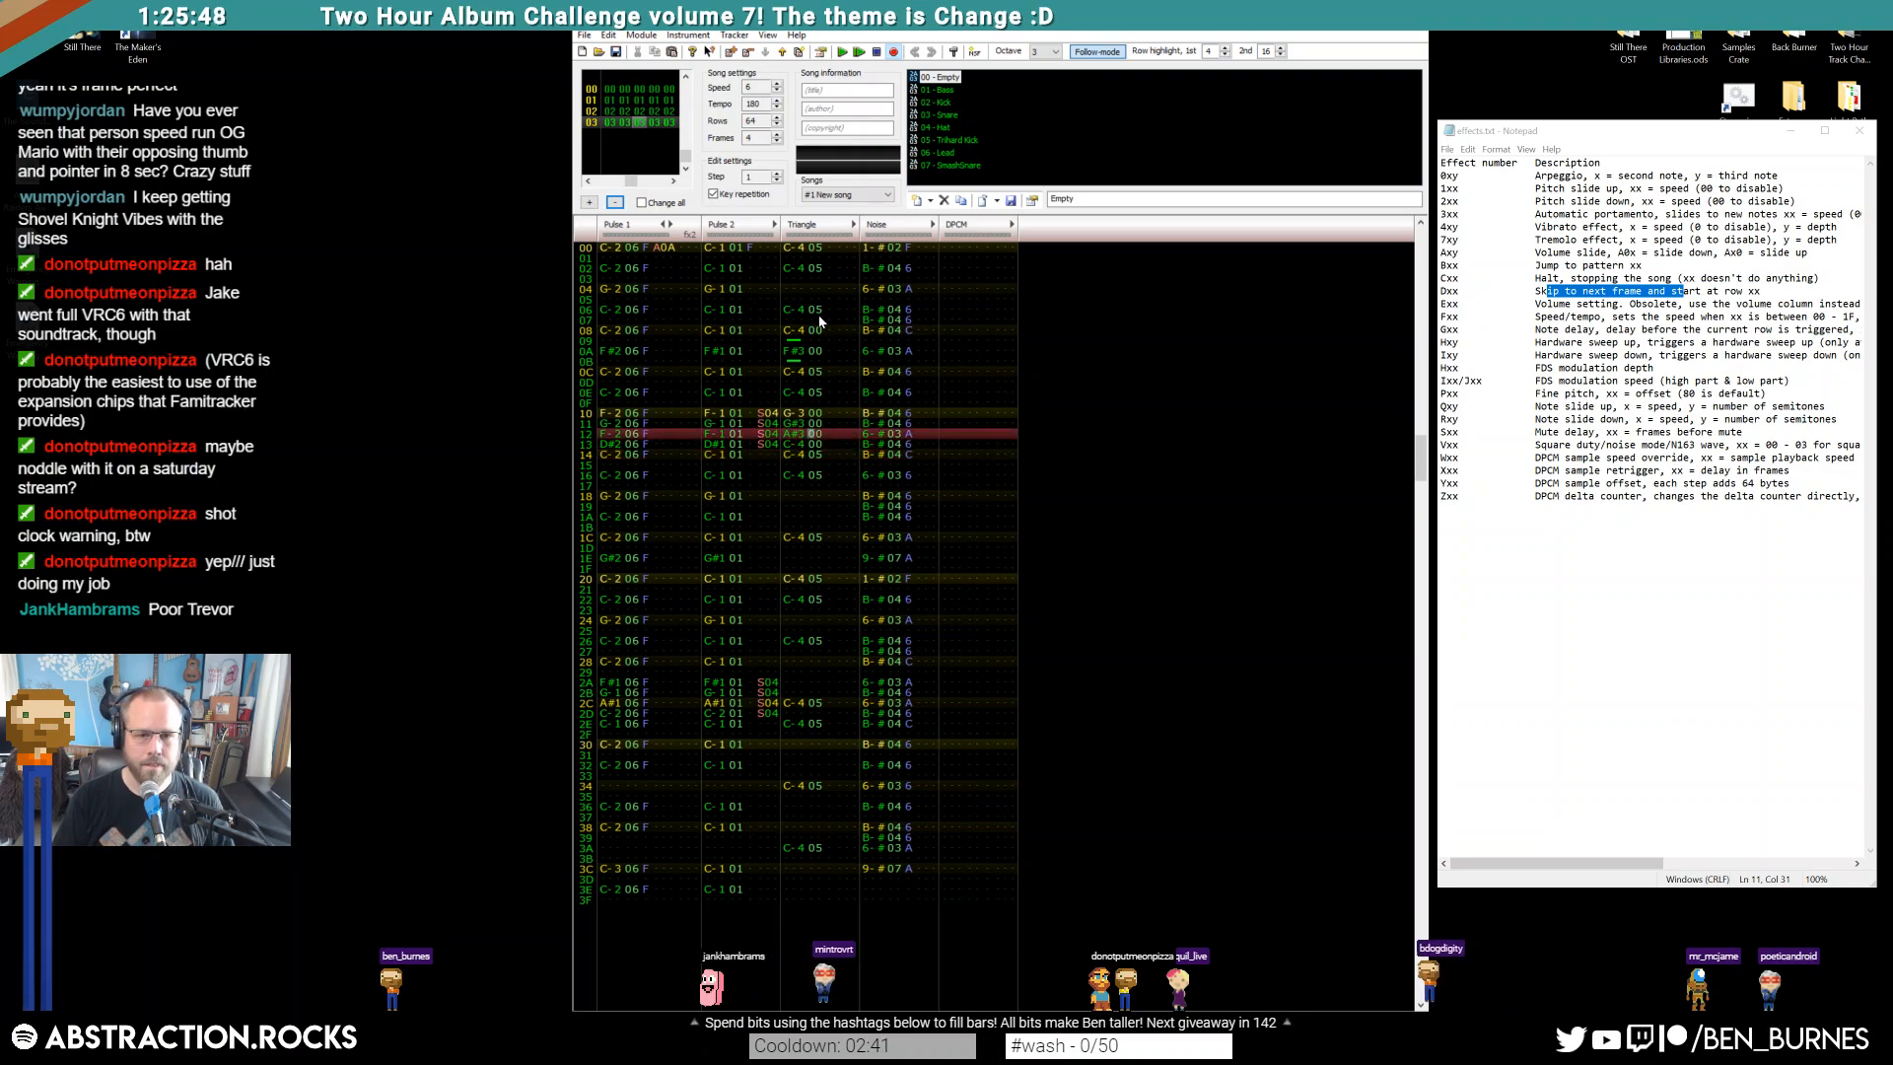
key("s")
key("0")
key("4")
key("s")
key("0")
key("4")
key("s")
key("0")
key("4")
key("s")
key("0")
key("4")
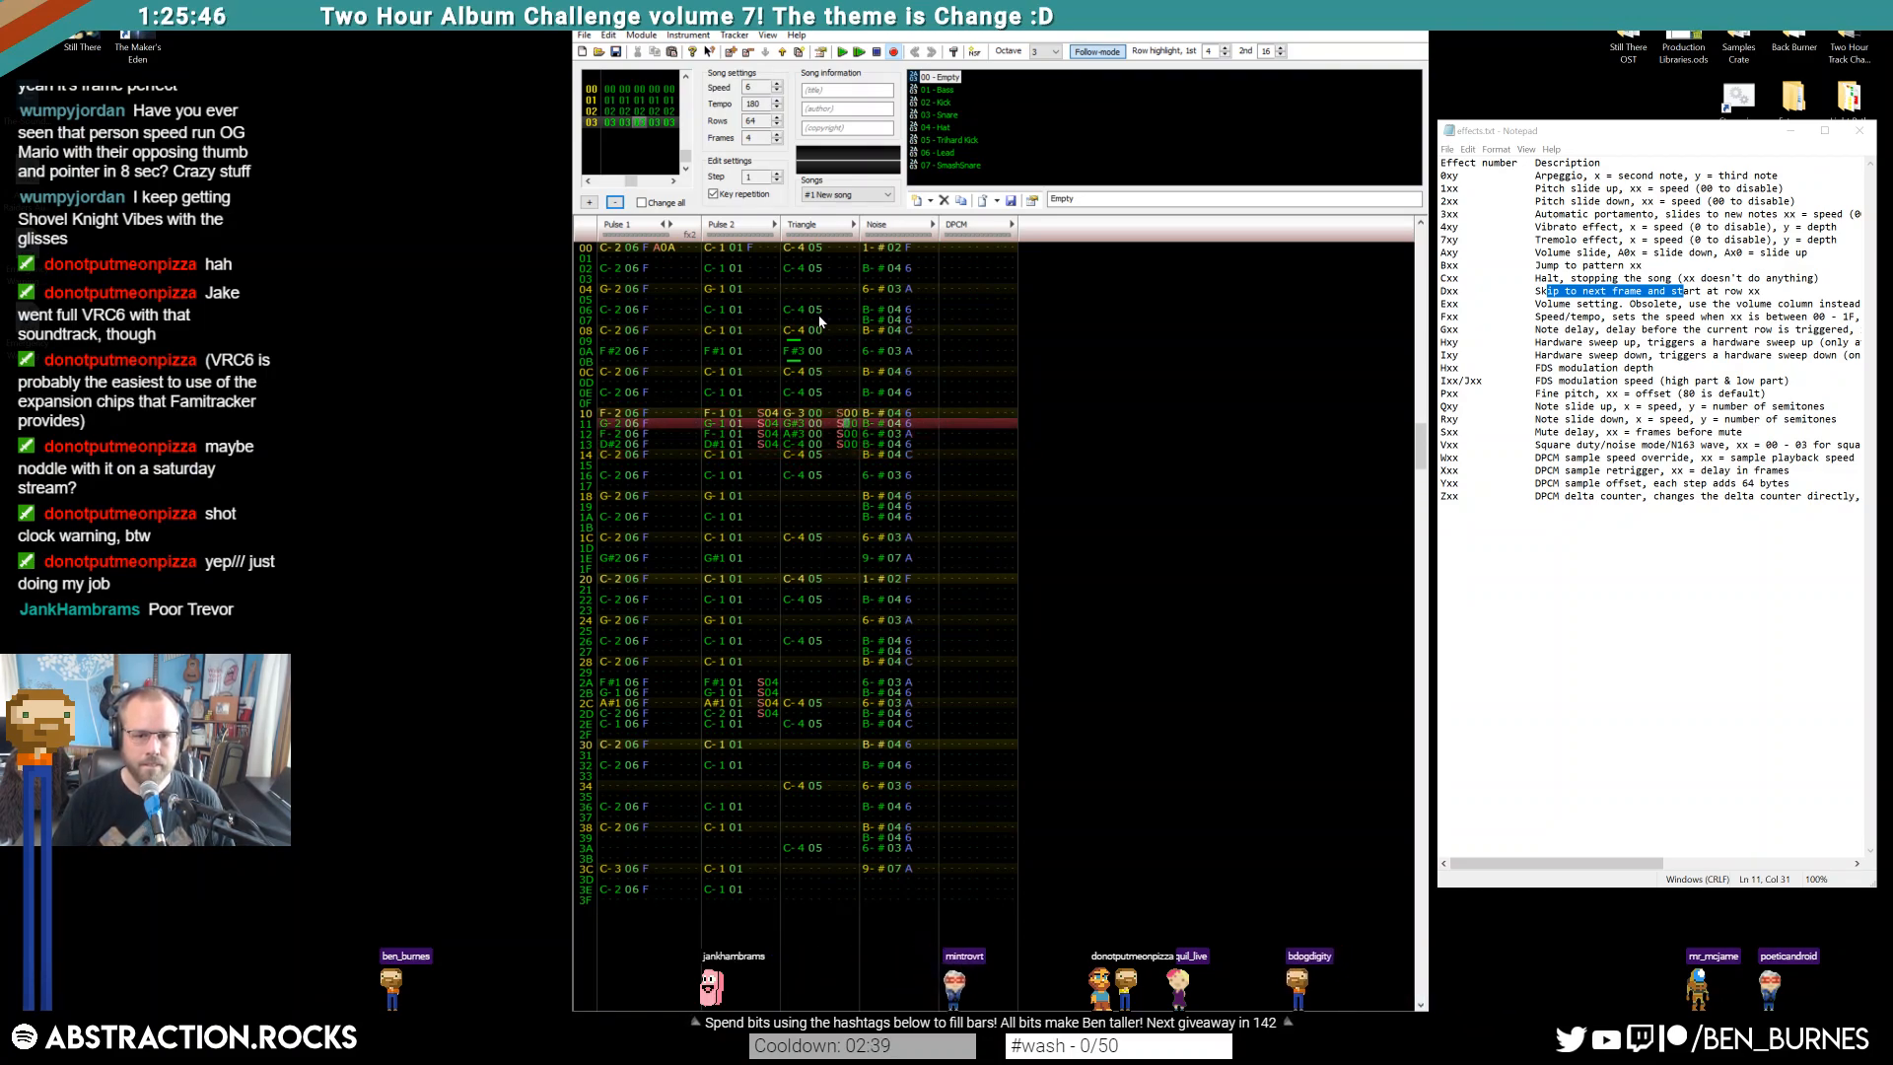
key("Return")
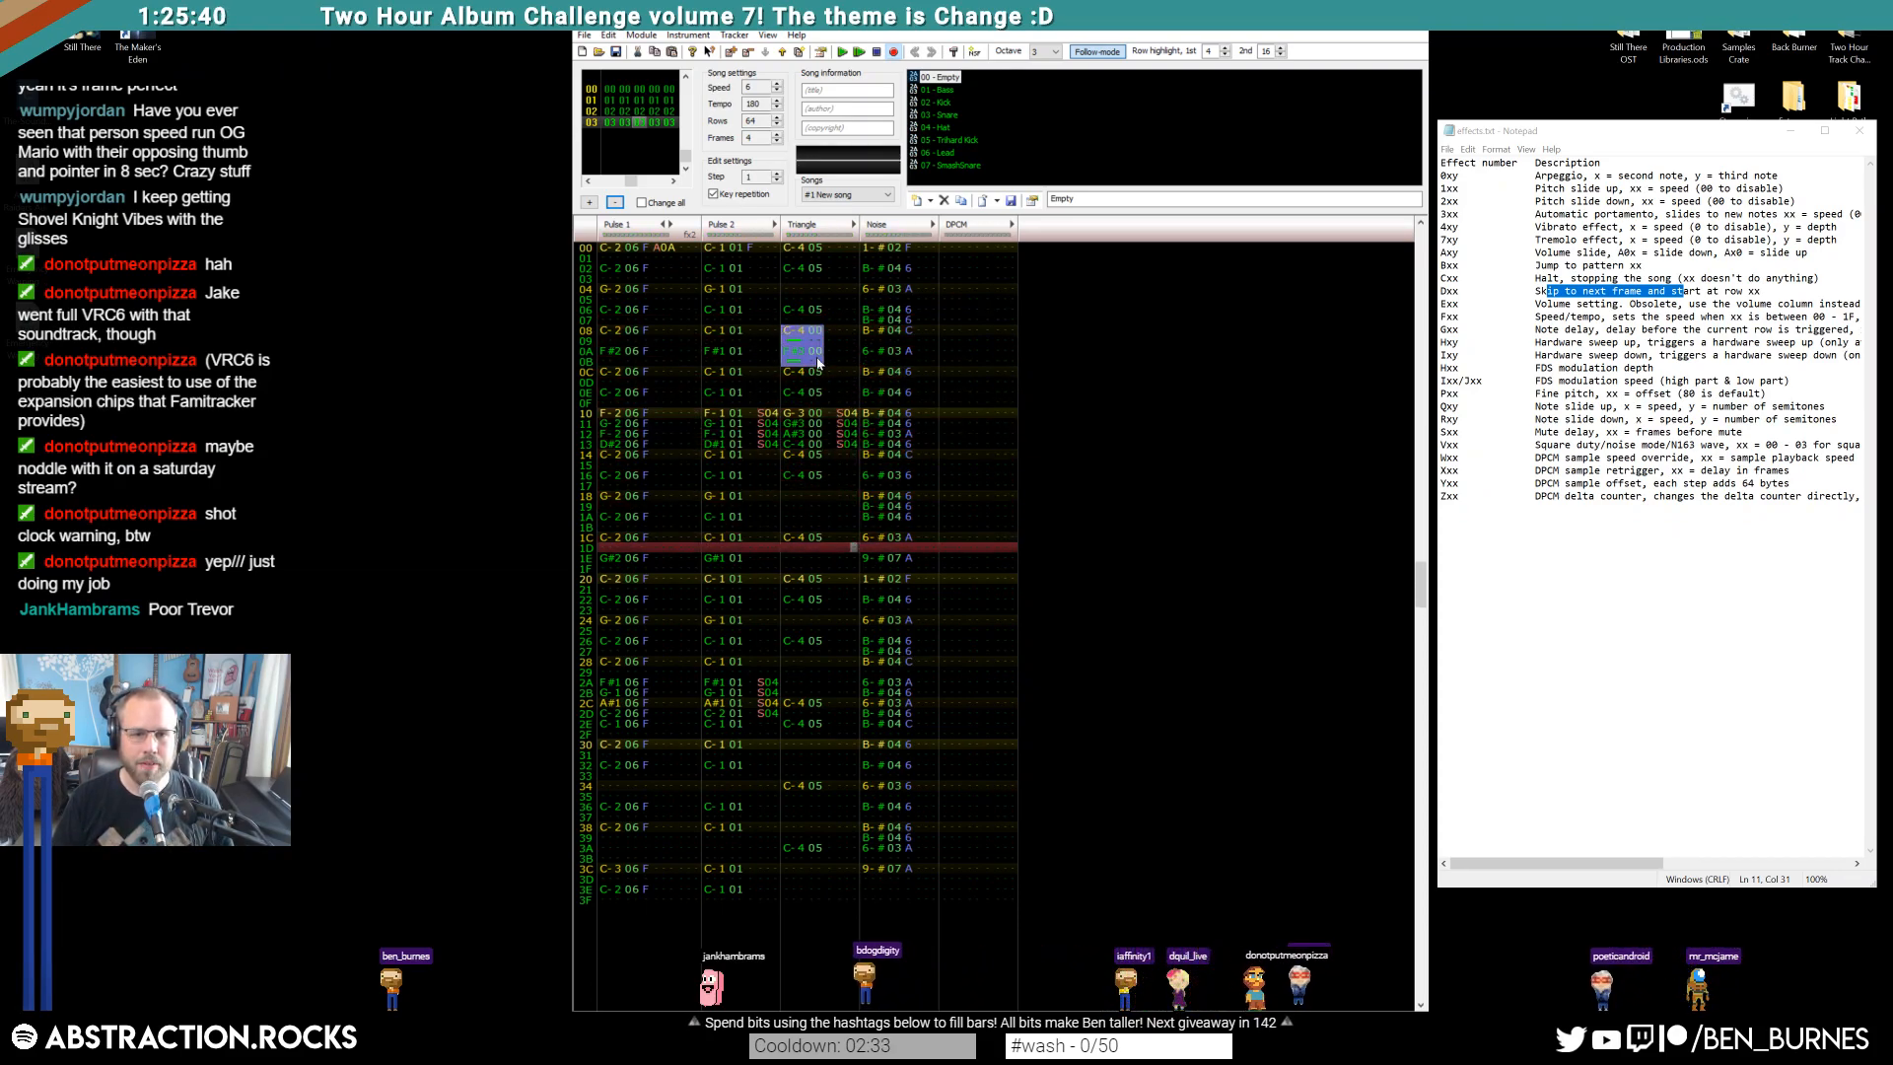
Copy the Triangle notes and cuts from rows 08–0B to row 18, change row 1A to G-3, and play the frame
left_click(791, 498)
key("ctrl+v")
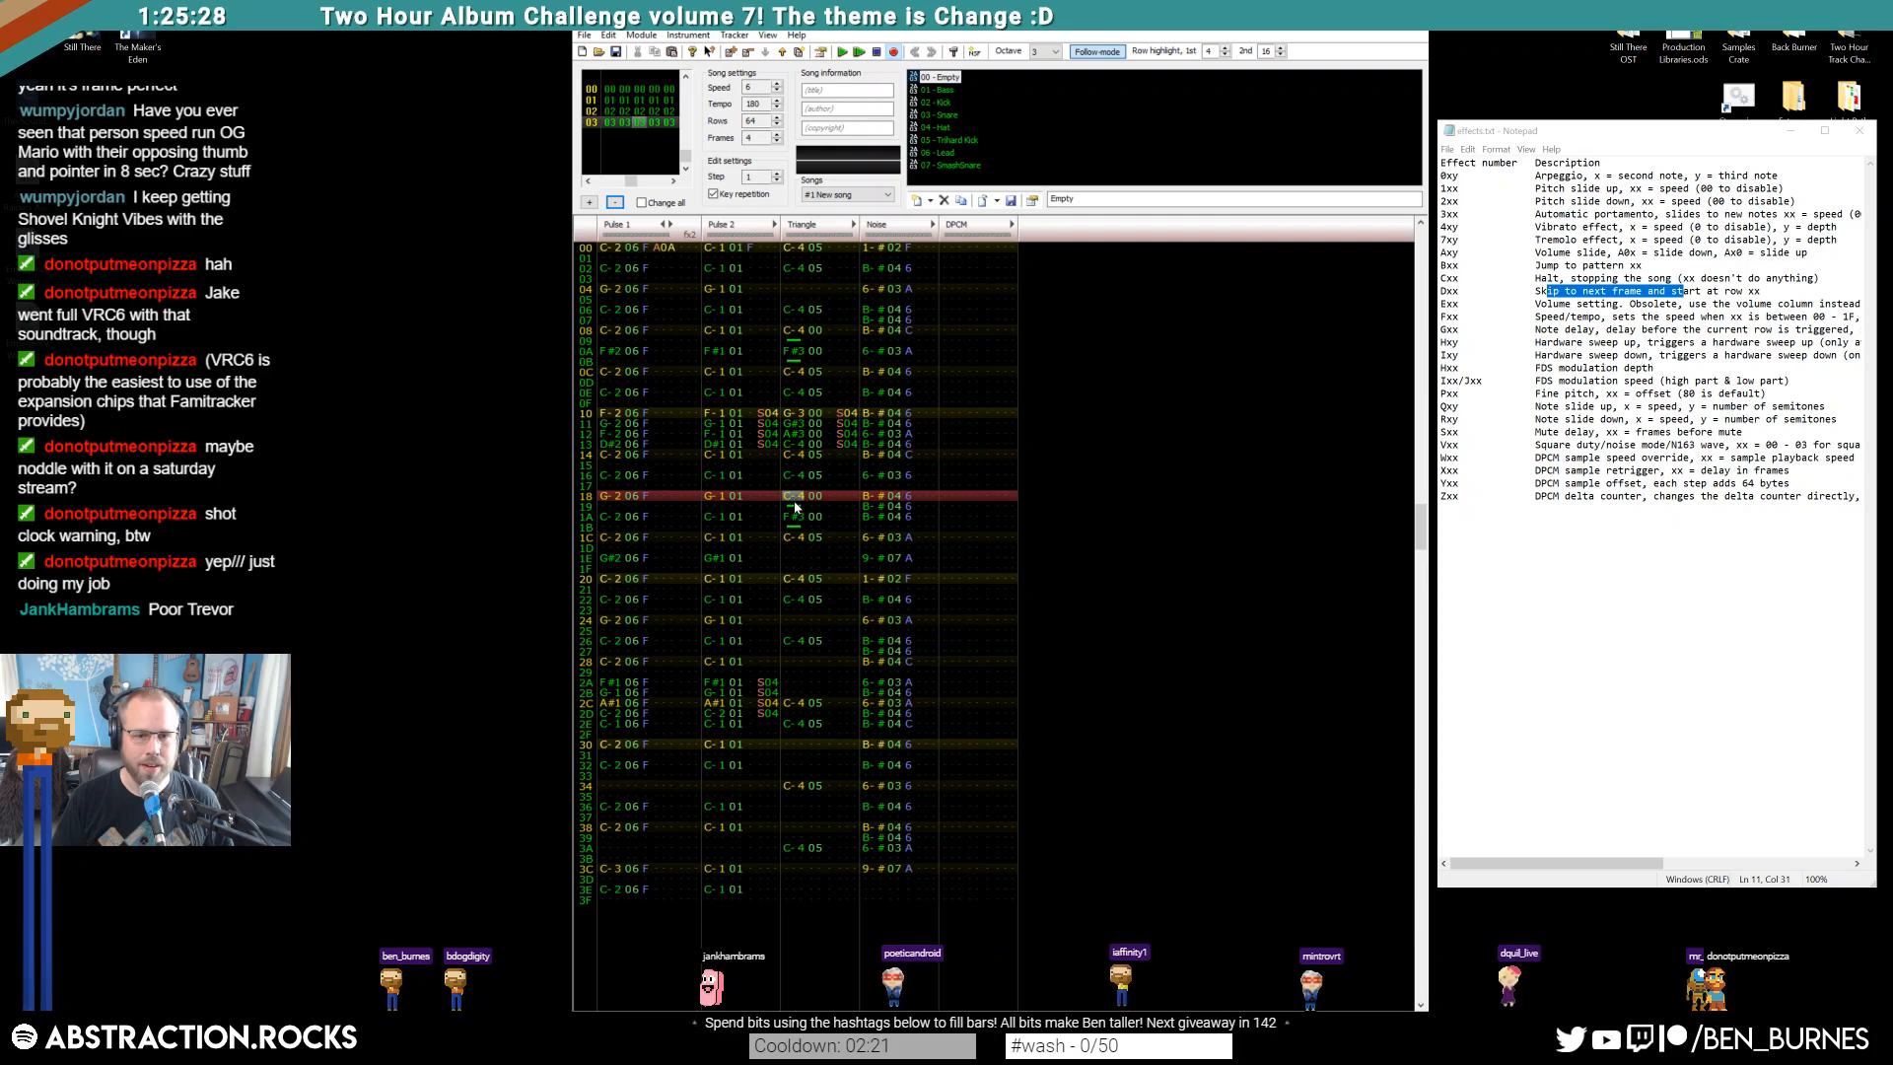
left_click(800, 516)
key("b")
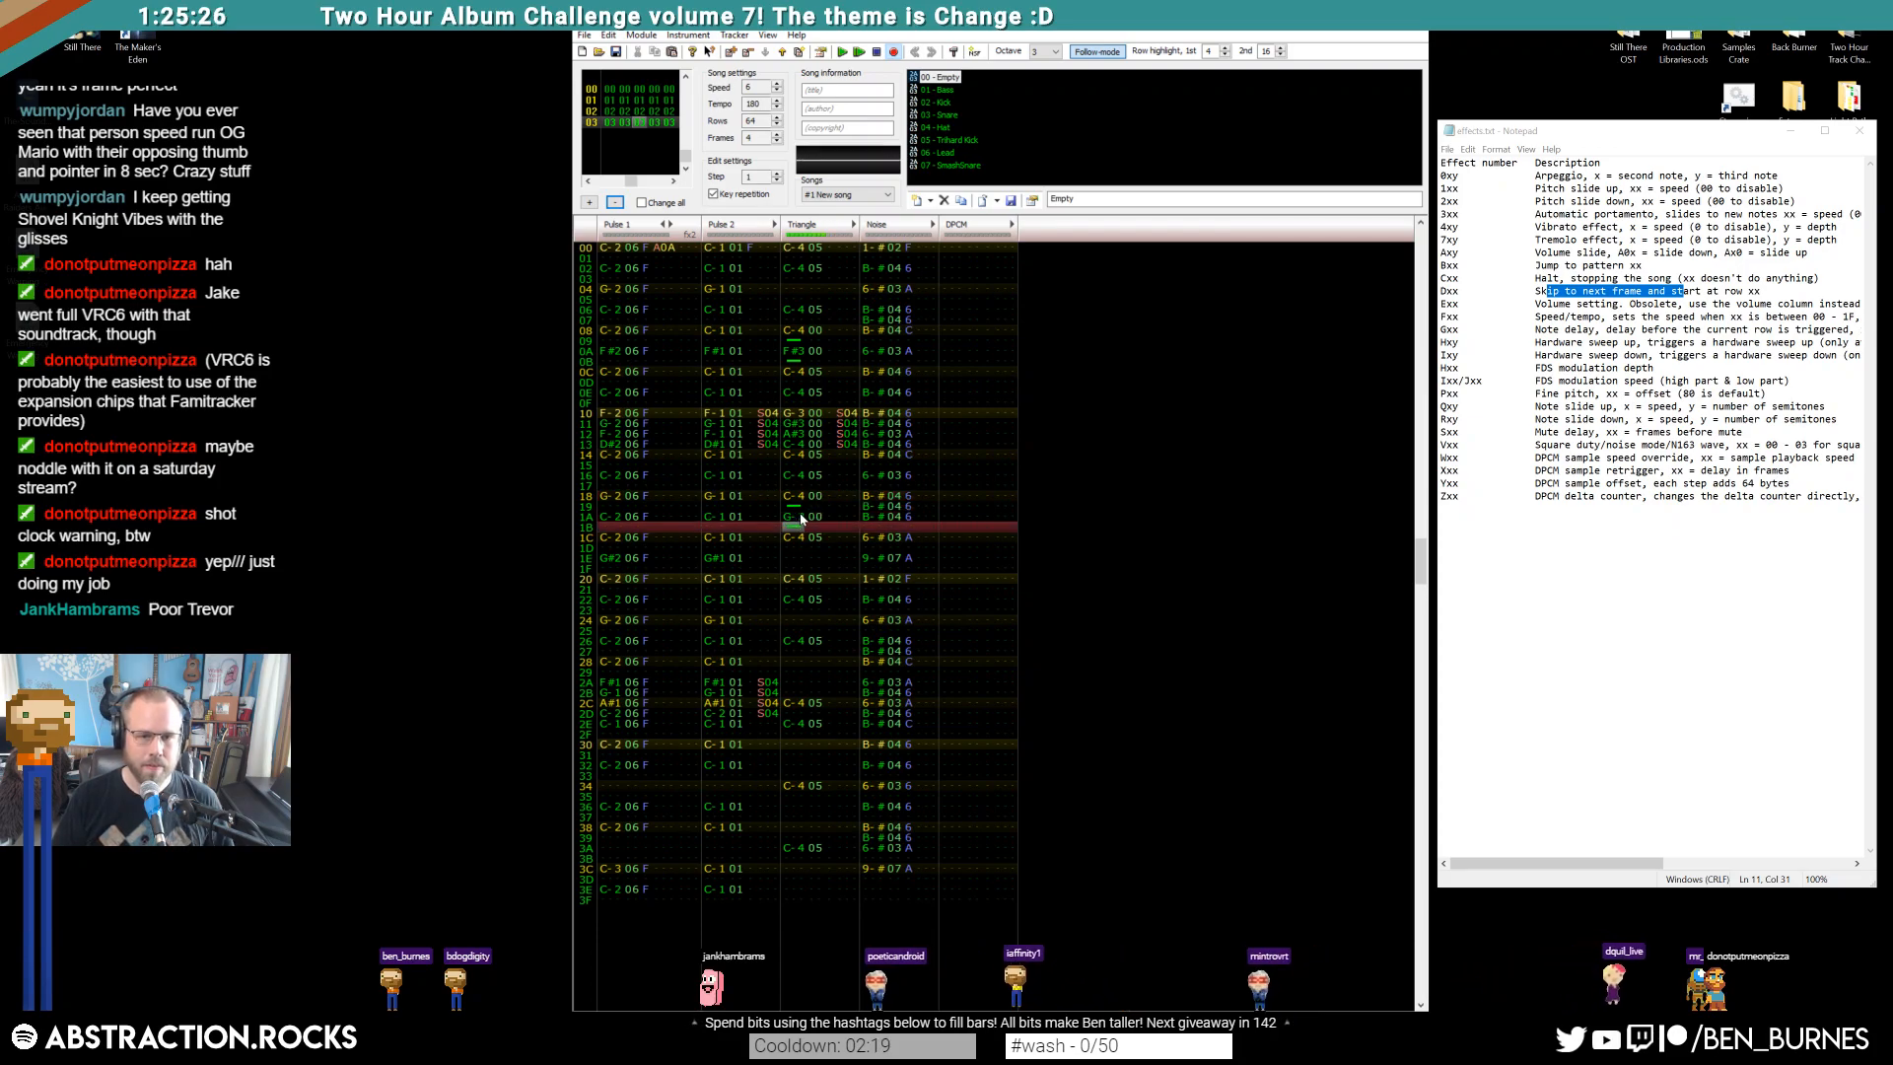
left_click(794, 497)
key("Up")
key("Up")
key("Home")
key("Return")
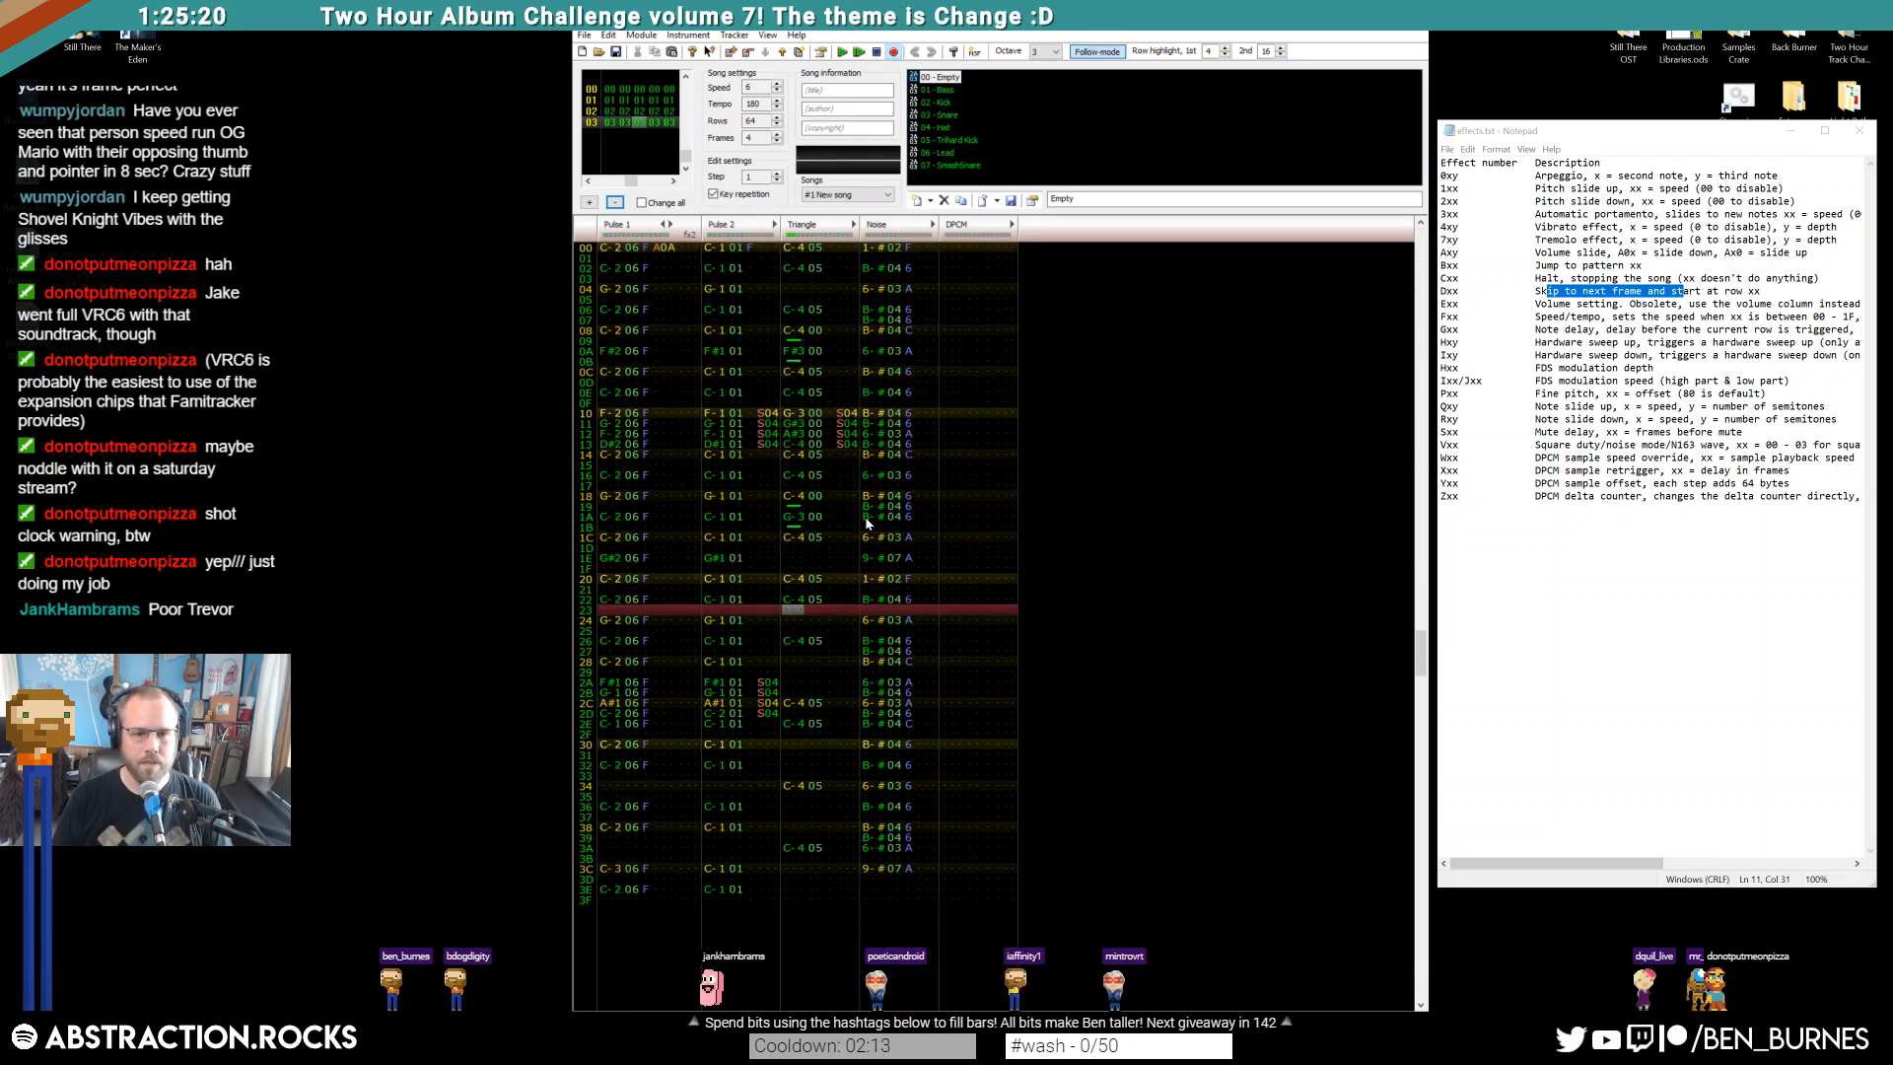
Enter Triangle notes C-4, G-3, A#3 and C-4 on rows 2A to 2D and delete the kick note on row 2E
left_click(791, 686)
key("m")
key("Up")
key("q")
key("j")
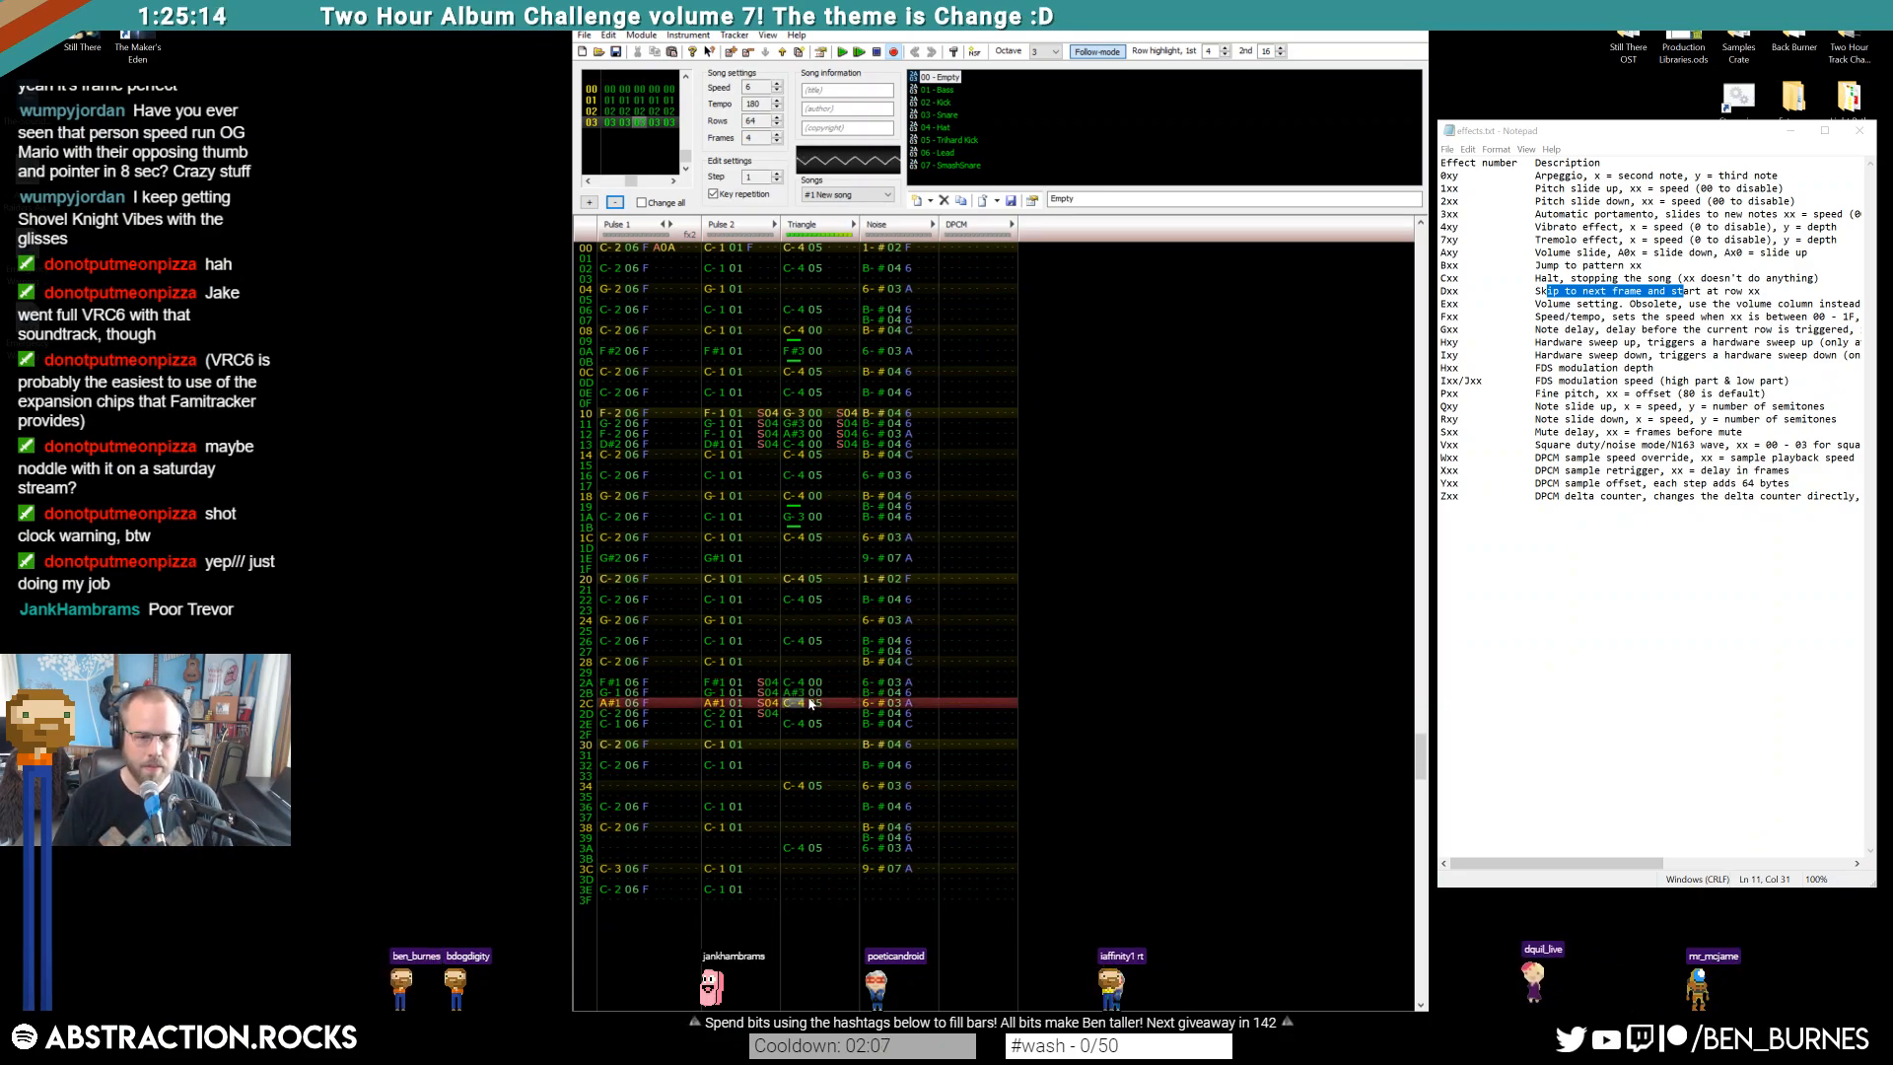
key("Up")
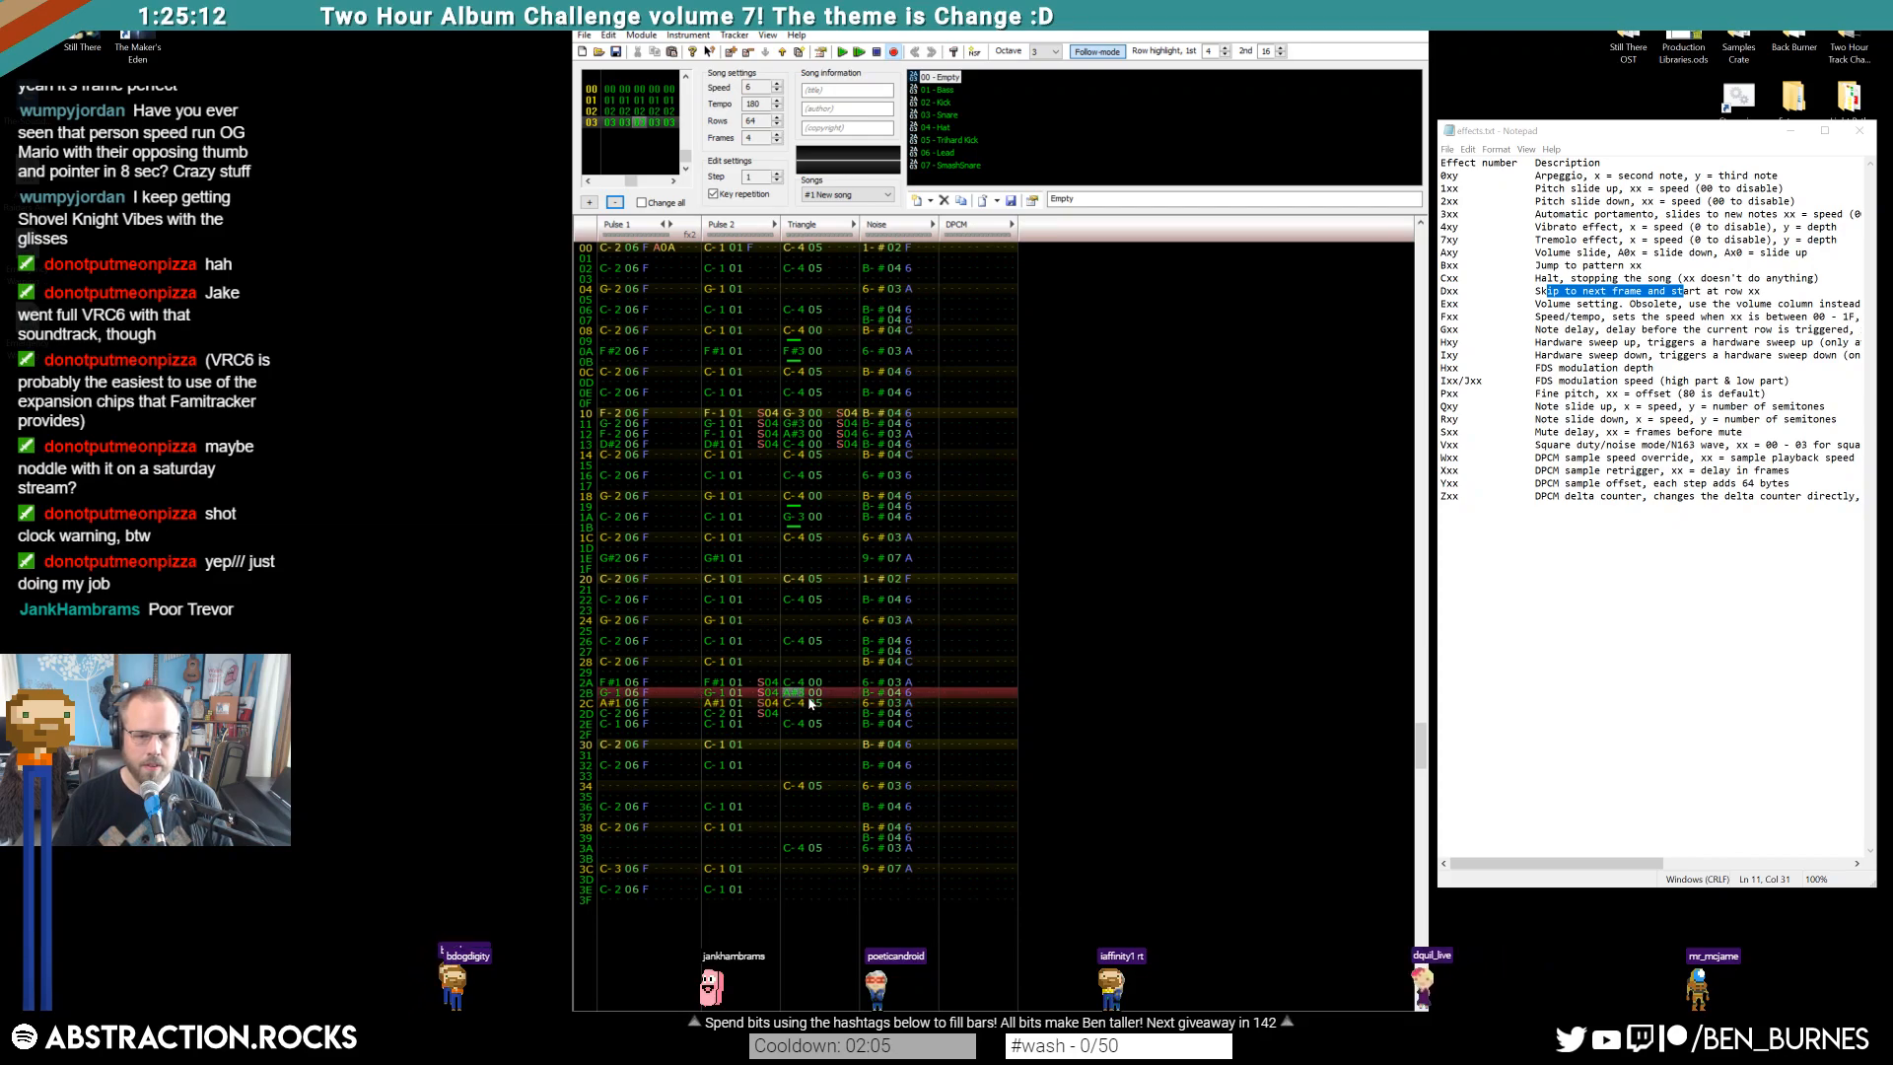
key("b")
key("j")
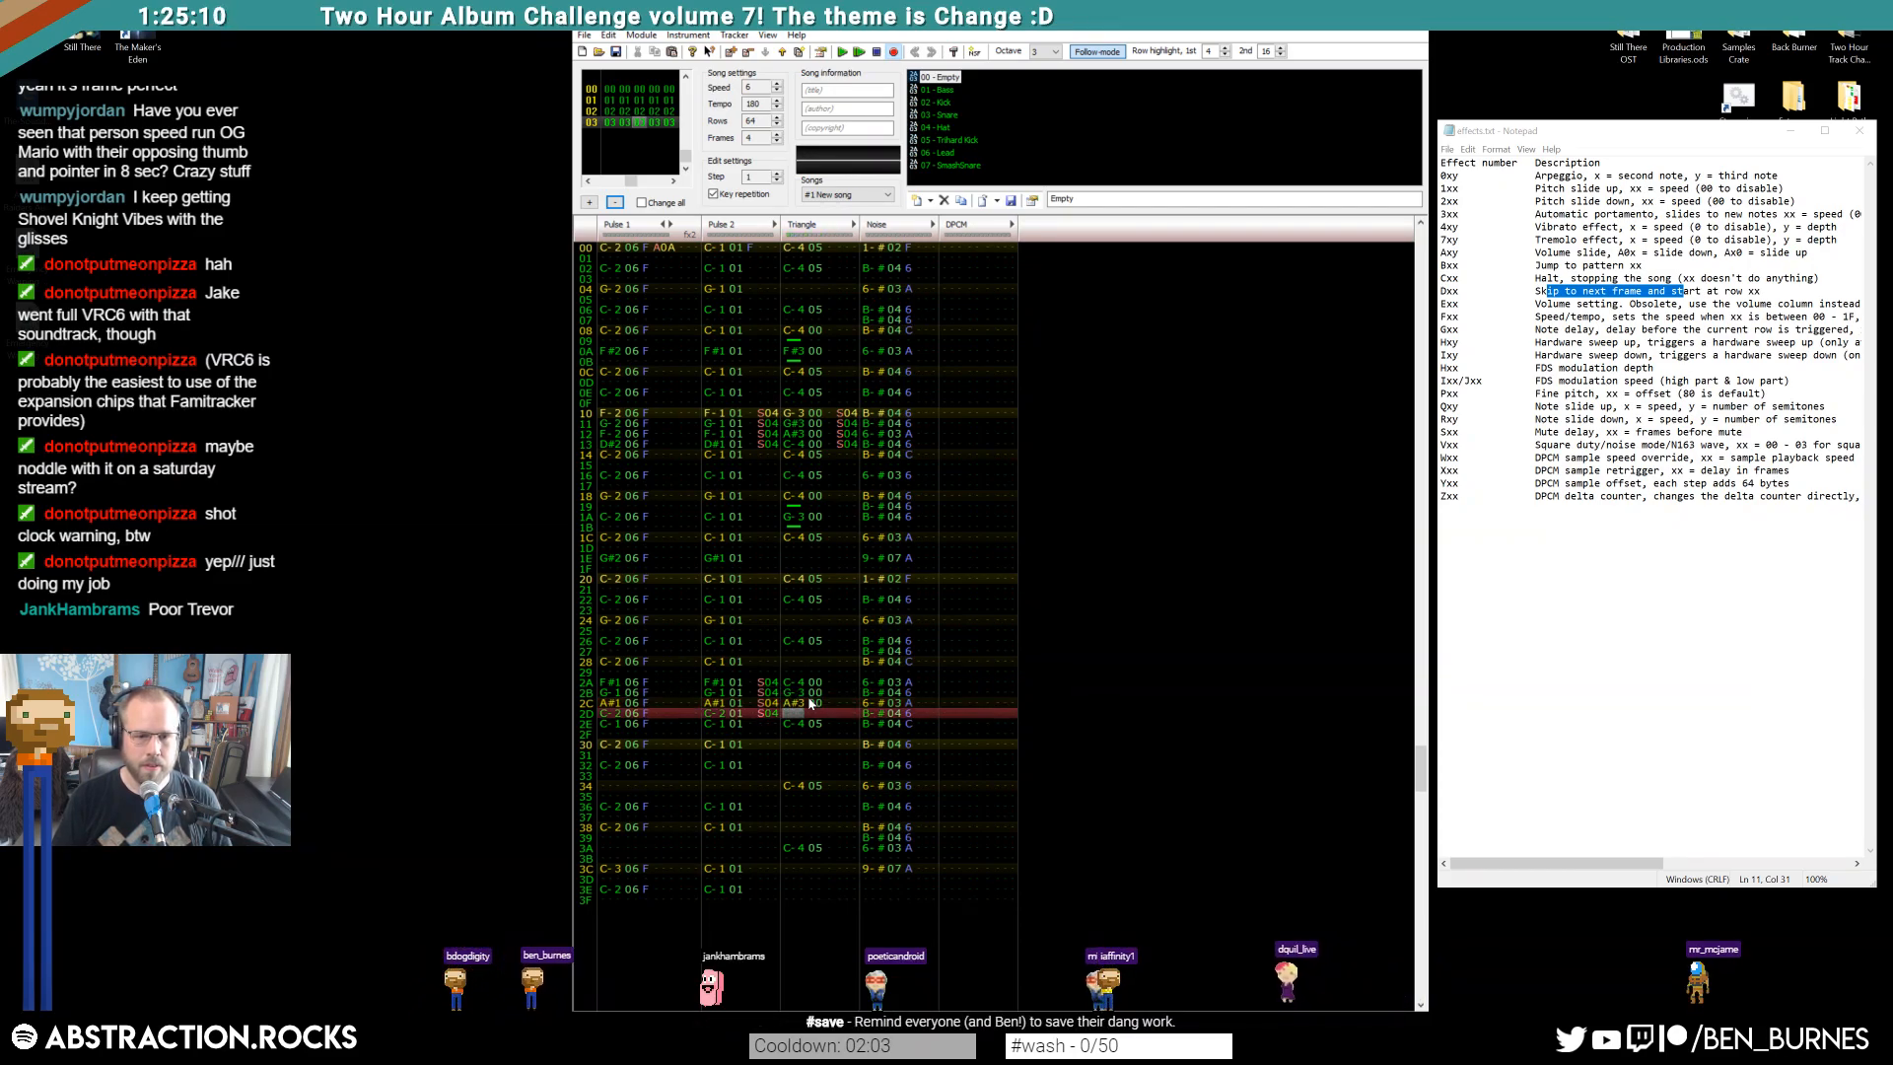
key("comma")
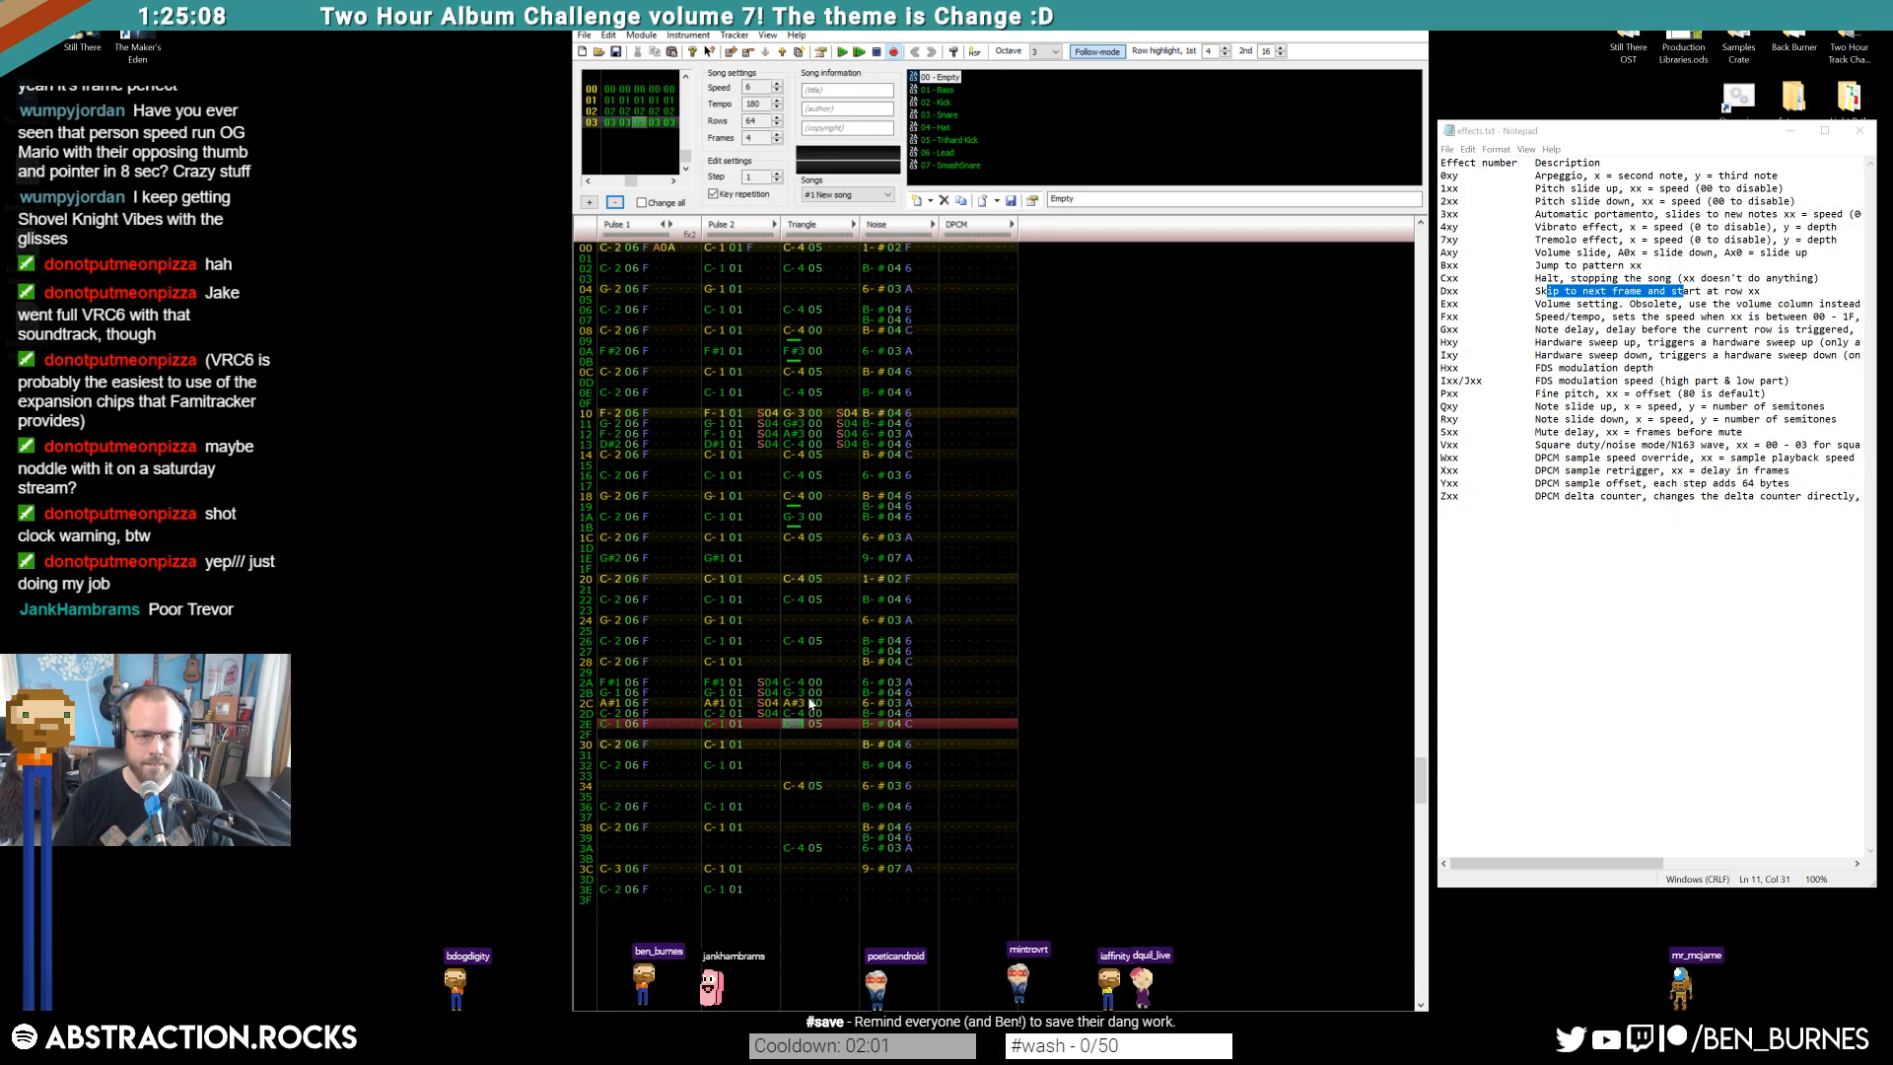
key("Delete")
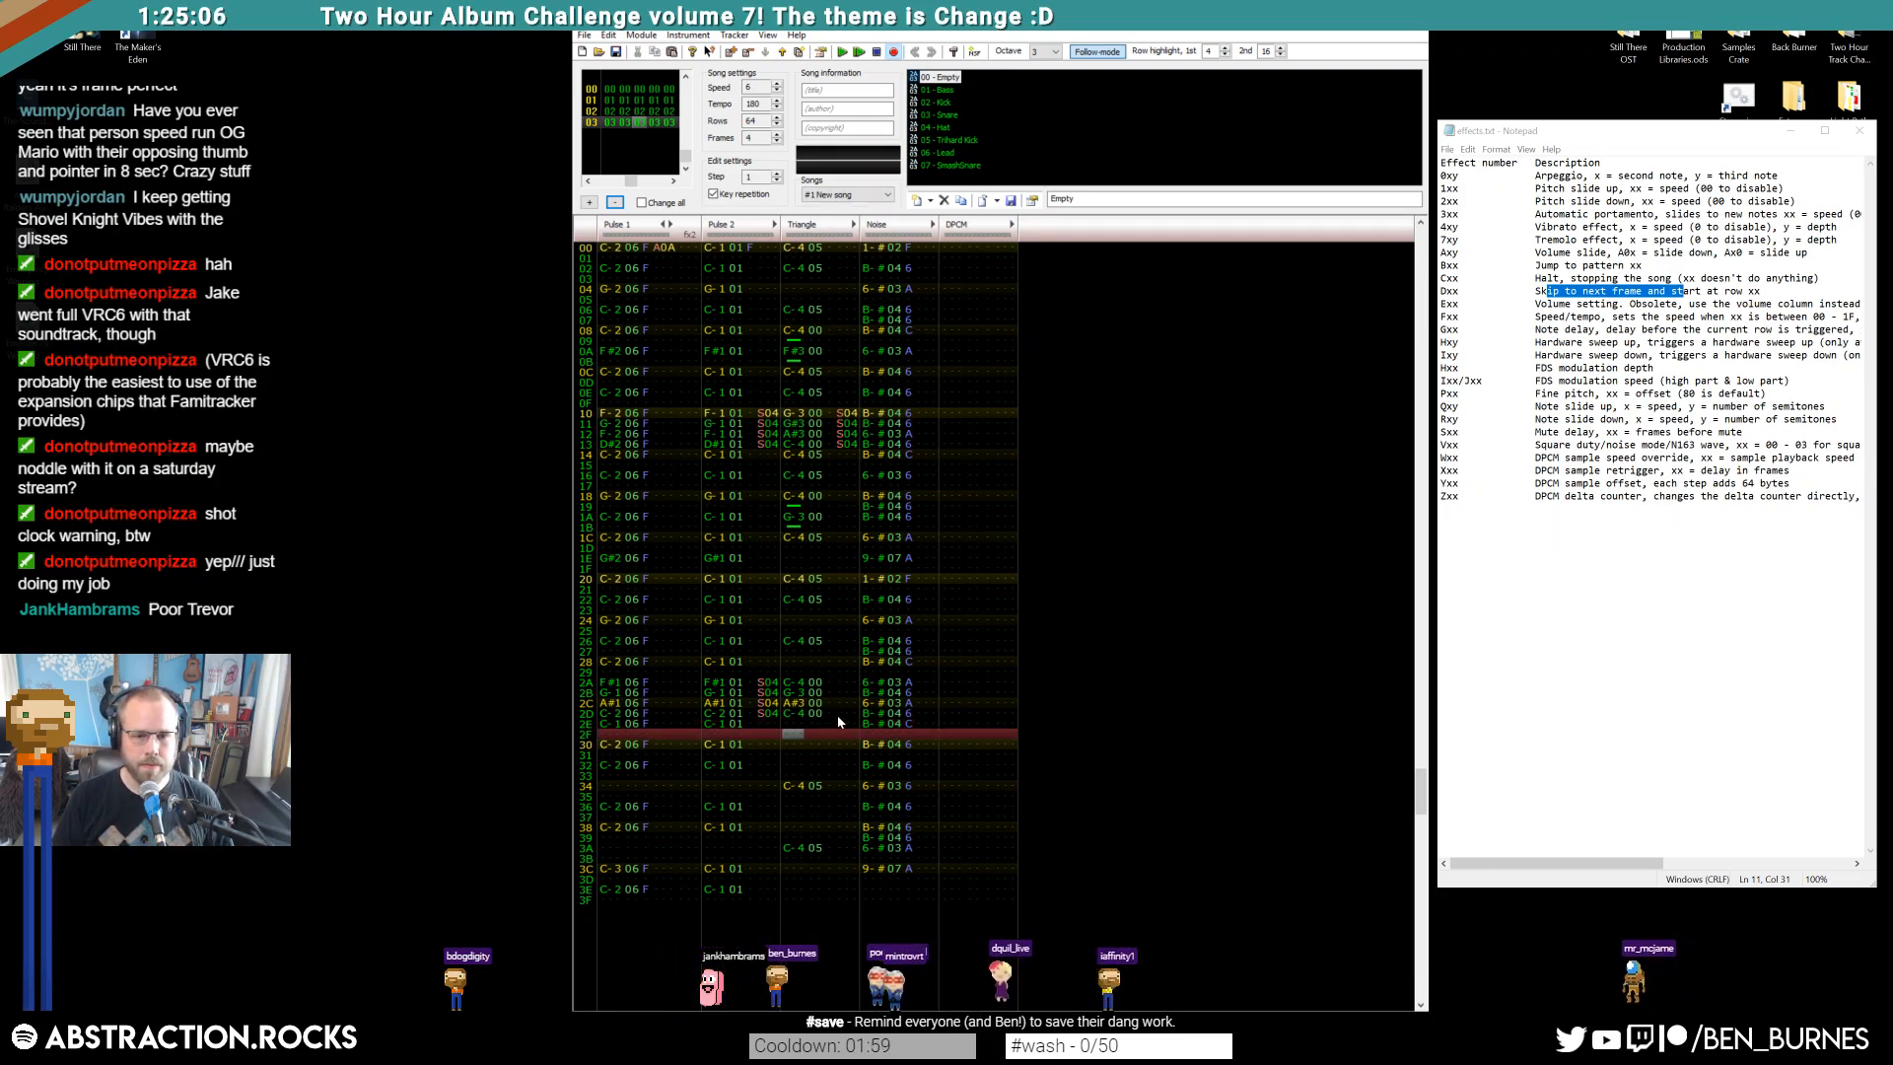
Add the vibrato effect 464 to the Triangle channel on row 2F
left_click(838, 715)
left_click(840, 735)
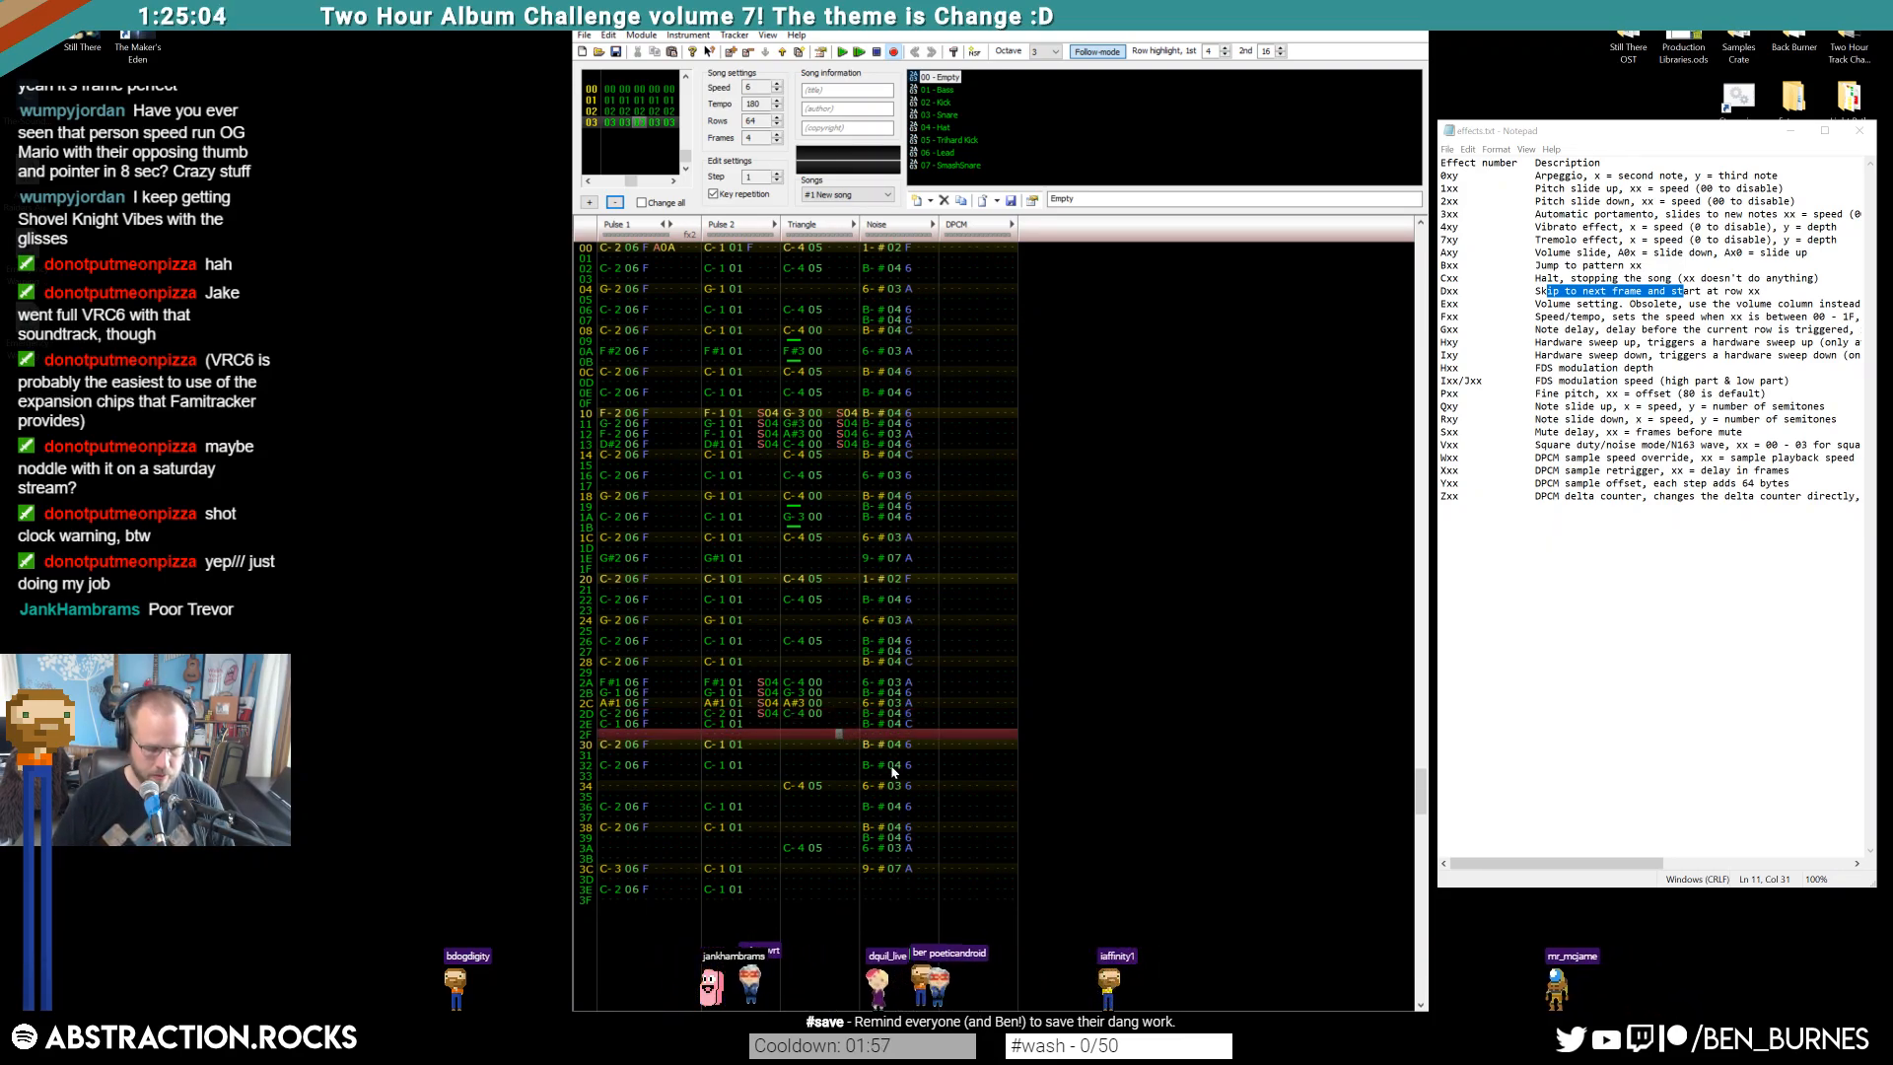
type("4")
Enter a Triangle note cut on row 32 with effect 400 to disable the vibrato
key("Down")
key("Up")
key("Down")
key("Down")
key("Left")
key("Left")
key("Left")
key("Left")
key("Left")
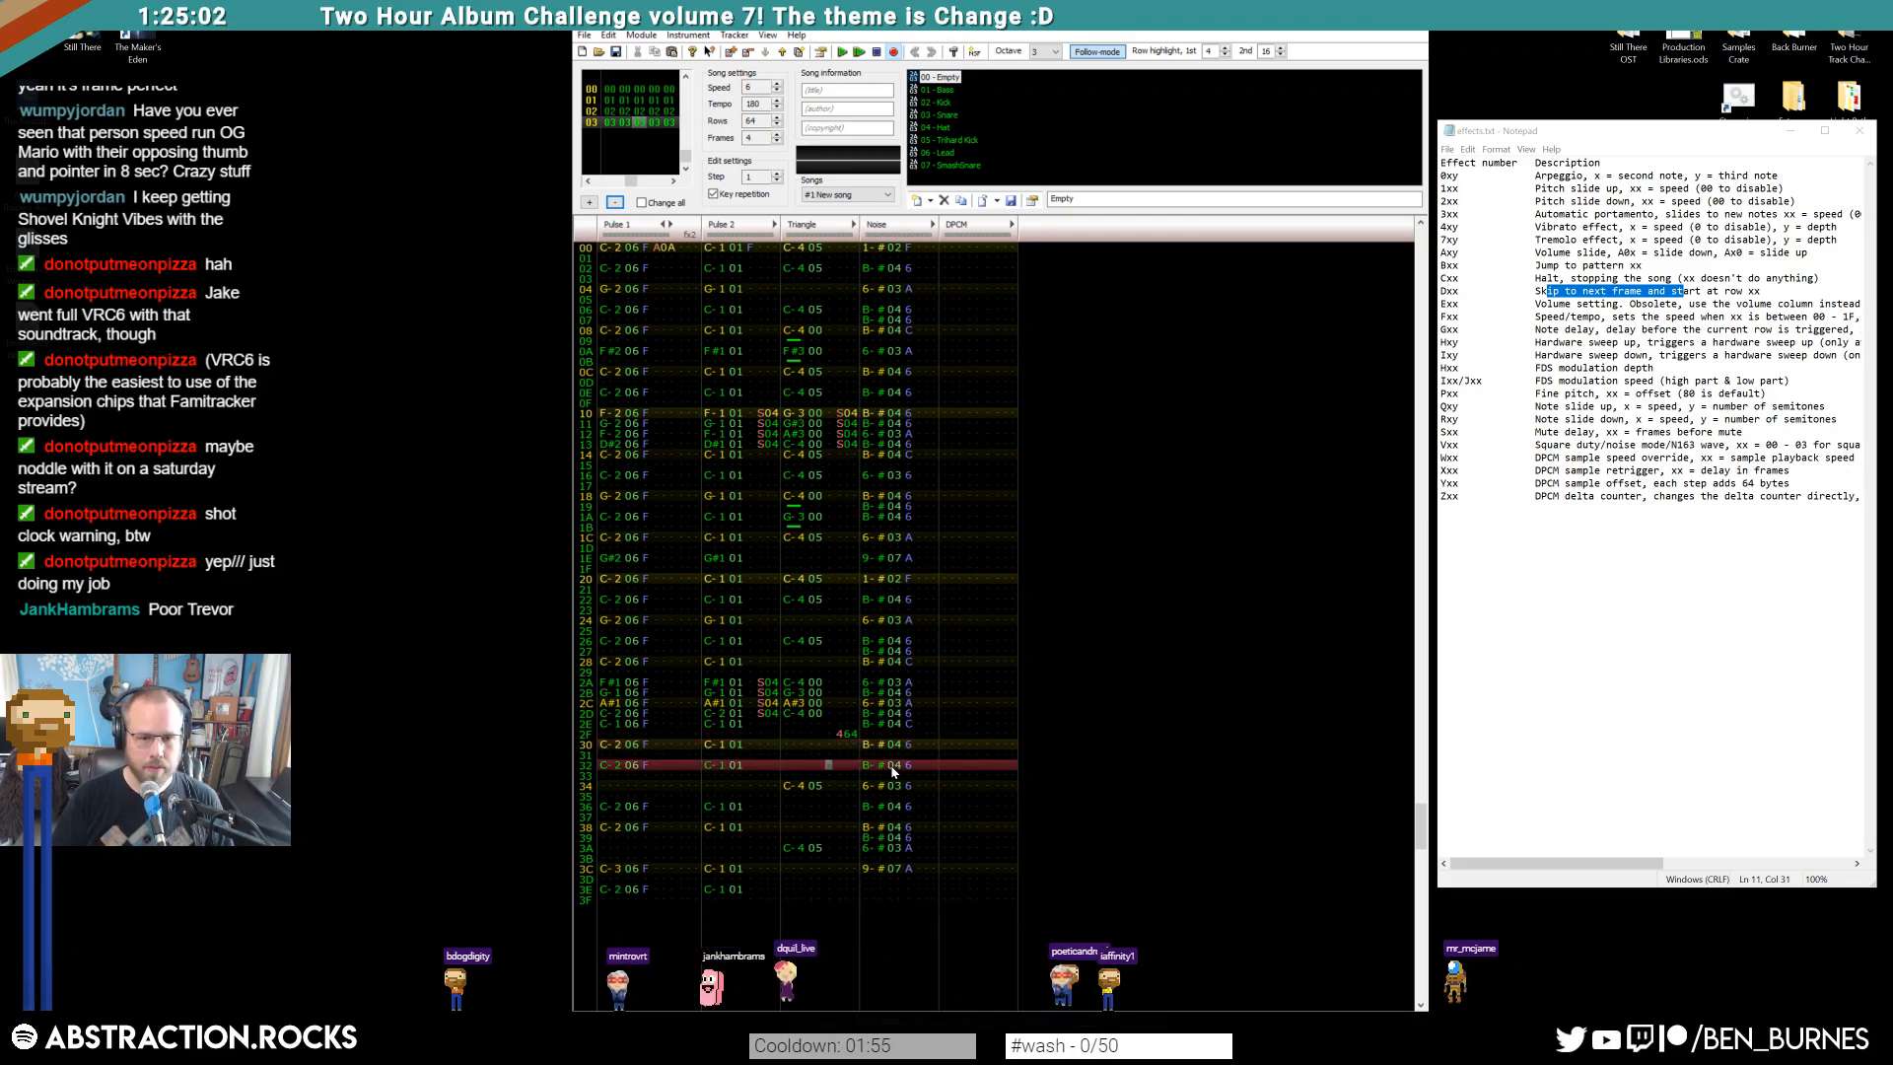
key("Left")
key("1")
key("Up")
key("Right")
key("Right")
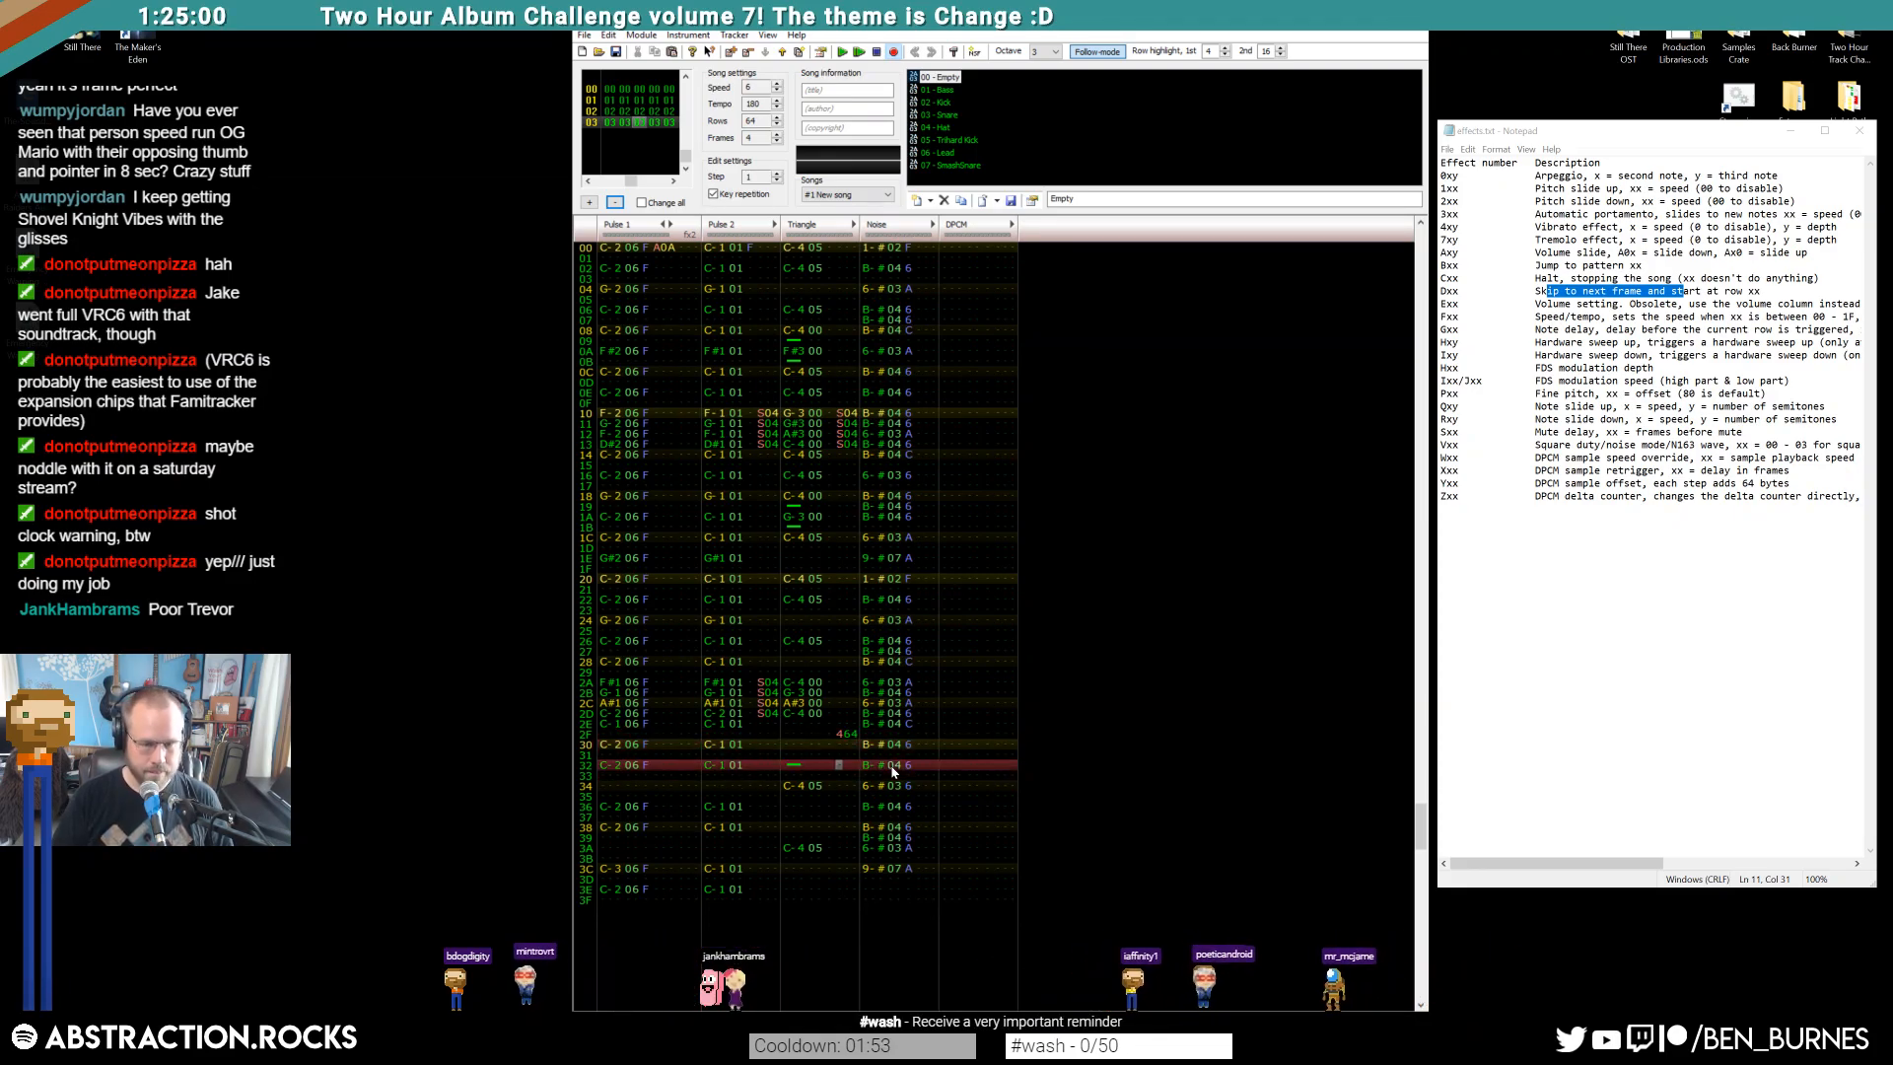
type("400")
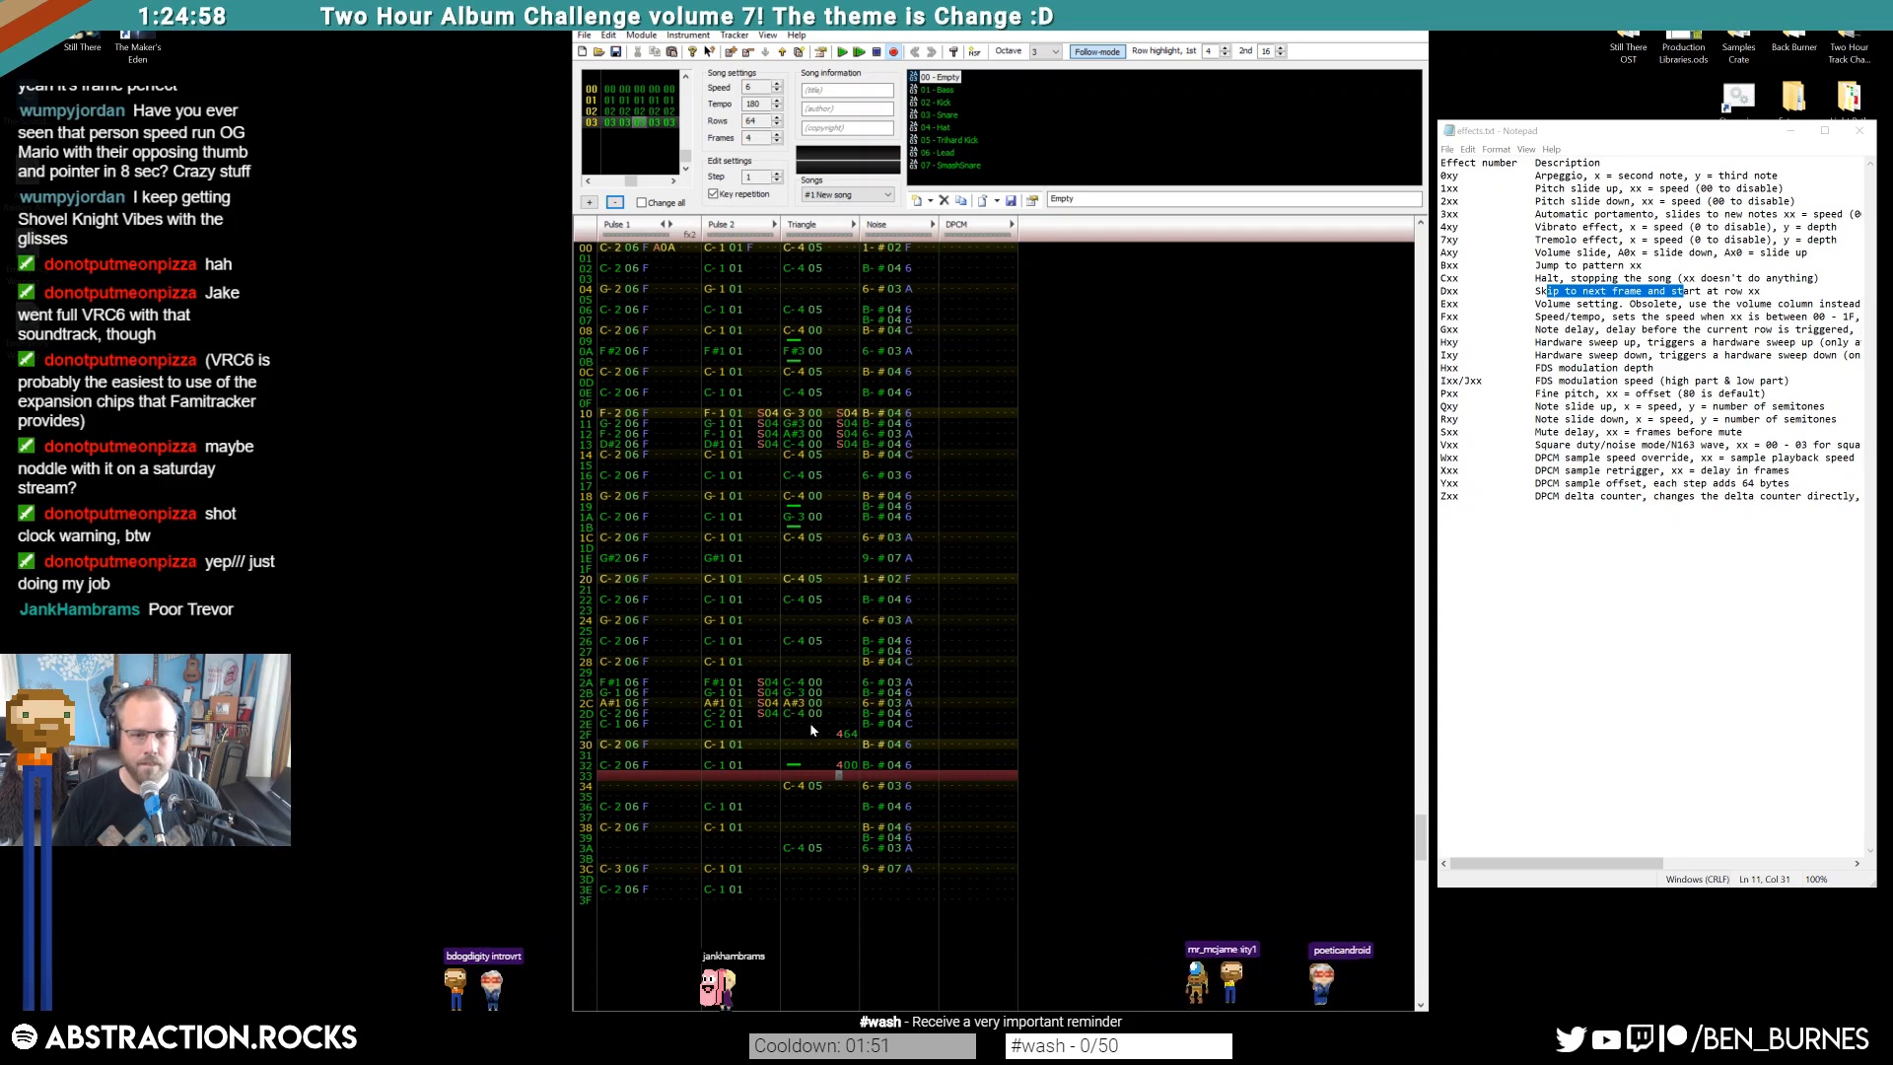
Add the mute-delay effect S04 to the Triangle notes on rows 2A to 2C and play the passage
left_click(839, 683)
type("sss")
key("Down")
key("Up")
key("Right")
key("Right")
key("Down")
key("Up")
key("Up")
key("Up")
key("Up")
type("444")
key("Return")
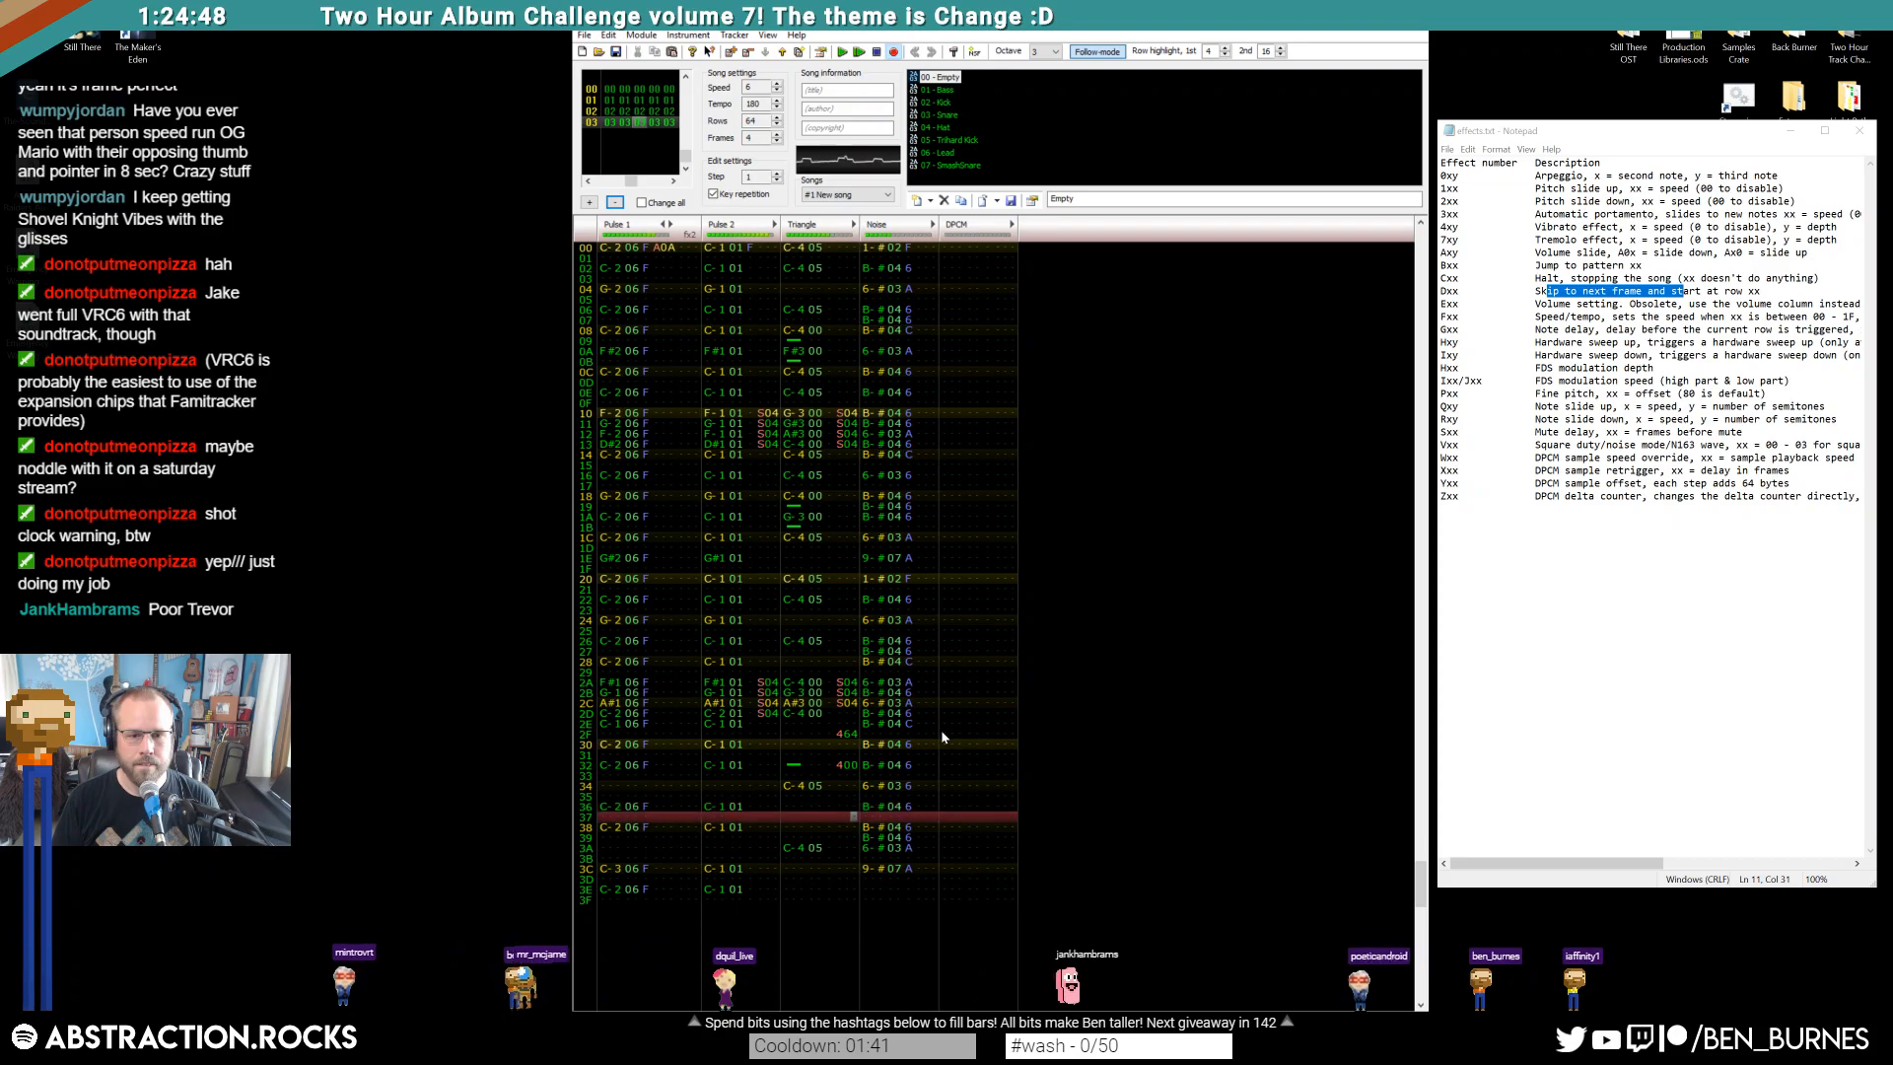
key("Return")
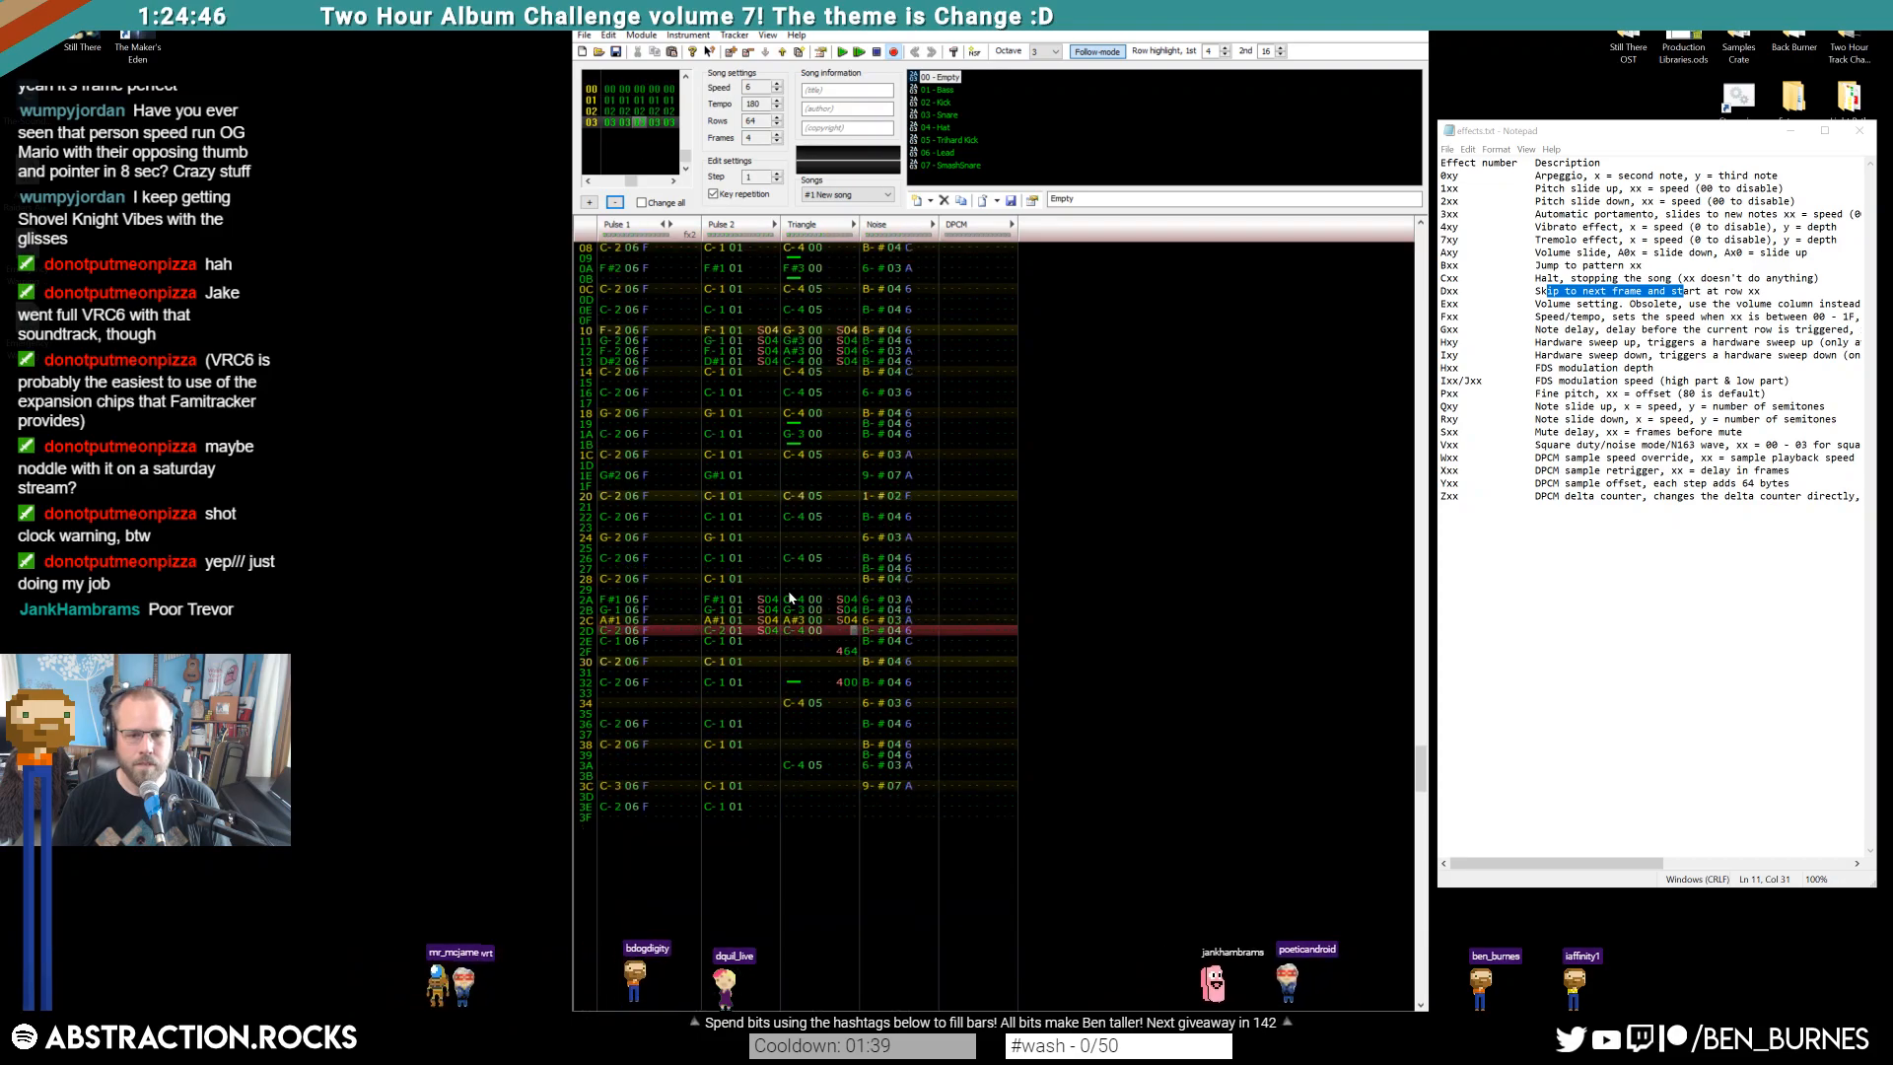
Transpose the Triangle notes on rows 2A to 2D up one octave and play the frame
left_click_drag(794, 599, 803, 639)
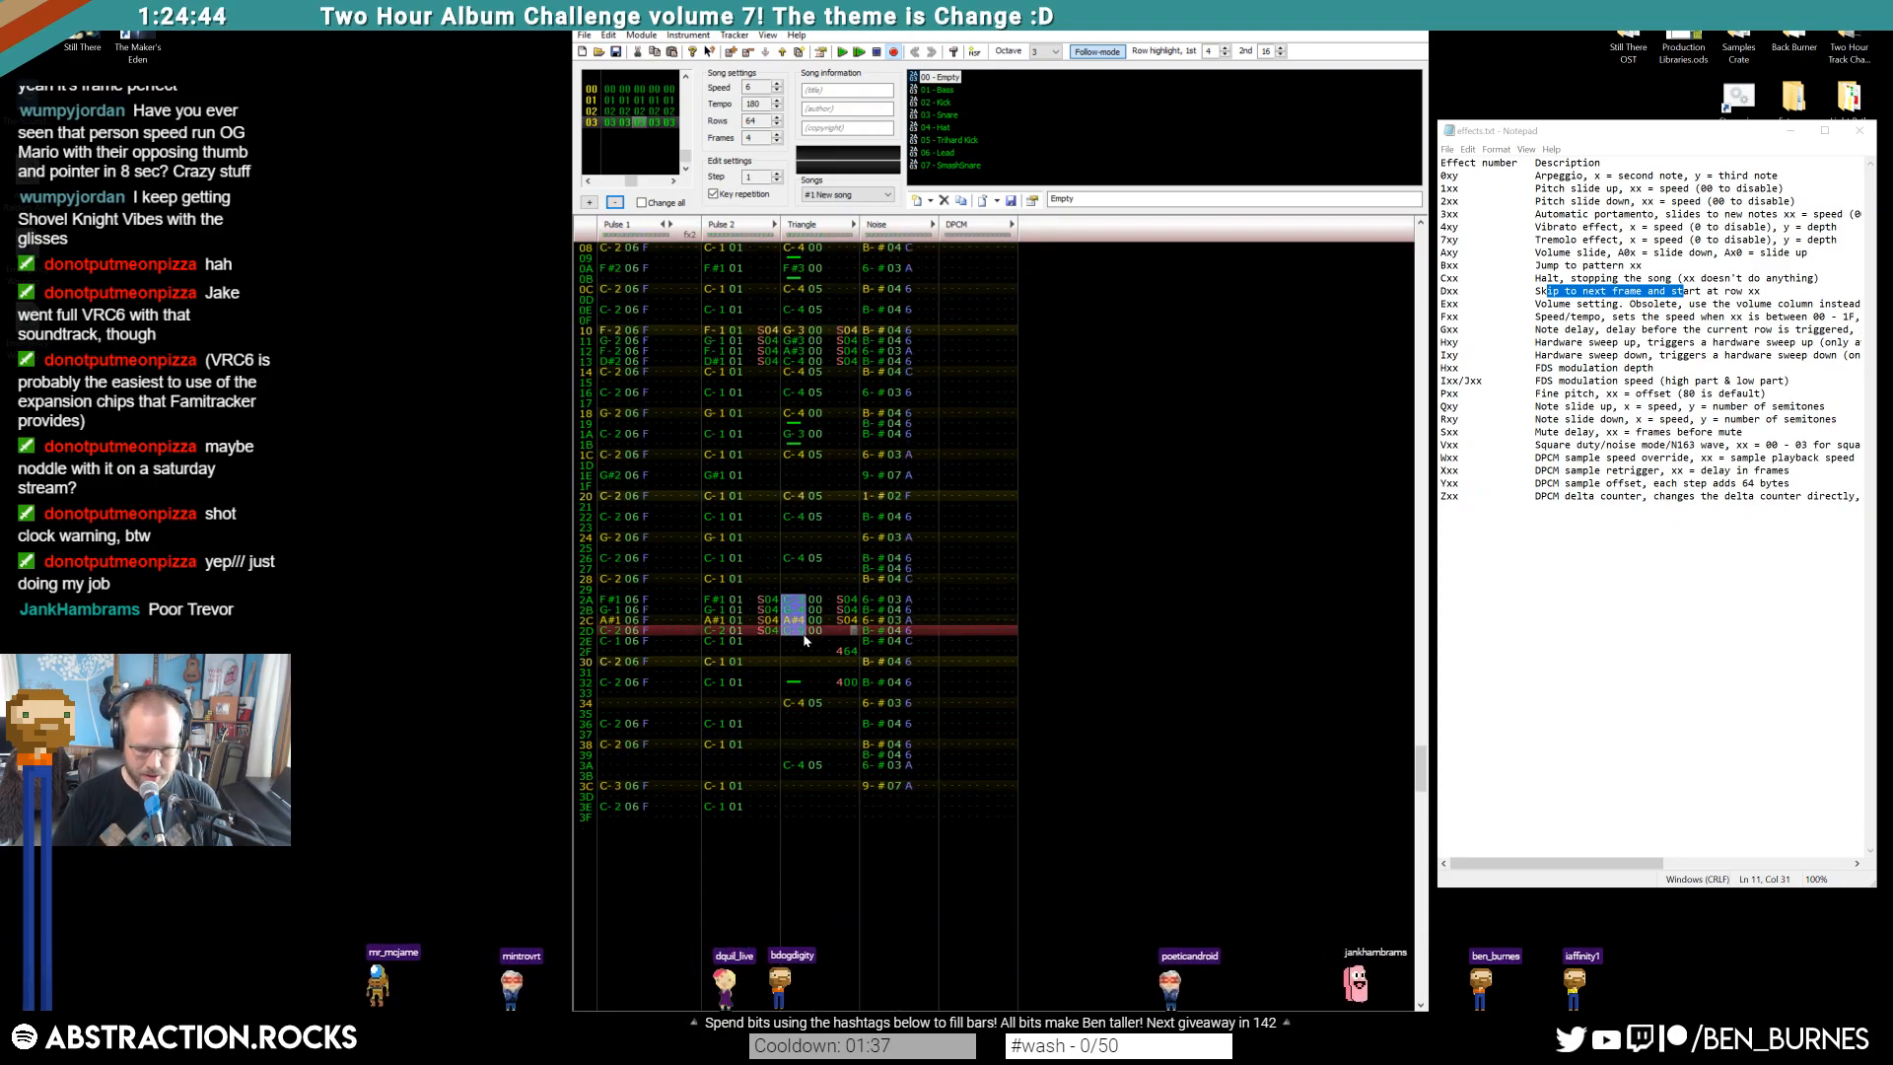
key("Return")
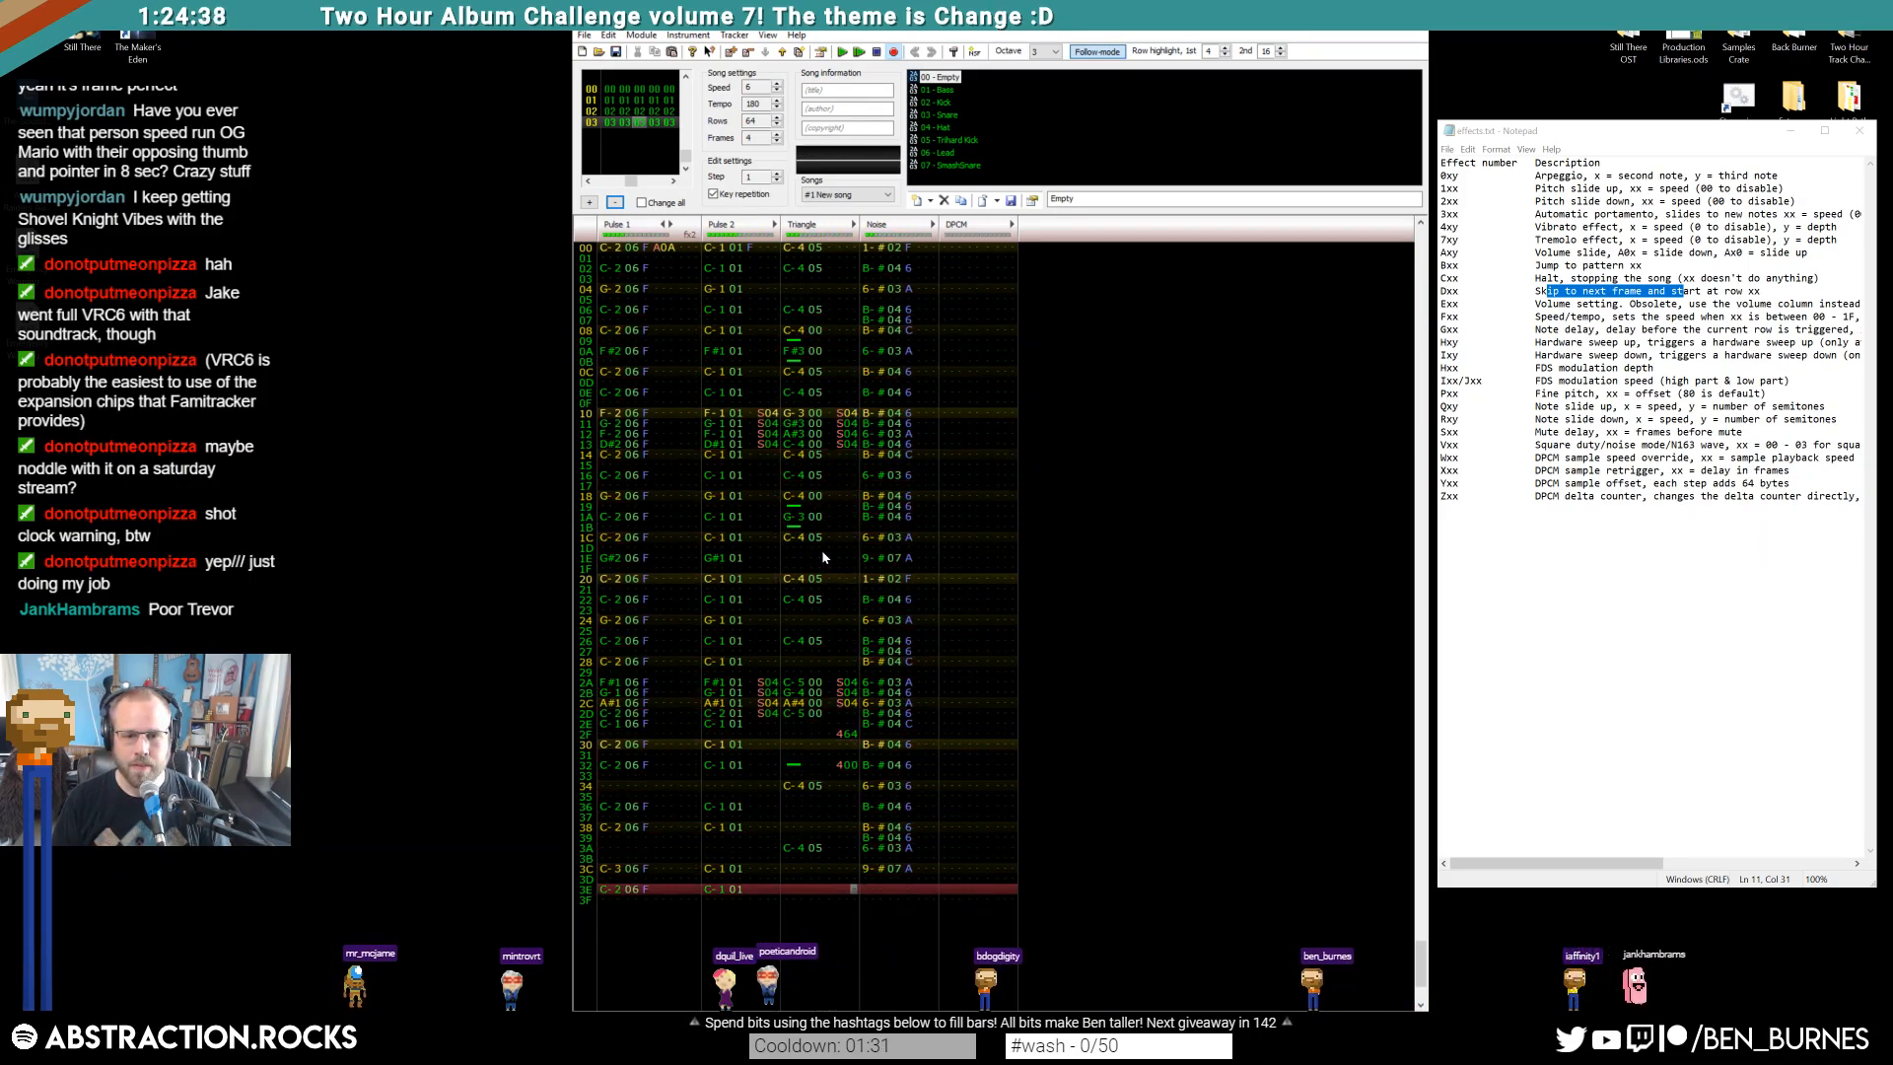
Enter Triangle note C-4 00 on row 28 and change the note on row 2A to D#4
left_click(817, 672)
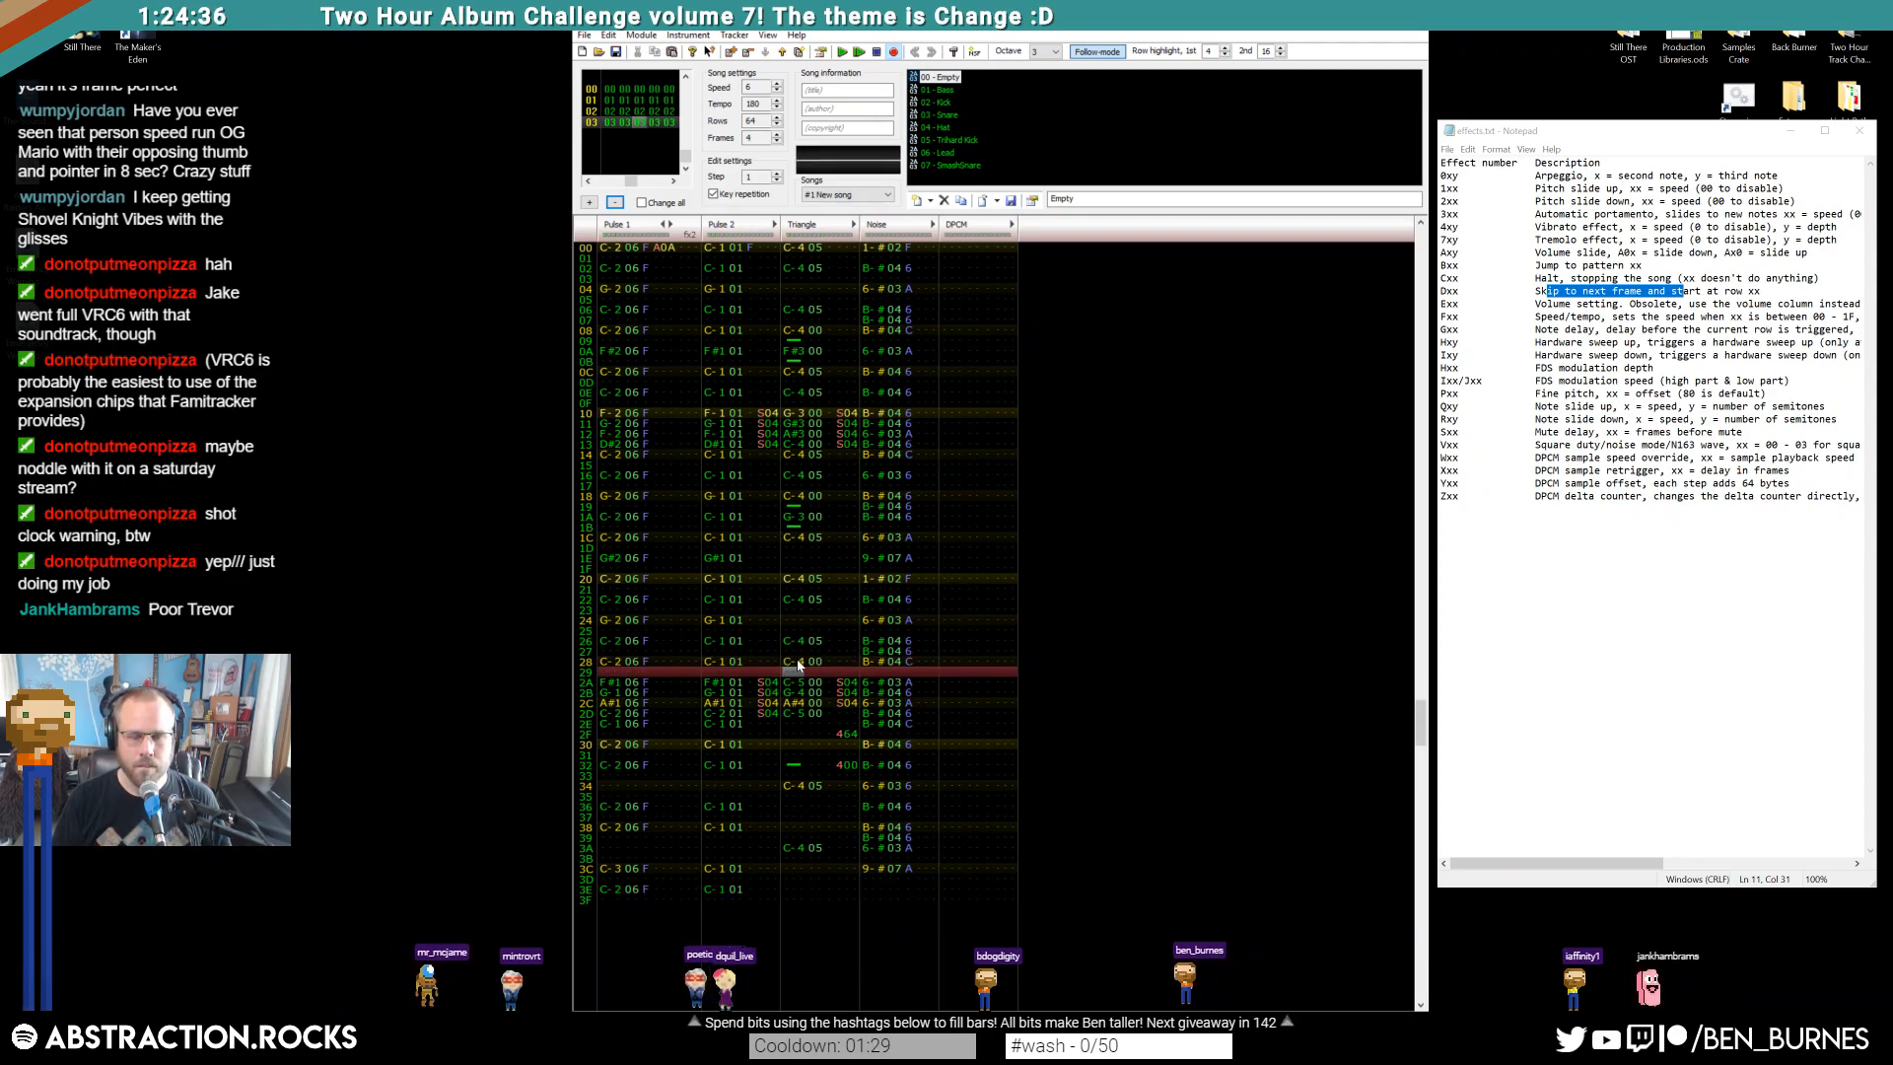
key("t")
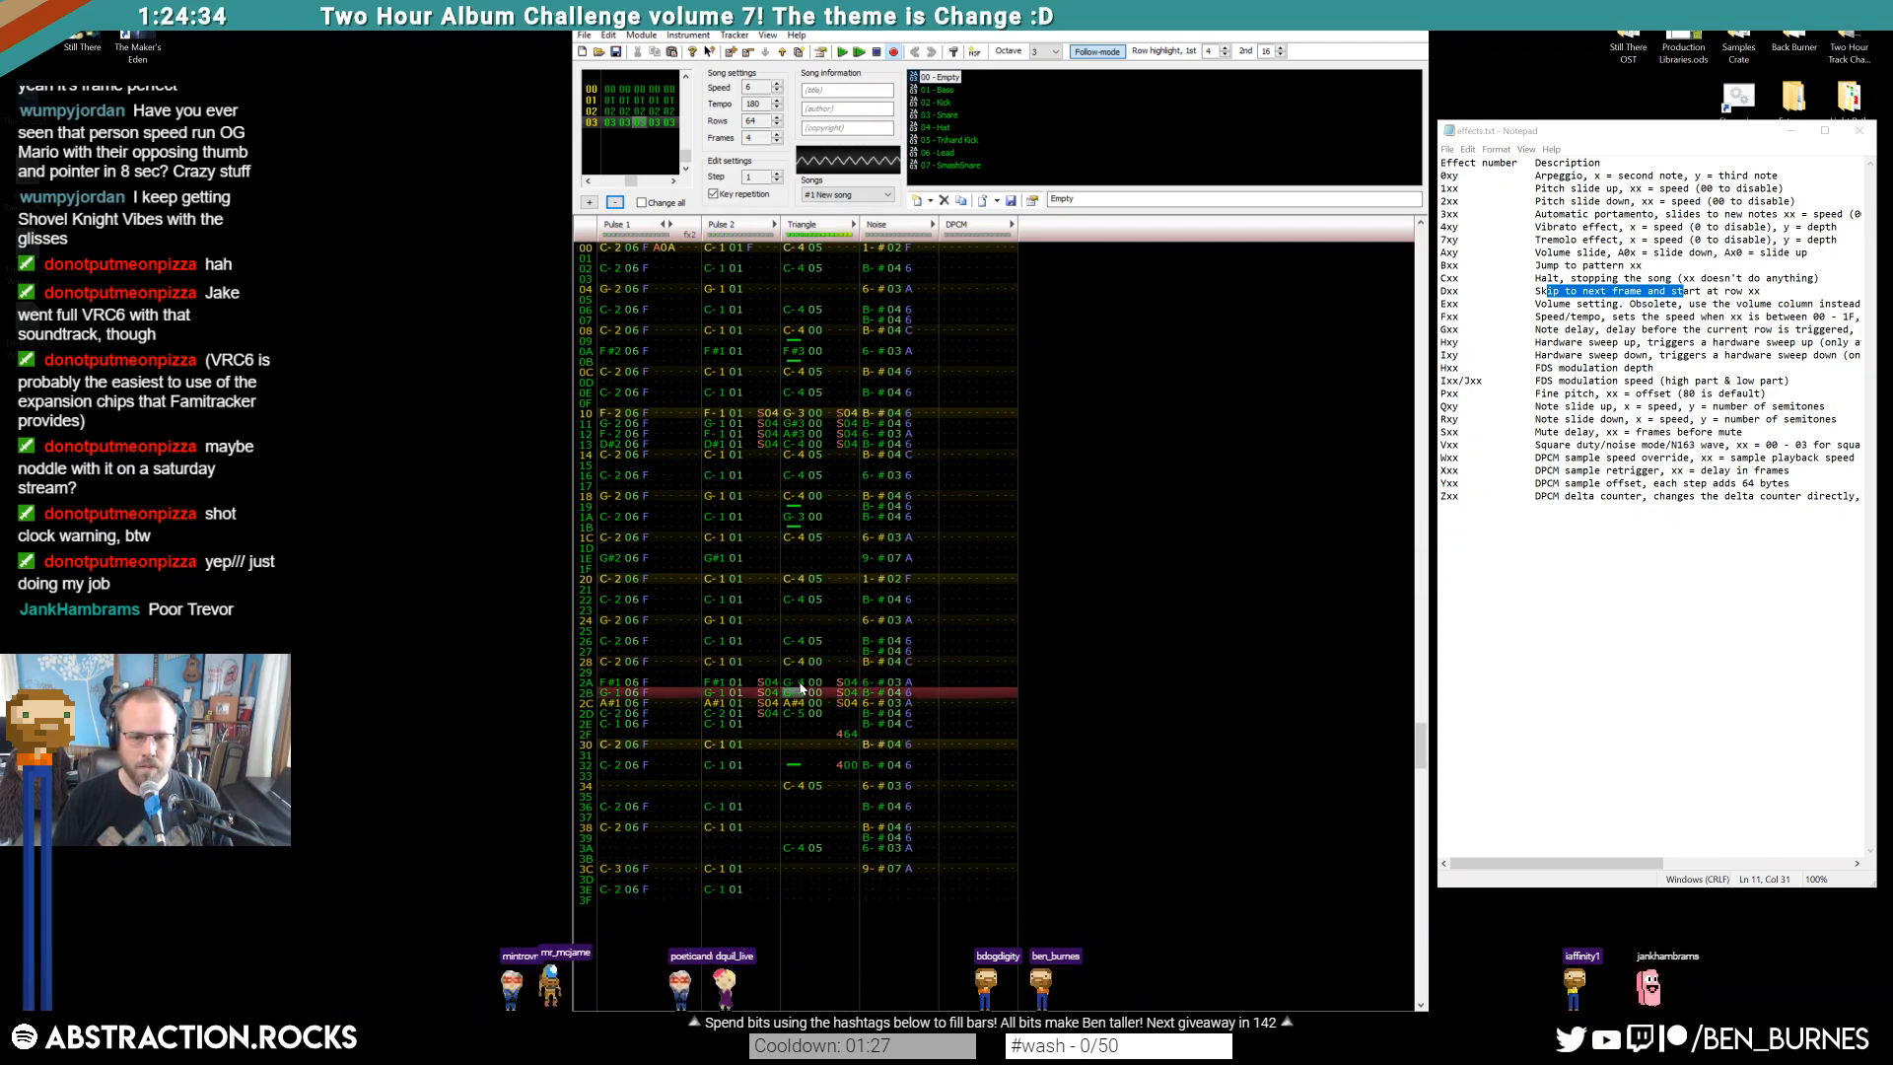
left_click(798, 684)
key("e")
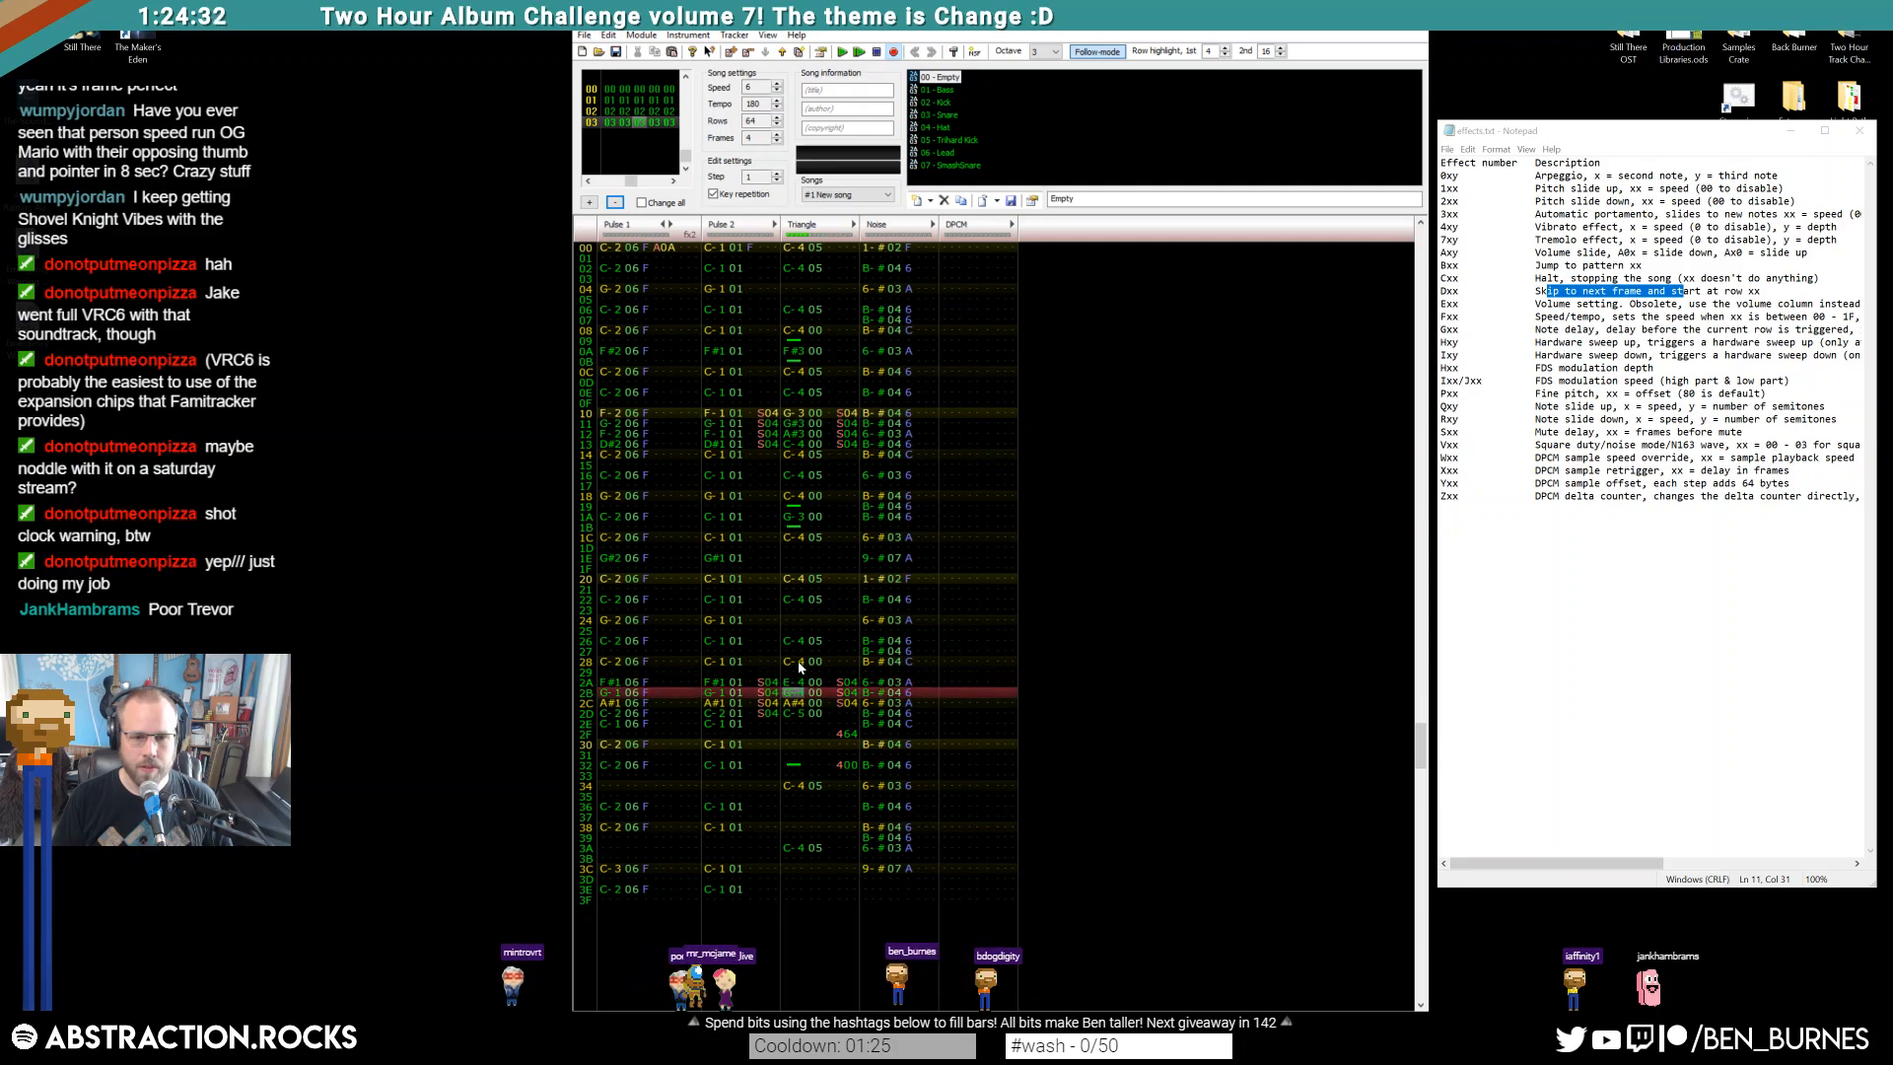
left_click(798, 683)
key("3")
Play the revised Triangle passage, add a note cut on row 29, and play the frame again
left_click(792, 660)
key("F7")
key("F8")
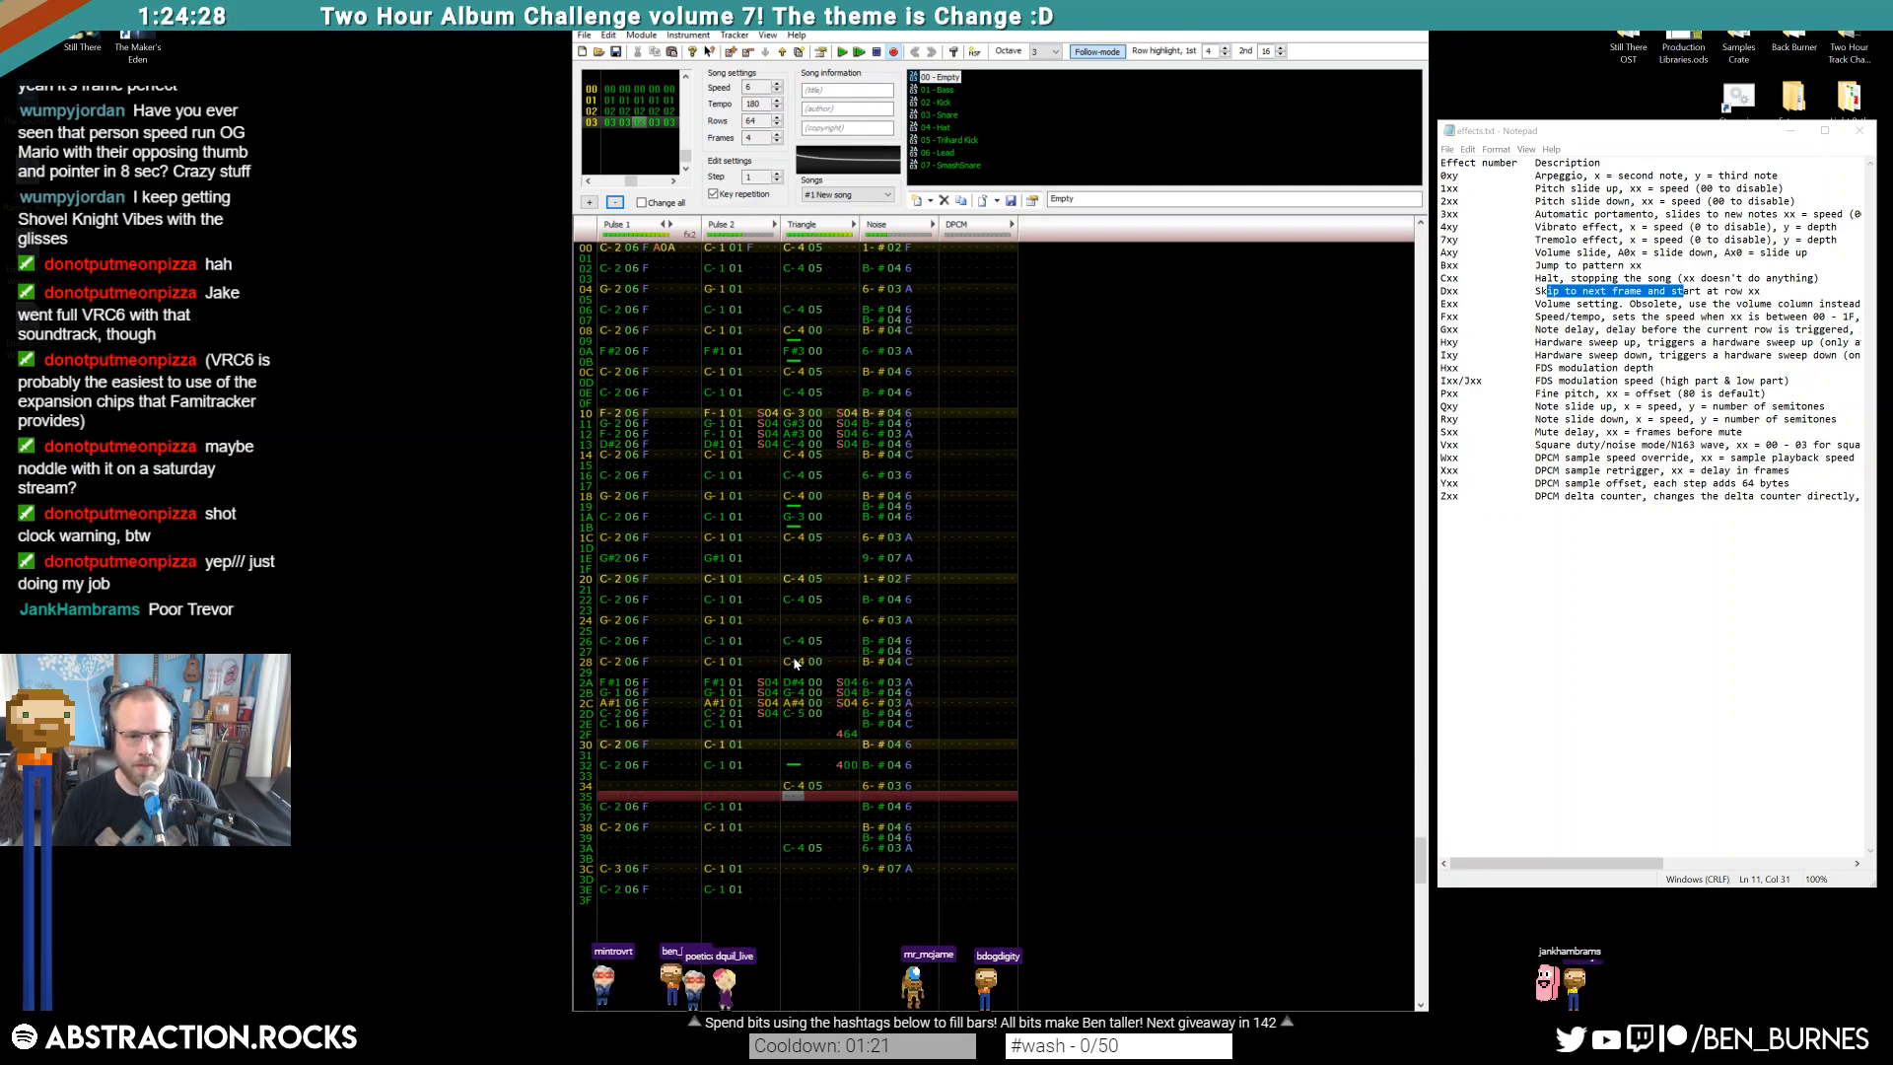
key("Home")
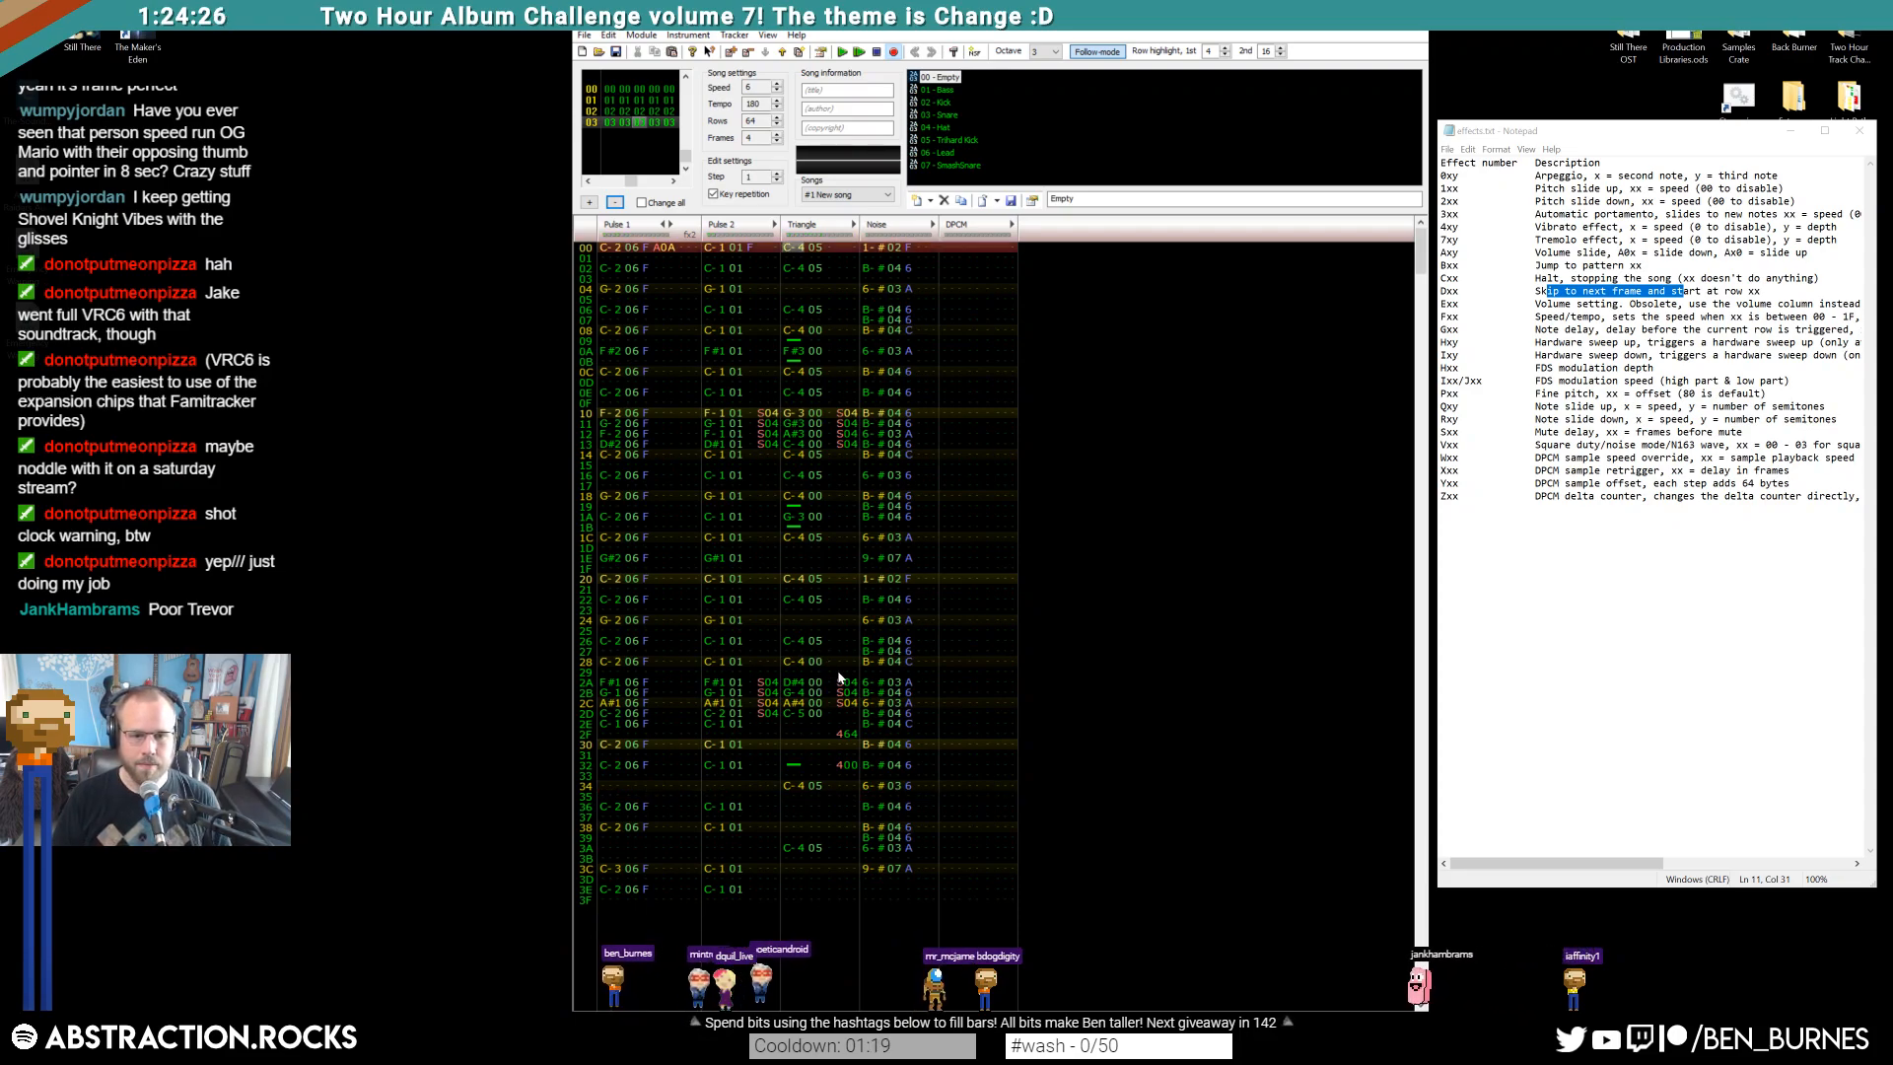
left_click(797, 684)
key("F5")
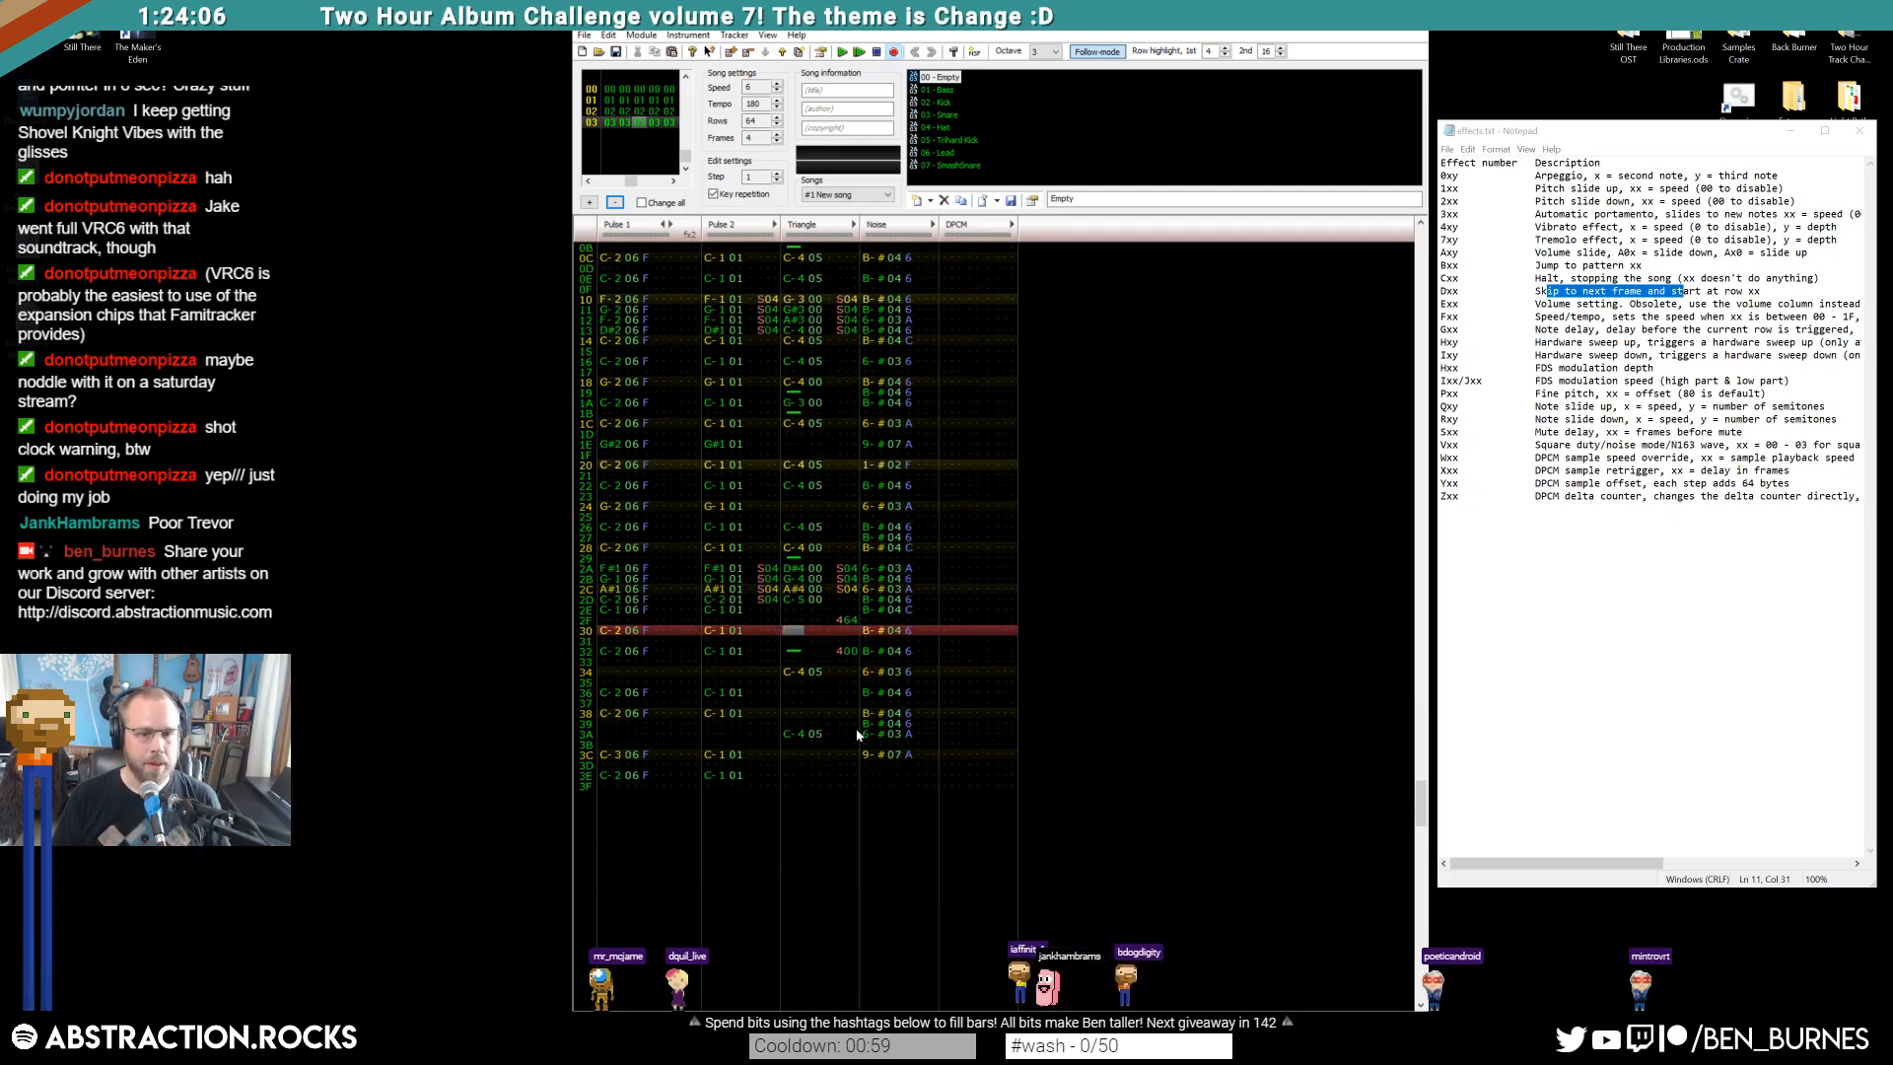
Add a new empty frame 04 at the end of the song
left_click(732, 54)
scroll(663, 860, "down", 6)
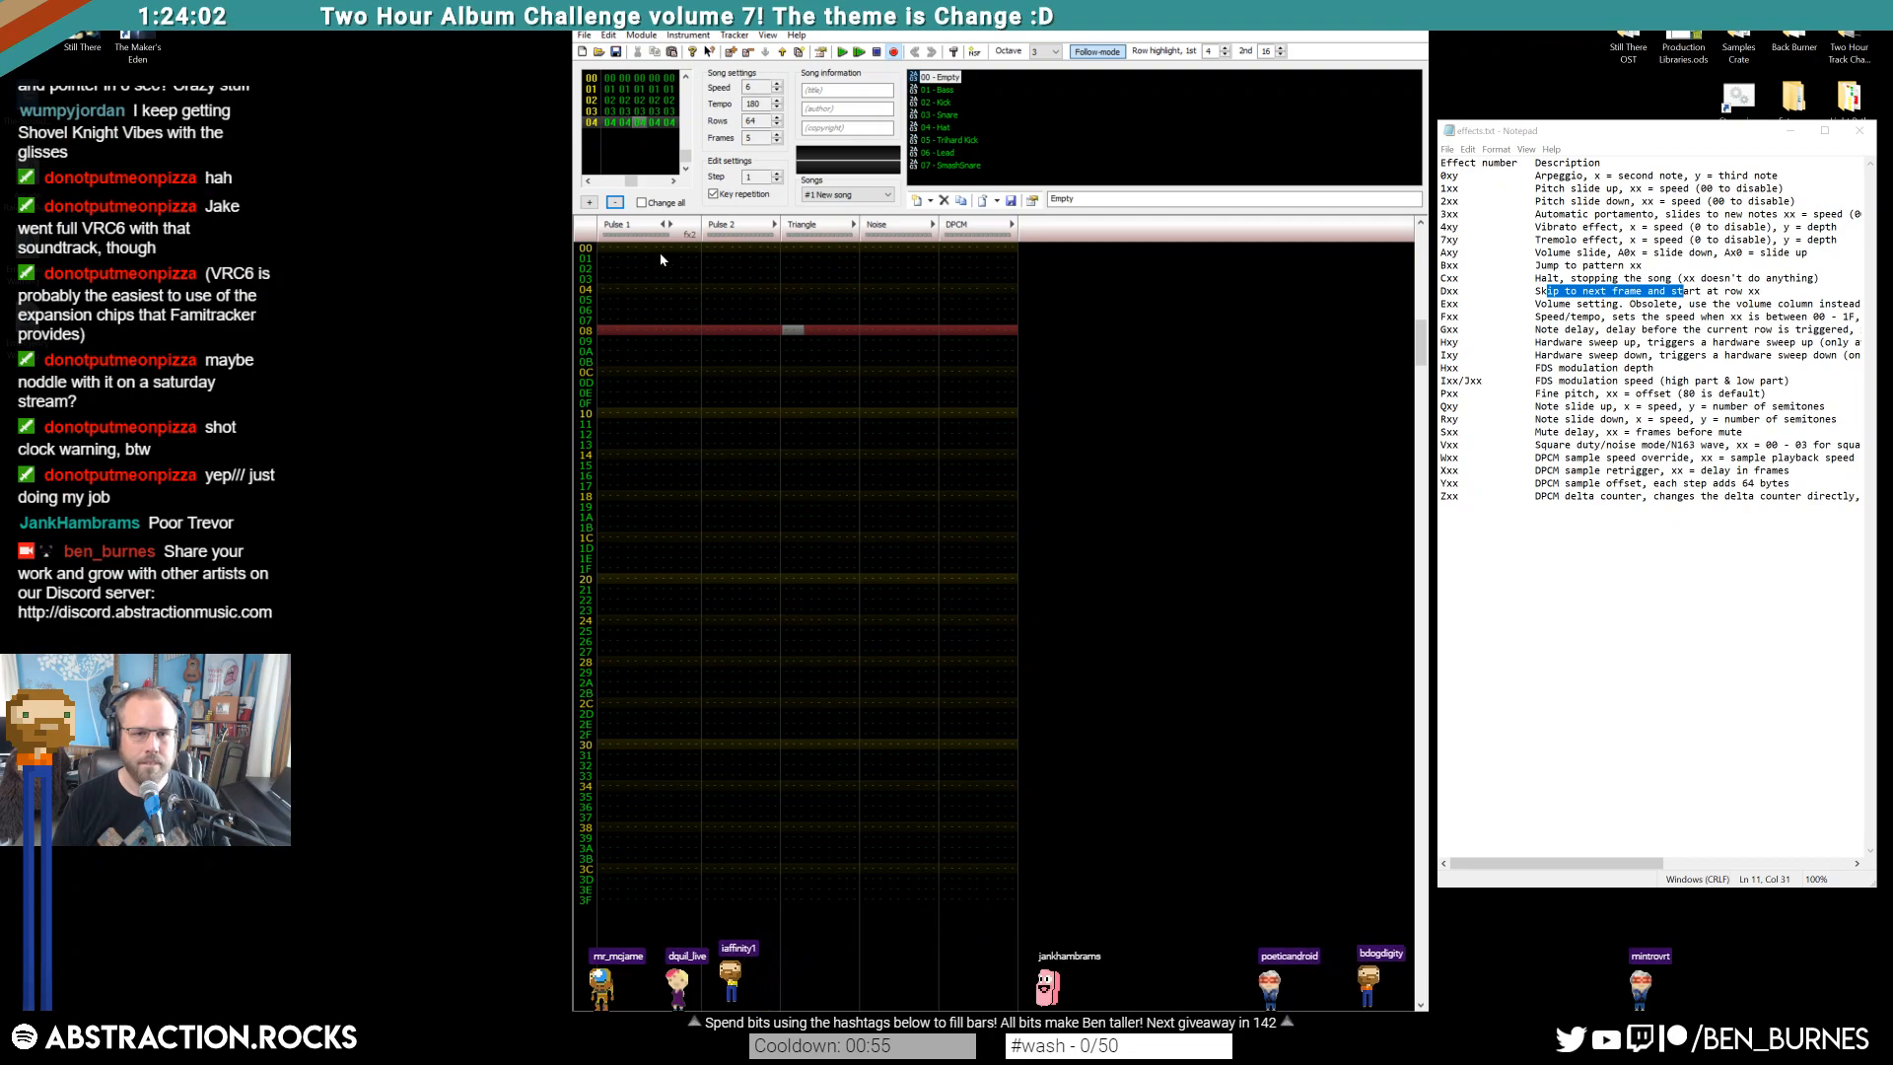
Play the song from the start of frame 00 through frame 03 to review the arrangement
scroll(753, 358, "up", 15)
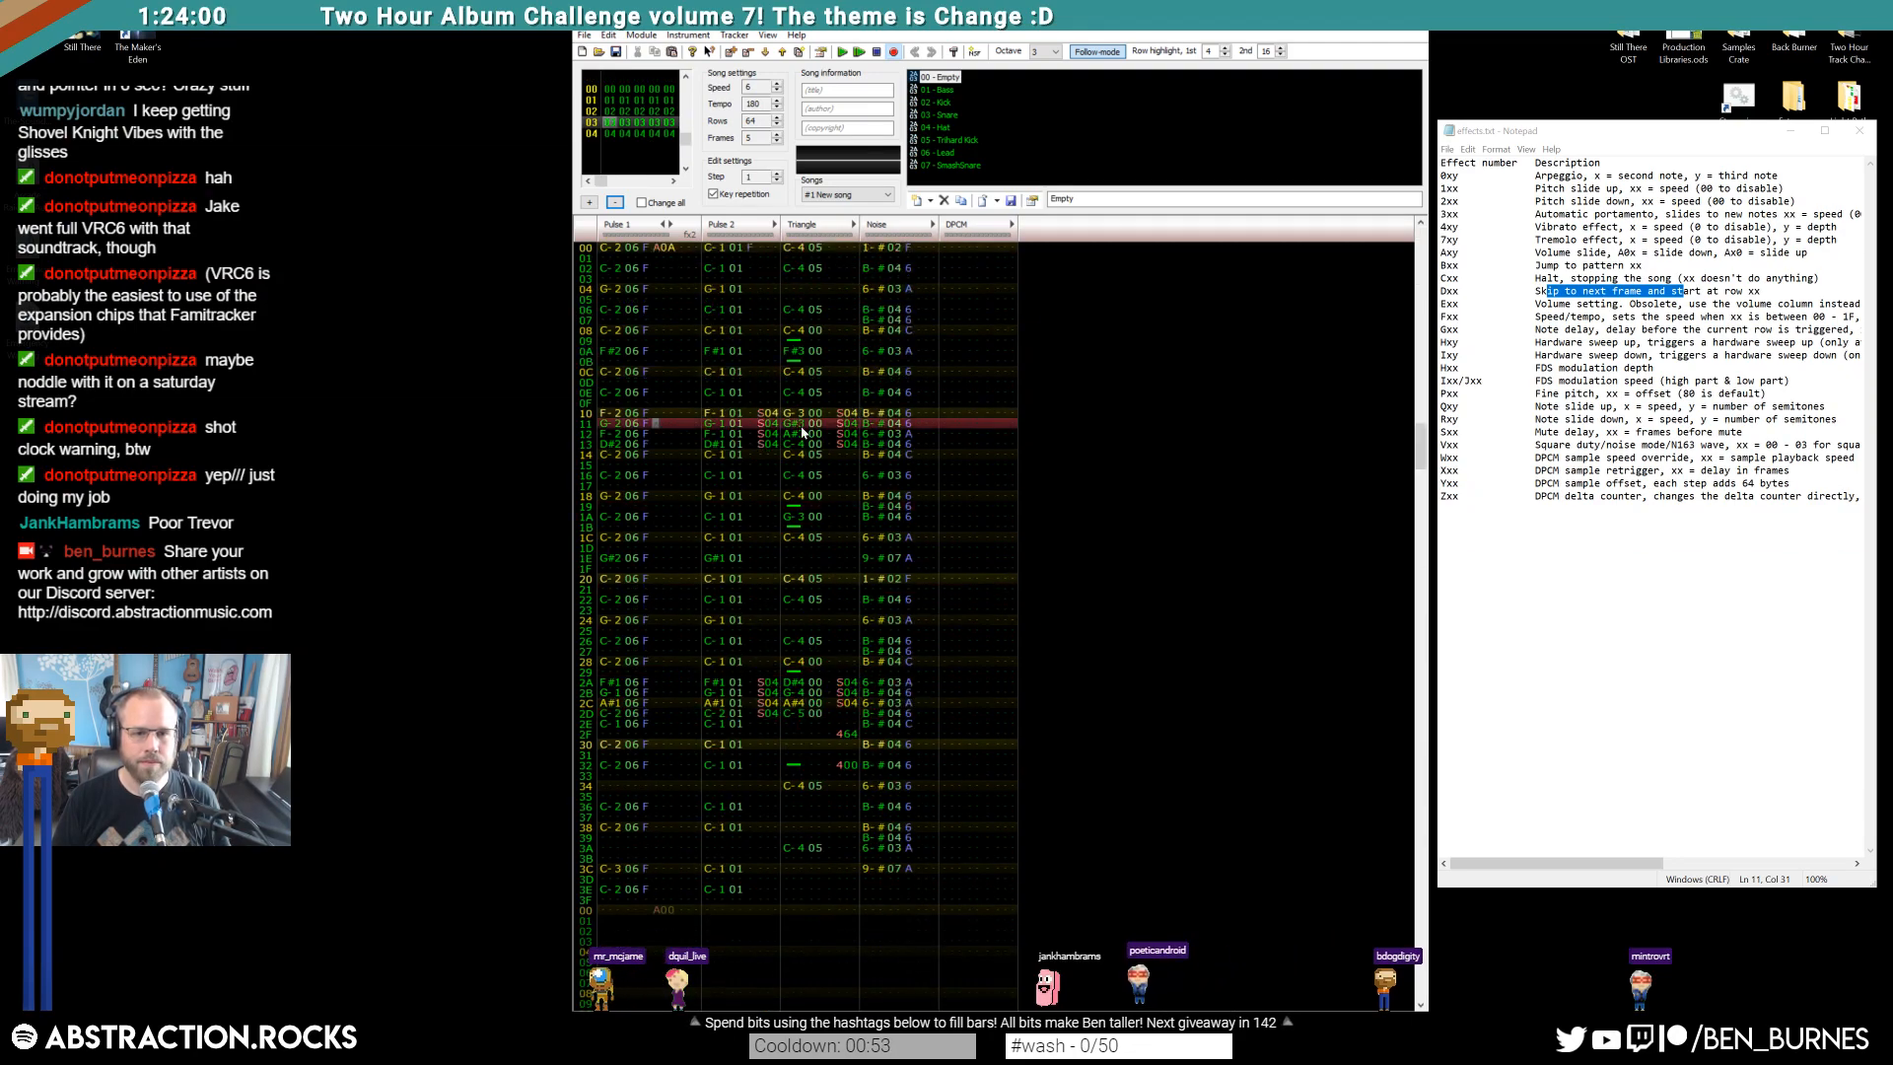
left_click(714, 249)
key("Return")
key("Return")
scroll(849, 386, "up", 20)
scroll(850, 391, "up", 20)
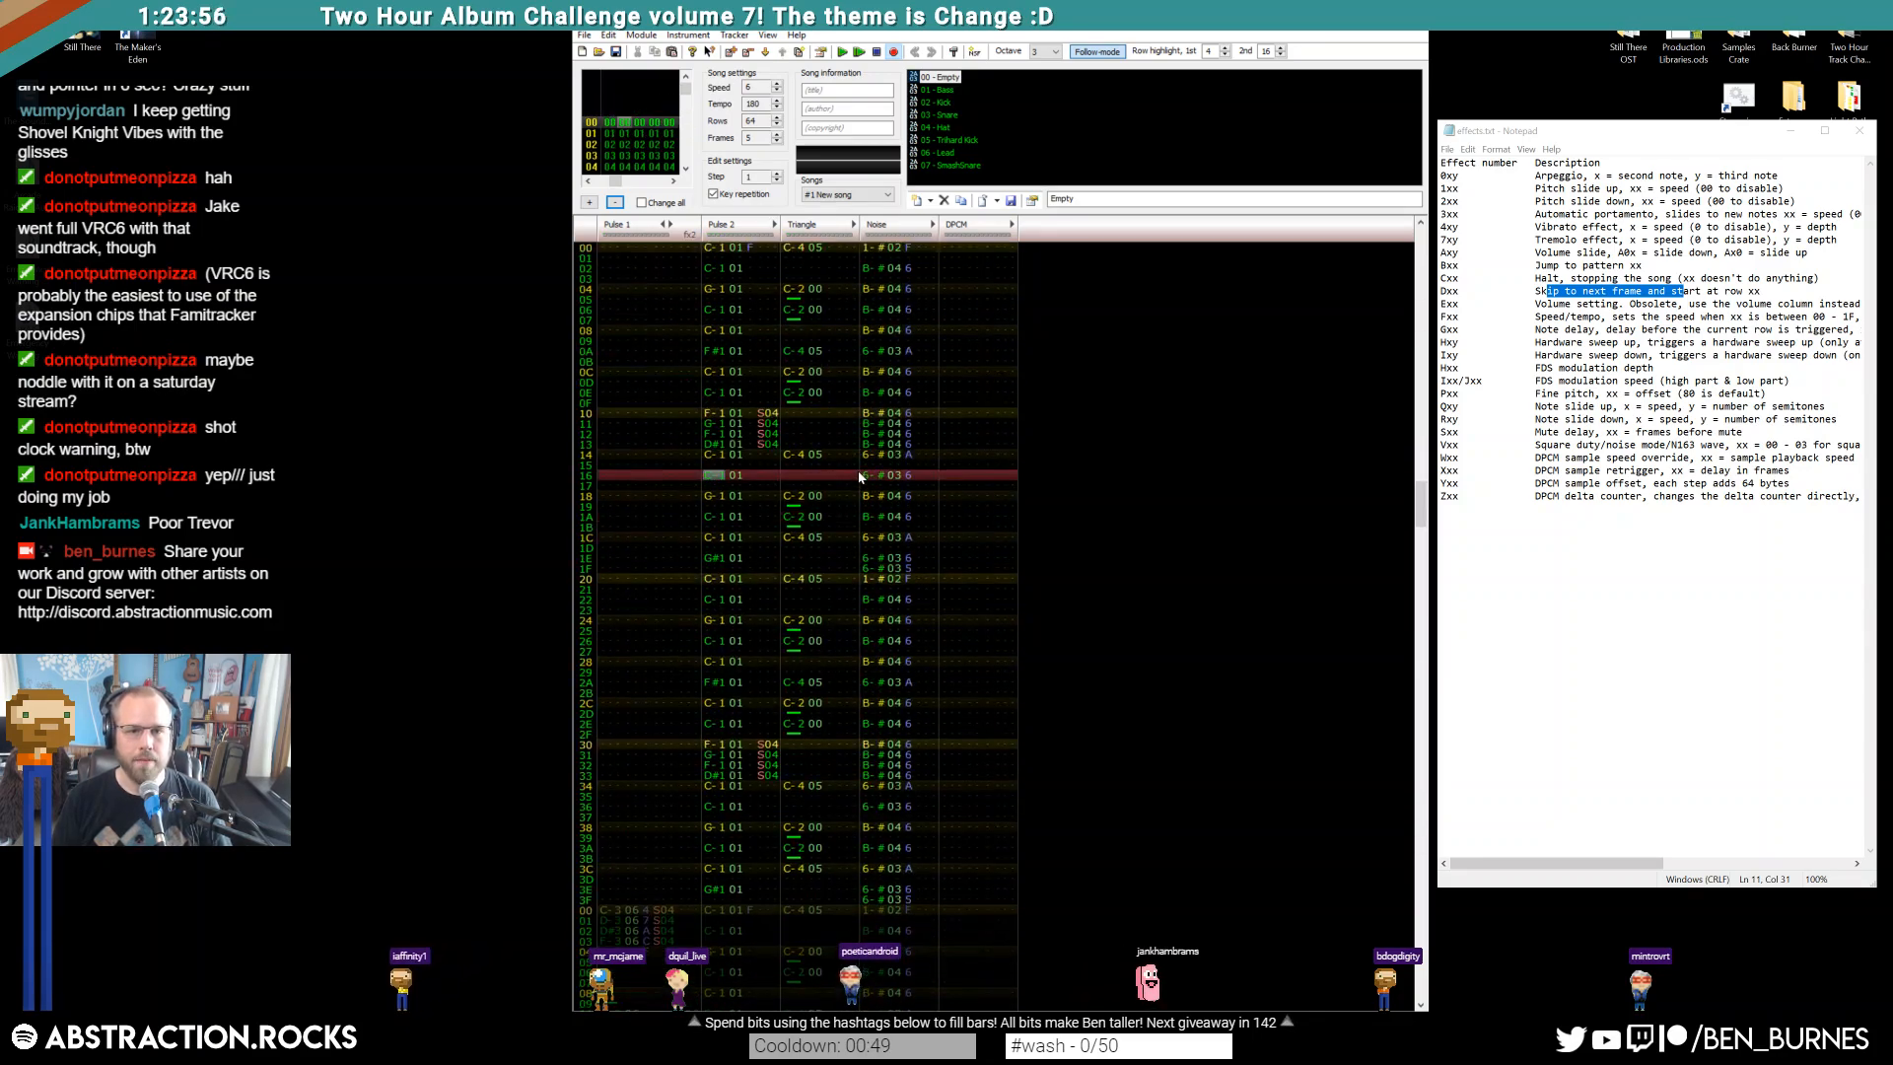
left_click(711, 248)
key("Return")
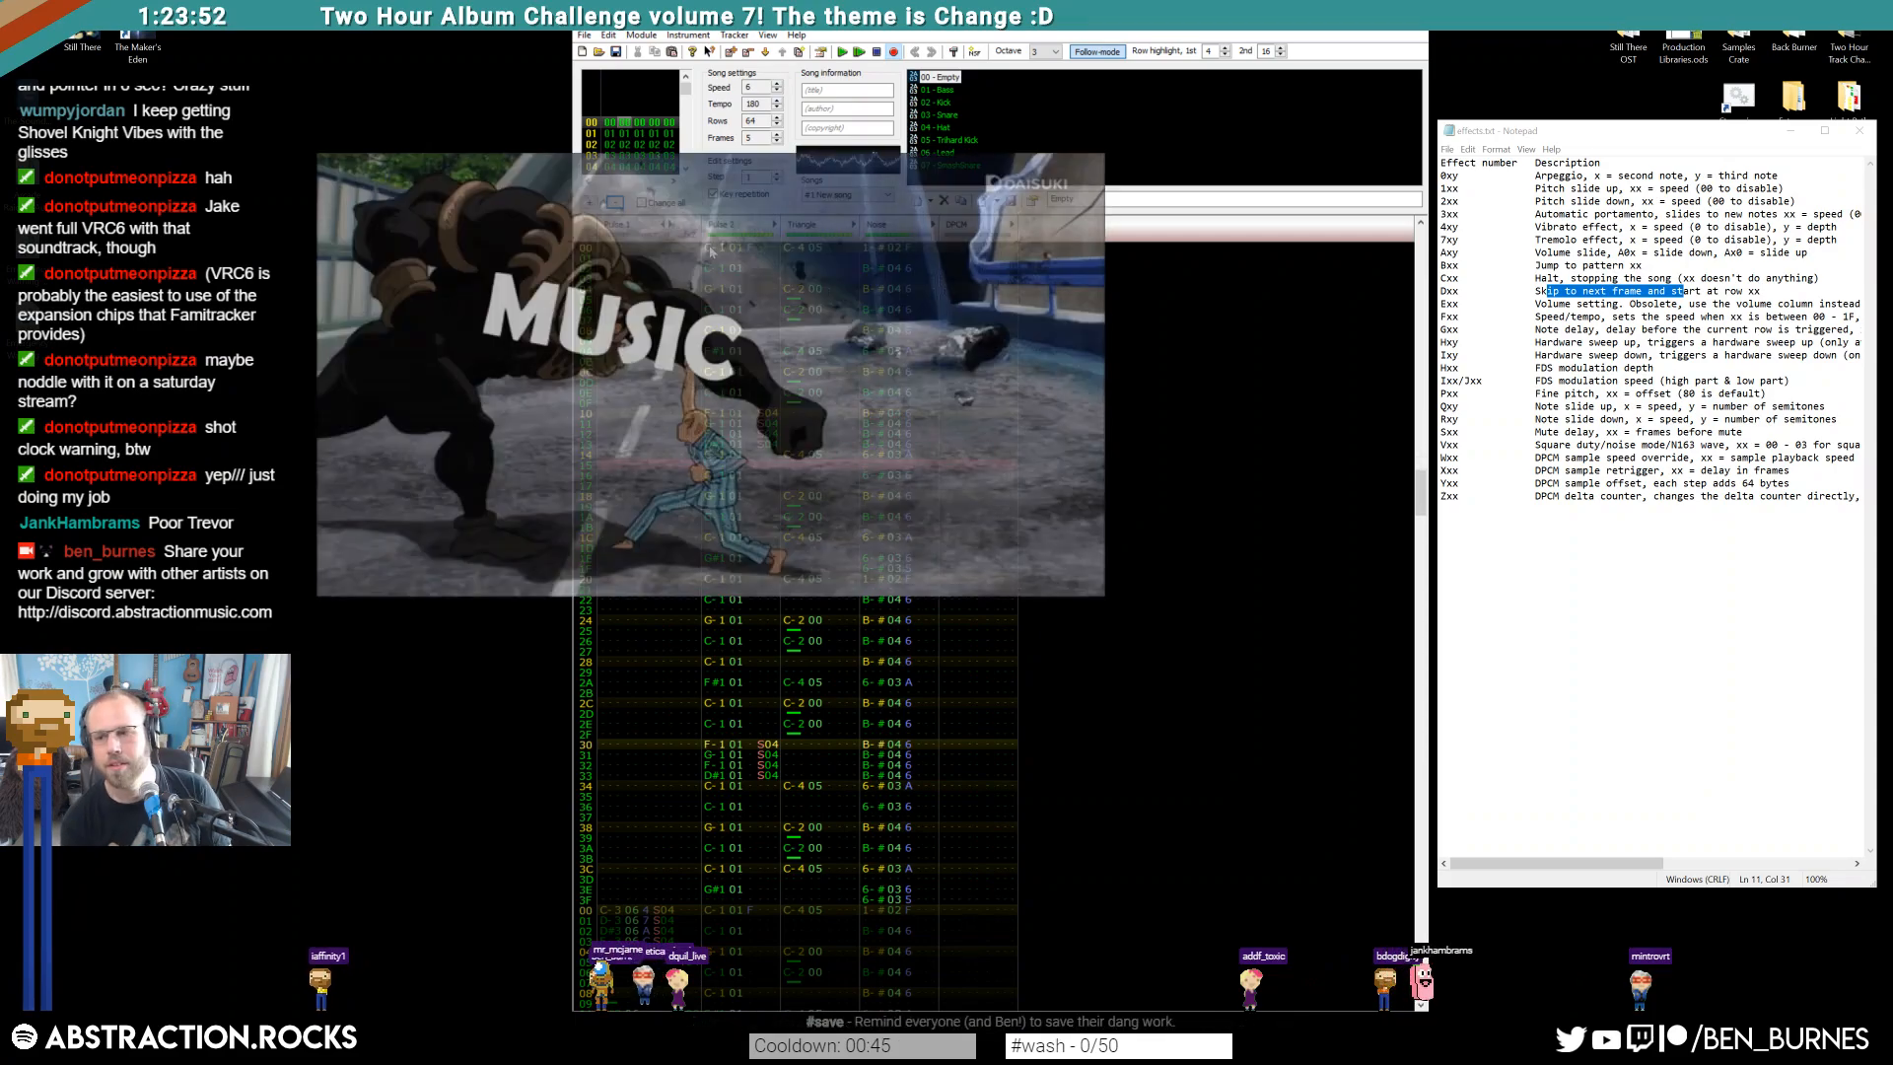
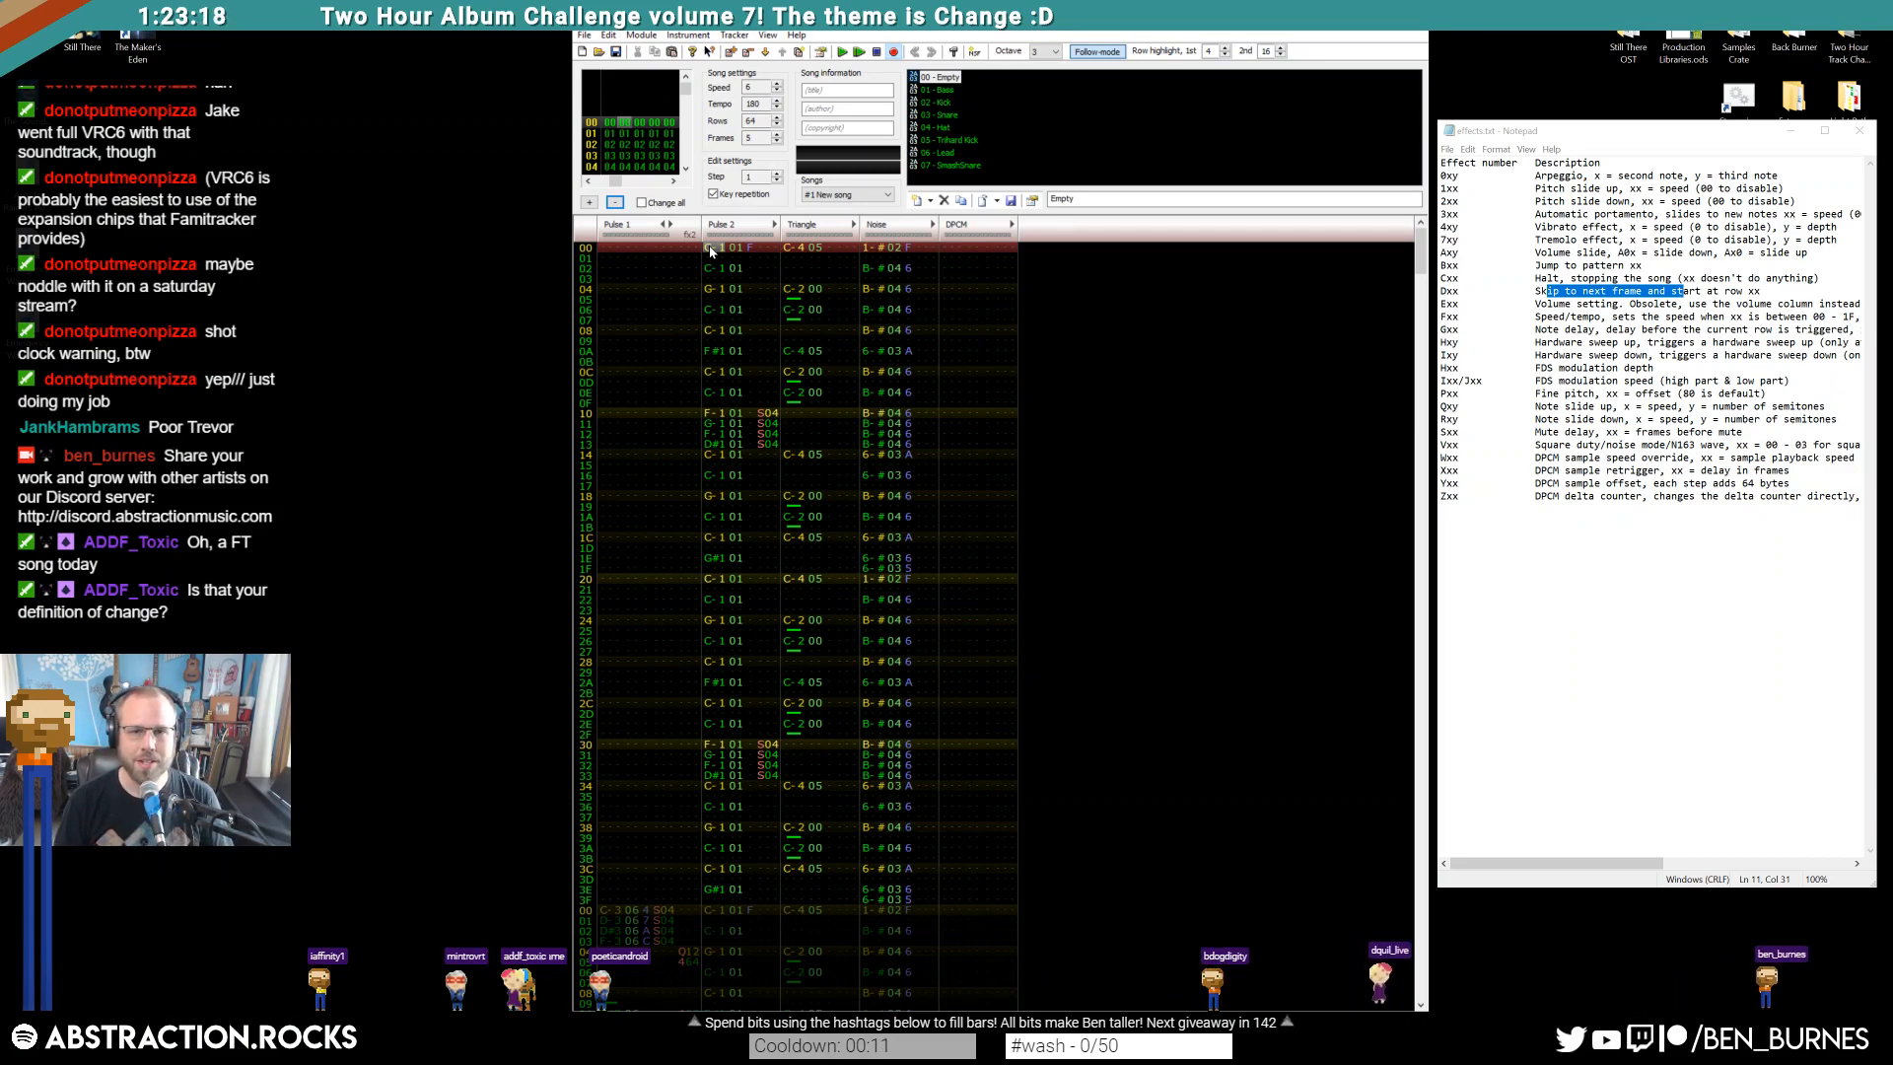
key("Return")
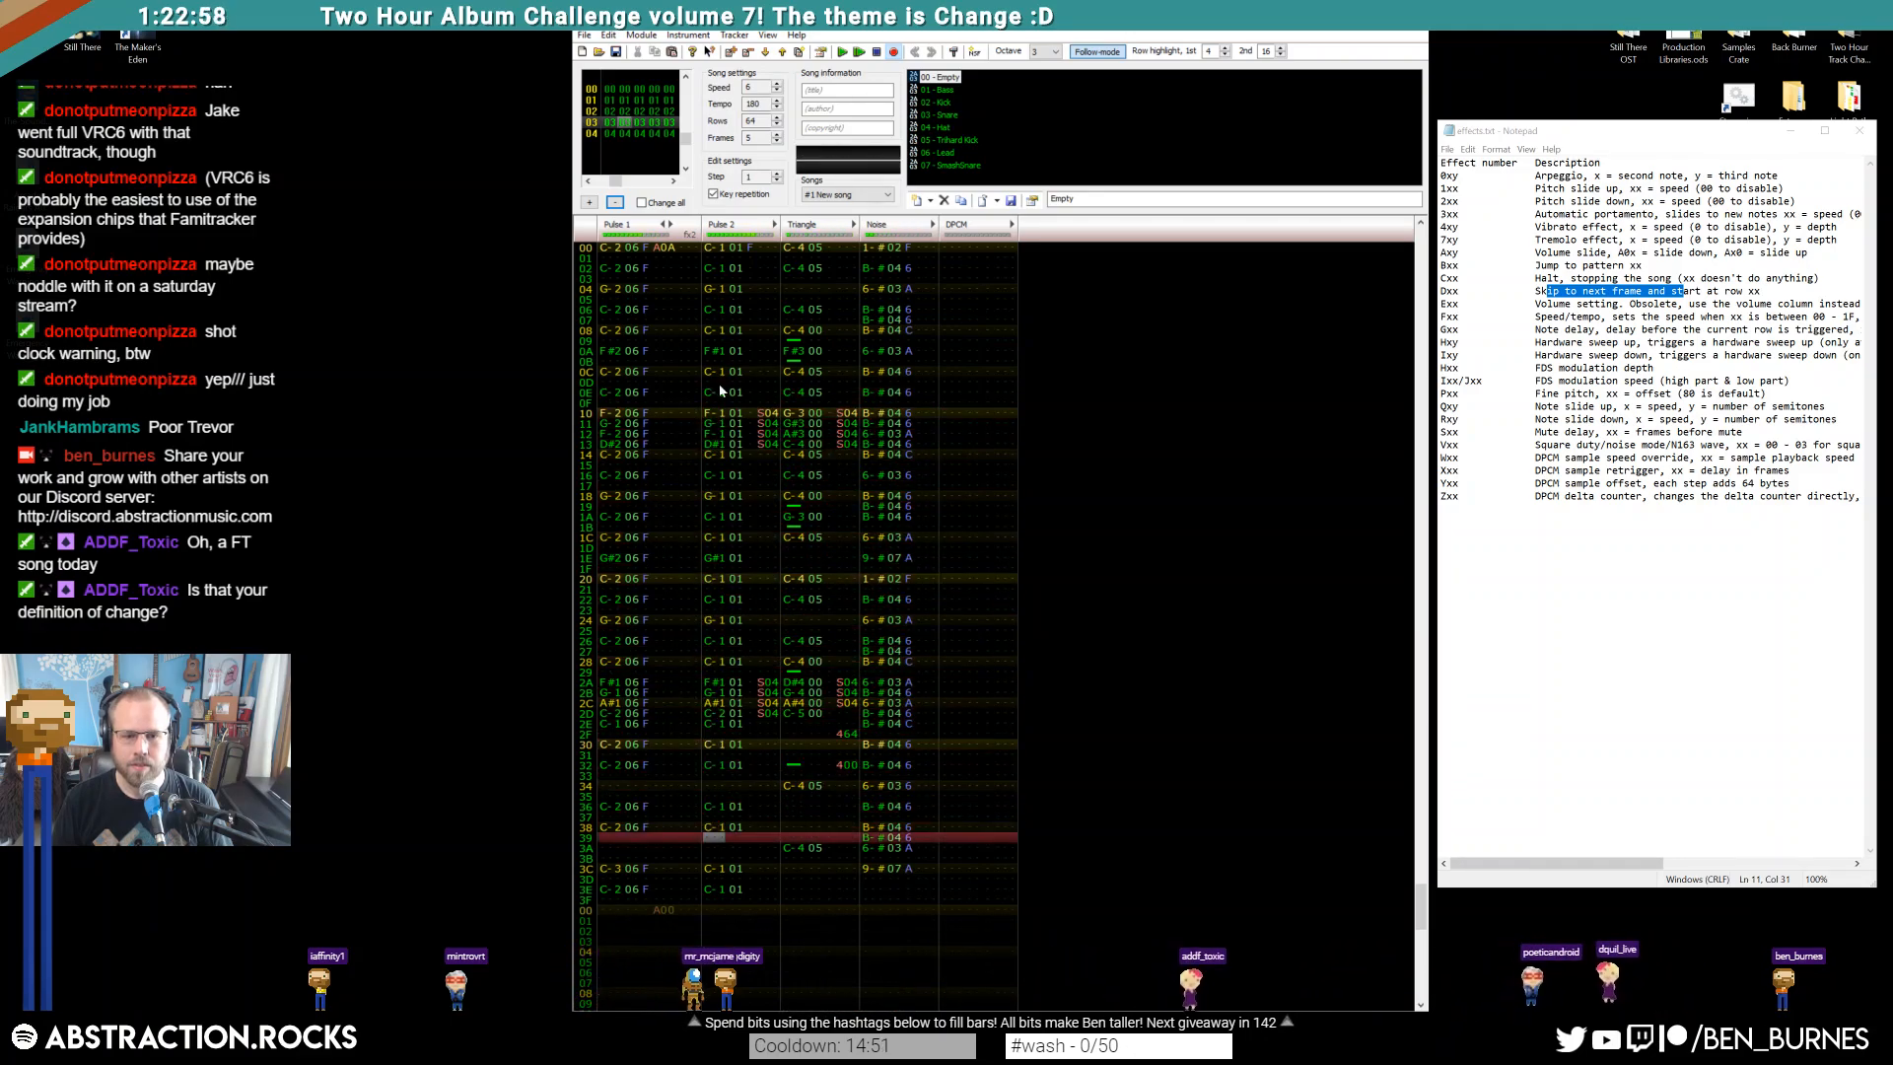
Delete the Triangle notes and effects on rows 28 through 32 of frame 03
left_click_drag(796, 686, 843, 774)
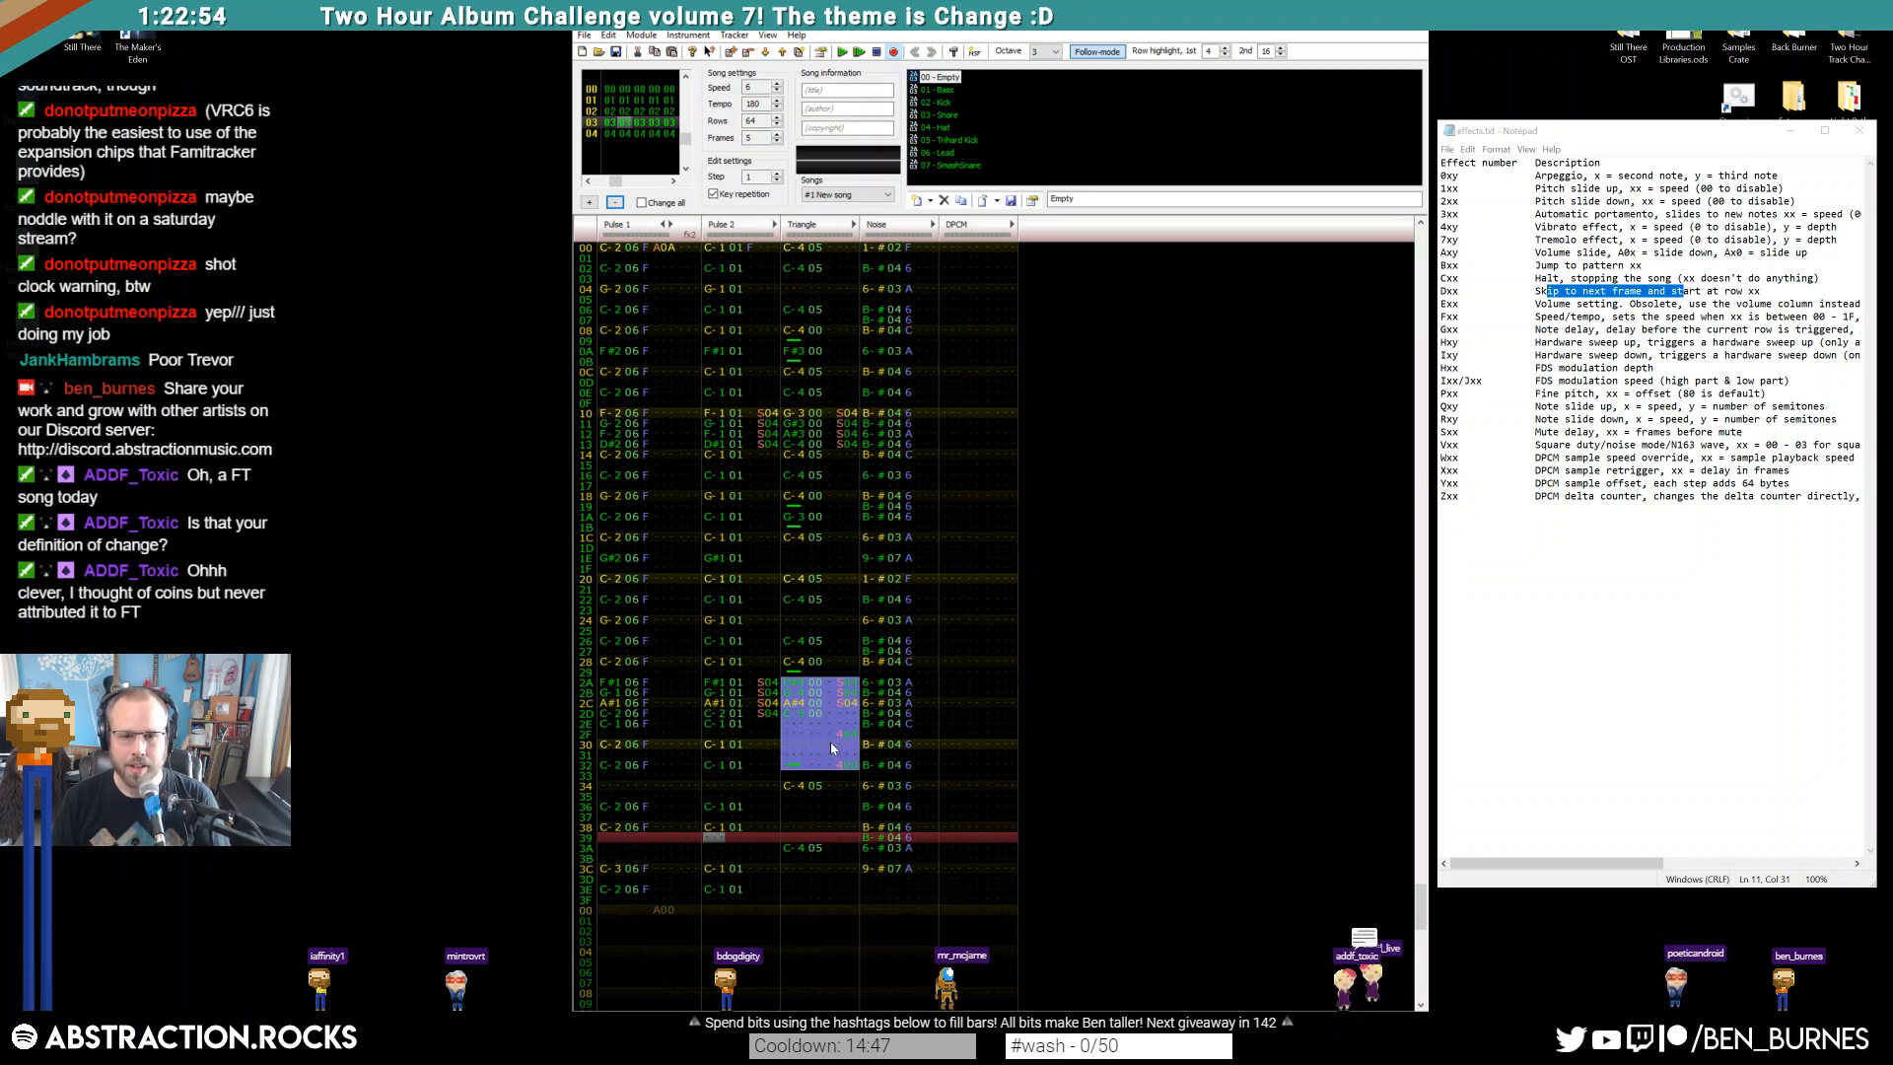
key("Delete")
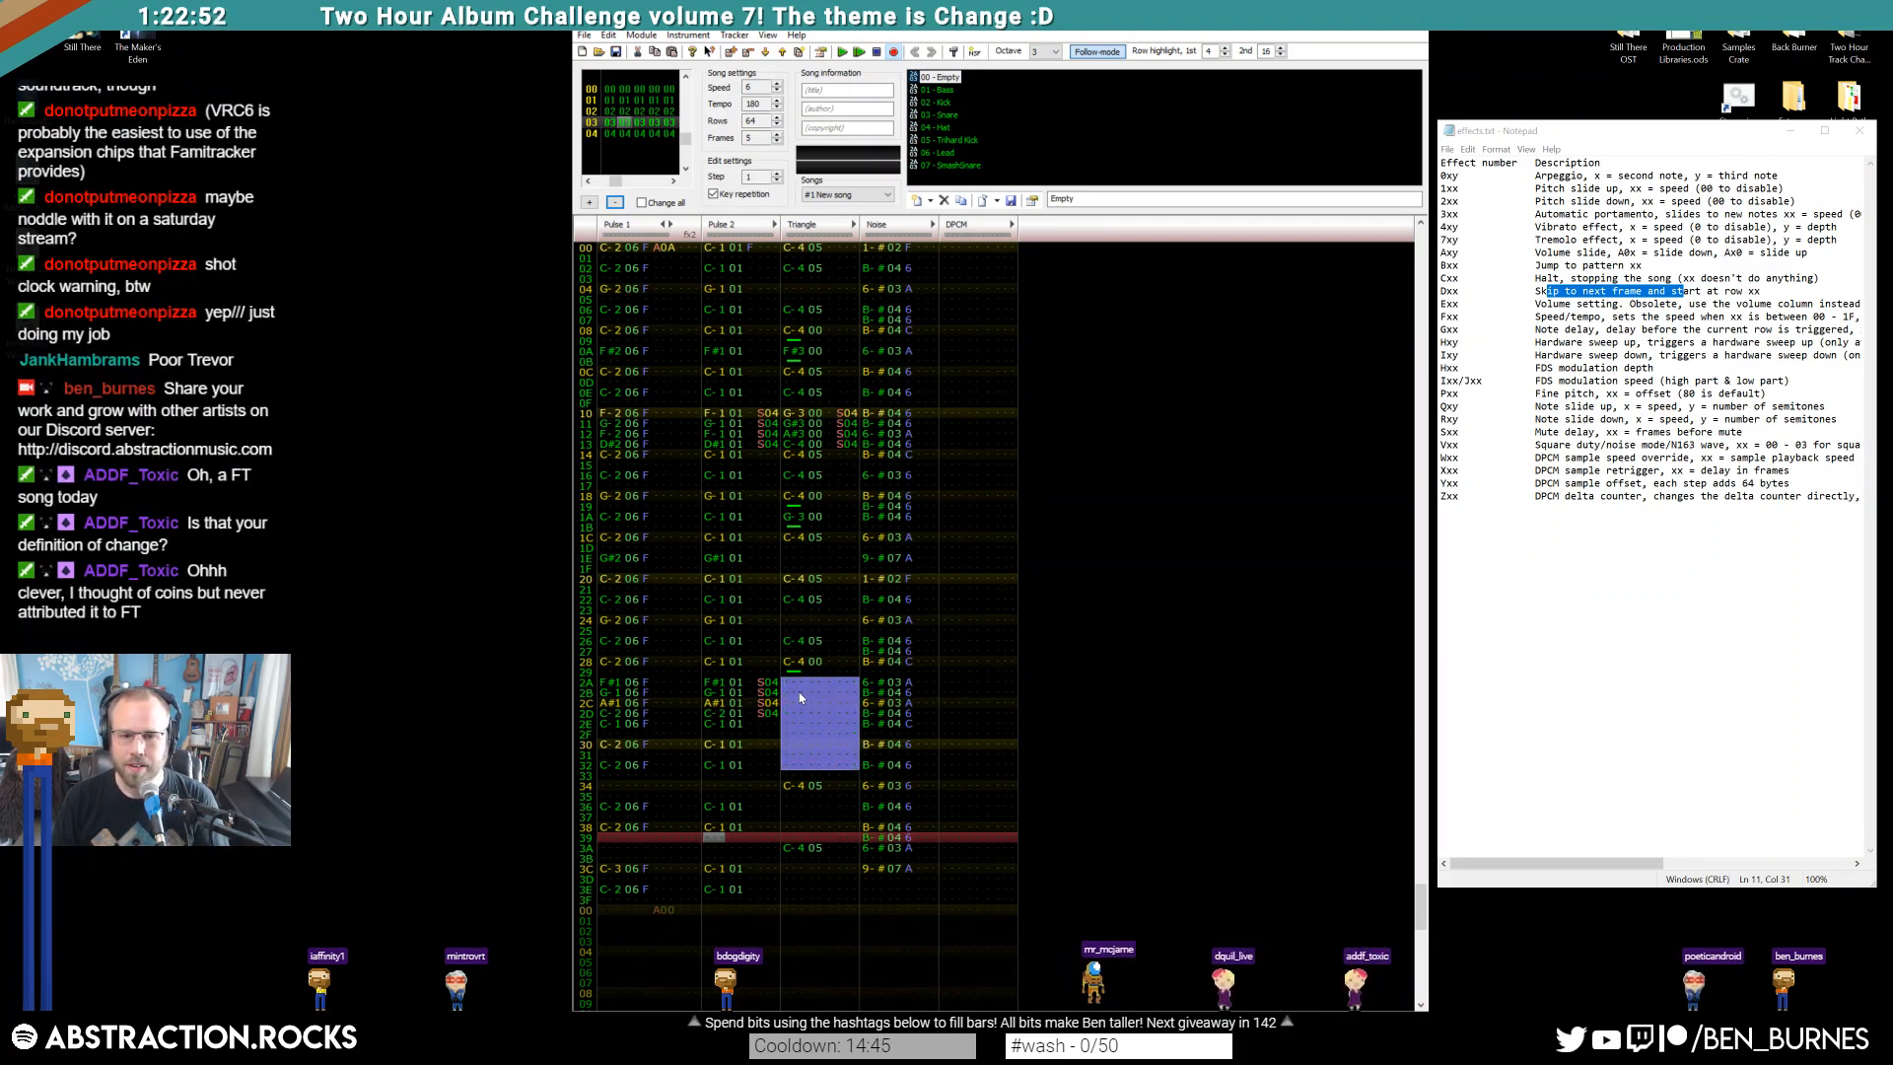
left_click_drag(789, 660, 848, 678)
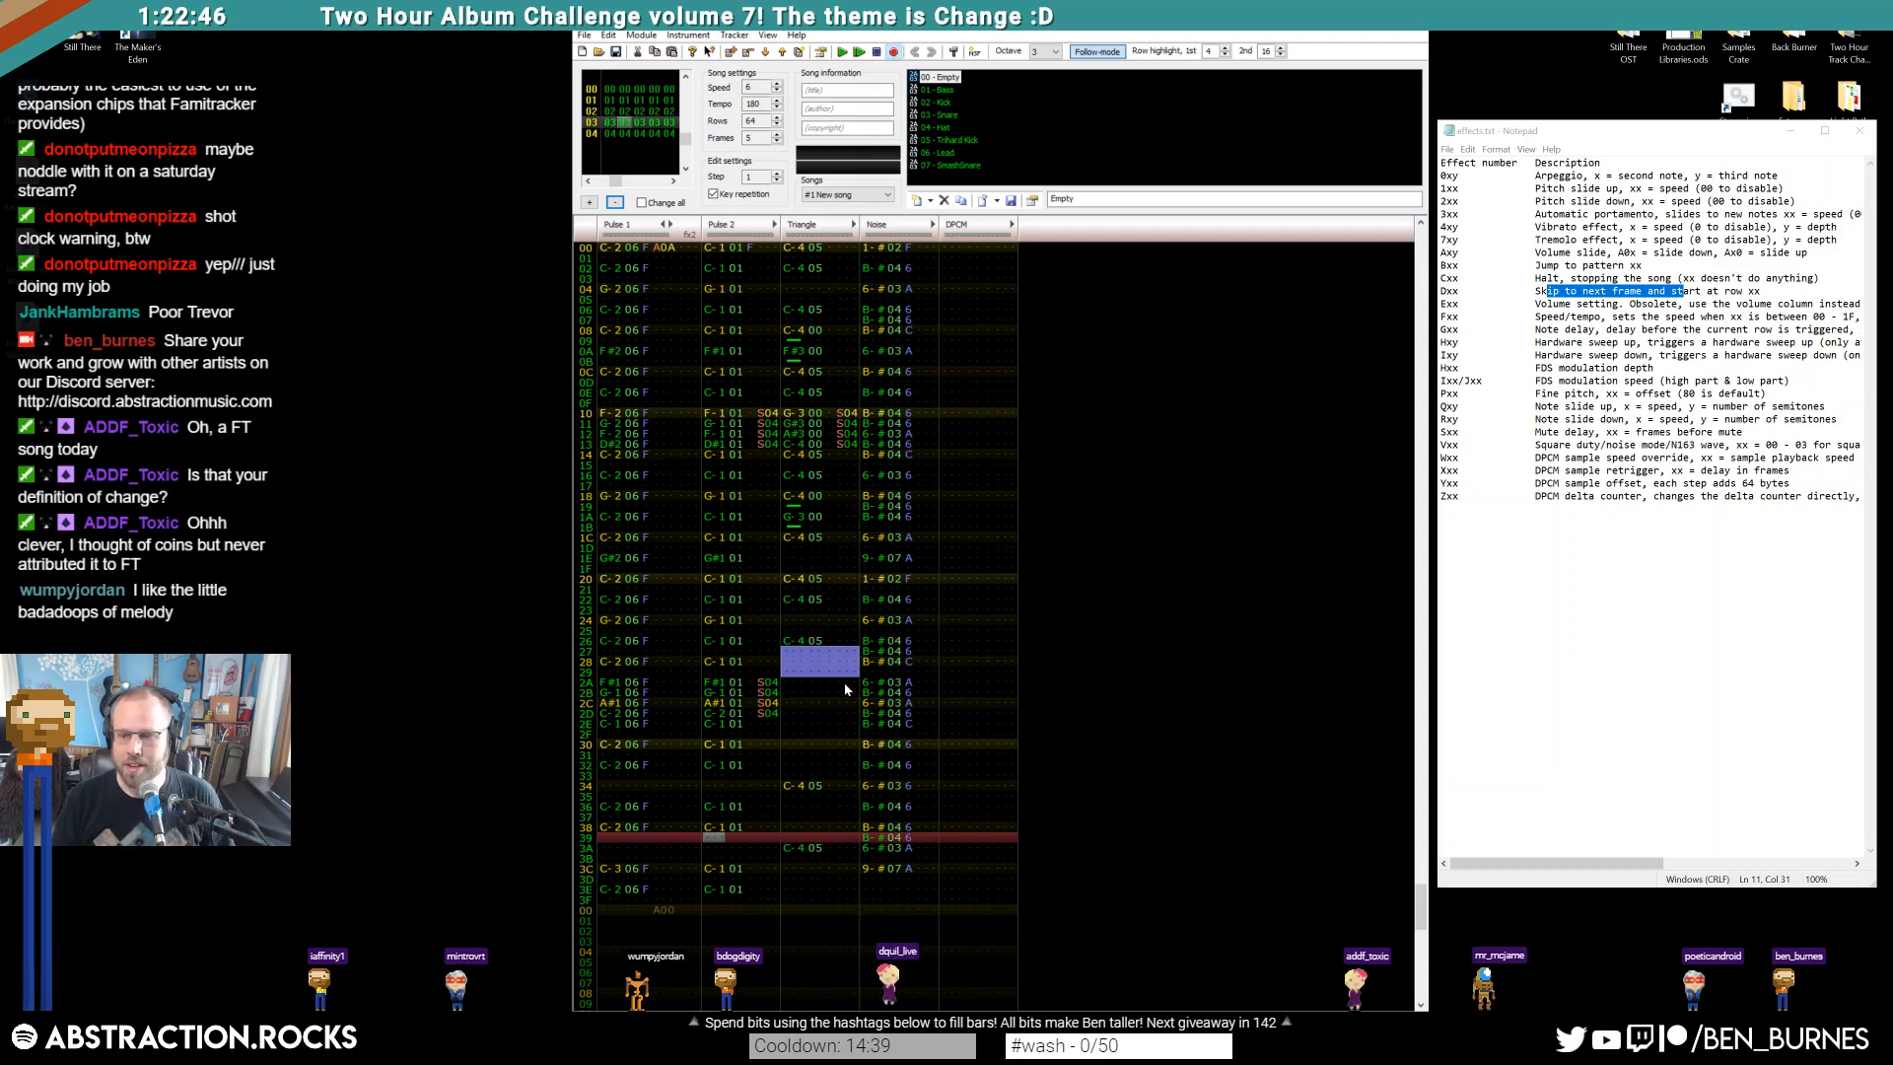
Enter Triangle notes D#3, D-3, D#4, D-4 and C-4 with instrument 00 on rows 2A through 2E
left_click(792, 415)
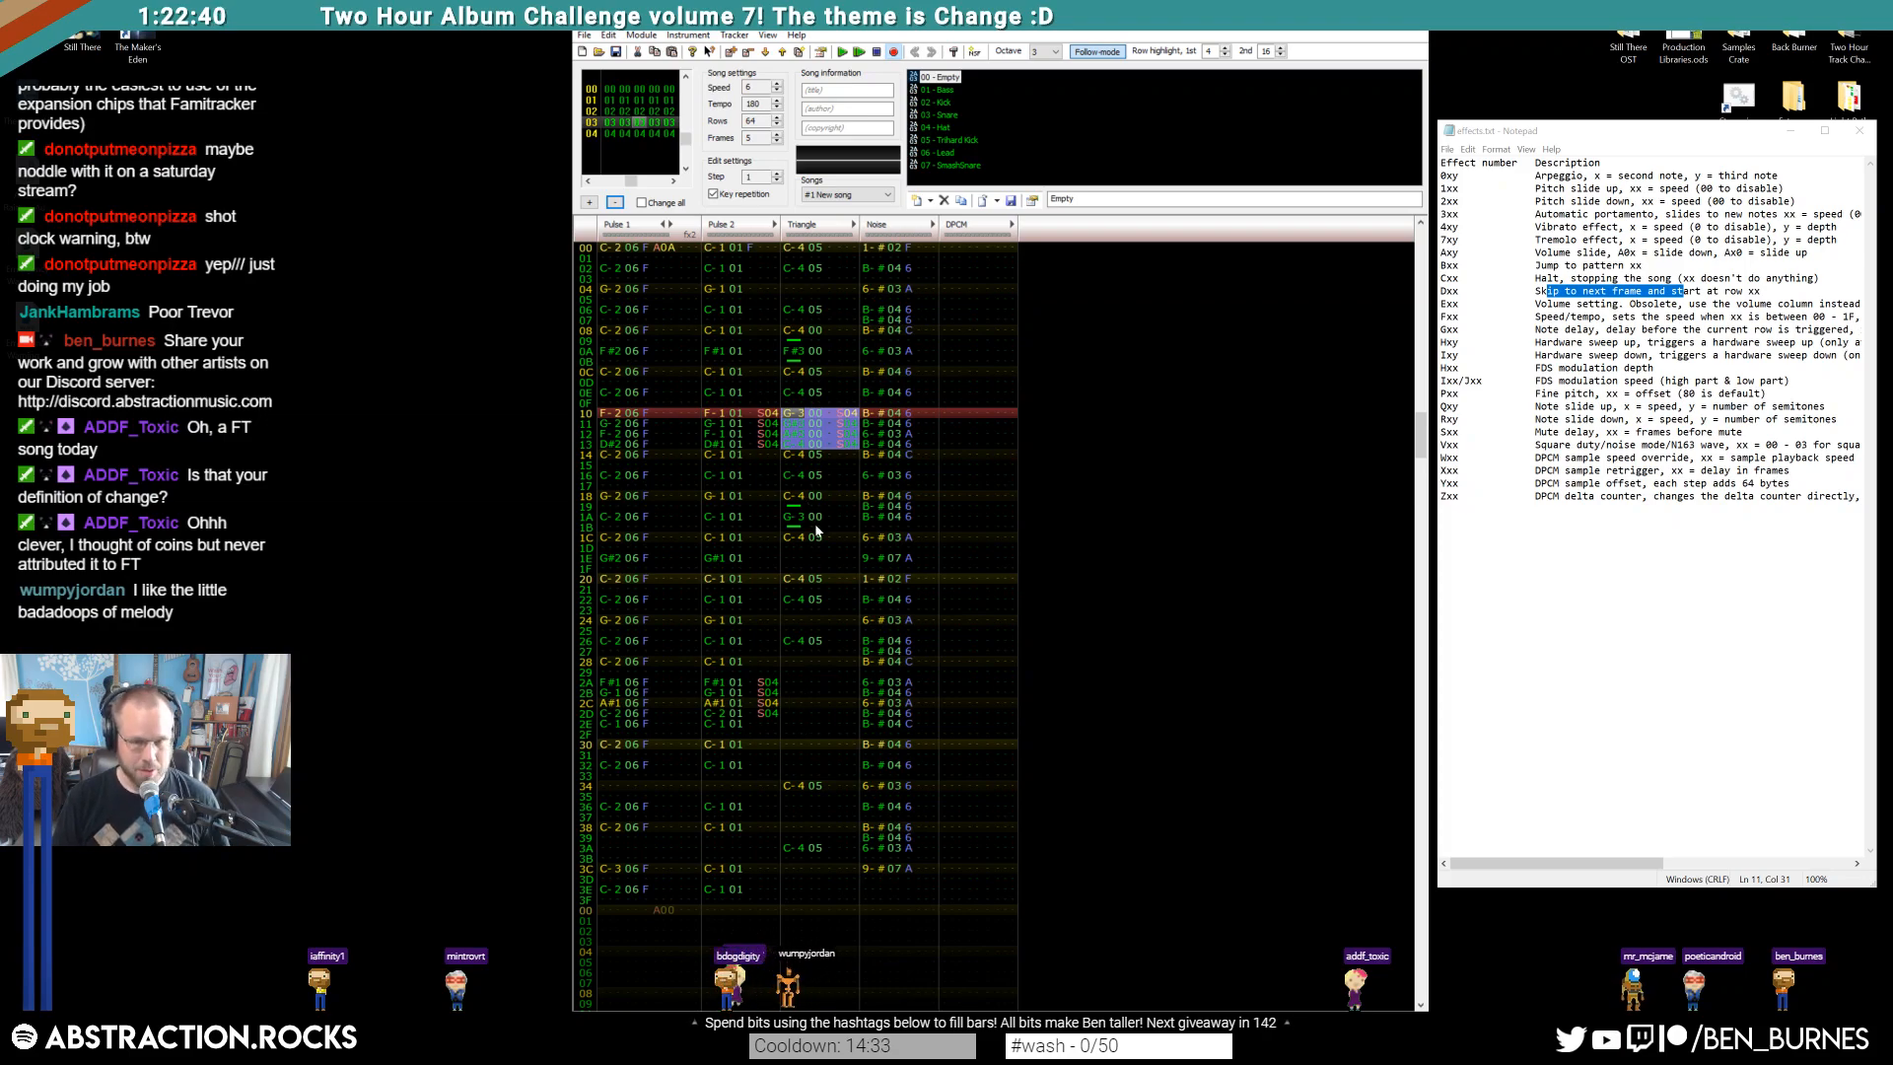
left_click(792, 685)
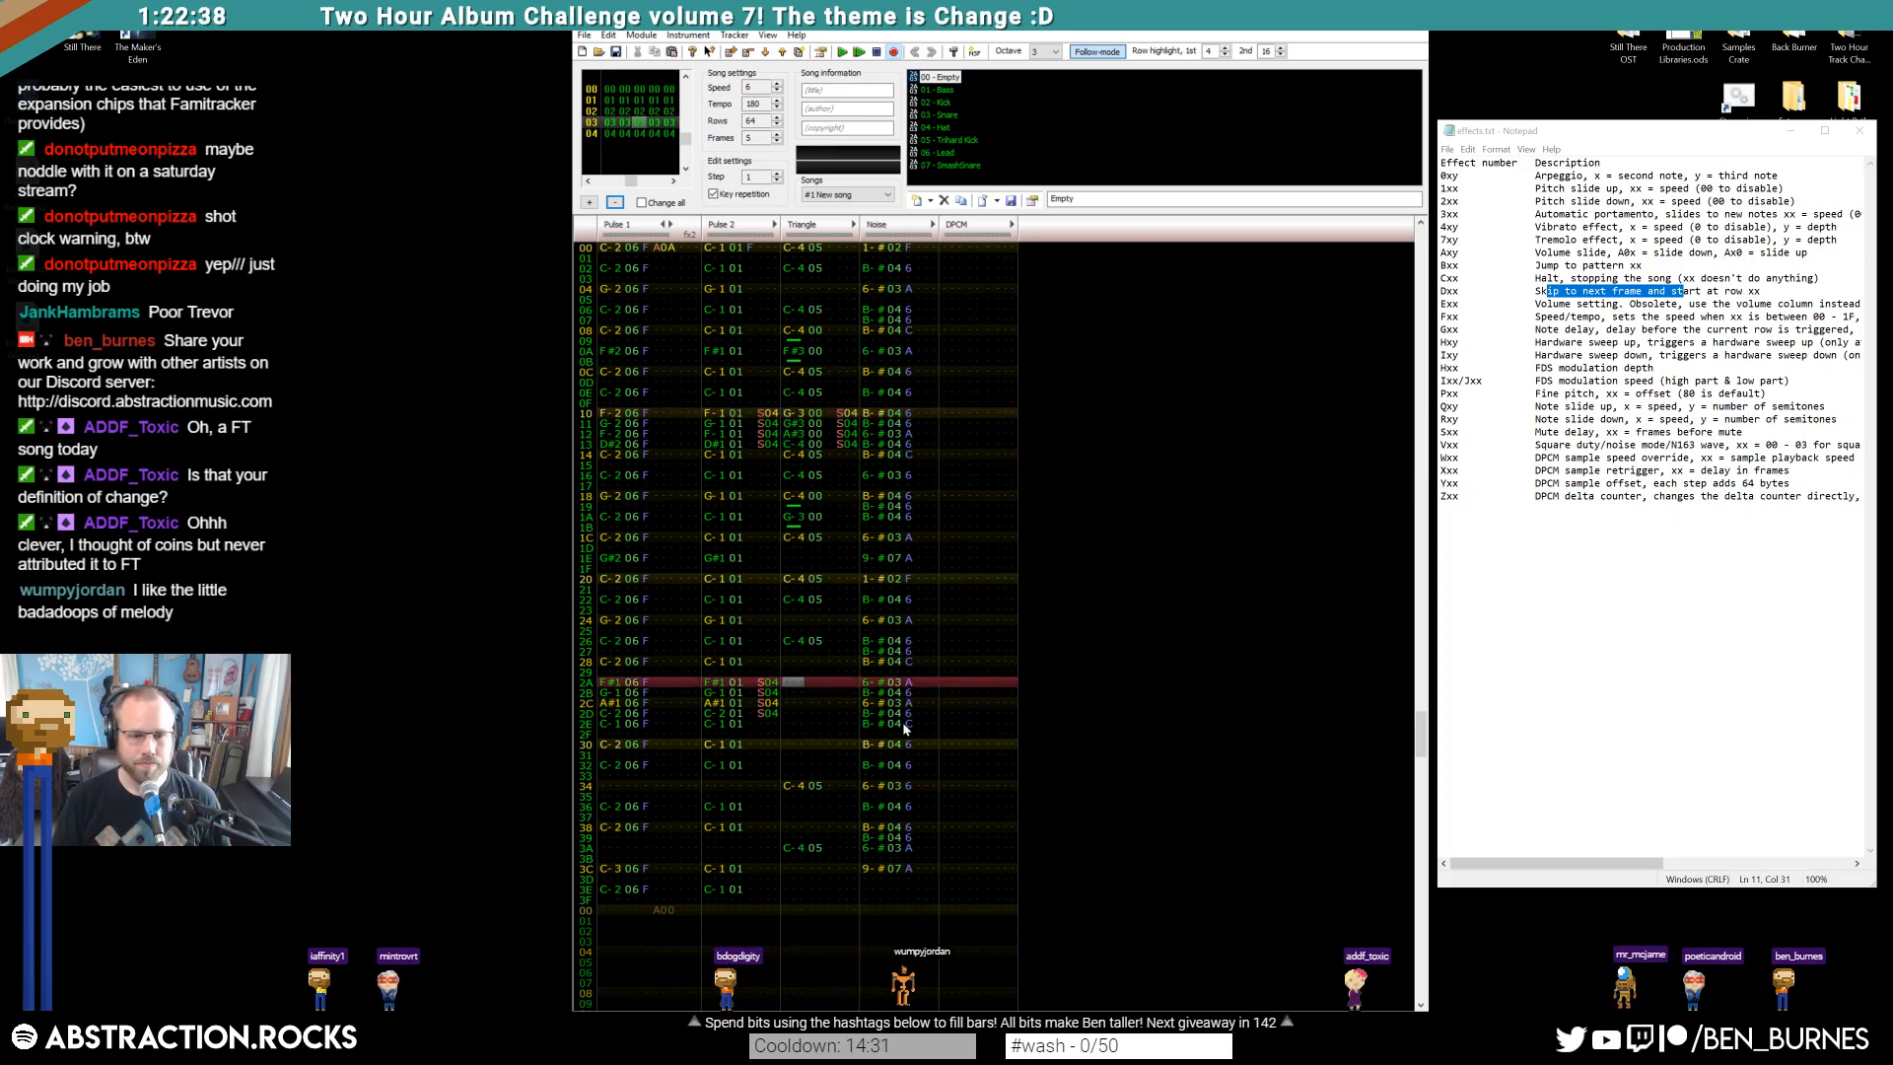
key("w")
key("Up")
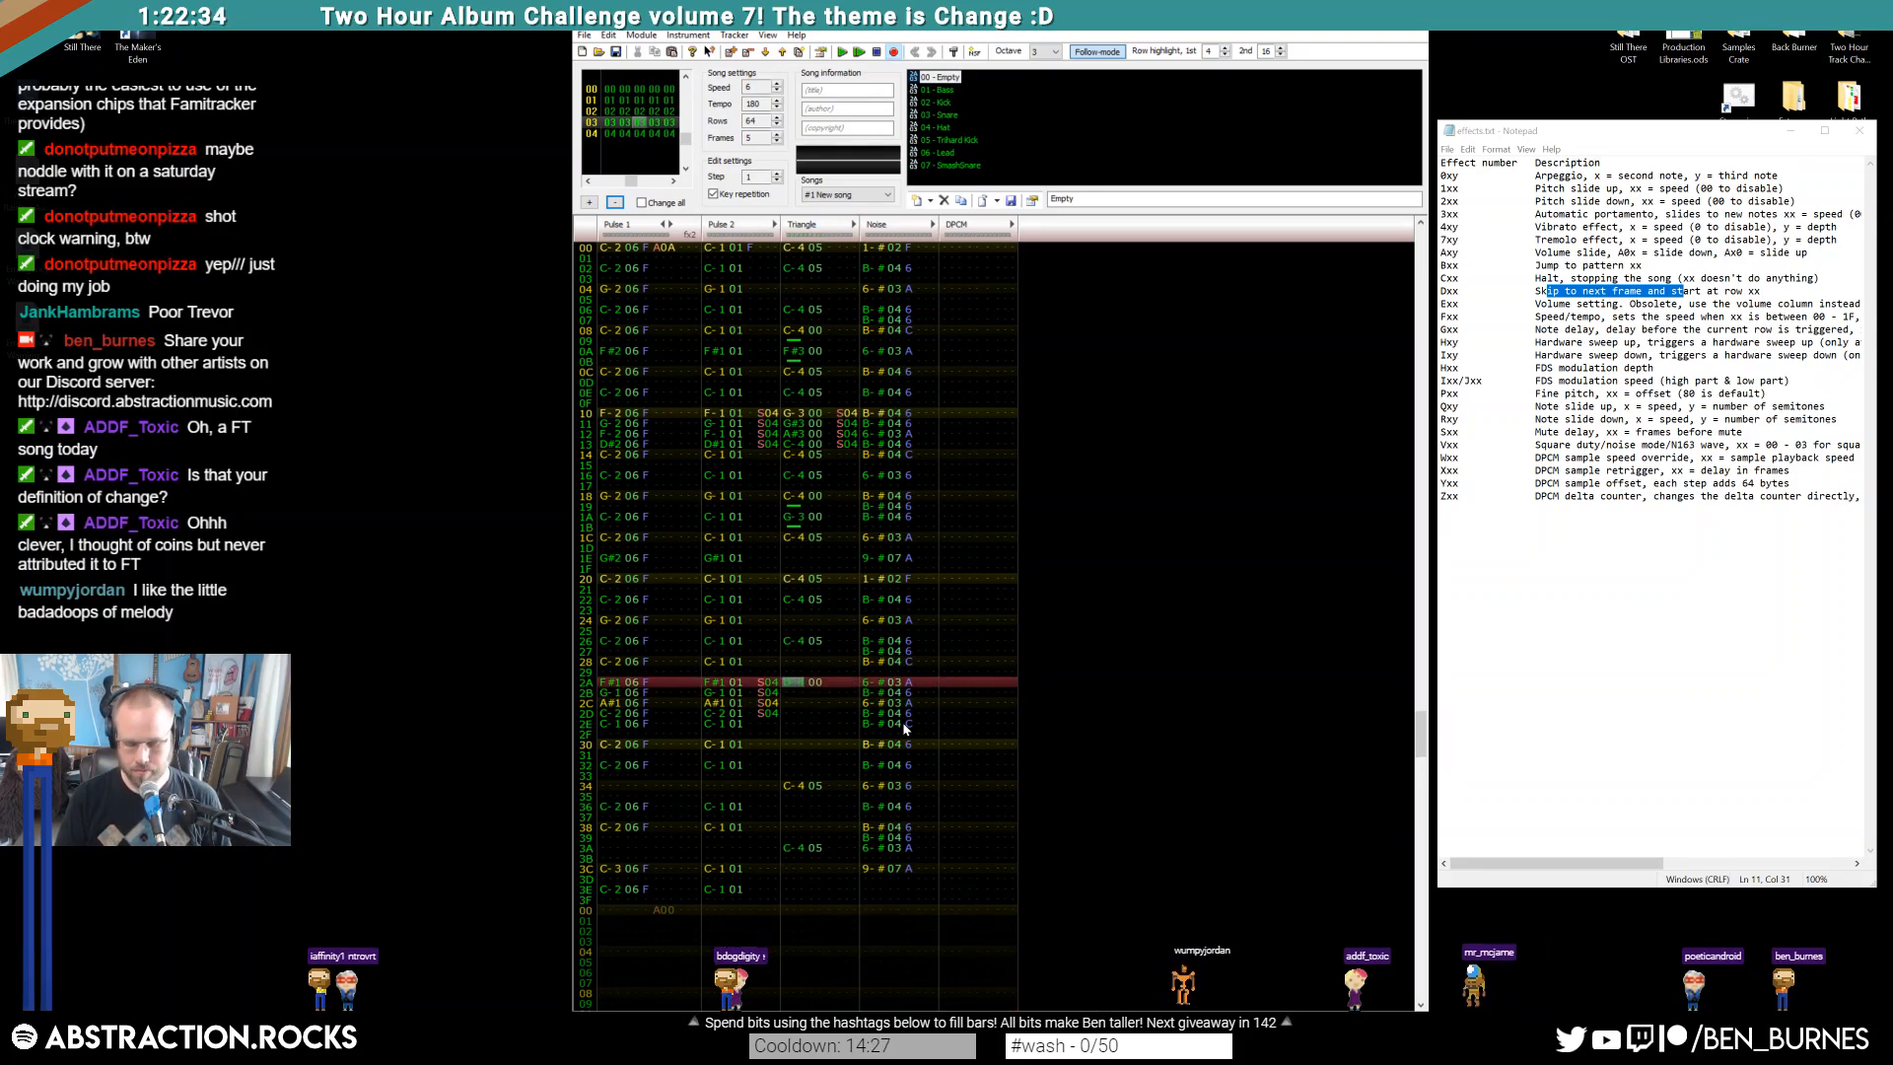
key("KP_Divide")
key("3")
key("Up")
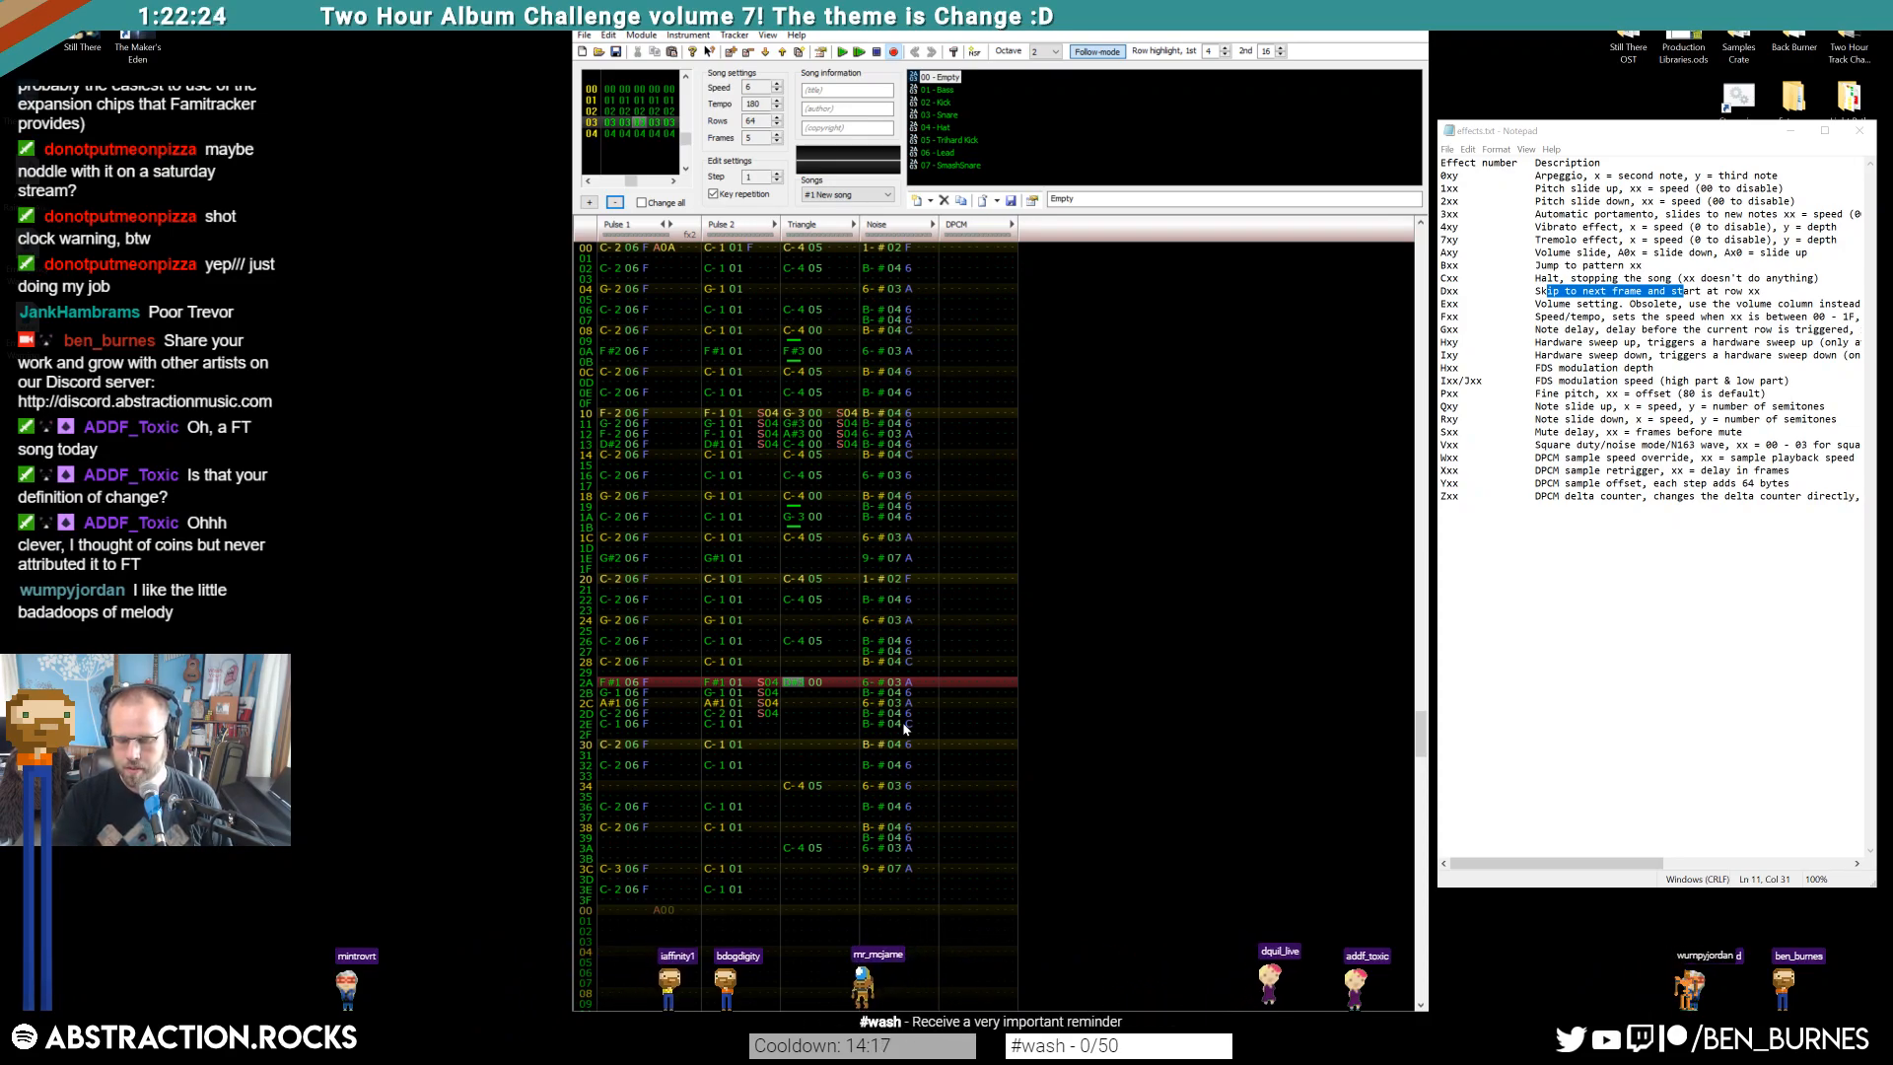
key("Down")
key("w")
key("Down")
key("Up")
key("KP_Multiply")
key("w")
key("Up")
key("3")
key("w")
key("q")
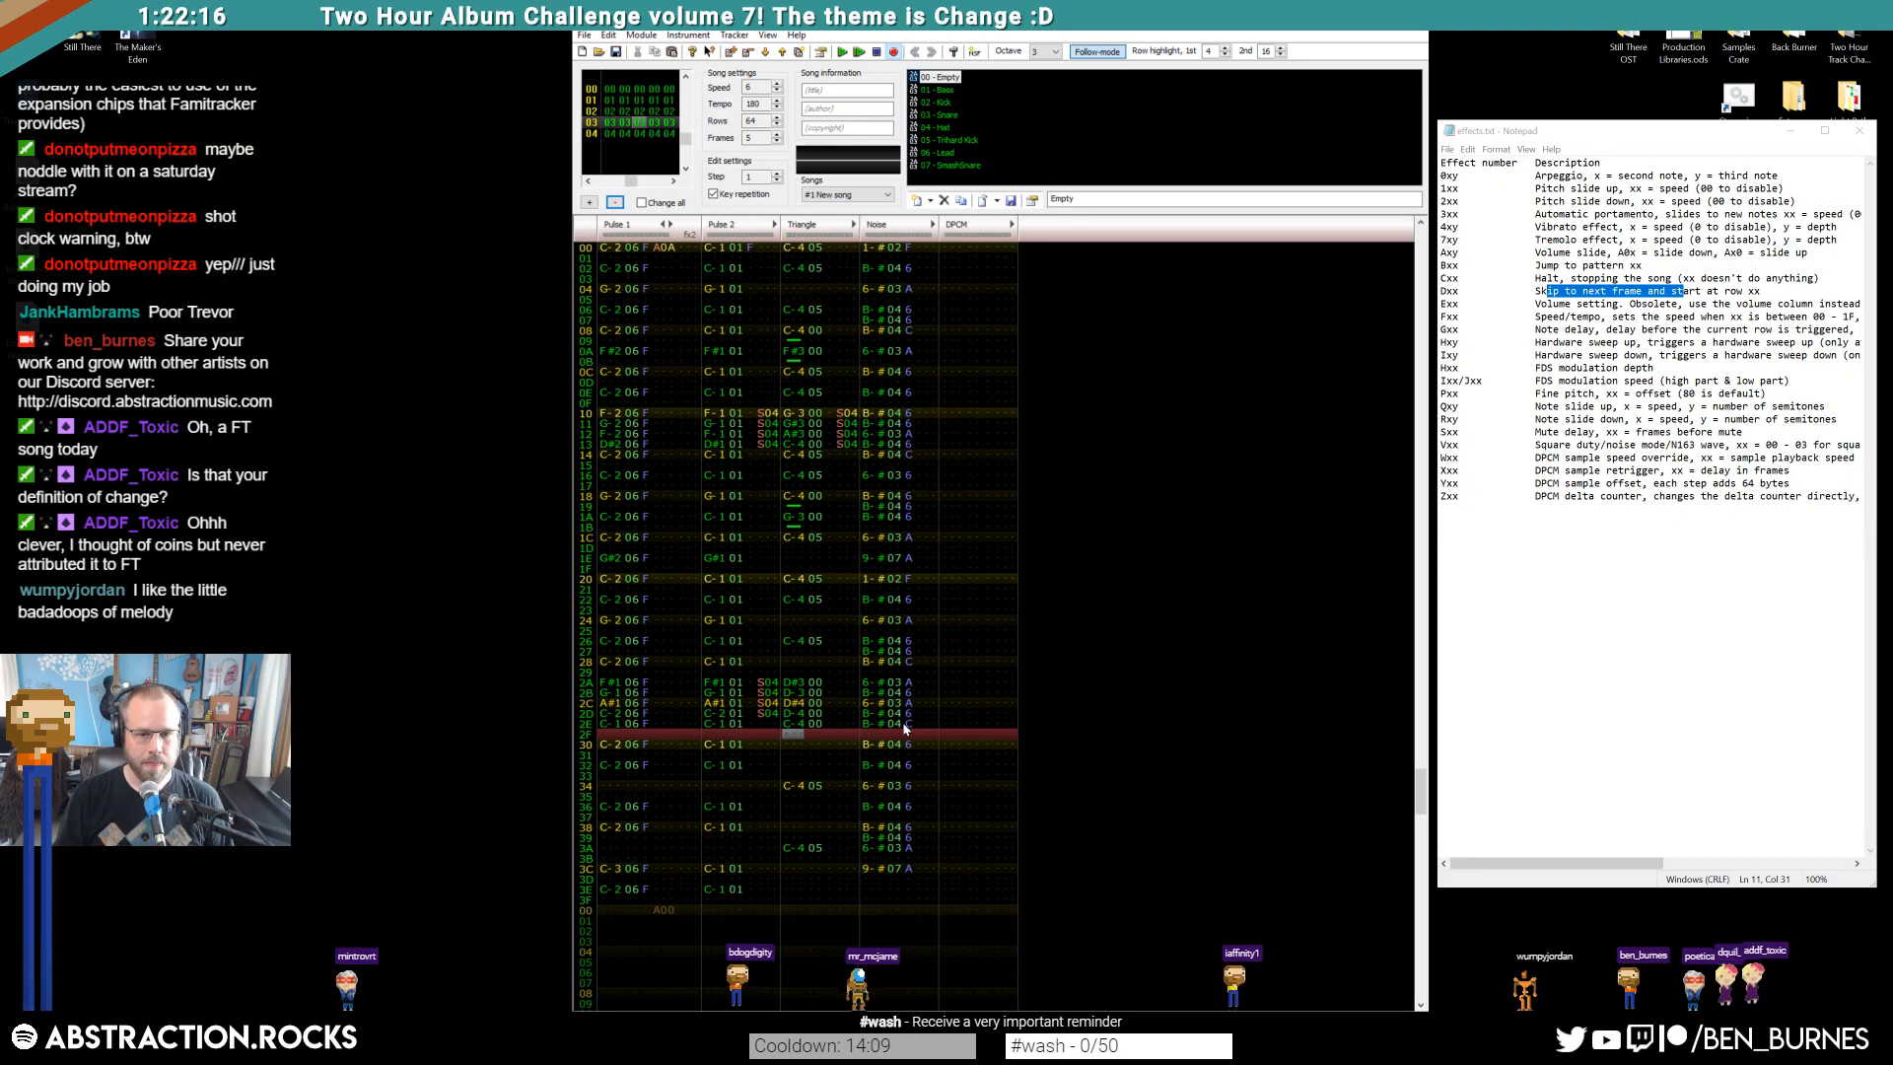
Enter Triangle C-3 notes with instrument 00 on rows 2E, 30 and 32, with note cuts on rows 2F, 31 and 33
key("Up")
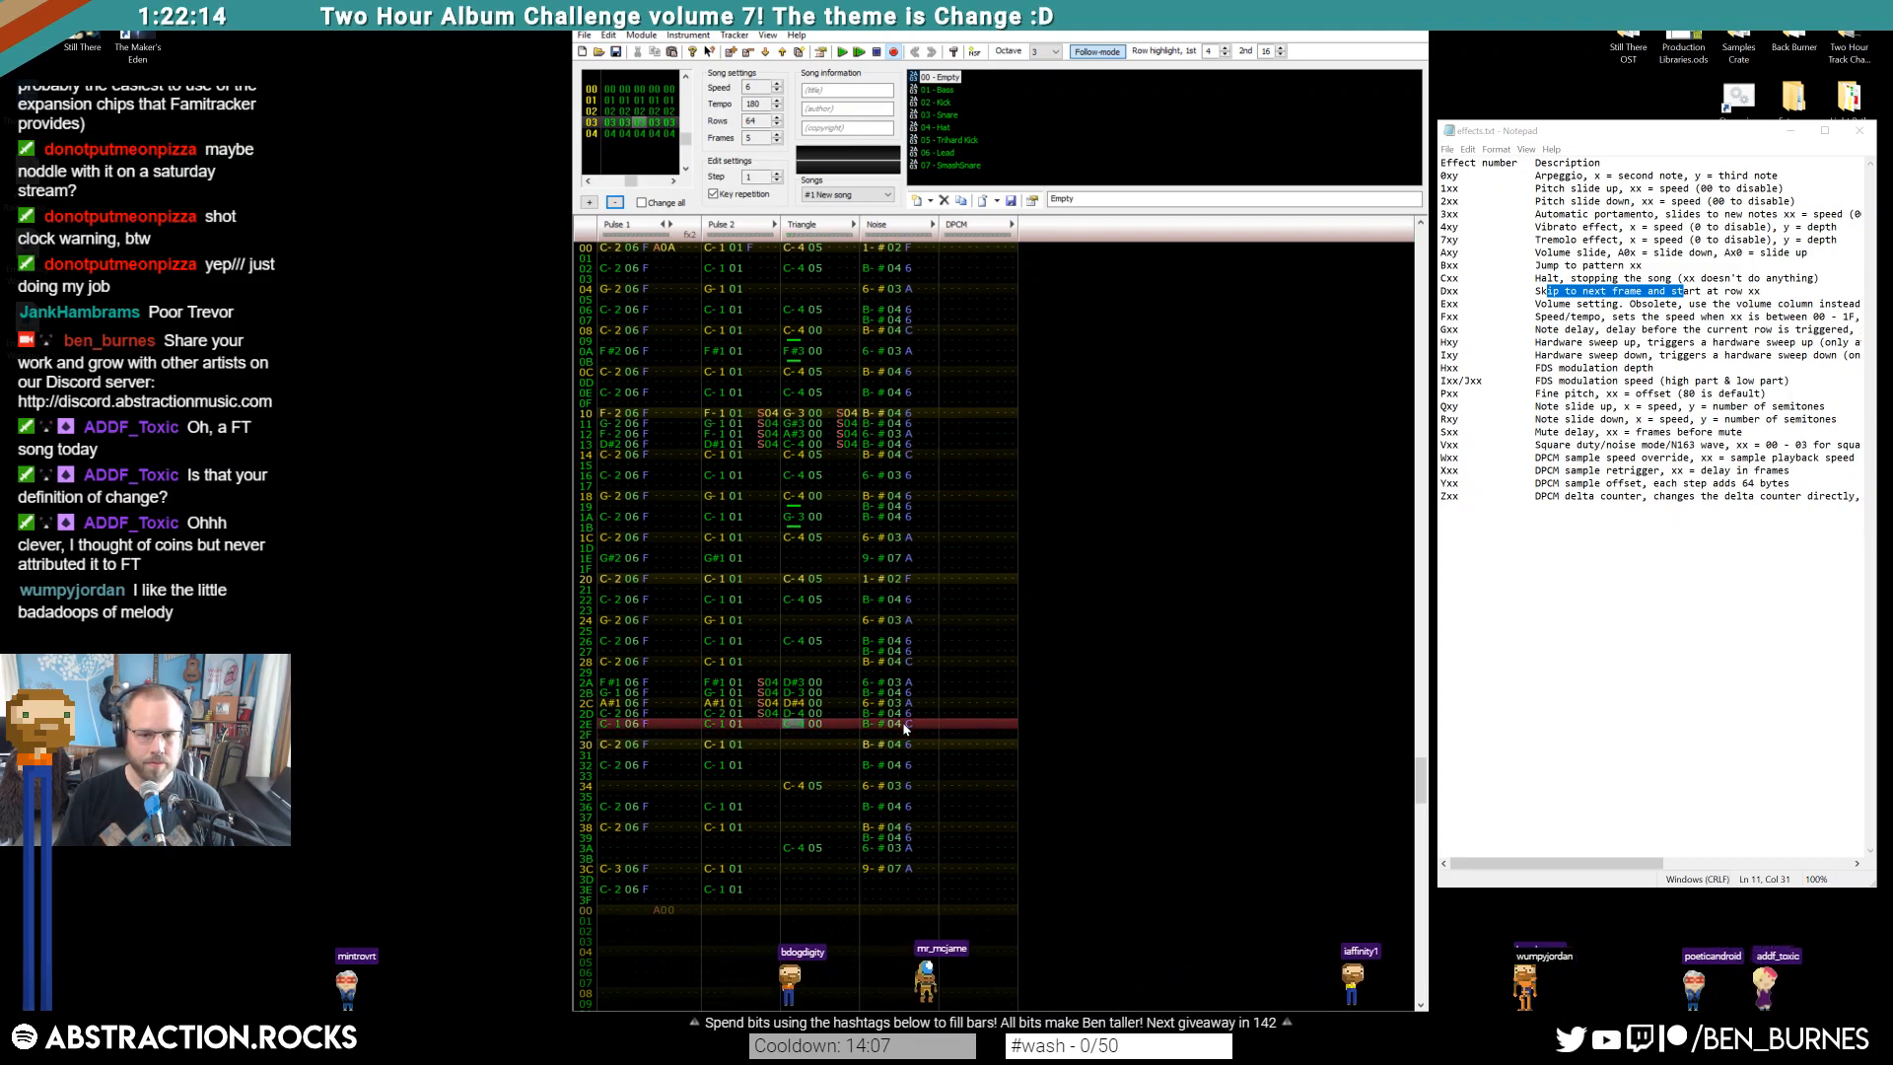
key("z")
key("Down")
key("z")
key("Down")
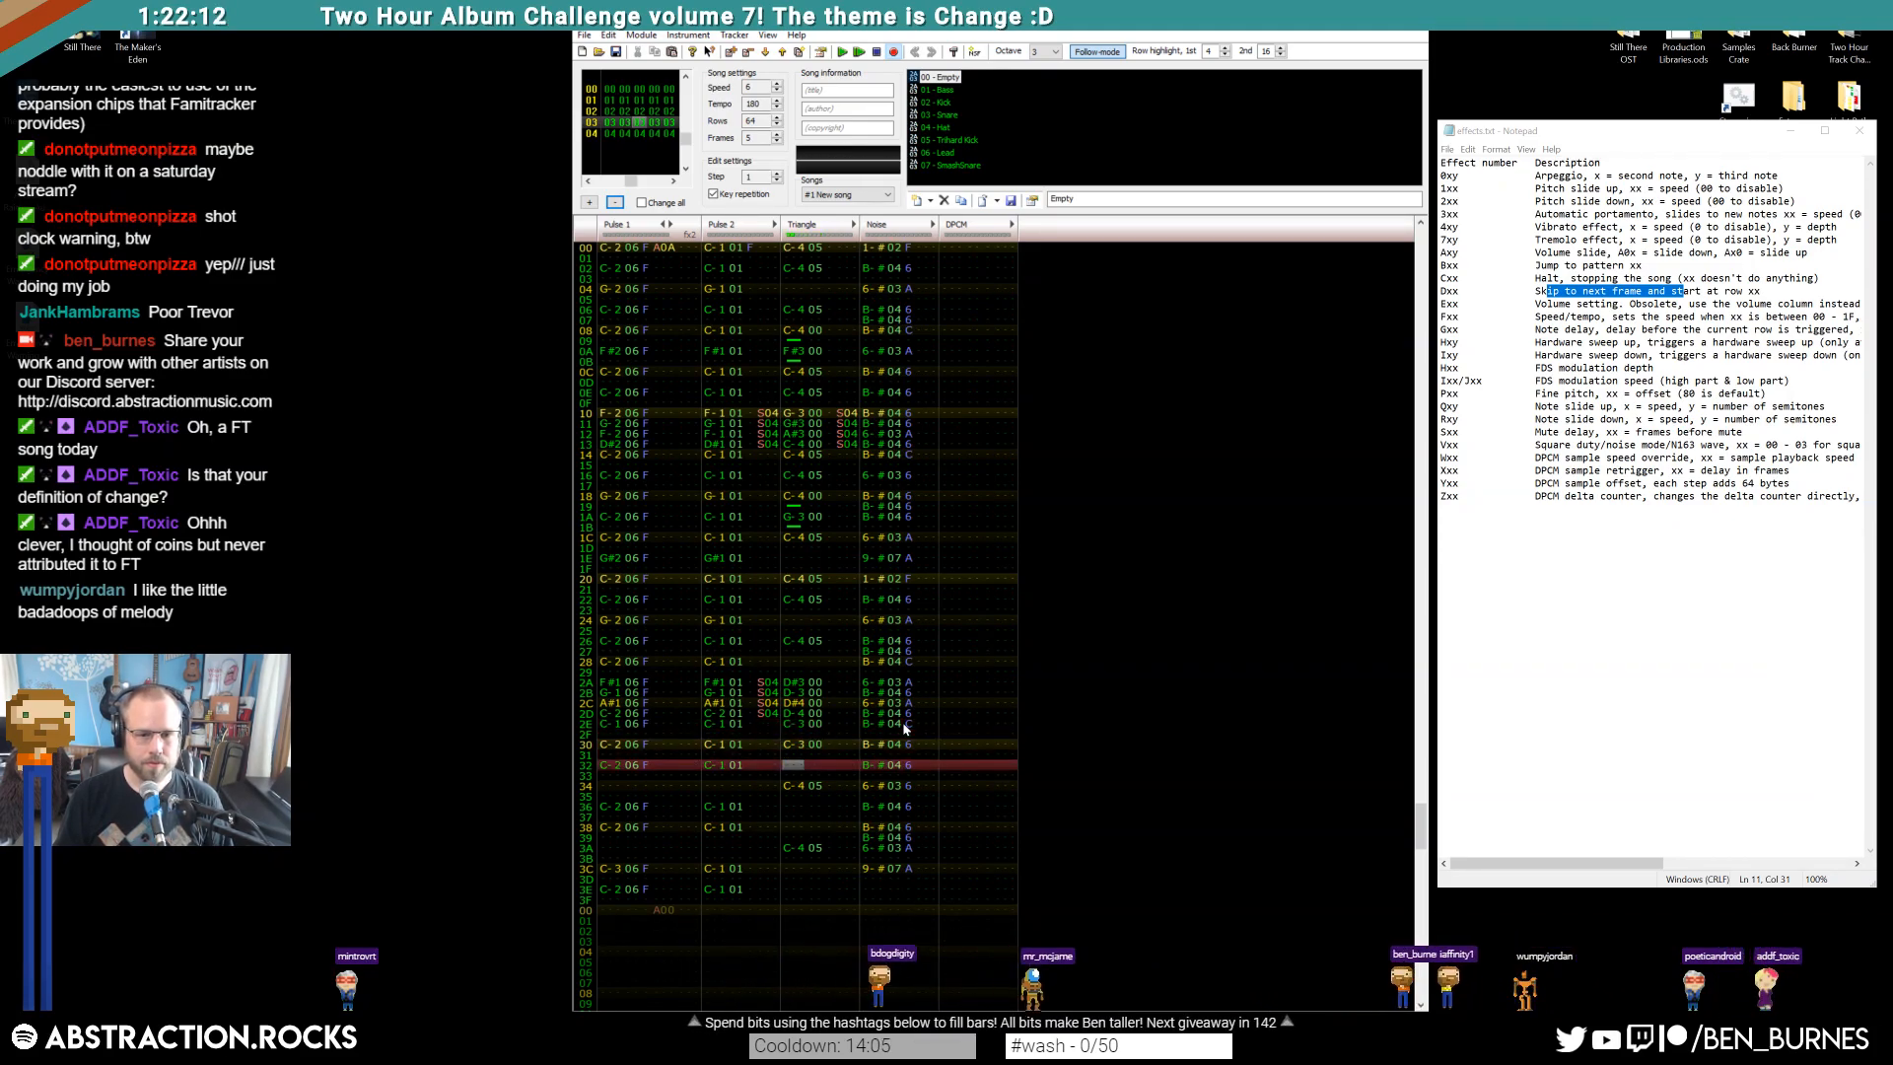
key("z")
key("Up")
key("Up")
key("Up")
key("Up")
key("1")
key("Down")
key("1")
key("Down")
key("1")
Add the S04 mute delay effect to the Triangle notes on rows 2A through 2D
key("Up")
key("Up")
key("Up")
key("Up")
key("Up")
key("Up")
key("Up")
key("Up")
key("Up")
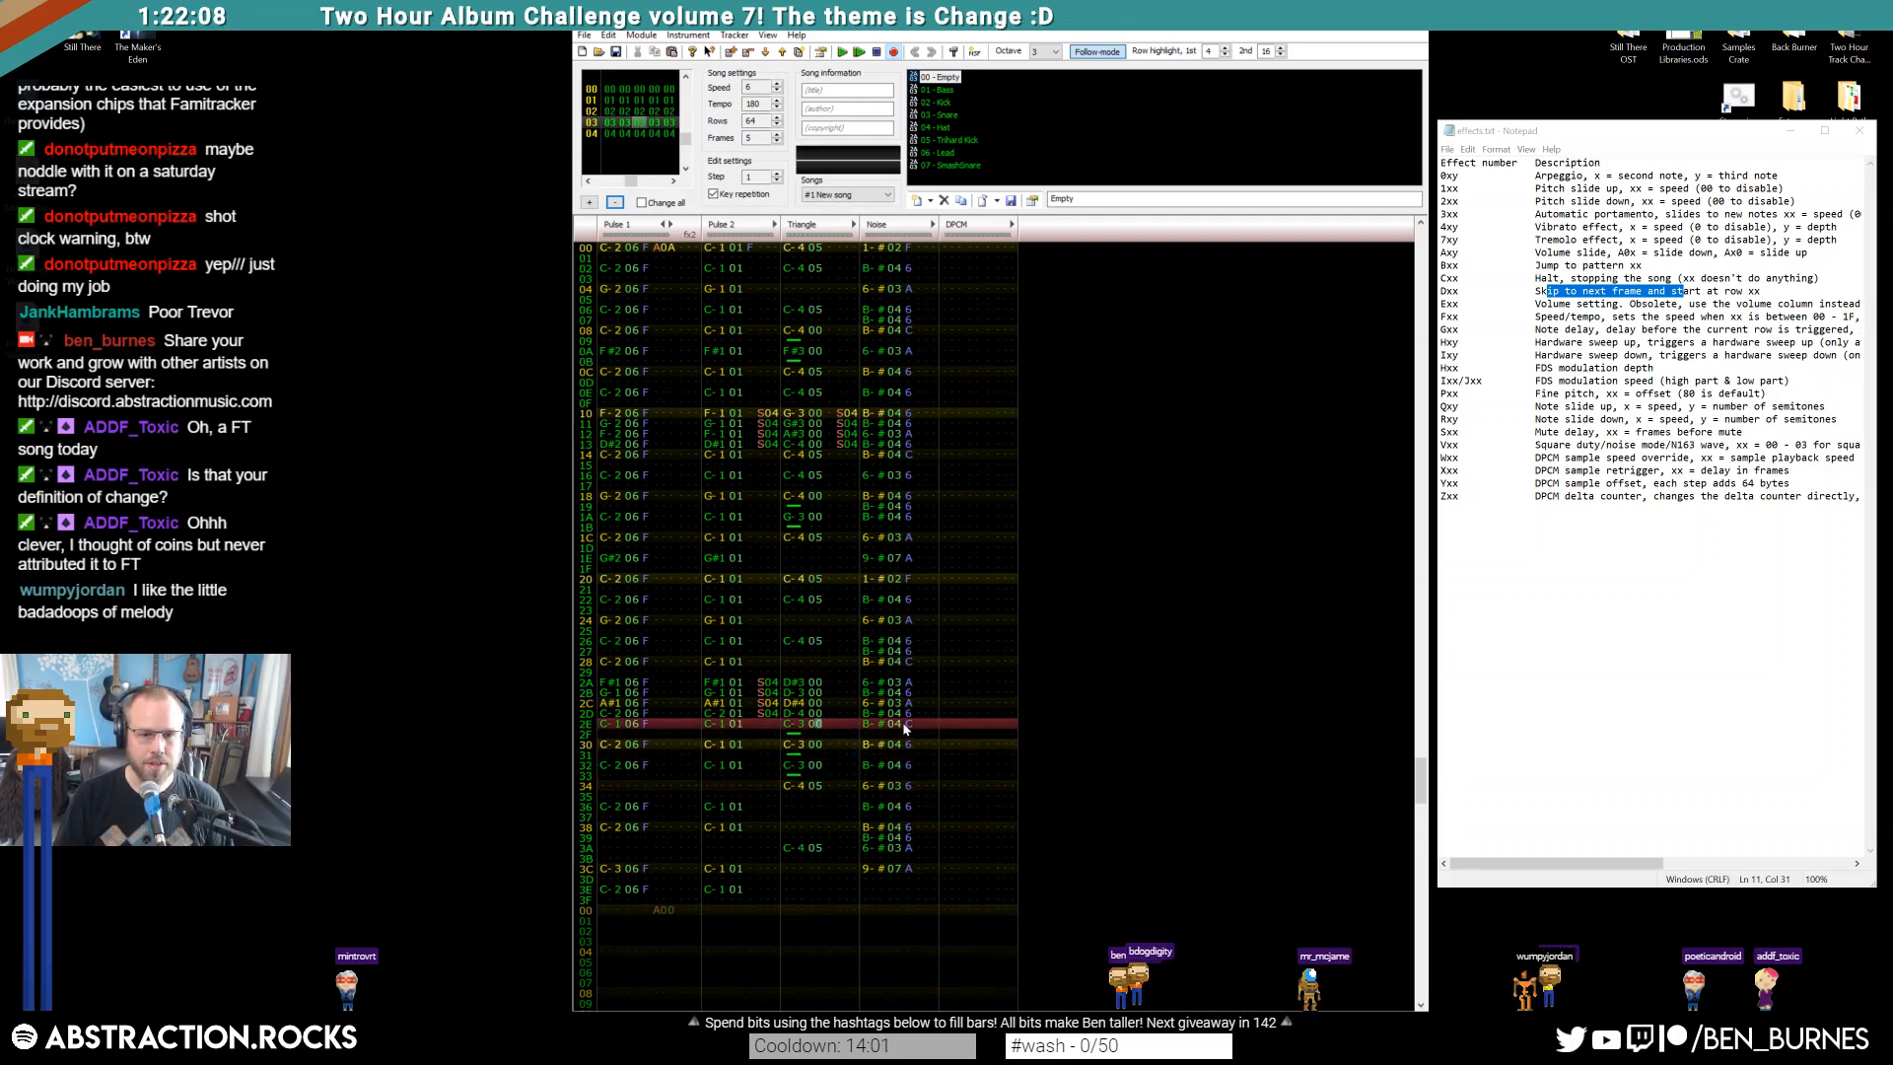
key("Right")
key("Right")
key("Right")
key("Right")
key("Up")
key("s")
key("s")
key("s")
key("s")
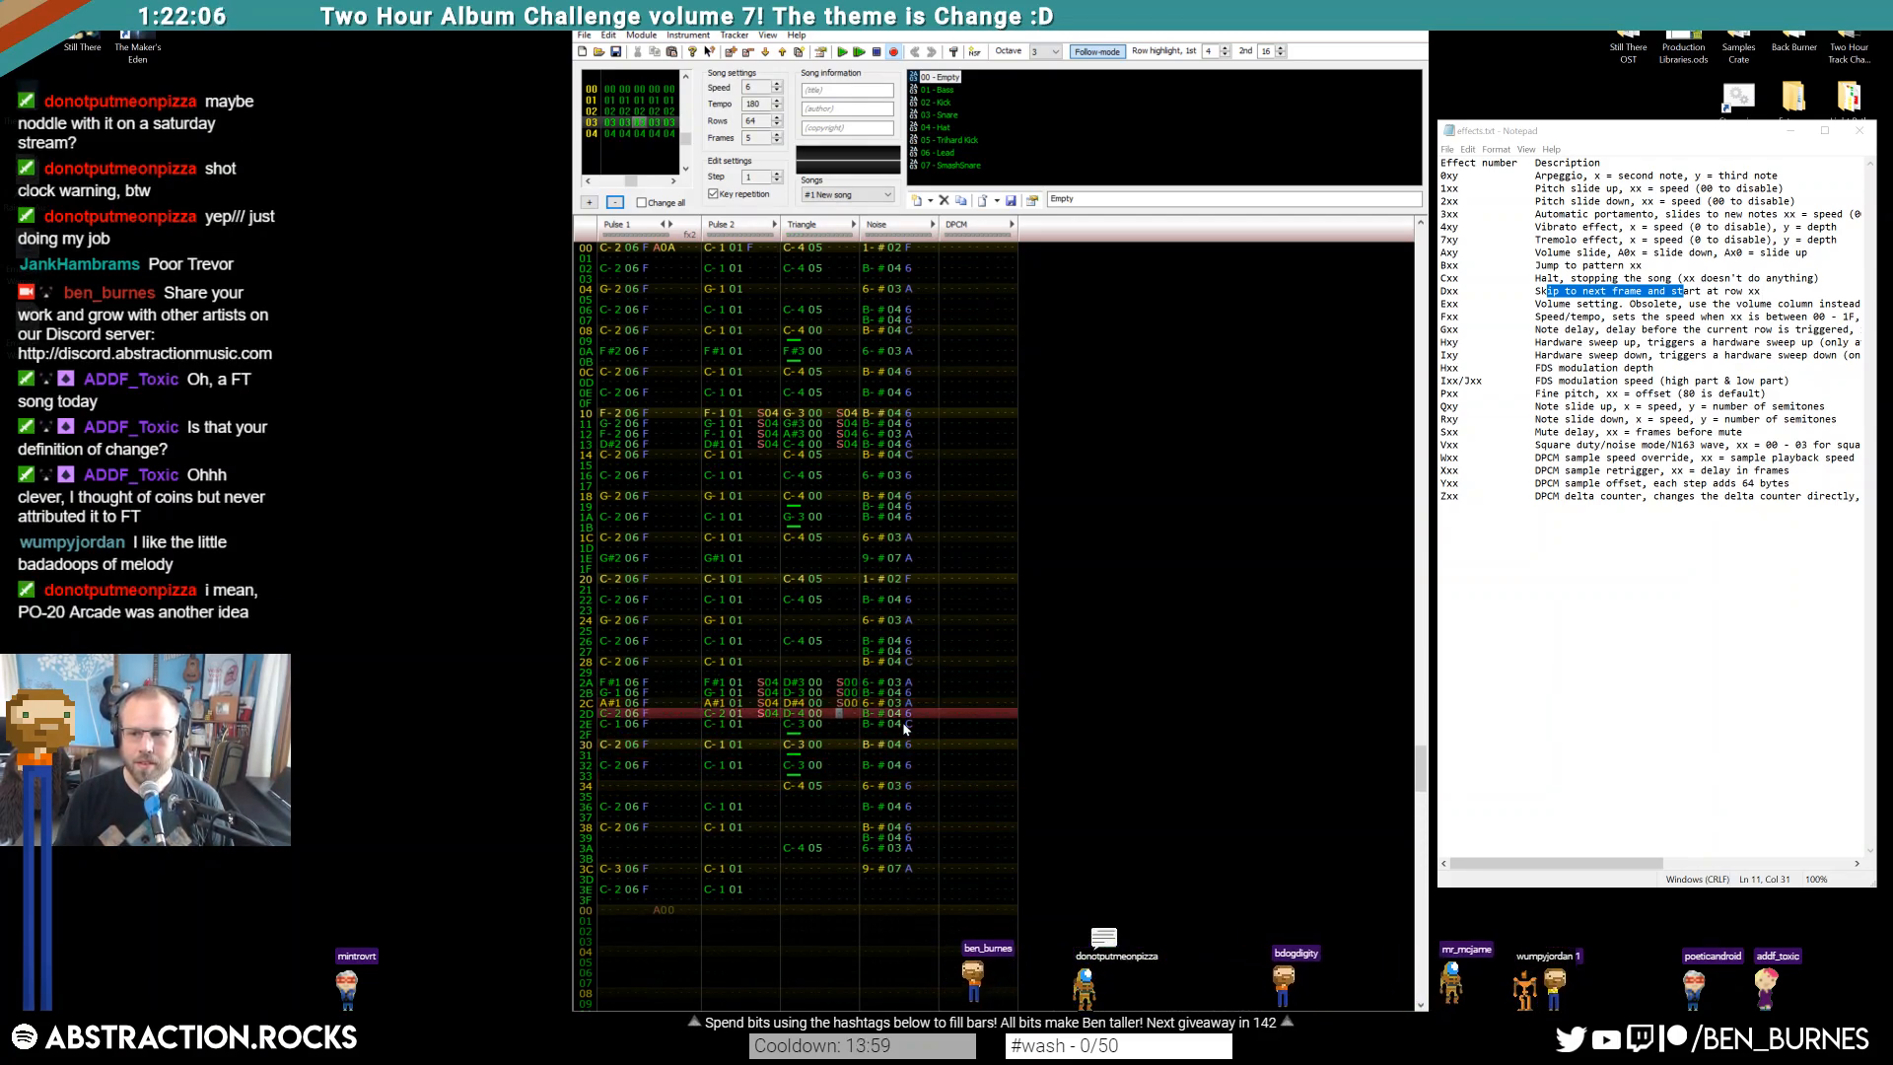
key("Up")
key("Up")
key("Up")
key("Up")
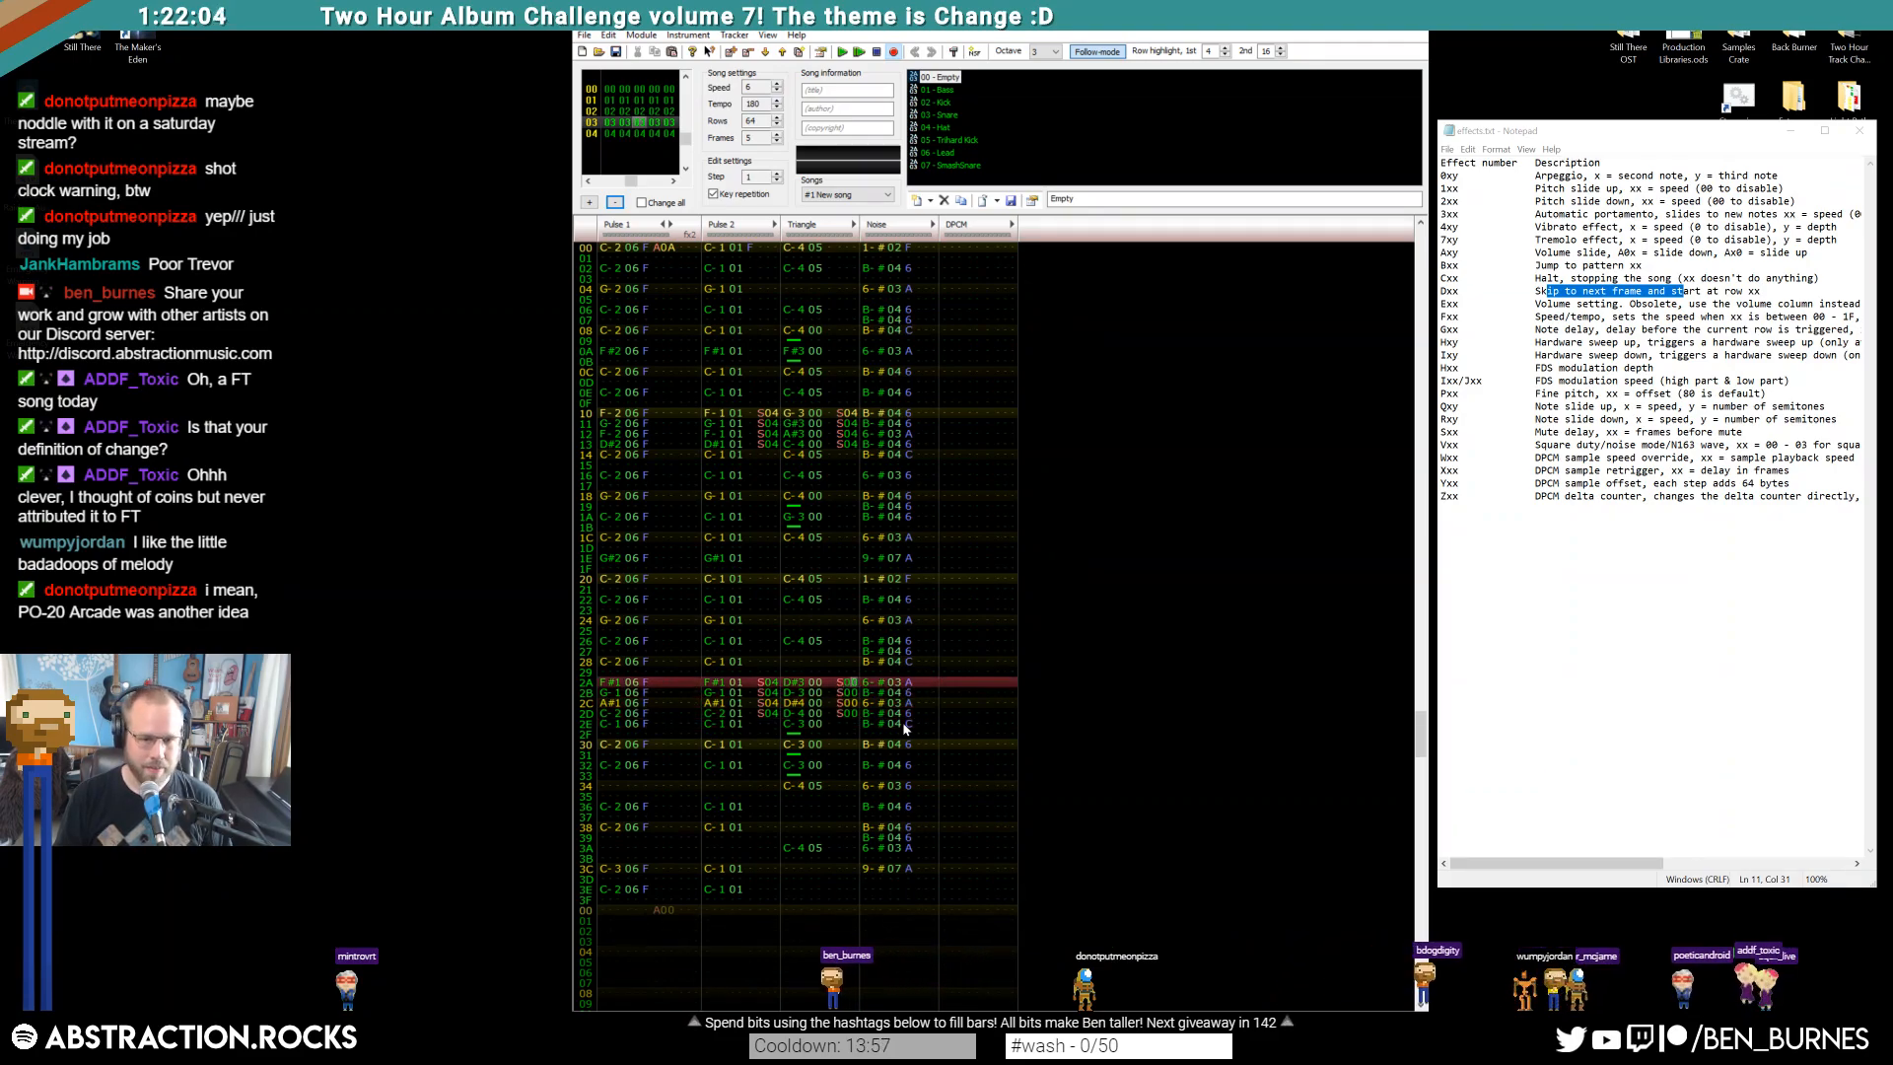
key("4")
key("4")
key("4")
key("4")
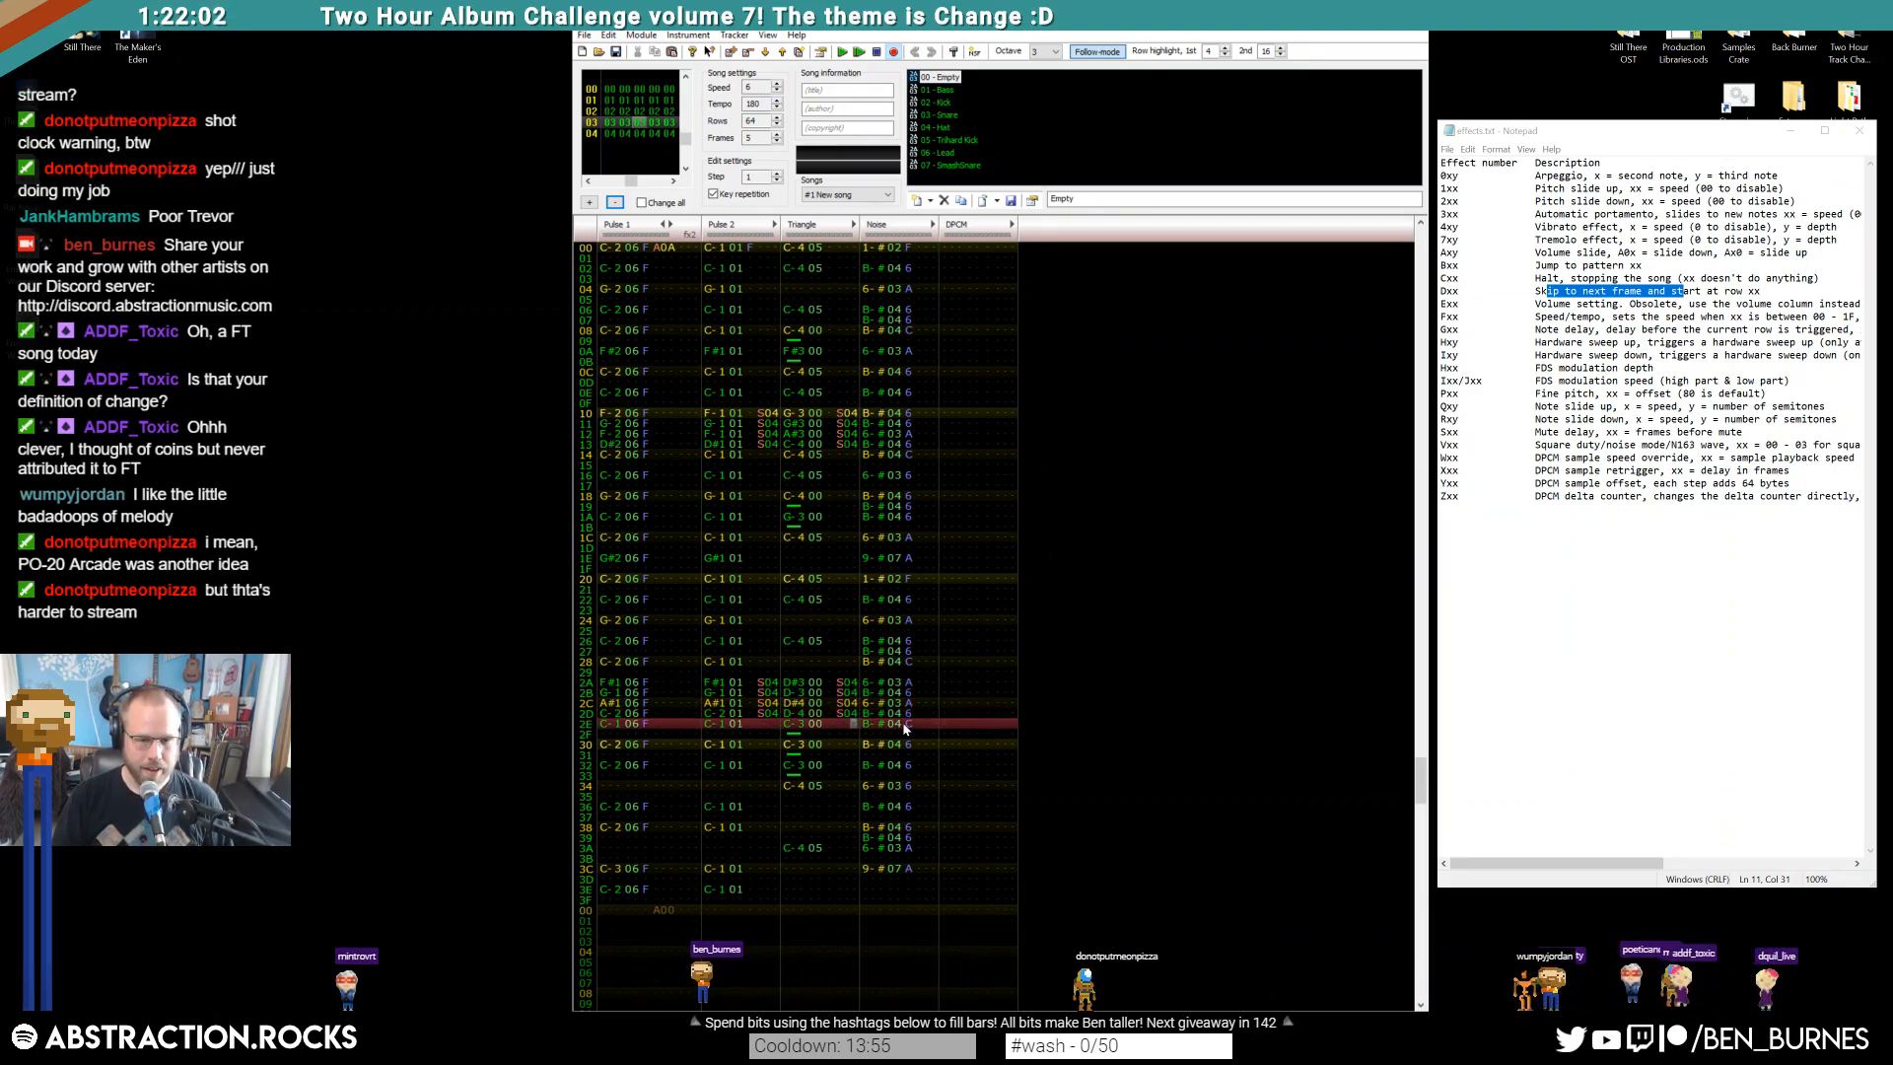
Play frame 03 from row 00 to hear the new Triangle fill
key("Home")
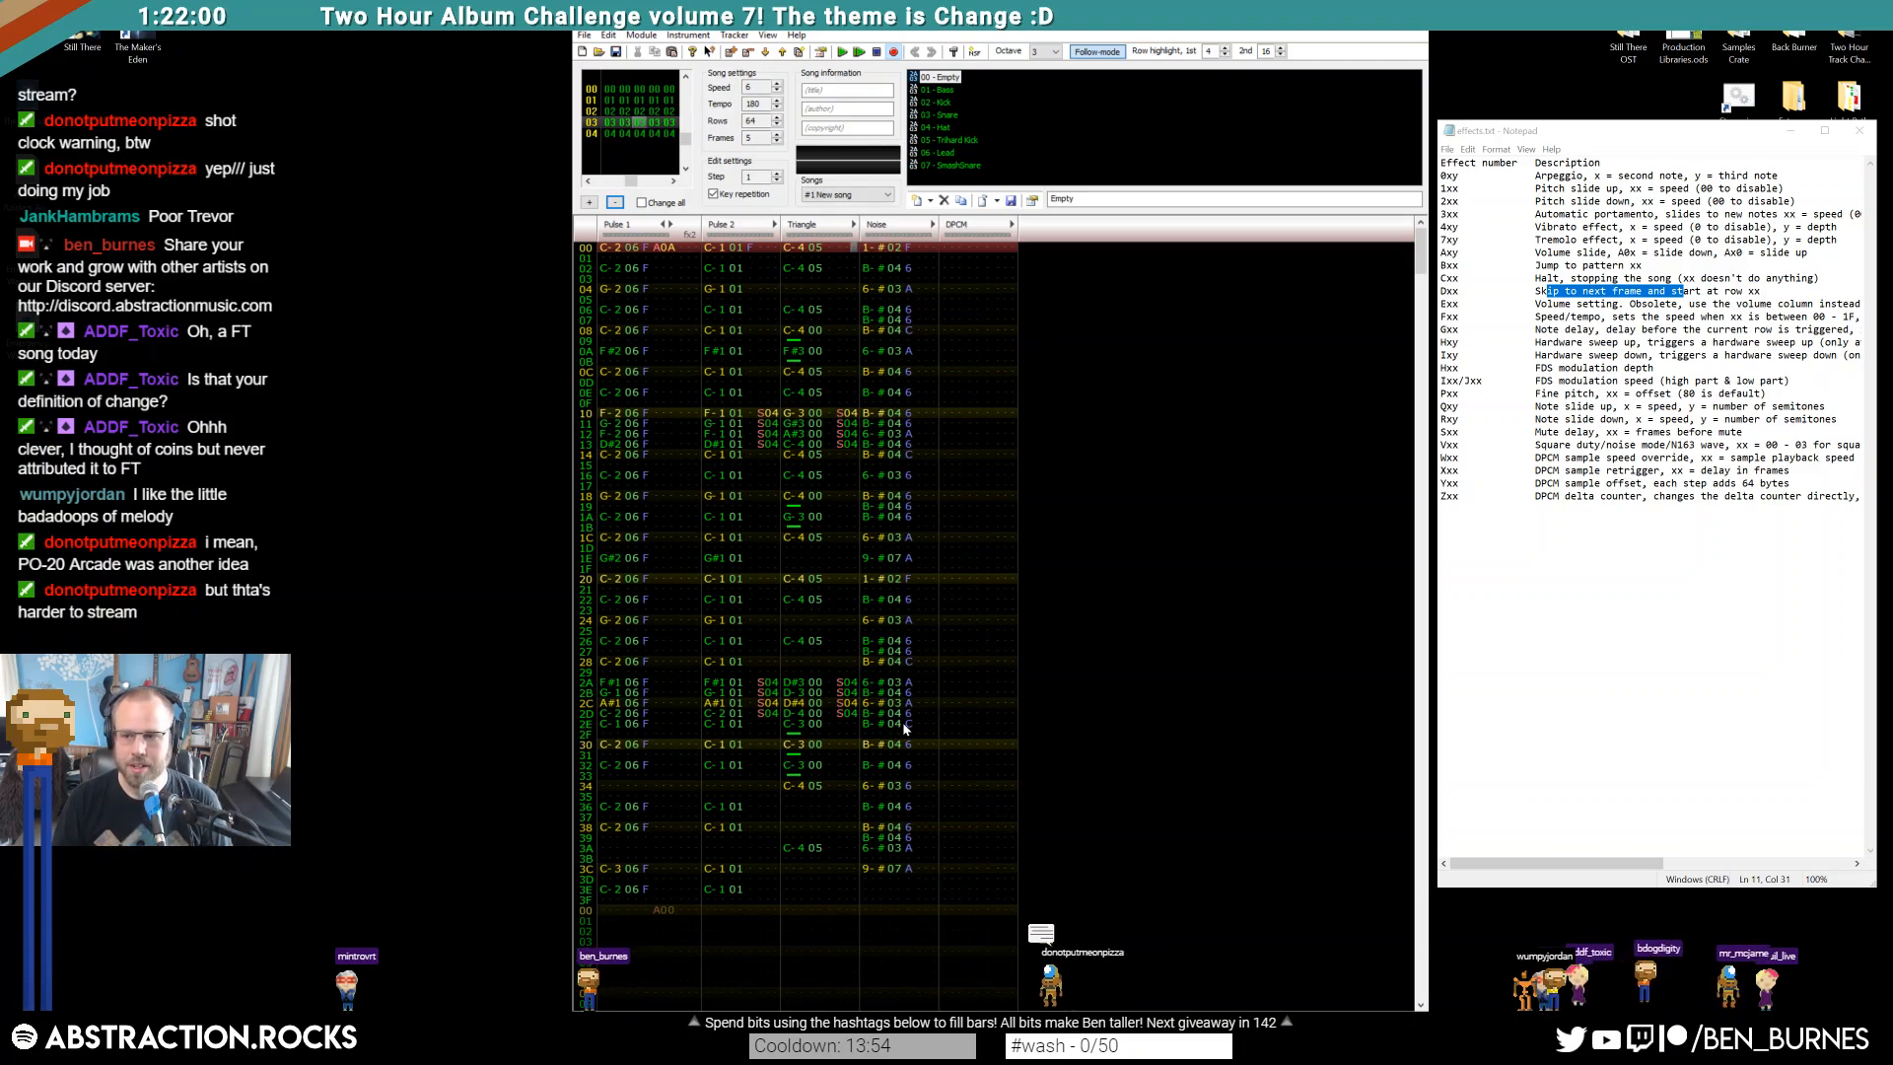
key("Return")
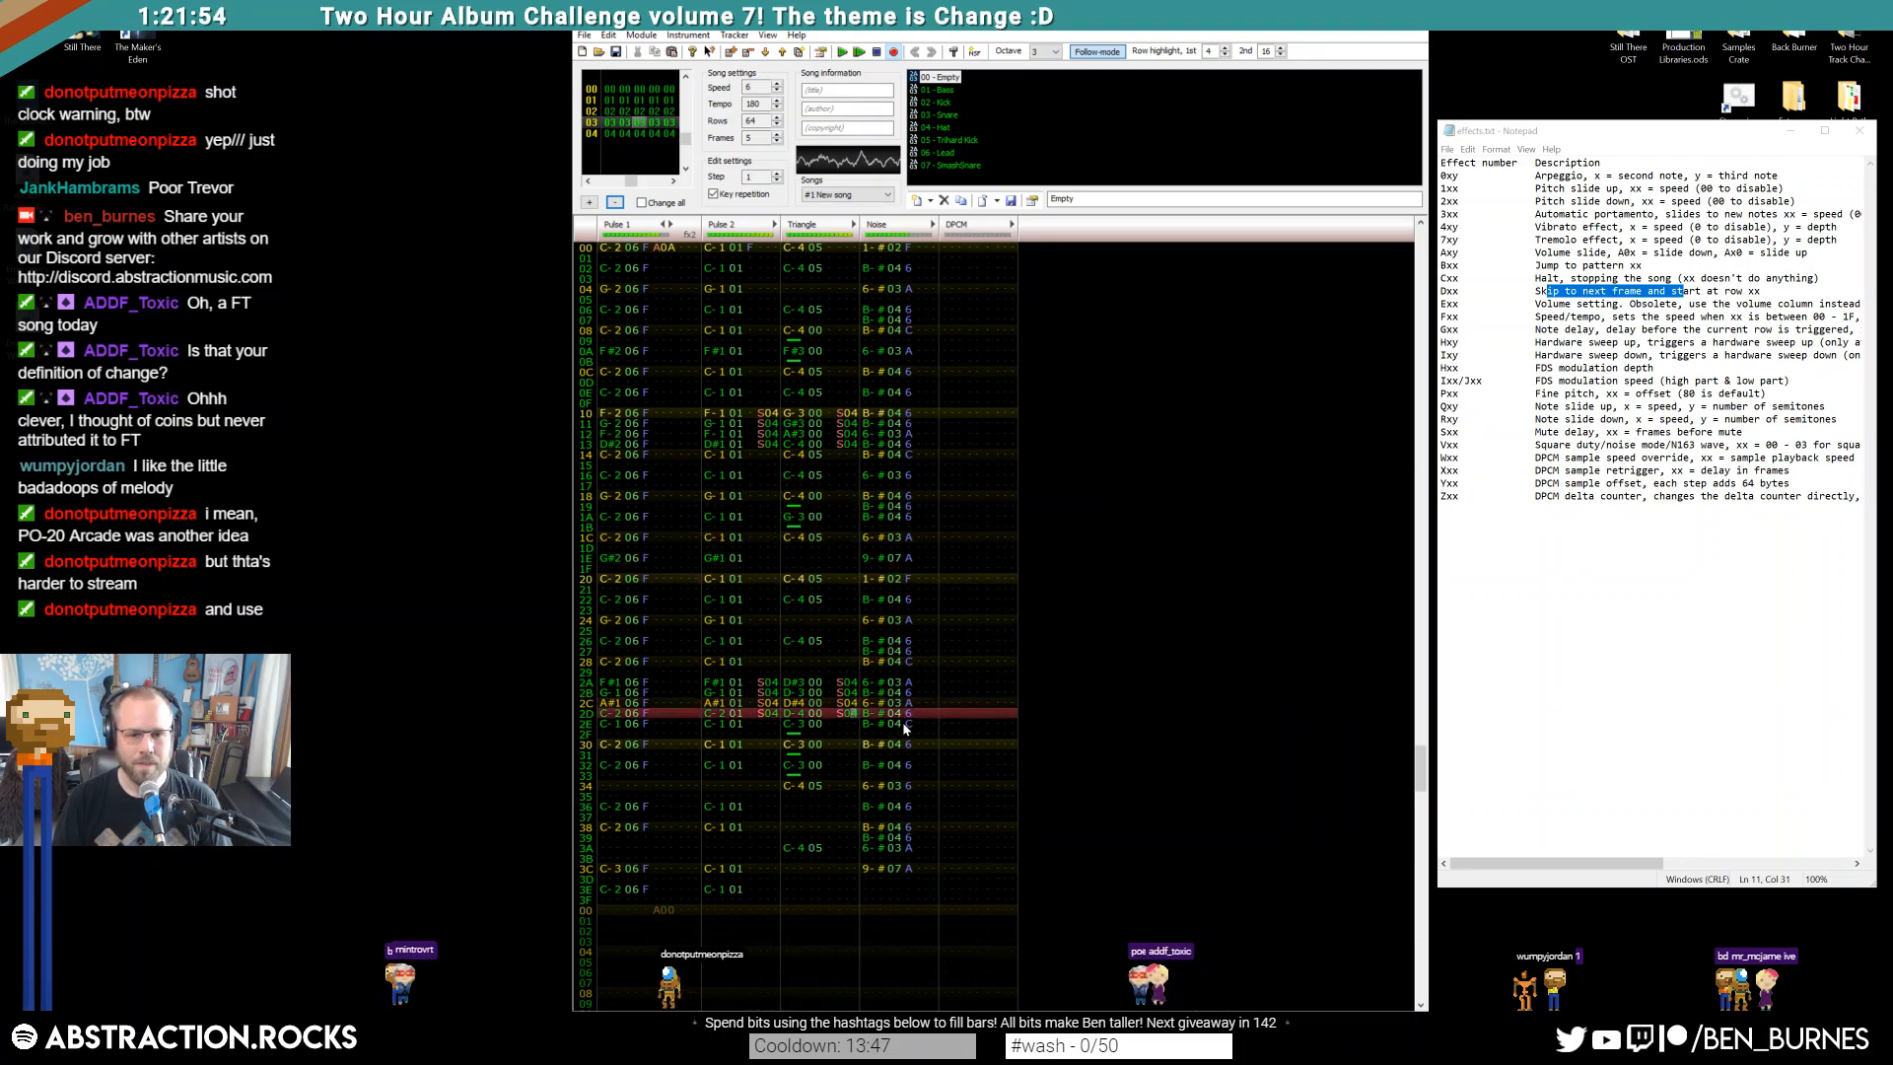
key("Return")
Change the Triangle notes on rows 2A through 2E to D#4, D-4, G#4, G-4 and C-4
key("Page_Up")
key("Page_Up")
key("Page_Up")
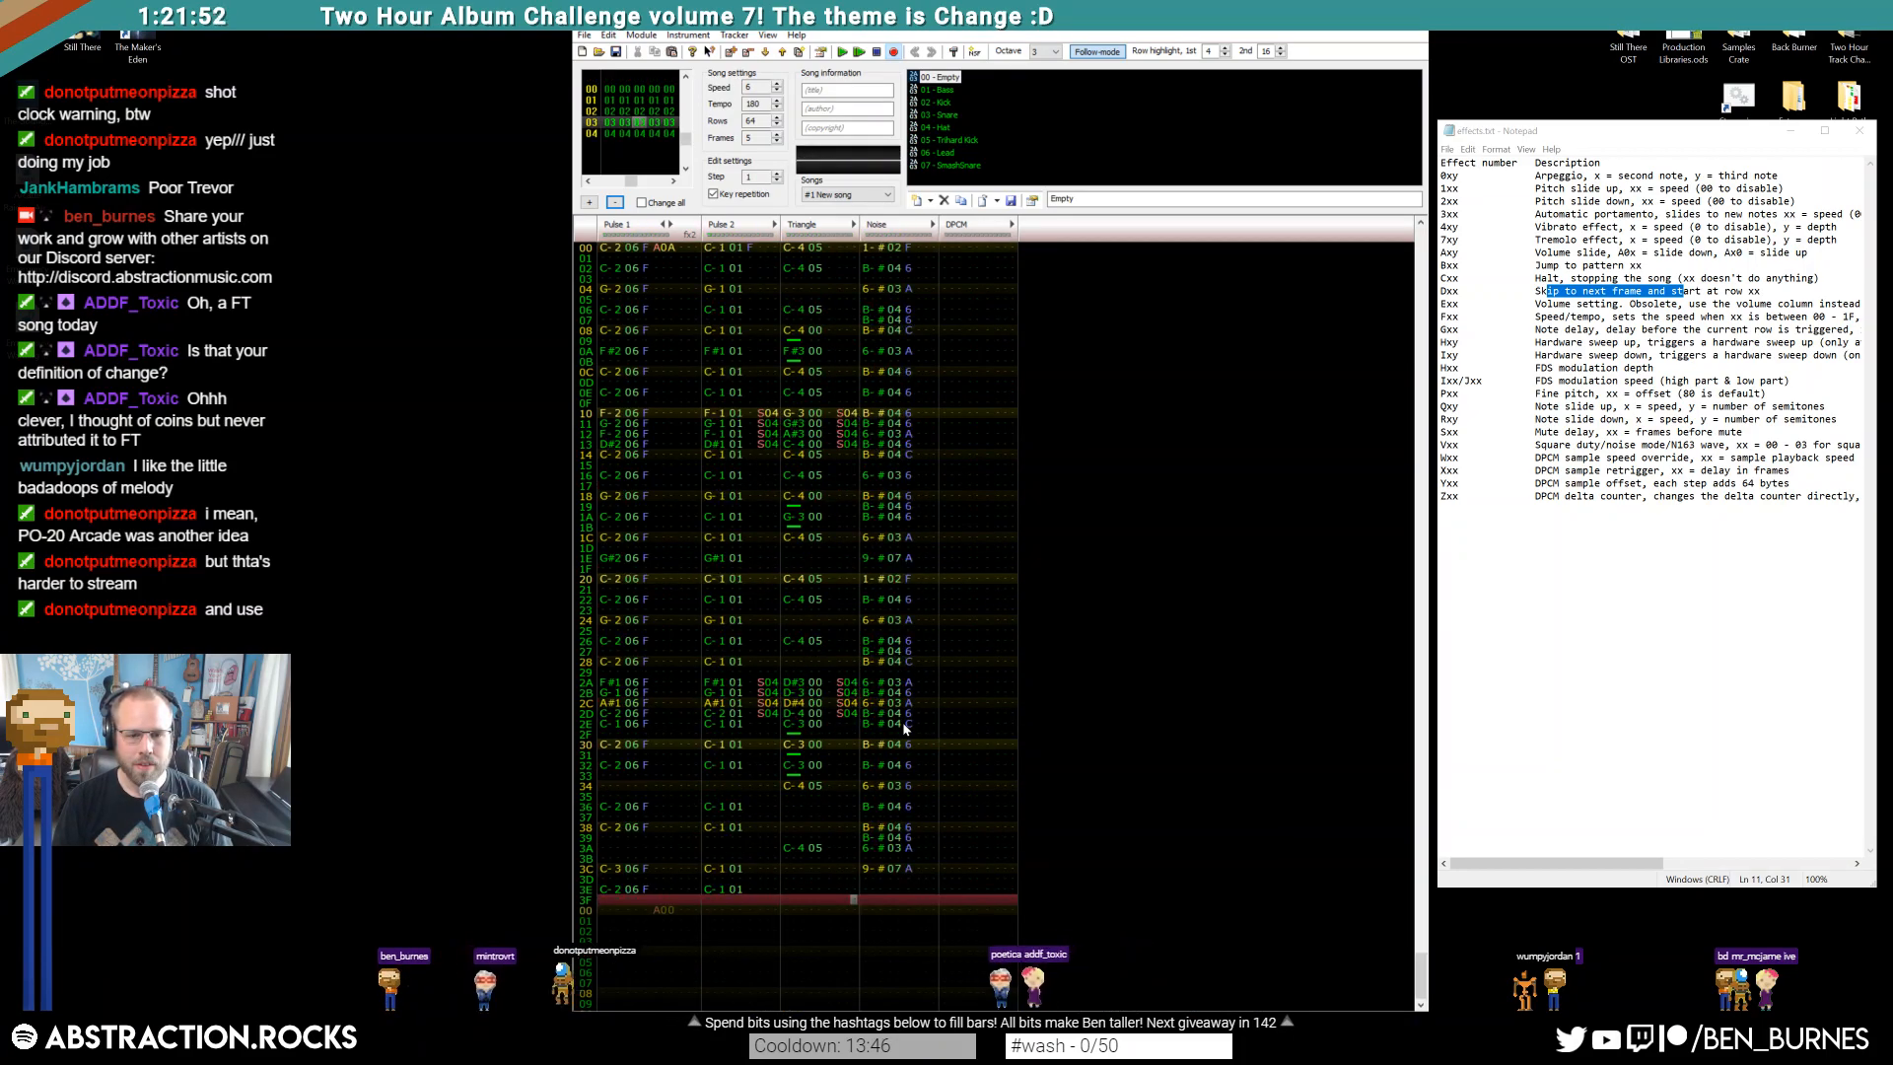
key("Up")
key("Up")
key("Up")
key("Up")
key("Up")
key("Up")
key("Up")
key("Up")
key("Up")
key("Up")
key("Up")
key("Up")
key("Up")
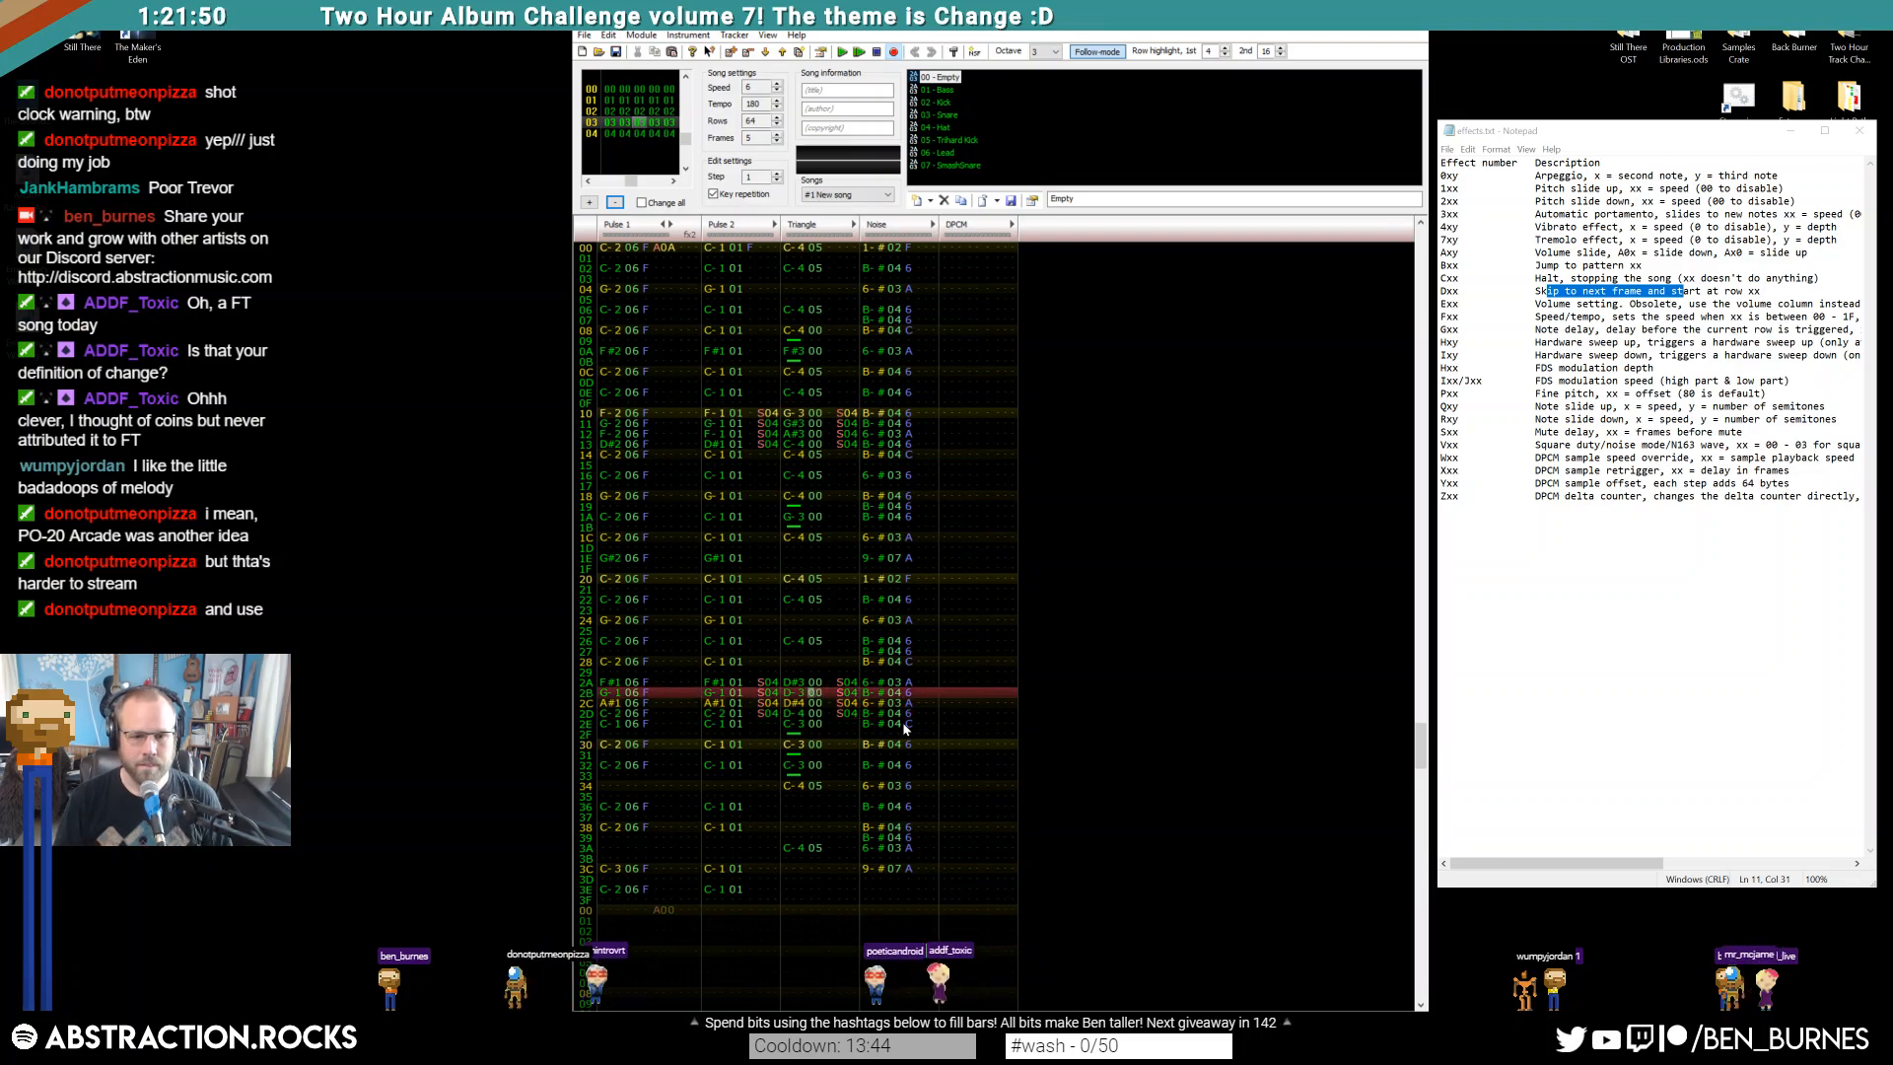
key("Down")
key("Down")
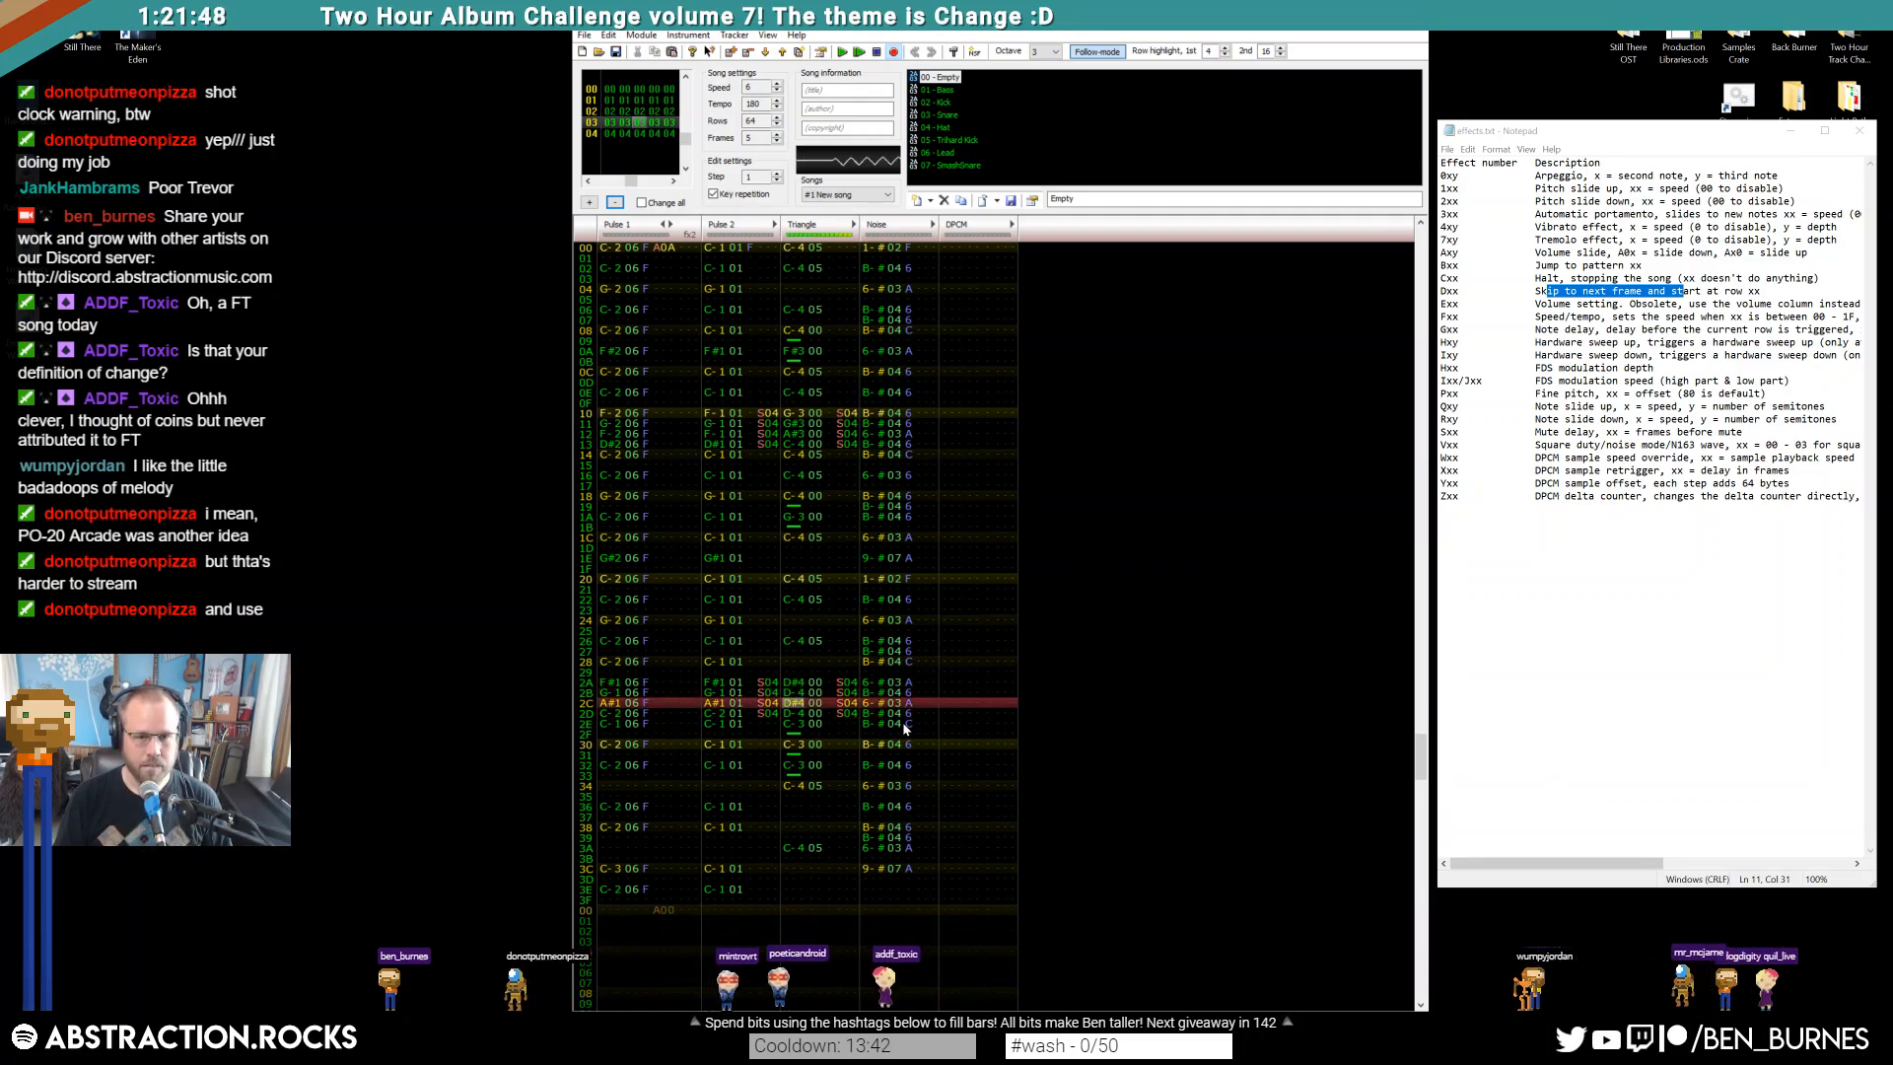
key("6")
key("t")
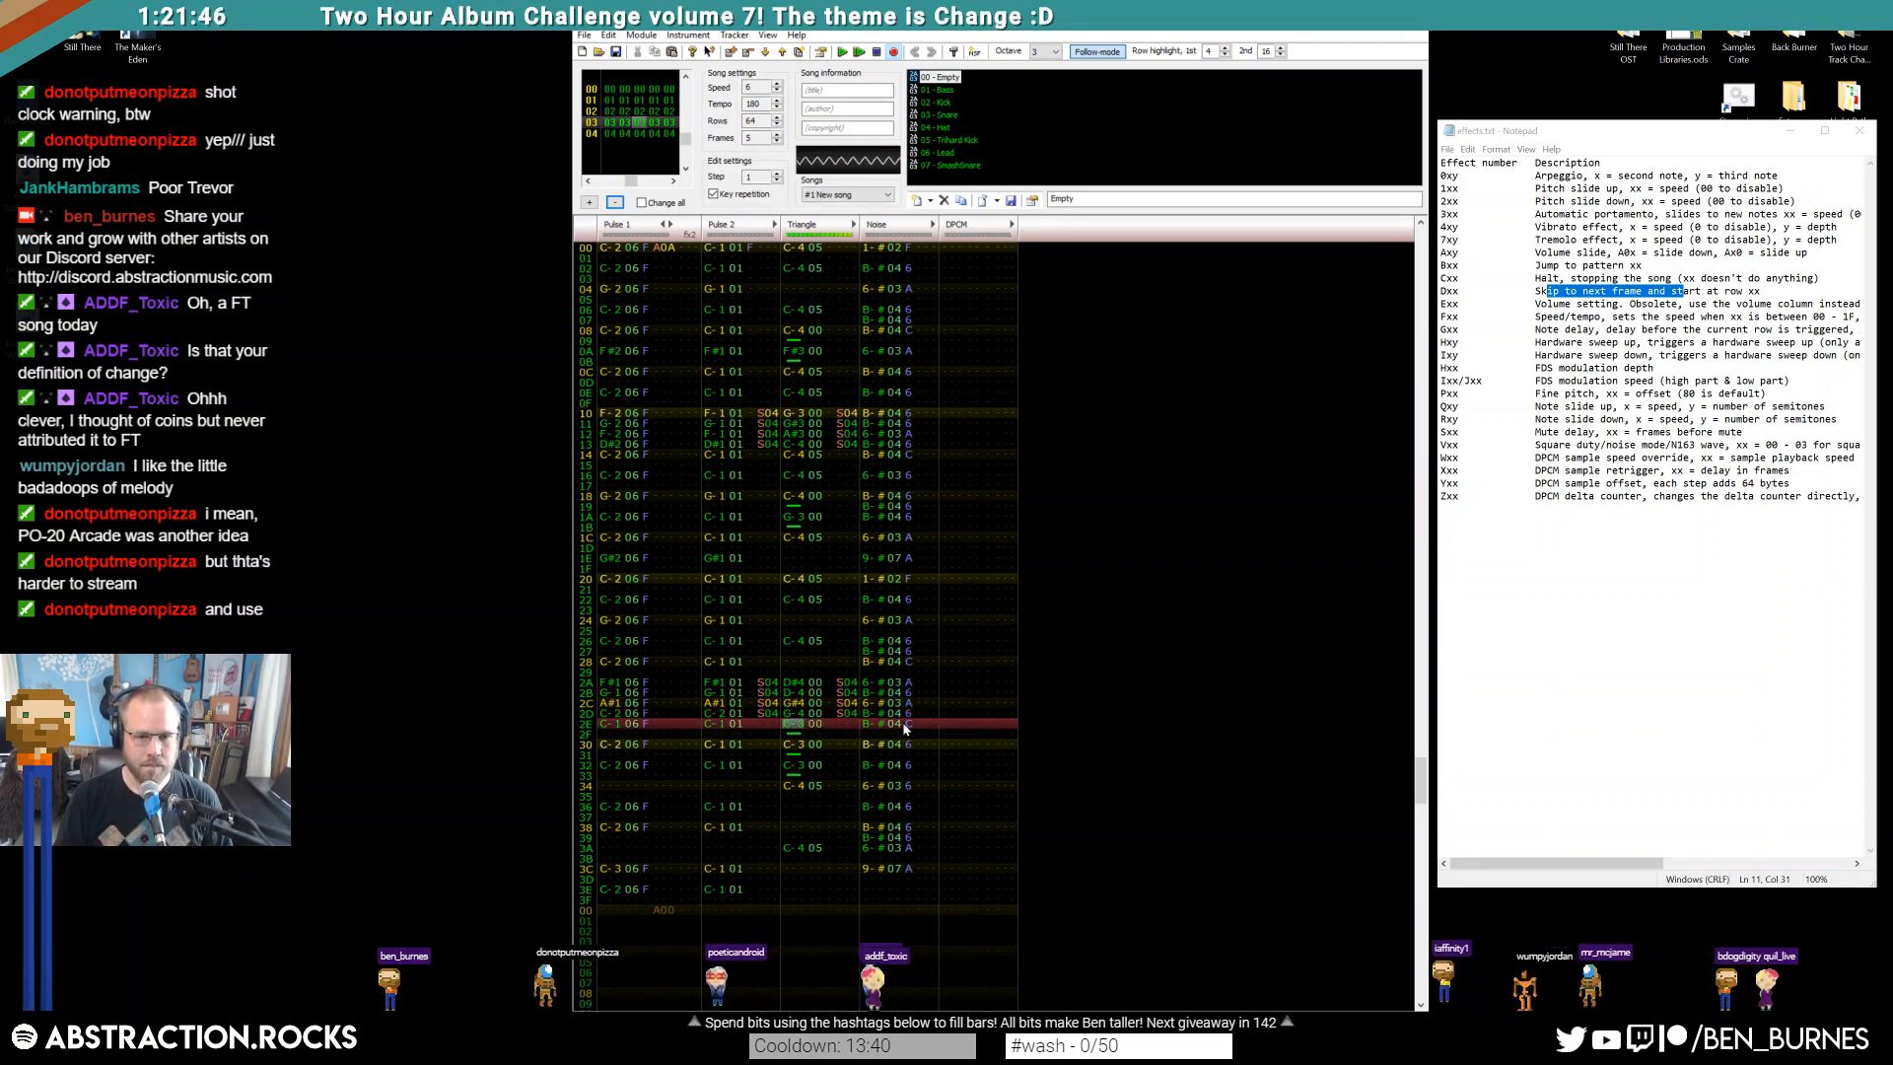
Play frame 03 from row 2A to check the revised Triangle notes
key("Up")
key("Up")
key("Up")
key("Up")
key("ctrl+Return")
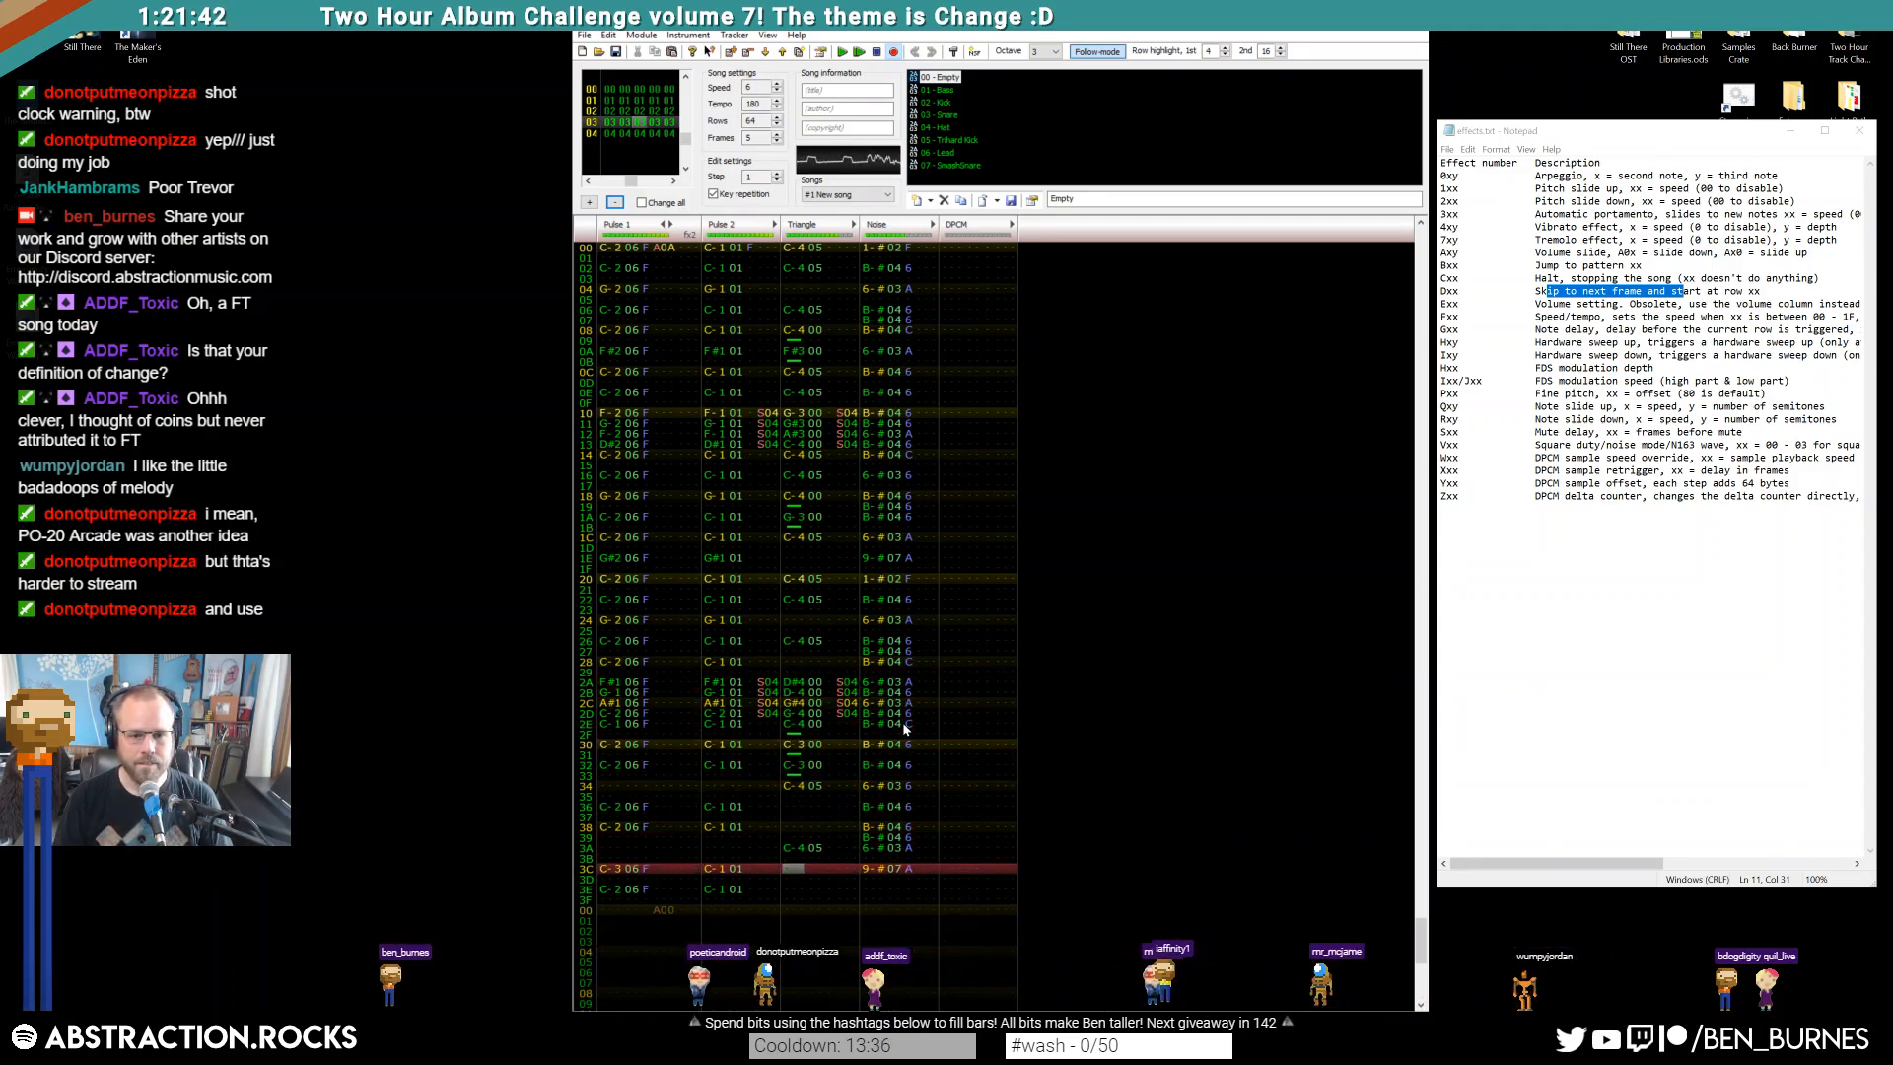
key("Return")
Play the song from the start of frame 00 through frame 03
key("End")
key("Down")
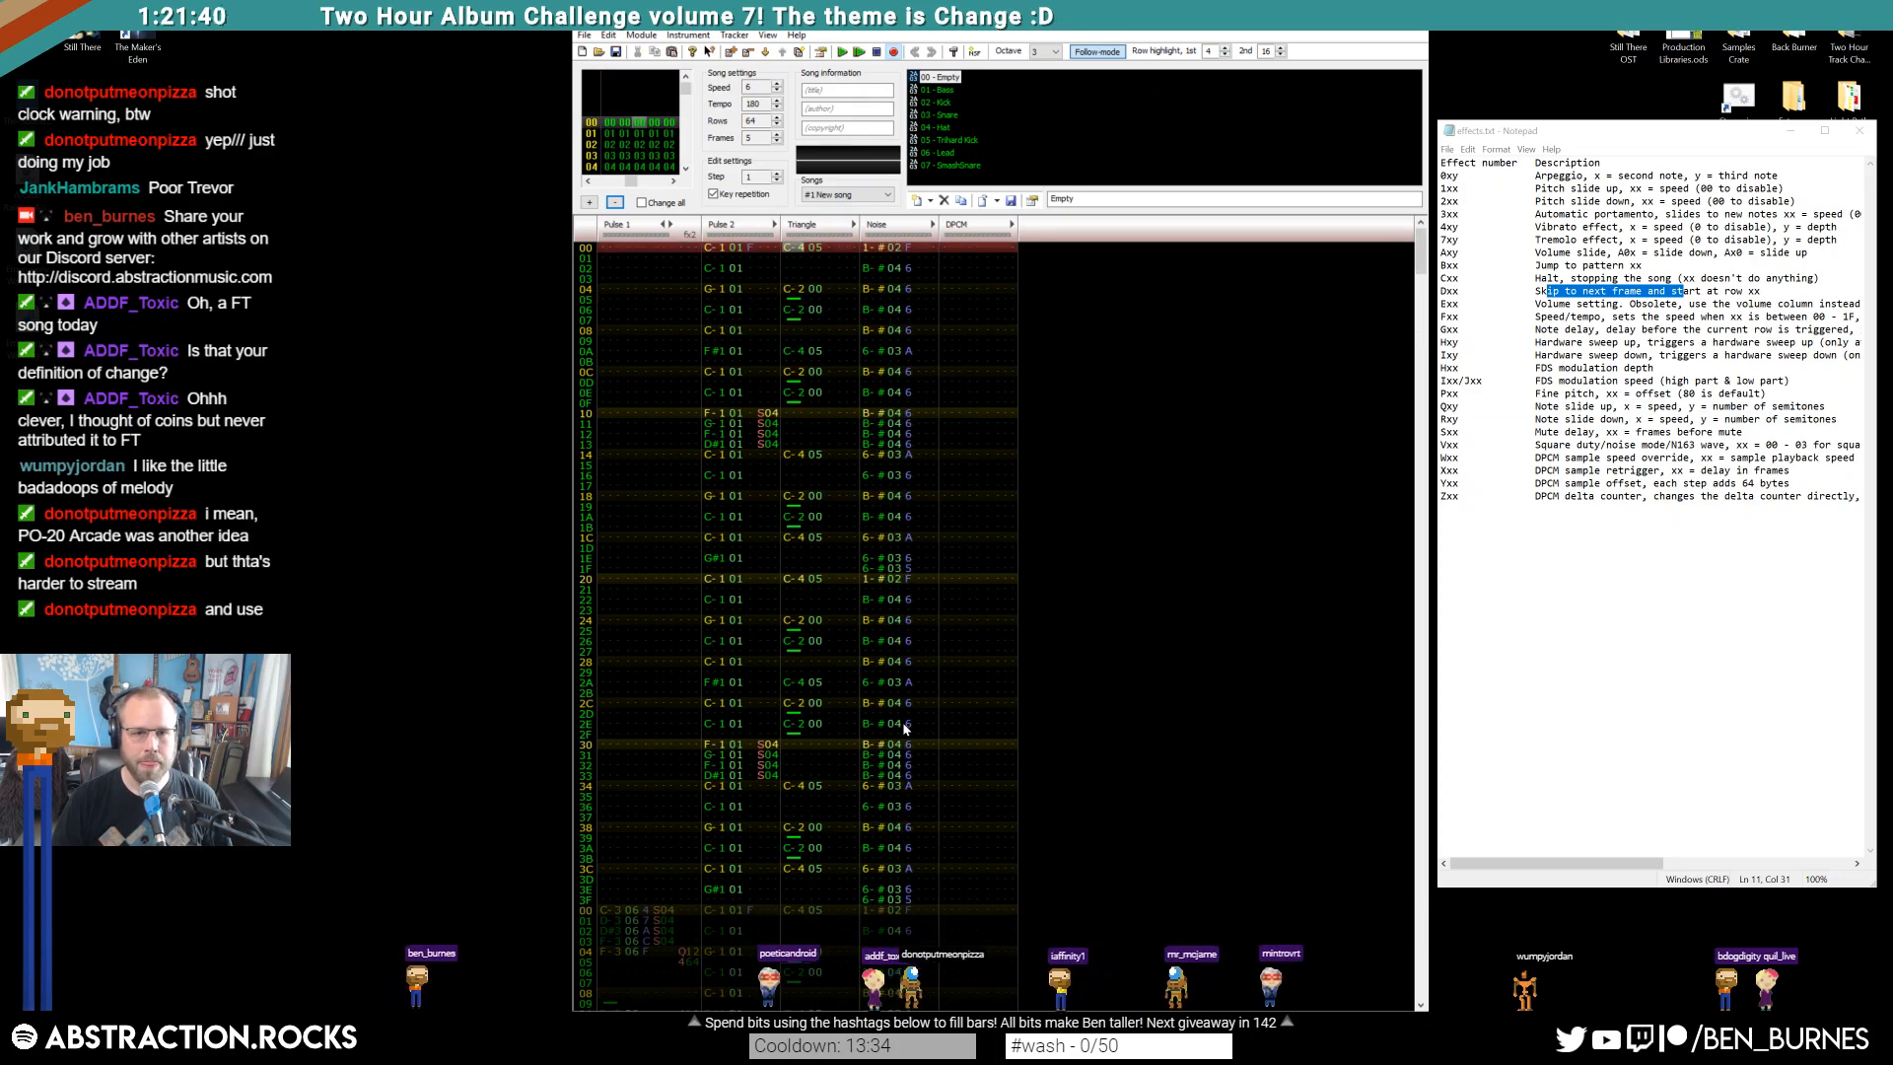
key("Return")
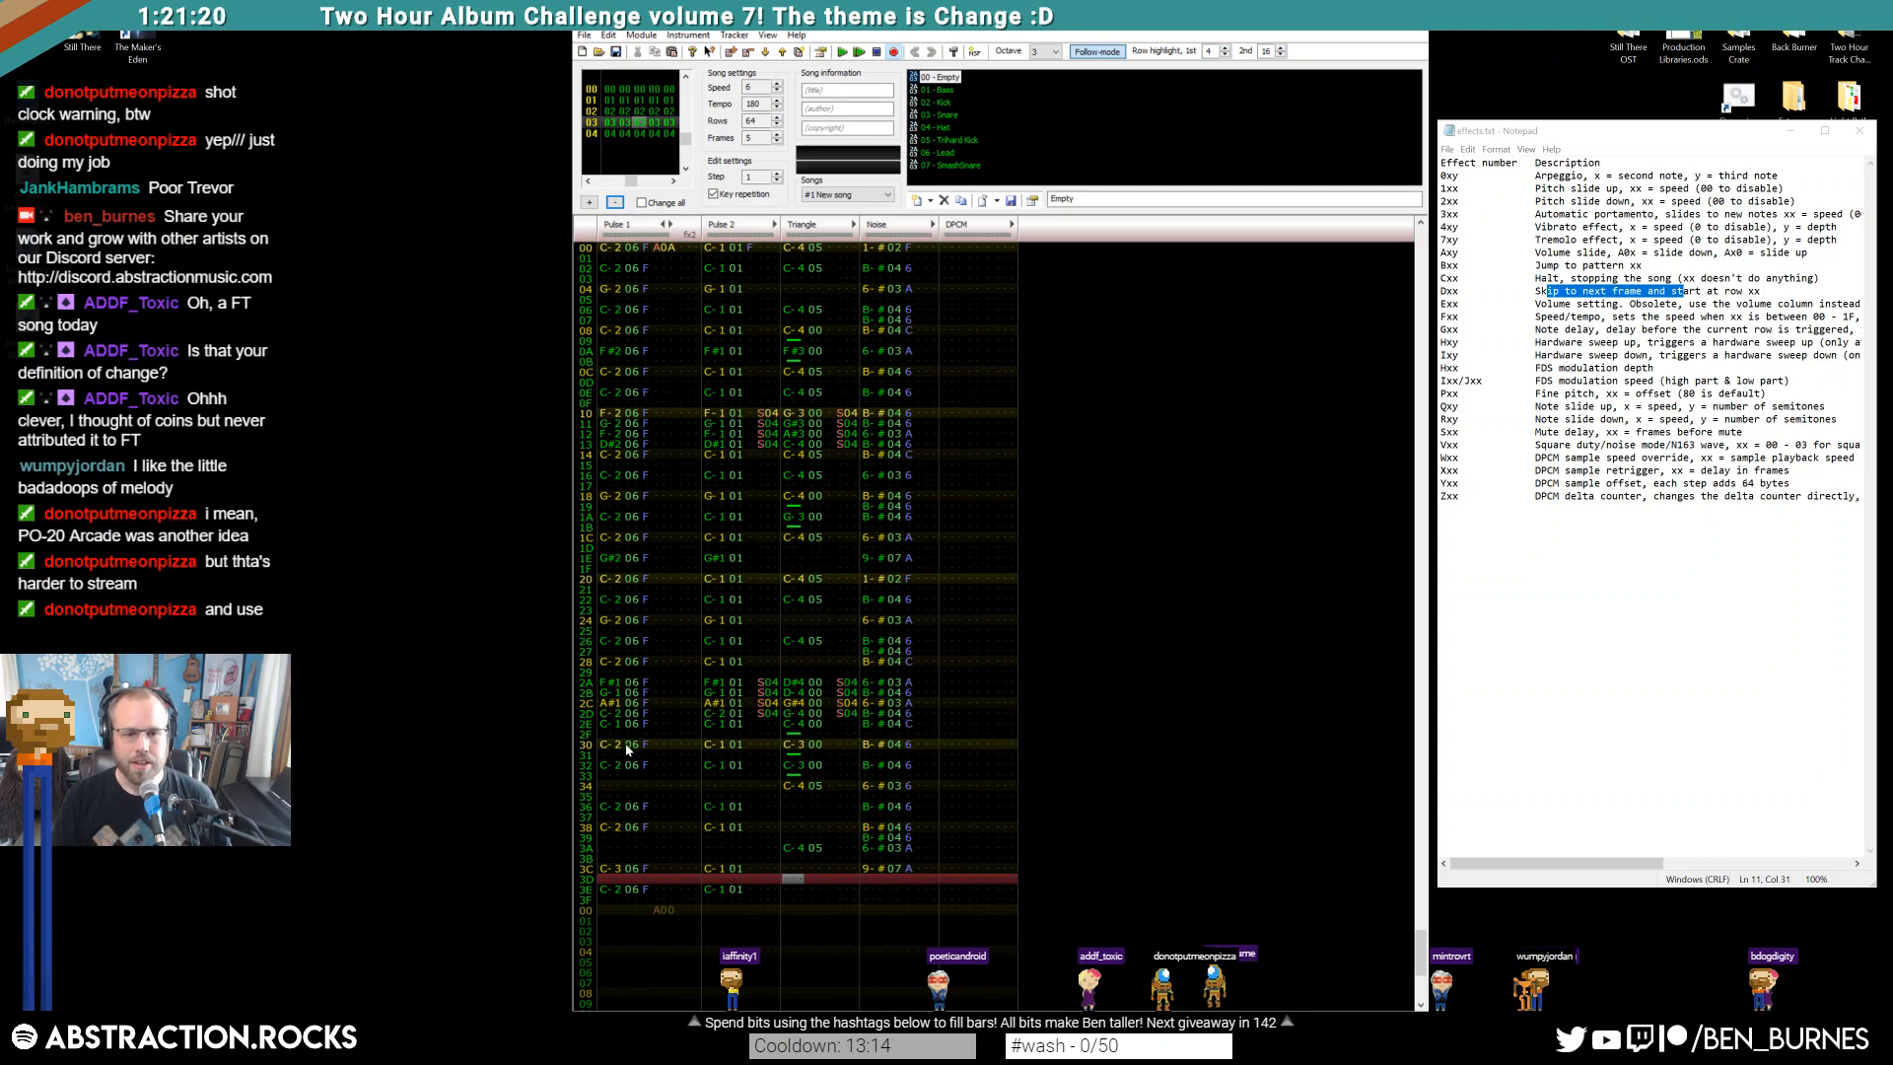
Copy the entire contents of frame 03 and paste them into frame 04 from row 00
left_click_drag(612, 749, 924, 892)
key("ctrl+a")
key("ctrl+a")
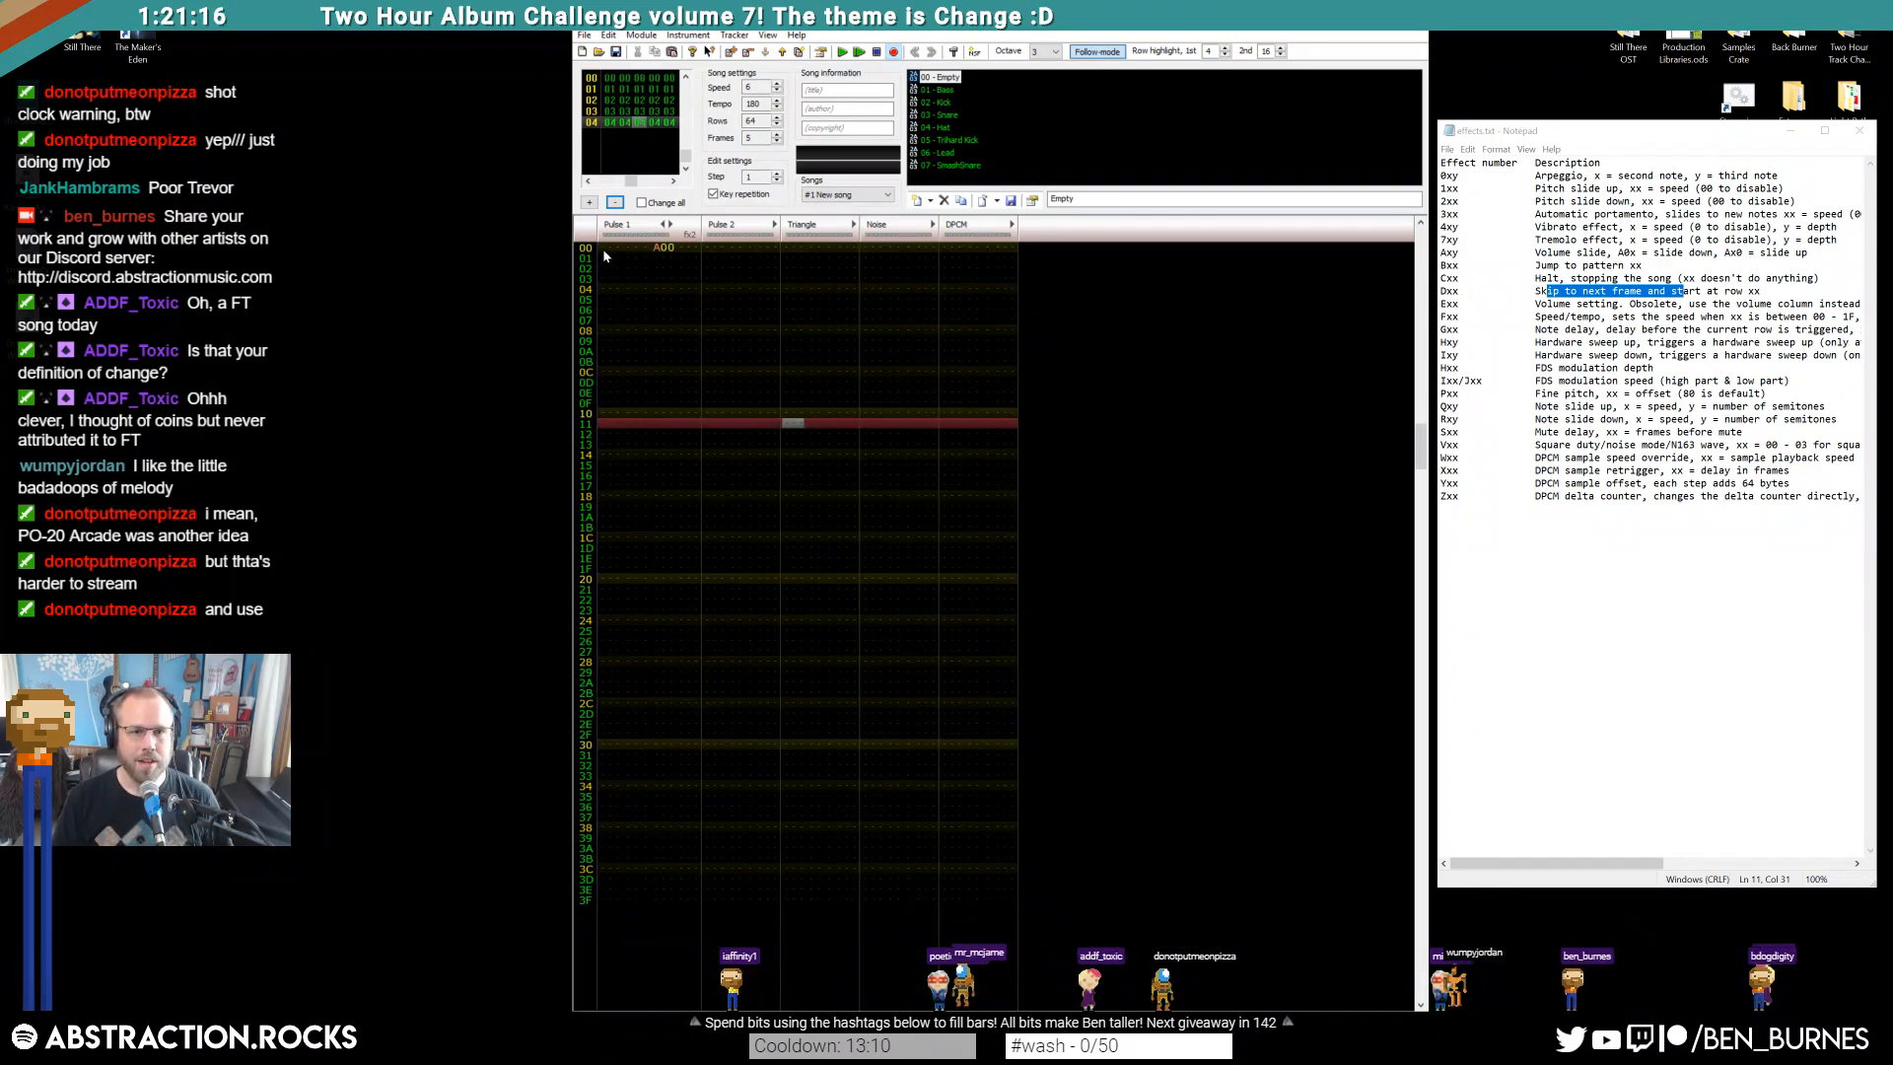
left_click(605, 250)
key("ctrl+v")
Delete the Pulse, Triangle and Noise data on rows 30 through 3E of frame 03
scroll(800, 529, "up", 9)
scroll(649, 570, "up", 6)
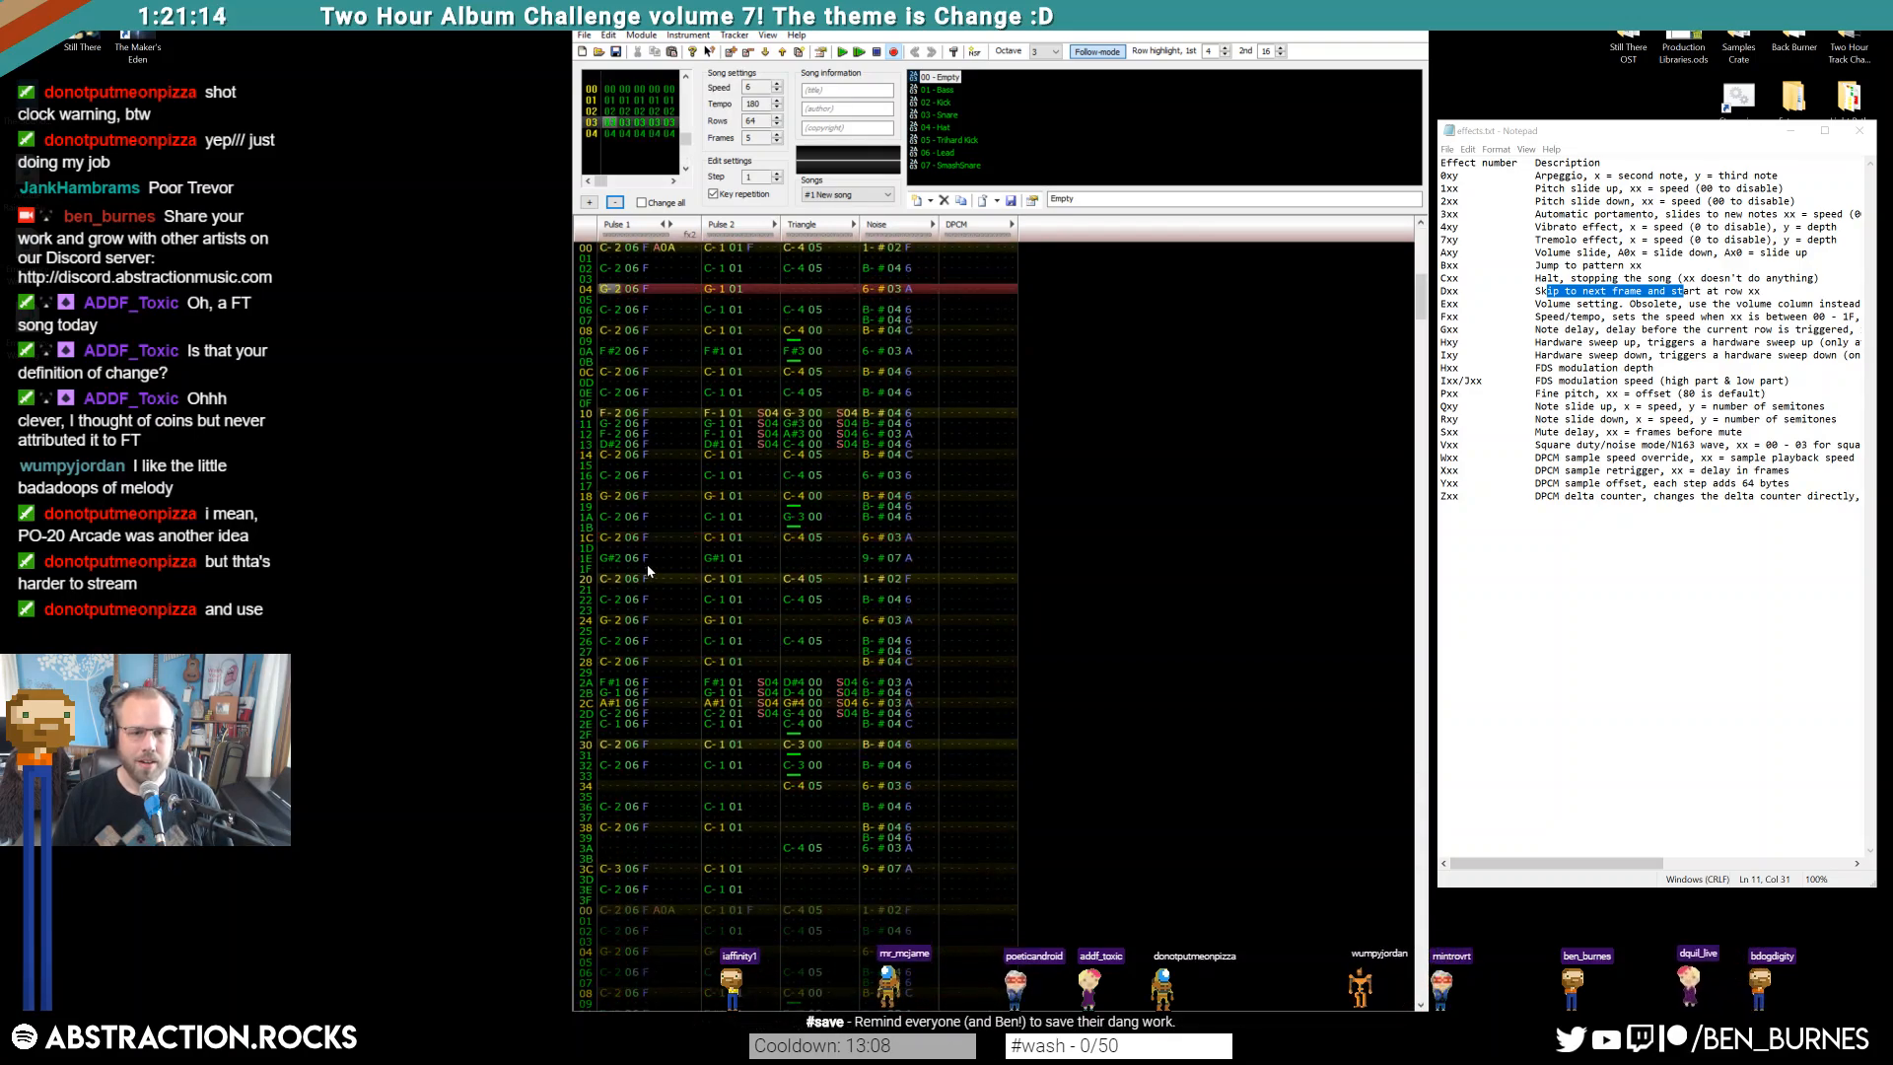
left_click_drag(612, 751, 936, 892)
scroll(936, 807, "down", 7)
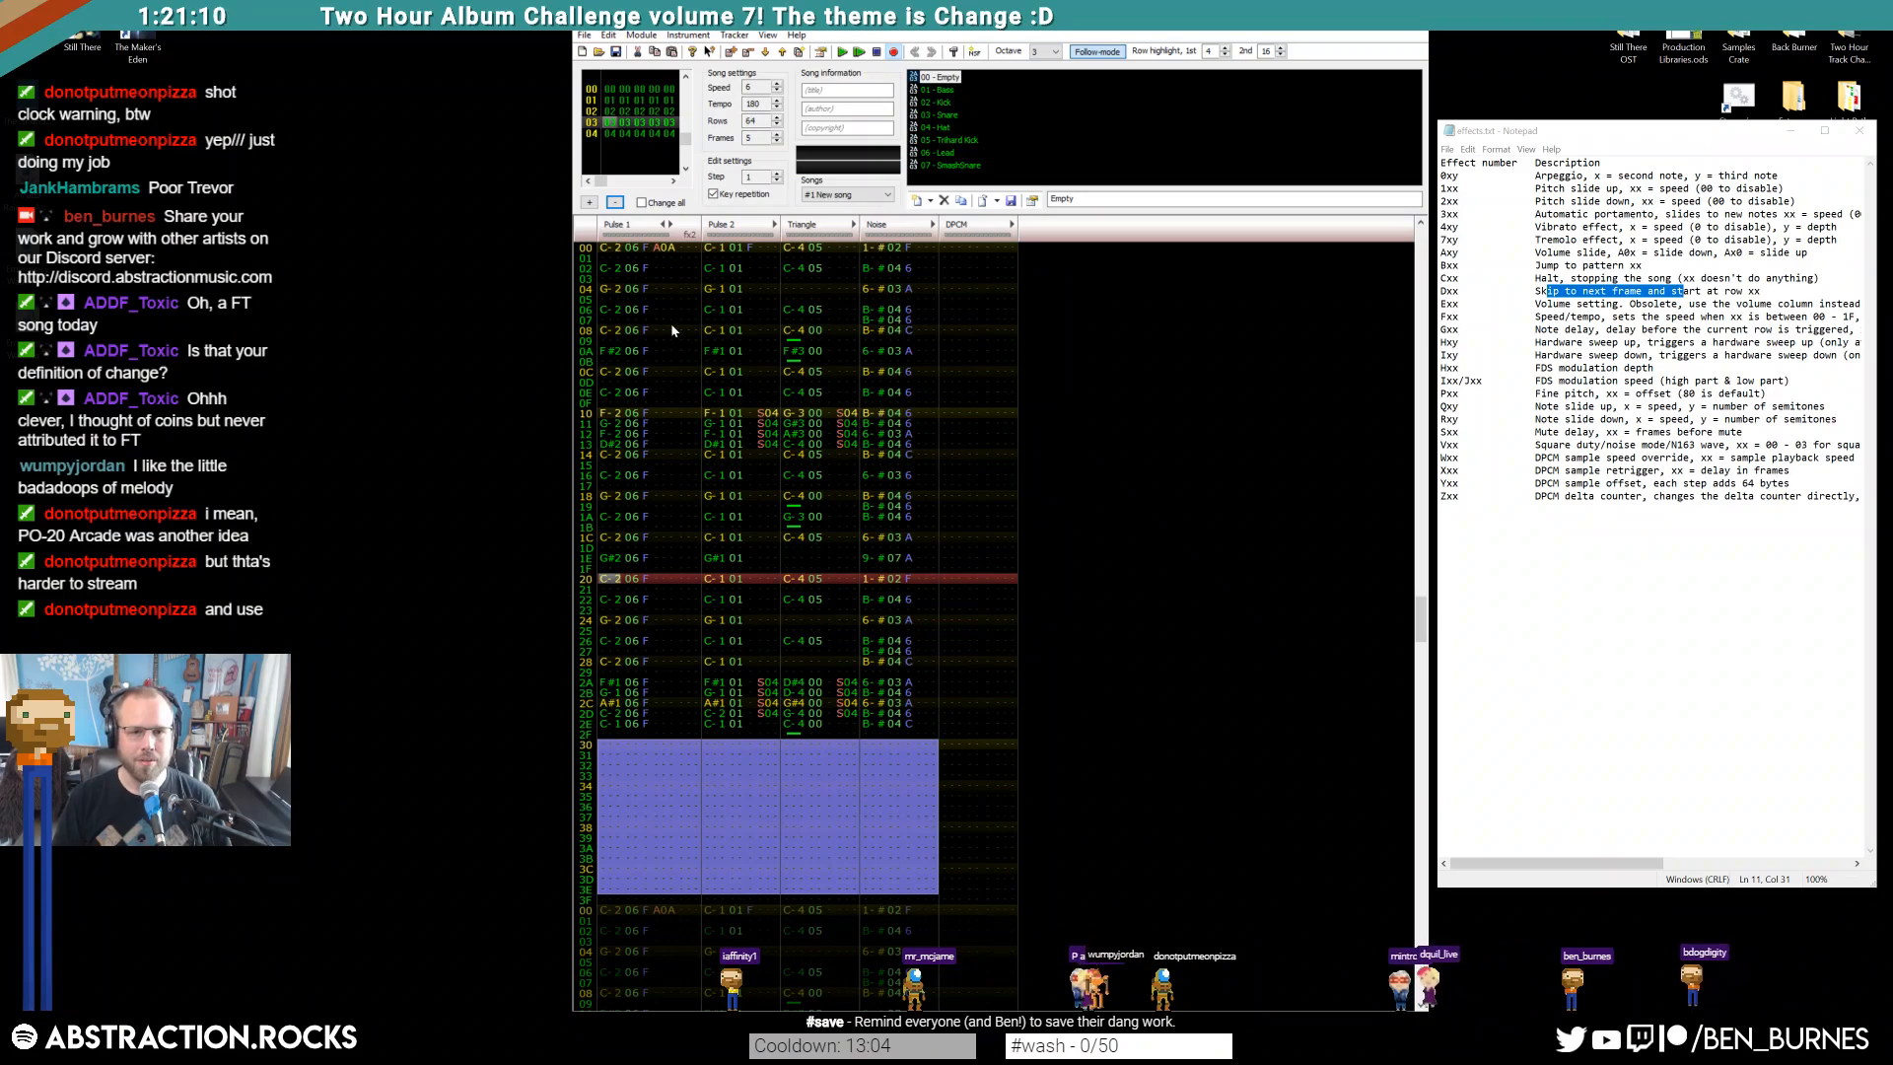
Look over the patterns in frames 03 and 04 and the earlier frames 01 and 02
left_click_drag(608, 249, 917, 865)
scroll(915, 863, "down", 12)
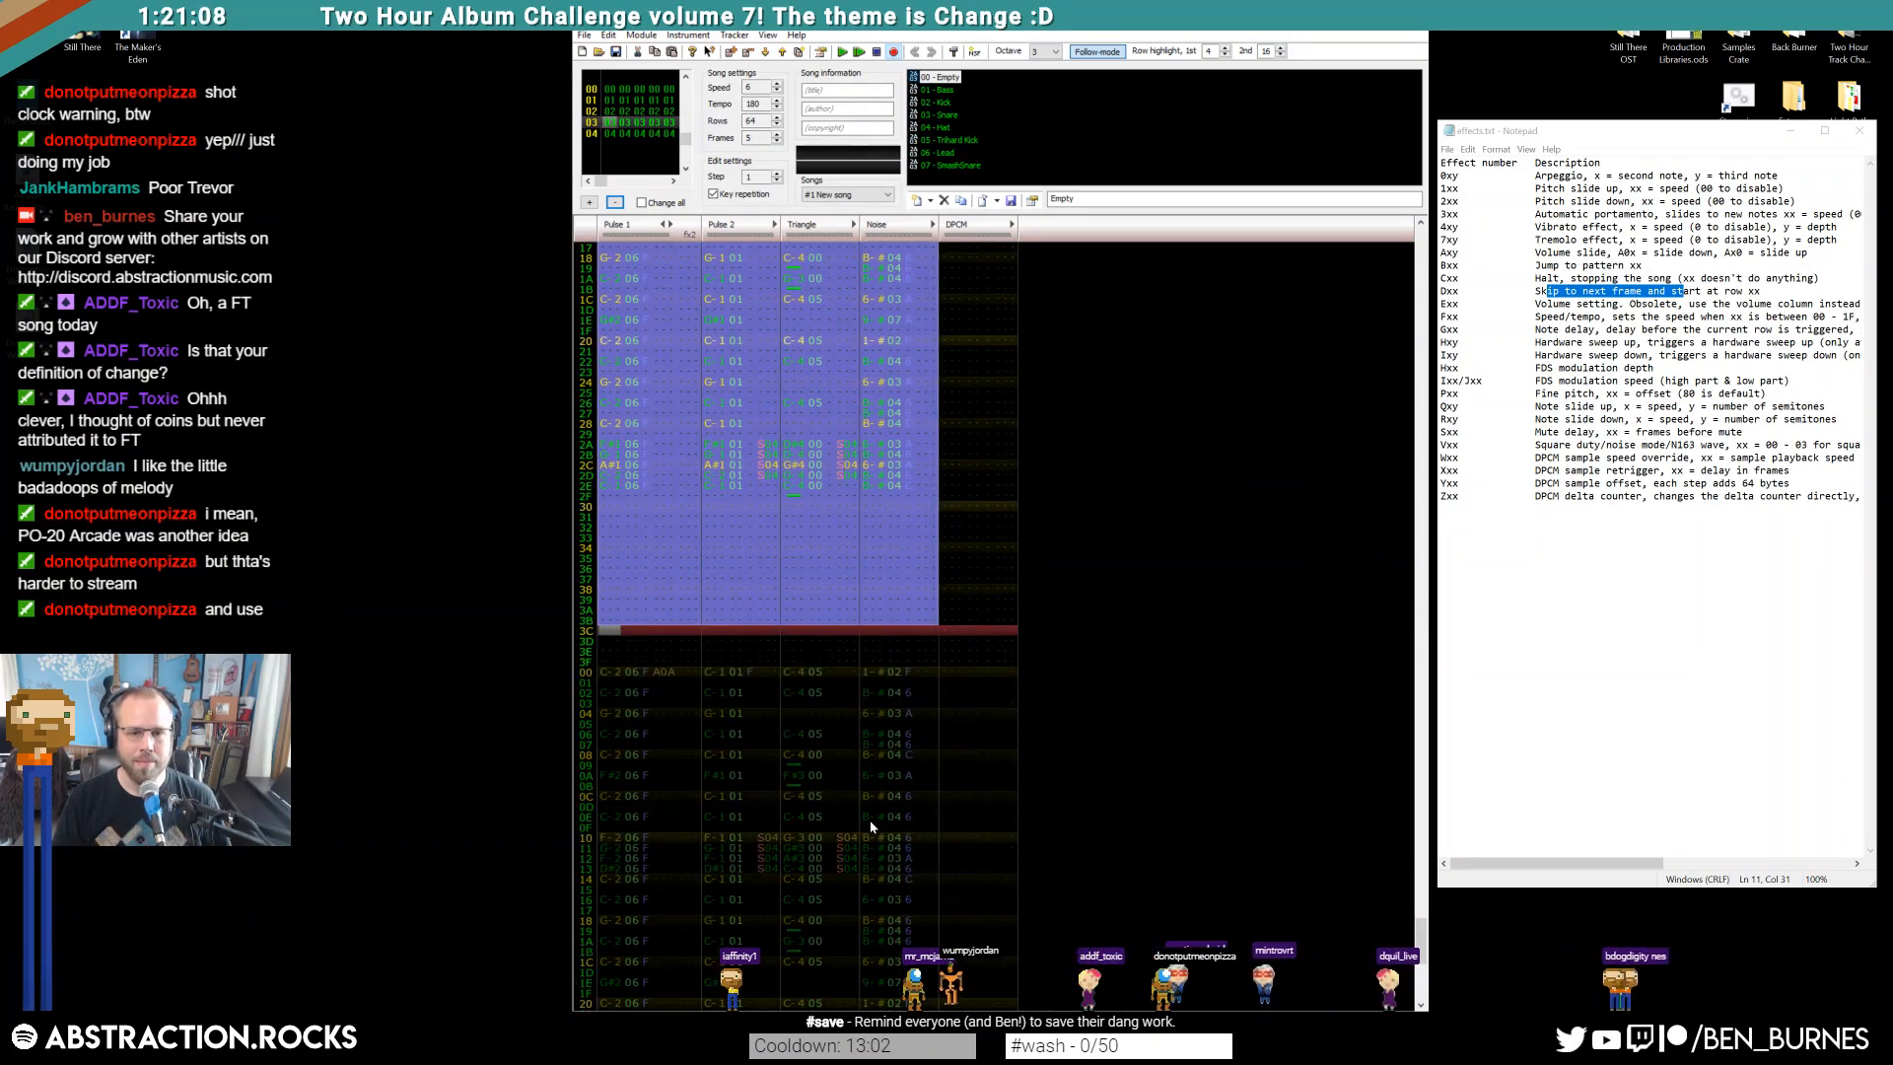
left_click_drag(612, 755, 966, 932)
scroll(907, 843, "up", 8)
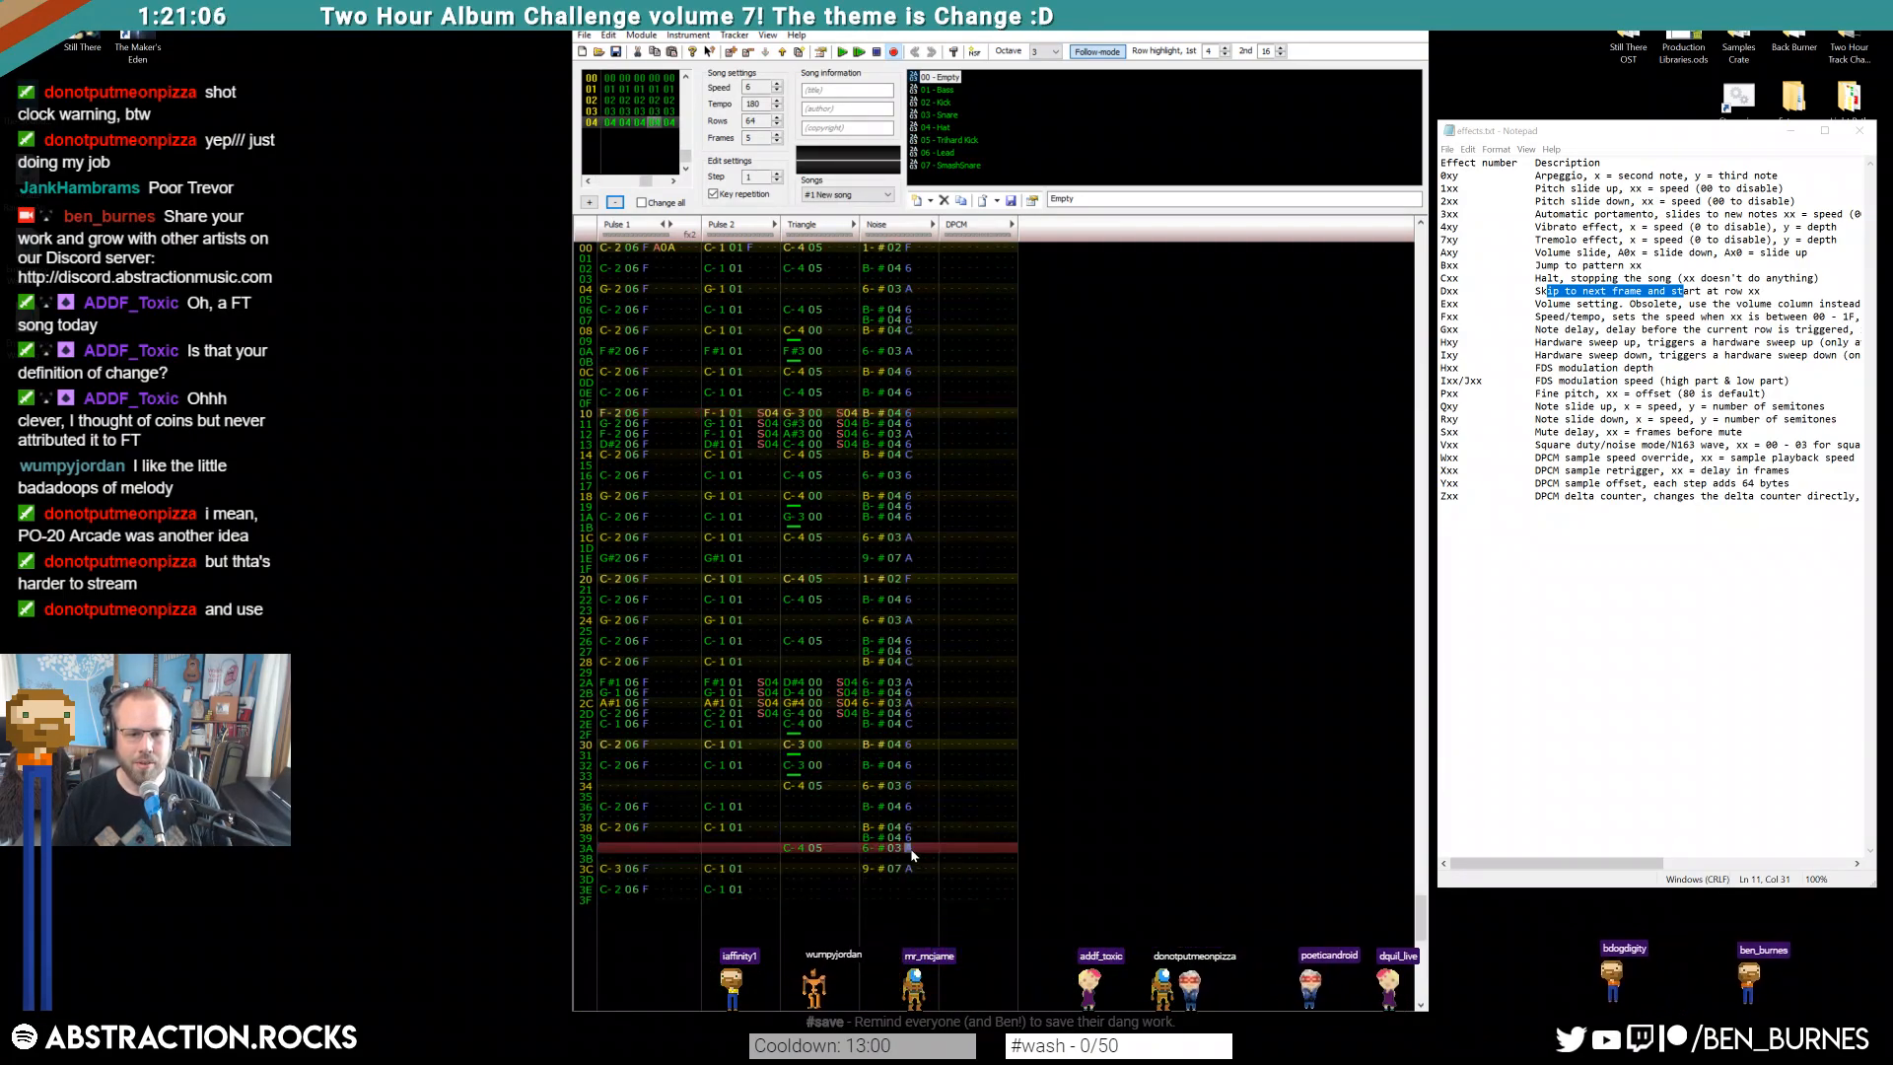
scroll(907, 843, "up", 20)
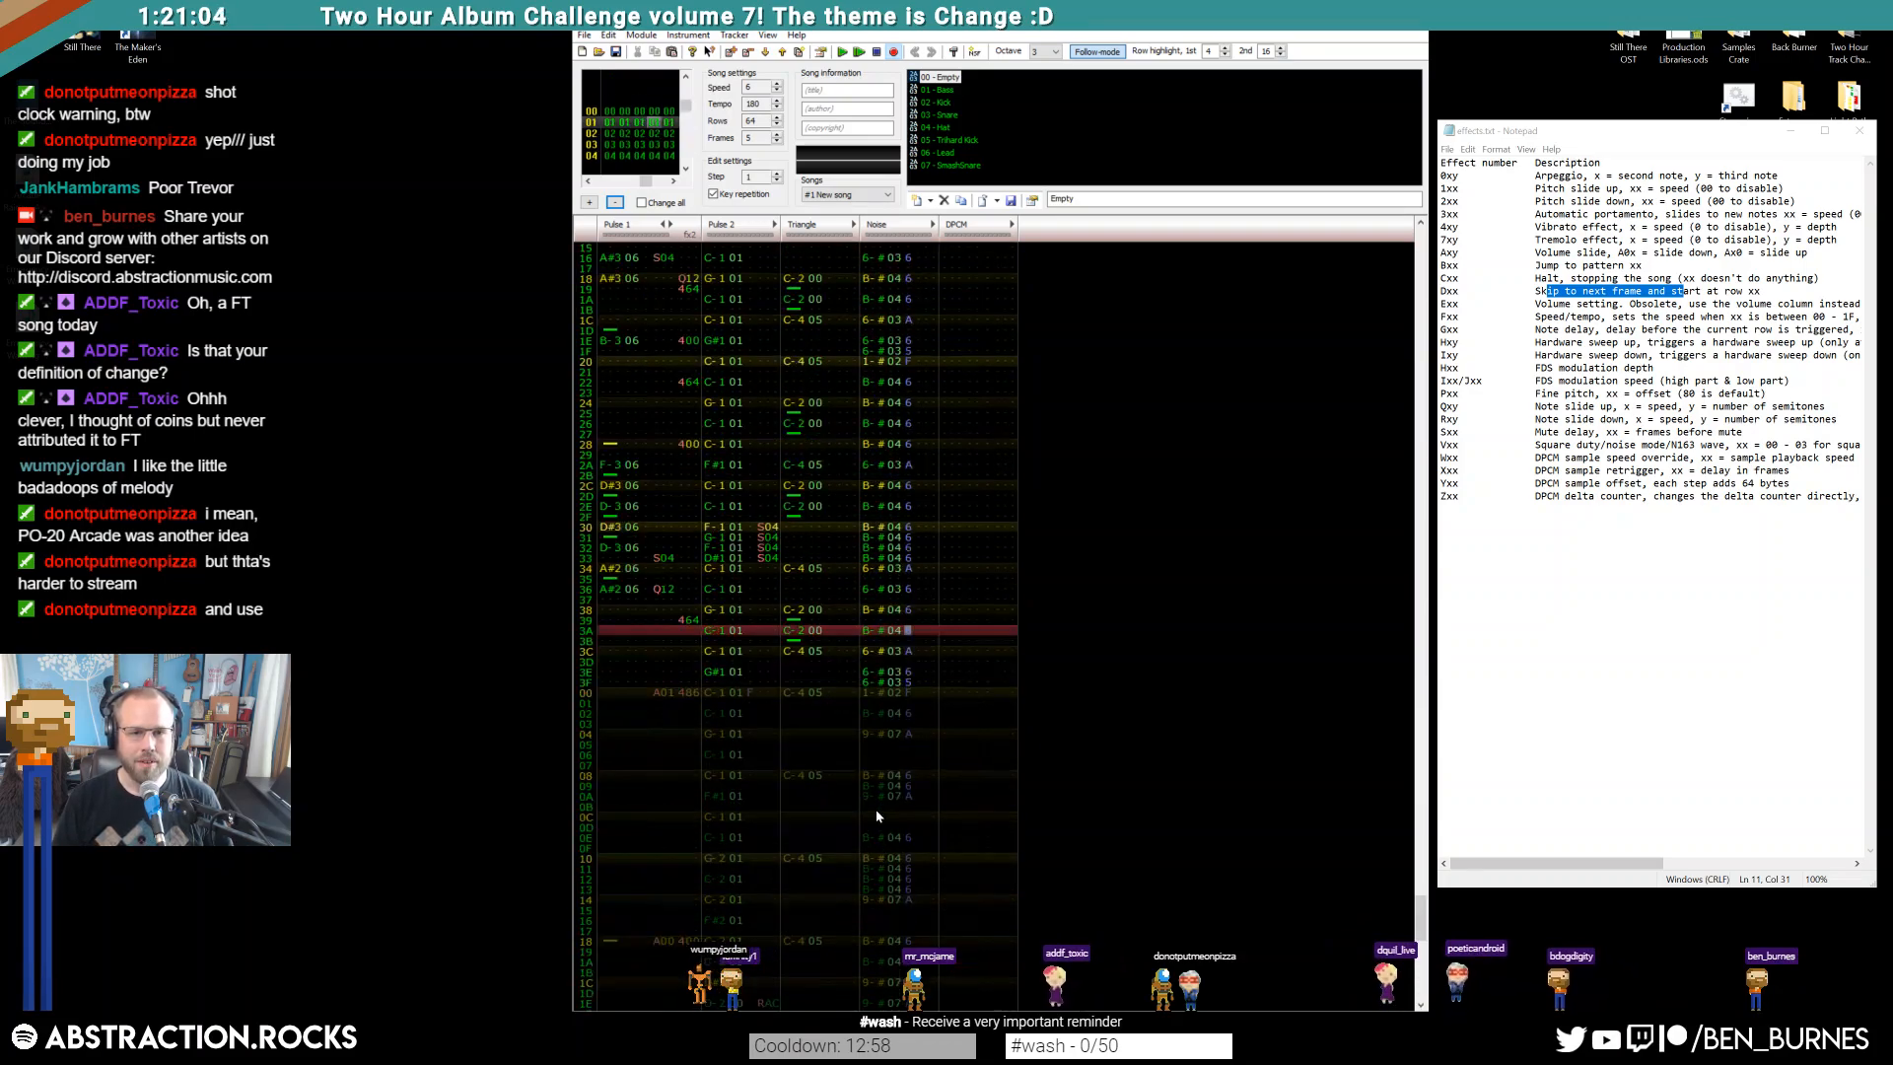
scroll(887, 808, "up", 3)
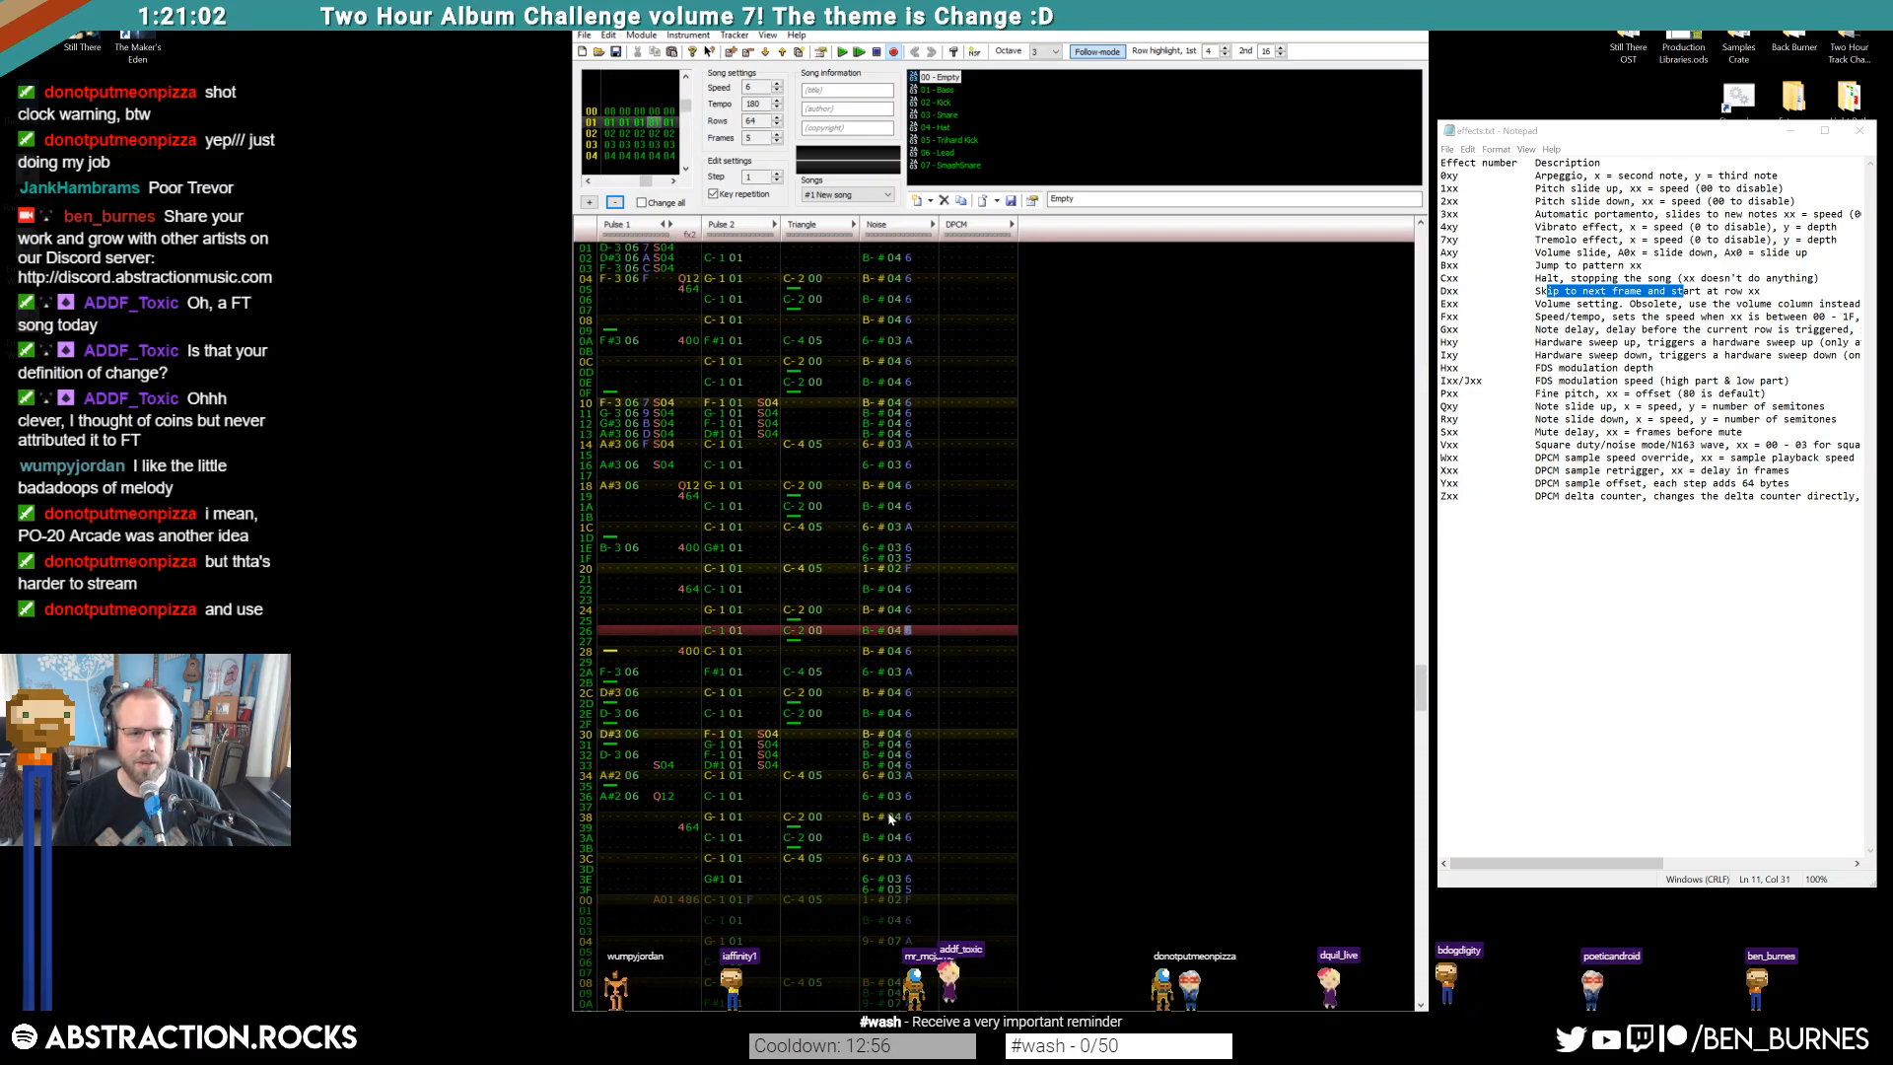
scroll(905, 797, "down", 11)
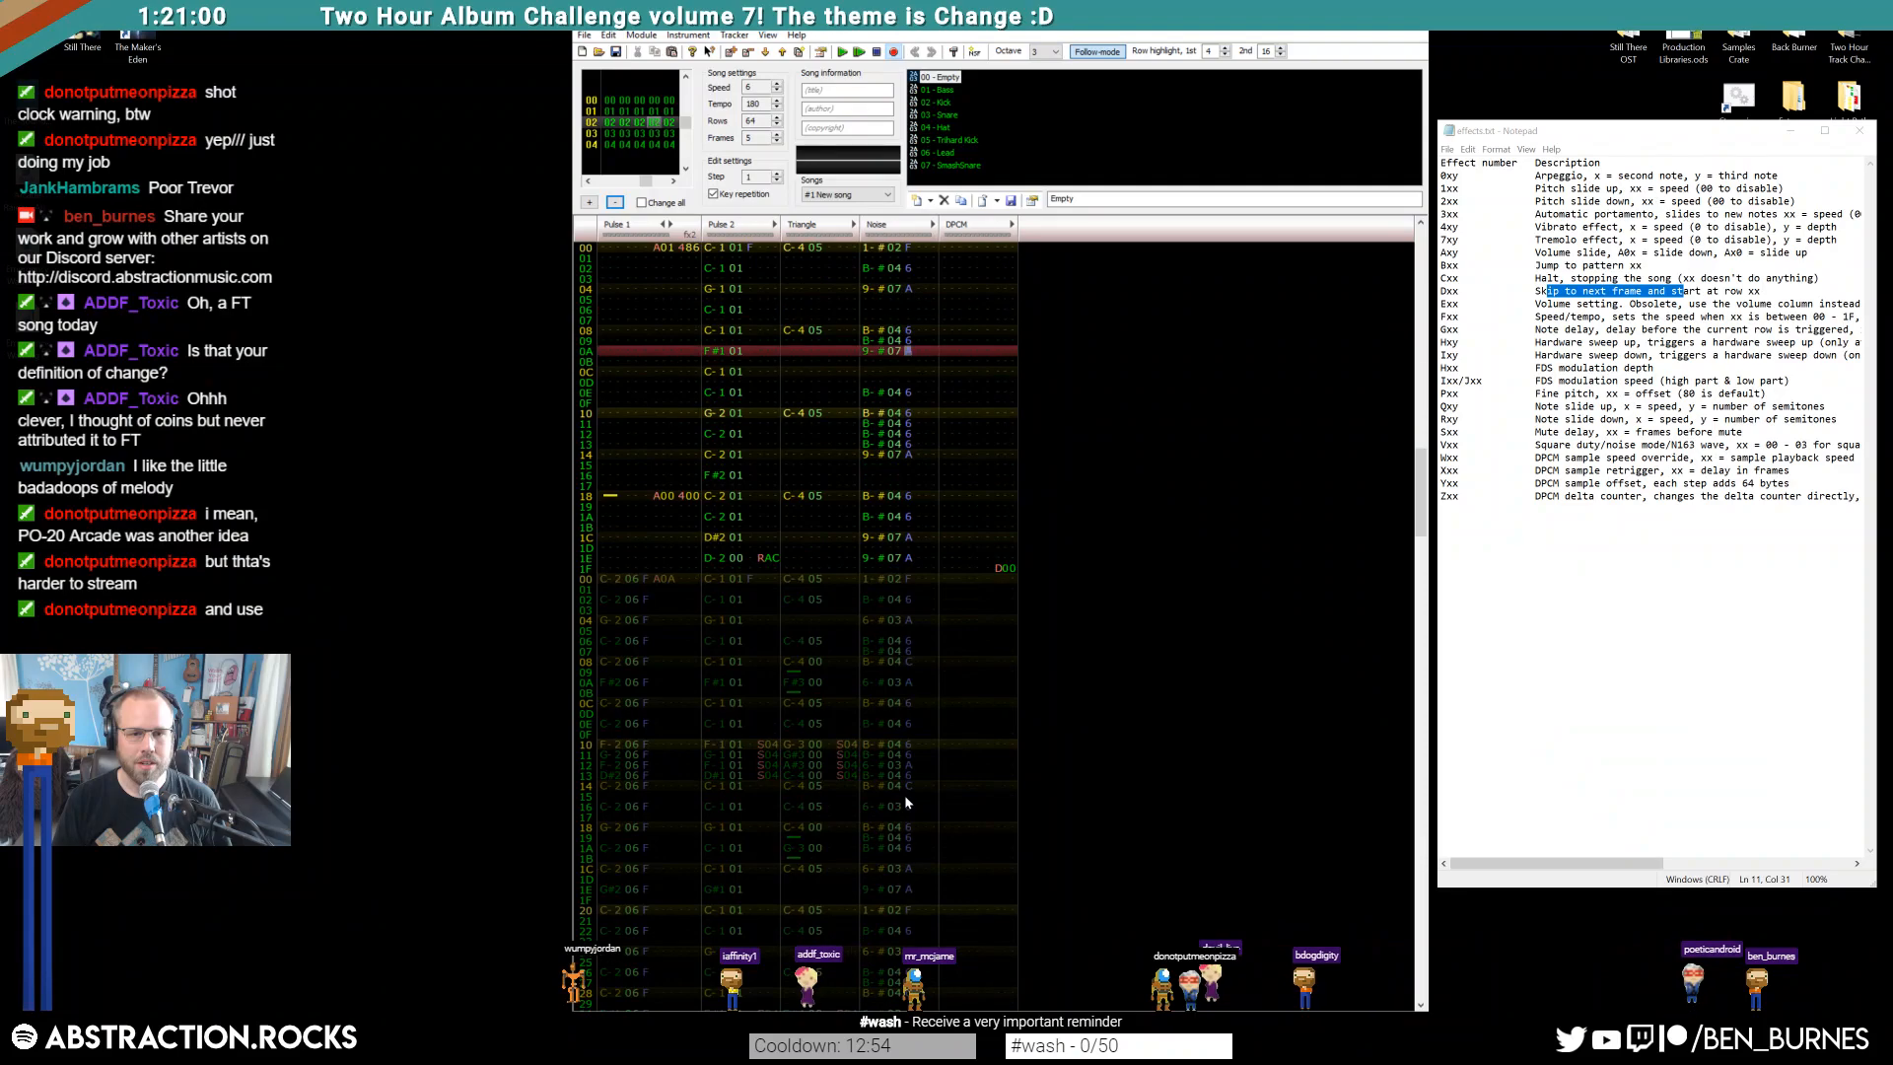
double_click(934, 89)
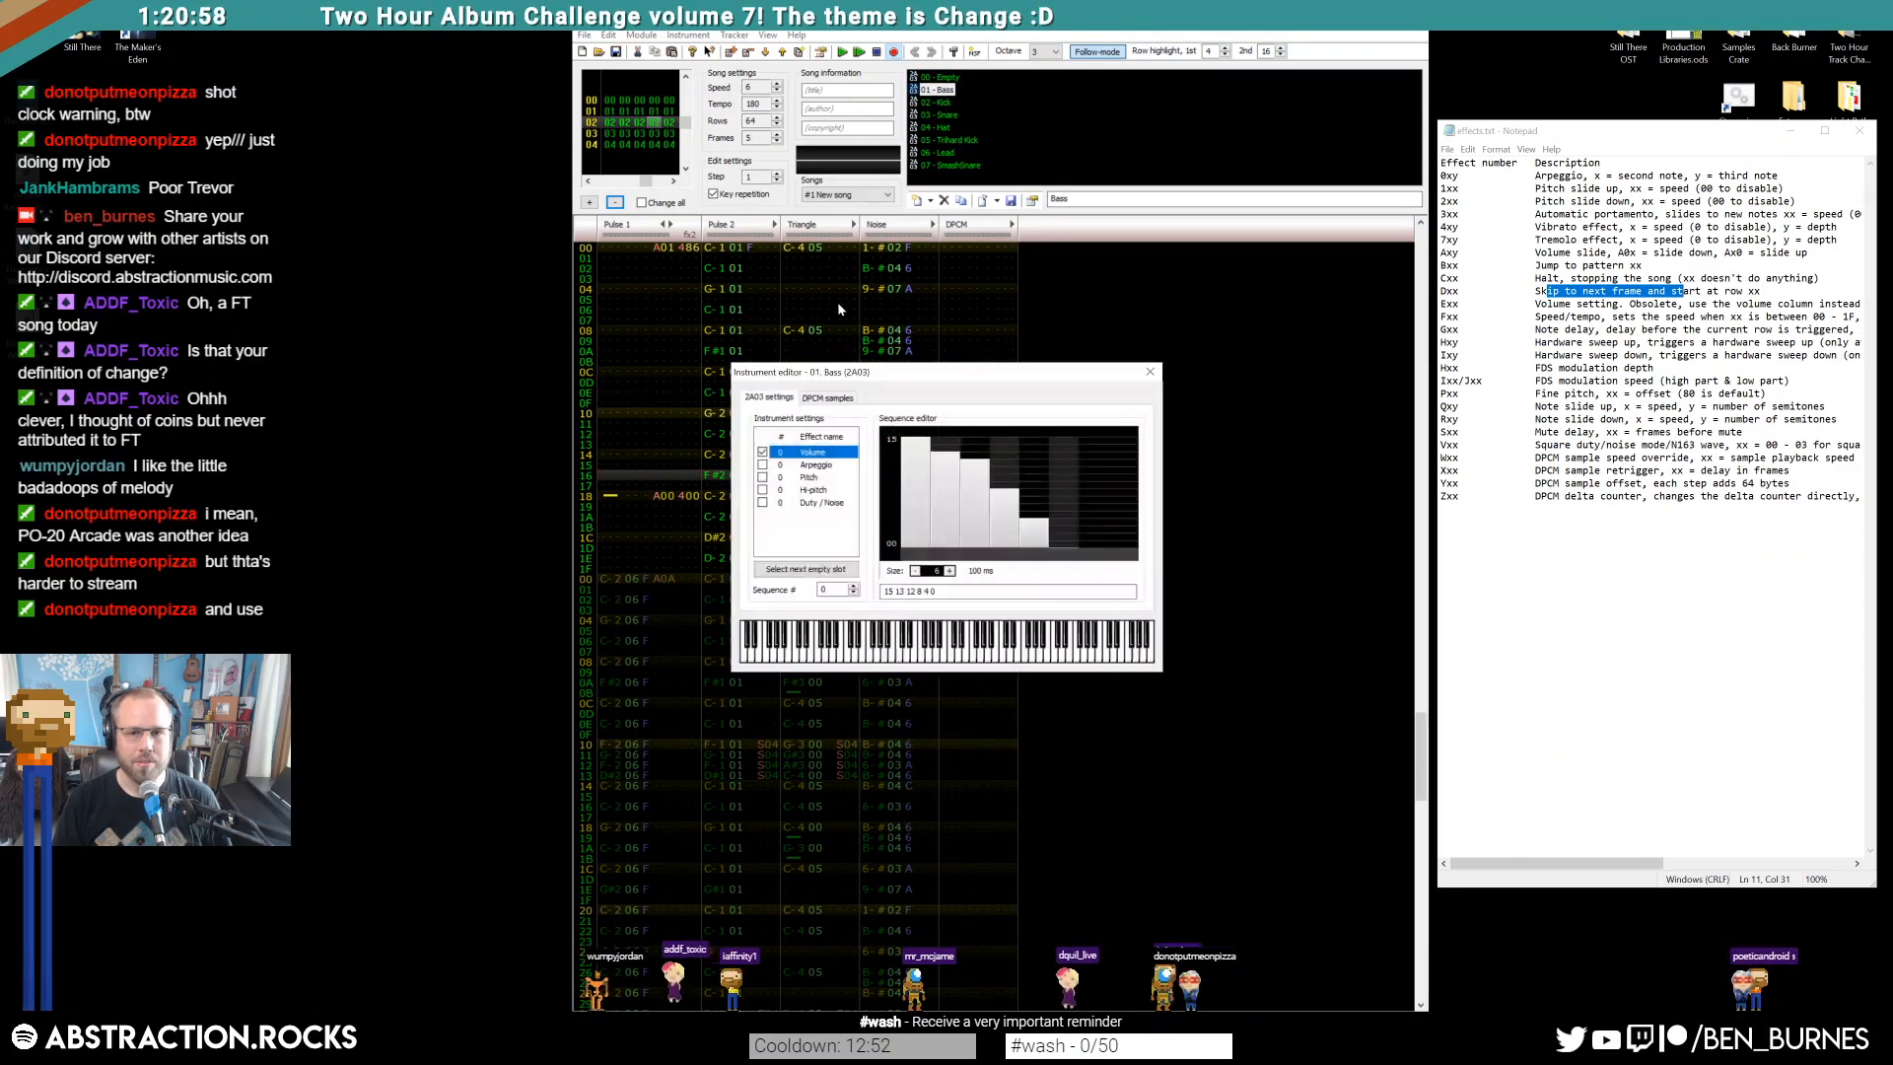
left_click(950, 571)
left_click(951, 571)
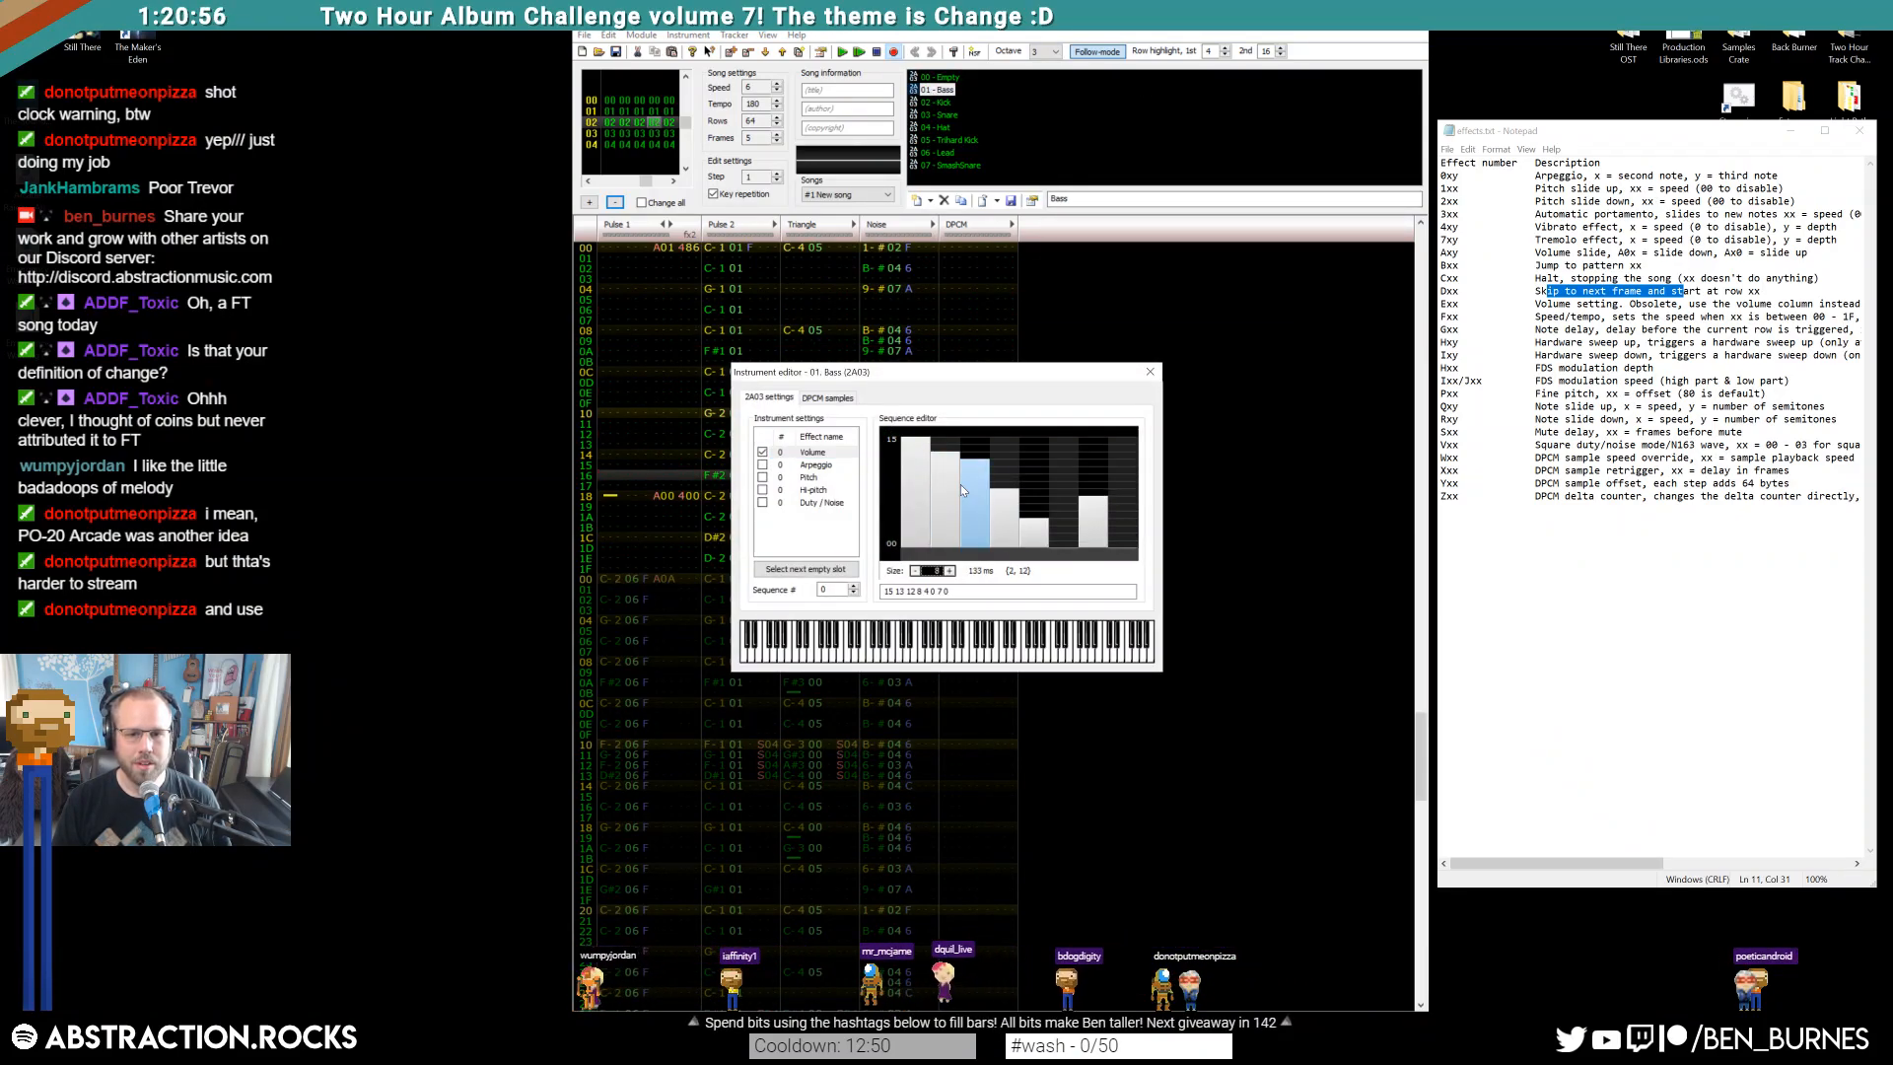
left_click_drag(947, 450, 1079, 524)
left_click(980, 455)
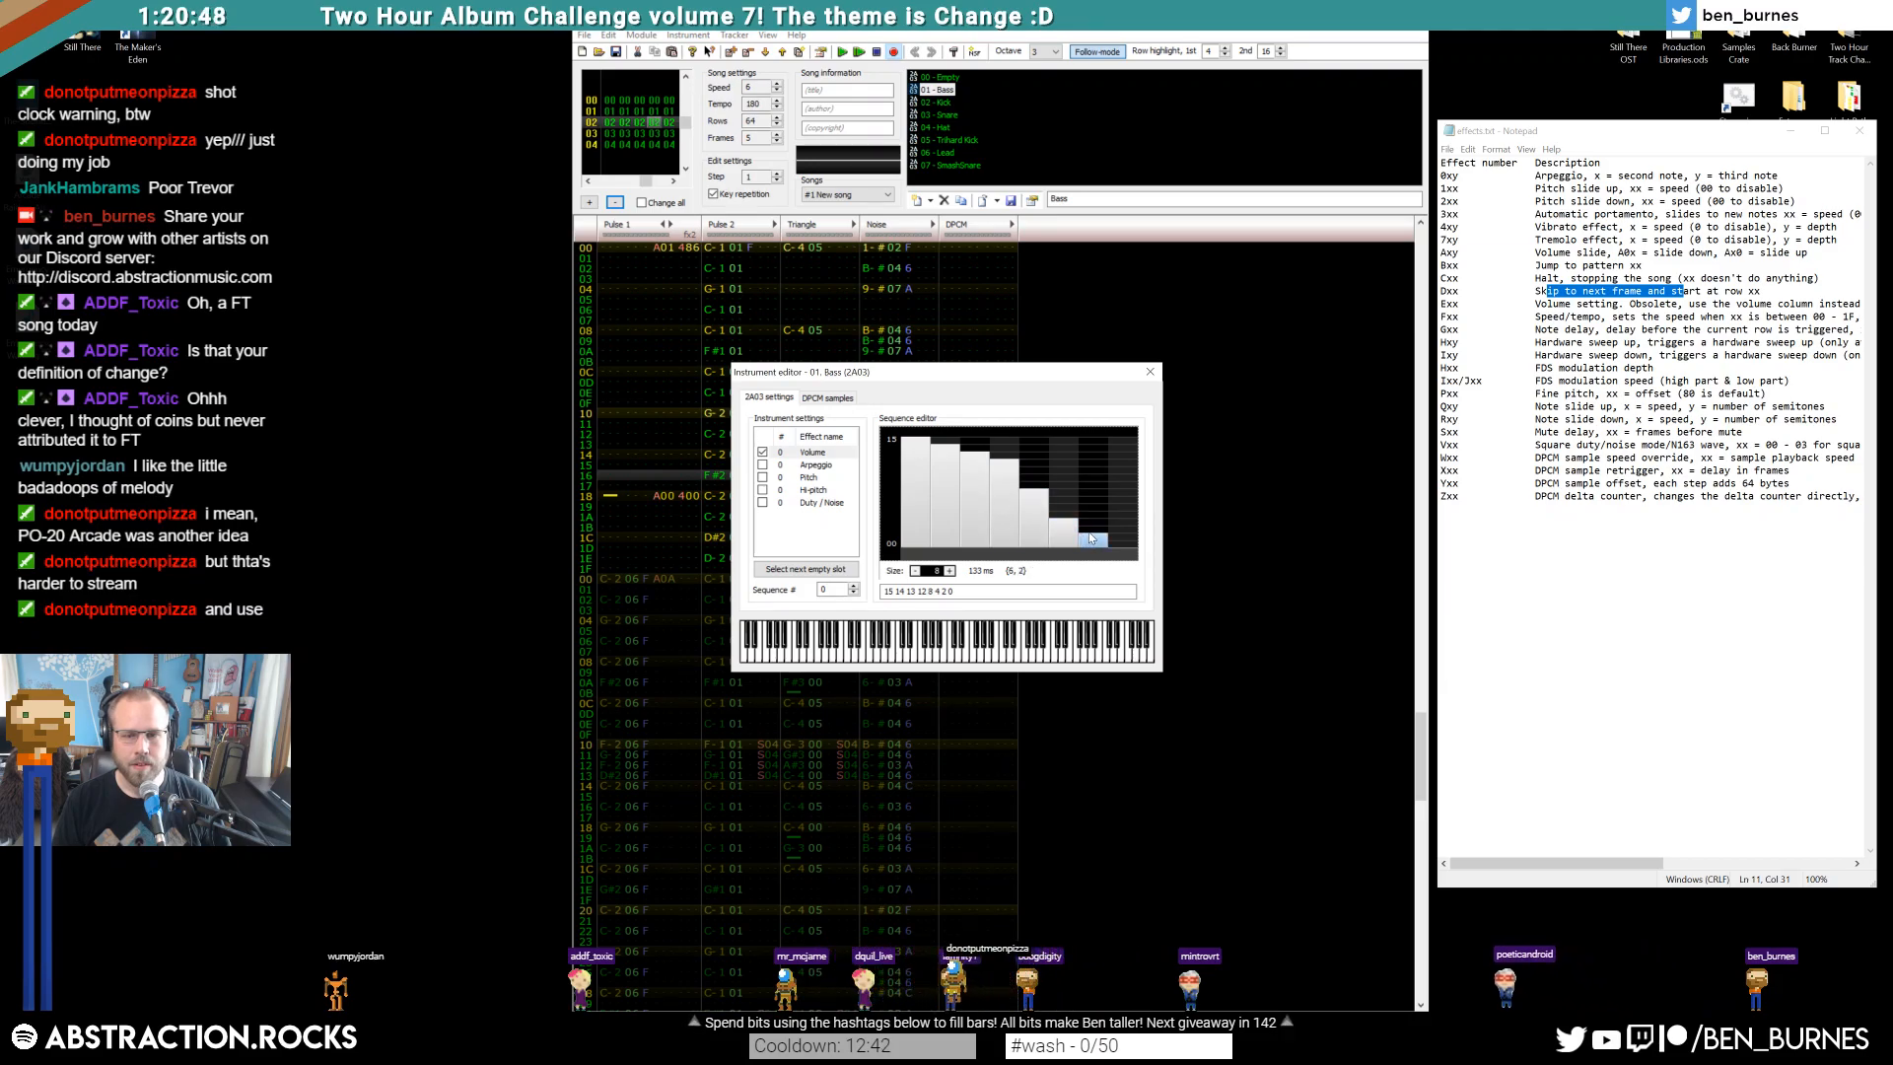
left_click(844, 51)
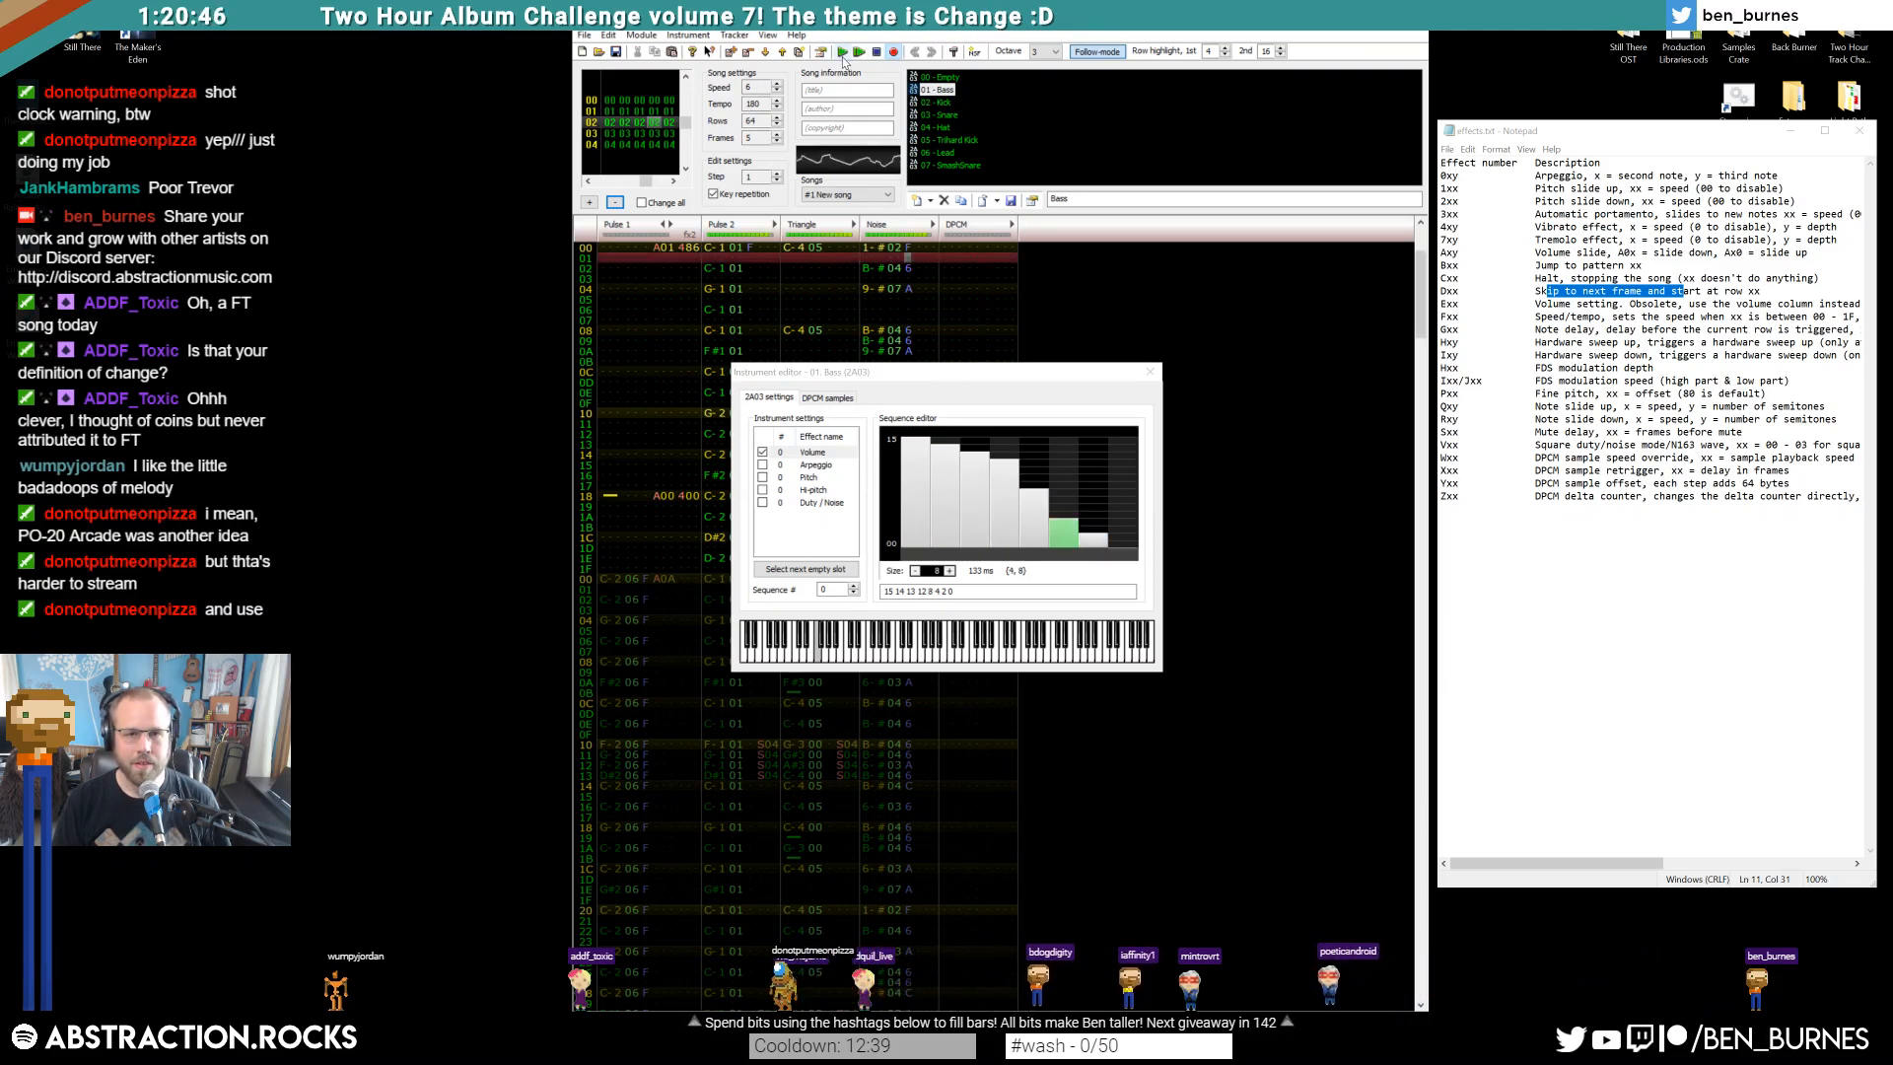
Stop playback, copy frame 02's RAC effect to Pulse 2 row 2E of frame 03, and change that row's note to C-2
left_click(1153, 384)
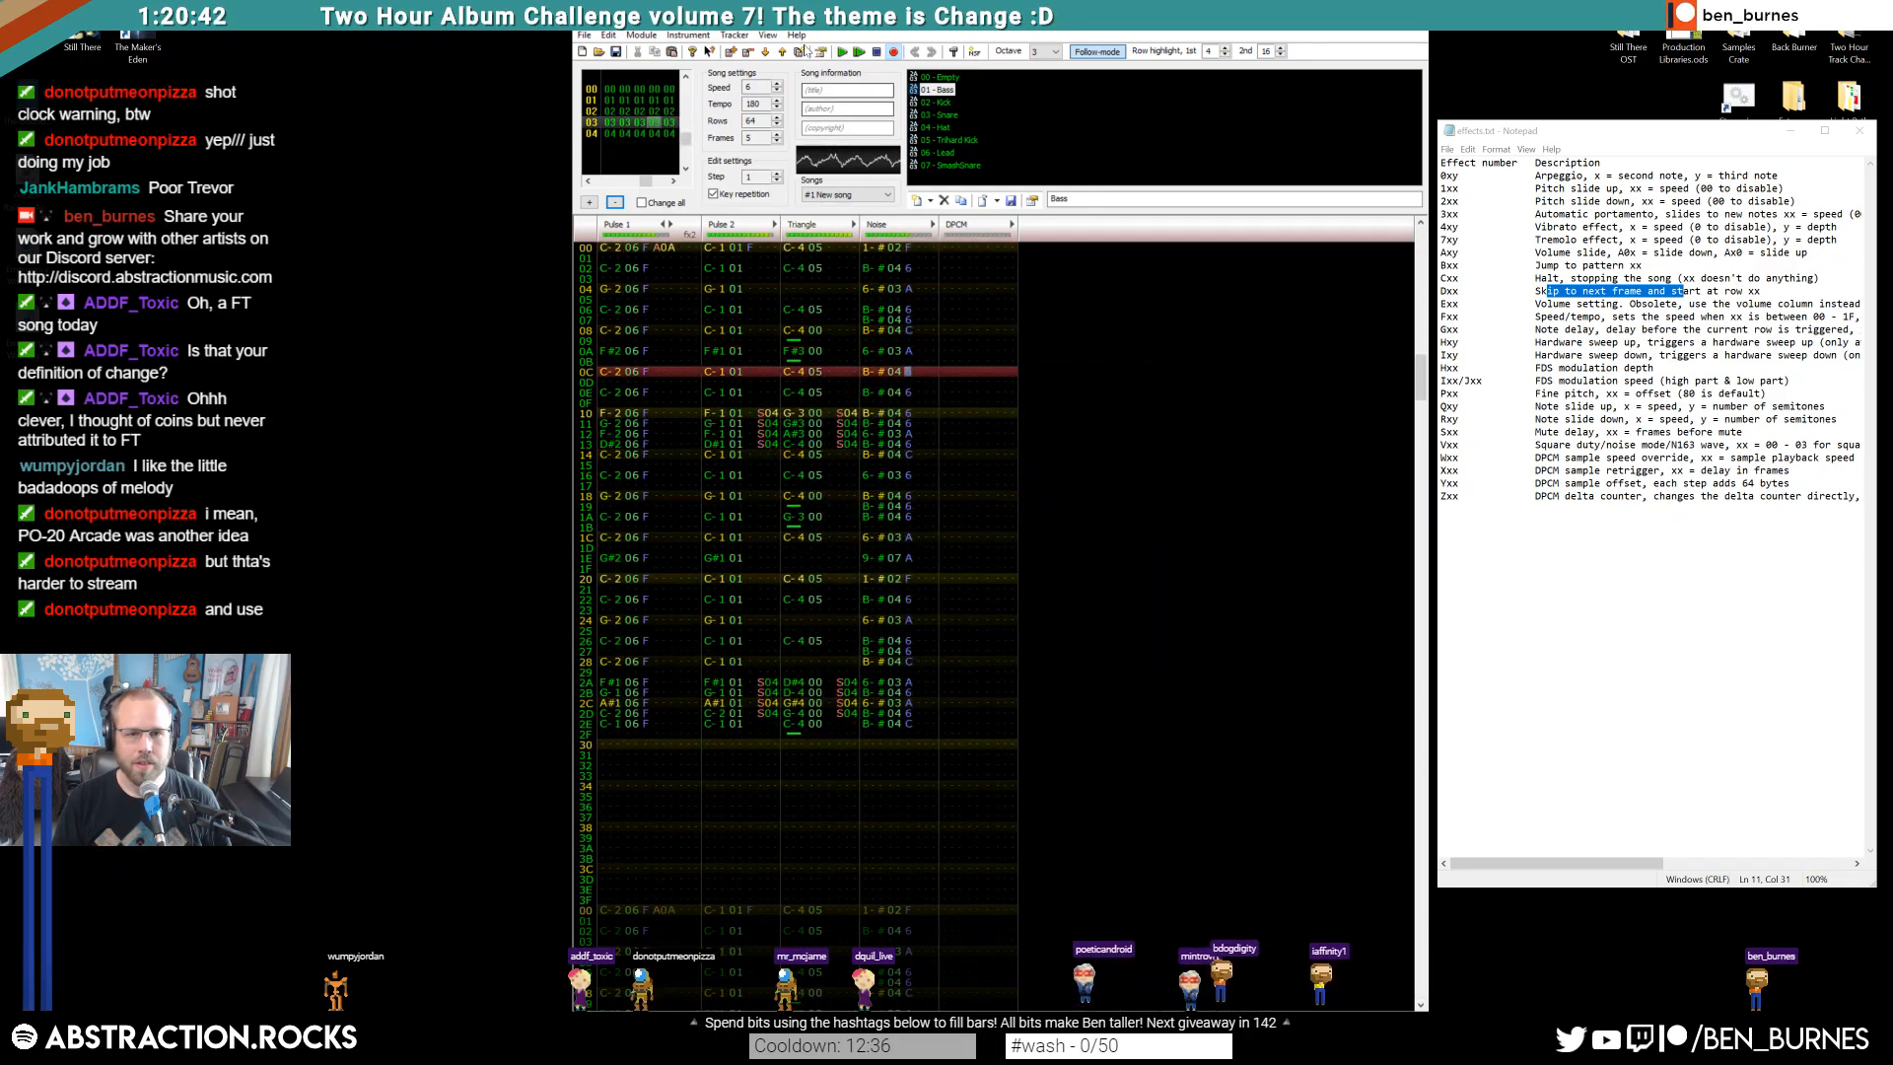
left_click(876, 52)
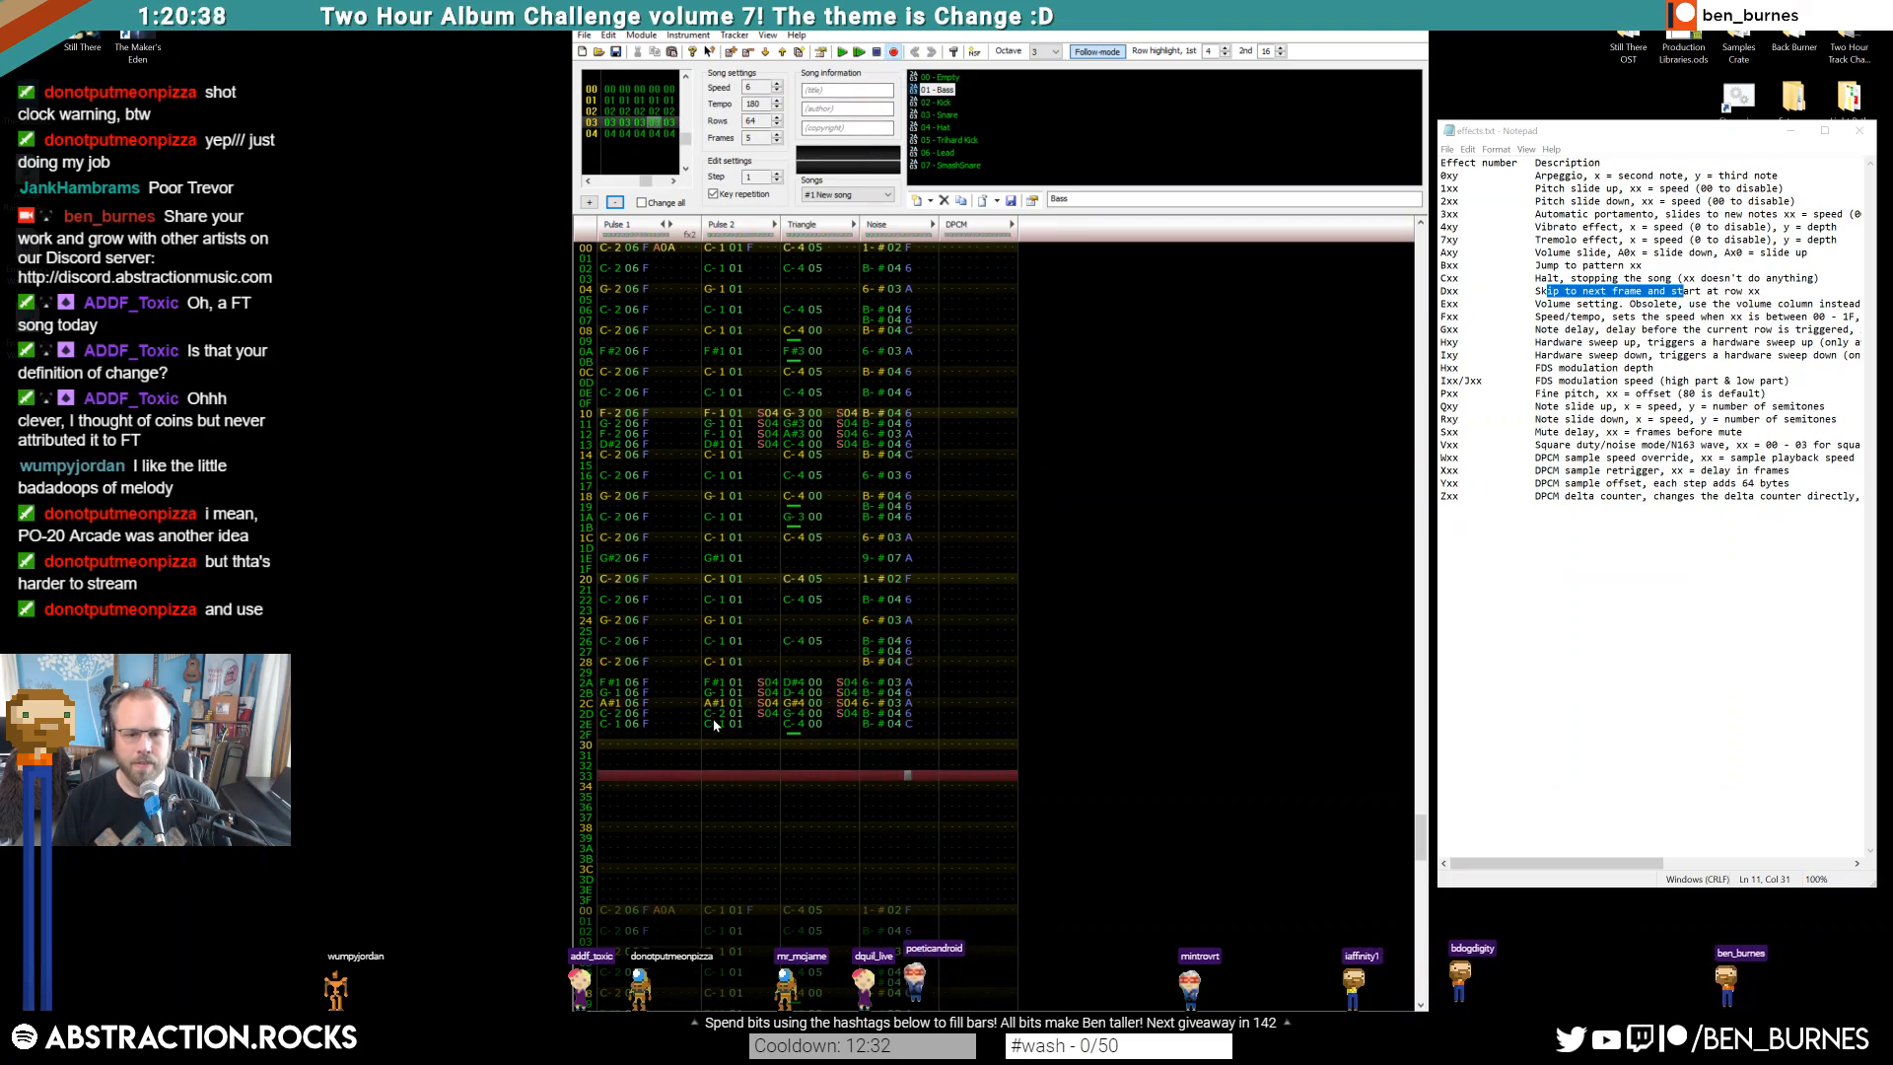
scroll(719, 729, "up", 15)
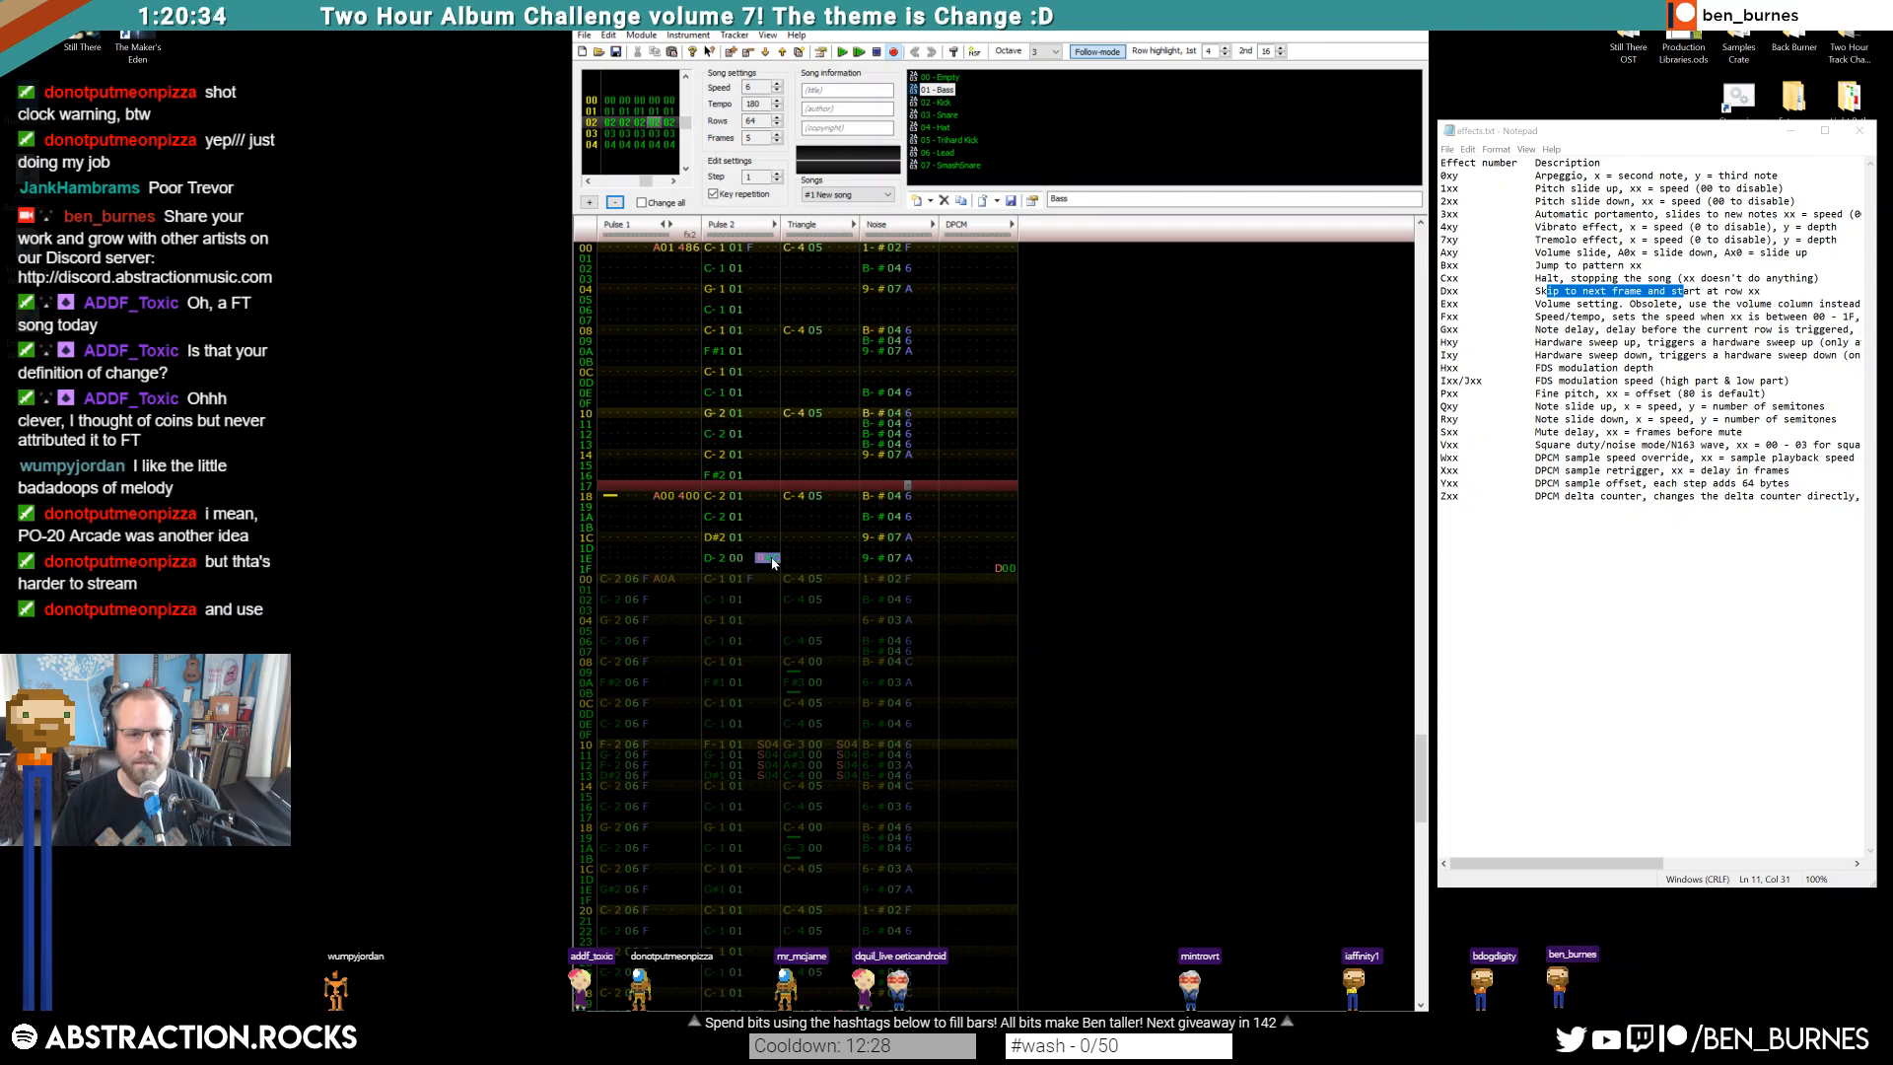
scroll(772, 562, "down", 13)
left_click(760, 663)
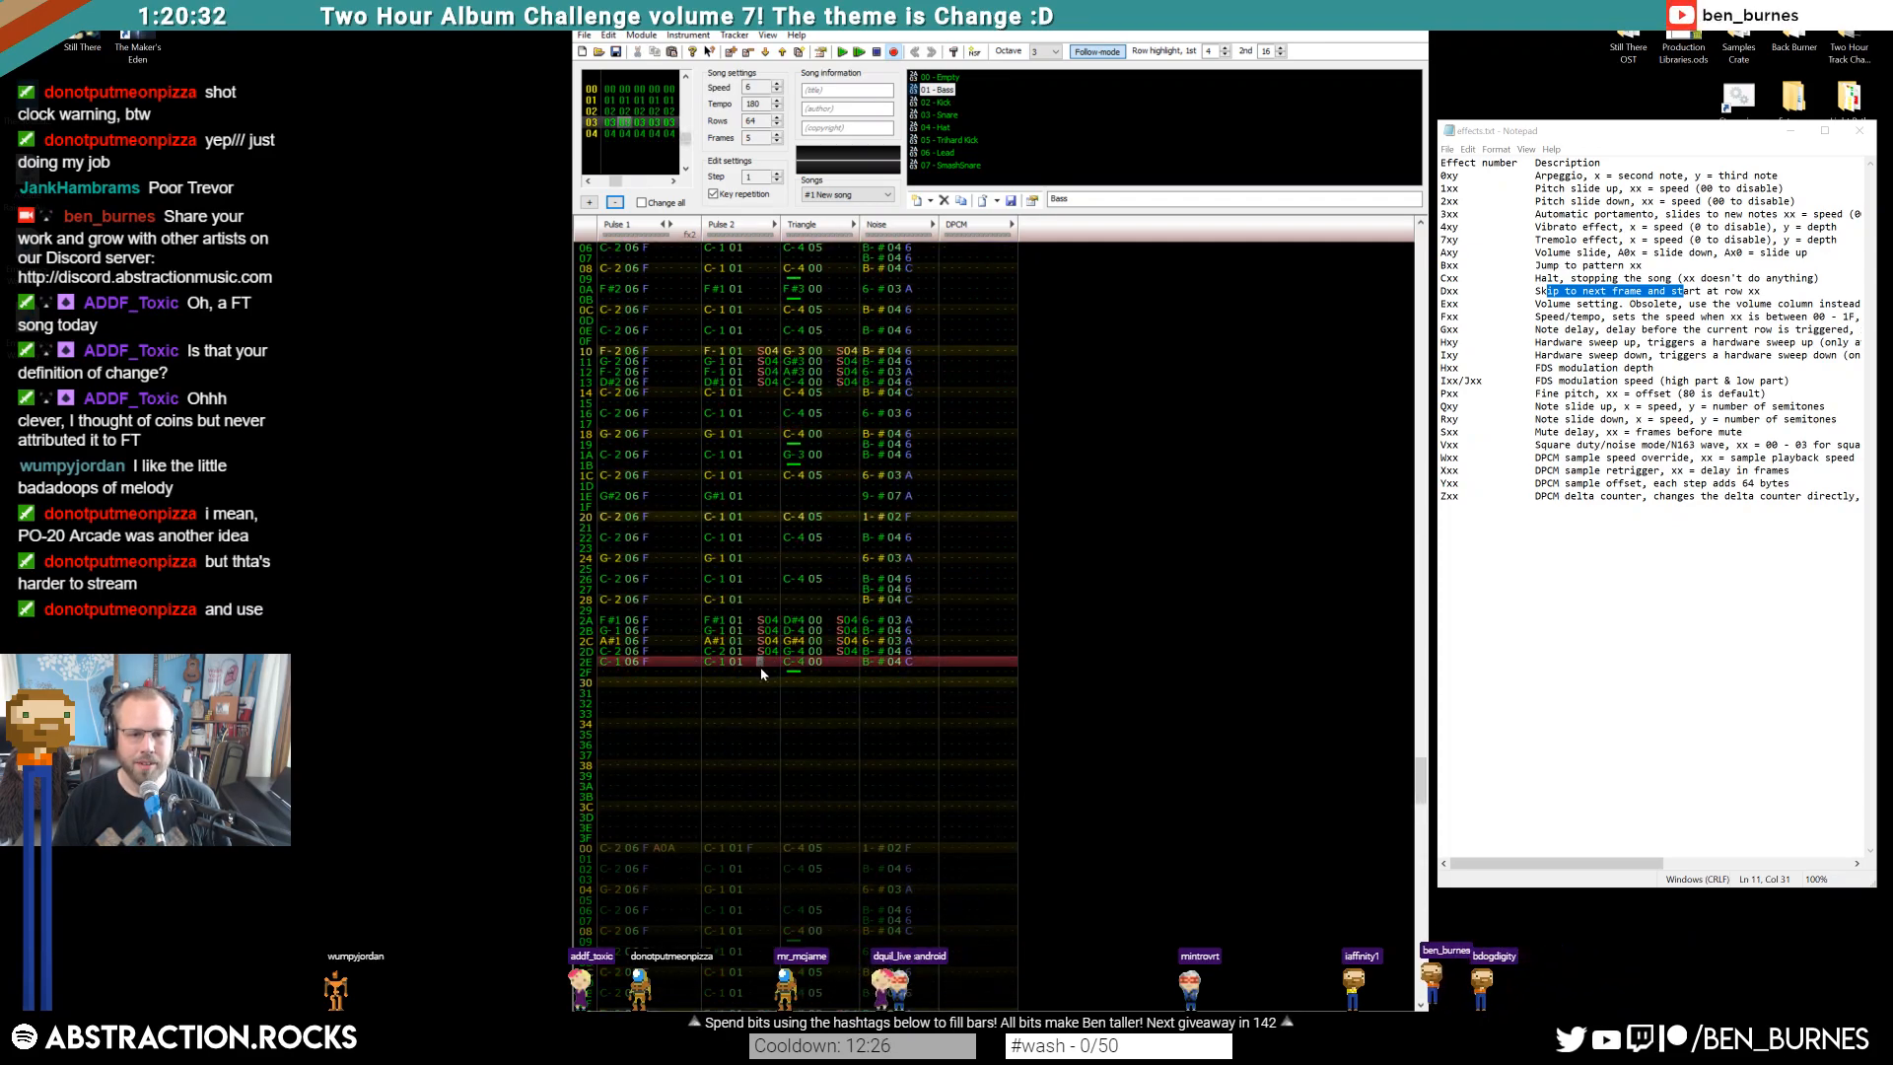
left_click(720, 667)
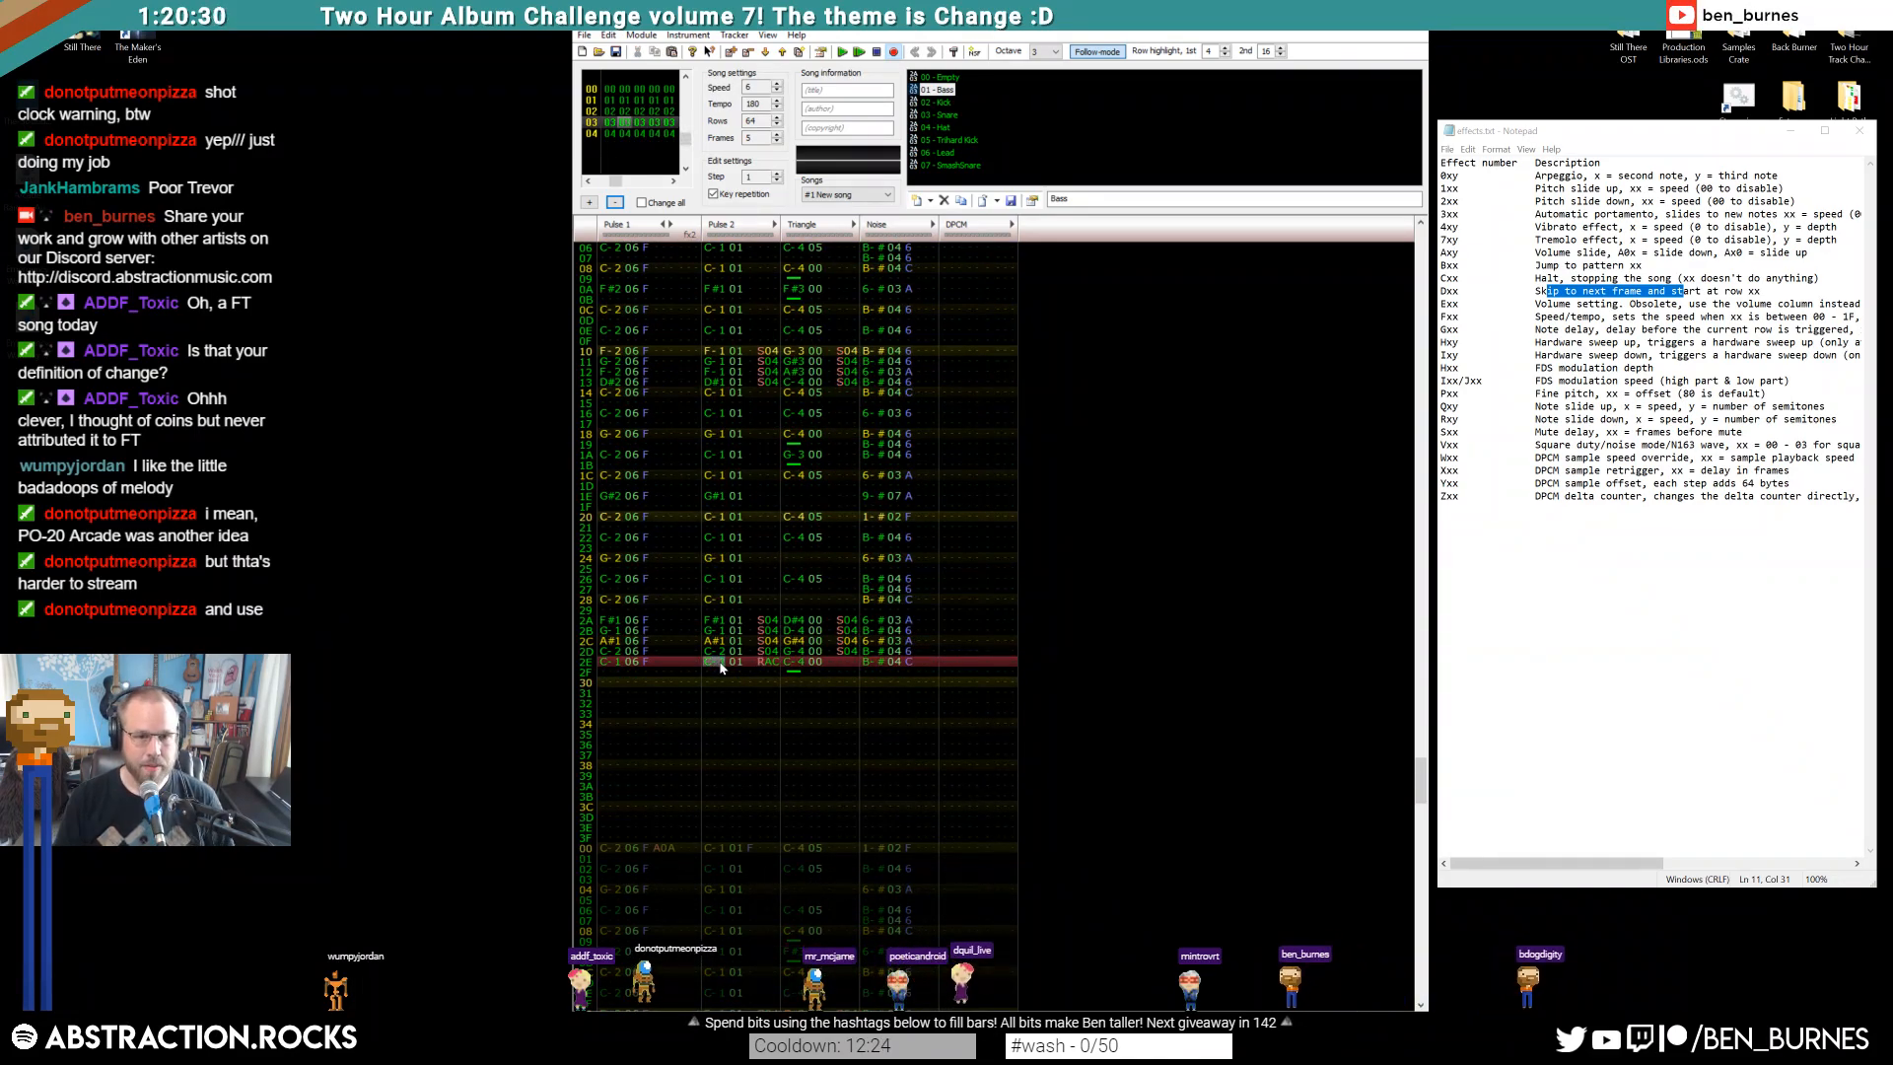
Move the RAC effect in Pulse 2 of frame 03 from row 2E to row 3E
scroll(719, 669, "up", 14)
scroll(806, 682, "down", 13)
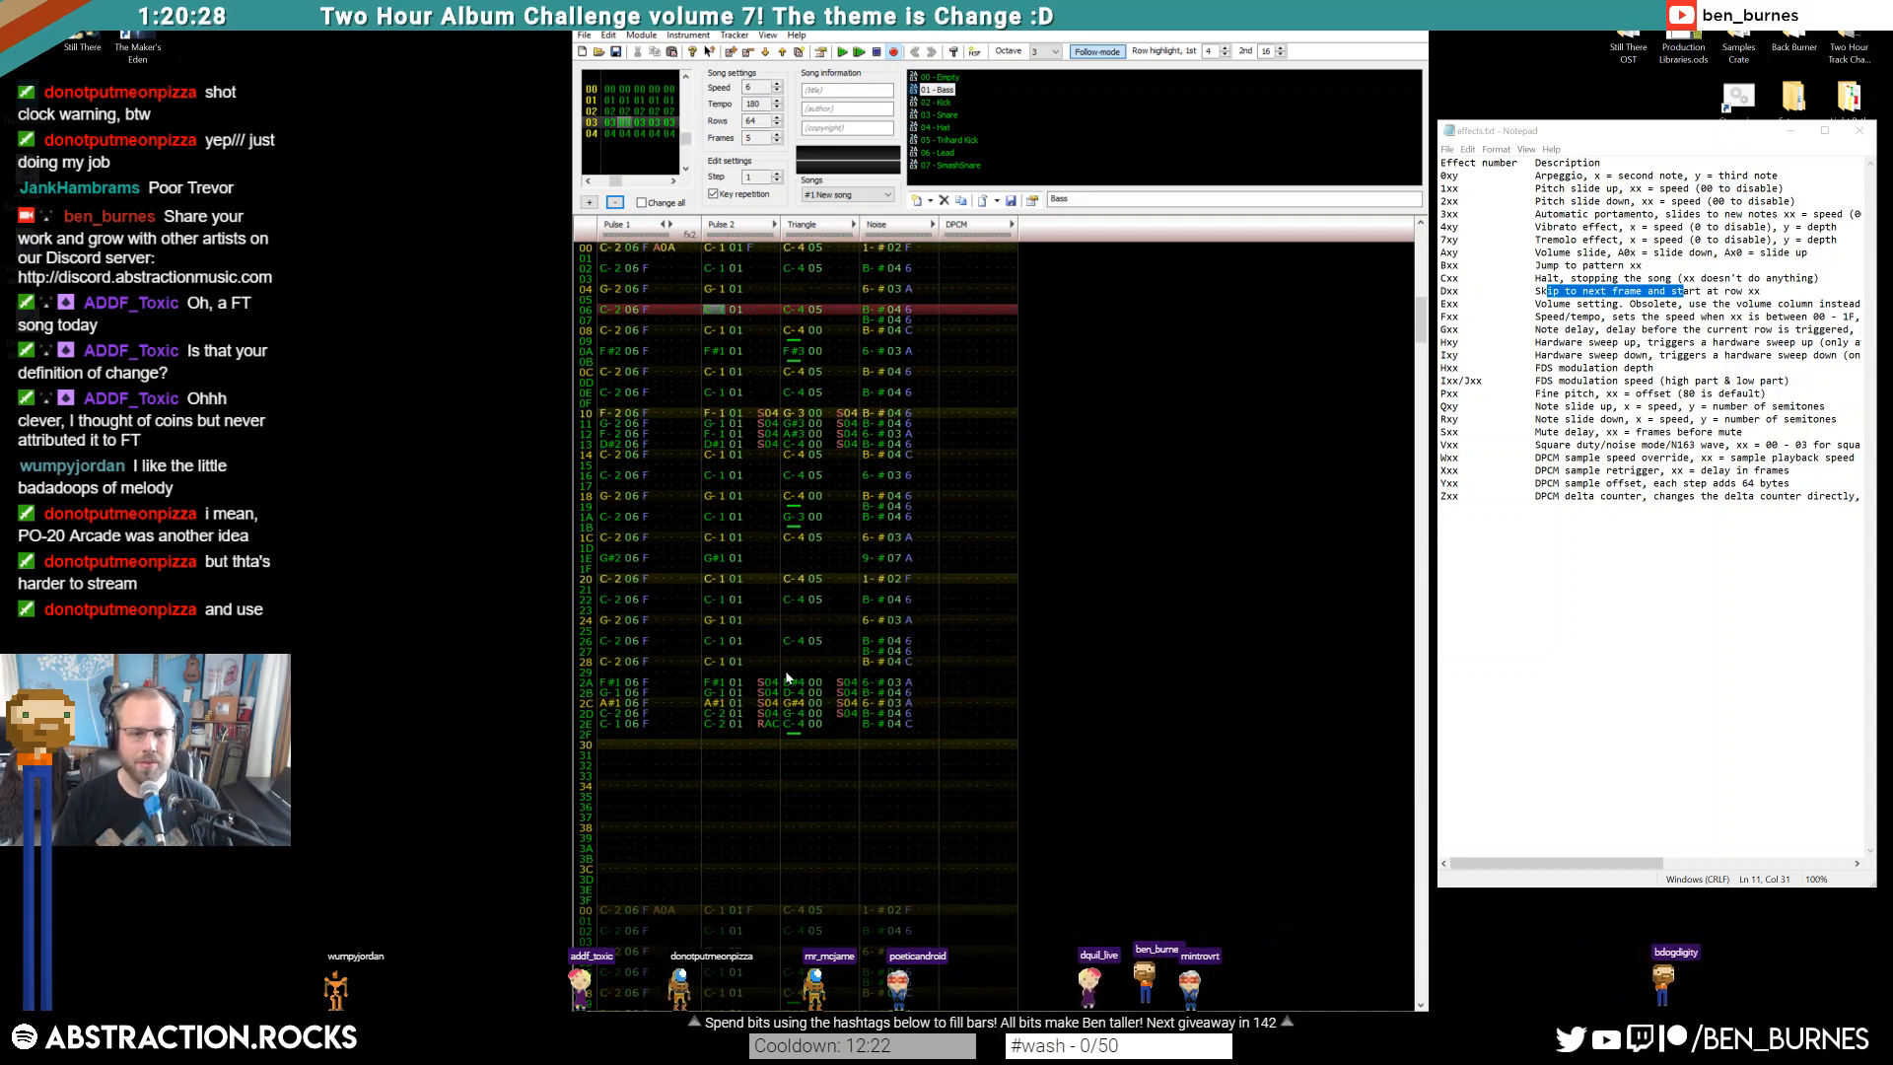
left_click(717, 267)
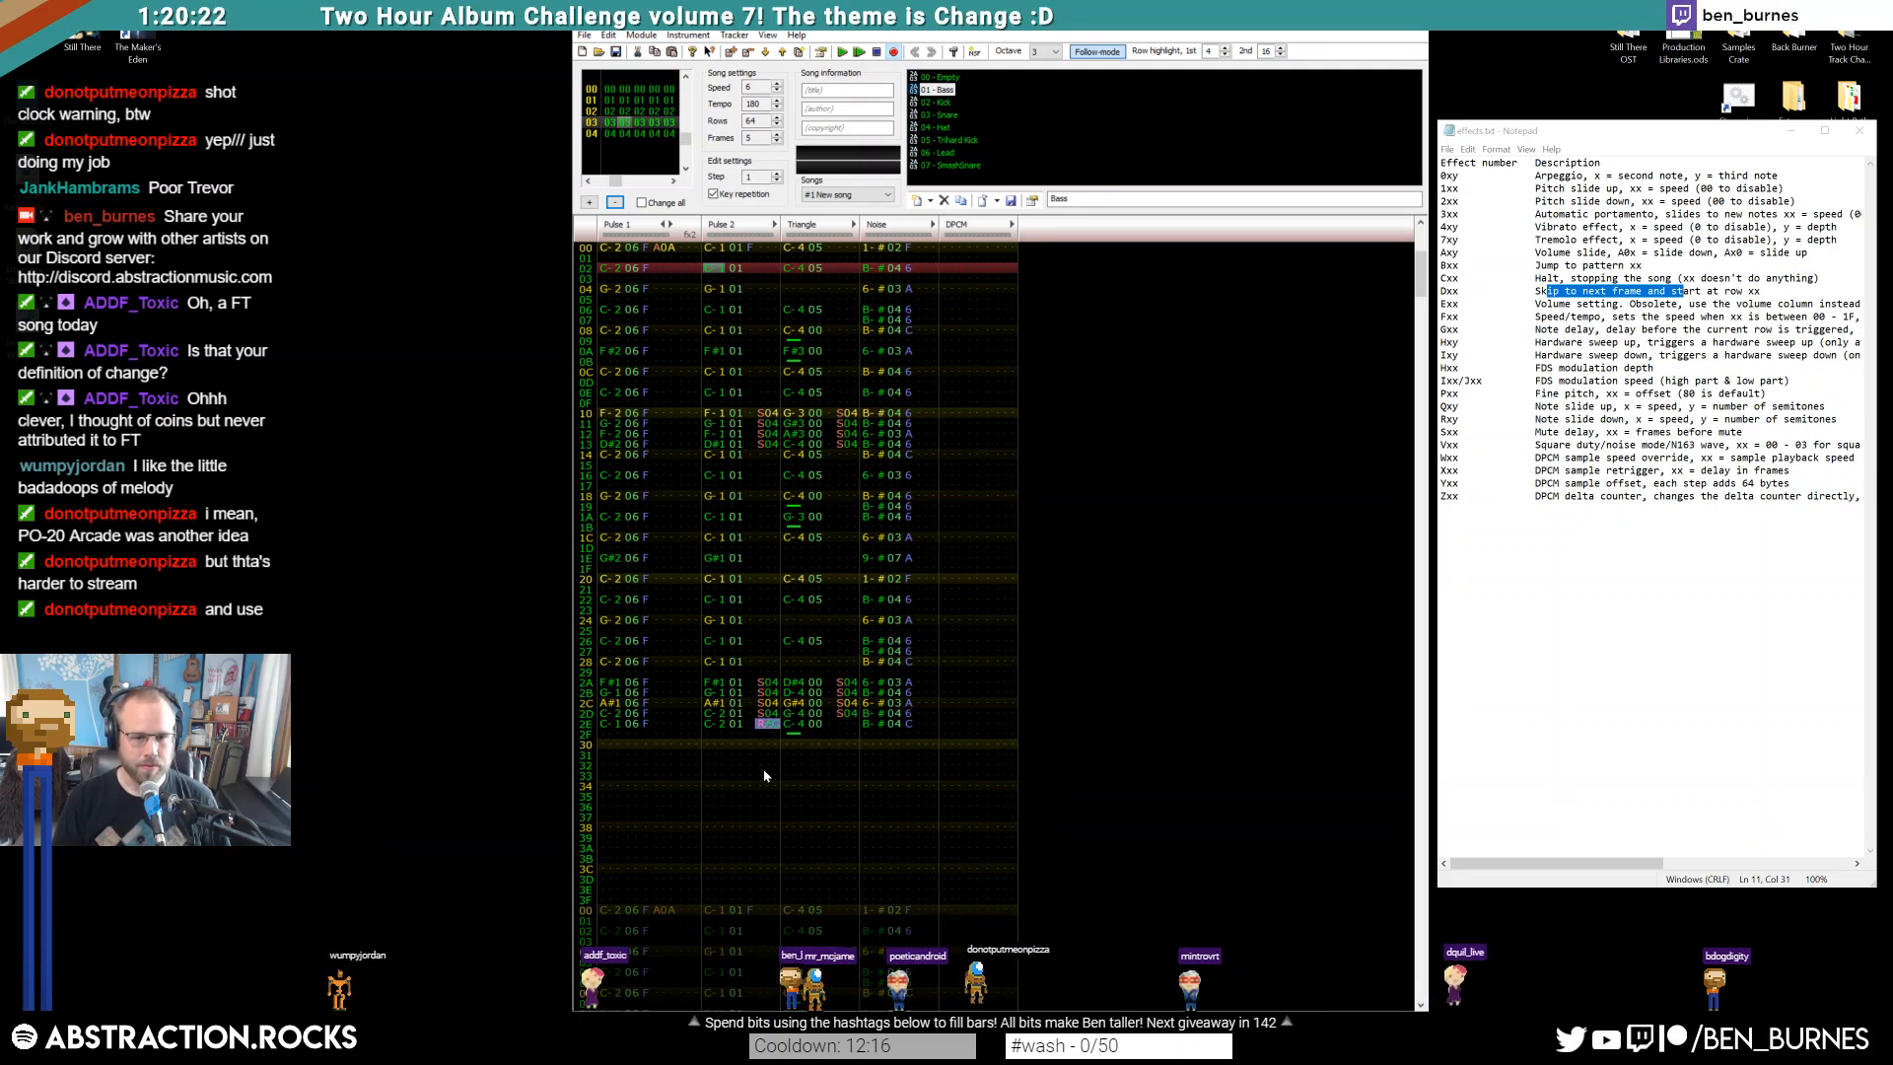
left_click(753, 891)
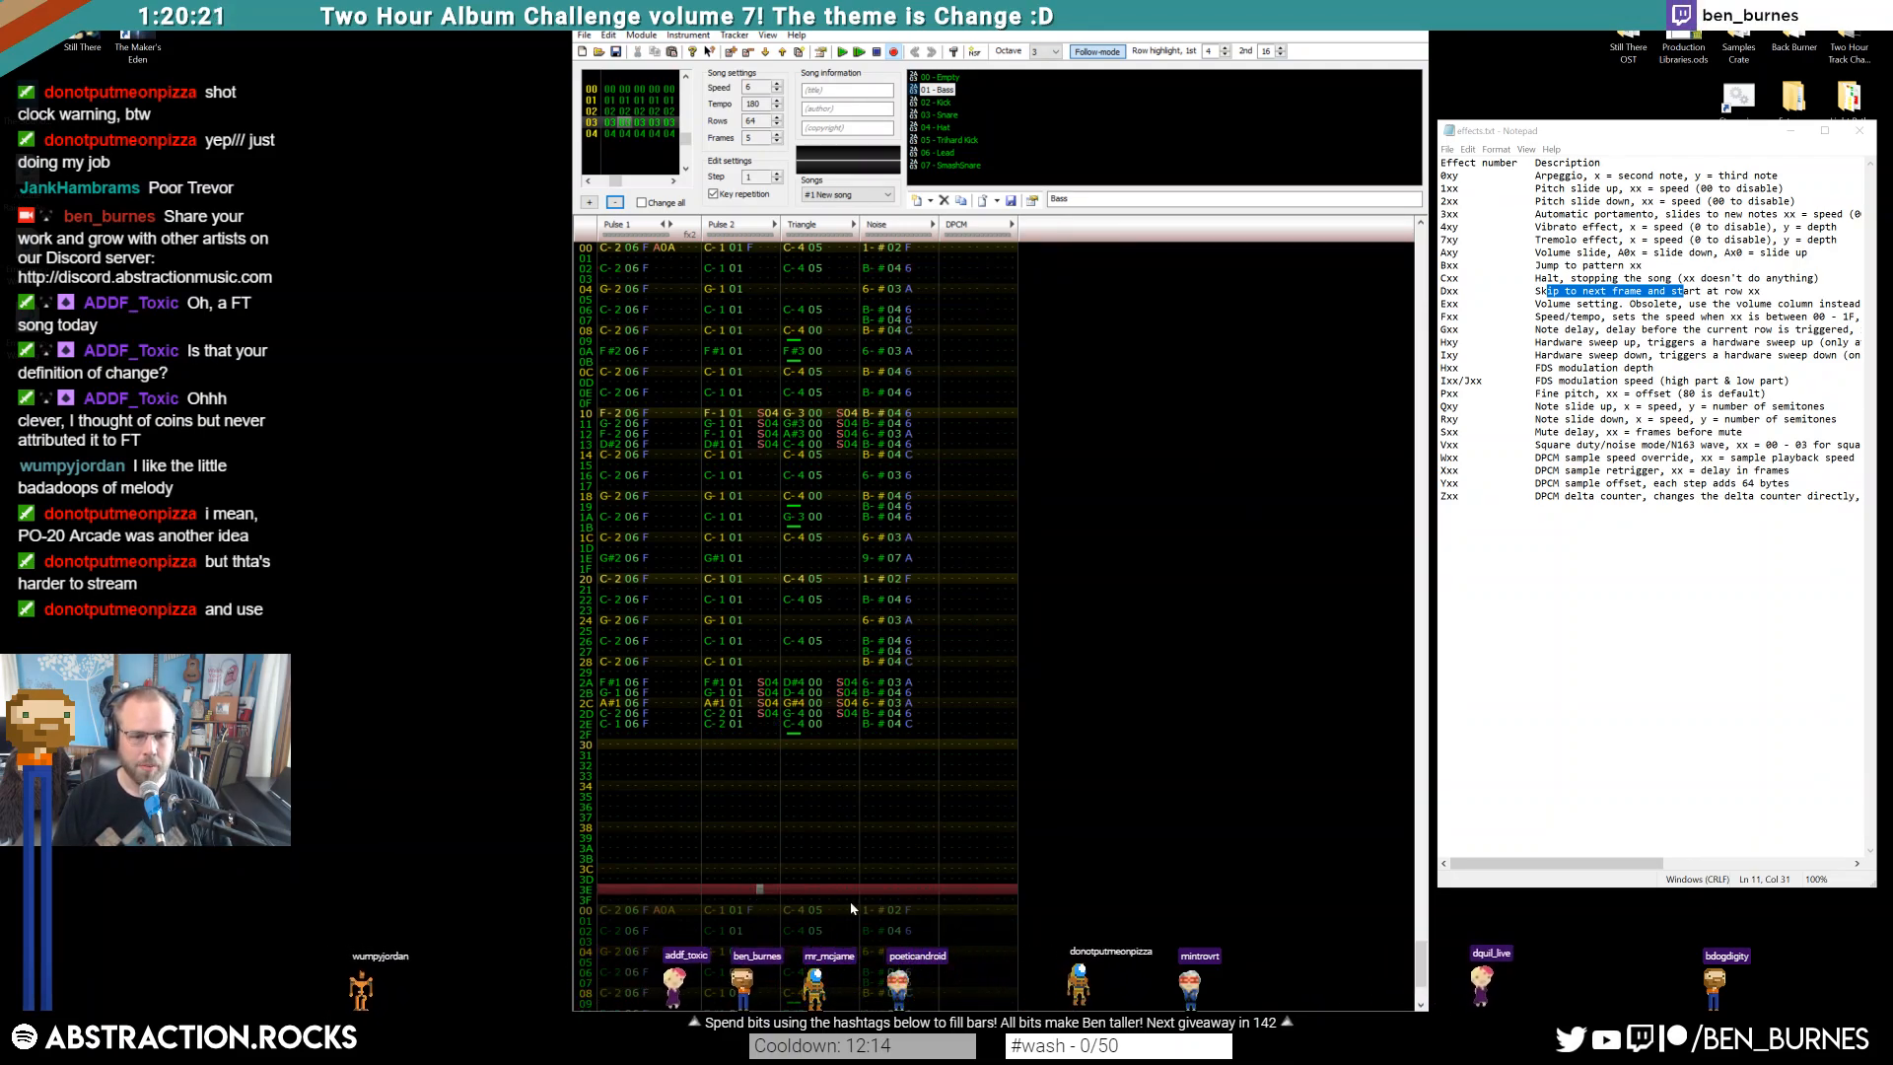
Enter Bass notes in Pulse 2 of frame 03: C-1 on rows 30, 32, 36 and 38, G-1 on 34, and G#1 on 3A
left_click(717, 746)
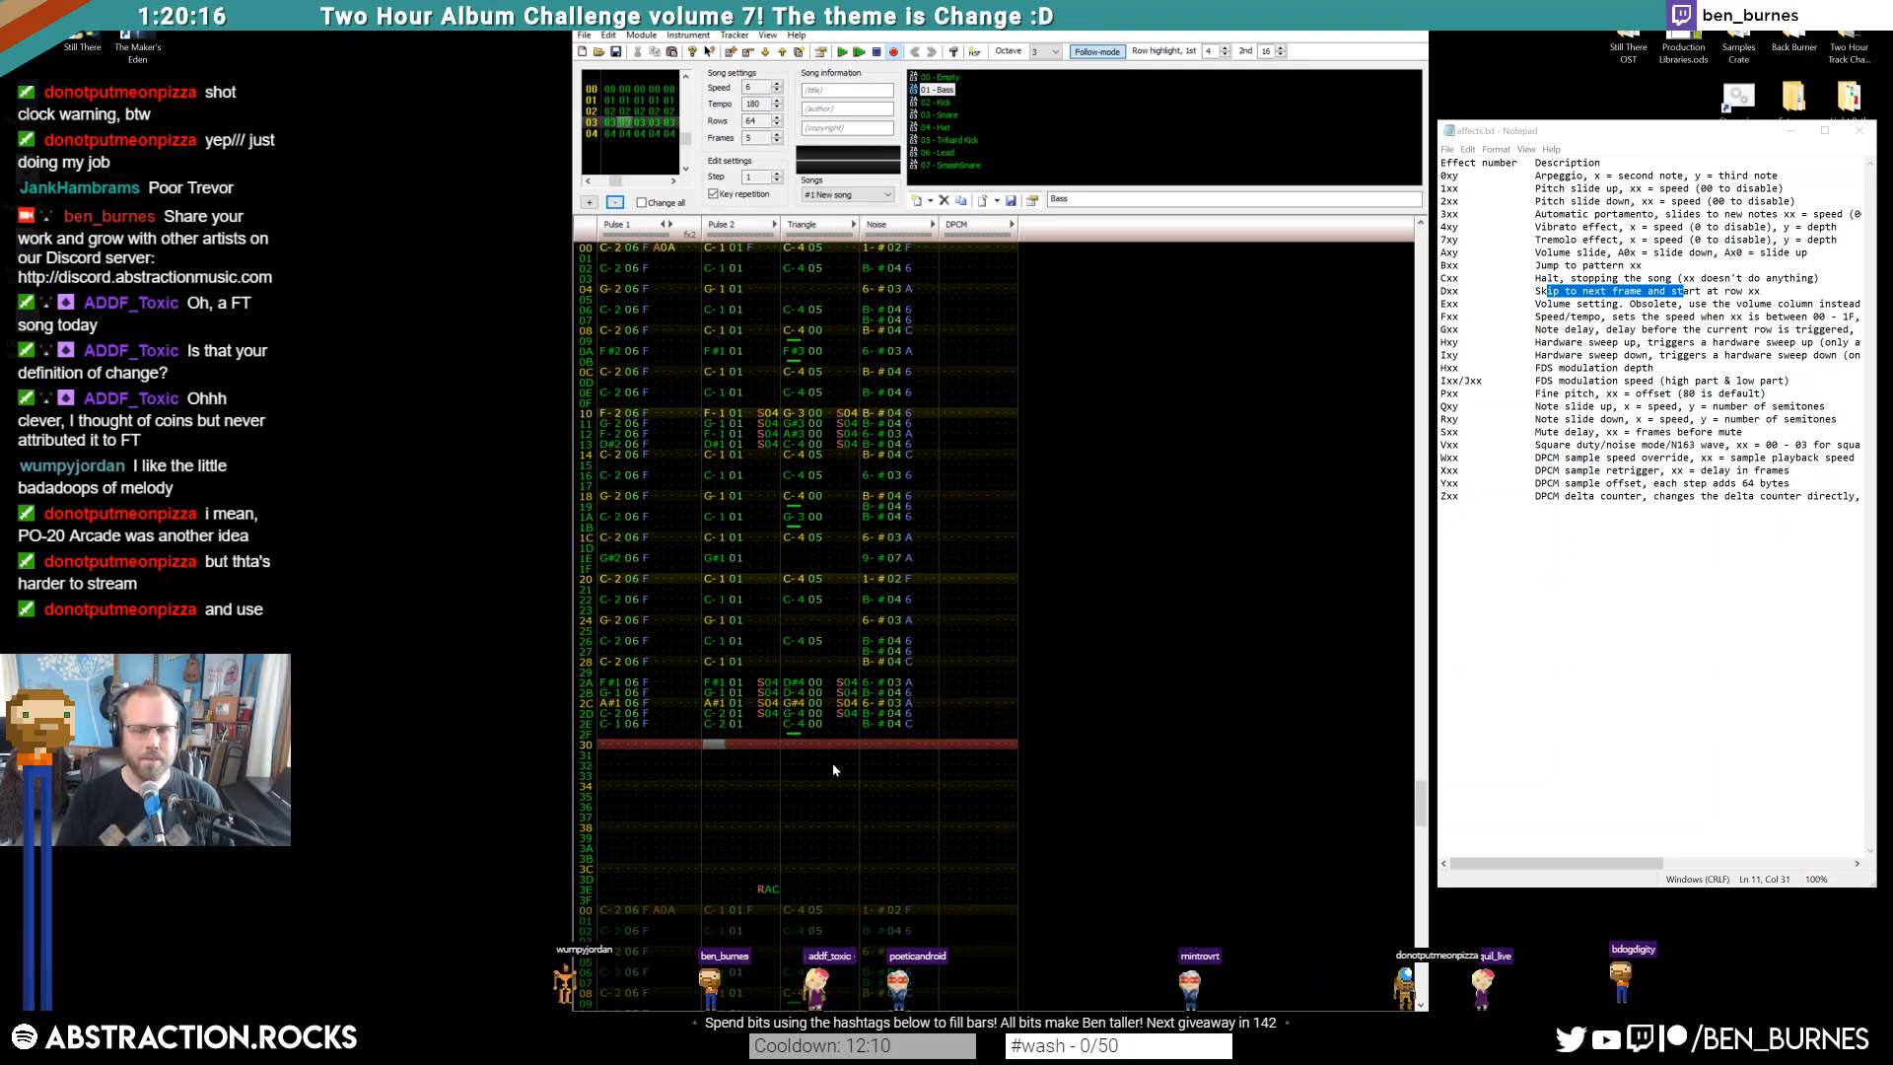
key("z")
key("KP_Divide")
key("z")
key("Down")
key("z")
key("Down")
key("g")
key("Down")
key("Up")
key("Up")
key("b")
key("Down")
key("z")
key("Down")
key("z")
key("Down")
key("h")
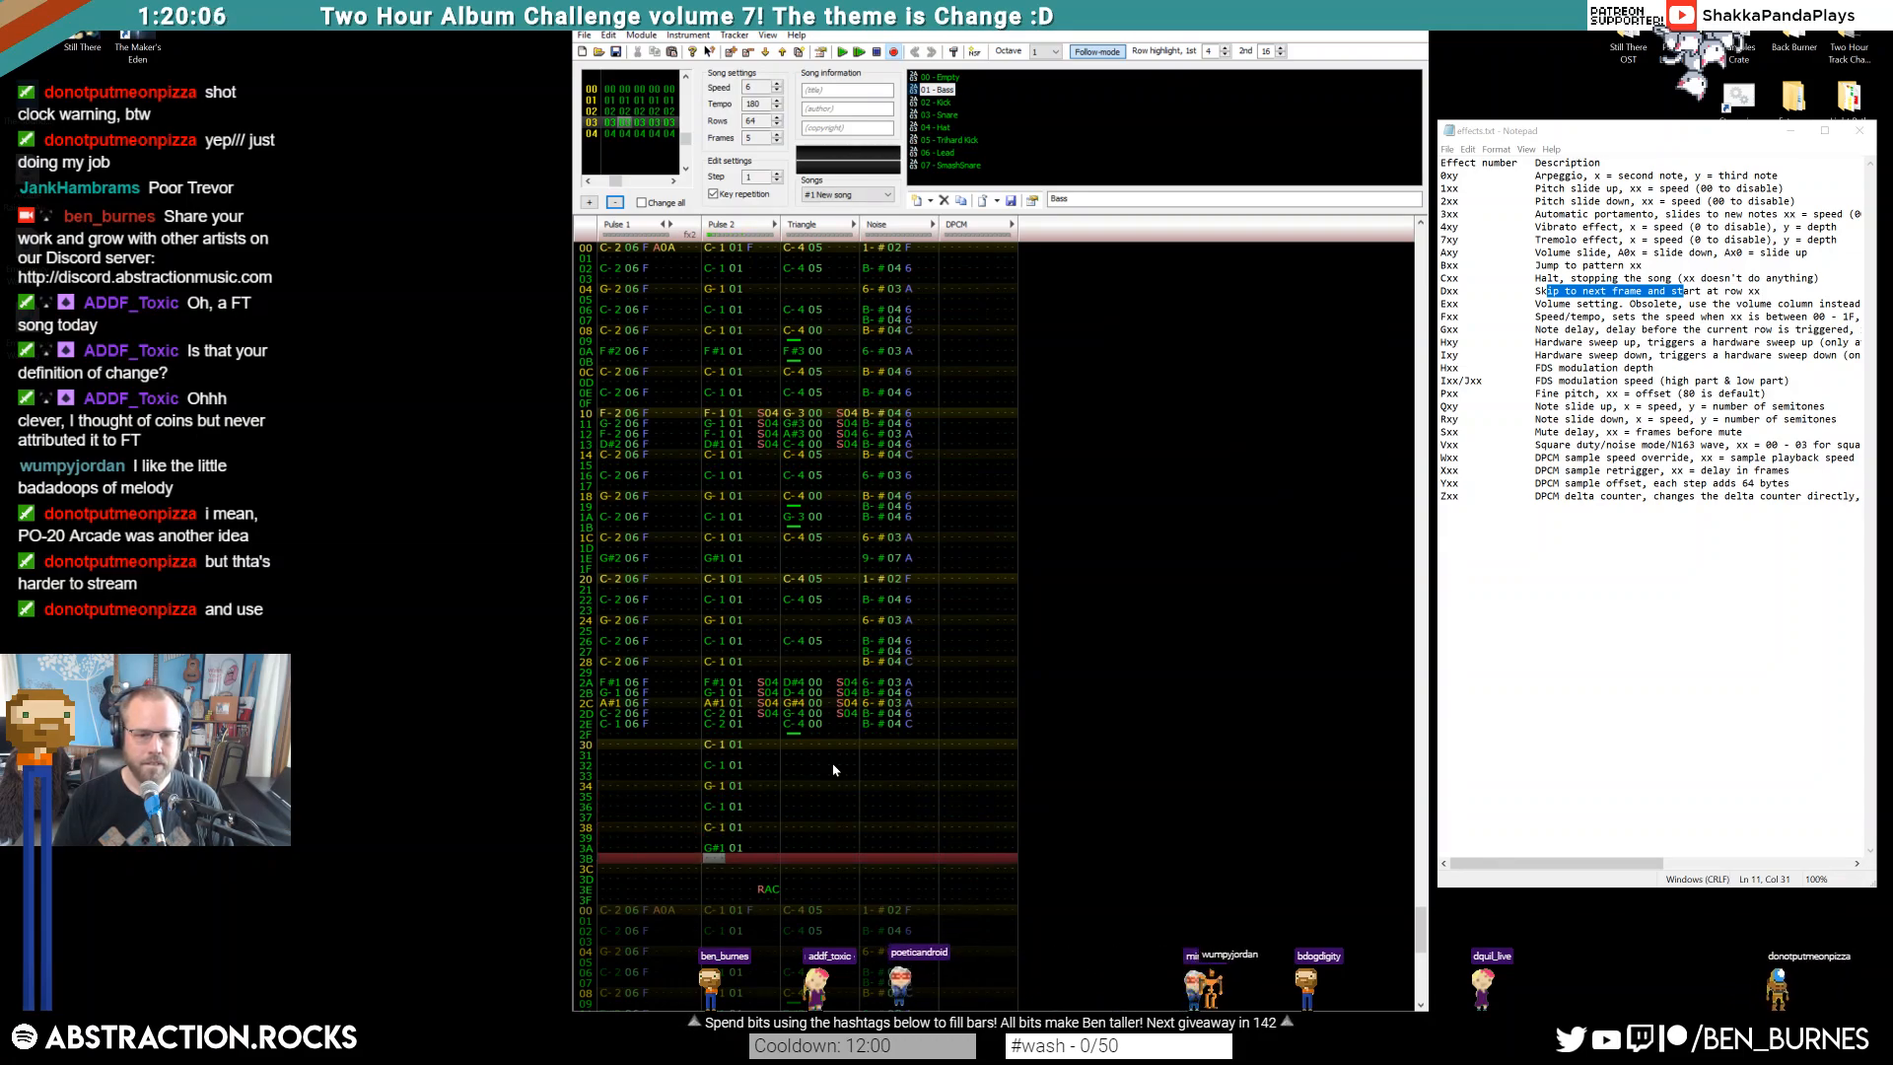
Finish the Pulse 2 bass line with A#1 on row 3C and C-2 on row 3E
key("Down")
key("z")
key("Up")
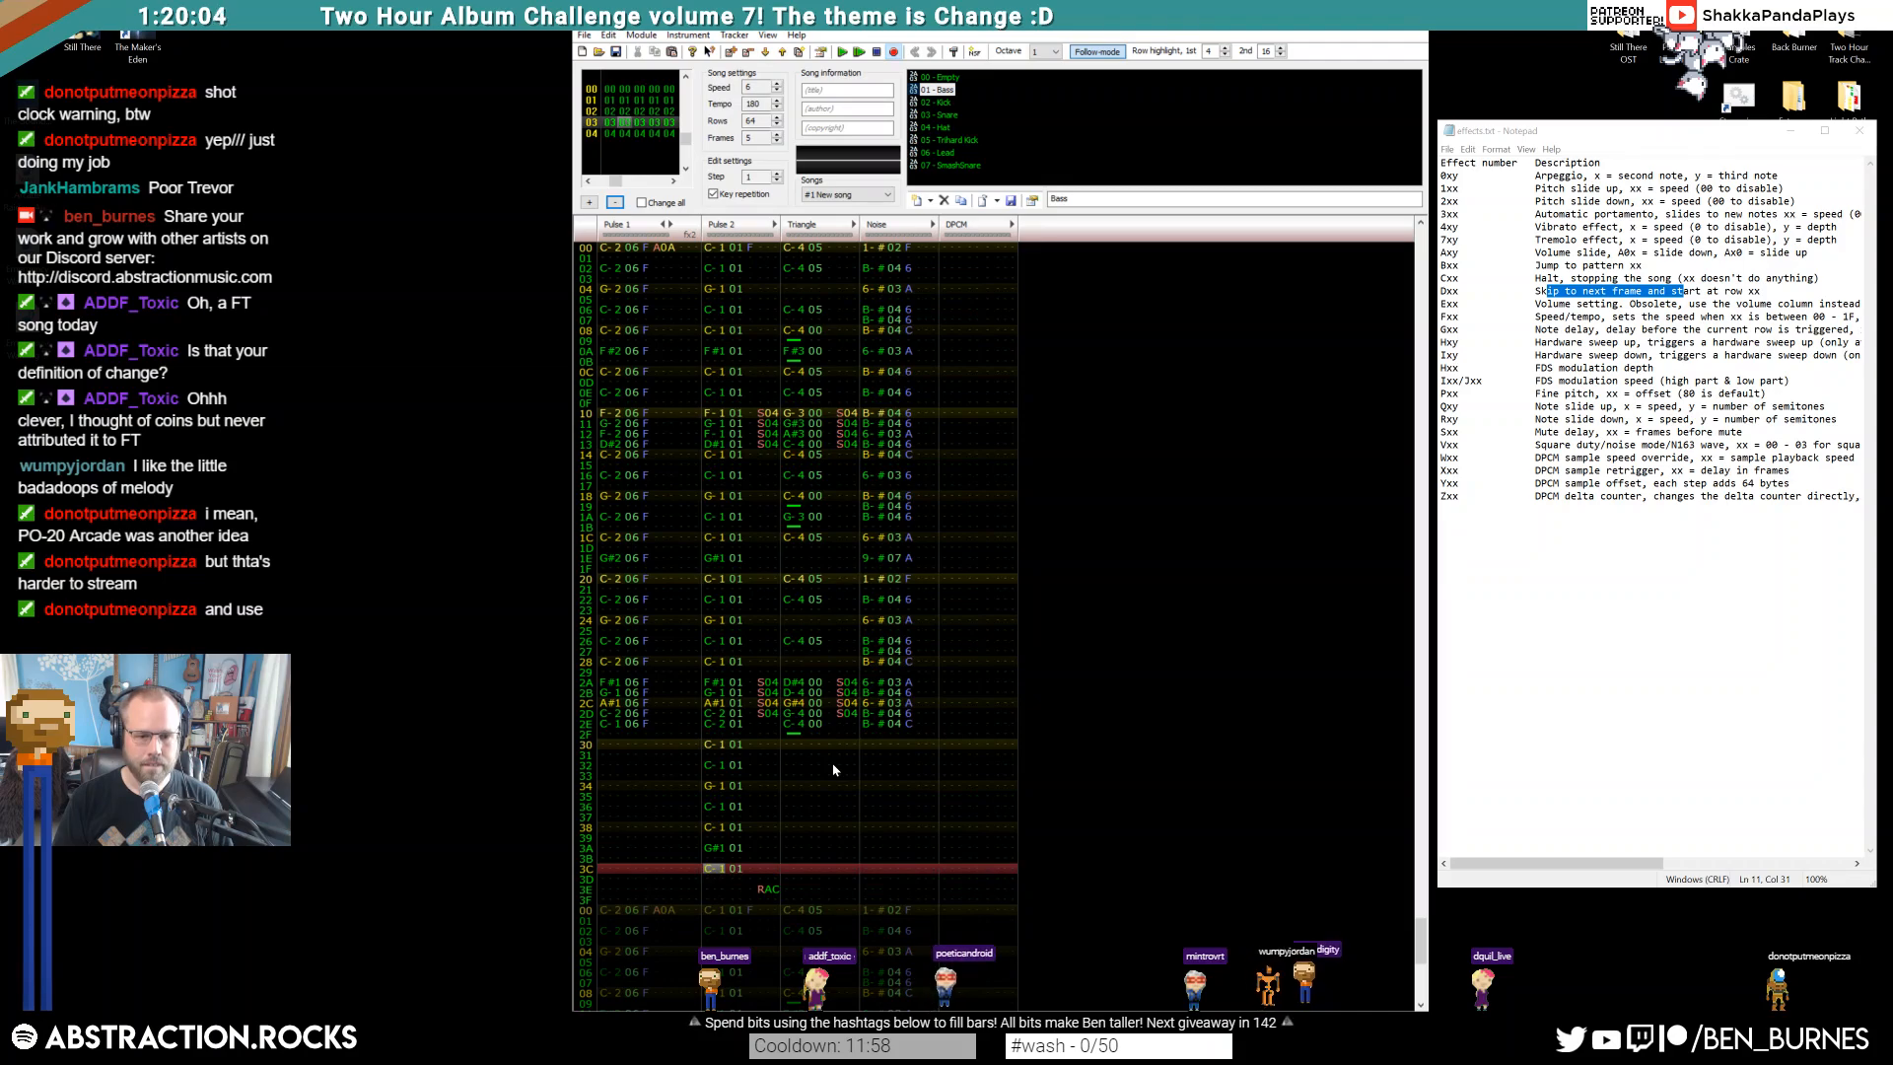
key("j")
key("Down")
key("comma")
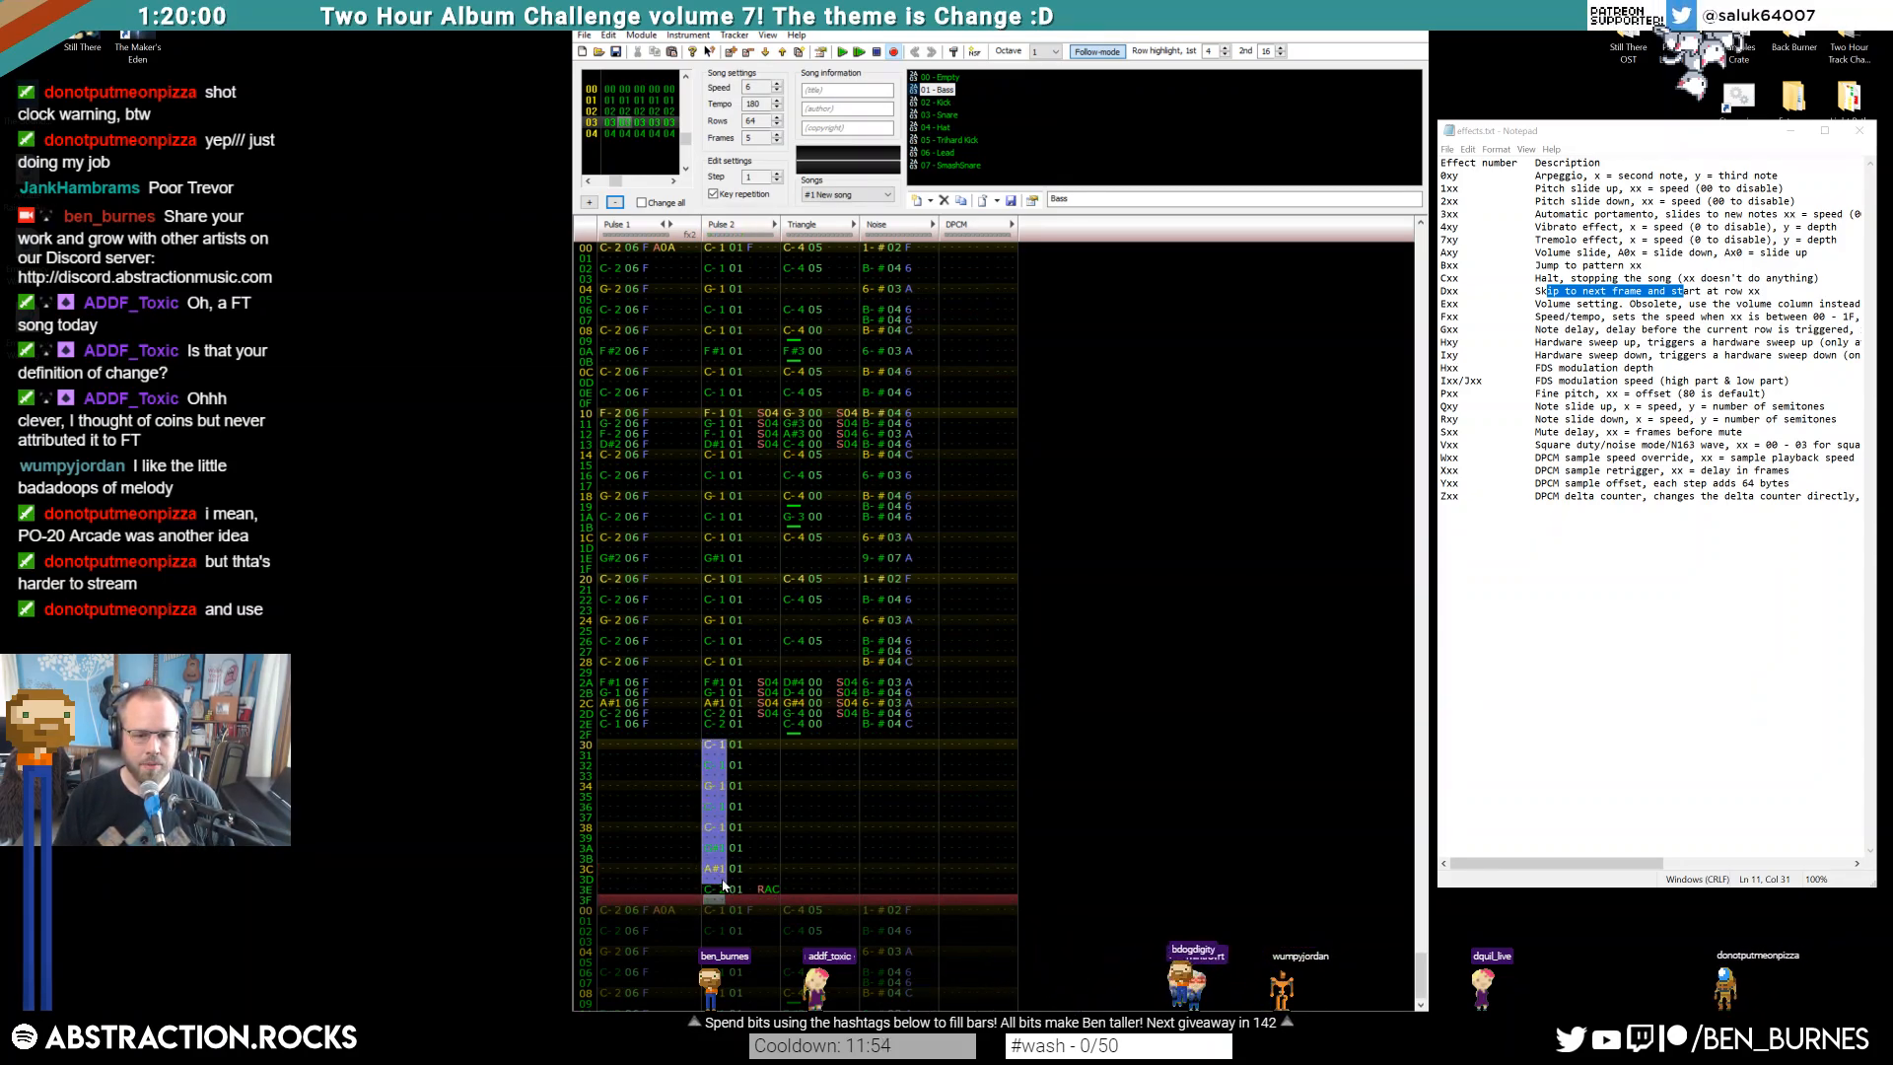
Copy the new Pulse 2 notes into Pulse 1 from row 30 and set their instrument to 06
left_click(607, 747)
key("ctrl+v")
key("Left")
key("6")
key("Down")
key("6")
key("Down")
key("6")
key("Down")
key("6")
key("Down")
key("6")
key("Down")
key("6")
key("Down")
key("Down")
key("6")
key("Down")
key("Down")
key("6")
Set the volume of the Pulse 1 notes on rows 30 through 3E to F
key("Up")
key("Up")
key("Up")
key("Up")
key("Up")
key("Up")
key("Up")
key("Up")
key("Up")
key("Up")
key("Up")
key("Up")
key("f")
key("Down")
key("f")
key("Down")
key("f")
key("Down")
key("f")
key("Down")
key("f")
key("Down")
key("f")
key("Down")
key("f")
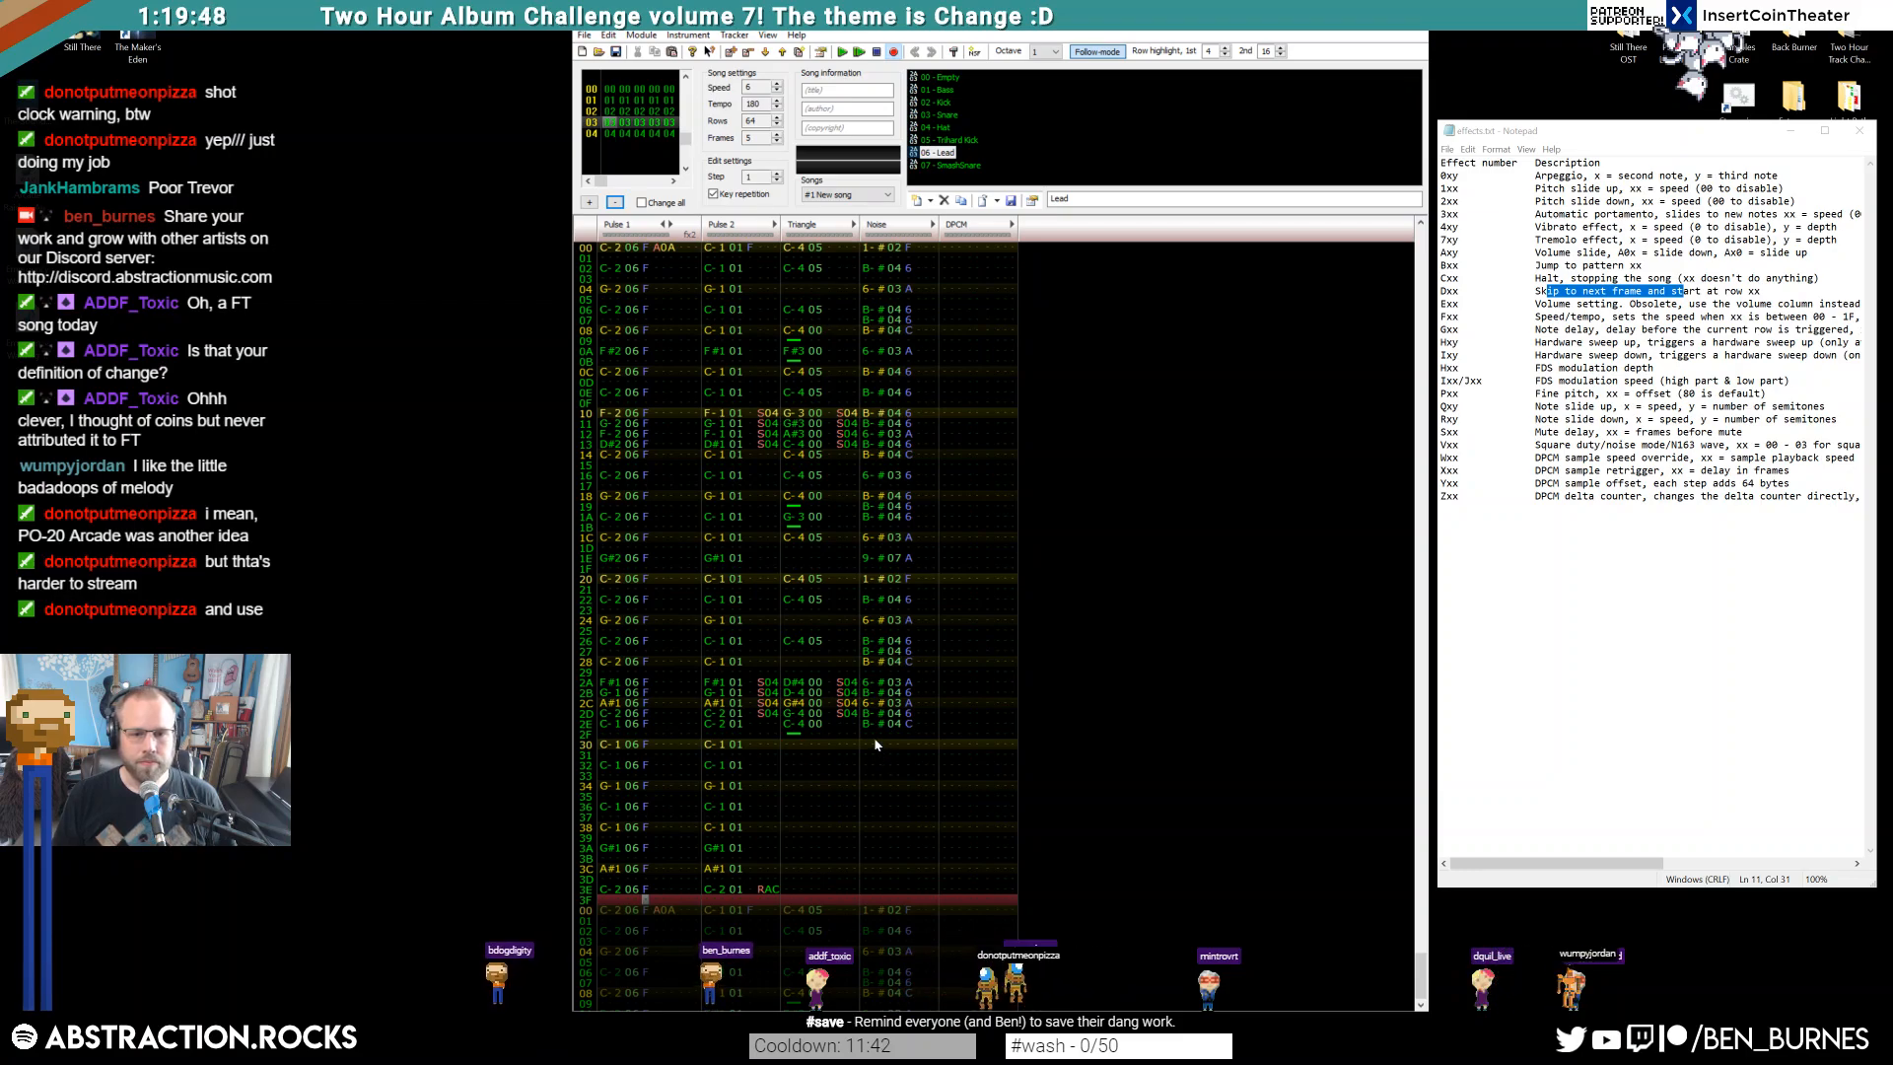
Copy the Noise pattern from rows 00–0E to row 30 onward, using B-# 04 at volume 6 on row 30
left_click_drag(865, 247, 916, 484)
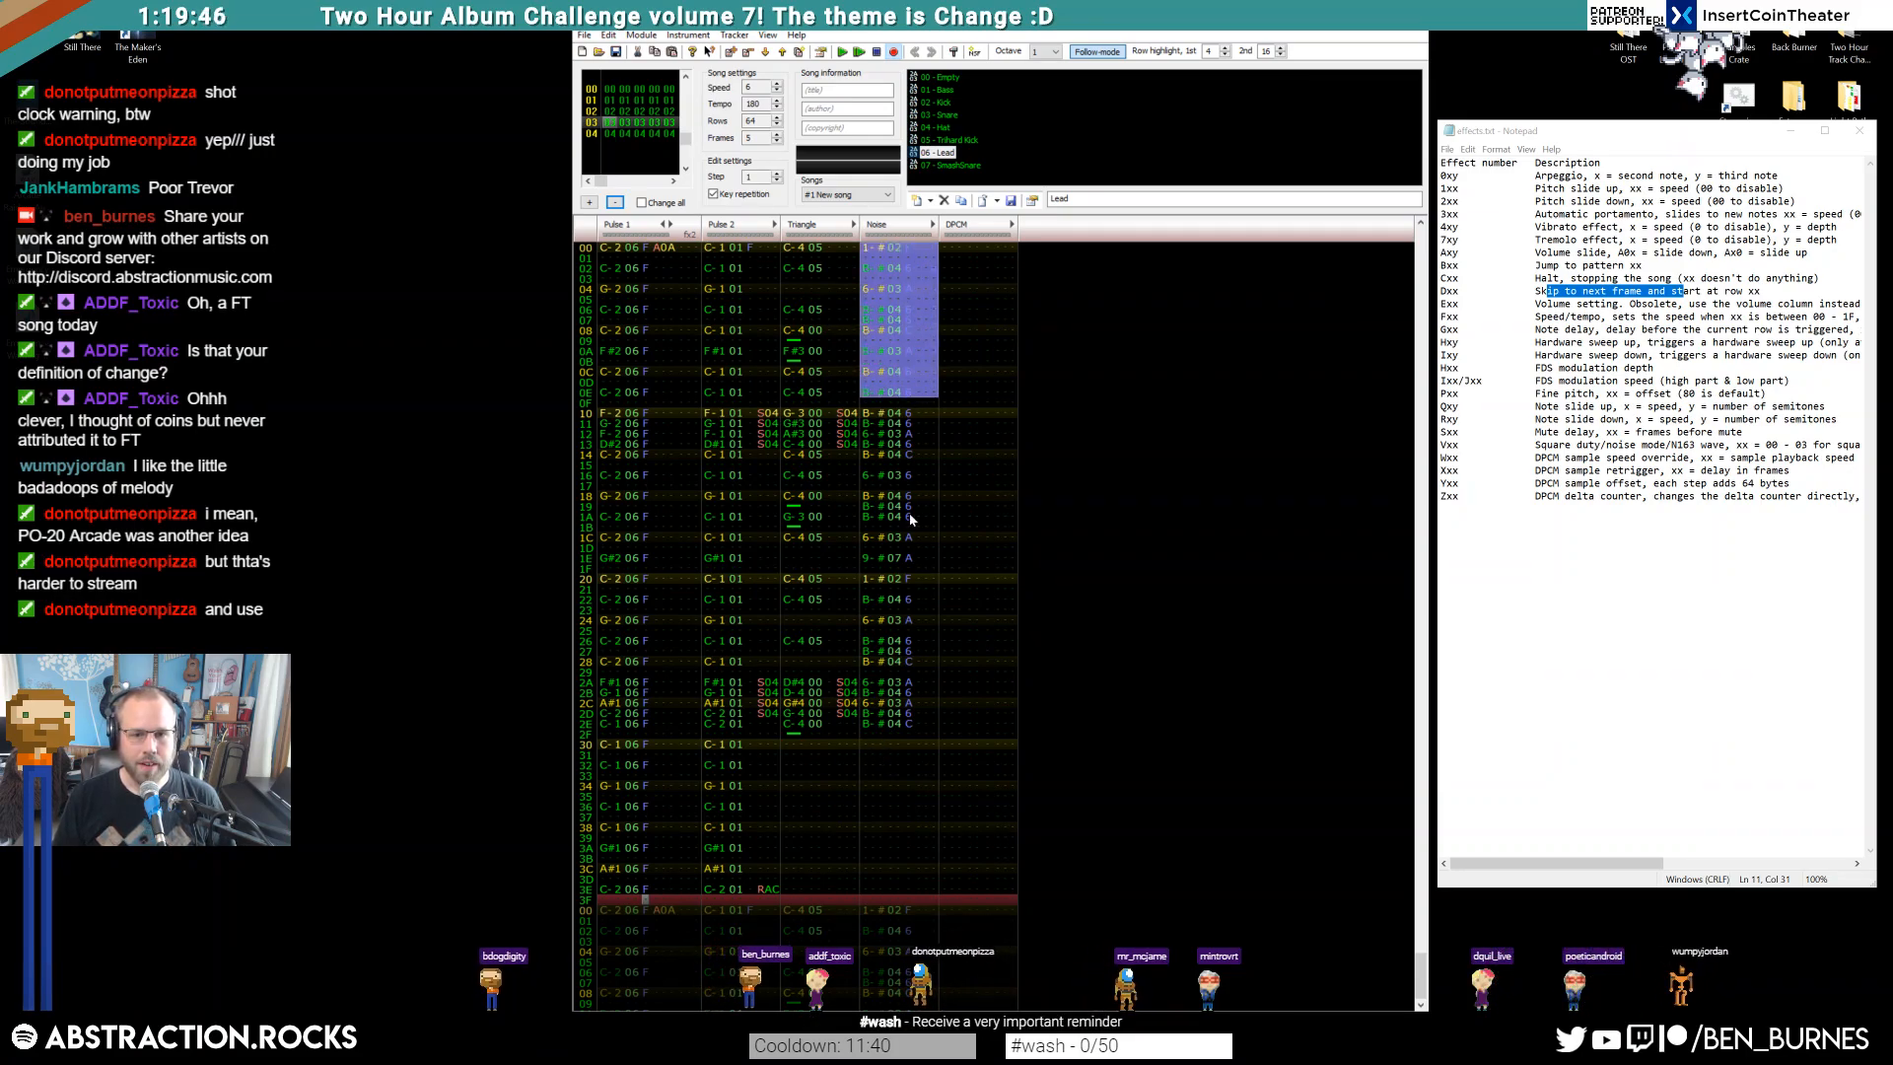
key("ctrl+c")
left_click(873, 746)
key("ctrl+v")
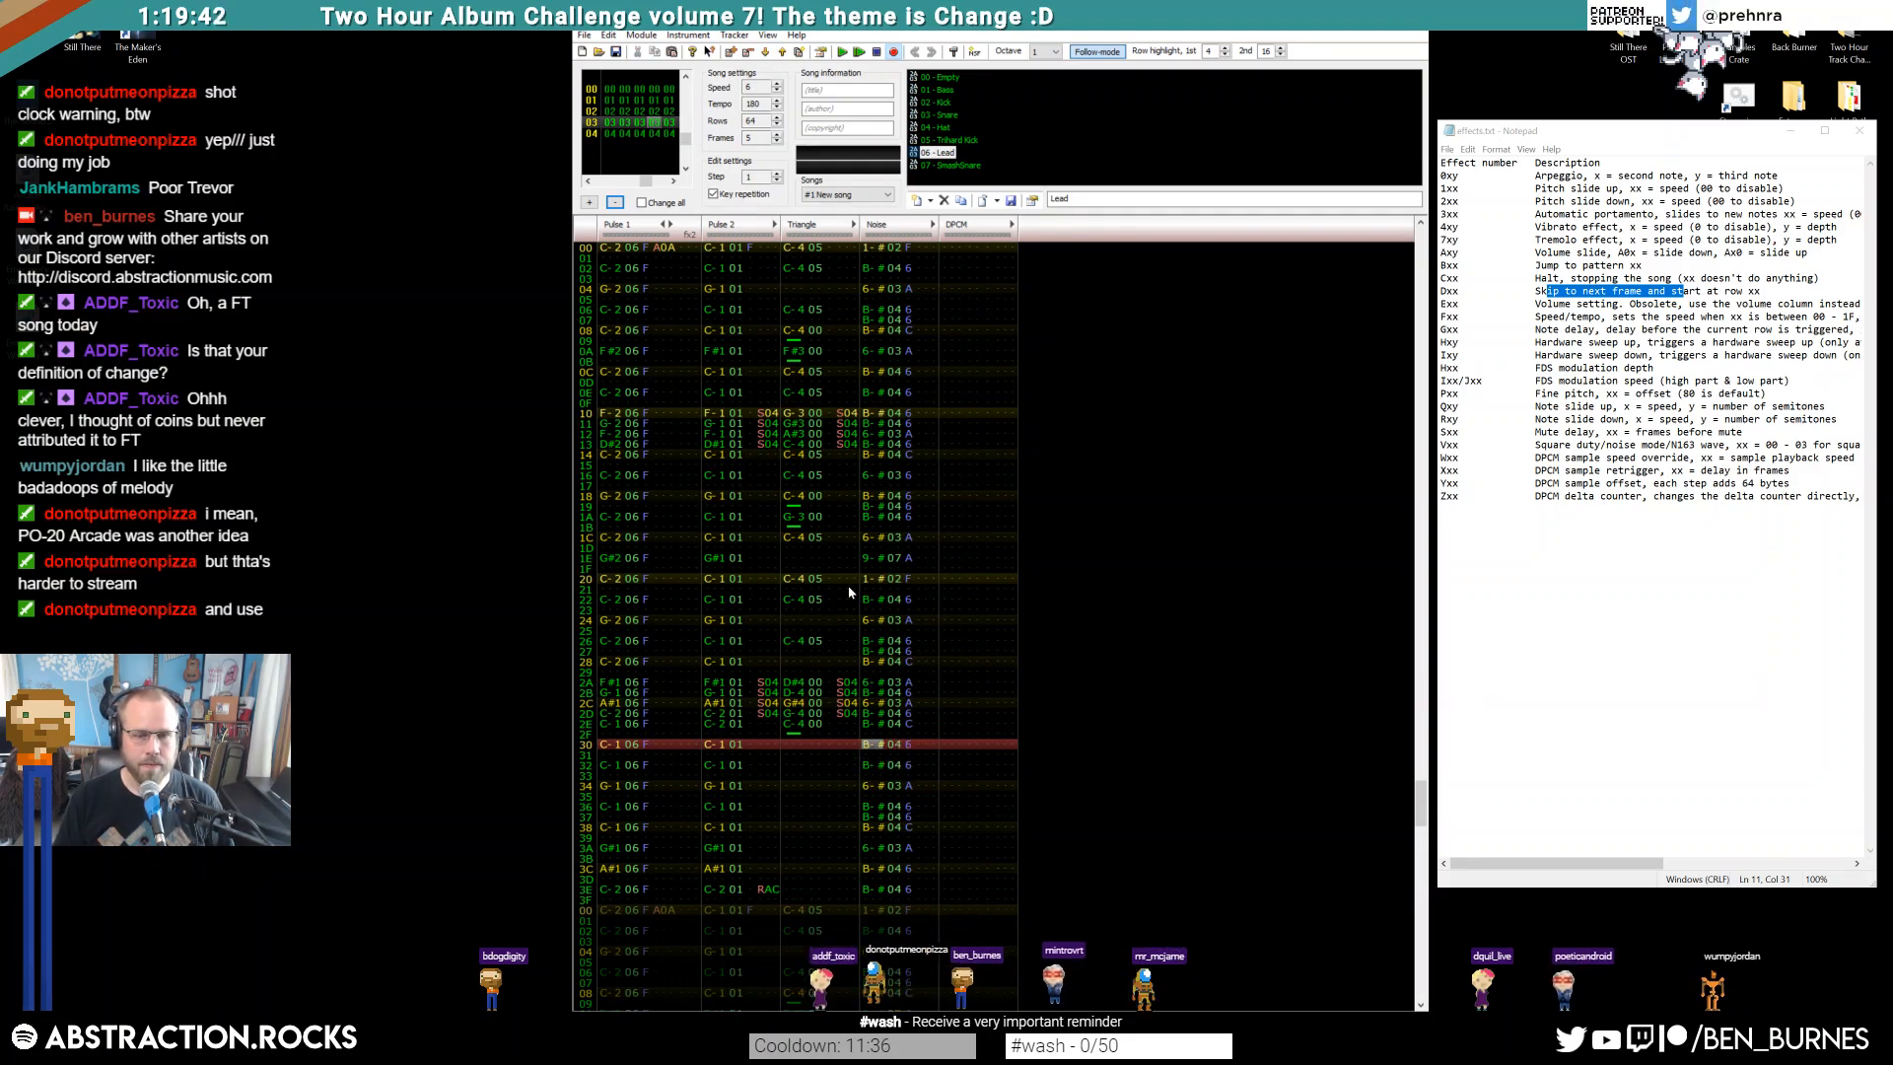
Enter C-4 notes with instrument 00 on Triangle rows 30, 32 and 34, with note cuts on rows 31, 33 and 35
left_click(792, 743)
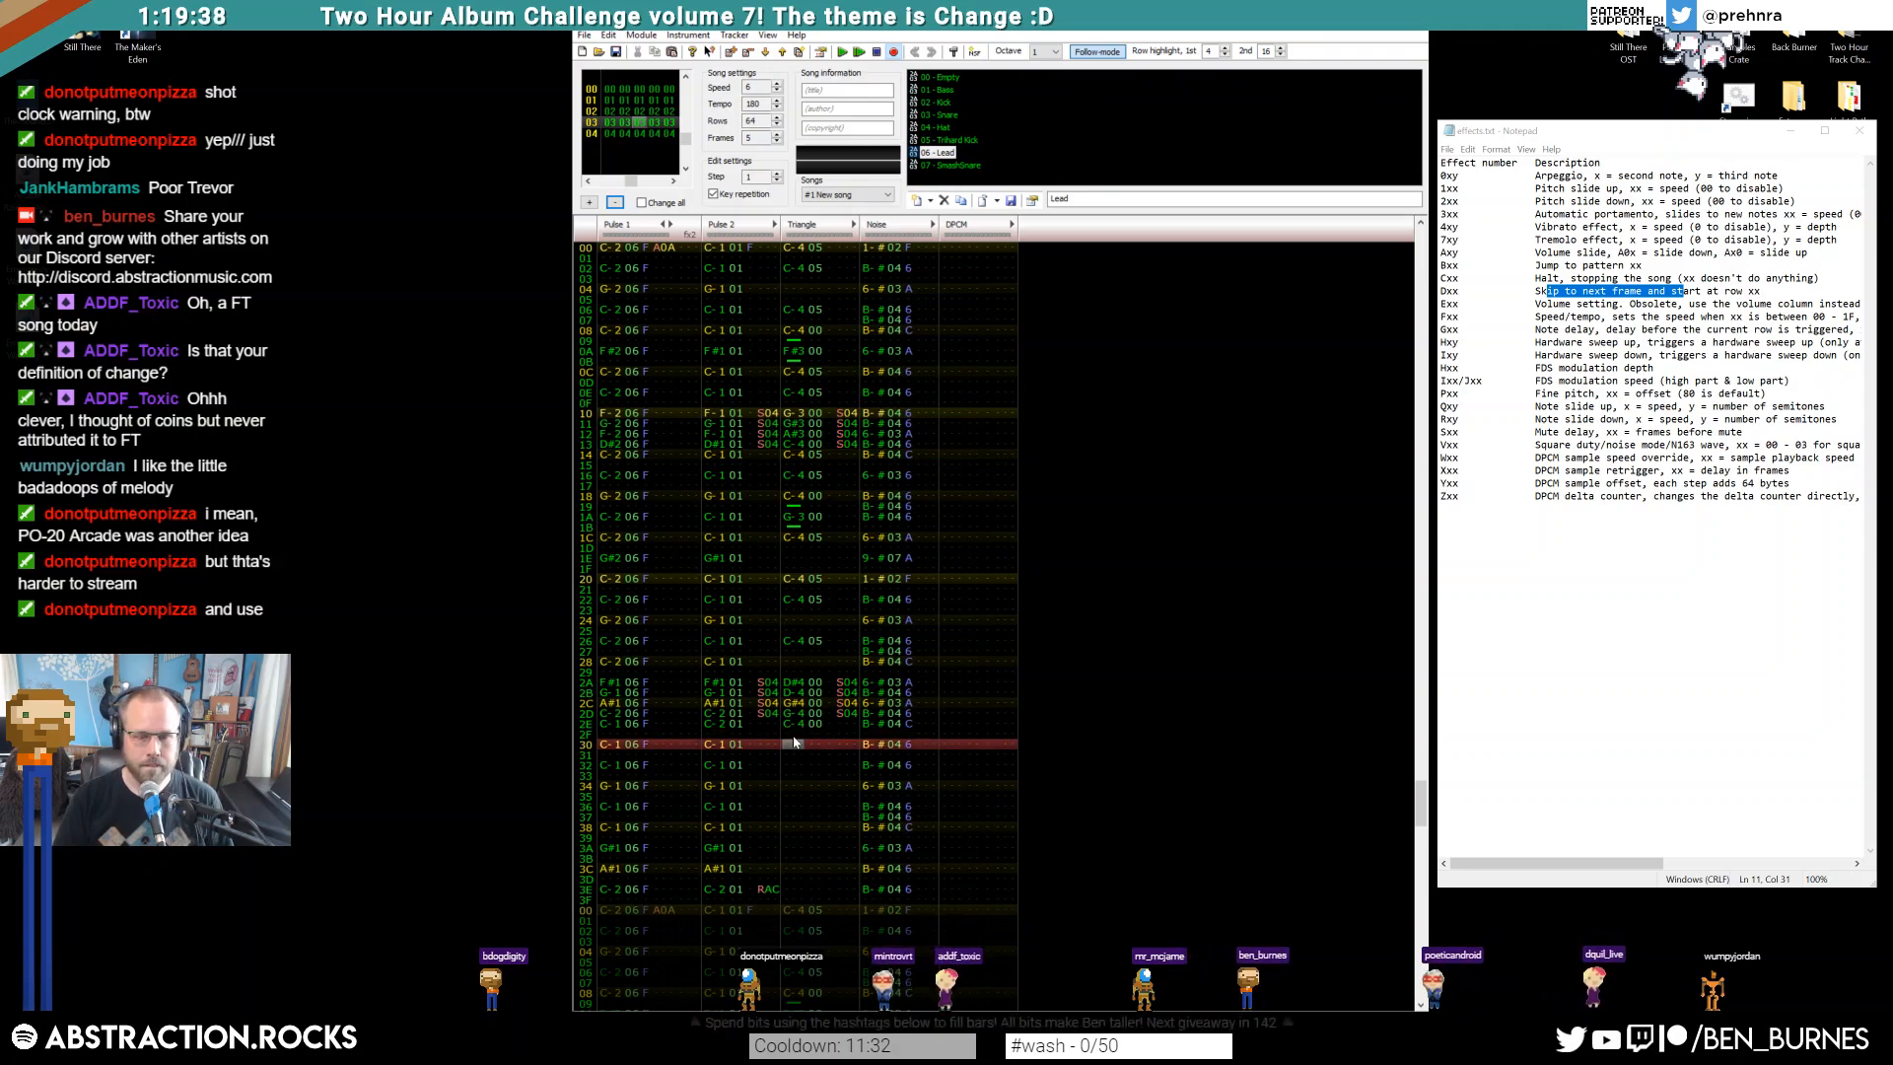
key("ctrl+Up")
key("ctrl+Up")
key("ctrl+Up")
key("ctrl+Up")
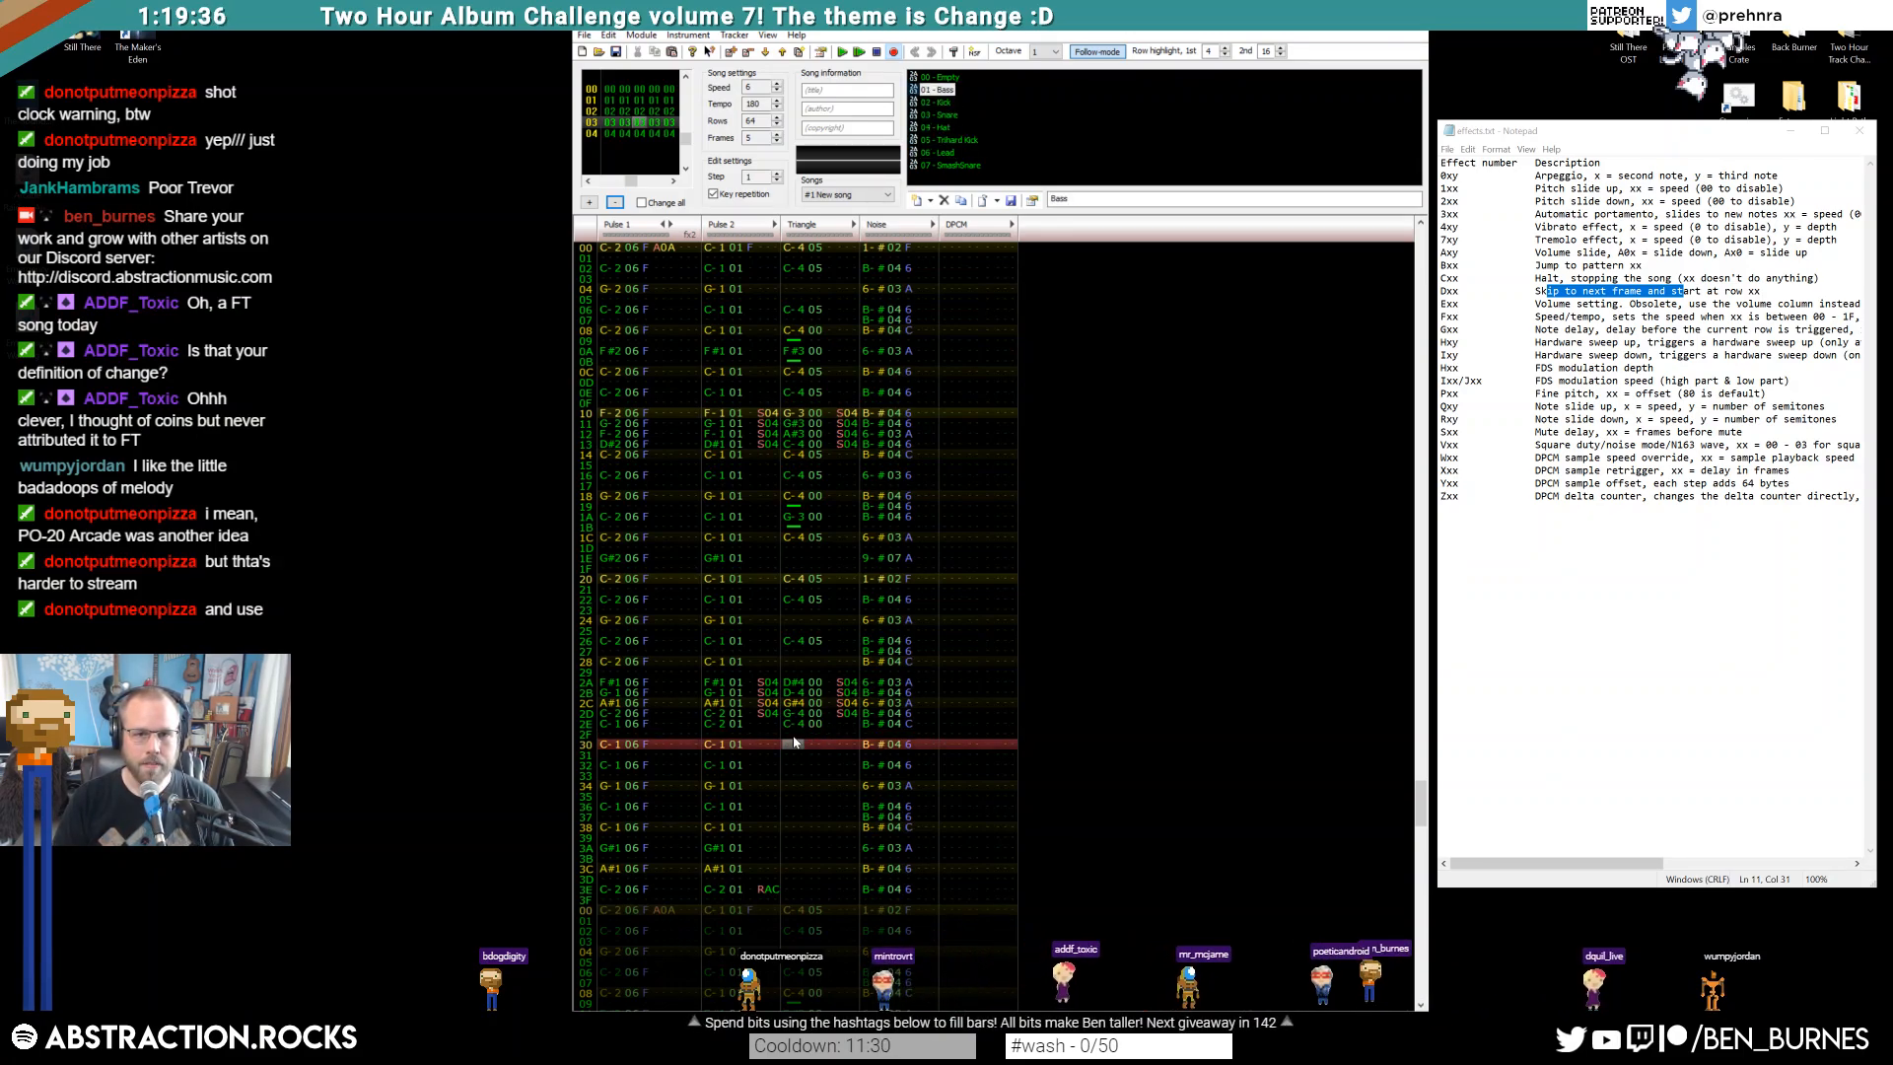
key("q")
key("Up")
key("KP_Multiply")
key("q")
key("Up")
key("Down")
key("Down")
key("q")
key("Down")
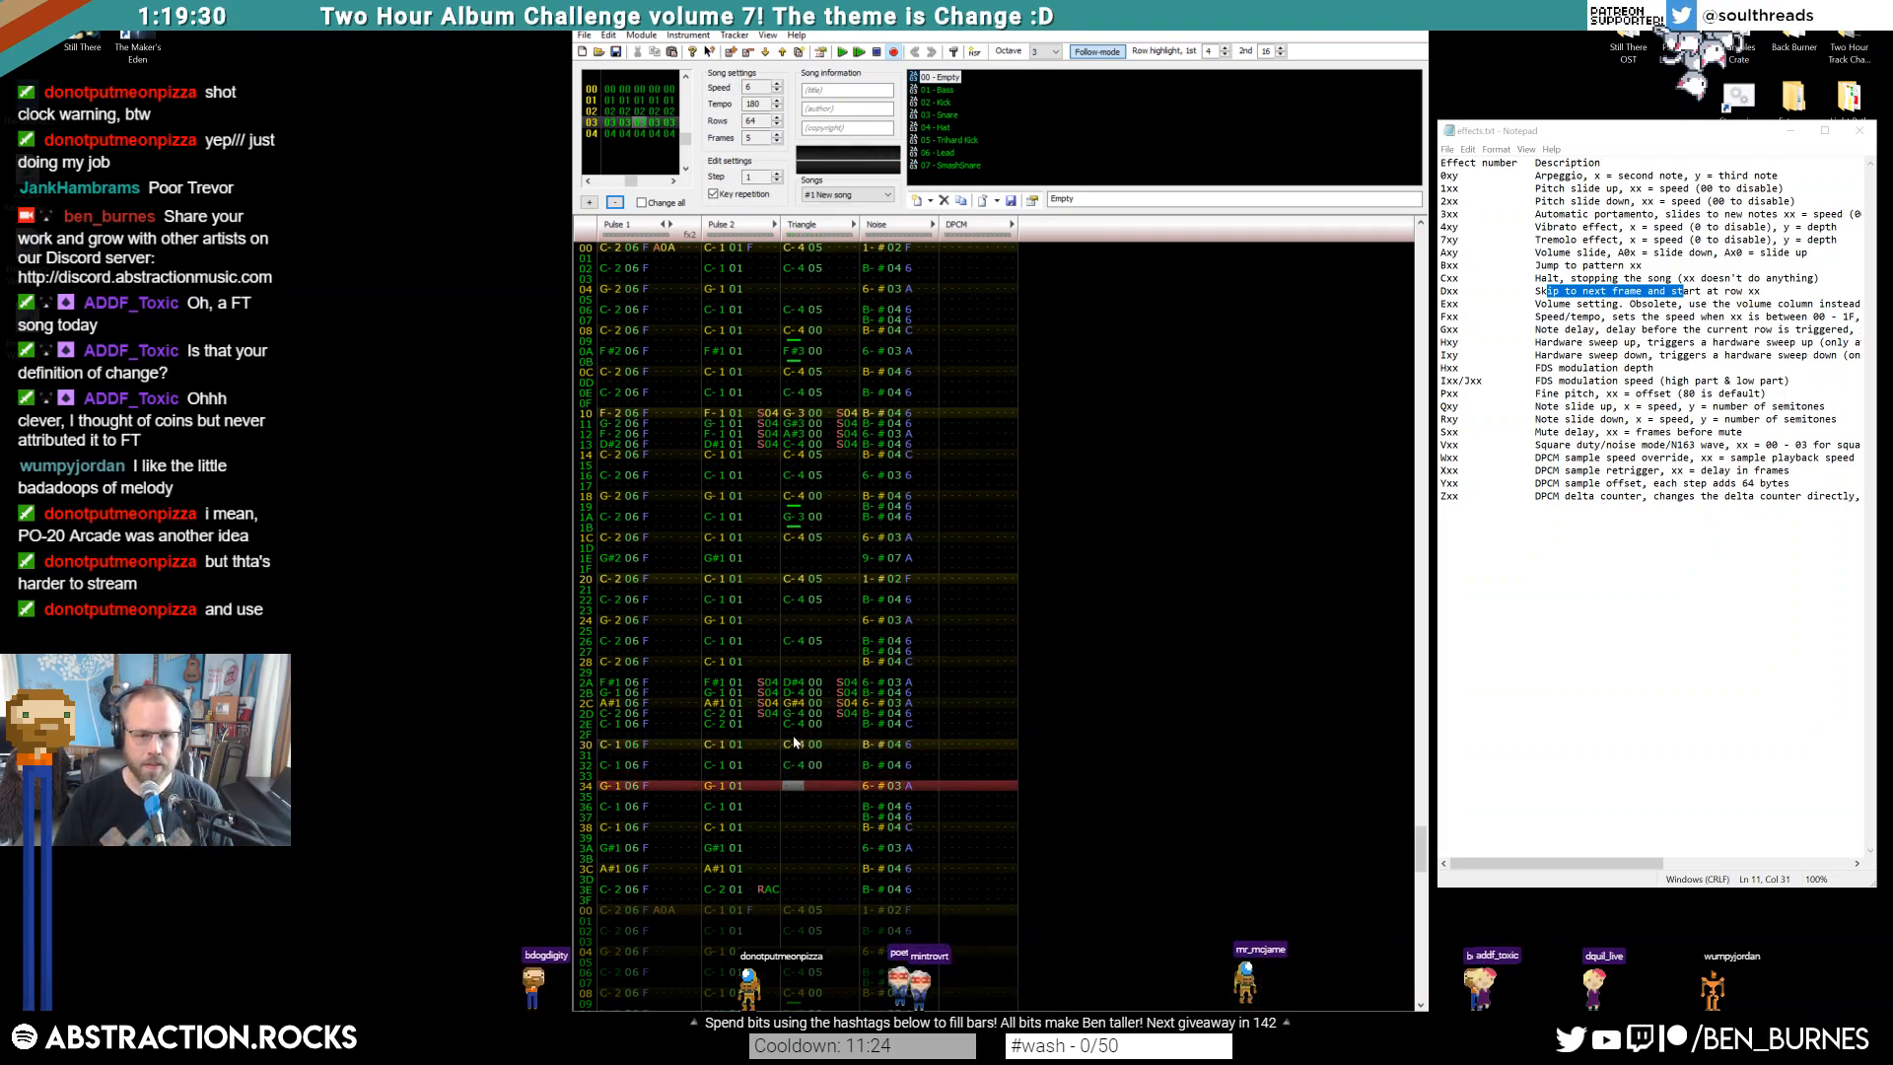
key("q")
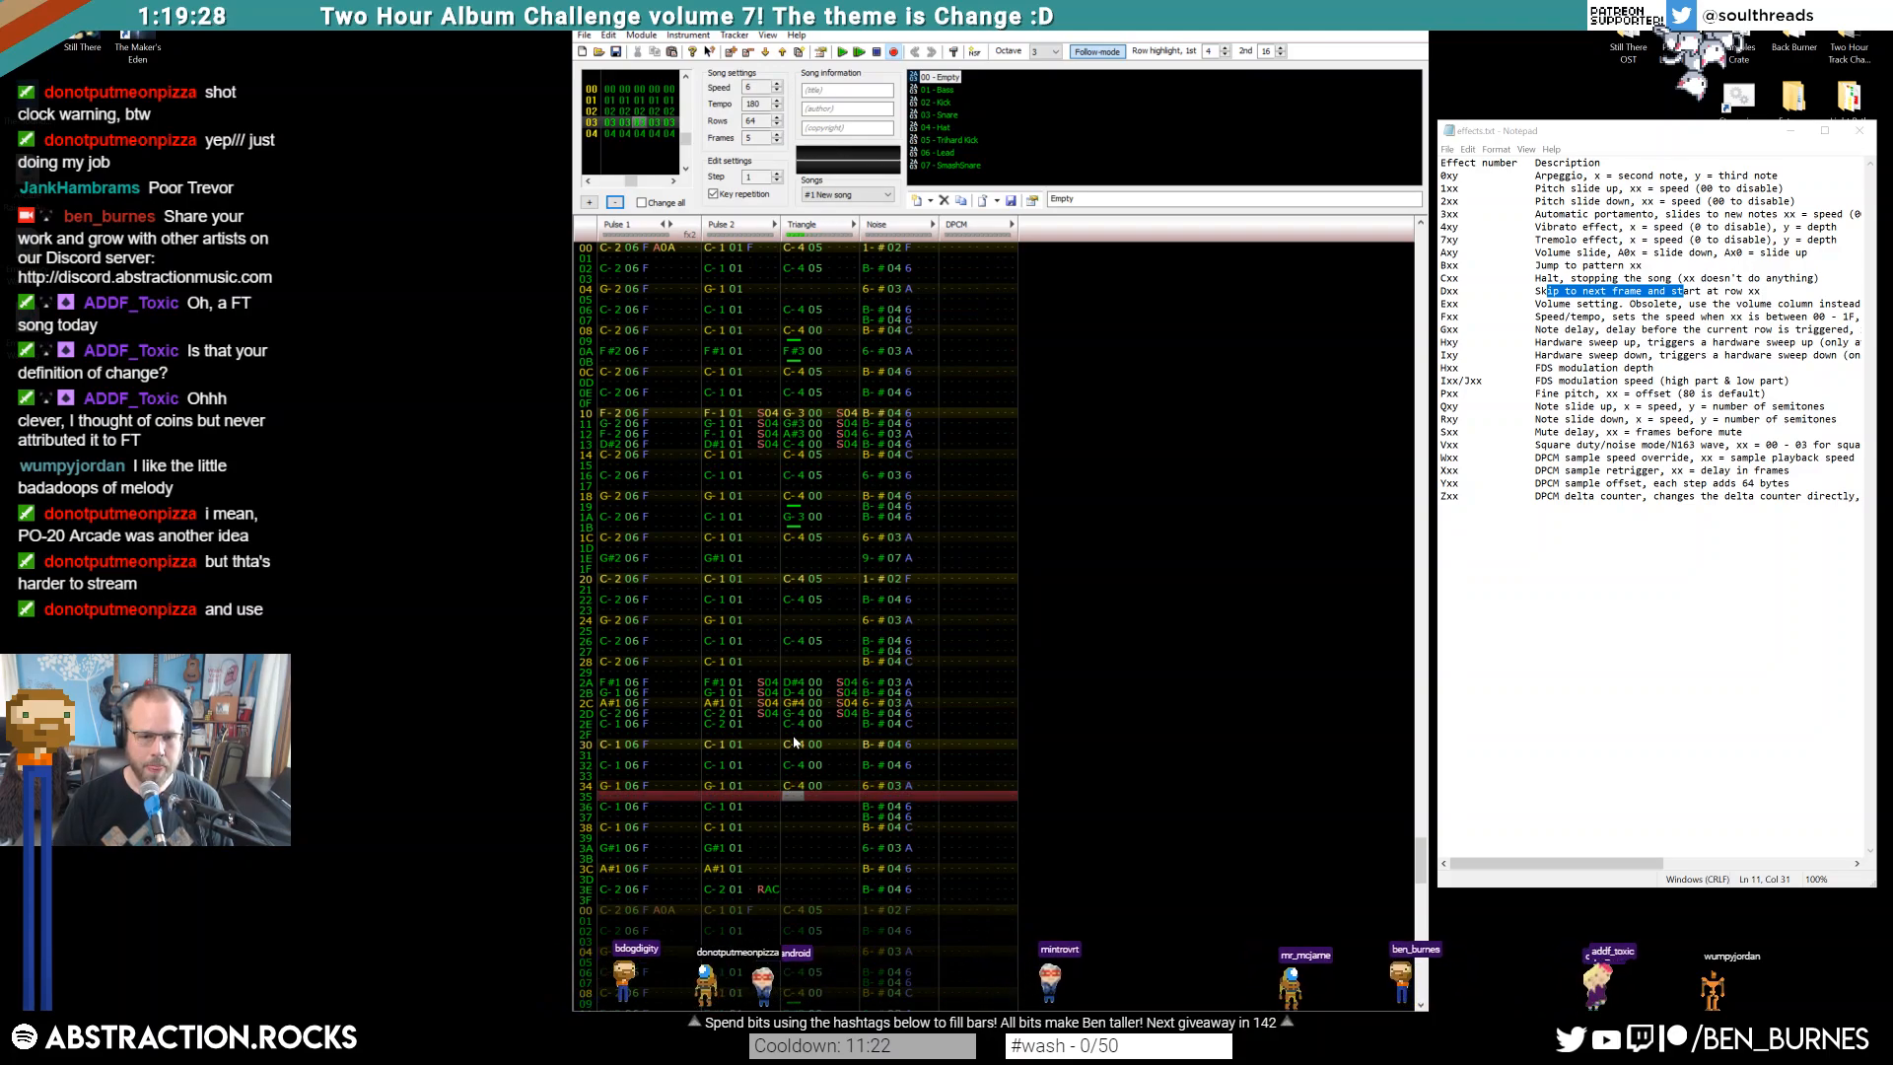
key("Up")
key("Up")
key("Up")
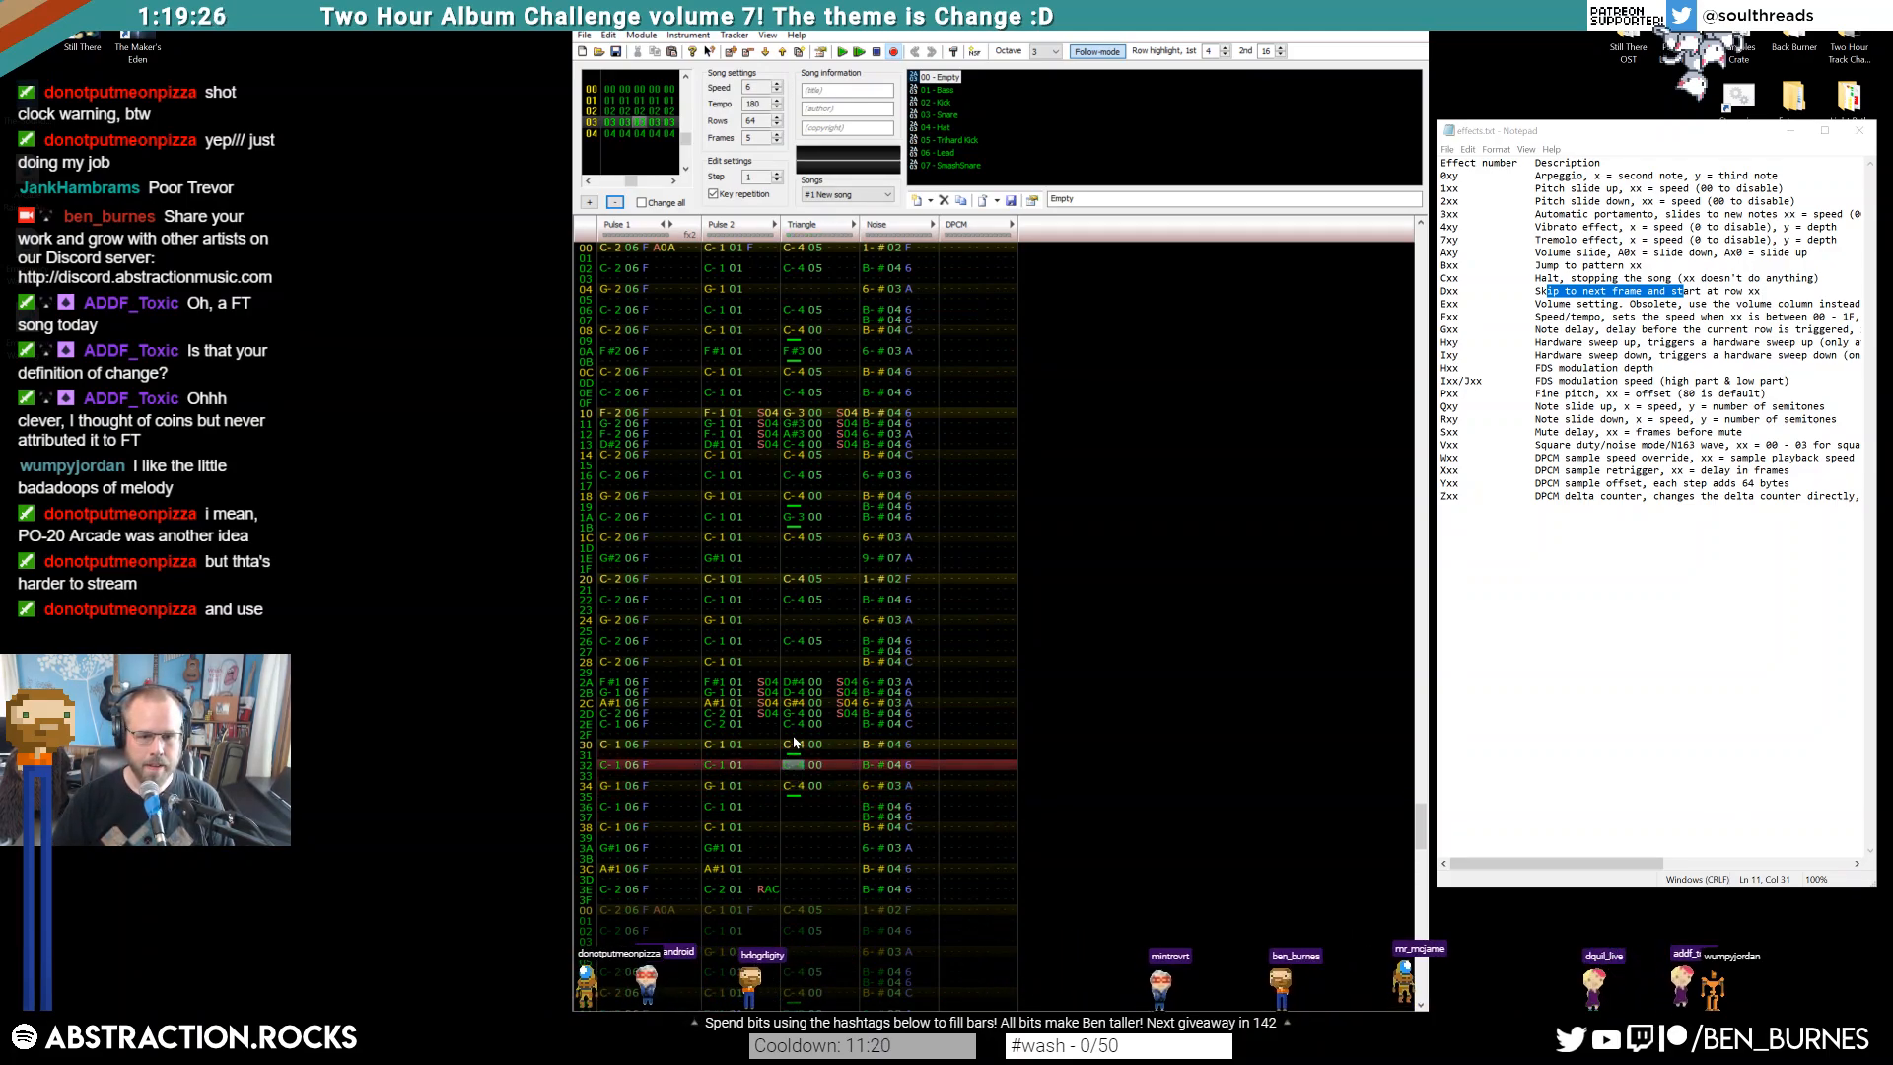
Play the new ending of frame 03 and enter a note cut on Triangle row 2F
key("Return")
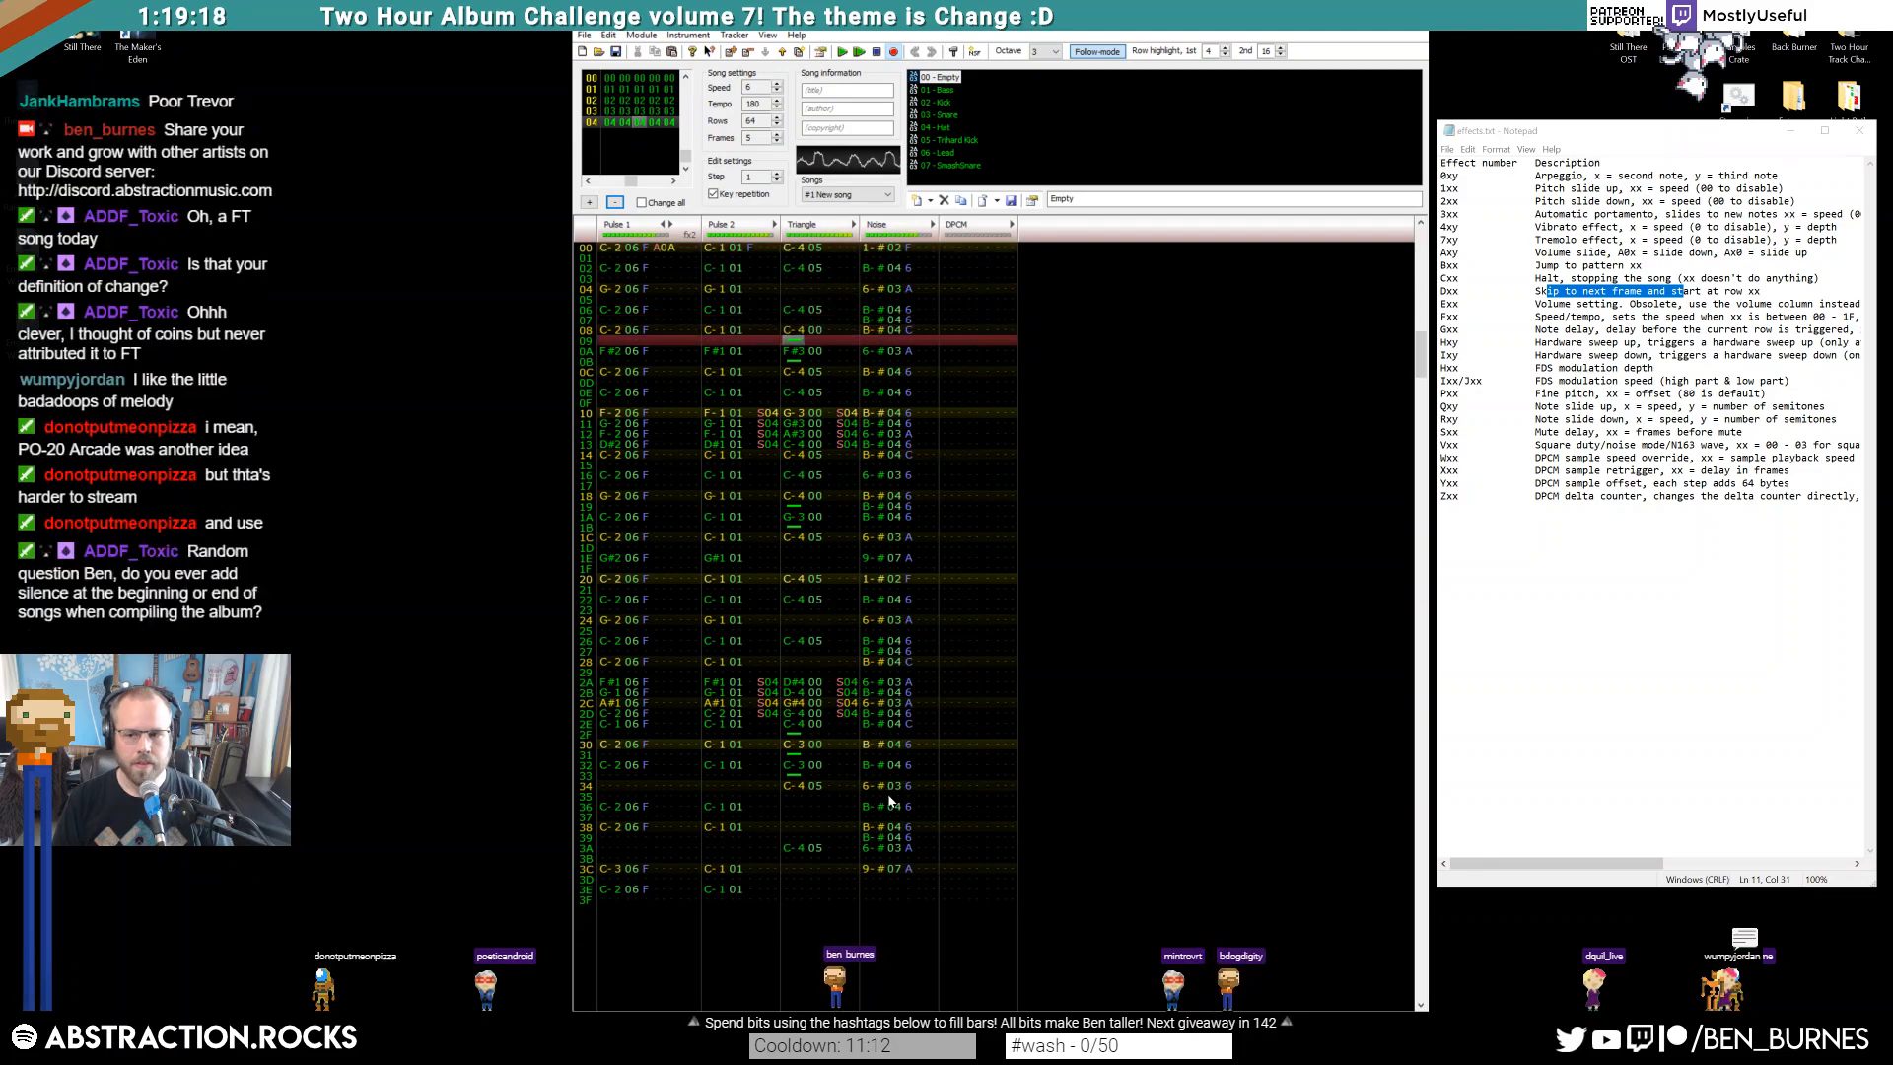
key("Return")
scroll(887, 804, "up", 7)
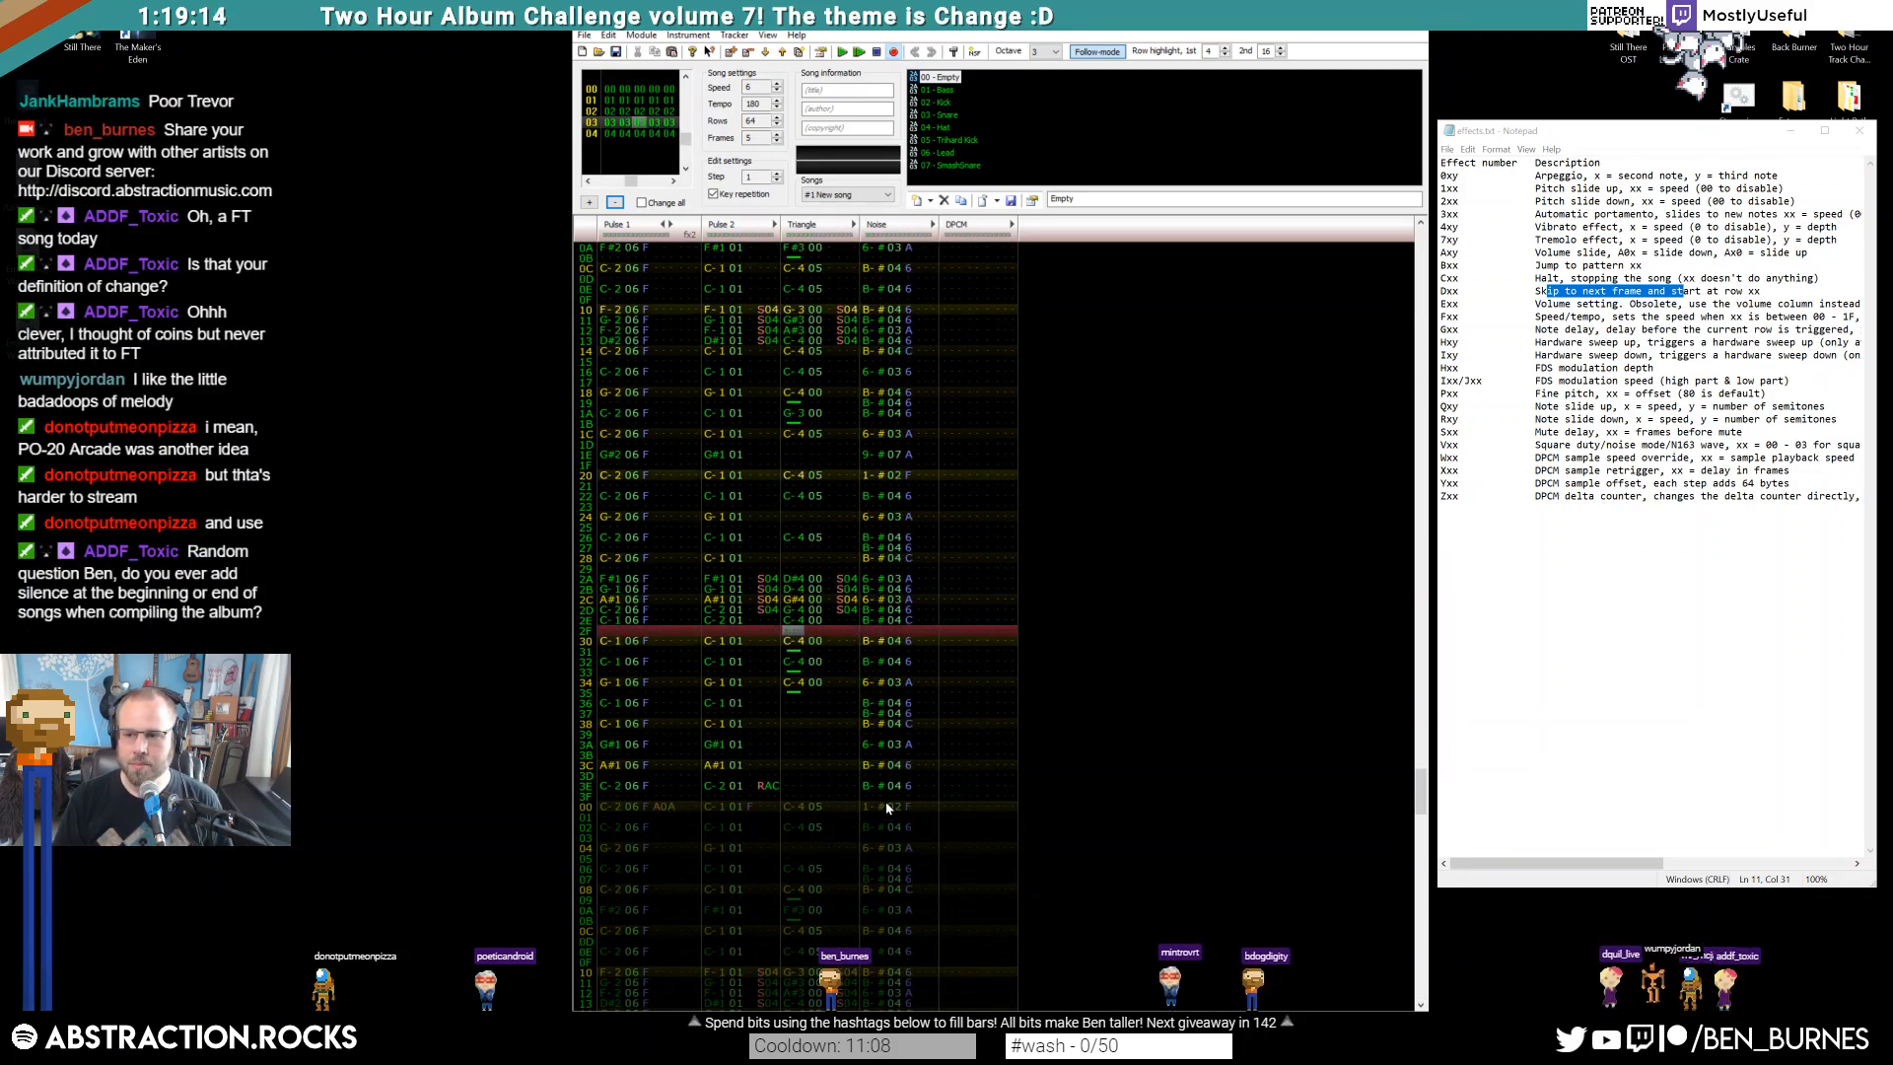
key("1")
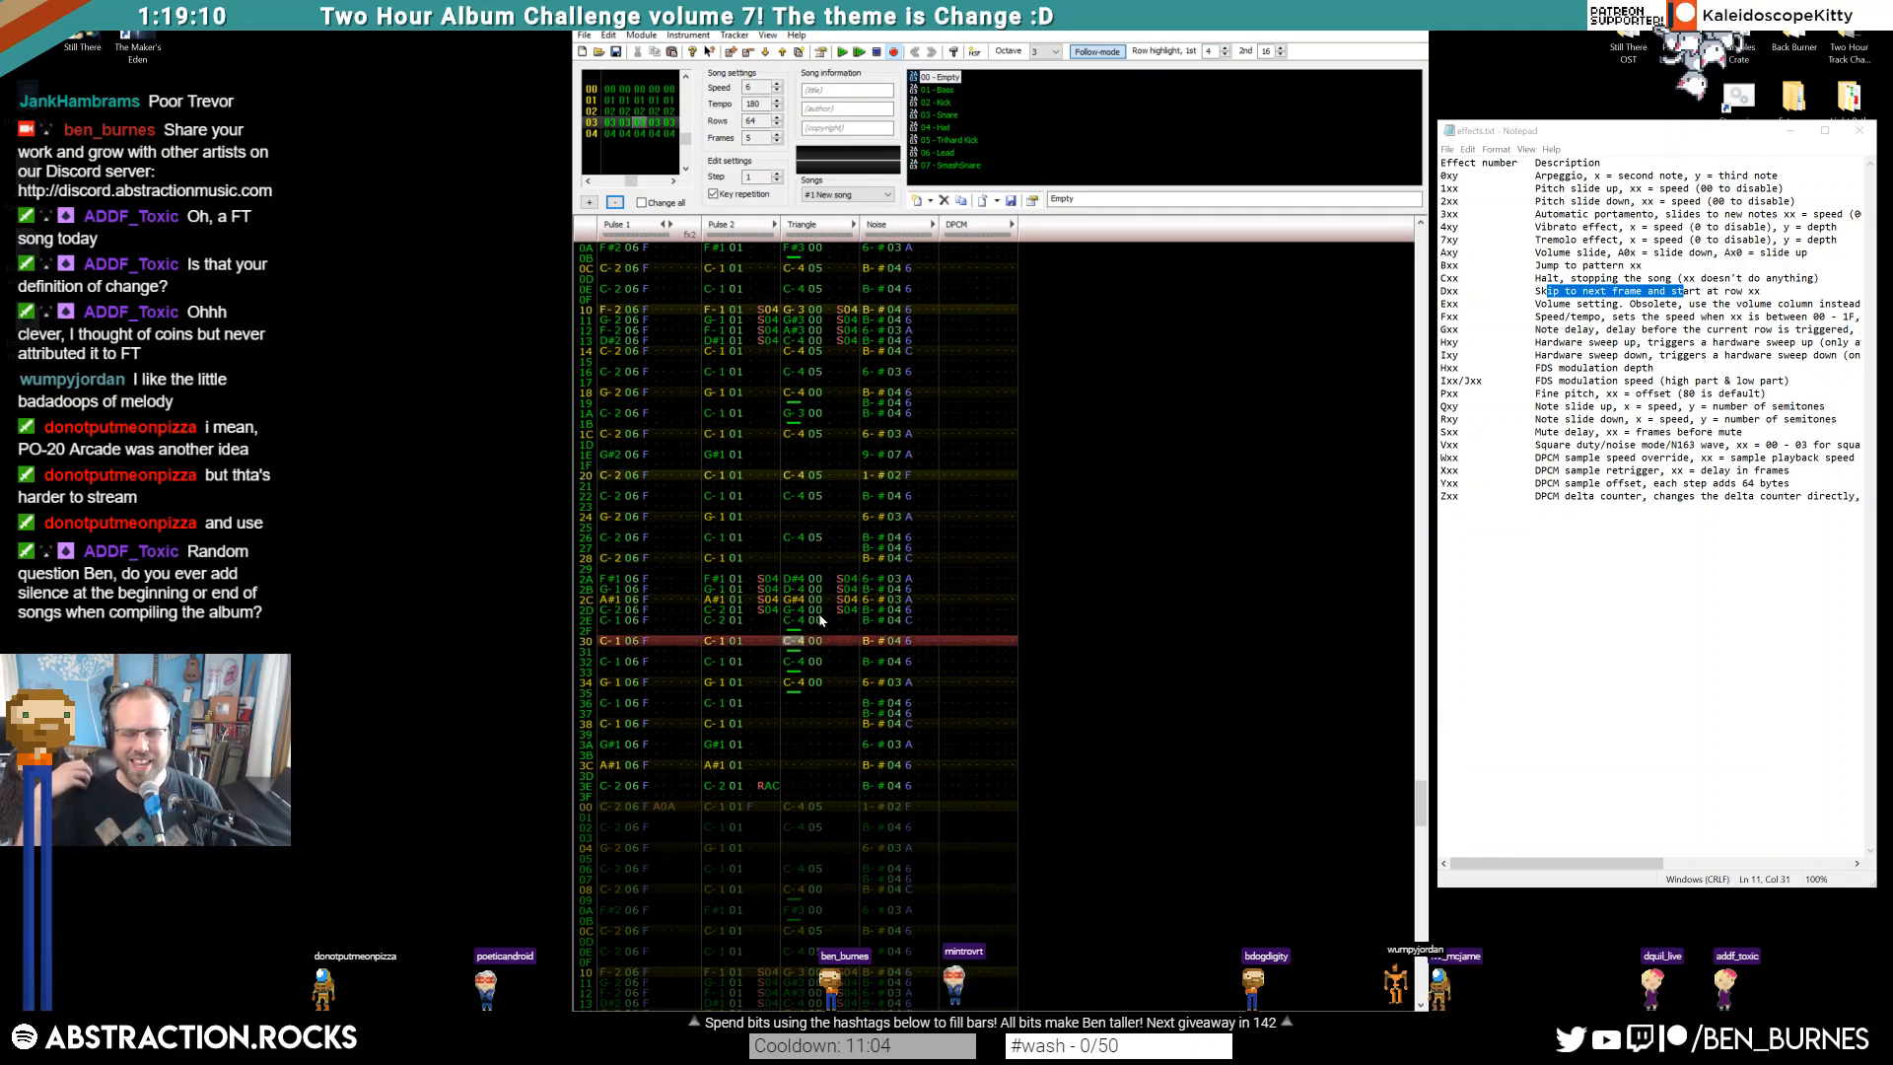
left_click(790, 580)
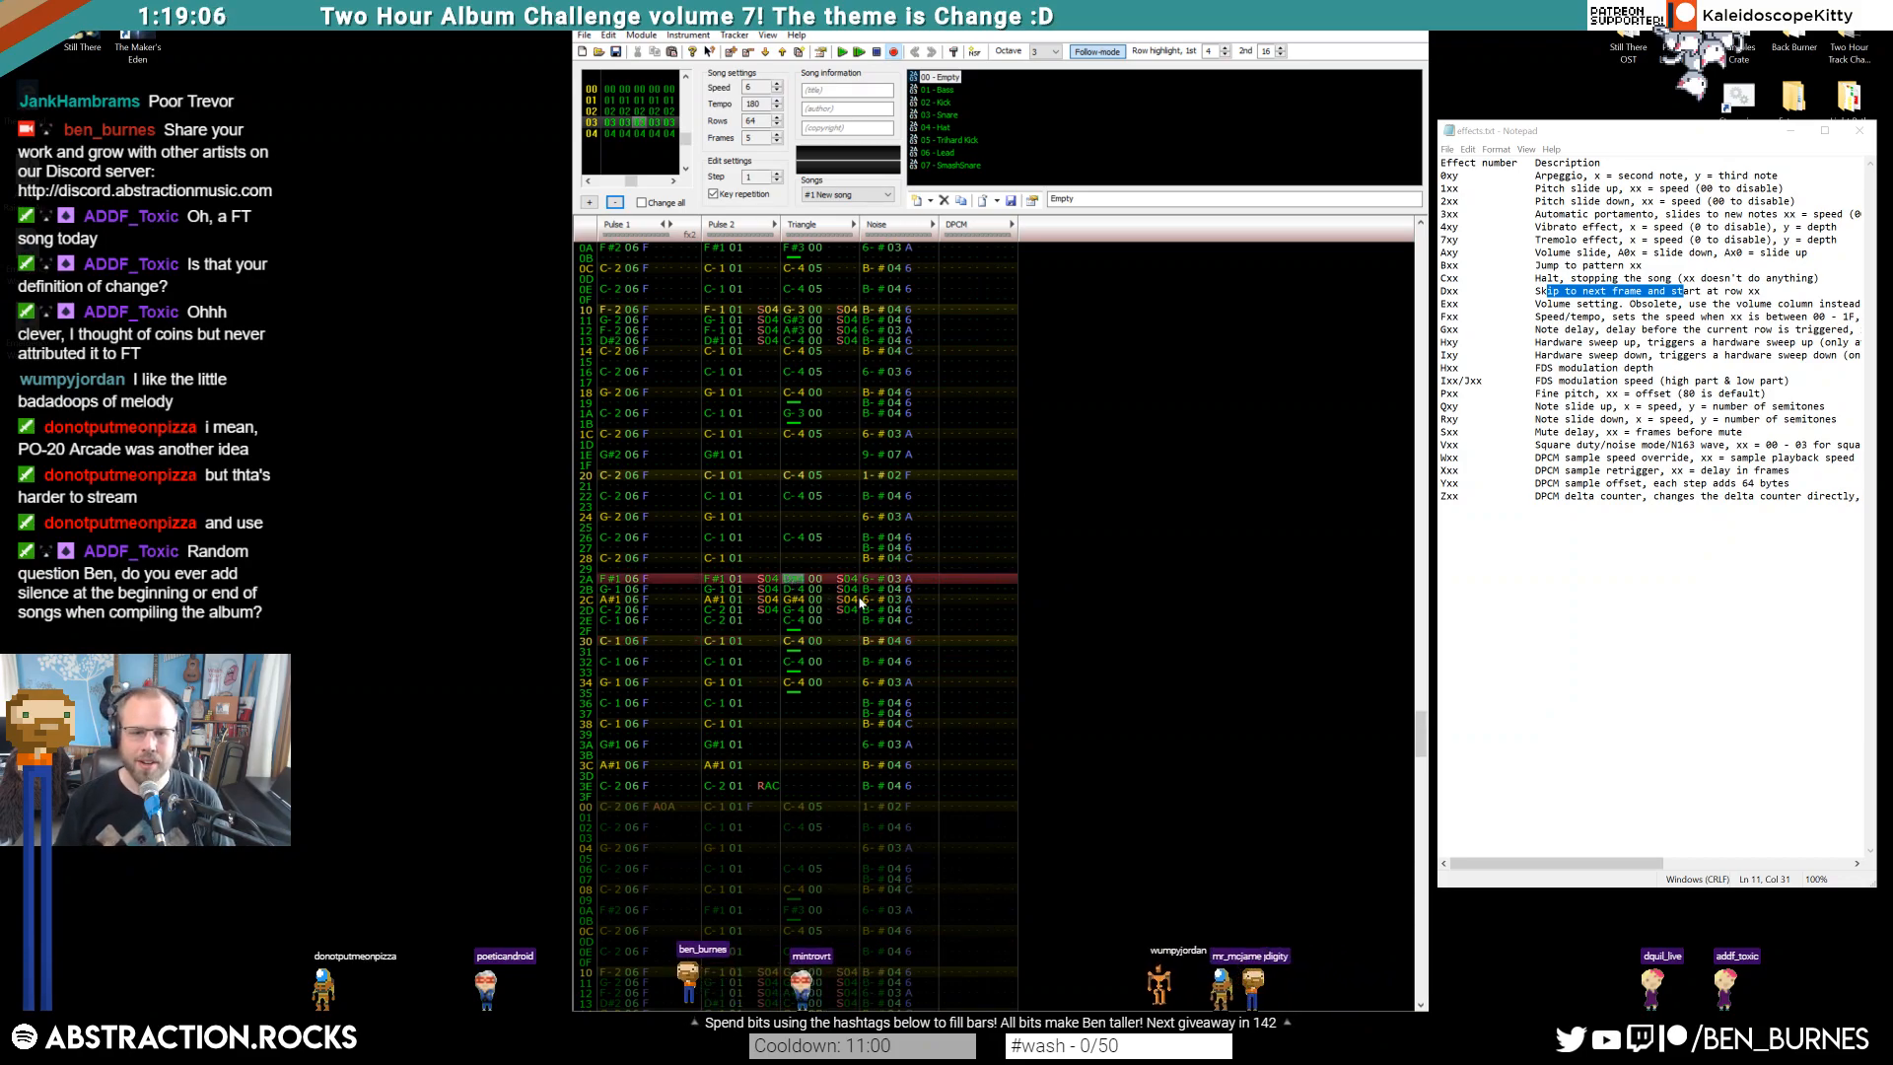
key("F7")
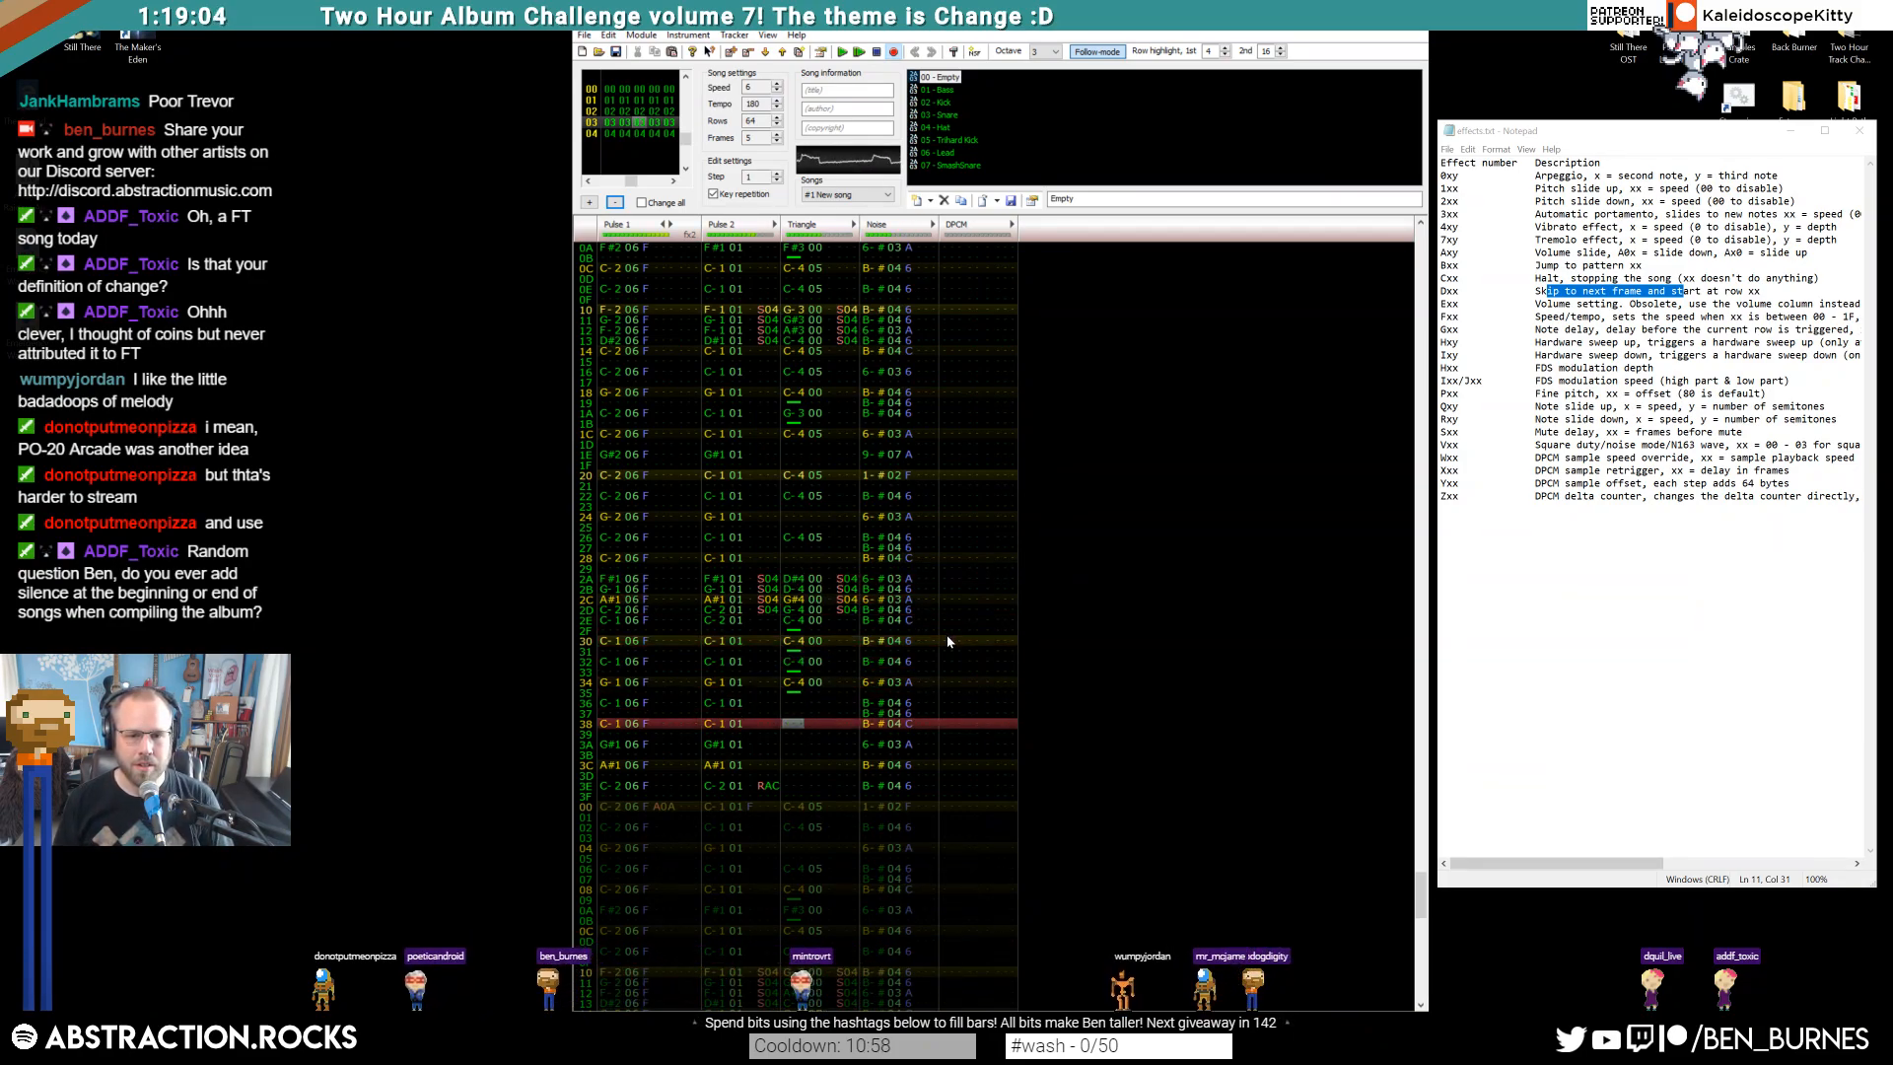
left_click(714, 644)
double_click(935, 90)
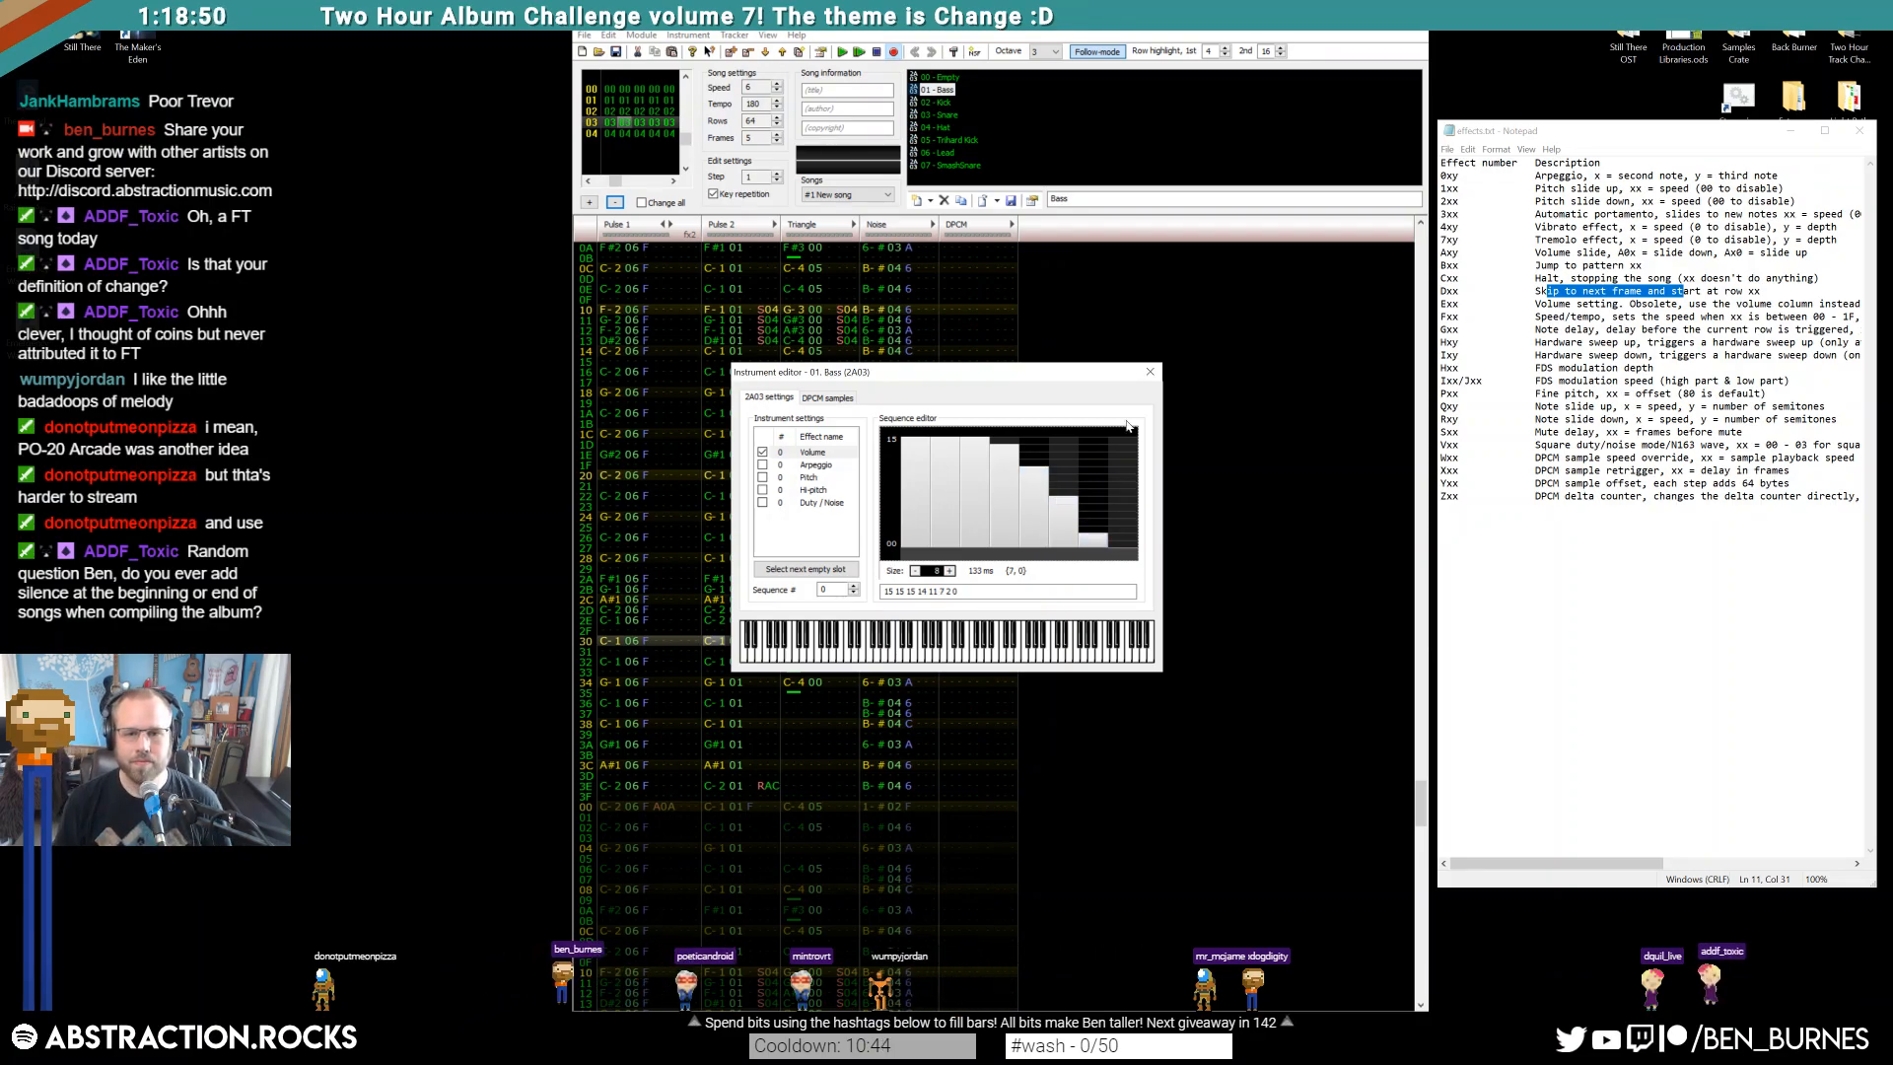
left_click(1149, 371)
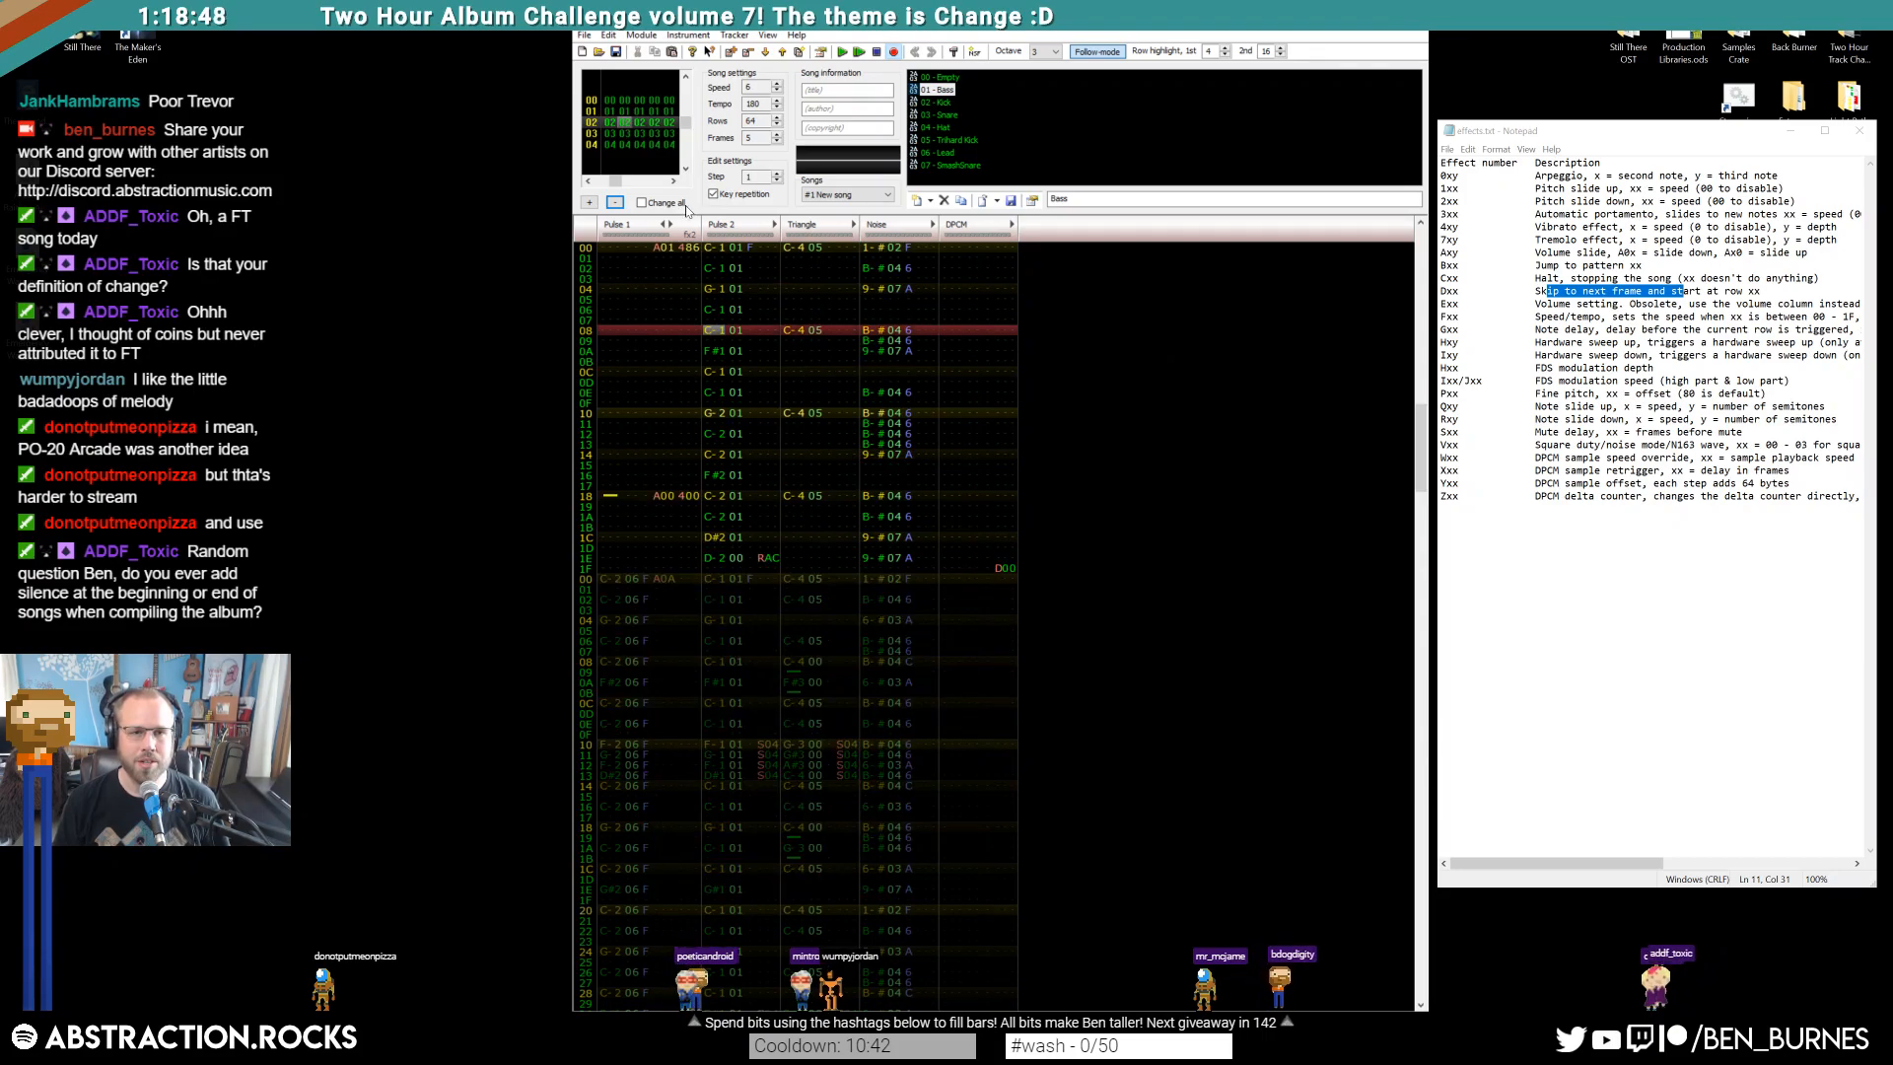
Play the song from frame 01 through frame 03 and check the Pulse 2 note on row 3E
left_click(623, 100)
key("Return")
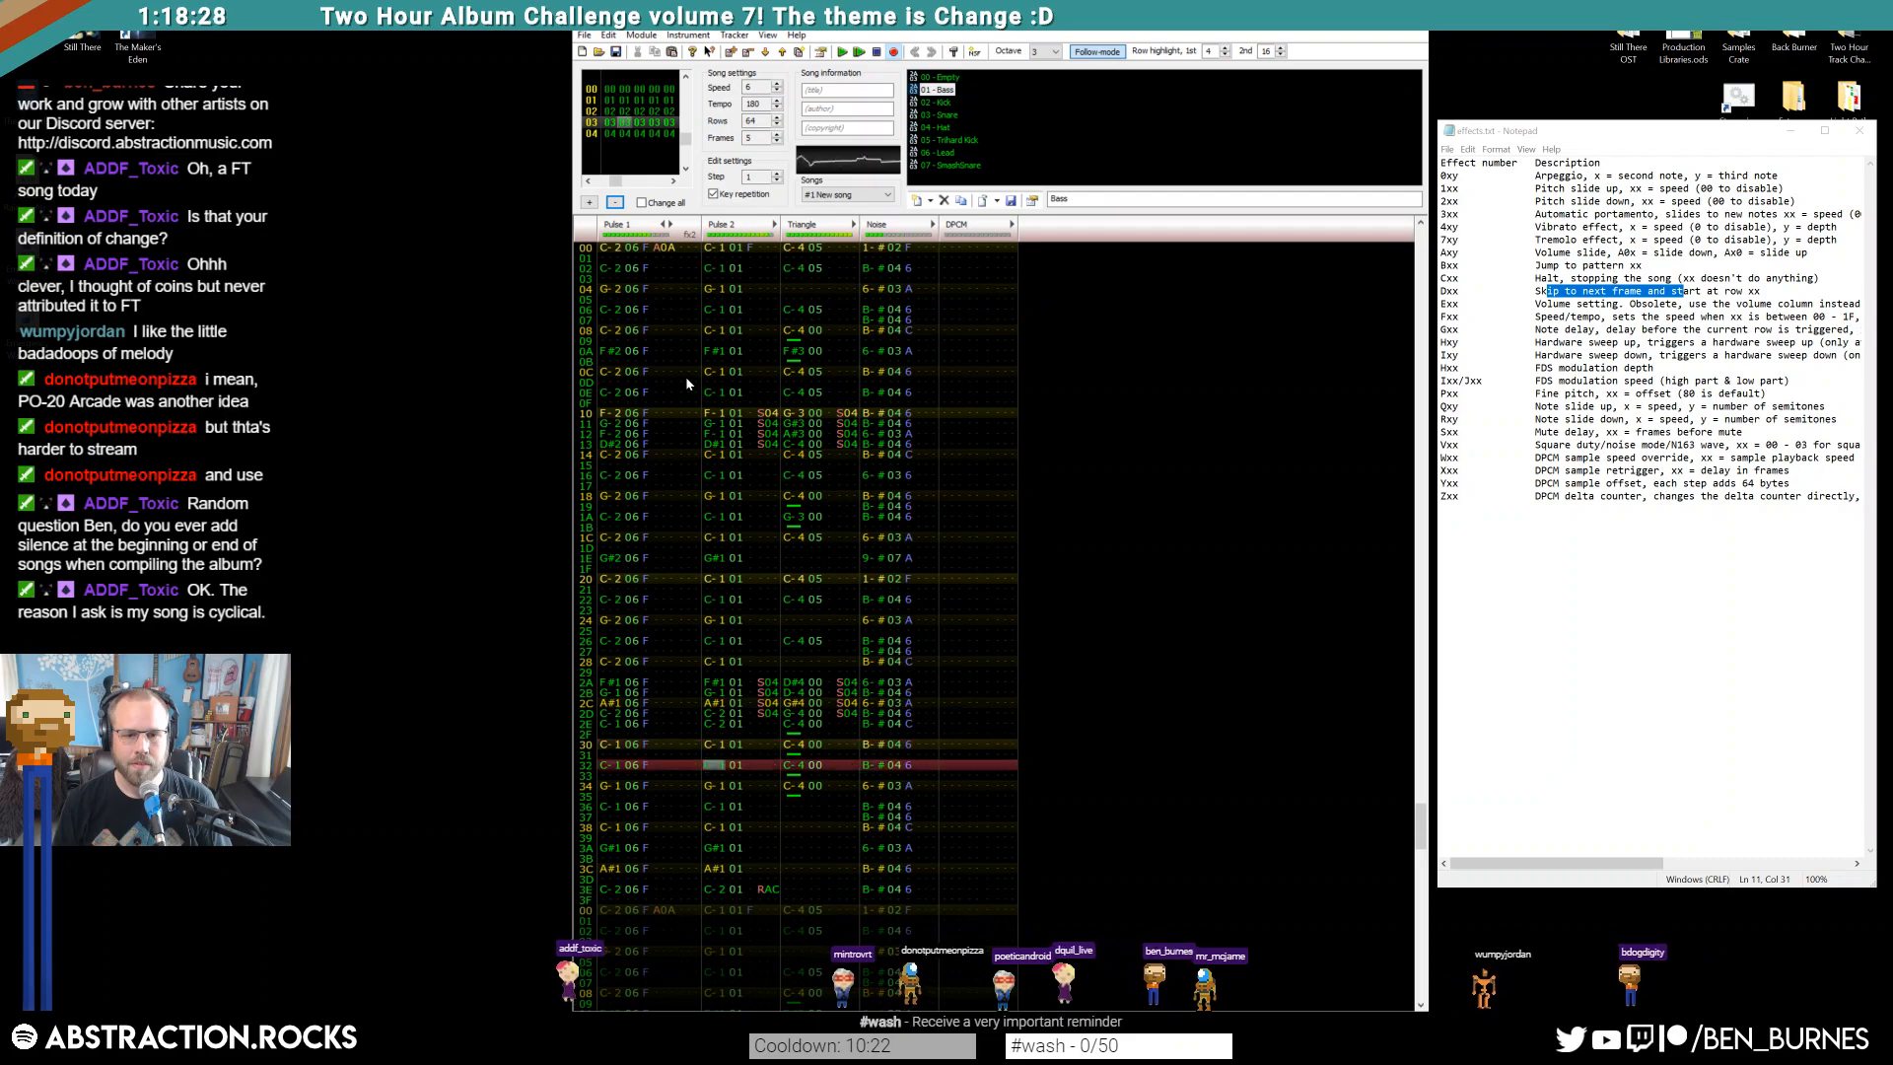
key("Return")
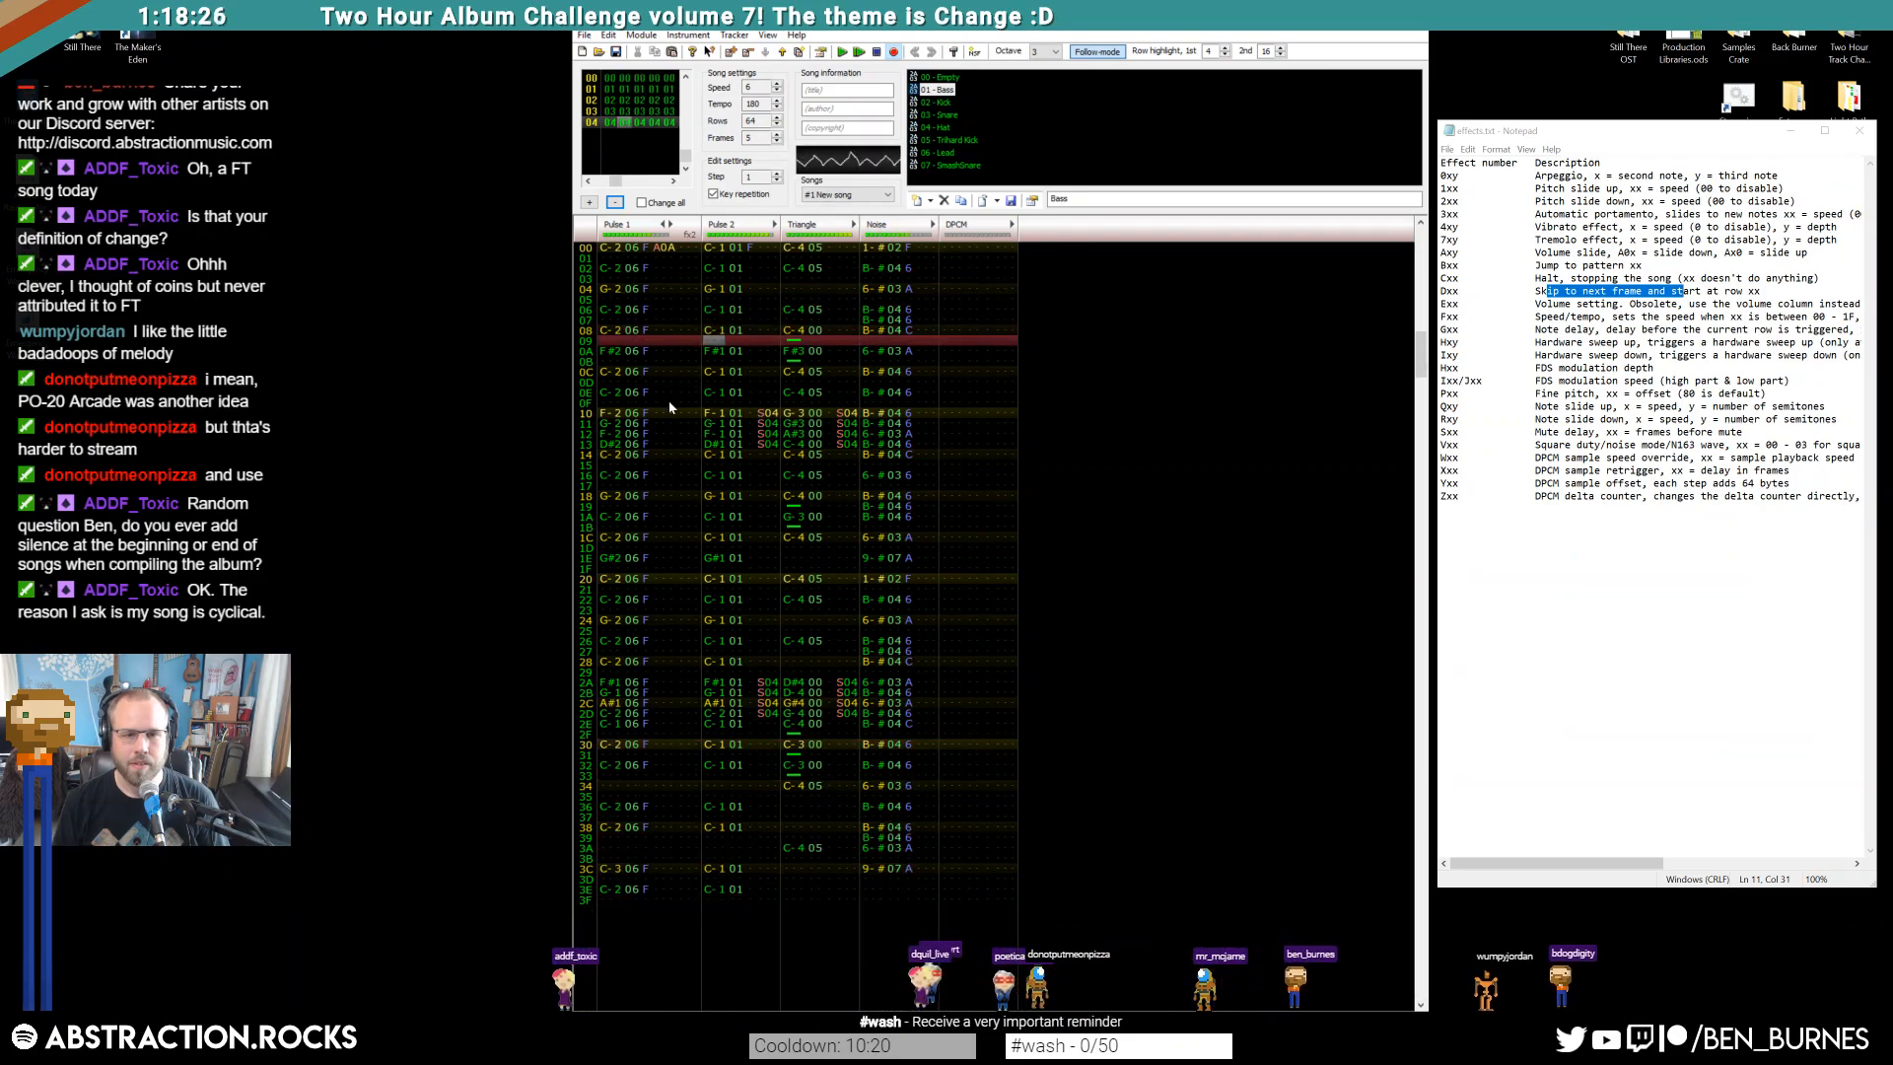
scroll(742, 532, "up", 6)
left_click(720, 767)
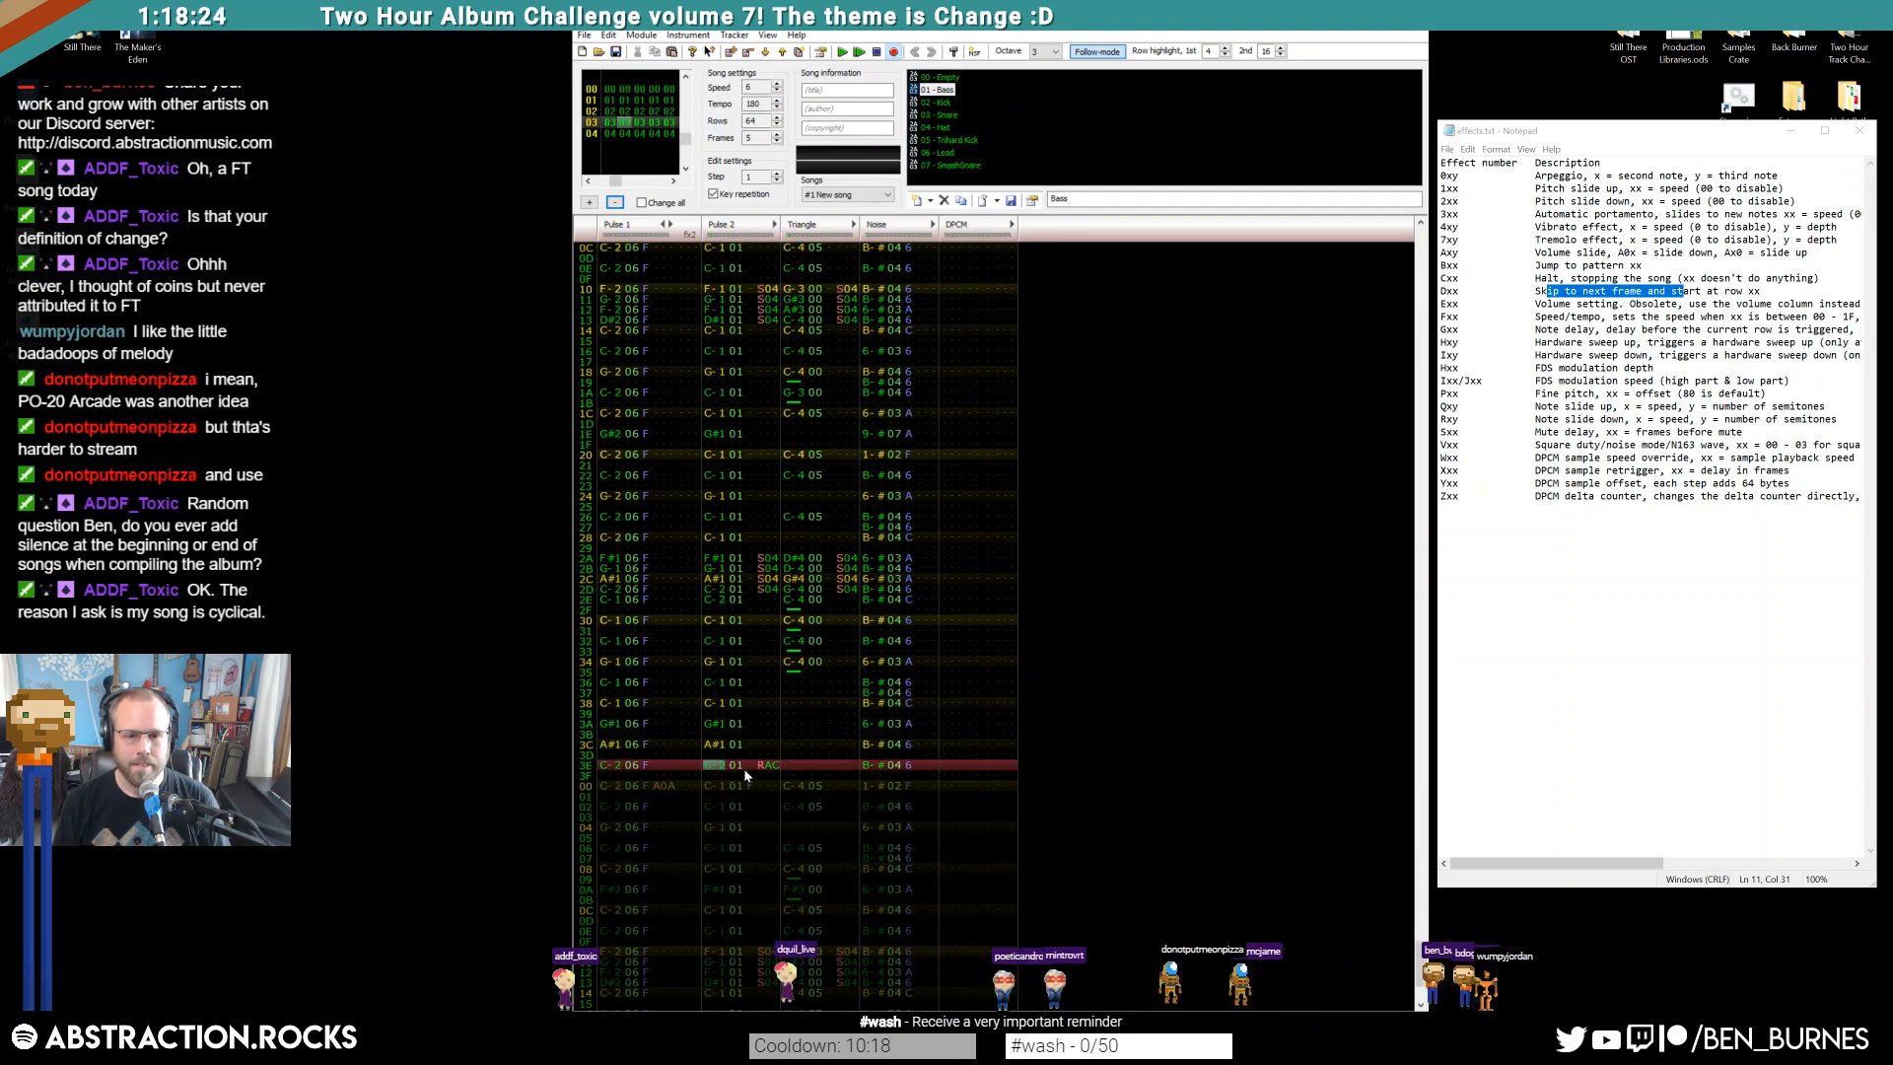
key("Return")
key("Return")
scroll(757, 725, "up", 5)
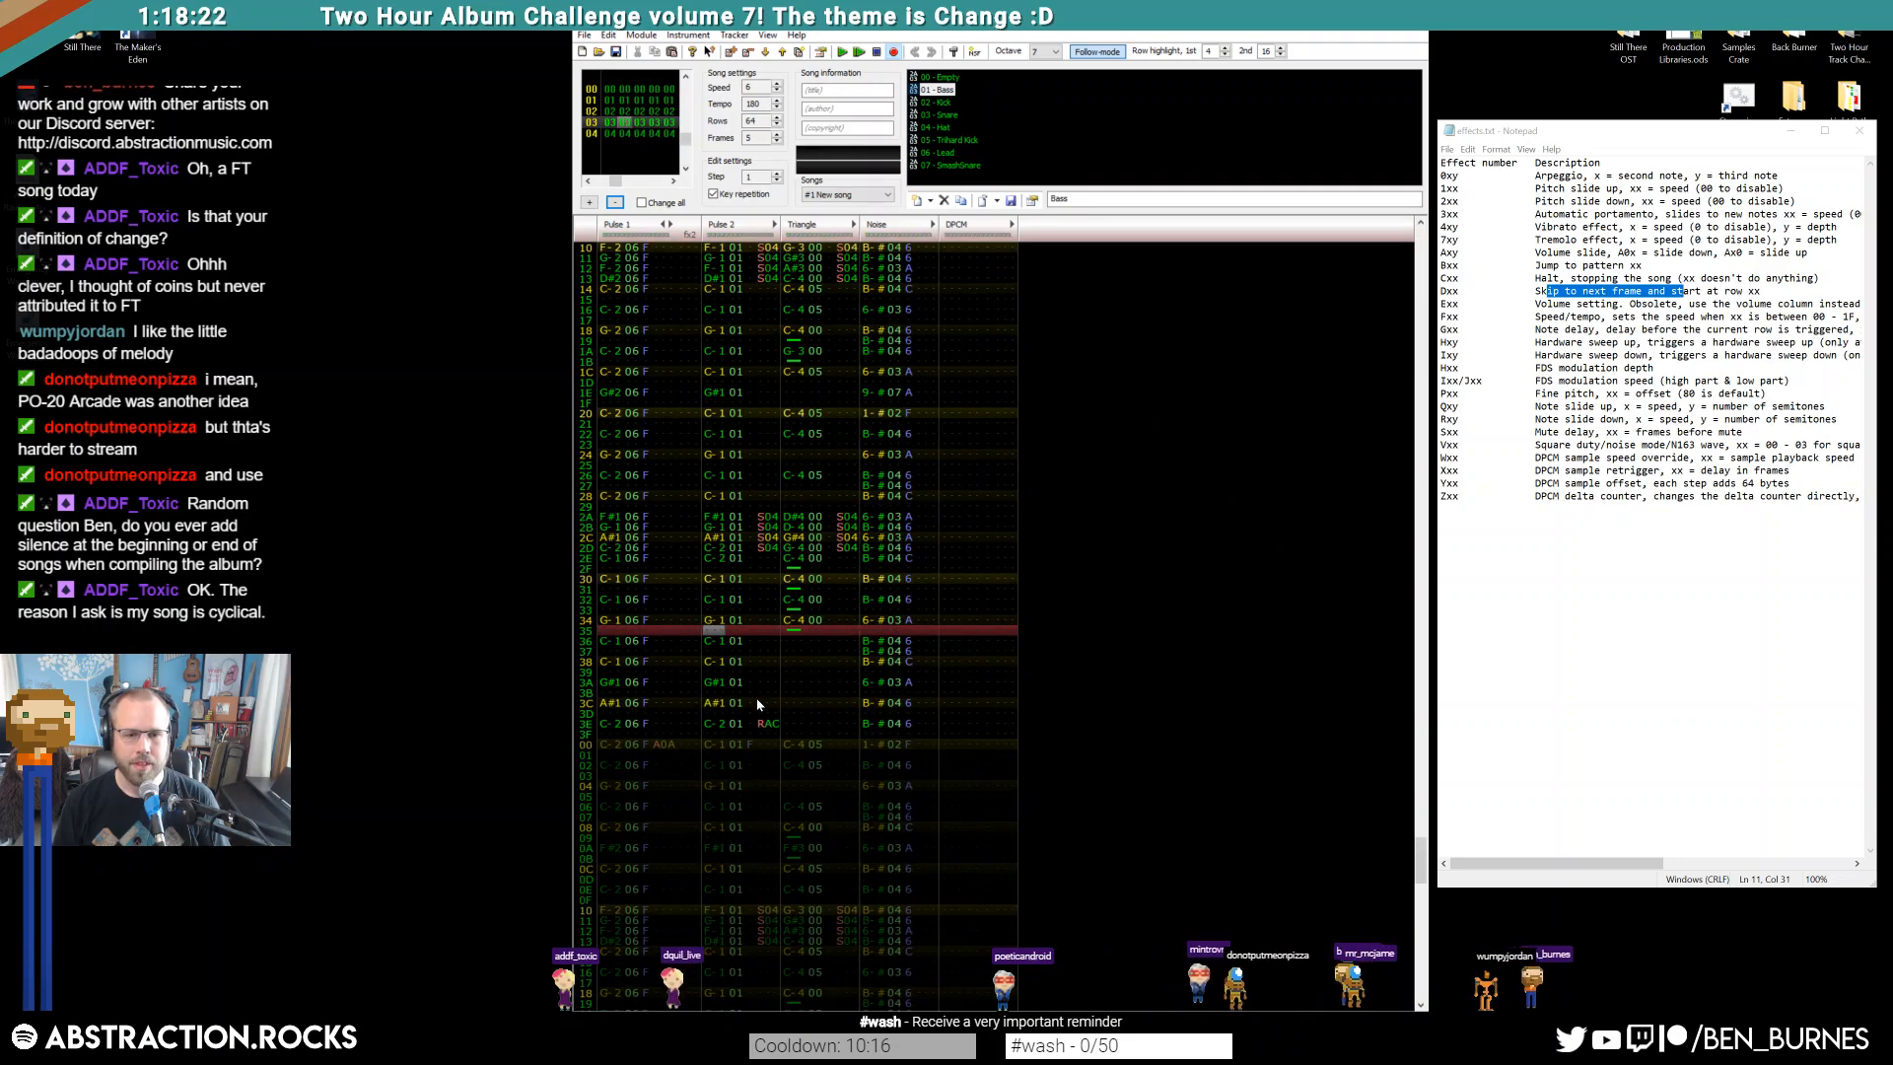
Set the instrument of the Pulse 2 note on row 3E of frame 03 to 00, matching frame 02's slide, and play the result
left_click(720, 724)
scroll(732, 737, "up", 12)
scroll(739, 715, "up", 15)
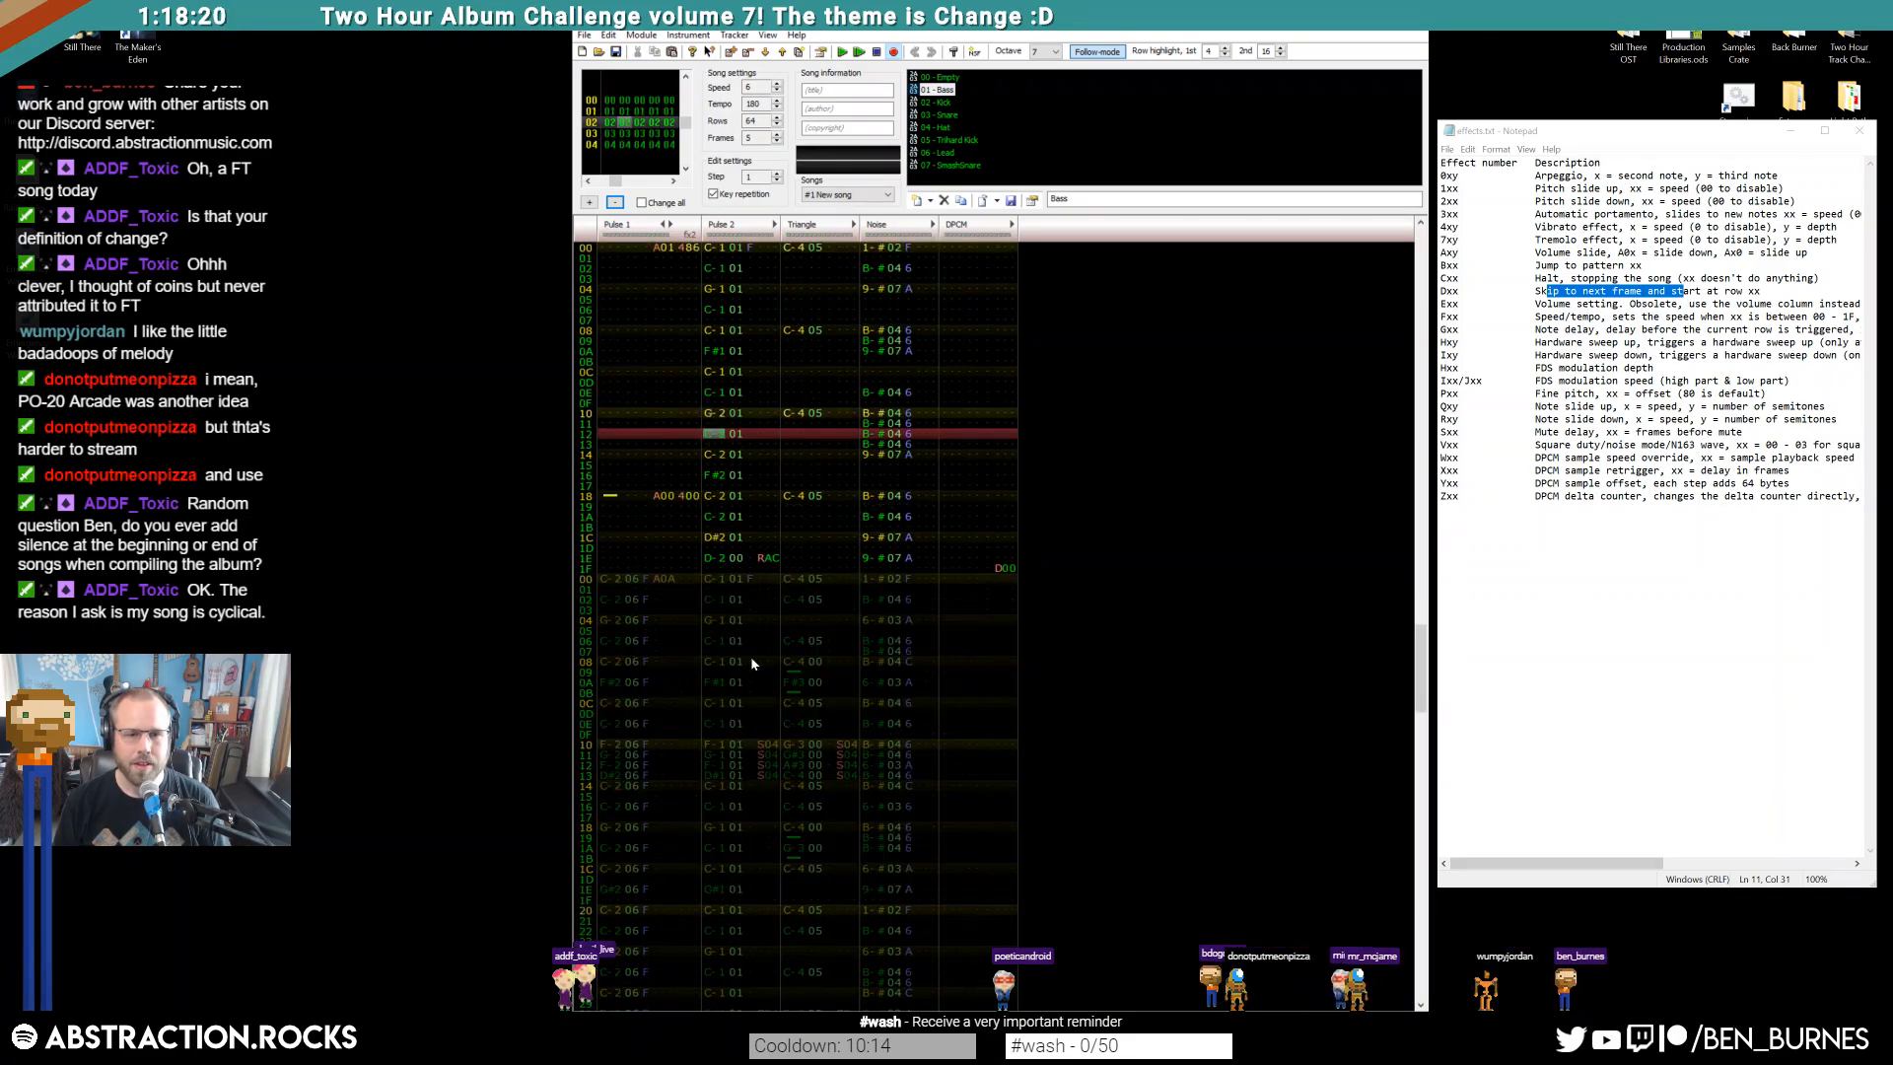
scroll(734, 651, "down", 20)
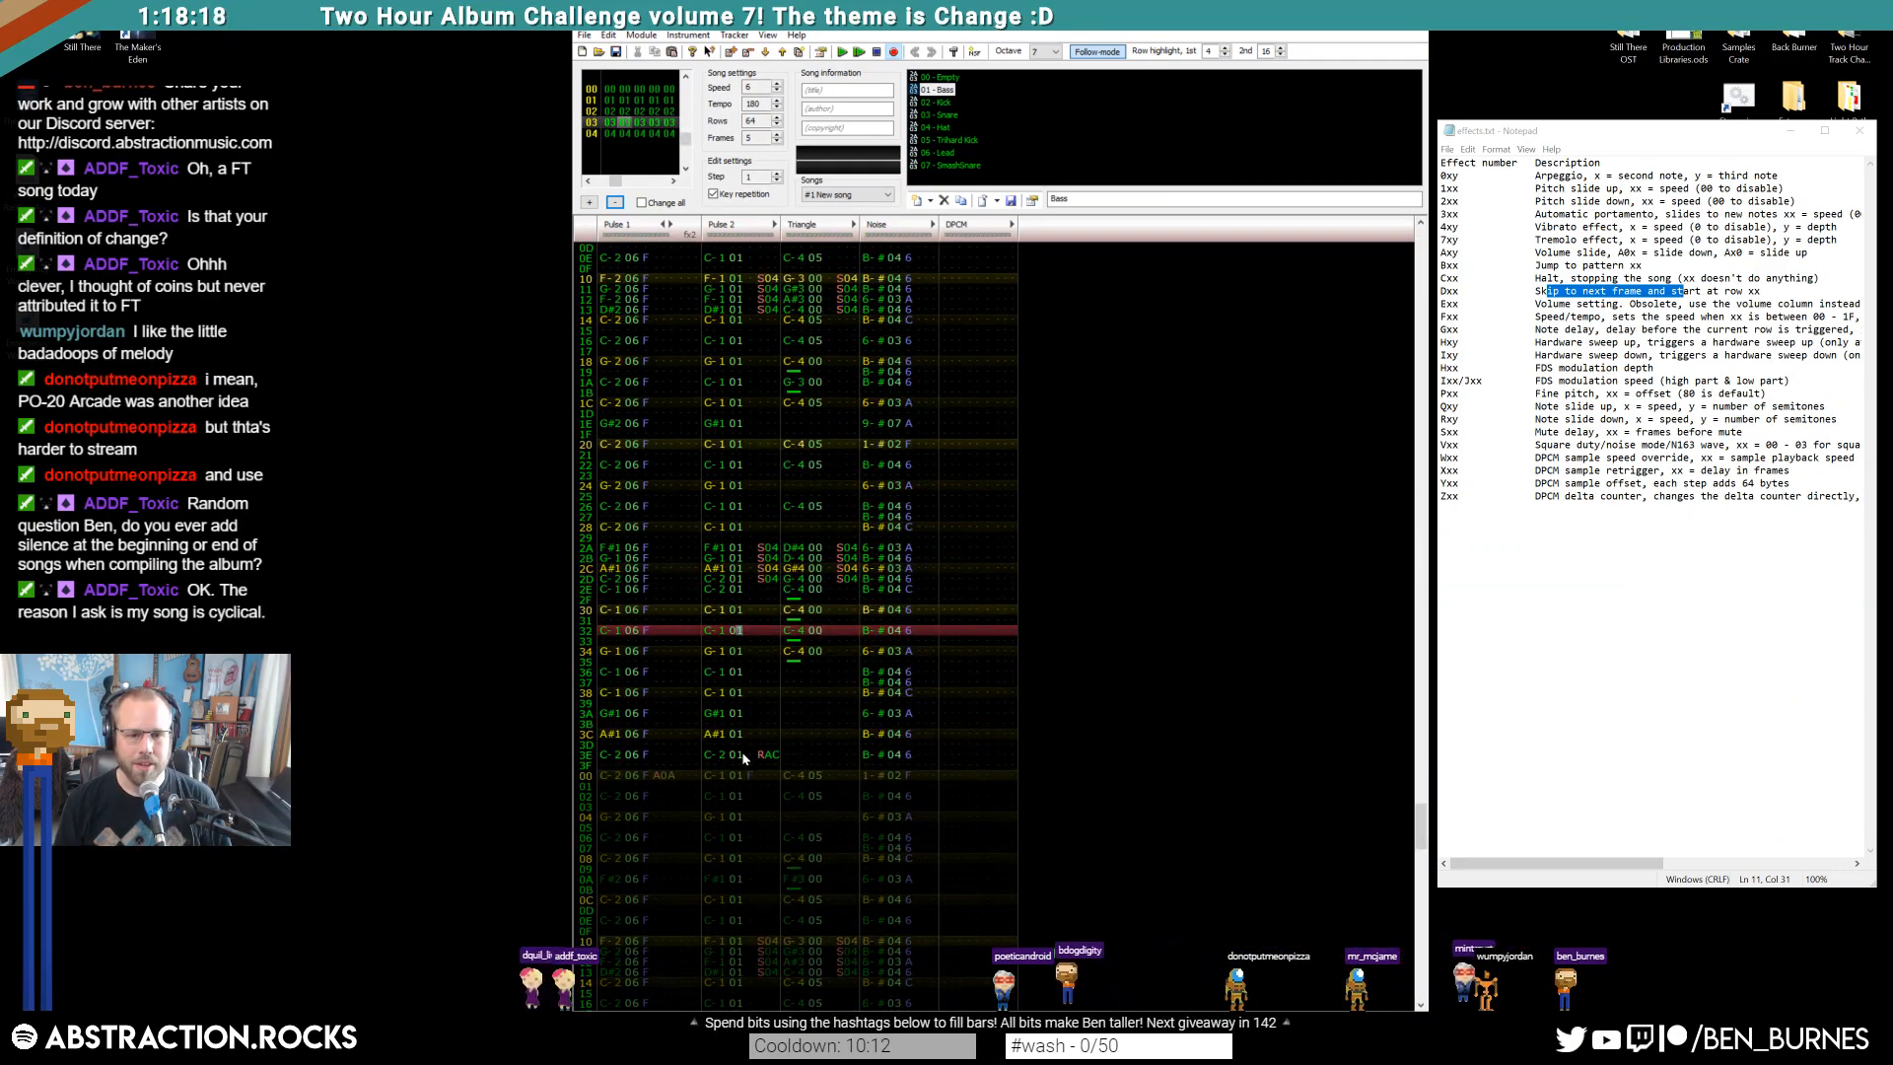
left_click(742, 756)
type("0")
key("Return")
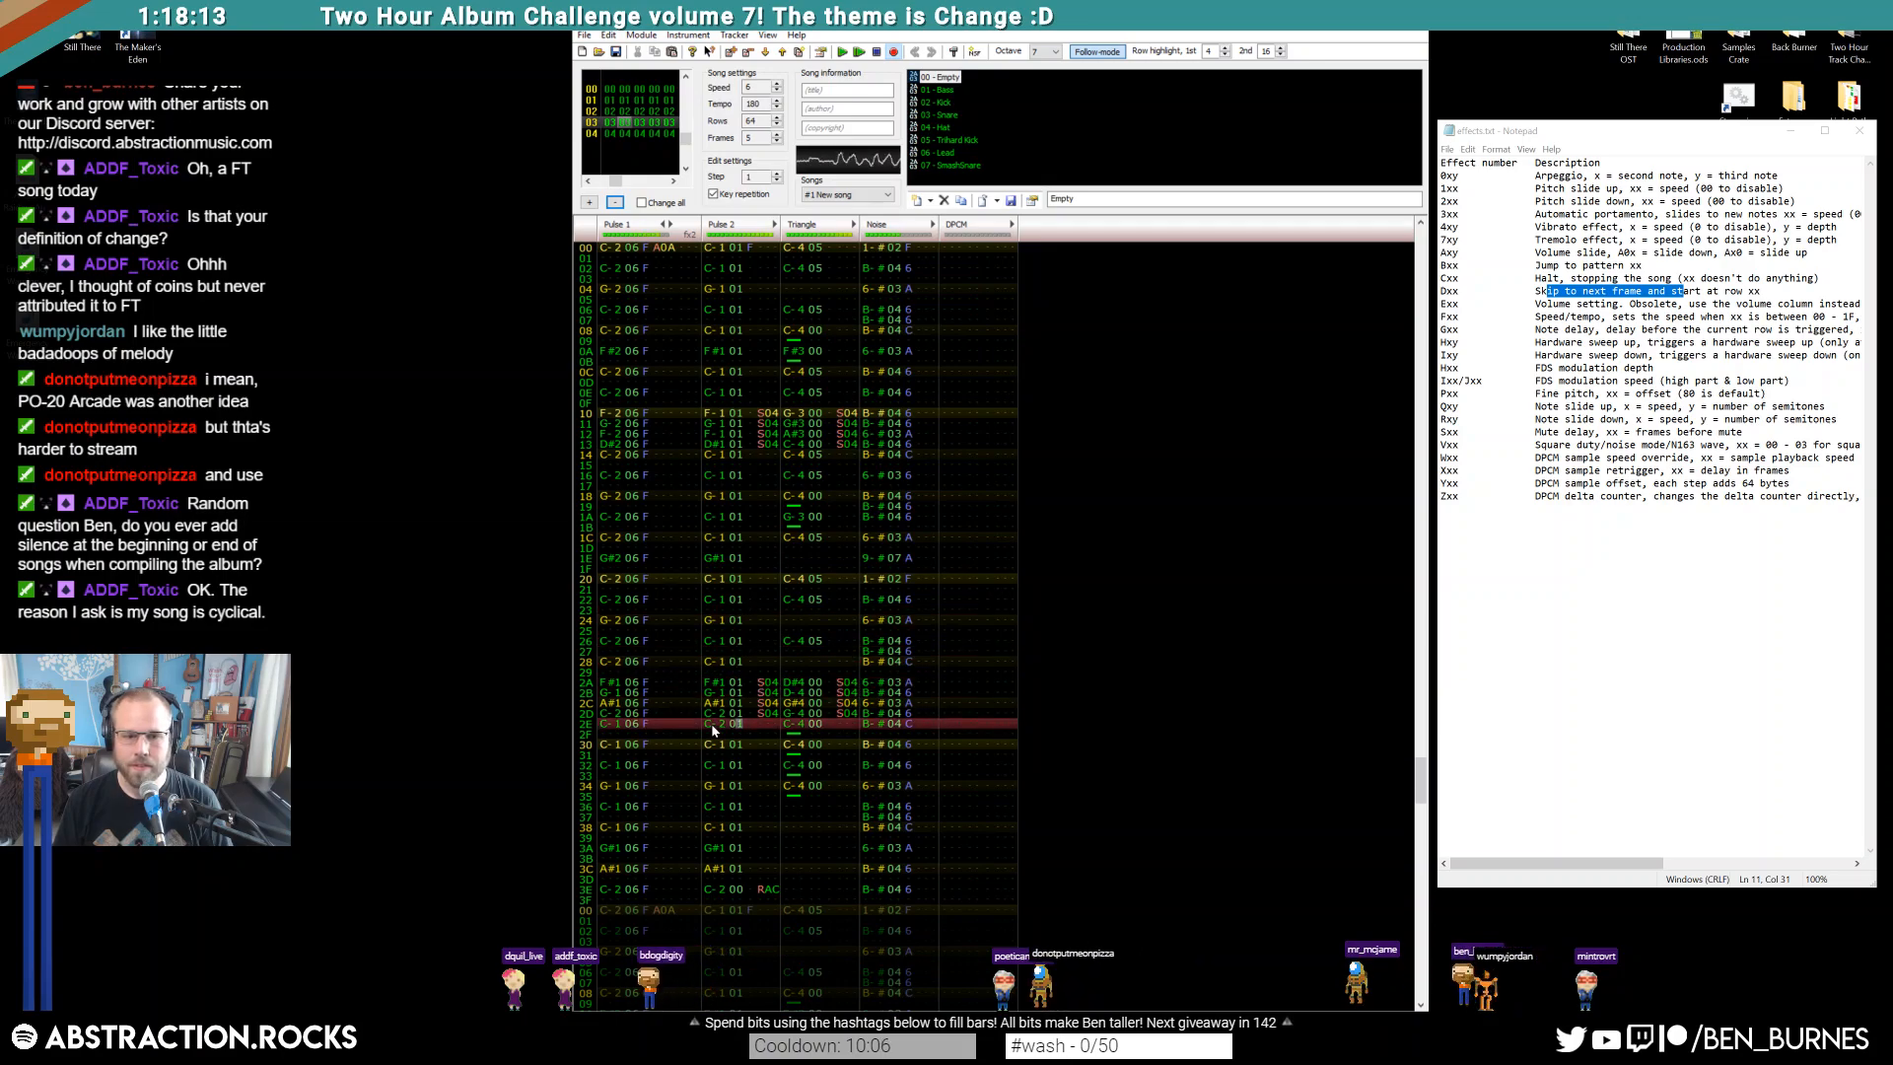
key("Return")
left_click(737, 827)
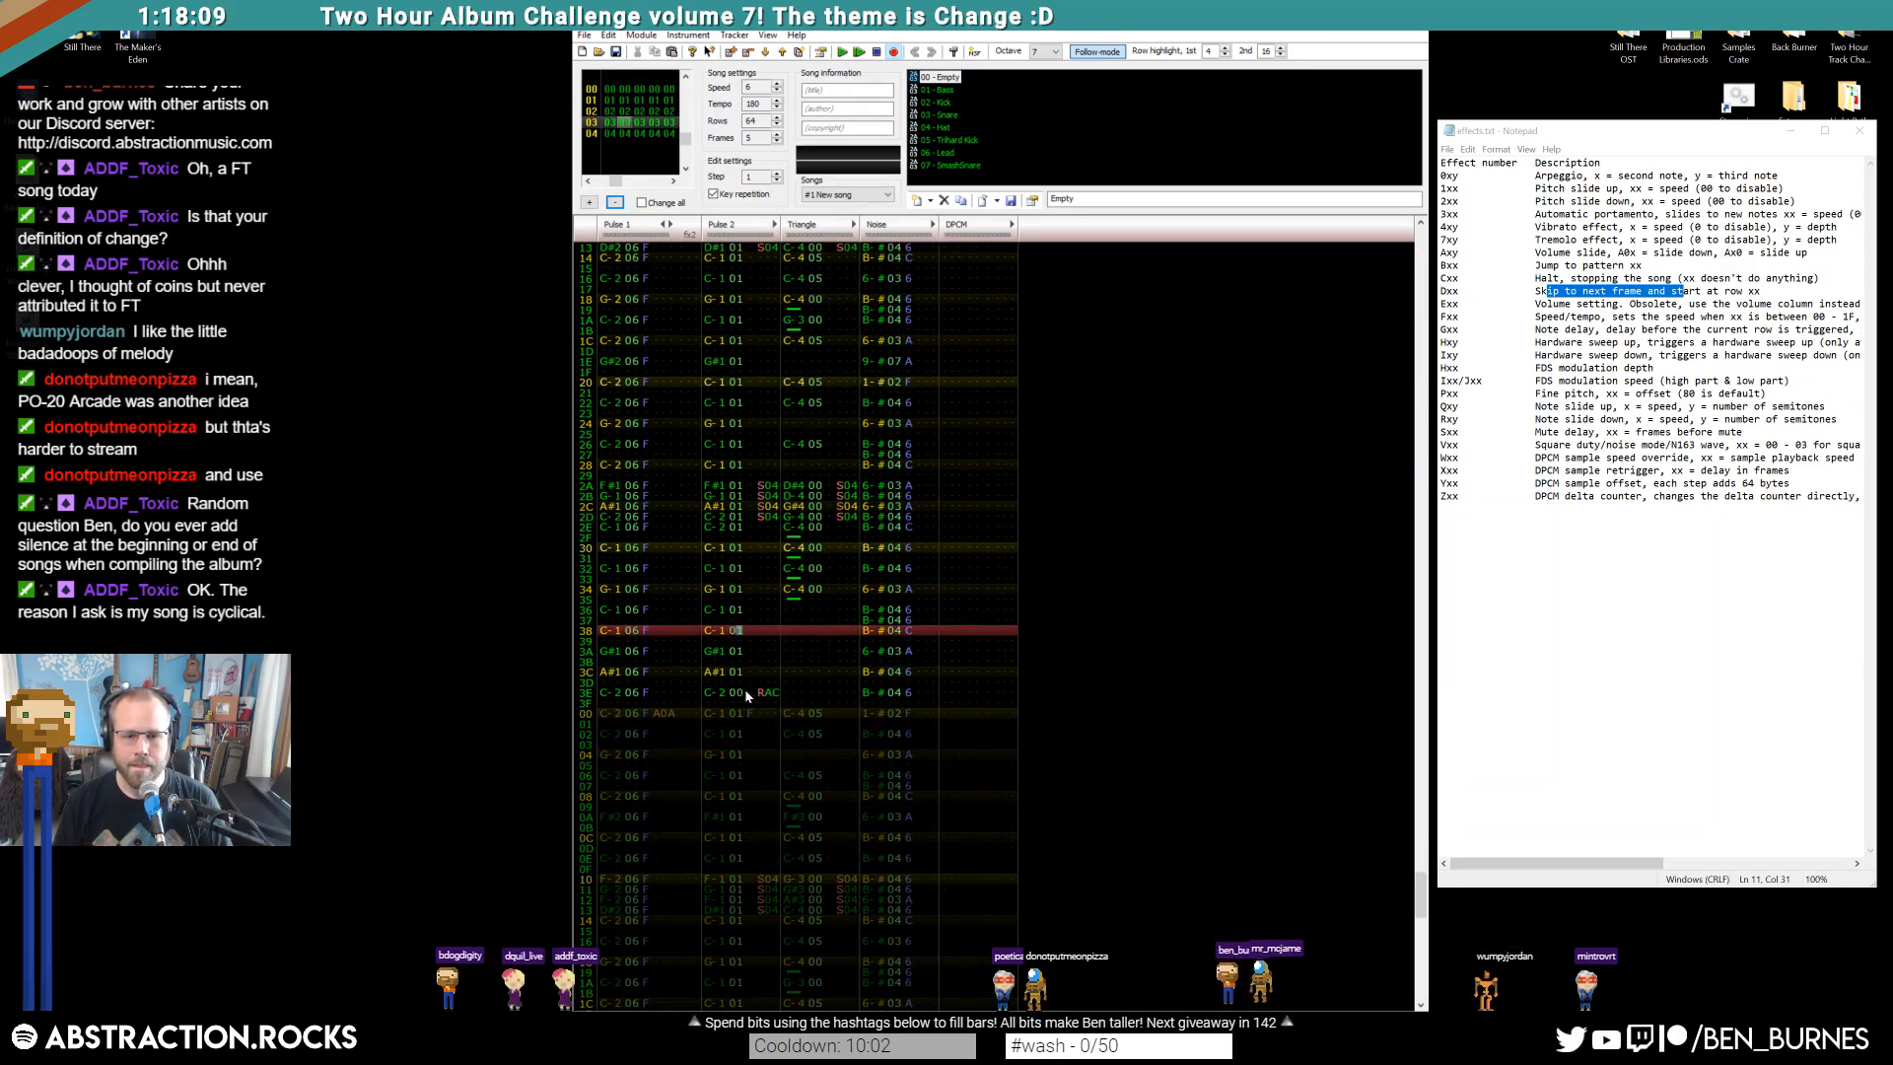
Clear the Pulse 2 note on row 3E of frame 03 and change the row 3C note to A#2 with instrument 00
left_click_drag(739, 694, 717, 694)
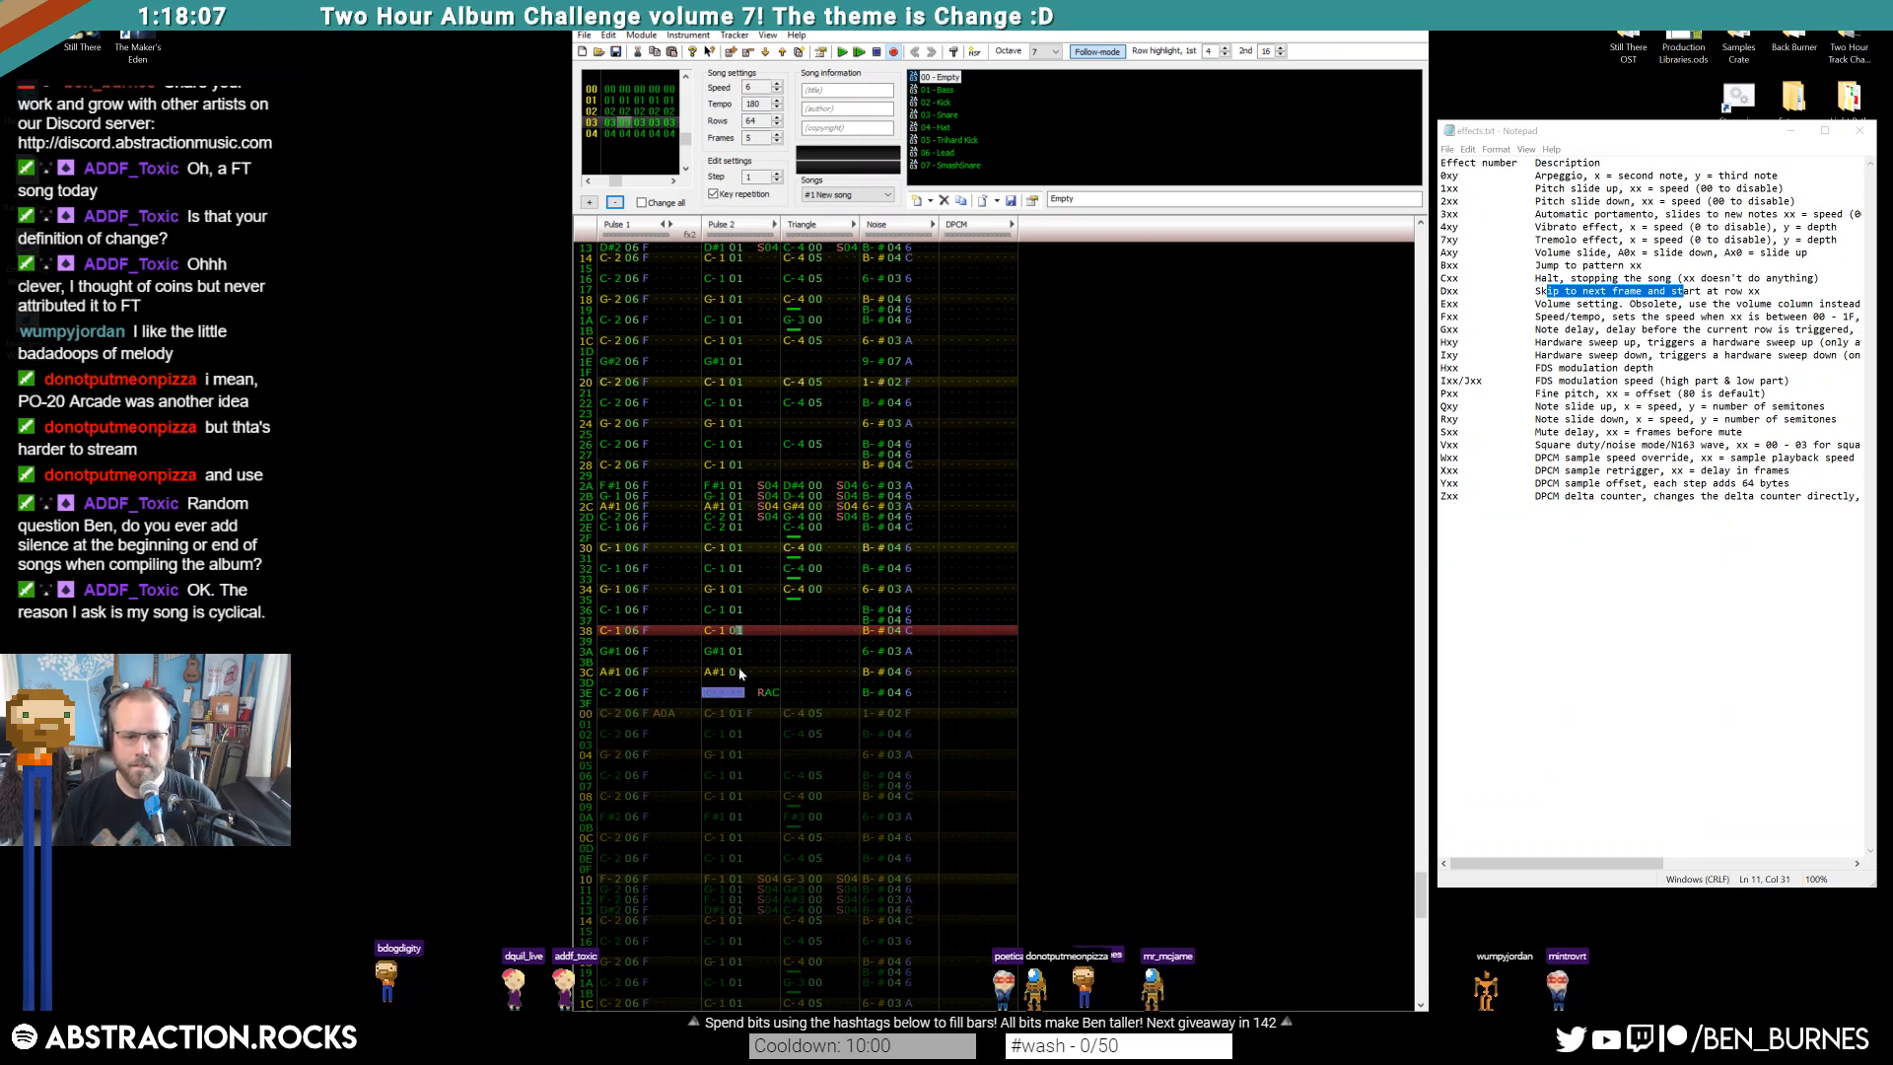
left_click(739, 674)
type("0")
left_click(716, 674)
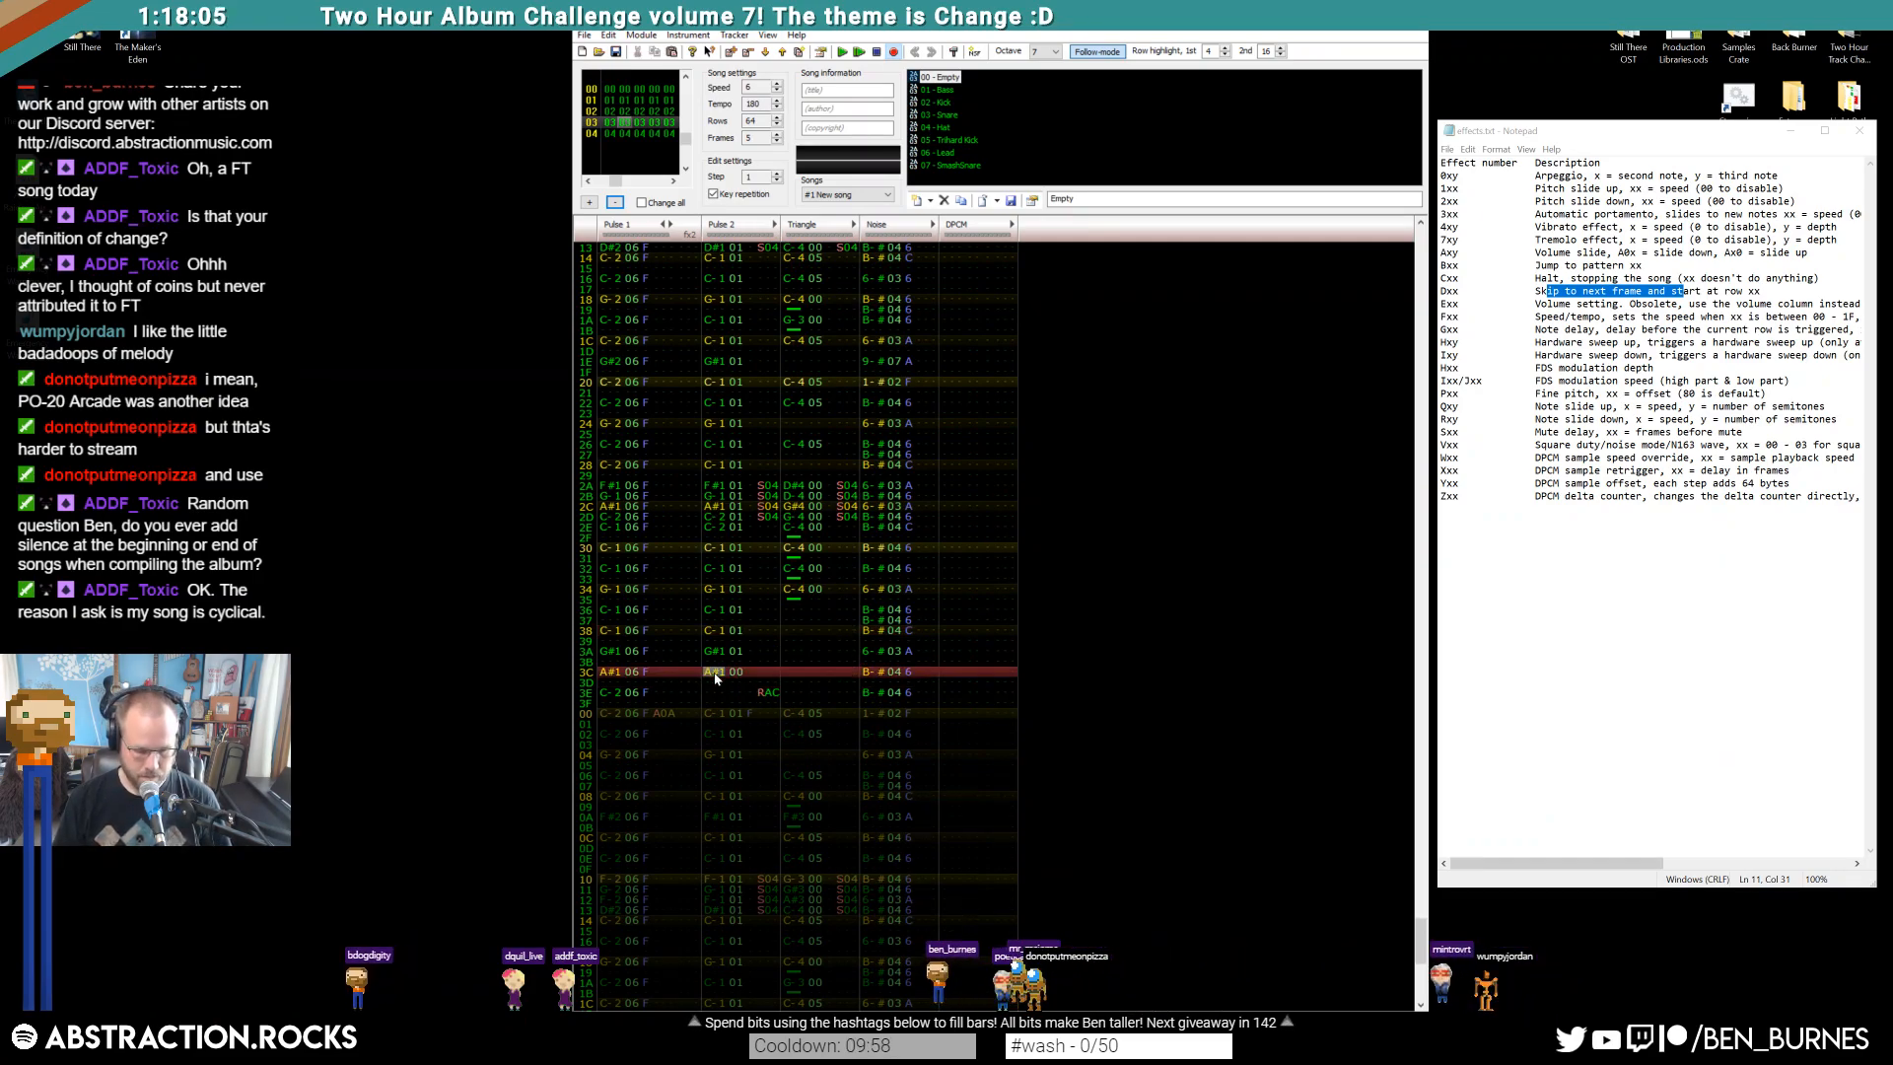
key("Return")
key("Return")
left_click(720, 725)
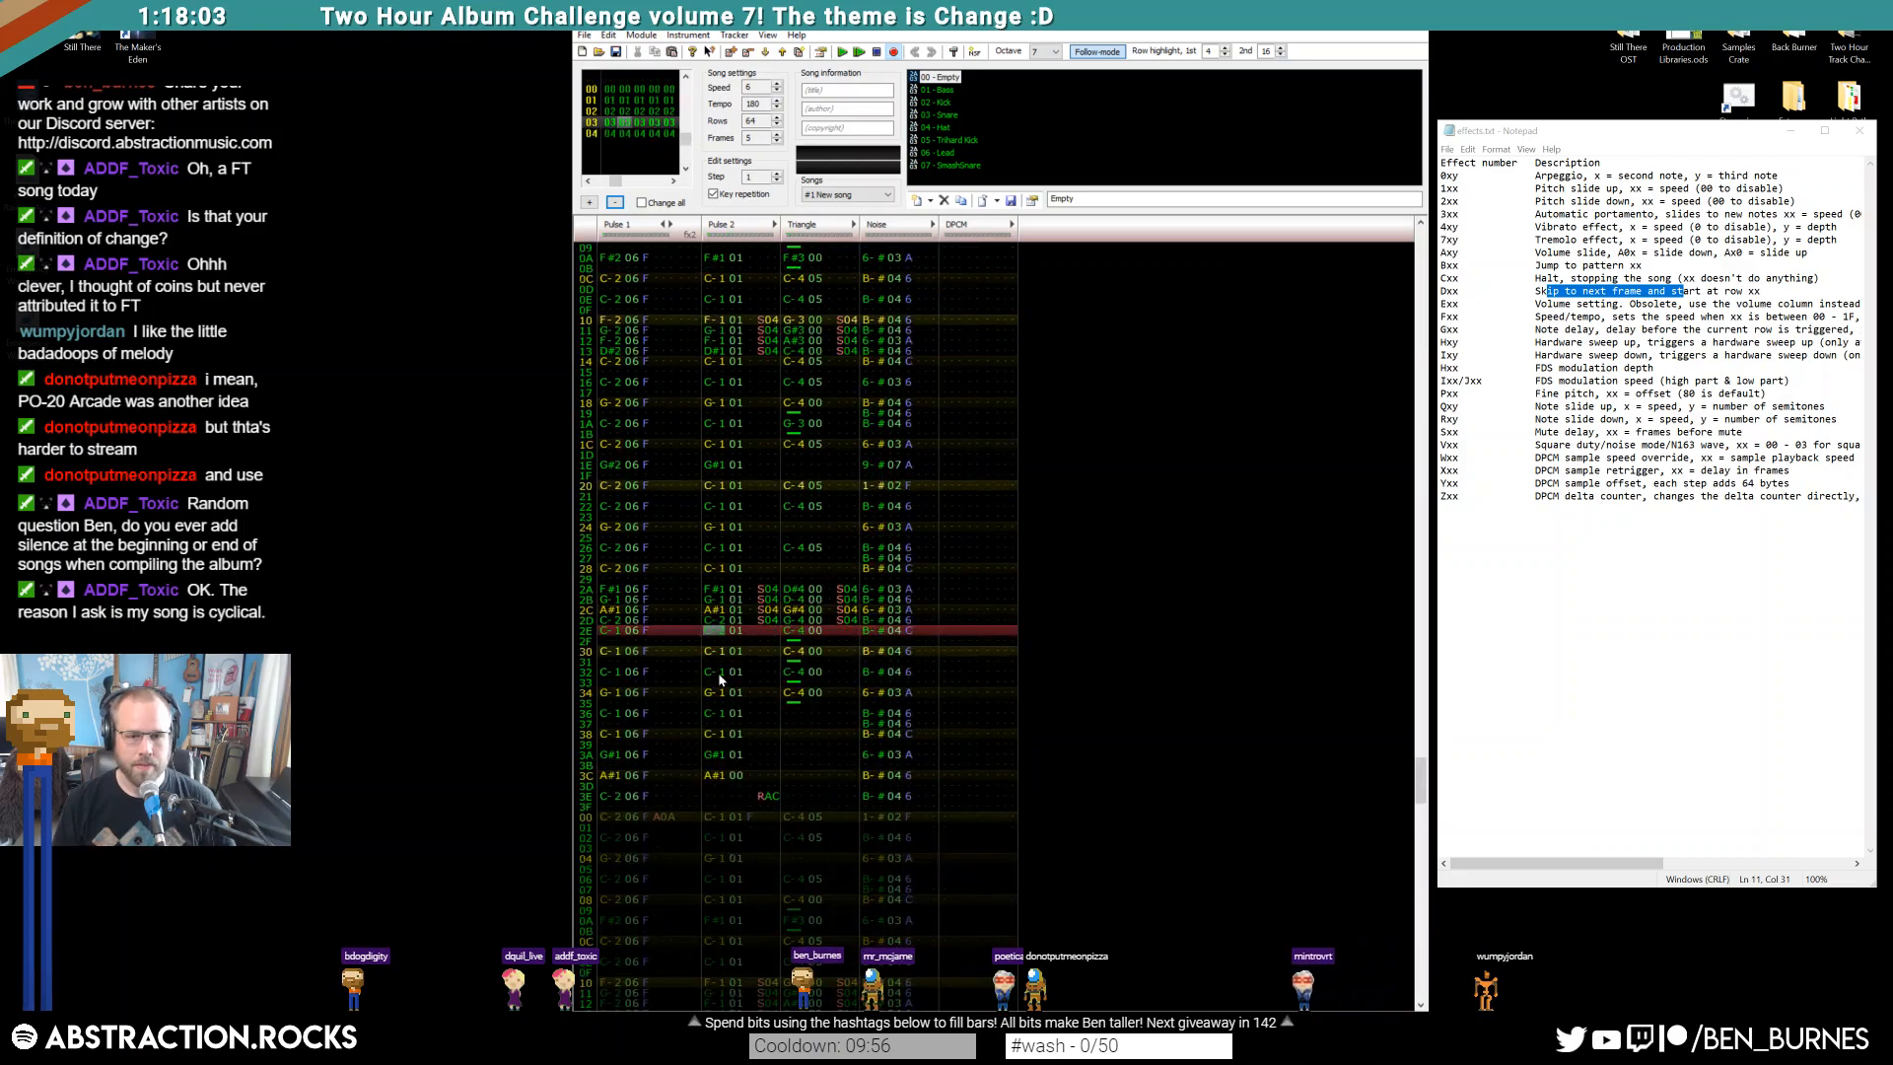
left_click(718, 776)
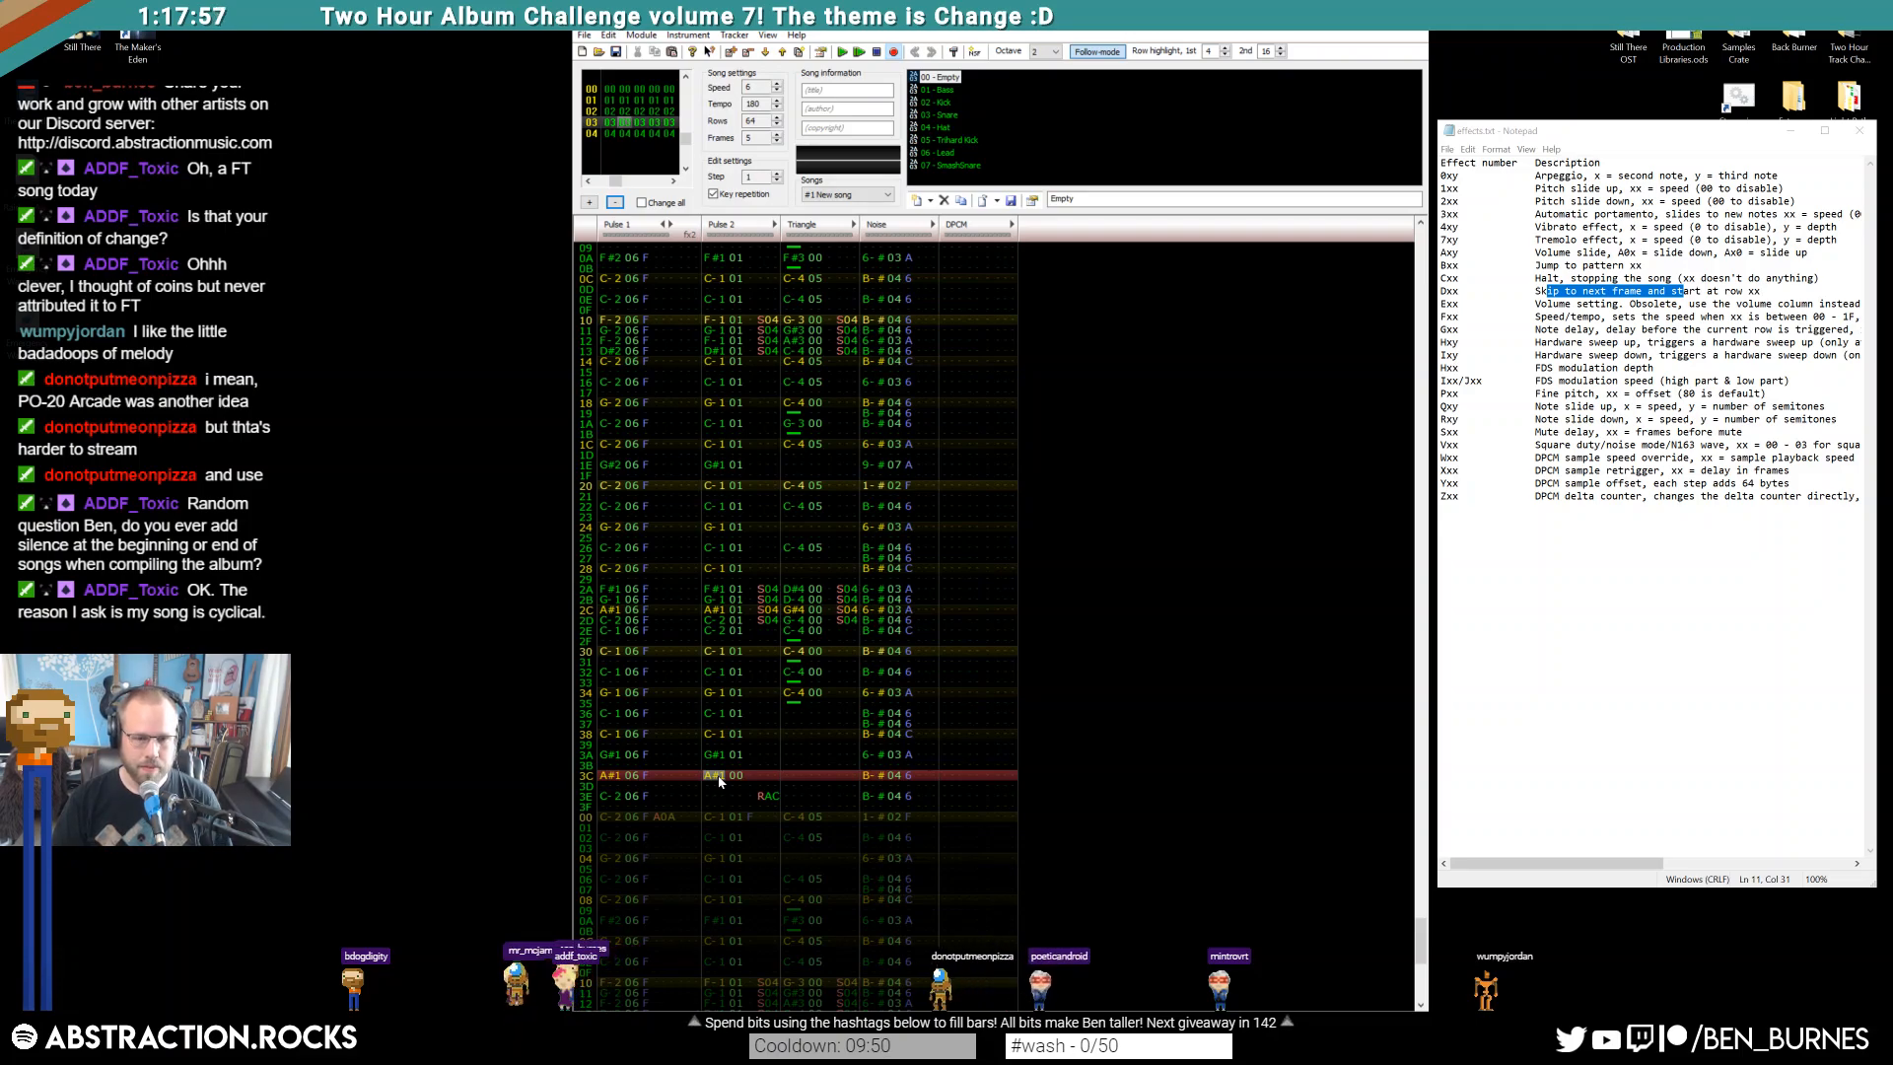
key("j")
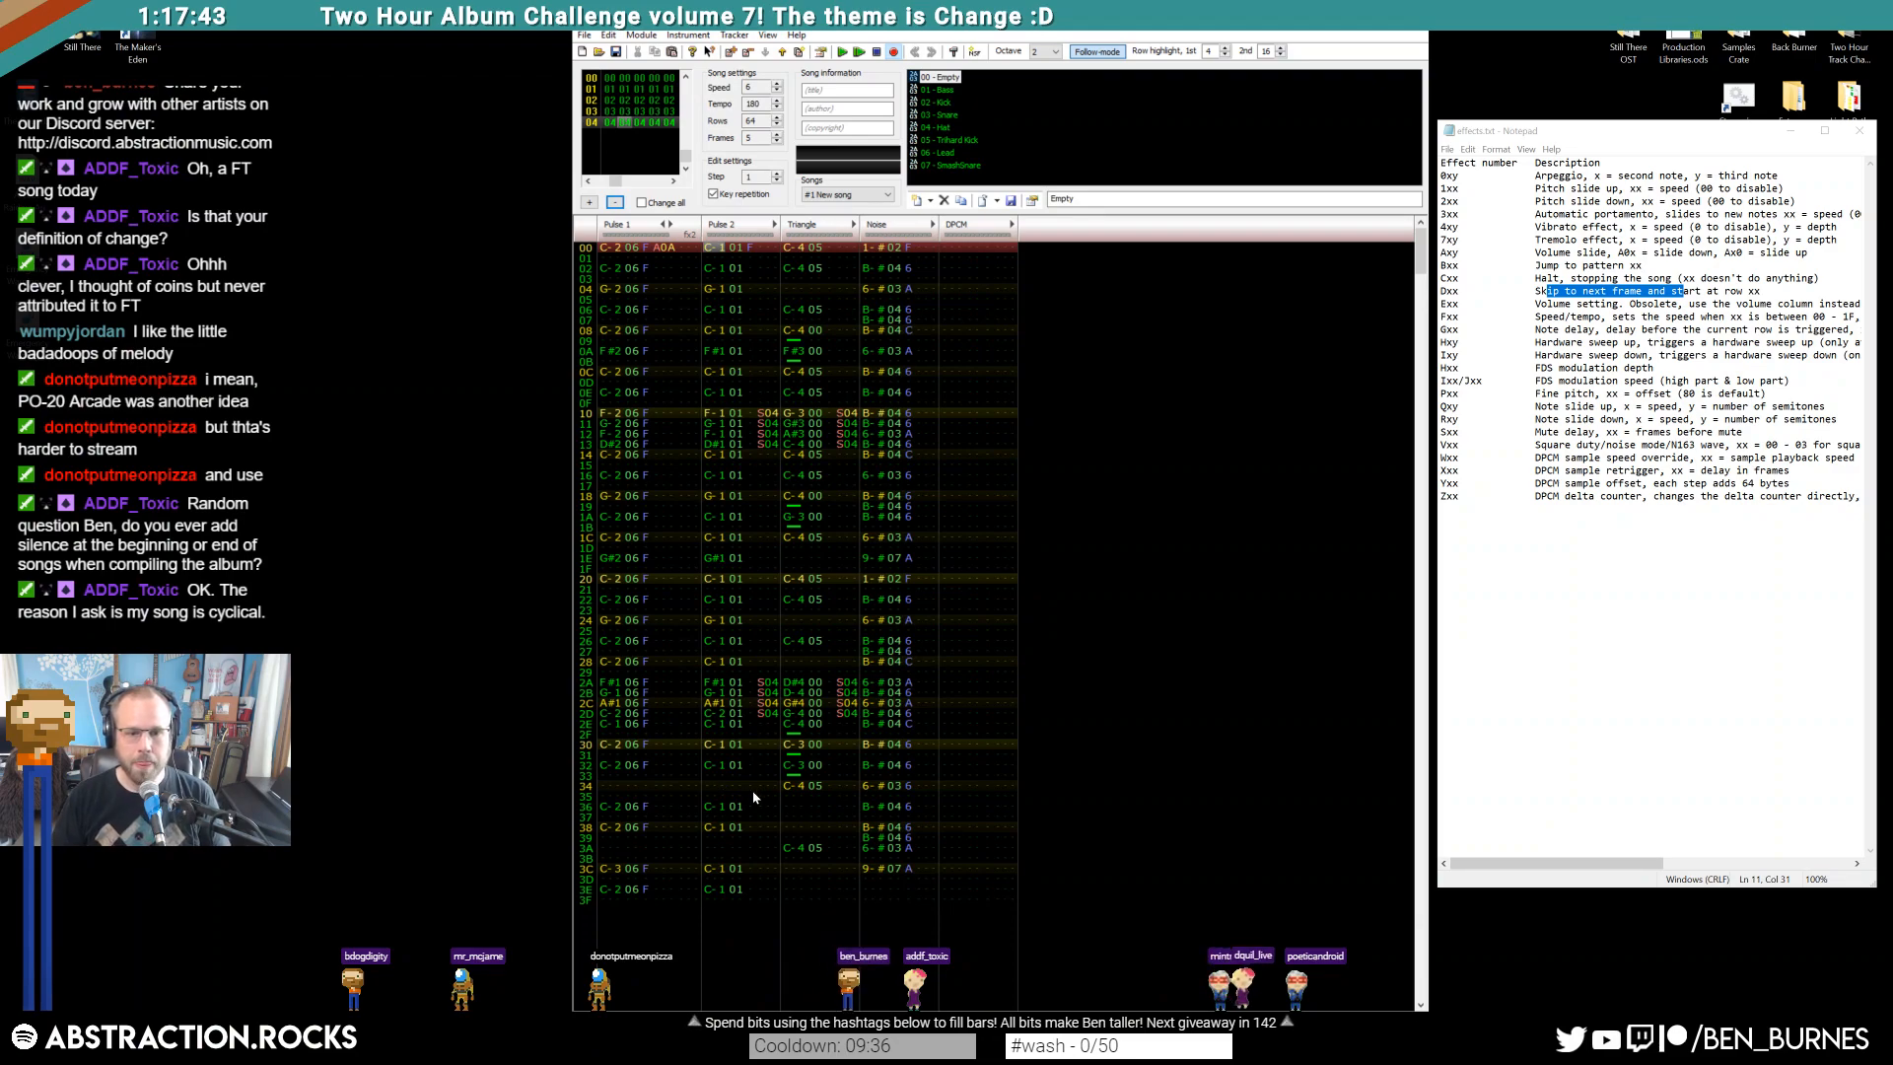
Raise the Pulse 2 notes on rows 30–3F of frame 04 by an octave and select the Pulse 1 notes on rows 2E–3C
key("ctrl+F4")
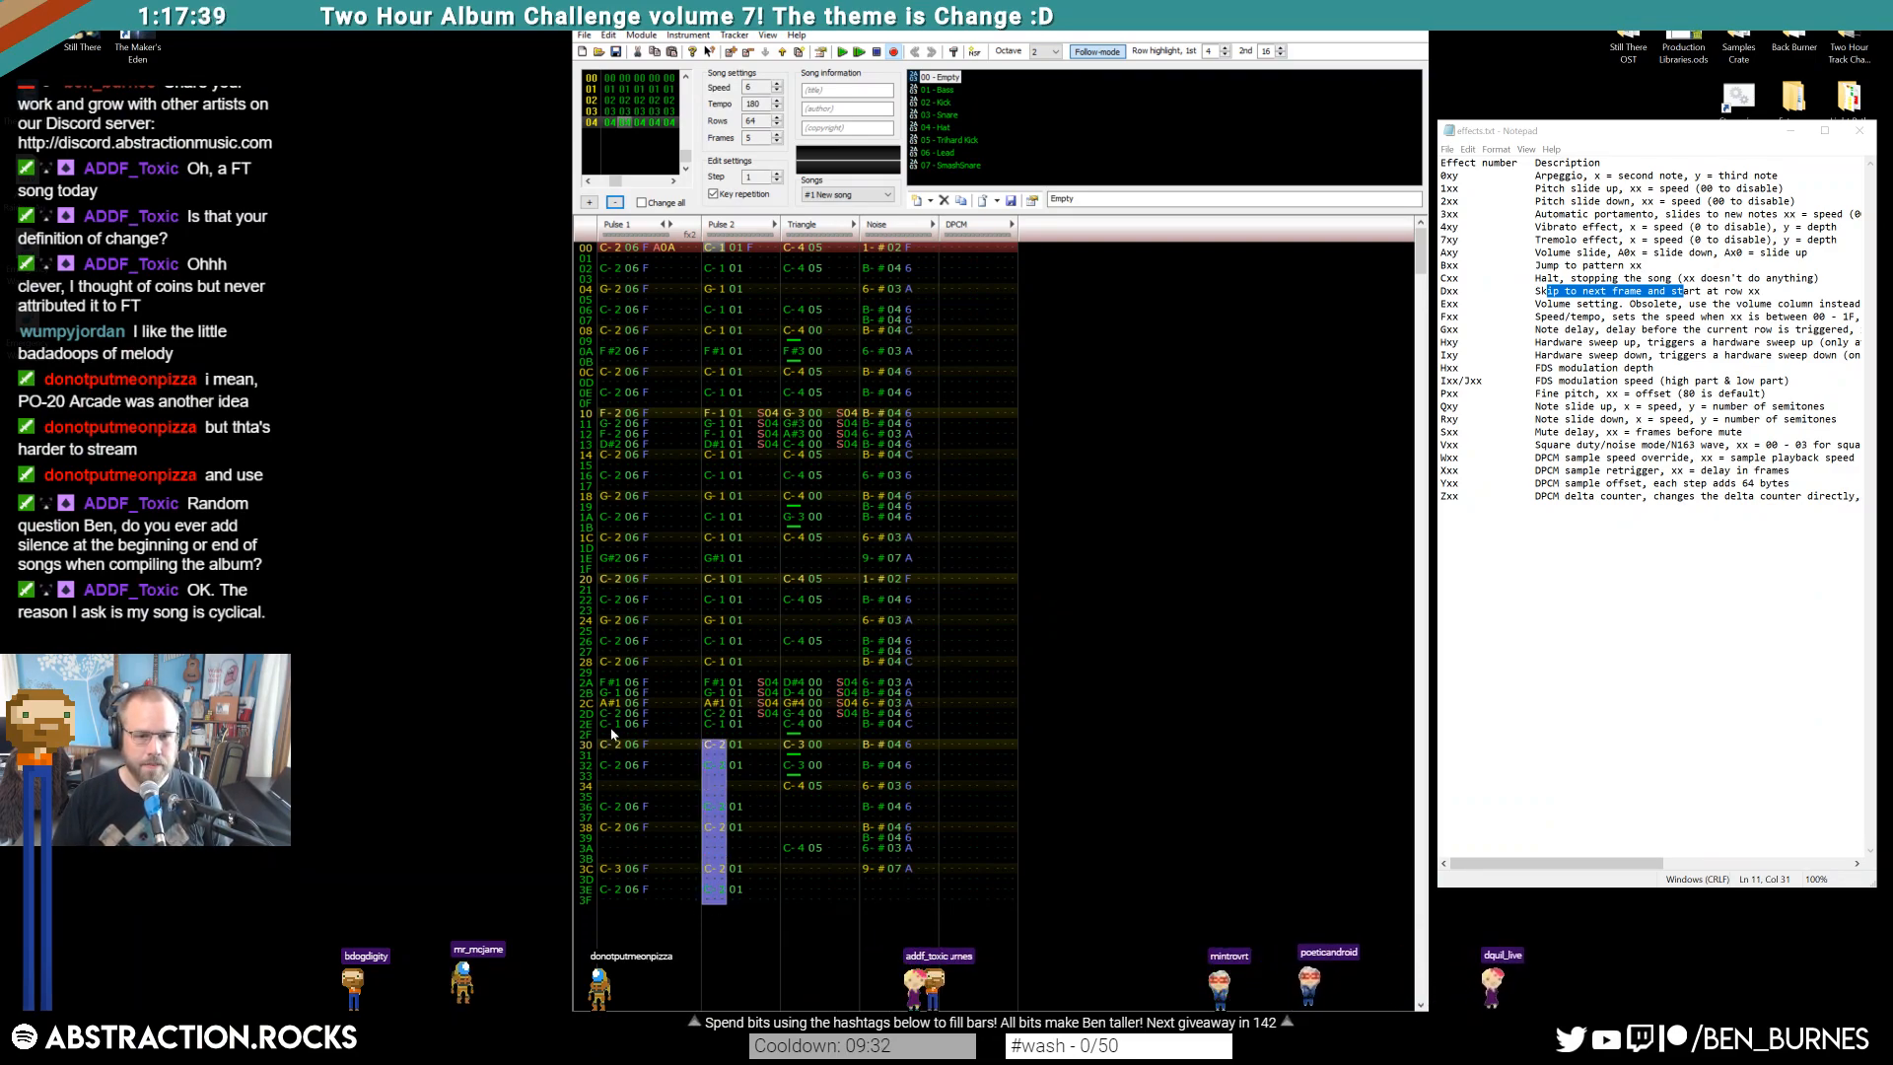
left_click(612, 725)
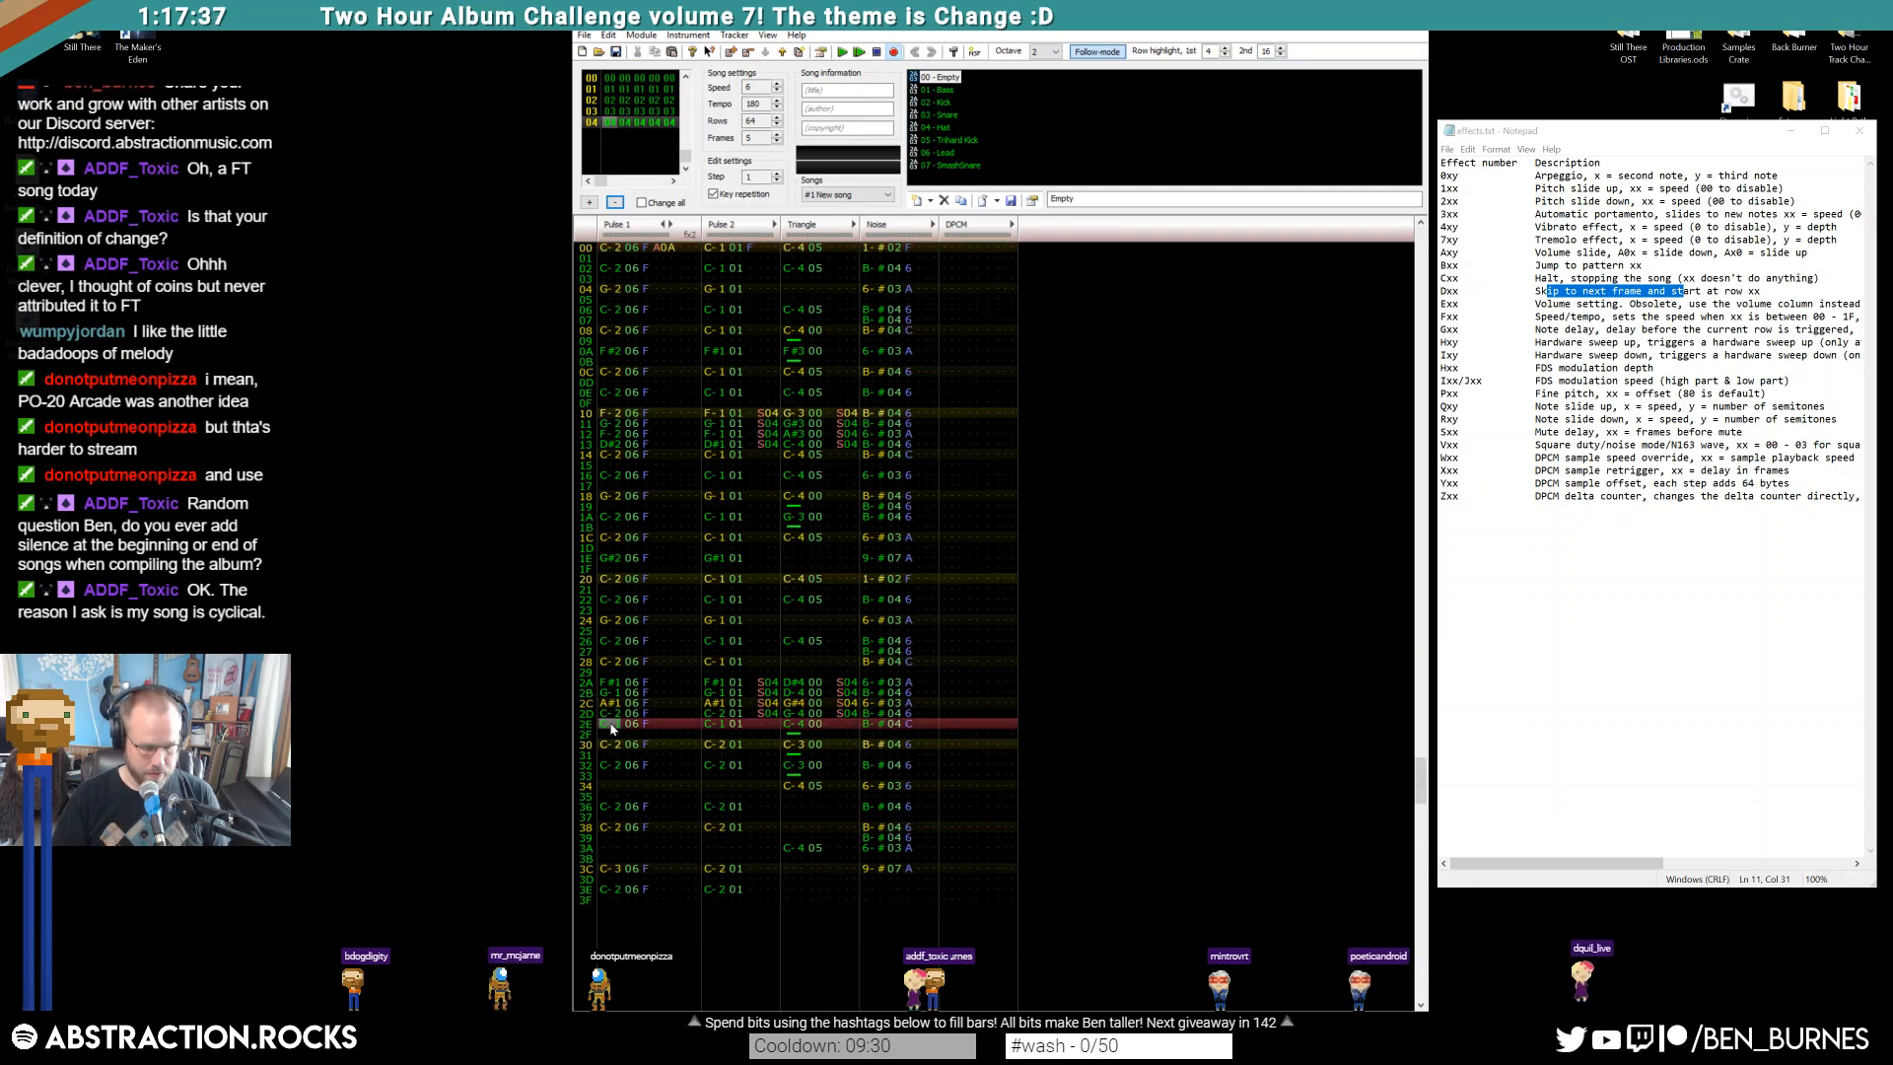
key("shift+Down")
key("shift+Down")
key("shift+Down")
key("shift+Down")
key("shift+Down")
key("shift+Down")
key("shift+Down")
key("shift+Down")
key("shift+Down")
key("shift+Down")
key("shift+Down")
key("shift+Down")
key("shift+Down")
key("shift+Down")
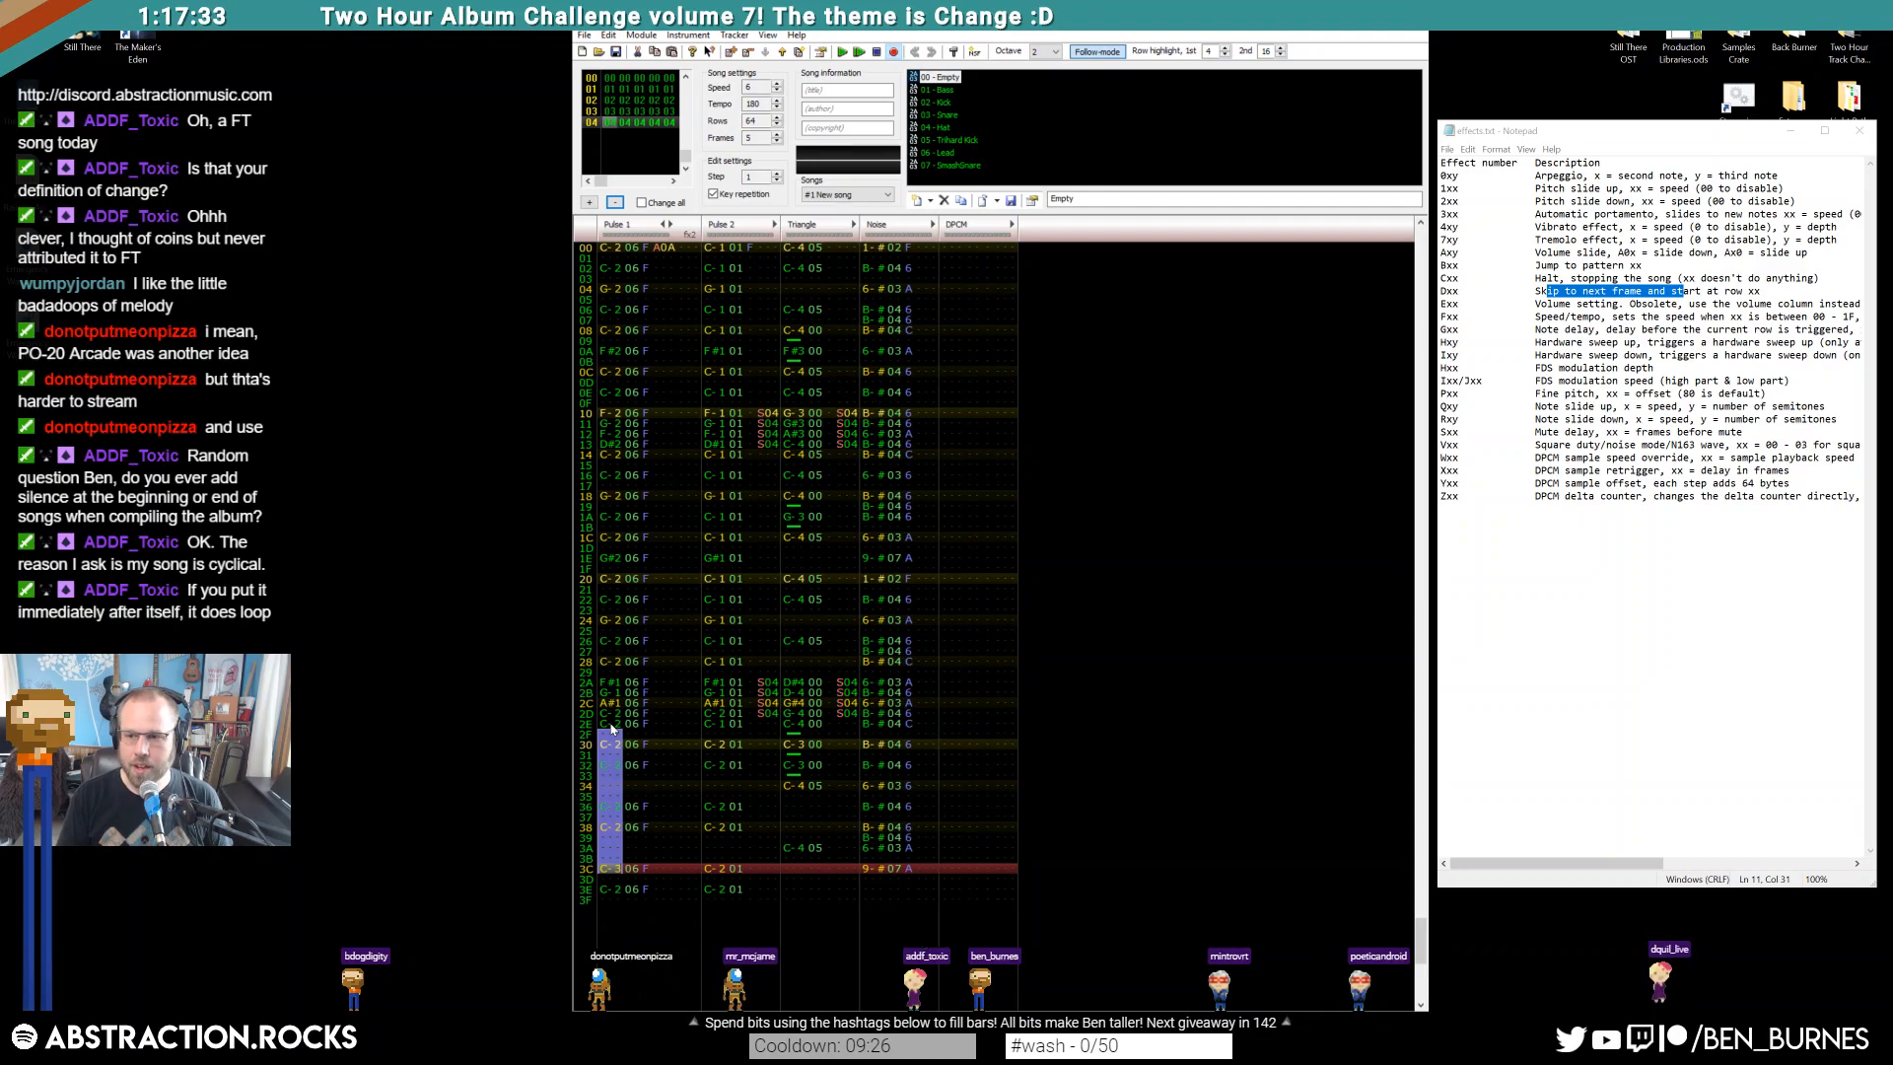
Play the song from the start of frame 04 and stop playback
key("Home")
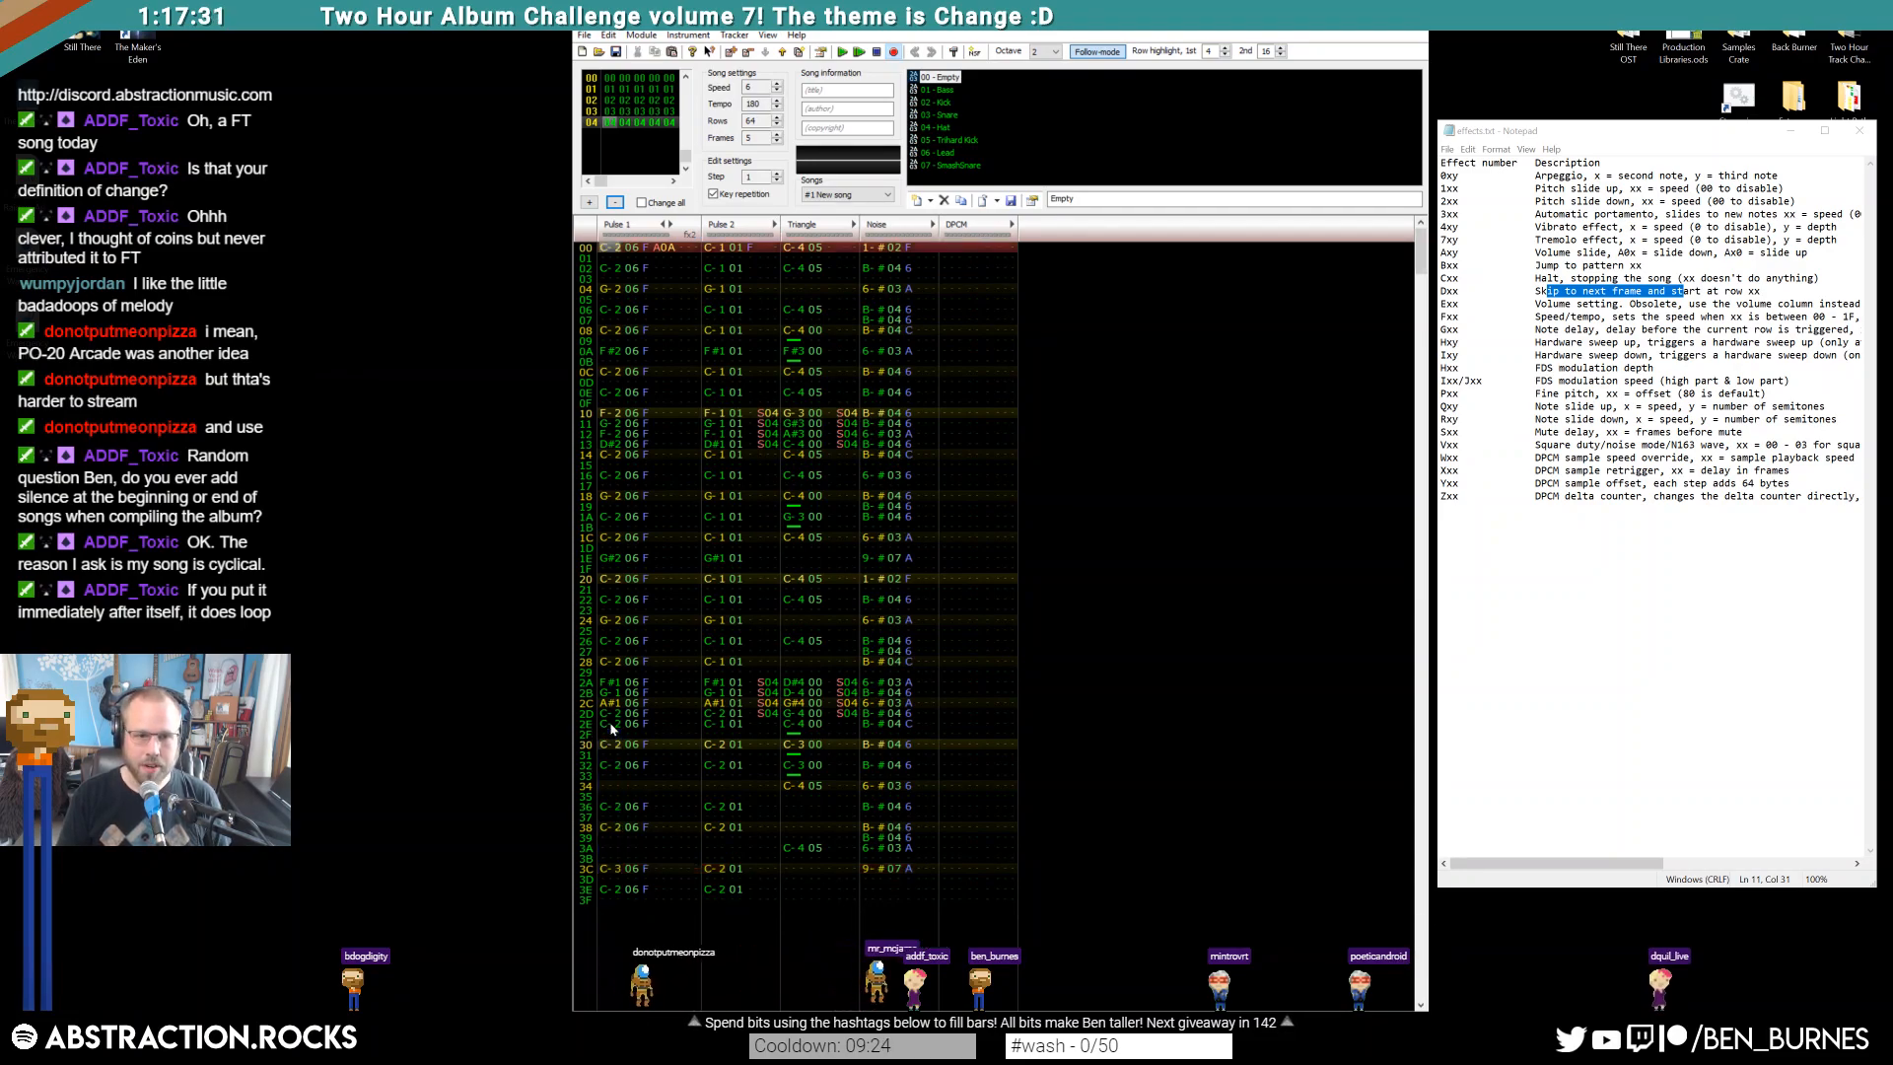
key("Return")
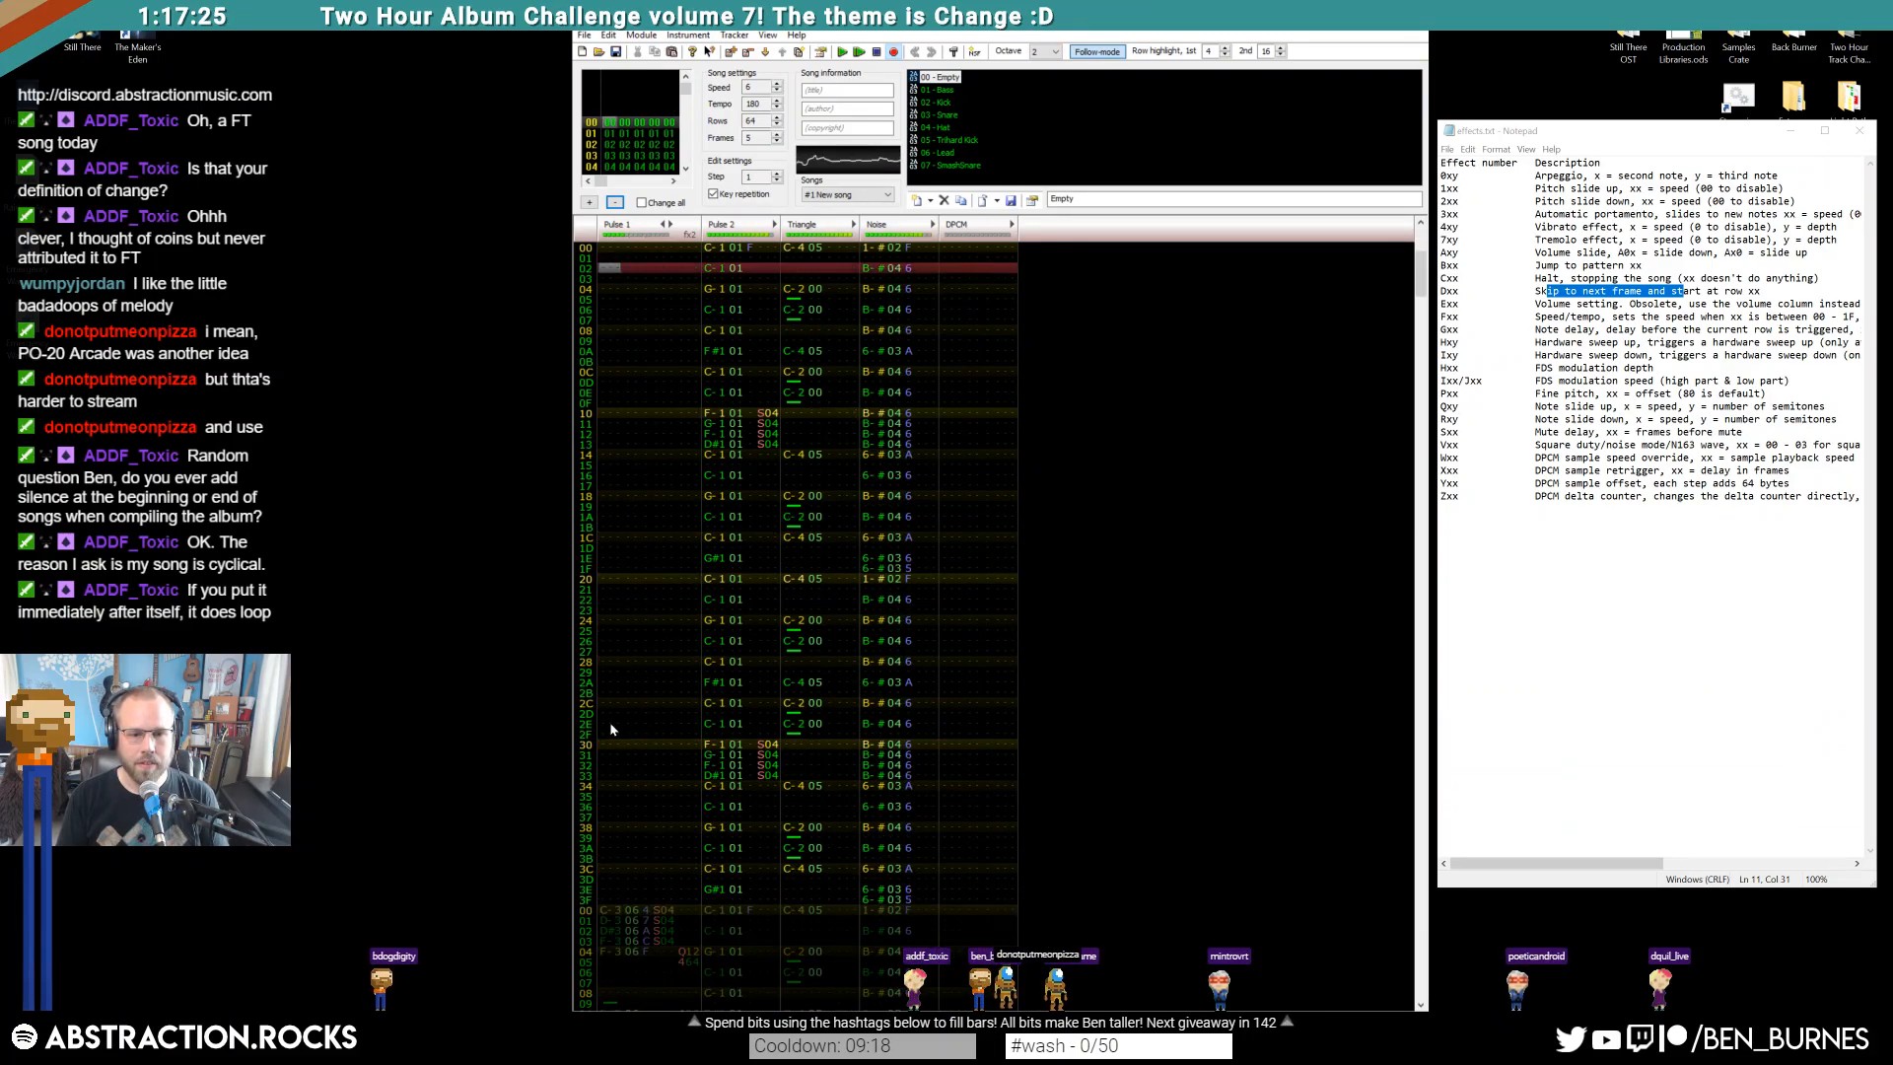
key("Return")
key("Return")
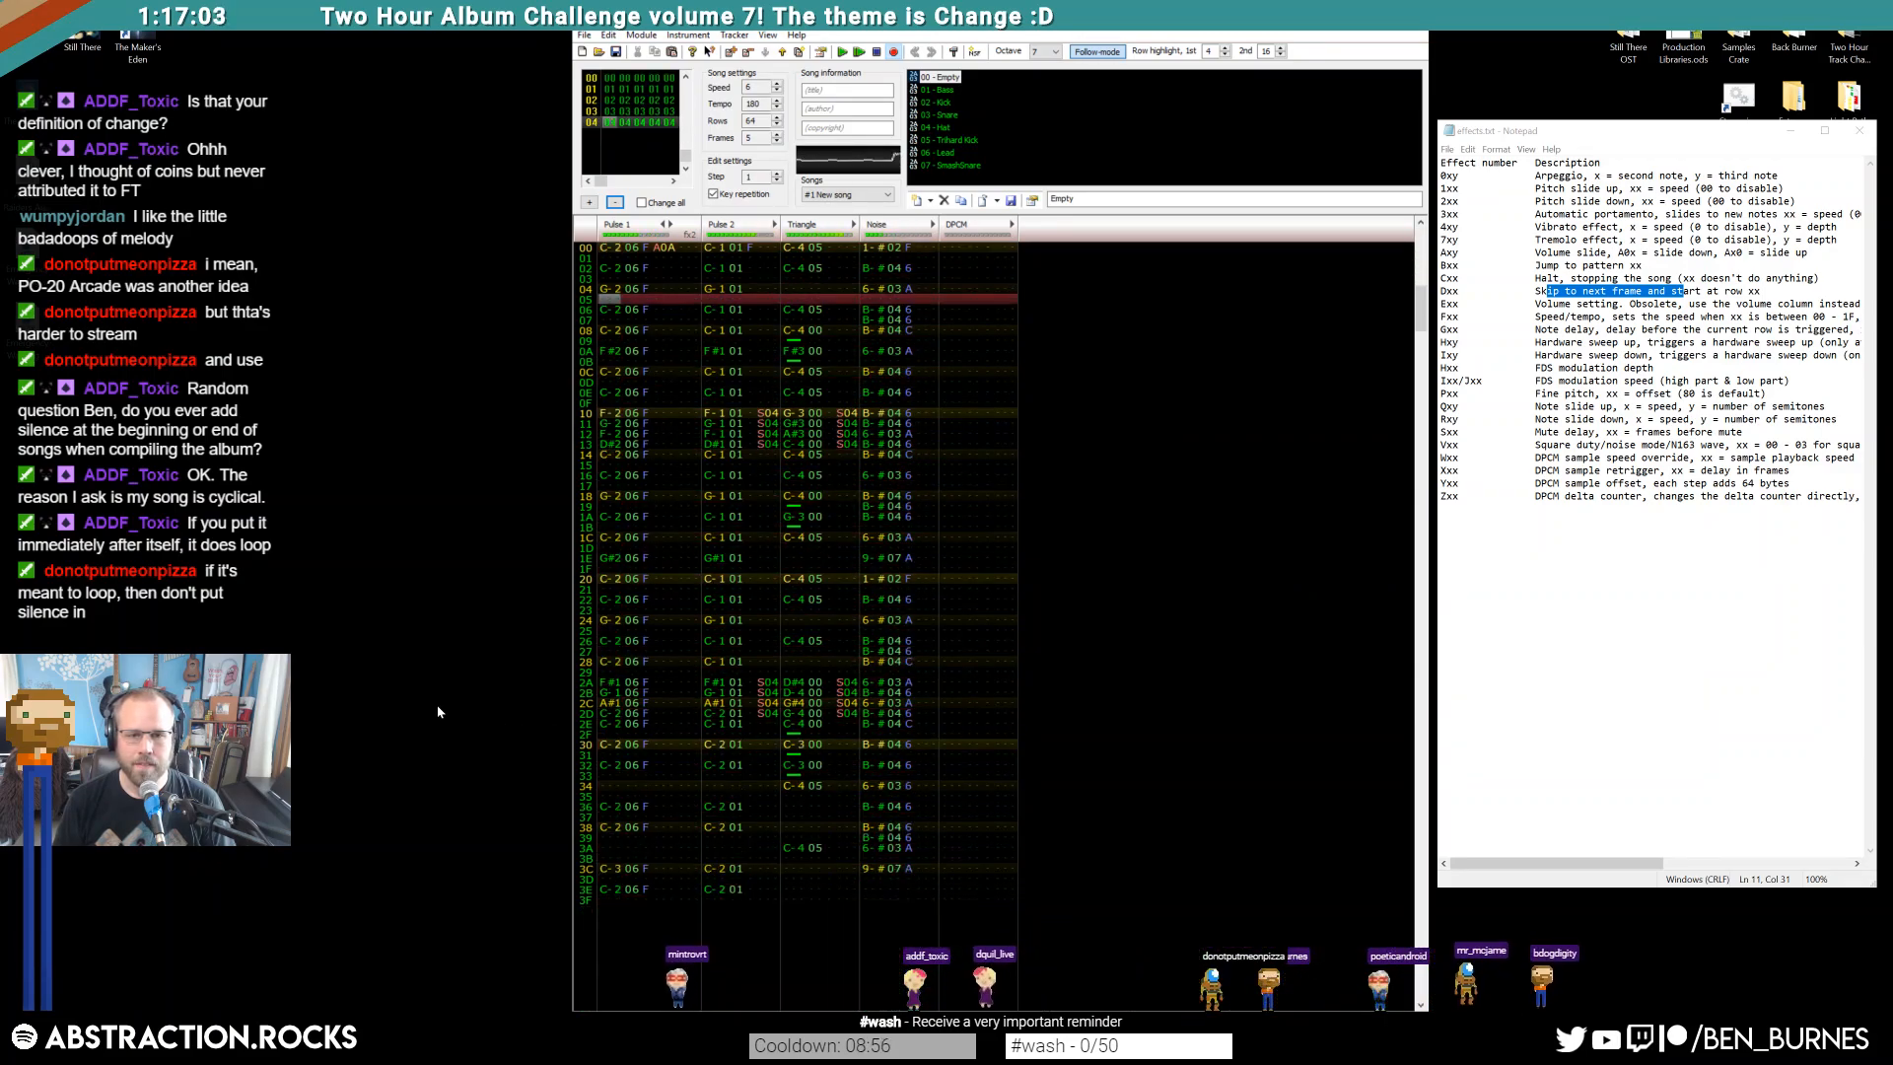
left_click(880, 55)
Move Pulse 2's A#2 note and RAC slide on rows 3C–3E of frame 03 to Pulse 1, and enter C-1 01 on Pulse 2 rows 3C and 3E
scroll(862, 553, "up", 16)
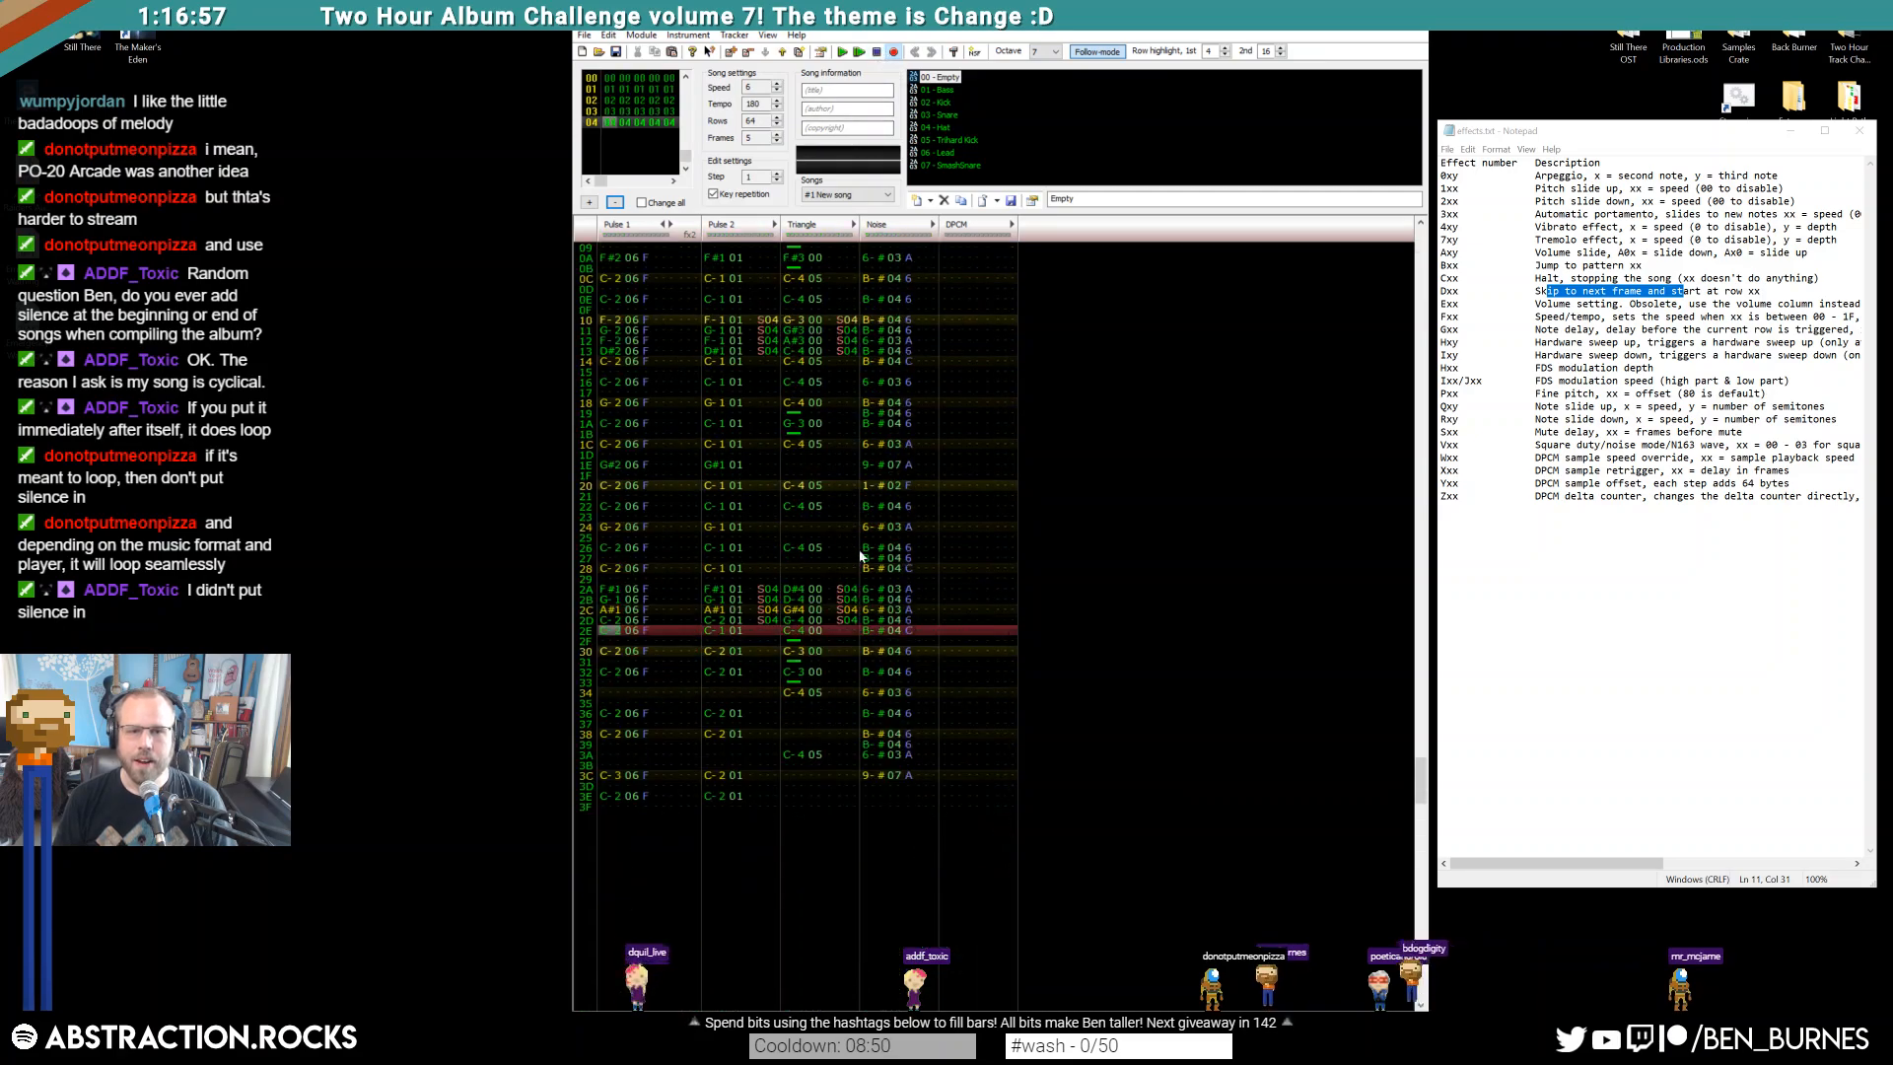
scroll(871, 605, "up", 5)
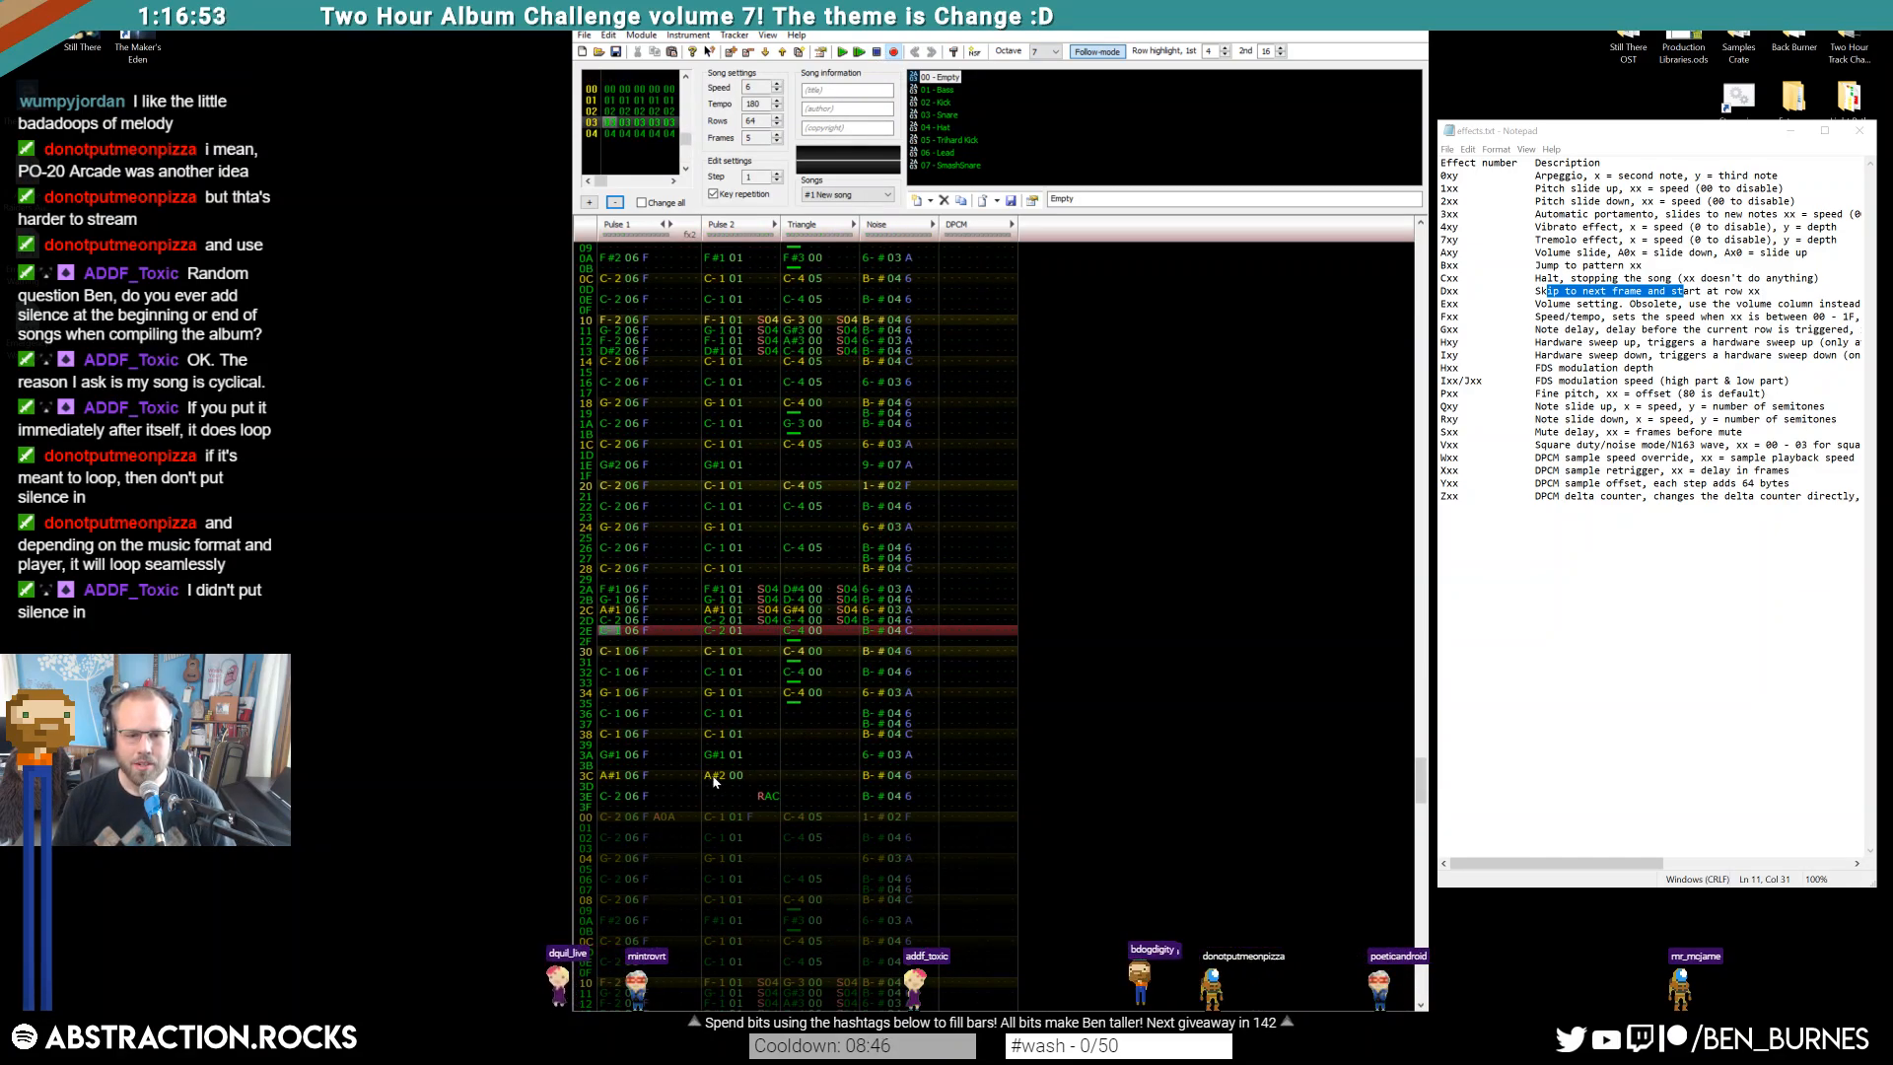
left_click(614, 784)
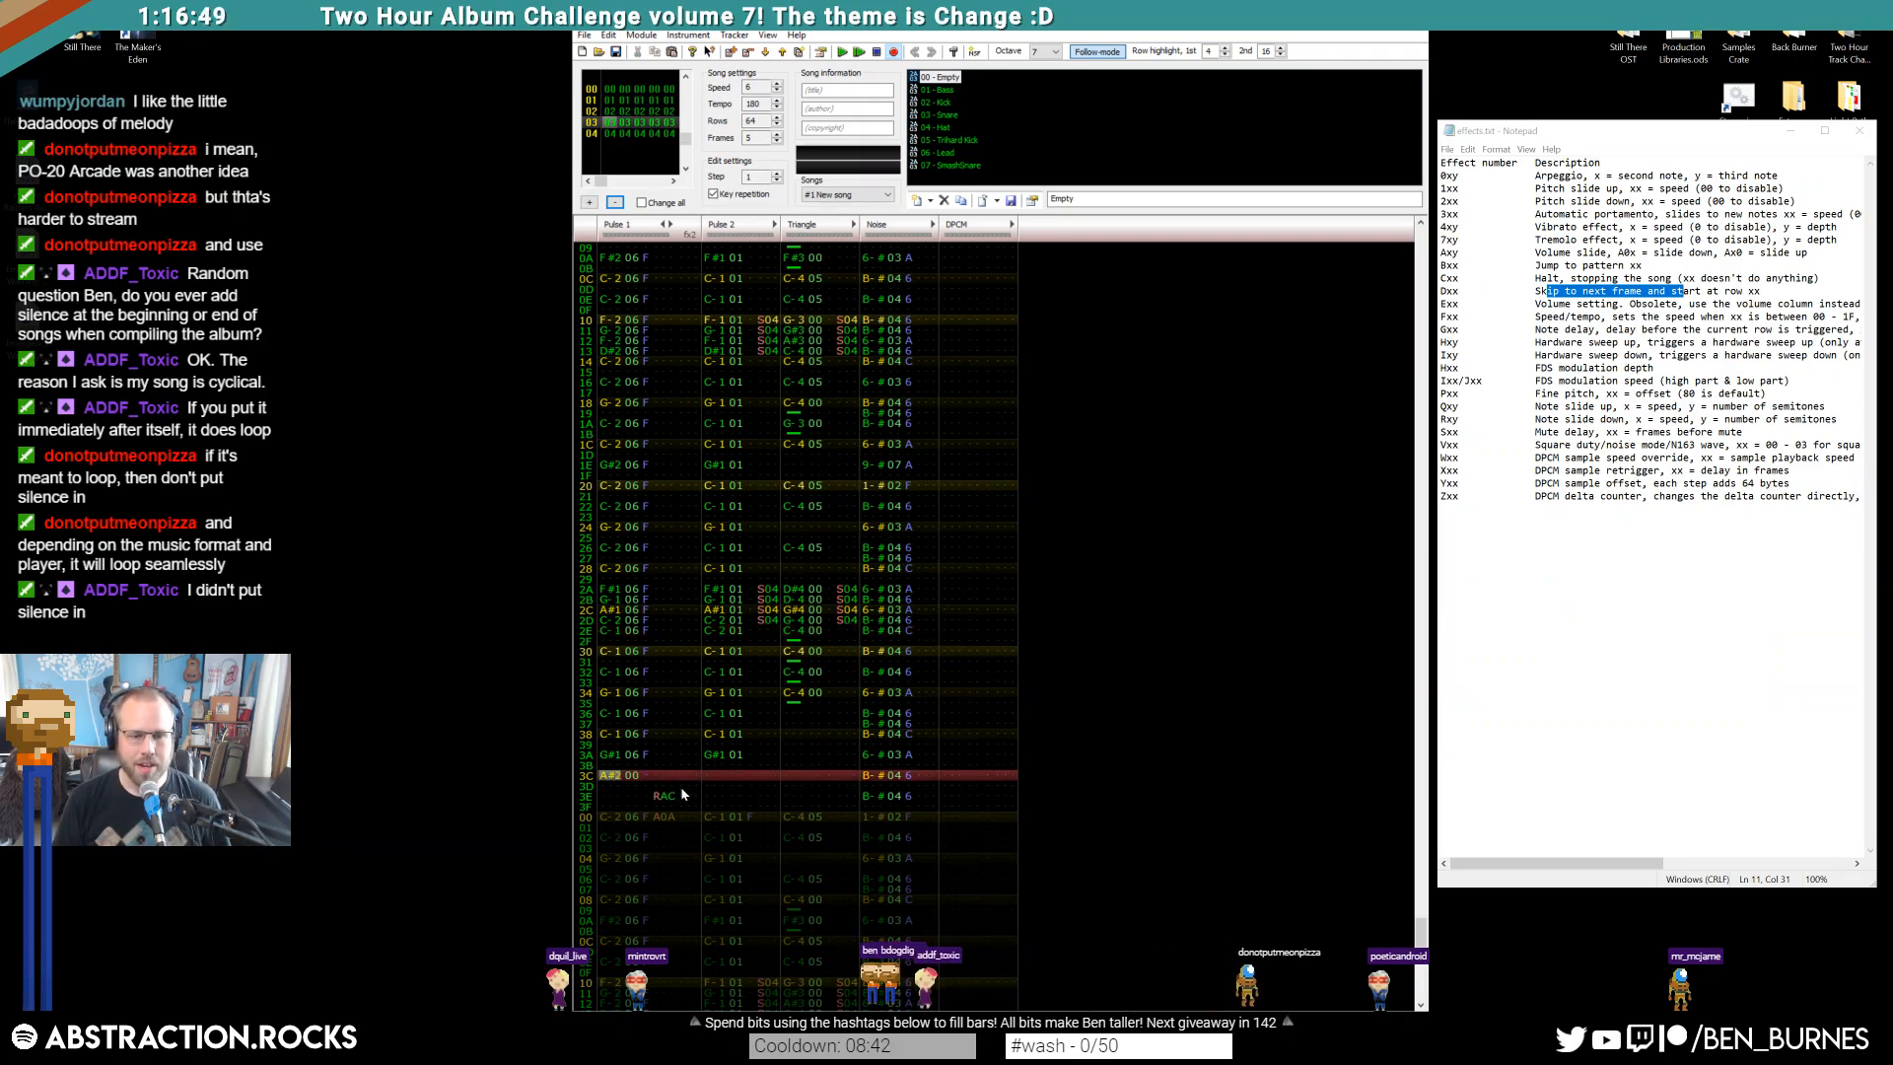
left_click(713, 777)
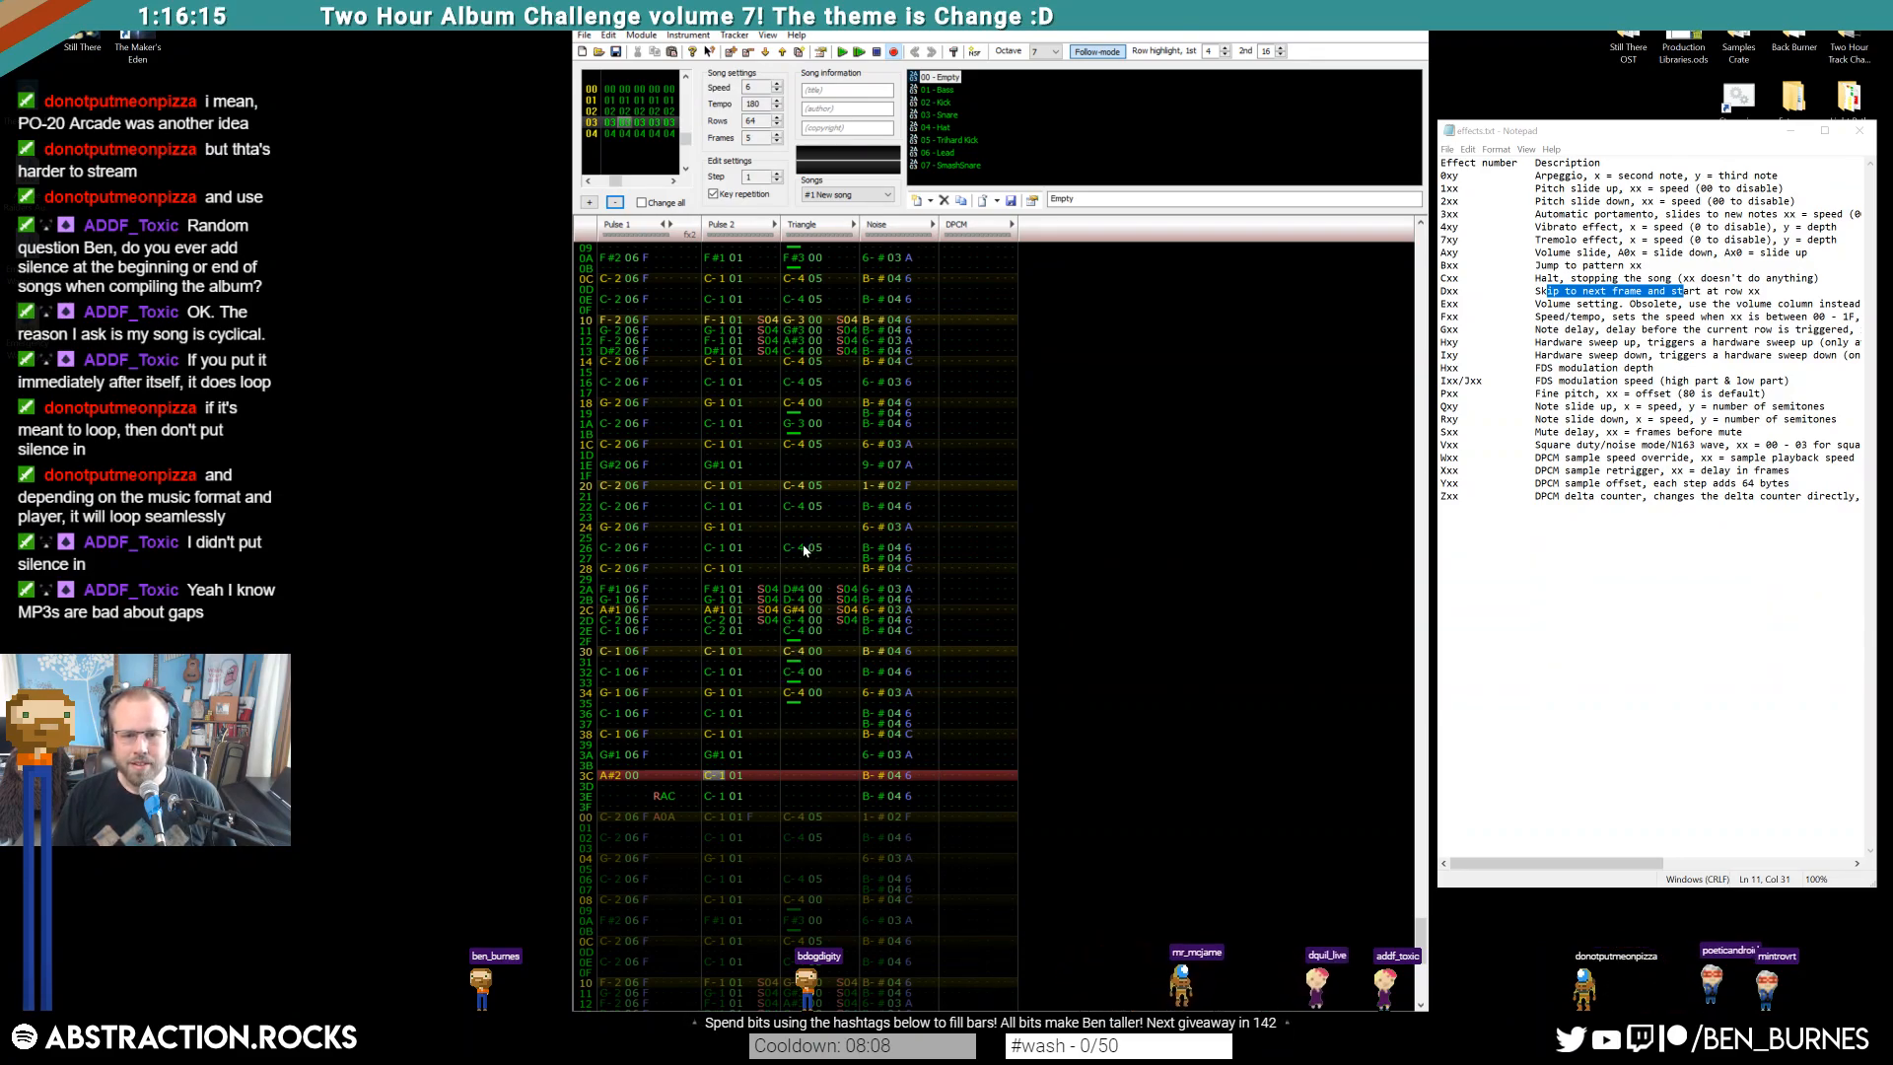
Enter C-4 05 on Triangle rows 34, 3A and 3E of frame 03, delete the note cut on row 35, and play the ending
left_click(791, 696)
type("C-4 05")
left_click(791, 702)
key("Delete")
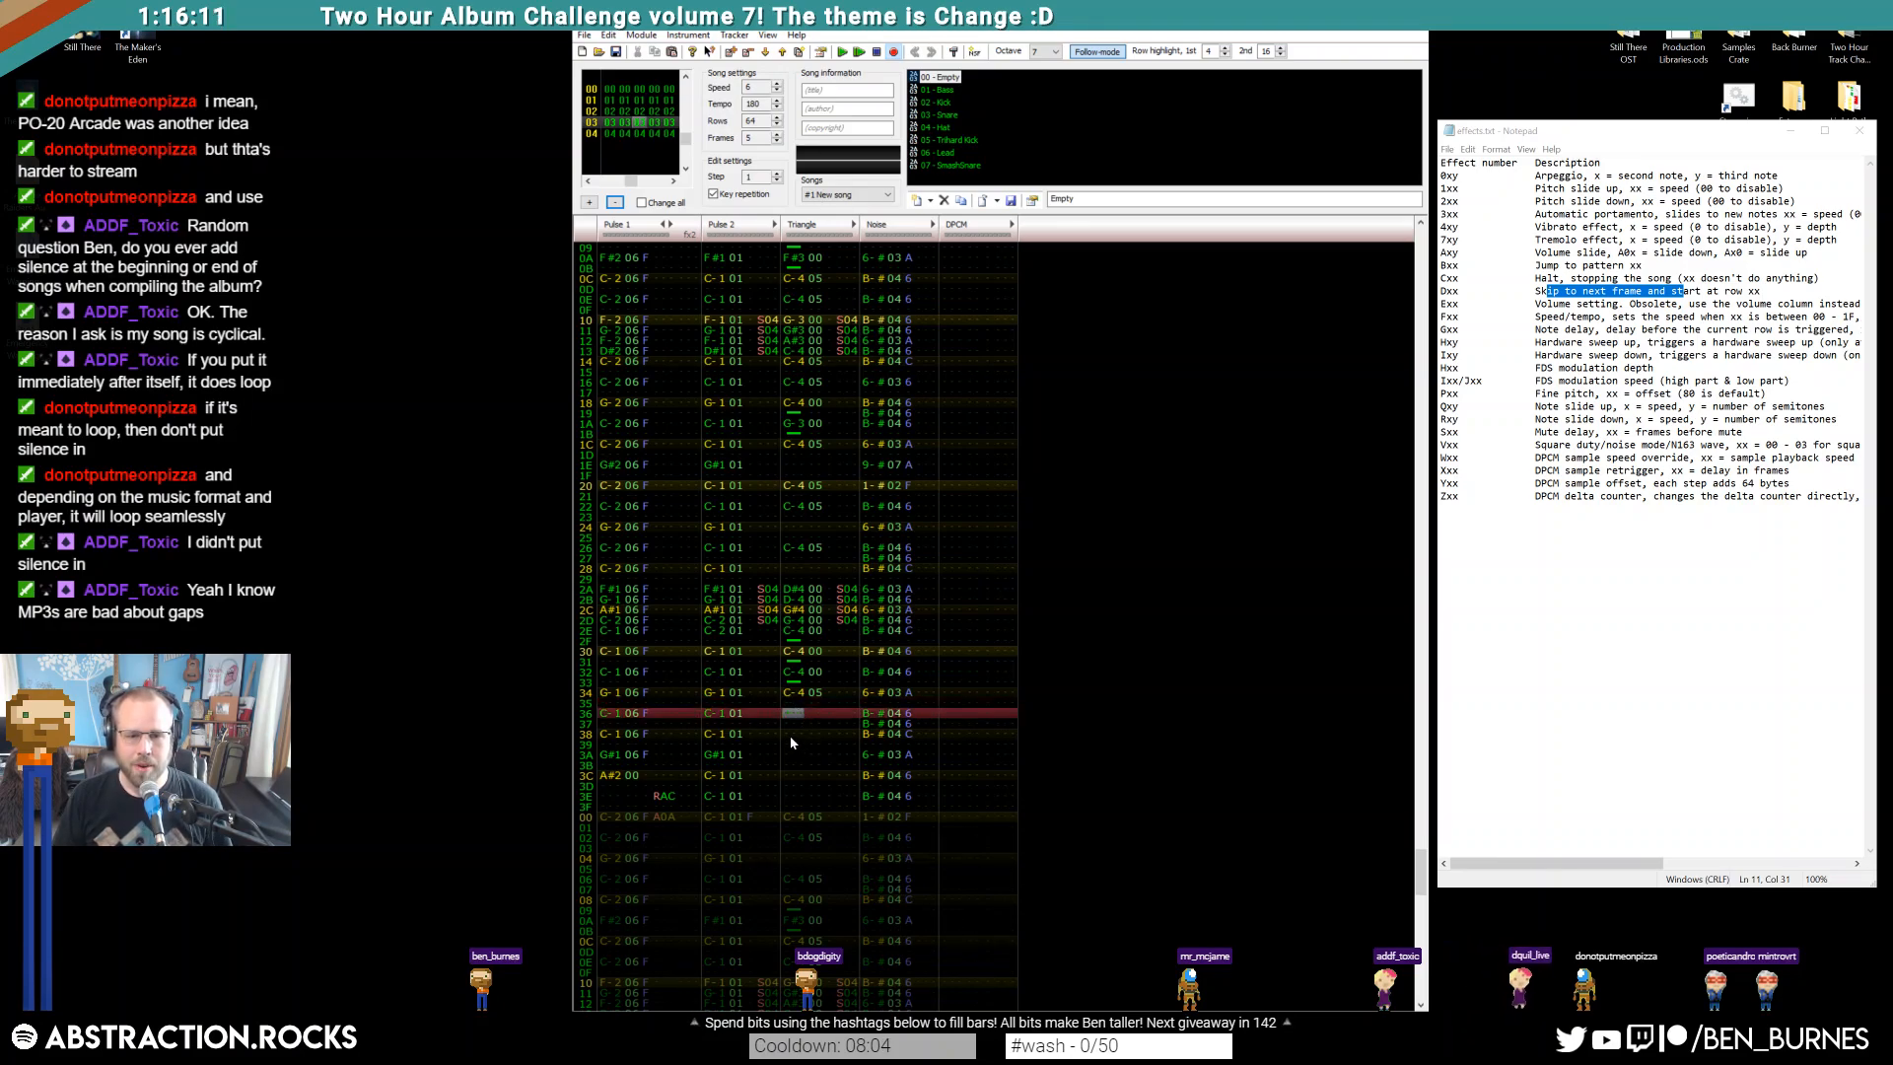
left_click(791, 756)
key("ctrl+v")
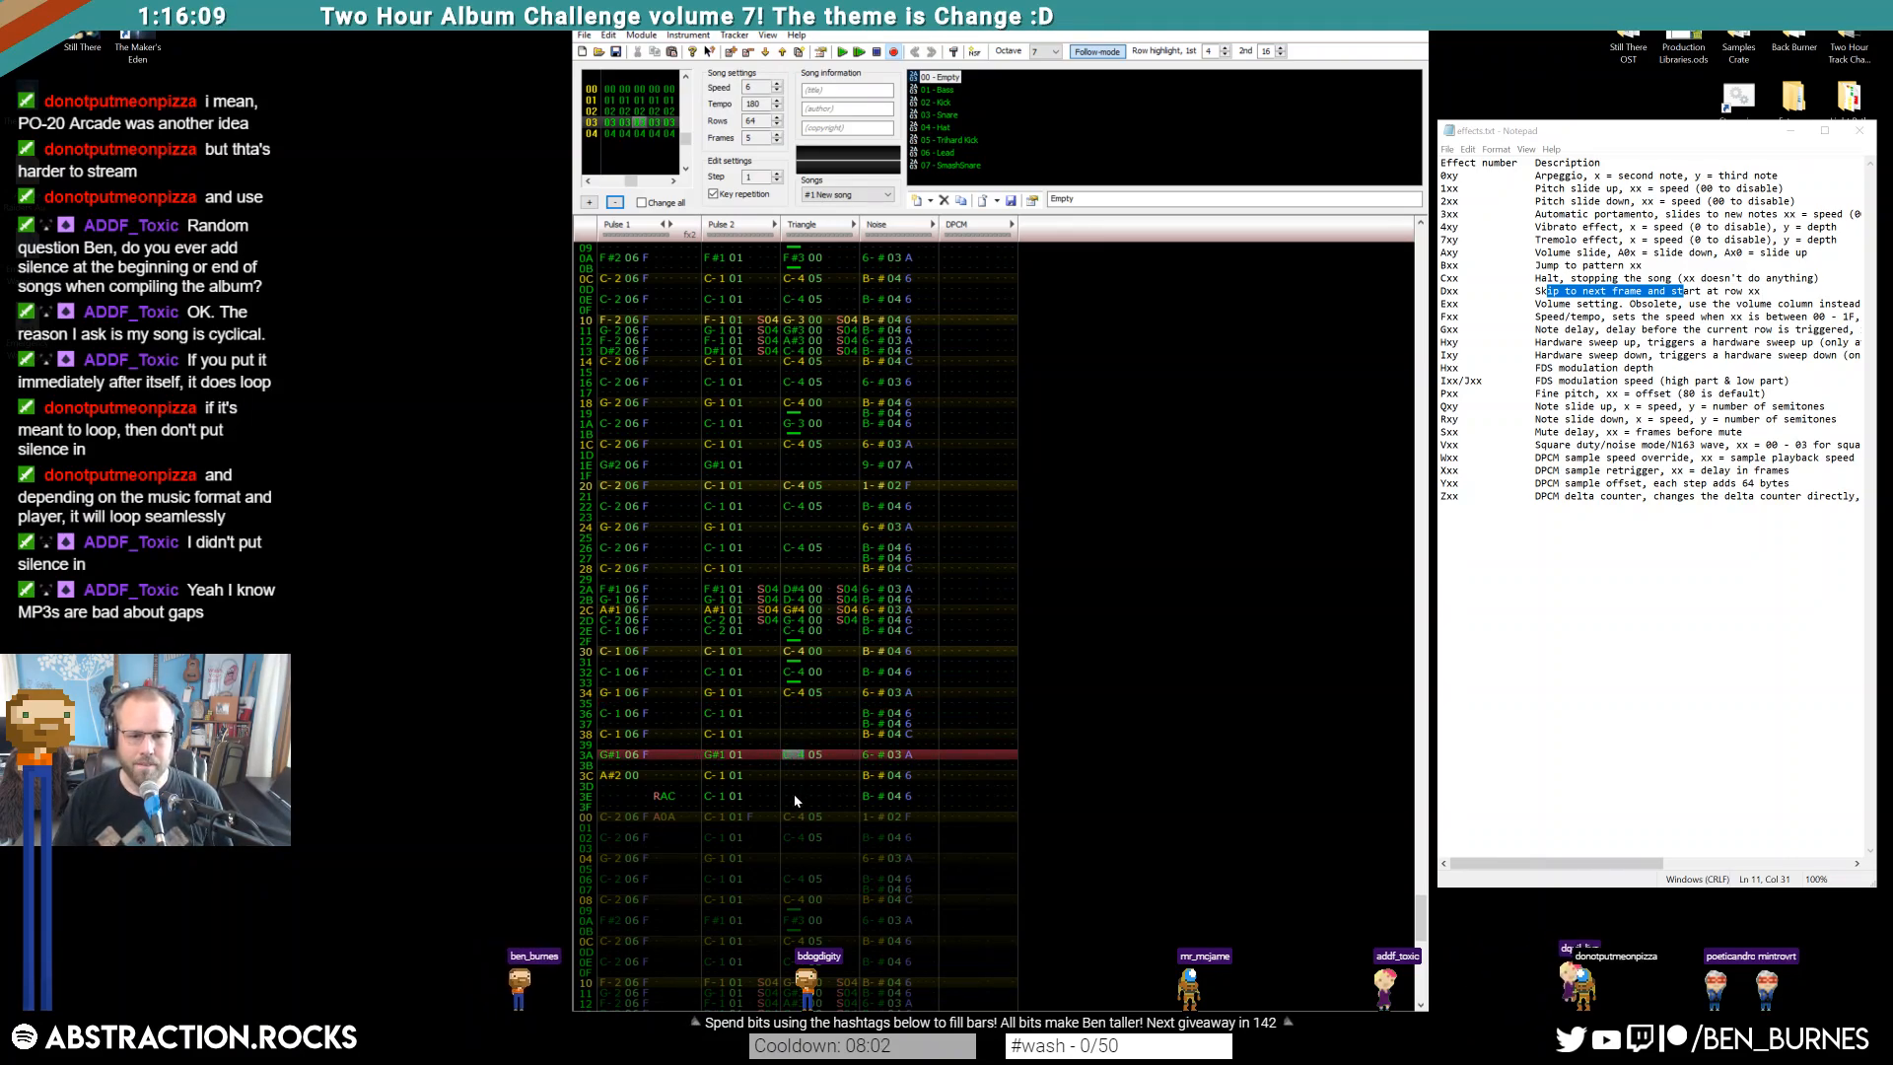
left_click(796, 797)
key("Return")
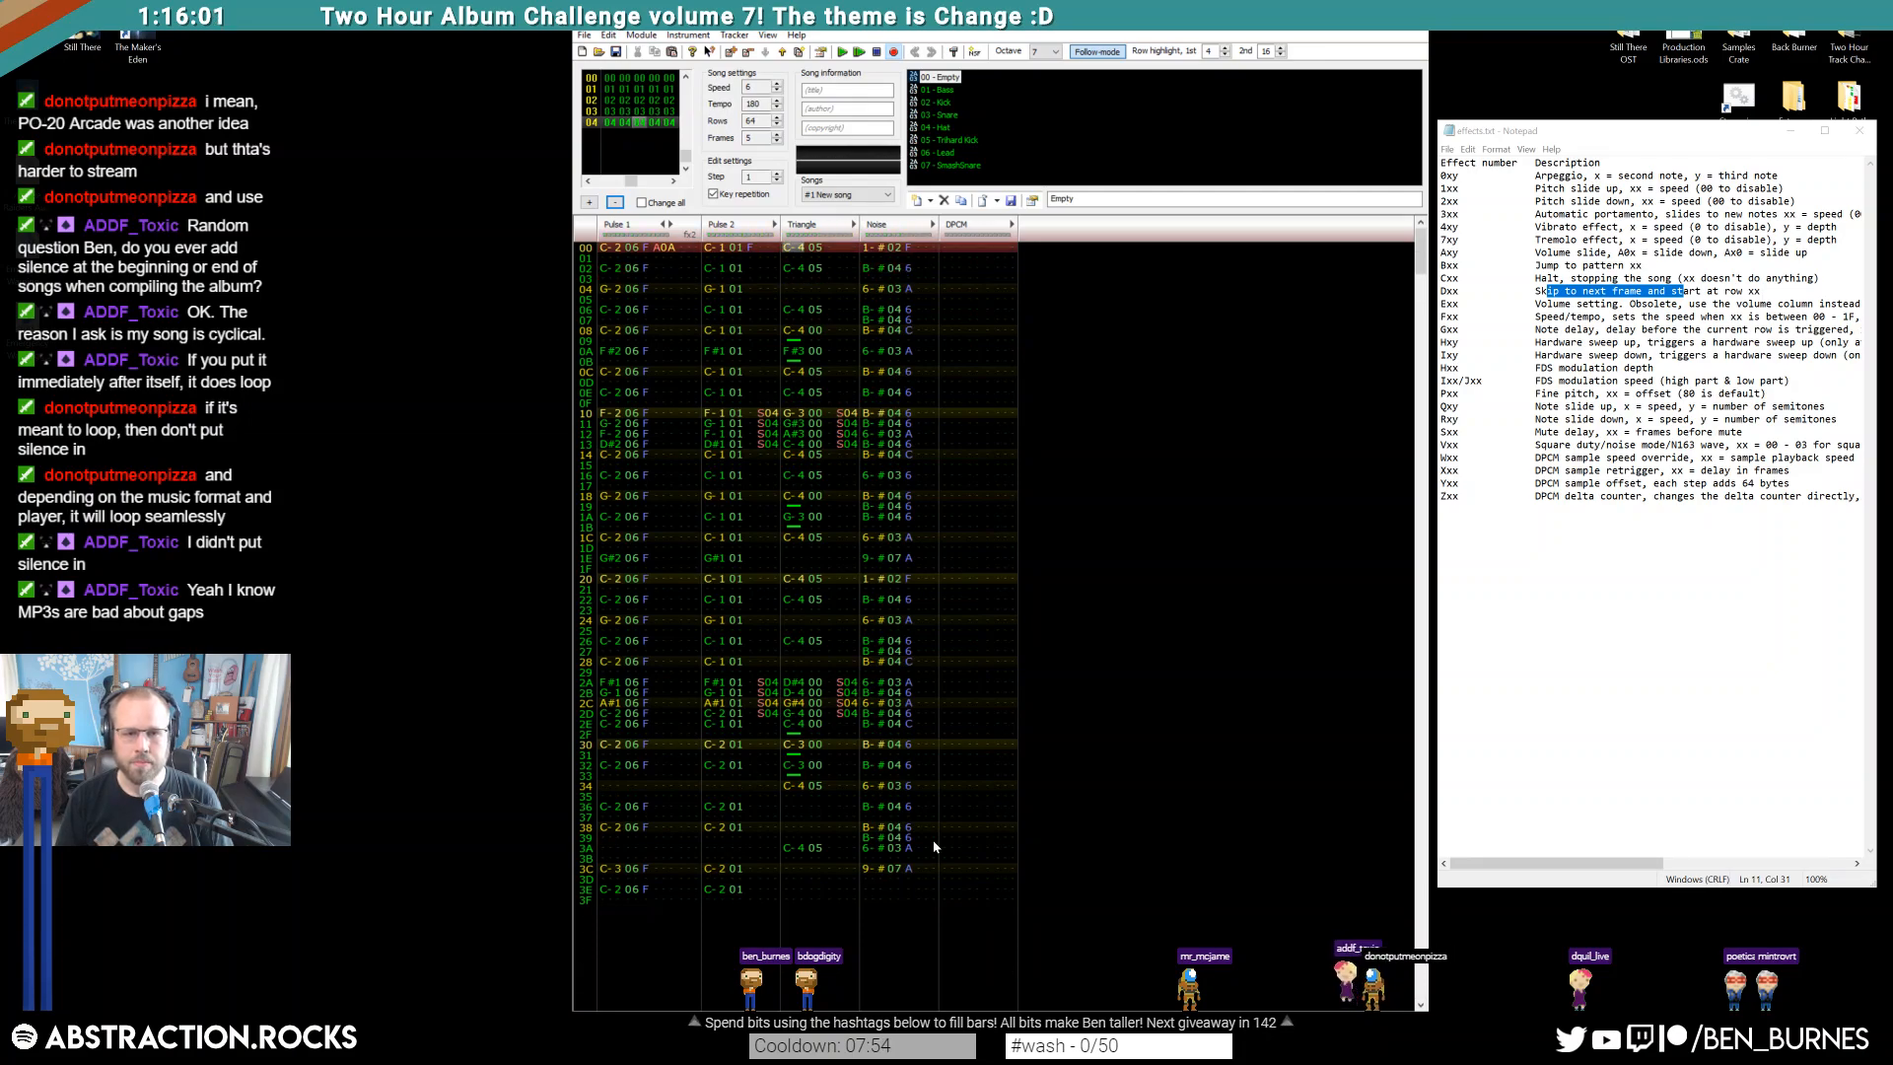
key("Return")
Add effect A00 to the Pulse 1 note on row 3C of frame 03, set its instrument to 06, and play the result
left_click(656, 869)
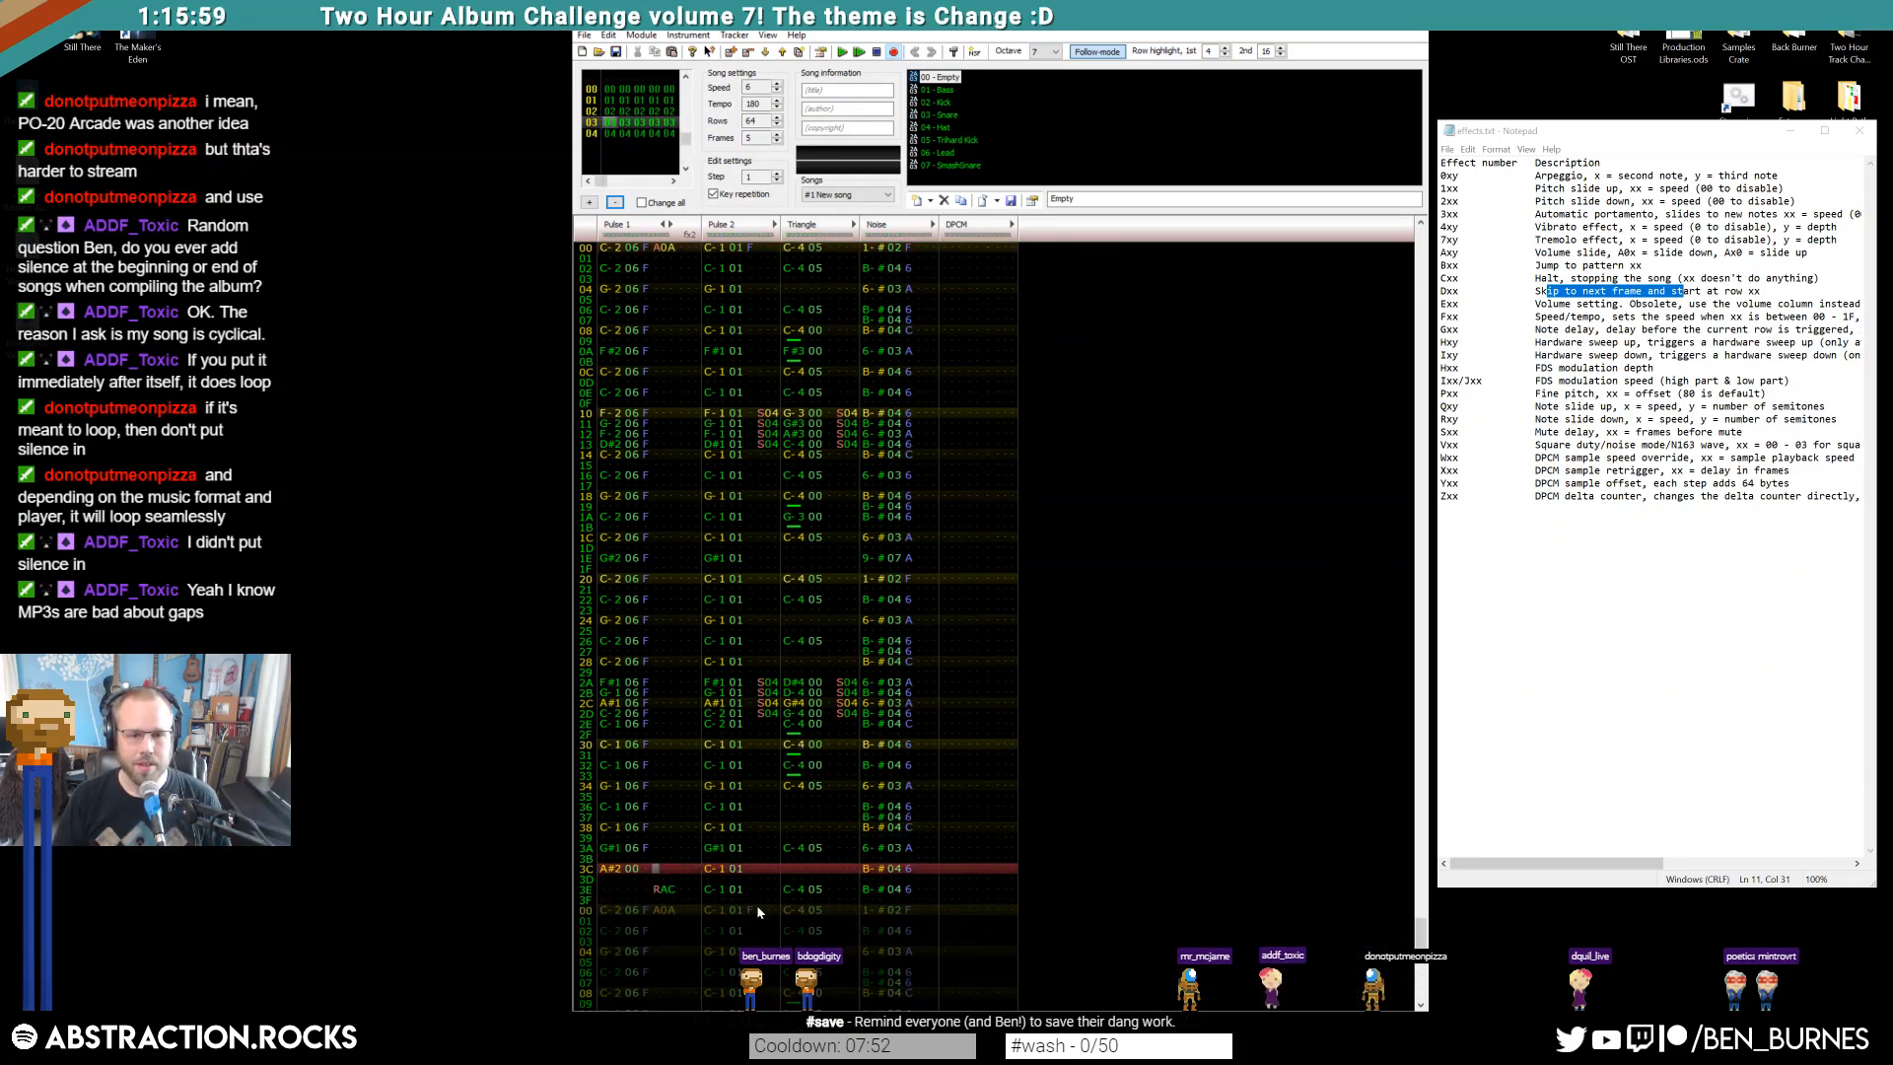
type("A00")
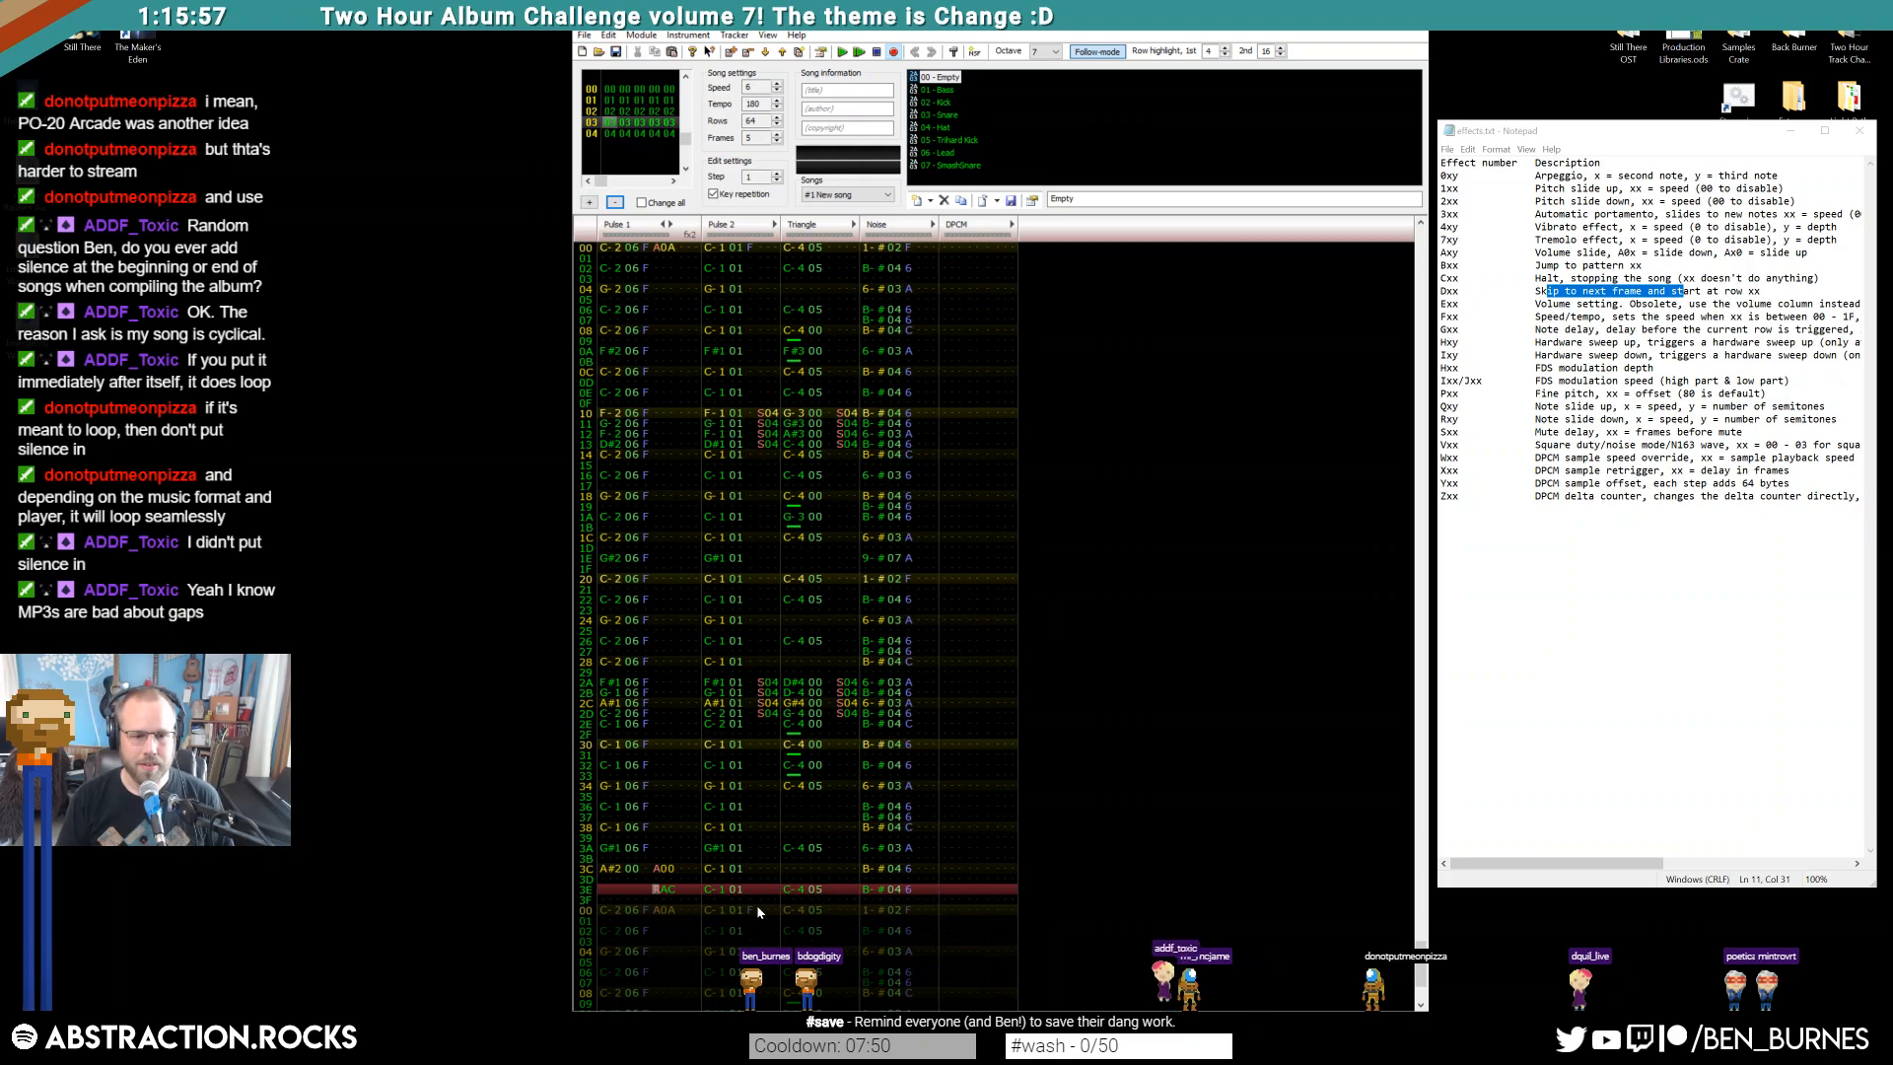
type("0")
key("Up")
type("6")
key("Up")
key("F7")
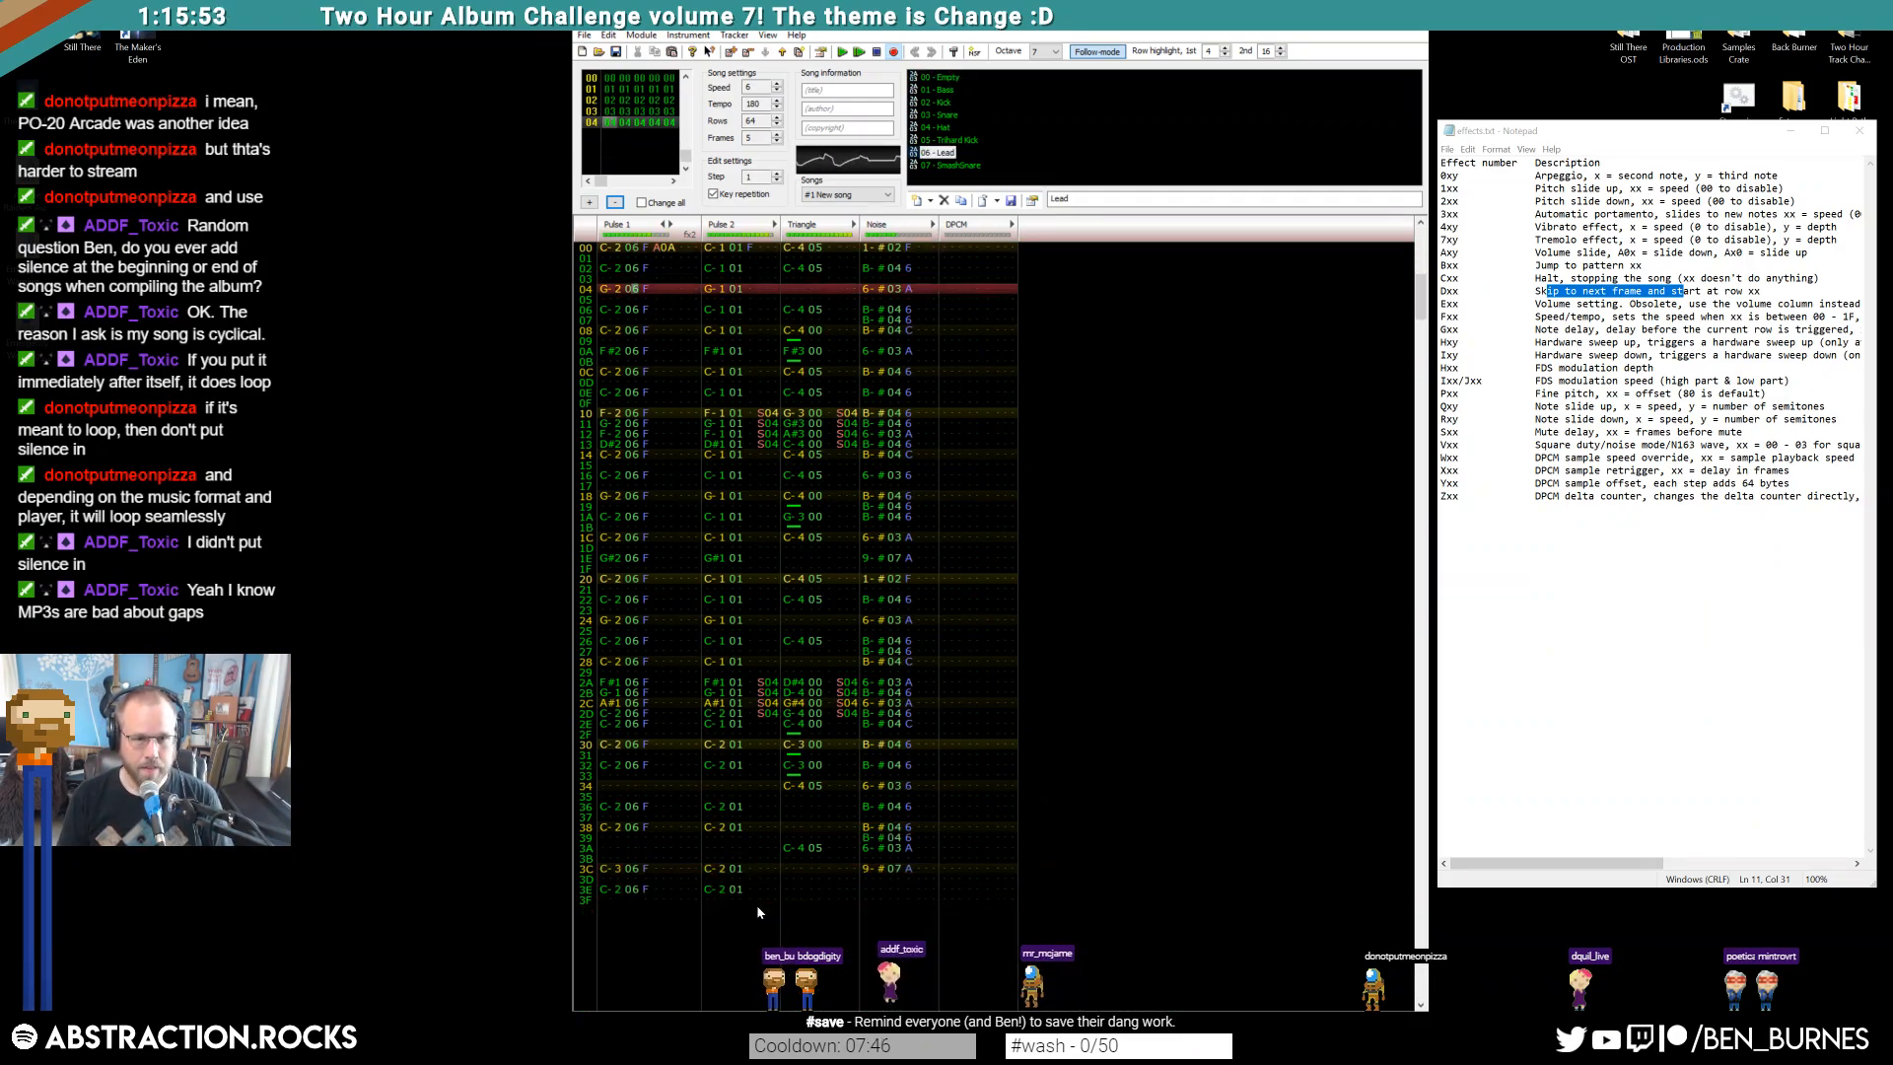
Copy the Pulse 1 phrase on rows 00–05 of frame 01 and paste it into Pulse 1 of frame 04 at row 04
left_click_drag(615, 255, 681, 880)
left_click(654, 438)
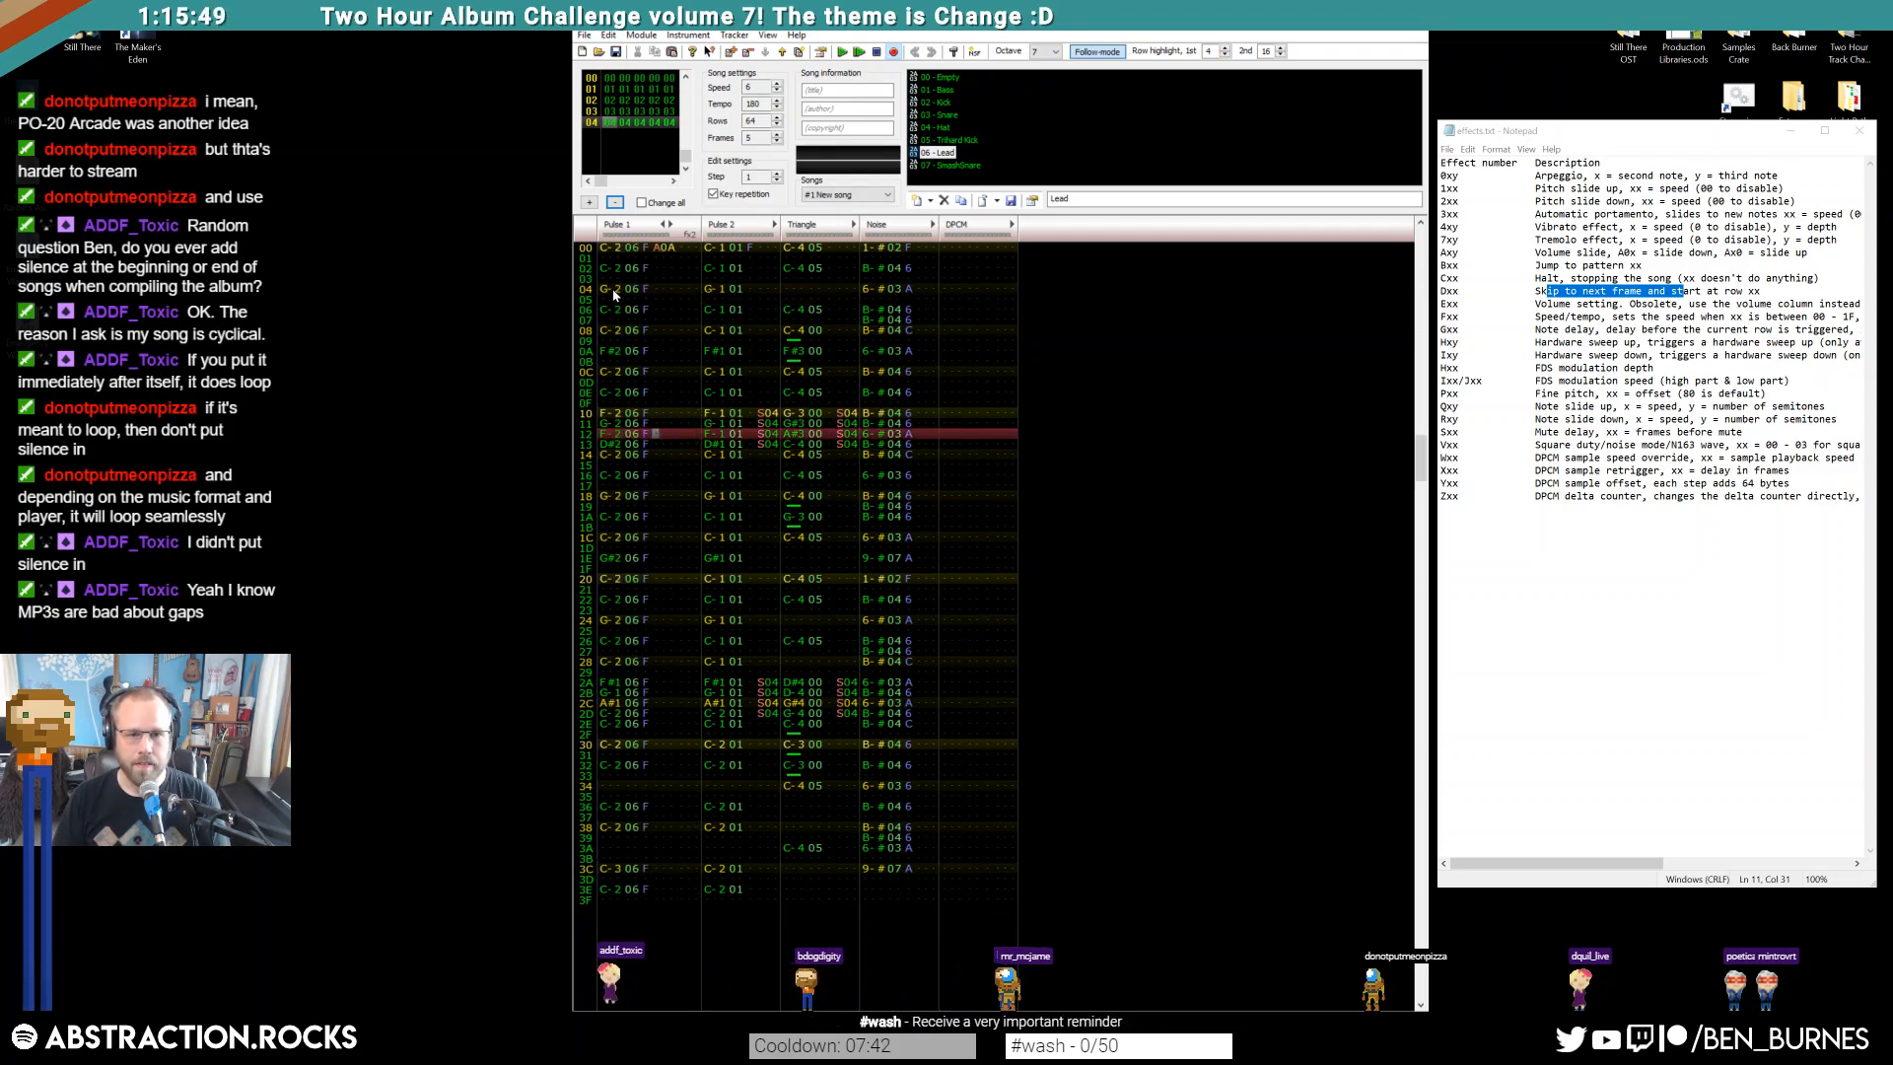
scroll(745, 392, "up", 20)
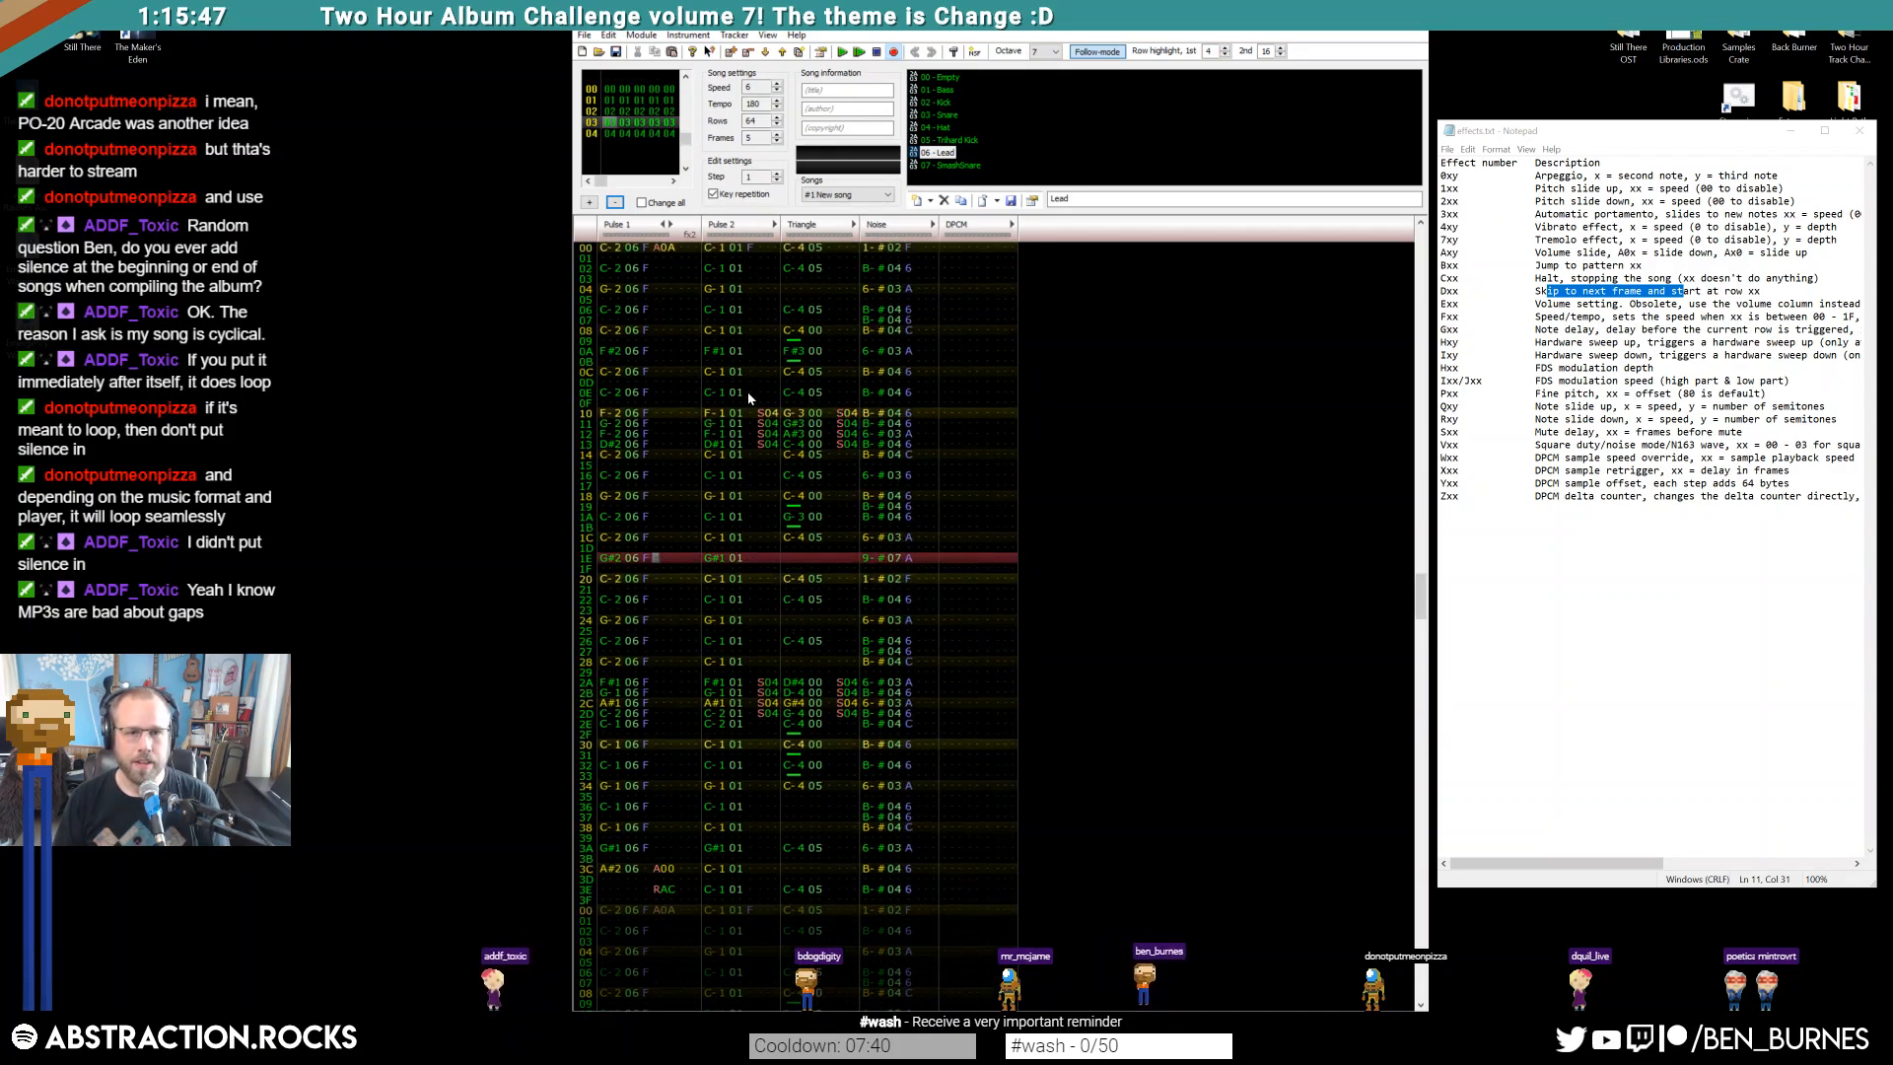
scroll(722, 410, "up", 2)
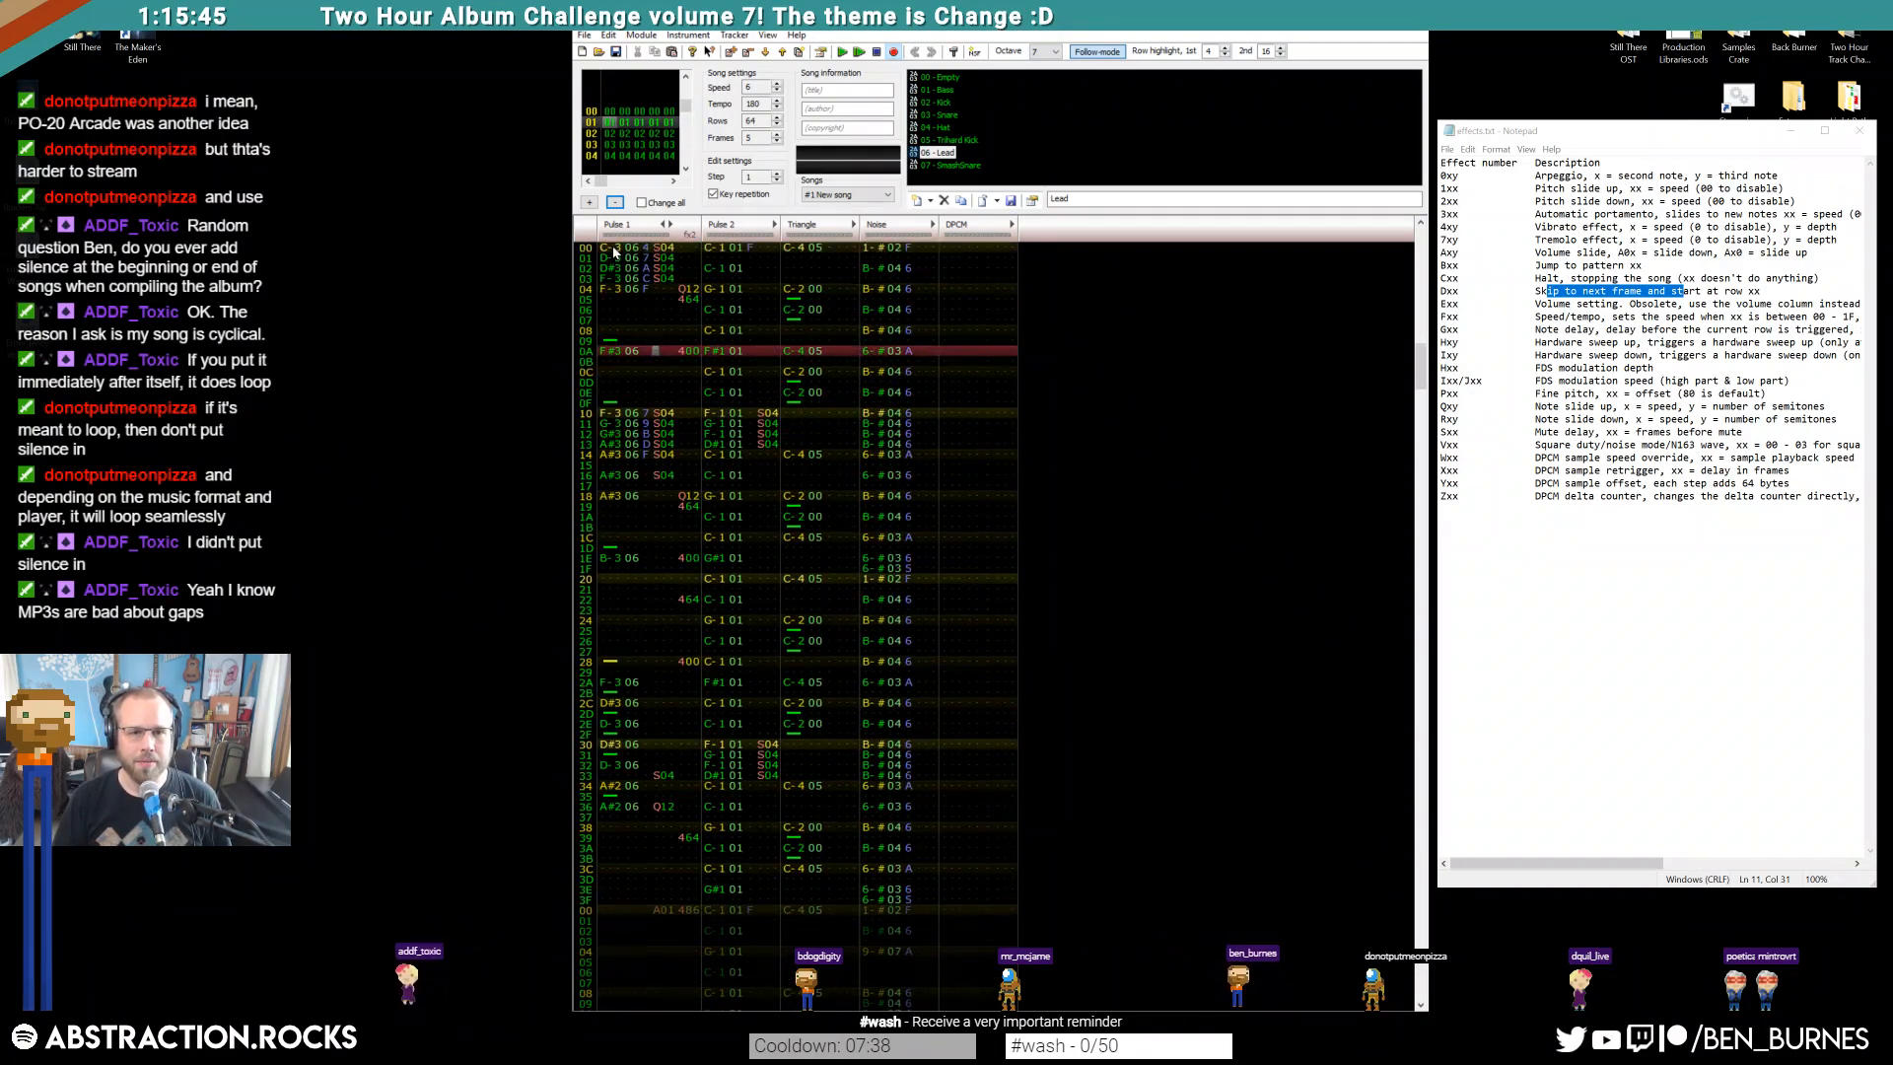
left_click_drag(640, 286, 685, 305)
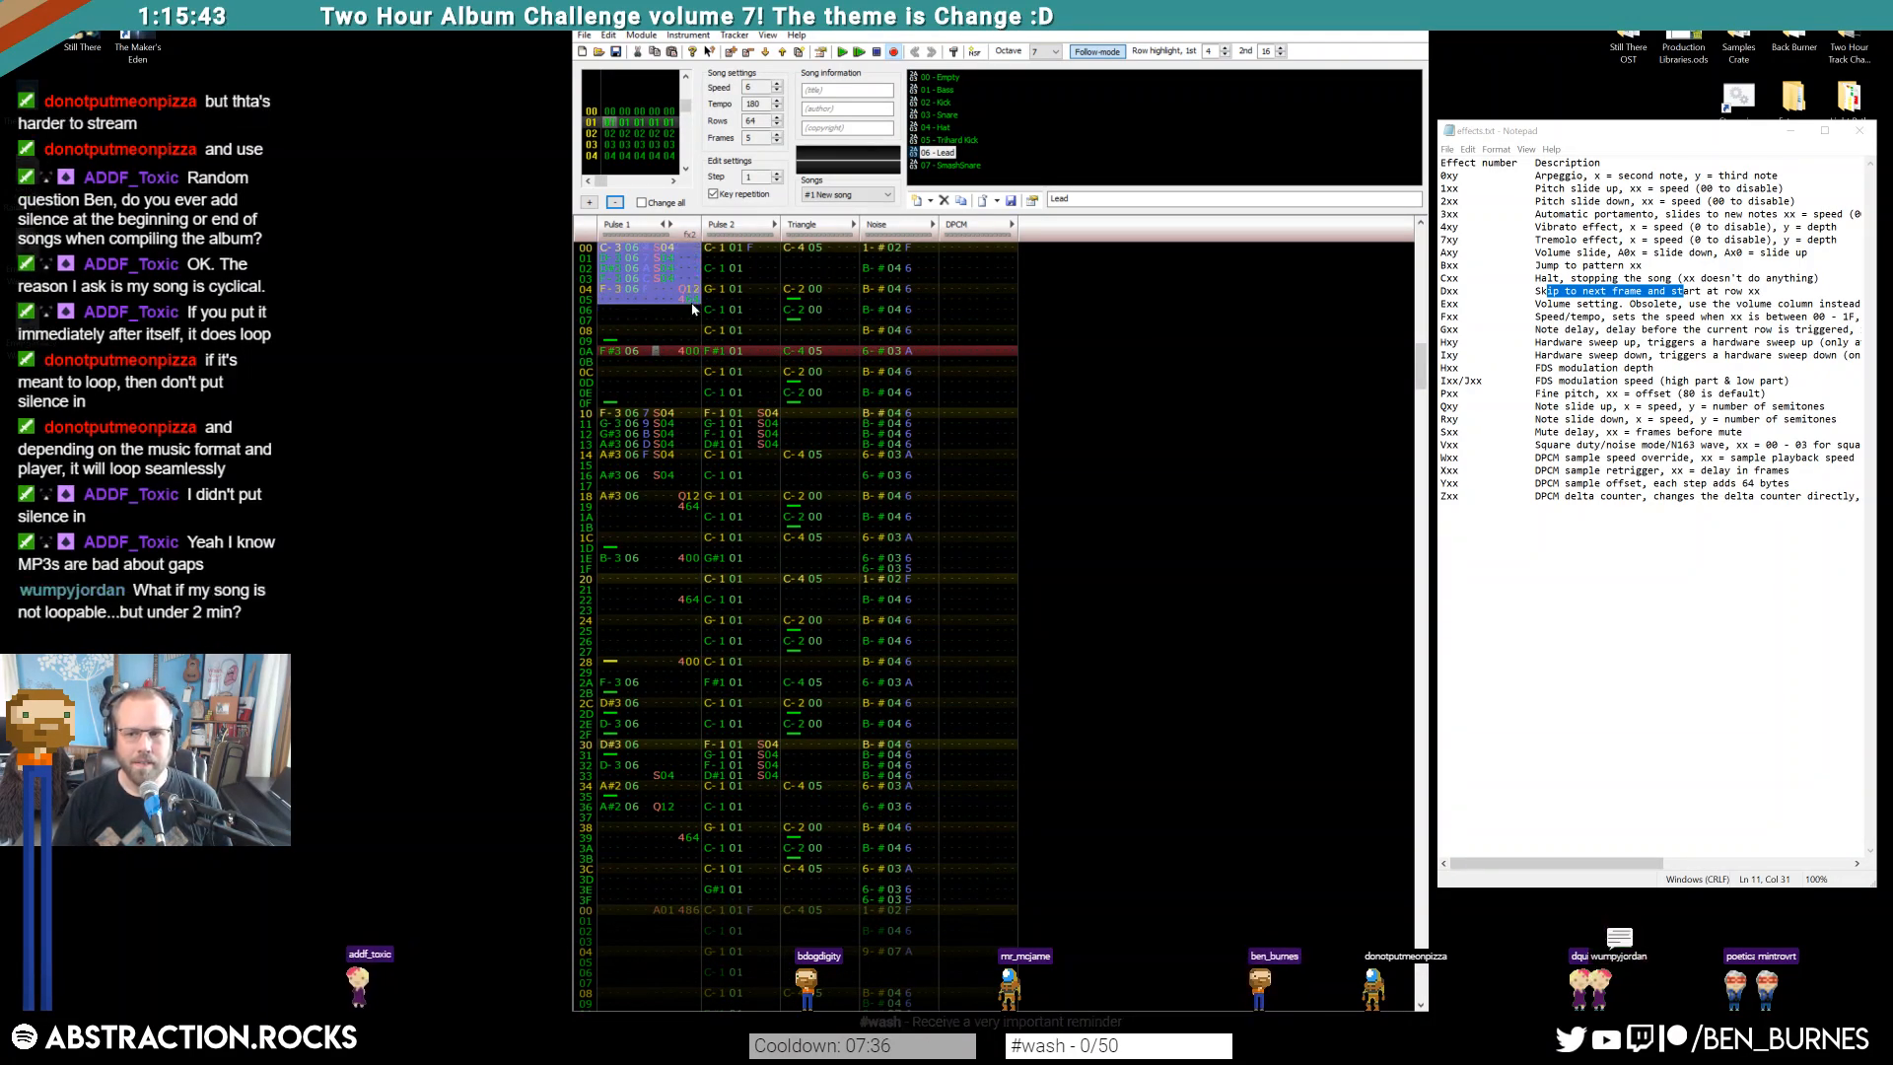
scroll(753, 665, "down", 20)
scroll(731, 746, "down", 20)
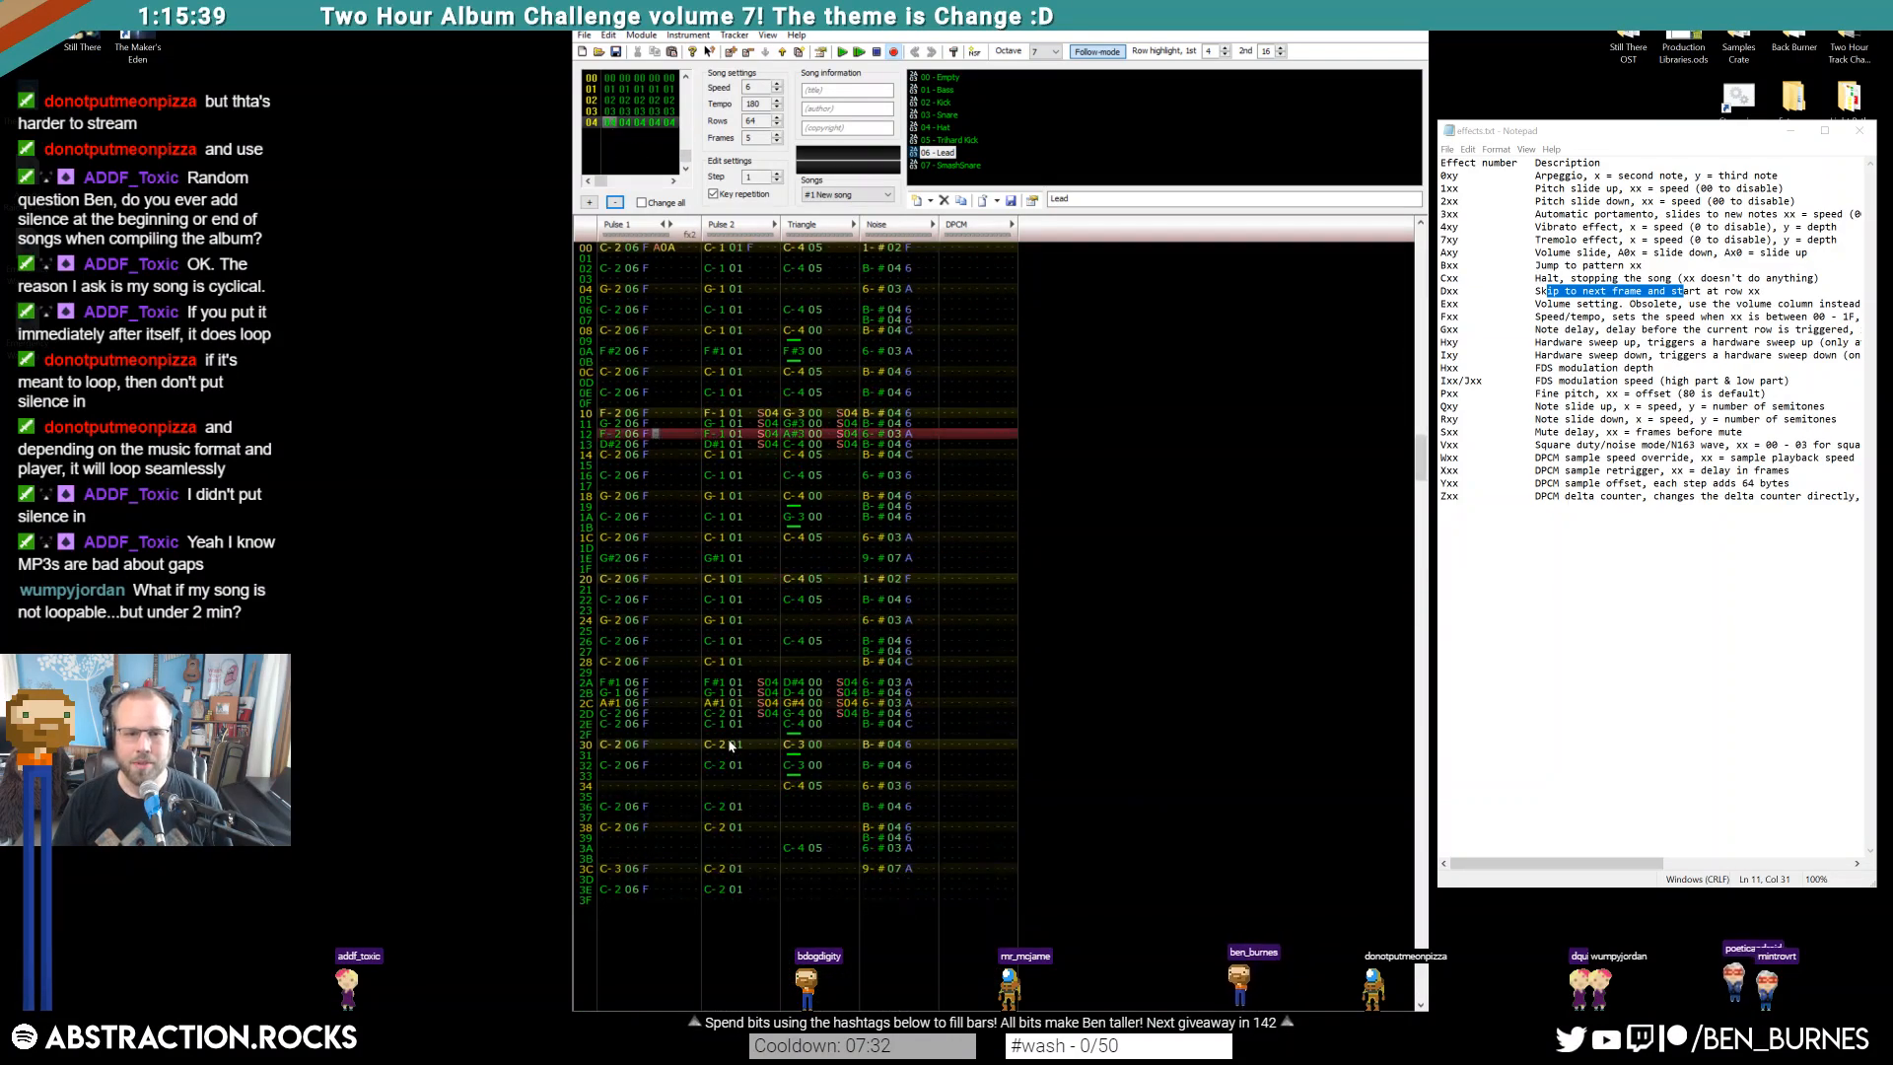
left_click(607, 289)
key("ctrl+v")
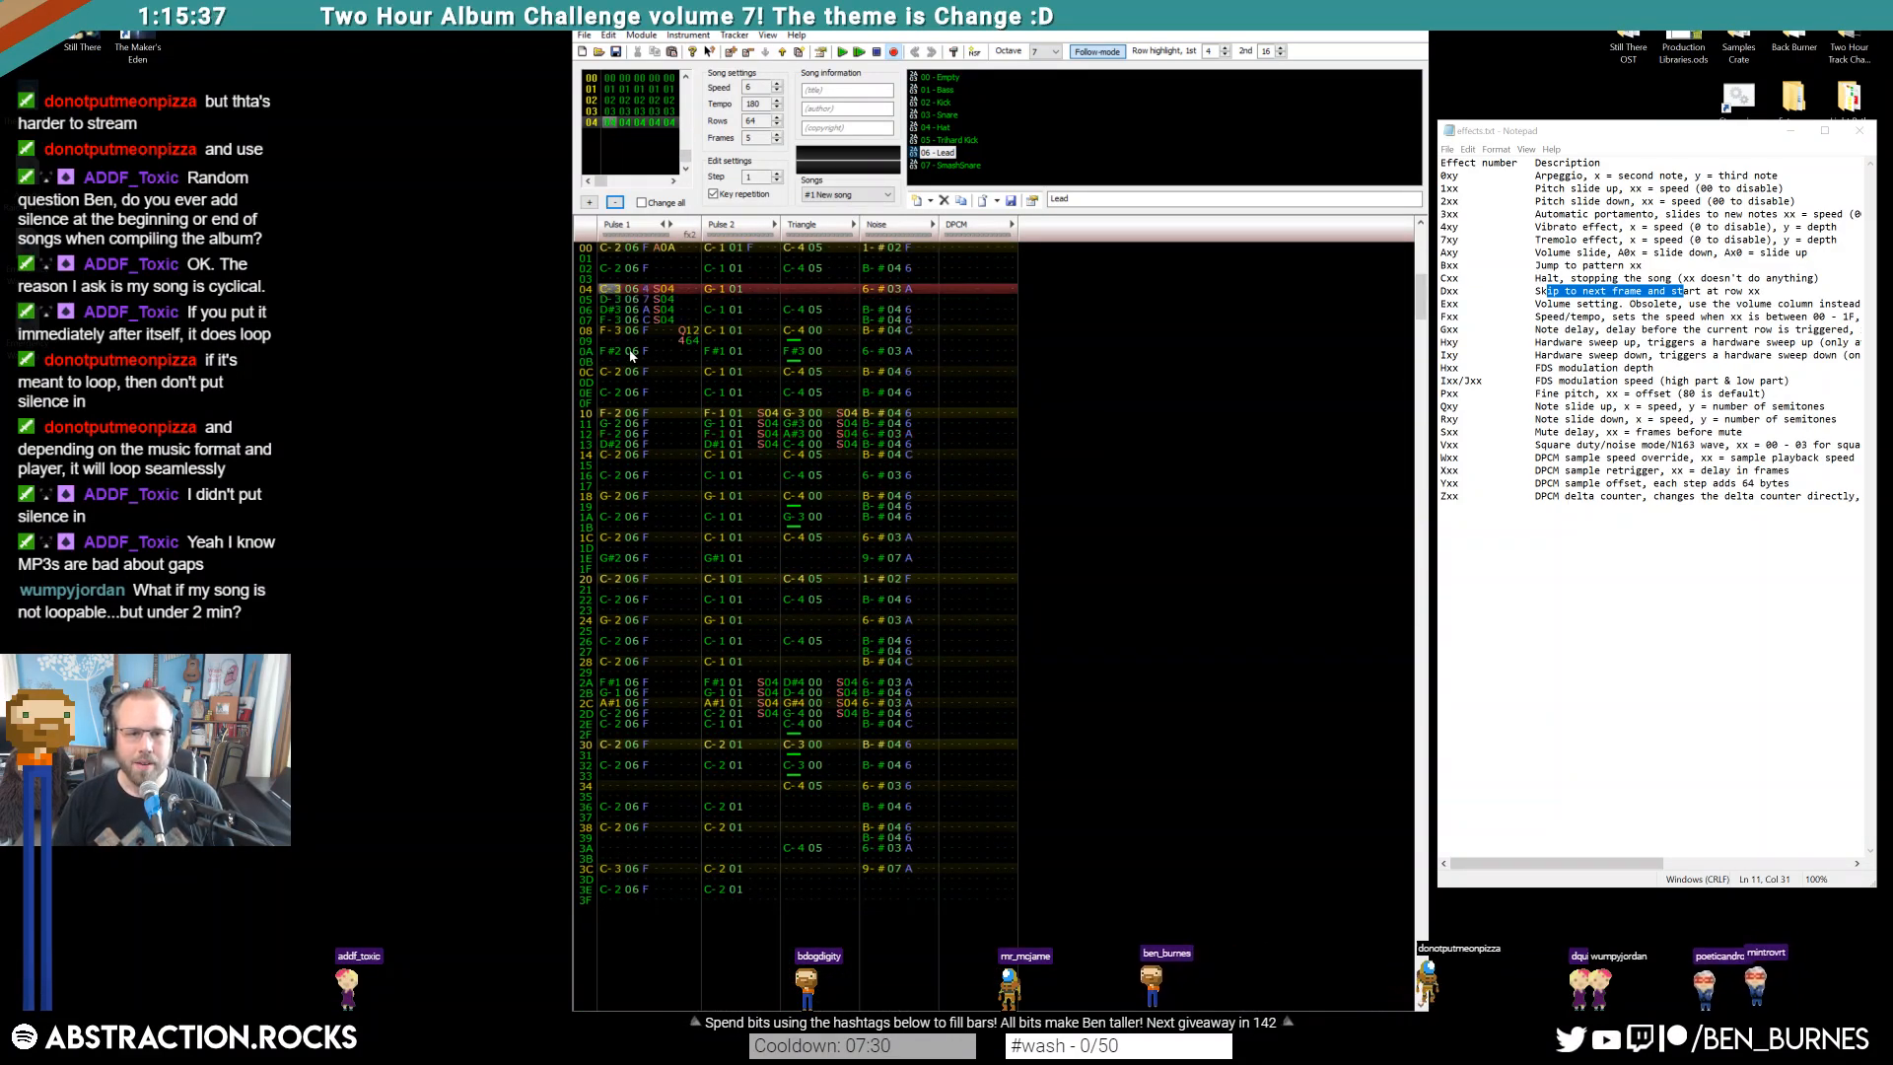
Clear the Pulse 1 notes on rows 08–0F and the A0A effect on row 00 of frame 04, and play the result
left_click_drag(604, 332, 631, 395)
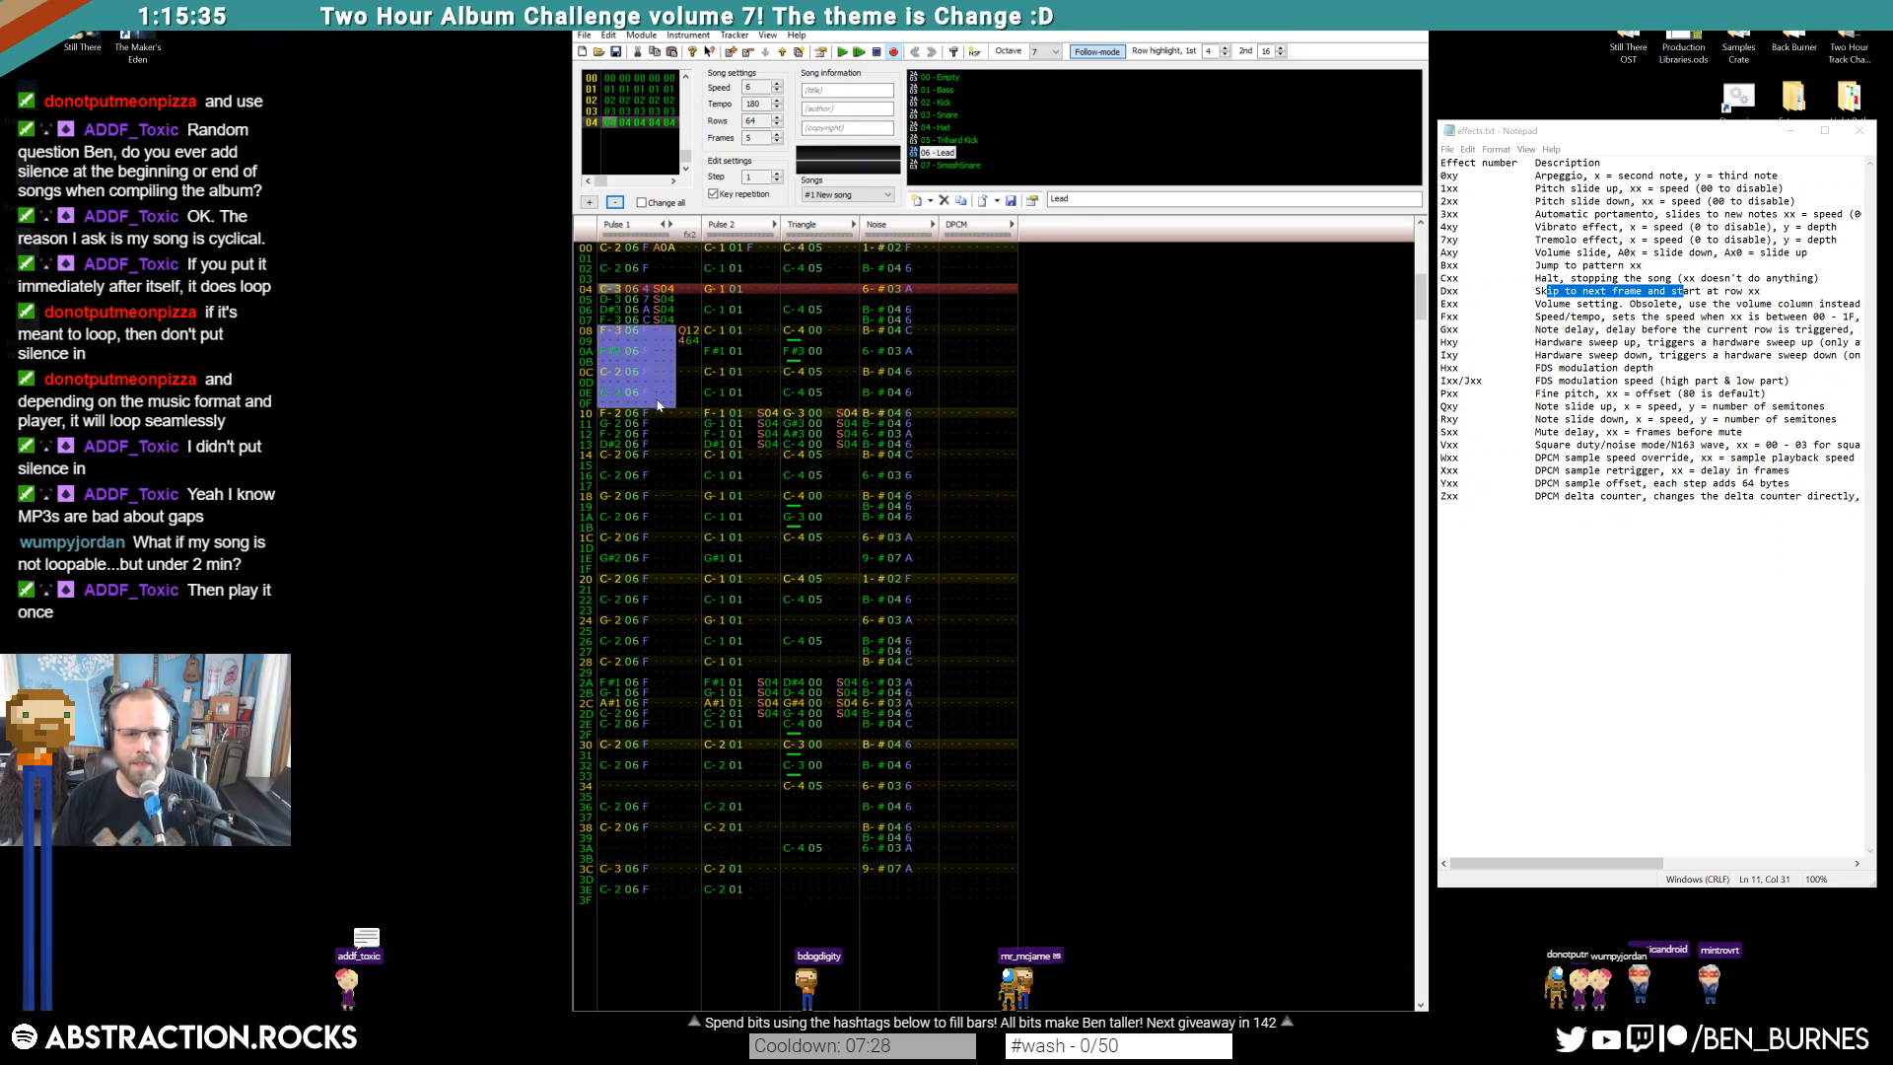
key("Delete")
left_click(629, 272)
key("Return")
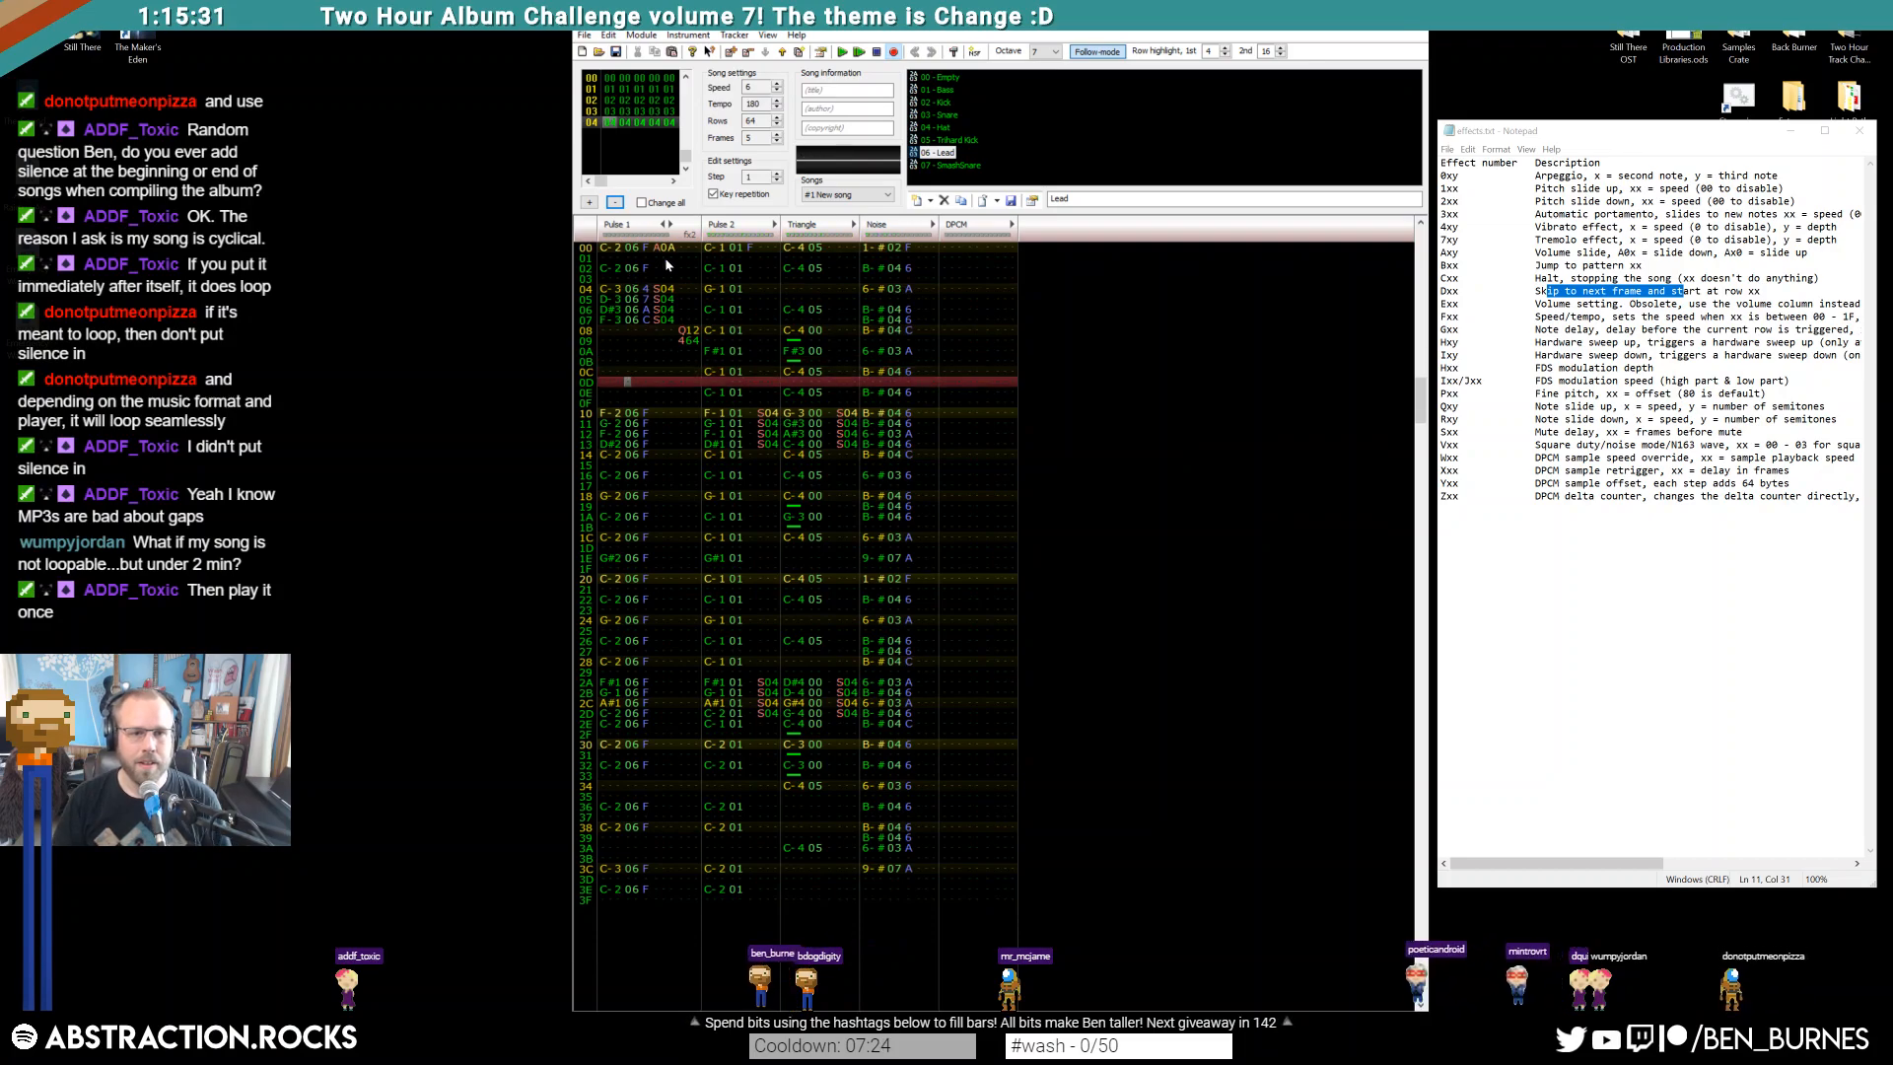
left_click(610, 248)
key("Return")
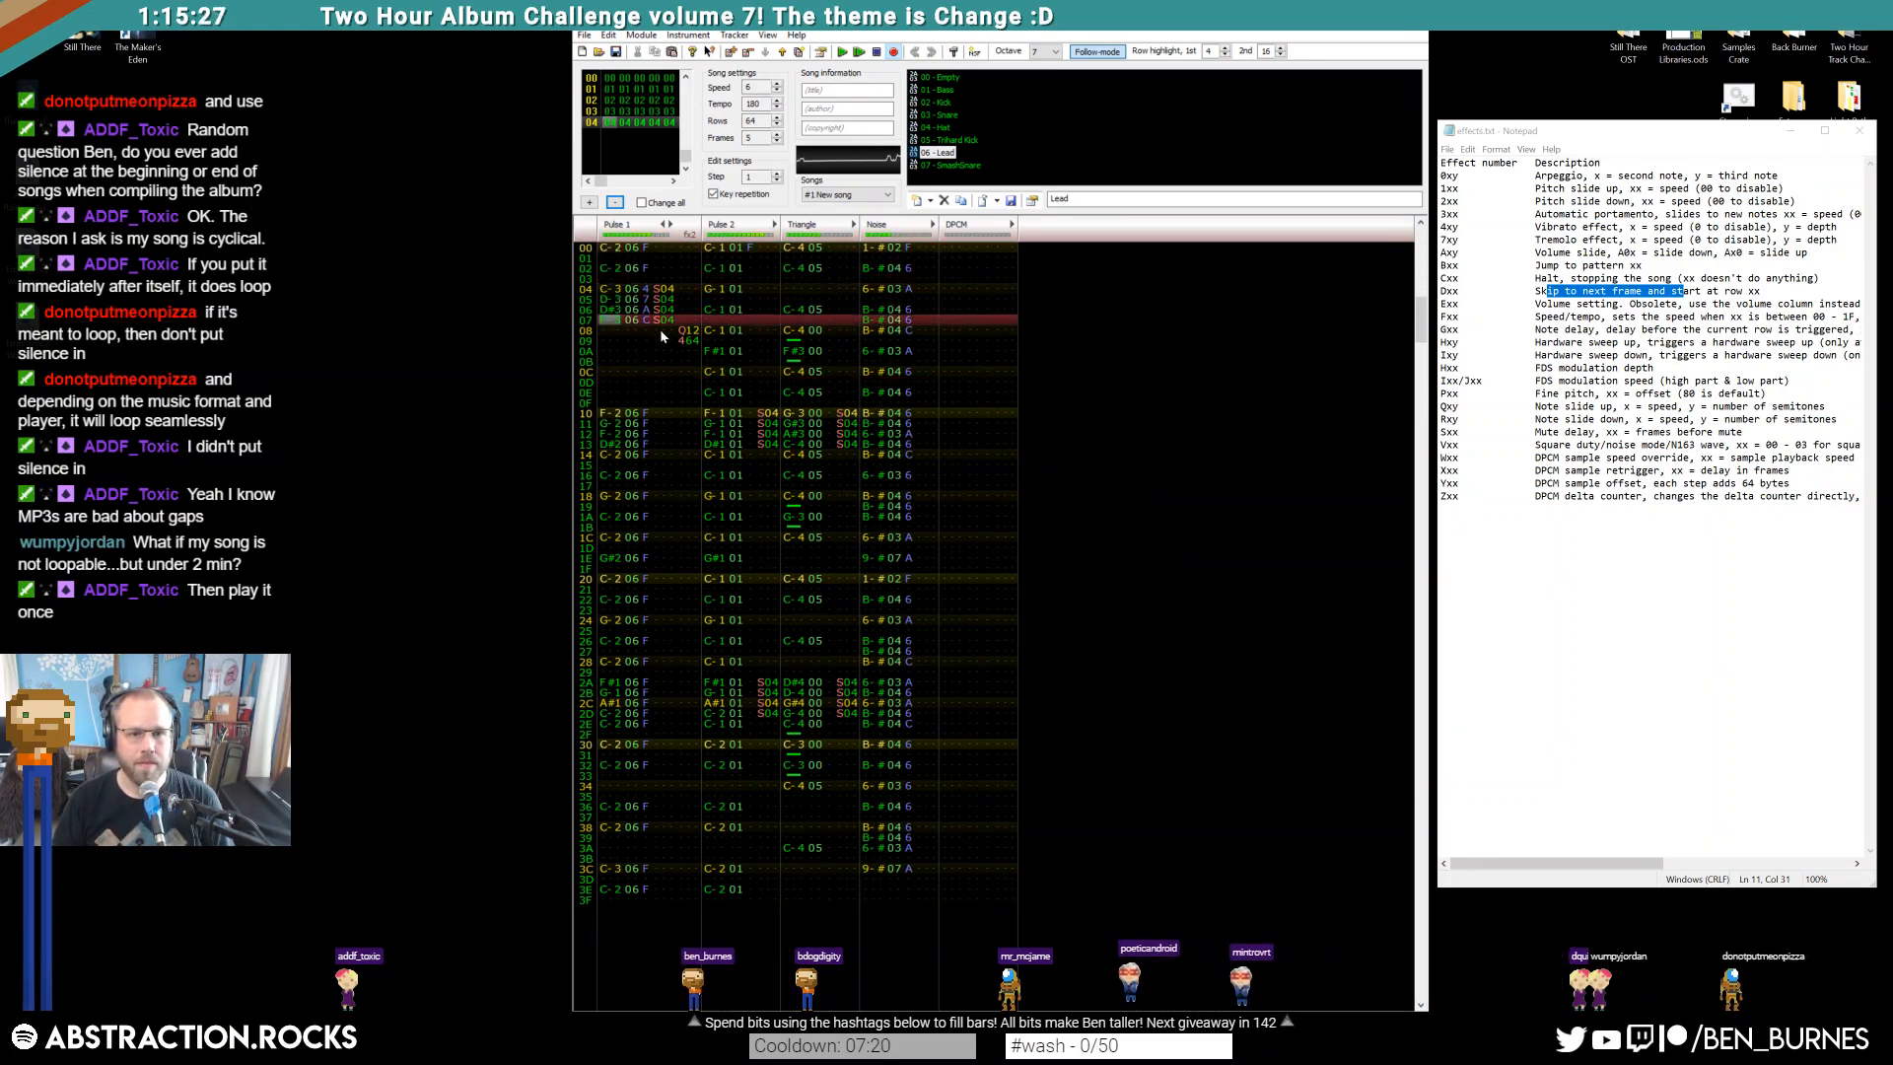
key("Return")
Compare the Pulse 1 phrases in frames 03 and 01 with frame 04, and return to the opening rows of frame 04
scroll(675, 360, "up", 5)
scroll(681, 379, "up", 20)
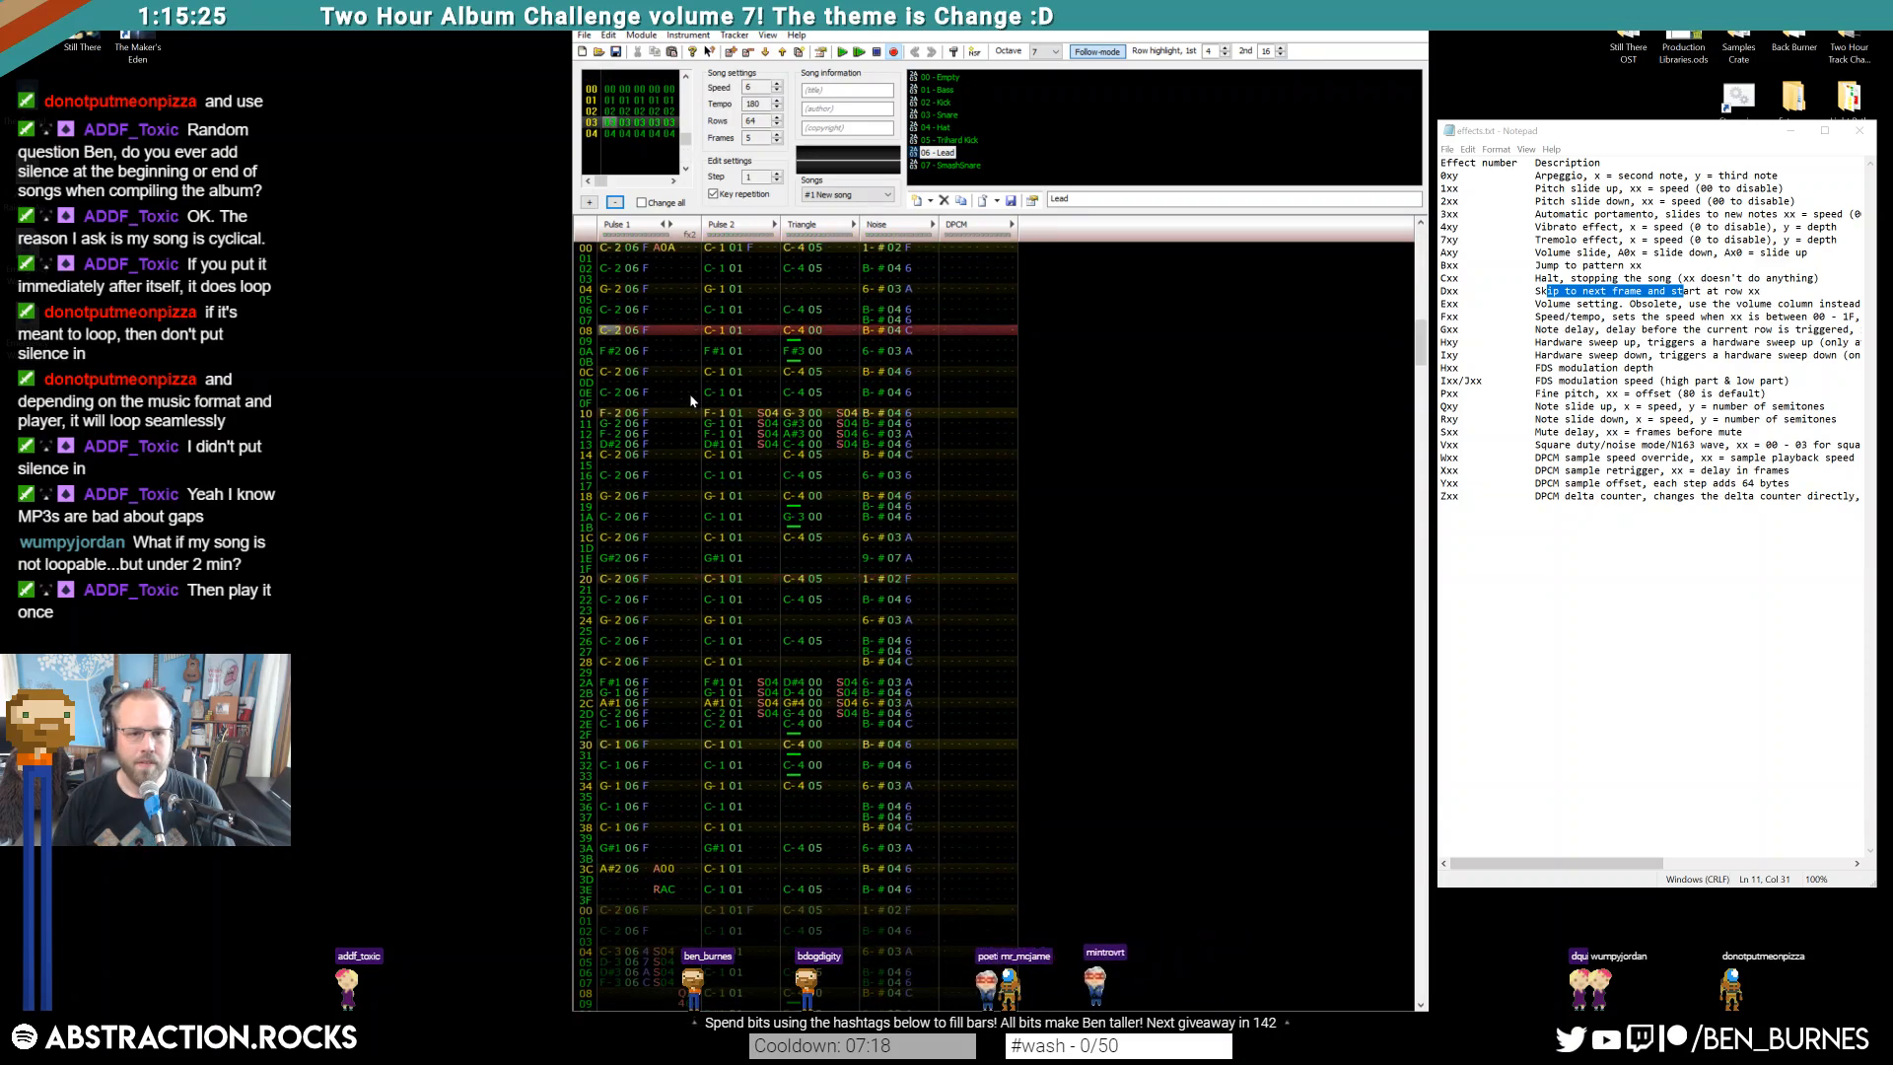
scroll(700, 481, "down", 2)
scroll(695, 490, "down", 3)
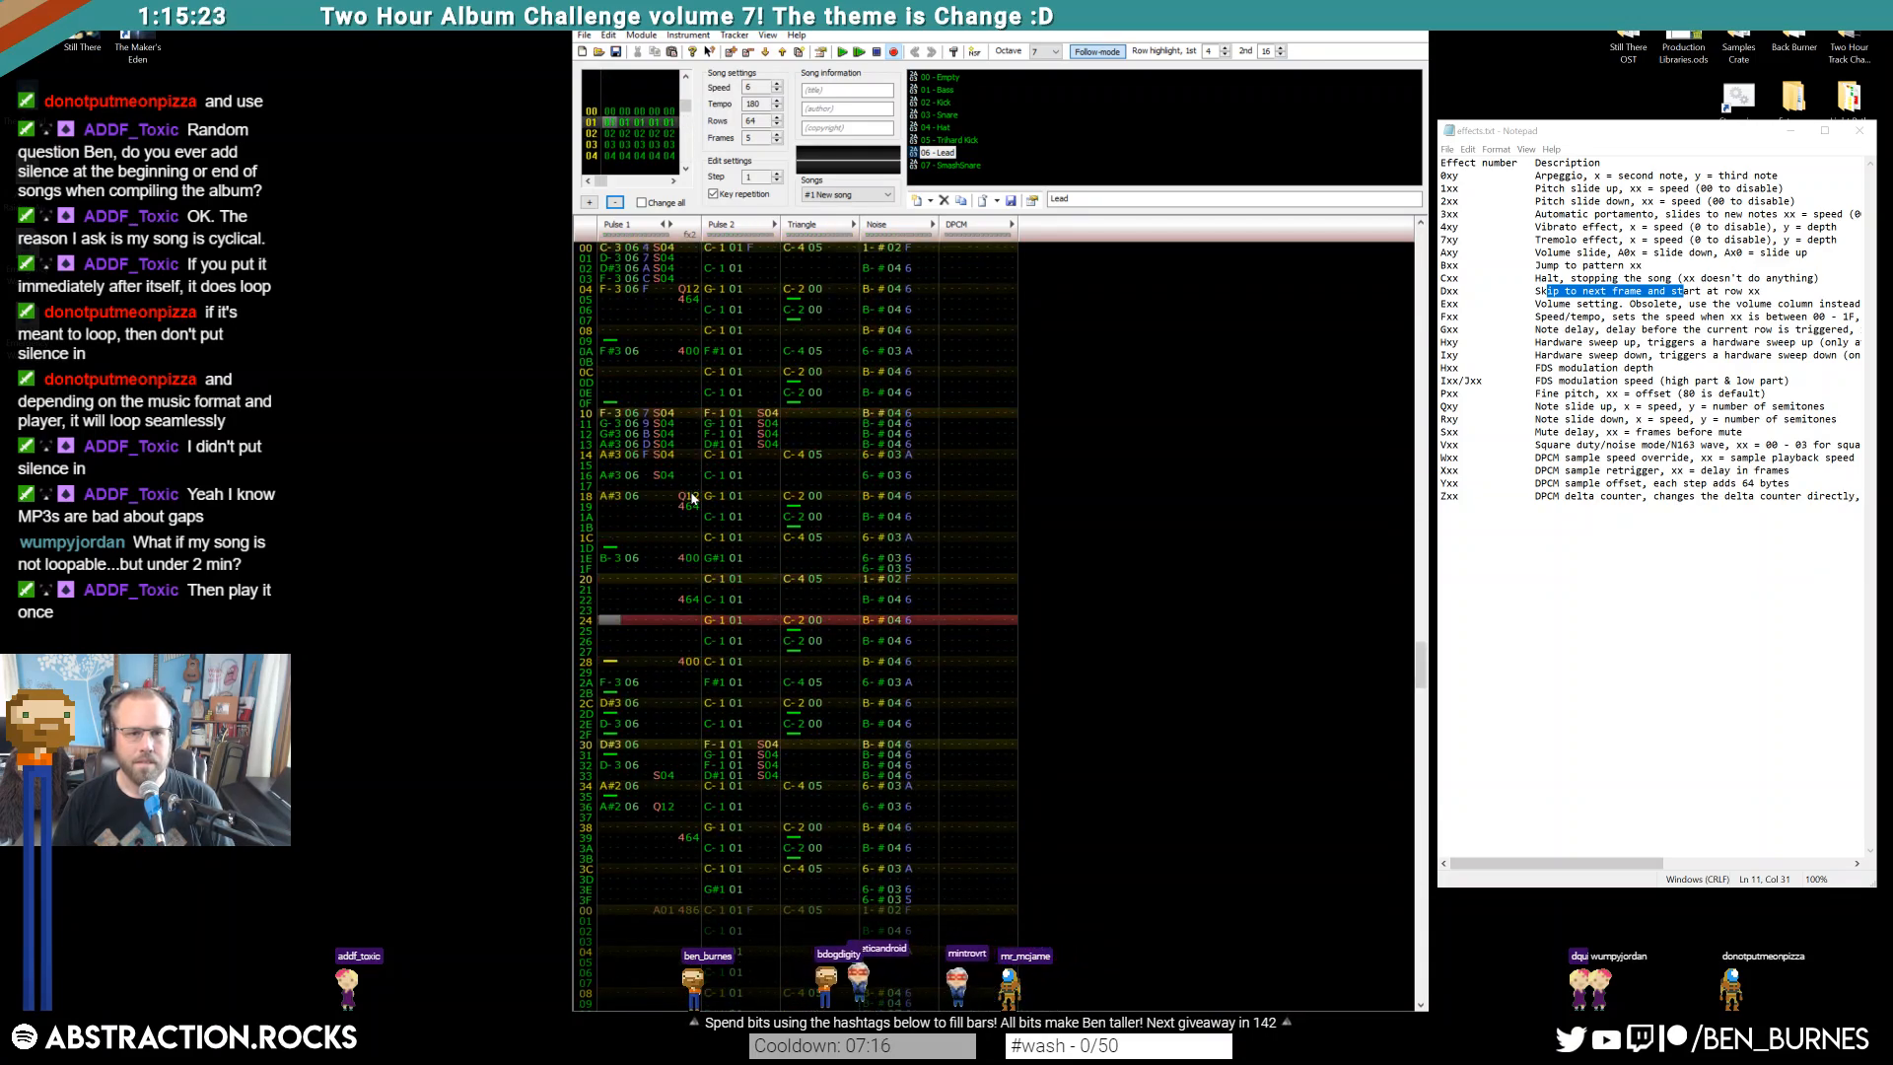
scroll(694, 500, "down", 20)
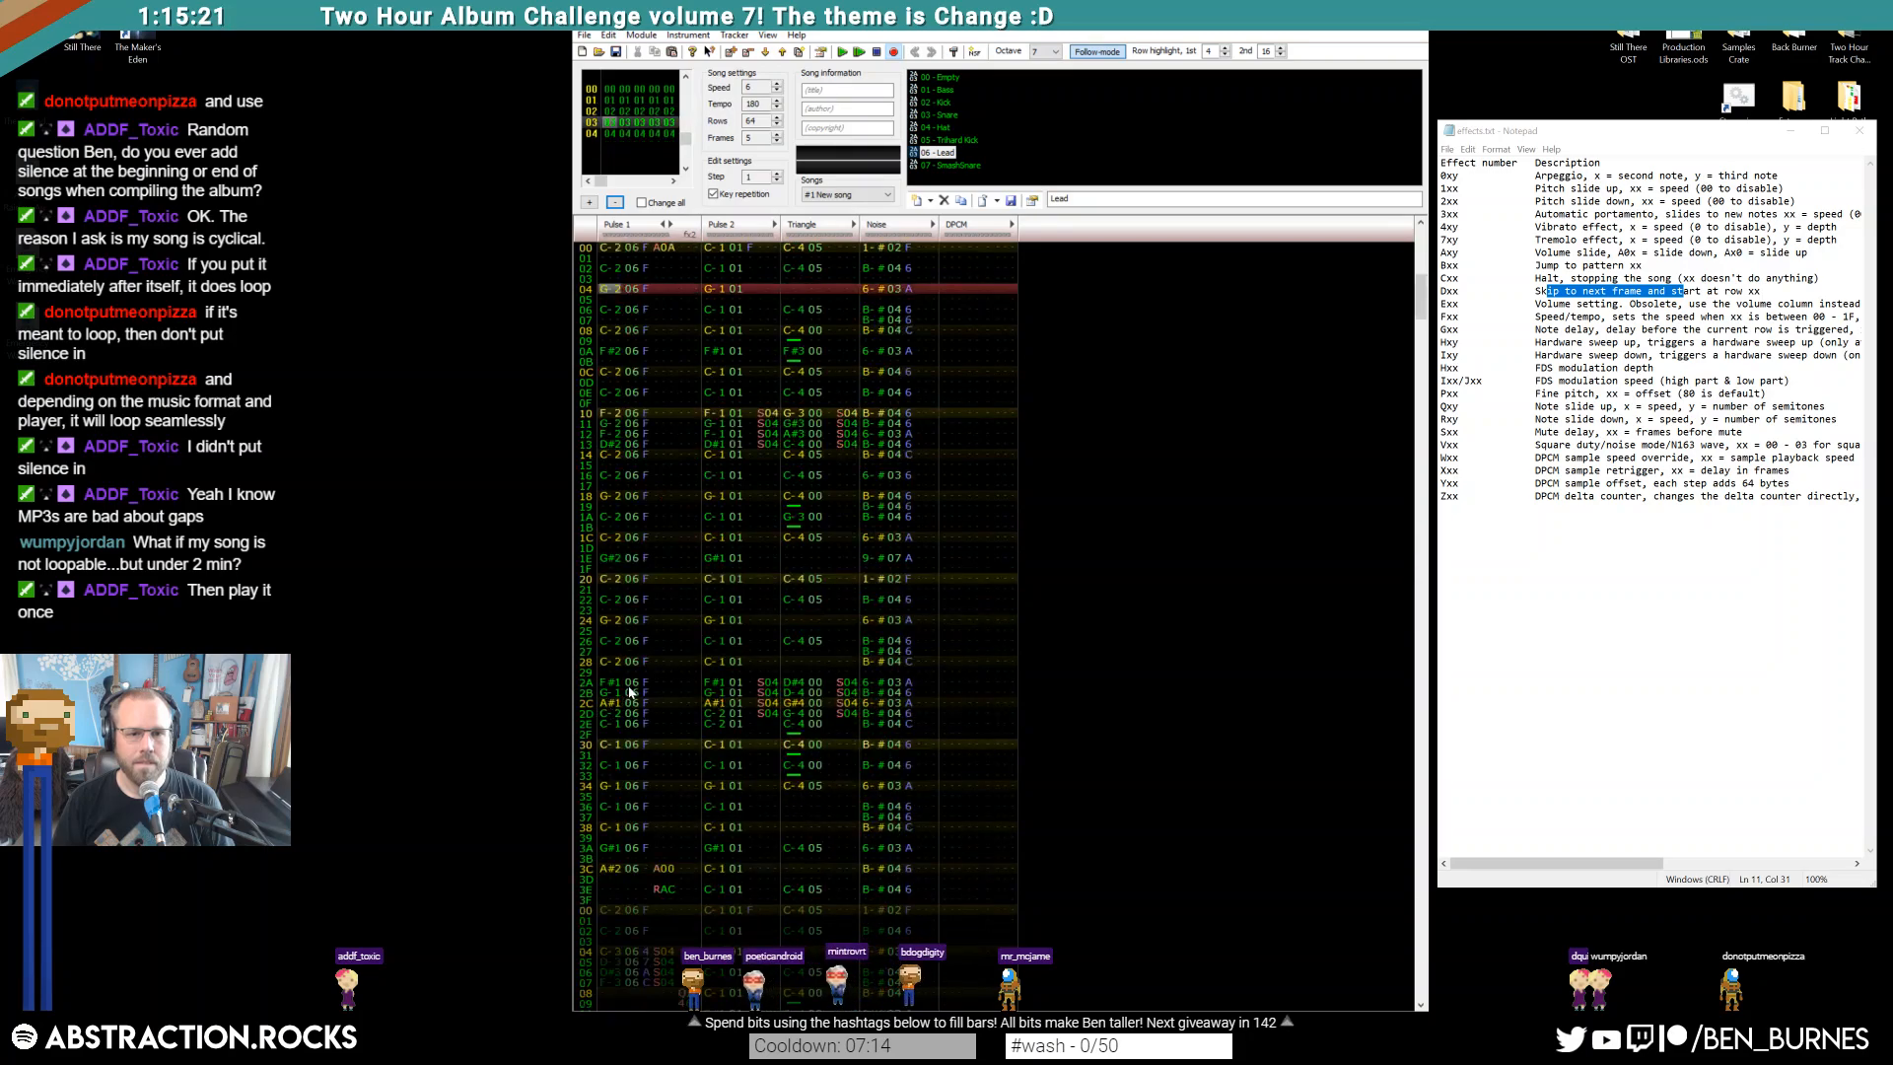
scroll(689, 631, "down", 15)
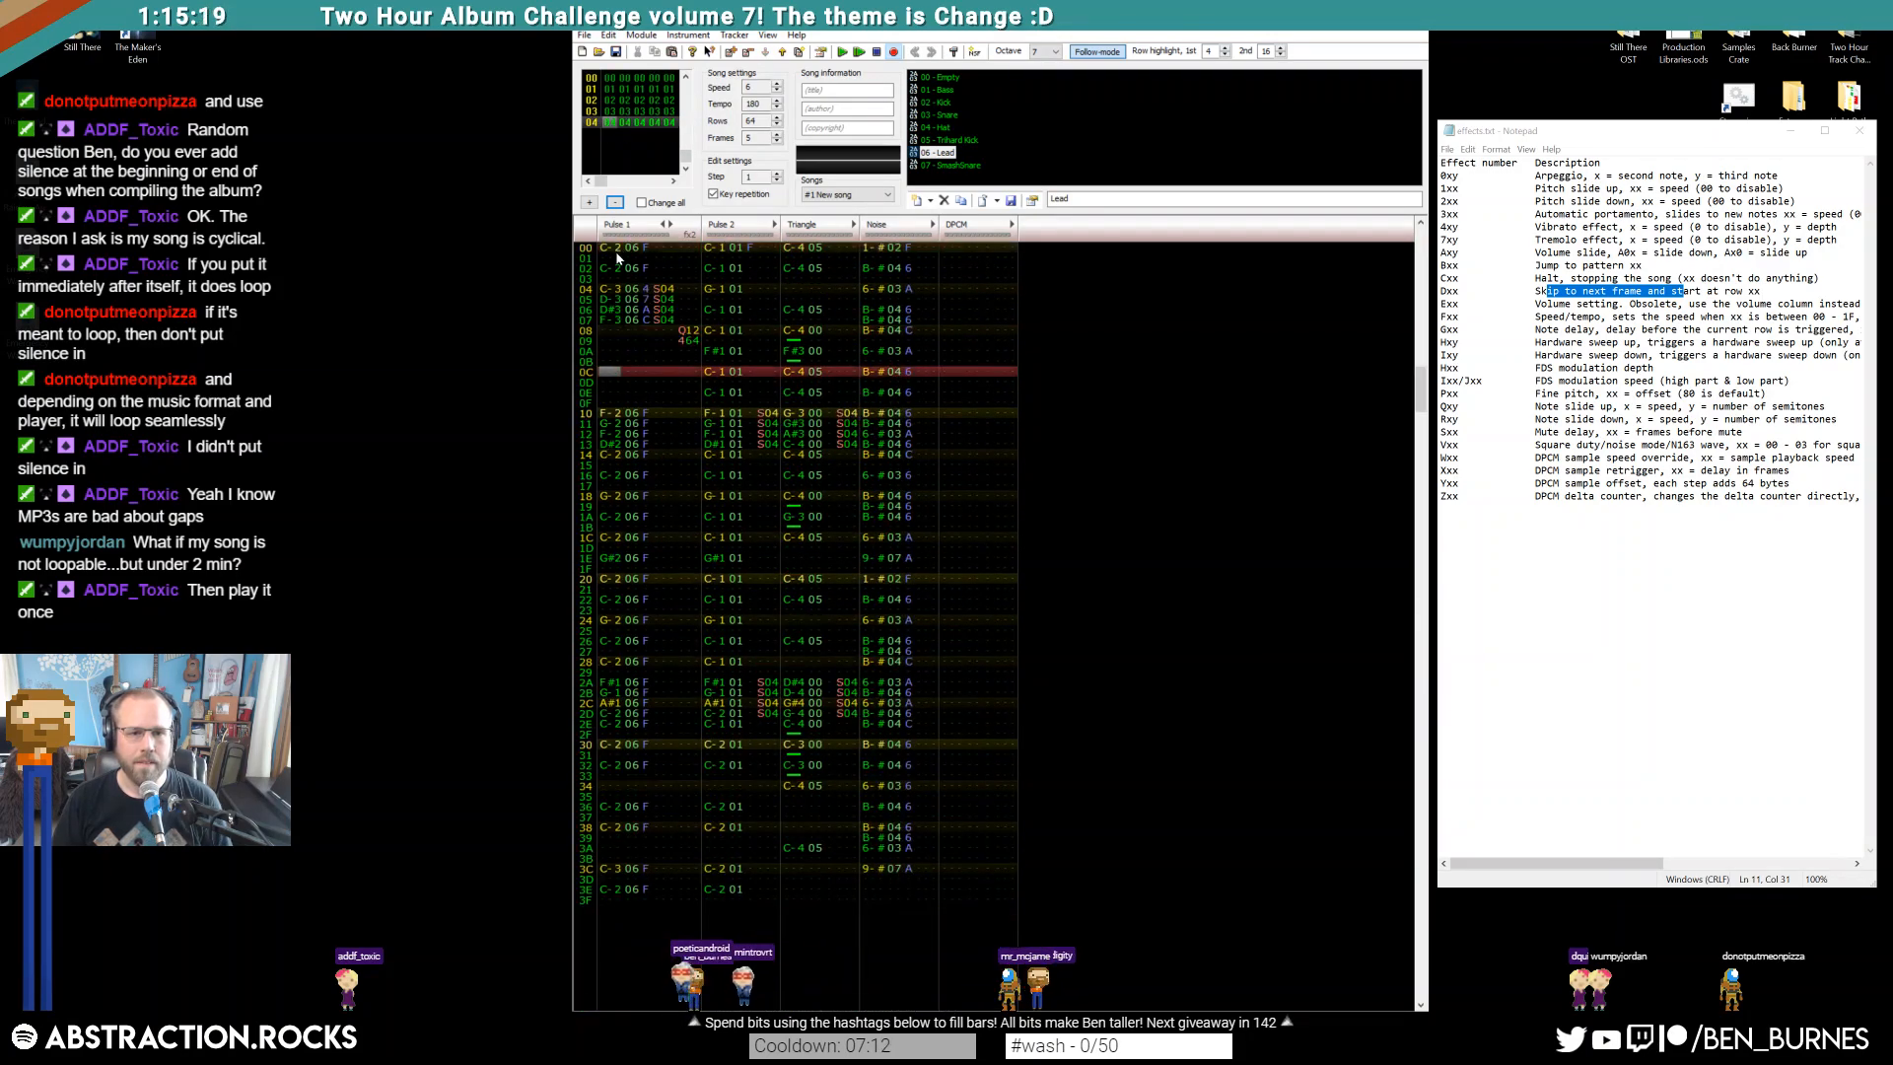
left_click(617, 258)
key("Up")
key("Up")
key("Up")
key("Down")
key("Down")
key("Down")
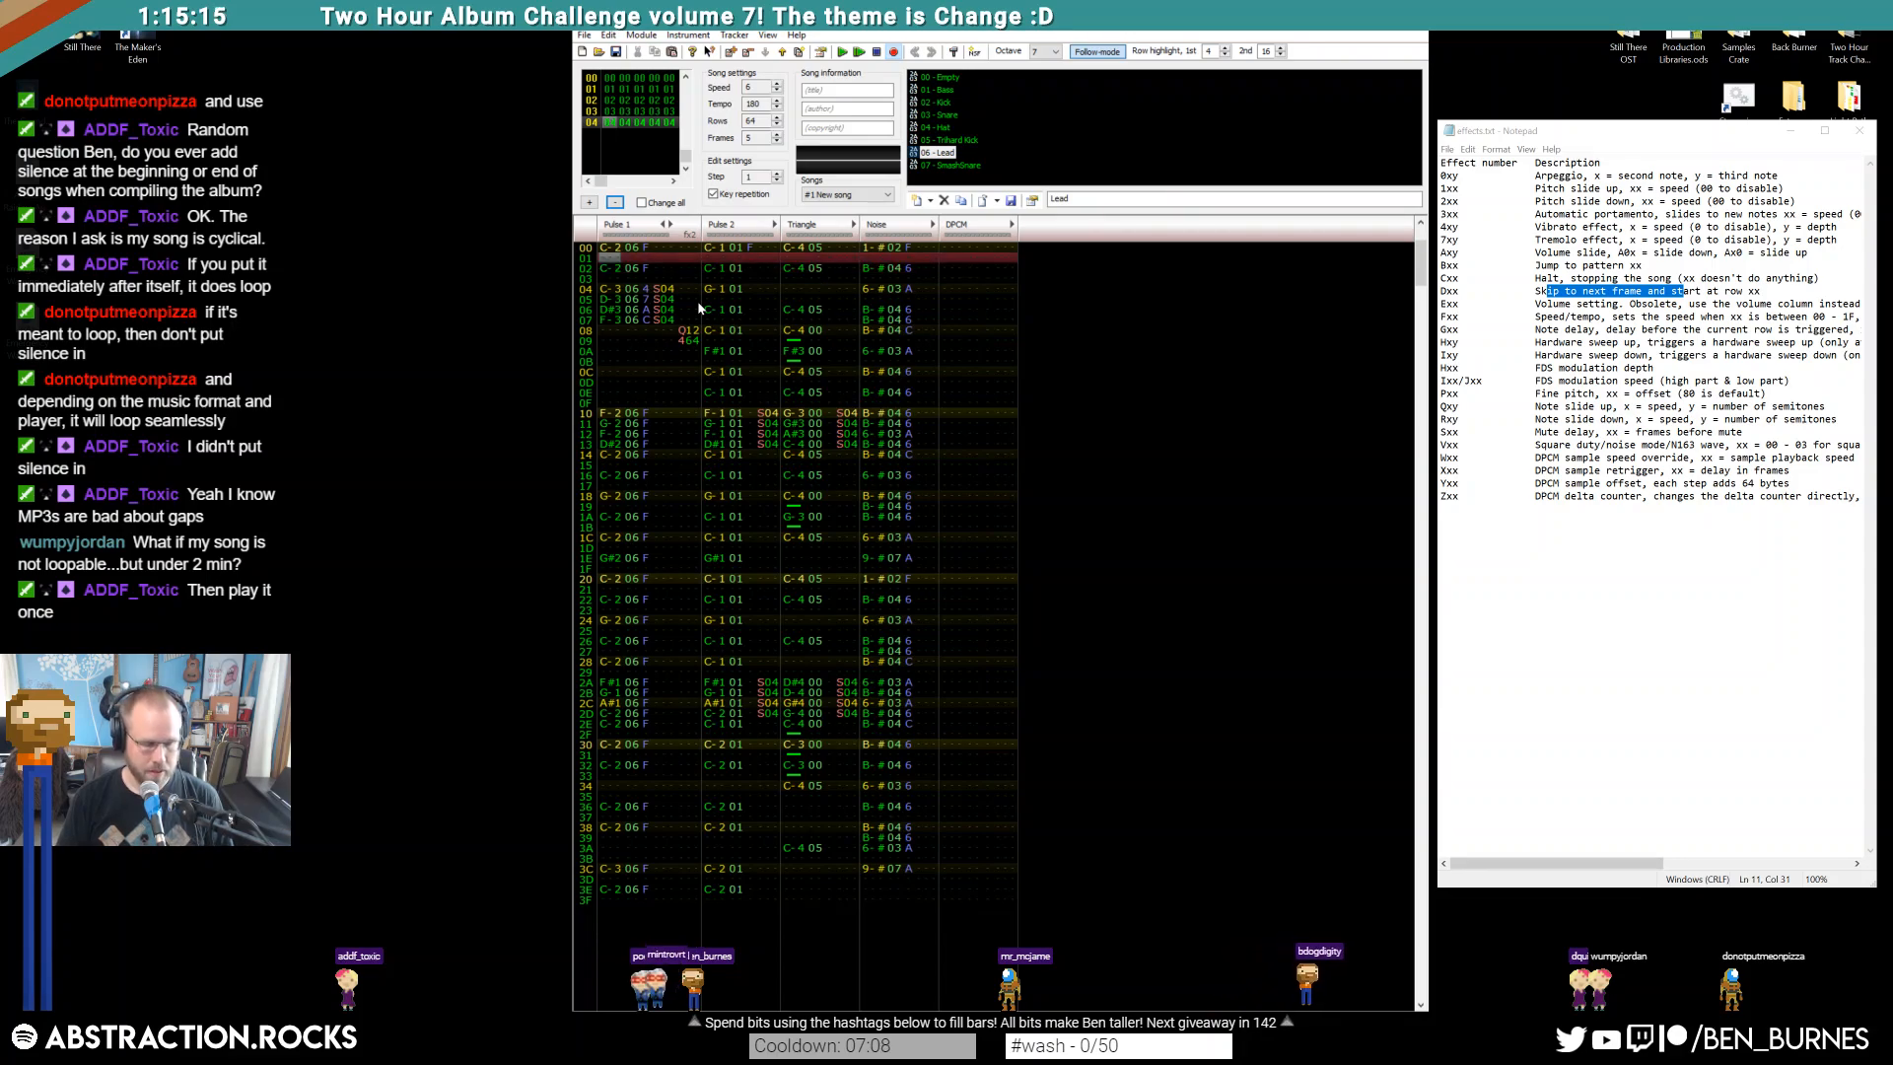
Play frame 04 from its opening rows and return to row 00 of Pulse 1
key("Down")
key("Down")
key("Down")
key("Return")
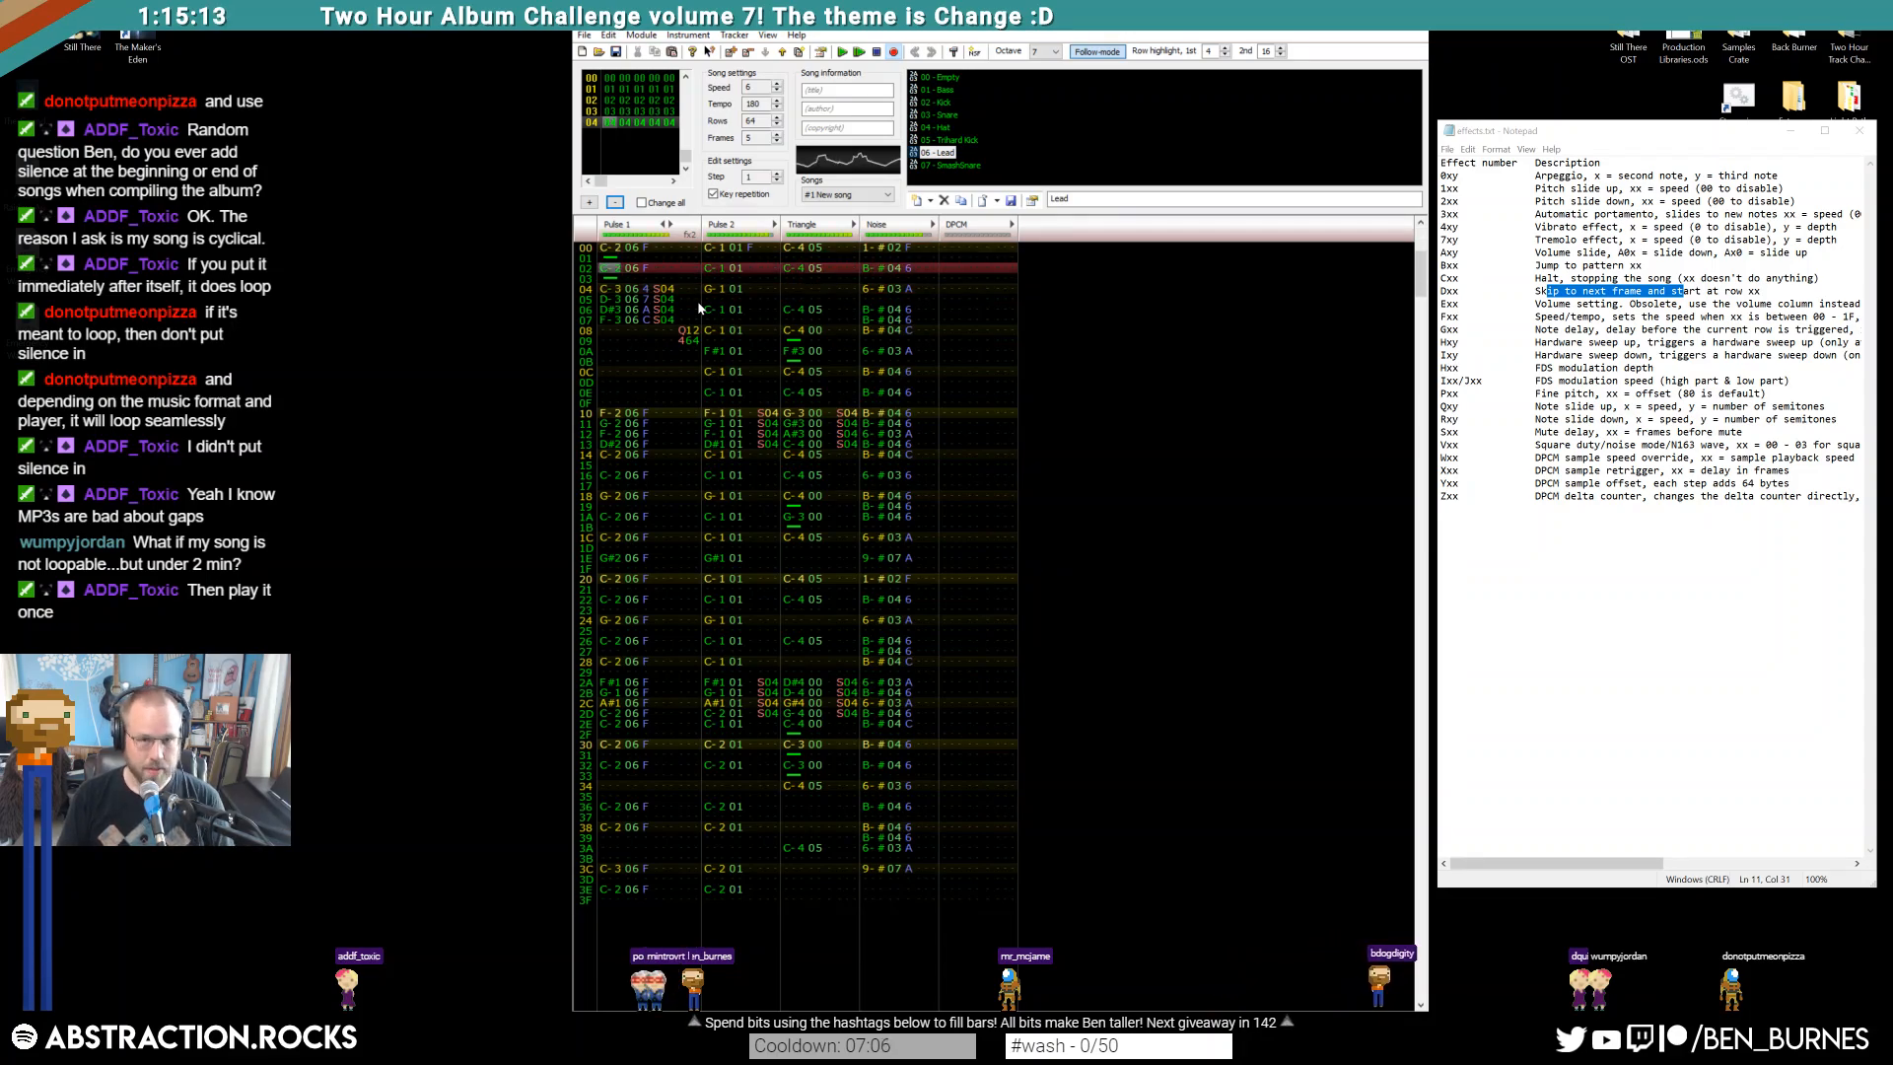
key("Return")
key("Up")
key("Up")
key("Up")
key("Up")
key("Up")
key("Up")
key("Up")
key("Up")
key("Up")
key("Up")
key("Up")
key("Up")
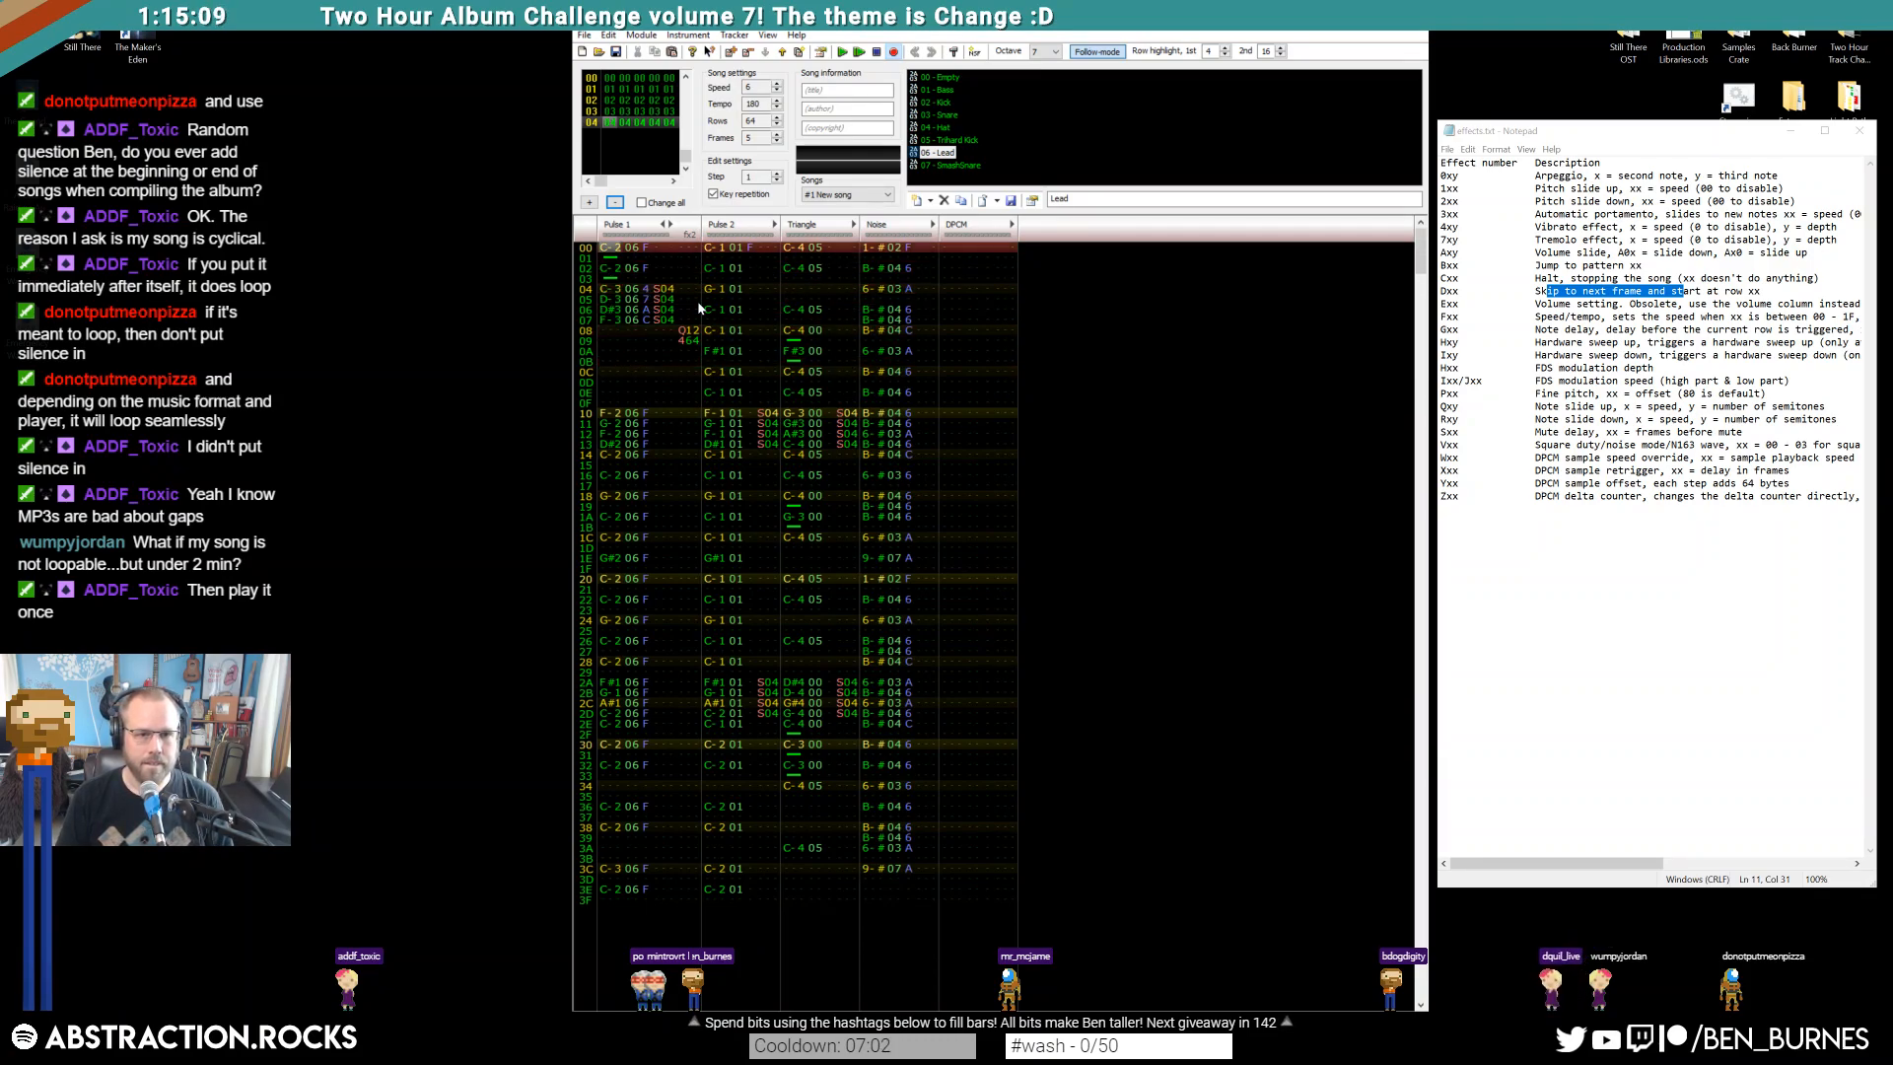
Clear the Pulse 1 notes on rows 00–03 of frame 04, put a note cut on row 00, and play the result
key("shift+Down")
key("shift+Down")
key("shift+Down")
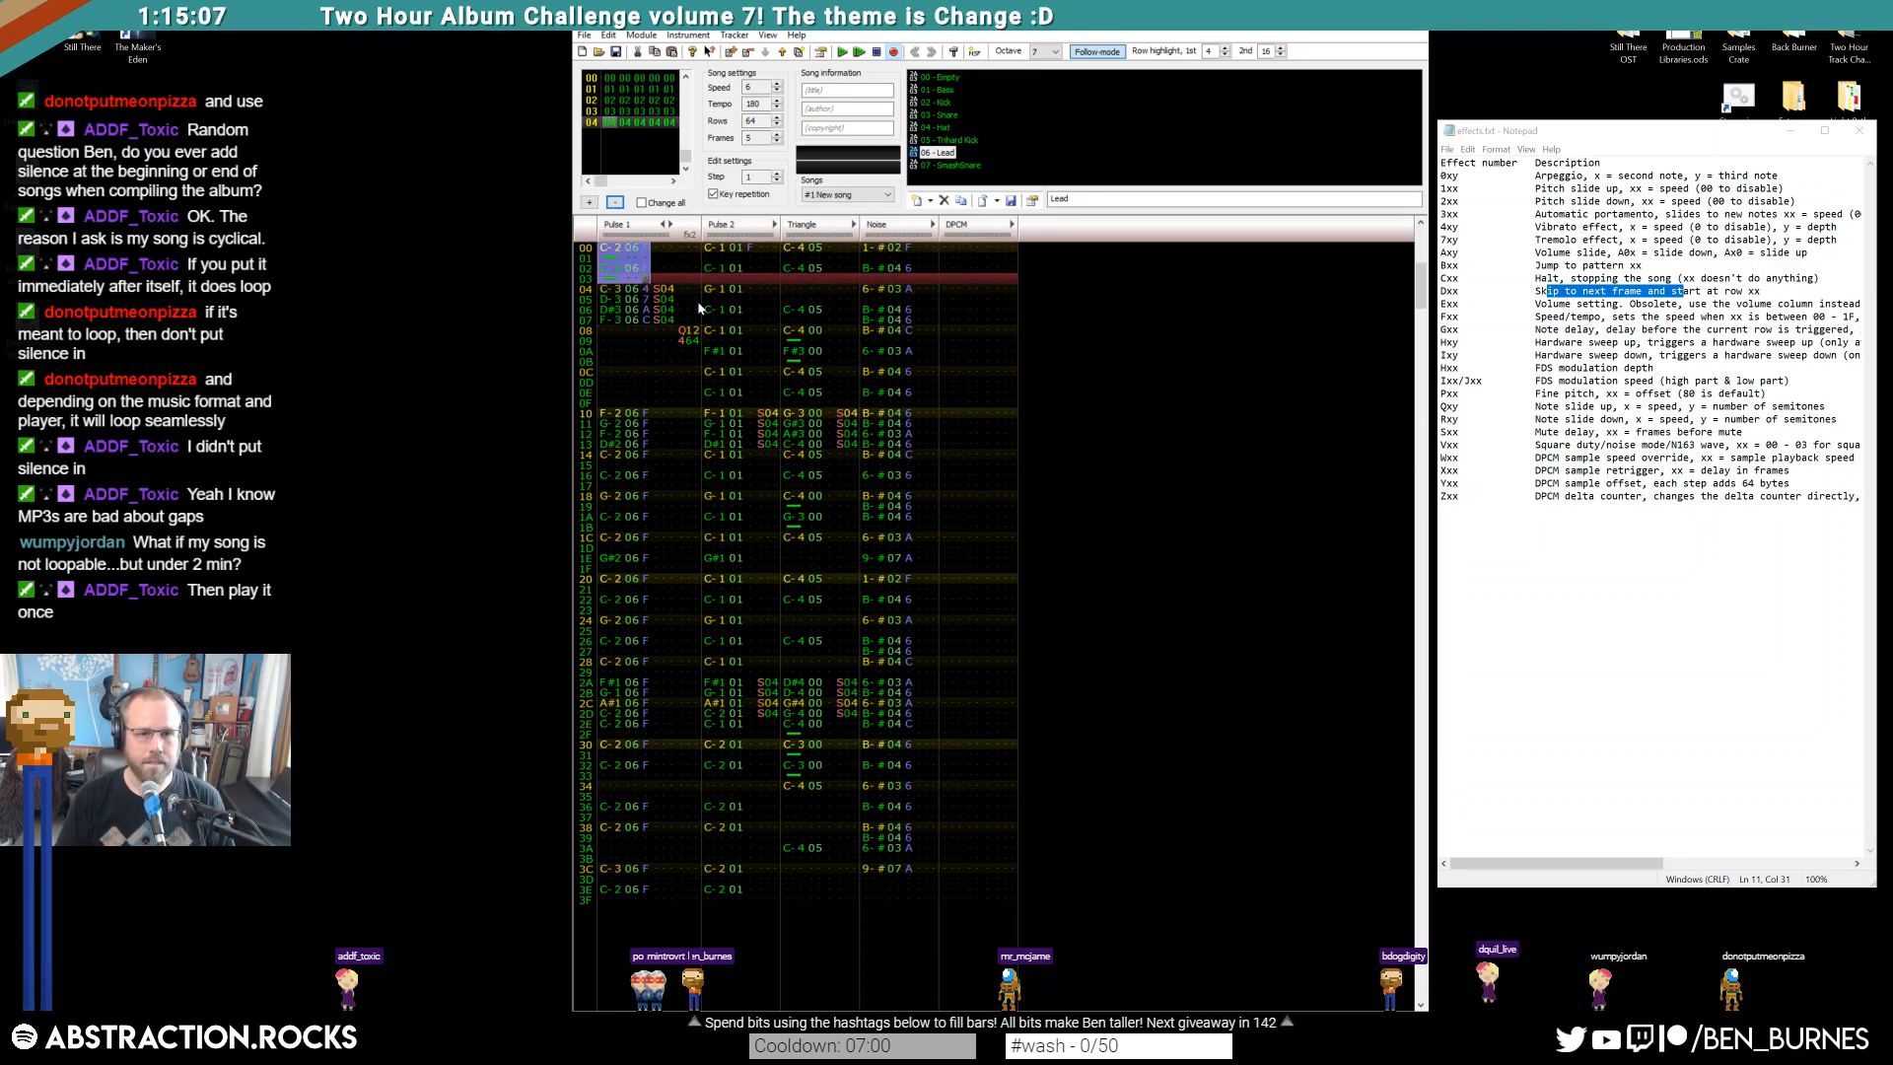
key("Delete")
key("Up")
key("Up")
key("Left")
key("Left")
key("Left")
key("Up")
key("1")
key("Return")
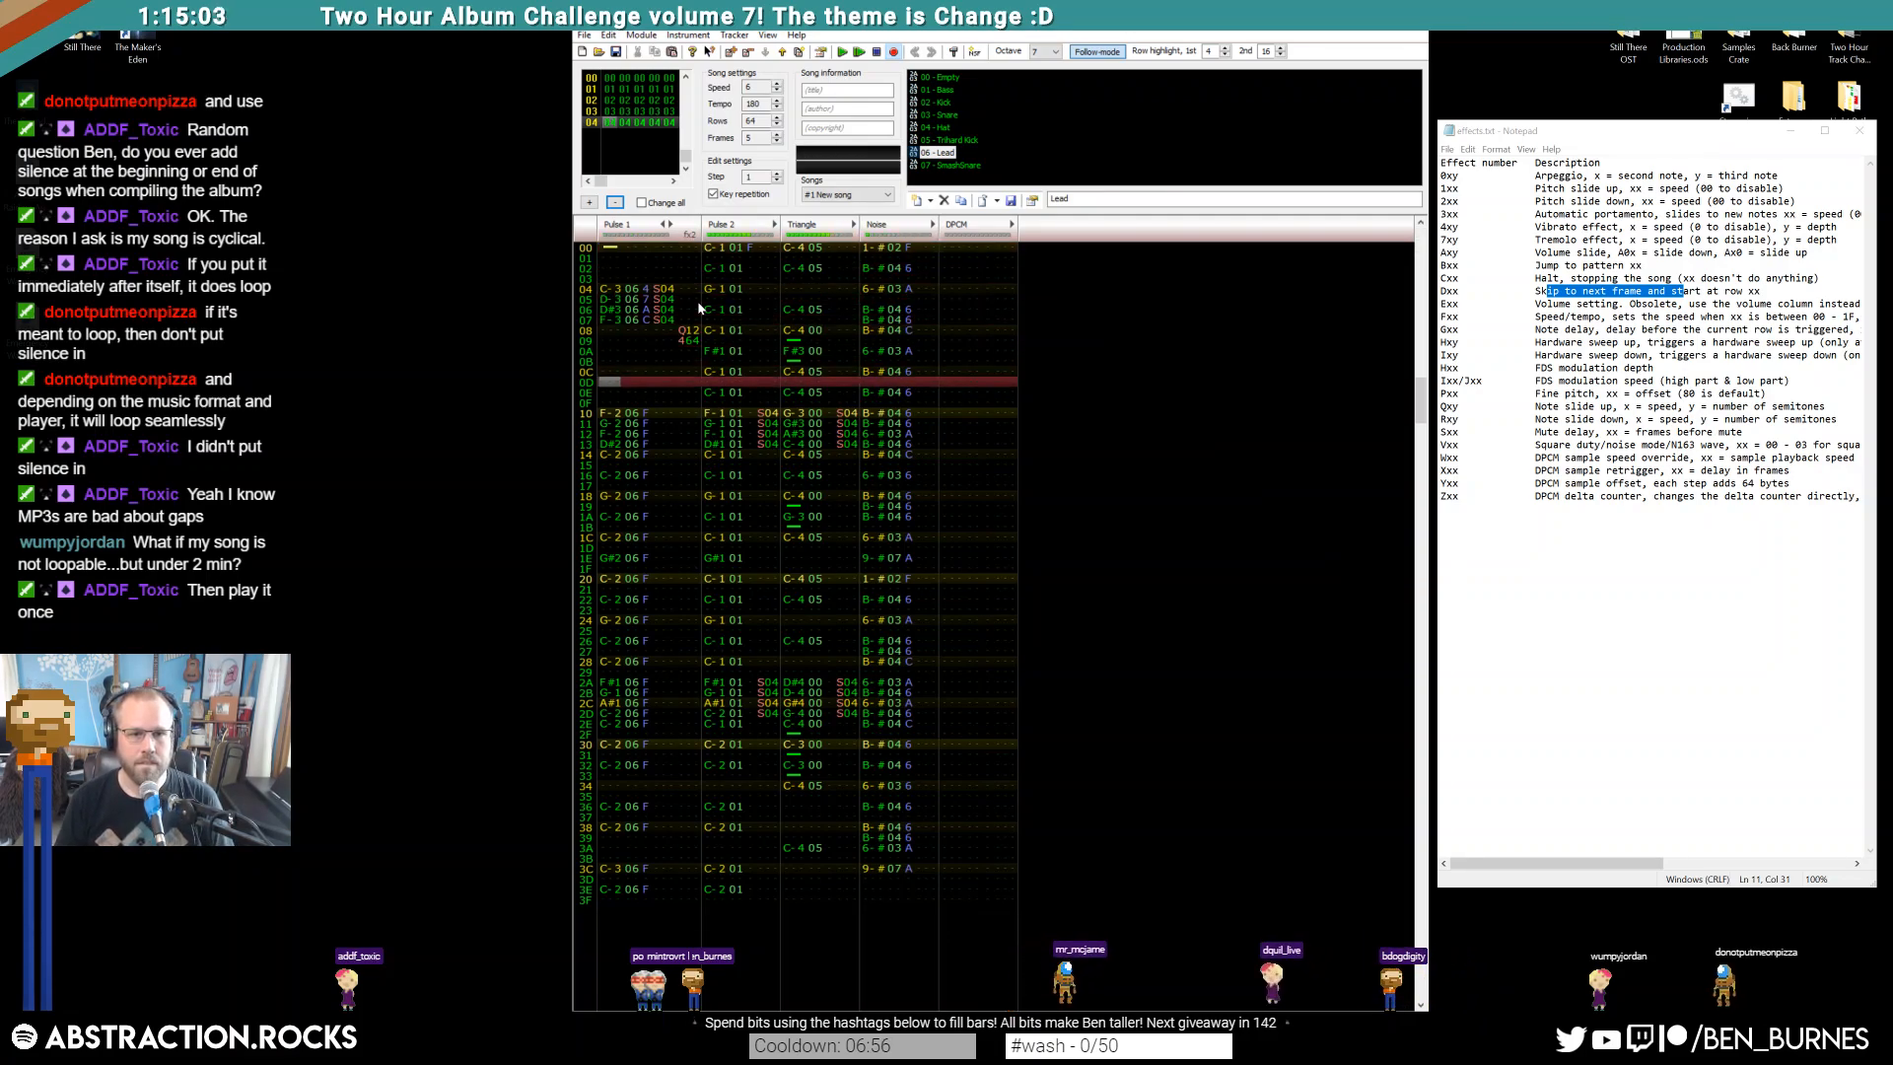
Copy Pulse 1 rows 00–39 of frame 01, paste them into frame 04 from row 04, and clear the leftover note on row 3E
scroll(645, 349, "up", 20)
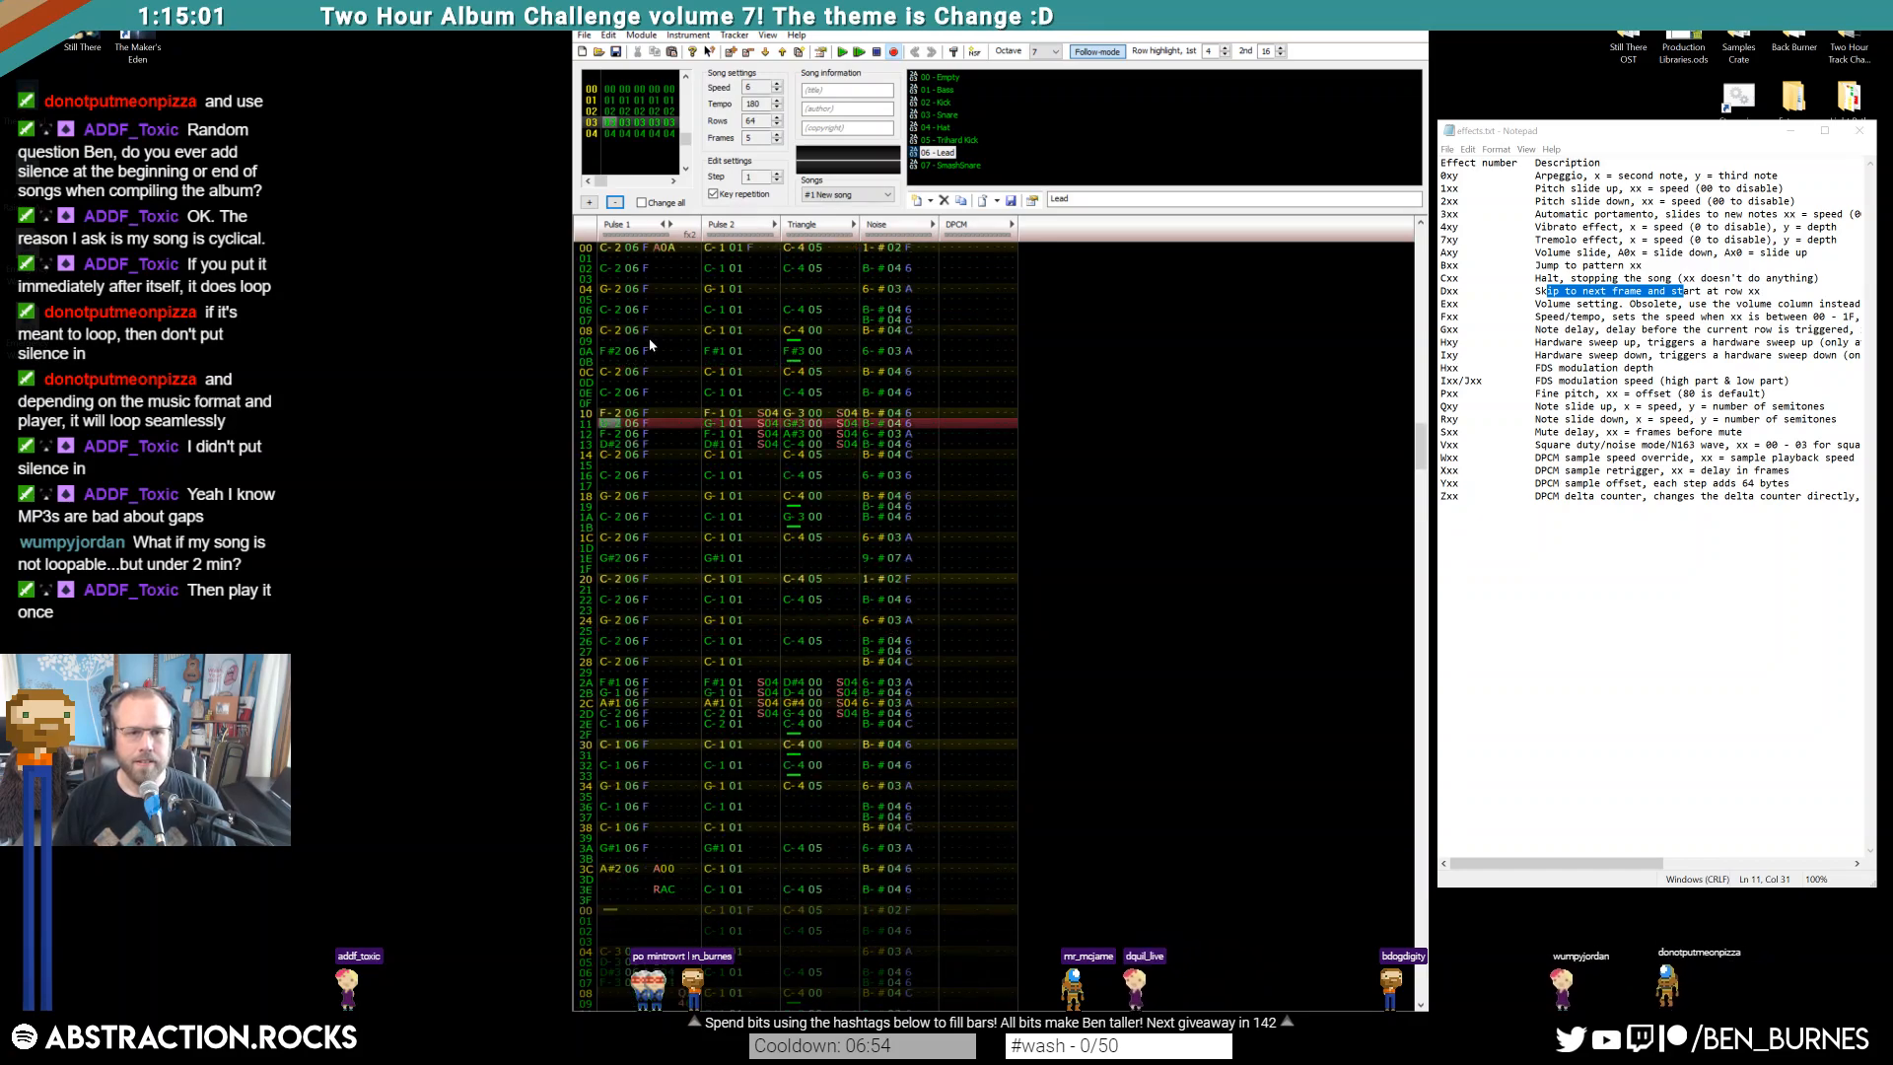
scroll(639, 355, "up", 6)
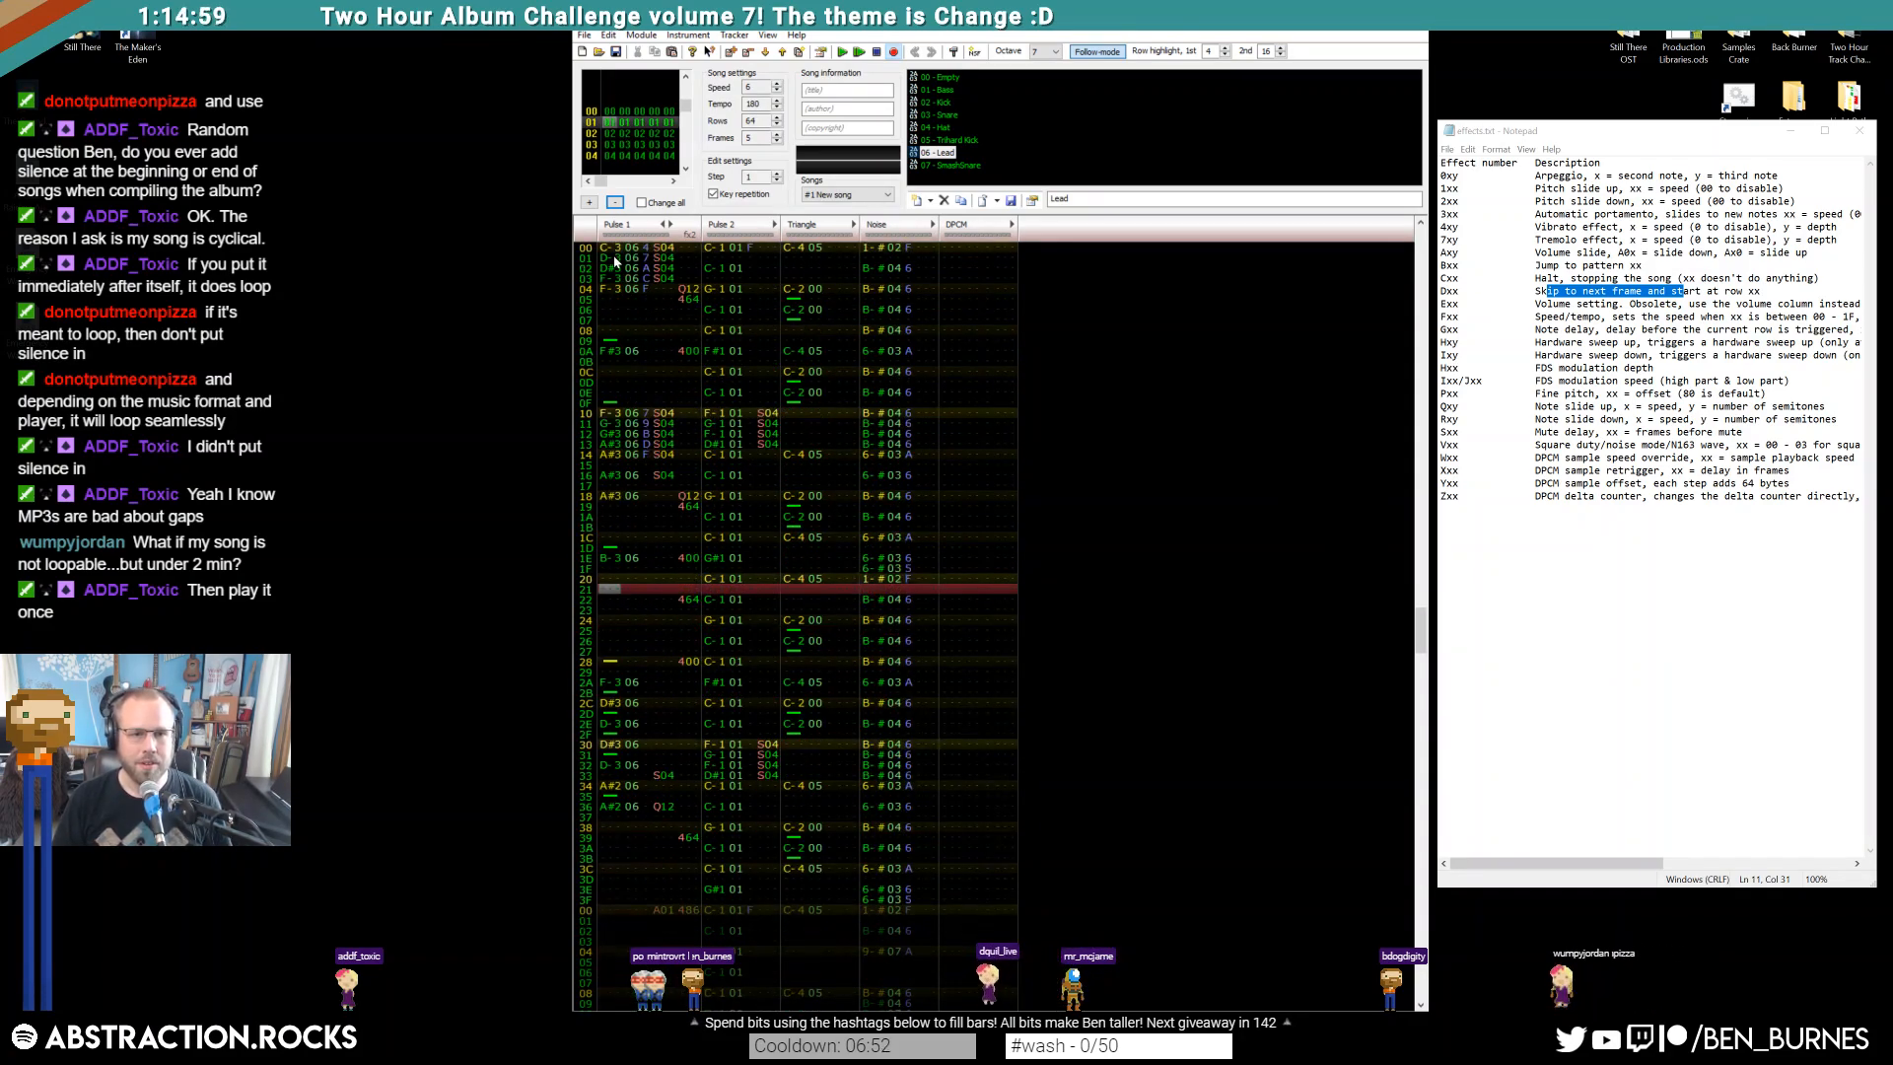
left_click_drag(621, 391, 687, 864)
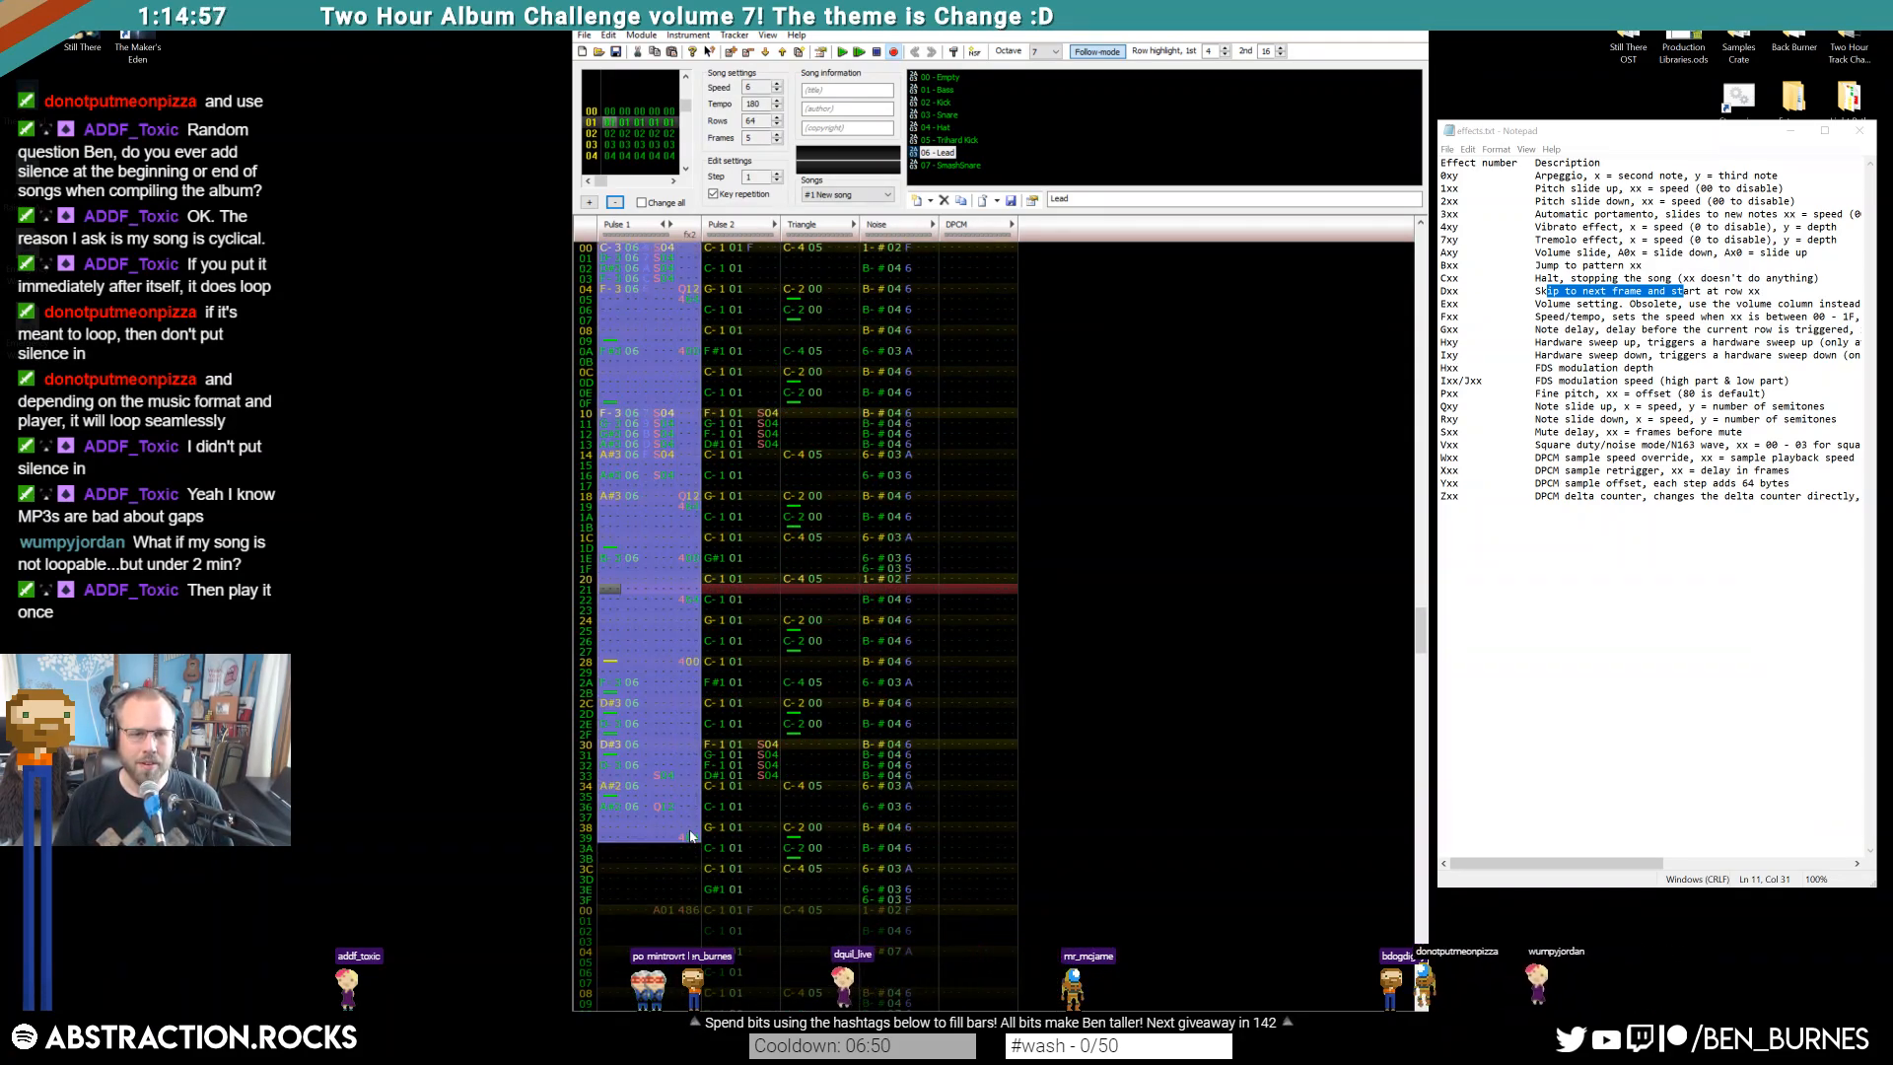
scroll(690, 836, "down", 20)
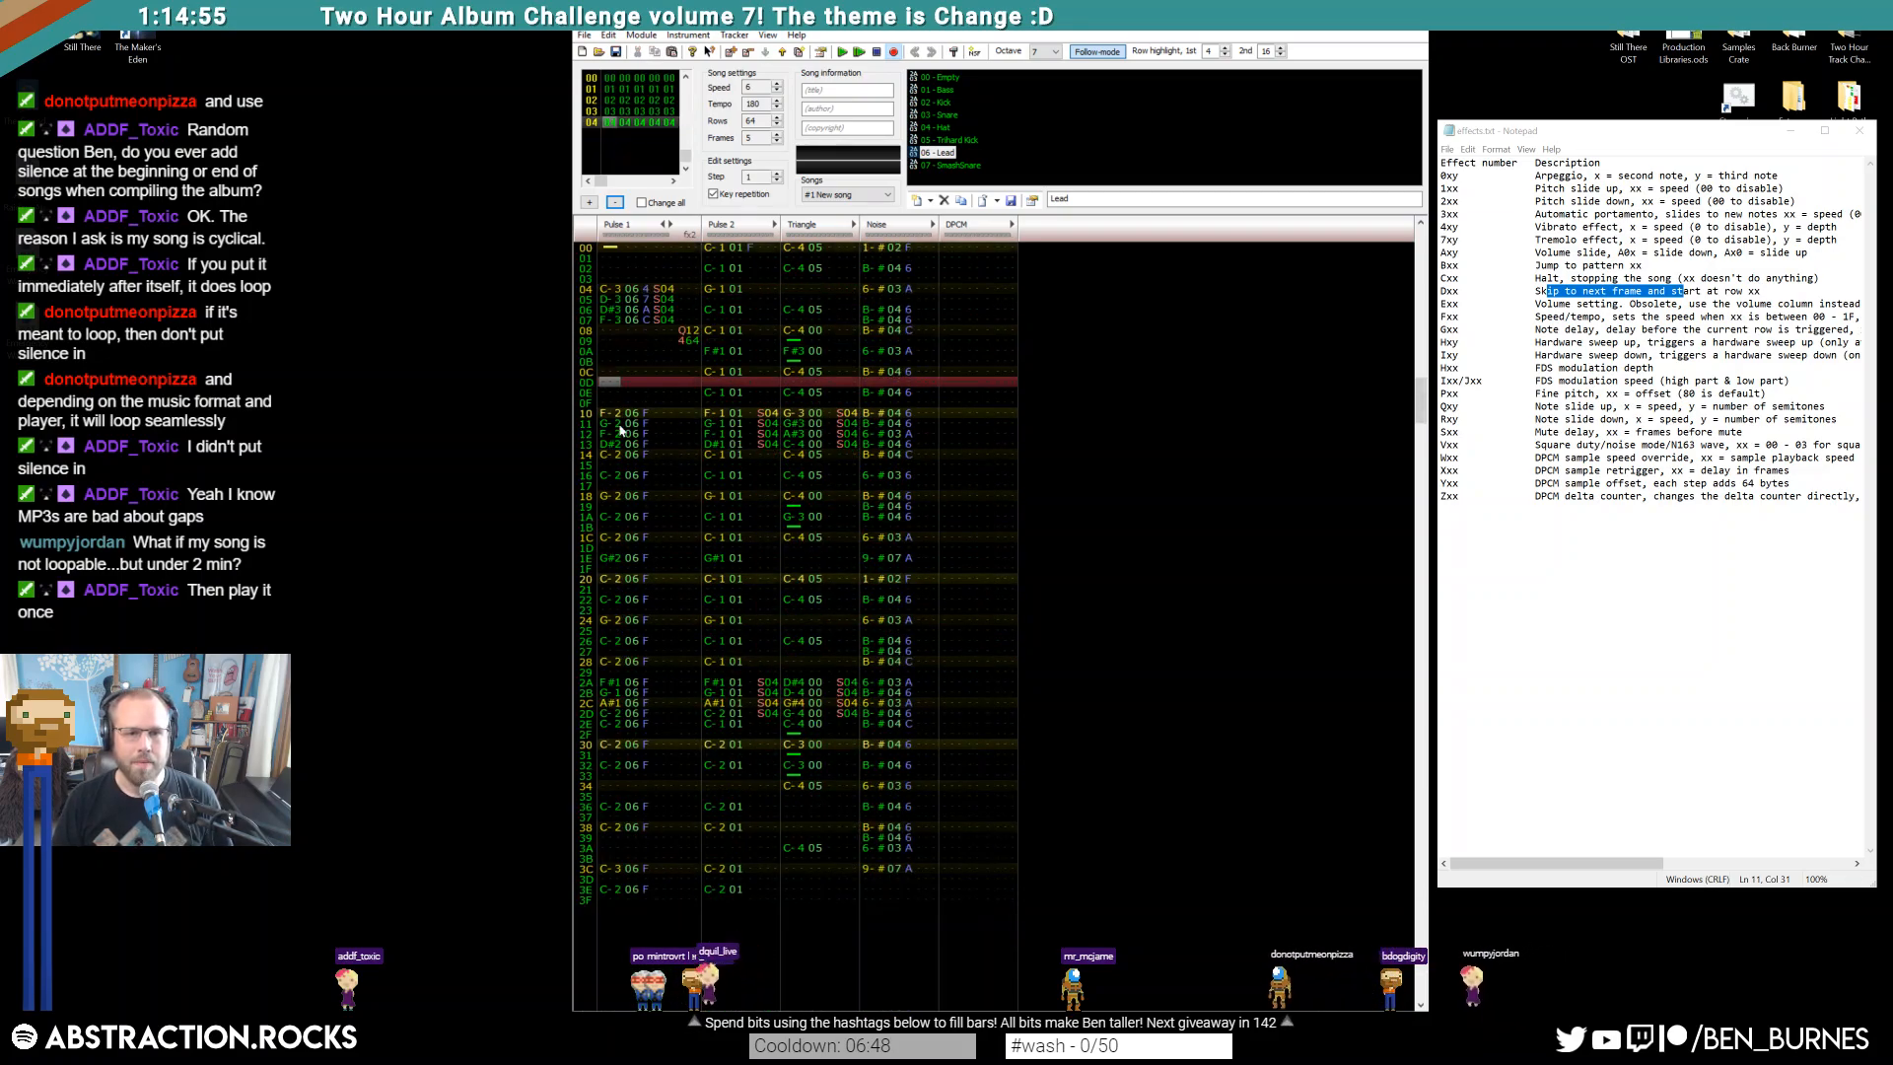
left_click(612, 289)
key("ctrl+v")
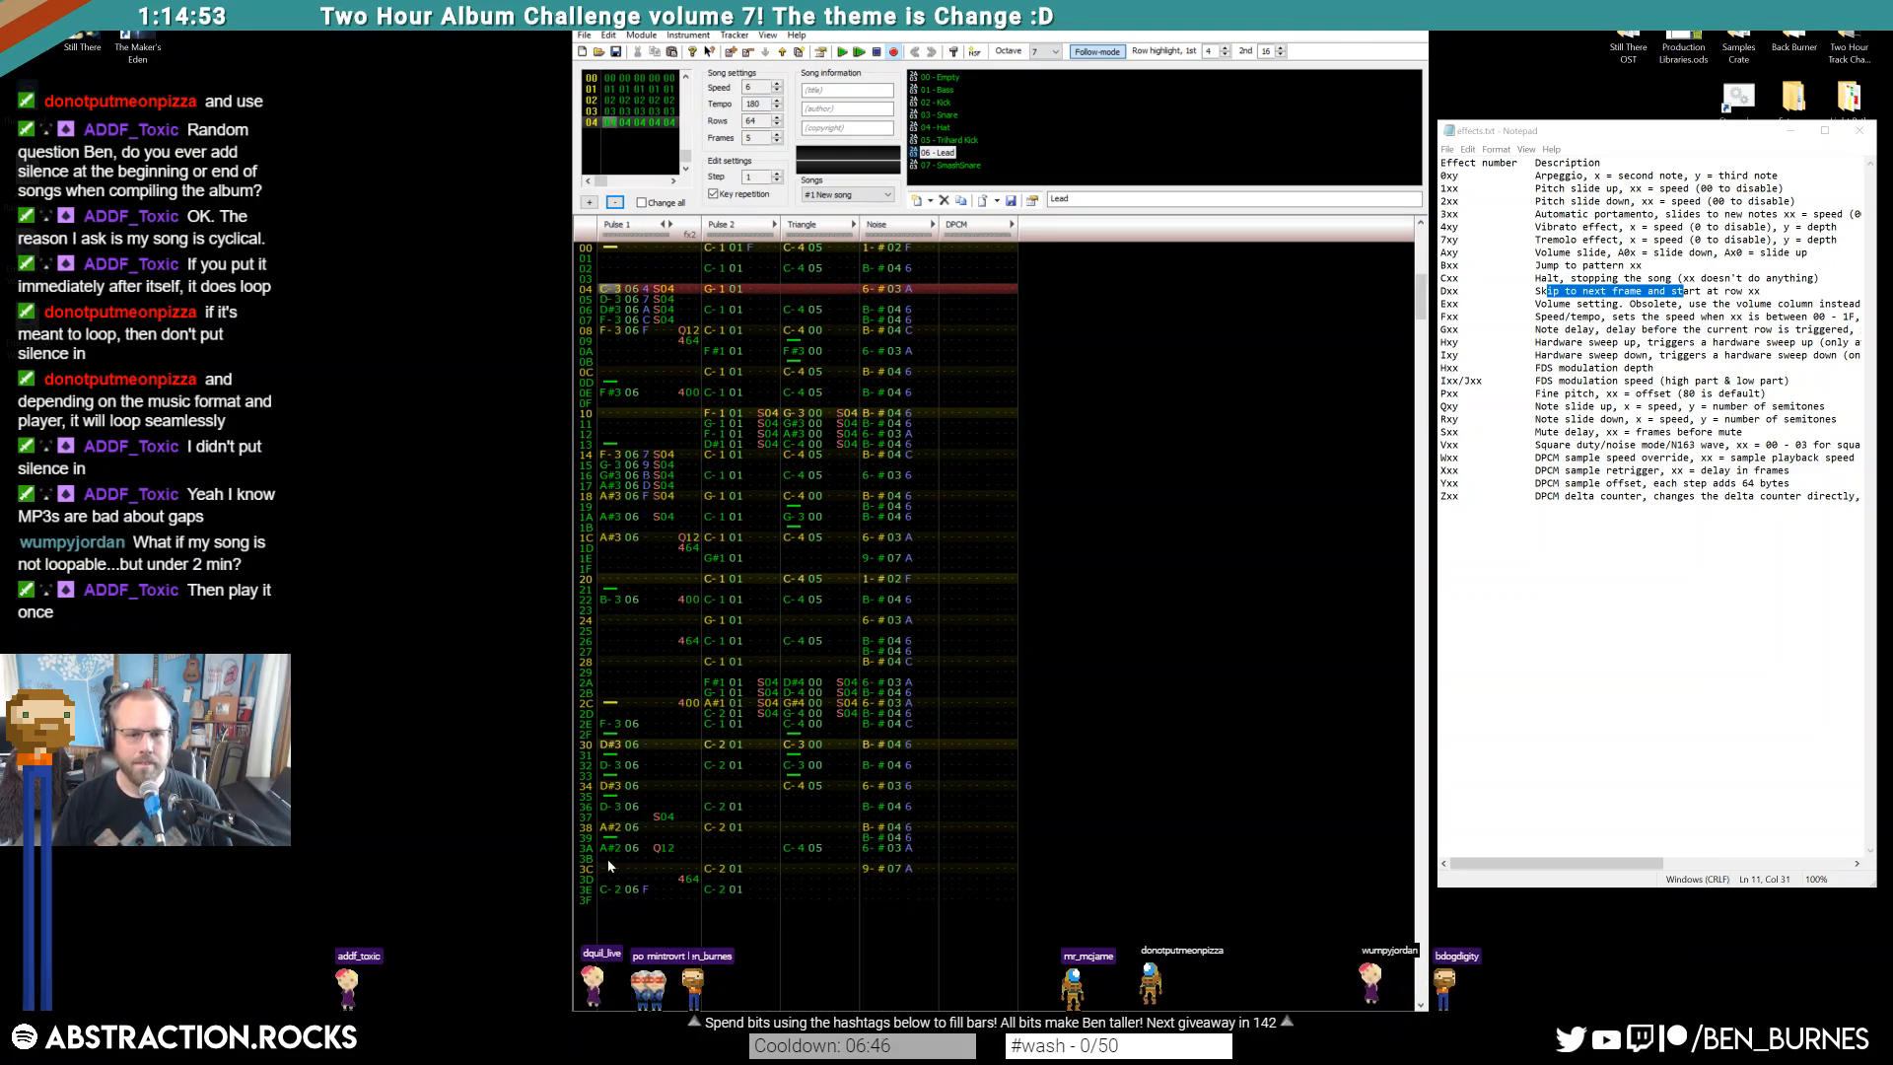
key("Home")
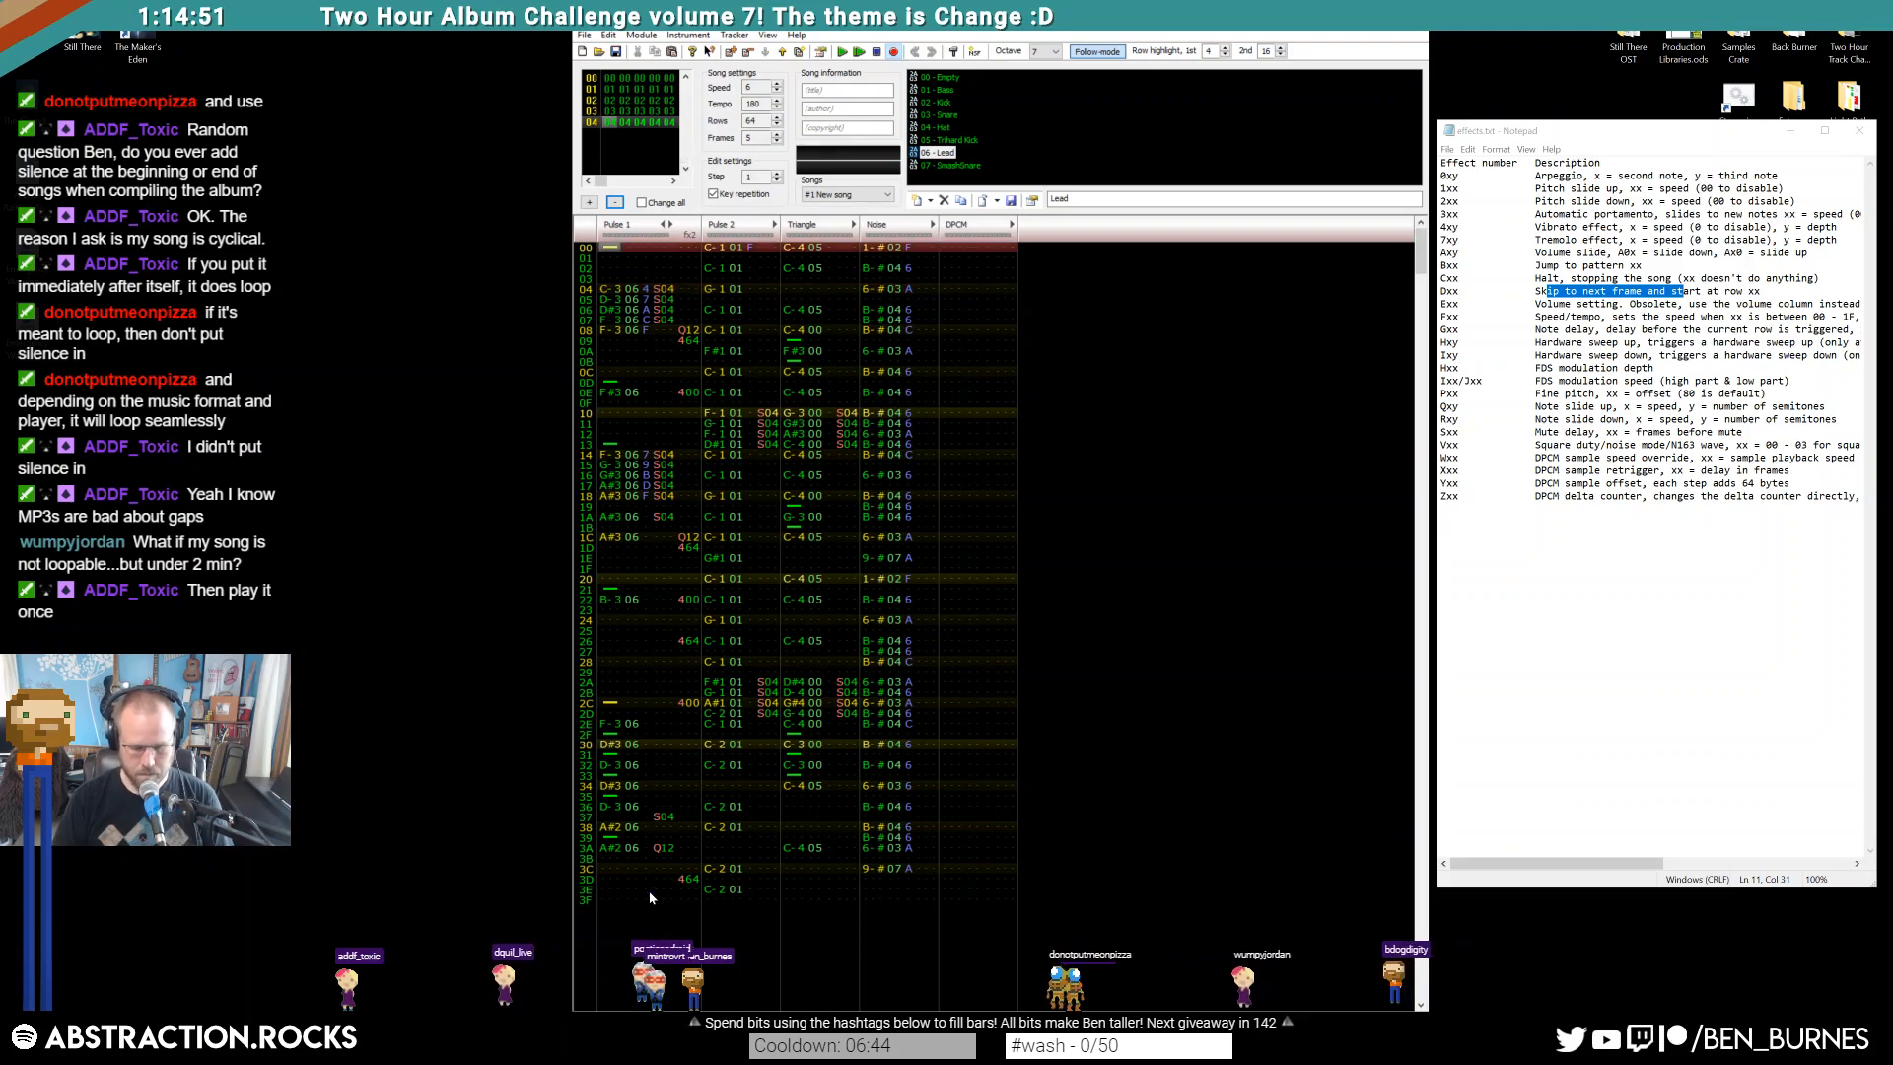
Play the result and set the volume of the Pulse 1 note on row 3C of frame 03 to F
key("Return")
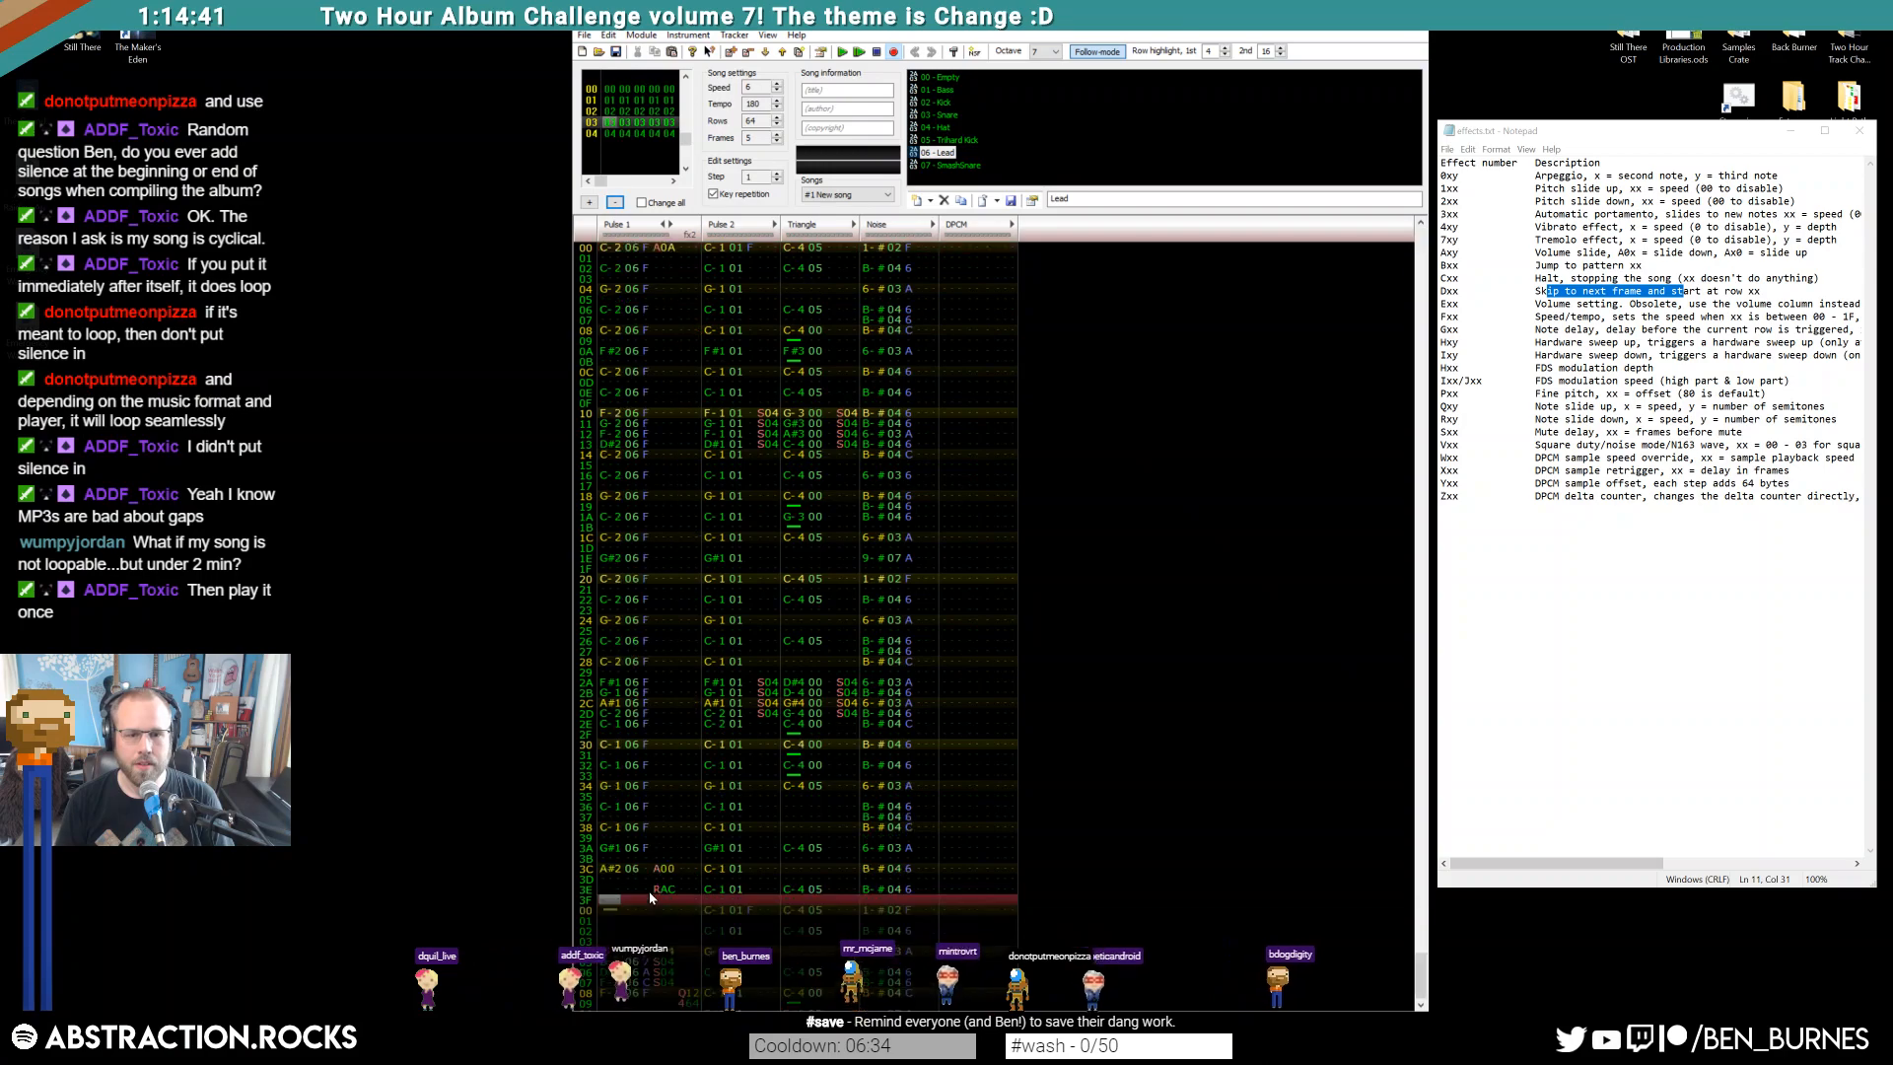
left_click(645, 869)
left_click(646, 876)
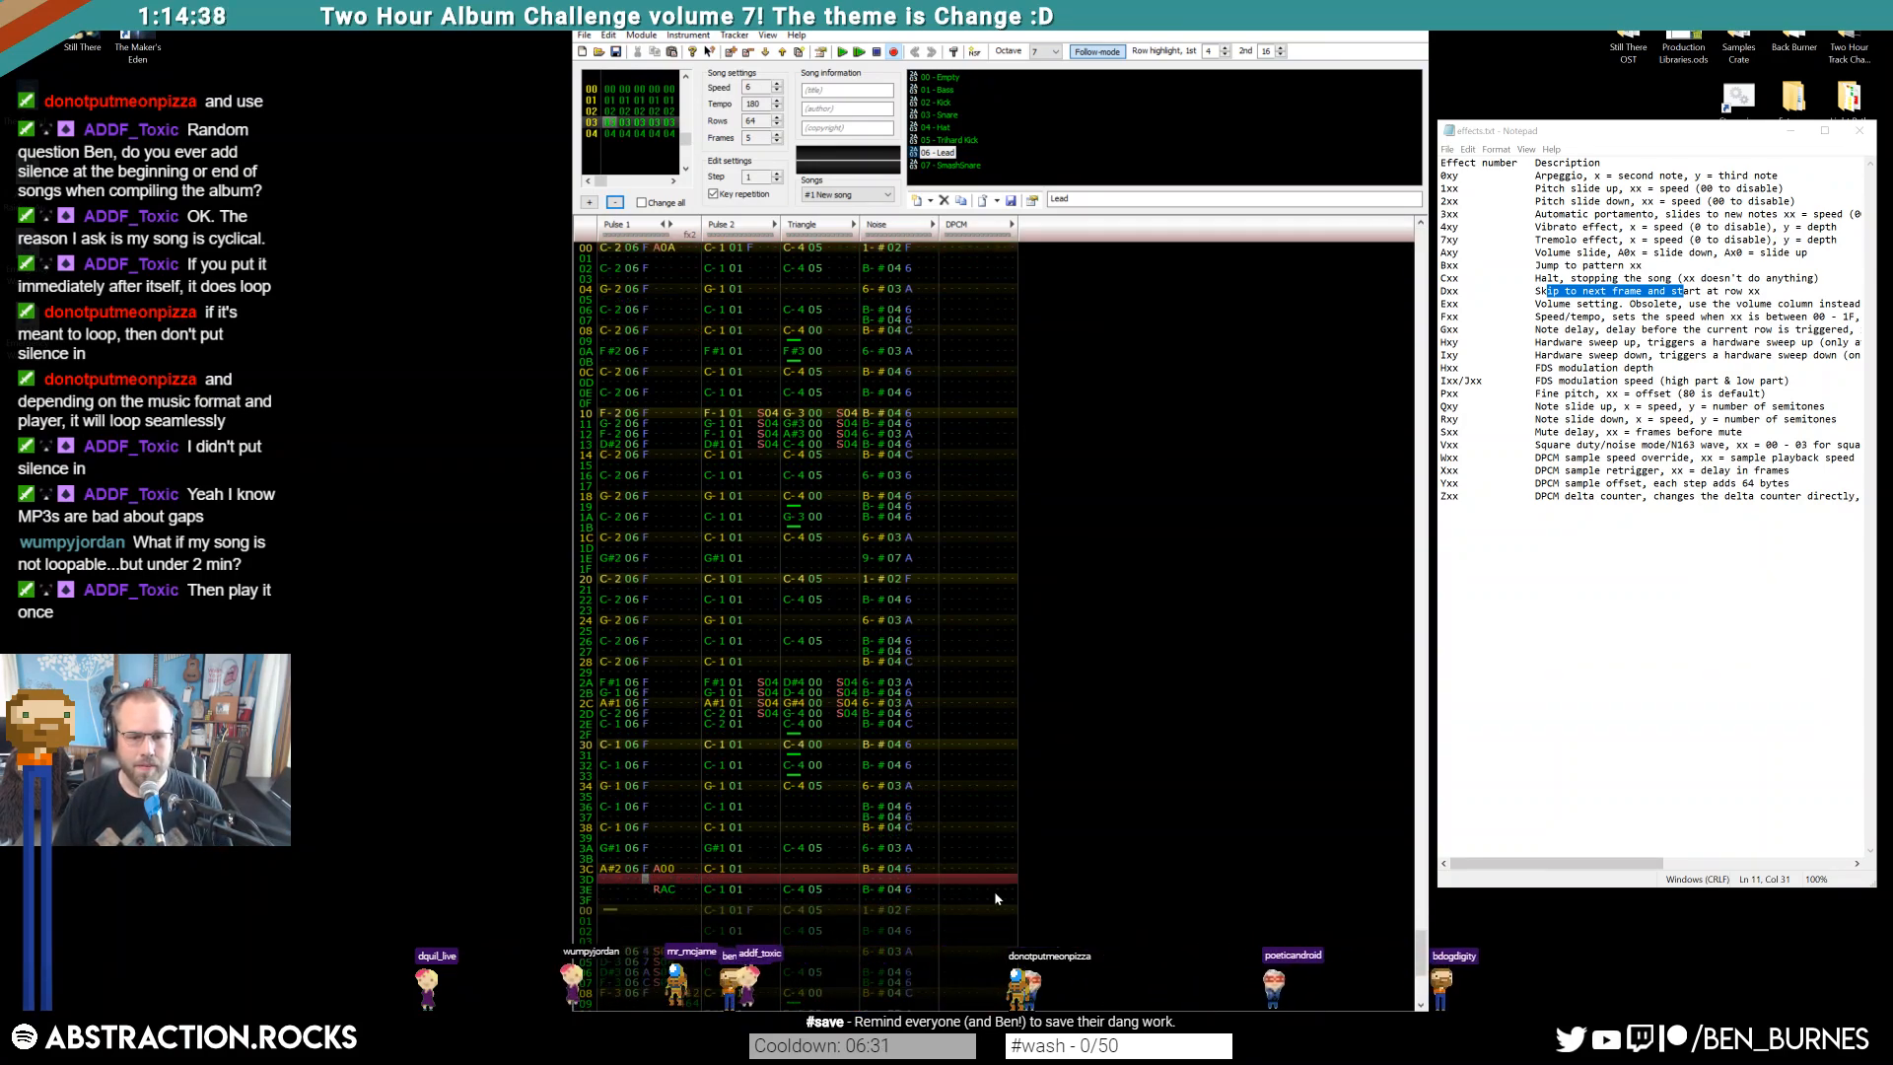
Try Triangle notes D-3, G-3, D#3 and D#3 with instrument 00 on rows 38, 3A, 3C and 3E of frame 03
left_click(792, 849)
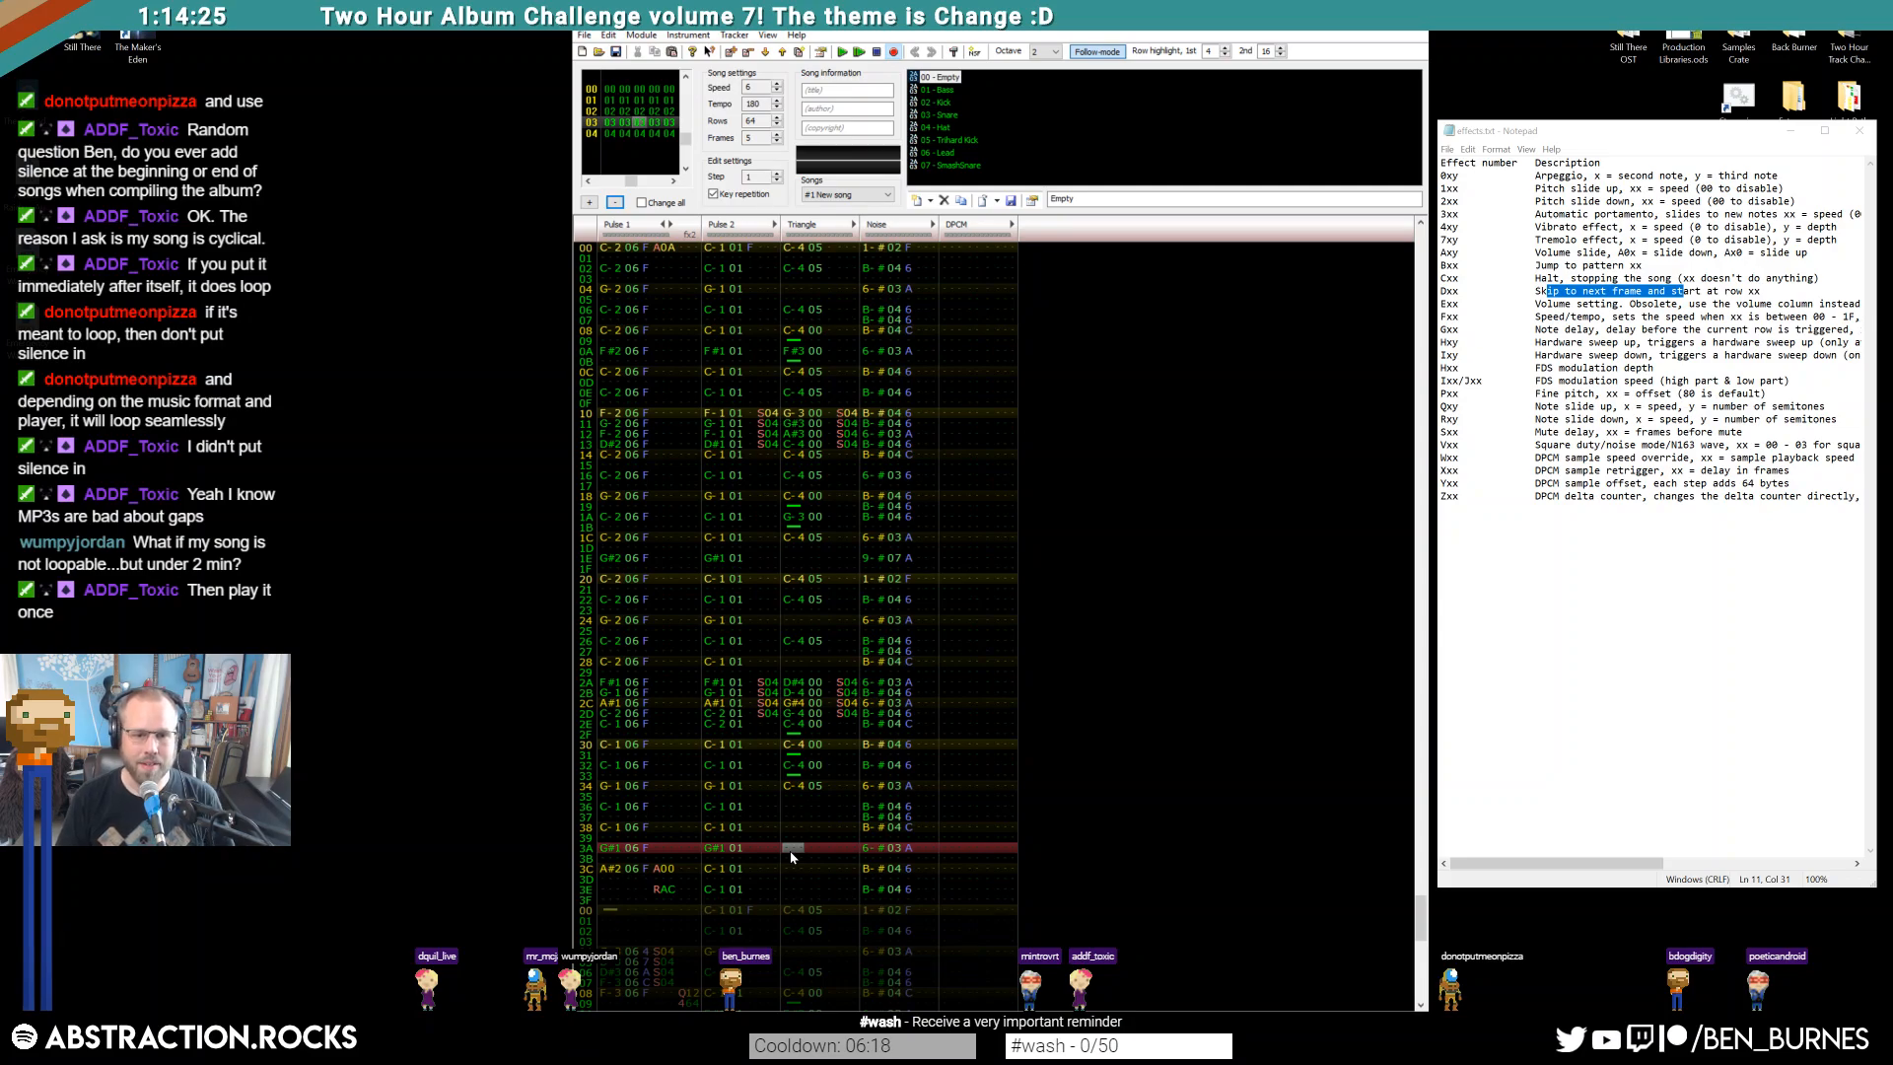
key("6")
key("Up")
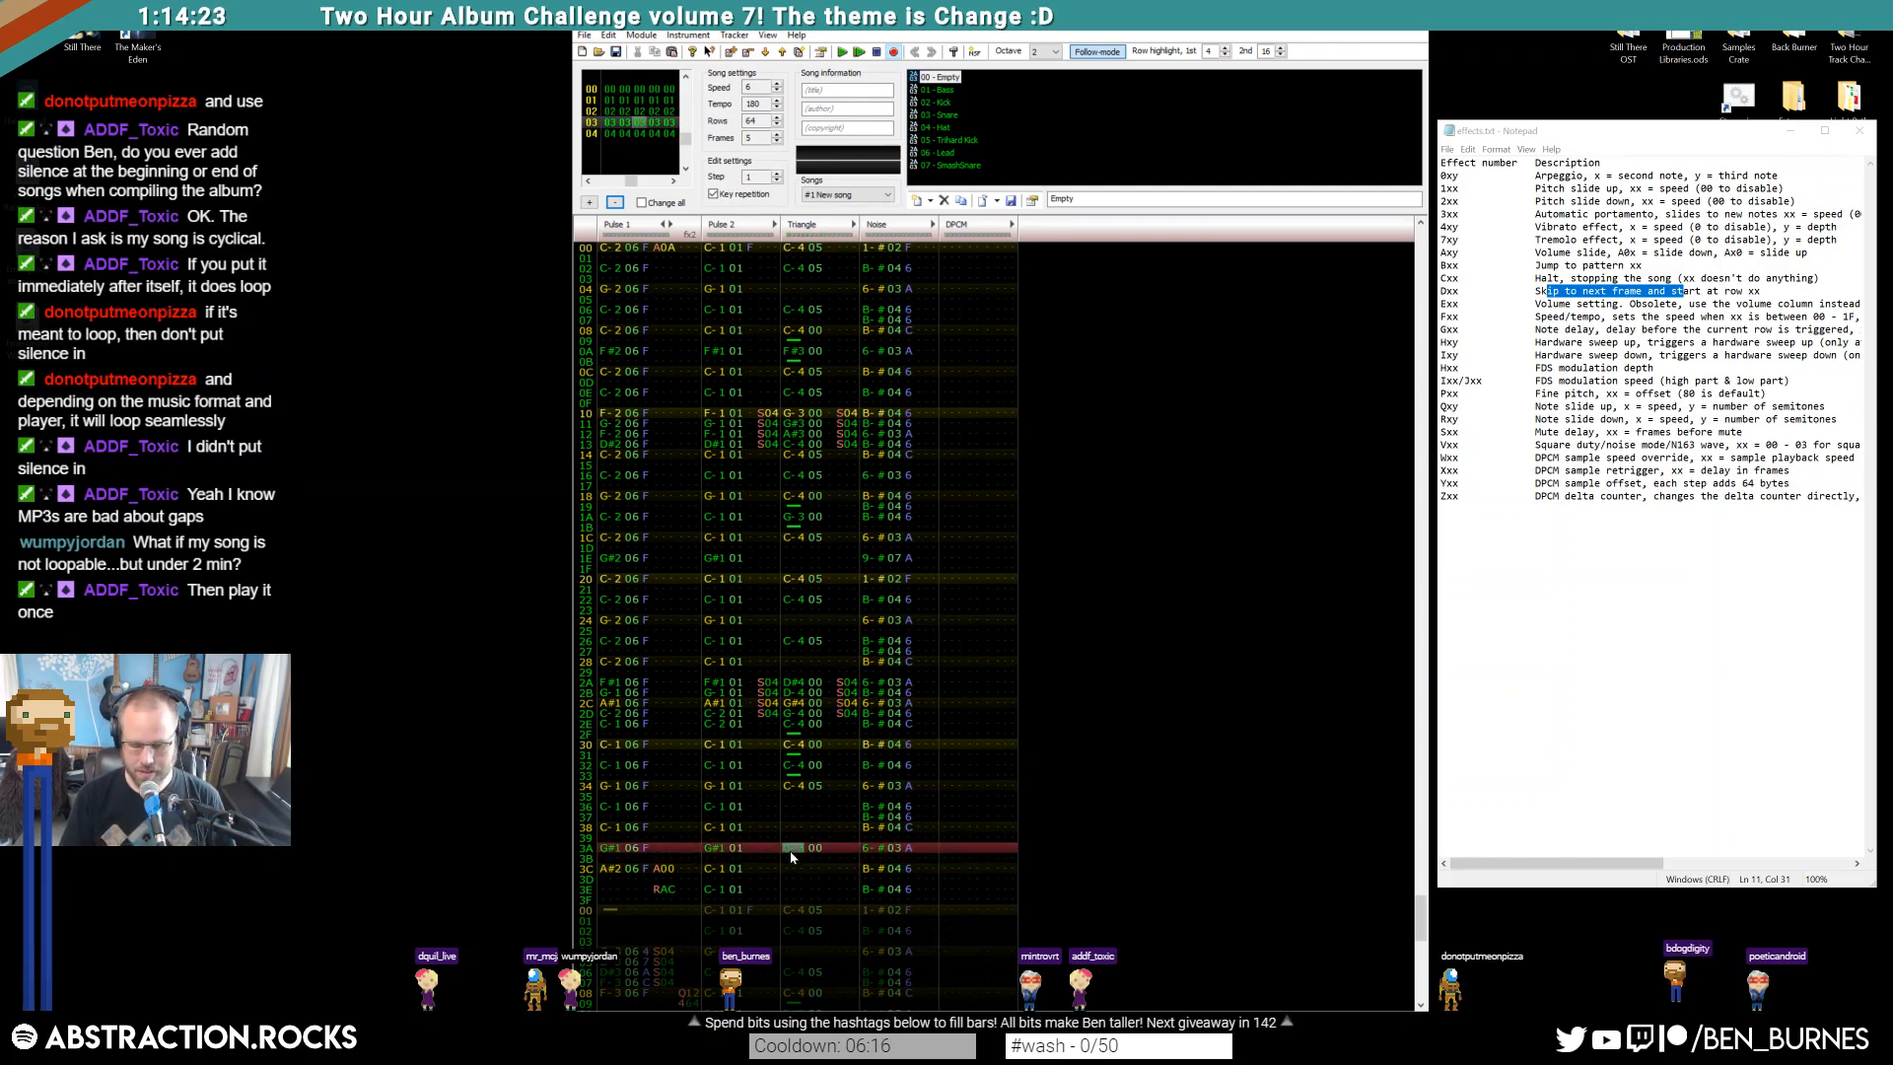
key("t")
key("Down")
key("3")
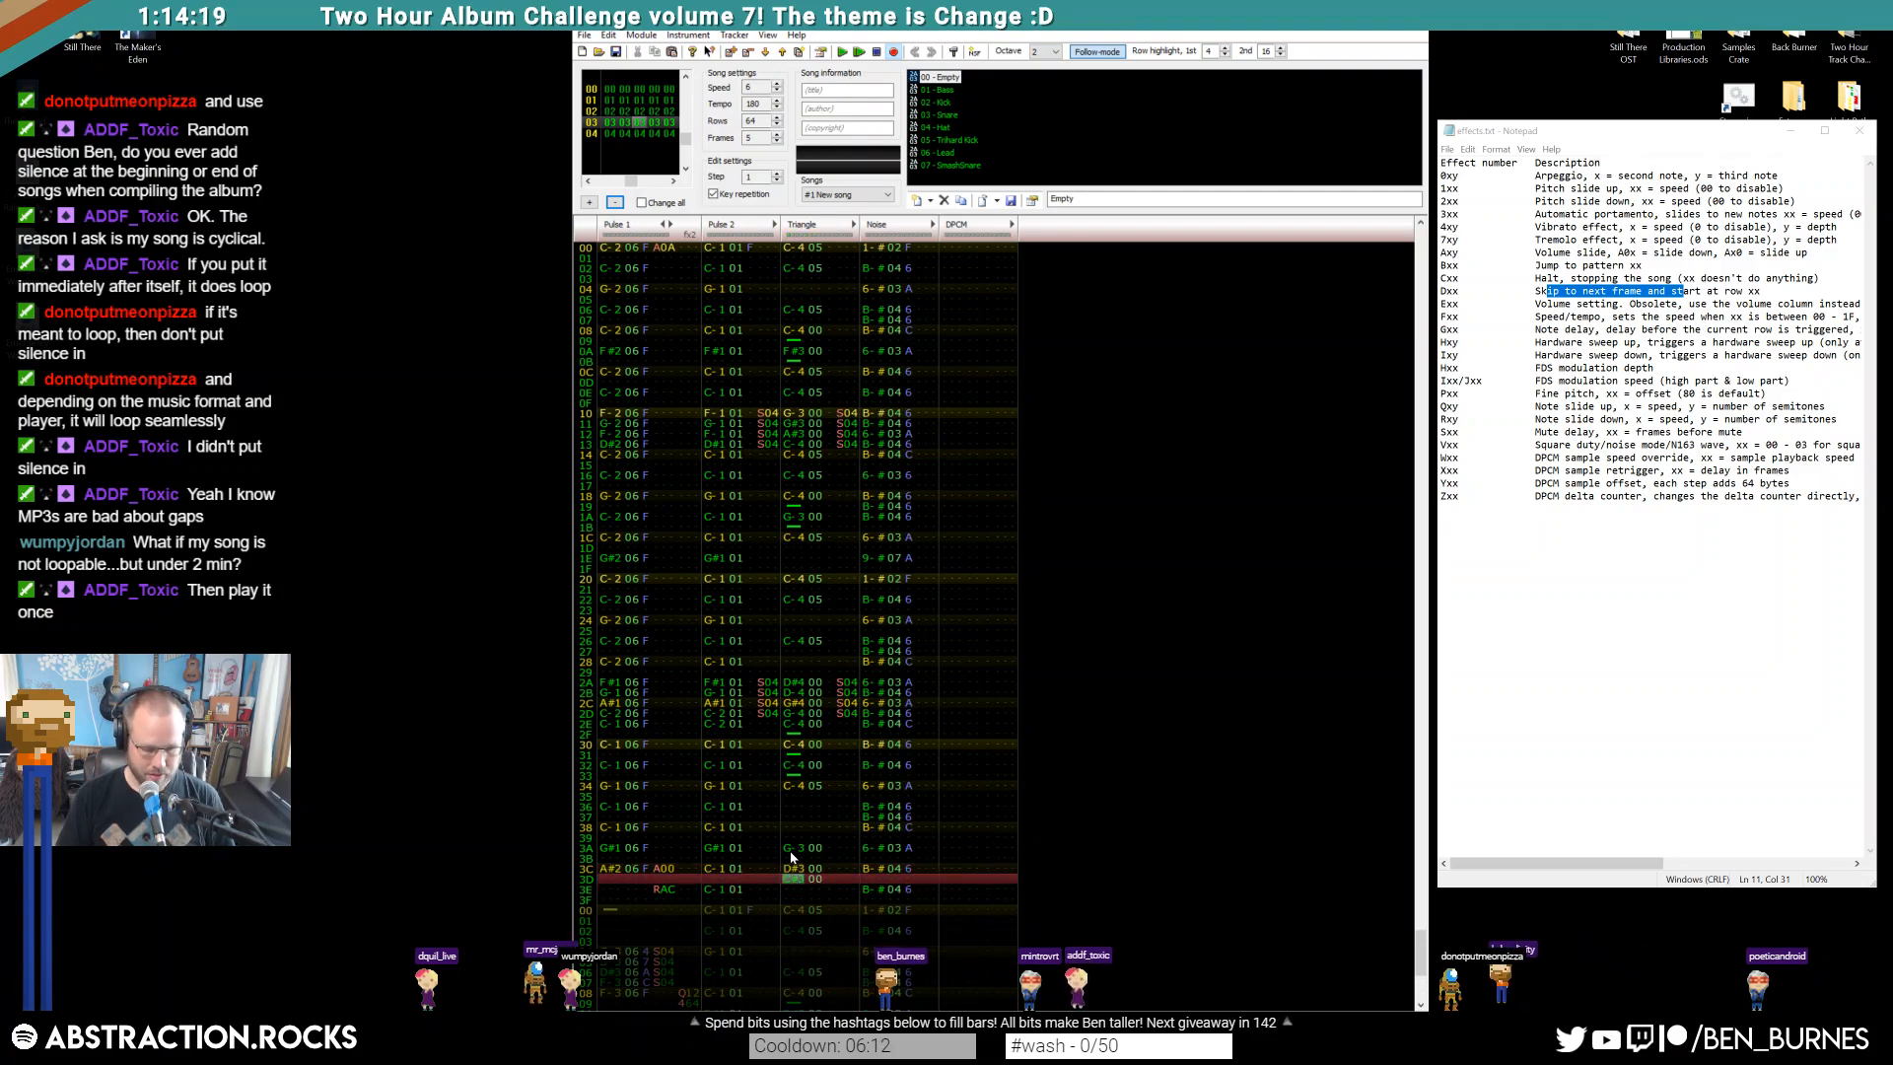
key("j")
key("d")
key("Up")
key("Up")
key("d")
key("Up")
key("Delete")
key("s")
key("Up")
key("Up")
key("Up")
key("Up")
key("Up")
key("Up")
key("Up")
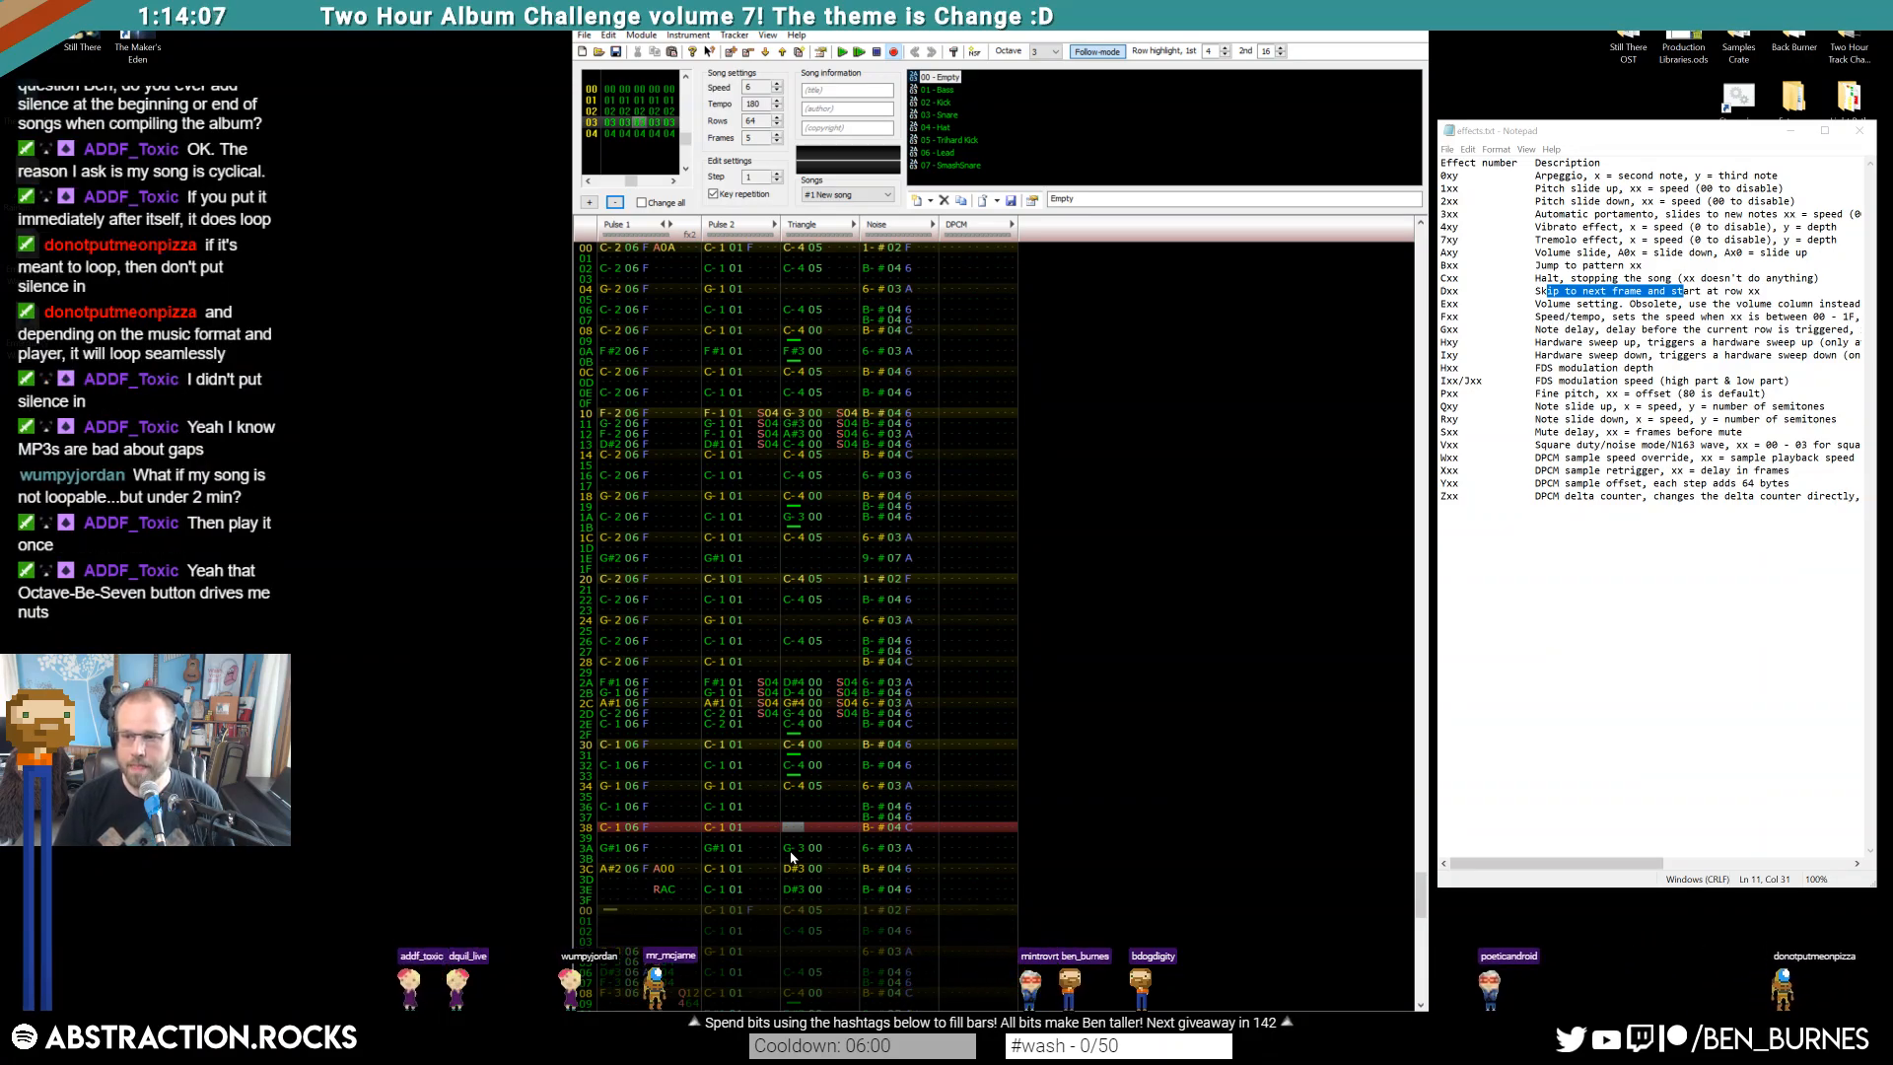
key("x")
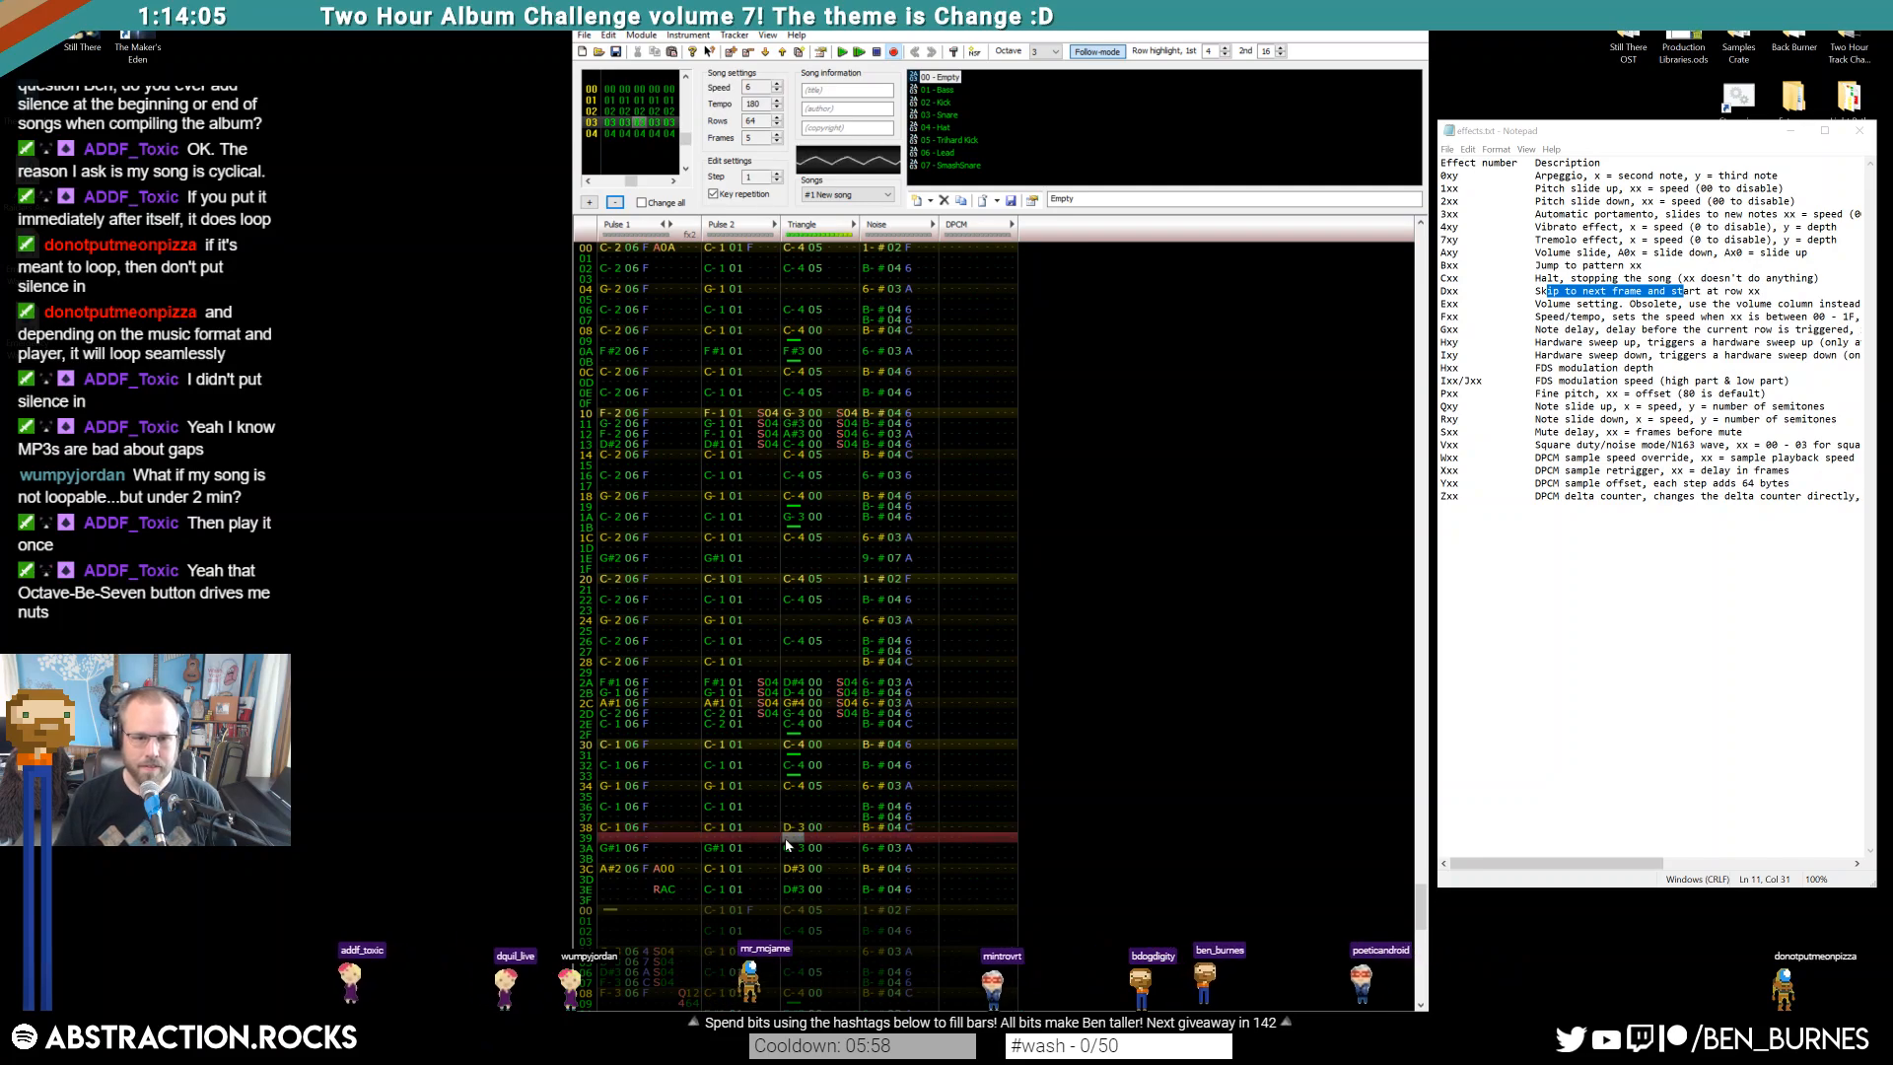
Enter Triangle notes D-4, C-4, G#4 and G-4 on rows 38, 3A, 3C and 3E of frame 03, and C-4 on row 00 of frame 04
key("w")
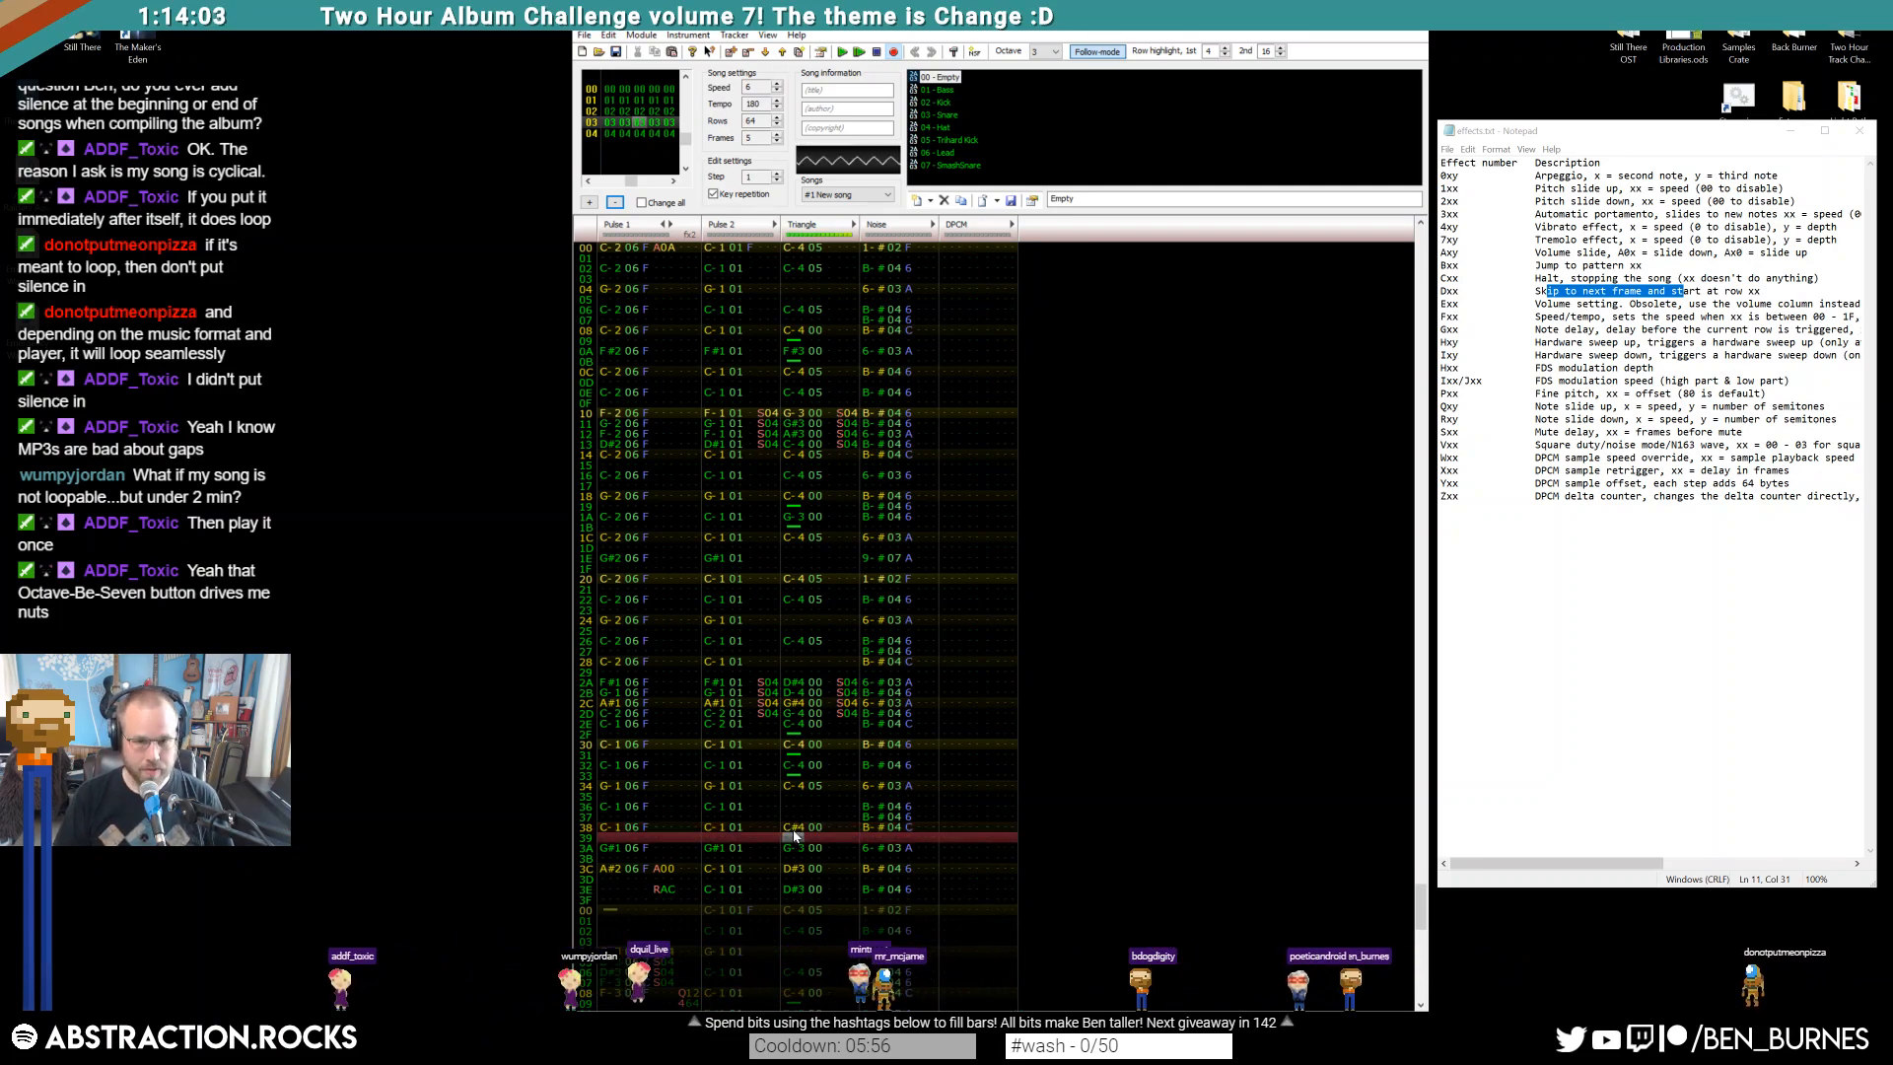
key("Down")
key("q")
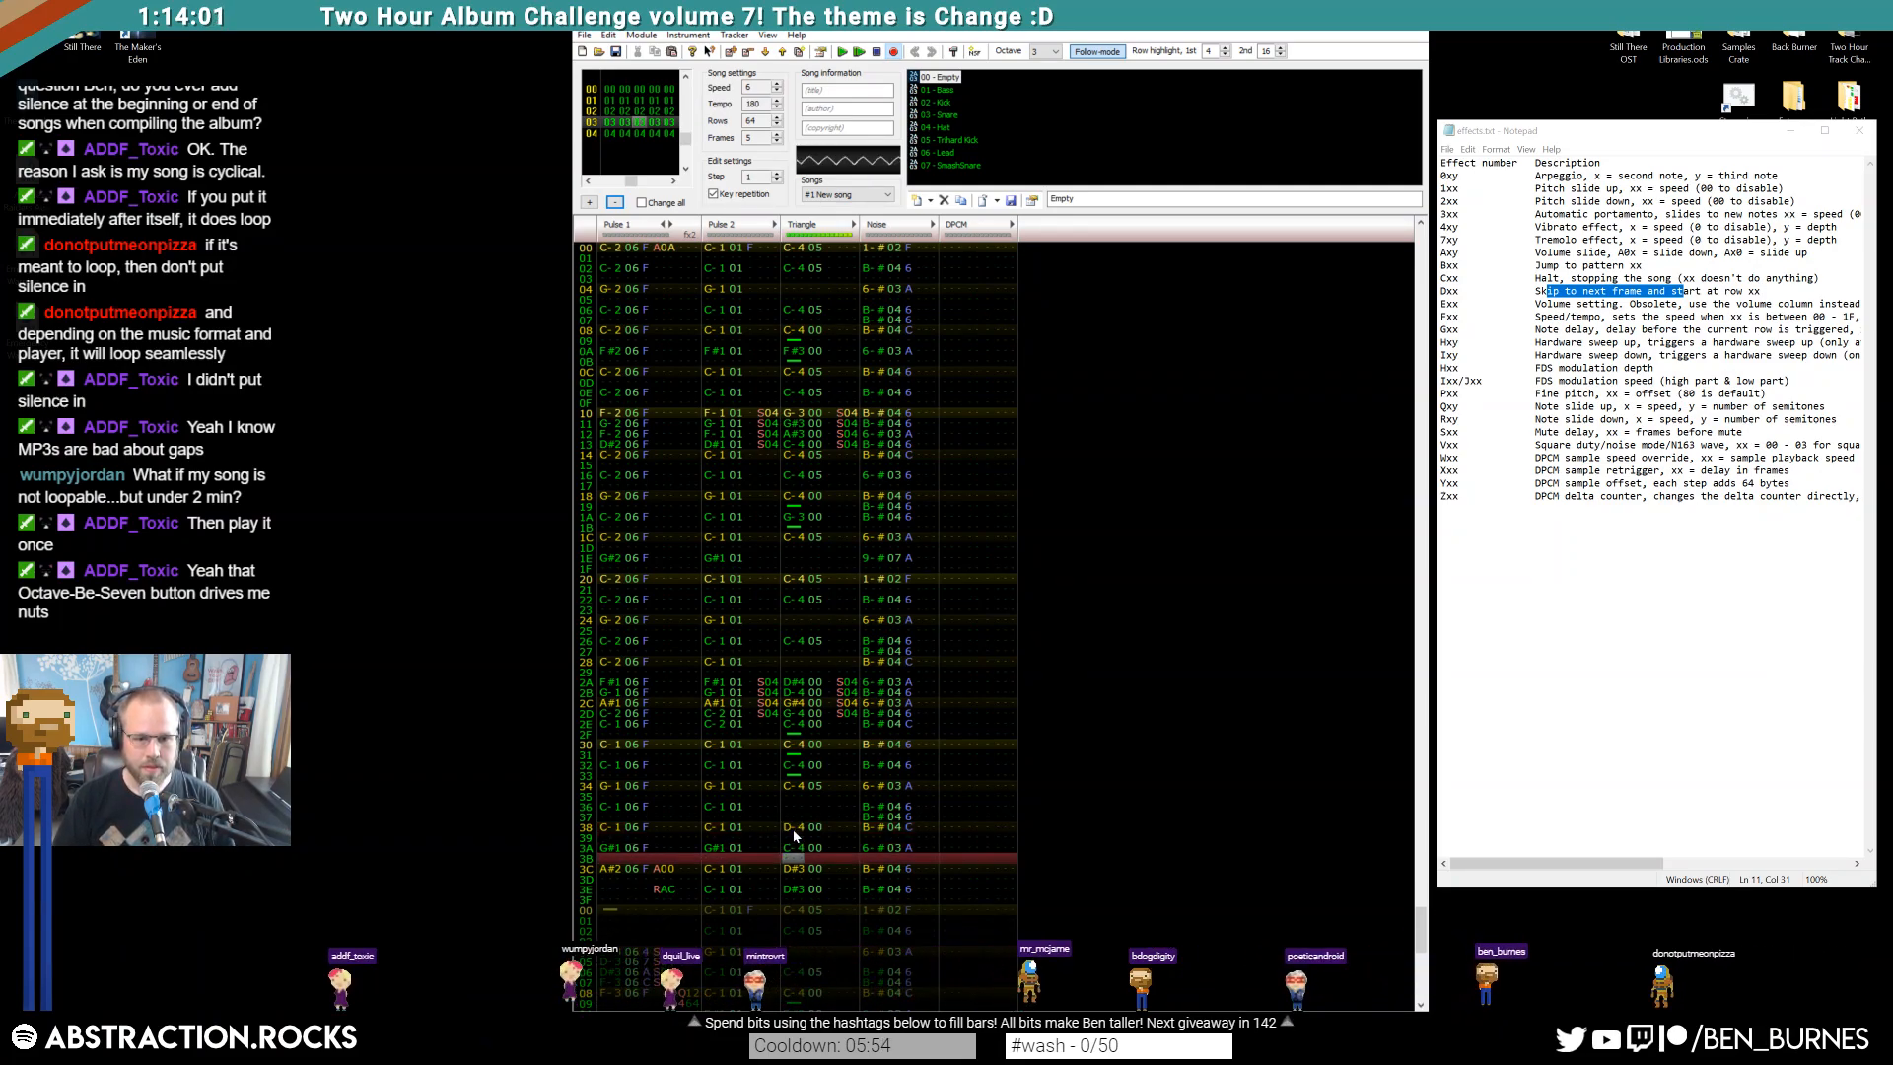
key("Down")
key("6")
key("Down")
key("Down")
key("Down")
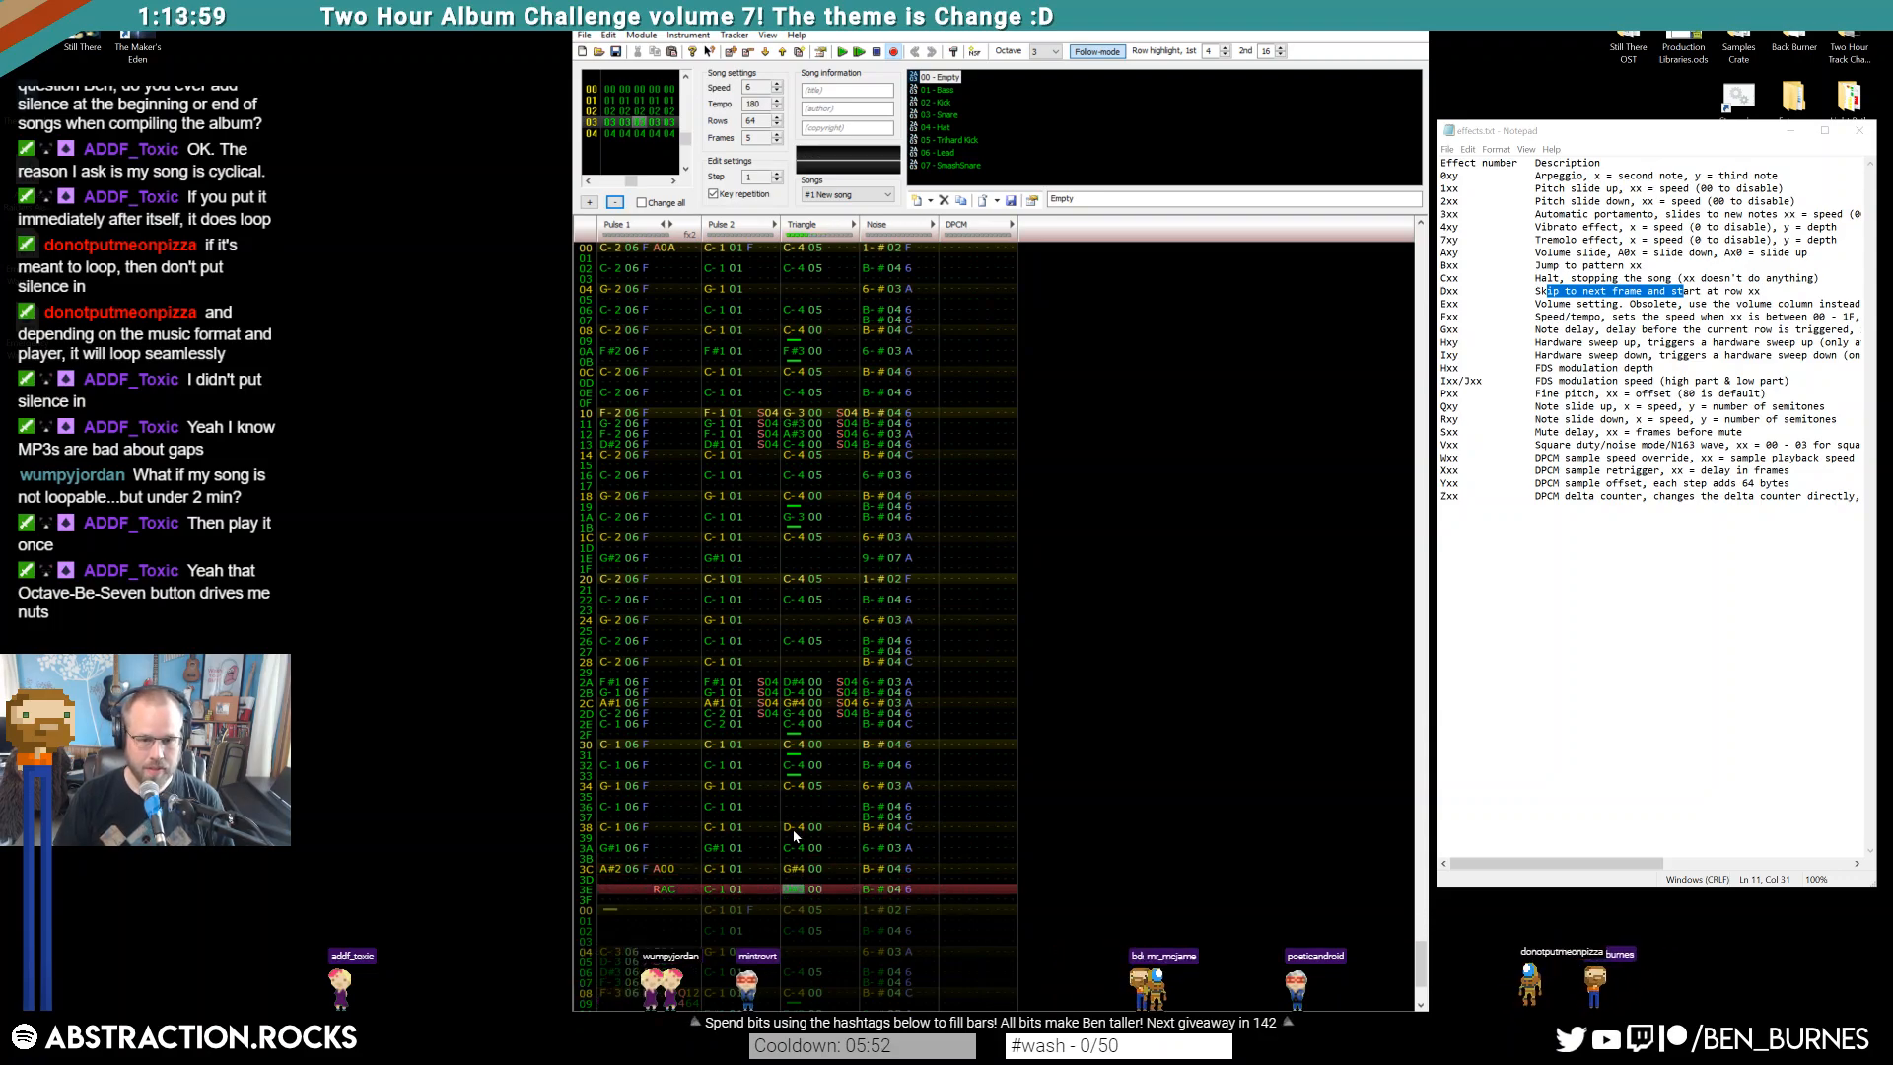
key("q")
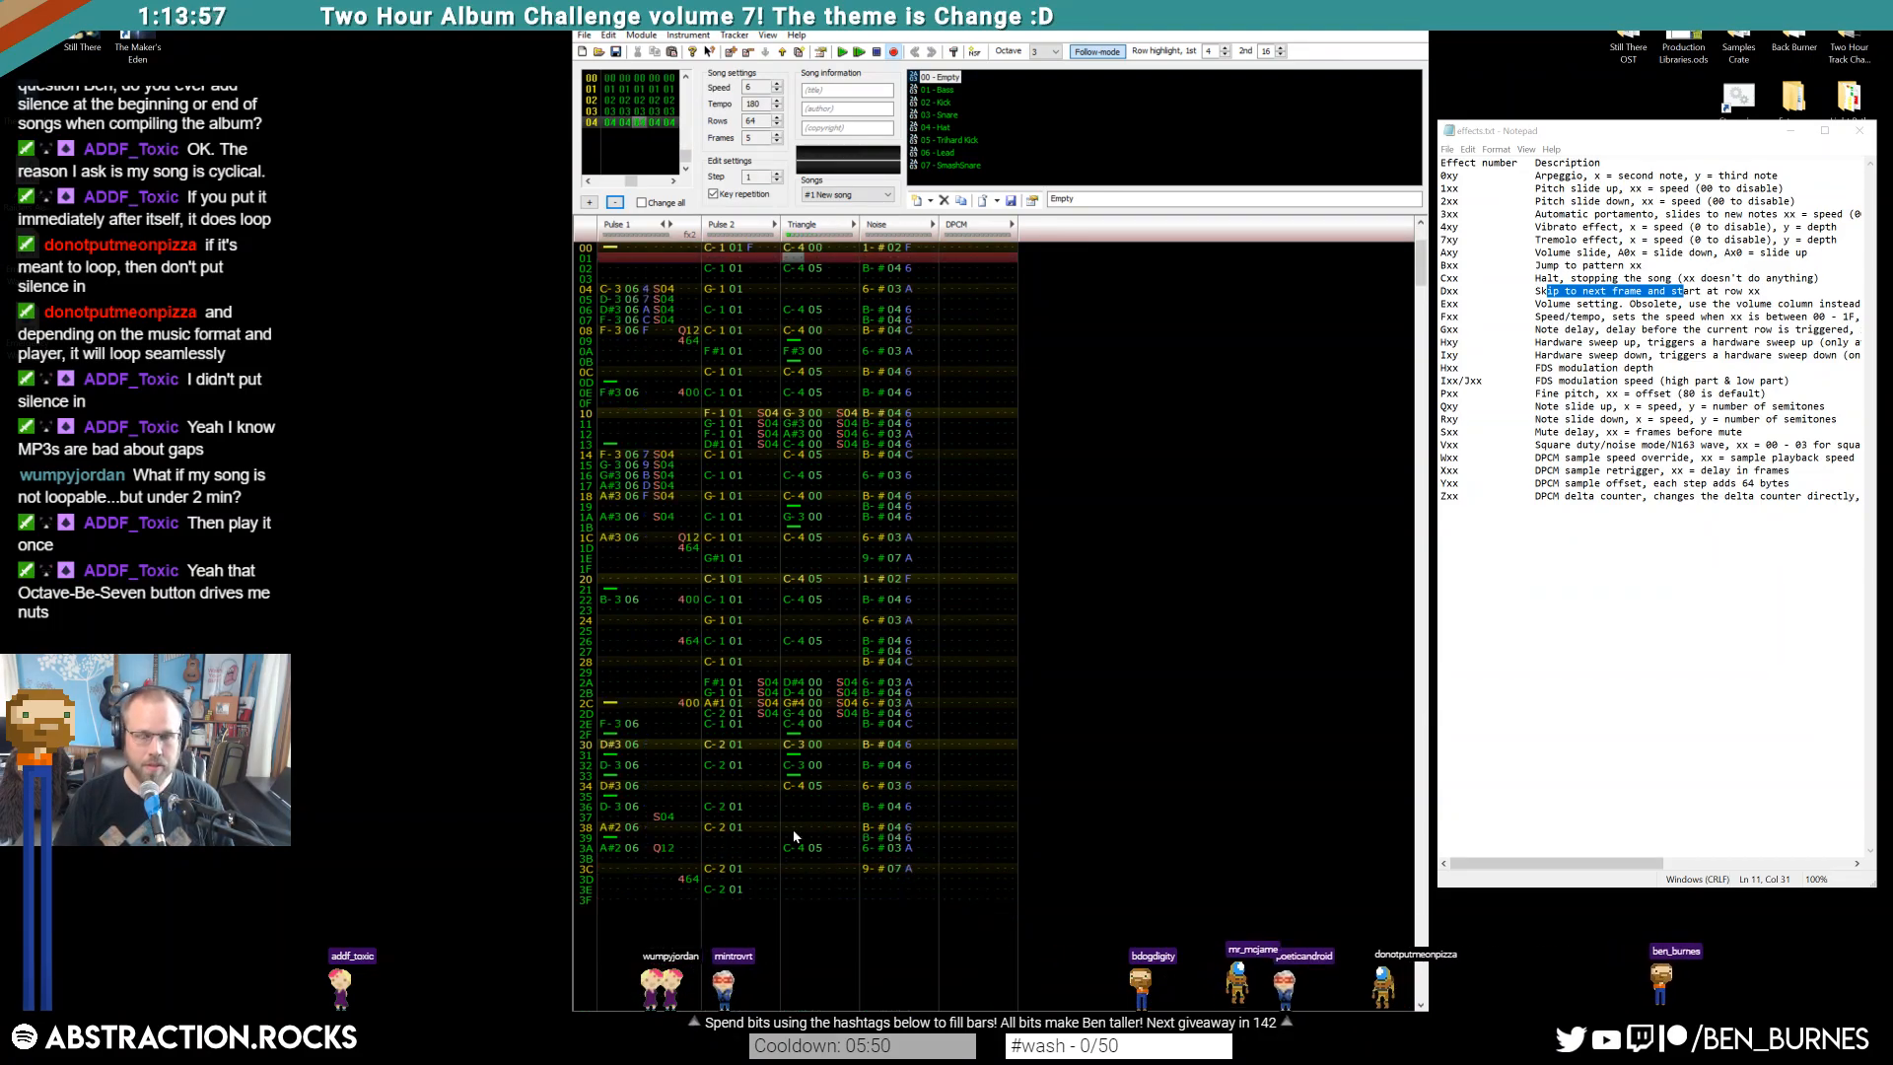
Clear the Triangle channel on rows 01–3C of frame 04 and return to row 00
left_click_drag(792, 261, 858, 864)
key("Delete")
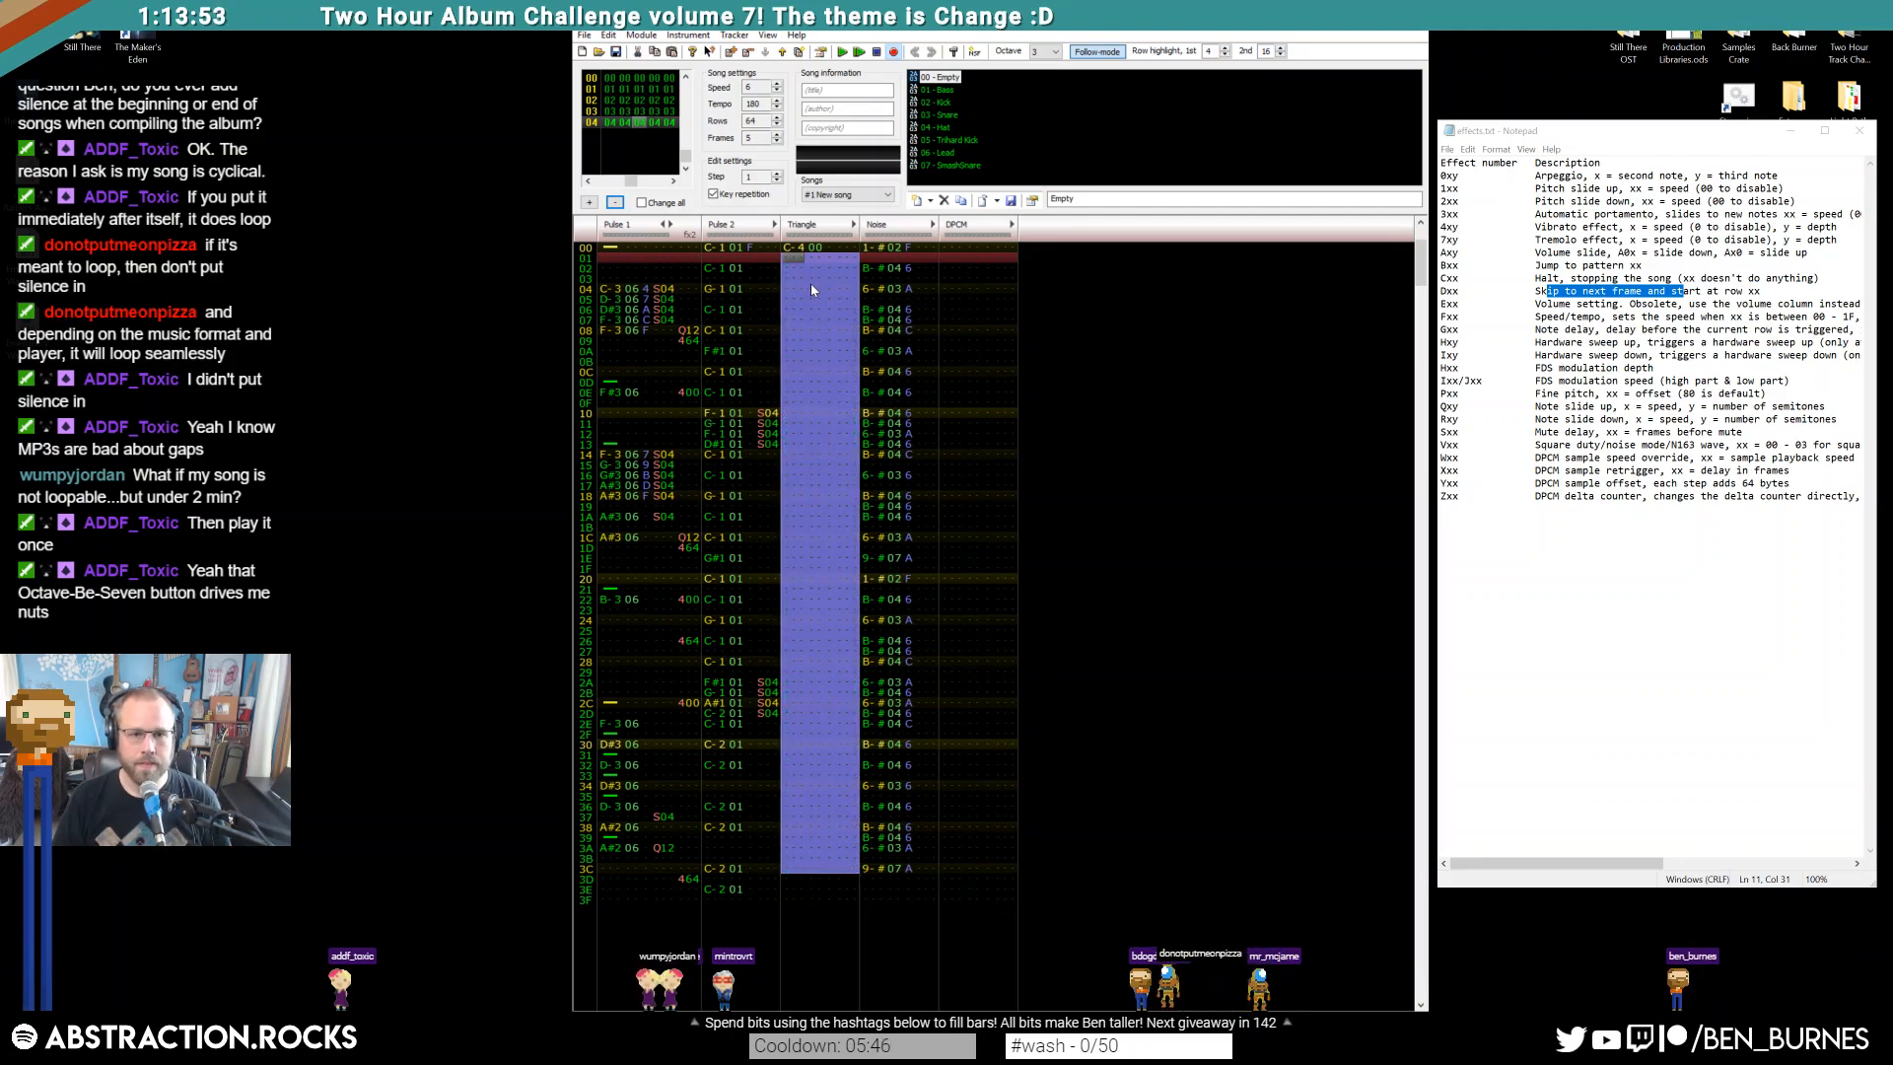
left_click(790, 248)
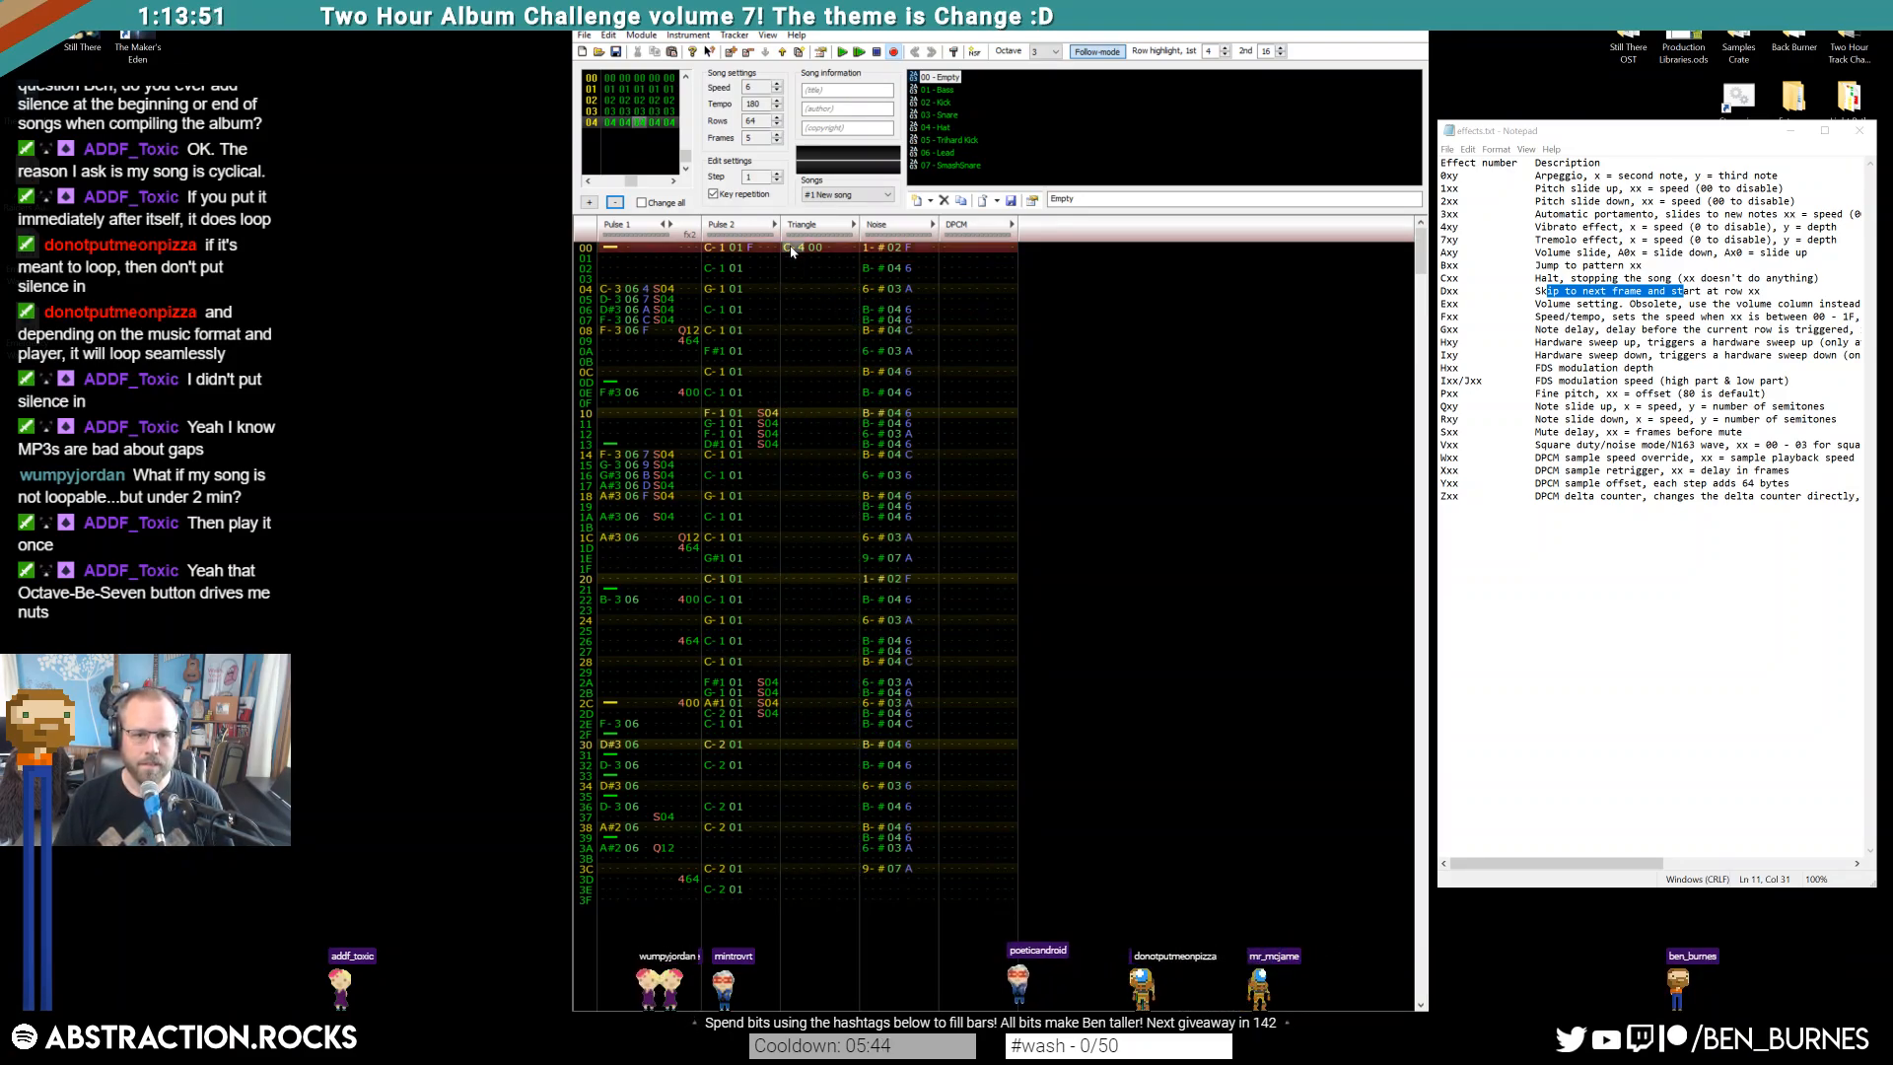
Enter Triangle notes C-4 on row 00 and C-3 on rows 02 and 04 of frame 04 with instrument 00
key("q")
key("Down")
key("z")
key("Down")
key("z")
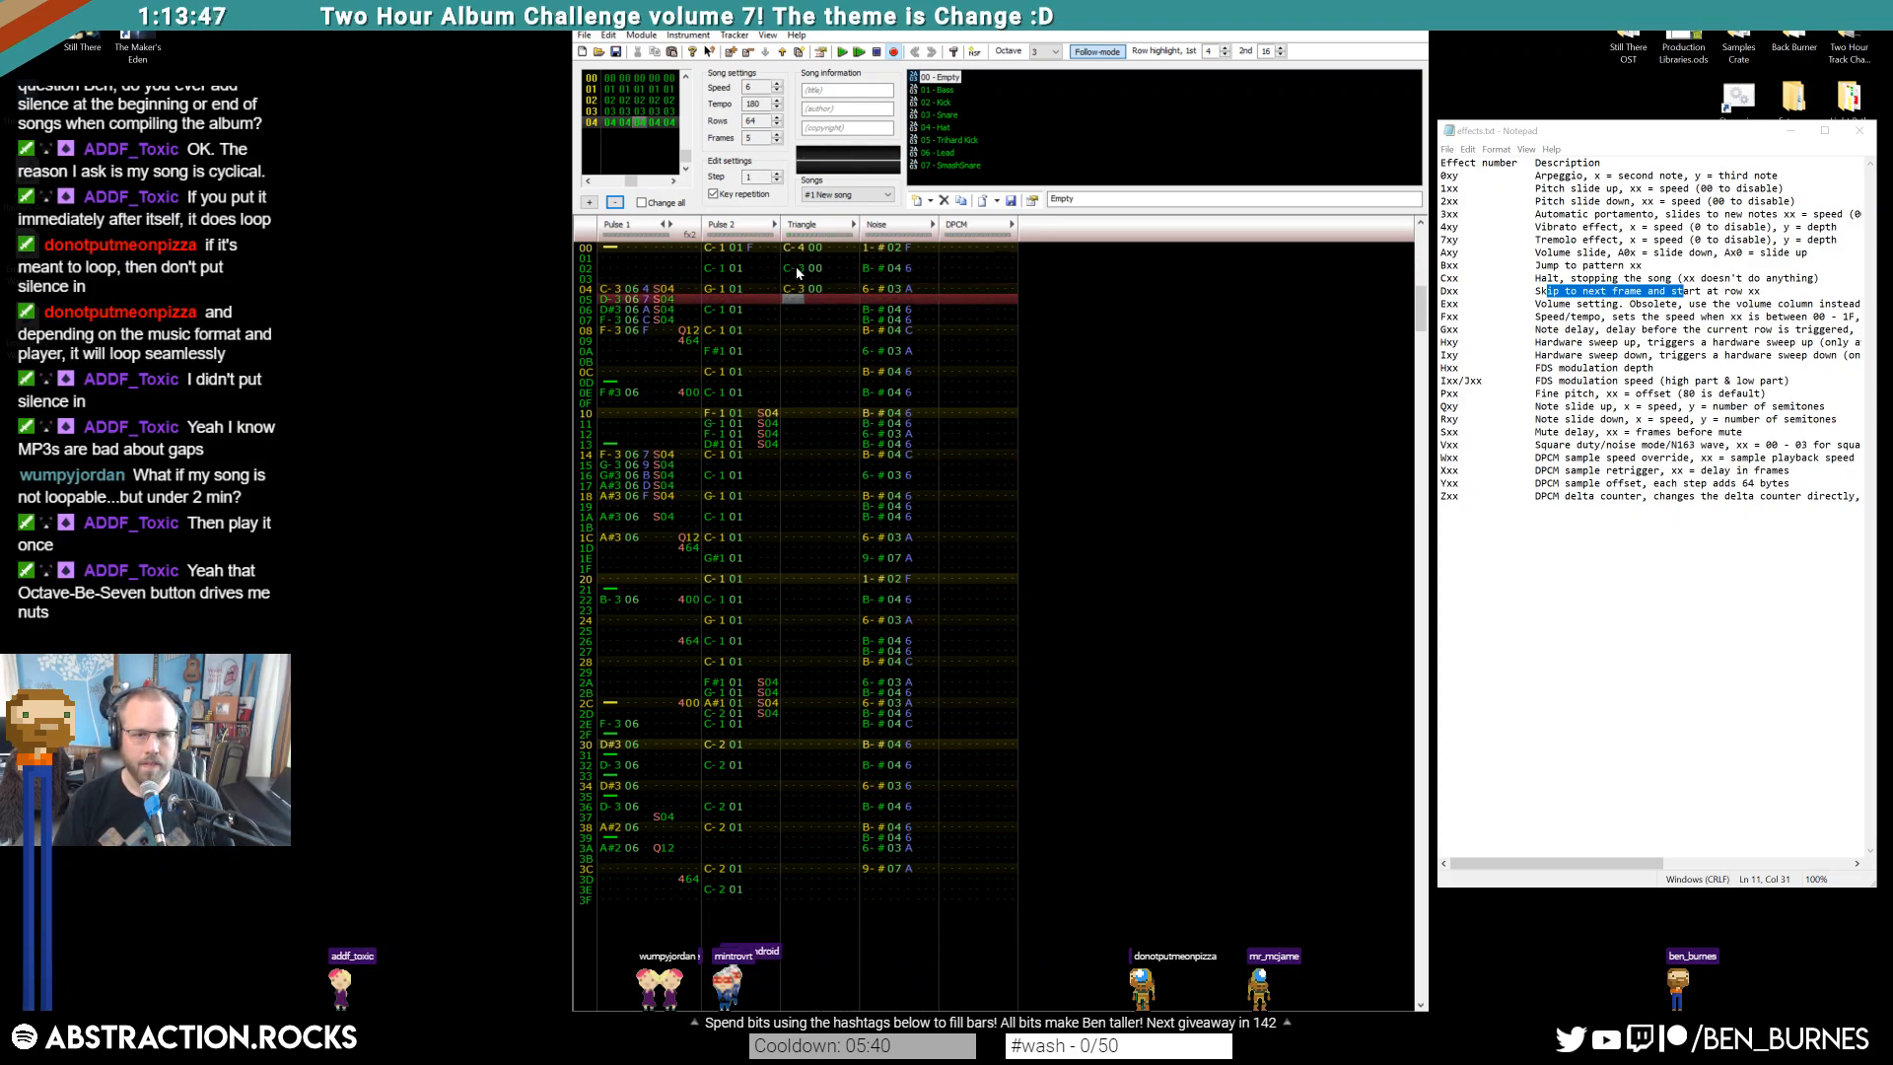
Try another Triangle note on row 04 of frame 04 and clear that row
key("Up")
key("Up")
key("Up")
key("Up")
key("Down")
key("Down")
key("Down")
key("m")
key("Up")
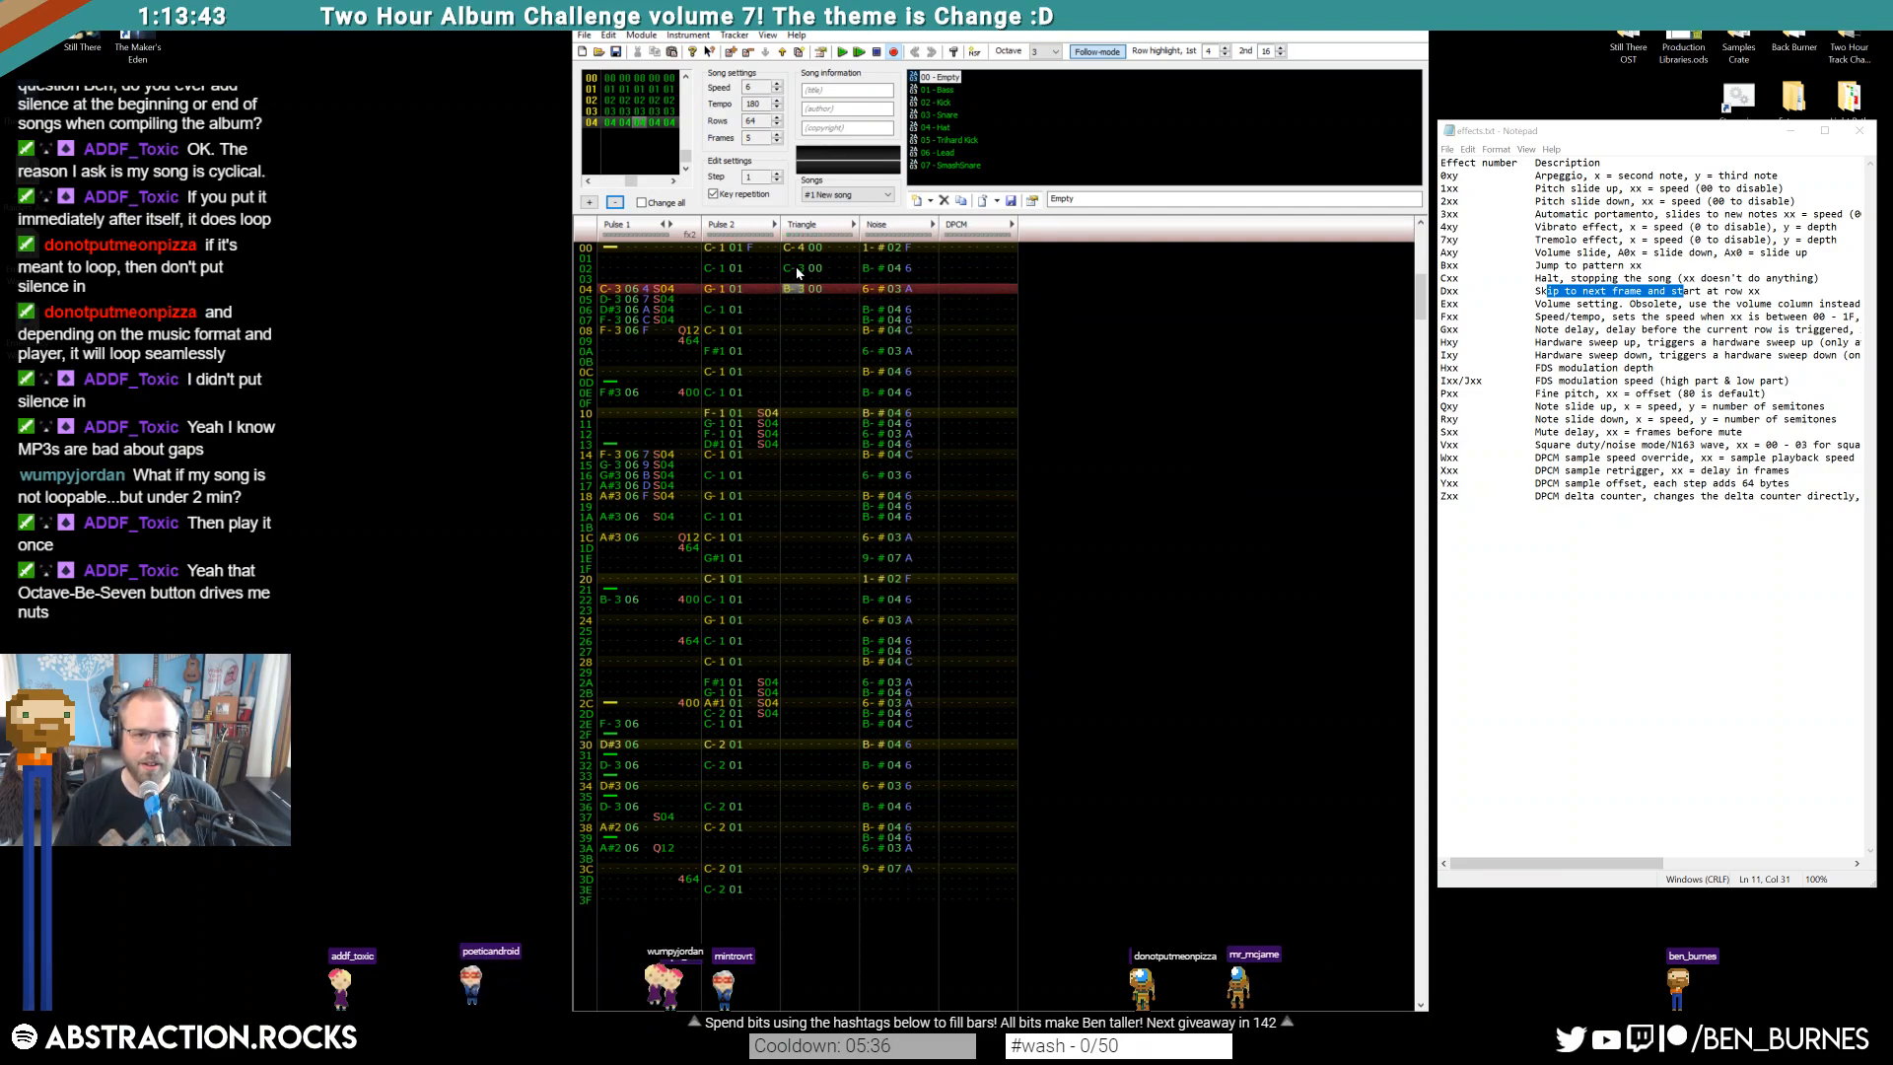
key("Delete")
Check the Triangle fill at the end of frame 03 and return to row 00 of frame 04
key("Up")
key("Up")
key("Up")
key("Up")
key("Up")
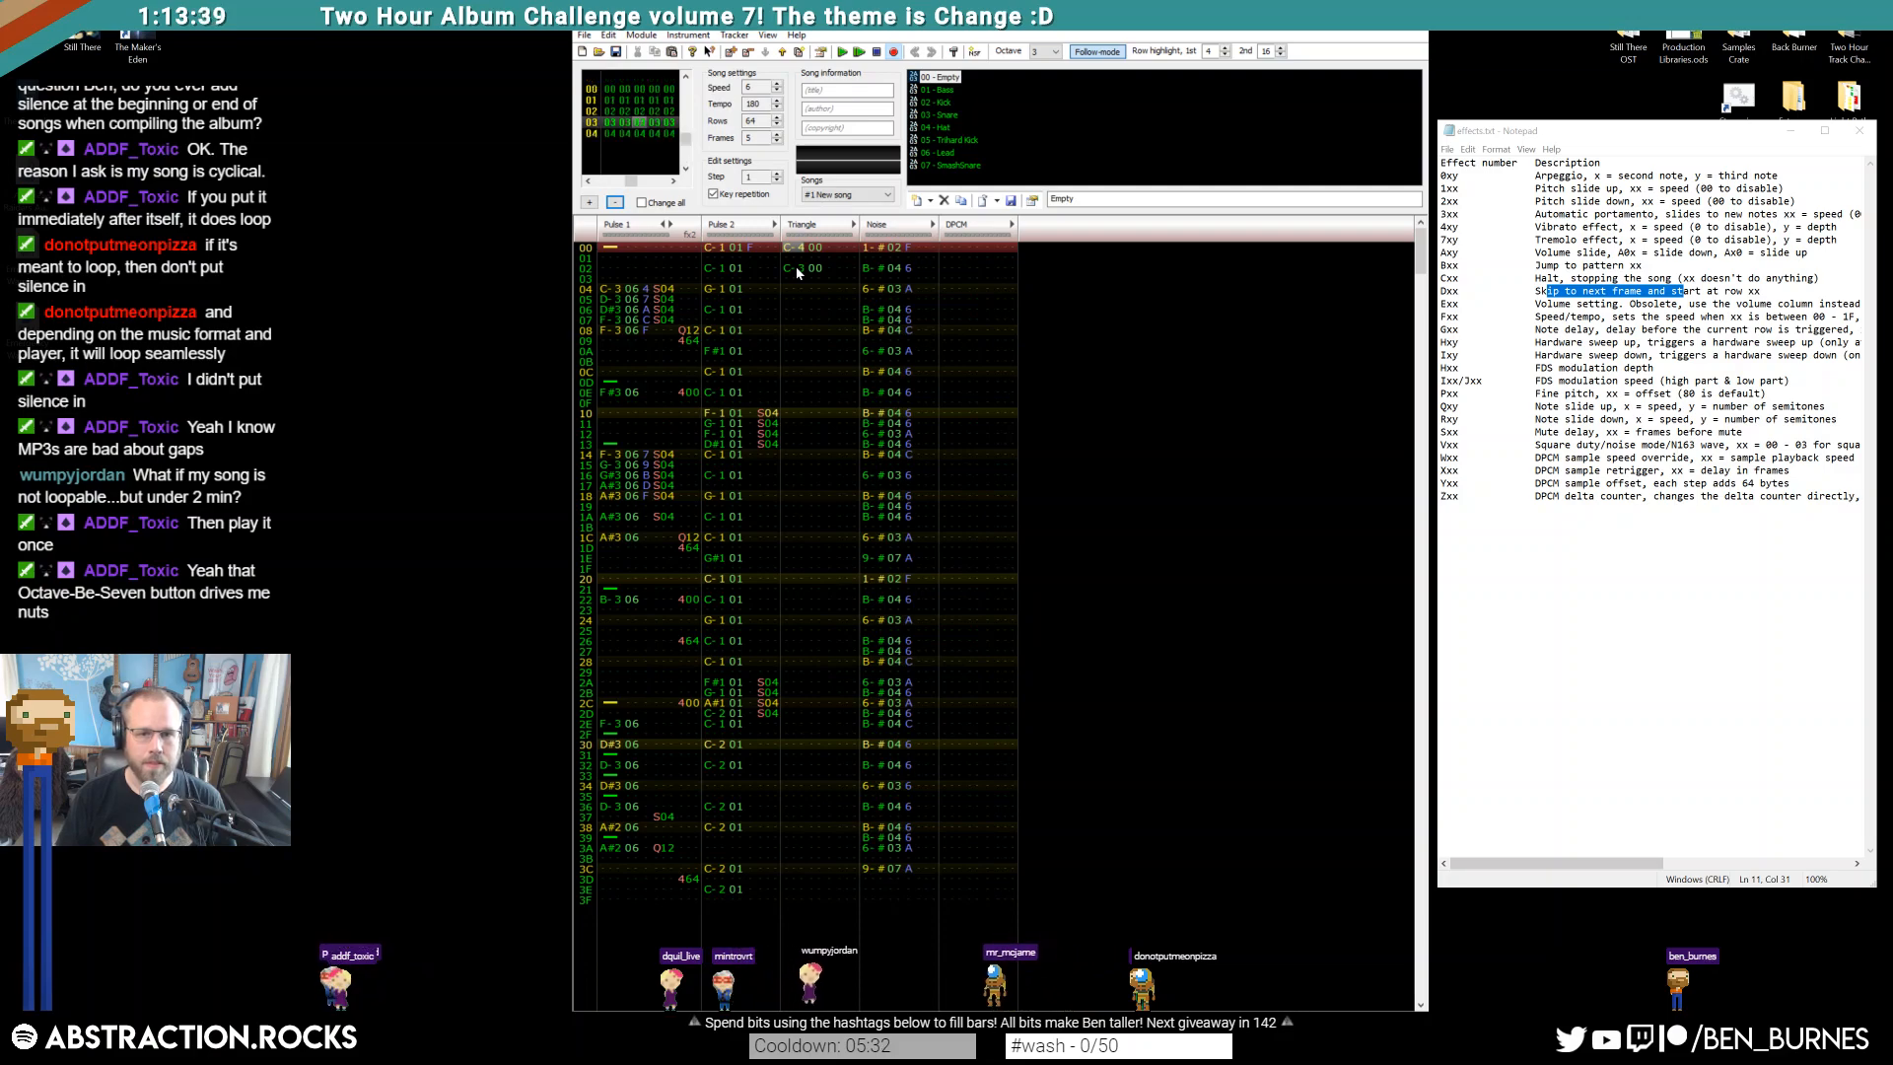
key("Up")
key("Up")
key("Up")
key("Up")
key("Up")
key("Up")
key("Up")
key("Up")
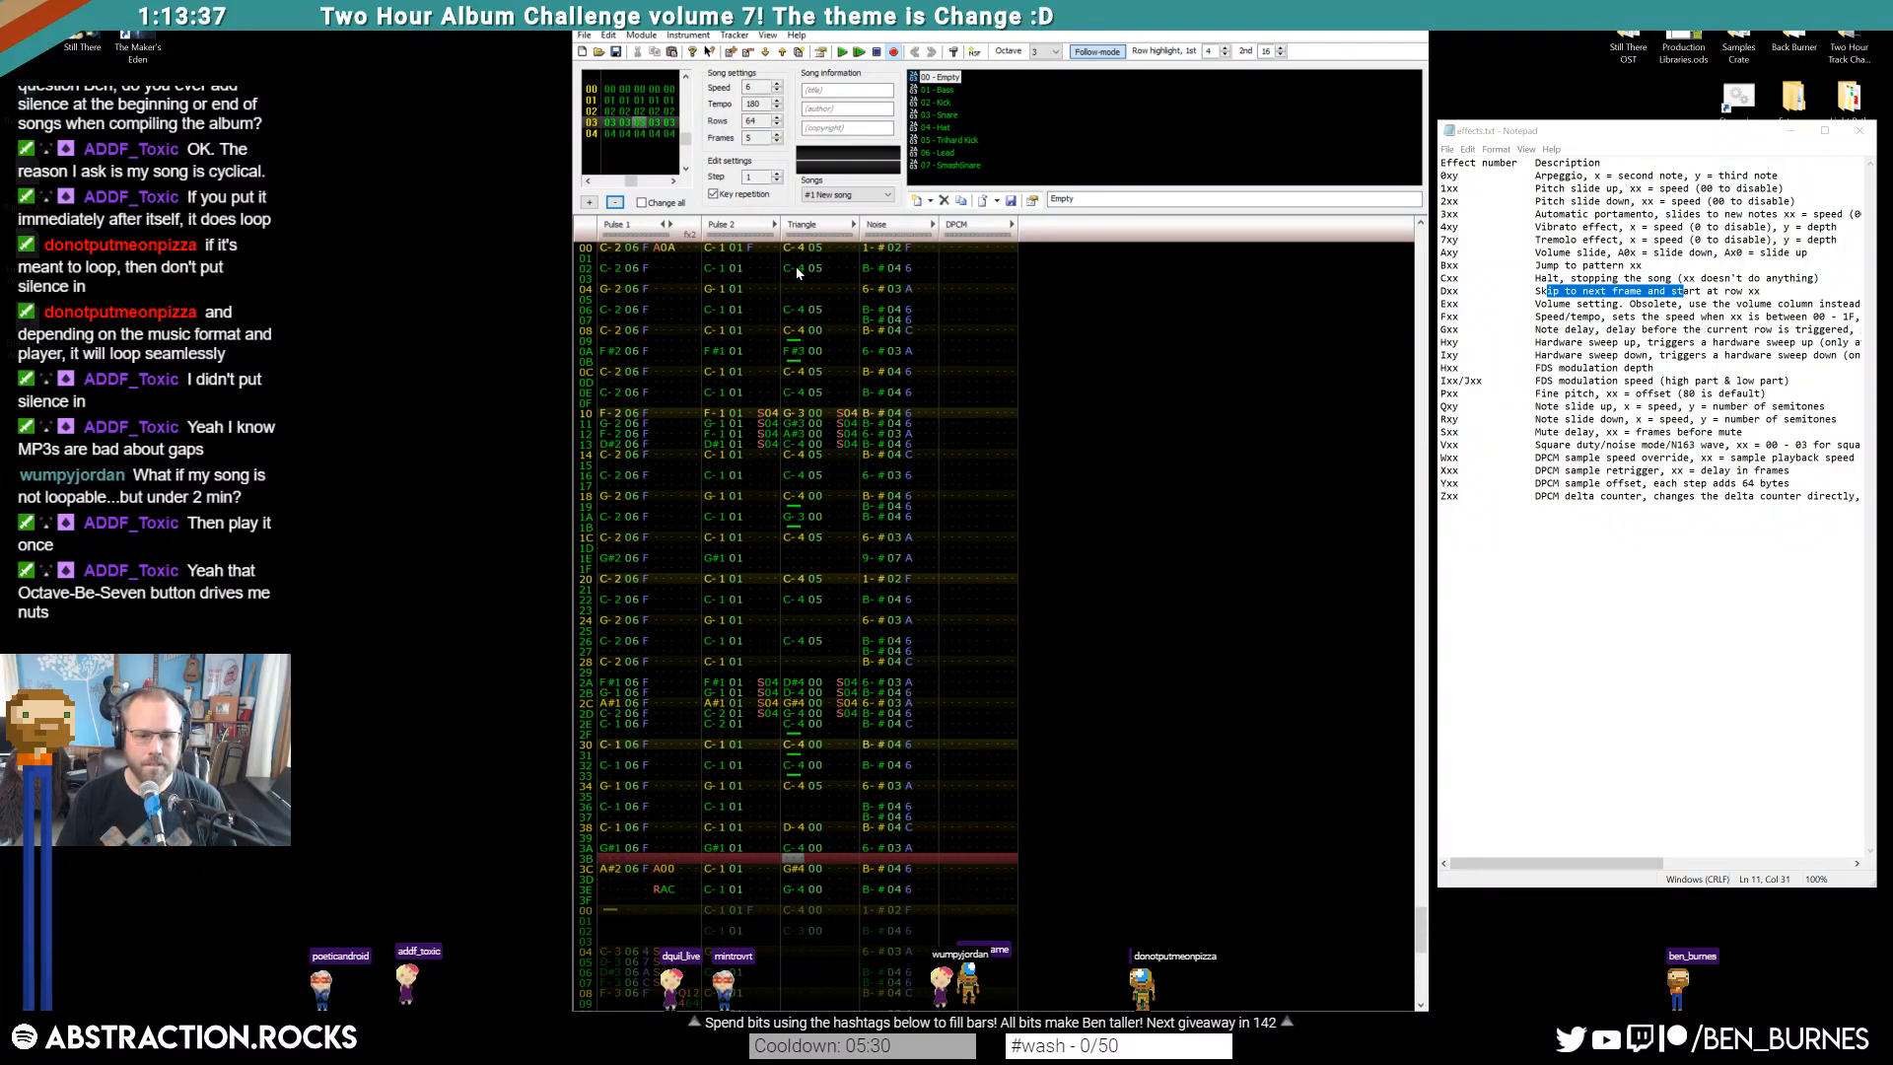
key("Down")
key("Down")
key("Down")
key("Down")
key("Down")
key("Down")
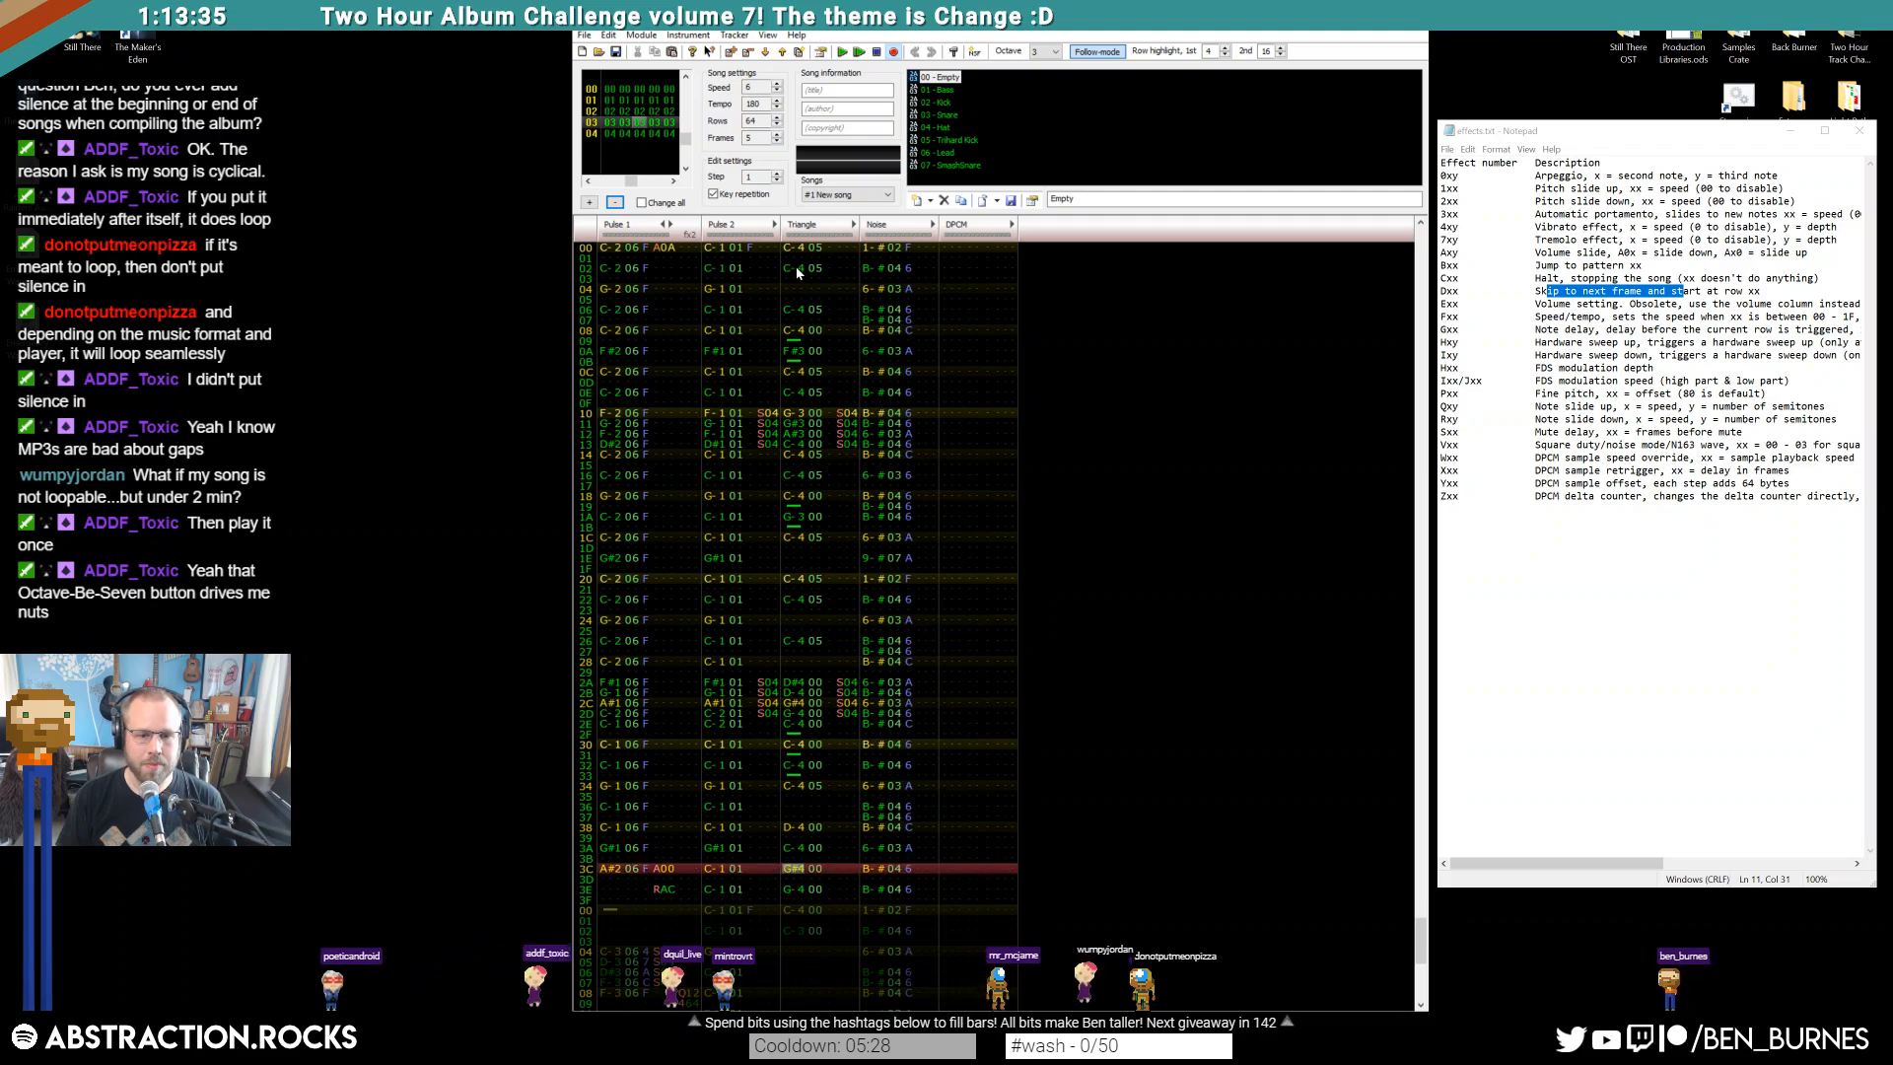
key("Up")
key("Up")
key("Down")
key("Down")
key("Down")
key("Down")
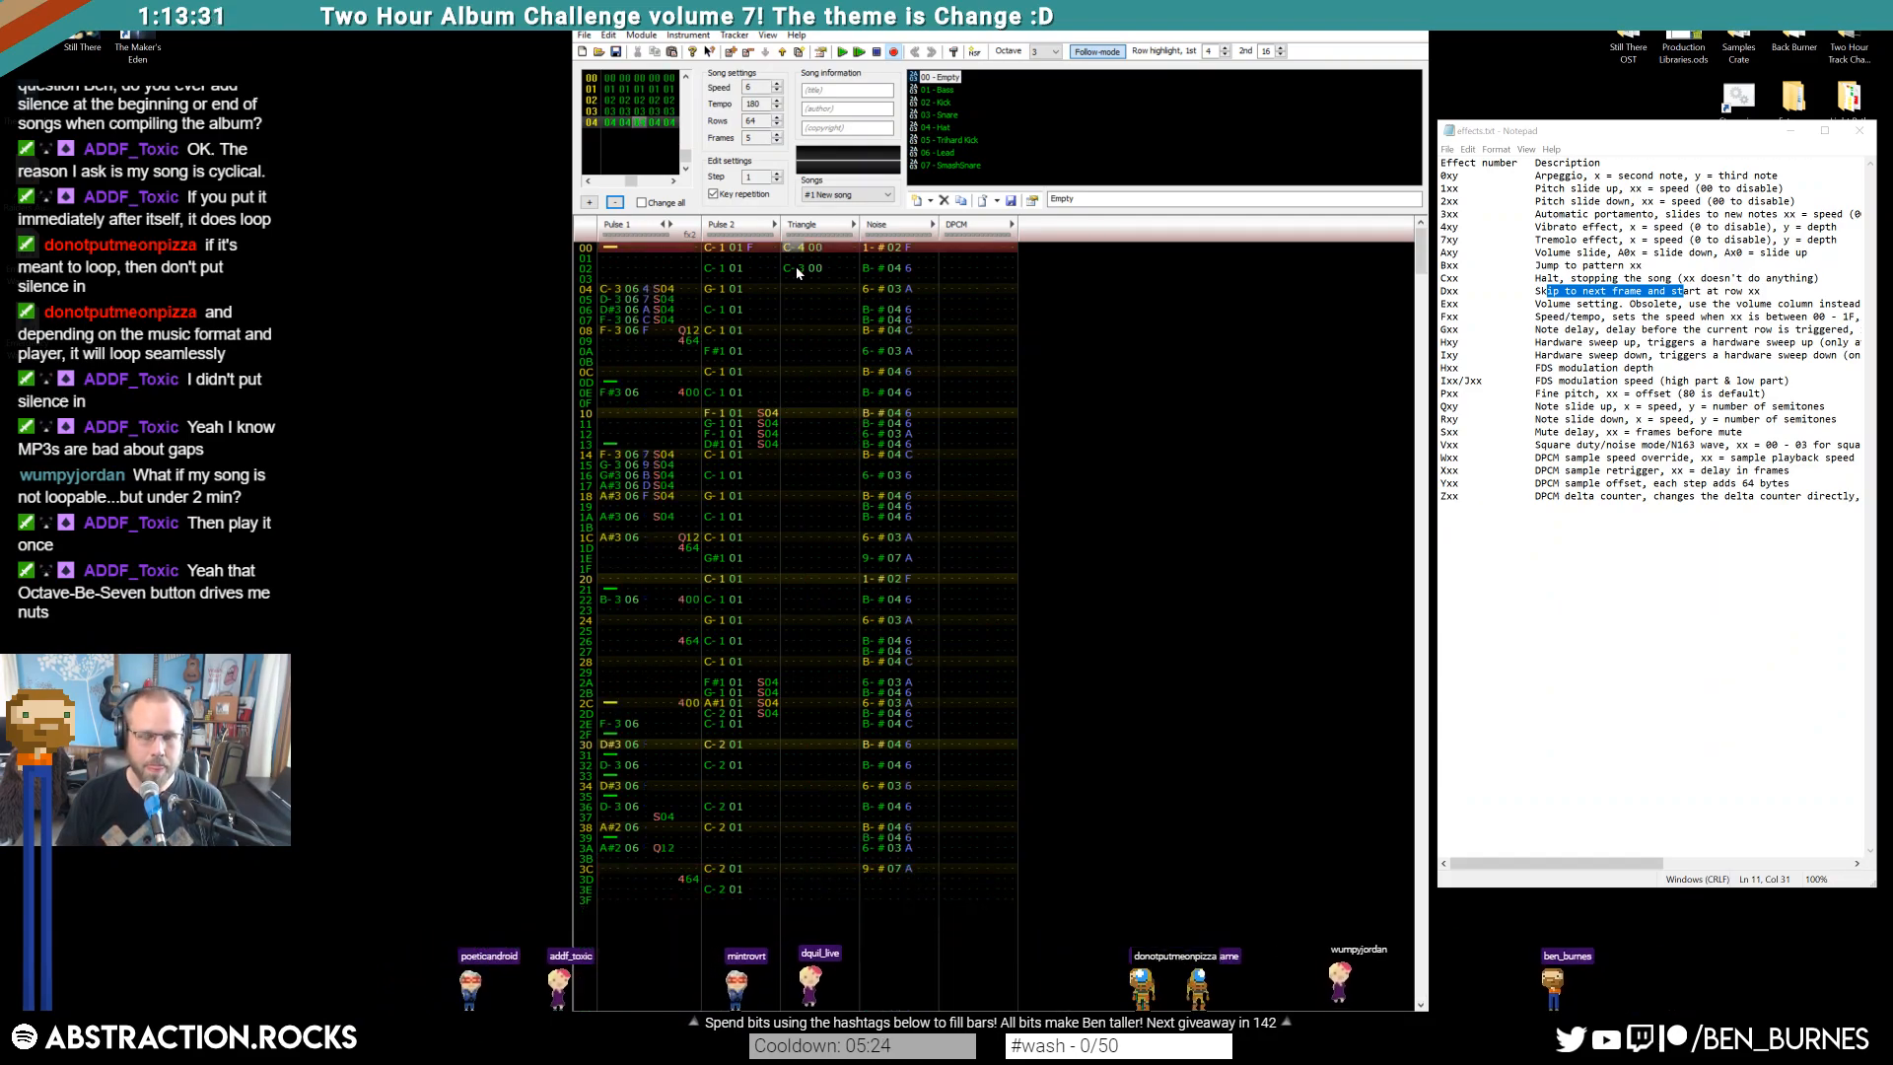
Enter Triangle notes G#3 on row 00, G-3 on row 04, C-3 on rows 06 and 08, and F#3 on row 0A of frame 04
key("h")
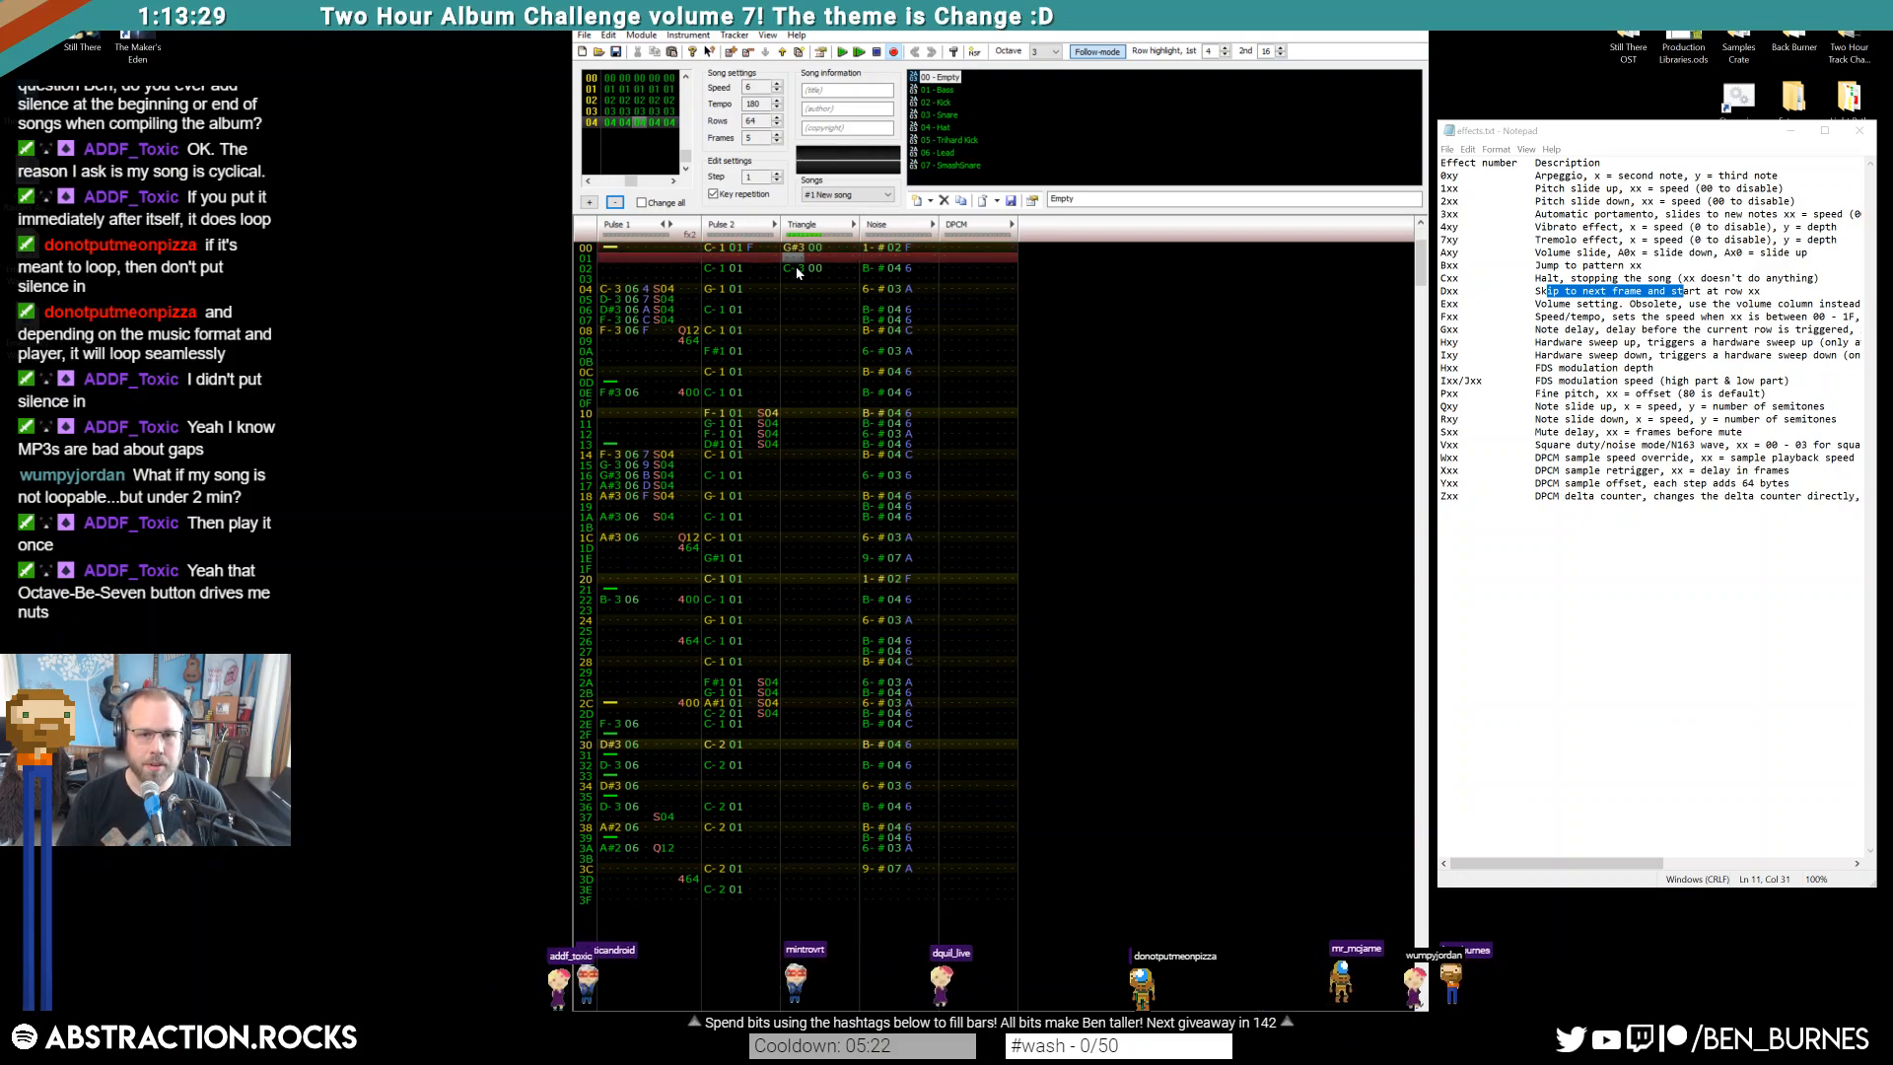
key("Down")
key("Down")
key("Down")
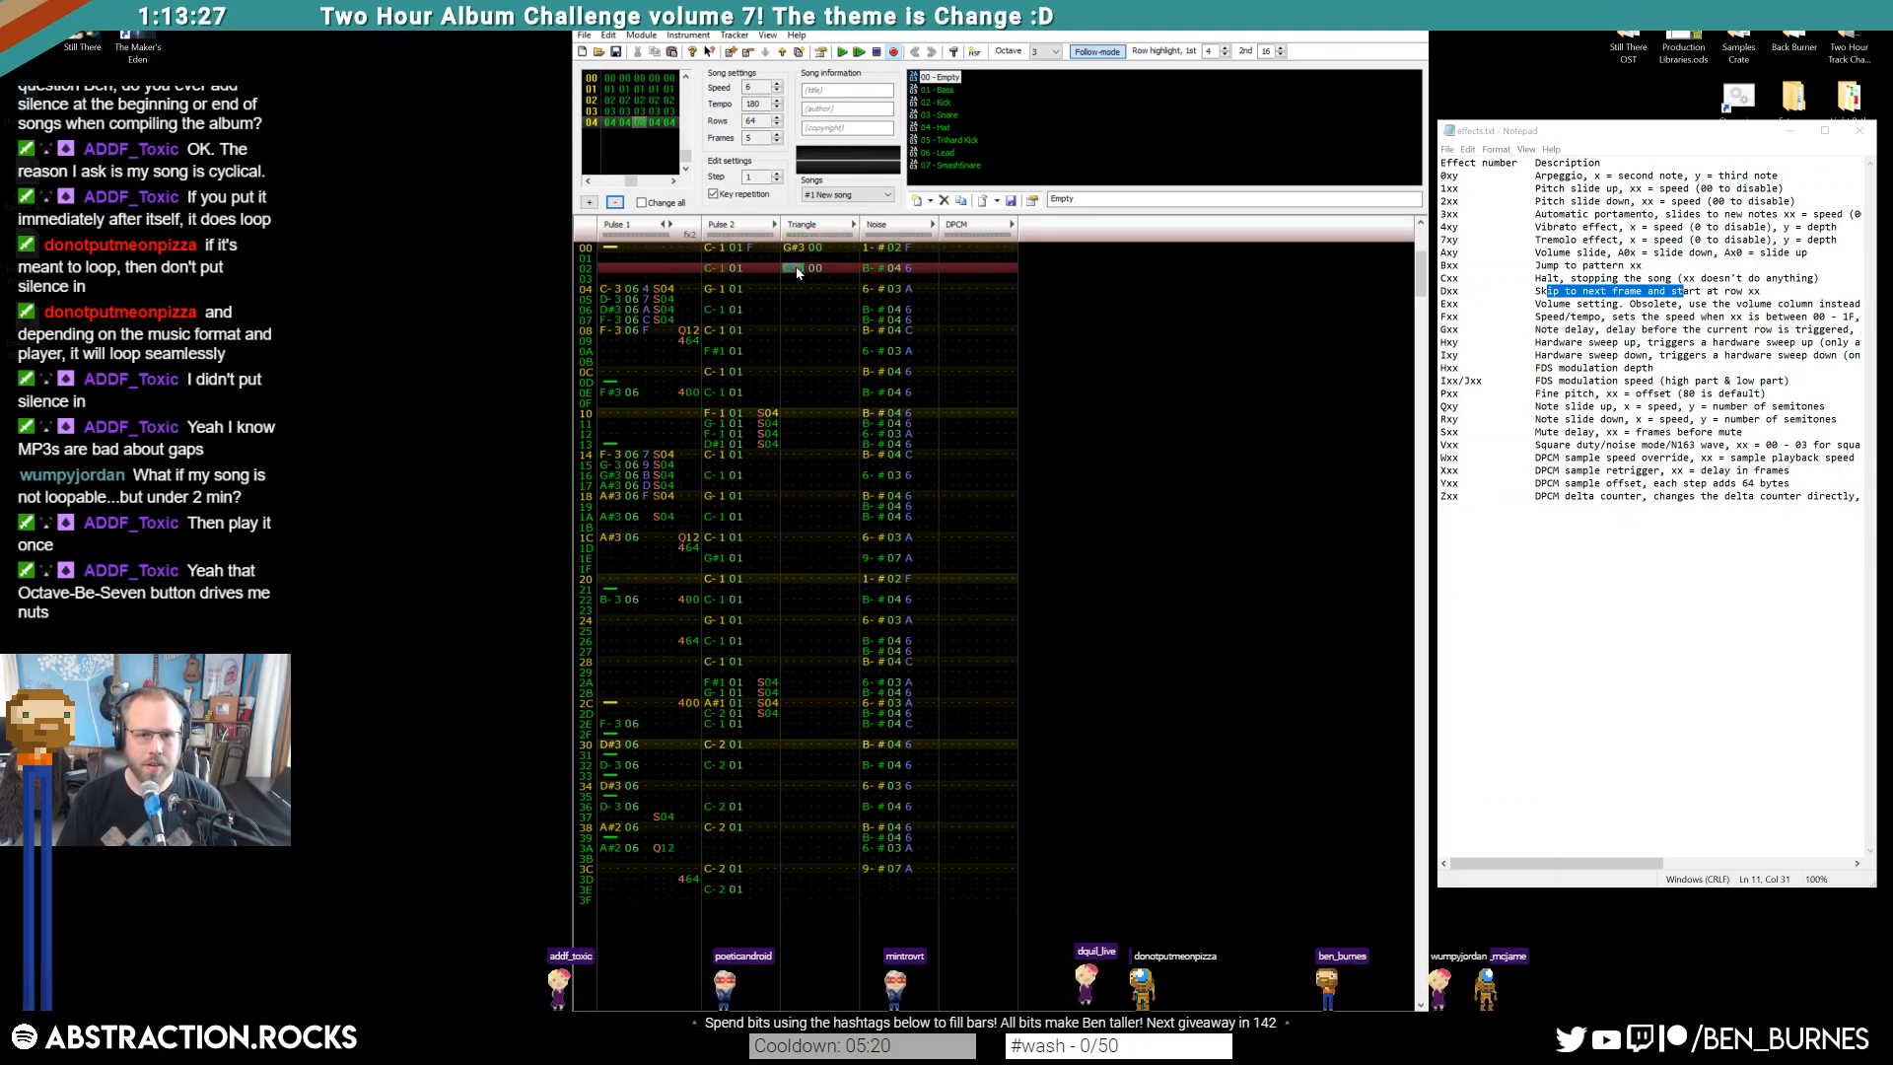
key("n")
key("Up")
key("b")
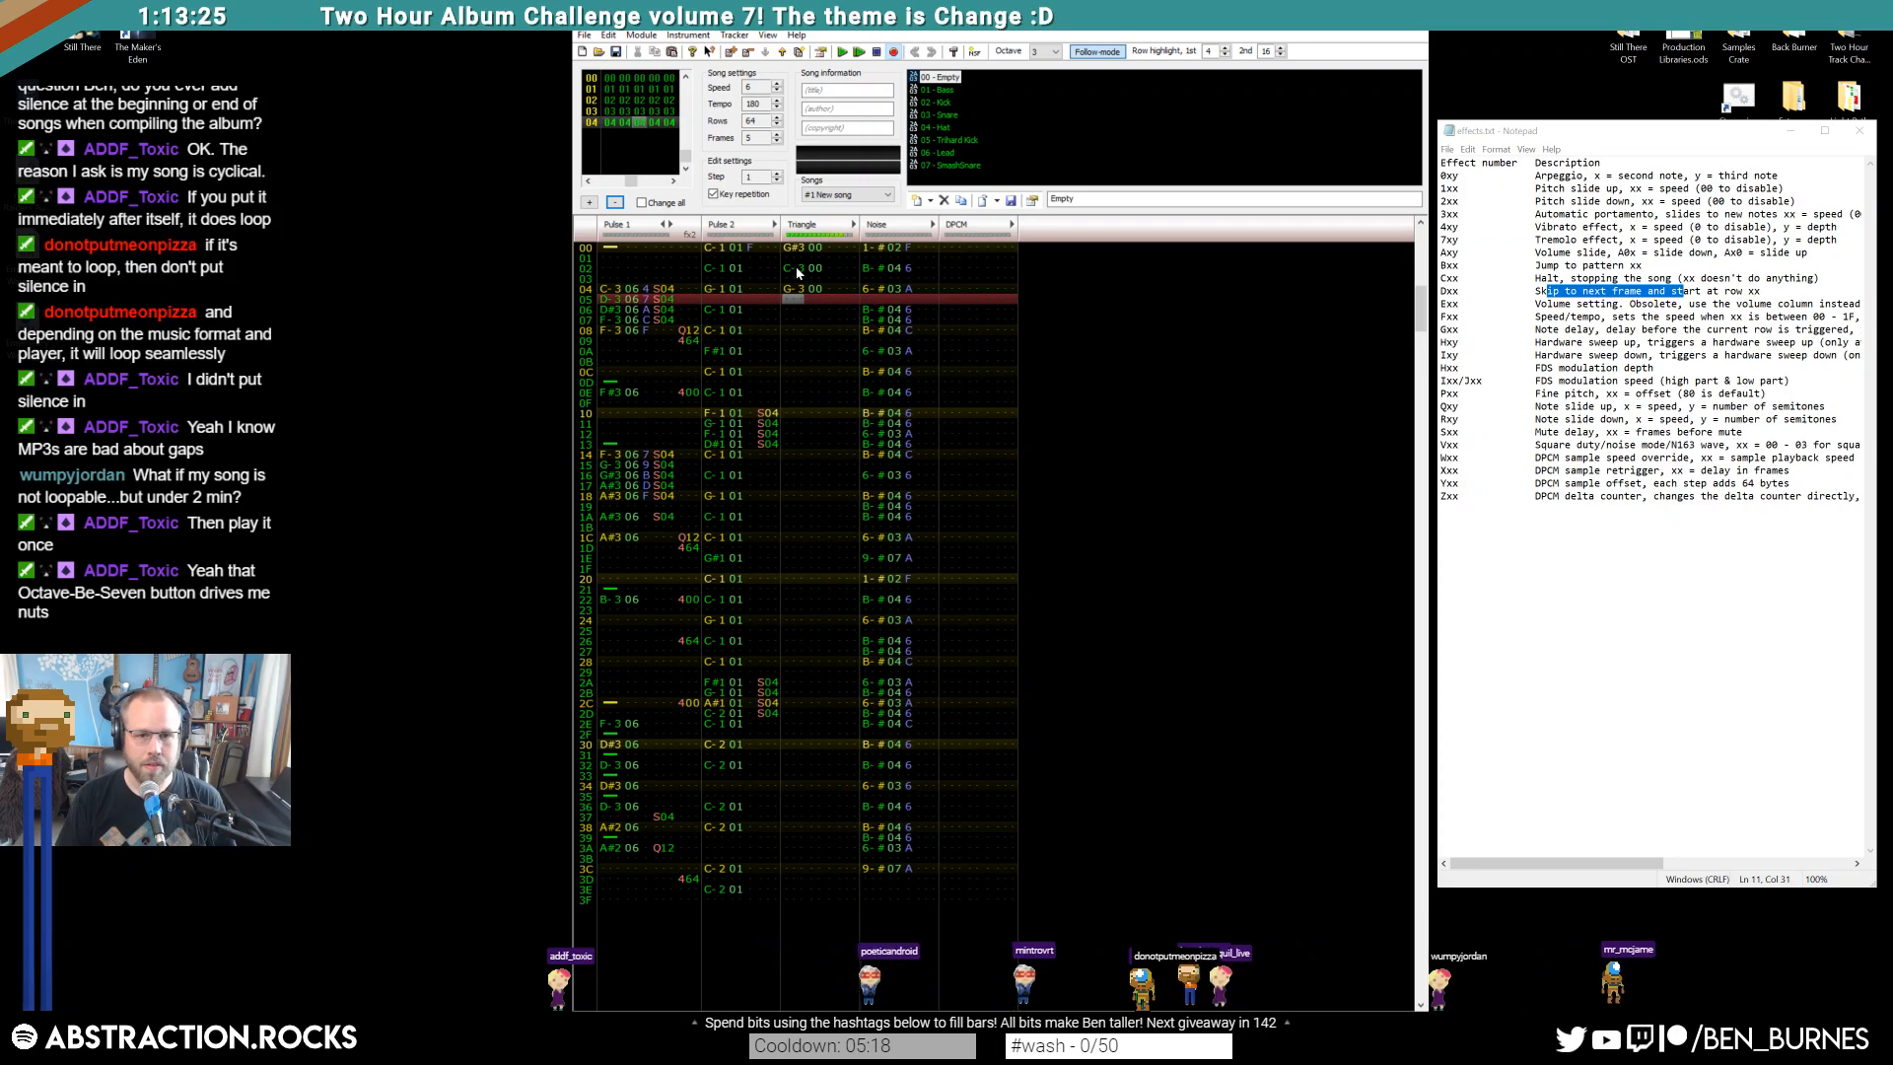
key("Down")
key("z")
key("Down")
key("z")
key("Down")
key("g")
Add note cuts between the Triangle notes on rows 00–0A of frame 04
key("Up")
key("Up")
key("Up")
key("Up")
key("Up")
key("Up")
key("Up")
key("Up")
key("Up")
key("Up")
key("Left")
key("1")
key("Down")
key("1")
key("Down")
key("1")
key("Down")
key("1")
key("Down")
key("1")
key("Down")
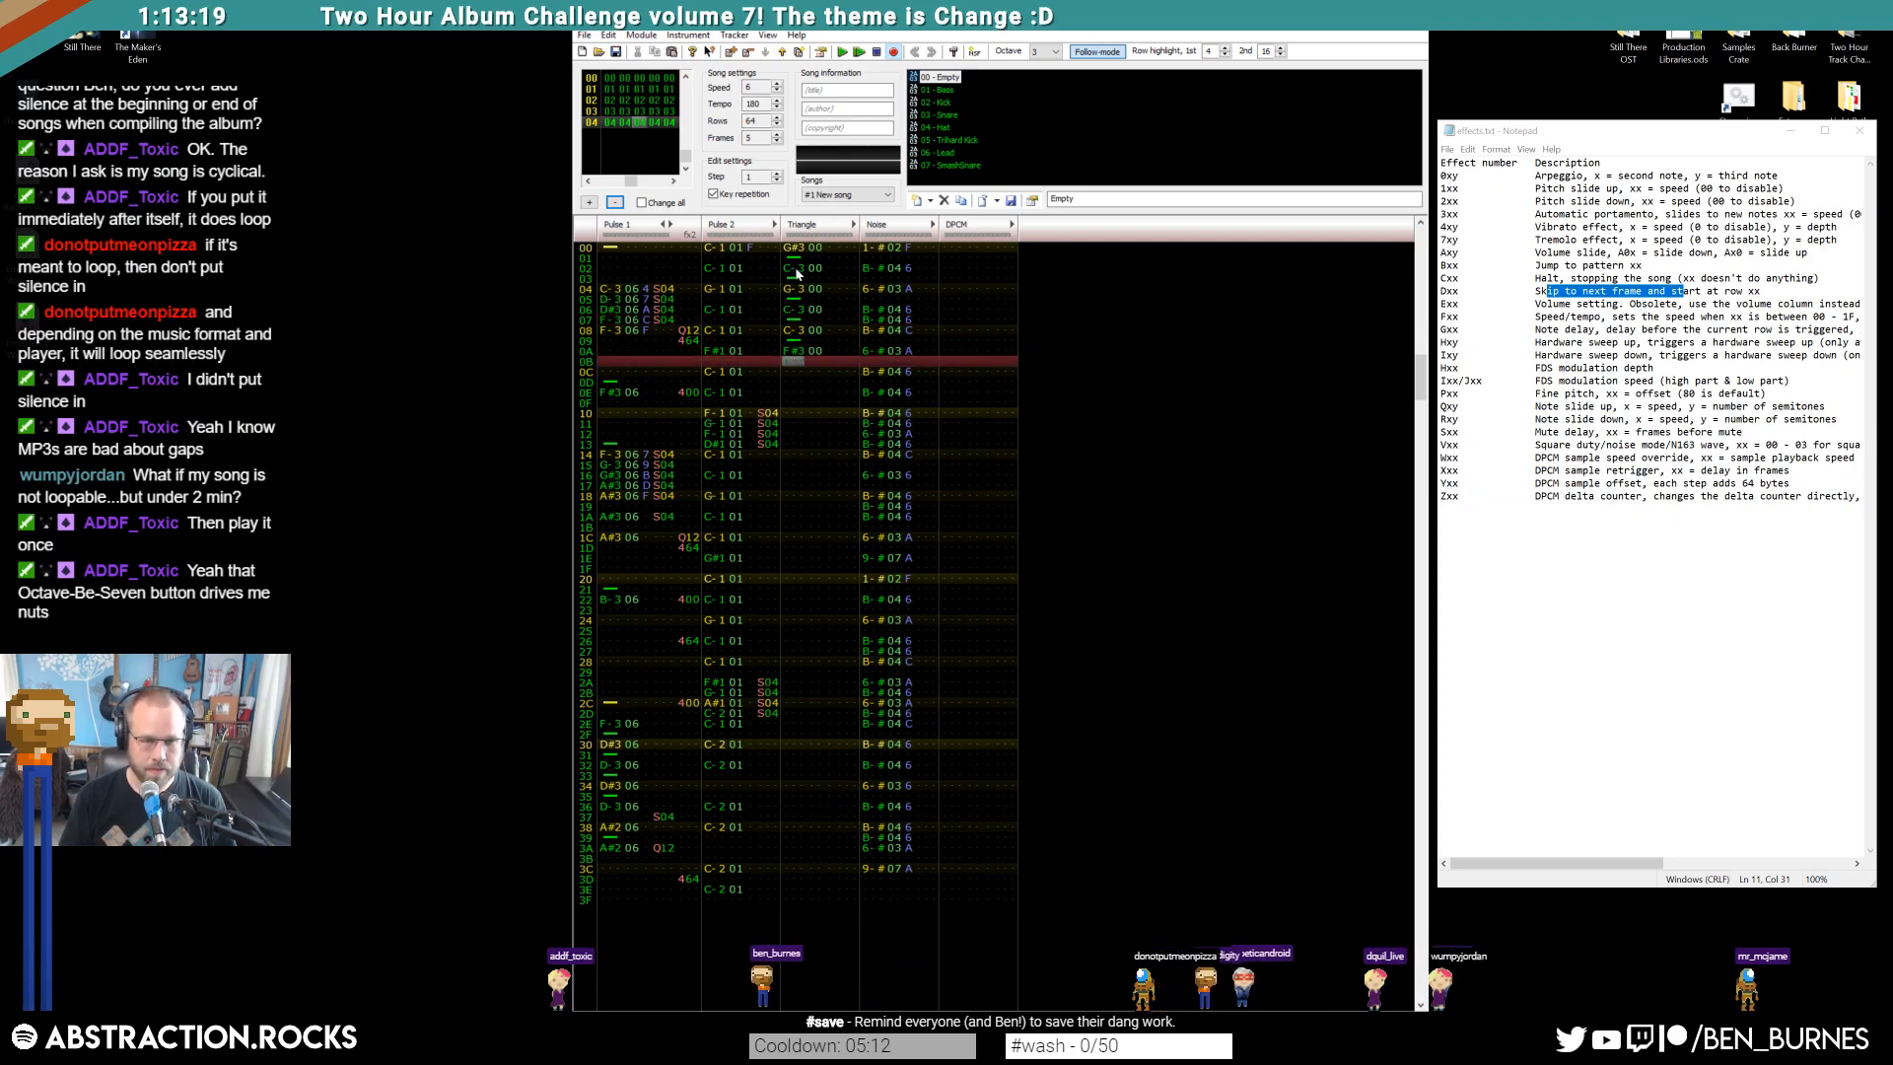
Play the new Triangle line in frame 04 and enter C-3 with instrument 00 on row 0E
key("Return")
key("Up")
key("Up")
key("Up")
key("Up")
key("Down")
key("Down")
key("Down")
key("Down")
key("Down")
key("Down")
key("Down")
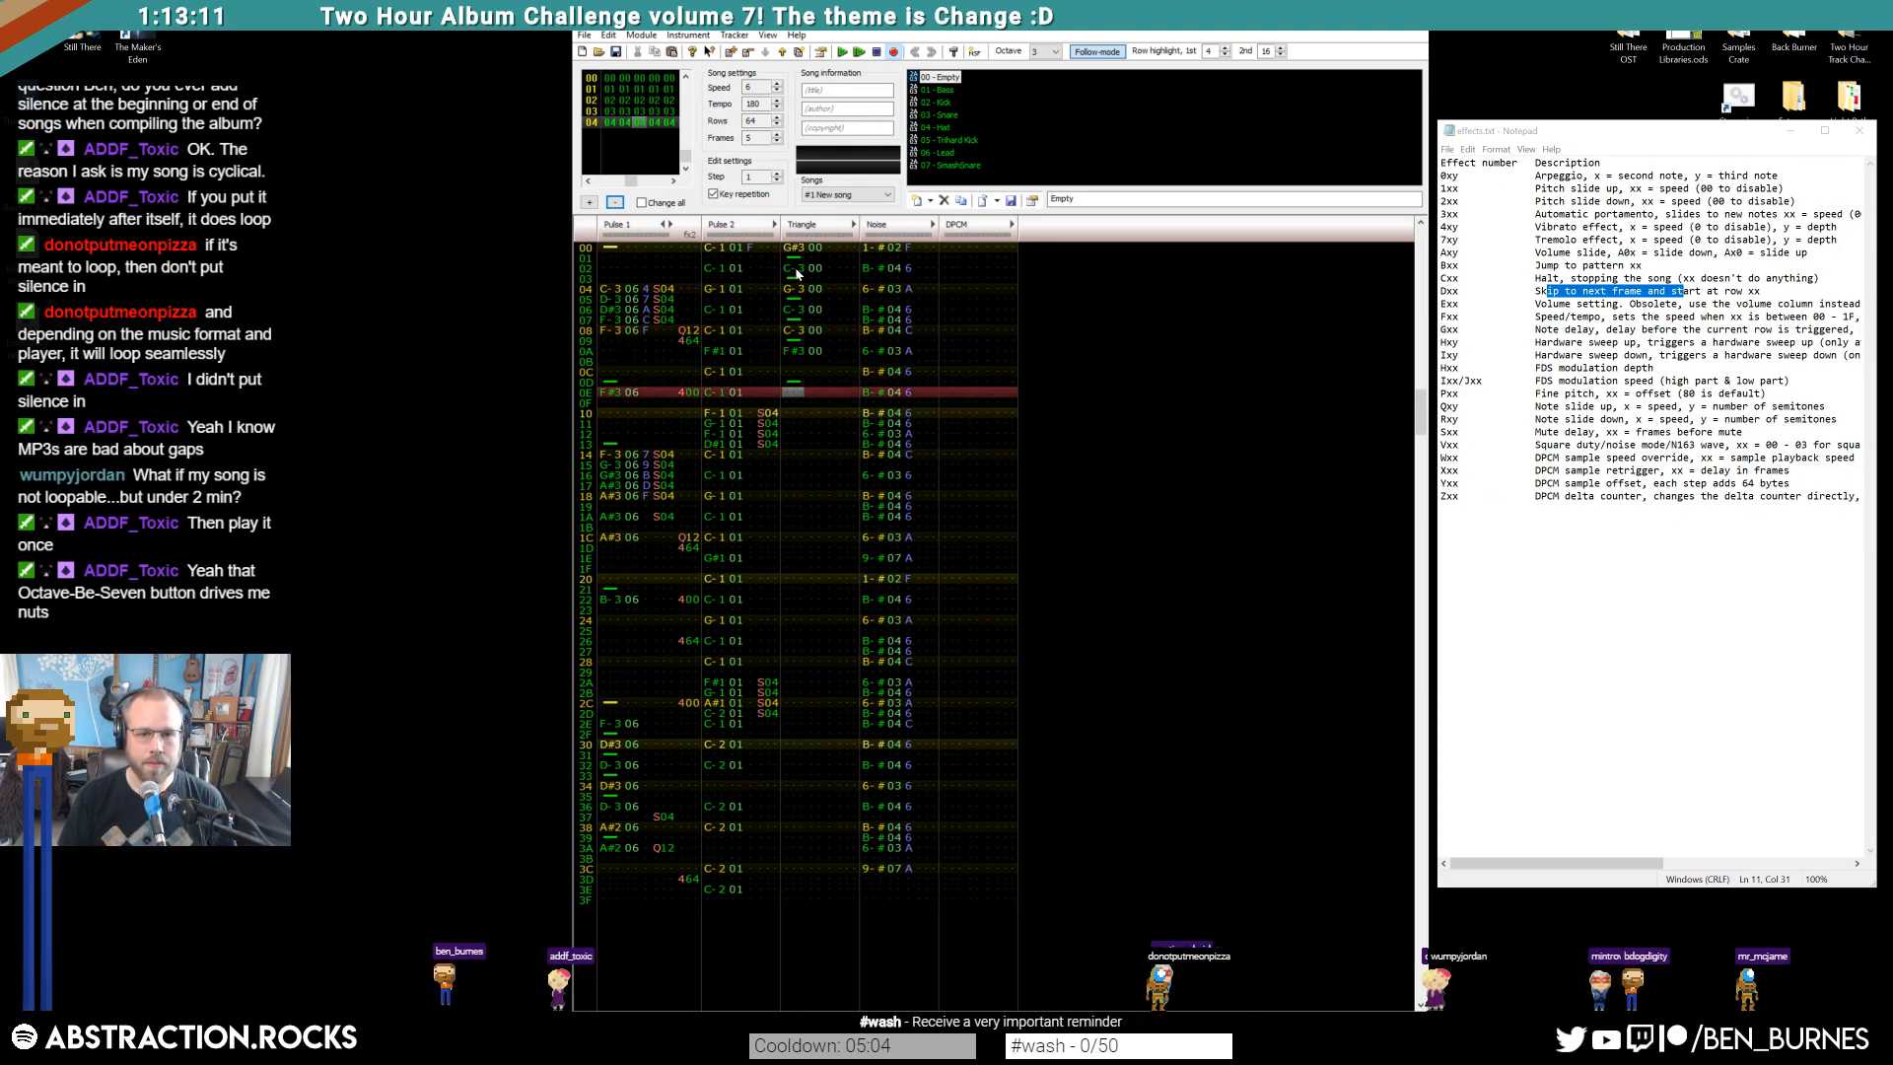
key("z")
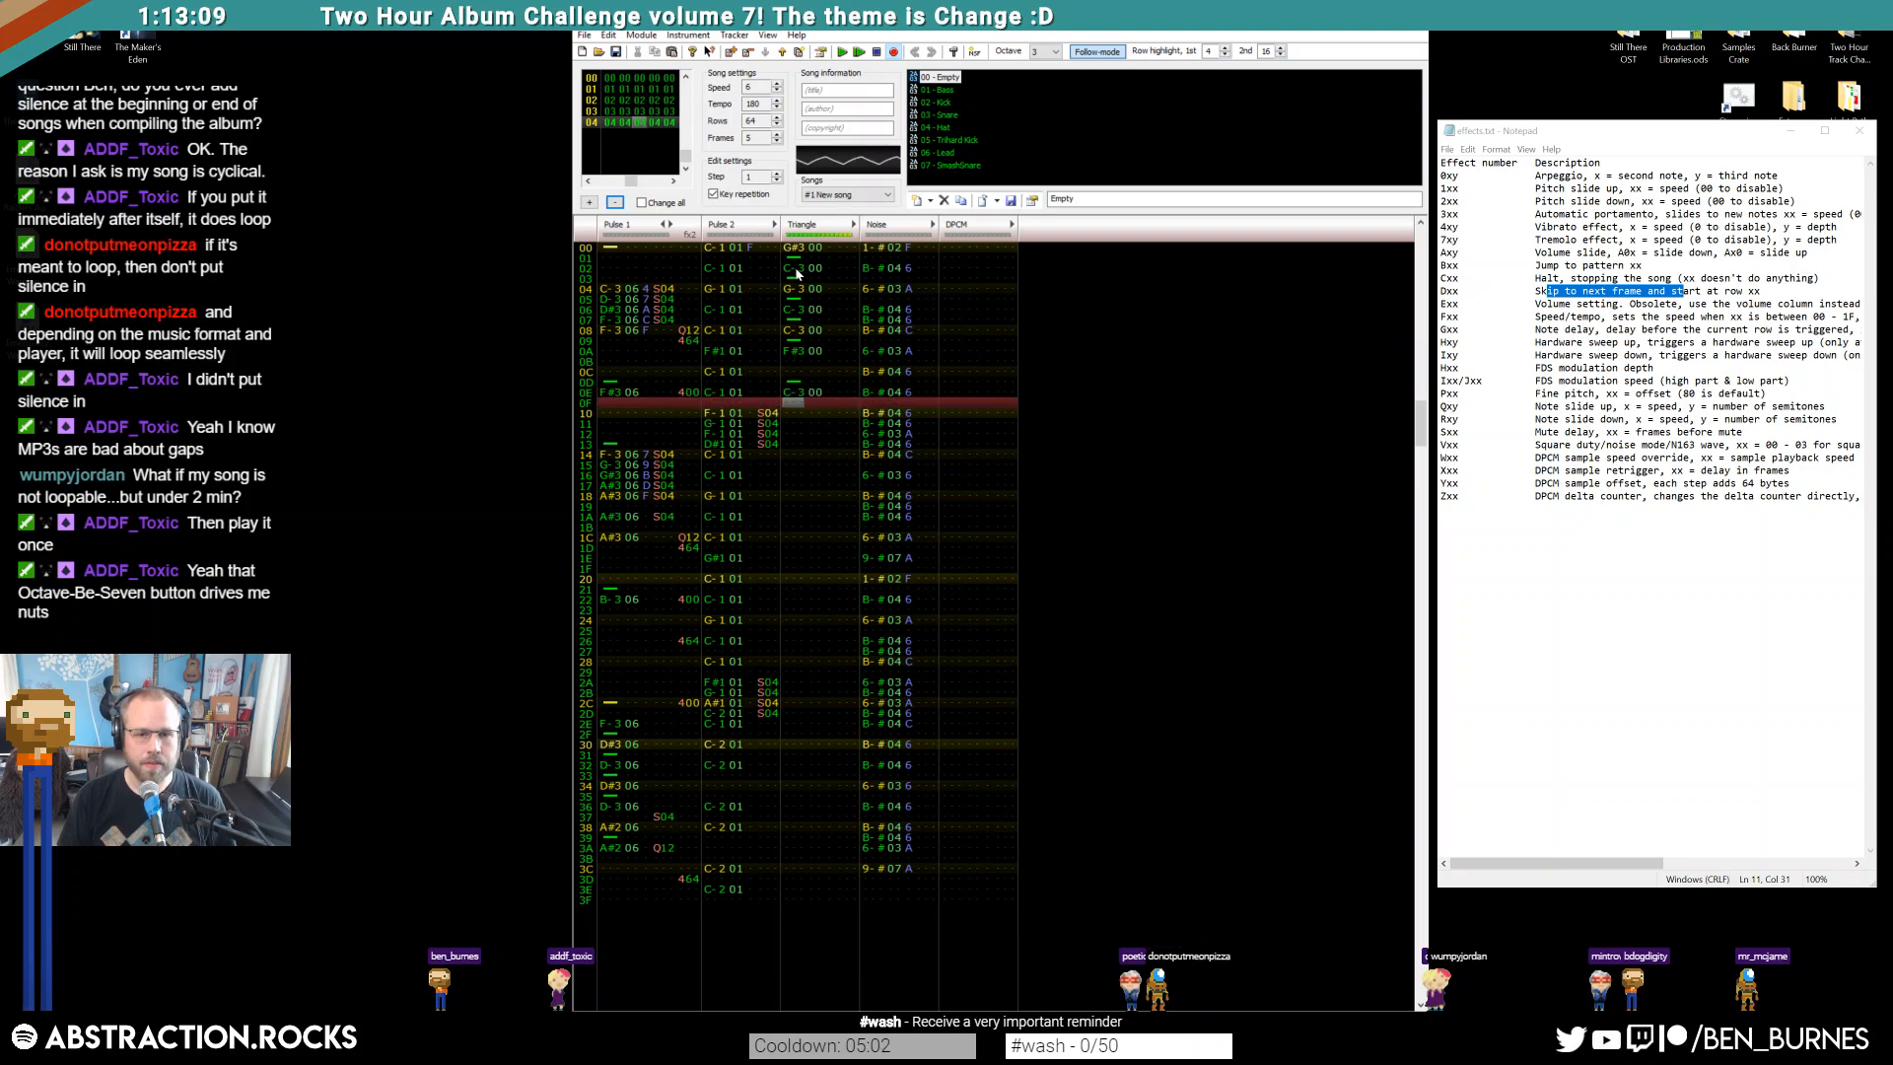
Play the Triangle line of frame 04 and cut its notes from row 00 through row 11
key("Down")
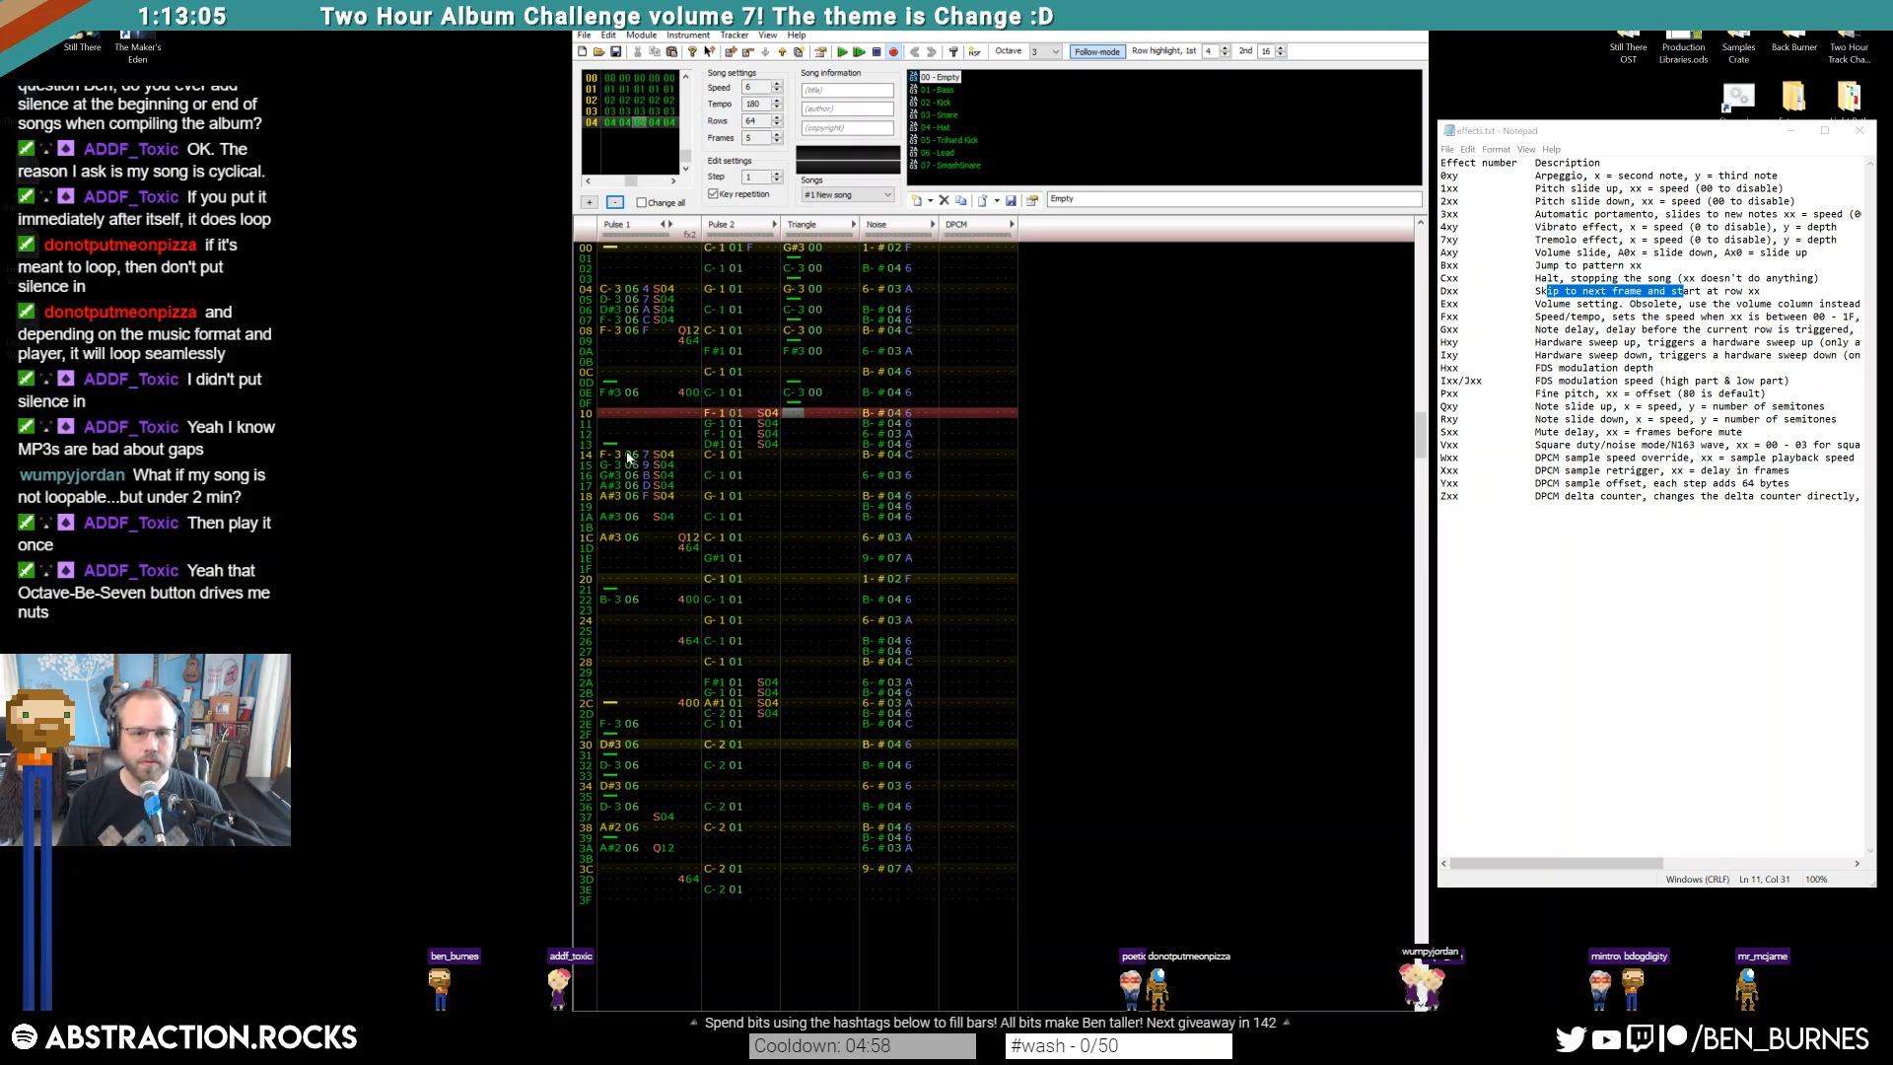
key("Return")
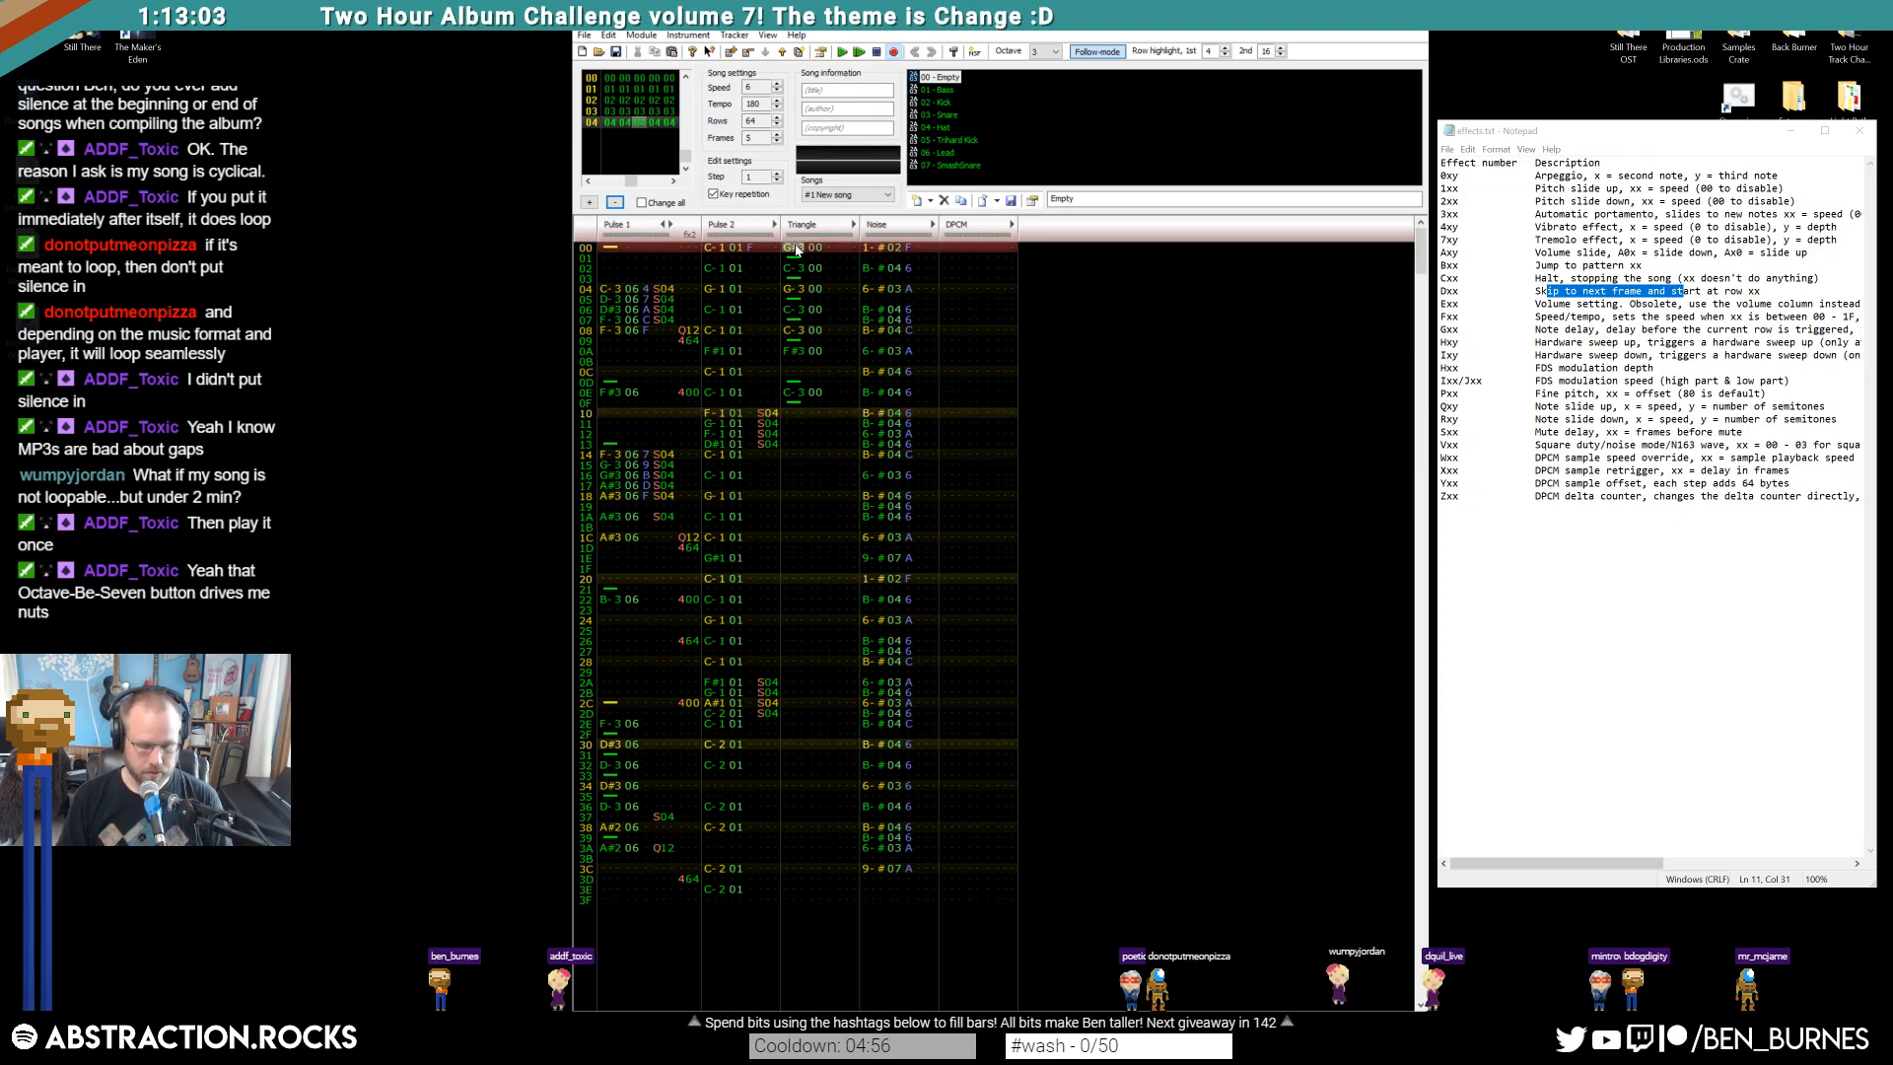
key("Return")
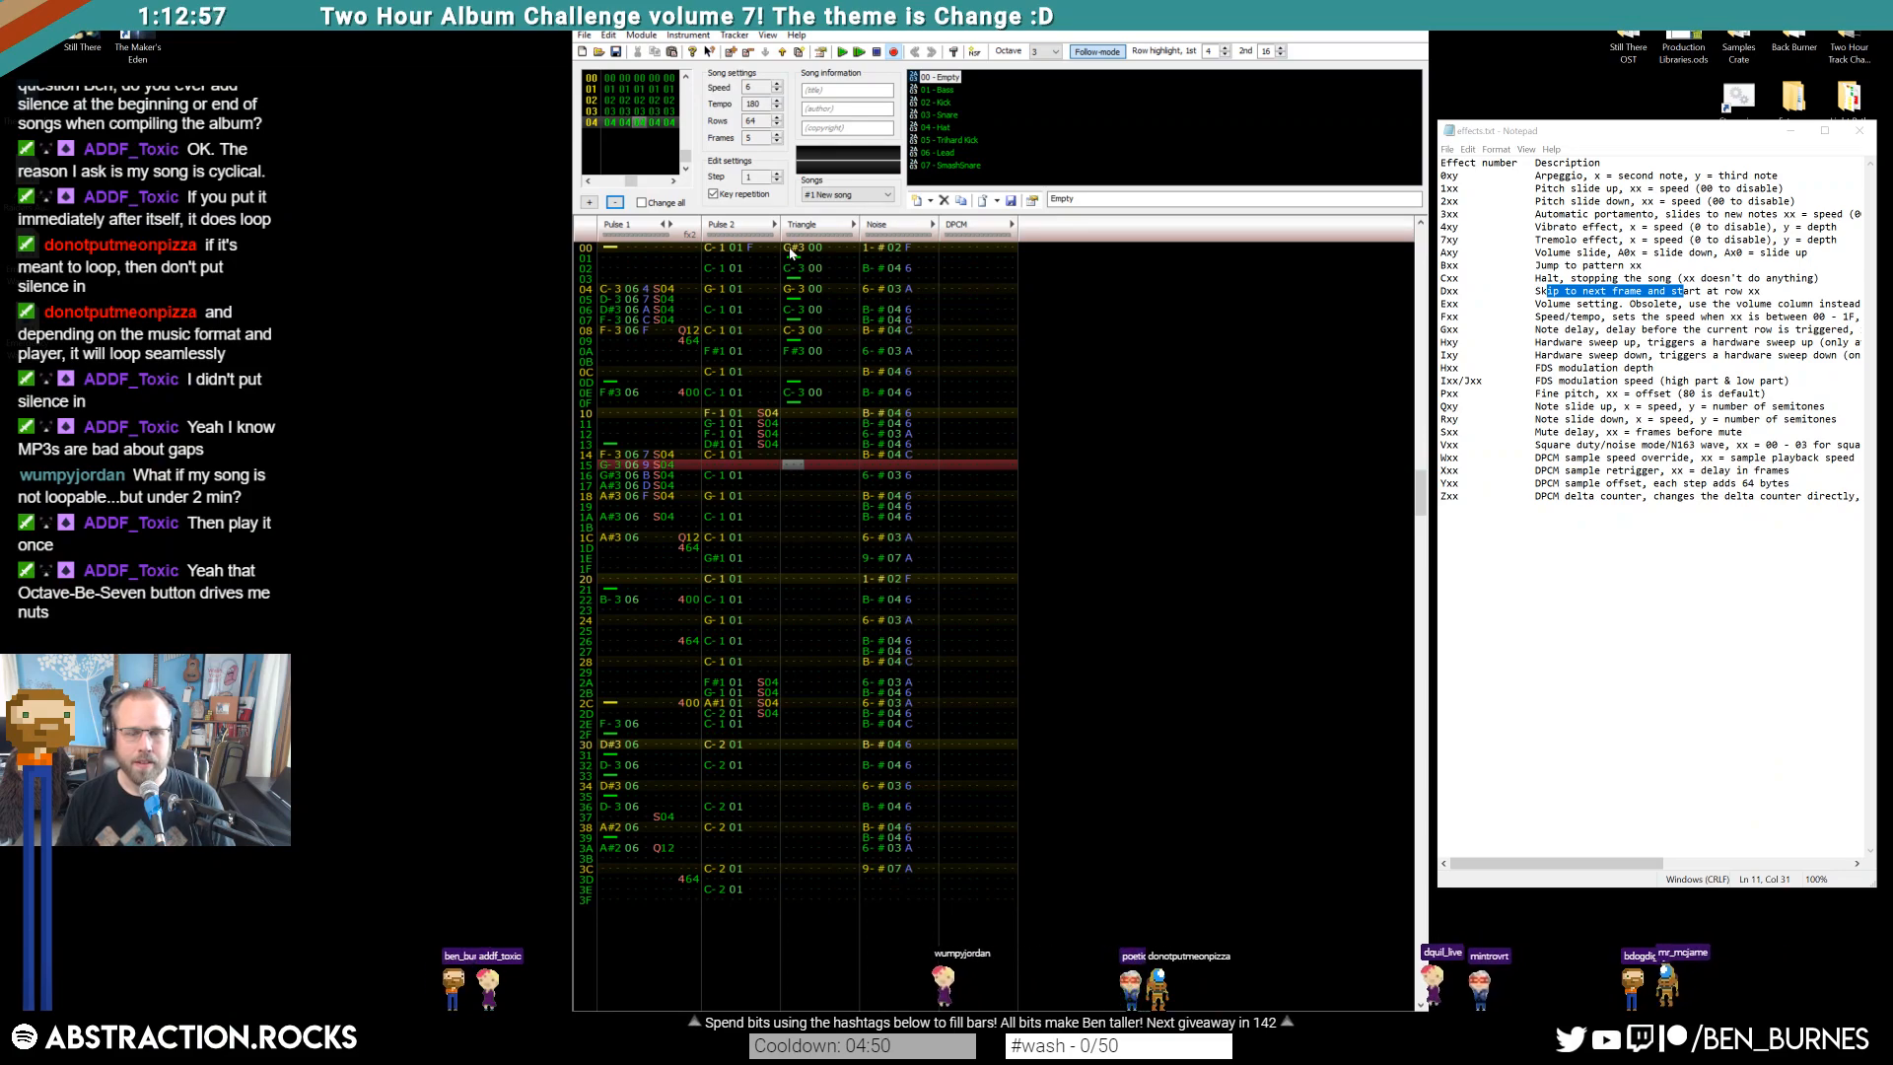
left_click_drag(794, 246, 829, 428)
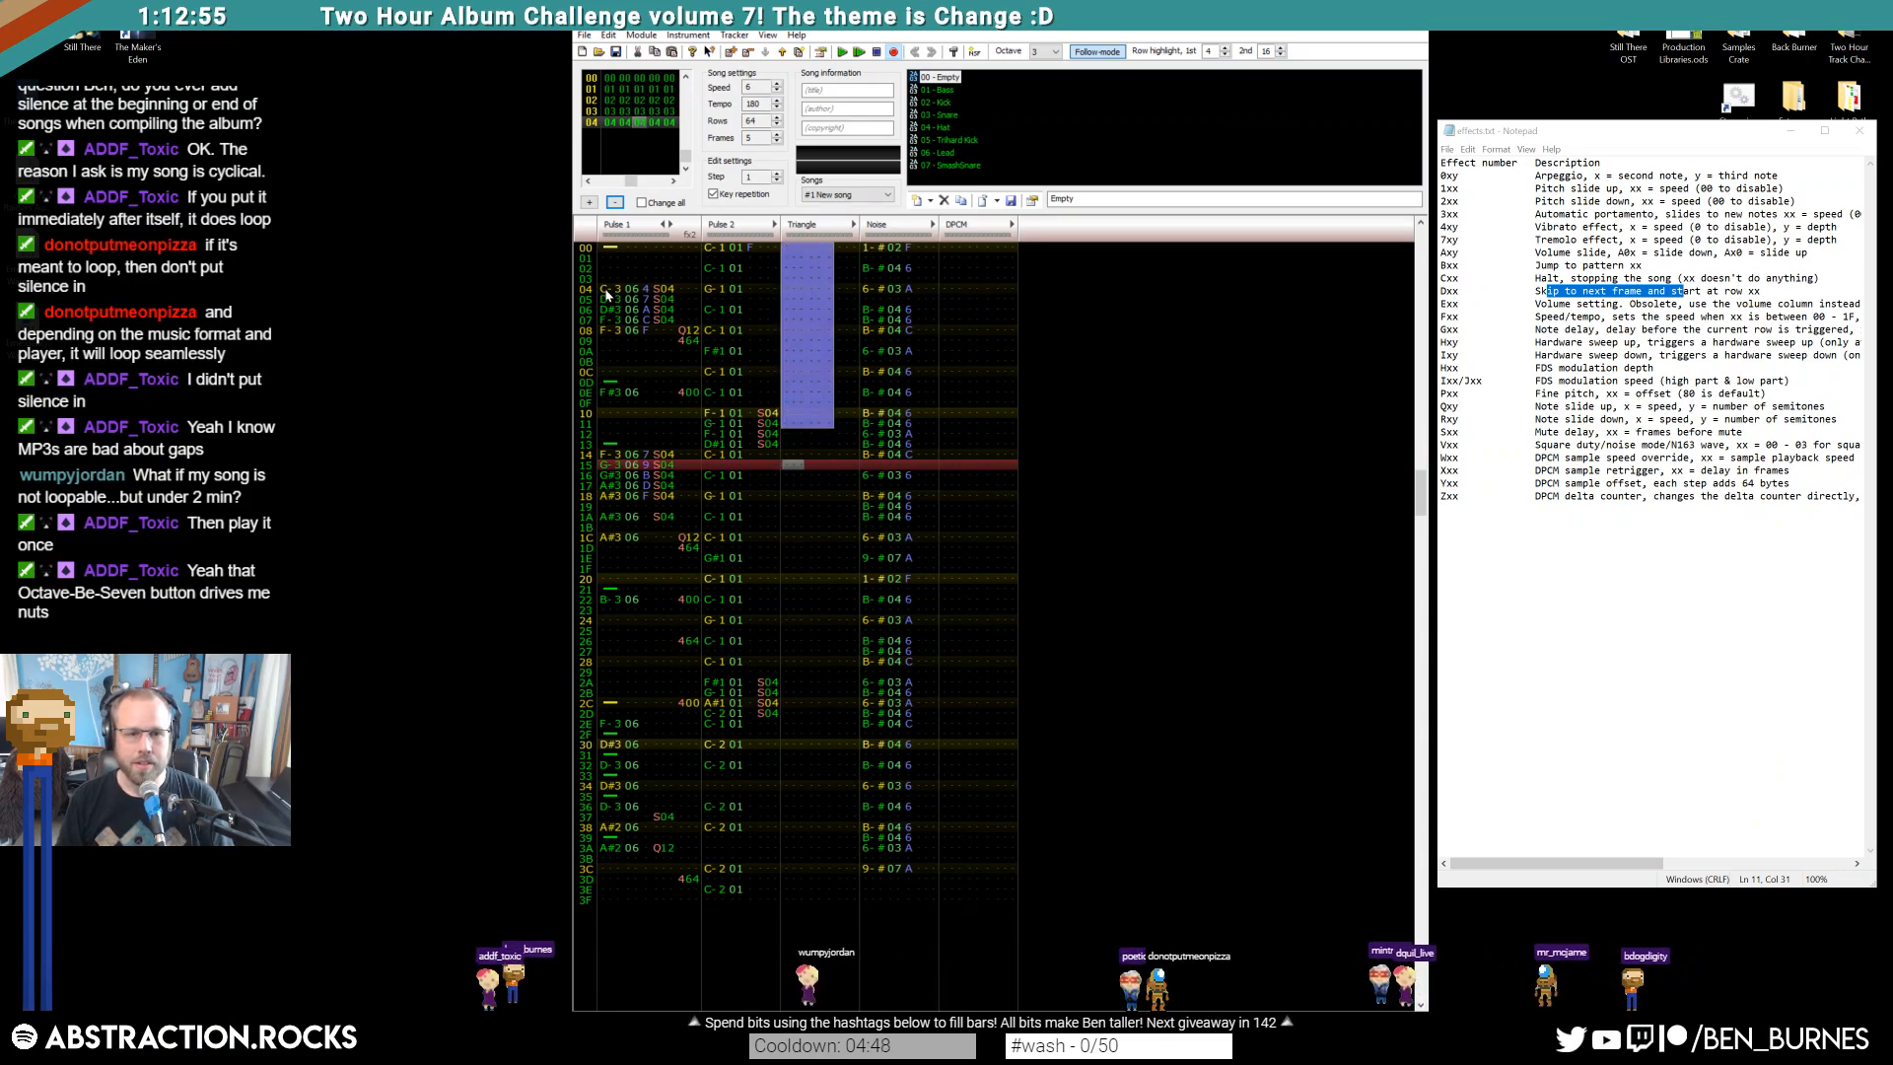
key("ctrl+x")
Copy the Pulse 1 notes on rows 04–08 of frame 04 into the Triangle channel starting at row 00
left_click_drag(603, 288, 621, 335)
key("ctrl+c")
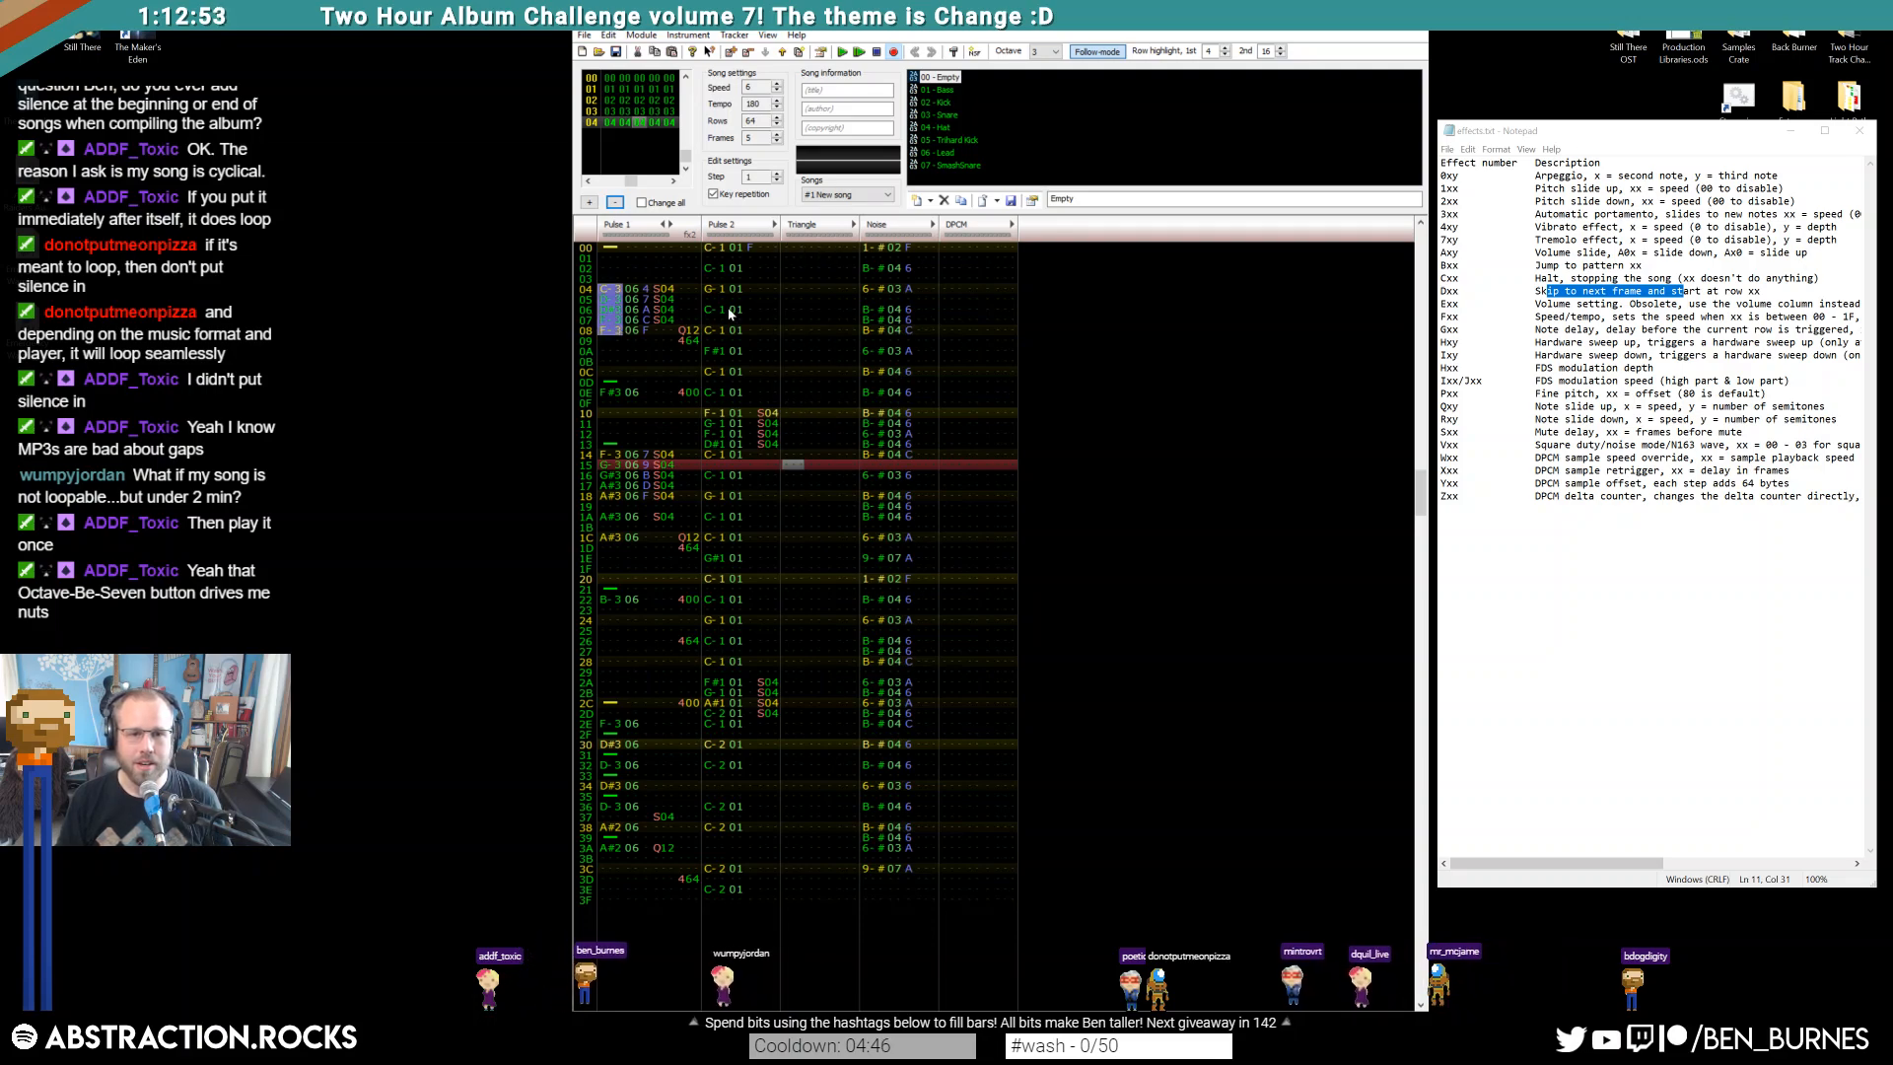
left_click(790, 247)
key("ctrl+v")
key("Down")
key("Down")
key("Down")
key("Down")
key("Down")
key("Down")
key("Down")
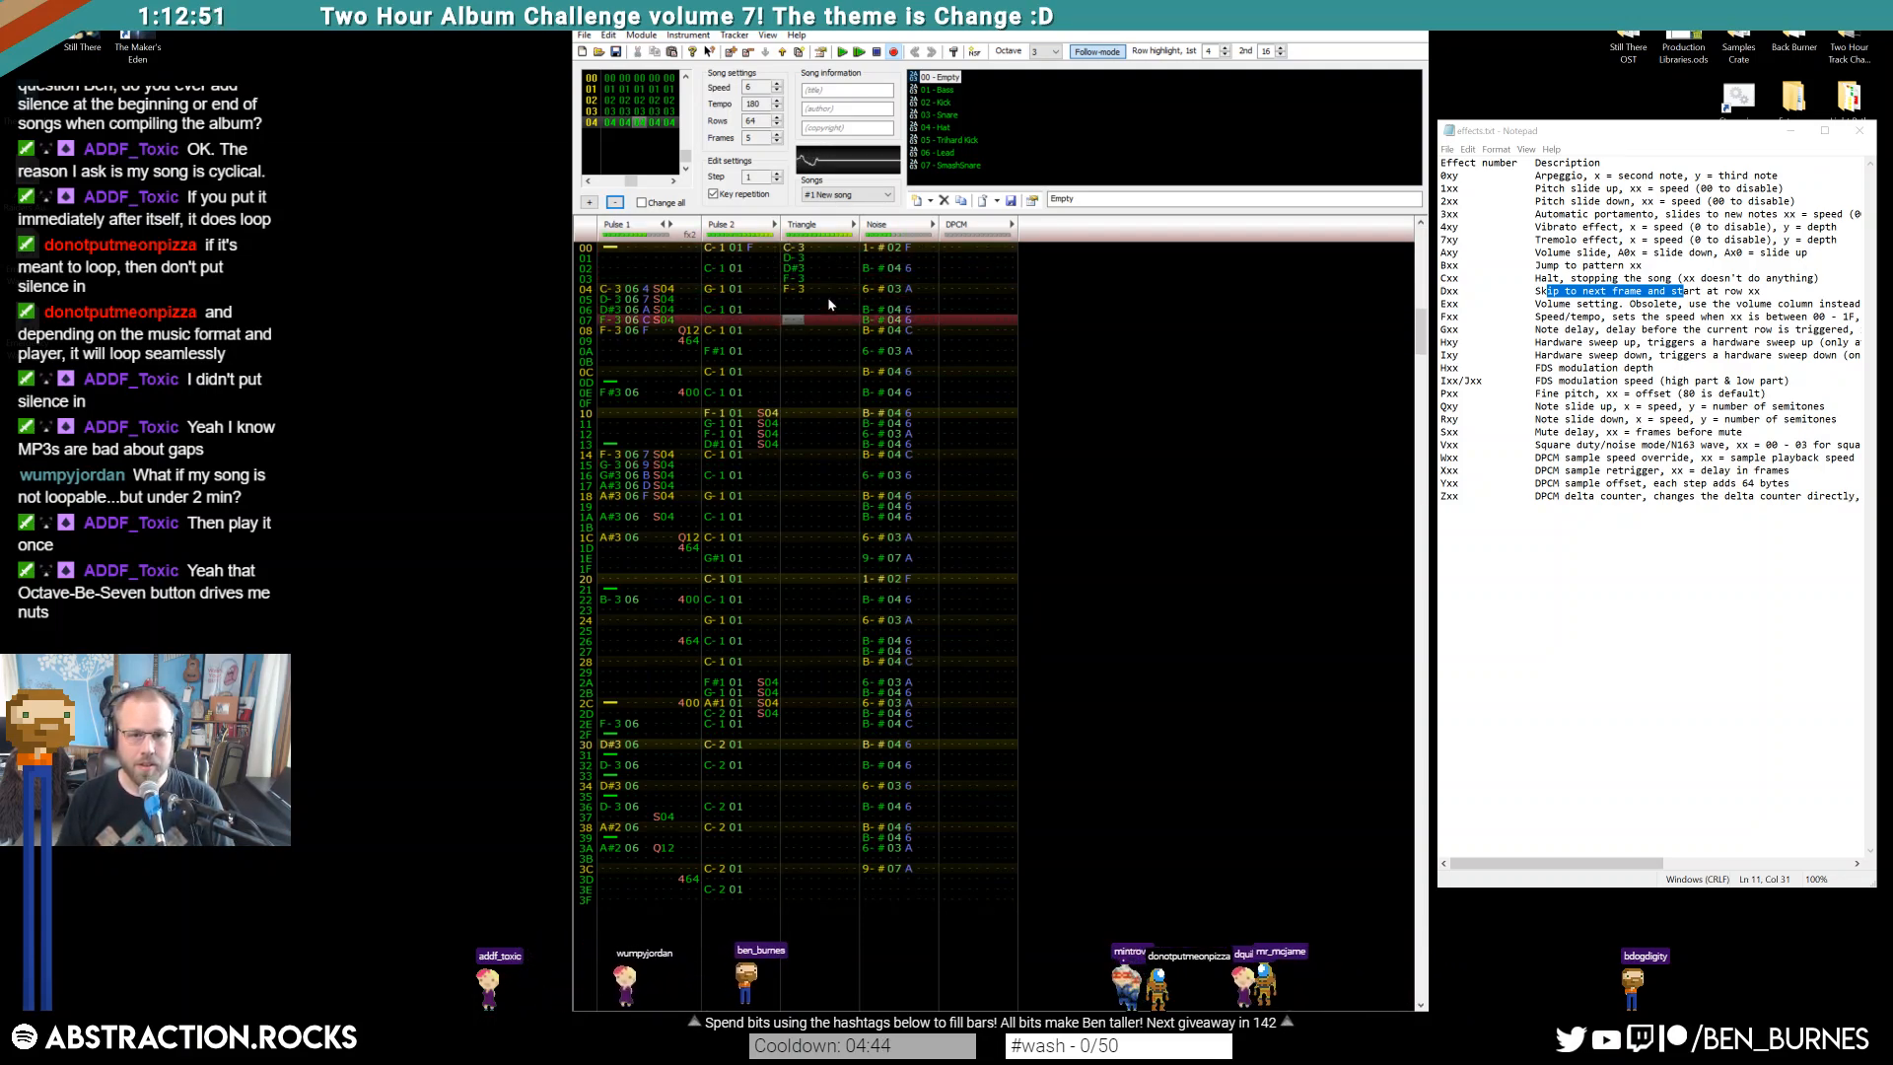
Add effect Q12 to the Triangle's F-3 on row 04, place the F#3 from Pulse 1 row 0E on row 0A, and play frame 04
left_click(793, 249)
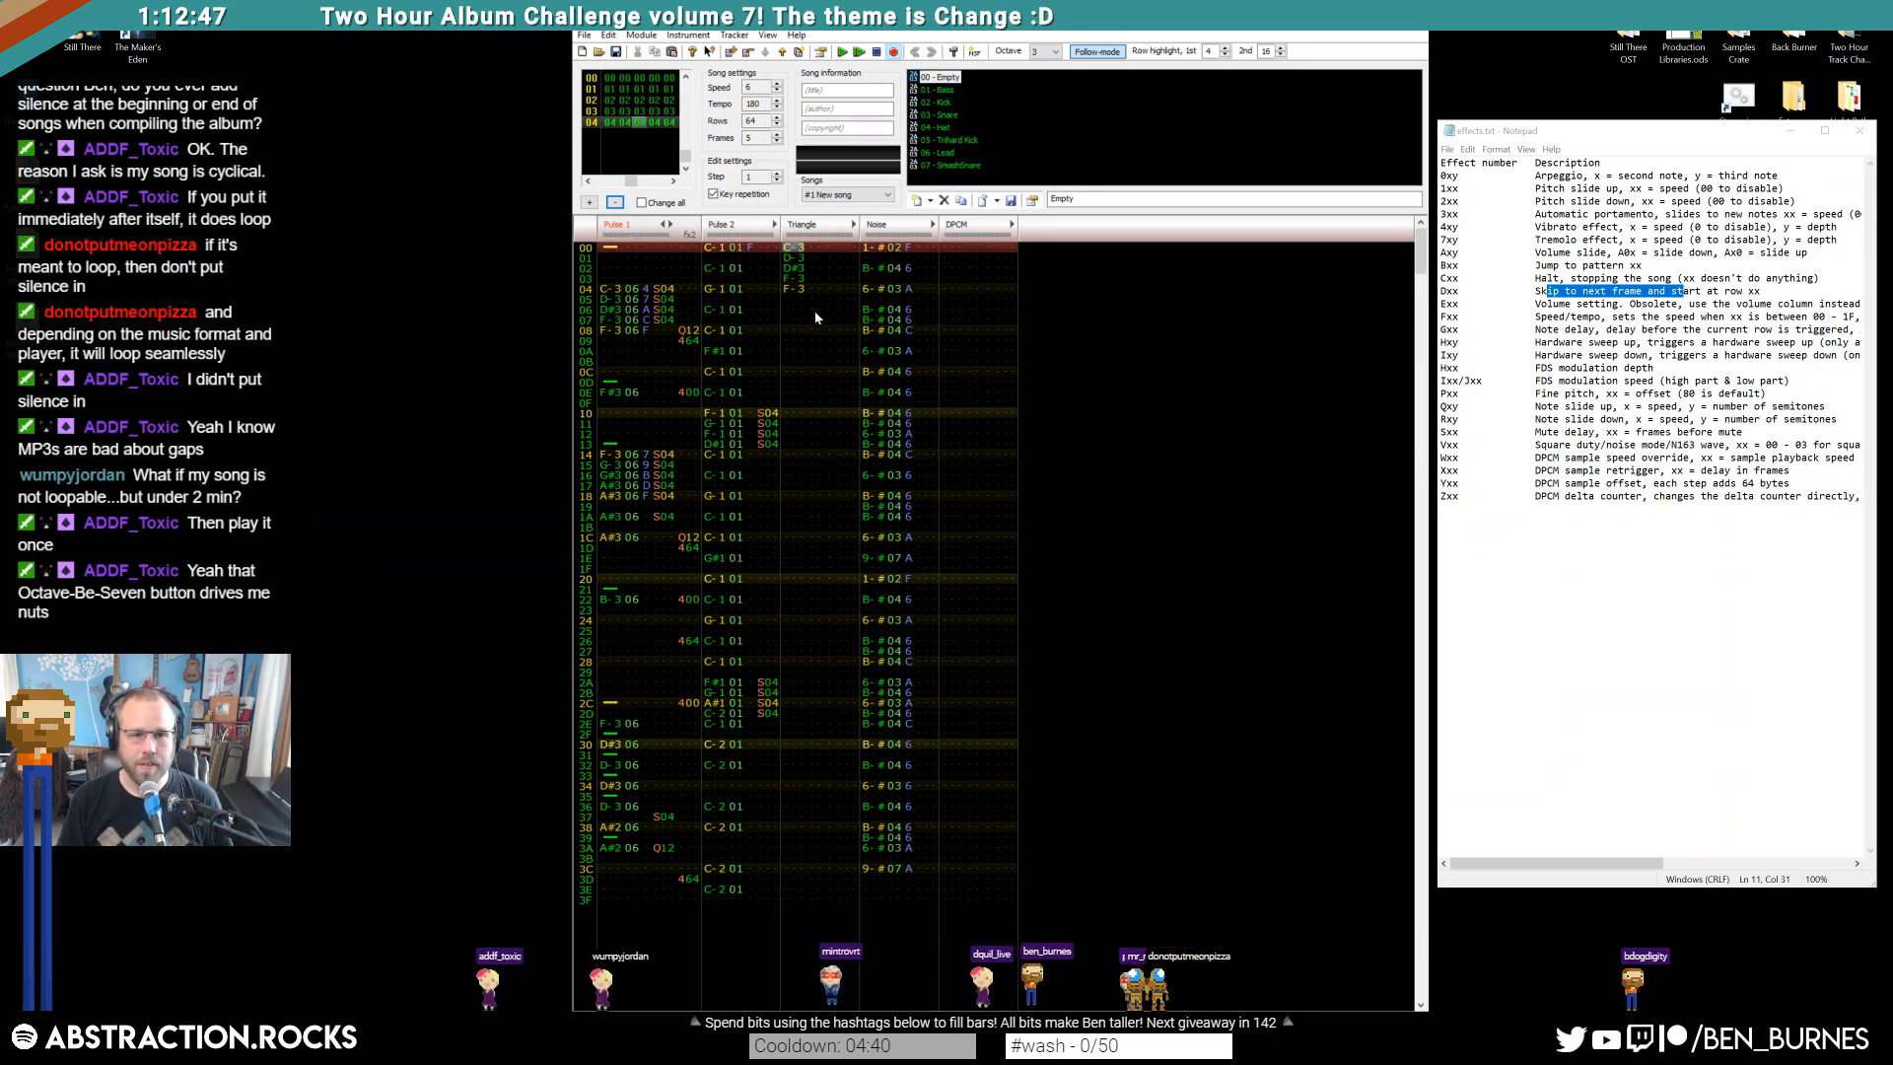
left_click(793, 290)
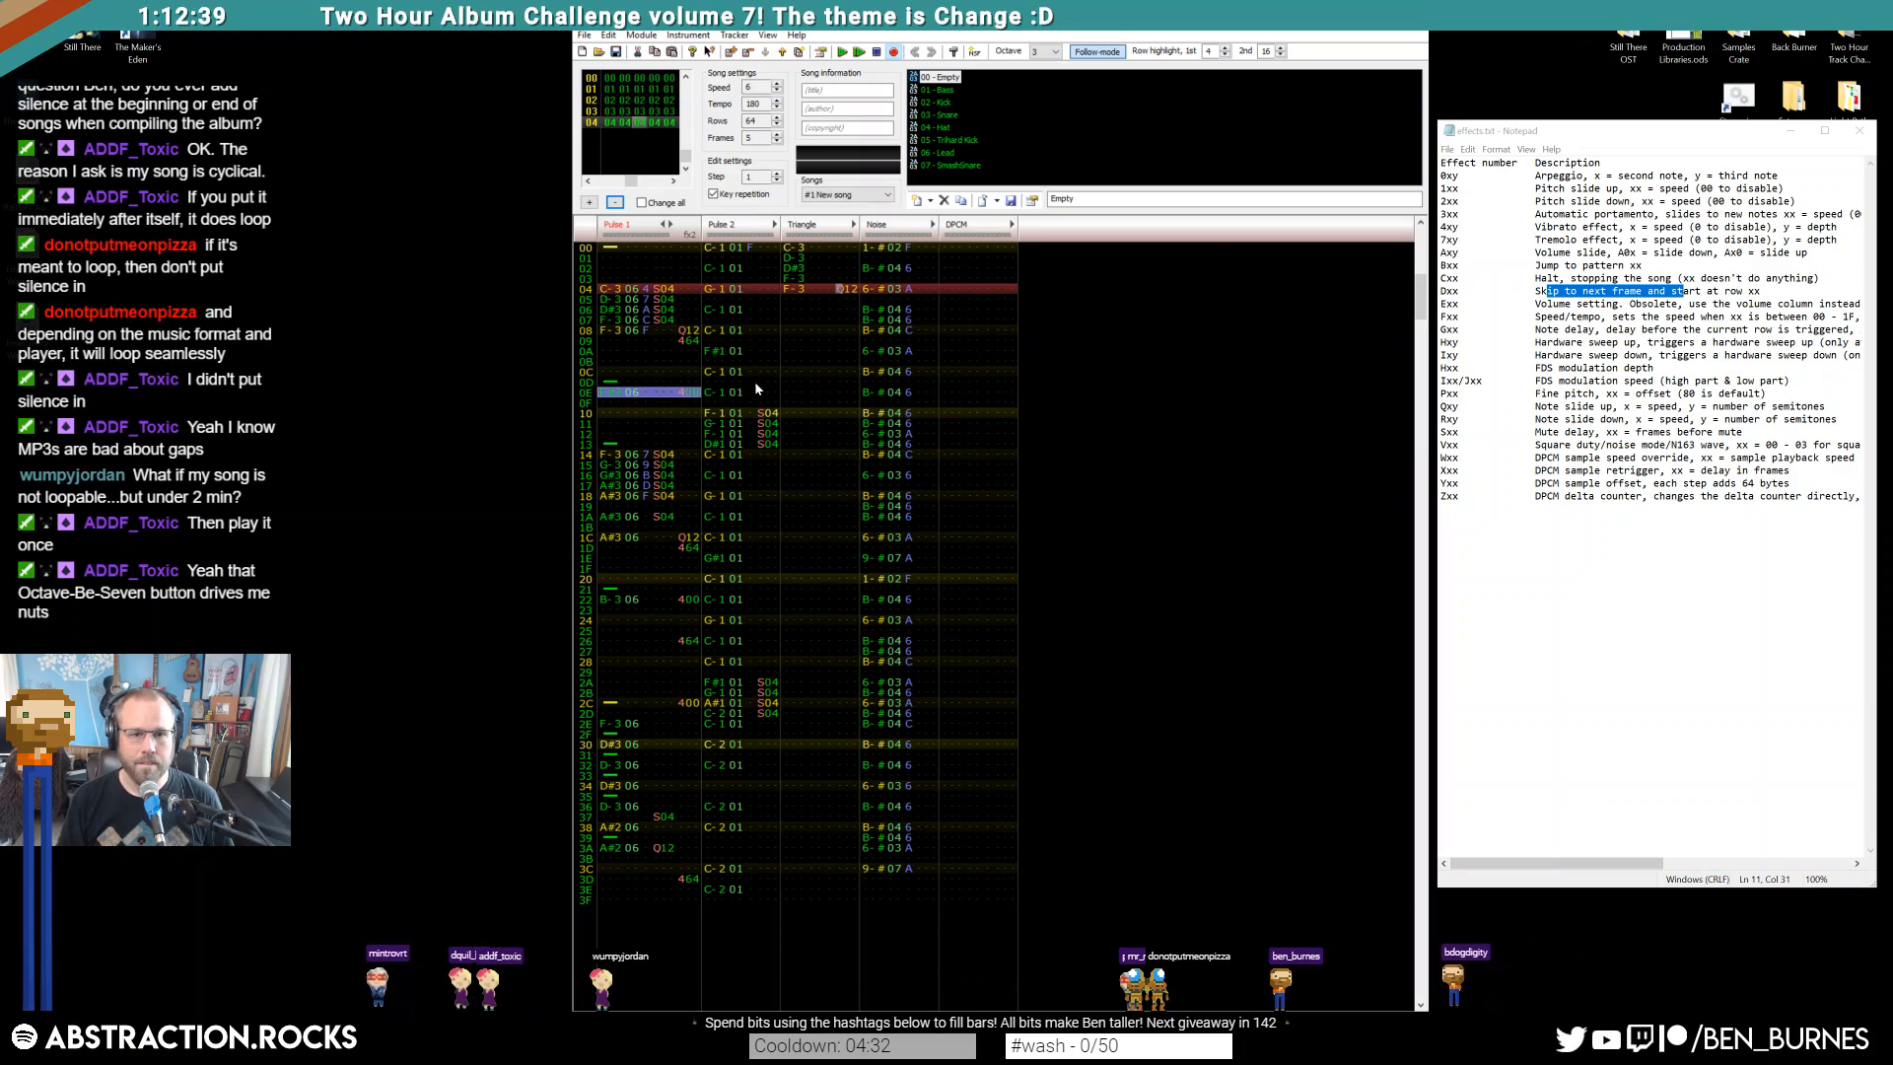
left_click(824, 374)
key("g")
key("Up")
key("1")
key("Home")
key("Return")
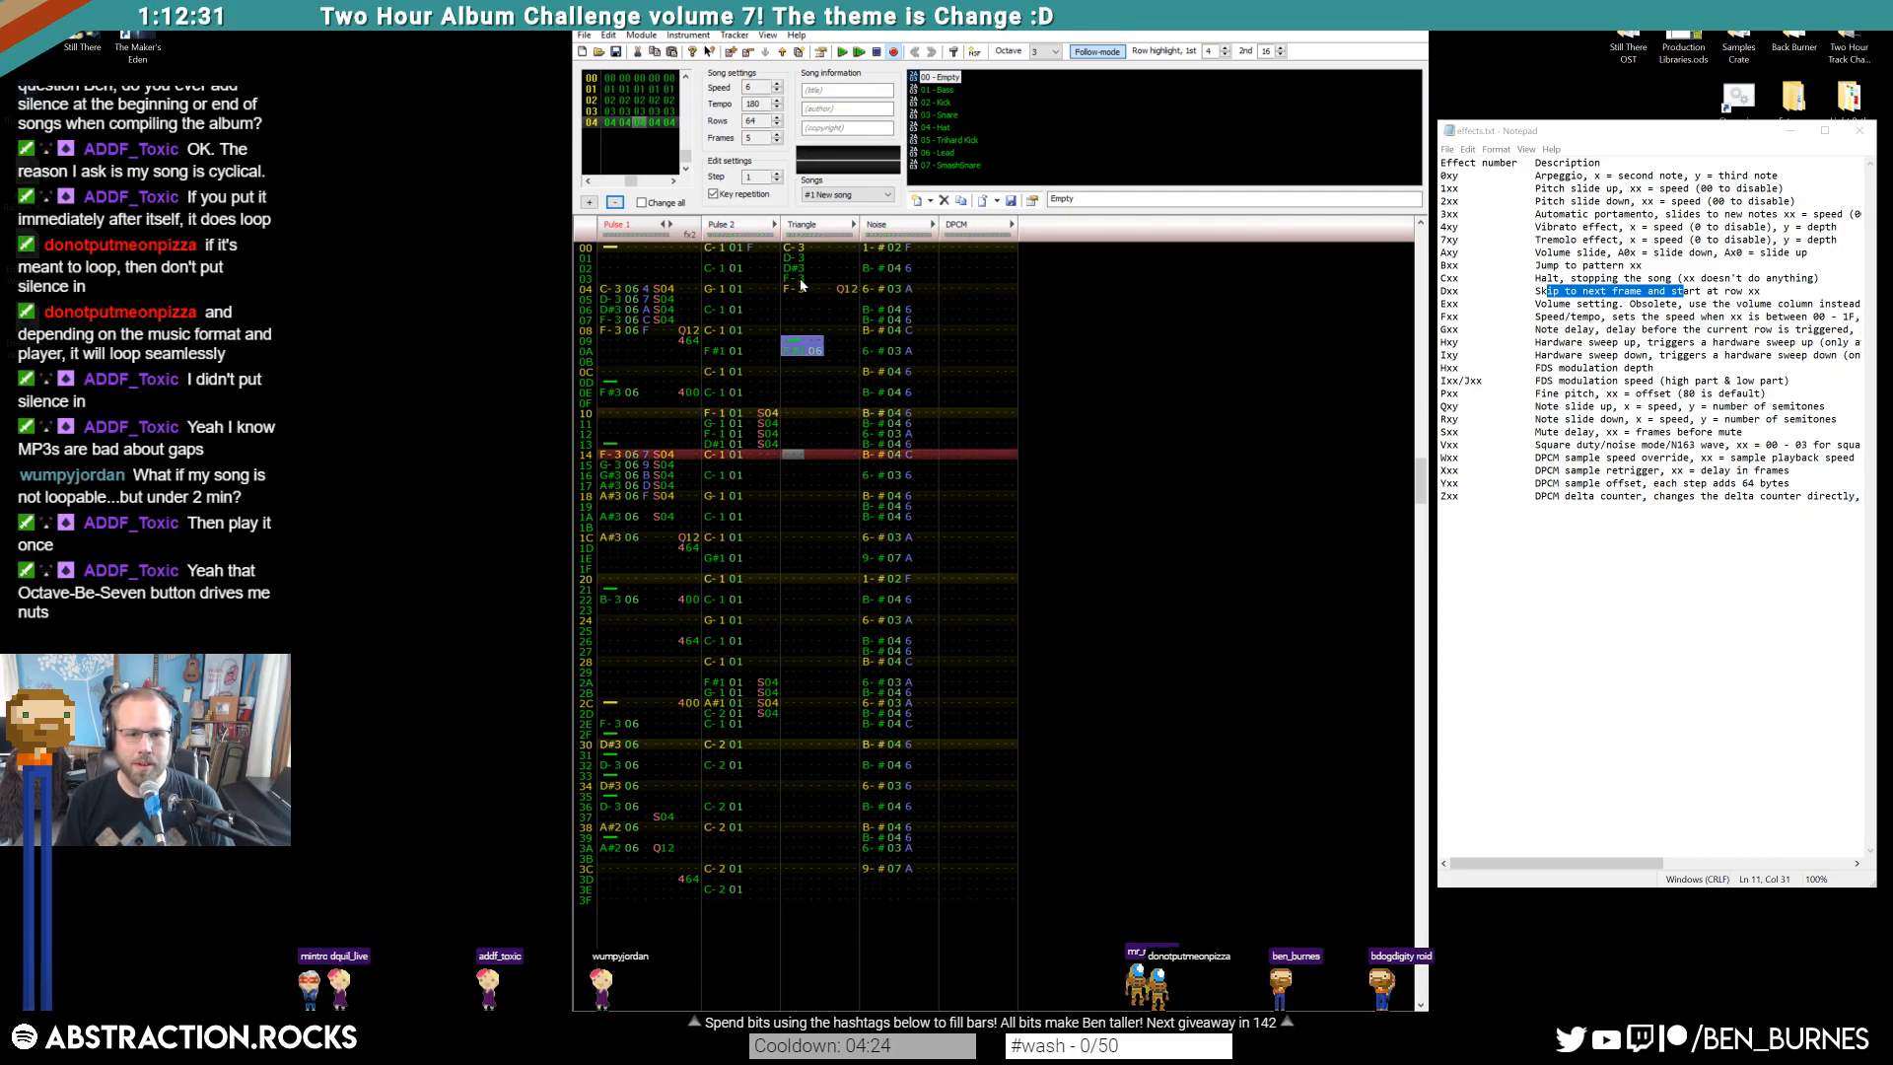
Replay frame 04 and enter C-3 with instrument 00 on Triangle rows 10 and 12
key("Return")
key("Return")
left_click(796, 415)
key("z")
left_click(797, 435)
key("z")
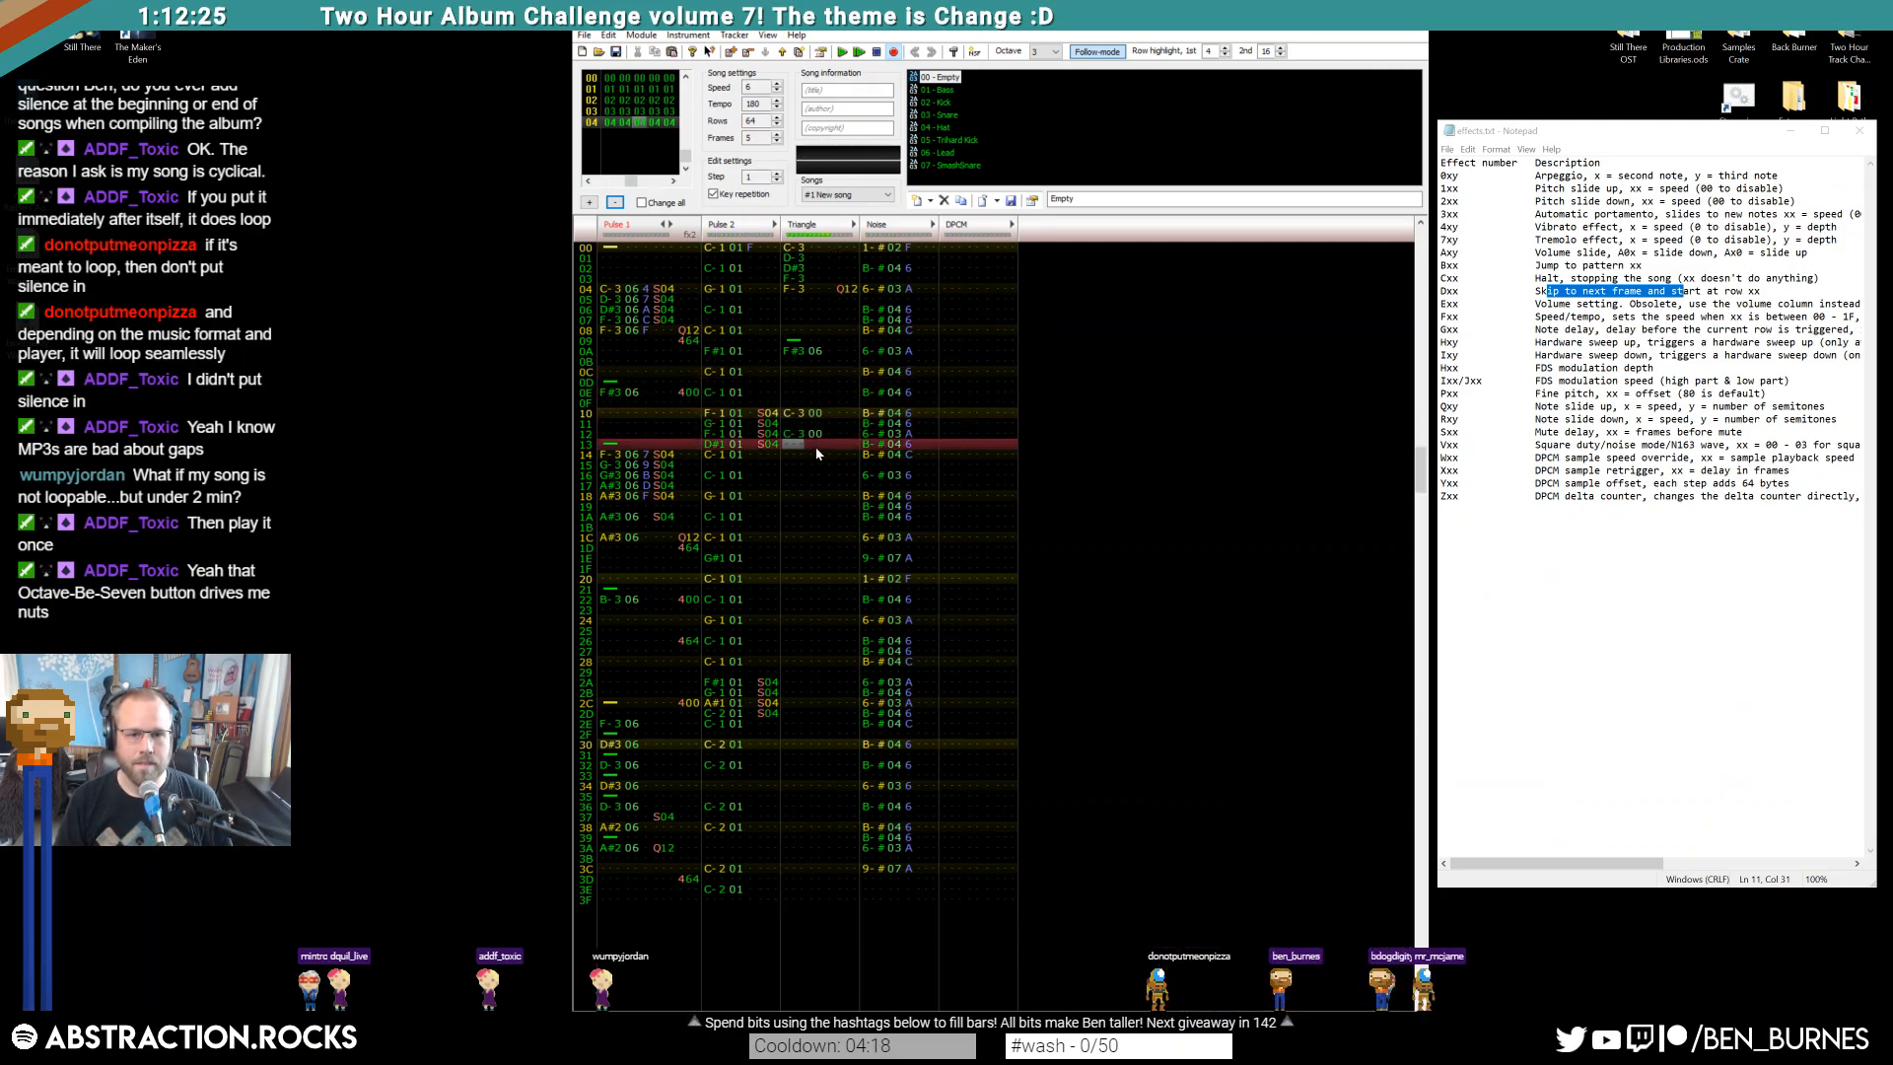
Enter C-3 notes in the Triangle channel on every second row from 14 to 1C
key("Down")
key("z")
key("Down")
key("z")
key("Down")
key("z")
key("Down")
key("z")
key("Down")
key("z")
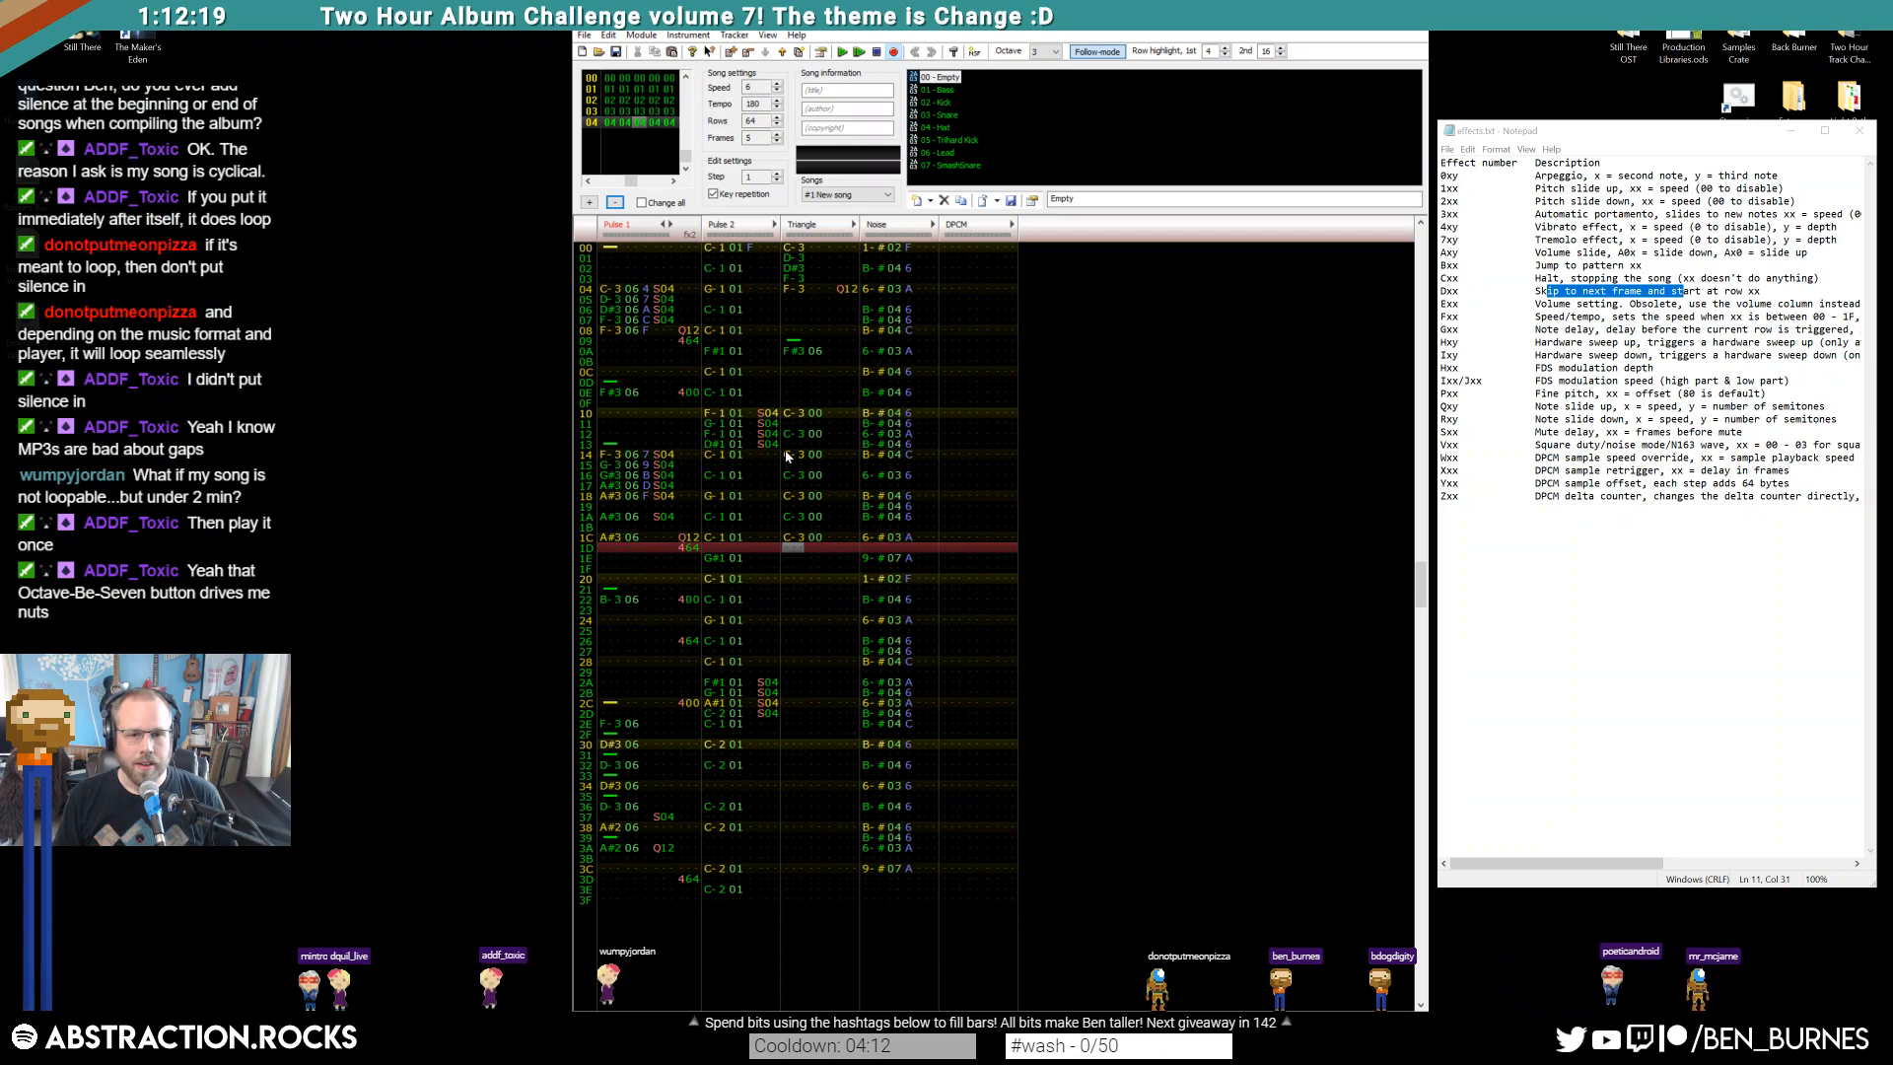
Copy the Pulse 1 run from rows 14–18 into Triangle at row 10 and clear its volume and effect values
left_click(792, 456)
left_click_drag(608, 456, 674, 506)
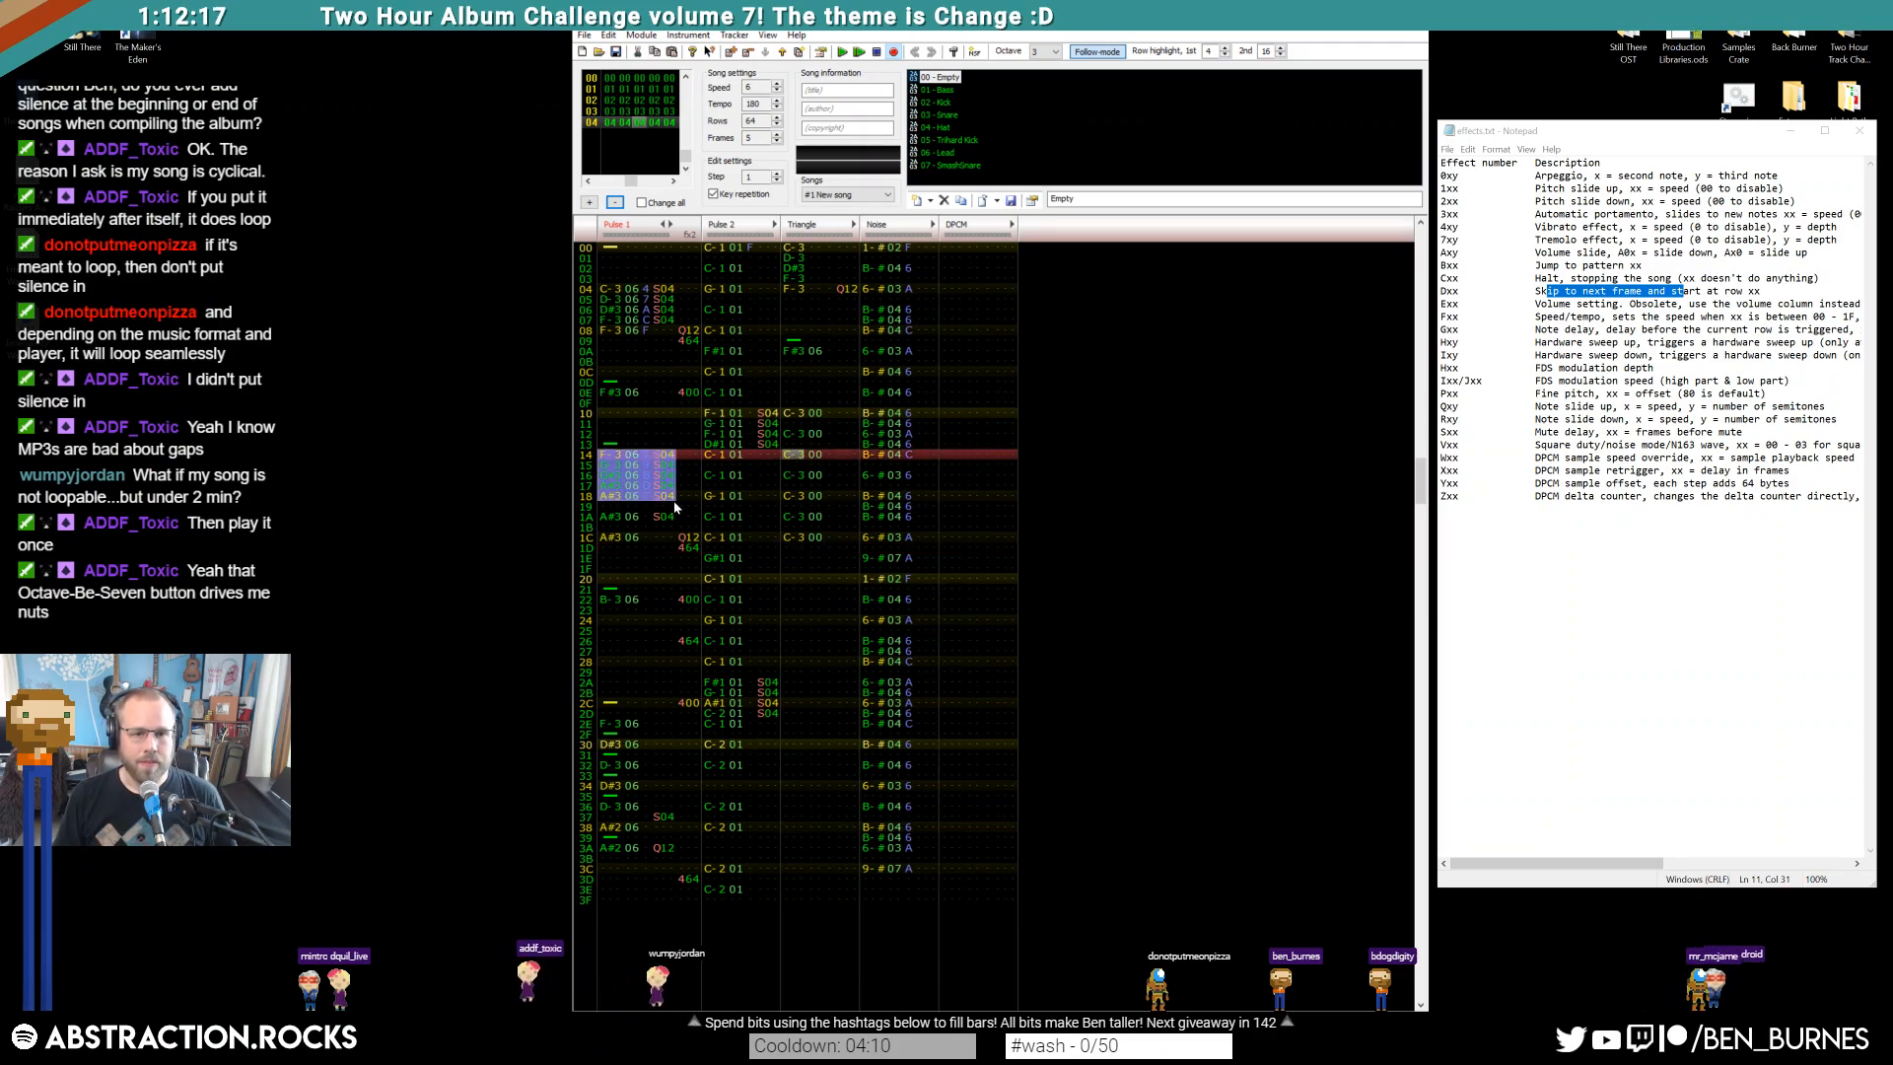
key("ctrl+c")
left_click(789, 414)
key("ctrl+v")
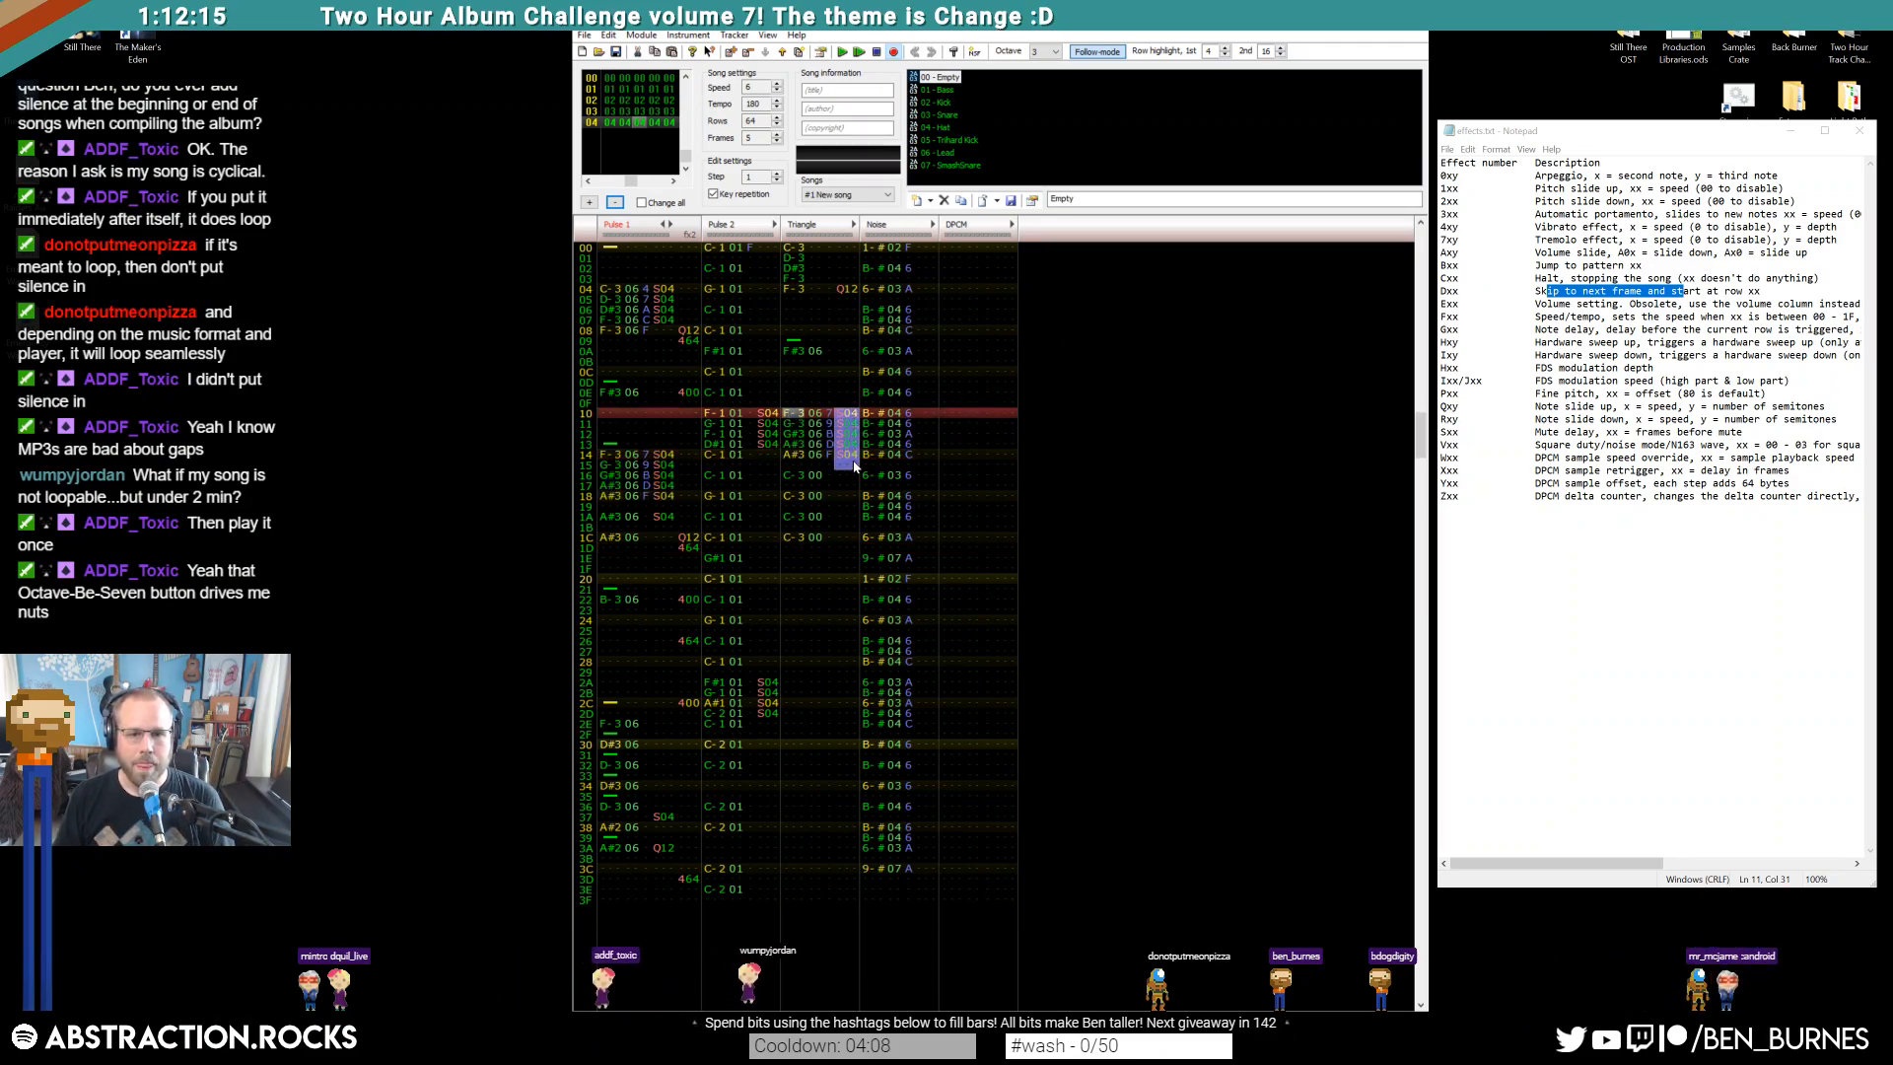
left_click(838, 414)
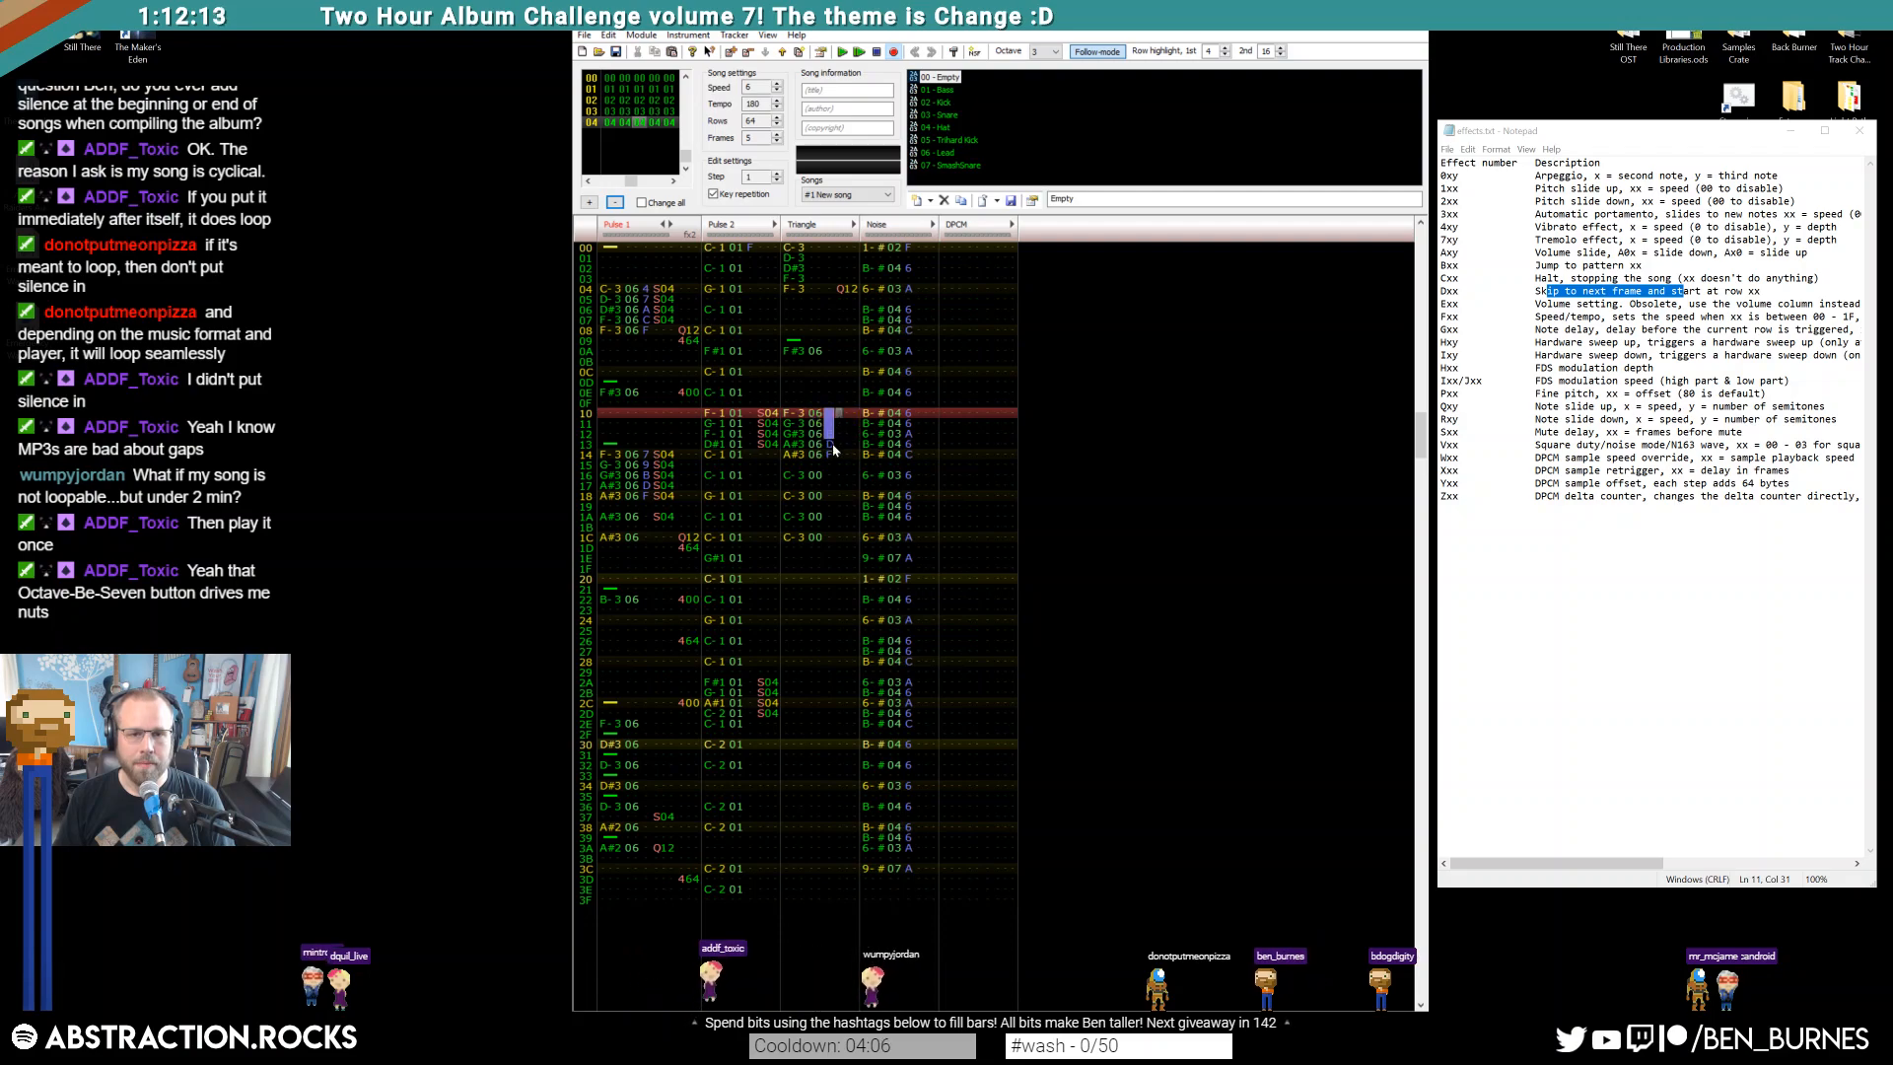
Set instrument 00 on the Triangle notes in rows 00–04 and row 0A
left_click(819, 250)
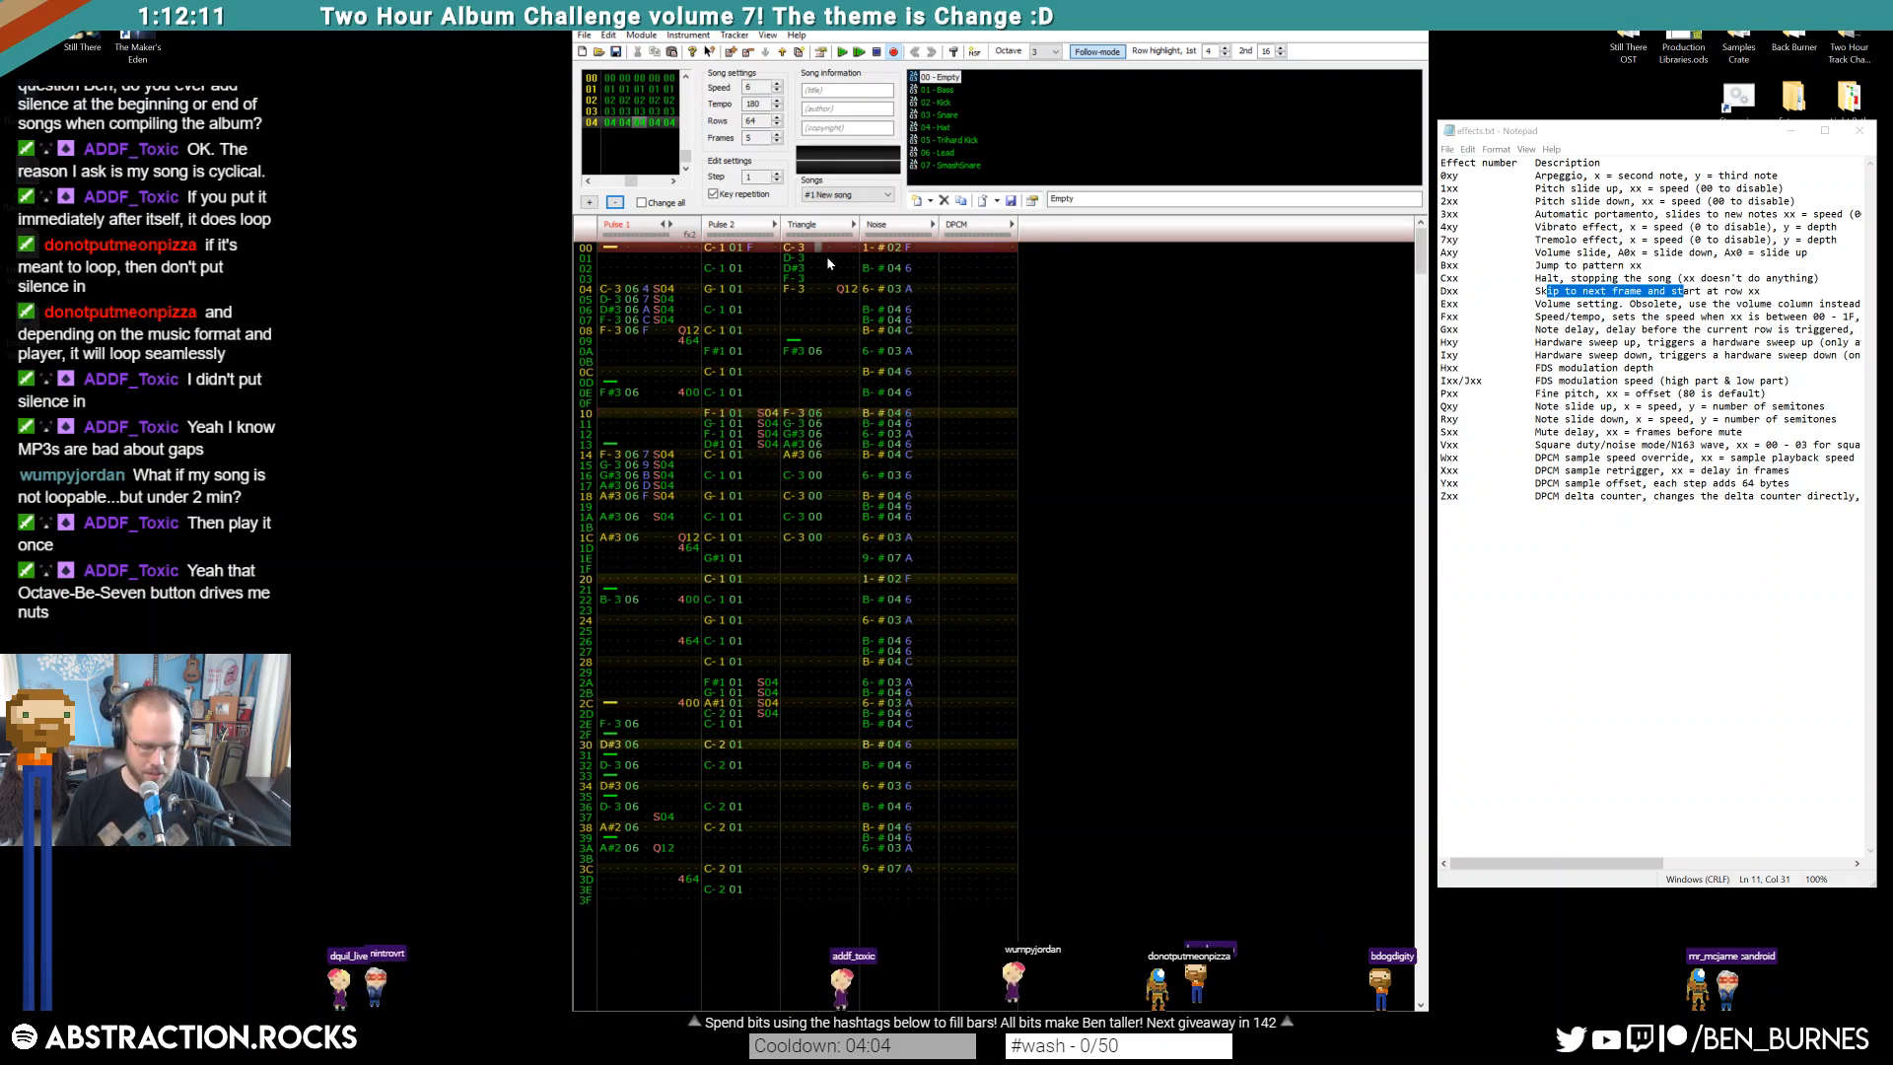
type("00000")
key("Down")
key("Down")
key("Down")
key("Down")
key("Down")
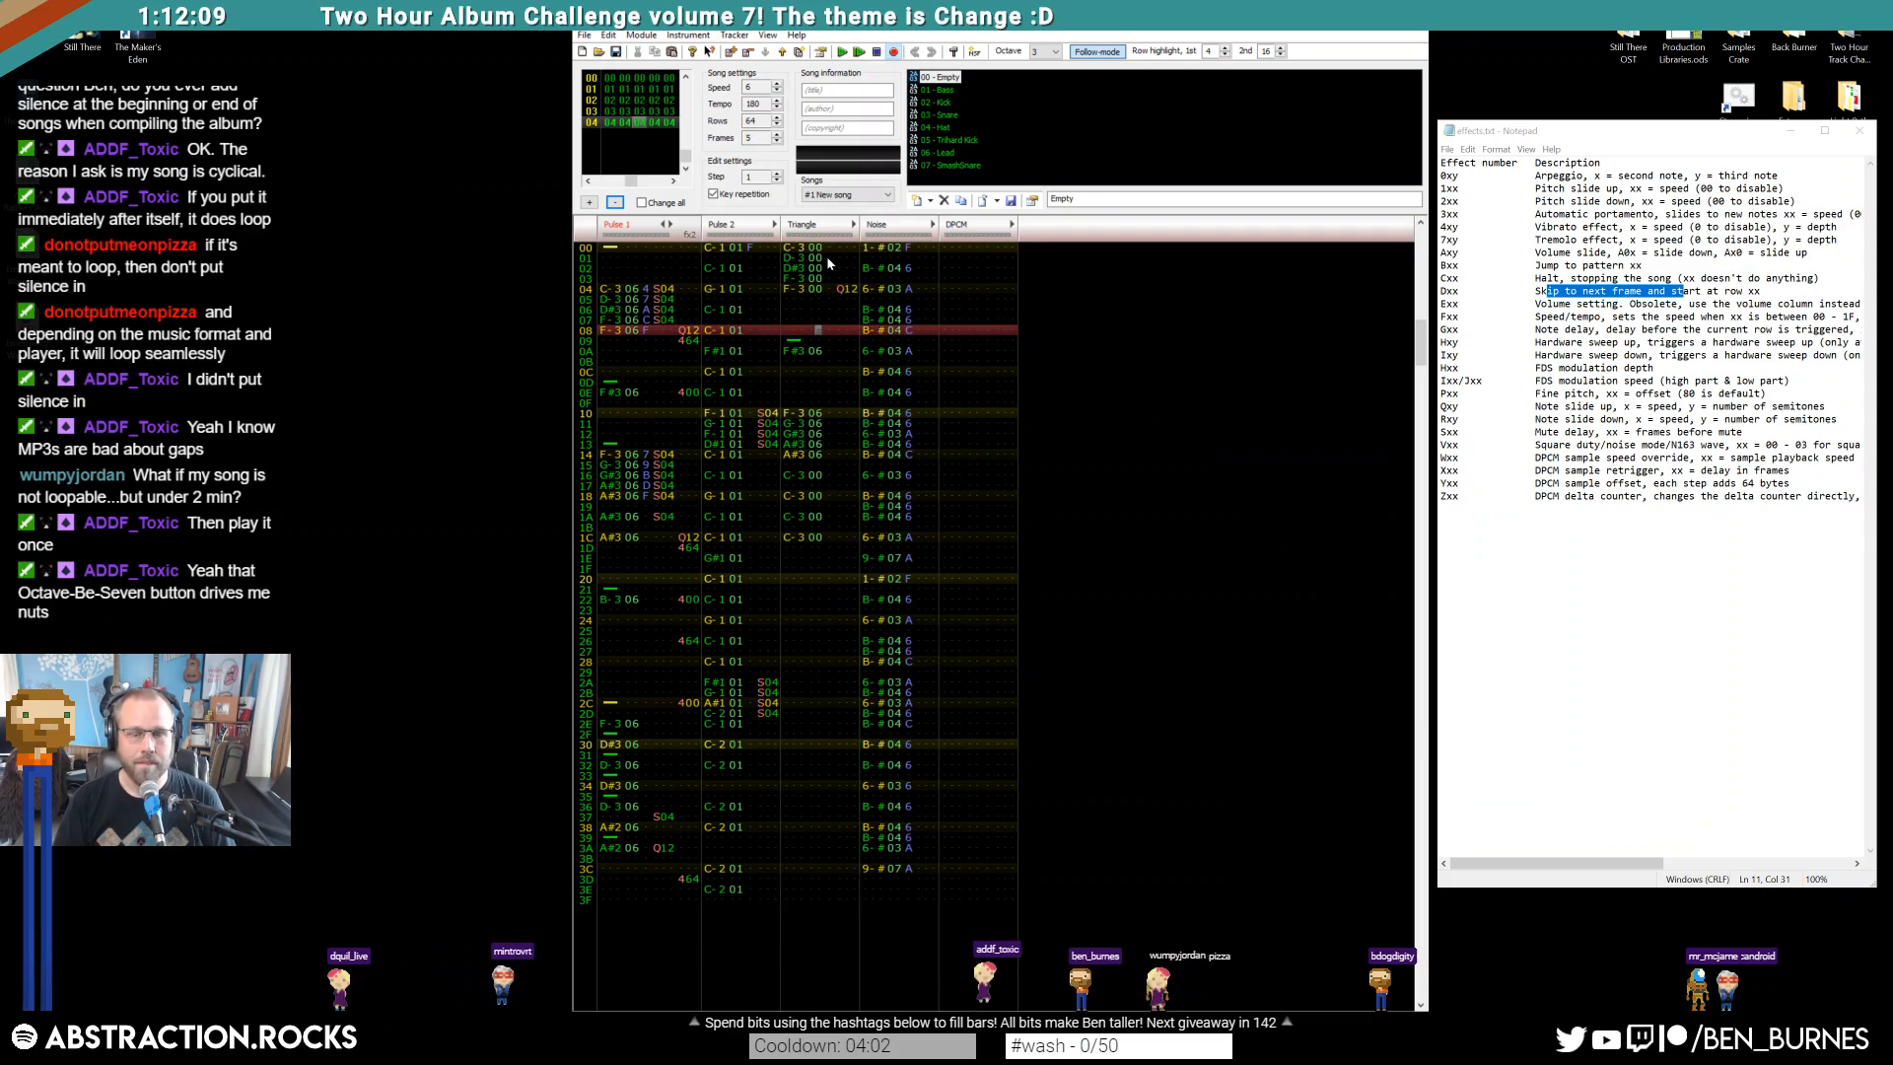
type("0")
Set instrument 00 on the Triangle notes in rows 10–13 and clear the Triangle notes in rows 14–1C
key("Down")
key("Down")
key("Down")
key("Down")
key("Down")
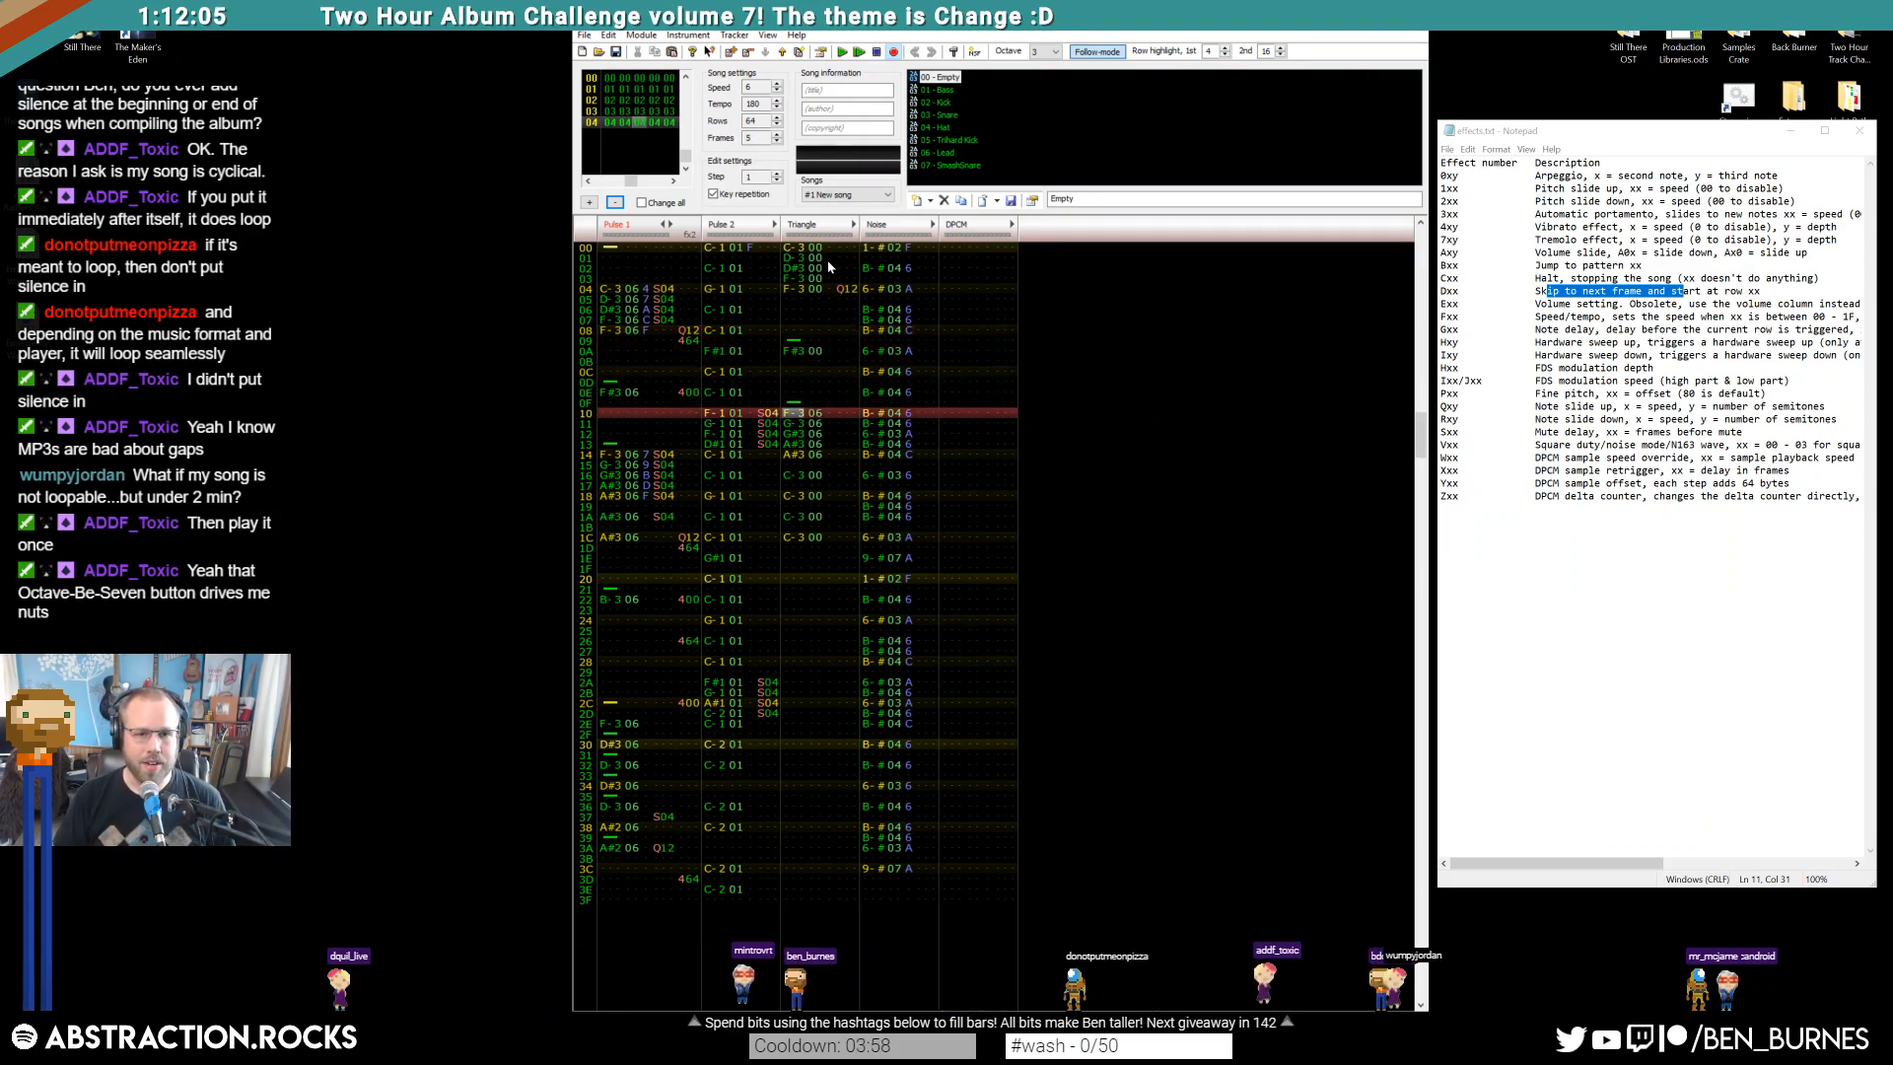
type("0000")
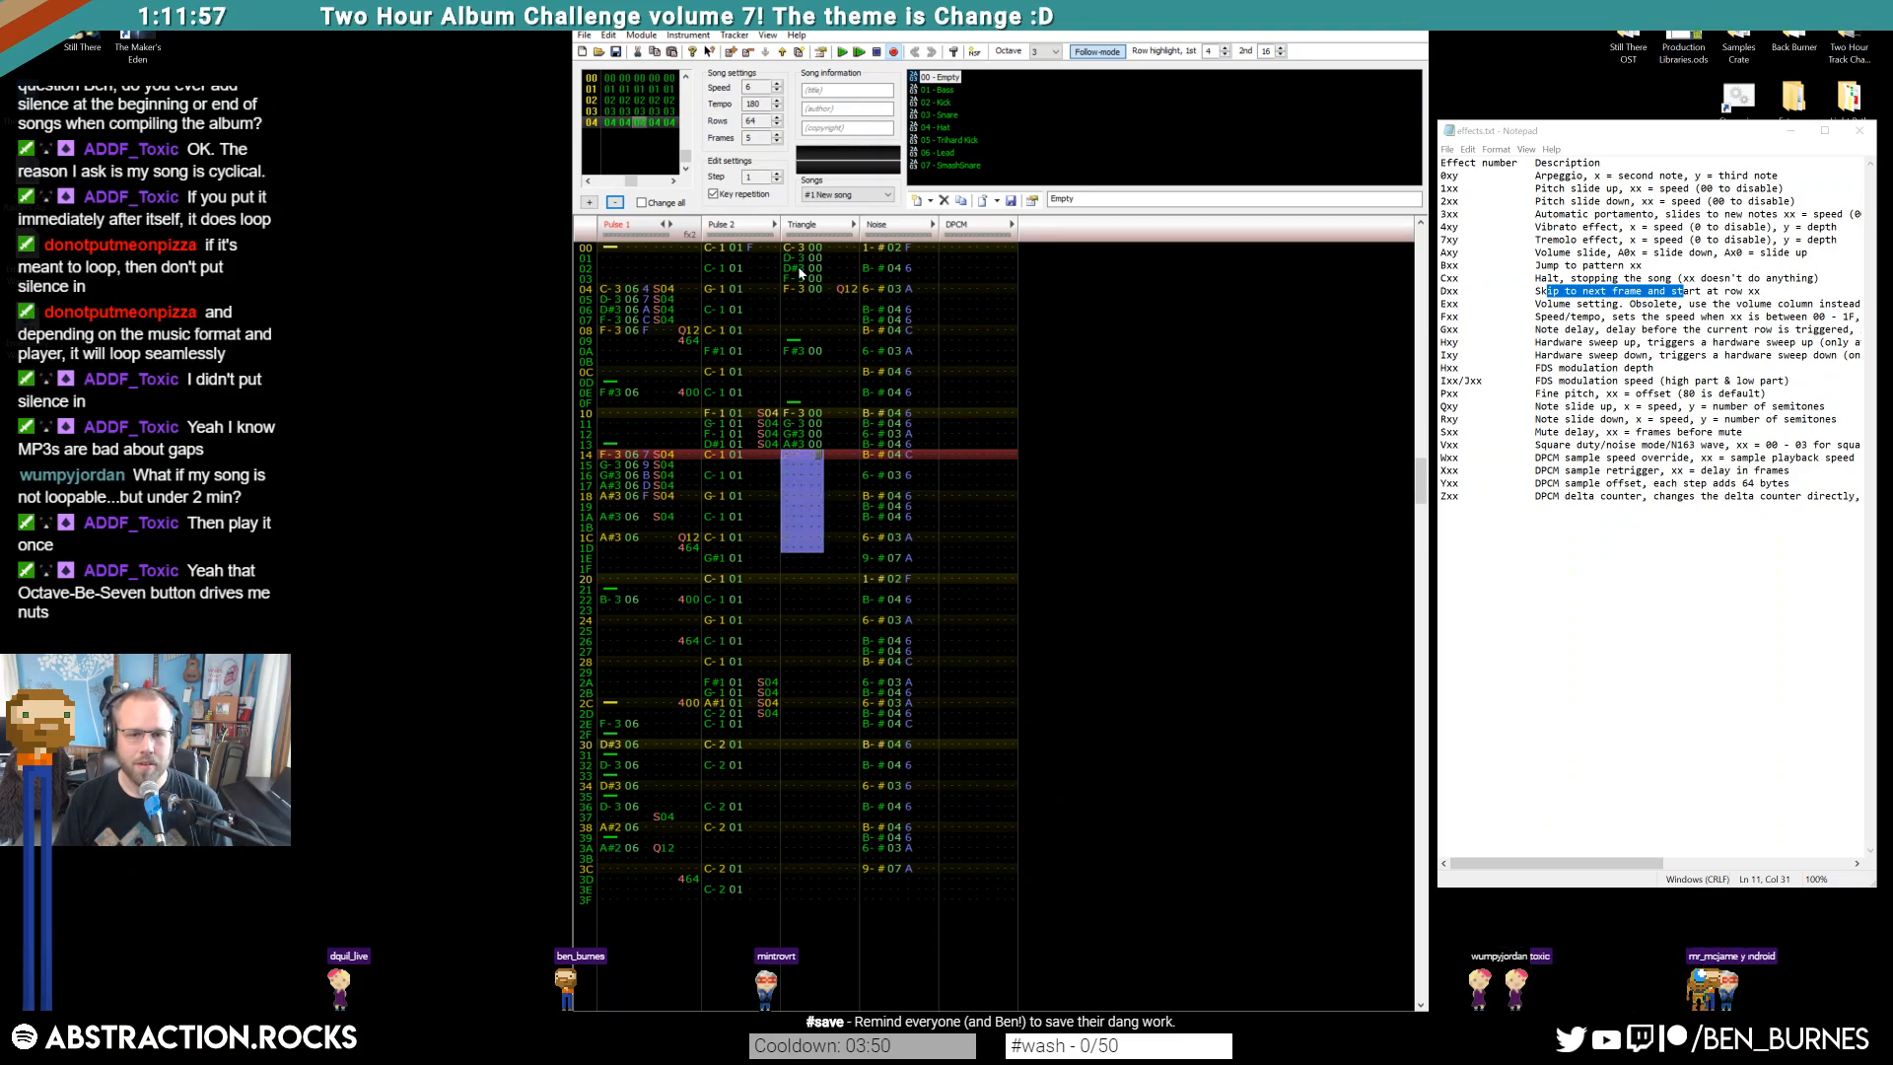
key("Return")
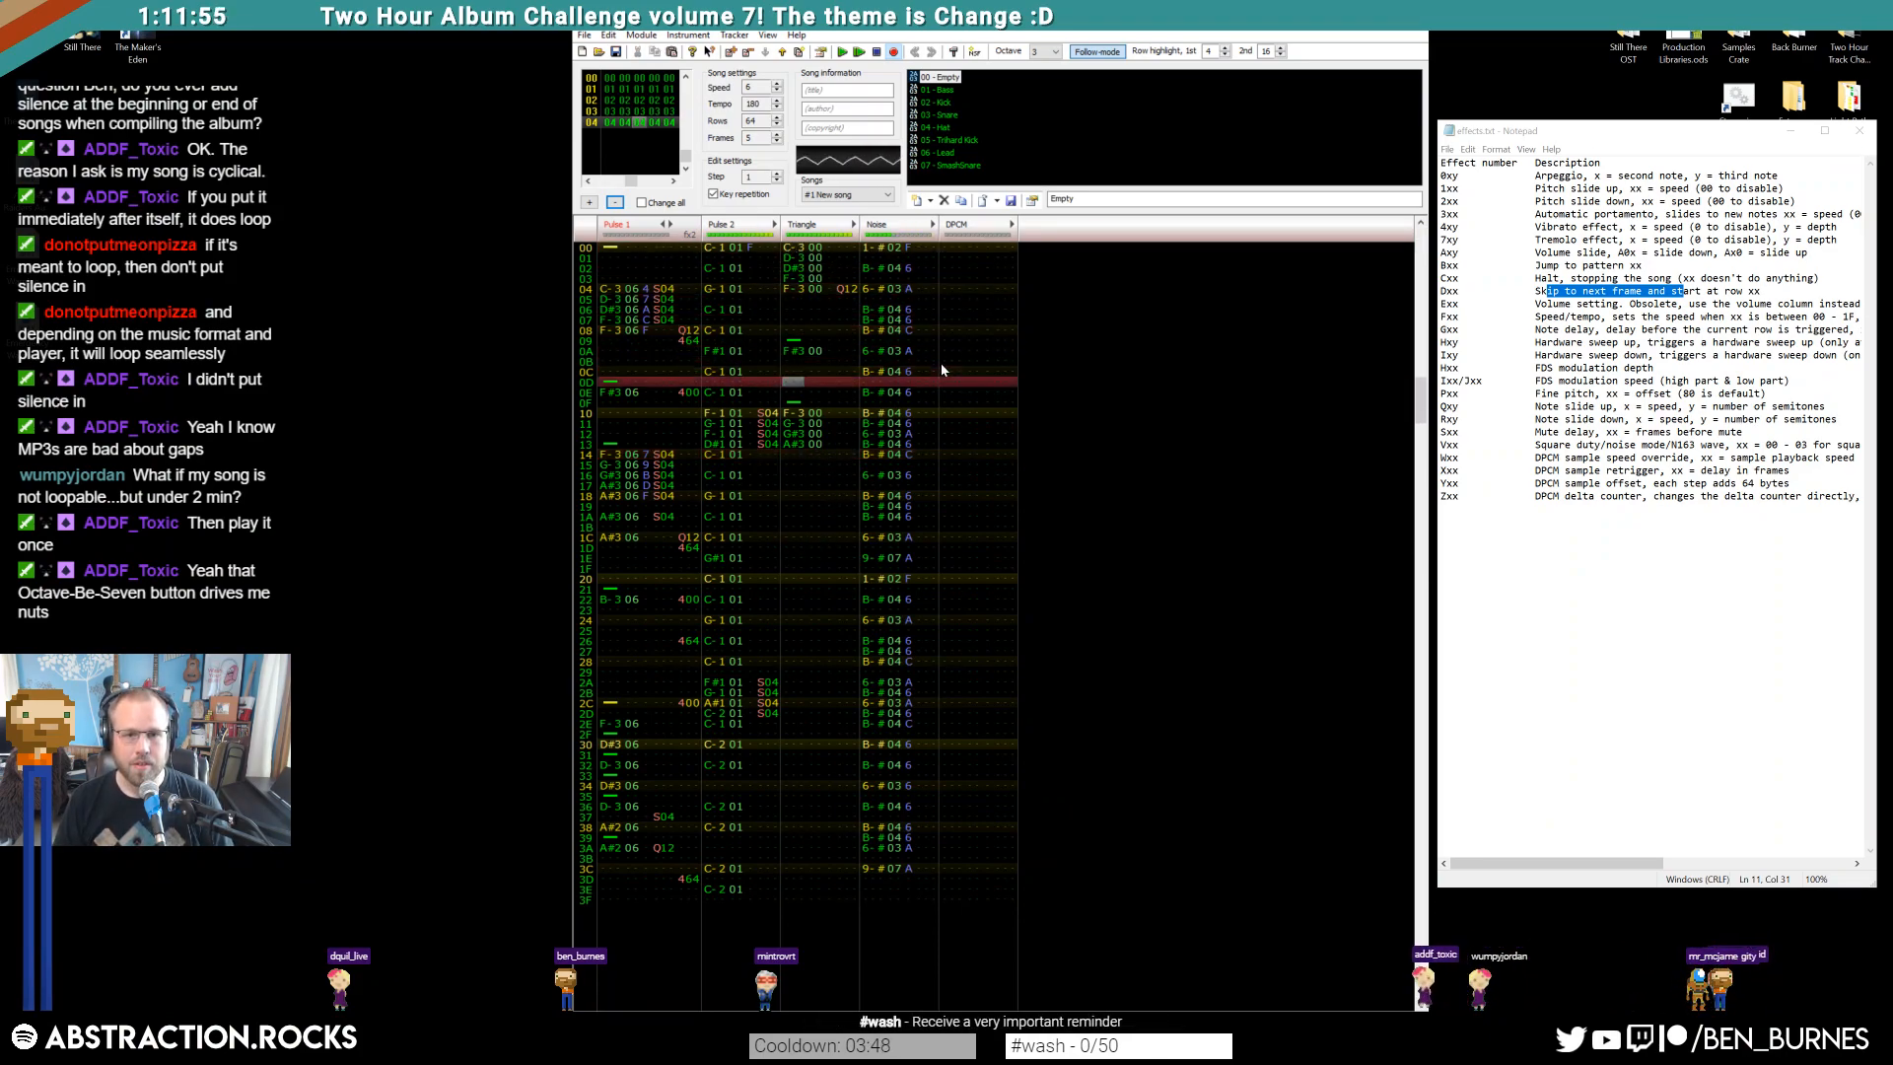
key("Return")
Give Triangle a second effect column and place Pulse 1's row 1C note, A#3 06 with effect Q12, in Triangle row 14
left_click(797, 456)
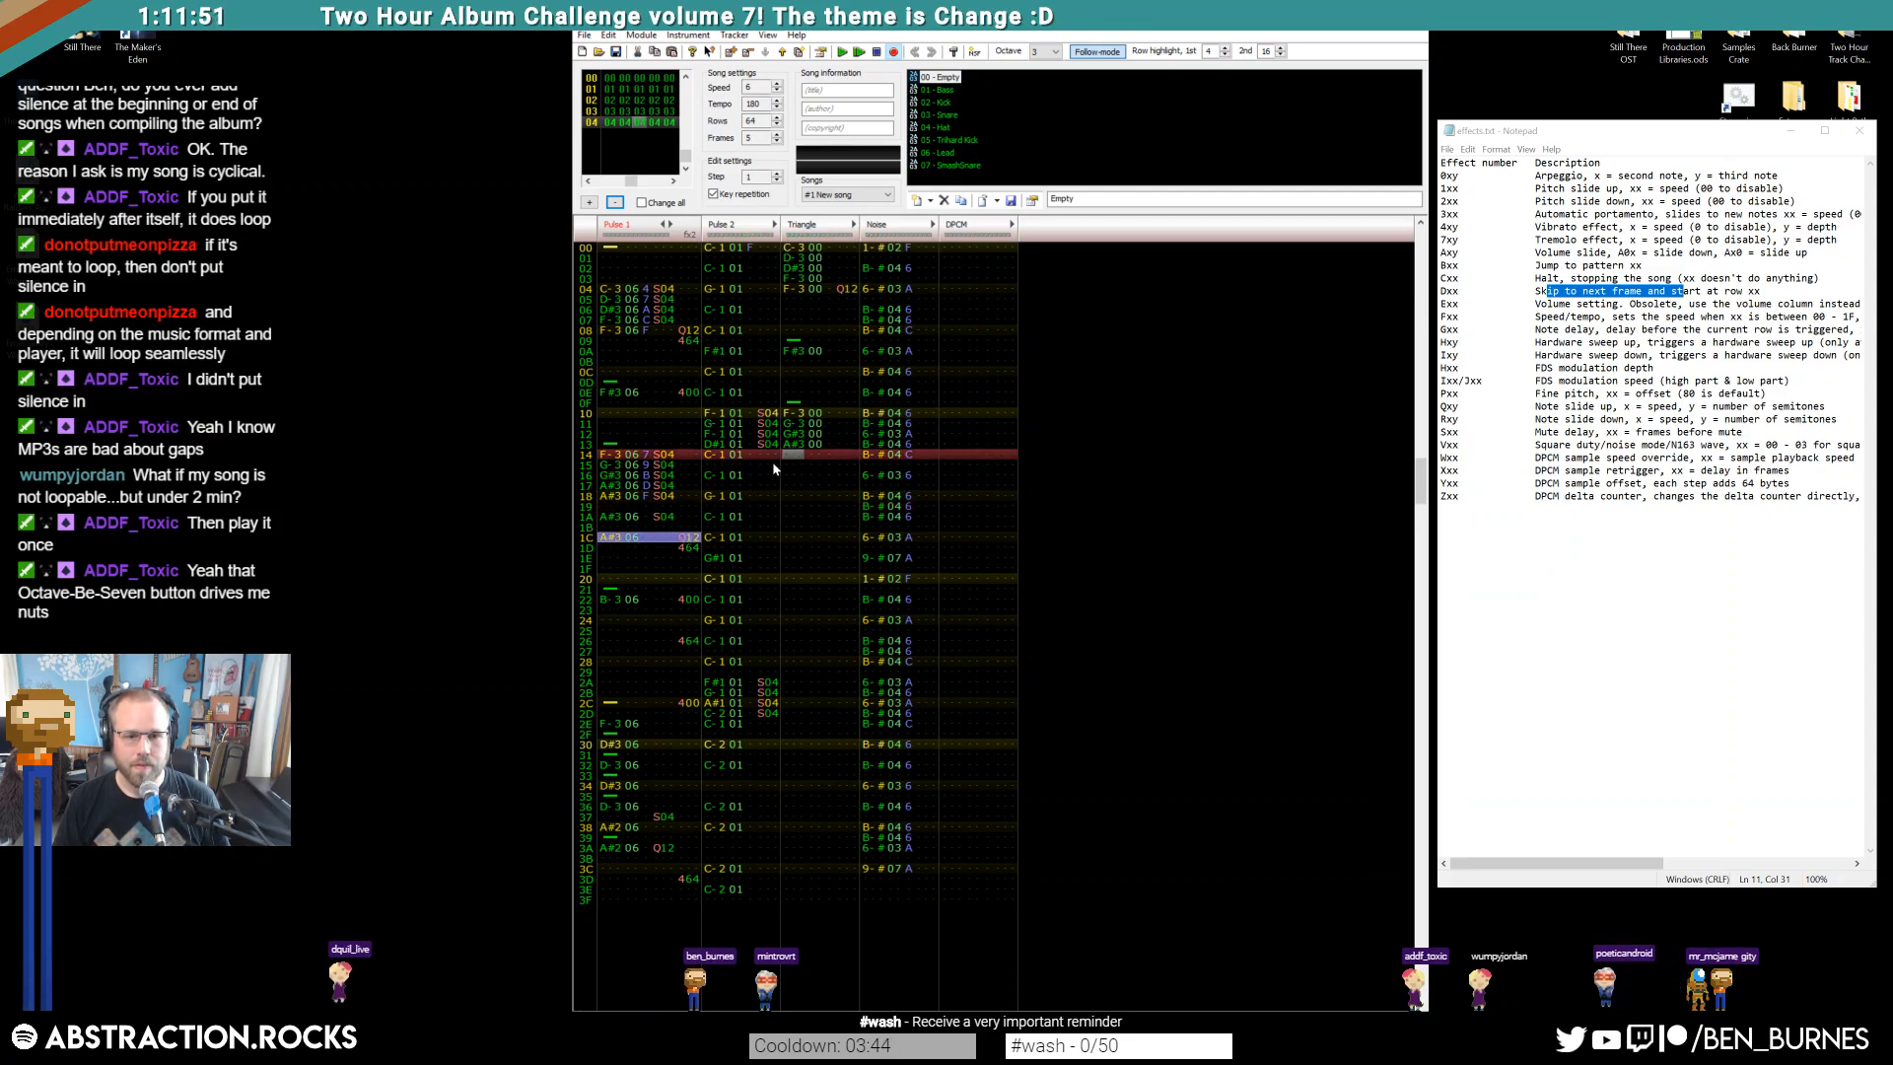
left_click(854, 224)
left_click(854, 520)
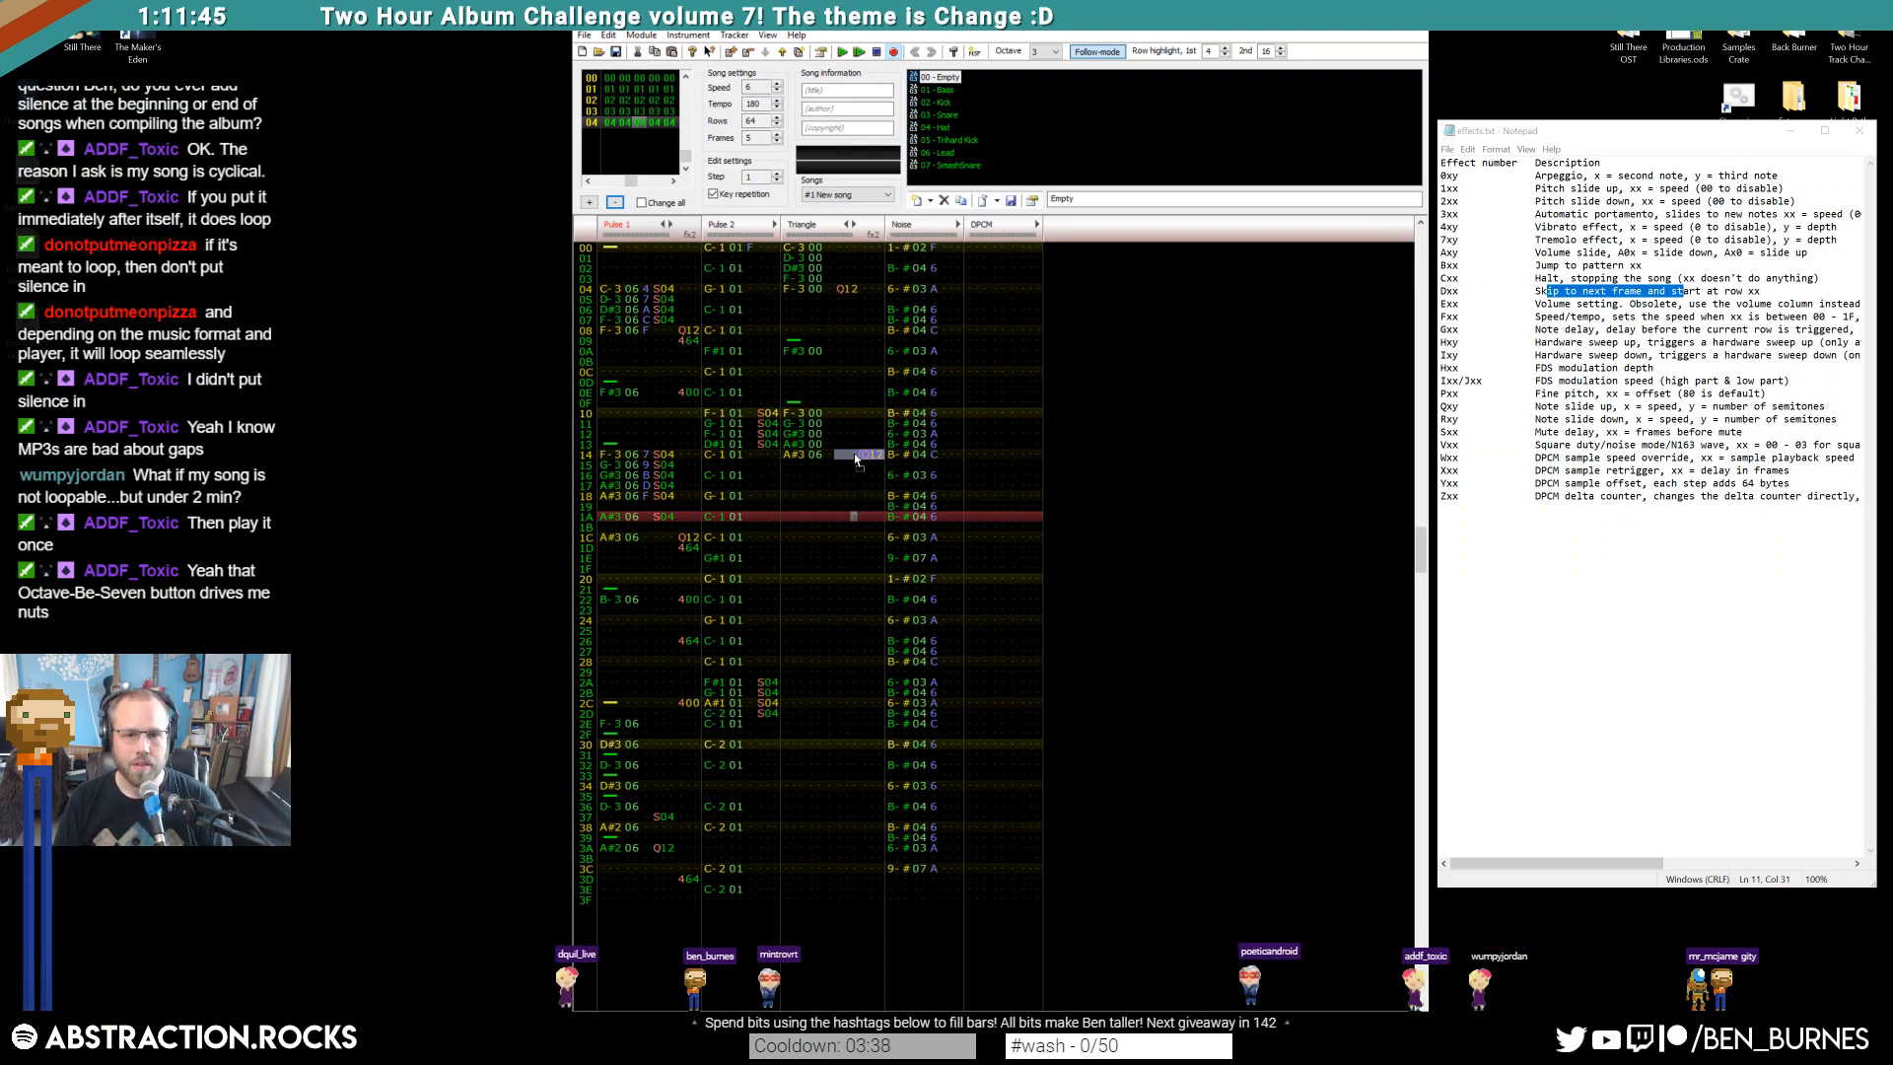
key("Return")
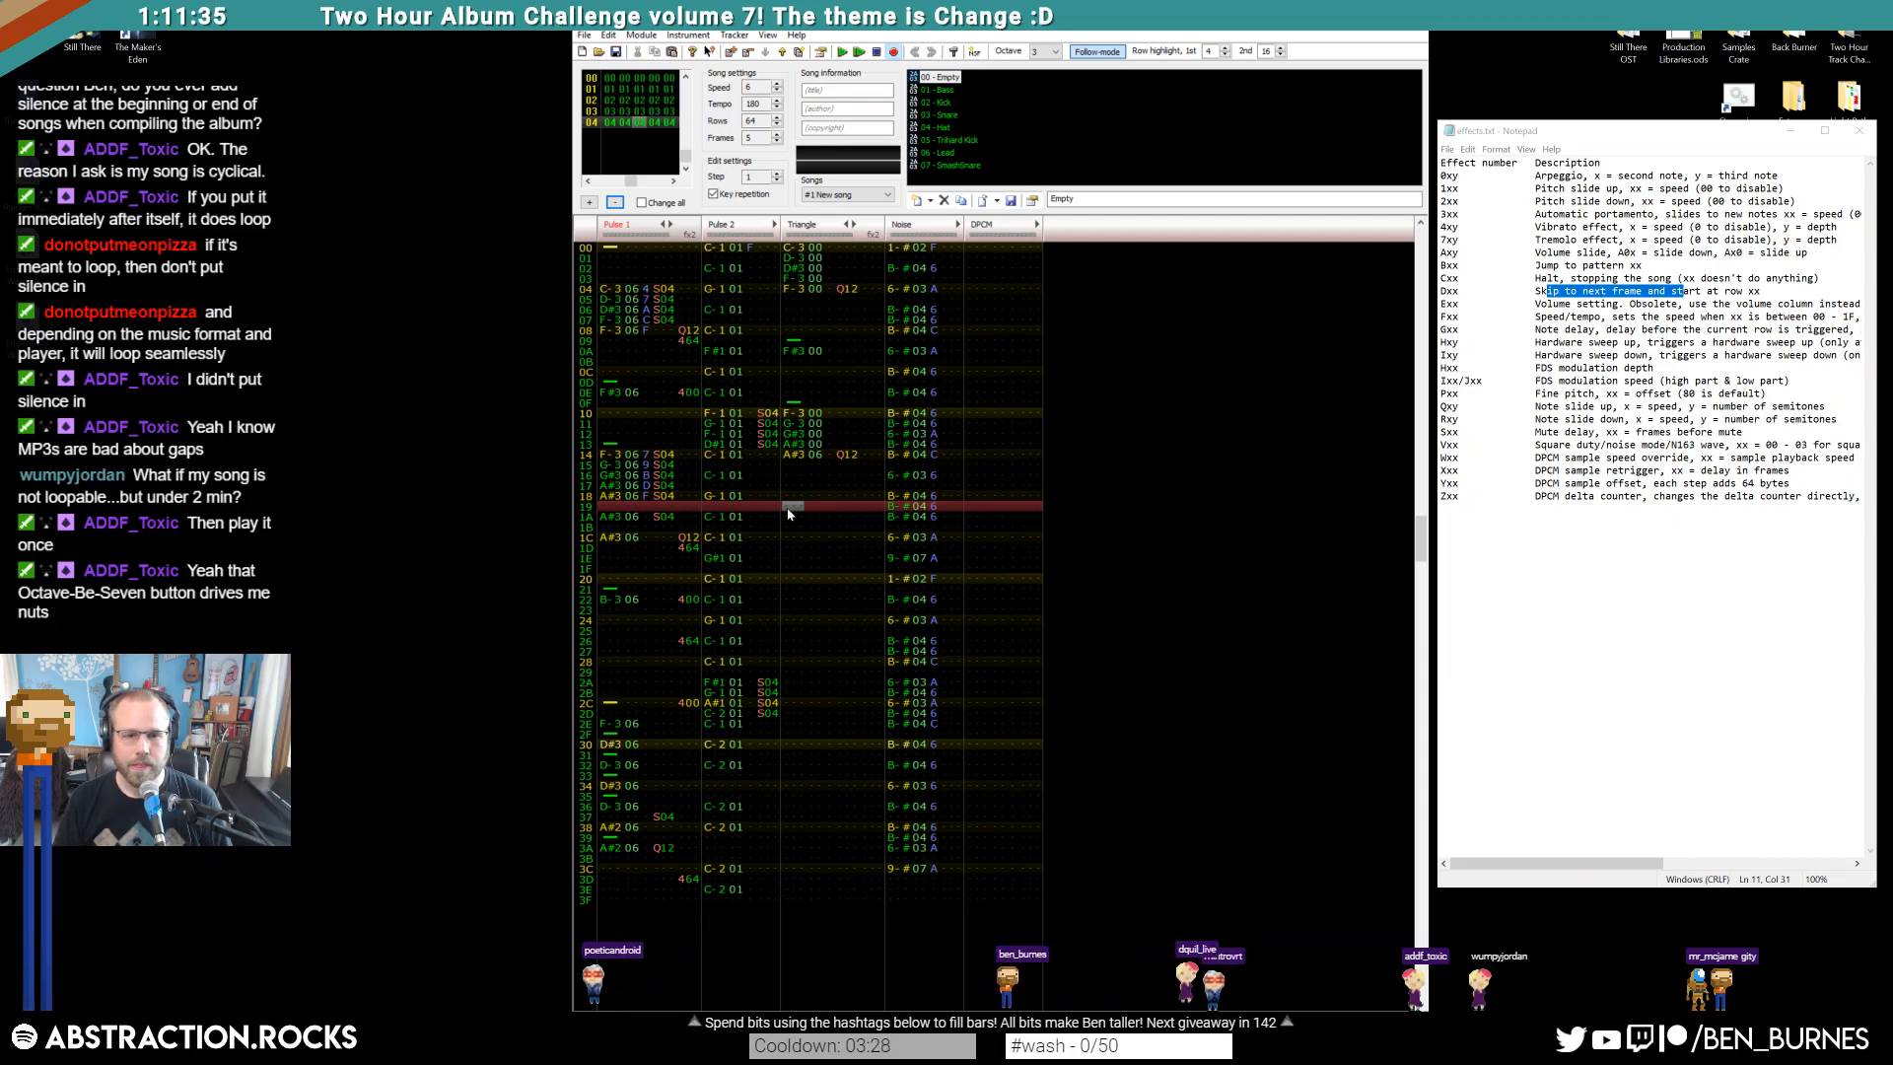
Enter C notes in Triangle rows 1C and 1E, transpose them to C-2, and play the frame
left_click(793, 539)
key("z")
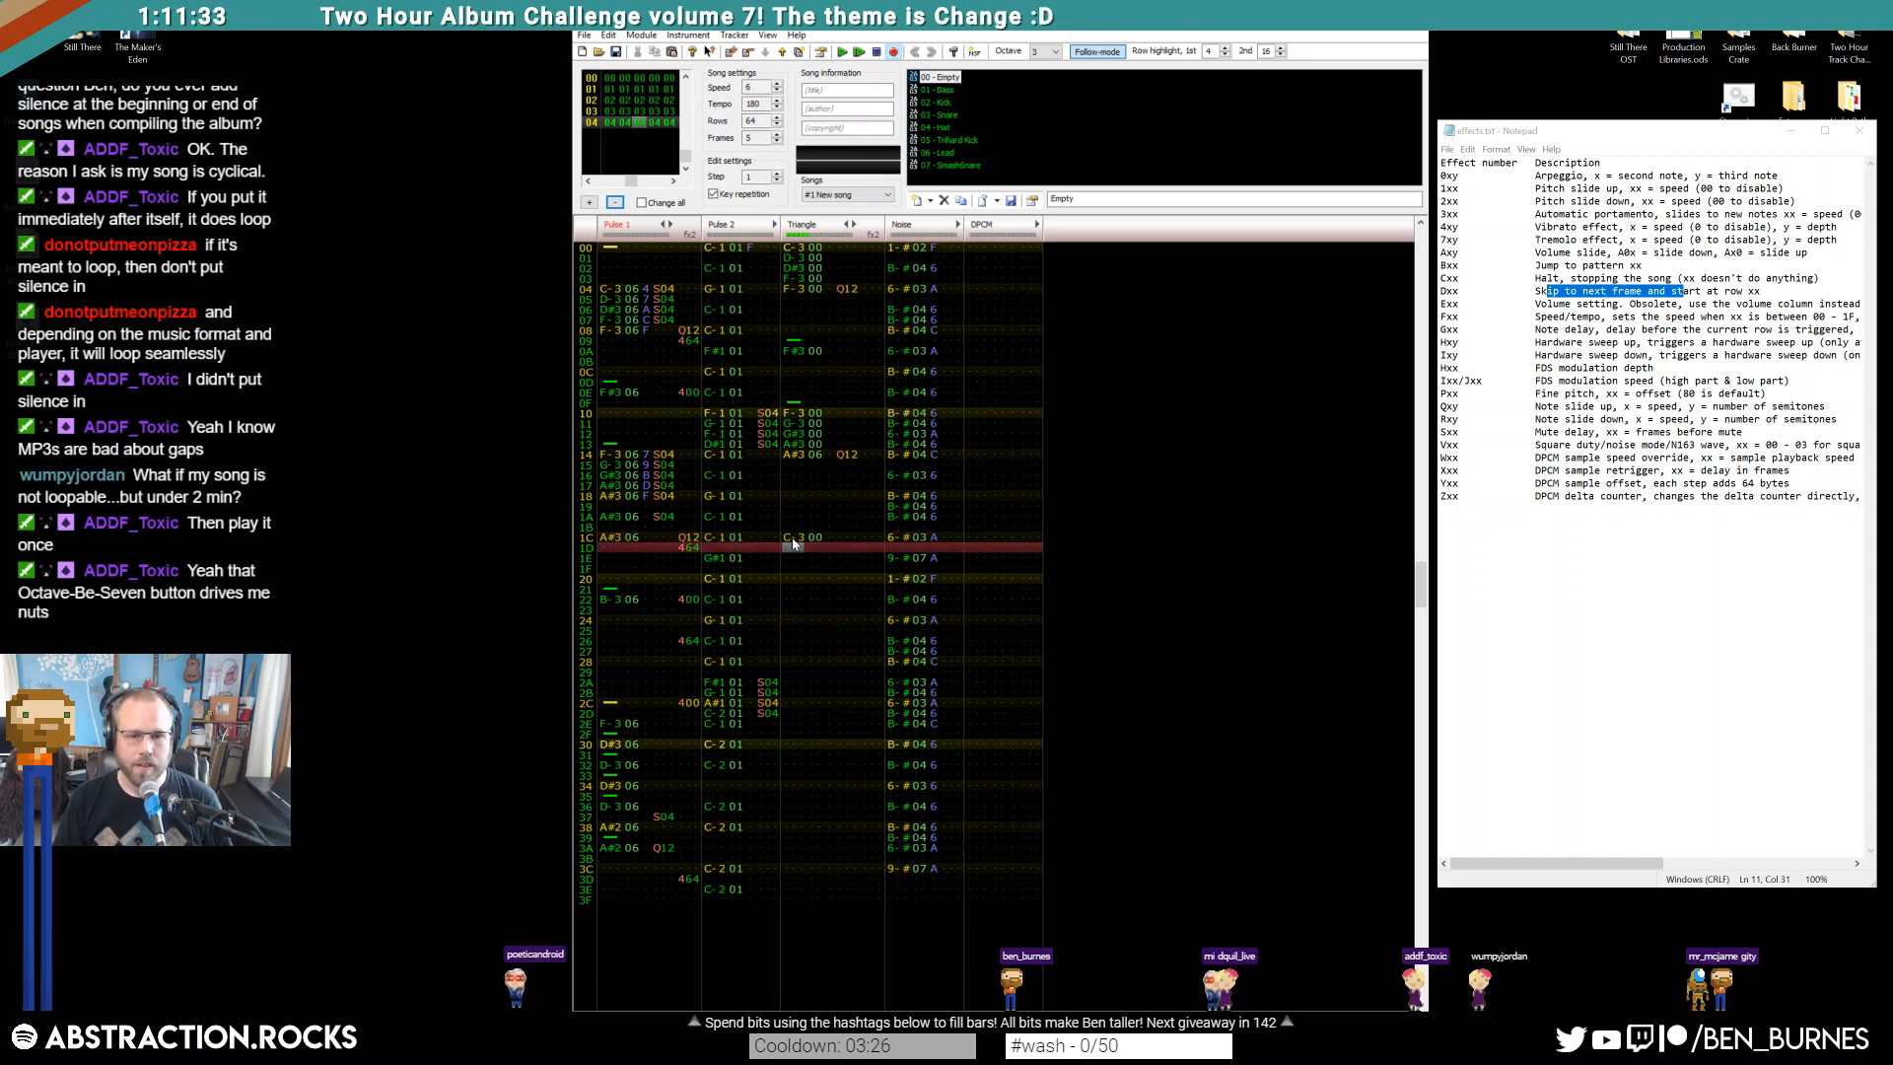
left_click(794, 560)
key("q")
key("Up")
key("Up")
key("Down")
key("Down")
key("shift+Up")
key("shift+Up")
key("shift+Up")
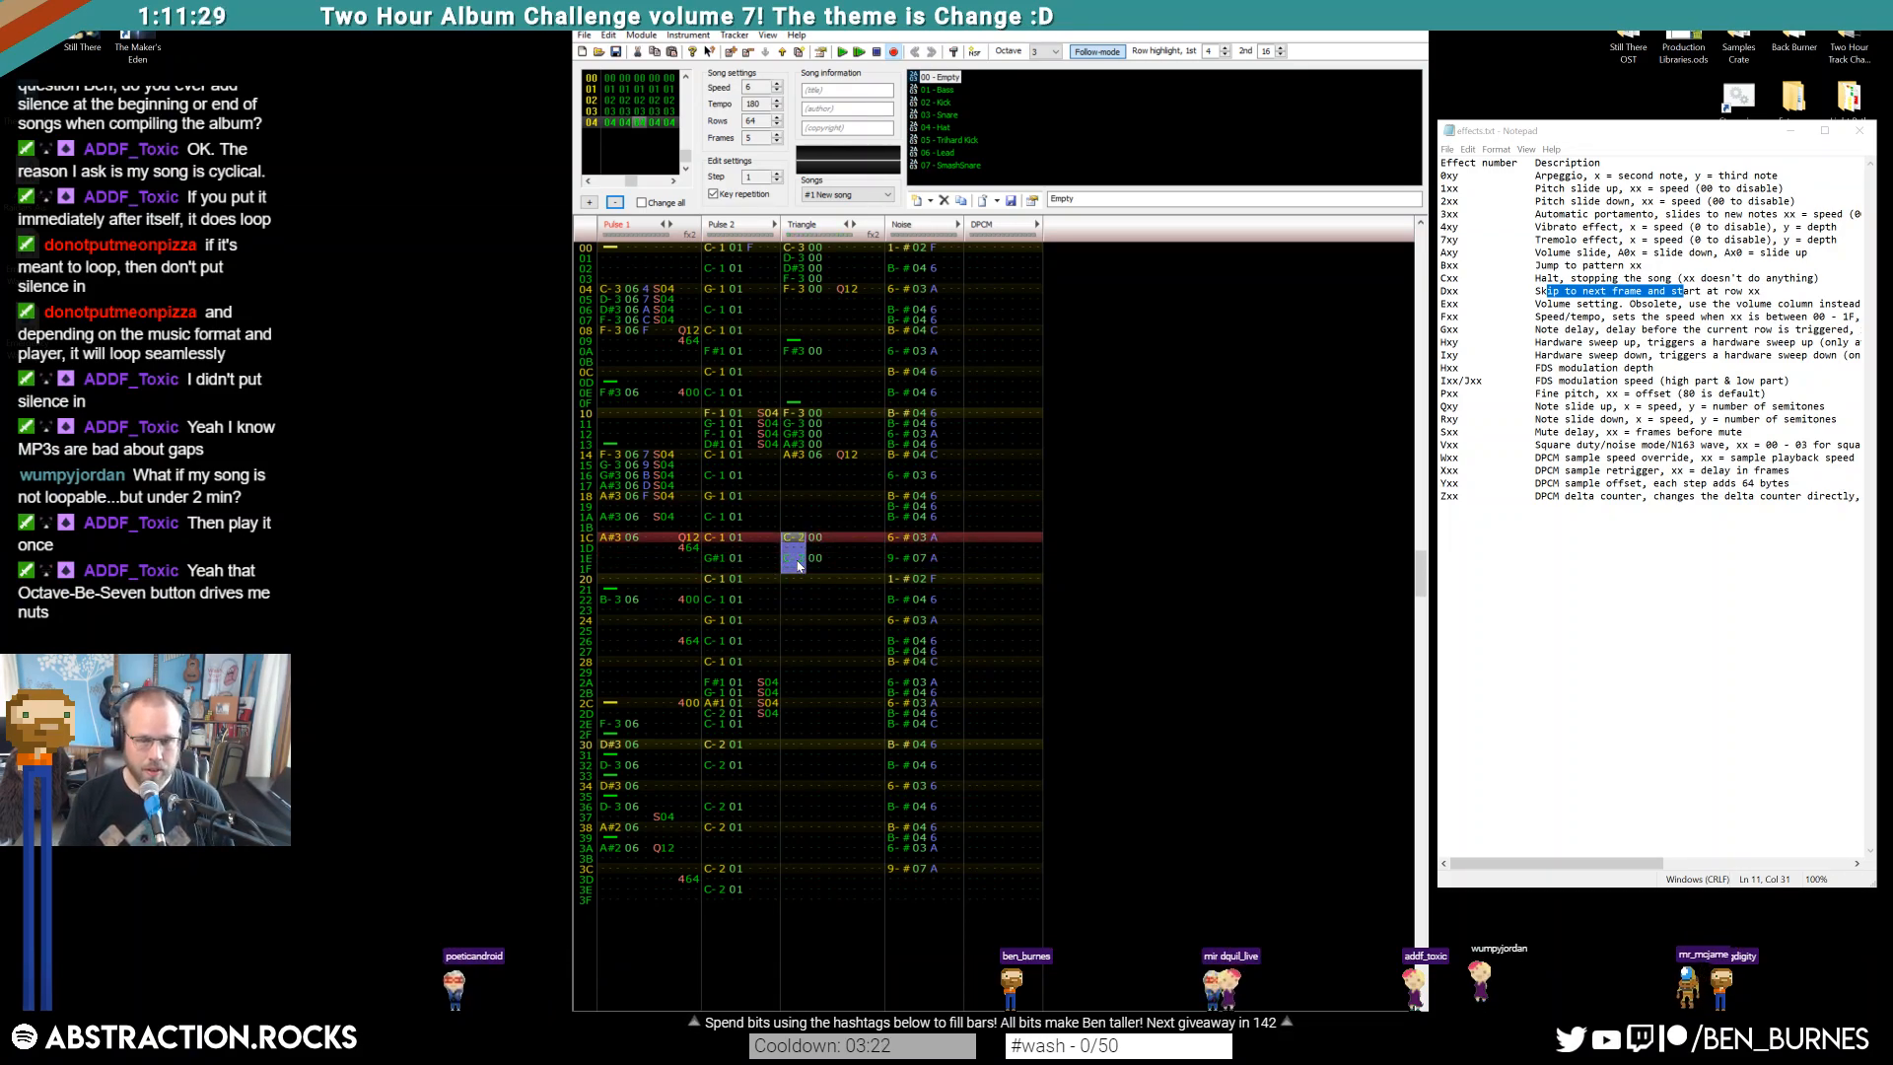
key("Return")
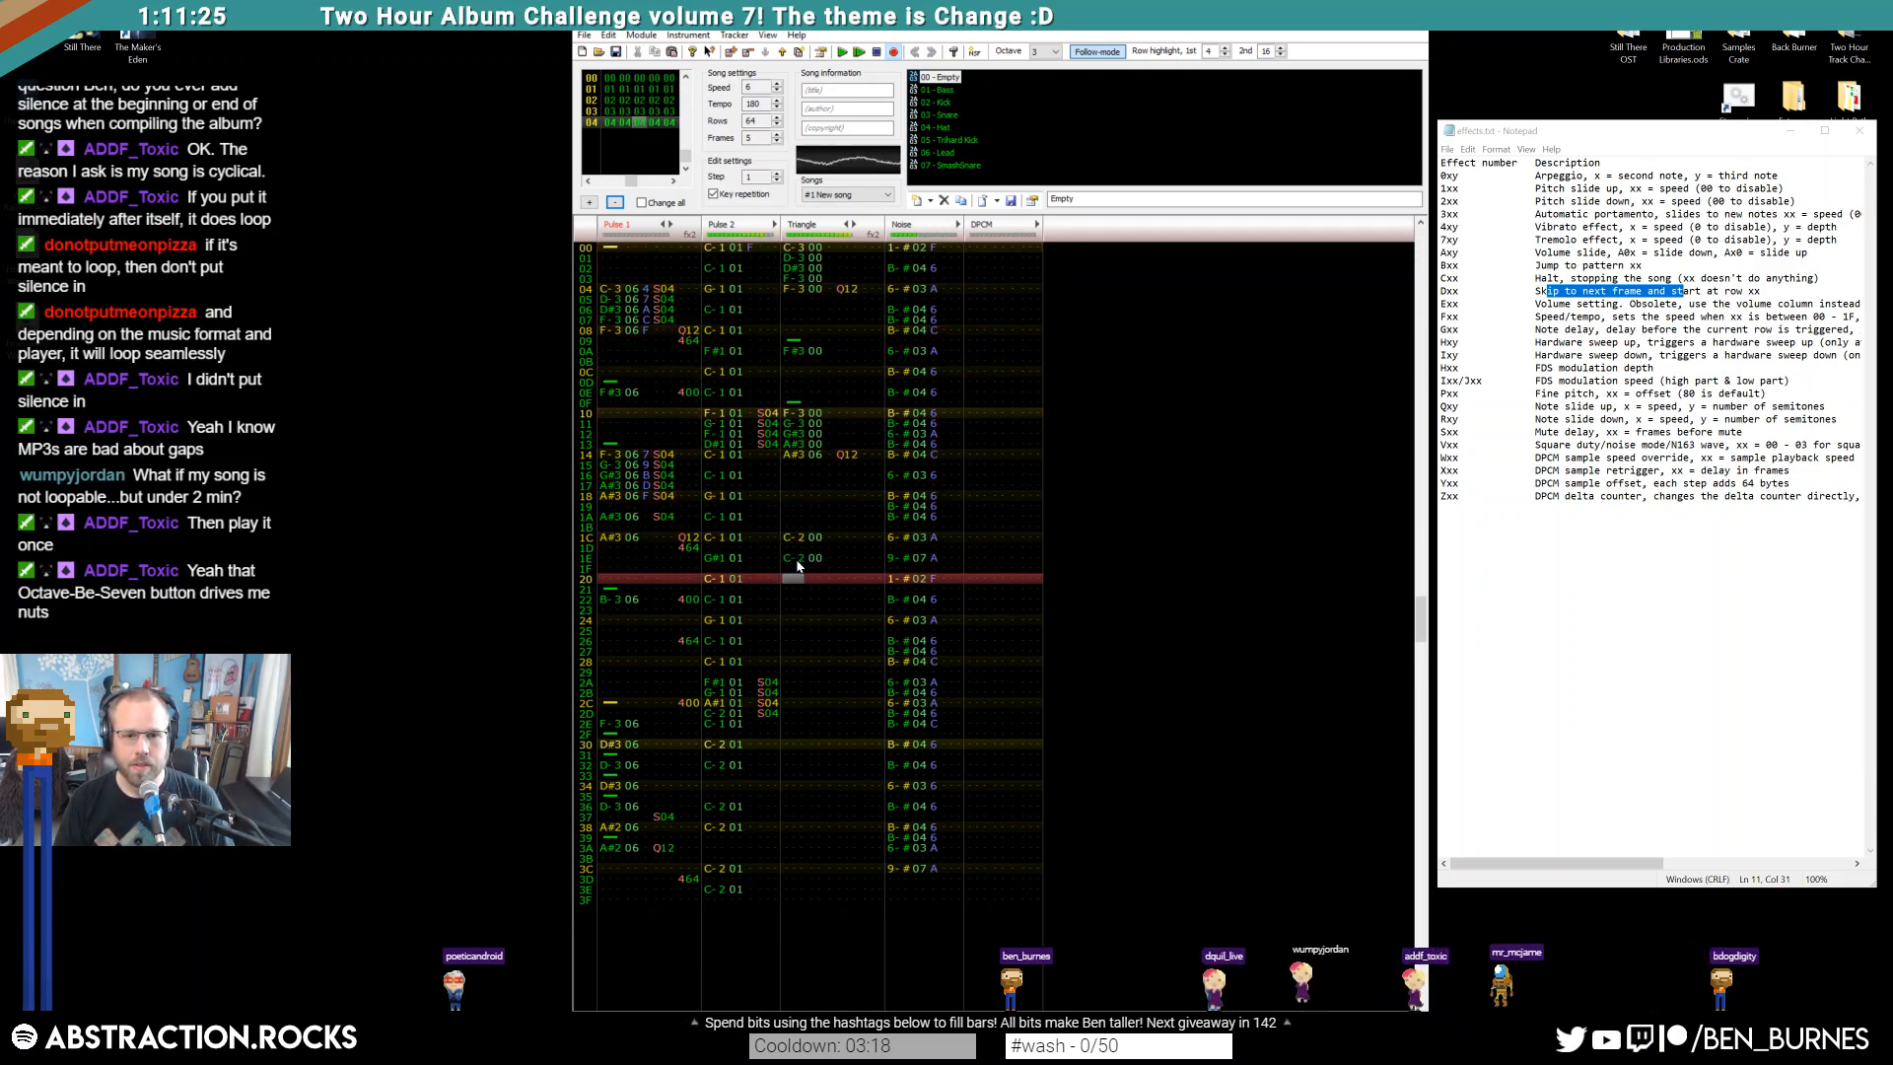
Insert note cuts in Triangle rows 1A, 1D and 1F
key("Up")
key("Up")
key("Up")
key("Up")
key("Up")
key("Up")
key("Up")
key("Up")
key("1")
key("Down")
key("Down")
key("1")
key("Down")
key("1")
Move the Triangle note cuts from rows 0F and 09 up one row, to rows 0E and 08
key("Up")
key("Up")
key("Up")
key("Up")
key("Up")
key("Up")
key("Up")
key("Up")
key("Up")
key("Up")
key("Up")
key("Up")
key("Up")
key("Up")
key("Up")
key("Up")
key("Up")
key("Up")
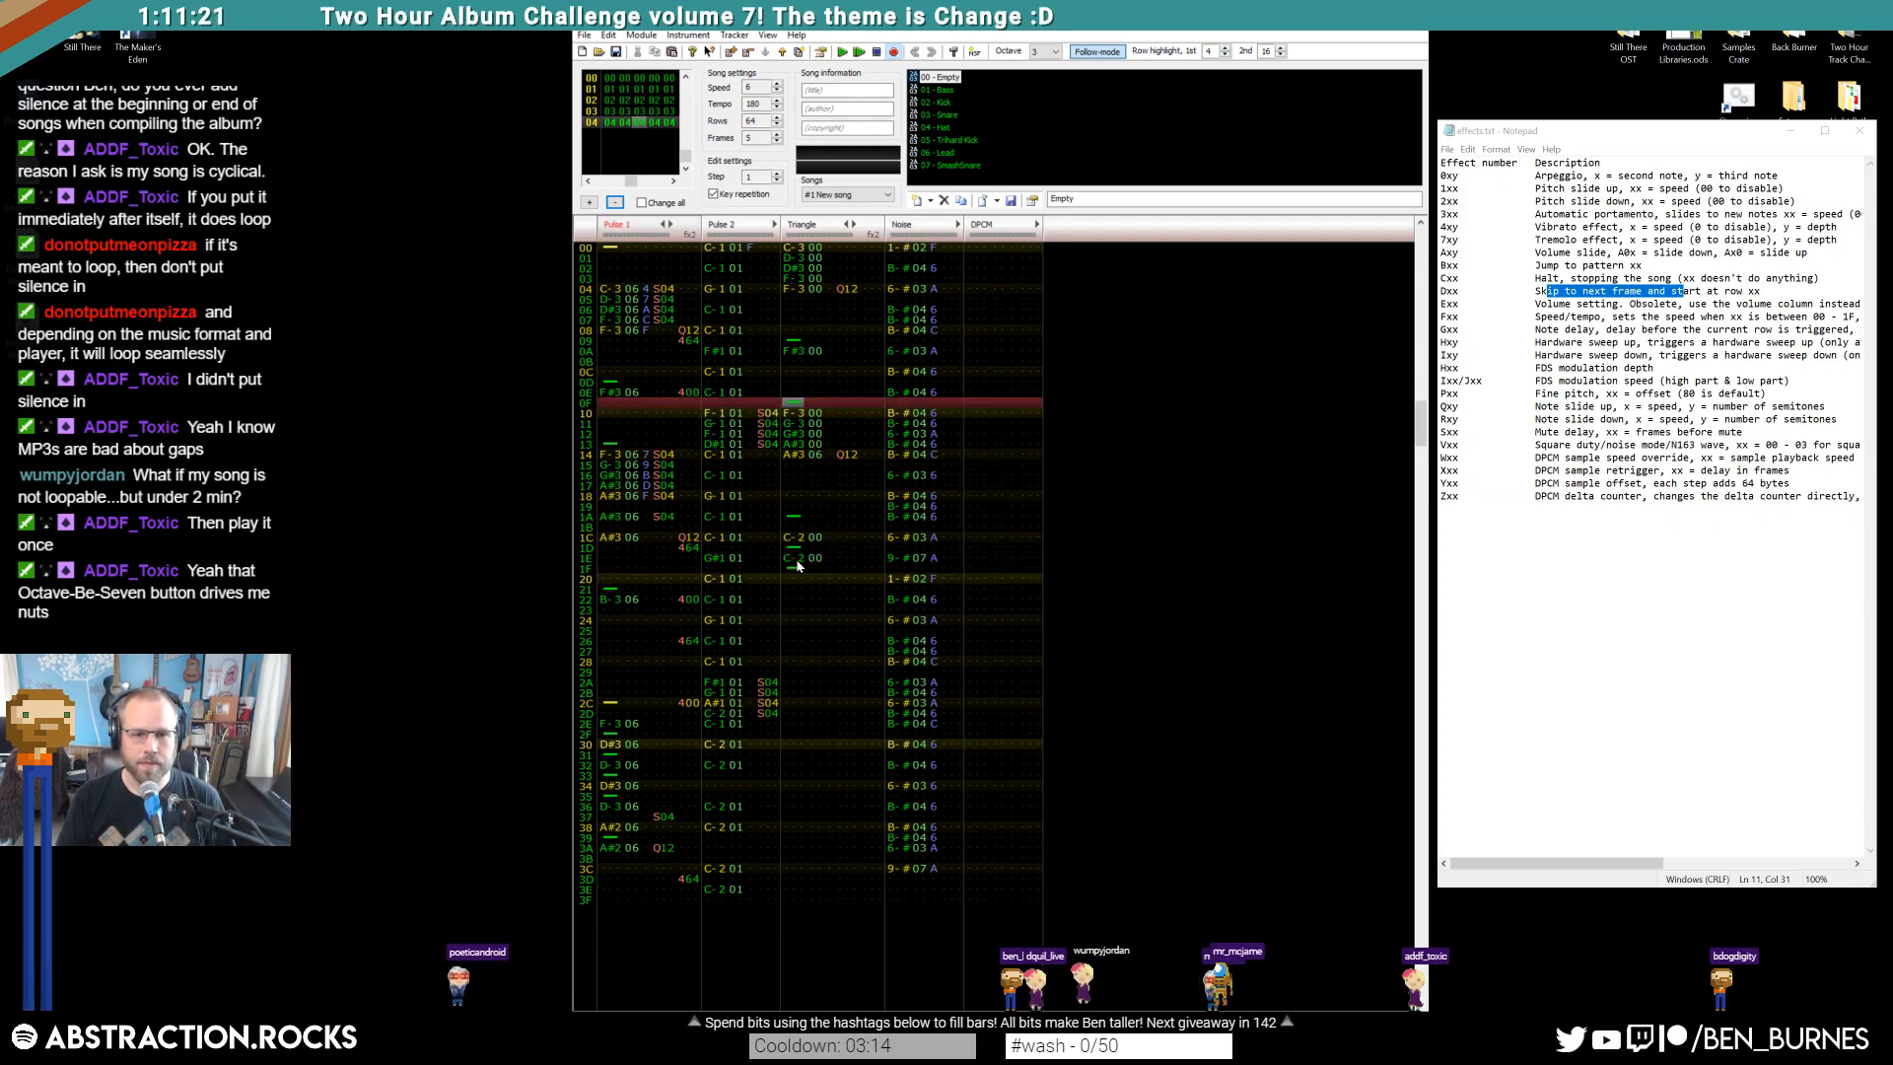
key("Up")
key("Up")
key("Up")
key("Up")
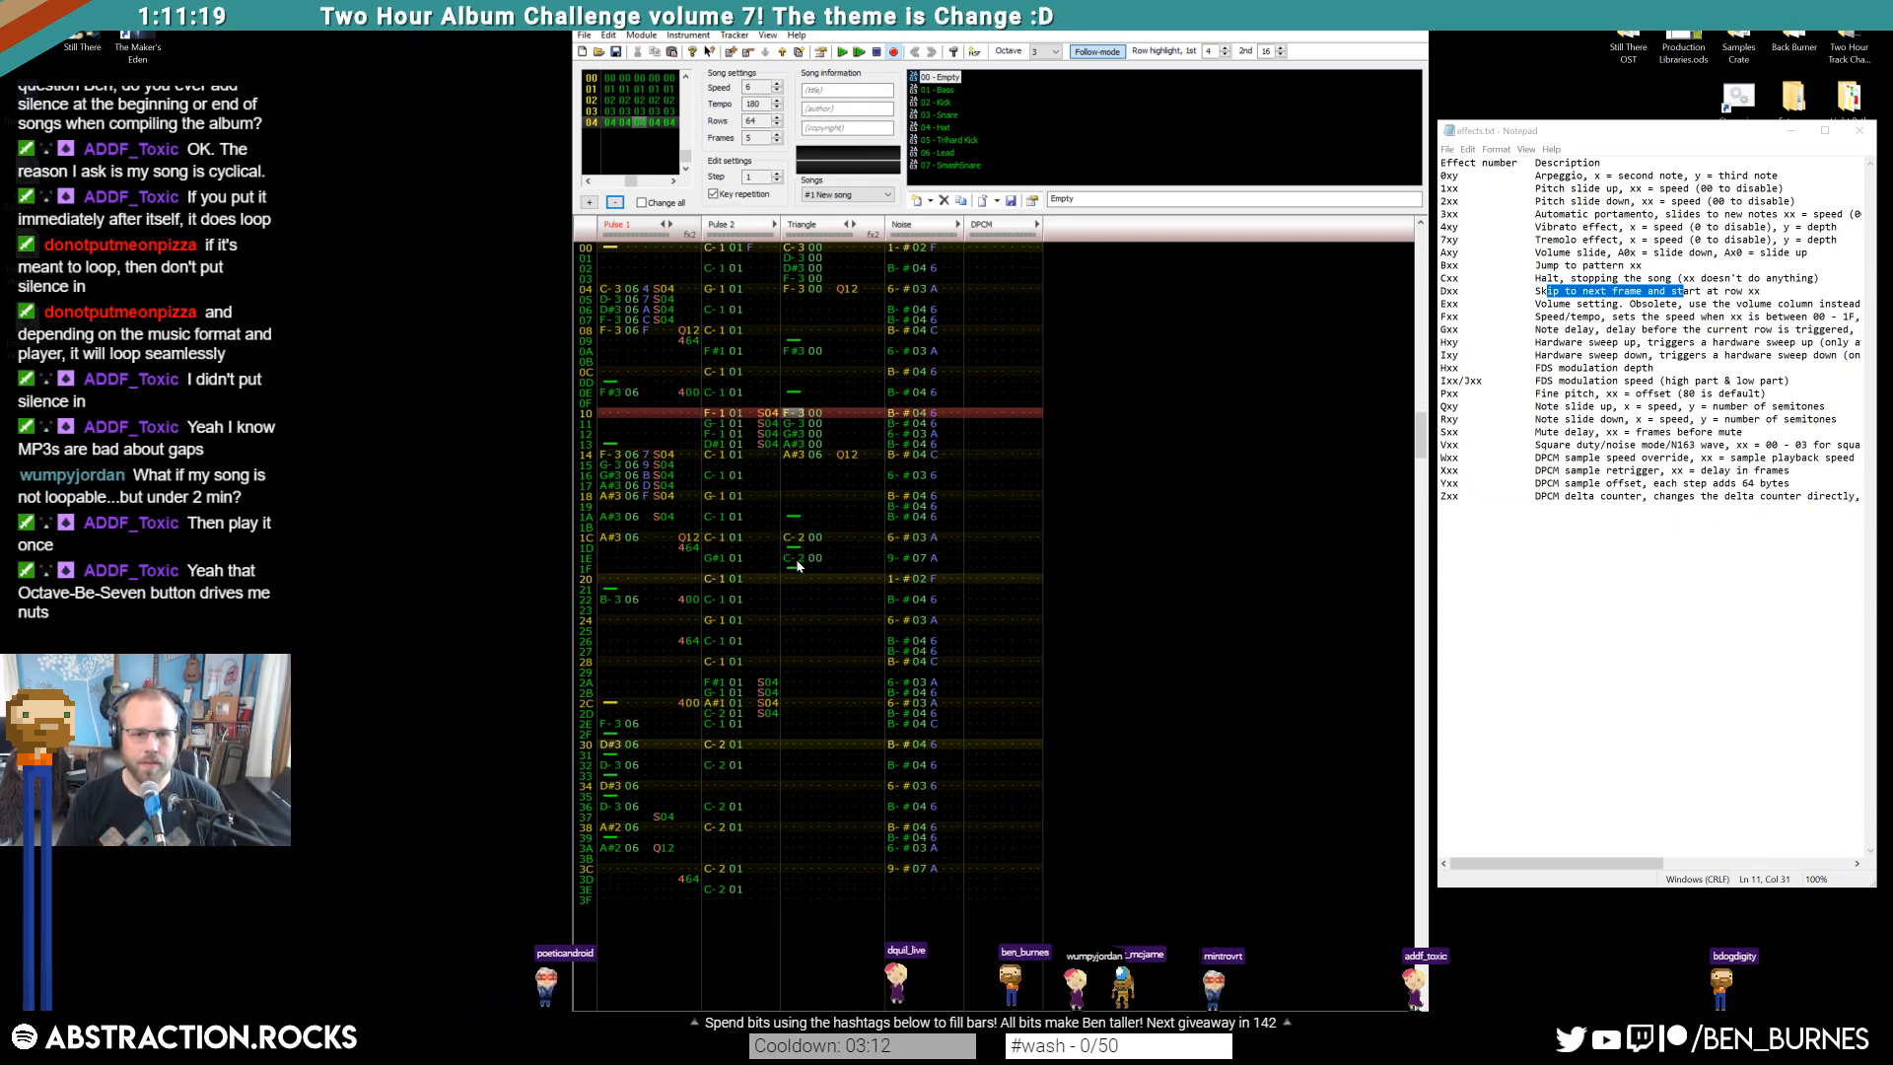
key("Up")
key("Up")
key("1")
key("Return")
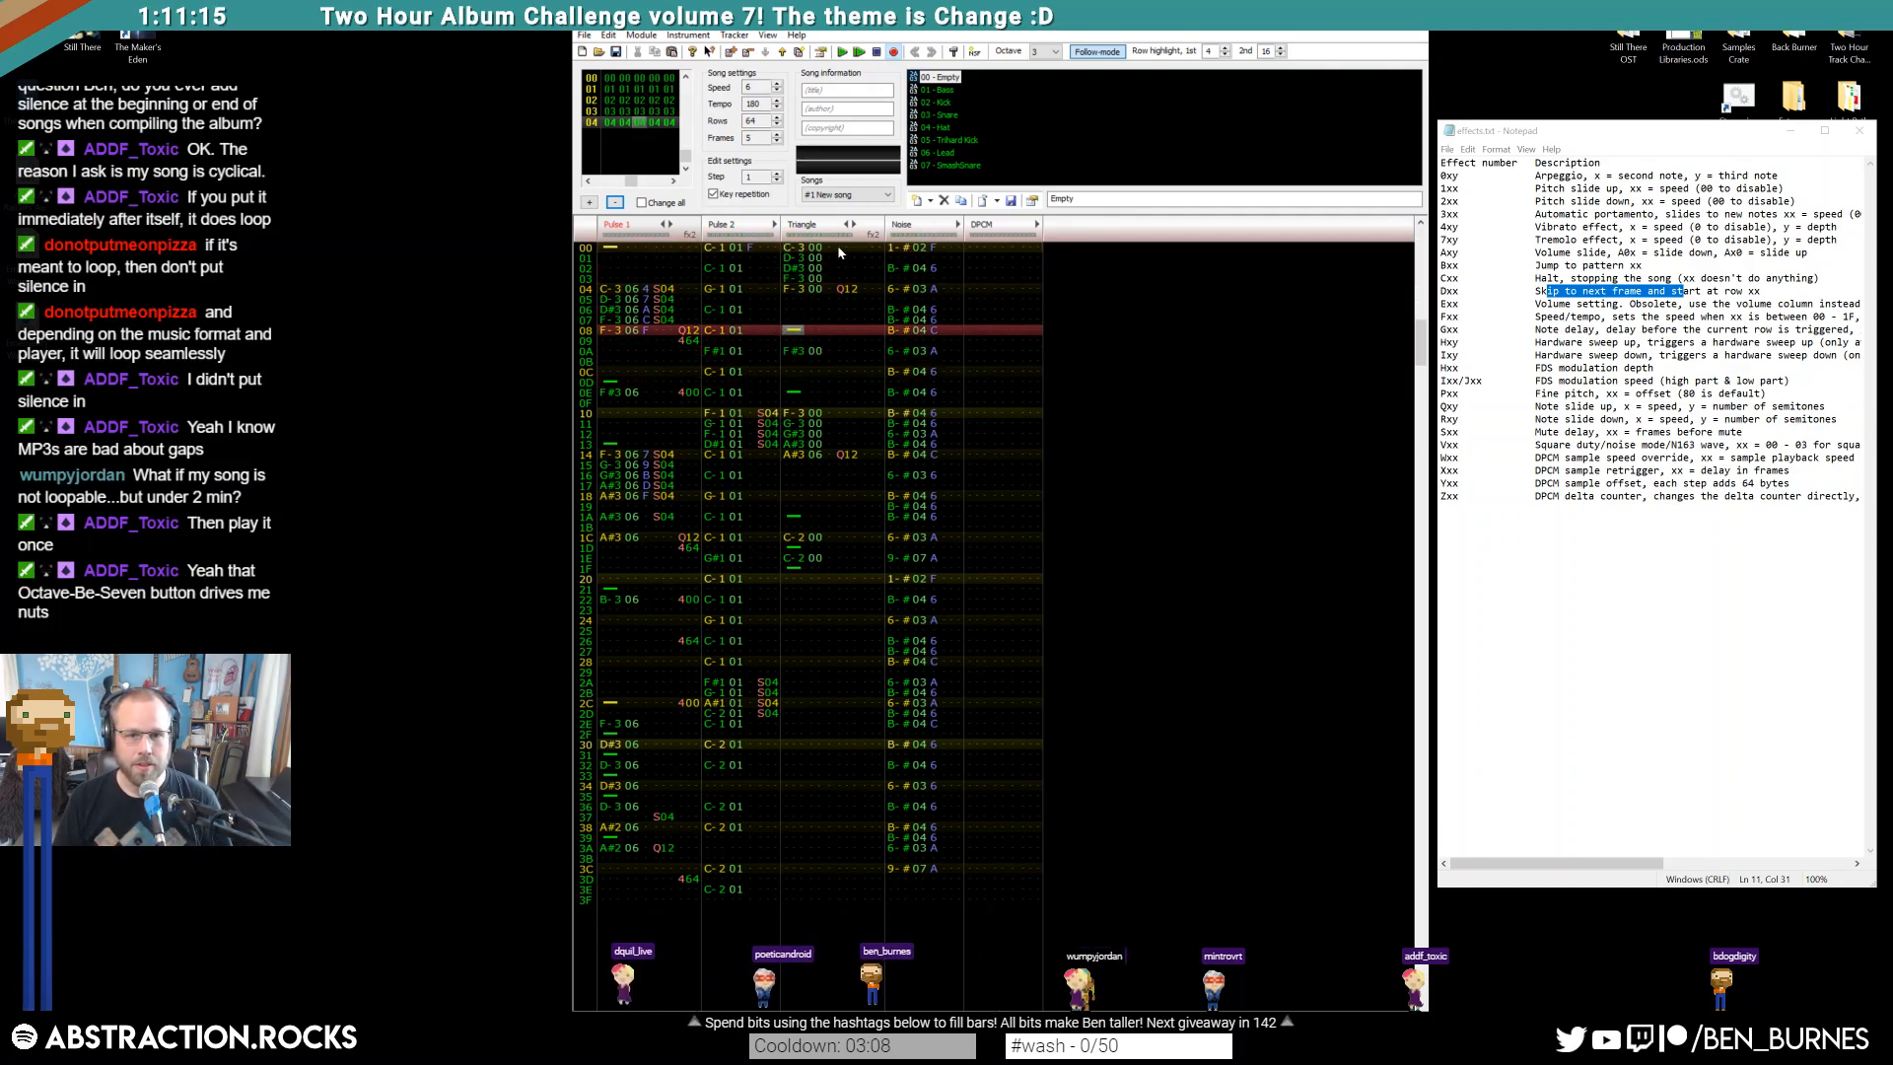
Move Triangle's Q12 effects to the second effect column and enter S04 in the first effect column for rows 00–03
left_click(839, 251)
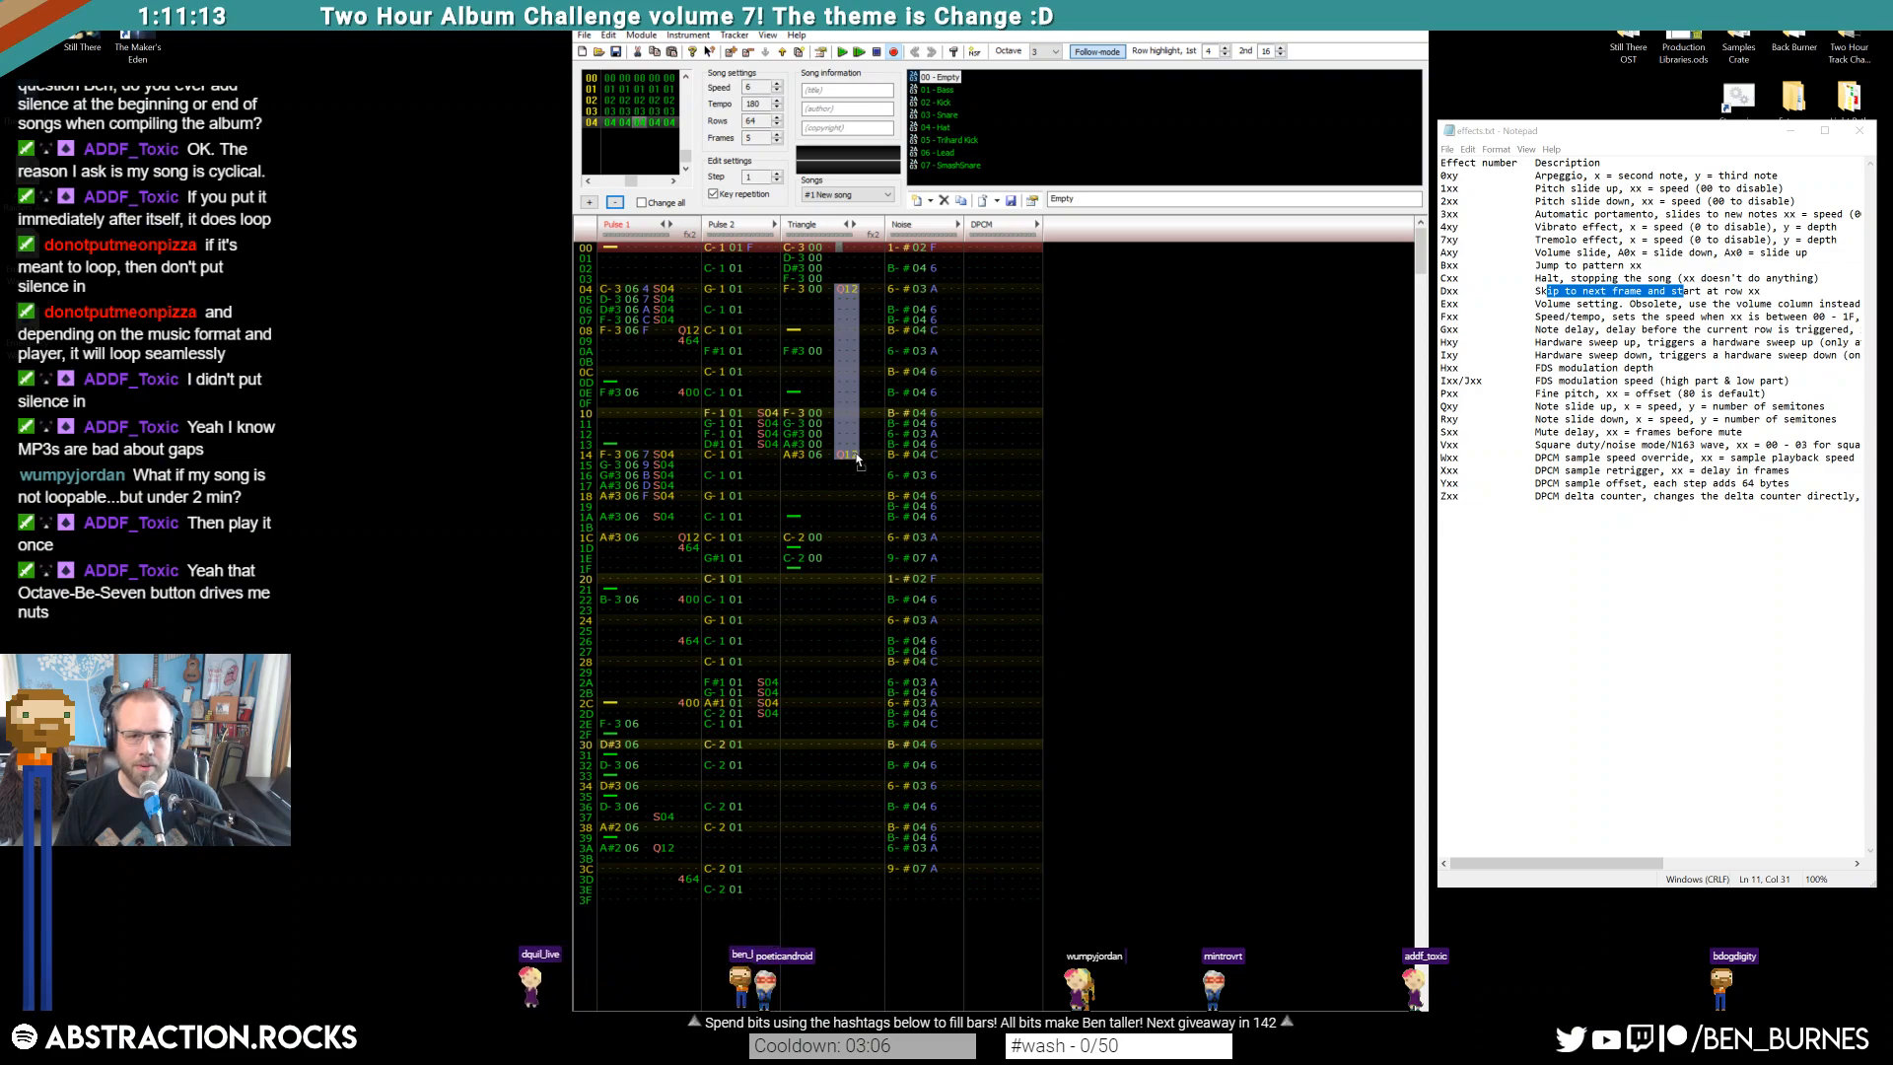
type("s00s00s00s00")
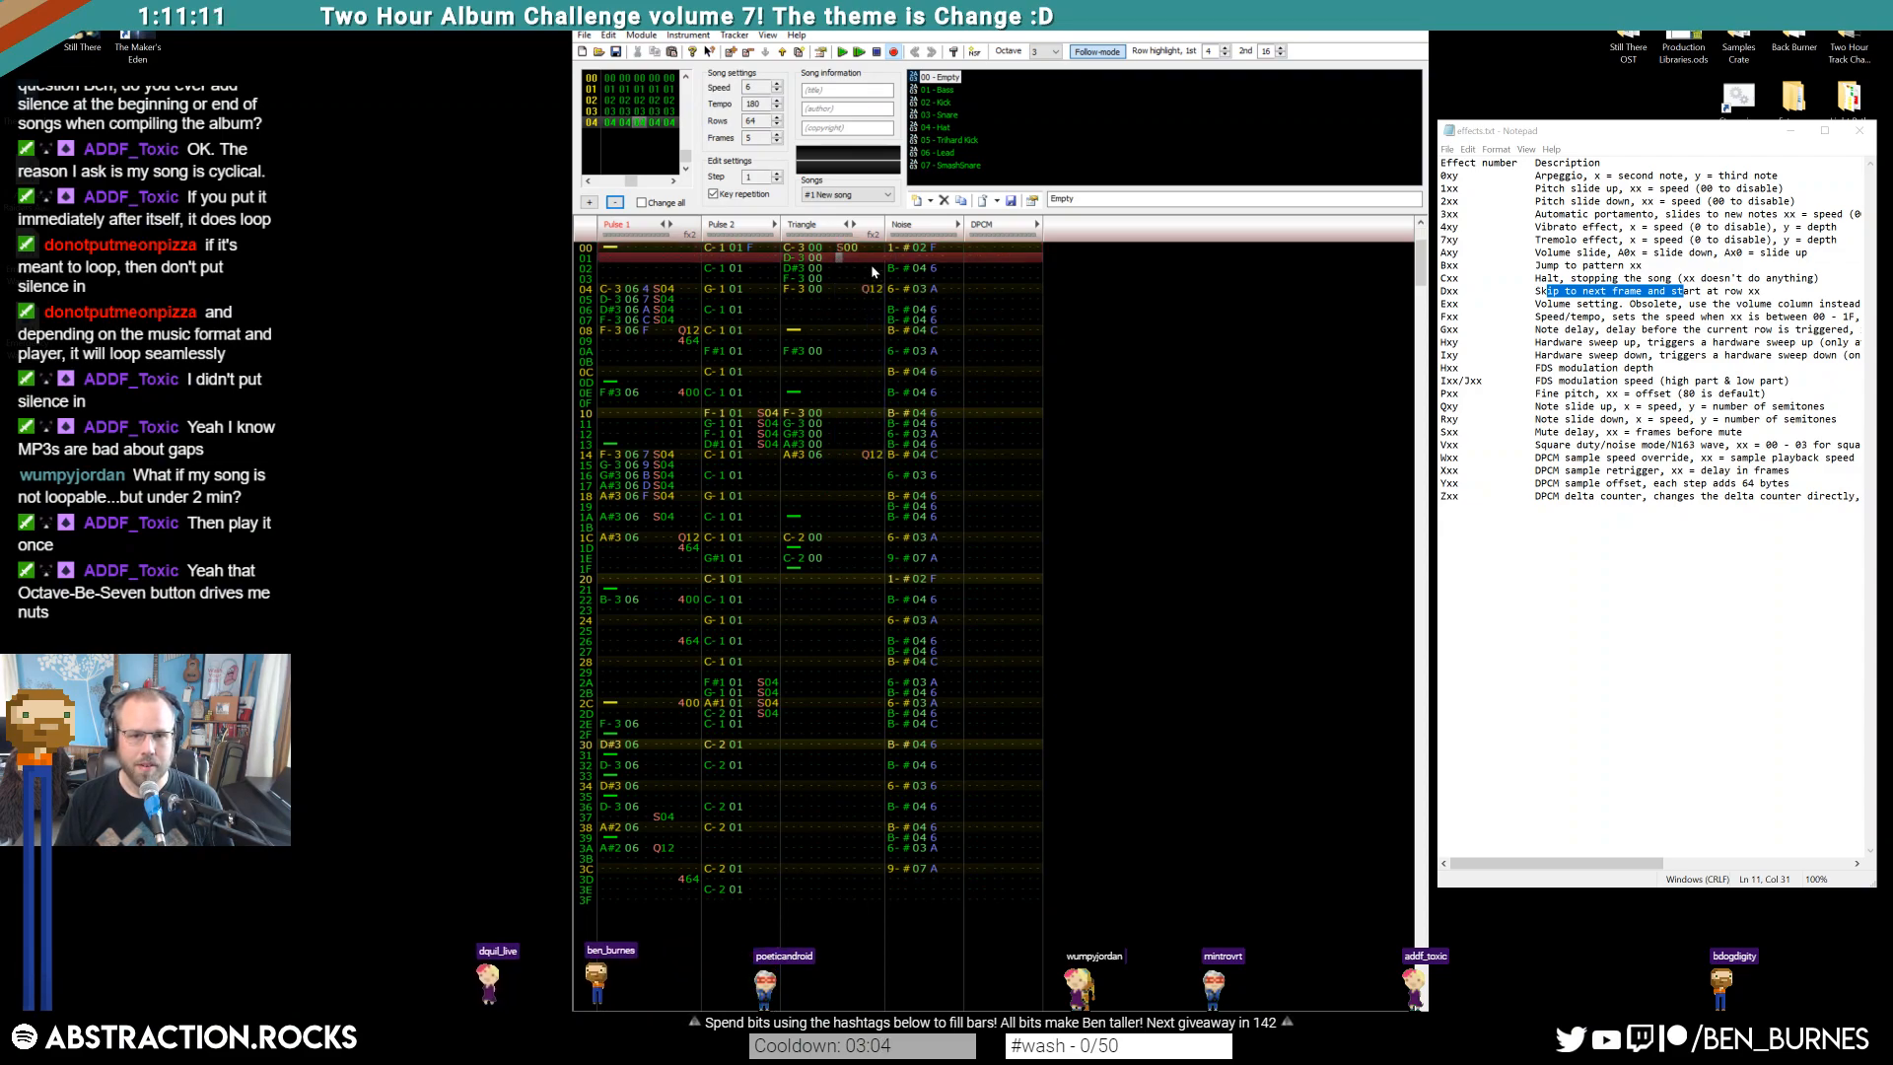
left_click(858, 250)
type("s04s04s04")
Enter S04 in Triangle's first effect column for rows 10–13
key("Down")
key("Down")
key("Down")
key("Down")
key("Down")
key("Down")
key("Down")
key("Down")
key("Down")
key("Down")
key("Down")
key("Down")
type("s00s04s04s04")
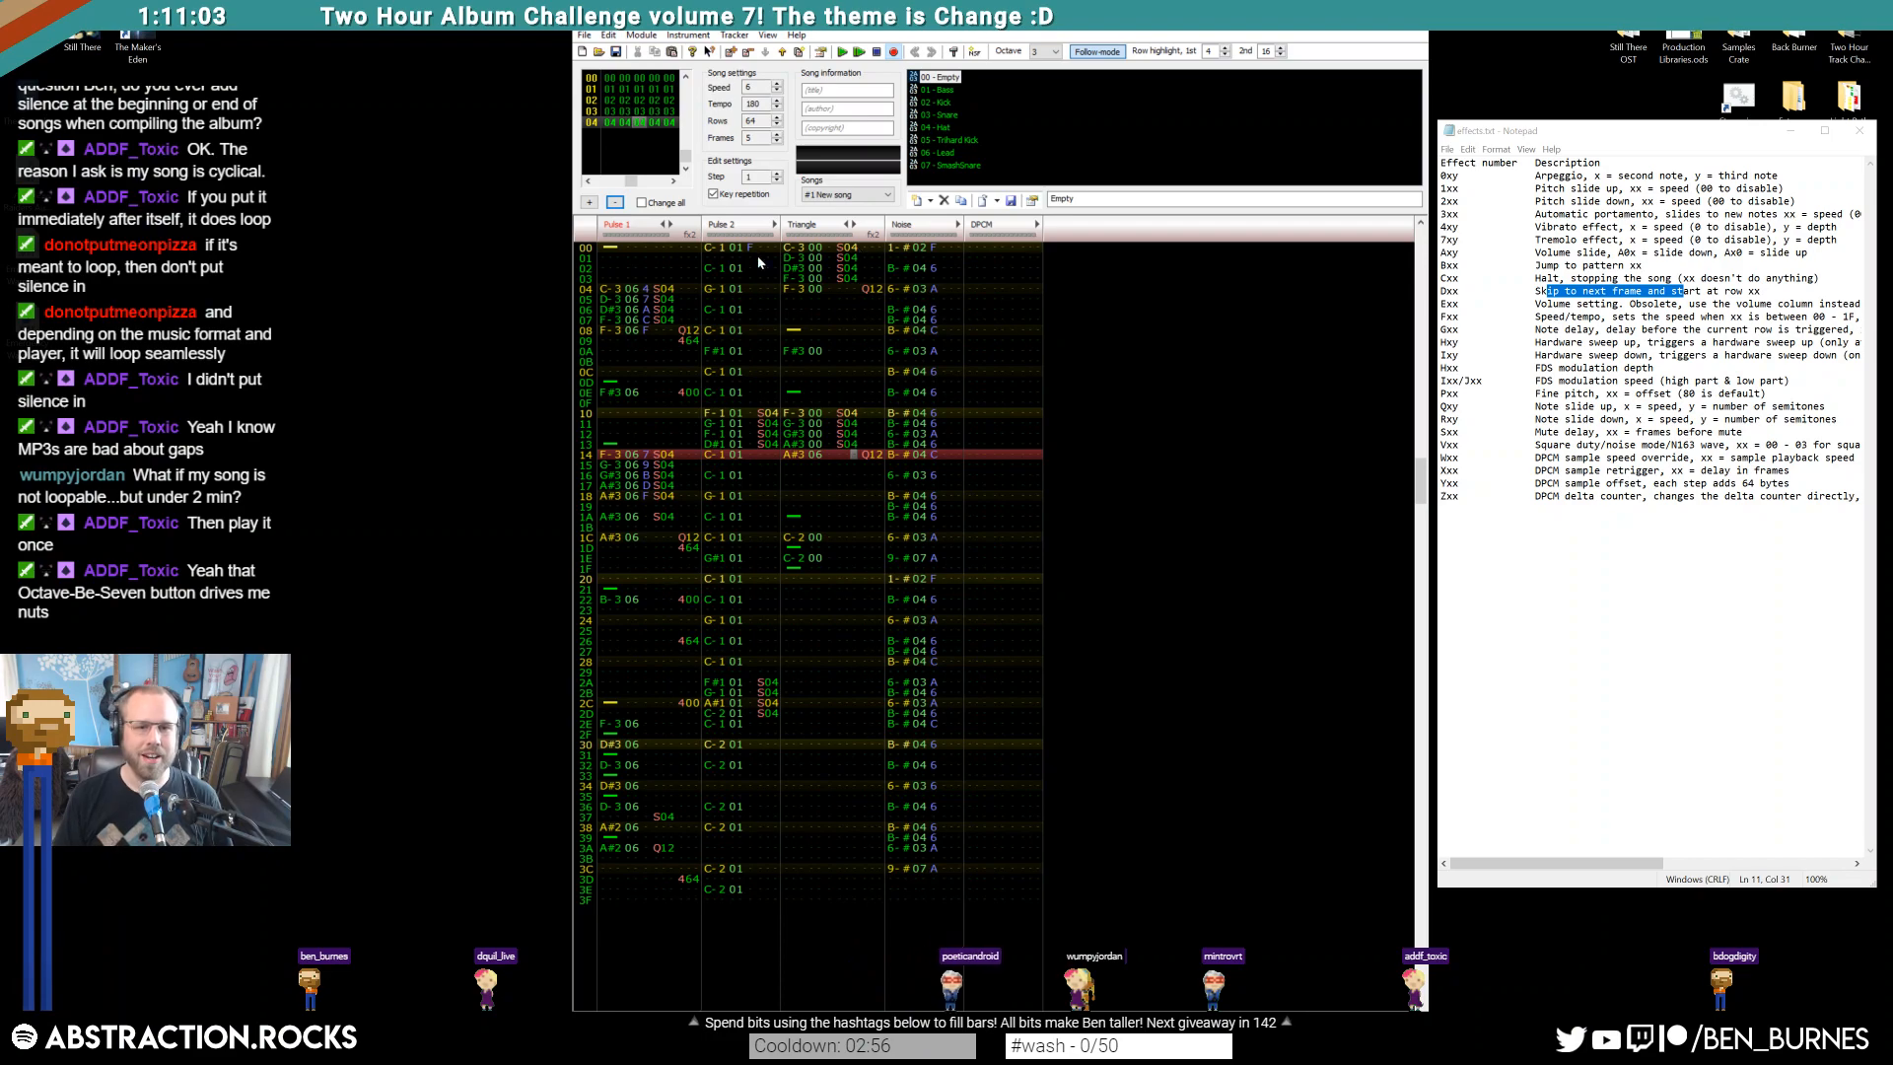
left_click_drag(613, 251, 699, 958)
key("Delete")
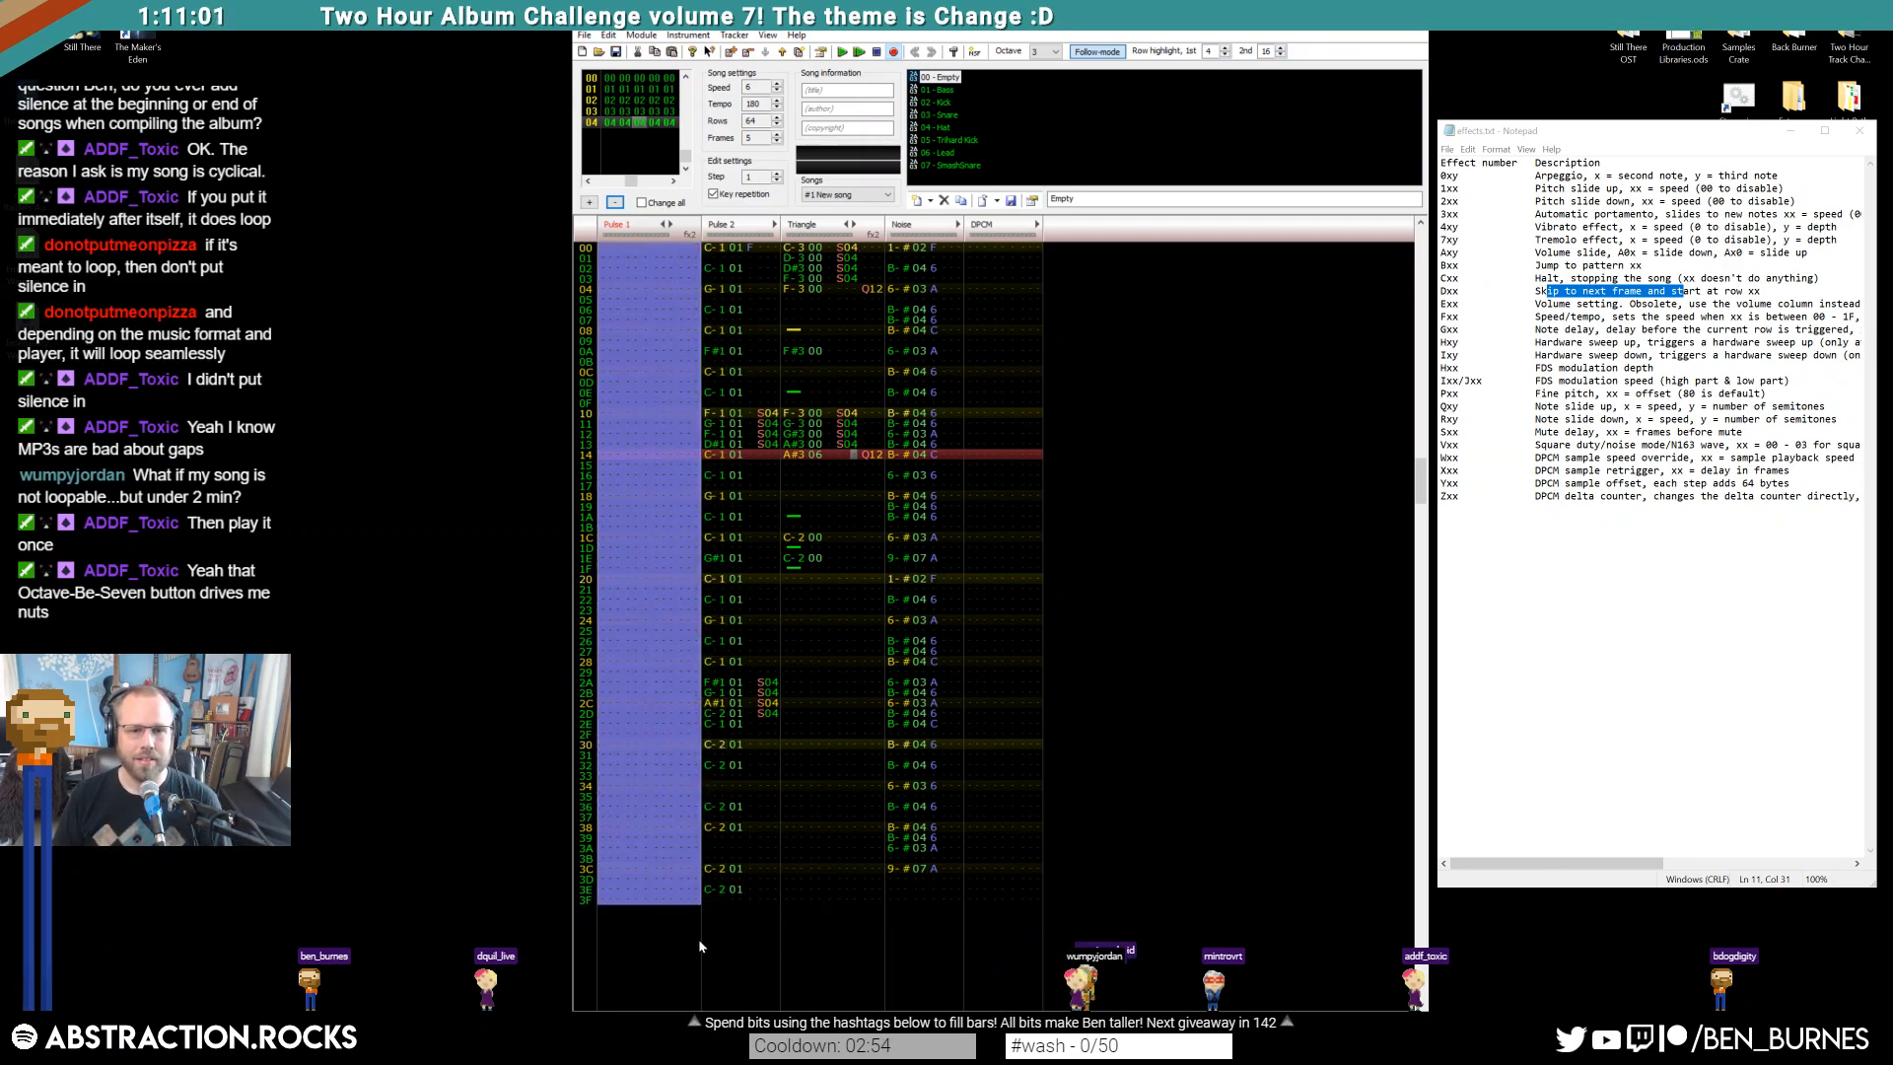
key("ctrl+z")
Cut the closing melody from Pulse 1 rows 2E–3D and paste it into Triangle at row 28
left_click(646, 796)
left_click_drag(629, 854, 681, 878)
left_click(797, 743)
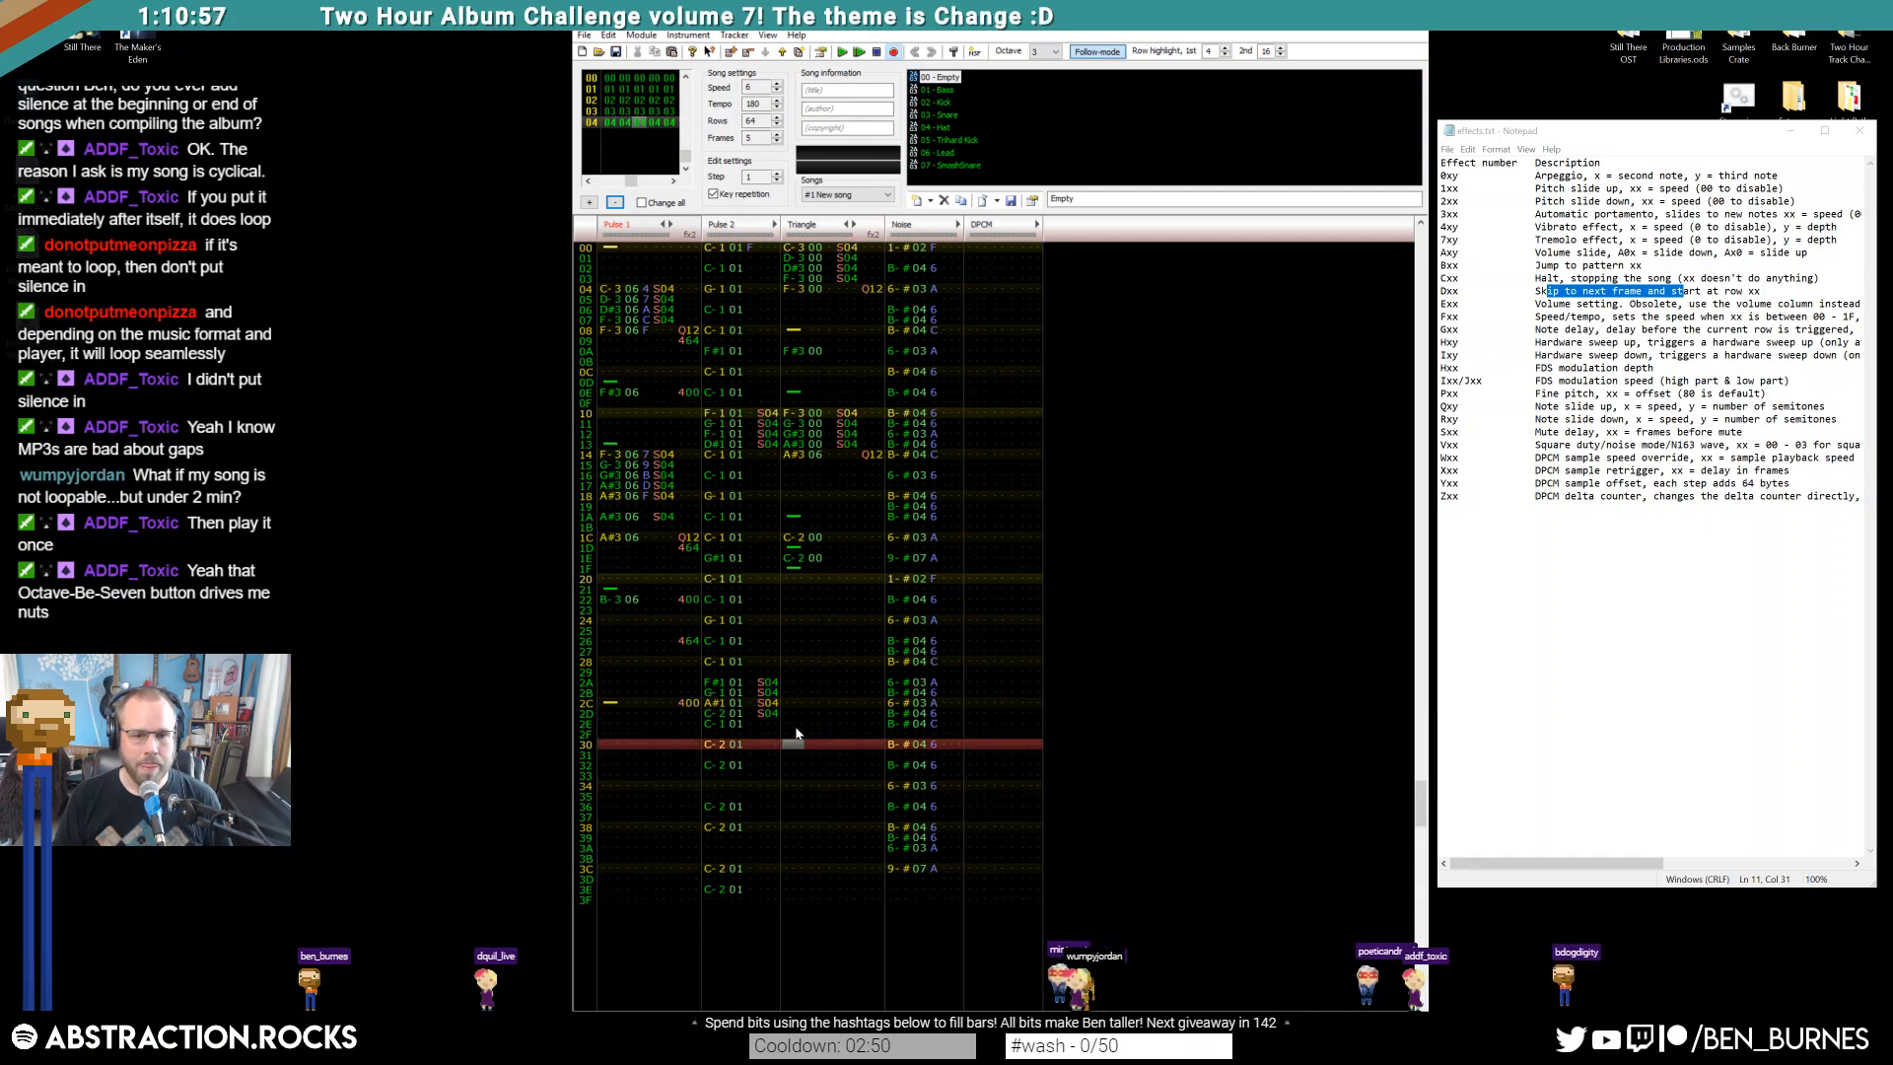
left_click(802, 662)
key("ctrl+v")
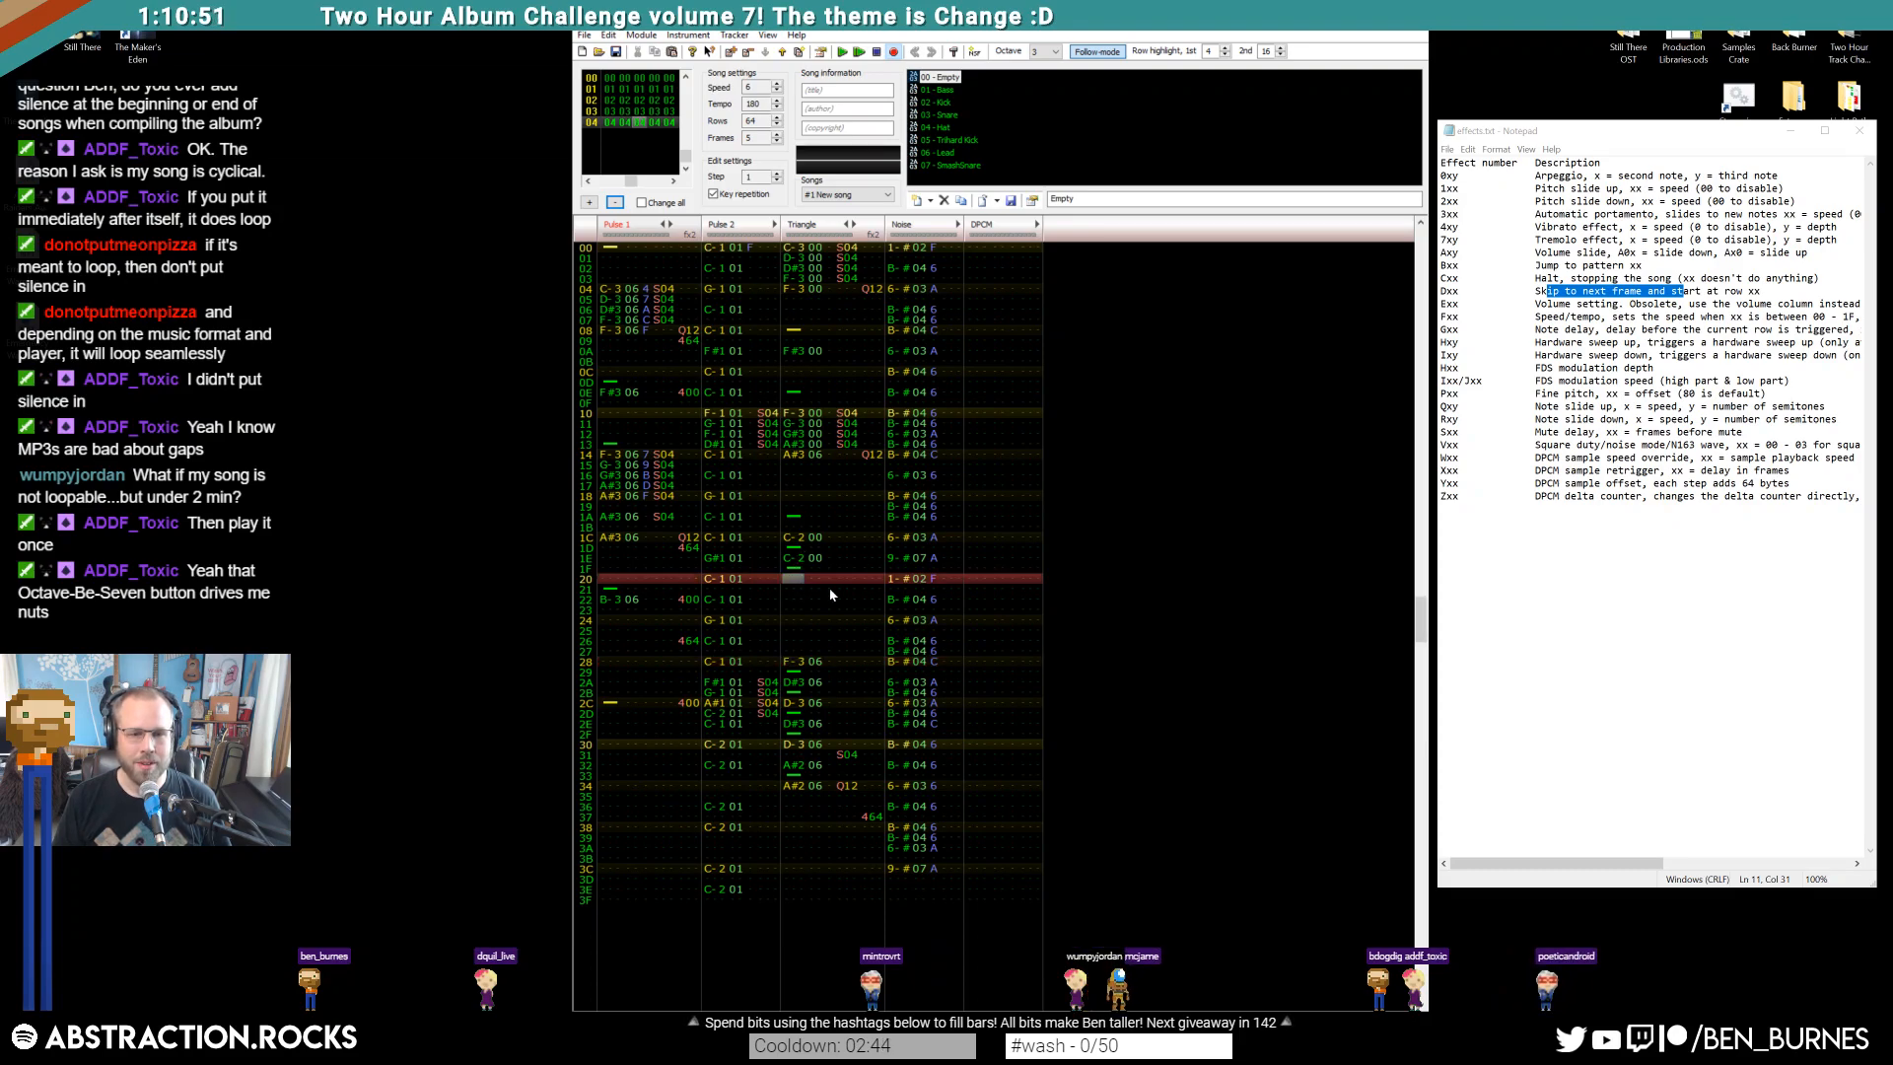
Clear the remaining Pulse 1 content in rows 00–30 and play the frame
left_click_drag(609, 738, 688, 257)
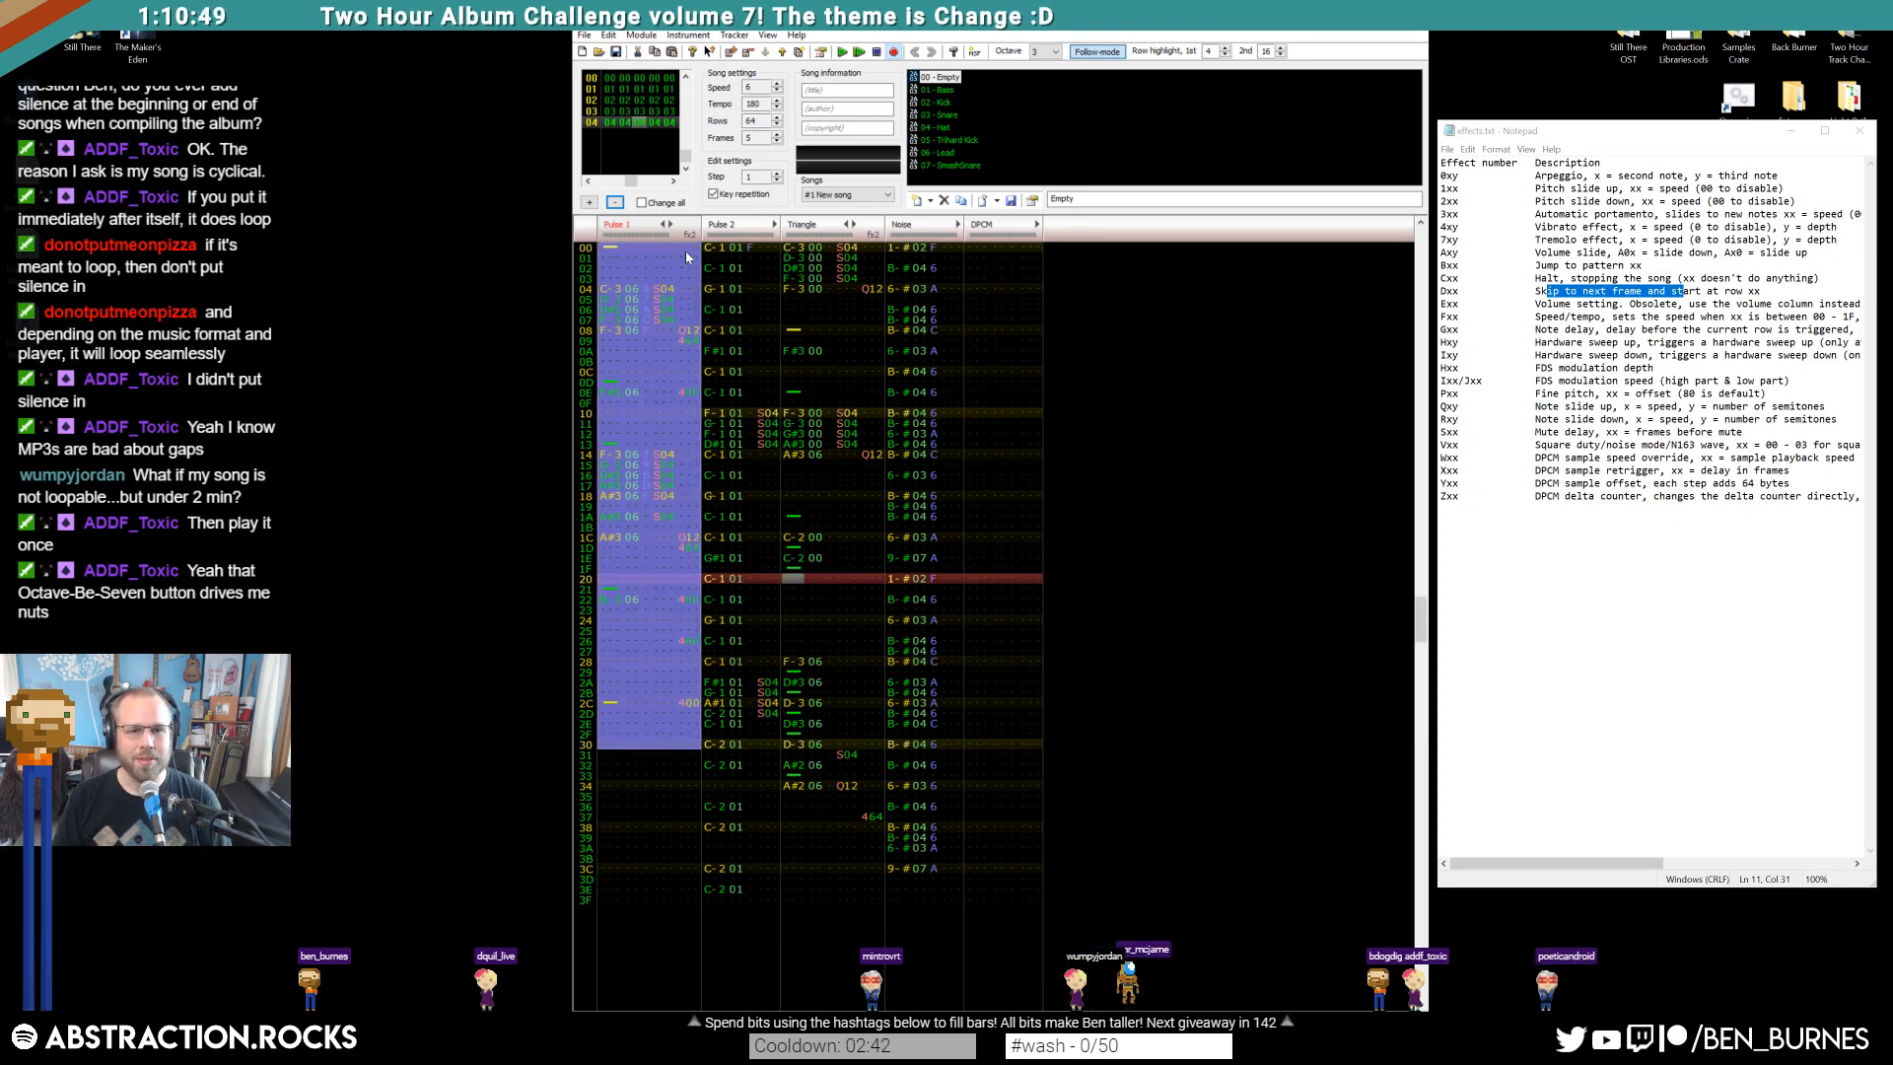
key("Delete")
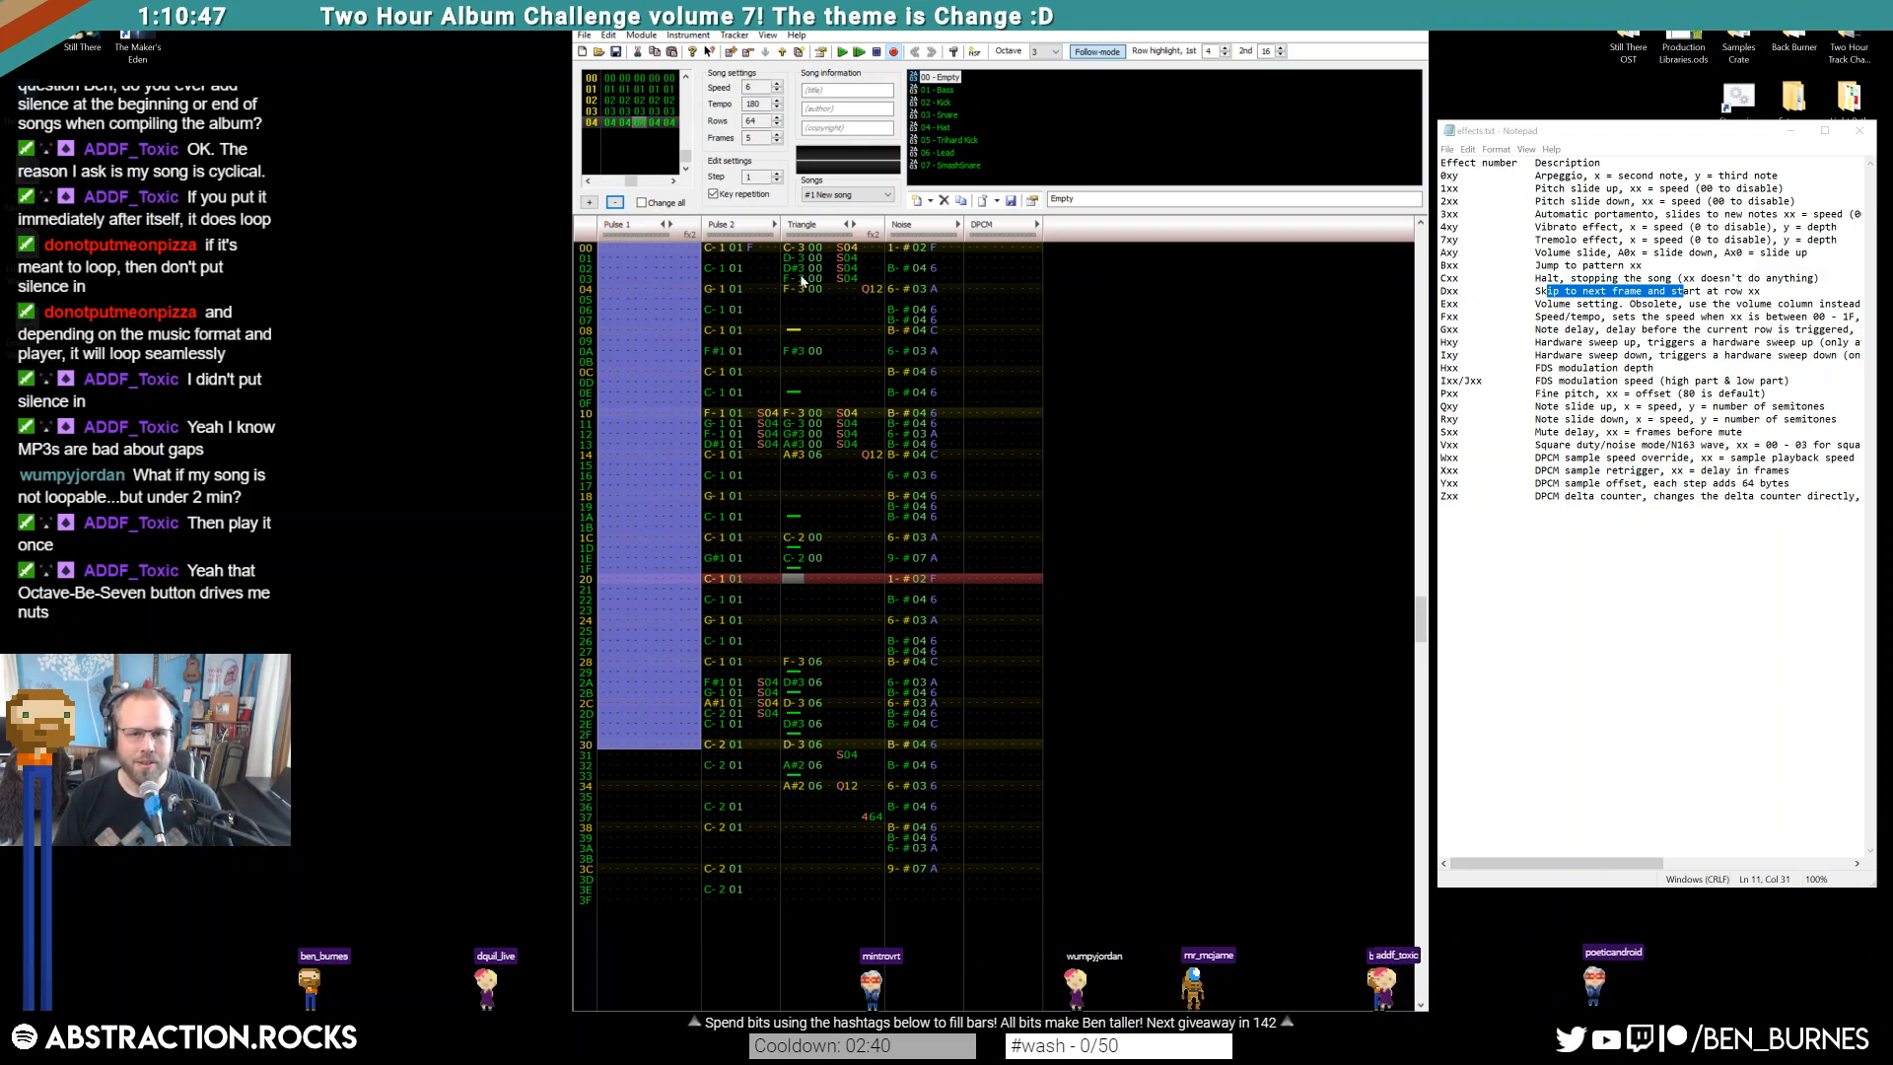
key("Return")
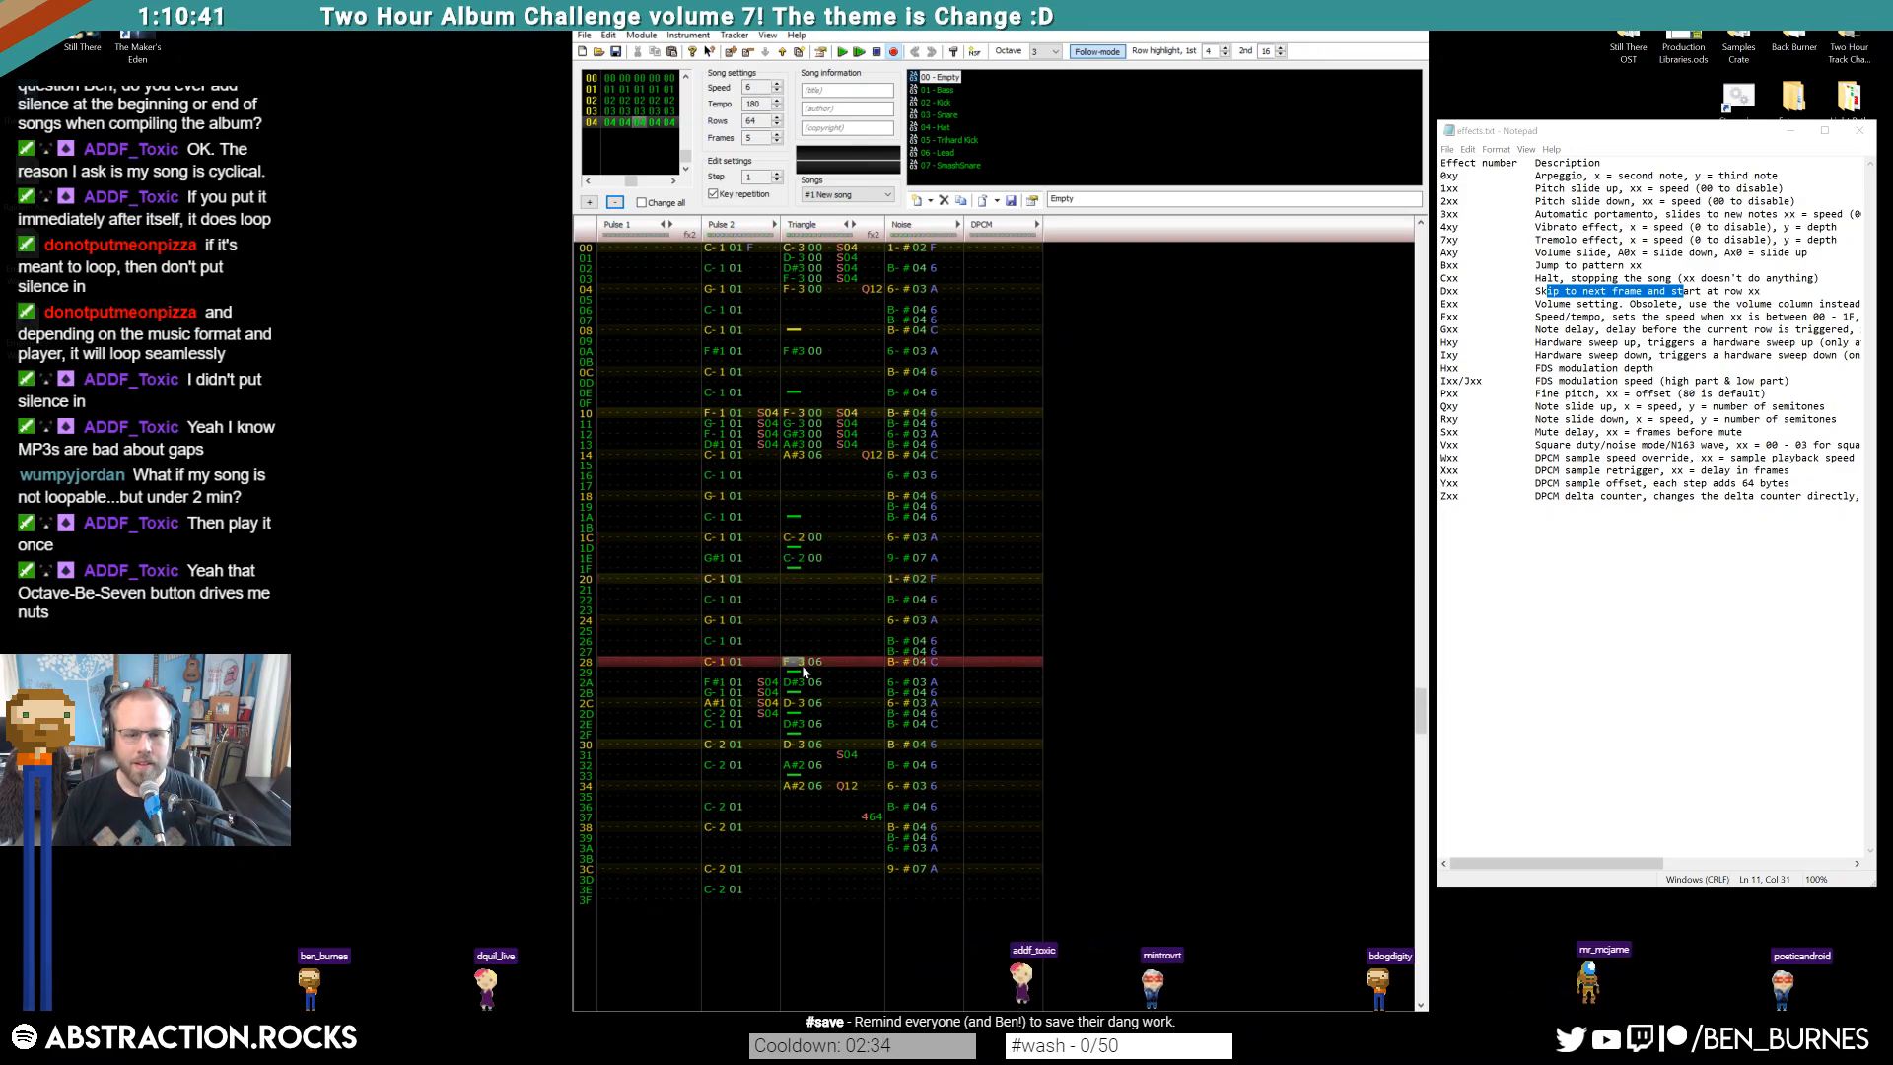
Copy the Triangle C-2 notes and cuts from rows 1C–1F, paste them at rows 20 and 24, and play the frame
left_click_drag(791, 546, 814, 569)
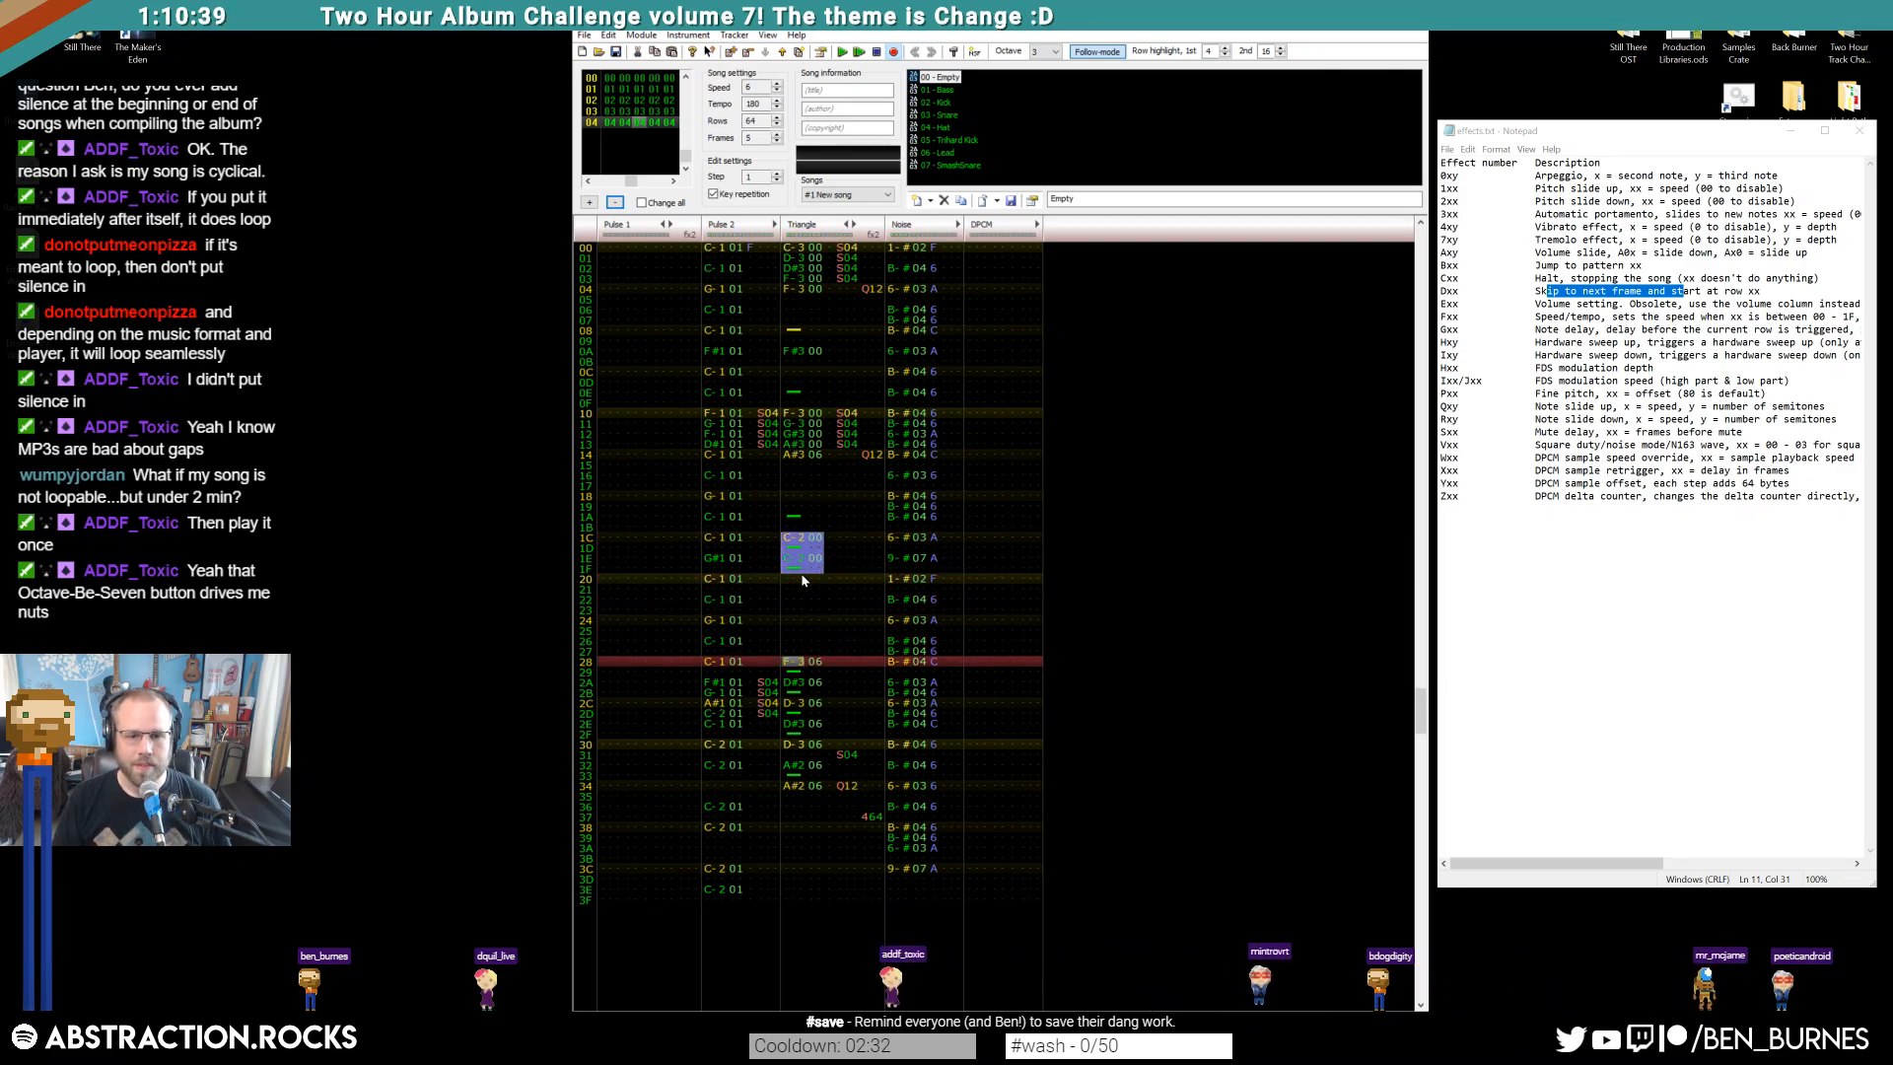
key("ctrl+c")
left_click(795, 575)
key("ctrl+v")
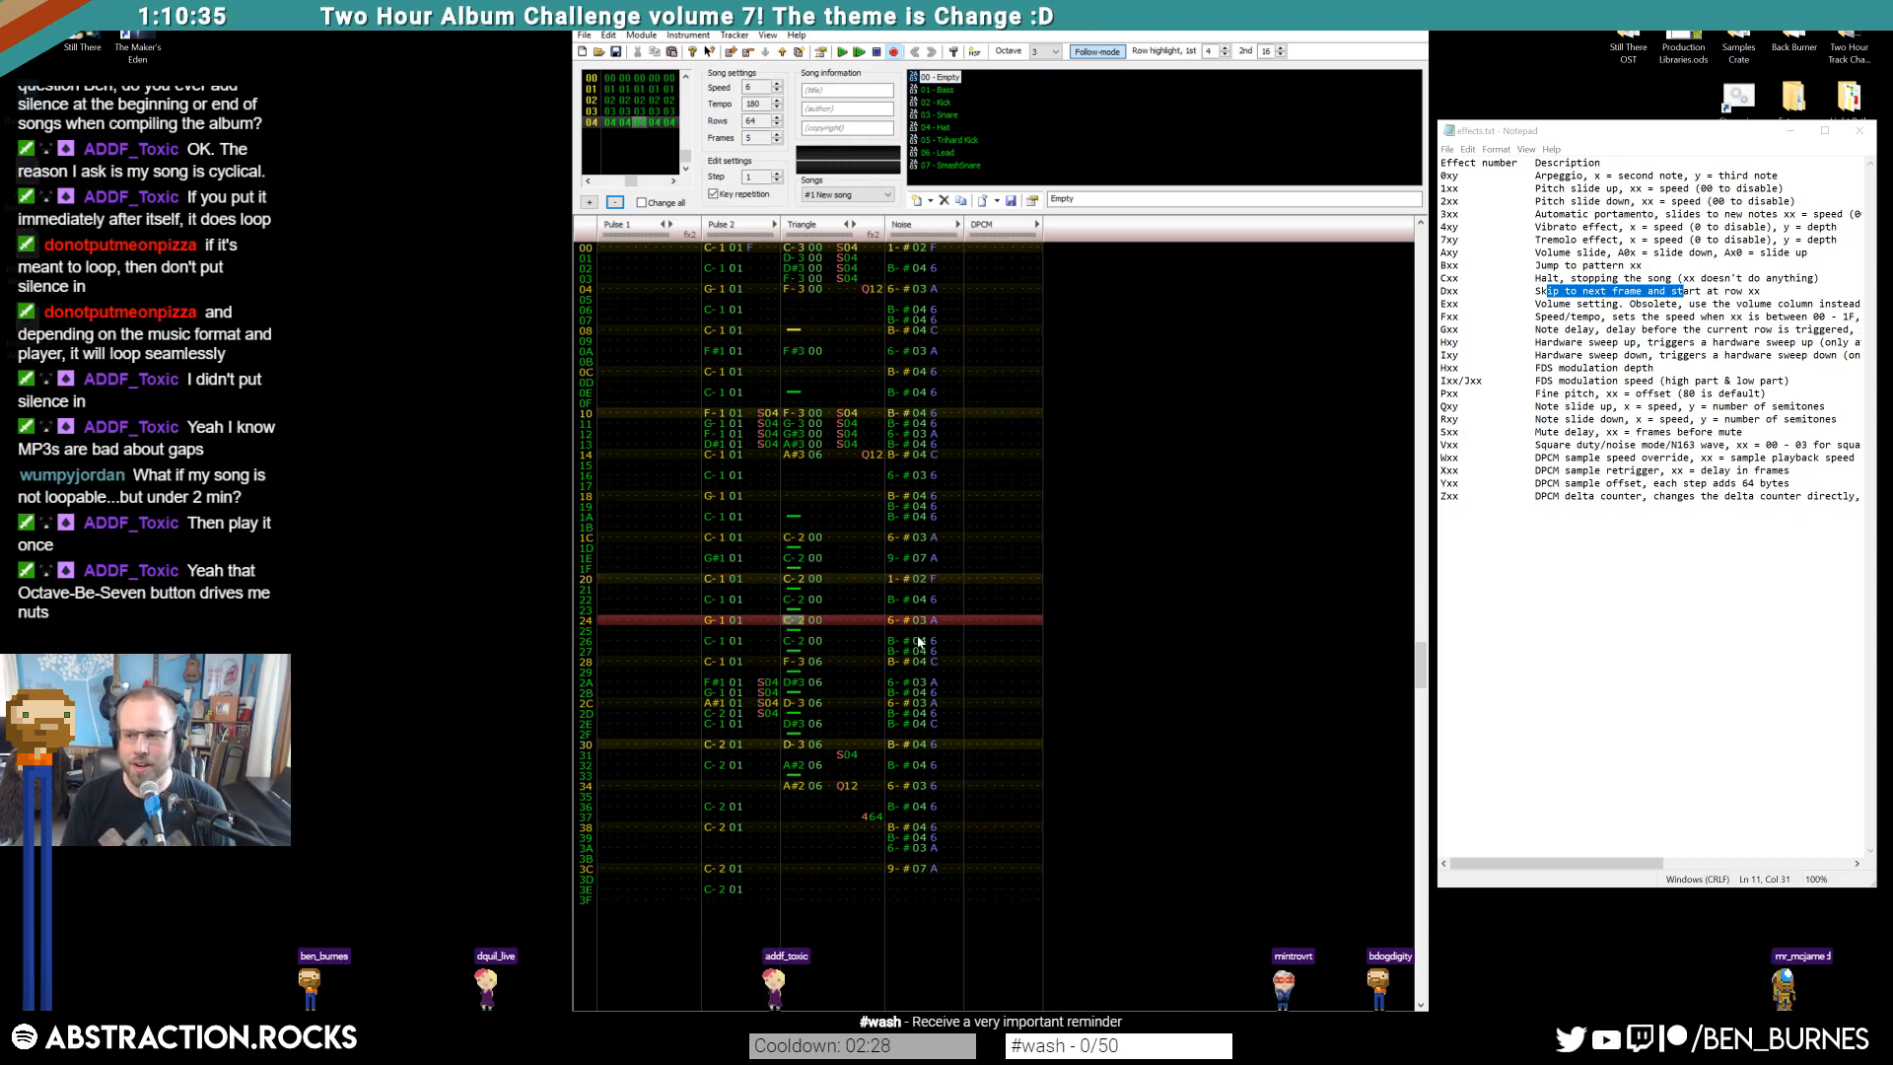
key("Return")
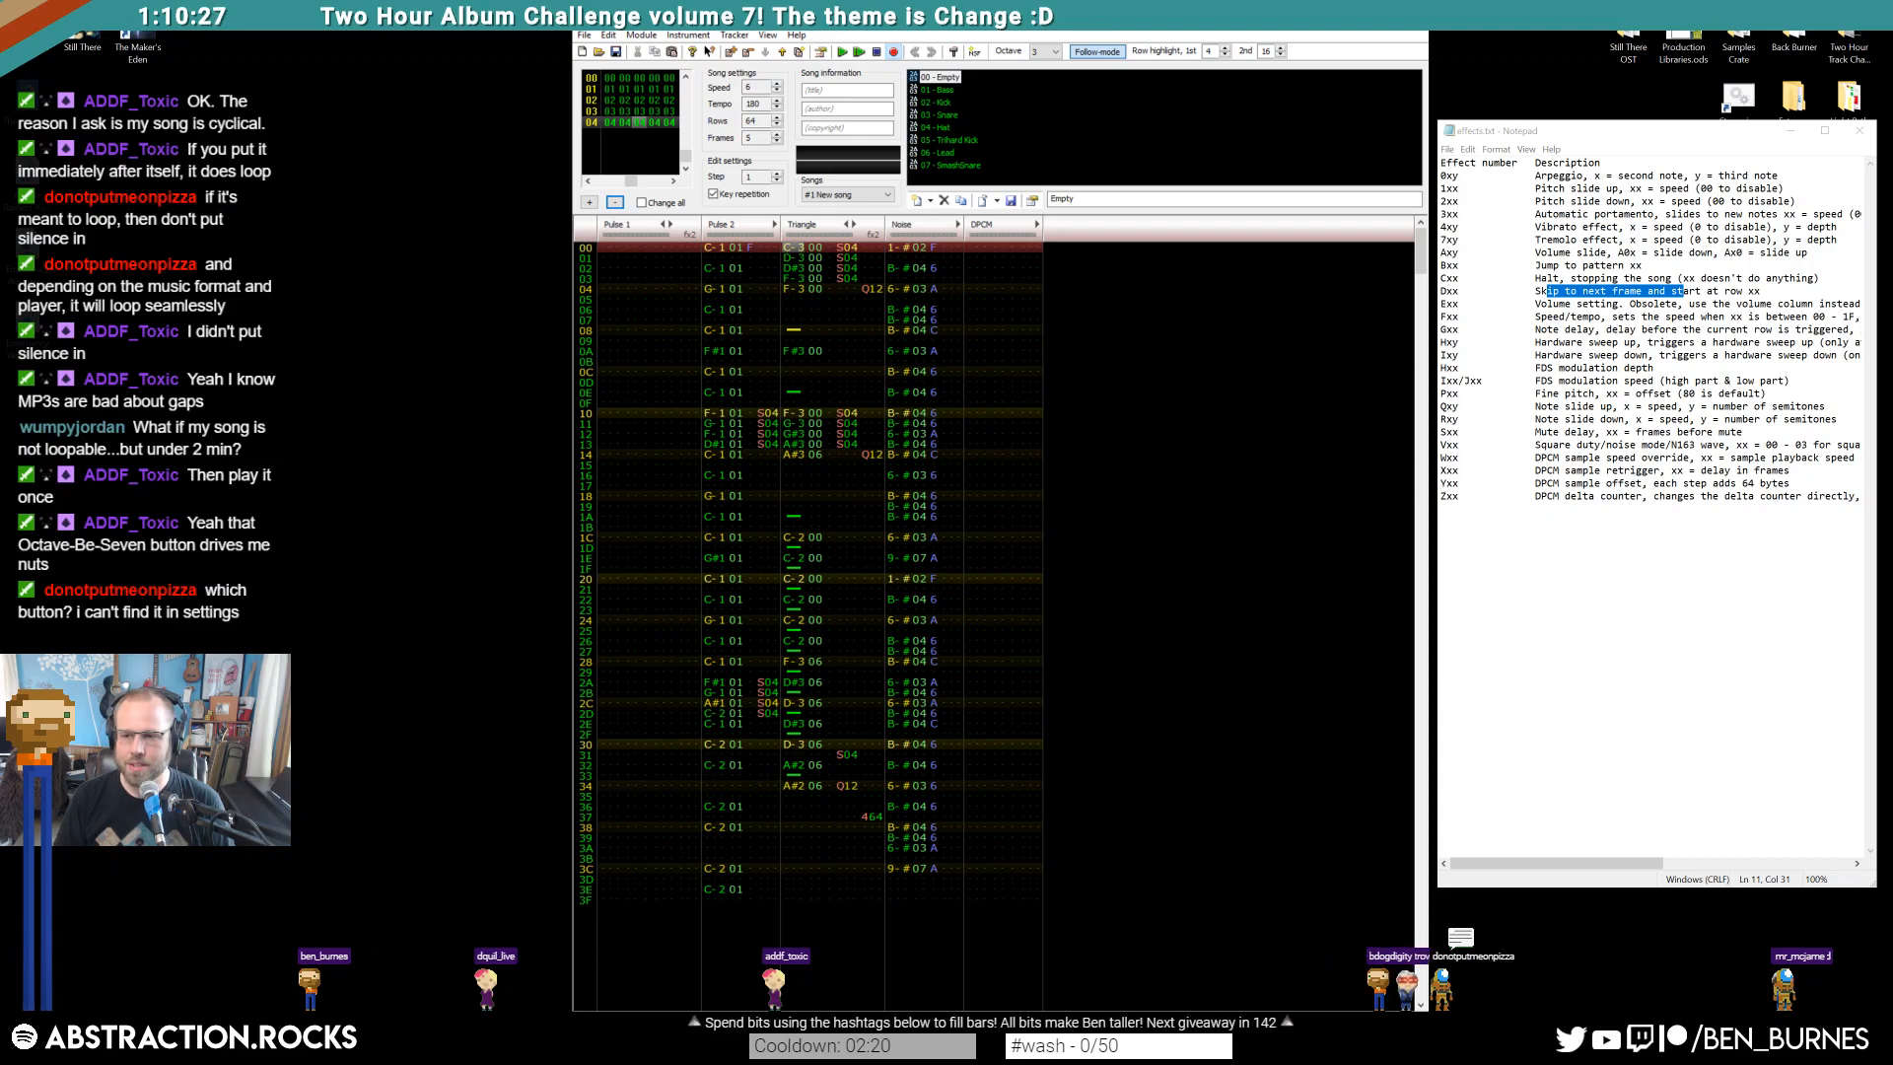
left_click(1826, 1043)
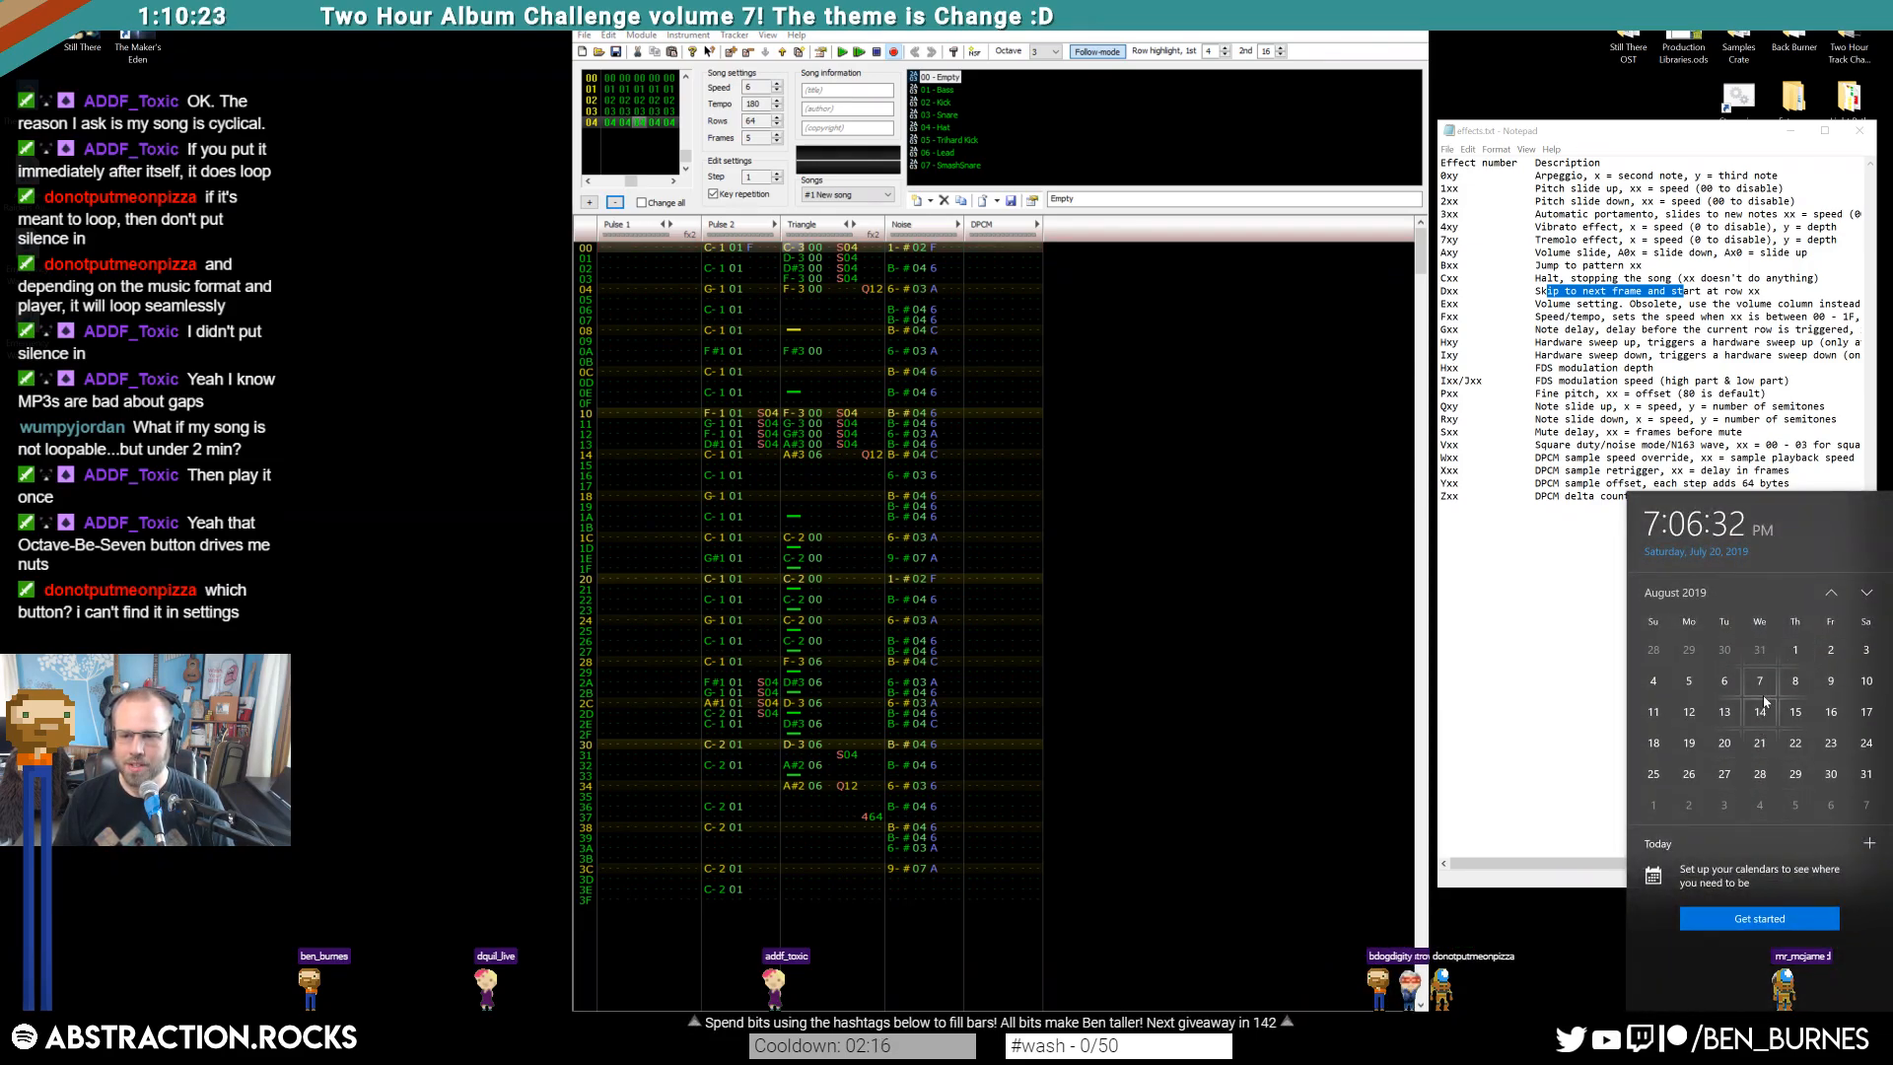
left_click(1581, 496)
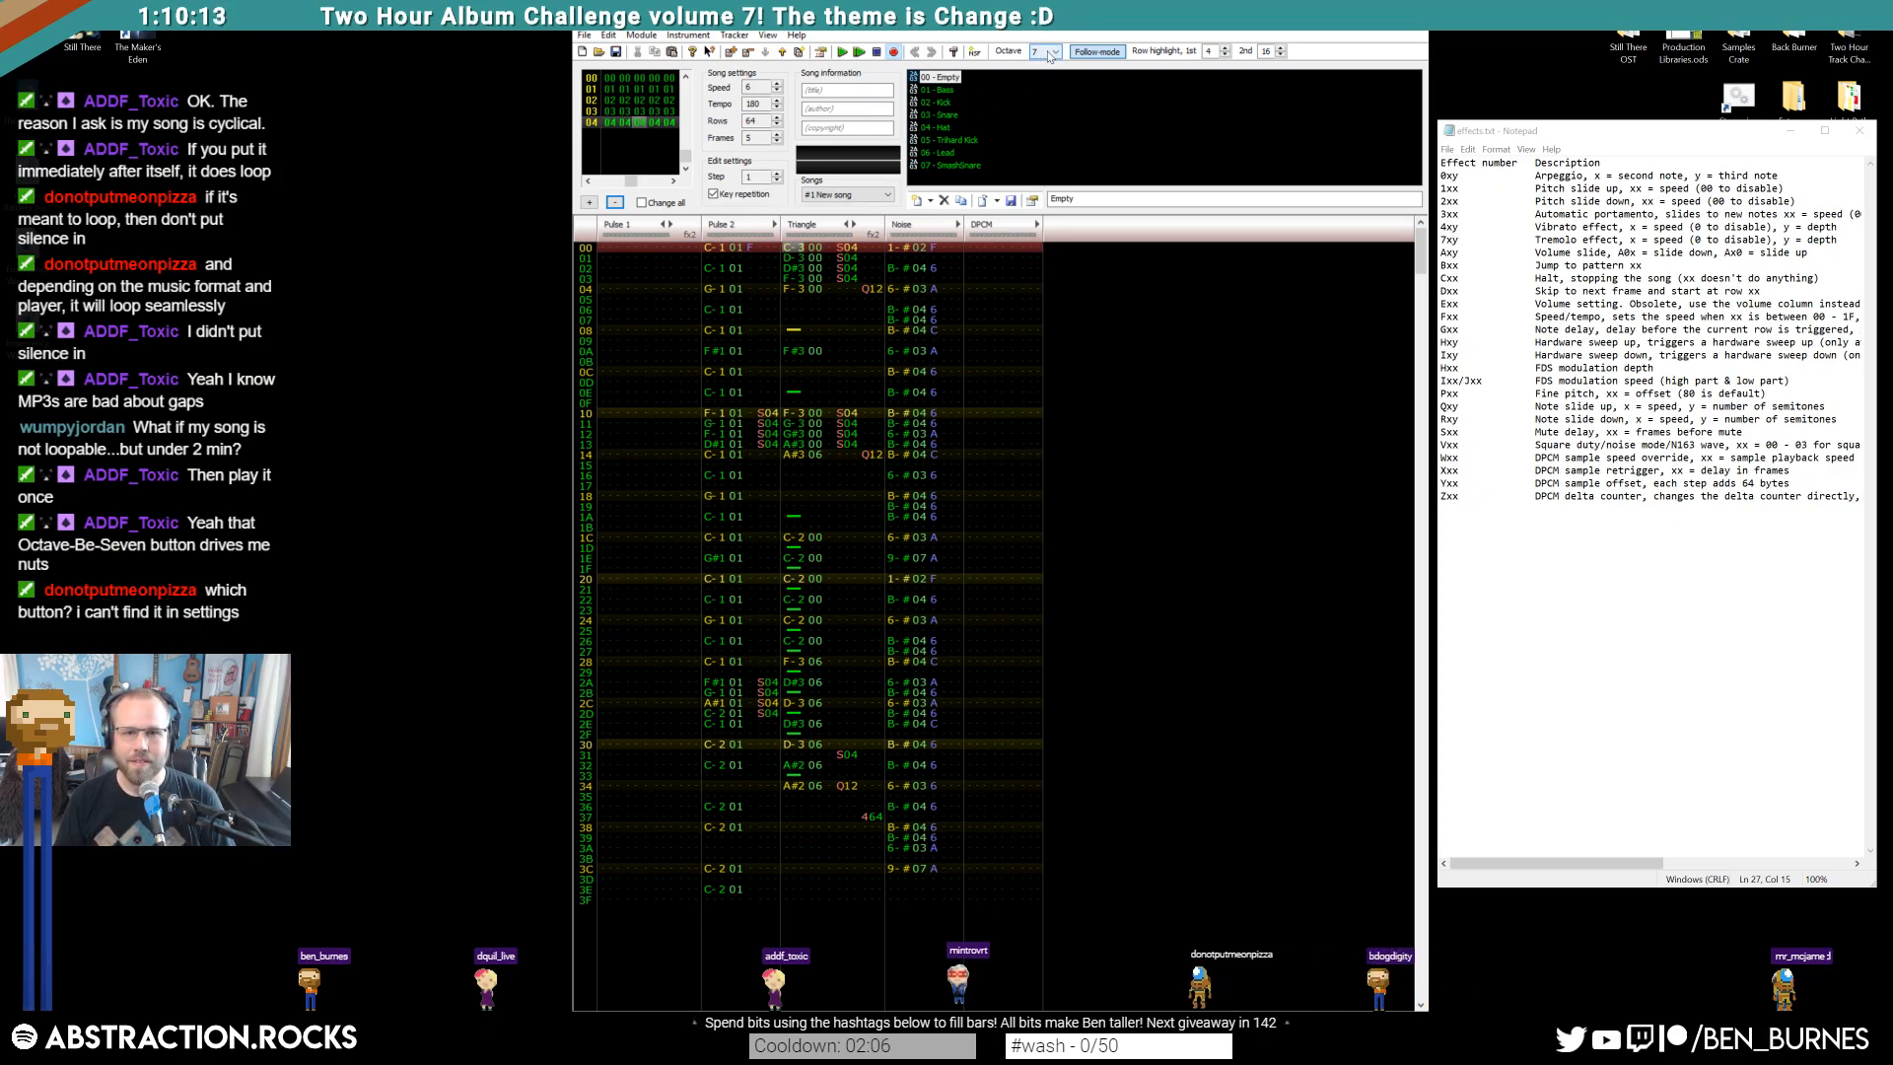
Lower the note-entry octave from 7 and place the cursor on Triangle's first row
left_click(1040, 85)
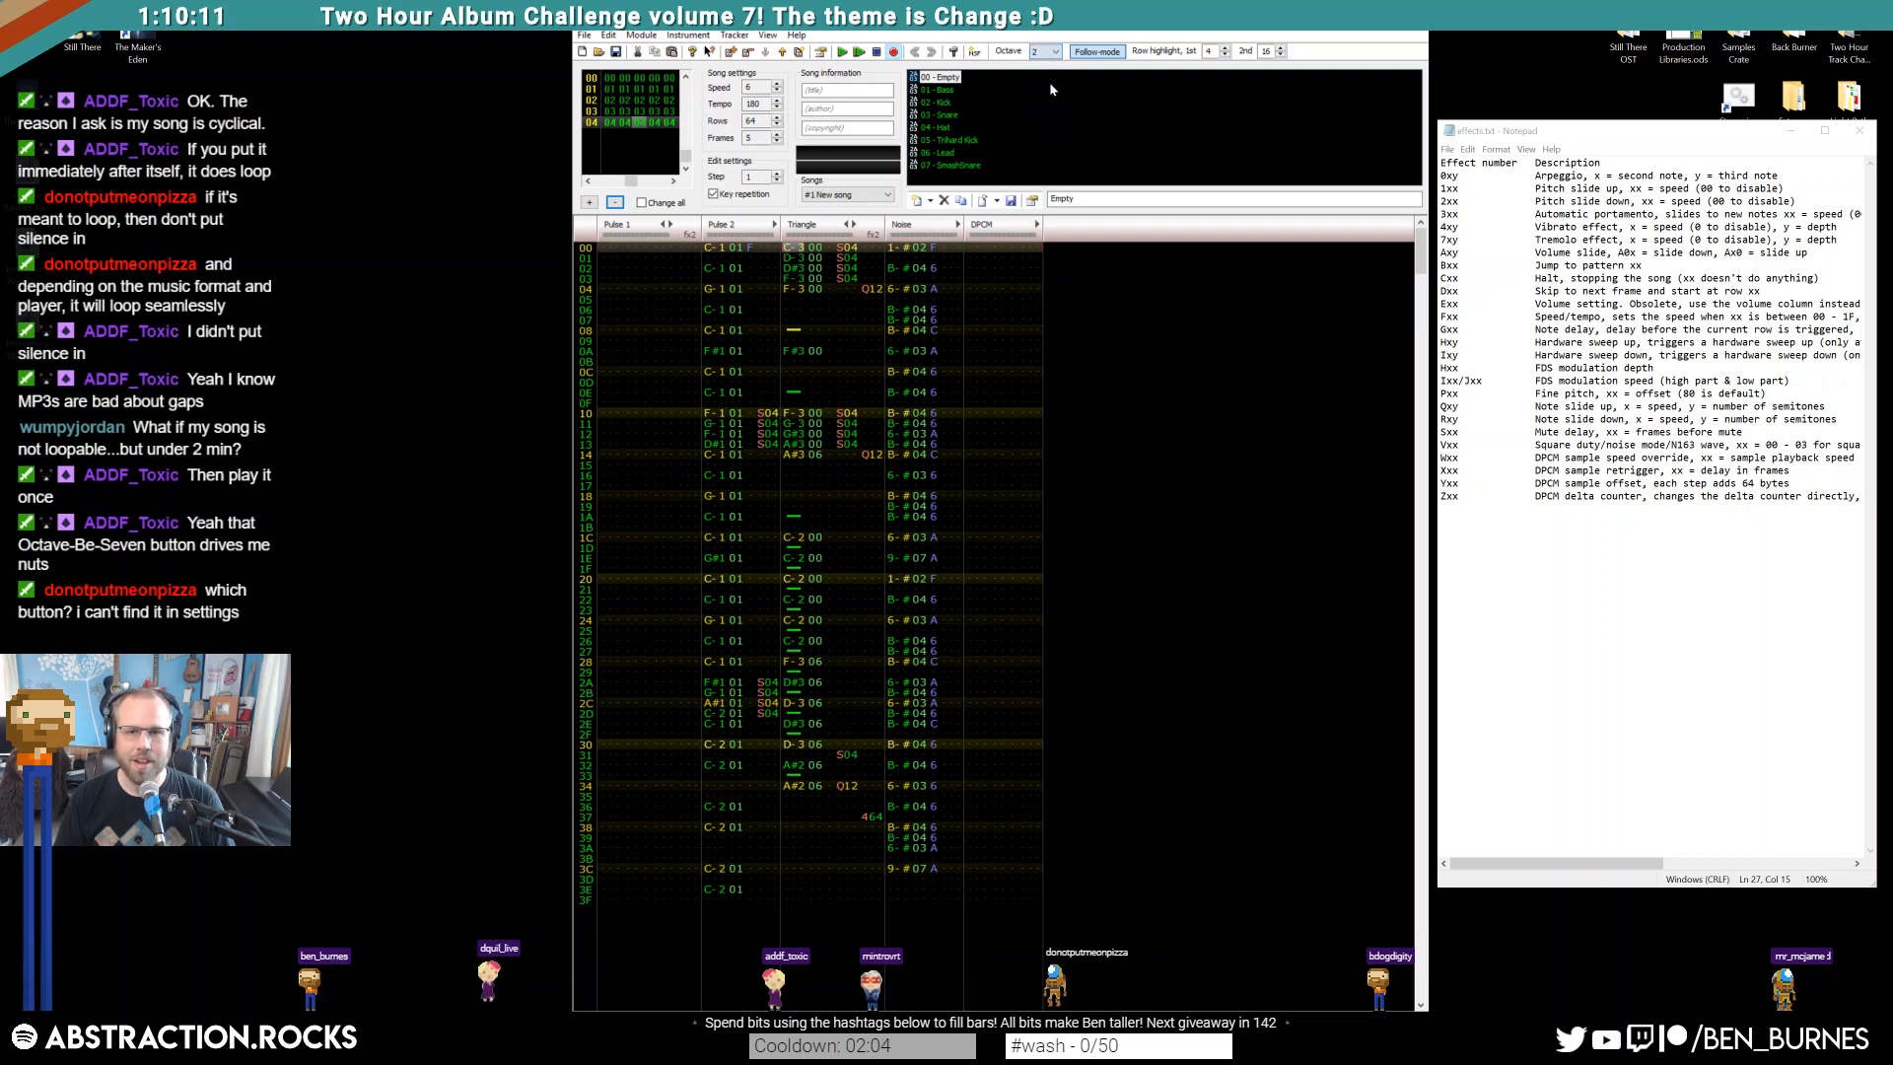
left_click(1021, 373)
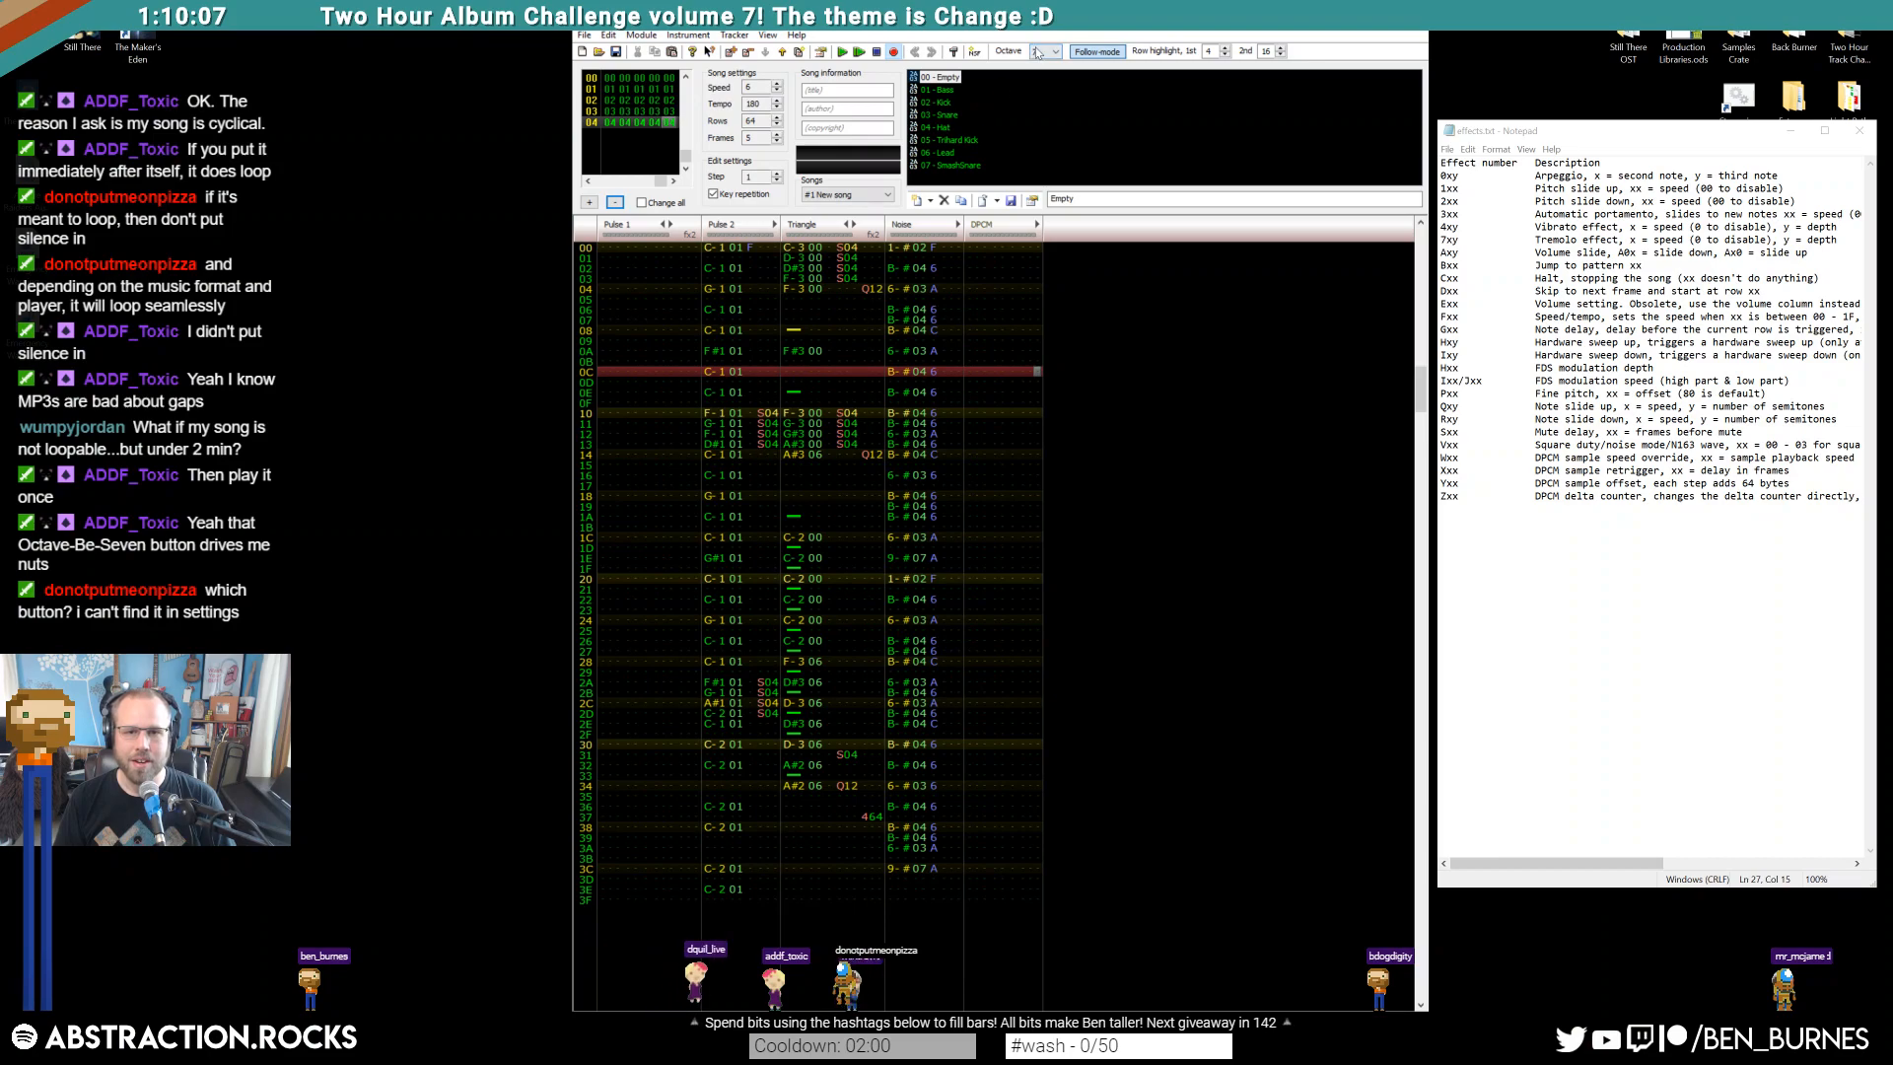
left_click(800, 251)
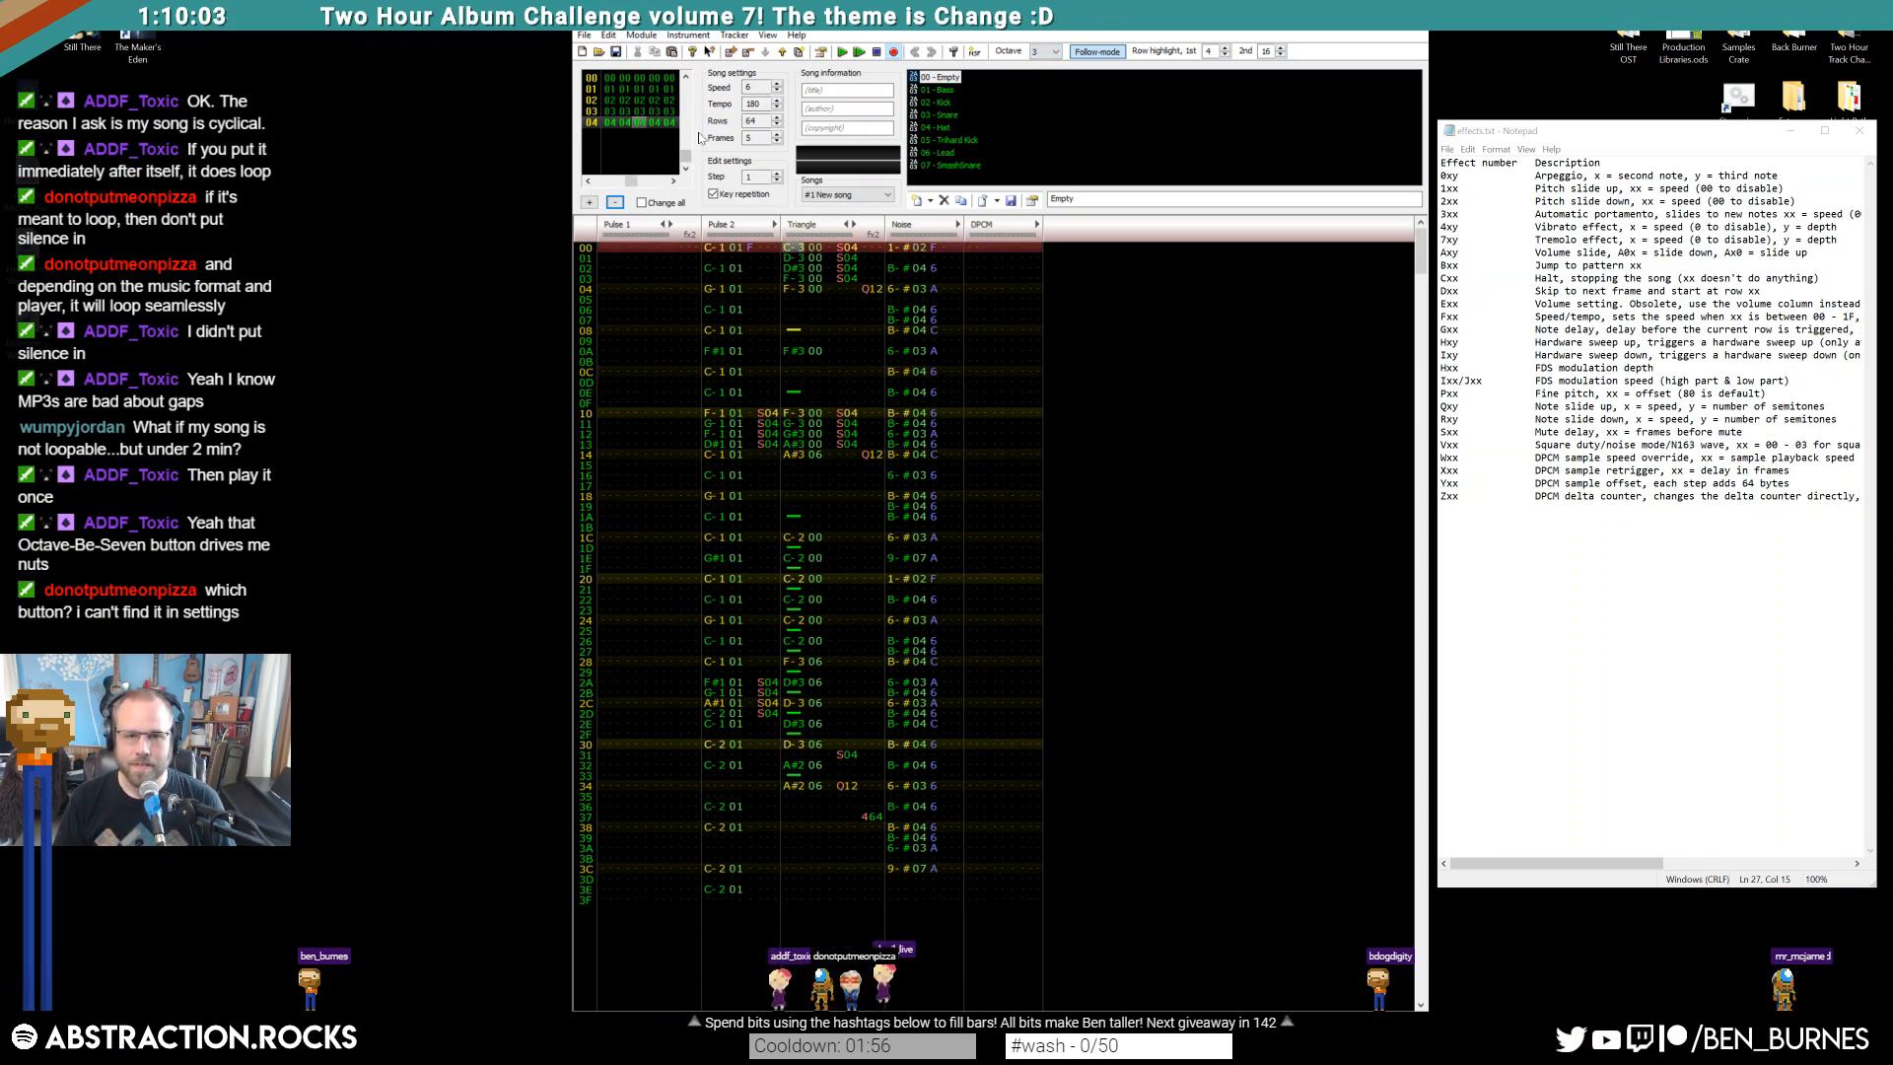
Transpose the Triangle notes in rows 28–37 up one octave and play the frame from row 00
key("Return")
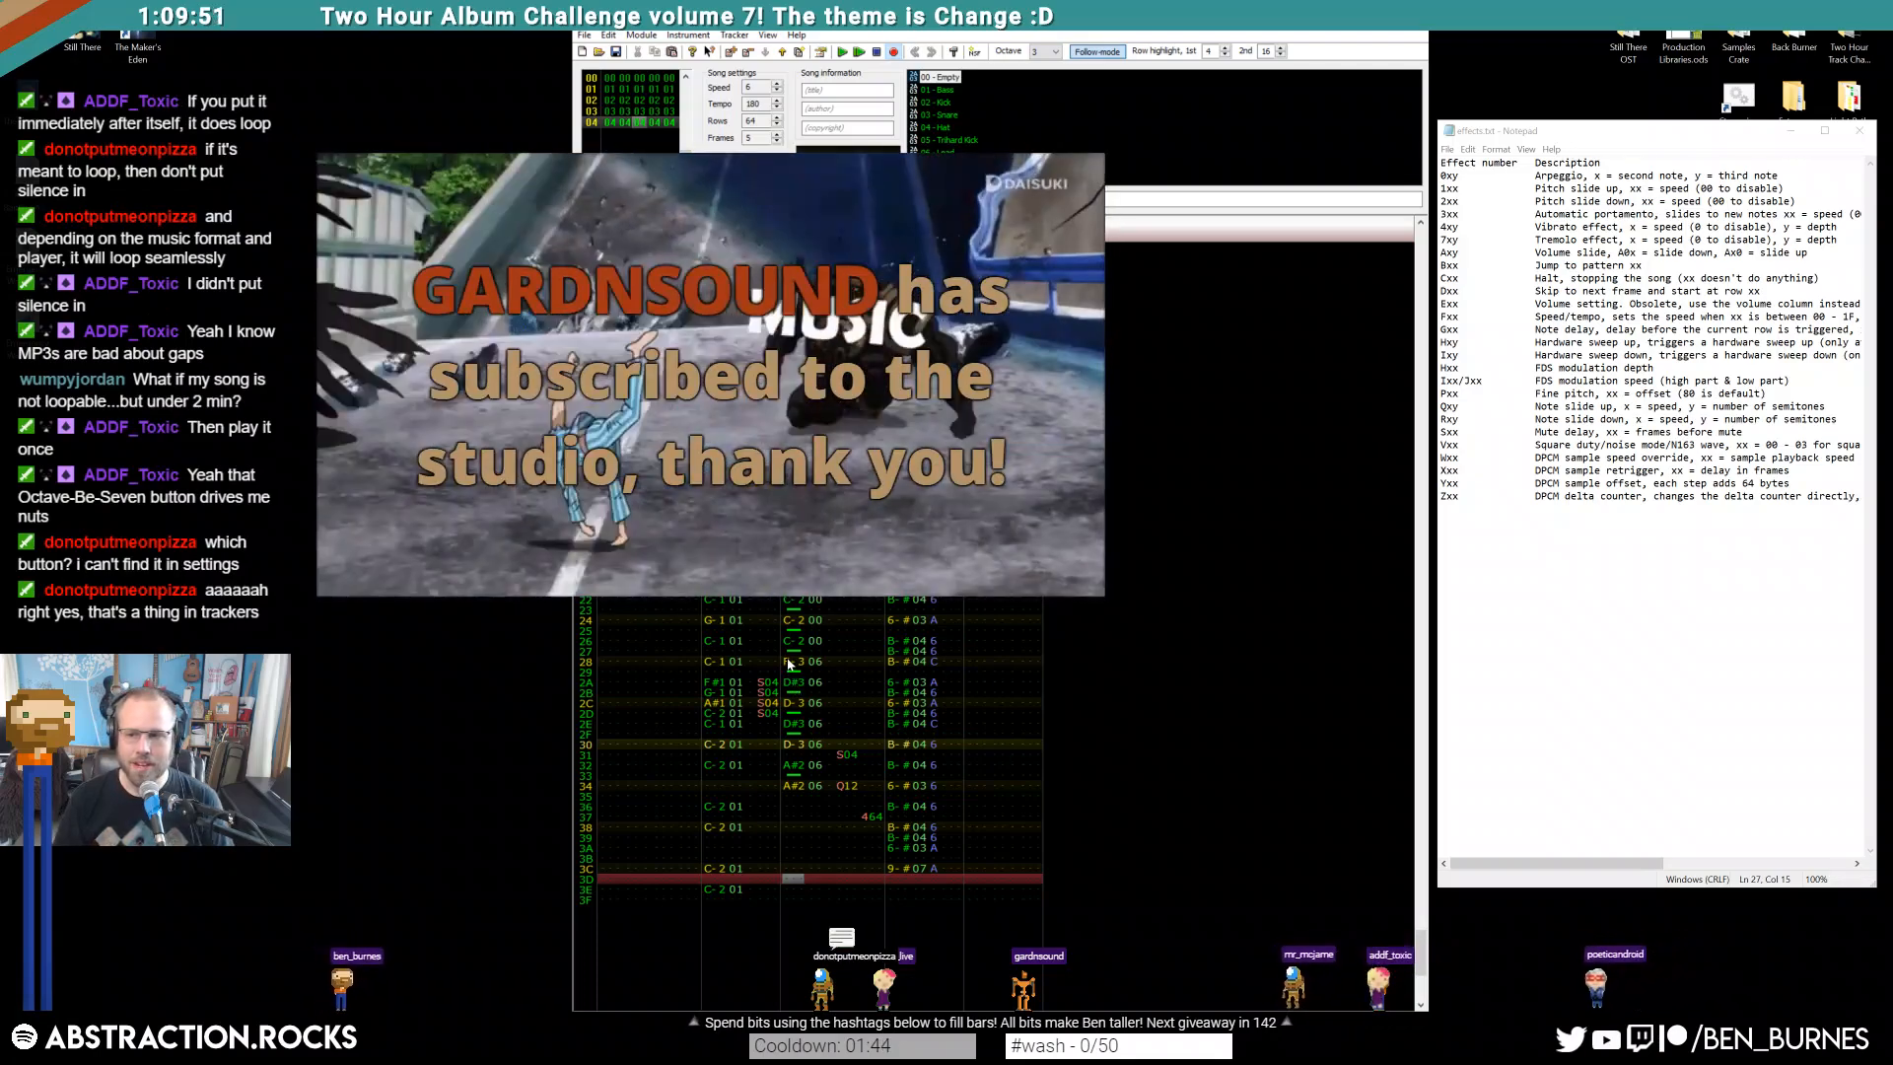
left_click_drag(789, 664, 803, 789)
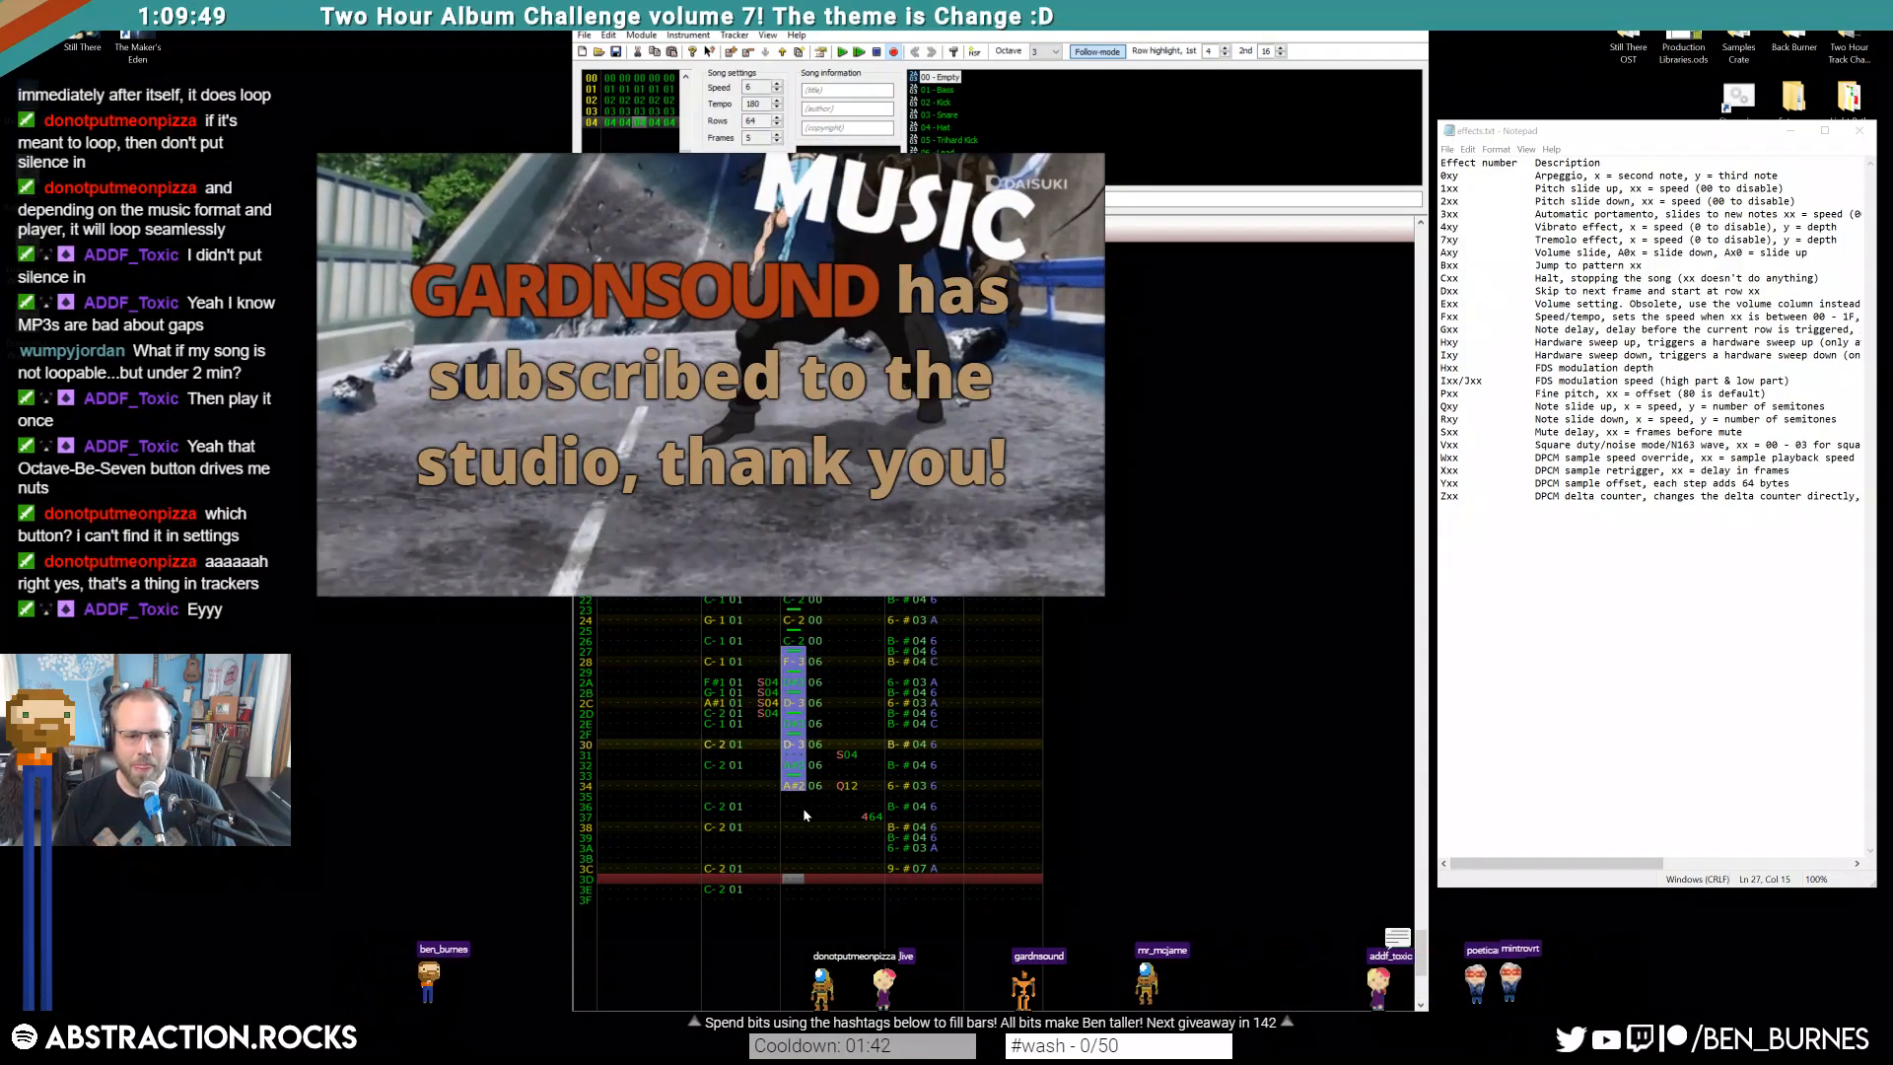
left_click(804, 809)
left_click_drag(794, 663, 792, 818)
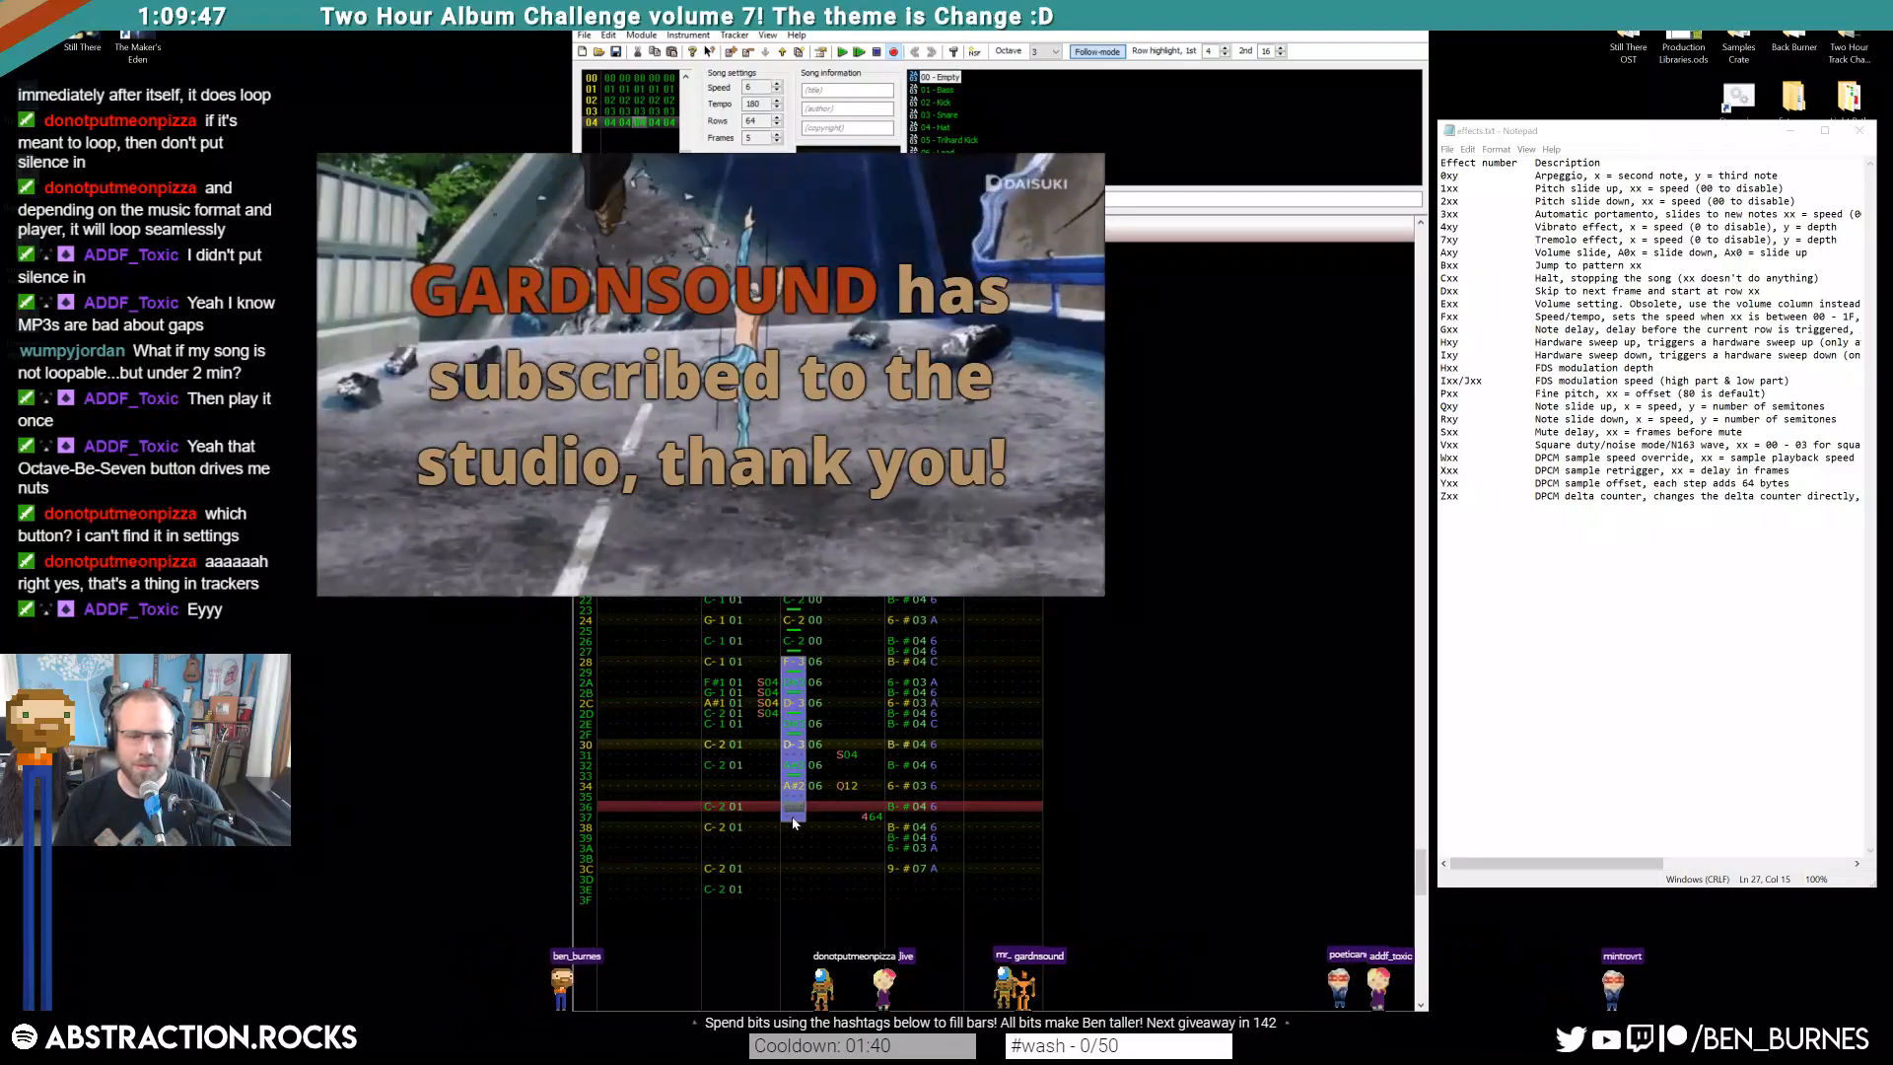
key("ctrl+F4")
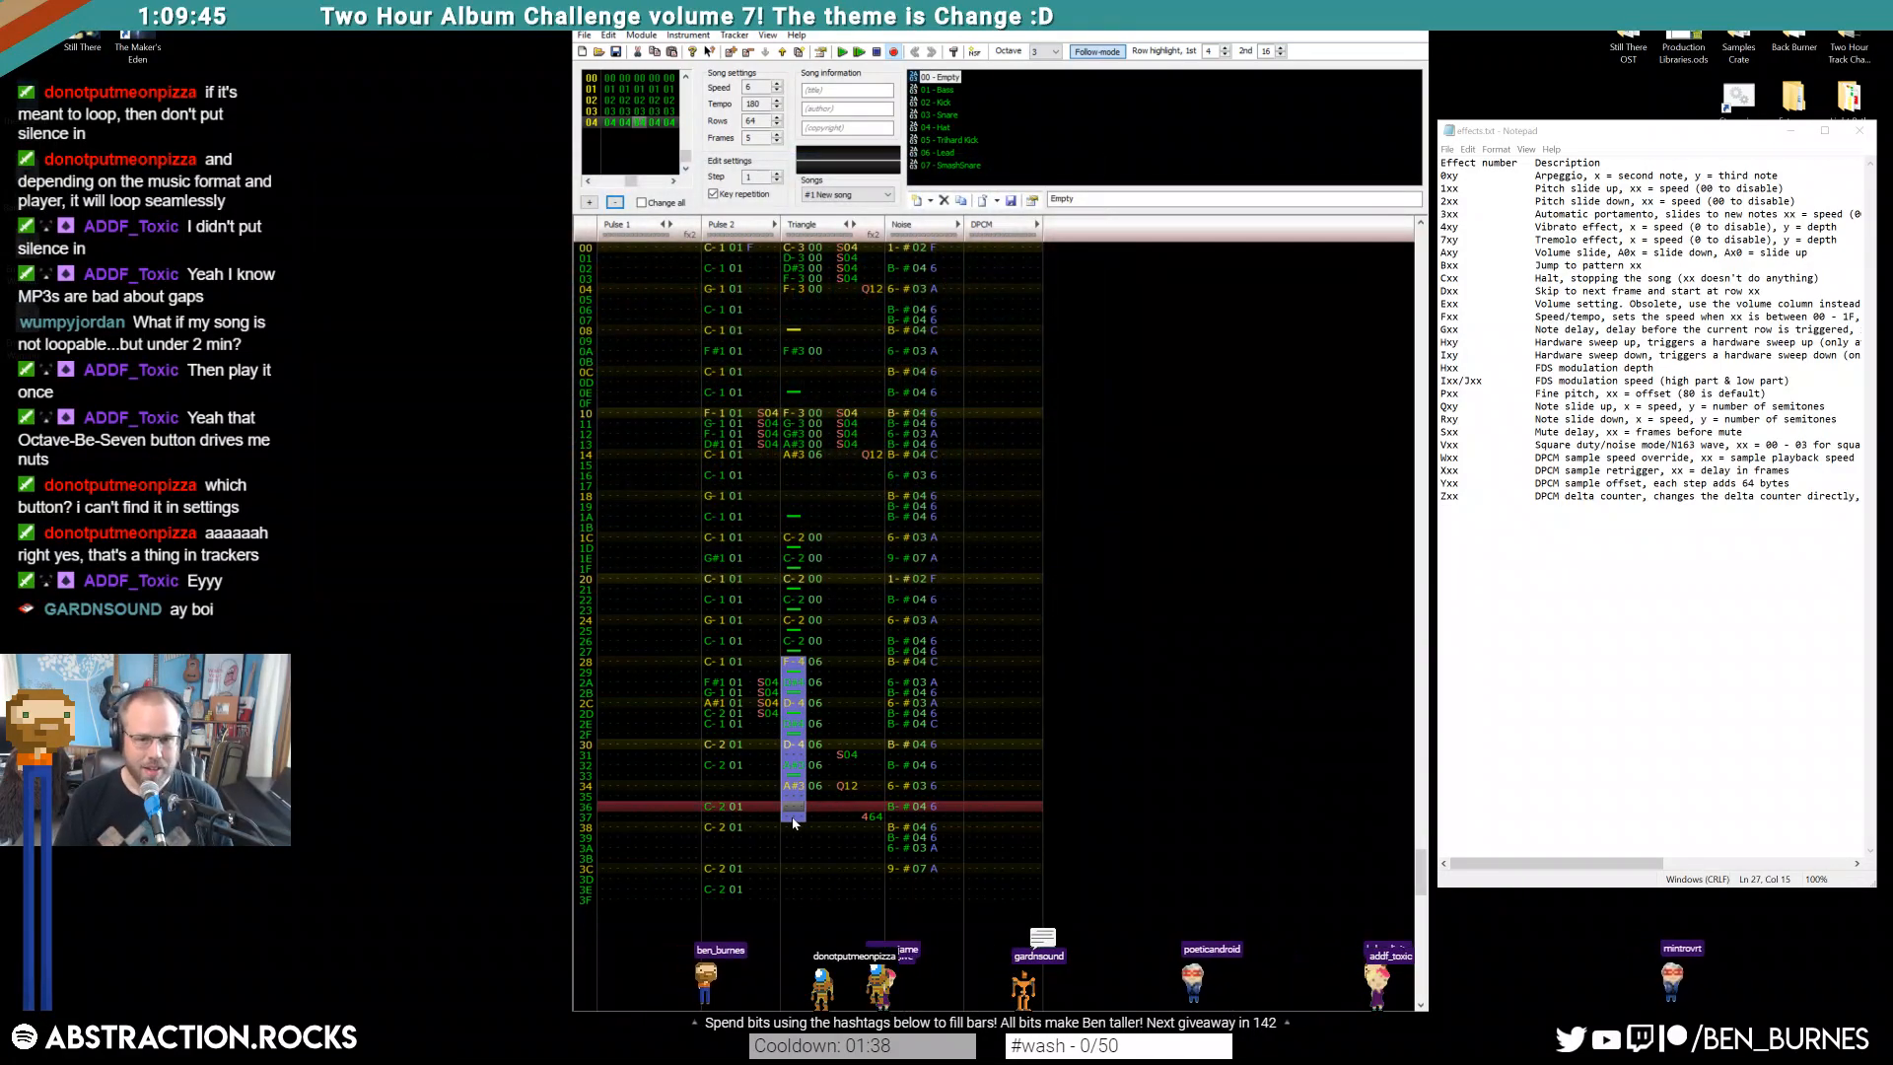
left_click(788, 664)
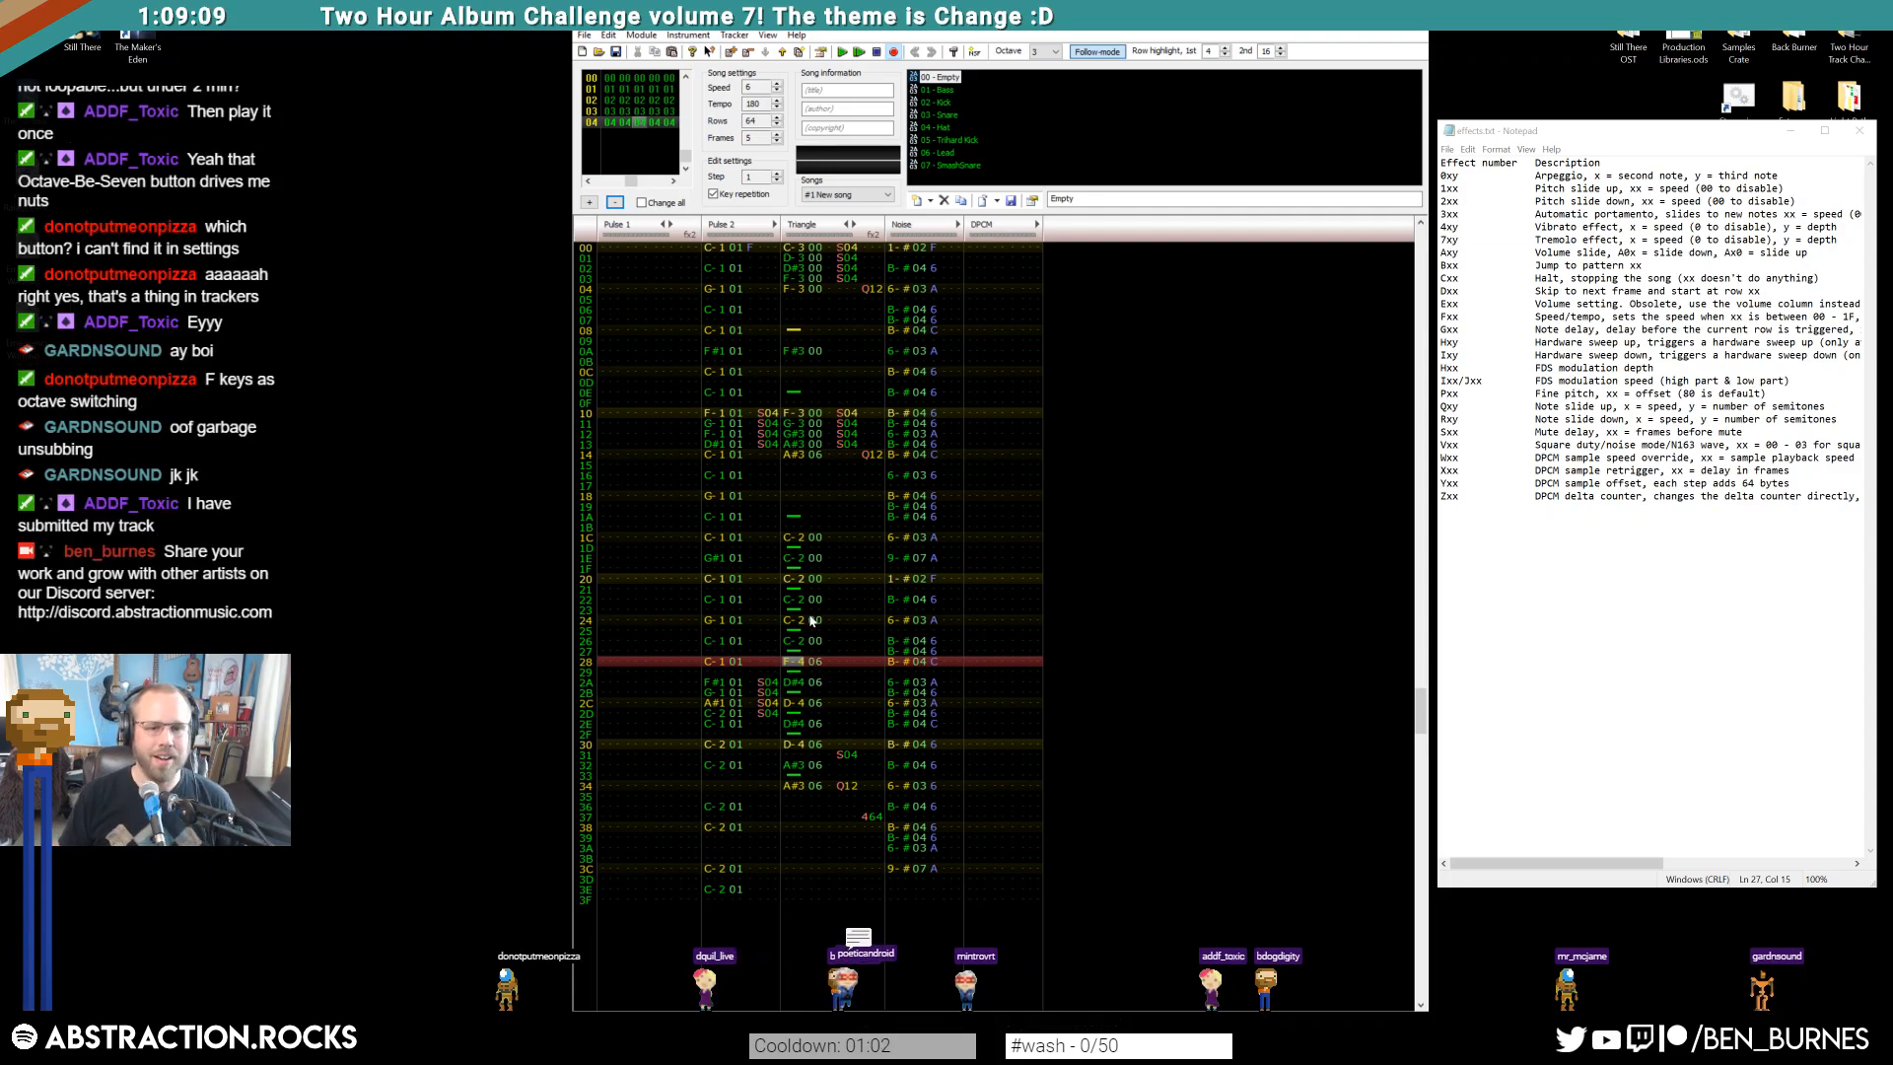
left_click(789, 250)
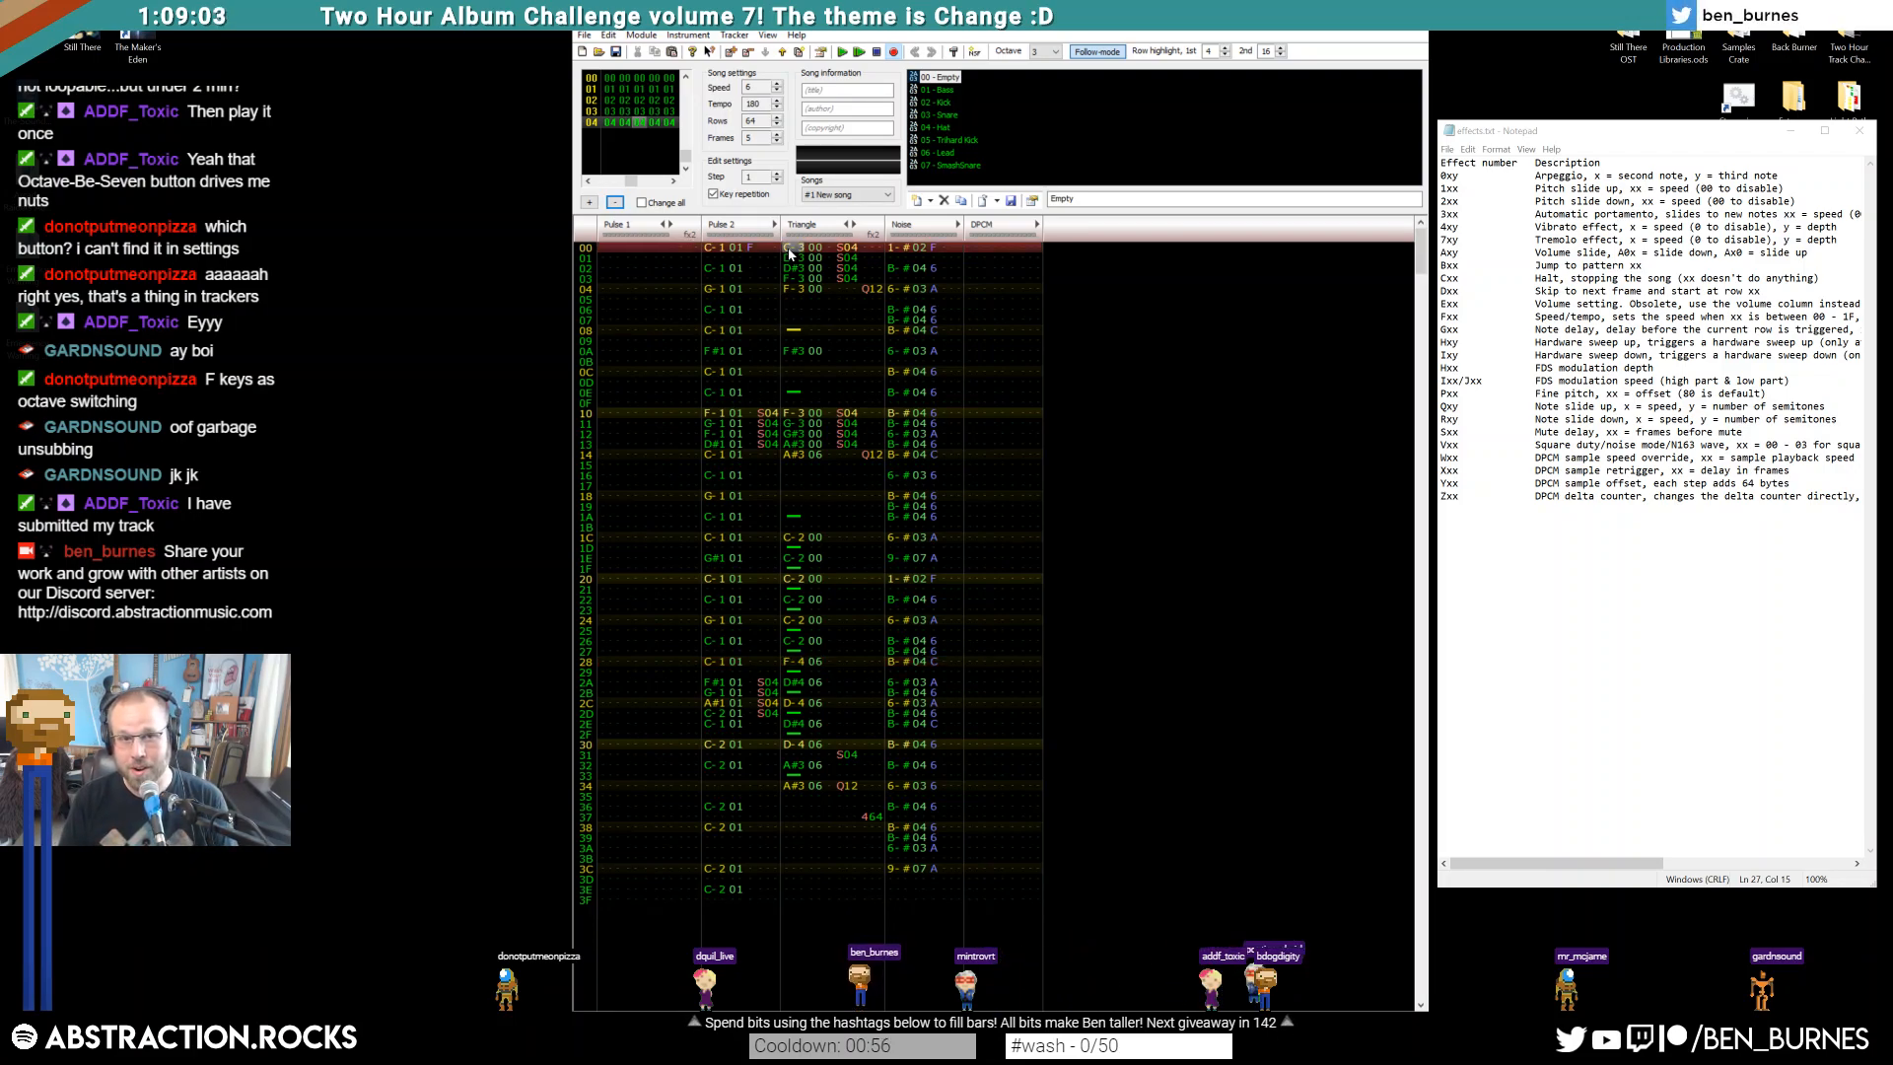
key("Return")
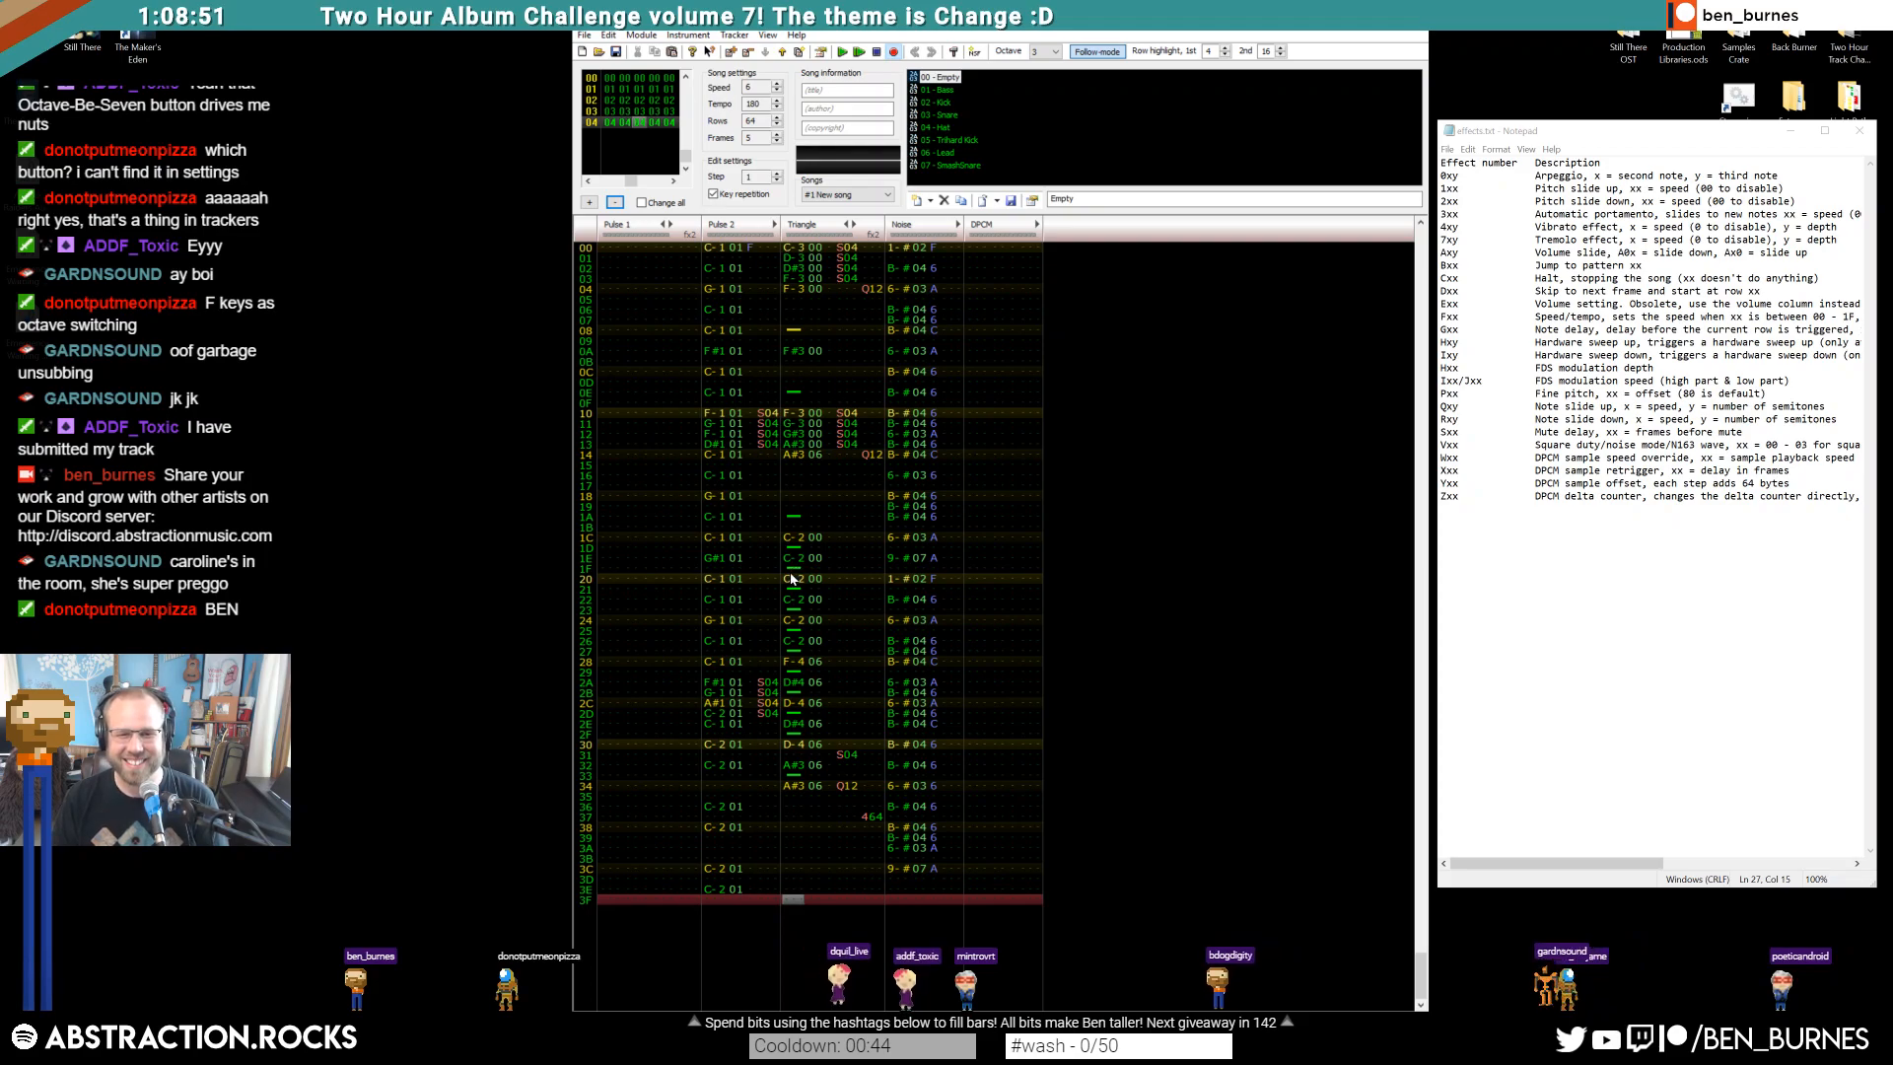
Delete the Triangle notes and cuts in rows 1C–27 and play the frame from row 00
left_click_drag(806, 643, 831, 653)
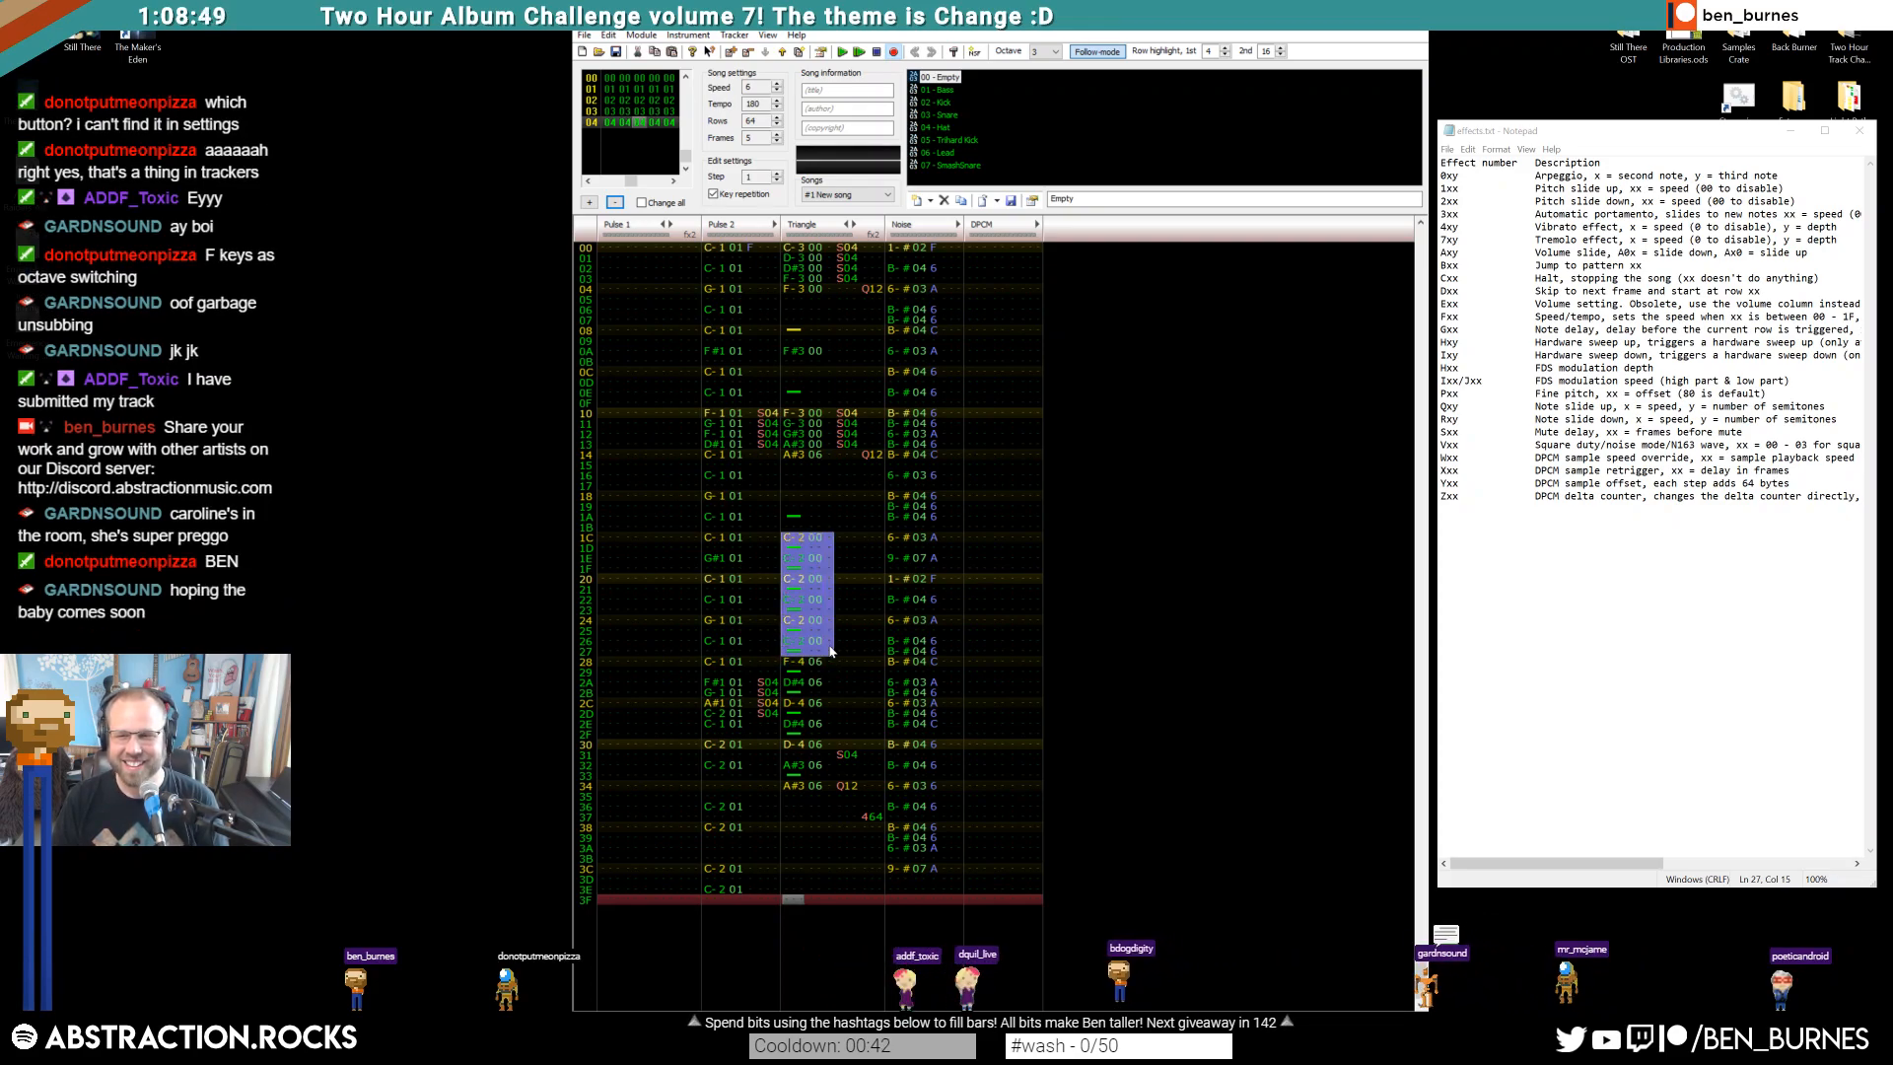
key("Delete")
left_click(817, 476)
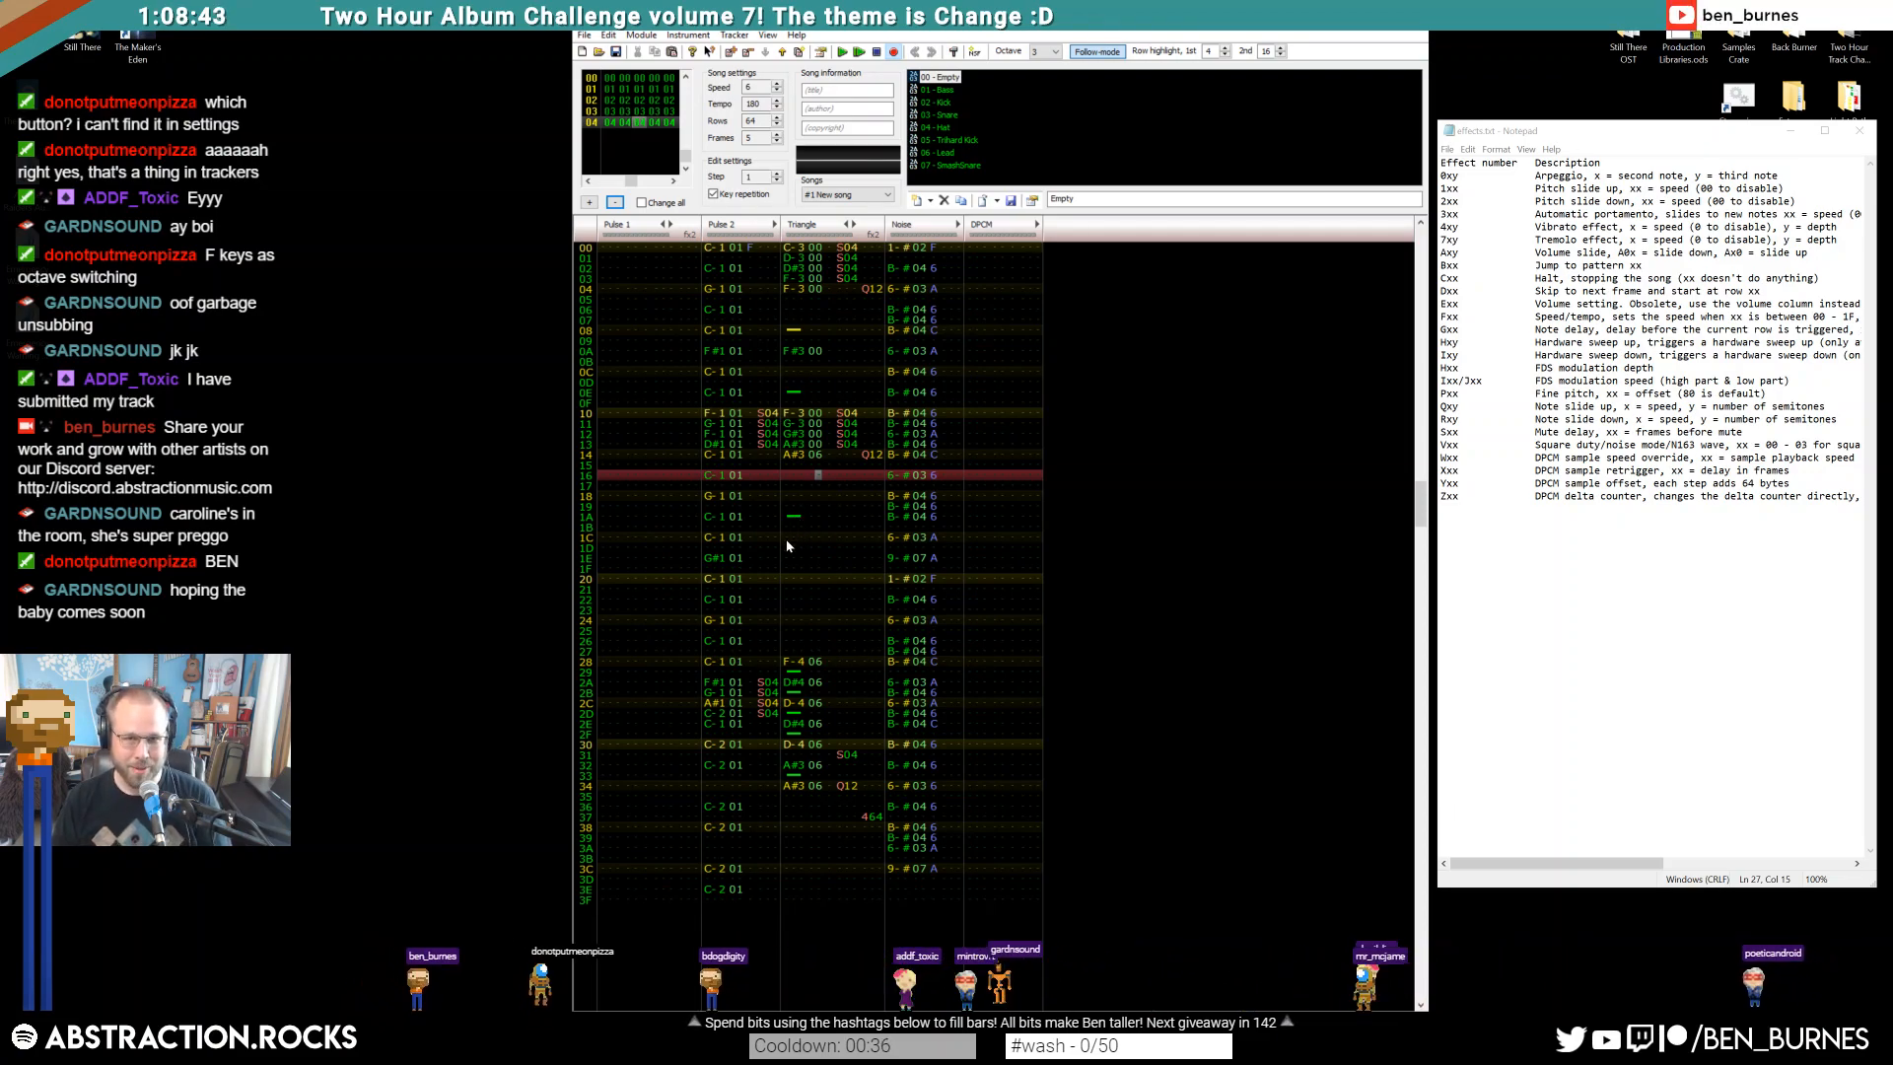
left_click(795, 248)
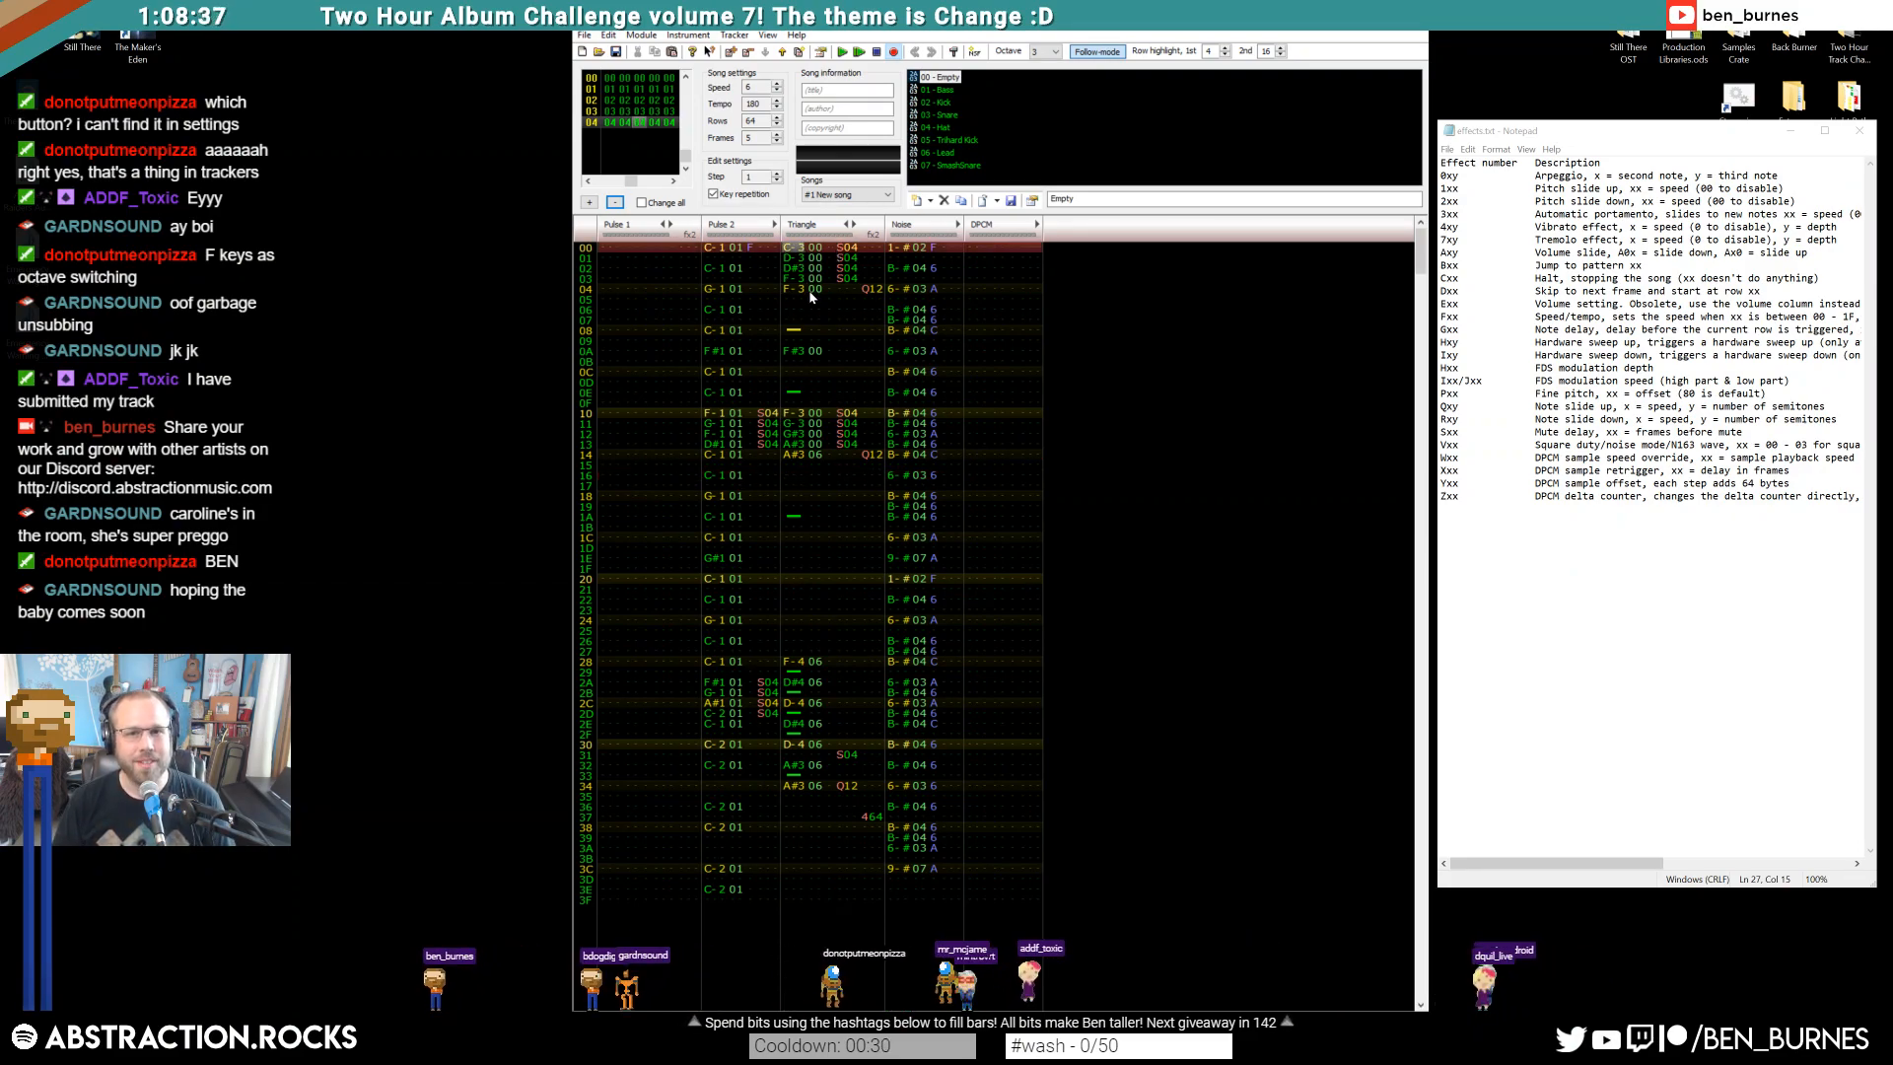
key("Return")
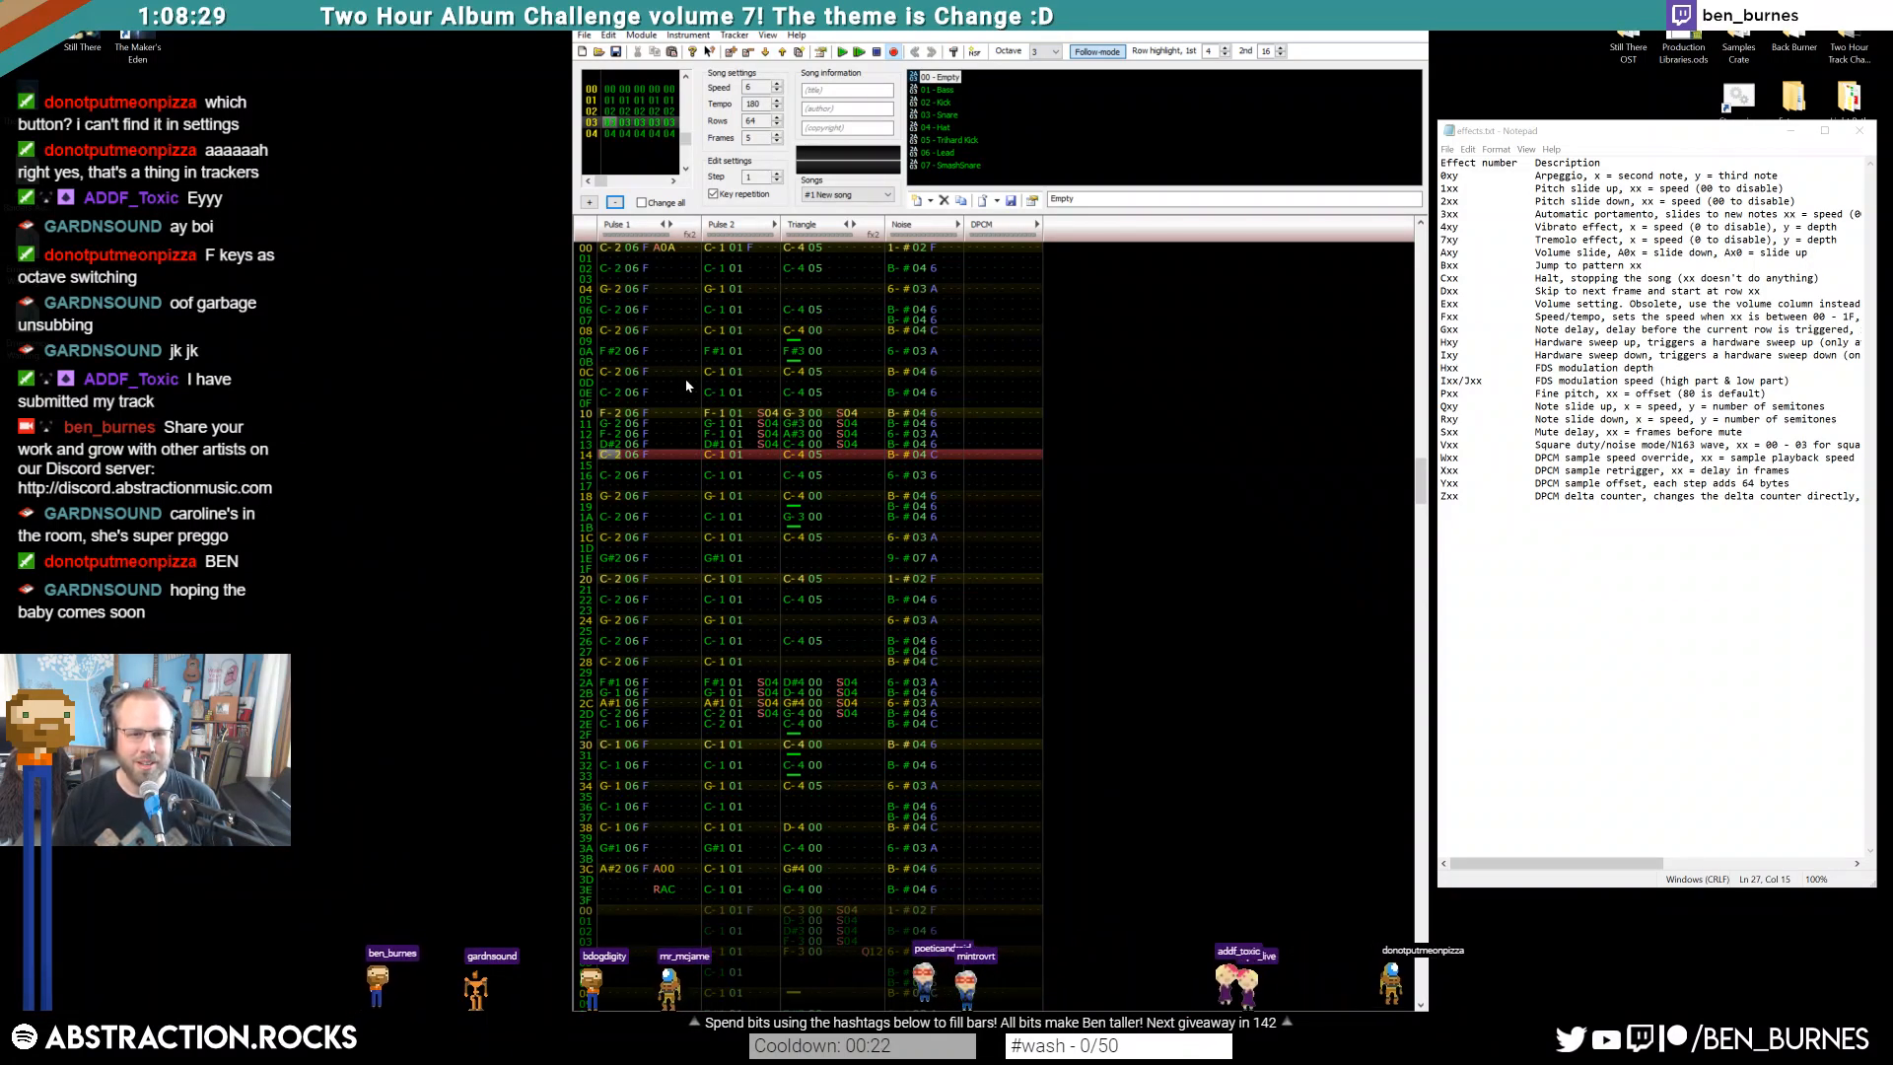
Play frame 03 from its first row to review its Pulse 1 part
left_click(607, 248)
key("Return")
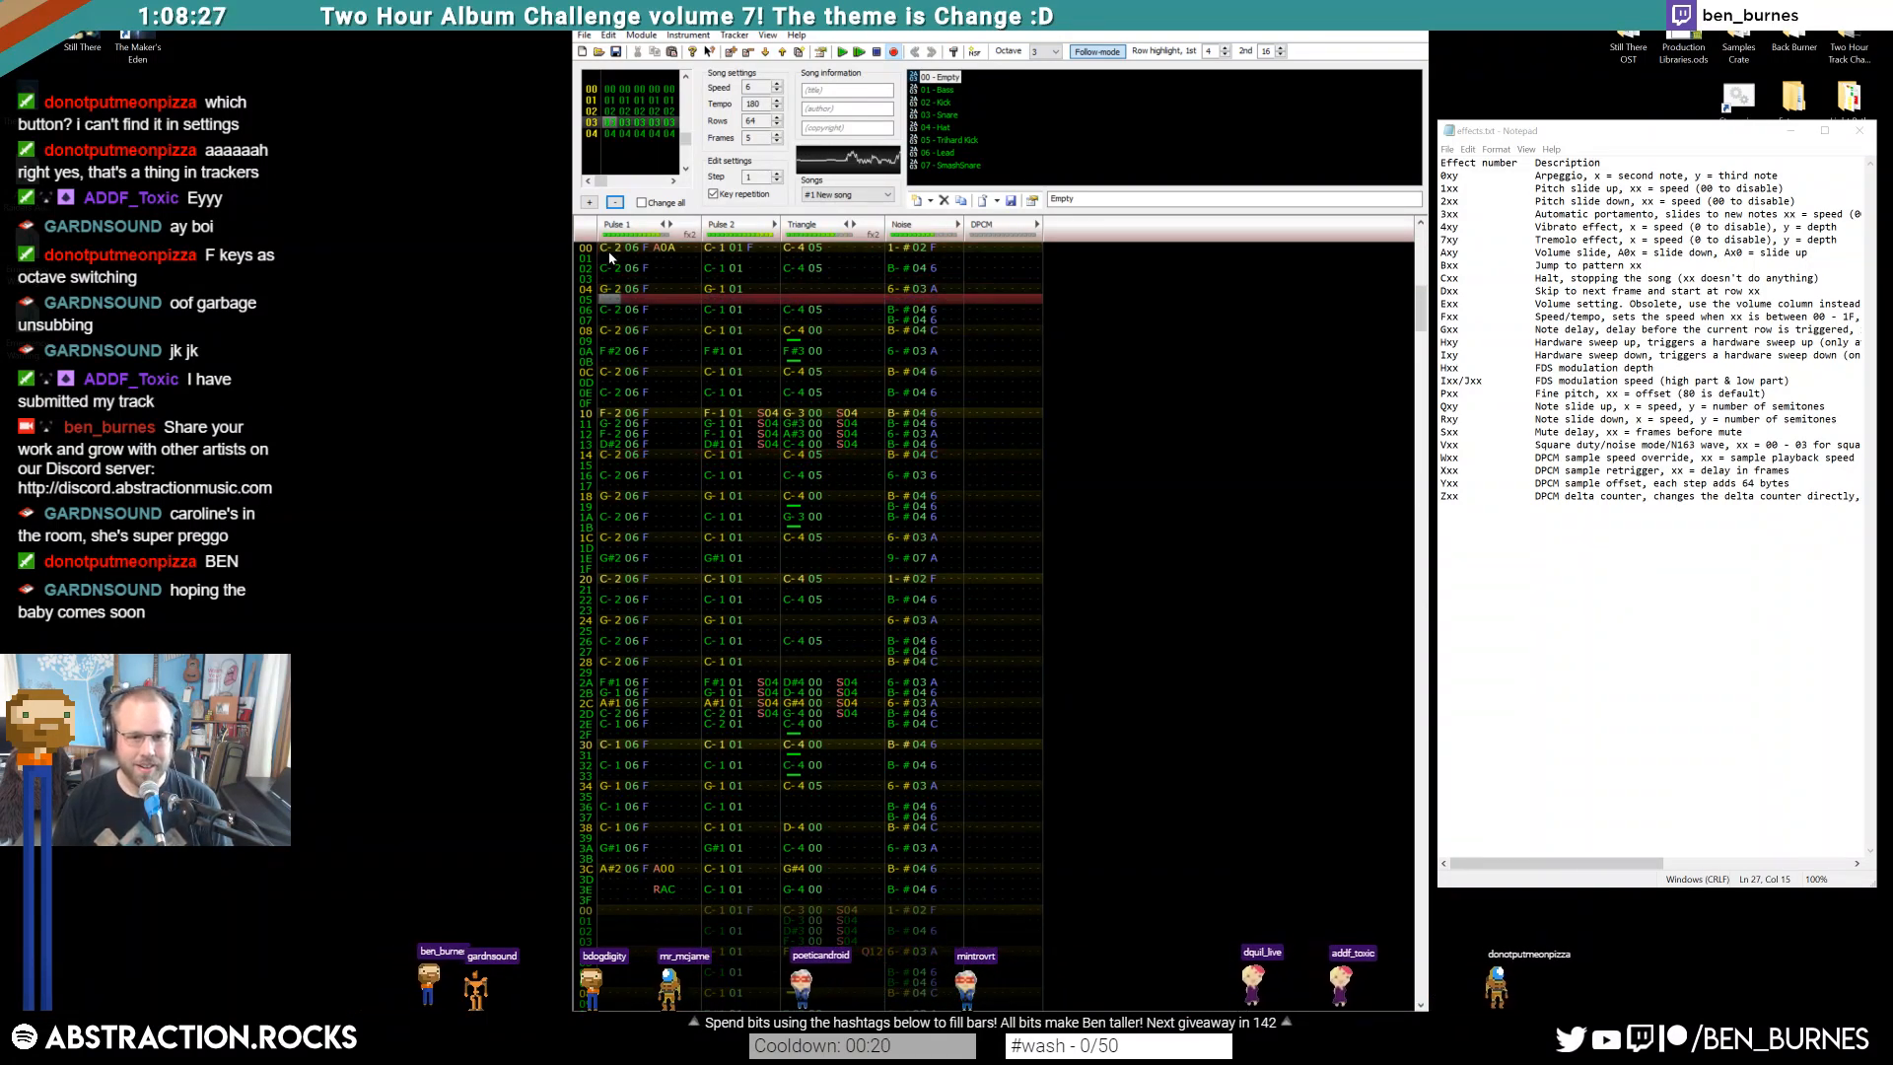
key("Return")
left_click(609, 253)
key("ctrl+Left")
key("ctrl+Left")
key("ctrl+Left")
key("Return")
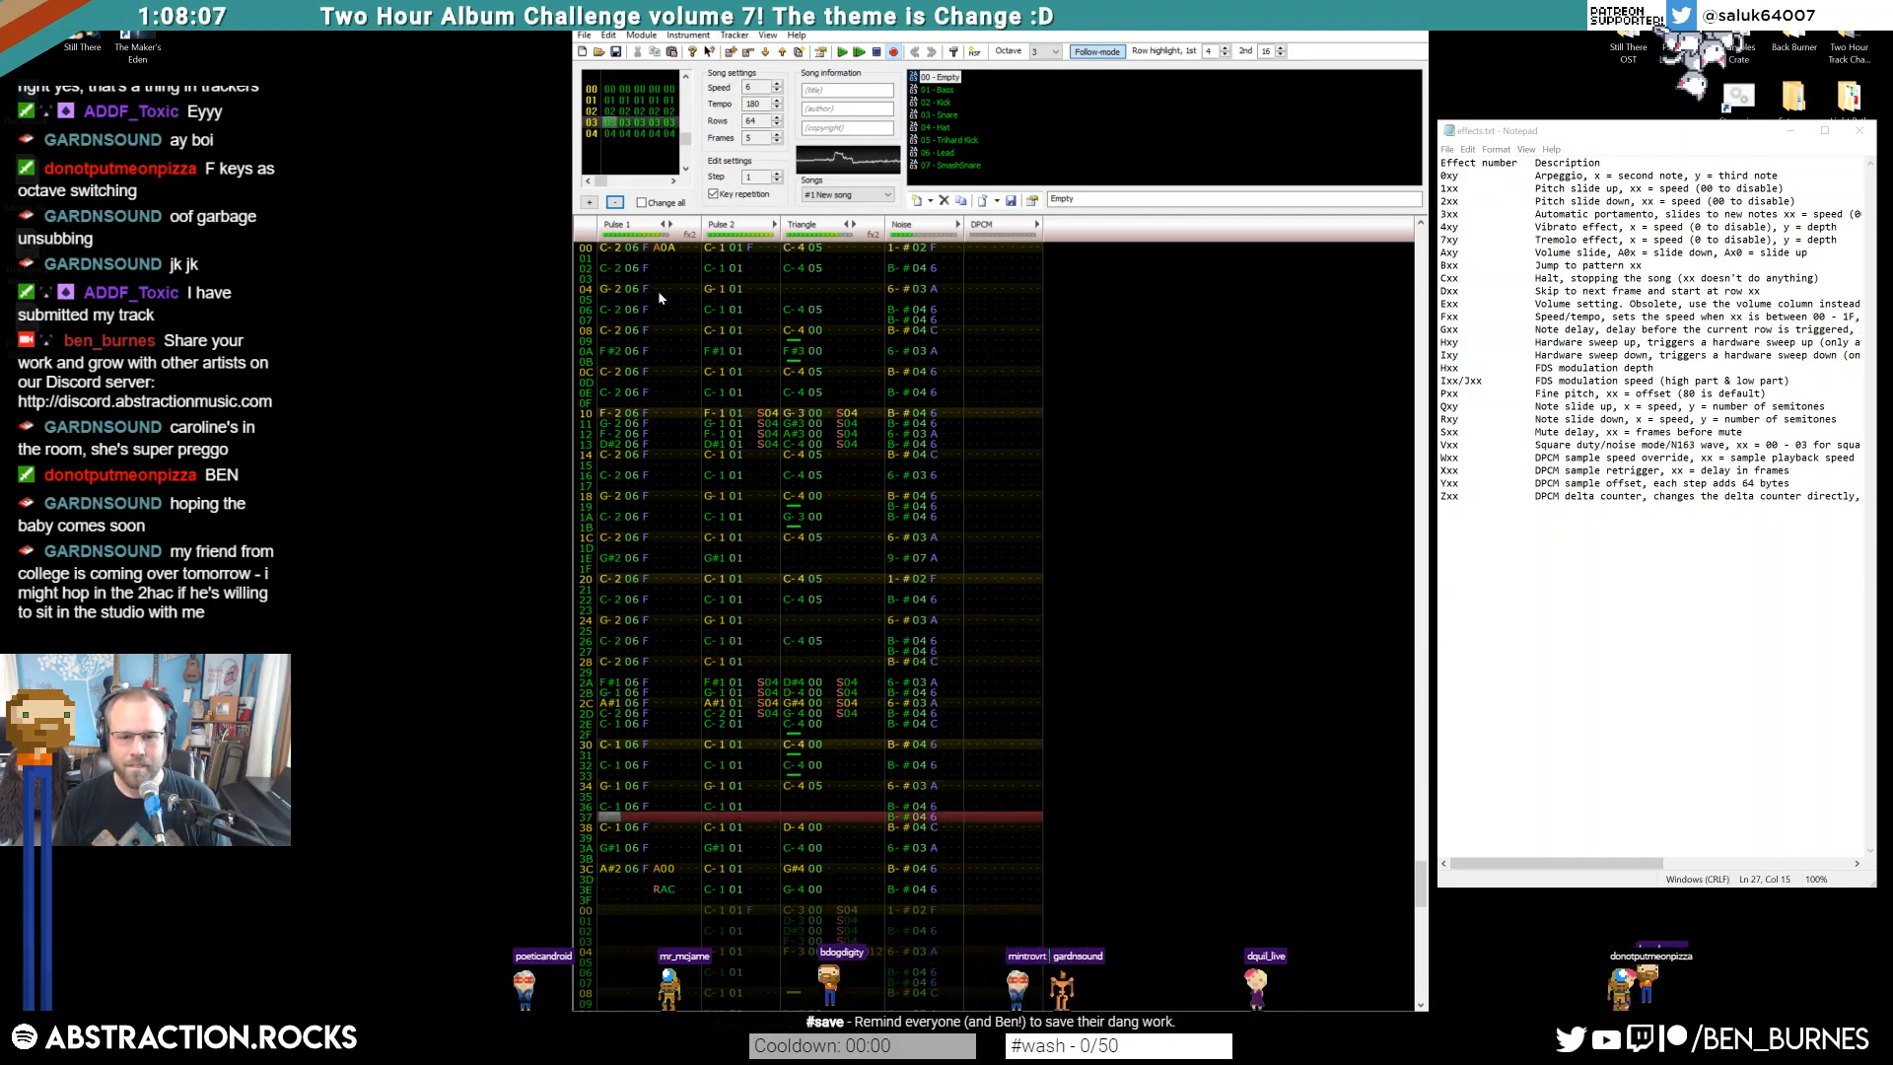
key("Return")
Copy Pulse 1 rows 04–3E of frame 03 and paste them into Pulse 1 of frame 04 at row 00
scroll(693, 371, "up", 5)
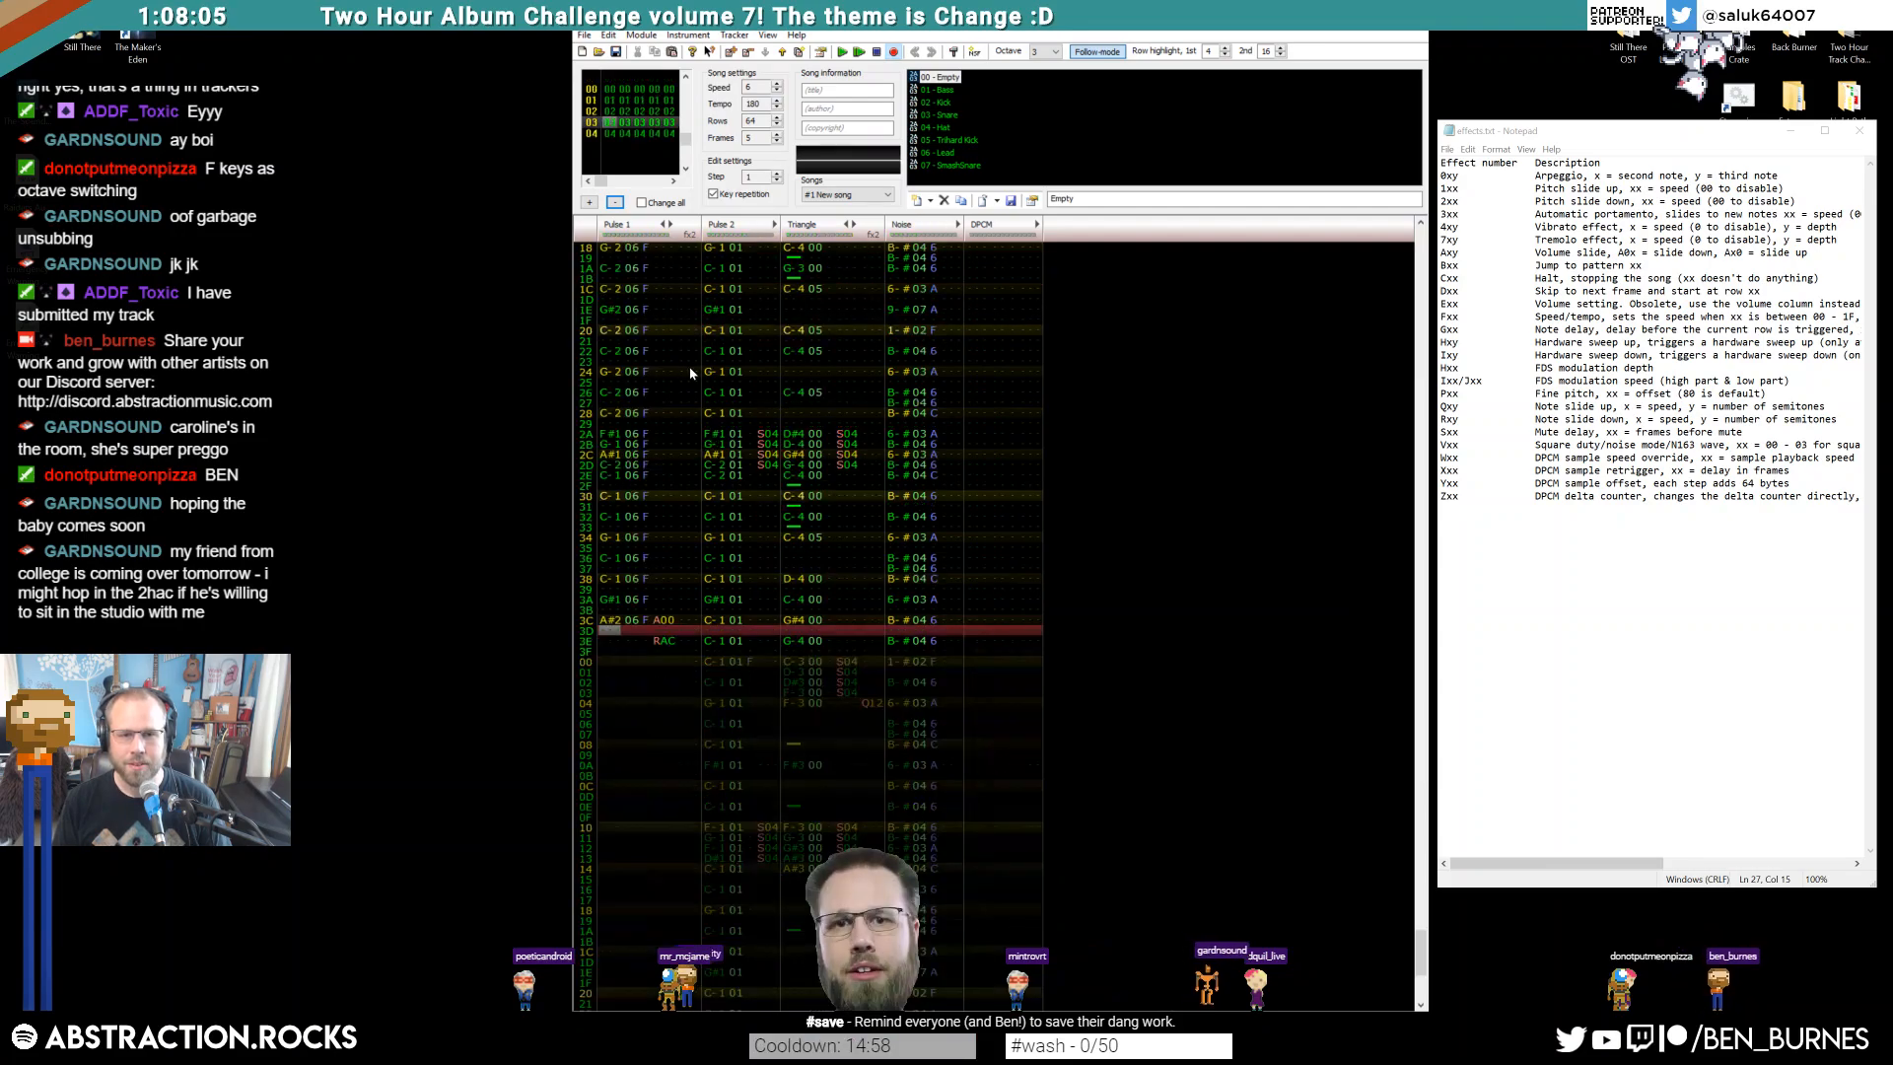
scroll(664, 431, "up", 3)
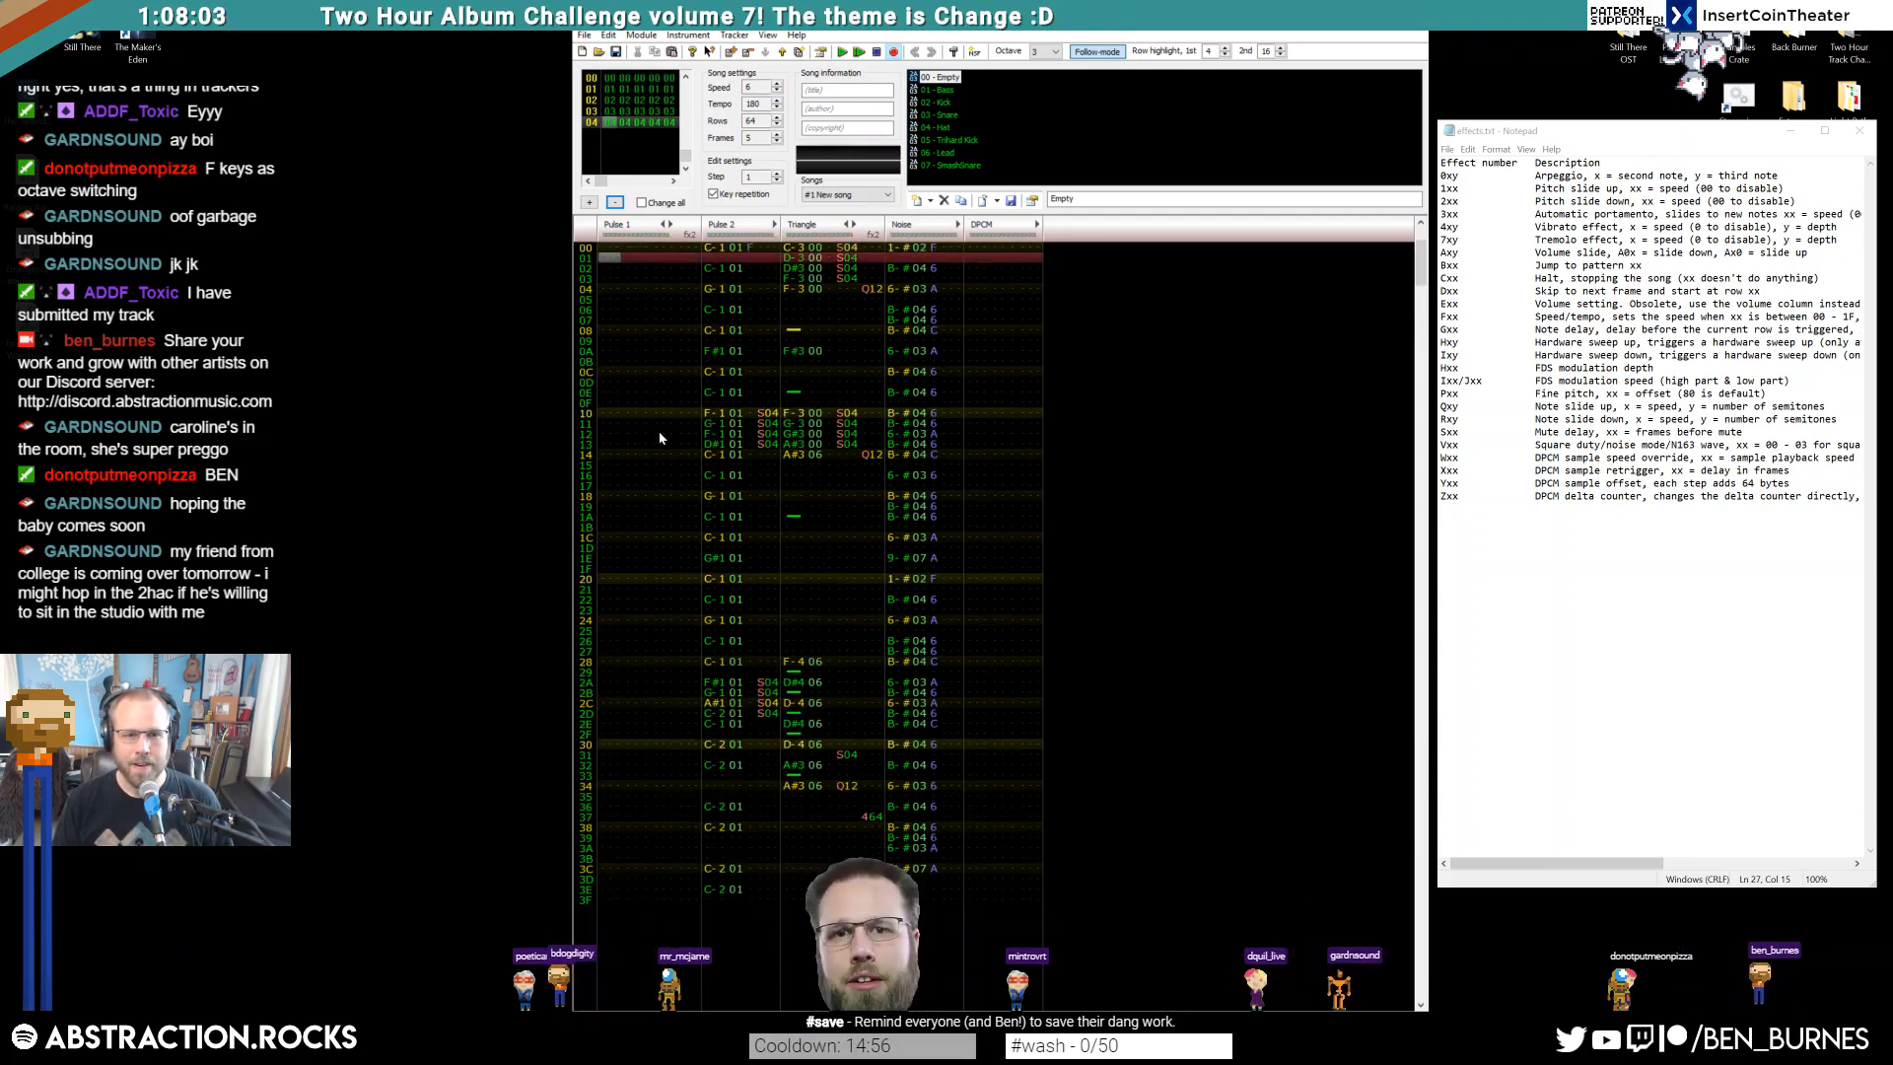
left_click_drag(608, 251, 669, 857)
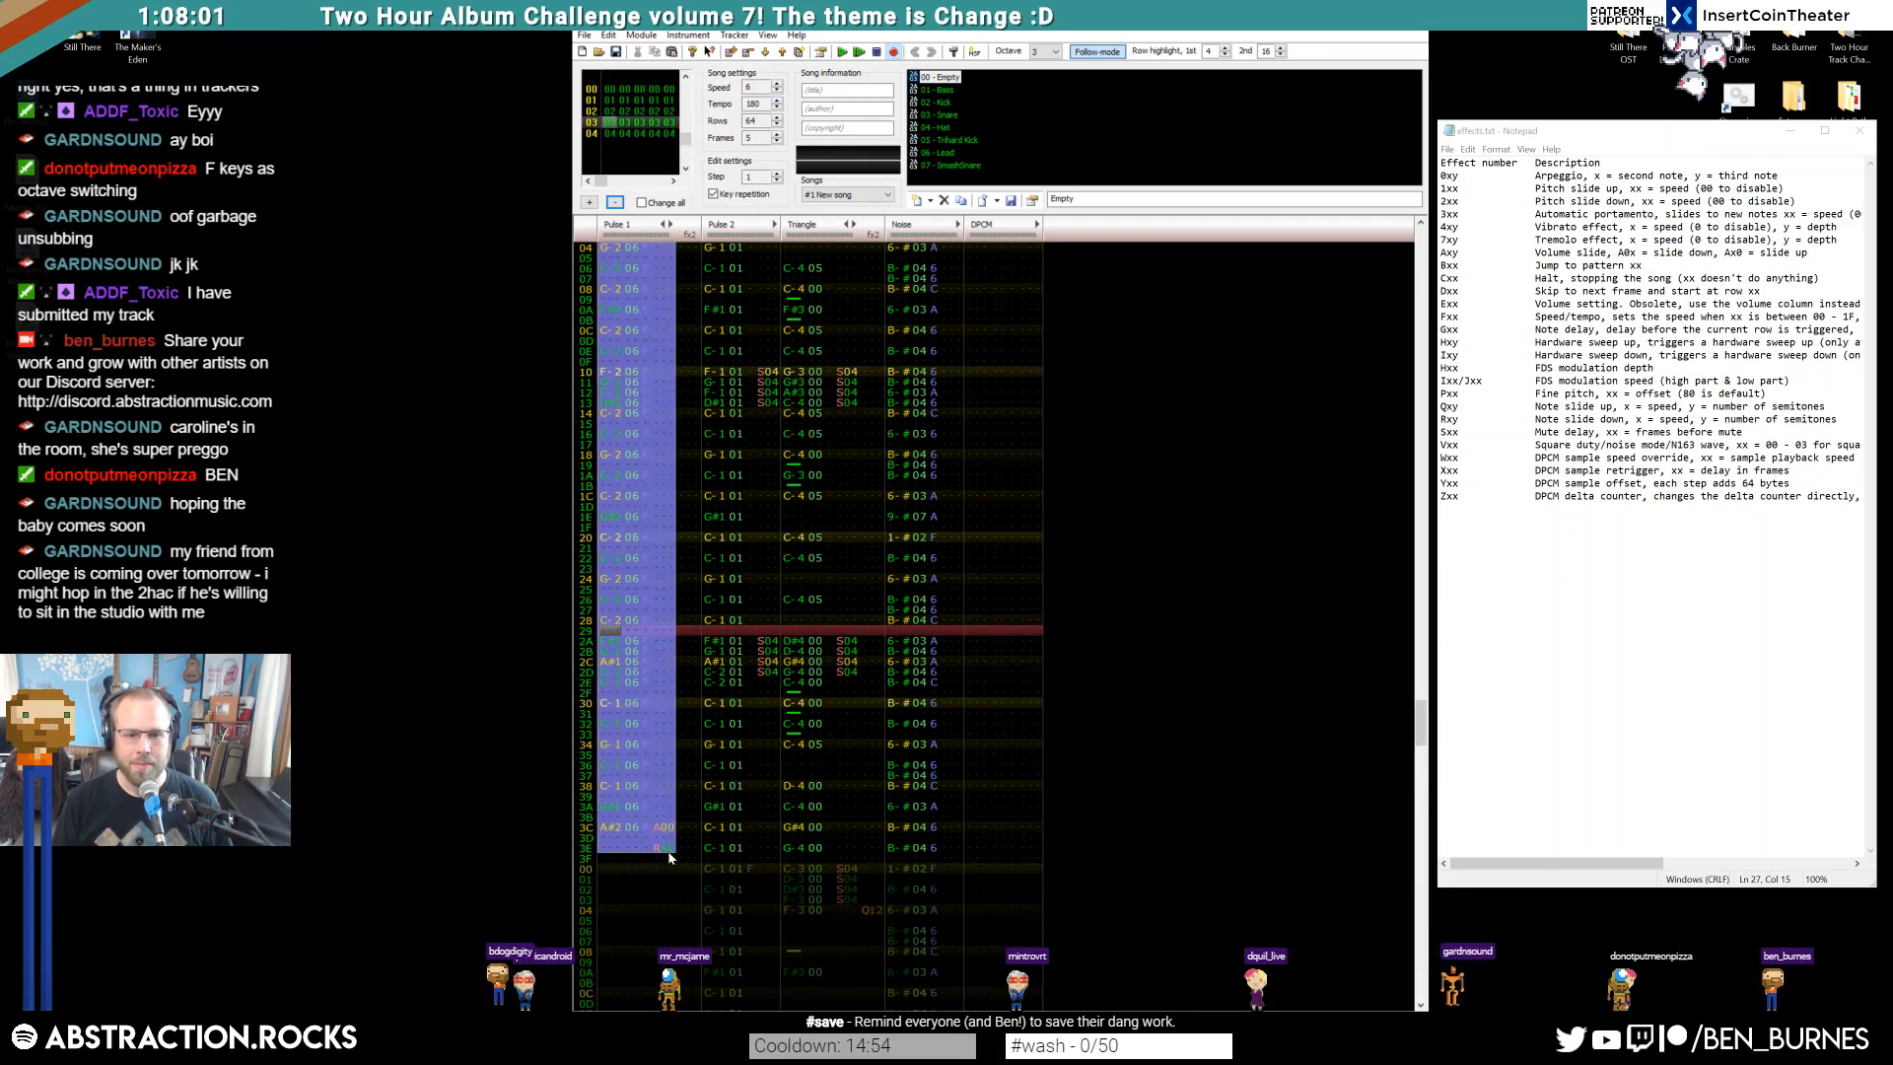
scroll(641, 376, "down", 6)
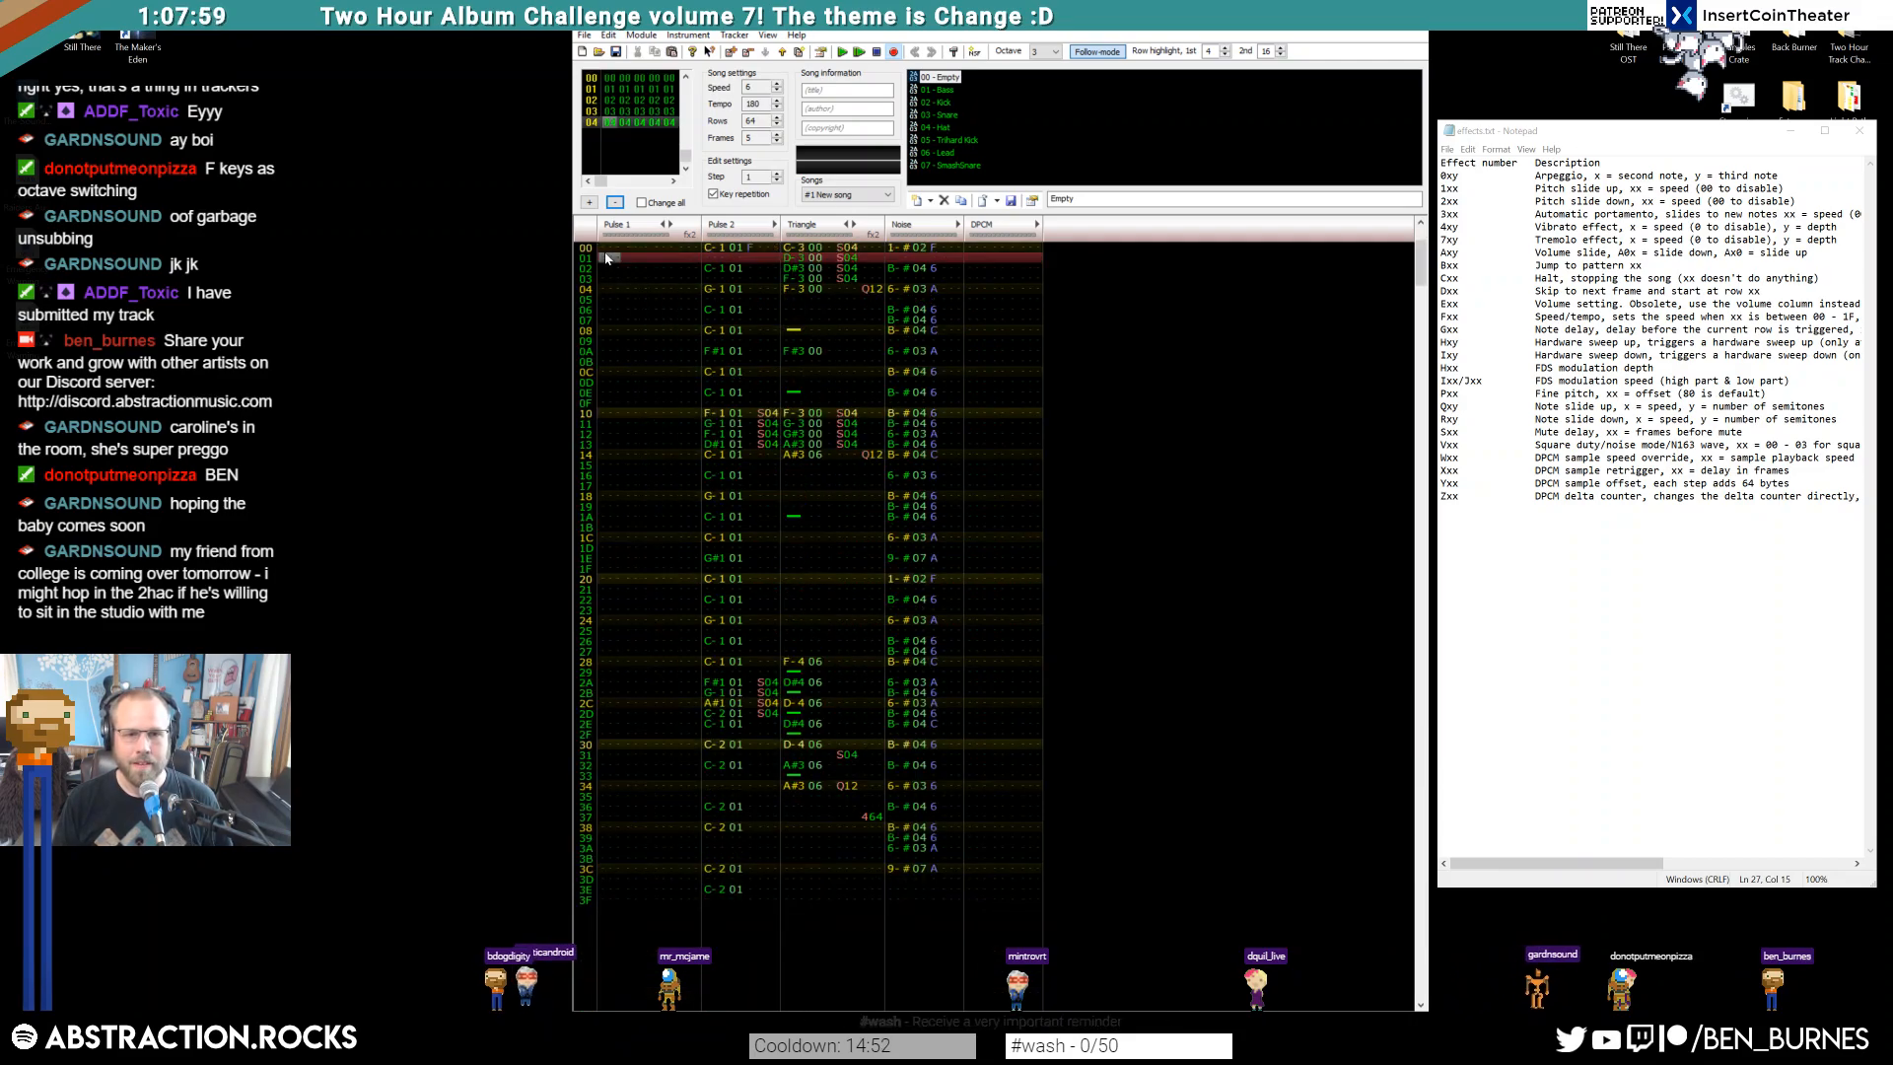
key("Up")
key("ctrl+v")
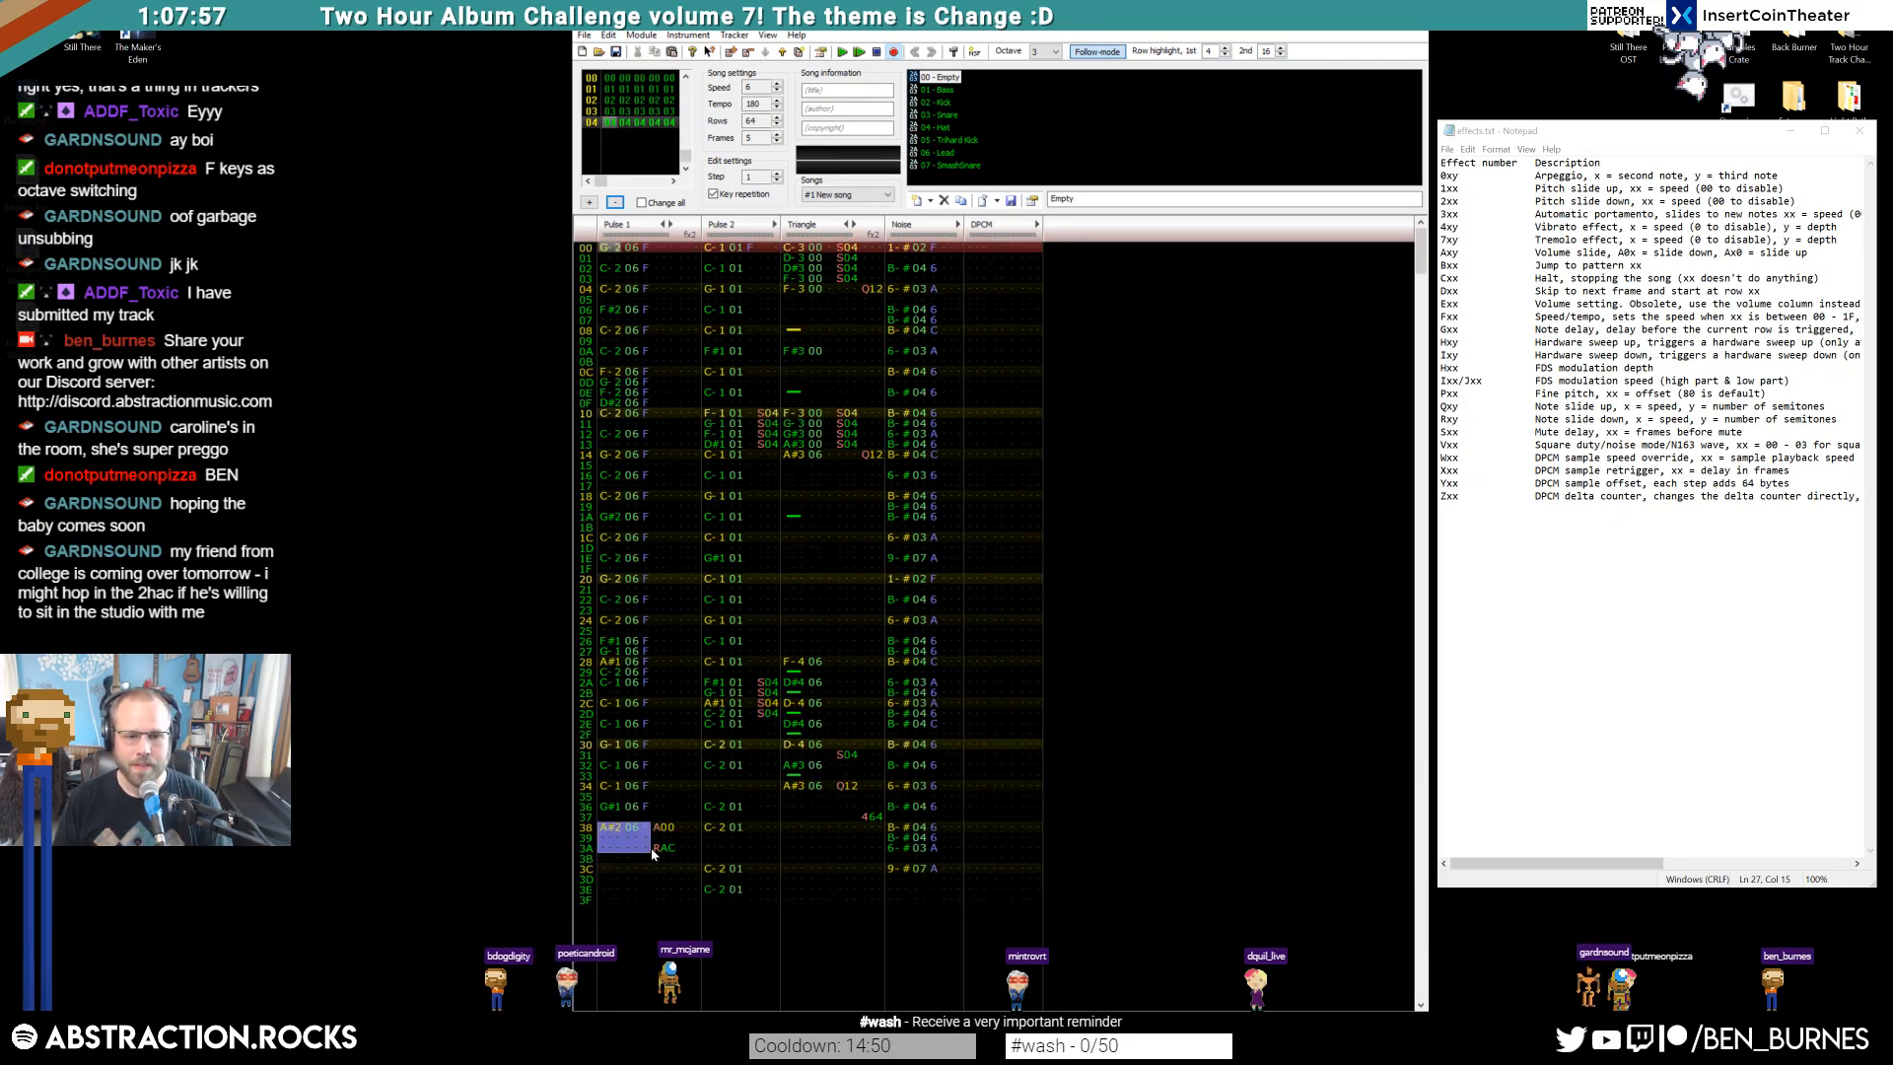
Clear Pulse 1 rows 38–3A and replace the note at row 30 with a C-1 on the Lead instrument
left_click(606, 747)
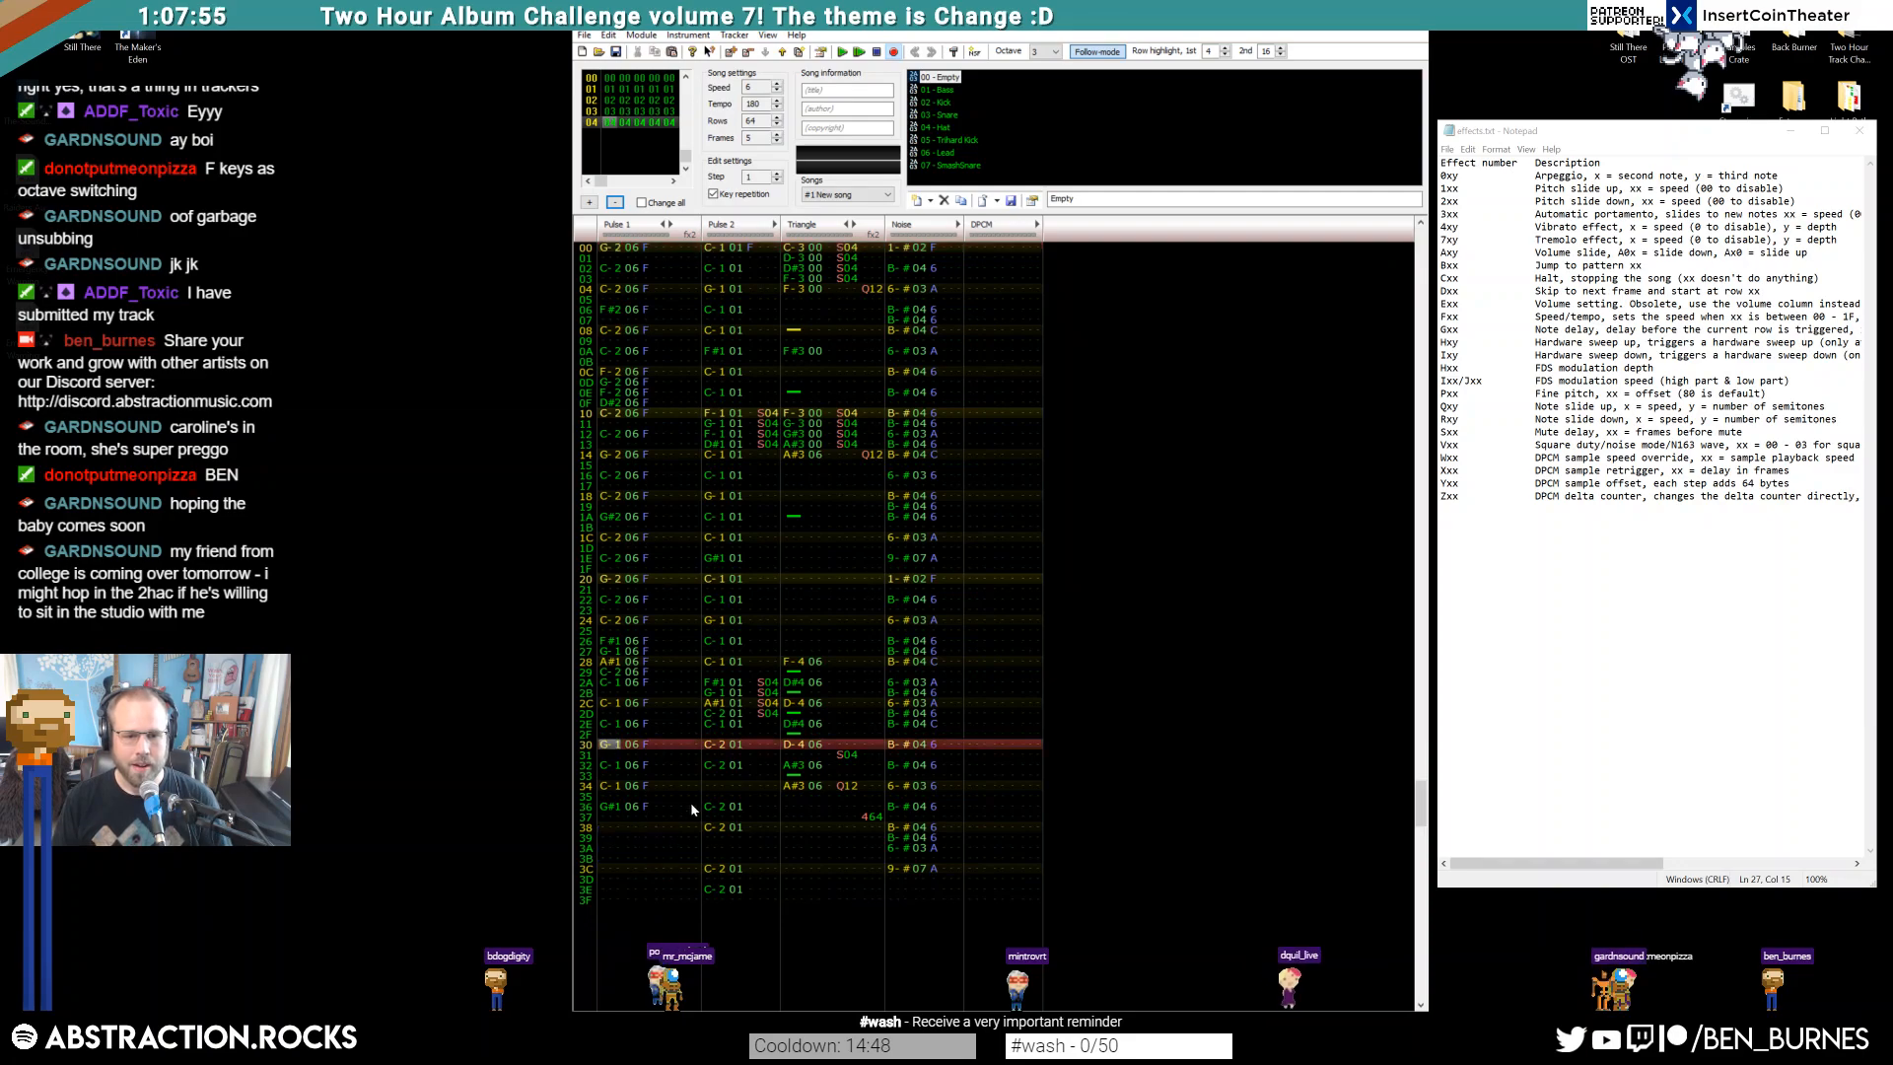
key("ctrl+Down")
key("z")
key("Up")
key("KP_Divide")
key("KP_Divide")
key("z")
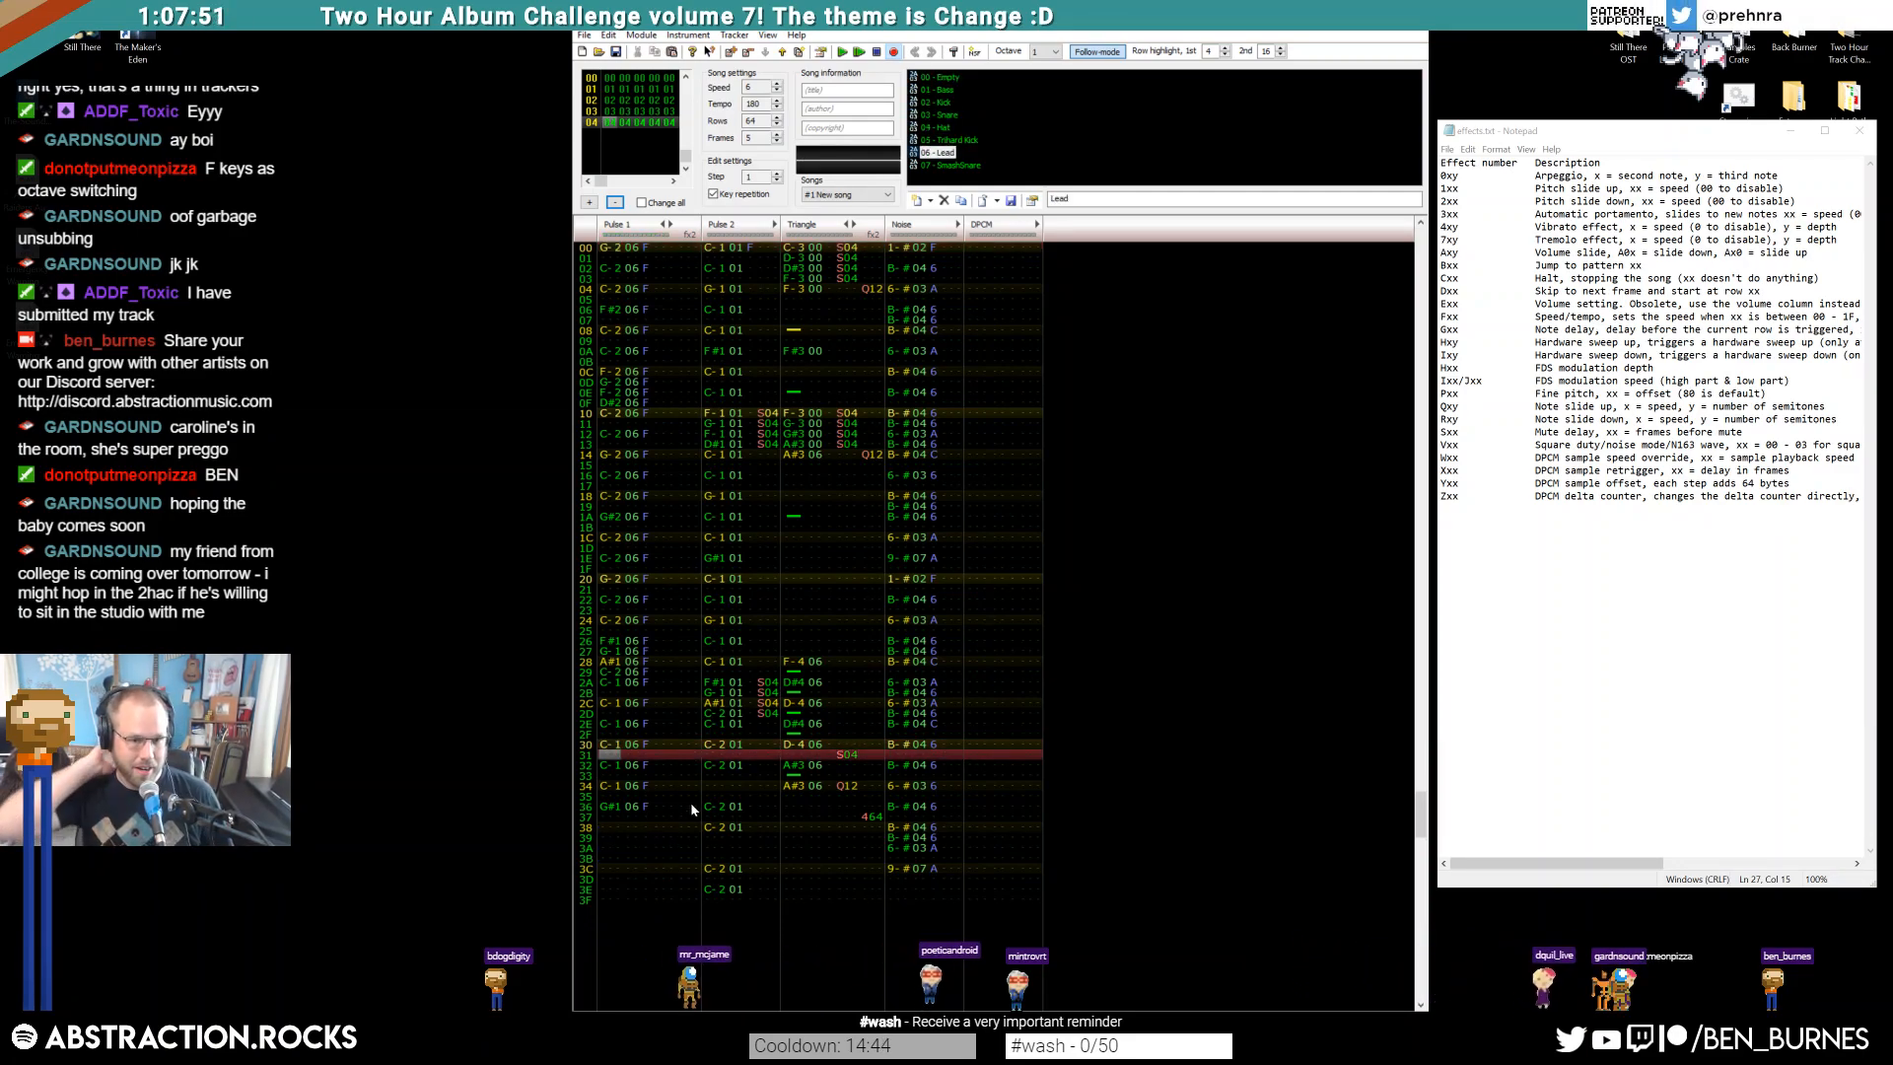
Delete the Pulse 1 note at row 34 and enter C-1 Lead notes at rows 36 and 38 with volume F
left_click_drag(606, 787, 644, 787)
key("Delete")
left_click(607, 808)
key("Down")
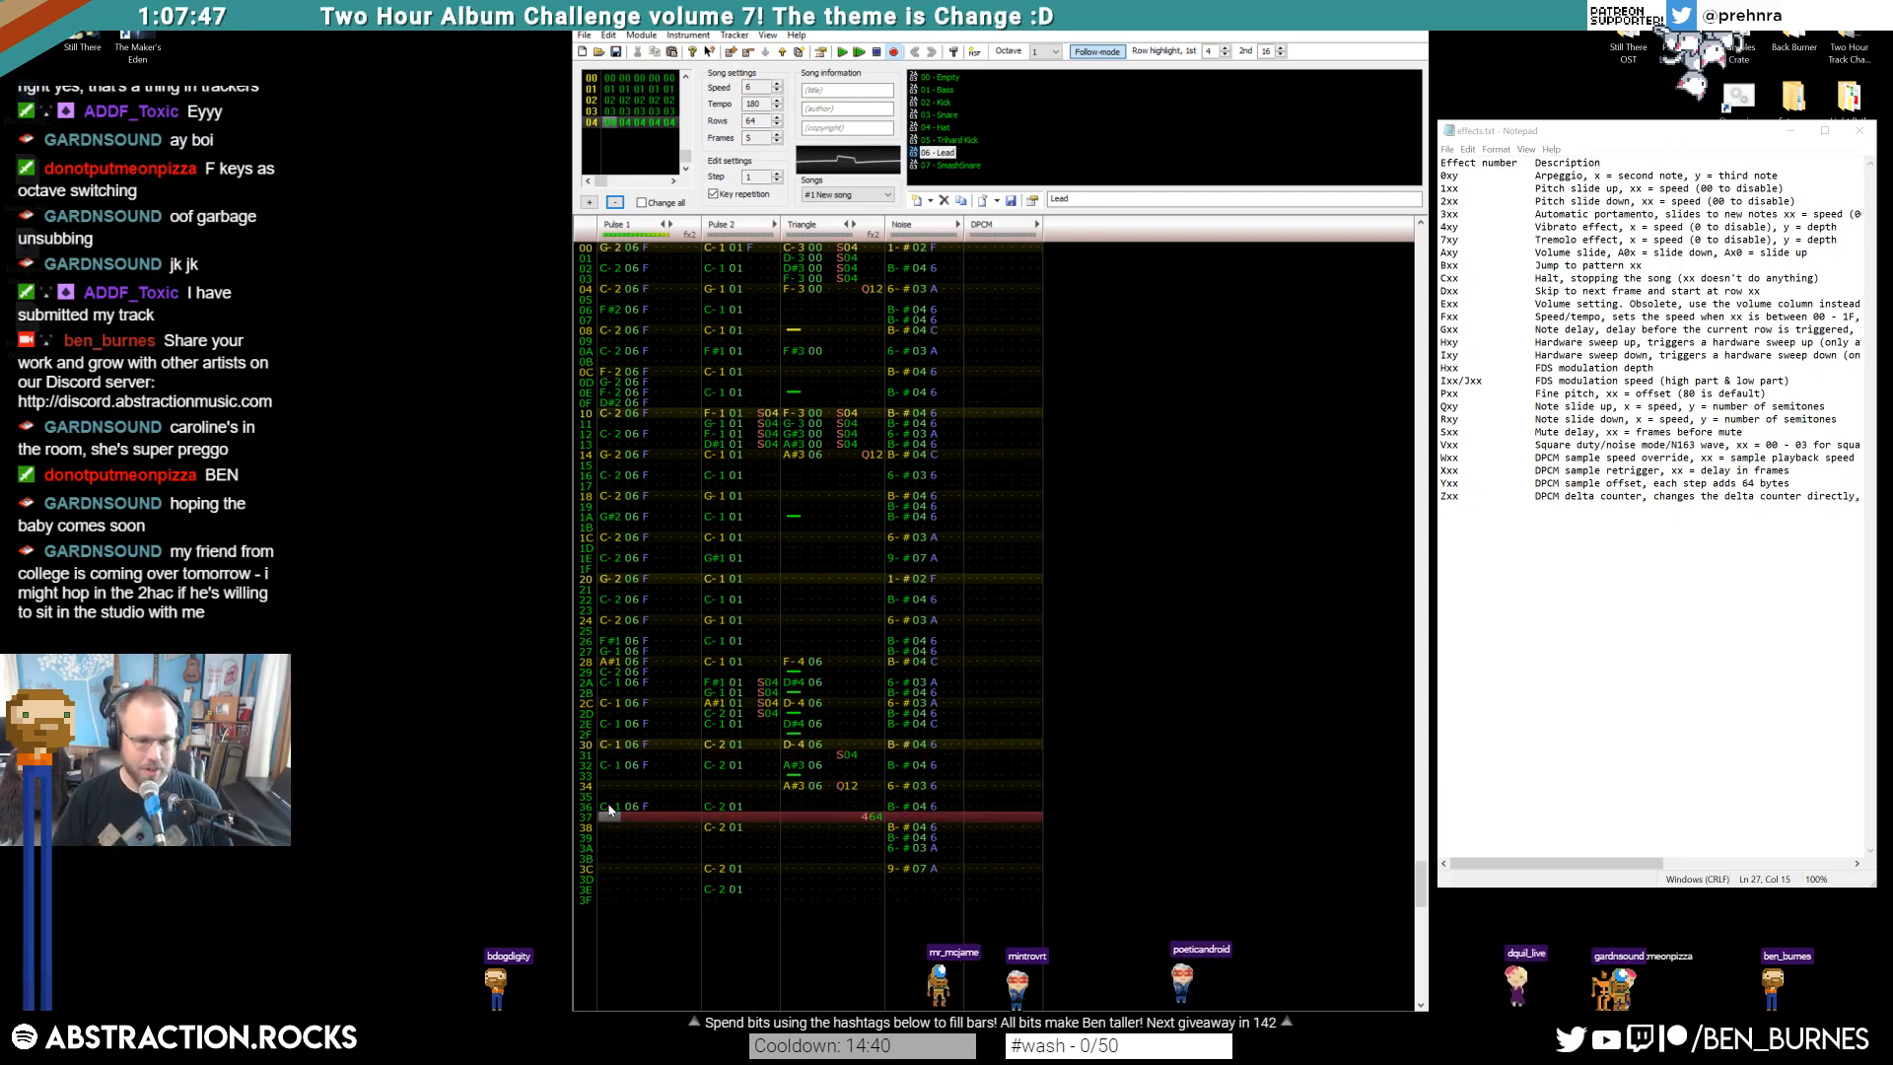
key("Down")
key("z")
key("Right")
key("Right")
key("Right")
key("Up")
key("f")
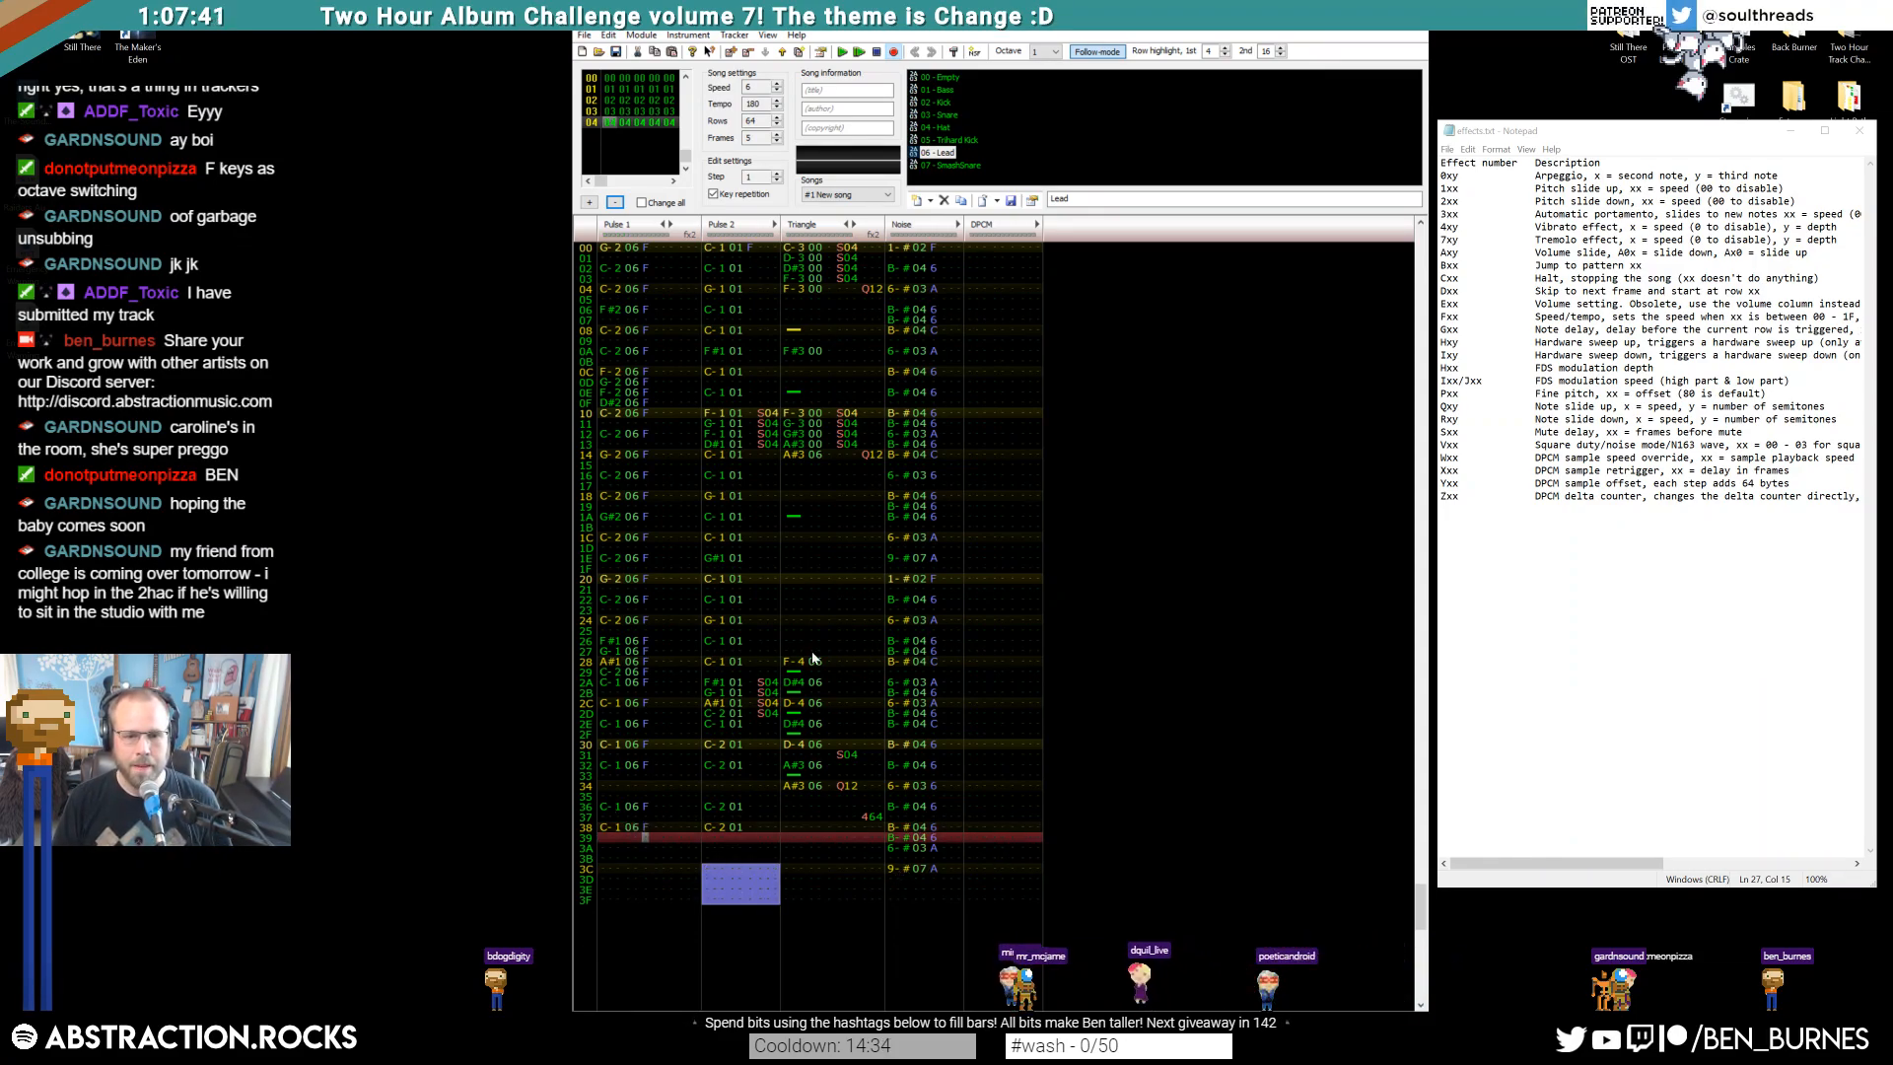
Clear the Pulse 2 notes in rows 3C–3F and play frame 04 from row 00
left_click(616, 250)
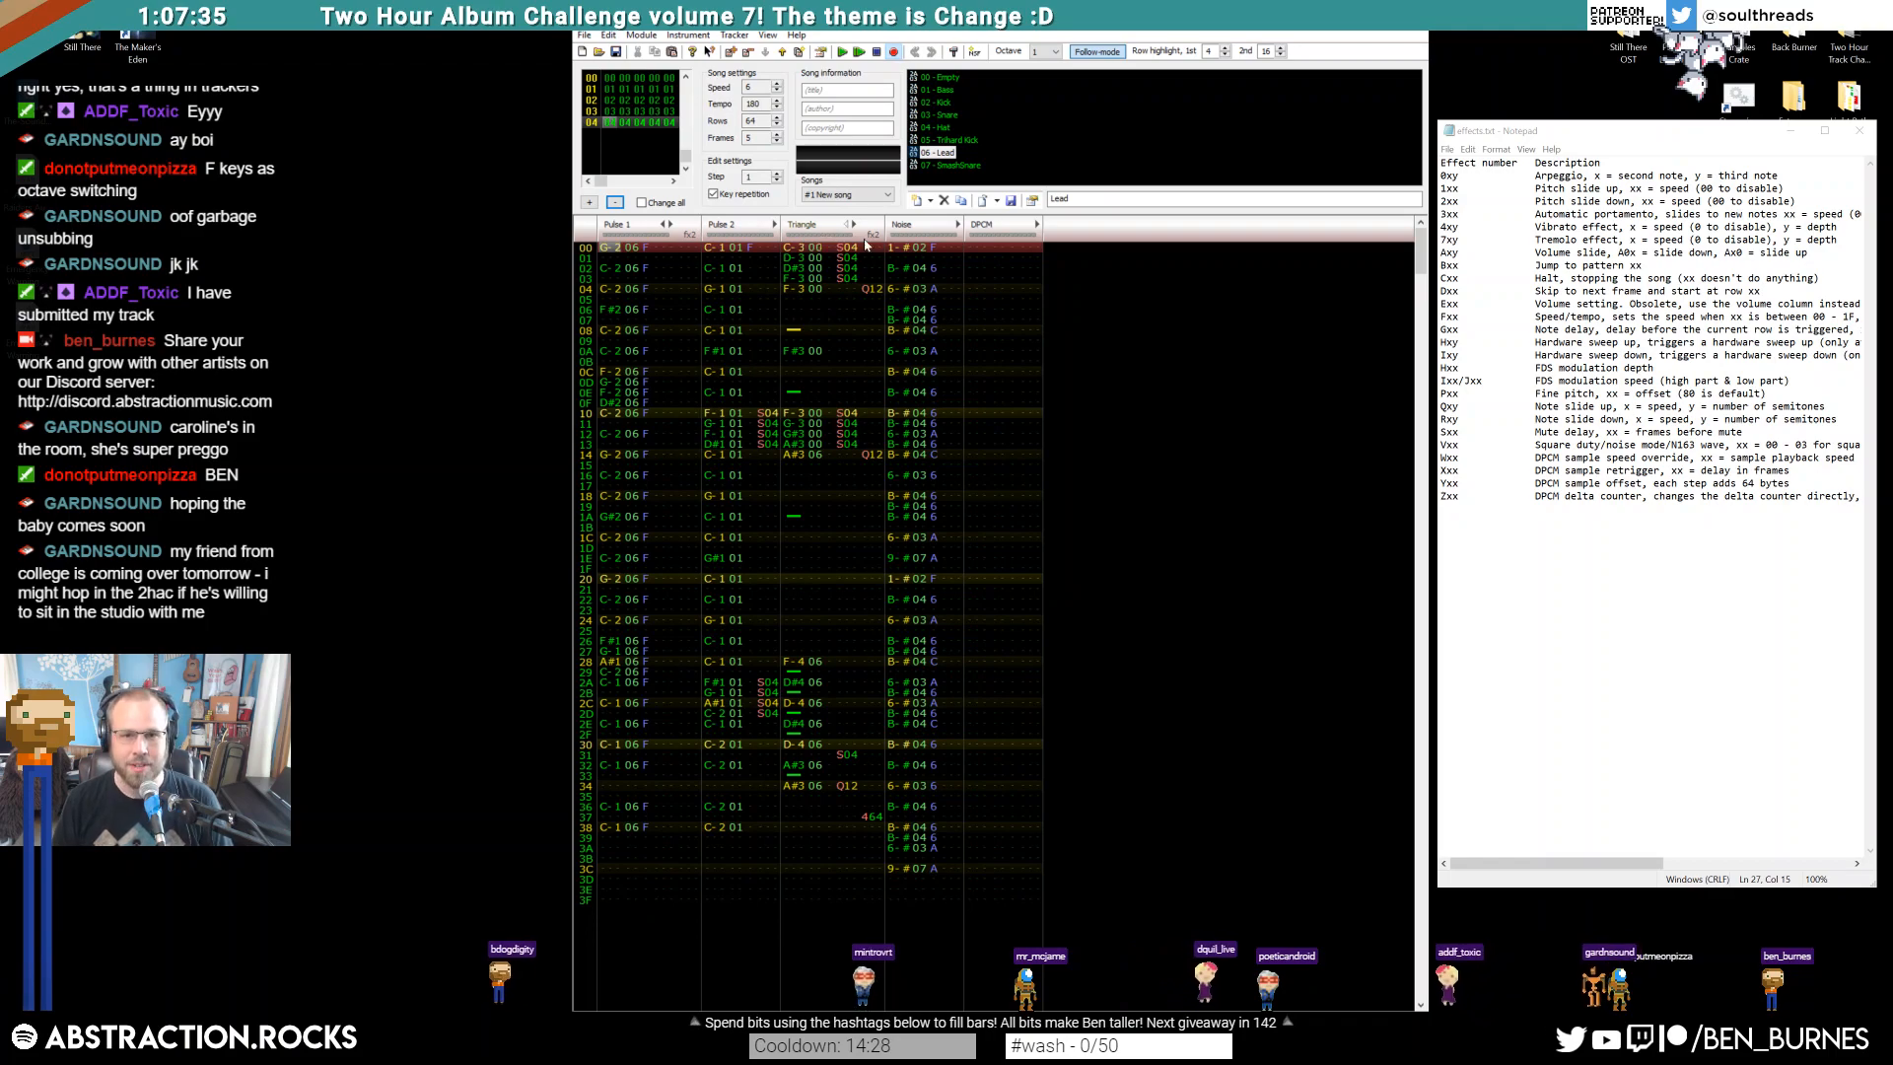
key("Return")
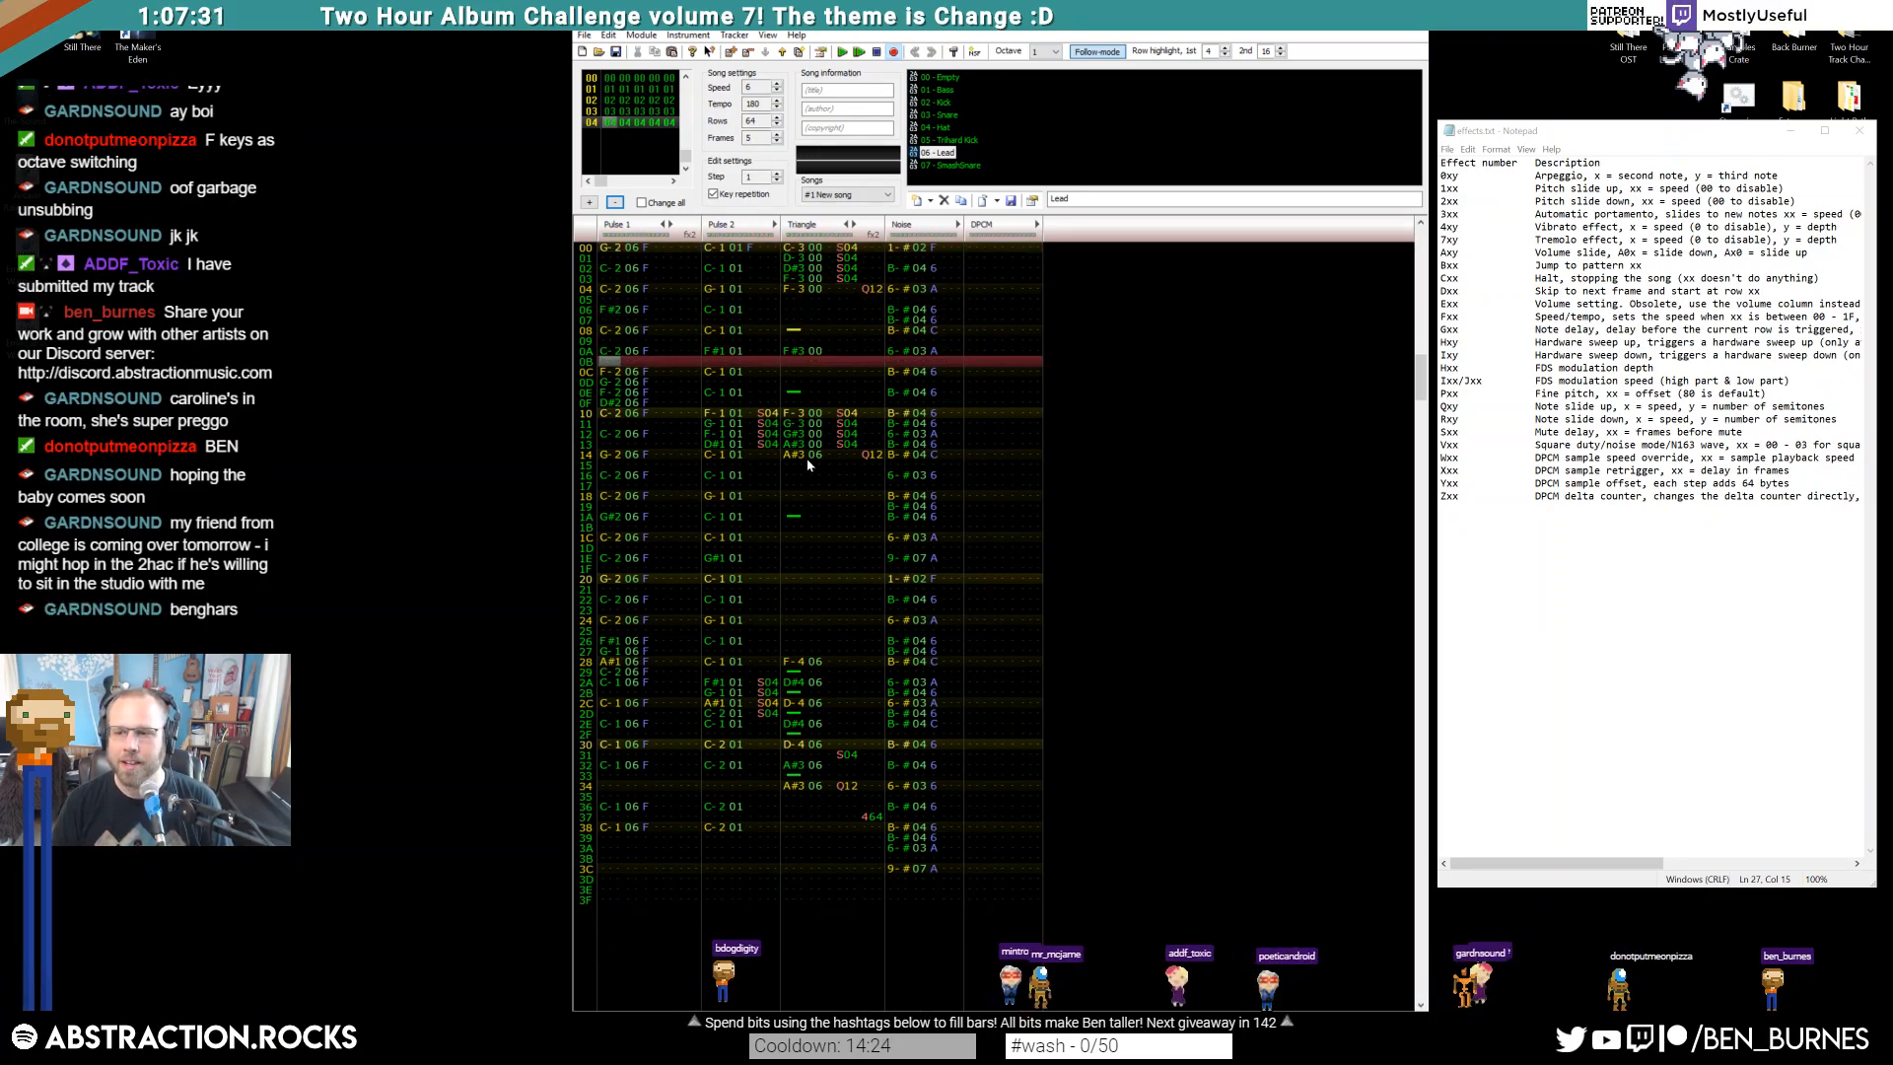
key("Return")
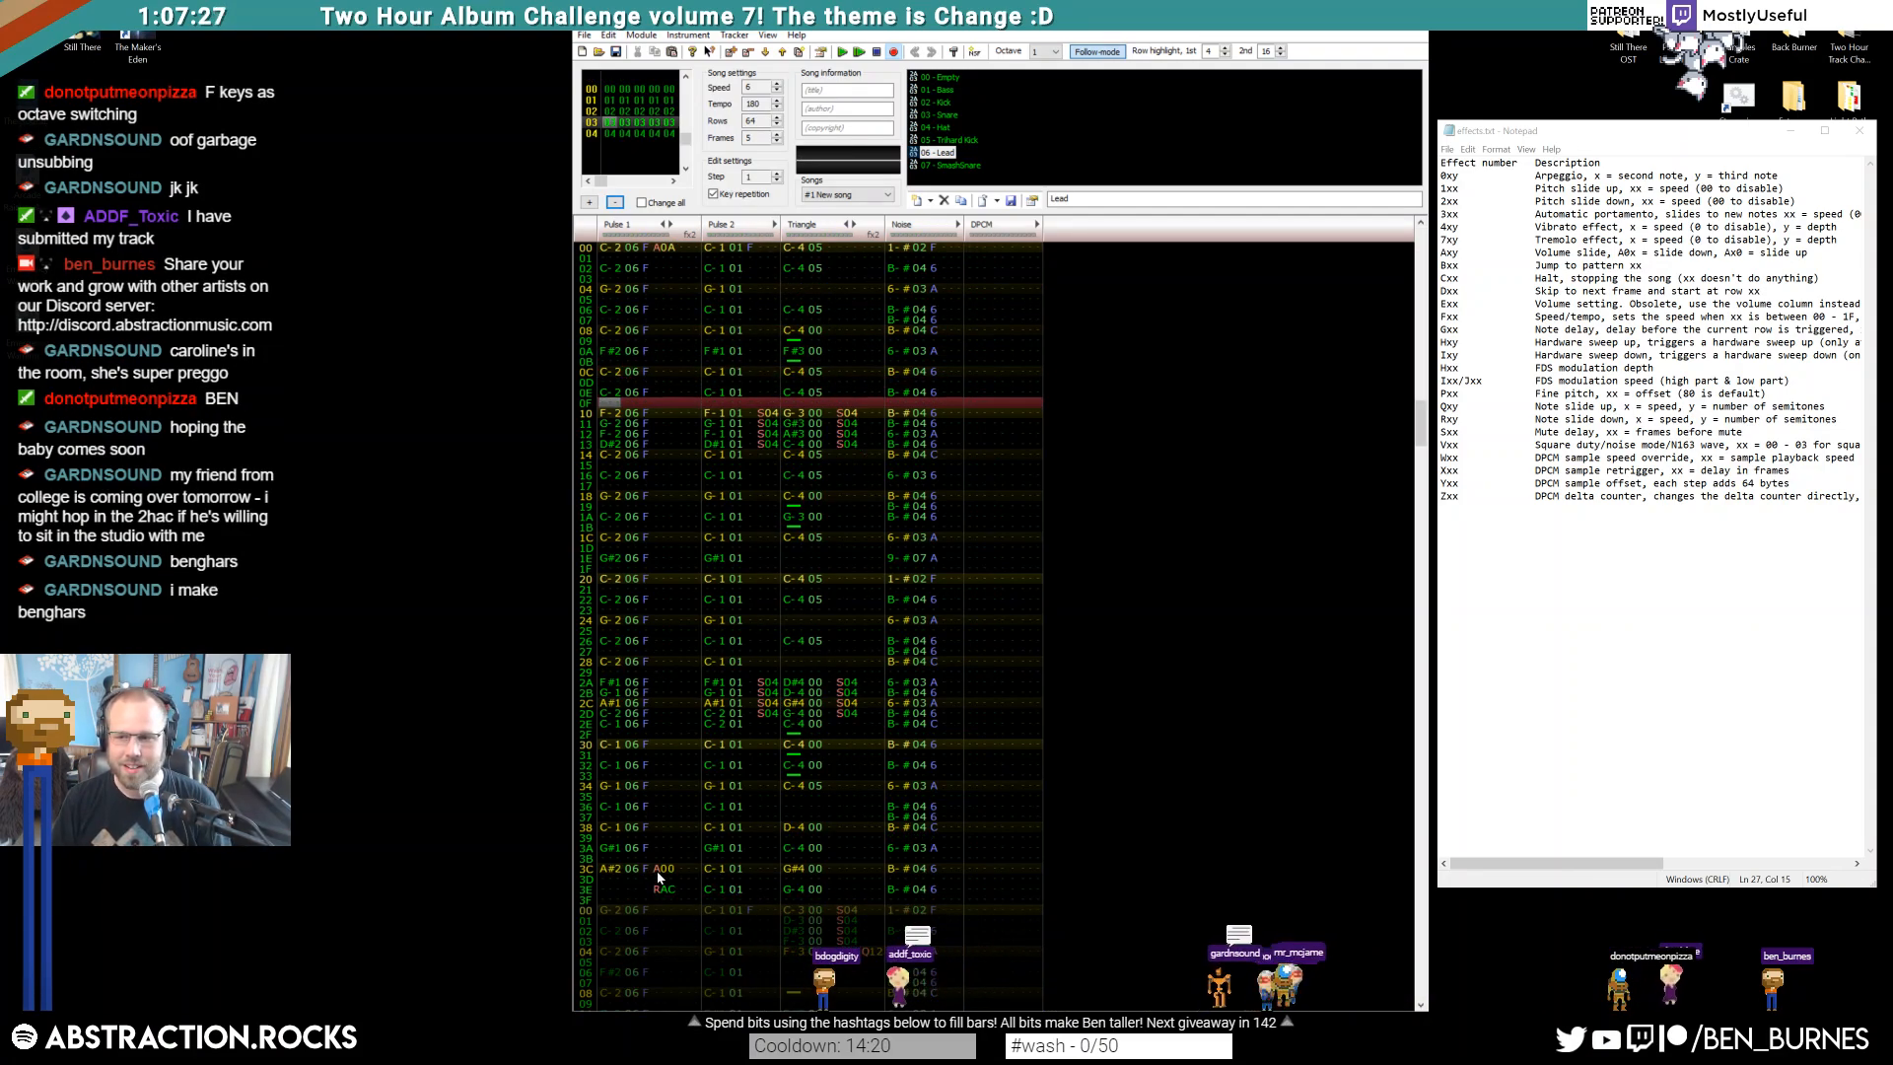
Copy the A0A effect from Pulse 1 row 00 of frame 03 to the same row of frame 04
left_click_drag(657, 251, 659, 192)
scroll(561, 538, "down", 14)
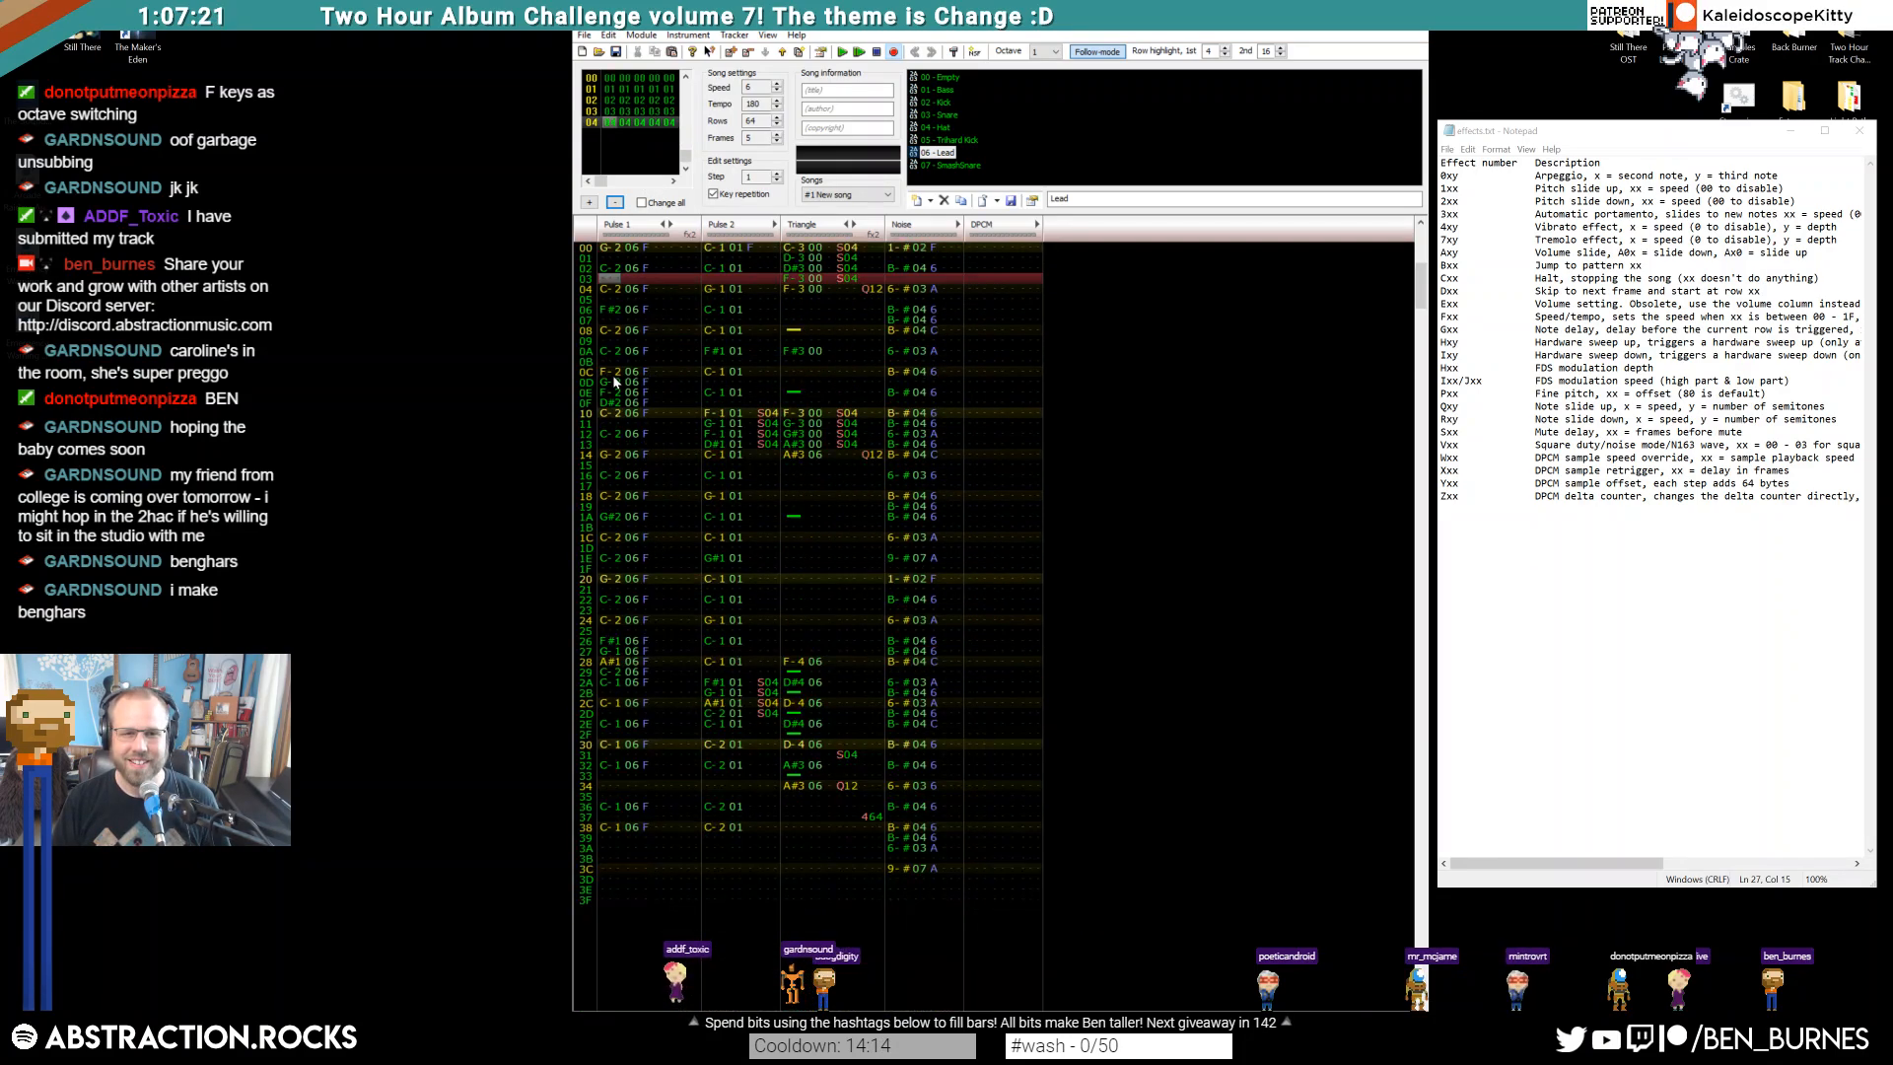
left_click(656, 249)
key("ctrl+v")
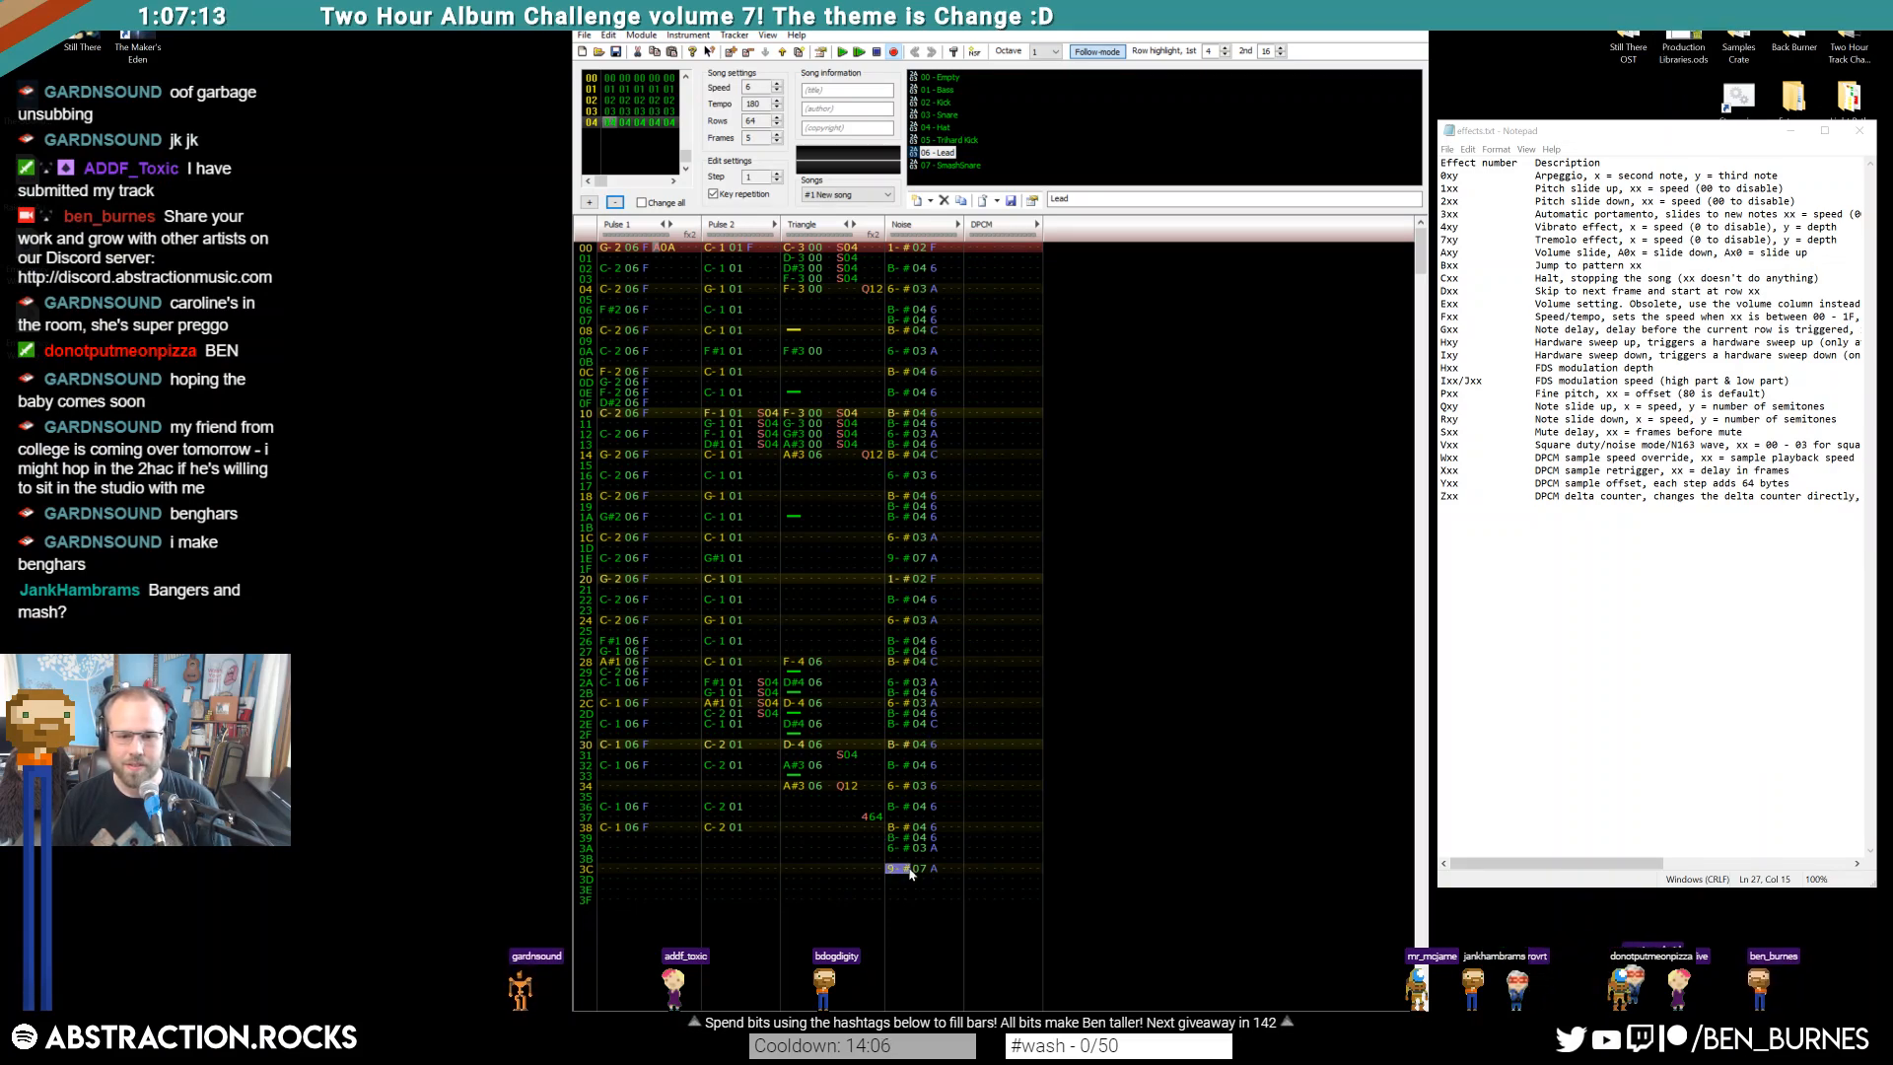
Move the Noise note from row 3C to row 38 and clear Noise rows 39–3A
left_click_drag(905, 873, 931, 871)
key("ctrl+x")
left_click(895, 831)
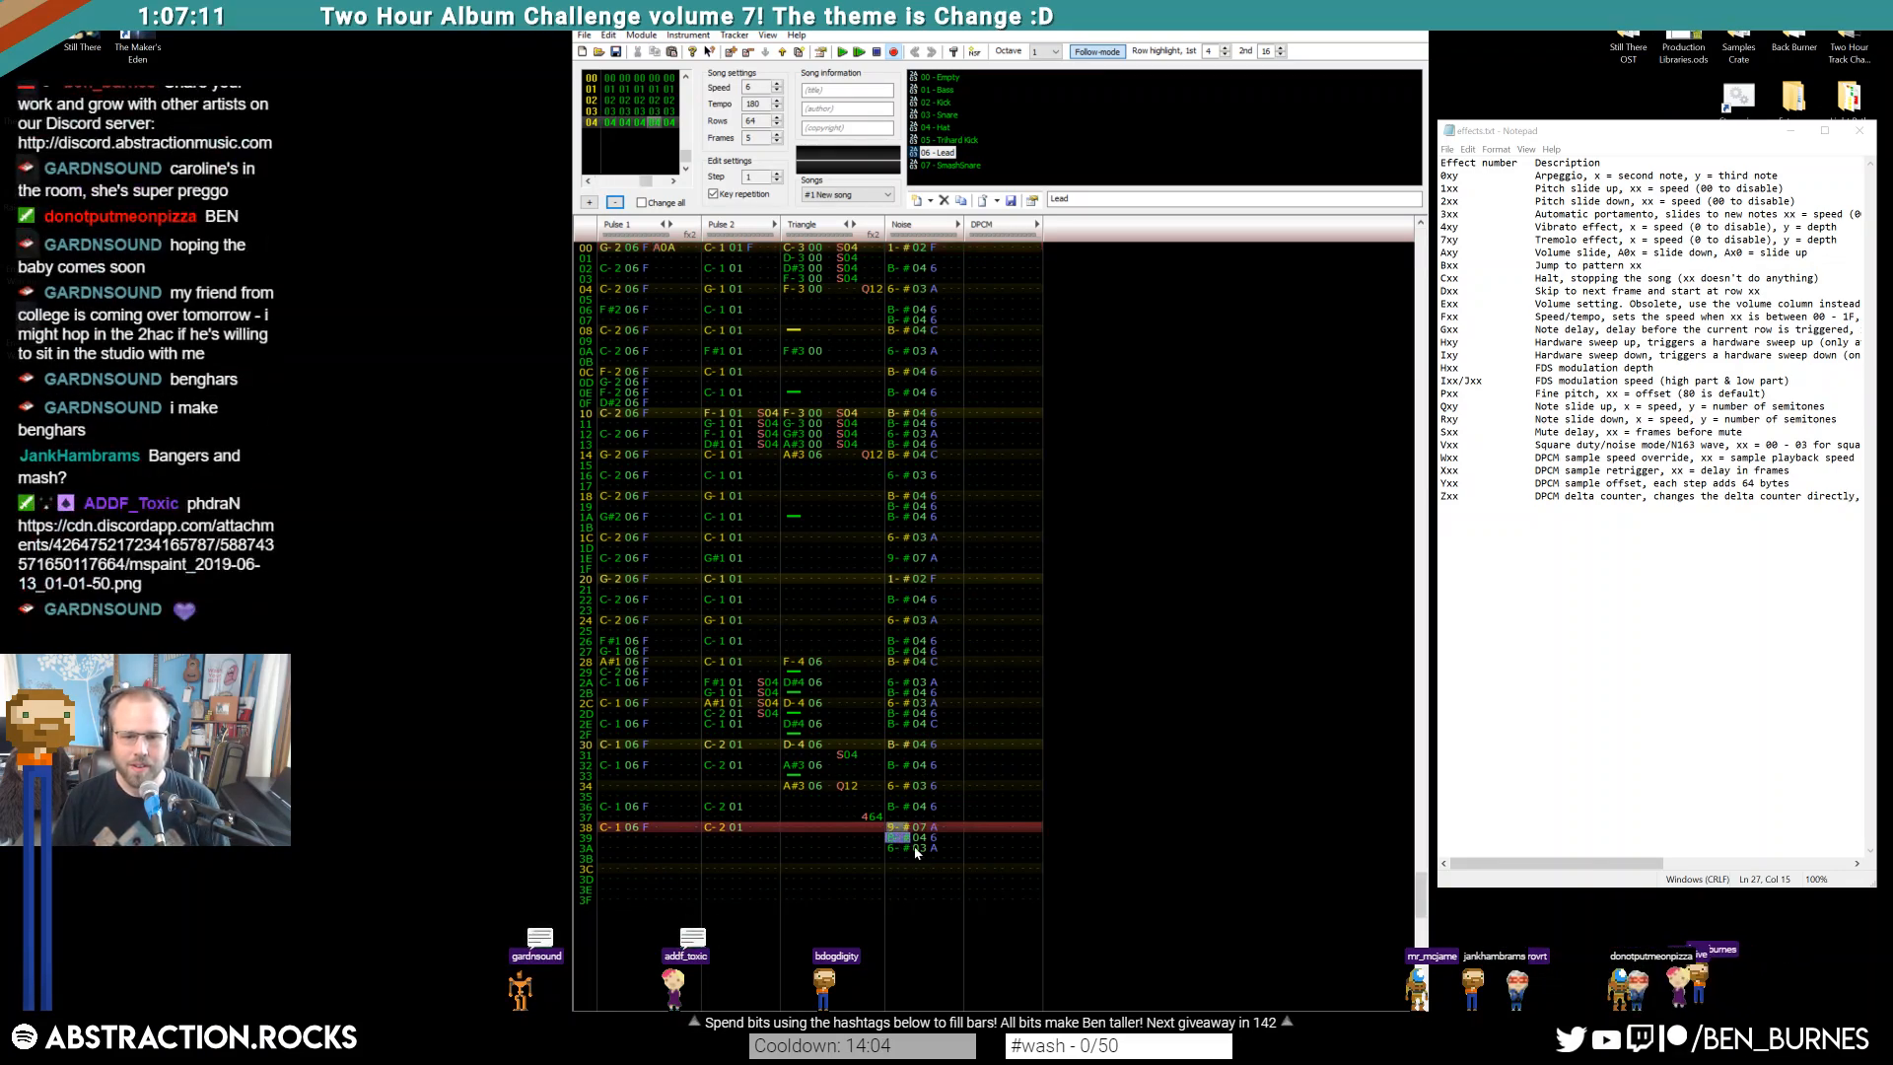
Add a C-1 Lead note with volume F at Pulse 1 row 3E and play the song from frame 00
left_click(615, 889)
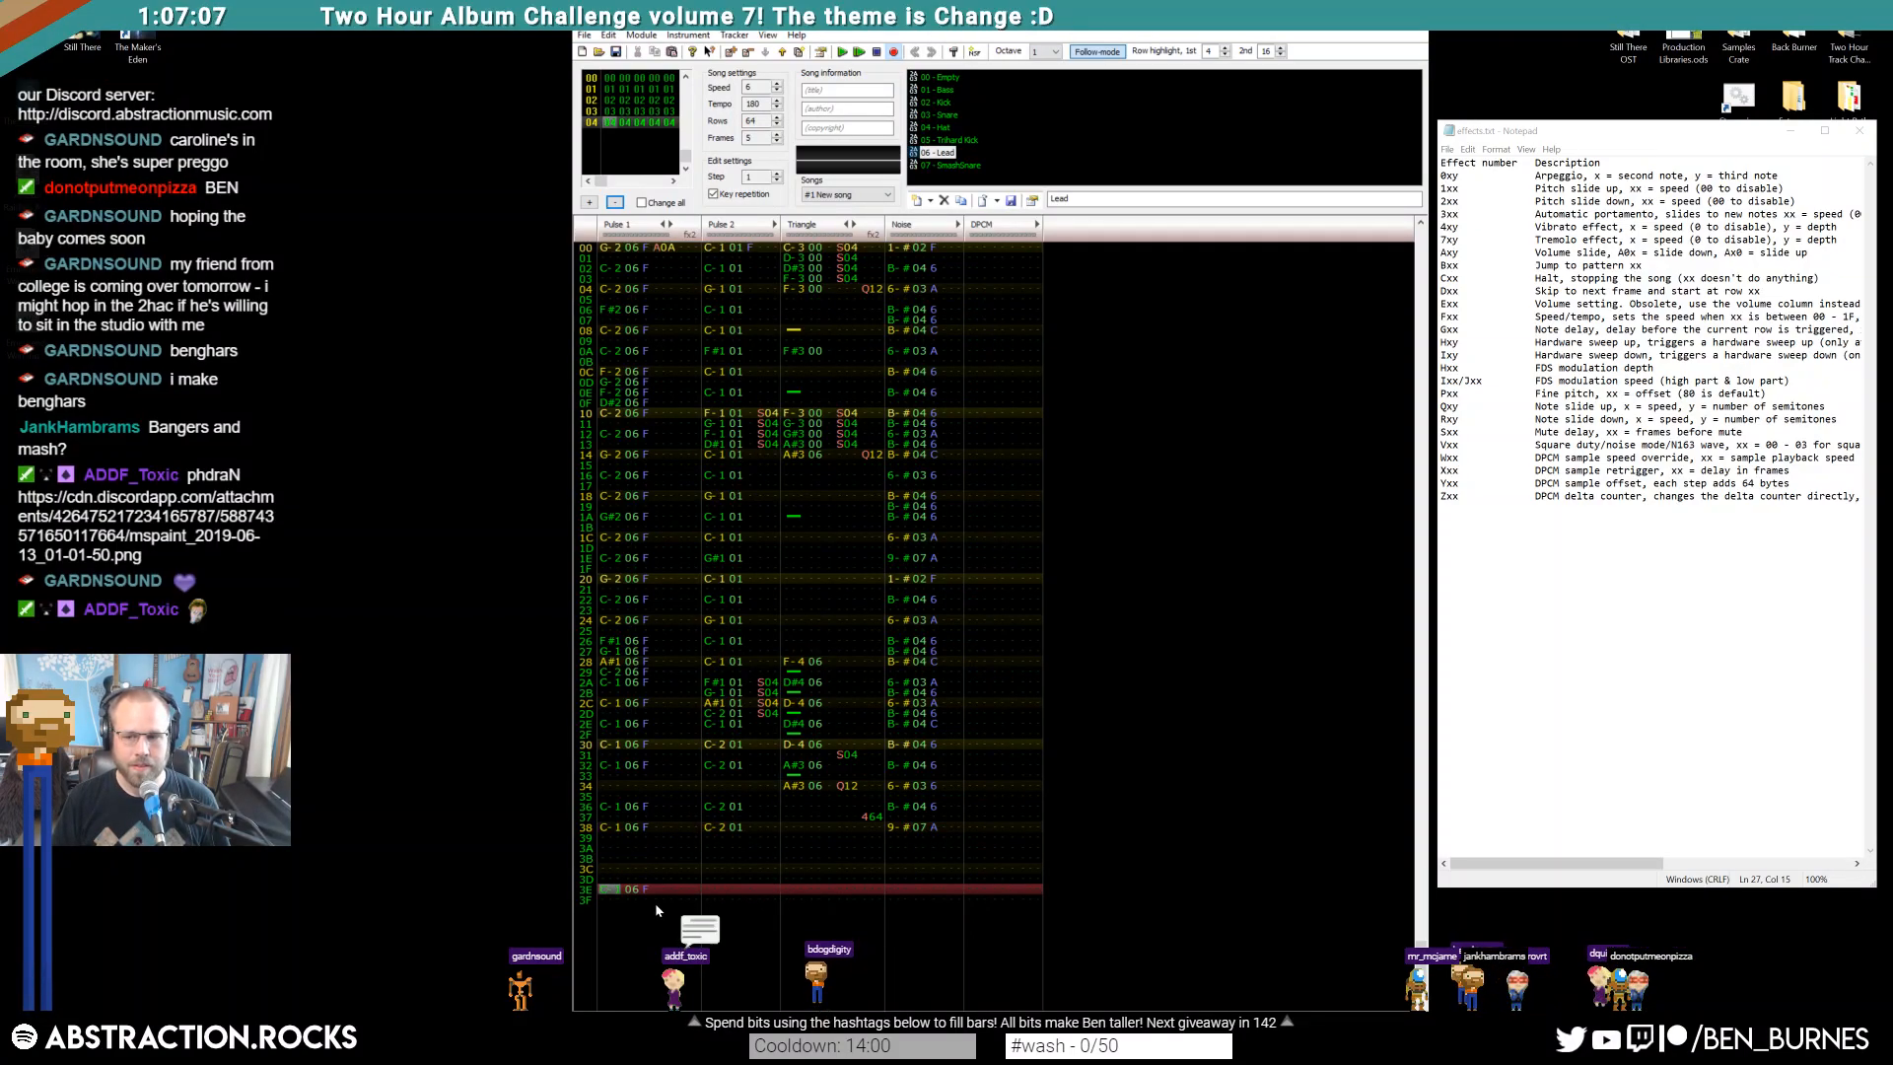
left_click(657, 642)
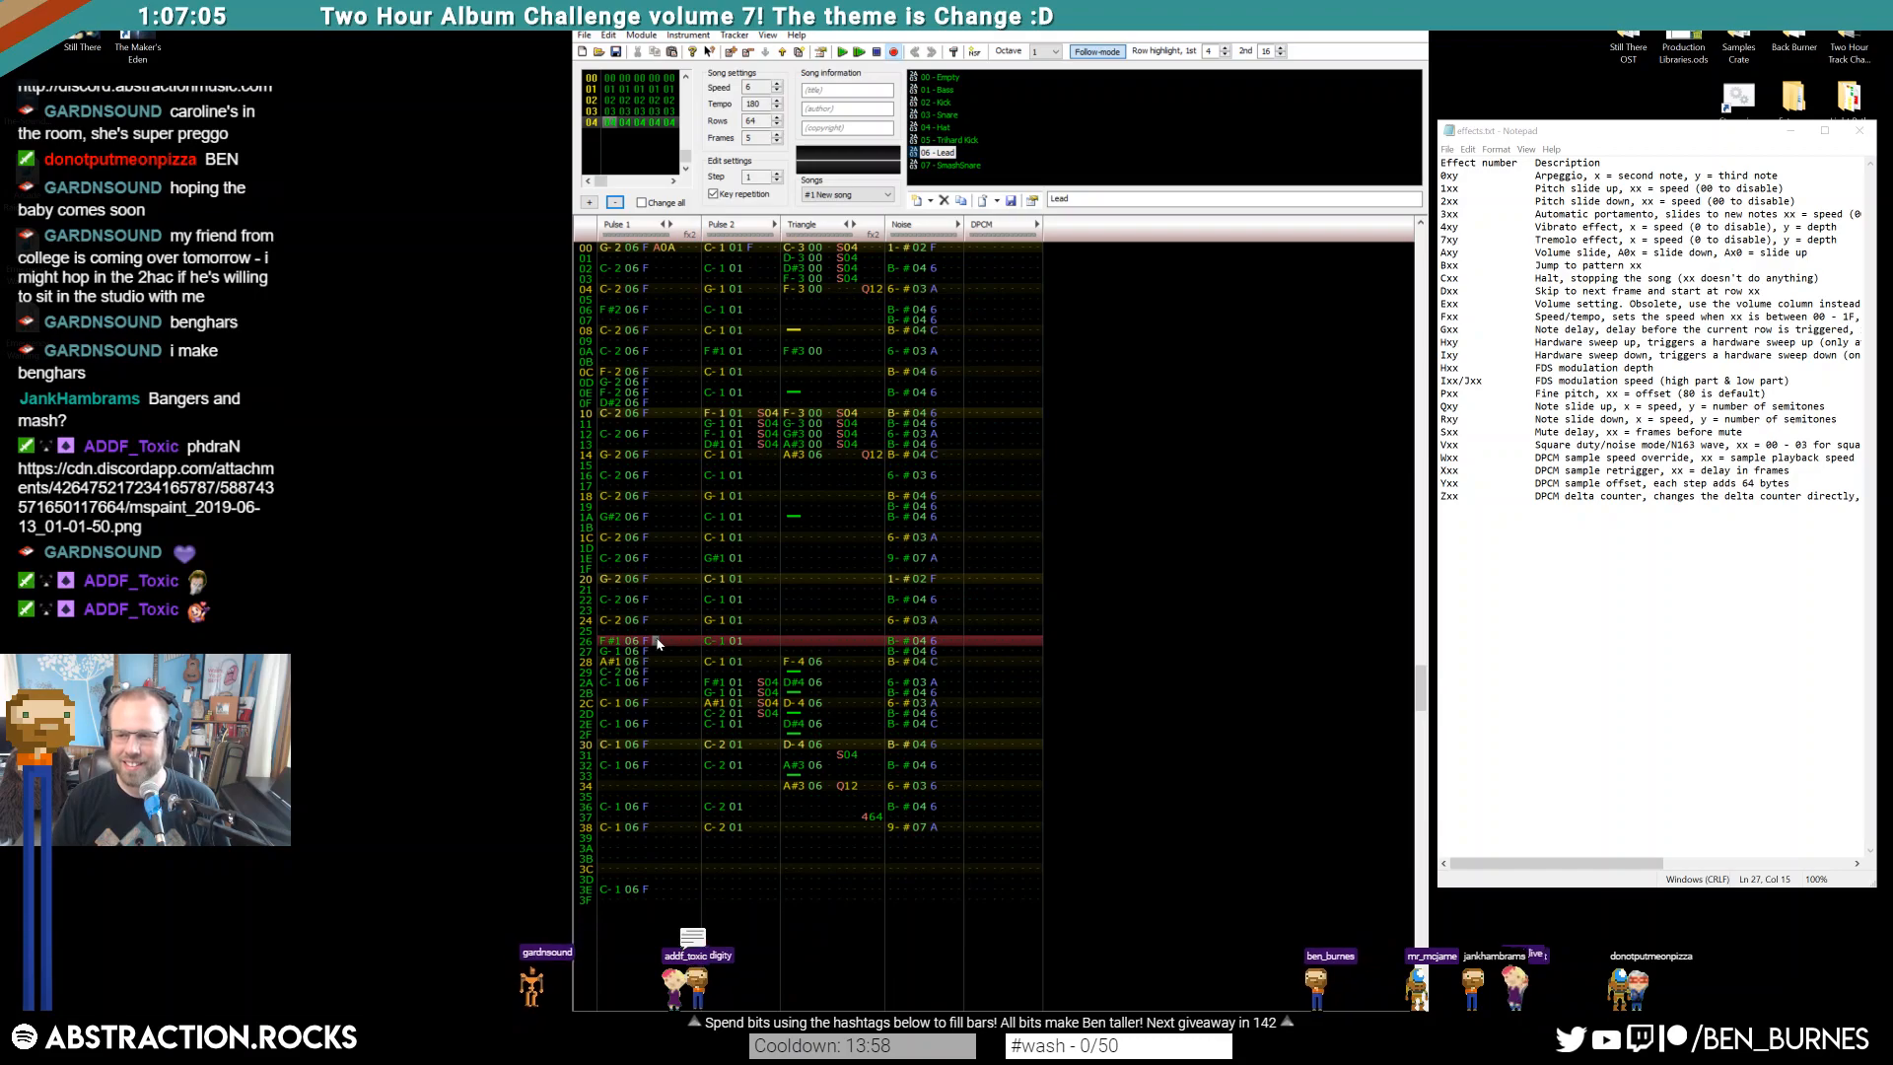
scroll(658, 644, "up", 9)
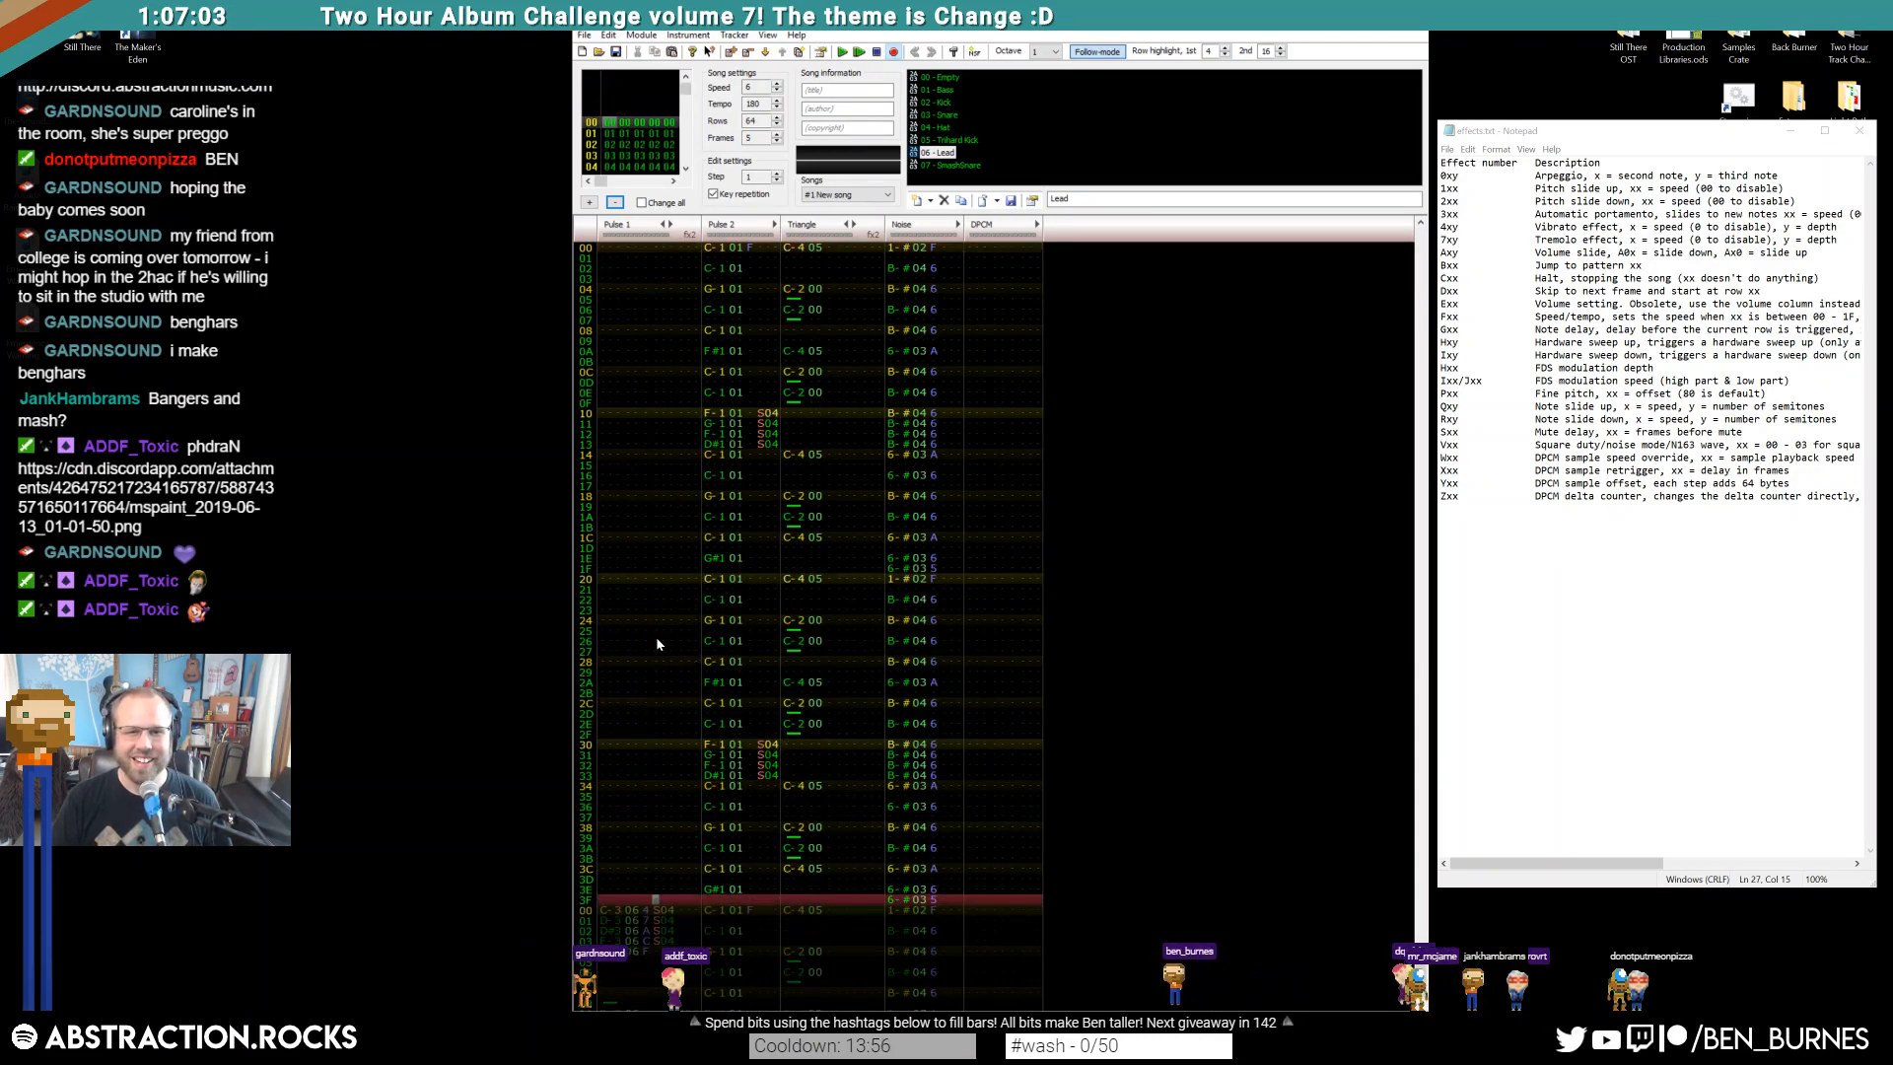
key("Return")
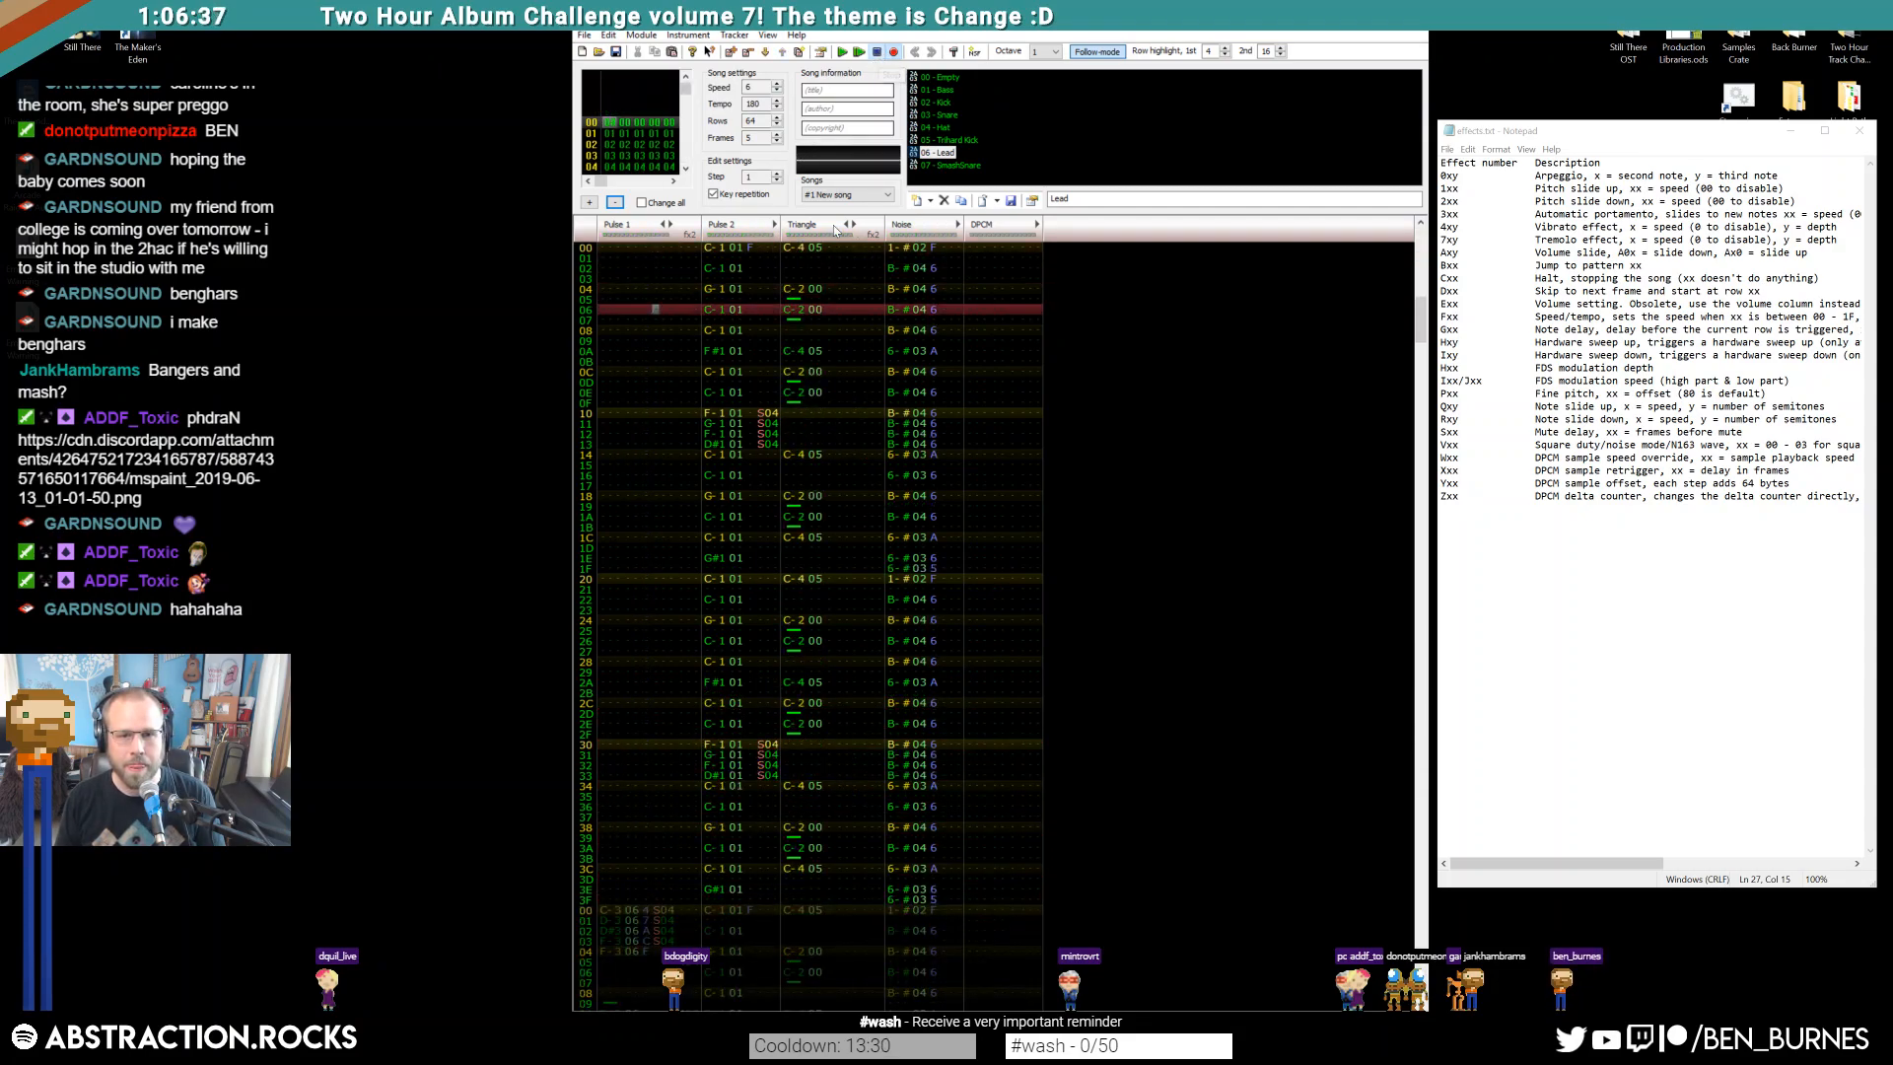
scroll(902, 692, "up", 10)
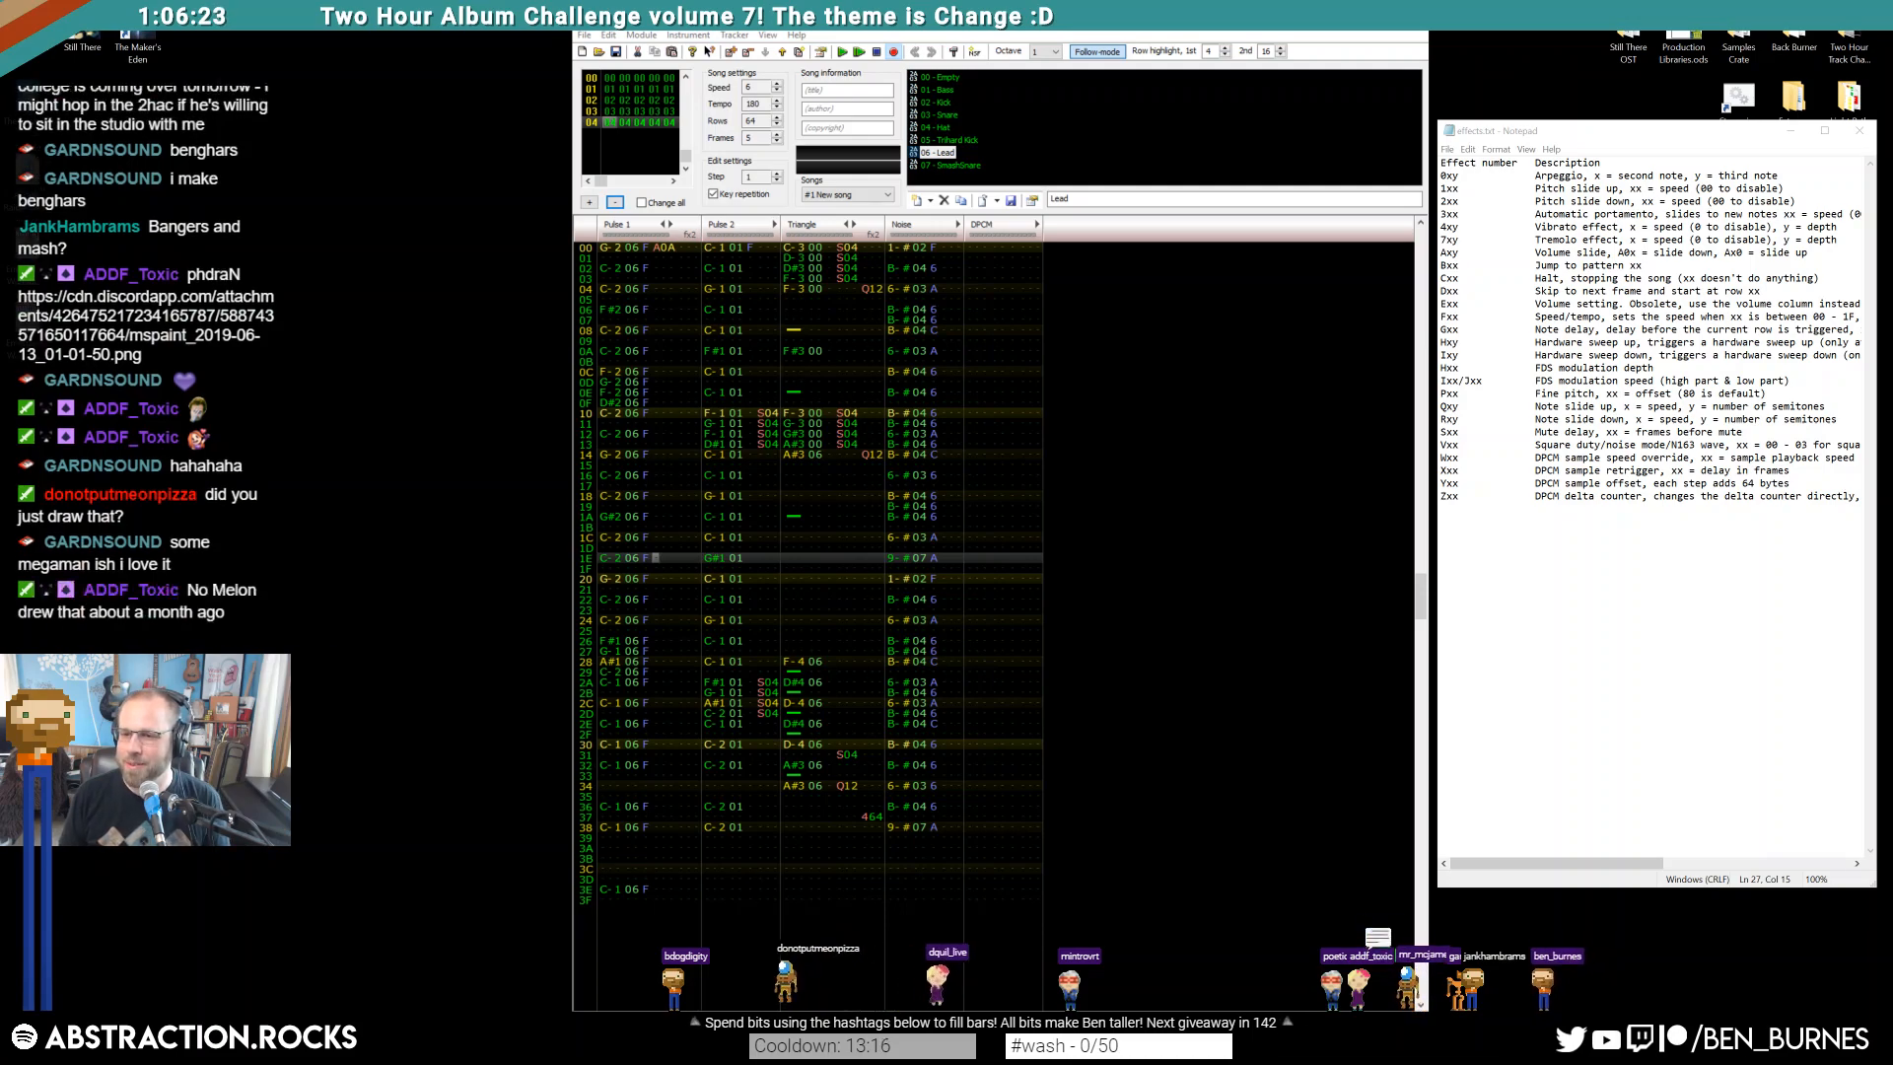
View the drawing linked in the chat in a browser window and close that window
mouse_move(1892, 335)
left_mouse_down()
mouse_move(1468, 371)
mouse_move(1094, 194)
left_mouse_up()
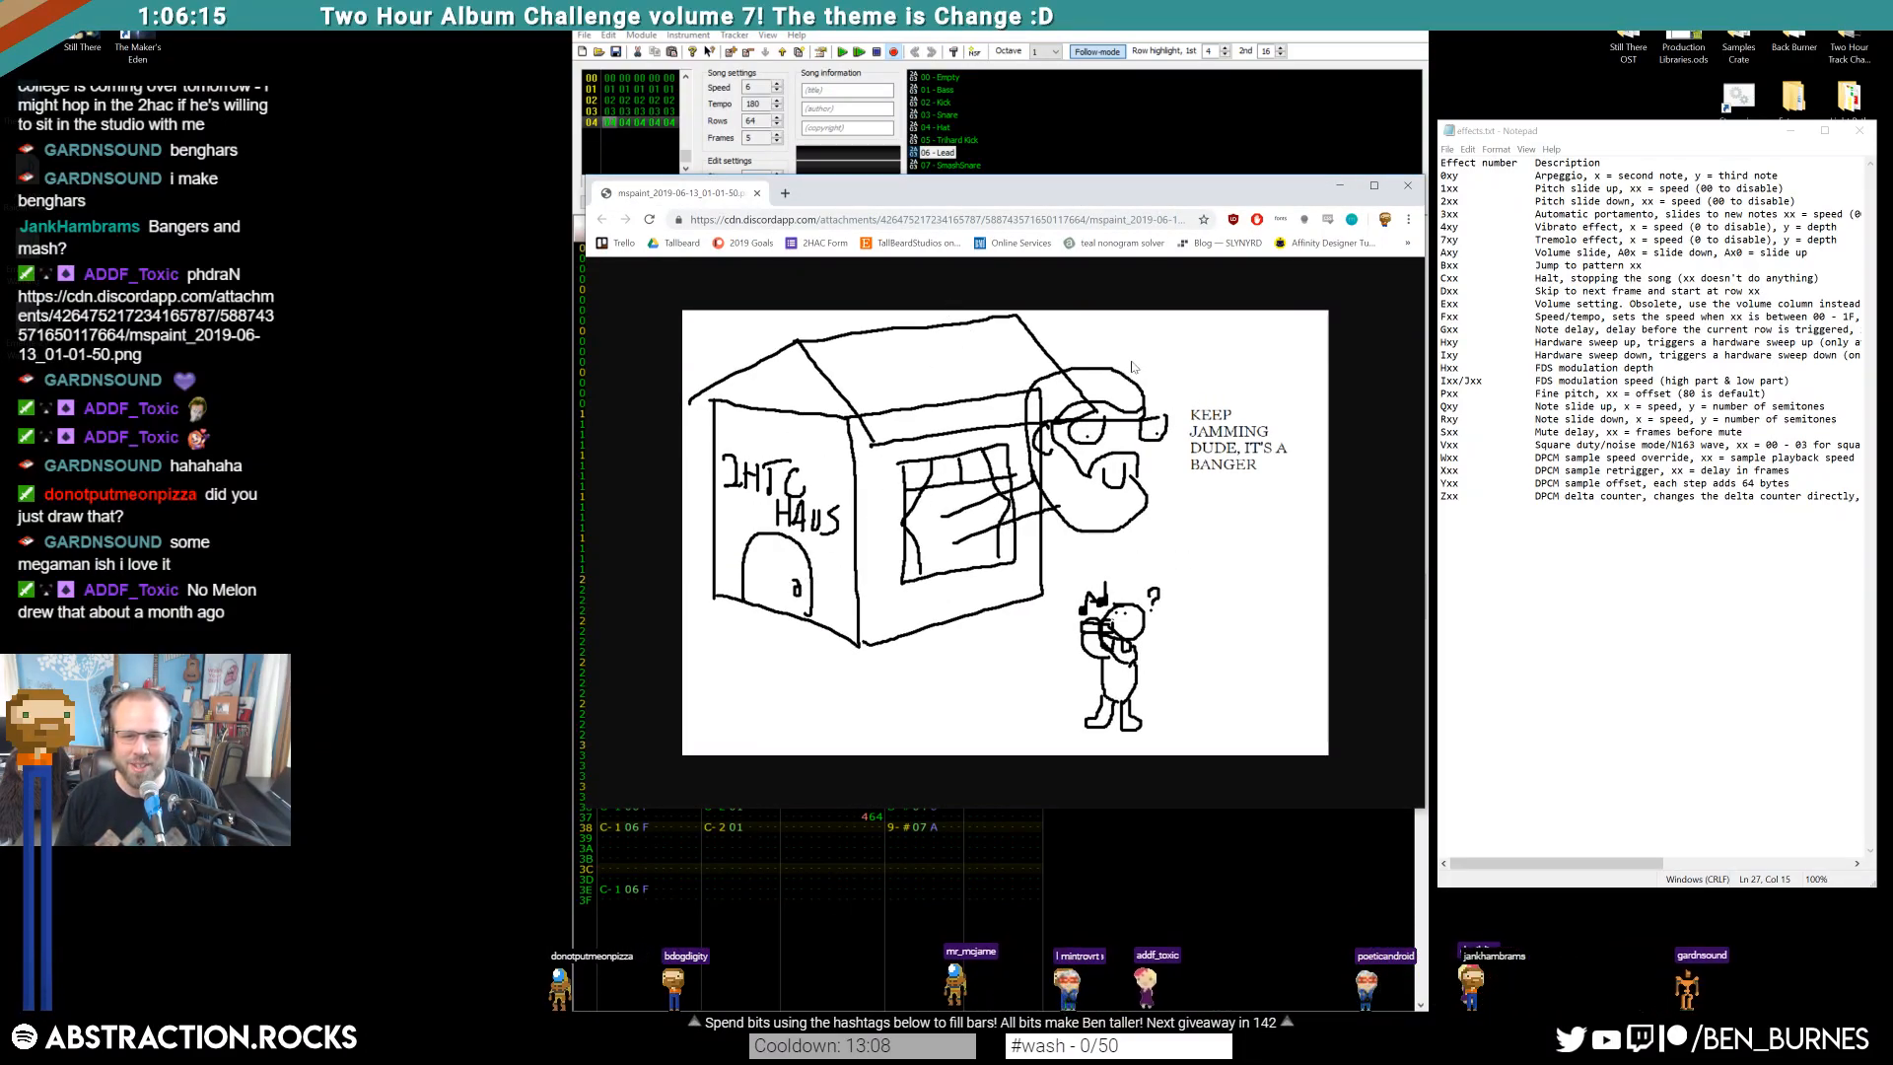
left_click(1408, 185)
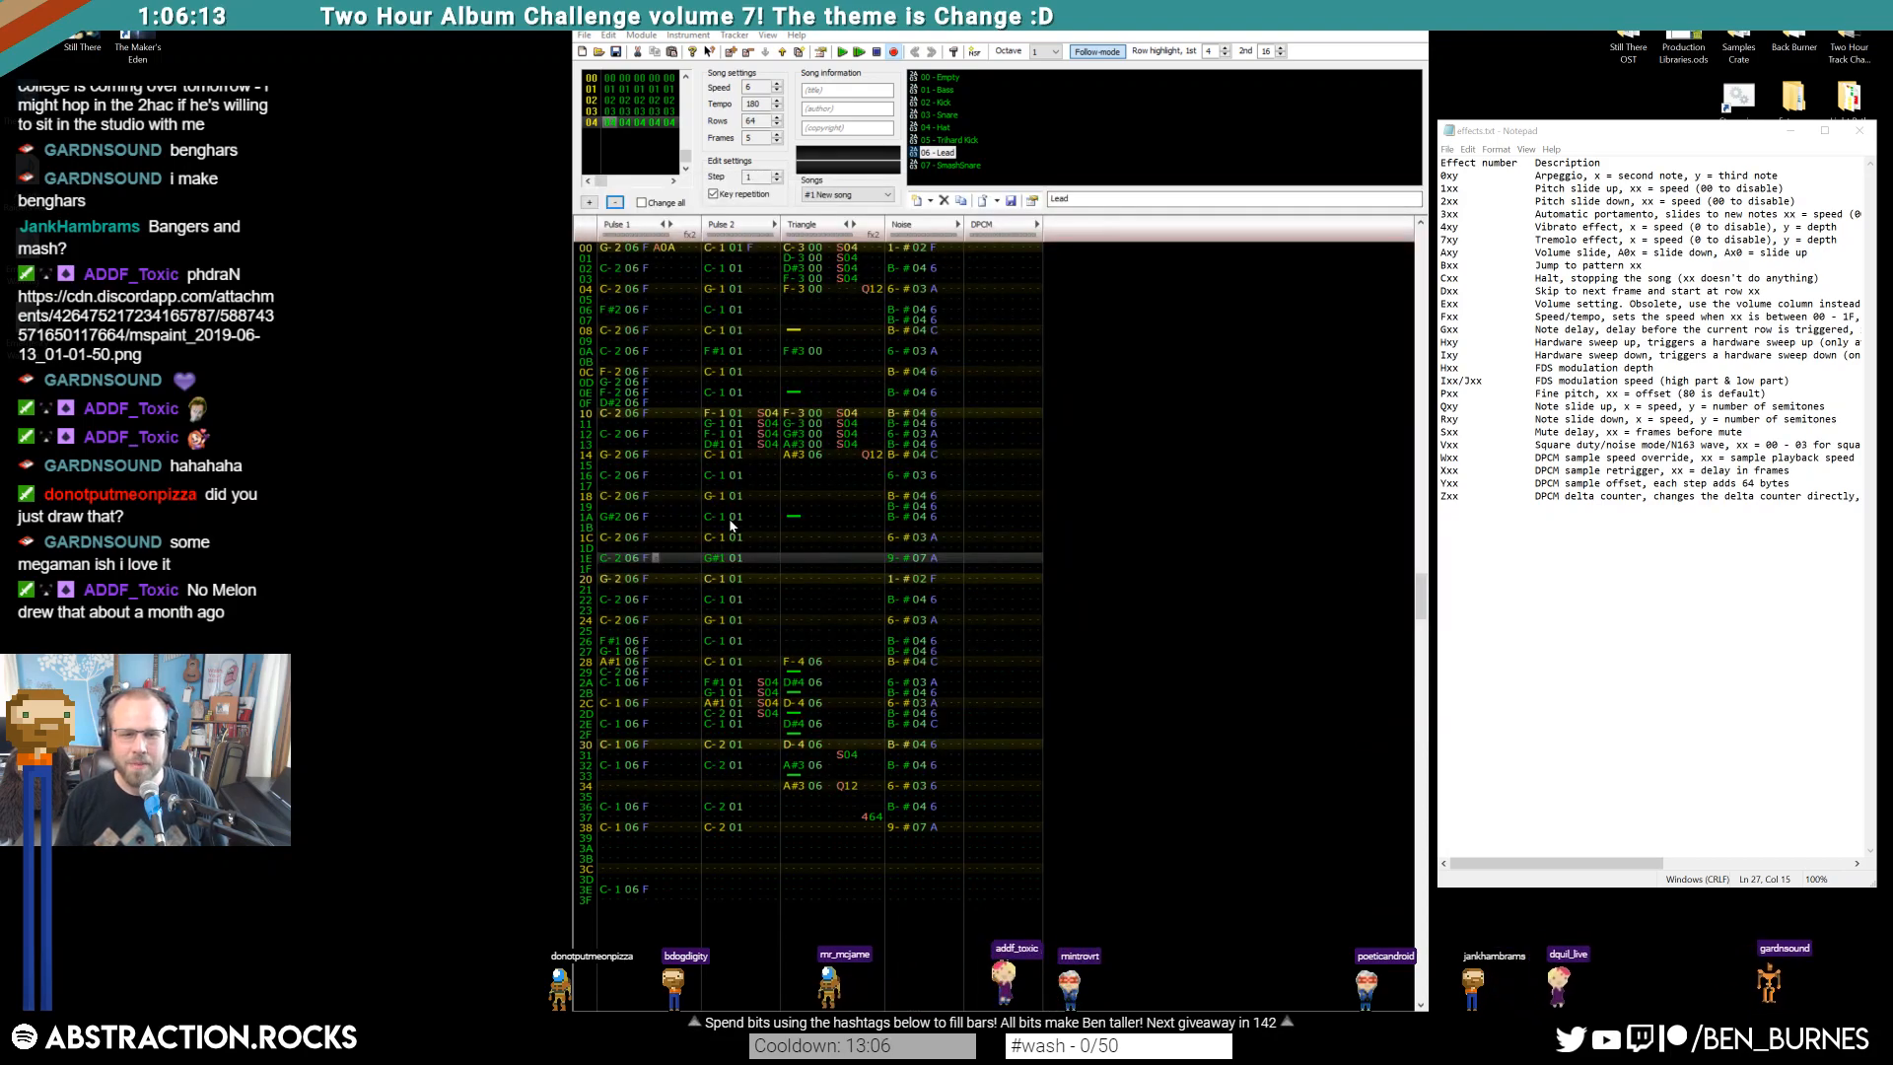
Clear rows 31–38 of Pulse 1, Pulse 2 and Noise, and copy the 9-# 07 A note to Noise row 30
left_click(897, 878)
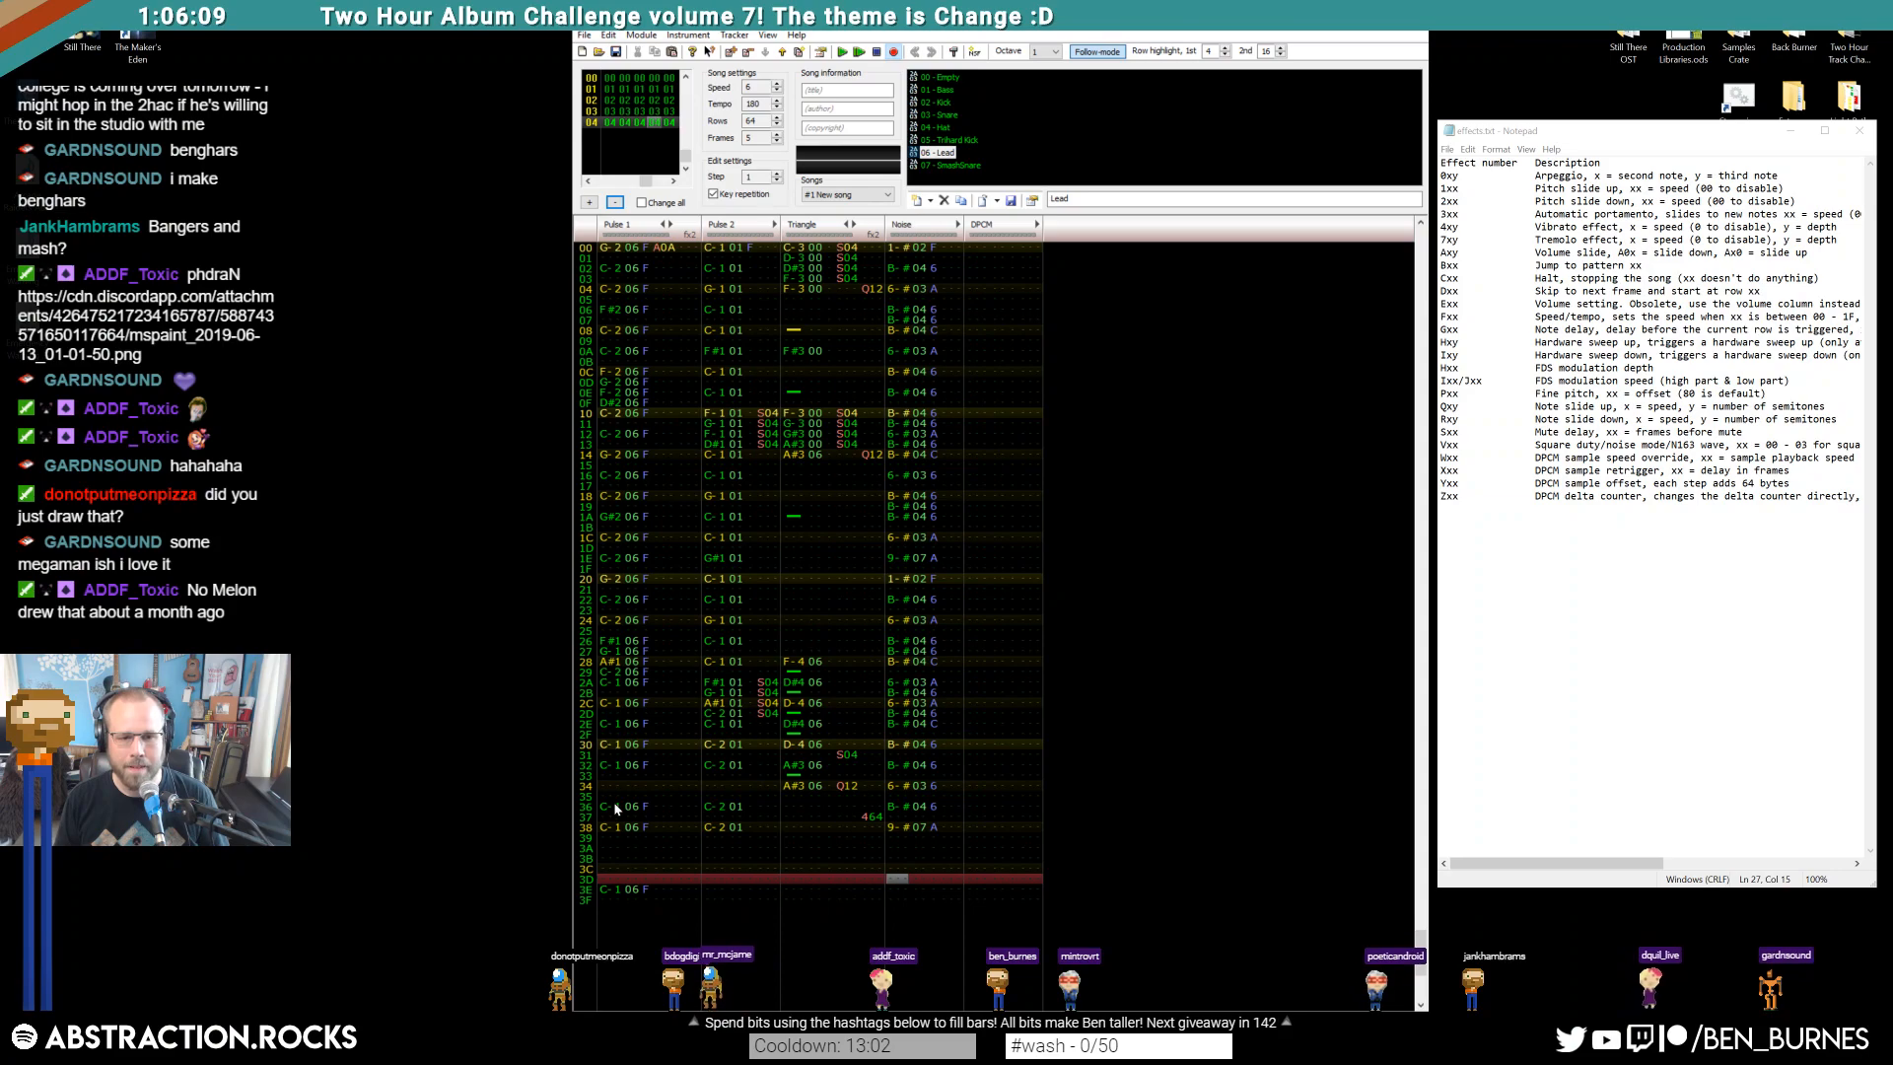
left_click_drag(608, 810, 740, 838)
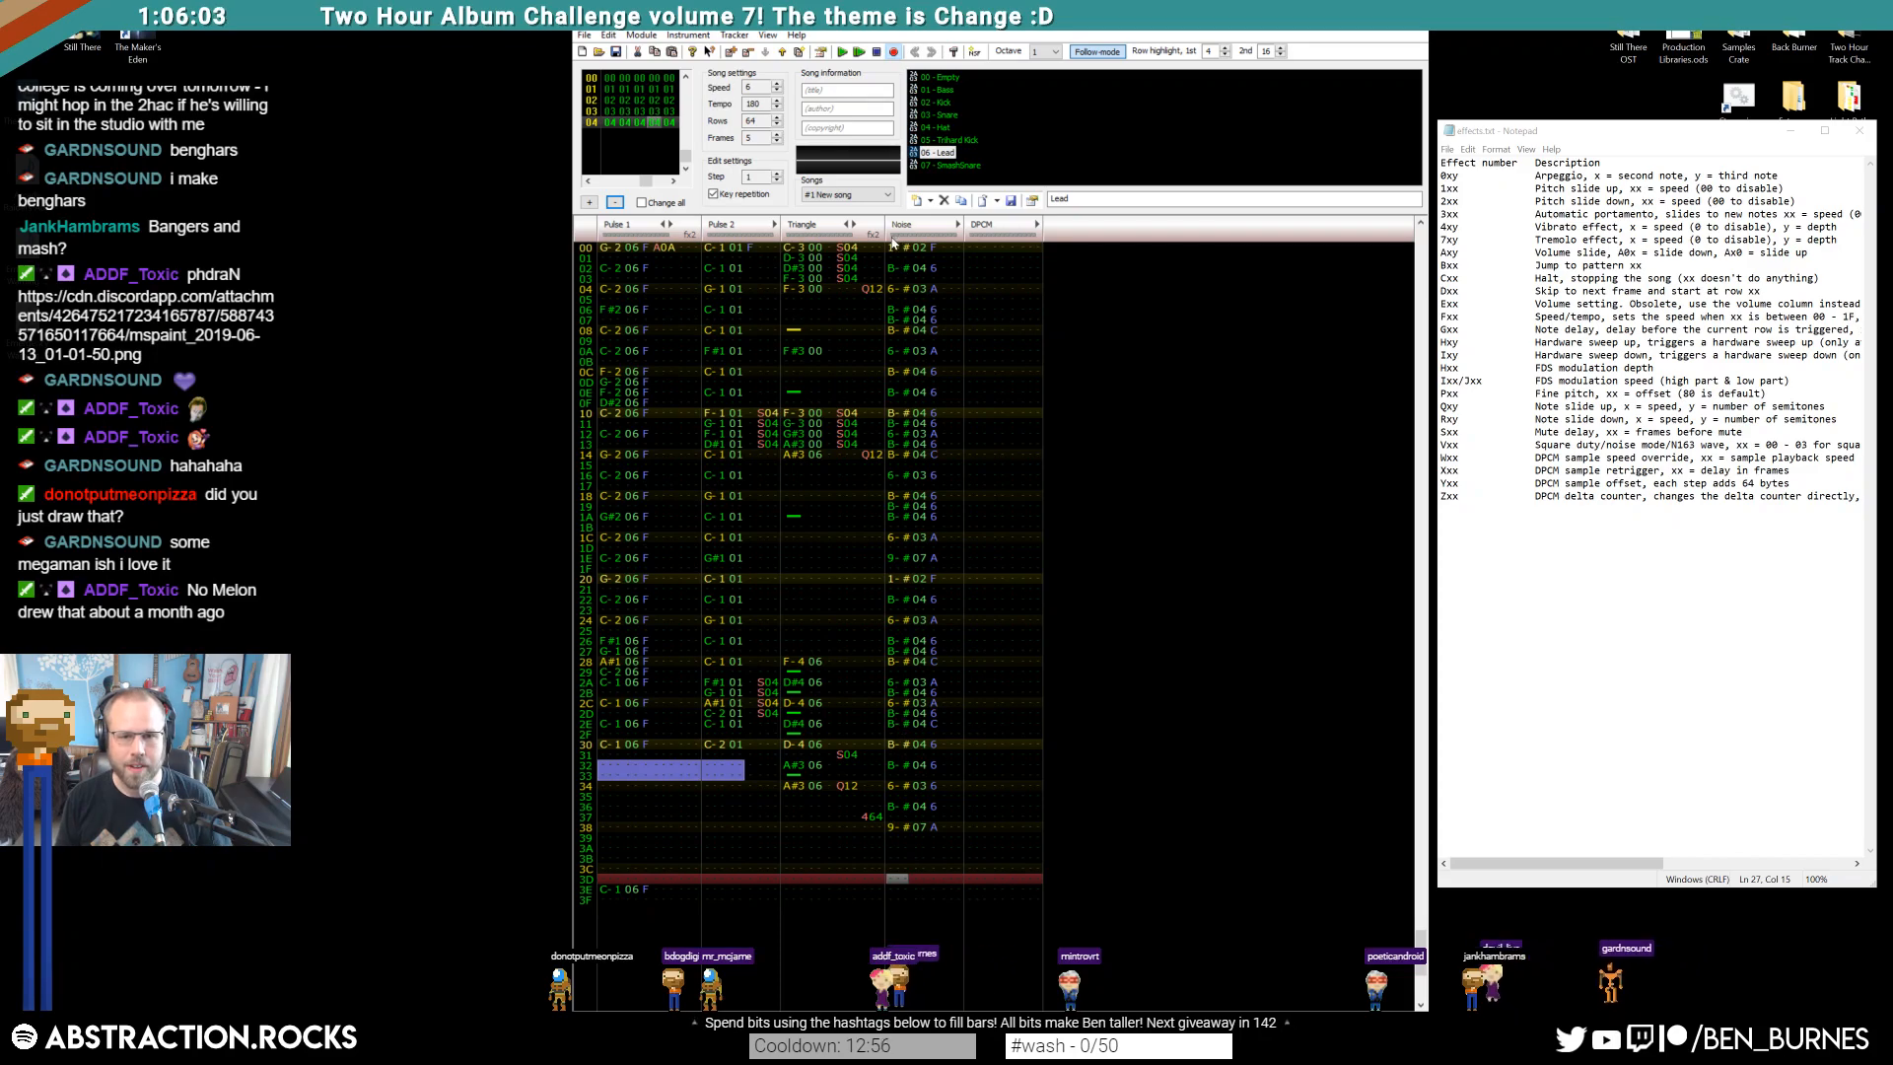
left_click_drag(895, 246, 937, 252)
left_click(894, 744)
key("ctrl+v")
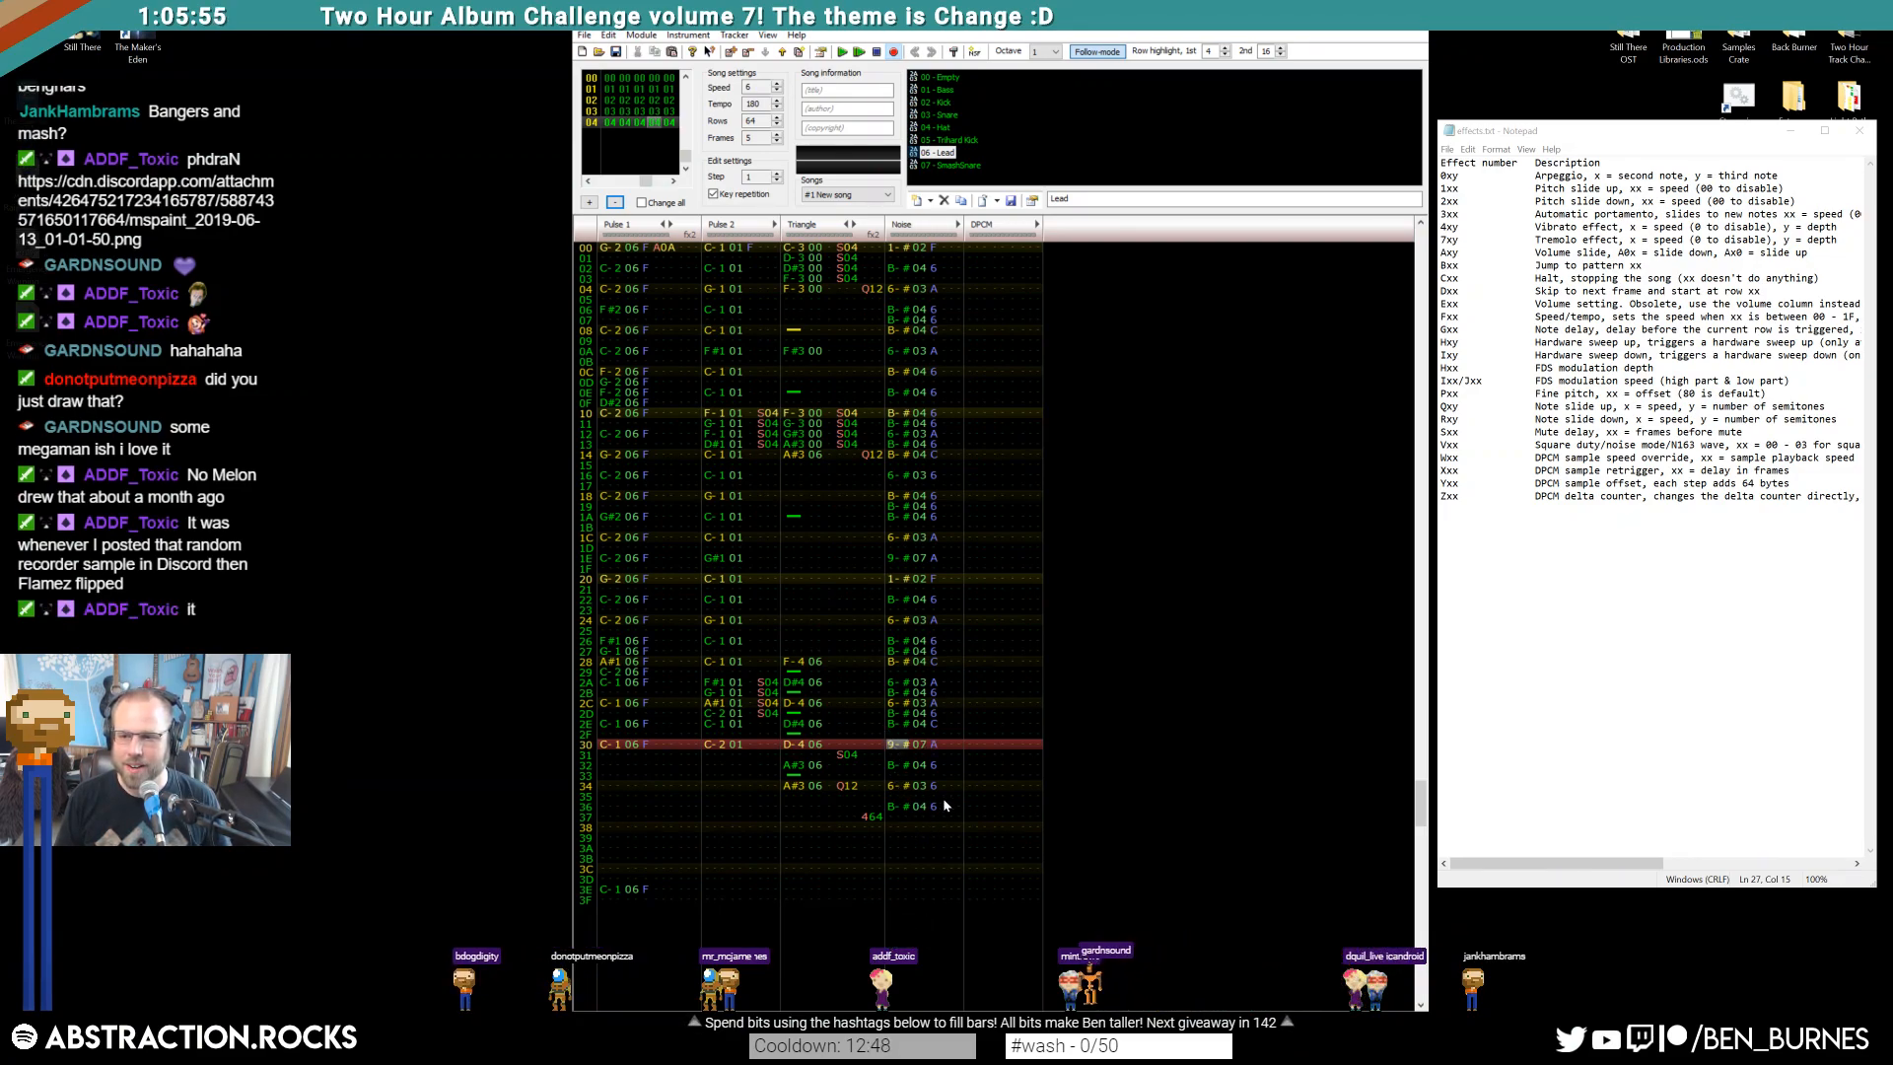
left_click_drag(945, 828, 903, 757)
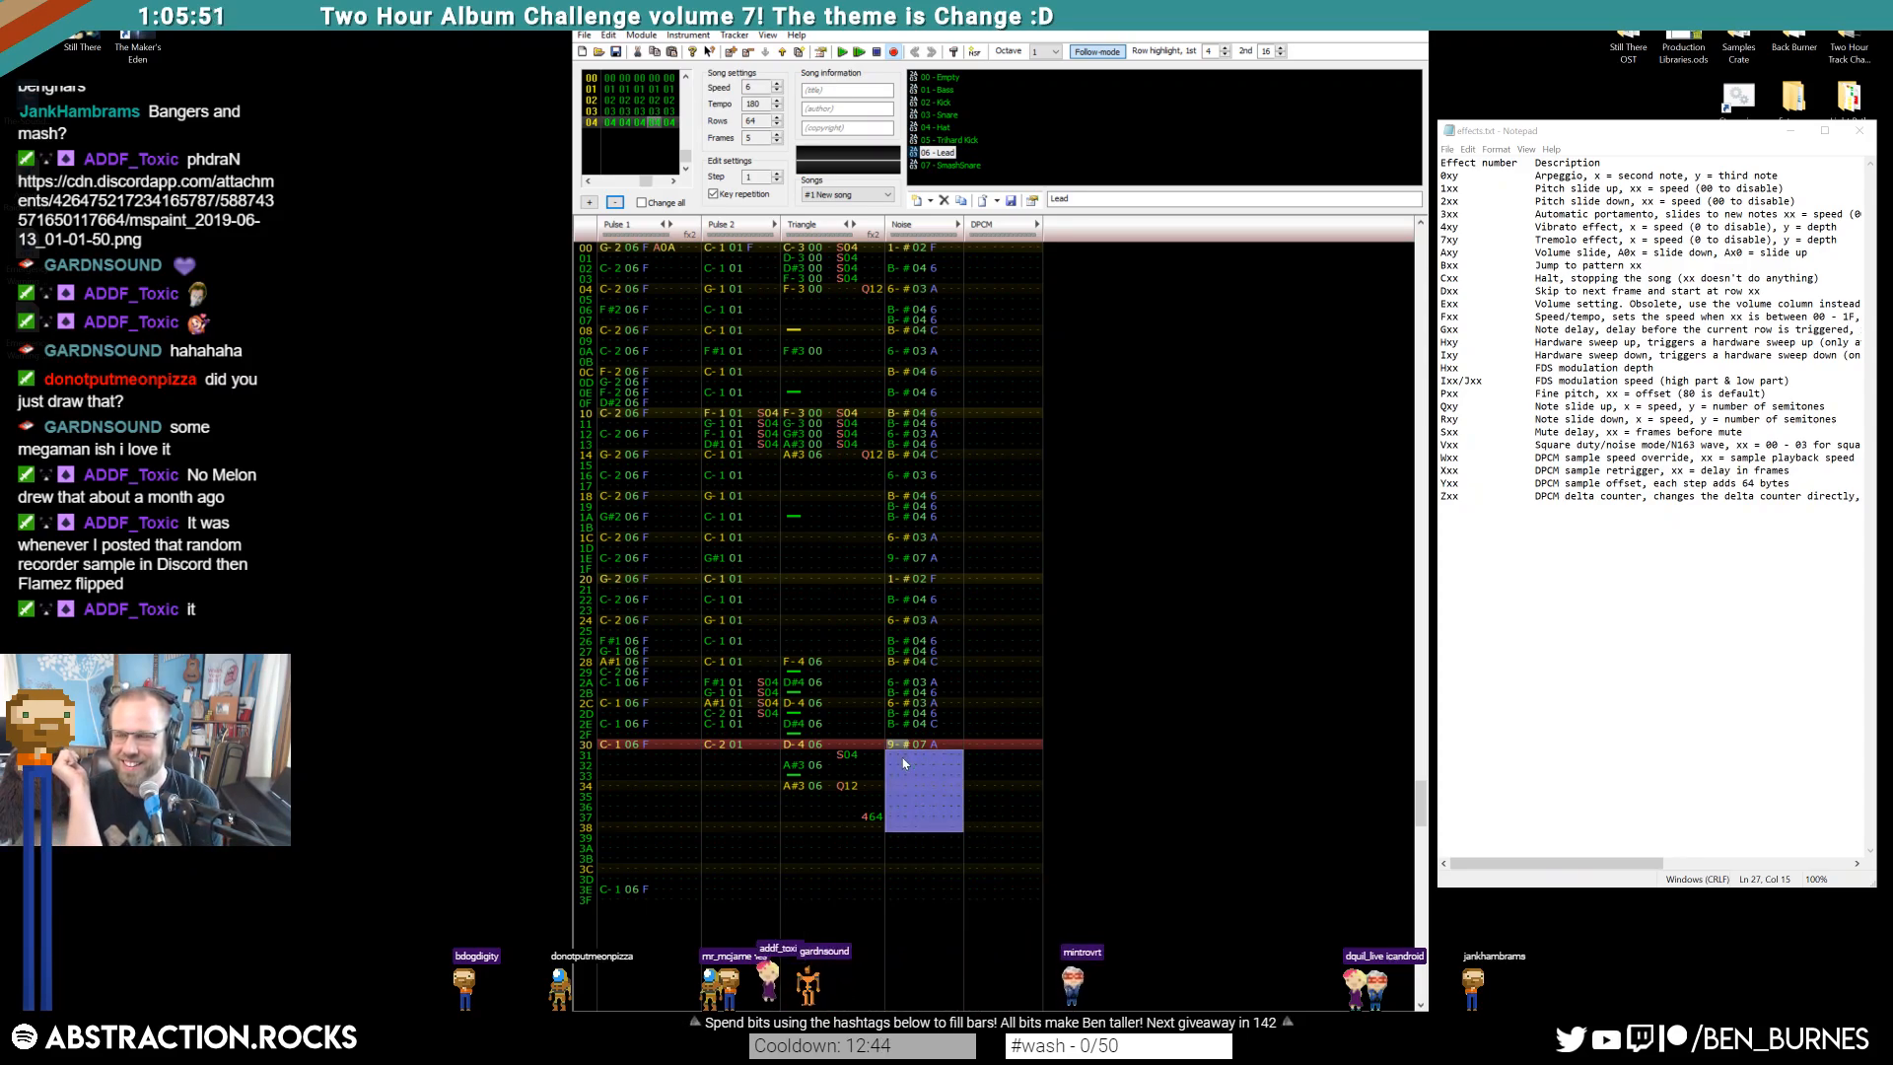
Move the Triangle block in rows 28–38 up four rows so it starts at row 24
left_click(759, 796)
left_click_drag(795, 663, 874, 828)
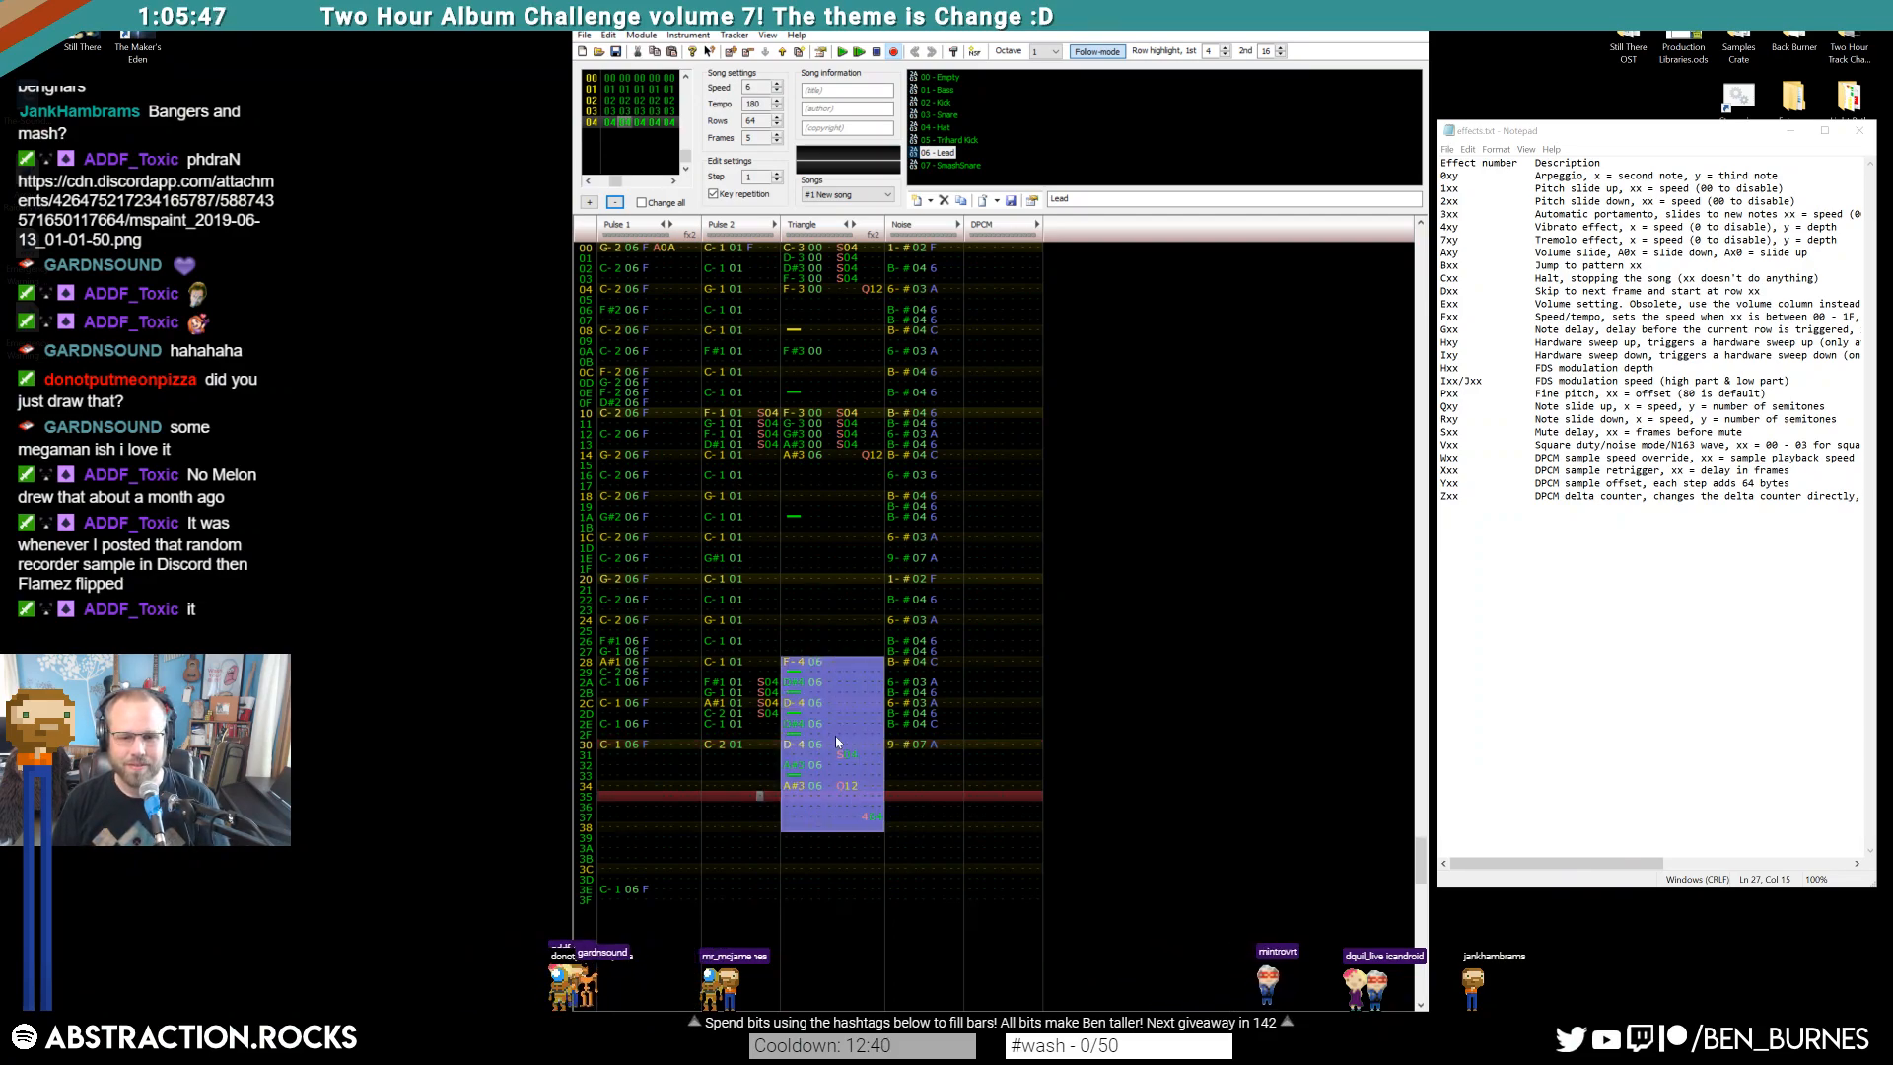
mouse_move(795, 660)
left_mouse_down()
mouse_move(801, 588)
mouse_move(798, 620)
left_mouse_up()
left_click(730, 789)
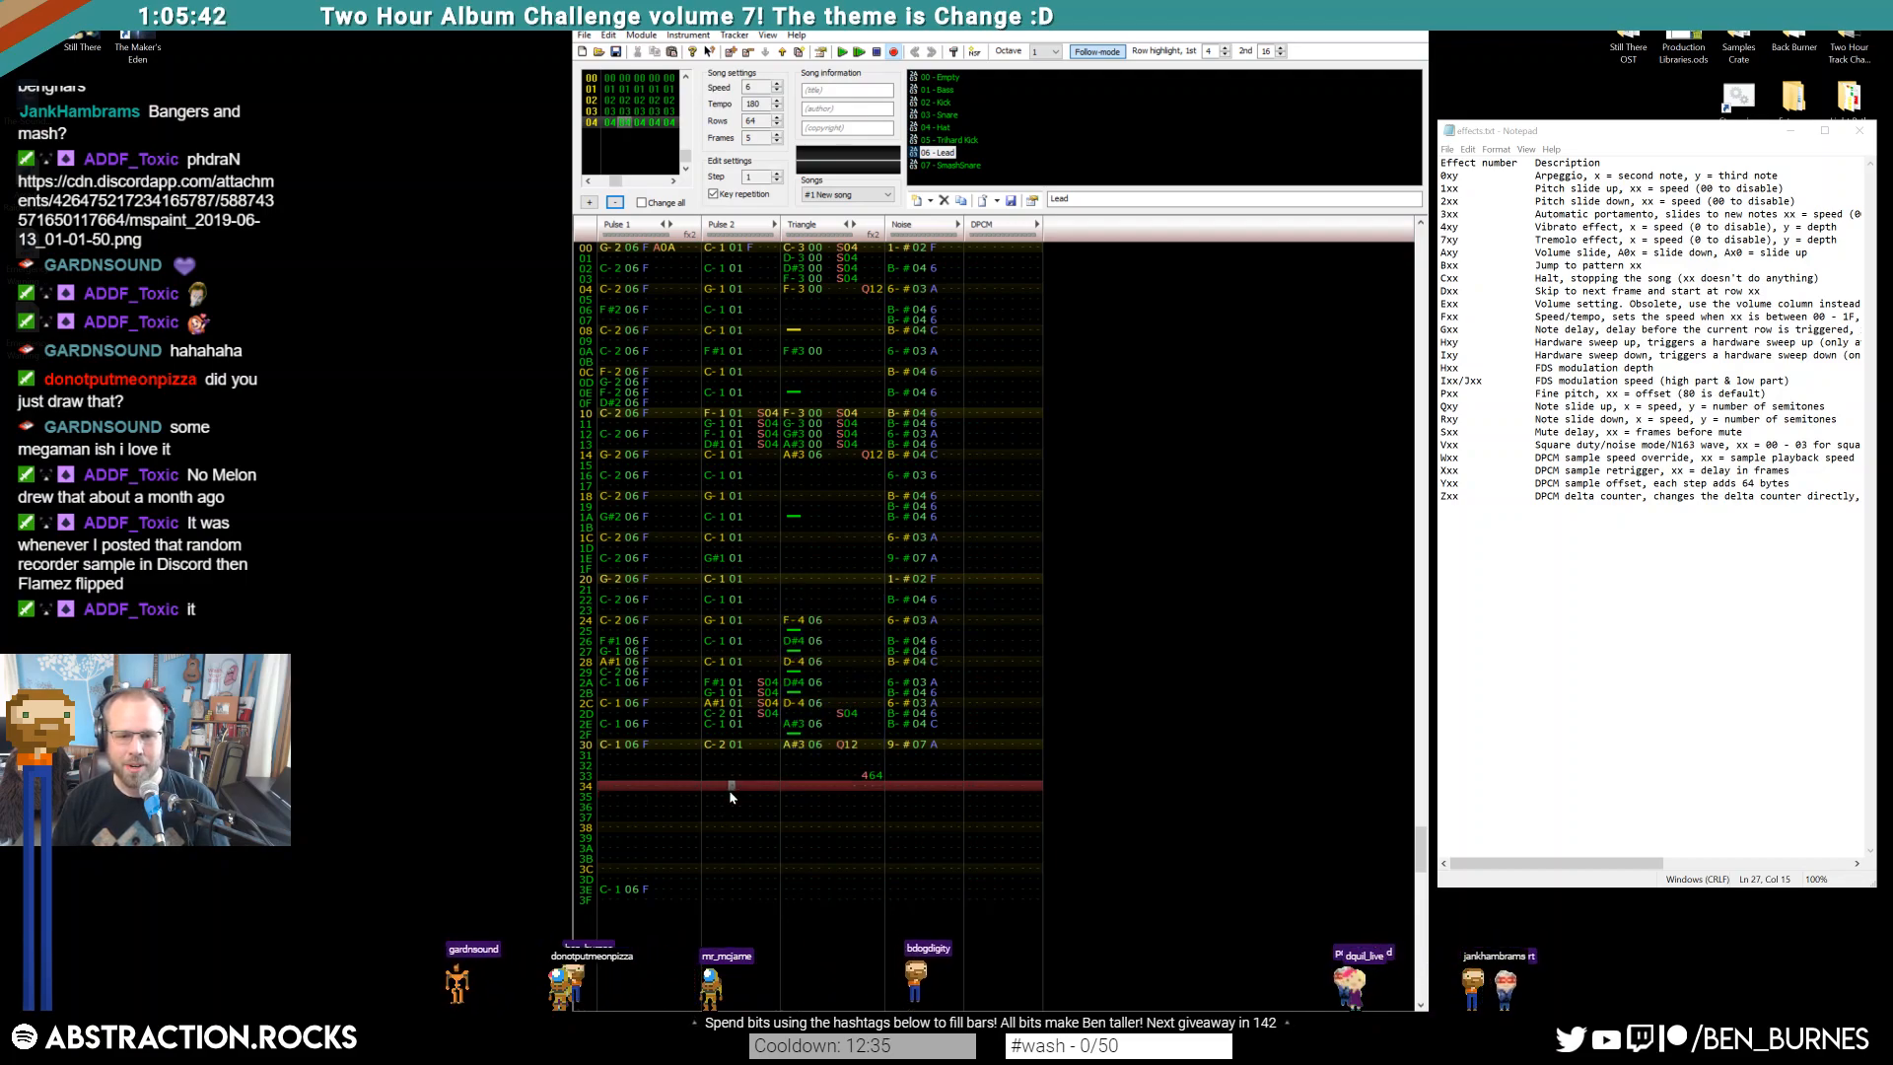
Add a note cut at Triangle row 38
left_click(792, 826)
key("1")
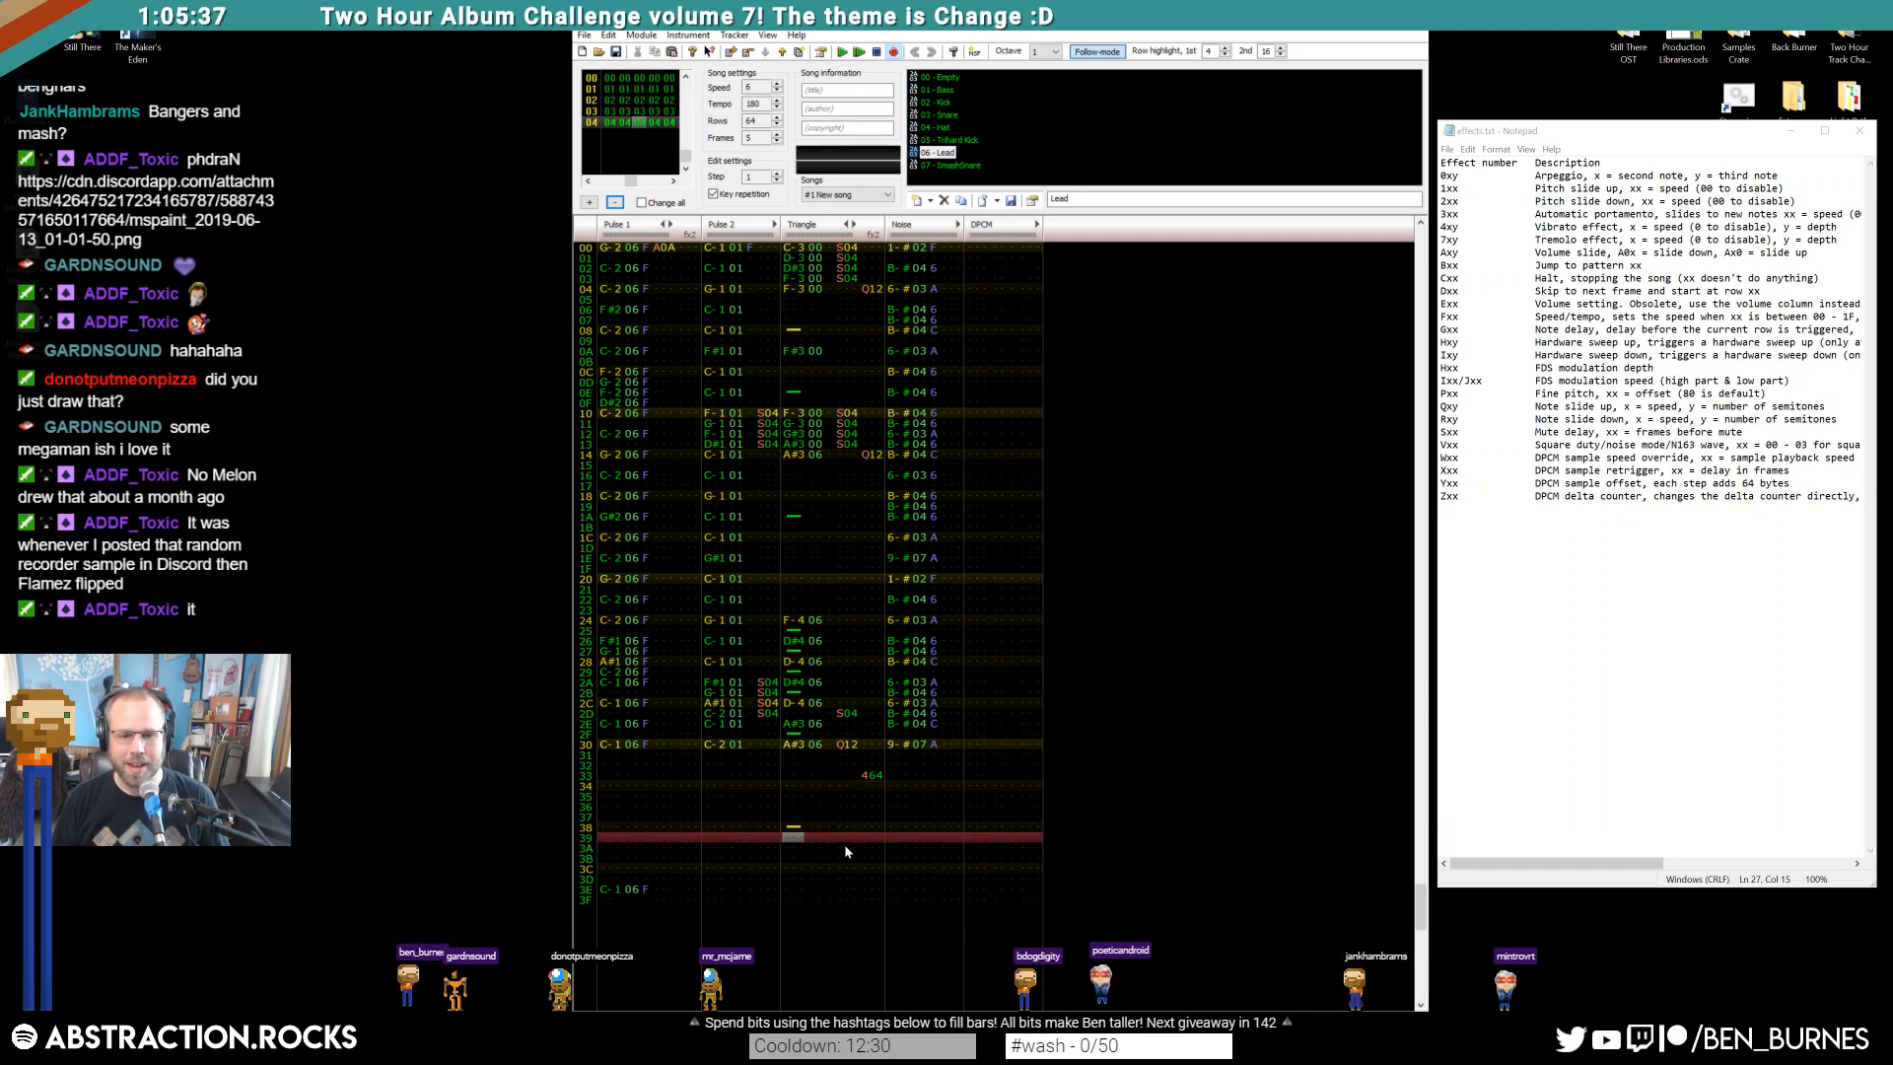
key("Up")
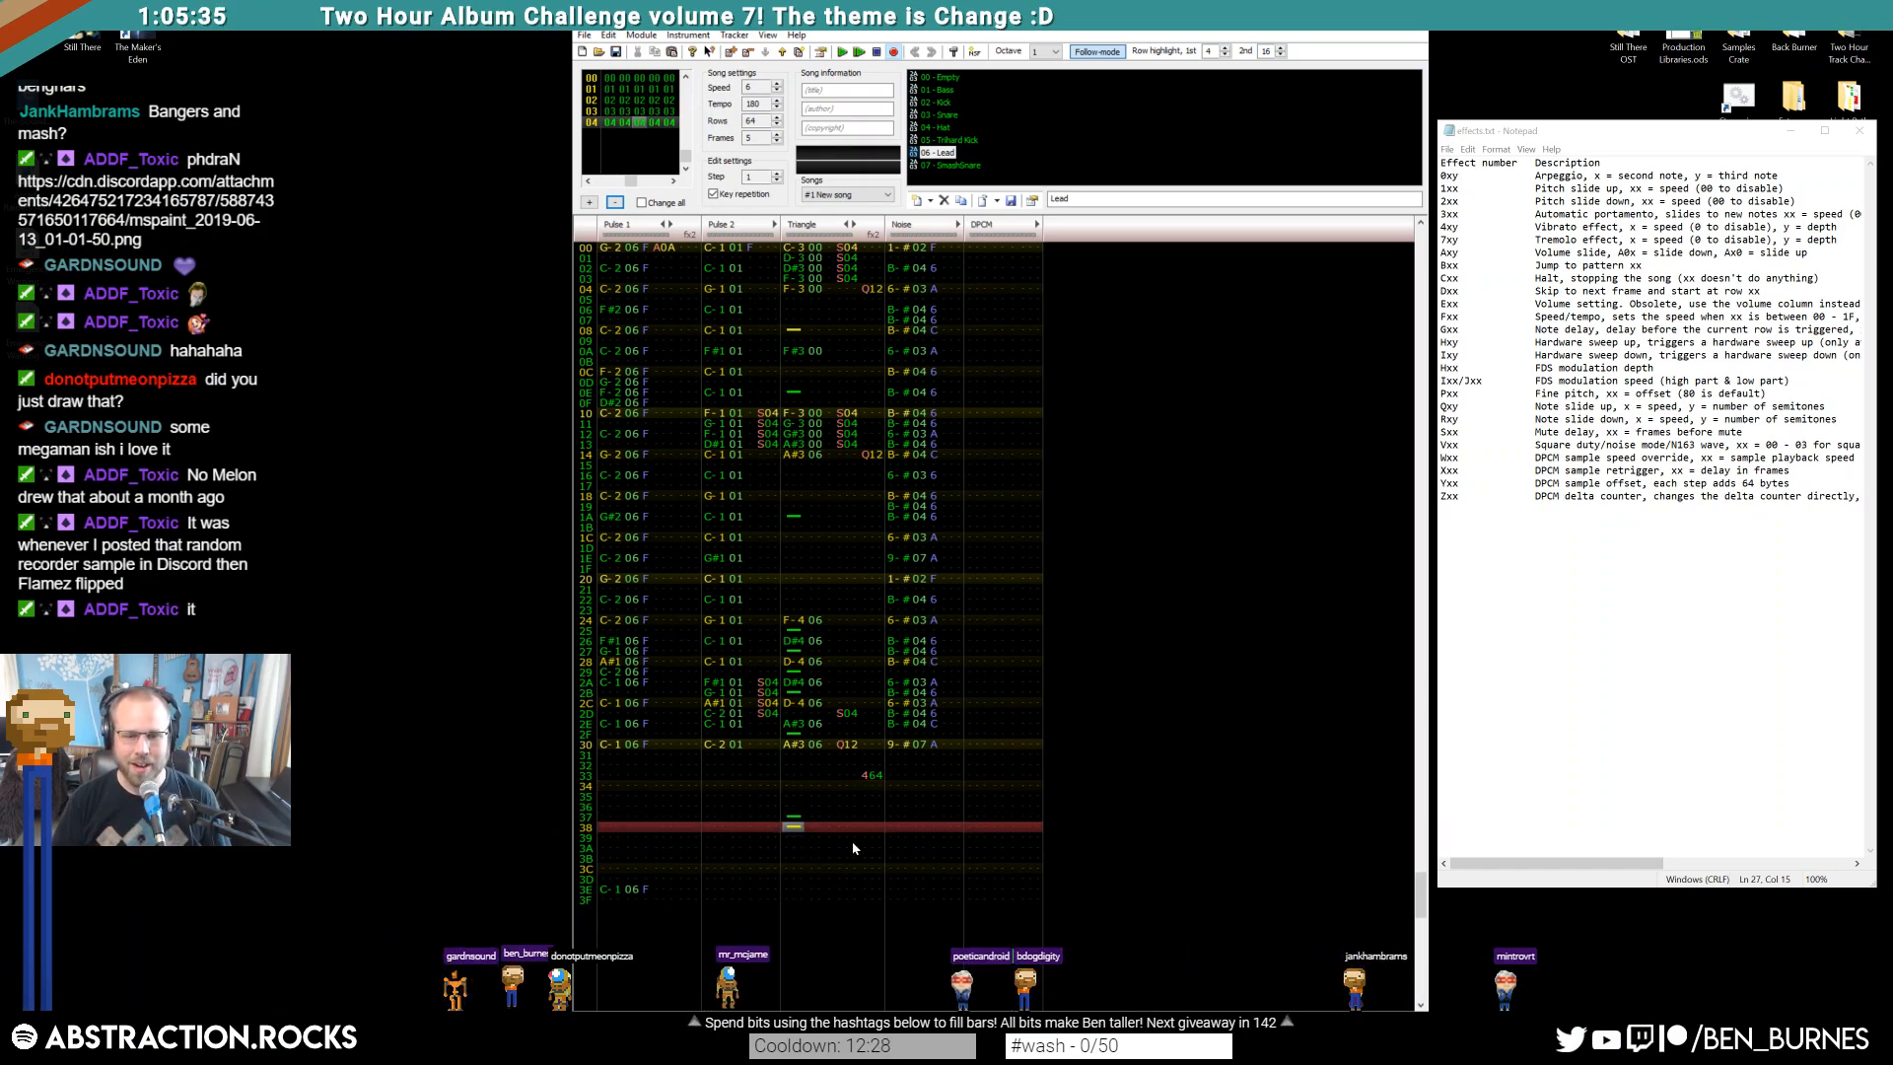
left_click(749, 795)
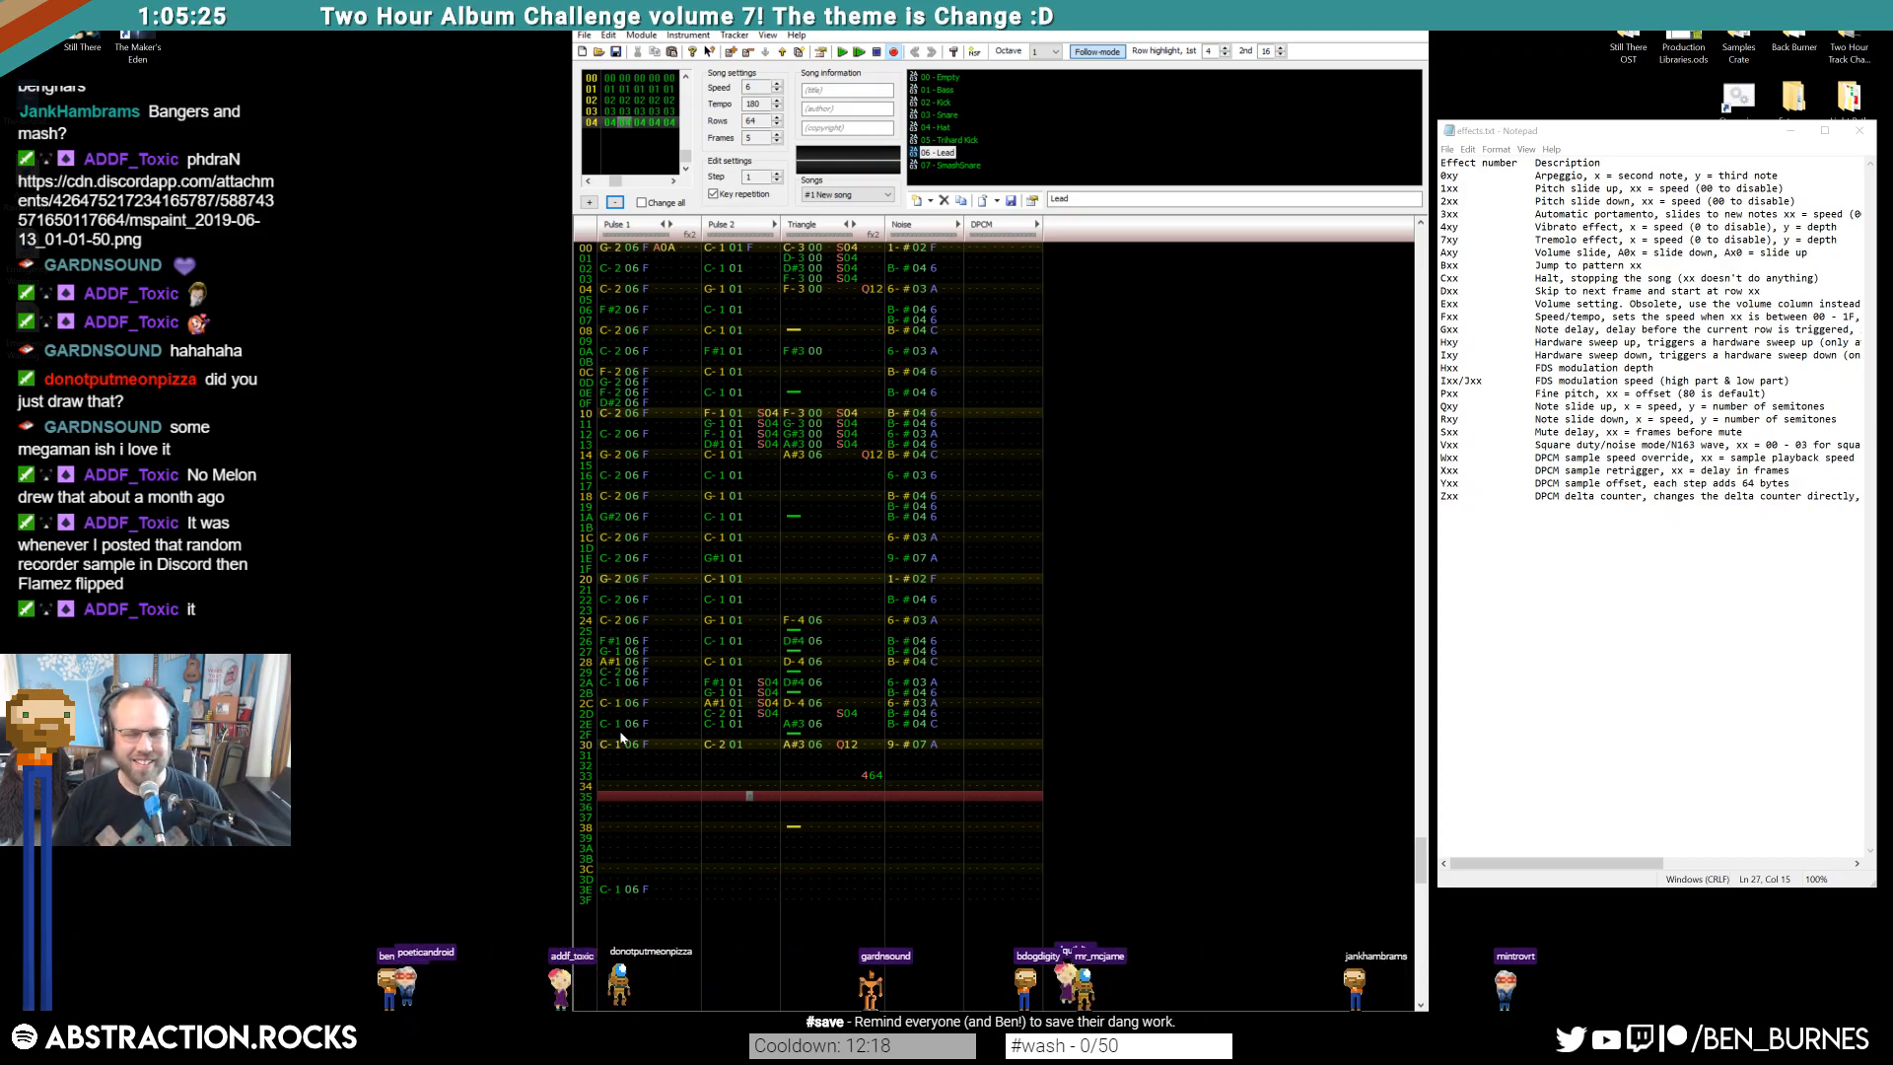
Thin out Pulse 1 rows 26–30 to C-1 notes at rows 28, 2A, 2E and 30, and clear the Pulse 2 note at row 24
left_click_drag(601, 641, 666, 762)
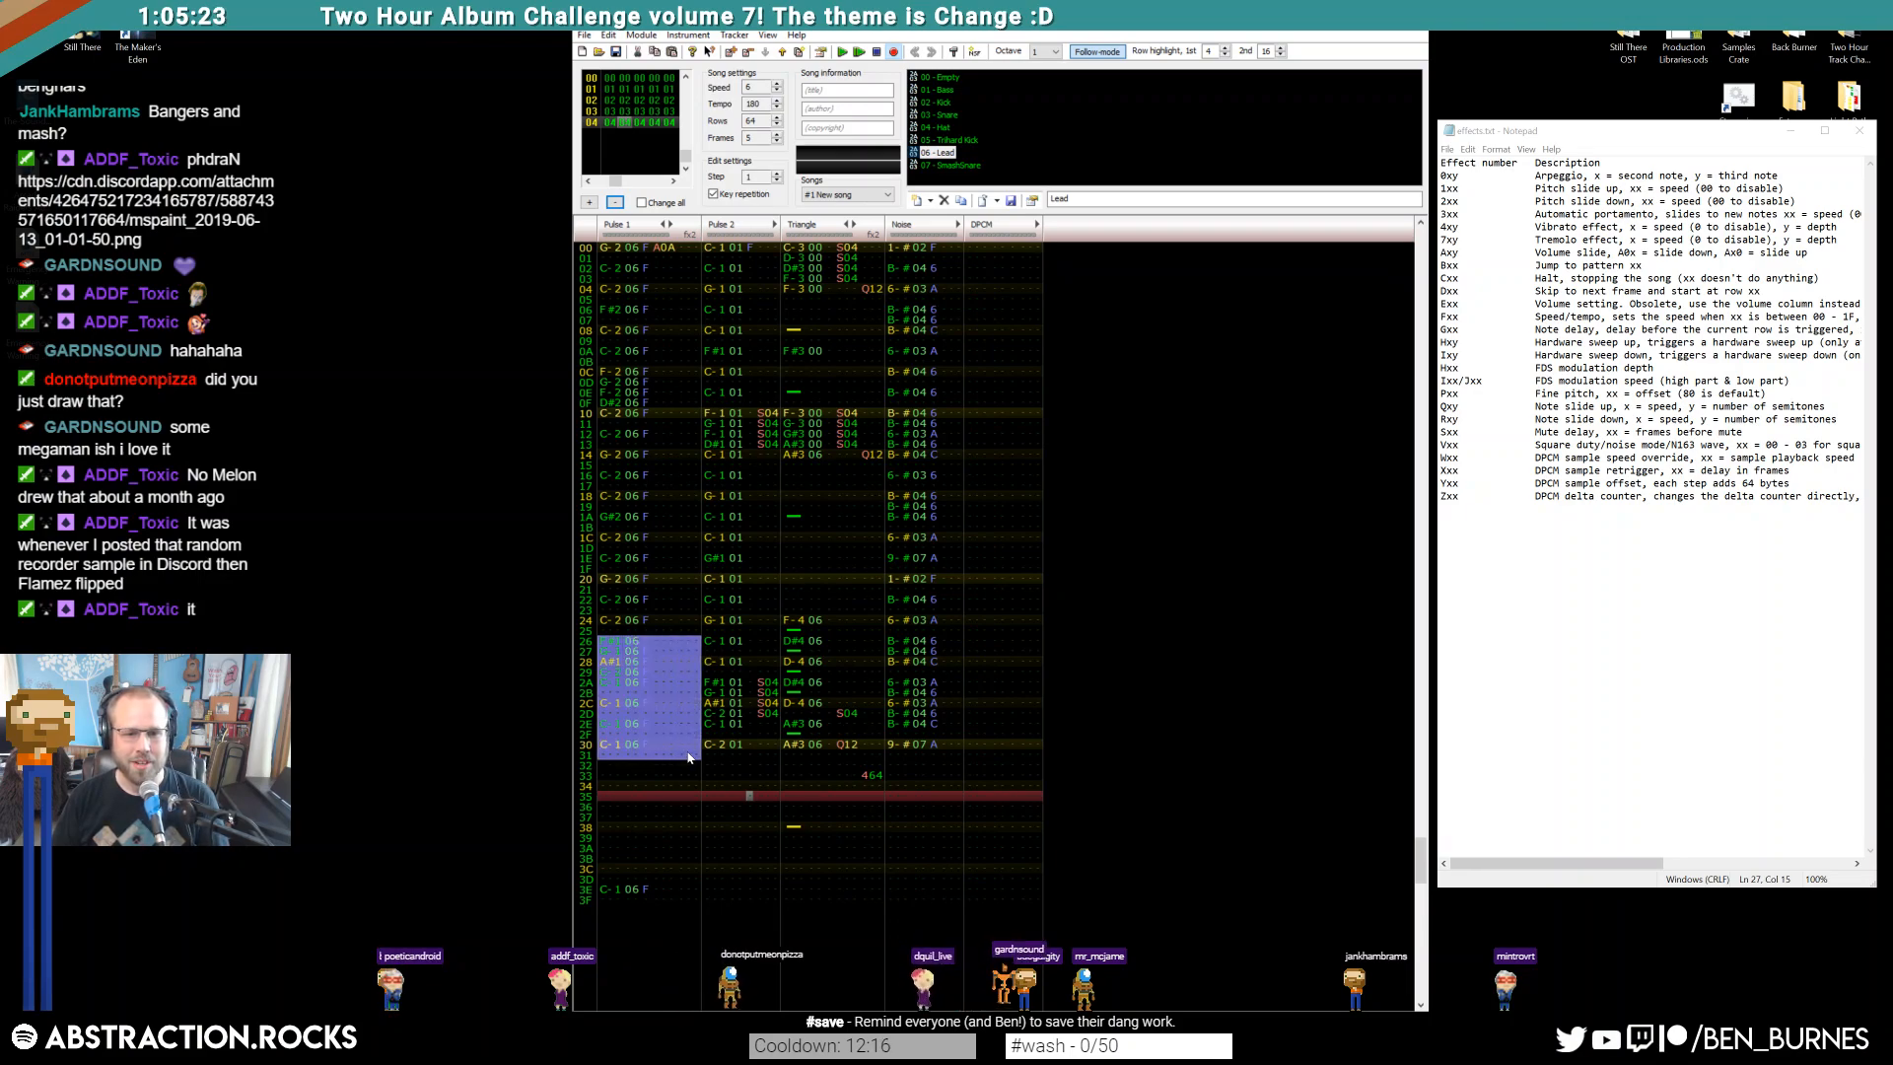
left_click(670, 722)
left_click_drag(605, 684, 644, 687)
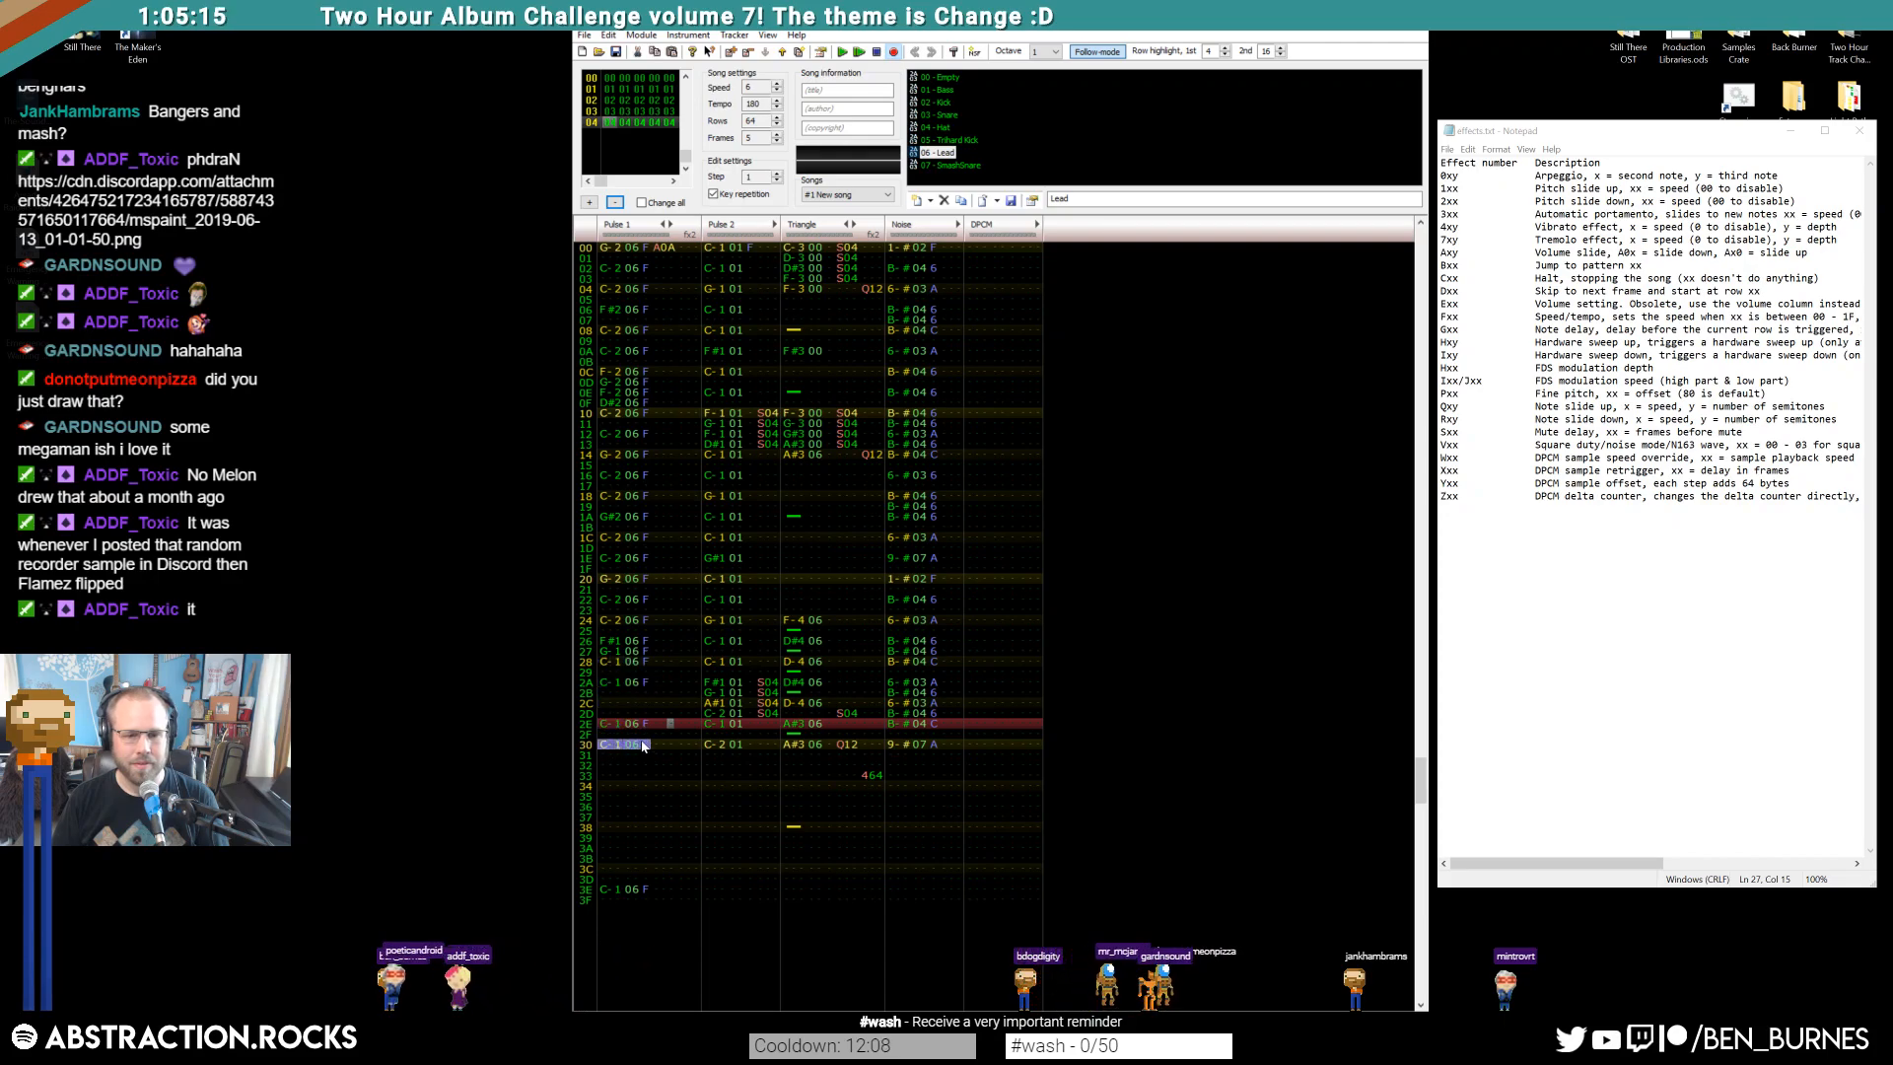
key("Delete")
left_click_drag(605, 652, 660, 653)
key("Delete")
left_click(608, 663)
left_click(645, 641)
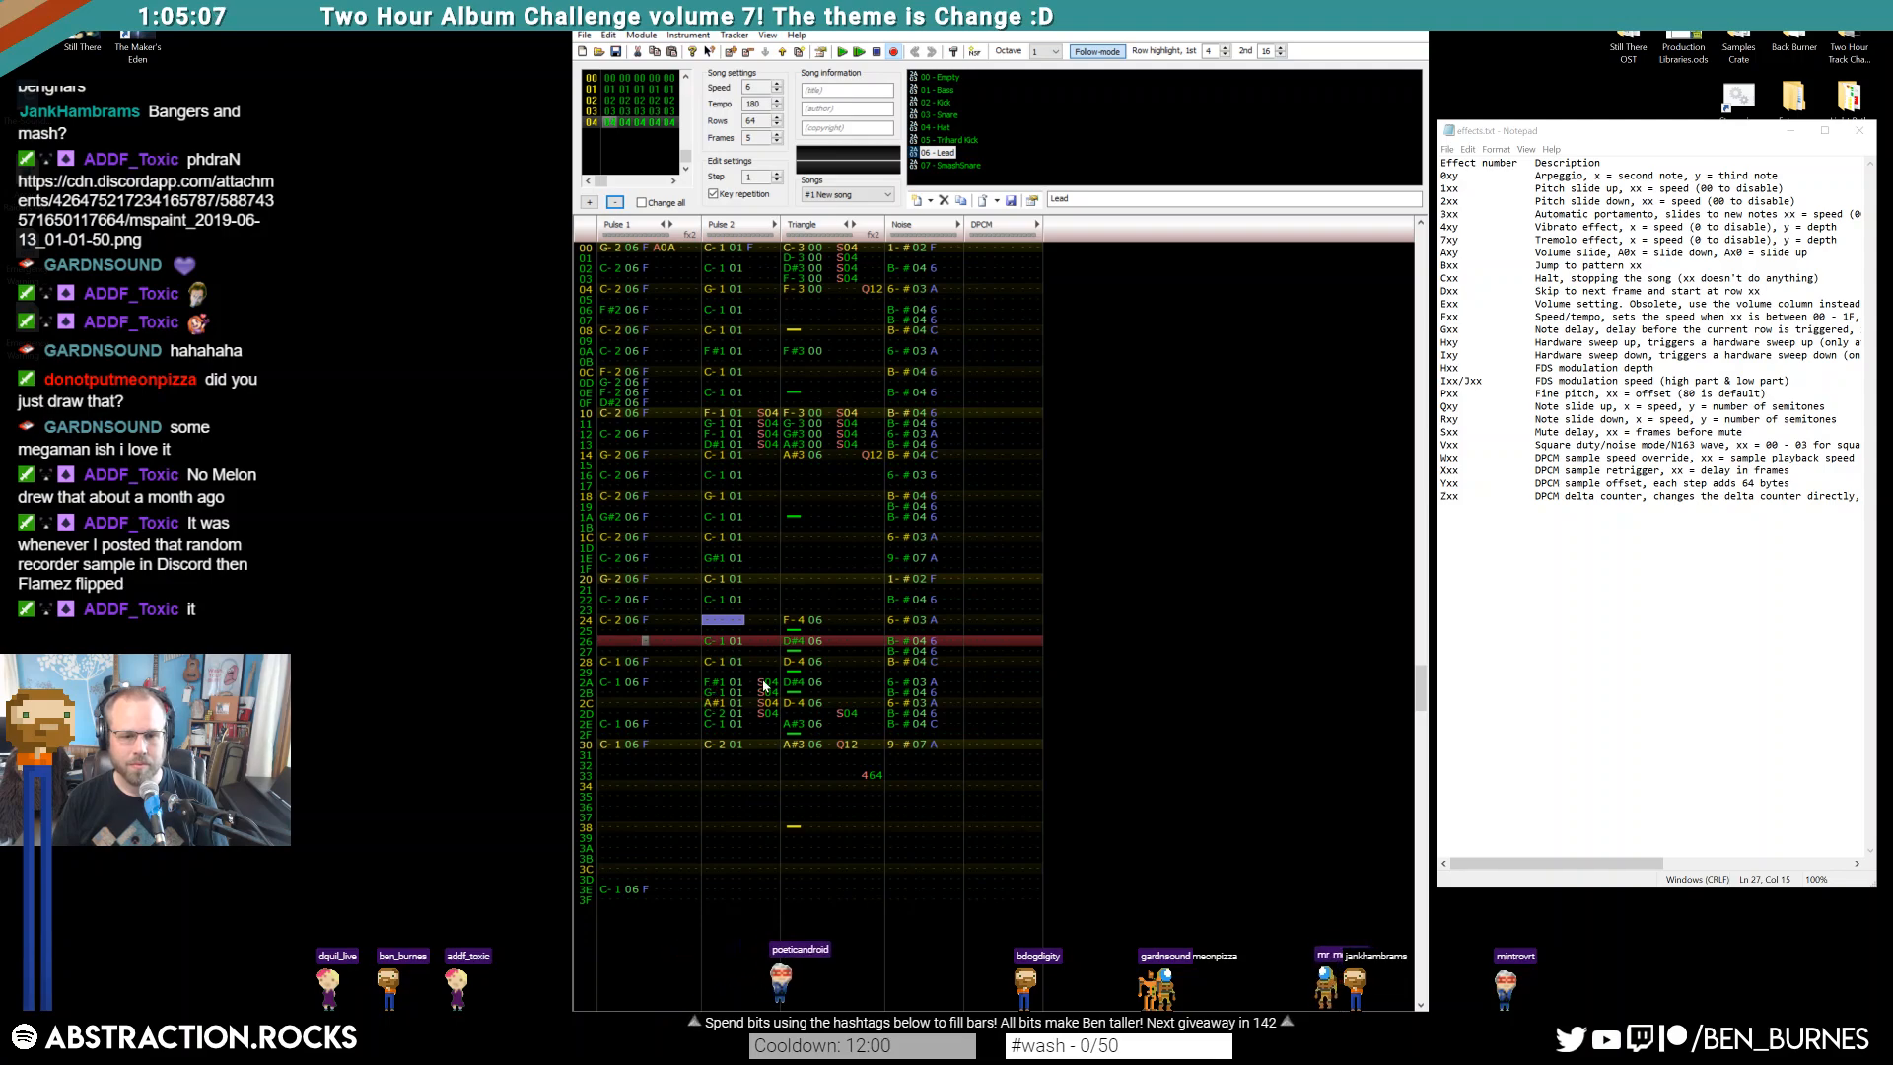
Enter Bass notes on Pulse 2: C-1 at rows 2A–2D, C-2 at row 2E and C-1 at row 30
left_click(717, 683)
key("z")
key("z")
key("z")
key("z")
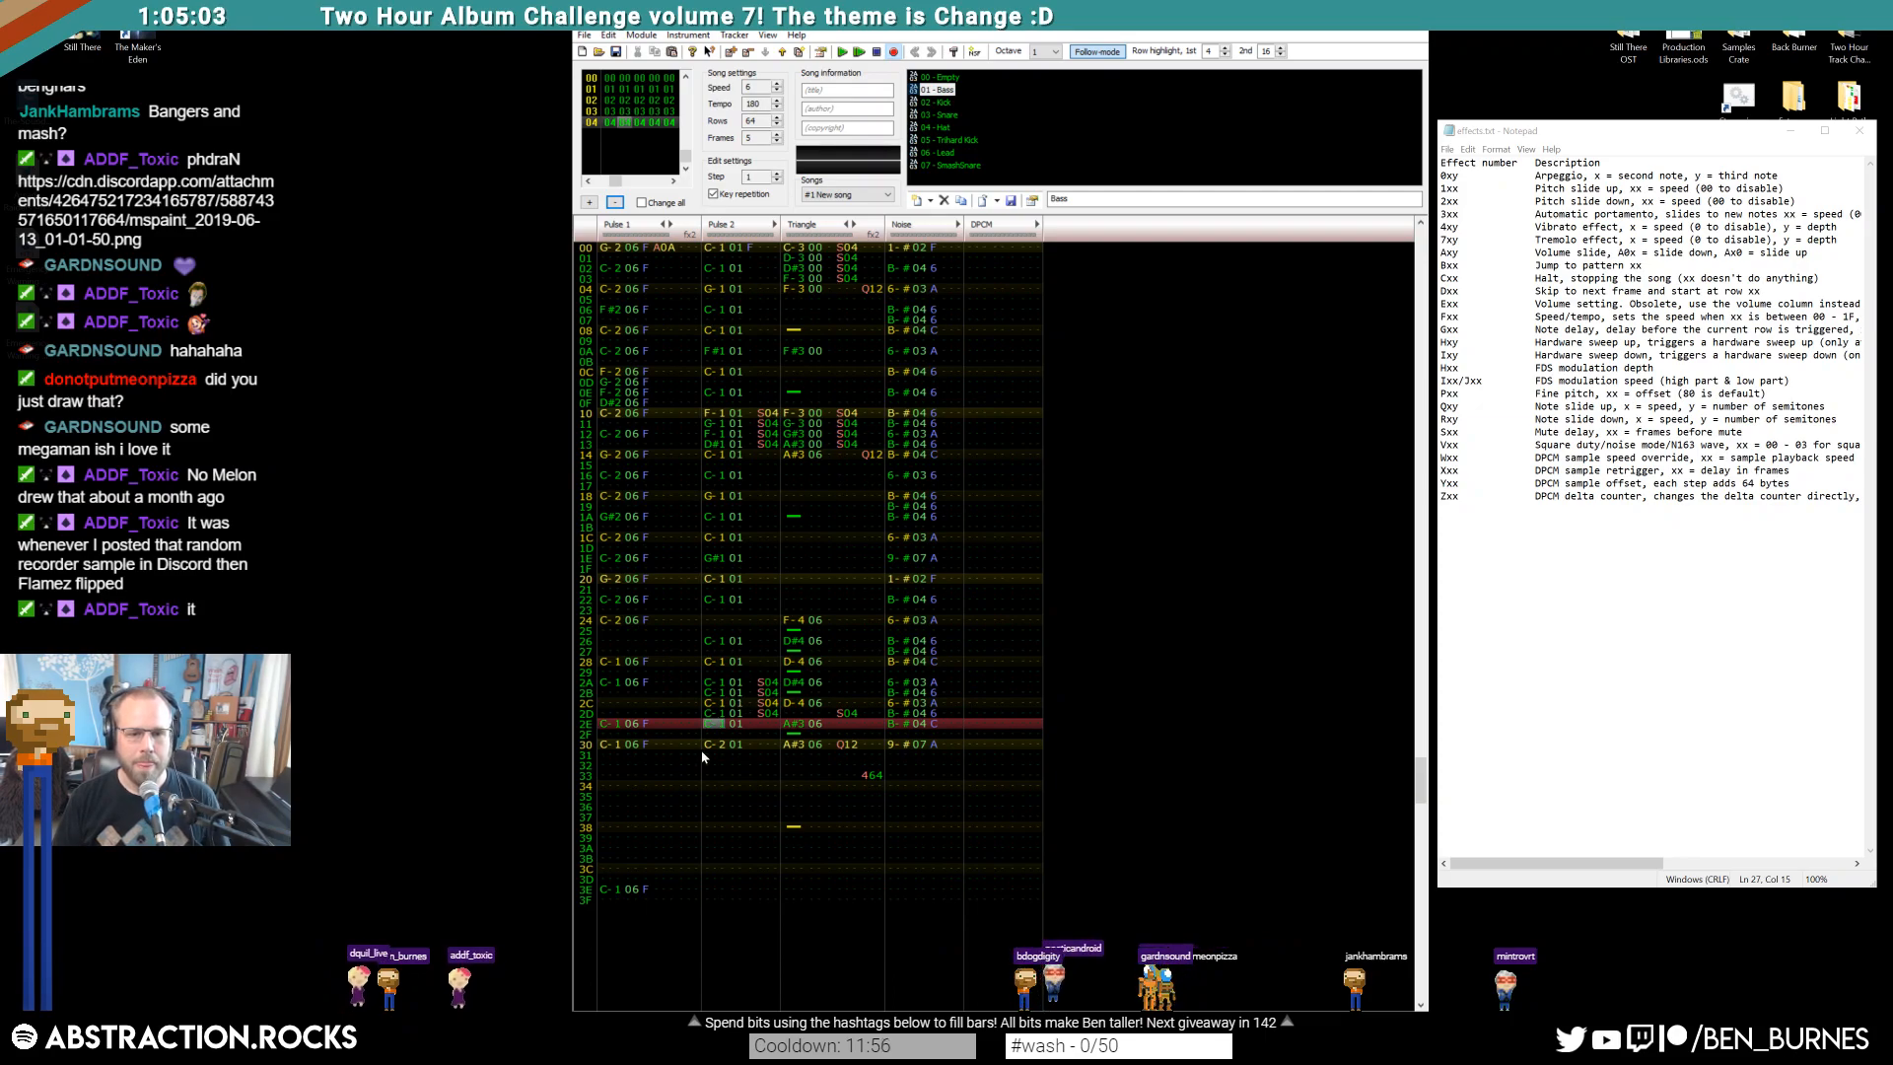
key("q")
left_click(718, 745)
key("z")
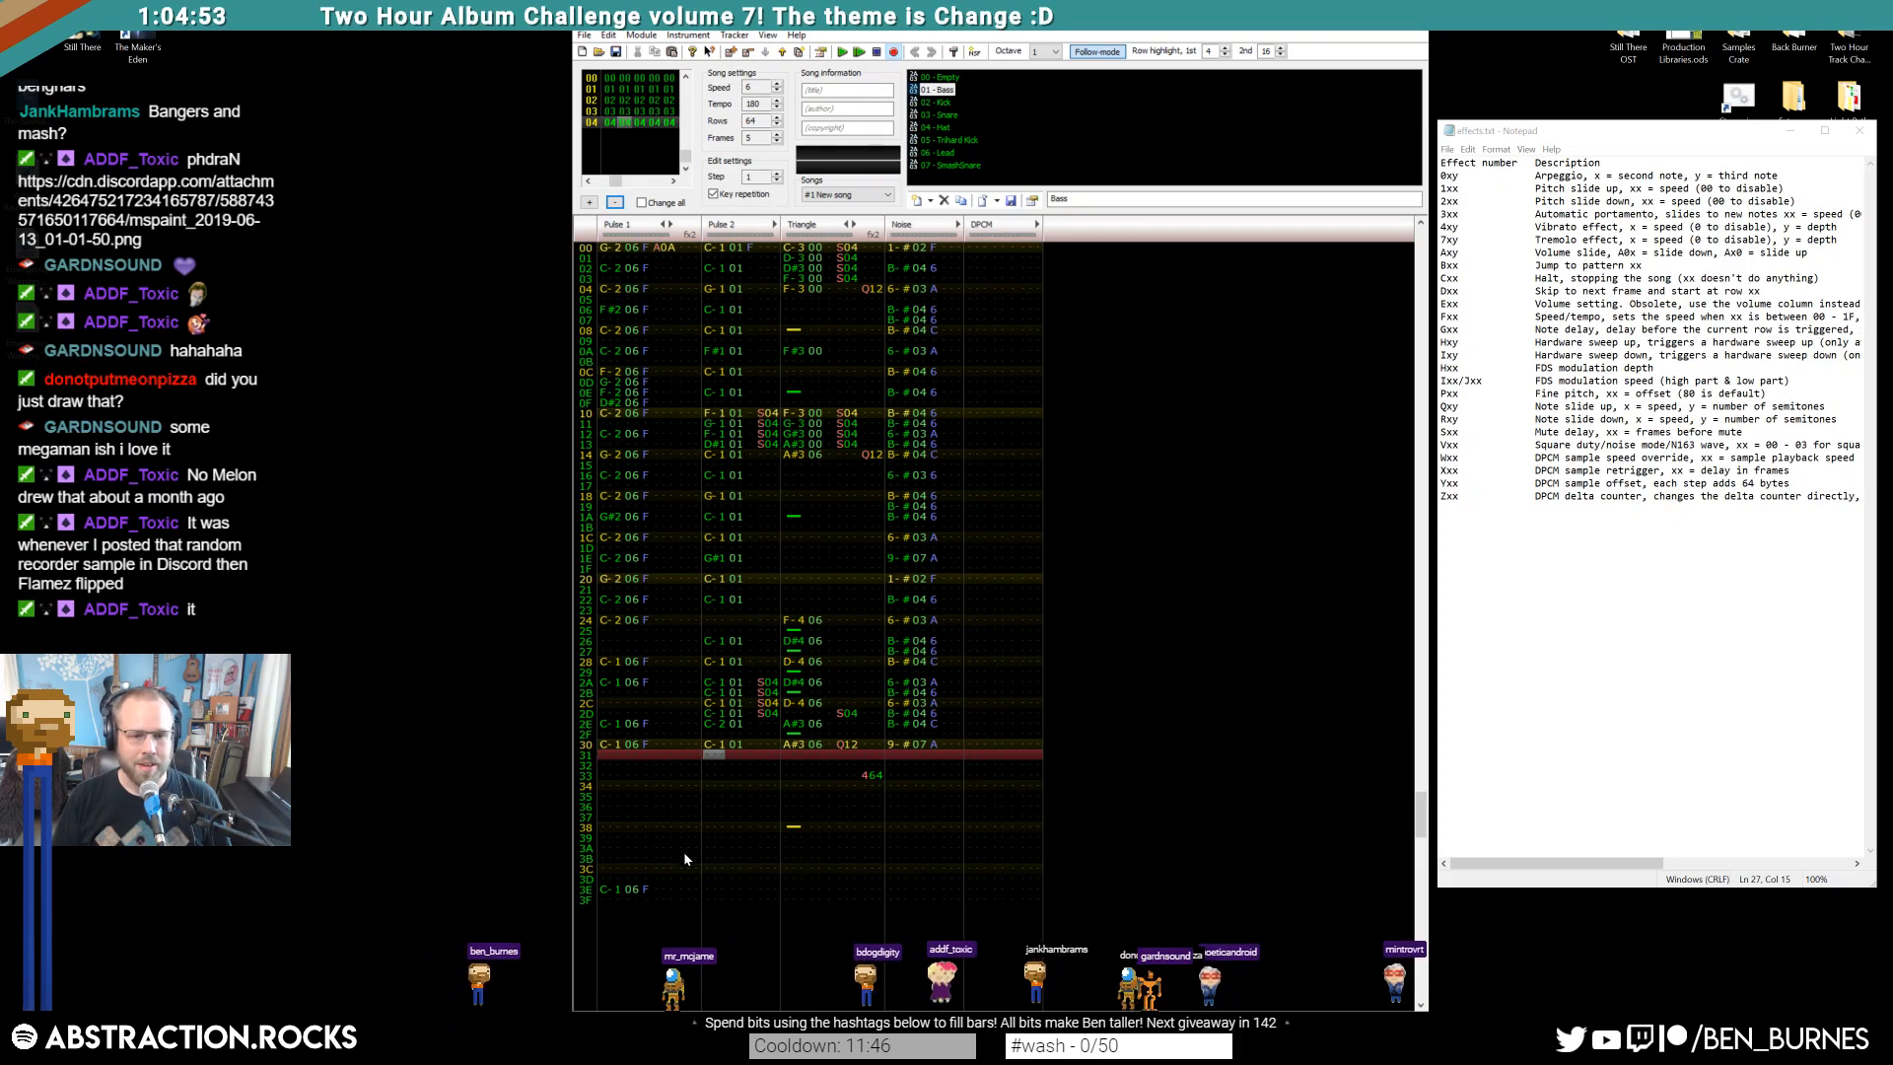
Play frame 04 from row 00 and transpose the Triangle notes in rows 00–23 up one octave
left_click(644, 890)
left_click(627, 248)
key("Return")
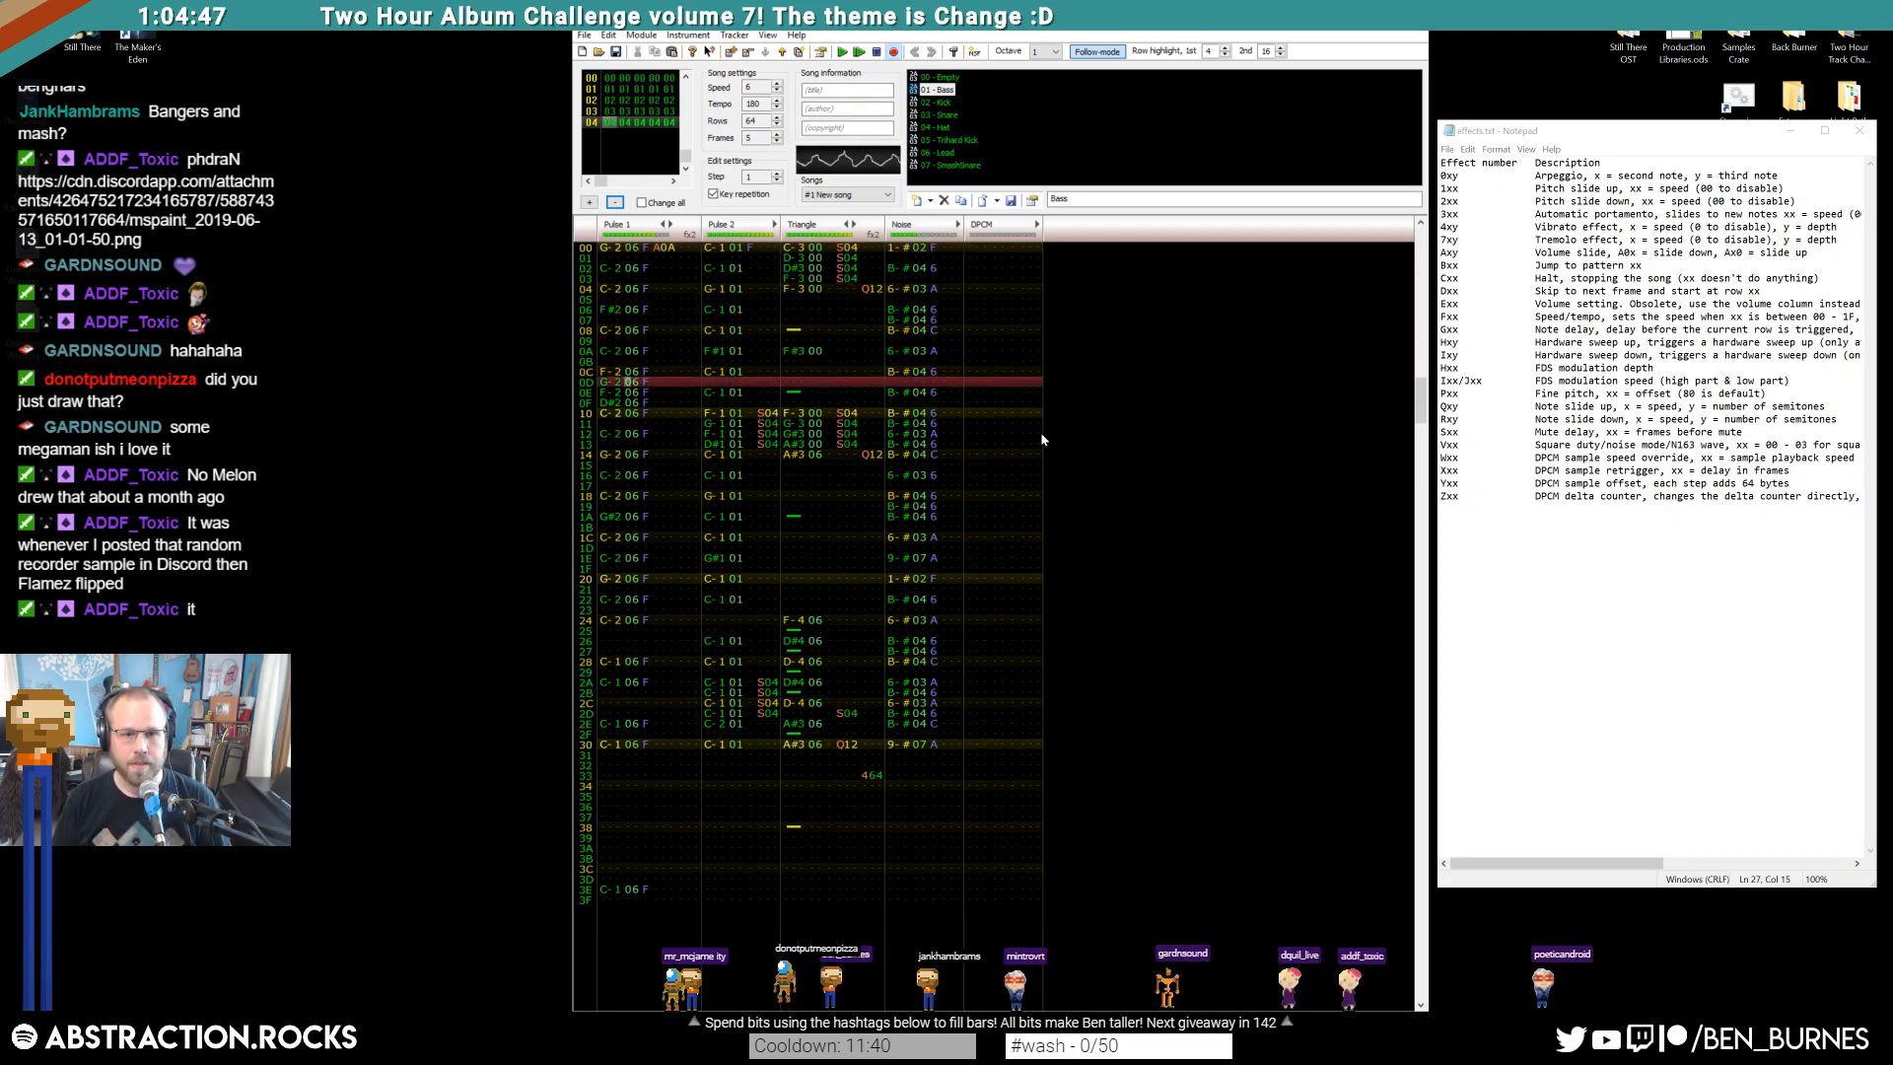
left_click_drag(789, 247, 810, 609)
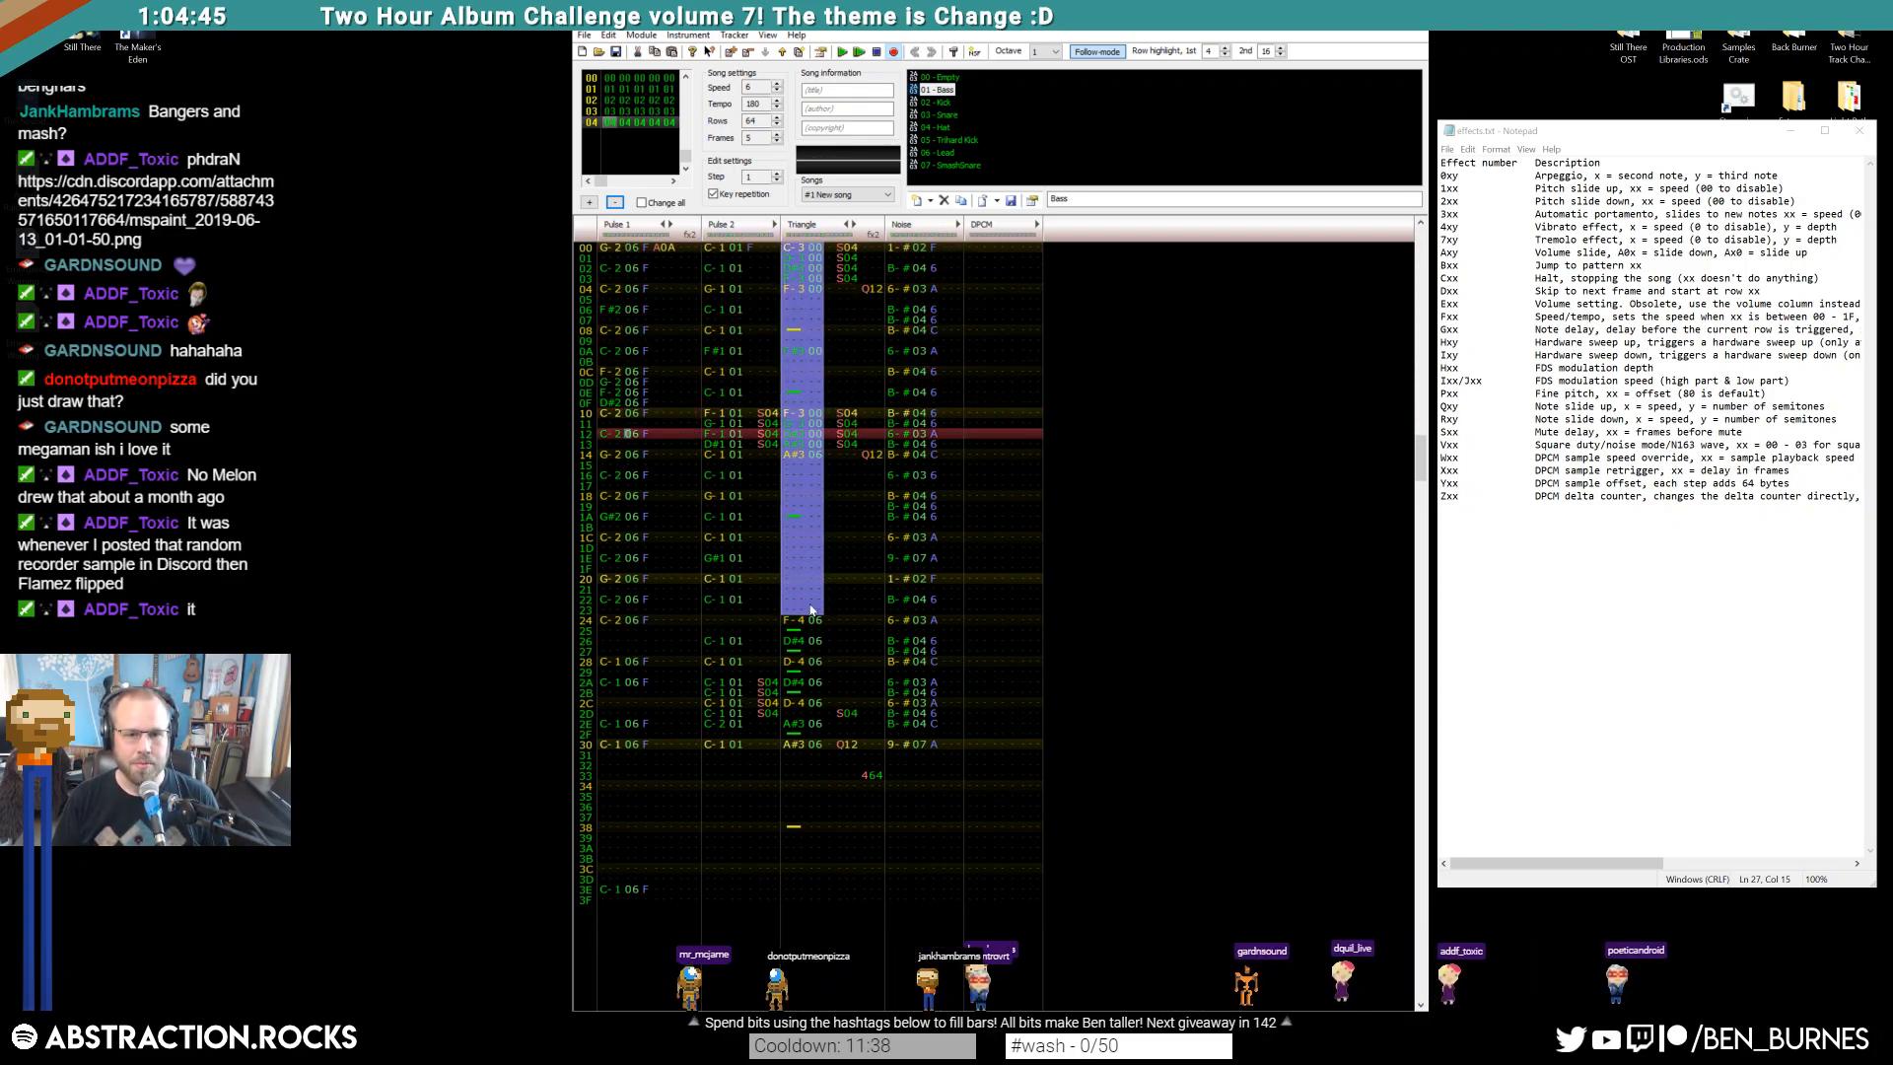
key("Escape")
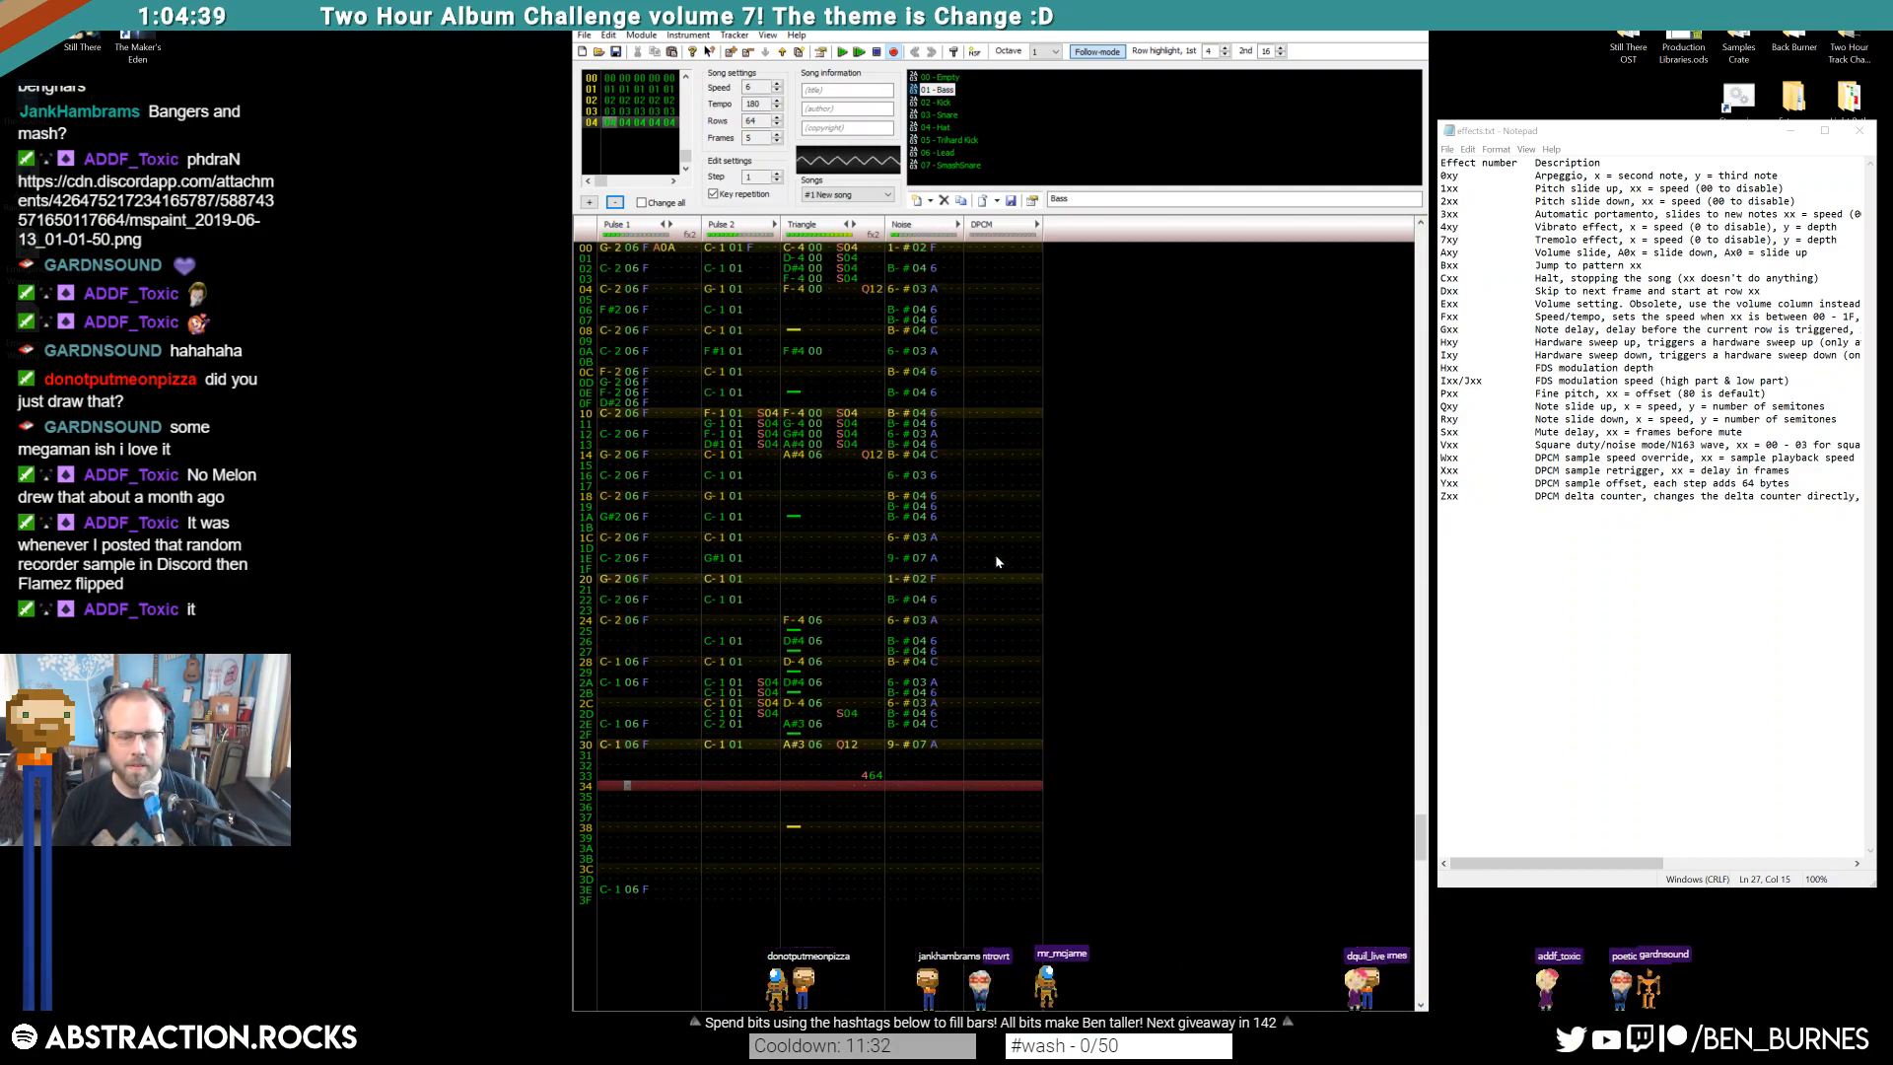
Set the Noise note at row 30 to instrument 00 with volume A and an A04 volume slide
scroll(926, 632, "up", 6)
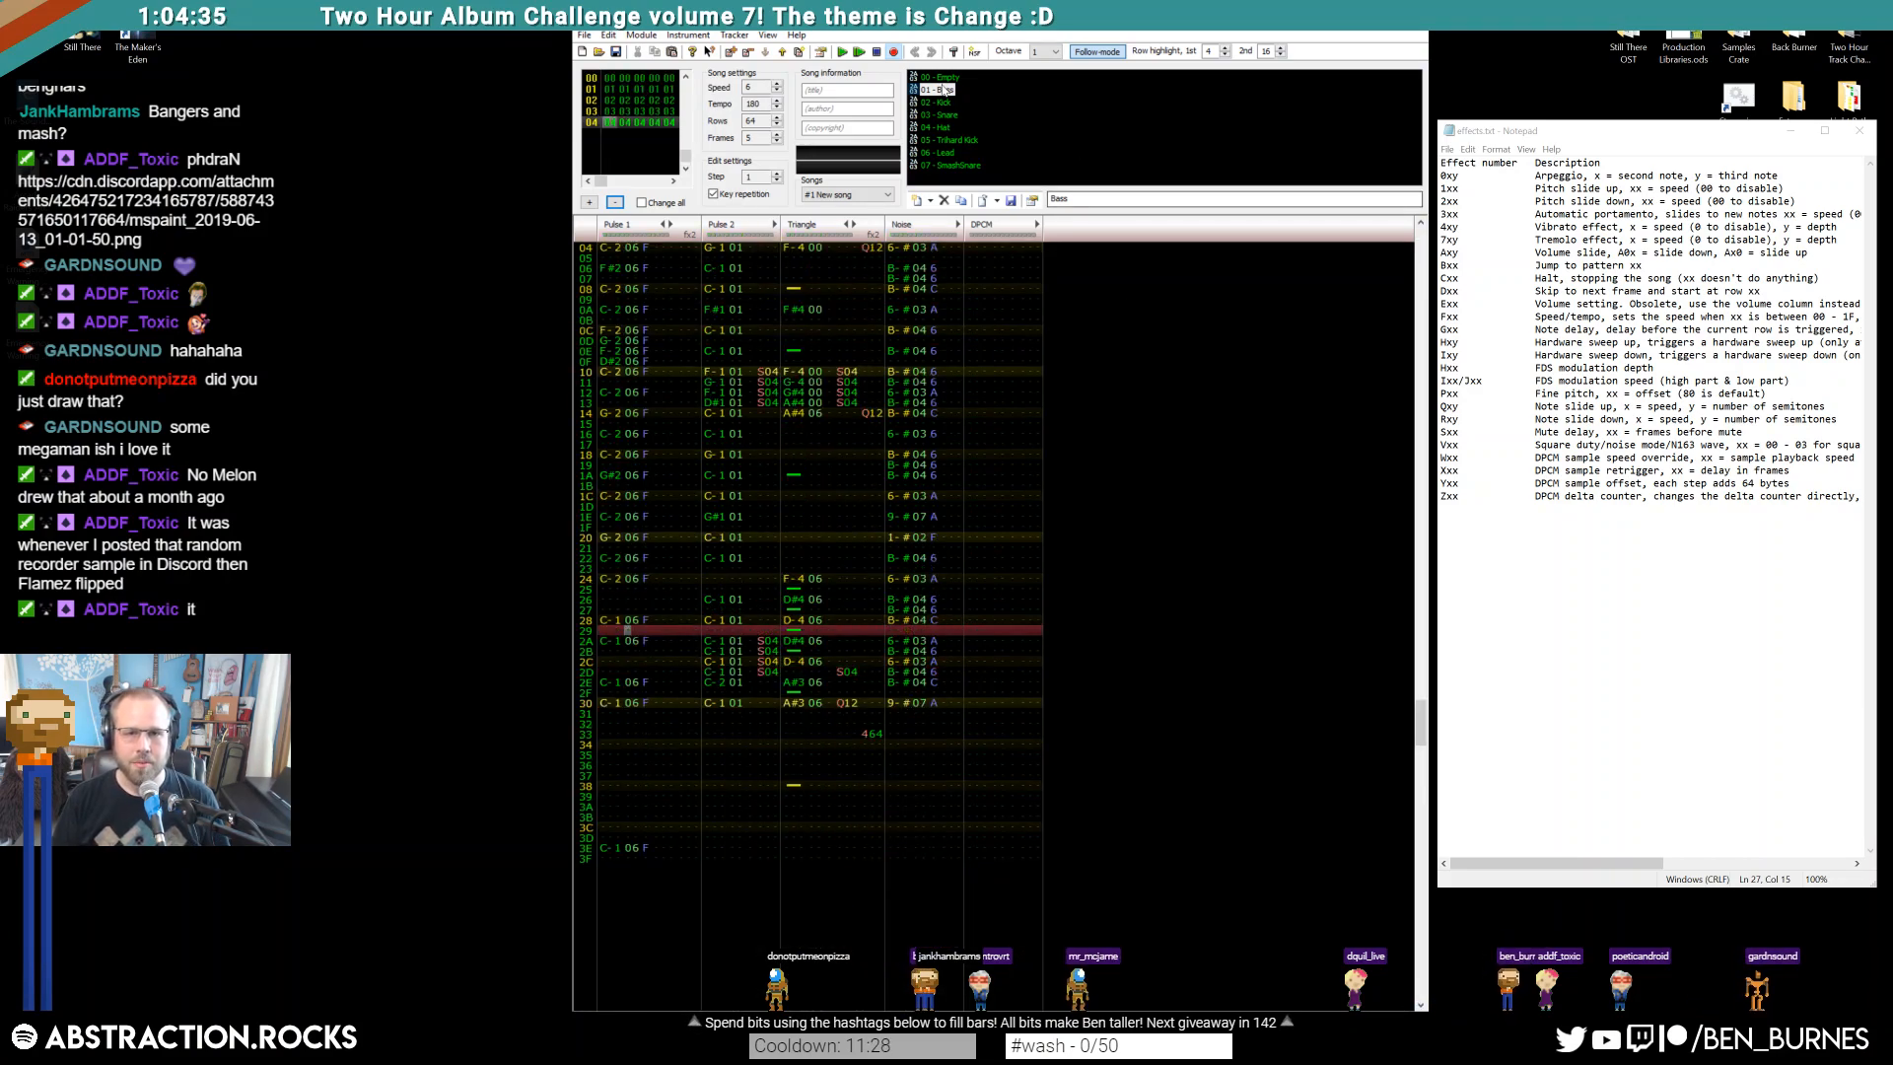
left_click(922, 704)
type("0")
key("Up")
key("Right")
key("Delete")
key("Up")
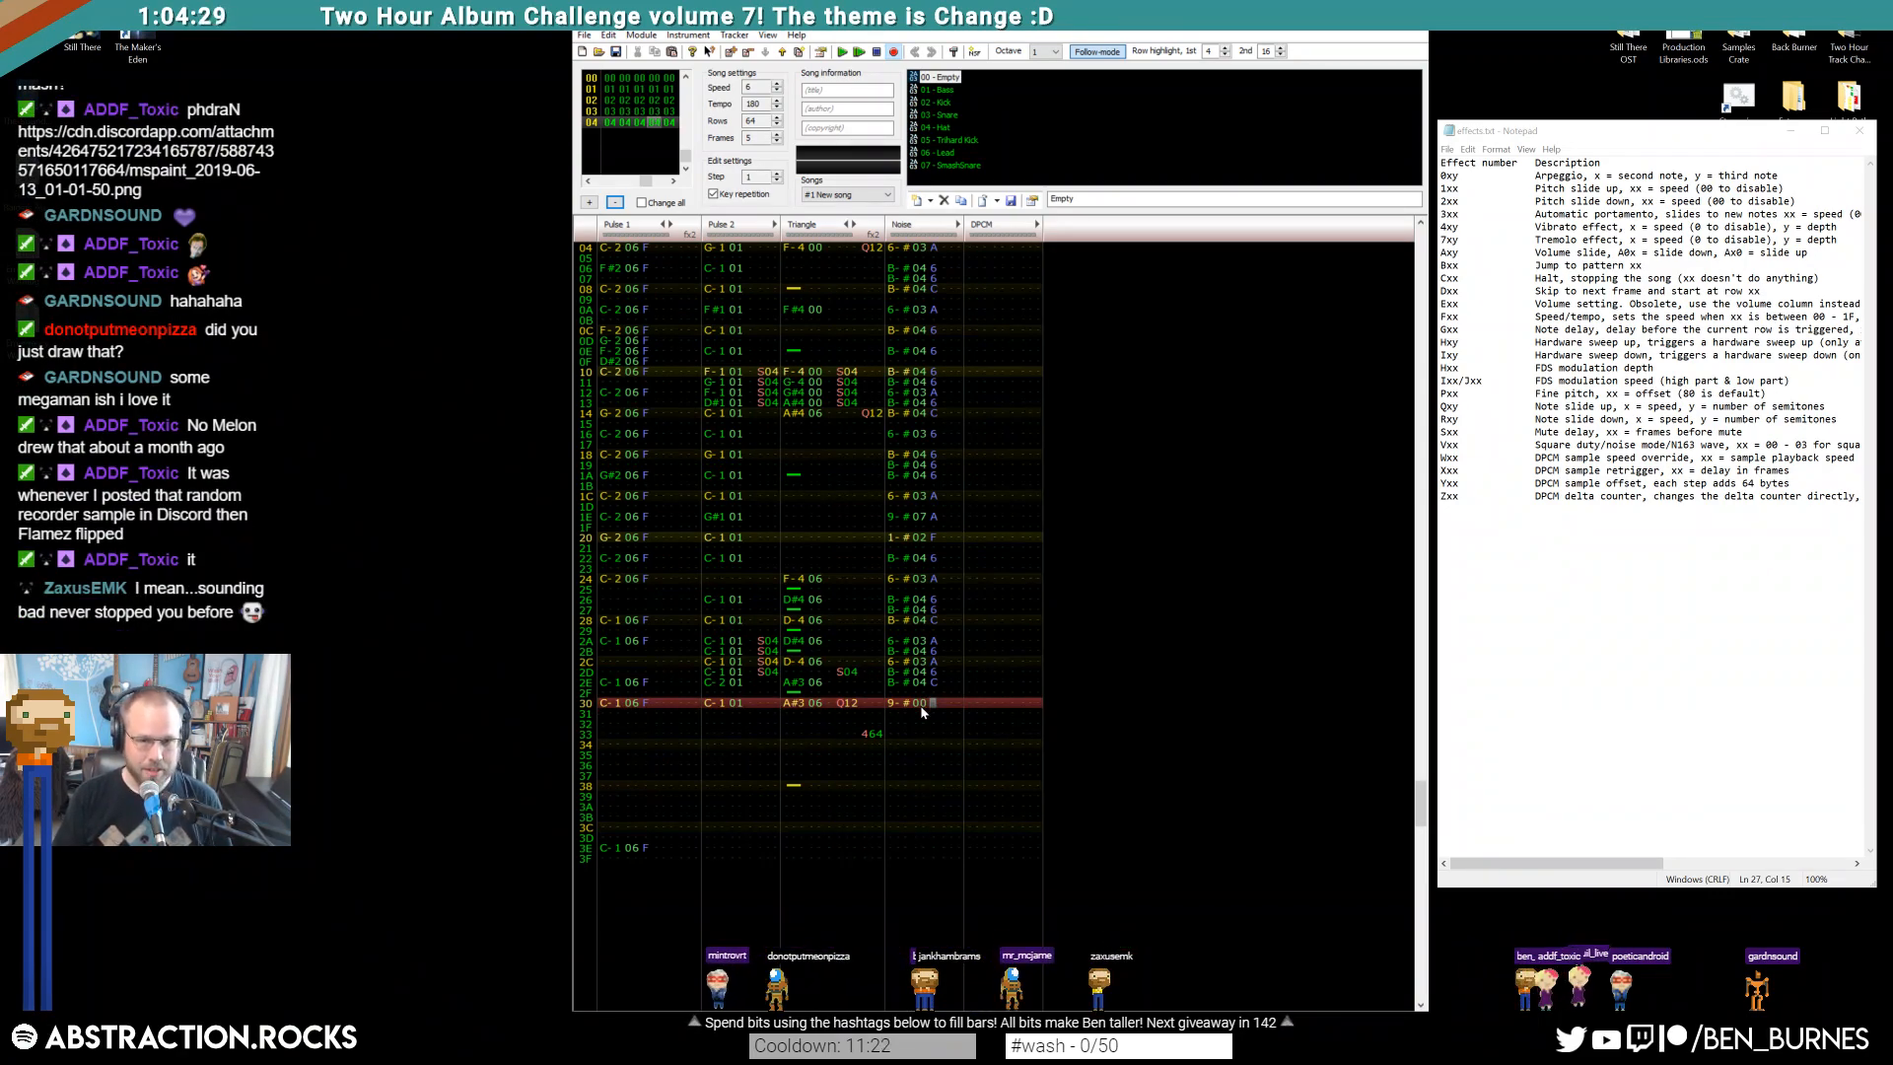
key("a")
key("Right")
key("a")
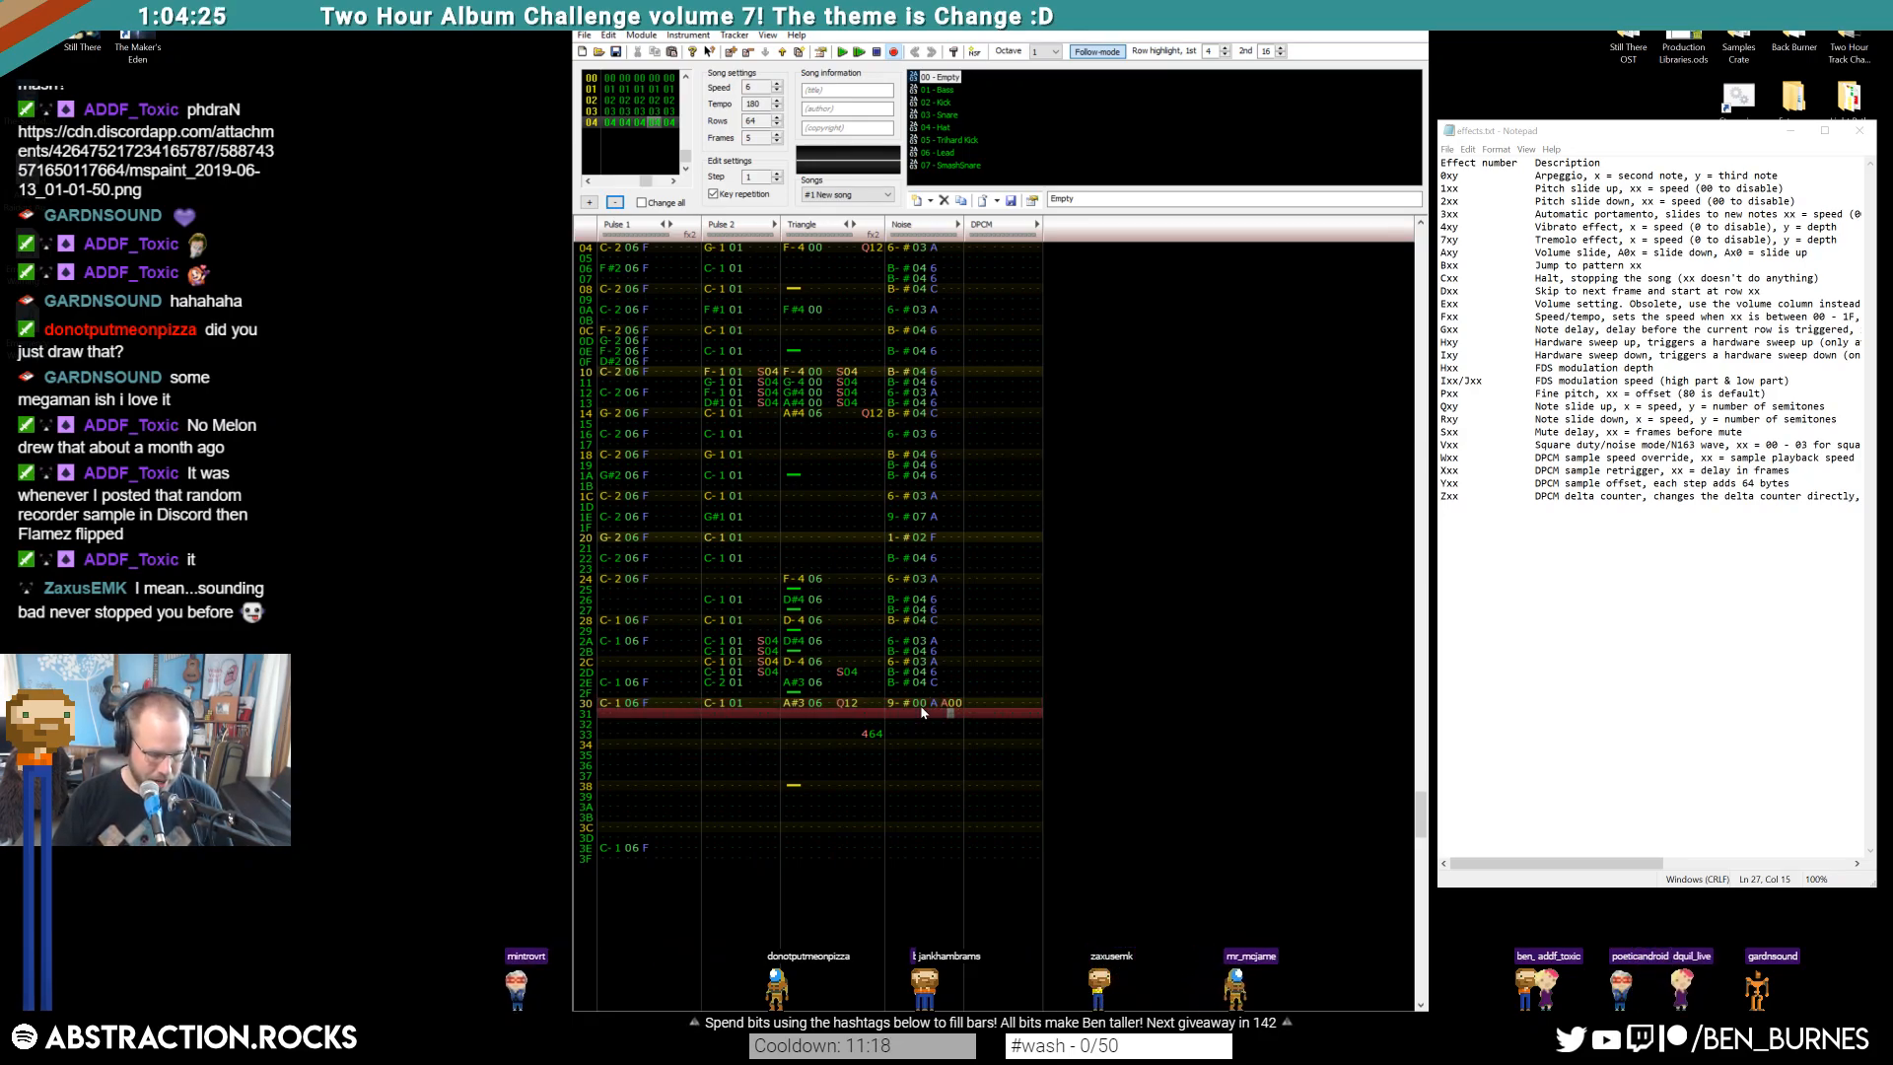
type("04")
Add volume slide effects to Noise: A20 at row 3C and A50 at row 3D
key("Down")
key("Down")
key("Down")
key("Down")
key("Down")
key("Down")
key("Down")
key("Down")
key("Down")
key("Down")
key("Left")
key("Down")
key("Right")
key("a")
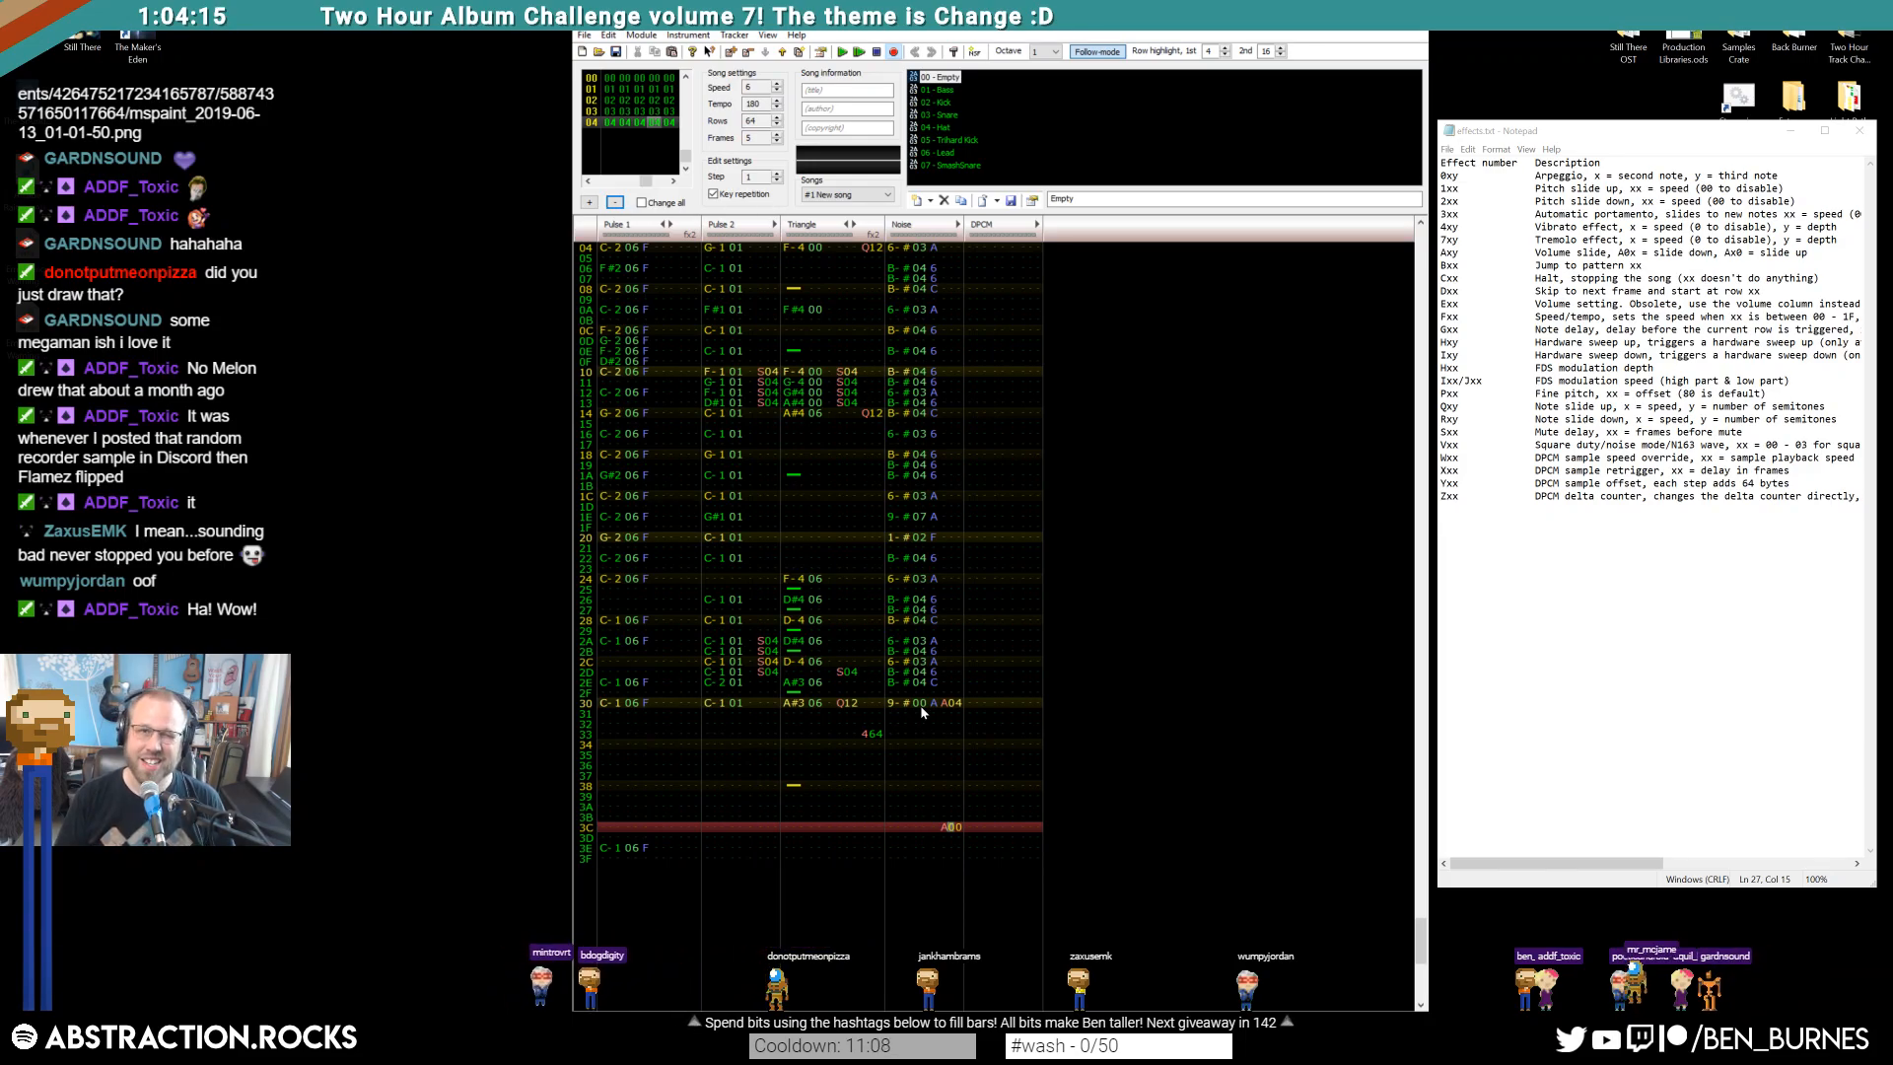
key("5")
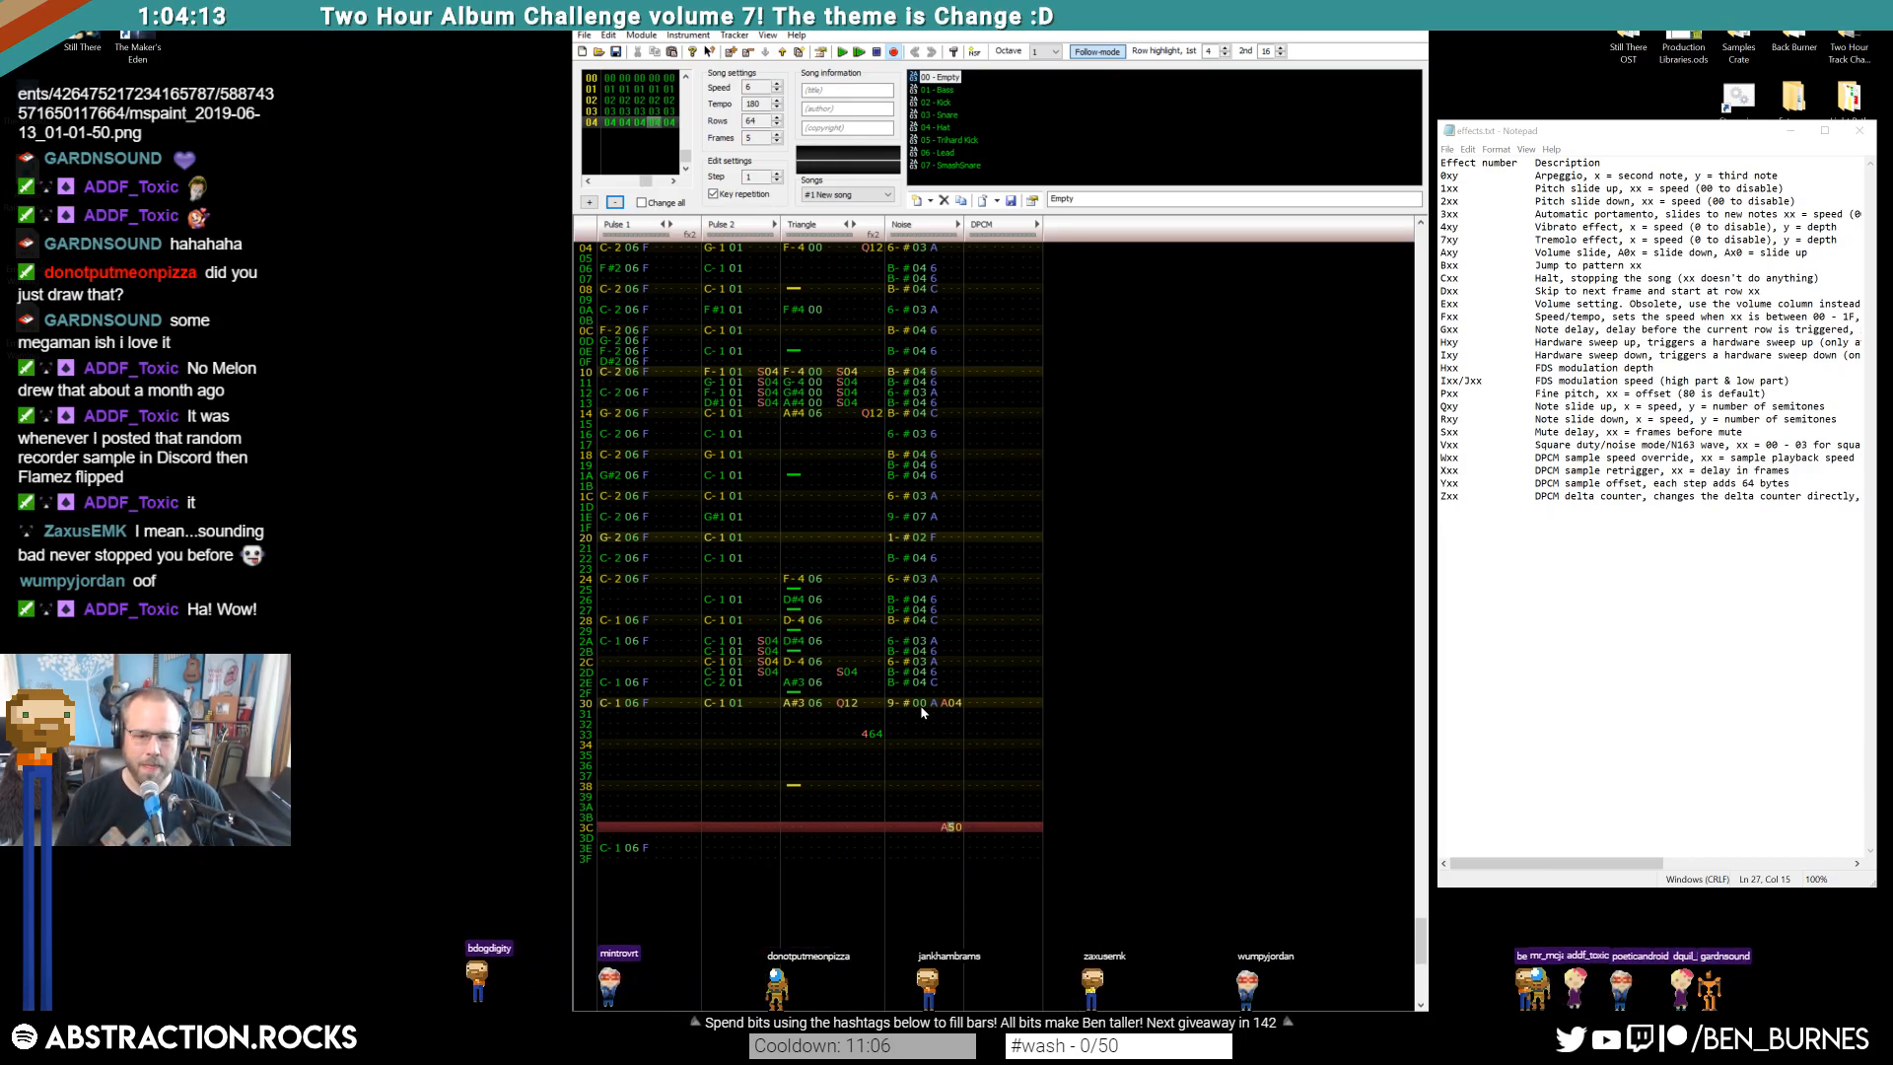
key("2")
key("Left")
key("a")
key("Up")
key("Right")
key("5")
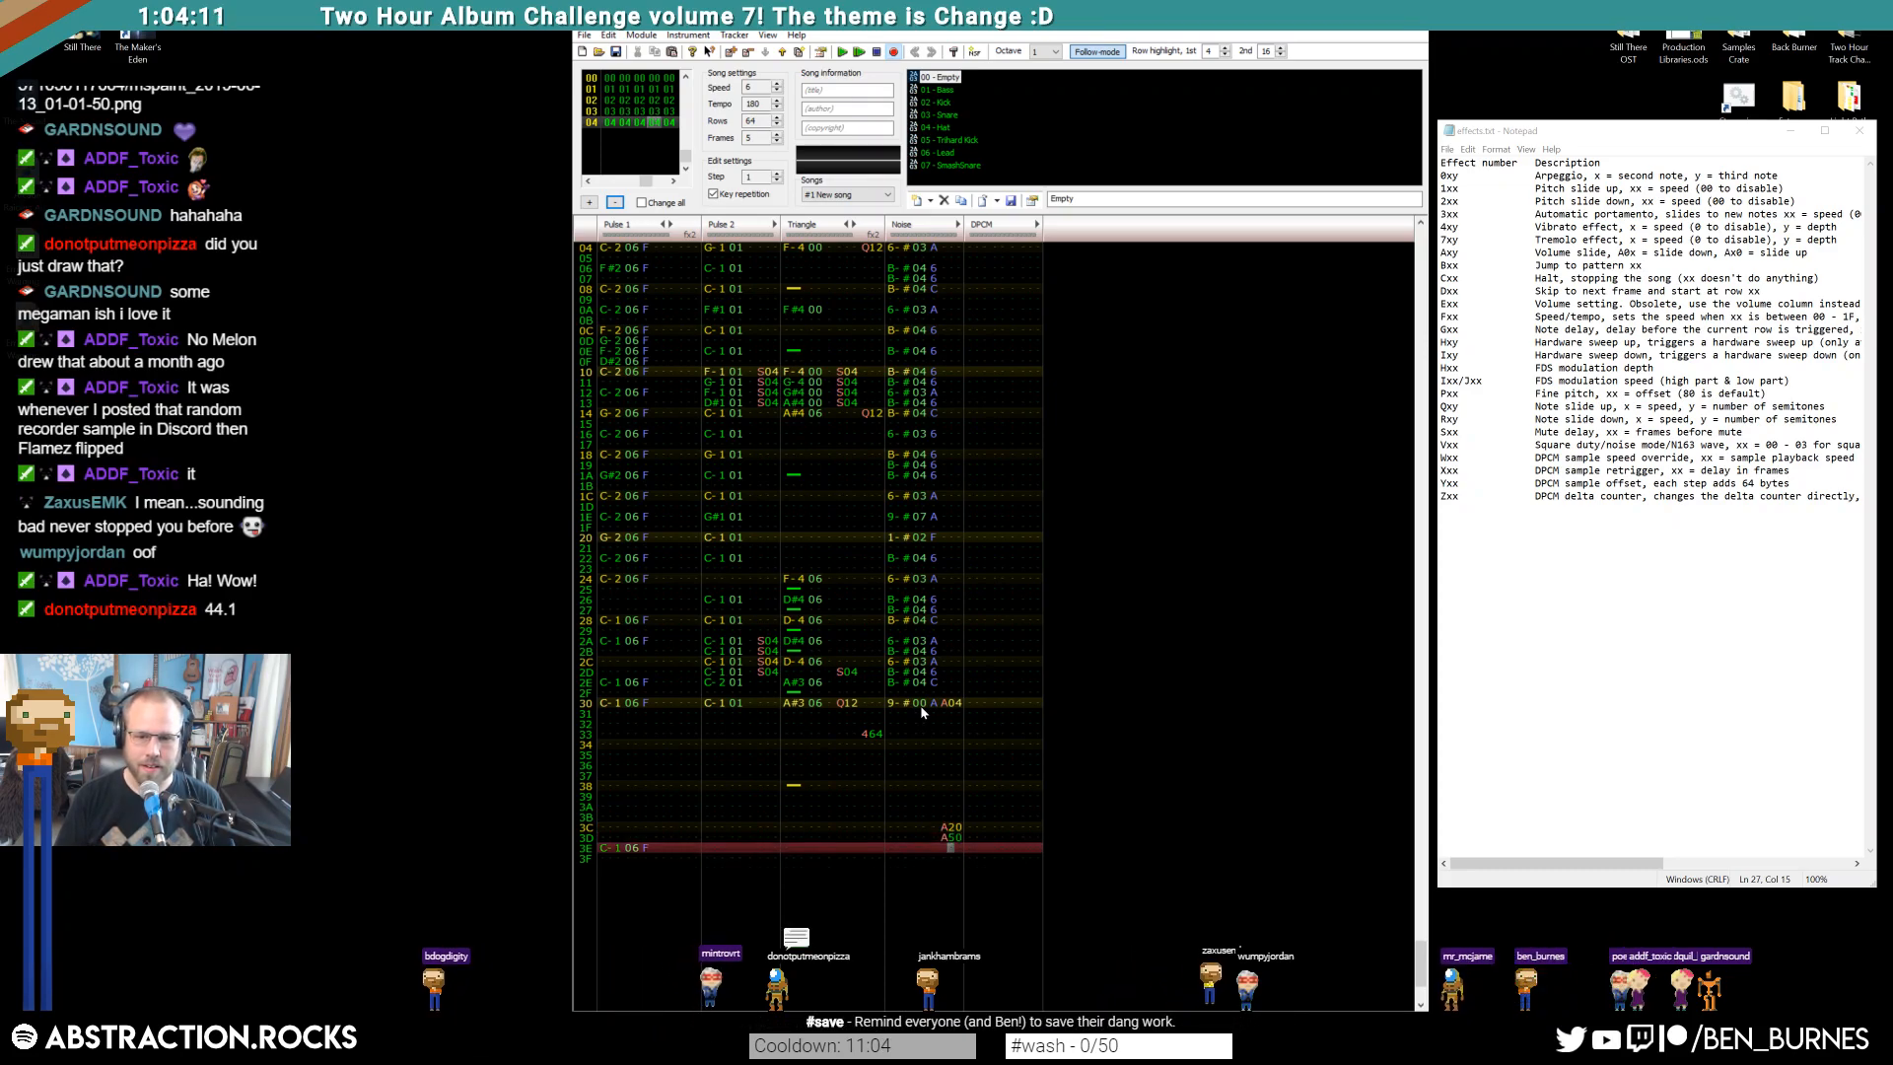
Try a 464 vibrato effect at Noise row 32 and delete it again
key("Left")
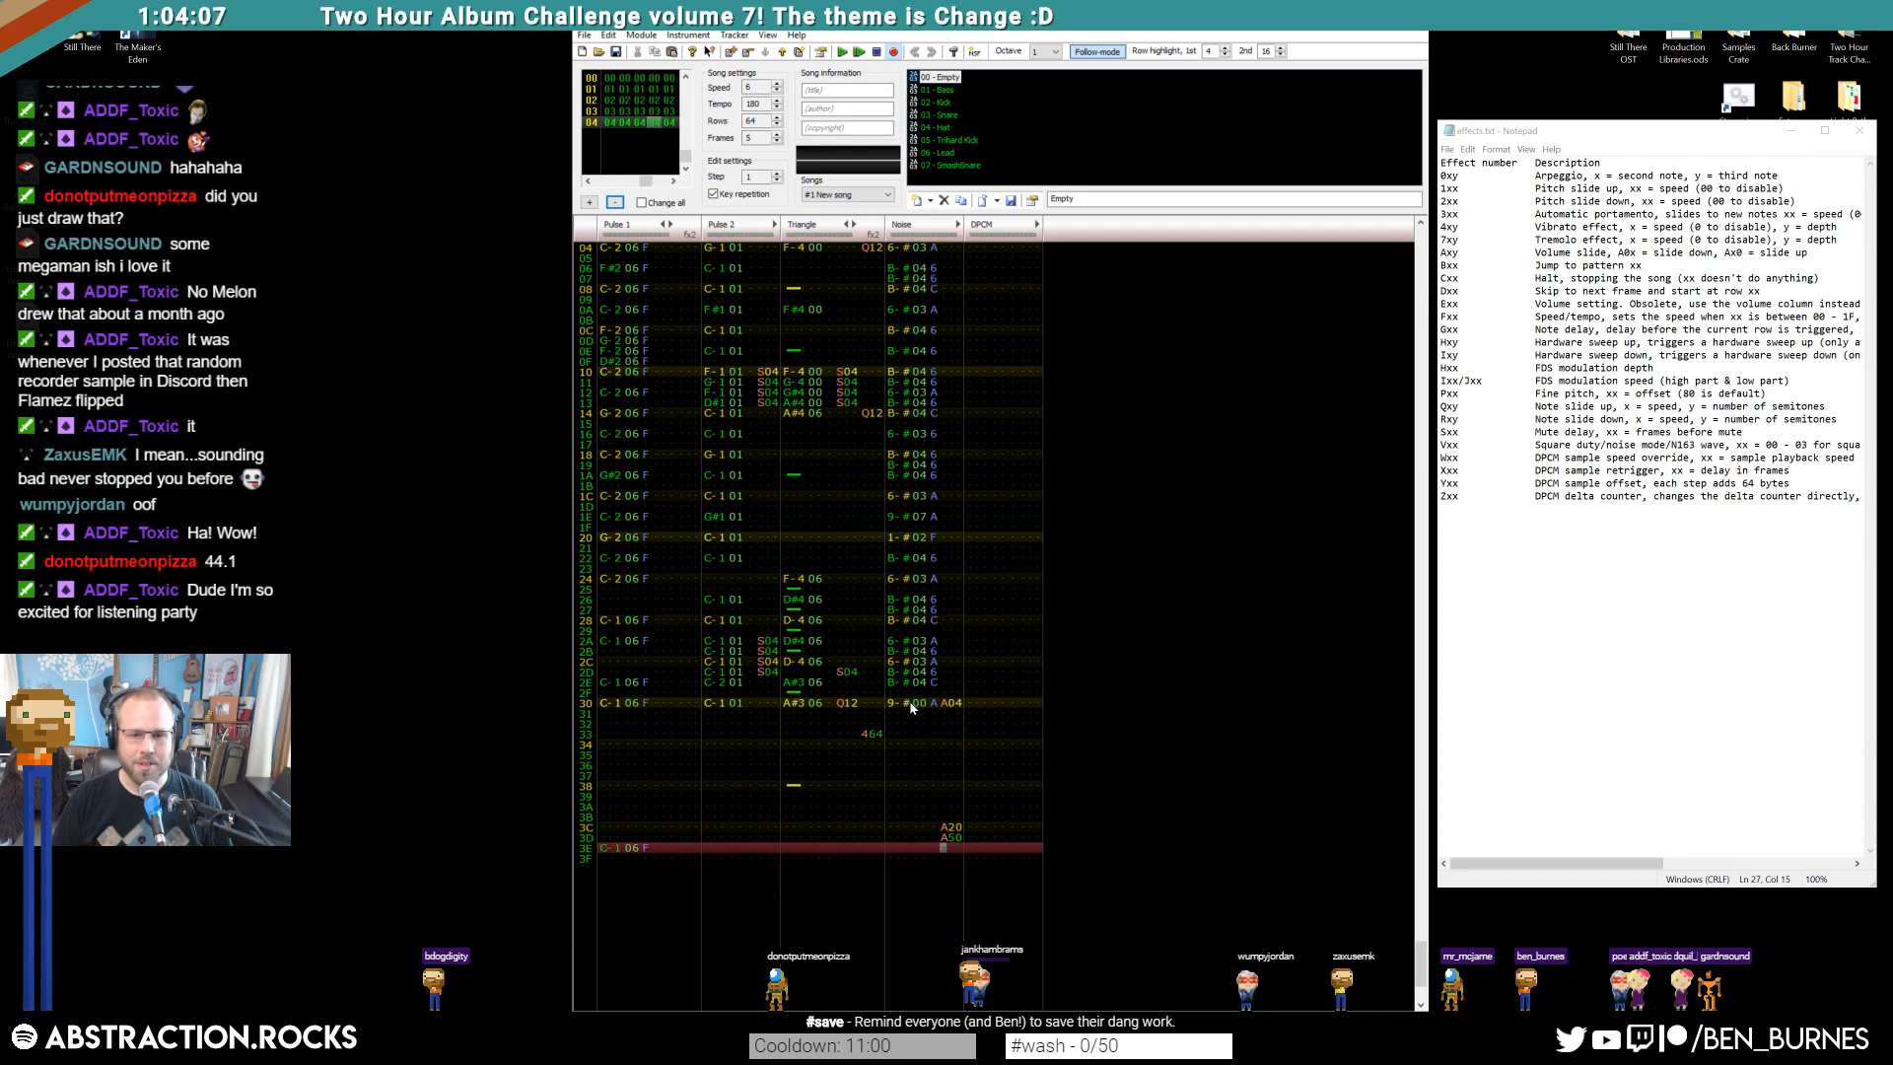
left_click(939, 722)
type("464")
key("Up")
key("Up")
key("Up")
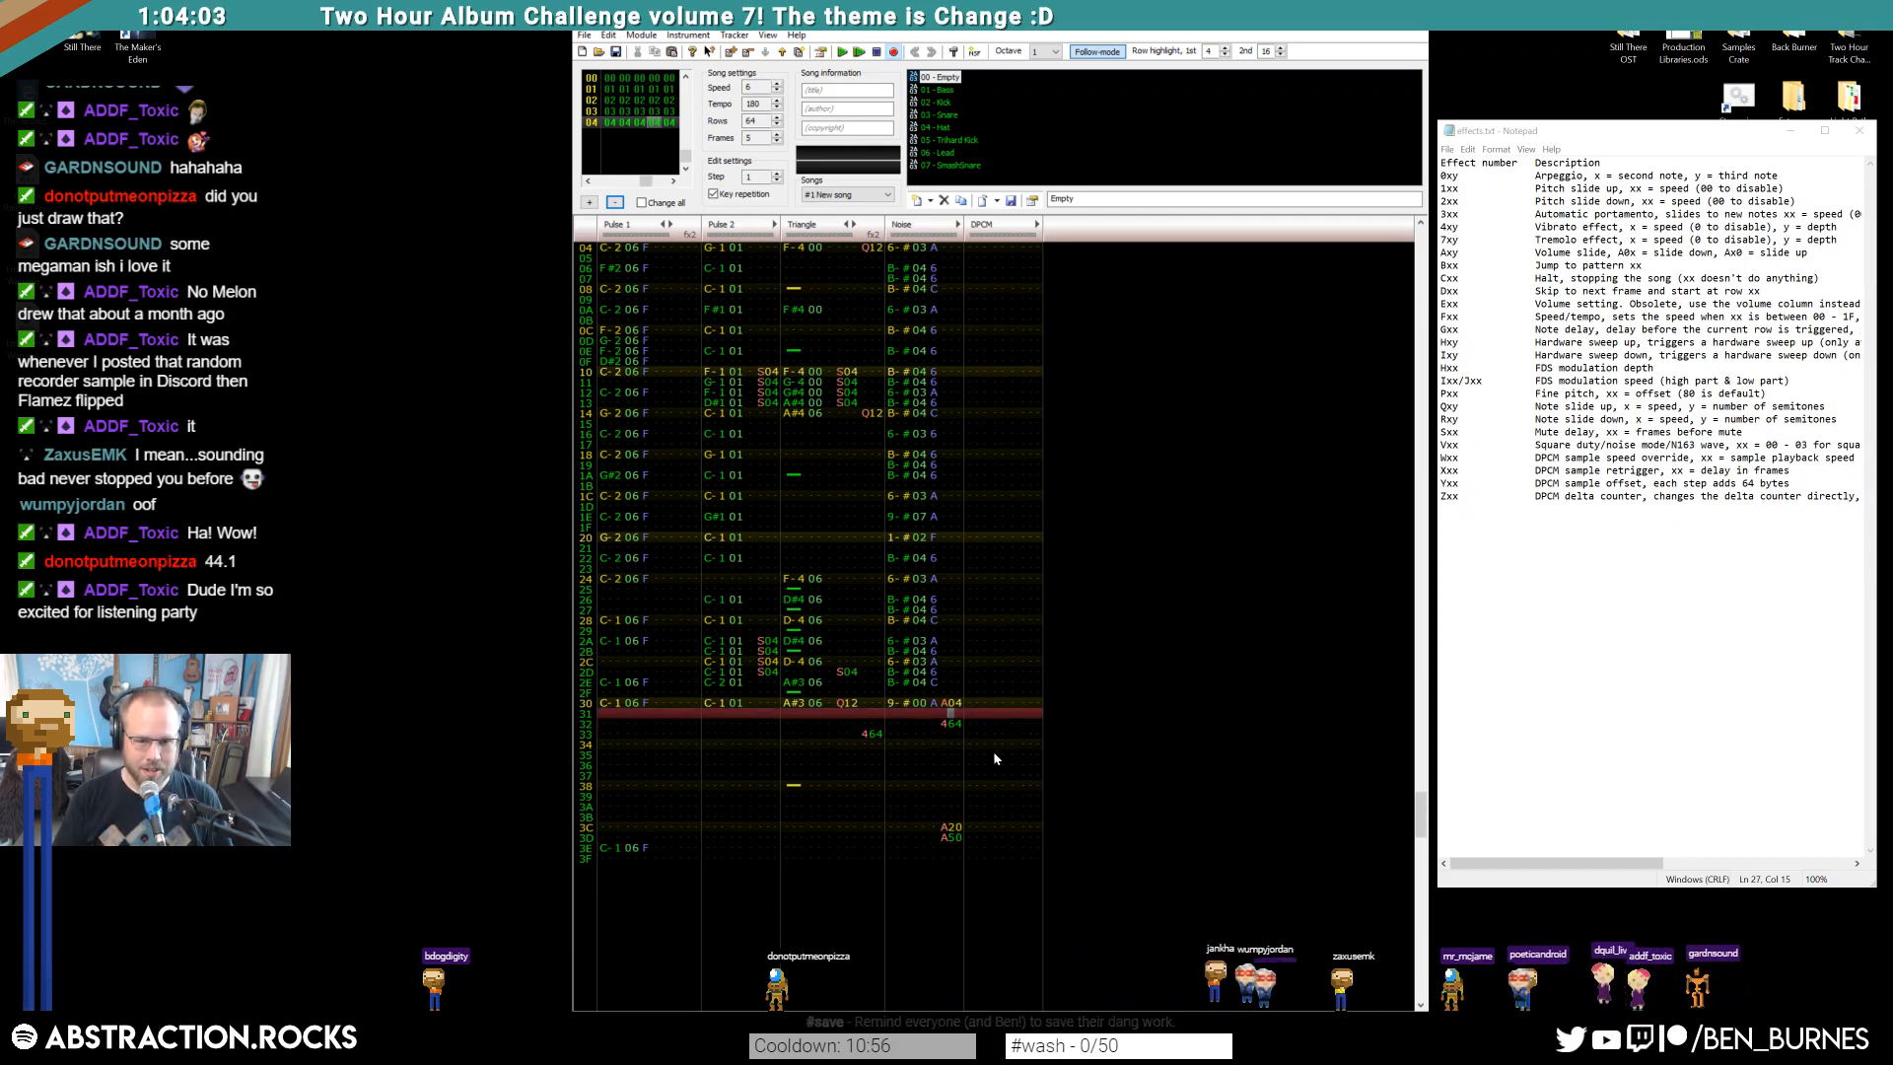
key("Down")
key("Down")
key("Down")
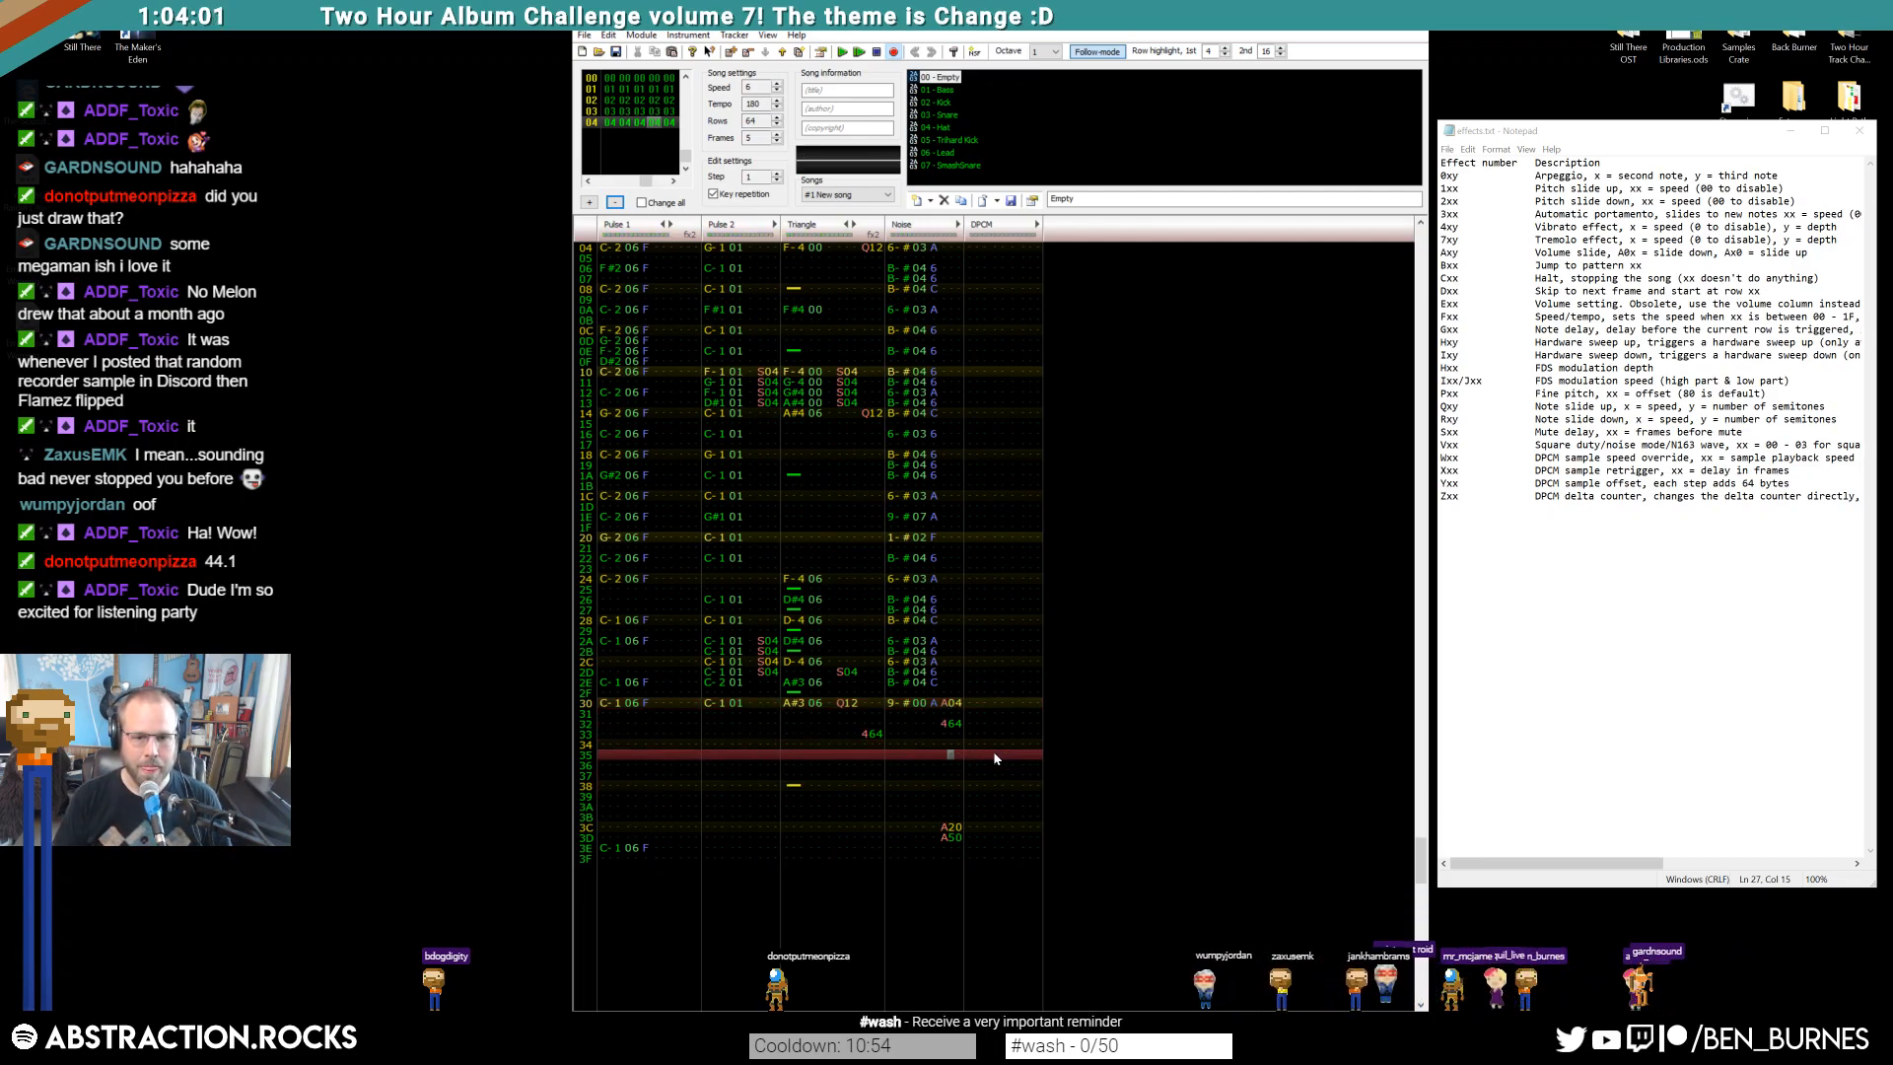
key("Up")
key("Left")
key("Delete")
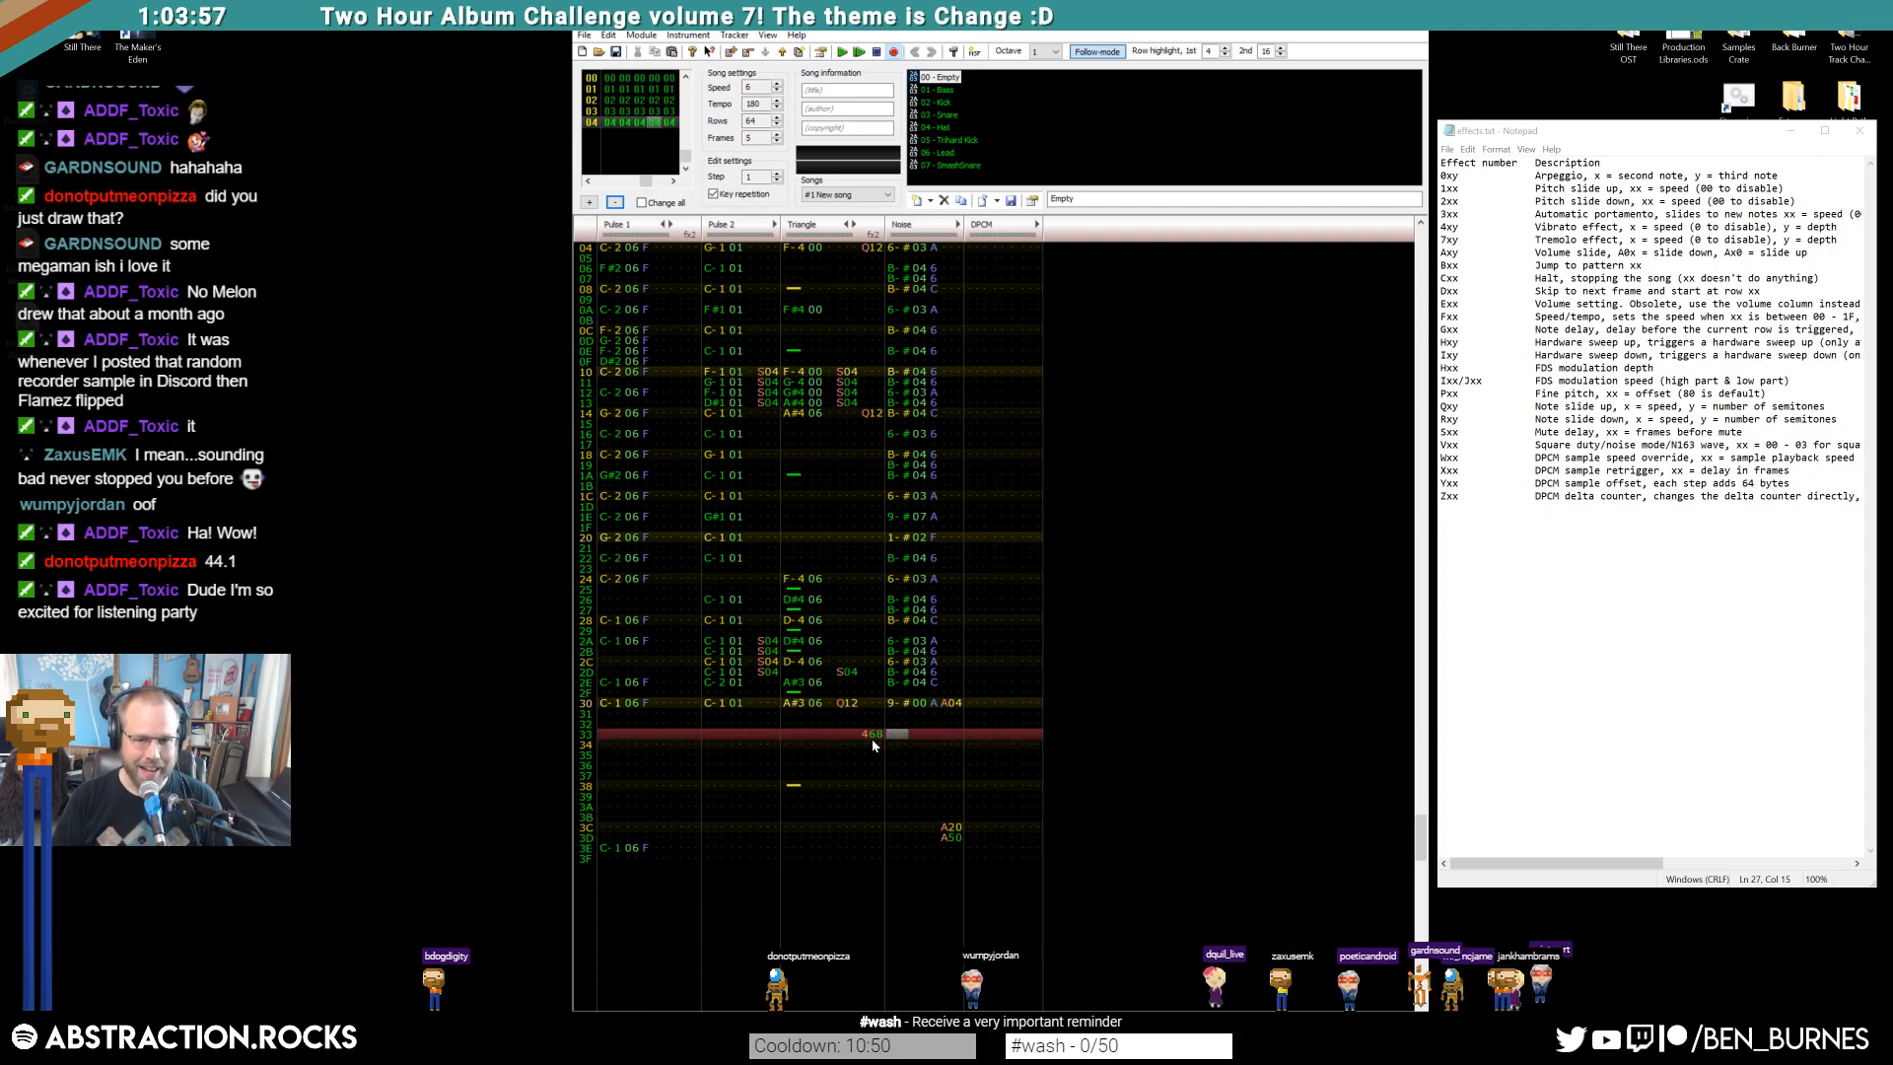
Try 468 for the vibrato effect at Triangle row 33 and settle on 466
type("8")
key("Up")
type("6")
key("Up")
key("Up")
key("Up")
key("Up")
key("Down")
key("Down")
key("Down")
key("Down")
key("Down")
key("Down")
key("Down")
key("Down")
key("Down")
key("Down")
key("Down")
key("Down")
key("Down")
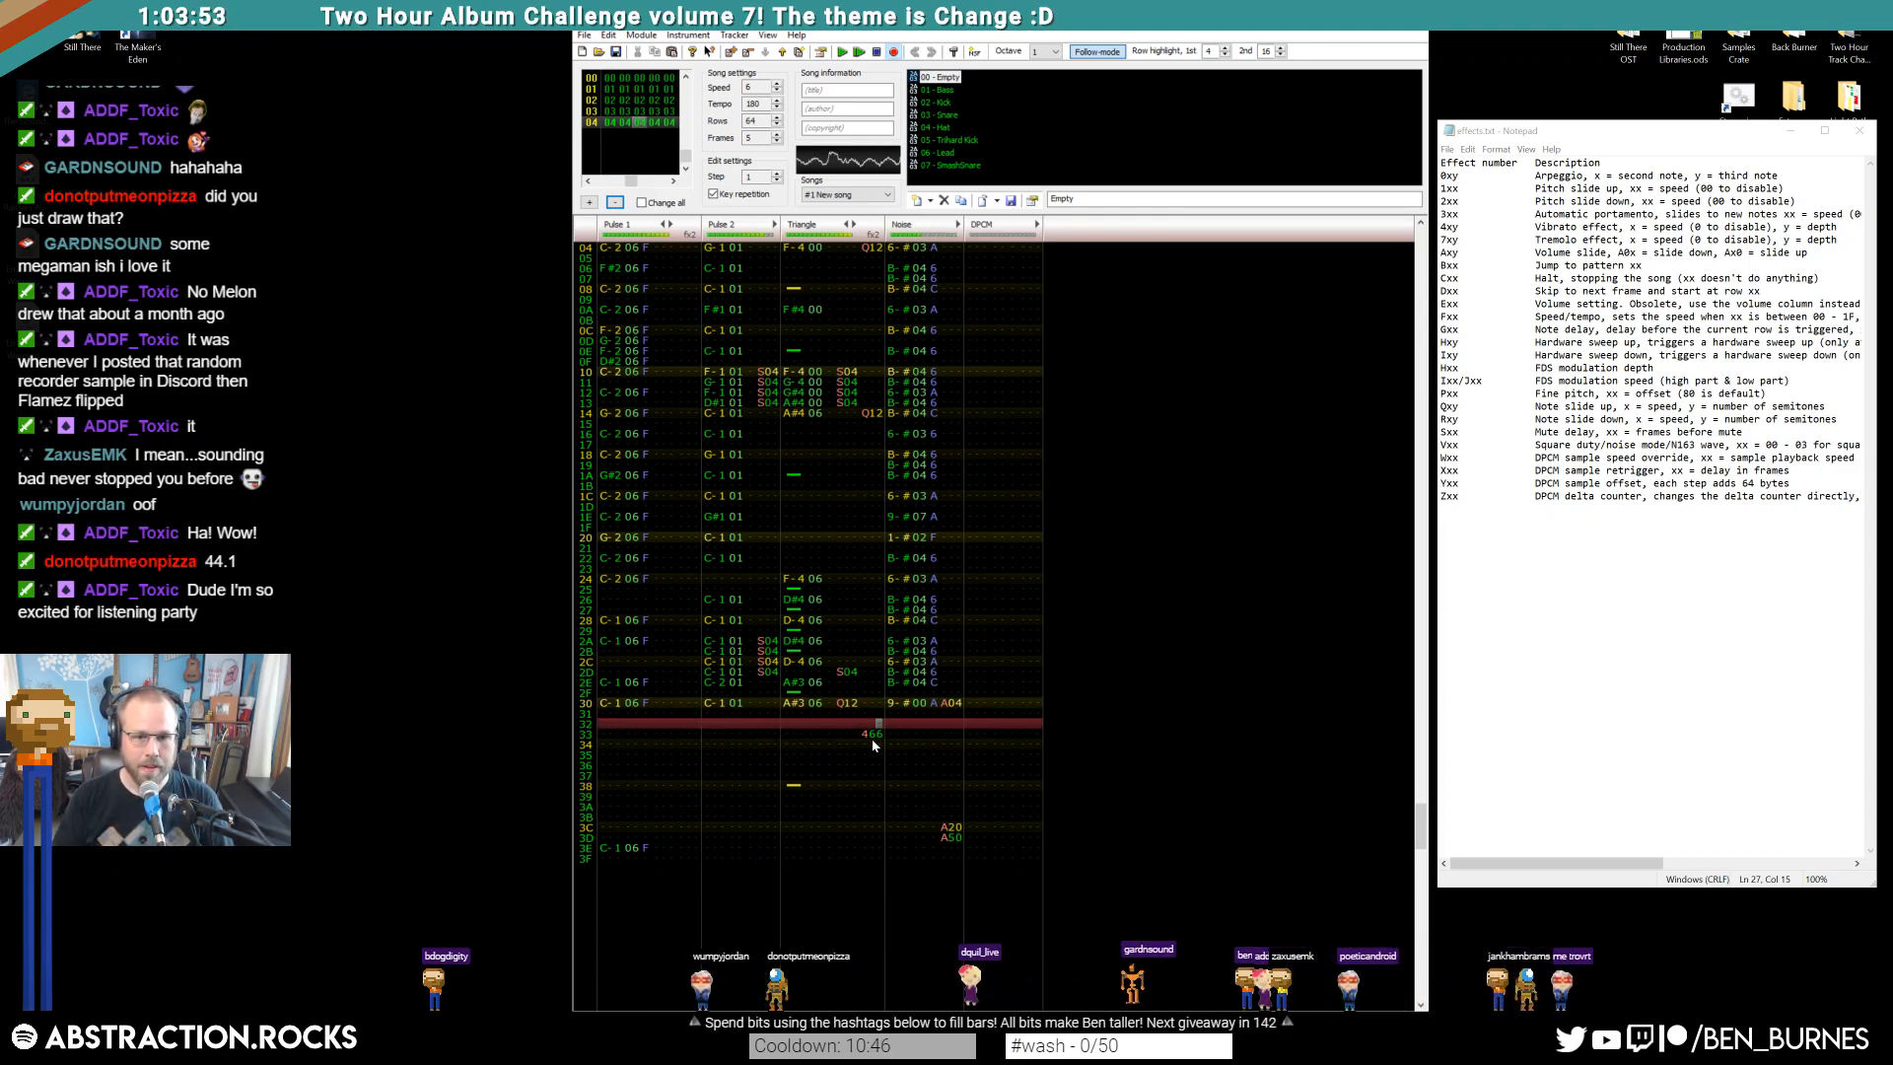
Try the Triangle note cut at row 3C instead of row 38, and put it back at row 38
left_click(794, 786)
key("Delete")
left_click(792, 828)
key("1")
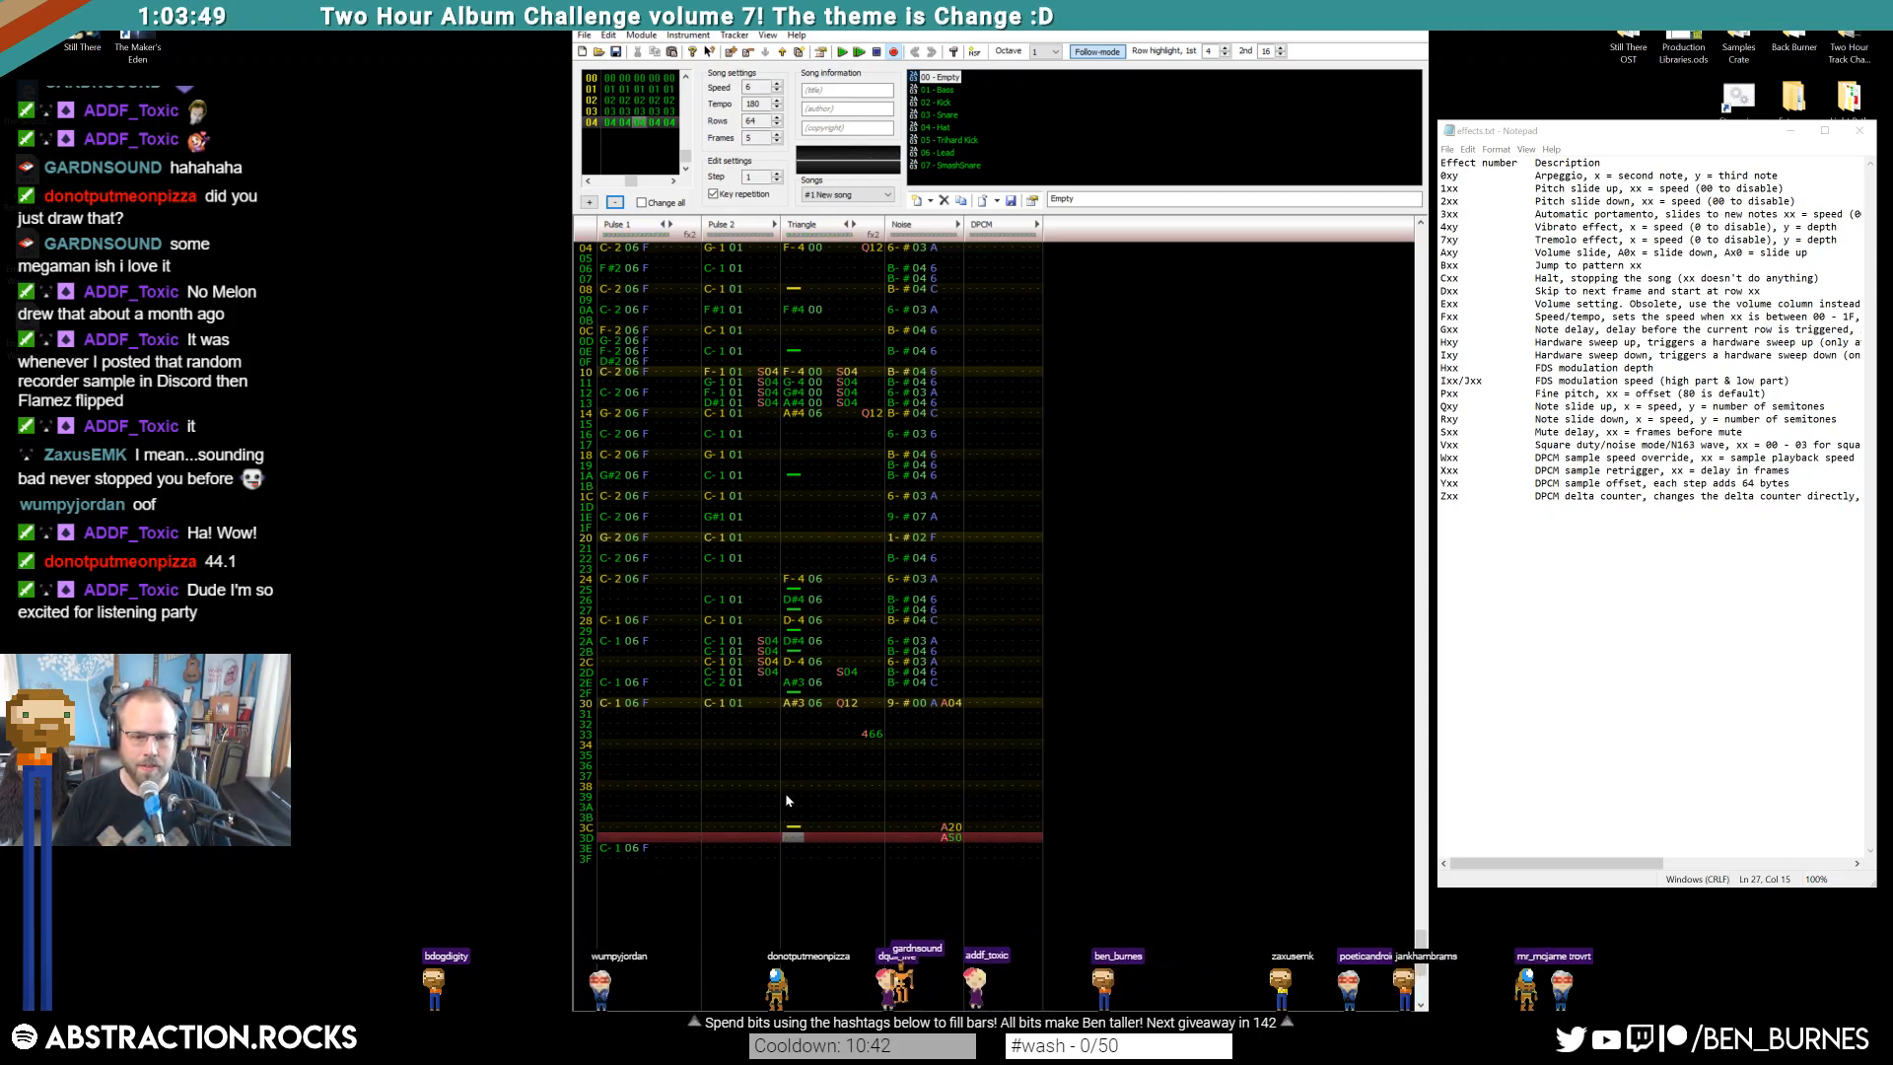
left_click(788, 787)
key("1")
left_click(792, 829)
key("Delete")
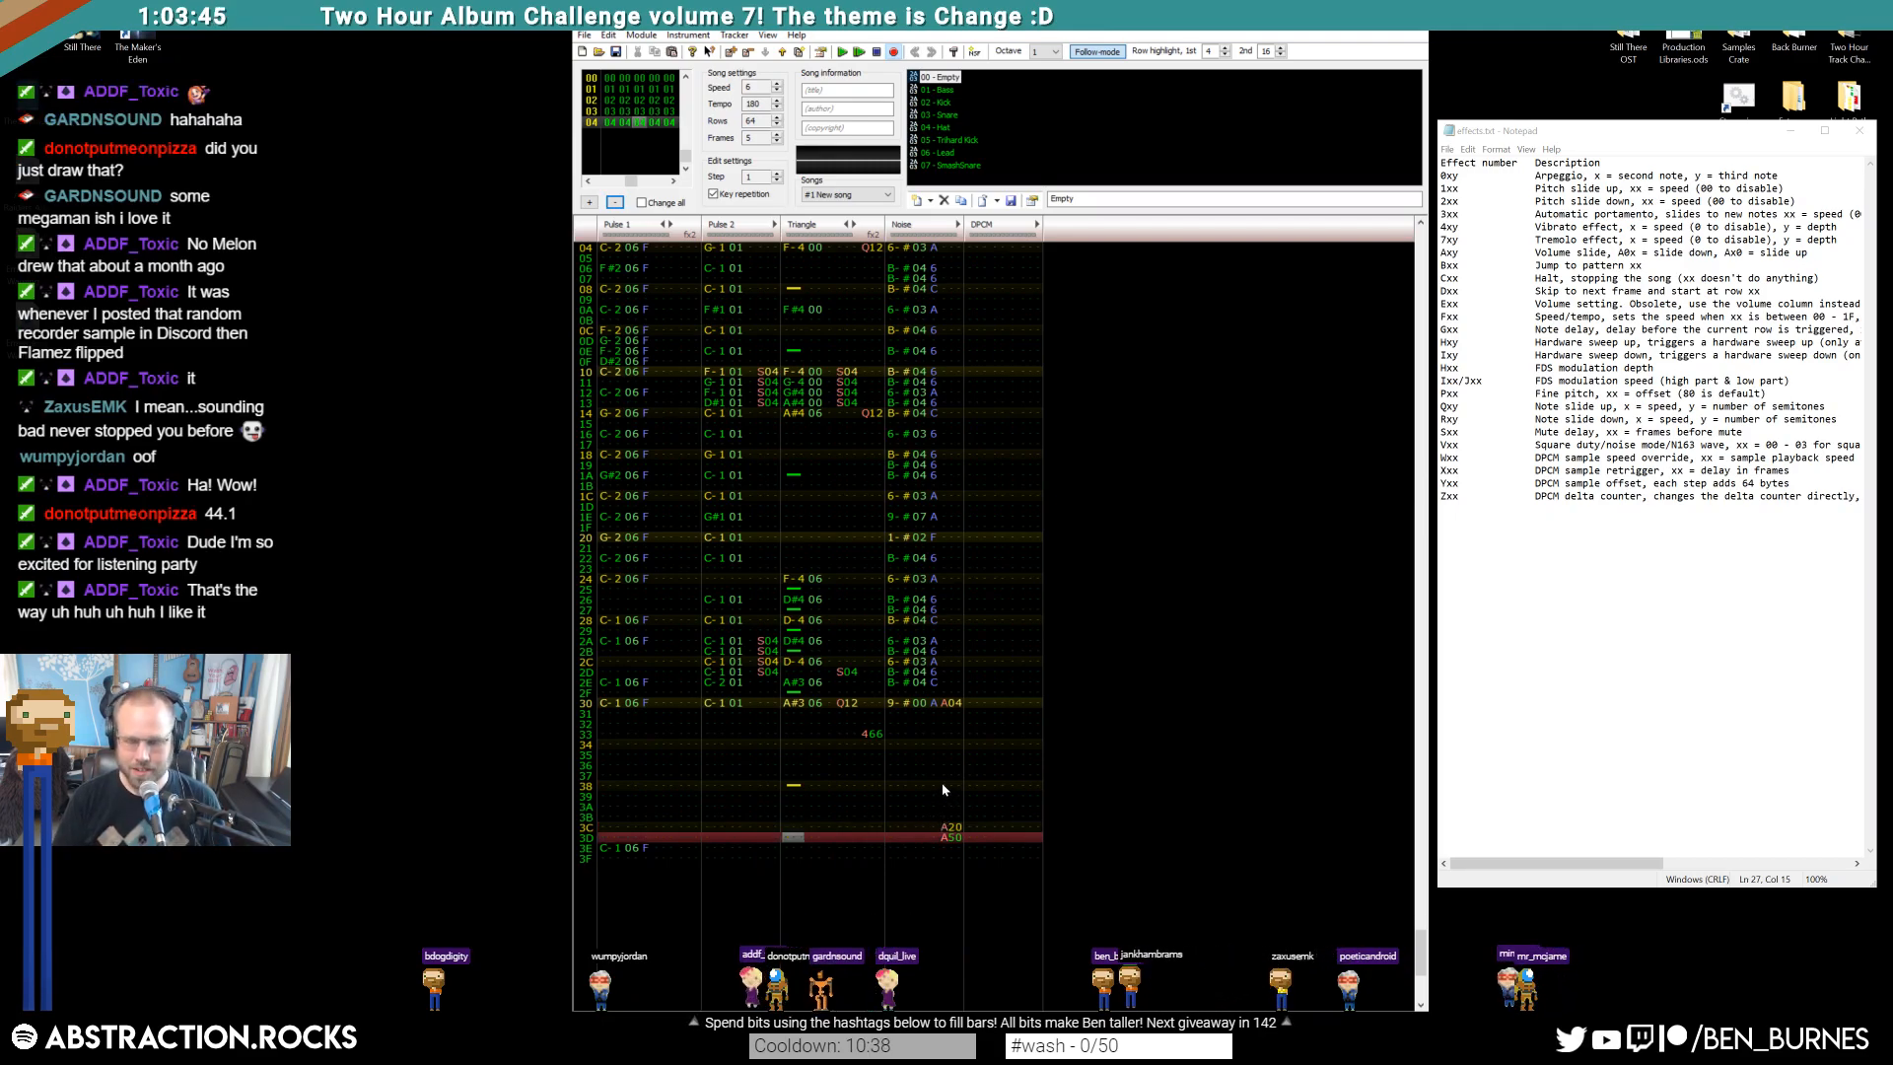
Play the song through the end of frame 04 and return to row 00 of that frame
key("Return")
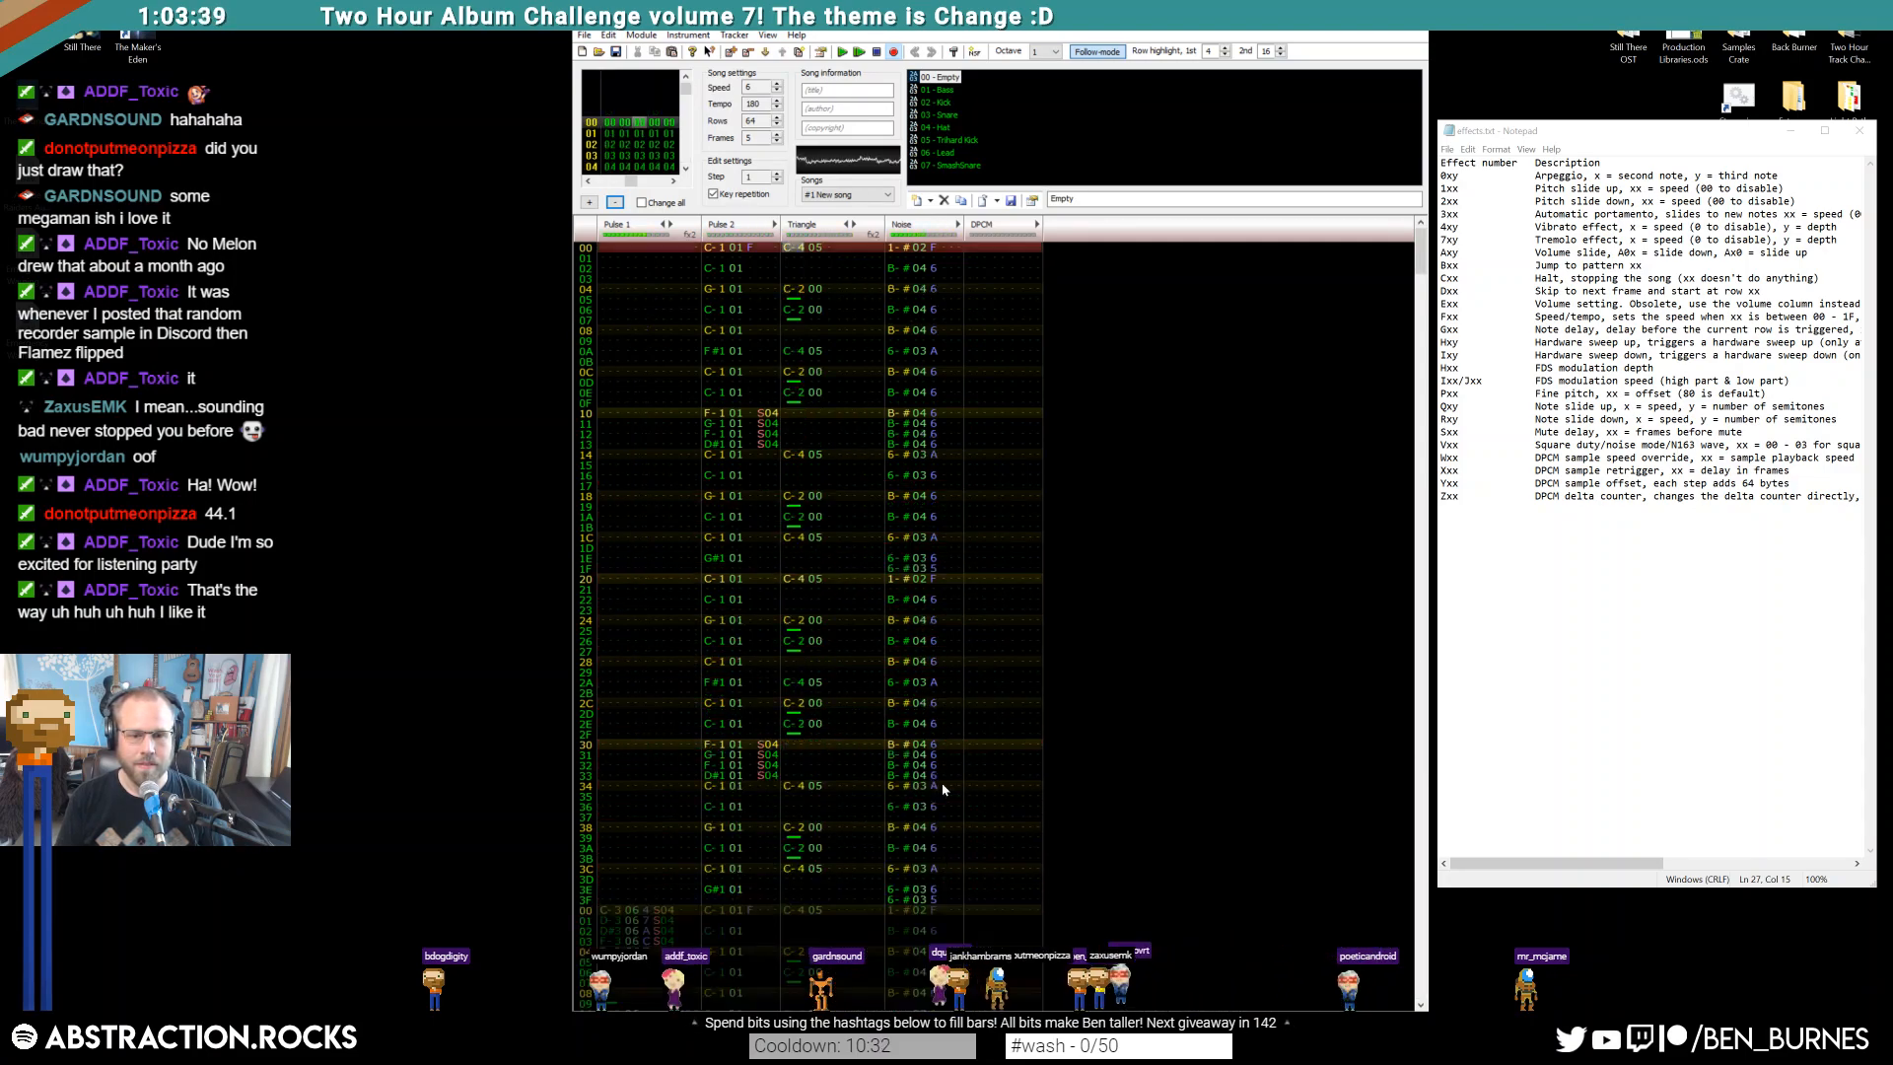
key("Return")
key("Home")
key("Up")
key("Home")
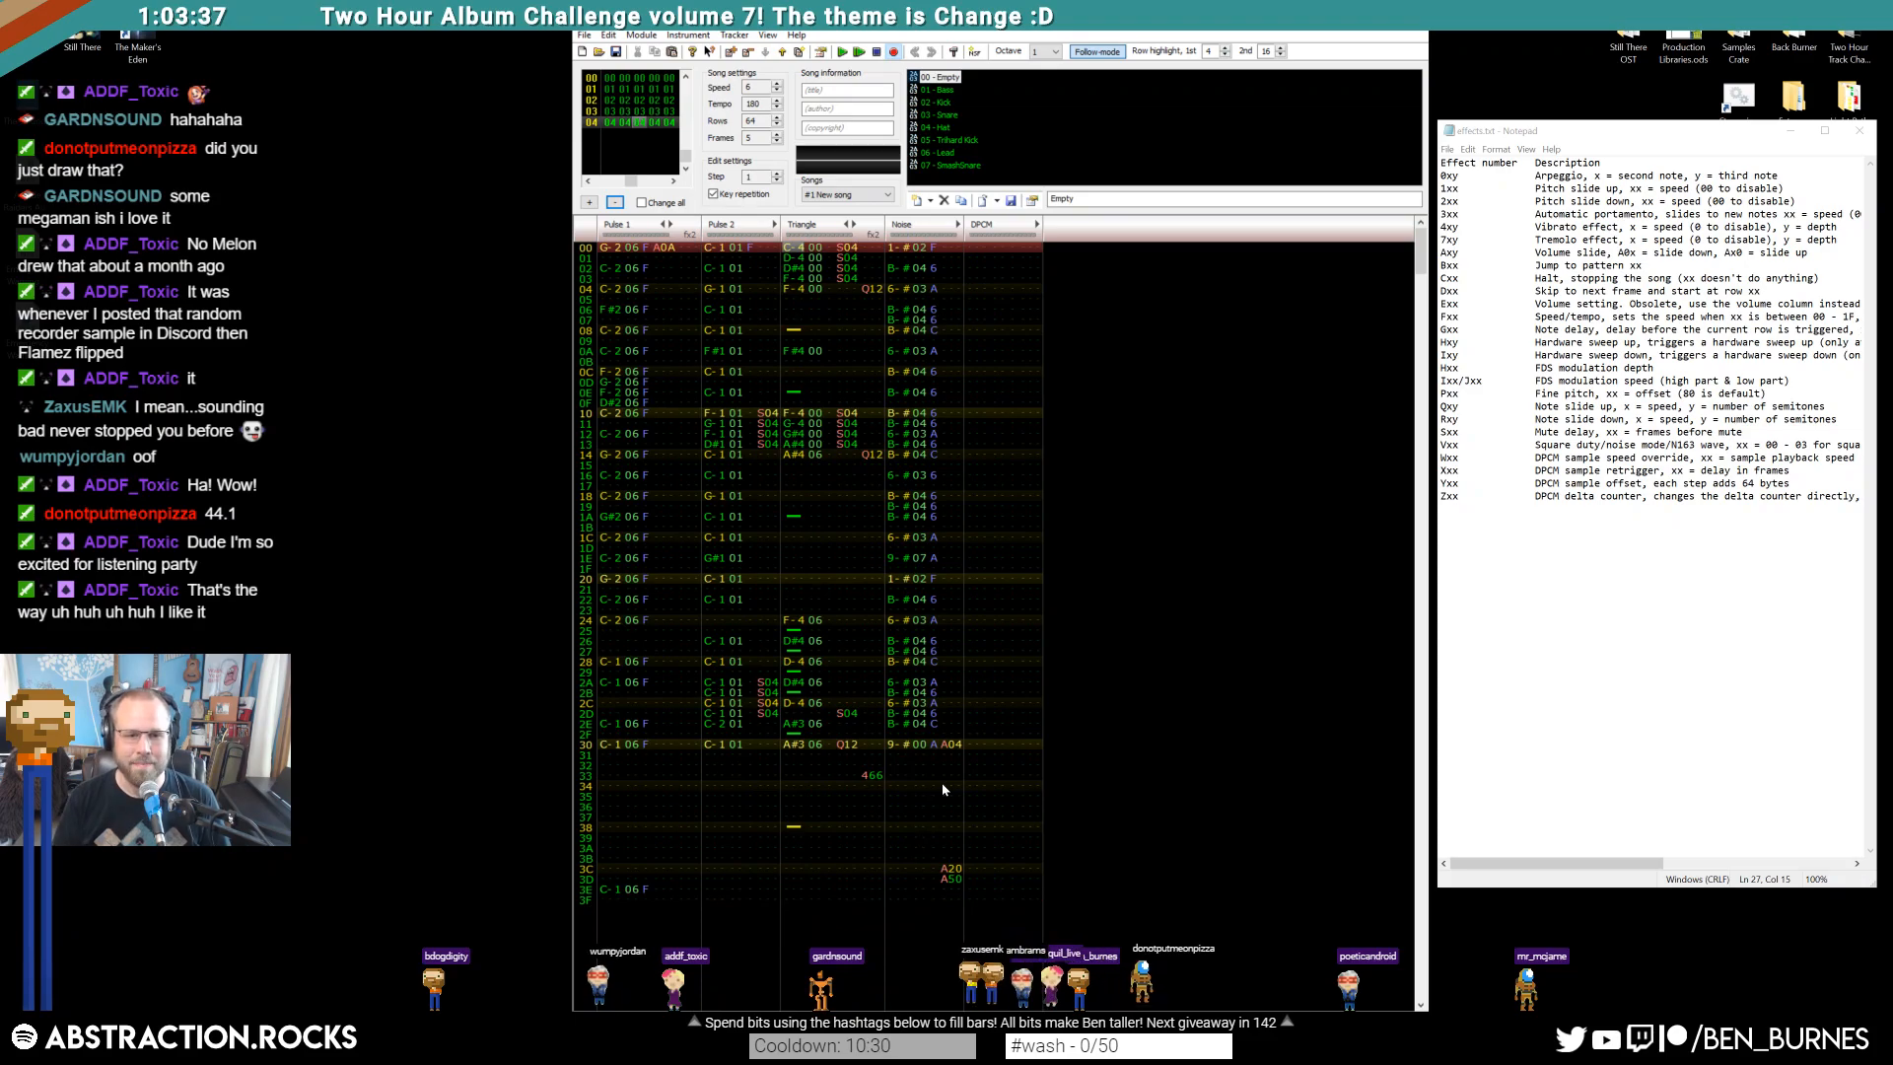
Simplify the Pulse 2 run at rows 26 to 2E, leaving C-1 at row 2A and C-2 at row 2E, both with instrument 01
left_click_drag(706, 680, 759, 727)
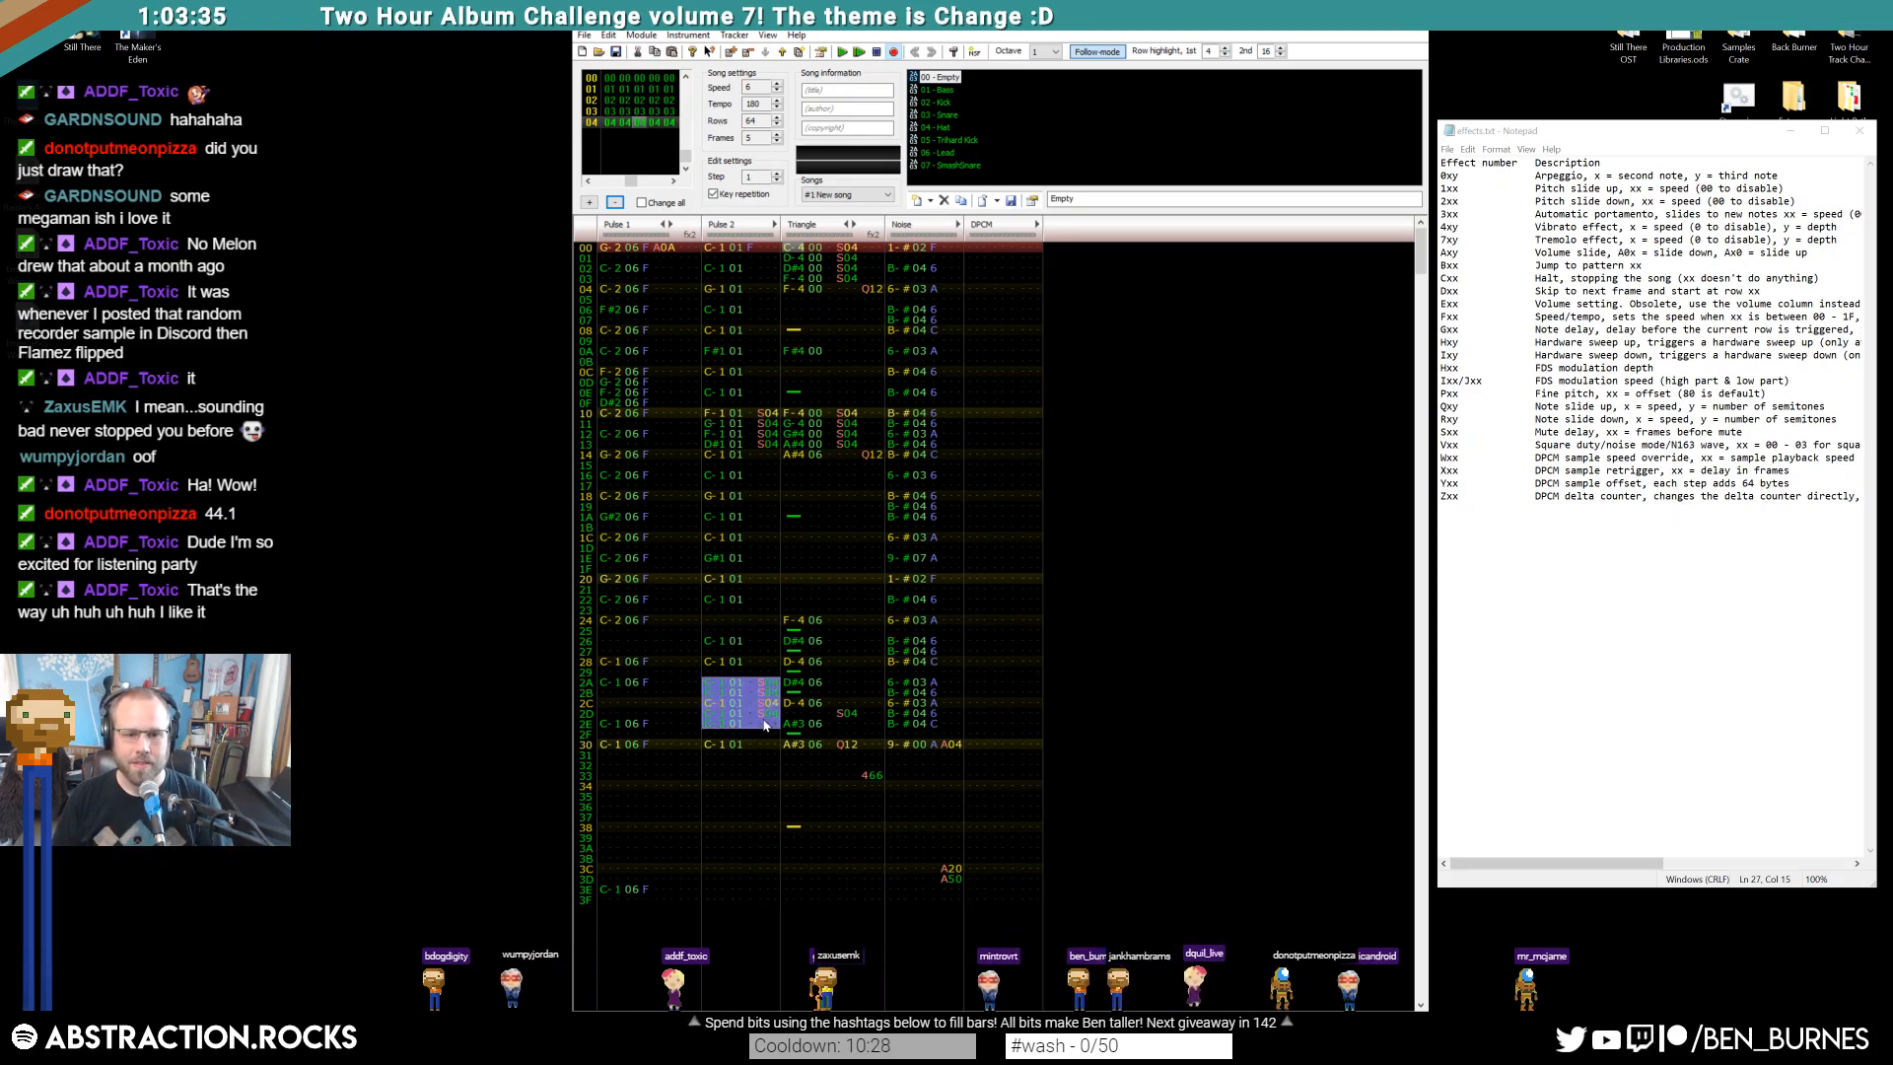
left_click_drag(707, 644, 733, 648)
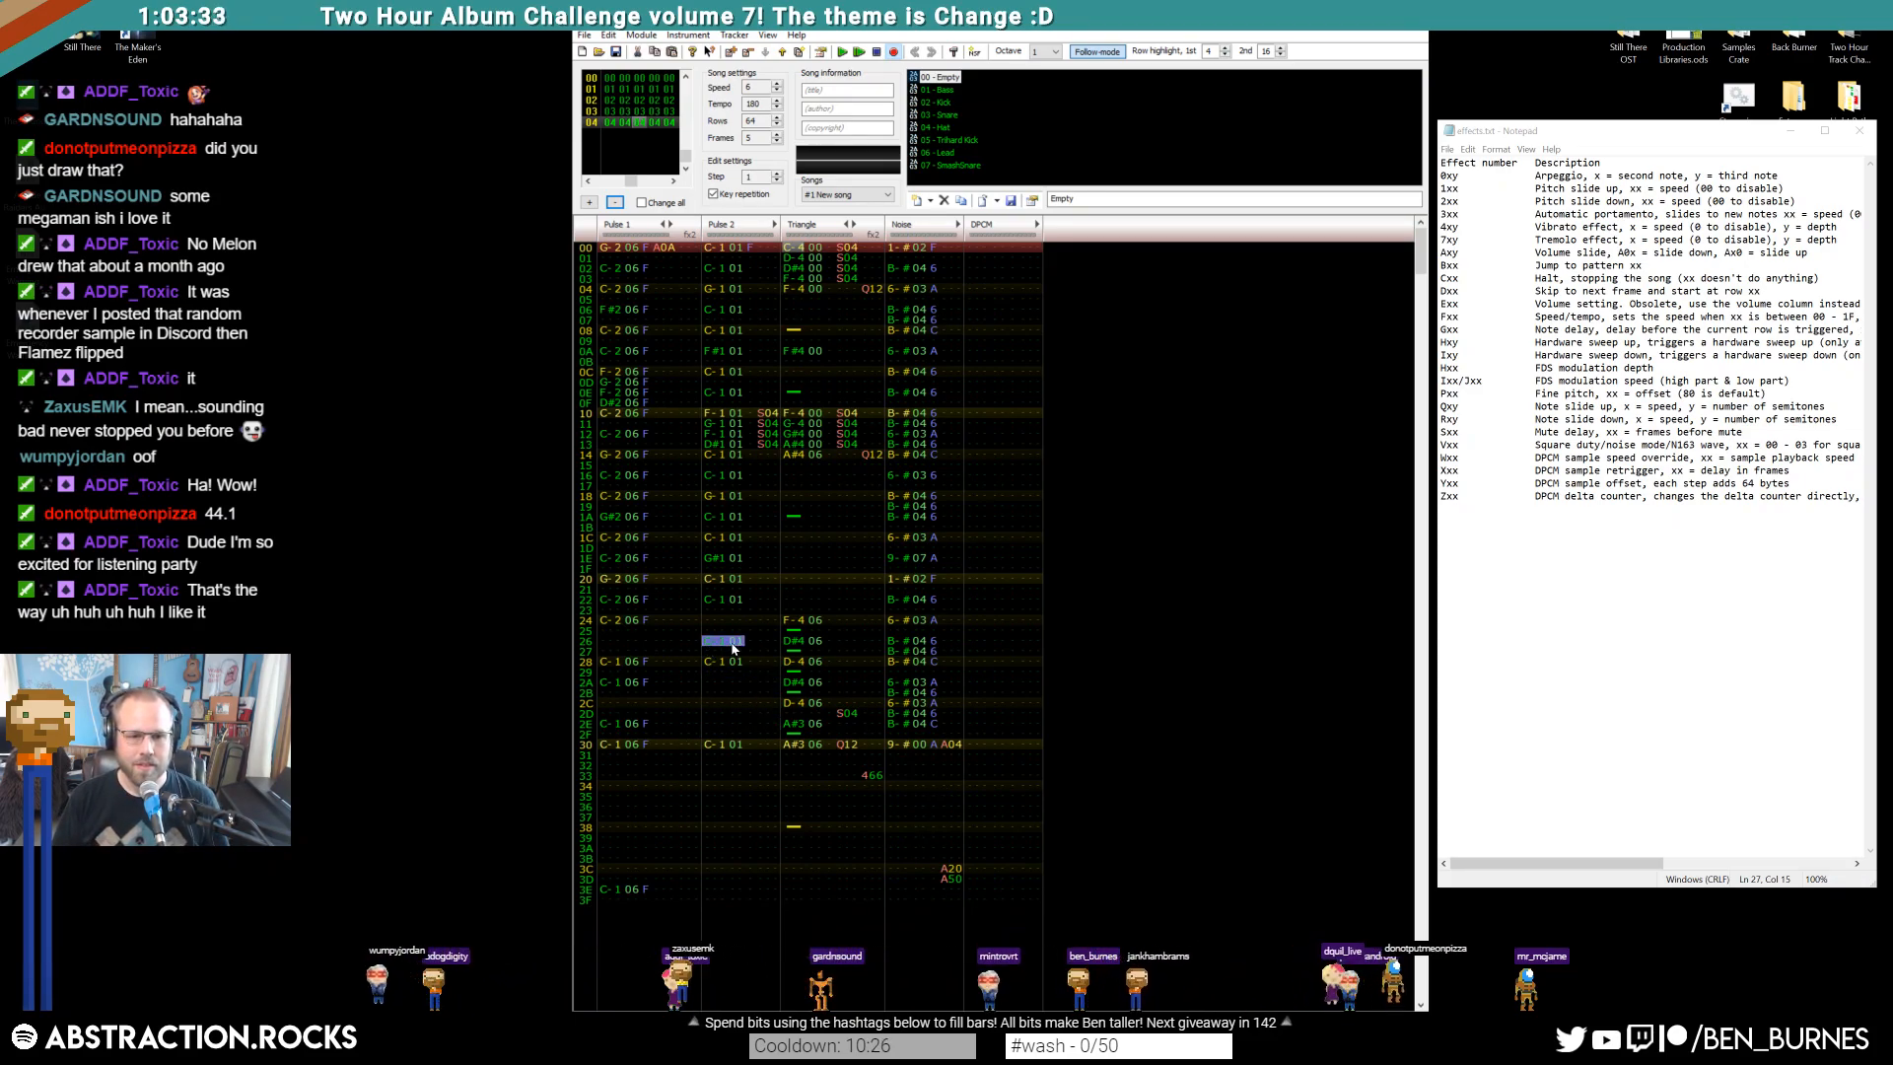
left_click(718, 746)
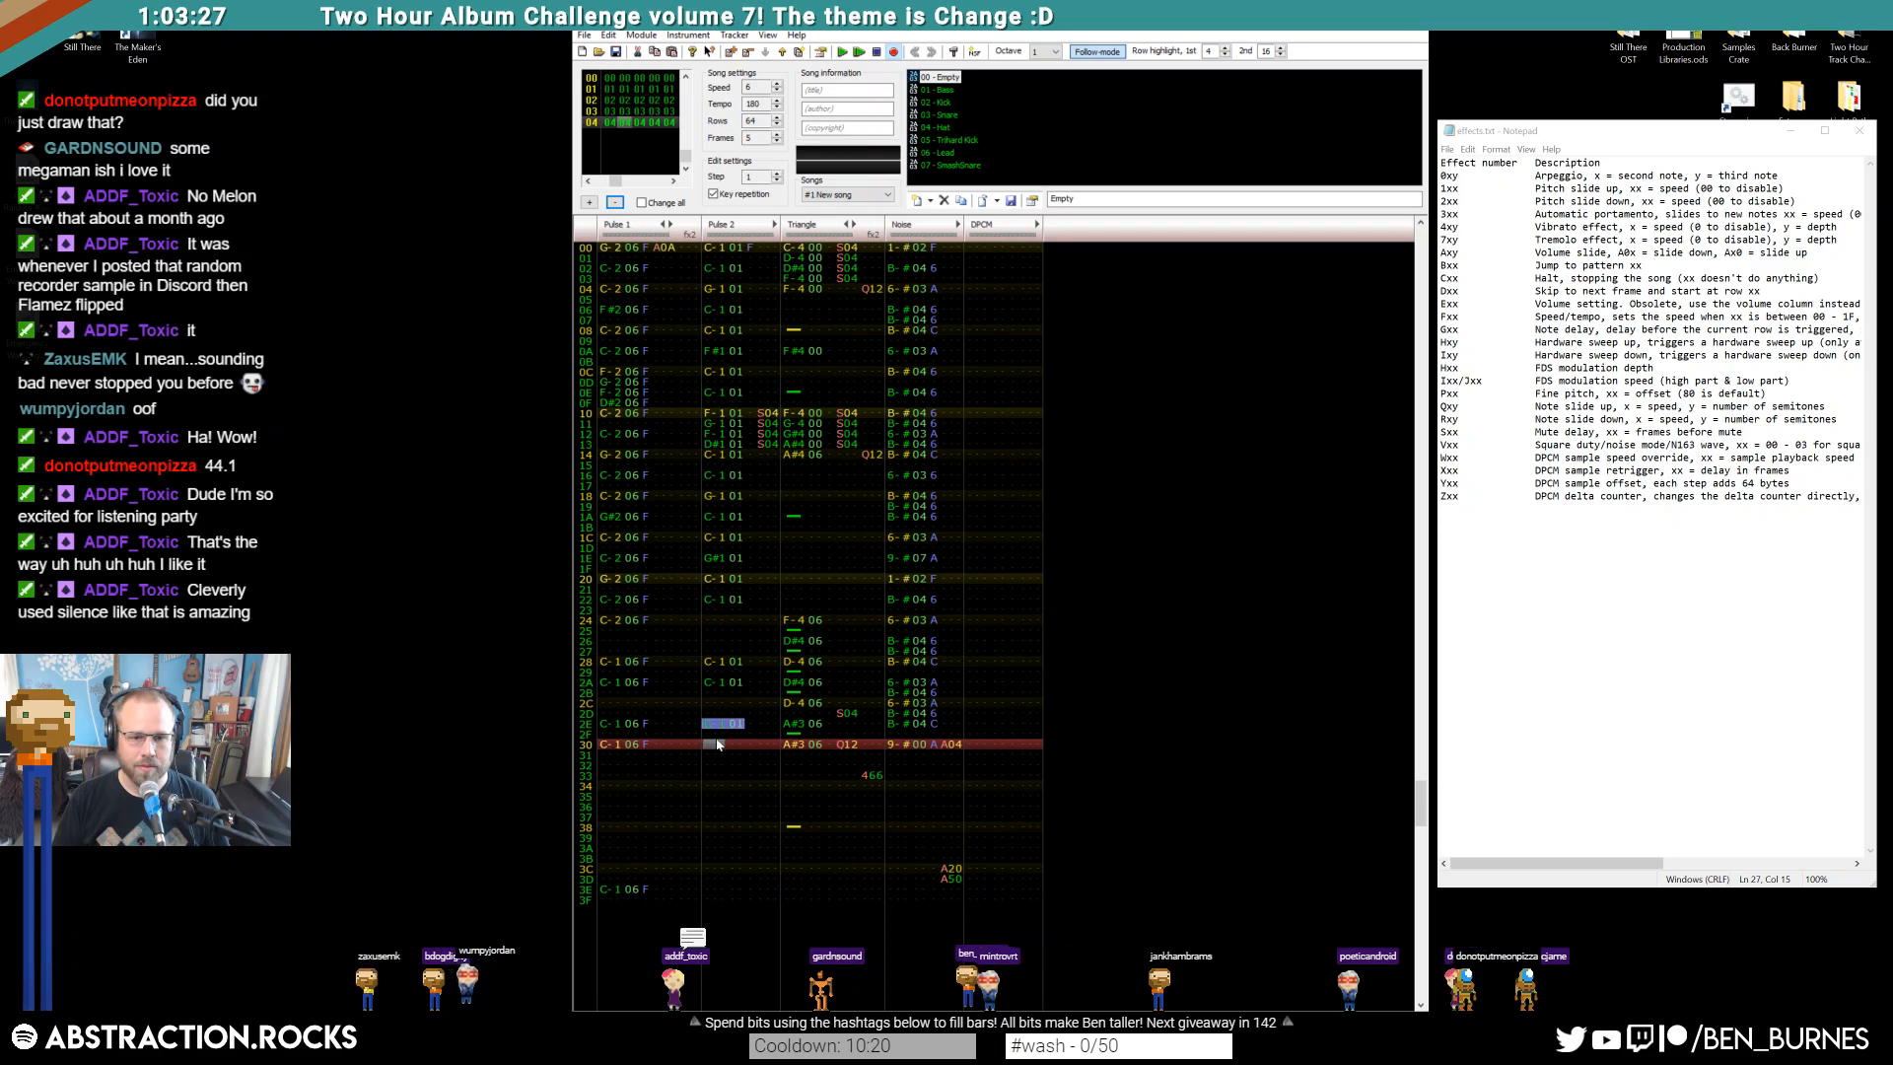
left_click(718, 719)
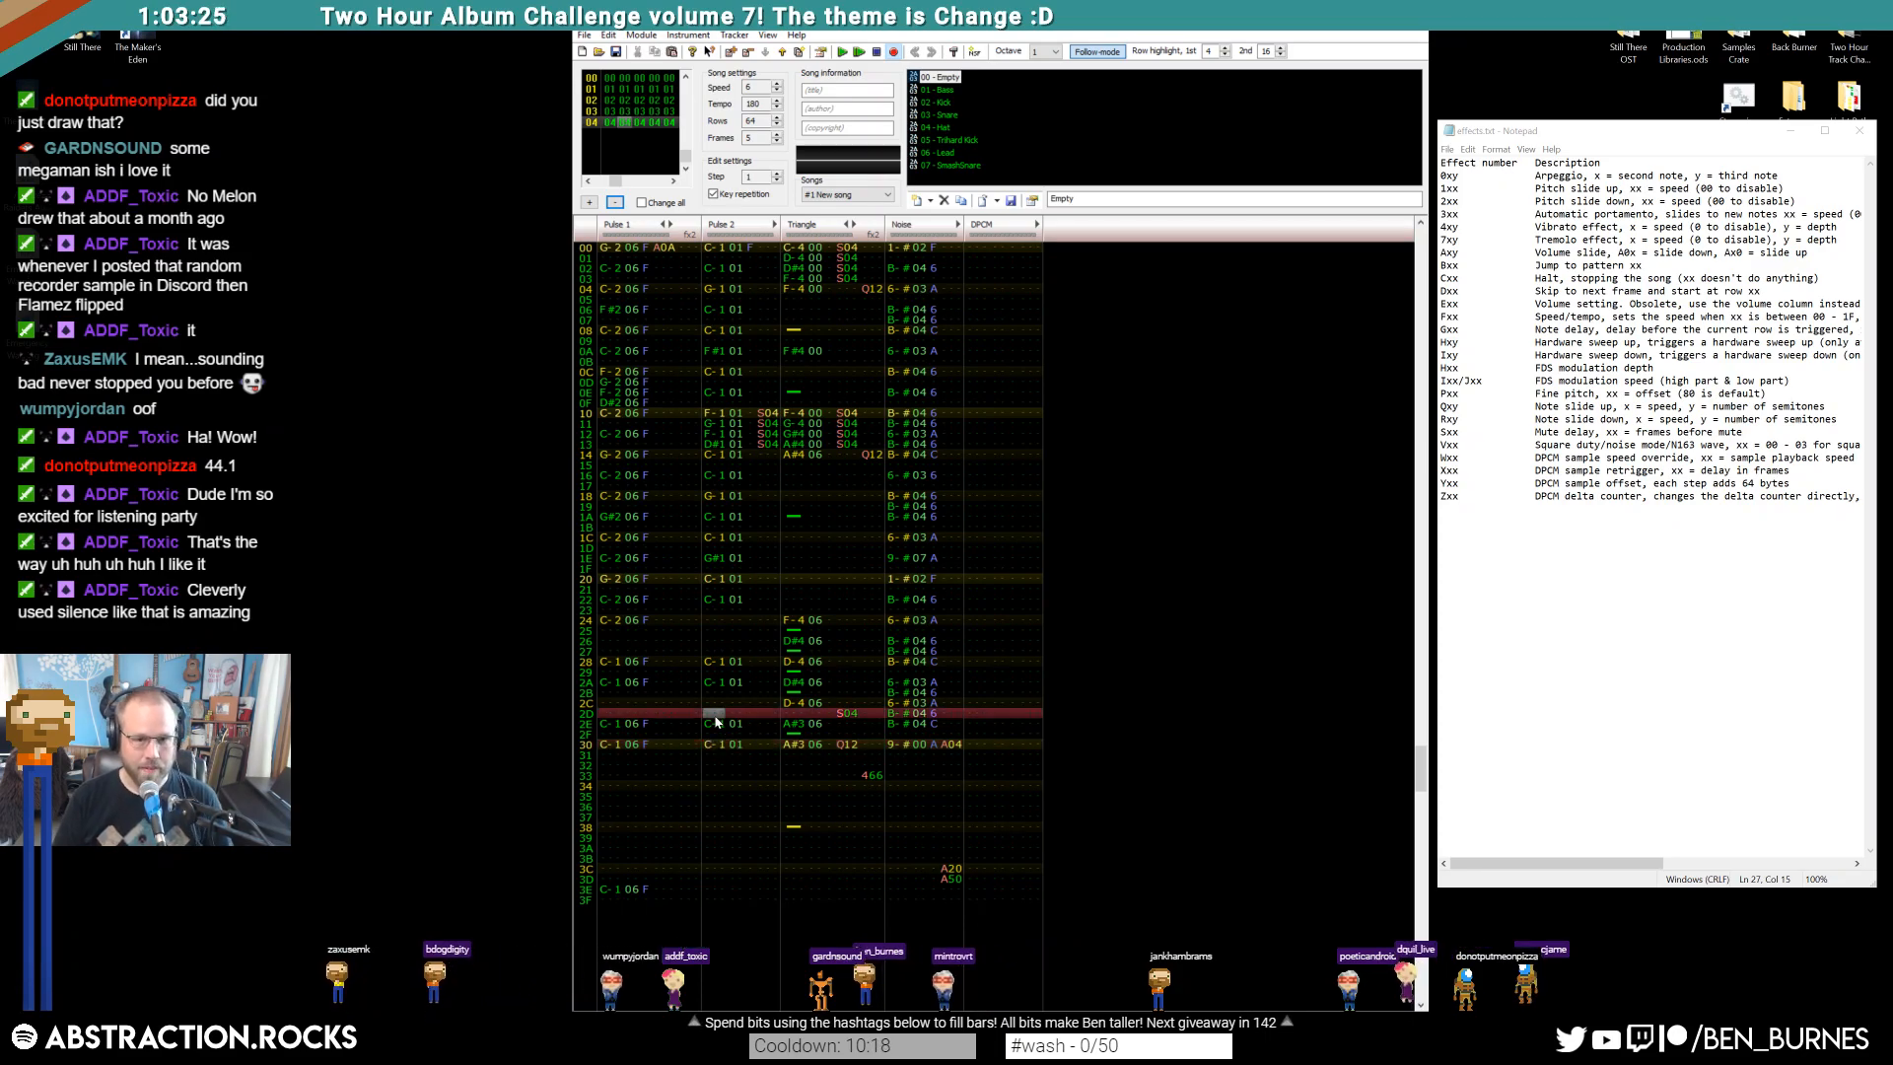
key("ctrl+z")
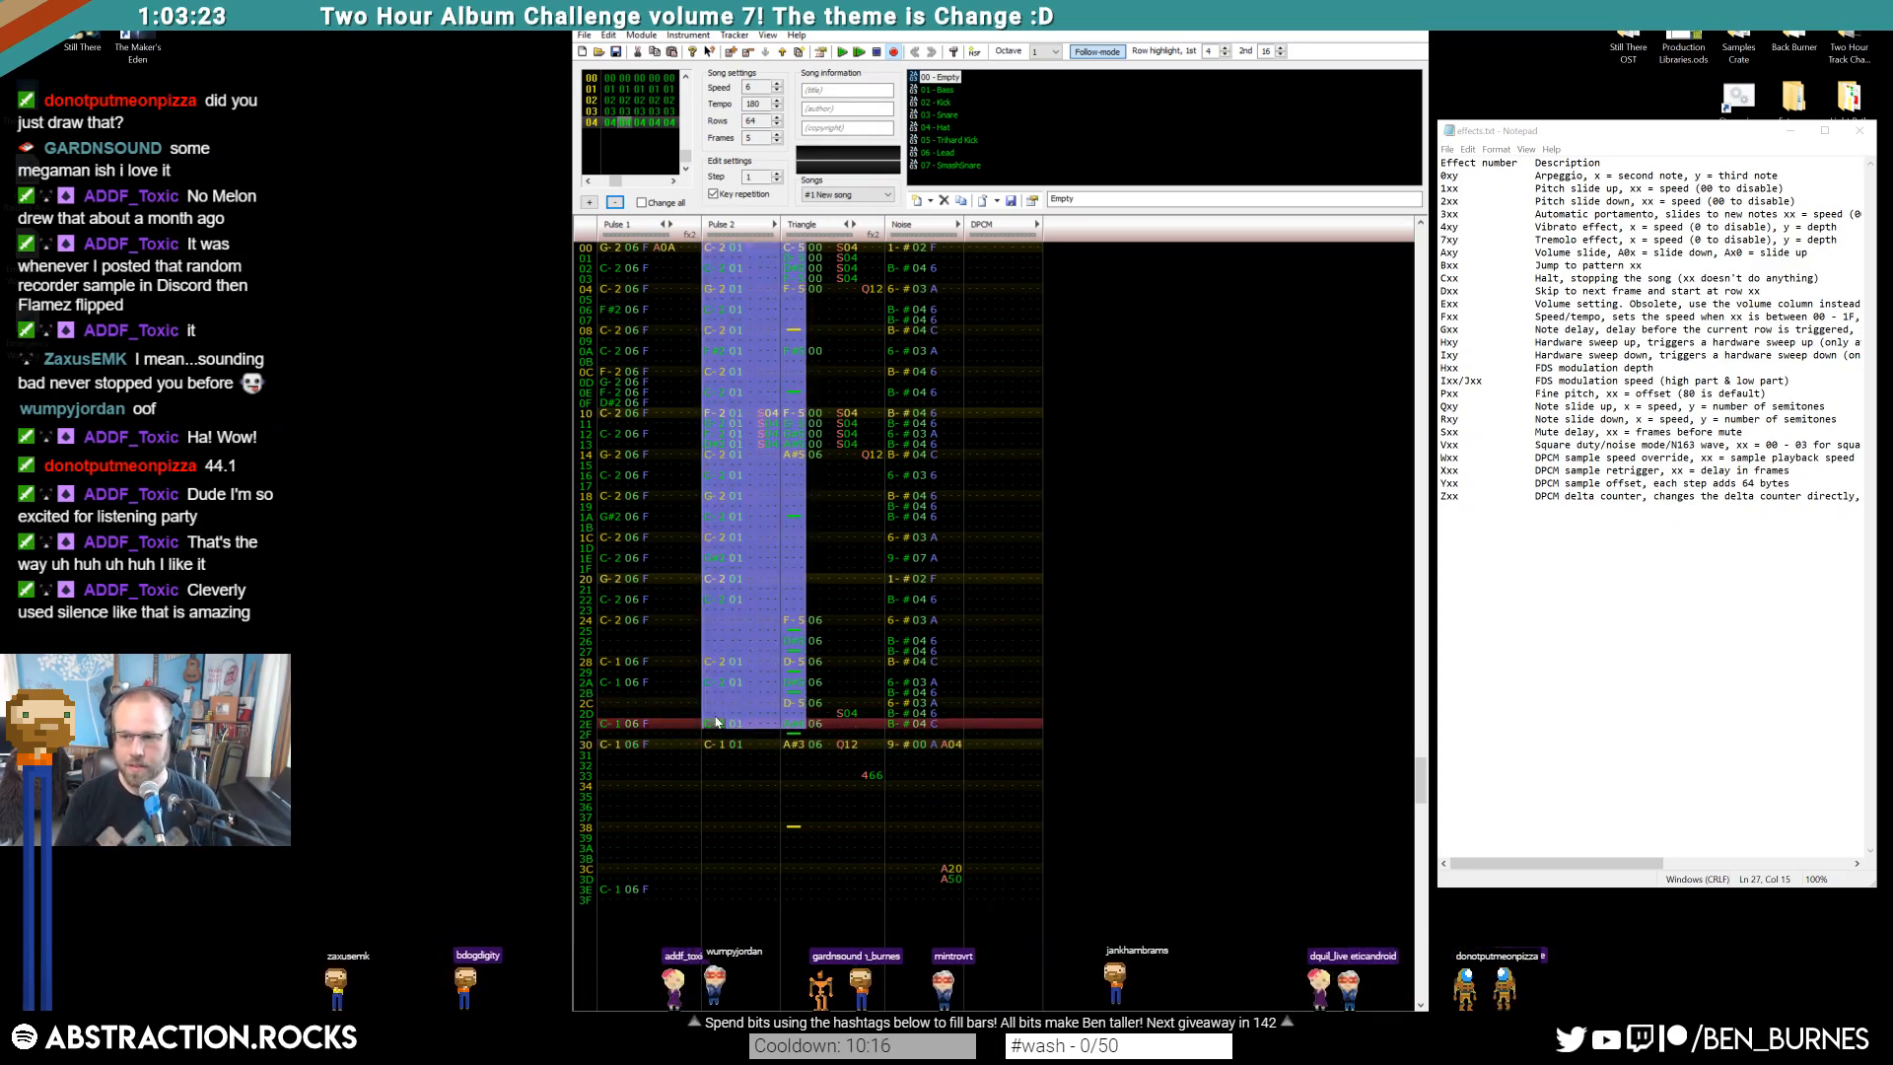
left_click(716, 726)
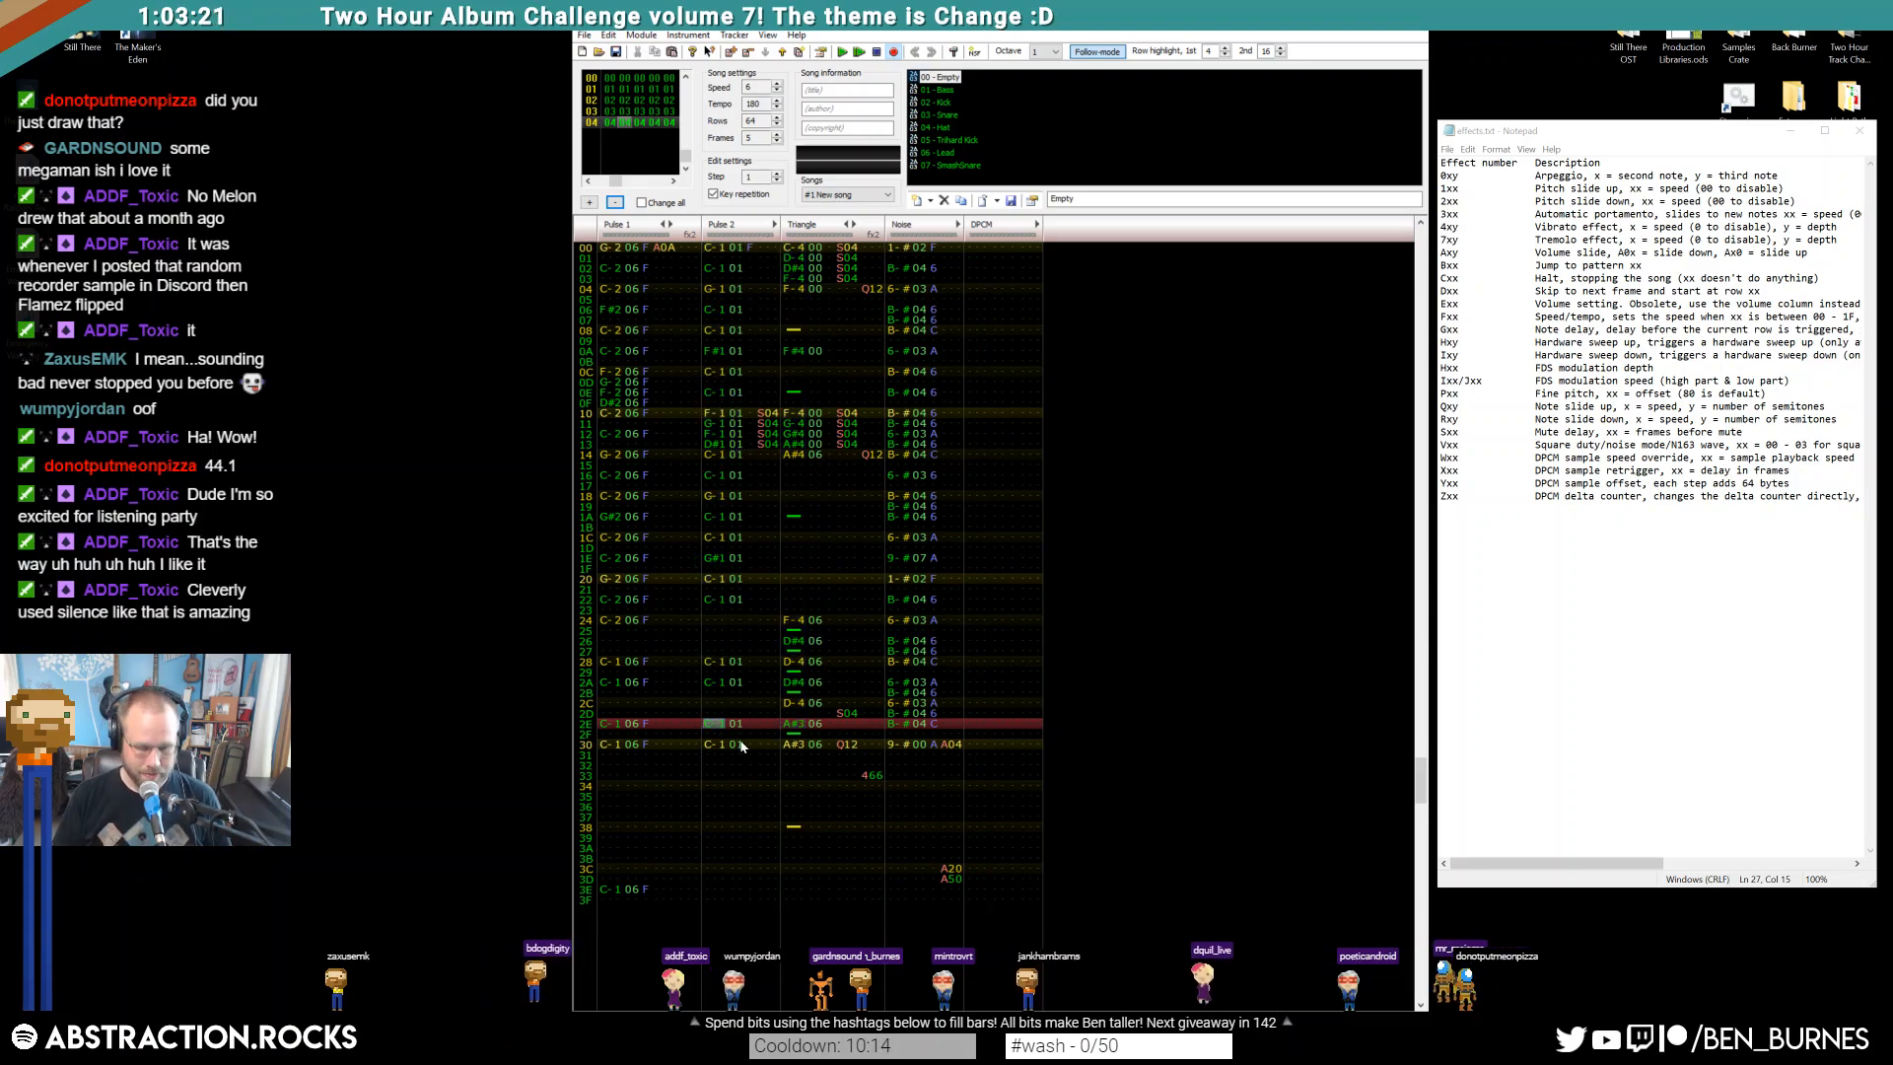
Play frame 04 from row 00 to review the simplified Pulse 2 bass
key("Home")
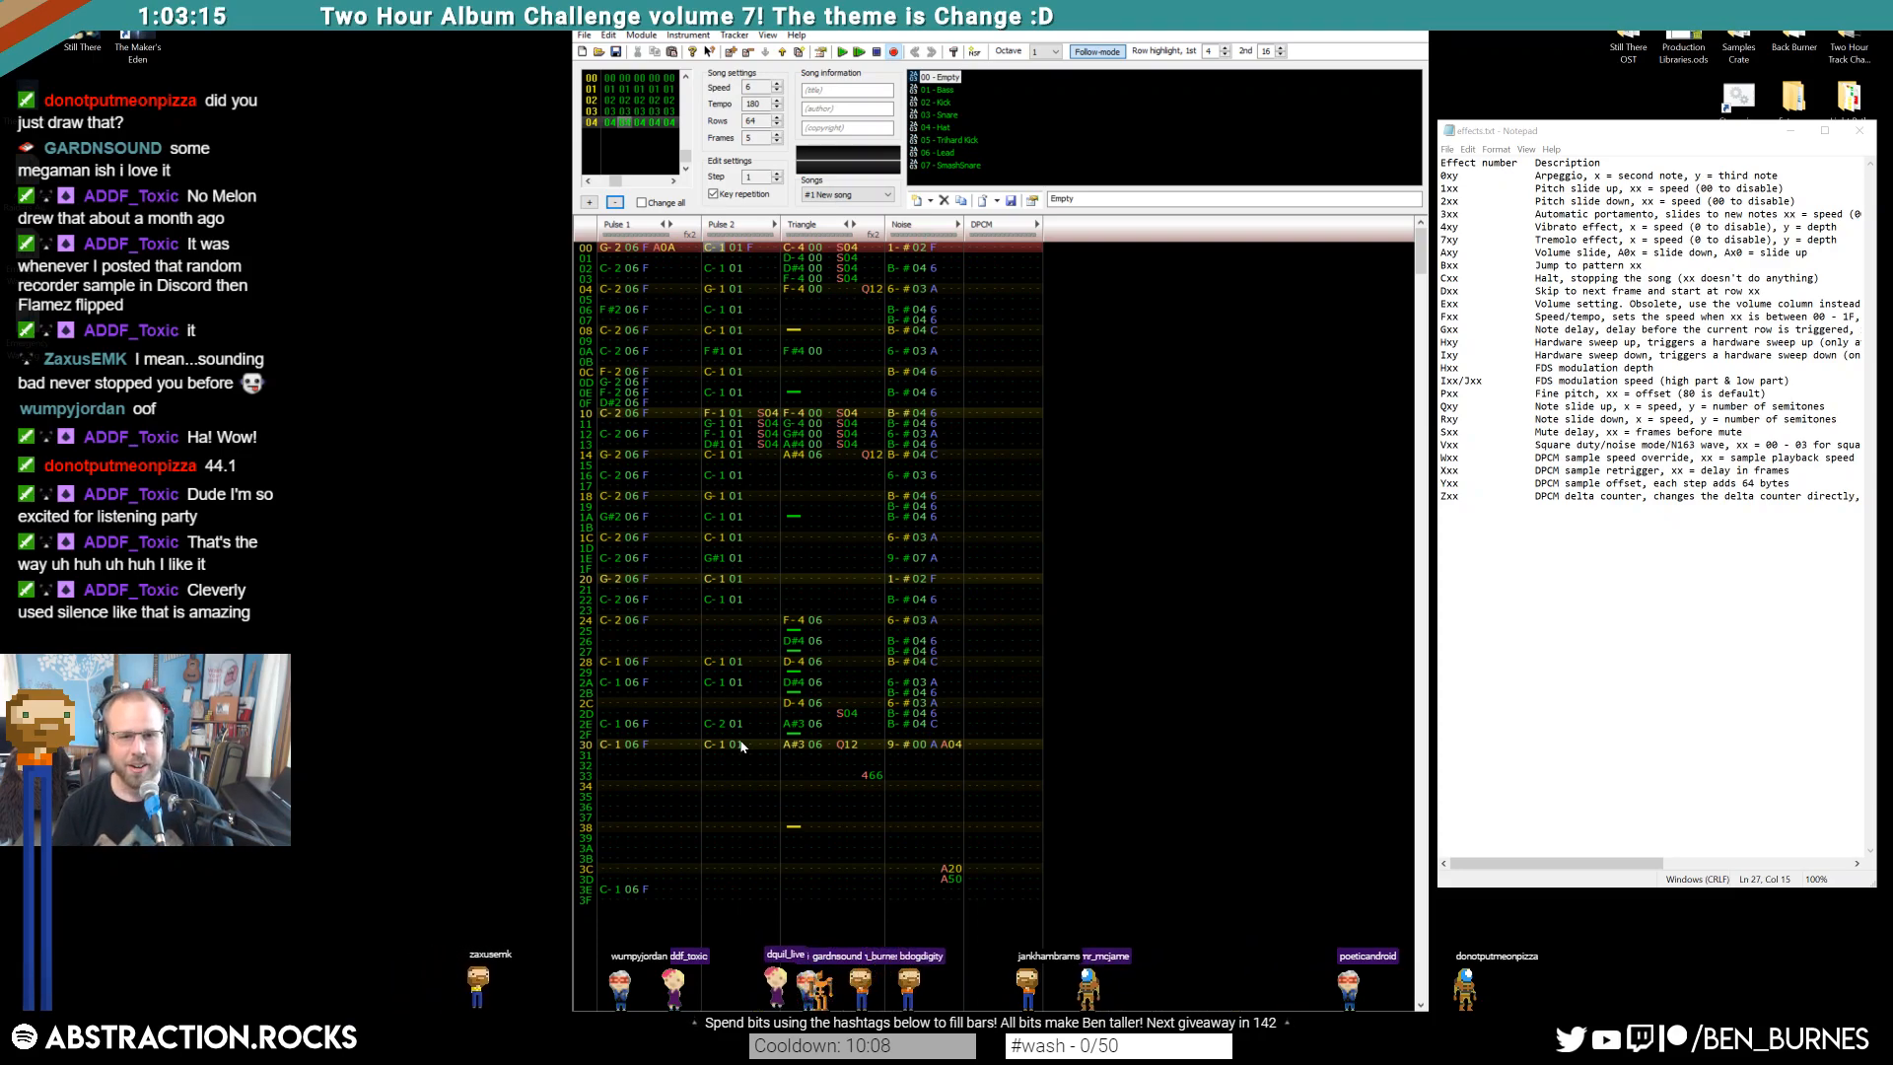
key("Return")
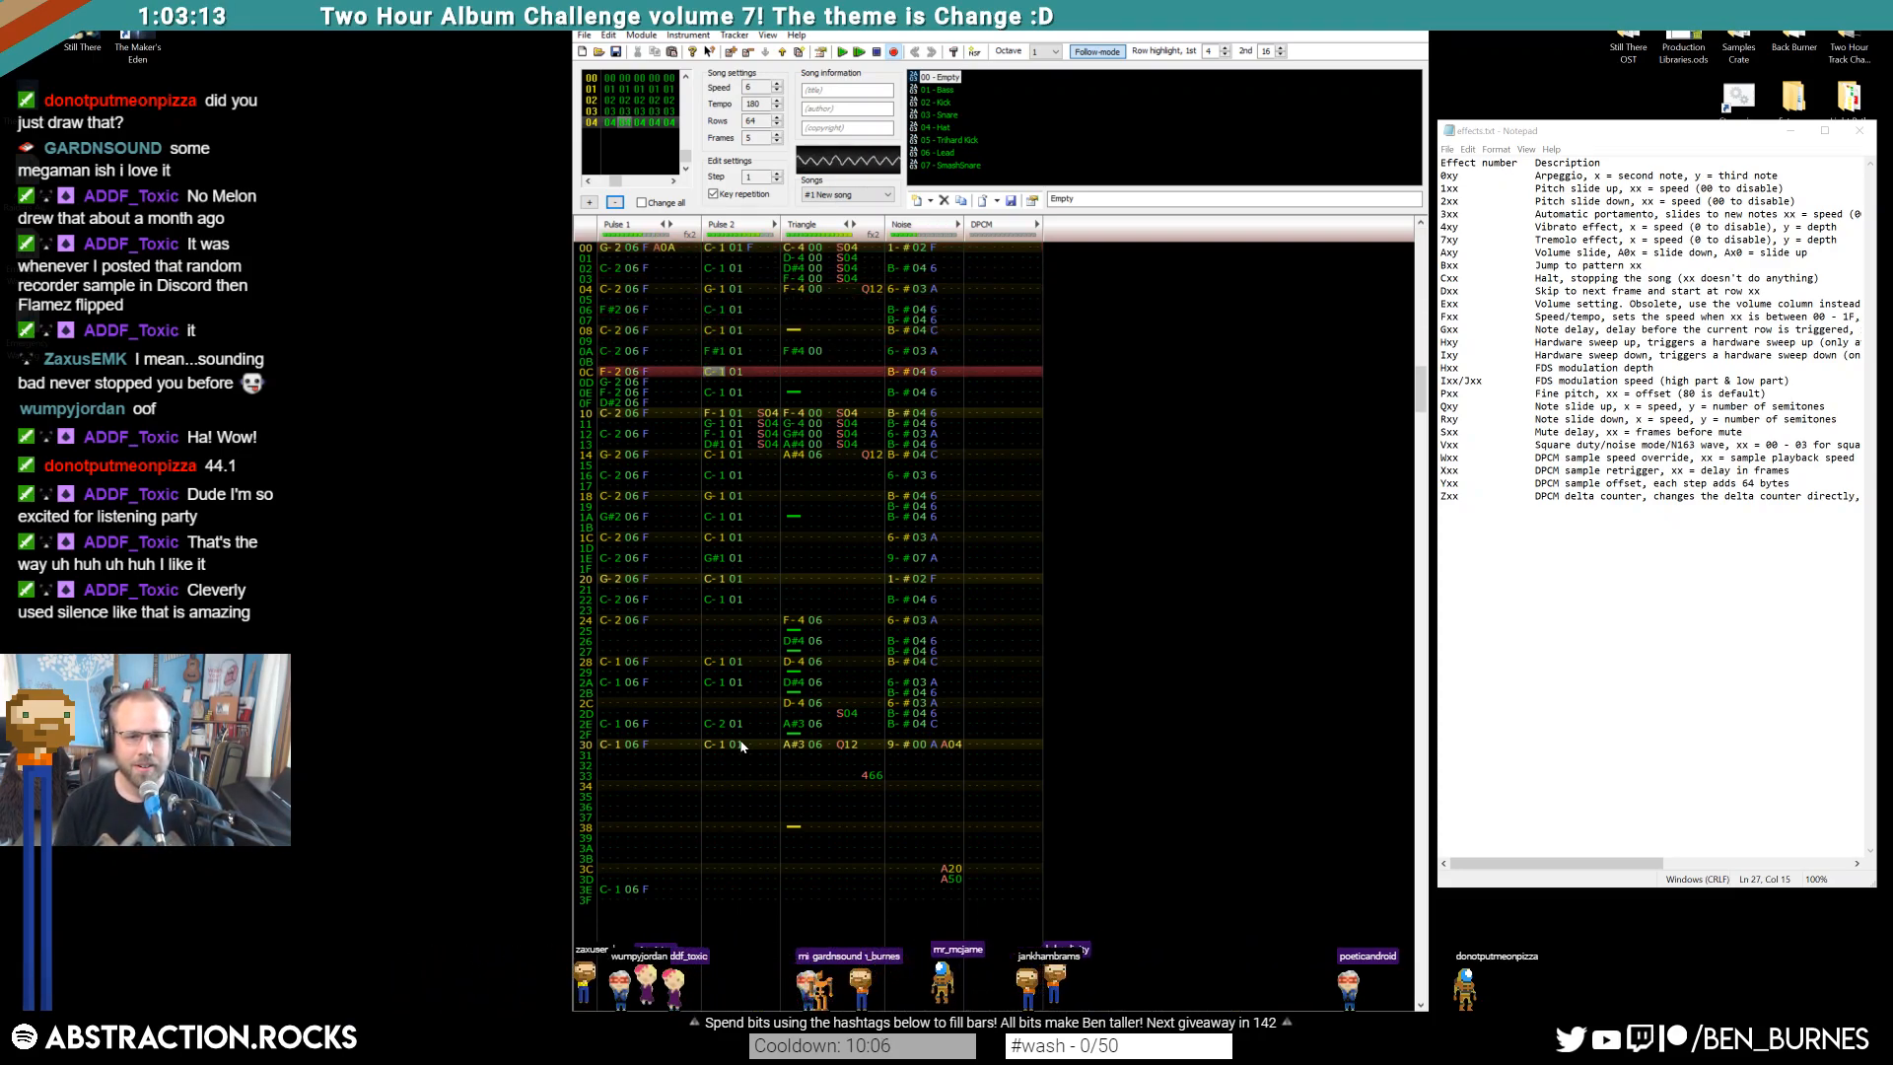
key("Return")
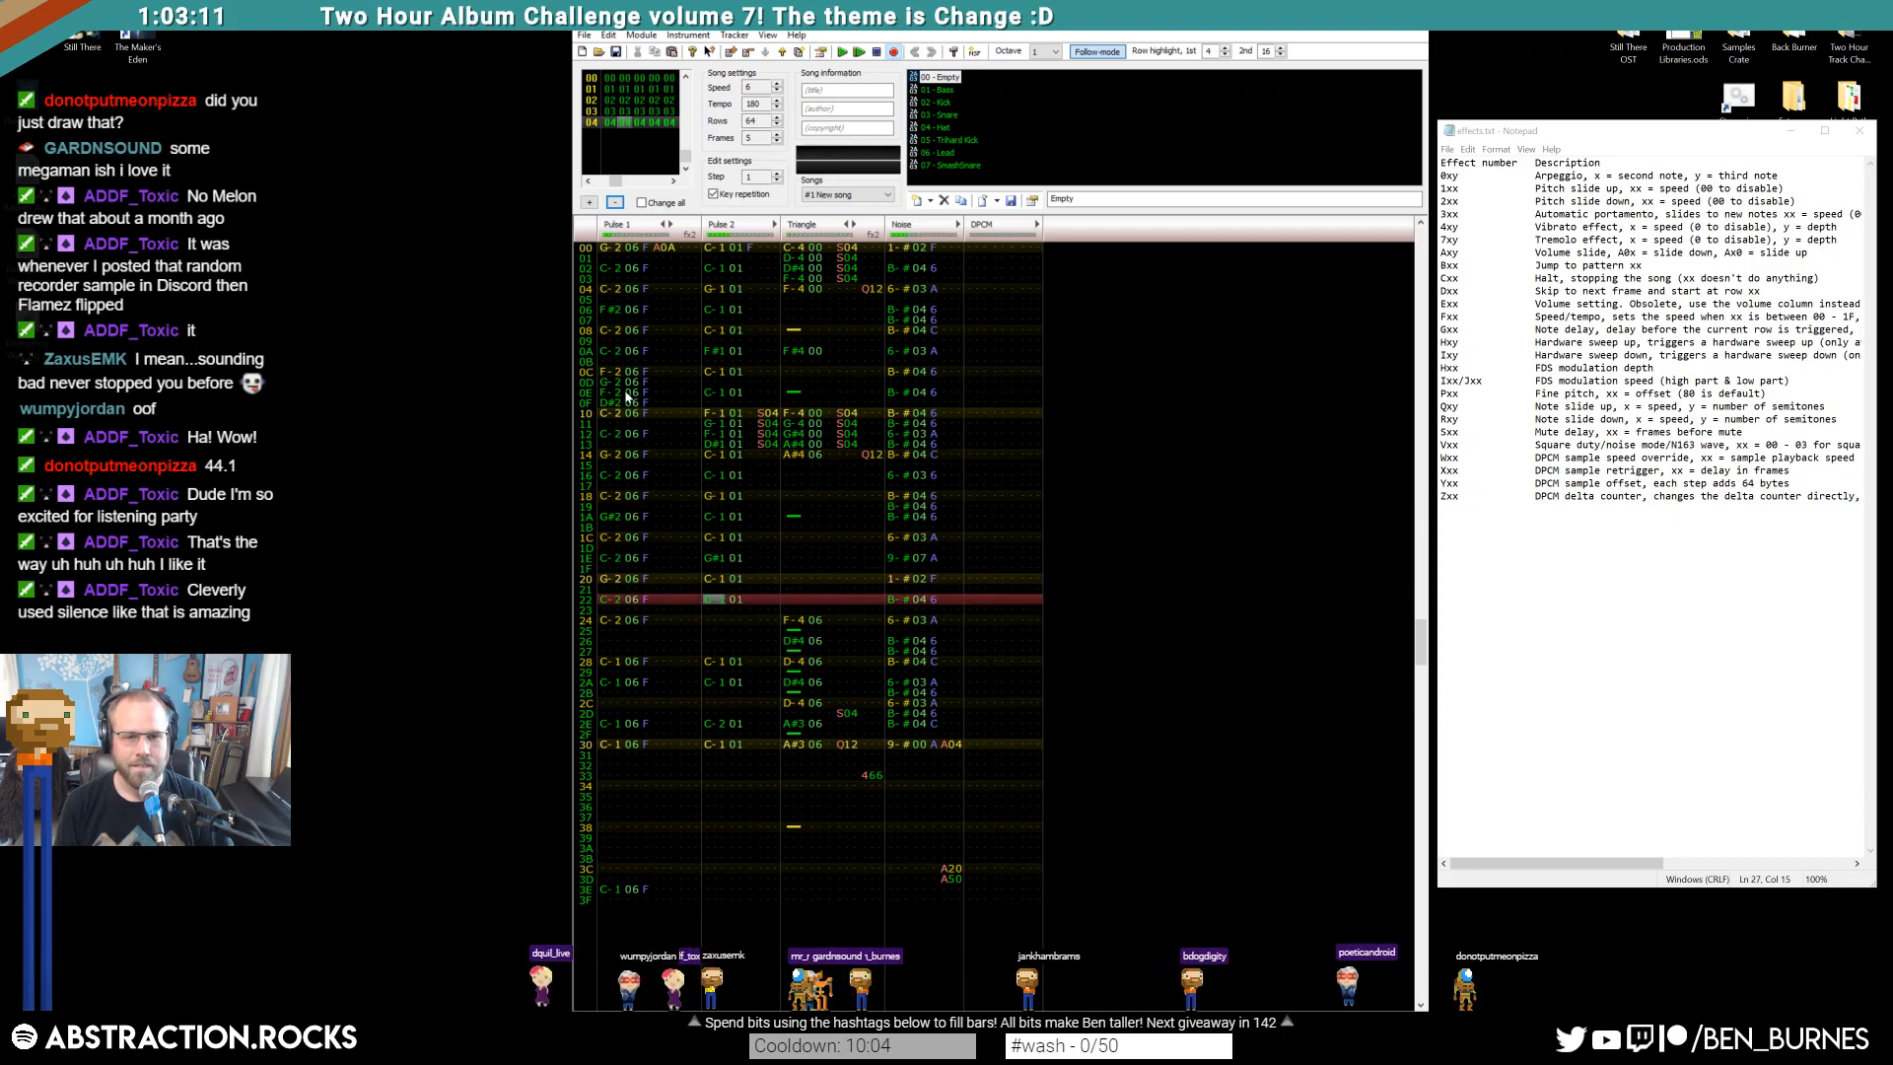
Move the four-note Pulse 1 run from rows 0C–0F down to rows 10–13
left_click_drag(609, 378, 623, 426)
left_click(658, 402)
left_click(611, 373)
left_click(611, 355)
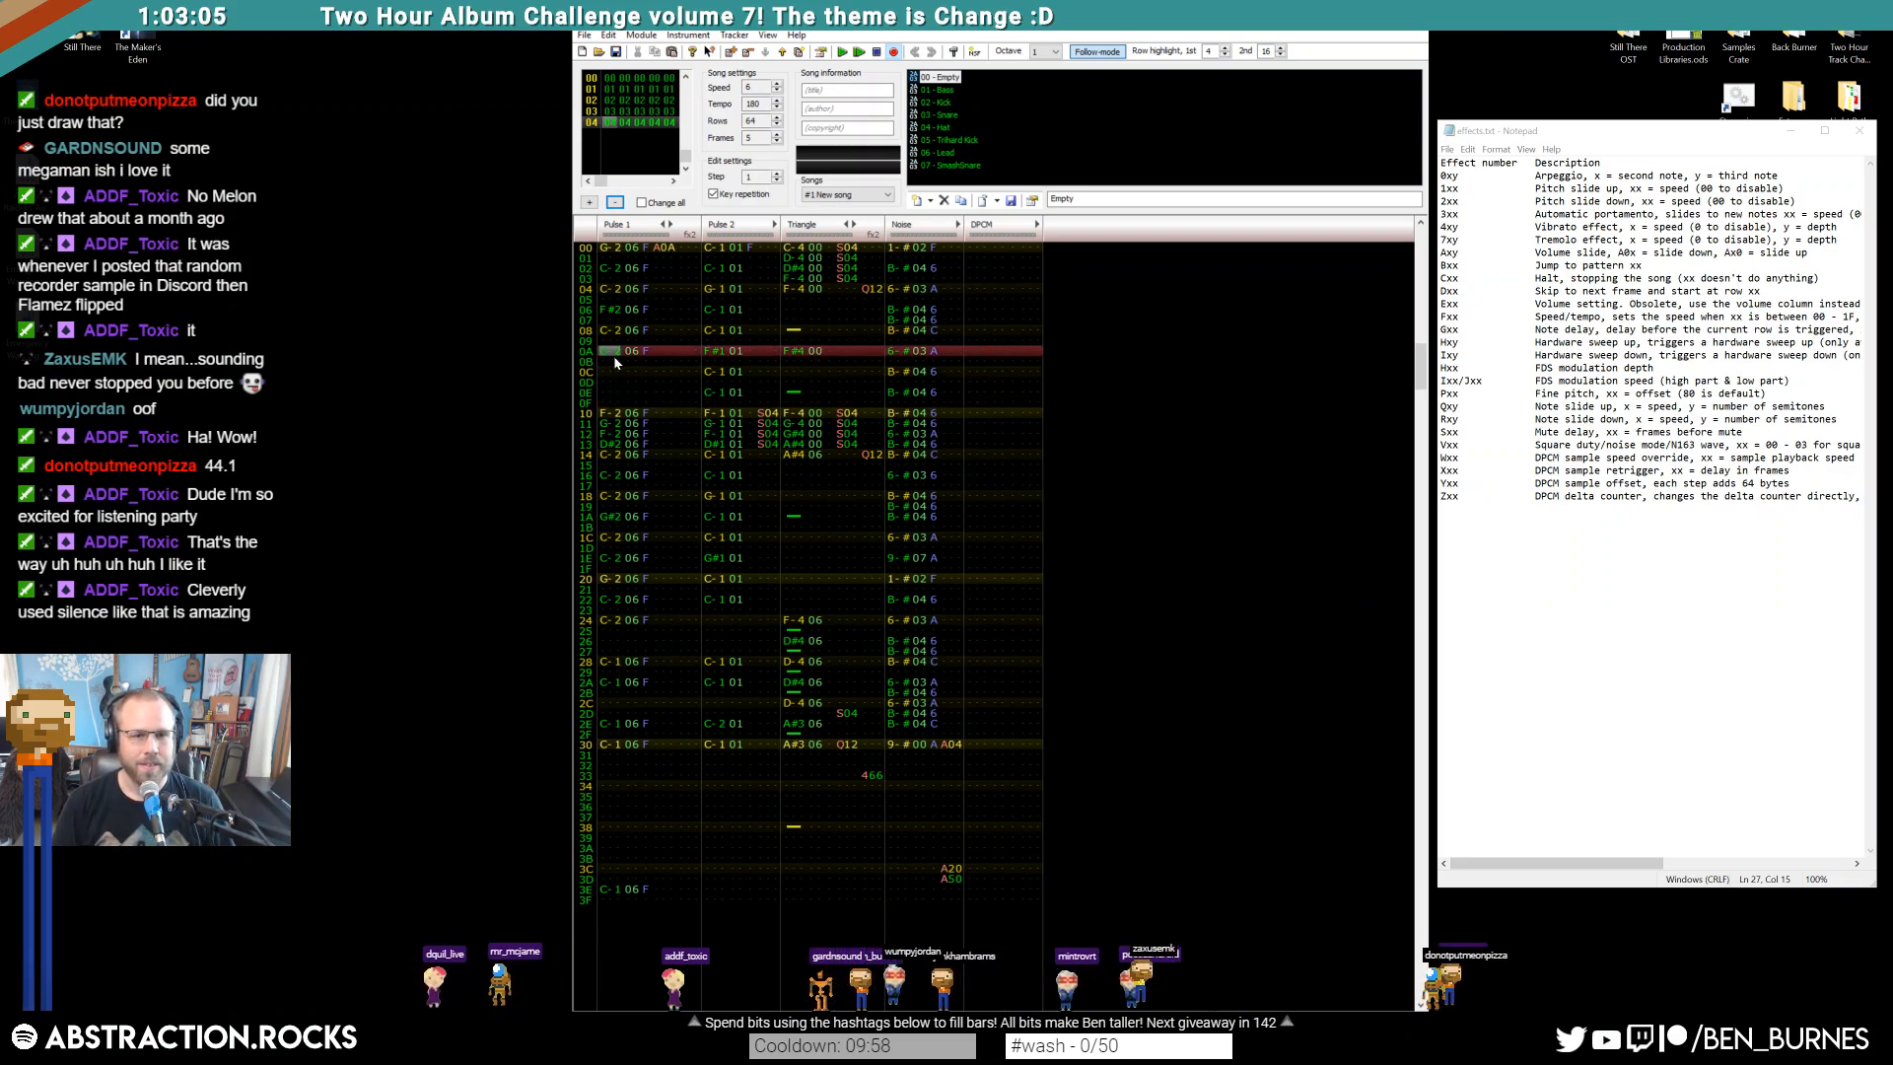
Move the Pulse 1 notes in rows 00–0A down four rows so the phrase starts with G-2 at row 04
left_click(611, 311)
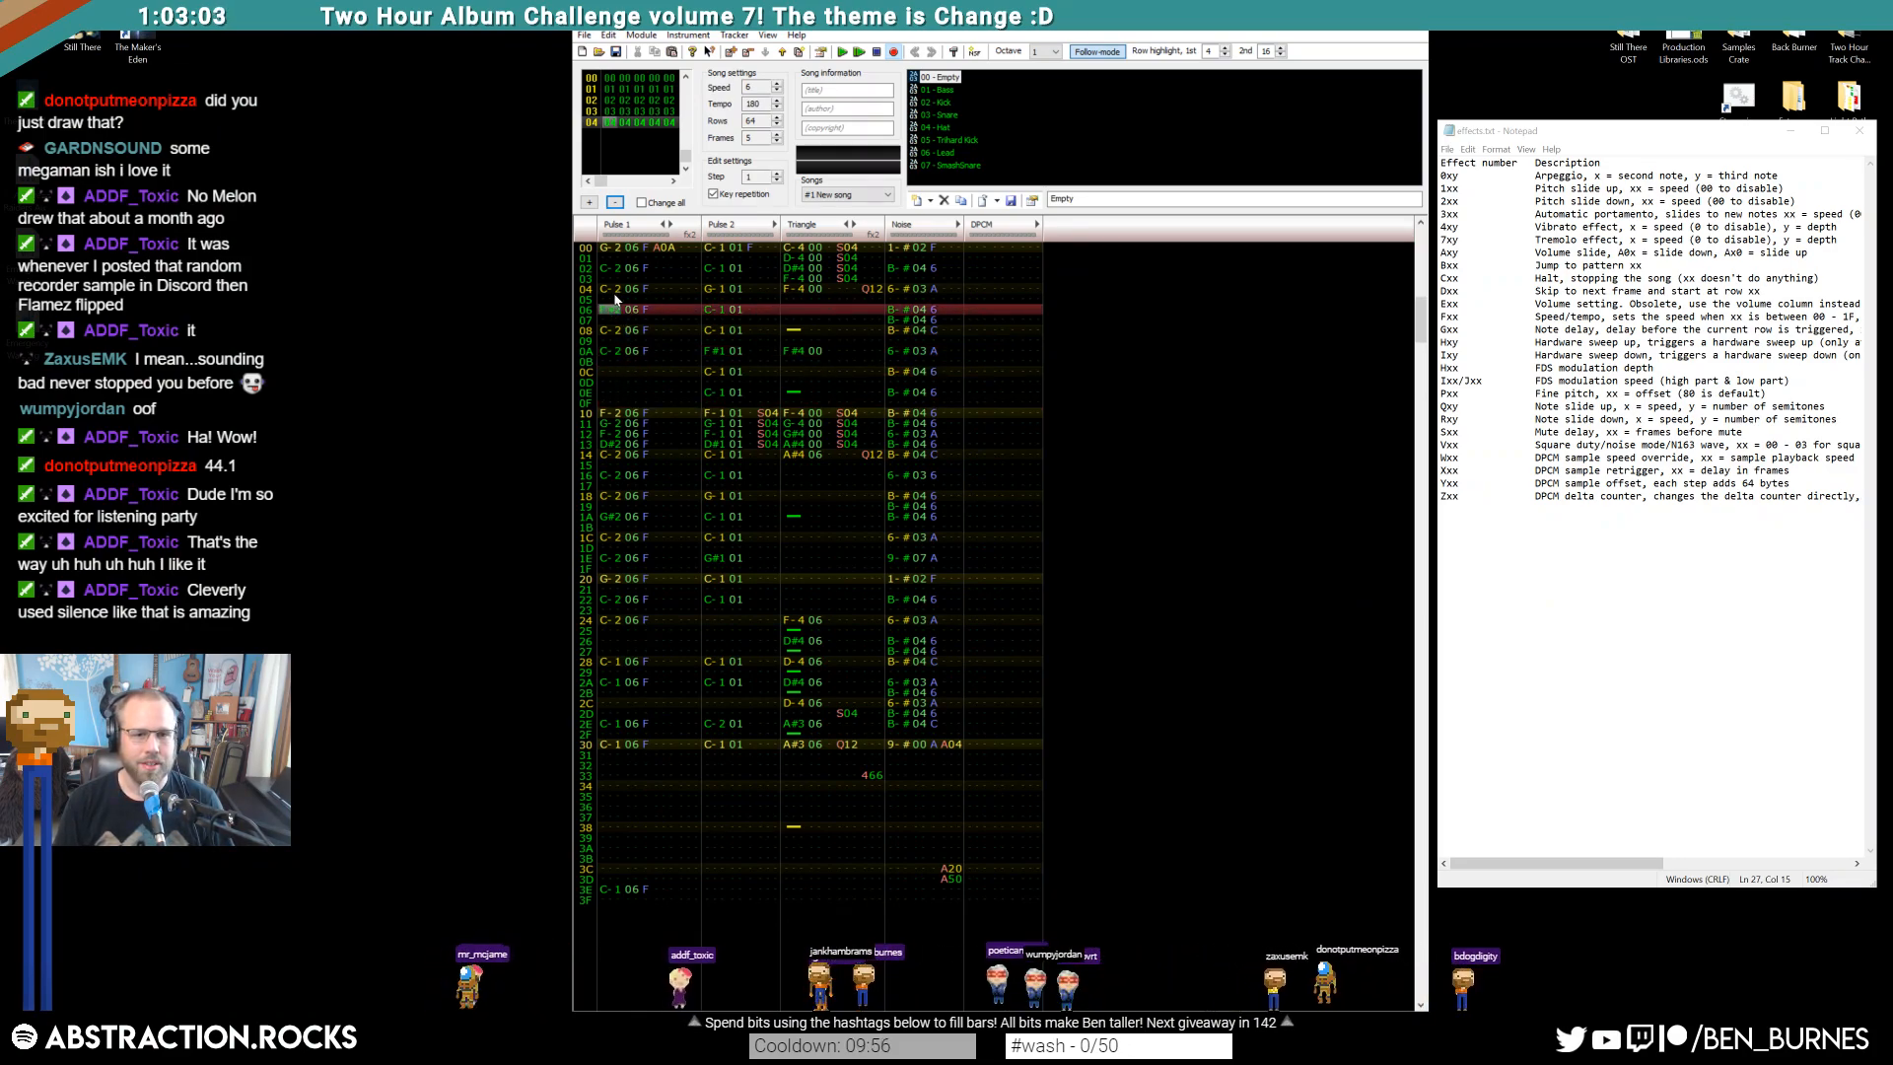
left_click_drag(620, 248, 647, 361)
left_click_drag(618, 255, 634, 308)
left_click(614, 259)
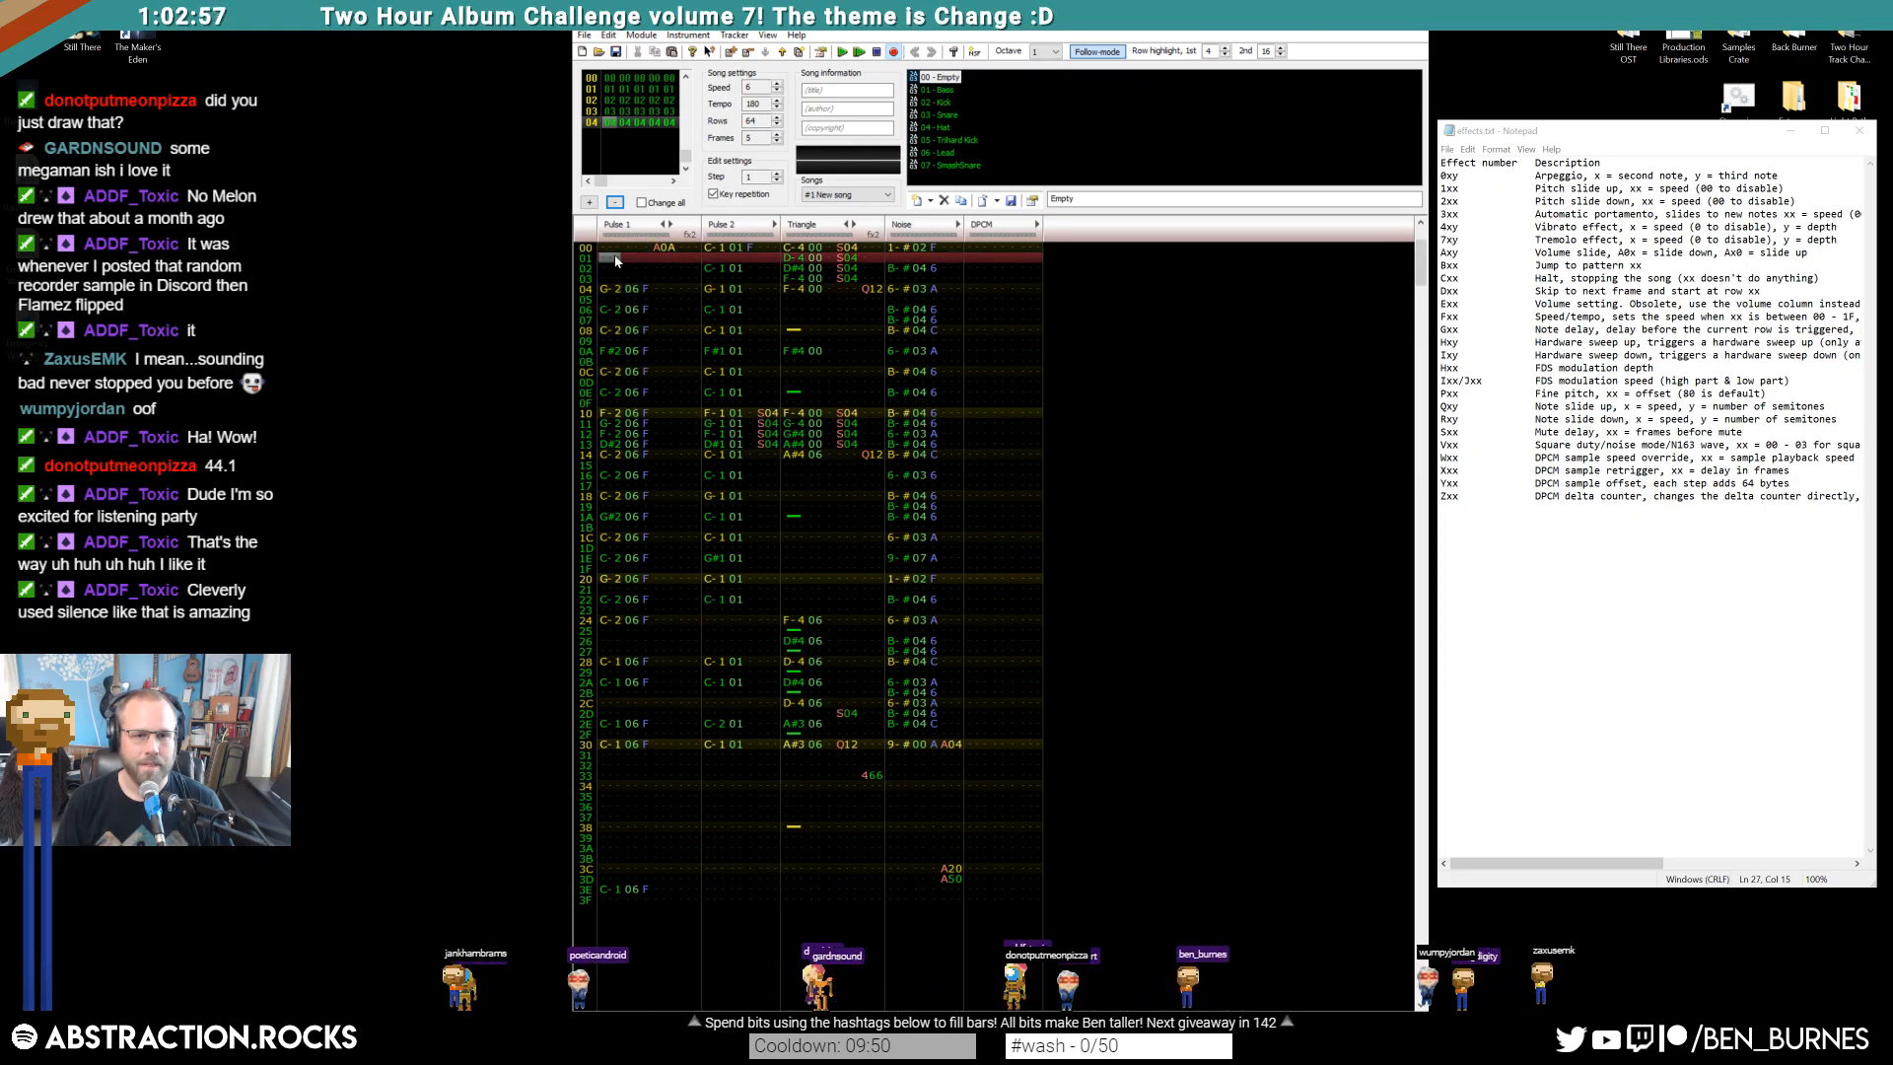
Enter C-2 notes with volume F at Pulse 1 rows 00 and 02
left_click(613, 248)
key("q")
left_click(614, 269)
key("q")
key("Up")
key("Up")
key("Up")
key("Right")
key("Right")
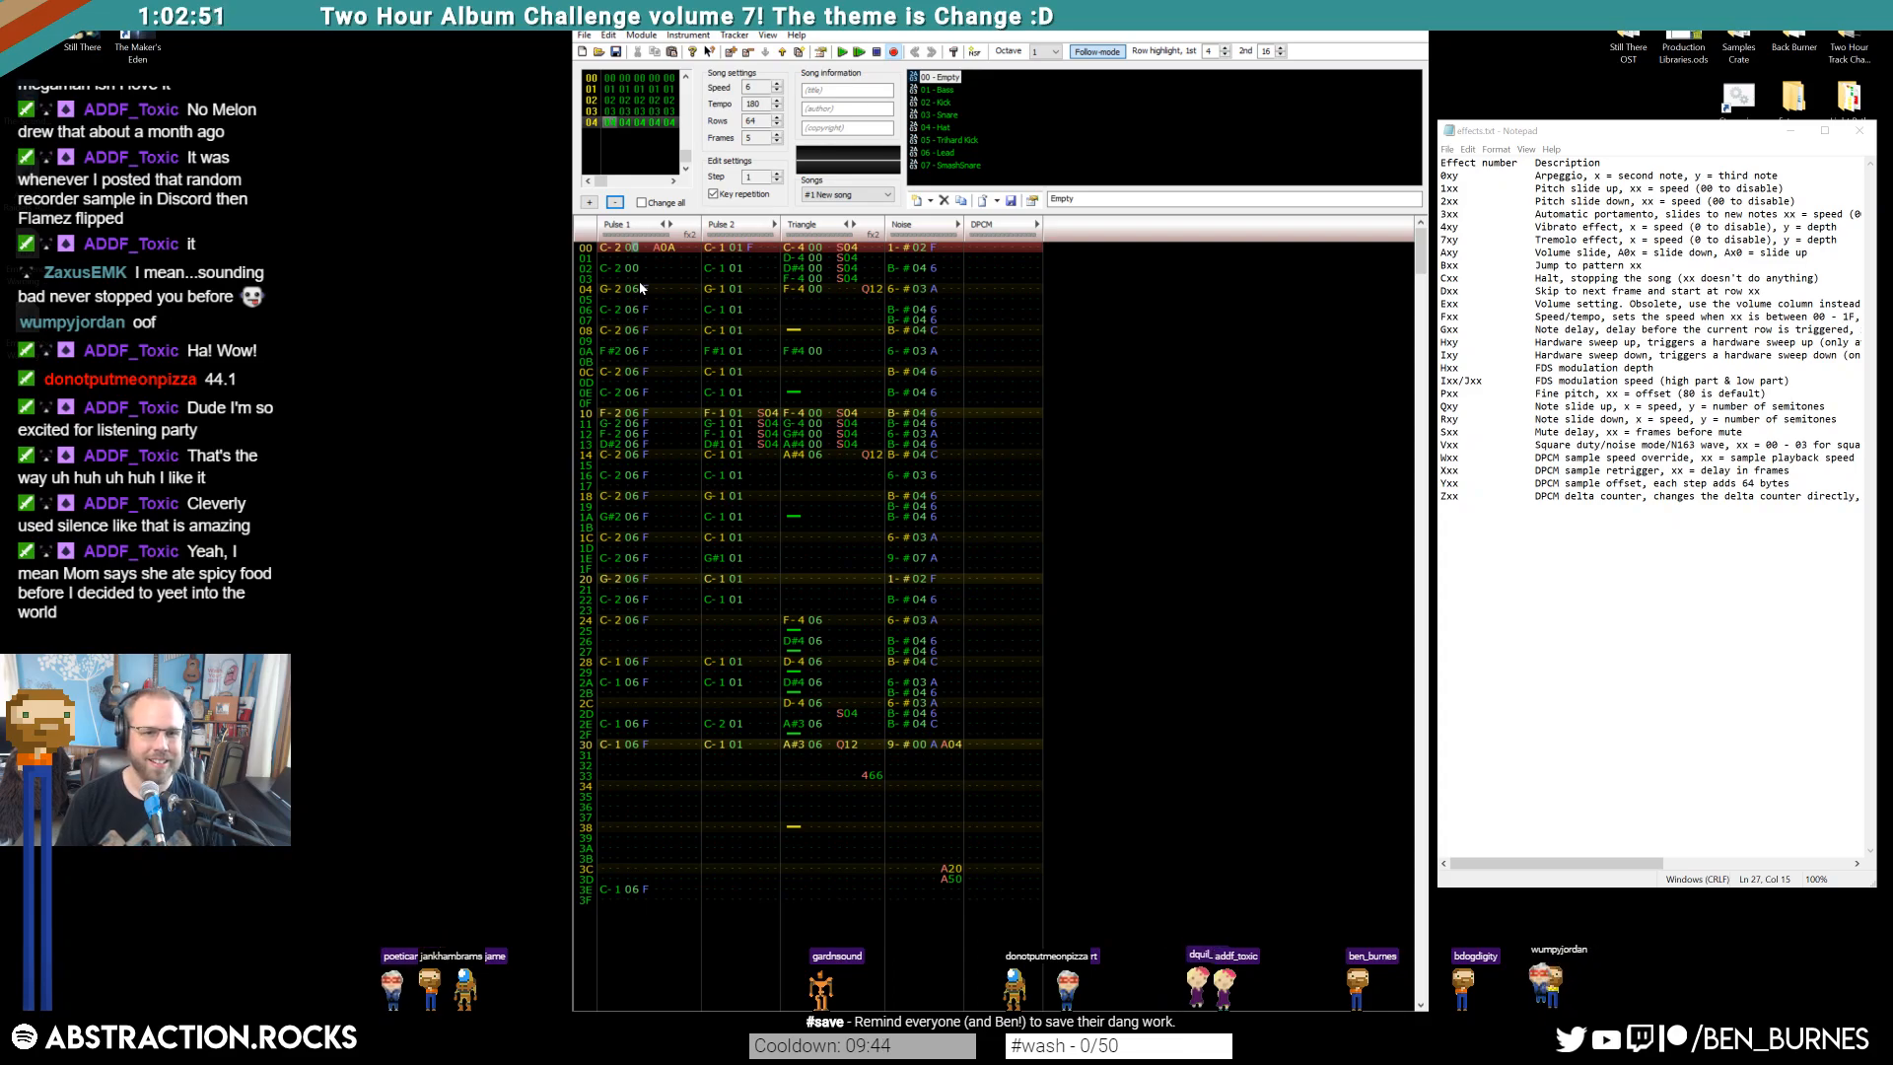
key("Up")
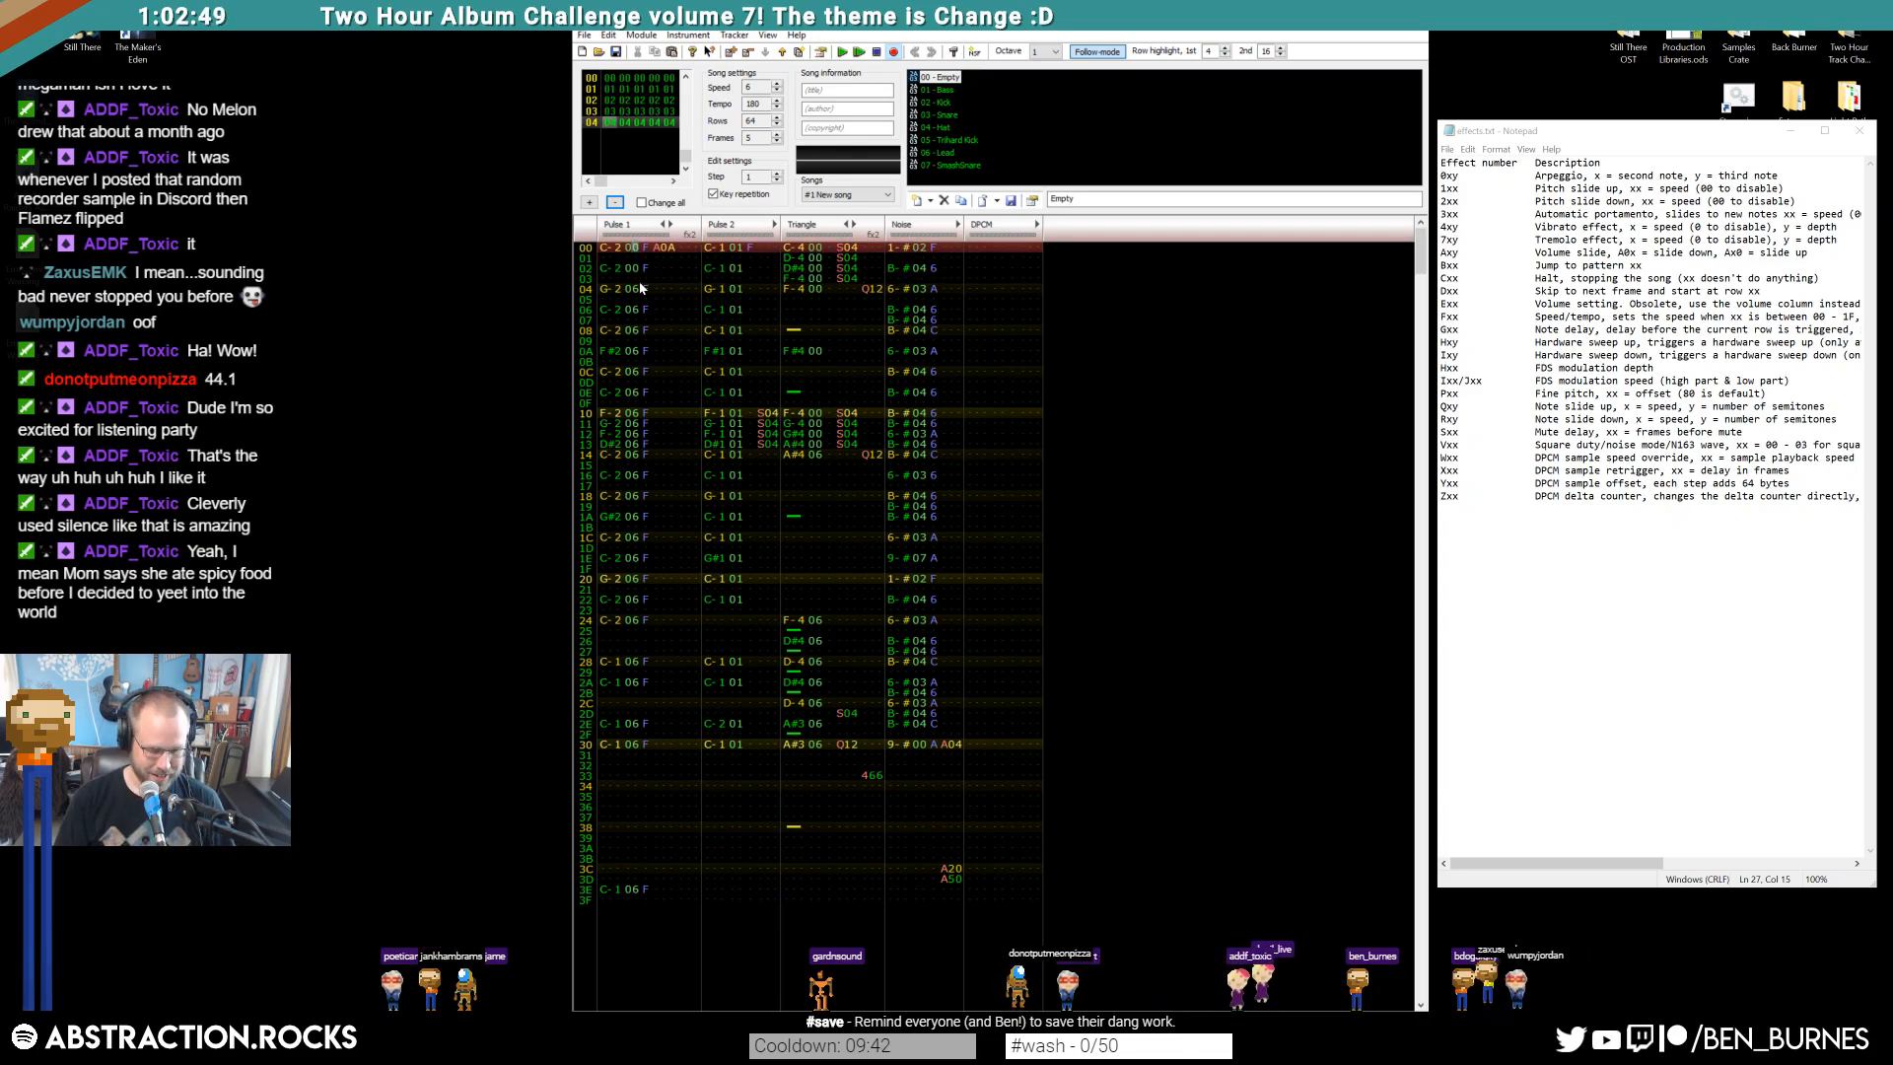
Set the instrument of the Pulse 1 notes at rows 00 and 02 to 06 (Lead)
key("6")
key("Down")
key("6")
key("Up")
key("Up")
key("Up")
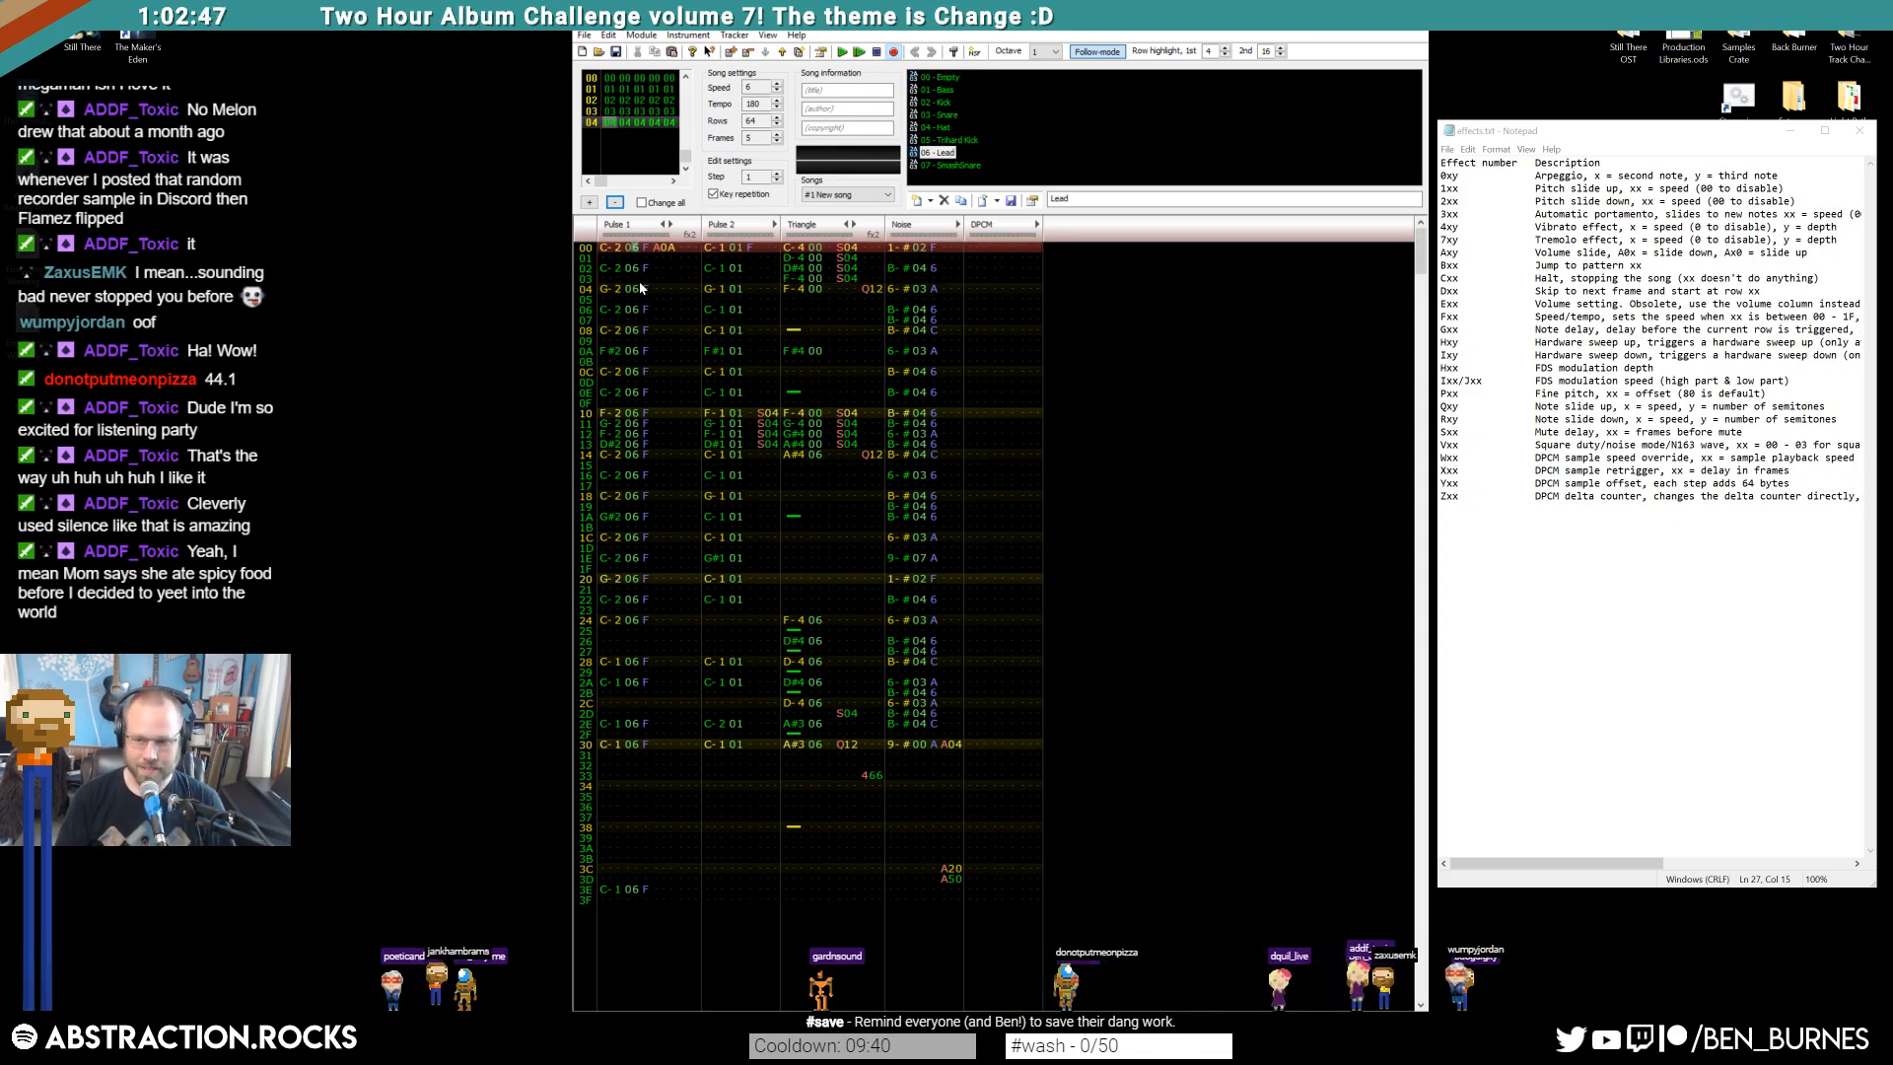
Play frame 04 through its end and return to Pulse 1 row 3E of that frame
key("Return")
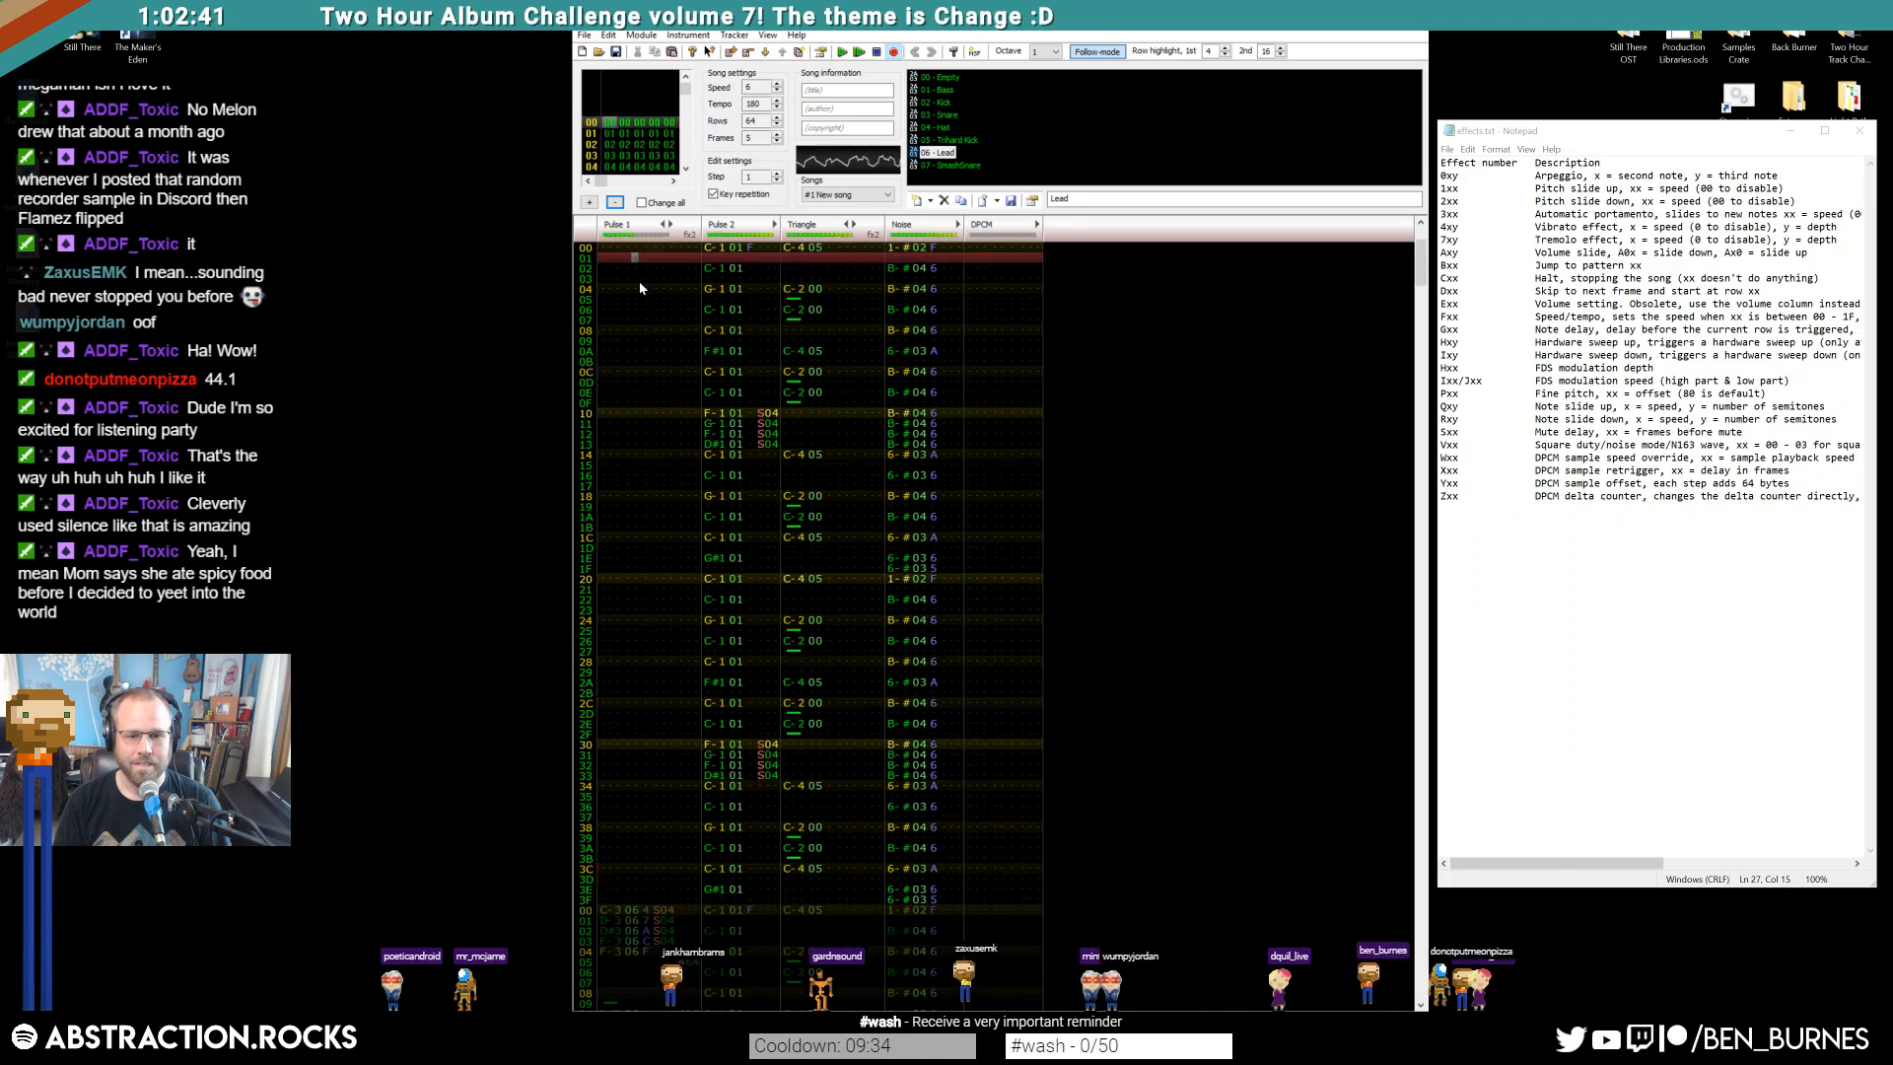
key("Return")
key("Home")
key("Up")
key("Up")
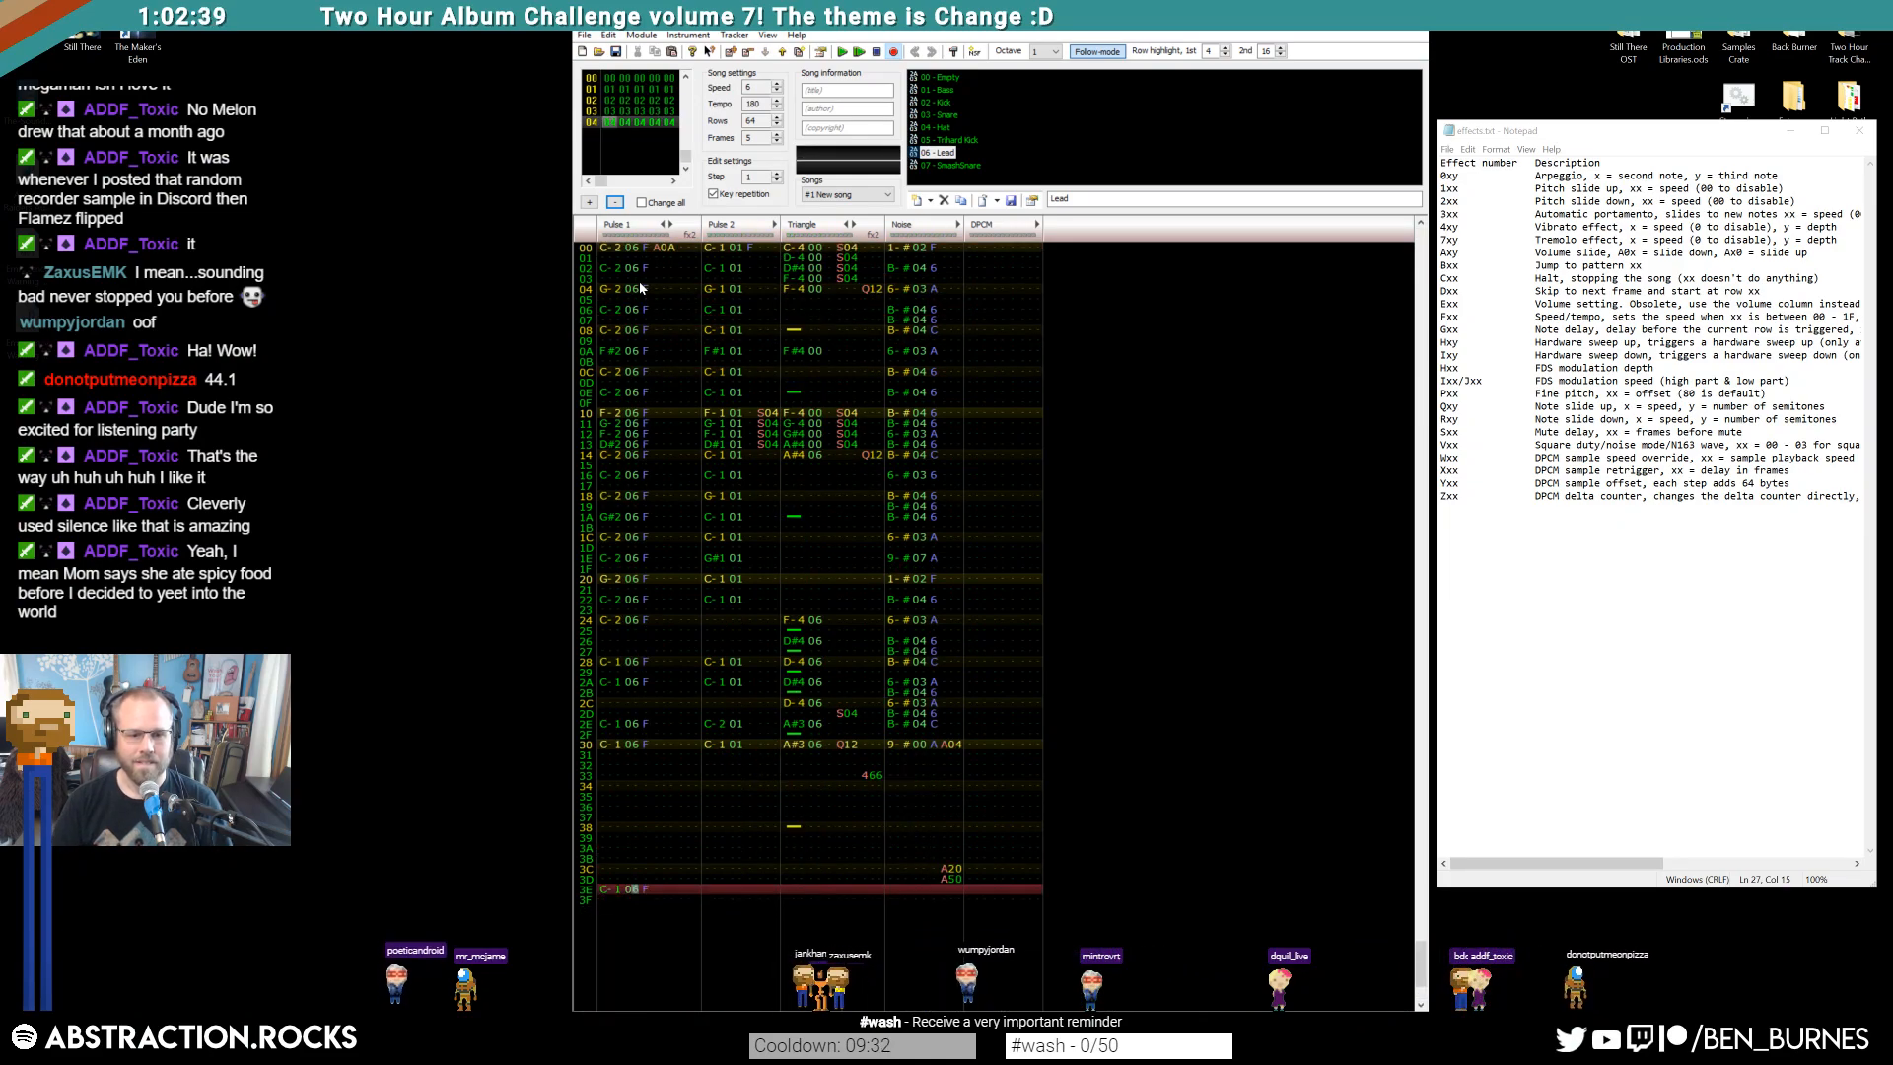
Copy the Pulse 1 C-1 note with instrument 06 and volume F from row 3E to row 3C
left_click_drag(644, 890, 604, 889)
key("ctrl+c")
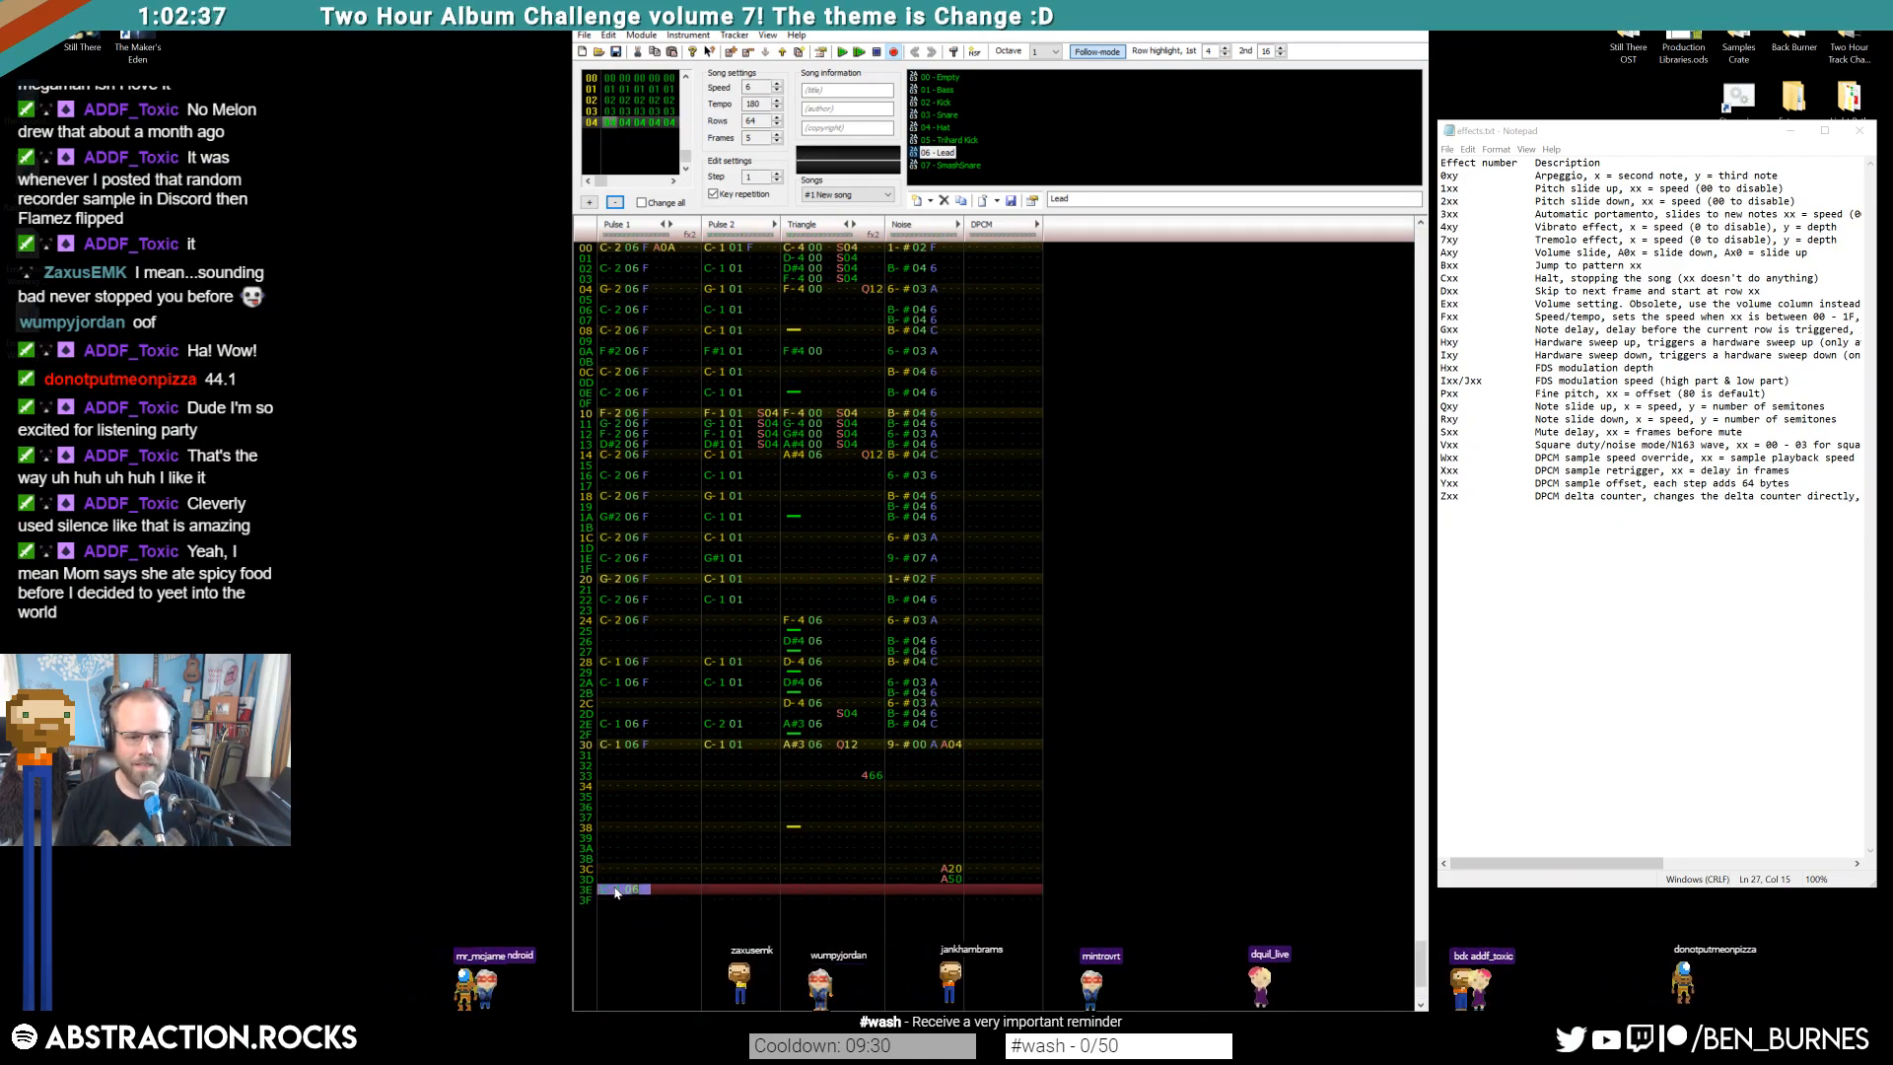
left_click(604, 870)
key("ctrl+v")
Audition the ending of frame 04 from row 24, and the whole frame from row 00
left_click_drag(797, 827, 801, 827)
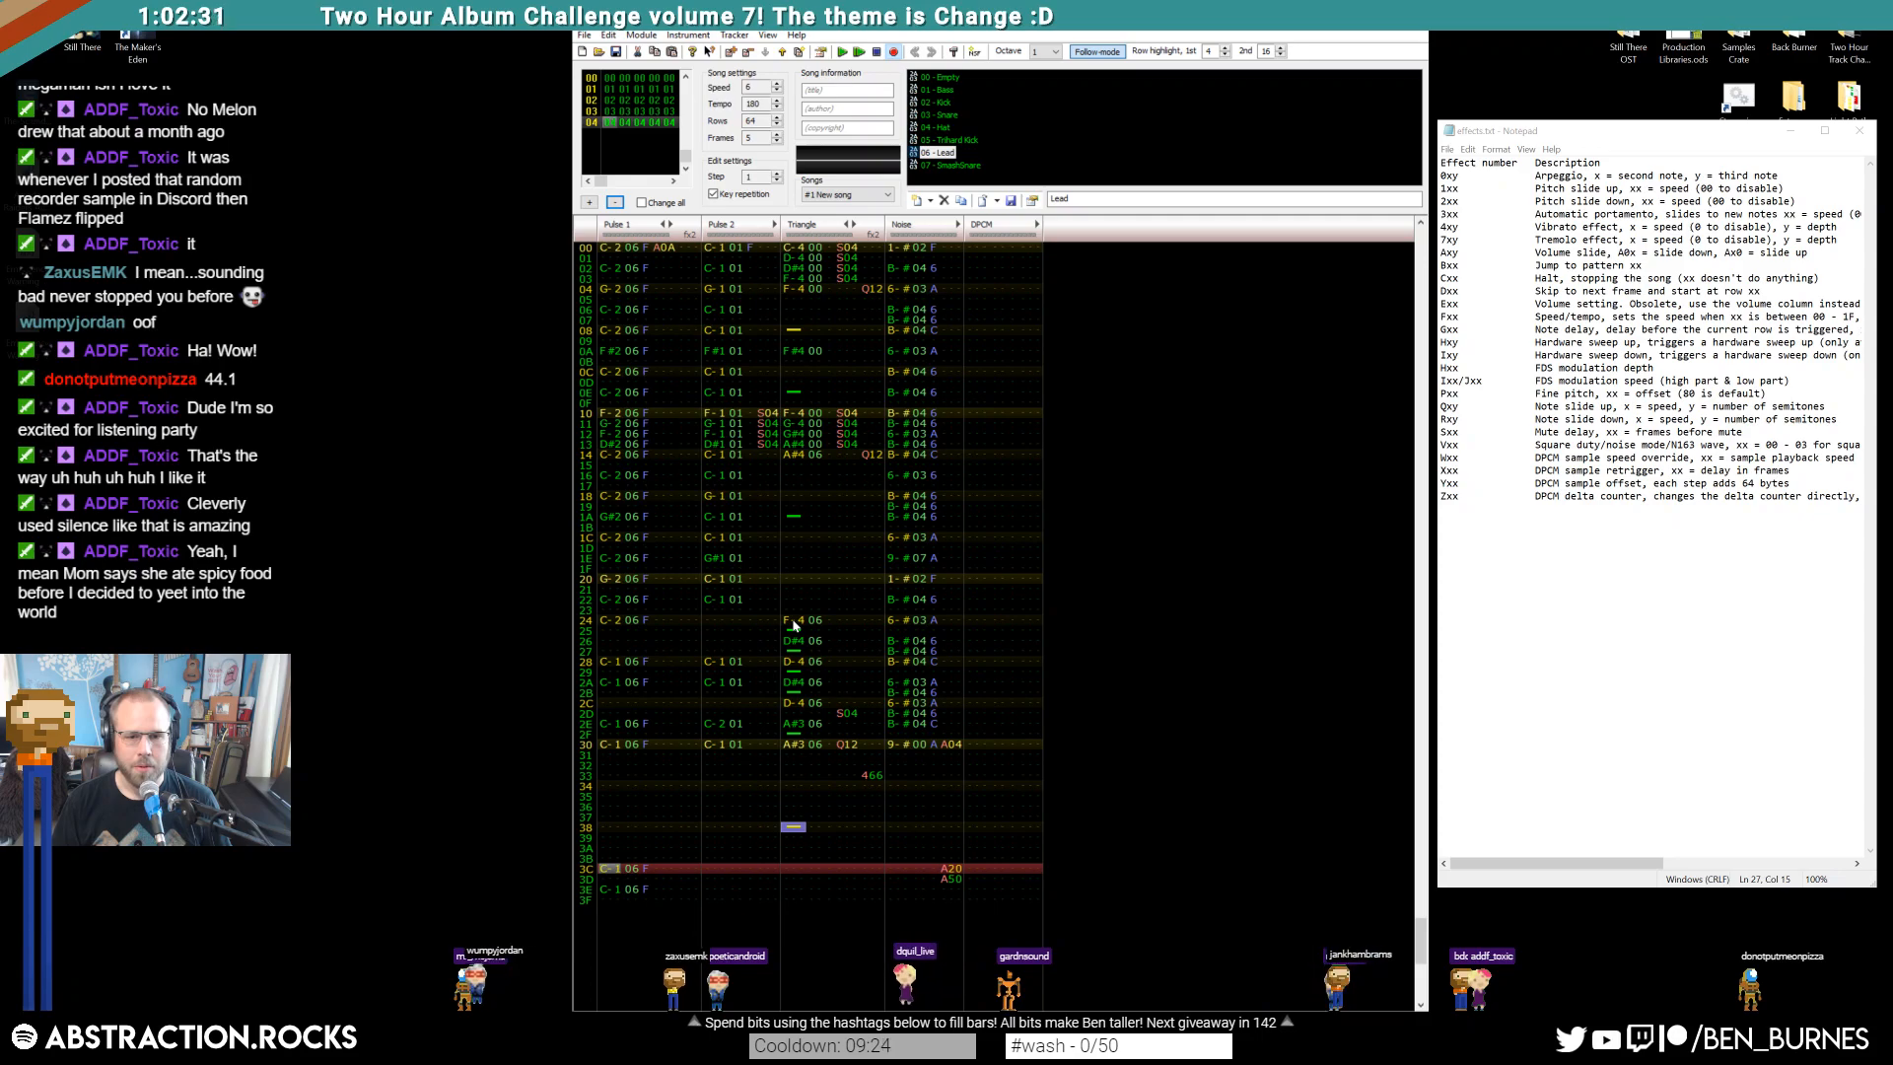
left_click(799, 621)
key("F7")
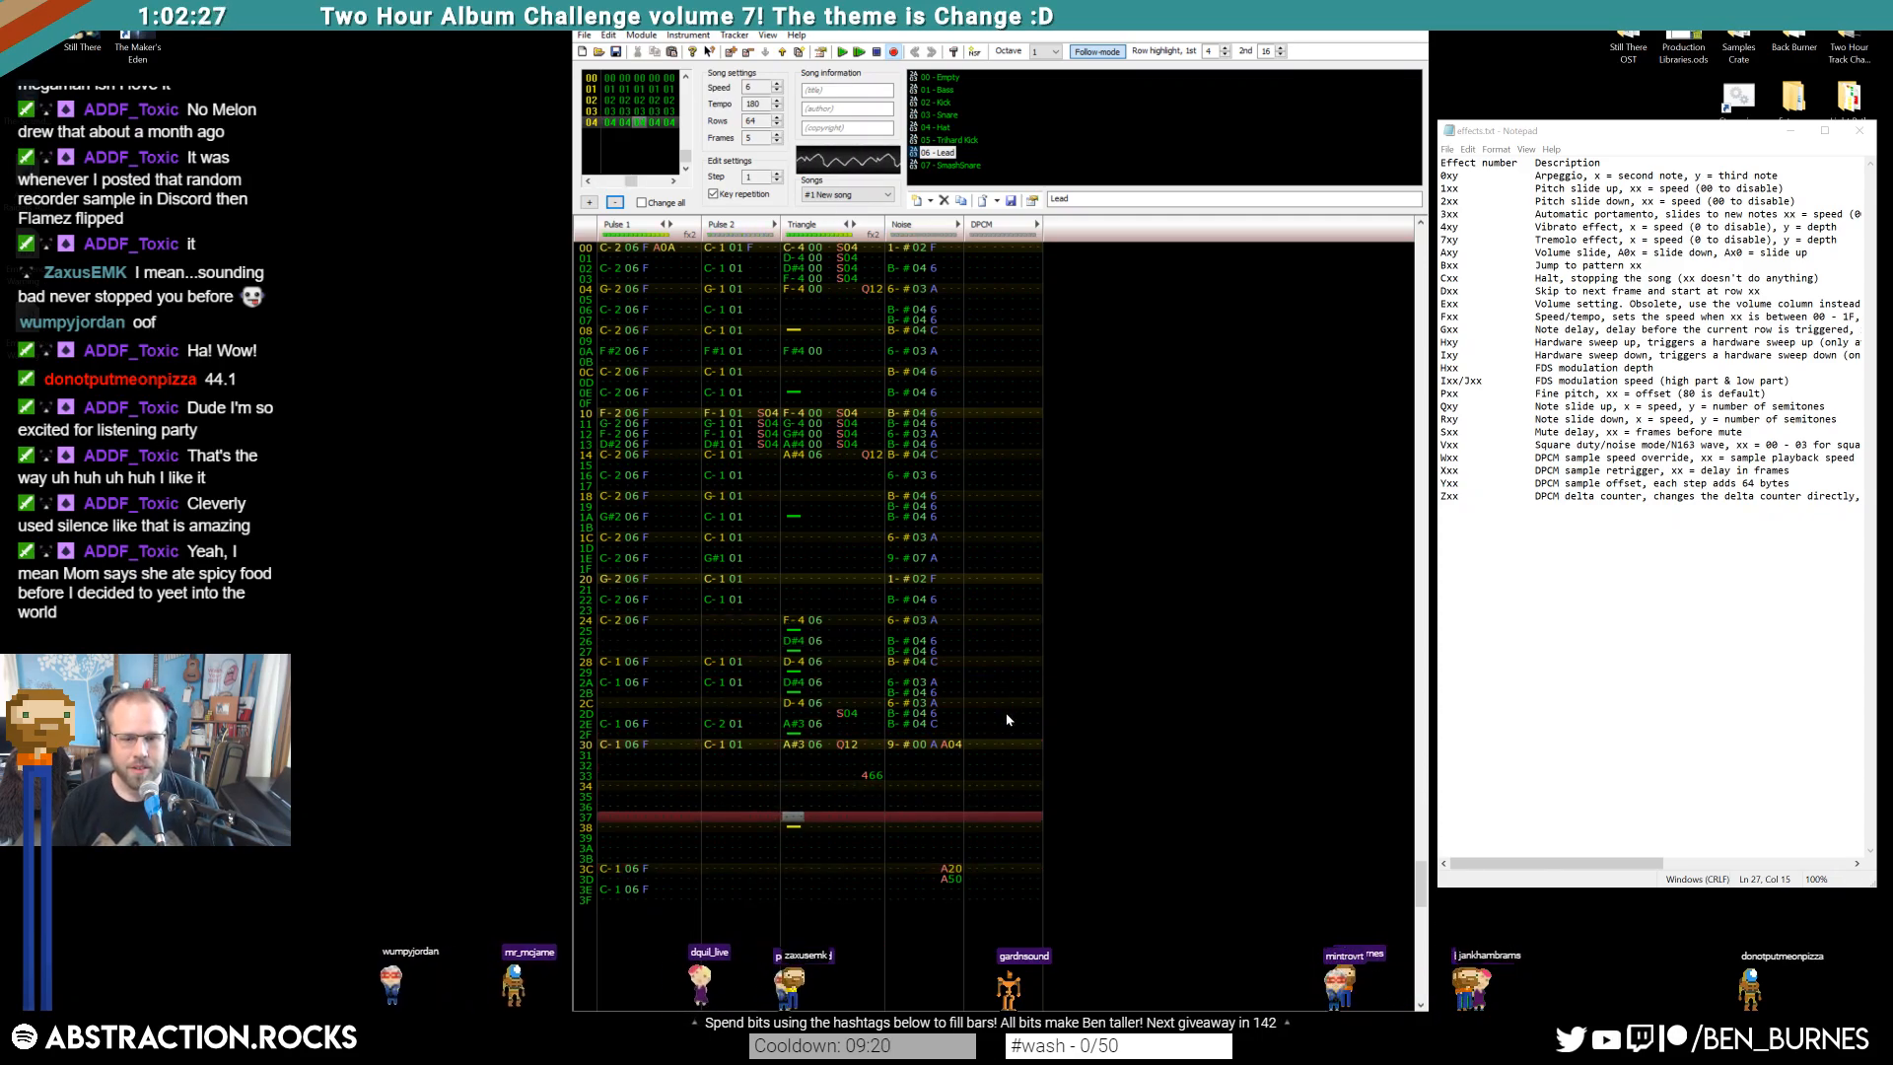
scroll(734, 408, "up", 14)
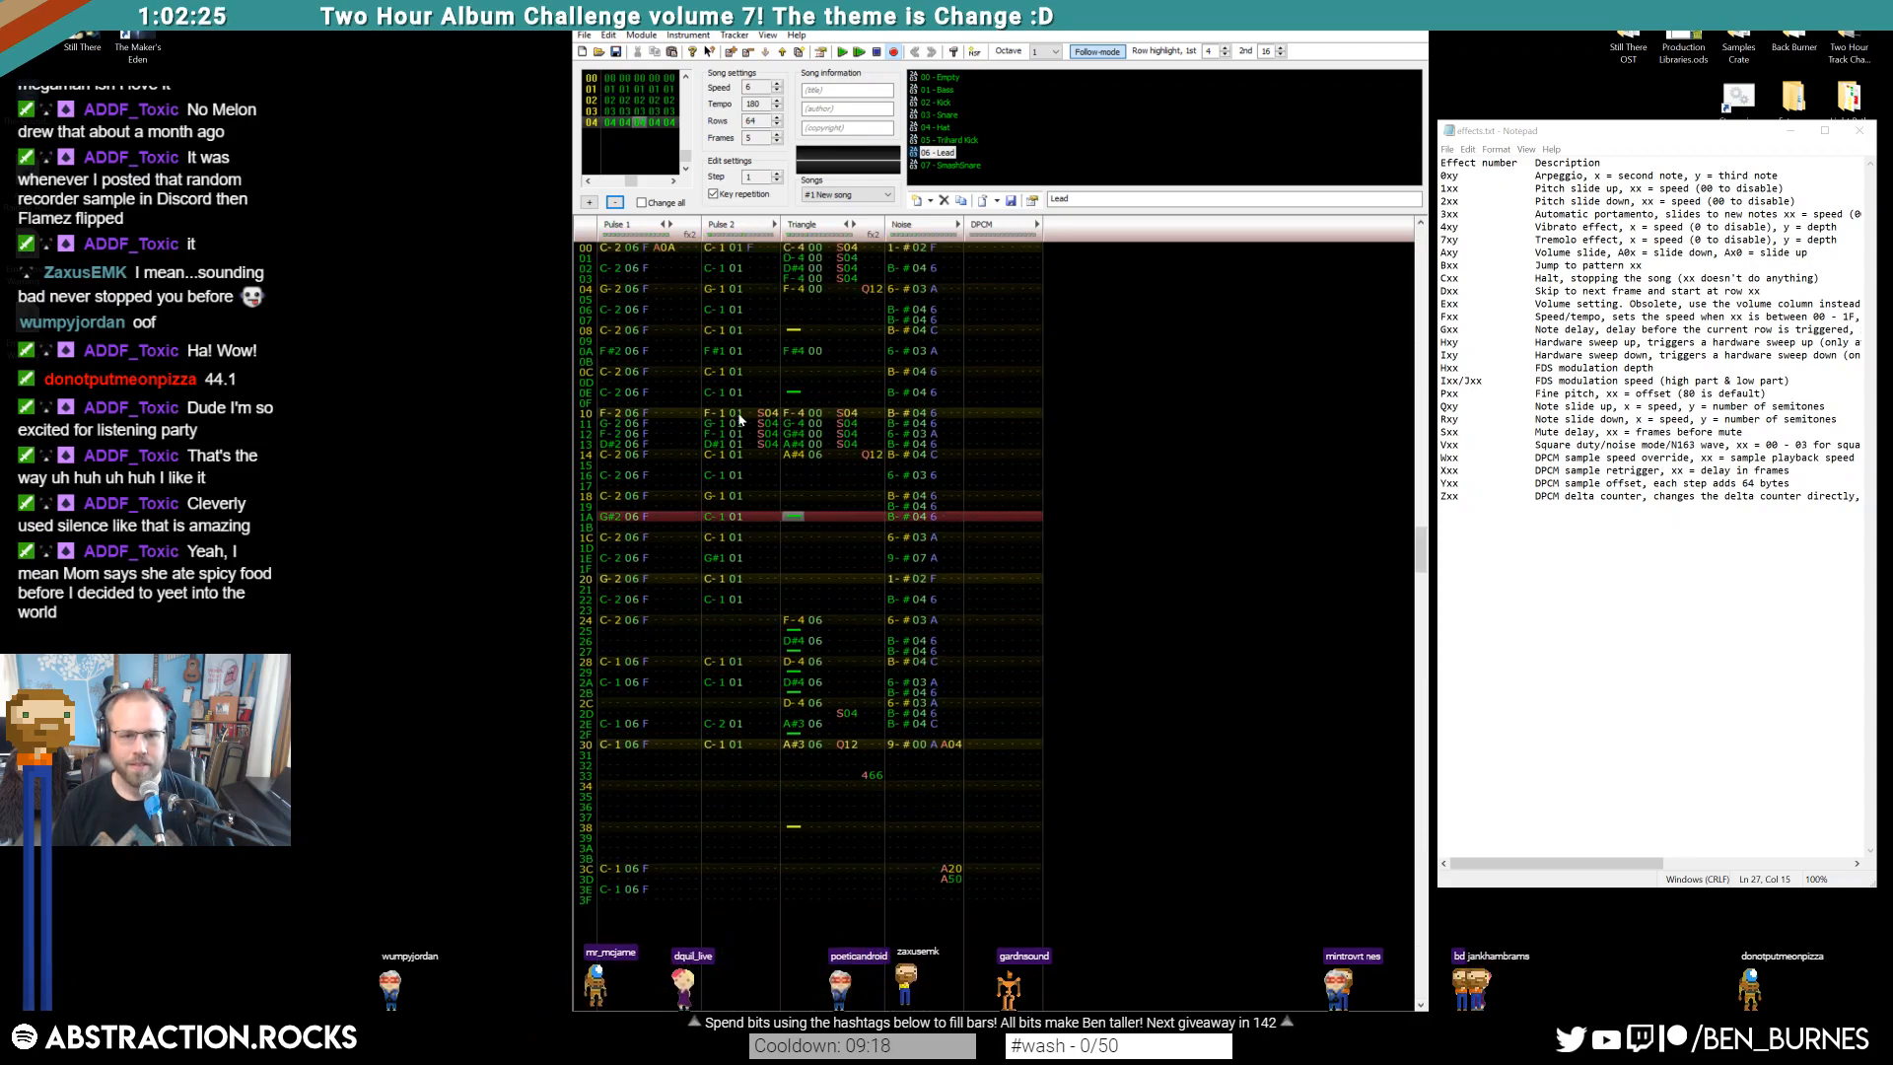
left_click(663, 251)
key("F7")
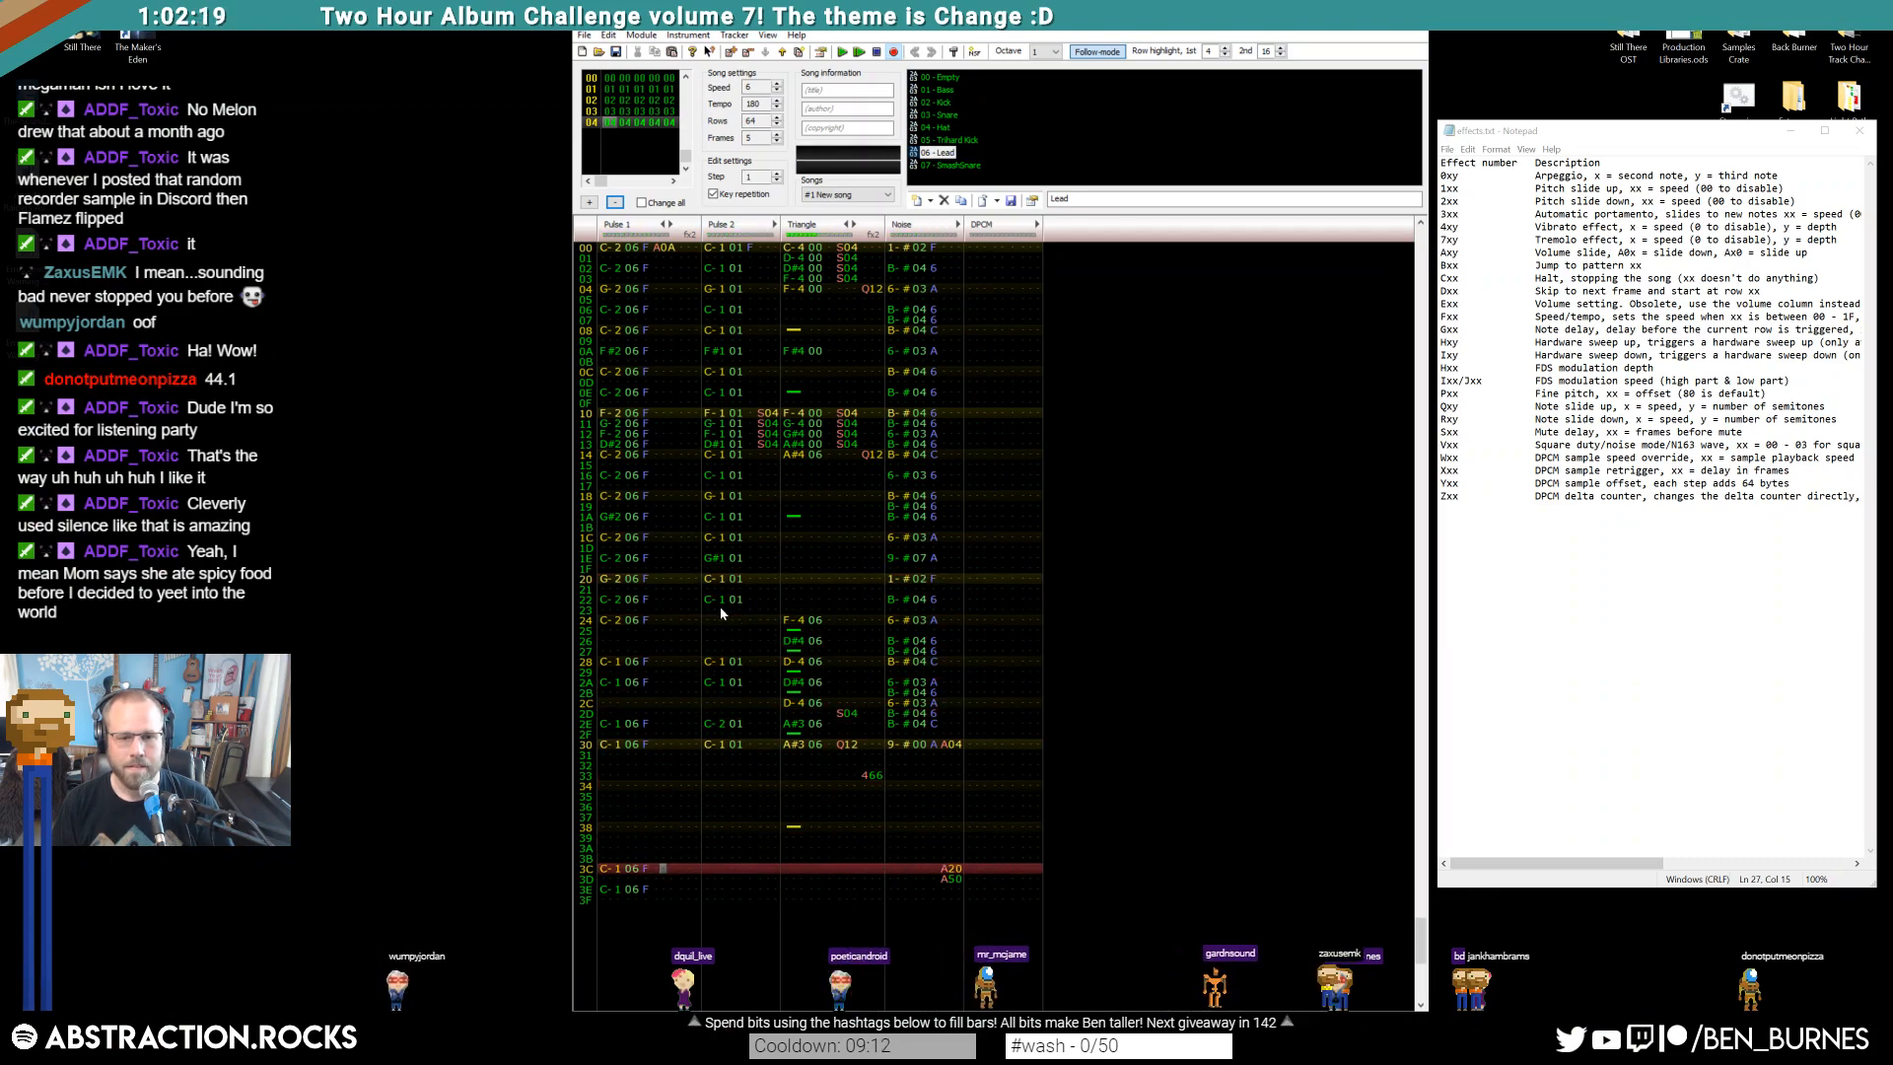
key("Return")
scroll(759, 646, "up", 9)
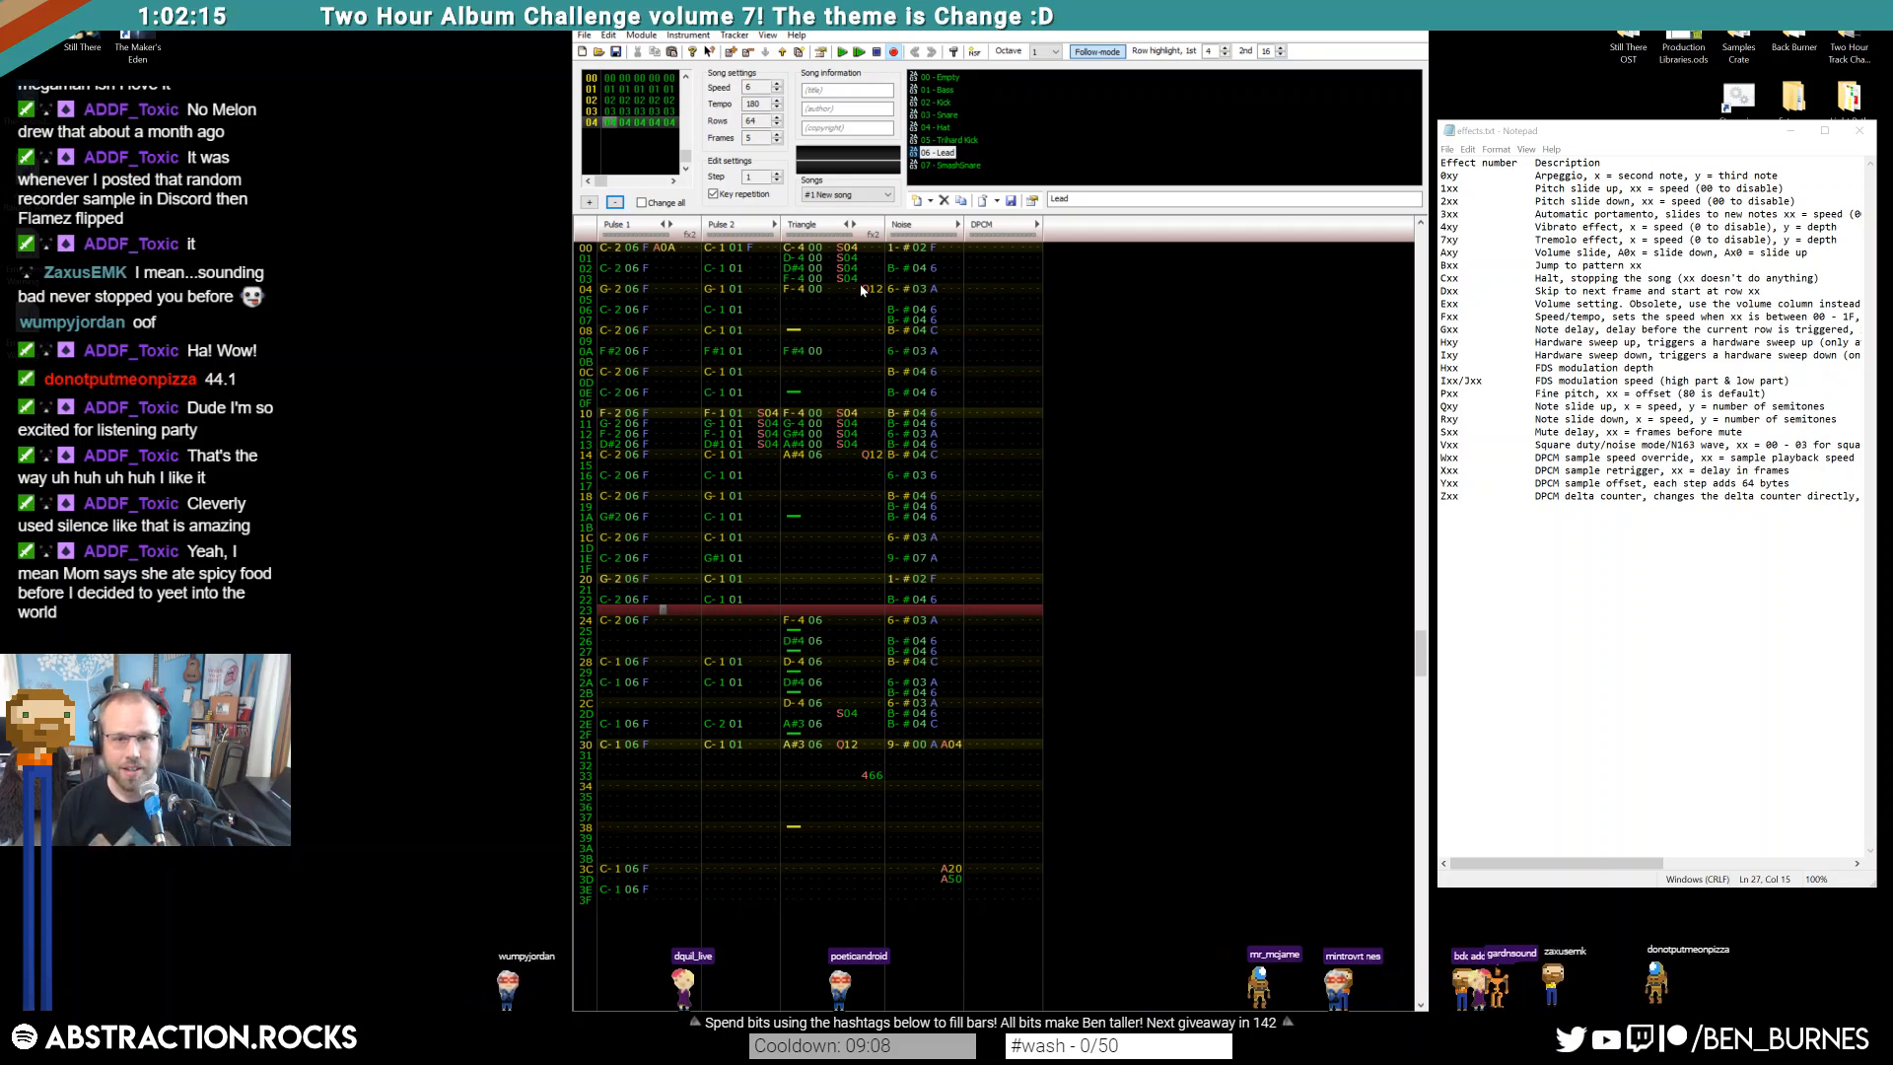
Mute the Noise channel and play frame 04 from row 00 without it
left_click(936, 322)
left_click(896, 249)
left_click(909, 234)
key("Return")
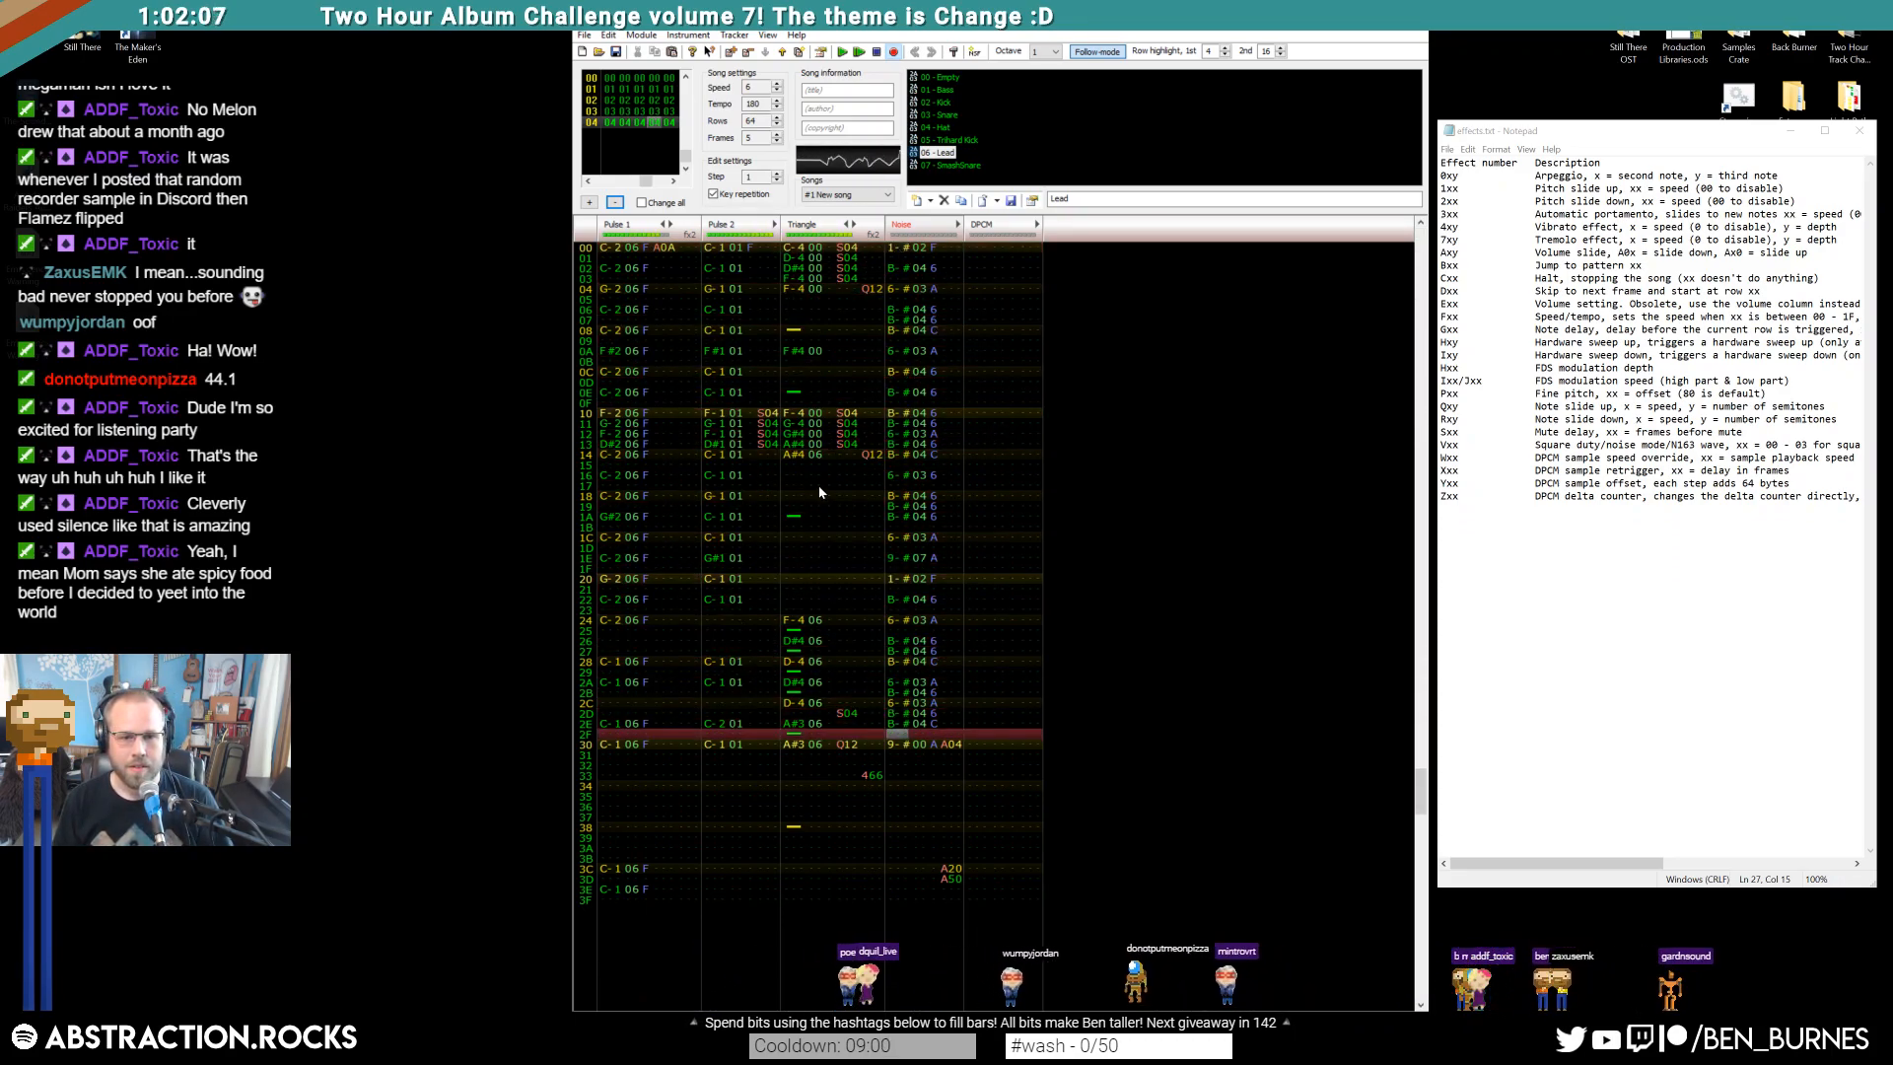
key("Return")
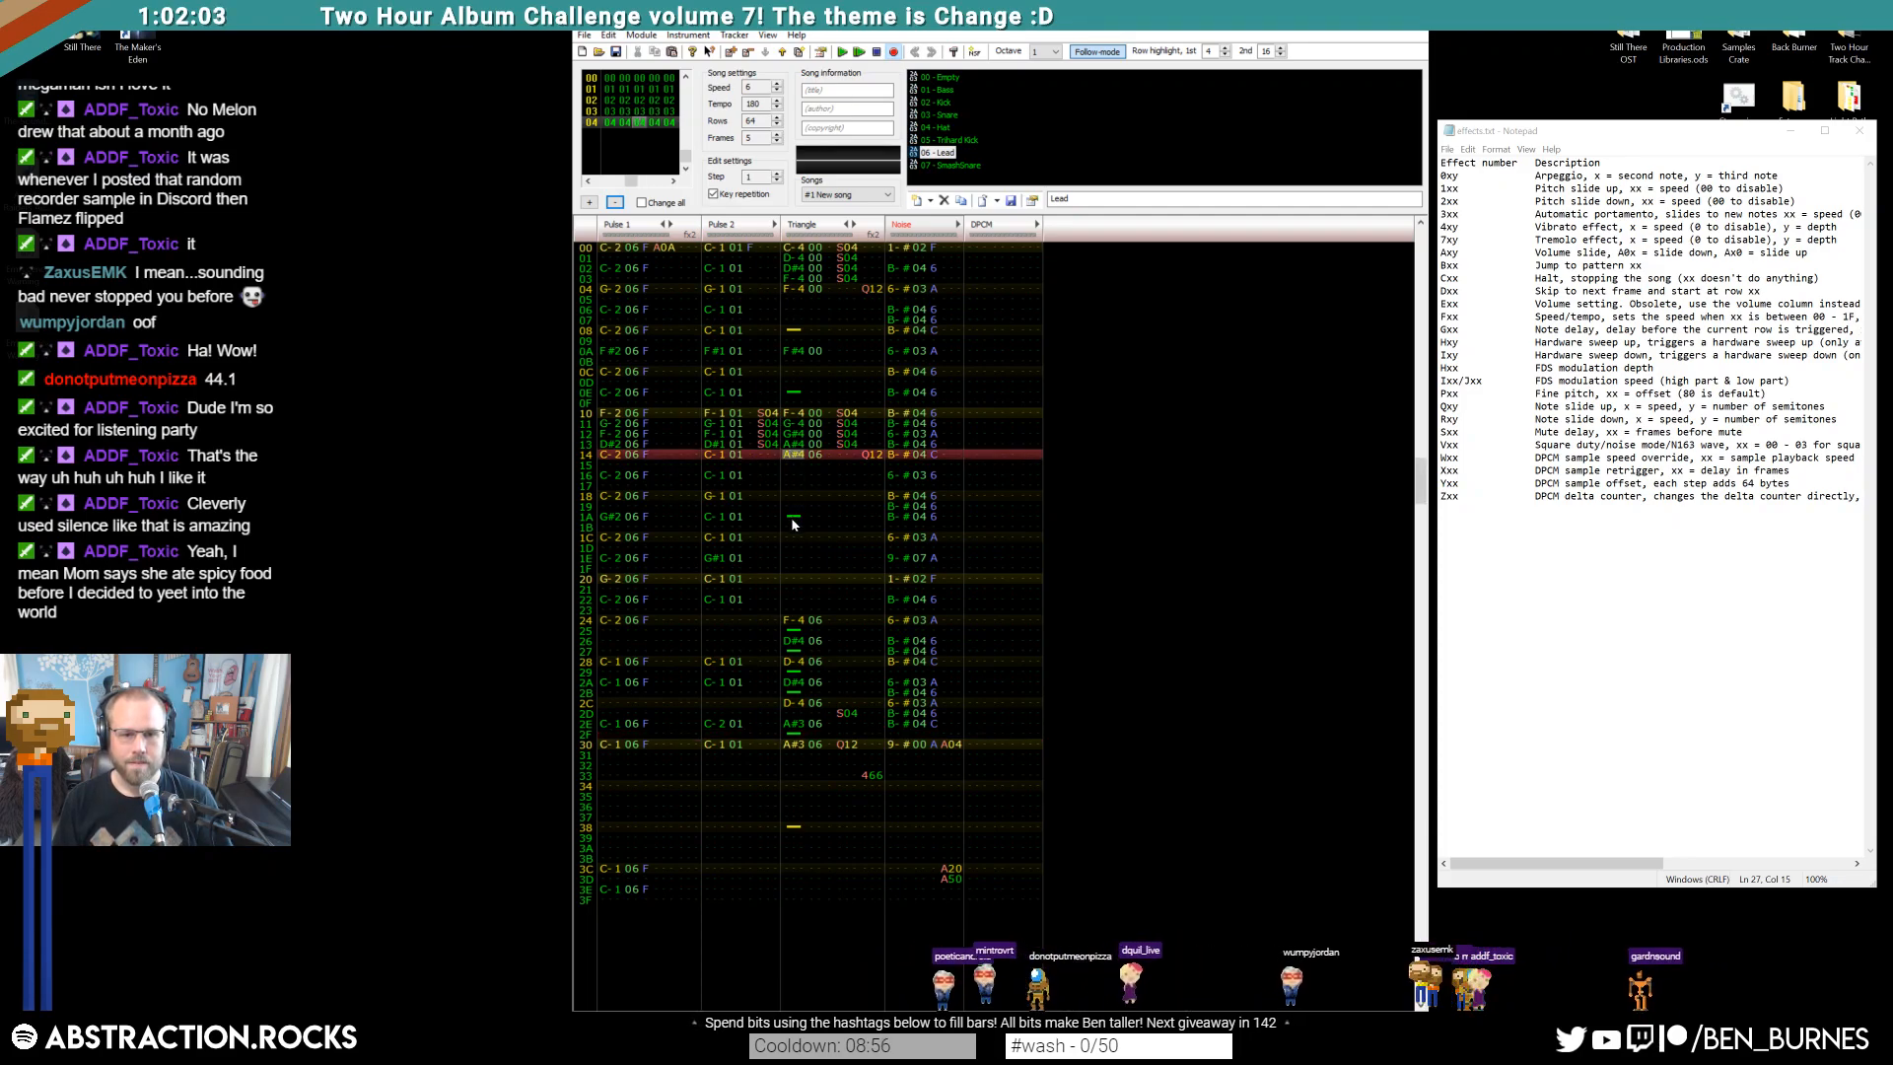
Select instrument 00 (Empty) and assign it to the Triangle A#4 note at row 14
left_click(790, 537)
key("ctrl+Up")
key("ctrl+Up")
key("ctrl+Up")
key("ctrl+Up")
key("ctrl+Up")
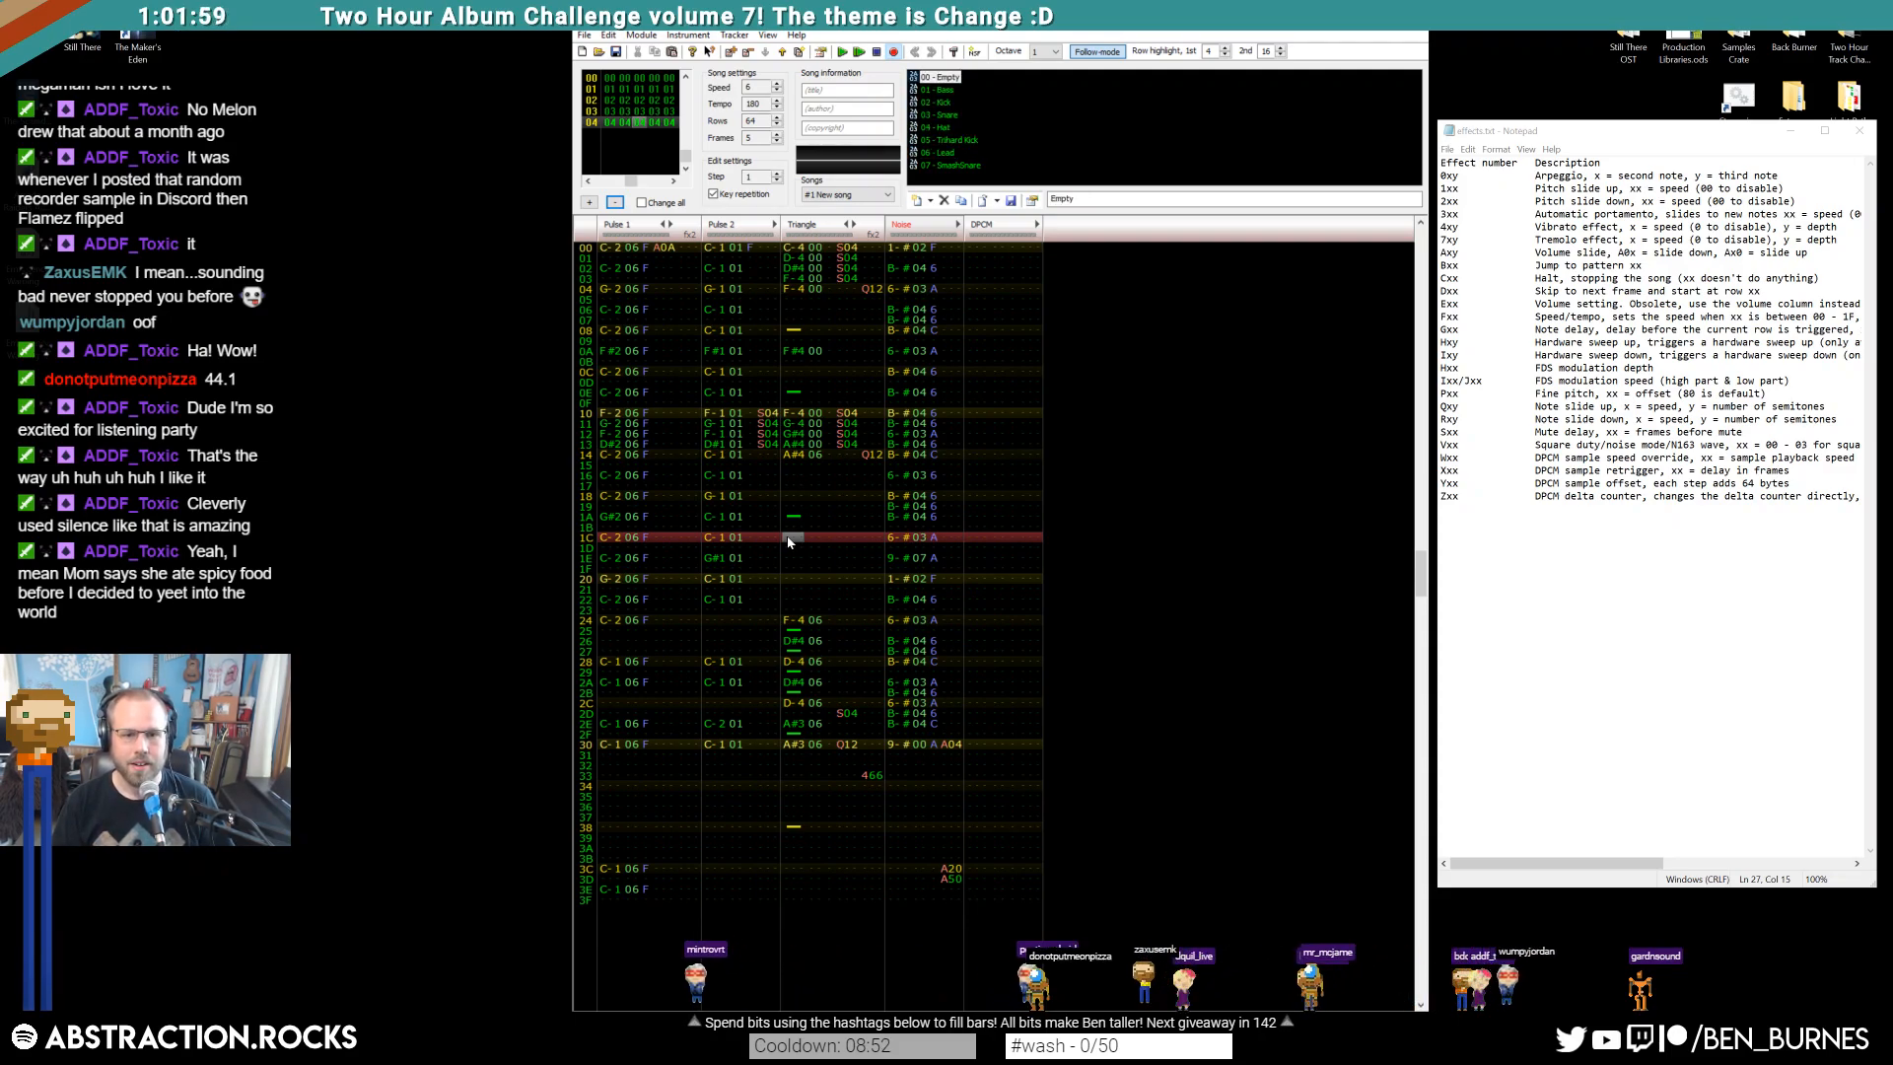
key("Up")
key("Up")
key("Up")
key("Up")
key("Up")
key("Up")
key("Up")
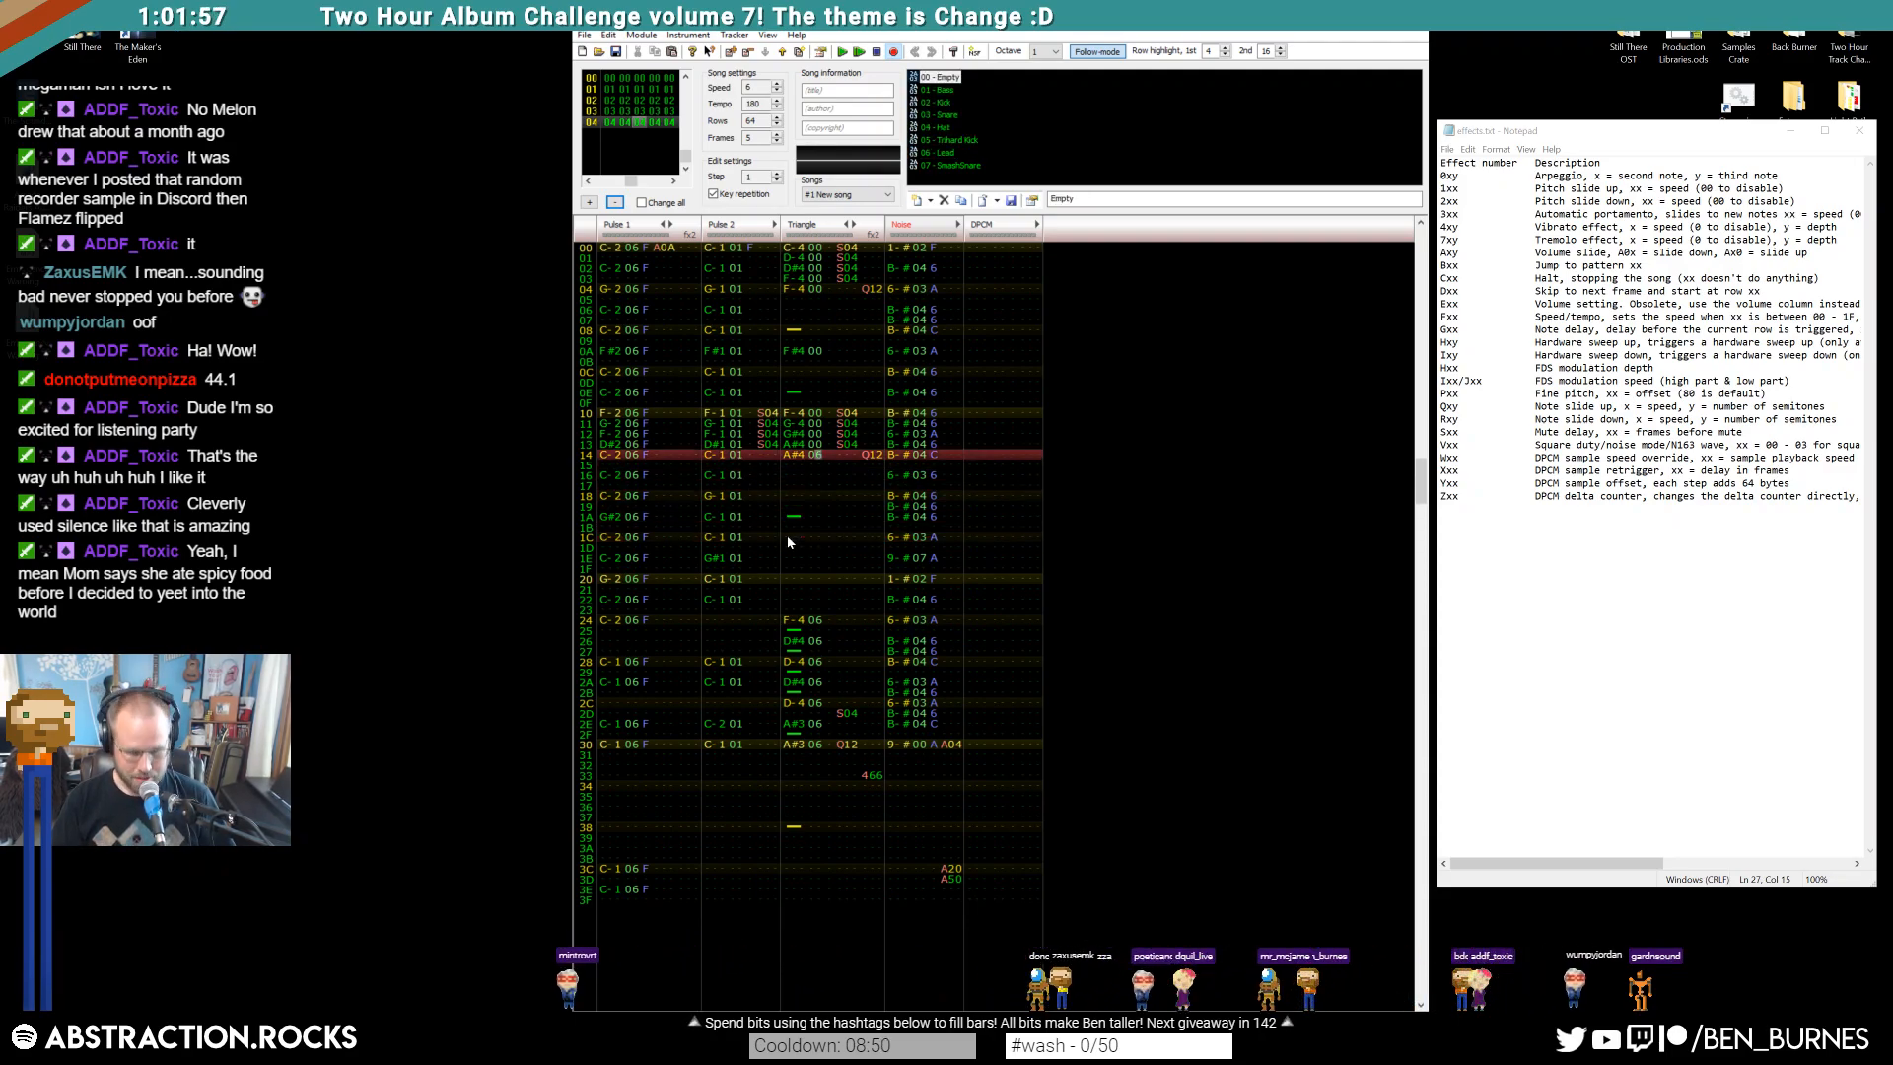
Raise the entry octave to 4 and enter B-4 with instrument 00 at Triangle row 1C
key("Down")
key("Down")
key("Down")
key("Down")
key("Down")
key("Down")
key("Down")
key("m")
key("Up")
key("KP_Multiply")
key("m")
key("Up")
key("KP_Multiply")
key("m")
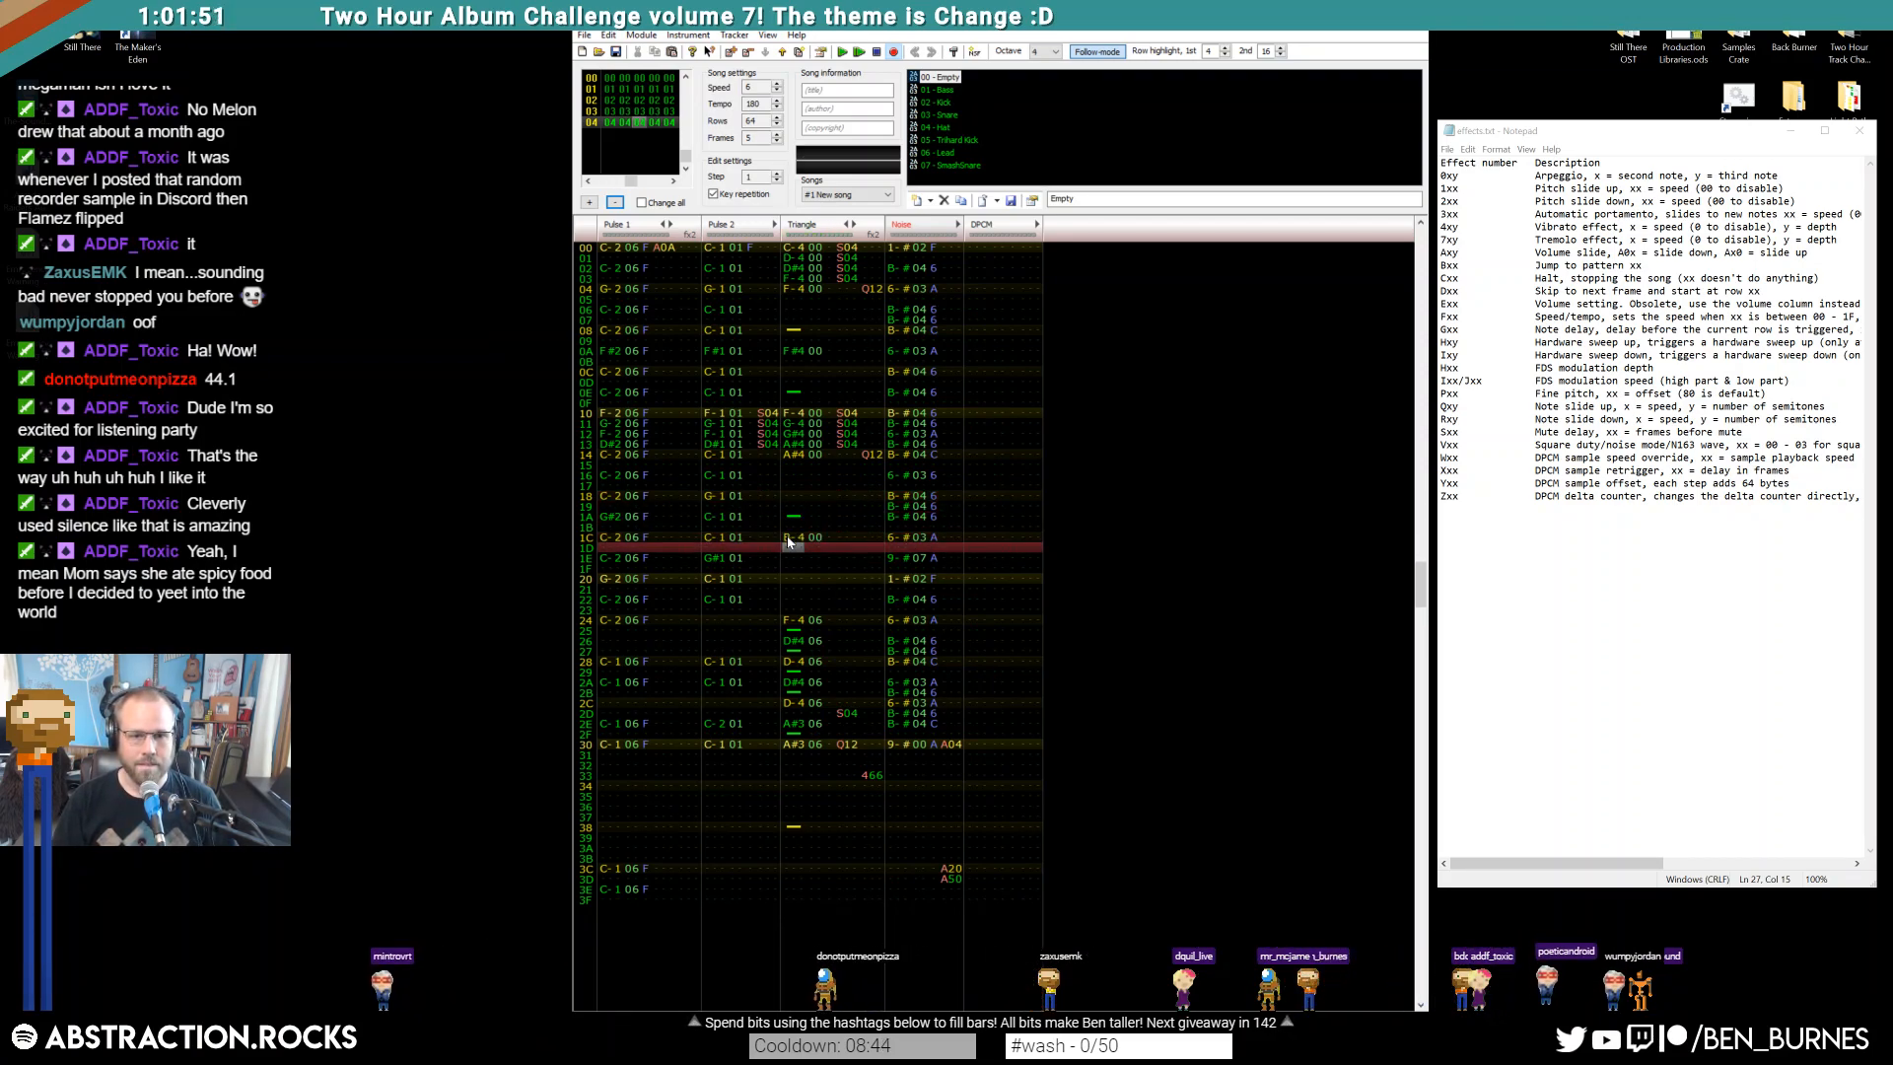
Add a 464 vibrato effect at Triangle row 1E
key("Up")
key("Up")
key("Down")
key("Down")
key("Down")
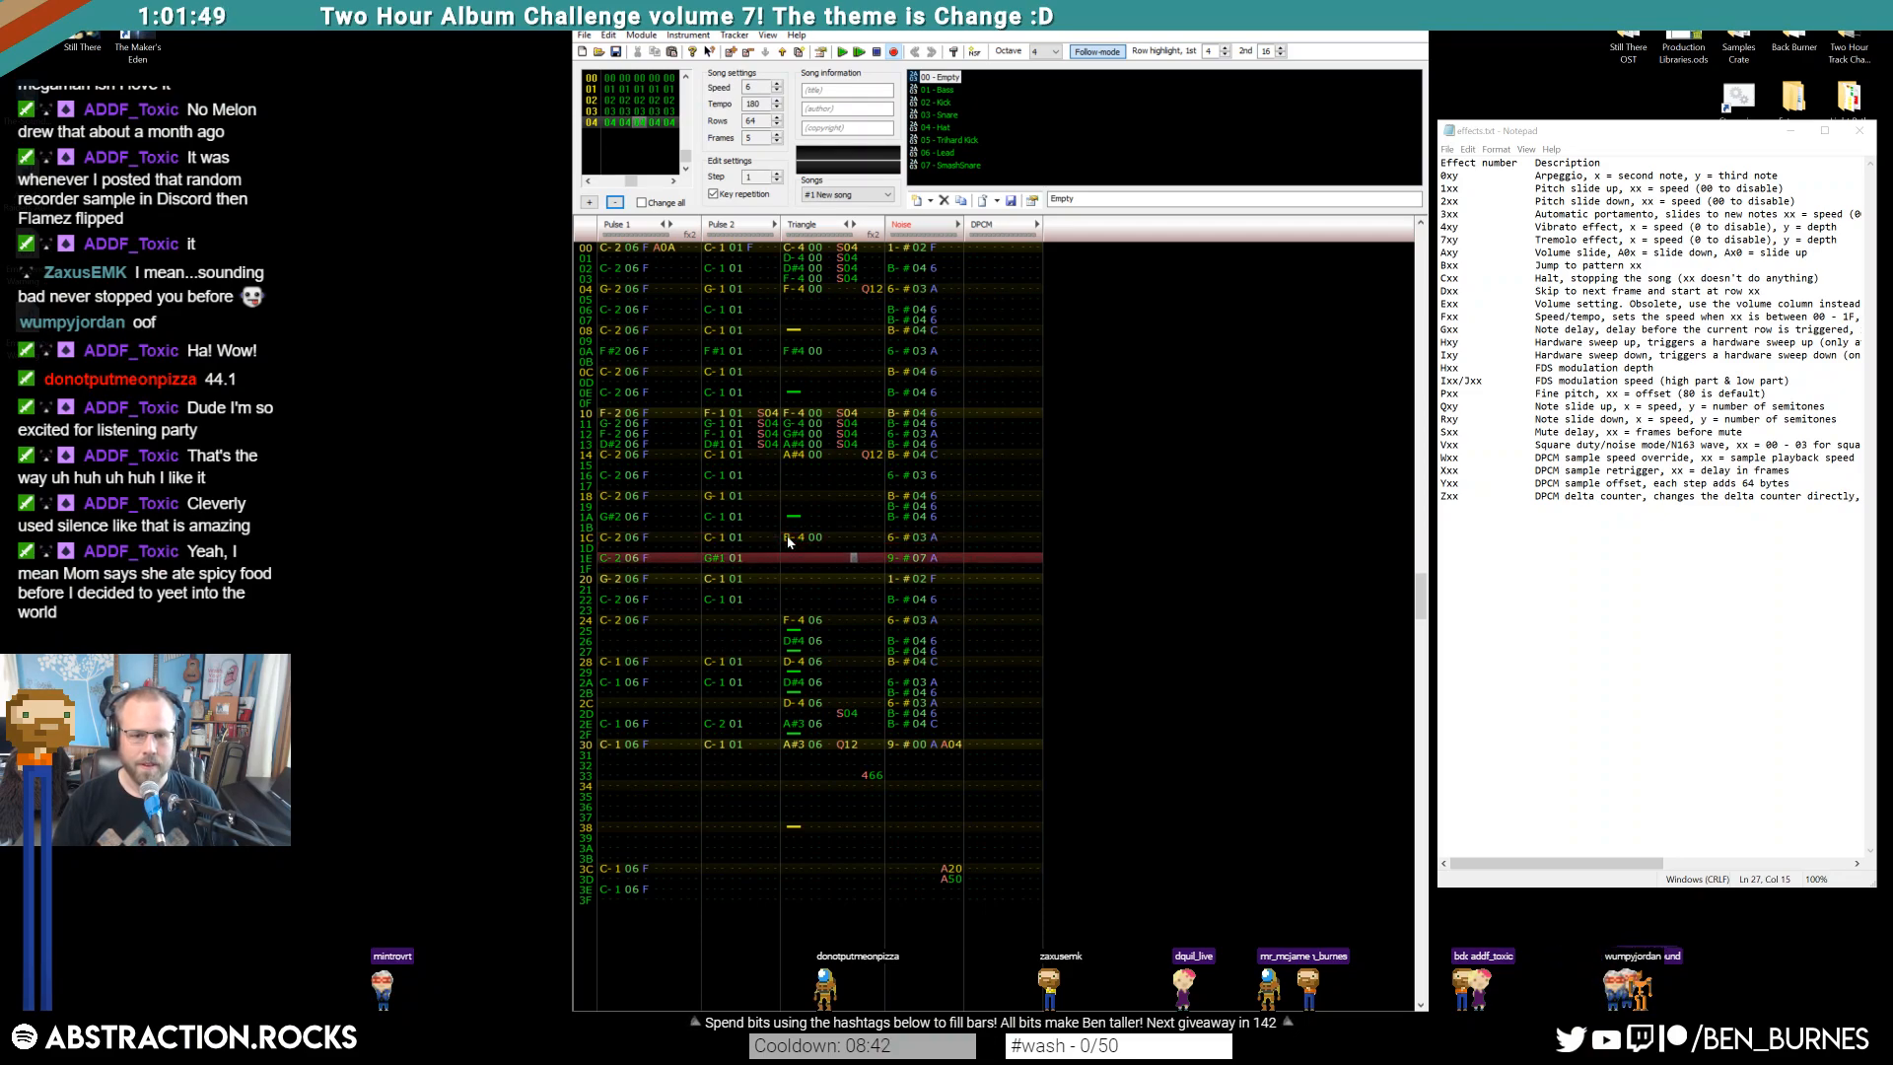
type("464")
Insert a note cut at Triangle row 23, just before the F-4 note
key("Down")
key("Down")
key("Down")
key("Down")
key("Down")
key("Left")
key("Left")
key("Left")
key("Left")
key("Up")
key("Left")
key("Left")
key("Left")
key("1")
key("Right")
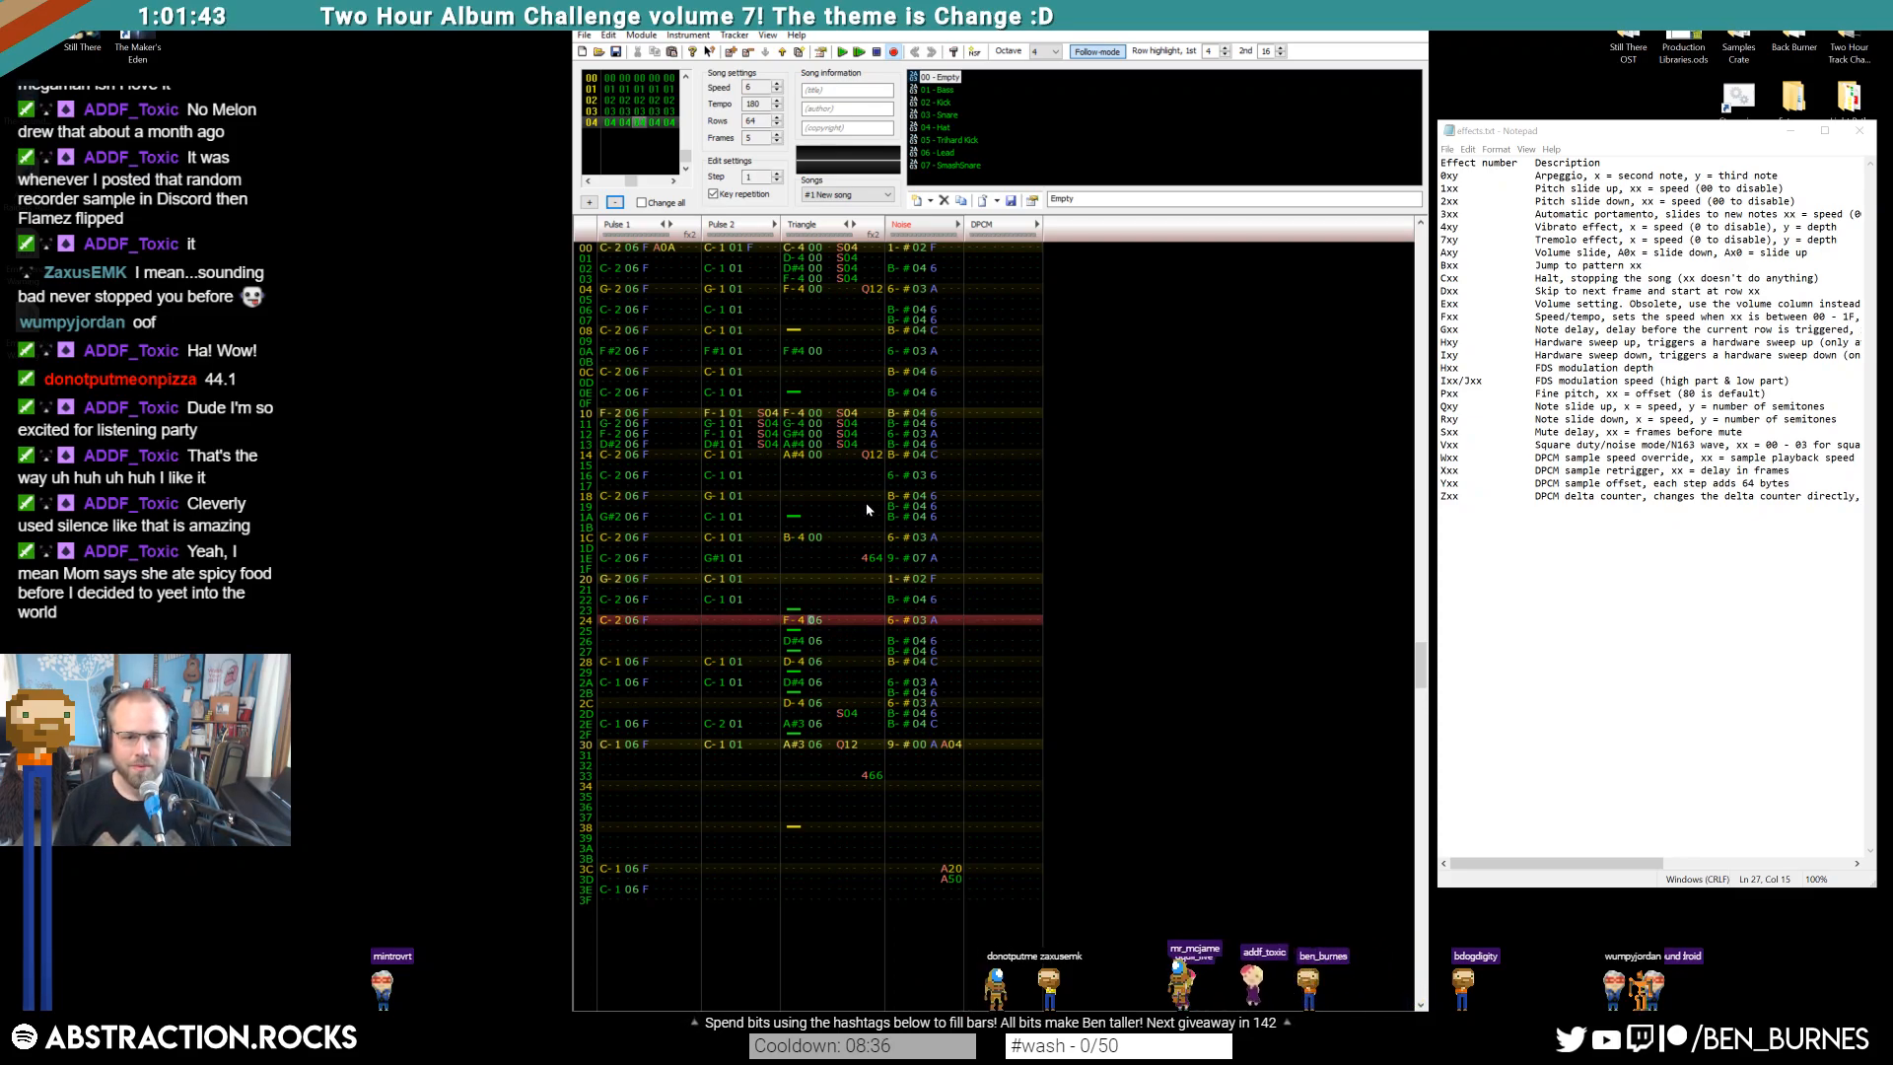
Add a 464 vibrato effect at Triangle row 16 and end it with 400 at row 1A
left_click(865, 474)
type("464")
key("Down")
key("Down")
key("Down")
type("400")
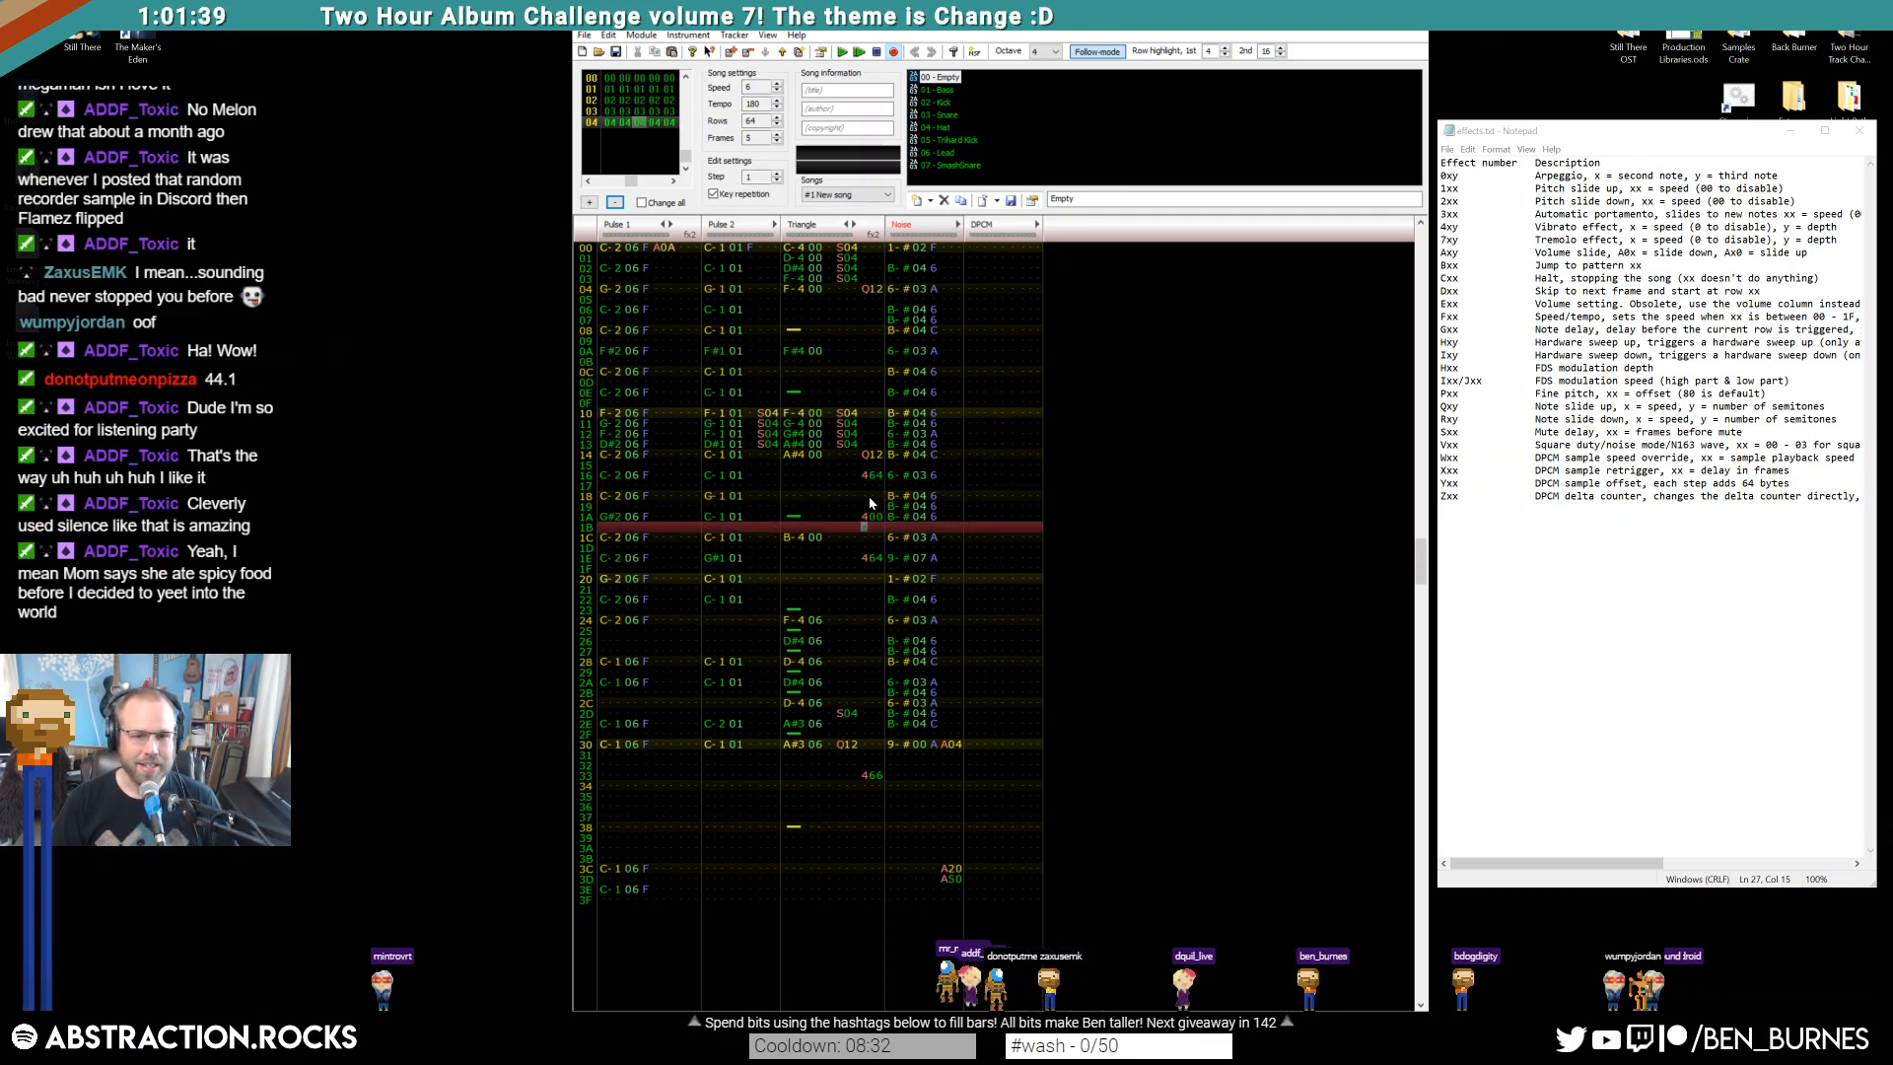
End the second vibrato with 400 at Triangle row 23 and play frame 04 to check it
key("Down")
key("Down")
key("Down")
key("Down")
key("Down")
key("Down")
key("Down")
key("Down")
type("400")
key("Return")
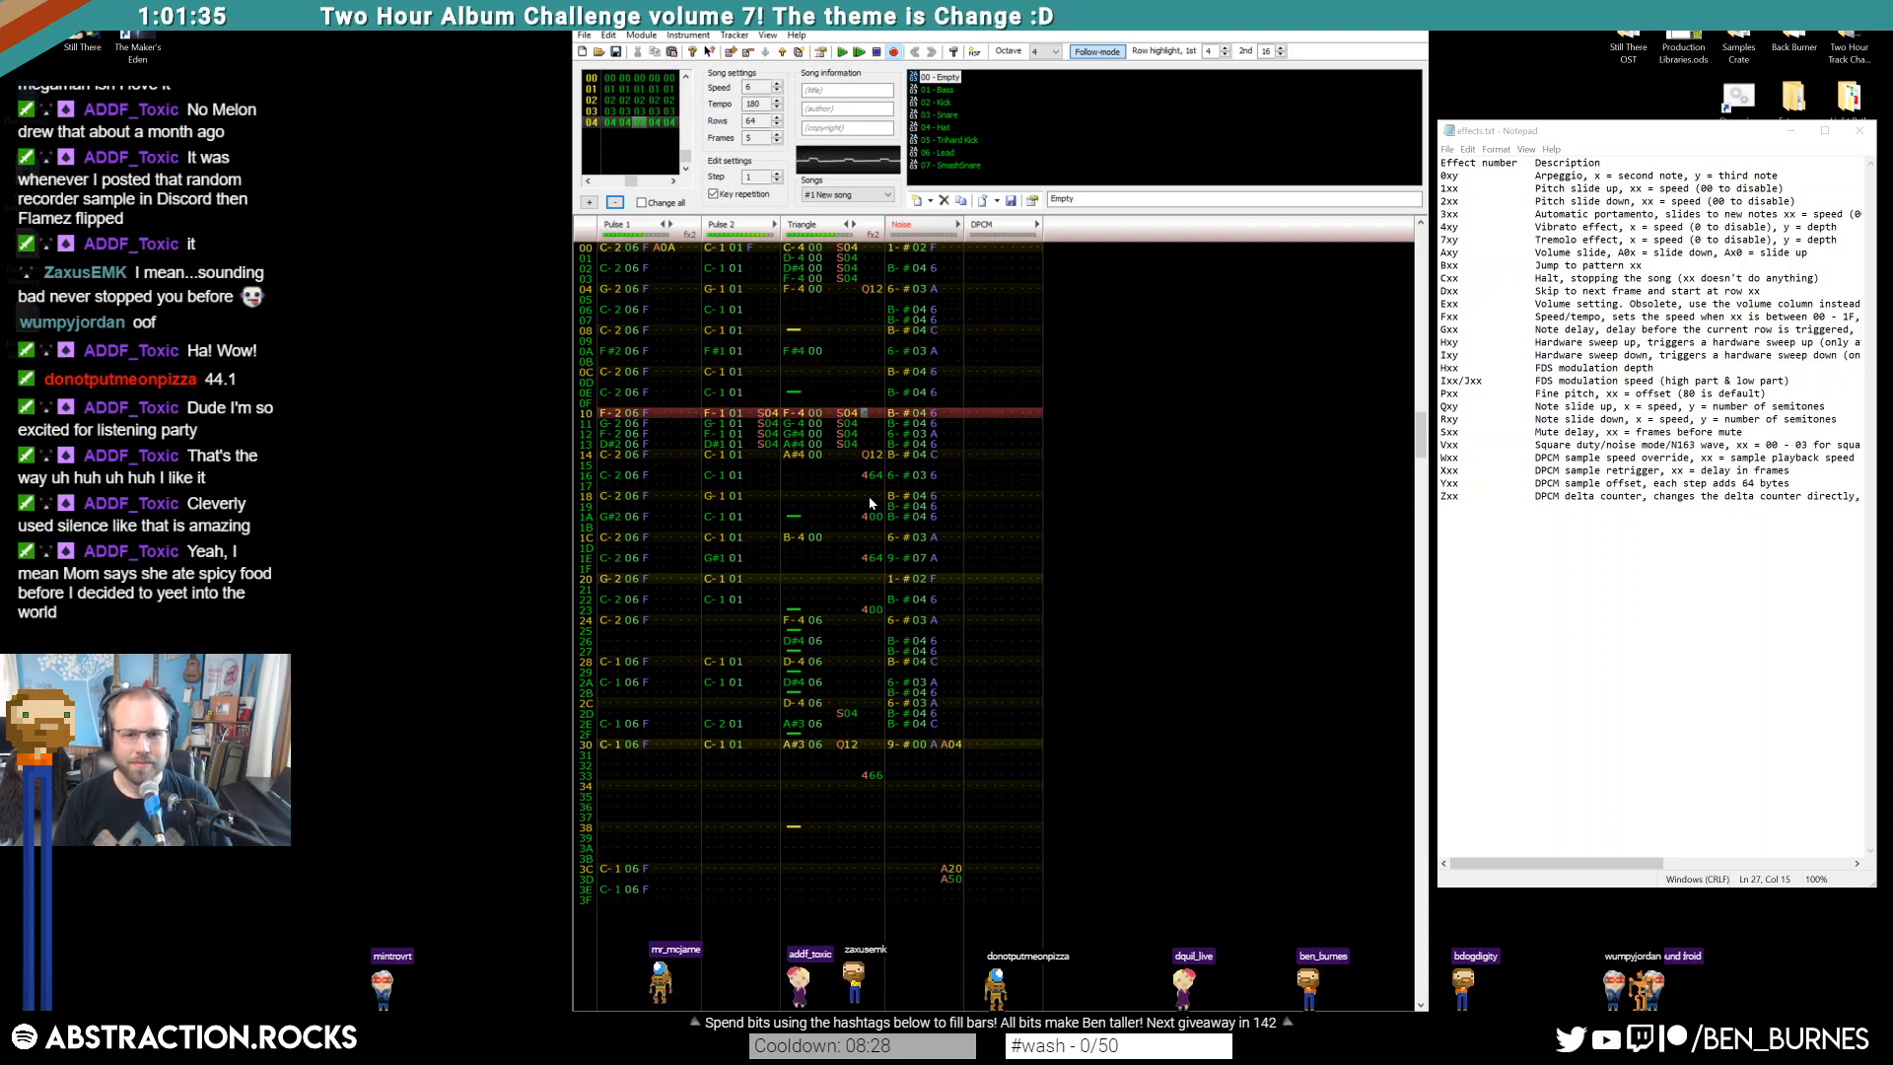
key("Return")
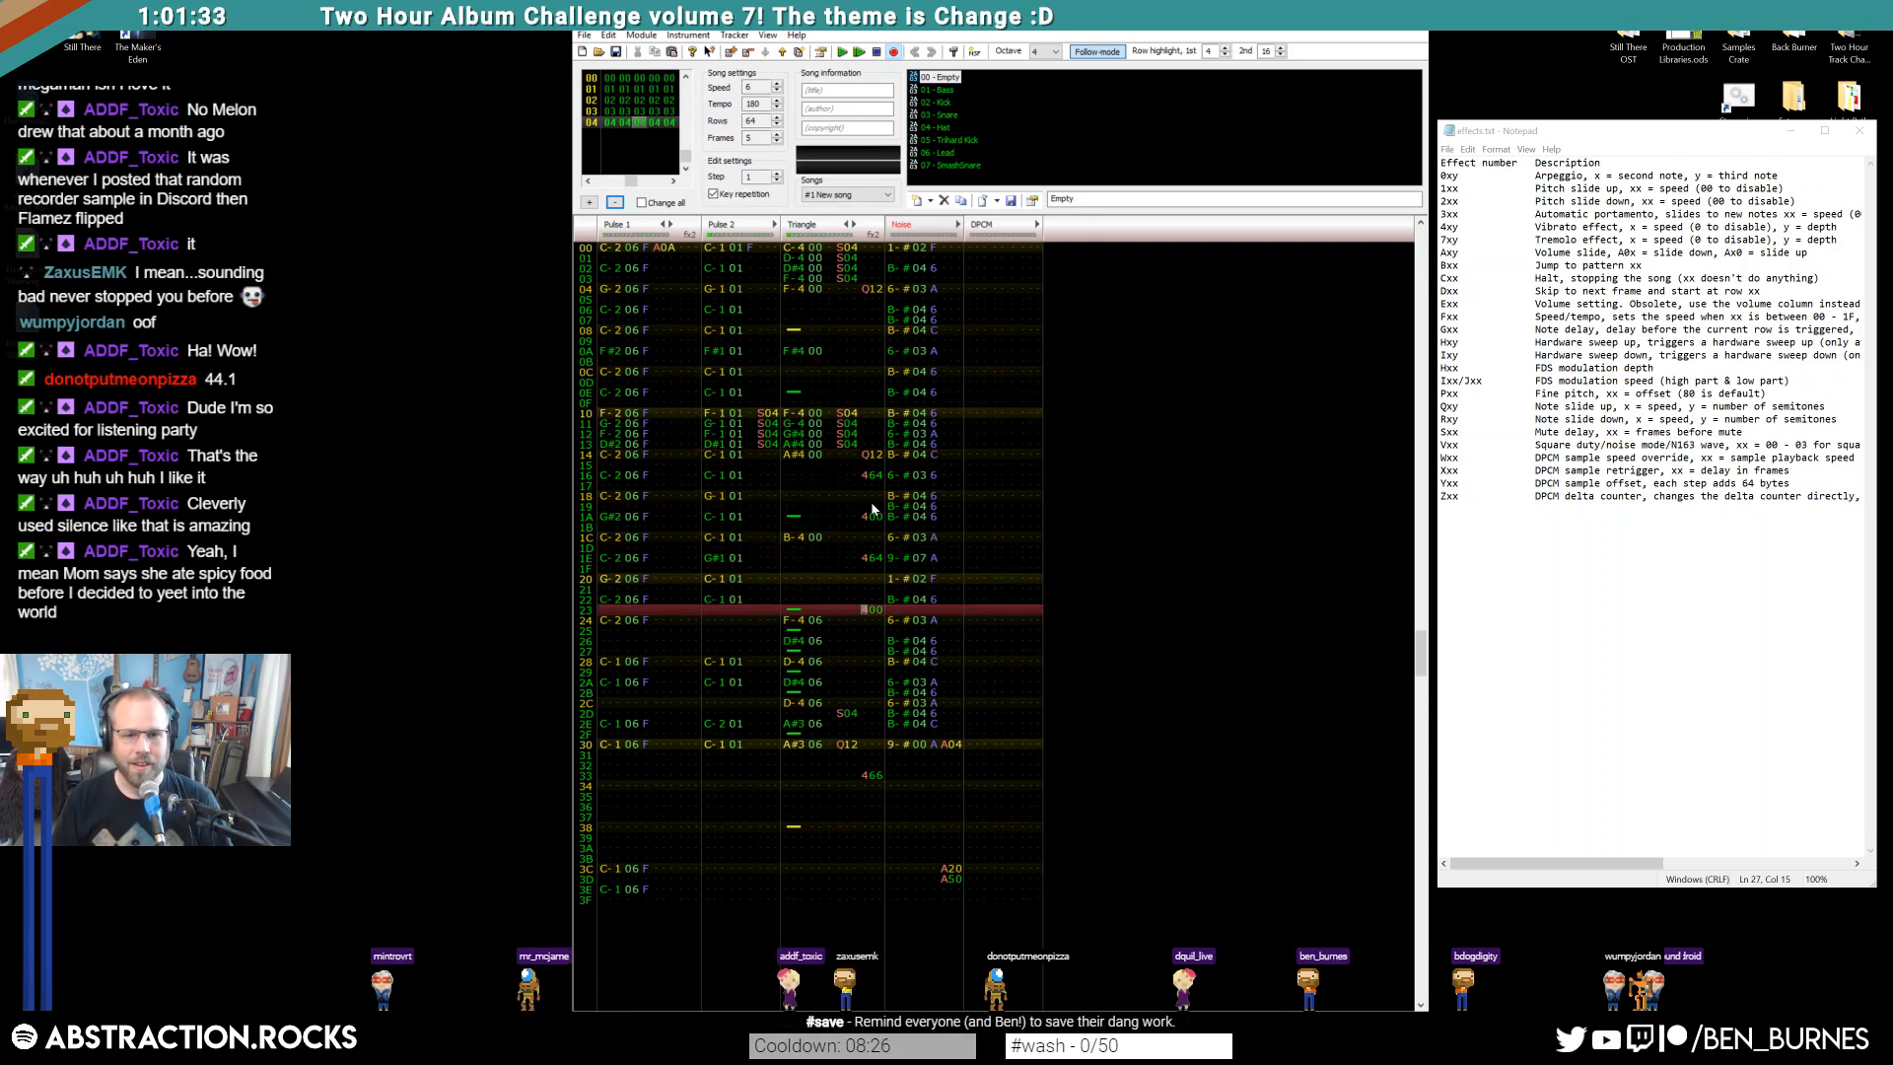
Move the Triangle block at rows 1A–22 up two rows, and place its note cut and 400 effect at row 19
left_click_drag(789, 515, 870, 601)
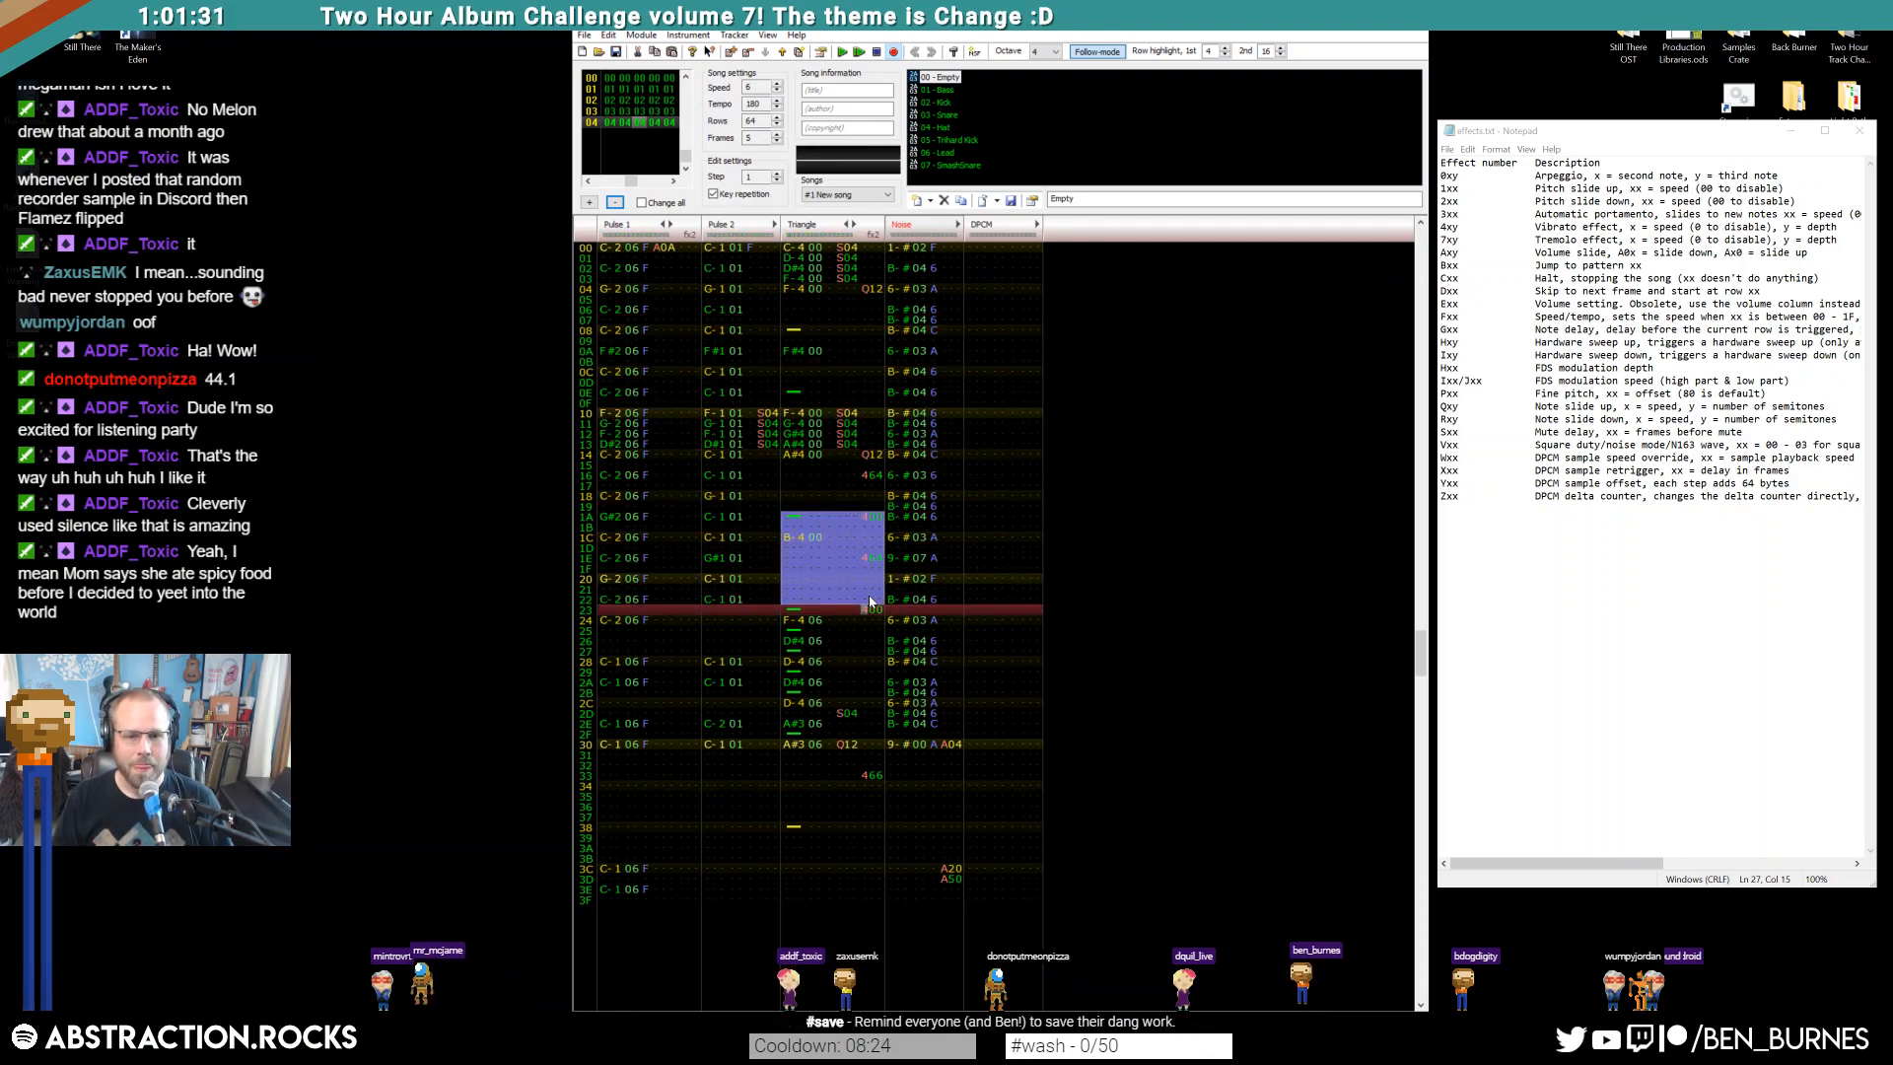
left_click_drag(795, 519, 801, 503)
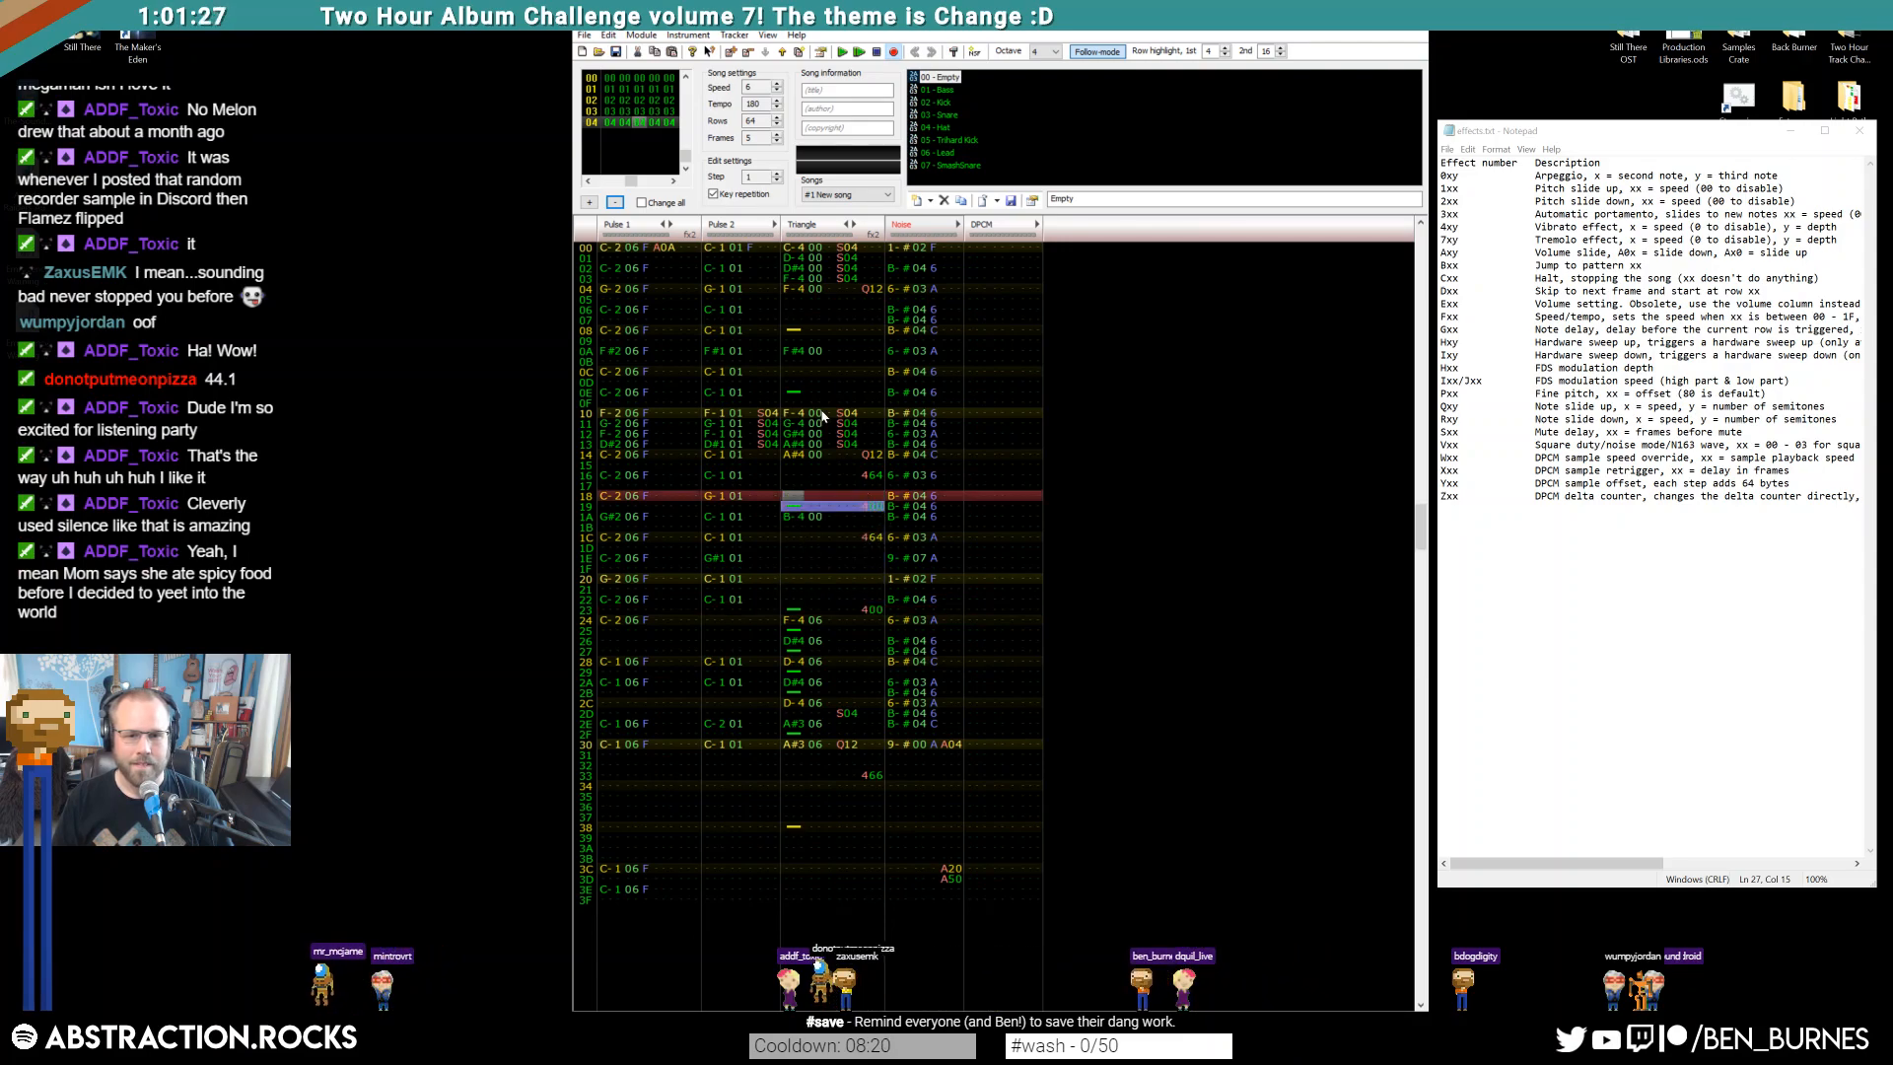
Move the note cut and 400 effect at Triangle row 23 up to row 22 in frame 04, and play the frame
left_click(802, 537)
key("Return")
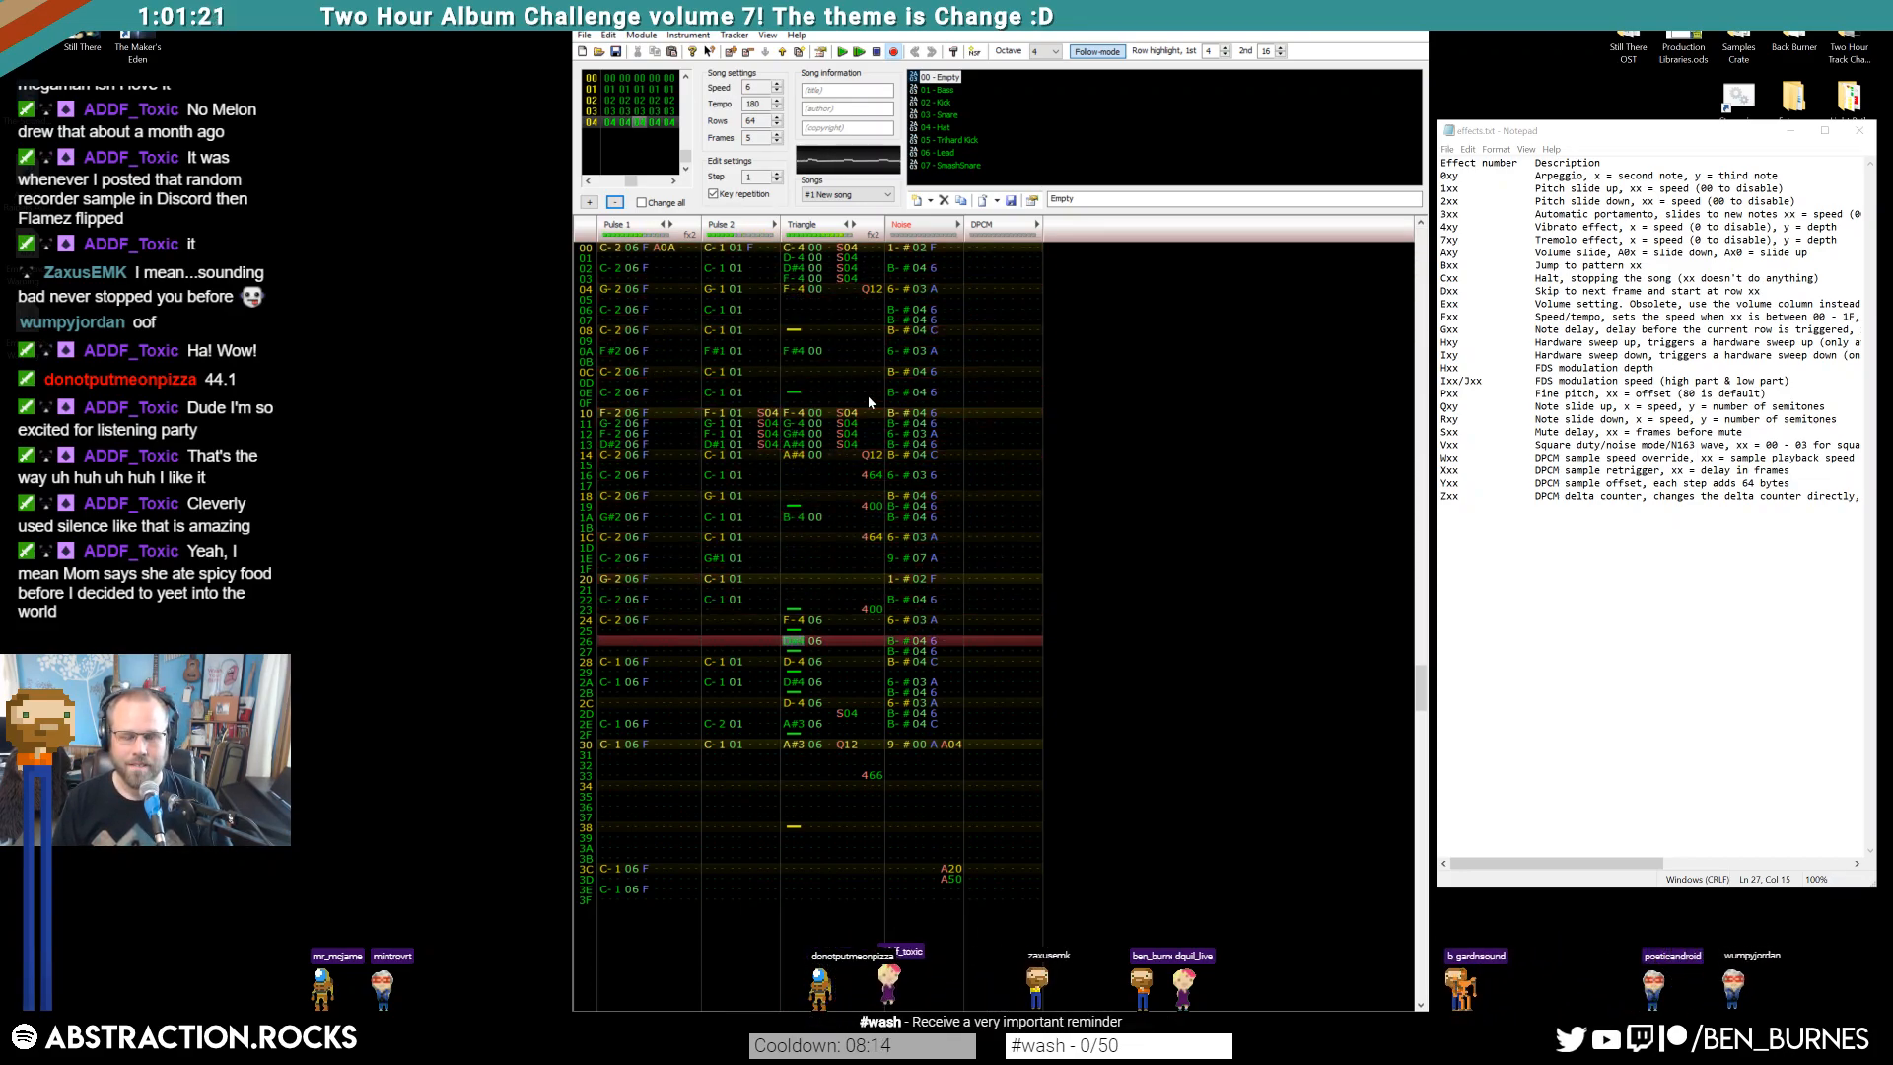
key("Return")
left_click_drag(792, 610, 864, 597)
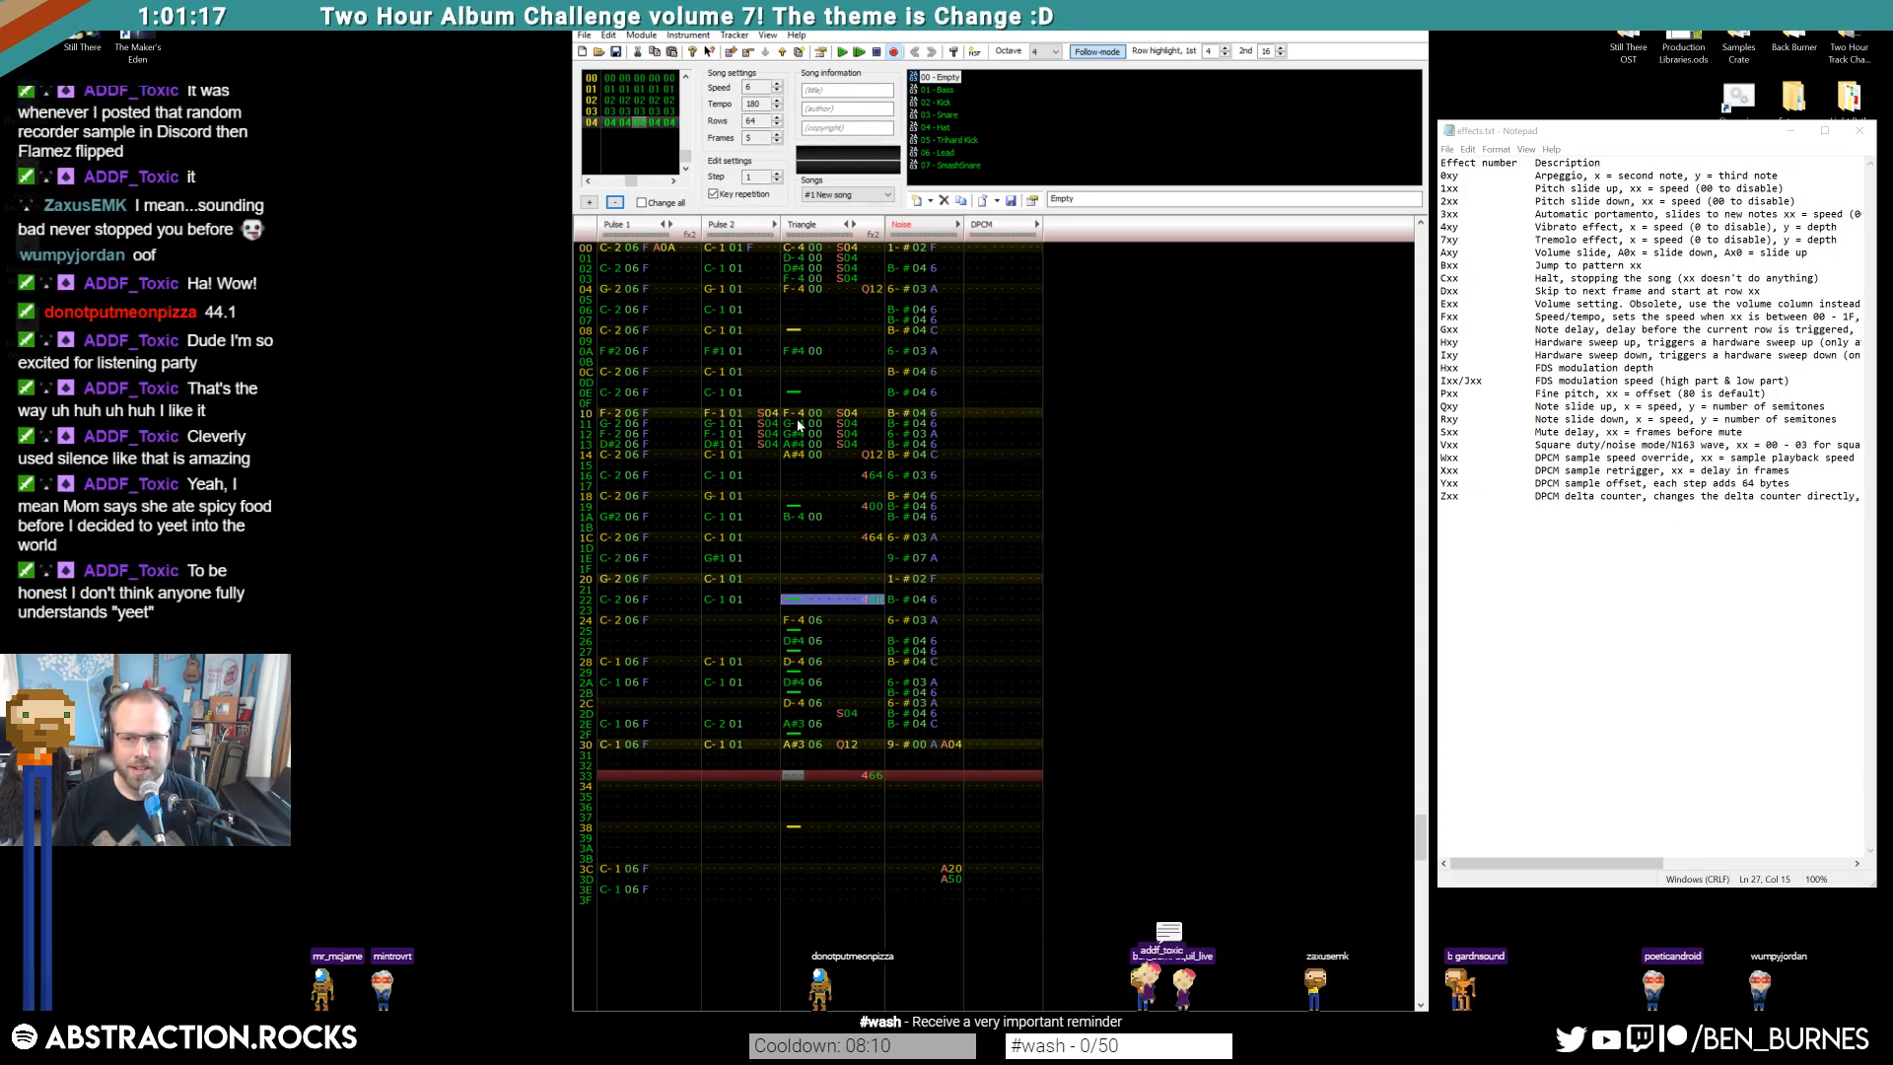
key("Return")
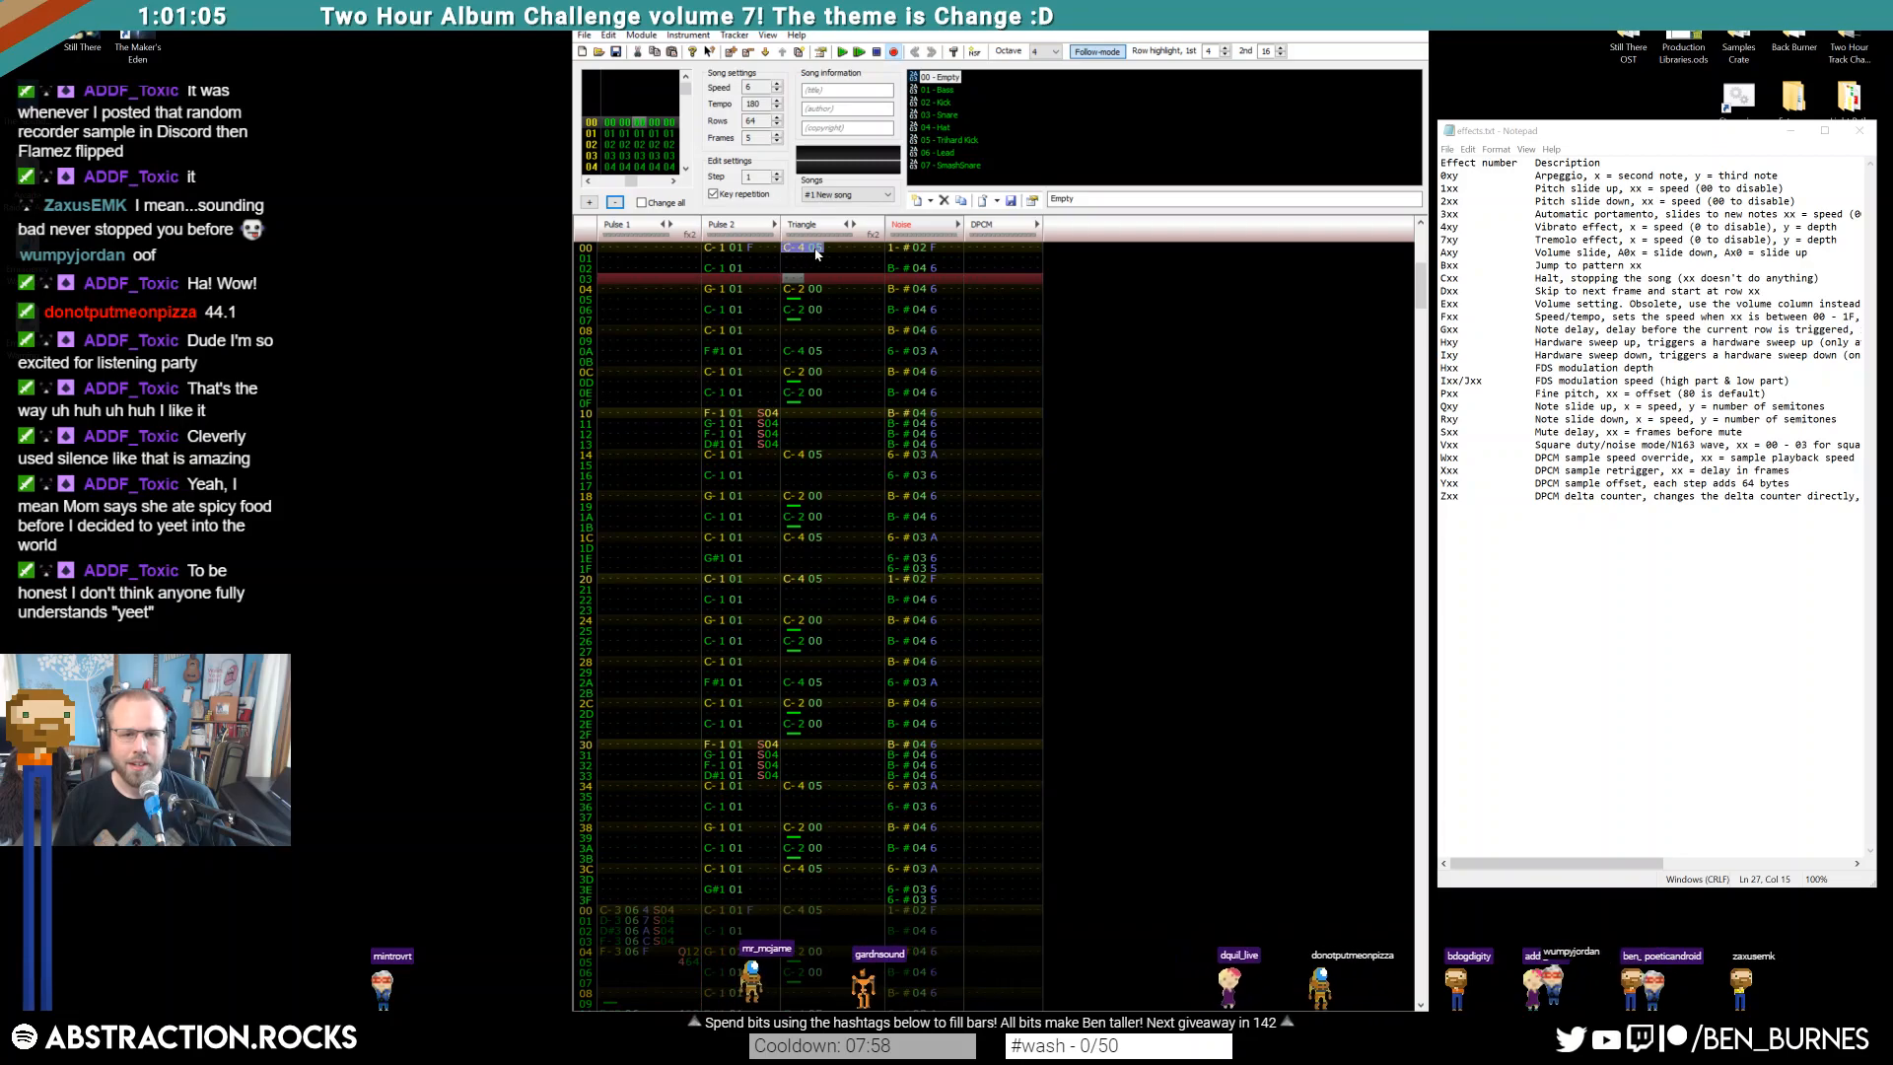
Copy the C-4 05 hit from Triangle row 00 of frame 00 to row 3E of frame 04, and play frame 04
scroll(791, 255, "up", 6)
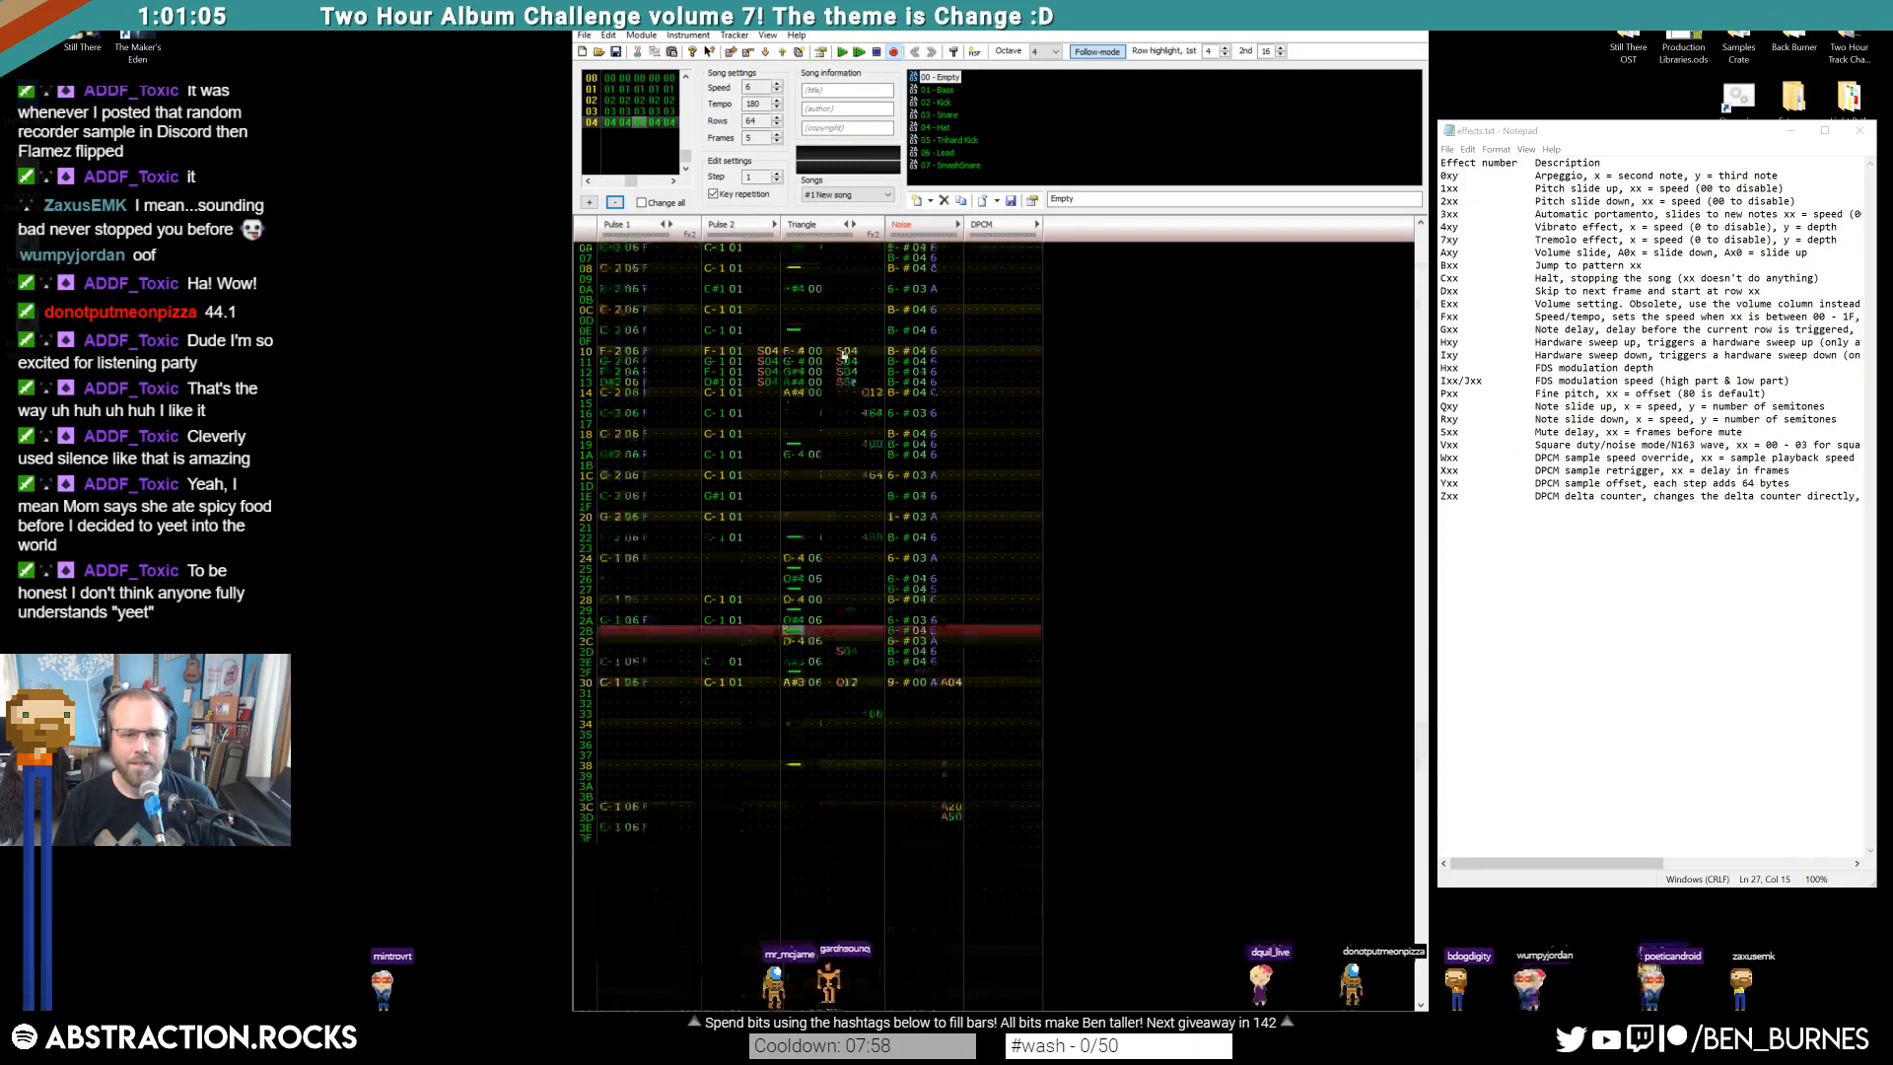
left_click(793, 828)
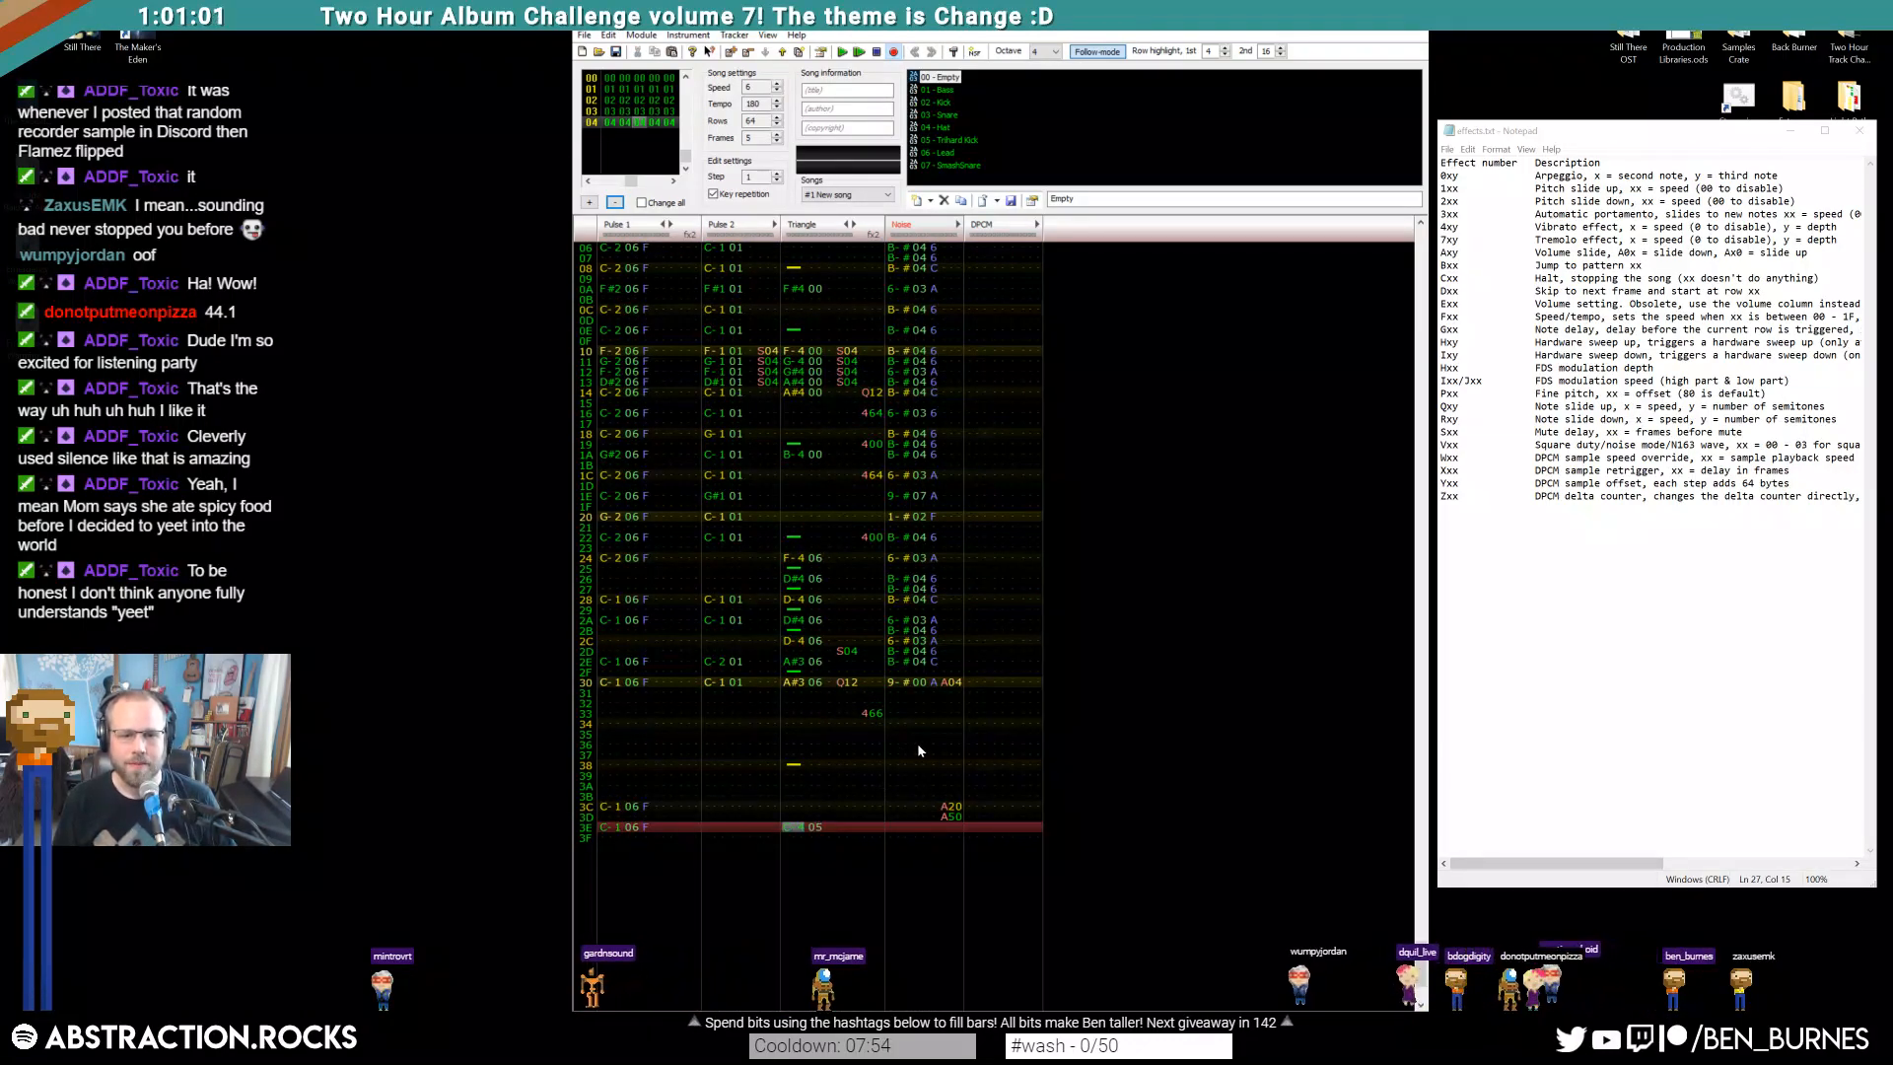
scroll(917, 750, "up", 6)
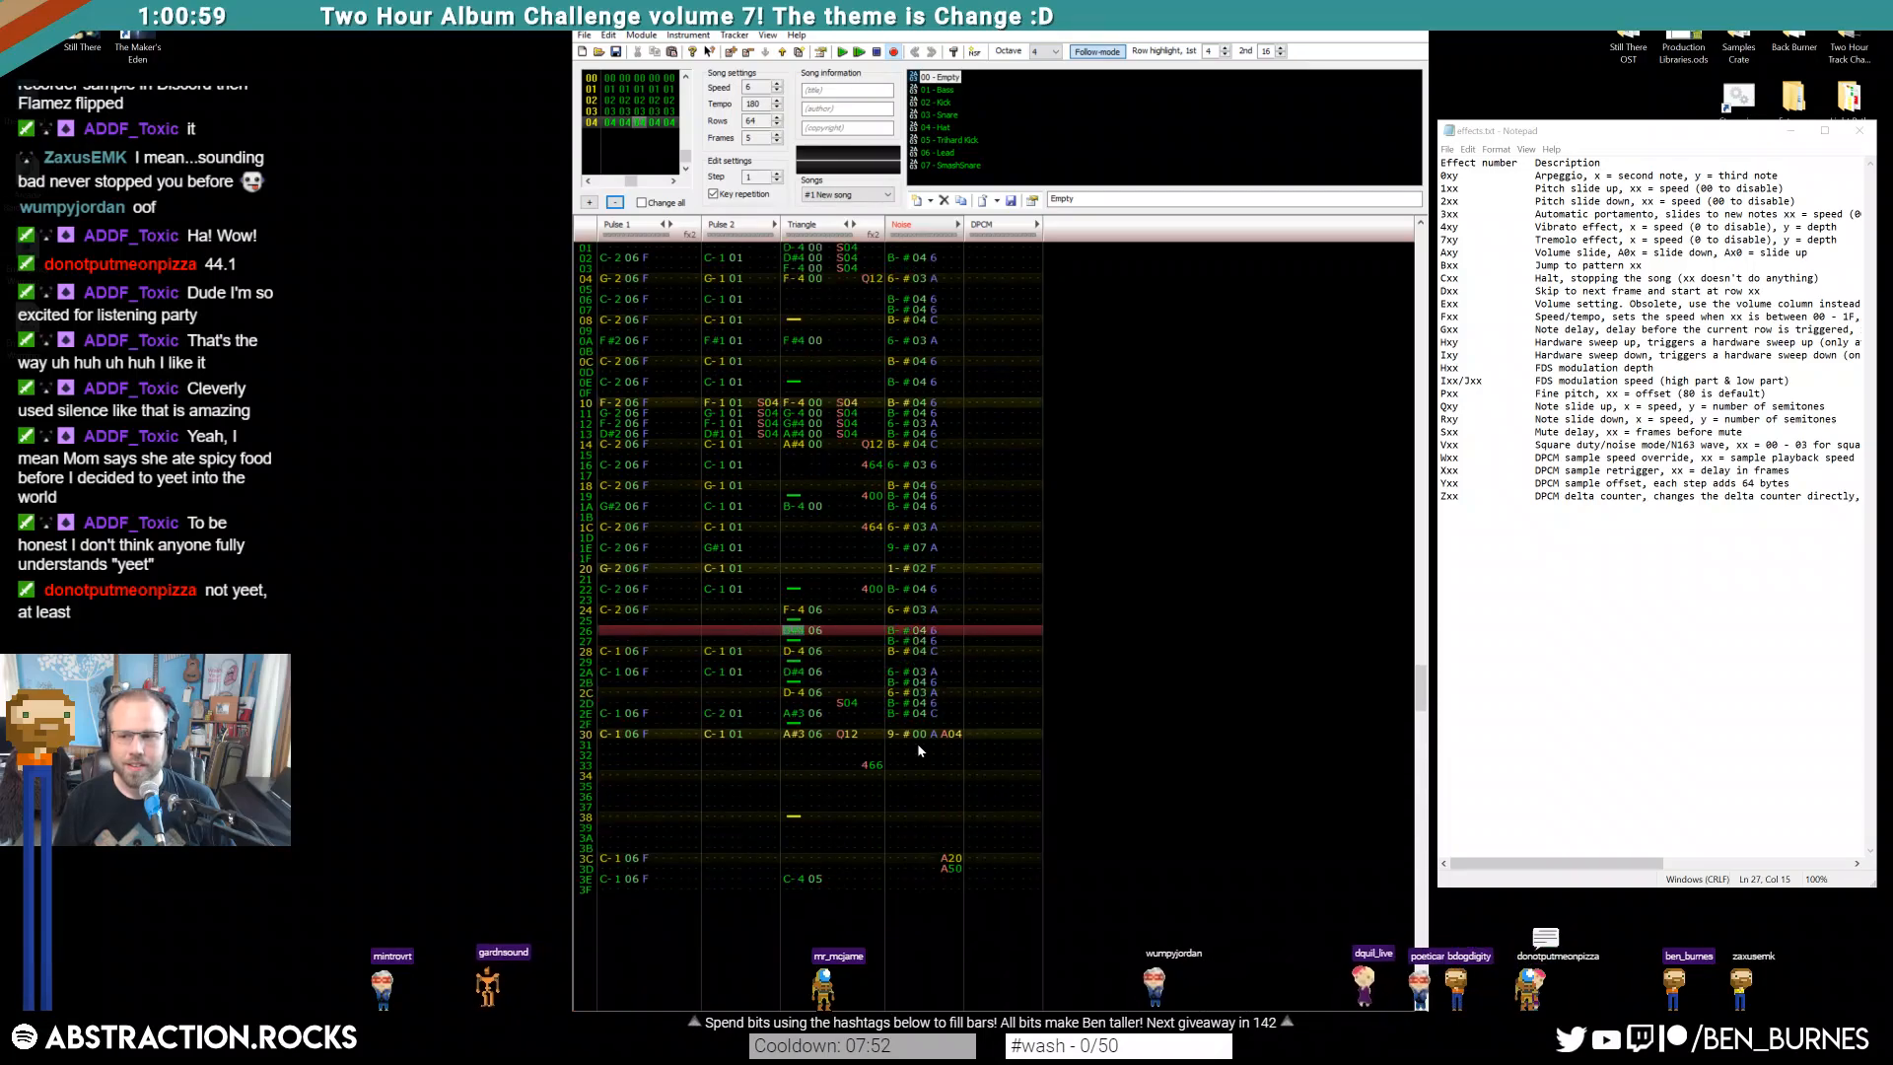
scroll(917, 750, "up", 1)
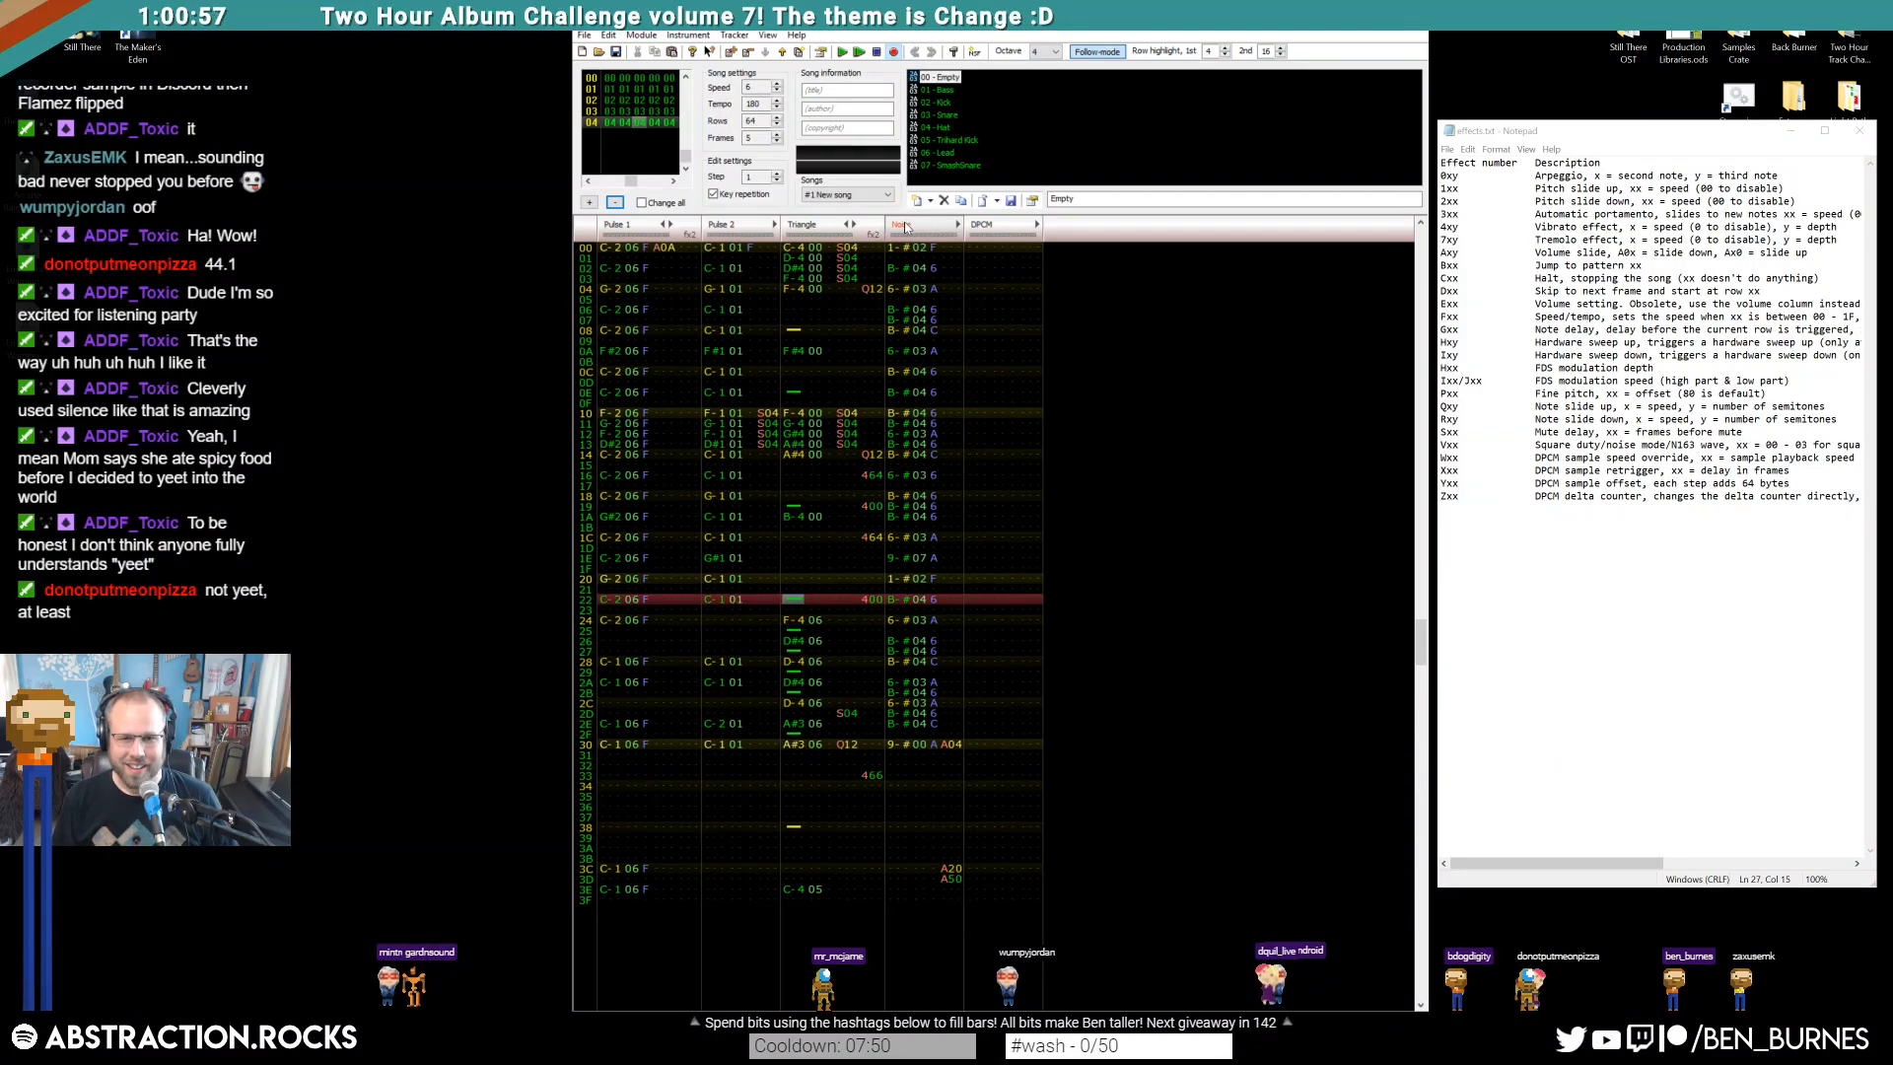
key("Return")
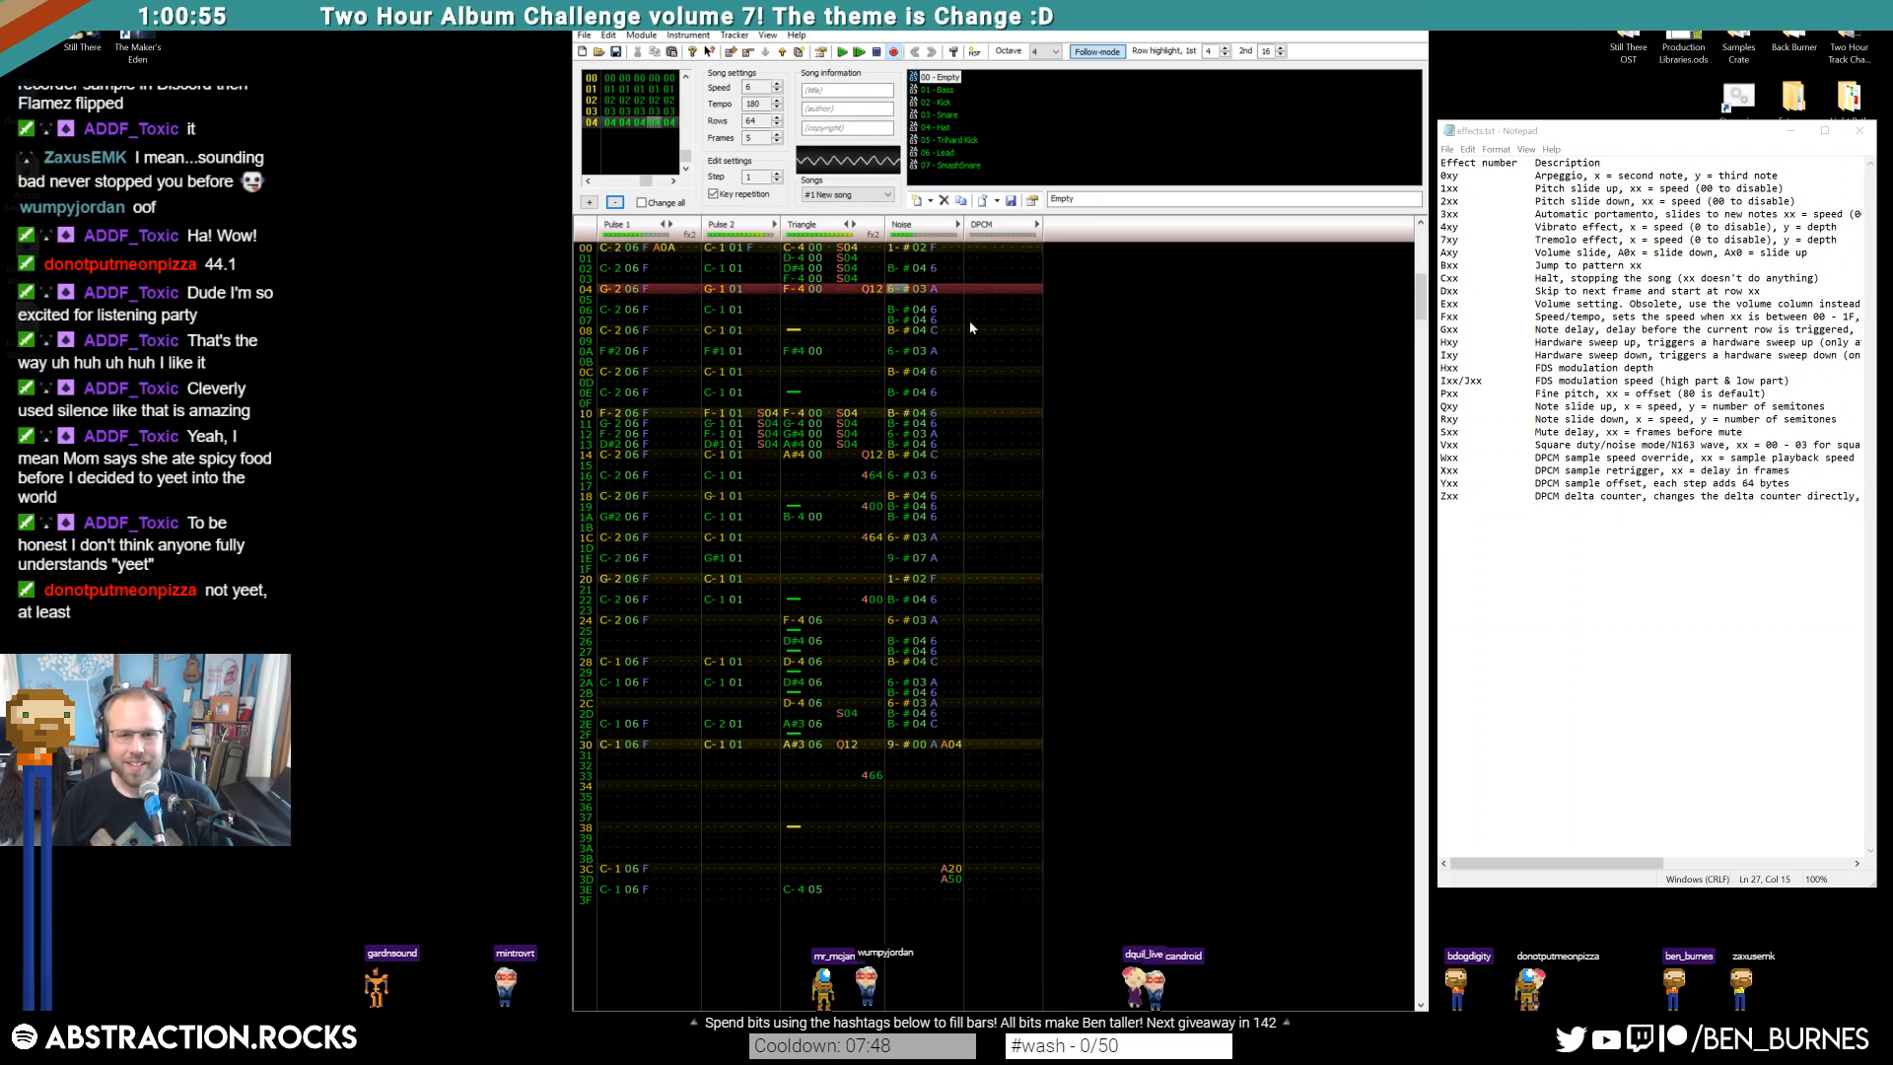
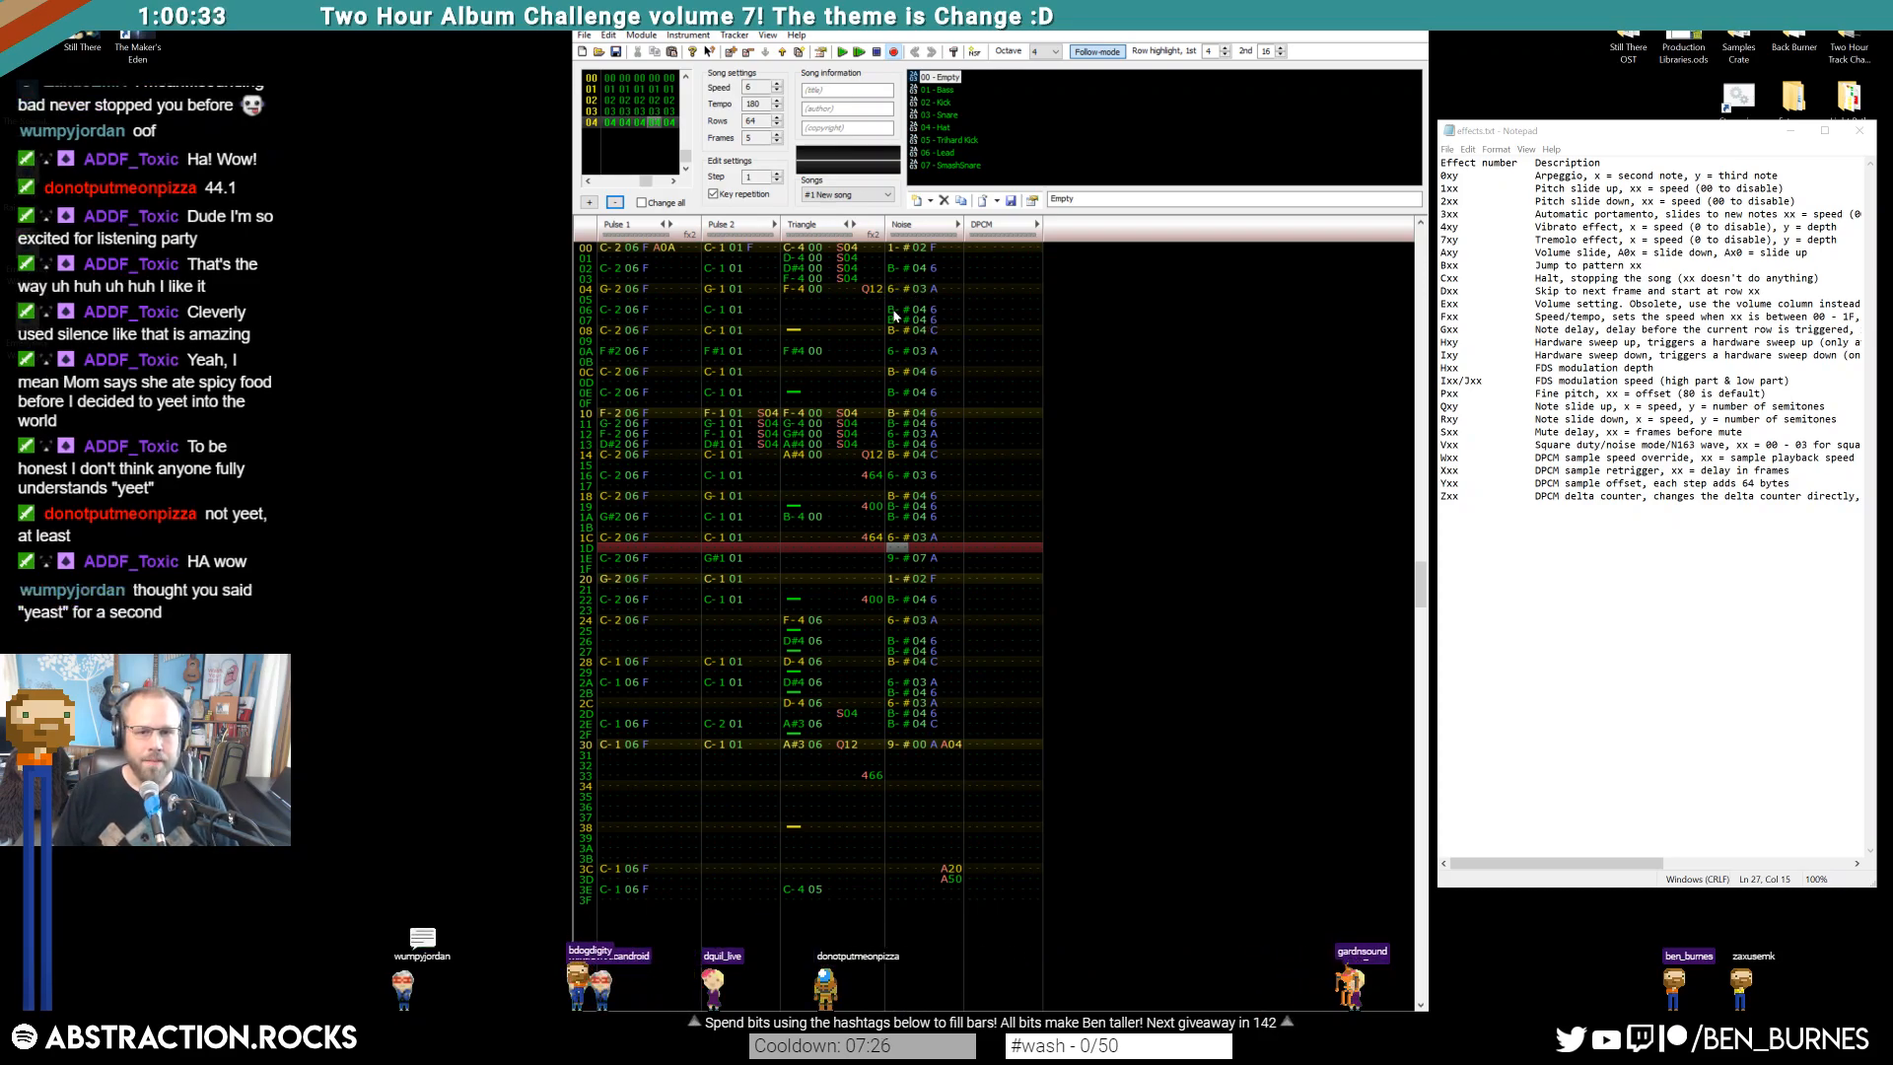
Delete the Noise hits at rows 07 and 19, replace the row 1E hit with B-# 04 6, and play the frame
left_click_drag(898, 319, 932, 320)
key("ctrl+c")
key("Delete")
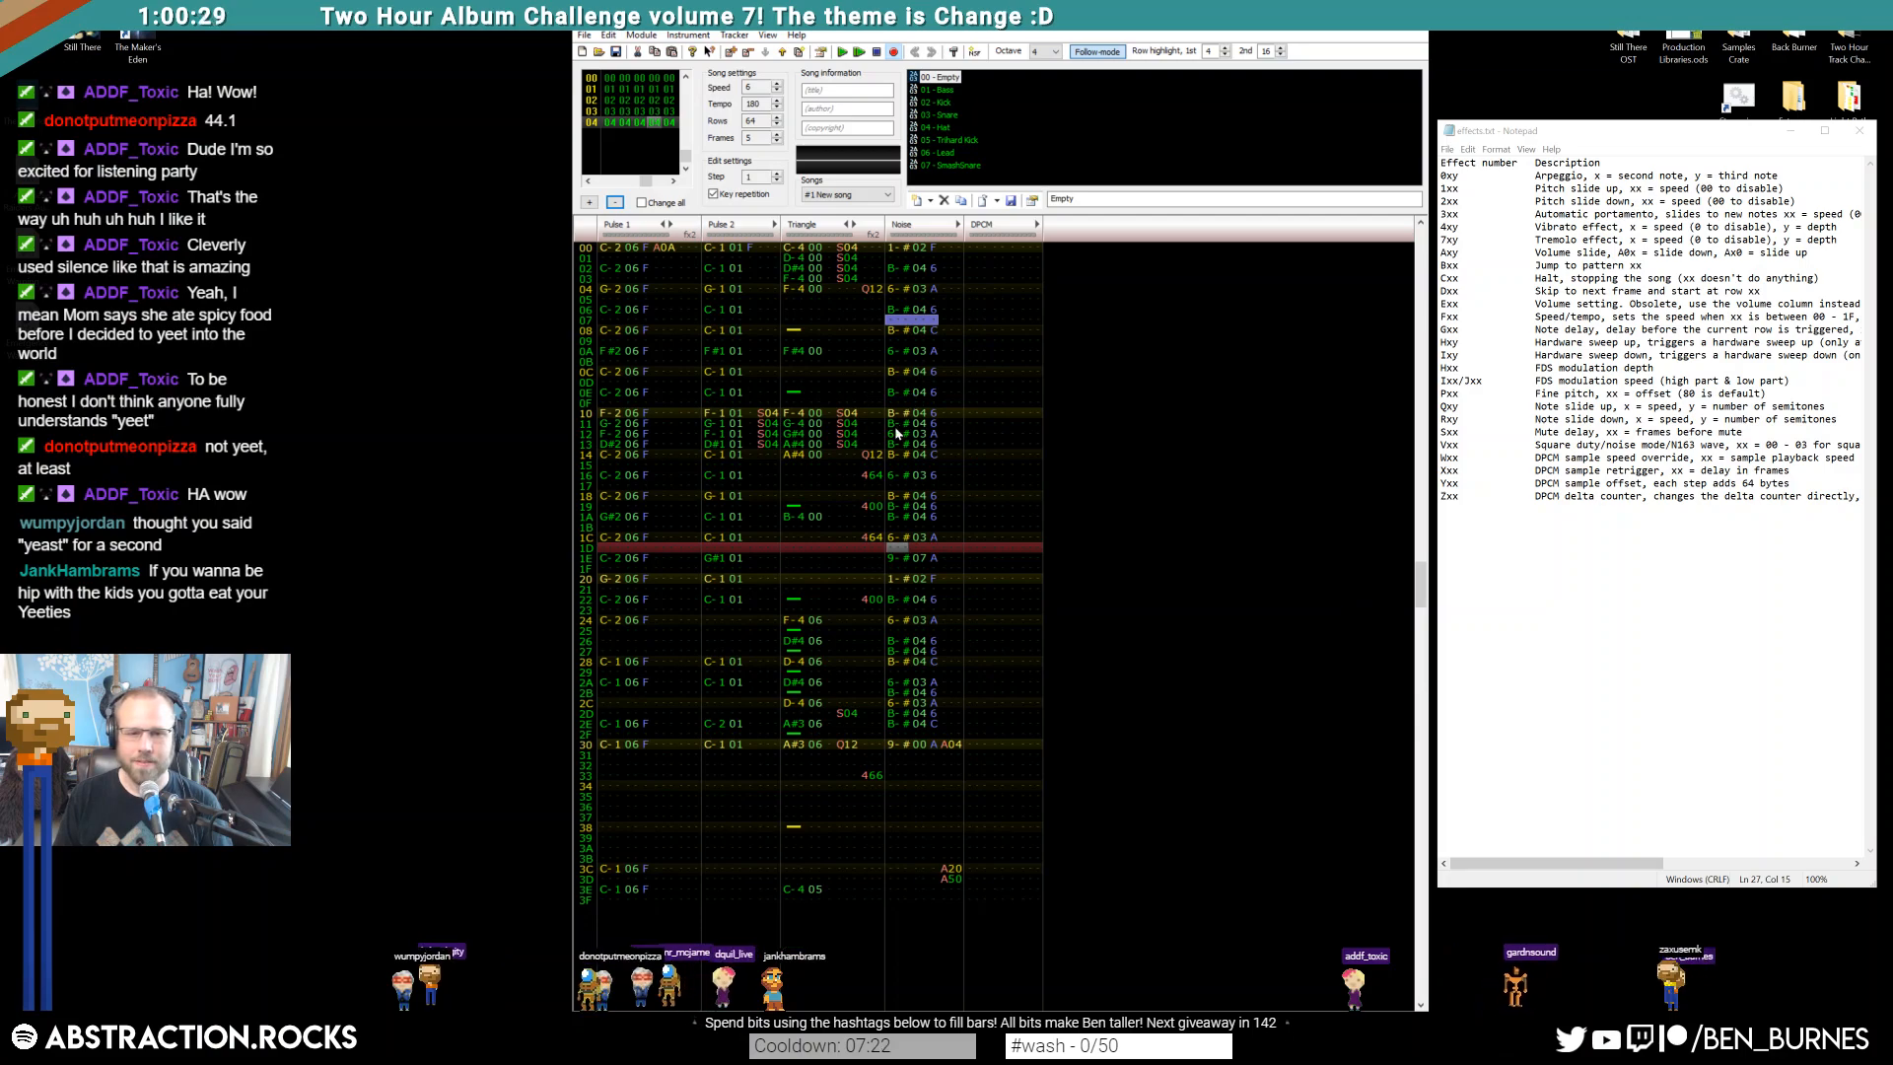
left_click_drag(891, 505, 928, 509)
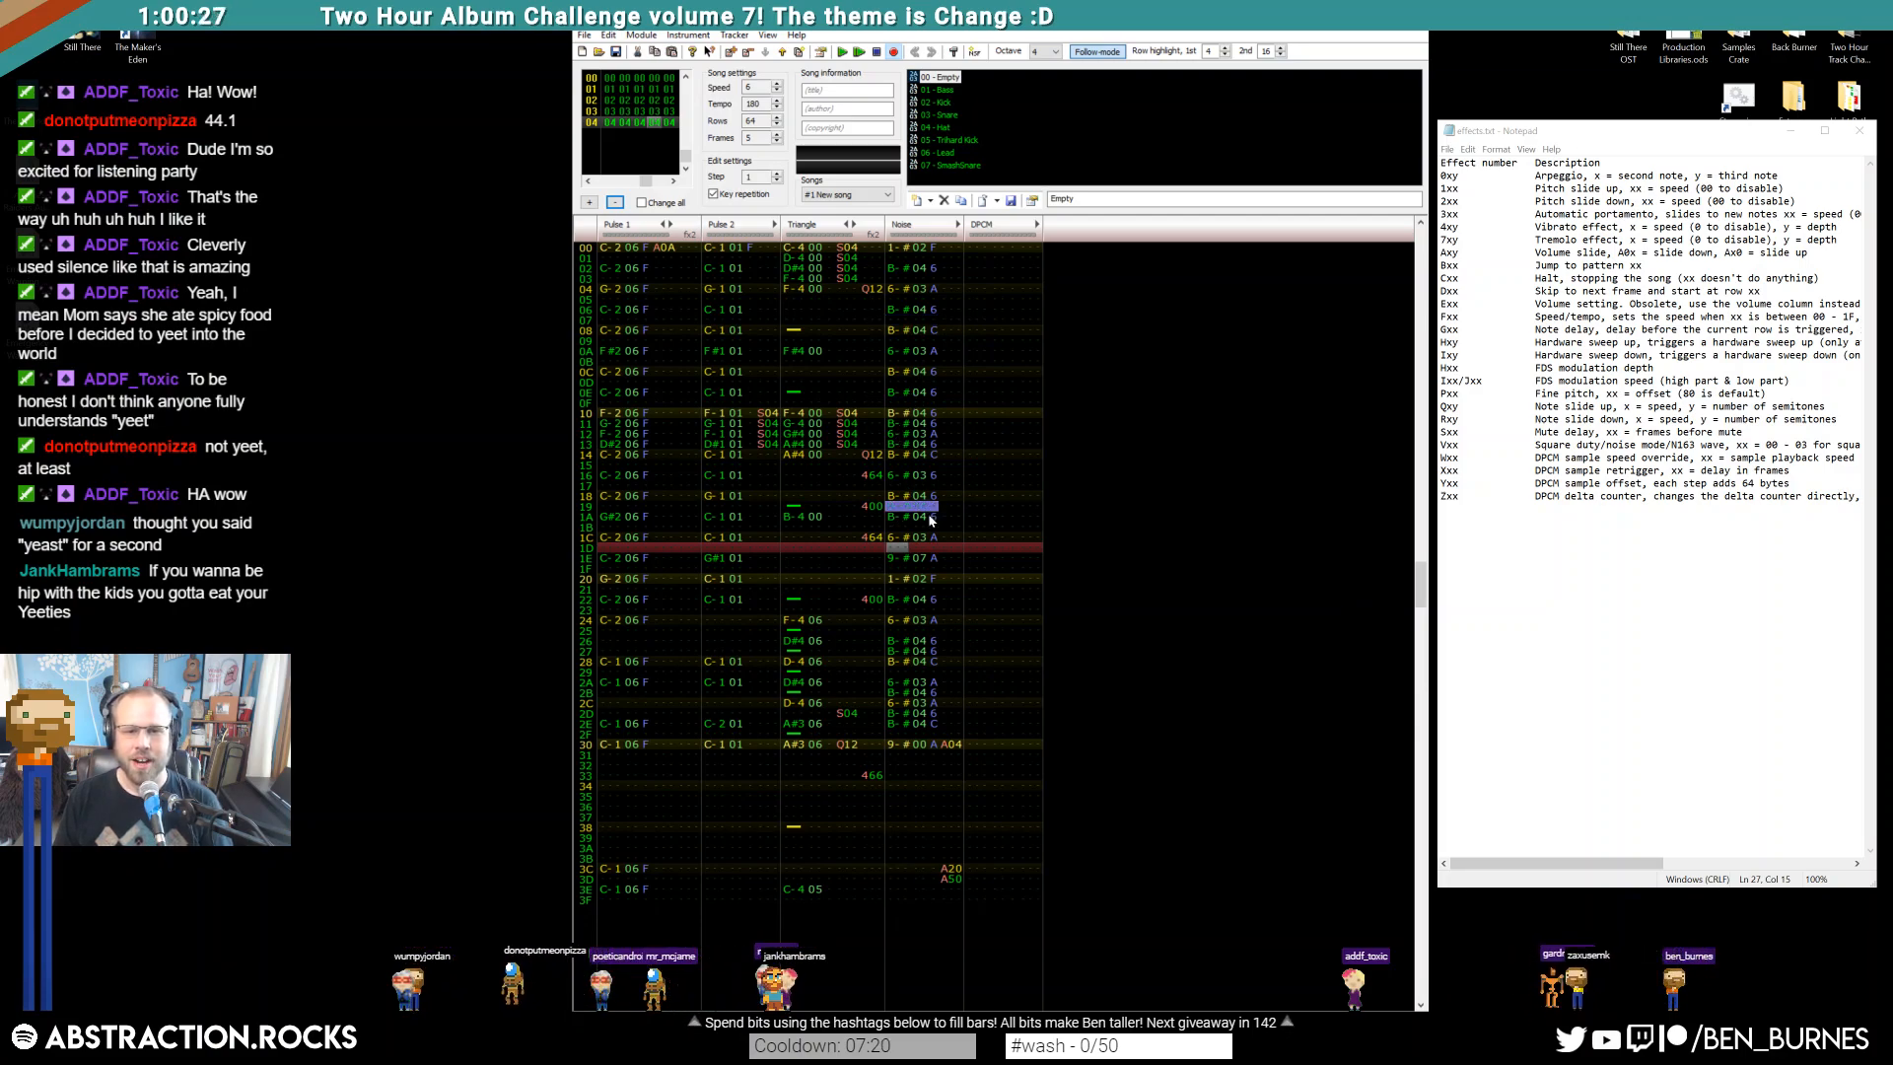
left_click(896, 557)
key("ctrl+v")
key("Return")
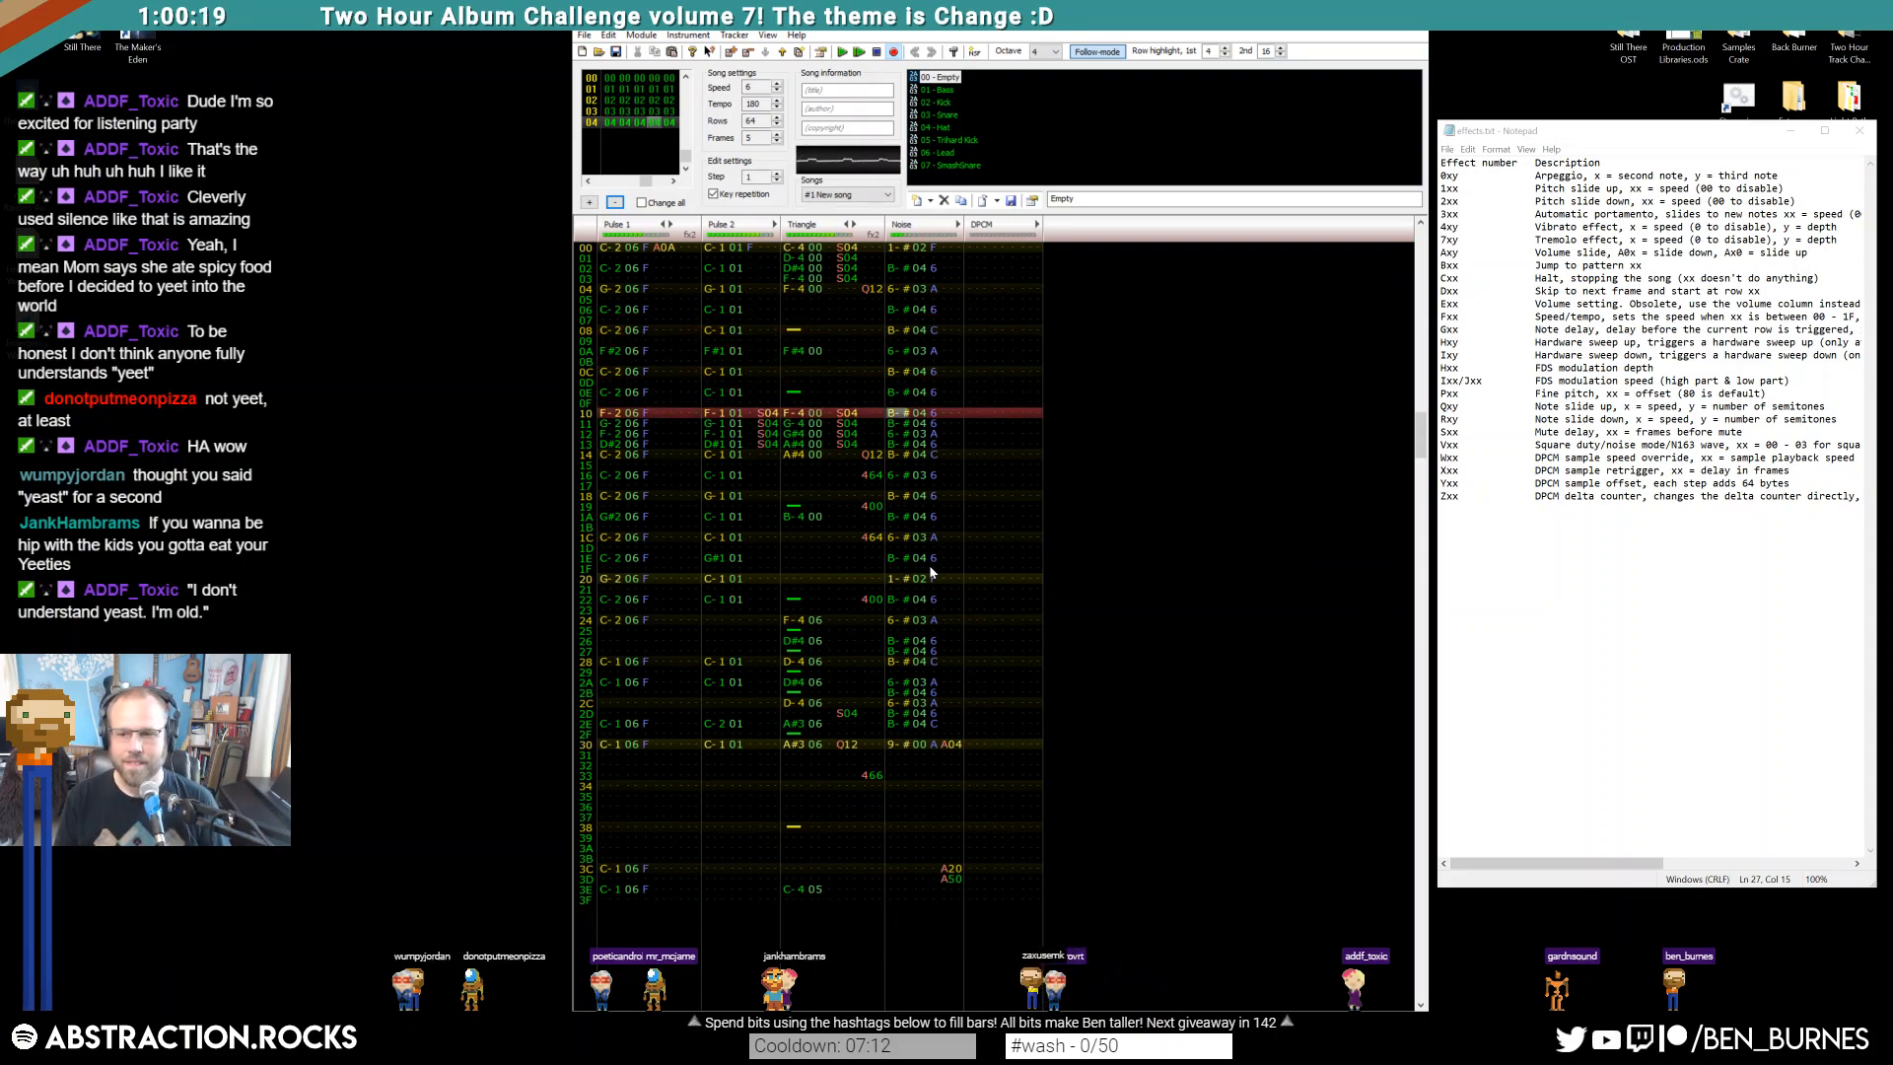
key("Return")
Move the Triangle note cut, 400 and B-4 up to rows 17–18, and the 464 to row 14, with both effects in the first effect column
left_click_drag(789, 508, 864, 484)
left_click(848, 526)
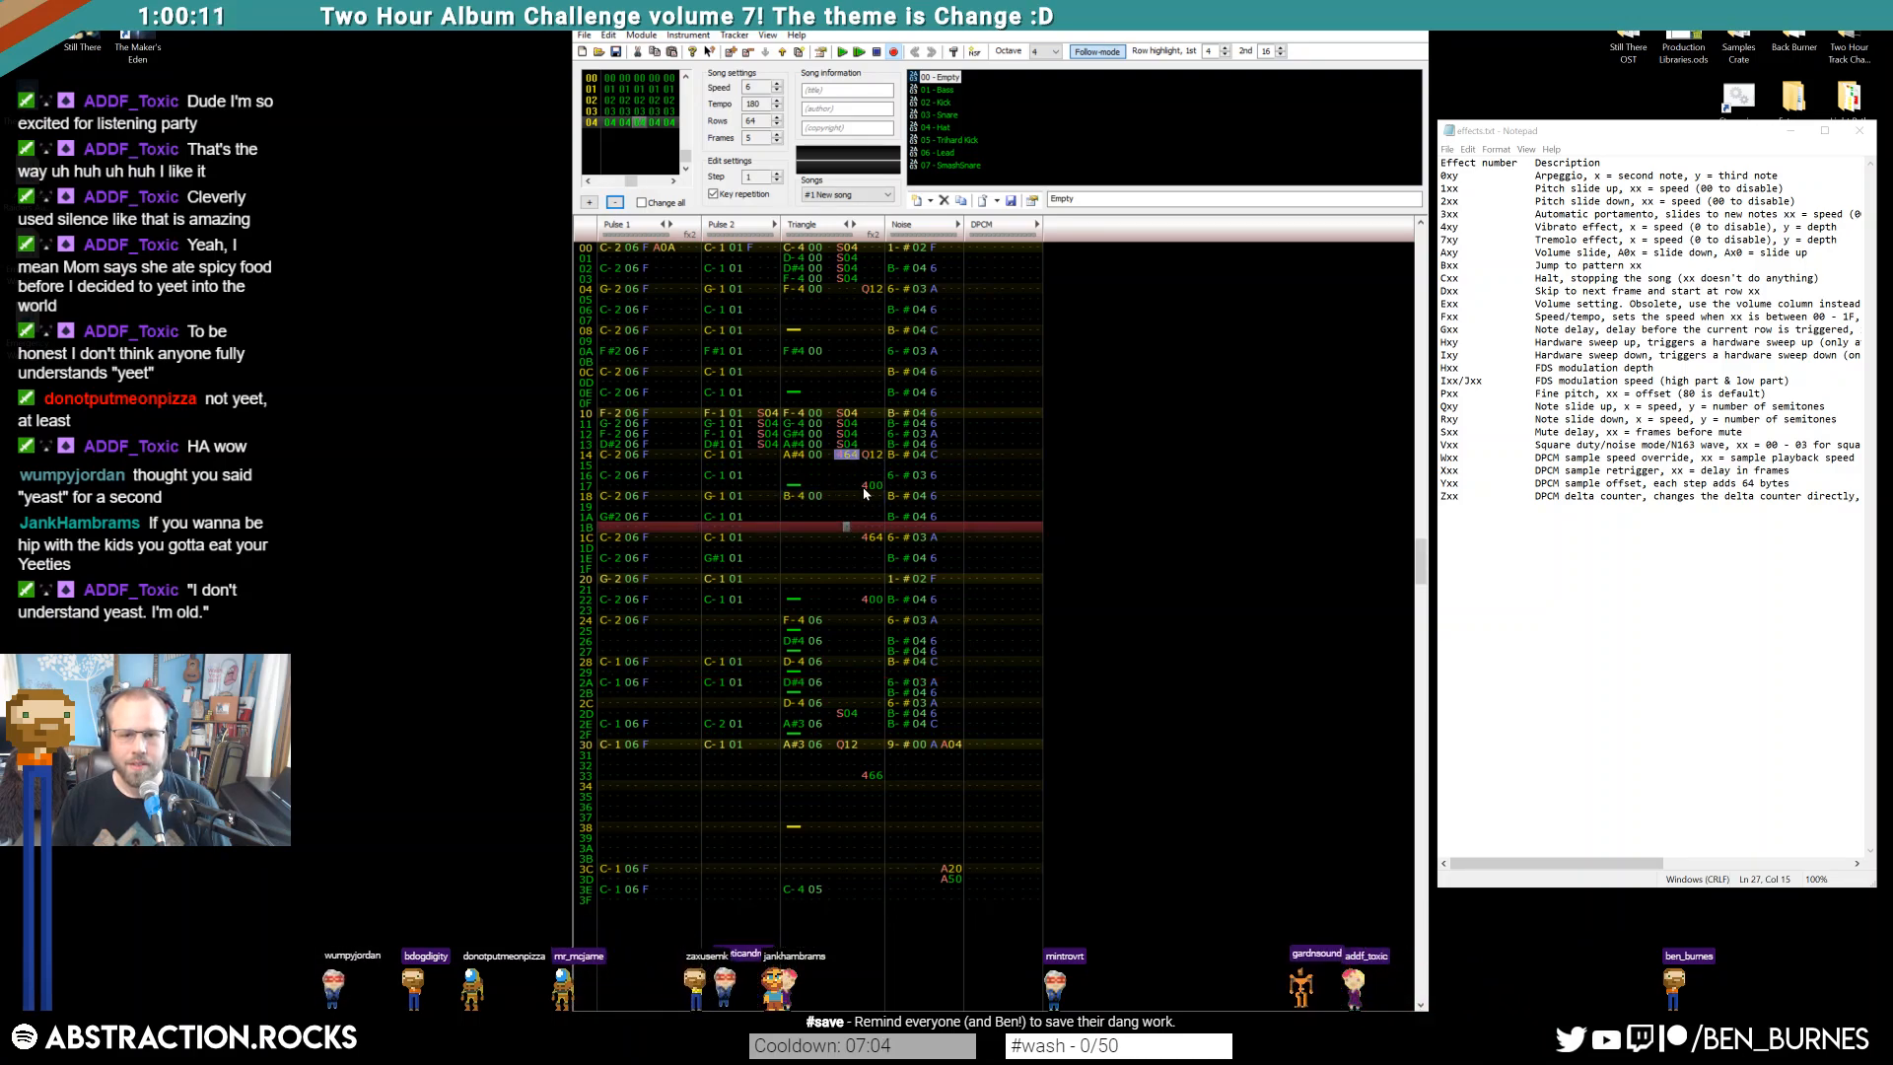
left_click(850, 505)
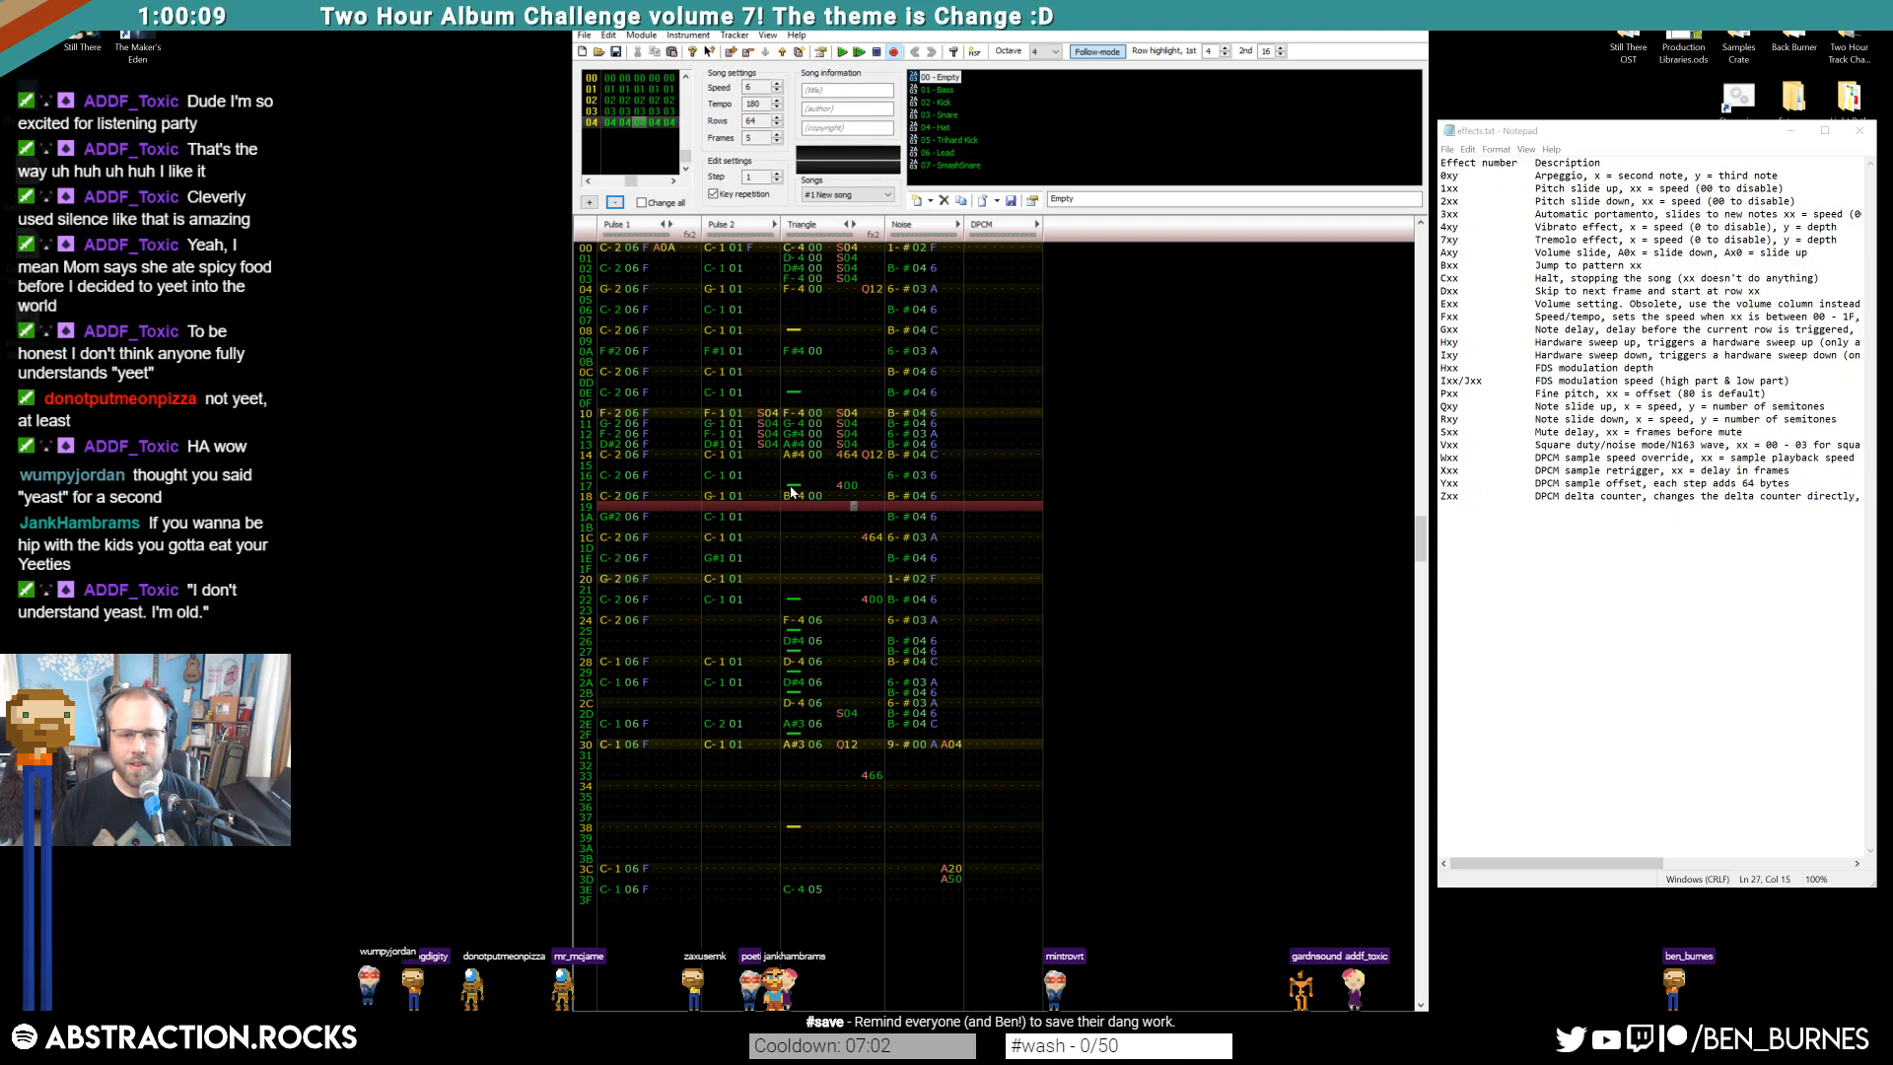
left_click(793, 456)
key("F7")
key("F5")
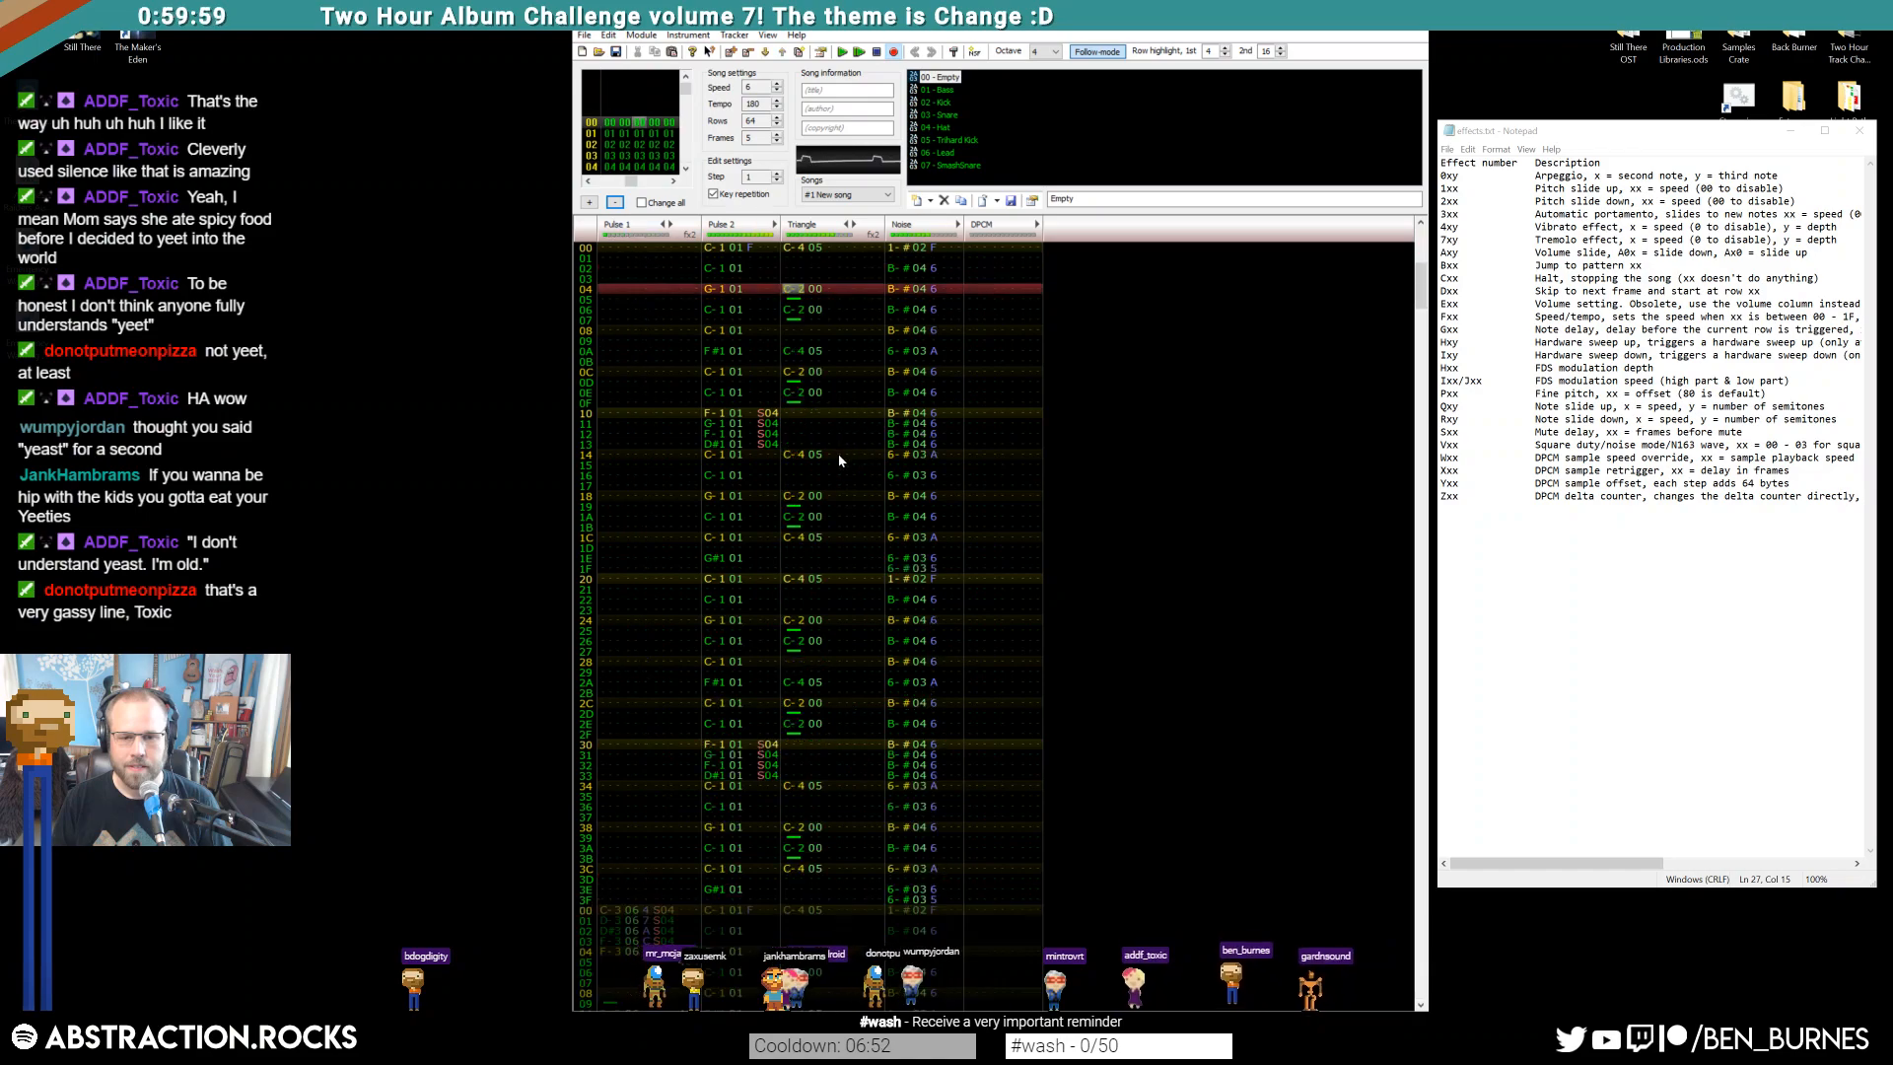
key("Return")
scroll(852, 492, "up", 11)
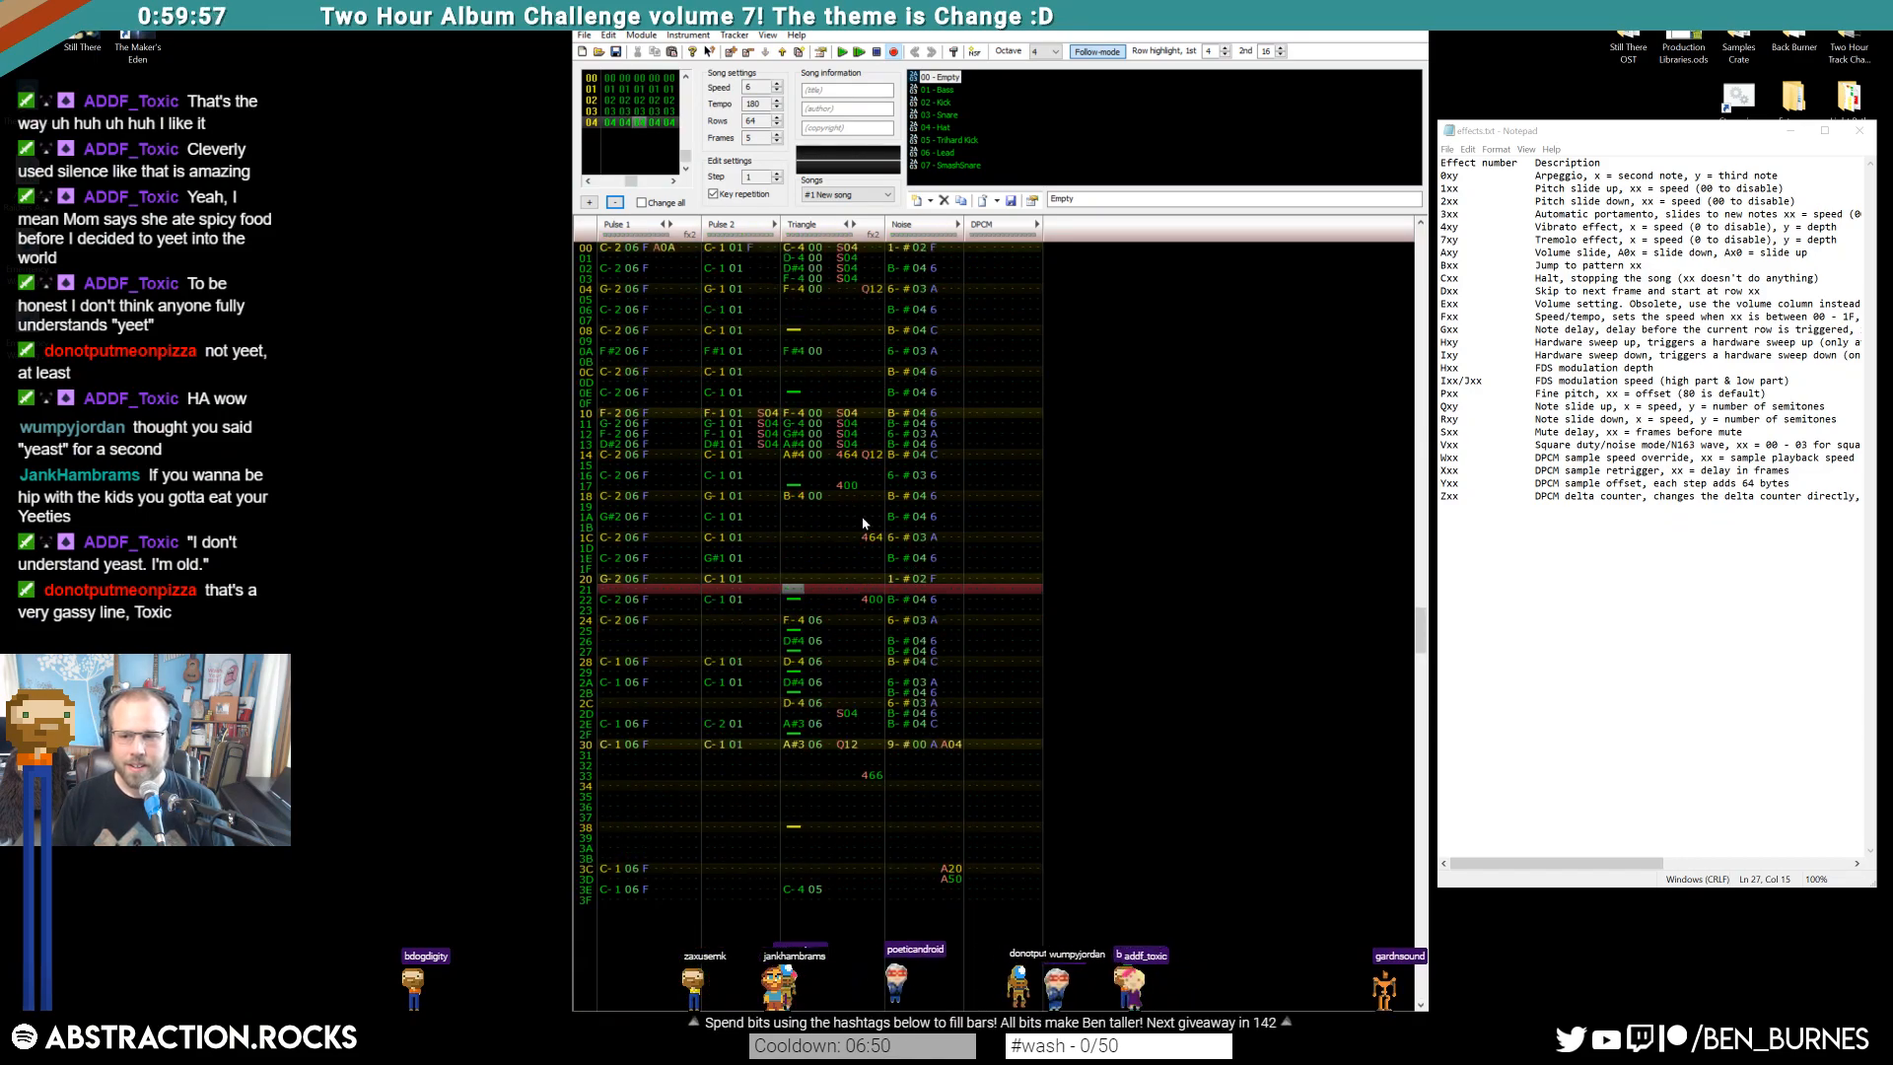
scroll(862, 523, "up", 3)
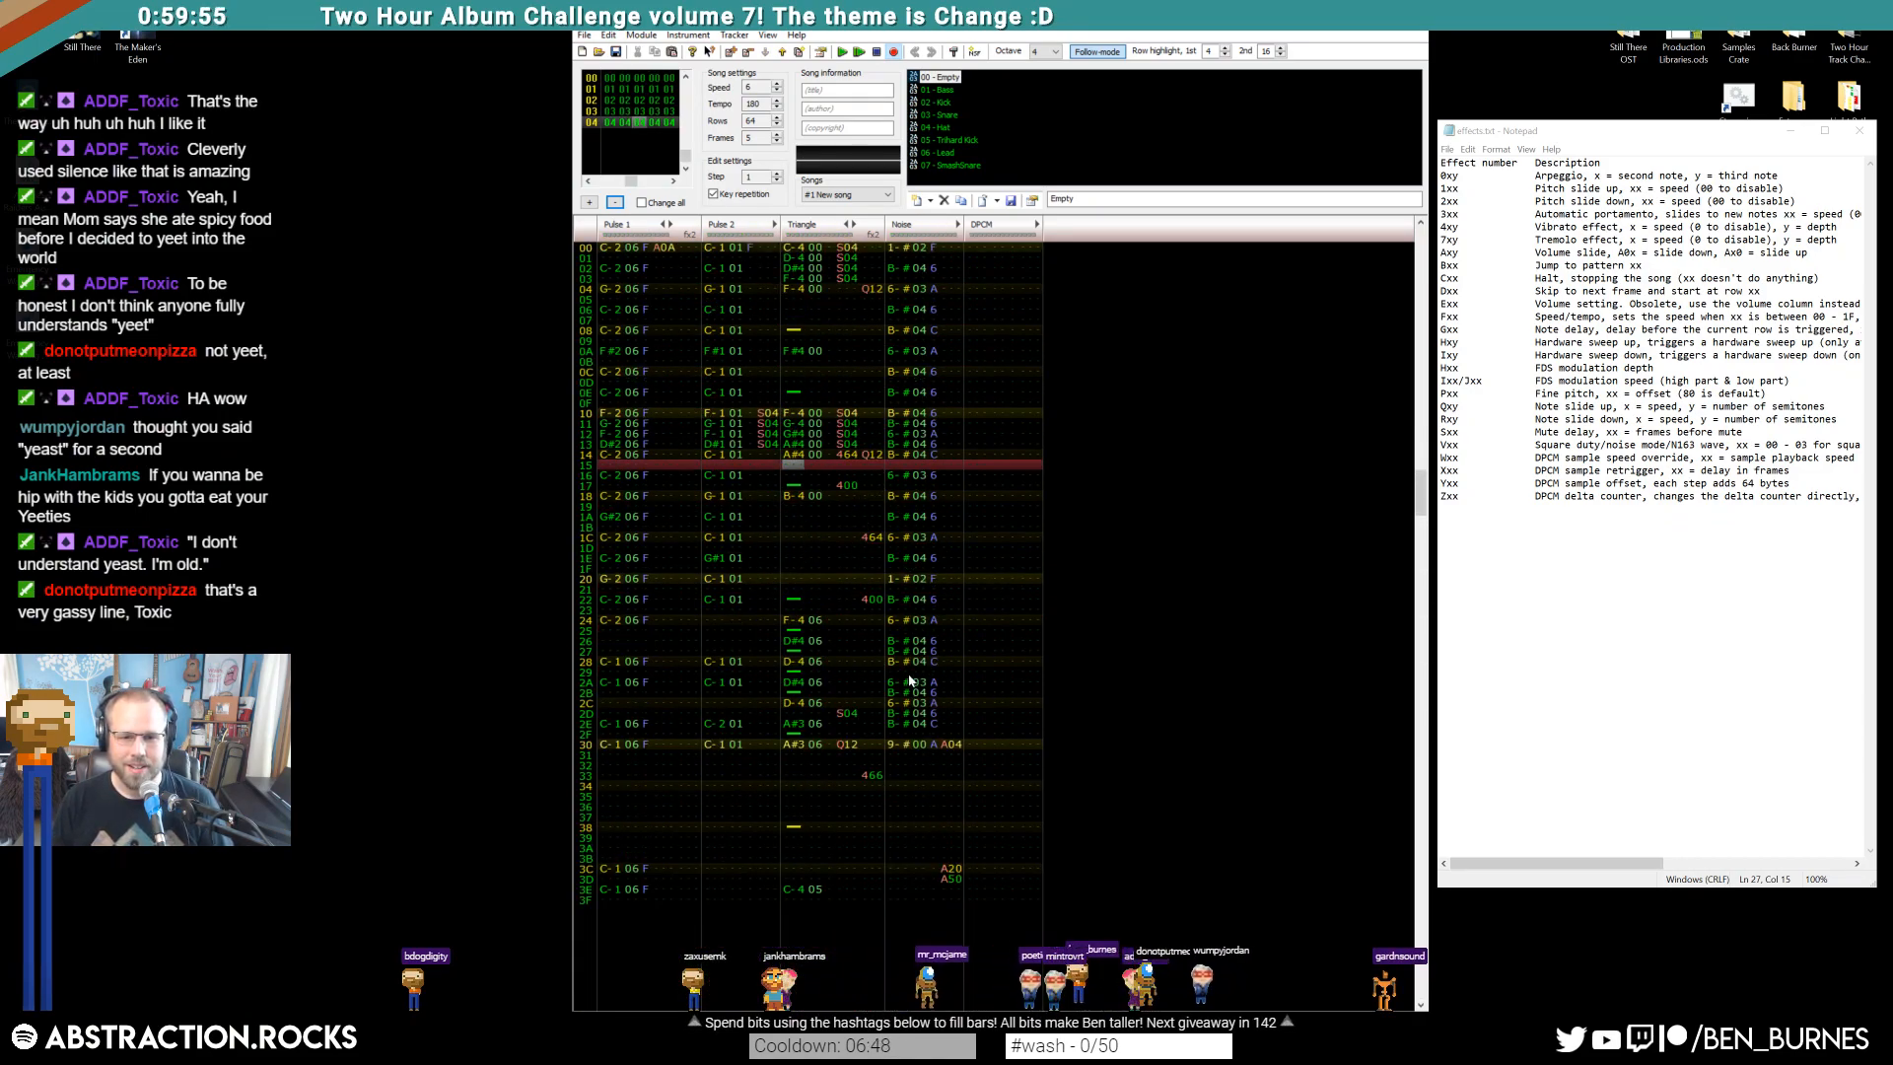
Thin out the Noise fill at rows 27–2D, place B-# 04 6 at rows 2A, 2C and 2E, and play the frame
left_click_drag(889, 651, 946, 715)
key("ctrl+c")
key("Delete")
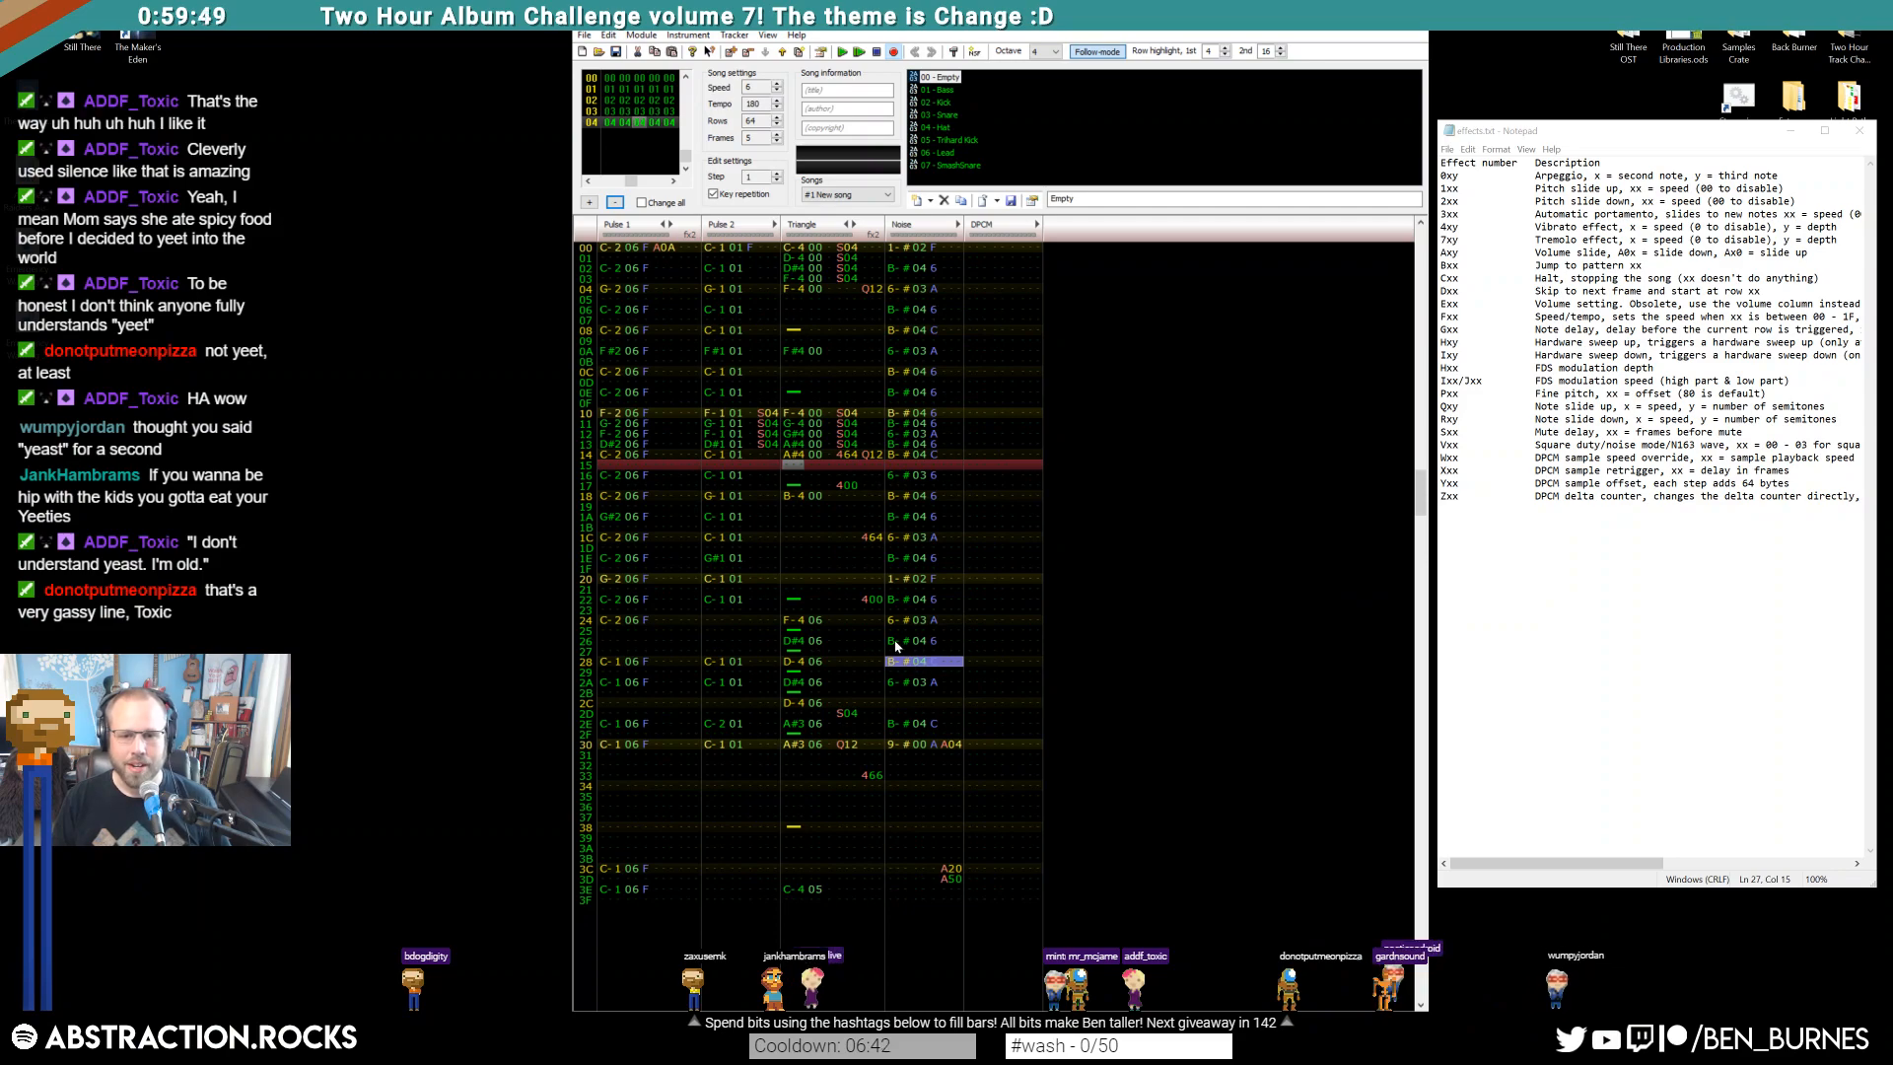
left_click(895, 684)
left_click(890, 703)
left_click(894, 724)
key("ctrl+v")
left_click(898, 248)
key("Return")
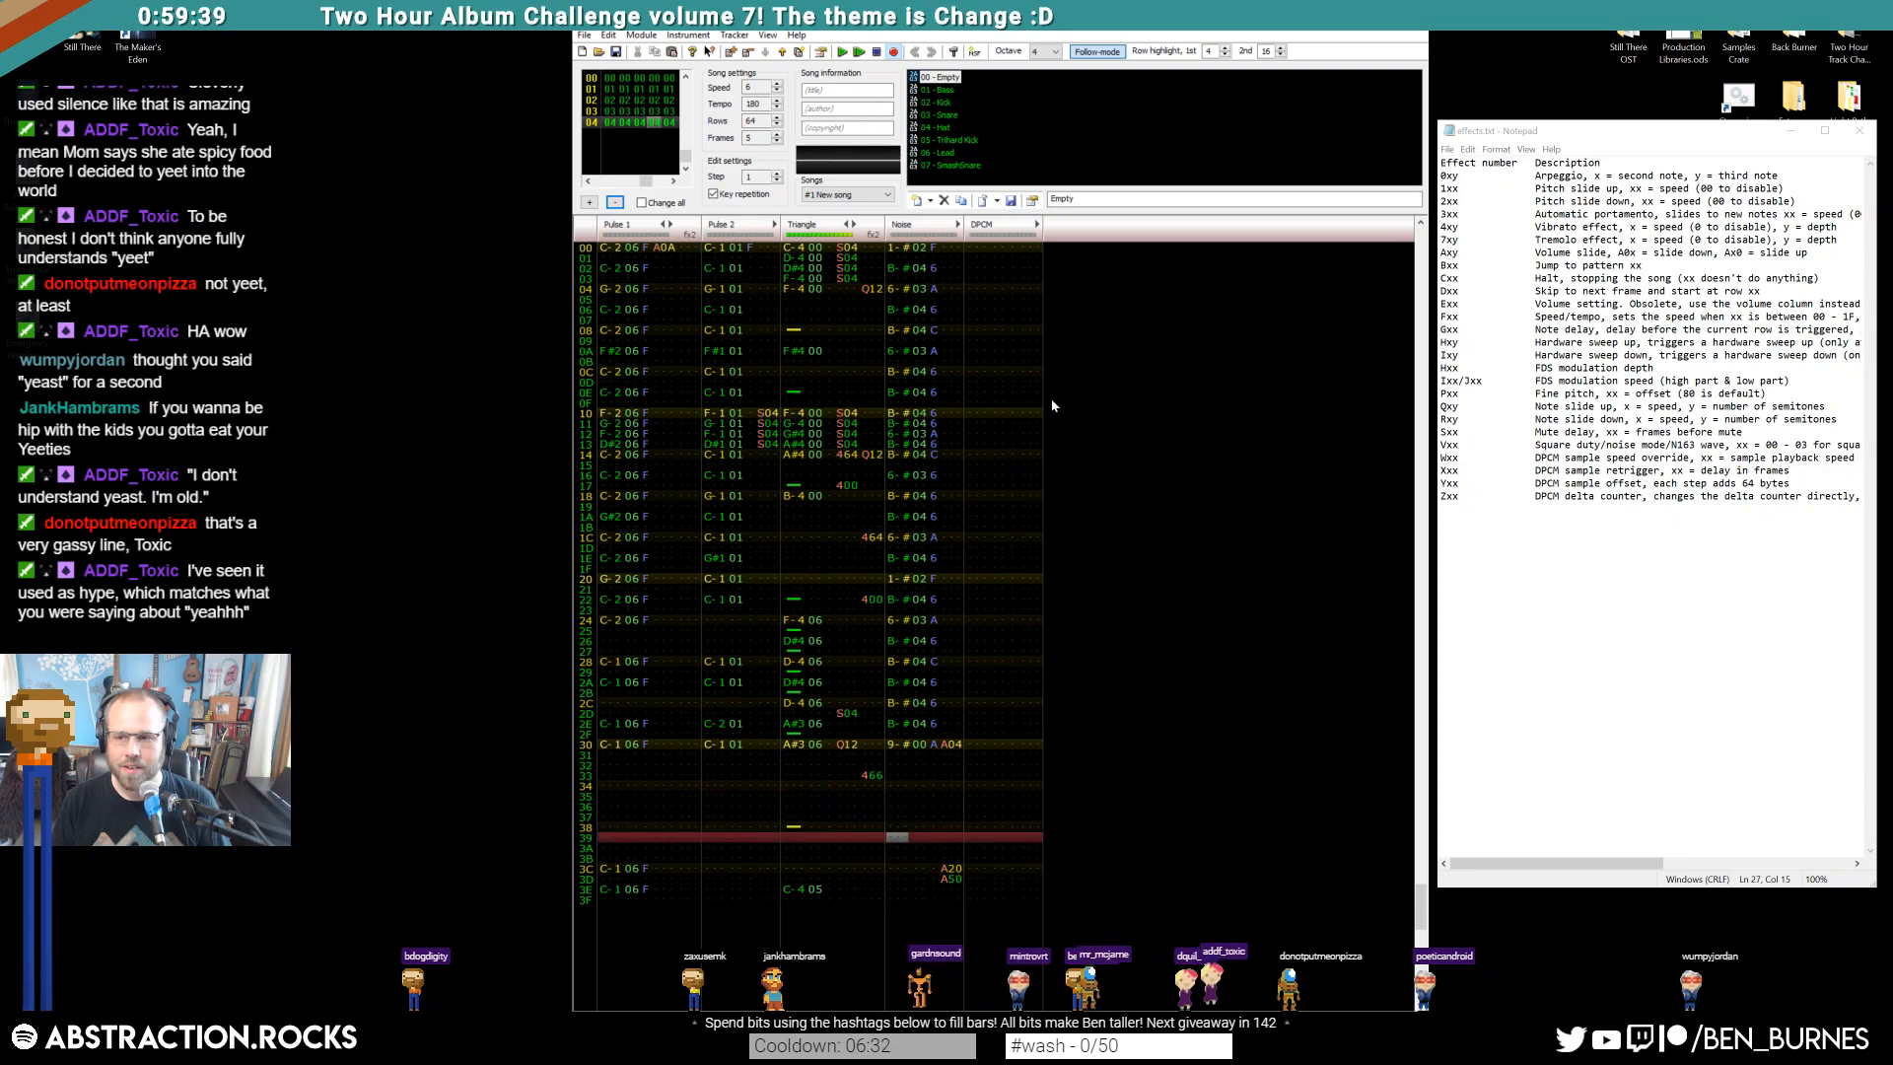
key("Return")
Insert a new empty frame 05 after frame 04
scroll(1043, 422, "up", 10)
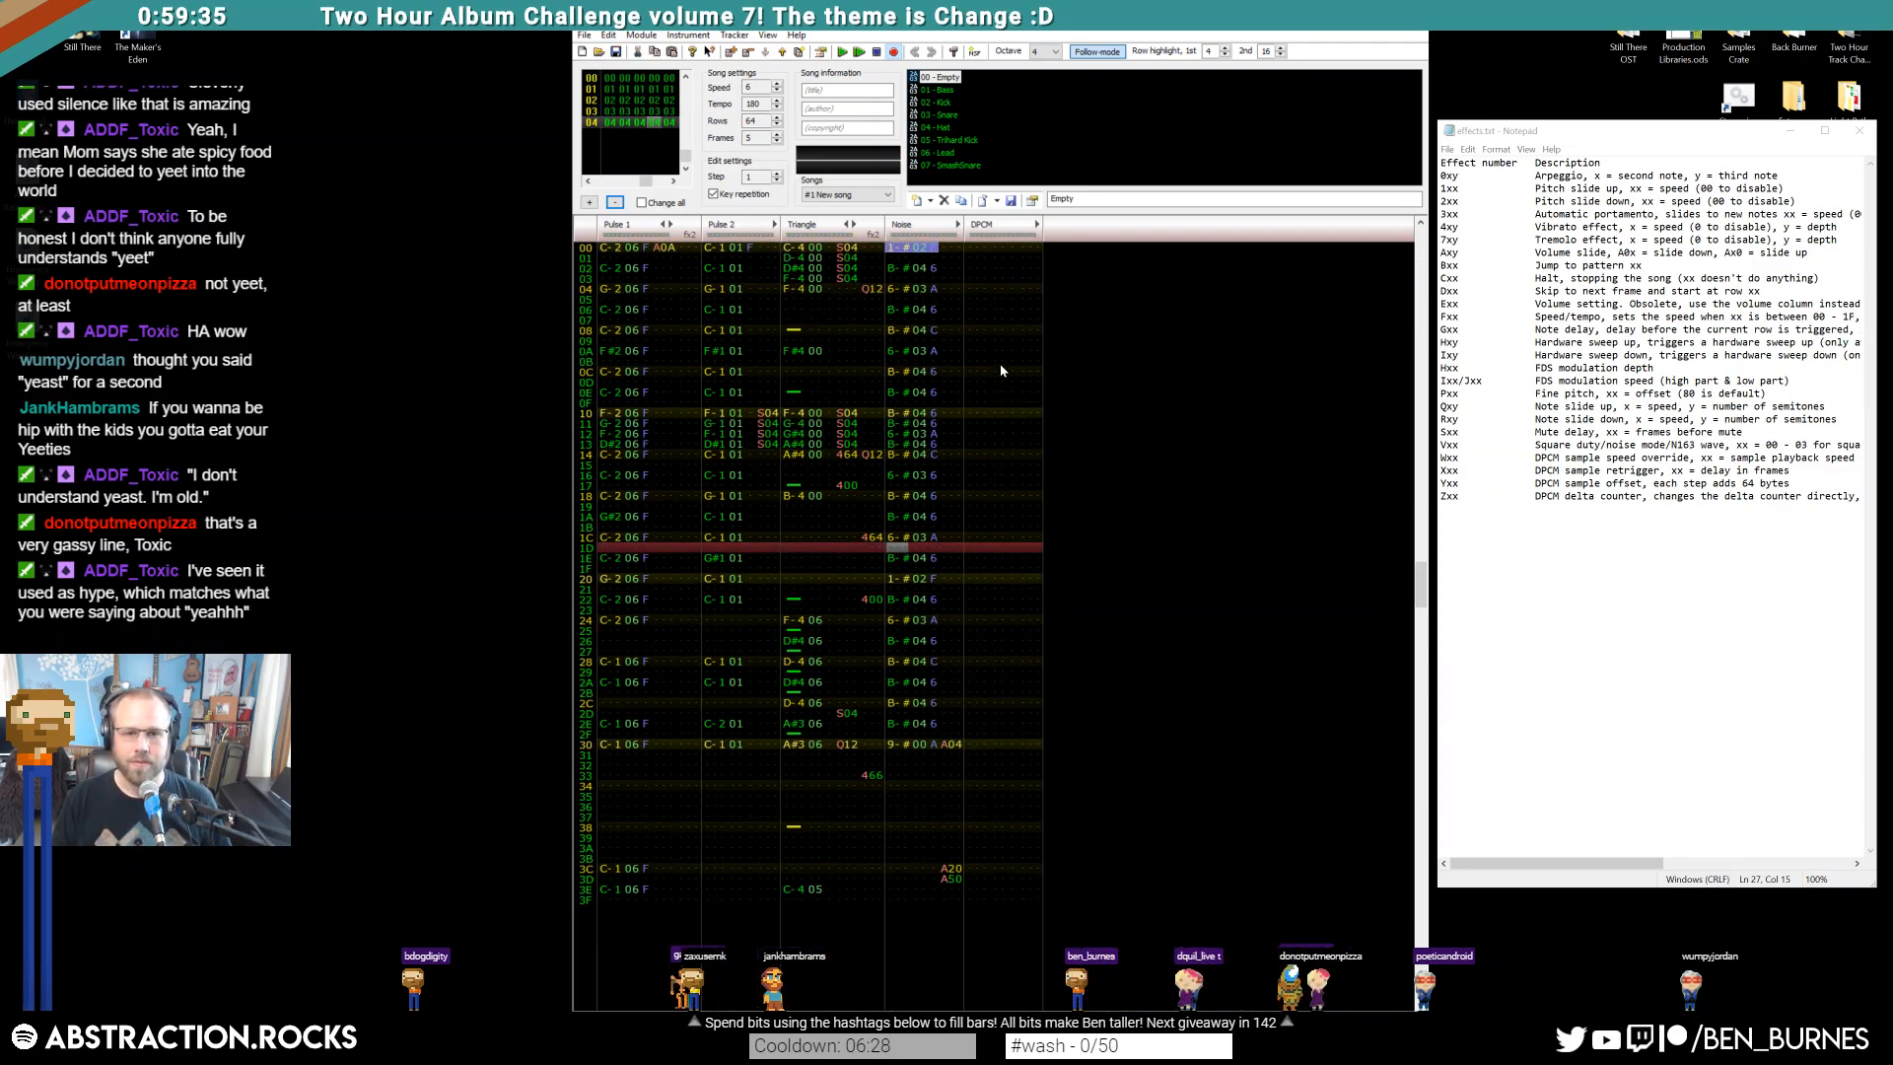
scroll(1000, 432, "down", 8)
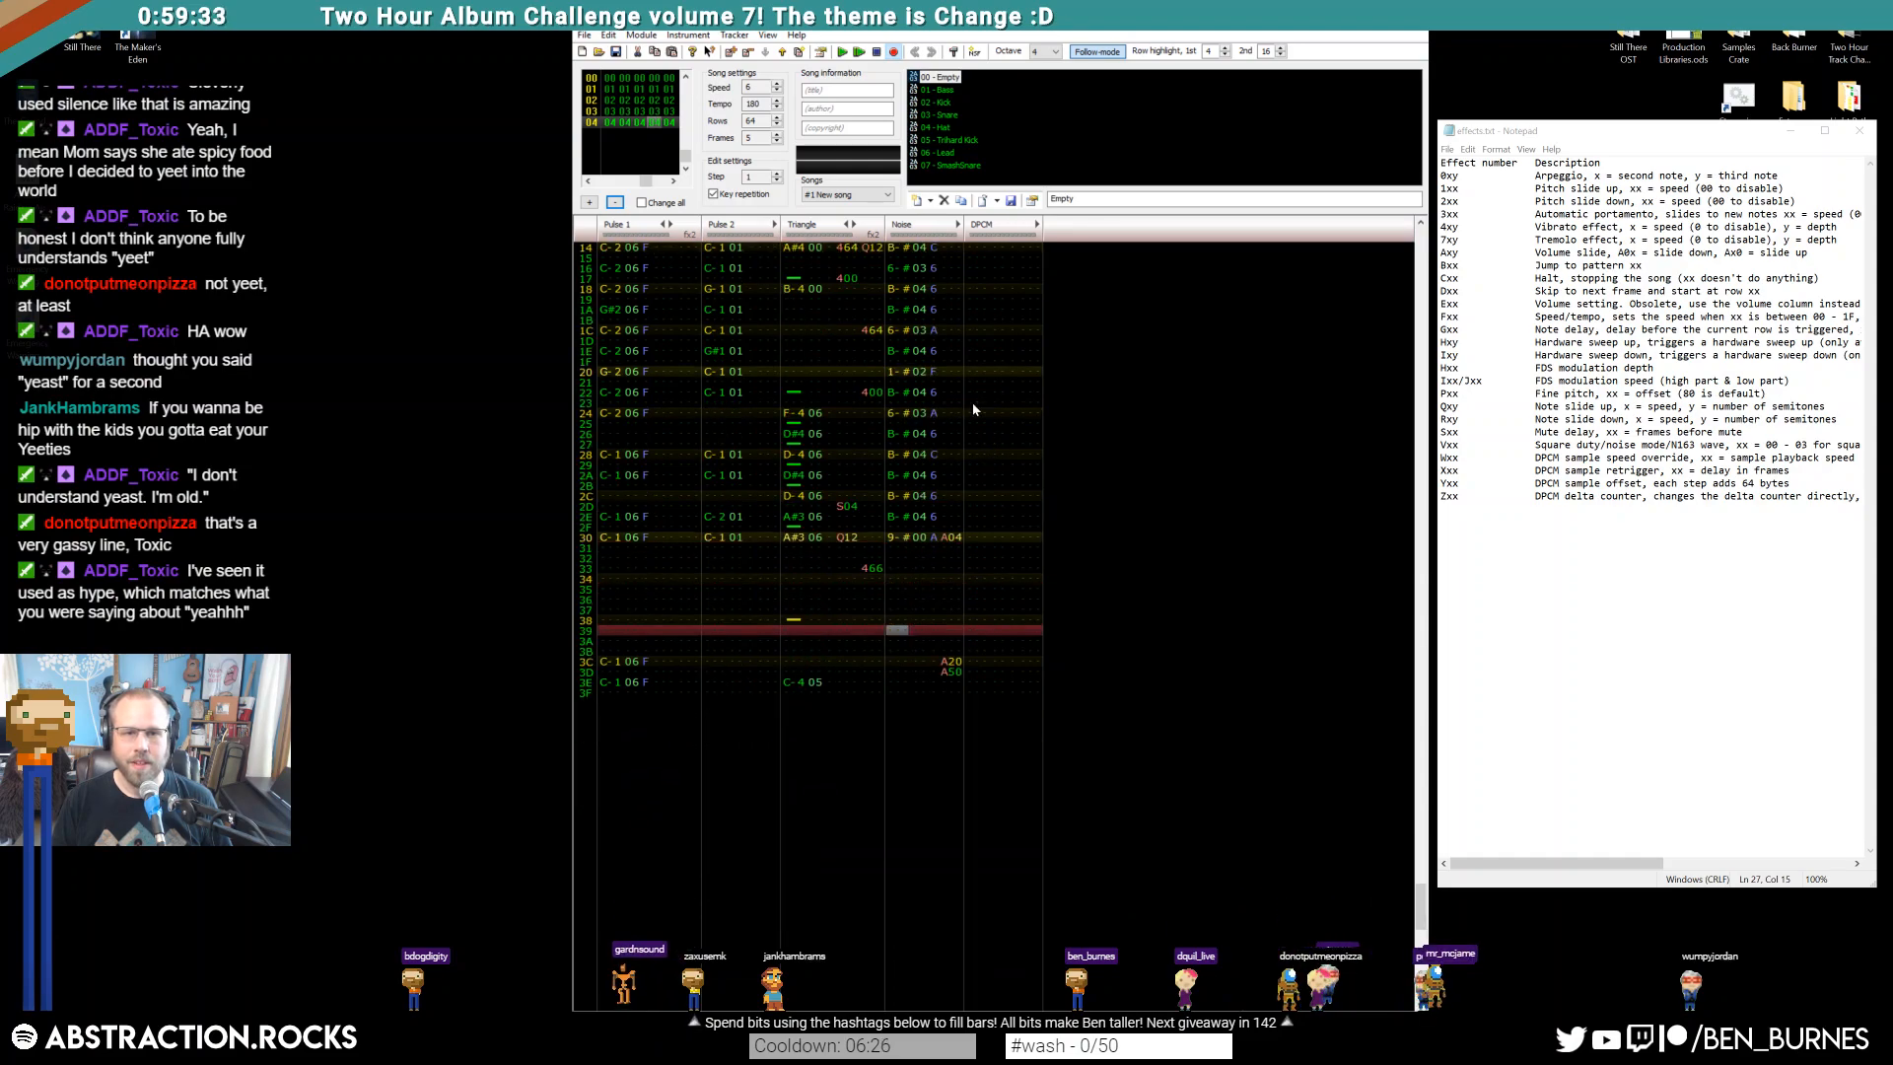
left_click(731, 52)
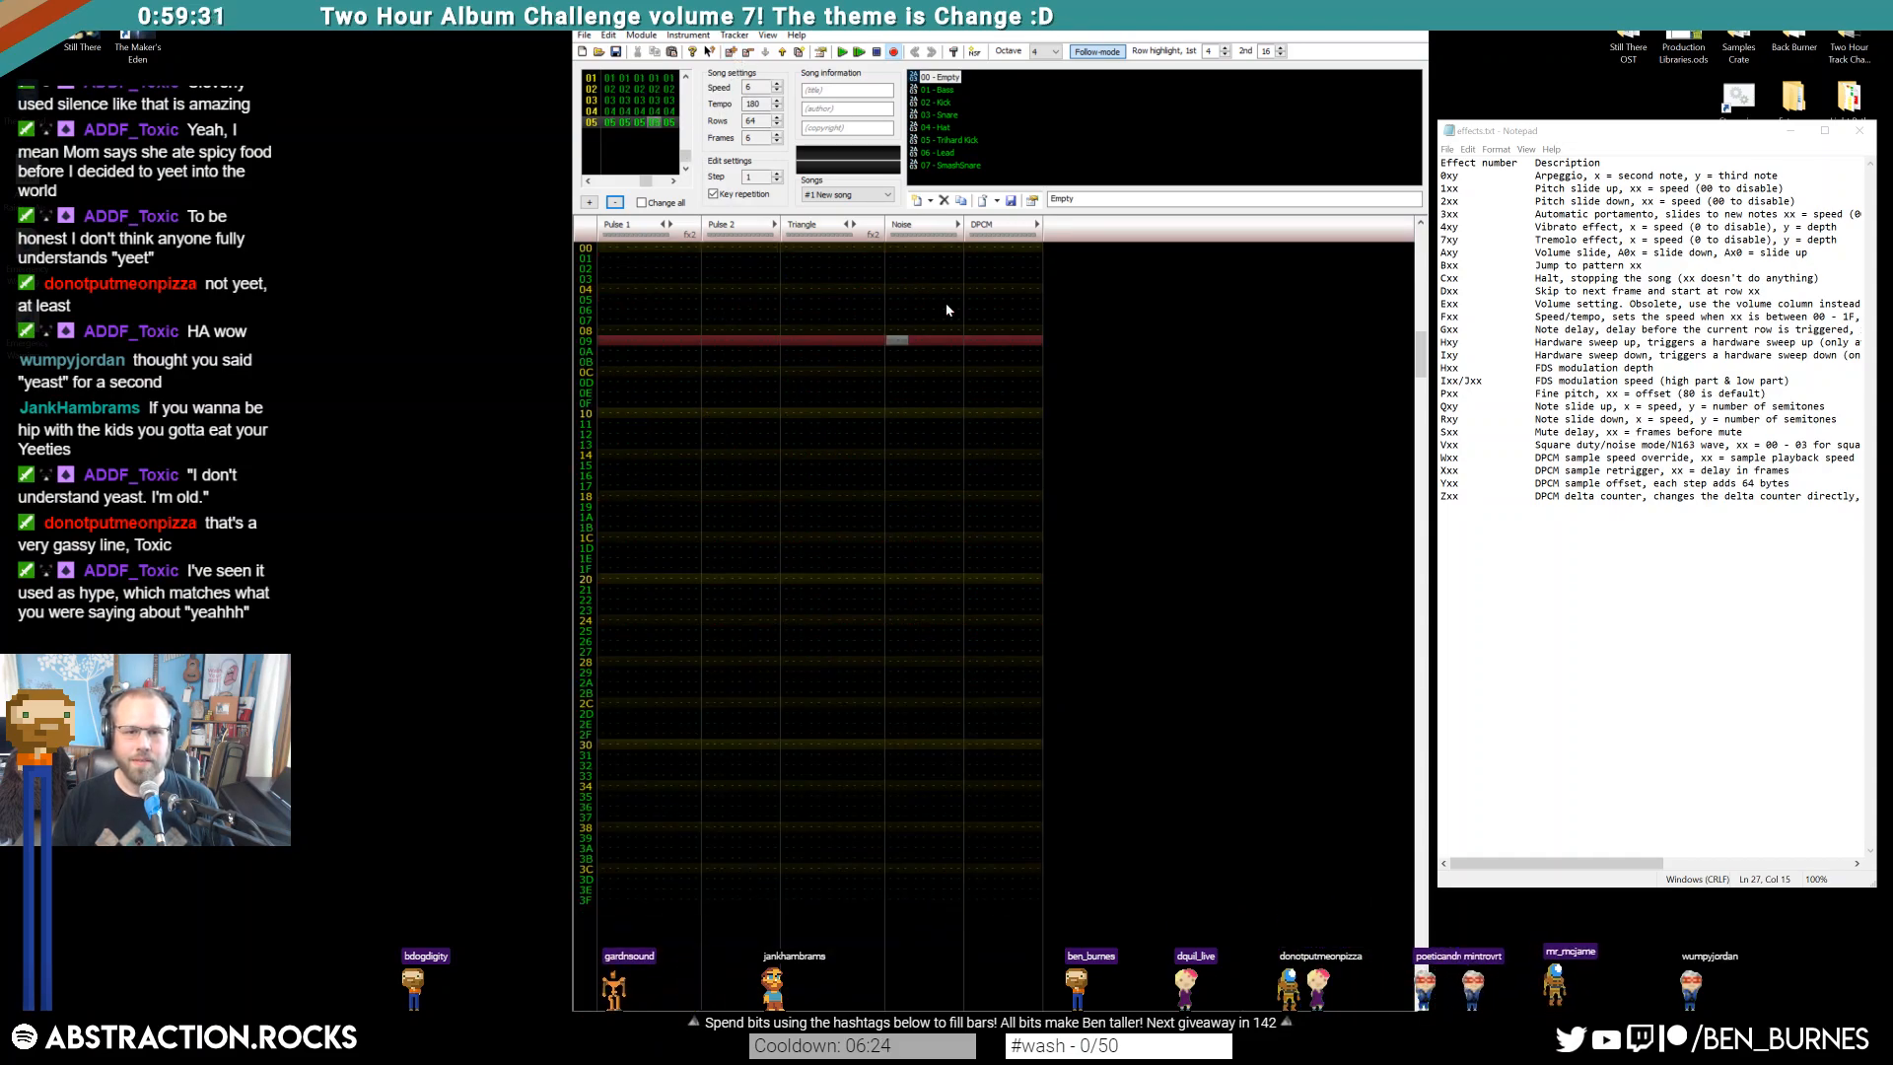
Try placing 1-# 02 F hits at Noise rows 00, 04, 08 and 0C of frame 05
left_click(895, 249)
type("1-# 02 F")
left_click(895, 288)
left_click(890, 331)
key("ctrl+v")
left_click(891, 372)
key("ctrl+v")
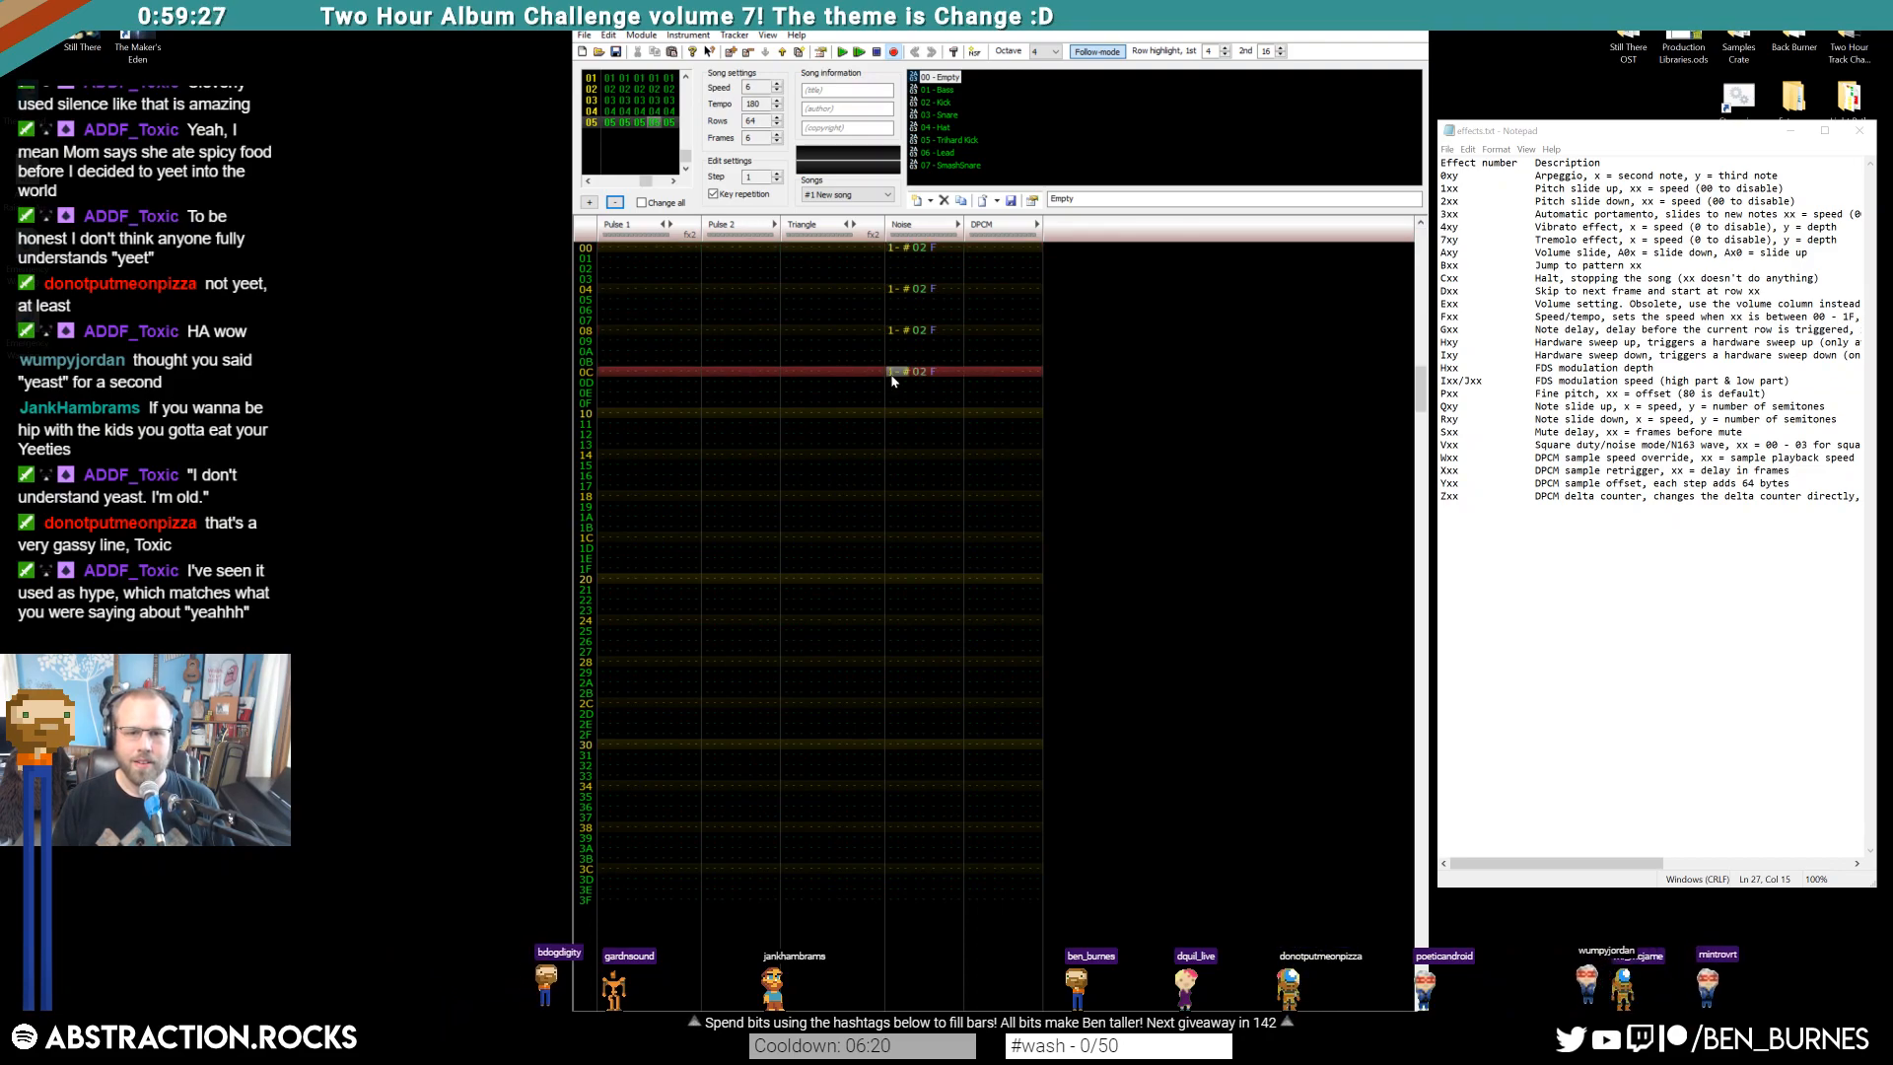
scroll(908, 338, "up", 3)
Copy the C-4 05 hit from Triangle row 3E of frame 04 to rows 00, 04, 08 and 0C of frame 05
key("ctrl+Left")
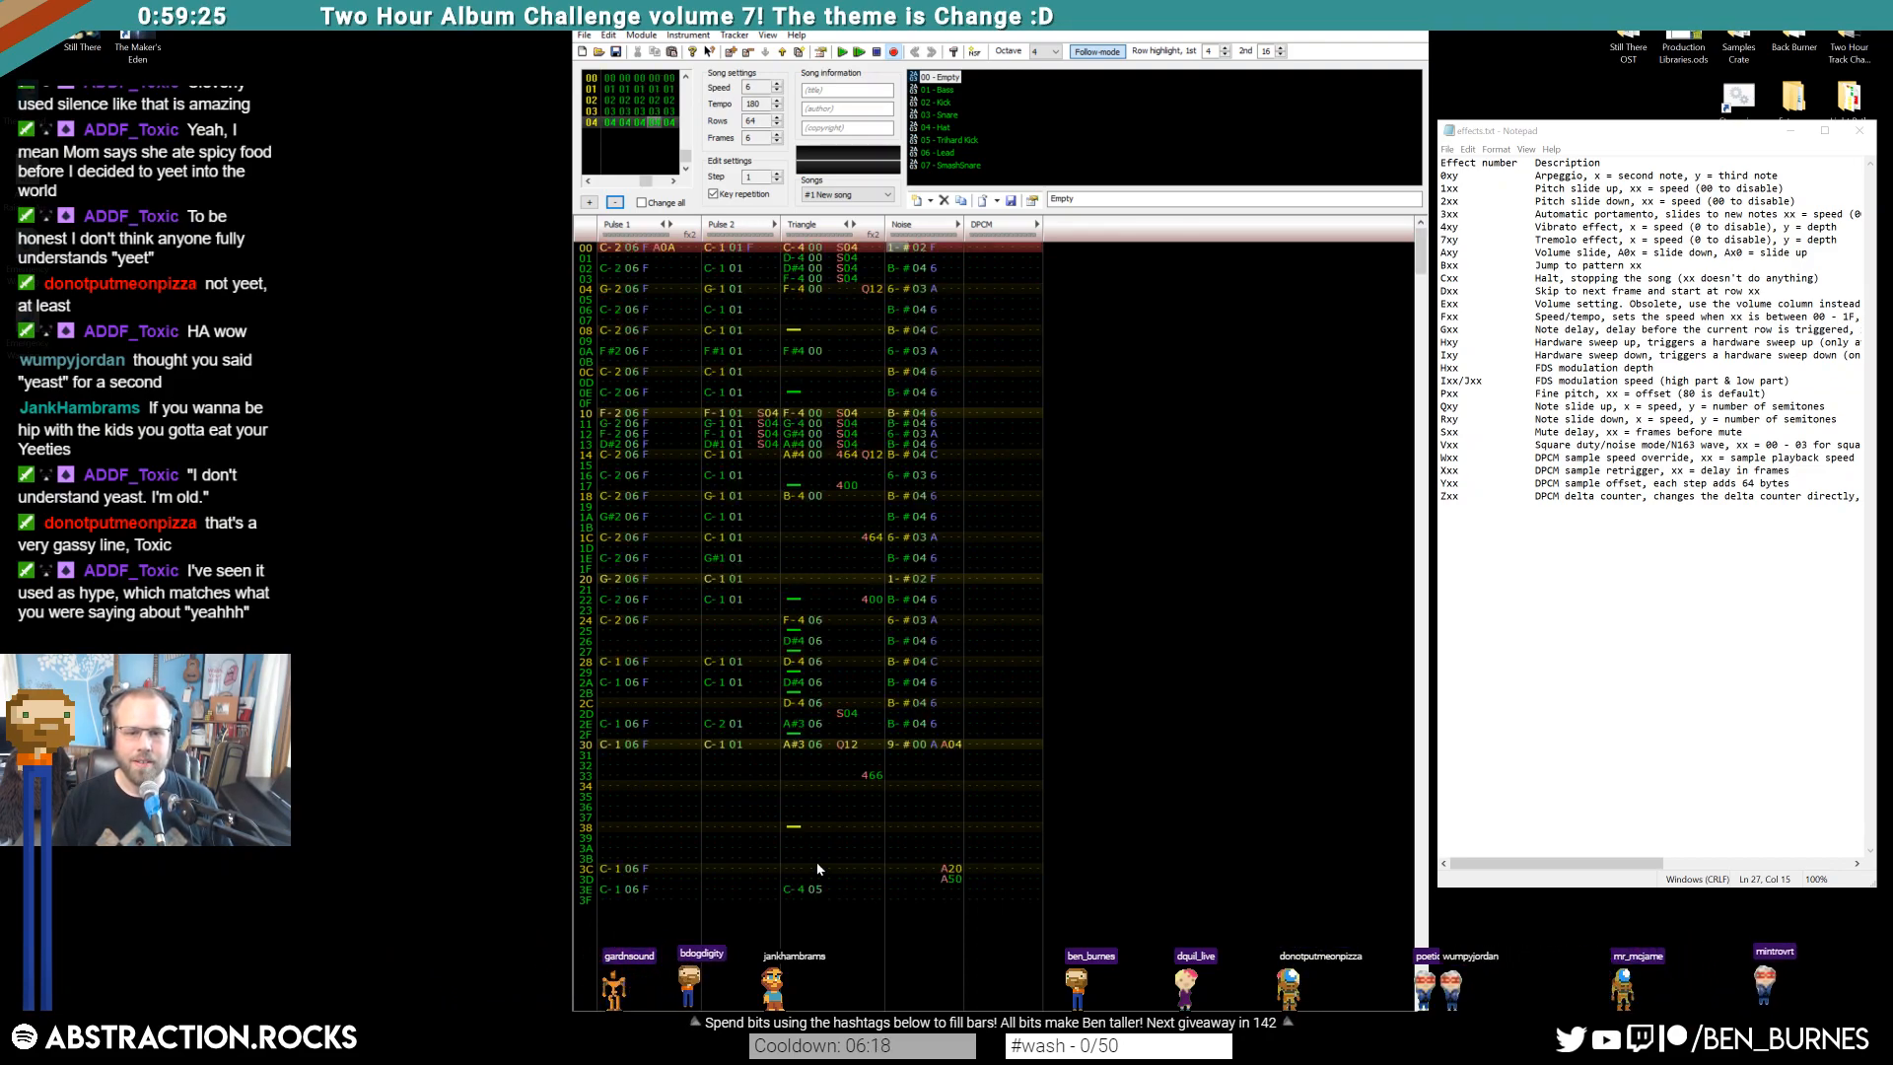
scroll(843, 357, "down", 19)
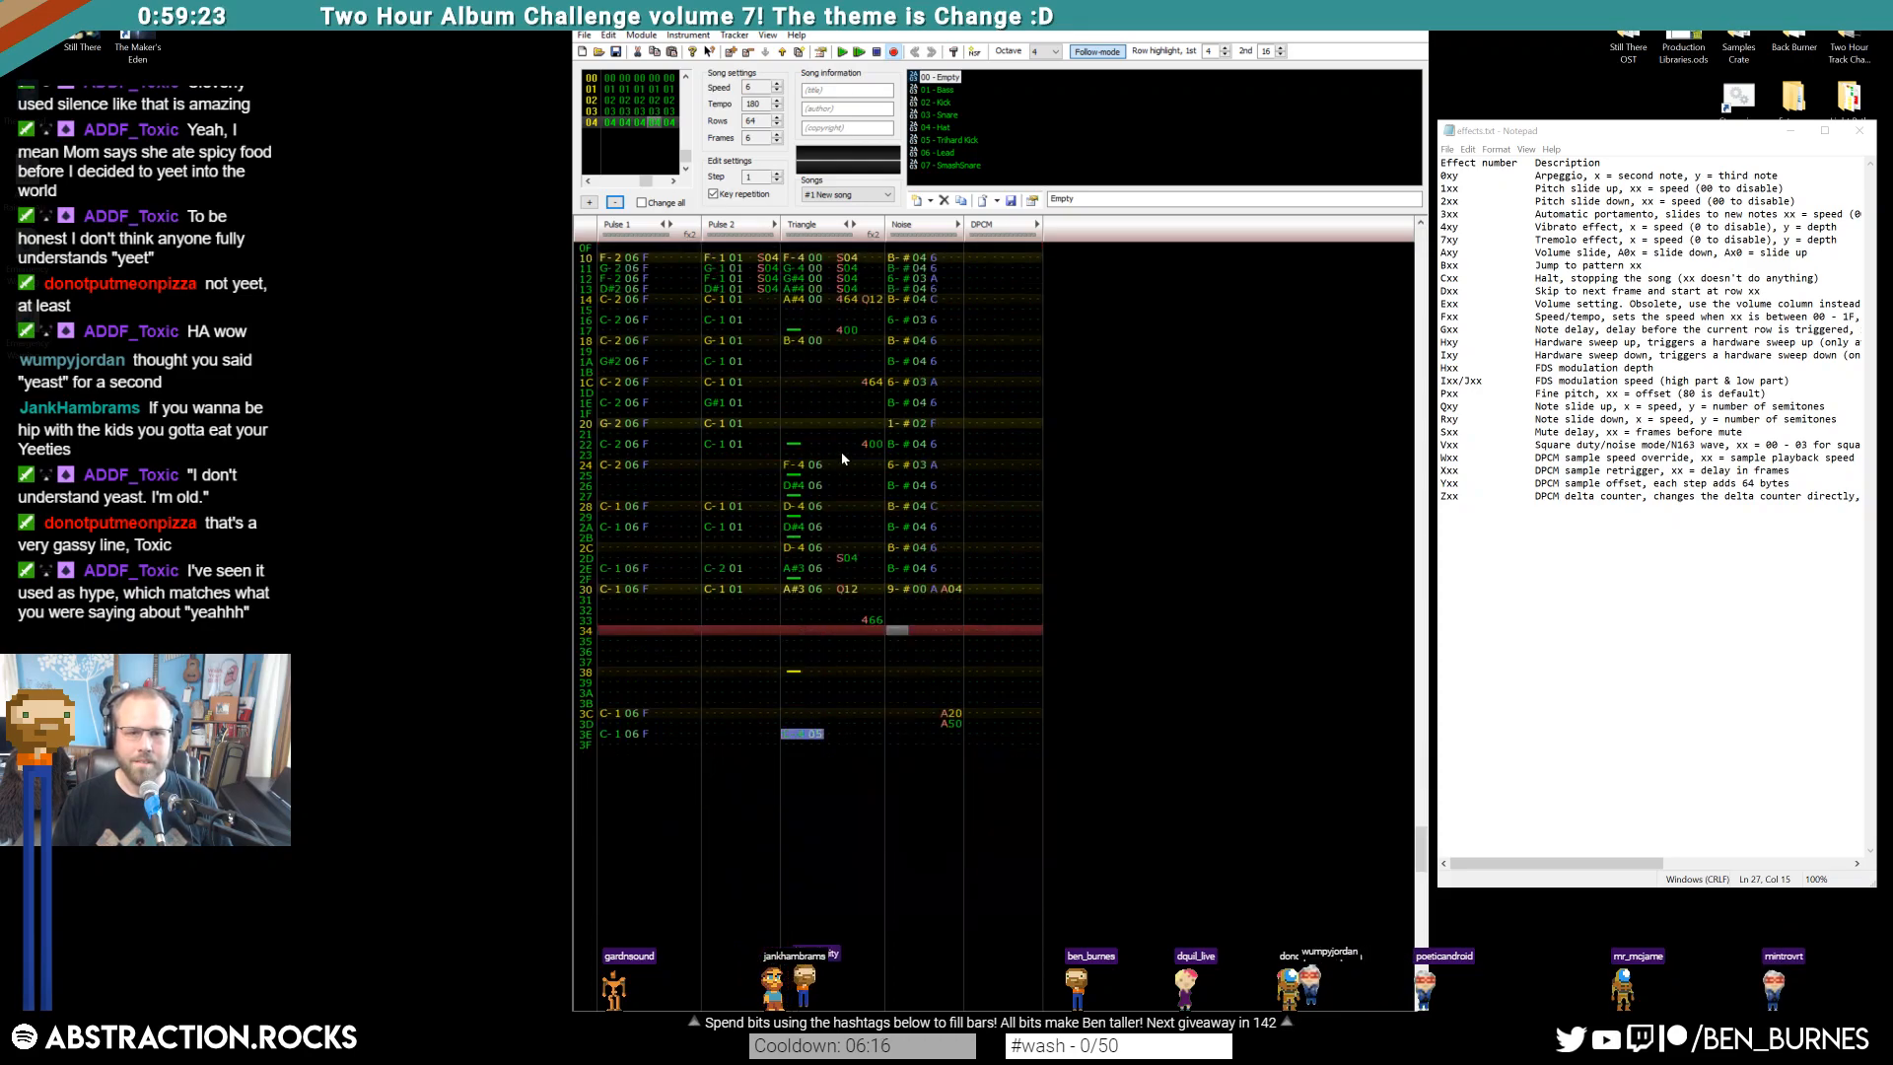
scroll(795, 239, "up", 4)
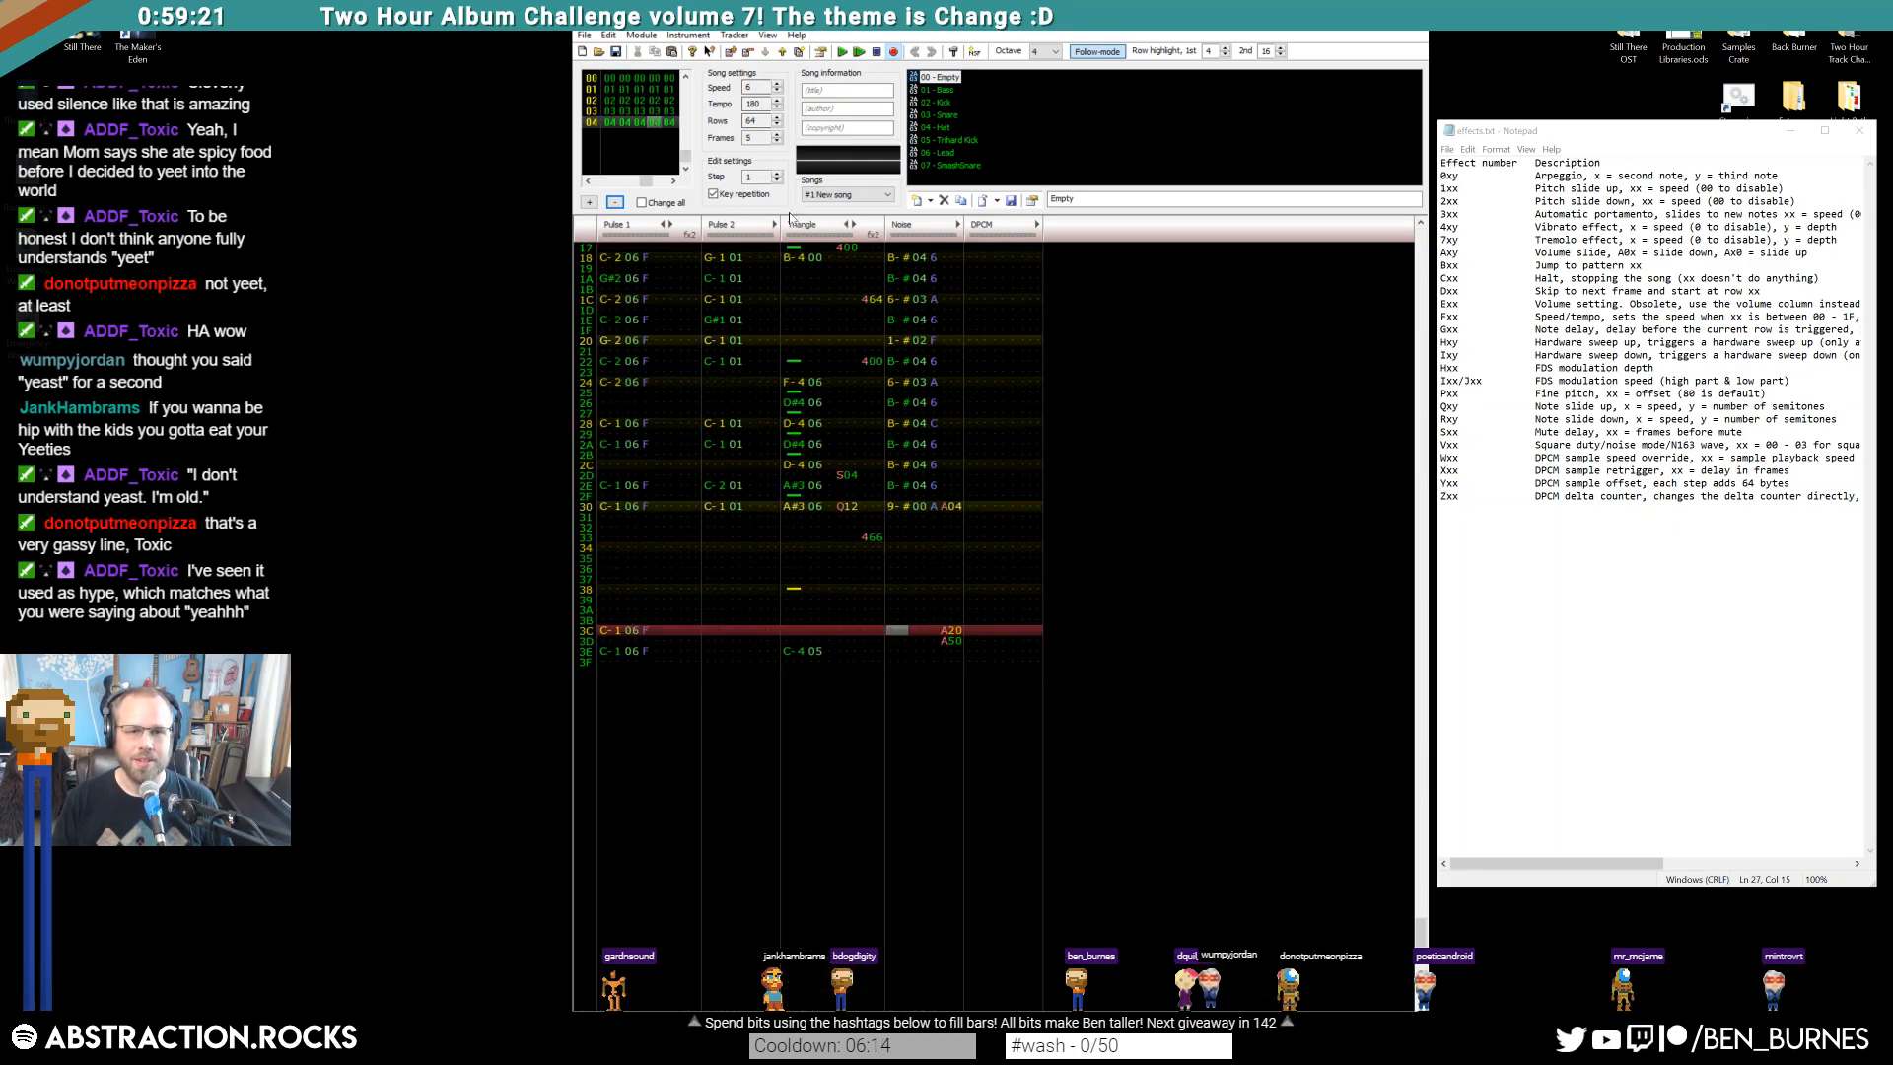
left_click(732, 51)
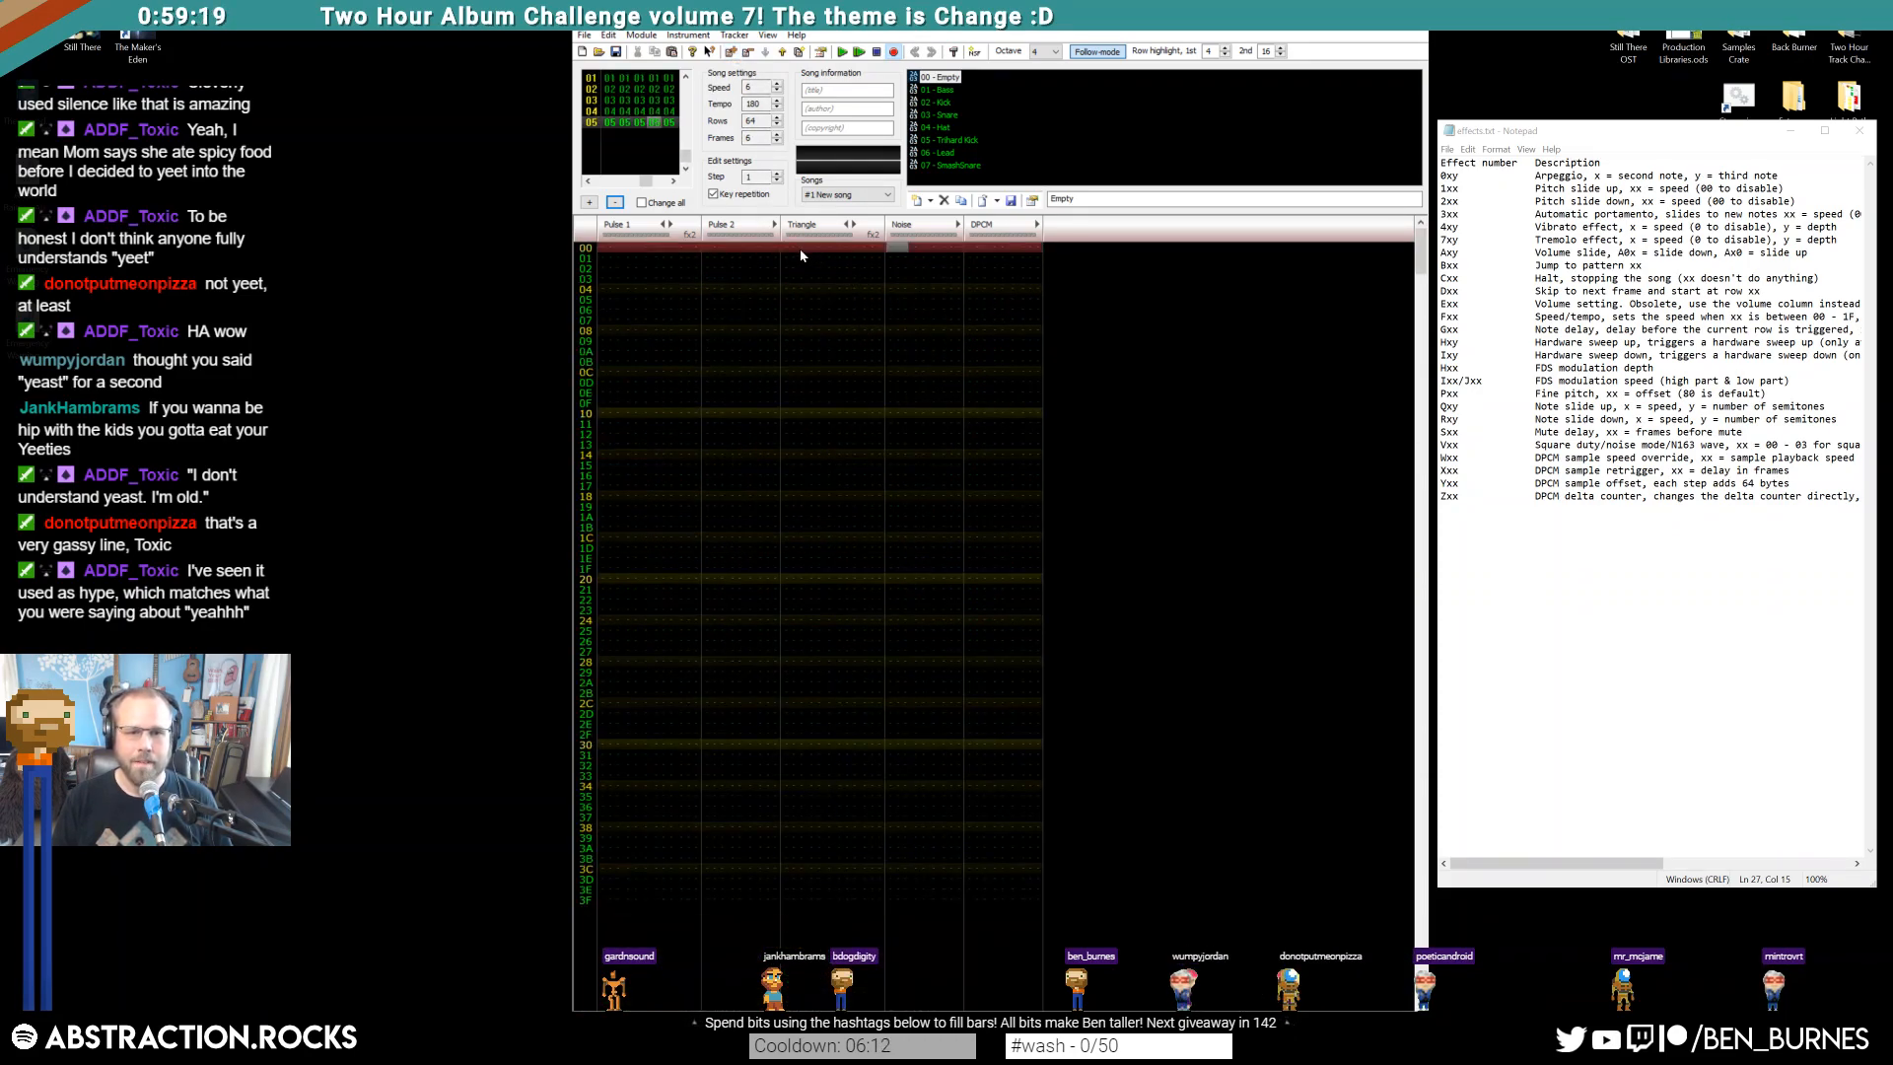
key("ctrl+v")
left_click(789, 329)
key("ctrl+v")
left_click(789, 368)
key("ctrl+v")
Repeat the four-hit Triangle block at rows 10, 20 and 30 of frame 05, and play the frame
left_click_drag(789, 369, 790, 247)
key("ctrl+c")
left_click(795, 413)
key("ctrl+v")
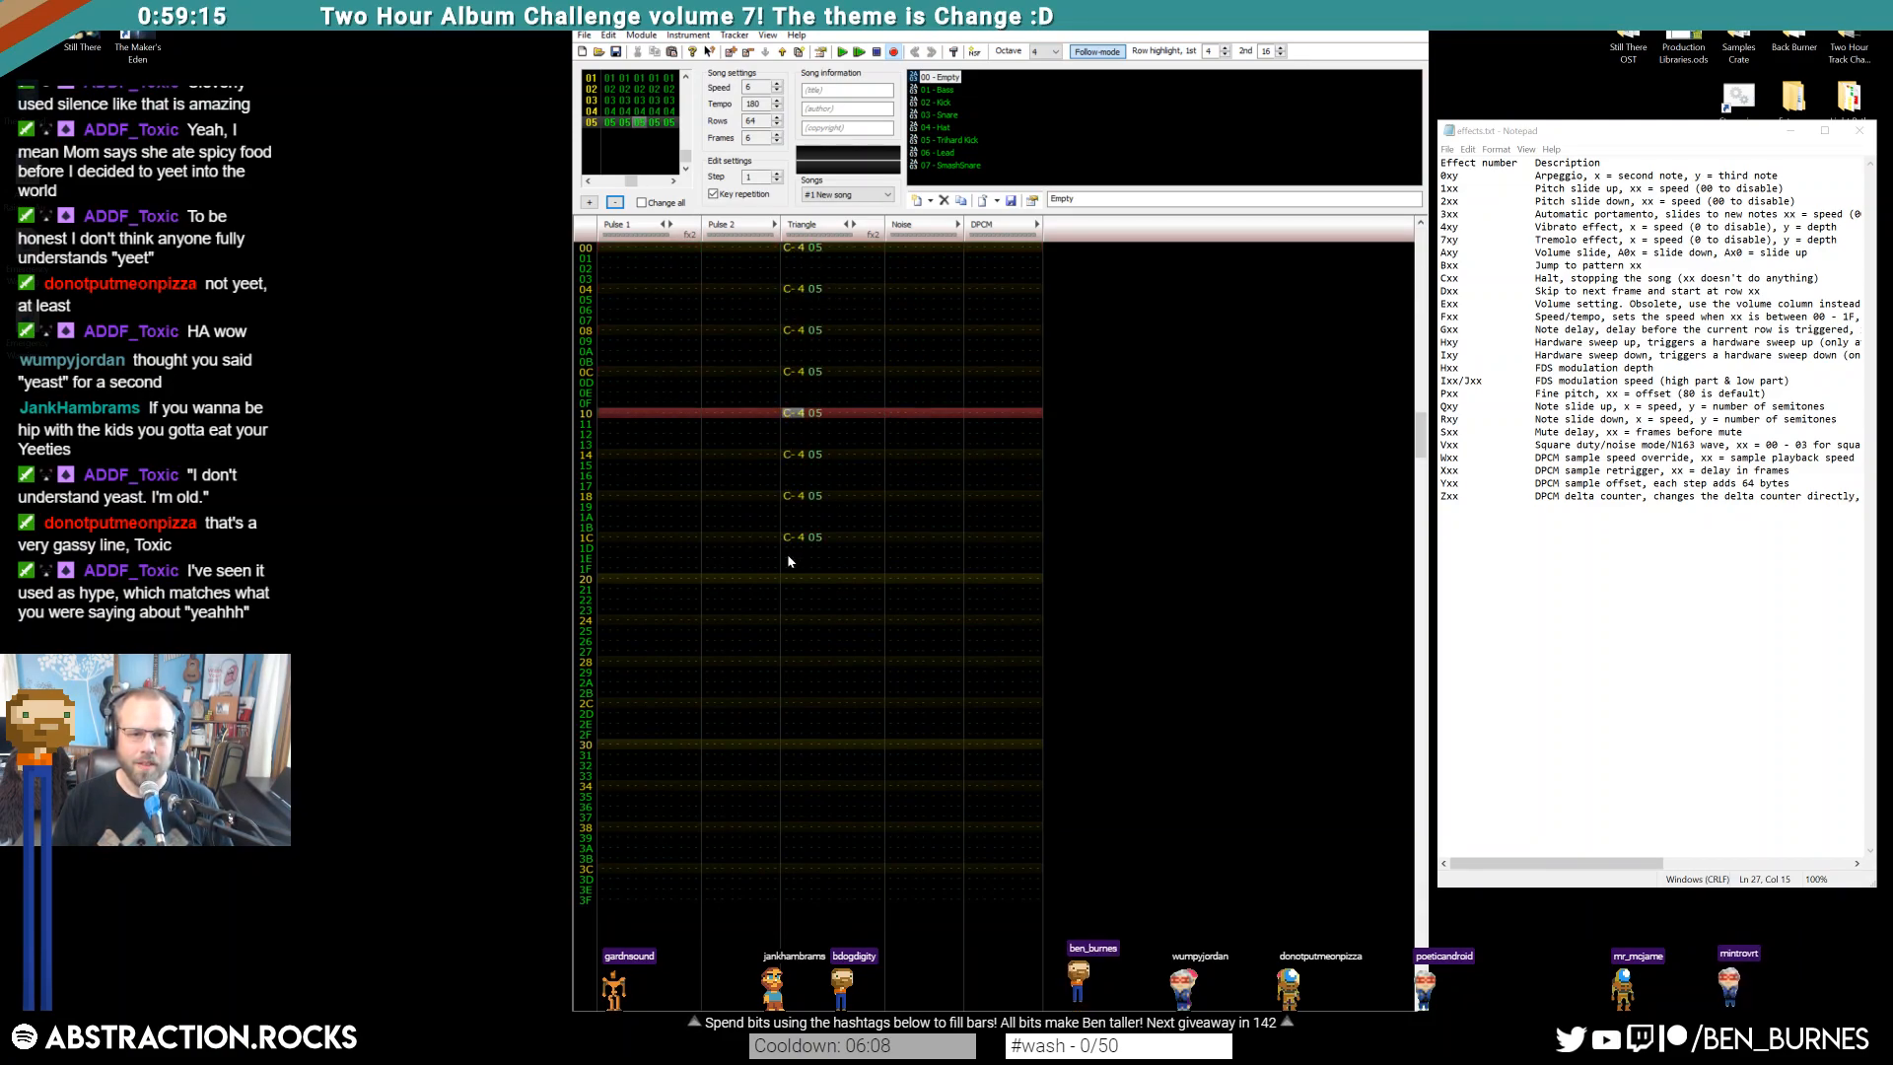
left_click(788, 579)
left_click(796, 747)
key("ctrl+v")
key("Return")
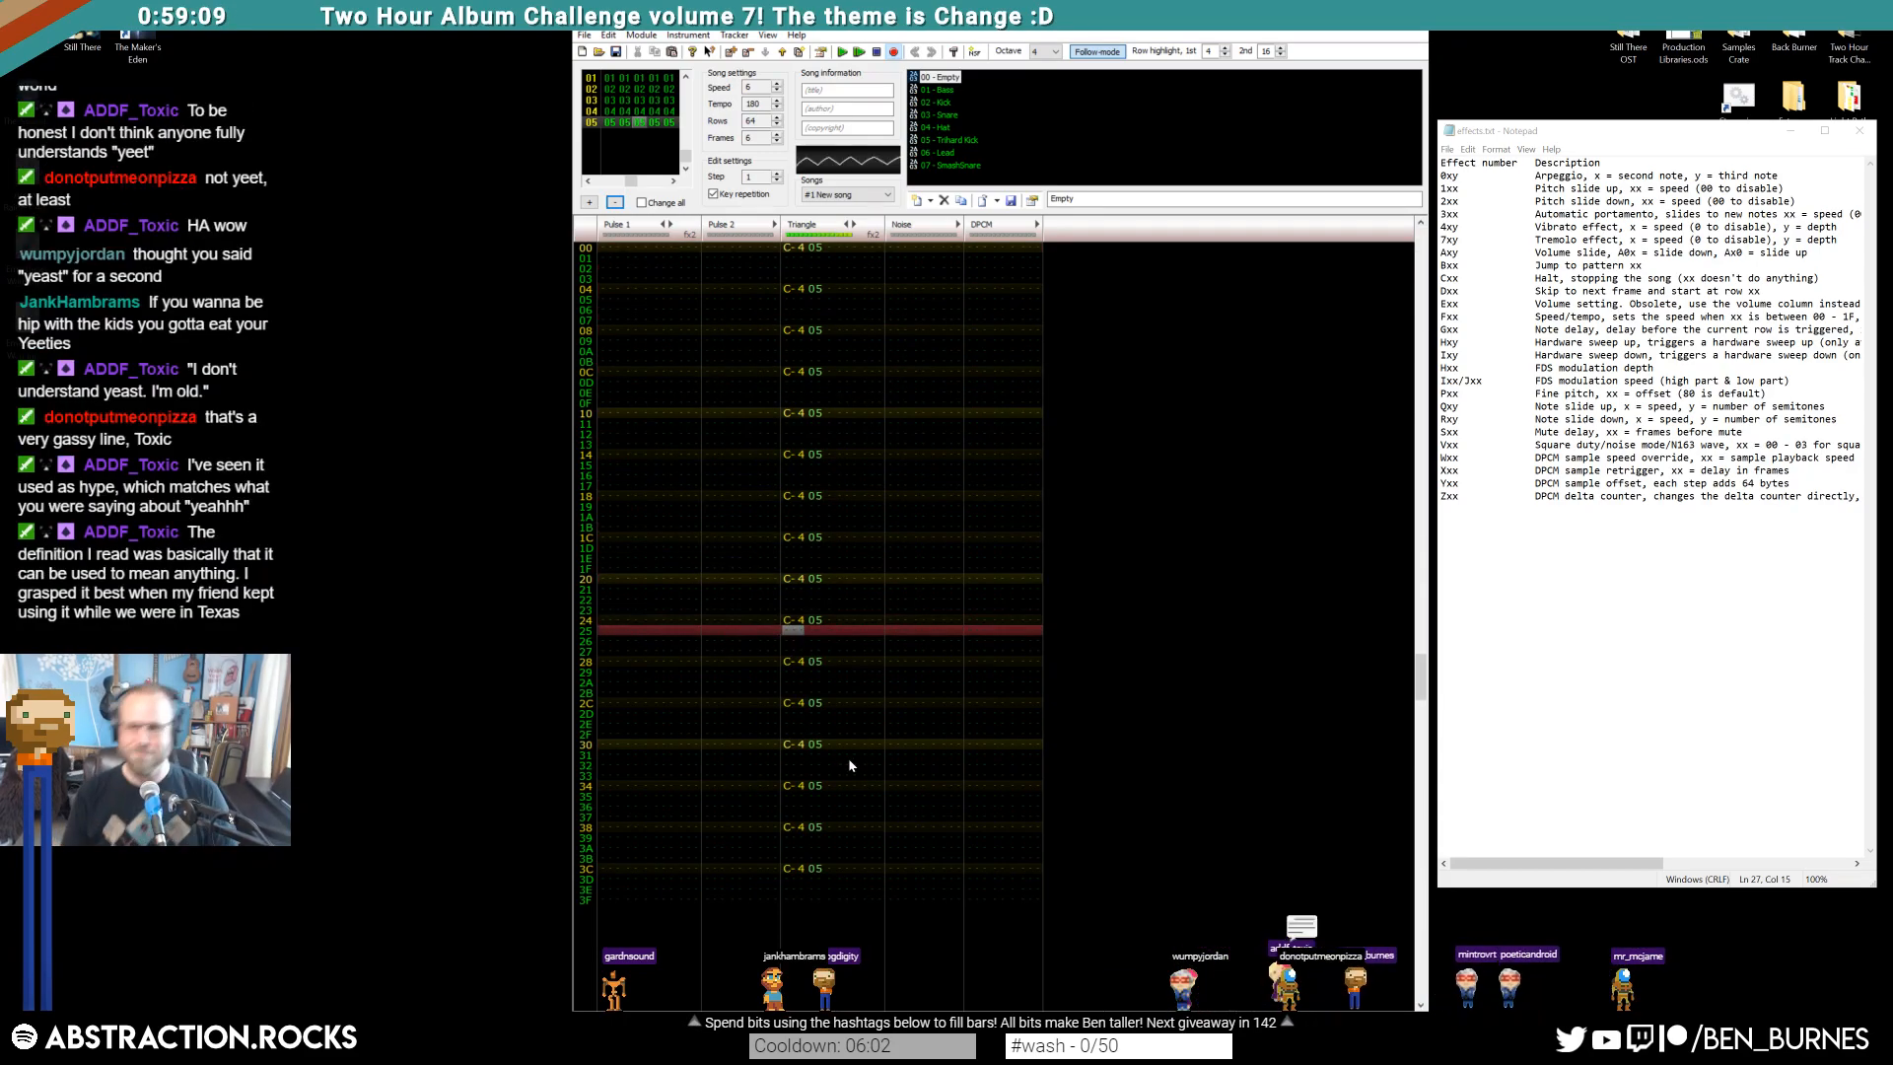
key("Return")
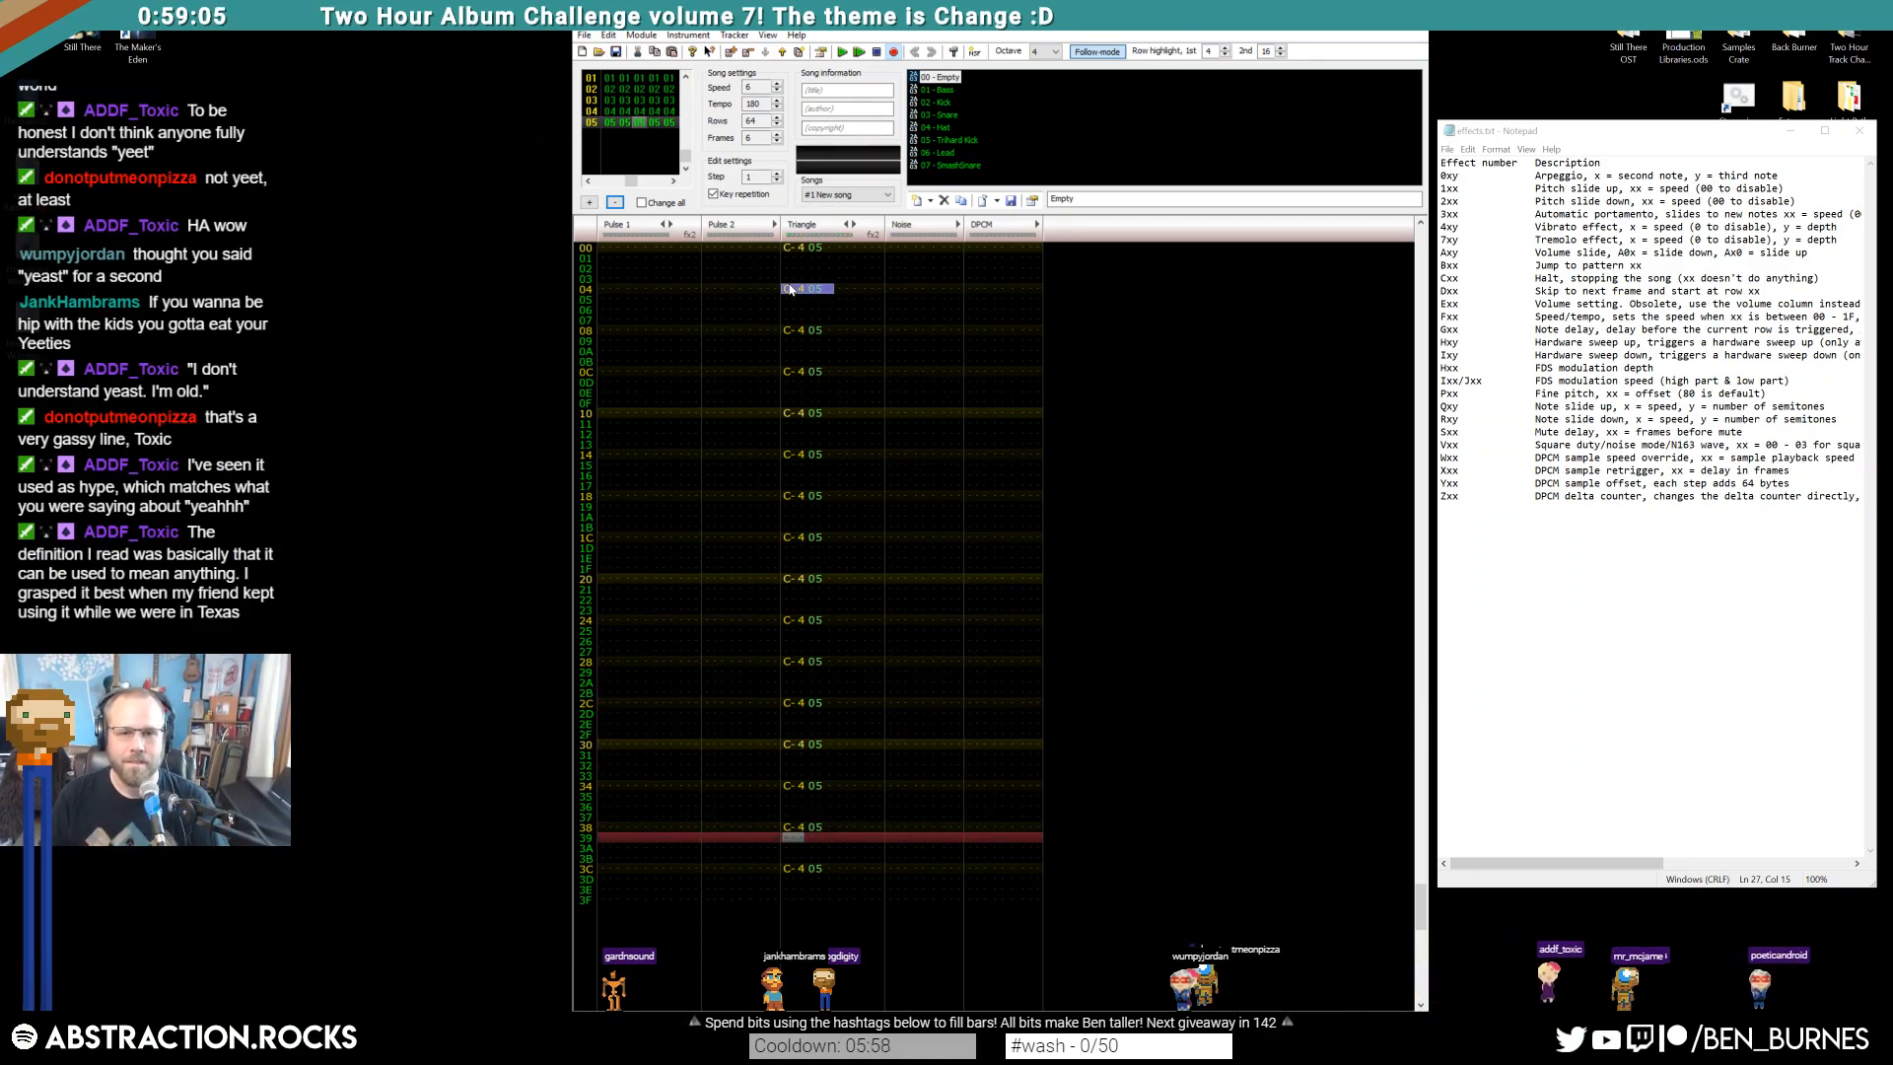
Delete every second Triangle C-4 hit in frame 05, keeping one every eight rows from row 00 to 38
left_click_drag(854, 362, 761, 373)
key("Delete")
left_click_drag(827, 446, 761, 455)
key("Delete")
left_click_drag(853, 526, 759, 631)
key("Delete")
left_click_drag(853, 673, 759, 712)
key("Delete")
left_click_drag(853, 764, 845, 883)
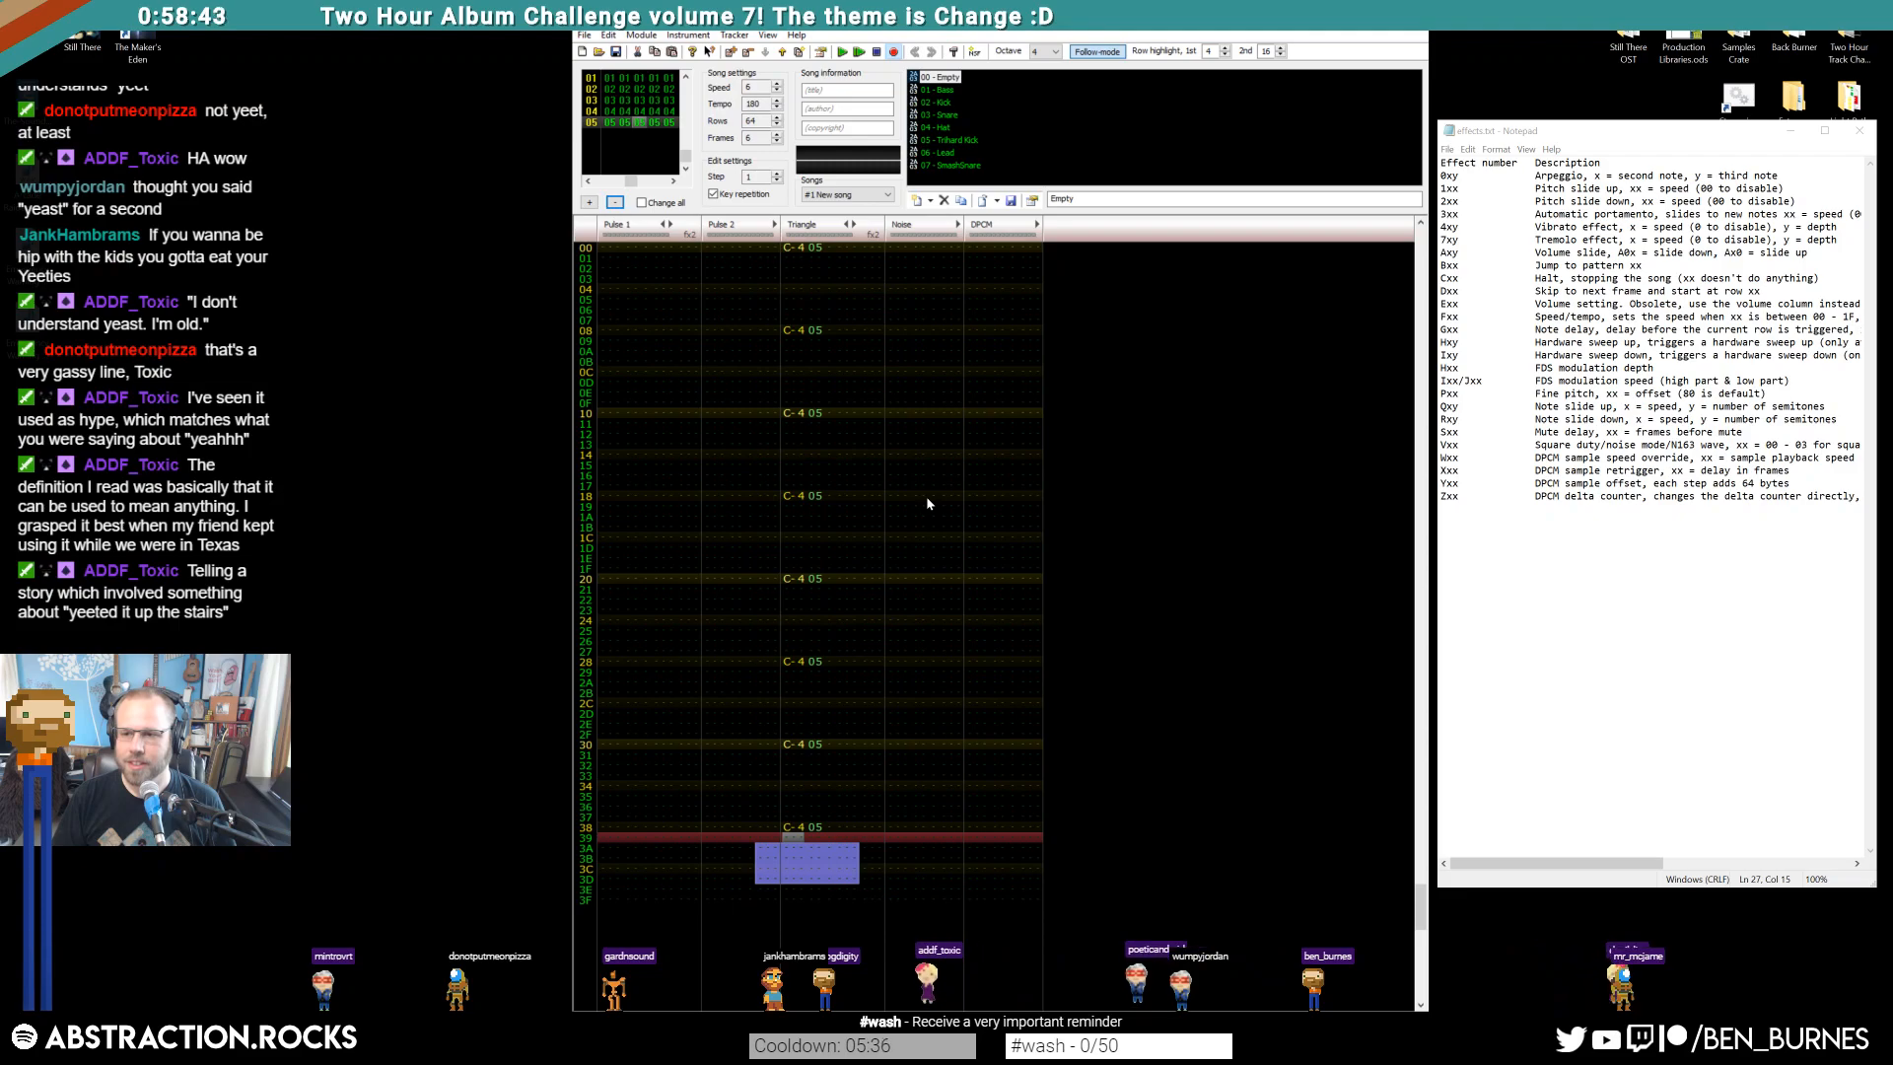
Copy the Noise hits at rows 00–04 of frame 04 to the same rows of frame 05
scroll(930, 353, "up", 20)
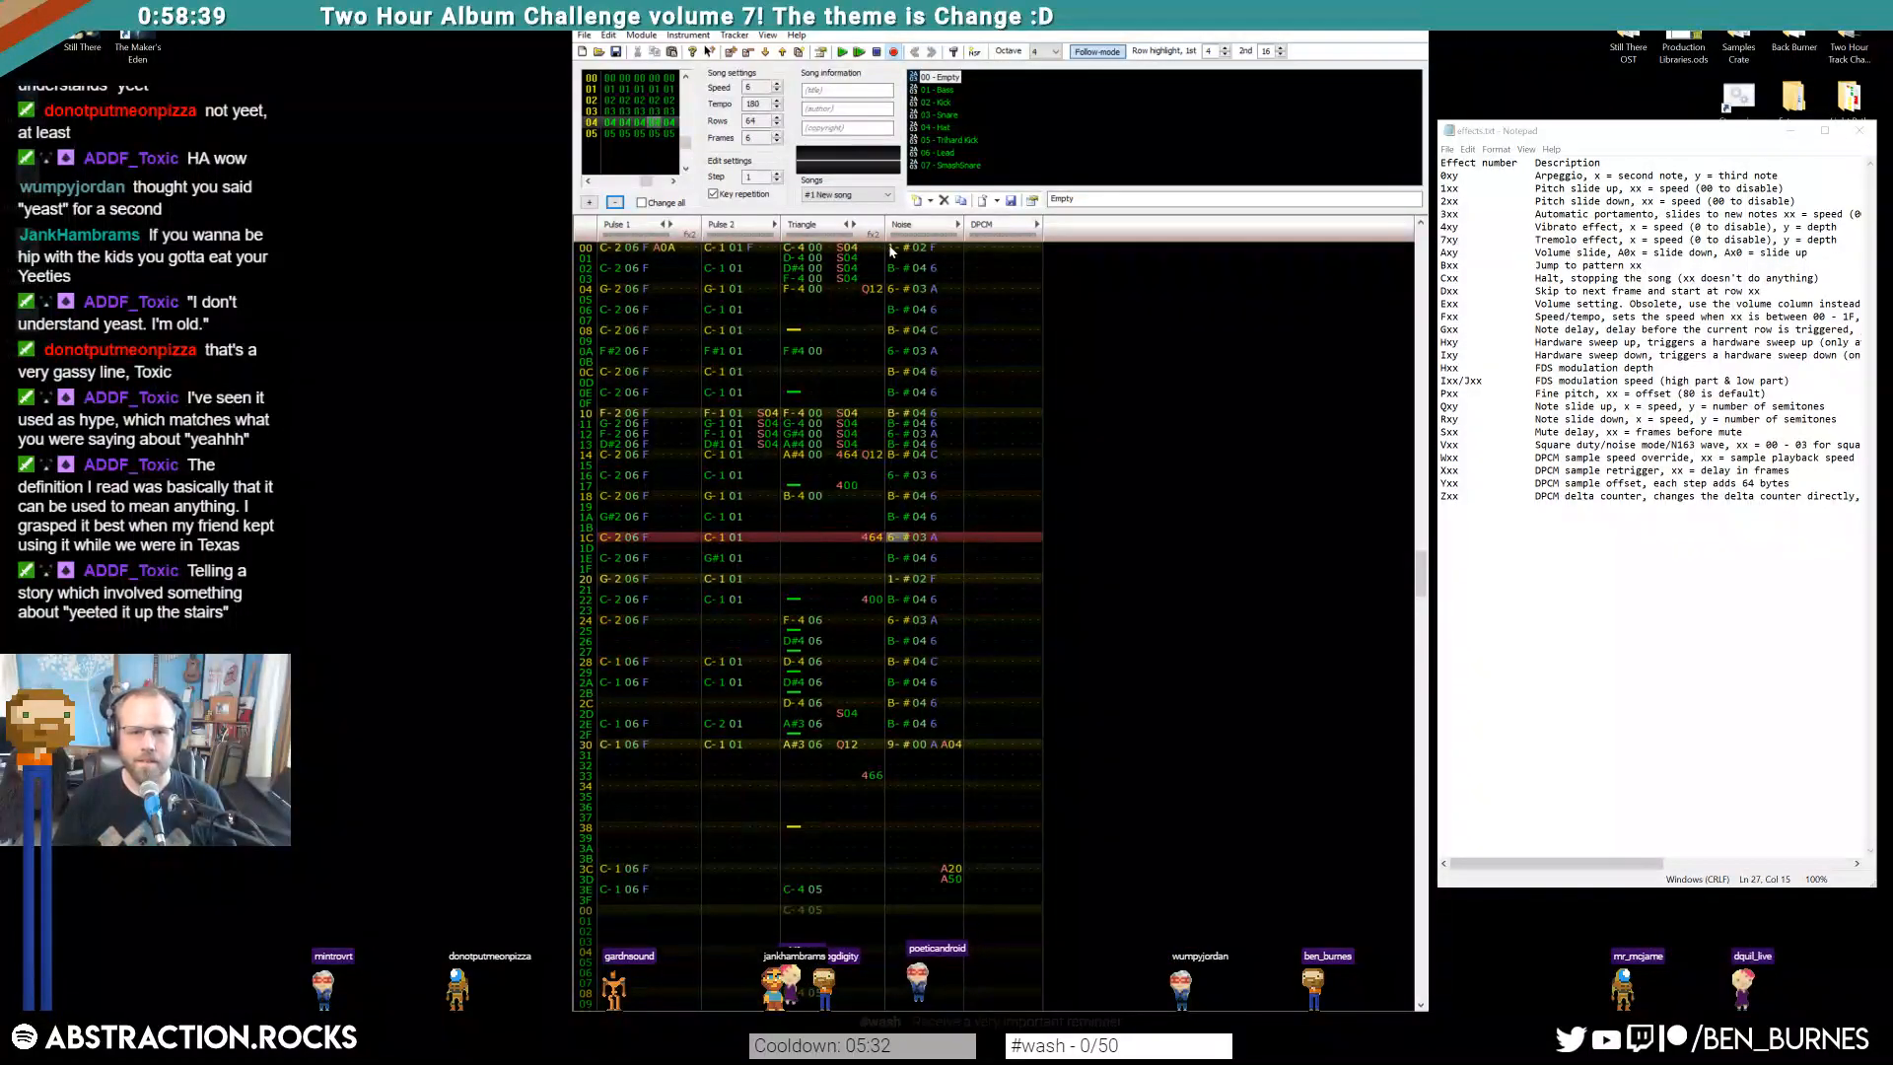
left_click_drag(891, 250, 916, 294)
scroll(946, 424, "down", 12)
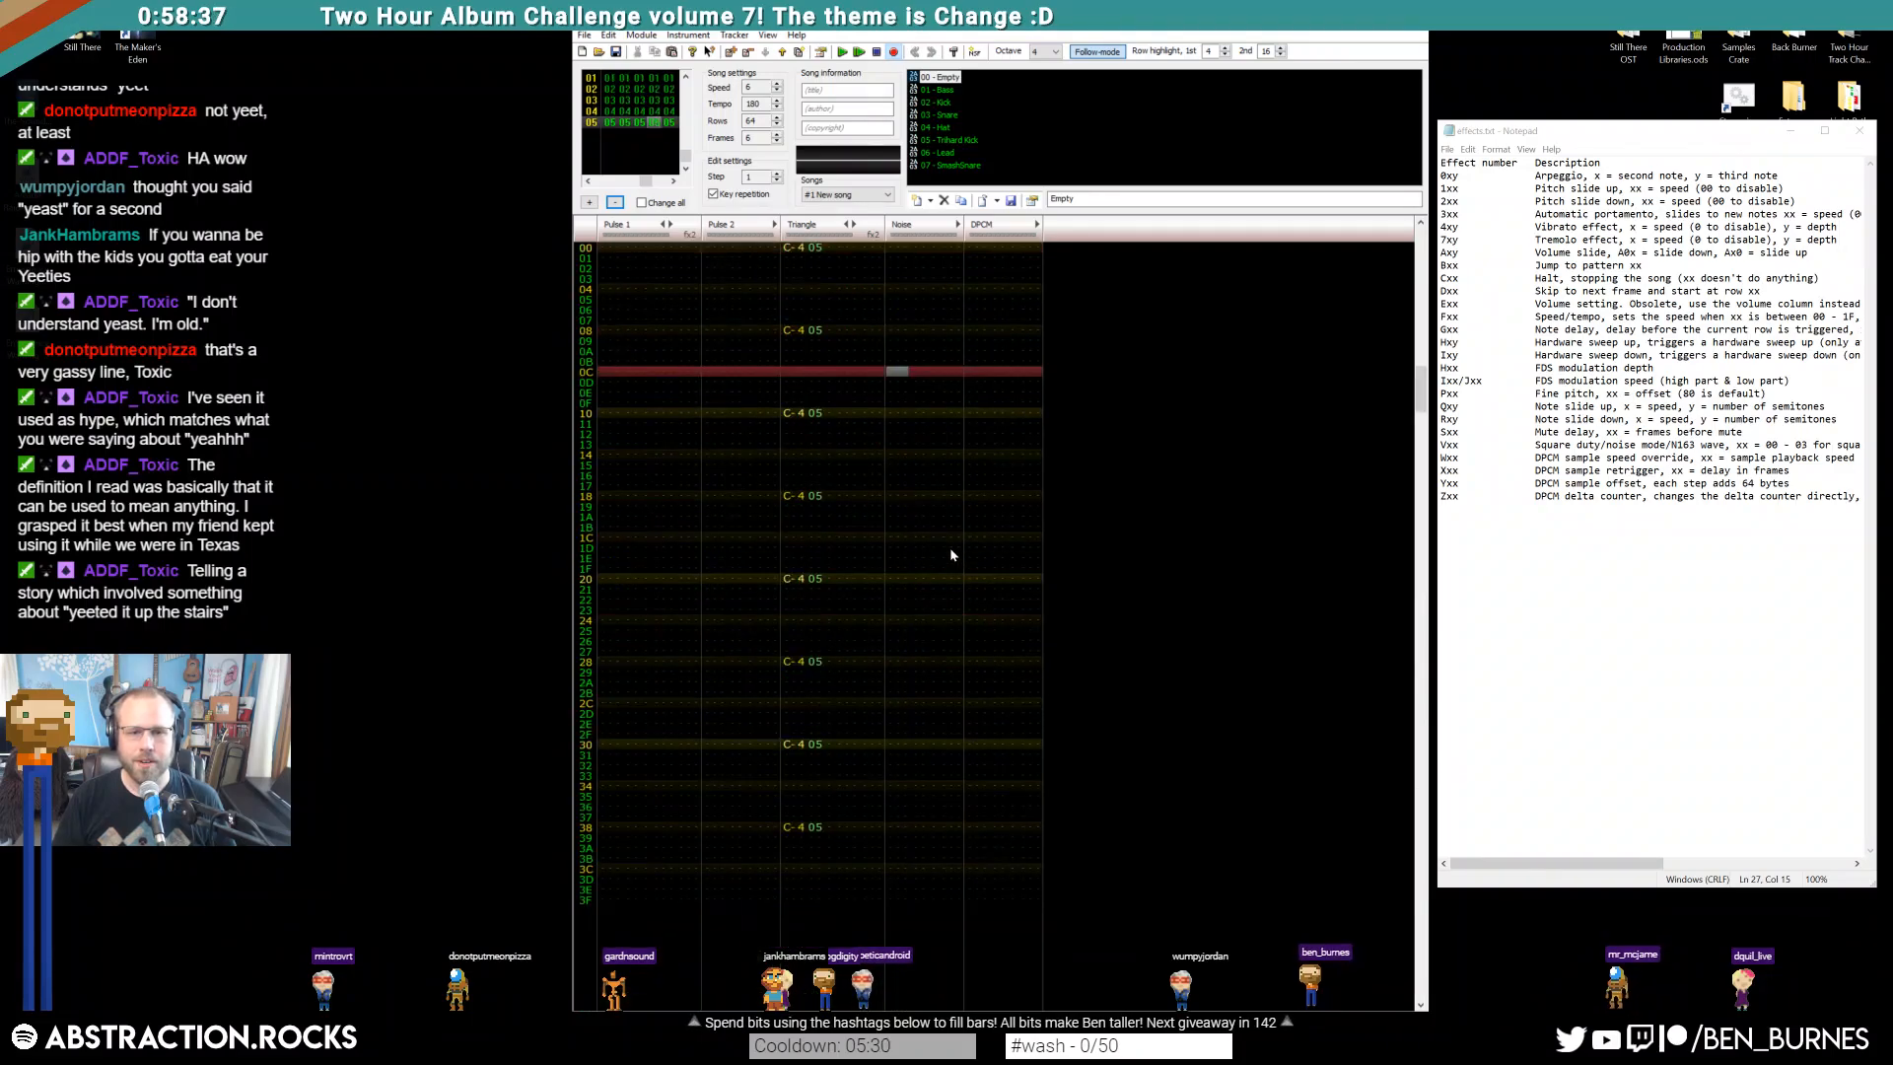
left_click(891, 245)
key("ctrl+v")
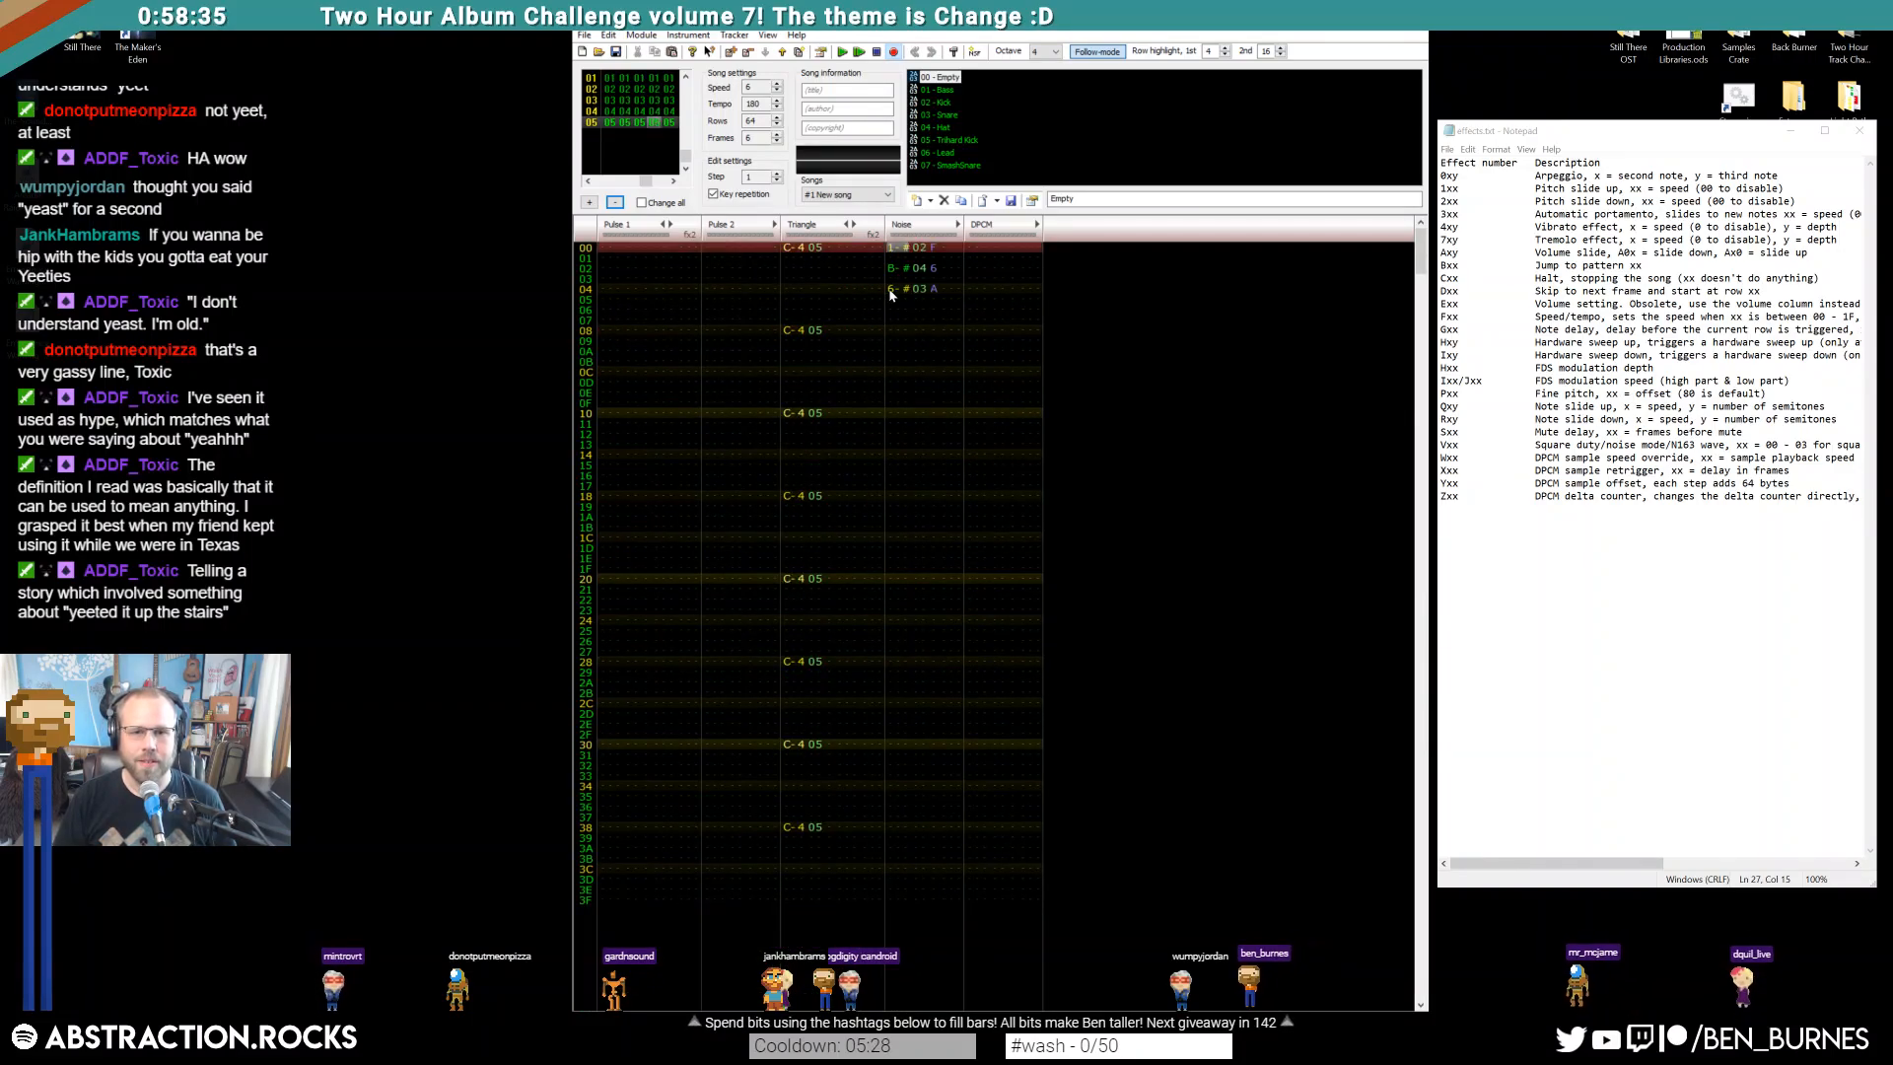
Add a B-# 04 6 Noise hit at row 06 and repeat the four-hit pattern at rows 08–0E of frame 05
left_click_drag(901, 274, 933, 333)
left_click(893, 310)
key("ctrl+v")
key("ctrl+c")
left_click(915, 331)
key("ctrl+v")
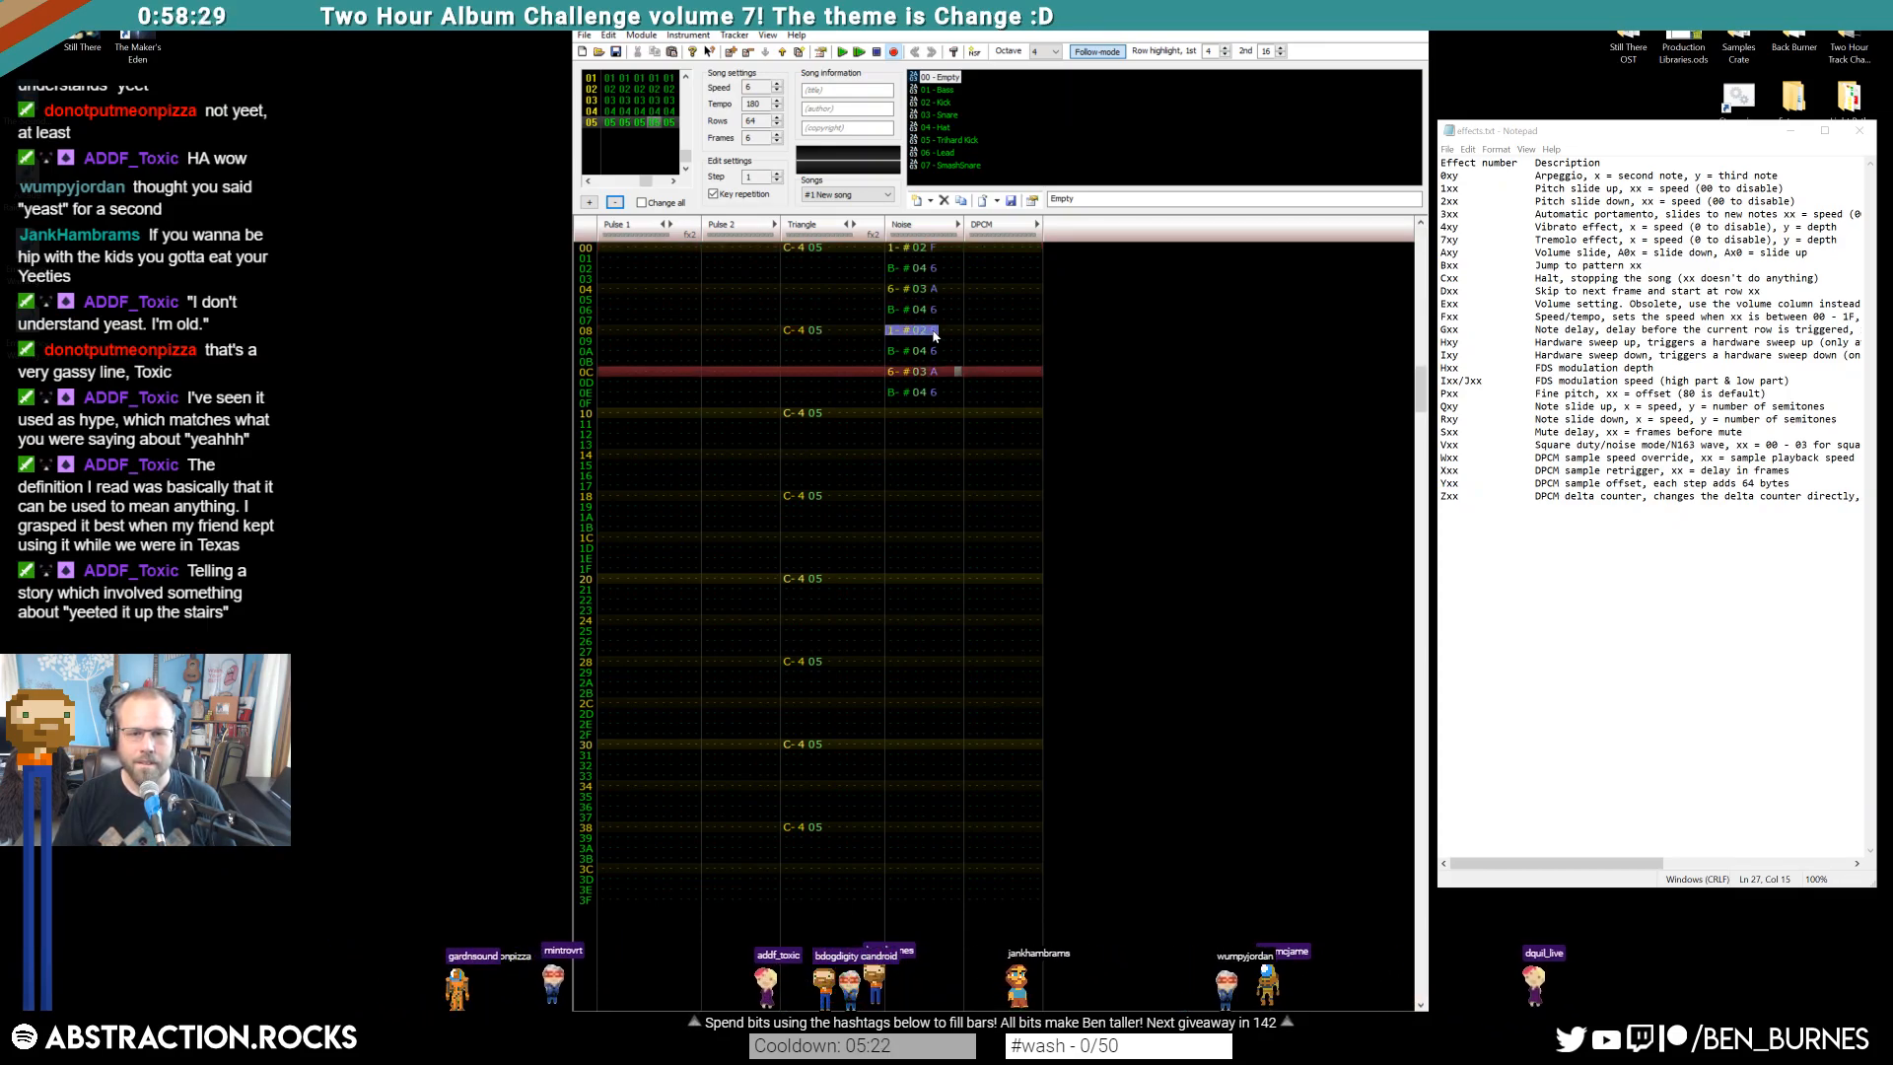
Replace the frame 05 Noise hits with 1-# 02 F at row 0C and 6-# 03 A at row 0E, and play the frame
left_click(898, 374)
key("ctrl+v")
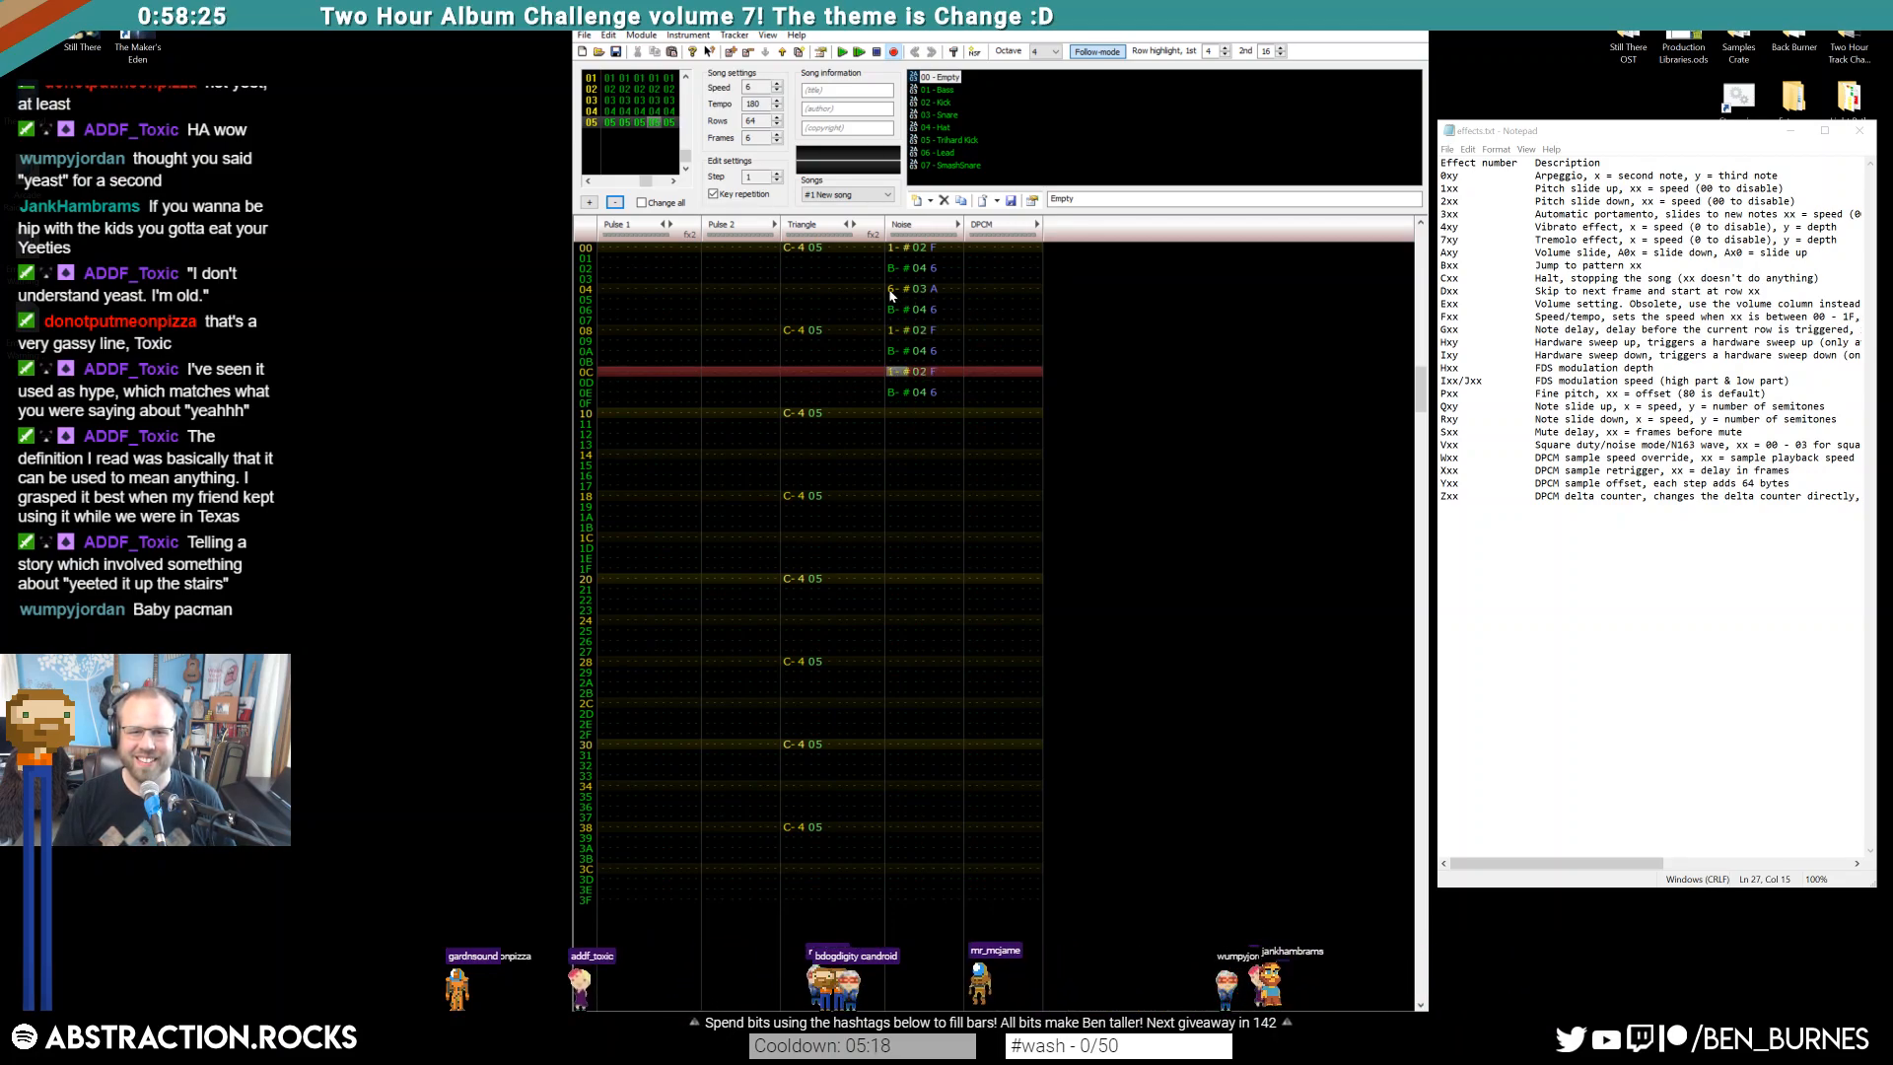
left_click(889, 393)
key("ctrl+v")
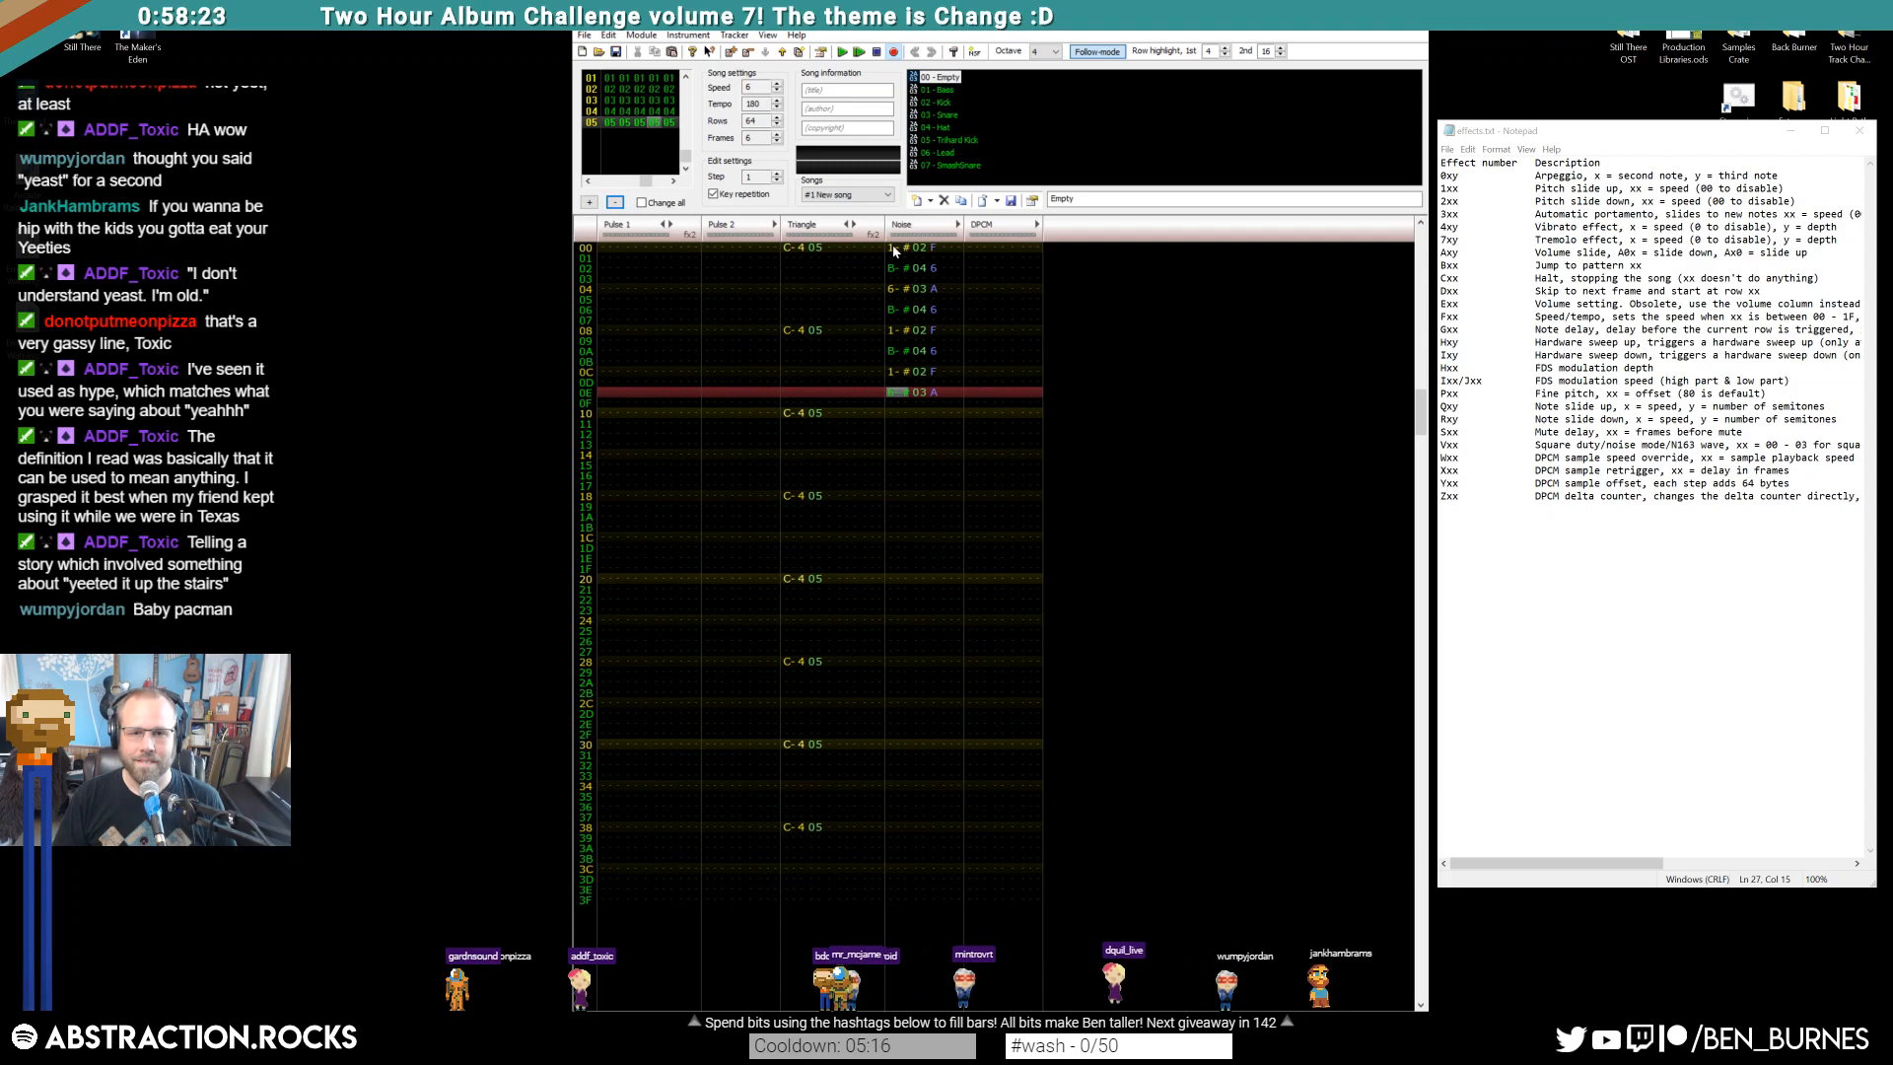
key("Return")
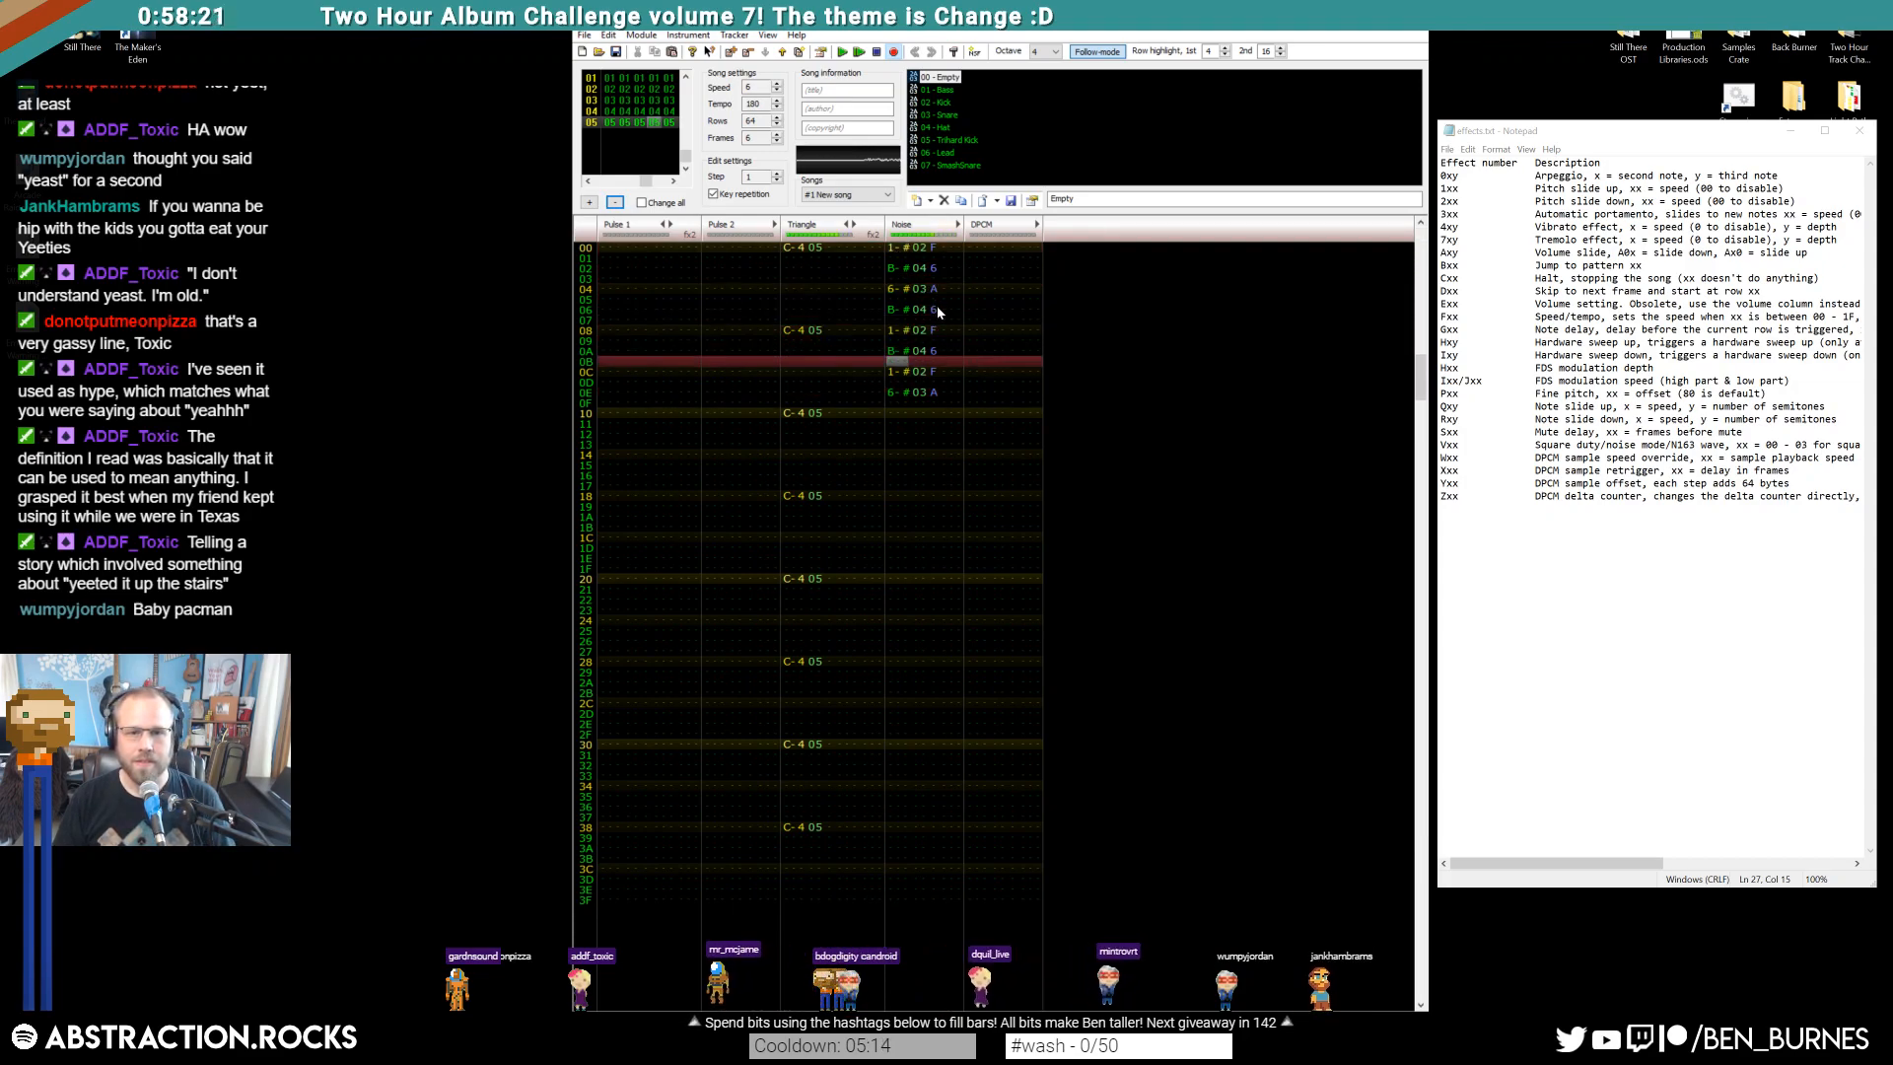
key("Return")
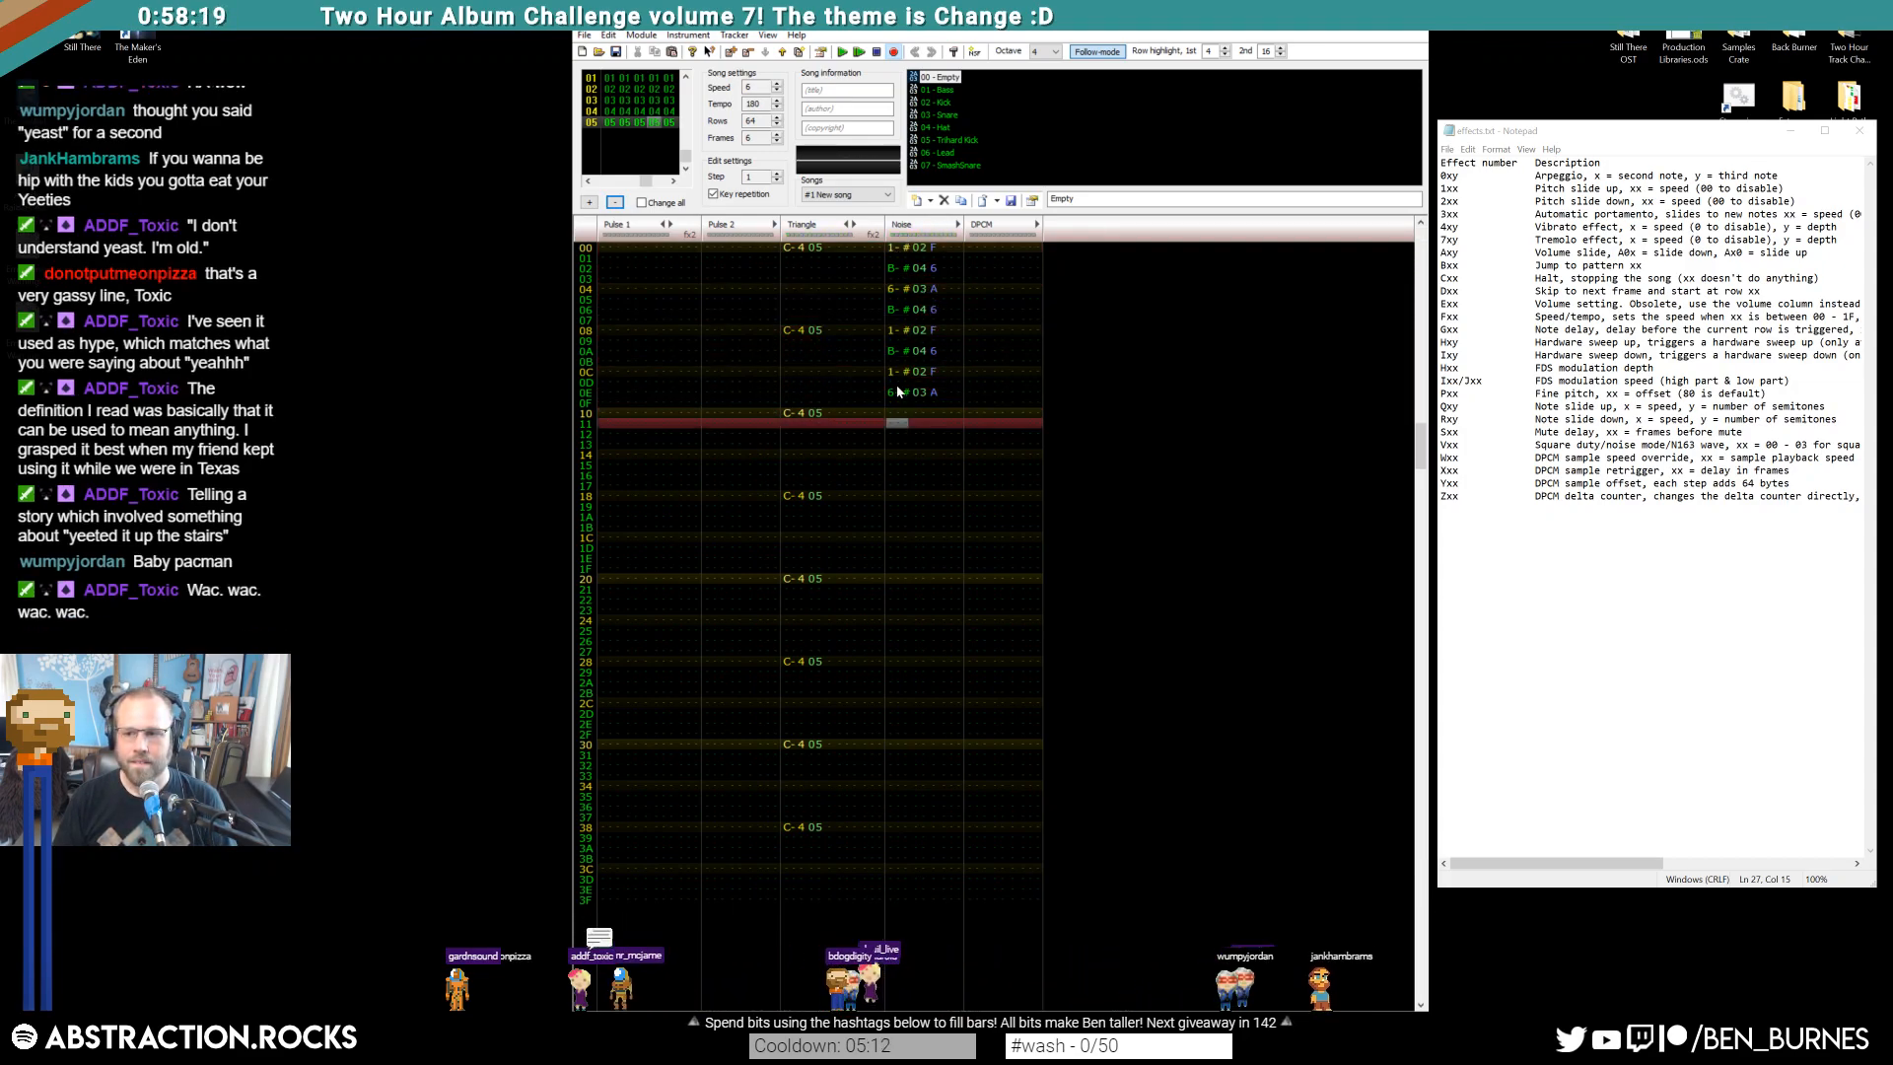
Redraw the Kick instrument's volume sequence as a falling envelope starting 15 12 7 3 2, shorten it by two steps, and play the frame
double_click(935, 101)
mouse_move(943, 456)
left_mouse_down()
mouse_move(982, 509)
mouse_move(1078, 558)
left_mouse_up()
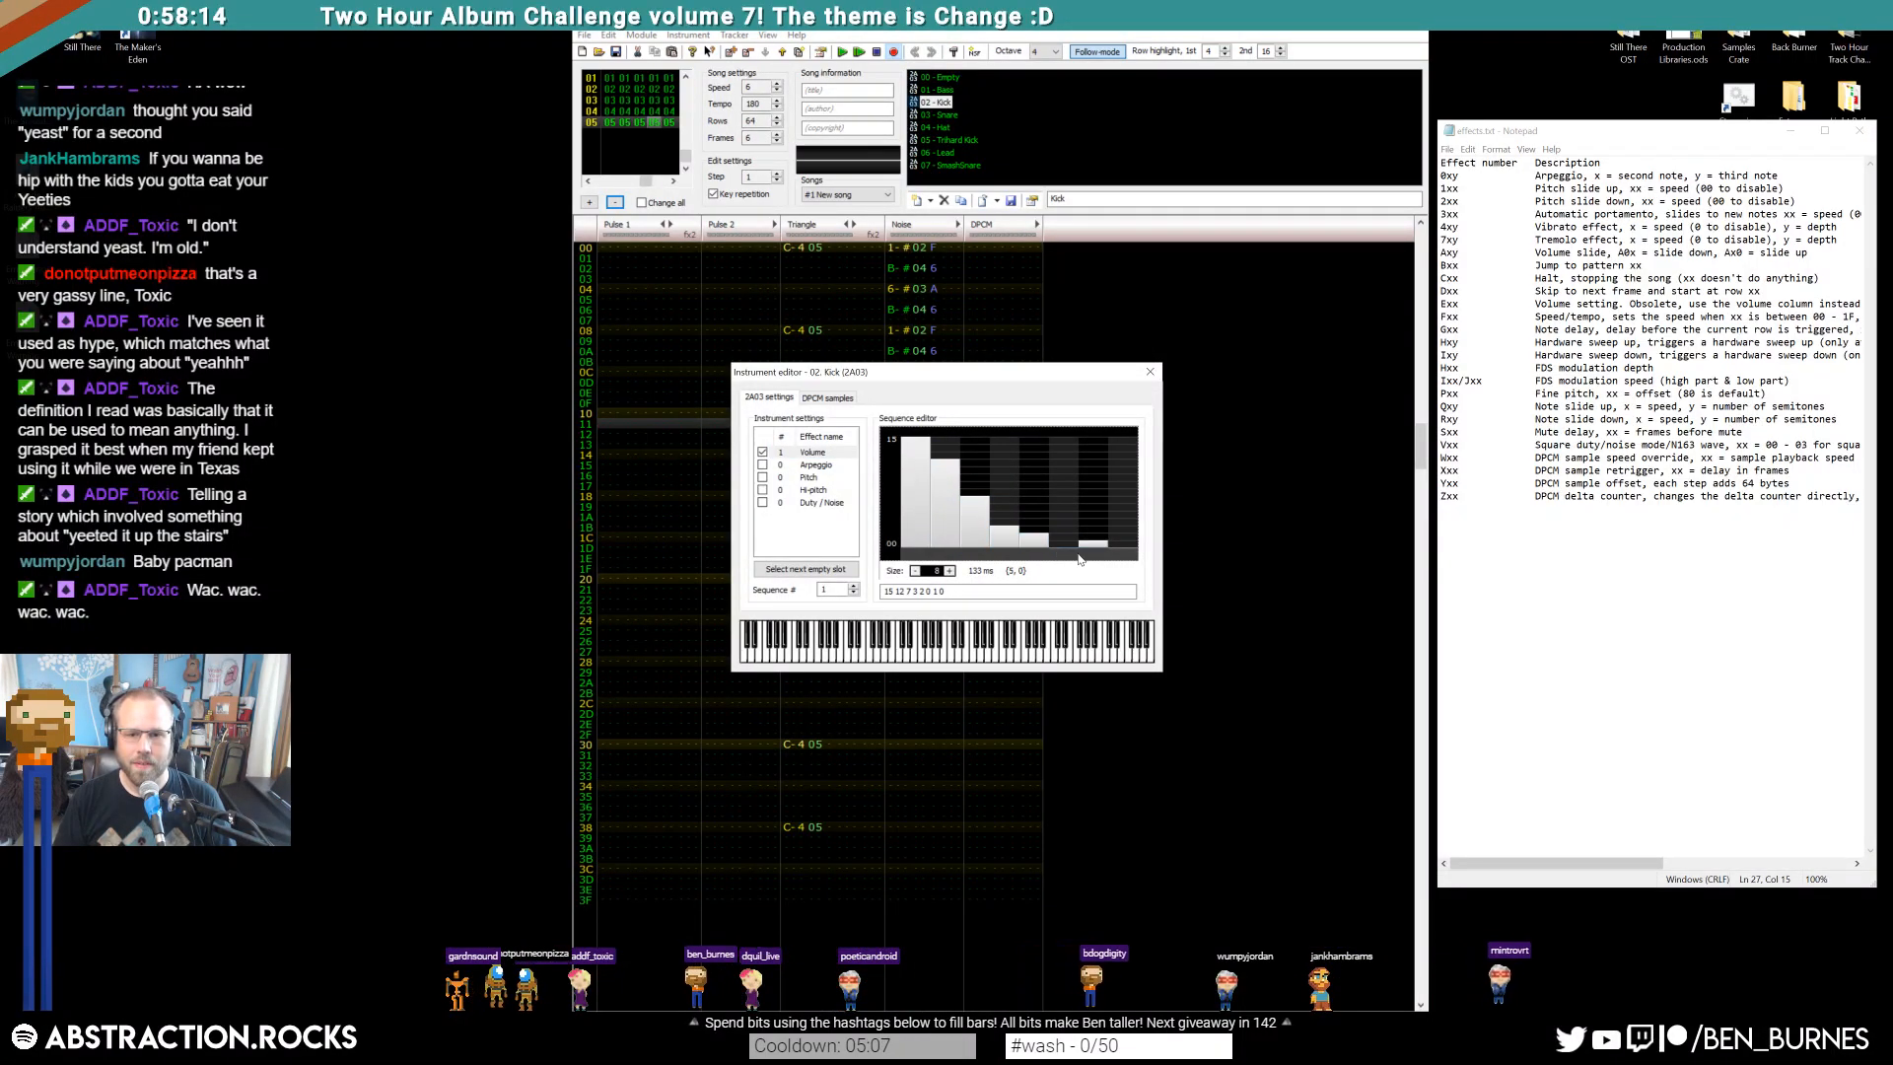
left_click(915, 571)
left_click(915, 571)
left_click(1150, 371)
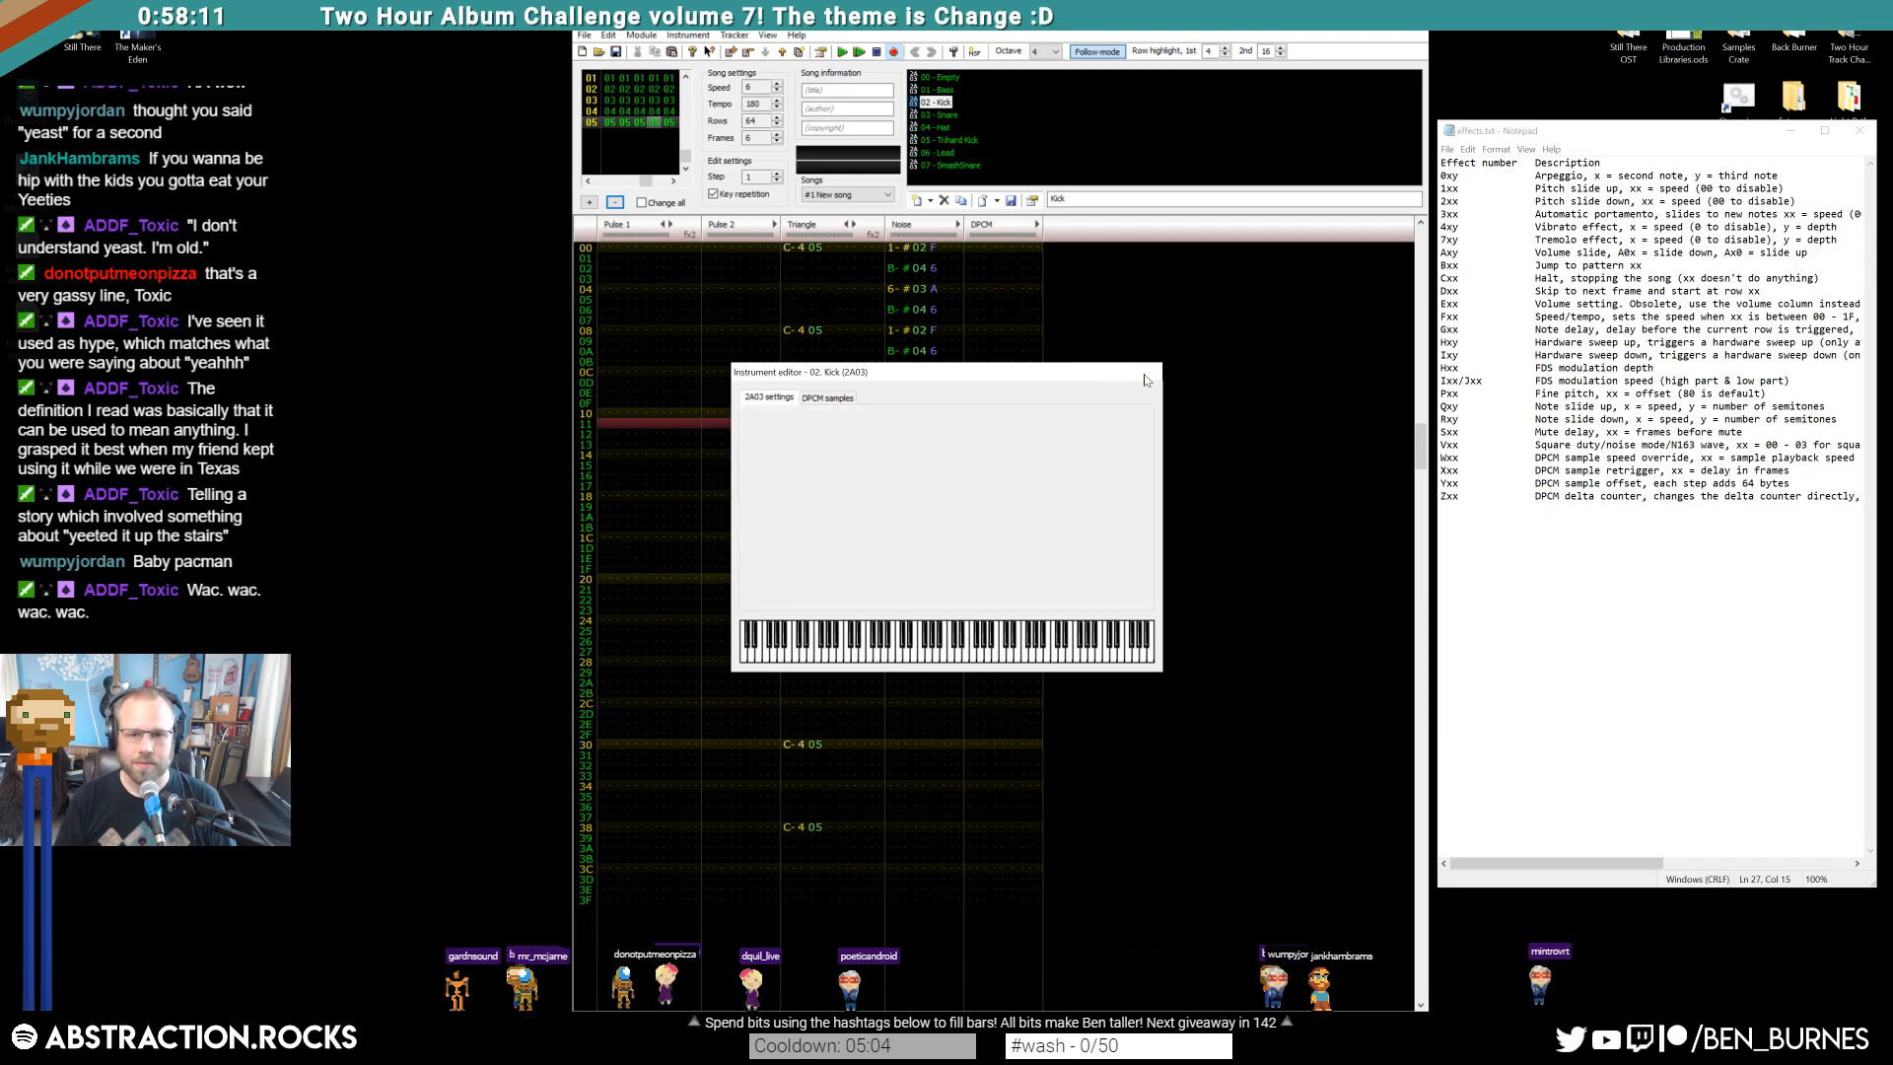
key("Return")
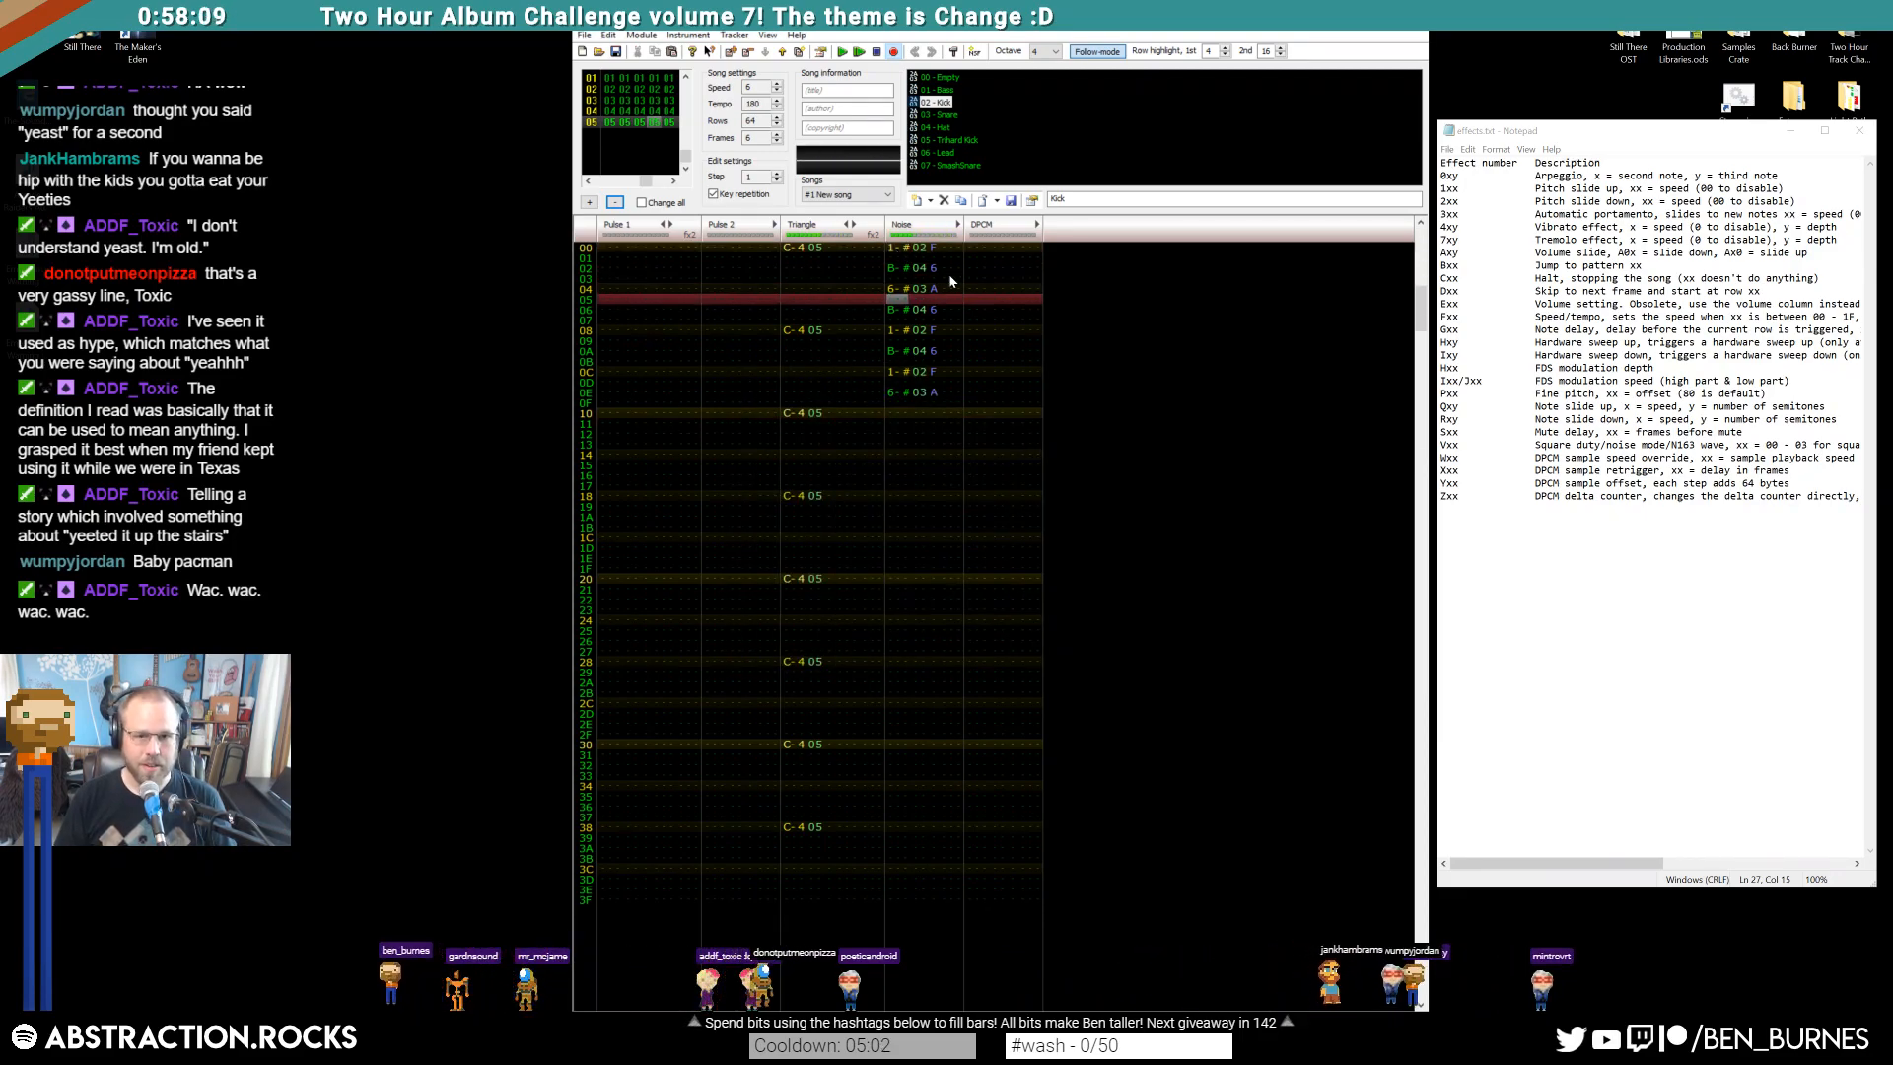
Duplicate the 6-# 03 Noise hit from row 0E to row 0F of frame 05 and set its volume to 8
left_click(902, 253)
left_click_drag(892, 403, 933, 396)
left_click(932, 404)
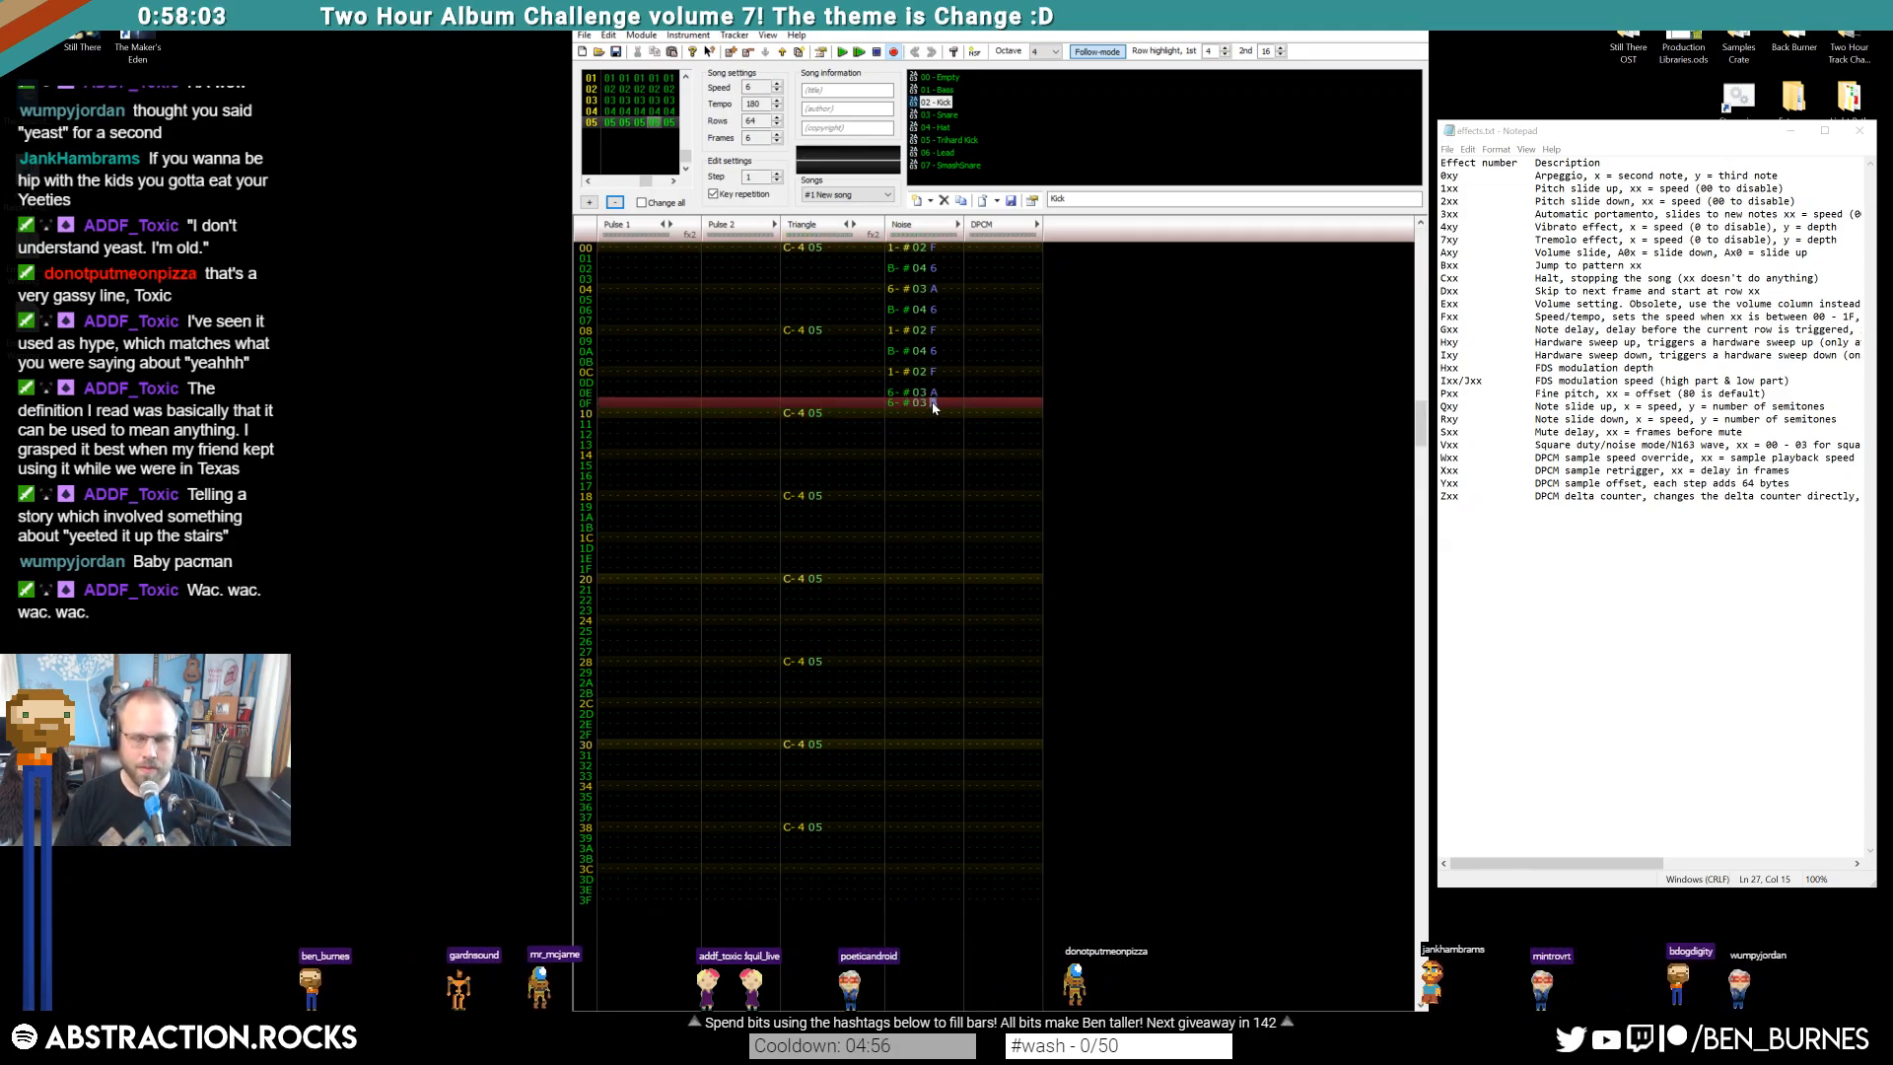
type("8")
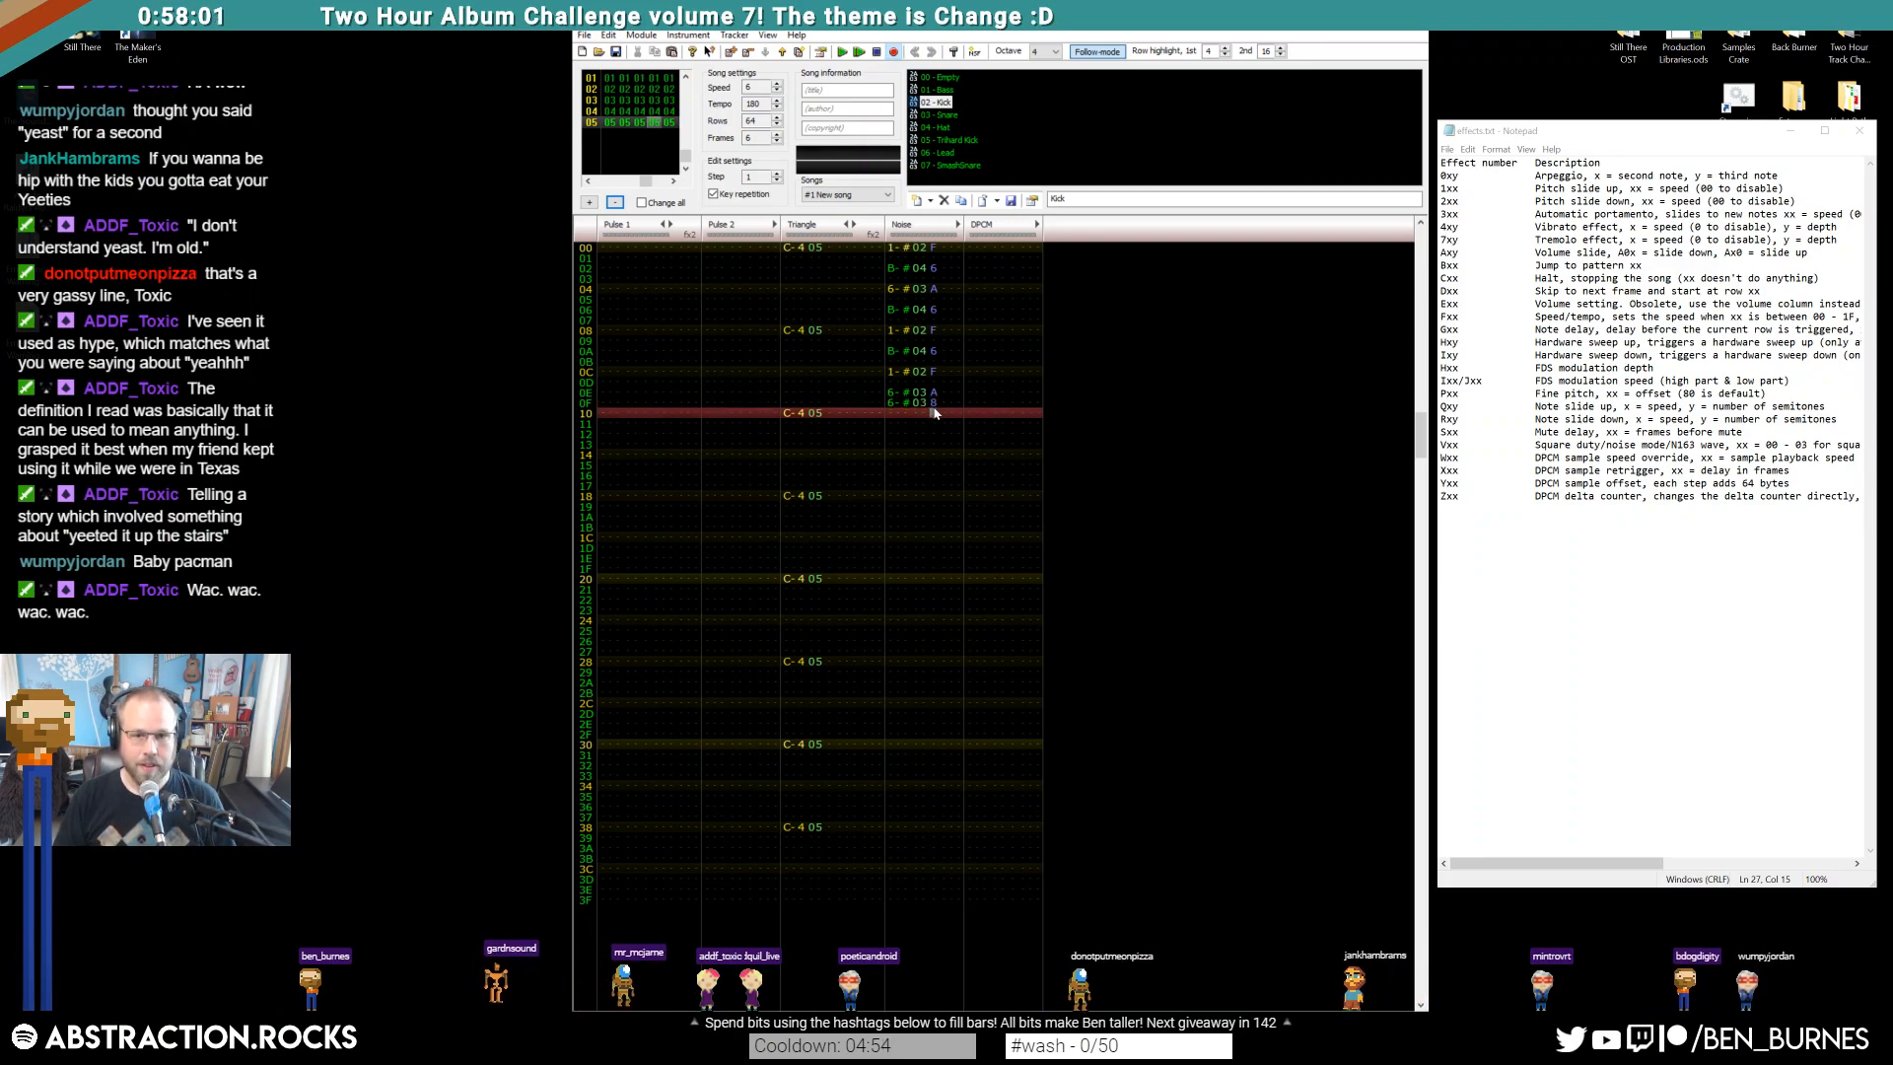
Copy the Noise hits at rows 00–0F of frame 05 to rows 10–1F and play the frame
left_click_drag(942, 398, 895, 263)
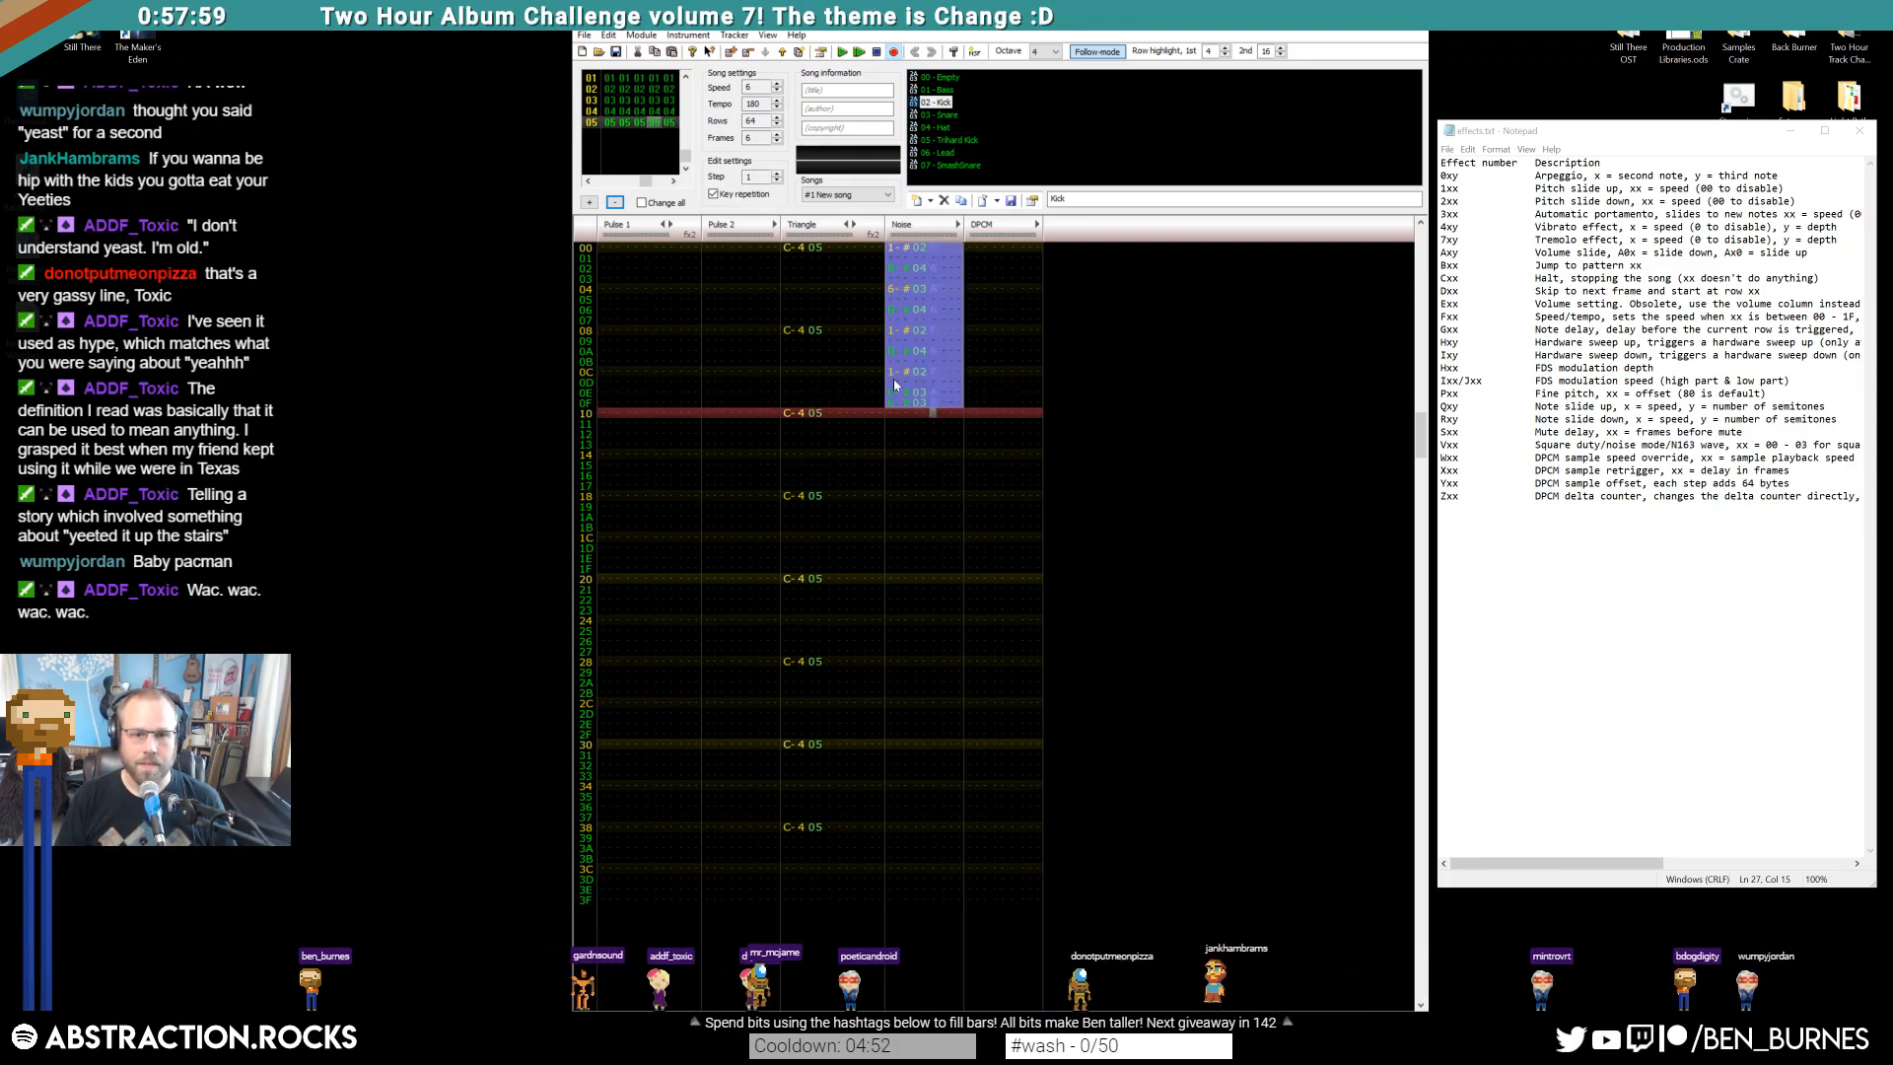
left_click(891, 415)
key("ctrl+v")
key("Return")
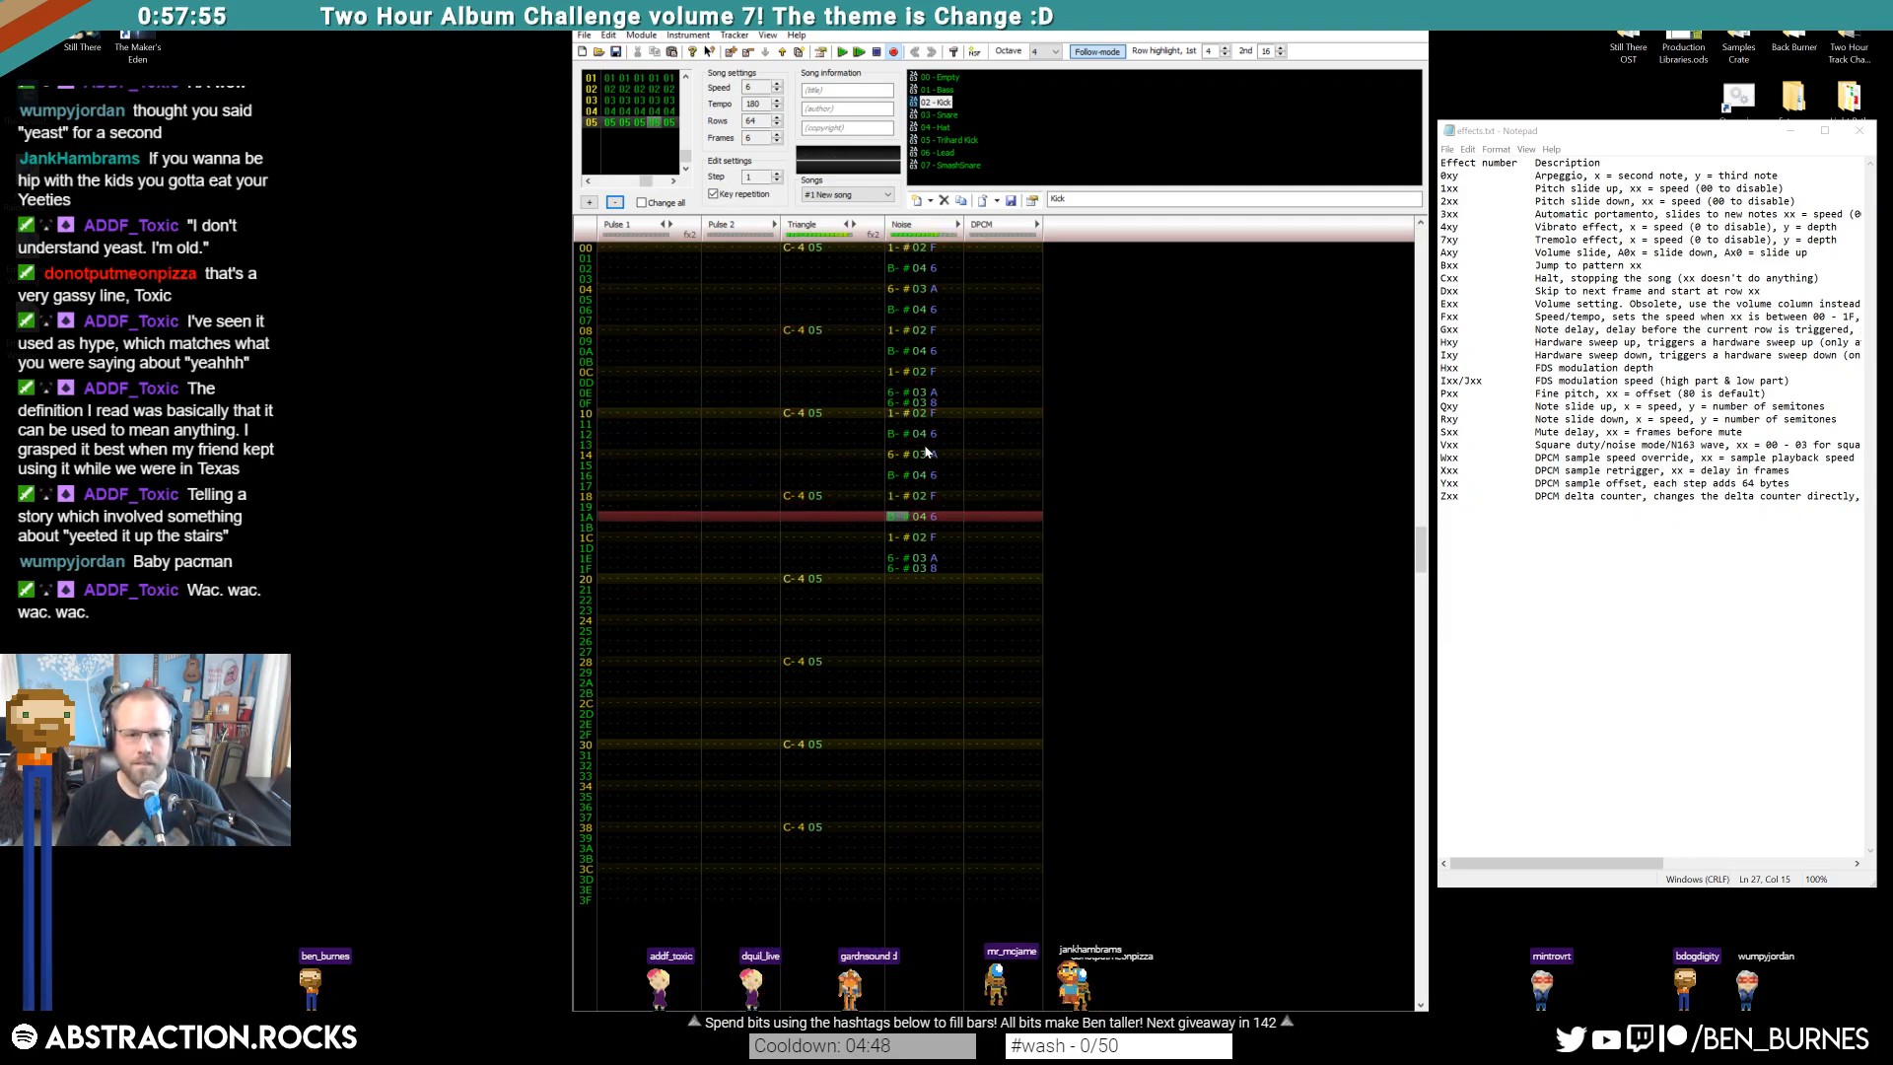
key("Return")
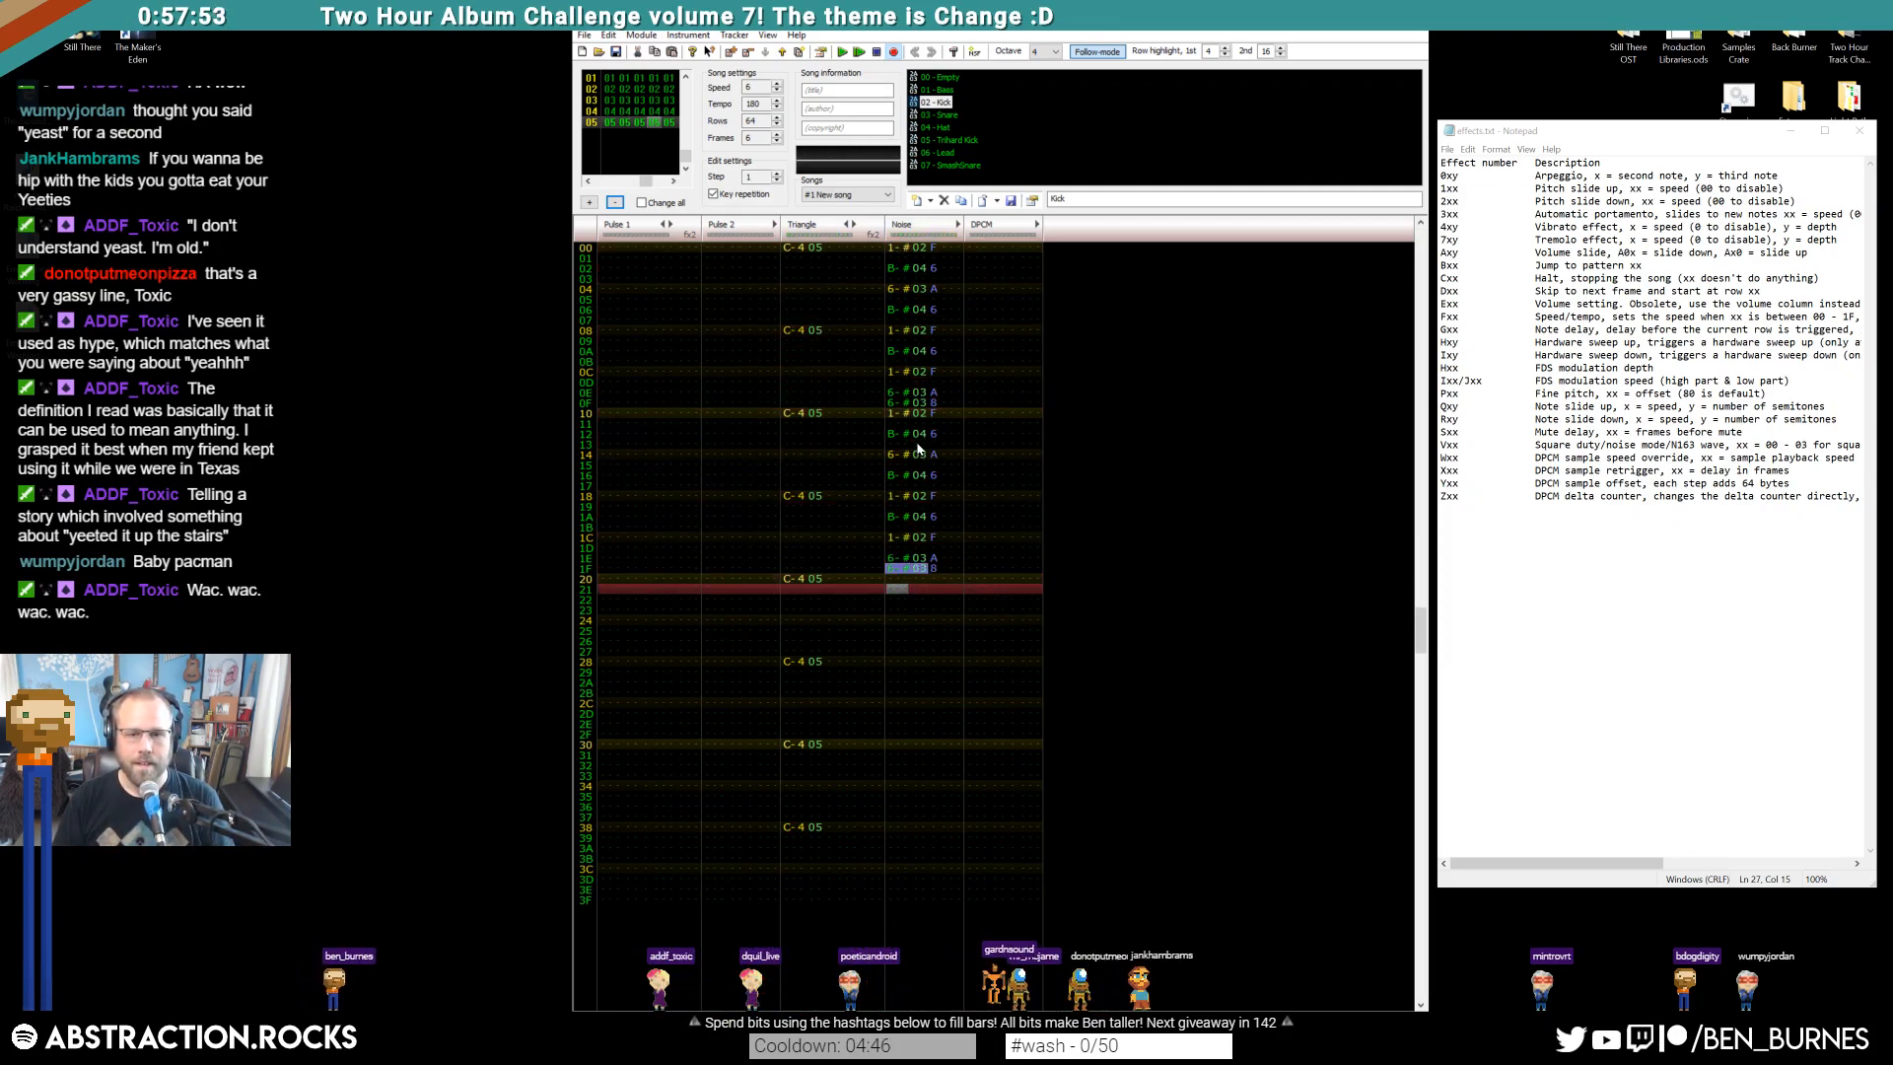
Rework the first Noise bar in frame 05 with 1-# 02 F at row 0A and B-# 04 6 at rows 06, 0C and 0E, and play it
left_click_drag(892, 393, 912, 333)
key("Delete")
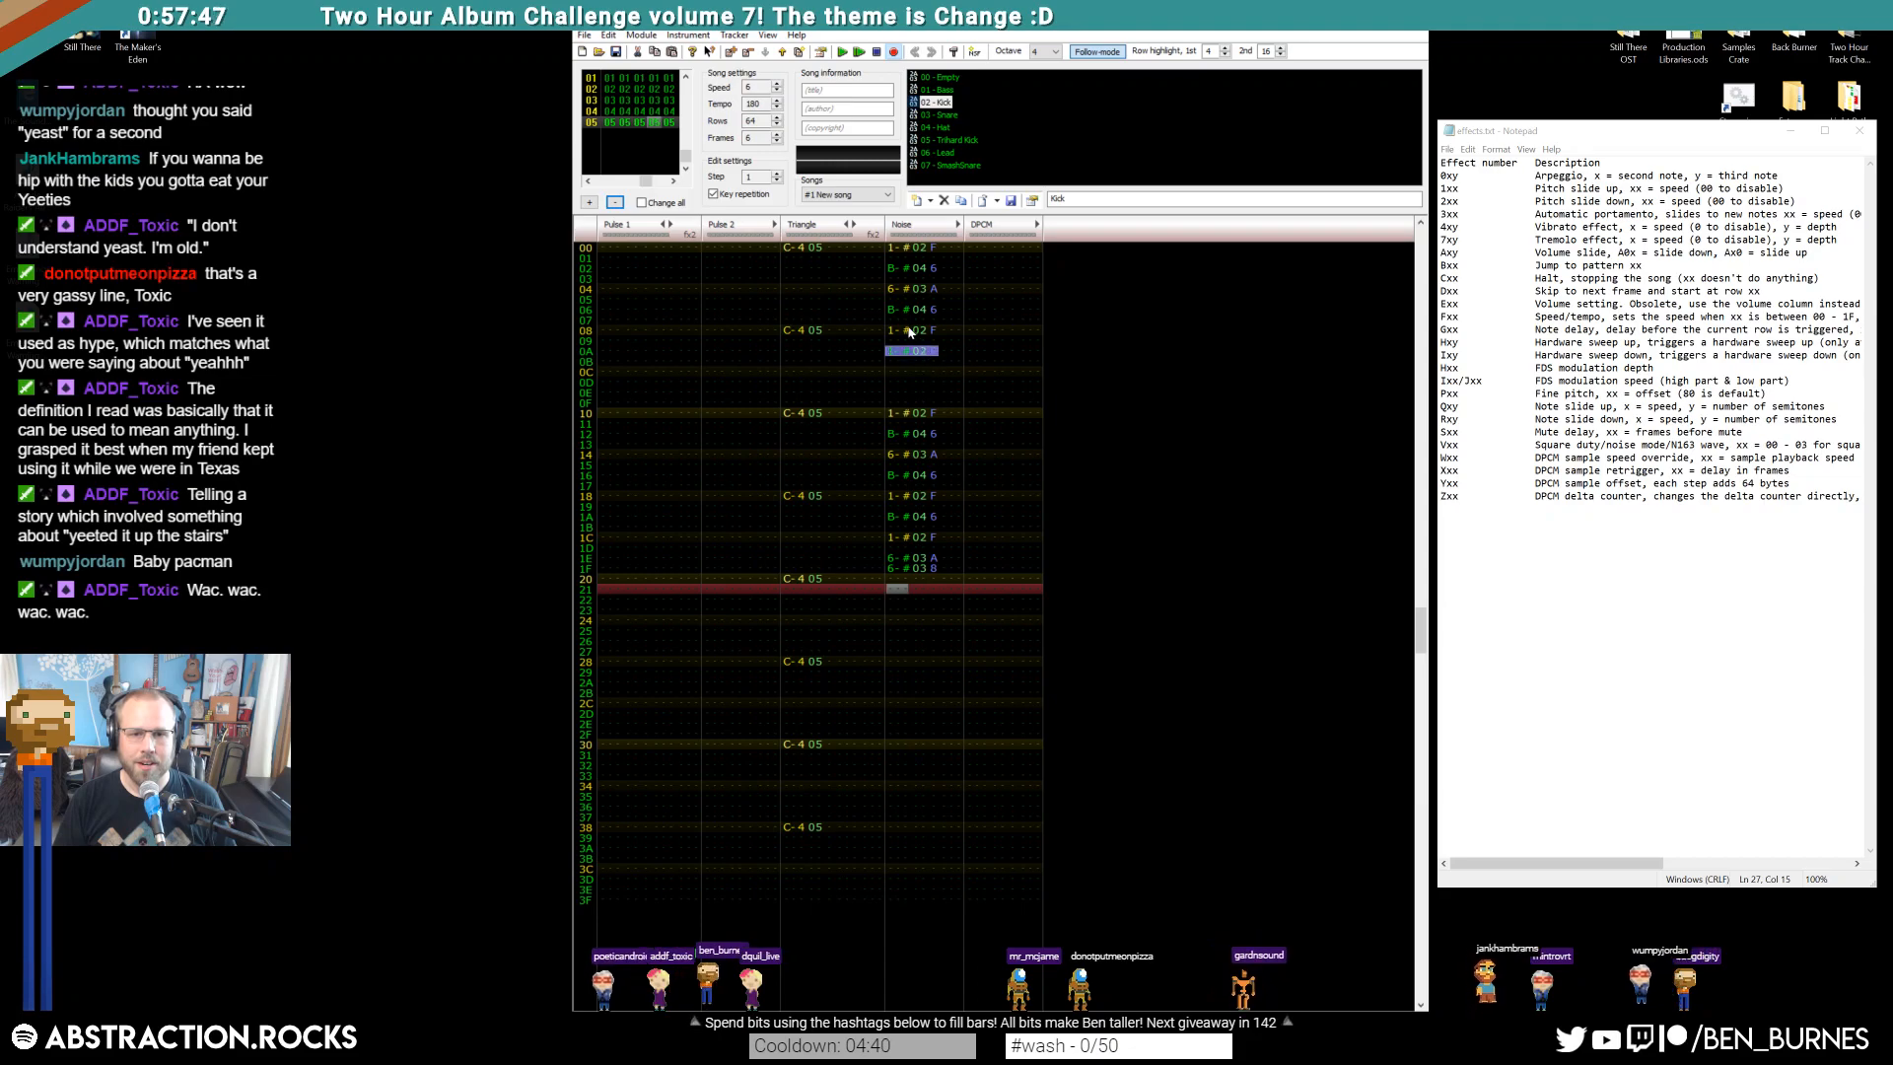
left_click(894, 373)
key("ctrl+v")
left_click(899, 395)
key("Return")
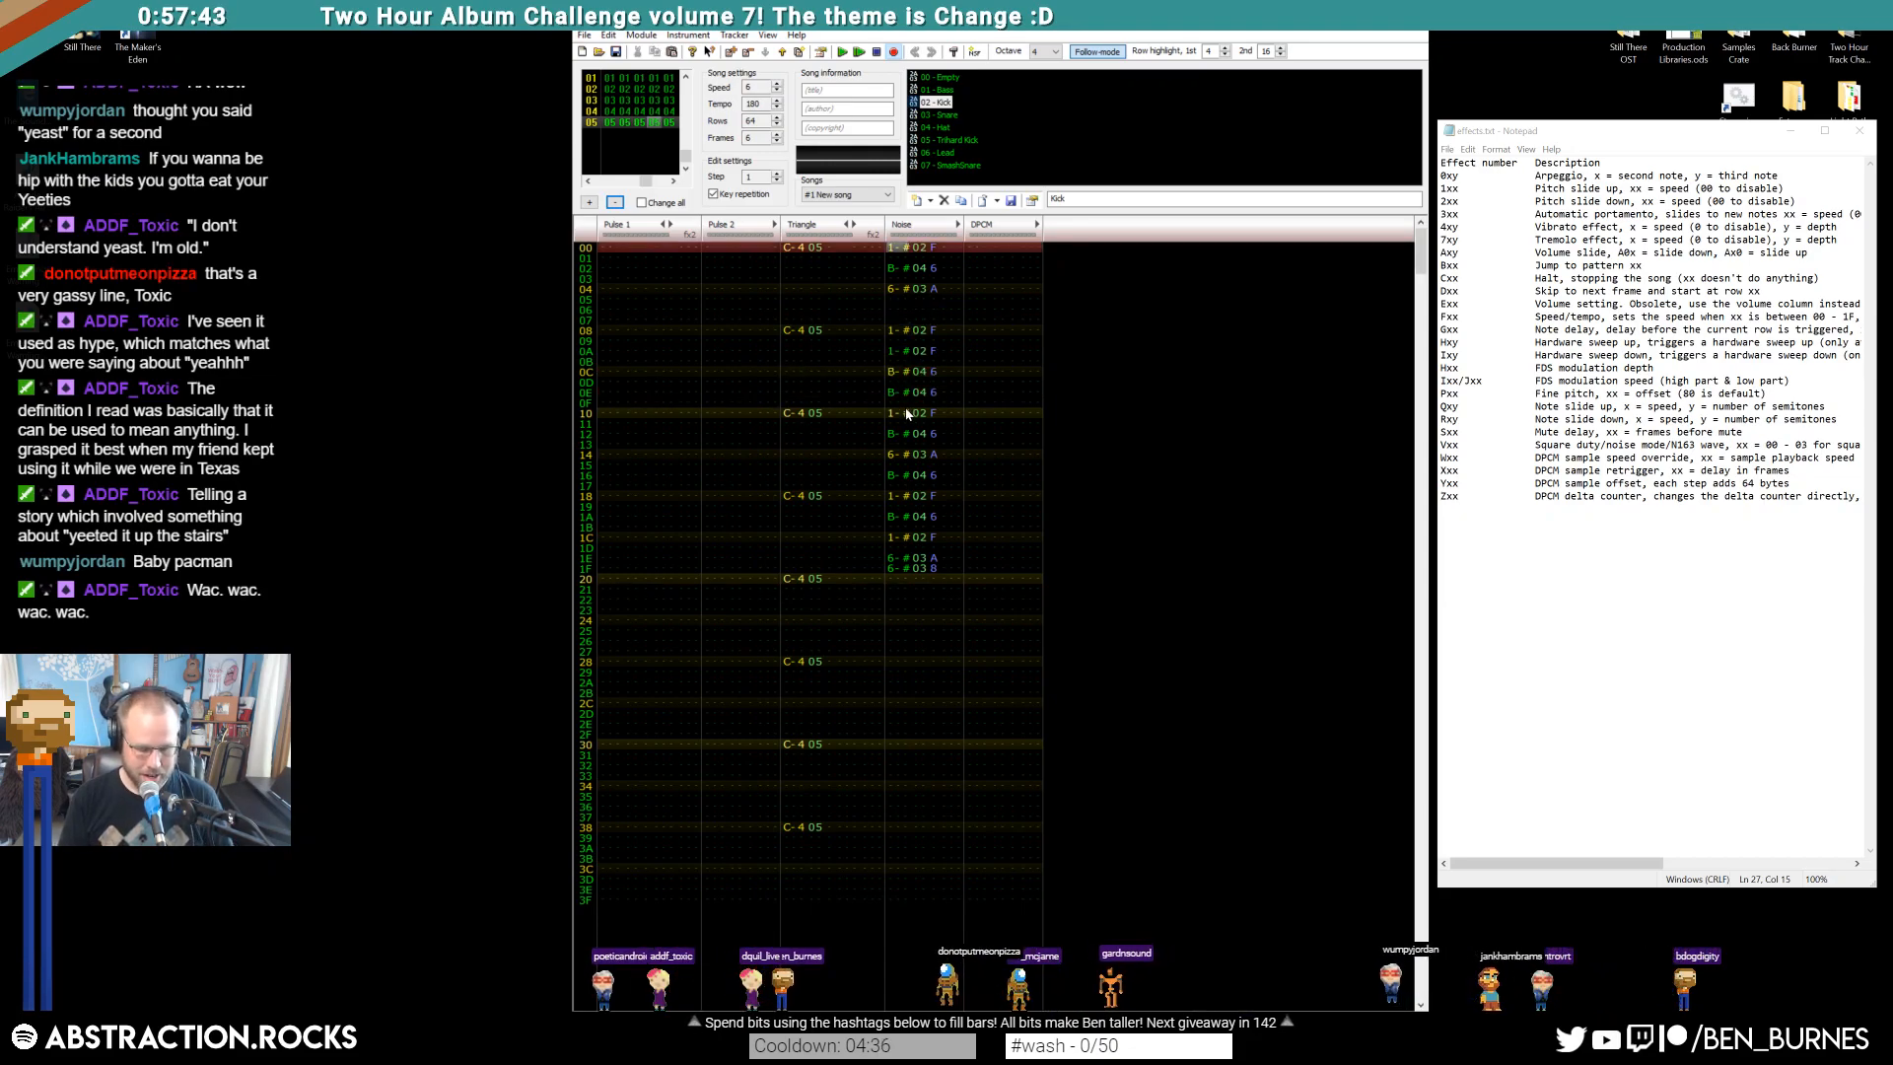
left_click(895, 313)
key("ctrl+v")
key("Home")
key("Return")
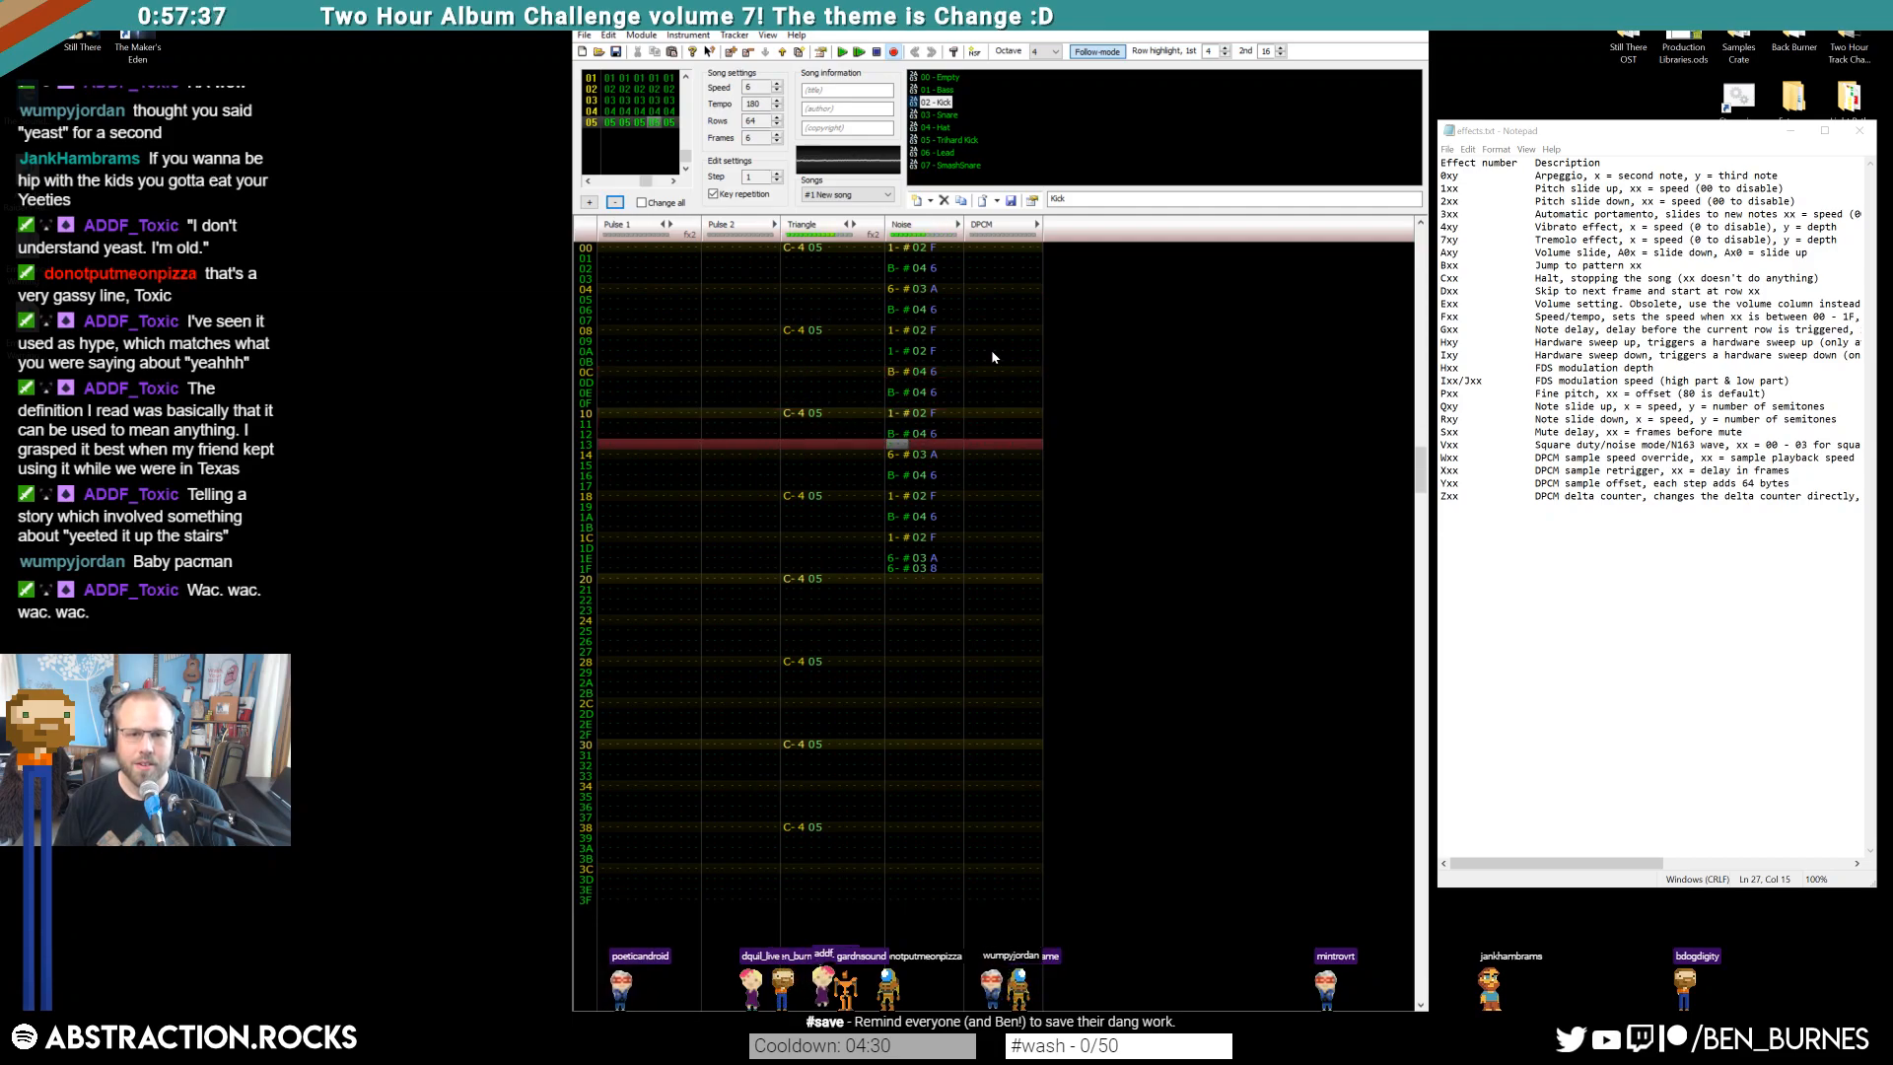
Clear the Noise hits in rows 00–1F and move the Triangle C-4 hits at rows 08, 10 and 18 to rows 06, 0C and 10
left_click_drag(899, 569, 933, 247)
key("Delete")
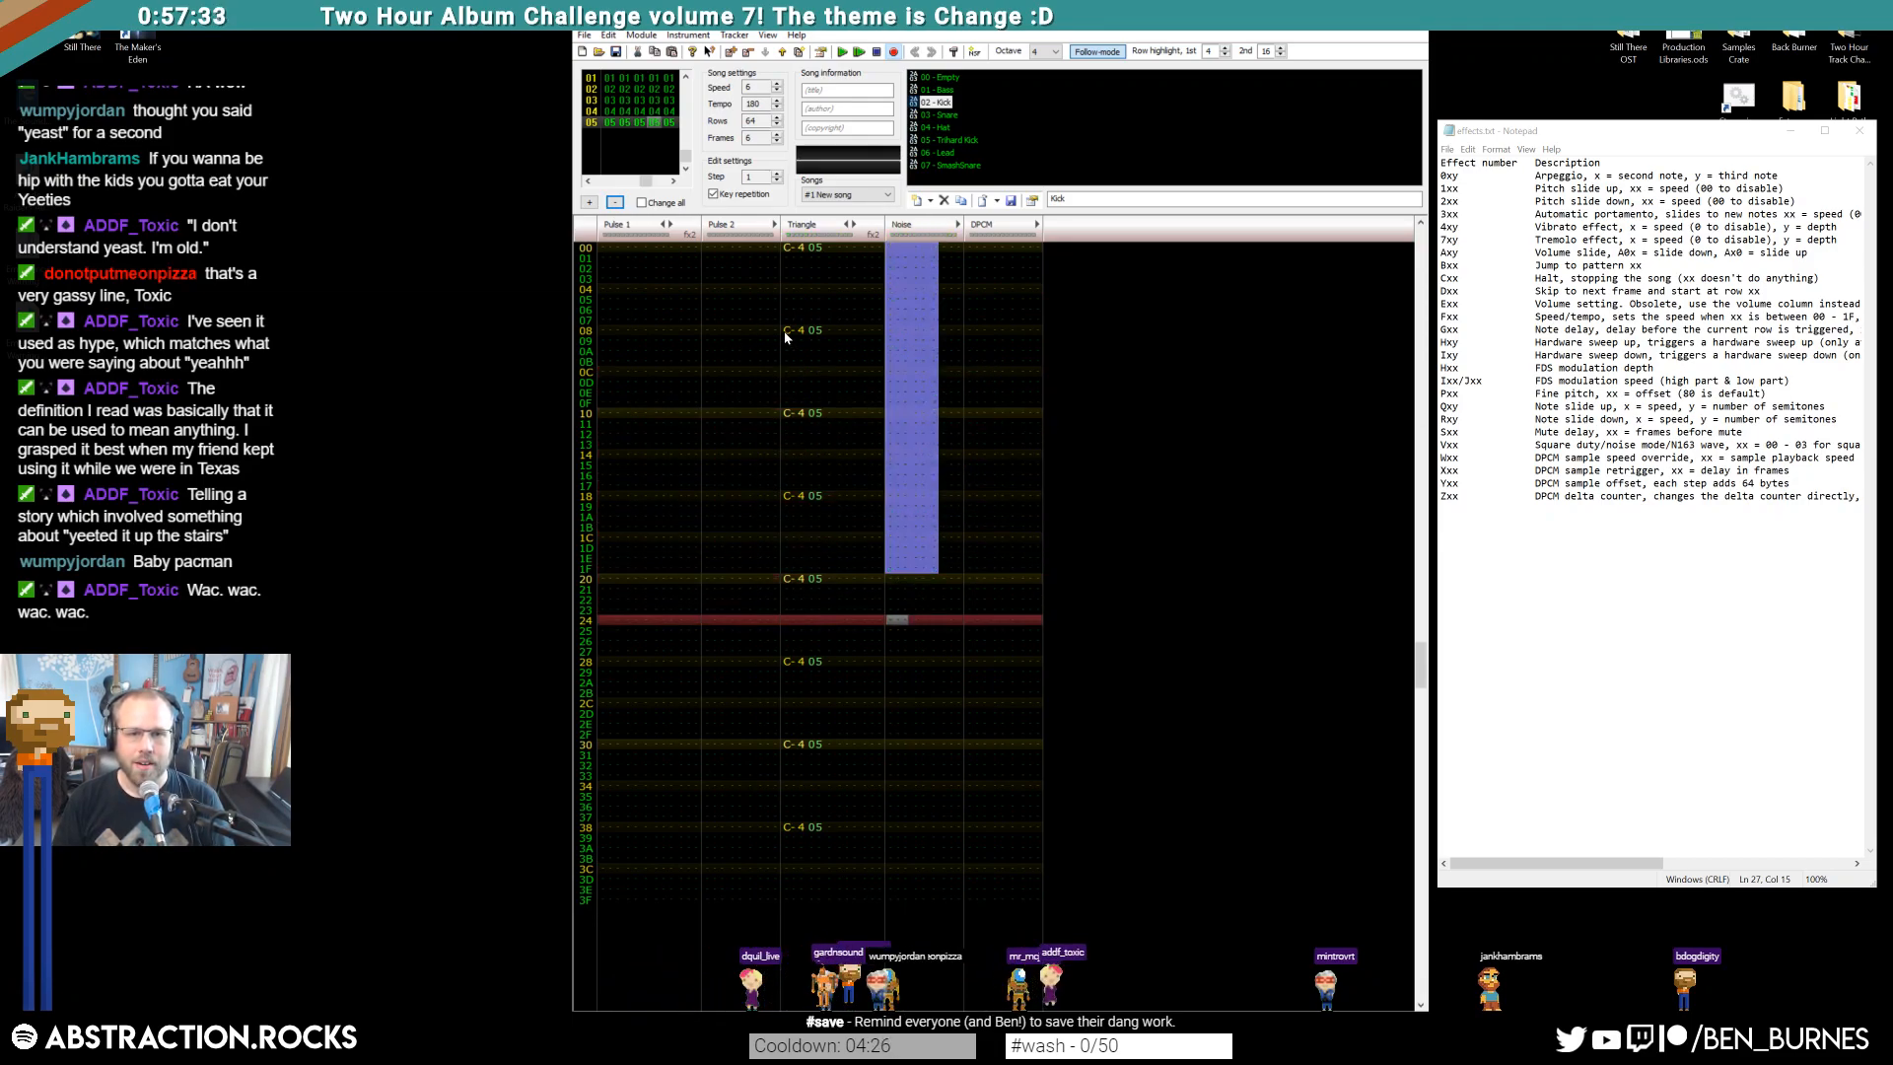
left_click_drag(786, 333, 817, 333)
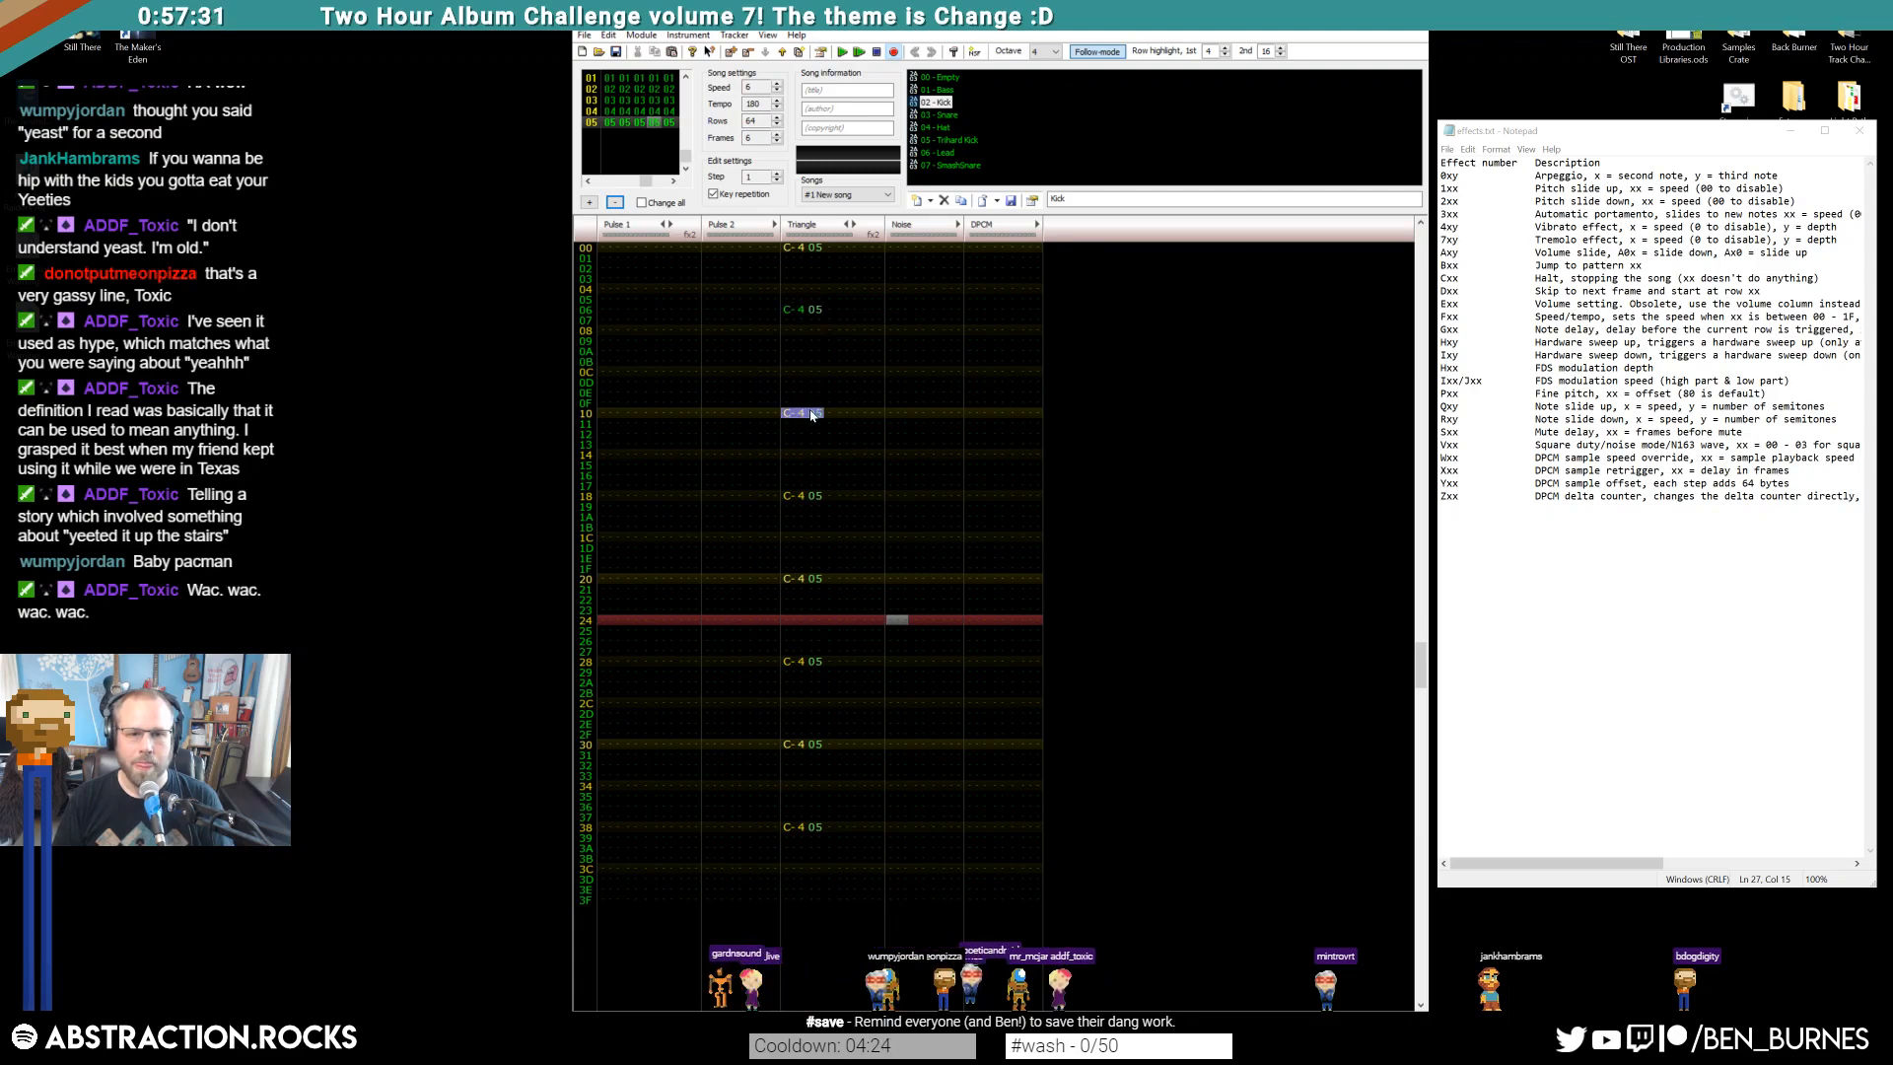
left_click_drag(794, 496, 816, 408)
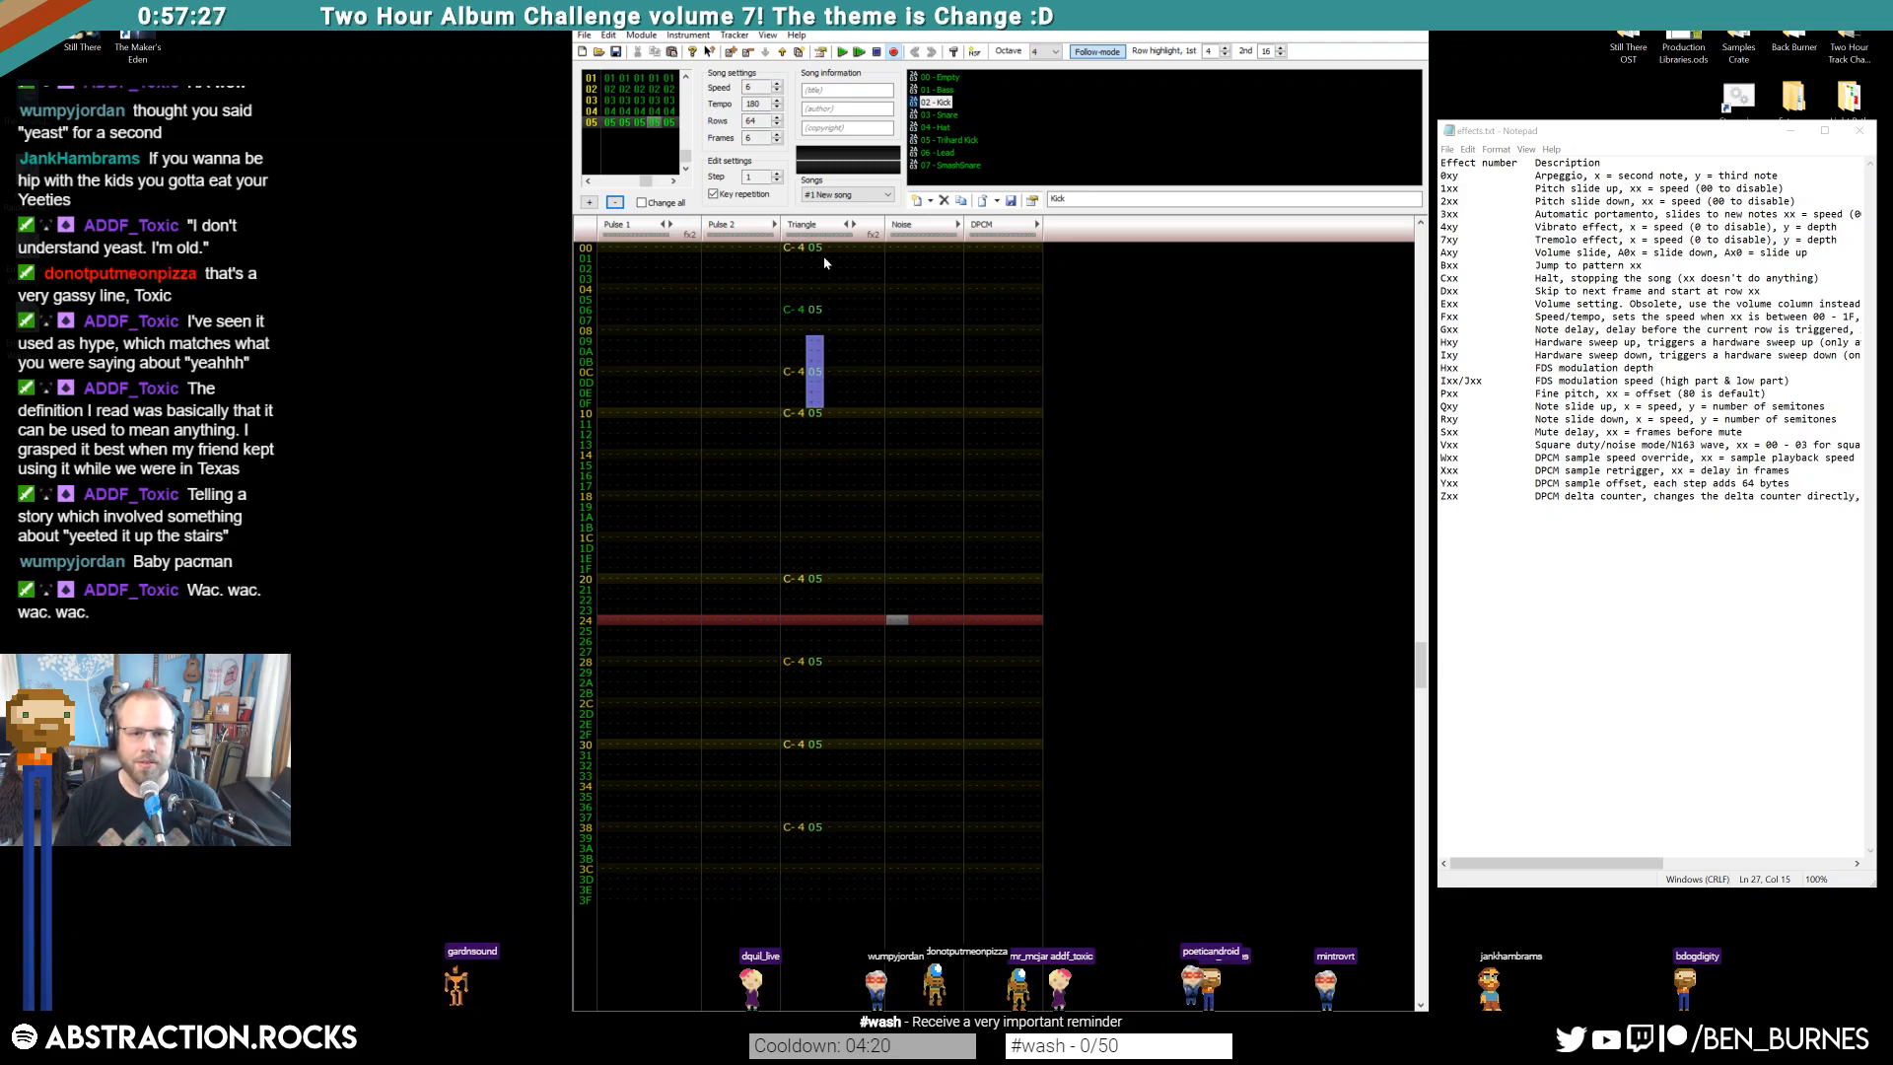
Repeat the Triangle pattern of rows 00, 06 and 0C from rows 10, 20 and 30 of frame 05, and play the frame
left_click_drag(820, 300, 795, 248)
key("ctrl+c")
left_click(793, 413)
key("ctrl+v")
left_click(794, 579)
key("ctrl+v")
left_click(791, 745)
key("ctrl+v")
key("Return")
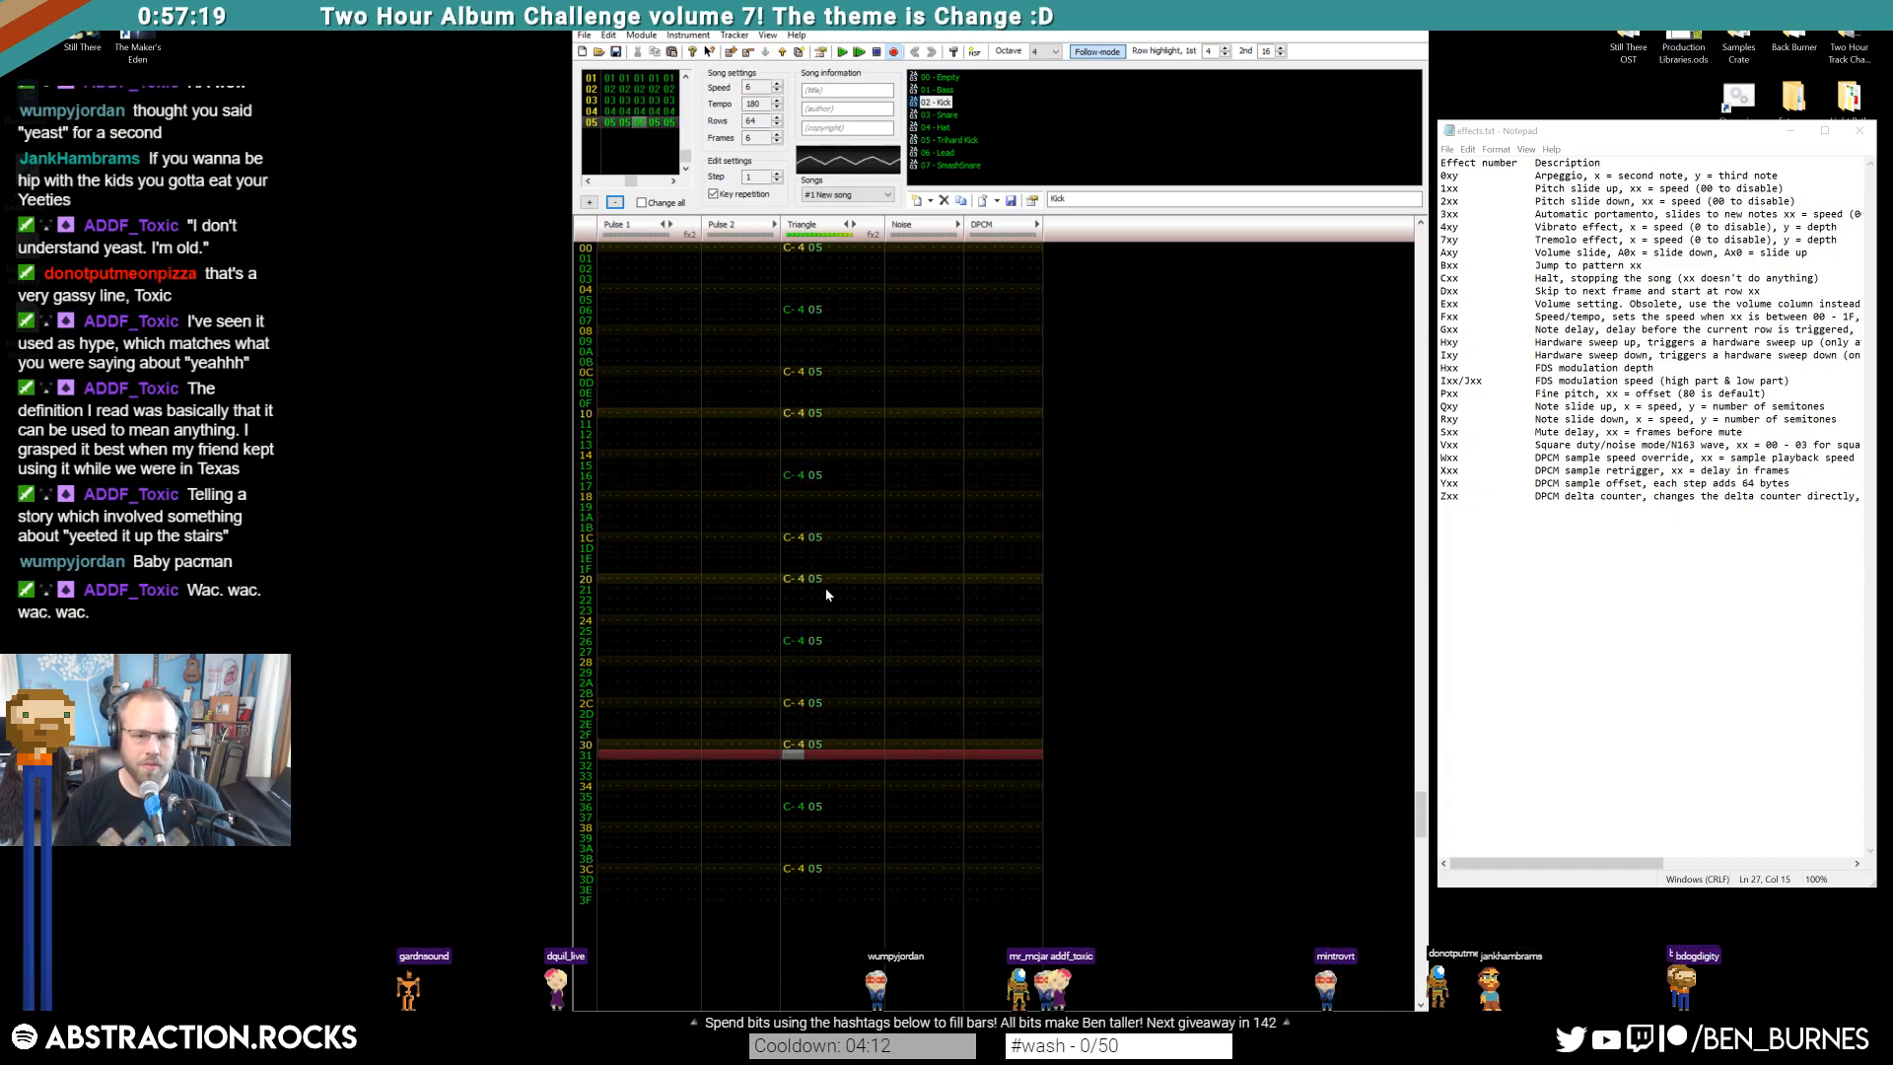
Copy the 6-# 03 A Noise hit at row 24 of frame 04 to rows 04 and 0C of frame 05
scroll(917, 375, "up", 17)
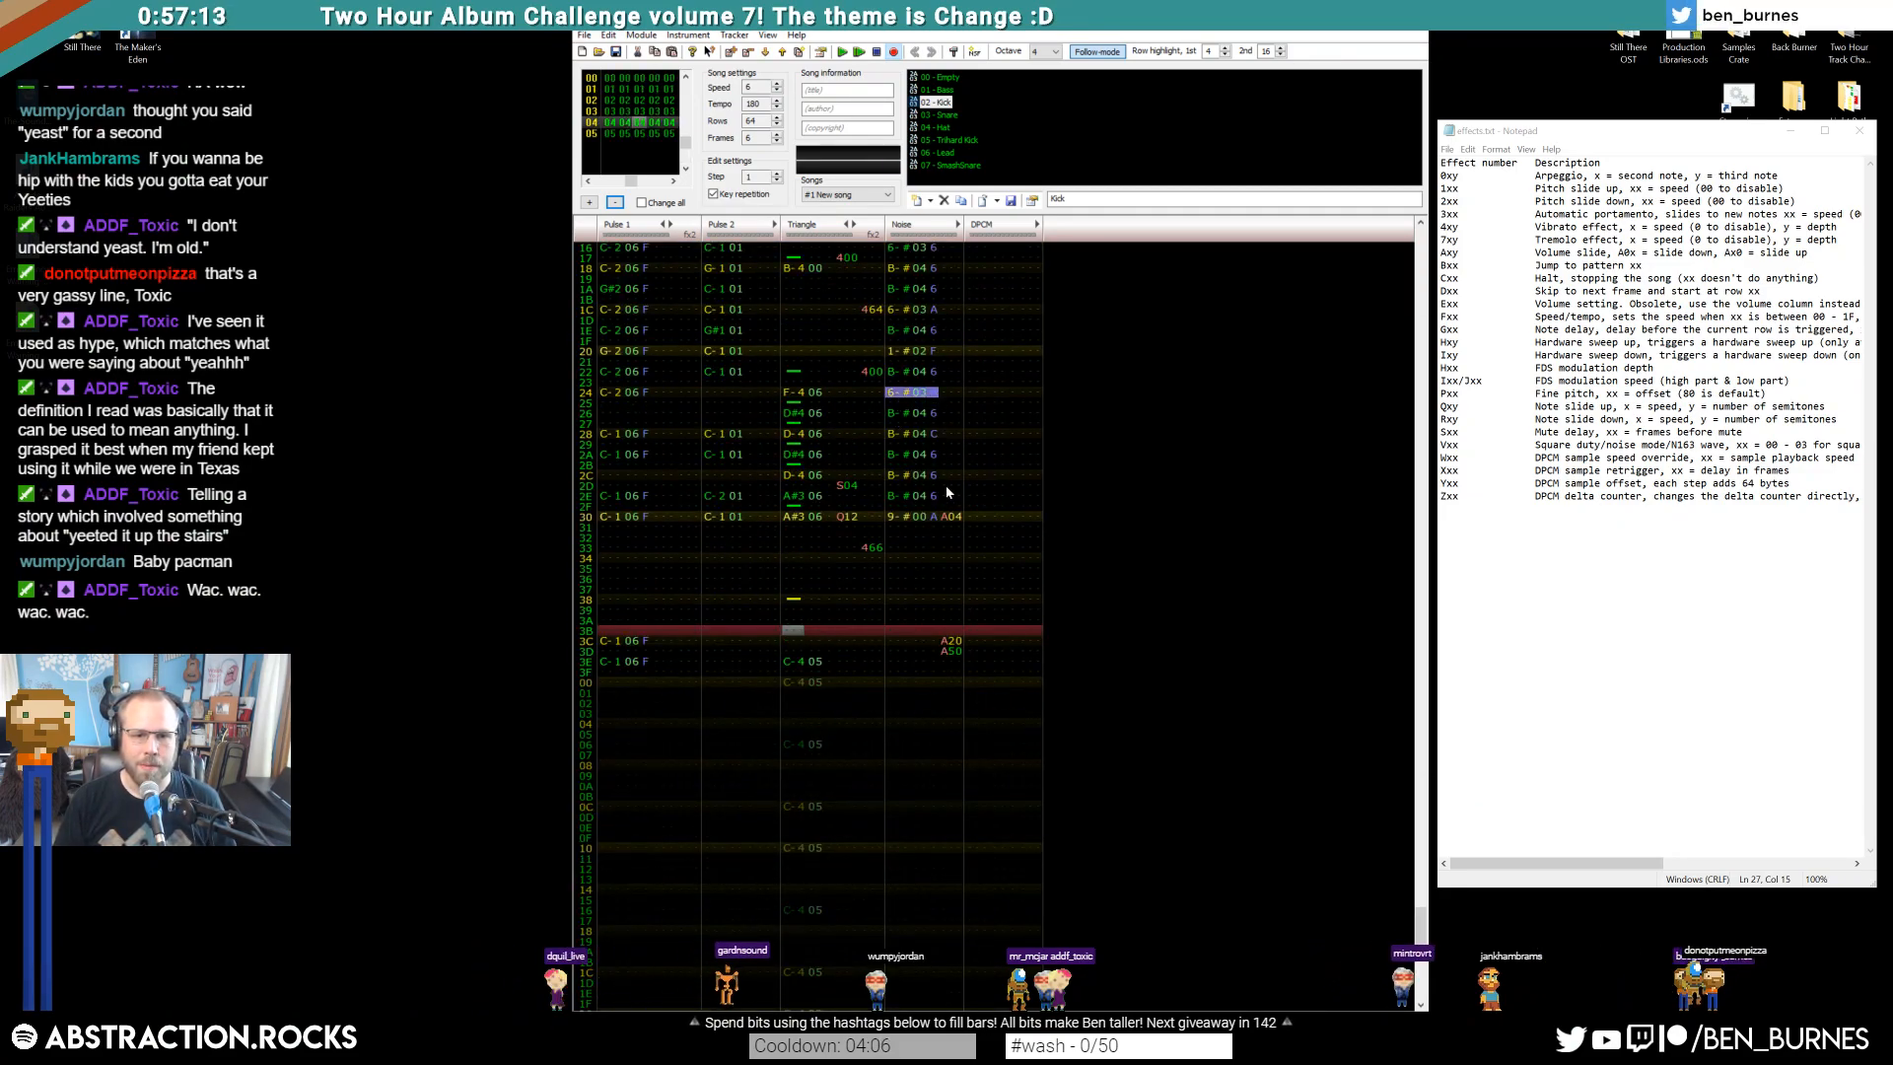
scroll(947, 493, "down", 7)
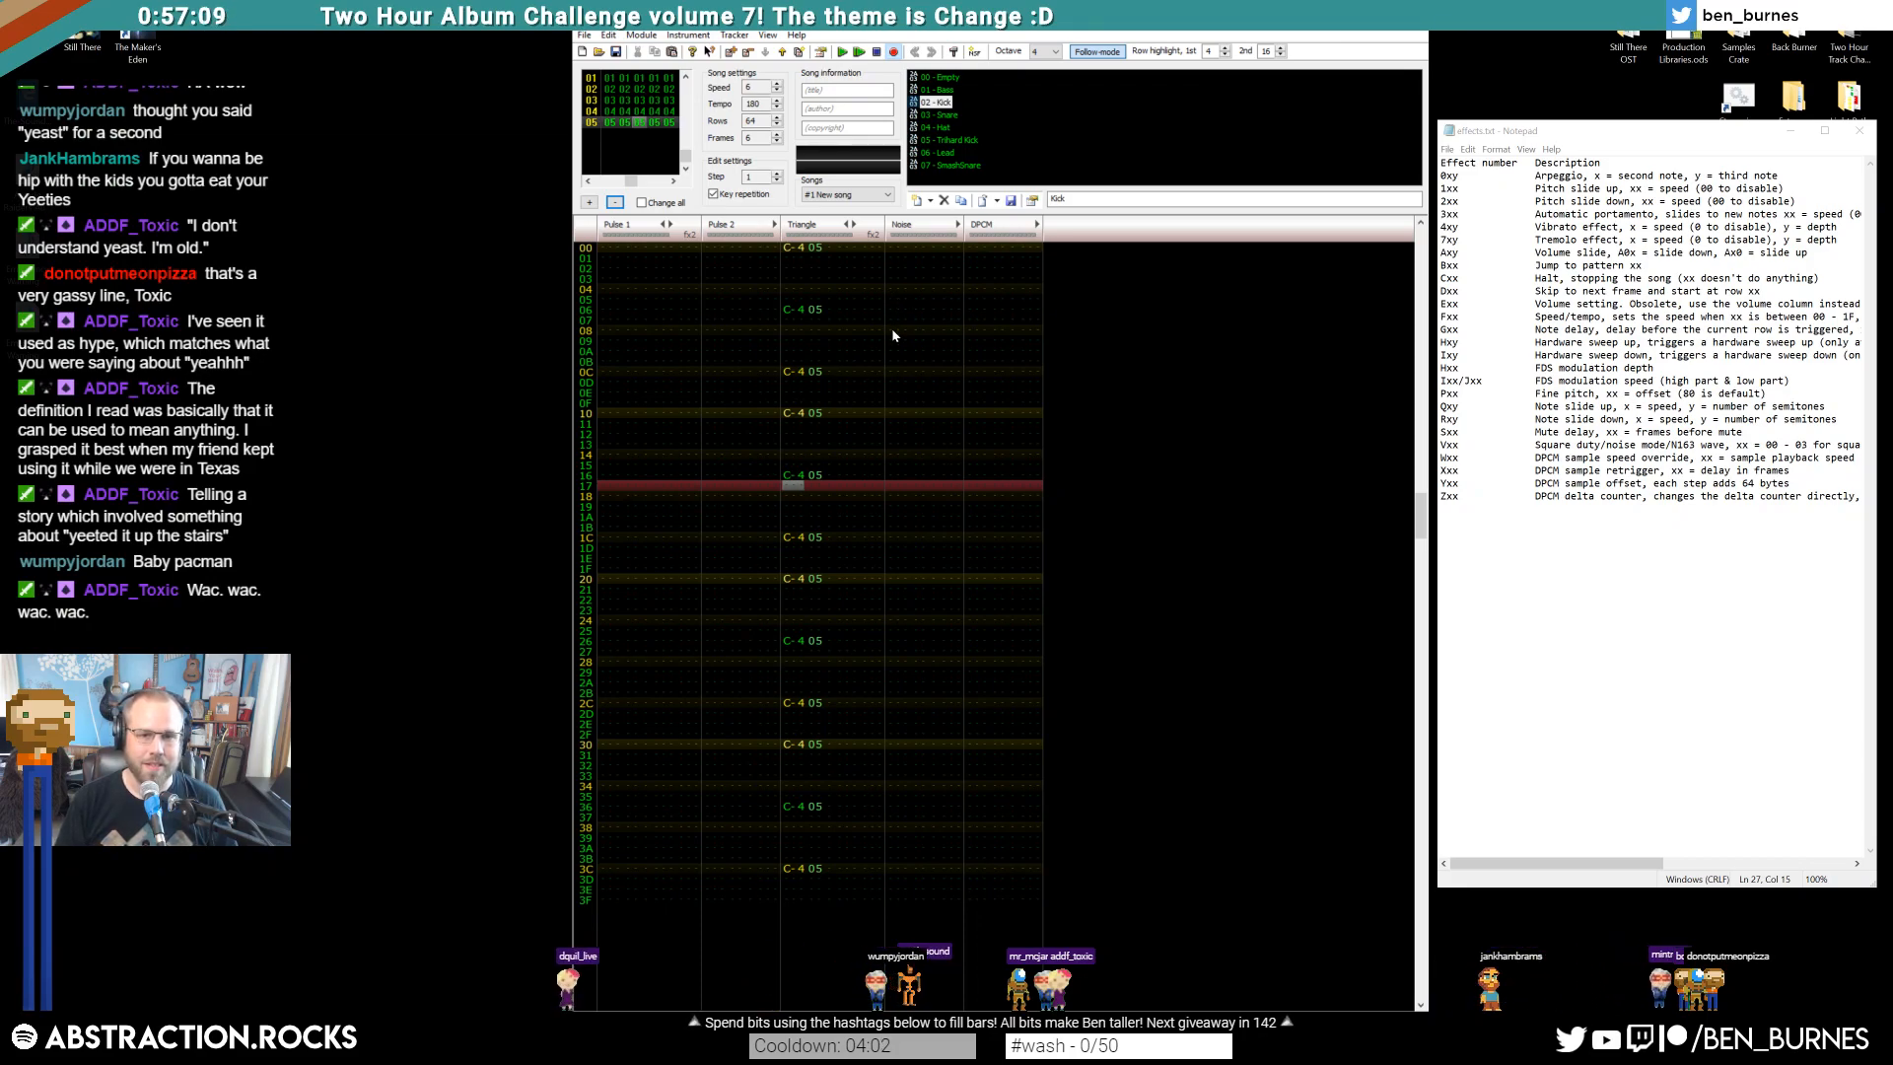
left_click(893, 290)
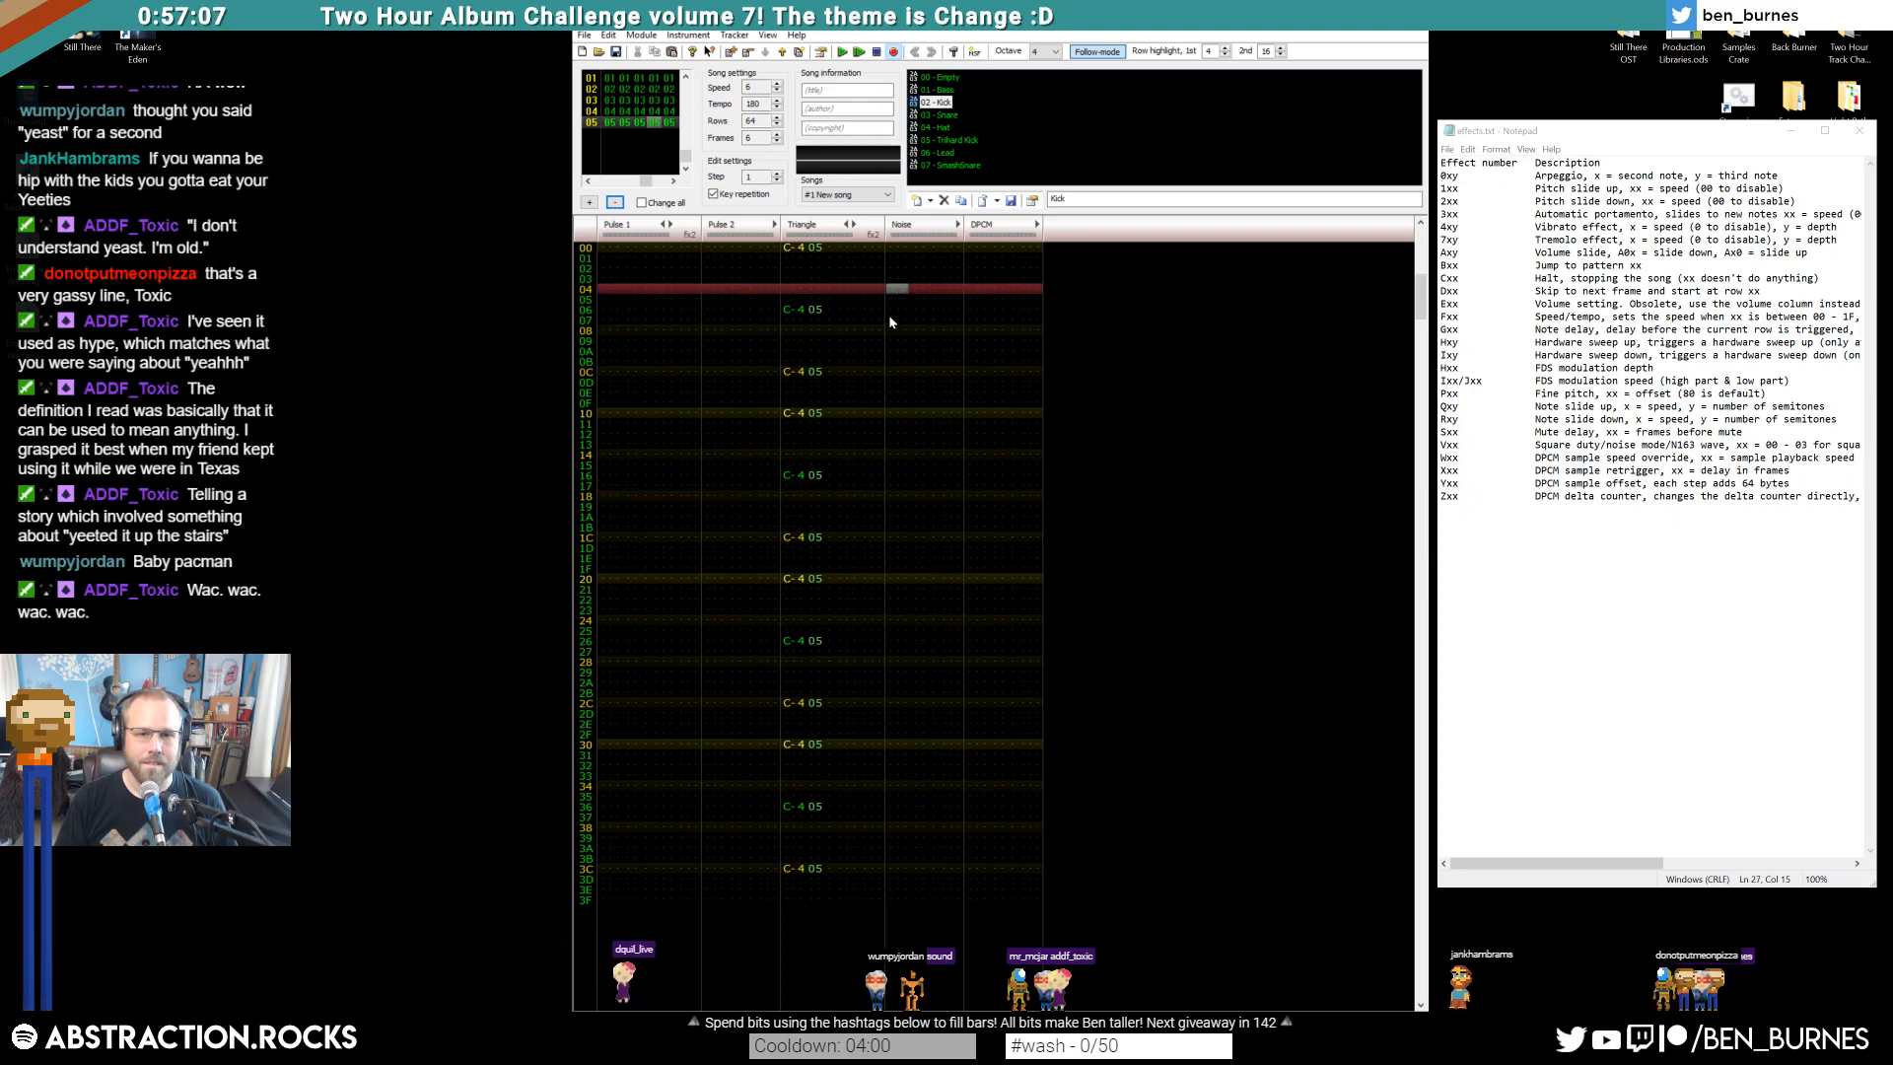
left_click(890, 371)
key("ctrl+v")
Copy the 1-# 02 F Noise hit at row 00 of frame 04 to row 00 of frame 05
left_click(890, 247)
scroll(927, 347, "up", 10)
left_click_drag(893, 248, 927, 249)
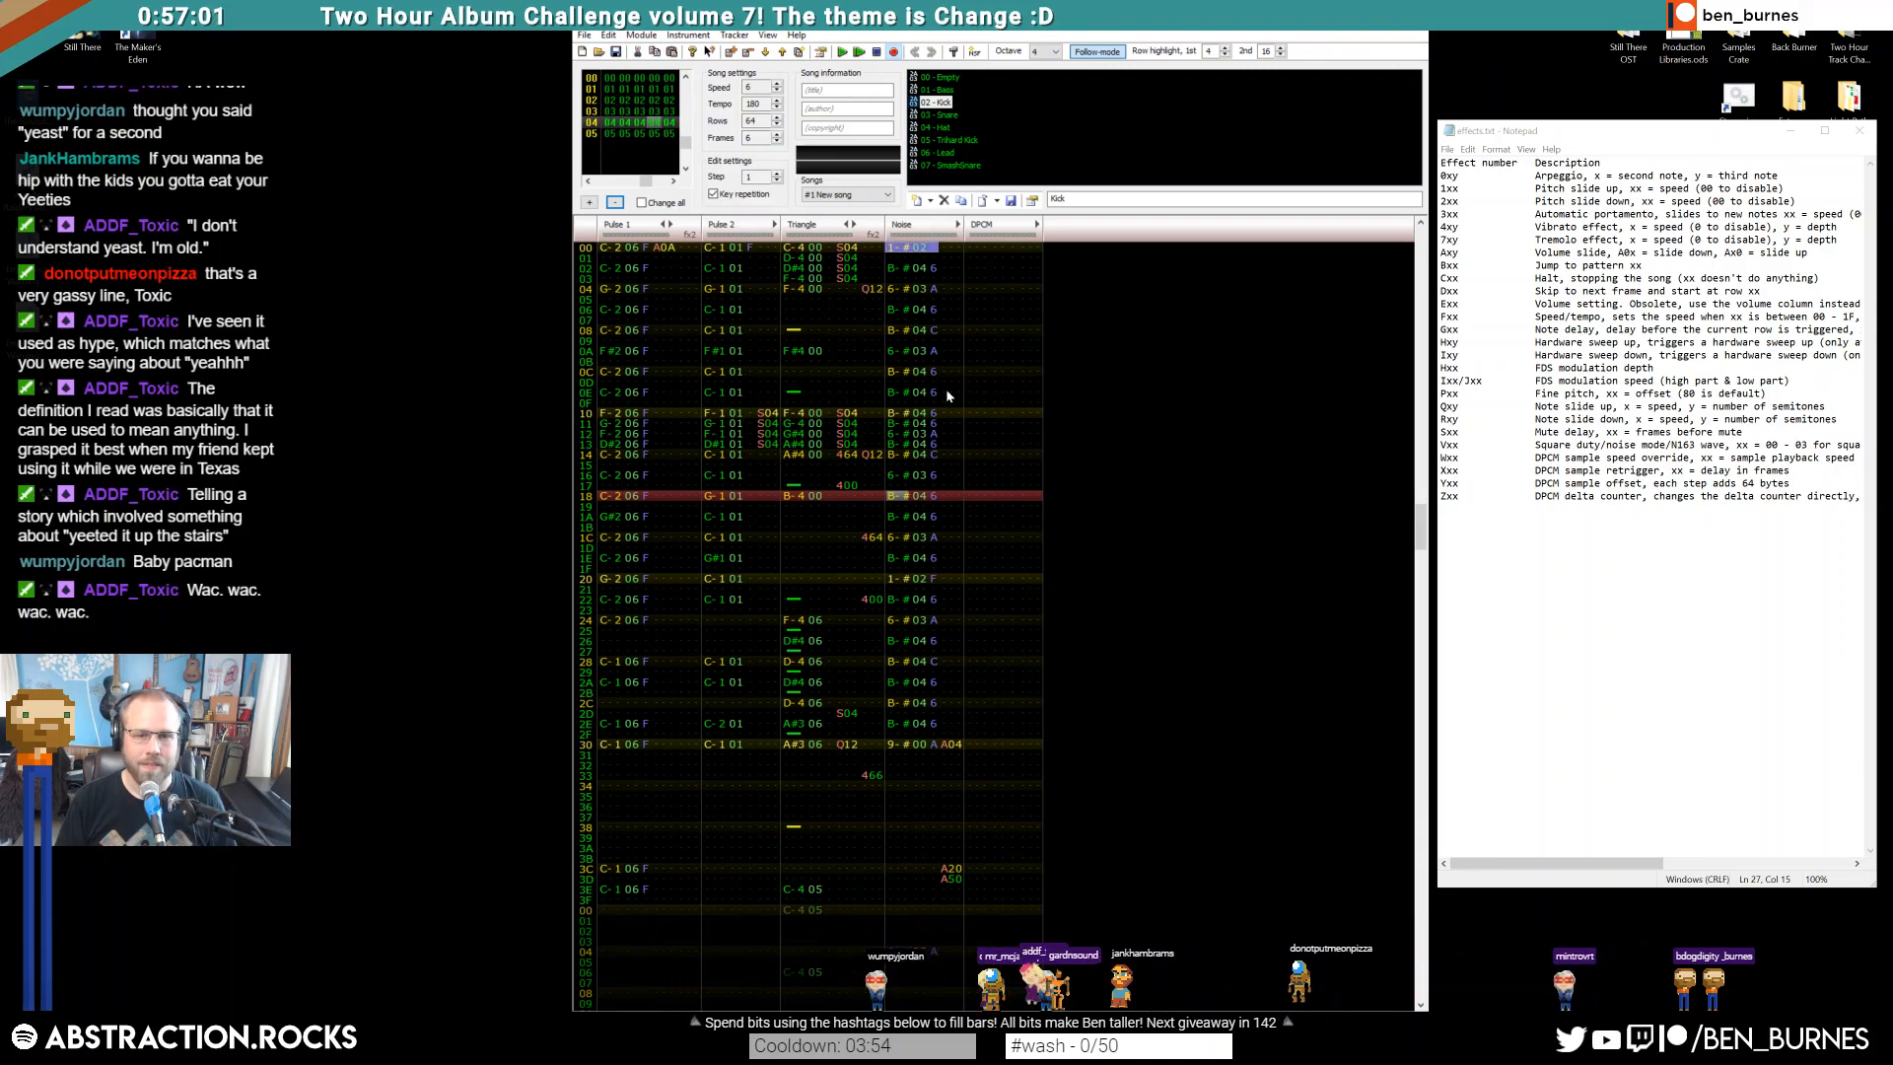
scroll(941, 414, "down", 10)
left_click(894, 249)
key("ctrl+v")
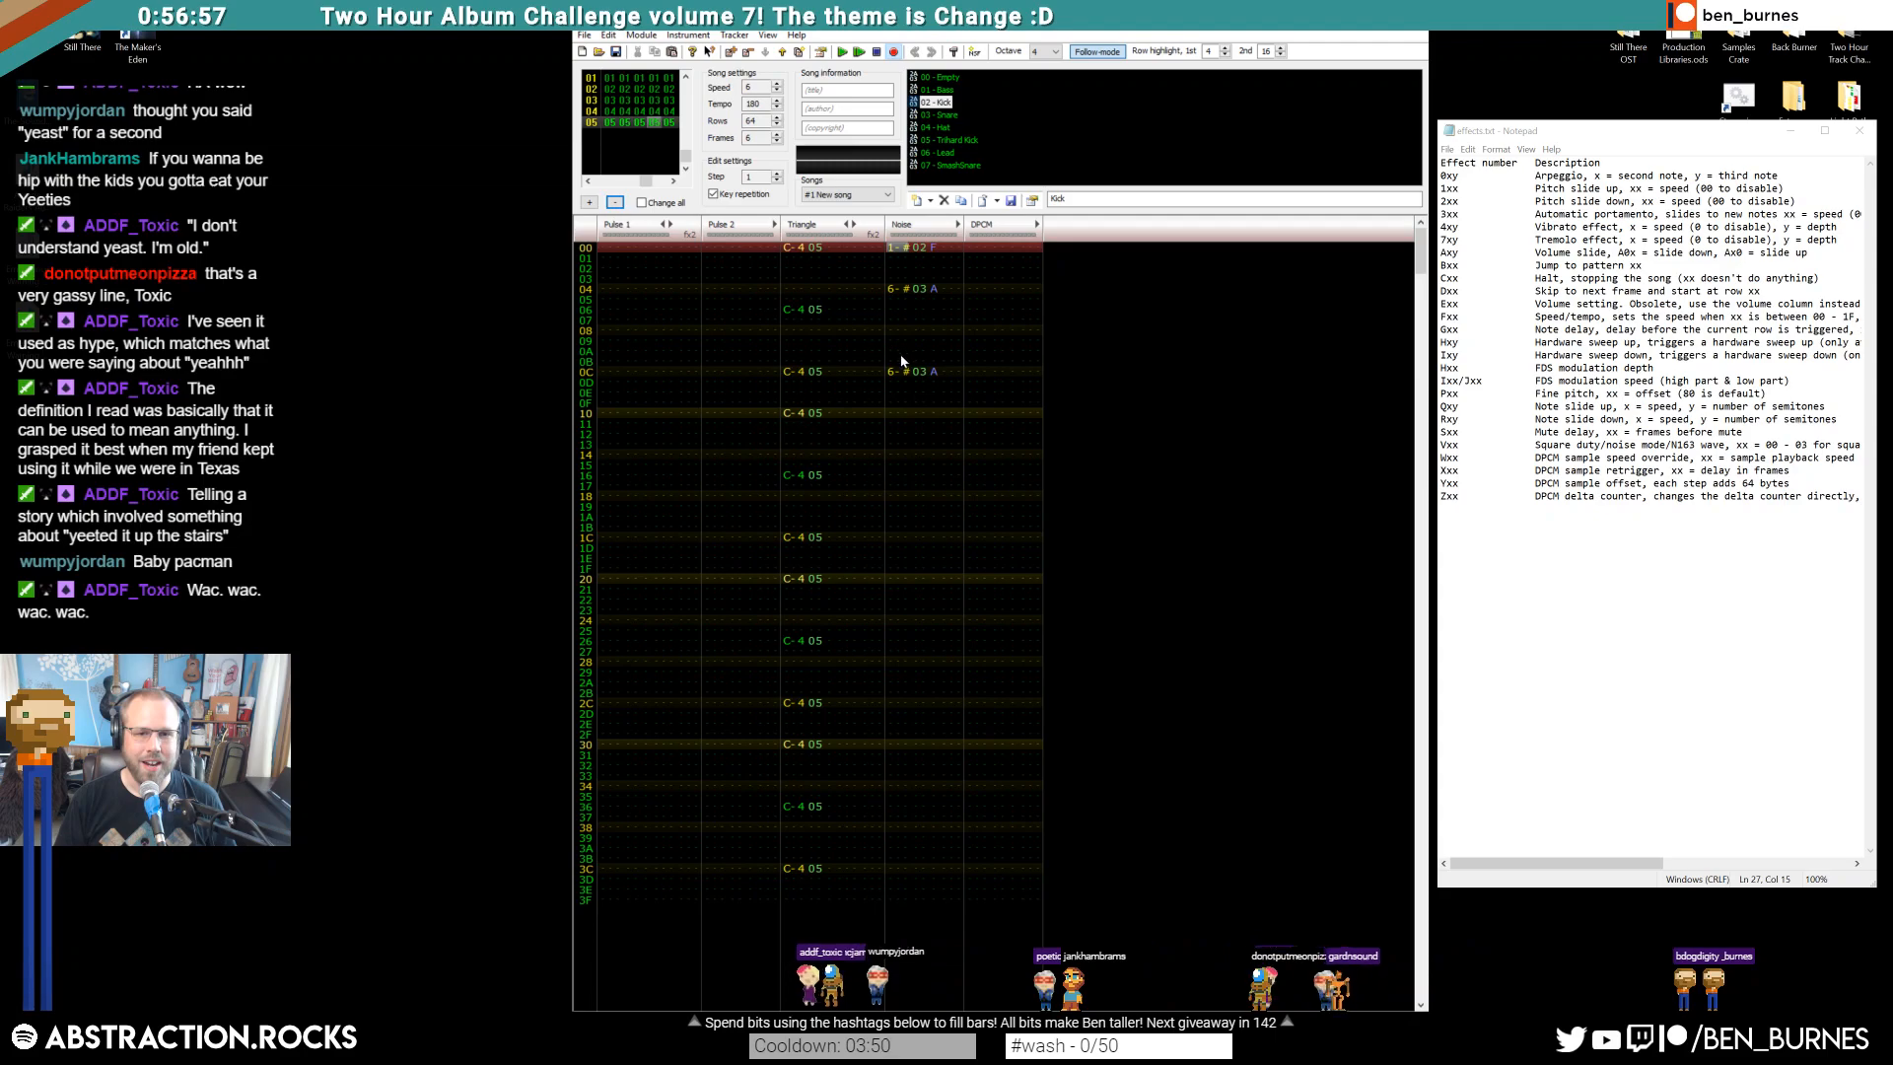
Place 1-# 02 F Noise hits at rows 06 and 0A of frame 05, leaving rows 08–09 empty, and play the frame
left_click(892, 331)
key("ctrl+v")
left_click(895, 349)
left_click(894, 312)
key("ctrl+v")
left_click(907, 341)
key("ctrl+v")
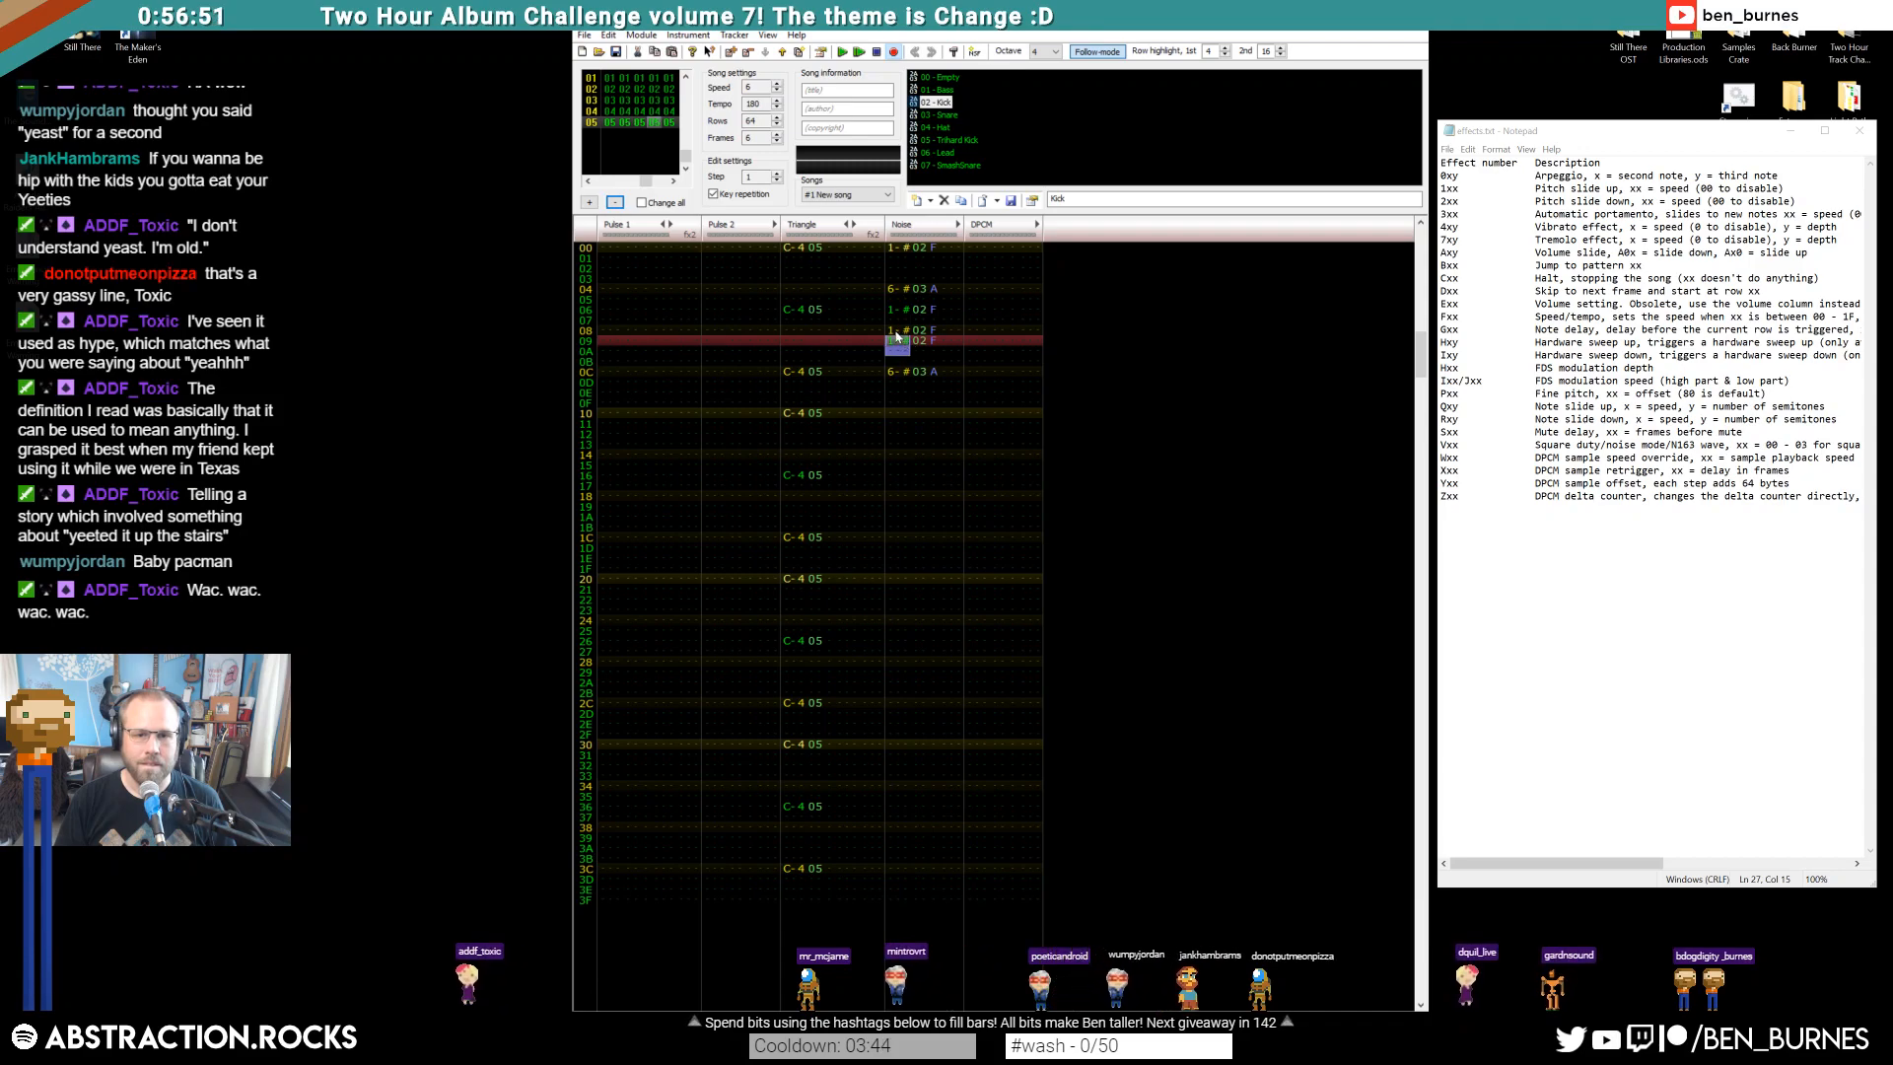
left_click(900, 351)
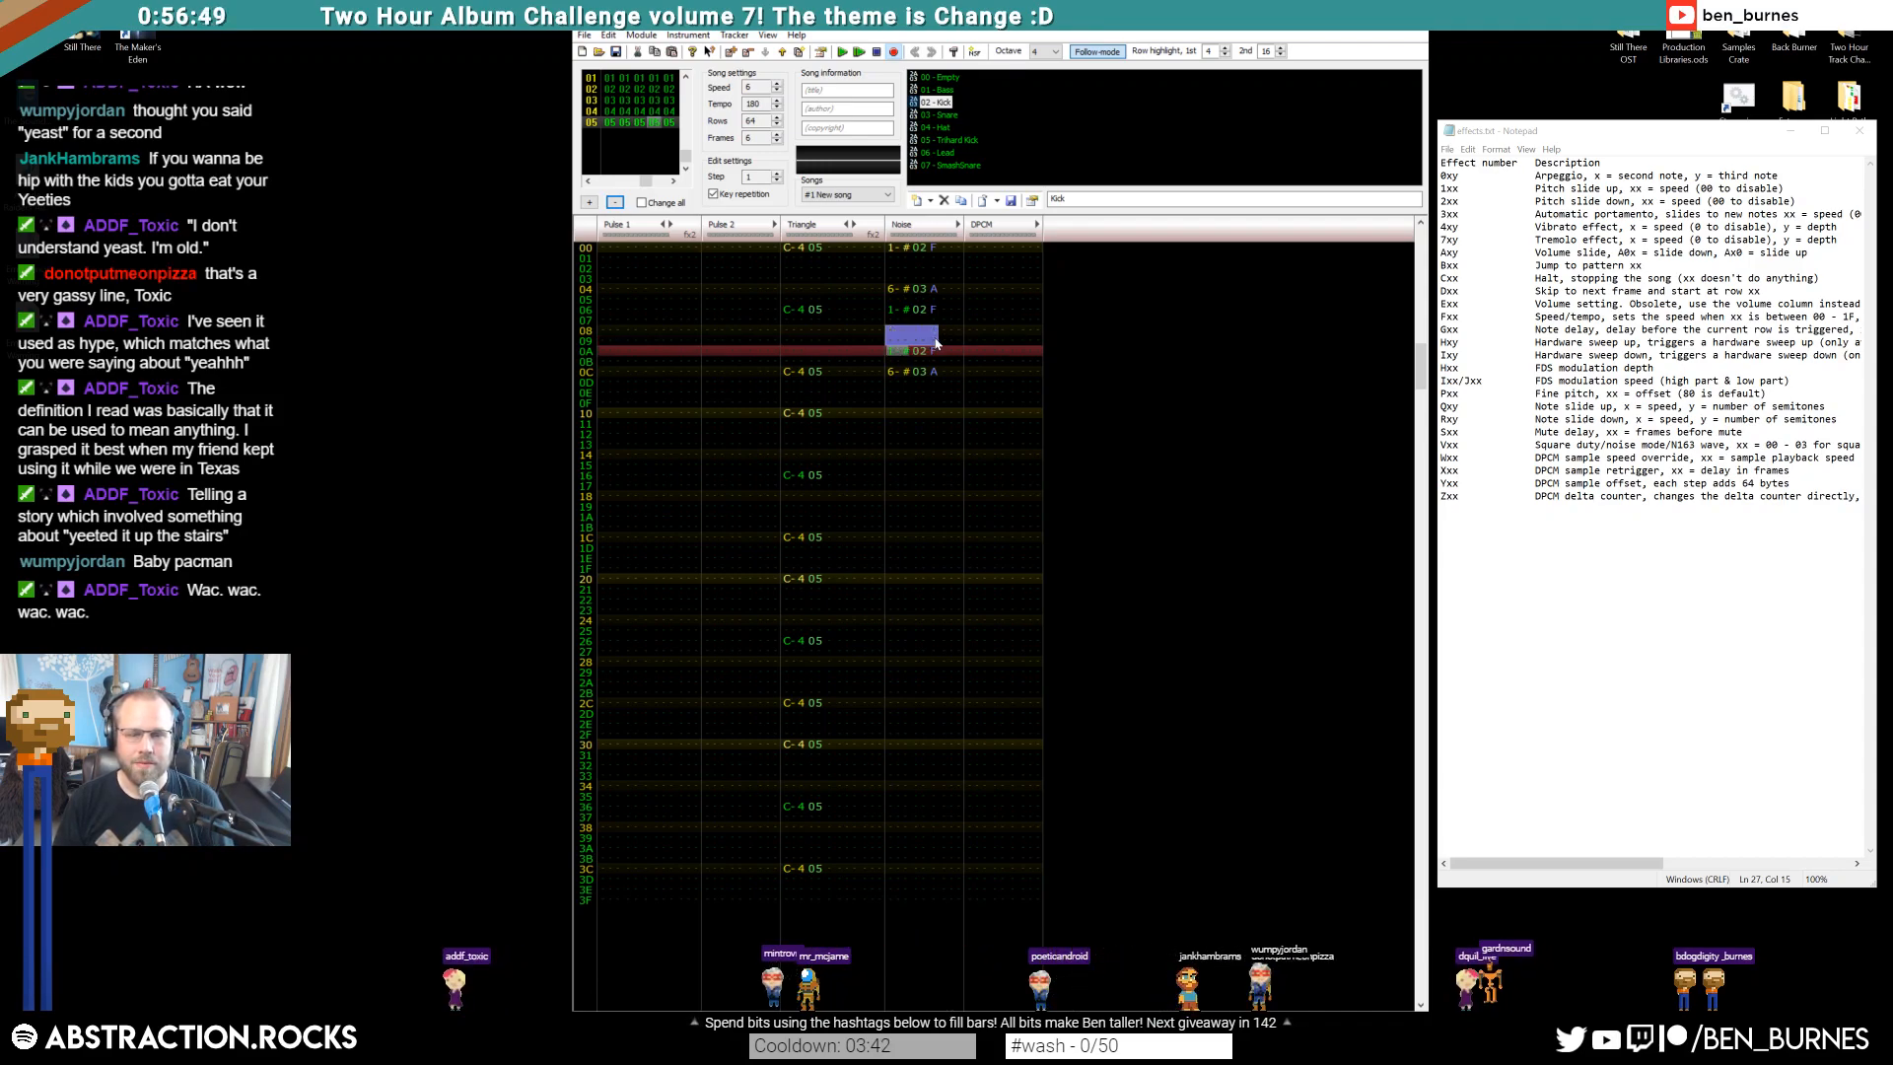
key("Return")
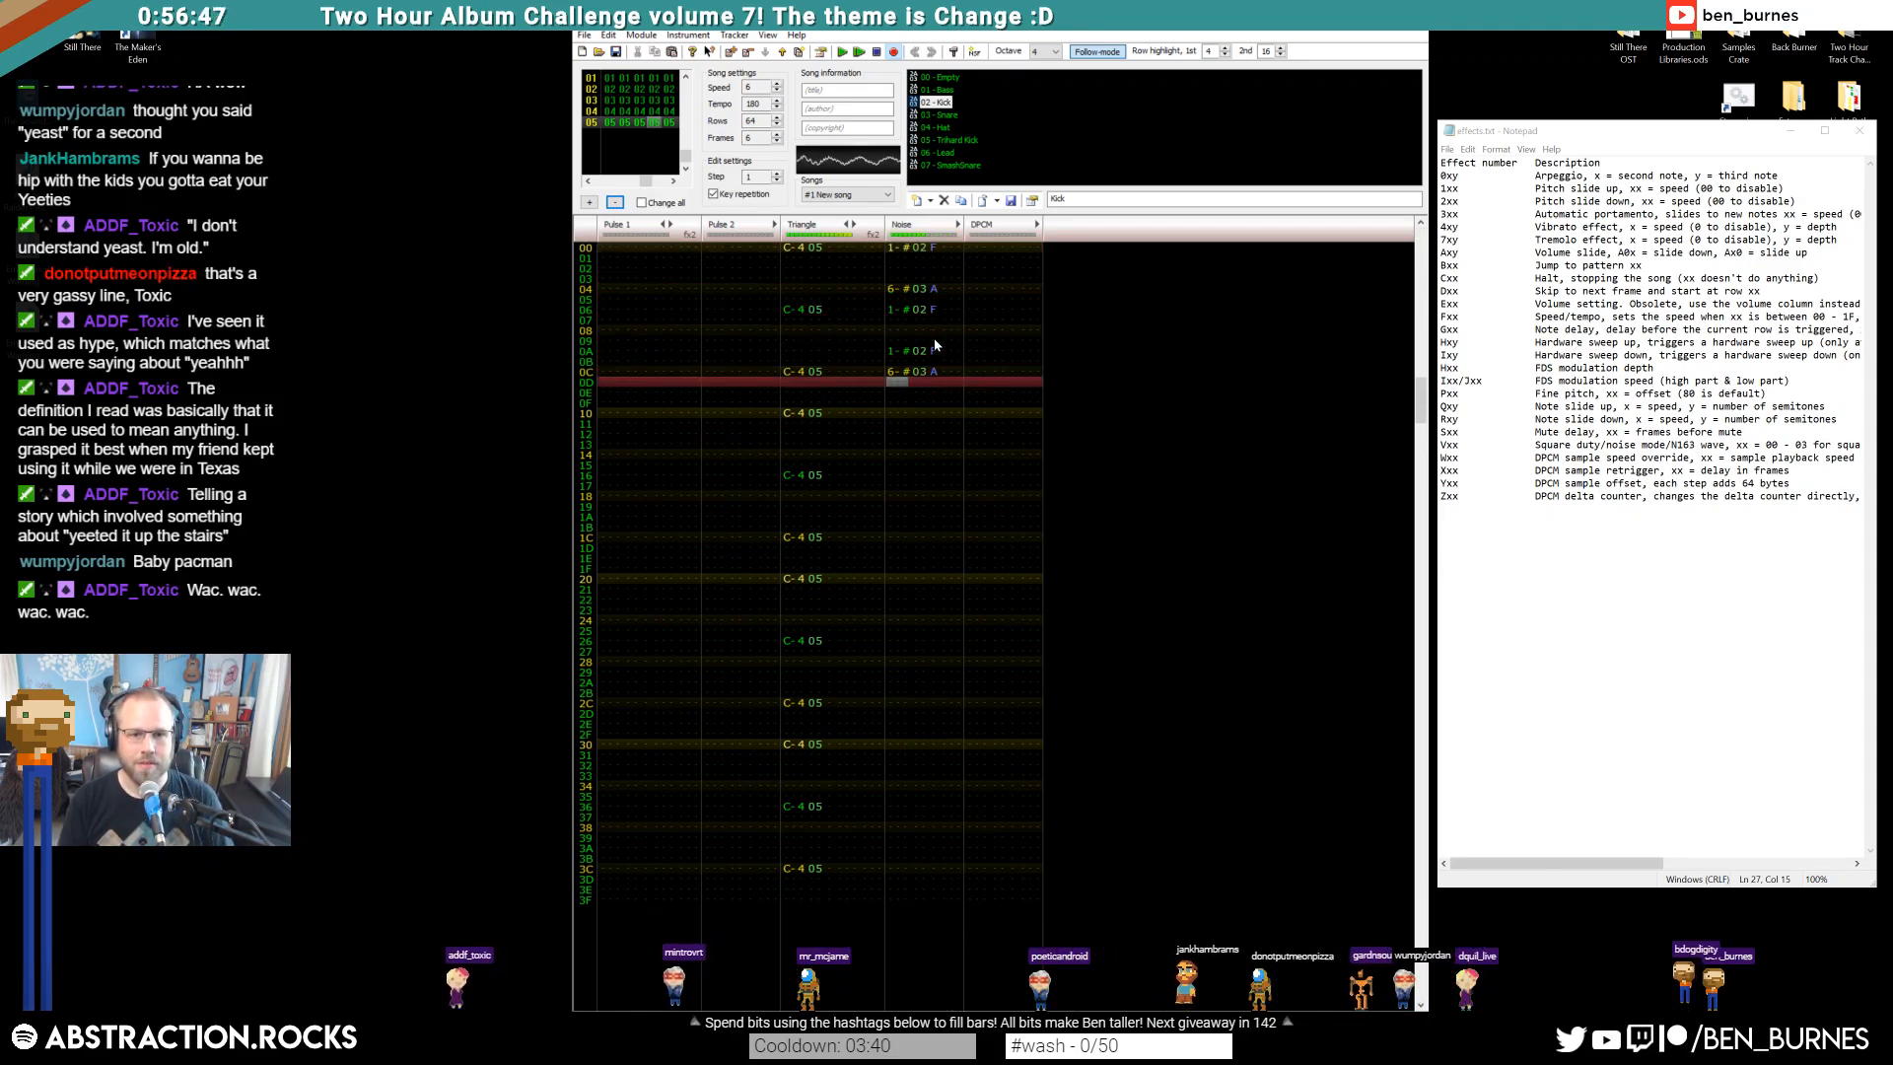
Stop playback and clear the Noise hits from rows 00–0E of frame 05
key("Return")
left_click_drag(895, 389, 947, 247)
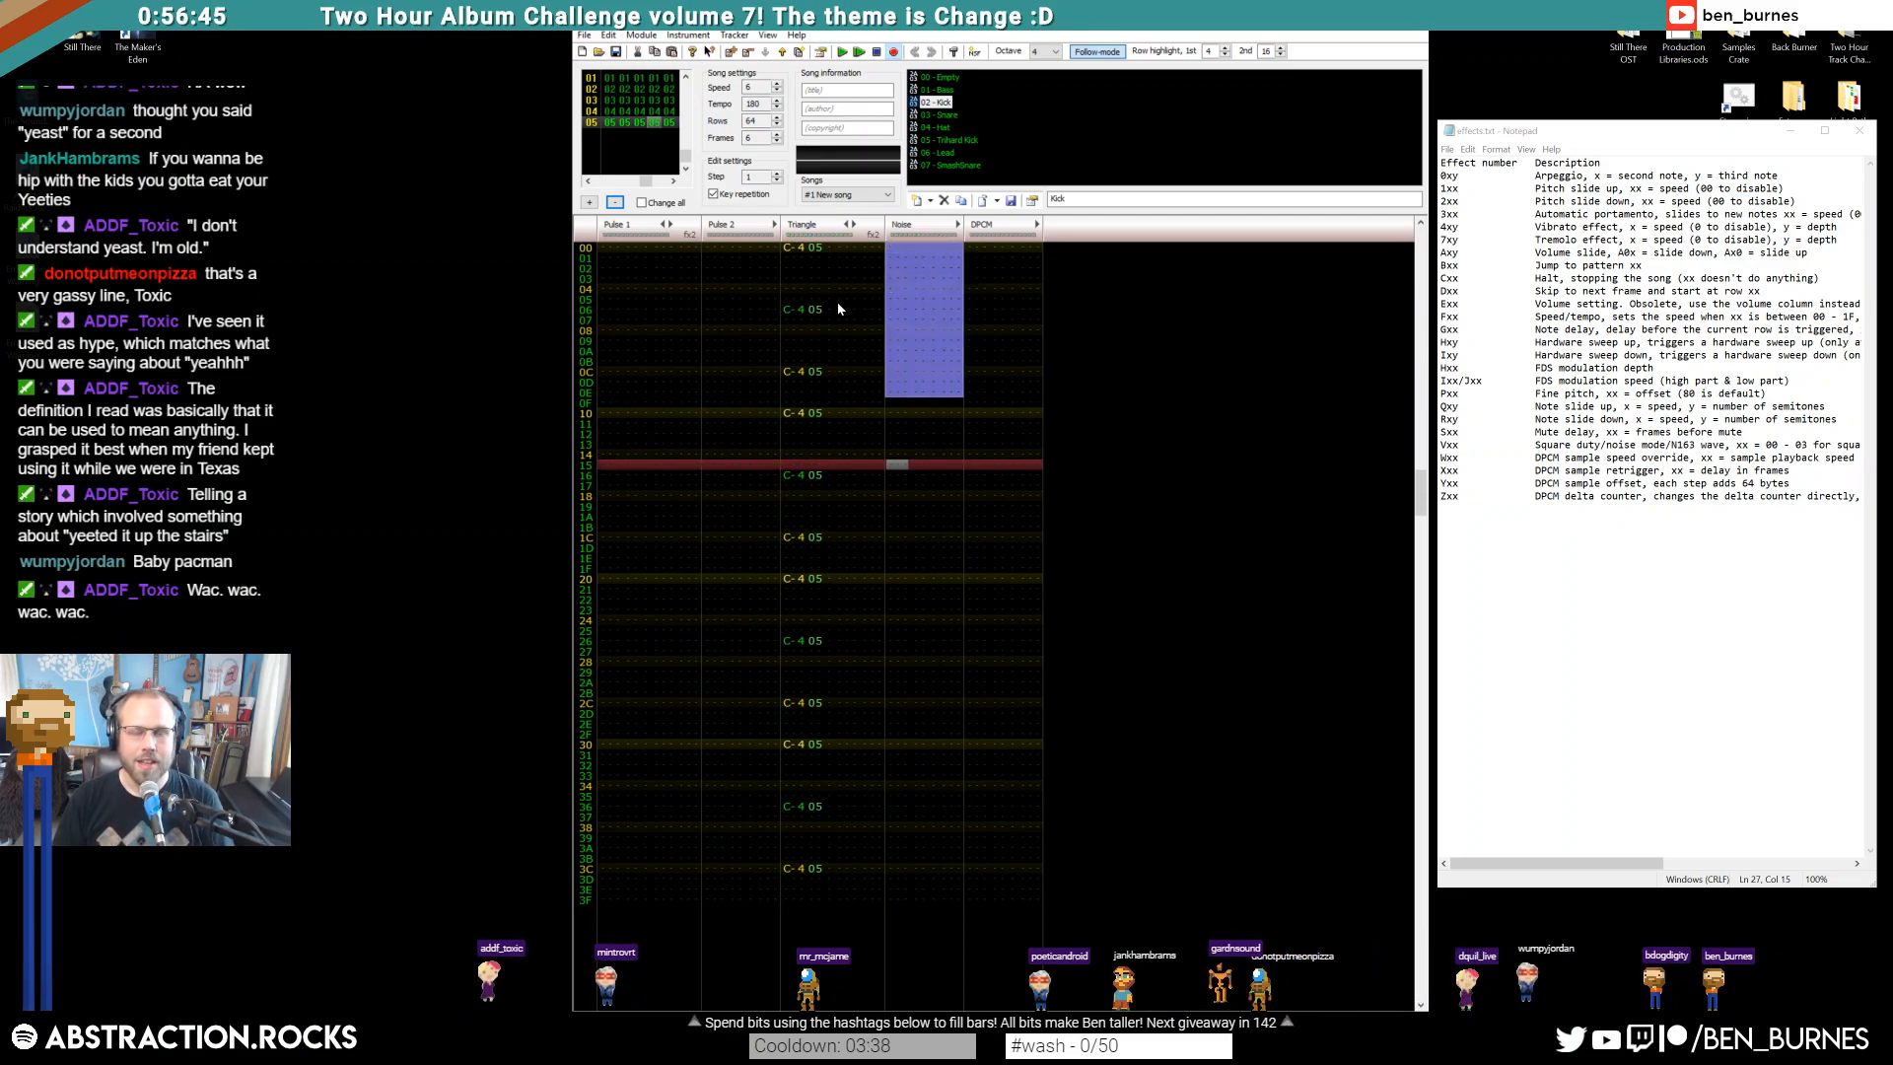
key("Delete")
left_click(792, 329)
Enter a C-2 note with the Bass instrument 01 at row 00 of Pulse 2 in frame 05
scroll(838, 372, "up", 9)
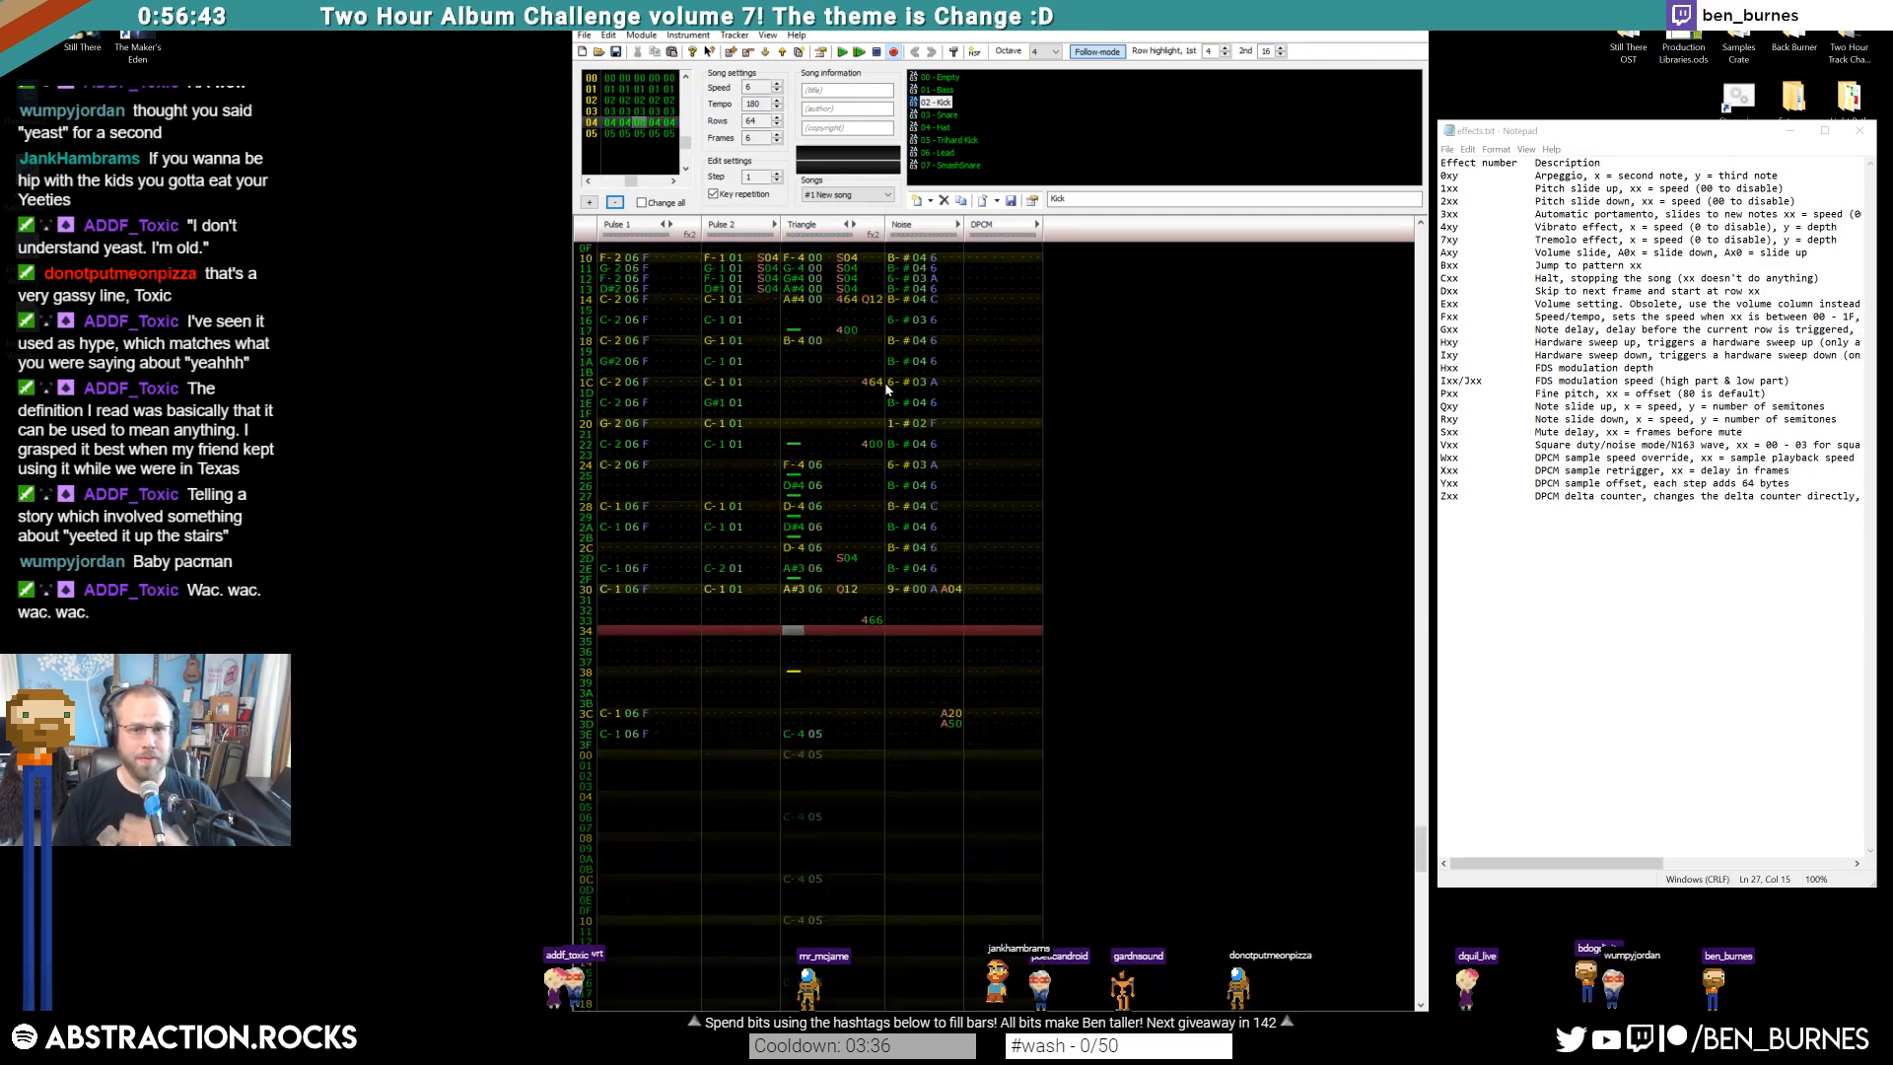
scroll(840, 373, "up", 5)
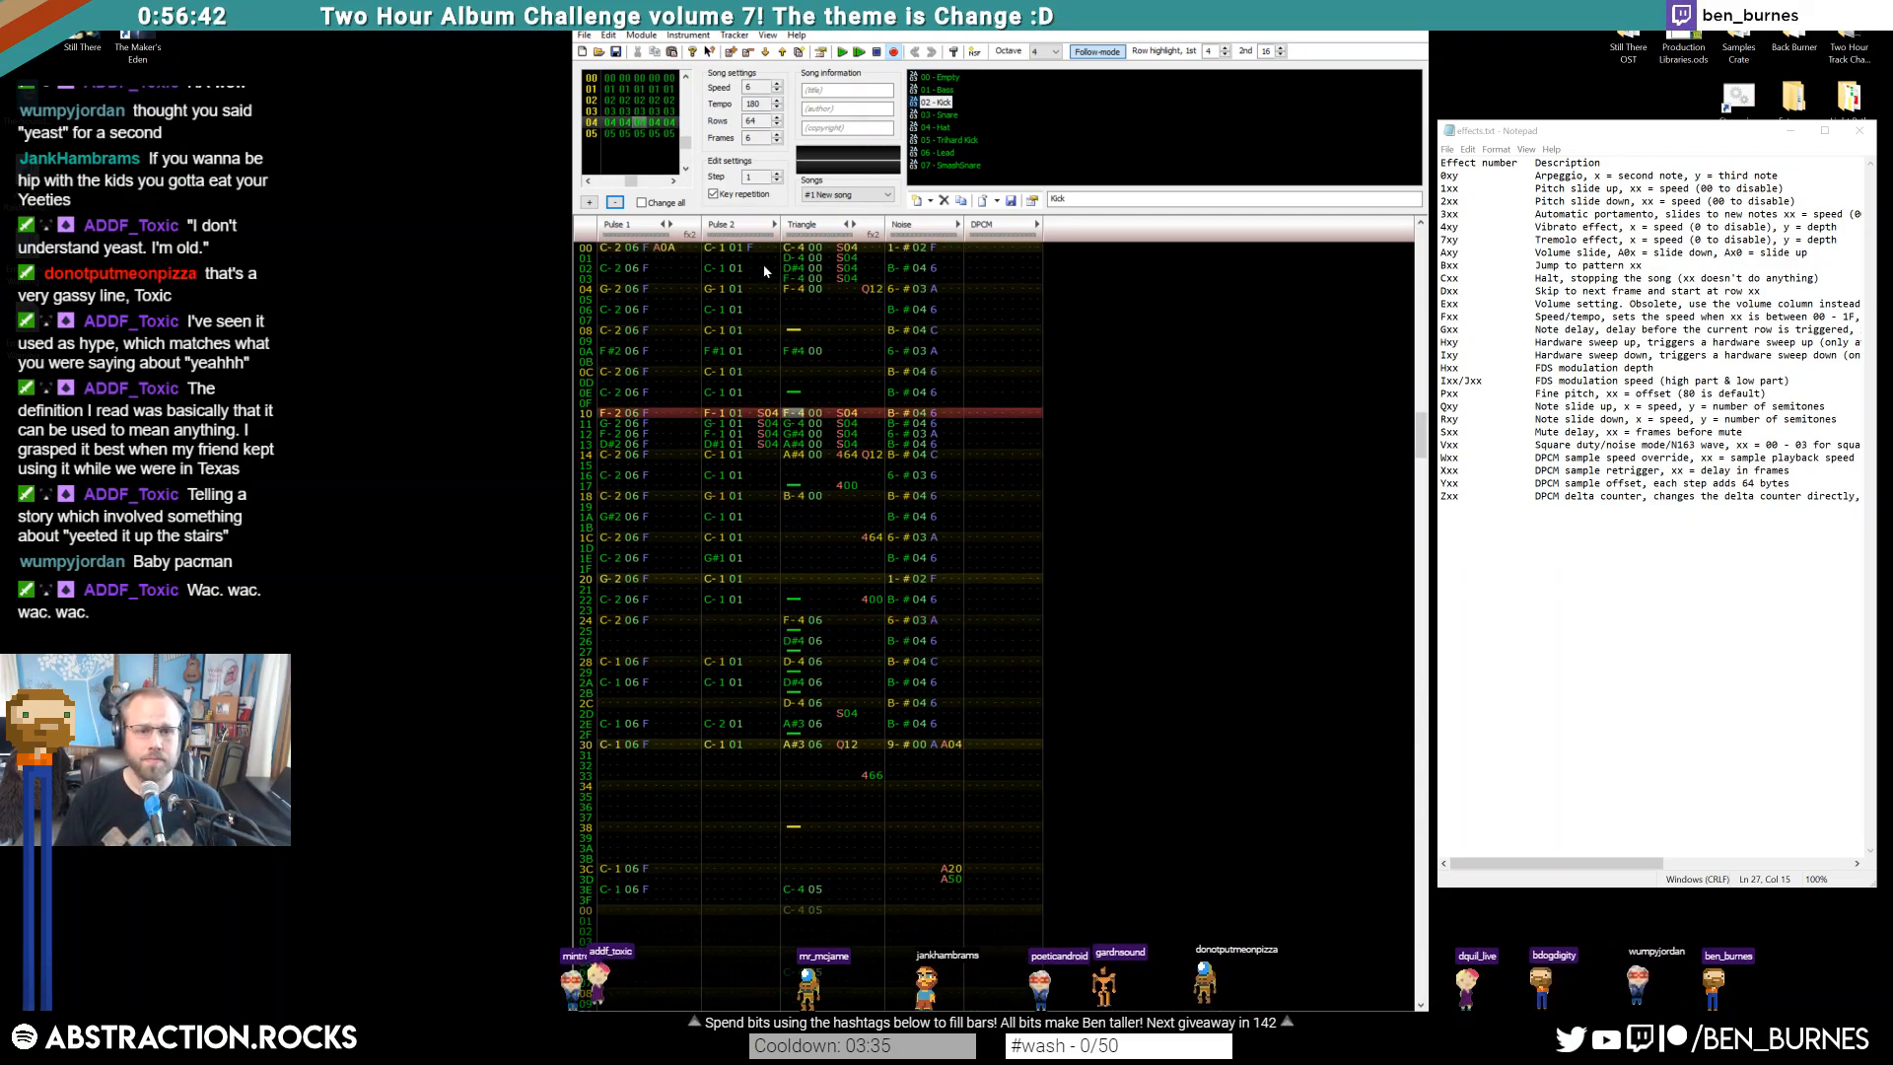
scroll(724, 355, "down", 13)
left_click(714, 253)
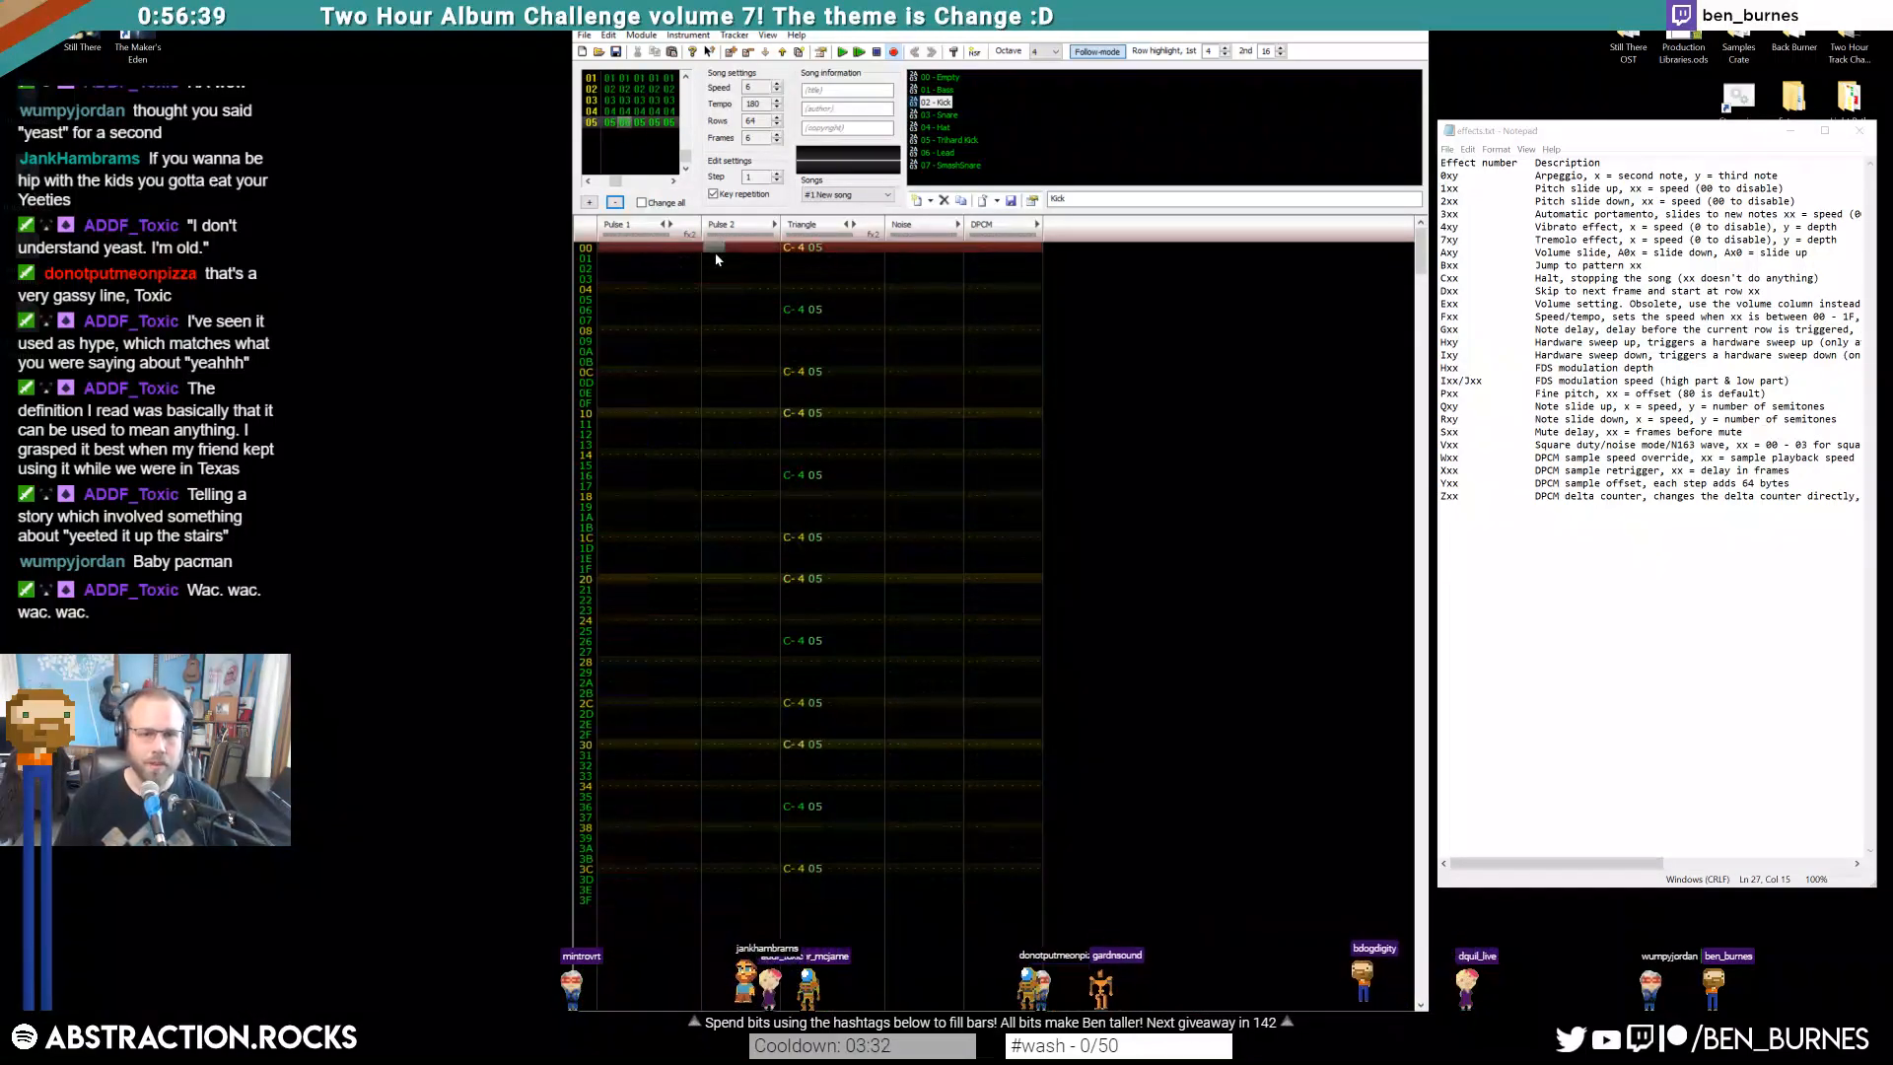
key("q")
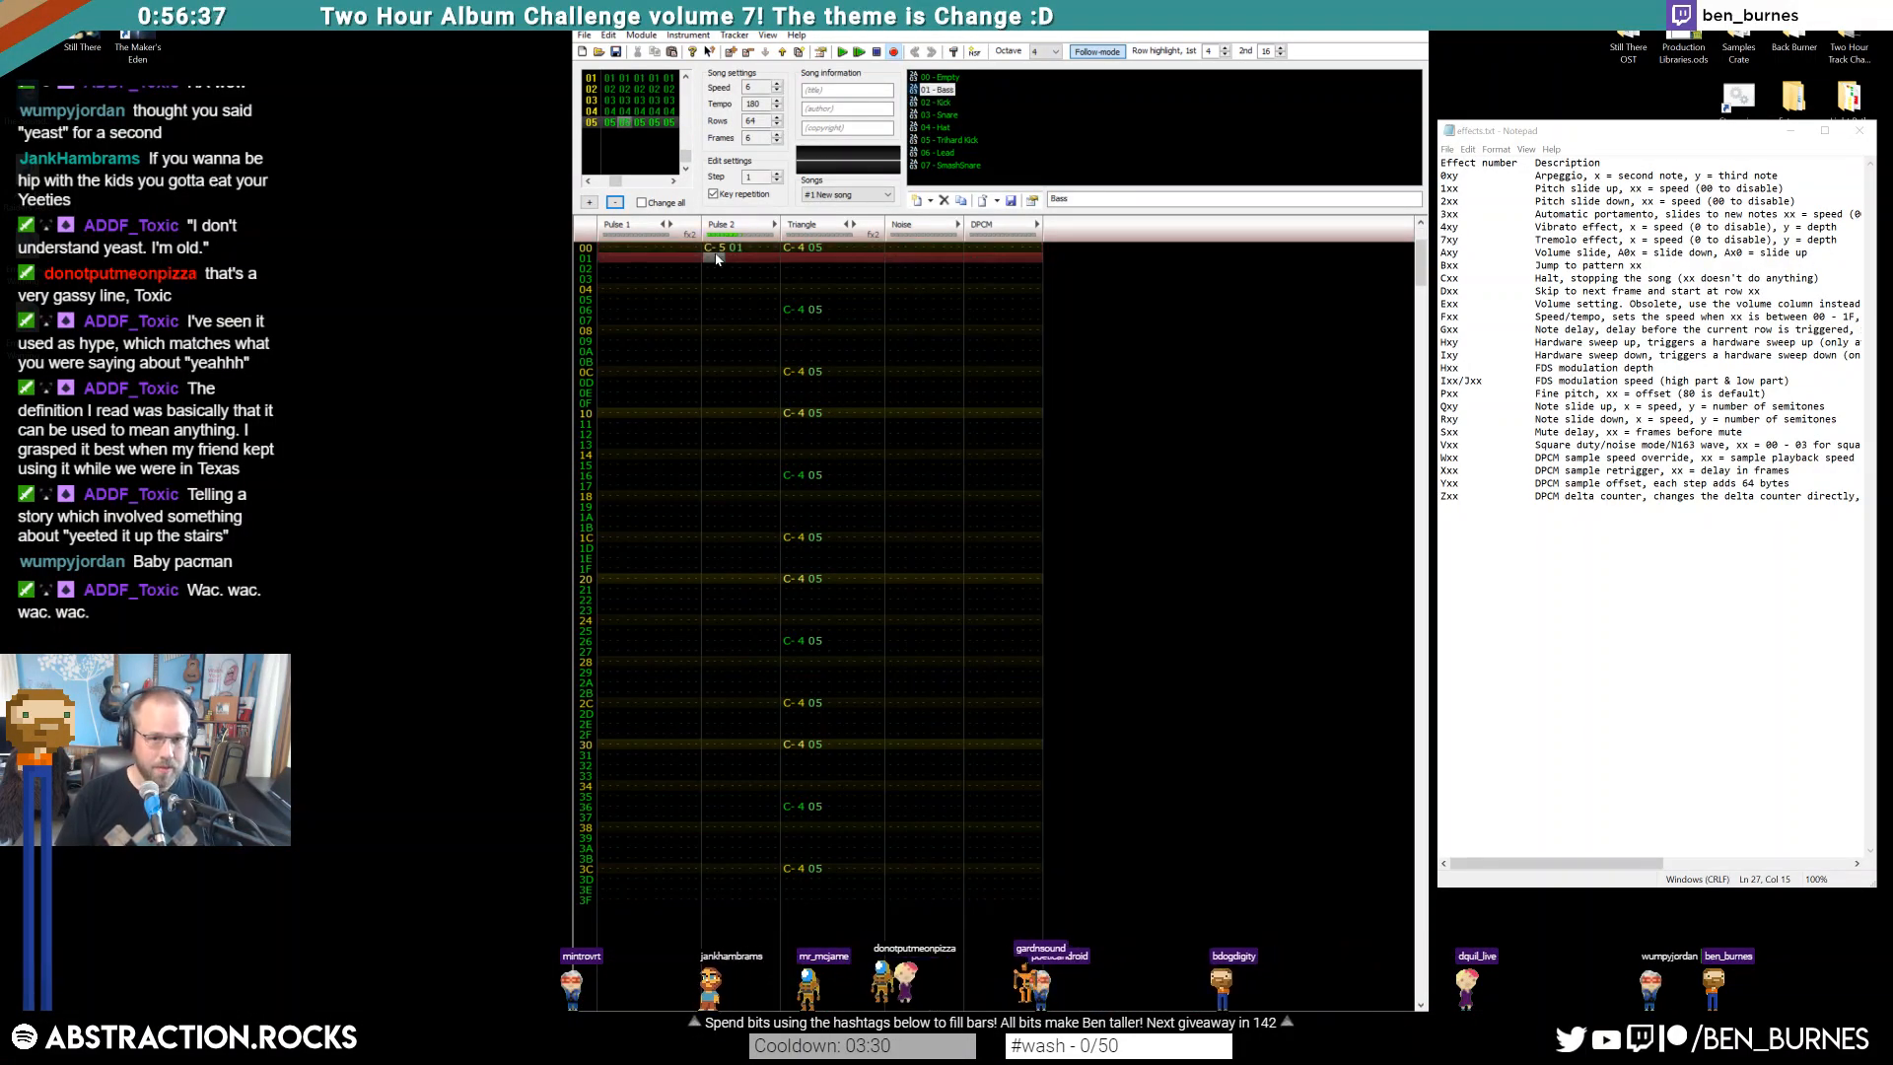
key("Up")
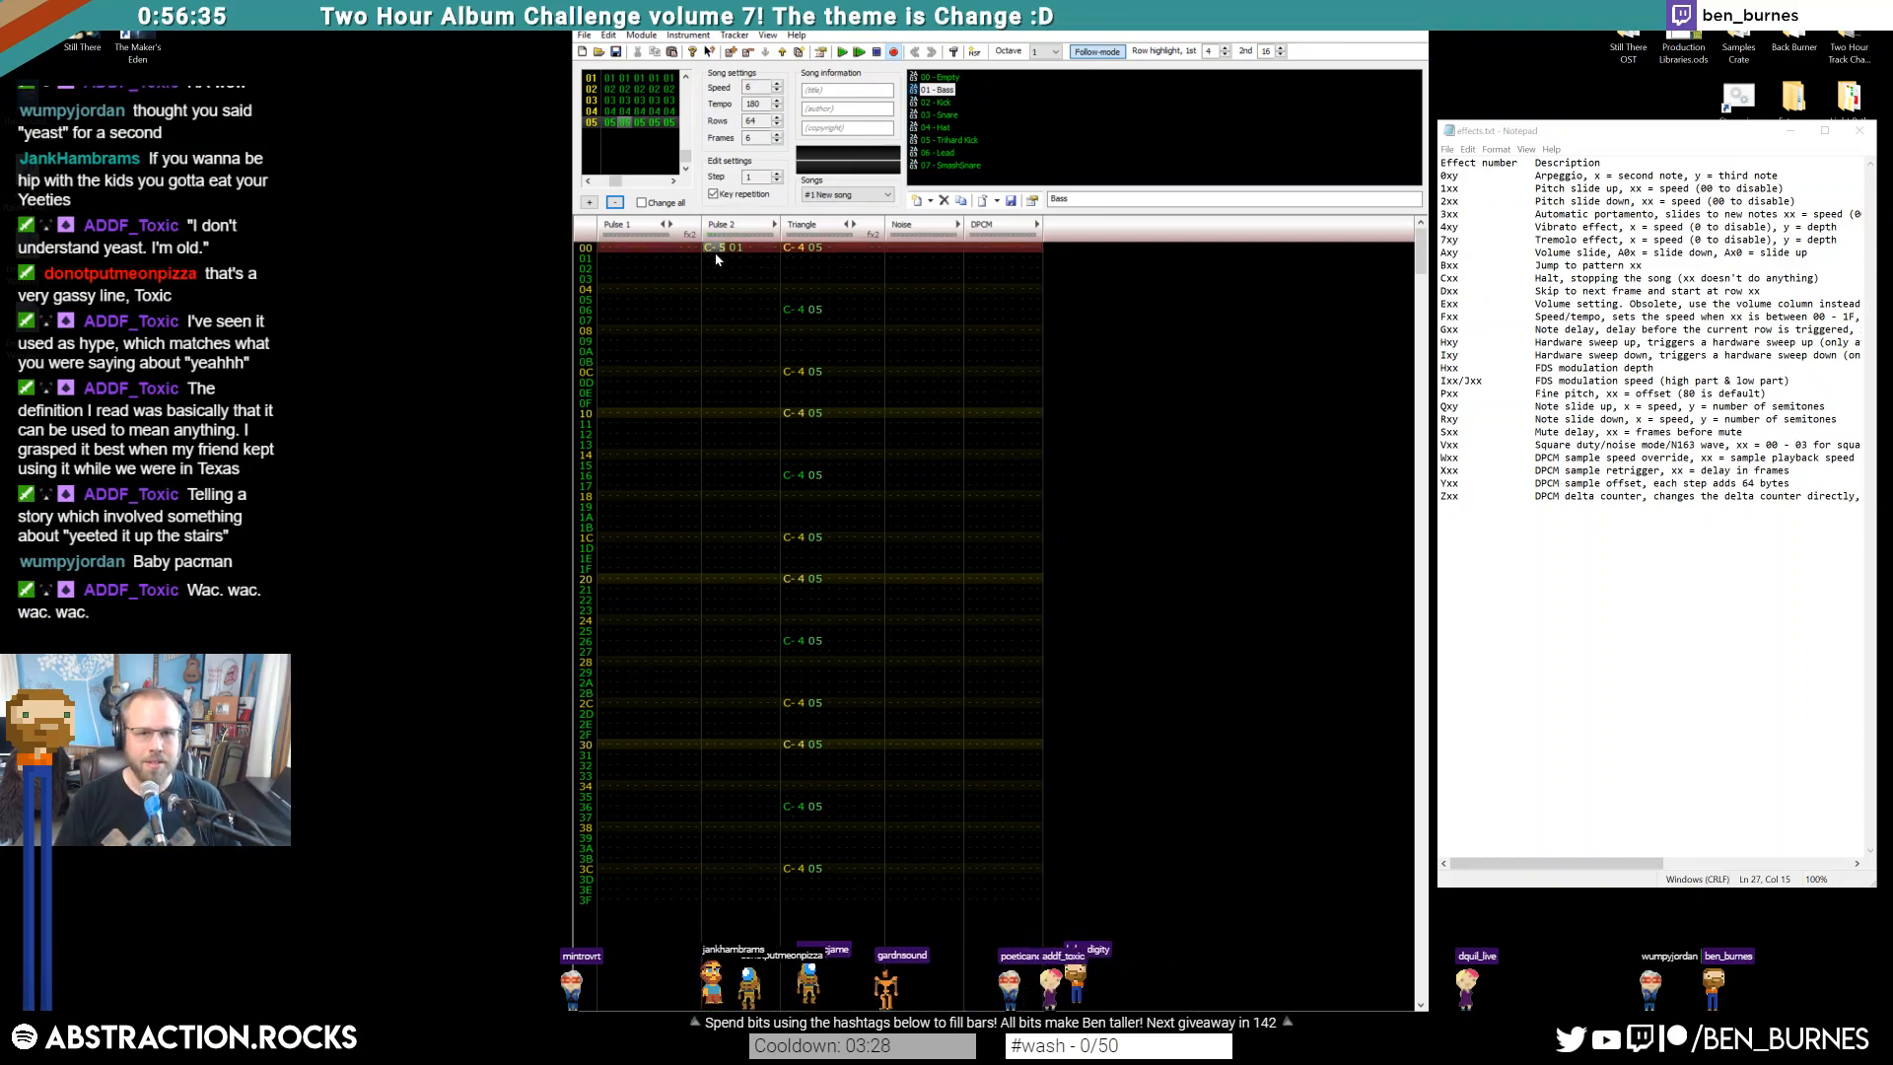
key("KP_Multiply")
key("z")
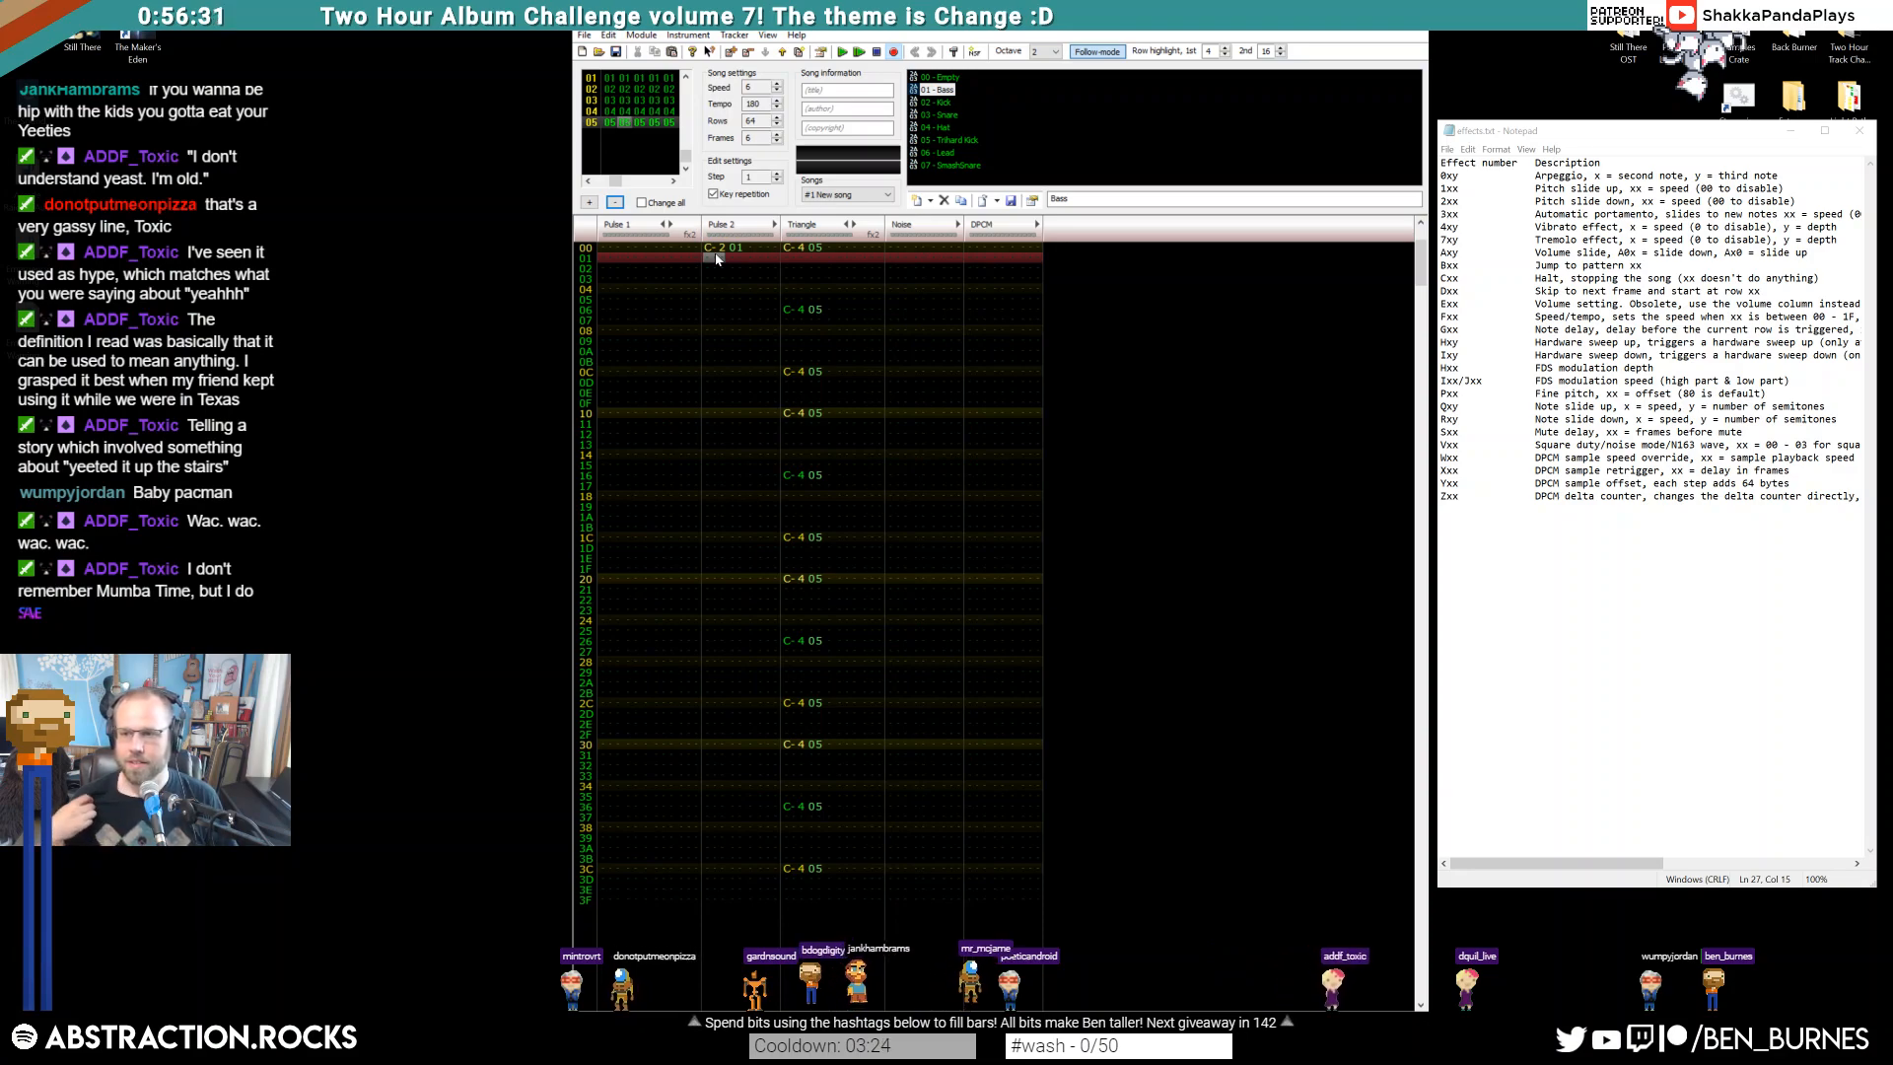
key("Up")
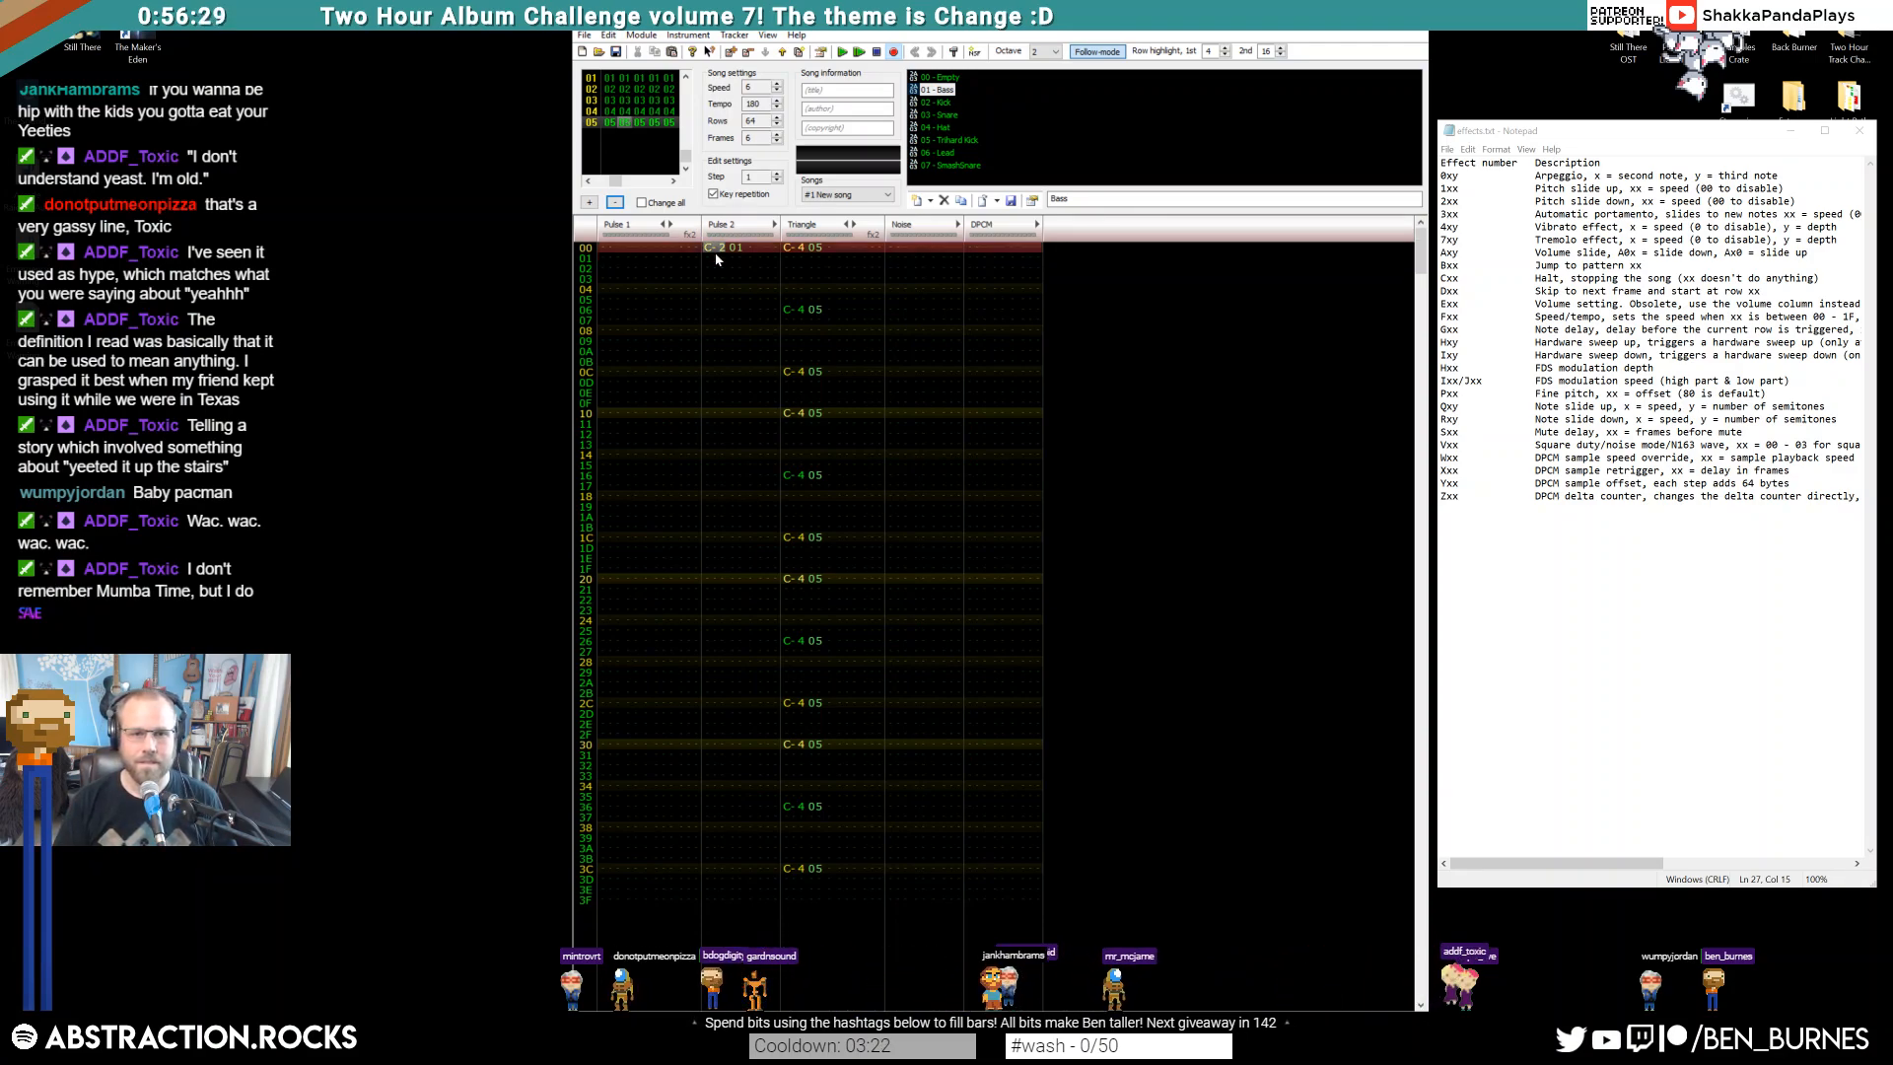
Lower the octave to 1, enter Bass notes C-1, F#1 and G-1 at rows 00, 02 and 04 of Pulse 2 in frame 05, and play them
key("KP_Divide")
key("z")
key("Down")
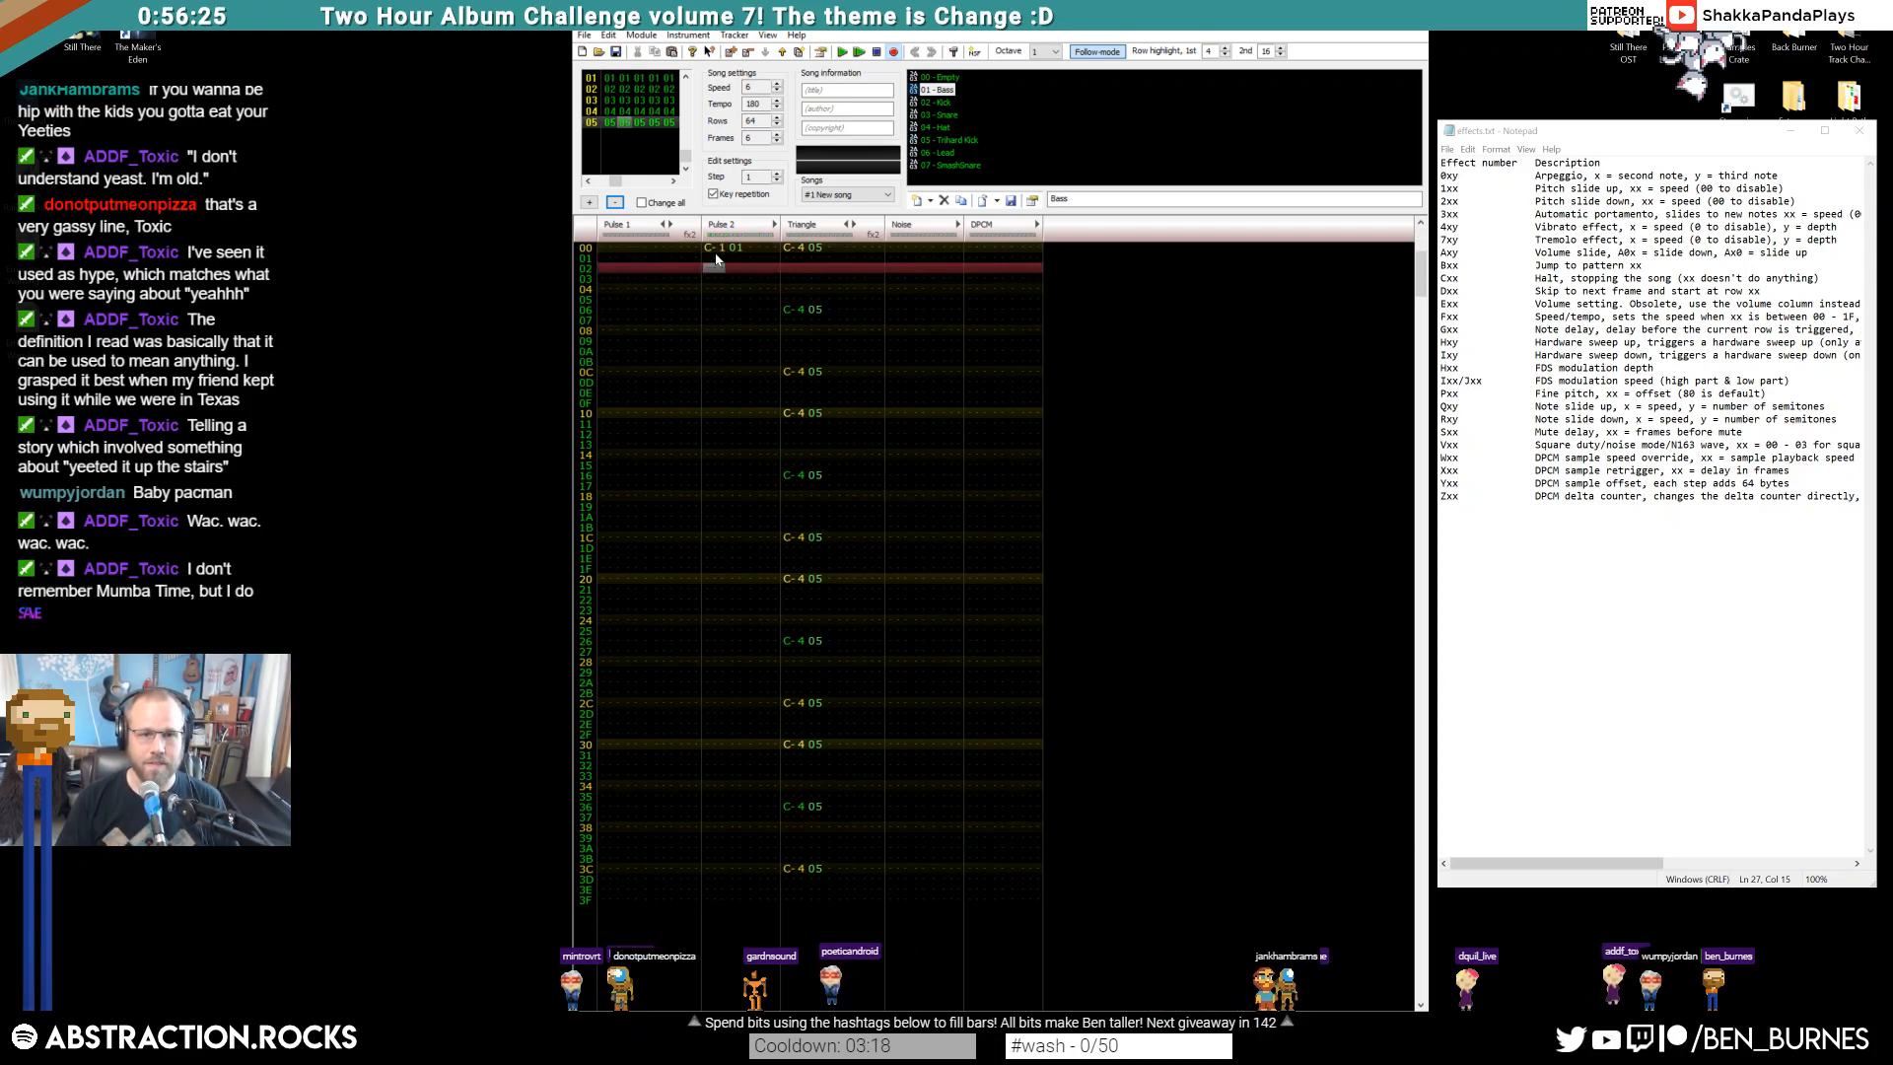
key("g")
key("Down")
key("b")
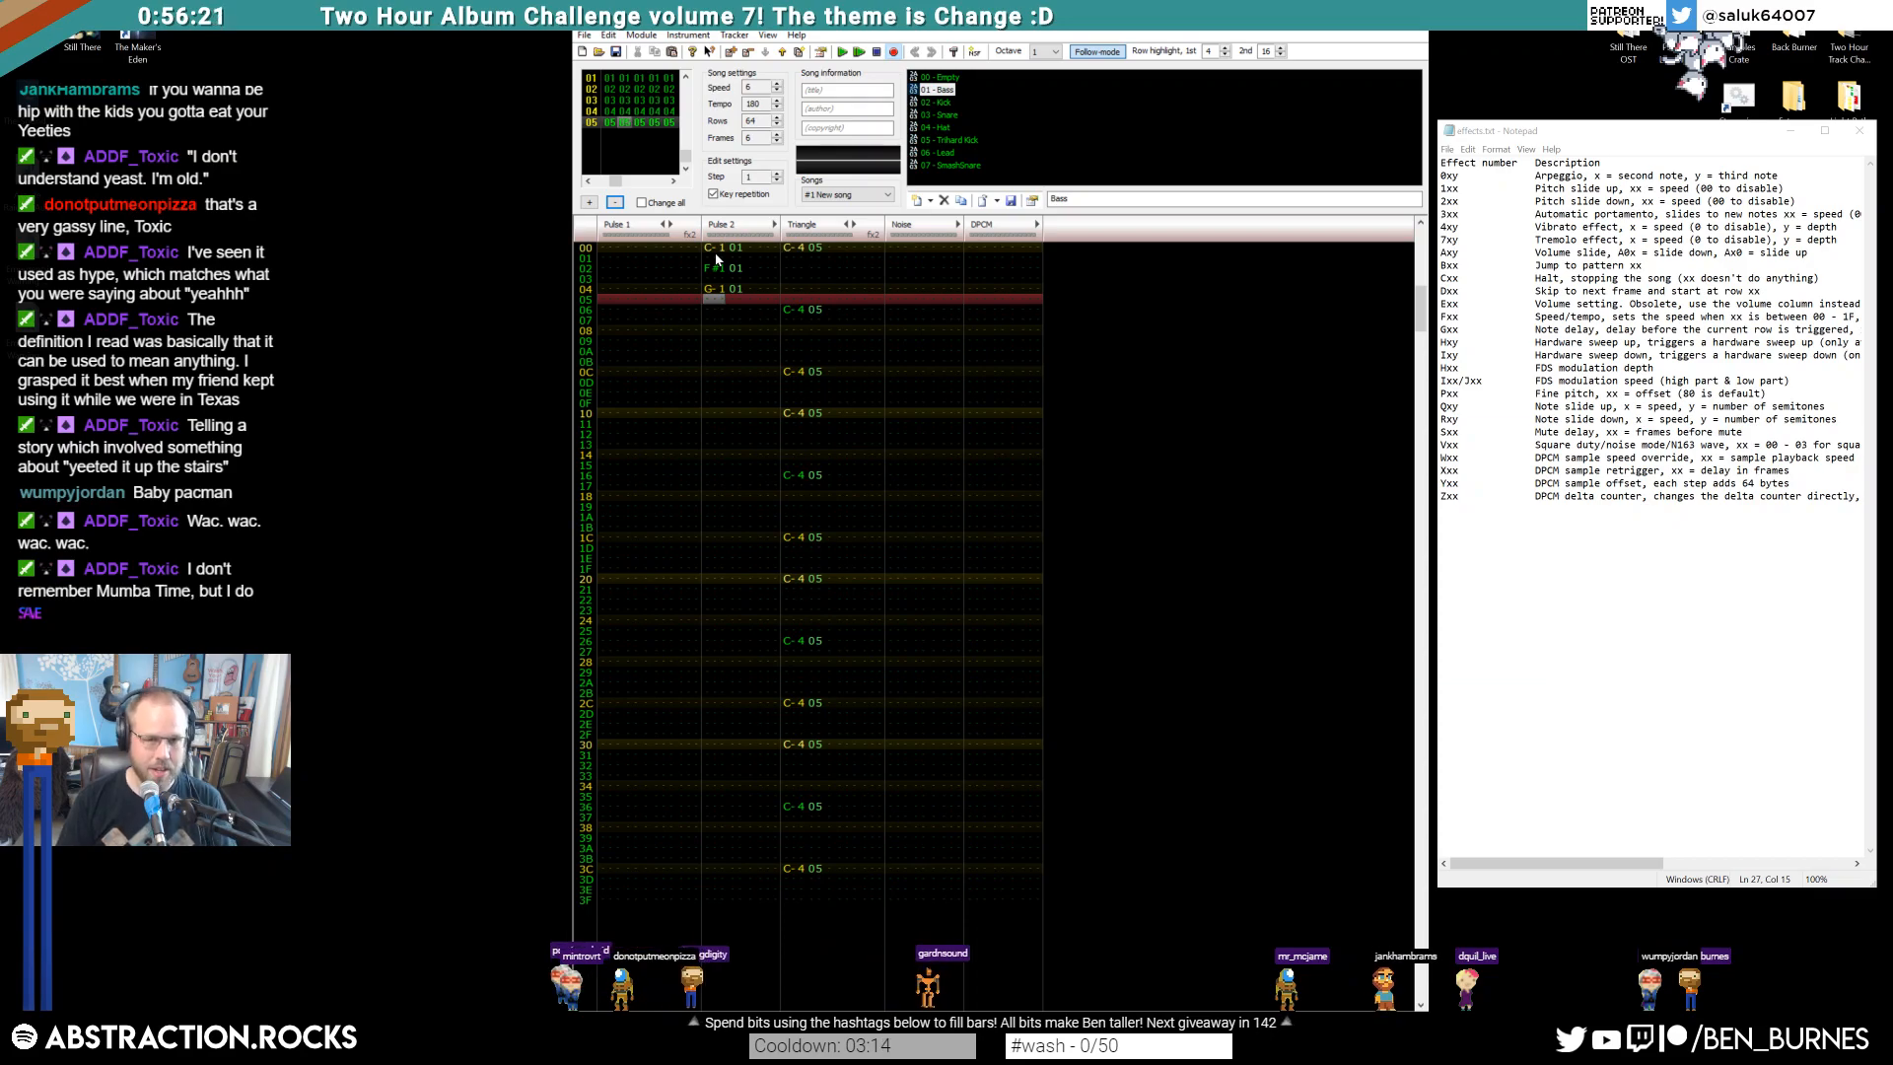
key("Return")
key("Return")
Set the Pulse 2 bass notes to G-1 at row 02, A#1 at row 04 and C-1 at row 06
key("Up")
key("Up")
key("Up")
key("Up")
key("Up")
key("g")
key("Down")
key("j")
key("Down")
key("z")
key("Down")
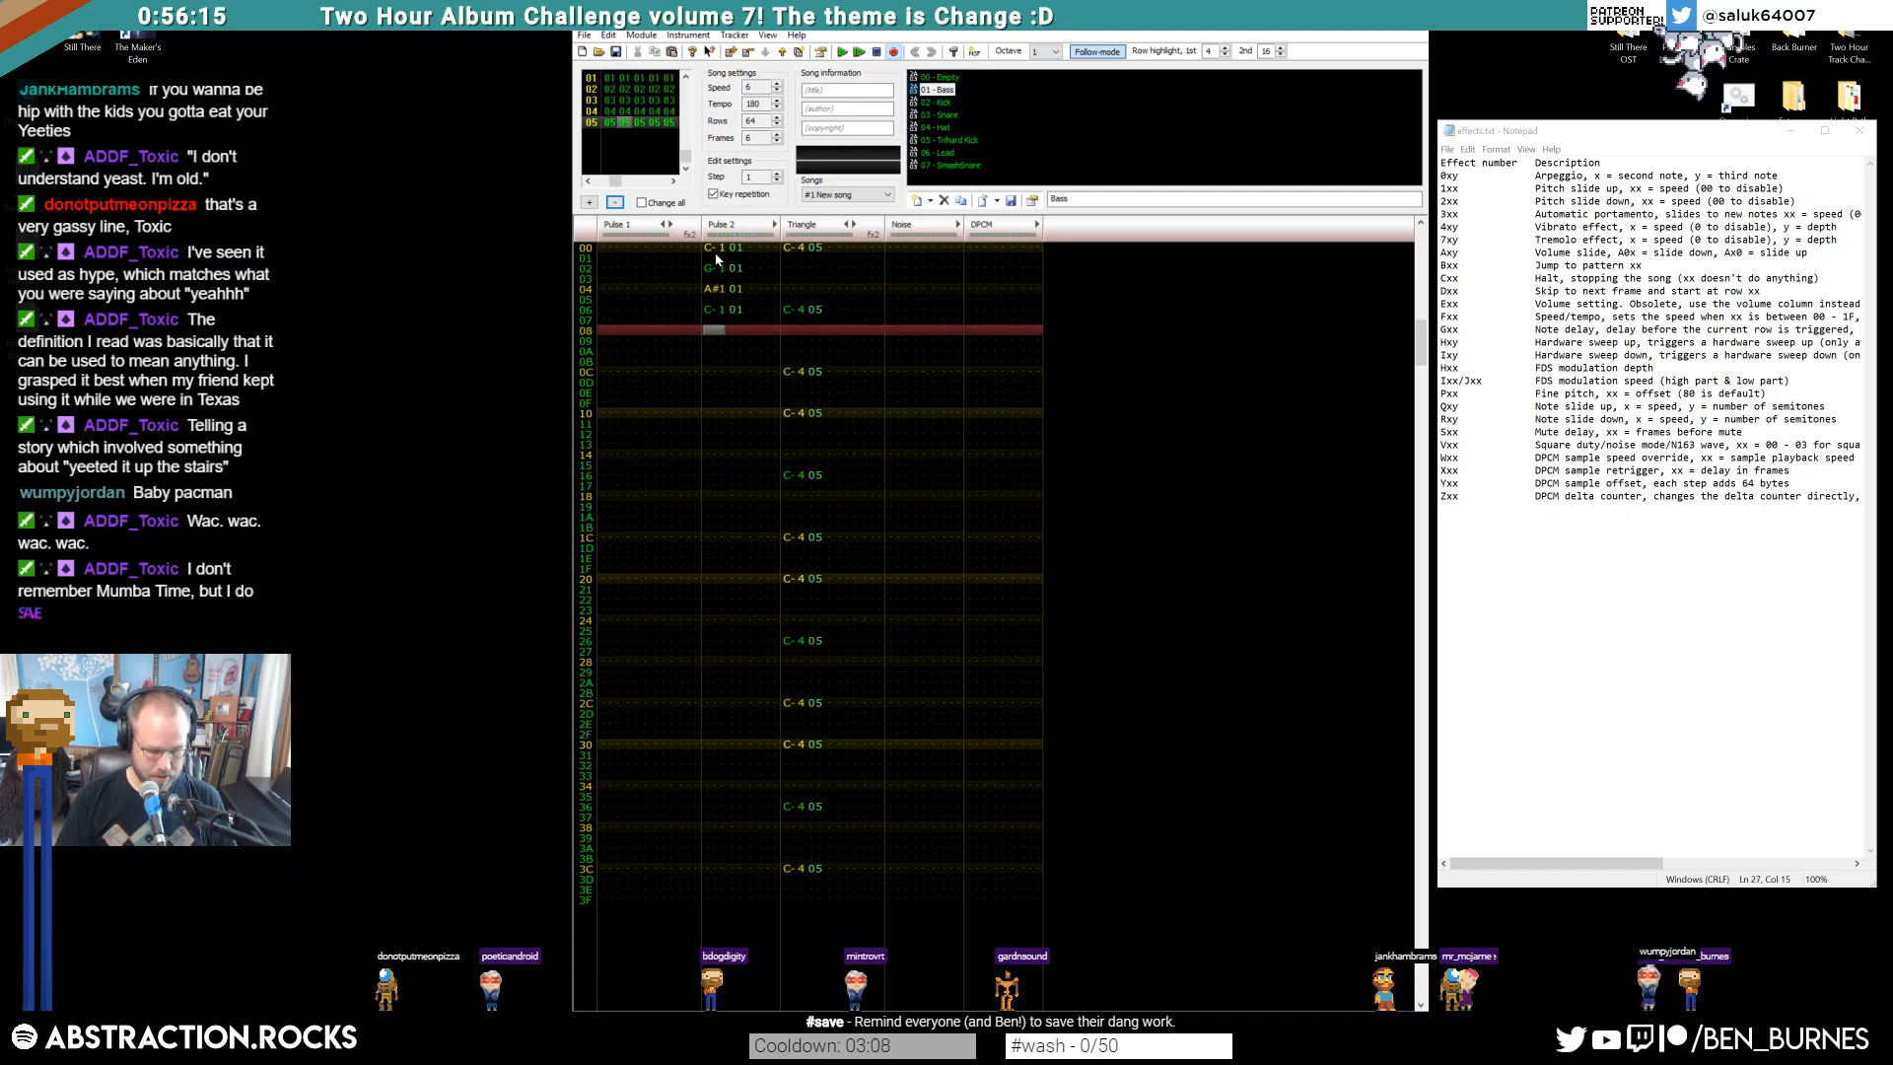
Add Pulse 2 bass notes G-1, A#1, C-1 and C-2 at rows 08, 0A, 0C and 0E, and play the frame
key("g")
key("Down")
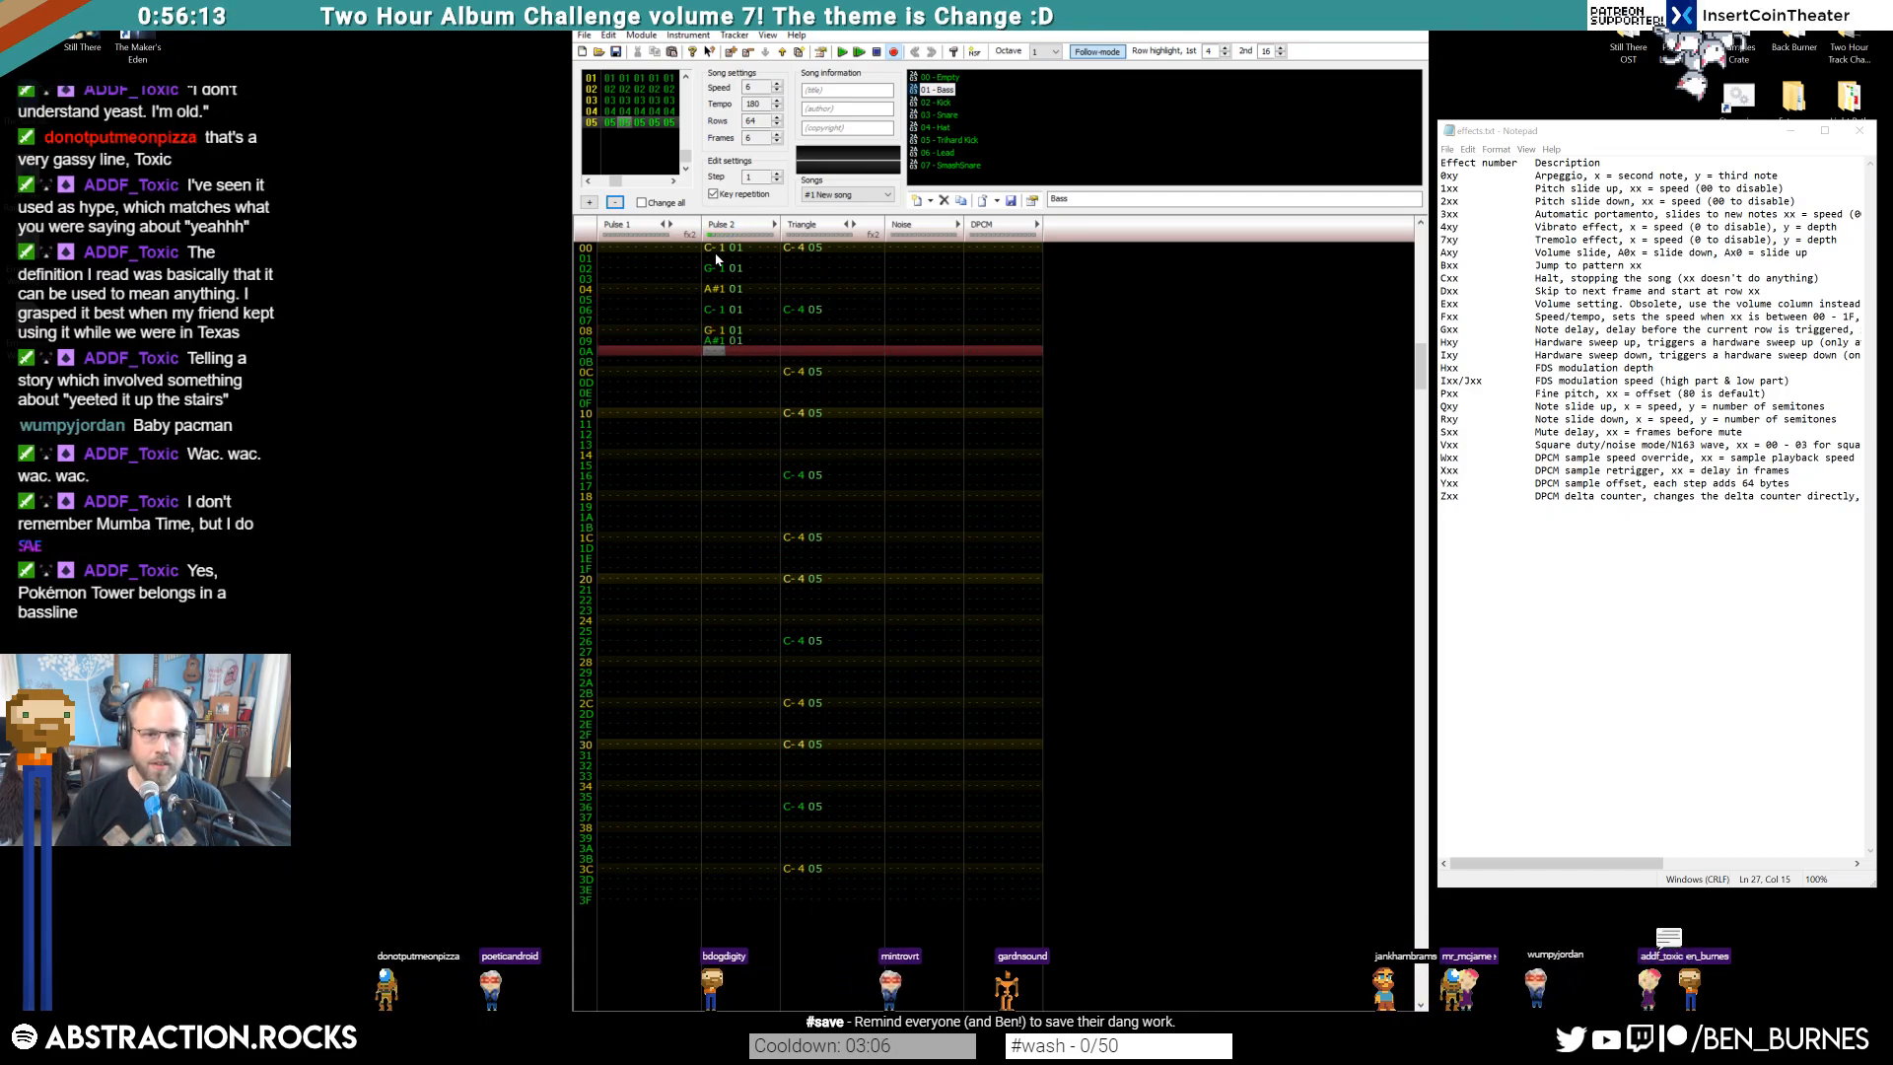
key("j")
key("Down")
key("z")
key("Down")
key("q")
key("Return")
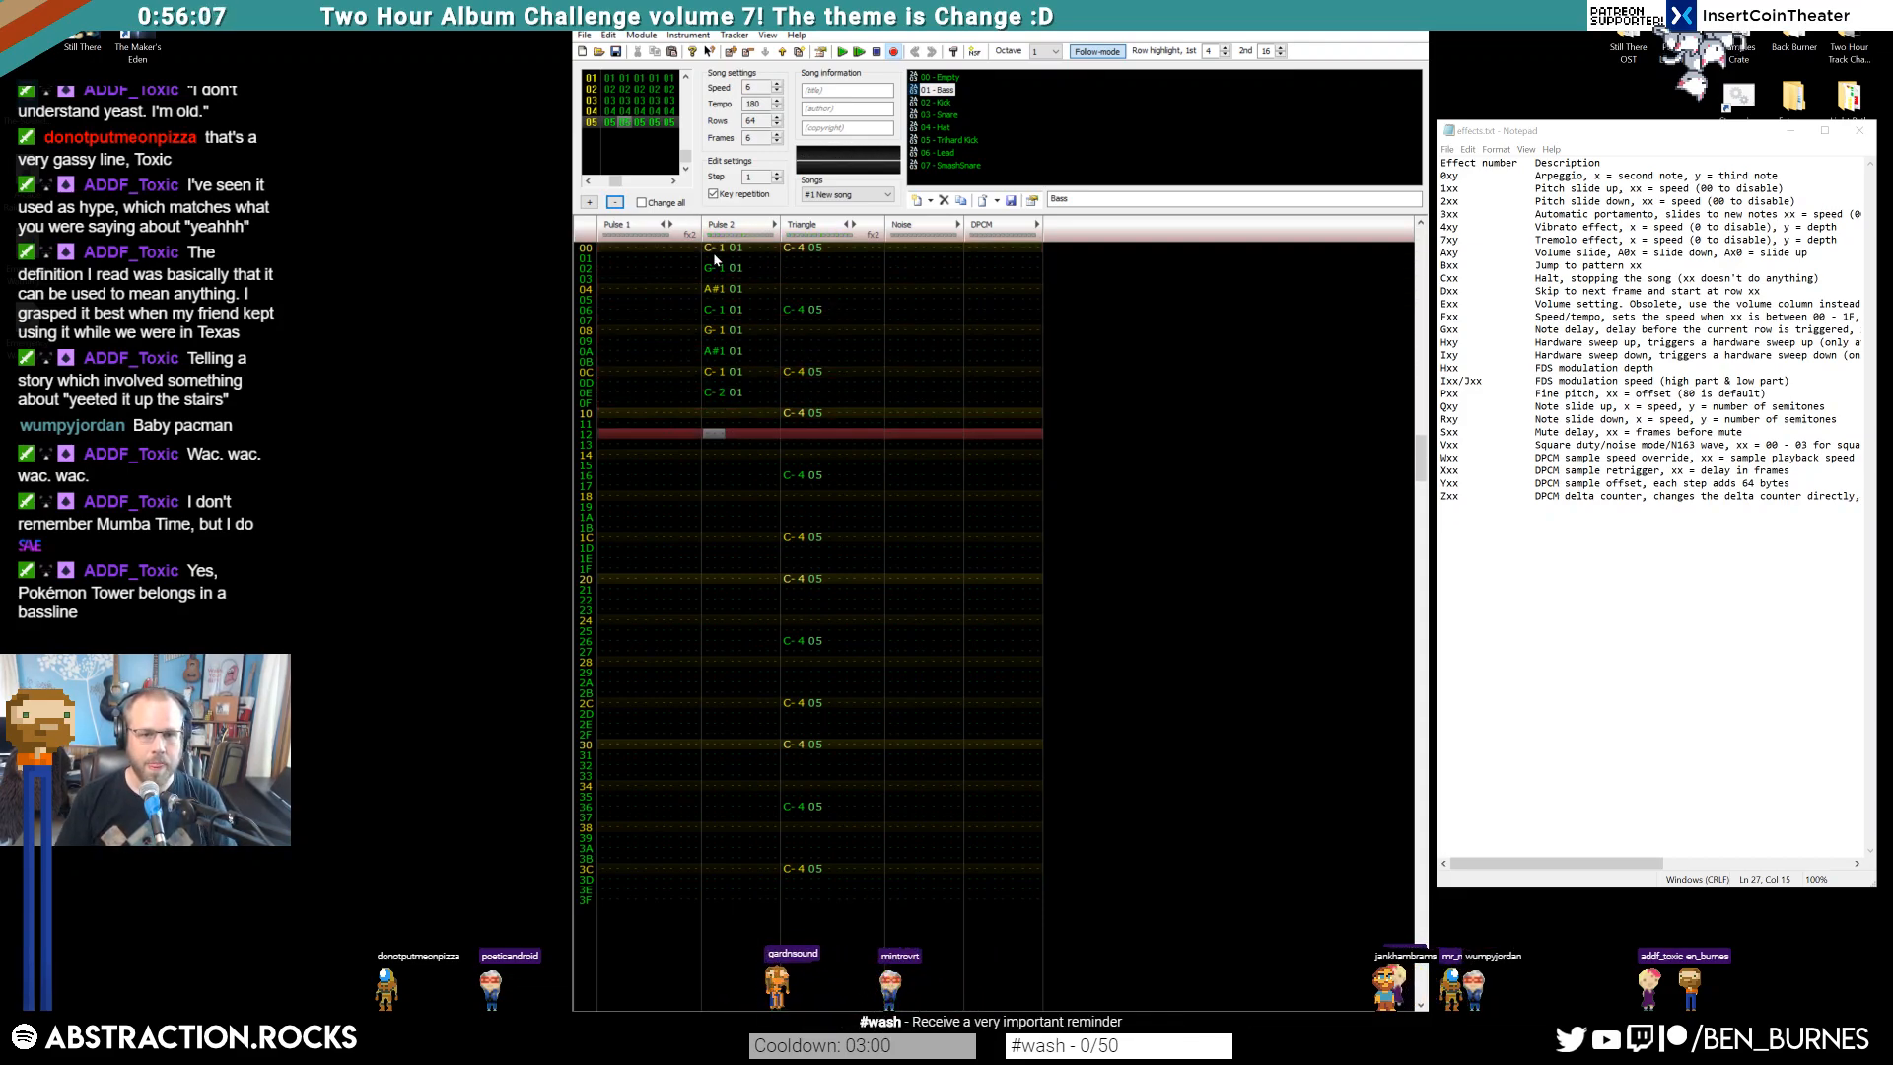
Copy Pulse 2 rows 00–0F to row 10 and change the bass note at row 1C to D#2
left_click_drag(712, 252, 769, 413)
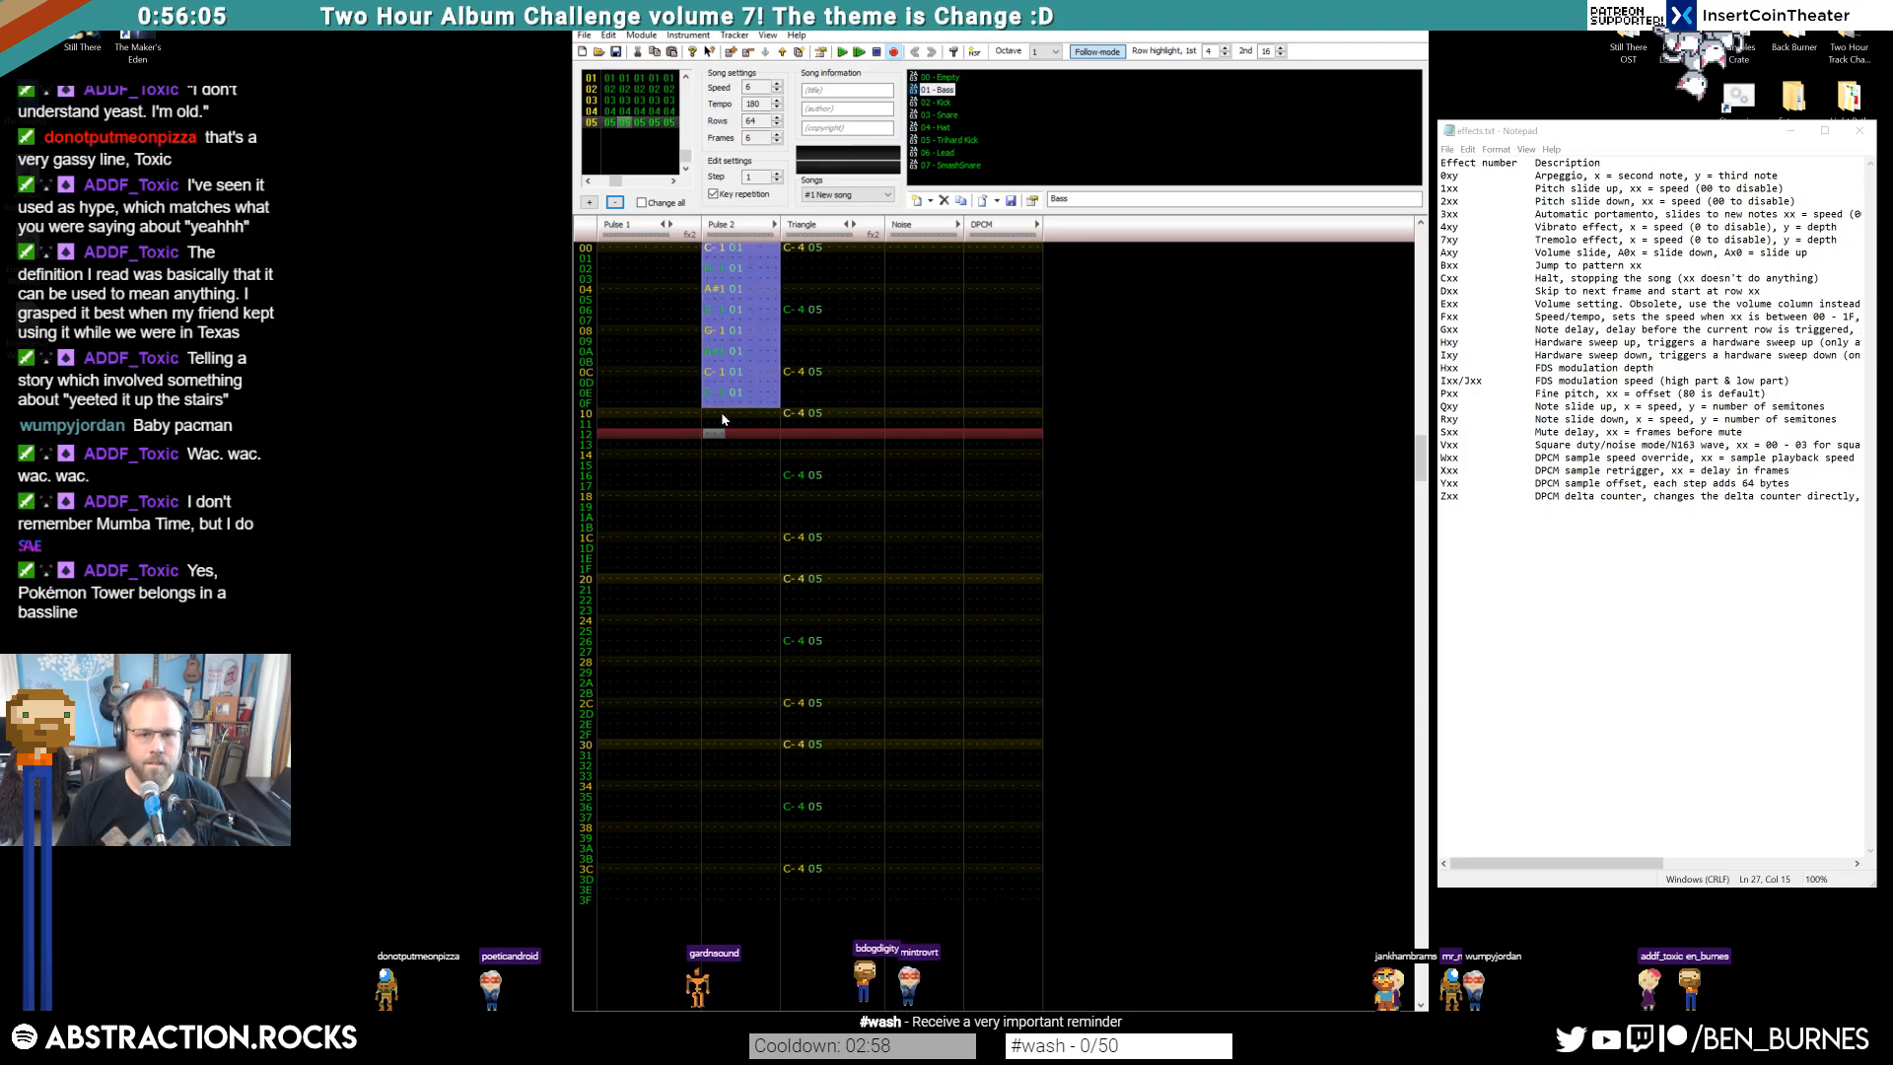
left_click(722, 413)
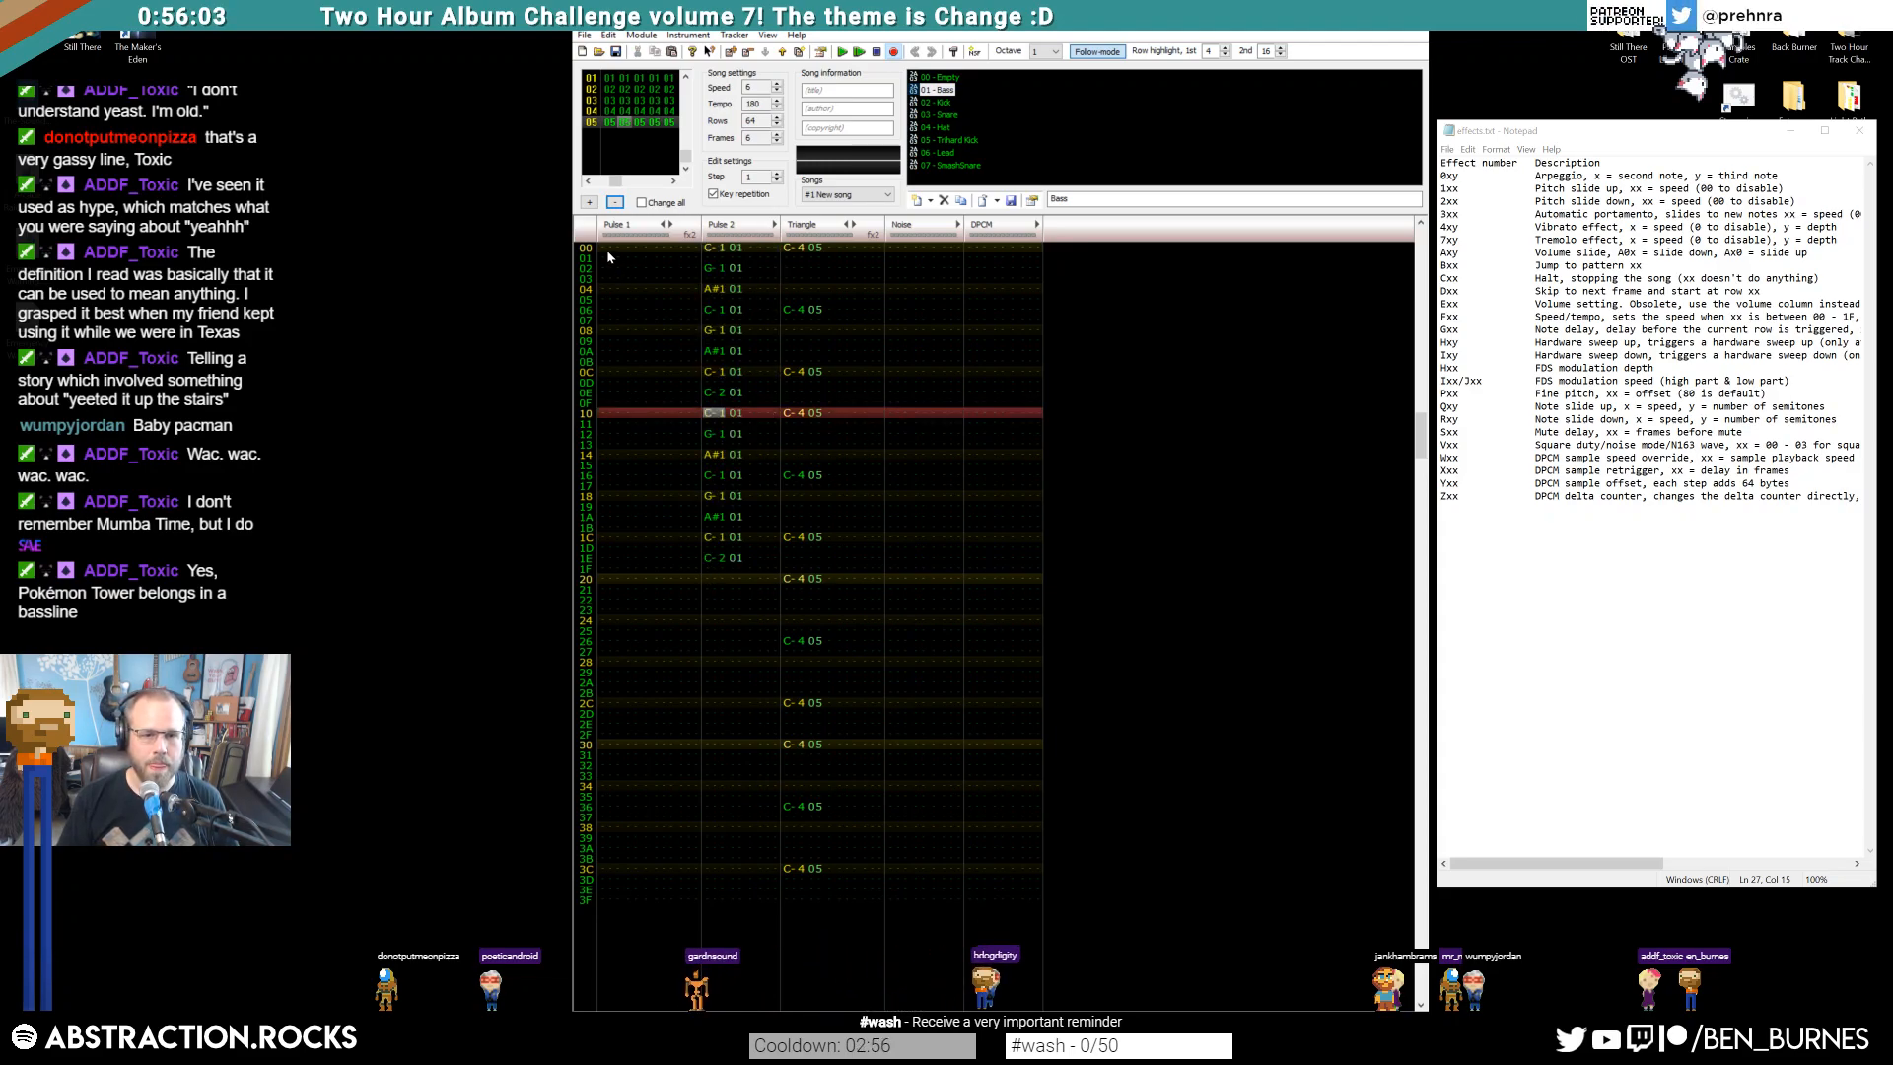
left_click(710, 538)
key("3")
key("Delete")
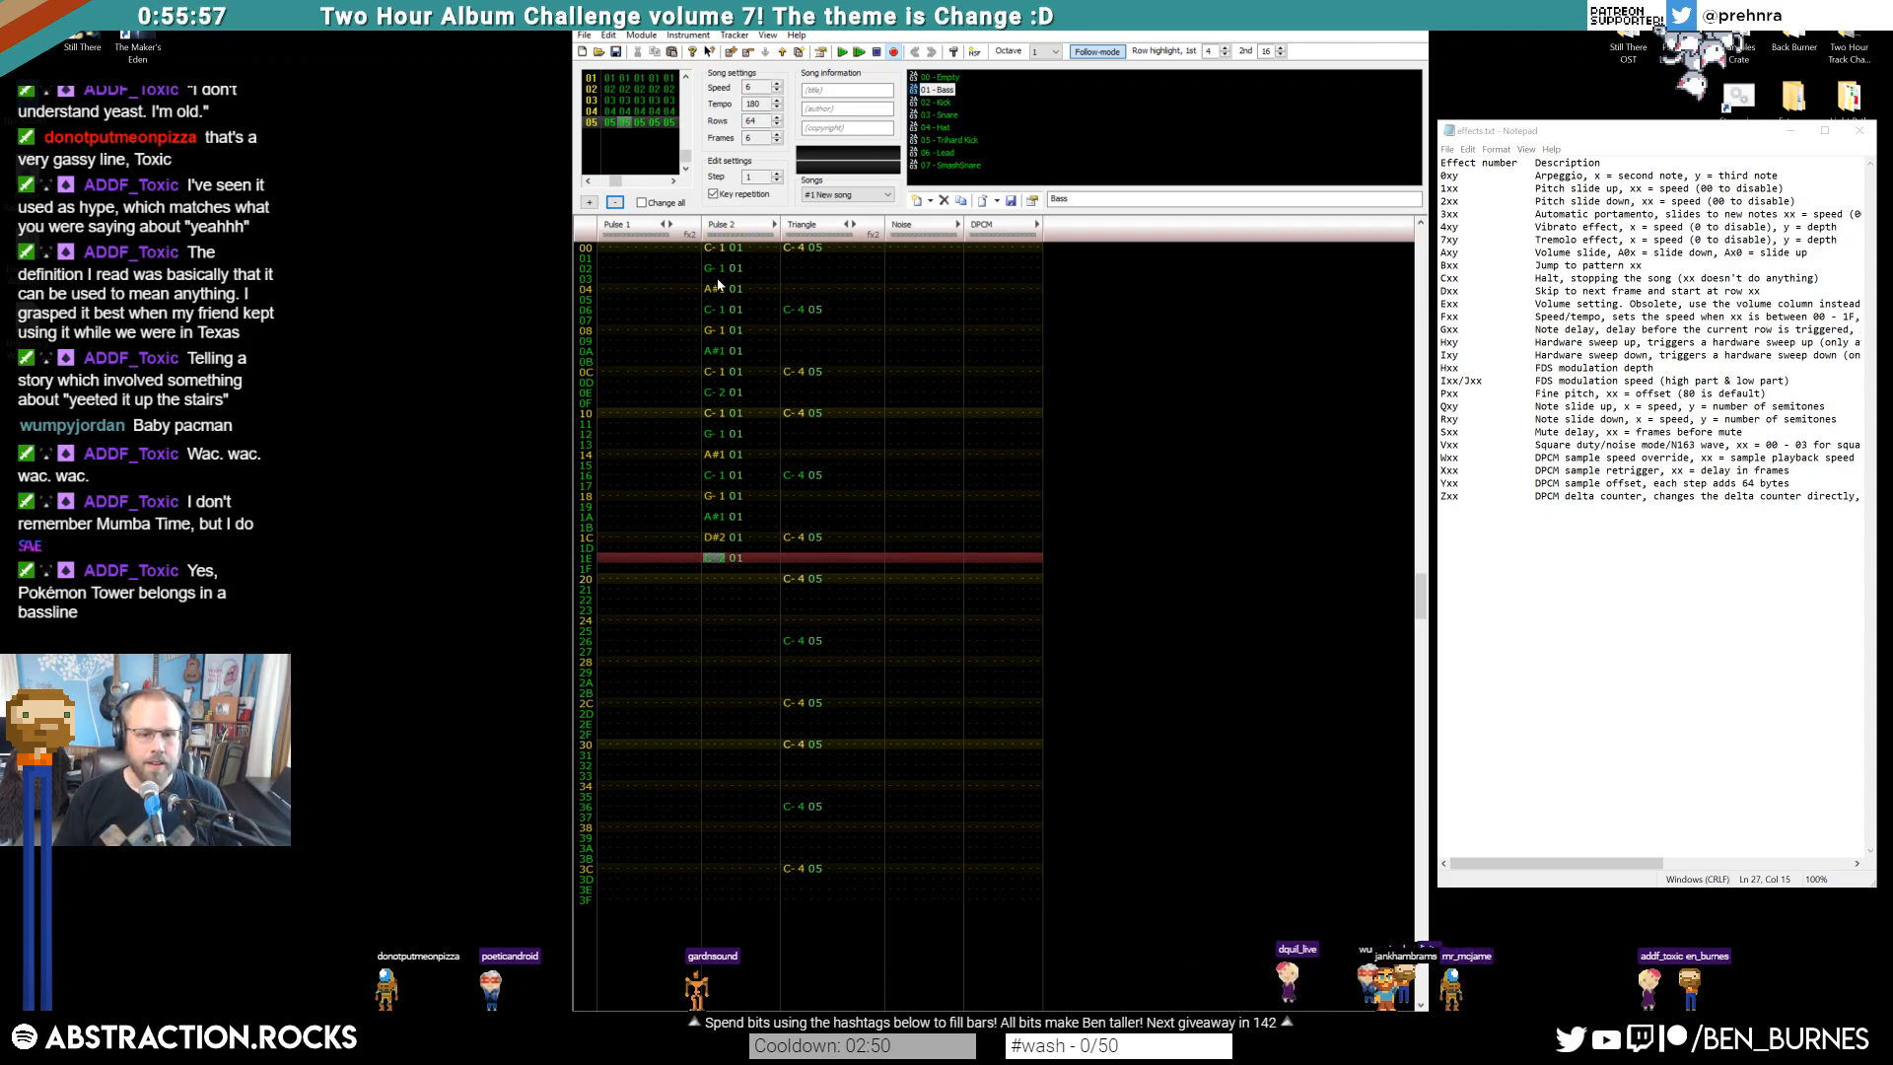
Copy the Pulse 2 bass line from rows 00–1F to row 20 to fill the frame
left_click_drag(718, 565, 769, 241)
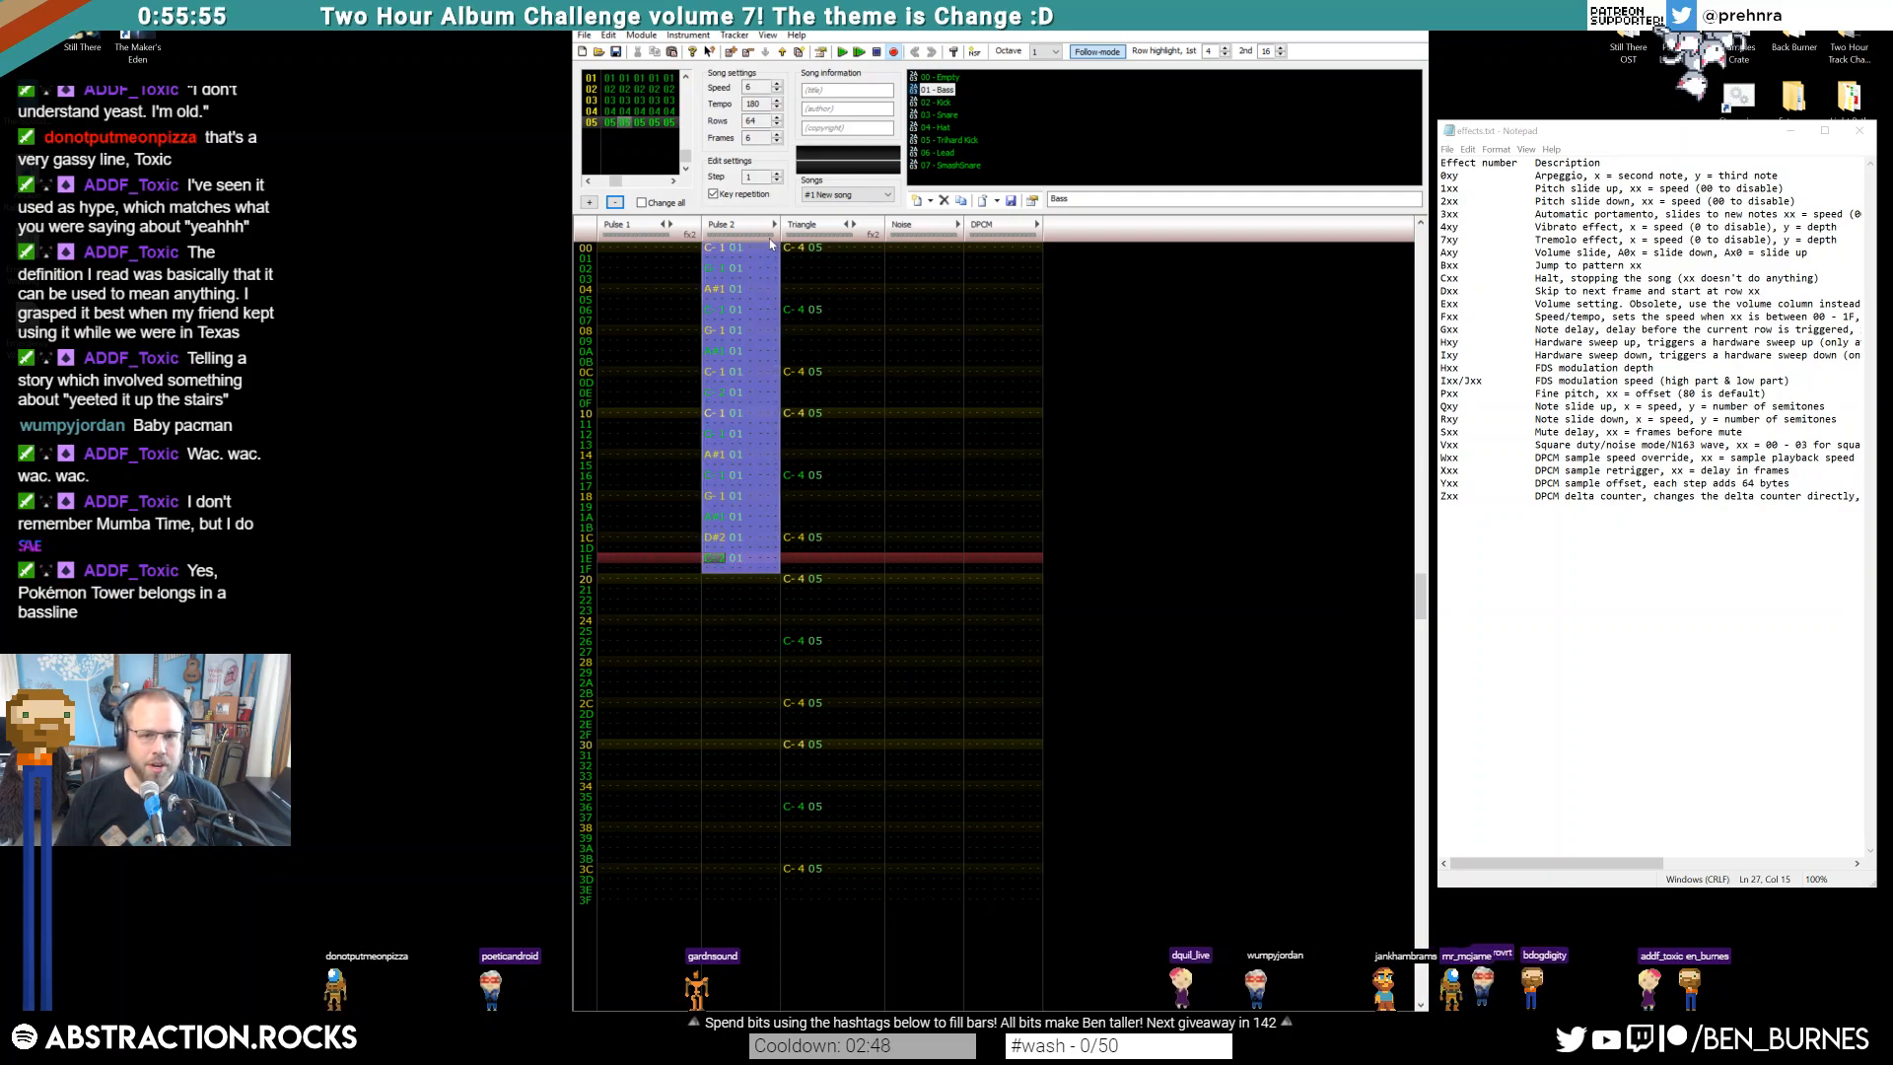
key("ctrl+c")
left_click(714, 576)
key("ctrl+v")
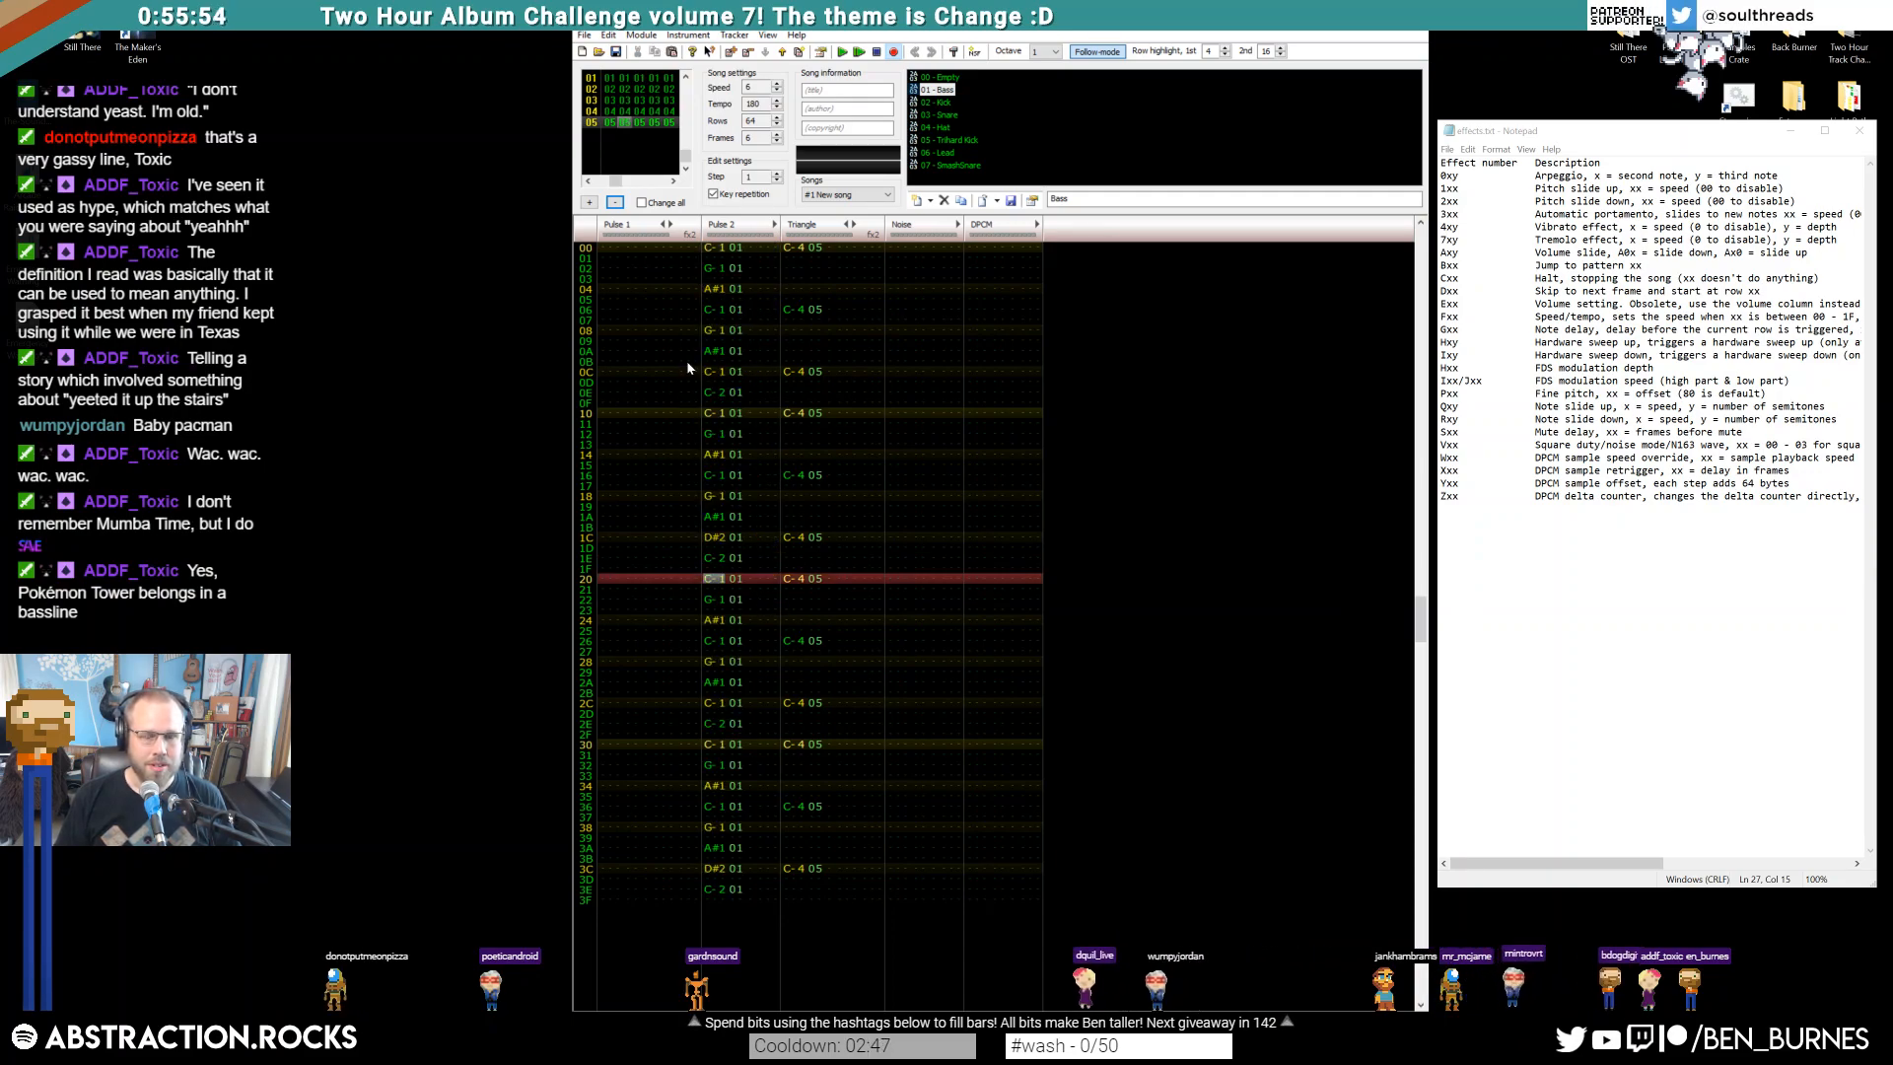
Play the song from the start of frame 04 to hear the transition into frame 05
left_click(604, 247)
key("Up")
key("Home")
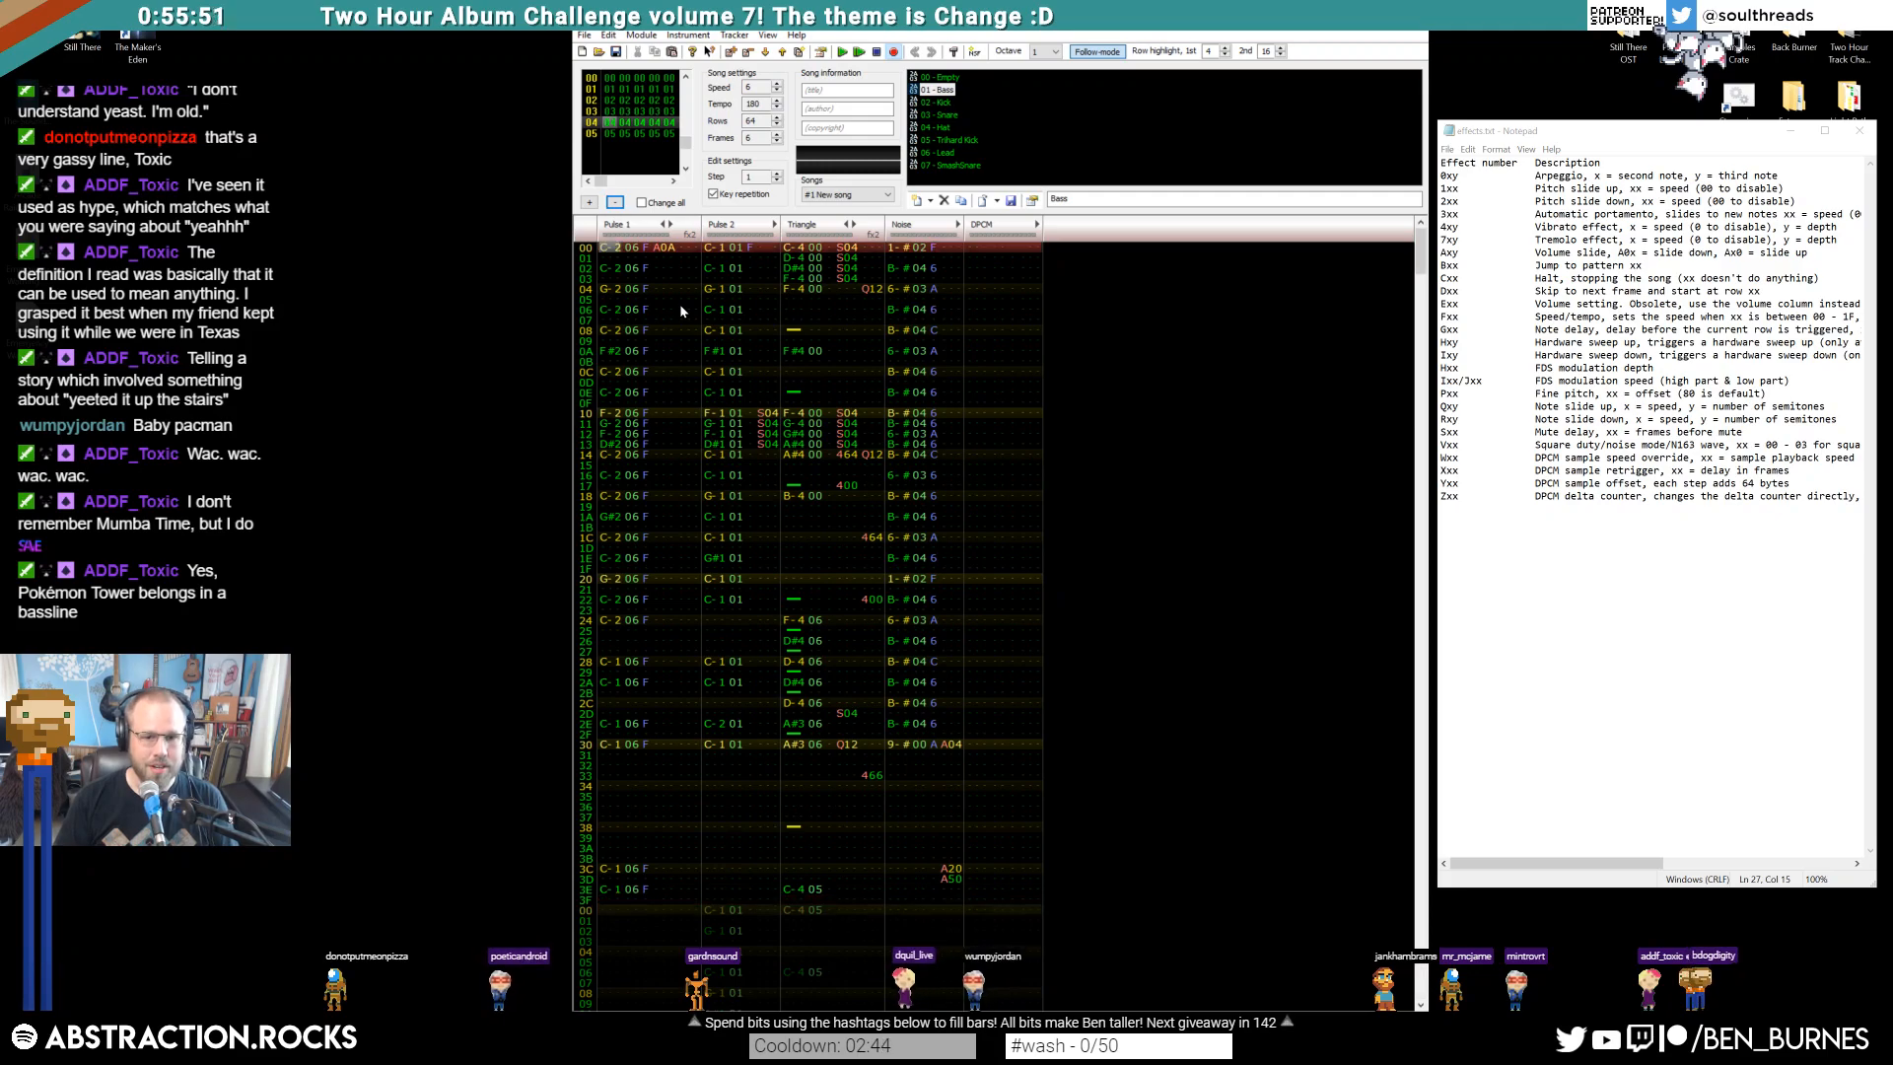
key("Return")
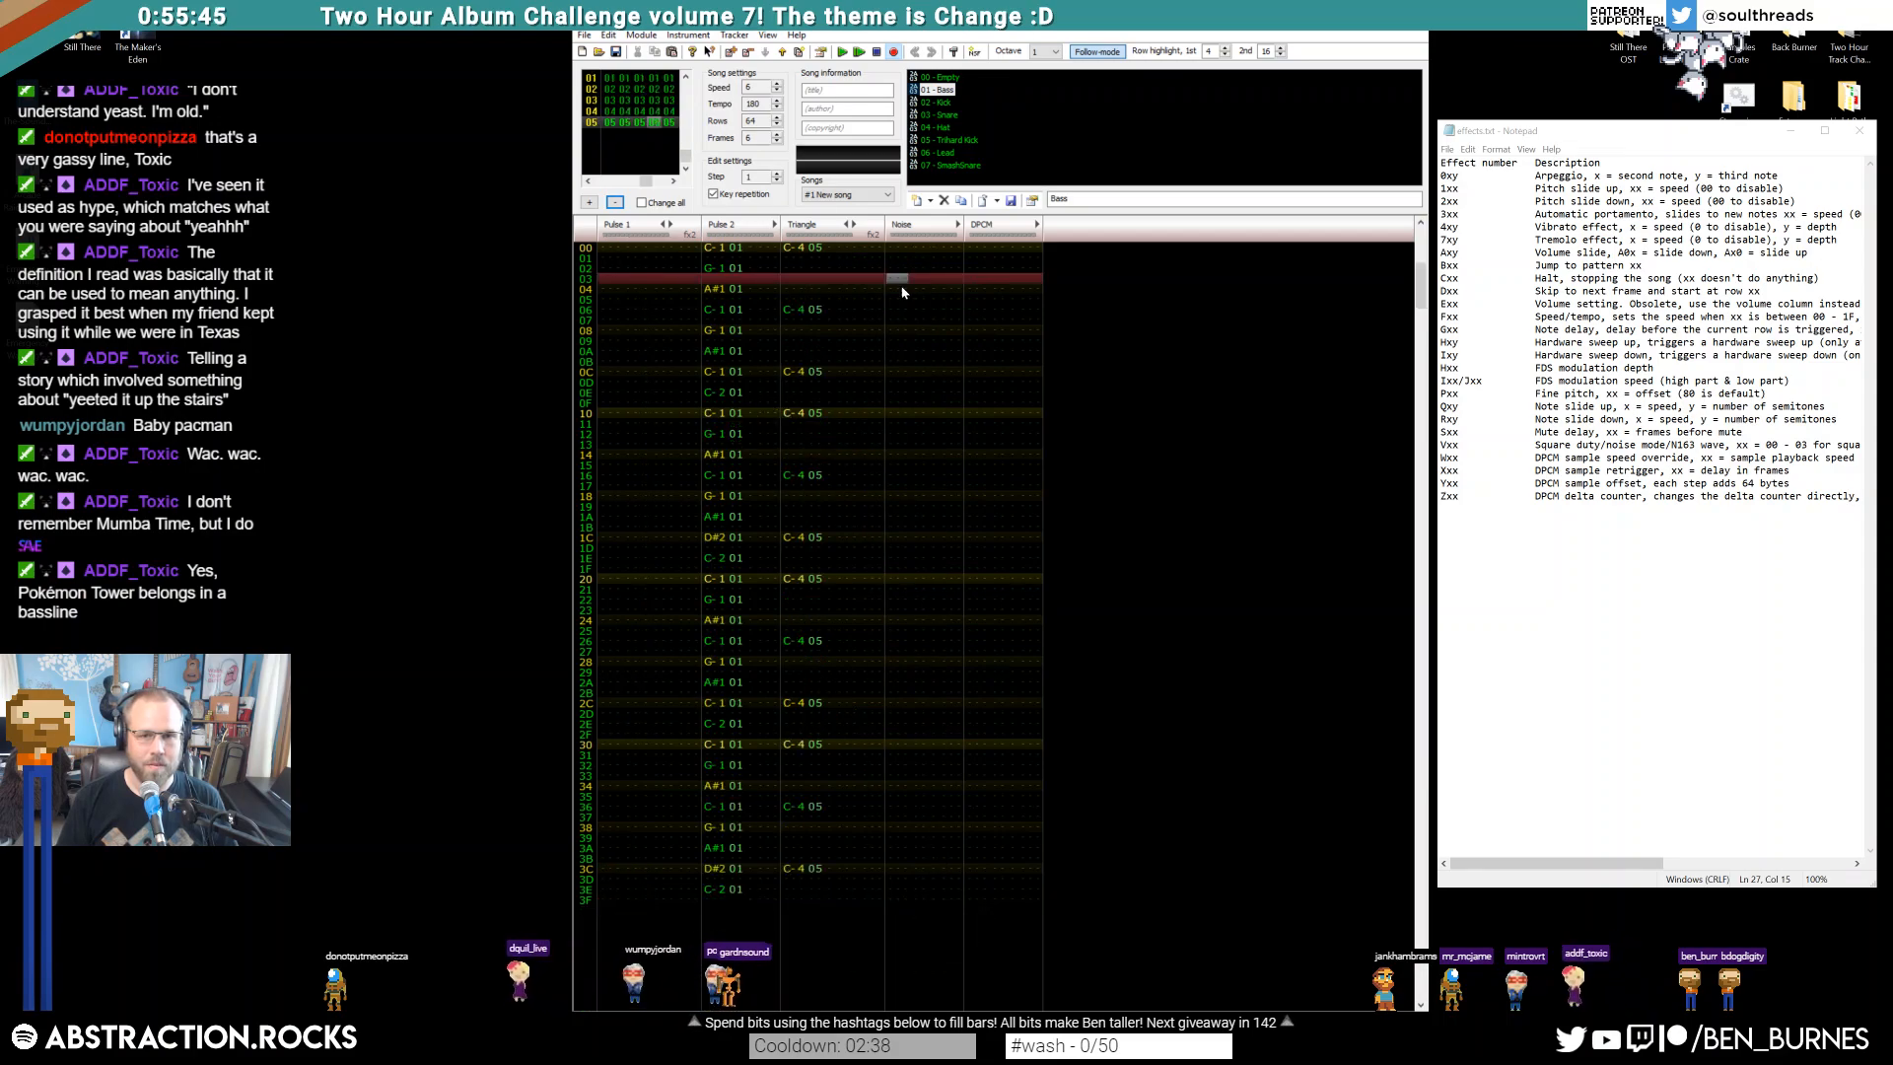
Add a note cut and an A00 effect at row 00 of Noise in frame 05, and play the transition from frame 04
left_click(897, 249)
key("1")
left_click(941, 248)
key("a")
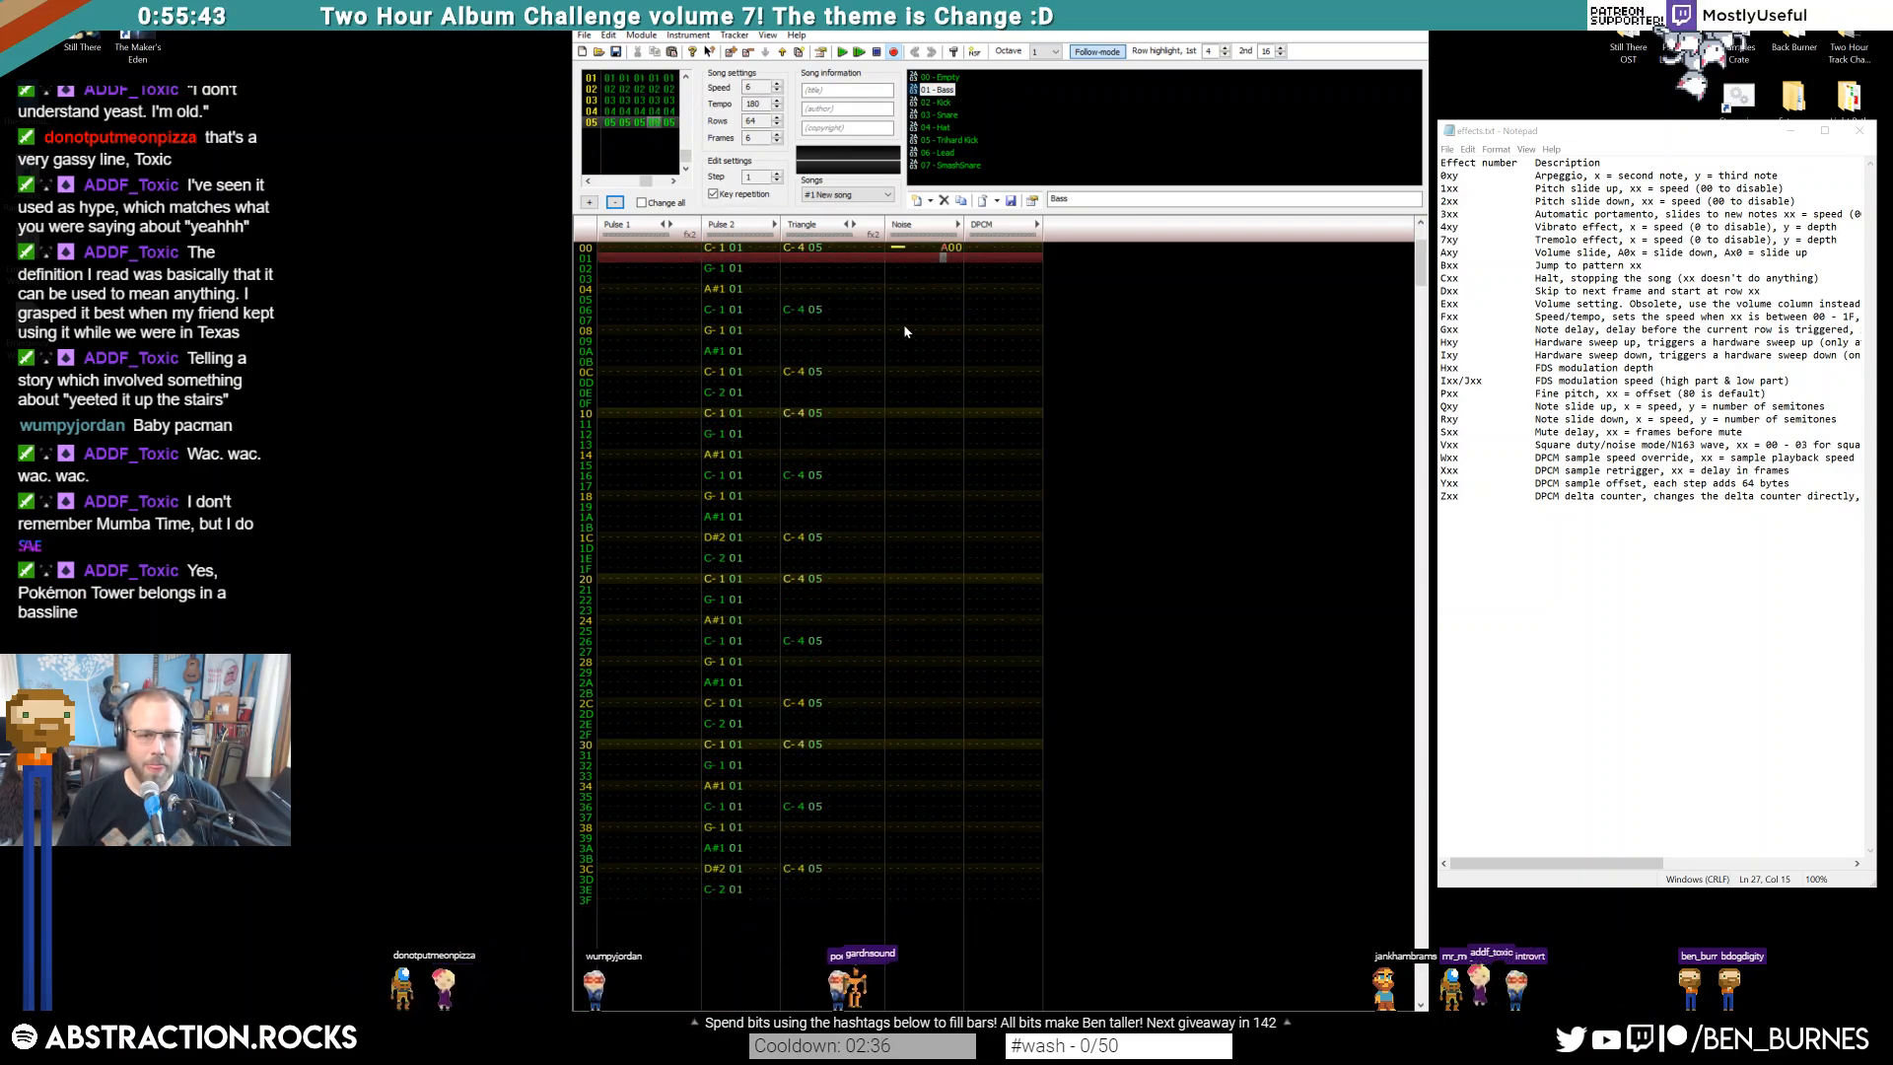
scroll(903, 326, "up", 4)
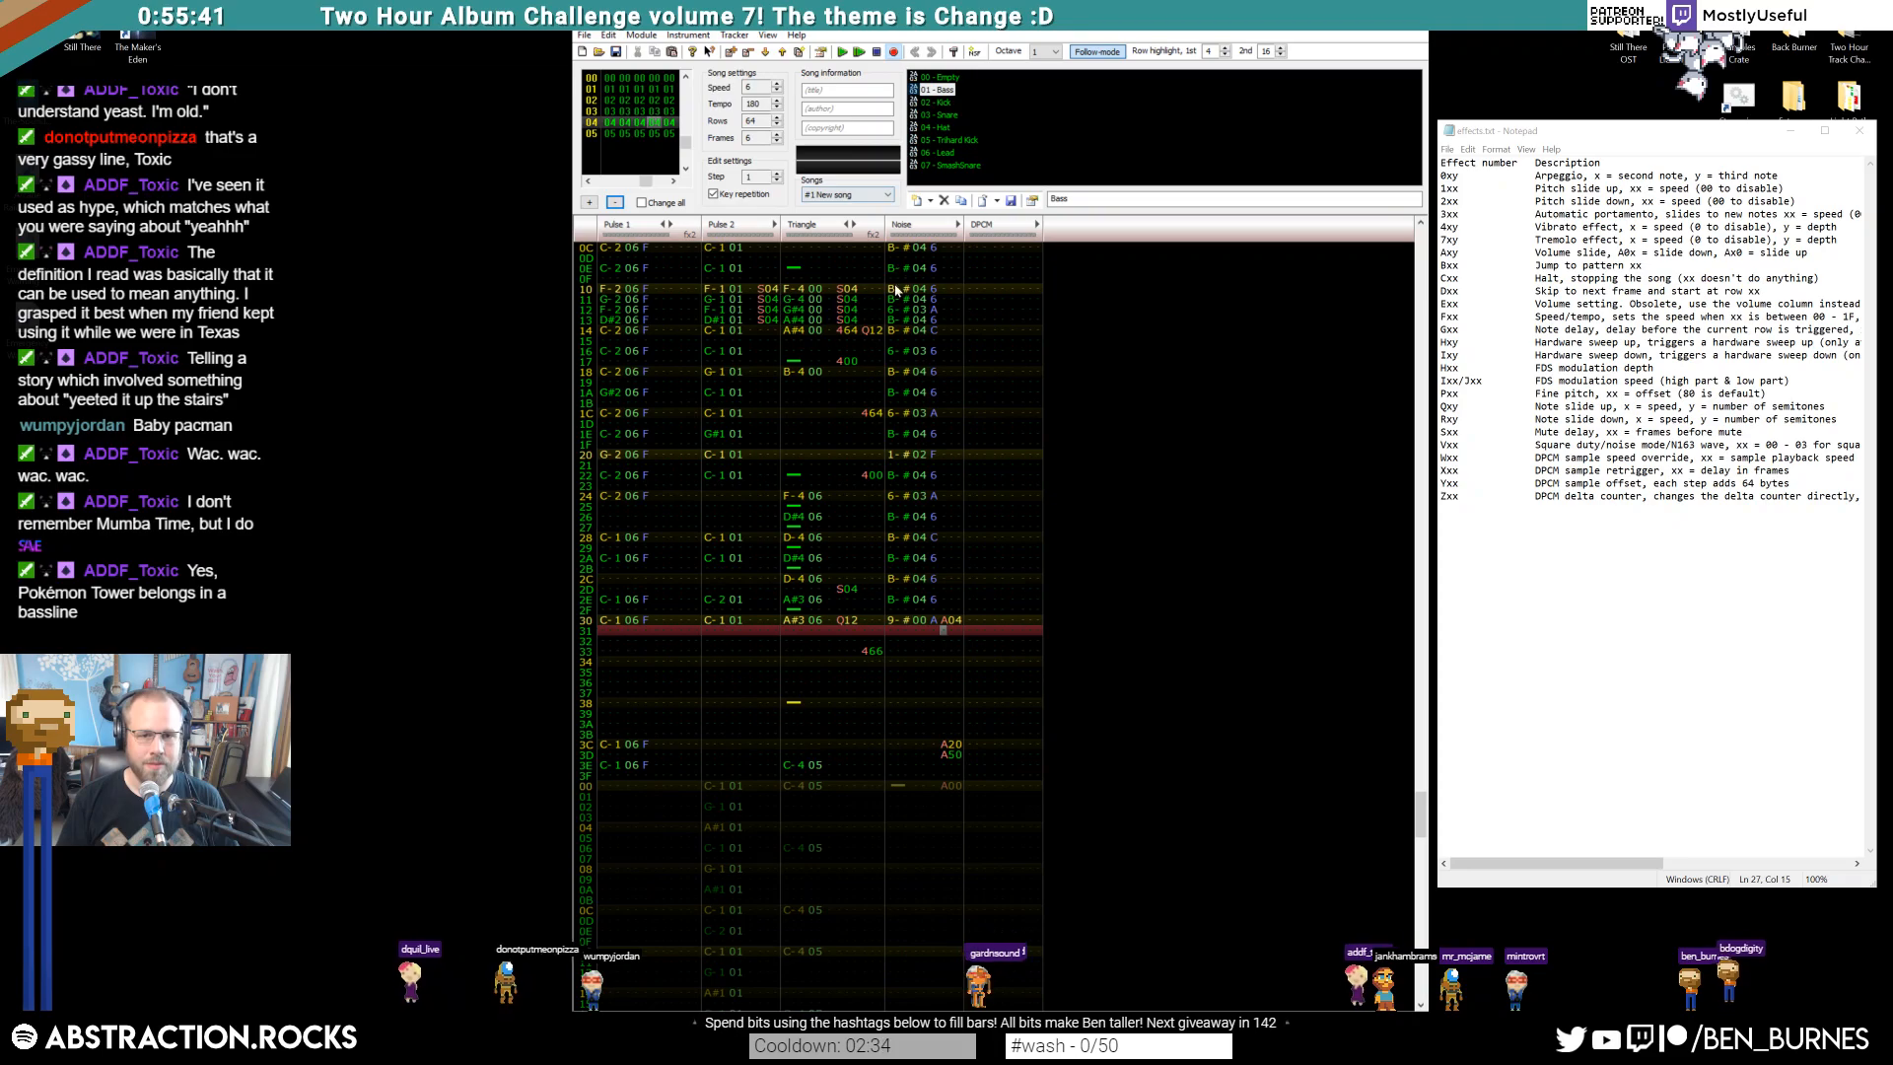
key("Return")
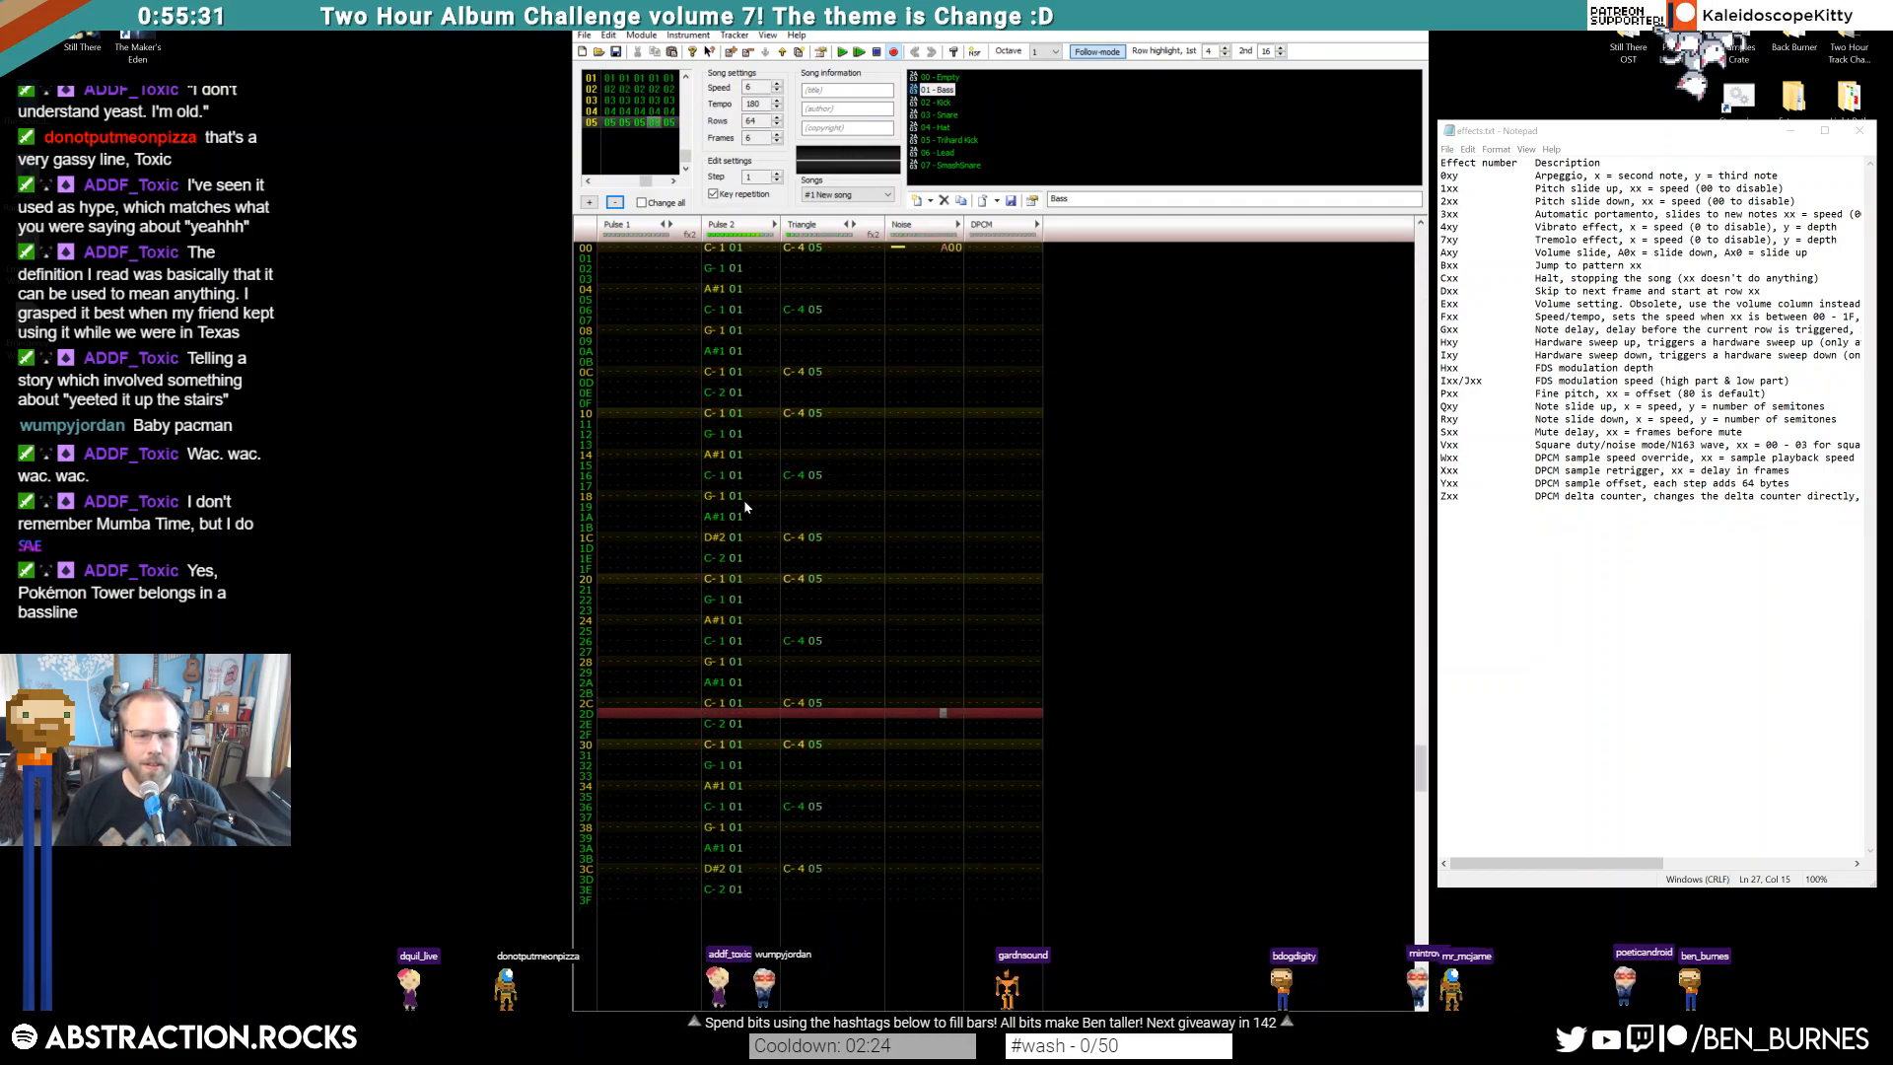
Enter Pulse 2 bass notes D#1 at row 37, F-1 at row 38 and G-1 at row 3A
left_click(729, 817)
key("d")
key("v")
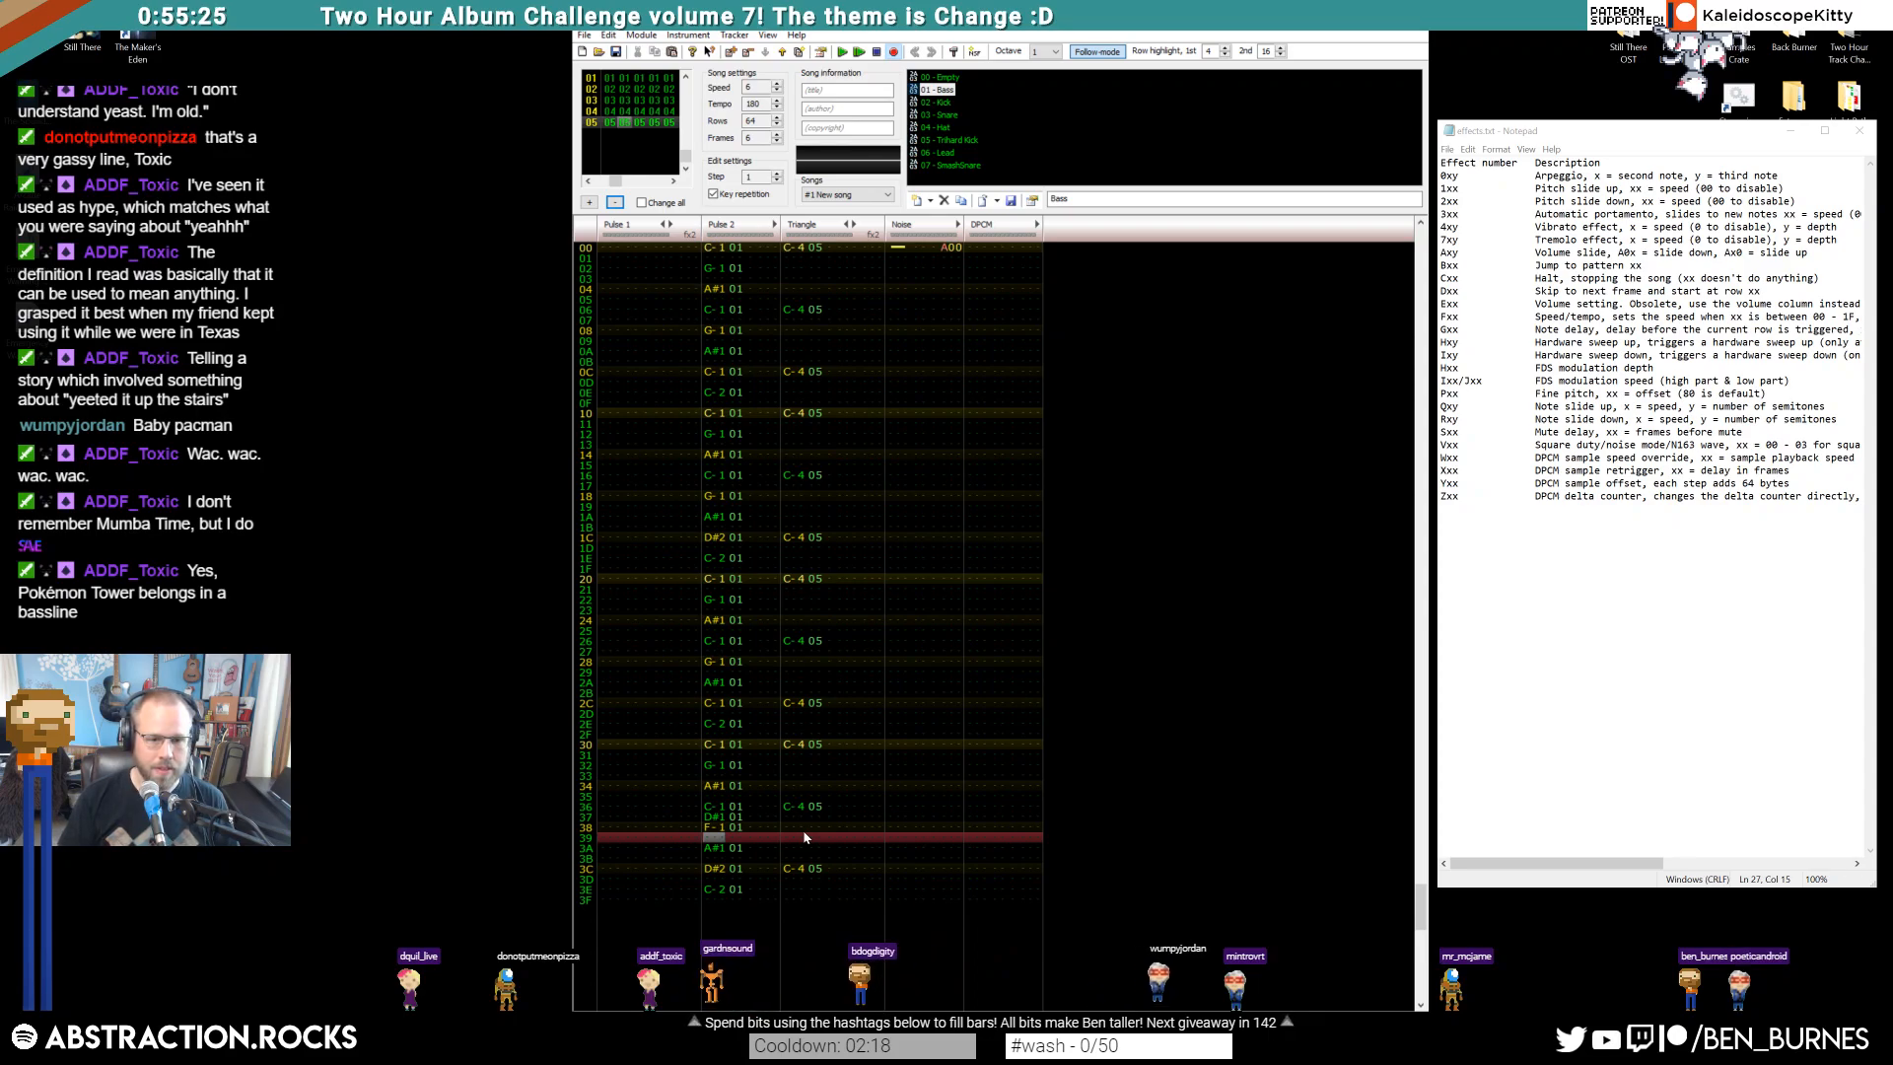
key("Down")
key("b")
Finish the Pulse 2 bass line with D#2 at row 3C and F#2 at row 3E
key("Down")
key("j")
key("Up")
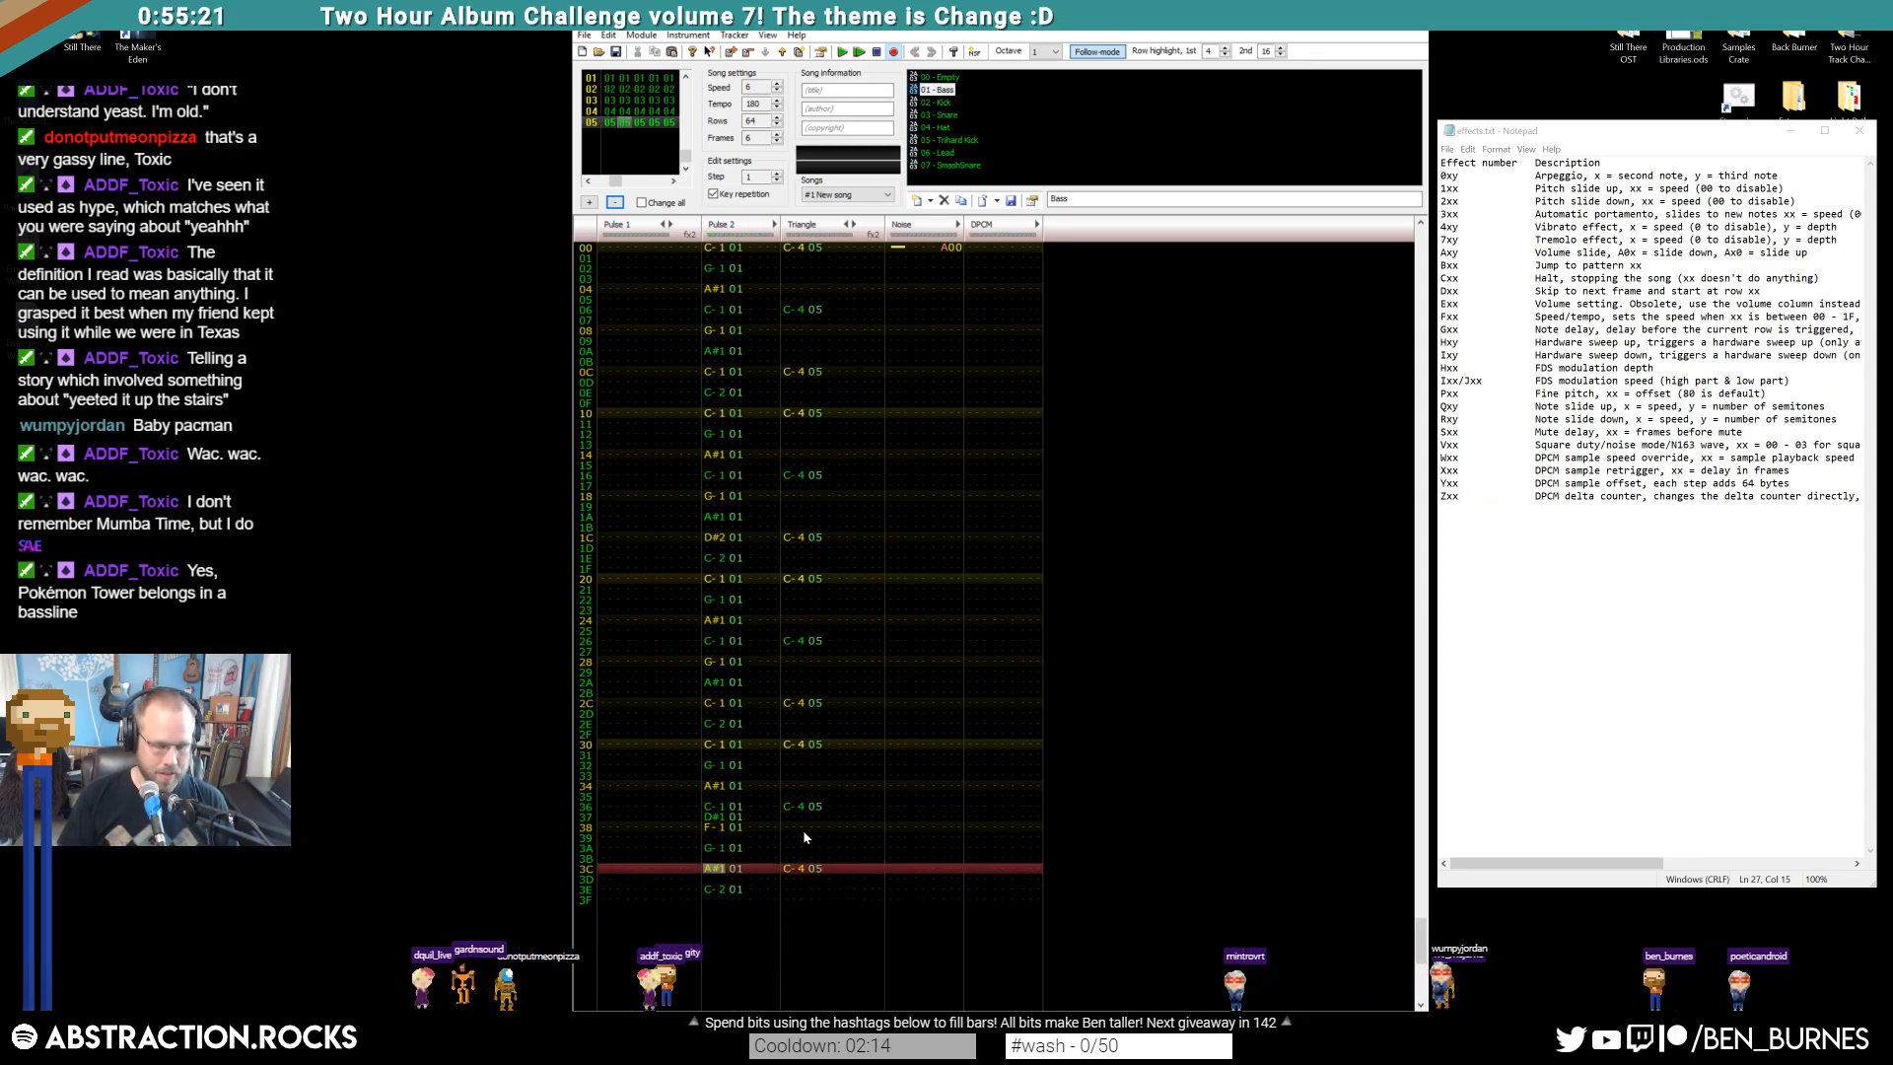
key("3")
key("Down")
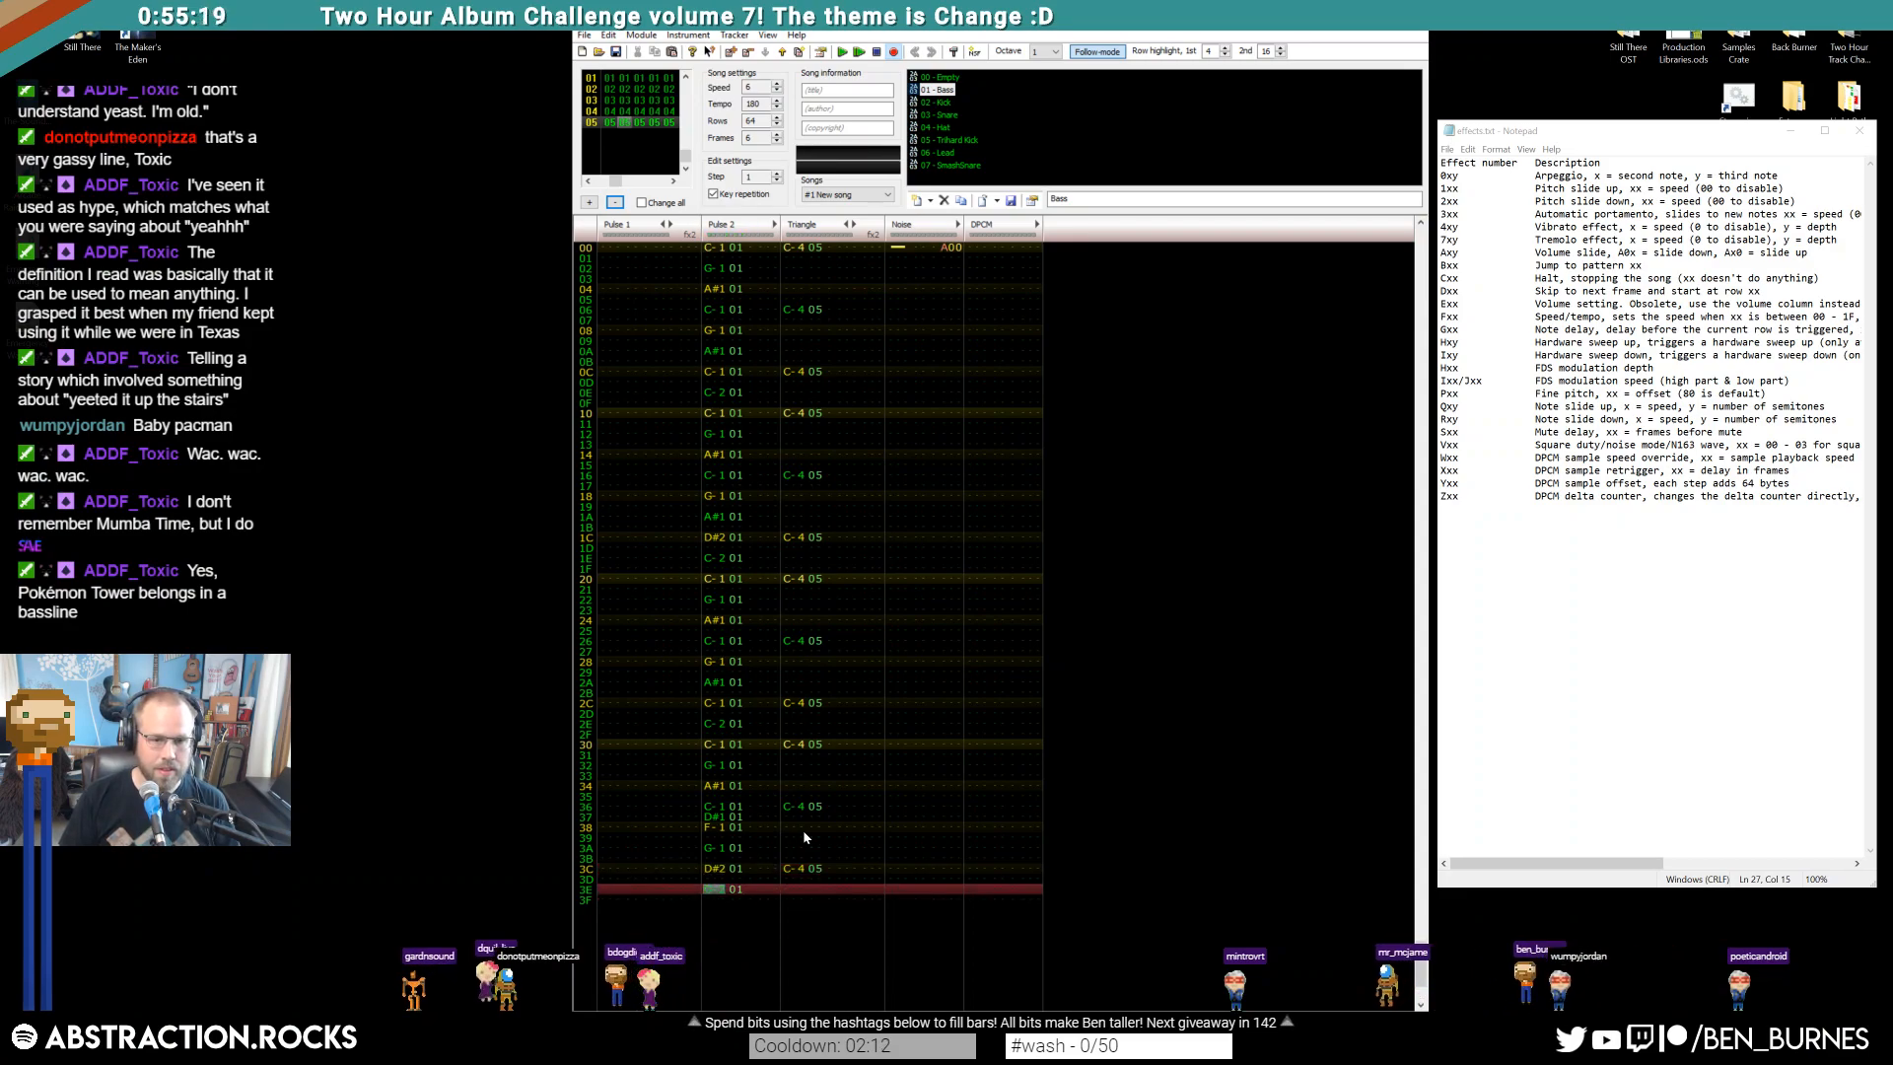
key("5")
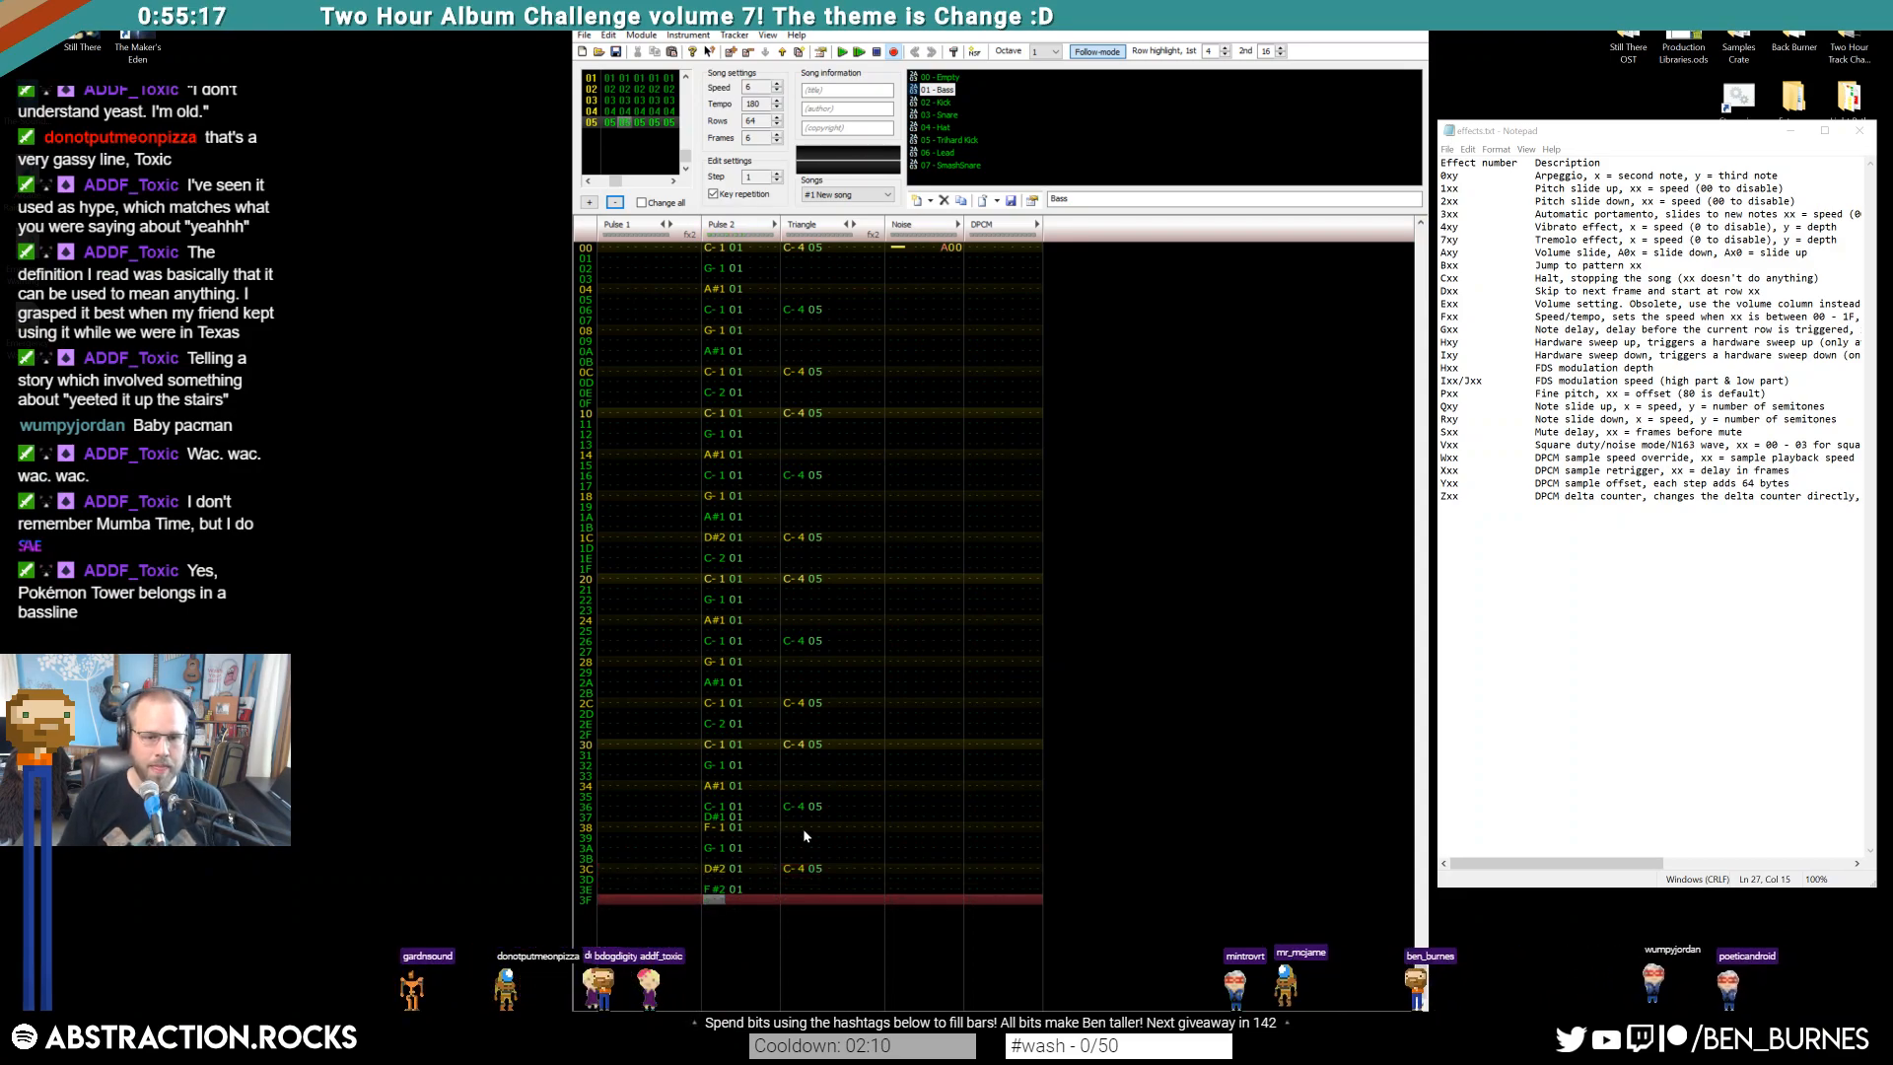
Add S04 effects at rows 36 and 37 of Pulse 2 and play the result
left_click(760, 807)
type("ss")
key("Up")
key("Up")
key("Right")
key("Right")
type("44")
key("Return")
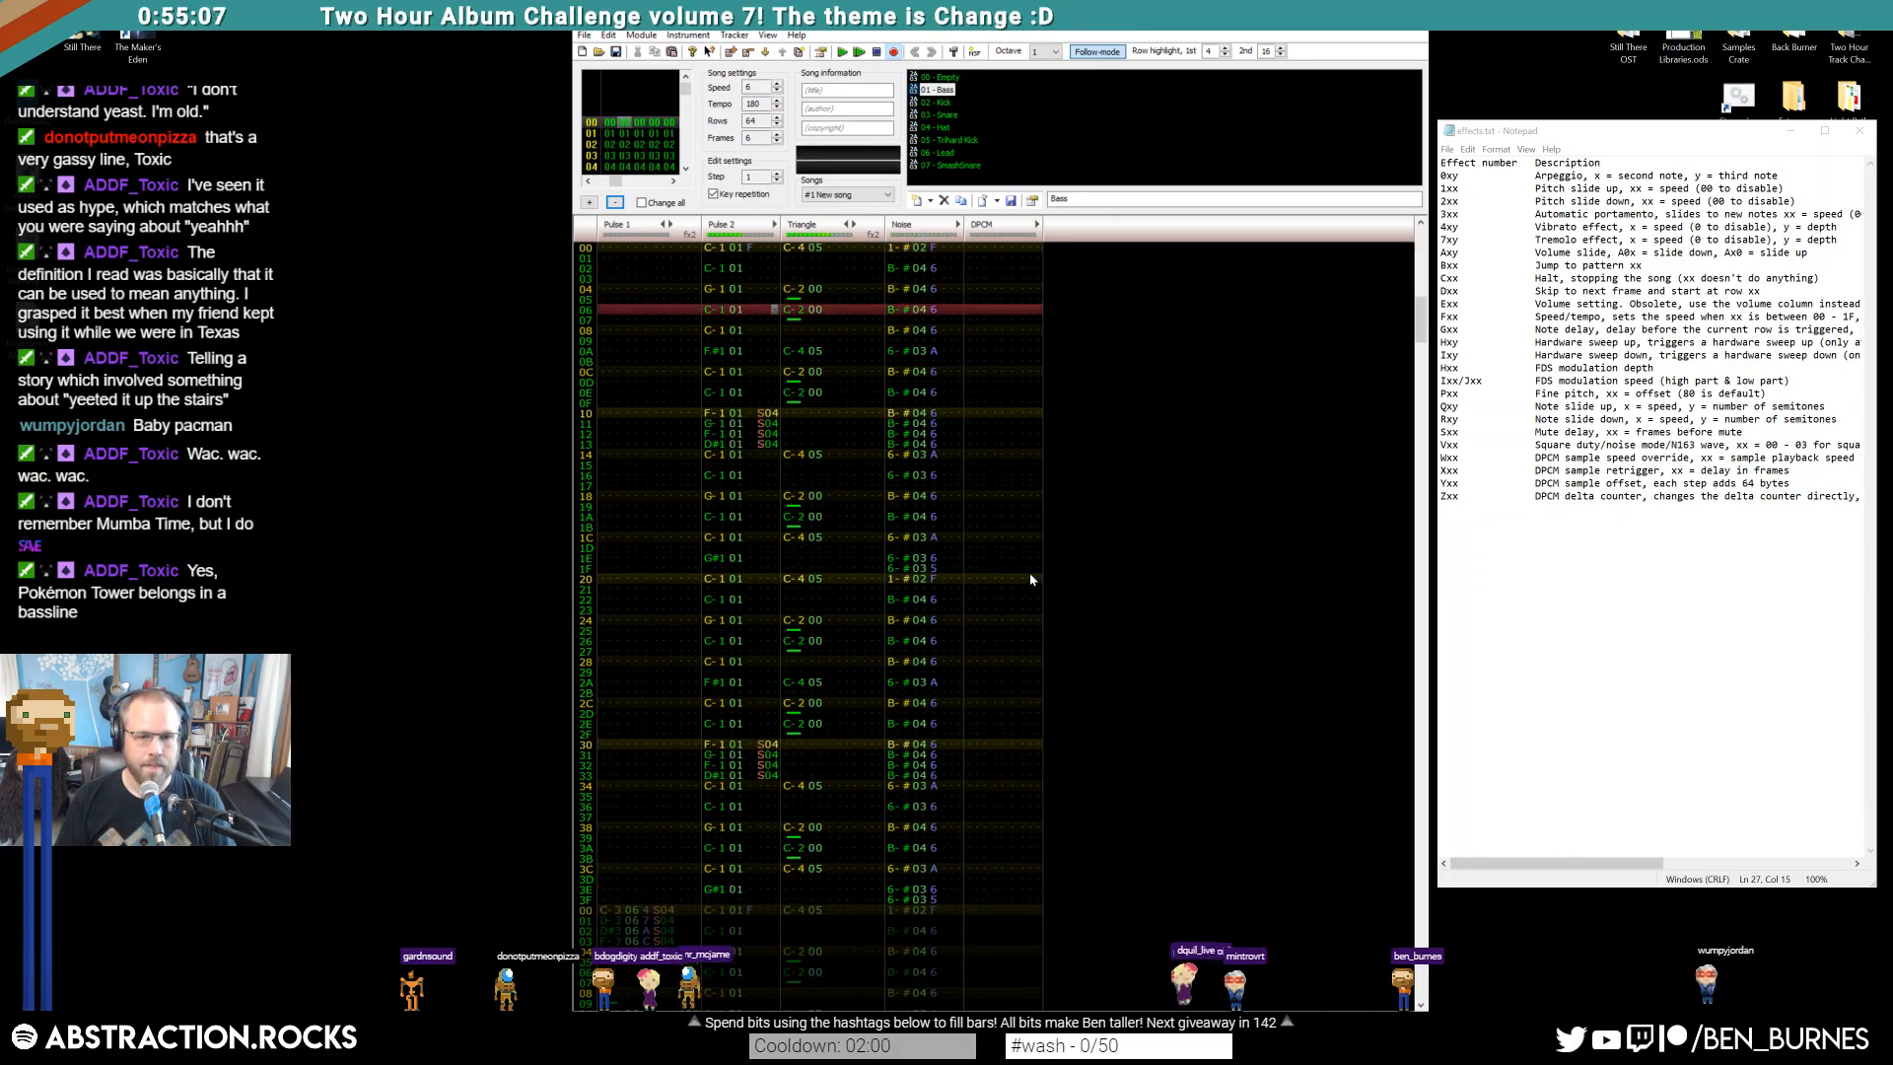
Enter a C-1 Lead 06 note at row 00 and a note cut at row 02 of Pulse 1 in frame 05, and repeat both from rows 06 and 0C
scroll(1011, 580, "up", 7)
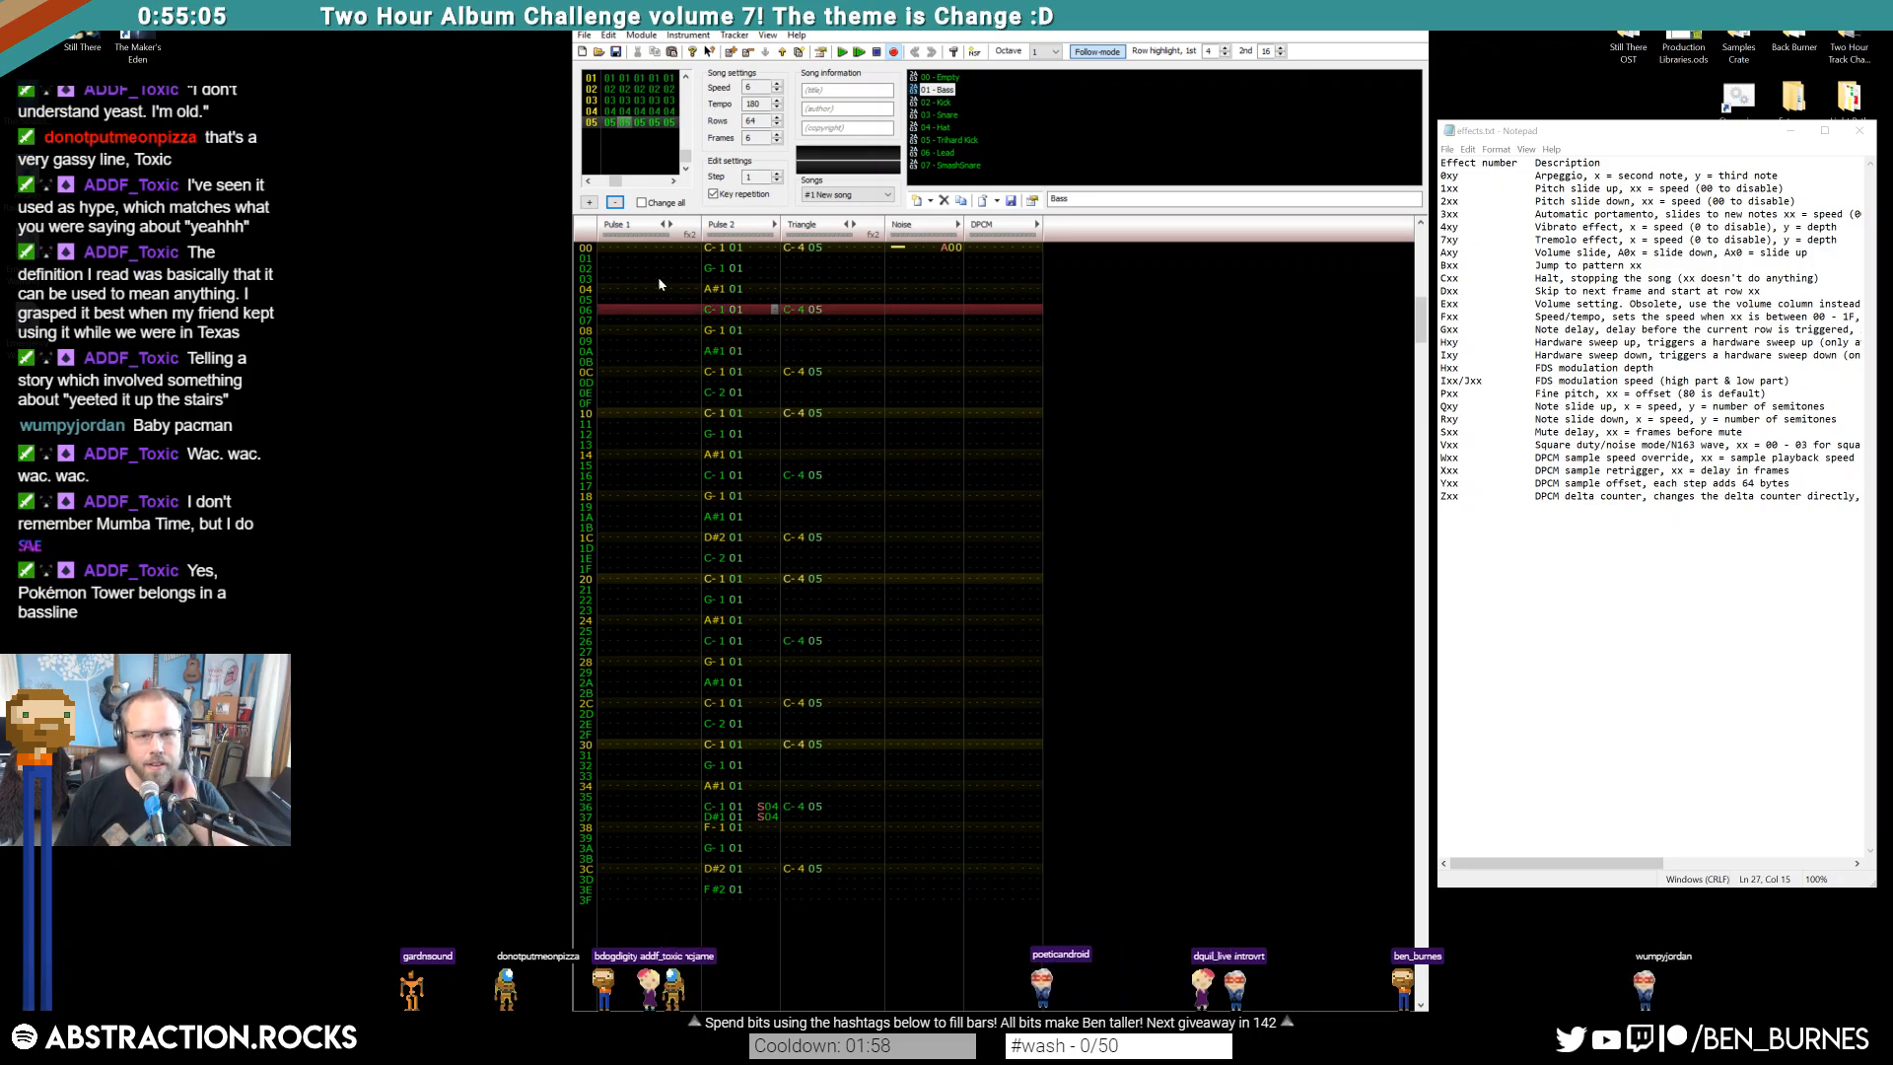
left_click(603, 247)
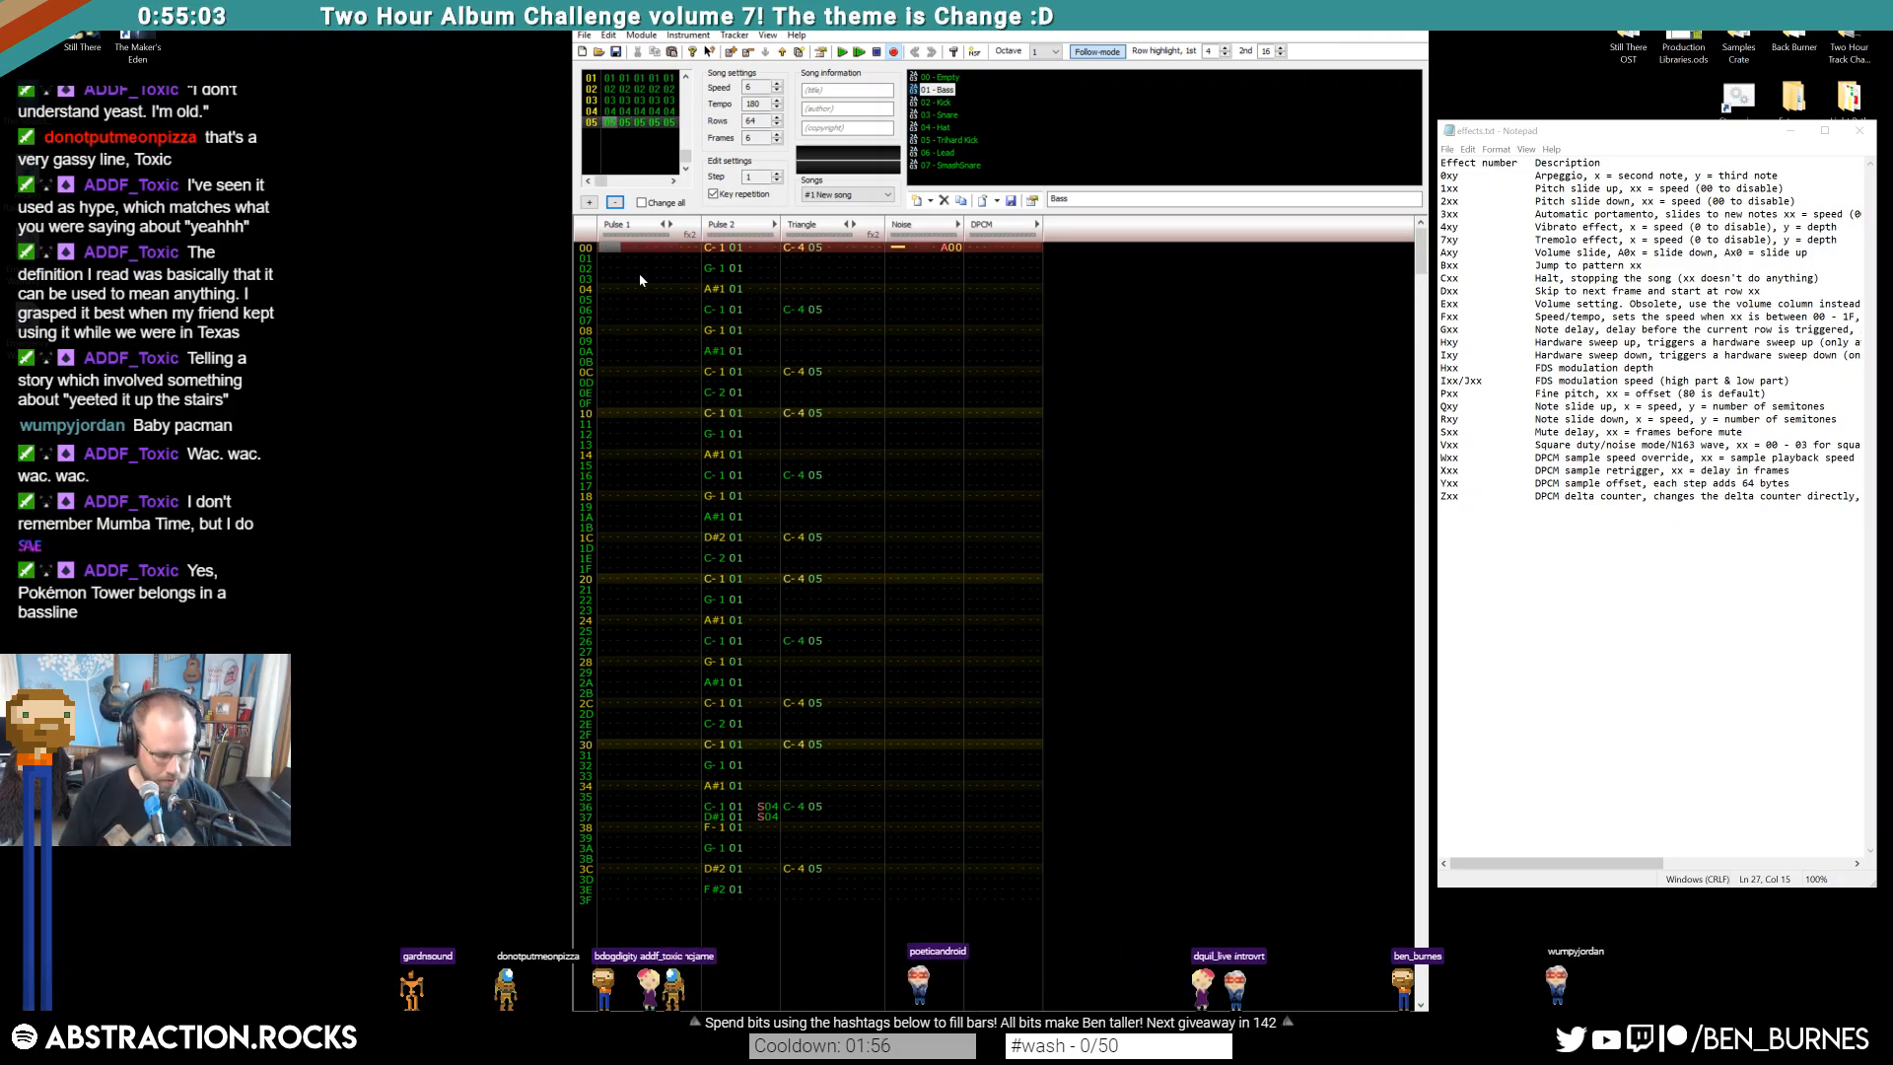
key("z")
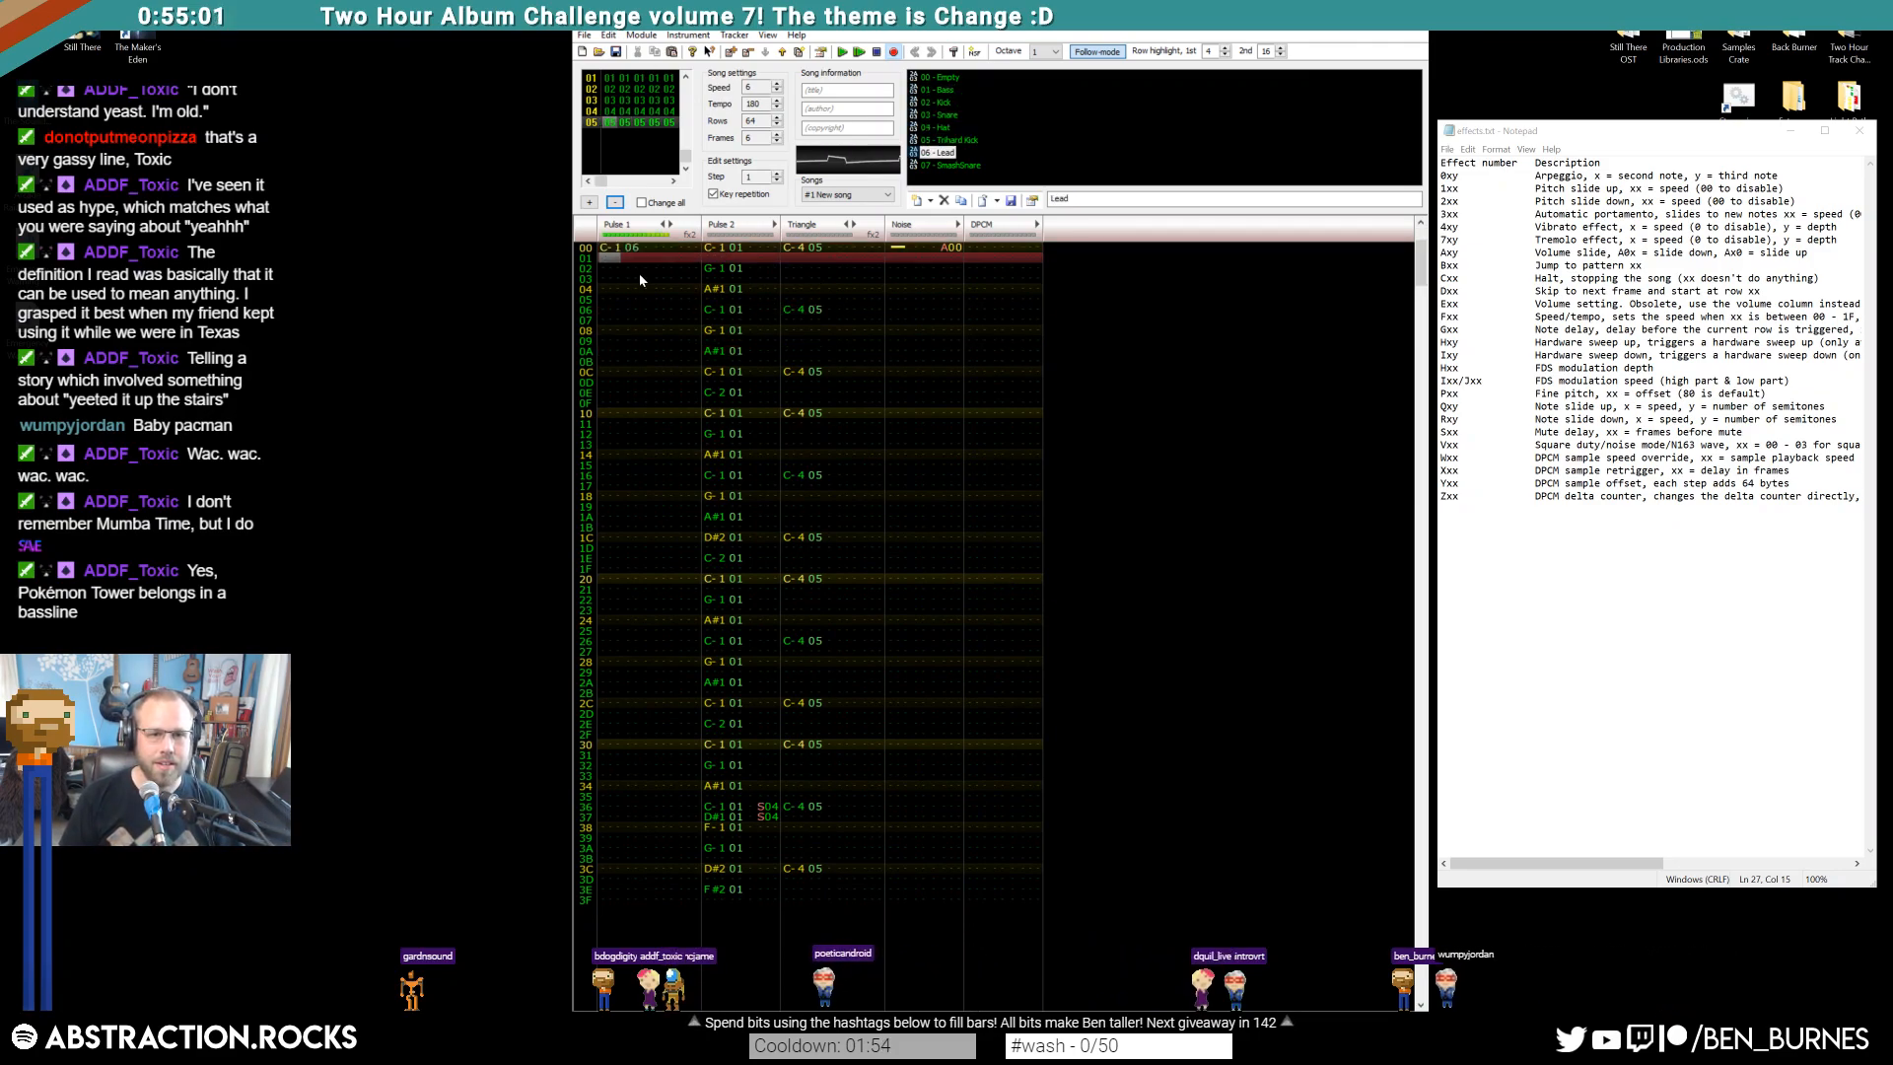
key("Down")
key("Down")
key("1")
key("Down")
key("Down")
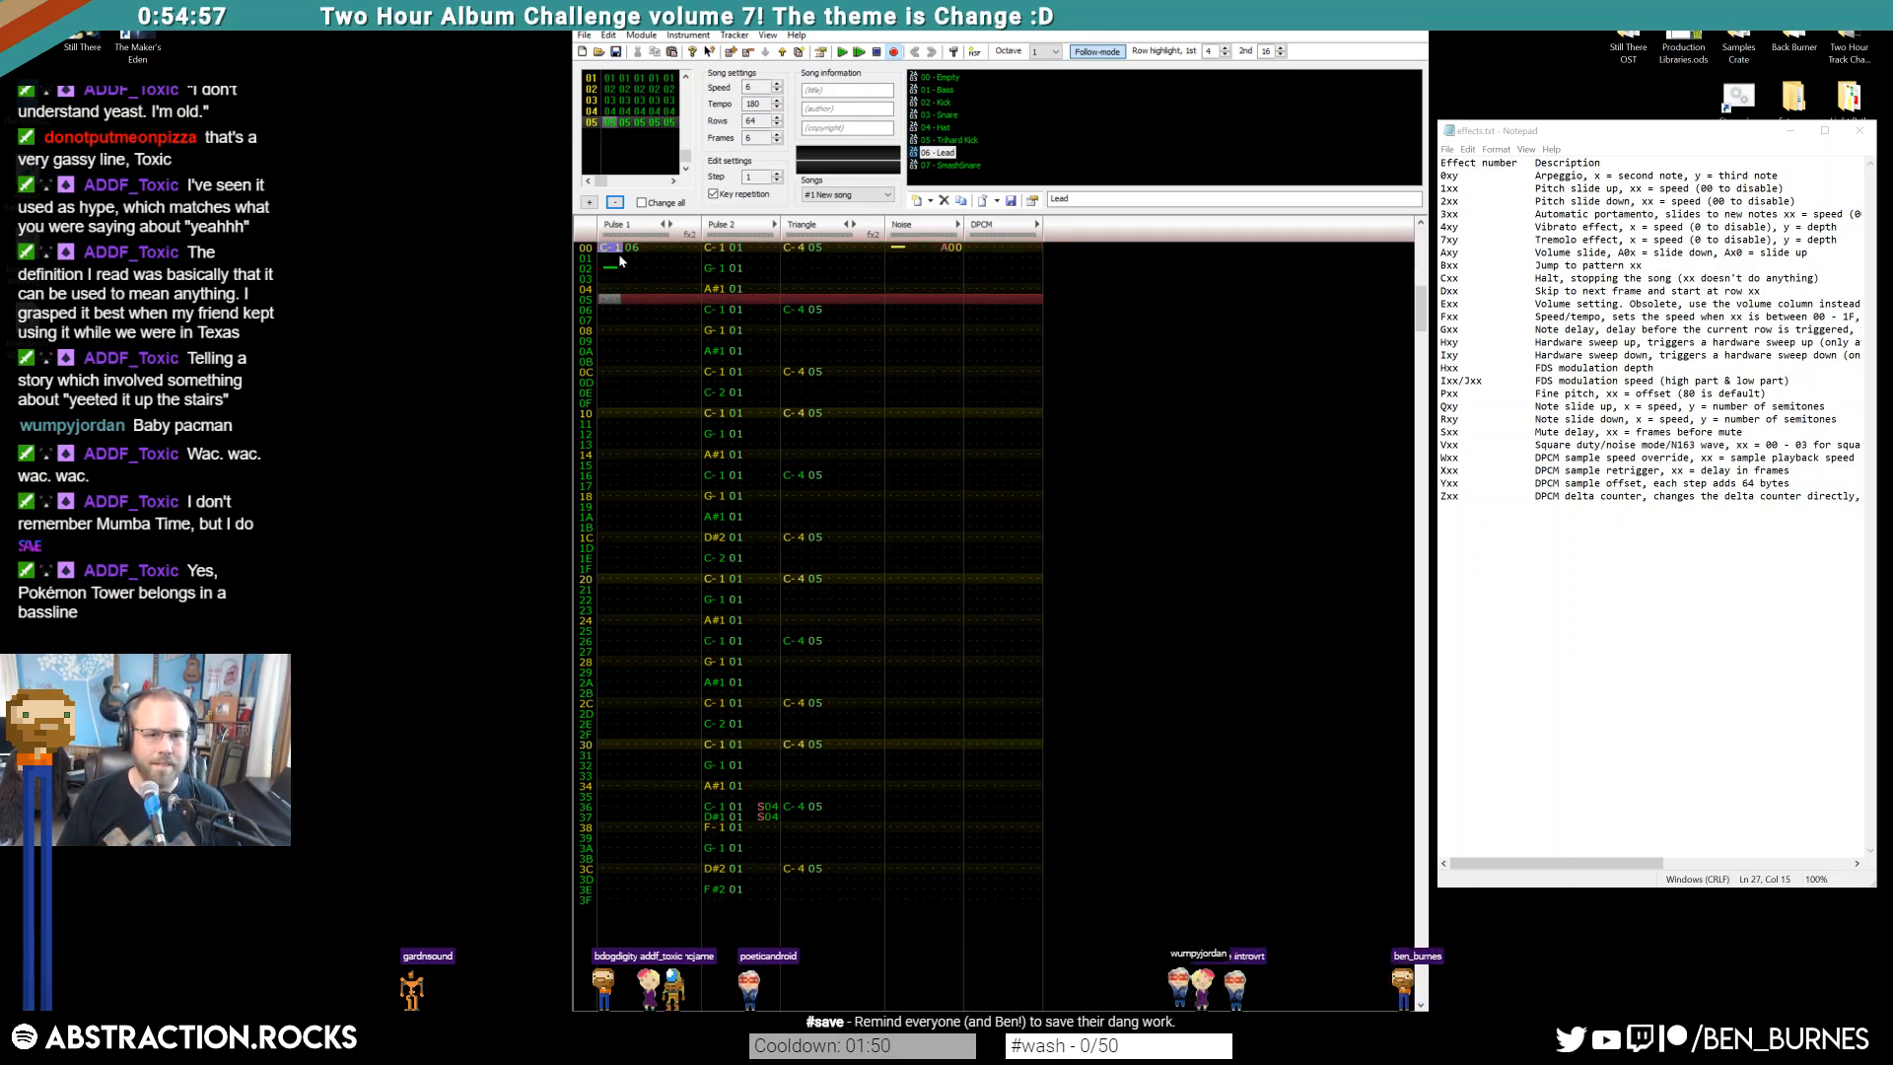
left_click(611, 311)
left_click(608, 373)
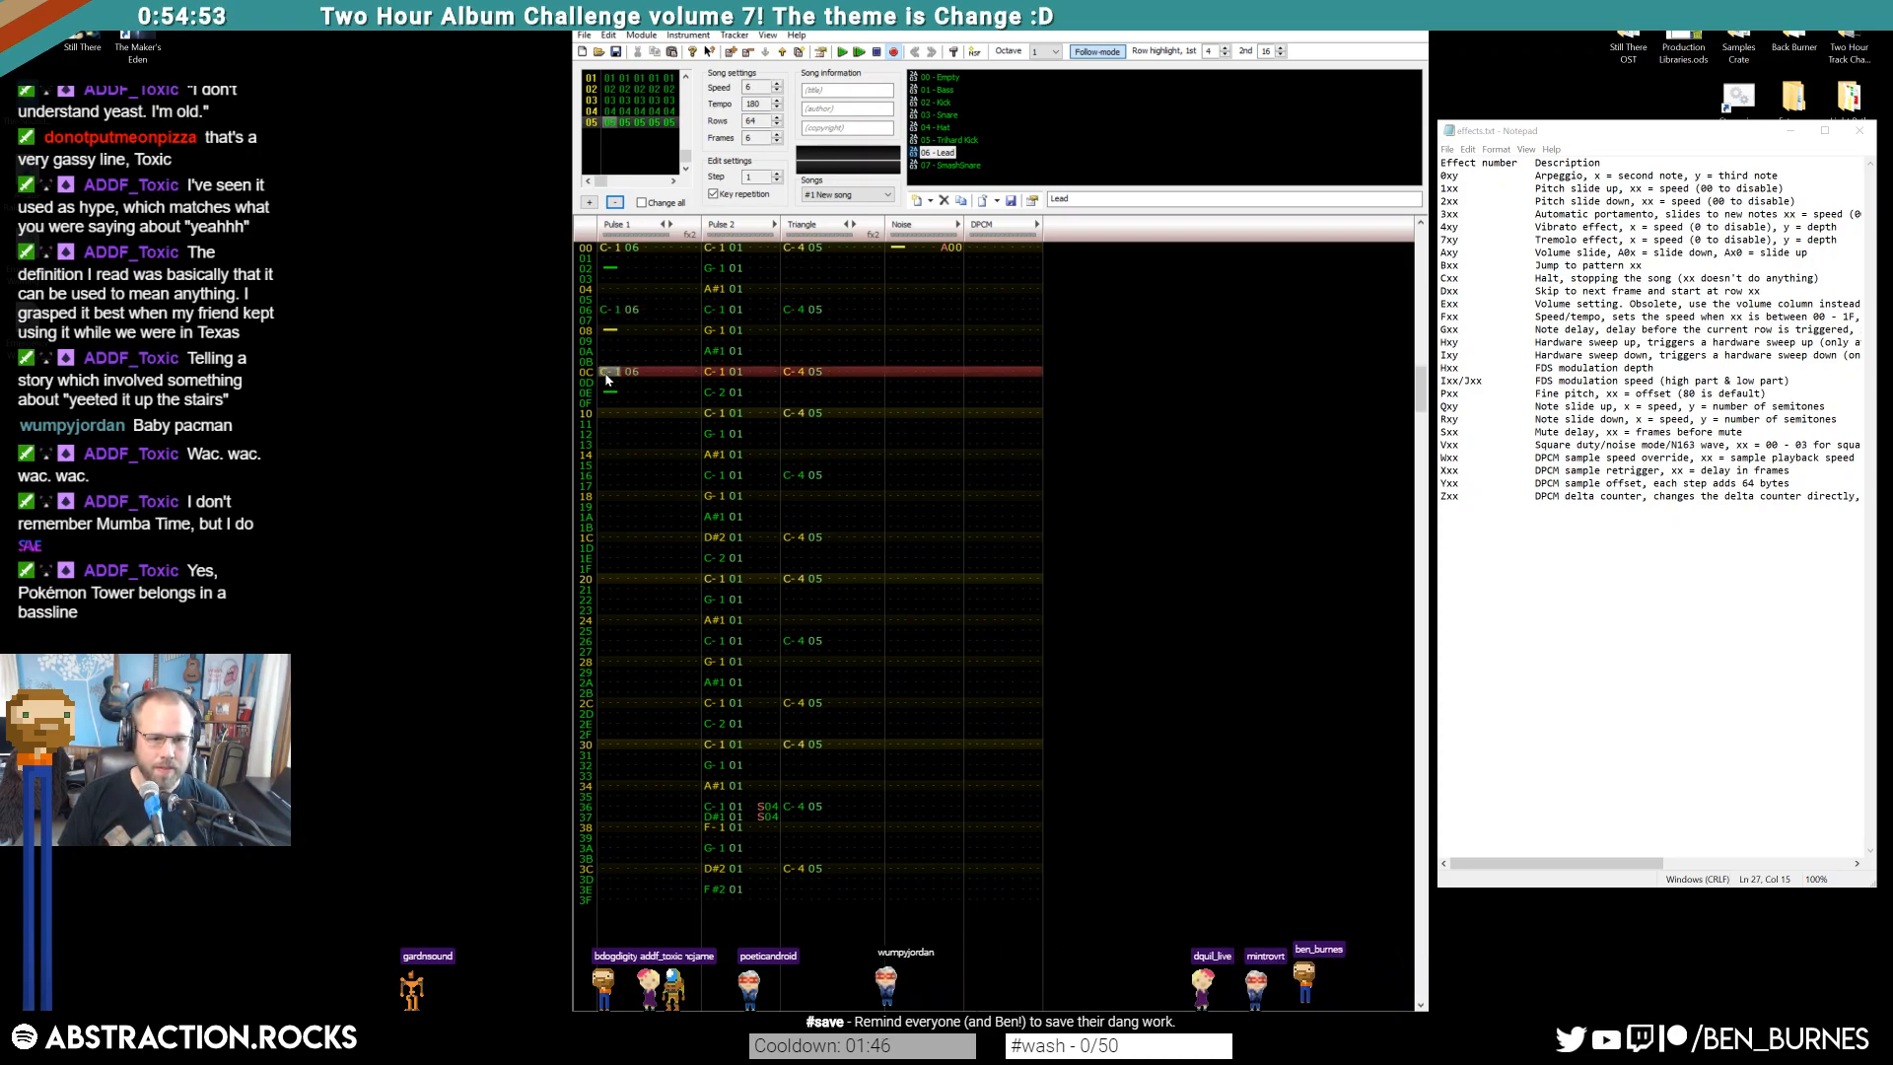
Enter G-1 at row 0C and D#1 at row 0E of Pulse 1, with S04 effects at rows 0D and 0F
key("b")
key("Down")
key("d")
key("Up")
key("Right")
key("Right")
key("Right")
key("Up")
type("s04")
key("Down")
type("s04")
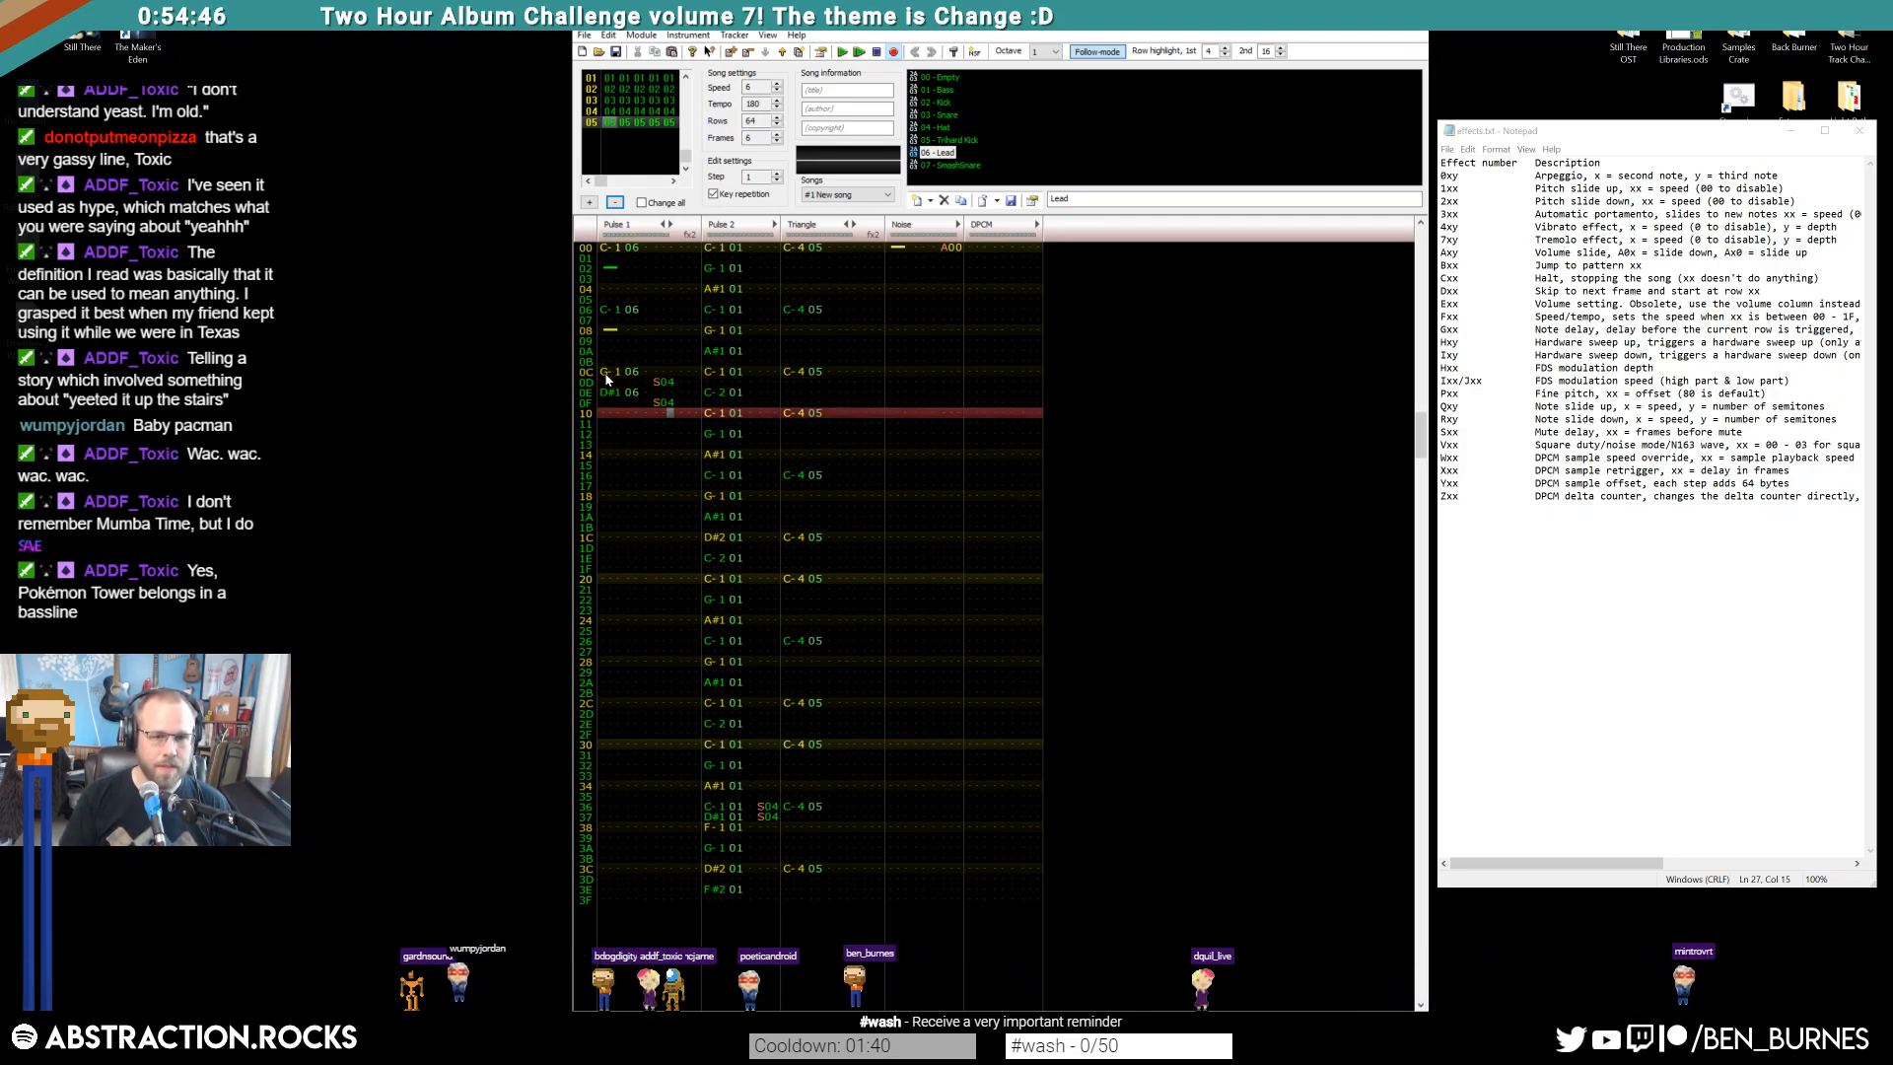
Enter C-1 Lead notes at rows 02 and 04 of Pulse 1
left_click(613, 272)
key("z")
key("Down")
key("z")
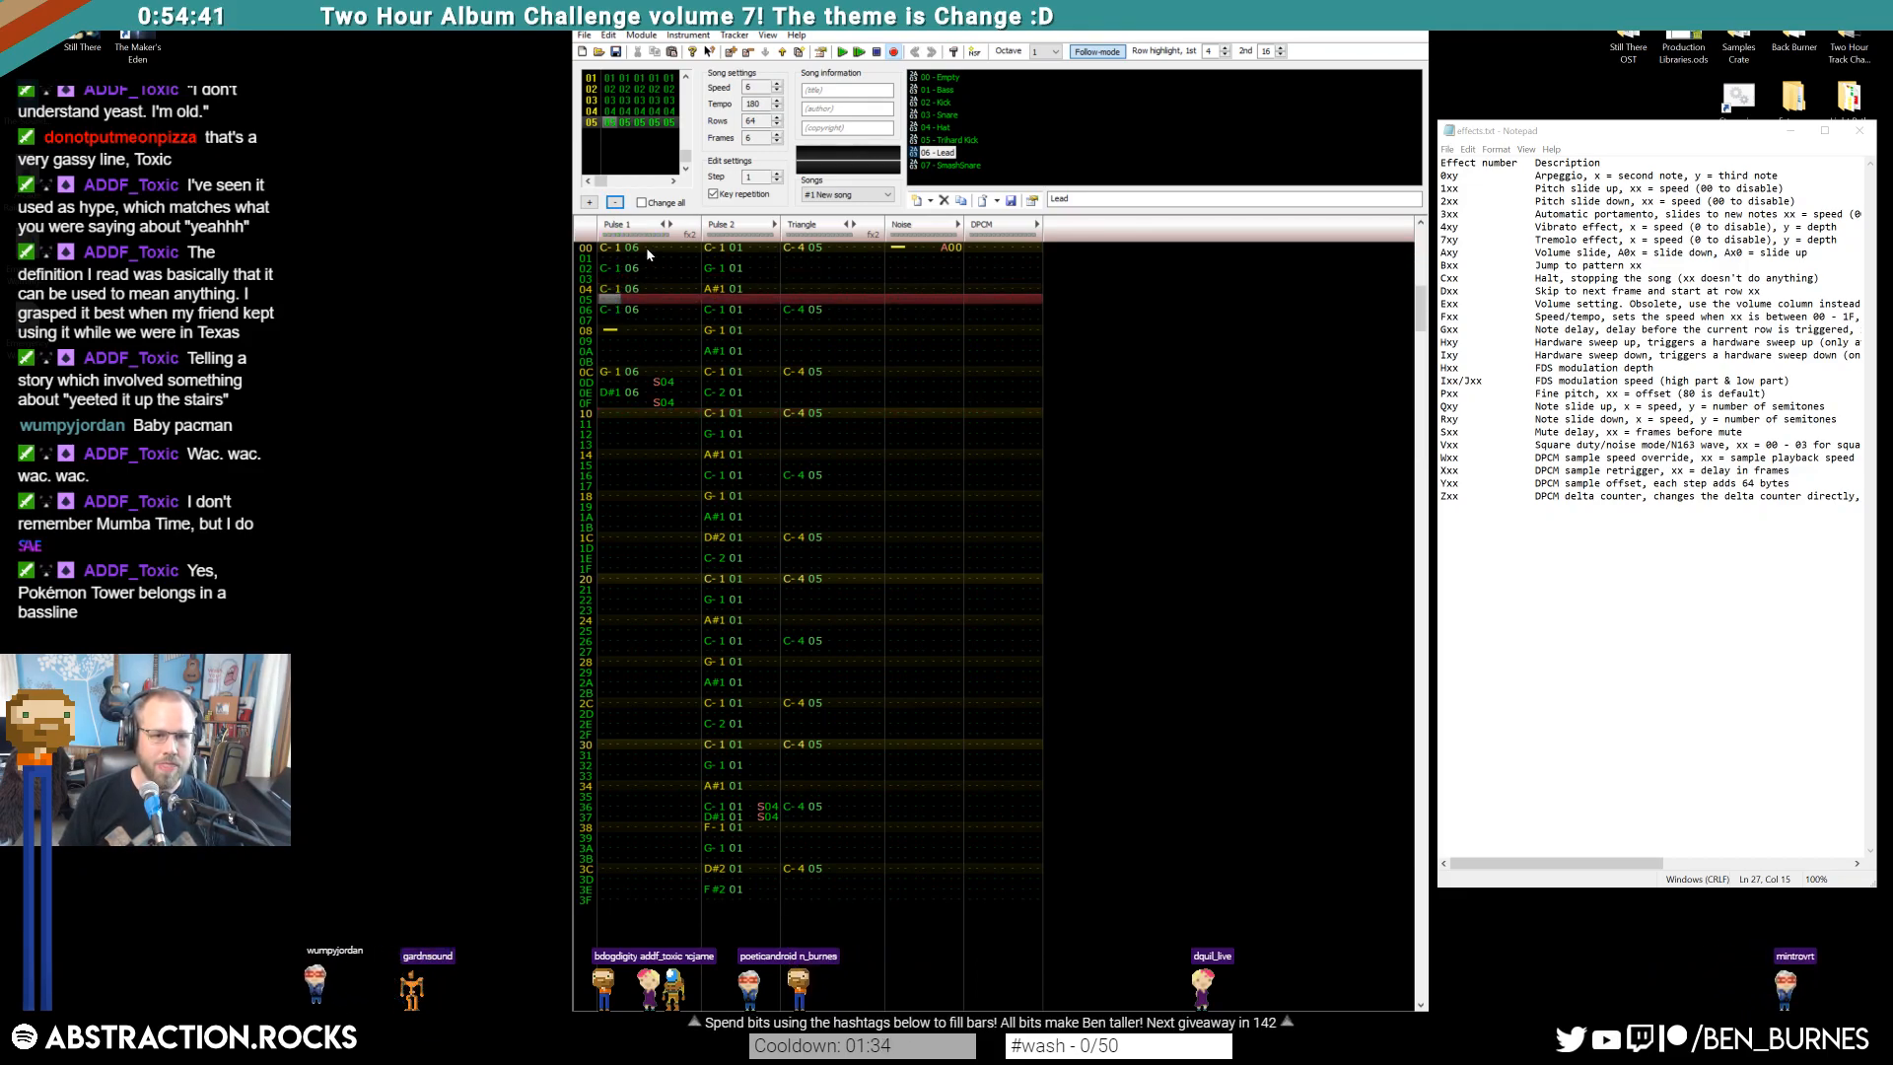
Check the Pulse 1 effects in frame 04 and add an A00 effect at row 00 of Pulse 1 in frame 05
left_click(647, 250)
scroll(668, 295, "up", 5)
scroll(670, 750, "up", 3)
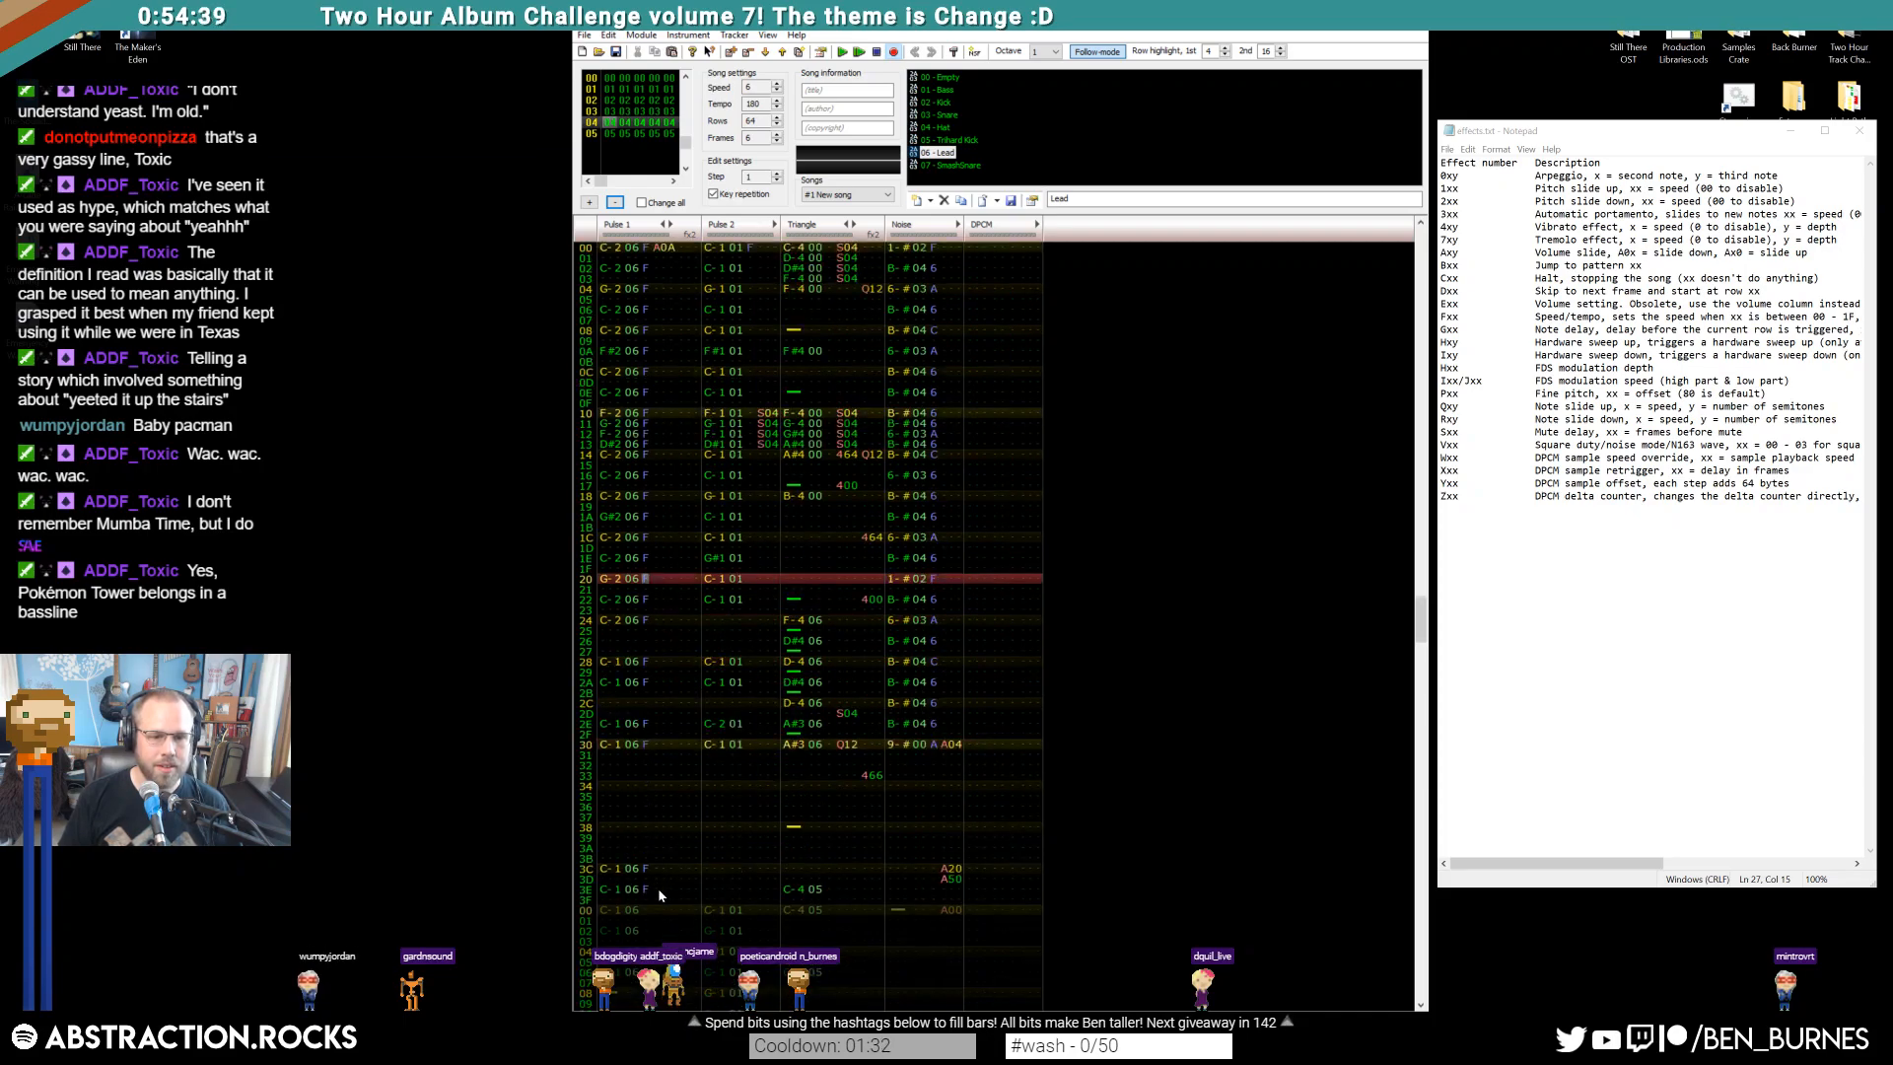
scroll(654, 873, "down", 8)
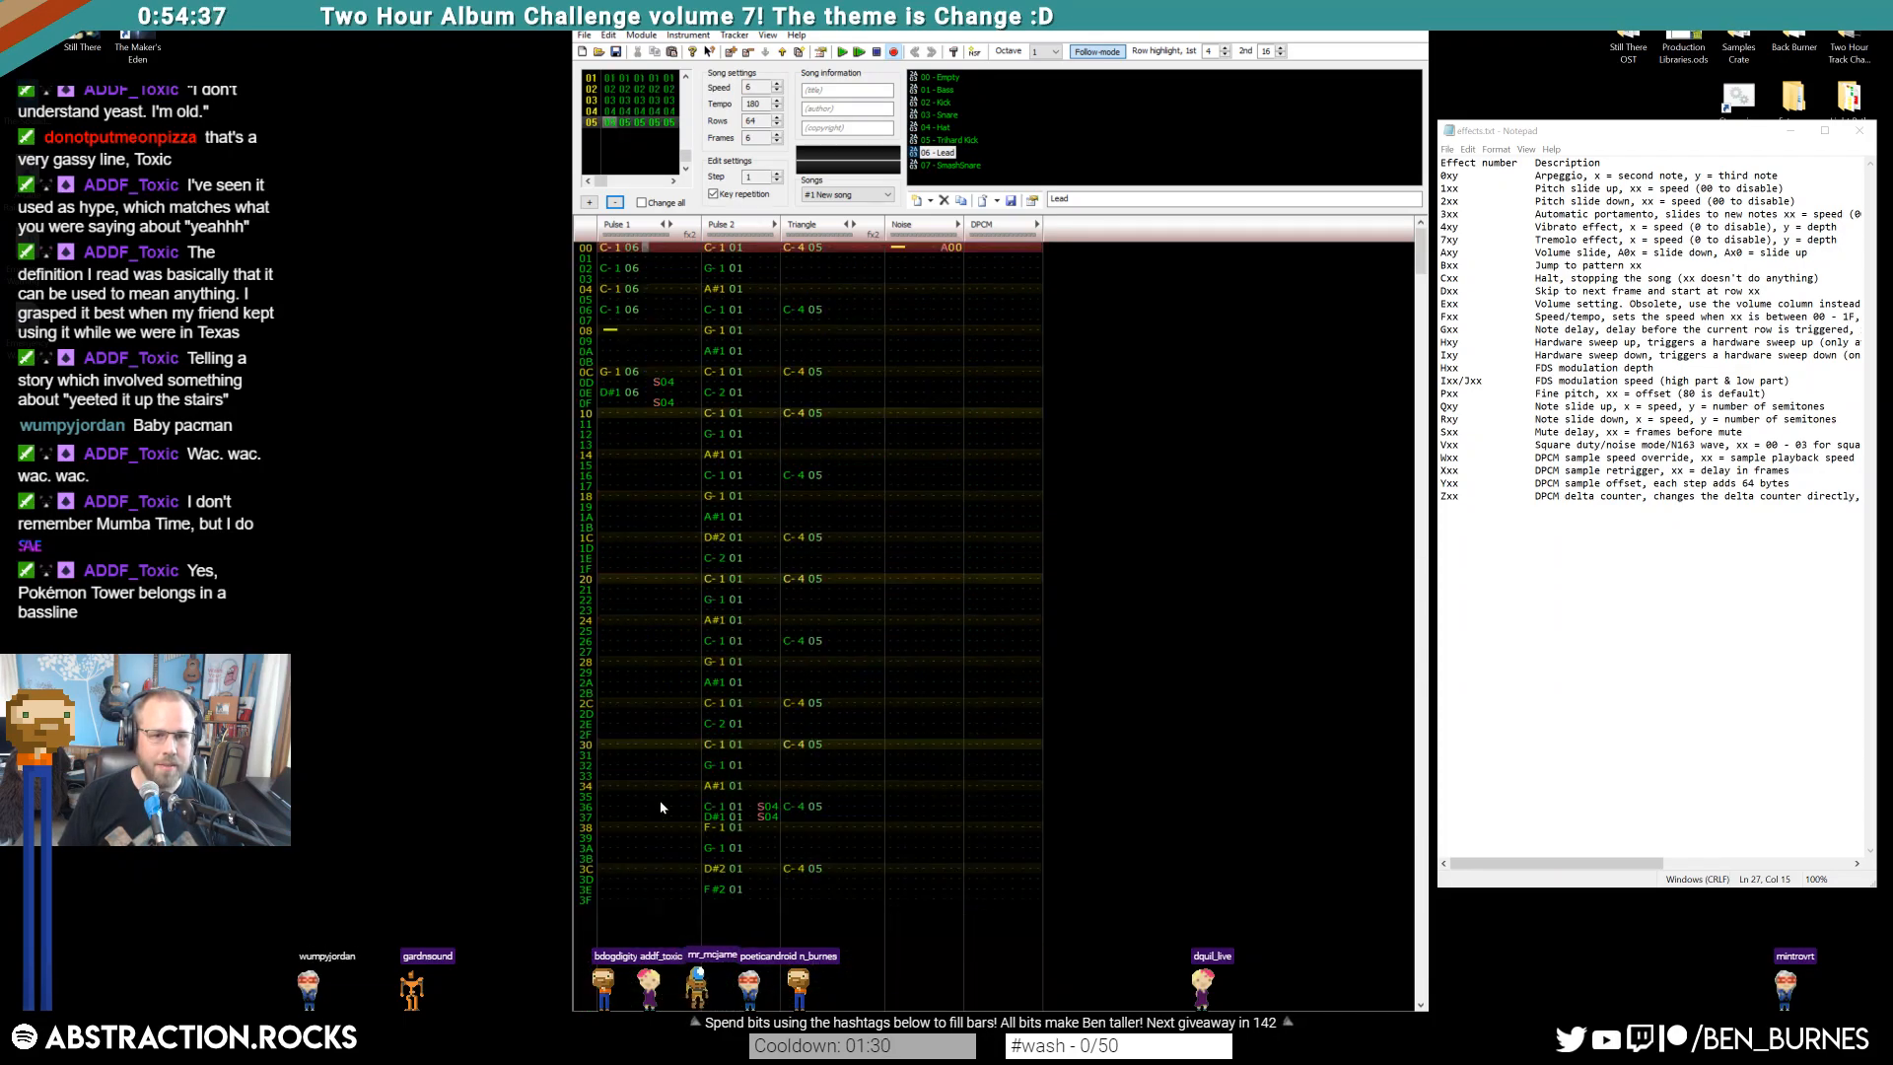
type("a00")
left_click(647, 249)
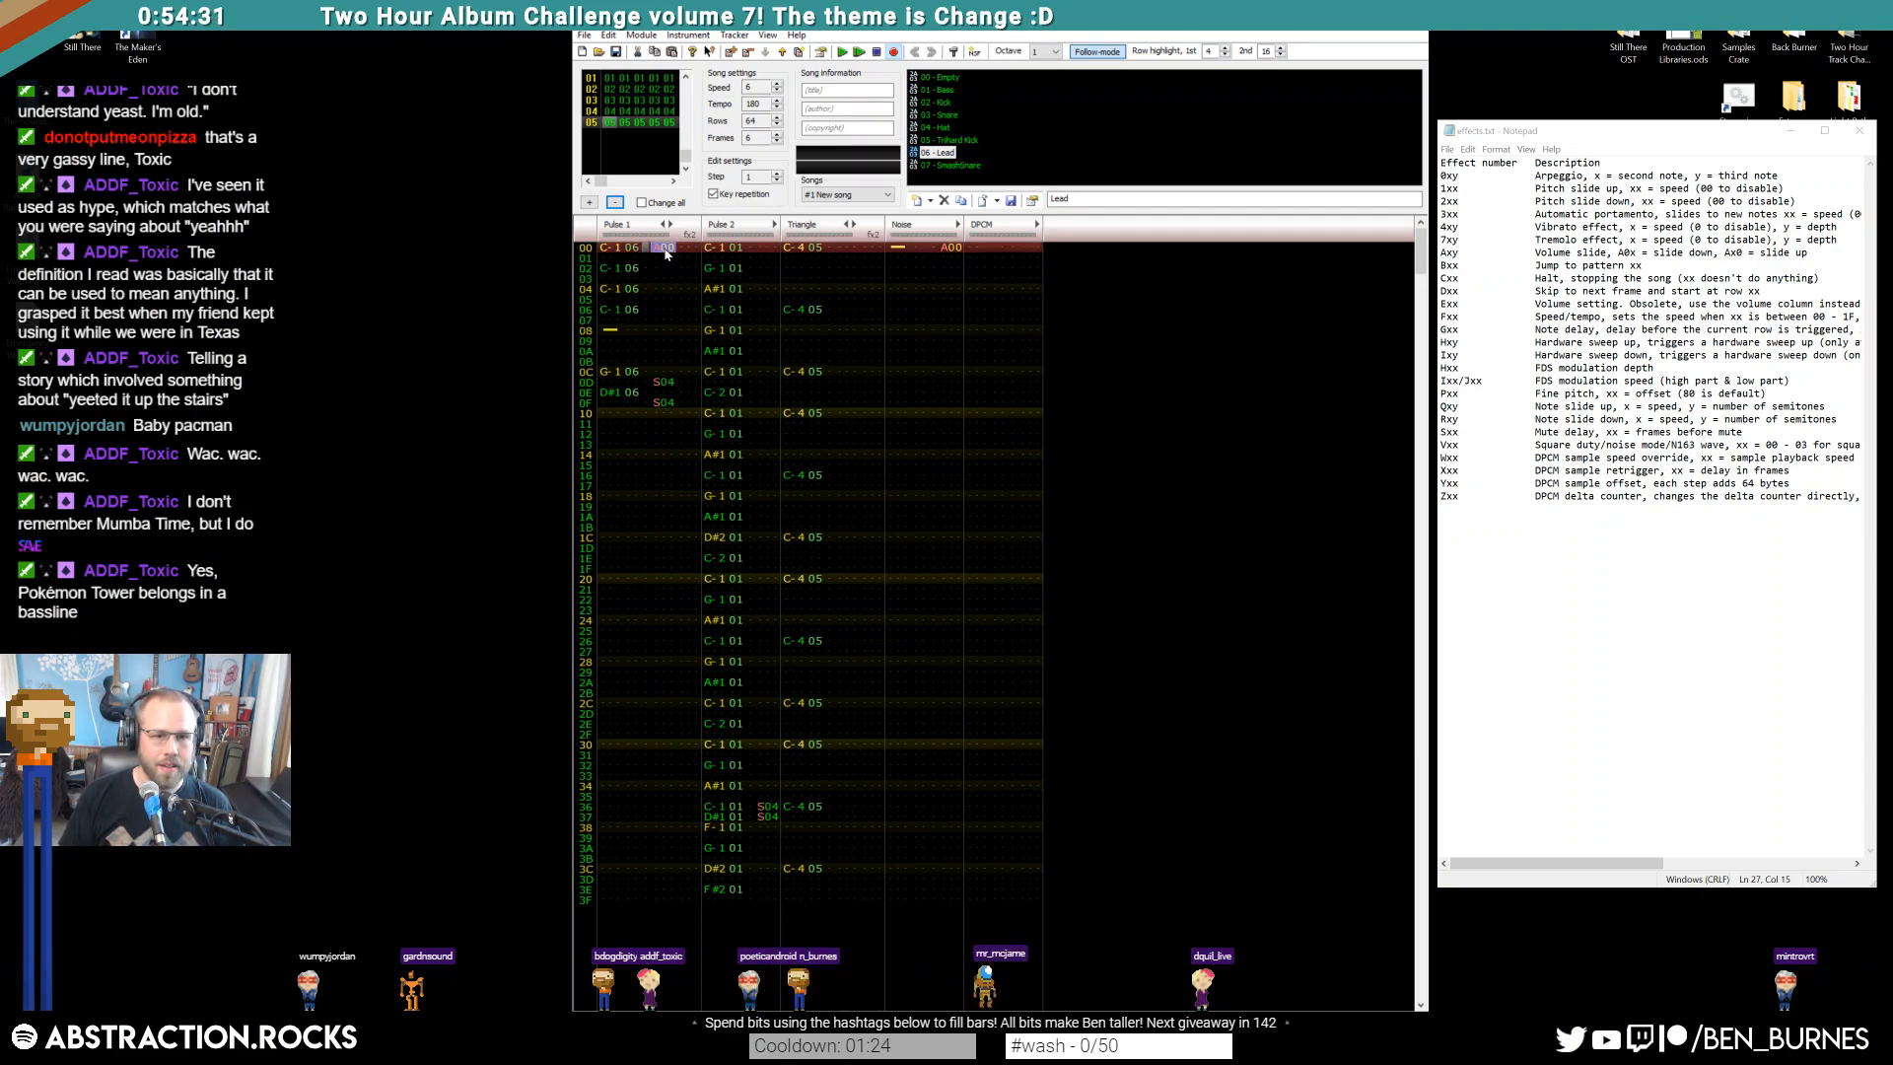
Add S04 effects at rows 02 and 04 in the second effect column of Pulse 1
key("Down")
key("Down")
key("Down")
key("Down")
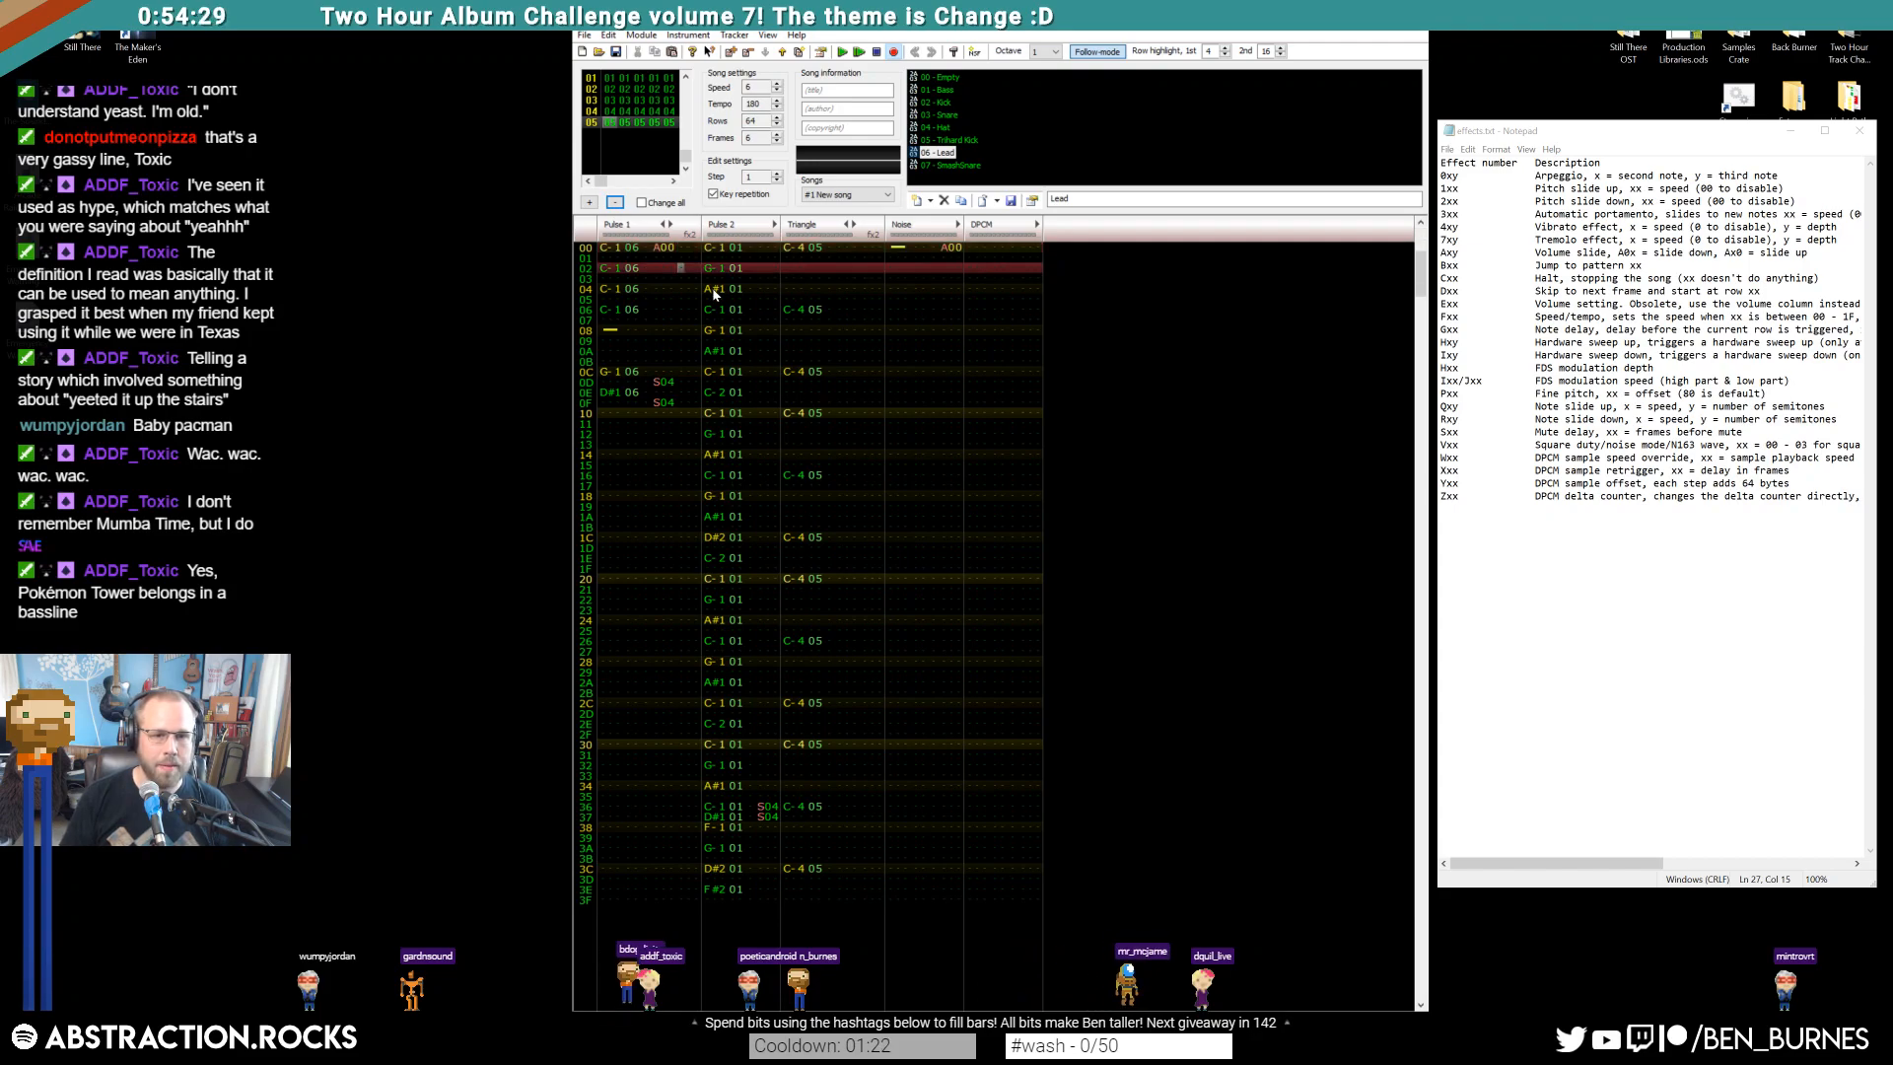
type("s")
key("Left")
key("Up")
key("Up")
type("s")
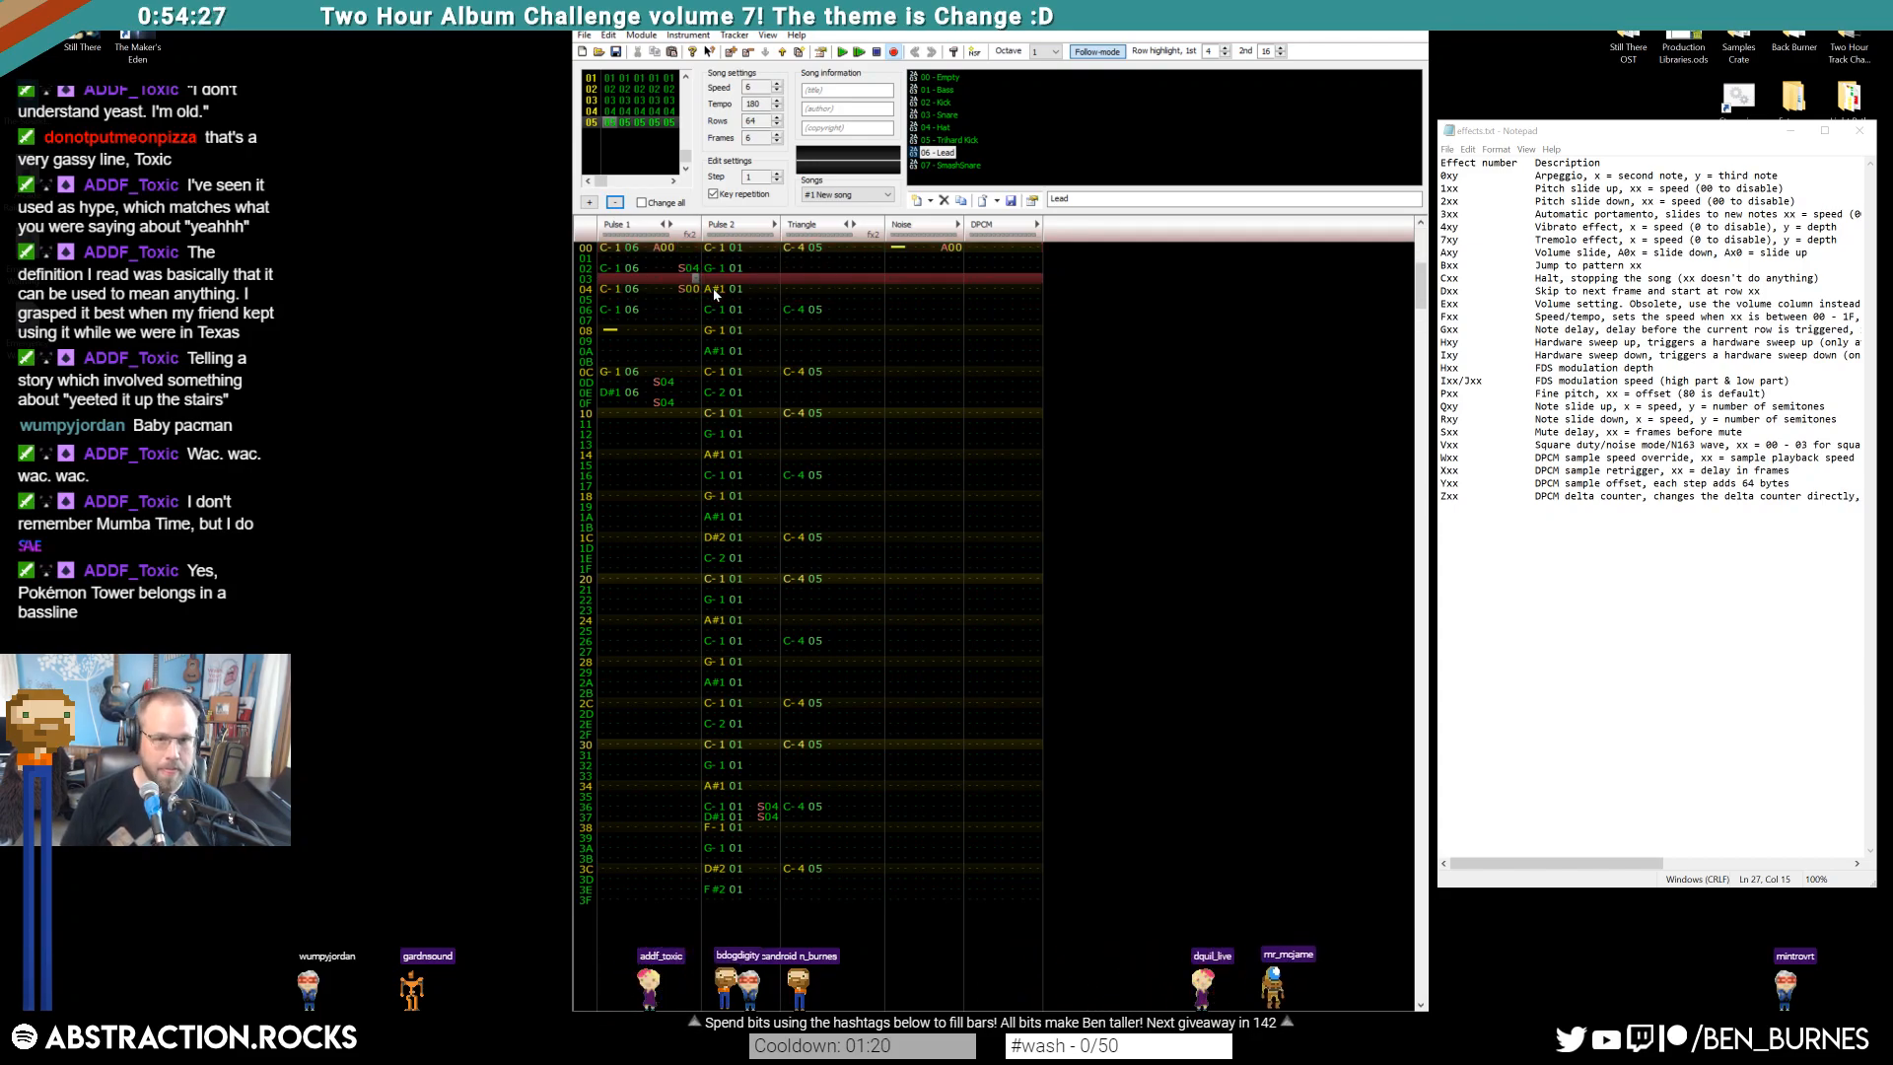
type("4")
key("Down")
type("4")
Set the Pulse 1 volumes to F at row 00, A at rows 02 and 04, and F at row 06
left_click(651, 249)
type("f")
left_click(649, 271)
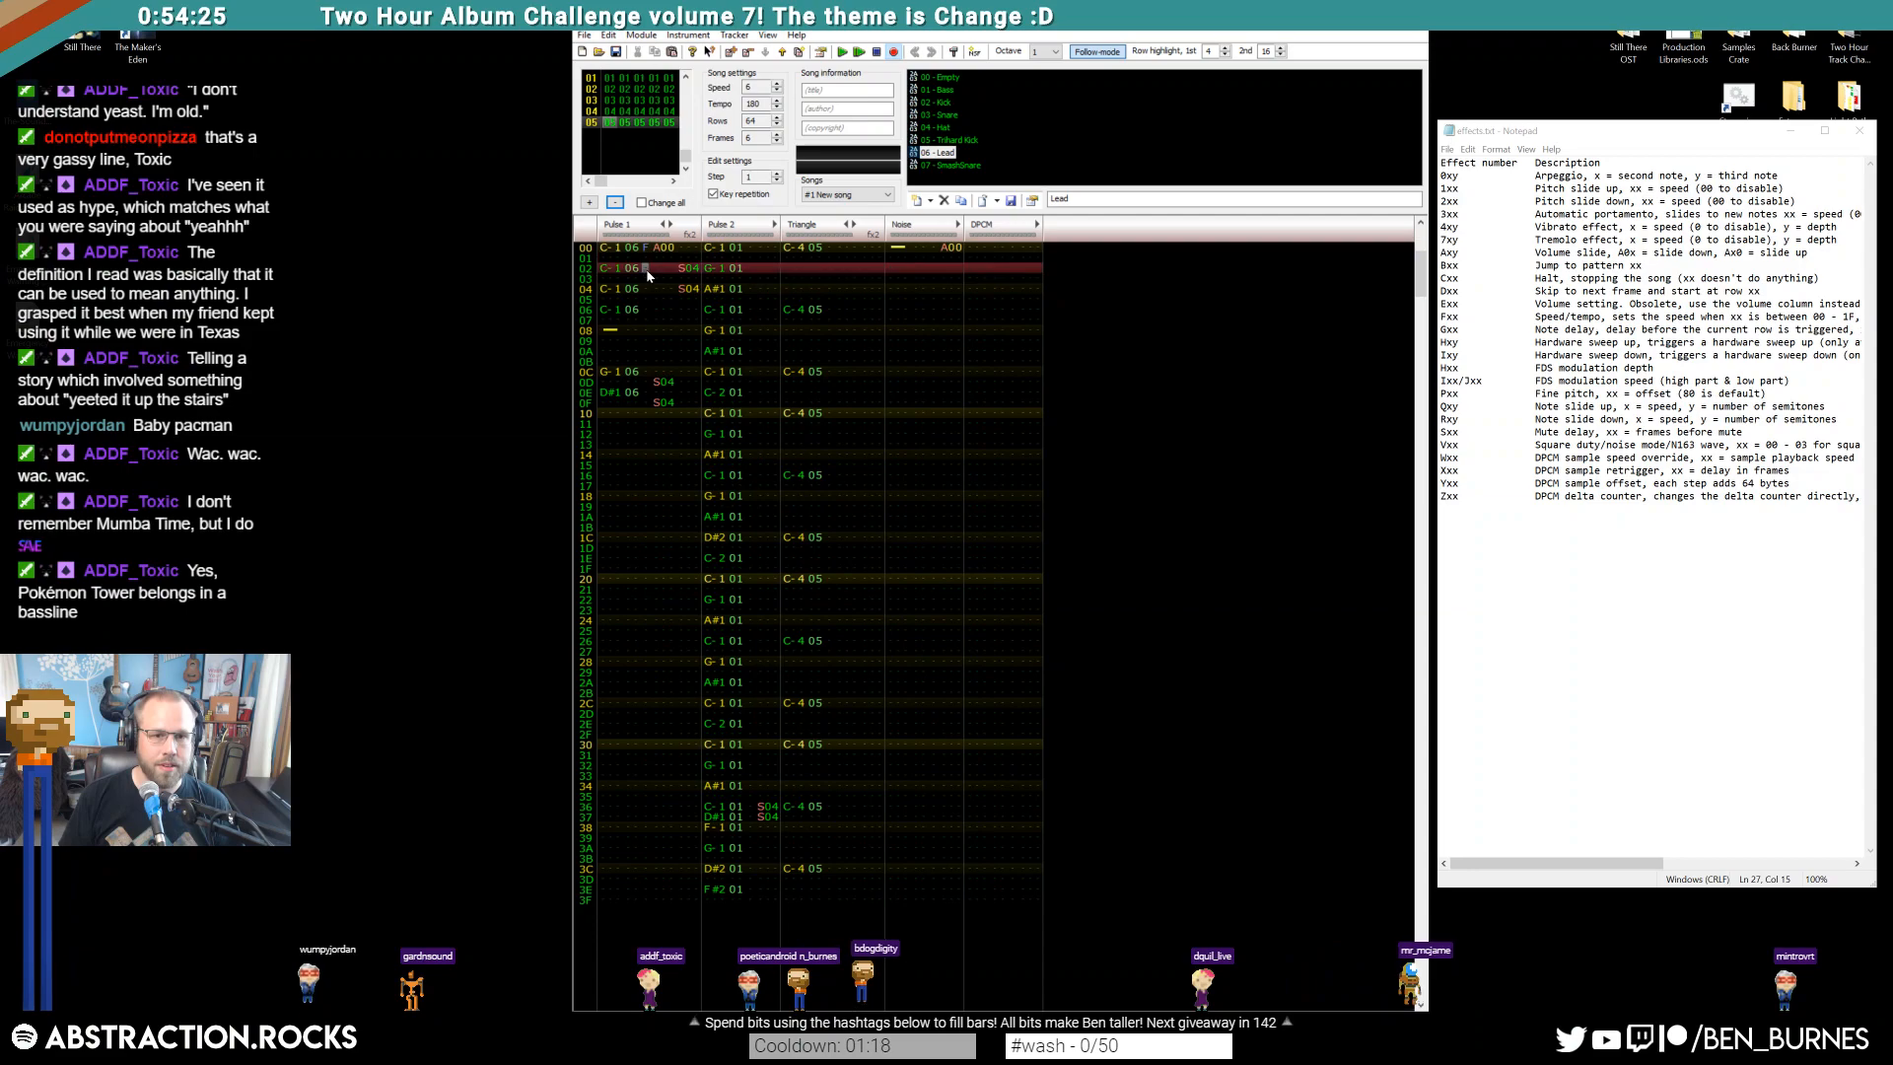
type("a")
left_click(646, 282)
type("a")
left_click(683, 310)
type("f")
key("Up")
key("Delete")
key("Left")
key("Left")
key("Left")
key("Left")
key("Up")
type("f")
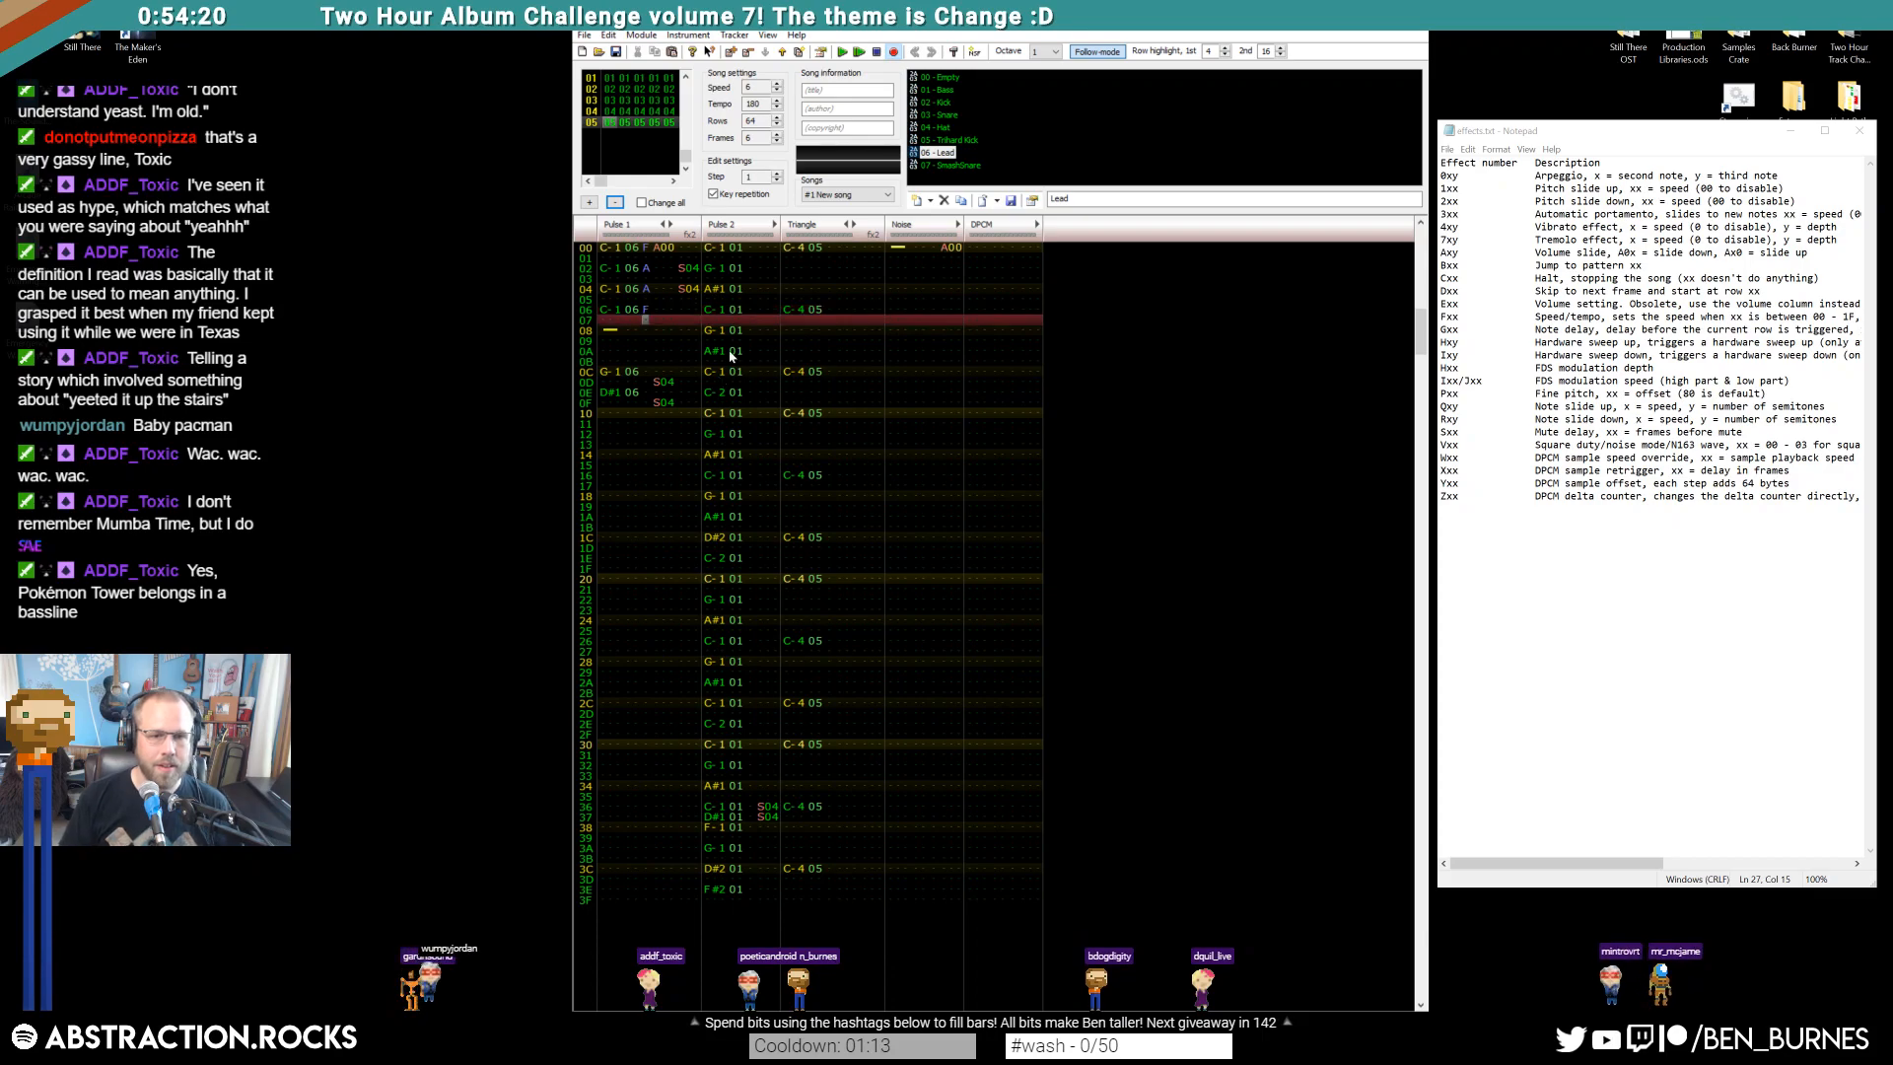
Delete the note cut at row 08 of Pulse 1 and insert a note cut at row 01
left_click(613, 330)
key("Delete")
left_click(611, 259)
key("1")
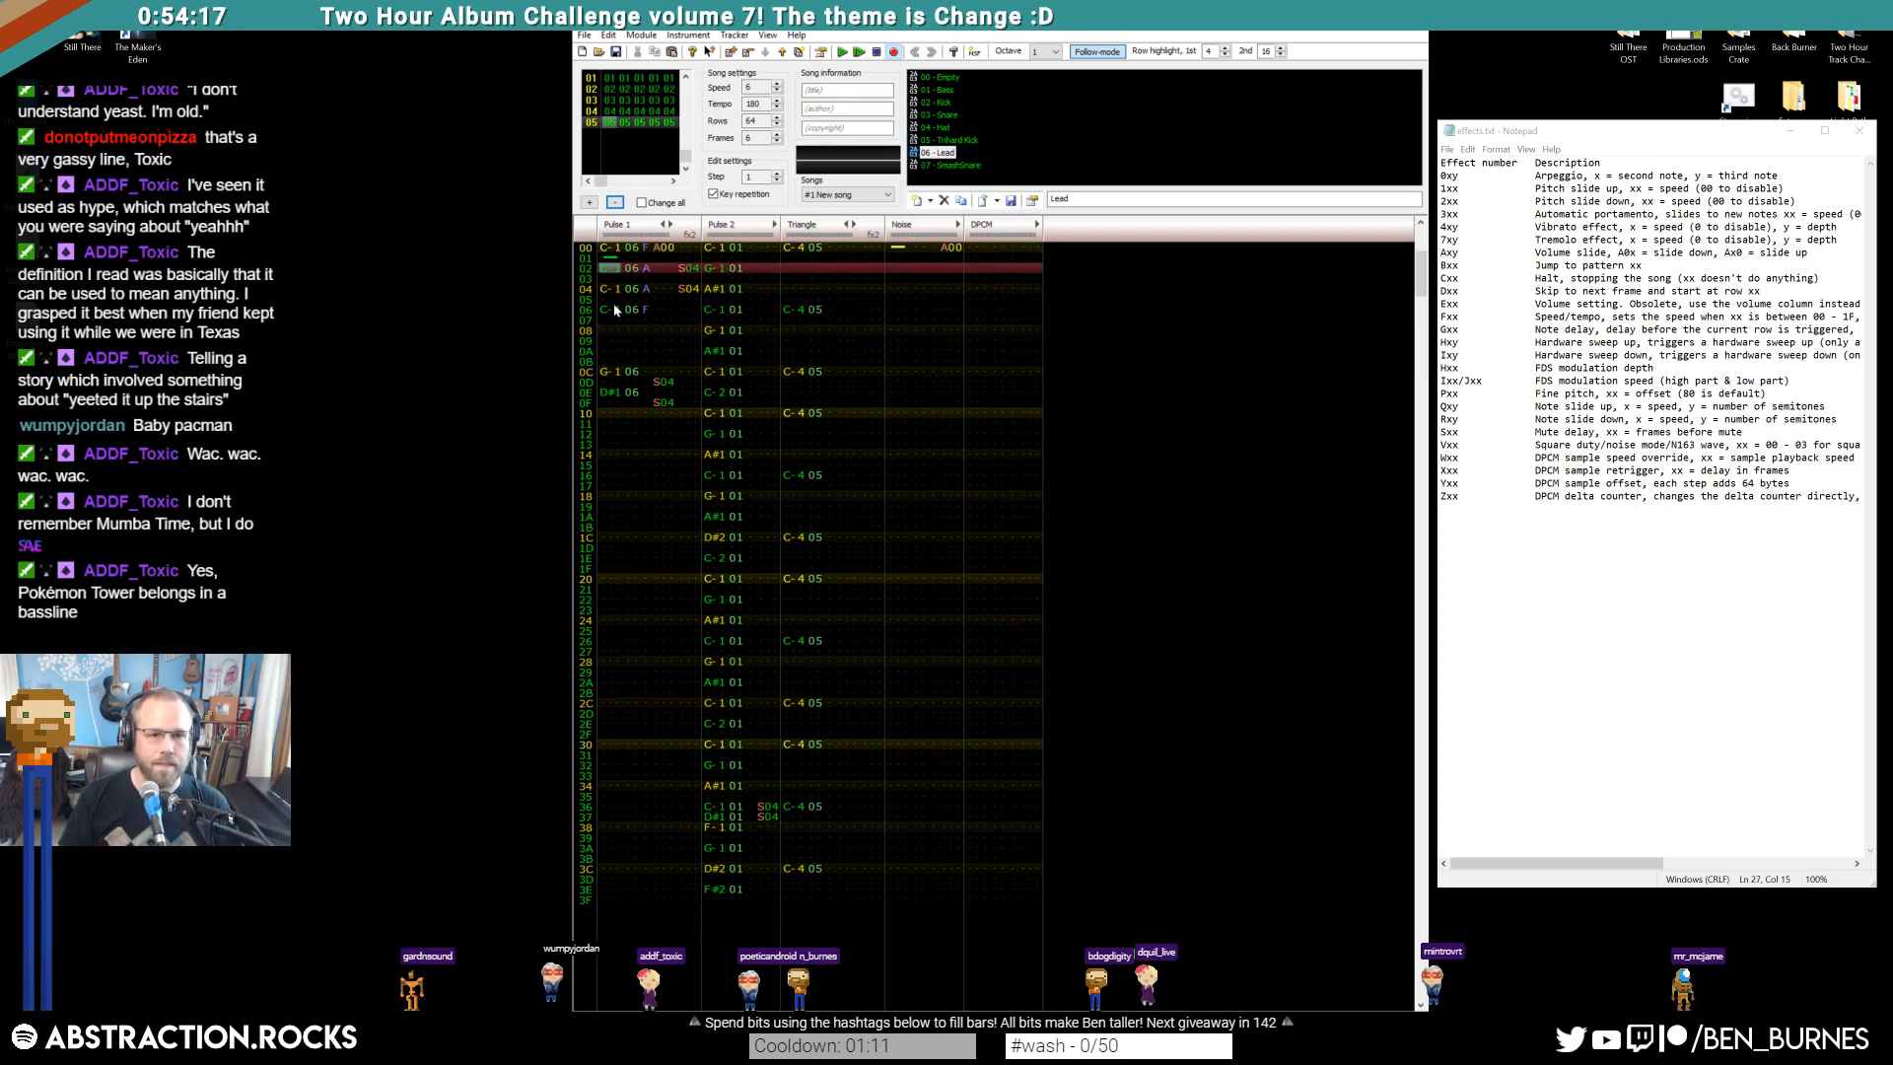
Insert a note cut at row 07 of Pulse 1
key("Down")
key("Down")
key("Down")
key("Down")
key("Down")
key("1")
Copy the two muted Pulse 1 notes with volume A and S04 from rows 02 and 04 to rows 08 and 0A
left_click_drag(602, 247, 648, 298)
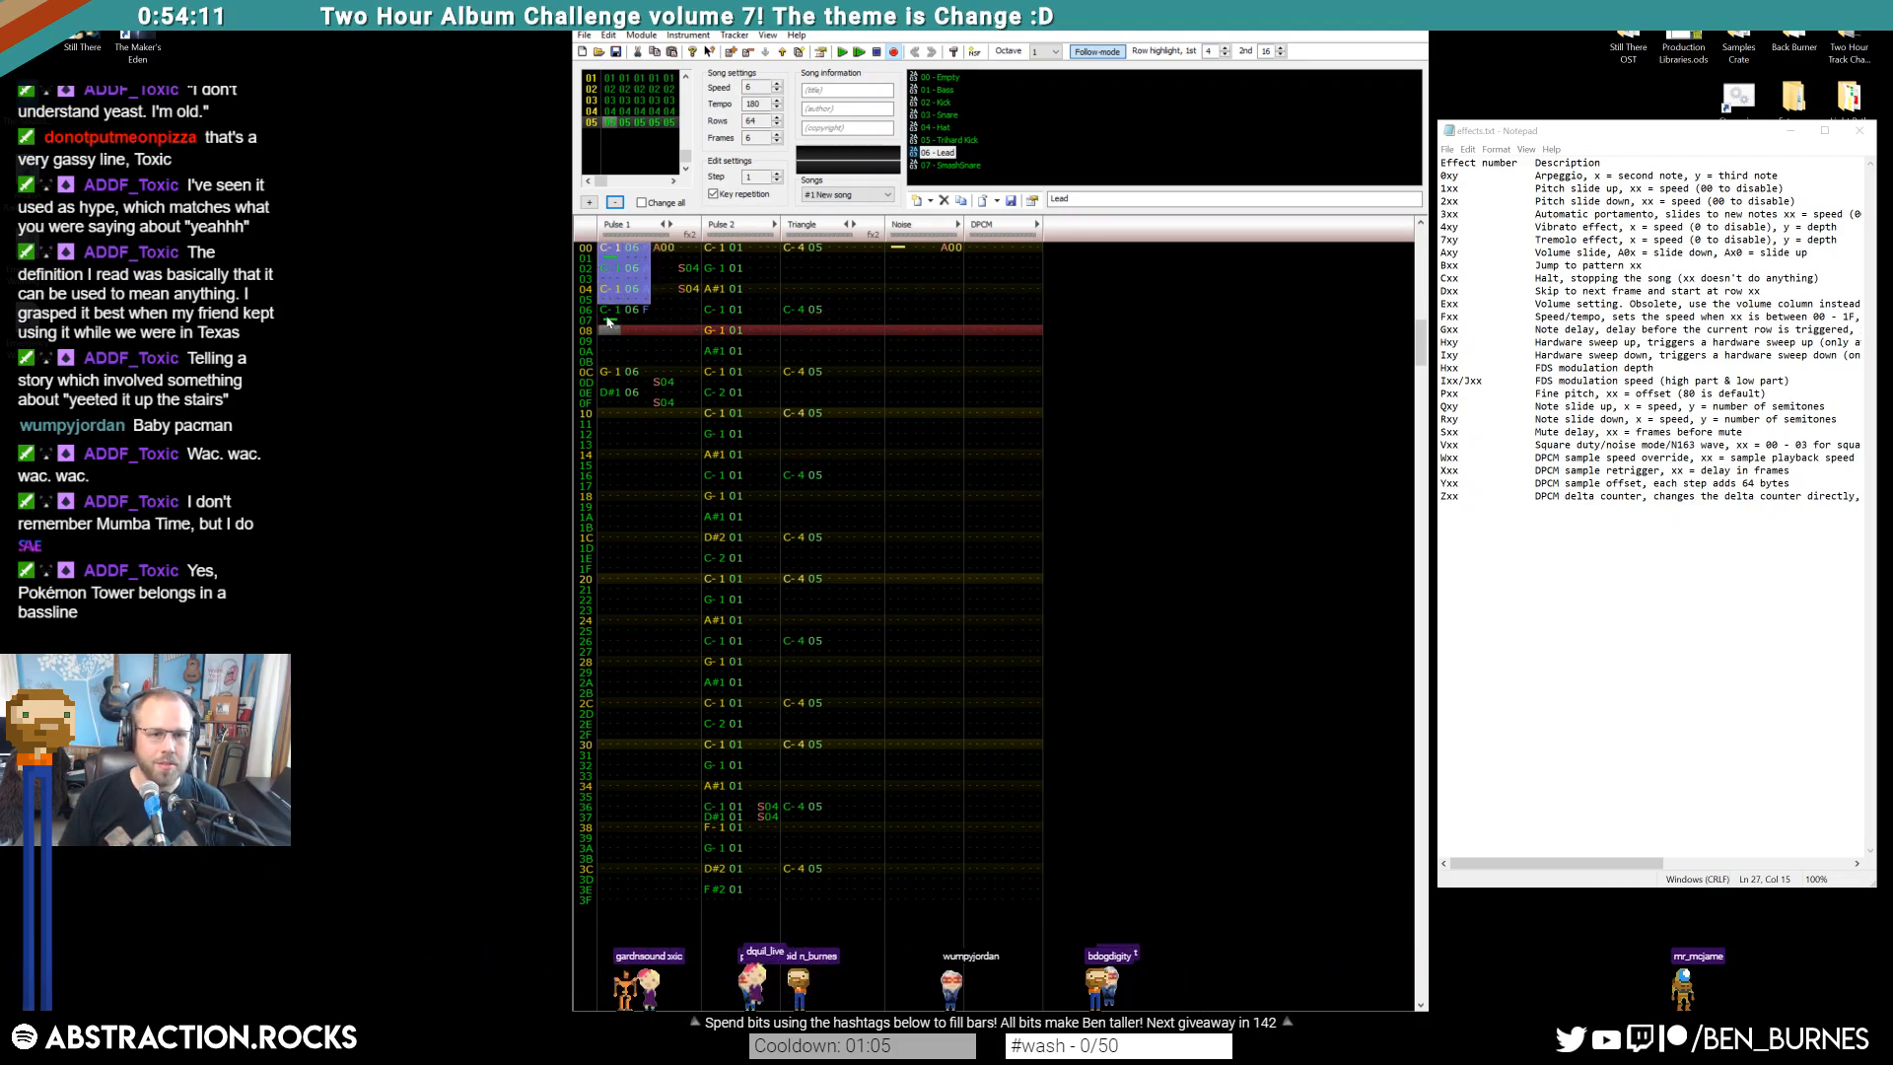
left_click(619, 311)
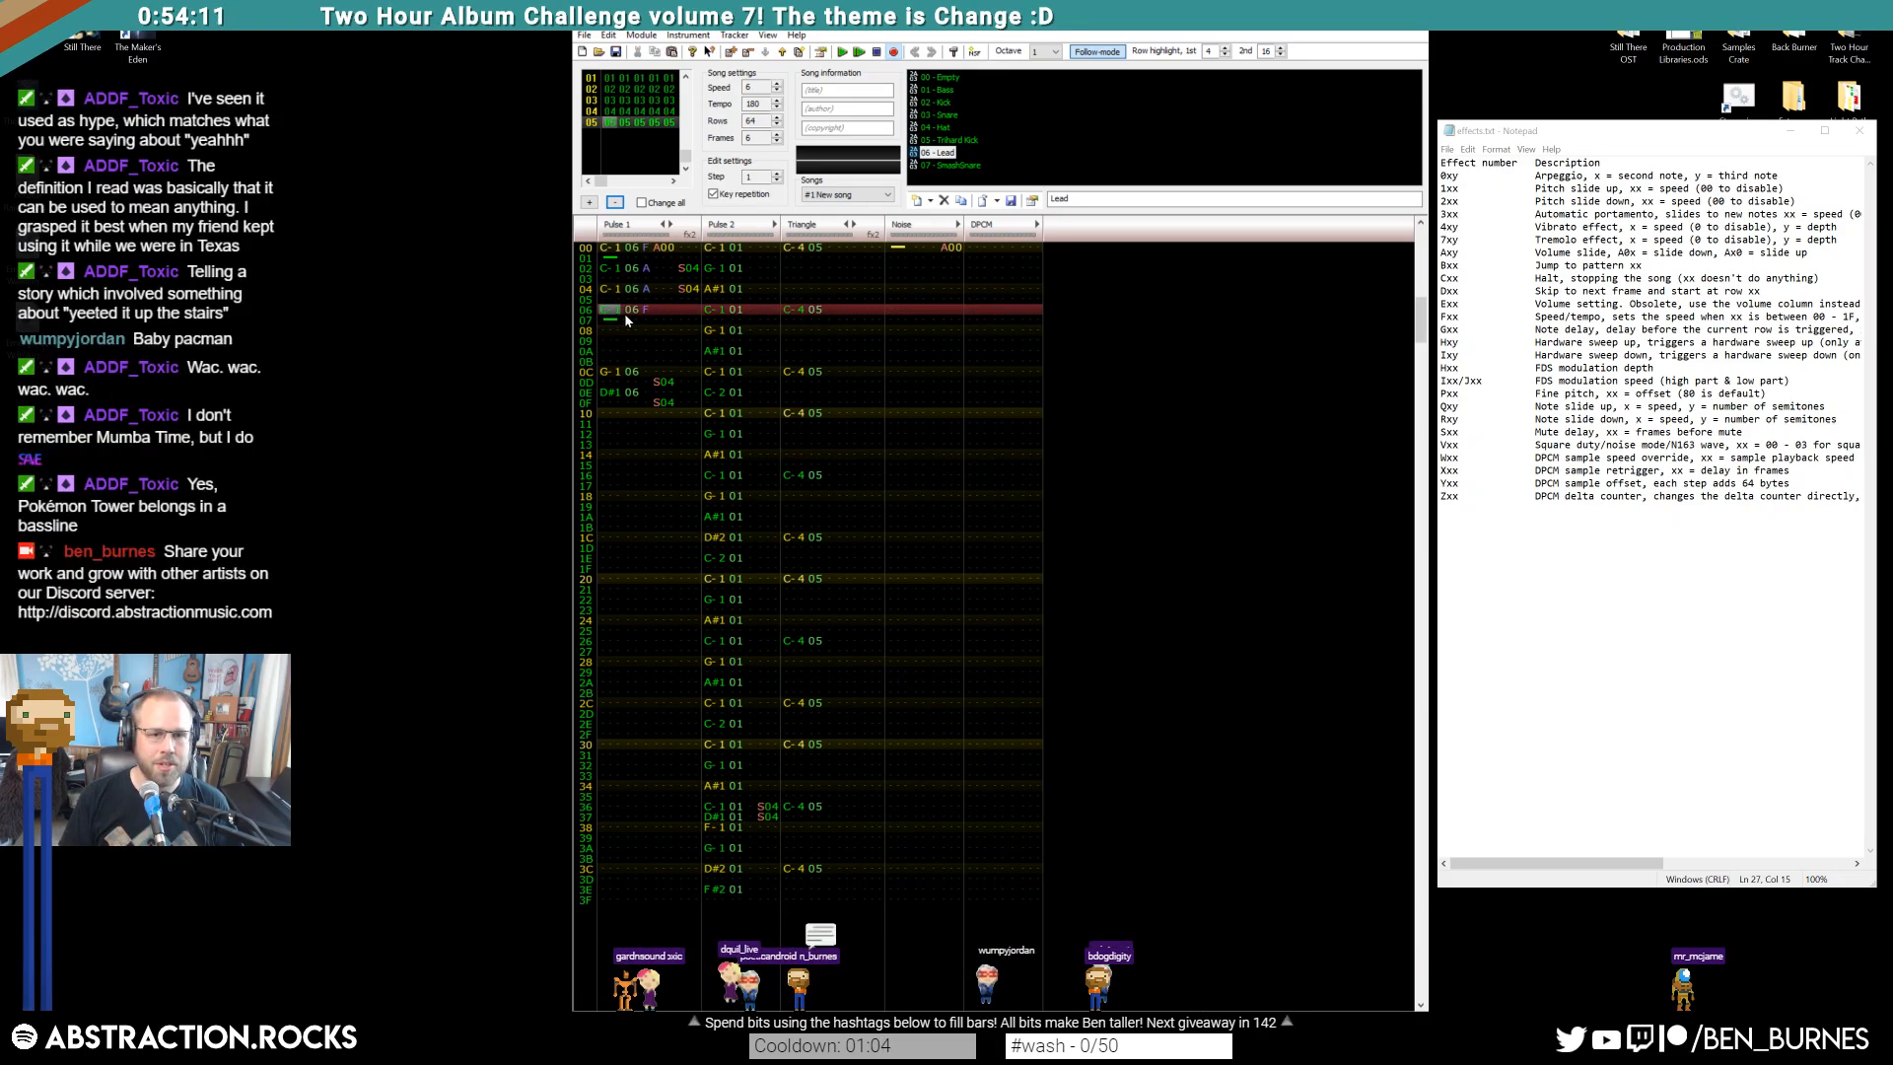
left_click(679, 331)
key("ctrl+v")
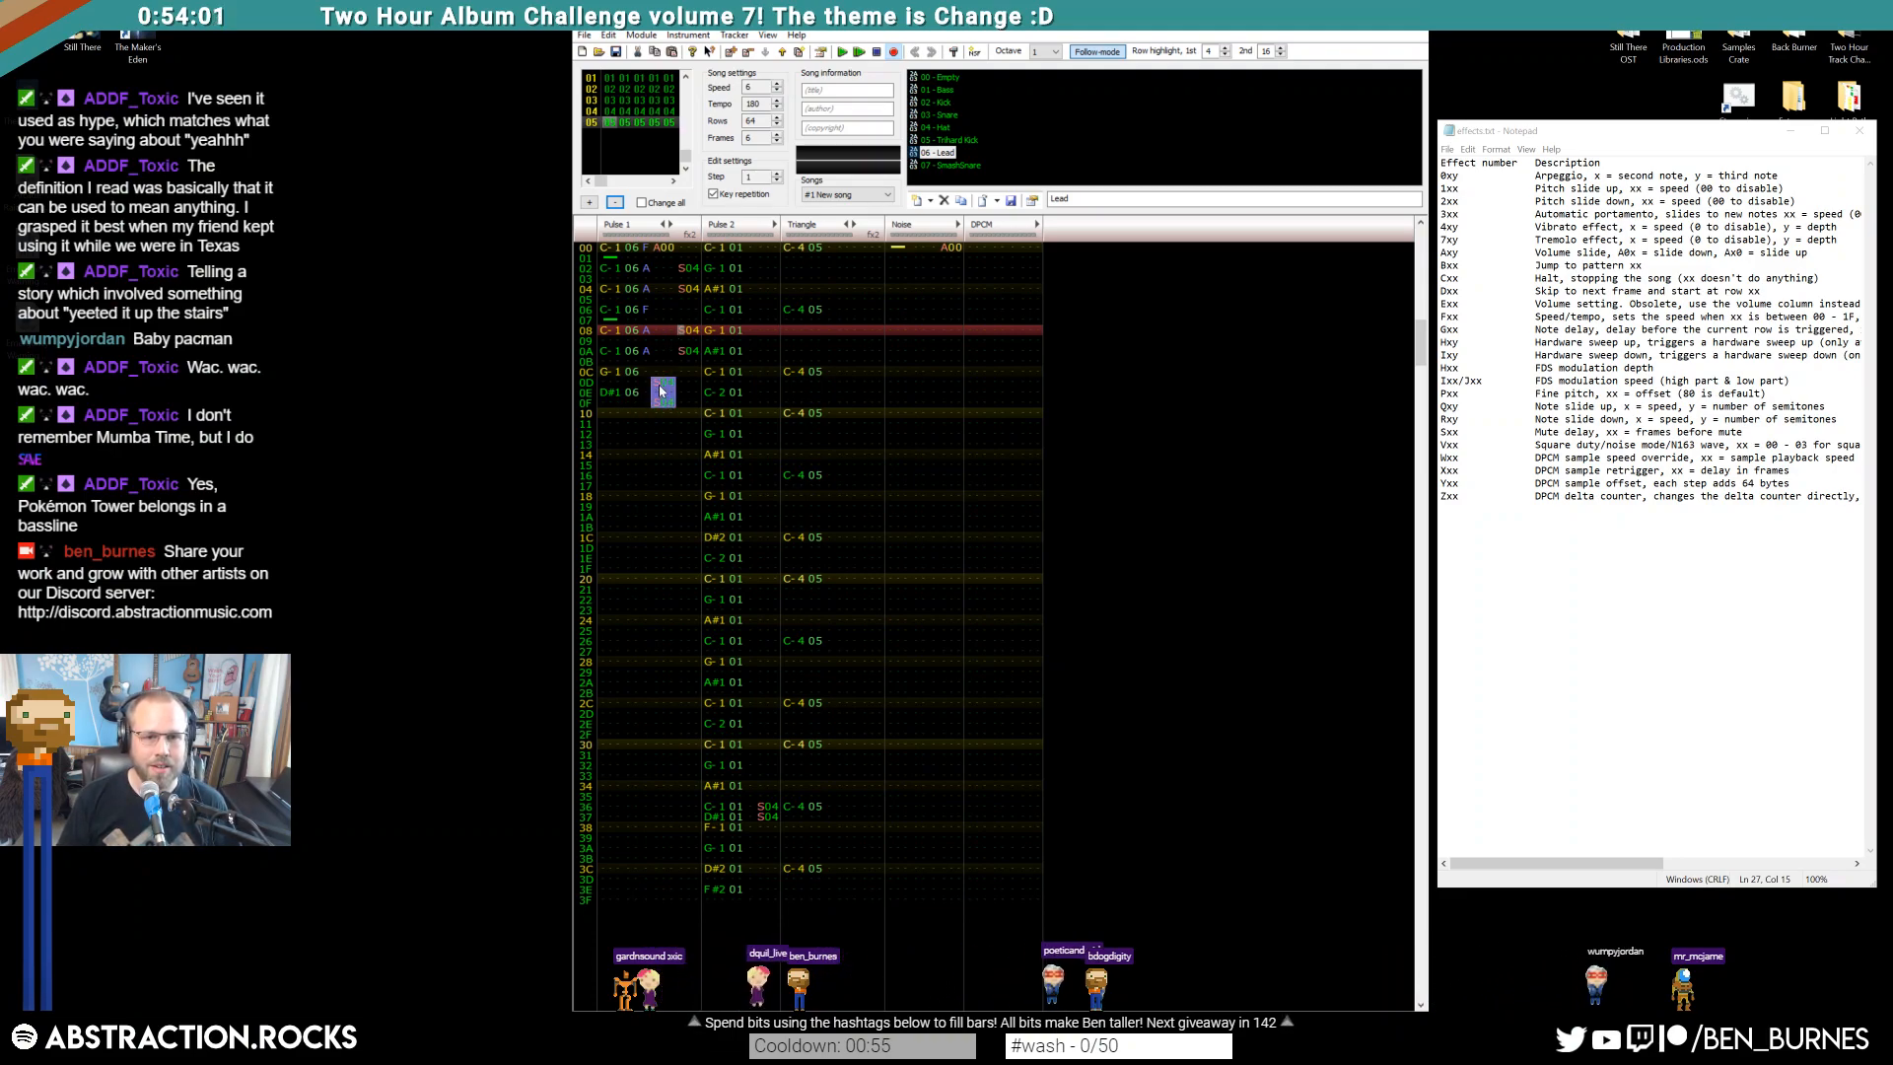
Try volume A at row 0C of Pulse 1, then clear it along with the S04 effects at rows 0D and 0F
left_click(647, 374)
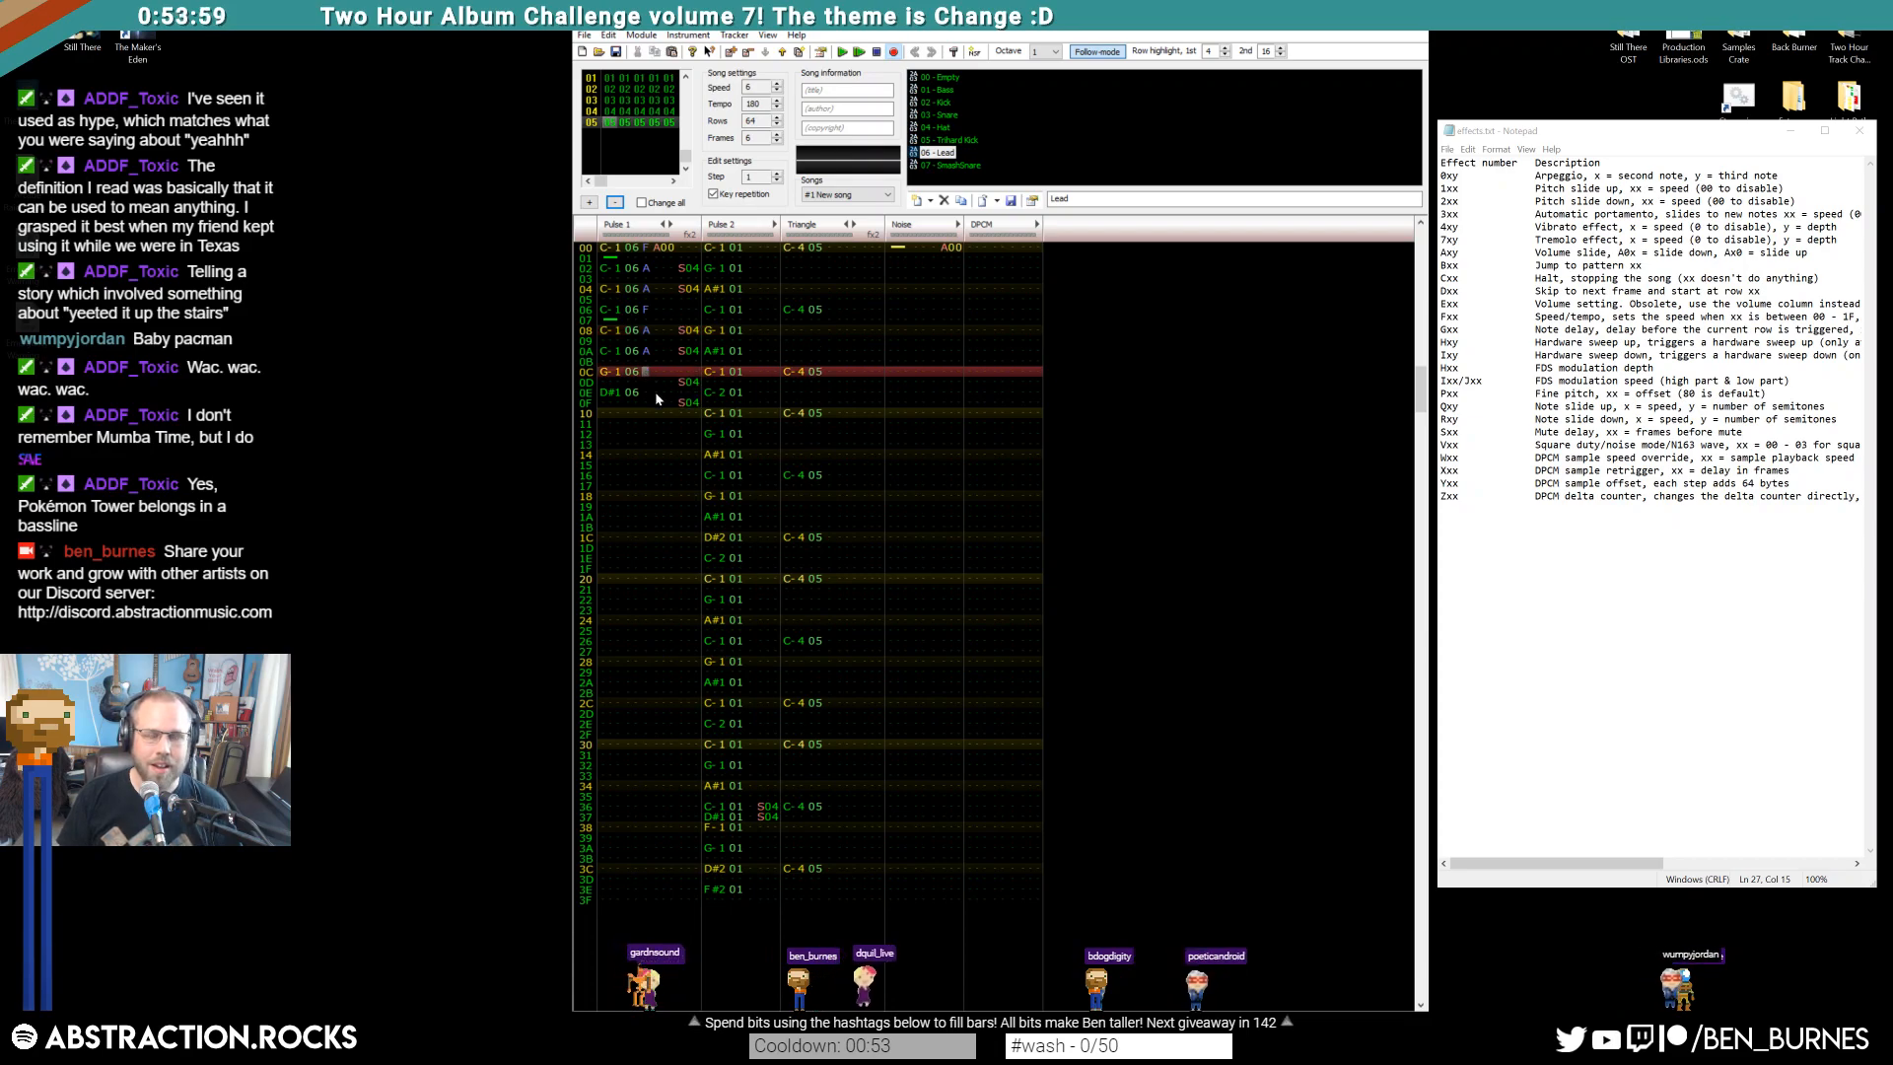
left_click(643, 393)
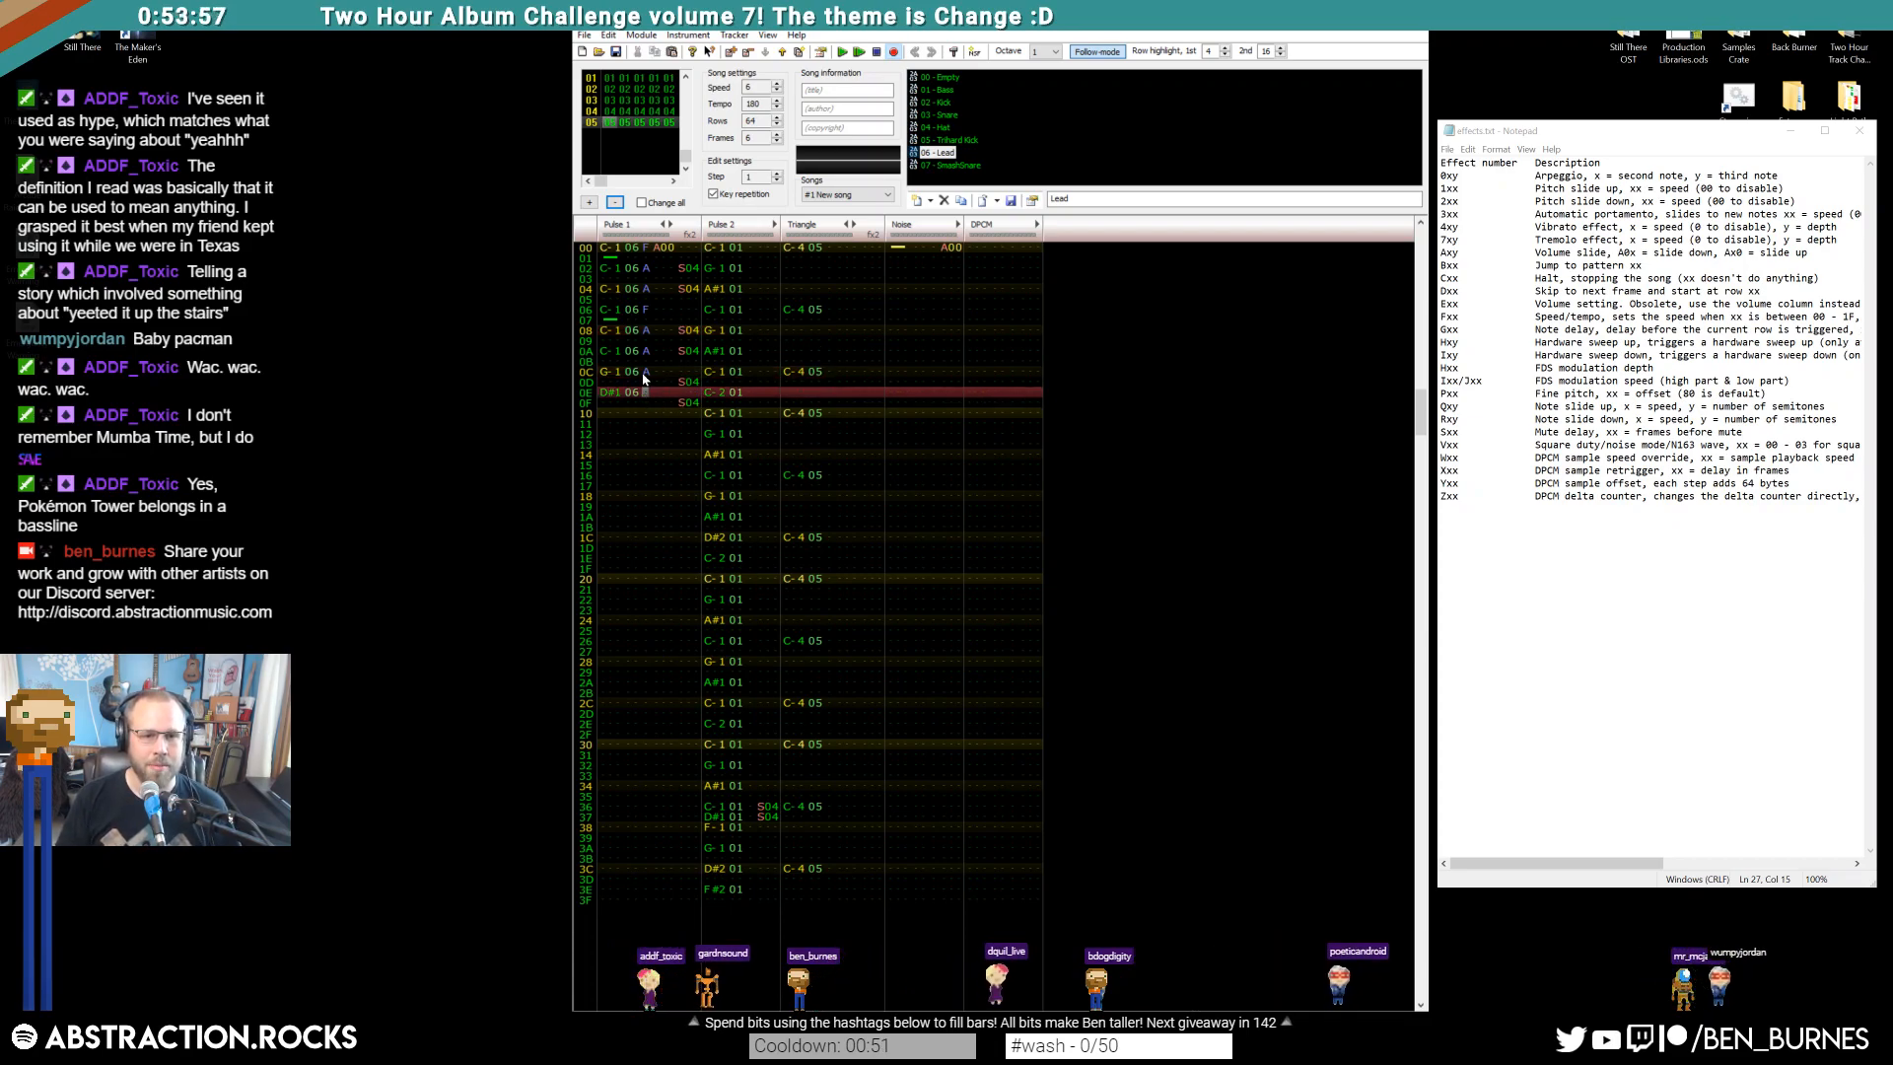
left_click_drag(689, 381, 647, 393)
key("Delete")
key("Delete")
left_click(609, 391)
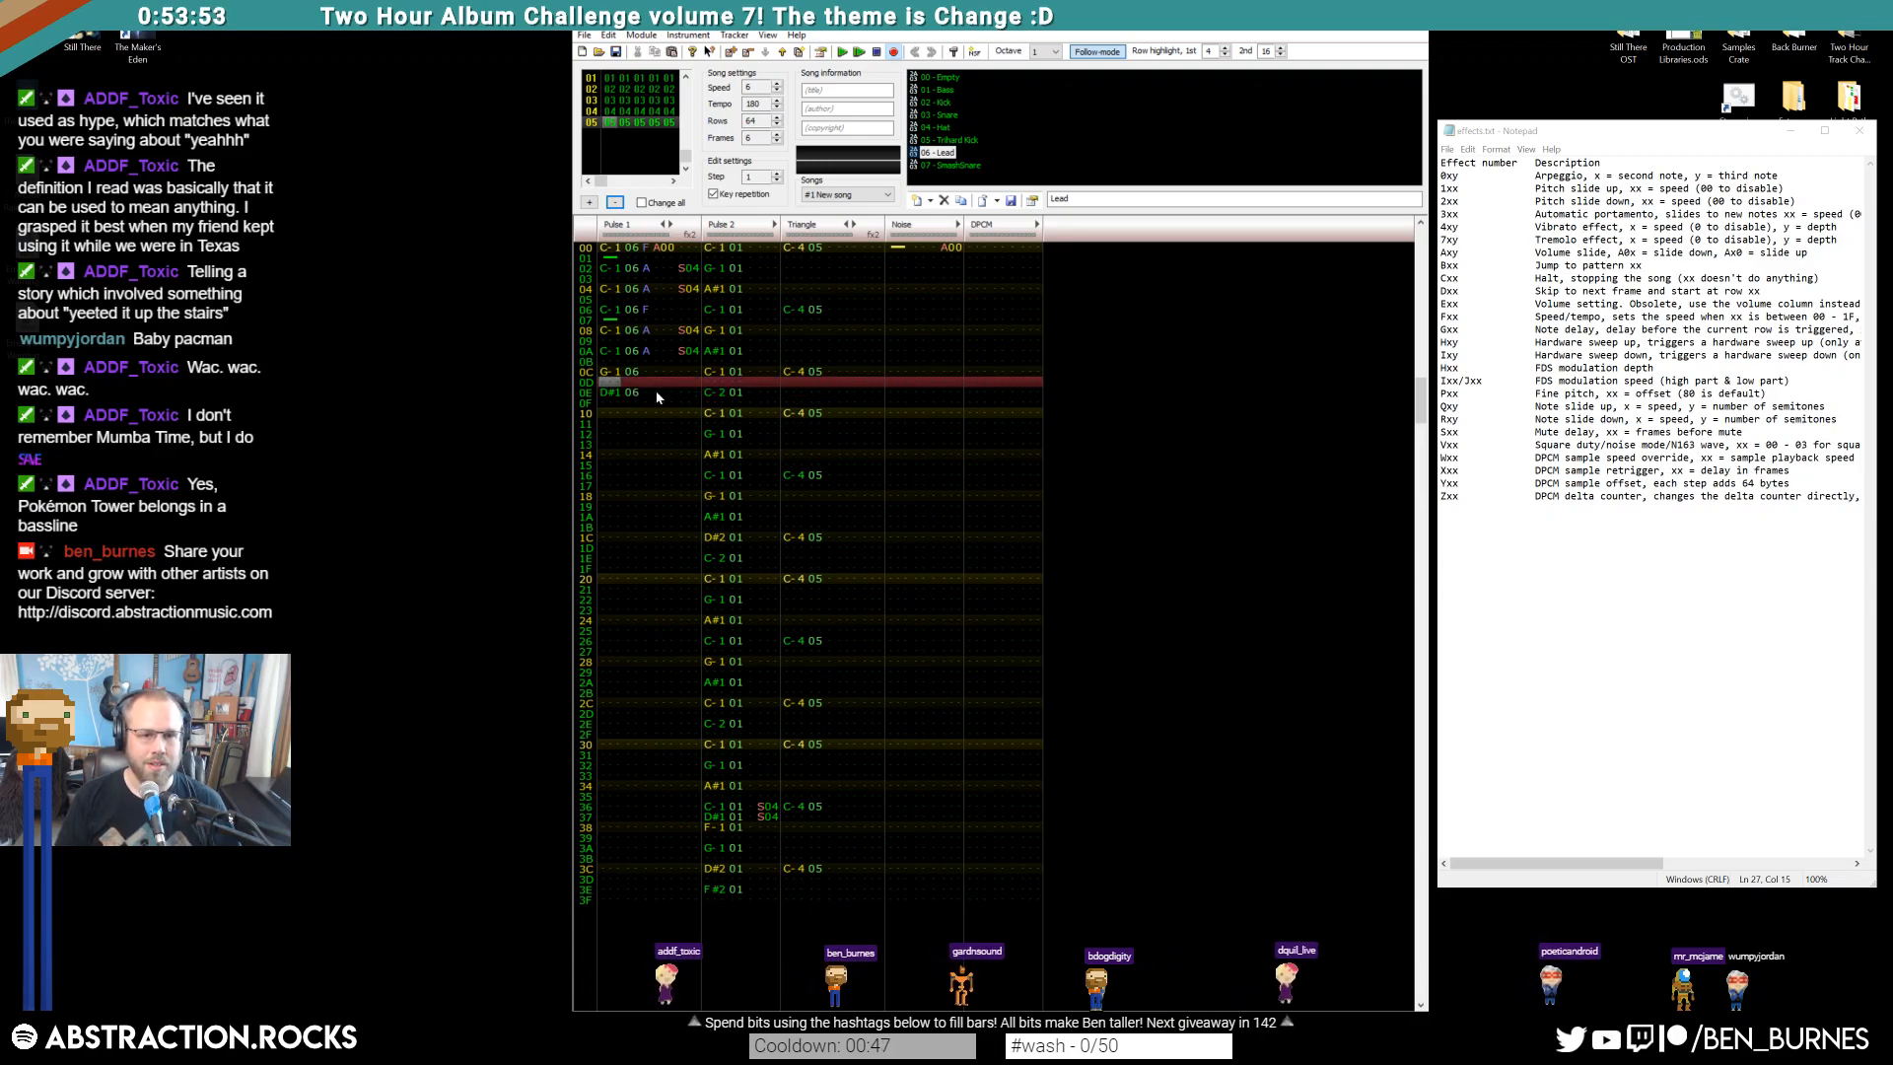
left_click(608, 382)
key("Delete")
left_click(610, 258)
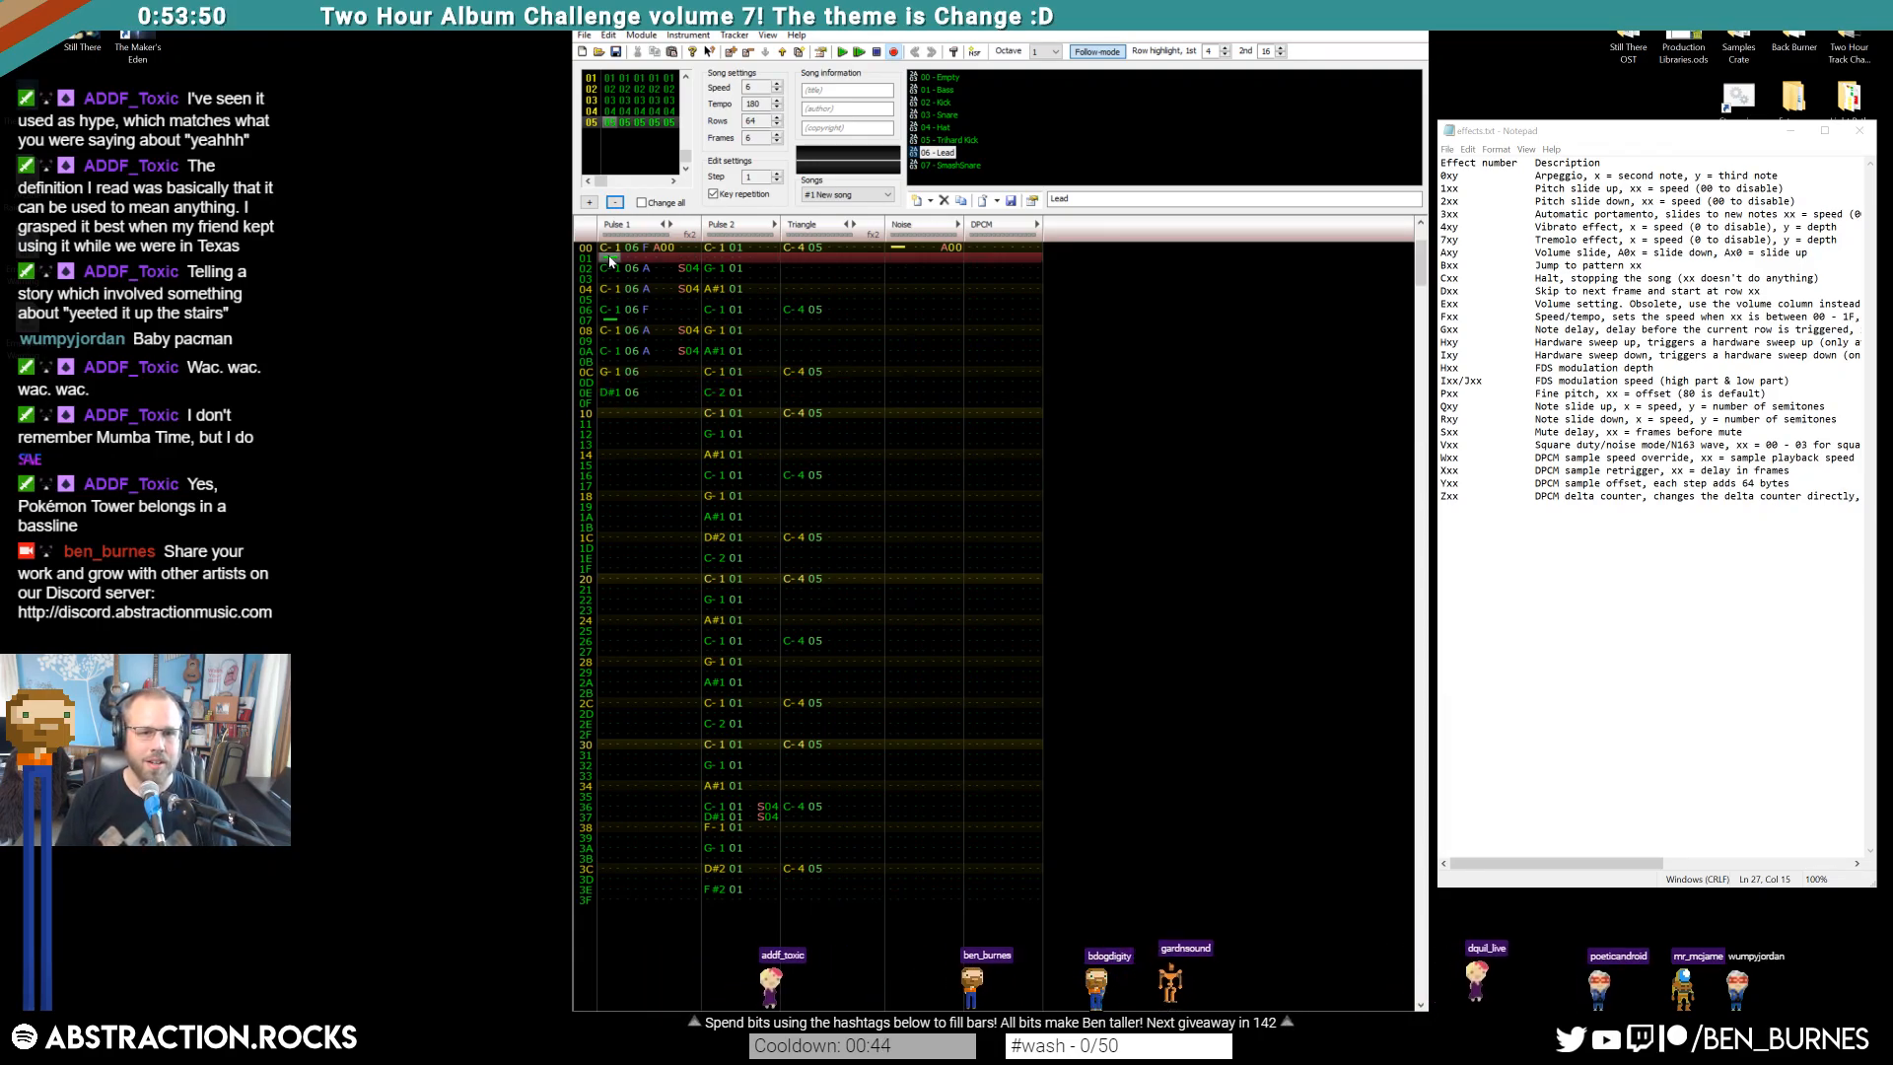
left_click(618, 320)
left_click(605, 382)
key("1")
key("Down")
key("1")
key("Up")
key("Up")
key("Right")
key("Left")
key("Up")
key("Delete")
key("Down")
key("Delete")
Add S04 effects at rows 0D and 0F in the second effect column of Pulse 1
key("Up")
key("Up")
key("Right")
key("Right")
key("Right")
key("Right")
key("Right")
key("Up")
type("s04")
key("Down")
key("Down")
key("Up")
key("Left")
key("Left")
type("s04")
Set the Pulse 1 volumes to F at rows 0C and 0E and play the pattern
key("Up")
key("Up")
key("Up")
key("Up")
key("Left")
key("Left")
key("Left")
key("Left")
key("Left")
key("Left")
type("f")
key("Down")
type("f")
key("Return")
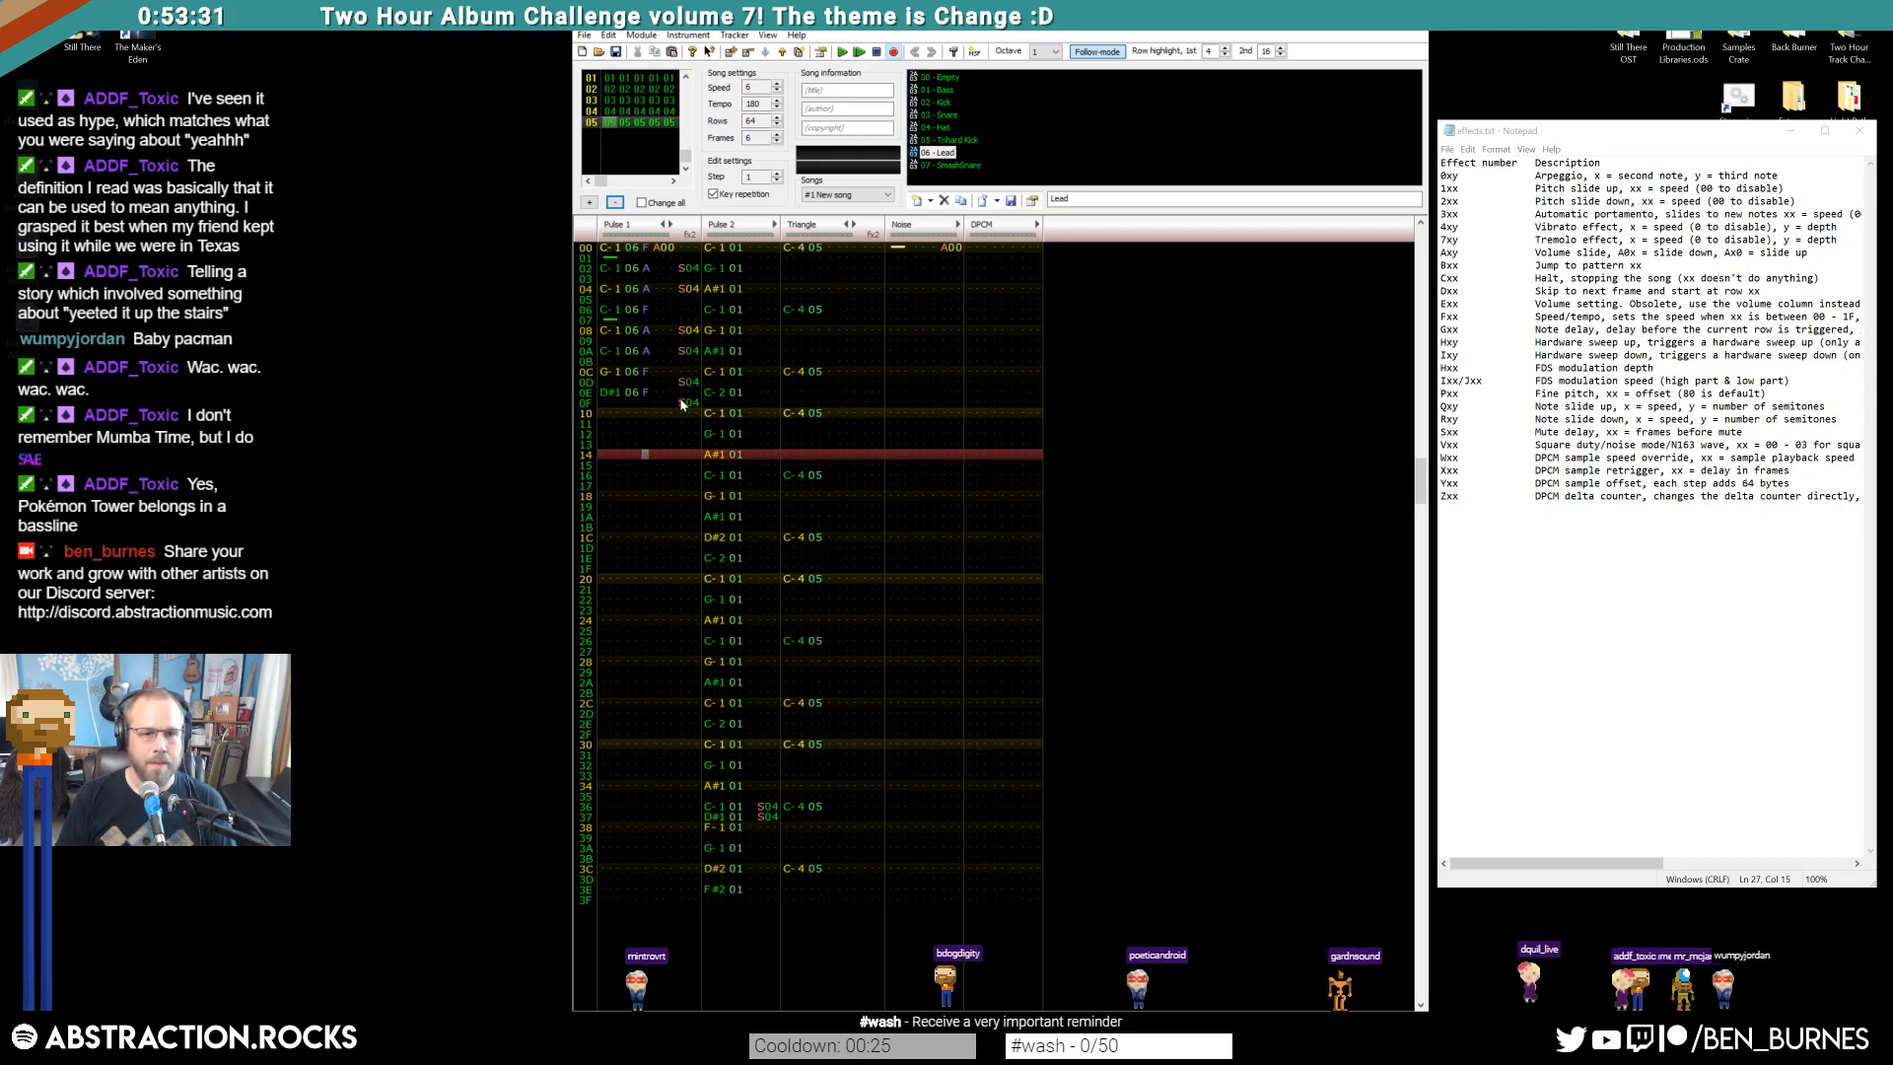
Clear the Pulse 1 entries in rows 01 to 05 and 08 to 0A, and reinsert a note cut at row 01
left_click_drag(690, 402, 662, 301)
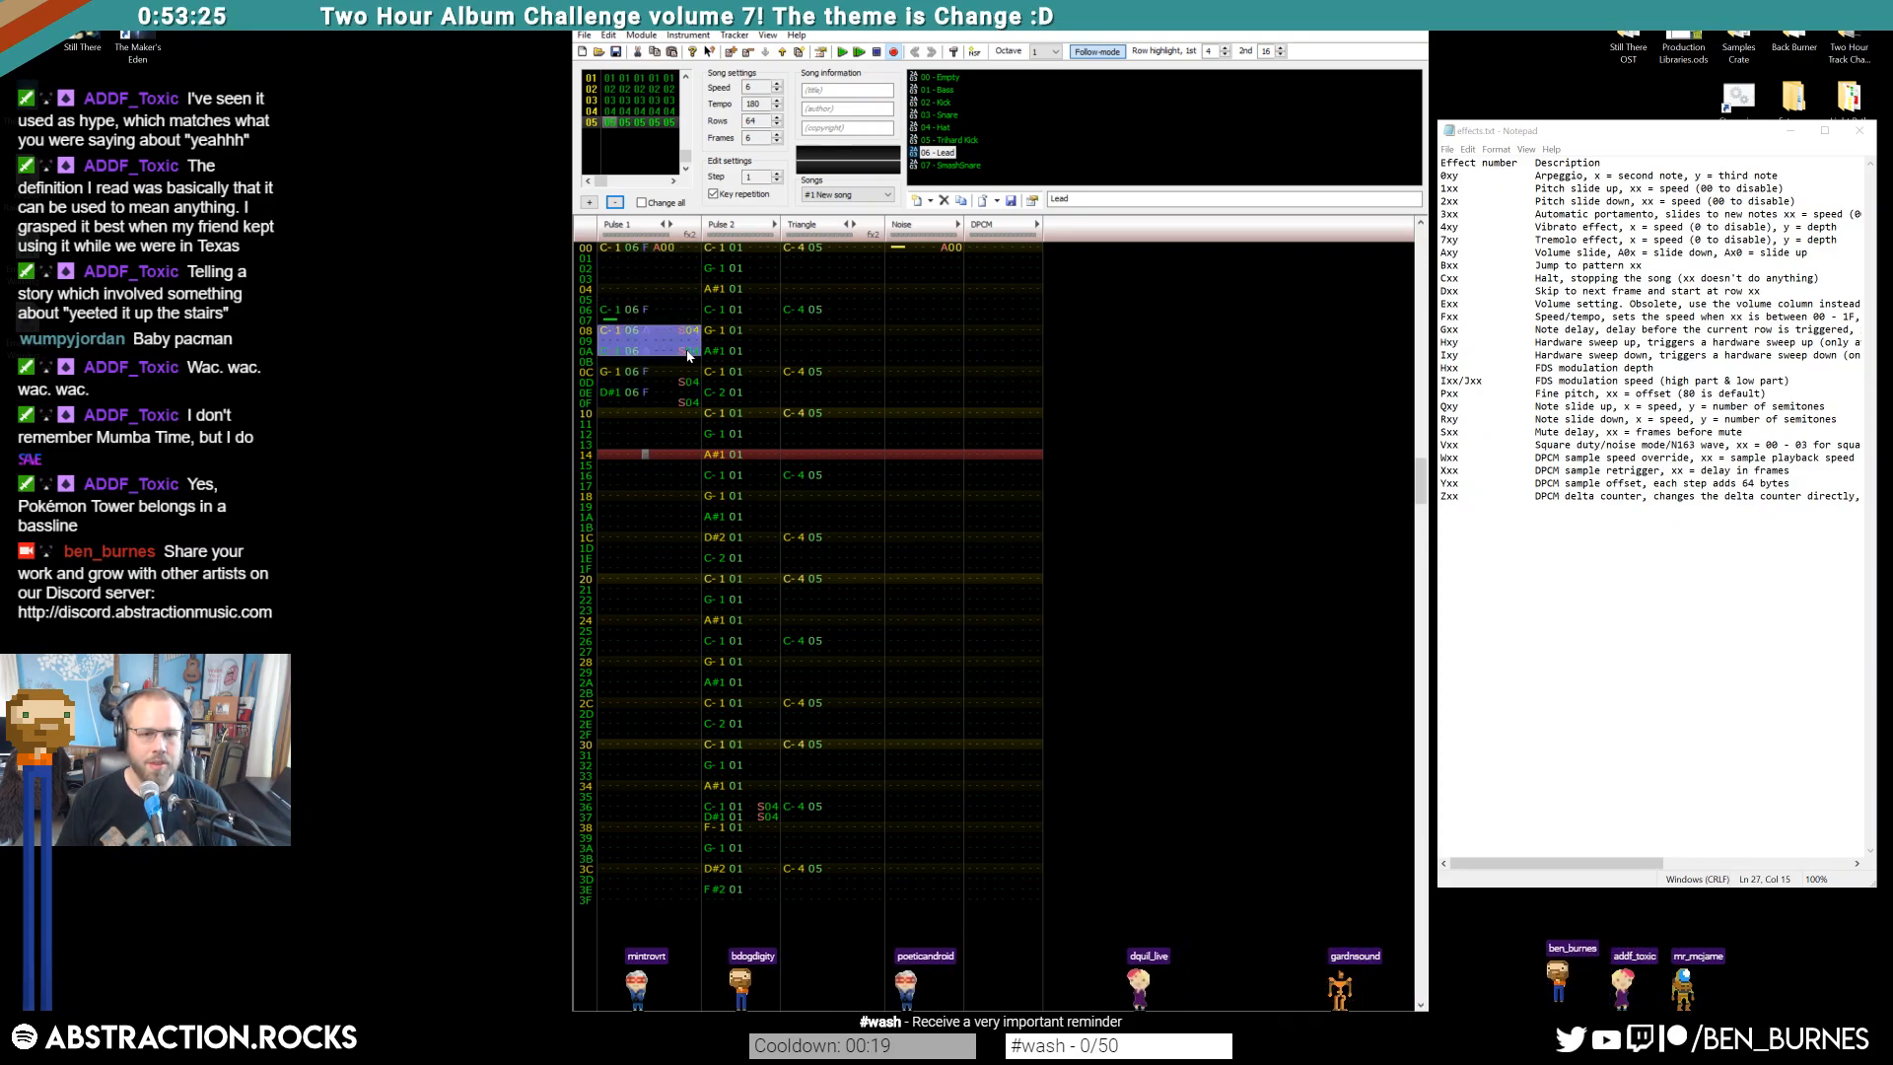
left_click(676, 259)
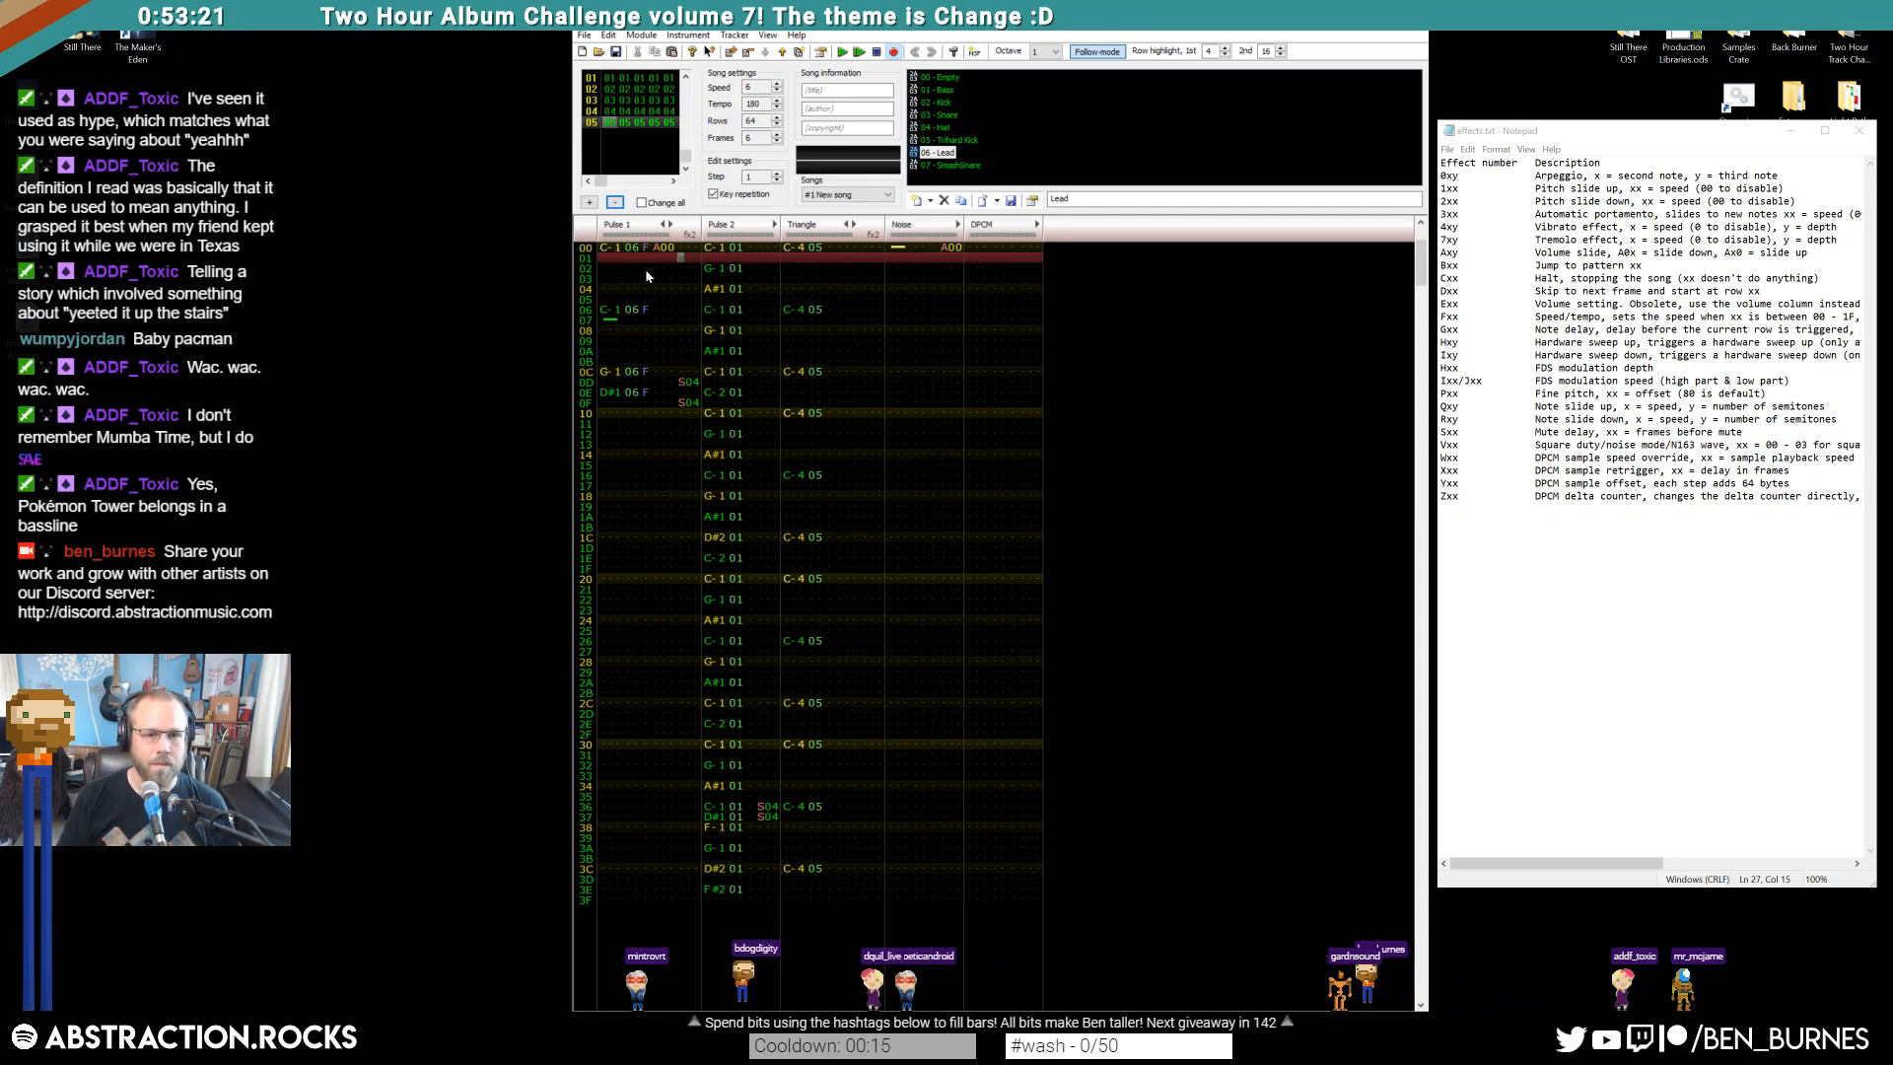
left_click(608, 259)
key("1")
key("Return")
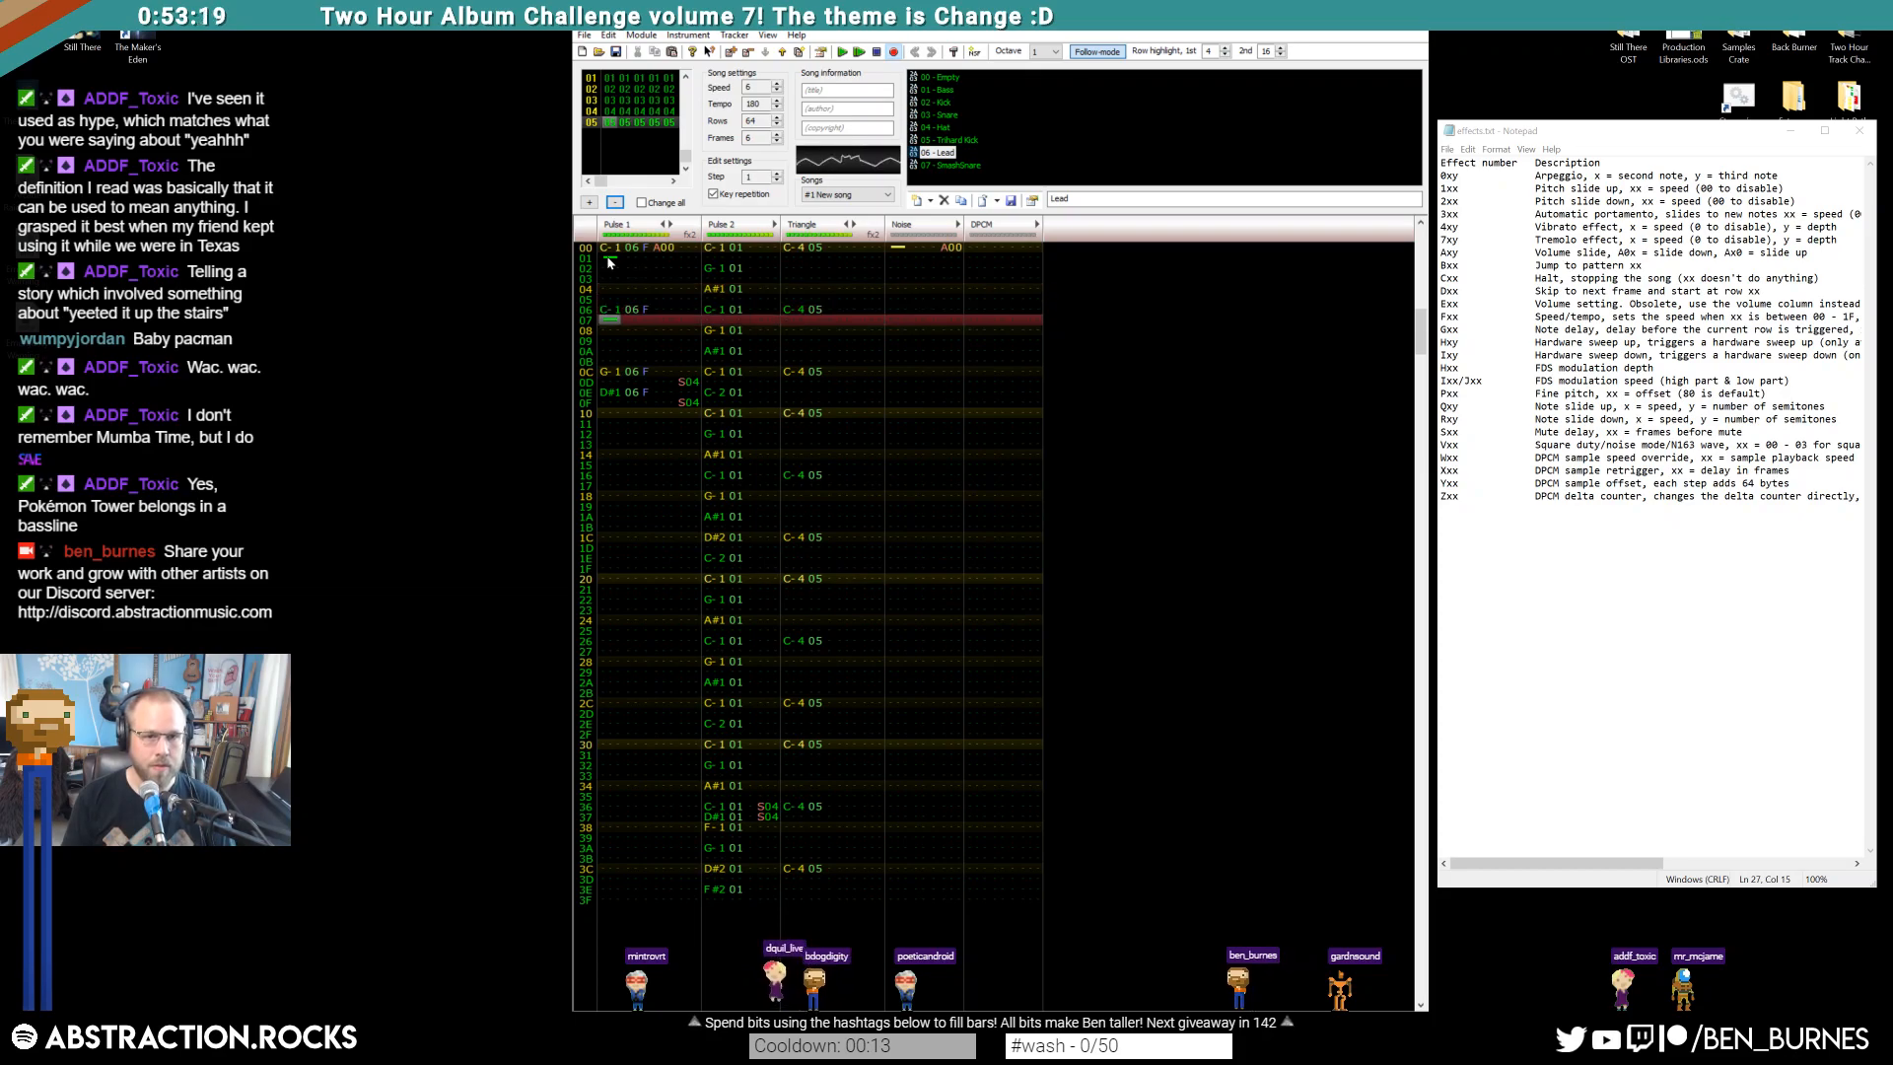
key("Return")
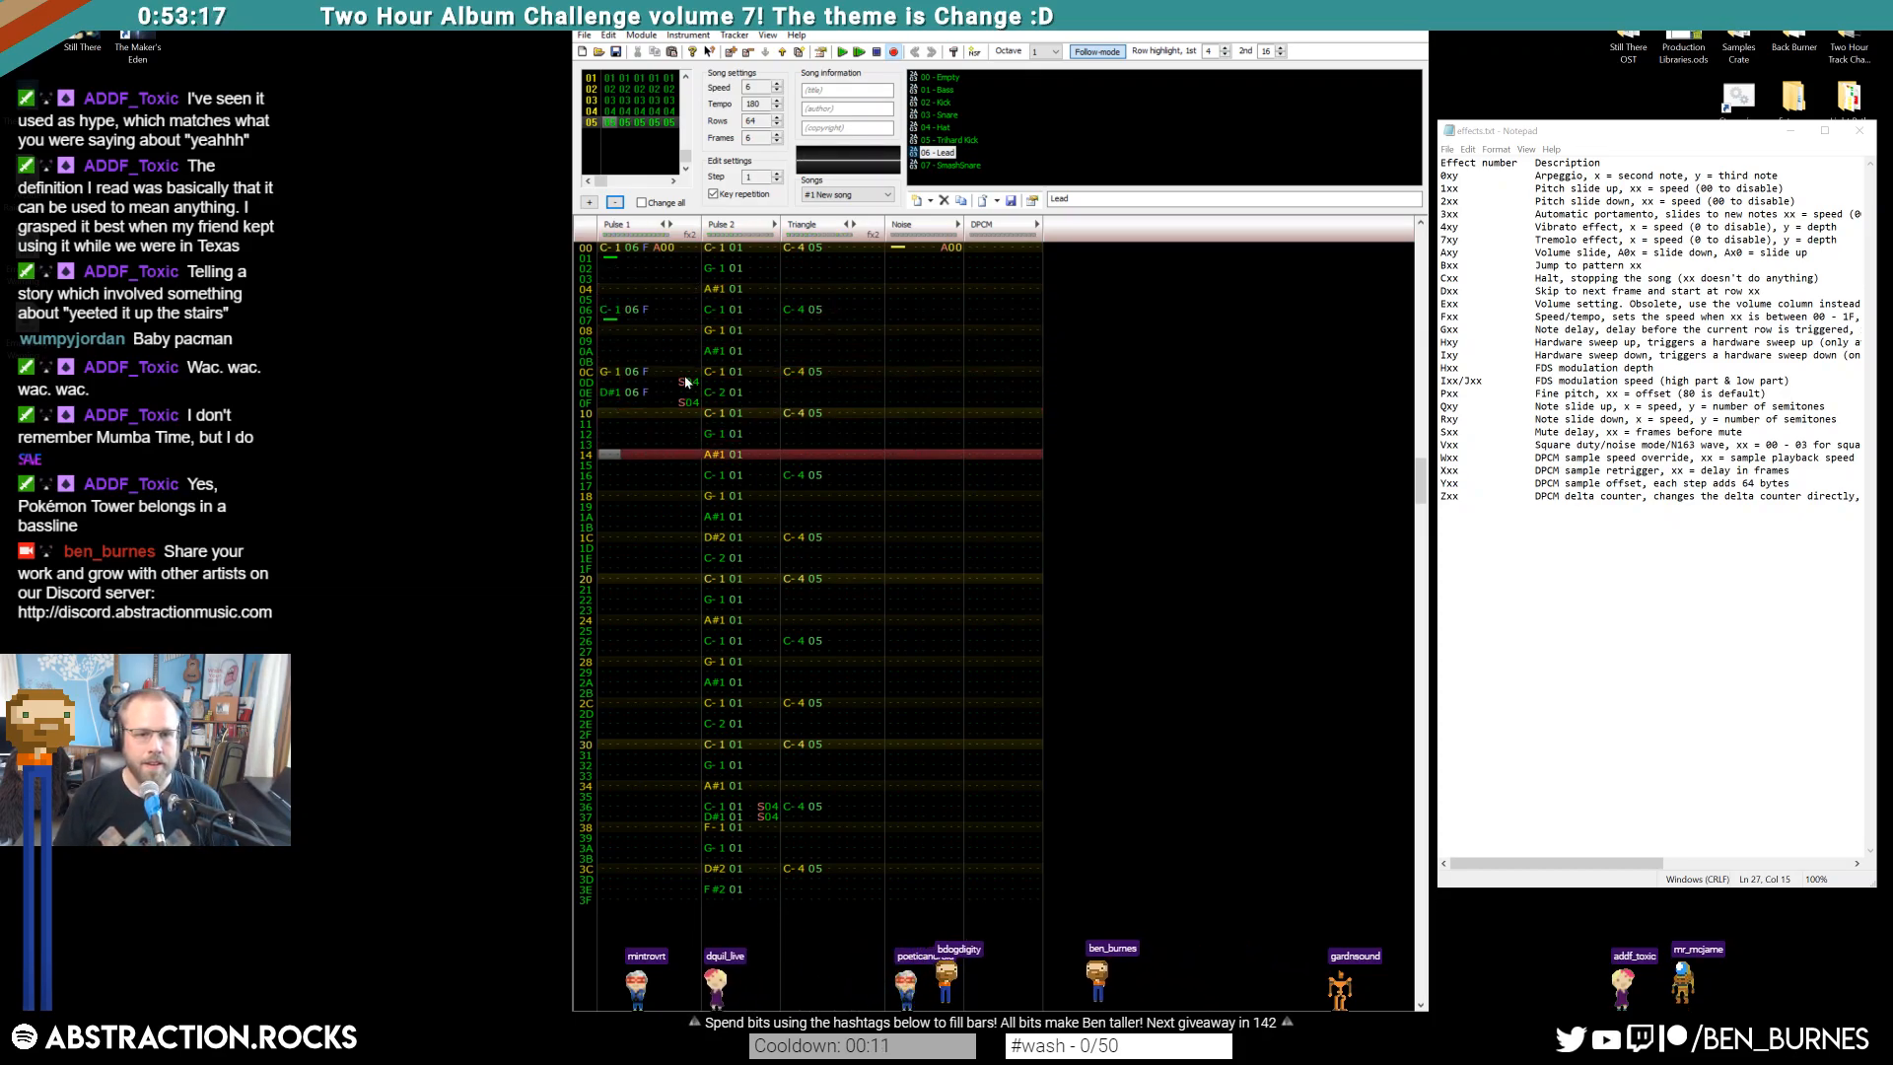
Insert note cuts at rows 0D and 0F of Pulse 1
left_click(606, 384)
key("1")
left_click(611, 399)
key("1")
Delete the S04 effects at rows 0D and 0F and the volumes at rows 06, 0C and 0E of Pulse 1
left_click_drag(684, 382, 683, 394)
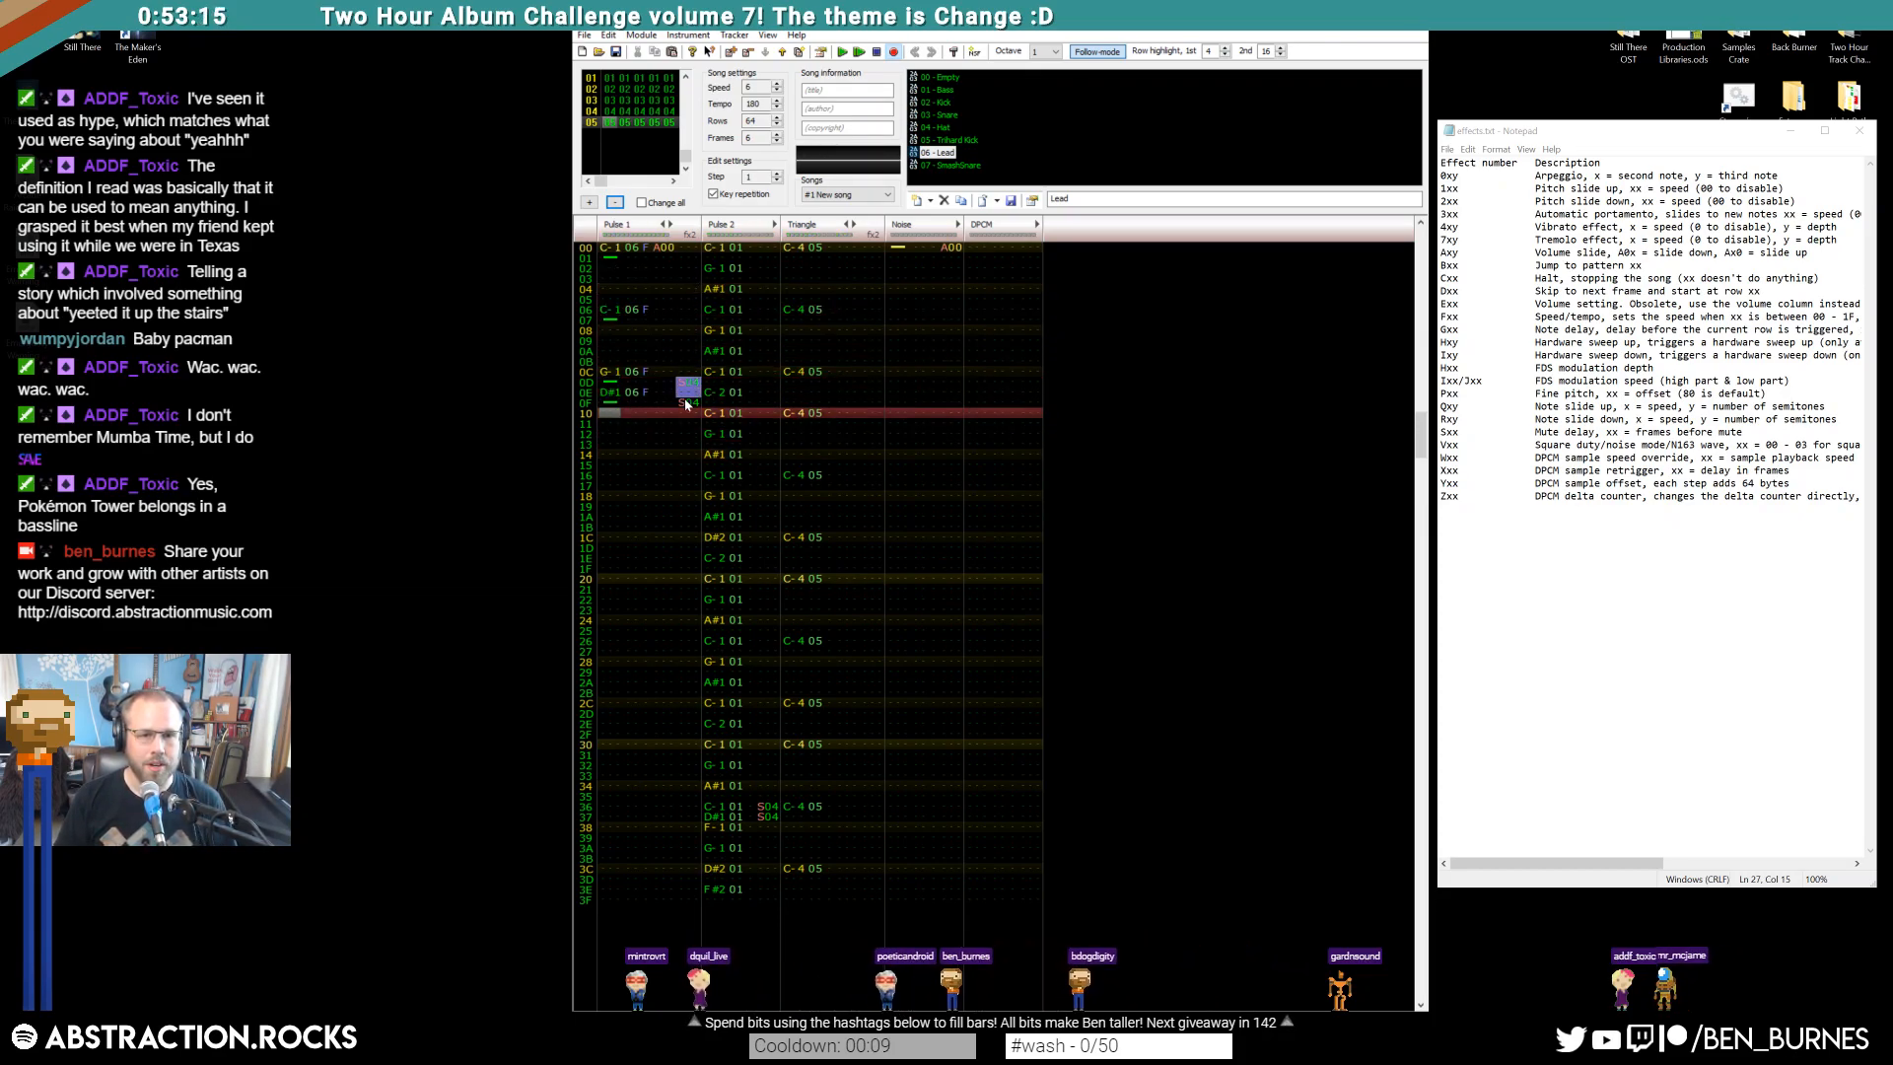
left_click_drag(651, 288, 656, 393)
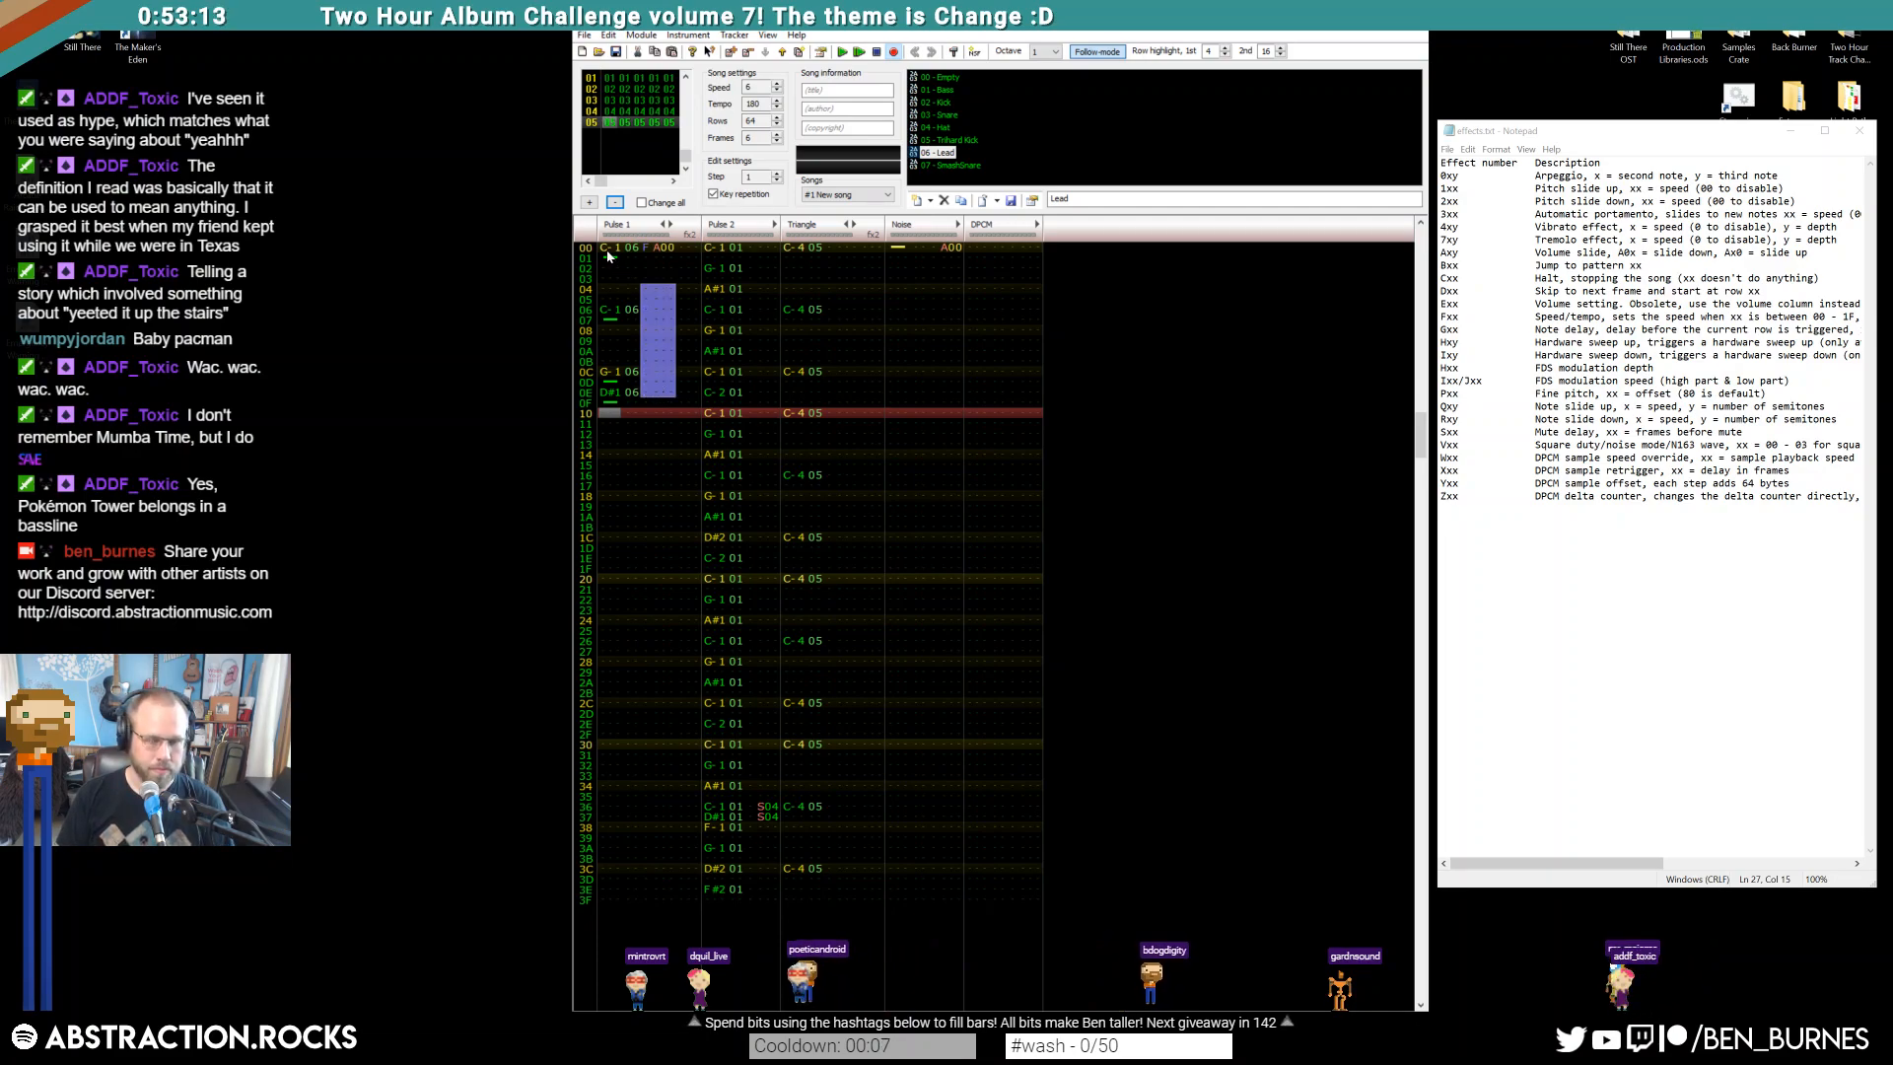
key("Return")
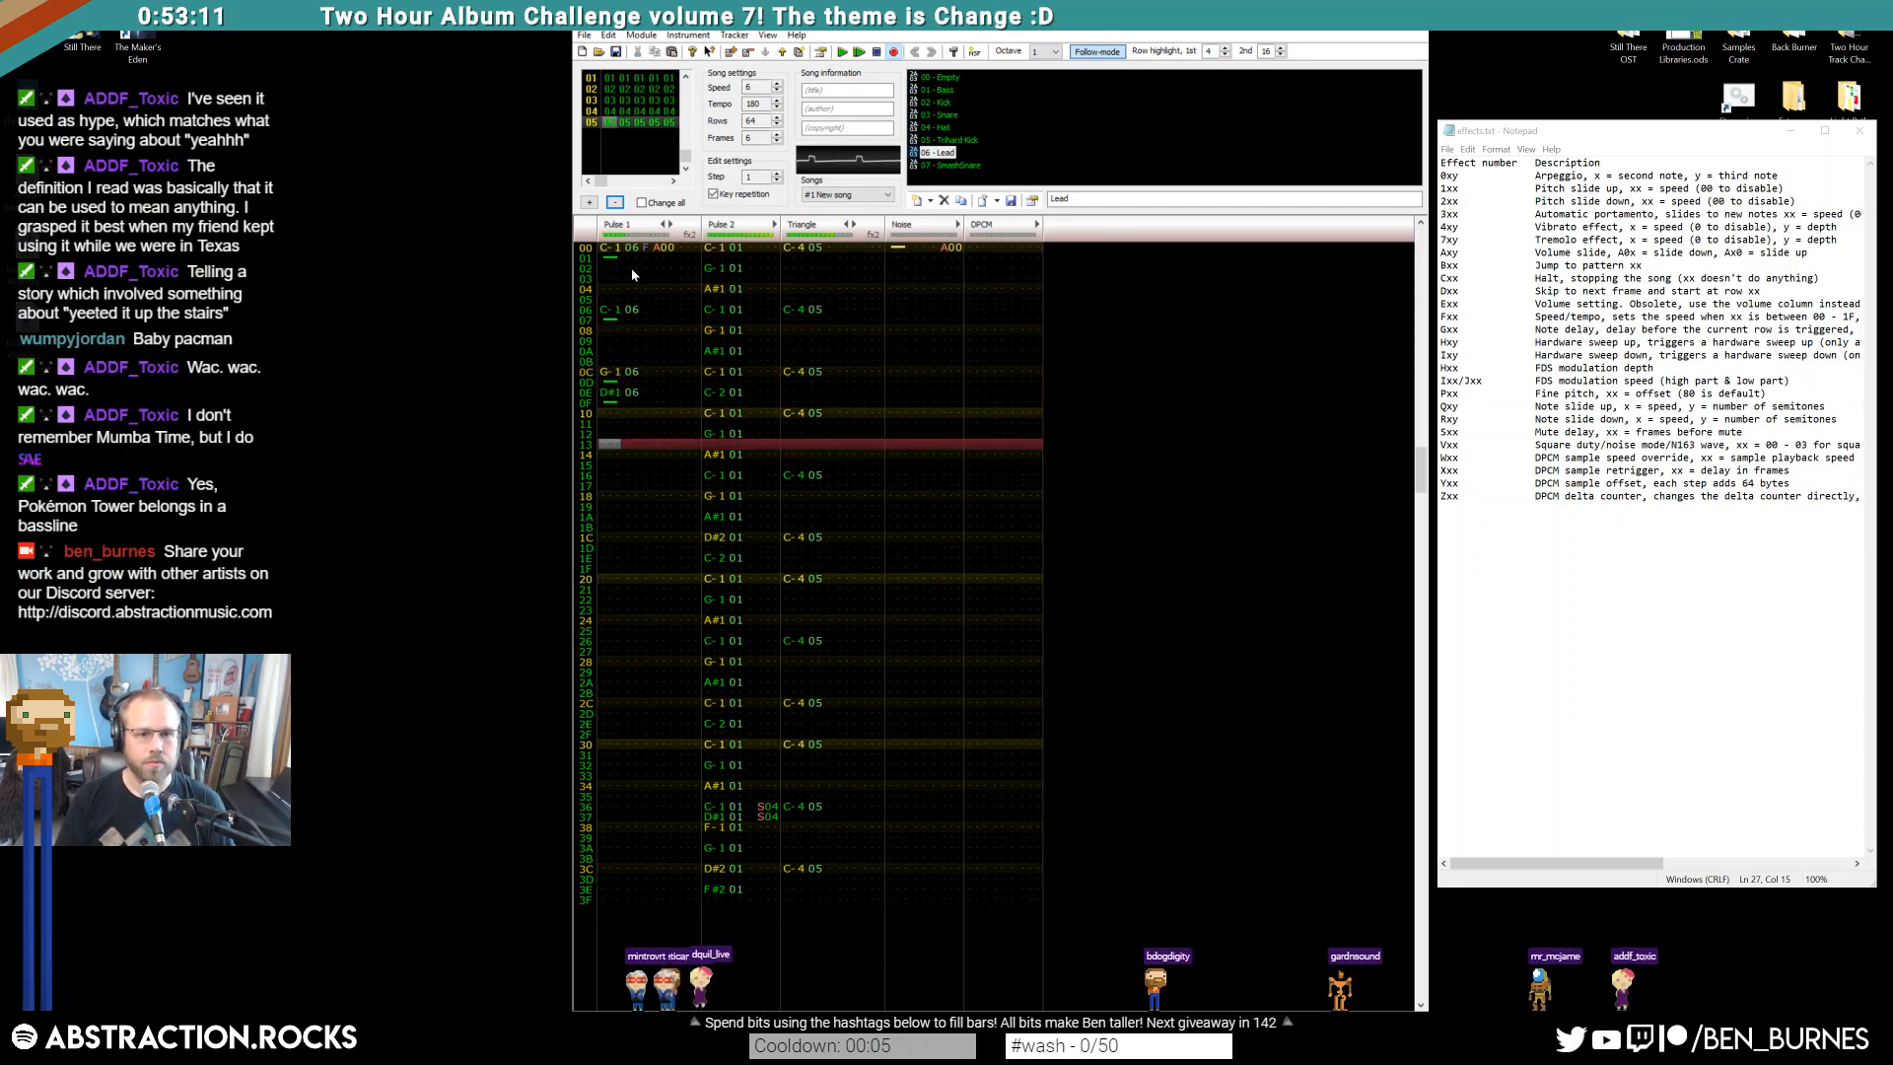
Raise the Pulse 1 notes by an octave to G-2 at row 0C and D#2 at row 0E
left_click(611, 373)
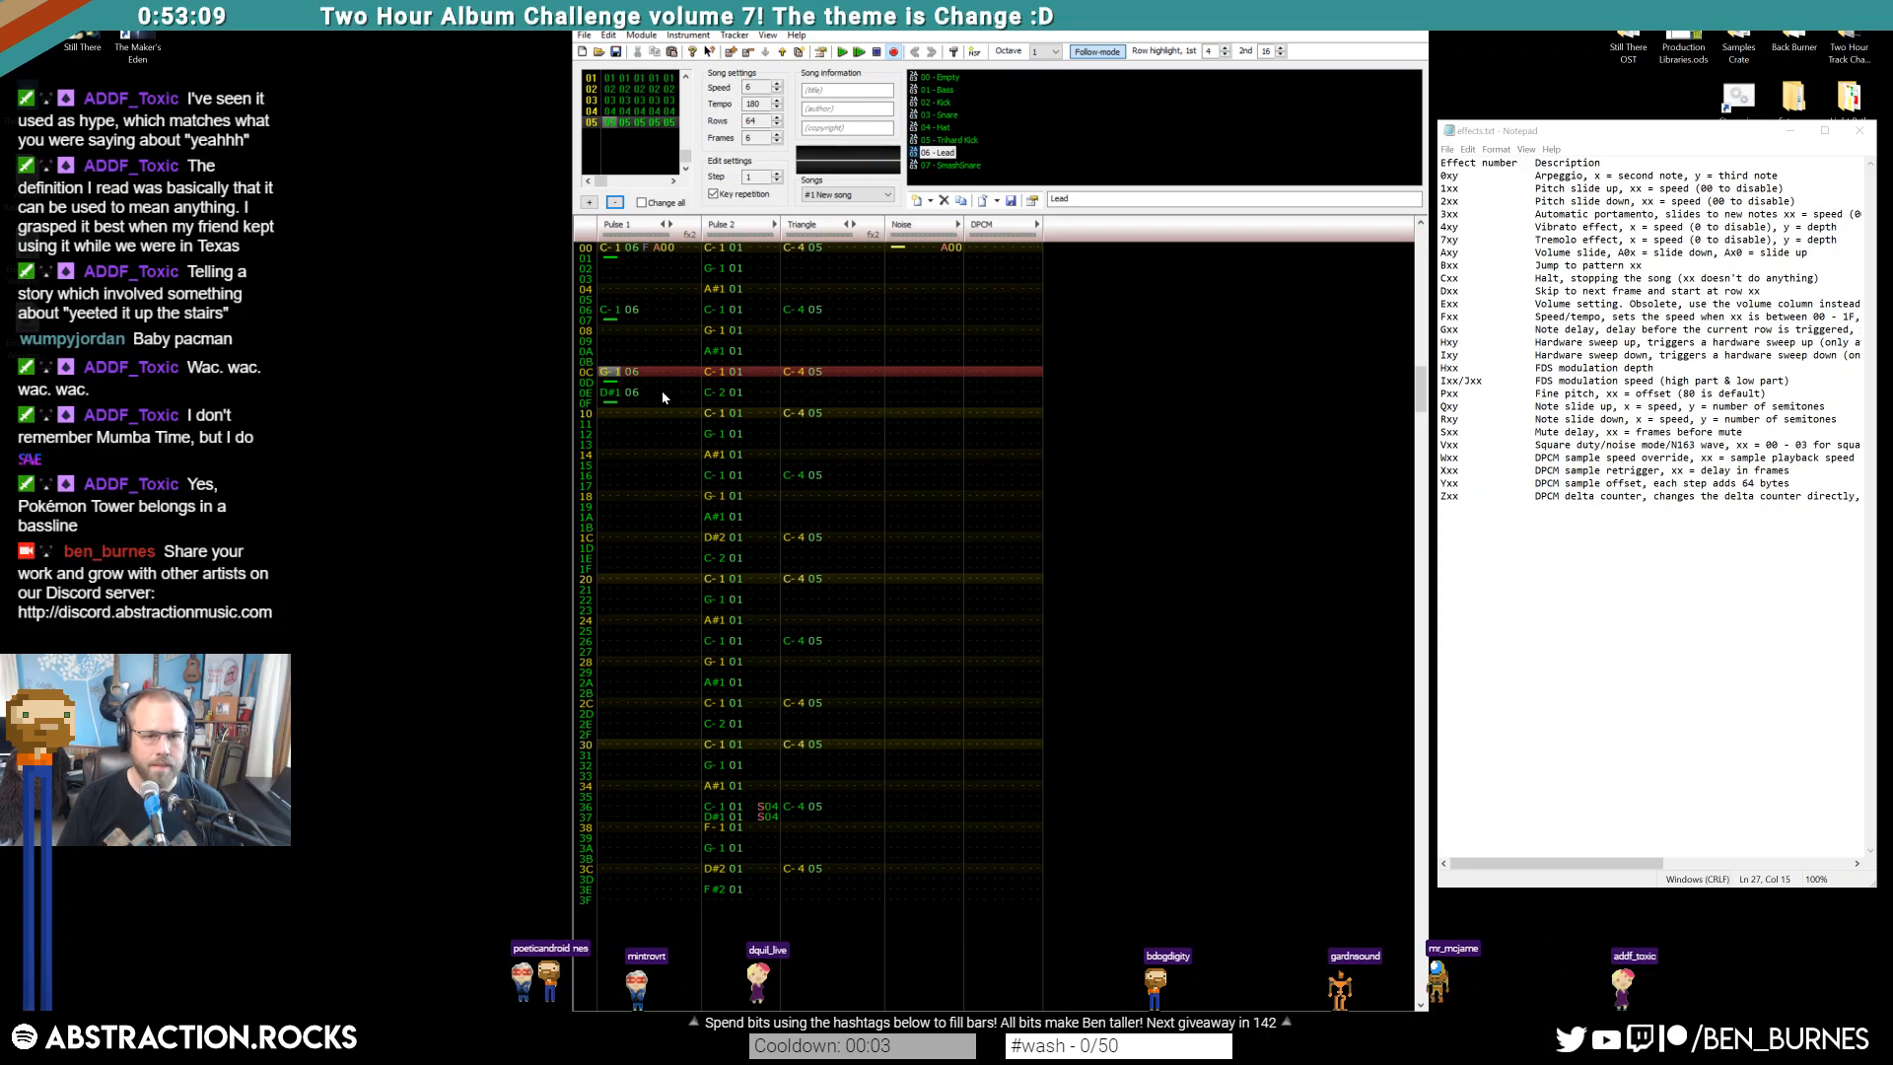
key("b")
key("KP_Multiply")
key("Up")
key("b")
key("Down")
key("d")
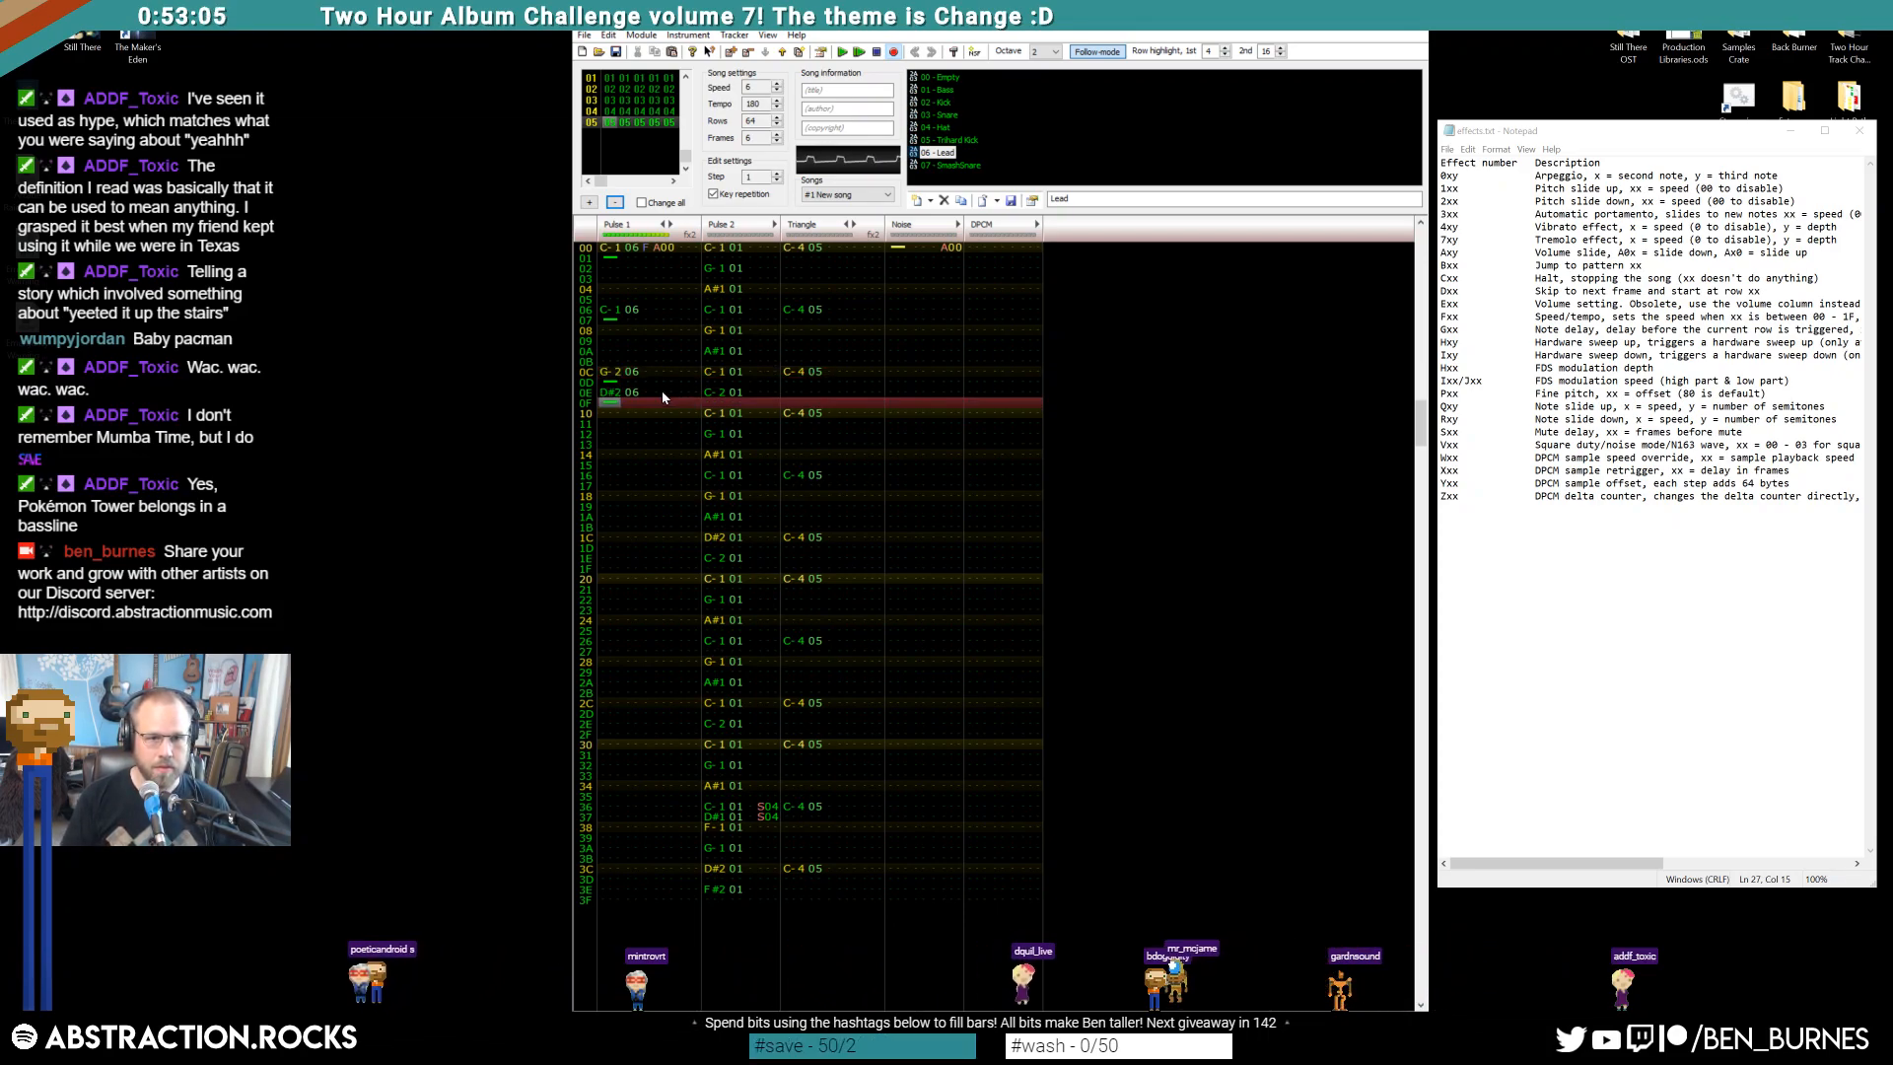
key("Return")
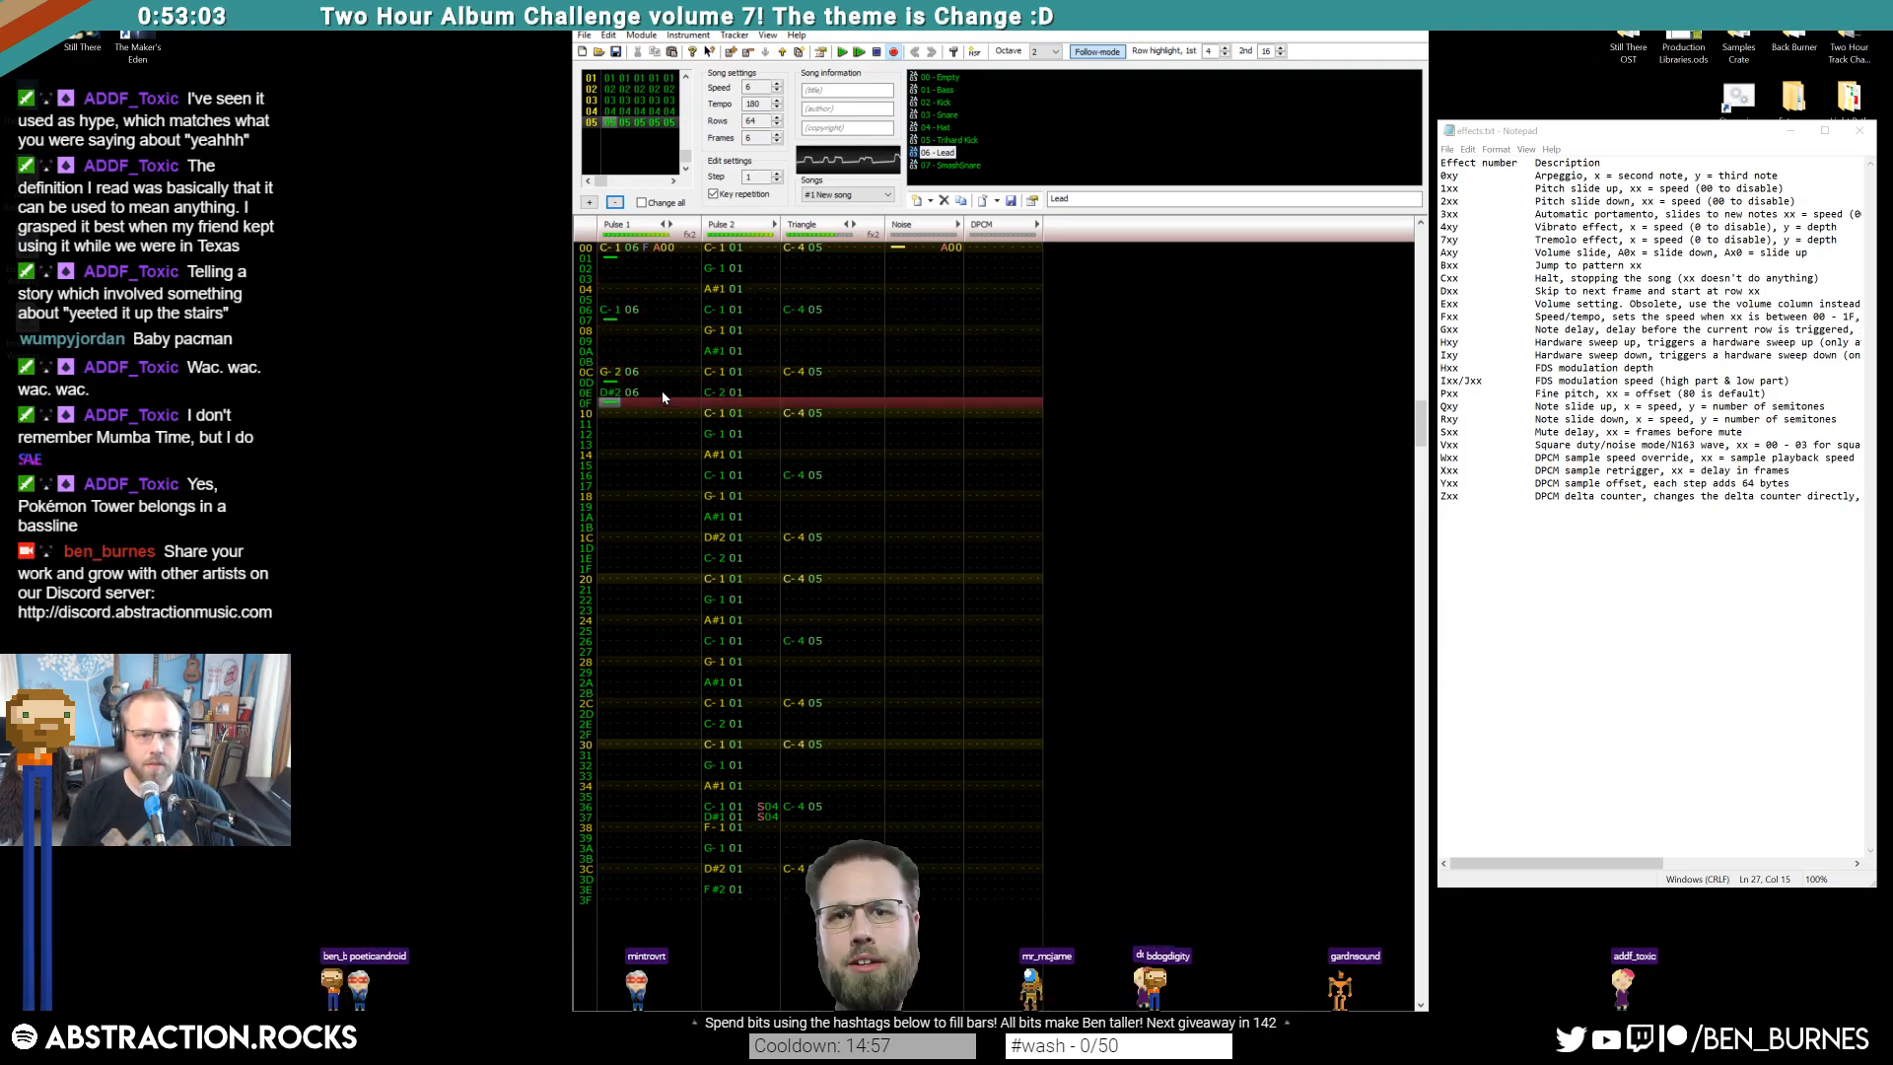
Change the Pulse 1 notes at rows 00 and 06 to C-2 and play the pattern
key("Return")
key("Home")
key("z")
left_click(628, 312)
key("z")
key("Home")
key("Return")
key("Return")
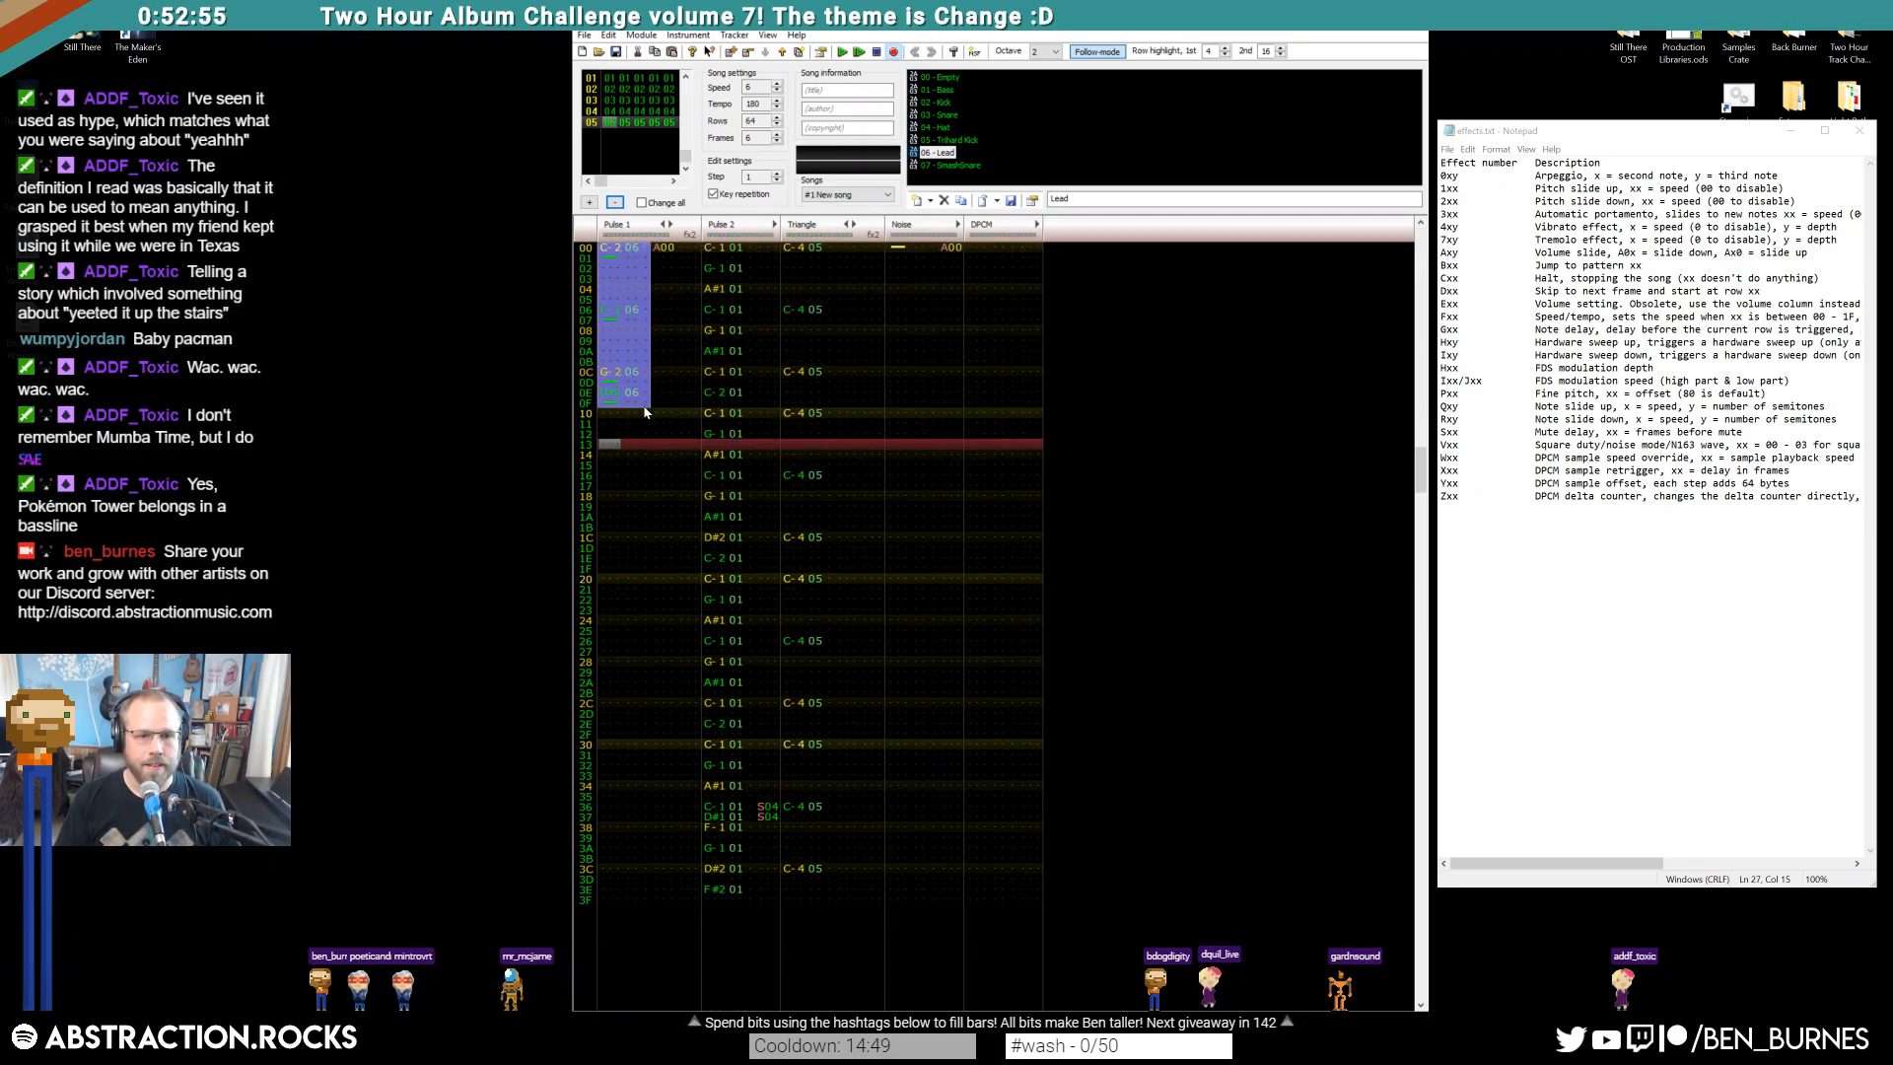
Duplicate the Pulse 1 phrase from rows 00 to 0F at row 10 and add a C-2 note at row 12
left_click(612, 413)
key("ctrl+v")
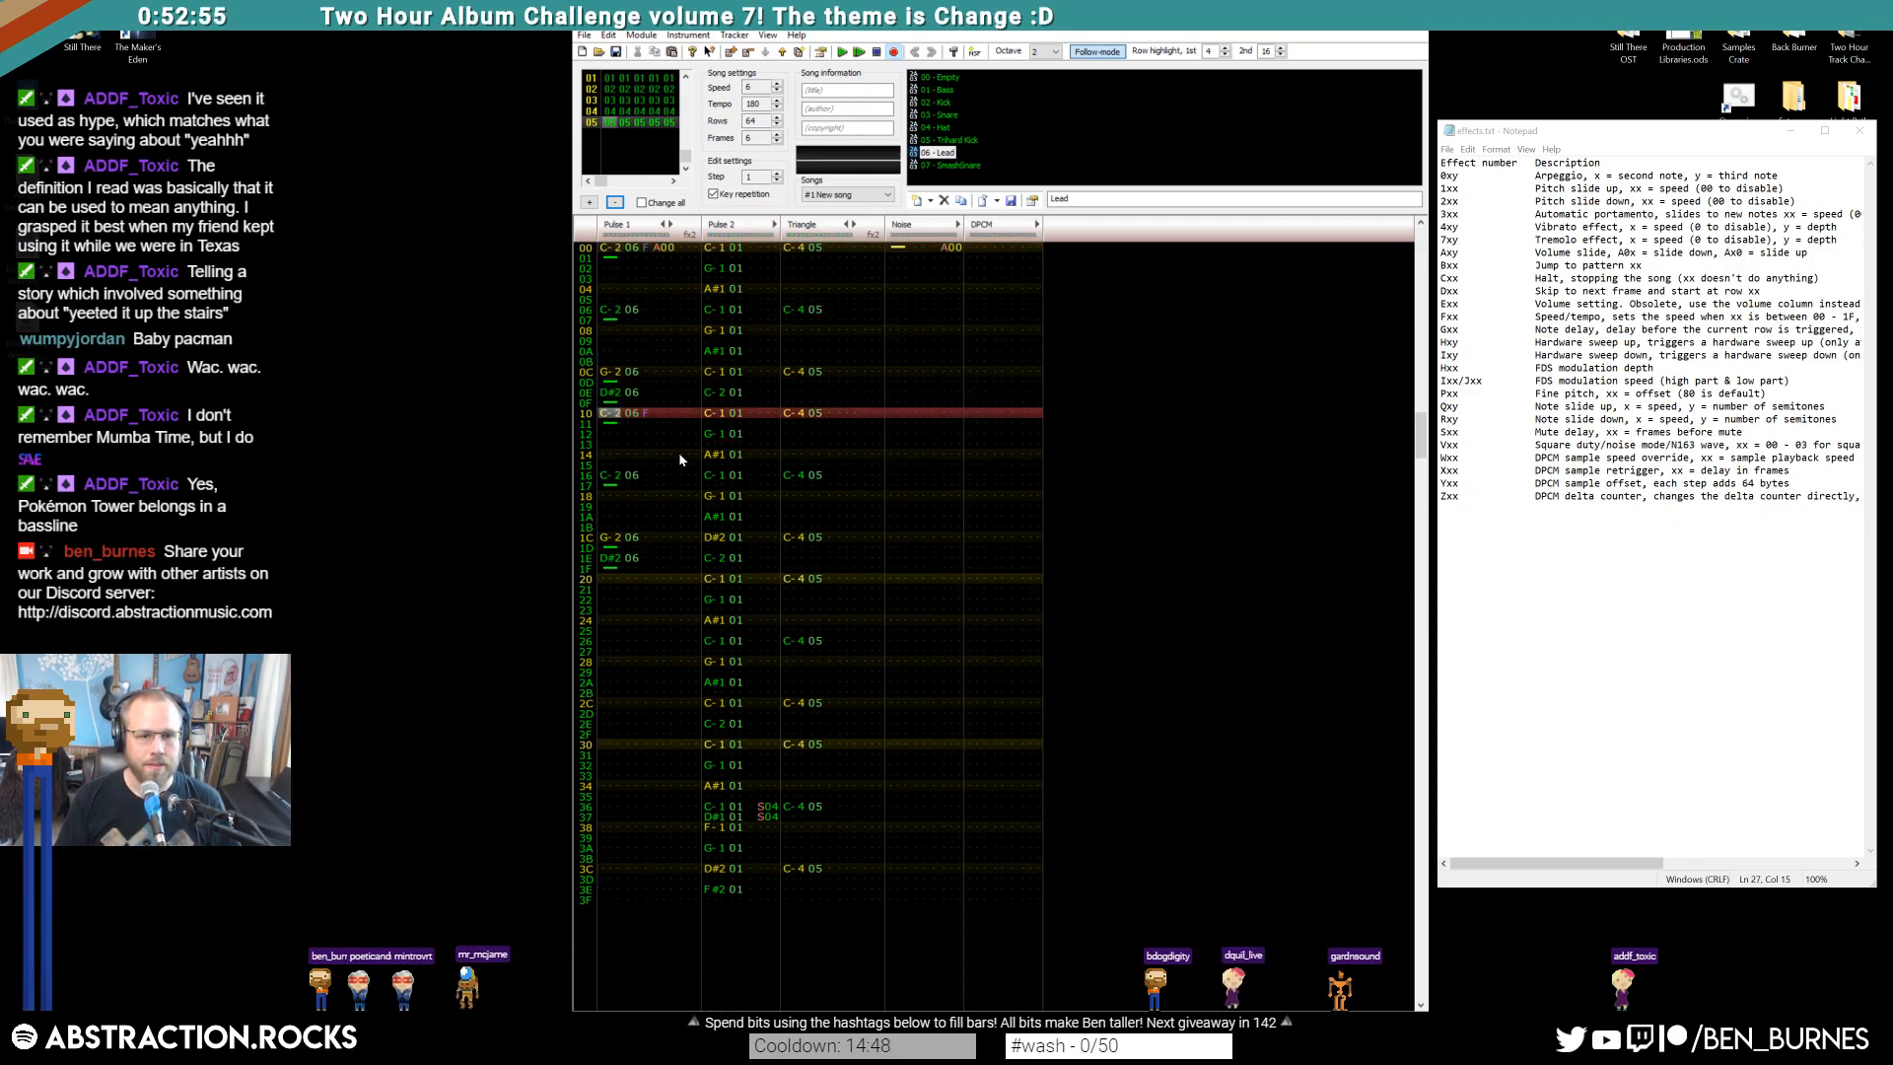
left_click(613, 431)
key("z")
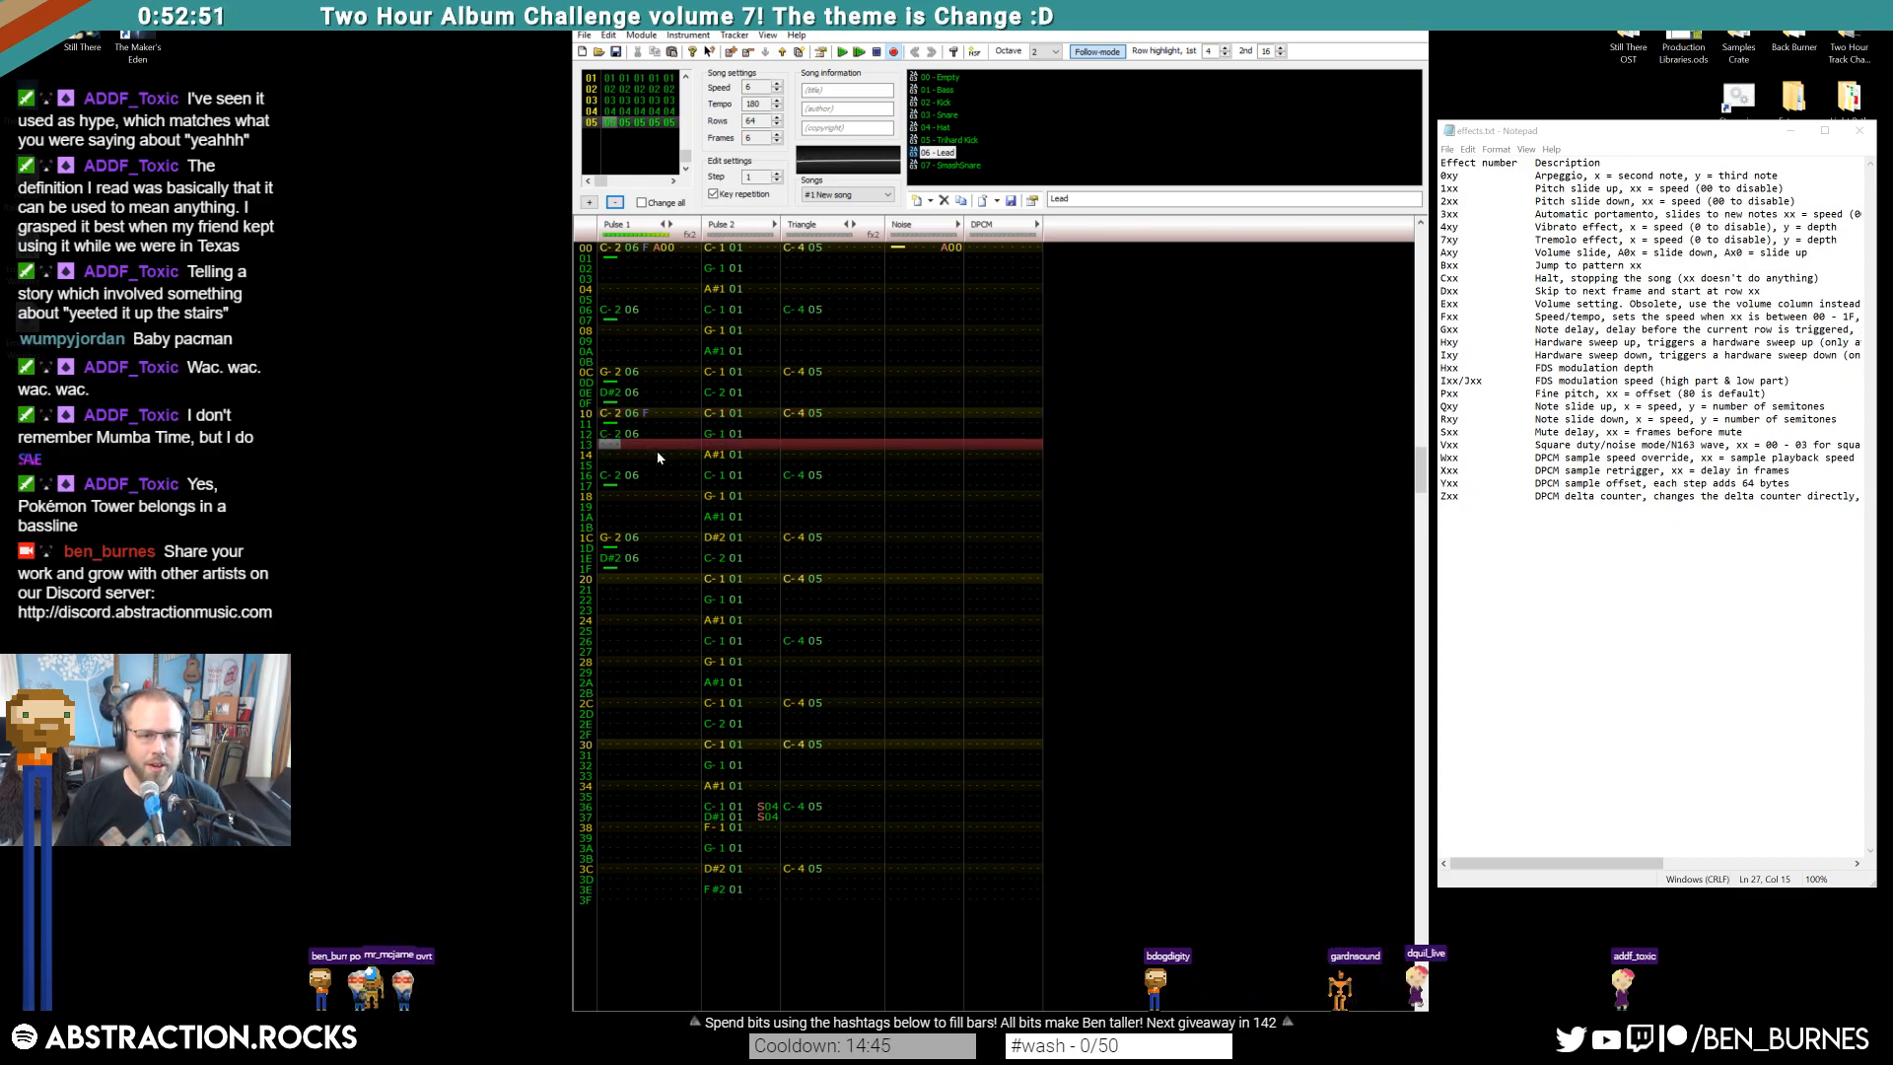
Add an S04 effect to the Pulse 1 note at row 12
left_click(645, 435)
type("s")
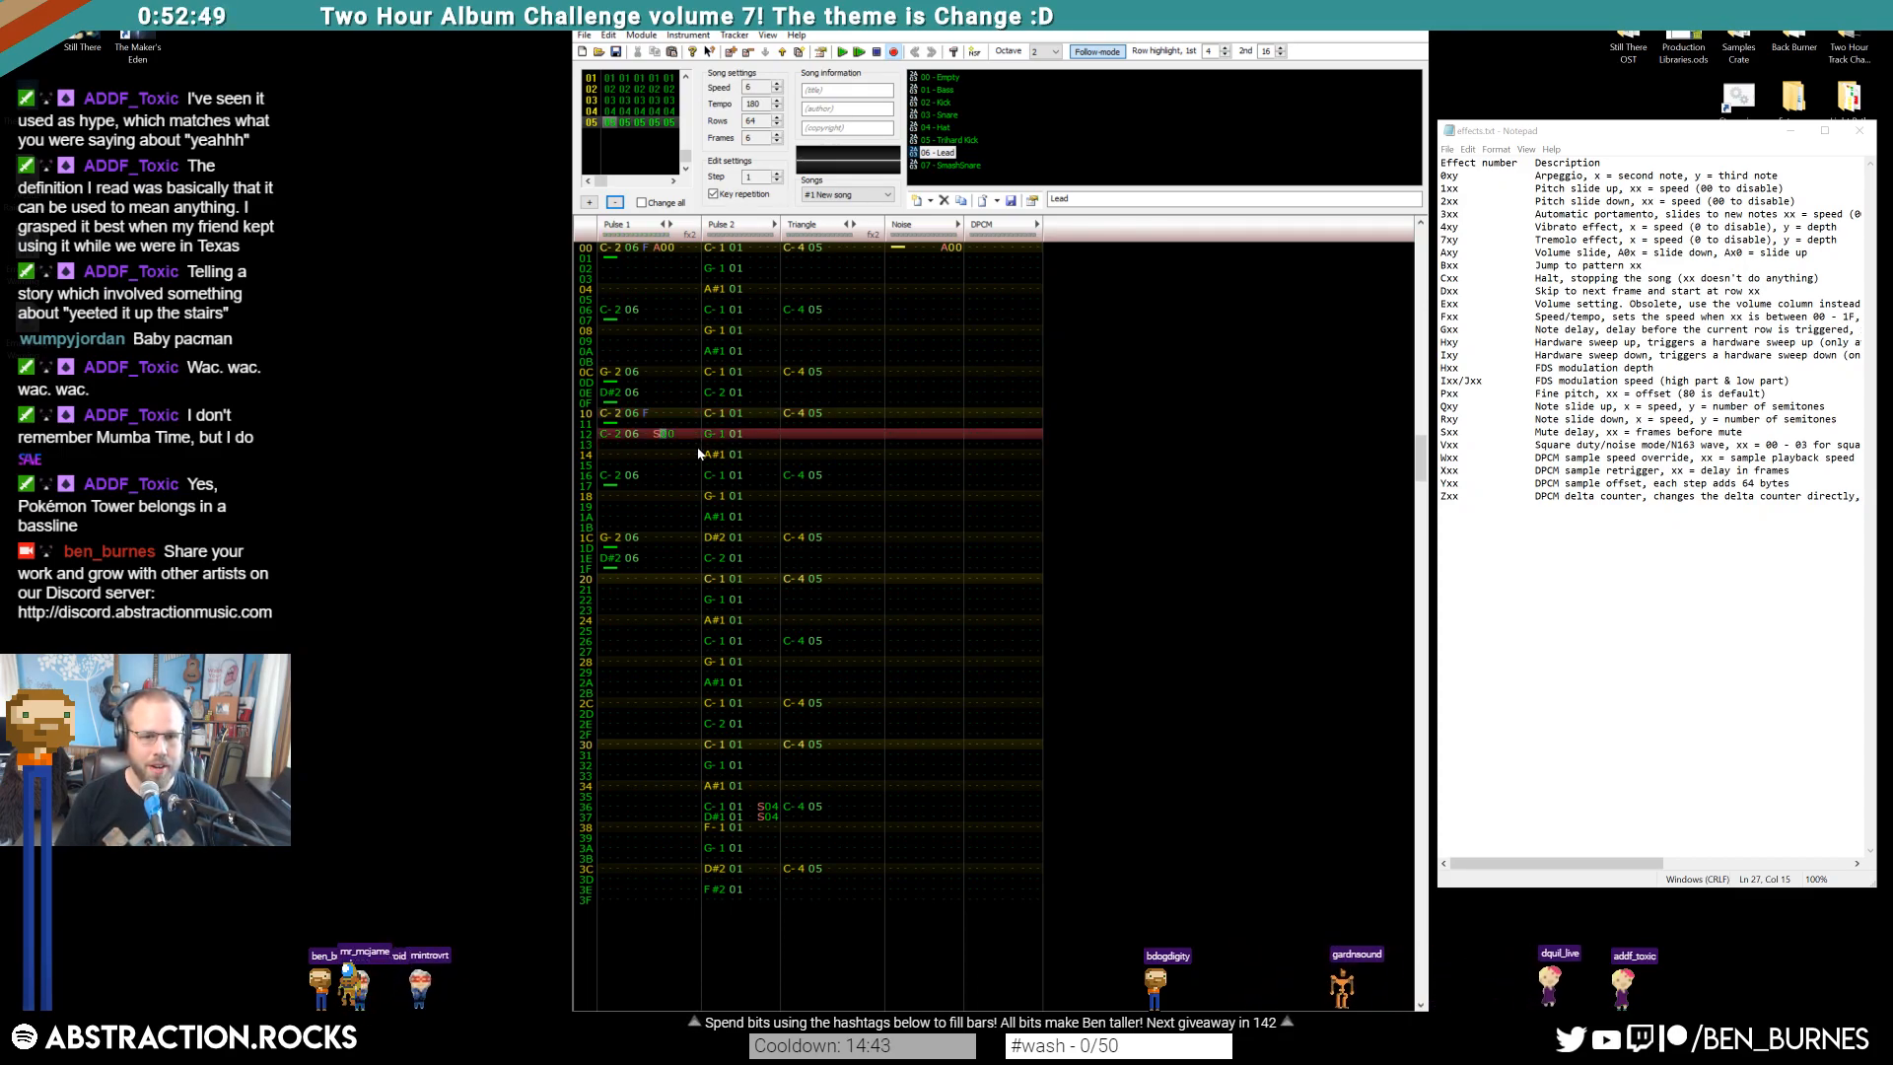
type("4")
key("Home")
key("Down")
Set the Pulse 1 volumes to A at row 12 and F at row 16, and clear the volume at row 10
left_click(645, 437)
key("Up")
key("Delete")
key("Up")
key("Up")
key("Delete")
key("Down")
type("a")
key("Down")
key("Down")
key("Down")
type("f")
key("Return")
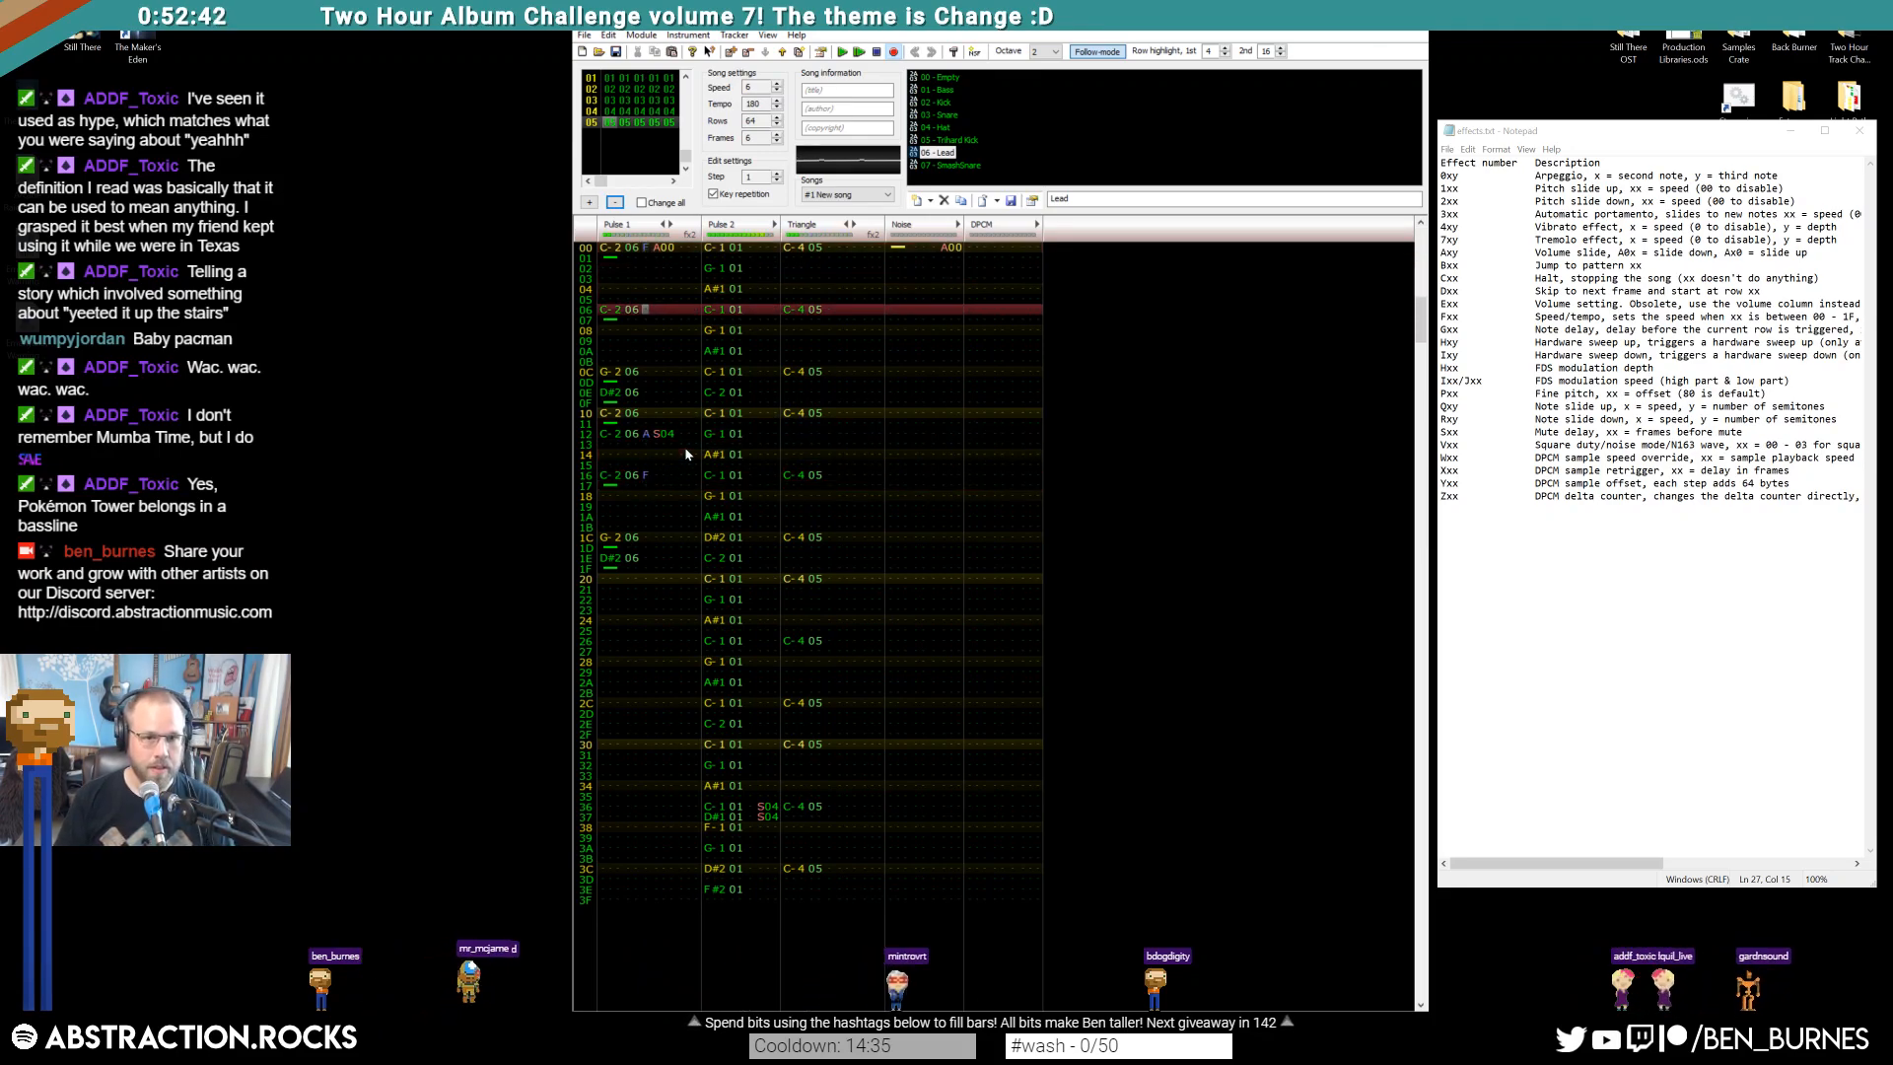
key("Return")
Change the Pulse 1 notes to F#2 at row 1C and G-2 at row 1E
left_click(616, 538)
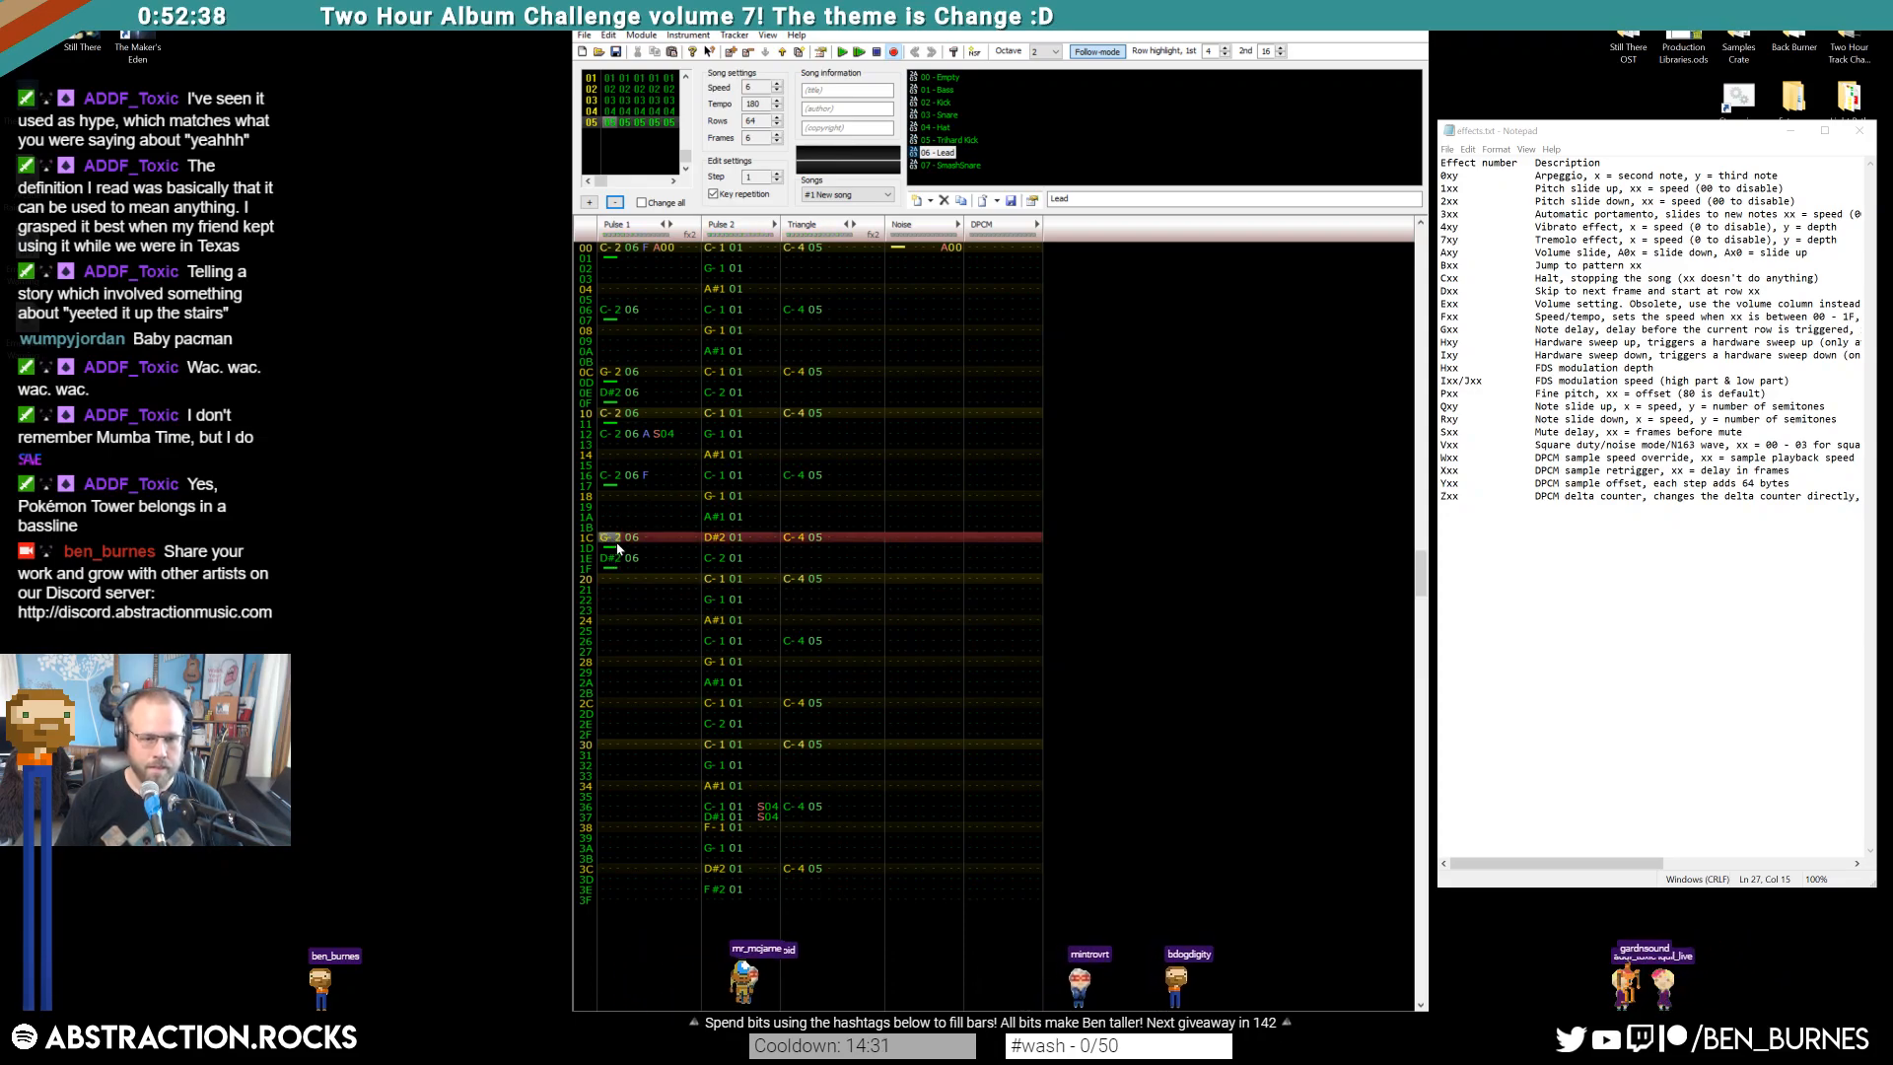
key("g")
key("Down")
key("b")
Add an R47 note slide effect at row 1F of Pulse 1
key("Right")
key("Right")
key("Right")
key("Right")
type("r00")
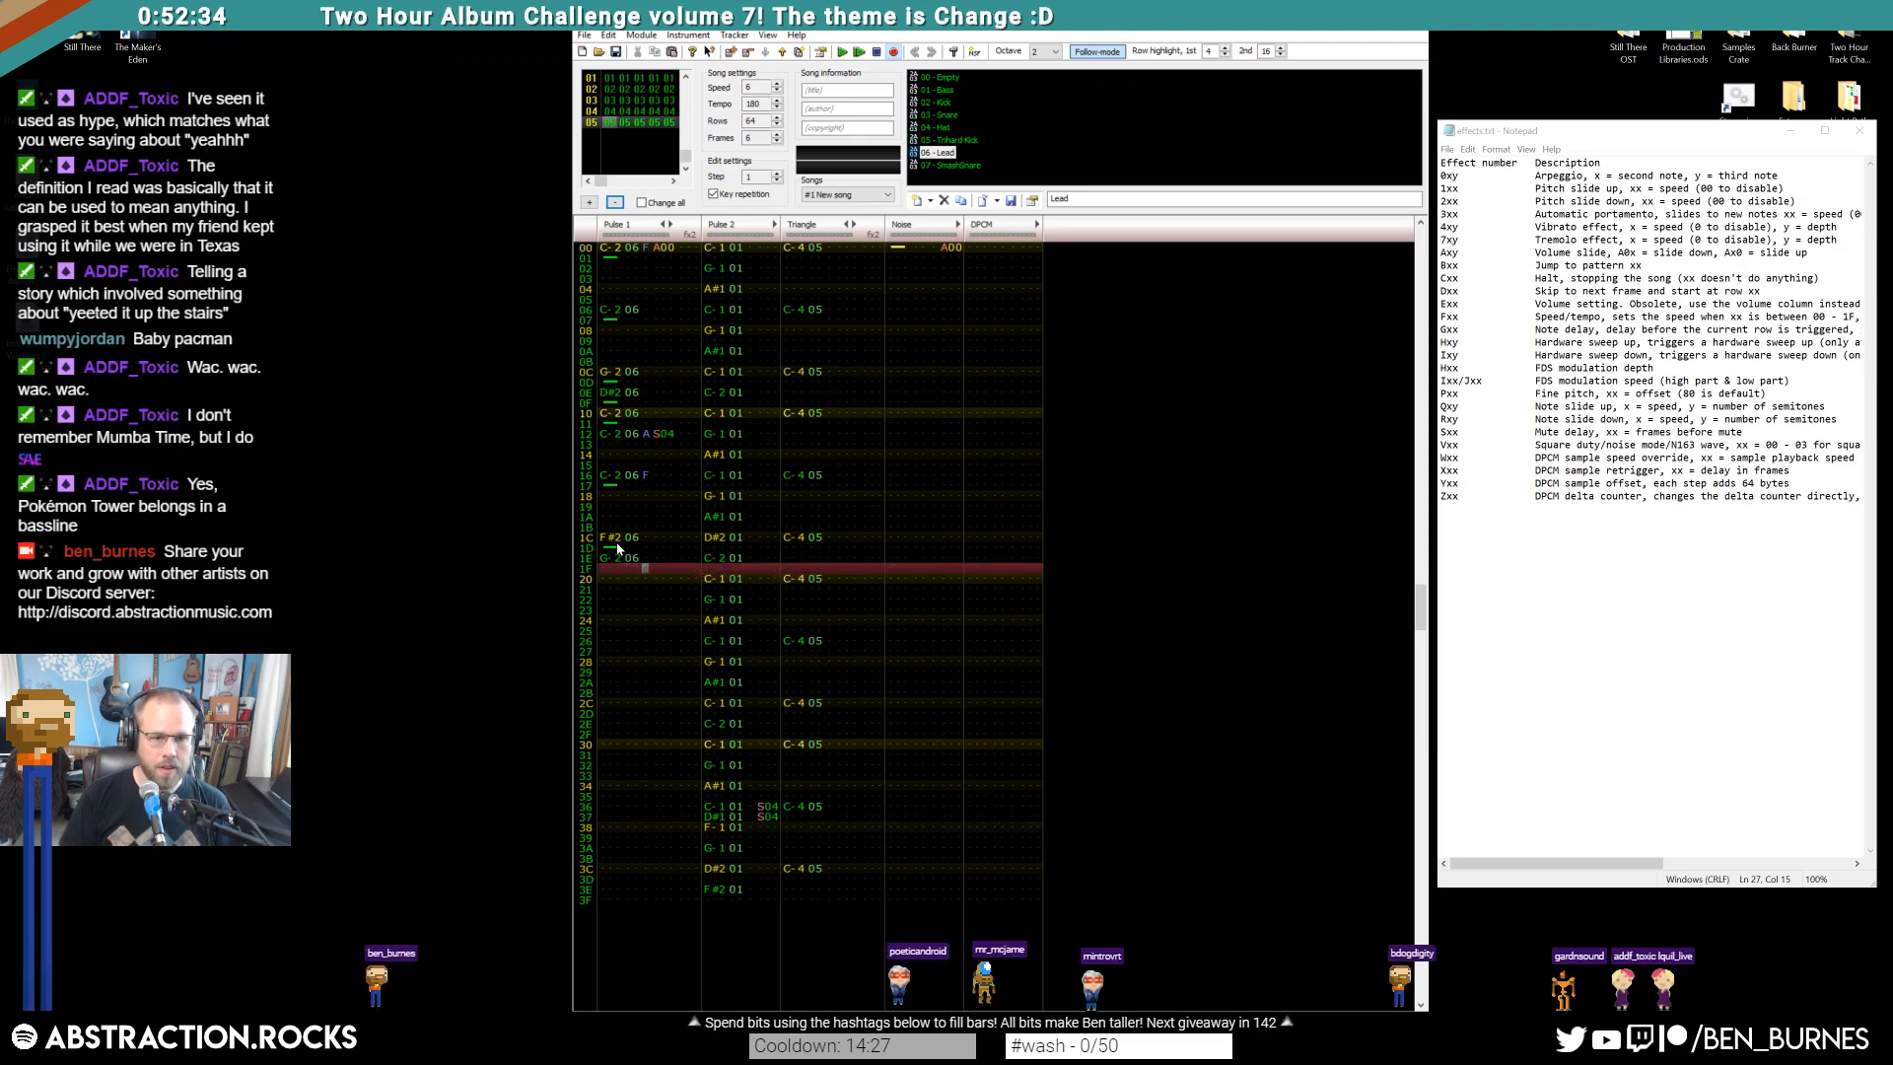
key("Up")
key("Right")
key("Right")
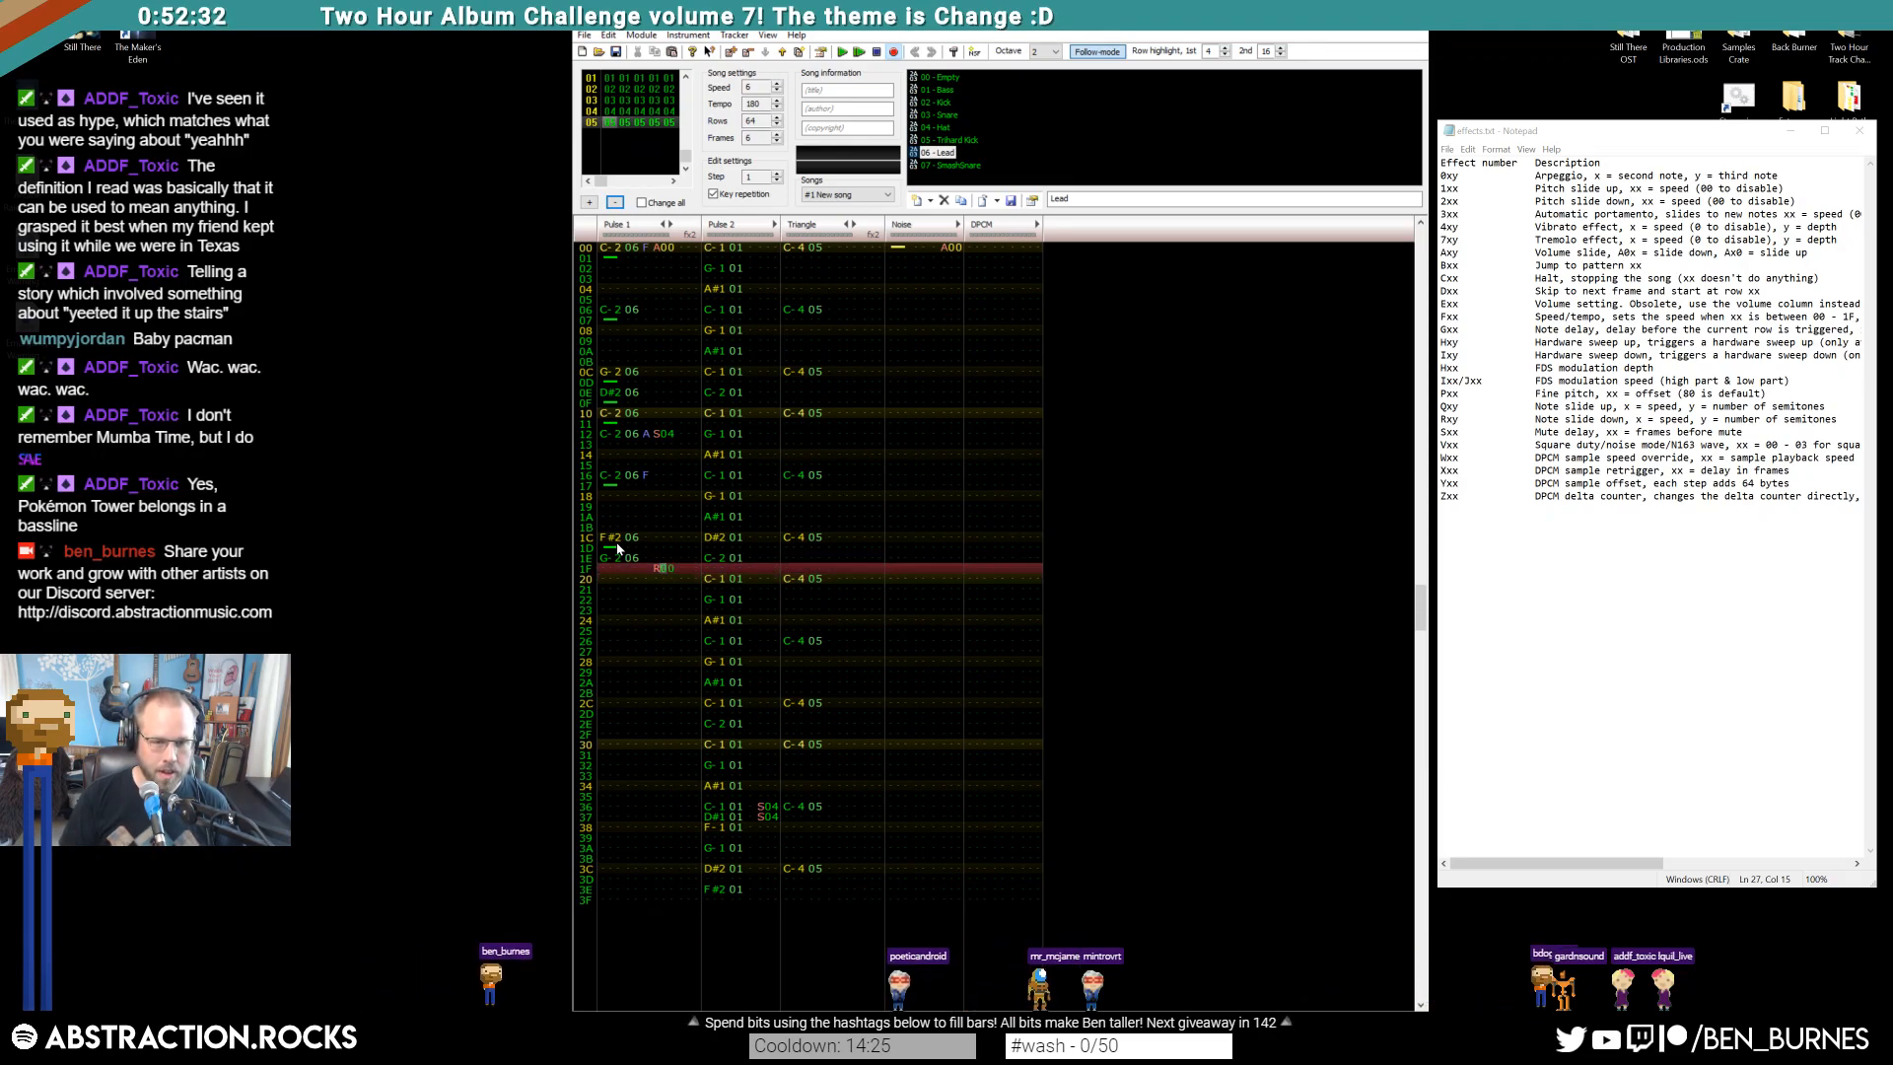
type("4")
key("Up")
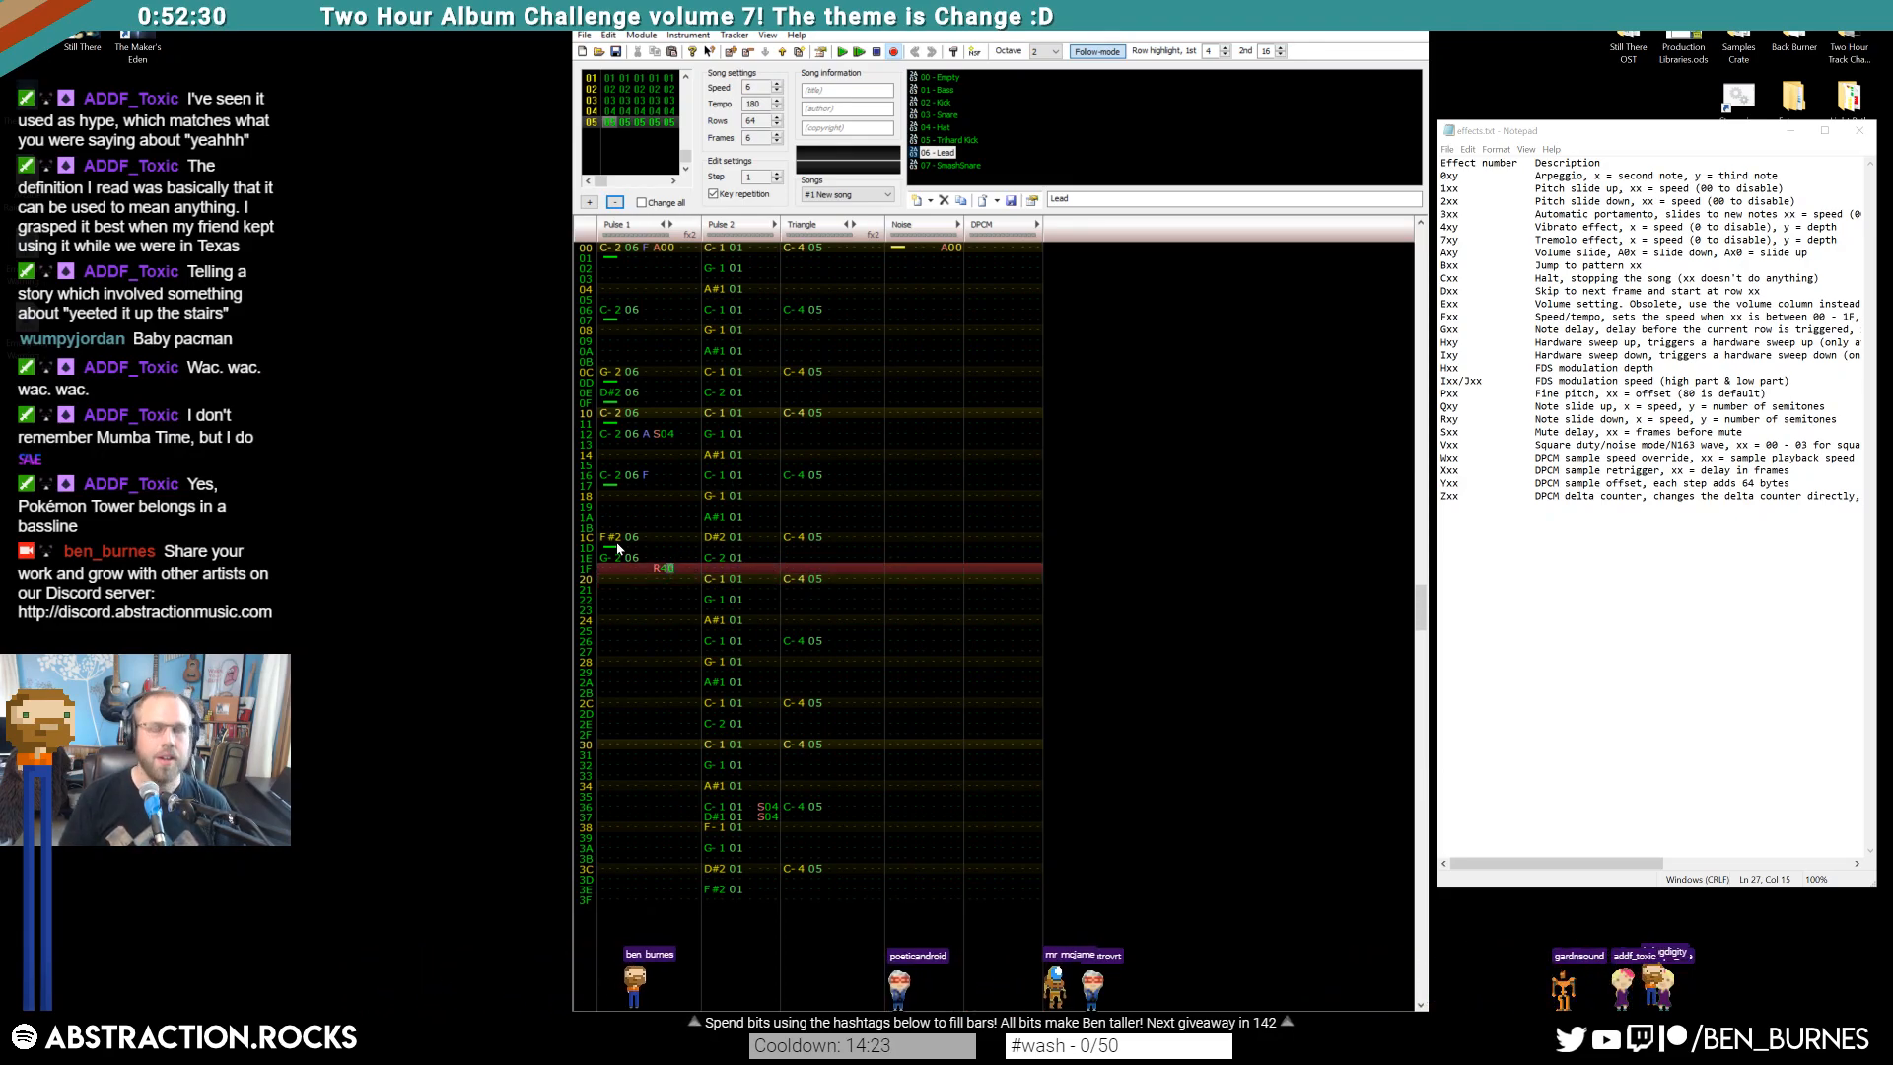
type("7")
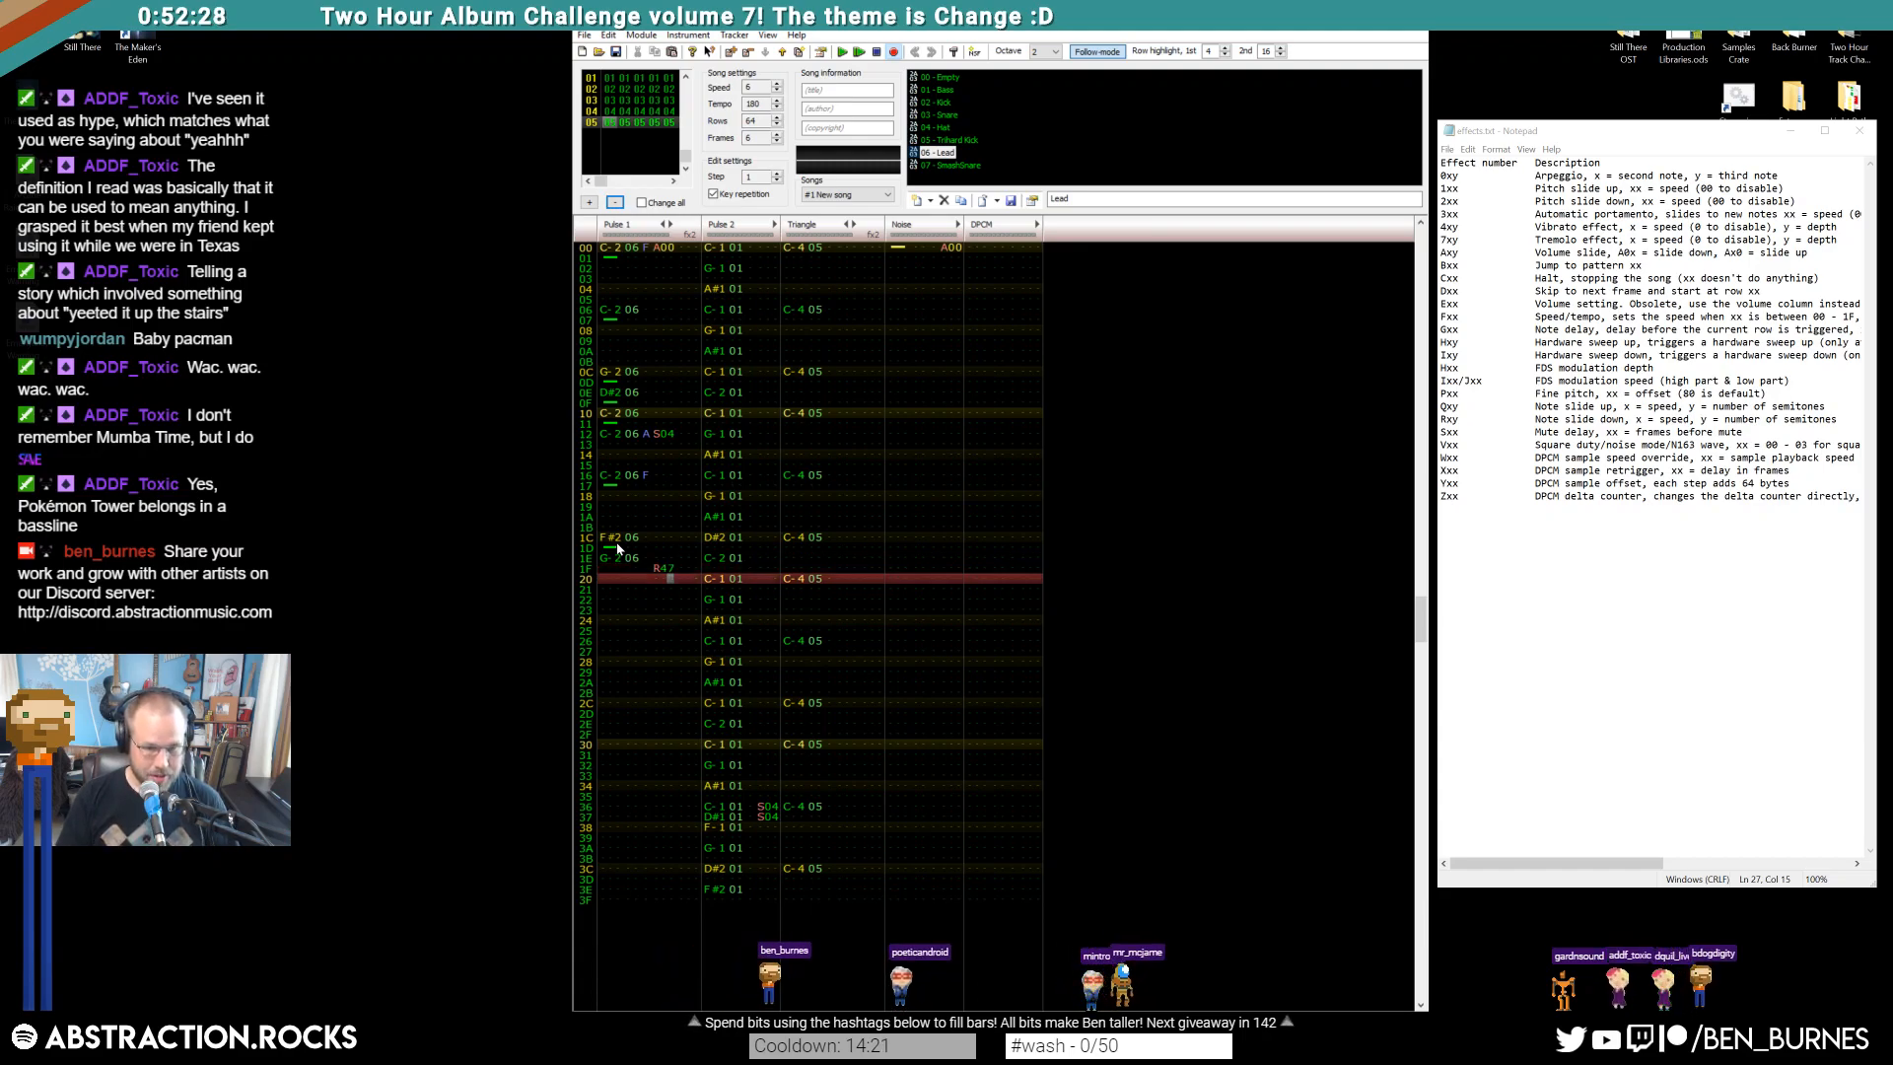
Add an S04 effect at row 1F in the second effect column of Pulse 1
key("Up")
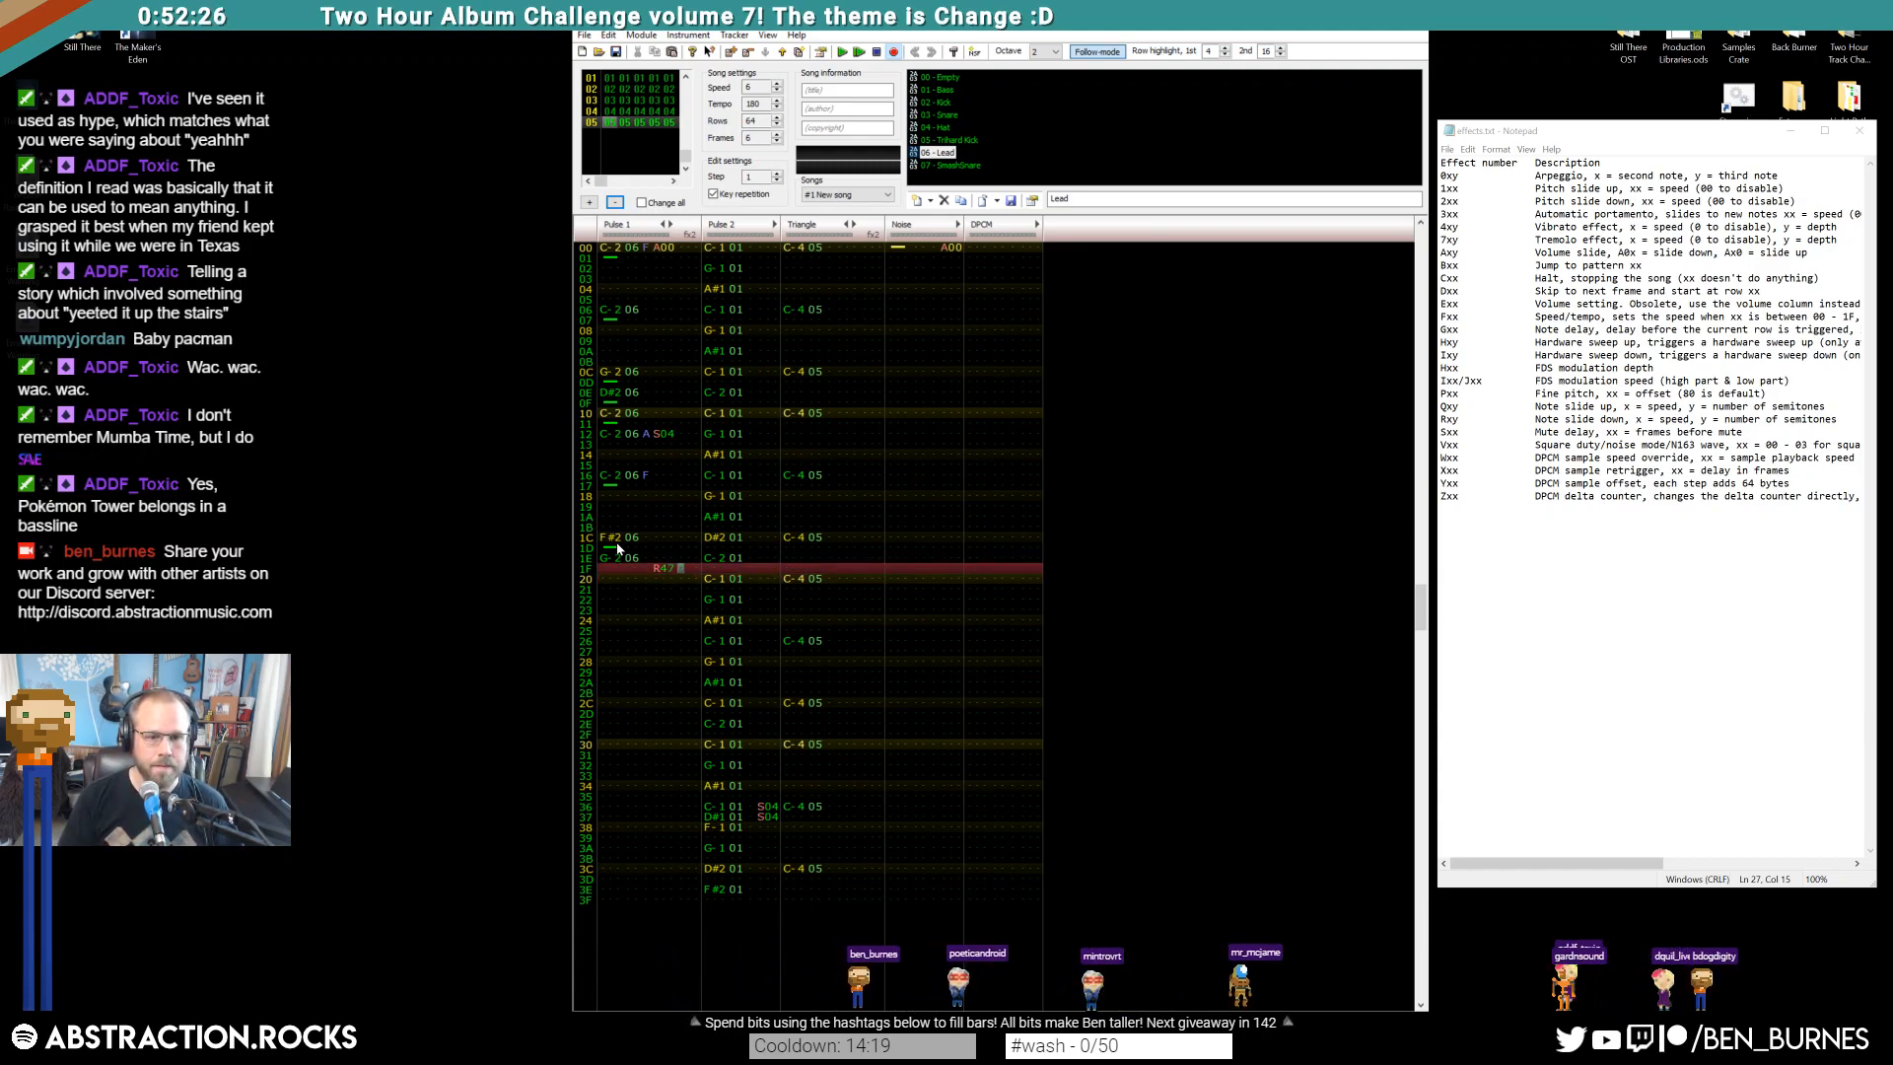
key("Left")
key("Left")
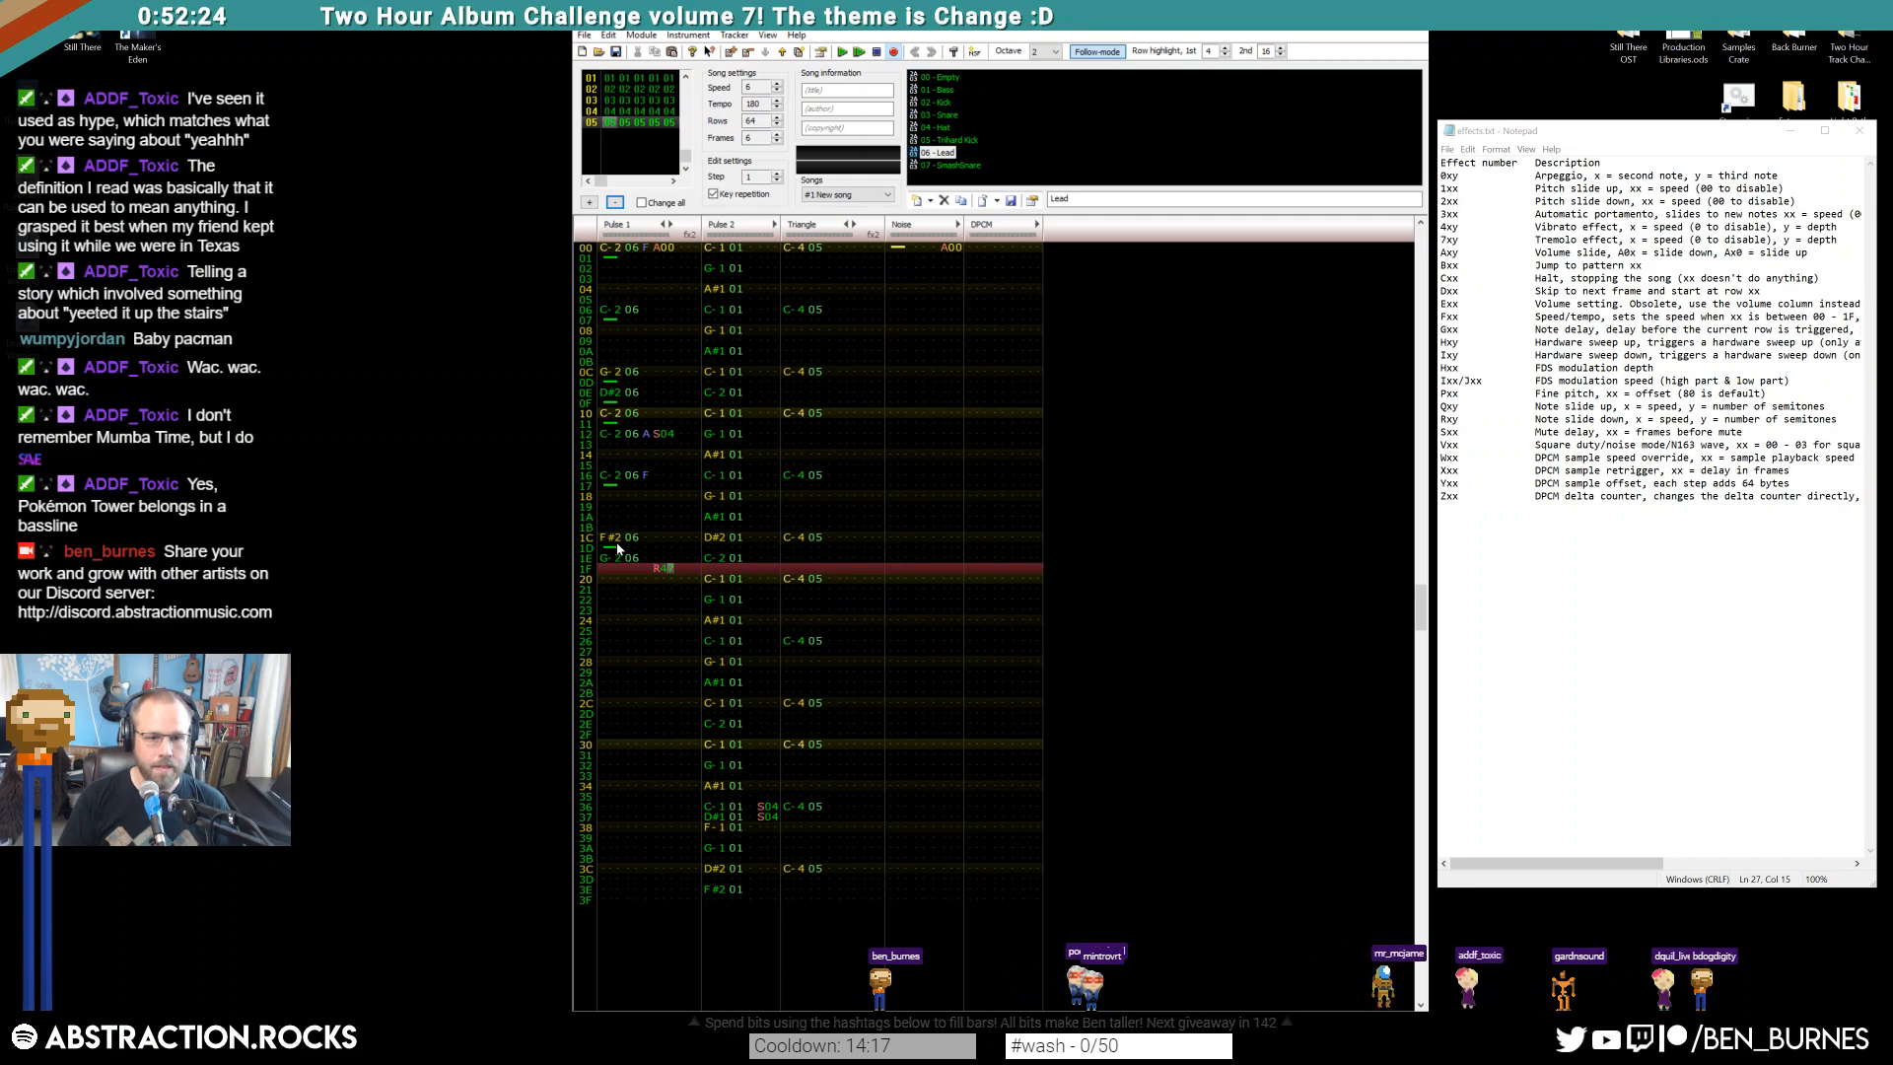
key("Right")
key("Right")
type("S04")
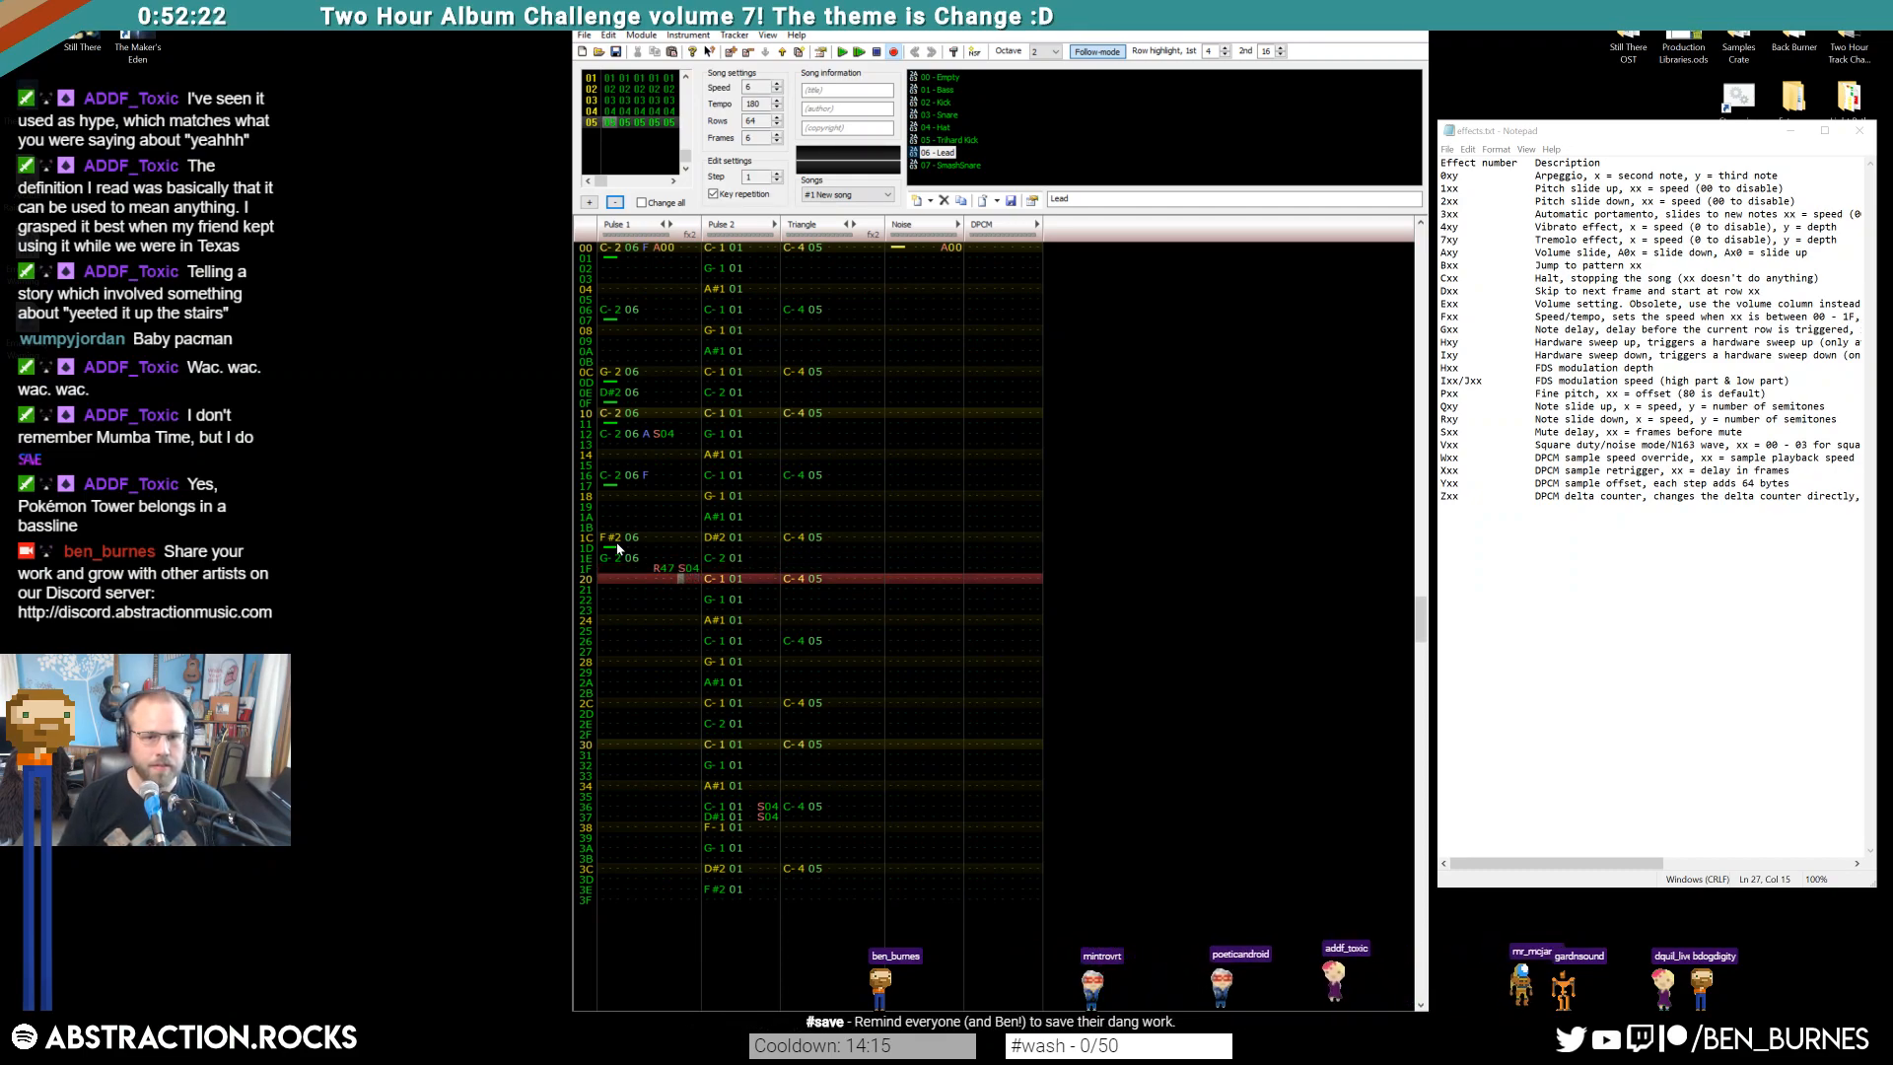
Move R47 up to row 1E and S04 into the first effect column at row 1F, and play the pattern
left_click_drag(658, 556, 661, 570)
left_click(672, 547)
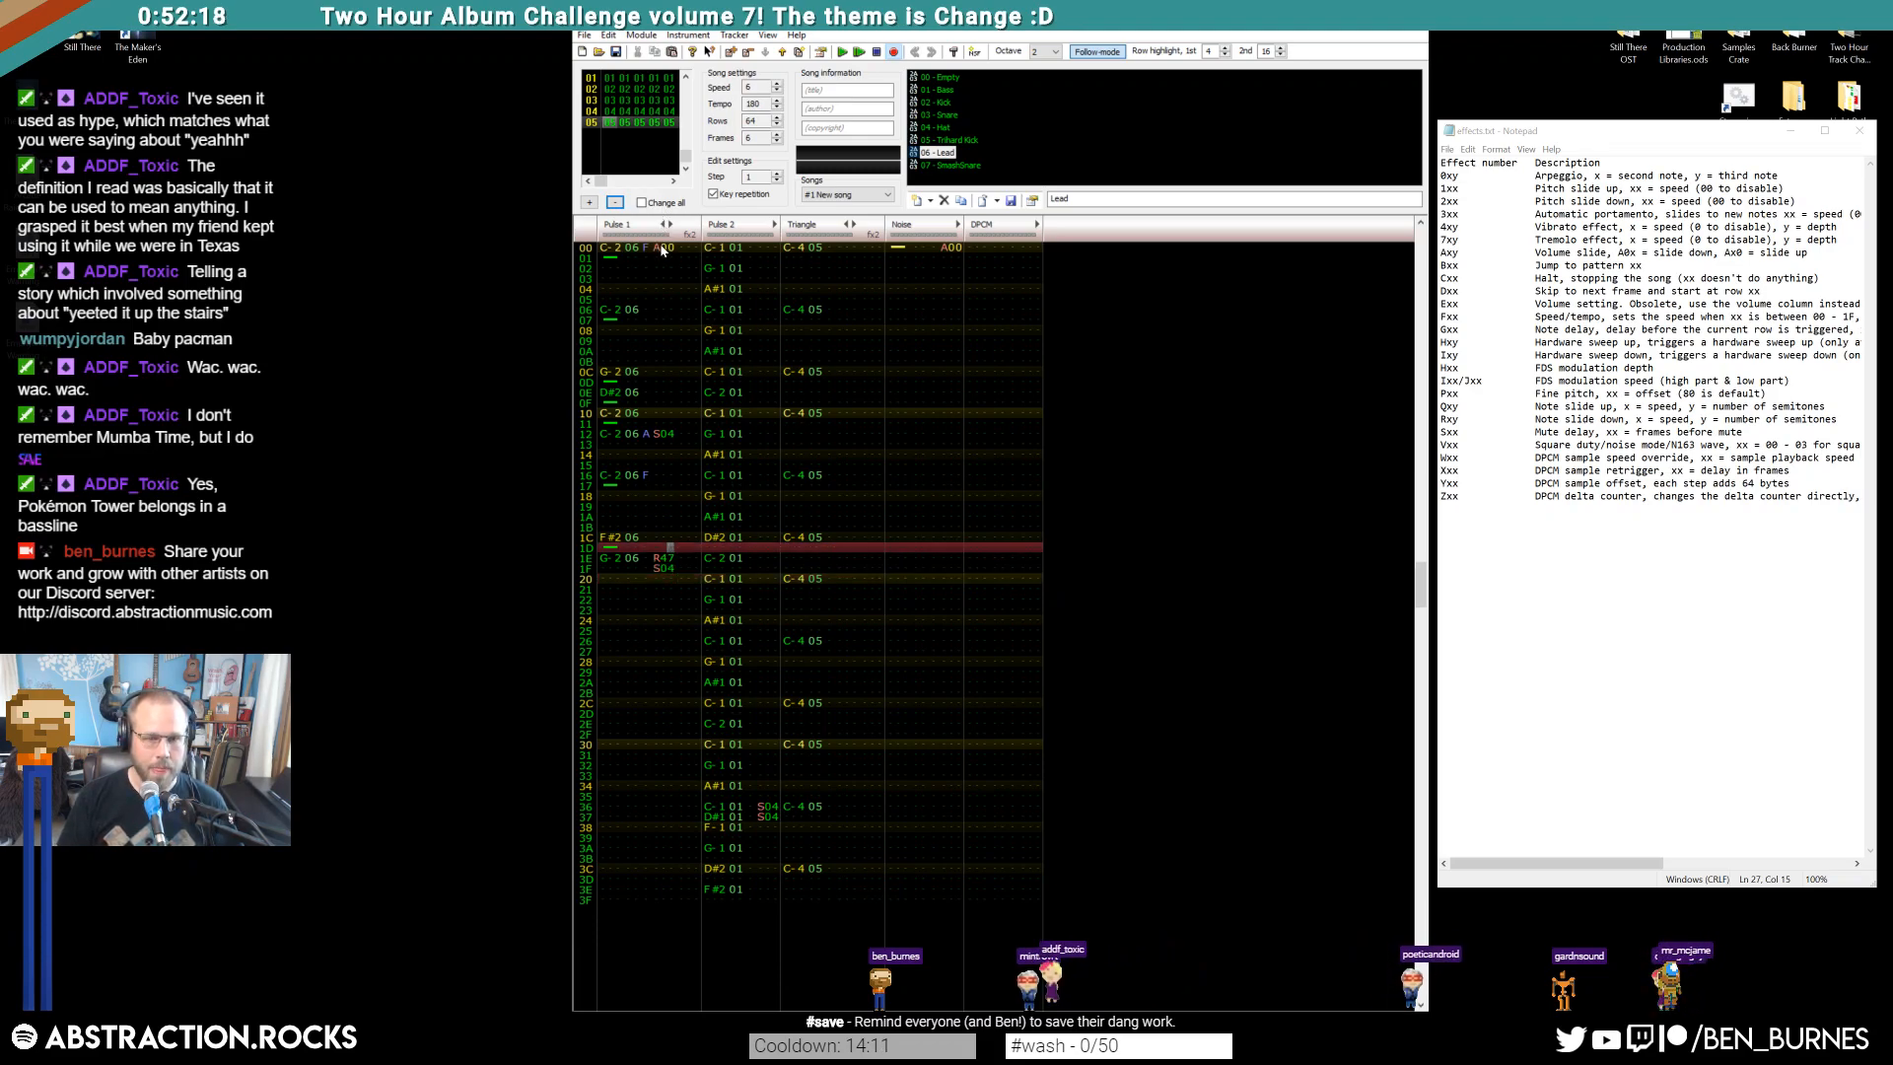
key("Return")
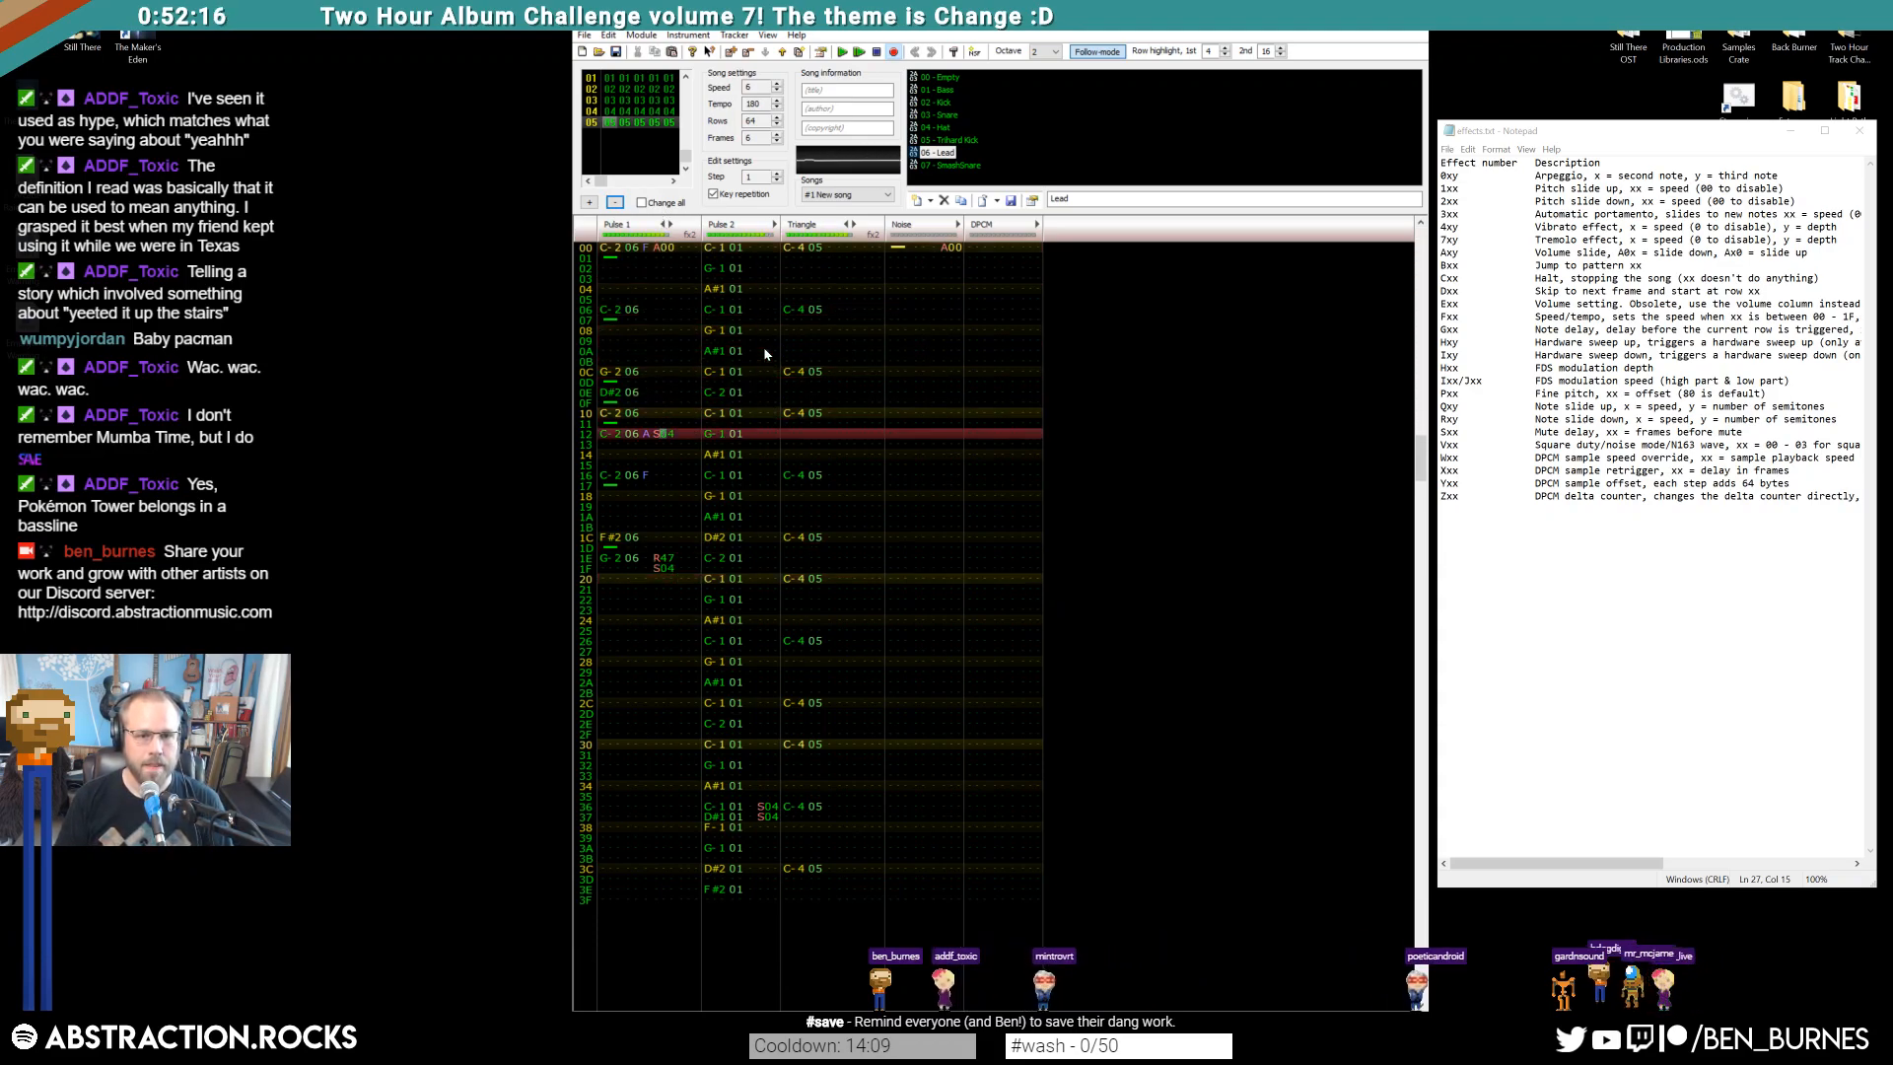
Change the Pulse 1 note at row 1E to F-2
left_click(617, 539)
left_click(610, 559)
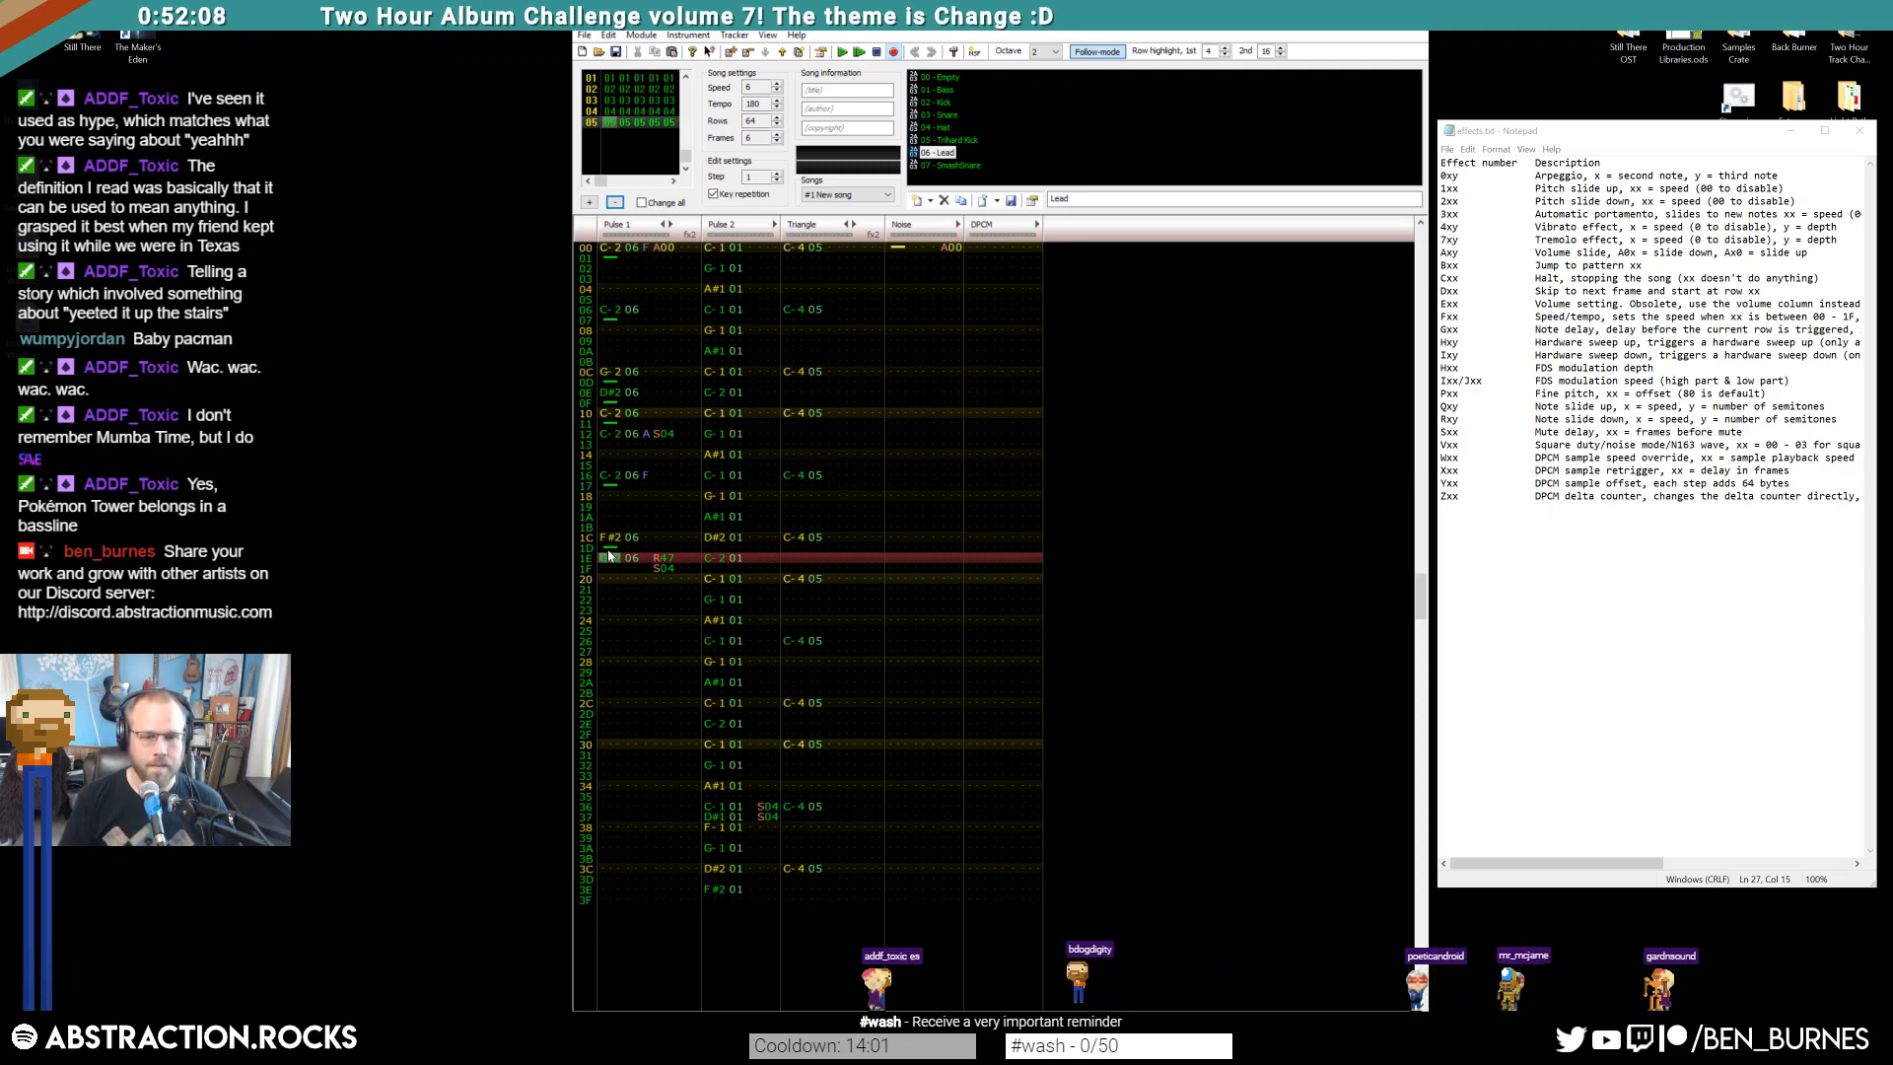
key("v")
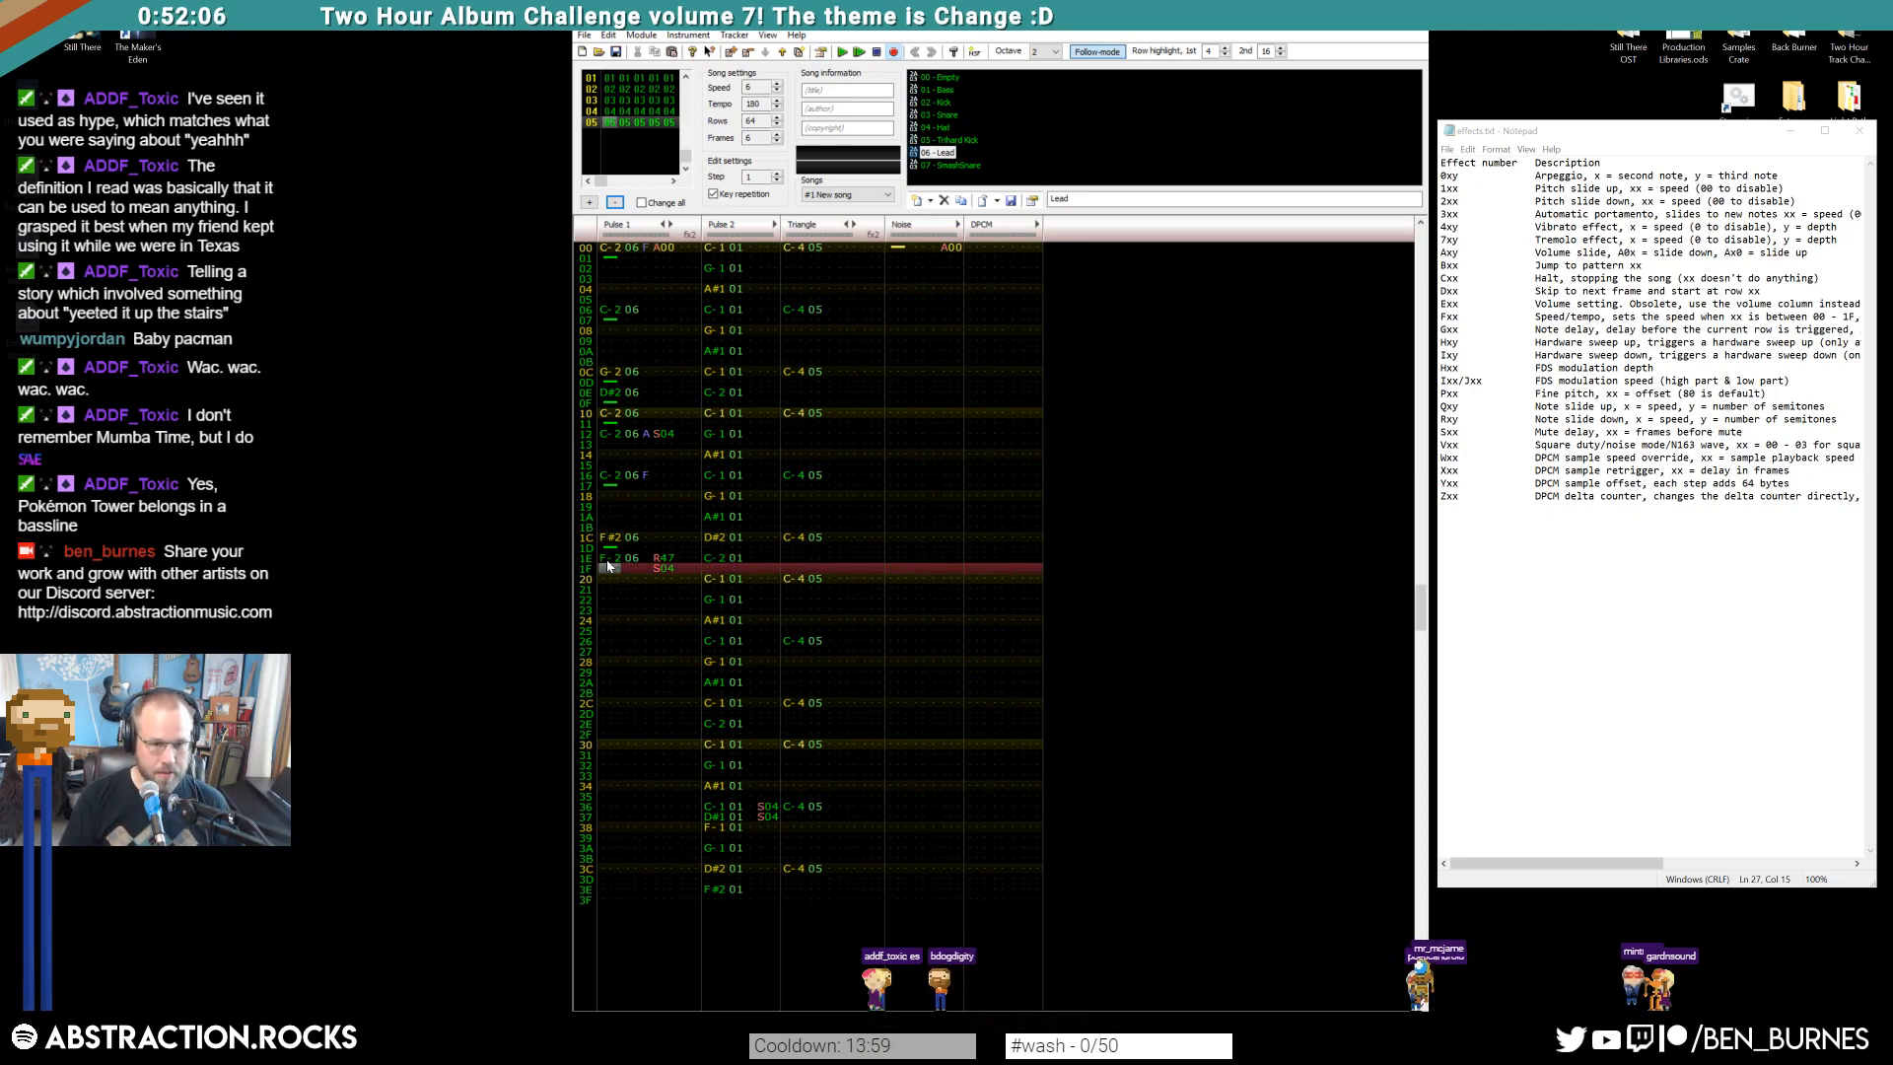
Delete the R47 note slide effect at row 1E of Pulse 1 and play the pattern
key("Up")
key("Right")
key("Right")
key("Right")
key("Right")
key("Delete")
key("Return")
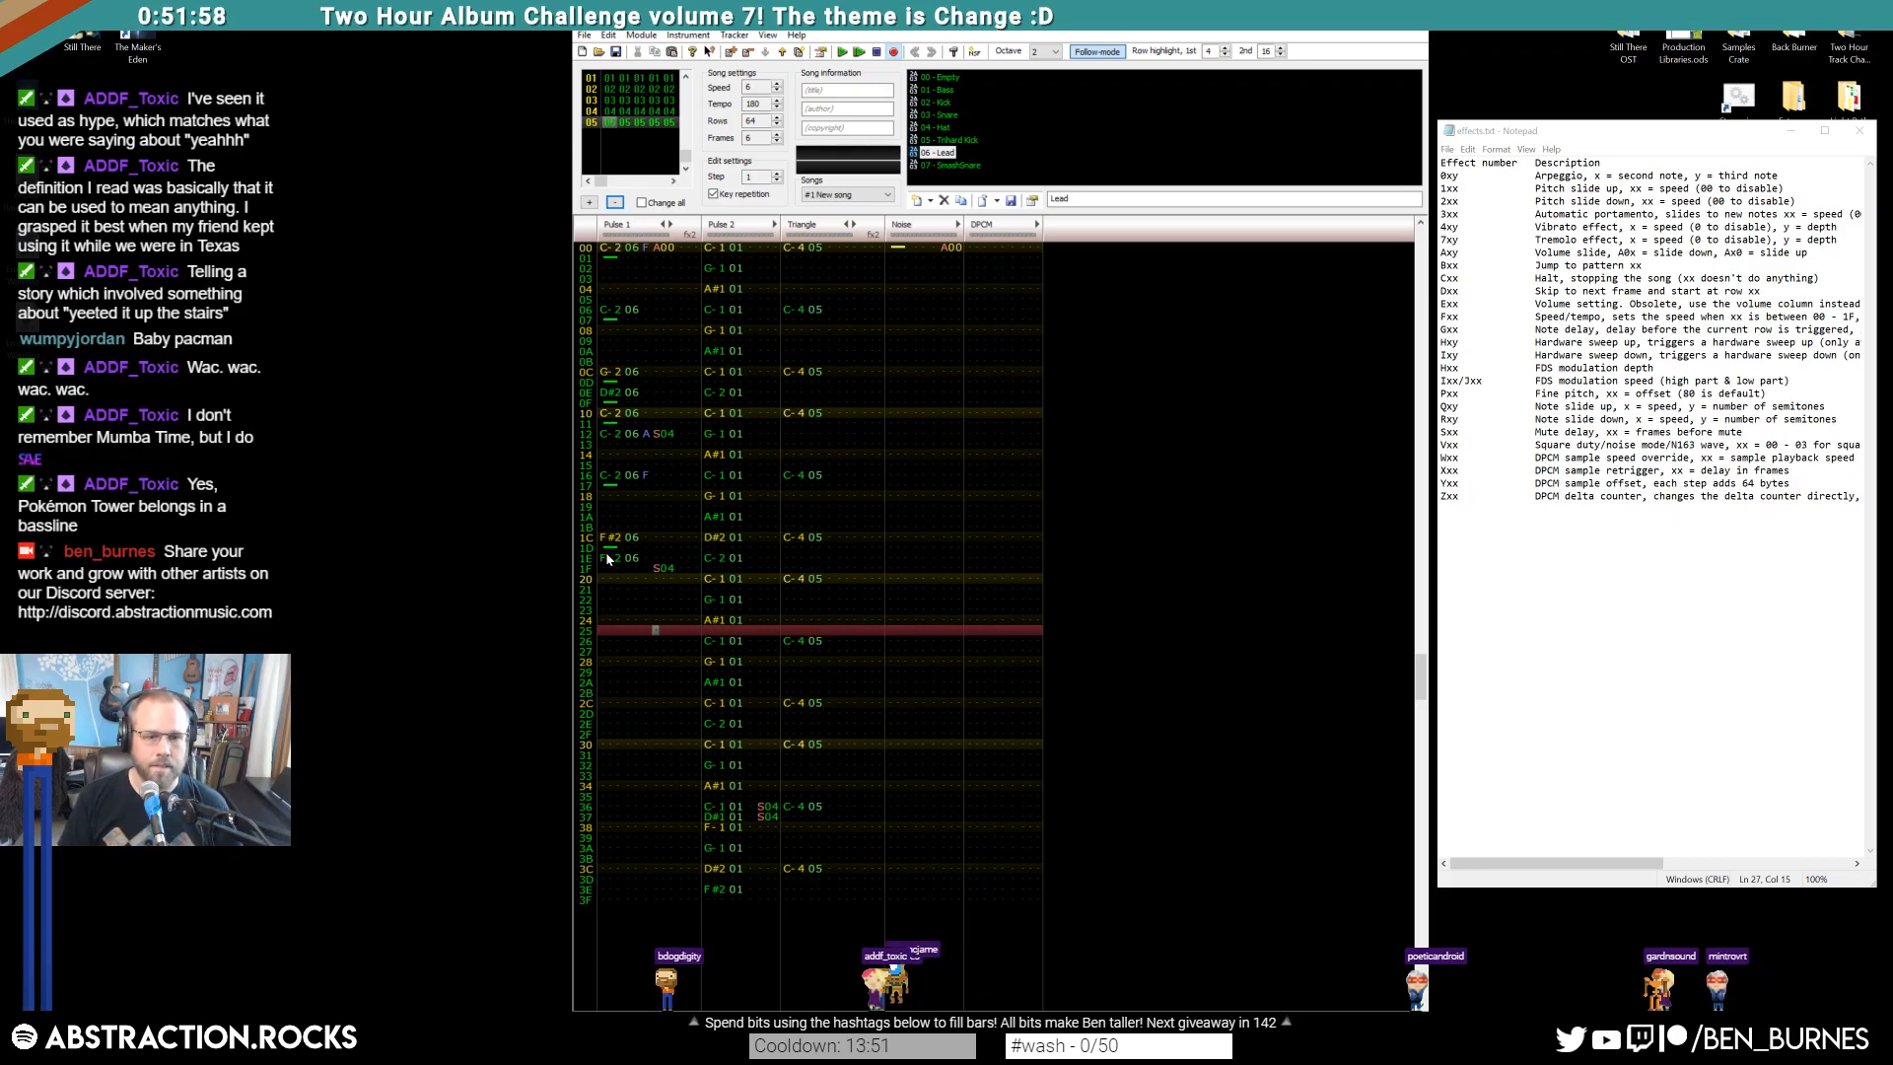
Enter a note cut at row 1D of Pulse 1 and play the pattern
left_click(613, 550)
key("Down")
key("Right")
left_click(614, 549)
key("1")
key("Return")
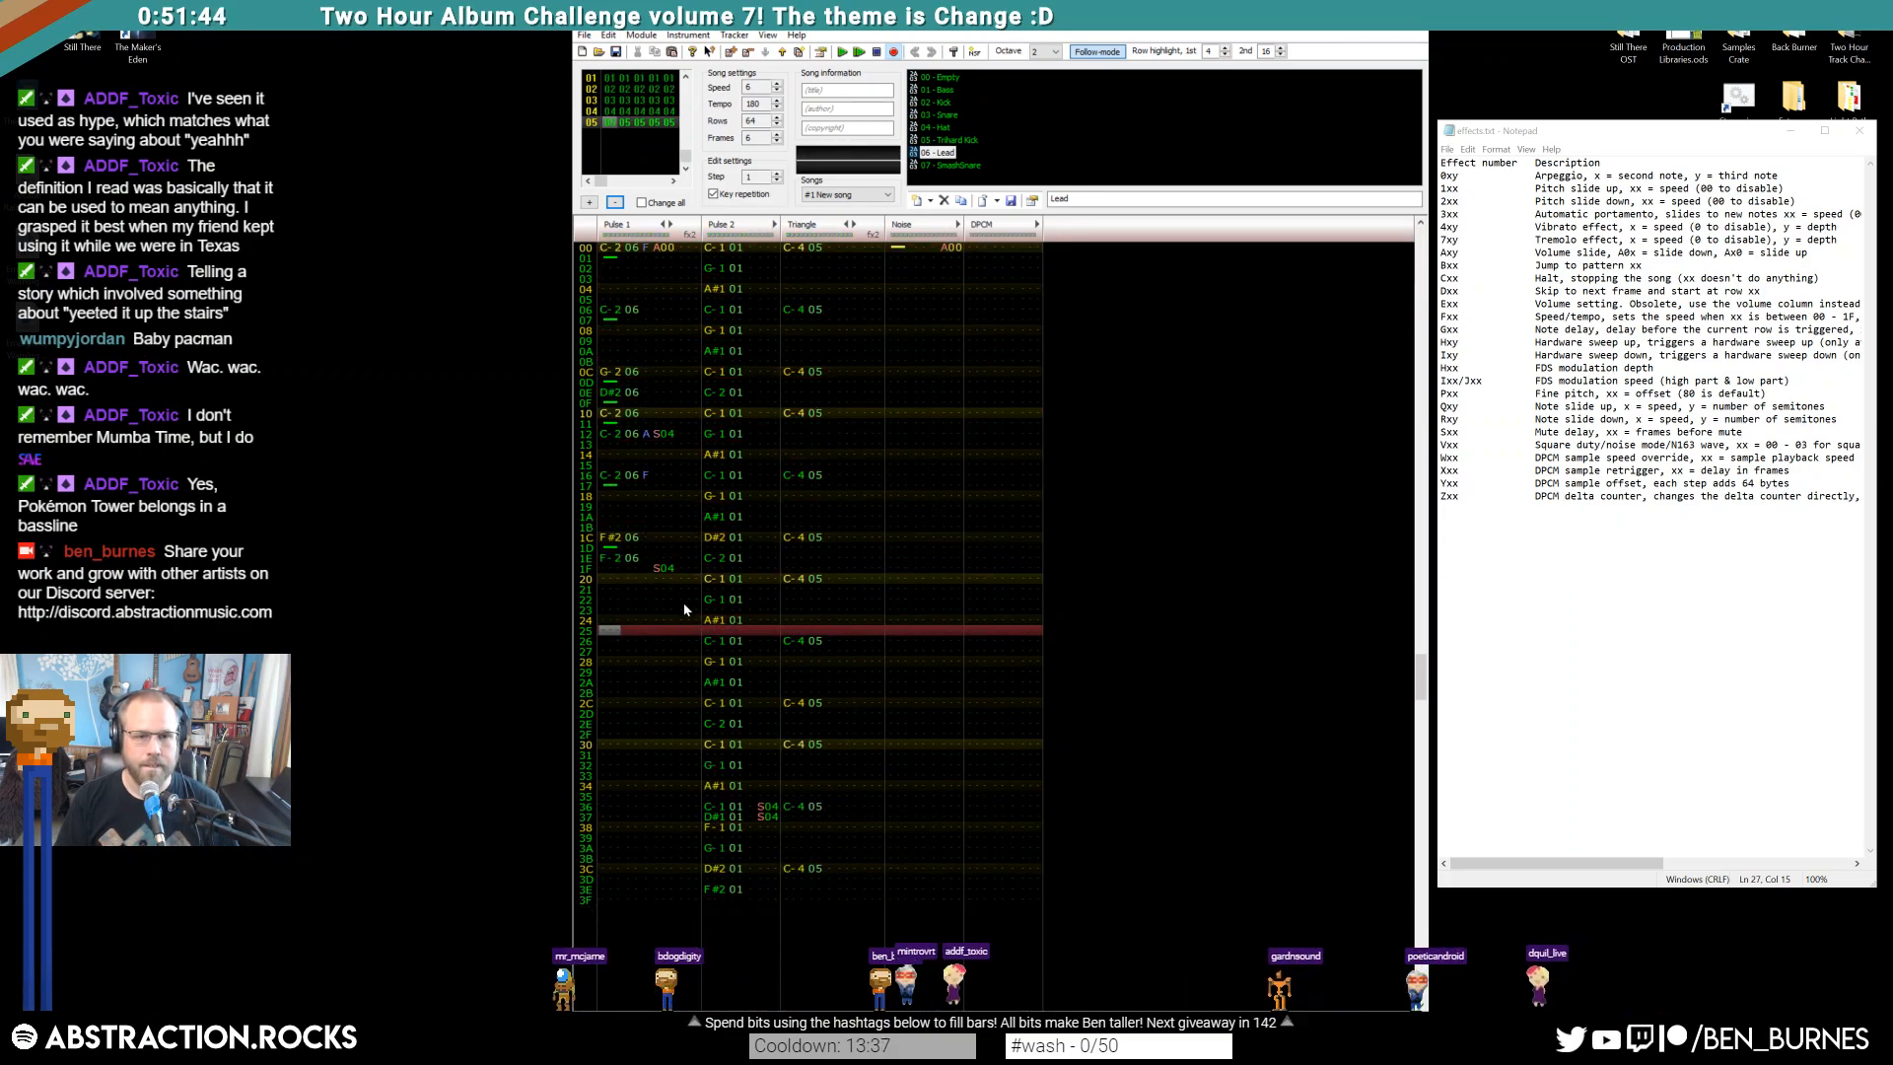
Raise the Pulse 1 notes at rows 3C to 3E of frame 04 to C-2 and play the song
scroll(678, 612, "up", 13)
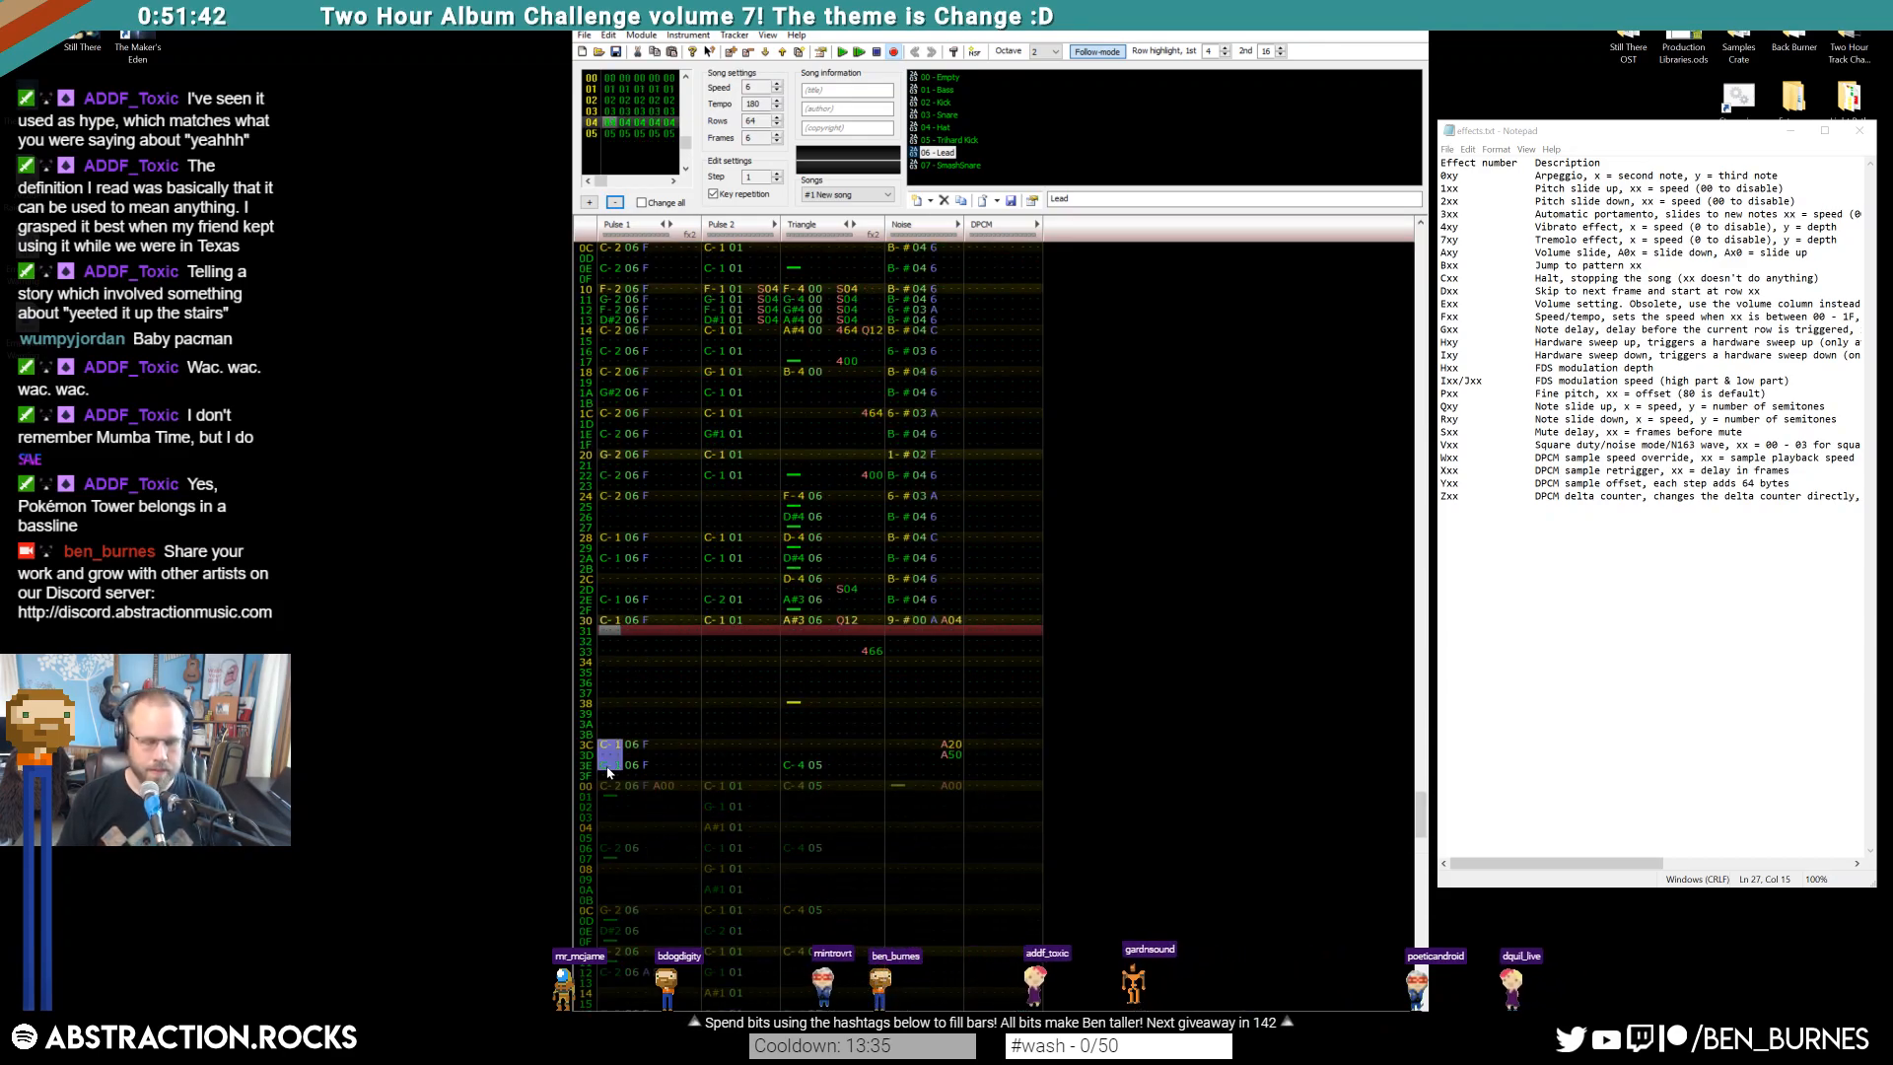
key("F5")
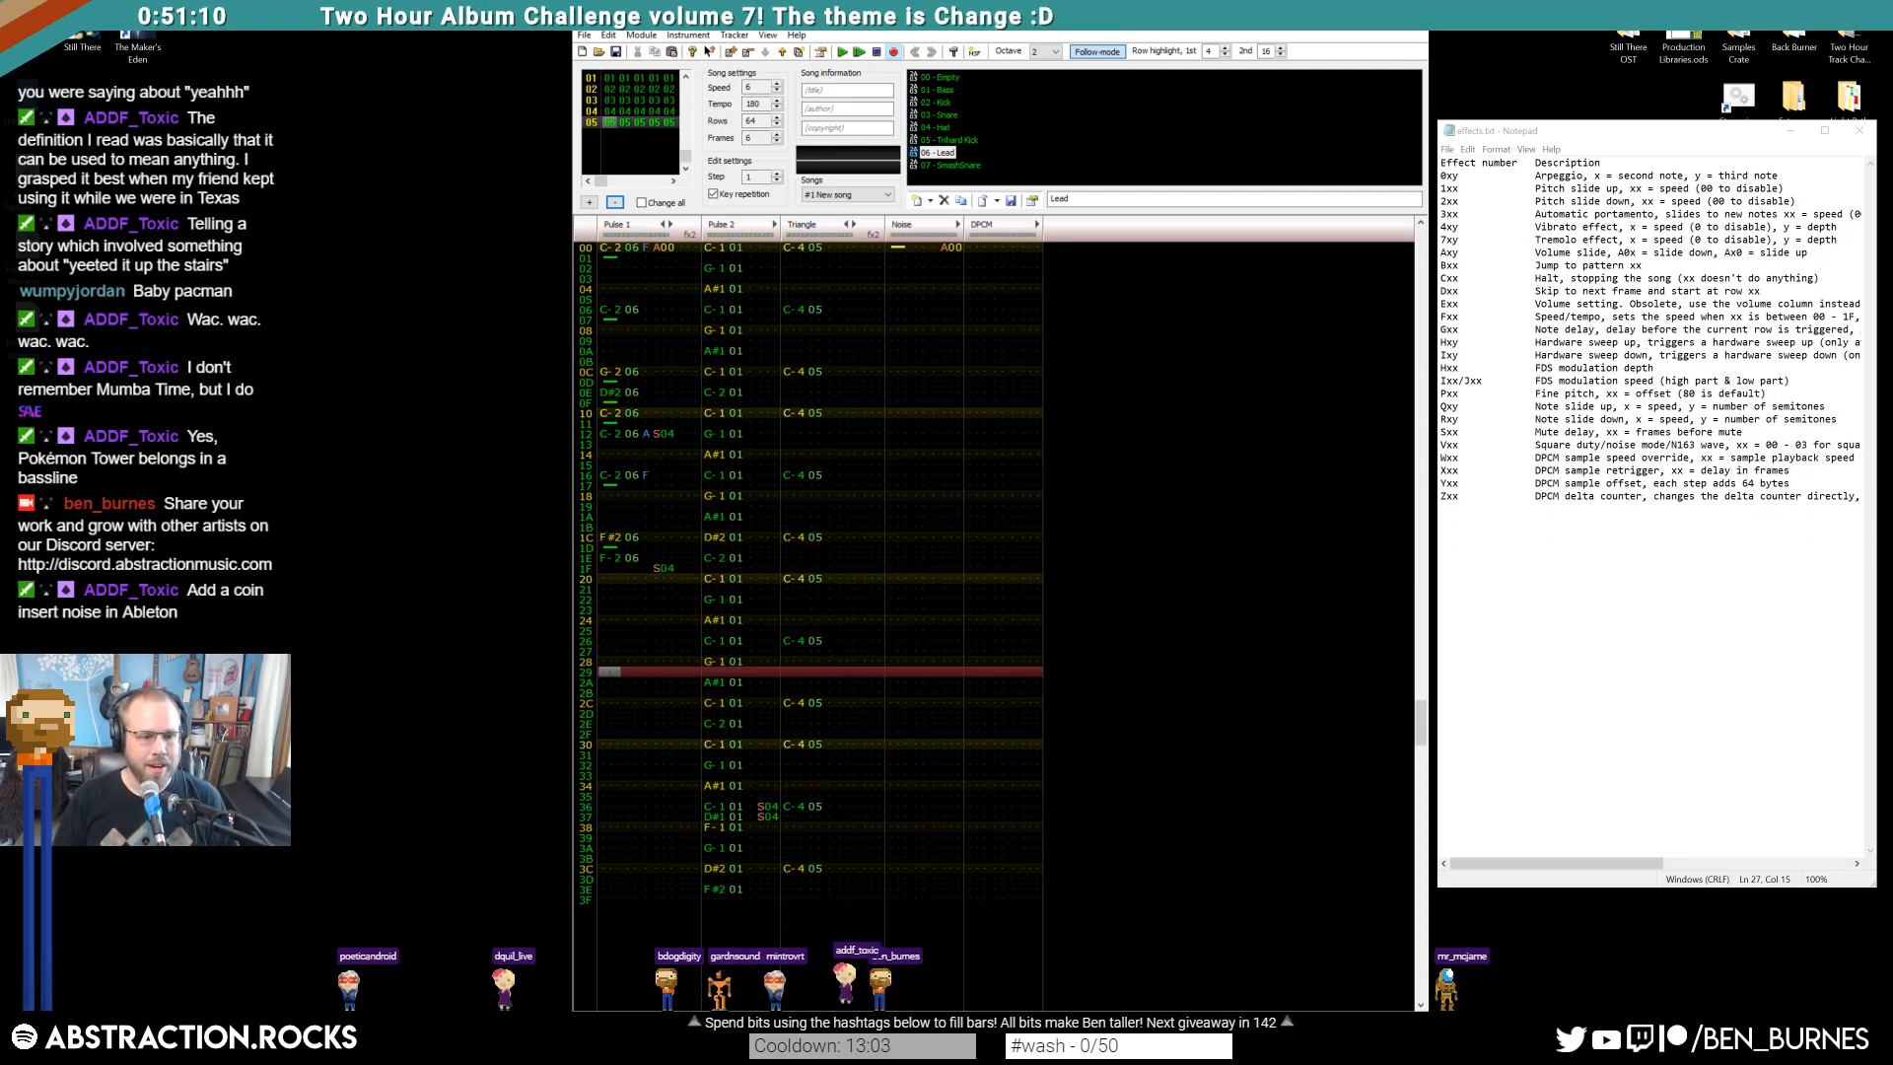
key("alt+Tab")
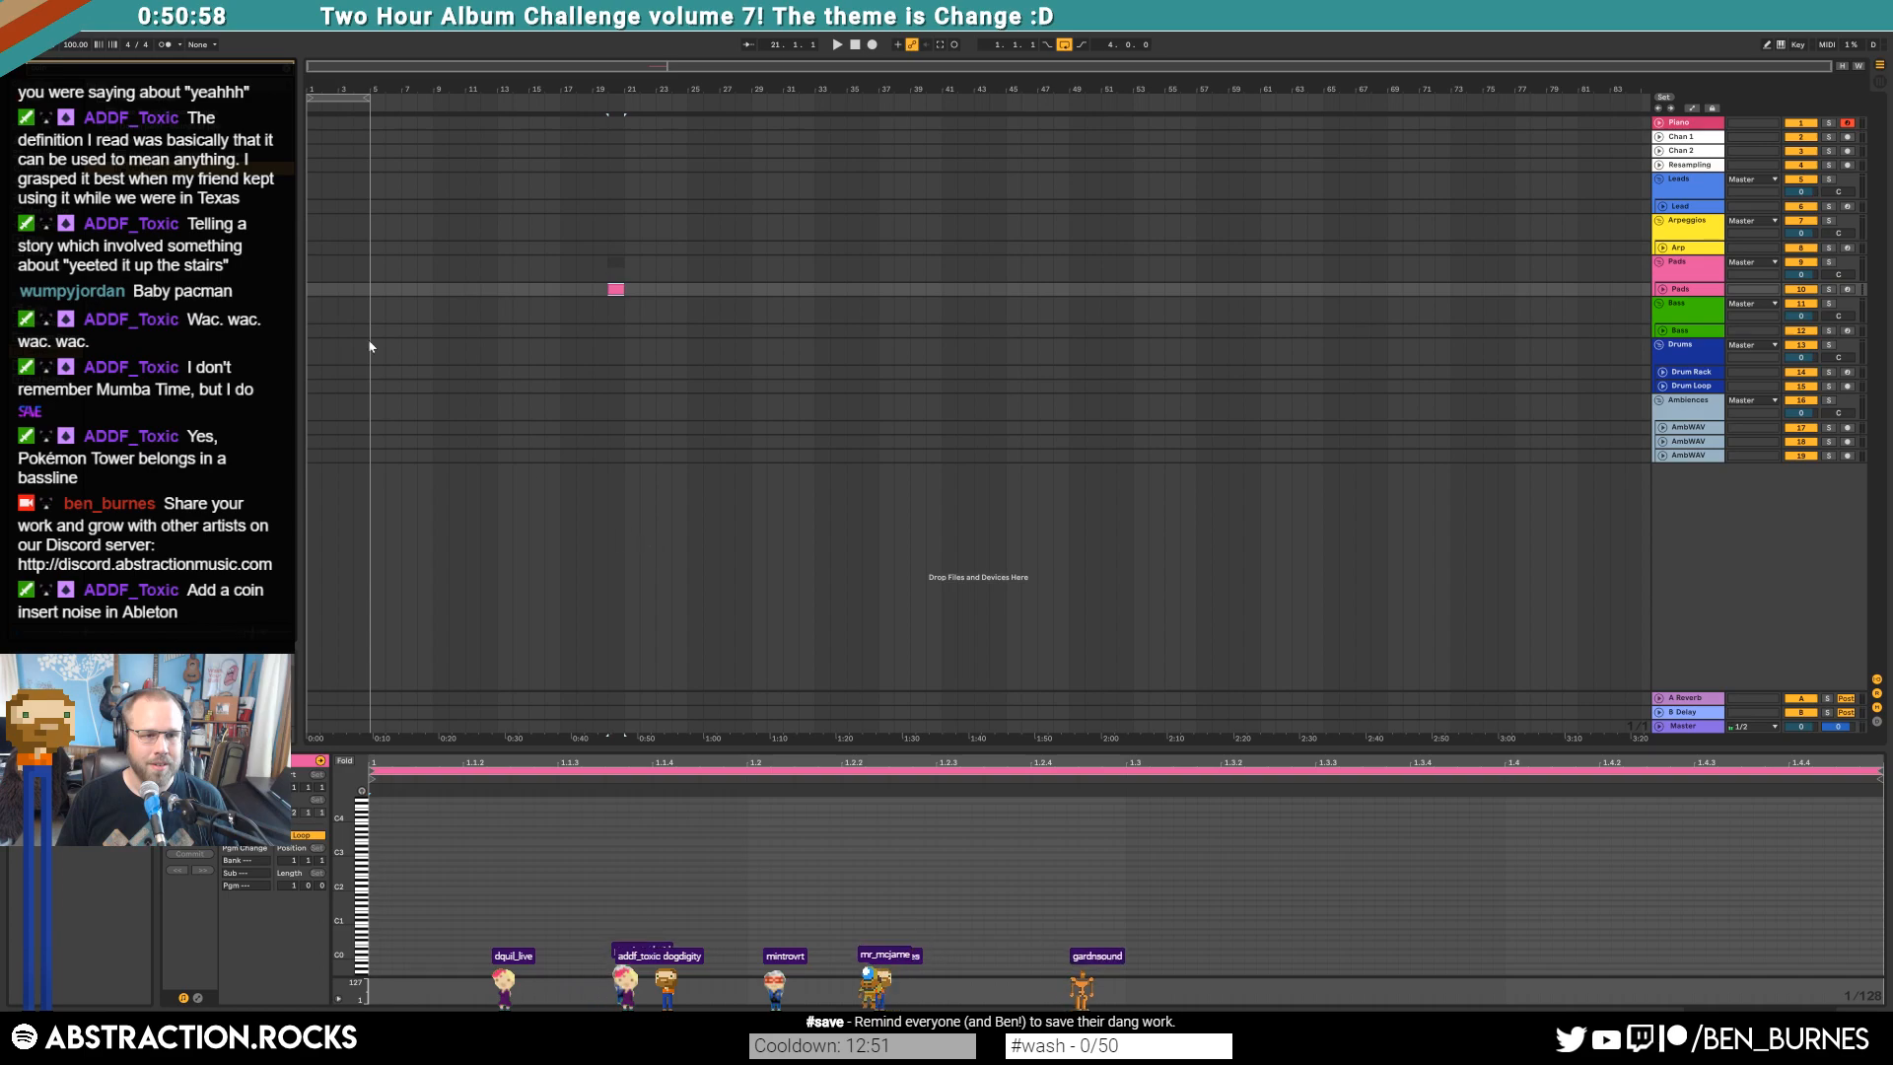
left_click(1808, 10)
Move the Triangle's S04 note run from rows 00 to 03 of frame 04 to rows 3C to 3F of frame 03
scroll(848, 468, "up", 20)
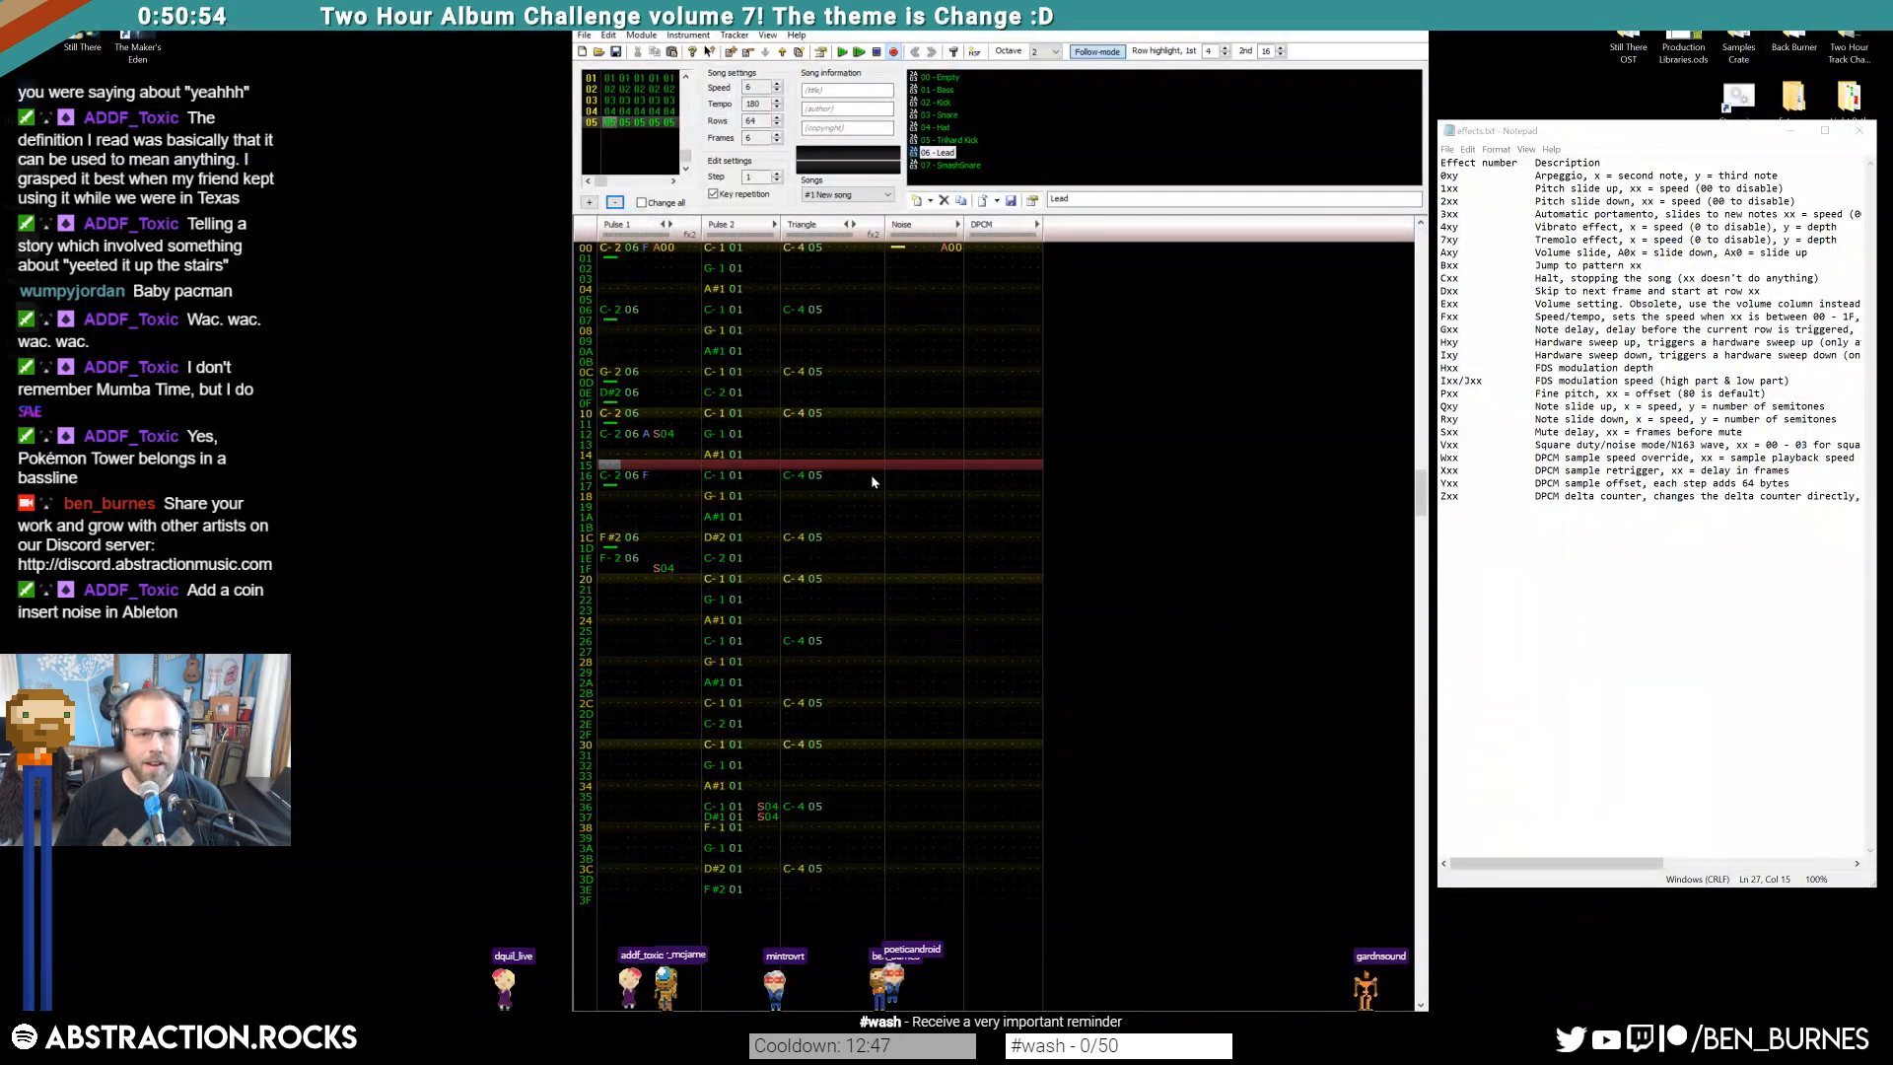
scroll(817, 375, "down", 1)
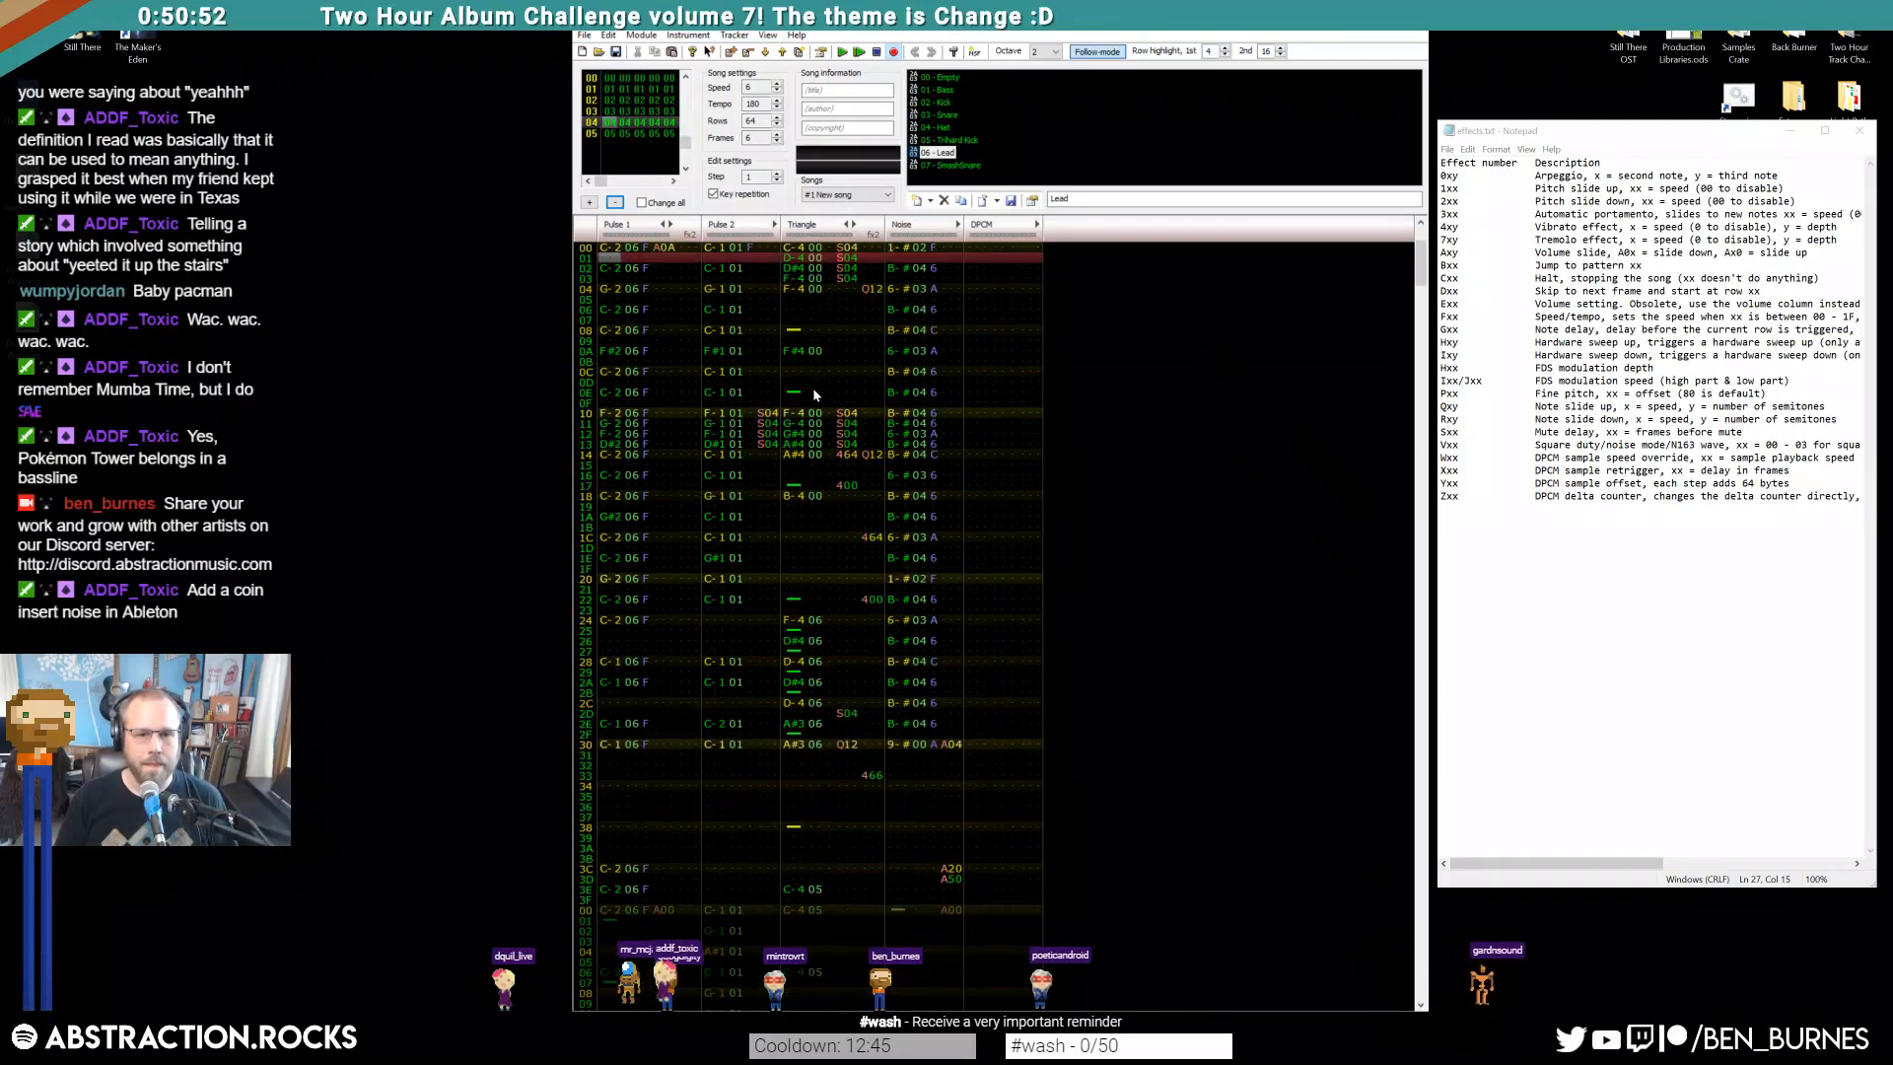
left_click_drag(793, 253, 880, 300)
left_click(854, 298)
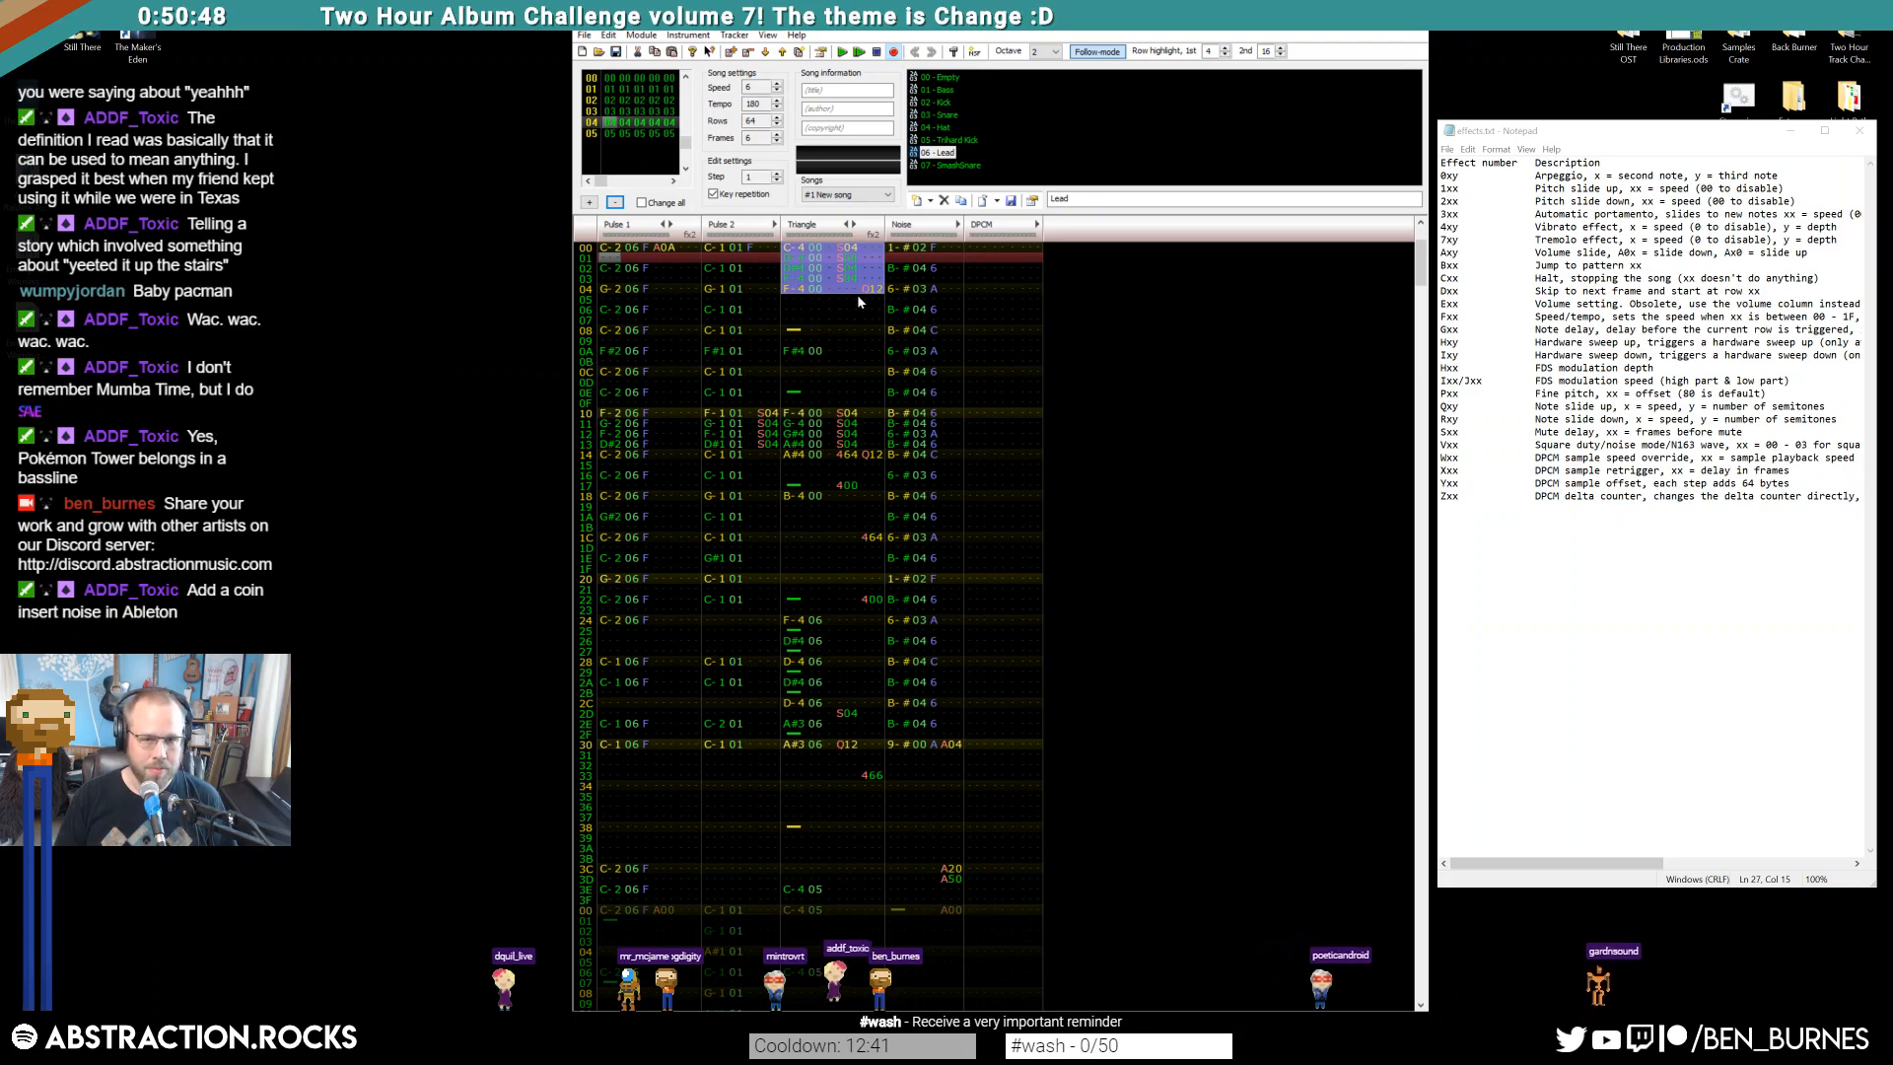
left_click_drag(796, 253, 848, 279)
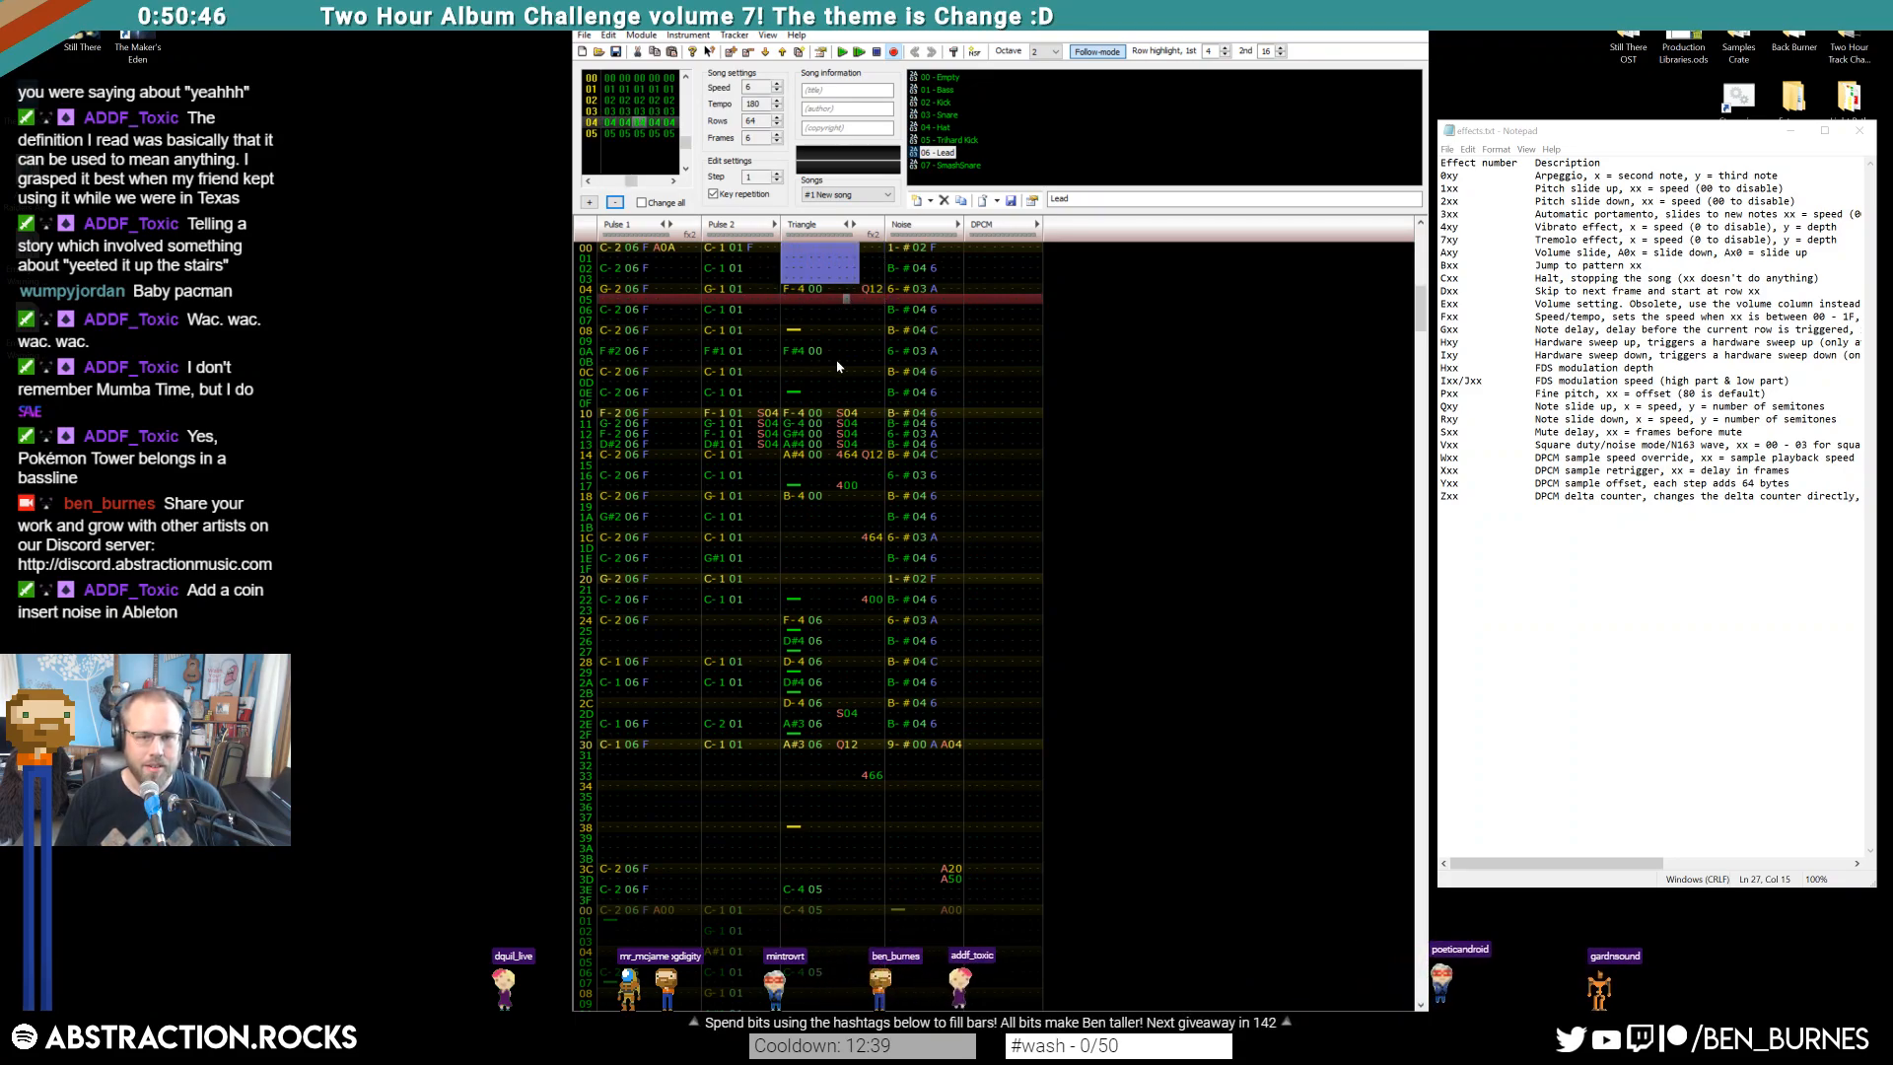
scroll(837, 366, "up", 2)
left_click(789, 621)
key("ctrl+v")
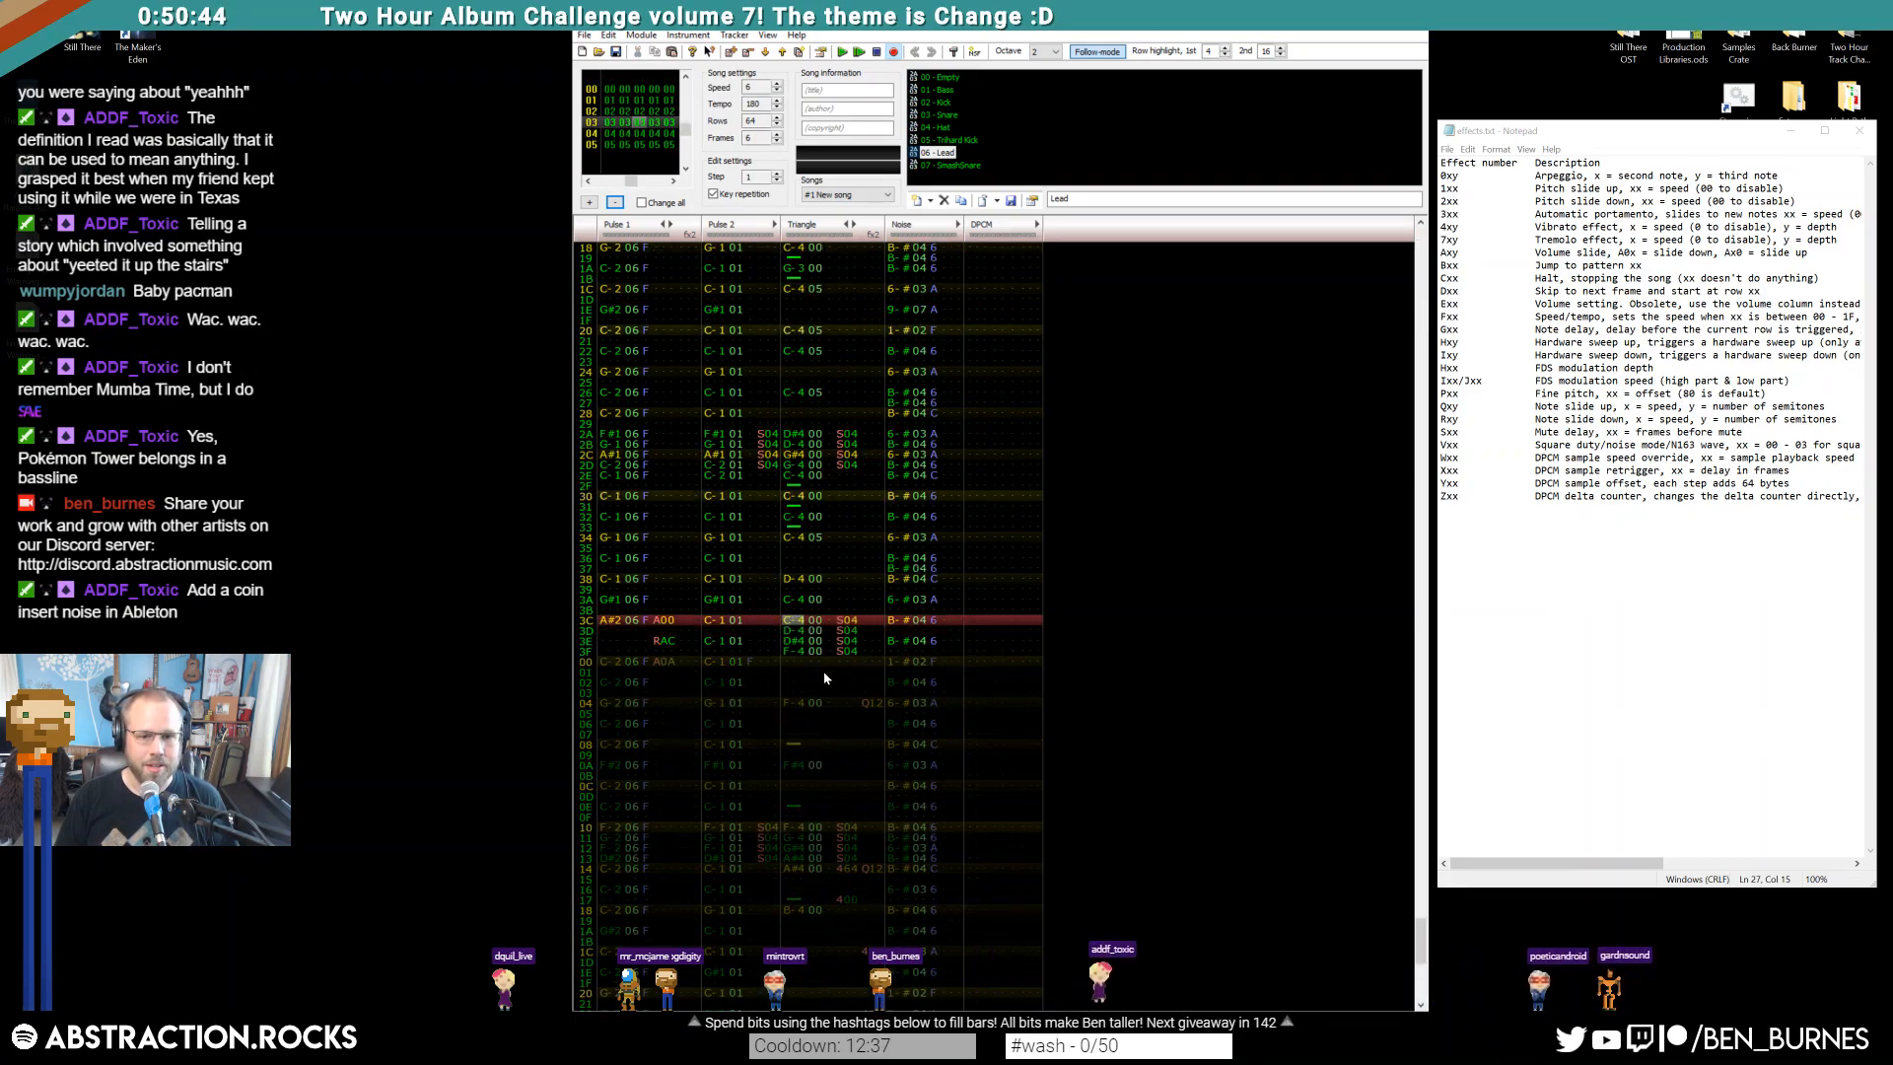
Move the Triangle block at rows 04 to 16 of frame 04 up four rows to start at row 00, and play it
scroll(843, 692, "down", 1)
left_click_drag(797, 300, 883, 481)
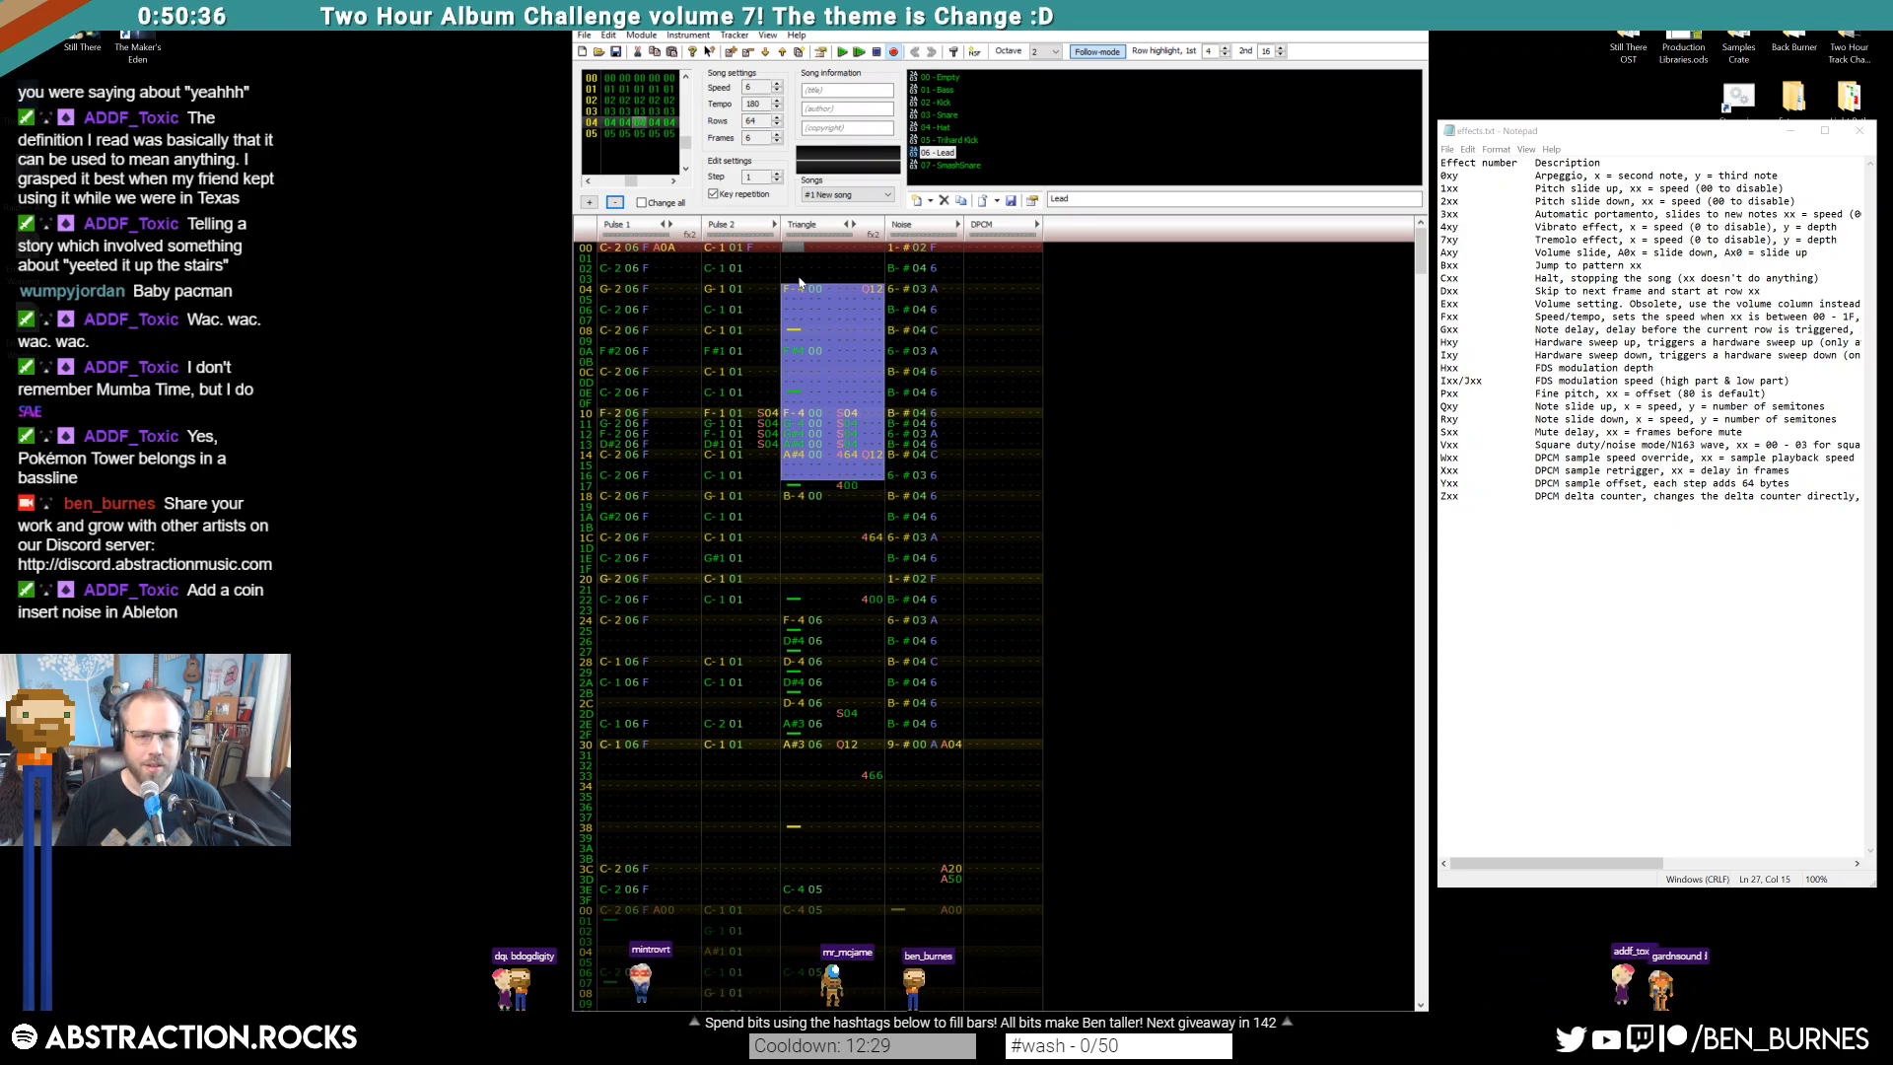
left_click_drag(795, 289, 791, 247)
key("Return")
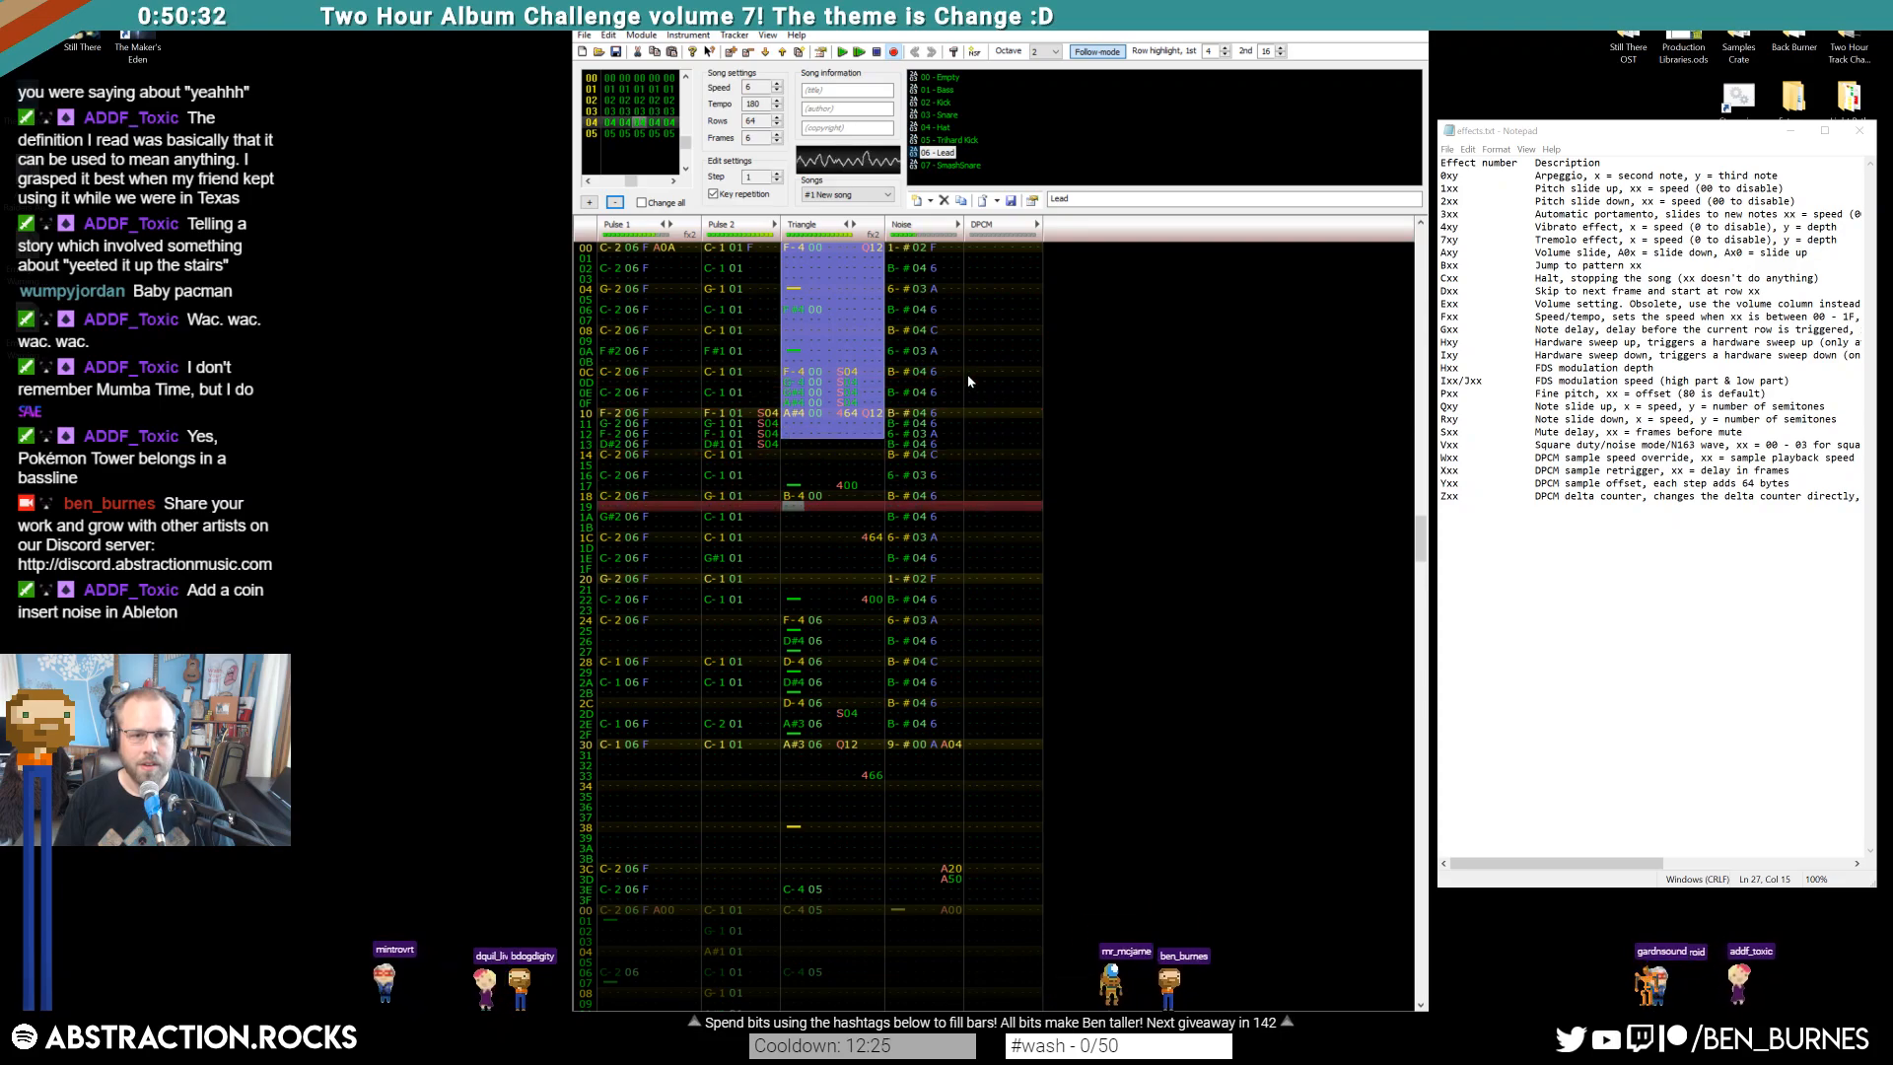
key("Return")
In frame 04, move the Triangle note cuts with effect 400 to rows 14 and 20, and the B-4 note to row 16
left_click_drag(789, 484, 841, 503)
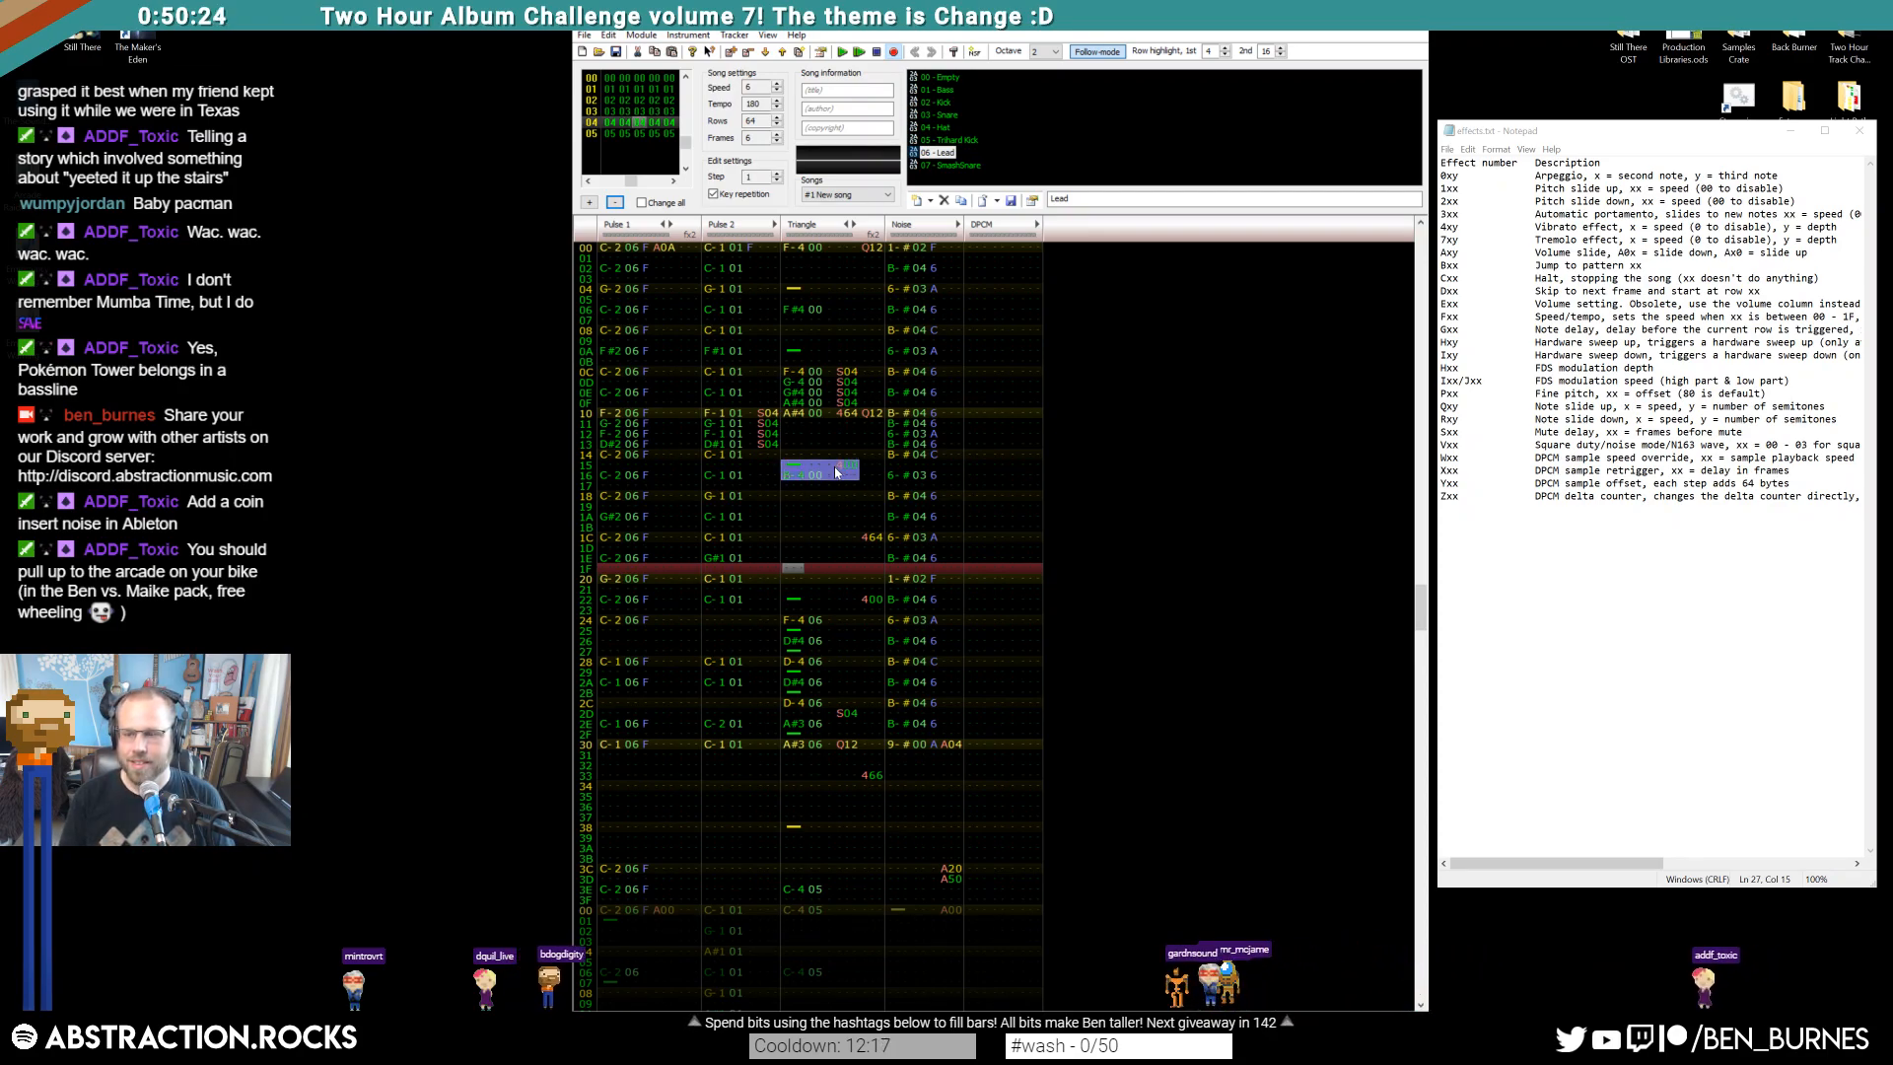
key("Home")
key("Return")
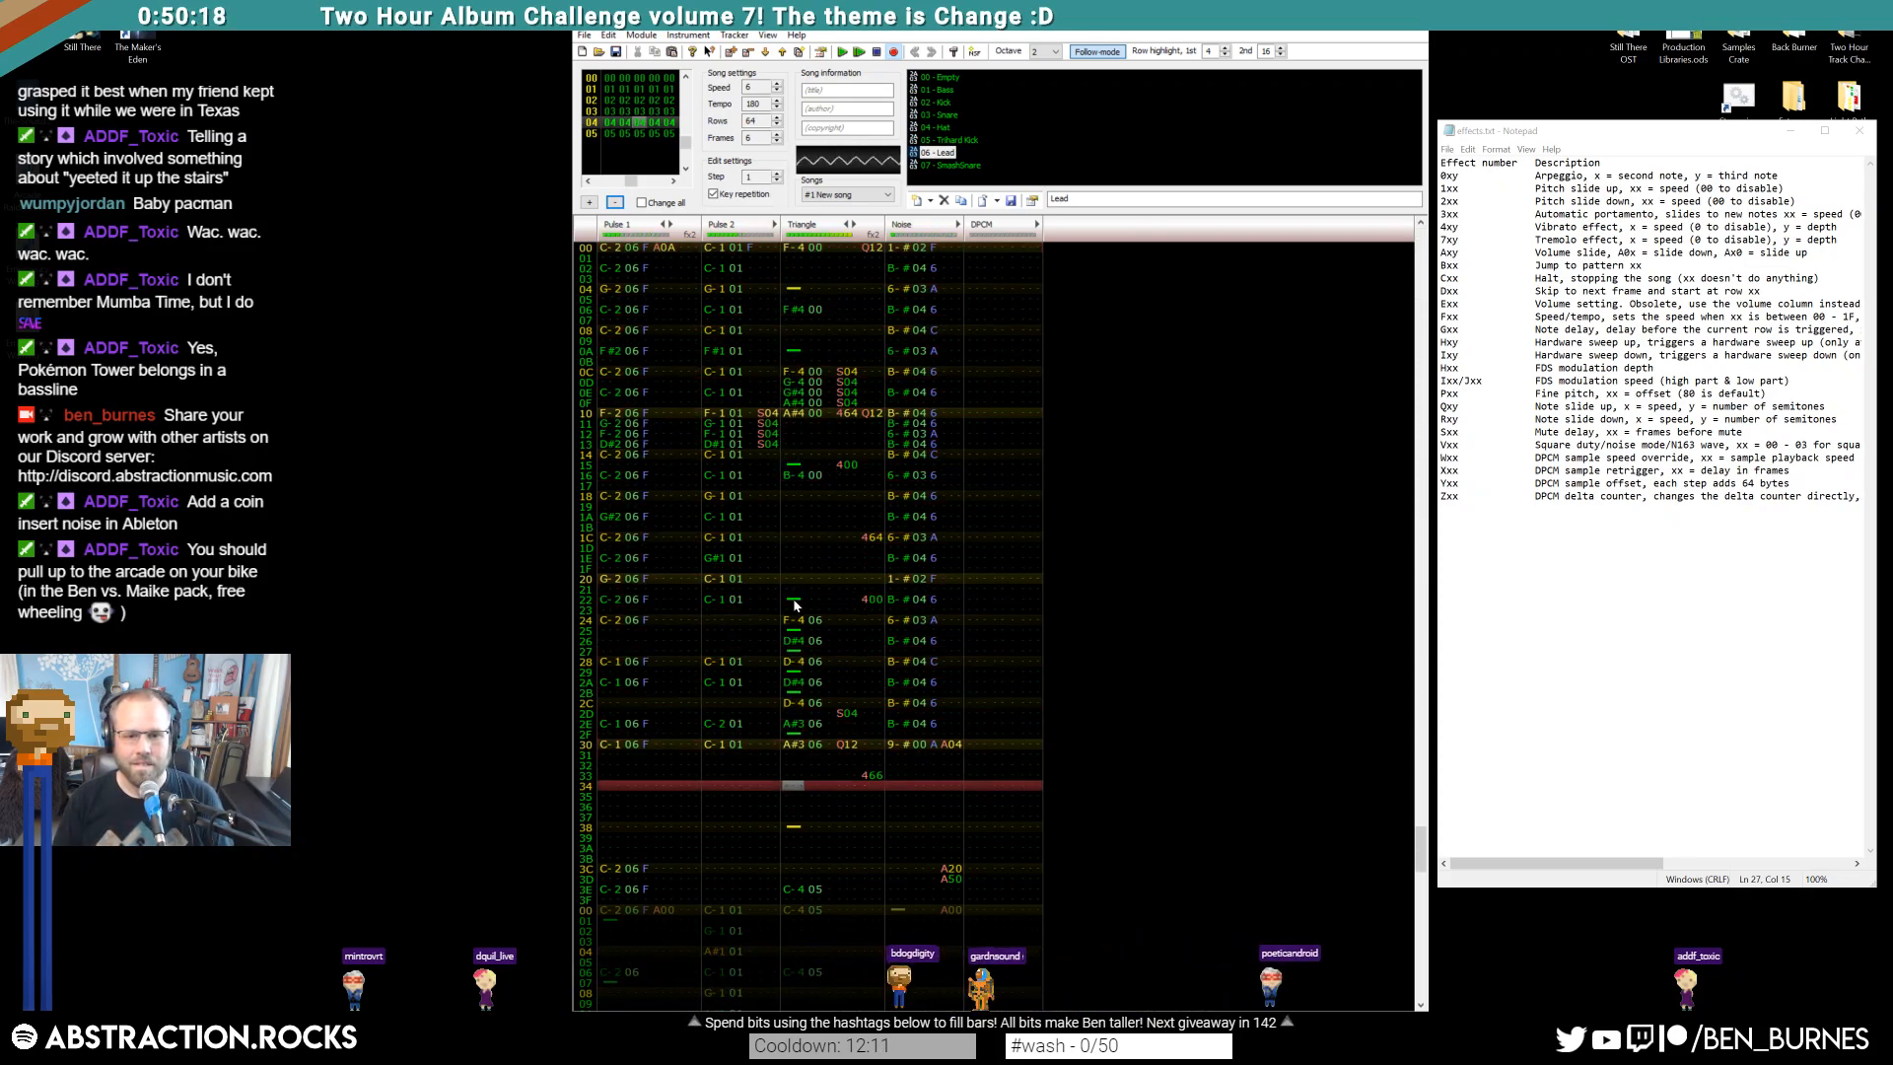
key("Return")
left_click_drag(797, 600, 863, 577)
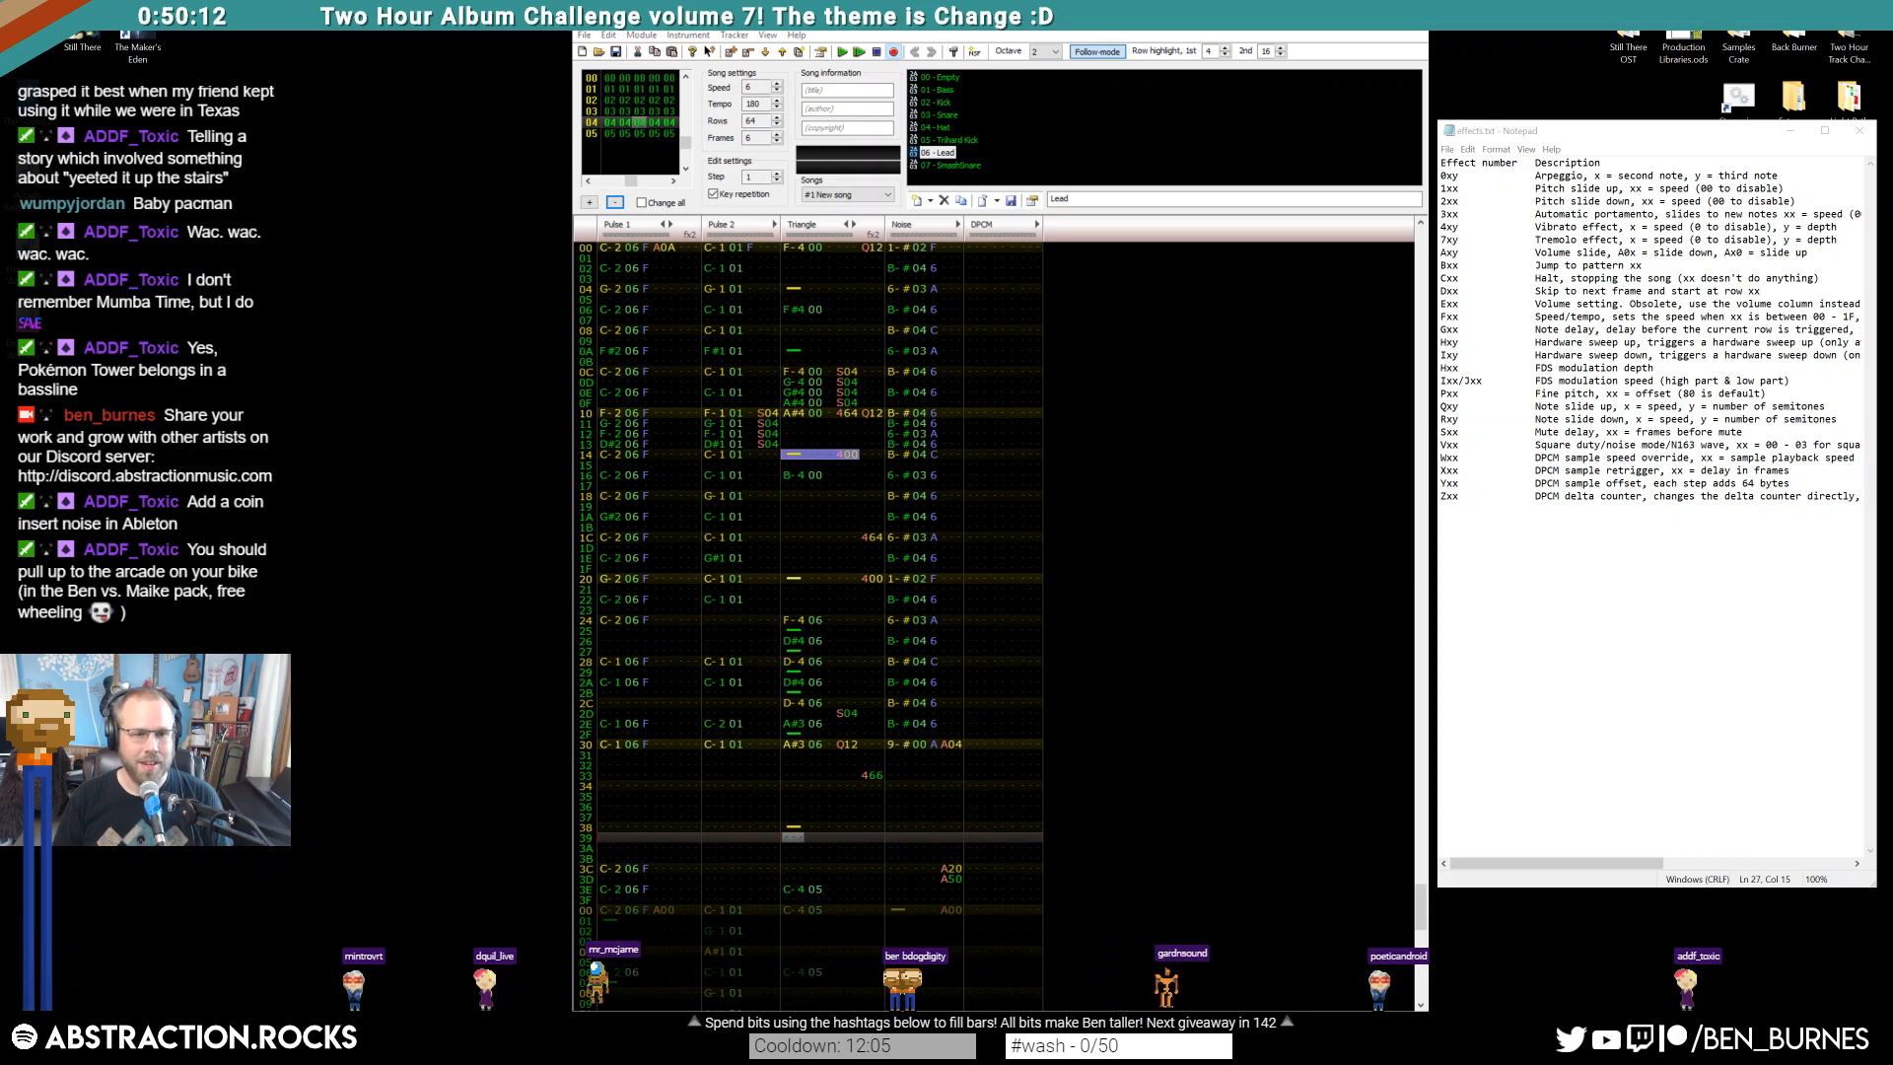
key("alt+Tab")
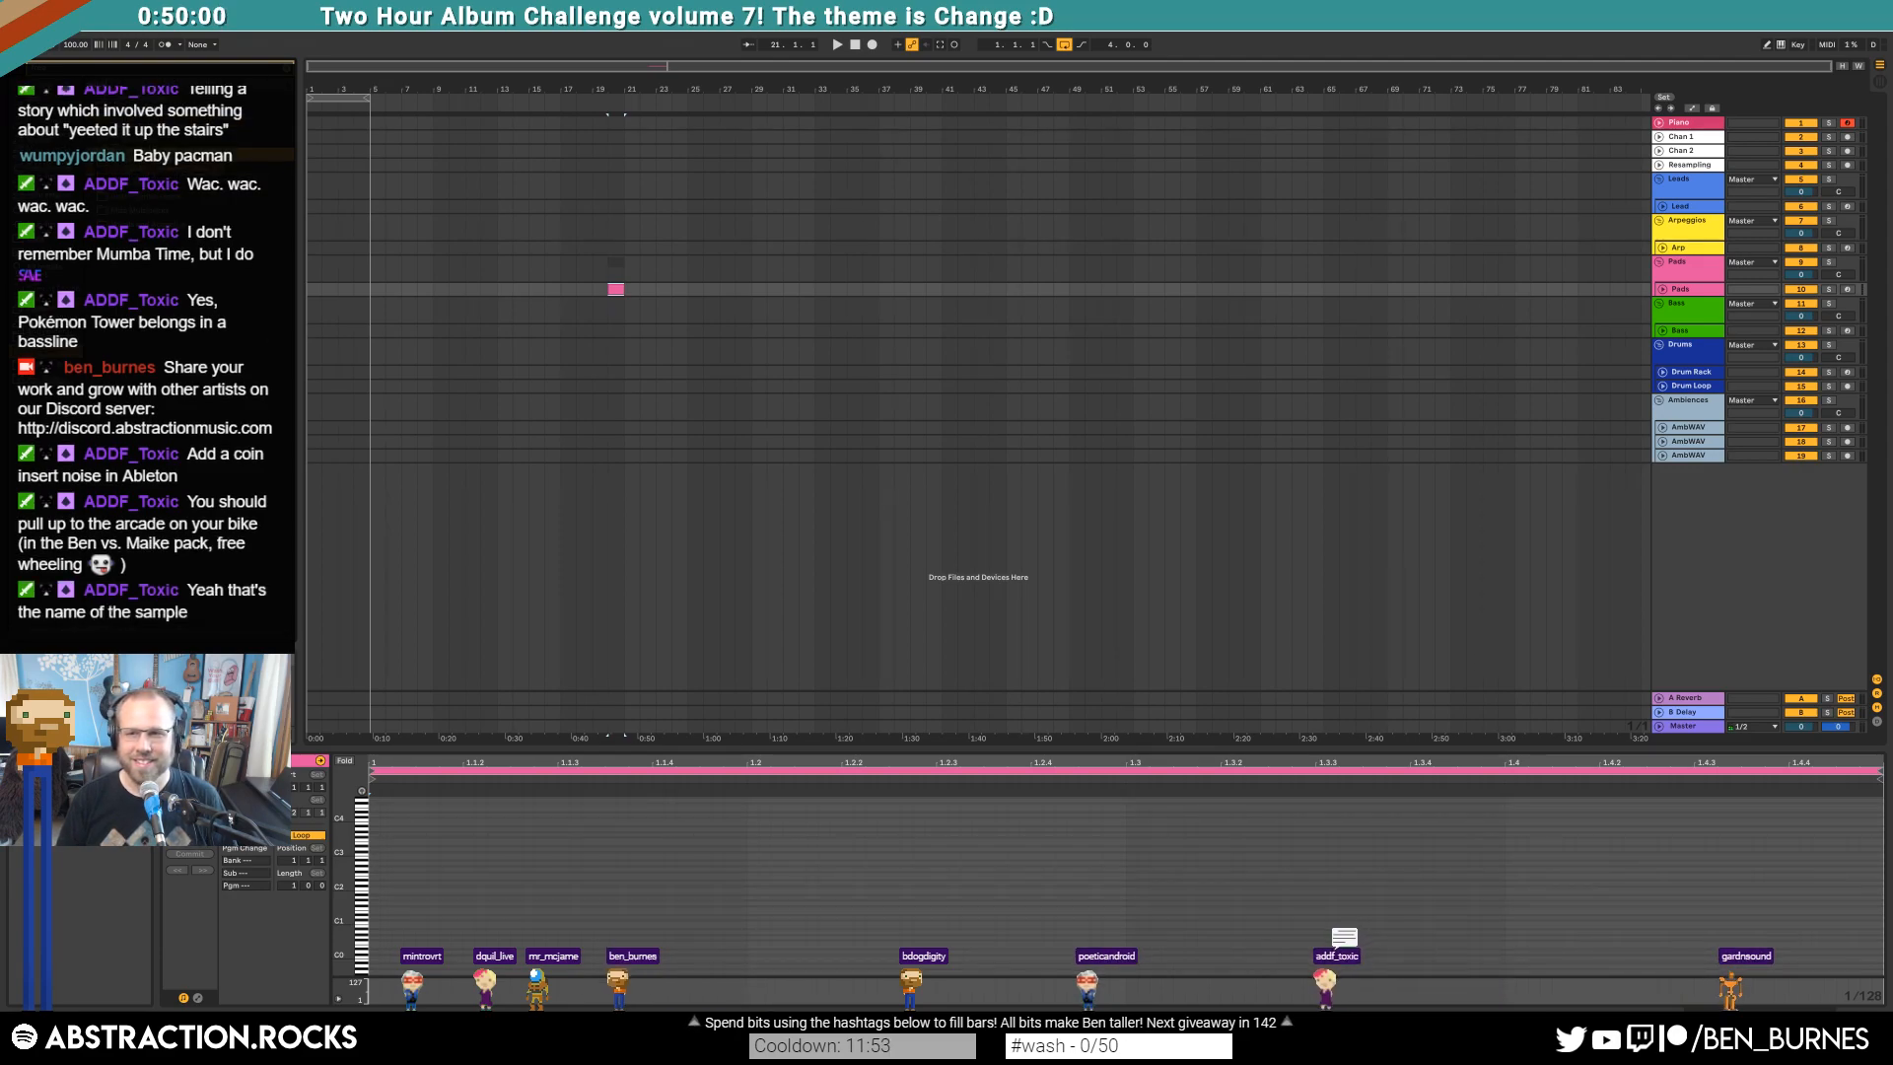
left_click(1808, 11)
Play the song through the edited Triangle part into frame 05
scroll(751, 341, "up", 5)
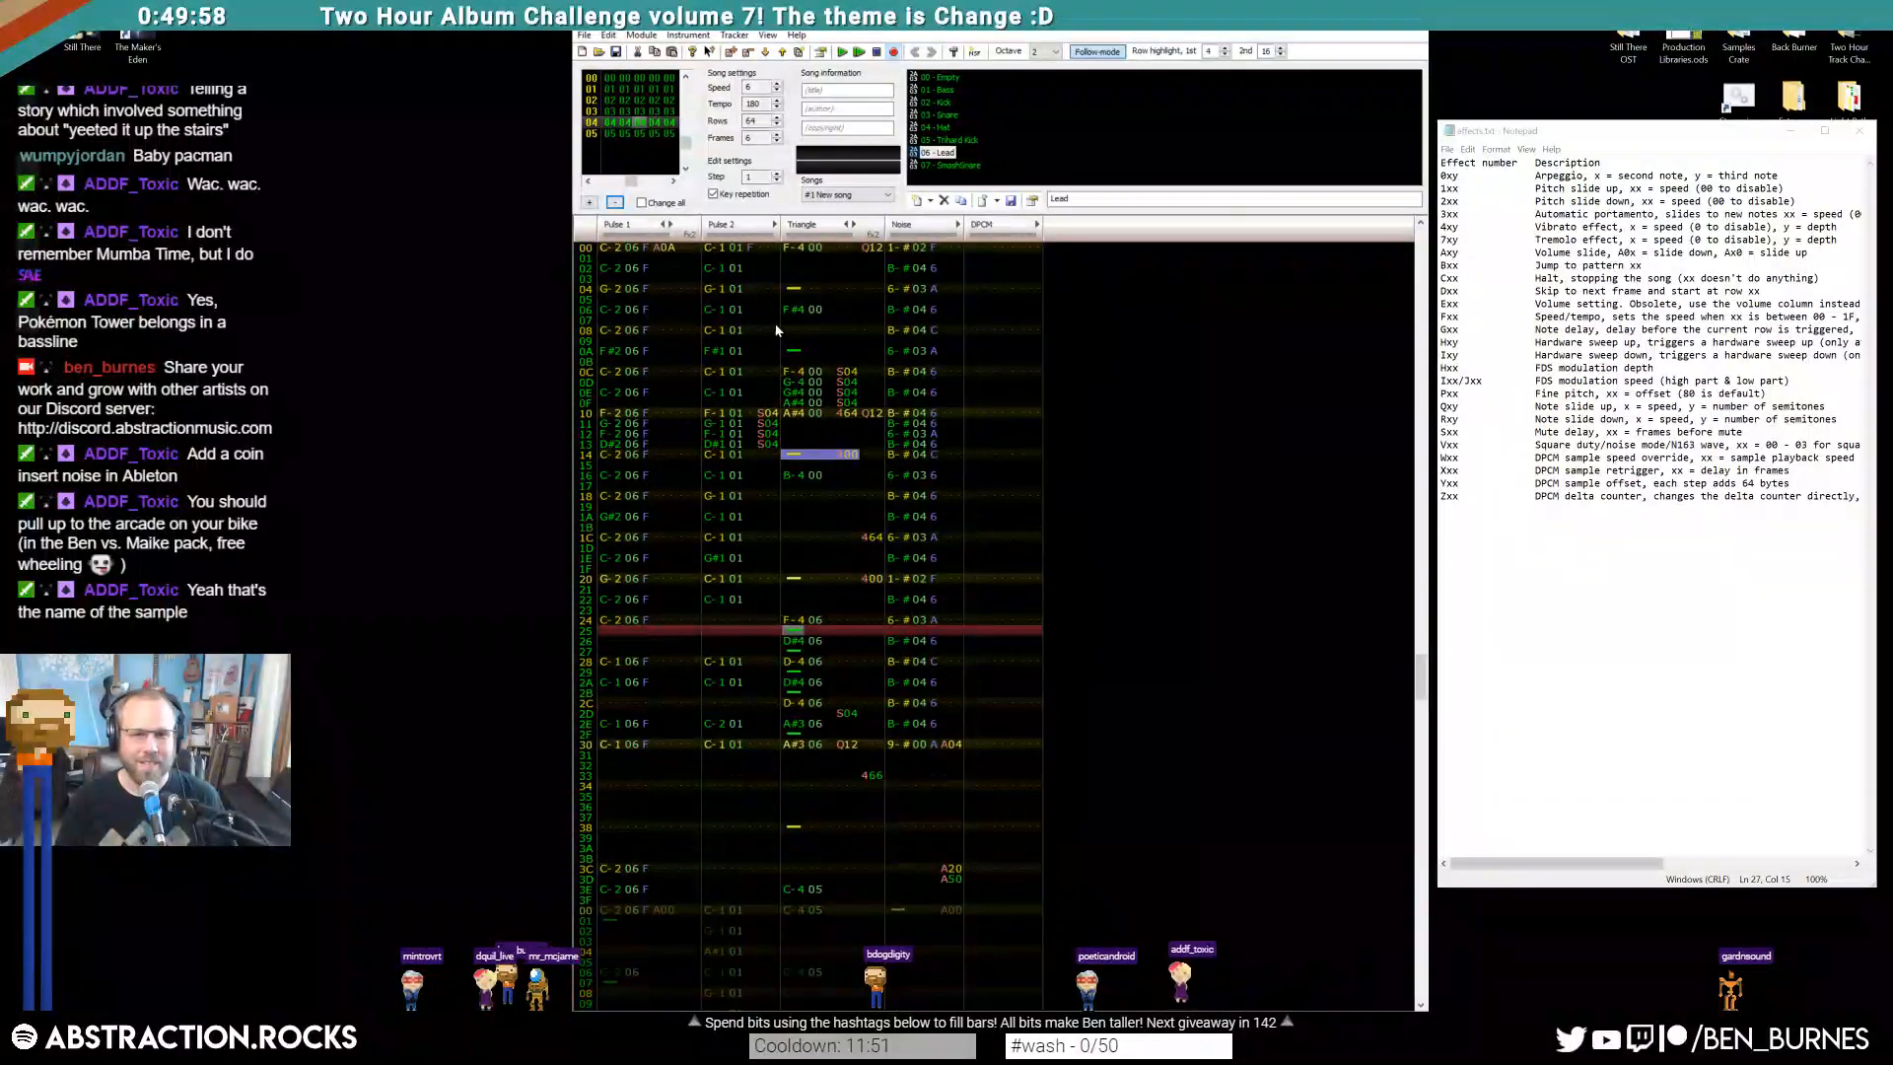
scroll(820, 274, "up", 12)
key("Return")
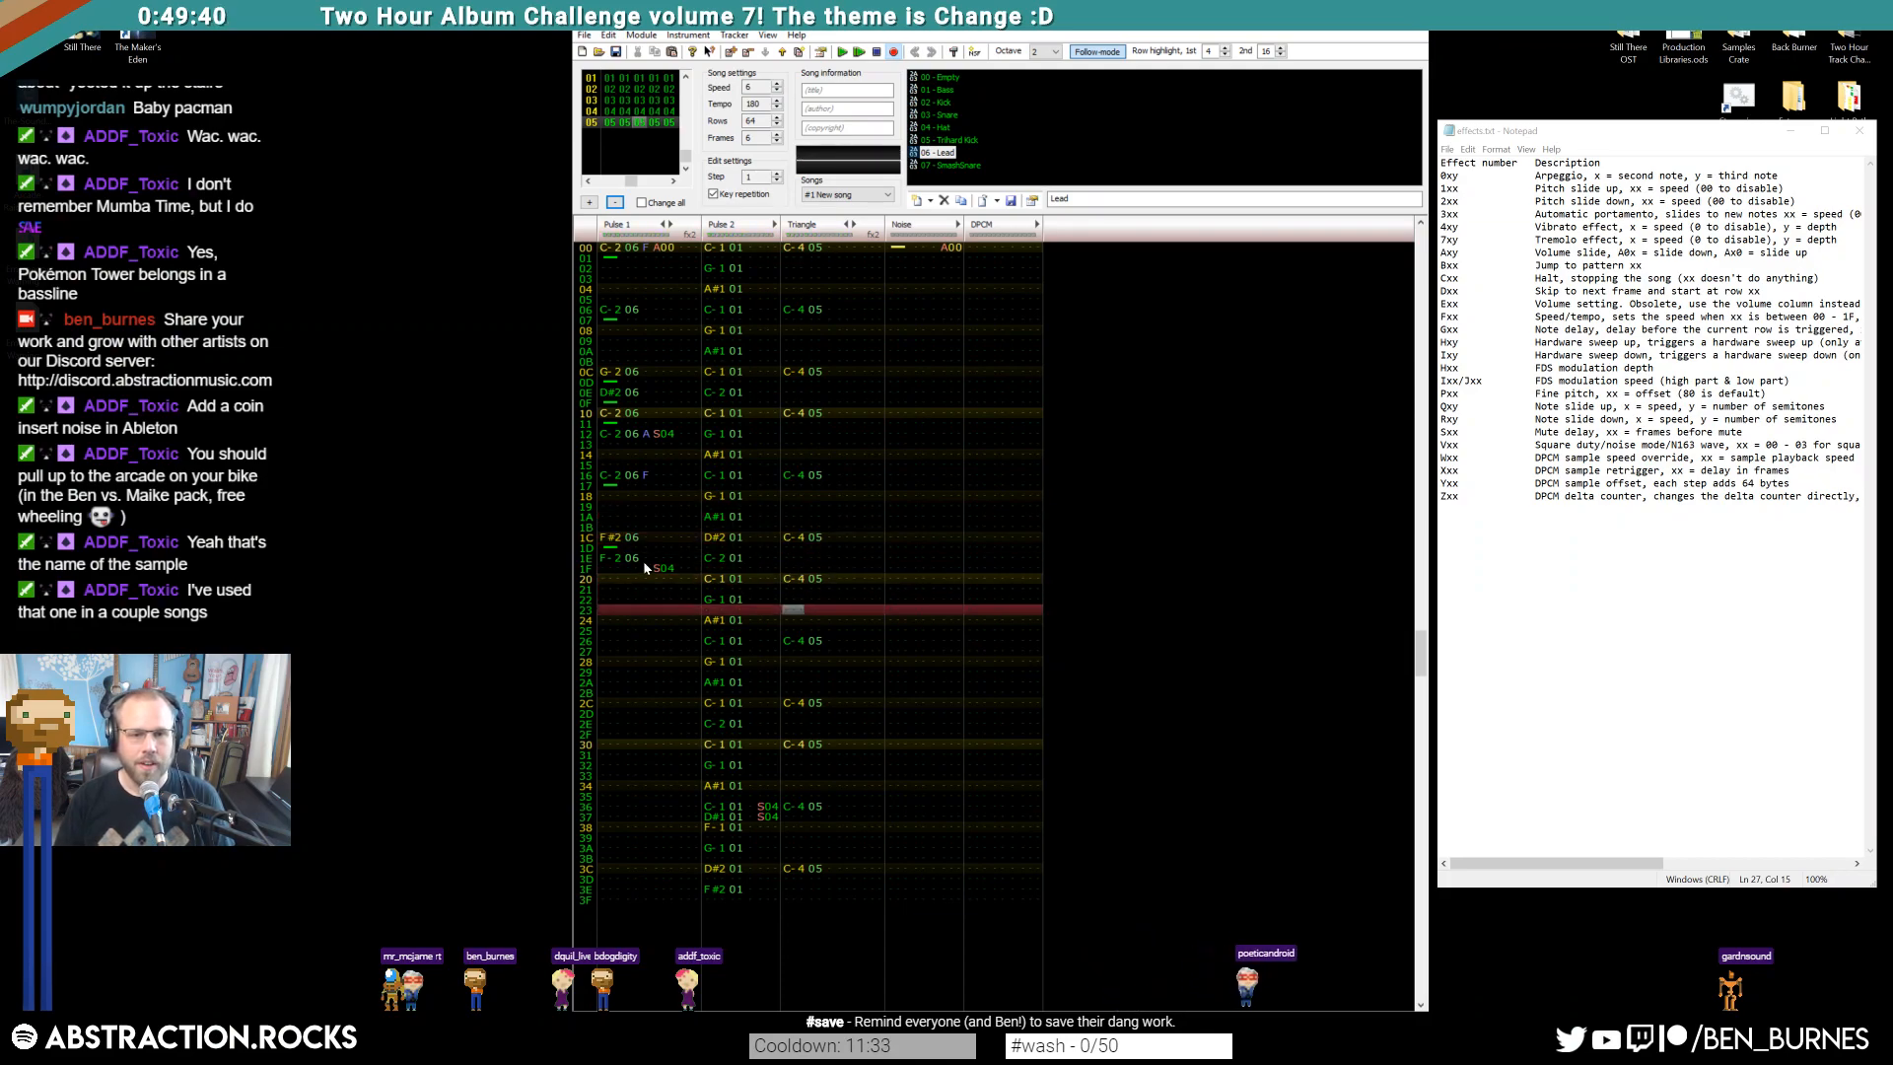
Deep clone the Bass instrument and name the copy BassShorty
left_click(733, 252)
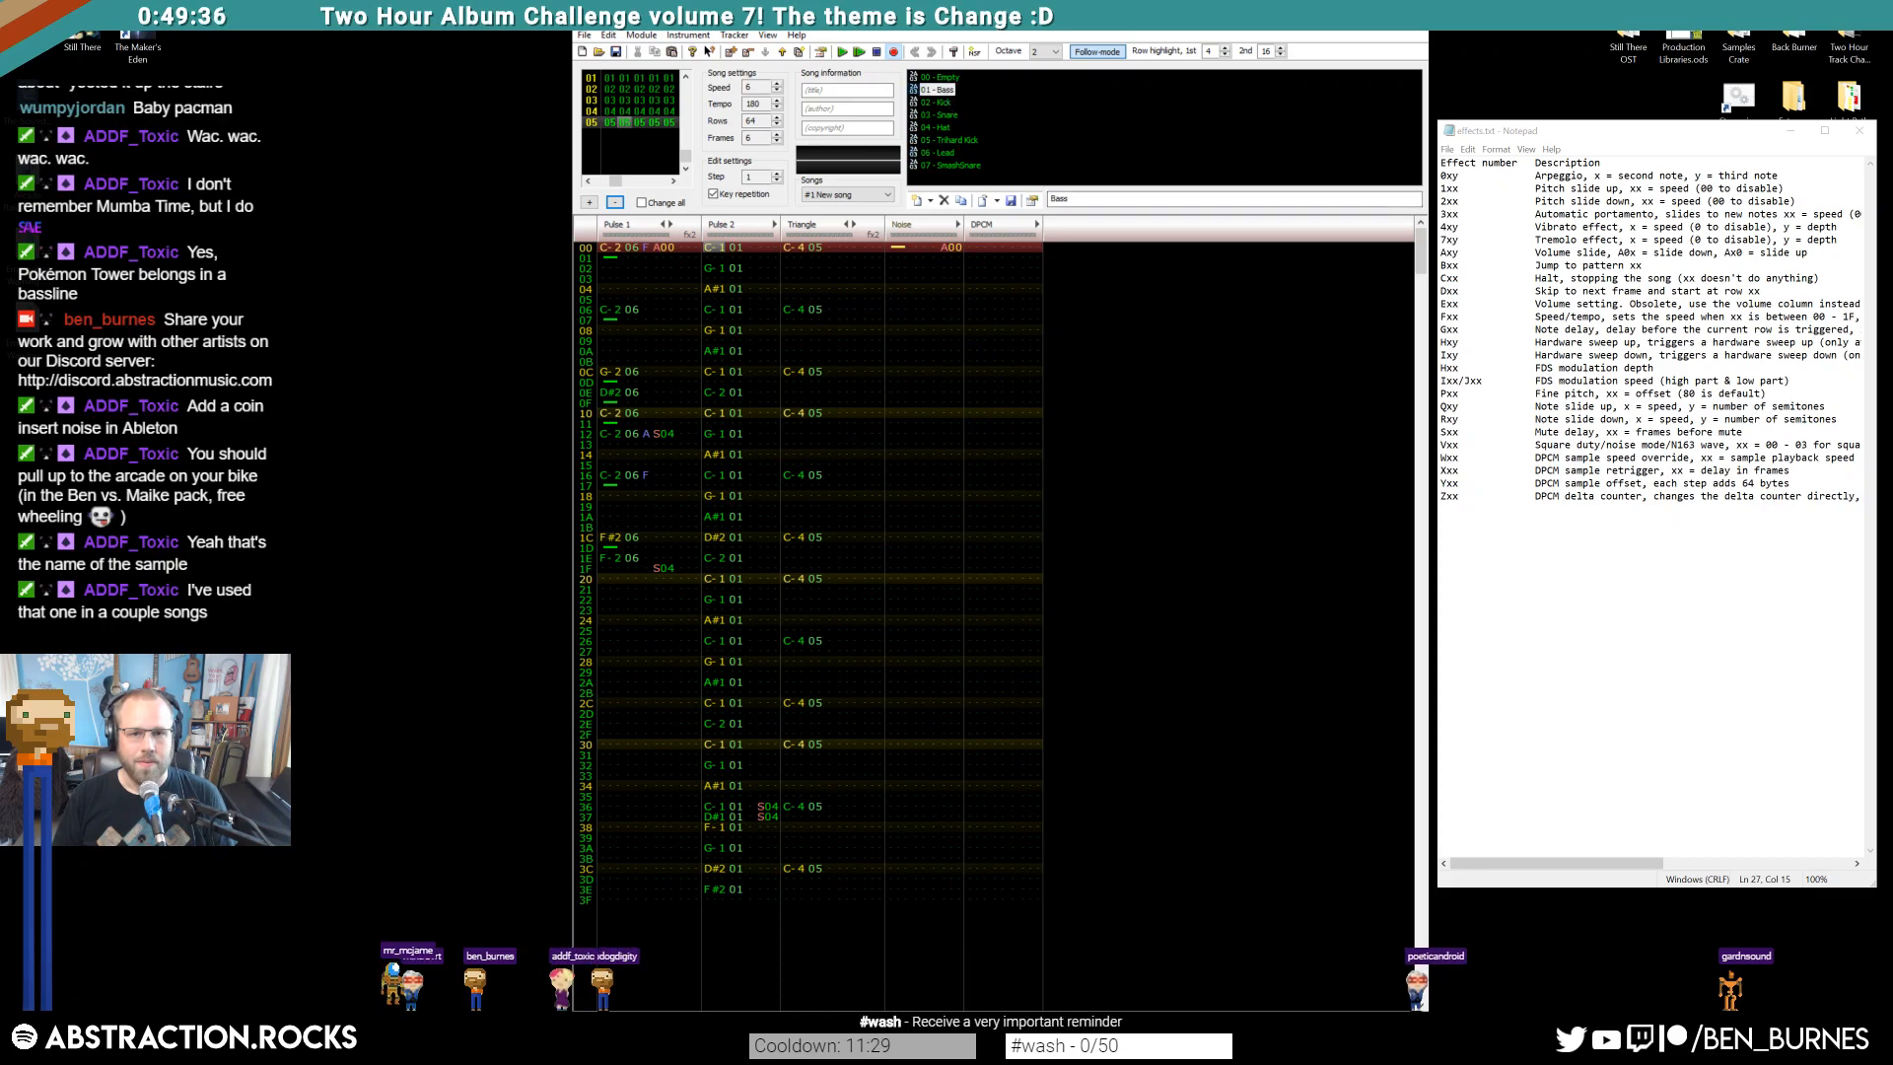
right_click(945, 92)
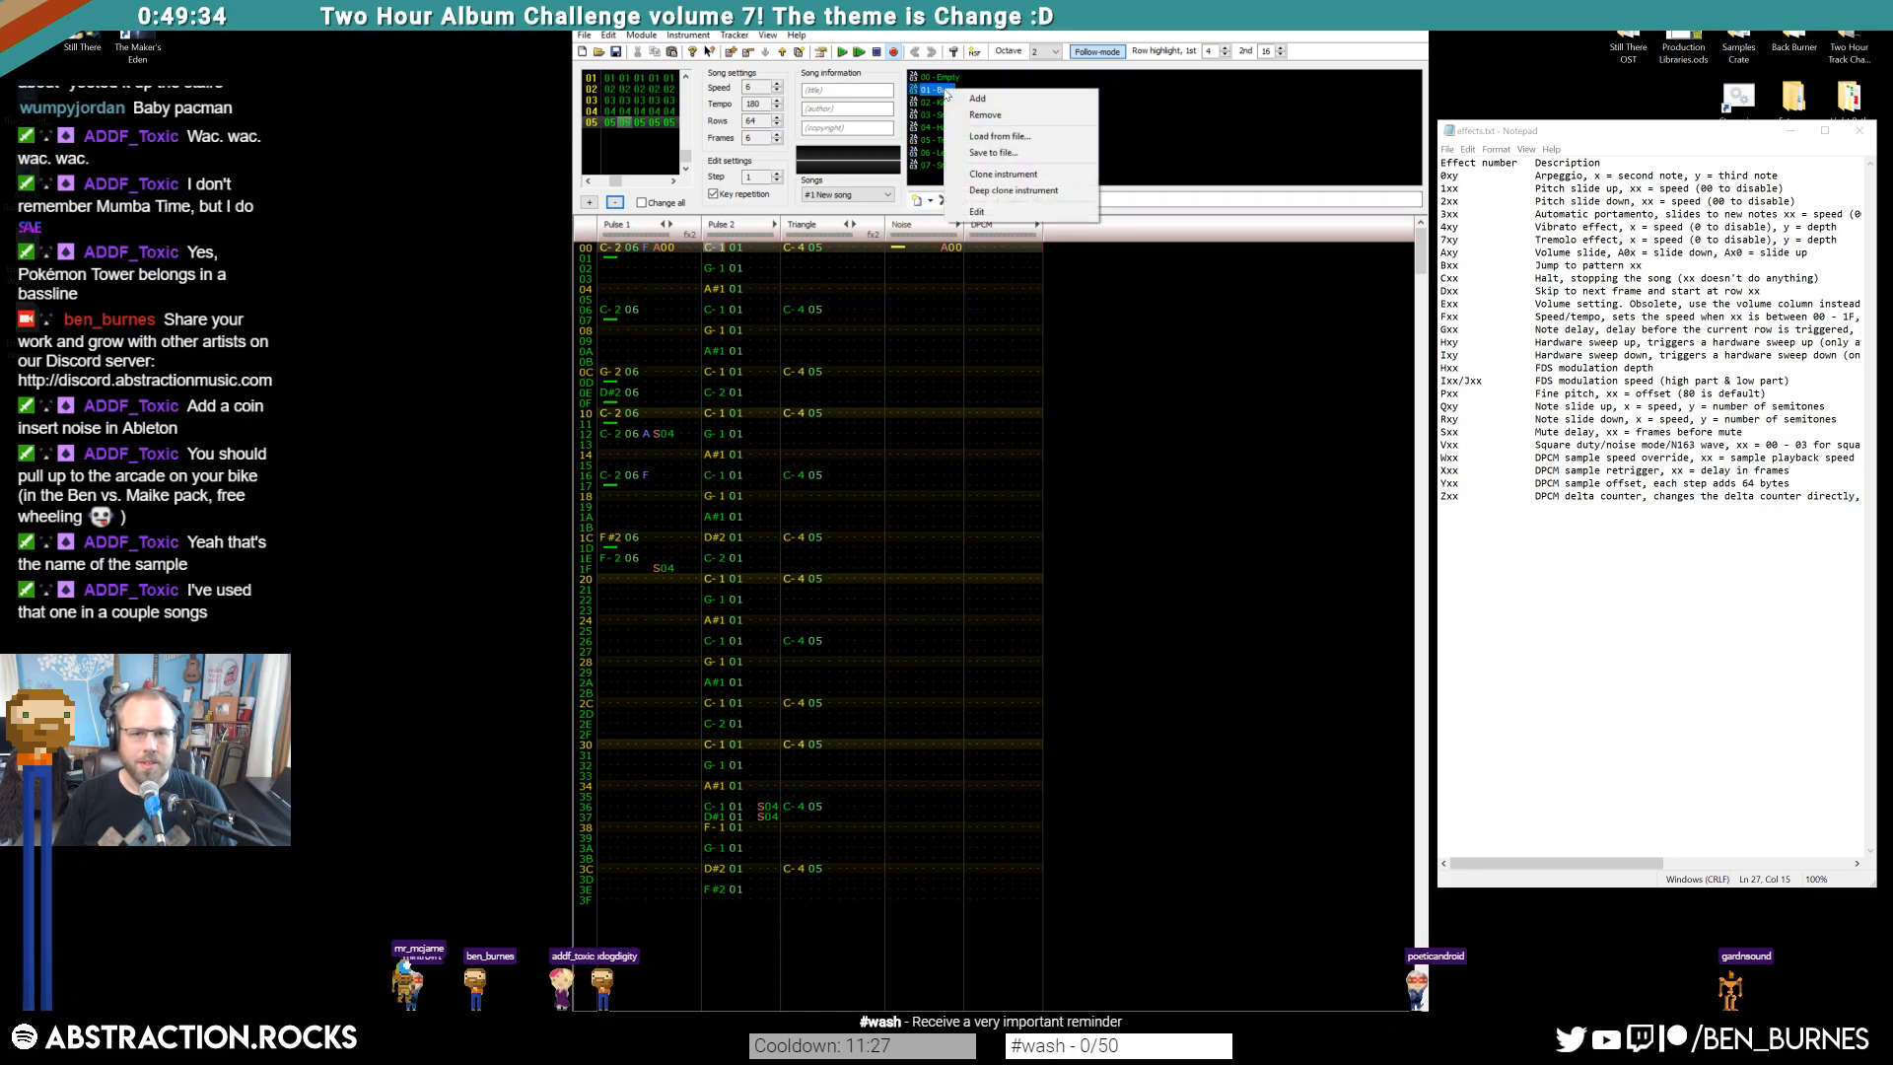
left_click(1025, 191)
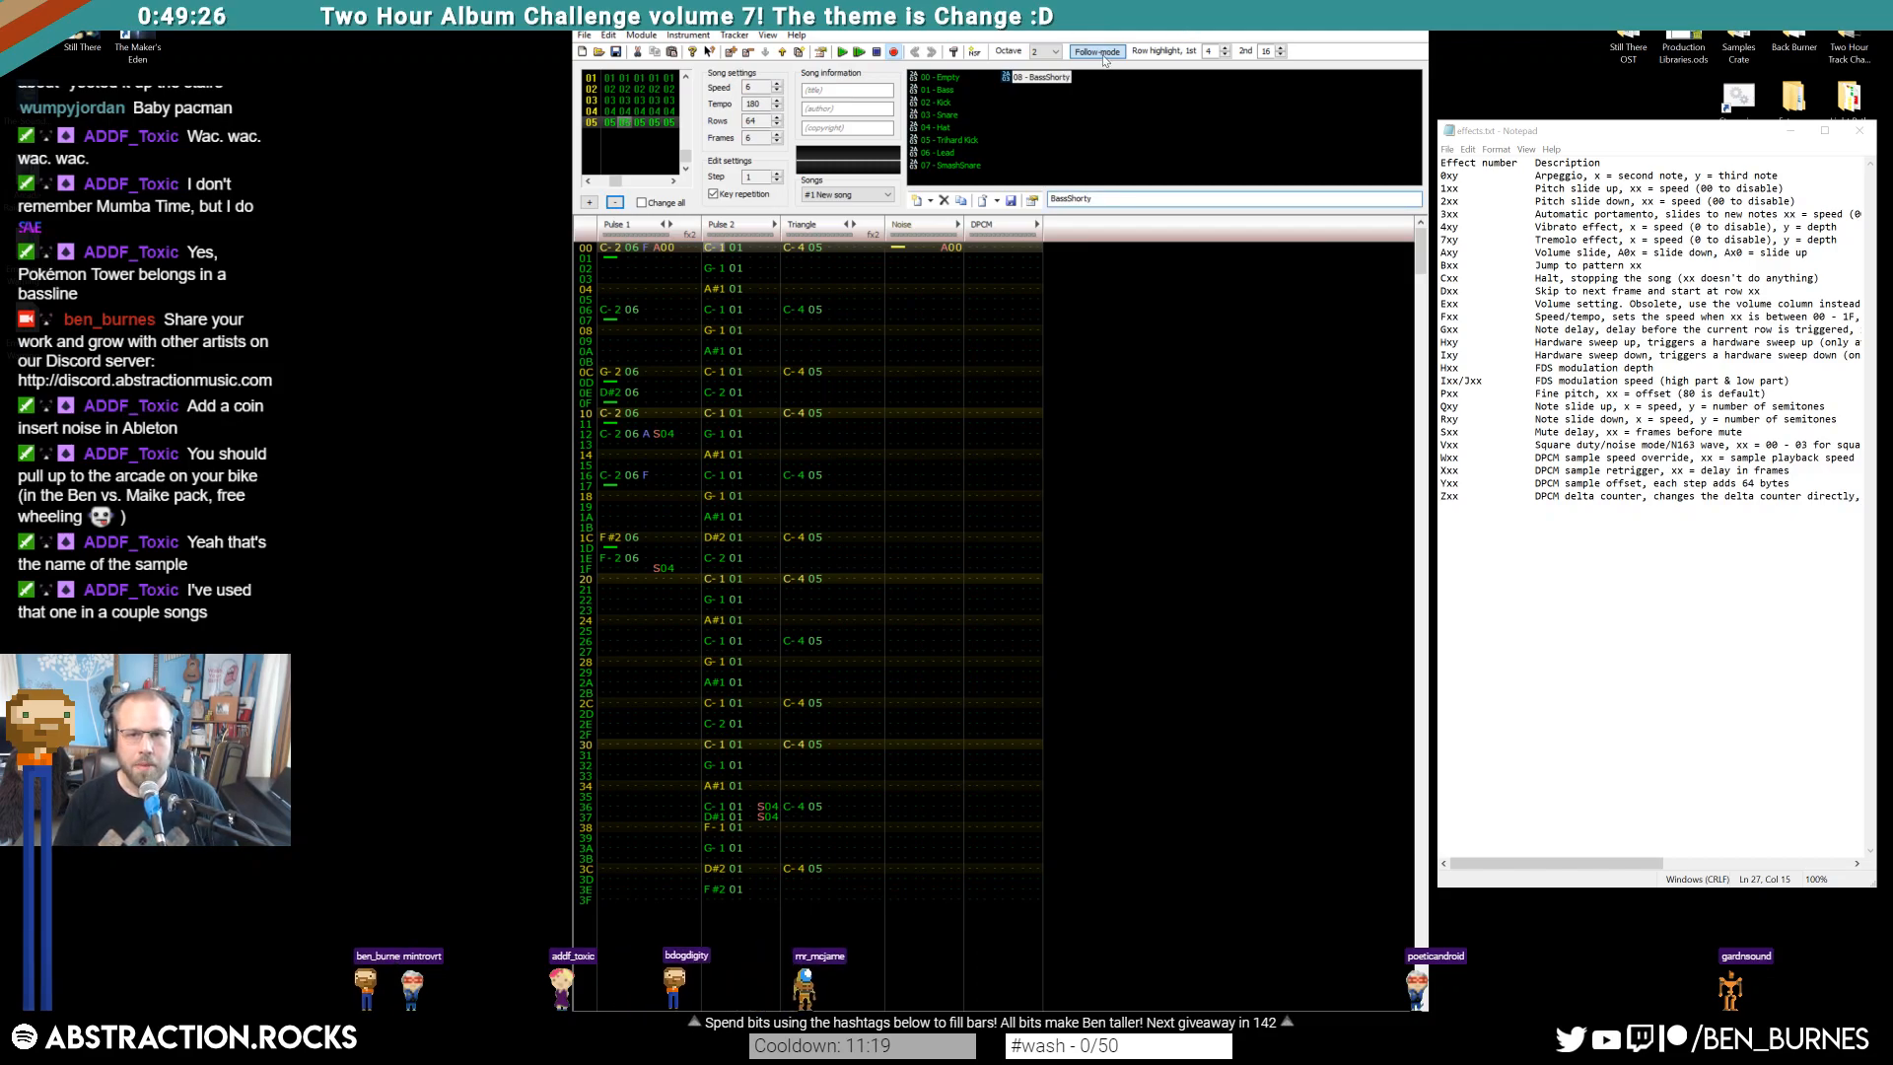
double_click(1034, 78)
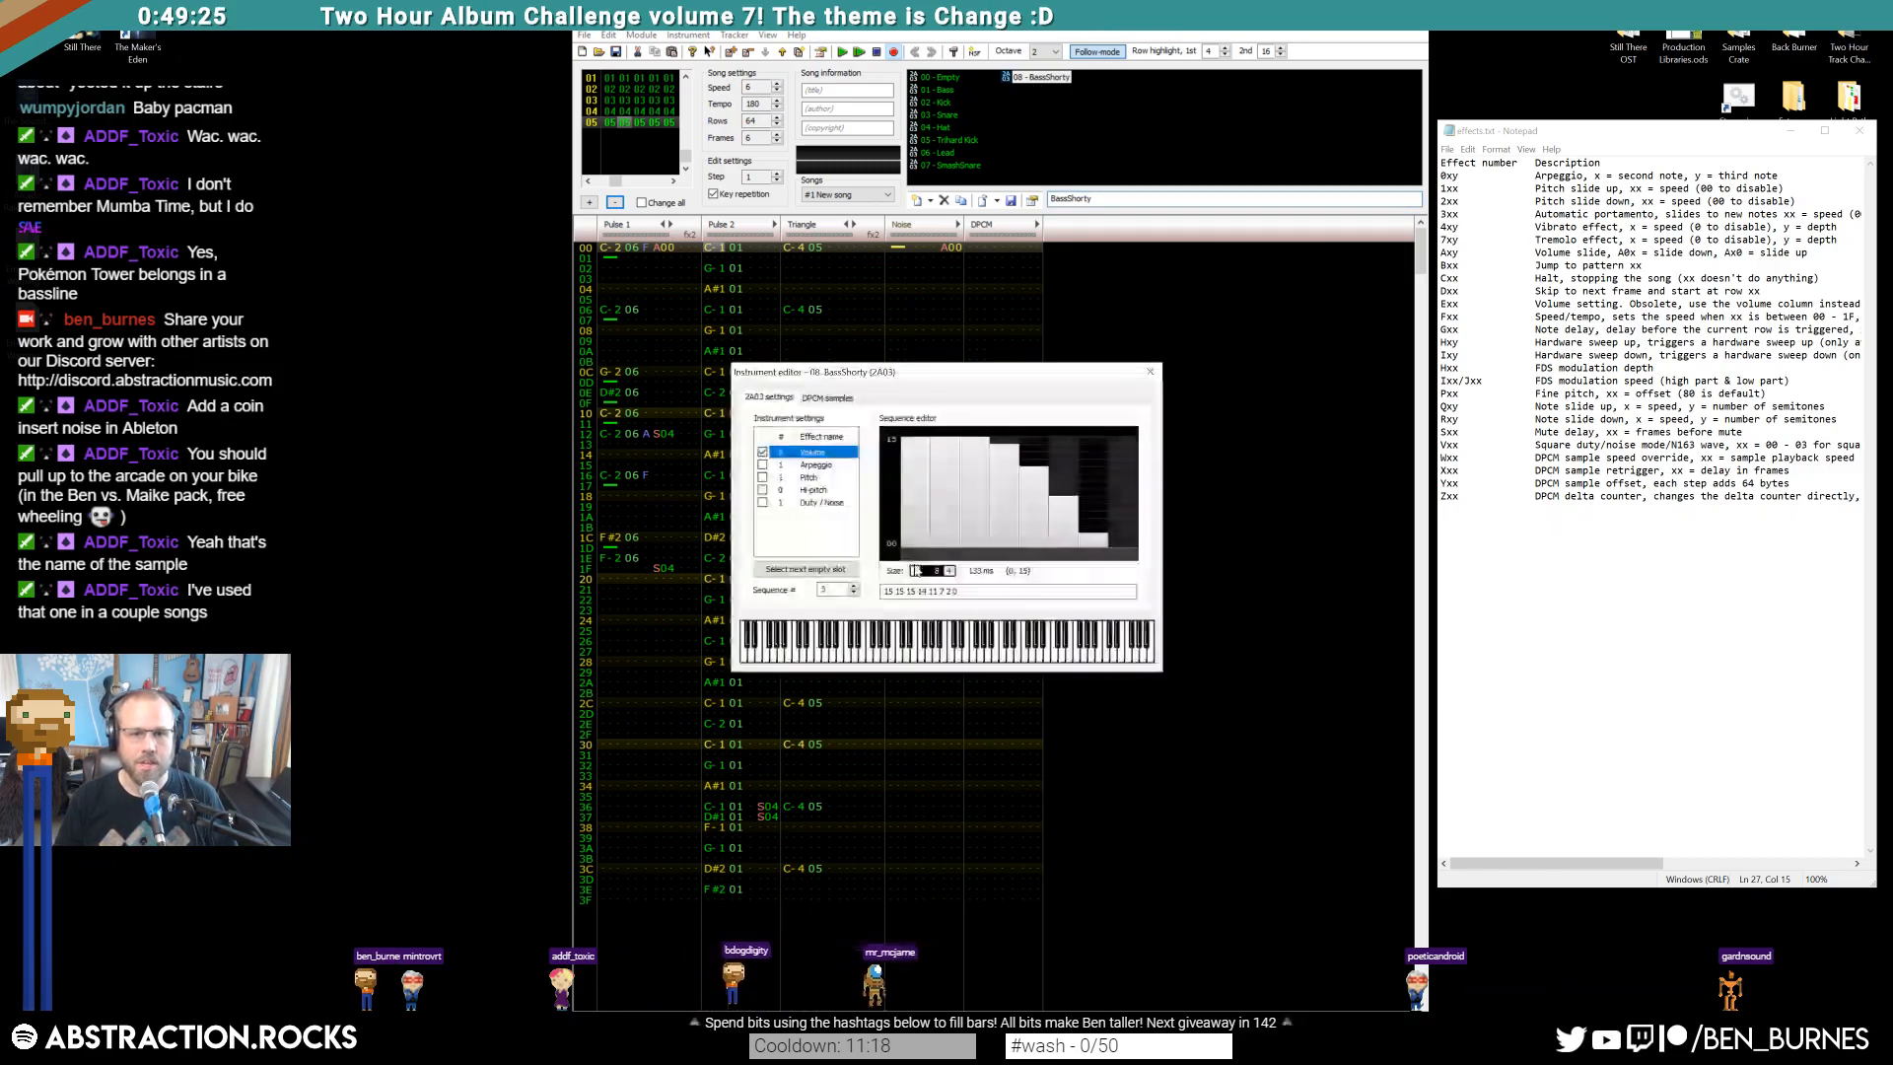
left_click(945, 452)
left_click(1063, 541)
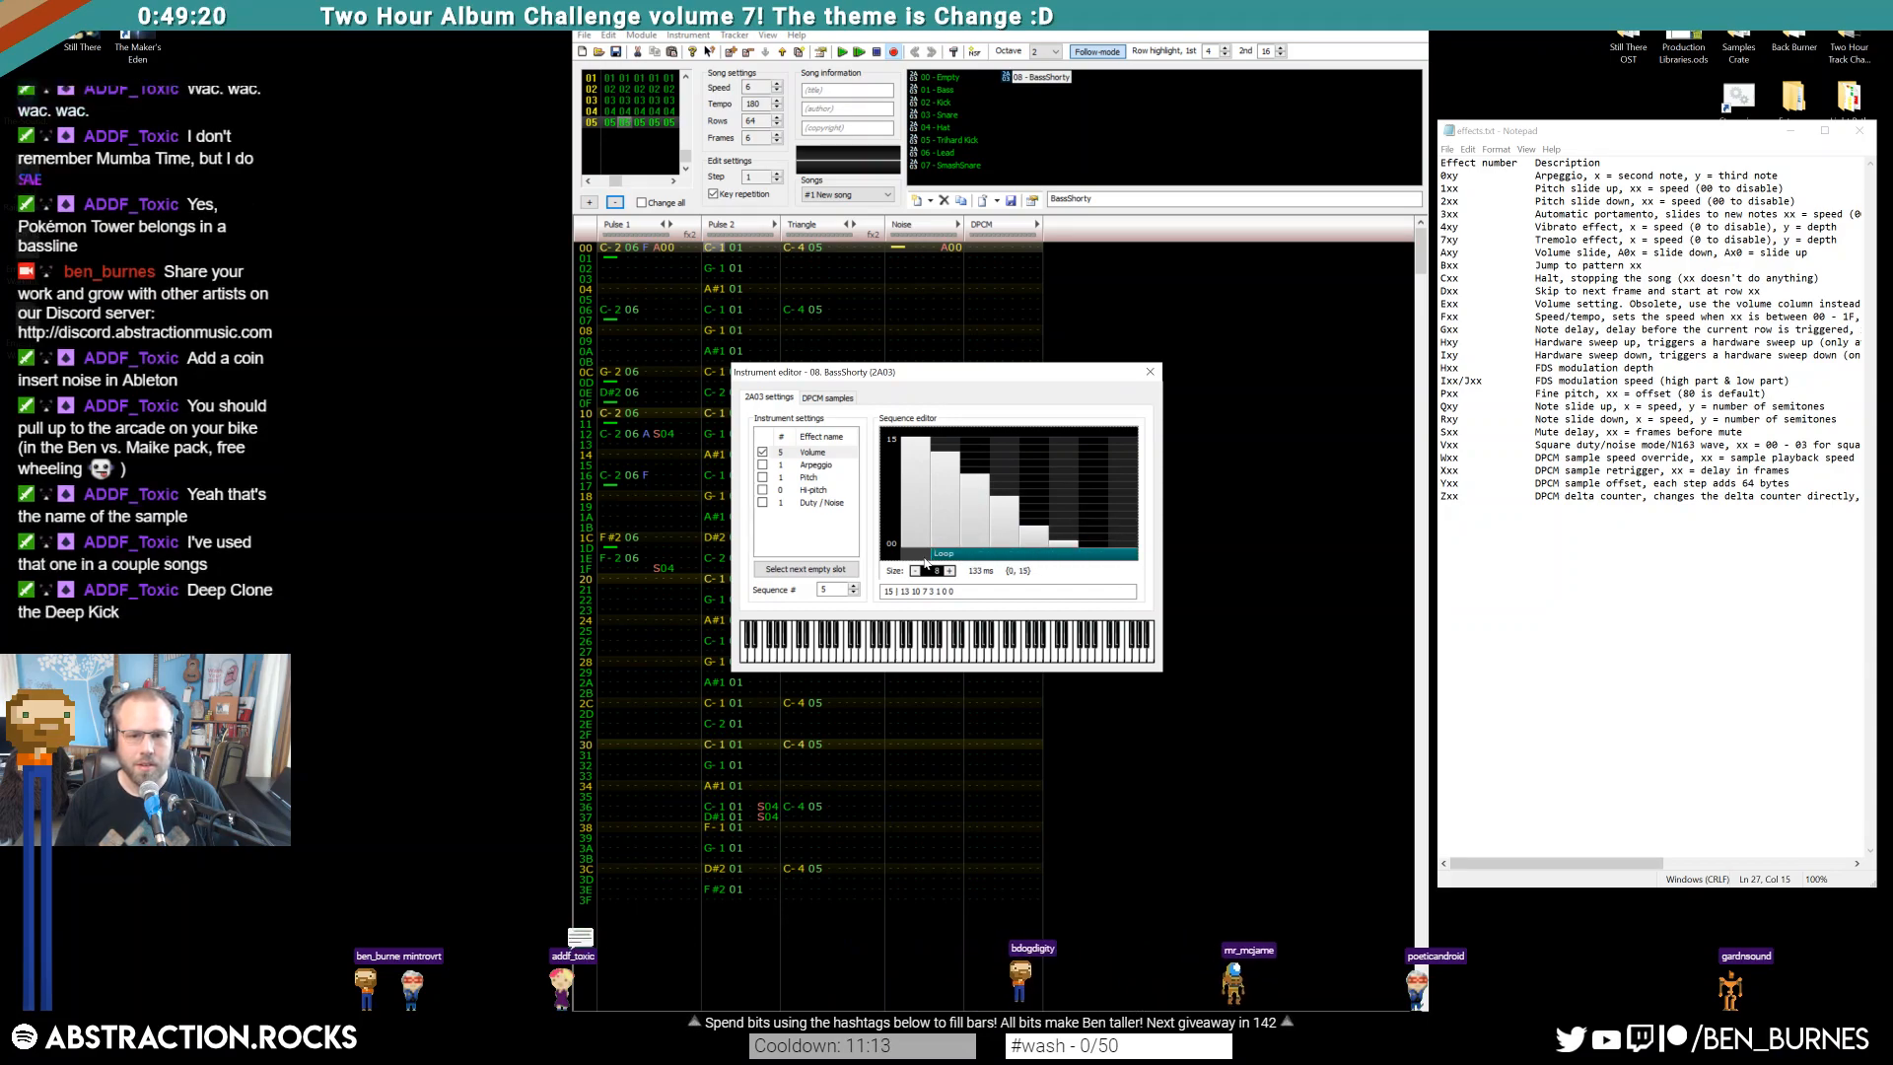
Inspect the Trihard Kick instrument's volume envelope, close the instrument editor and play the pattern
left_click(955, 163)
left_click(949, 141)
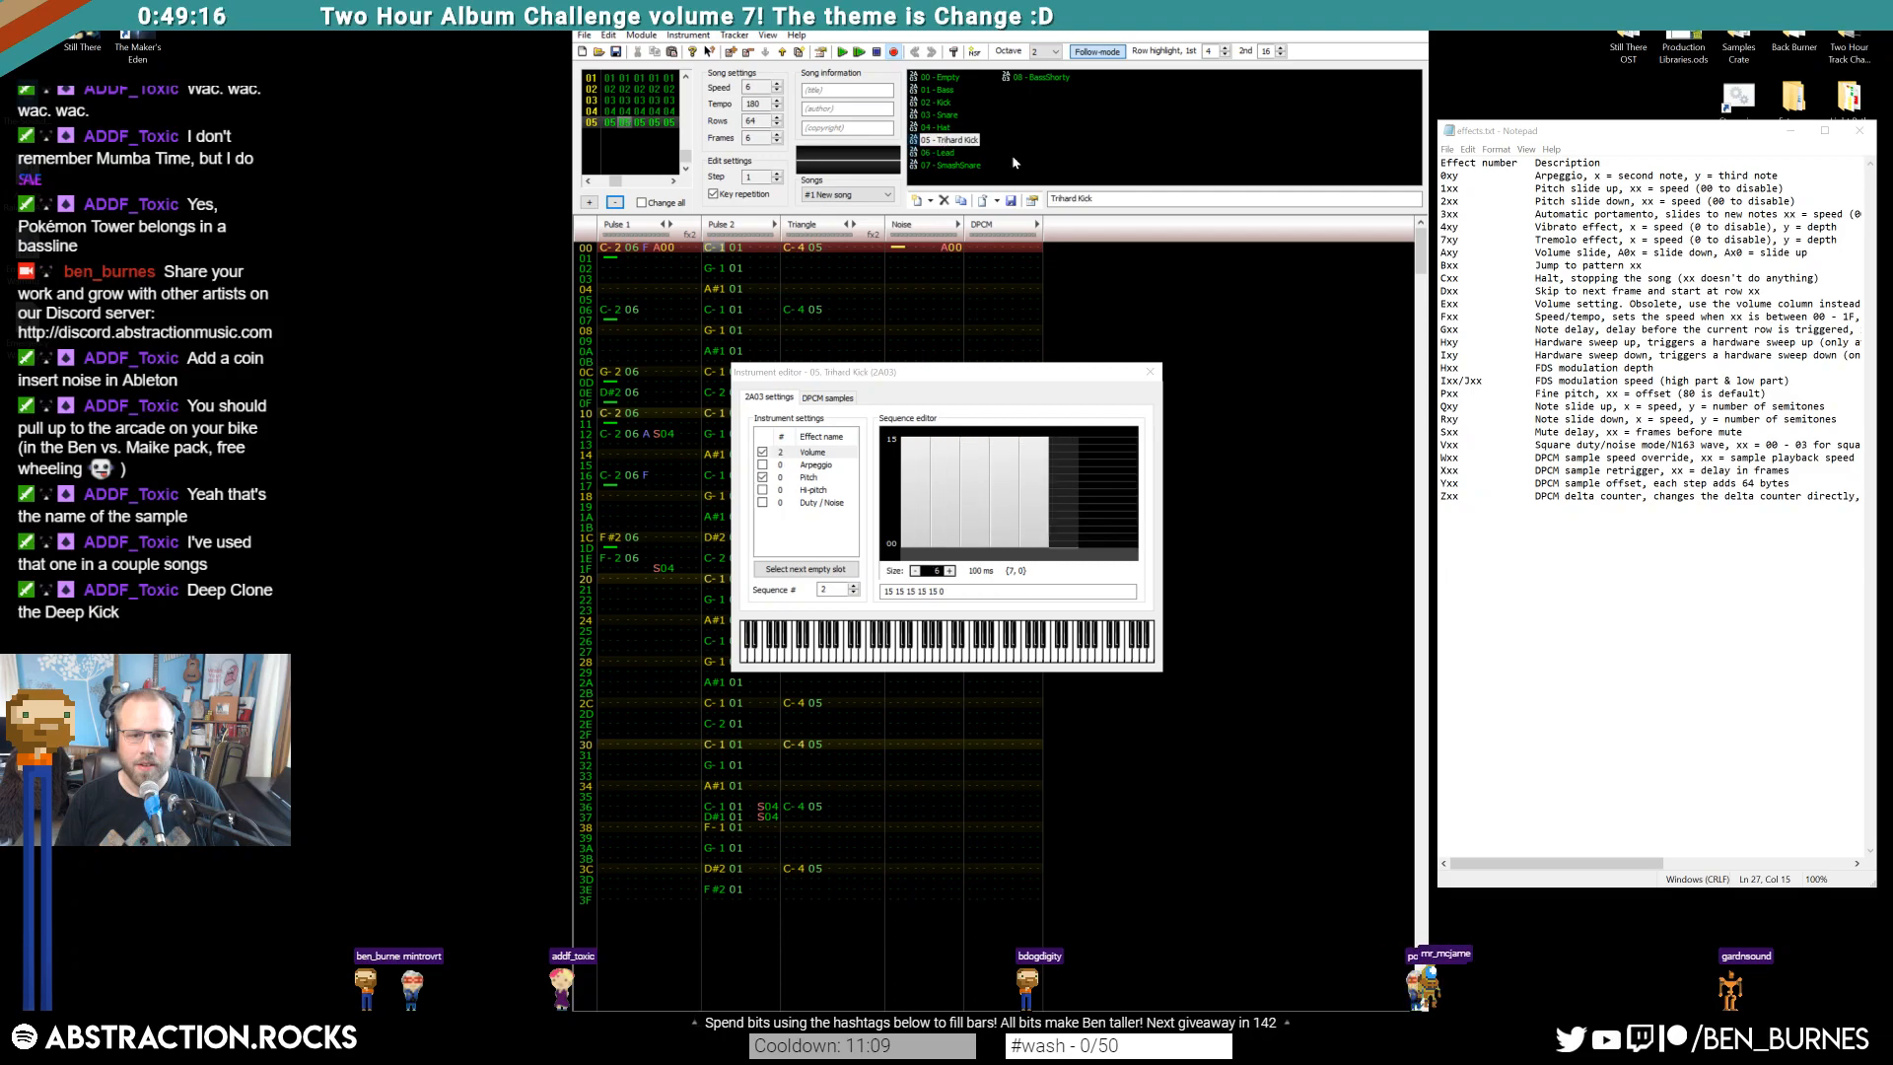
left_click(1150, 372)
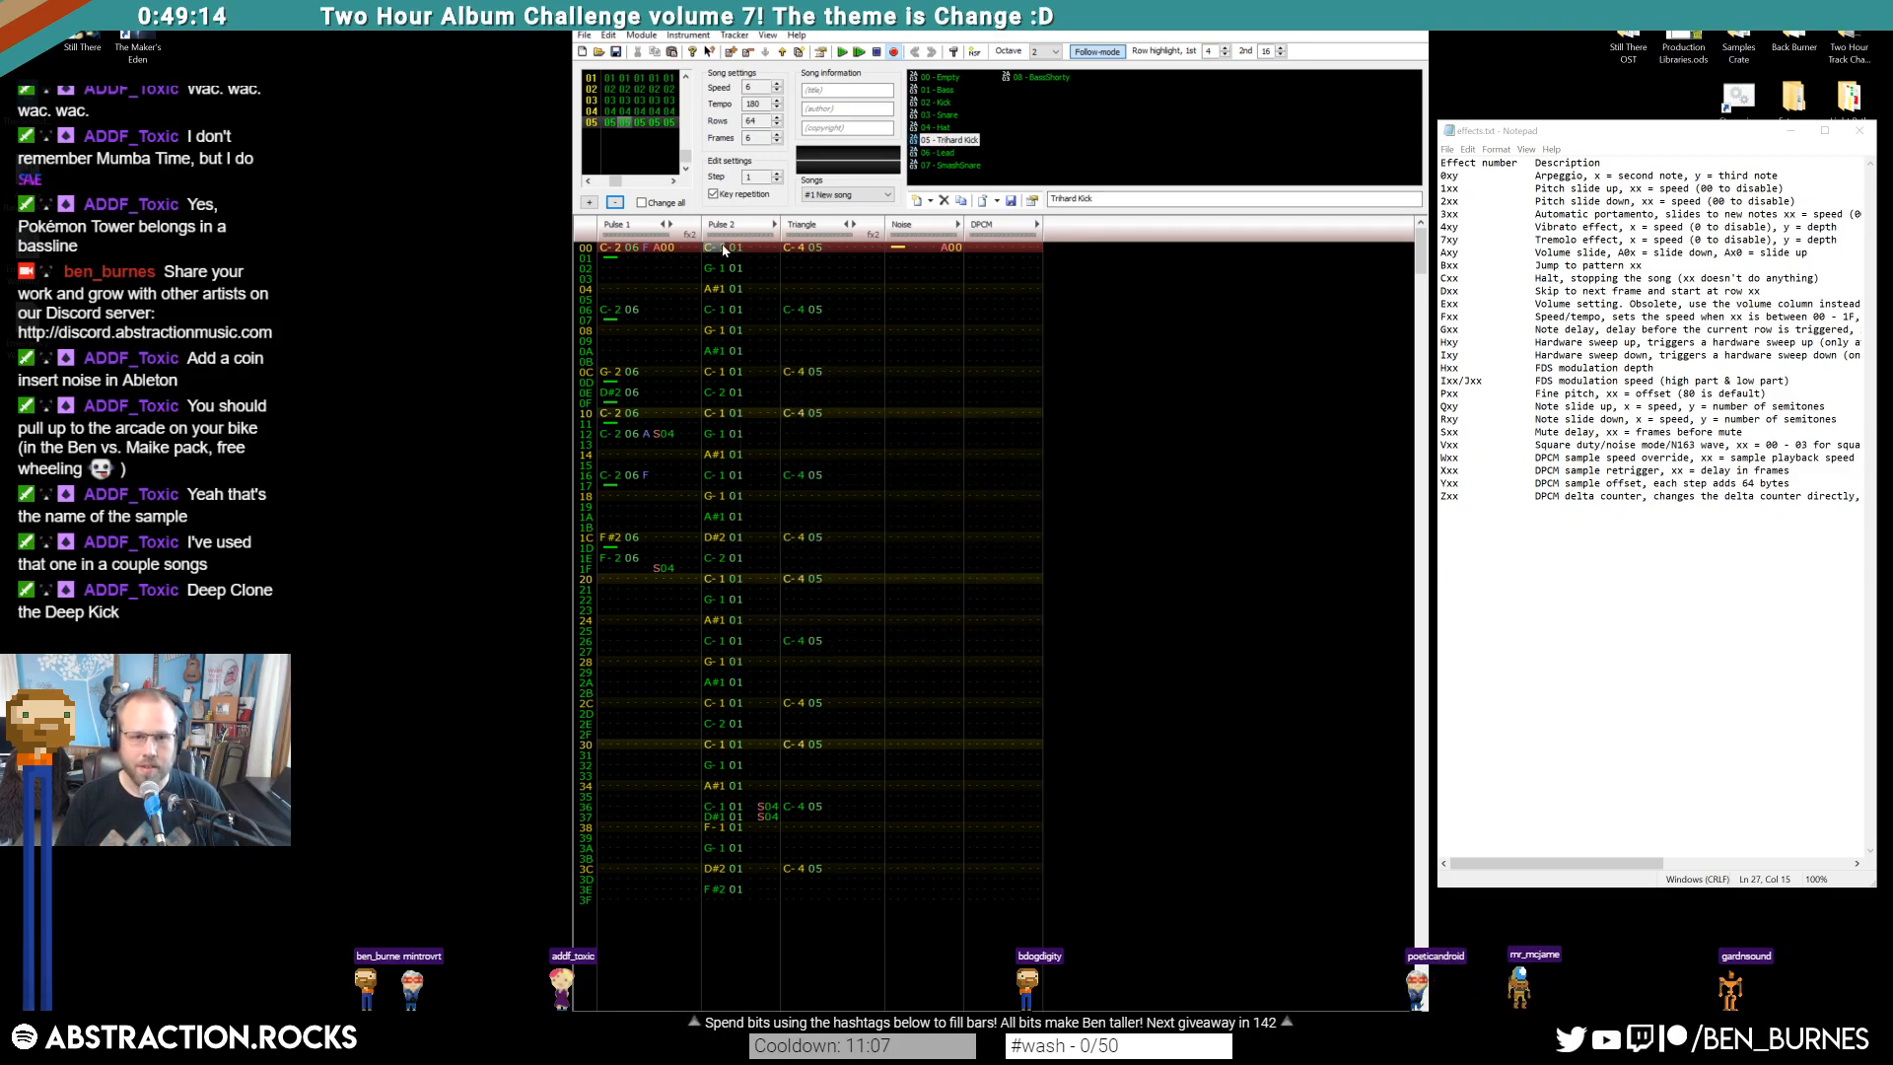
key("Return")
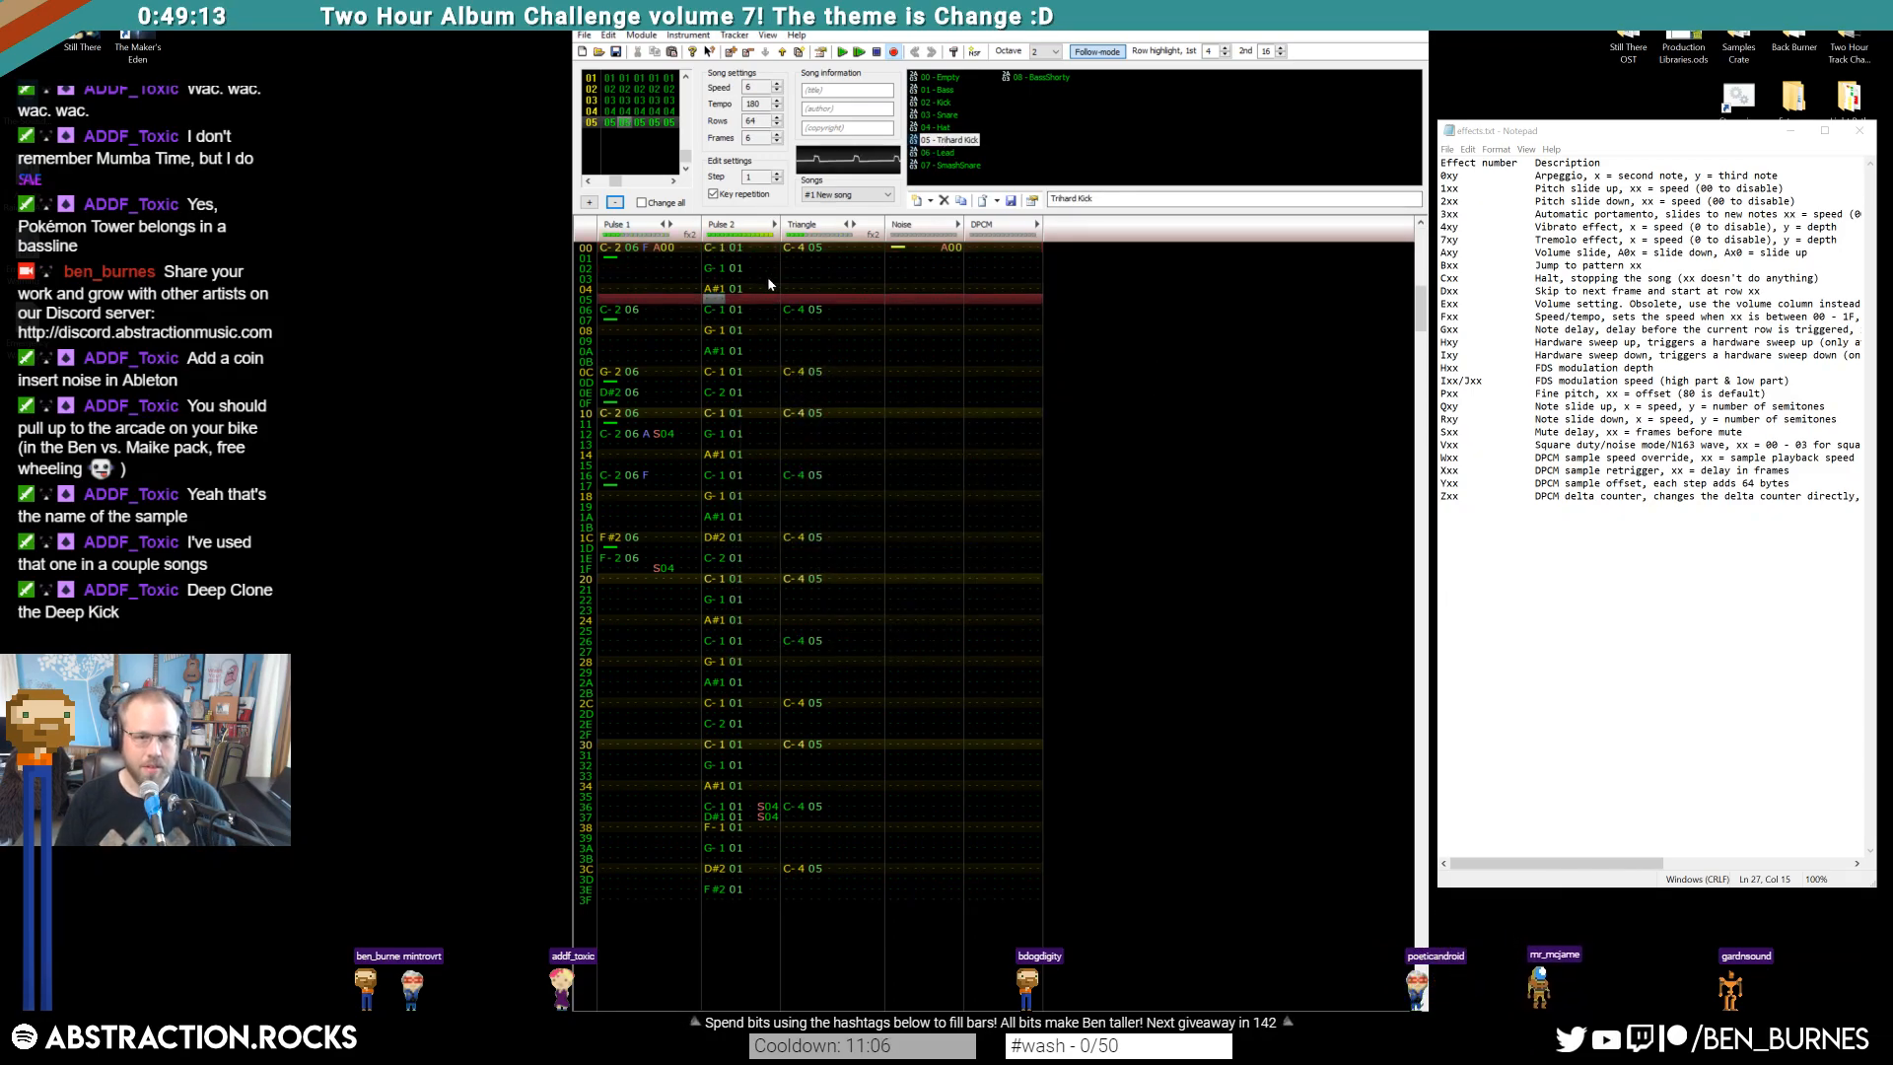
Redraw BassShorty's volume envelope as a steeper decay starting 15 10 5 2 without a loop point, and play the pattern
double_click(1033, 79)
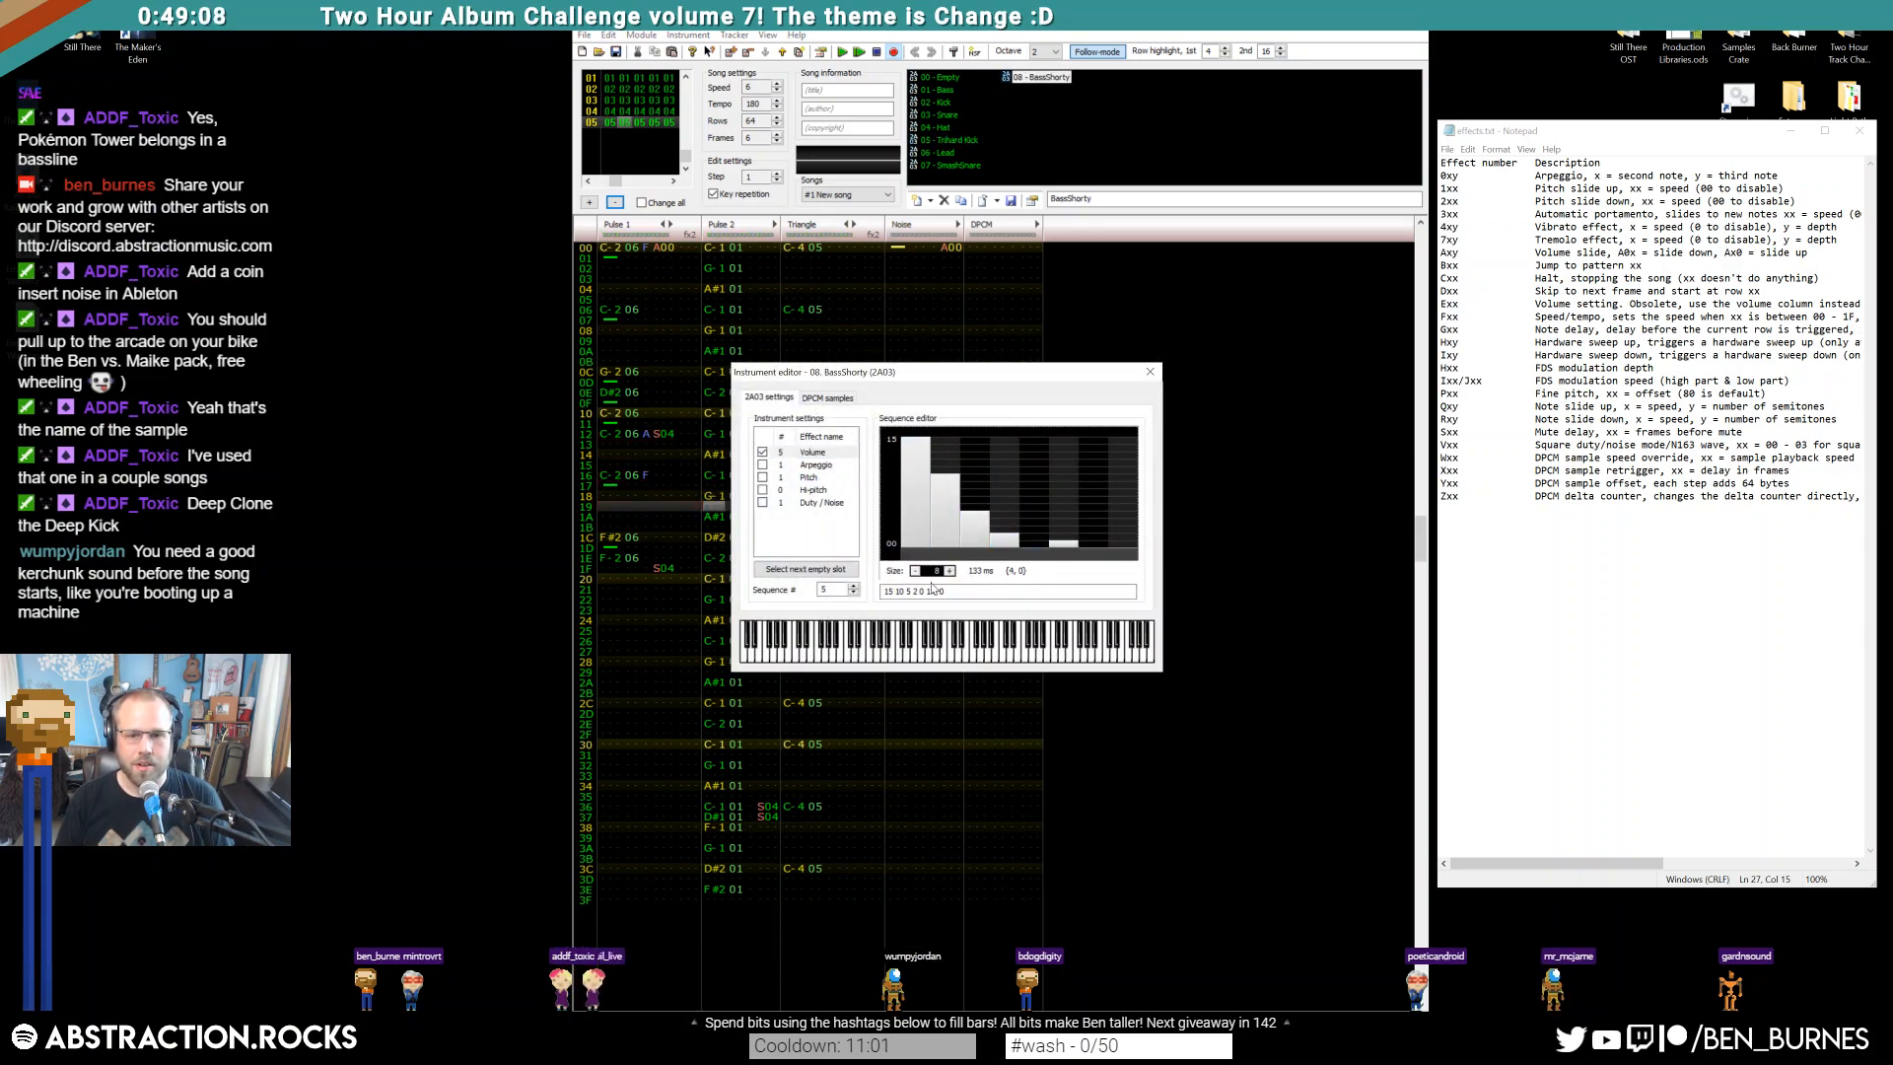
left_click(1150, 372)
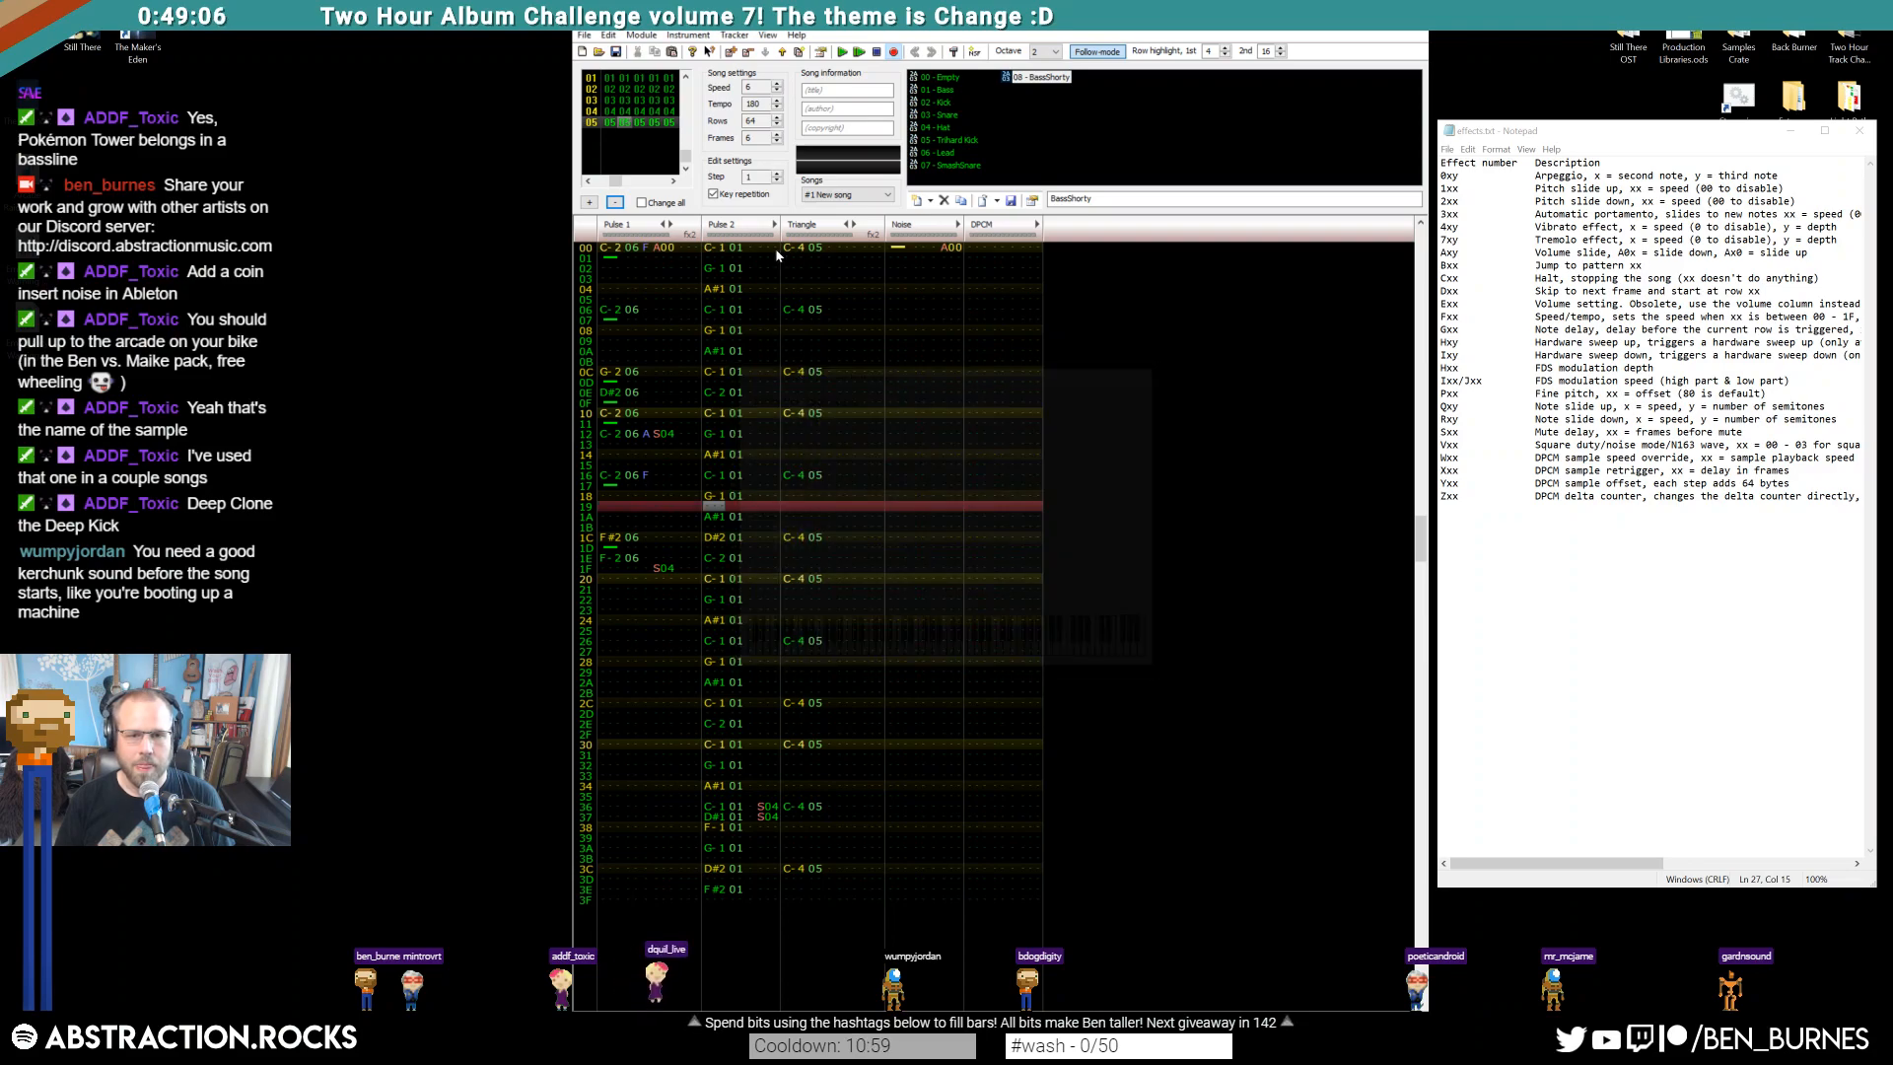
left_click(714, 250)
key("Return")
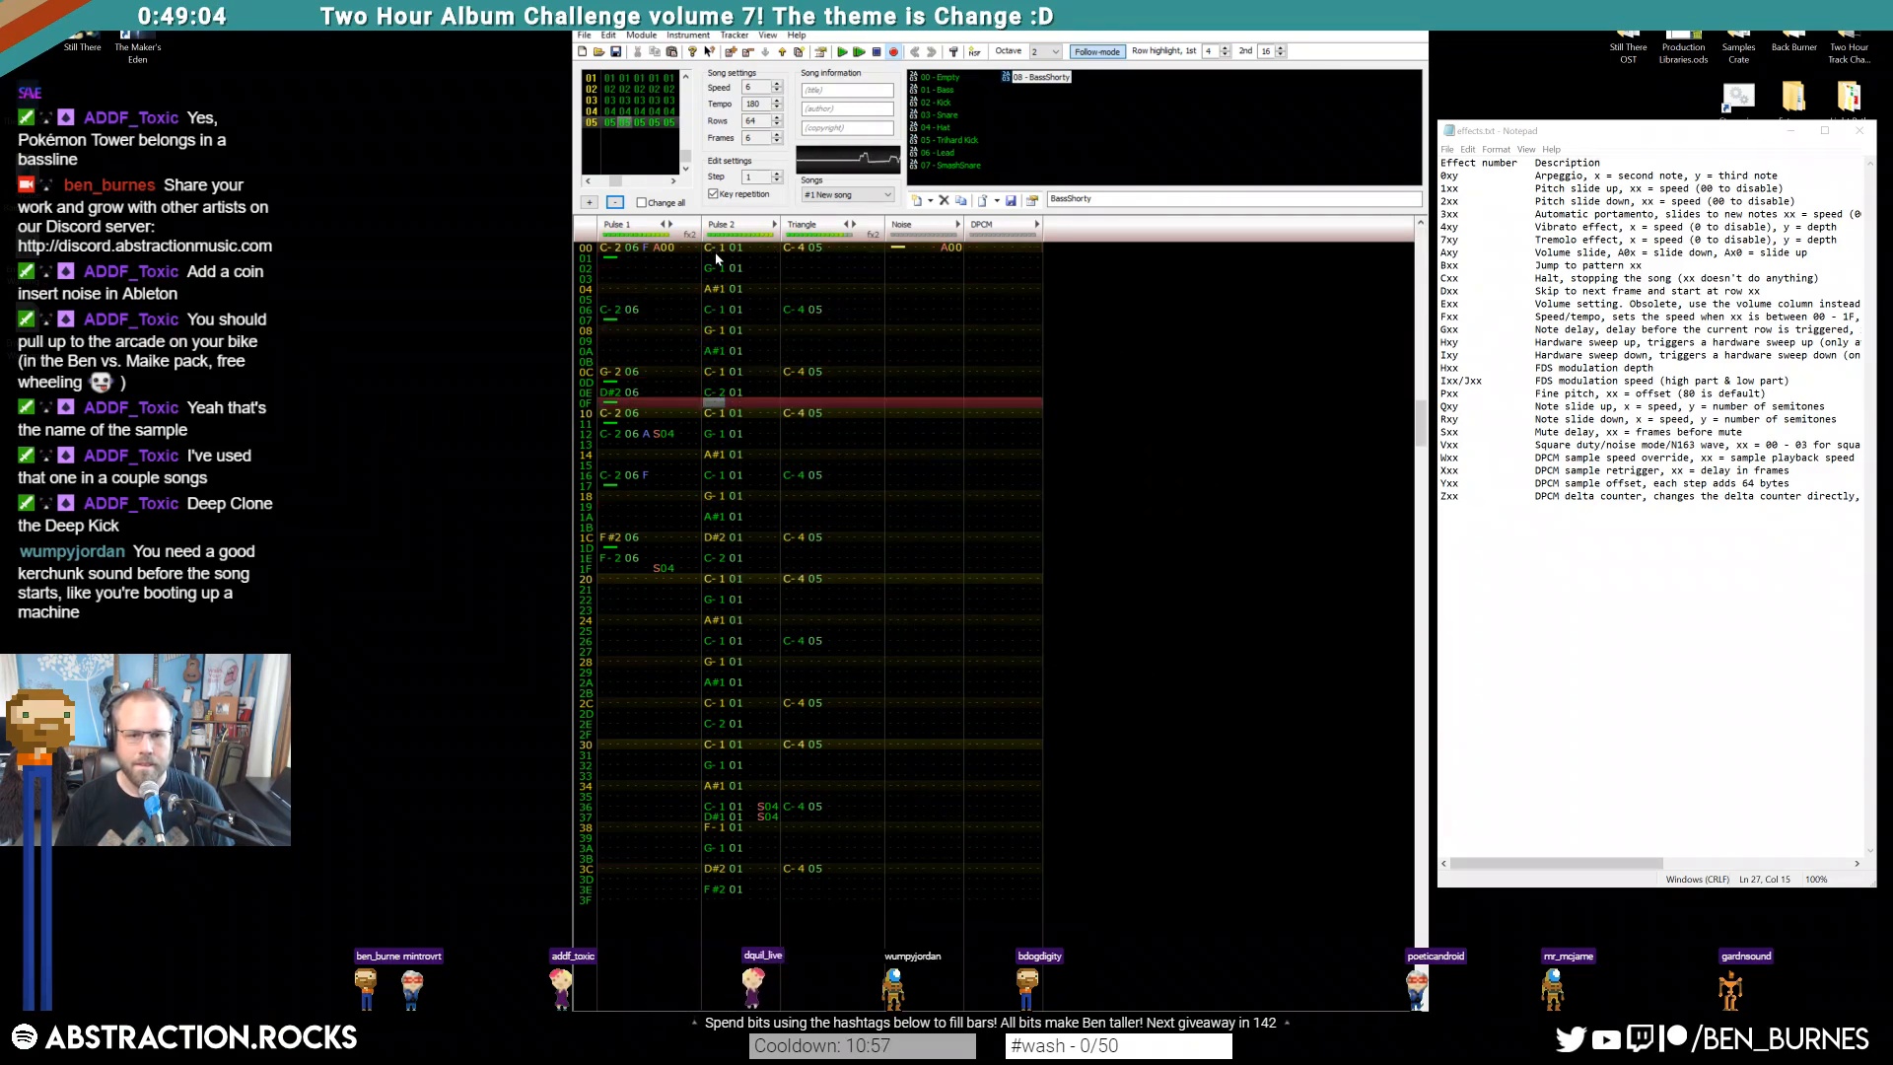
key("Return")
Change the instrument of every Pulse 2 note in frame 05 to 08, BassShorty
left_click(740, 249)
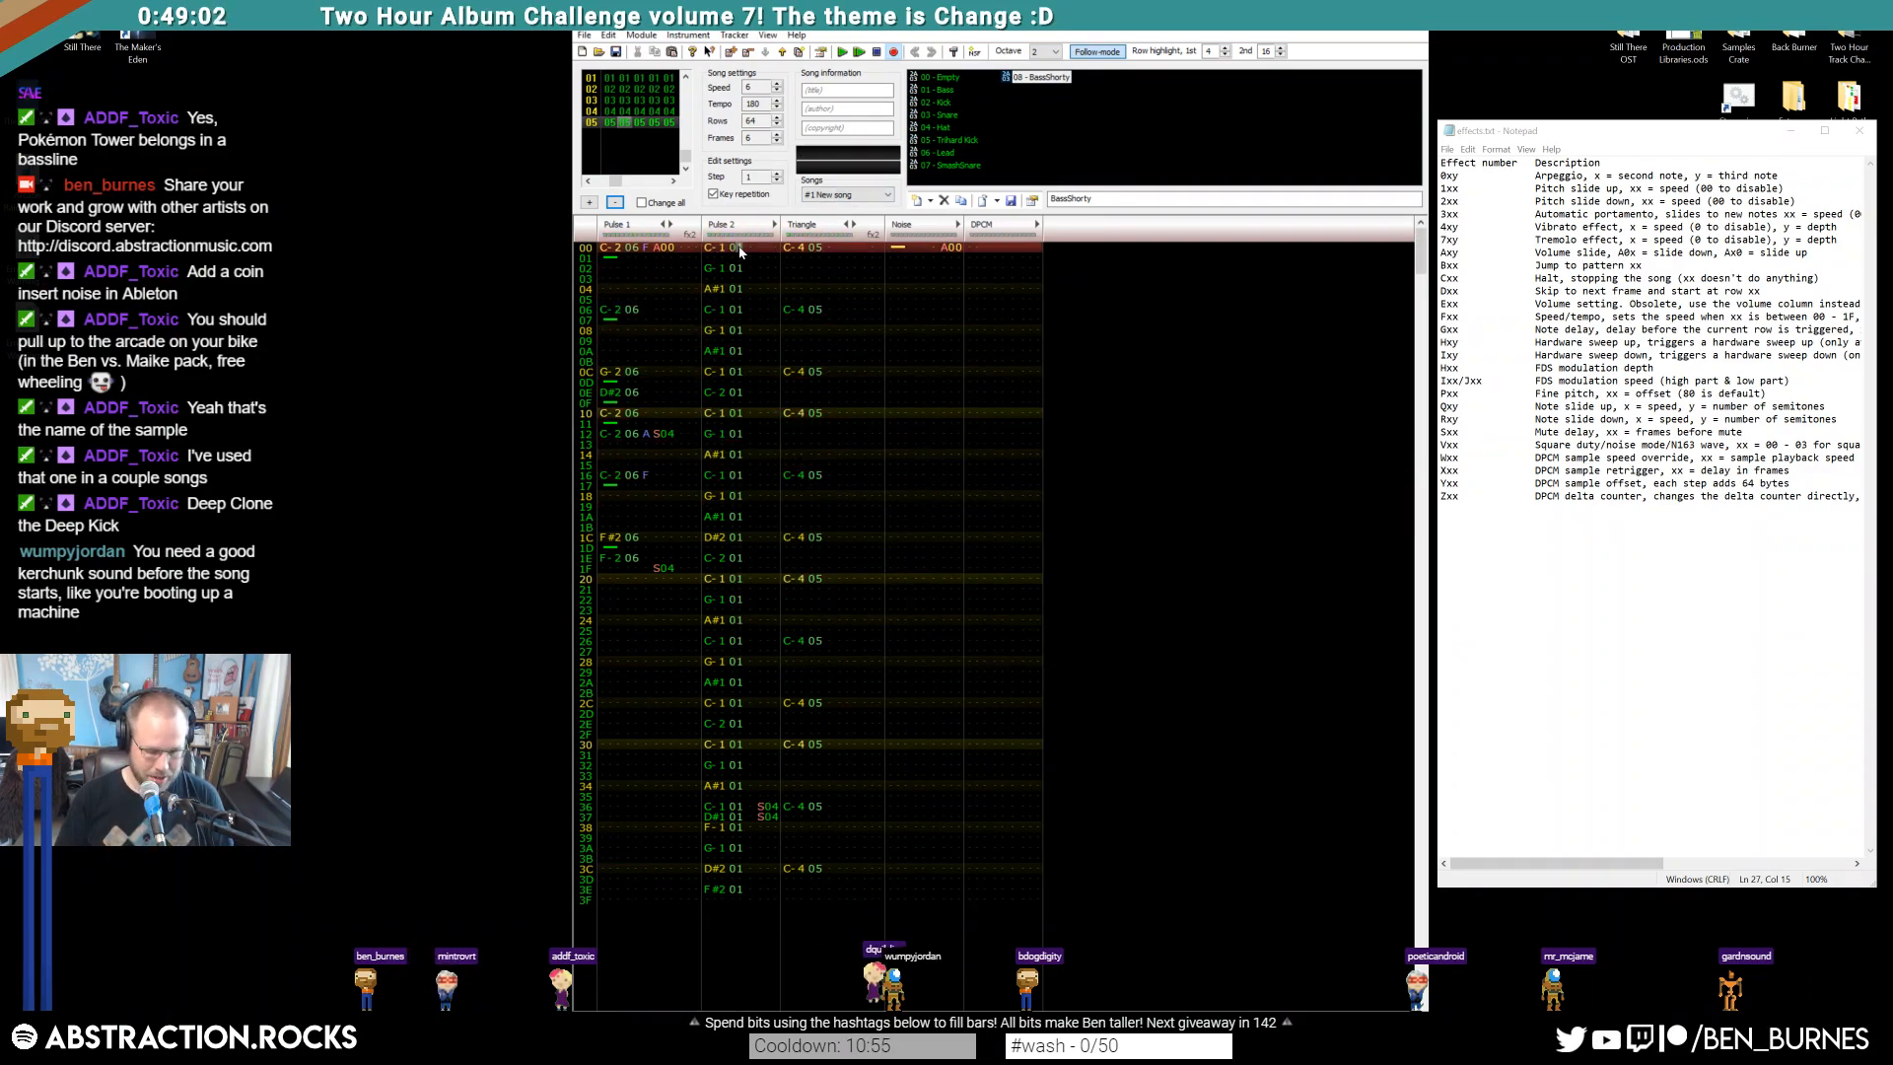
key("8")
key("8")
key("8")
key("8")
key("8")
key("8")
key("8")
key("8")
key("8")
key("8")
key("8")
key("8")
key("8")
key("8")
key("8")
key("8")
key("8")
key("8")
key("8")
key("8")
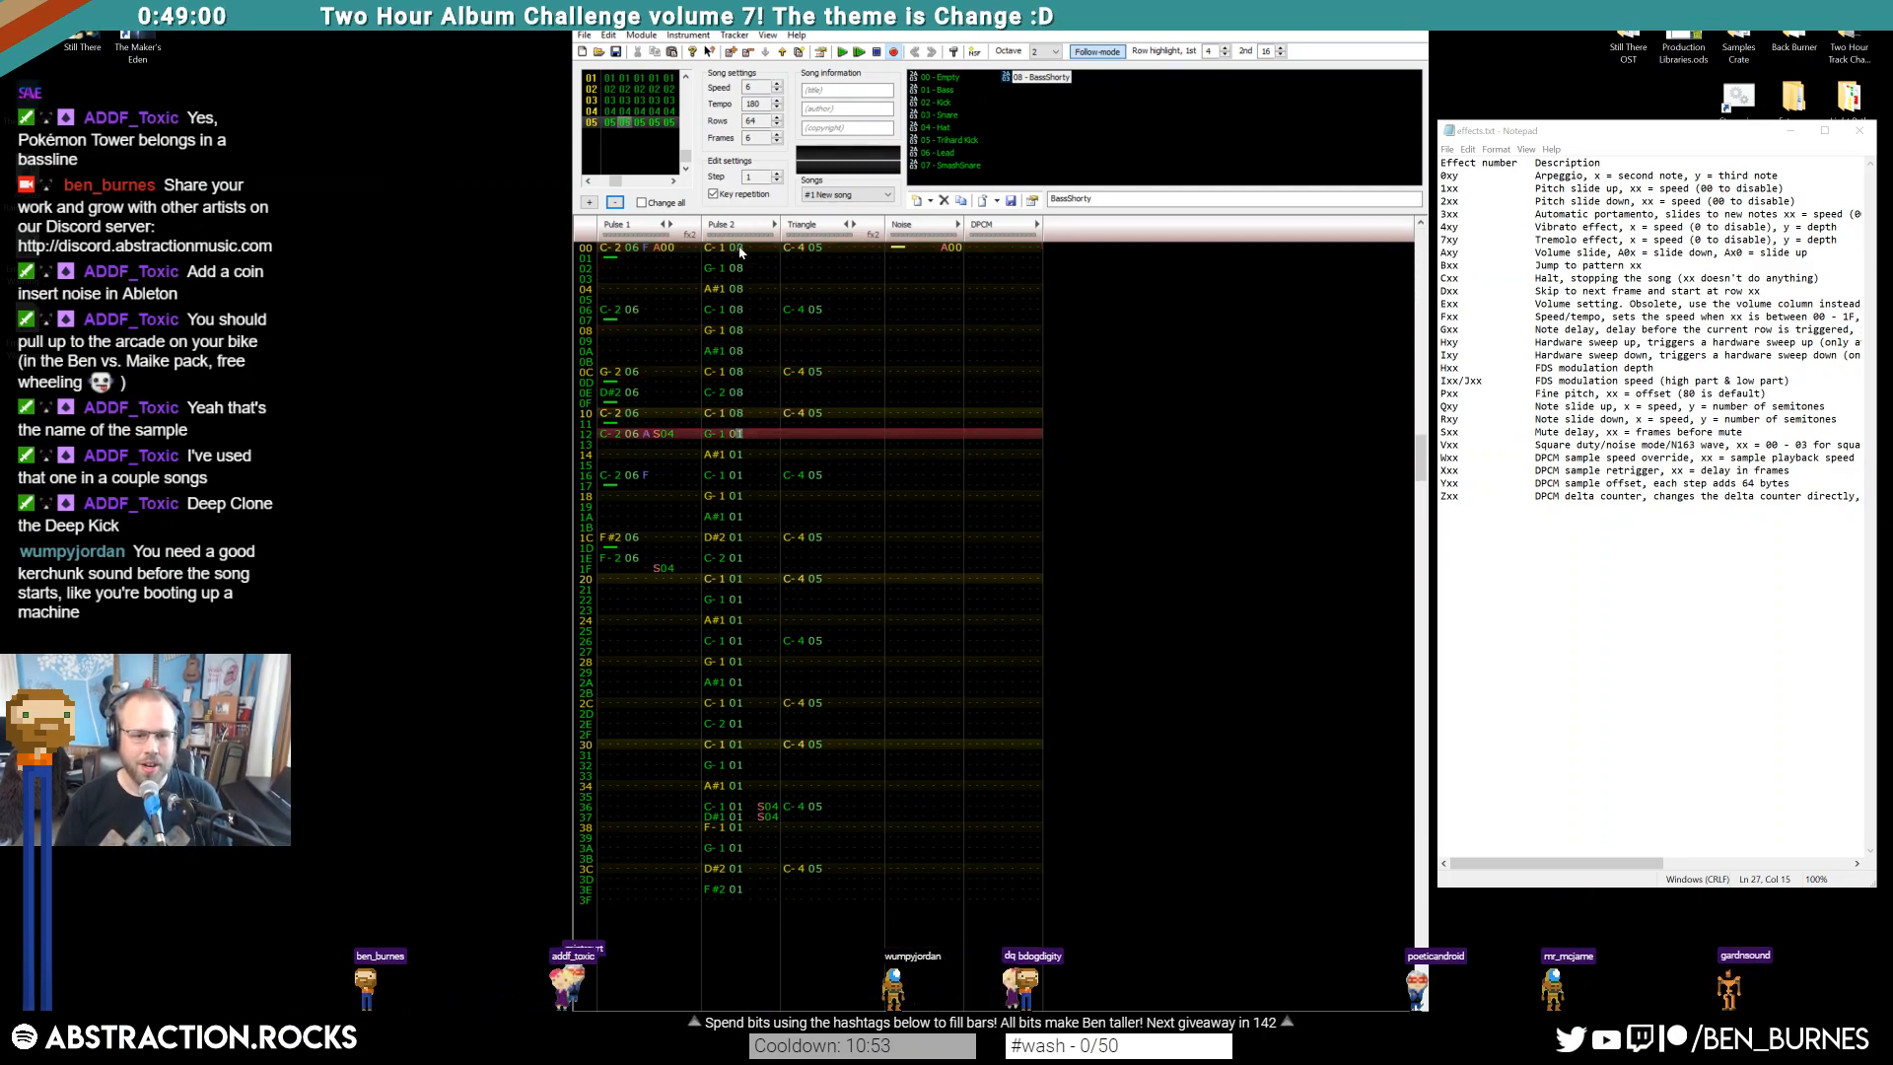
key("8")
key("8")
key("8")
key("8")
key("8")
key("8")
key("8")
key("8")
key("8")
key("8")
key("8")
key("8")
key("8")
key("8")
key("8")
key("8")
key("8")
key("8")
key("8")
key("8")
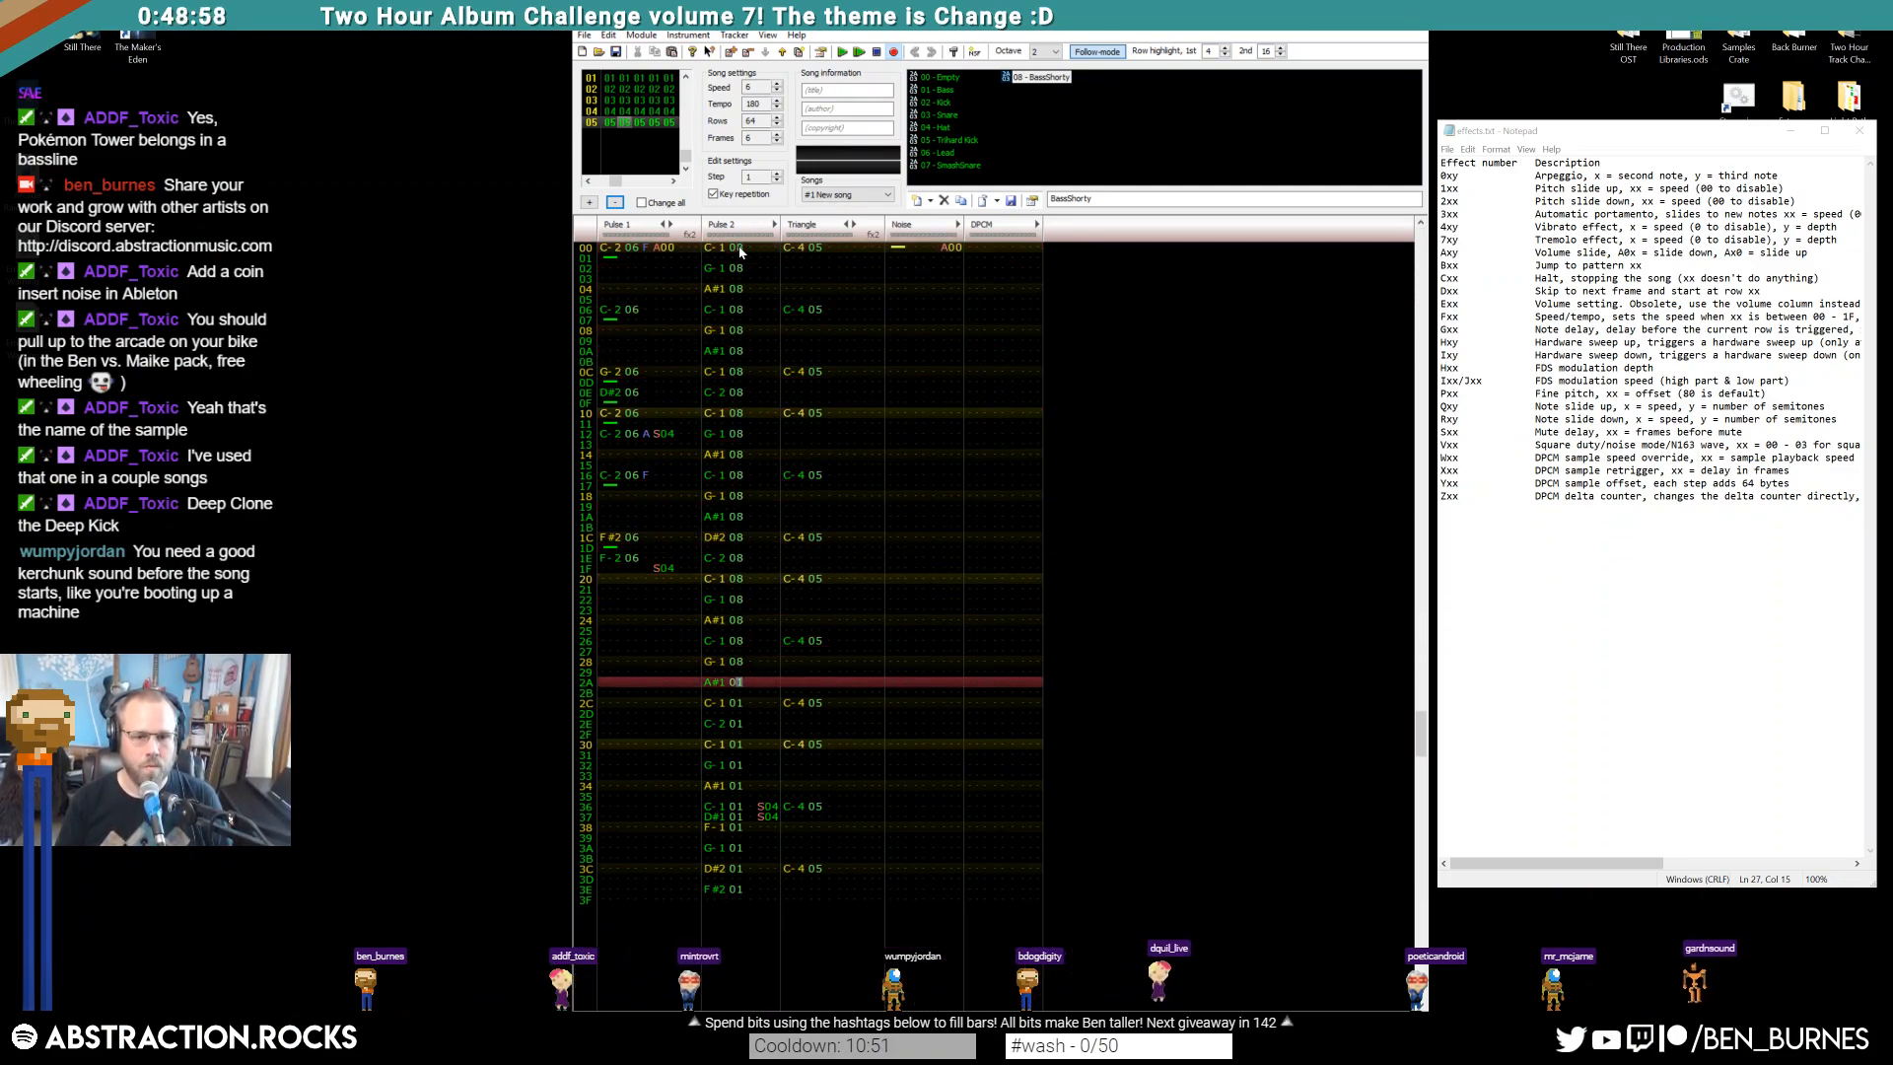
key("8")
key("Down")
key("8")
key("Down")
key("8")
key("Down")
key("8")
key("8")
key("8")
key("Down")
key("8")
key("Down")
key("8")
key("Down")
key("8")
key("Down")
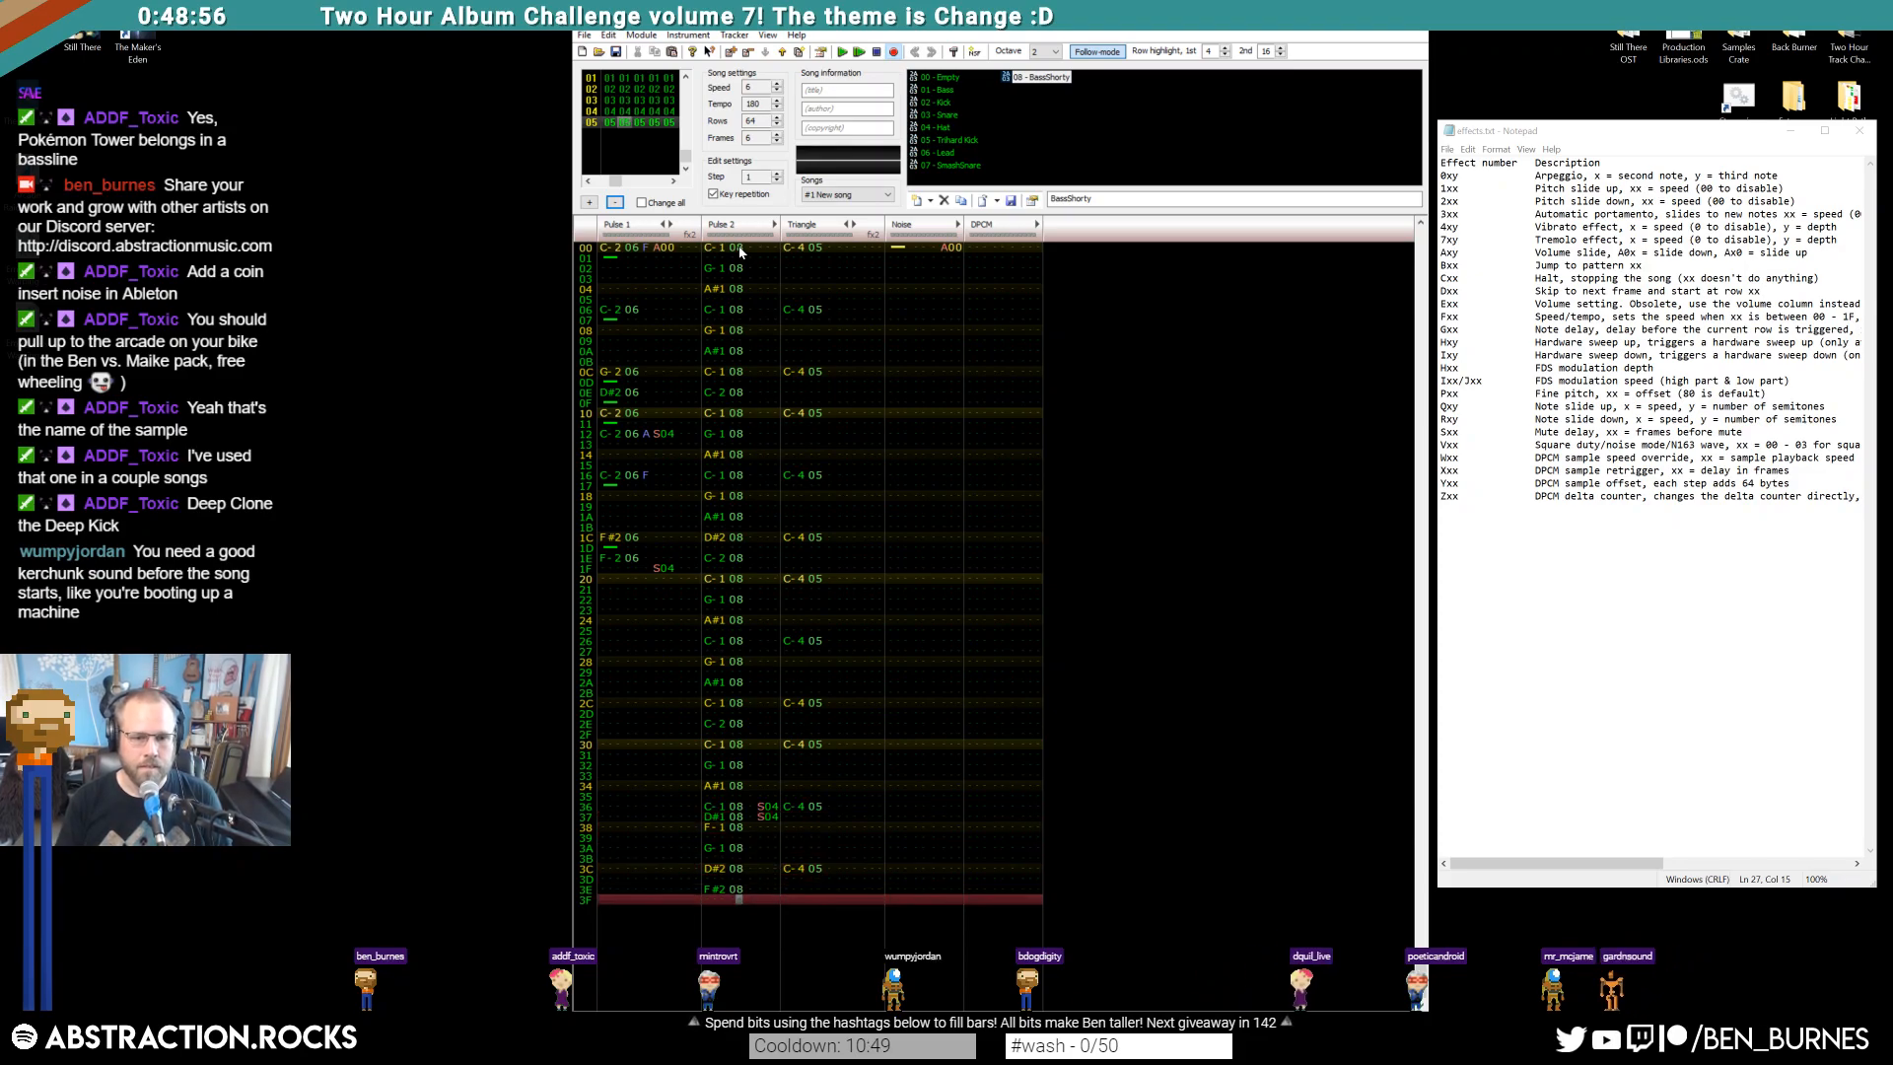
key("Return")
double_click(1035, 81)
left_click(952, 574)
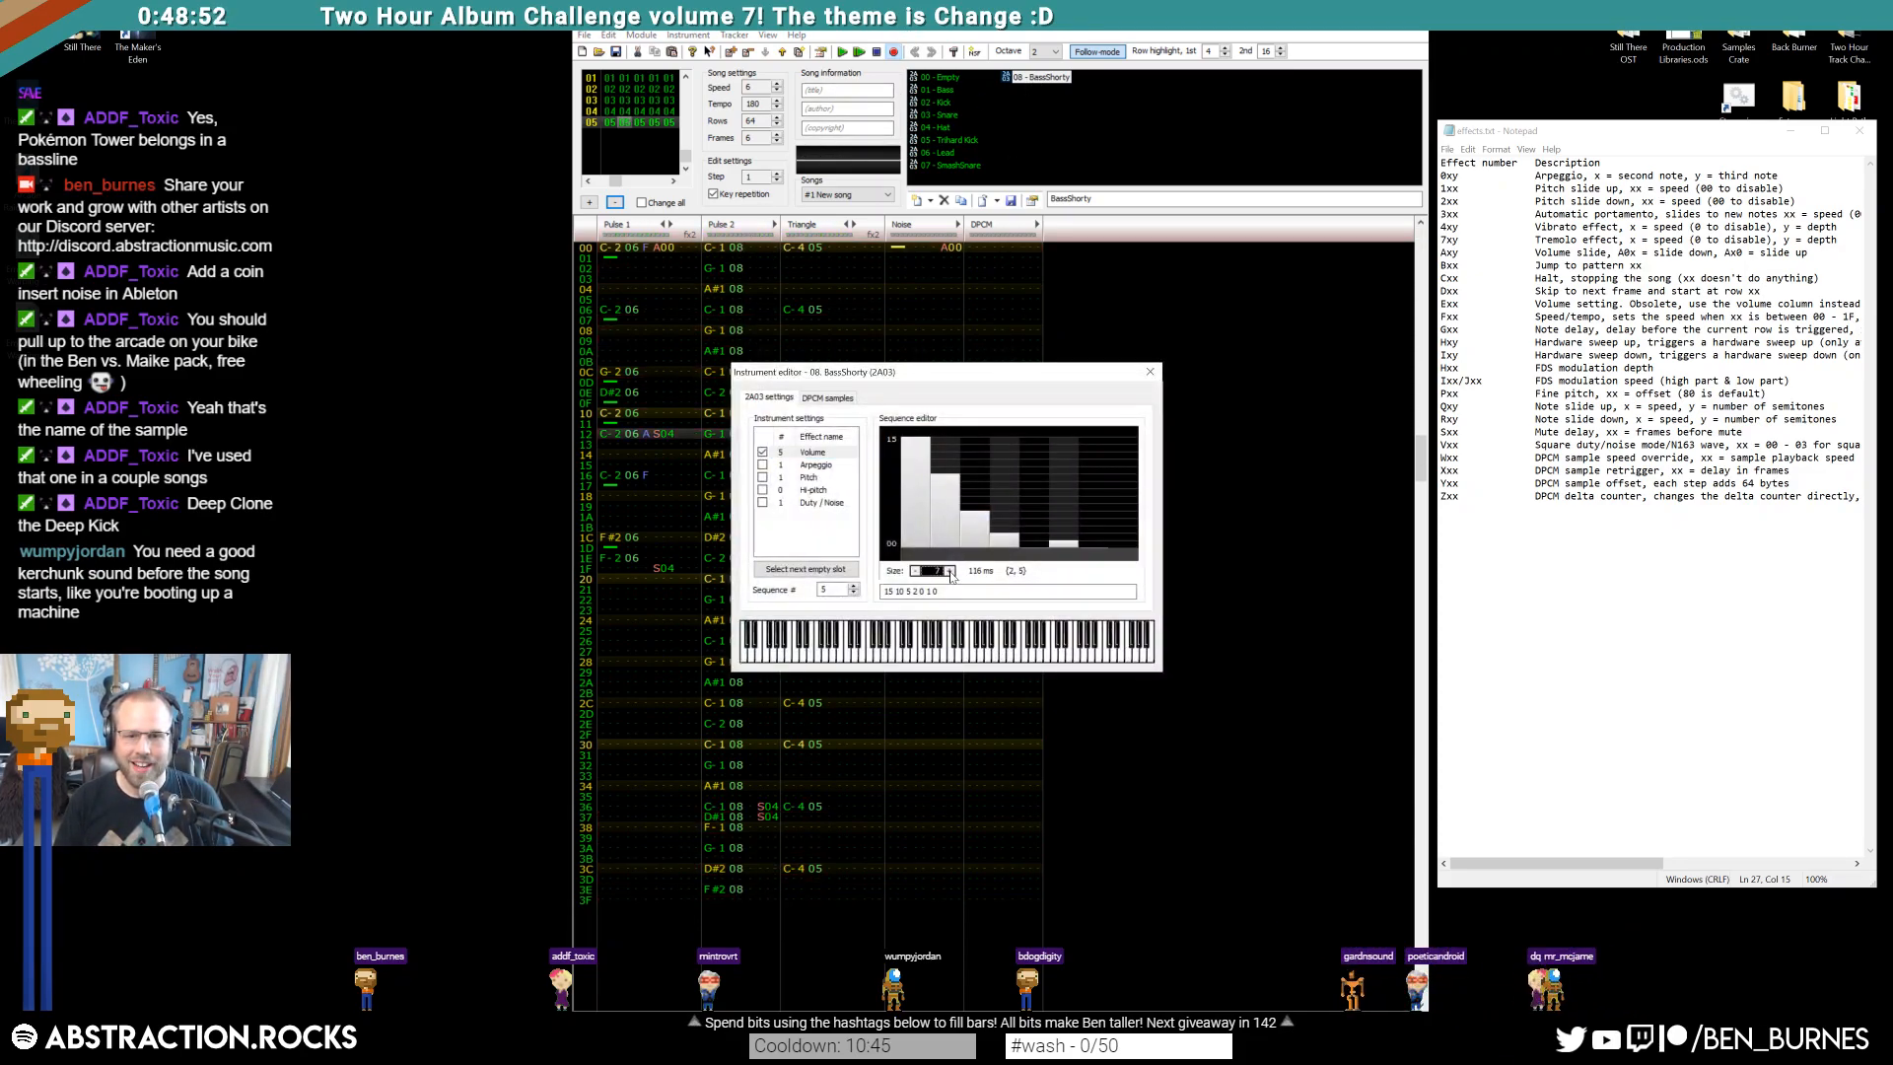
left_click_drag(1032, 527, 1058, 538)
left_click(1008, 490)
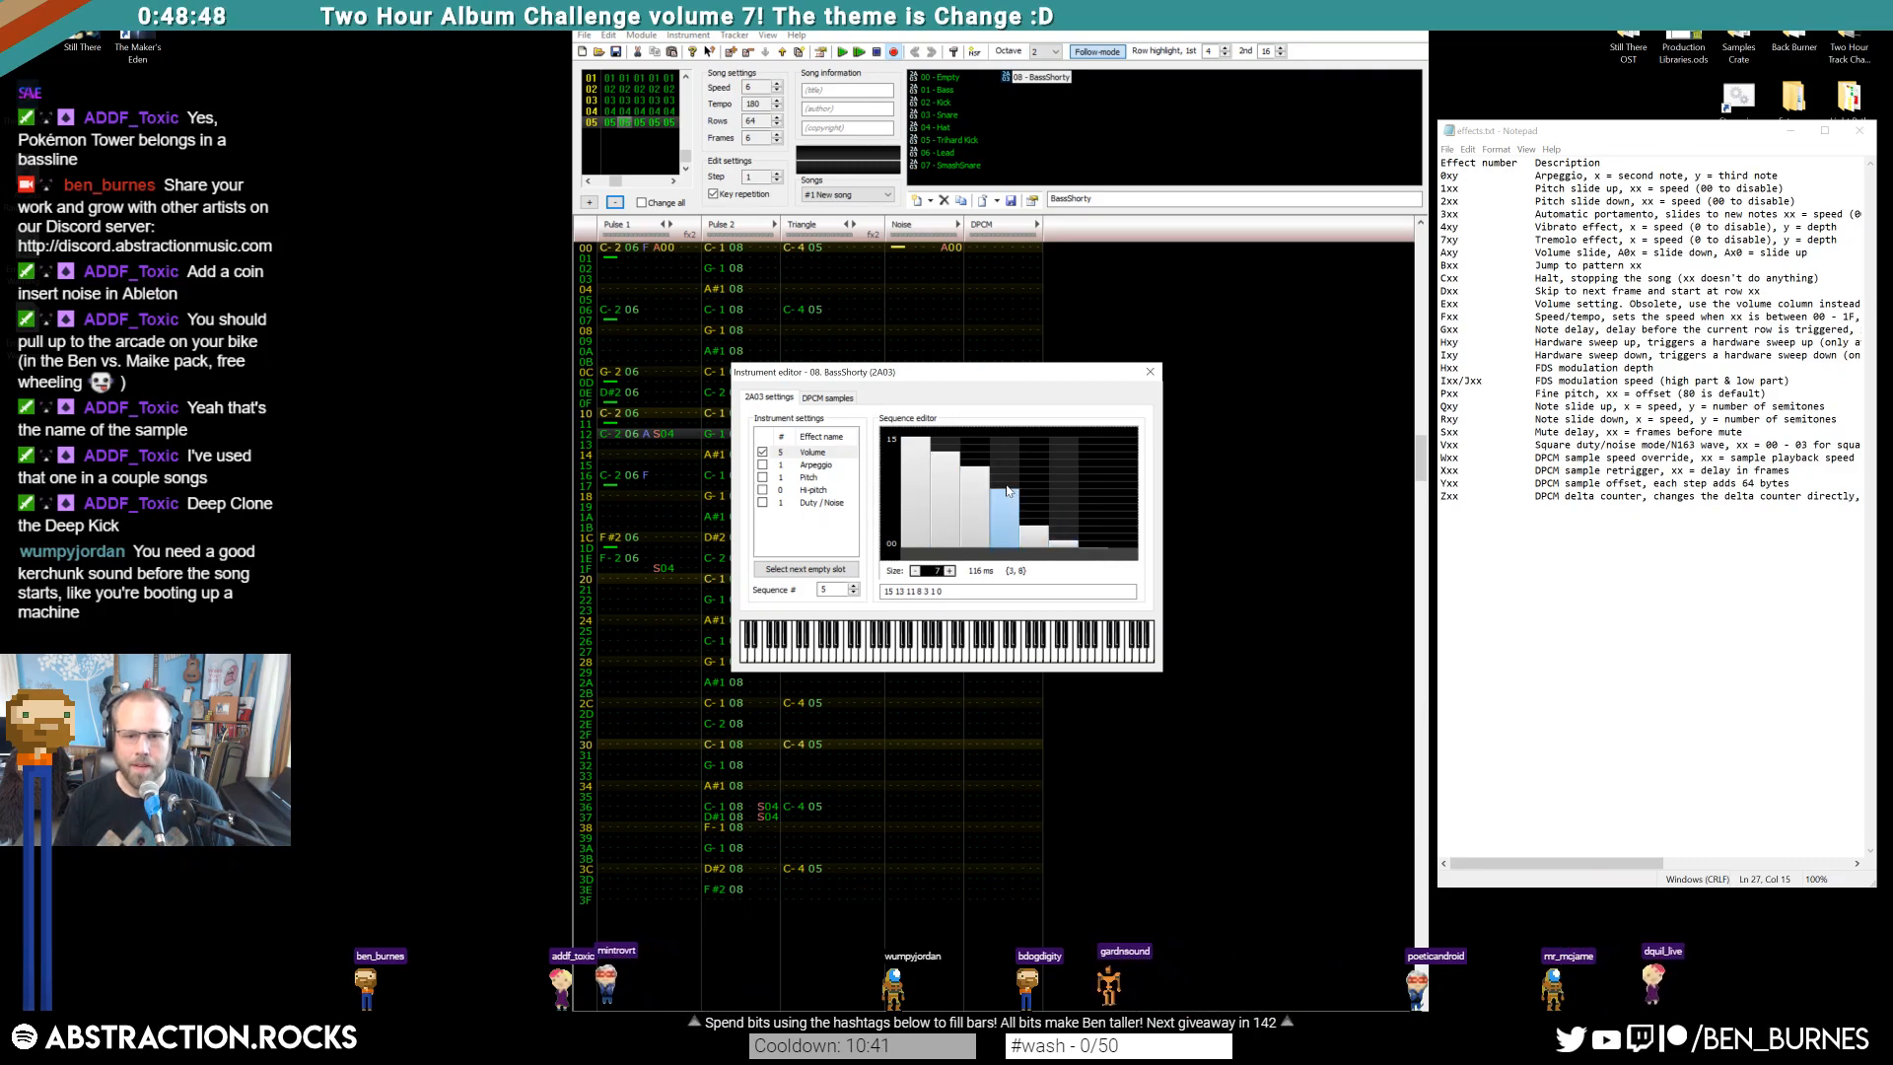
Close the BassShorty instrument editor and play frame 05 from its first row
left_click(1148, 372)
key("Return")
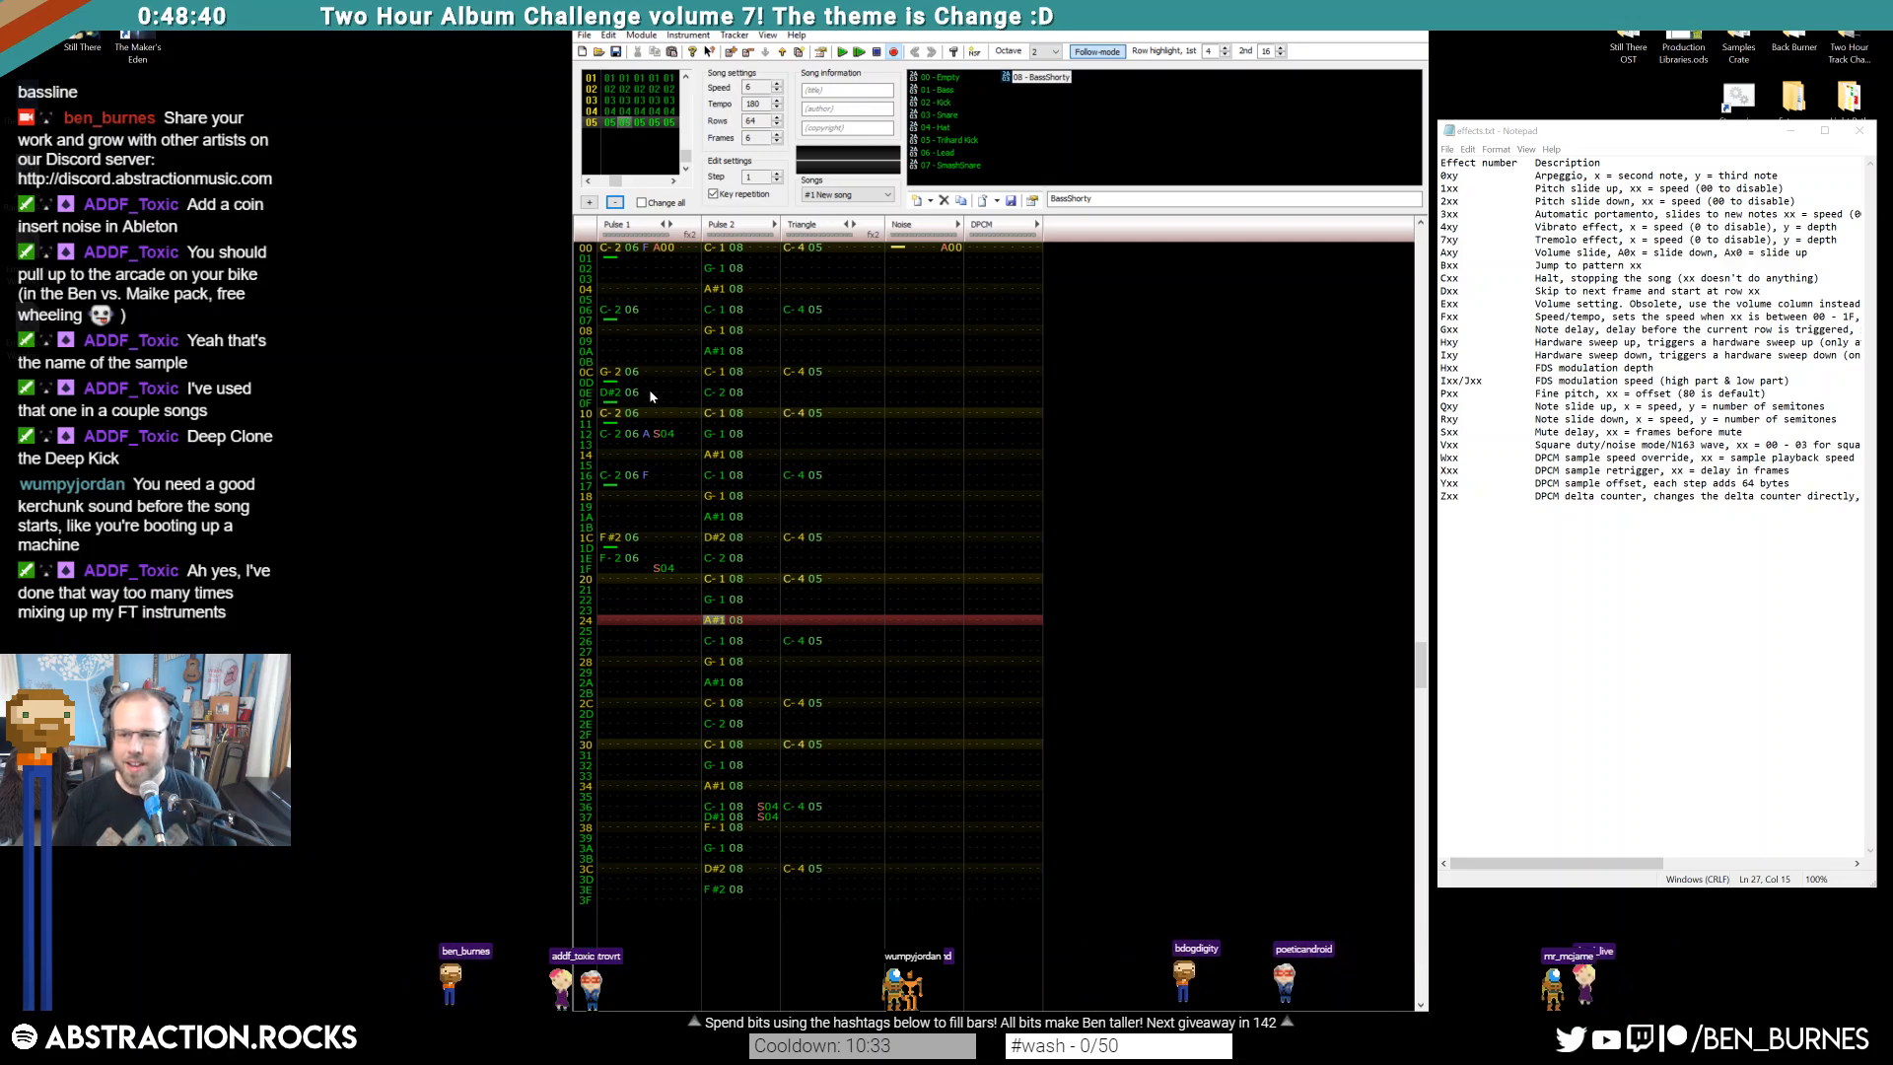
key("alt+Tab")
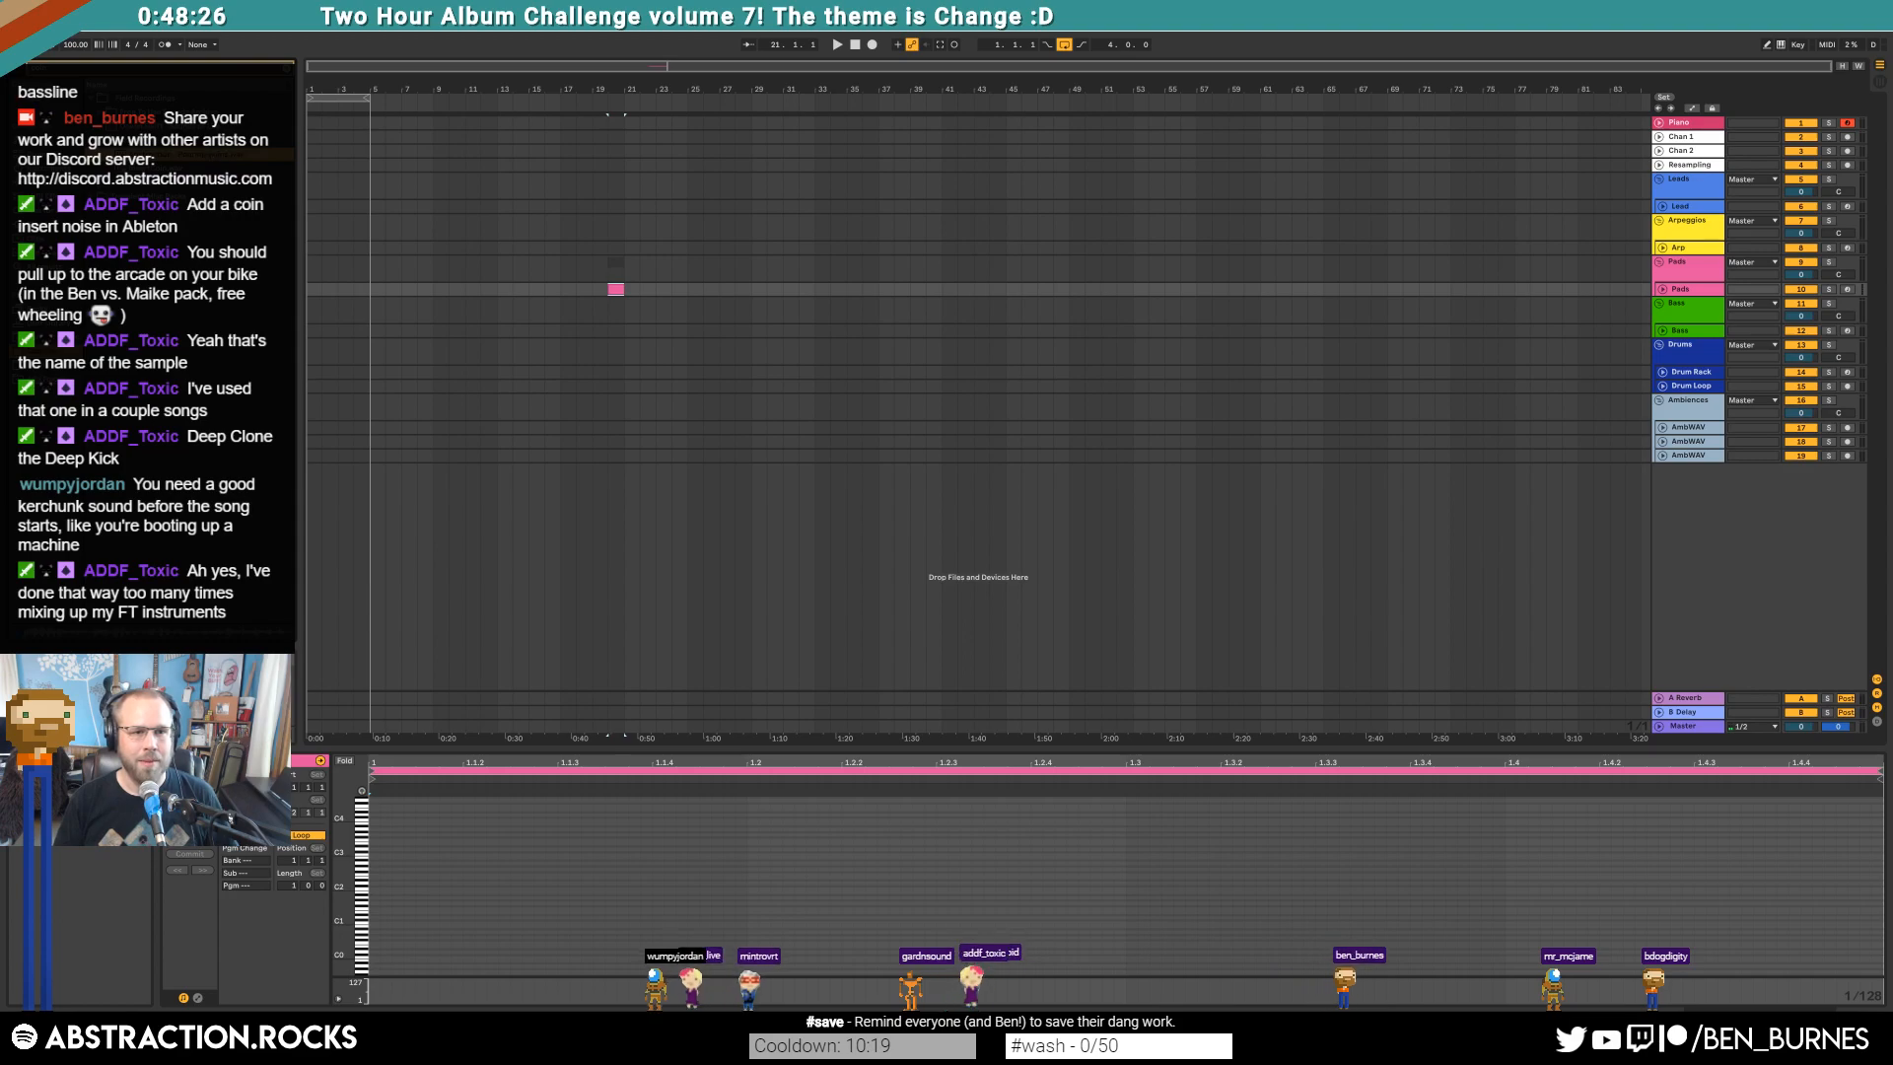
key("alt+Tab")
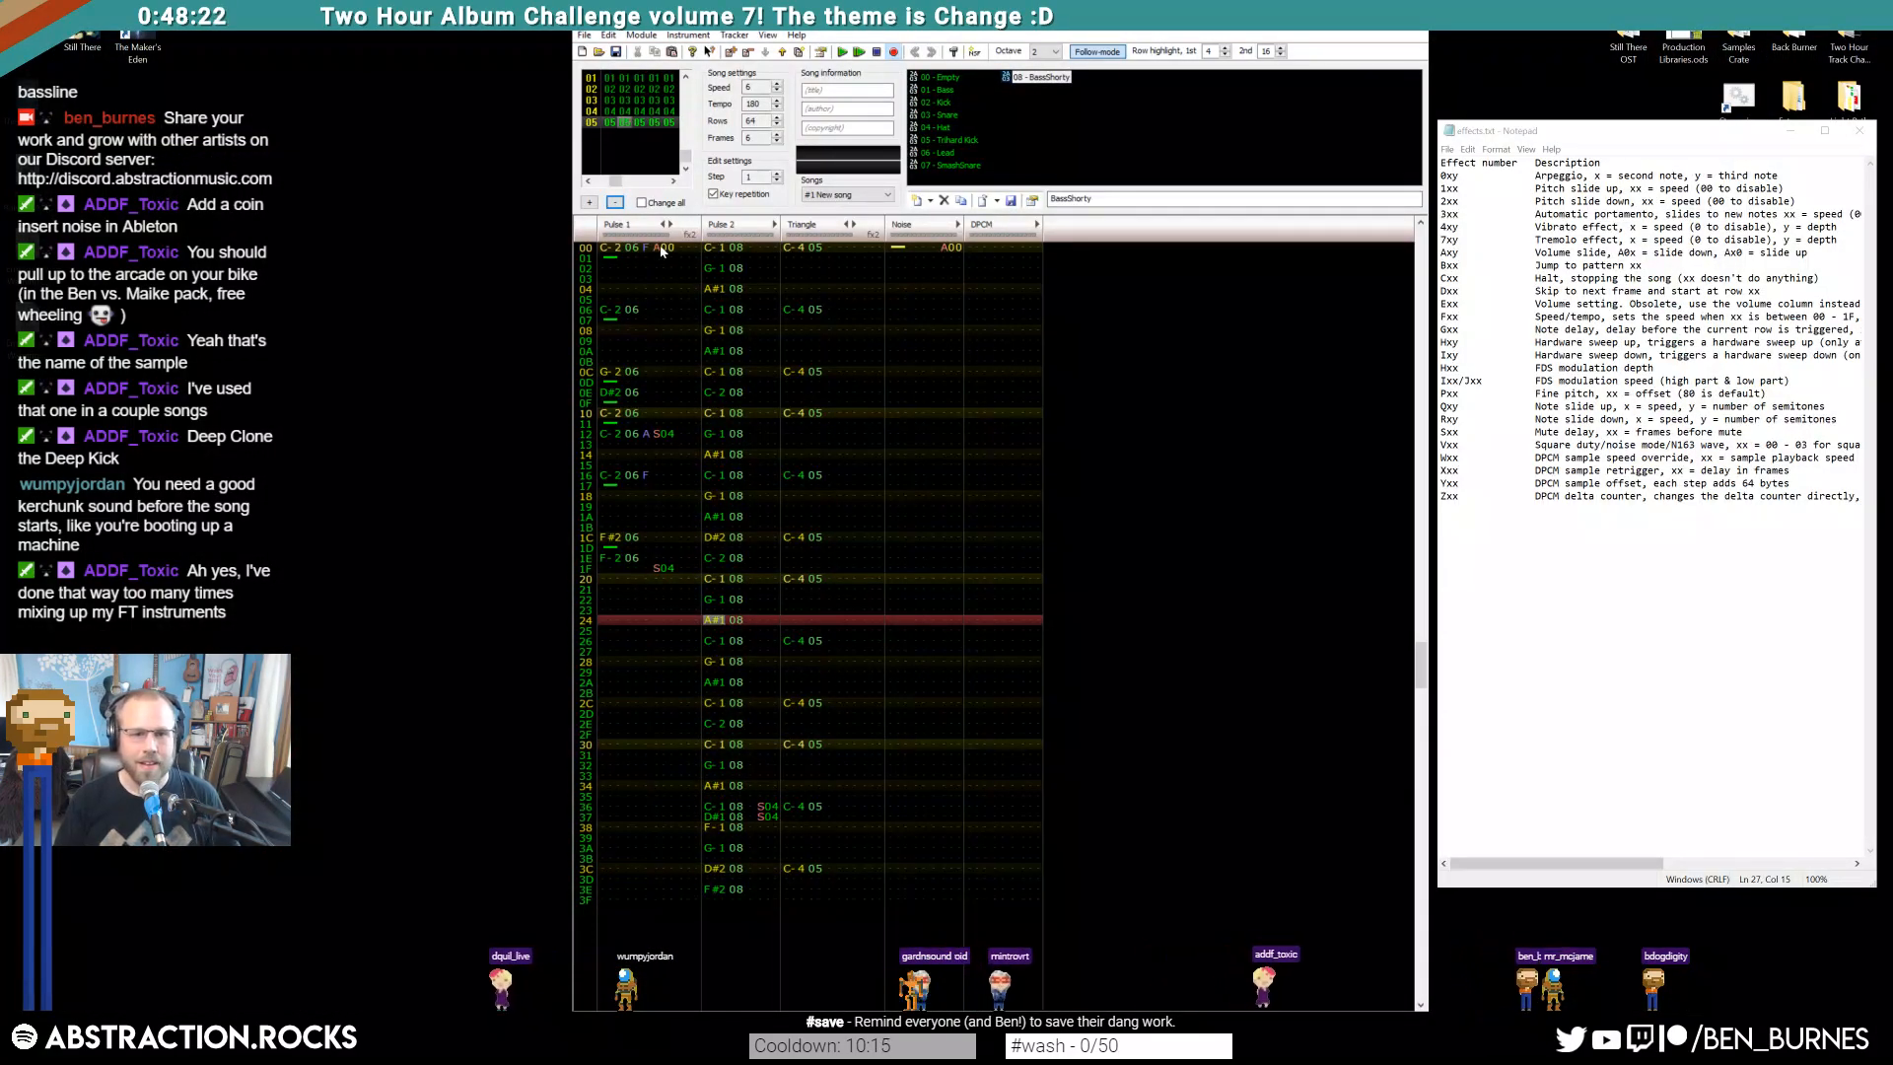
left_click(612, 249)
key("Return")
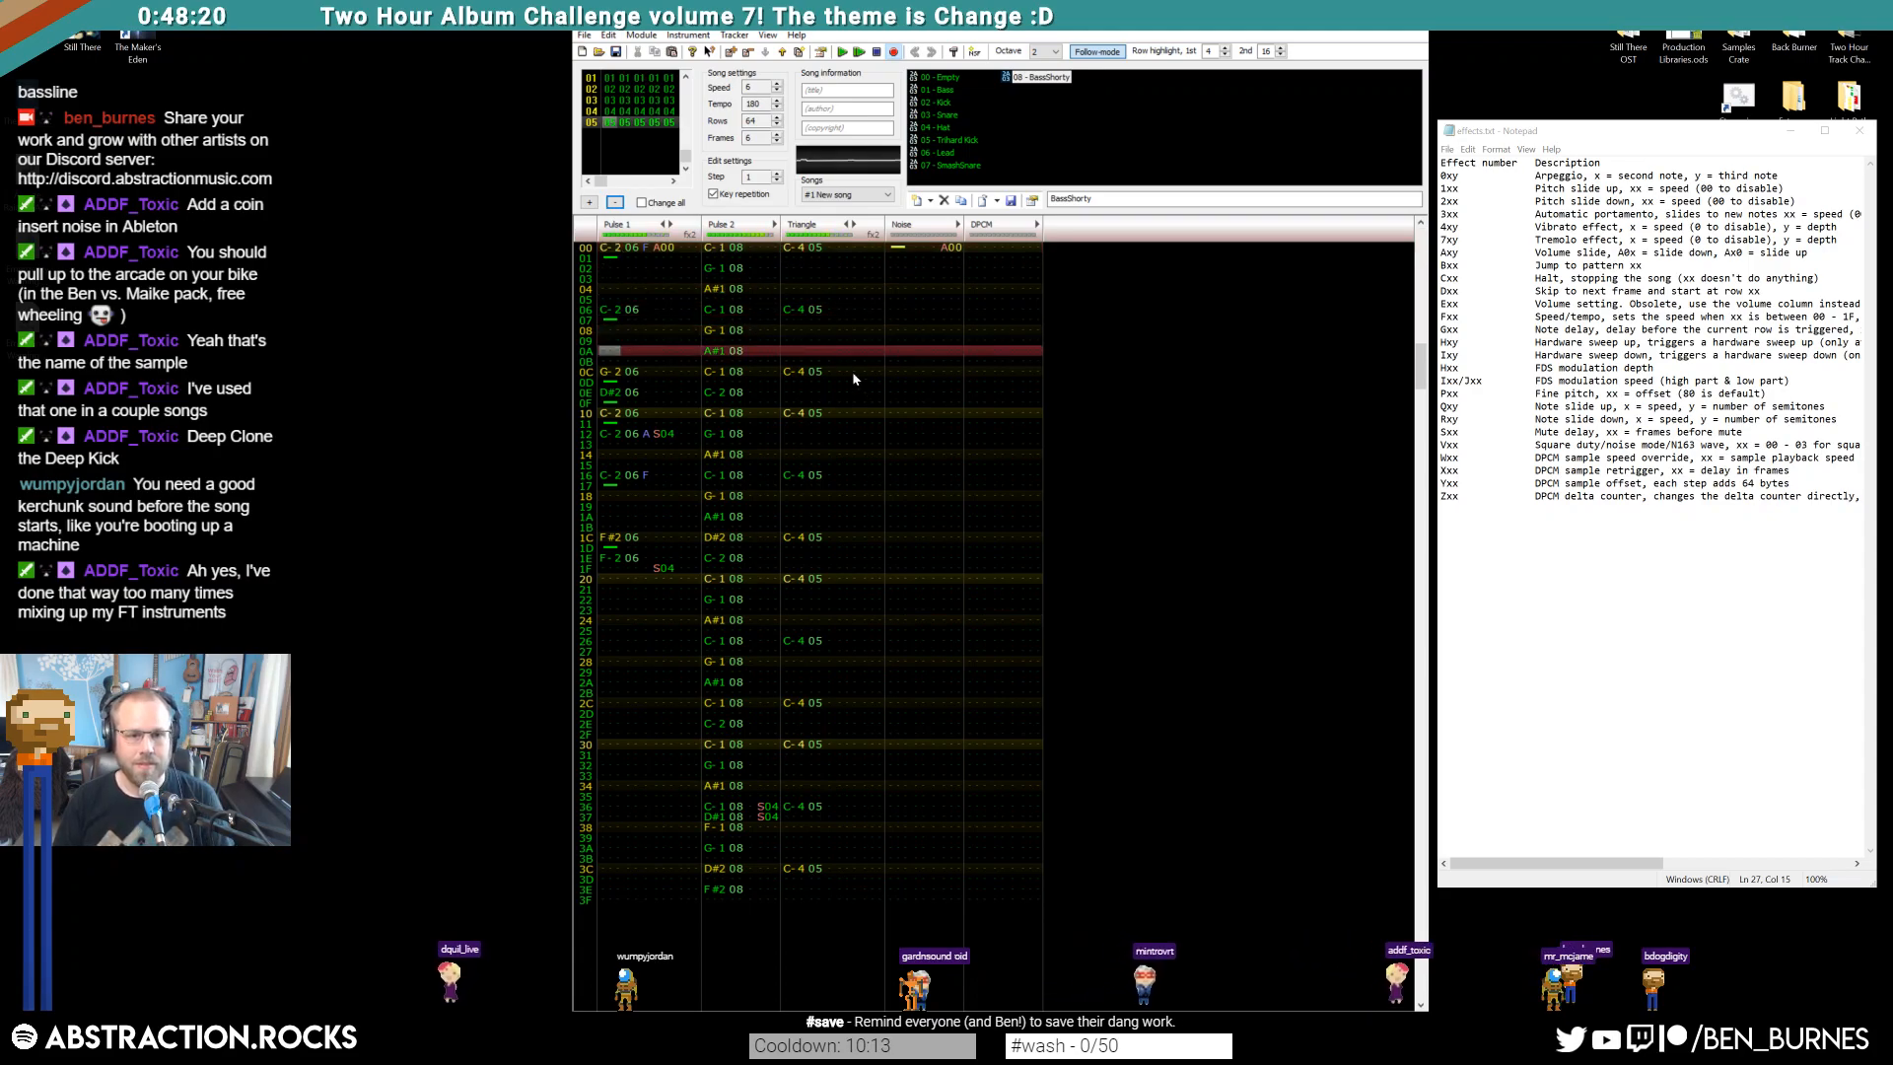
key("Return")
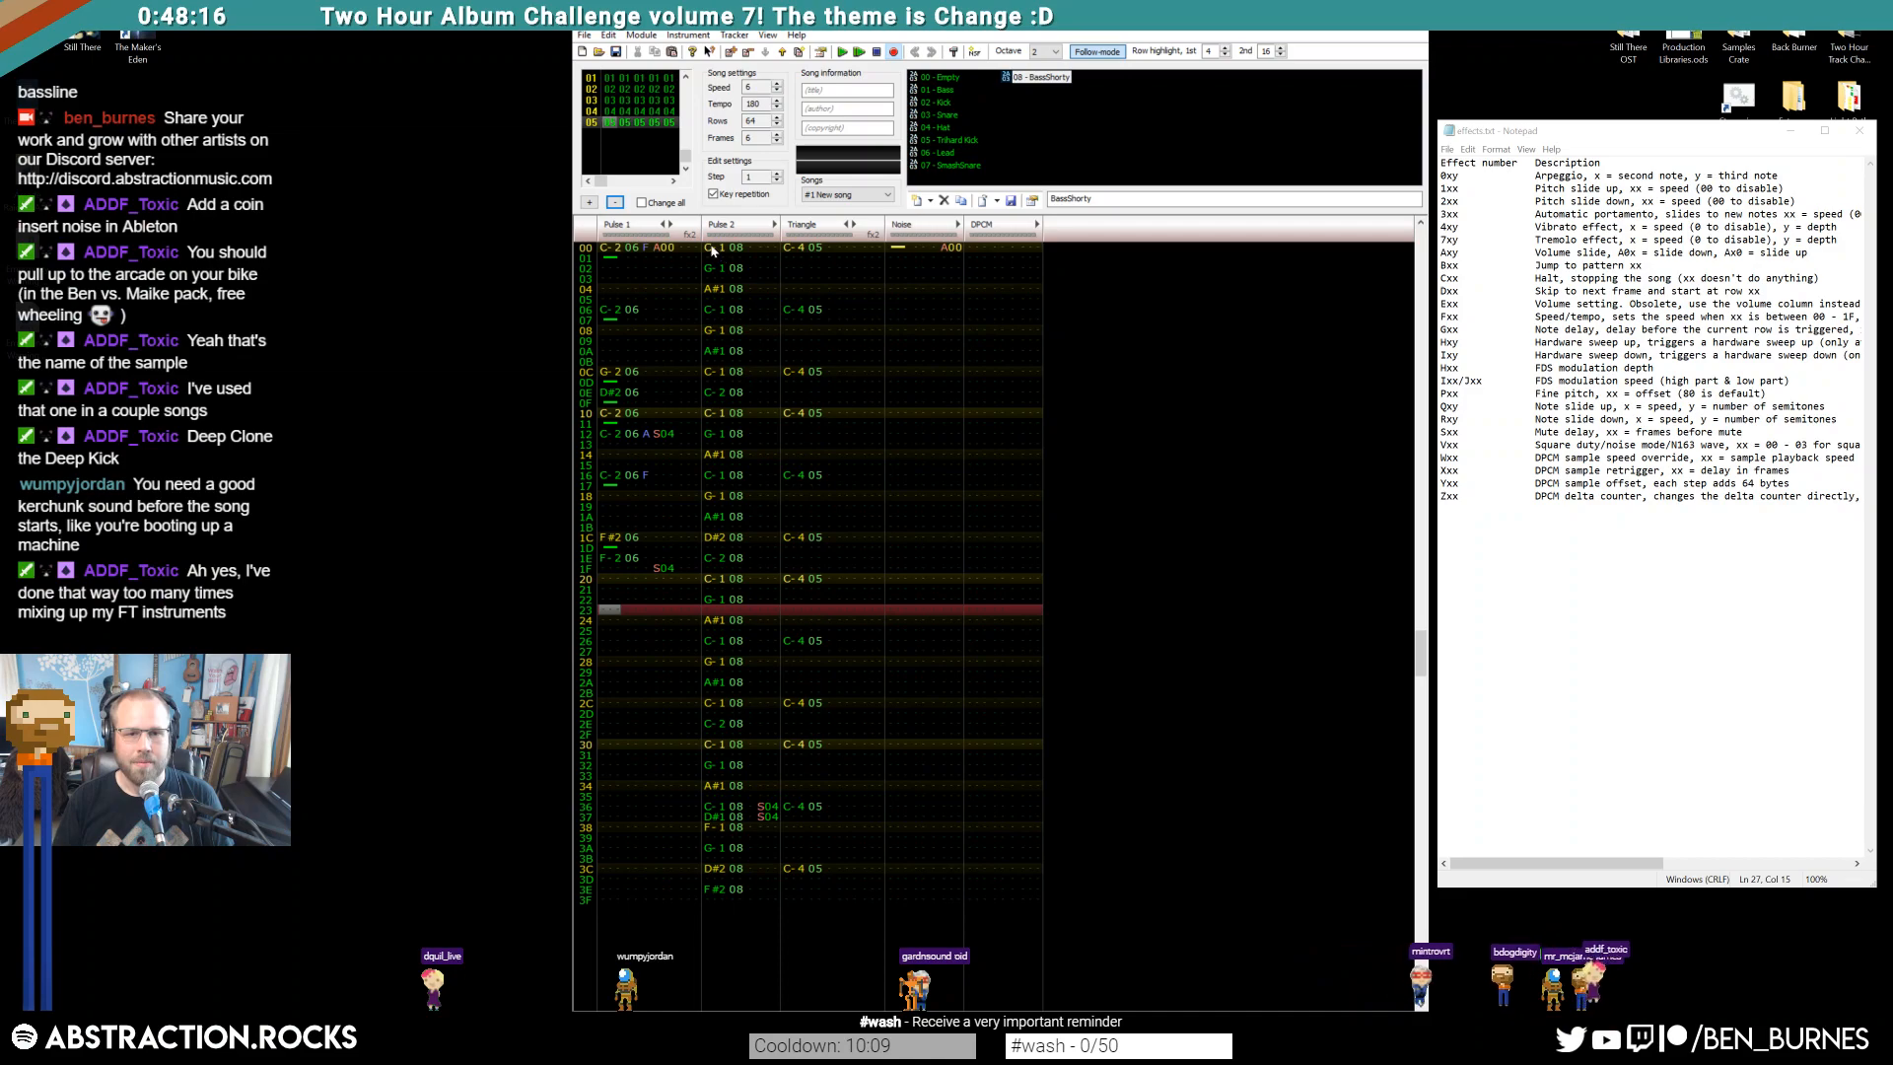
Copy the 1-# 02 F noise hit from frame 04 row 20 to frame 05's Noise rows 00, 06 and 0C
left_click_drag(711, 250, 741, 899)
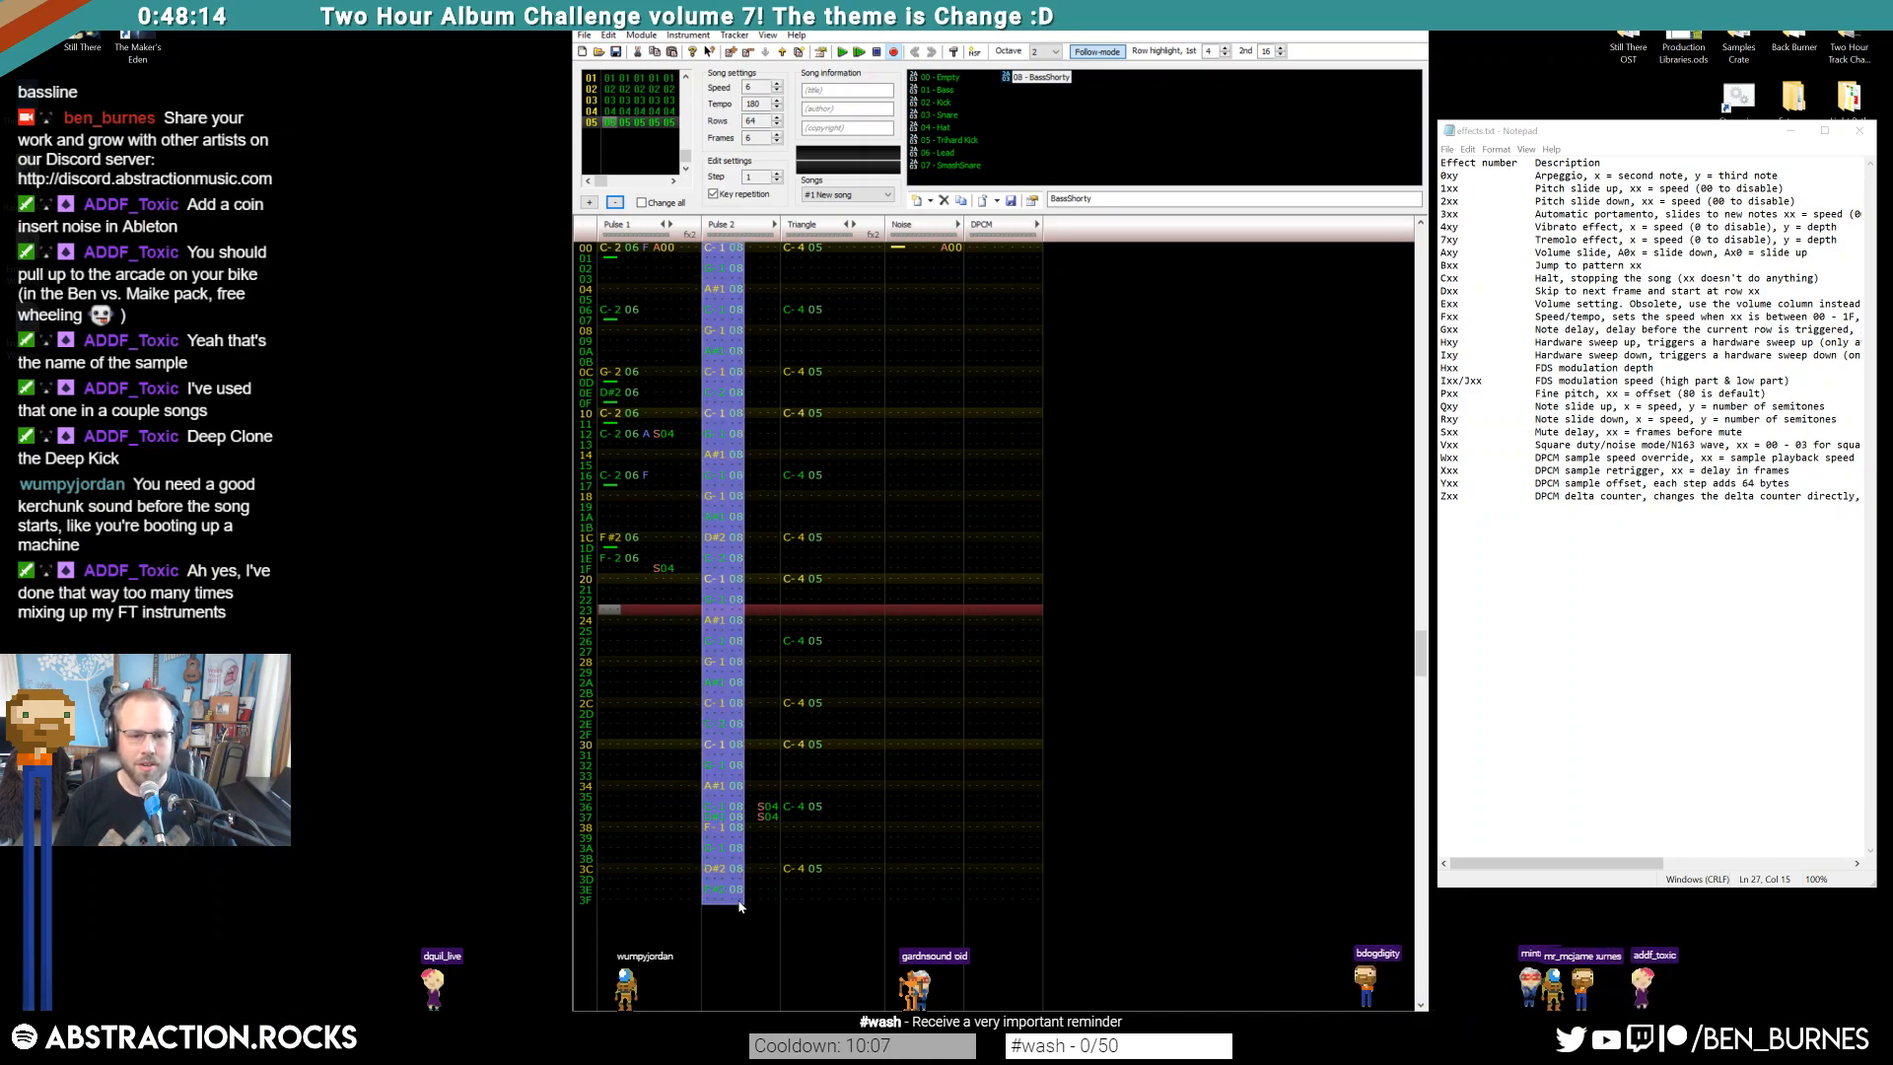
scroll(959, 360, "up", 15)
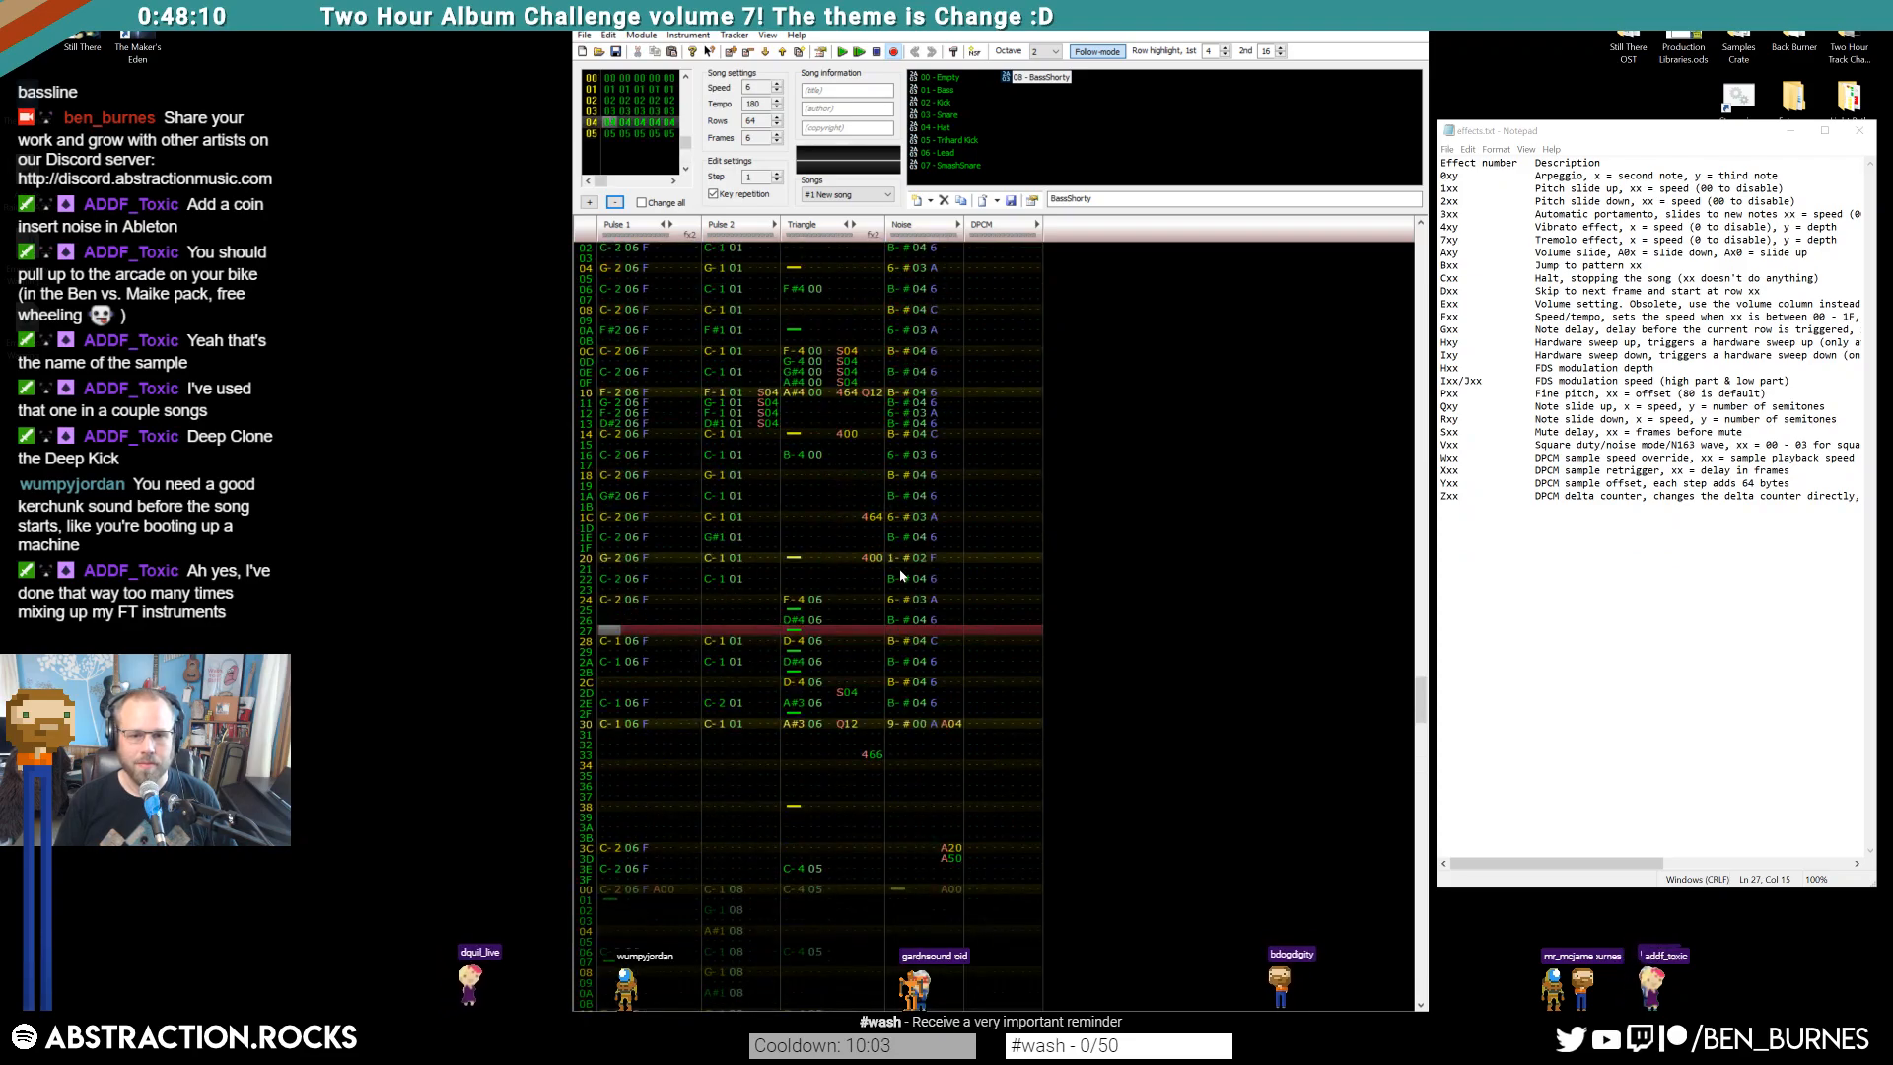
left_click_drag(895, 560, 935, 567)
left_click(920, 560)
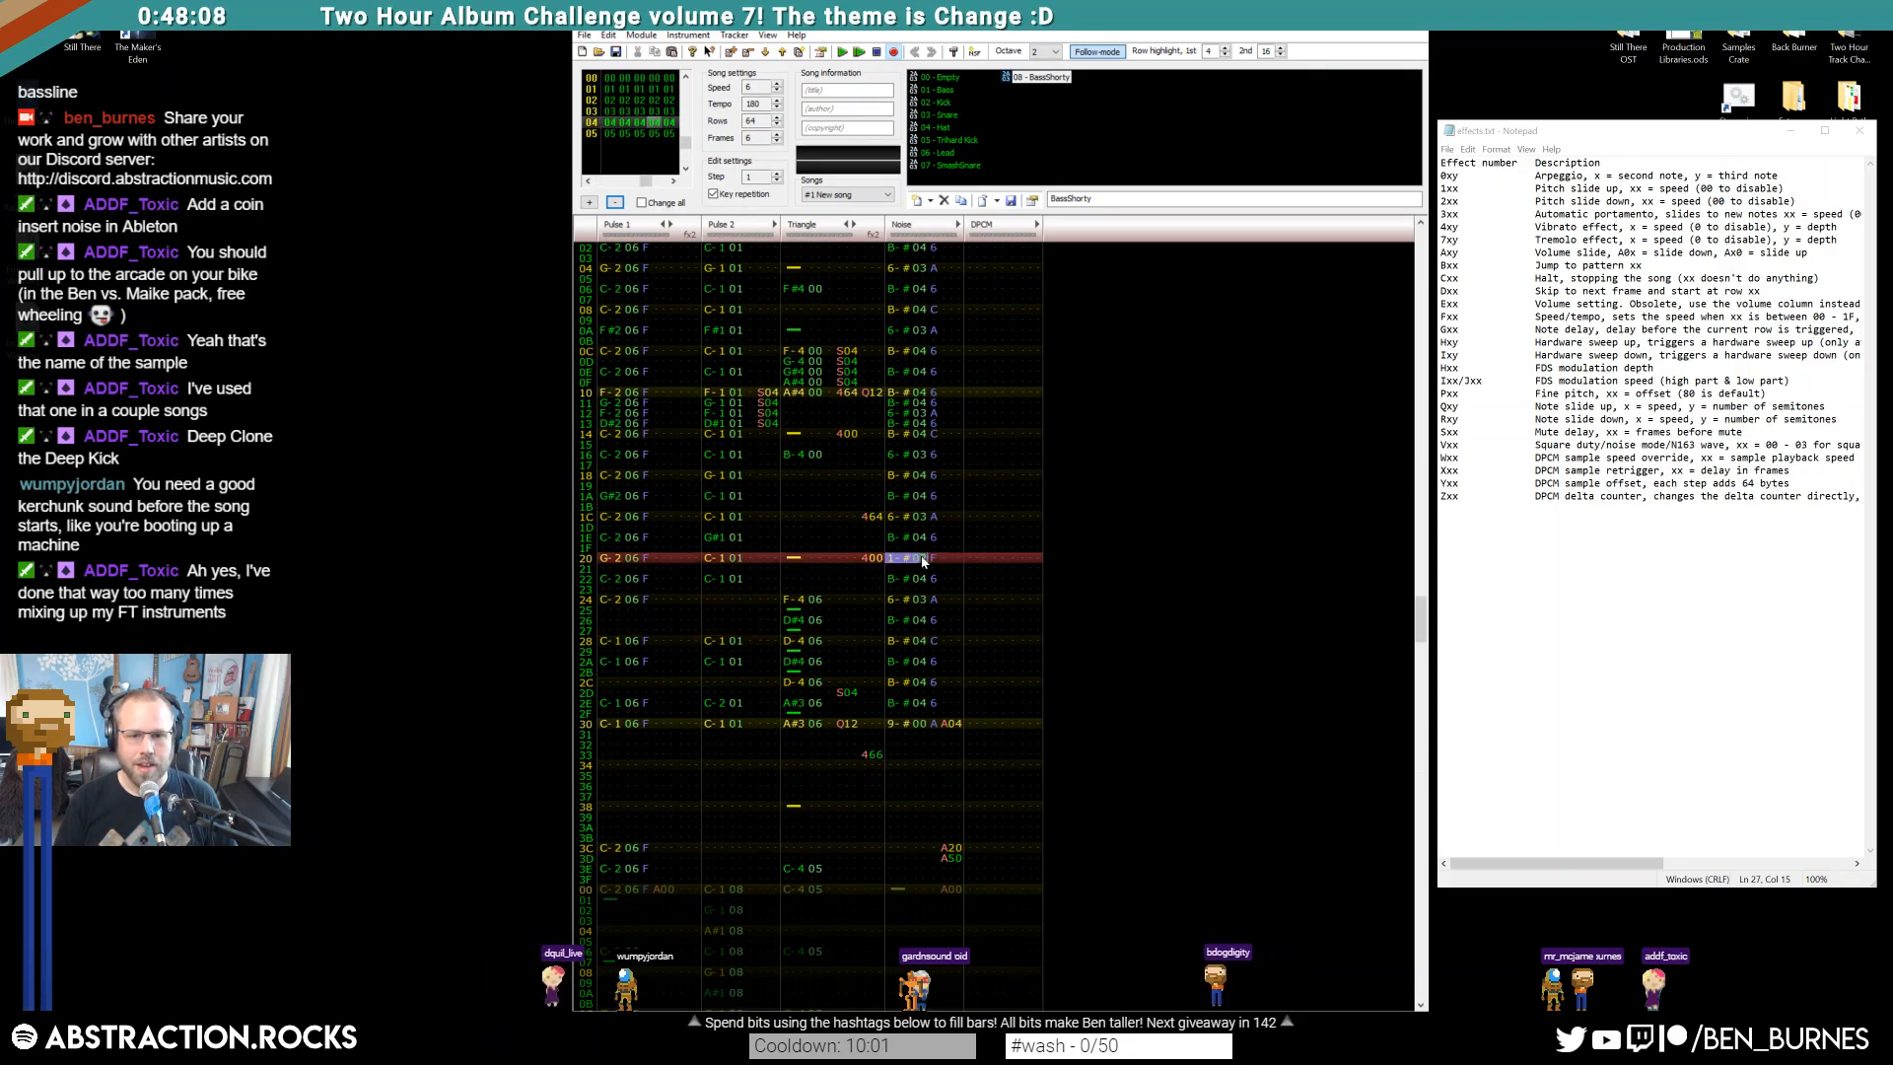
scroll(932, 562, "down", 11)
left_click(895, 249)
key("ctrl+v")
left_click(894, 311)
key("ctrl+v")
left_click(891, 373)
Copy the opening noise hits of frame 05 to row 10, filling Noise rows 10, 16 and 1C
left_click_drag(903, 296, 899, 249)
key("ctrl+c")
left_click(891, 412)
key("ctrl+v")
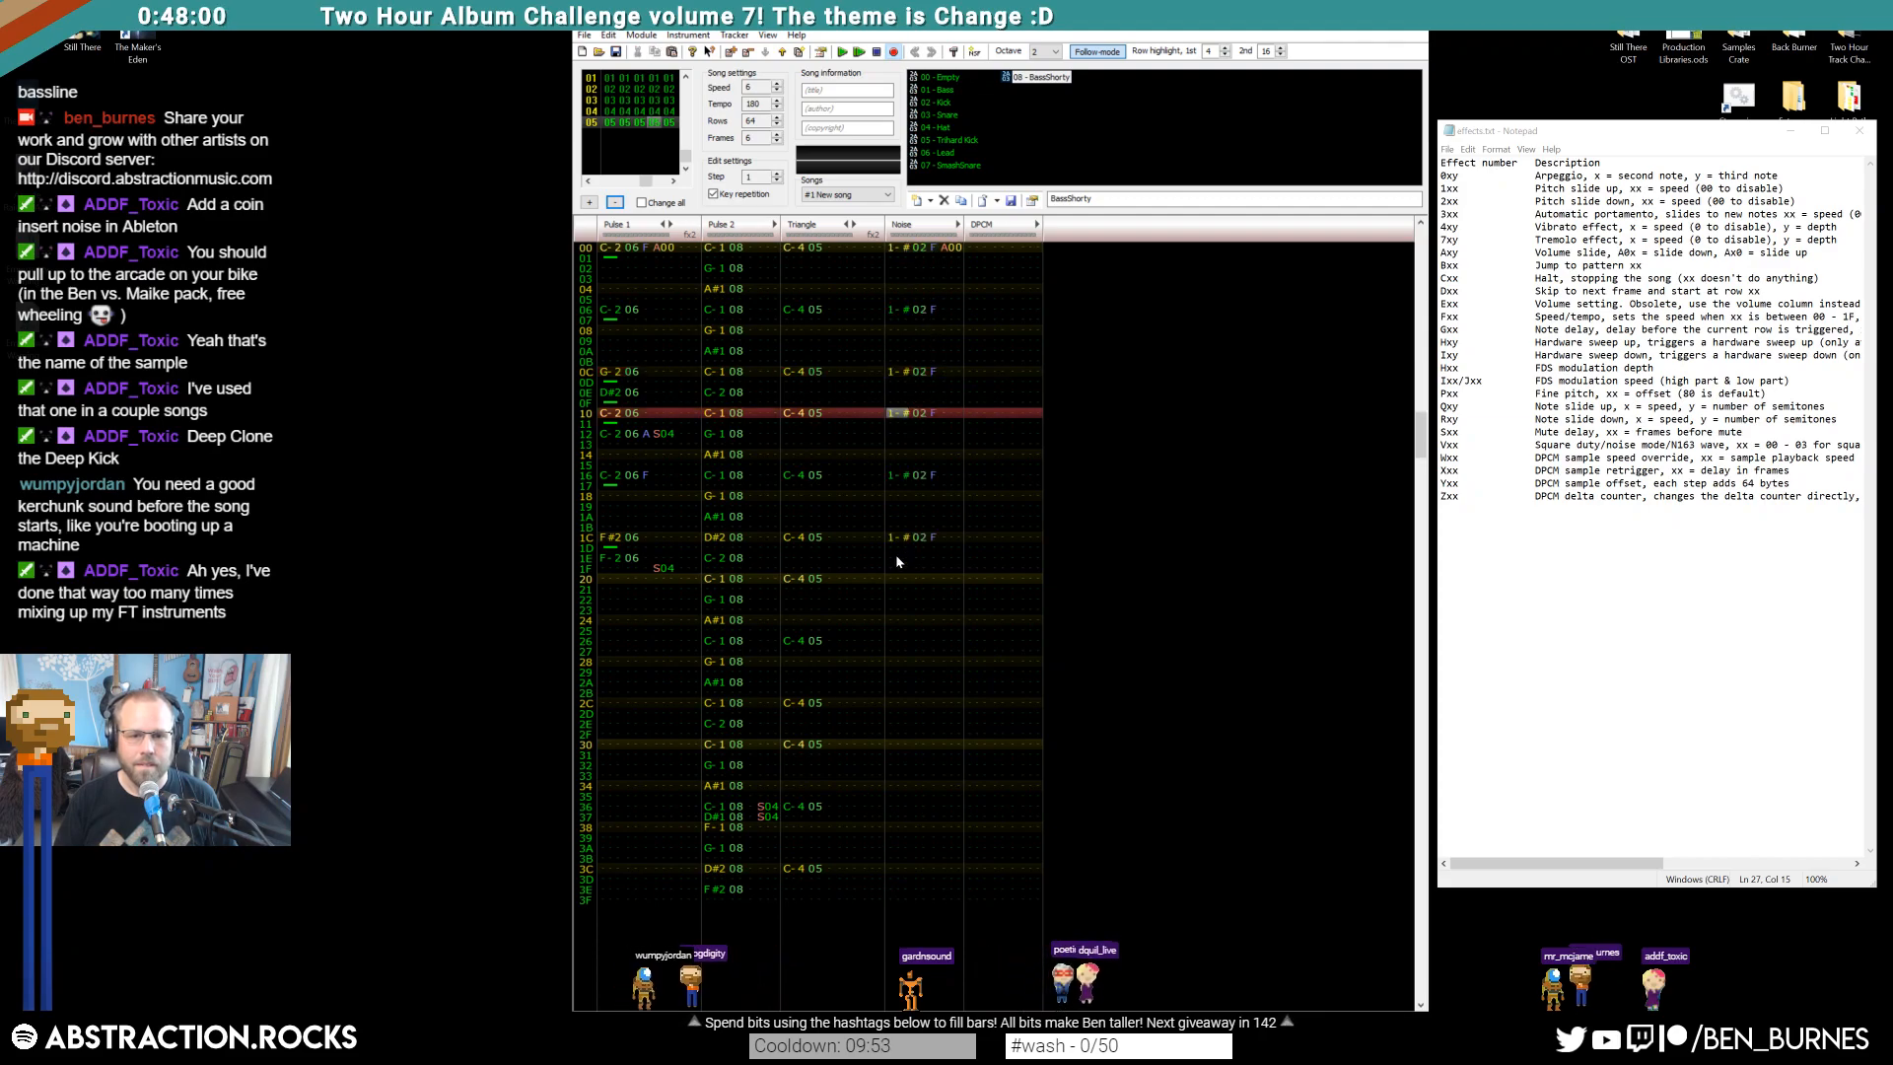
Duplicate frame 05's Noise pattern from rows 00–1F into the second half, starting at row 20
left_click_drag(895, 564, 932, 254)
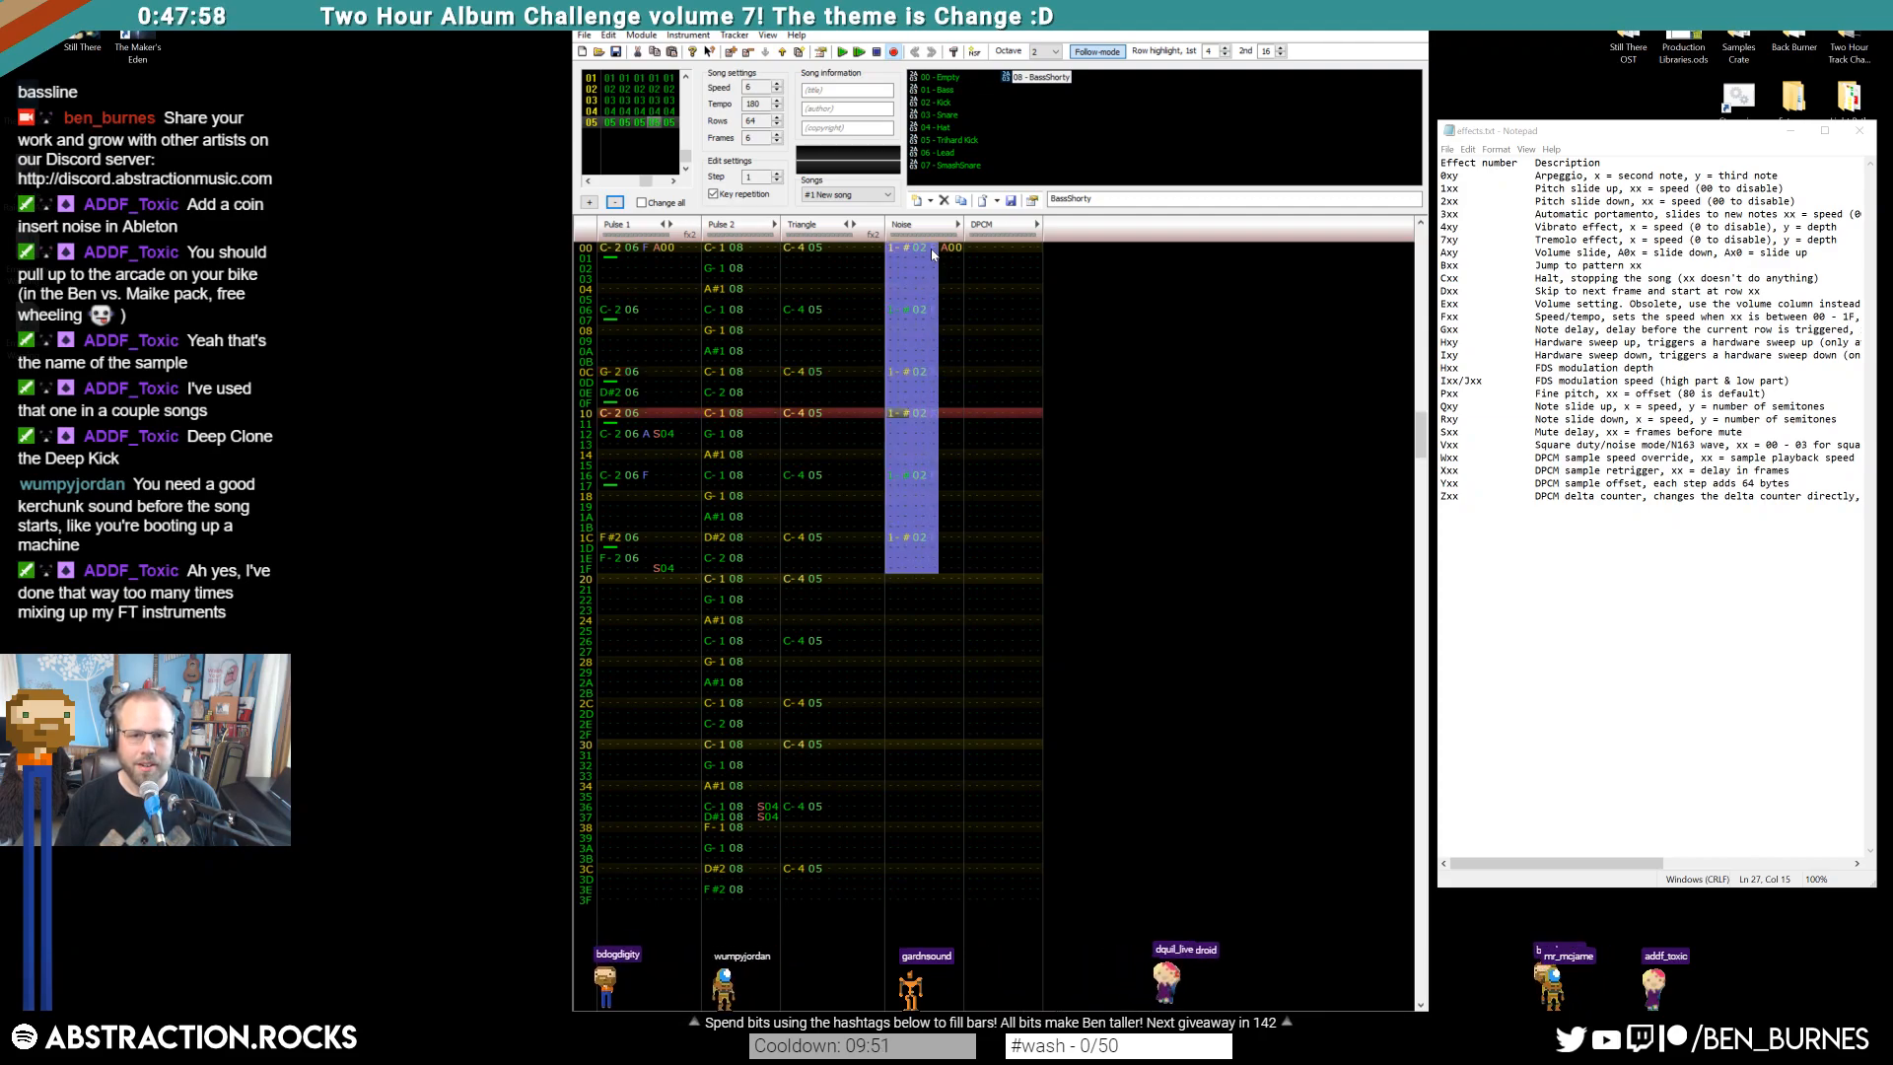
key("ctrl+c")
left_click(897, 580)
key("ctrl+v")
Delete the kick notes from frame 05's Triangle channel and copy the Pulse 2 bass notes there without their instrument numbers
left_click_drag(789, 247, 820, 869)
key("Delete")
left_click_drag(711, 249, 712, 871)
key("ctrl+c")
left_click(793, 251)
key("ctrl+v")
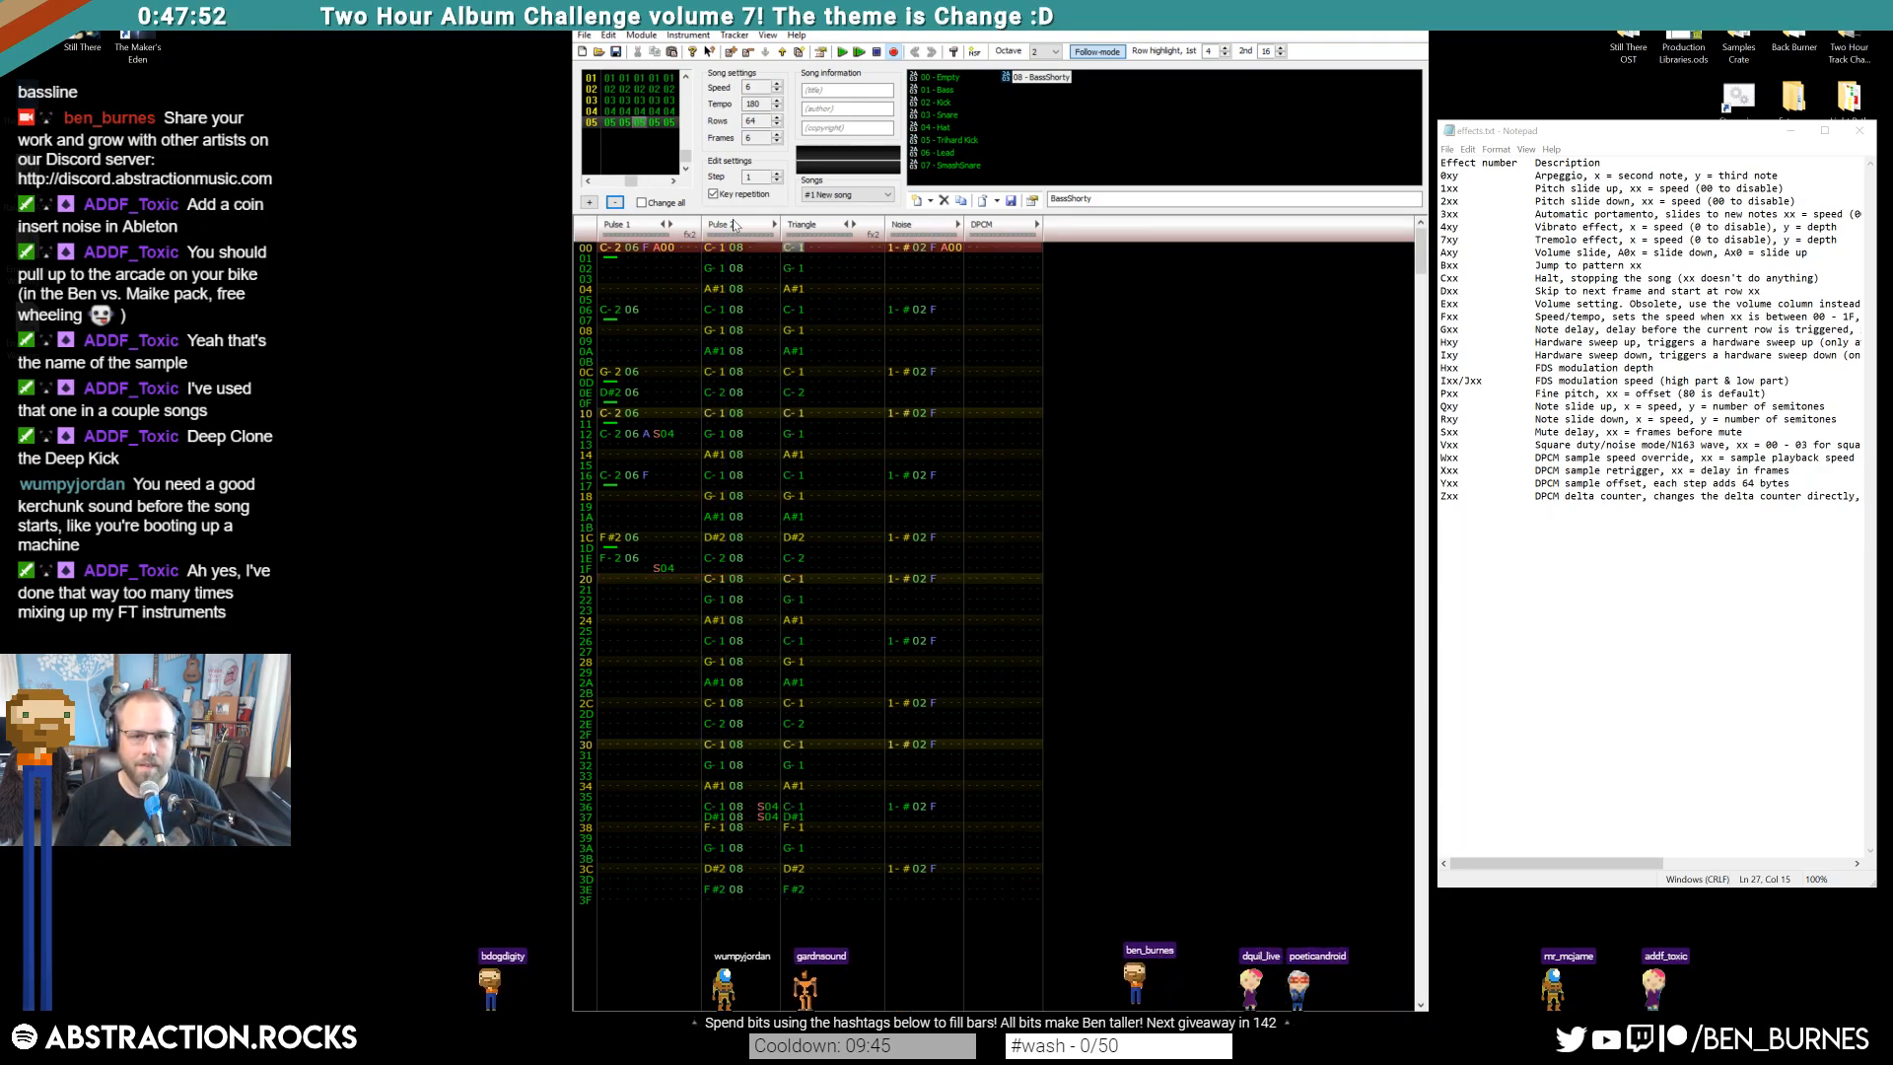
Enter an S00 effect beside each of the eight Triangle notes in rows 00 to 0E
key("s")
key("0")
key("0")
key("Down")
key("s")
key("0")
key("0")
key("Down")
key("s")
key("0")
key("0")
key("Down")
key("s")
key("0")
key("0")
key("Down")
key("s")
key("0")
key("0")
key("Down")
key("s")
key("0")
key("0")
key("Down")
key("s")
key("0")
key("0")
key("Down")
key("s")
key("0")
key("0")
Change the Triangle effects in rows 00 to 0E to S04
key("Up")
key("Up")
key("Up")
key("Up")
key("Up")
key("Up")
key("Up")
key("Up")
key("Up")
key("Up")
key("Up")
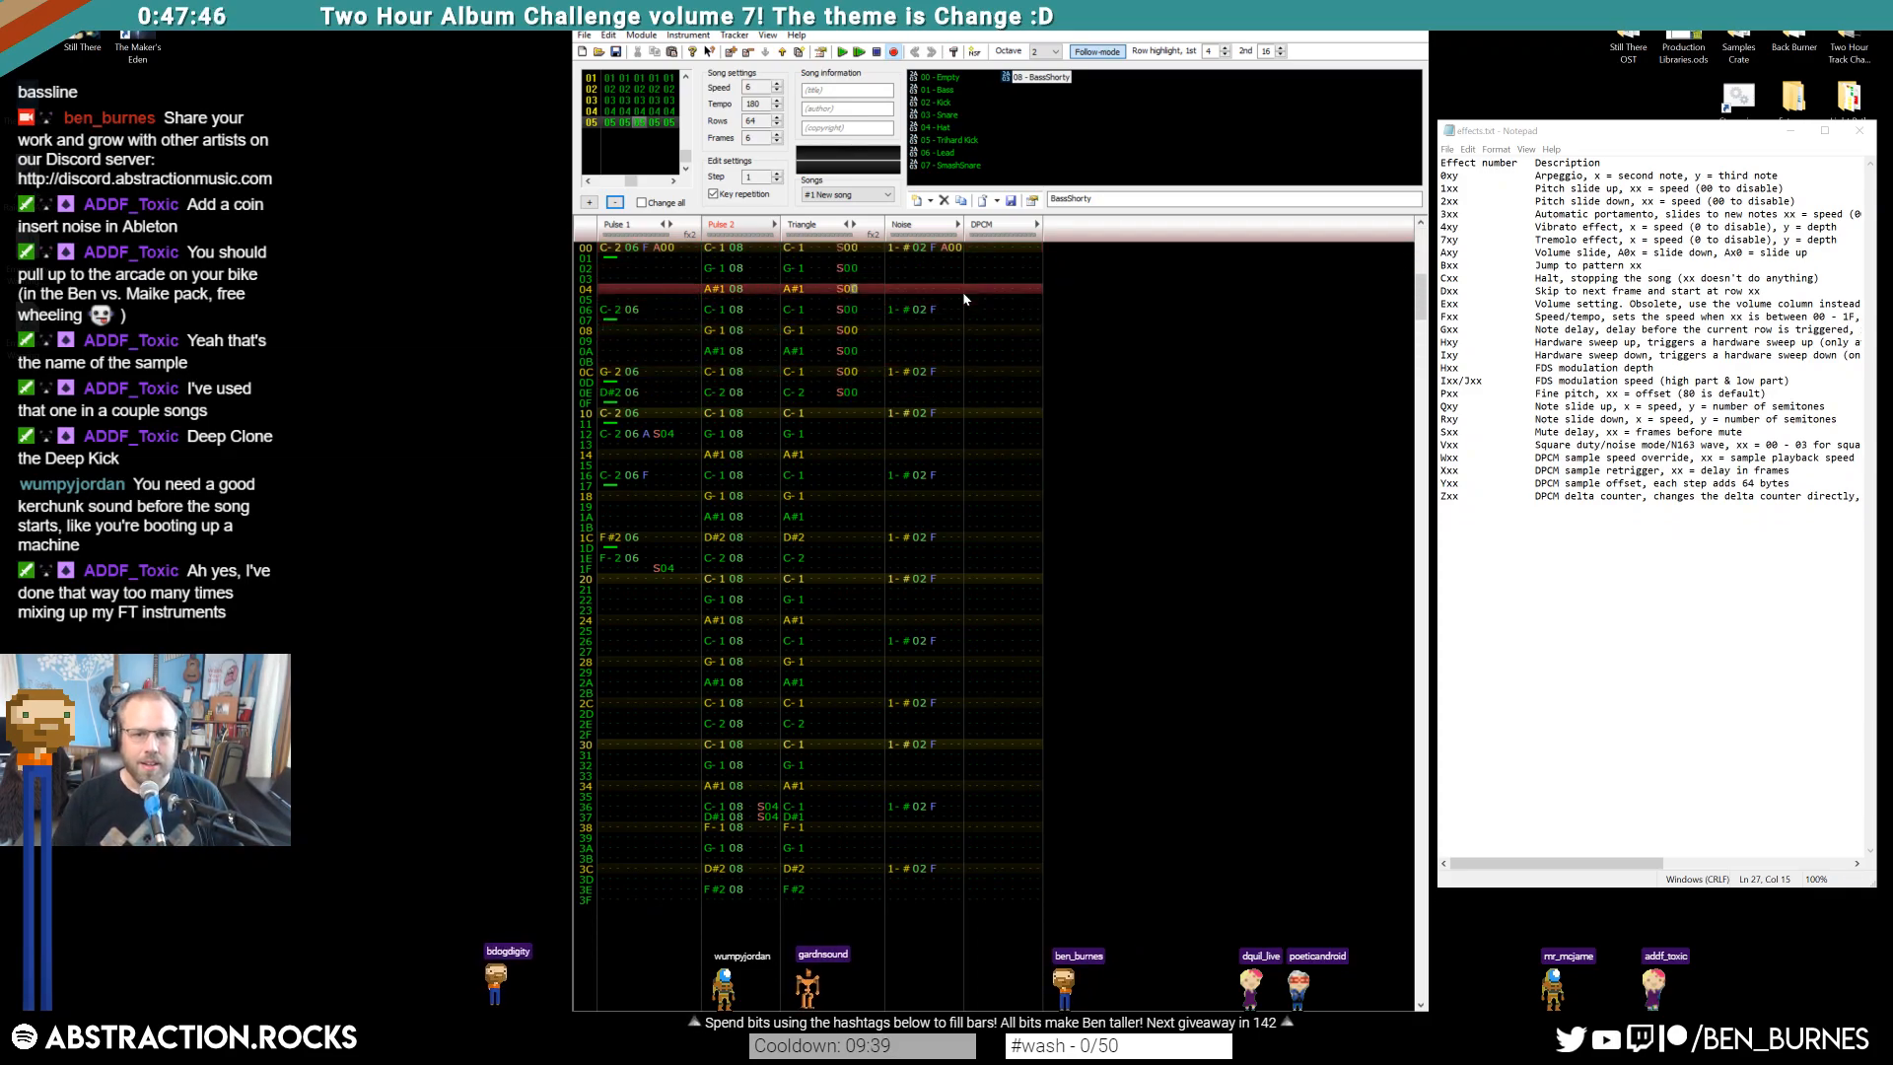
key("Up")
key("Up")
key("Up")
key("Up")
key("4")
key("Down")
key("4")
key("Down")
key("4")
key("Down")
key("4")
key("Down")
key("4")
key("Down")
key("4")
key("Down")
key("4")
key("Down")
key("4")
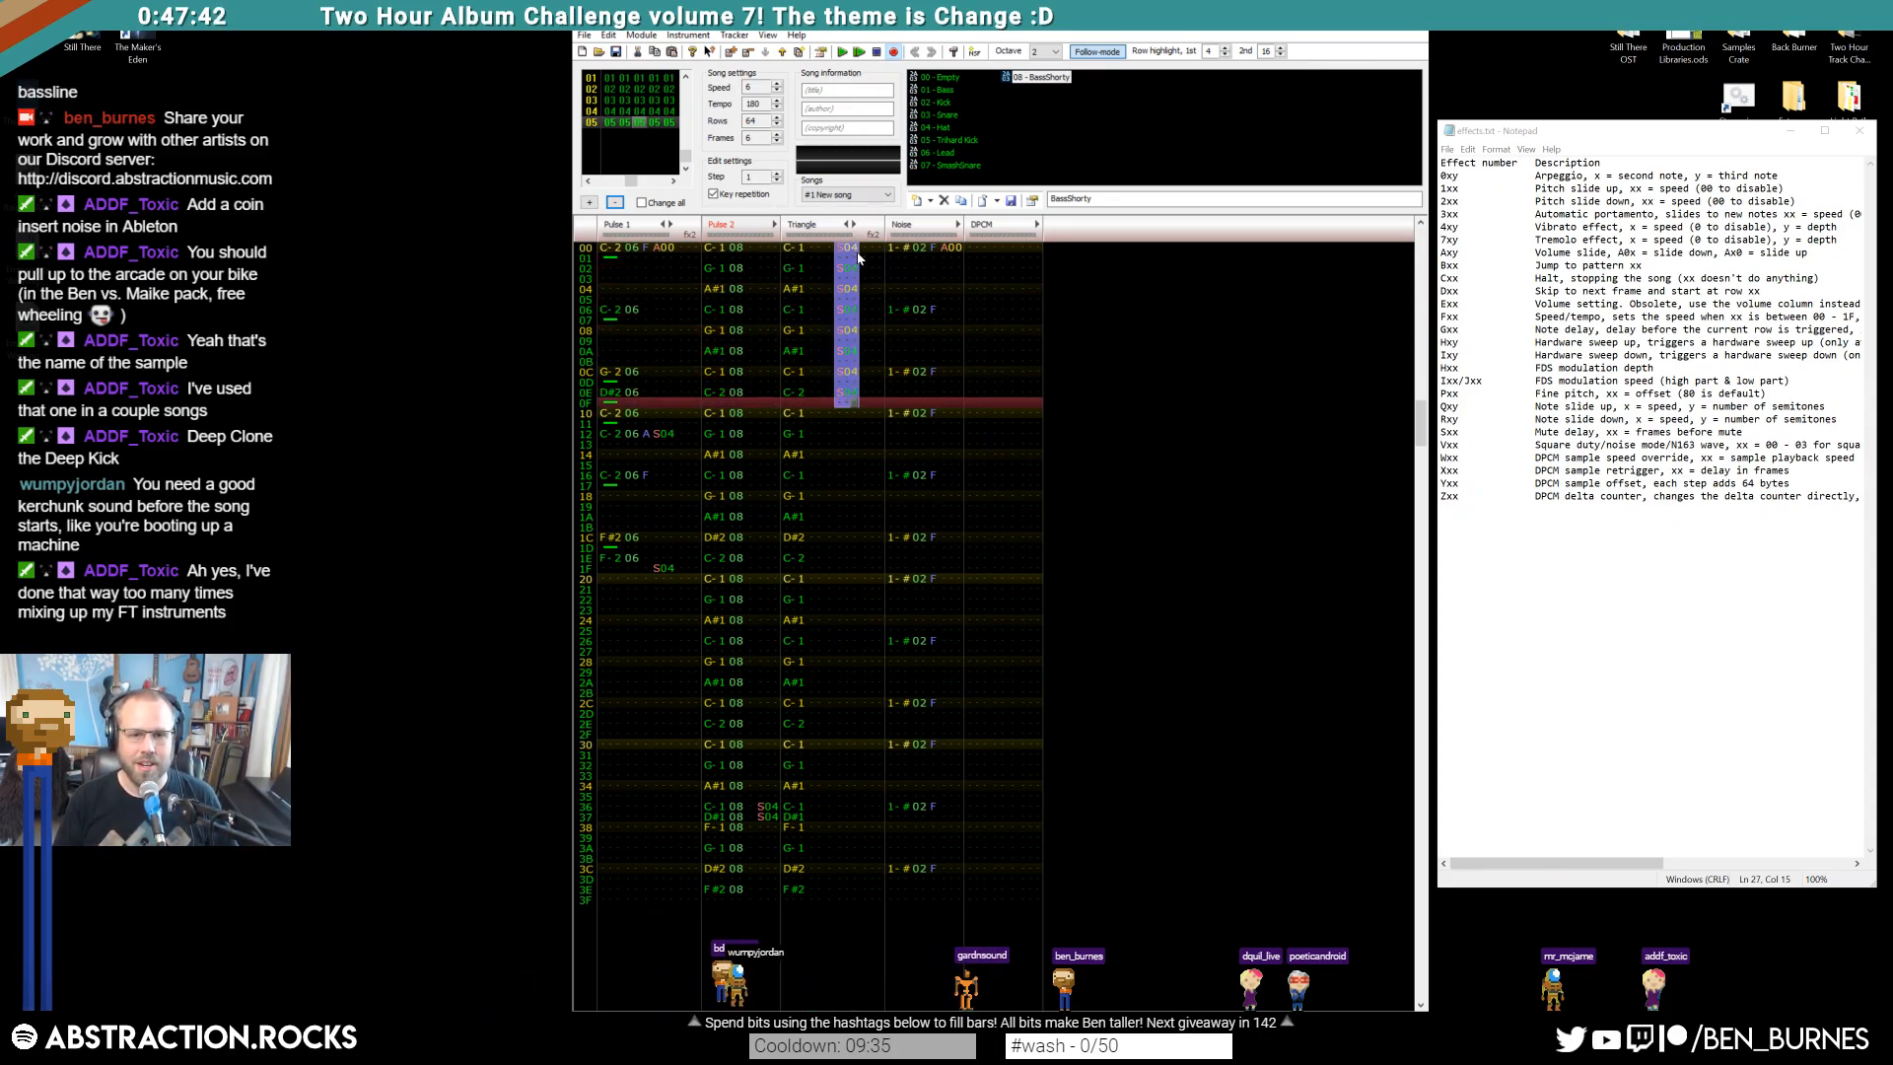
Copy the Triangle S04 effects to rows 10, 20 and 30, add S04 at row 37, and play the pattern
left_click(841, 416)
key("ctrl+v")
left_click(839, 580)
key("ctrl+v")
left_click(834, 743)
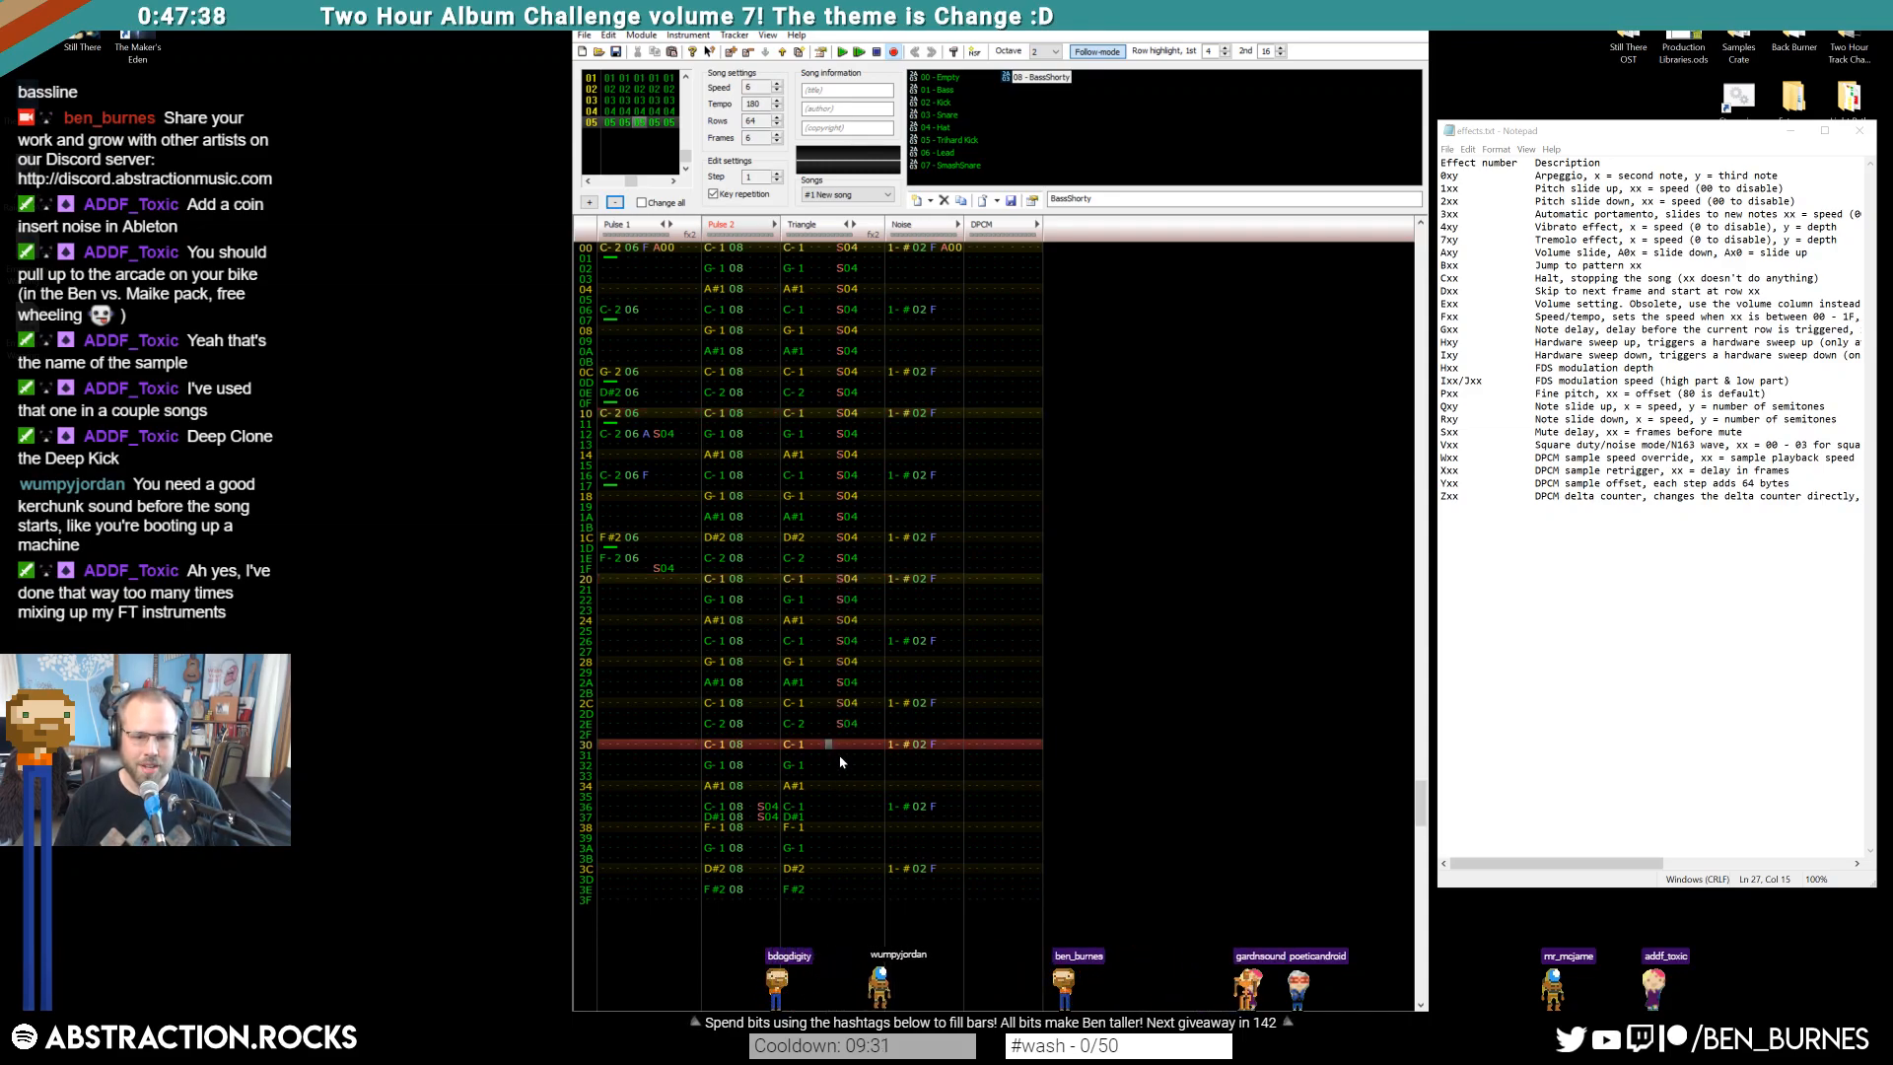
left_click(843, 820)
type("S04")
key("Return")
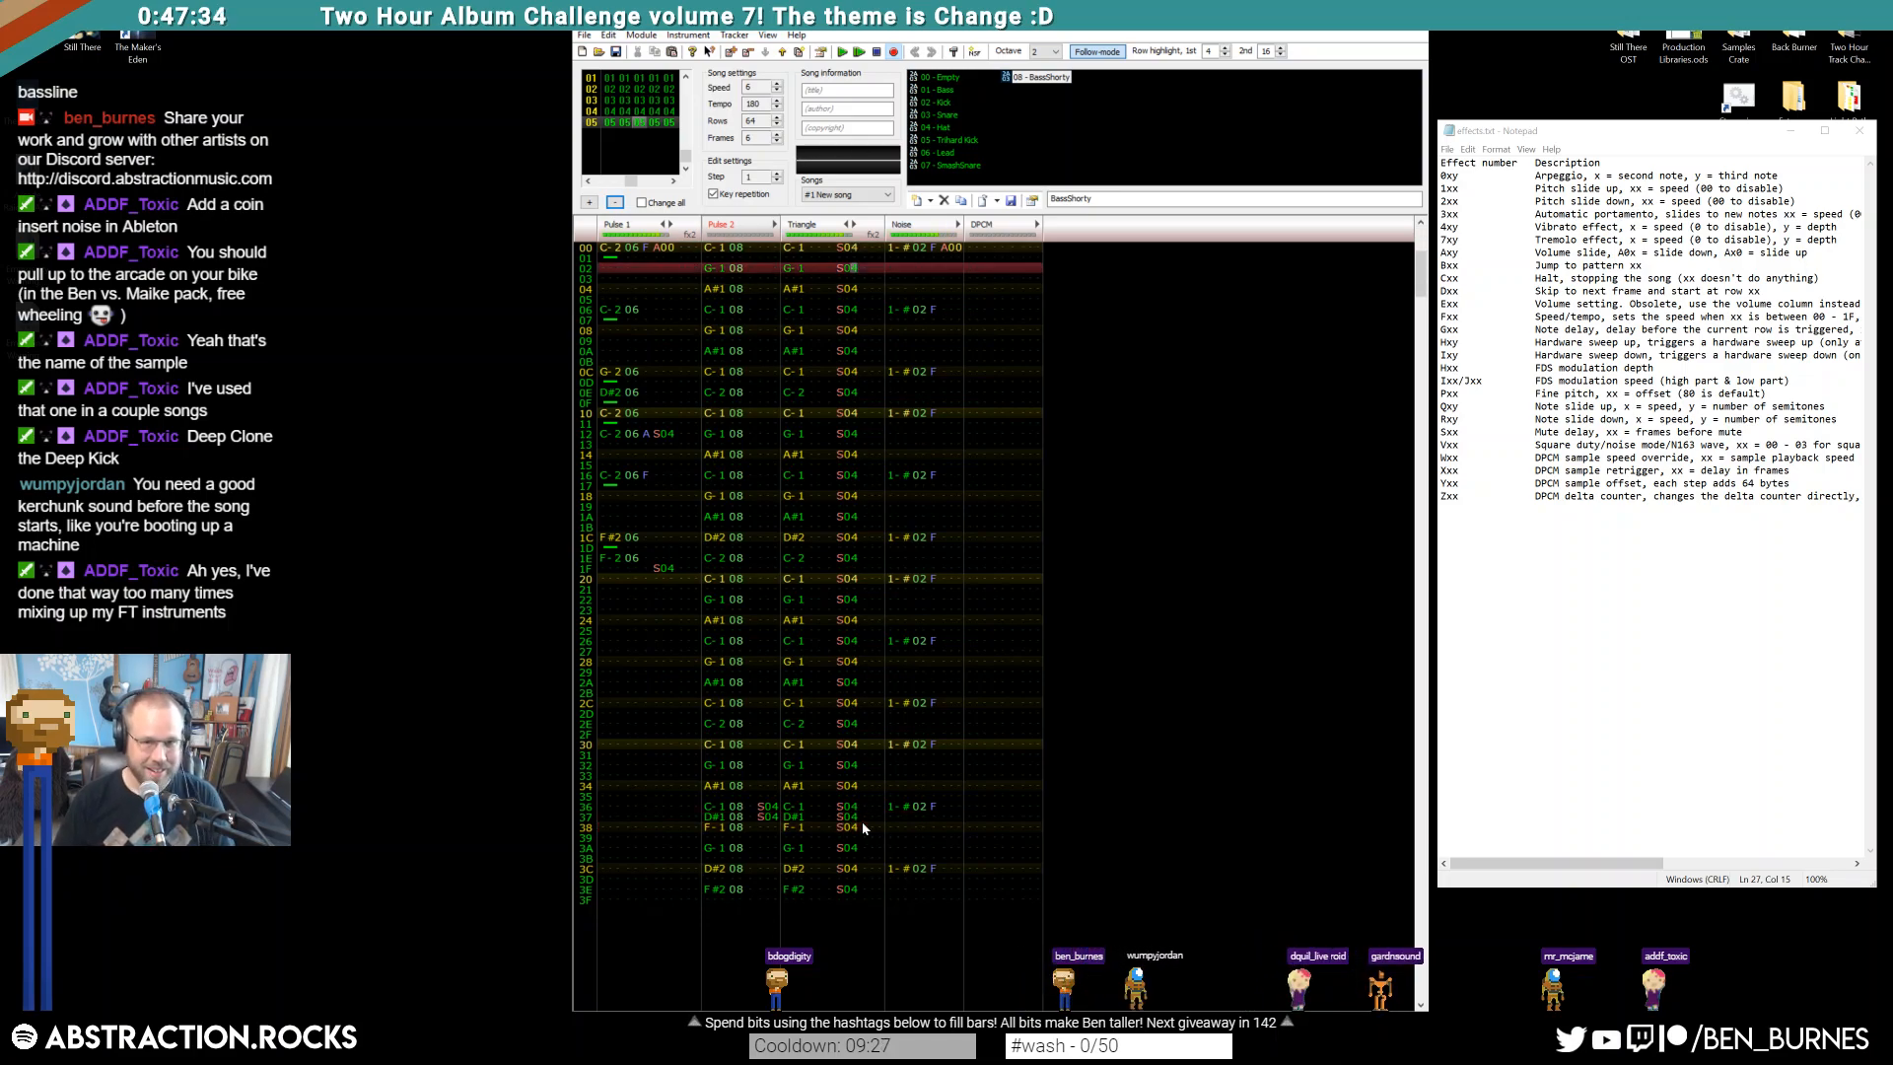
Transpose all of frame 05's Triangle notes up one octave, play the pattern, and delete every Pulse 2 note
double_click(791, 365)
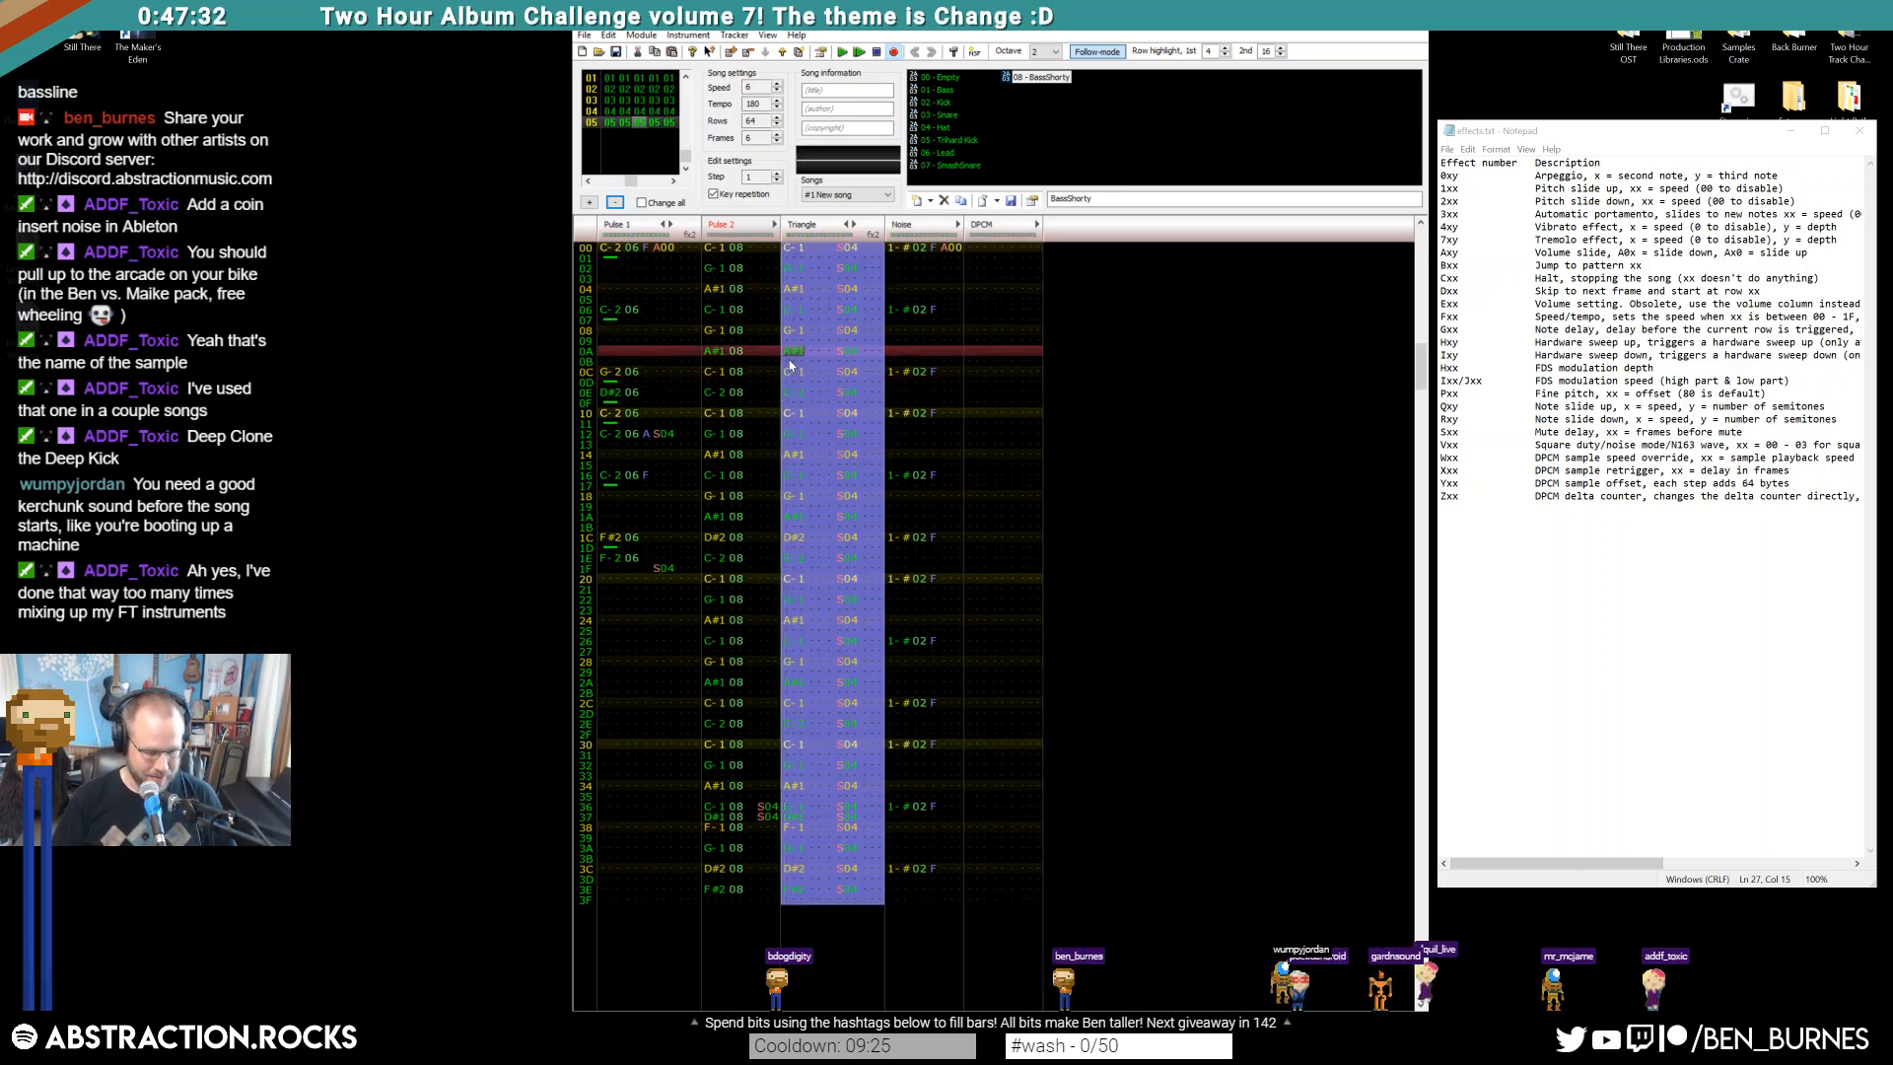
key("Return")
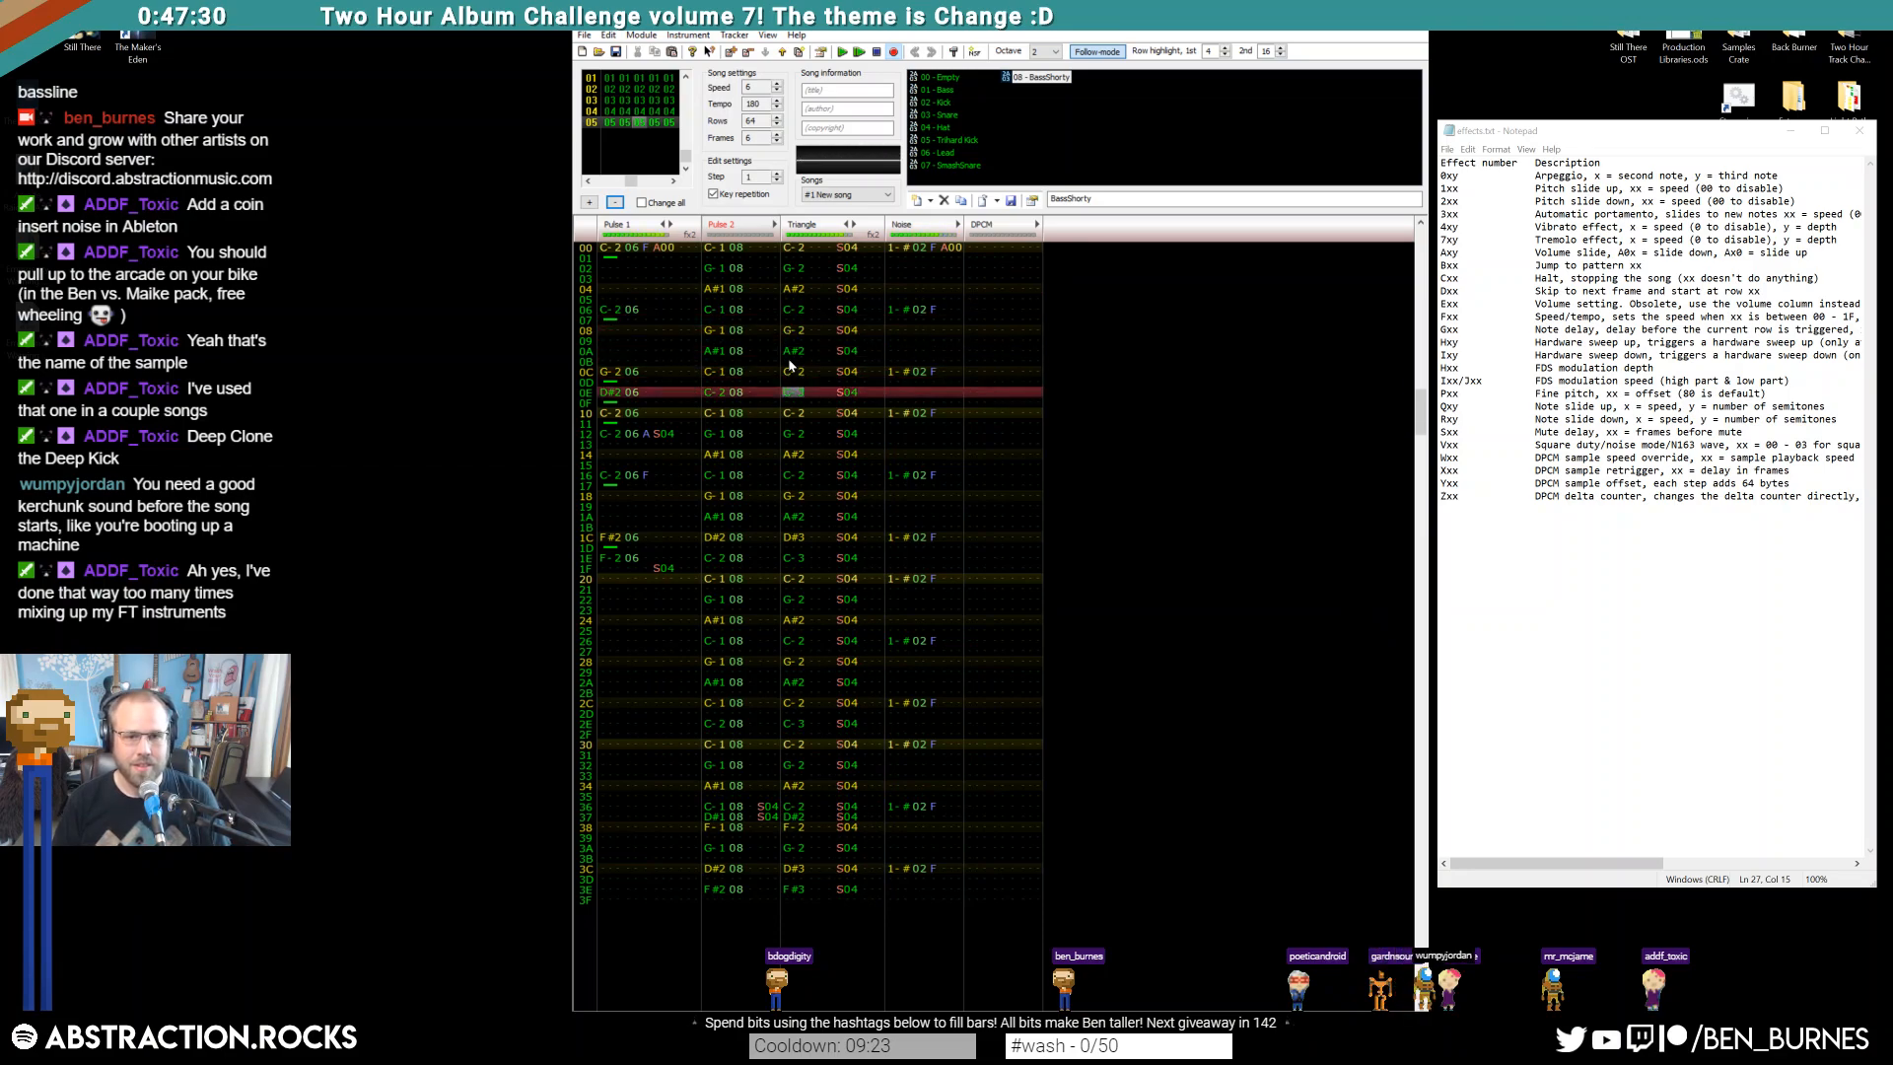
double_click(714, 255)
key("Delete")
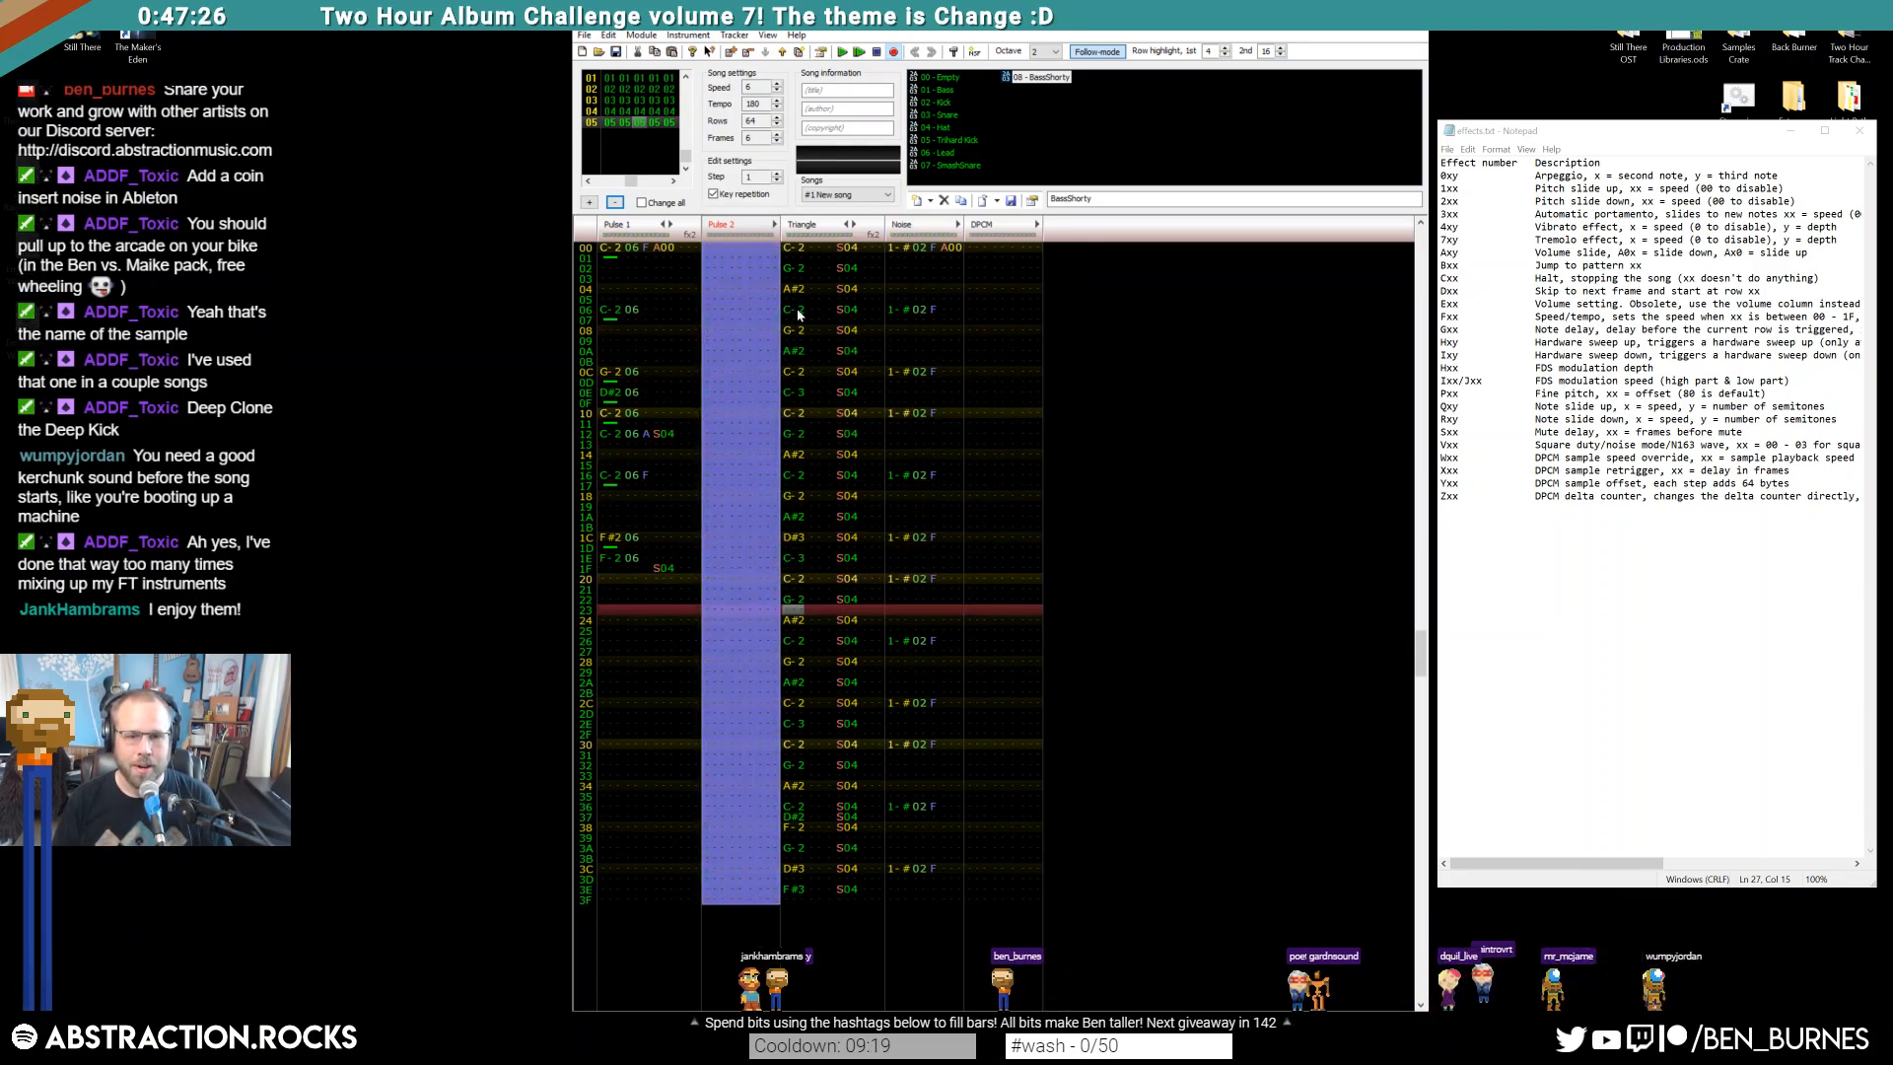
Transpose the whole Triangle bassline up another octave to start on C-3, and play the pattern
left_click(794, 250)
double_click(793, 247)
key("ctrl+F4")
left_click(794, 247)
key("Return")
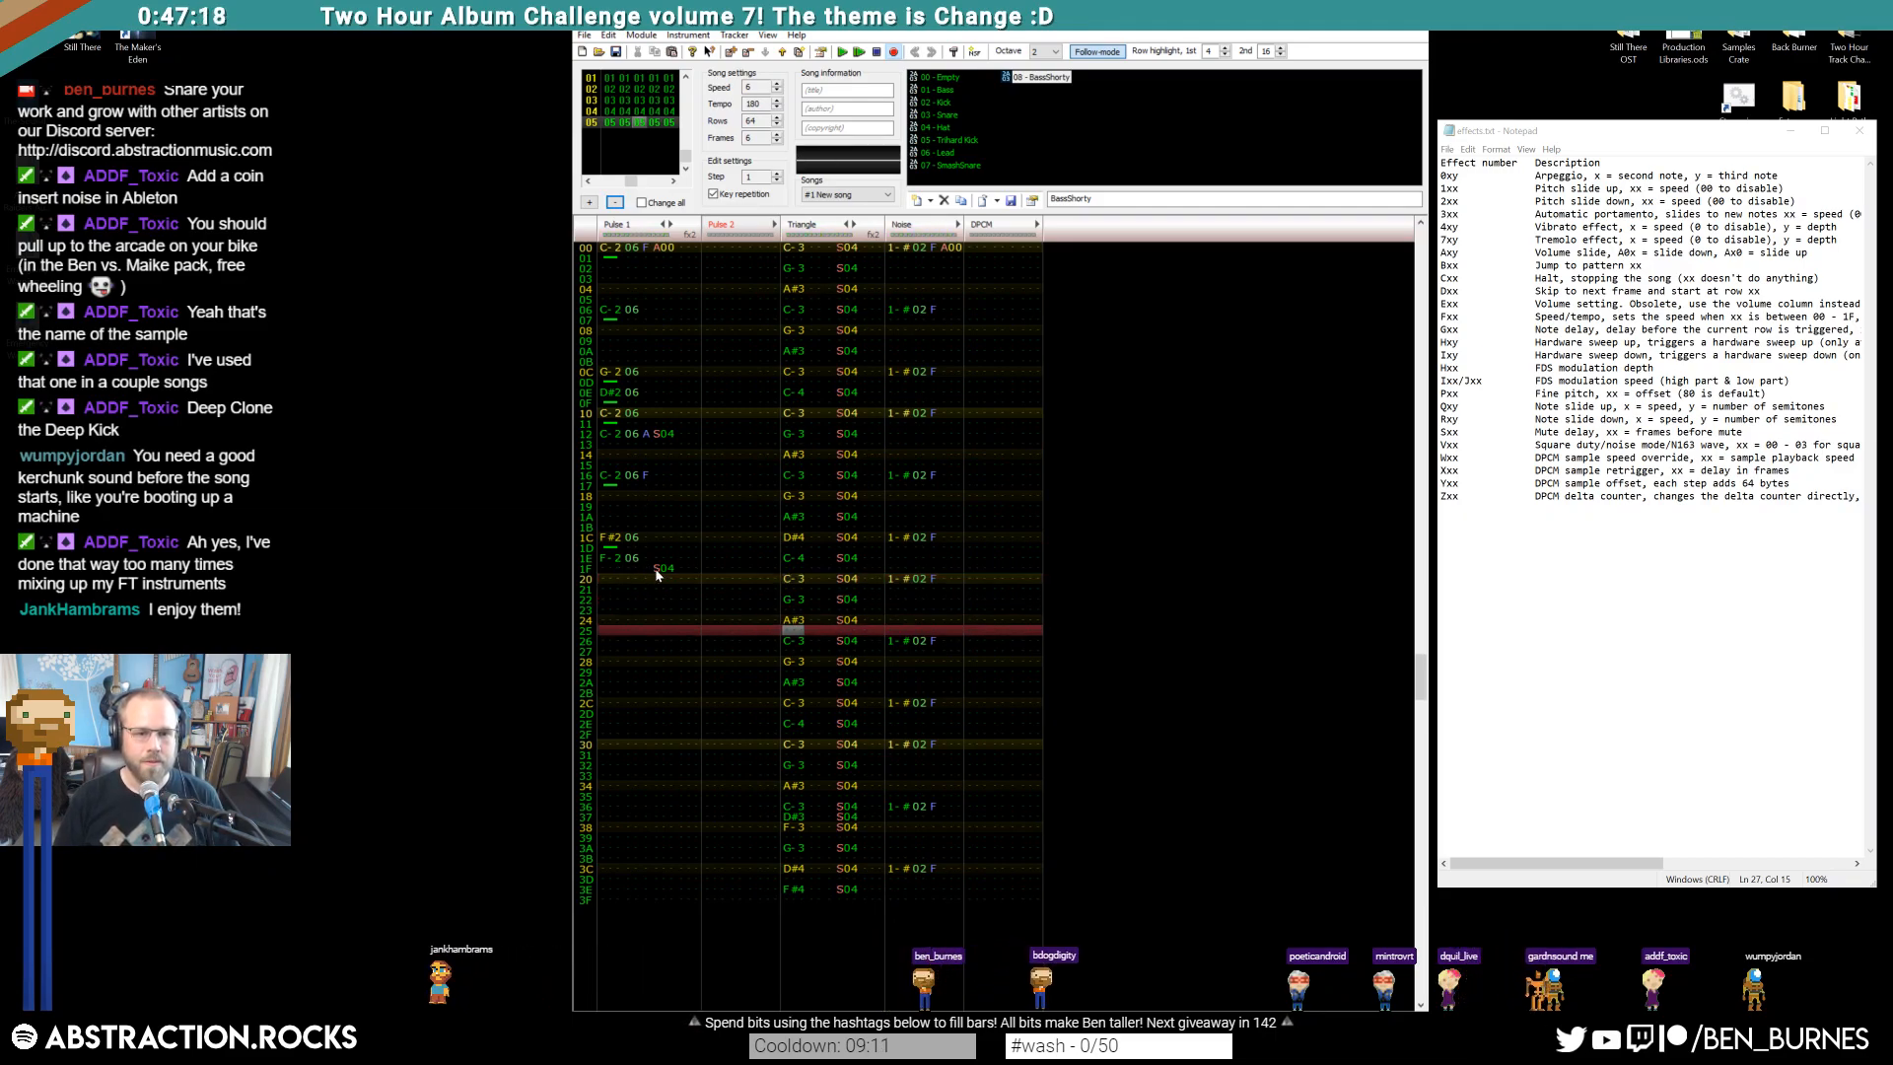
Change the Pulse 1 note at row 1C to F-2 with instrument 06, Lead
left_click(617, 540)
key("v")
key("Up")
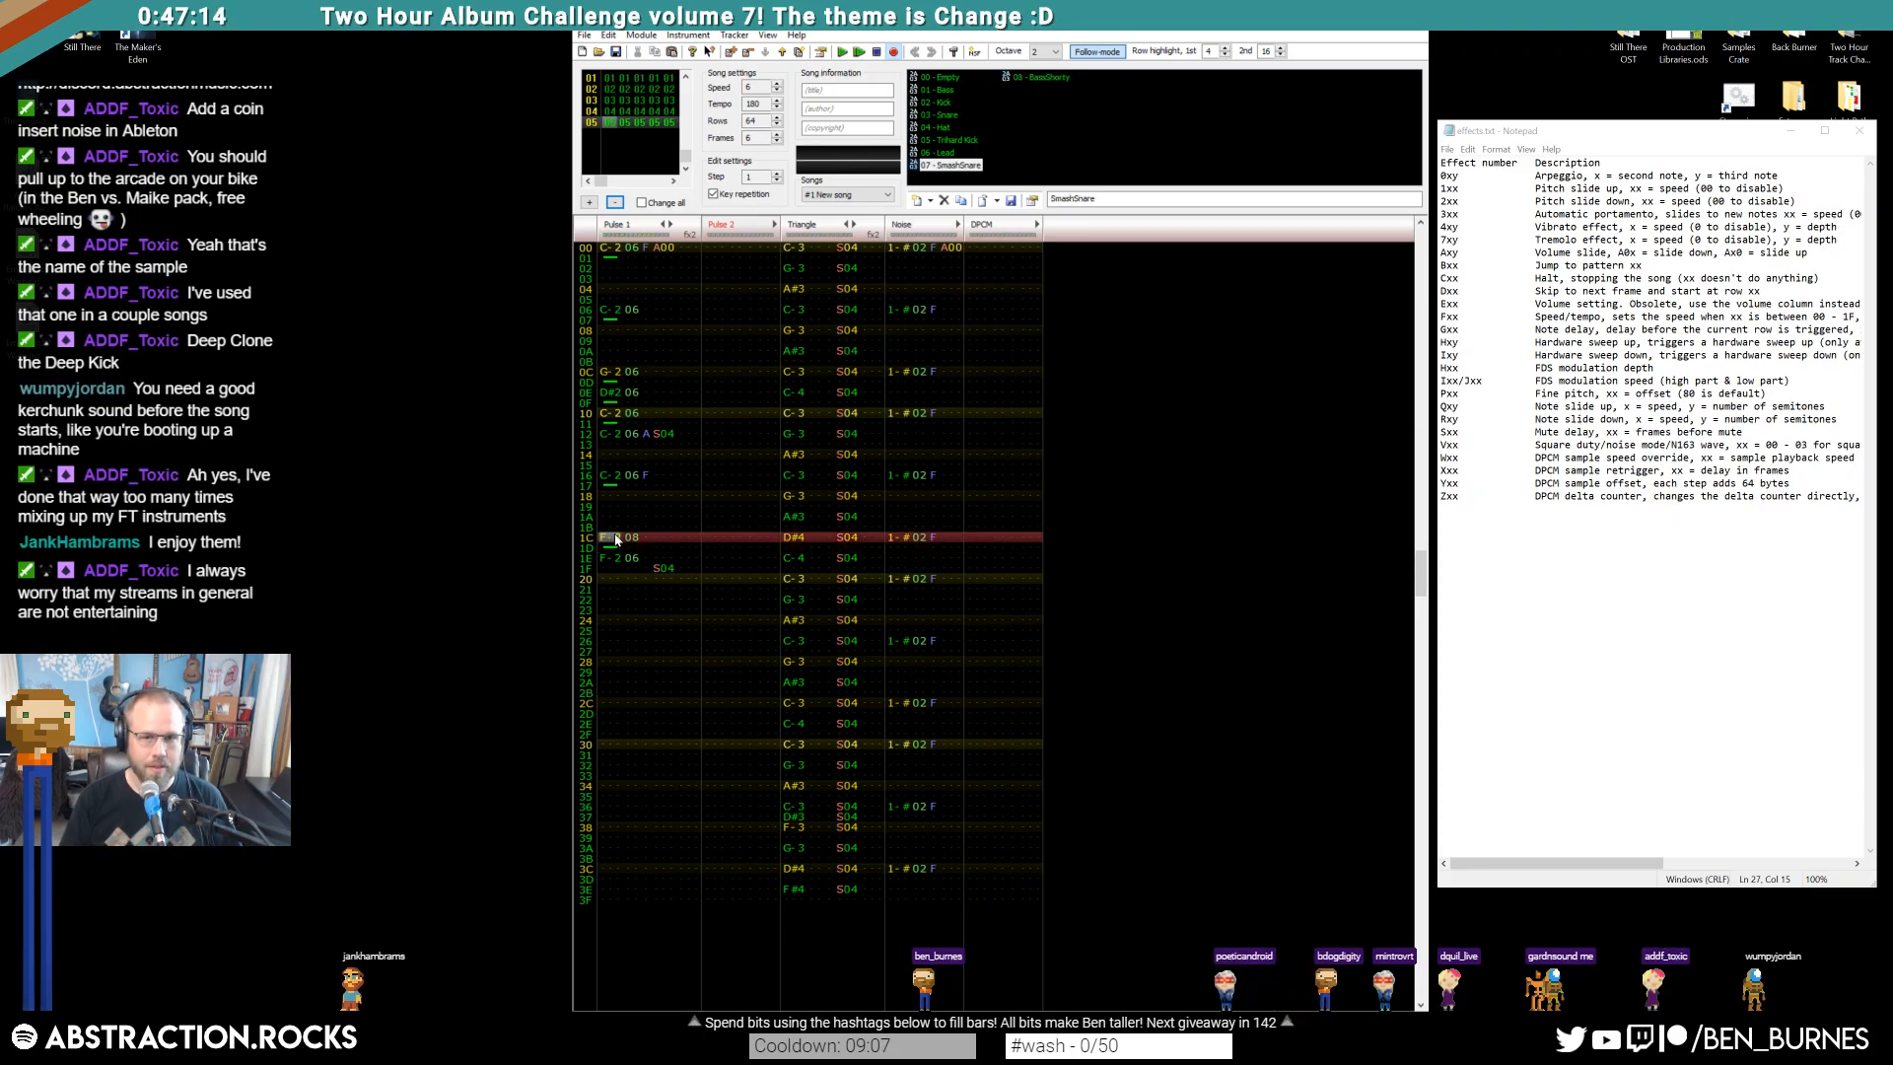
key("v")
key("Right")
key("Up")
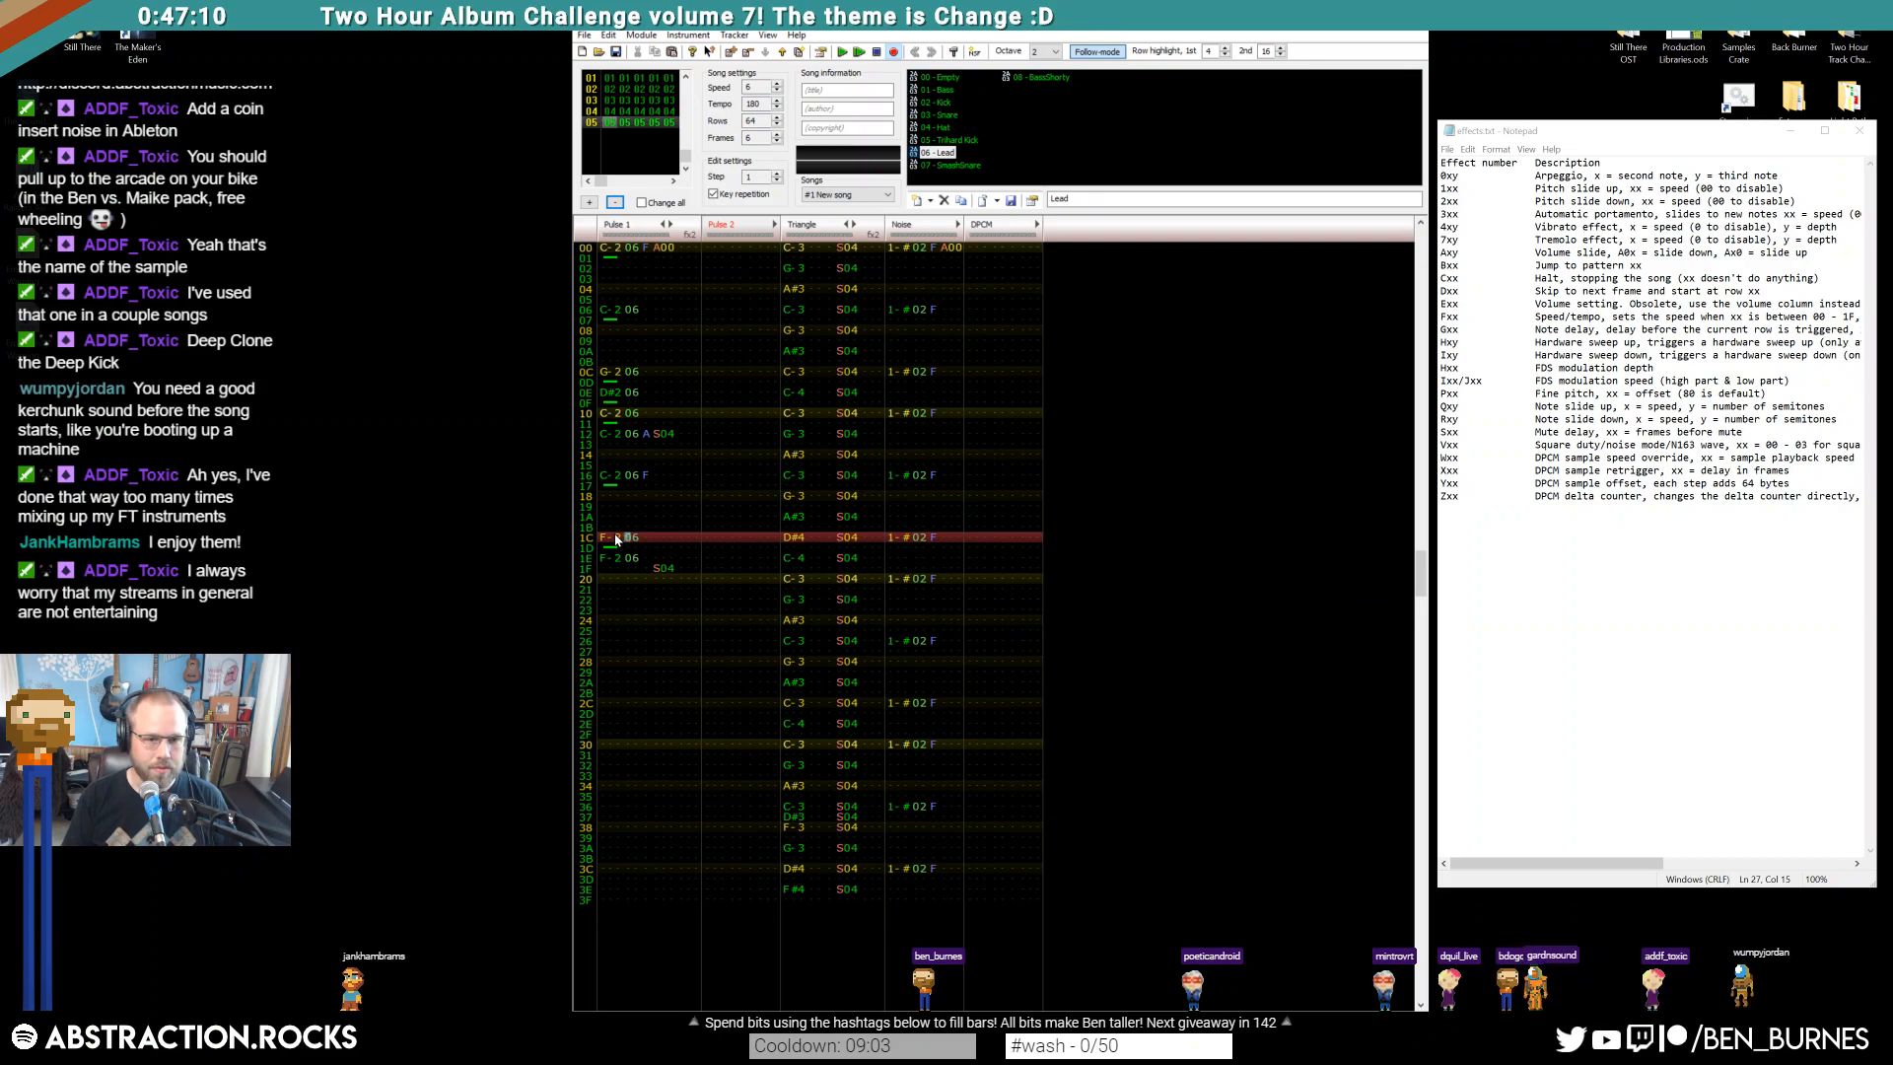
Add a Q41 pitch slide to the Pulse 1 note at row 1C and play the pattern
key("Right")
key("Right")
key("Right")
key("Right")
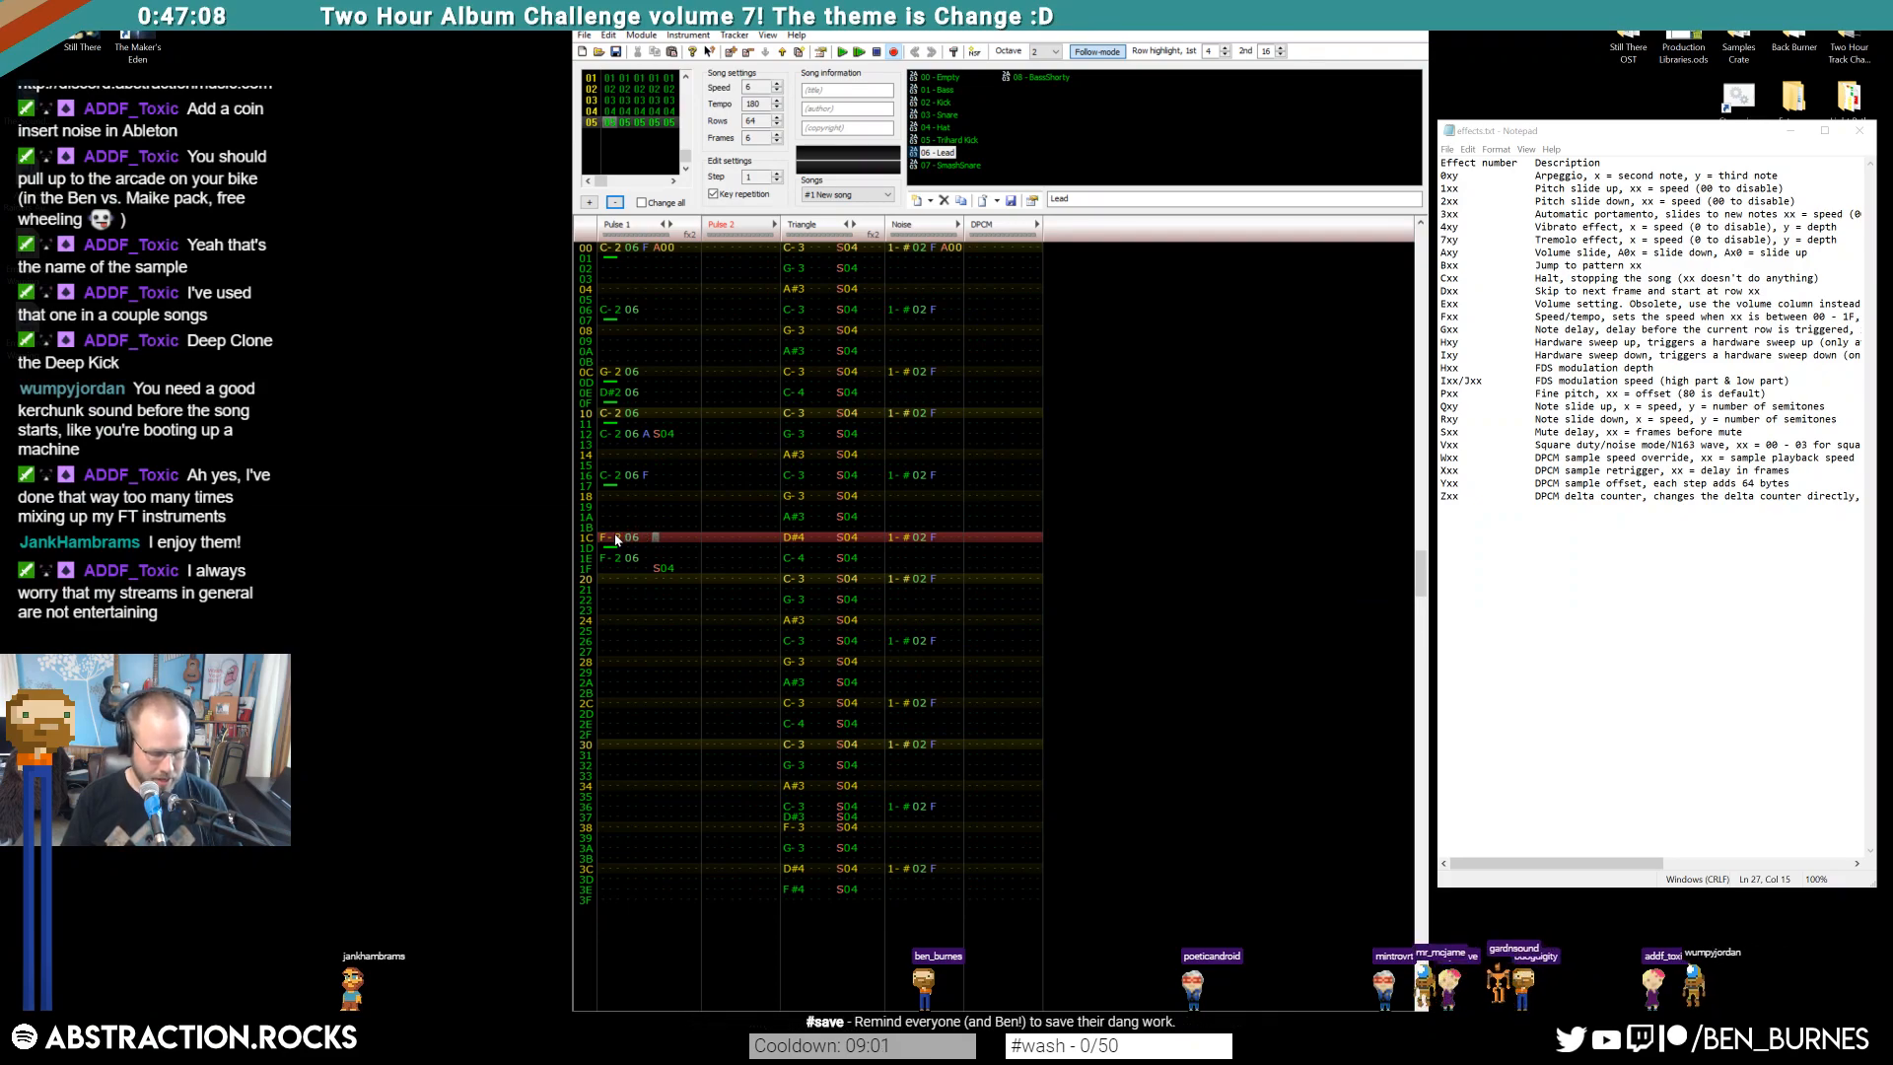
type("q41")
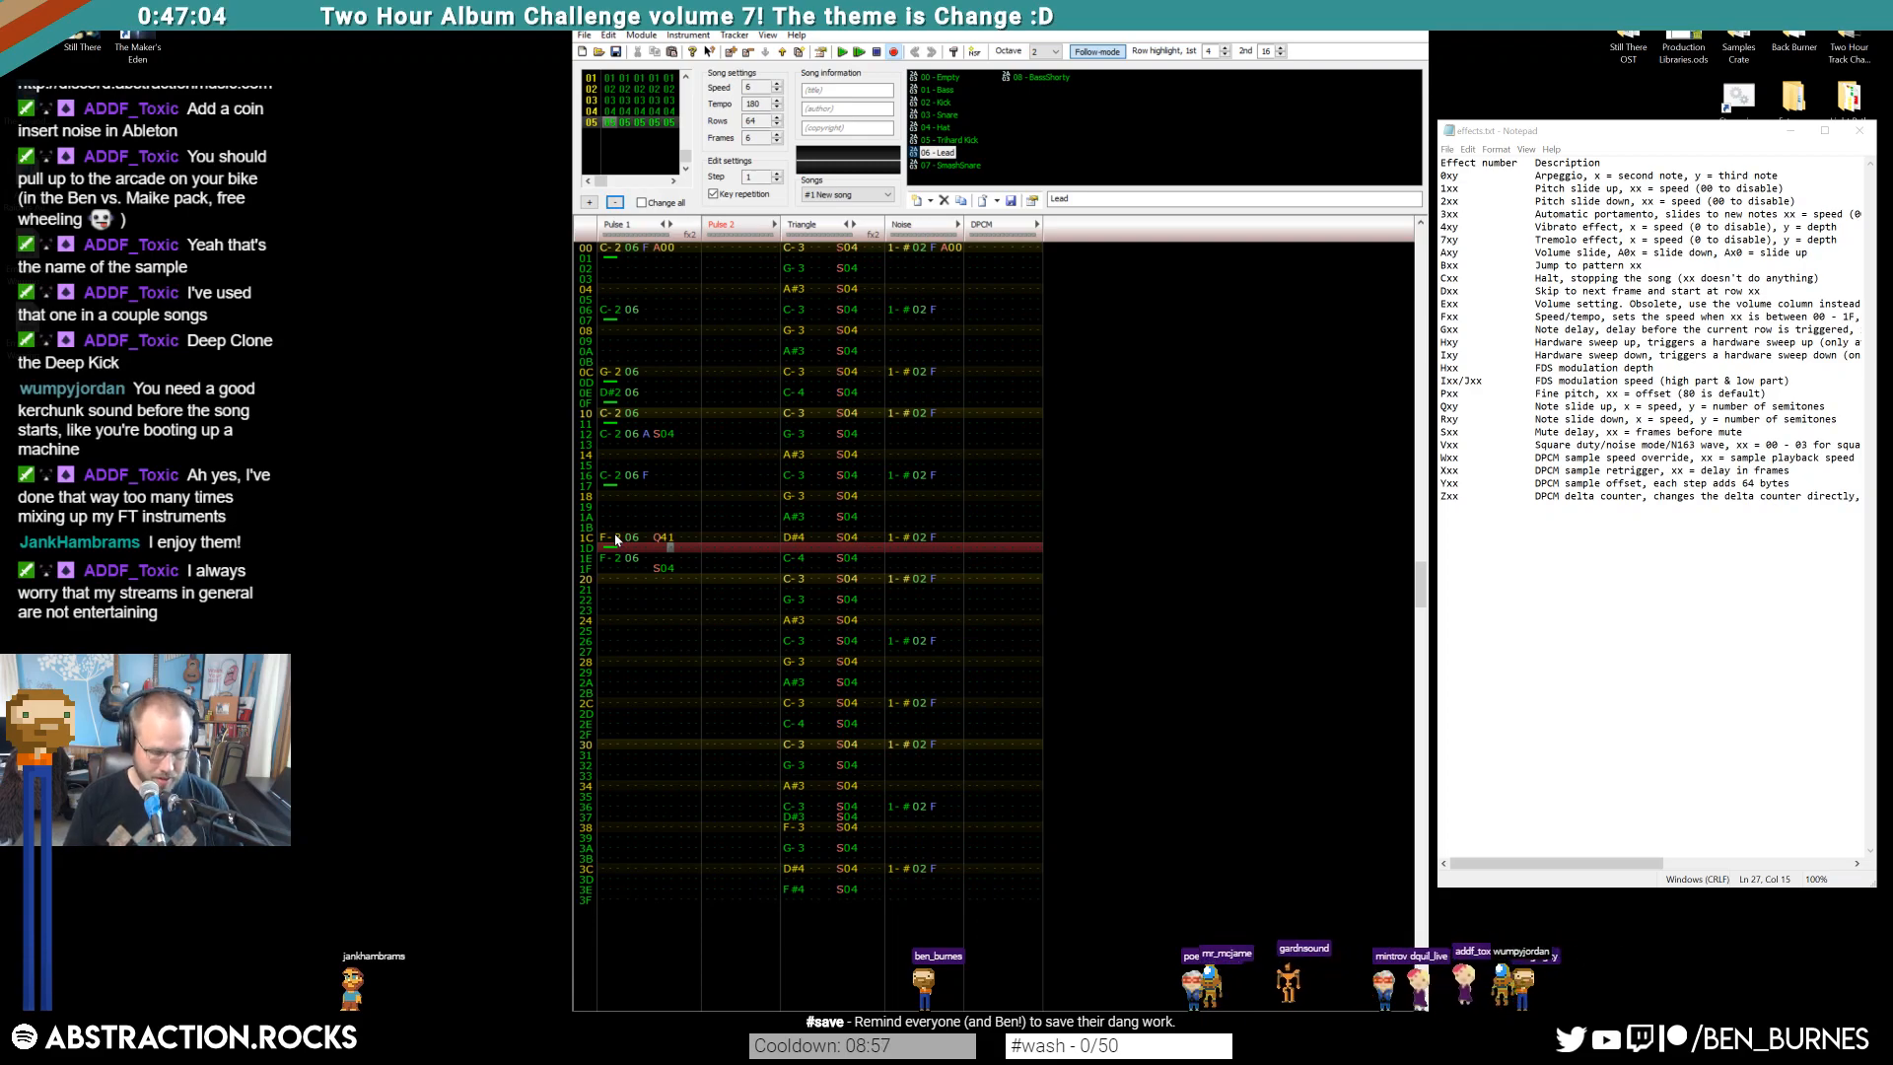
key("Return")
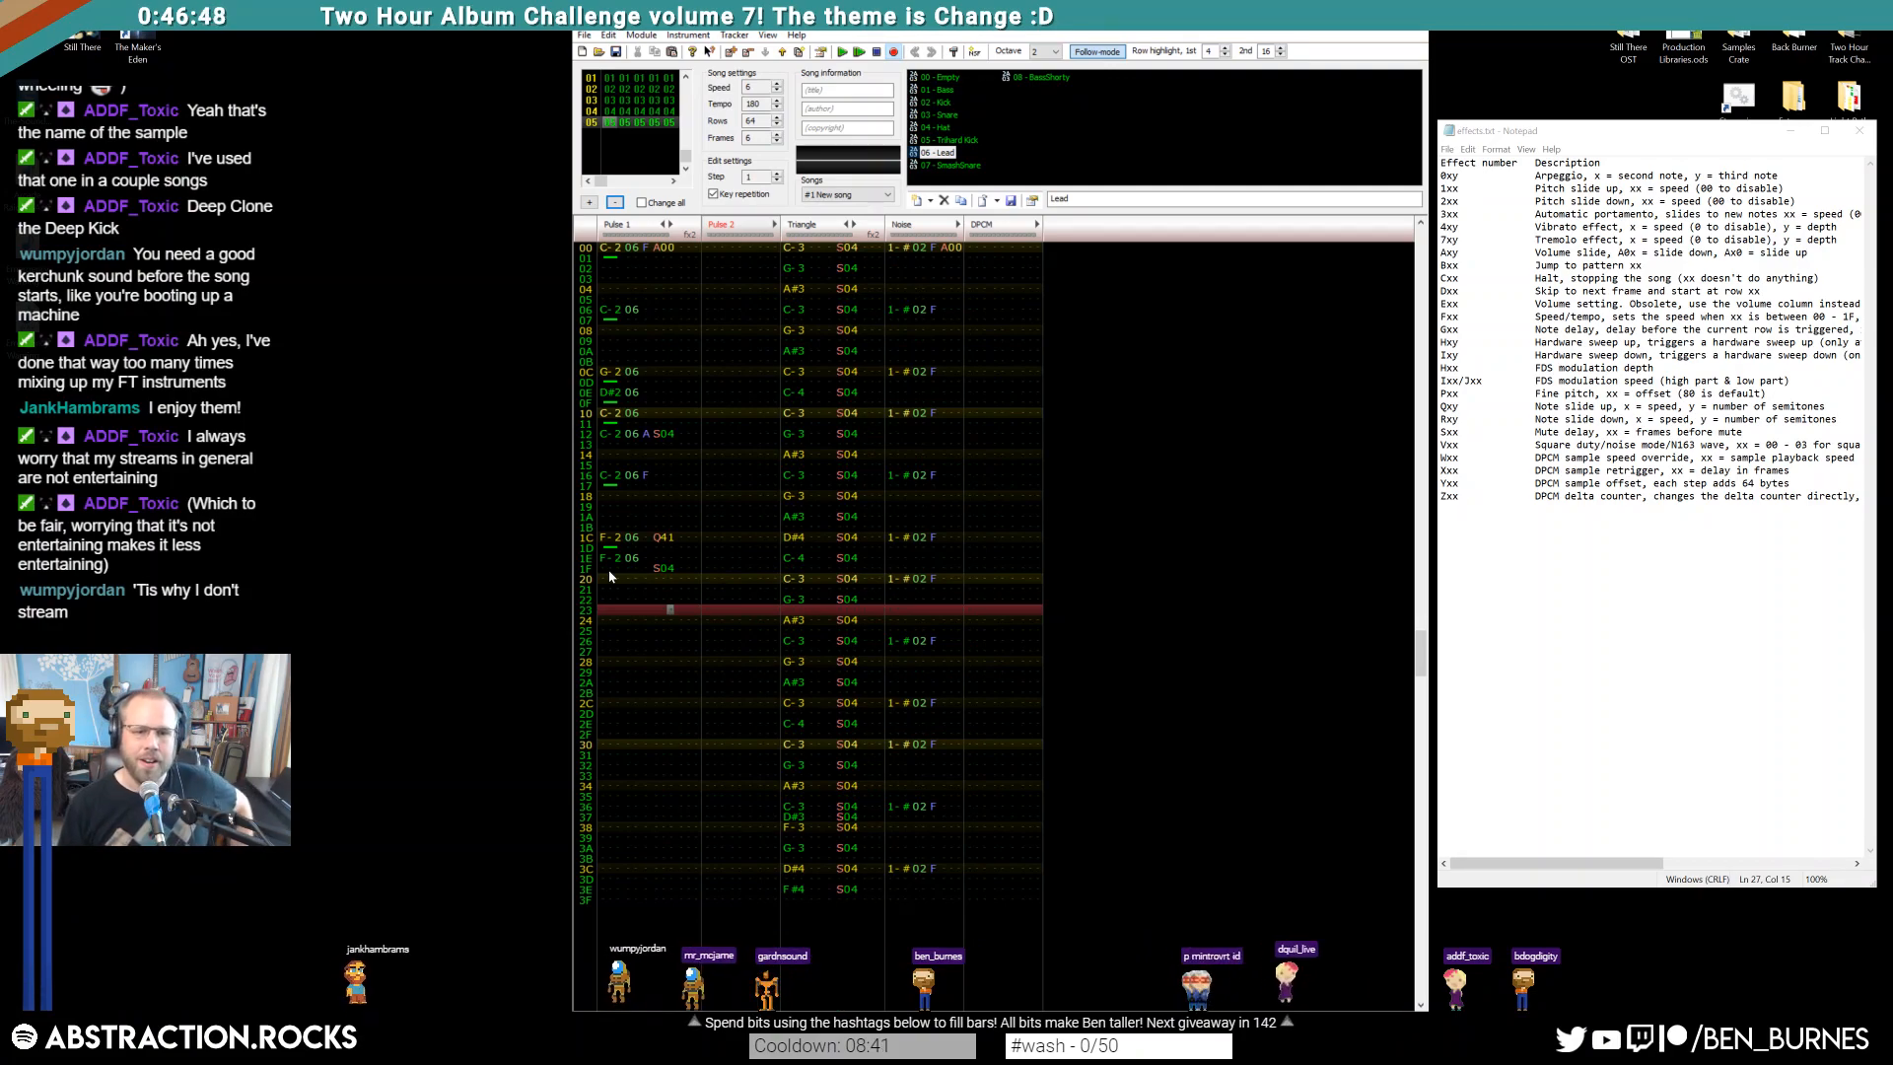
Duplicate the Pulse 1 lead from rows 00–1F into the second half of frame 05, starting at row 20
left_click_drag(607, 568, 680, 200)
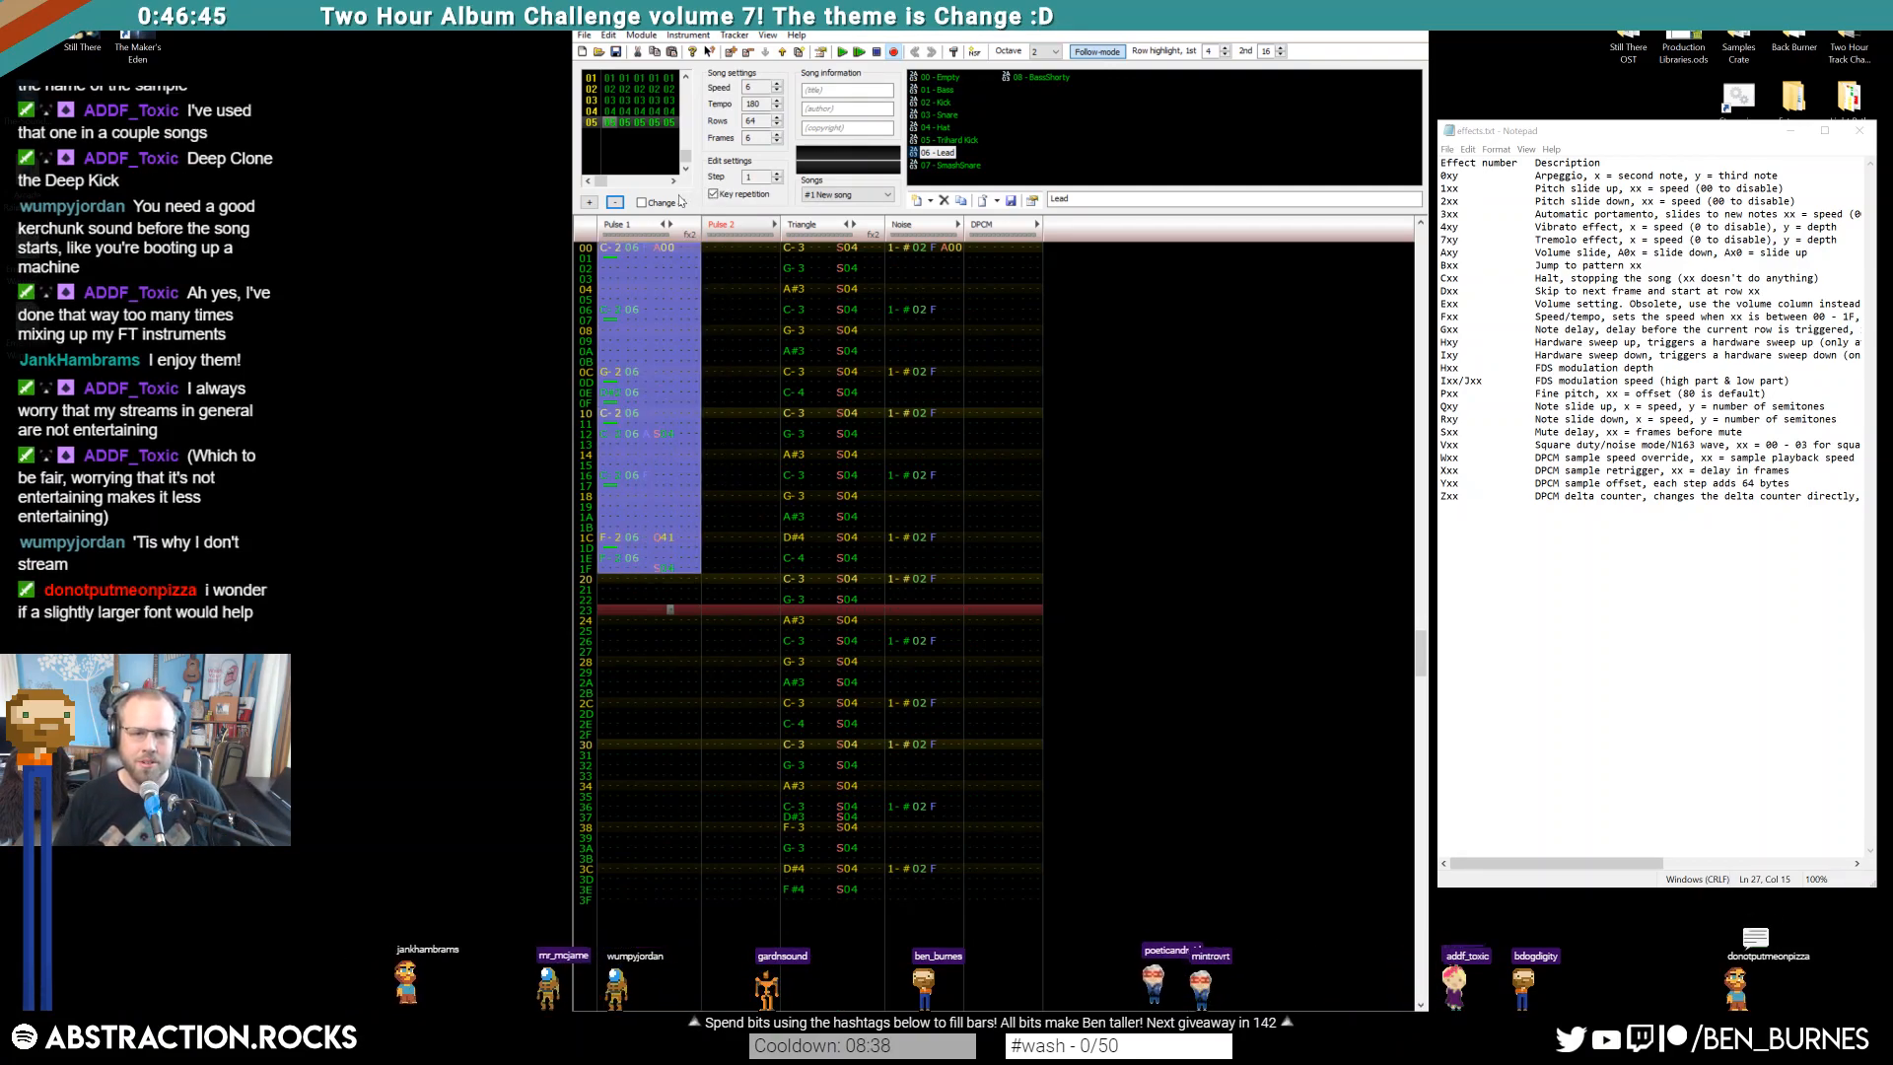
left_click(608, 582)
key("ctrl+v")
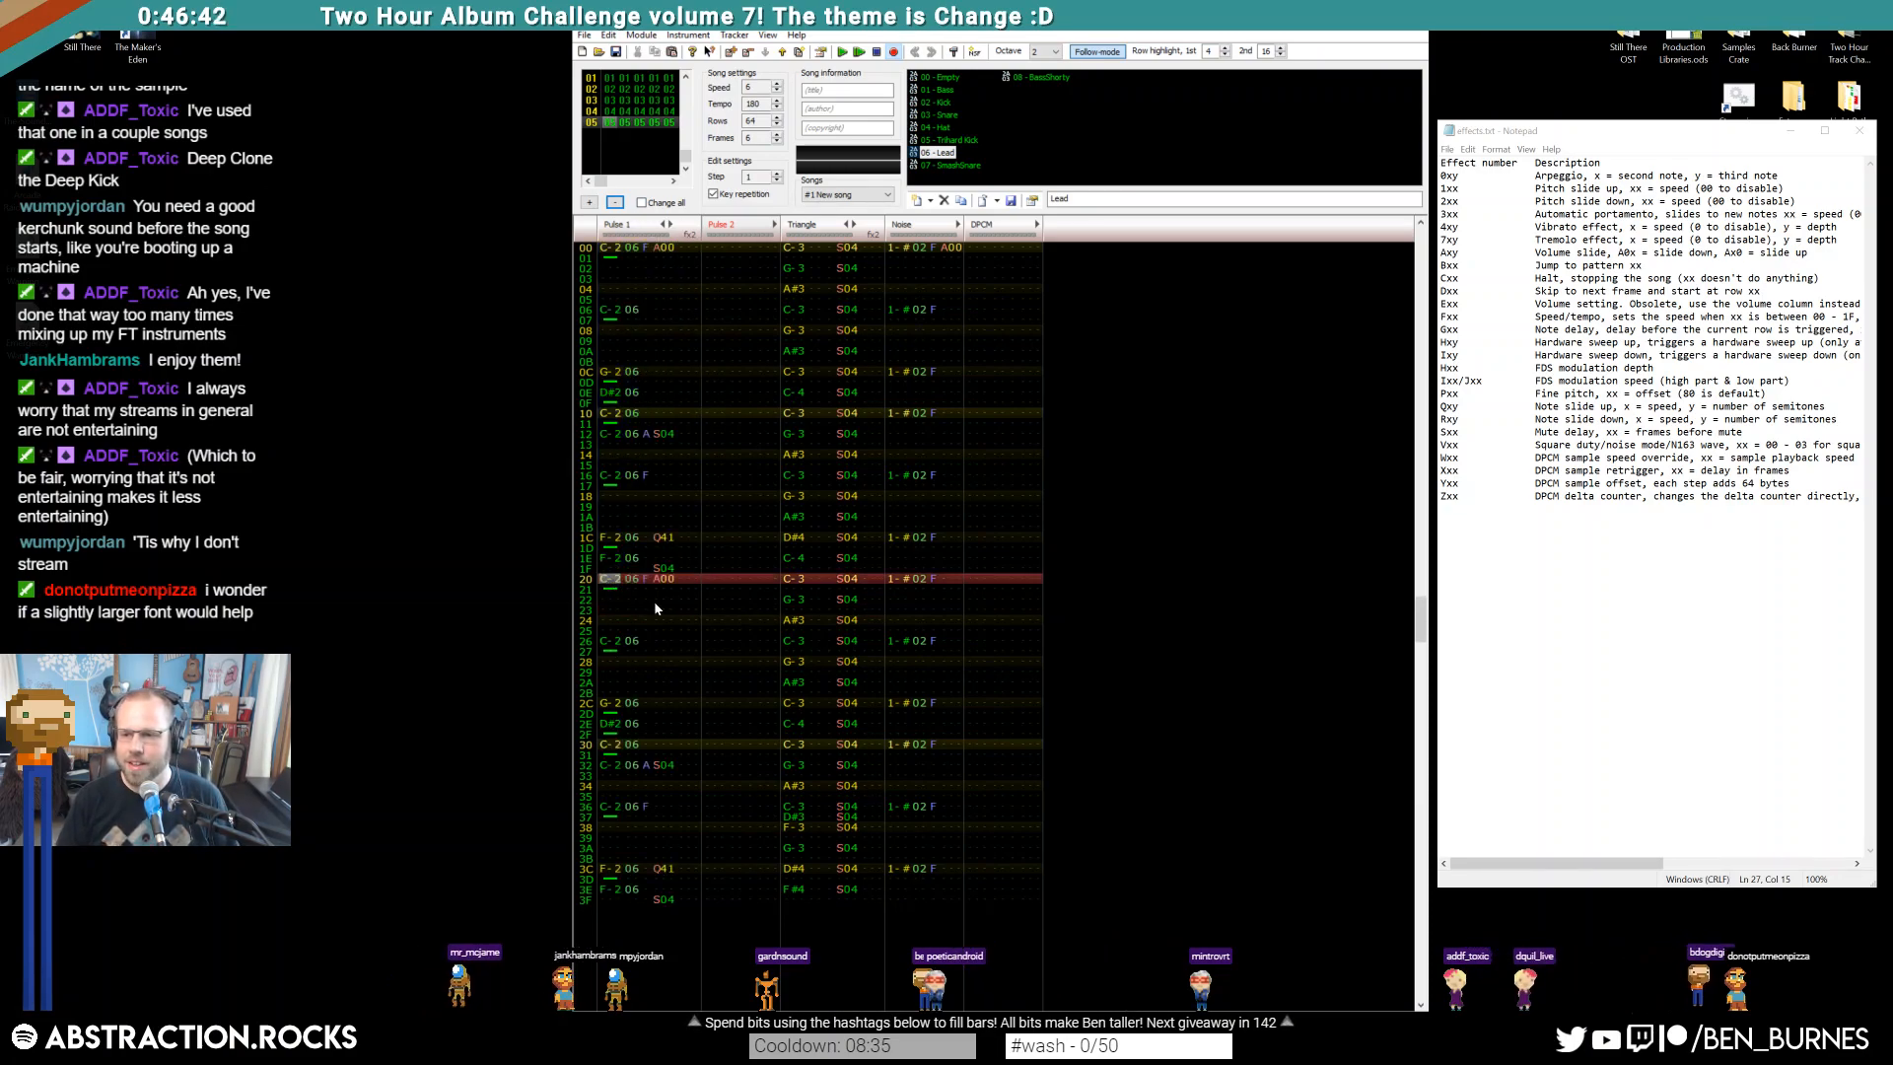
Increase the pattern font size to 18 in the appearance configuration, keeping Verdana, and apply it
left_click(585, 36)
left_click(631, 199)
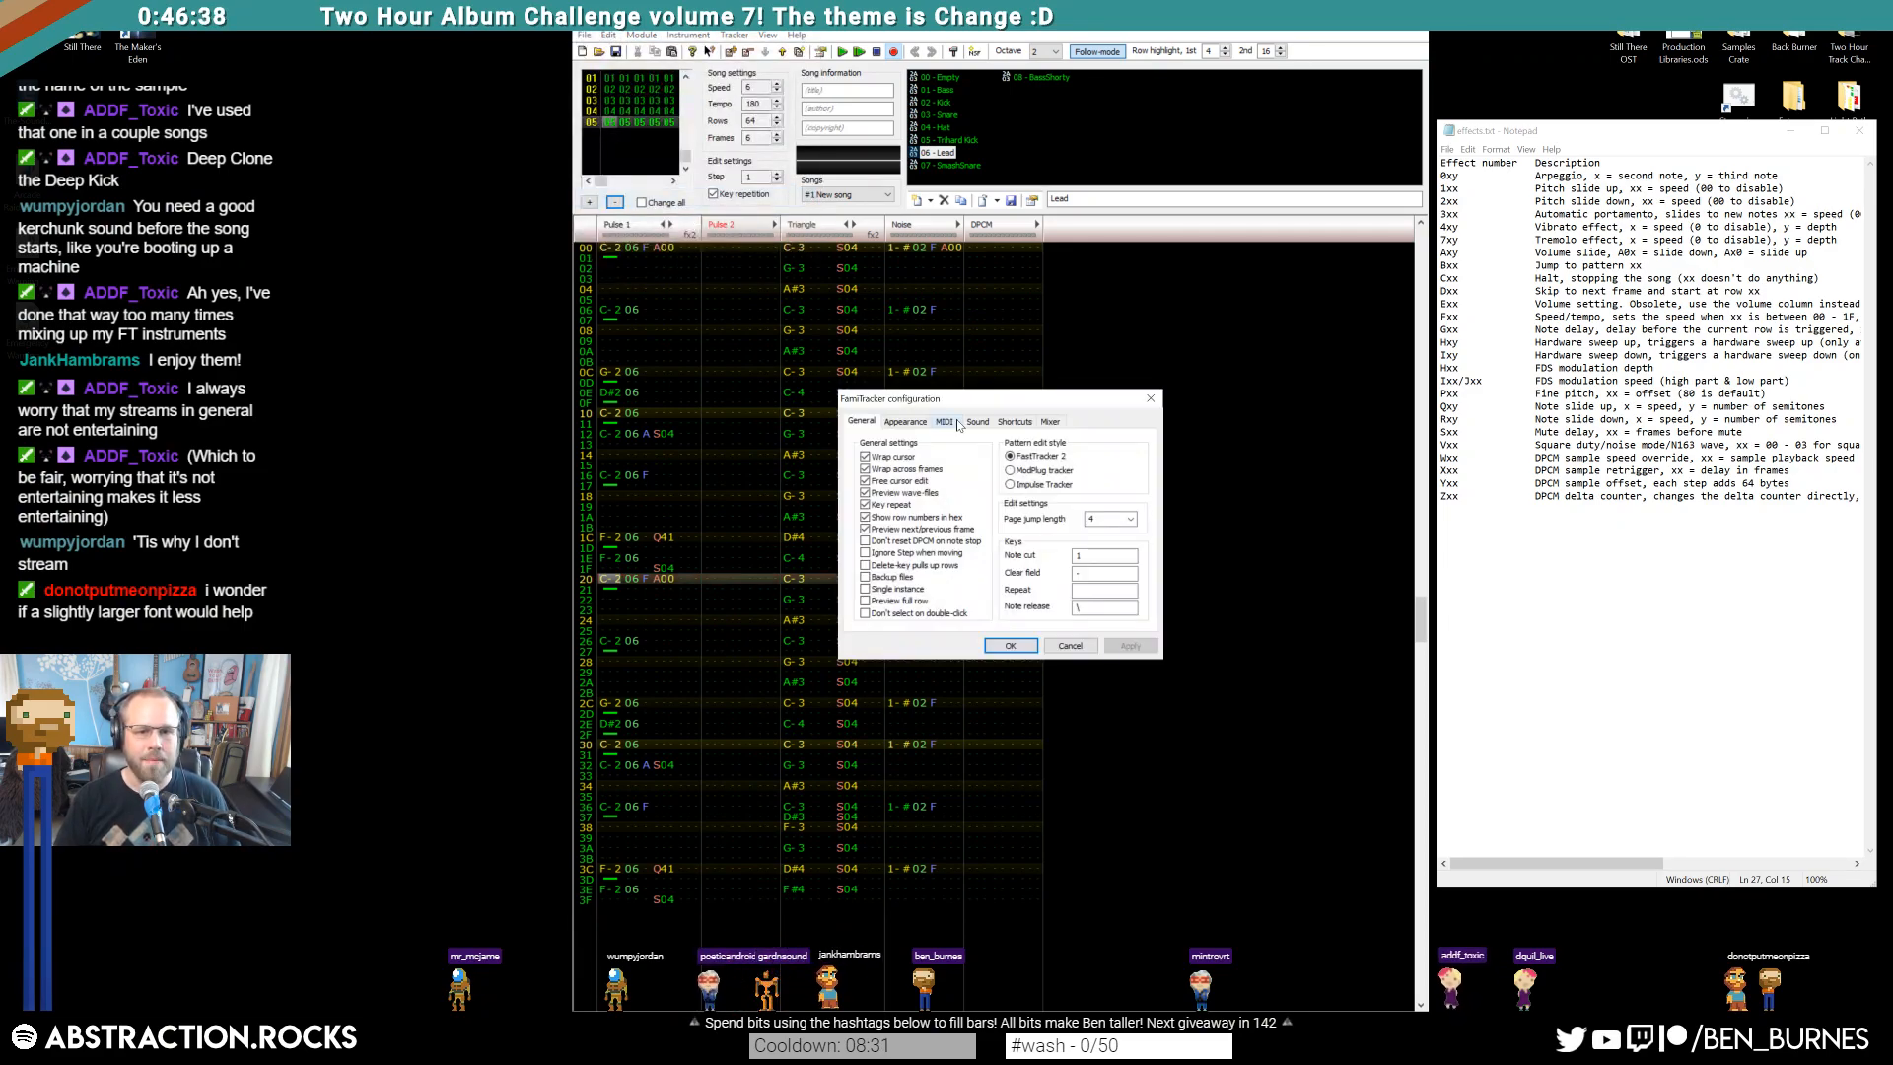
left_click(918, 425)
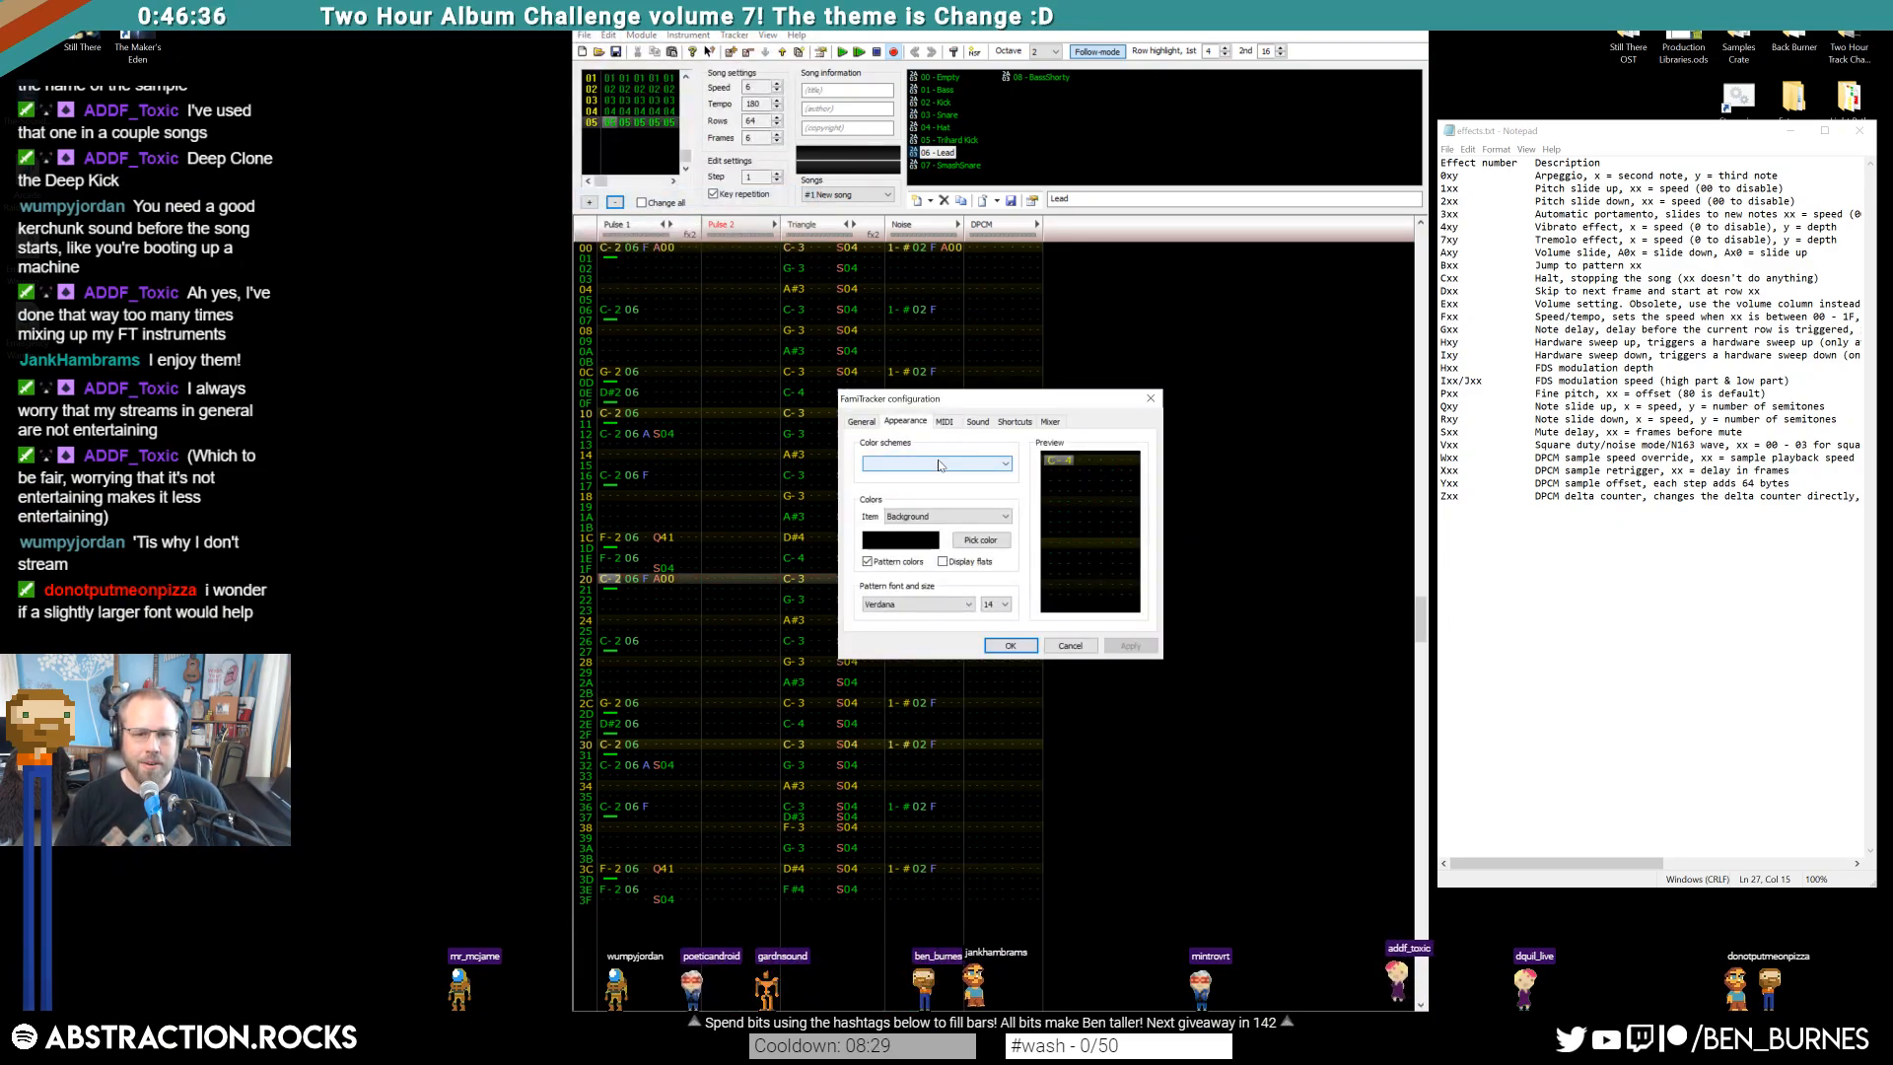
left_click(997, 667)
left_click(935, 605)
scroll(917, 789, "up", 5)
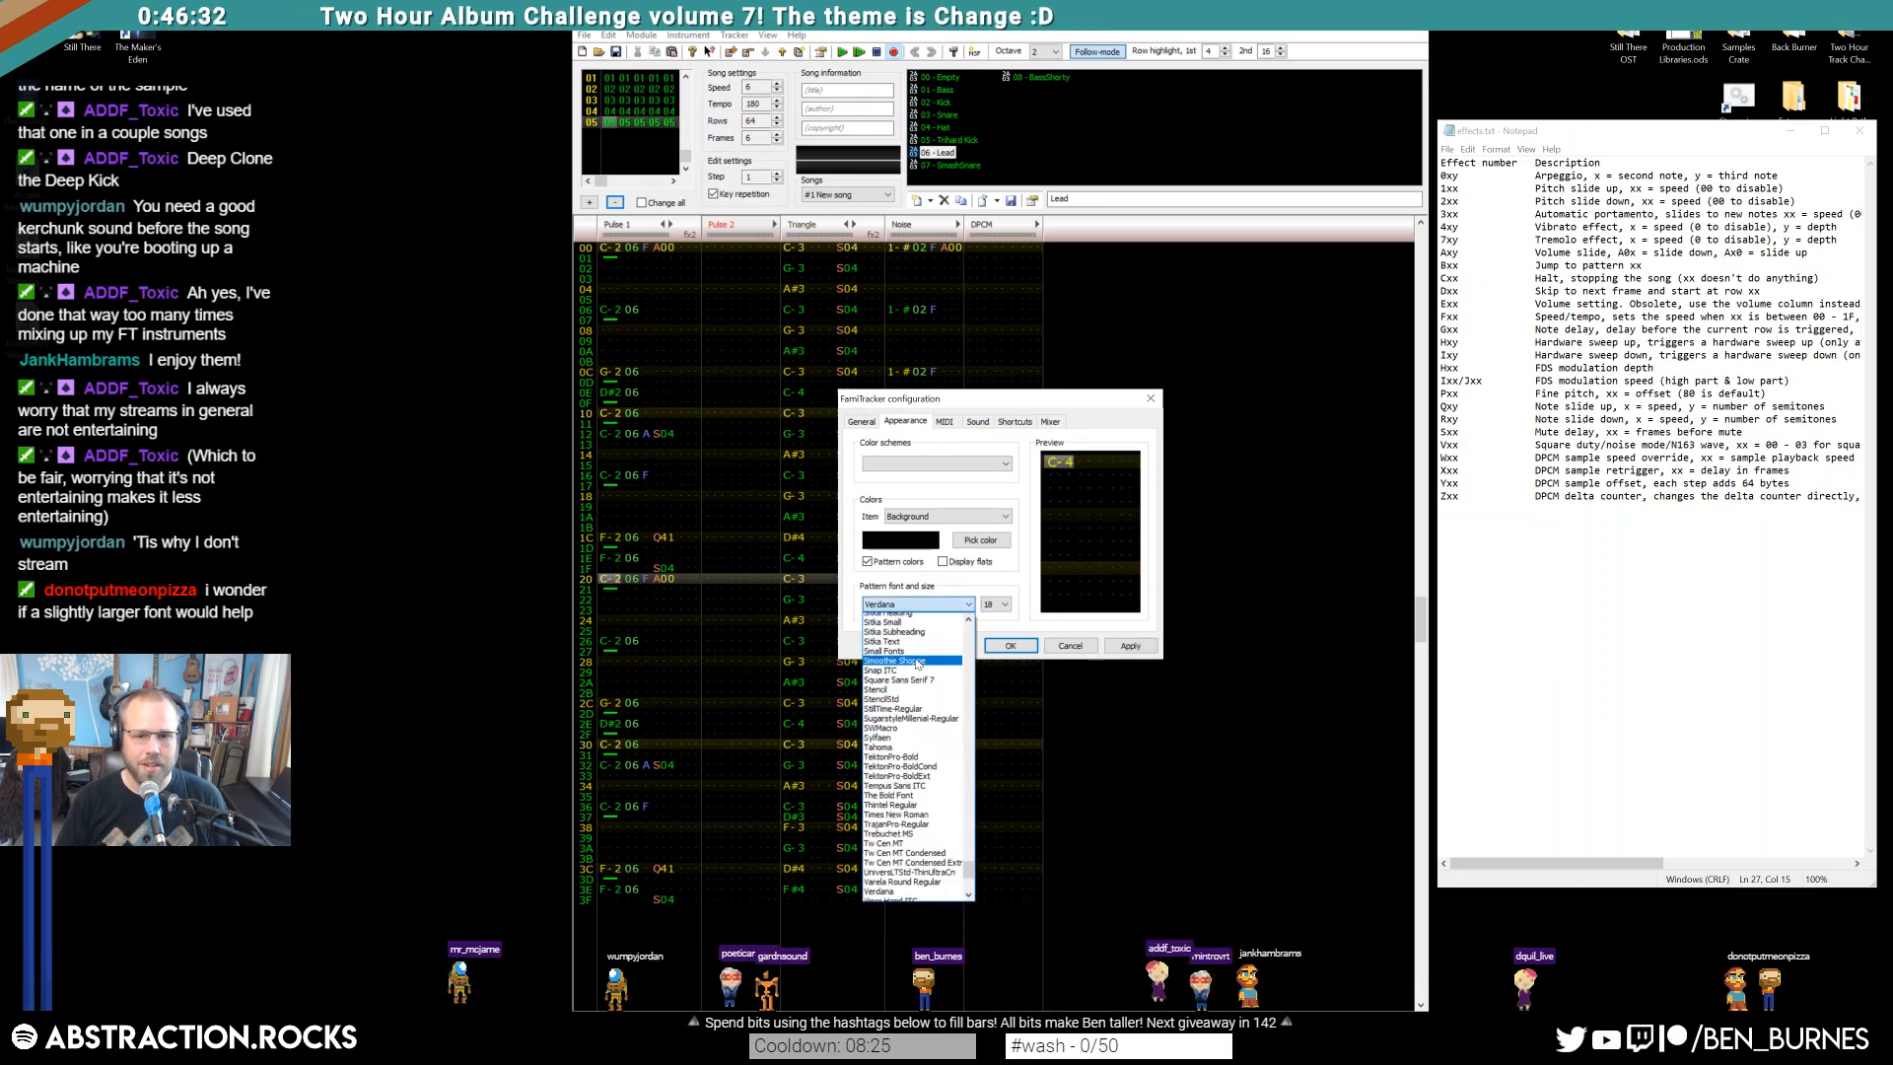
left_click(1128, 648)
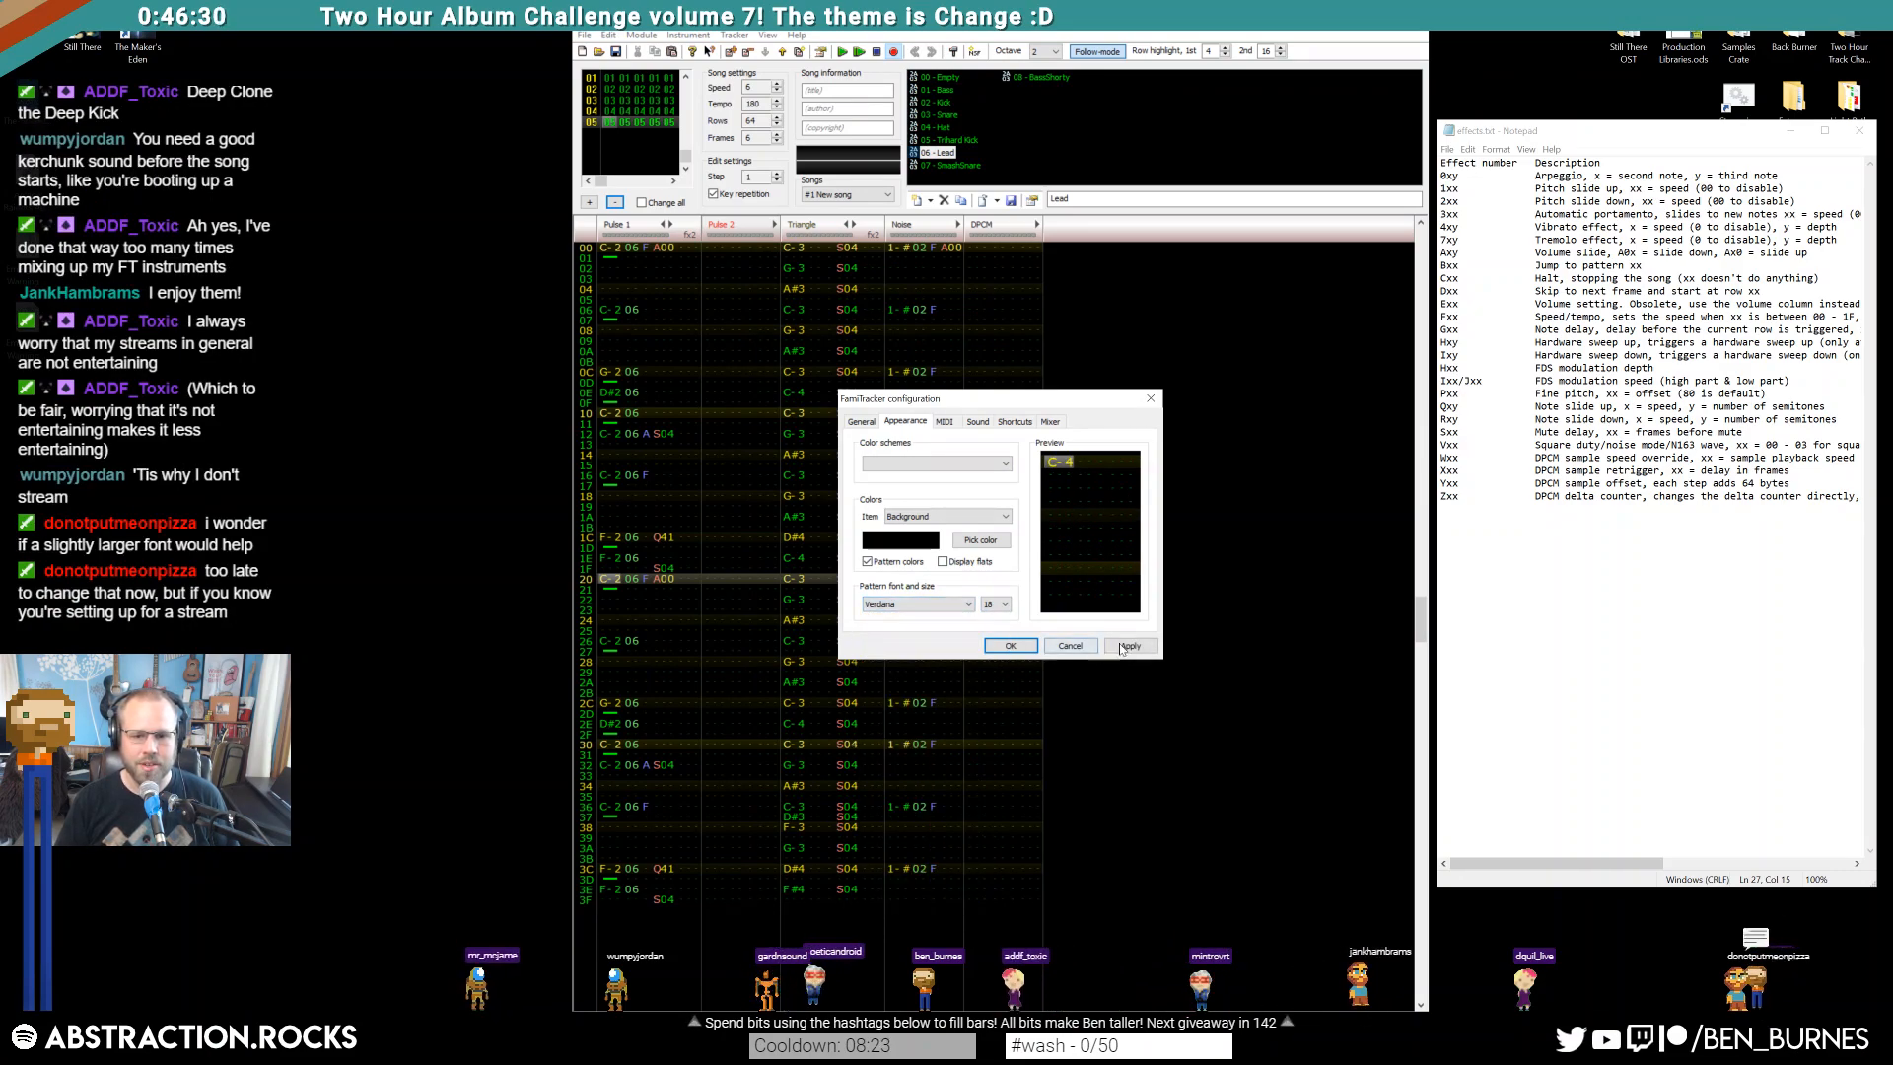
left_click(1128, 648)
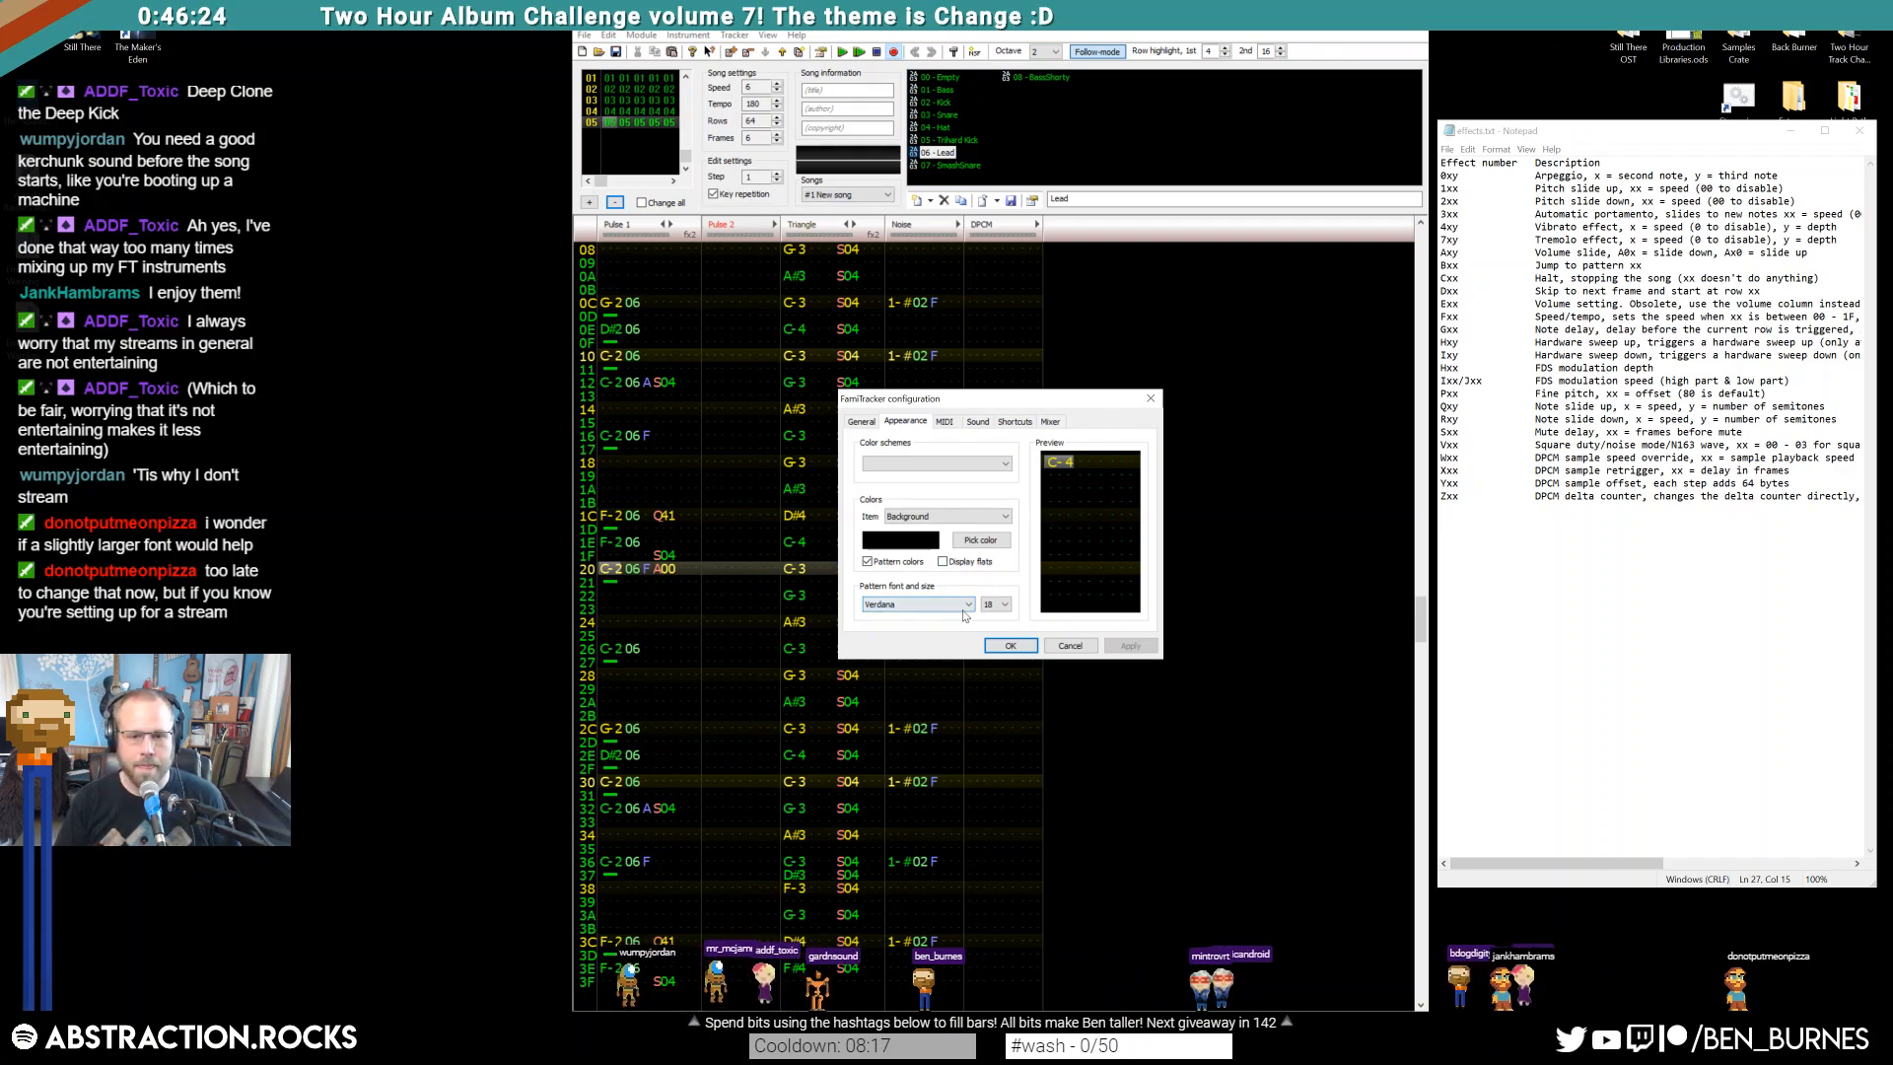
Try the BirchStd font for the pattern editor text and apply it
left_click(963, 605)
left_click_drag(971, 886, 971, 631)
scroll(921, 794, "down", 4)
scroll(920, 795, "down", 12)
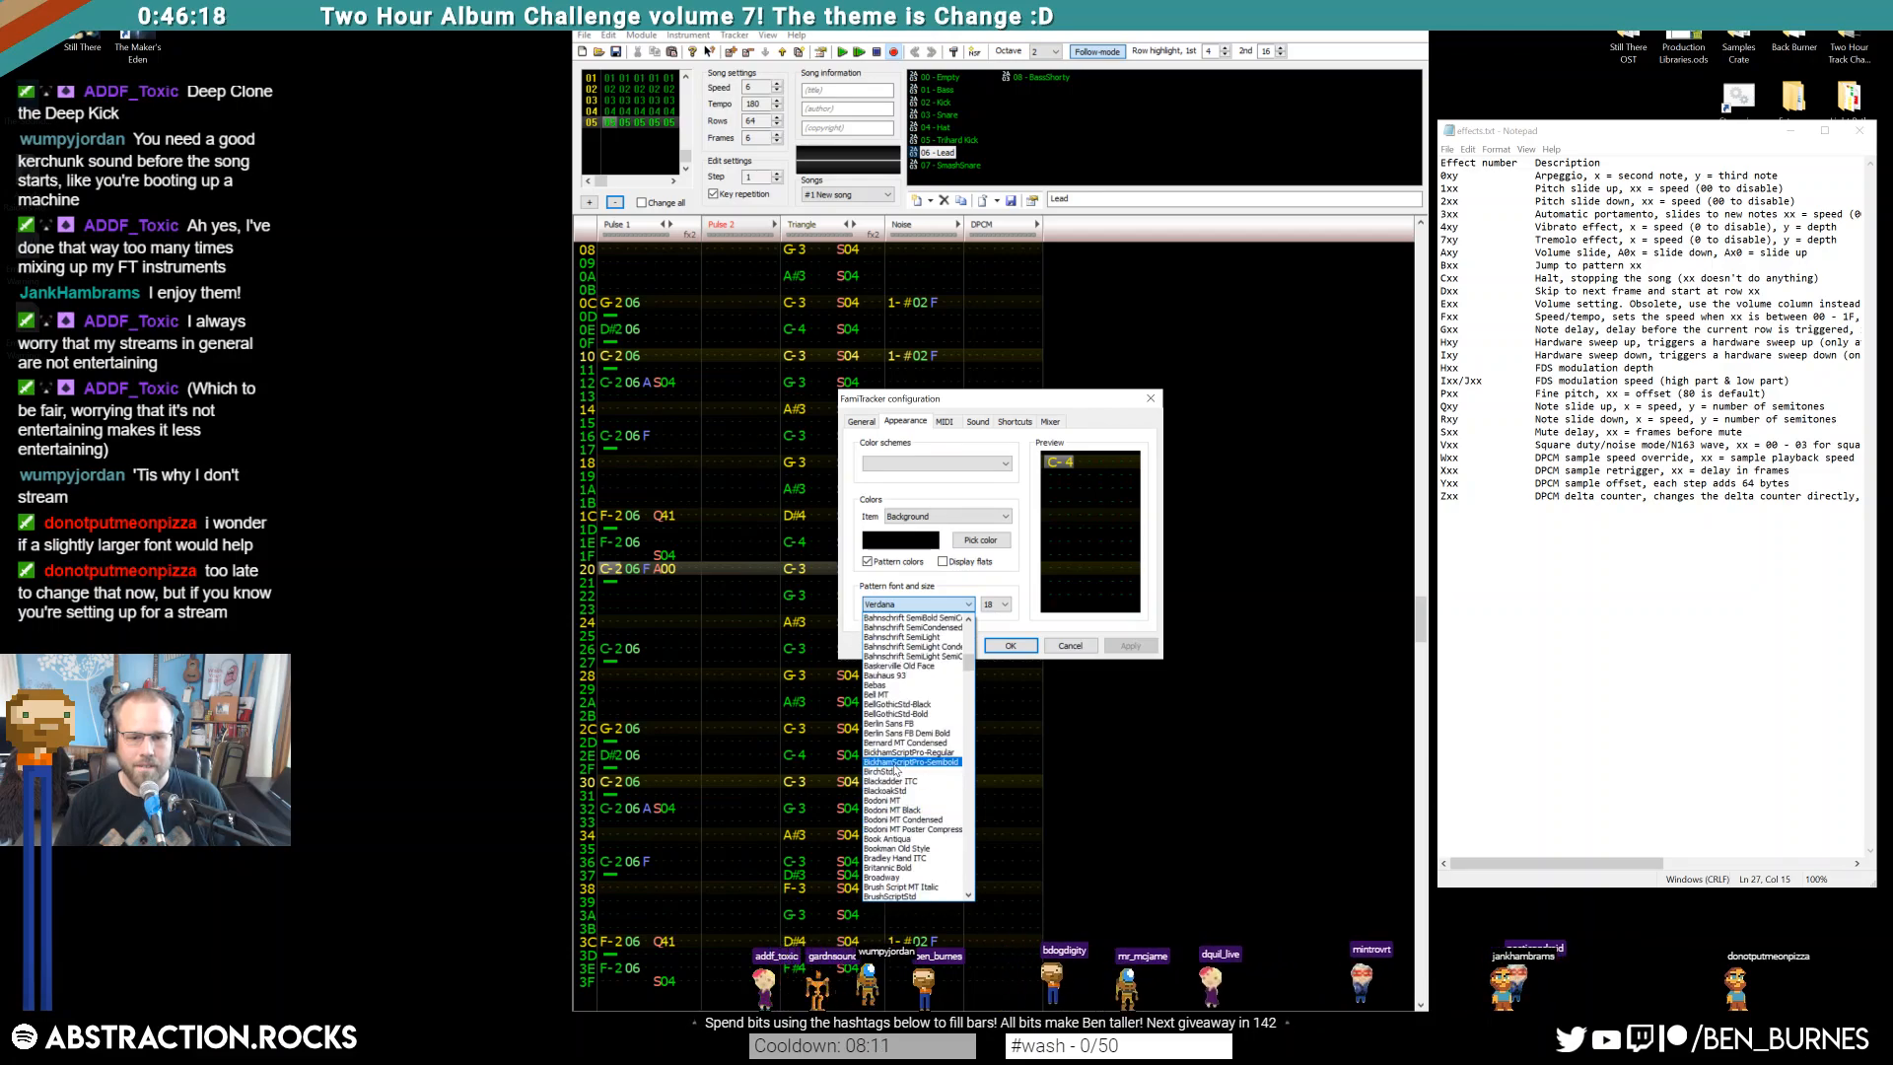
left_click(897, 770)
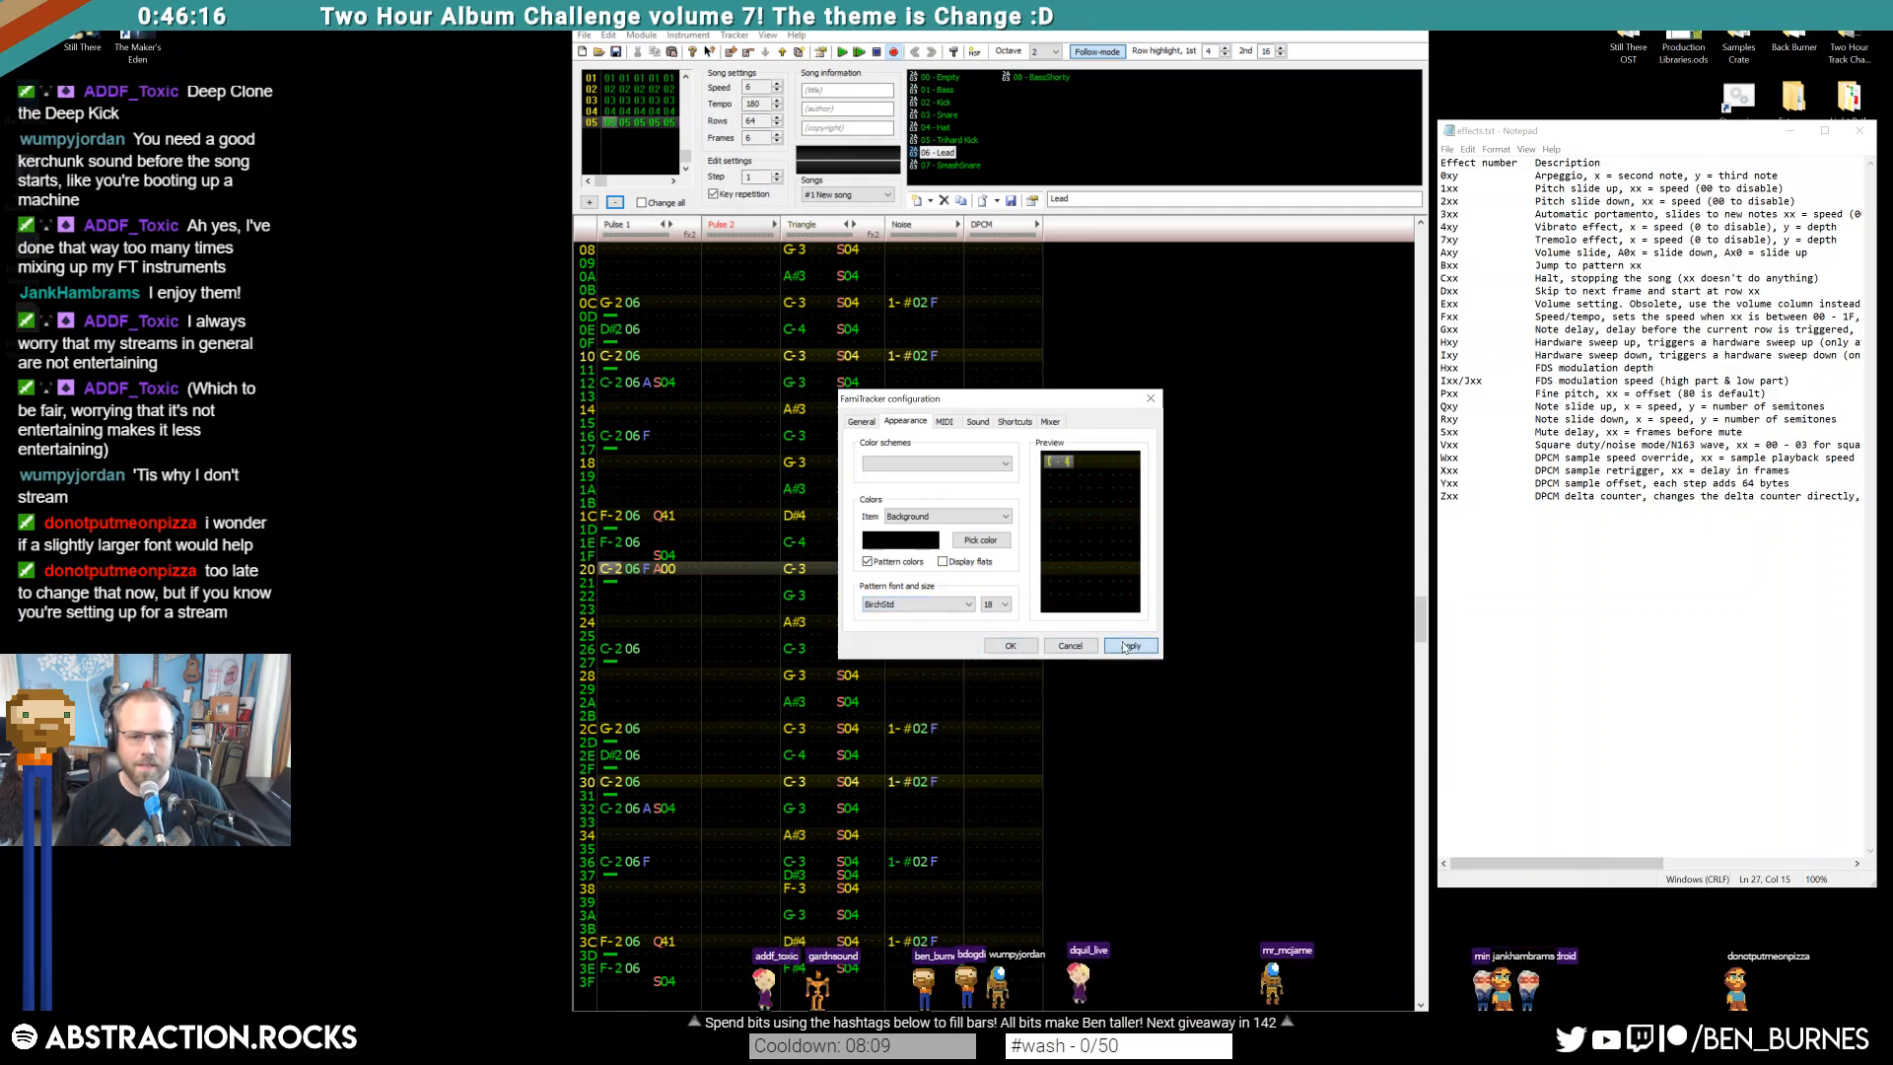
left_click(1126, 645)
Try the Zit Graffiti font, the last in the font list, for the pattern editor and apply it
left_click(965, 603)
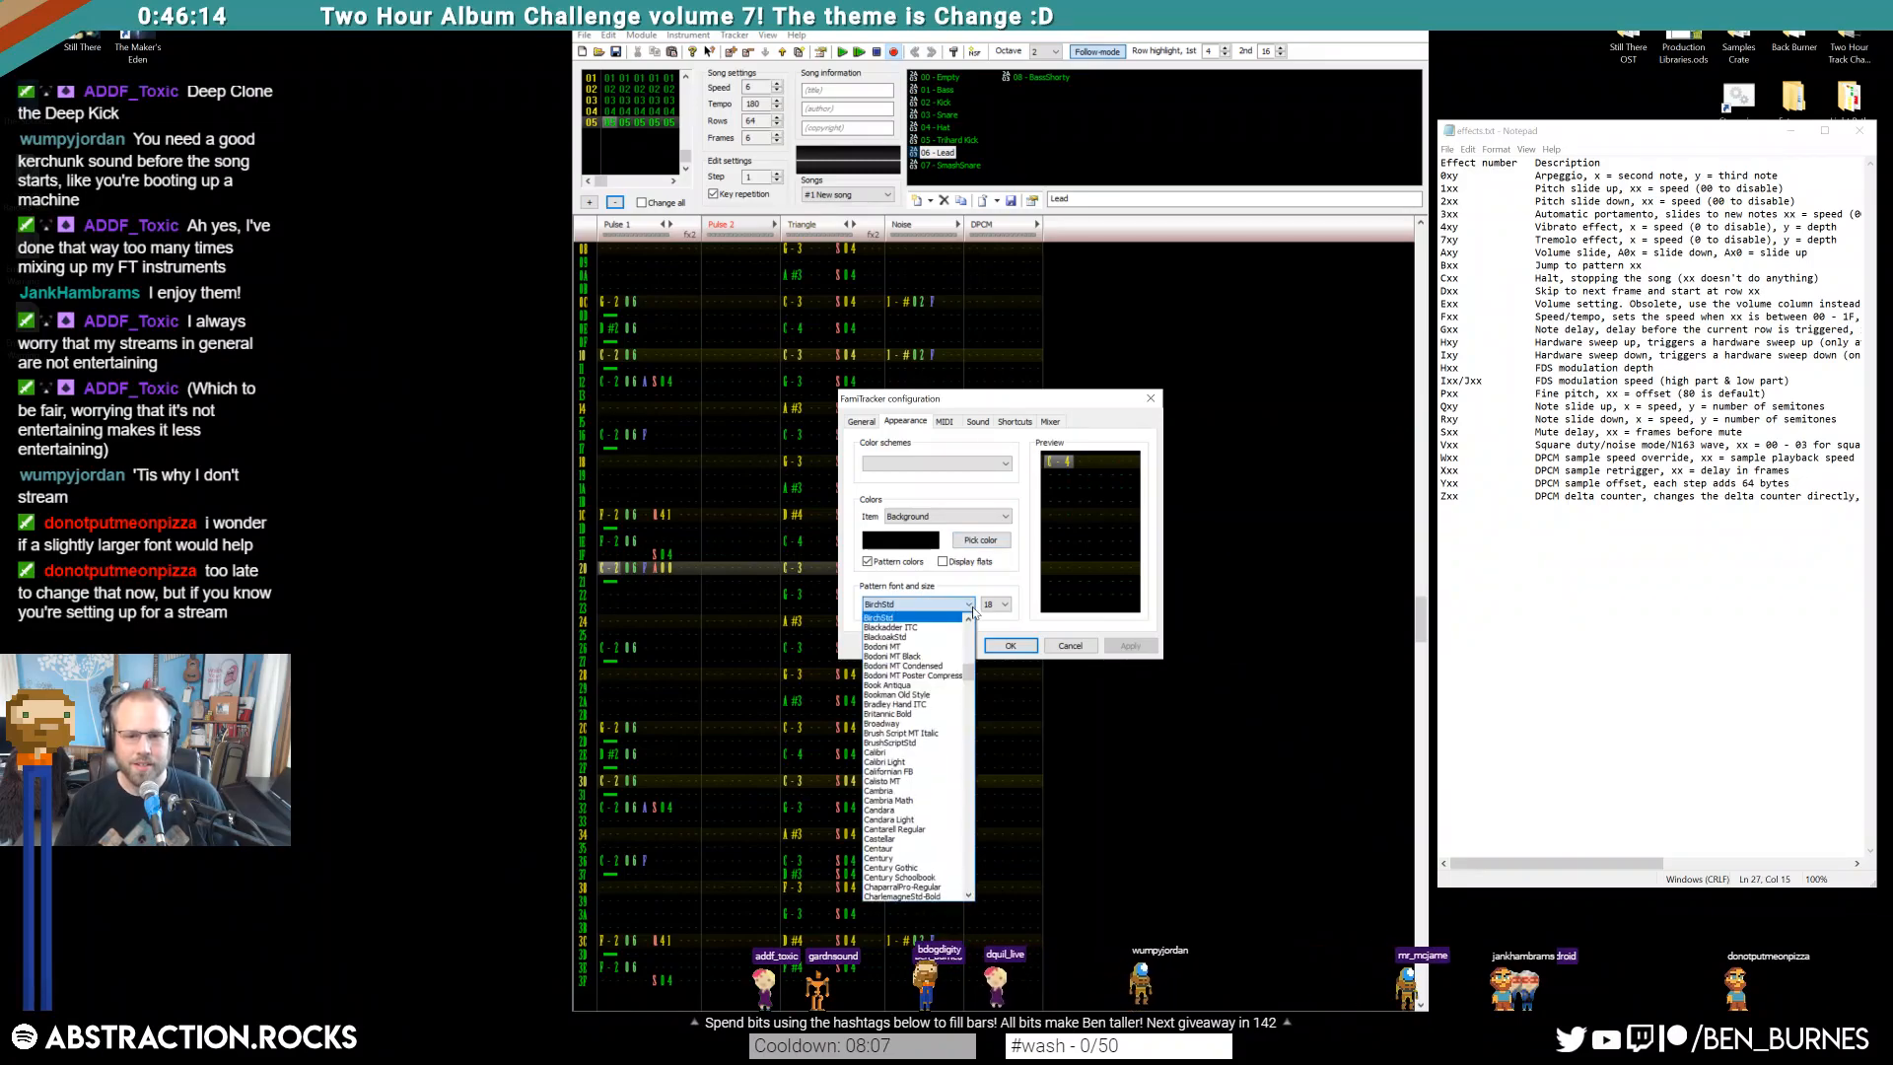
left_click_drag(969, 673, 991, 884)
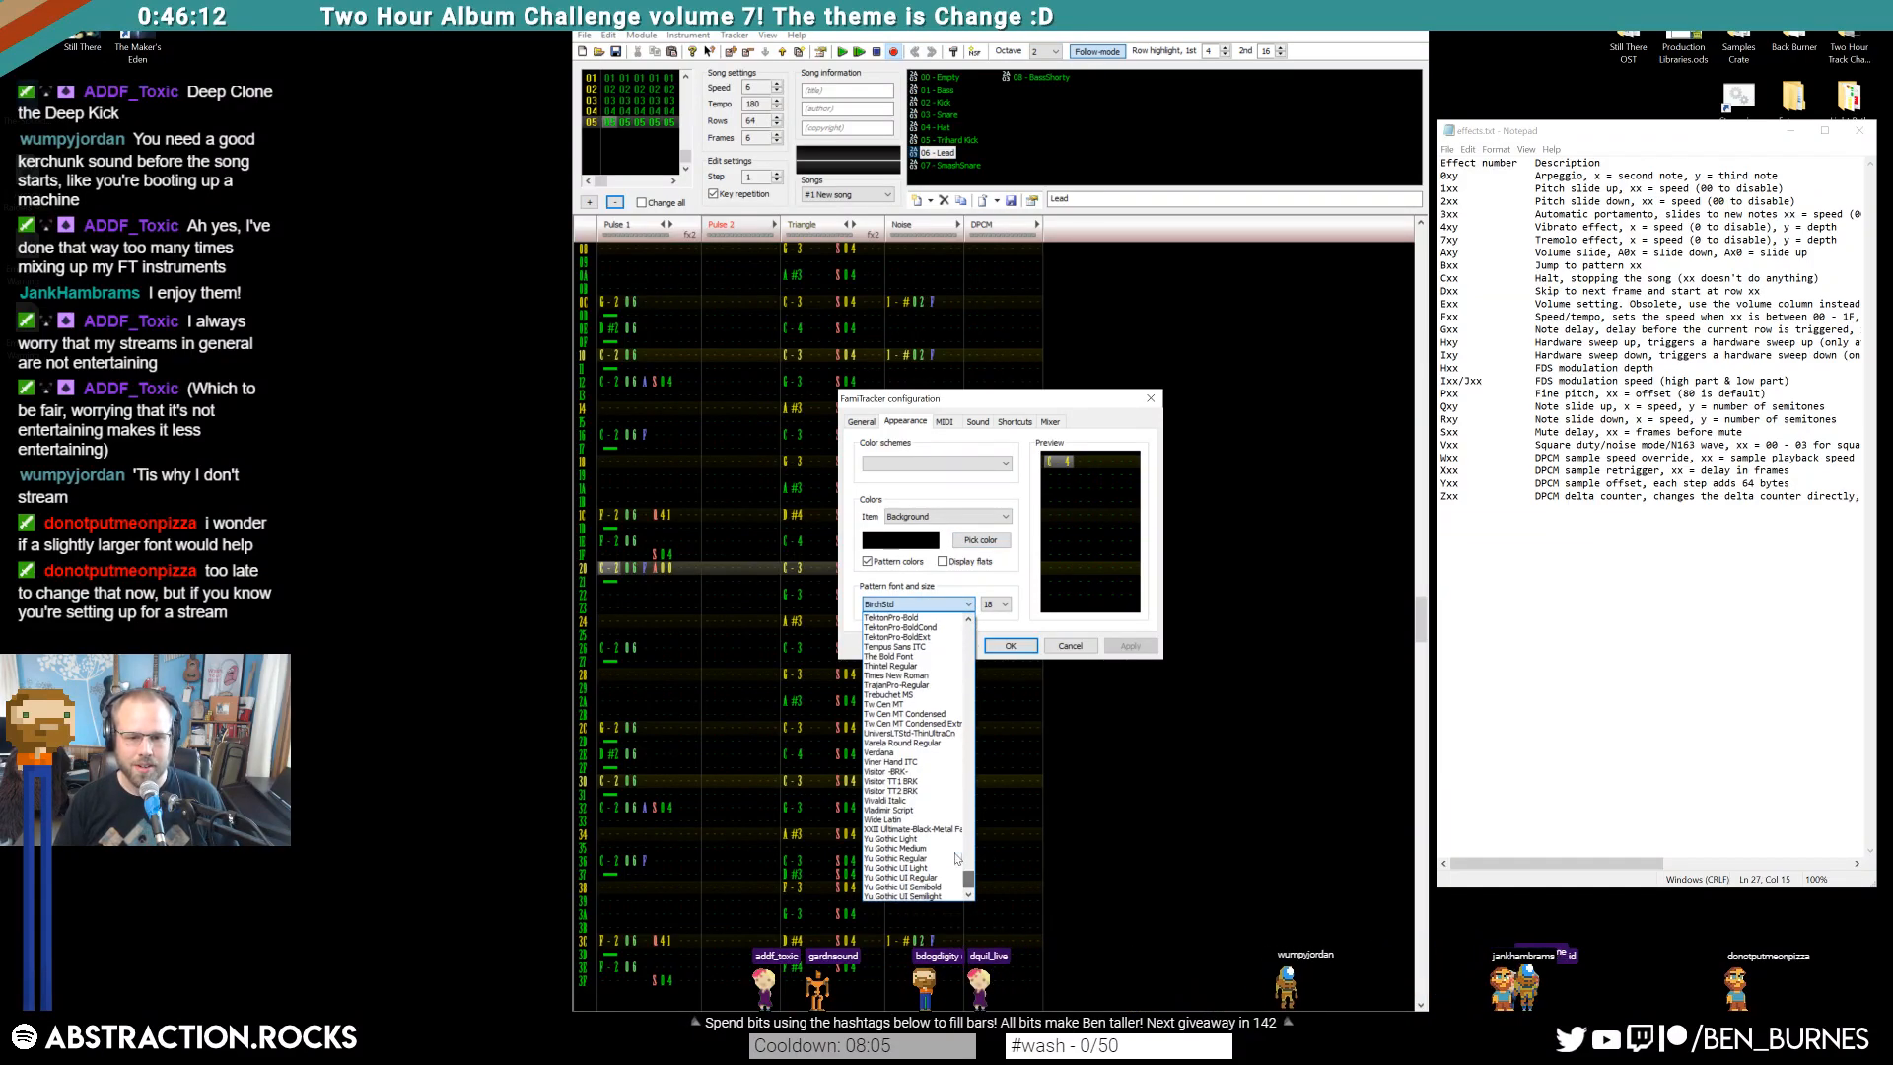
scroll(941, 848, "down", 1)
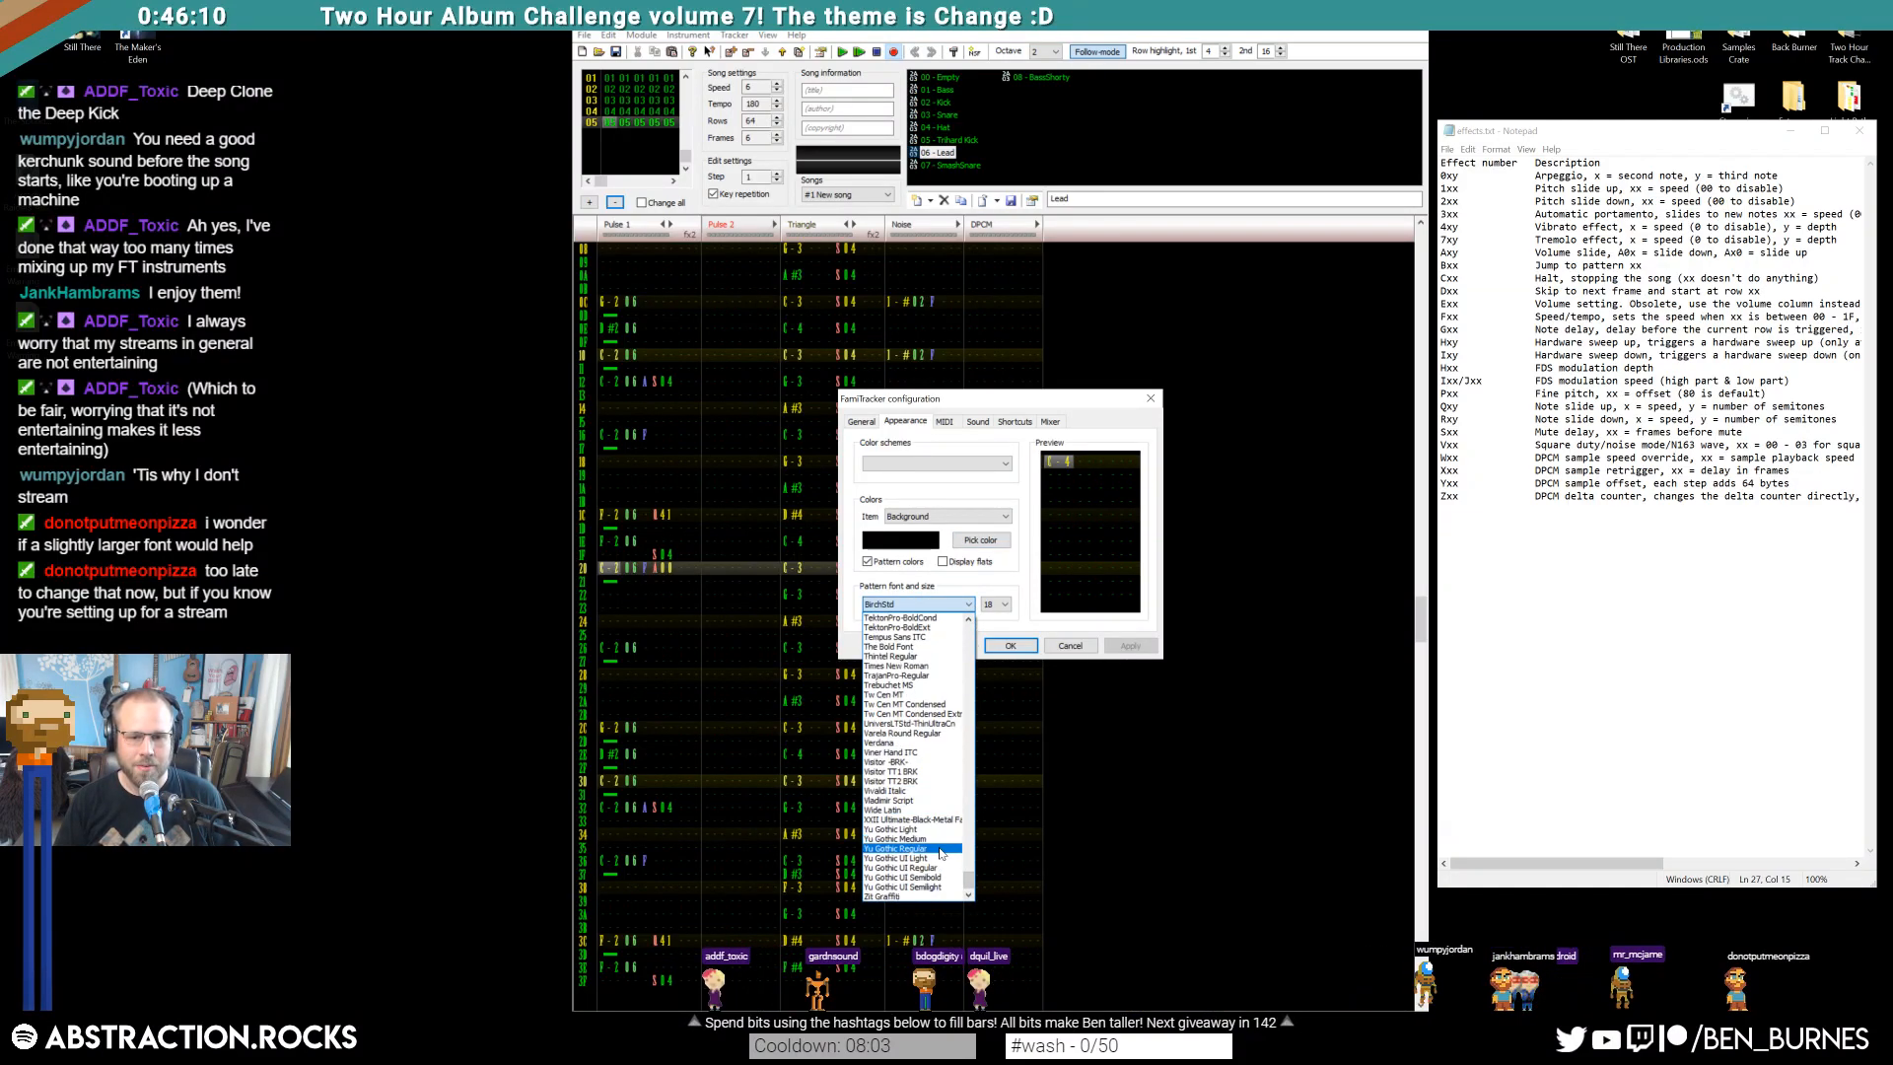
left_click(943, 896)
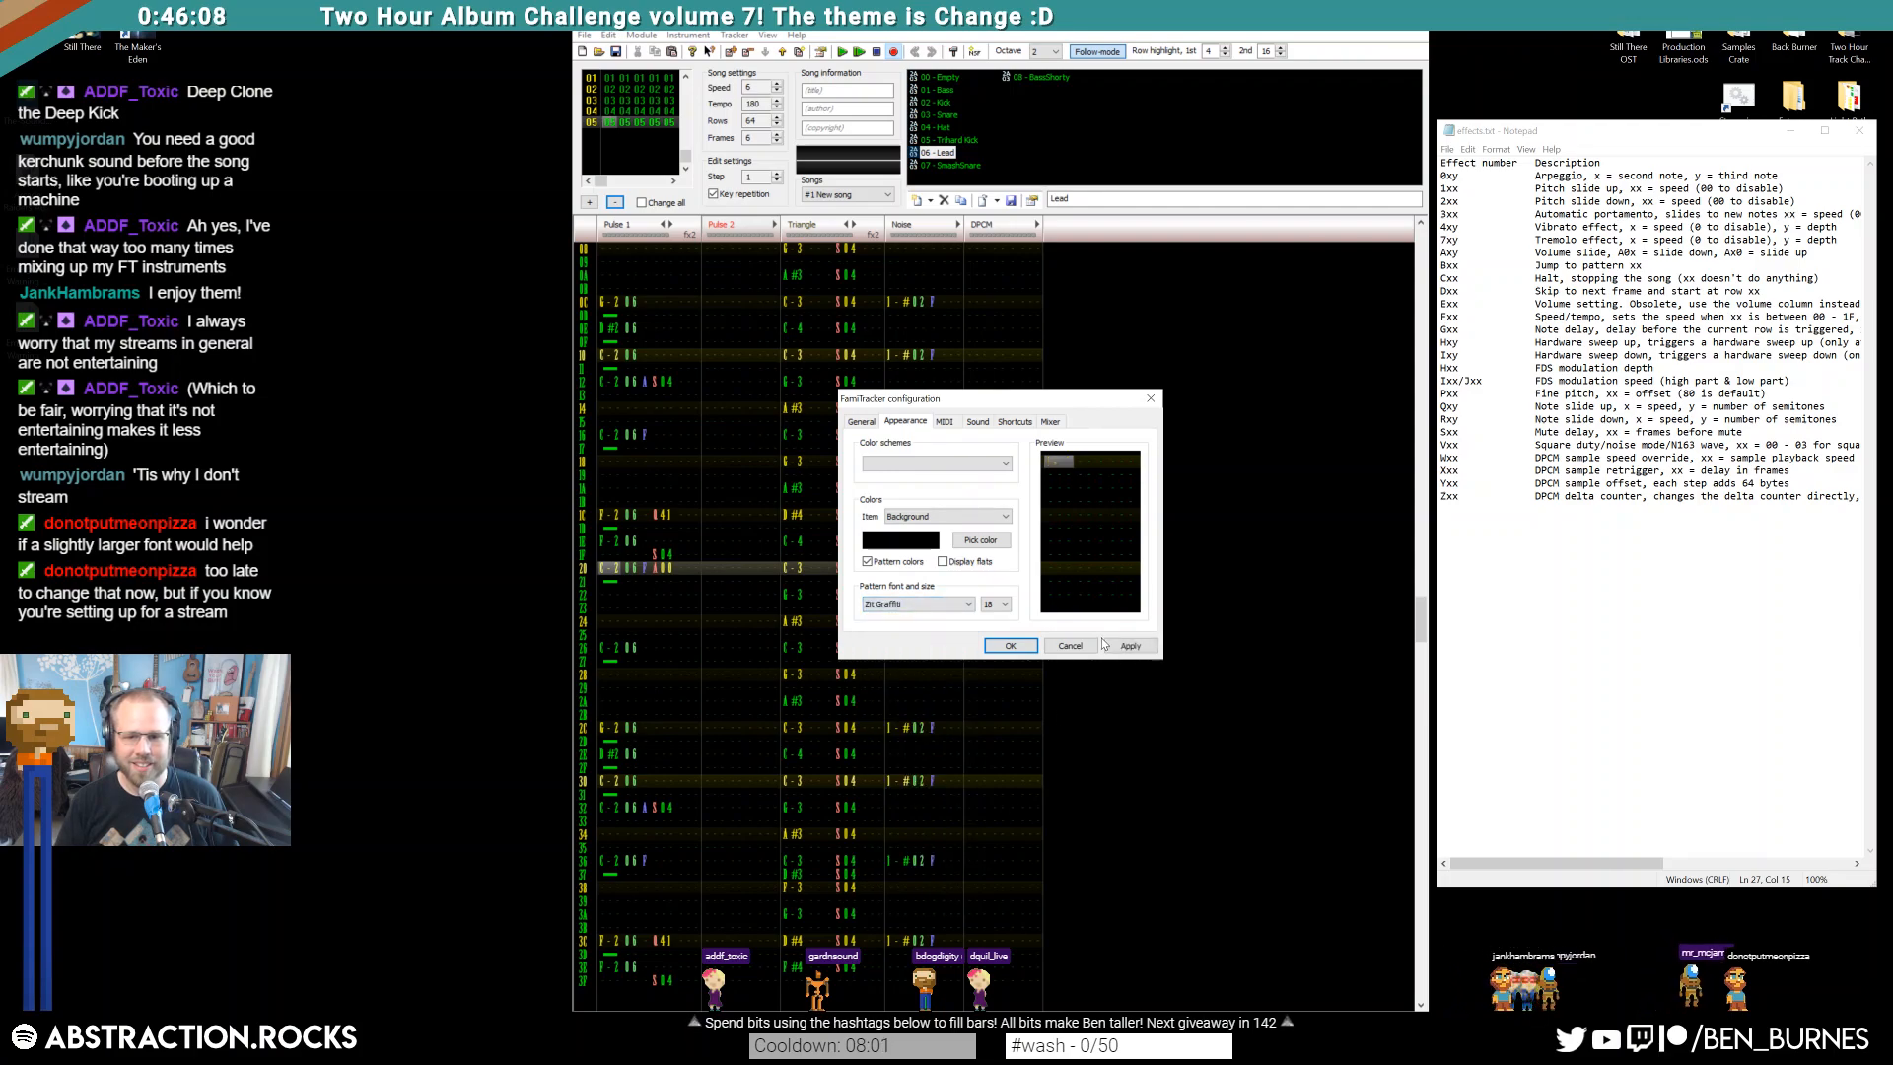
left_click(1130, 646)
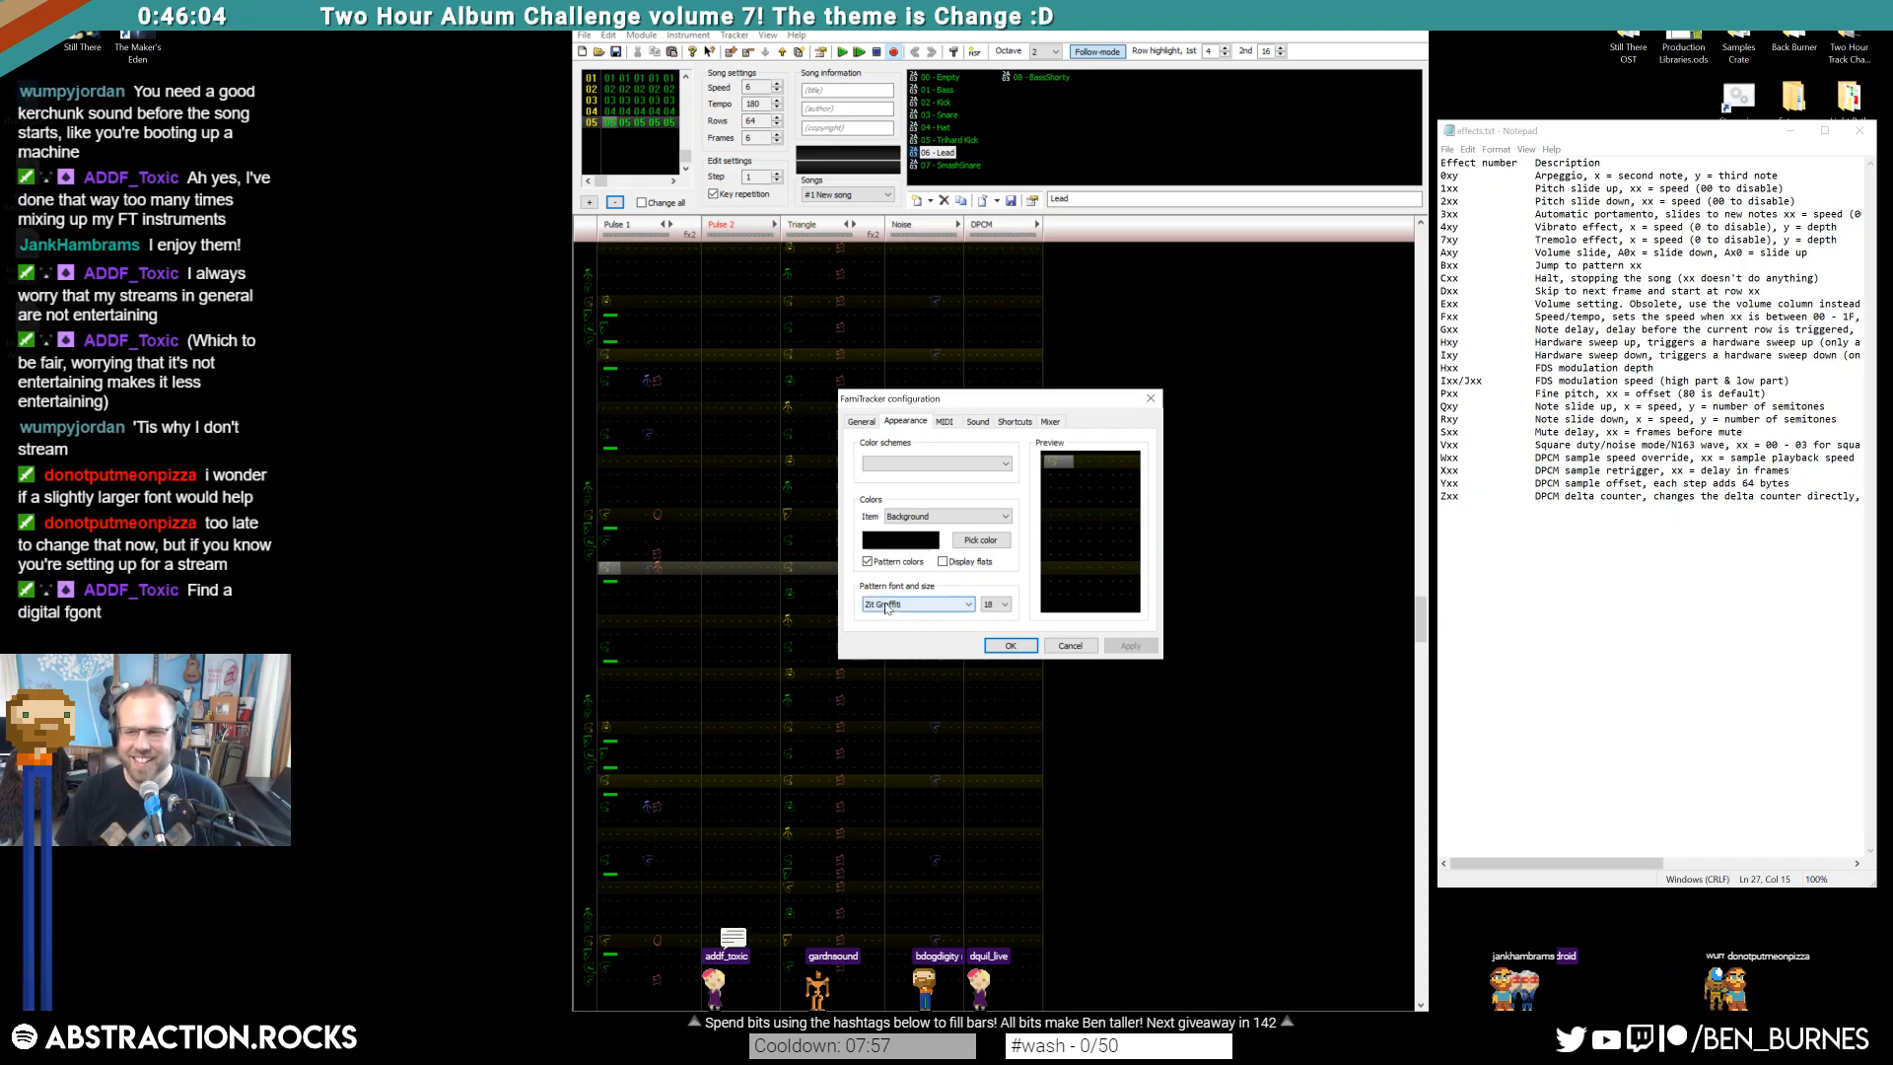
Try Constantia, Courier and Courier New as the pattern font, and apply Courier New
left_click(966, 605)
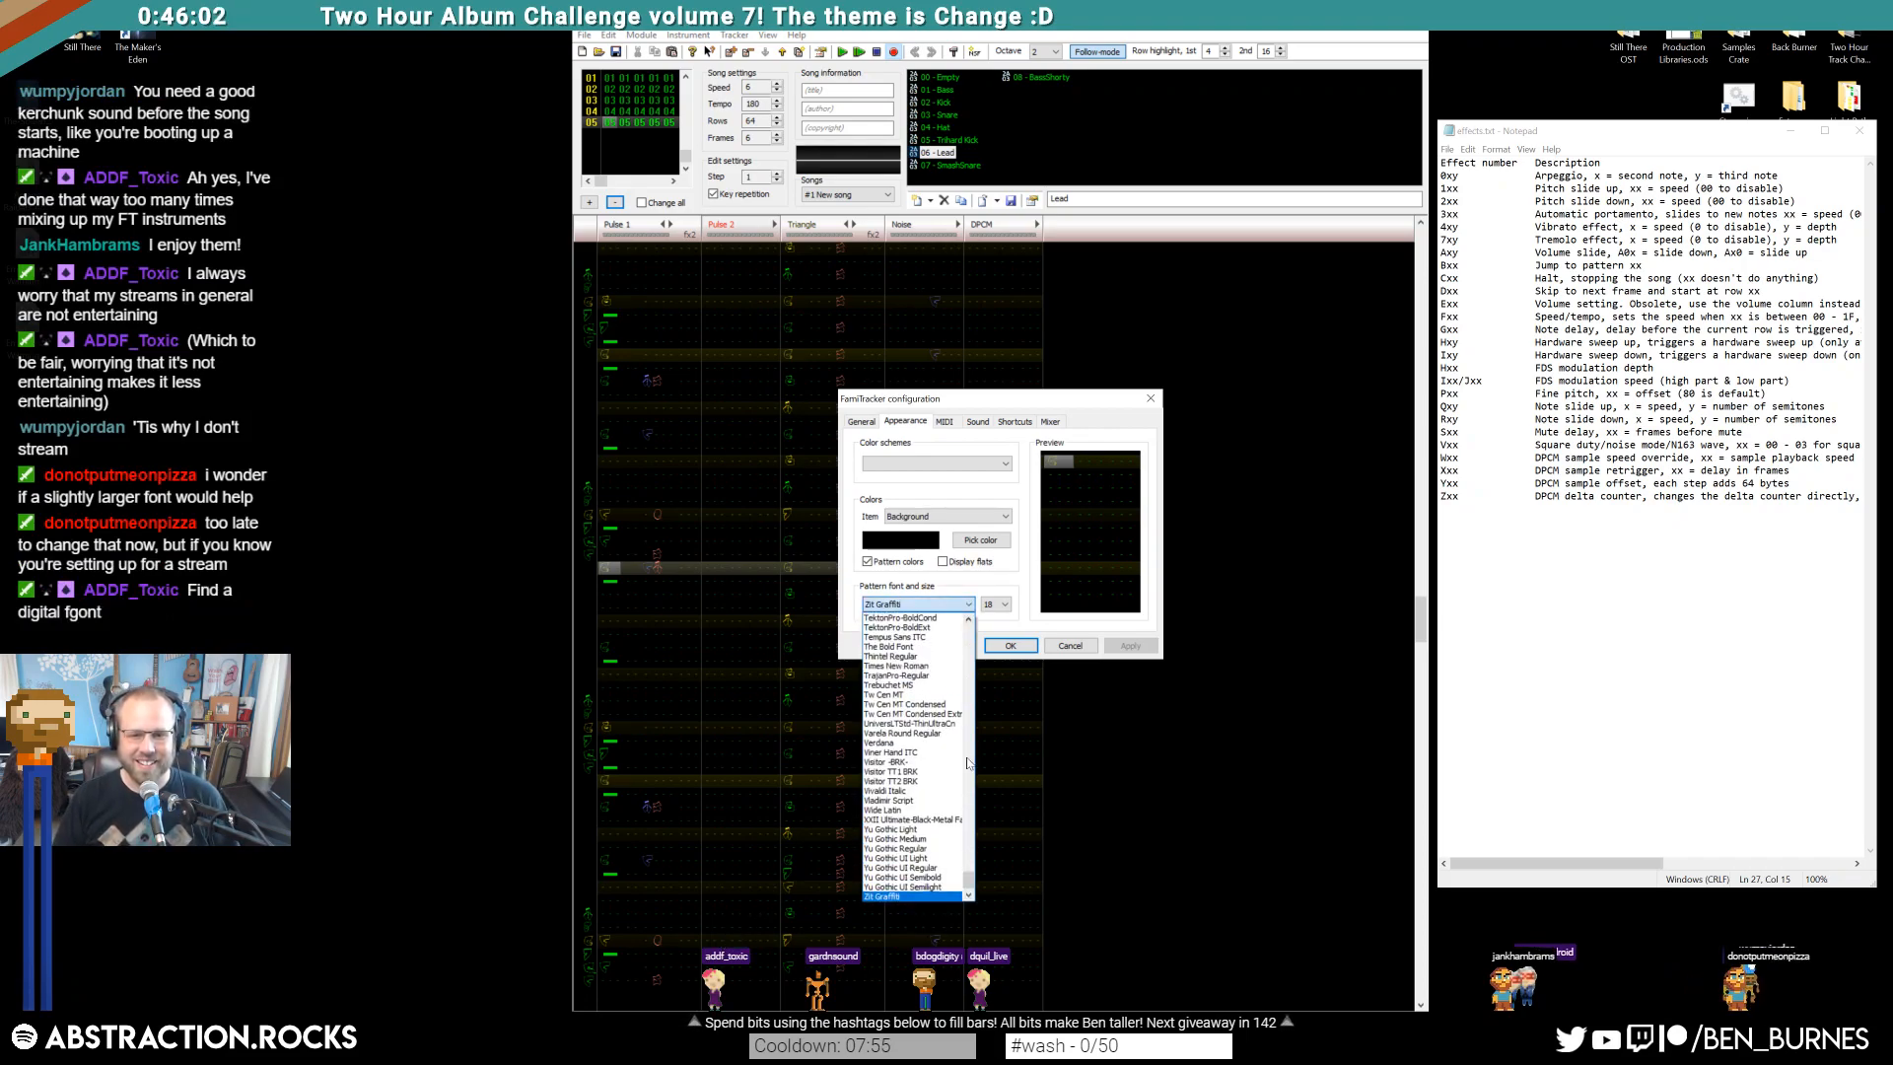
left_click_drag(970, 883, 968, 679)
scroll(937, 852, "down", 2)
left_click(924, 859)
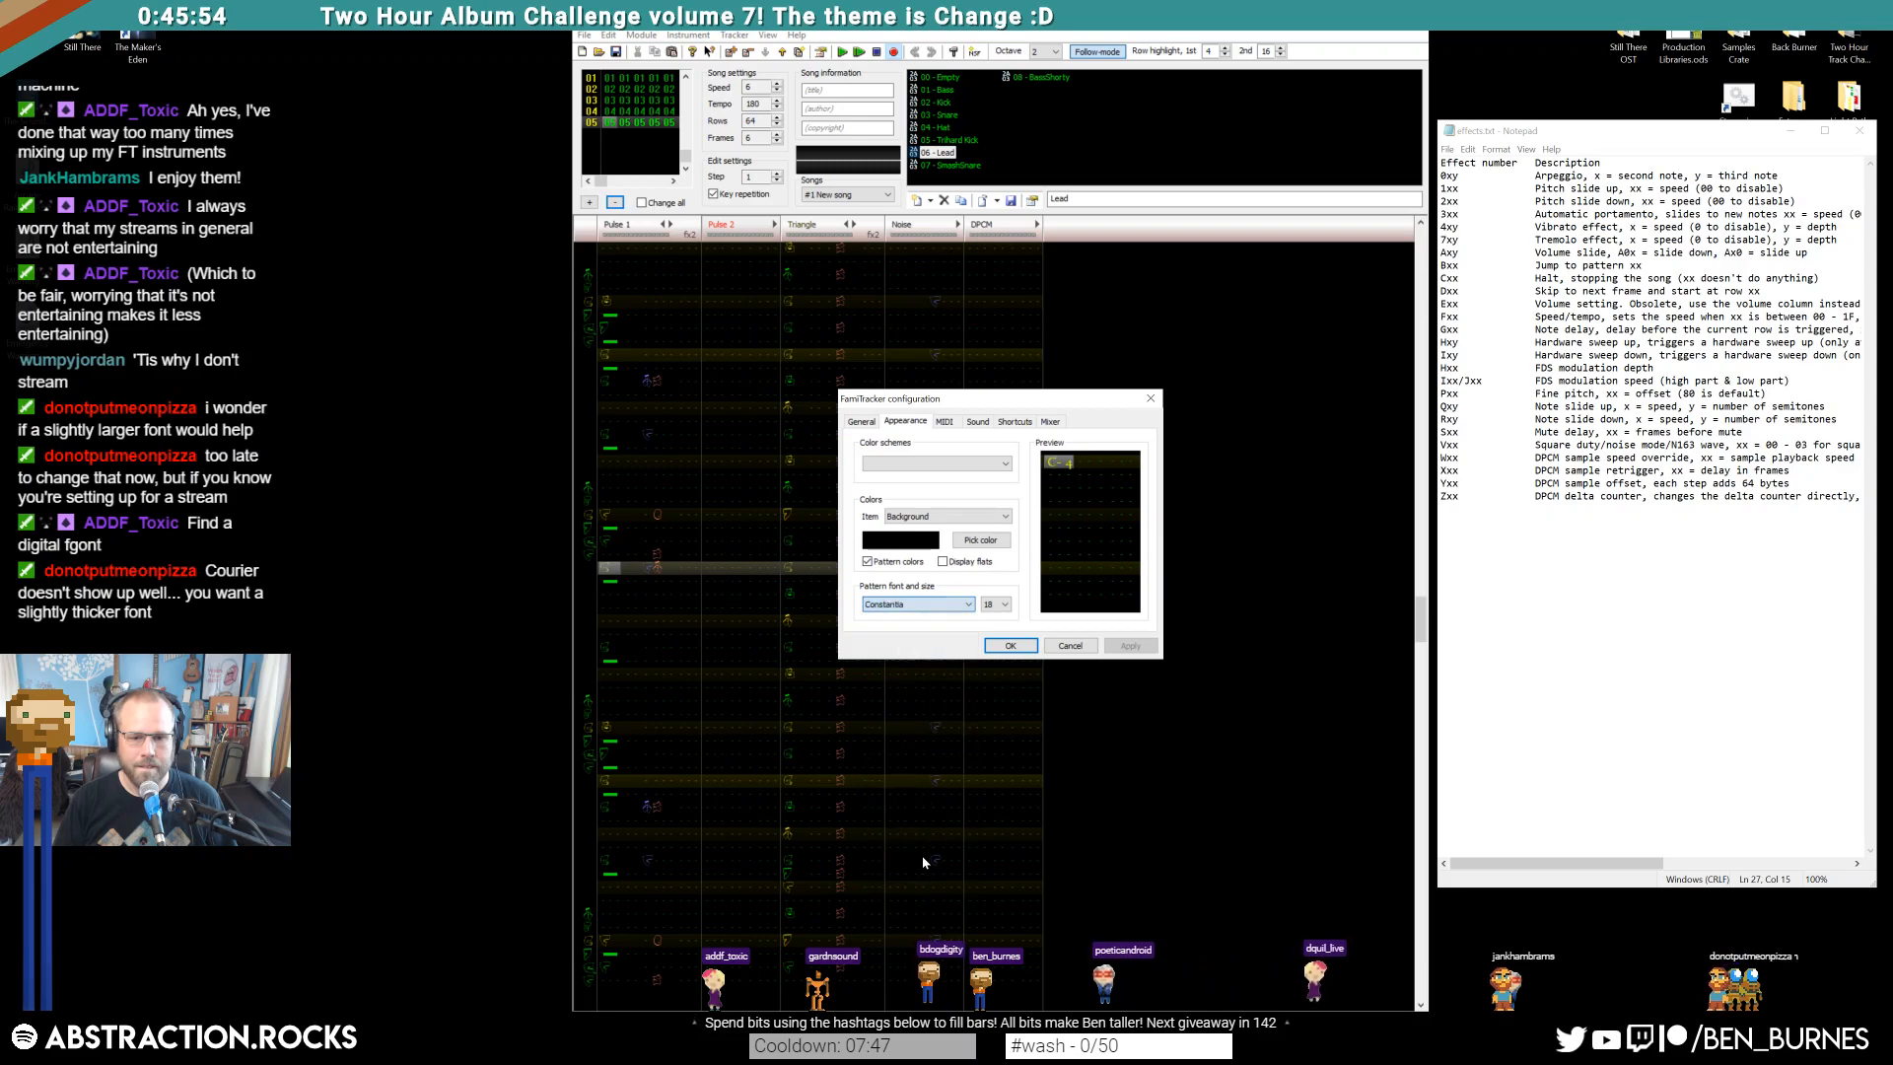
left_click(970, 605)
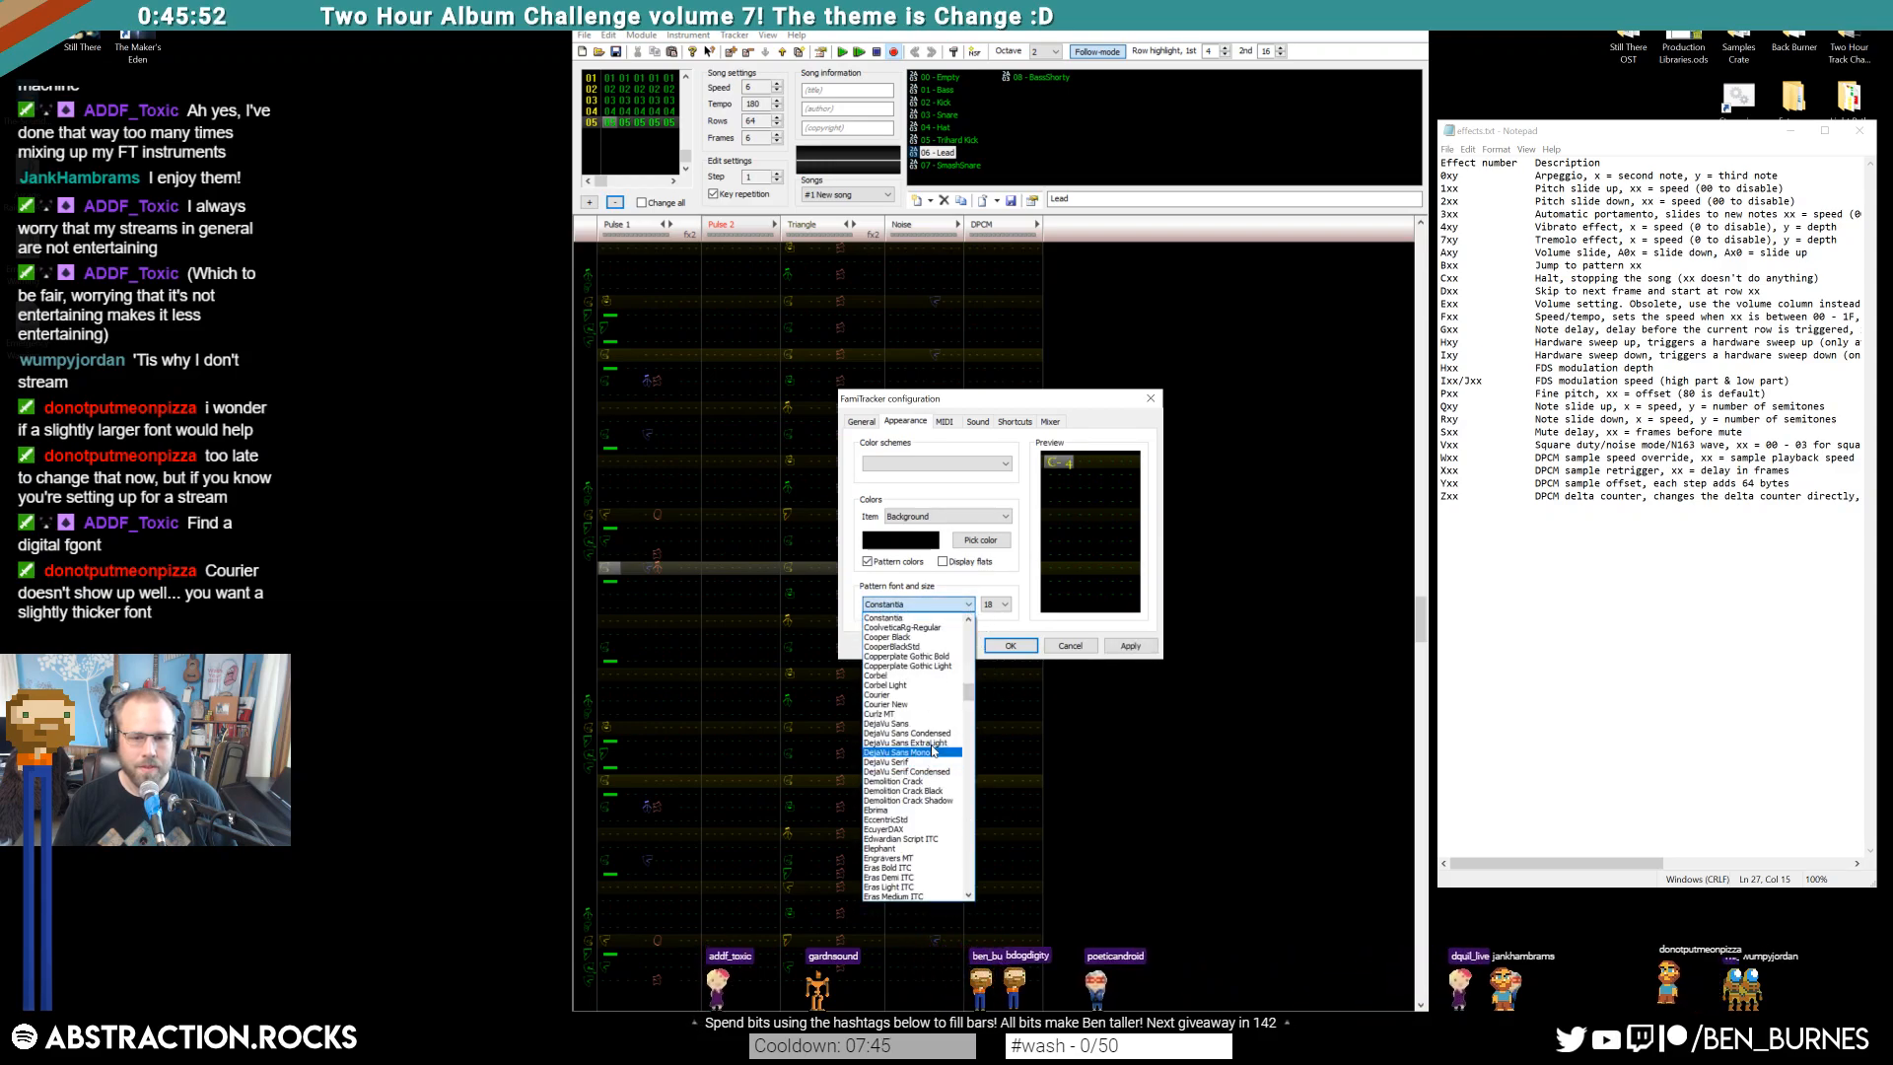
left_click(927, 694)
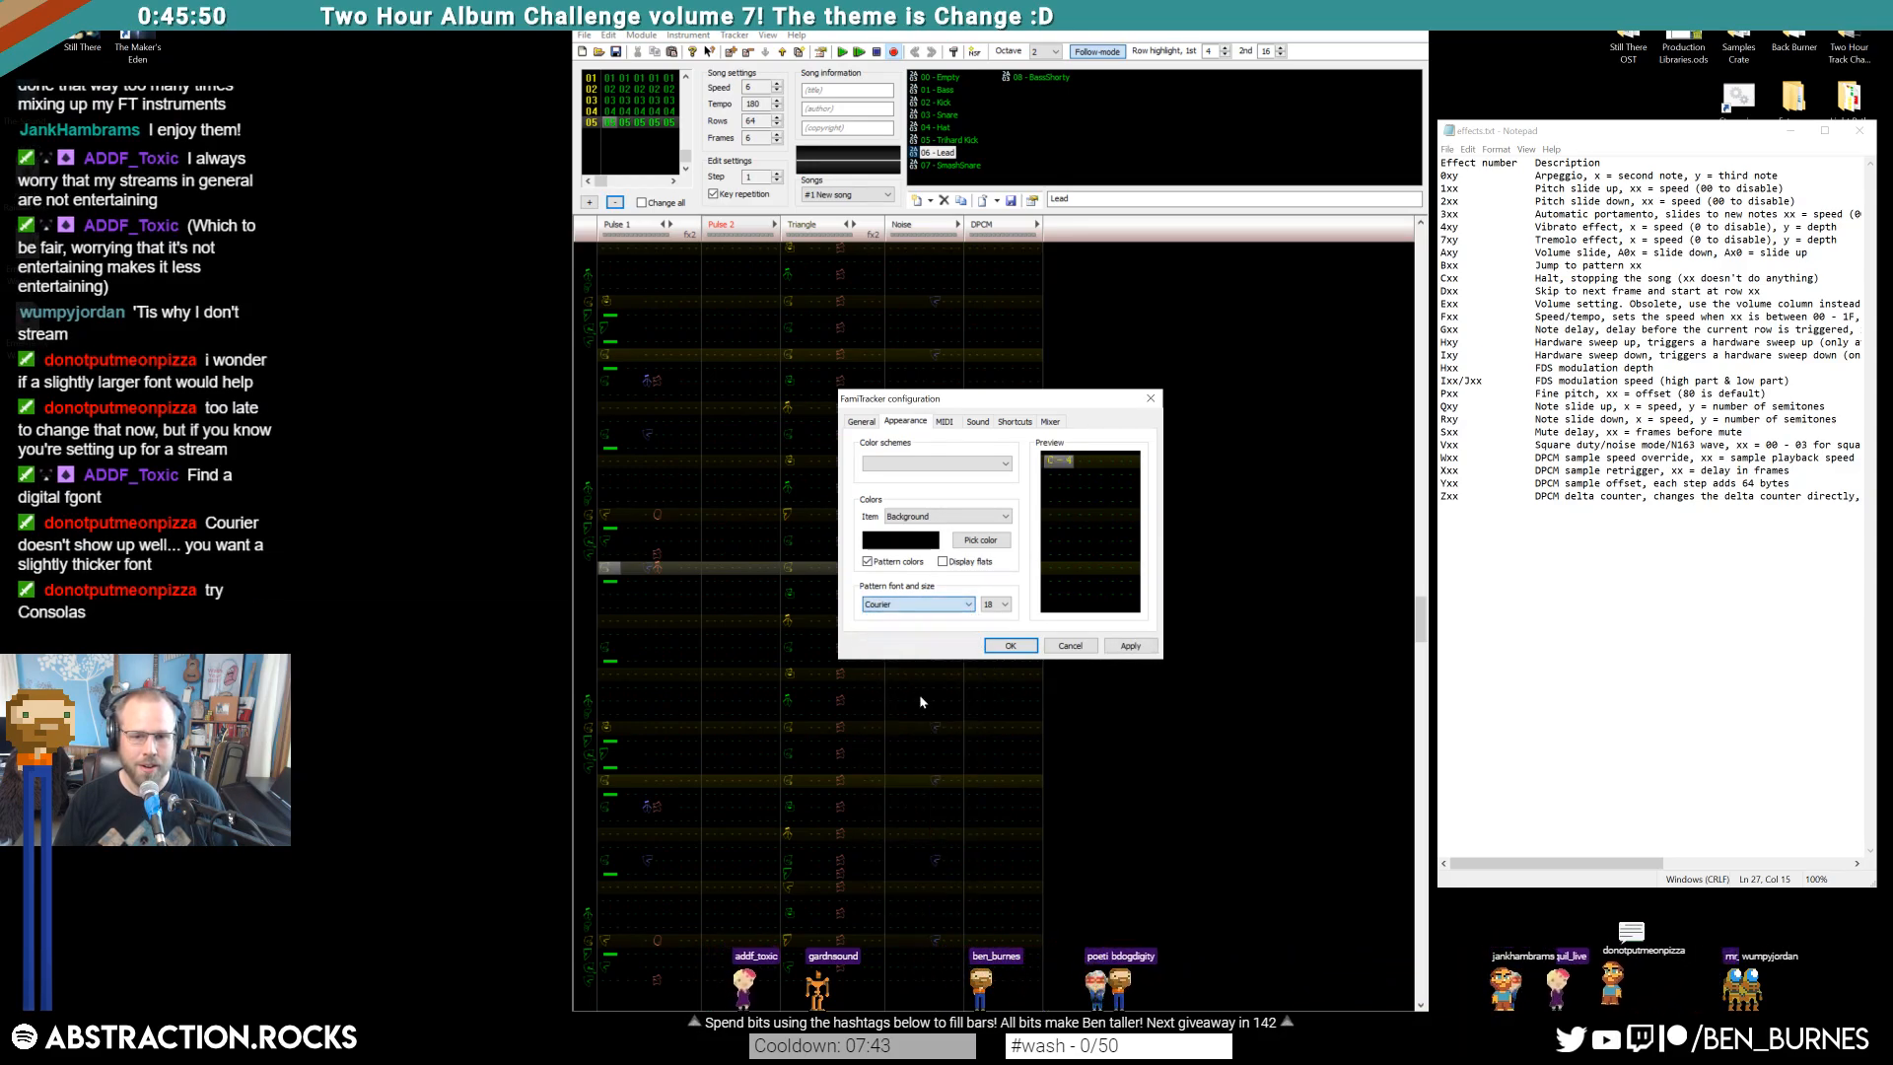
left_click(927, 605)
left_click(917, 641)
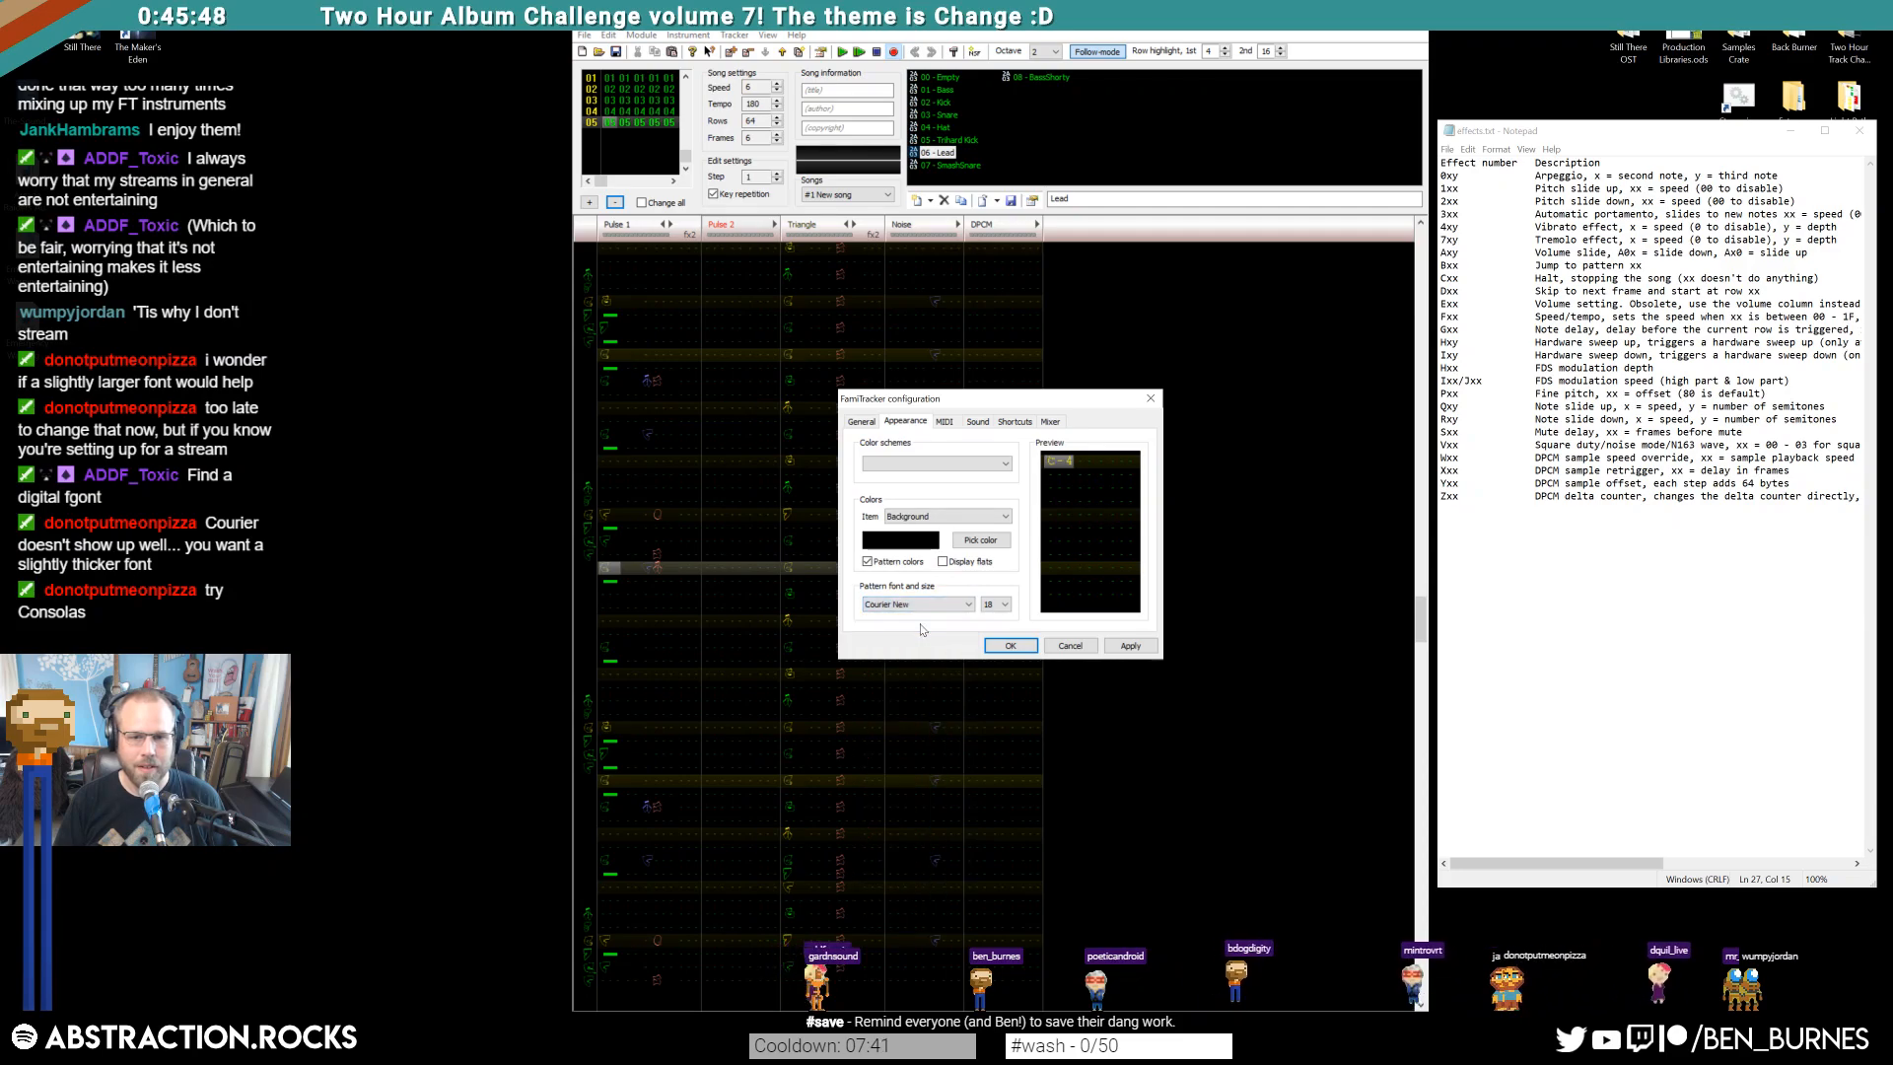
left_click(1126, 648)
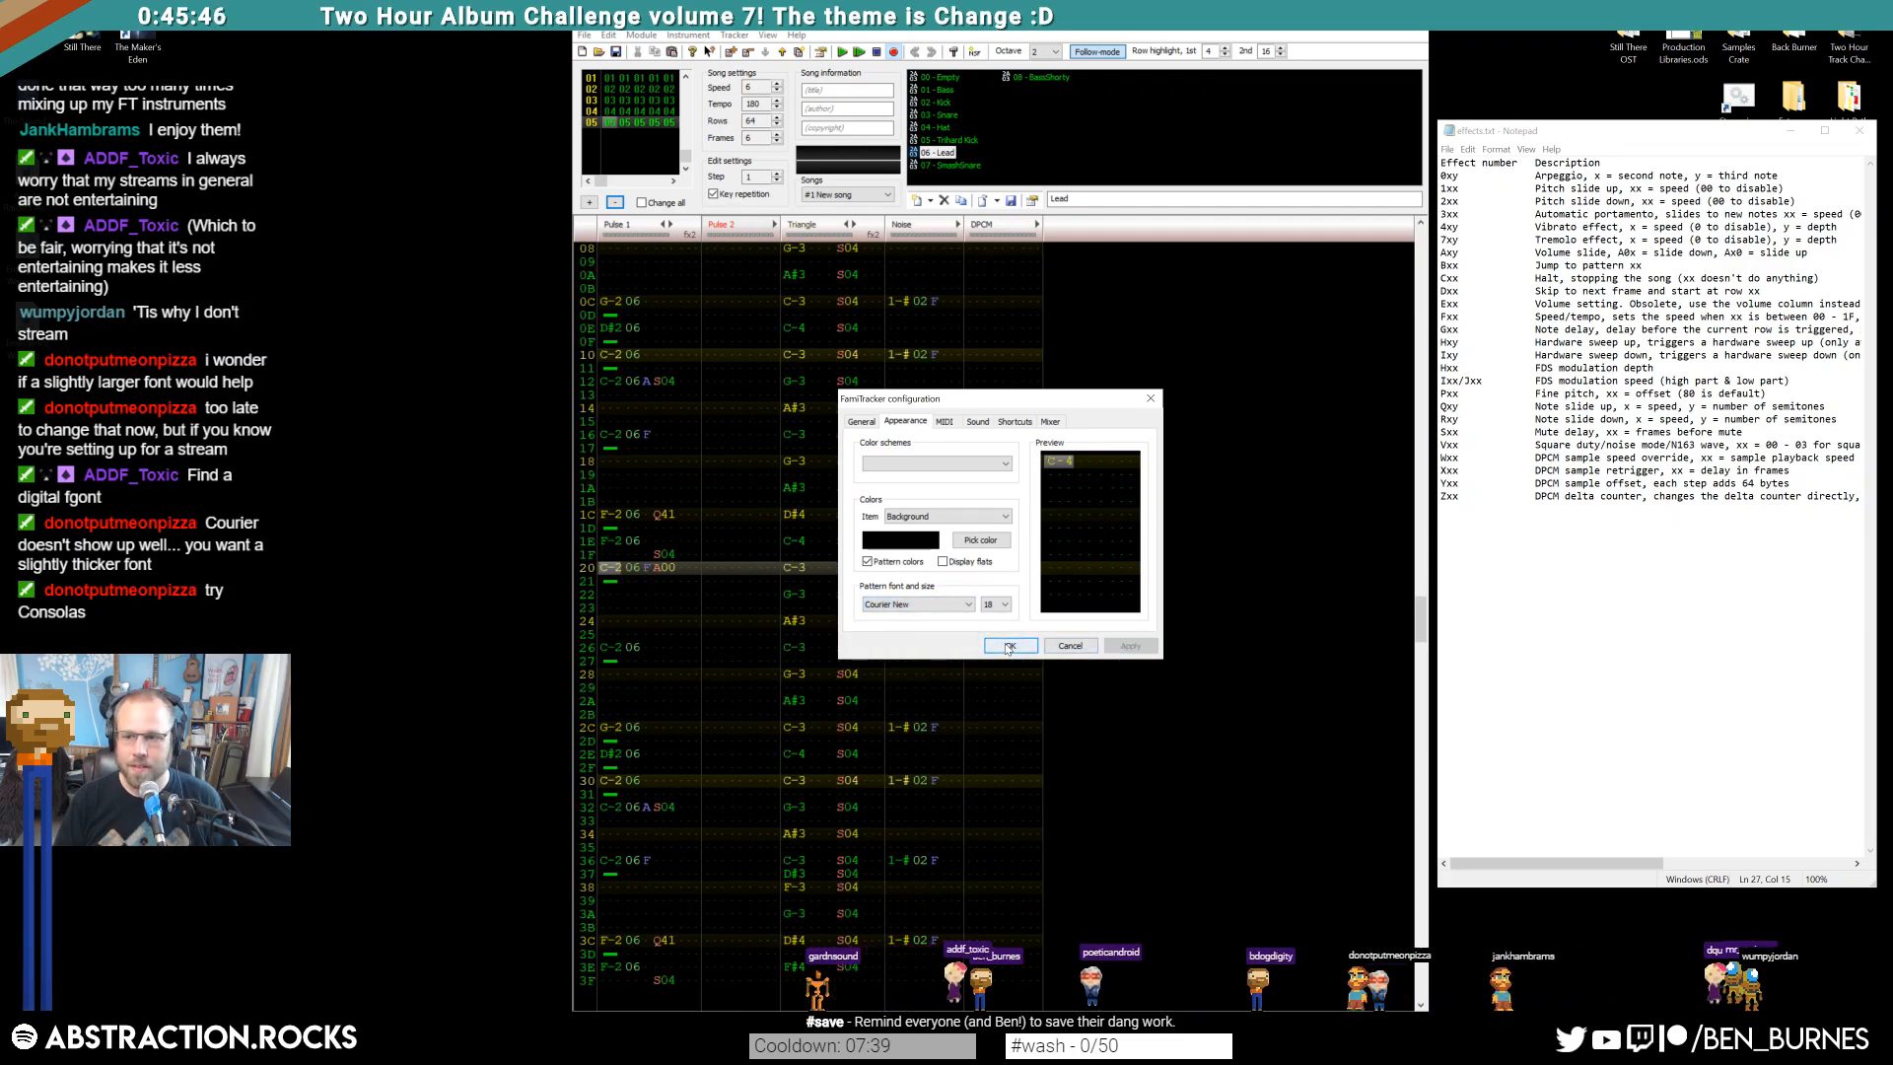
Set the pattern font to Consolas, apply it and close the configuration
left_click(966, 606)
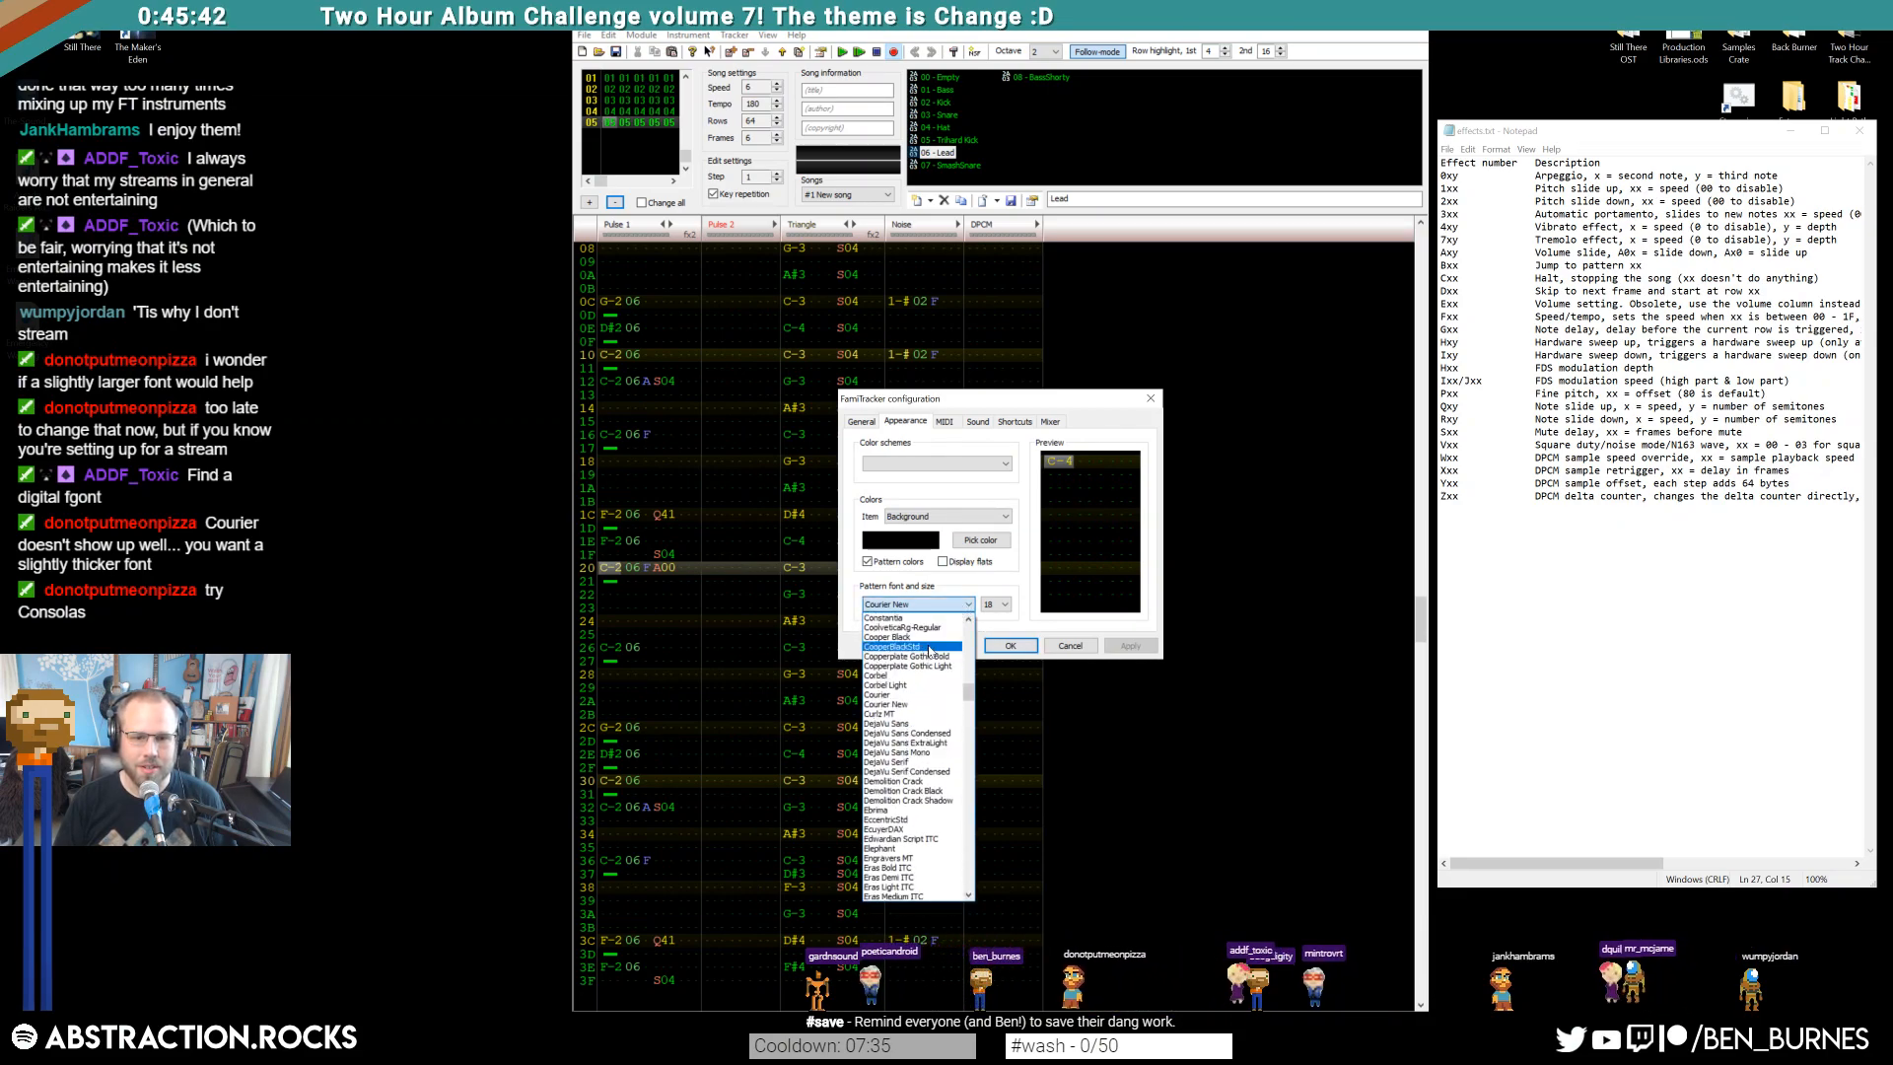
scroll(928, 650, "up", 1)
left_click(912, 638)
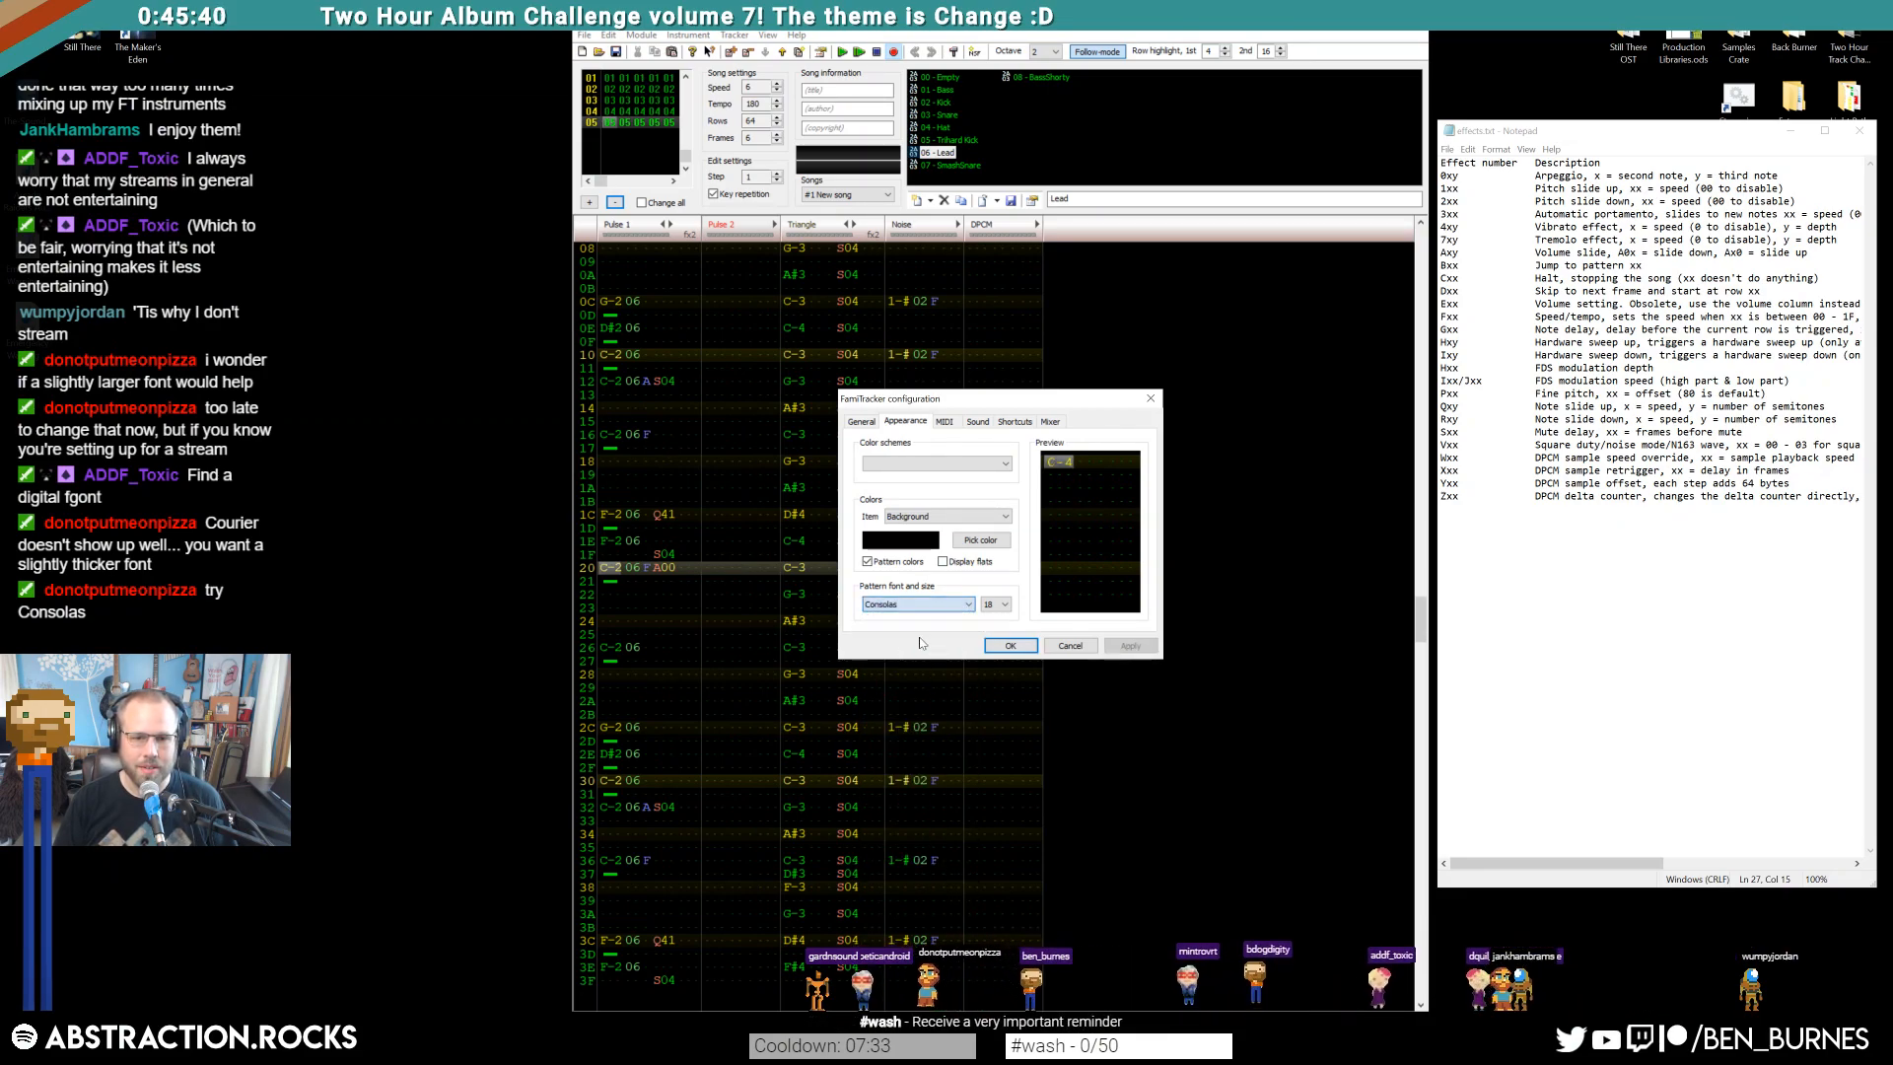
left_click(1130, 646)
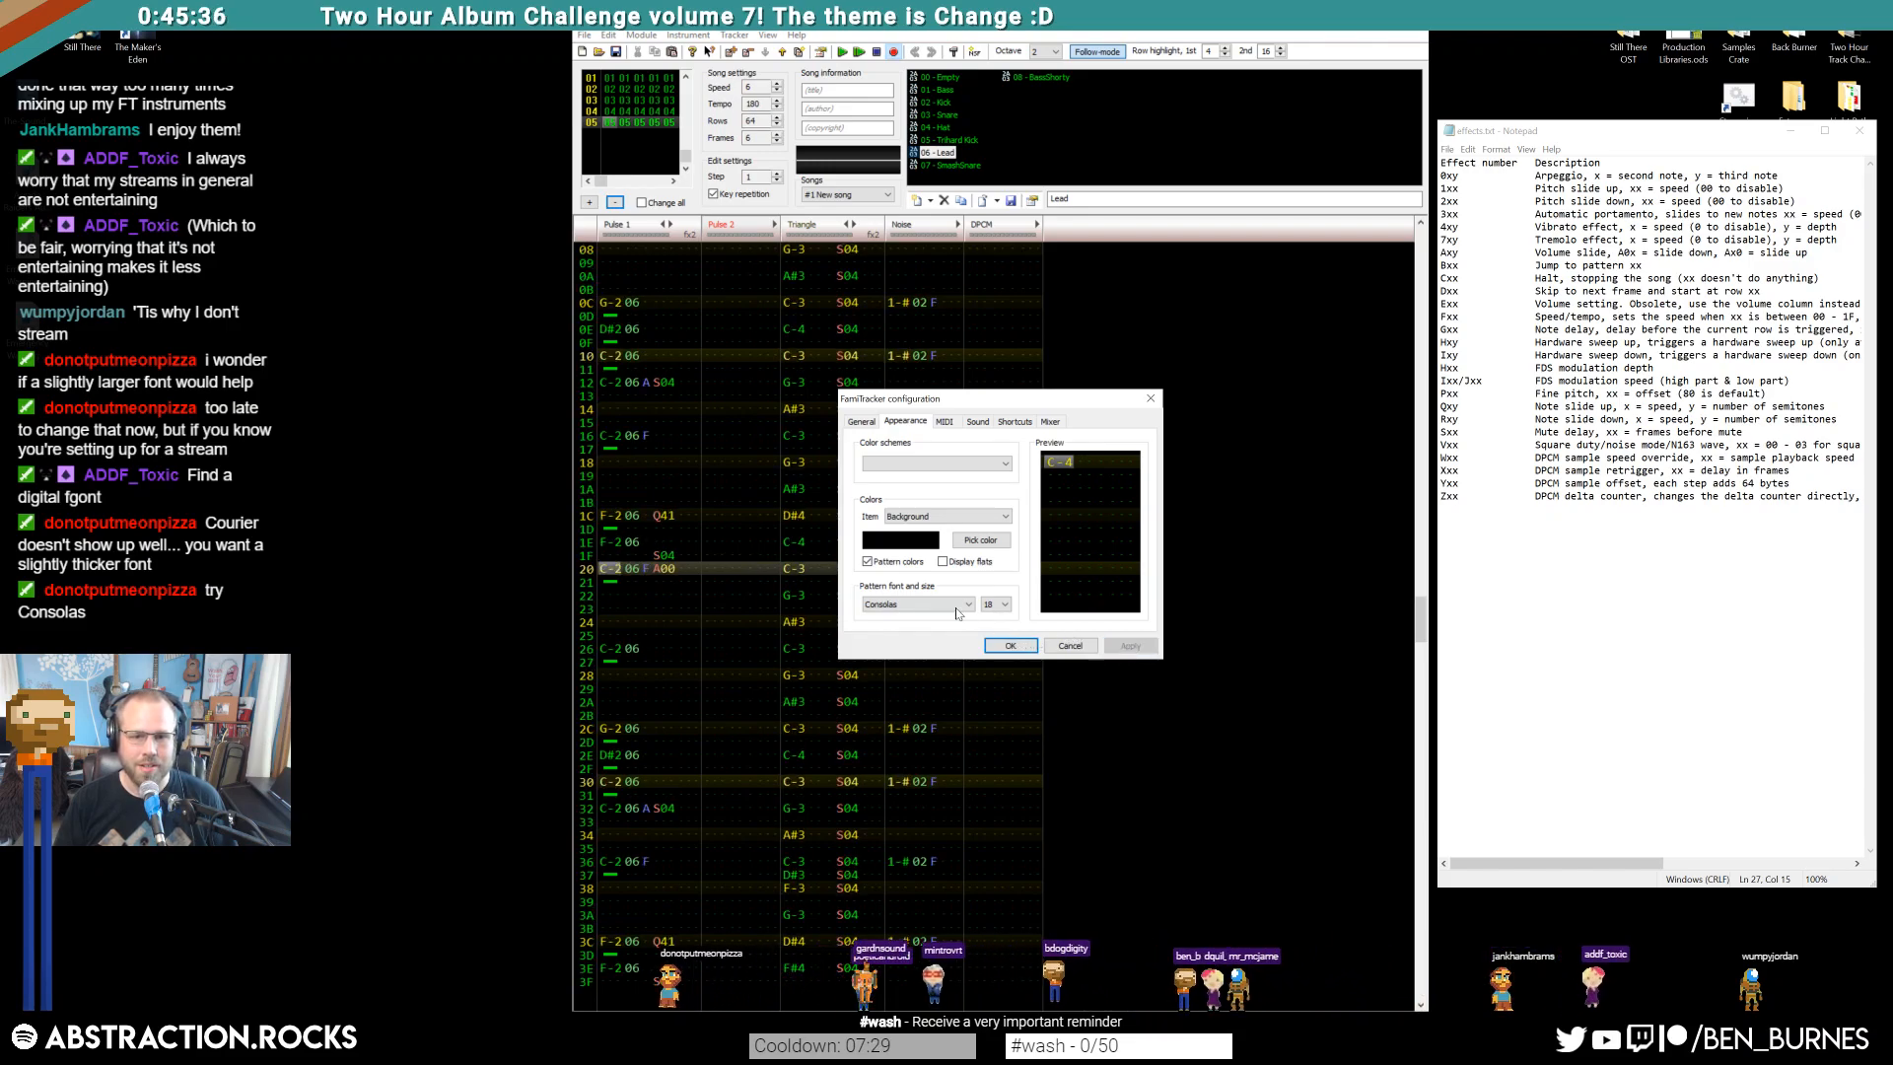
left_click(1008, 647)
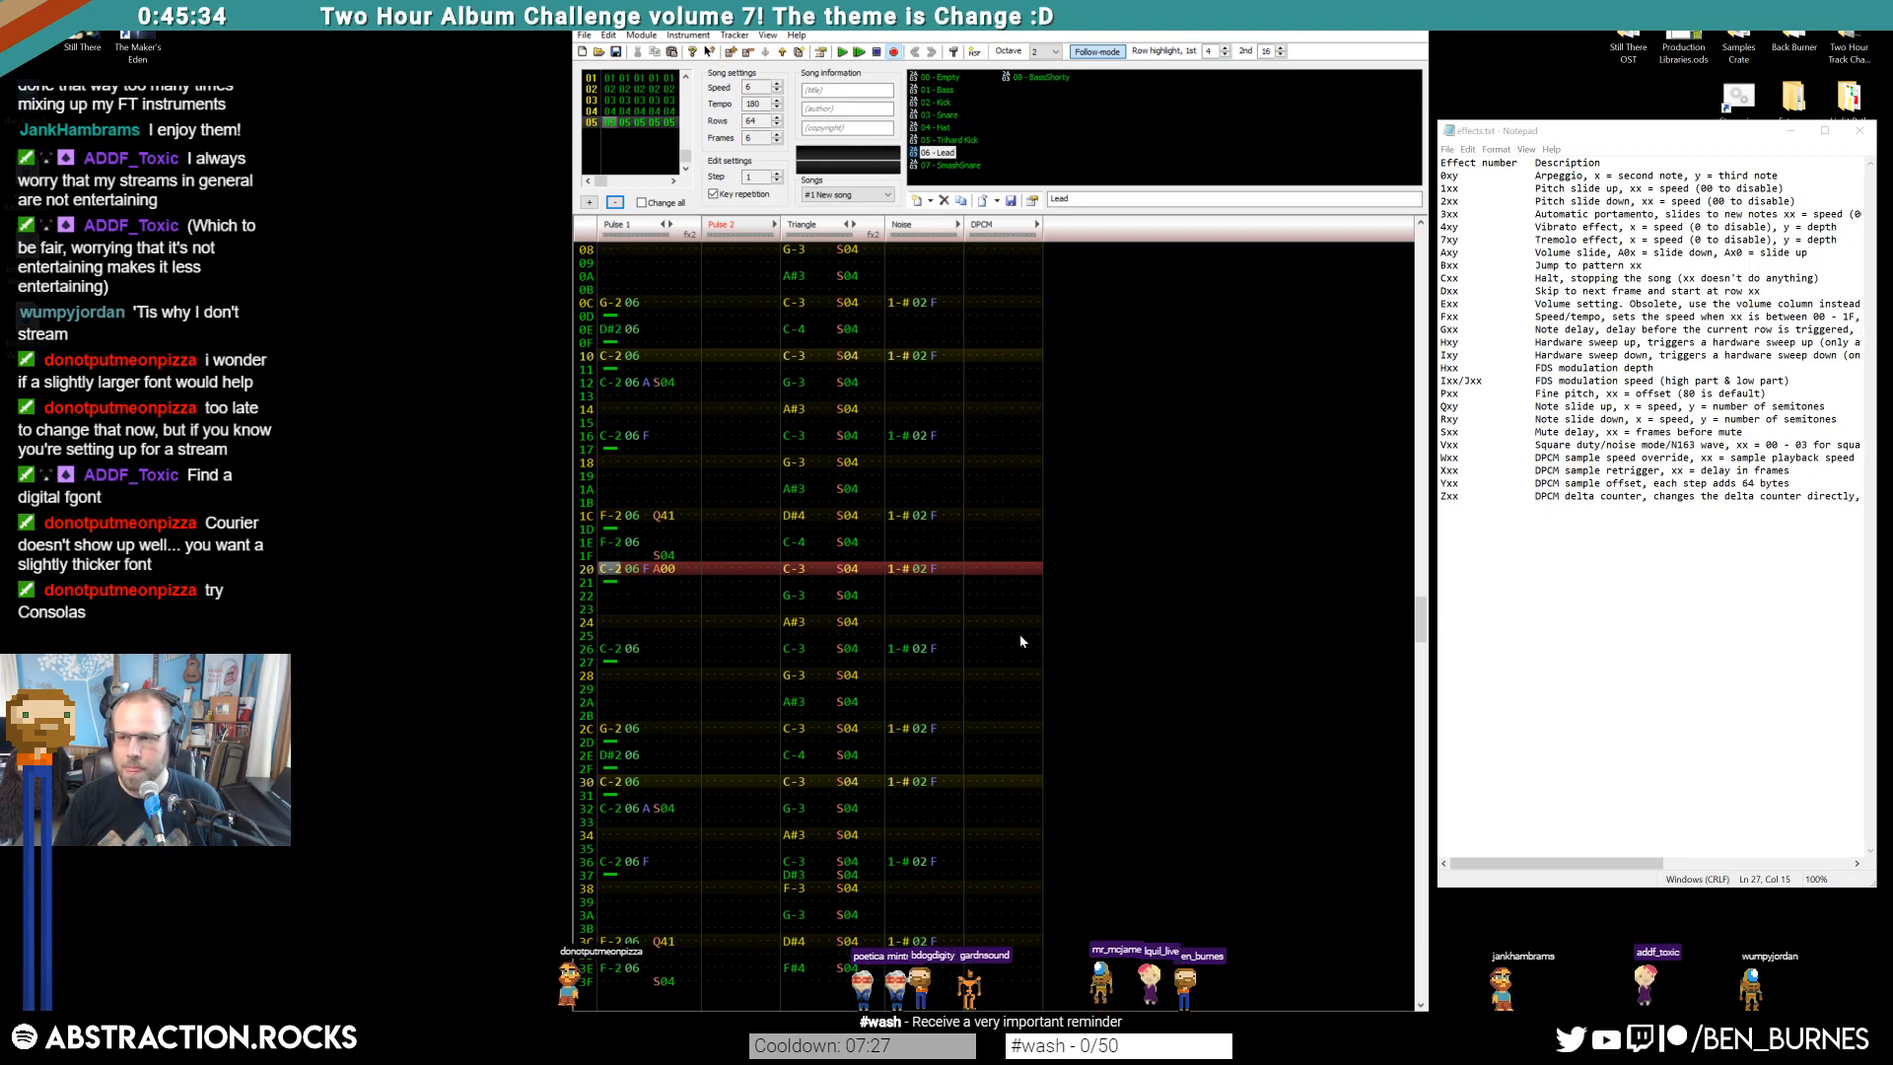
Reopen the appearance configuration and set the pattern font size to 16
scroll(749, 749, "down", 4)
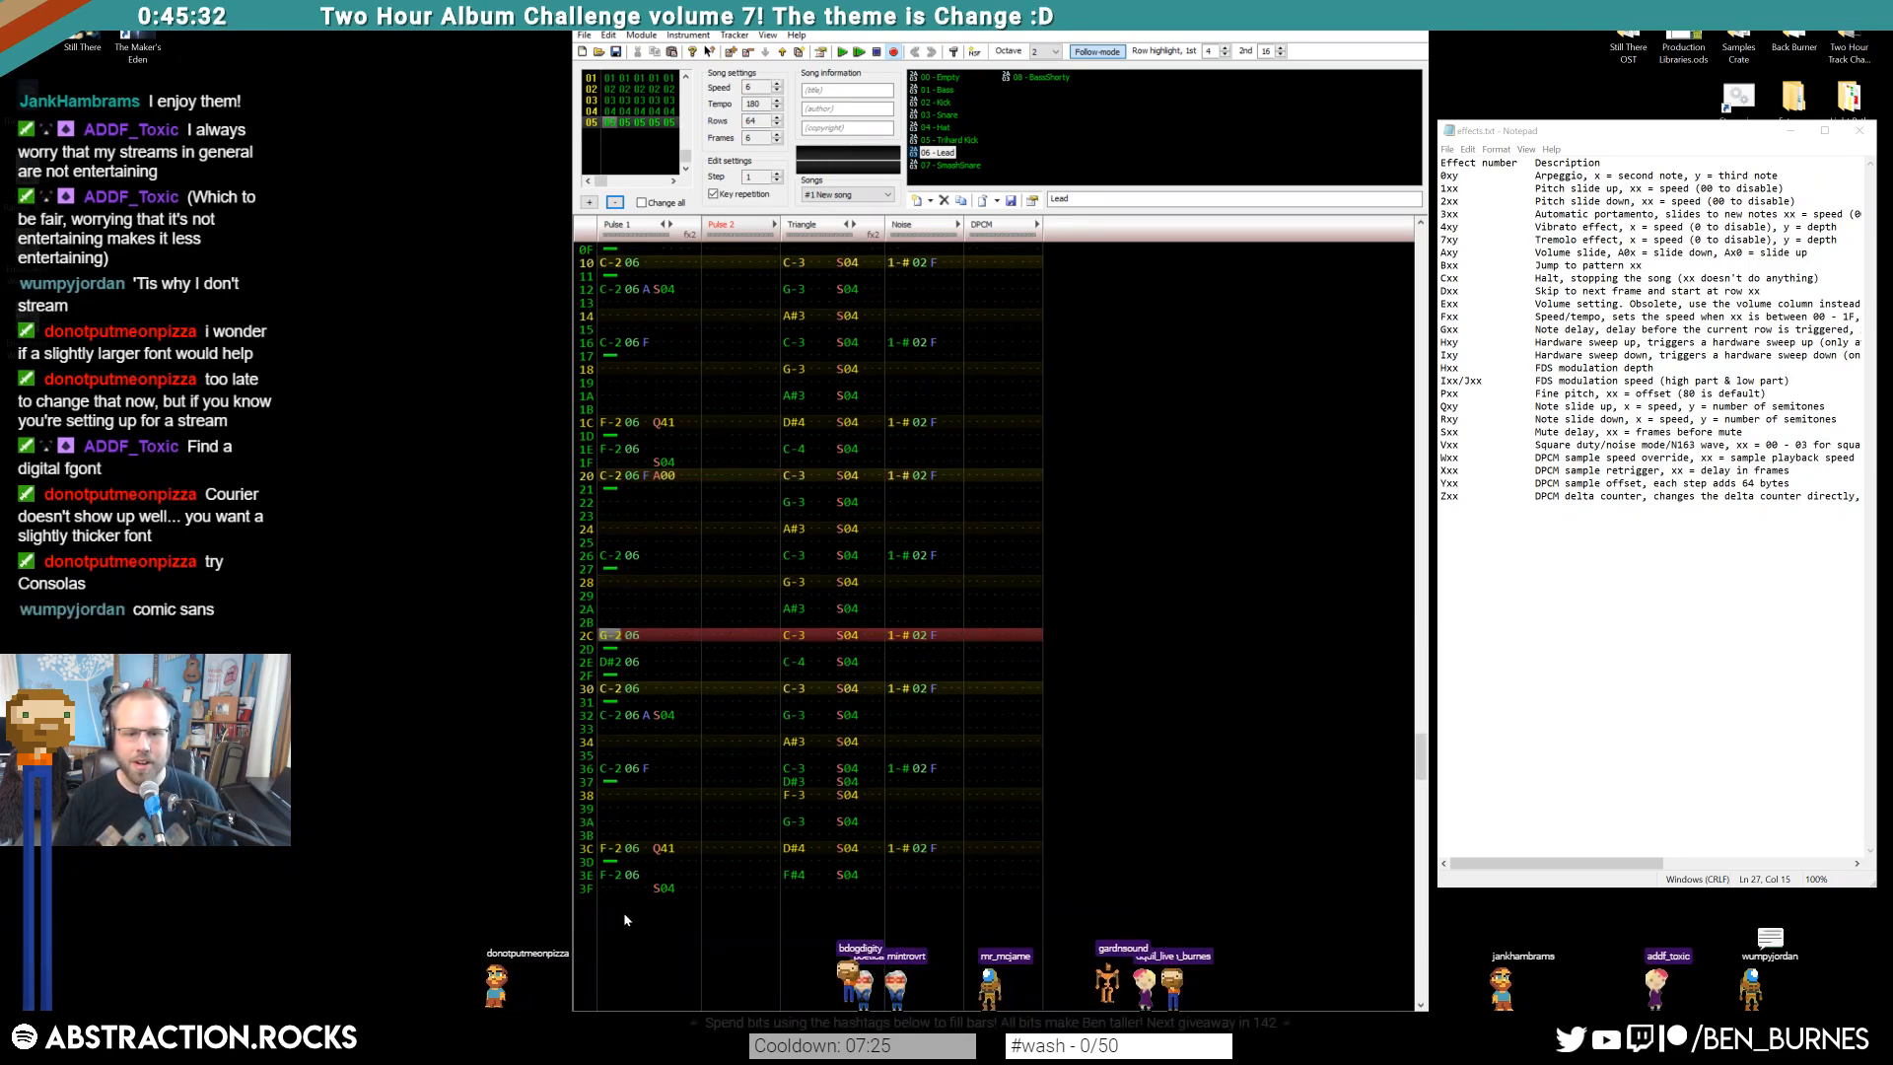
scroll(712, 857, "up", 5)
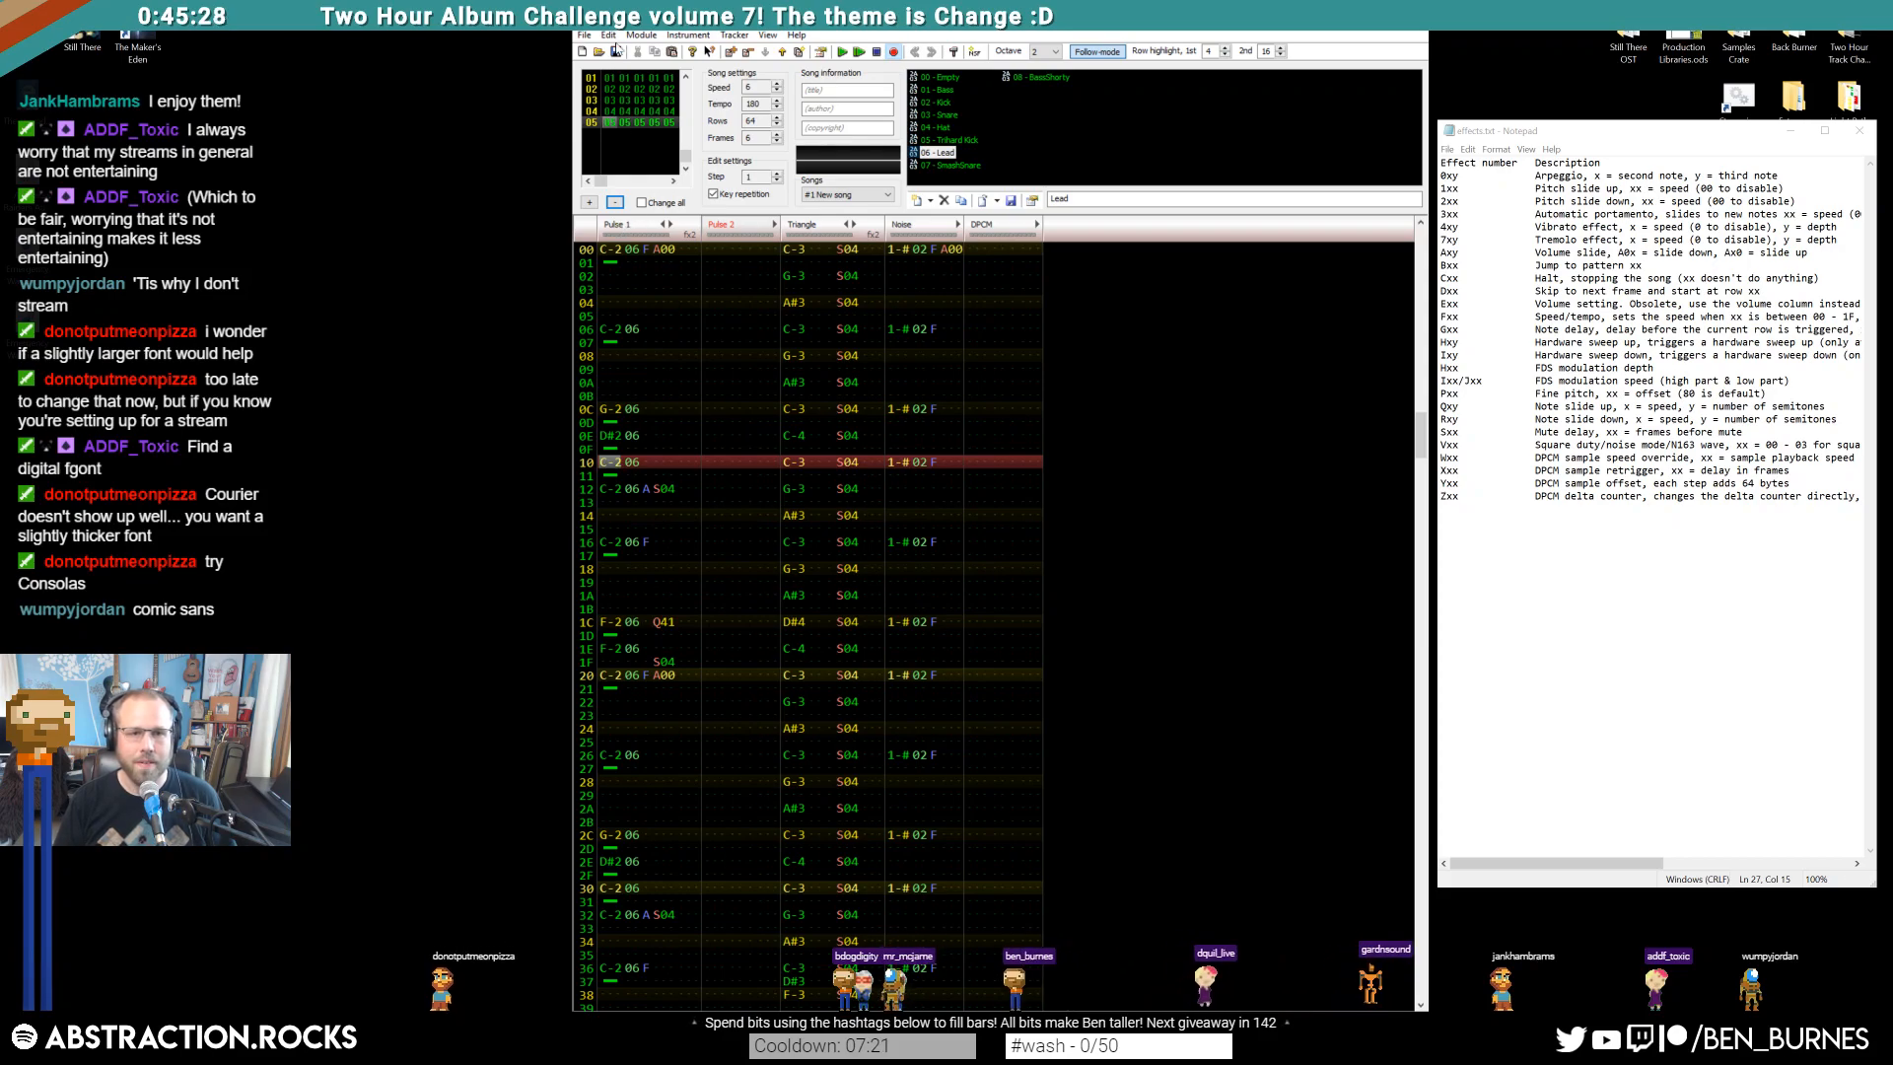
left_click(583, 34)
left_click(631, 199)
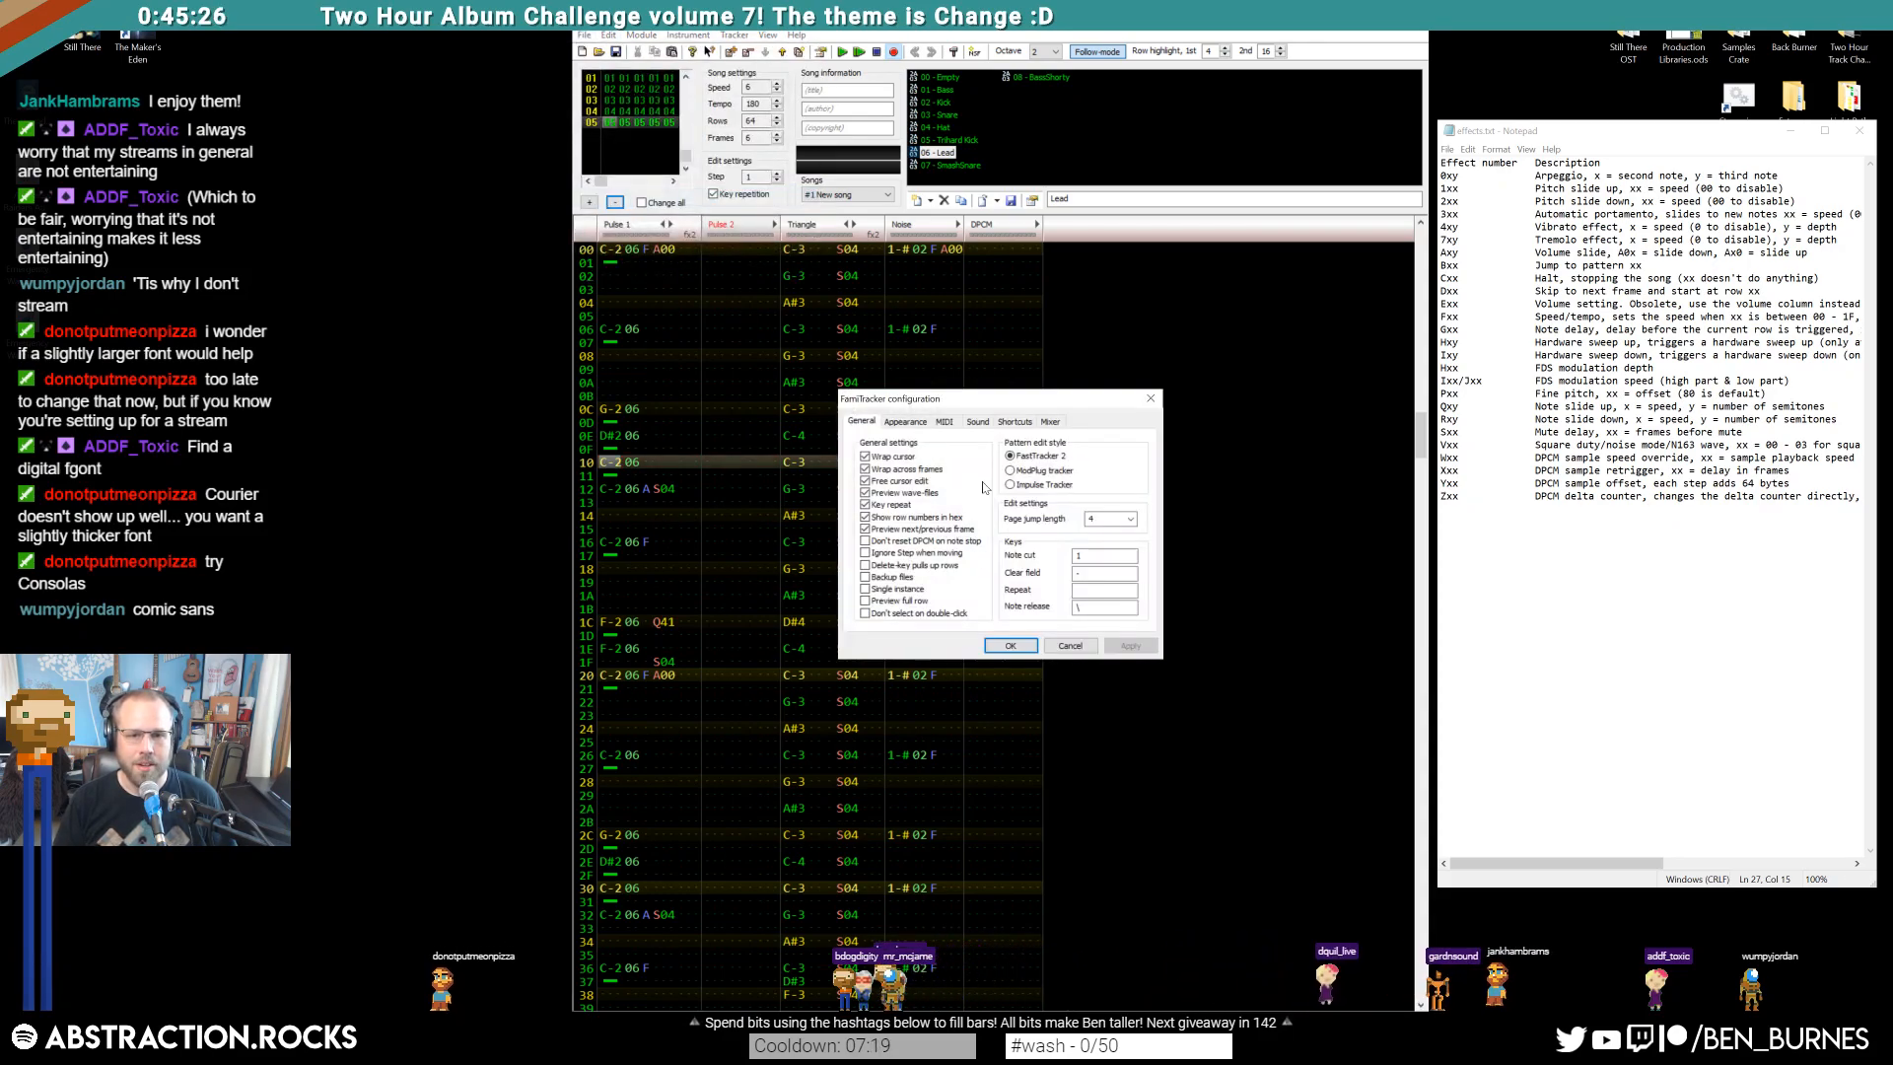
left_click(905, 421)
left_click(996, 603)
left_click(992, 656)
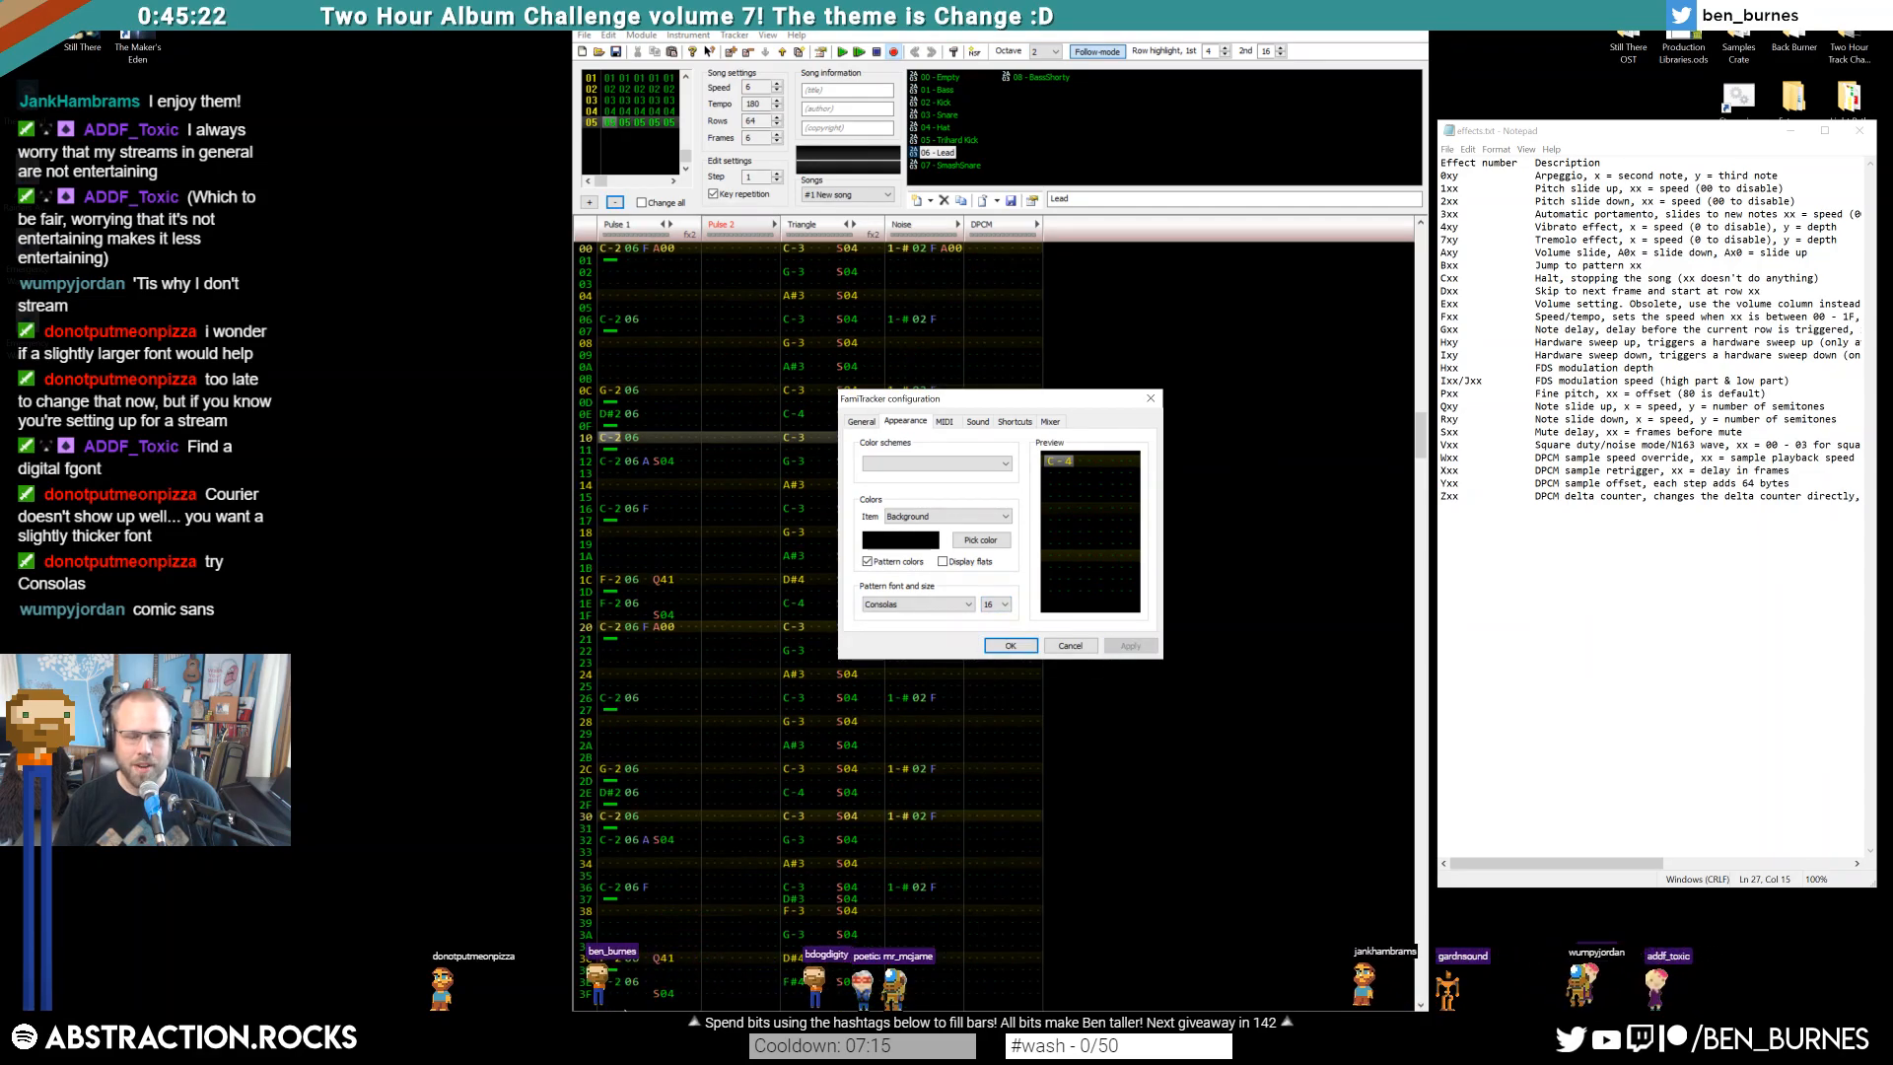
left_click(1014, 648)
Look over the pattern rows of frame 05 in the new font size
scroll(773, 664, "down", 4)
scroll(777, 670, "up", 8)
scroll(779, 679, "down", 2)
scroll(777, 679, "down", 6)
scroll(779, 678, "up", 6)
scroll(785, 655, "down", 2)
scroll(785, 654, "up", 6)
scroll(784, 659, "down", 6)
scroll(787, 655, "up", 6)
scroll(788, 652, "down", 3)
Unmute the Pulse 2 channel and play back frame 05 from its first row
left_click(612, 253)
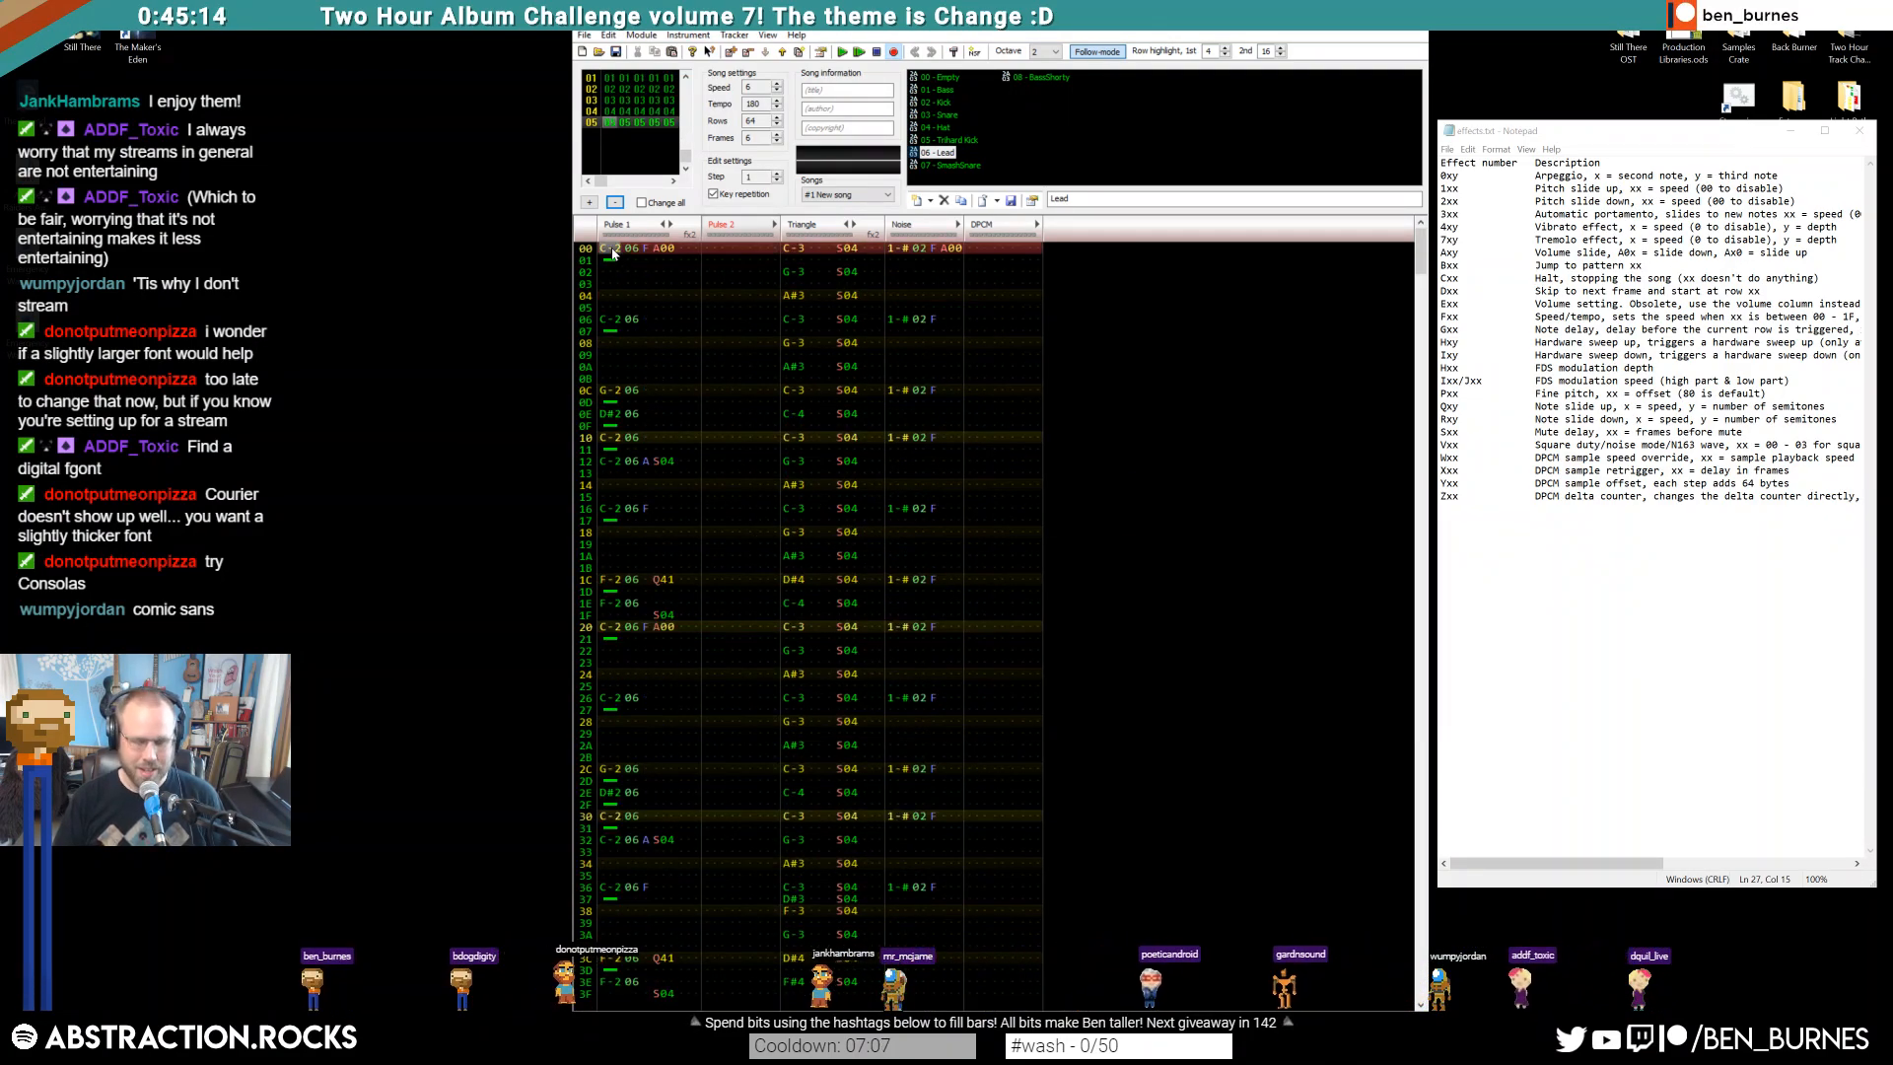
left_click(717, 227)
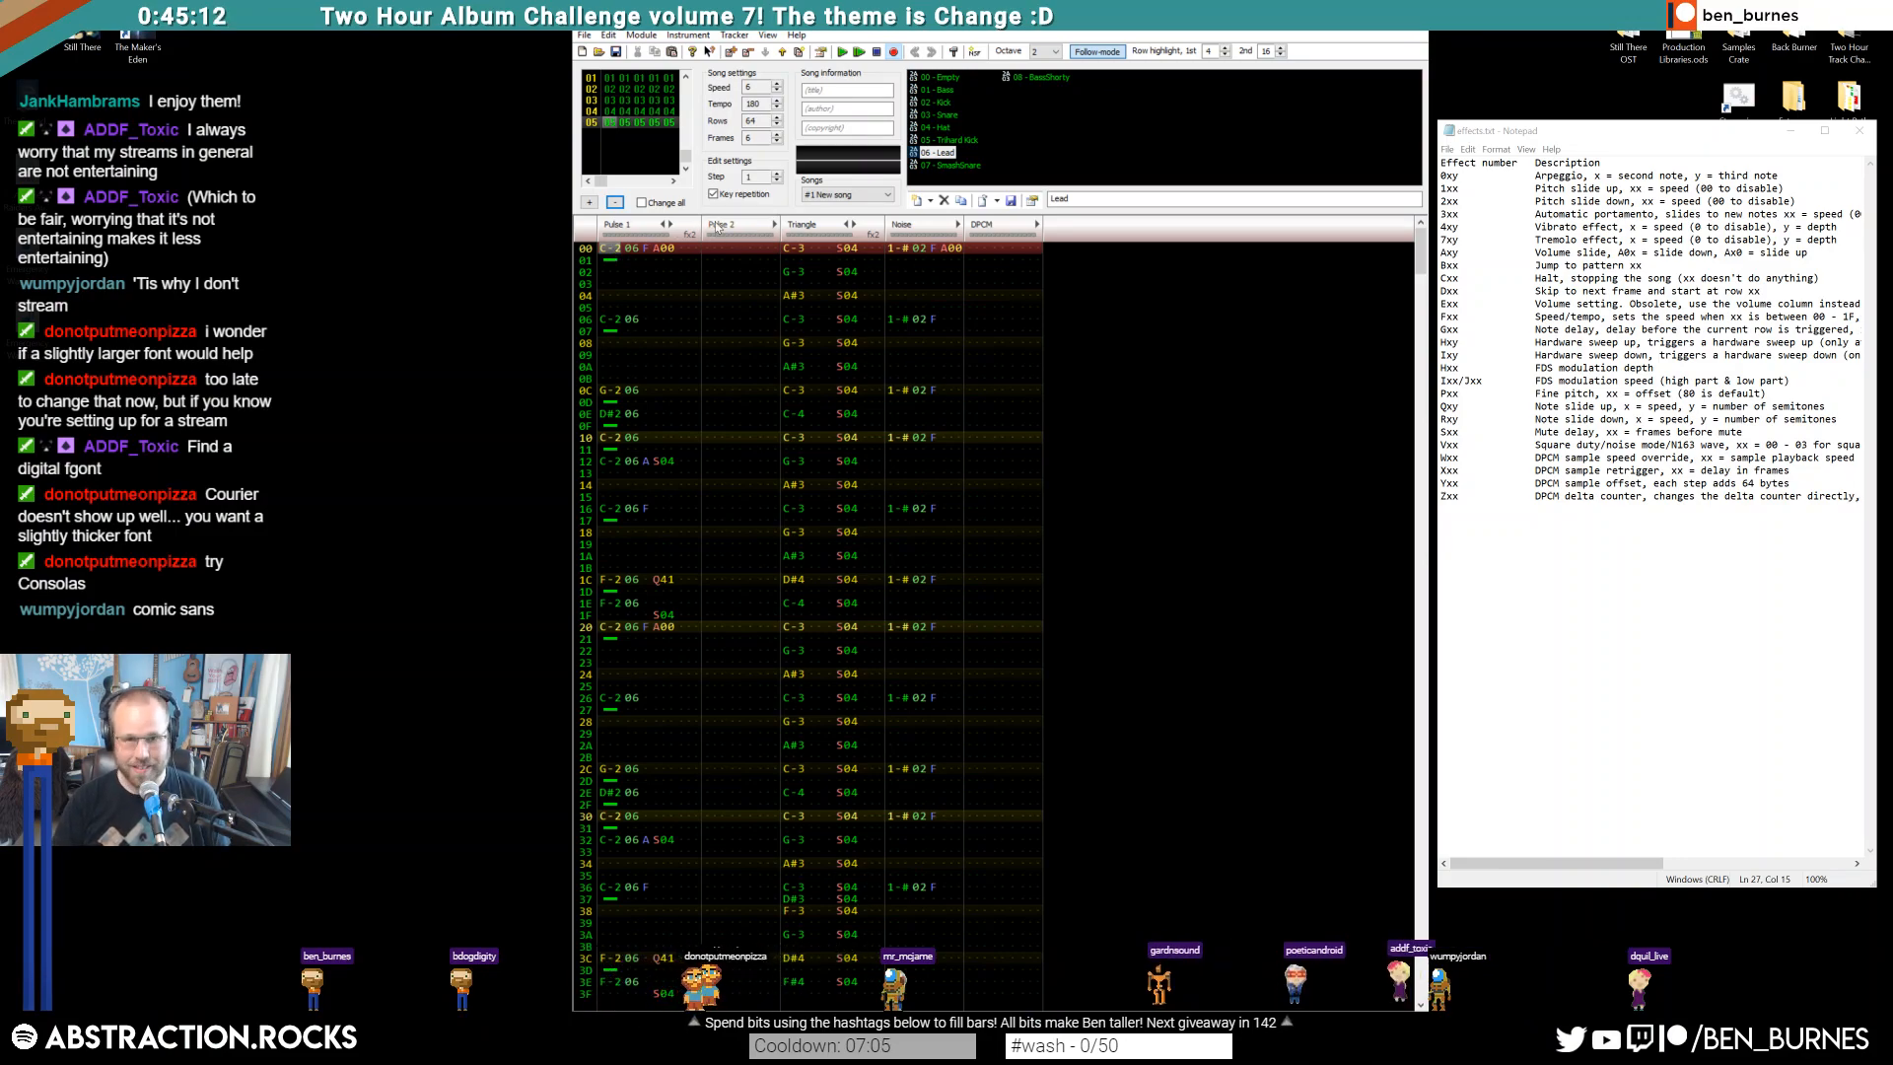
key("Return")
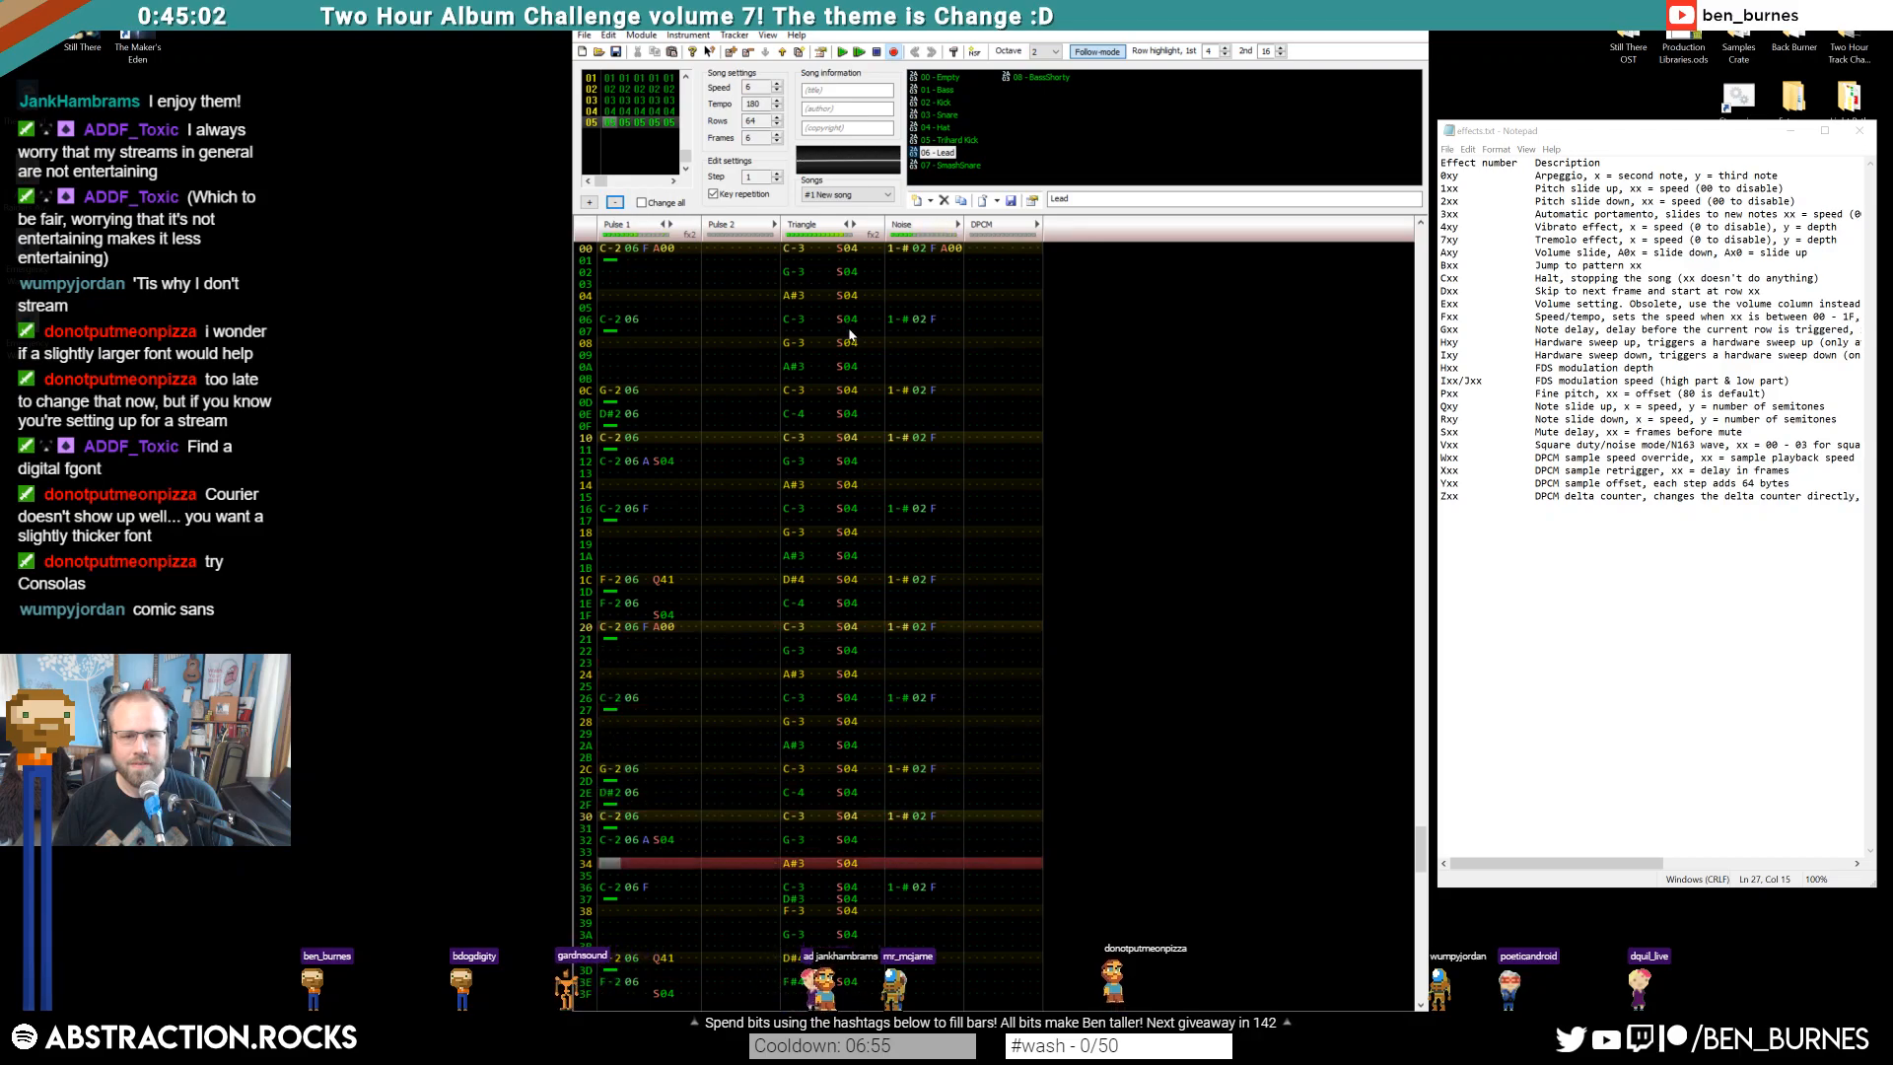
key("Return")
Assign instrument 00 to all Triangle notes in frame 05, from row 00 to the end, and play the frame back
scroll(860, 361, "up", 17)
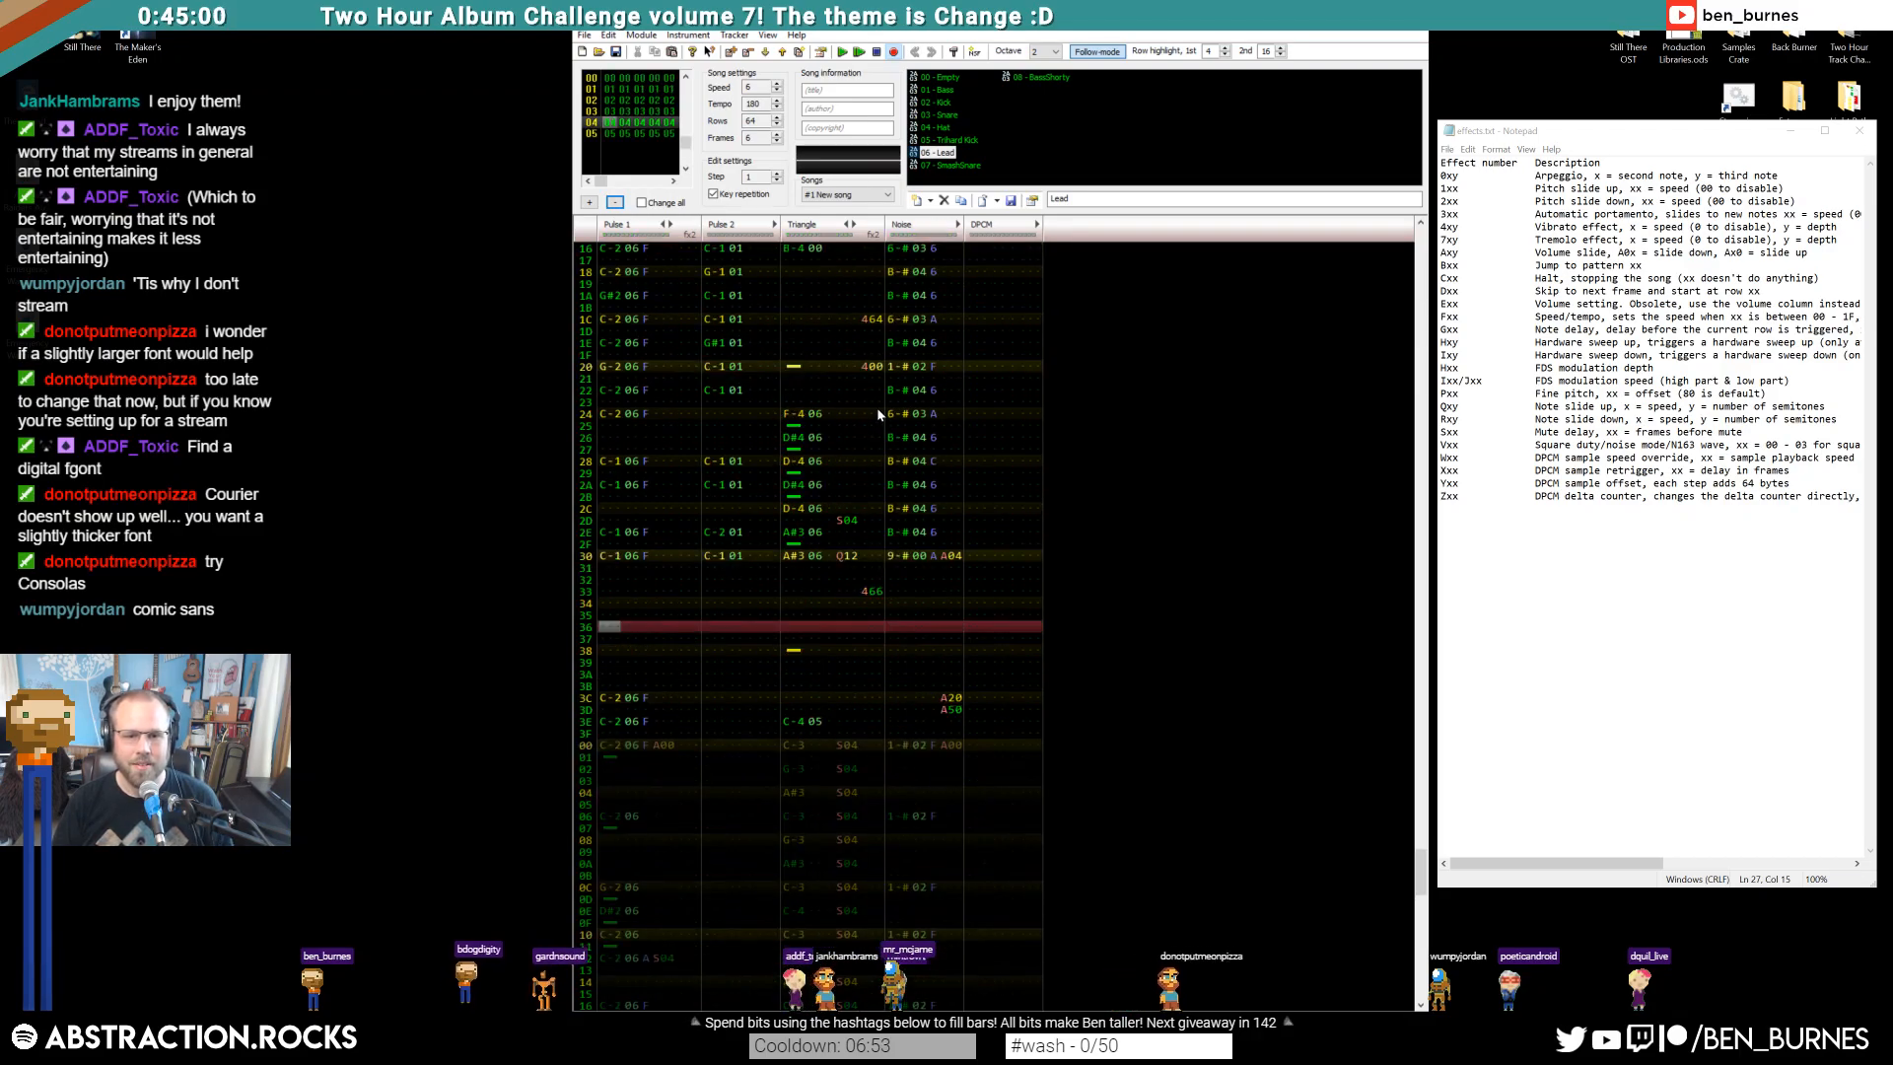
scroll(877, 414, "down", 6)
left_click(820, 251)
key("0")
key("Down")
key("0")
key("Down")
key("0")
key("Down")
key("0")
key("Down")
key("0")
key("Down")
key("0")
key("Down")
key("0")
key("Down")
key("0")
key("Down")
key("0")
key("Down")
key("0")
key("Down")
key("0")
key("Down")
key("0")
key("Down")
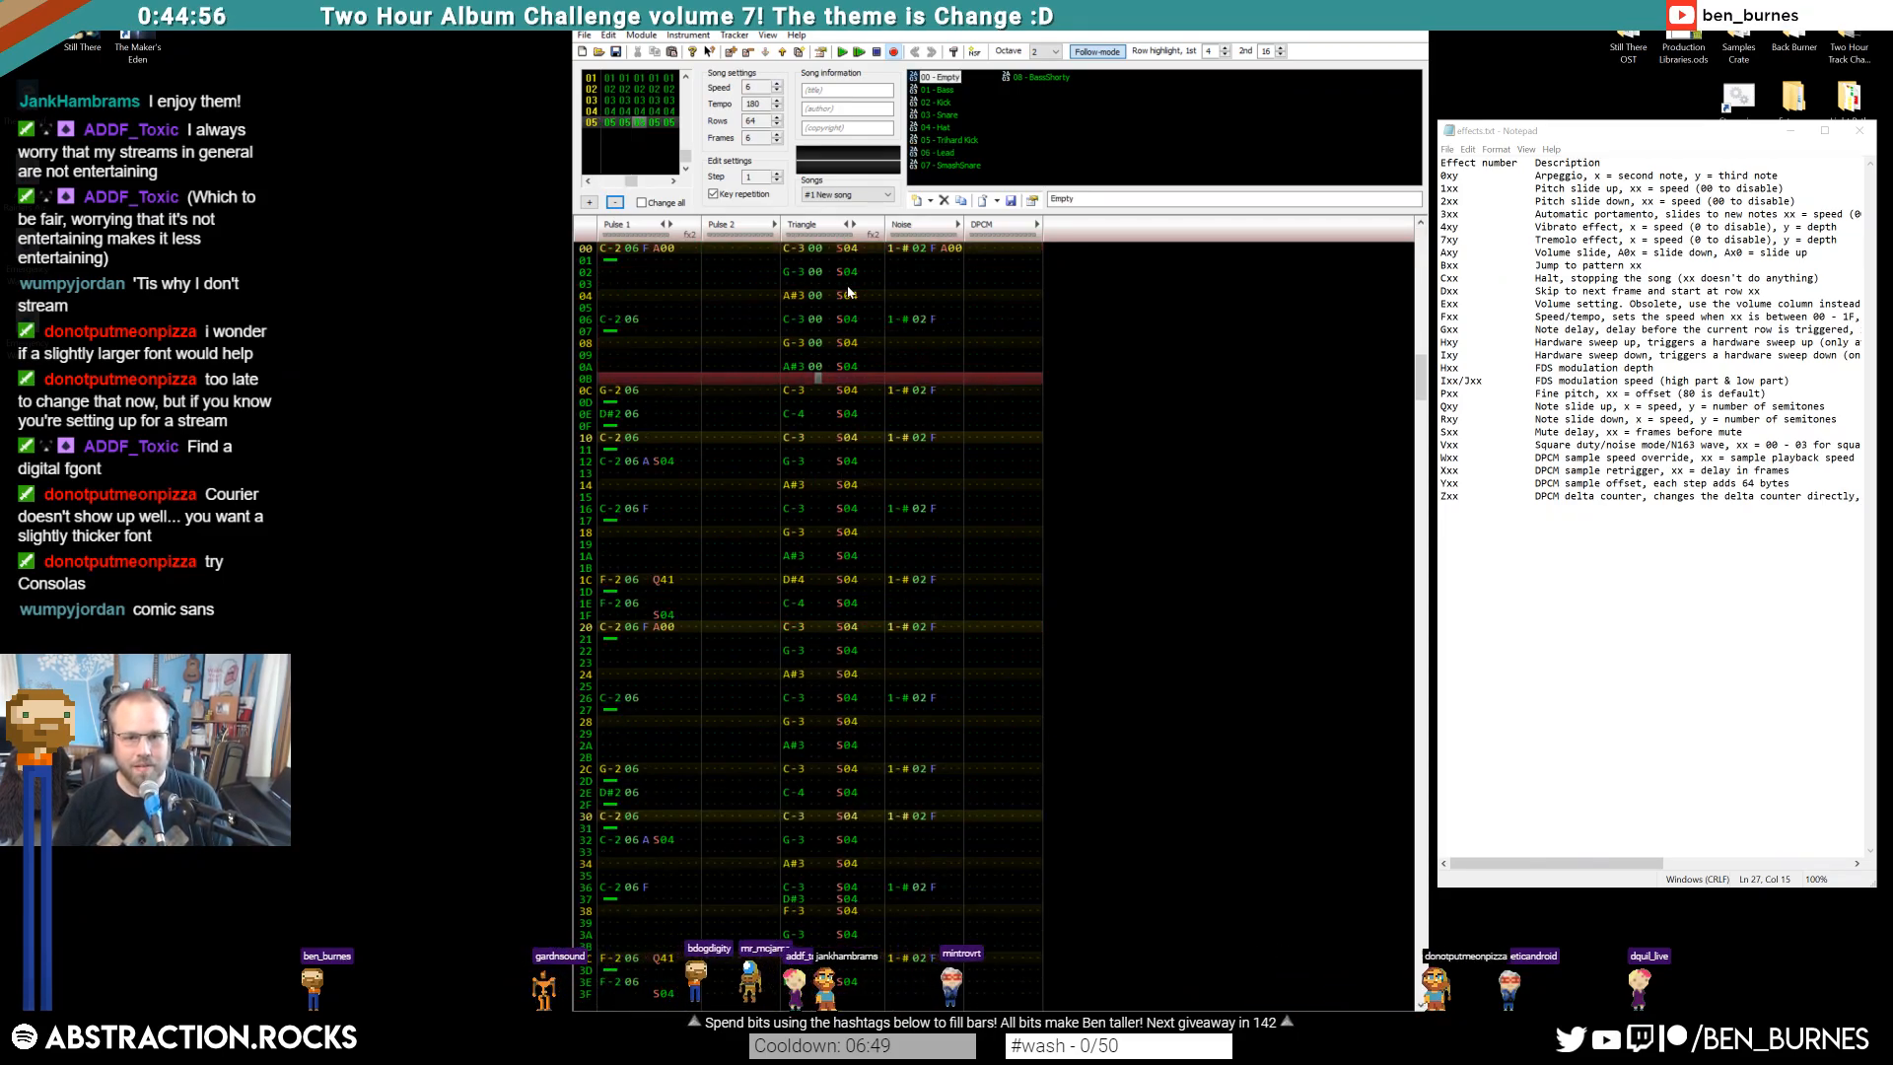
key("0")
key("Down")
key("0")
key("Down")
key("0")
key("Down")
key("0")
key("Down")
key("0")
key("Down")
key("0")
key("Down")
key("0")
key("Down")
key("0")
key("Down")
key("0")
key("Down")
key("0")
key("Down")
key("0")
key("Down")
key("0")
key("Down")
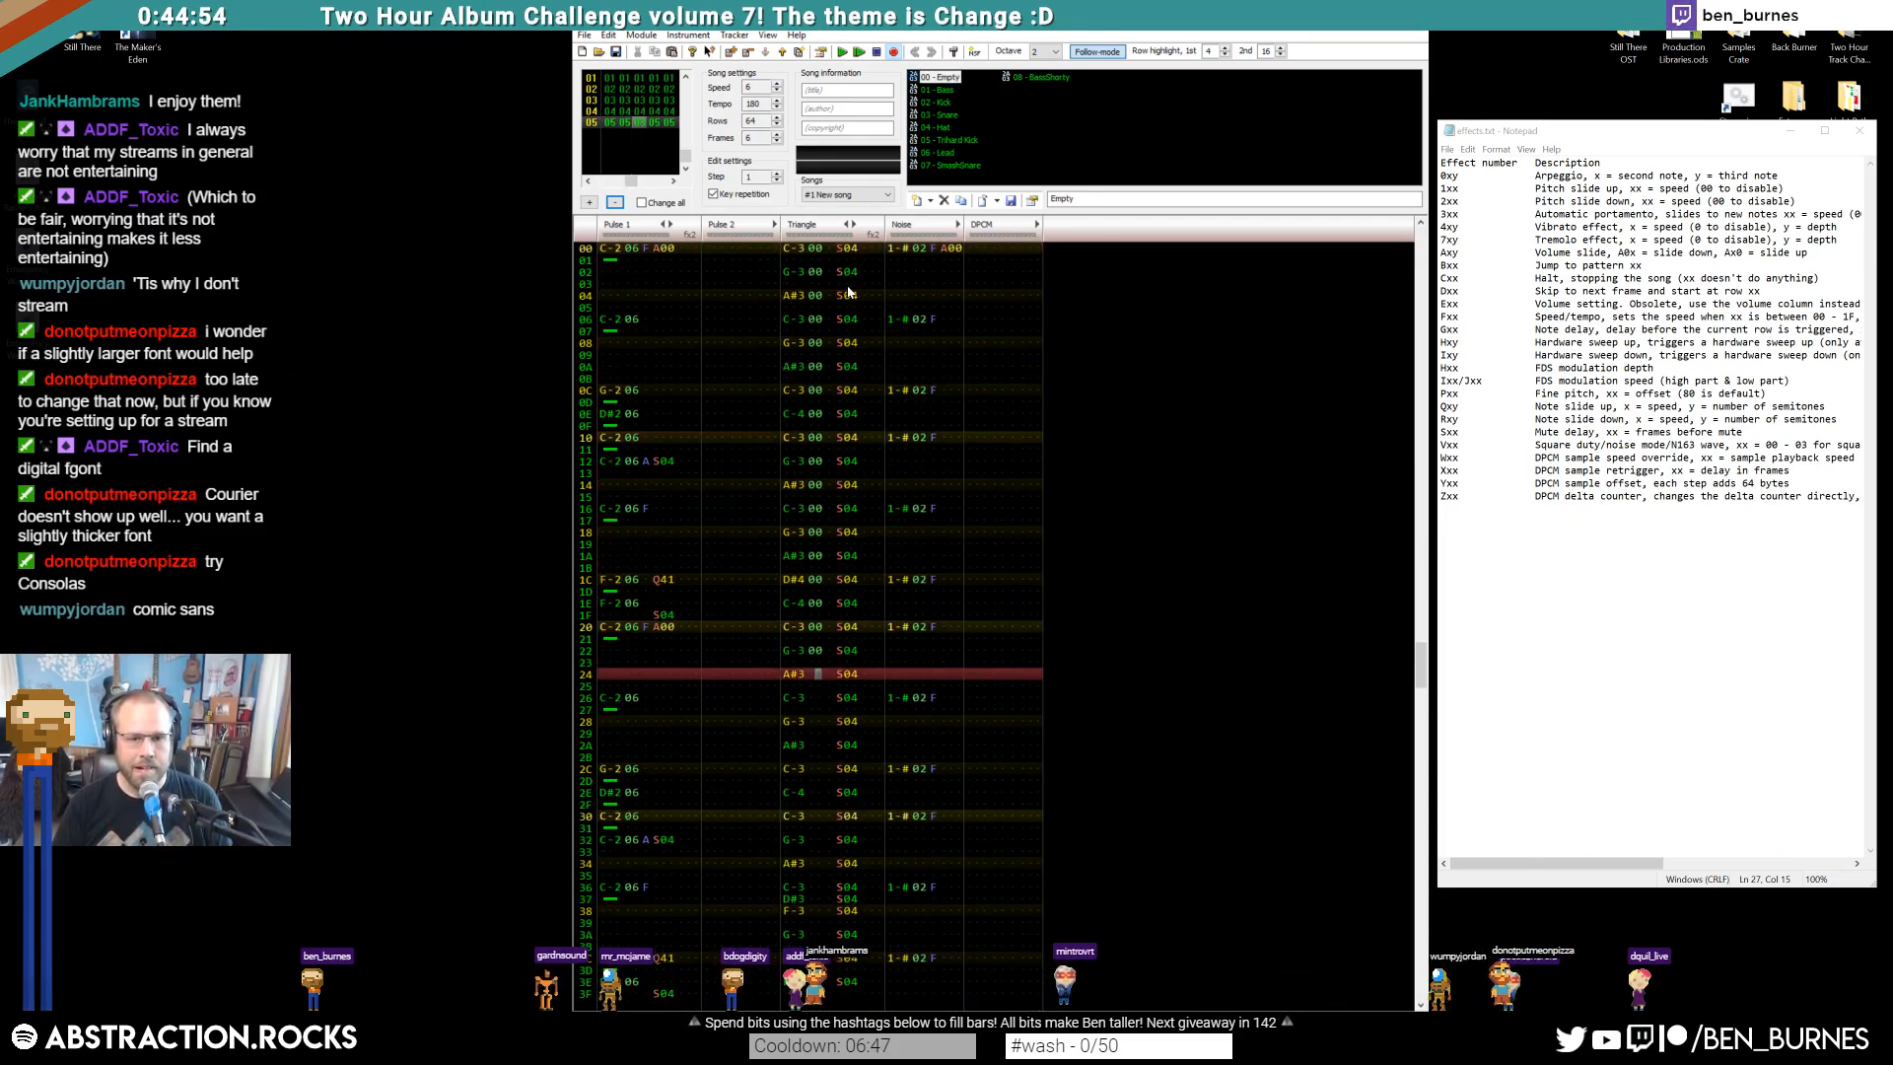
key("0")
key("Down")
key("0")
key("Down")
key("0")
key("Down")
key("0")
key("0")
key("Down")
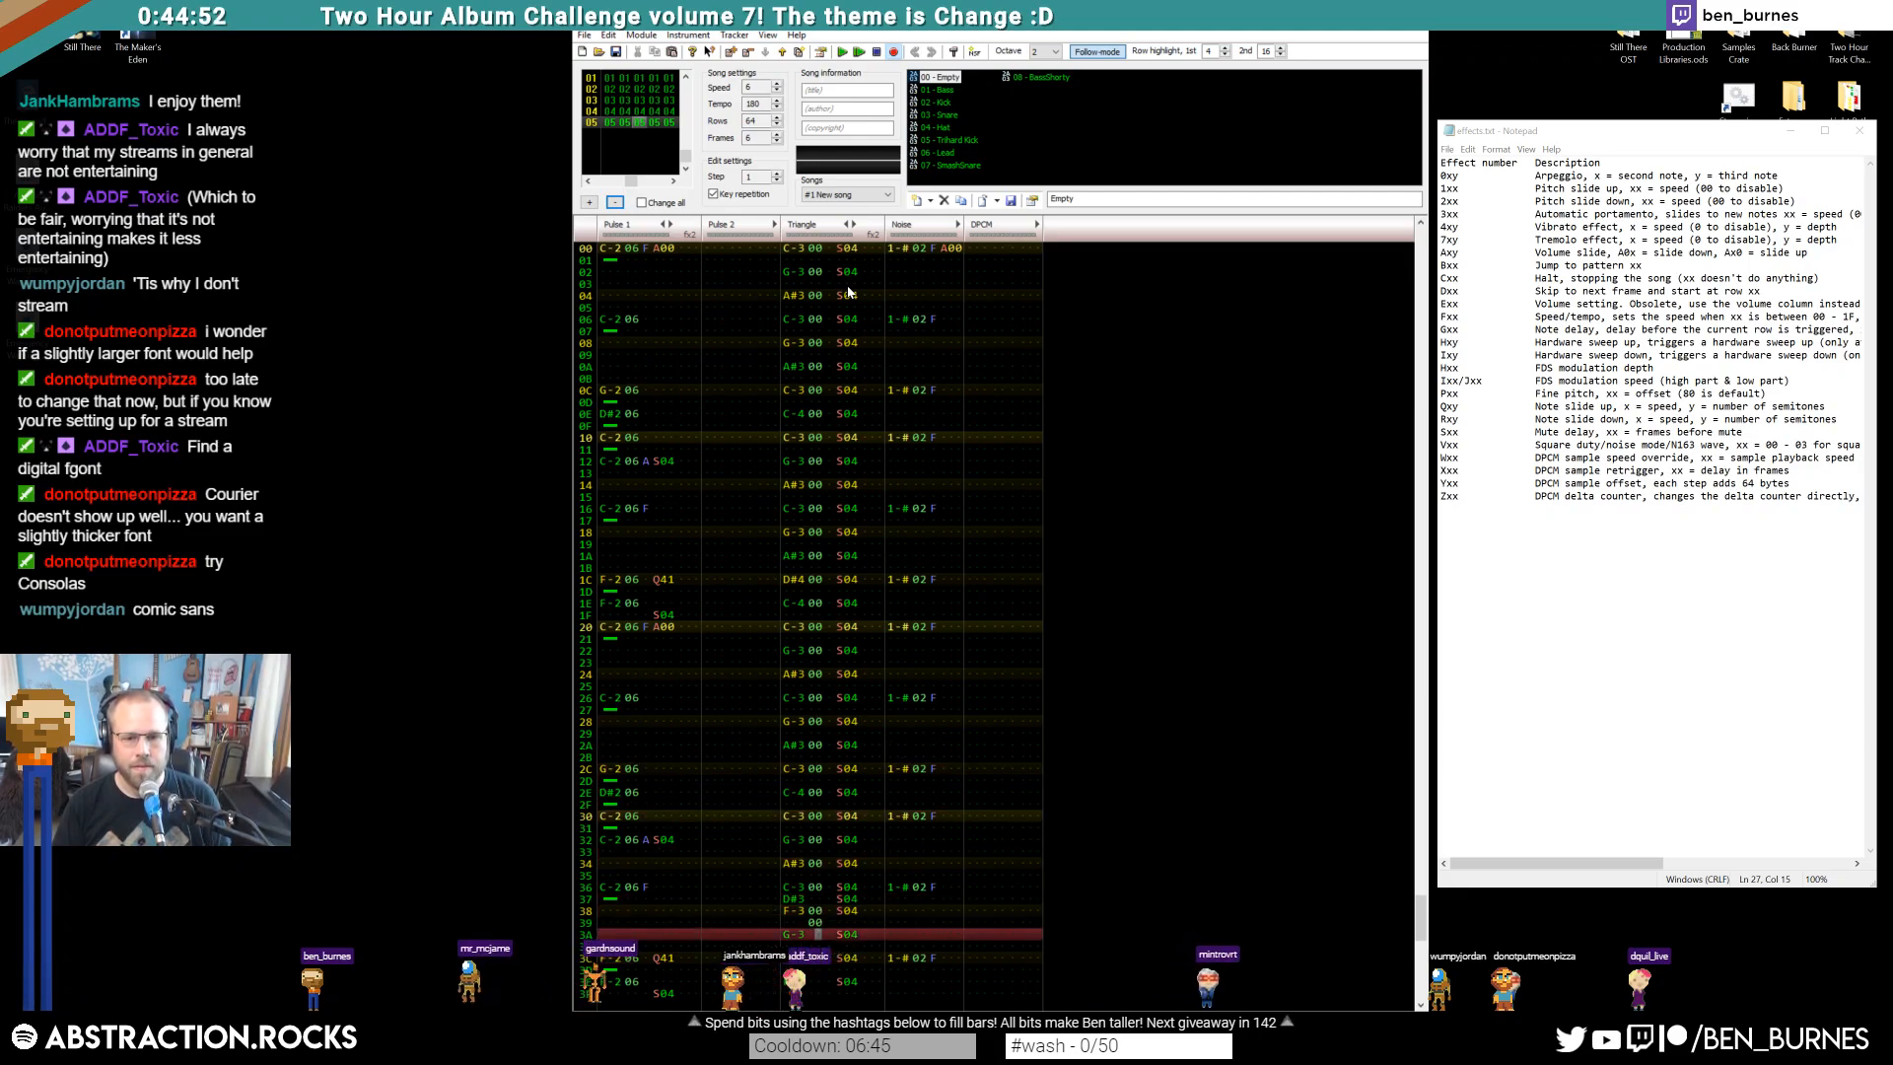
key("Up")
key("0")
key("Down")
key("Down")
key("0")
key("Down")
key("Down")
key("0")
key("Down")
key("Down")
key("0")
key("Down")
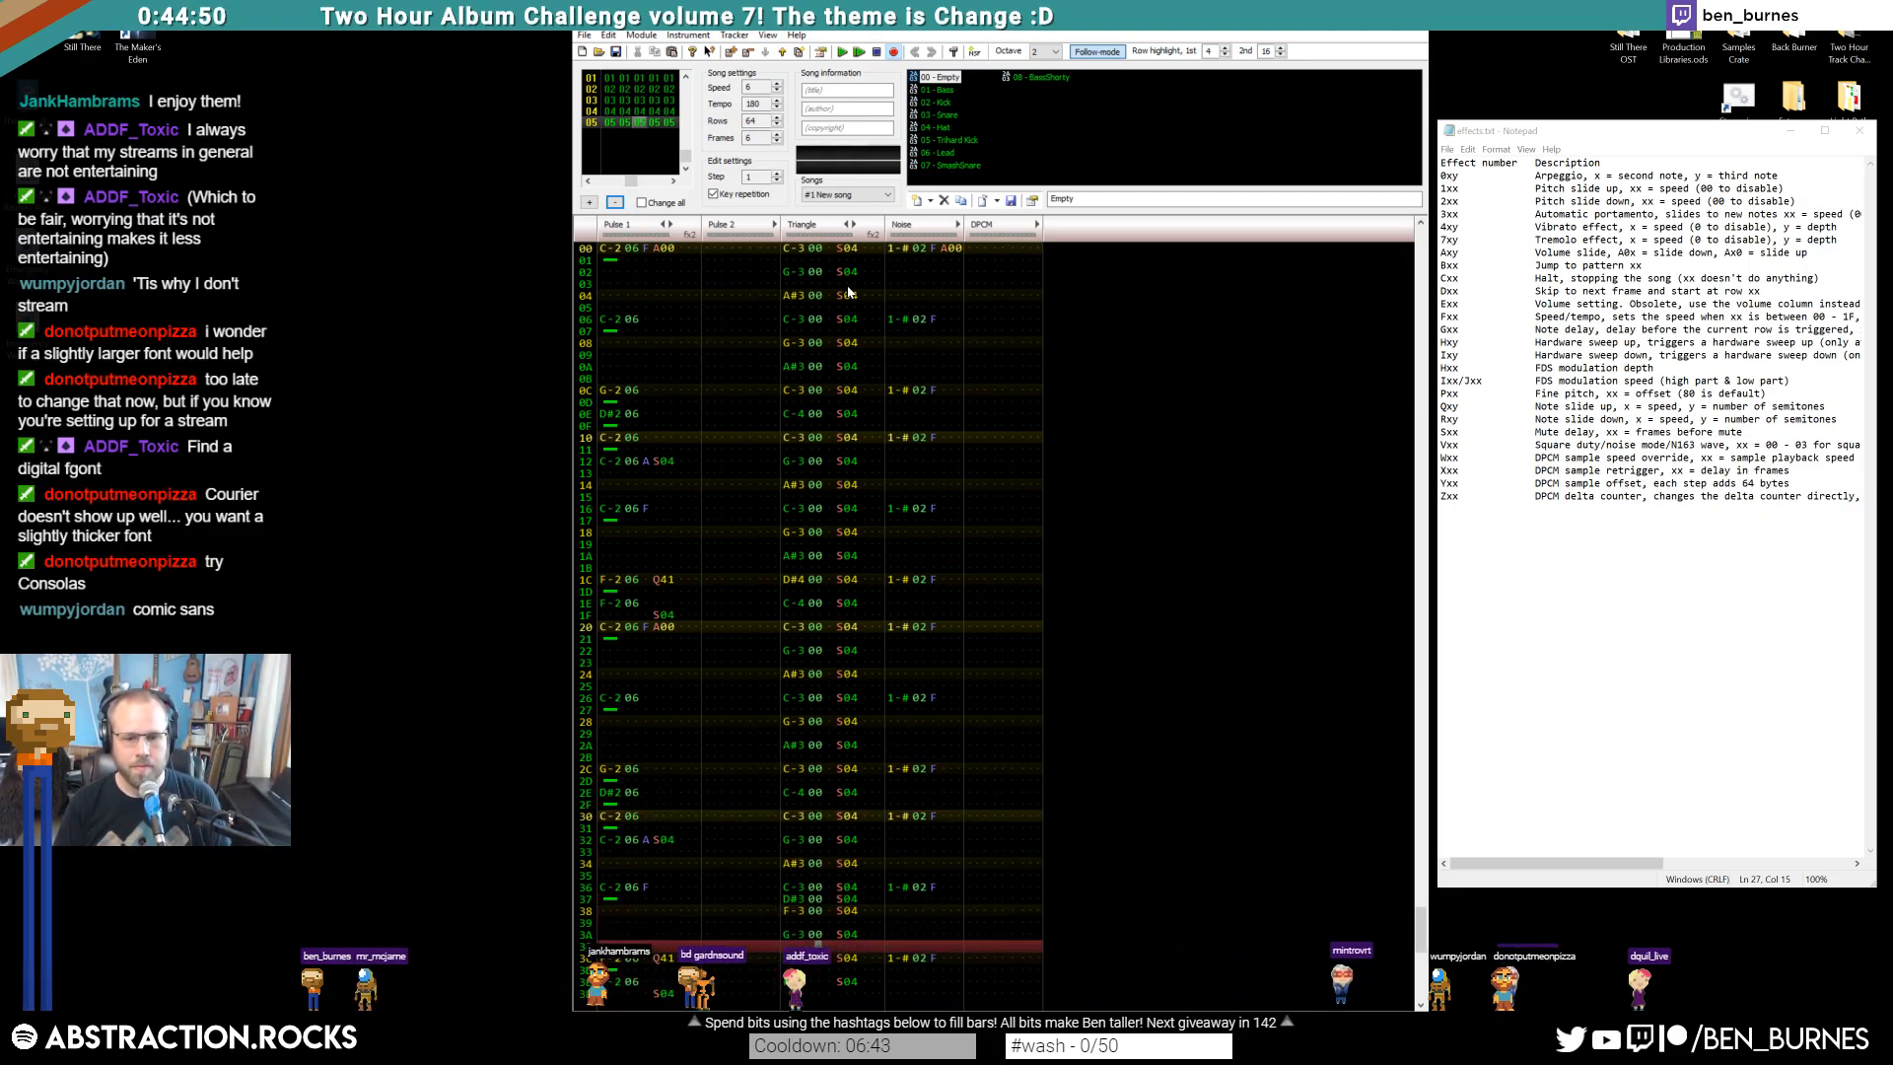
key("Return")
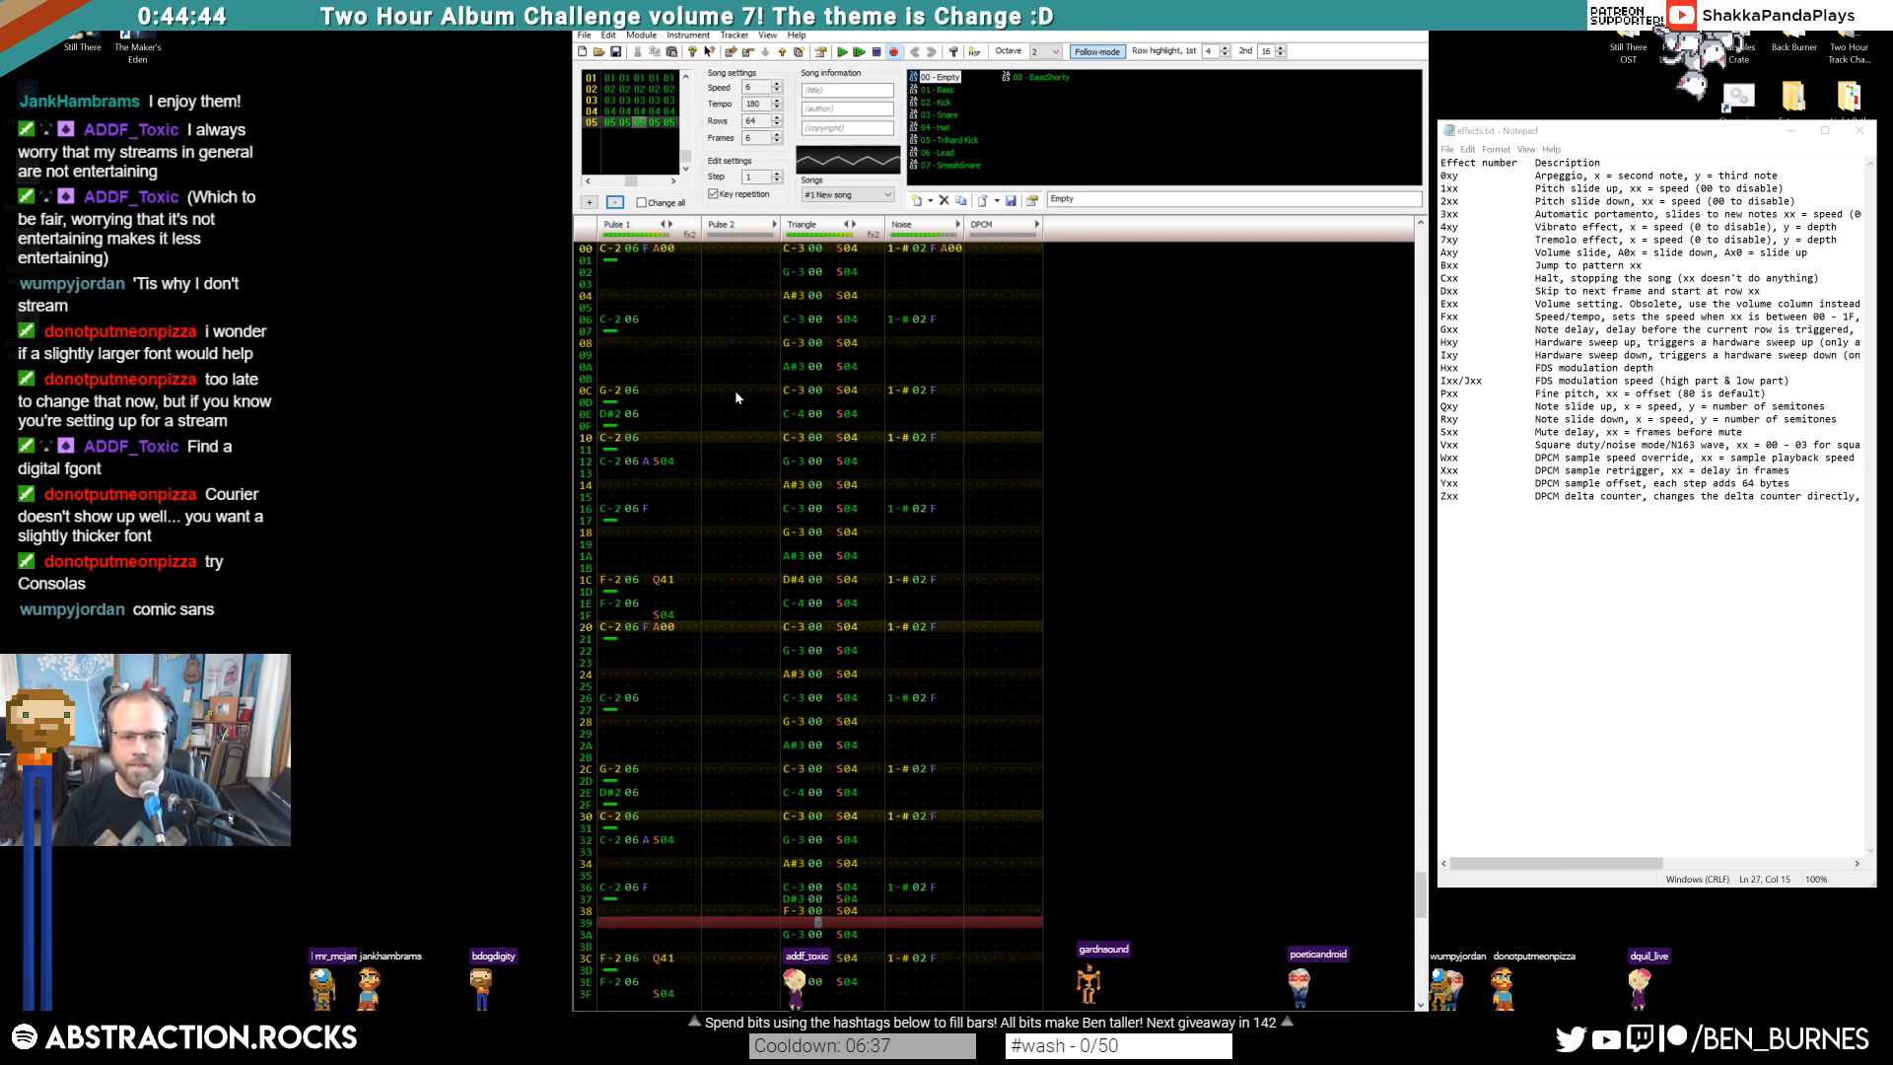
key("Return")
Clear the volume values from all Pulse 1 notes in frame 05 and play the frame back
left_click(648, 592)
key("f")
scroll(641, 378, "up", 2)
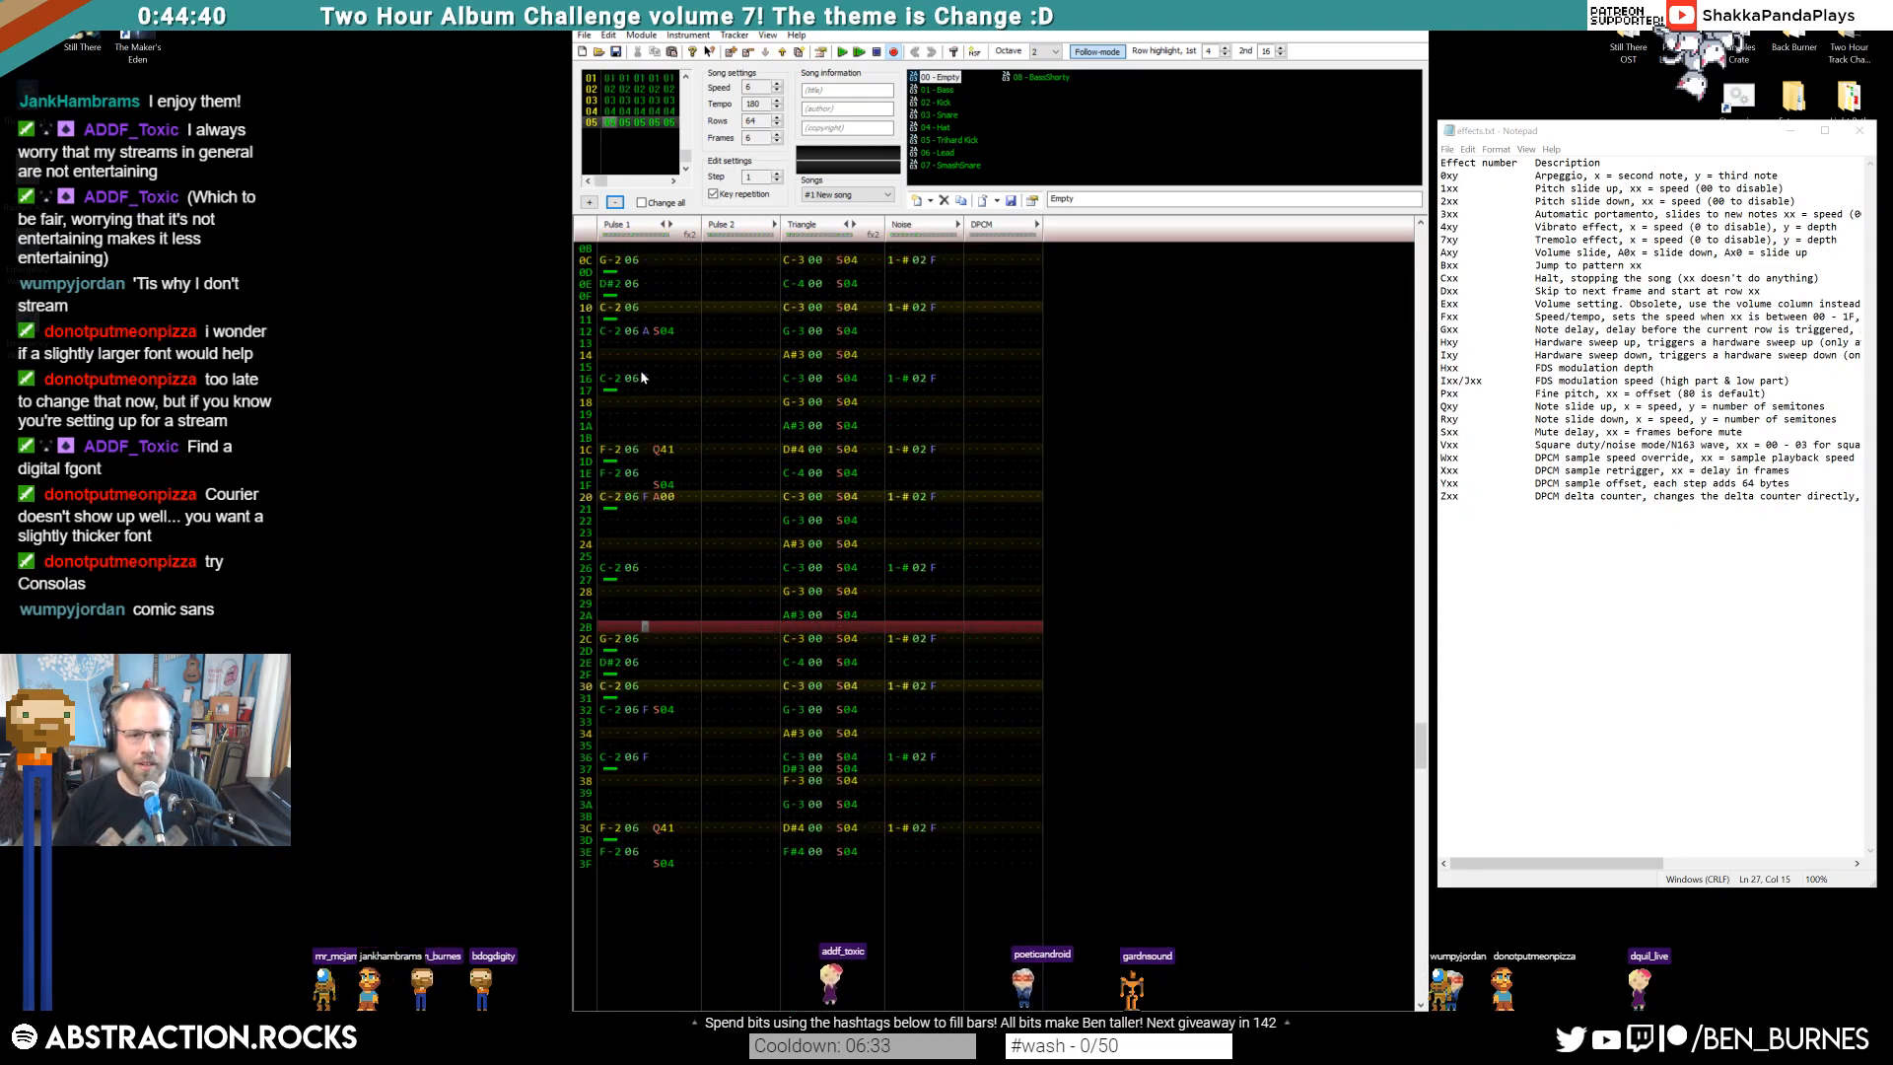
left_click_drag(647, 337, 659, 796)
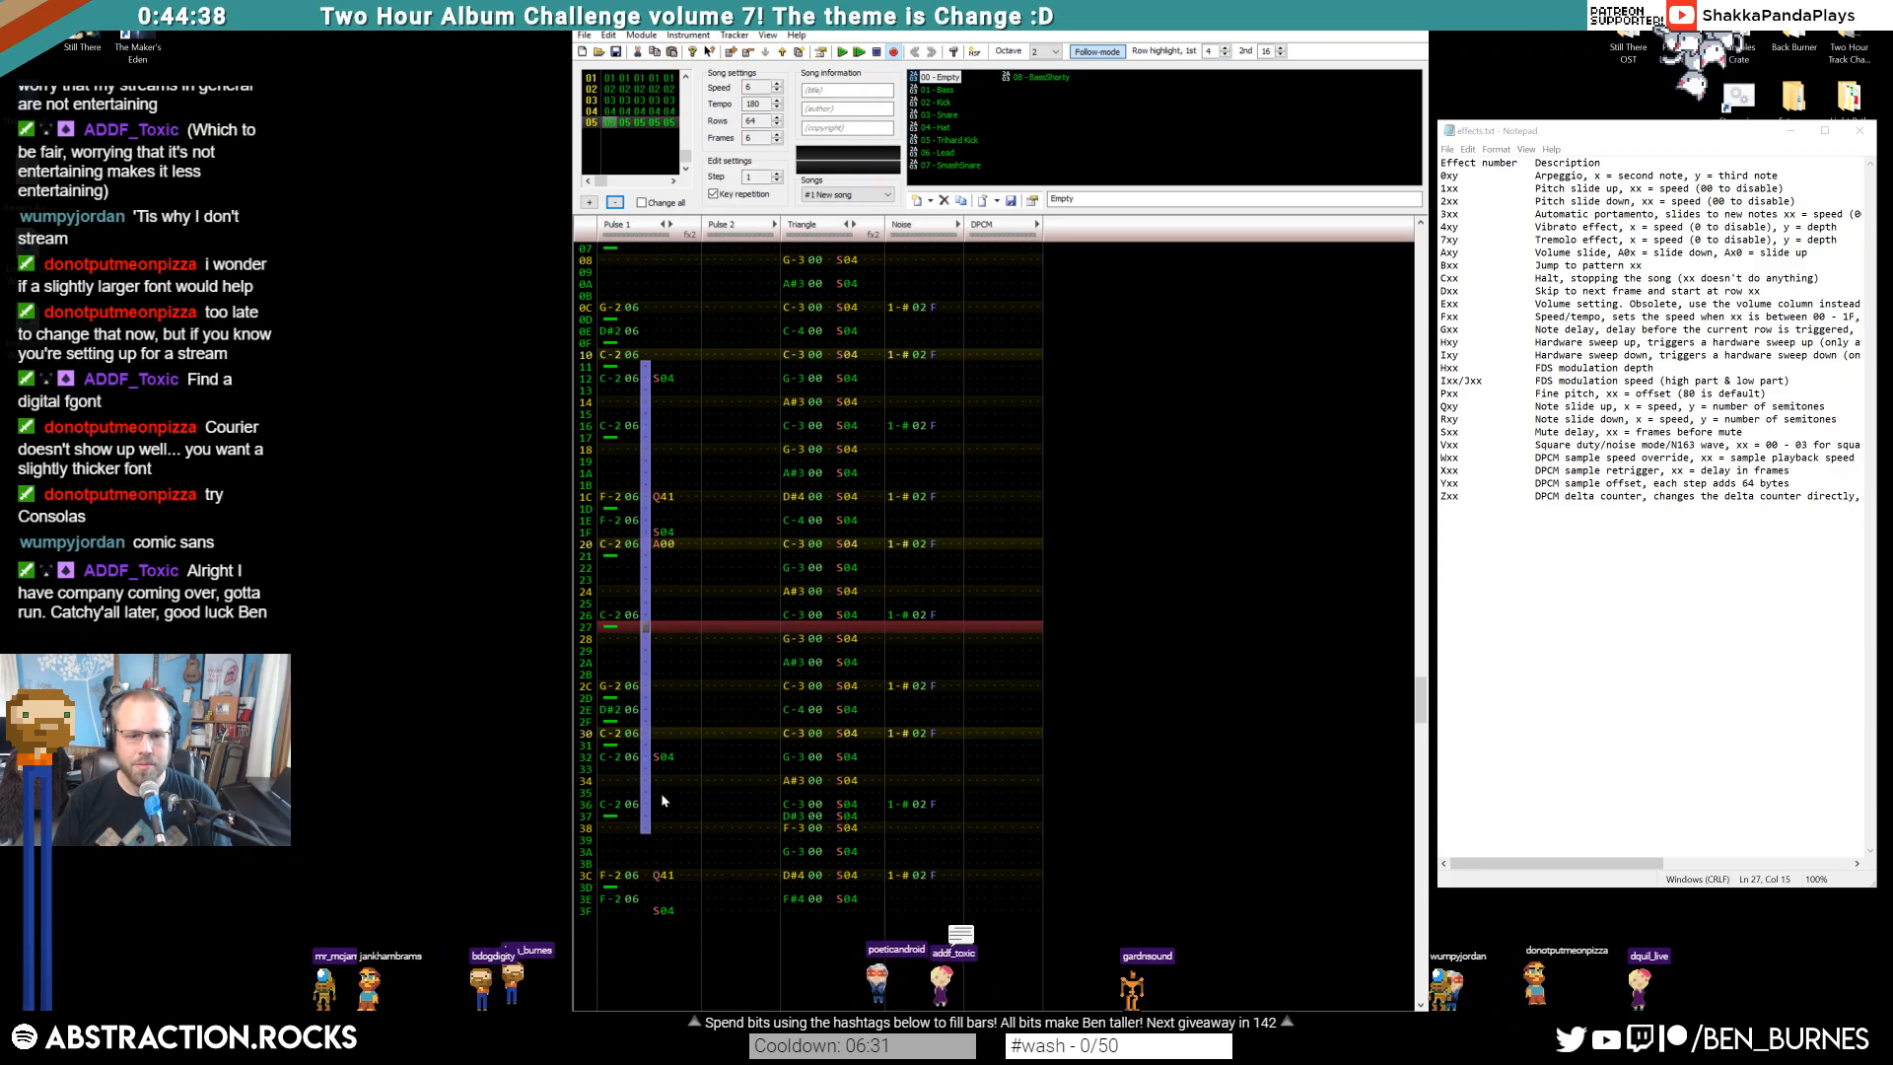
scroll(679, 485, "up", 4)
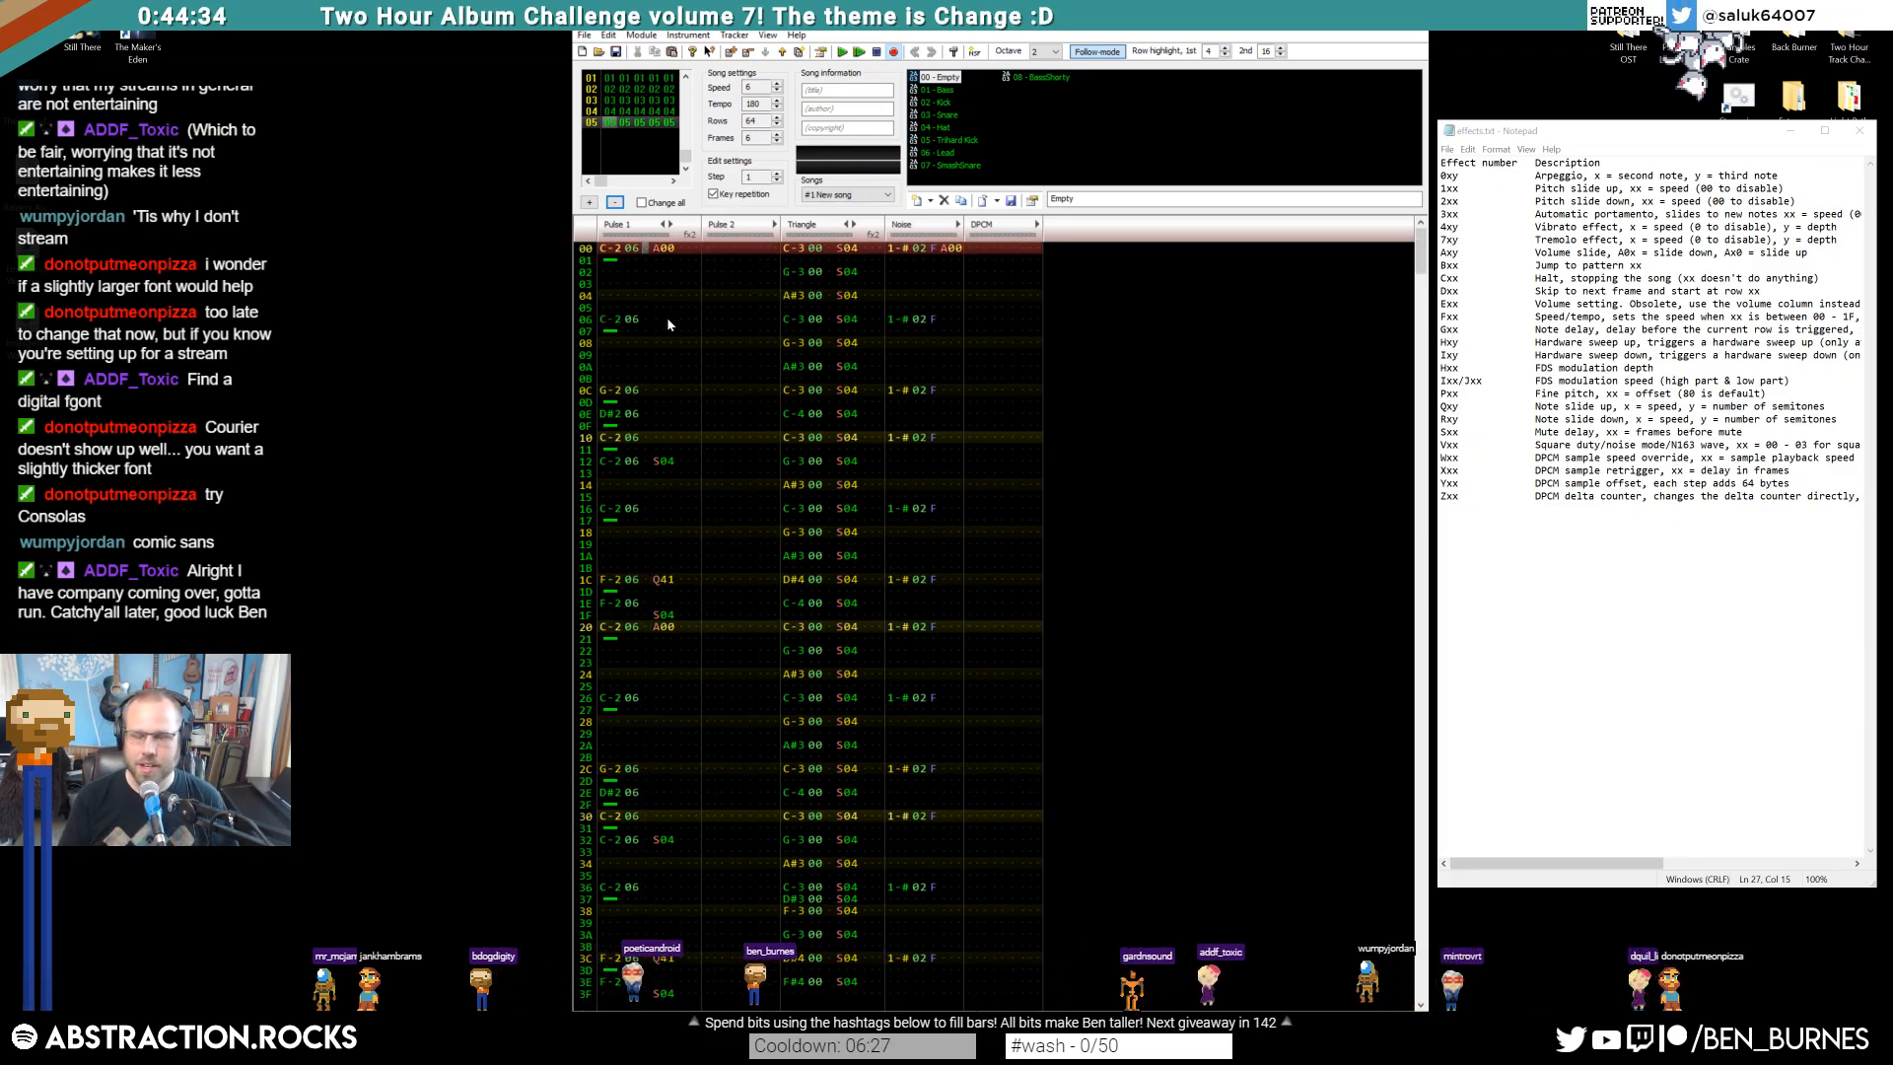
key("Return")
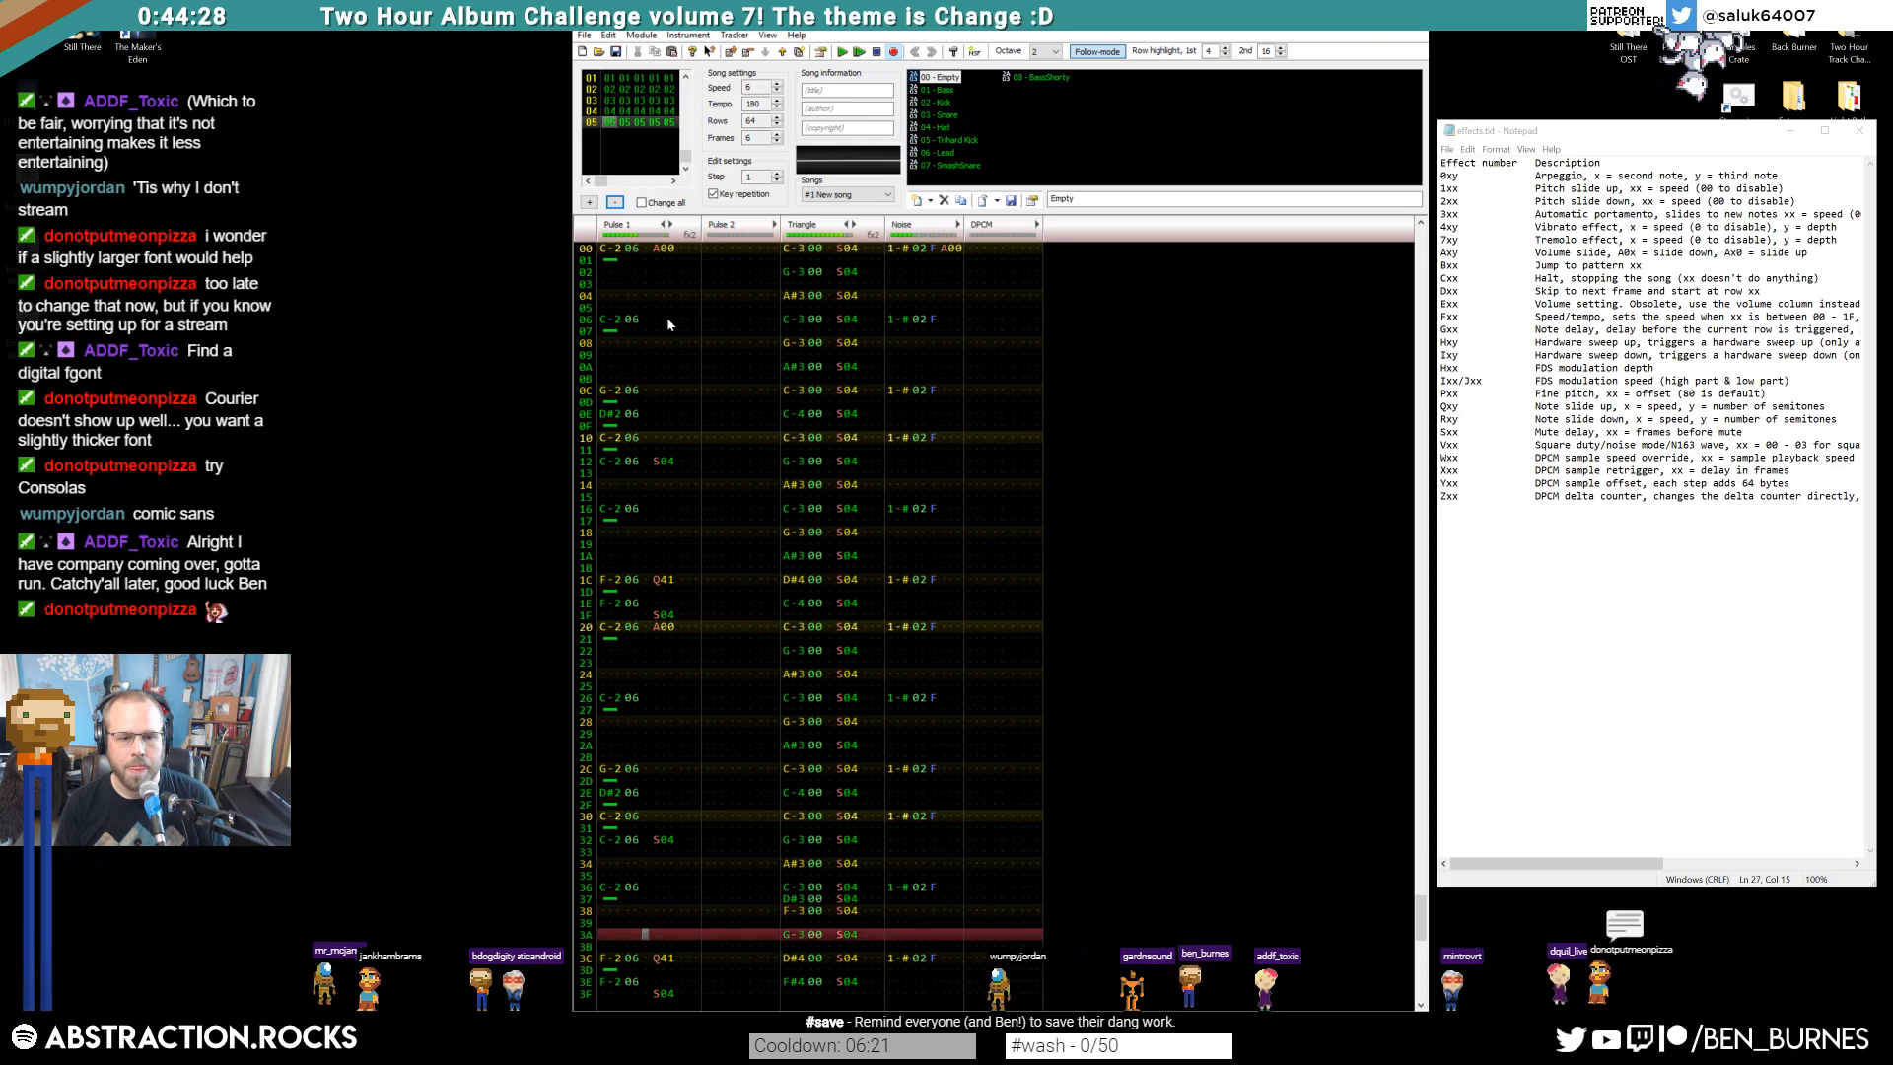
Select the Lead instrument (06) and try out extra notes near row 3A of the Pulse 1 channel
key("Up")
key("Up")
key("Up")
key("Up")
key("Up")
key("Up")
key("Up")
key("Left")
key("Left")
key("Left")
key("Left")
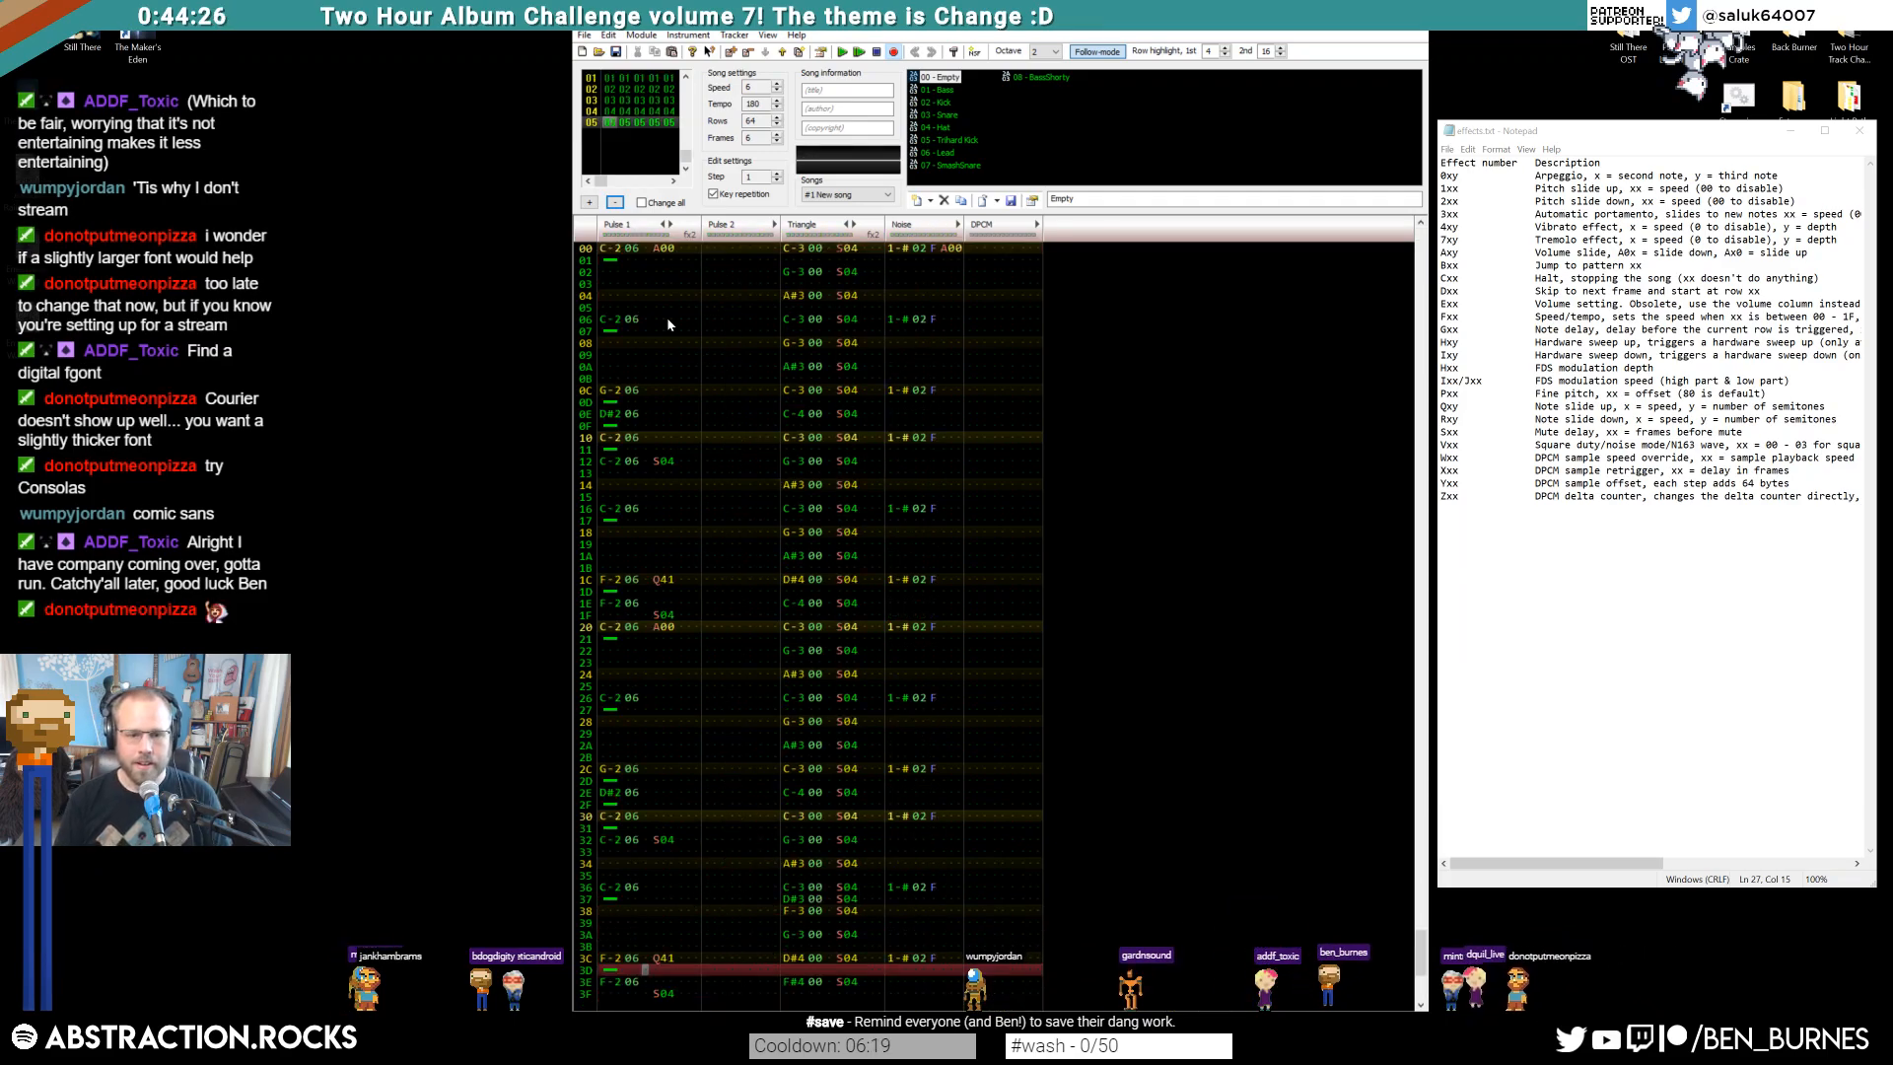
key("Right")
key("Up")
key("Up")
key("Up")
key("e")
key("Up")
key("ctrl+Down")
key("KP_Divide")
key("e")
key("ctrl+Down")
key("ctrl+Down")
key("ctrl+Down")
key("ctrl+Down")
key("ctrl+Down")
key("r")
key("Up")
key("e")
key("Up")
key("Up")
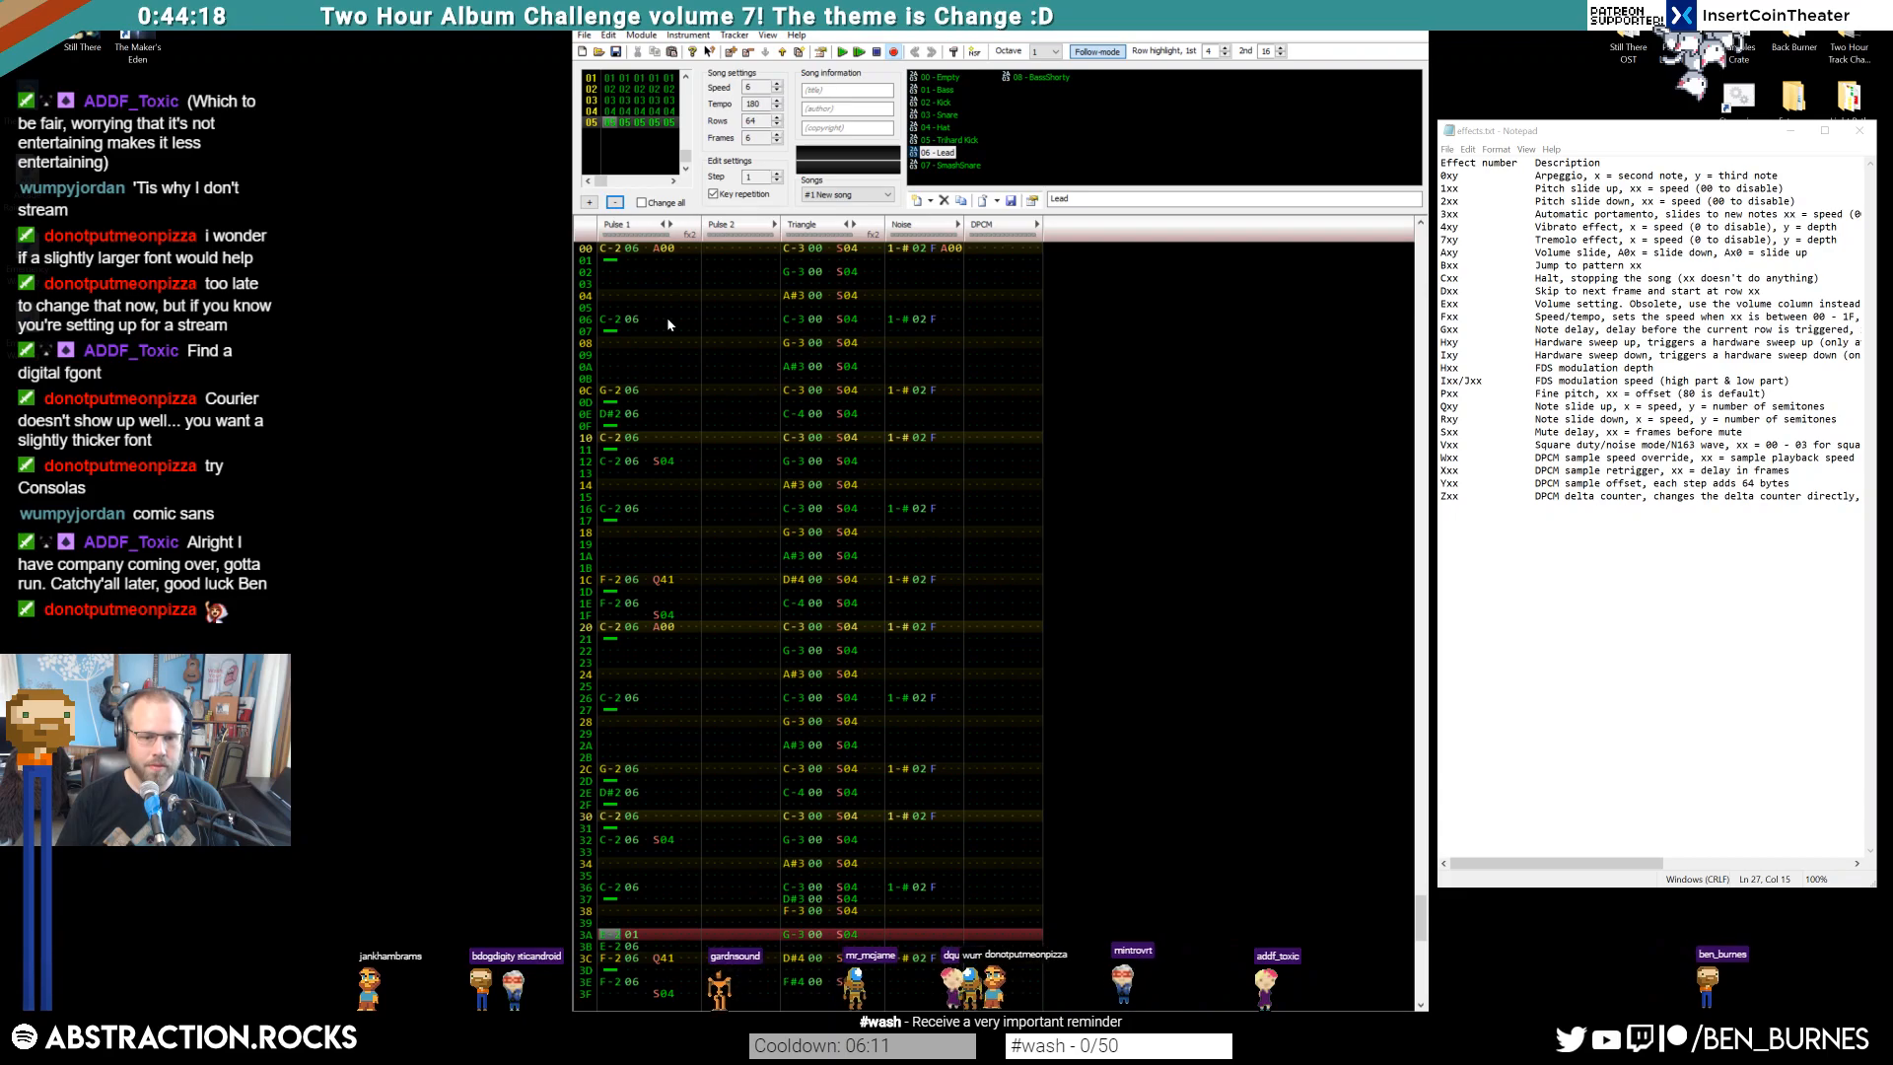
key("3")
key("Up")
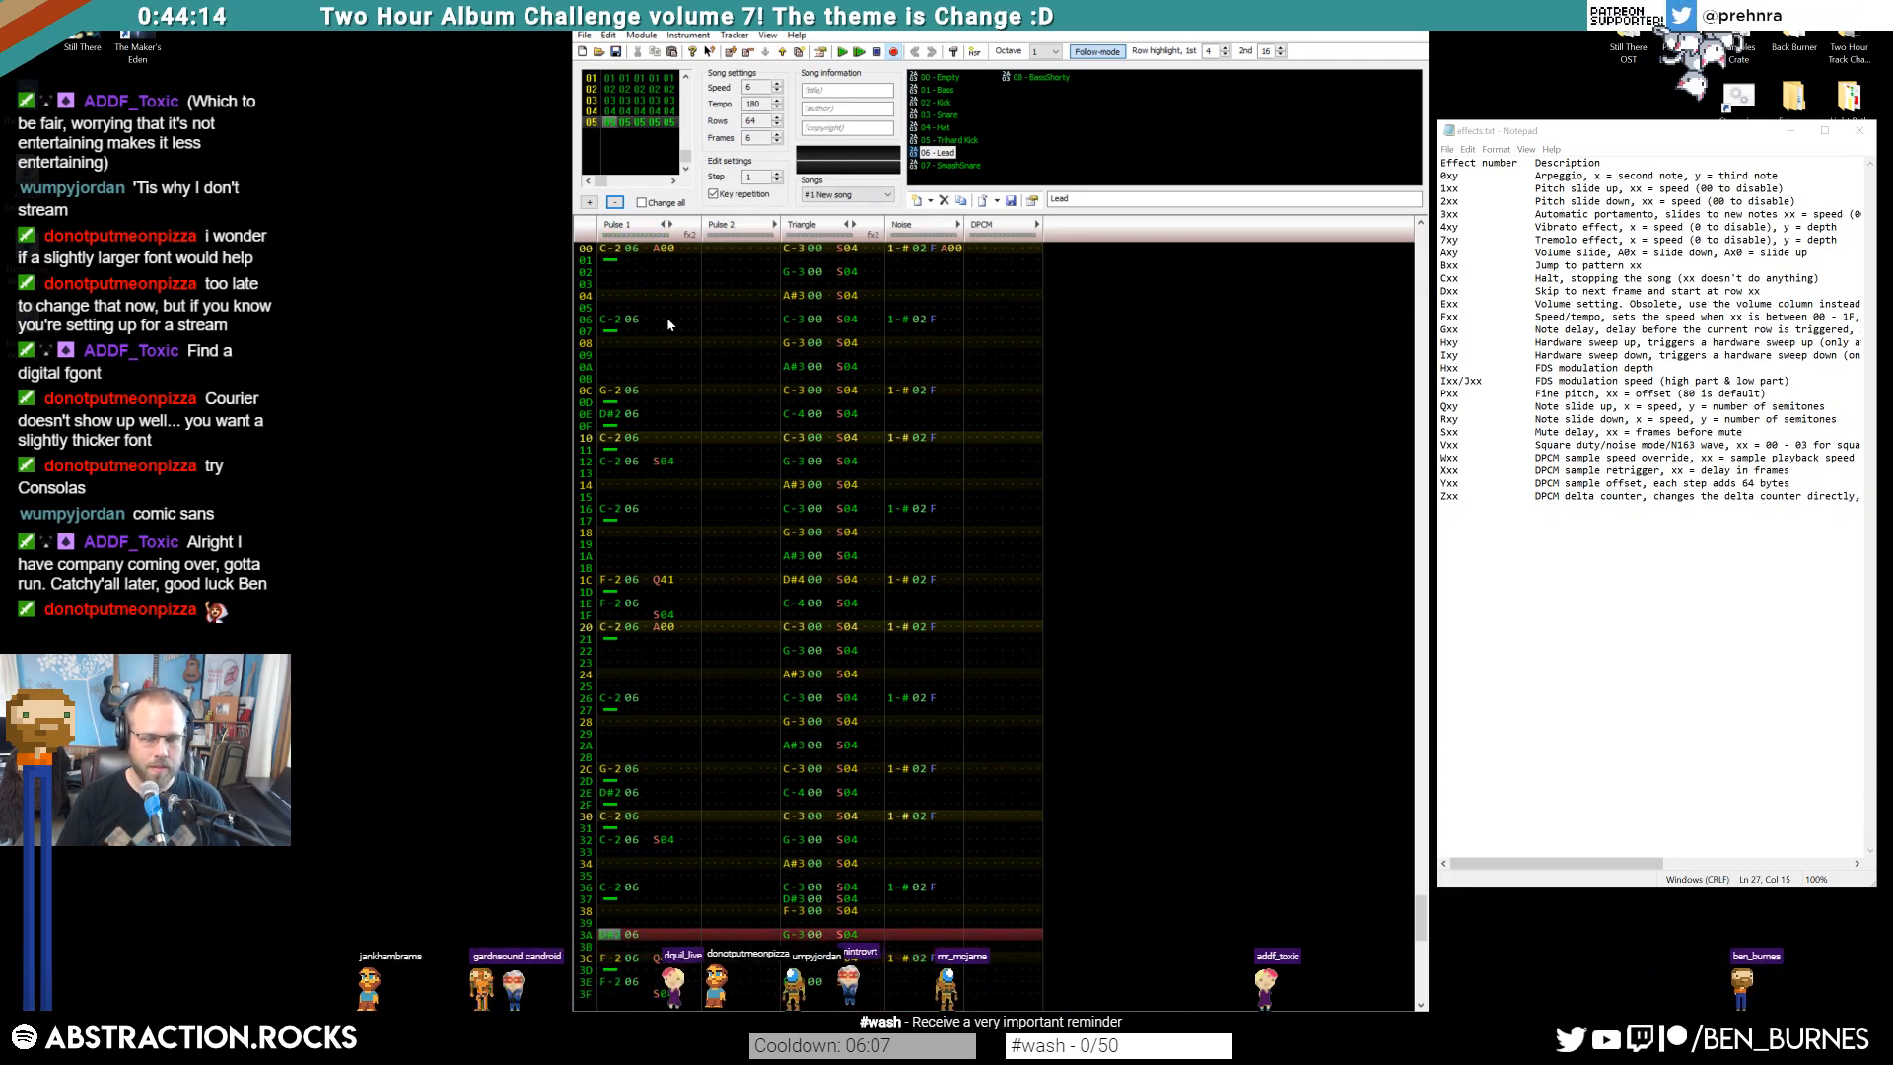
Enter F-2 in row 3A of Pulse 1 and change row 3C to F#2 without its Q41 effect
key("r")
key("Right")
key("Up")
key("Down")
key("Down")
key("Down")
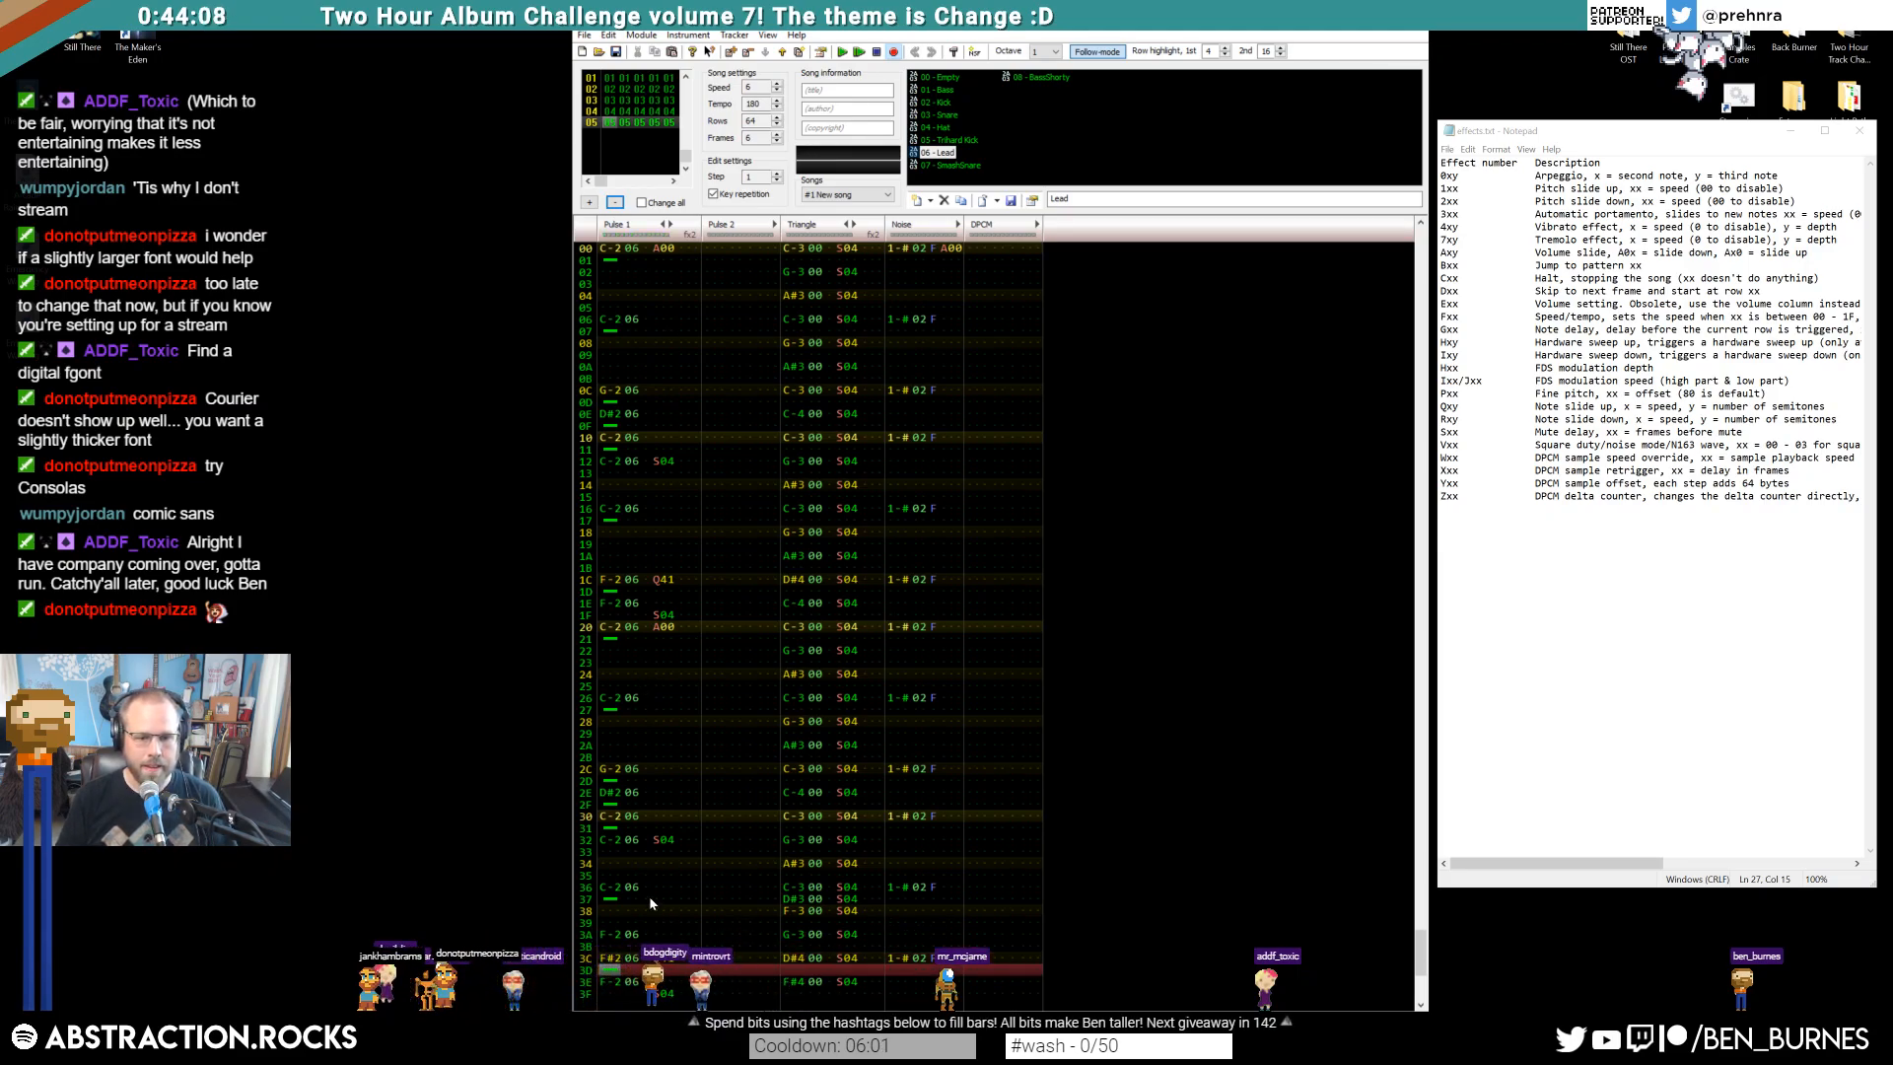
left_click(656, 968)
Change row 1C of Pulse 1 to F#2 without its Q41 effect and play the frame back
left_click(657, 580)
key("Delete")
left_click(610, 582)
key("5")
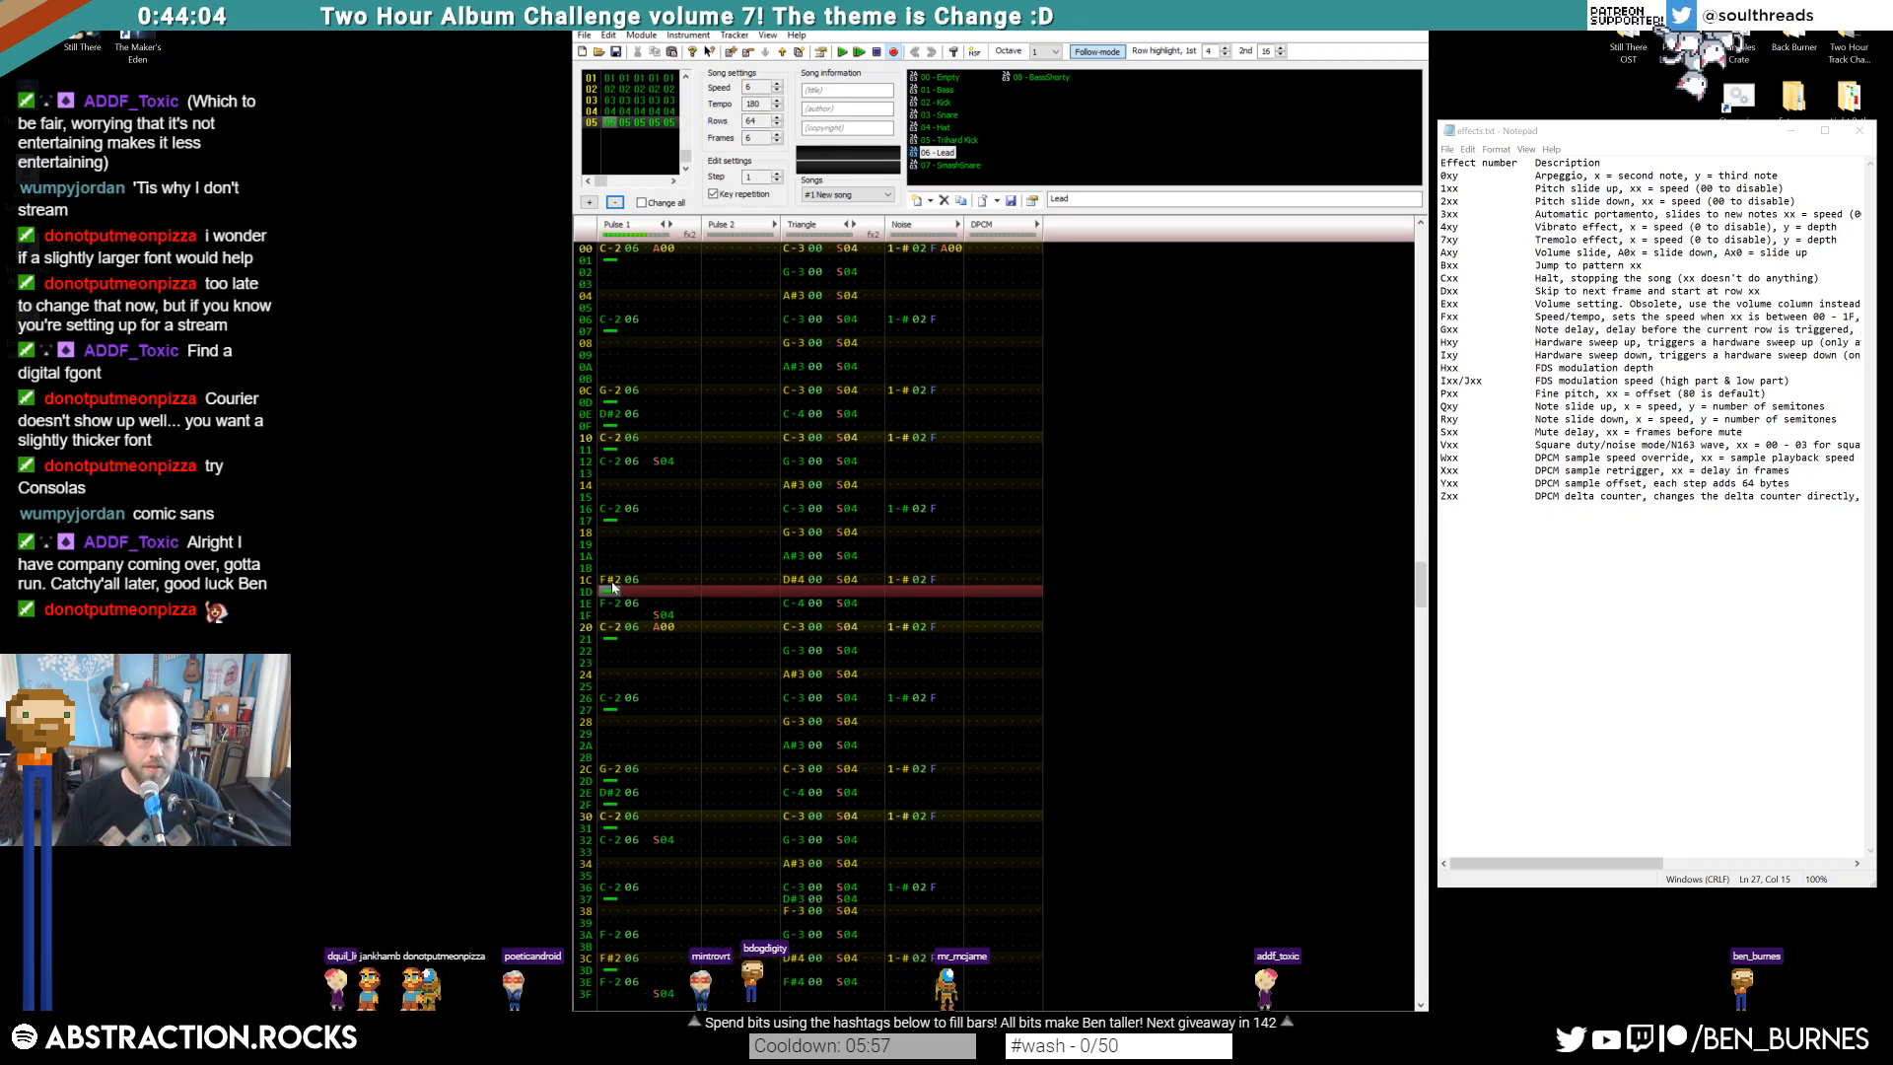
key("Return")
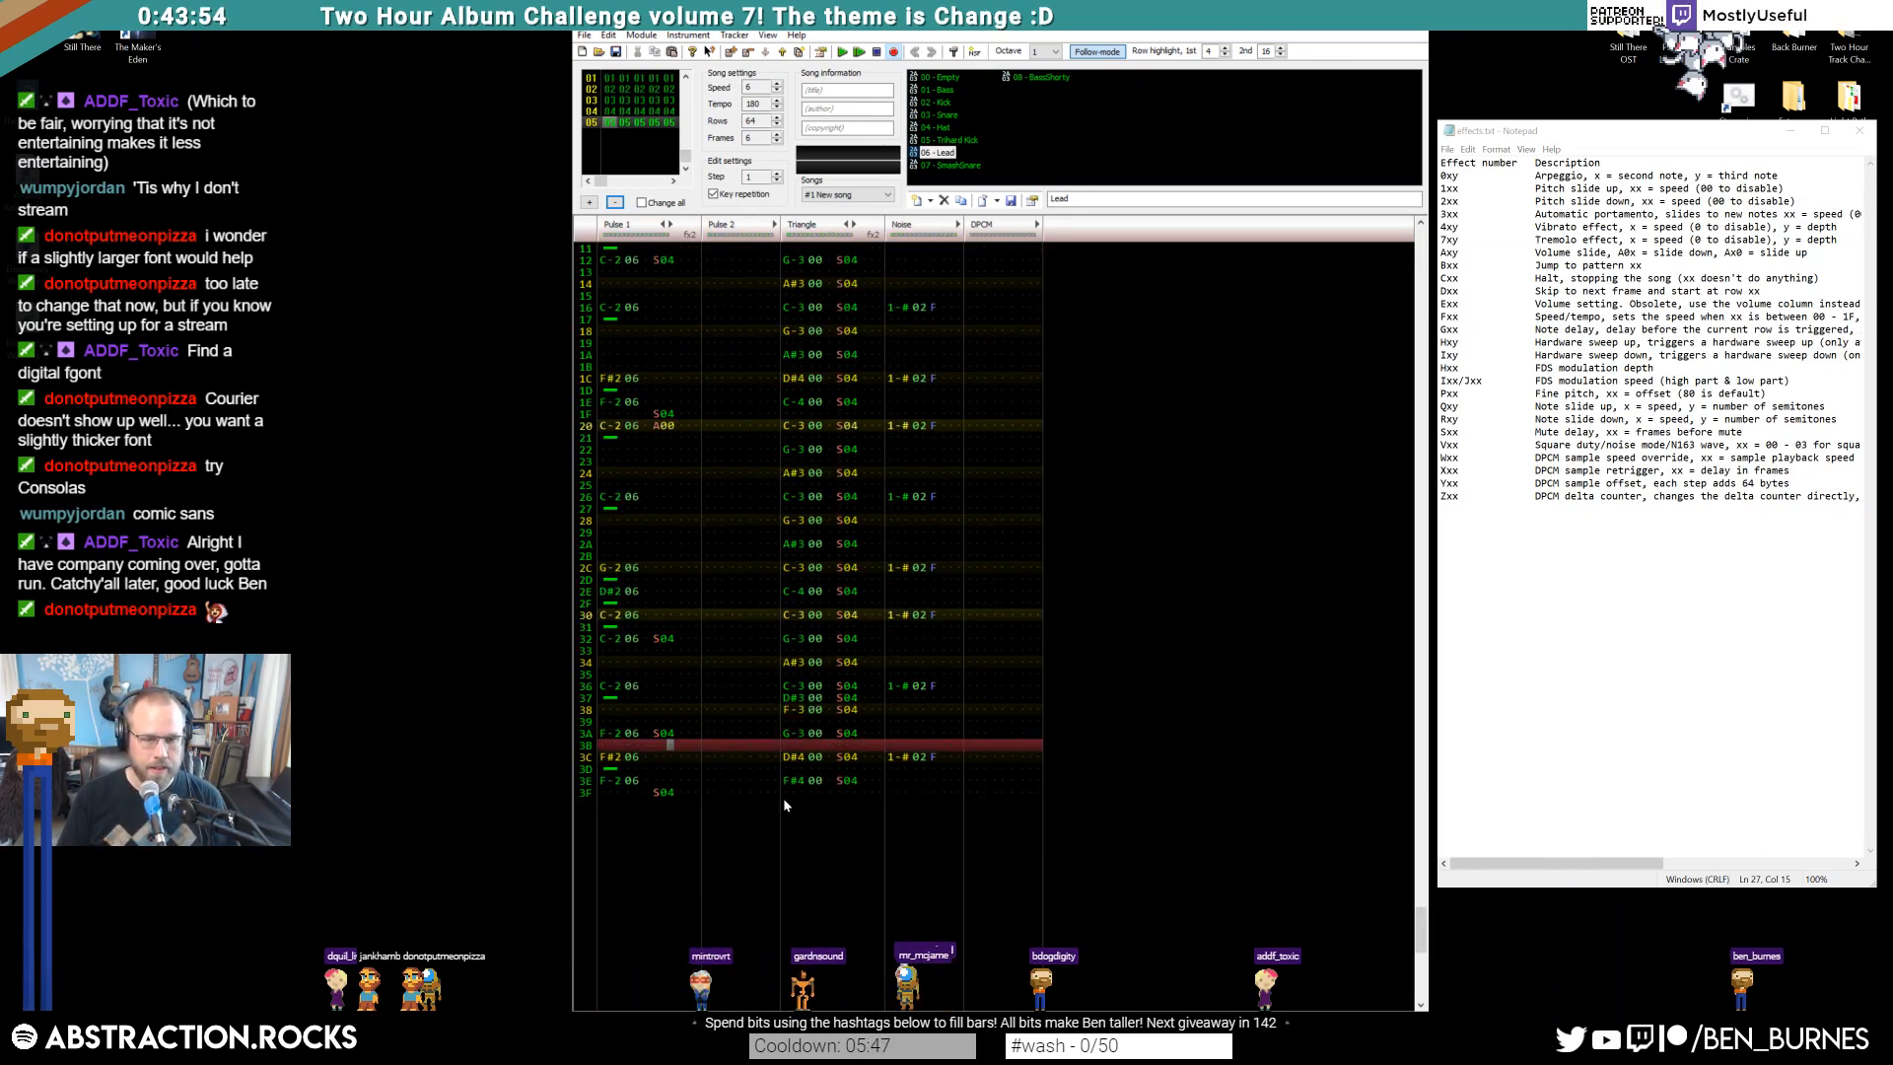
Set the pattern font to Courier New in the appearance configuration and play frame 05 back
left_click(583, 35)
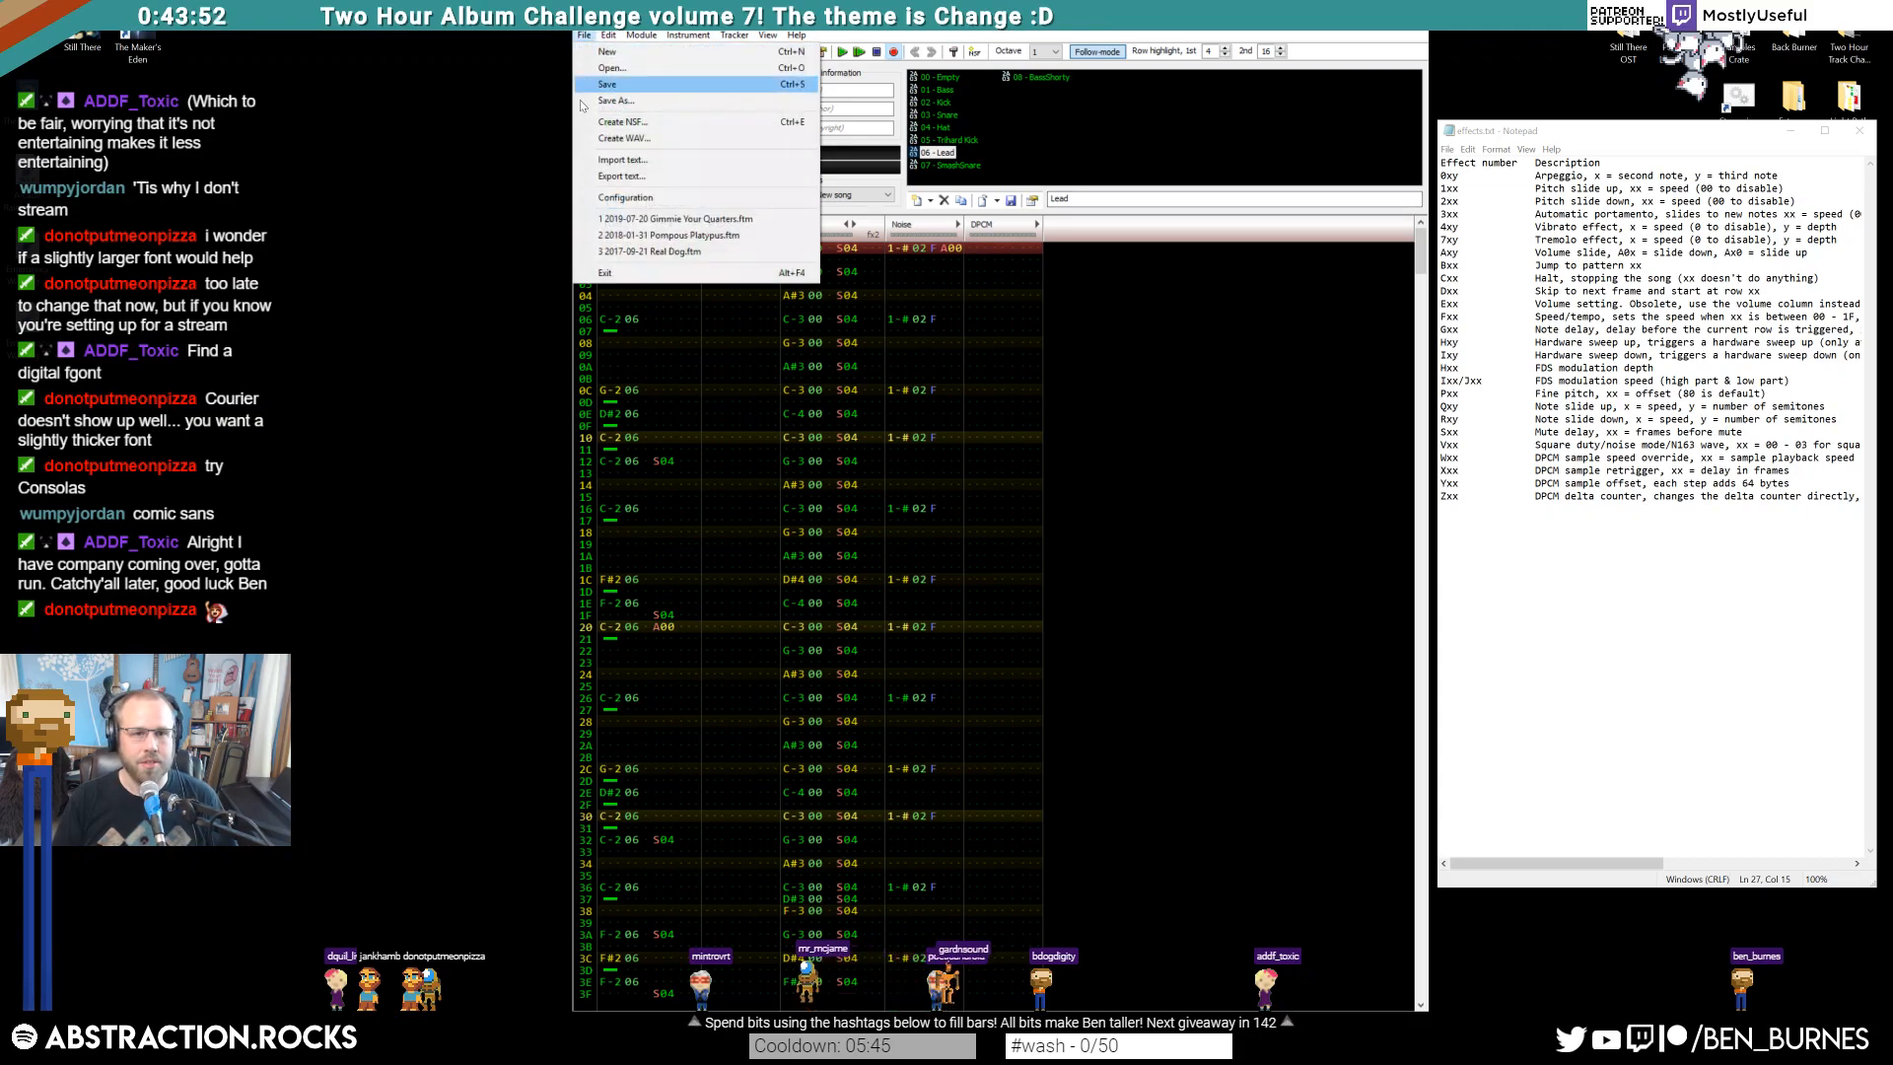
left_click(616, 203)
left_click(904, 422)
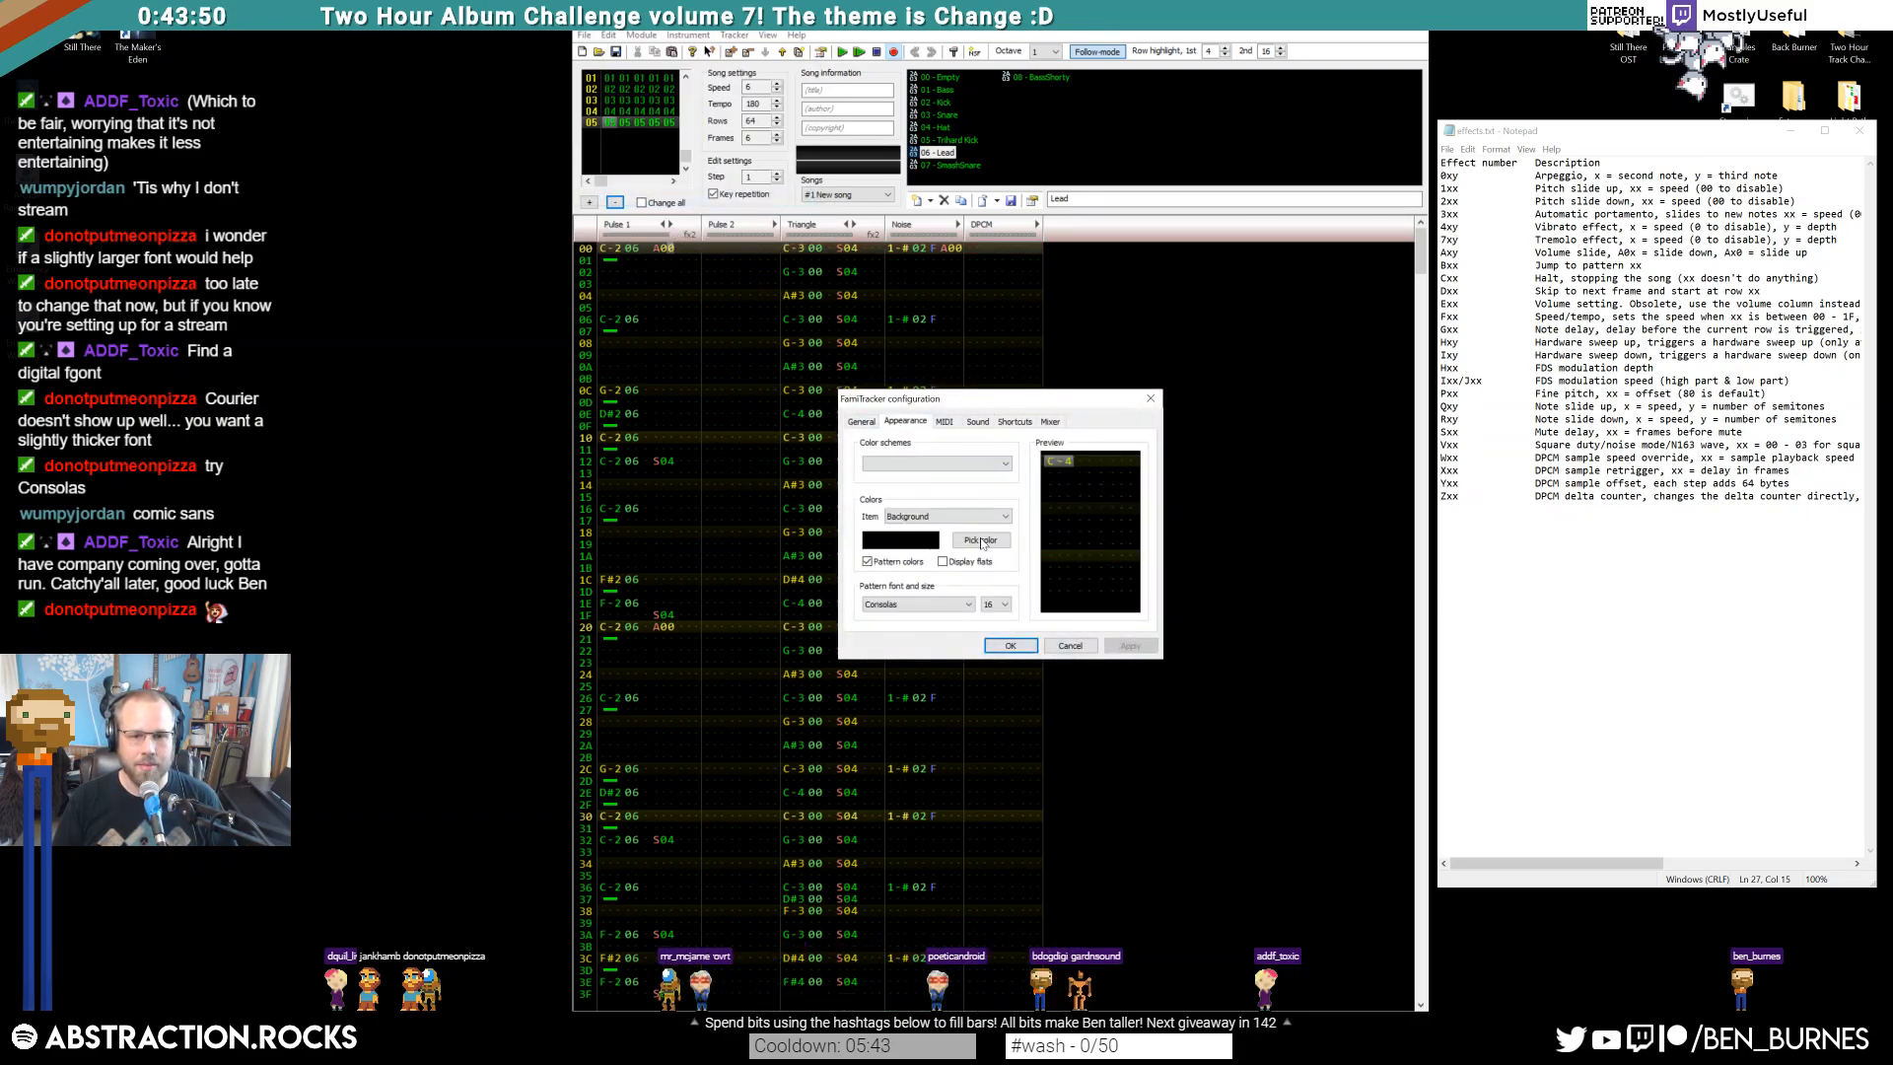
left_click(969, 604)
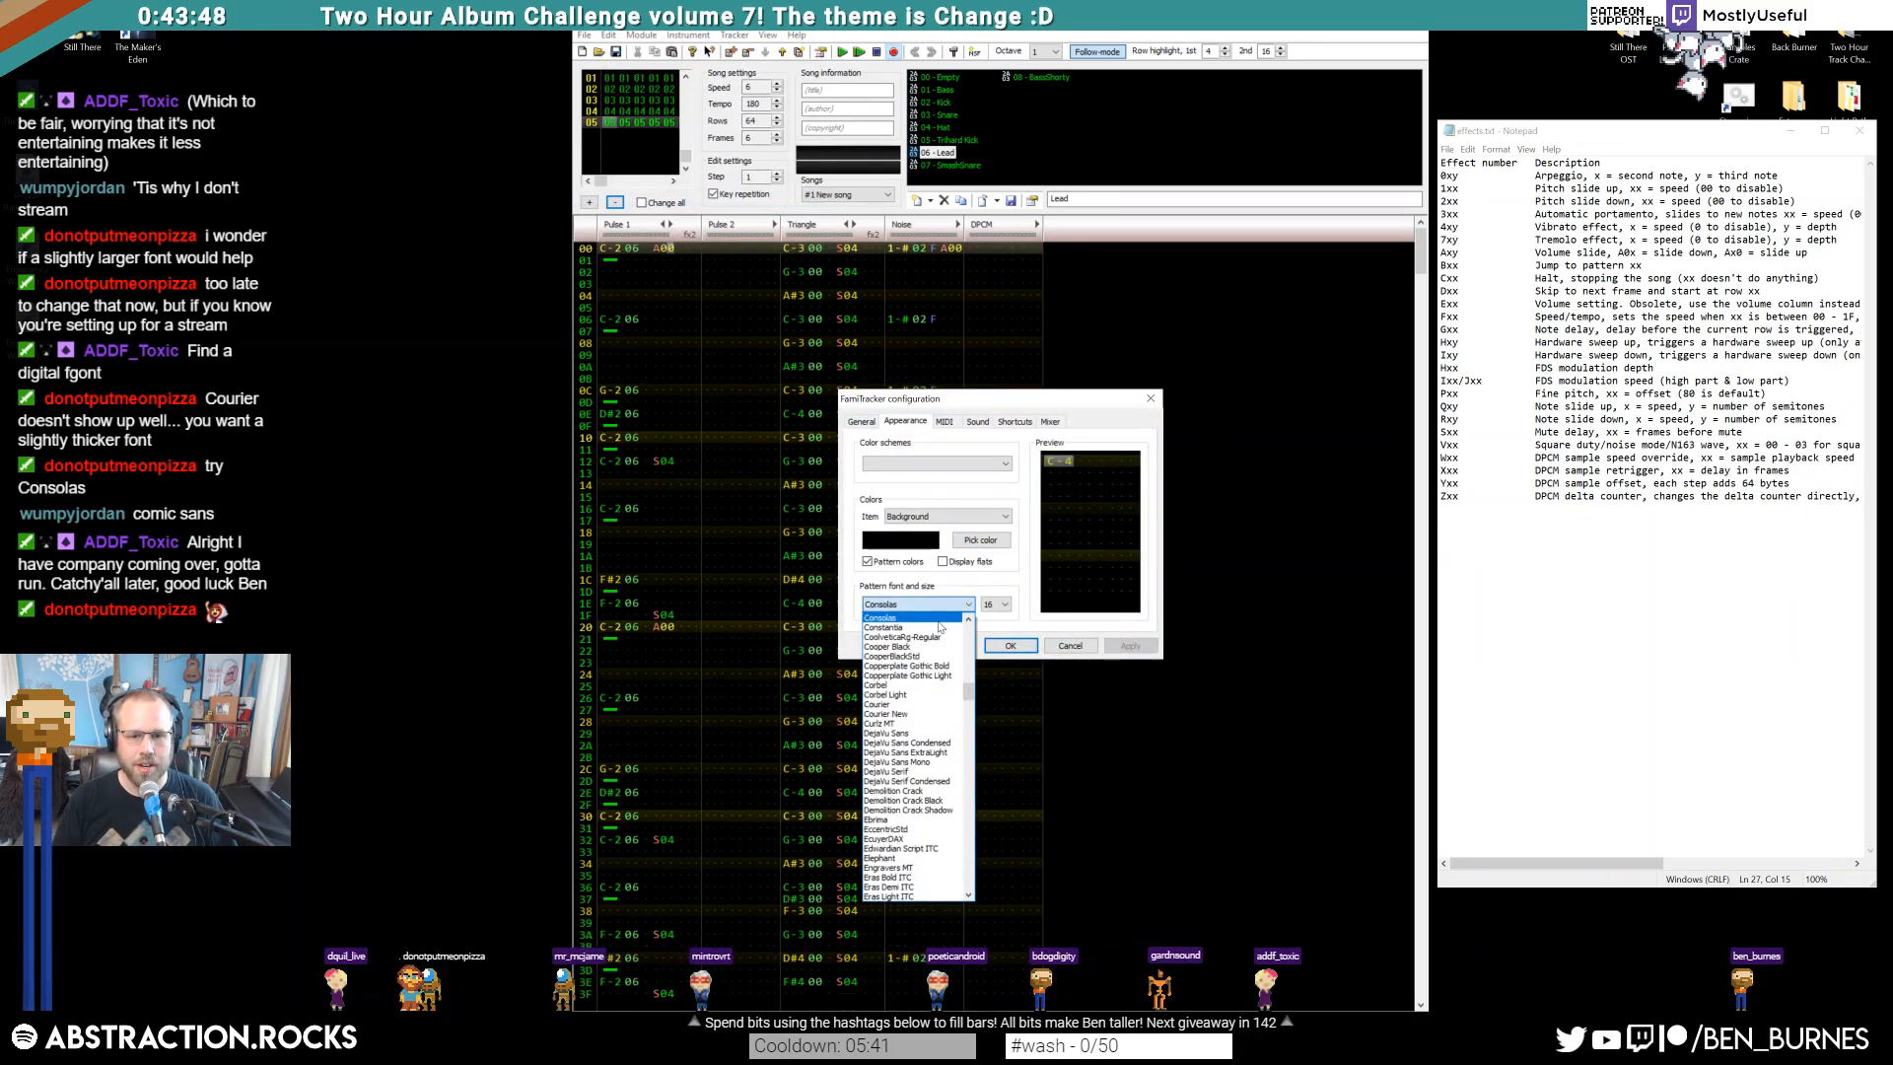
left_click(923, 714)
left_click(1130, 647)
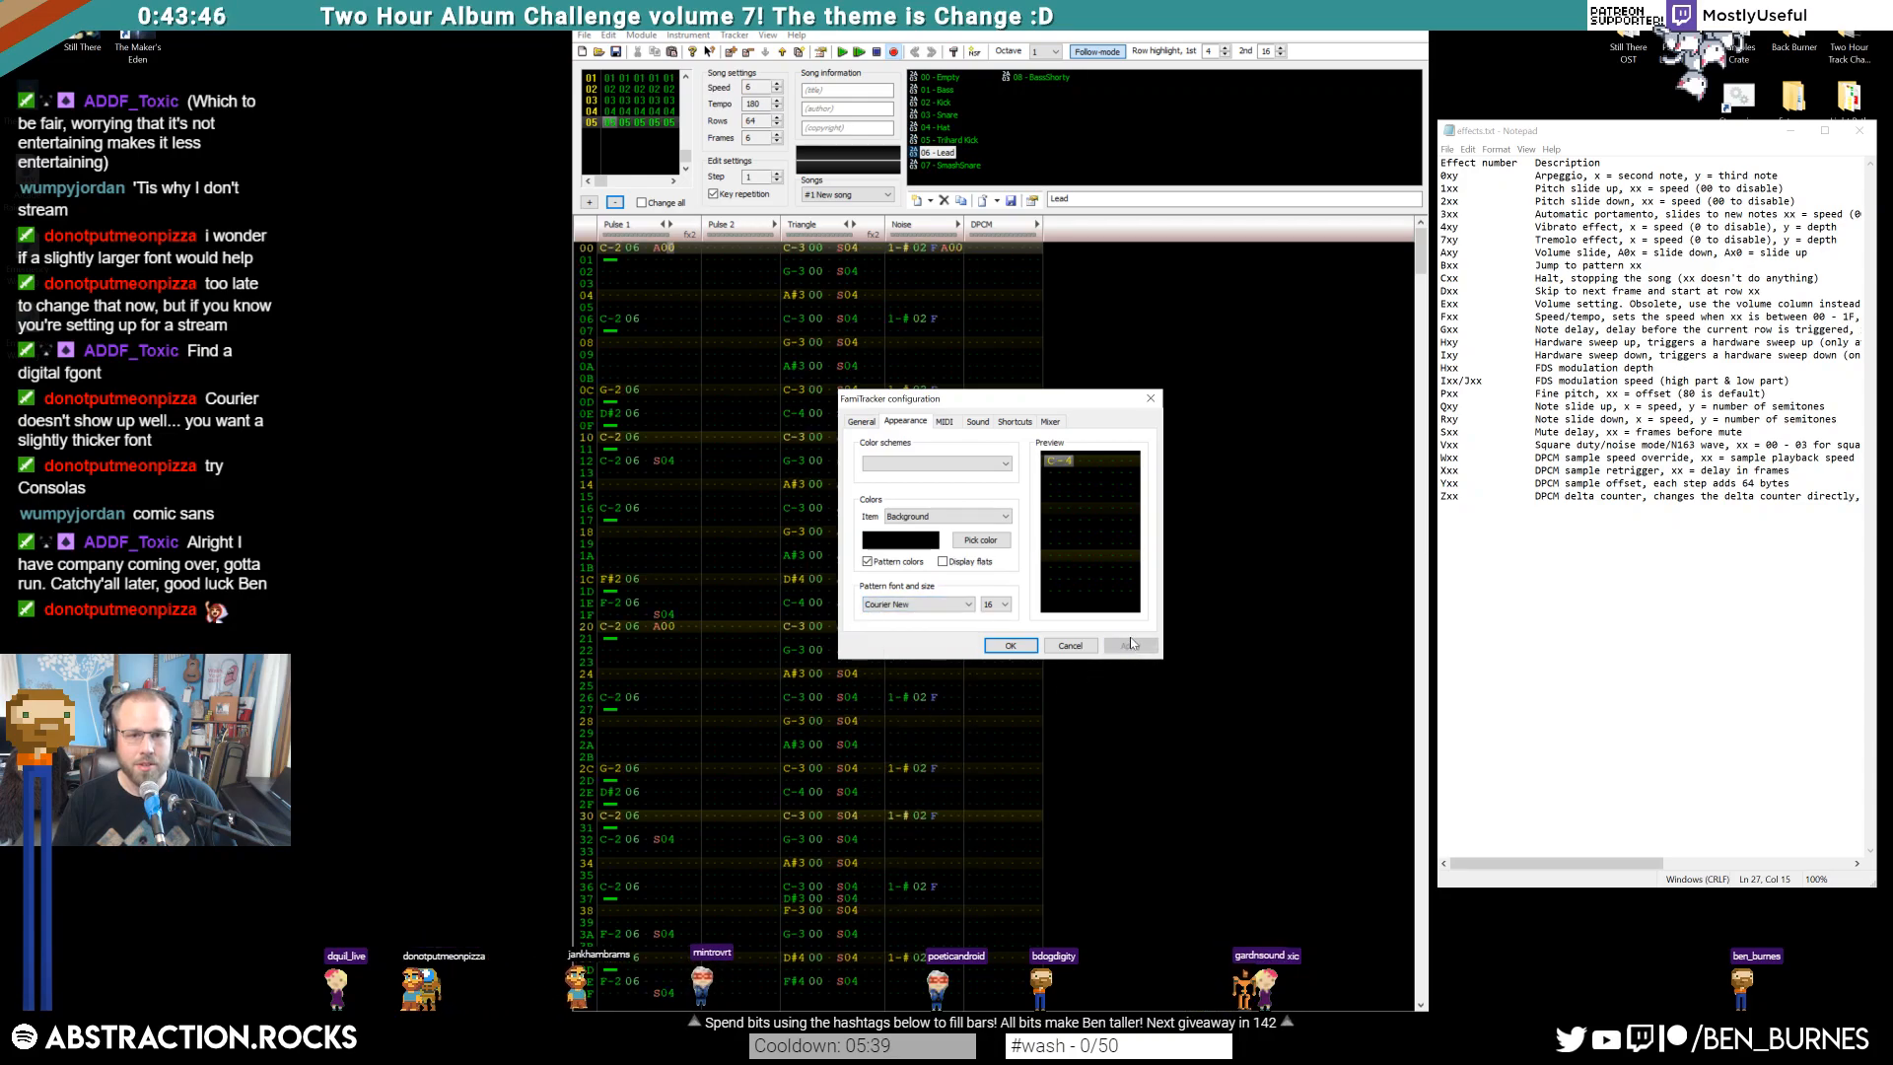
left_click(1008, 643)
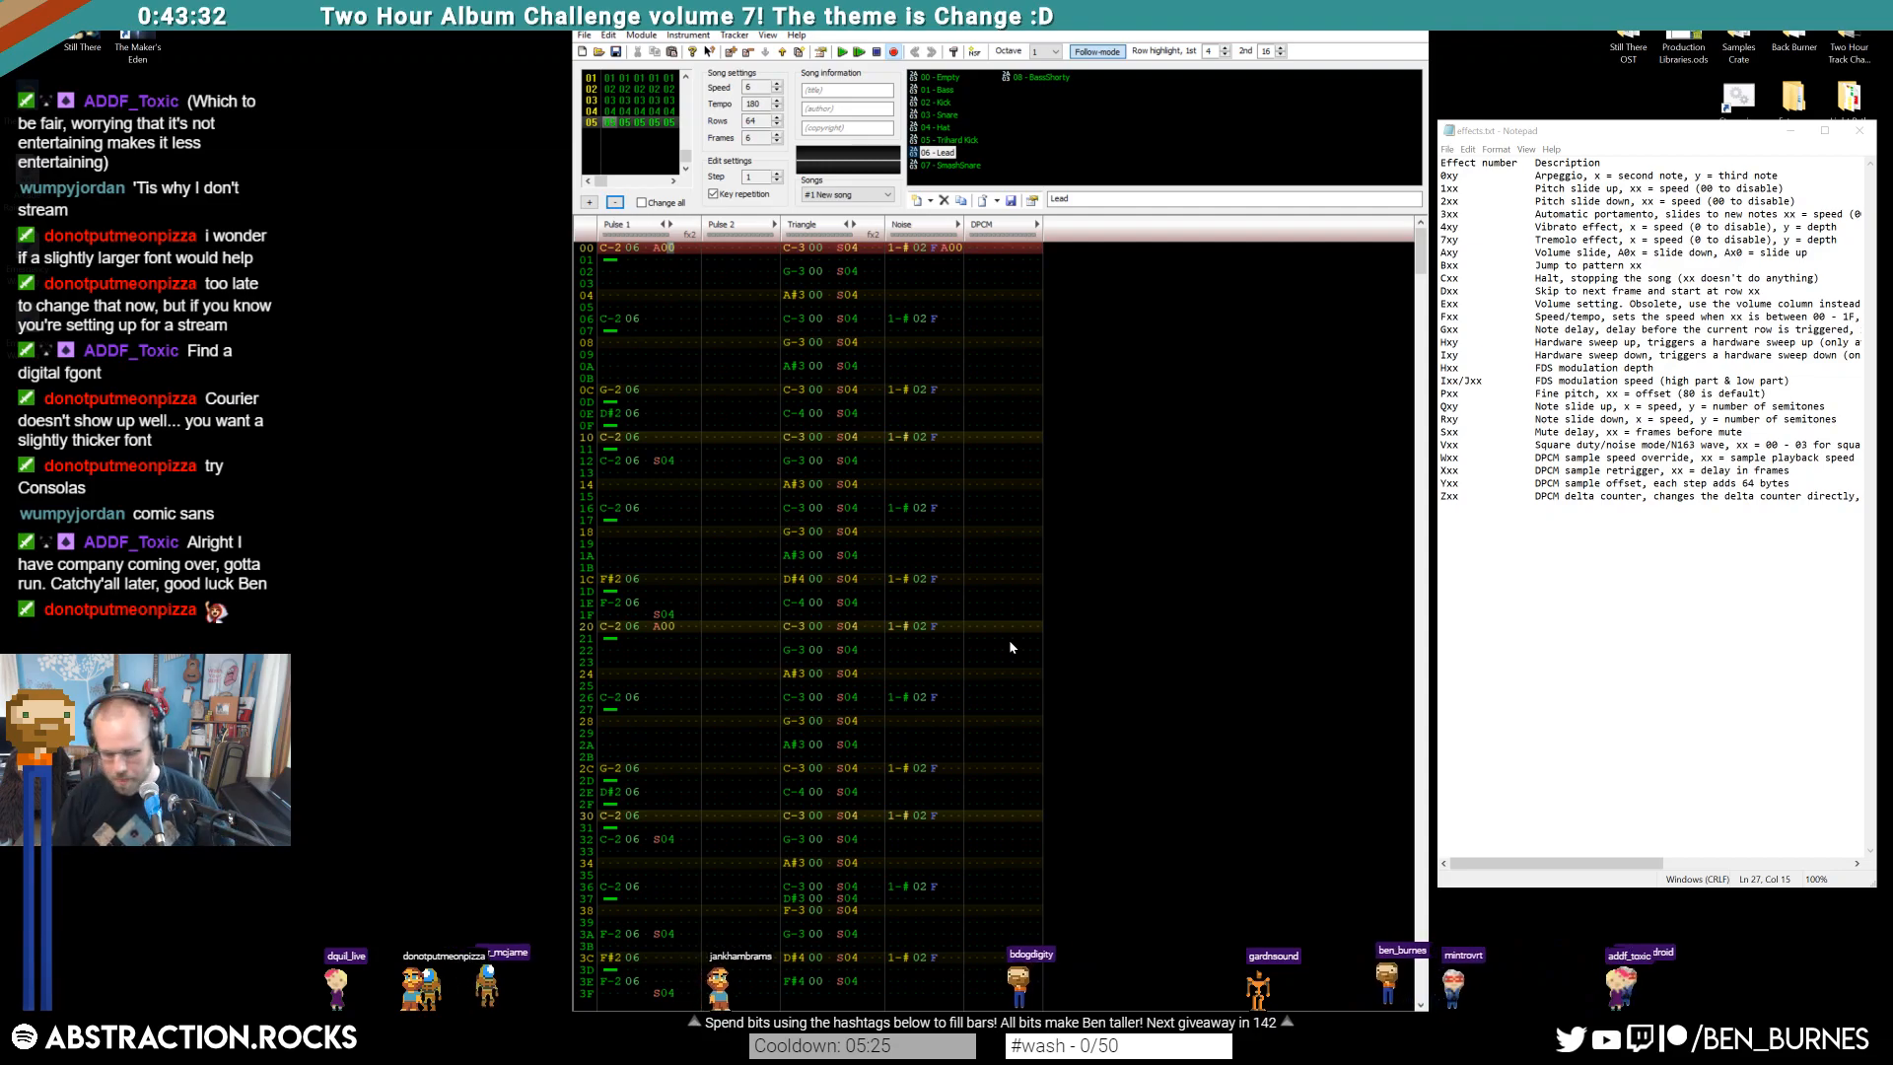
key("Return")
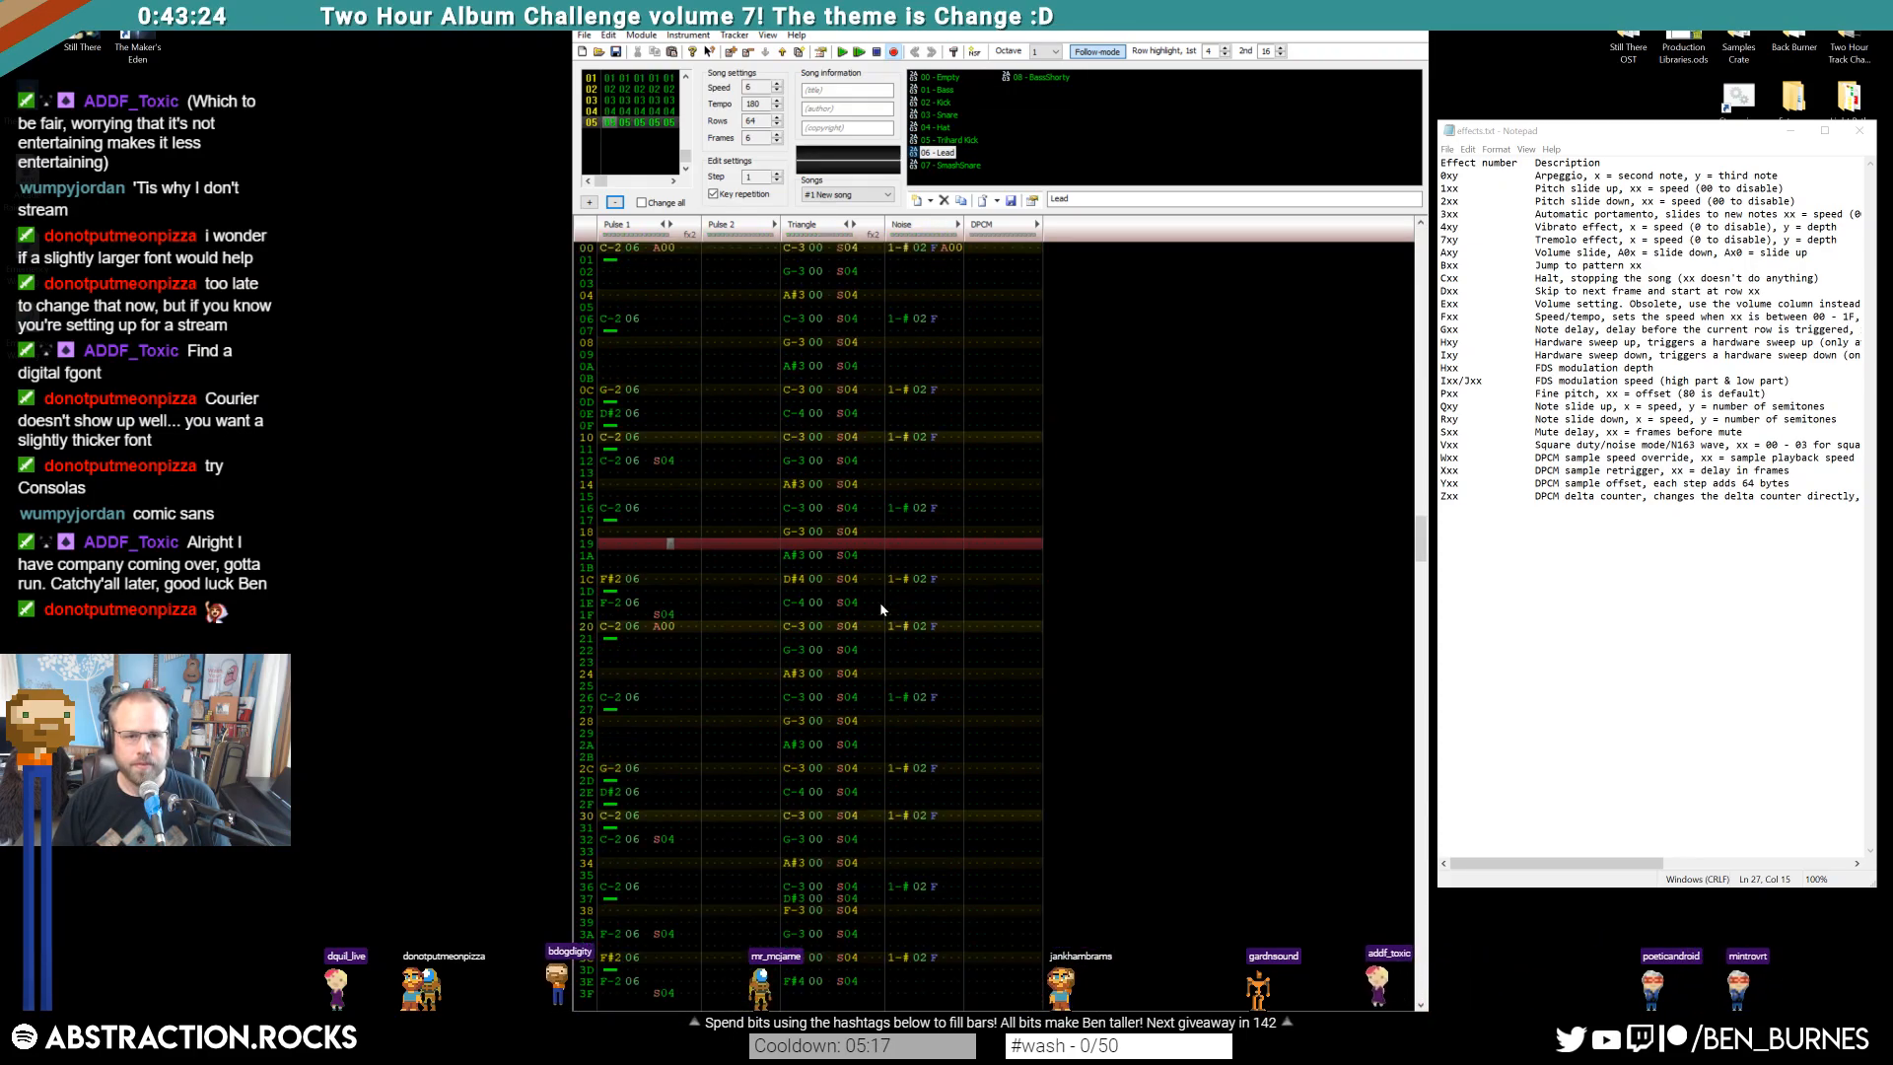
left_click(860, 54)
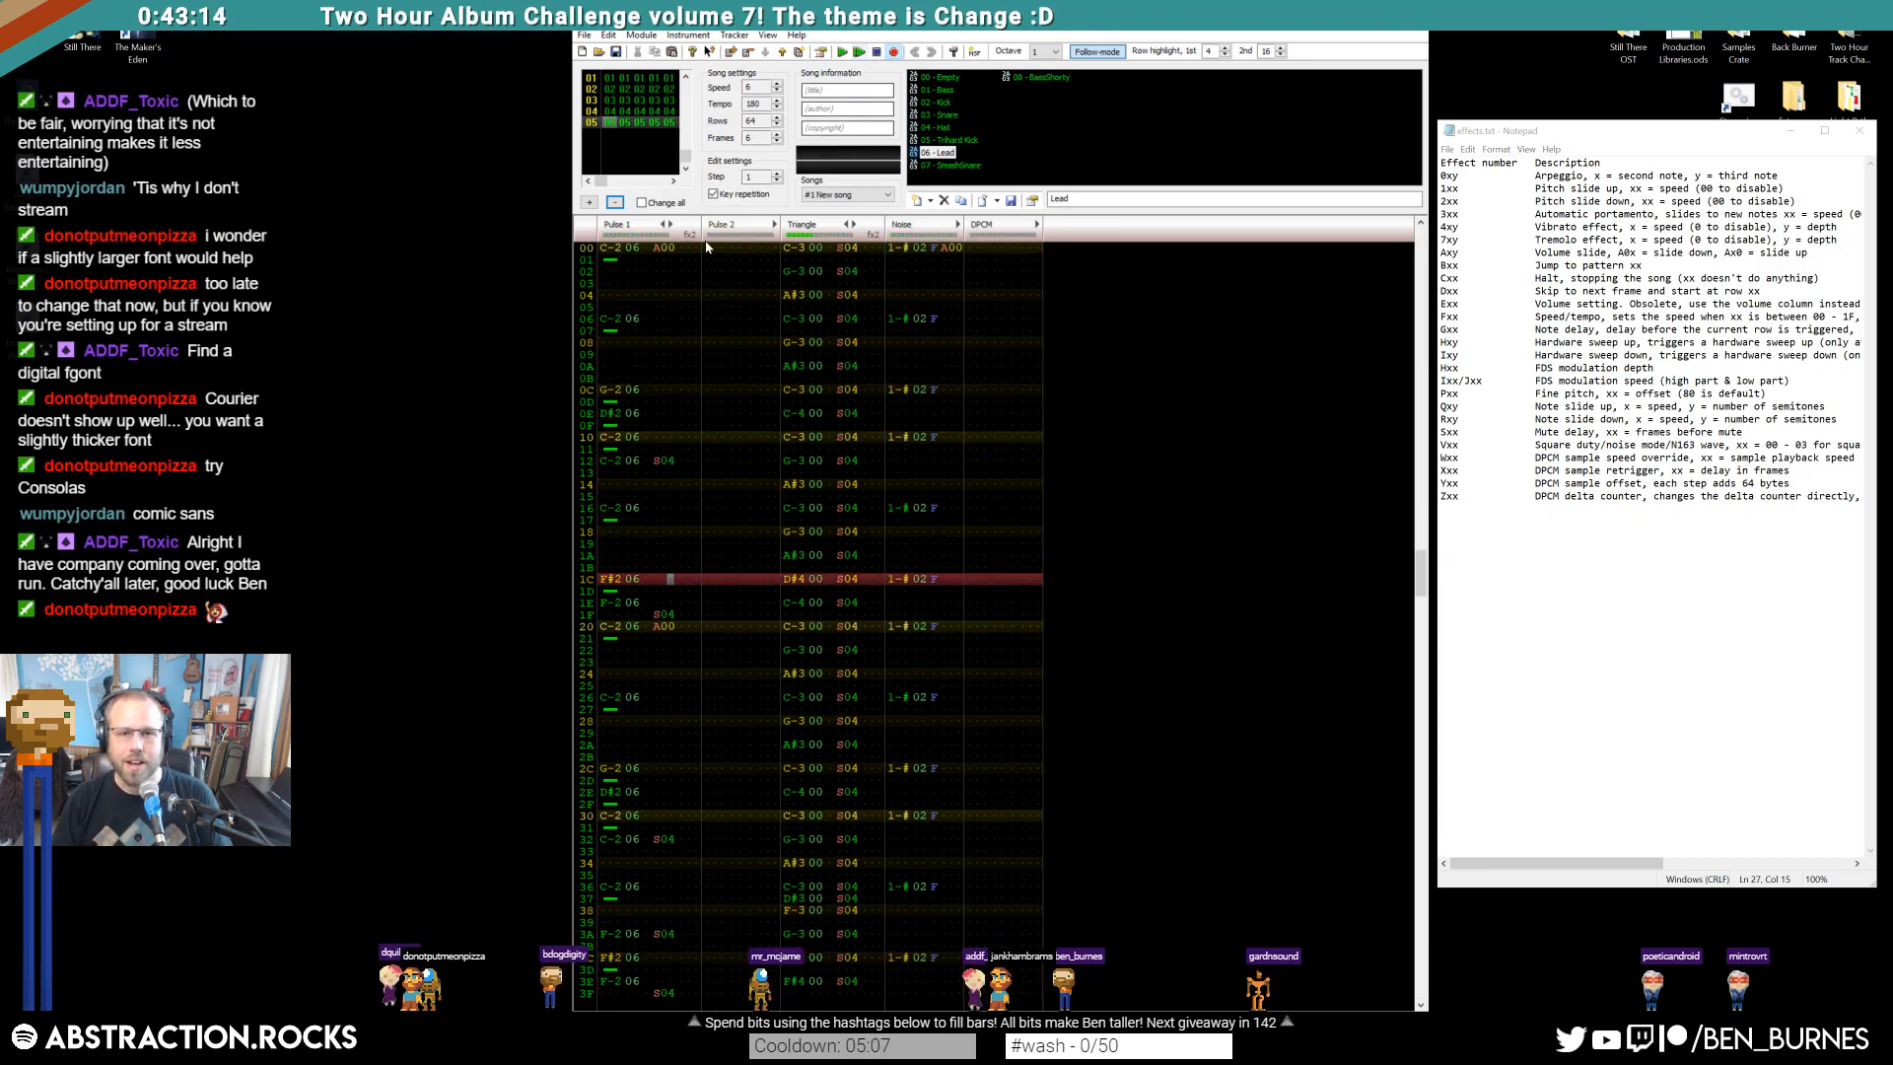
Transpose all Pulse 1 notes in frame 05 down an octave, check the Lead instrument, and play the frame back
left_click(619, 250)
key("ctrl+a")
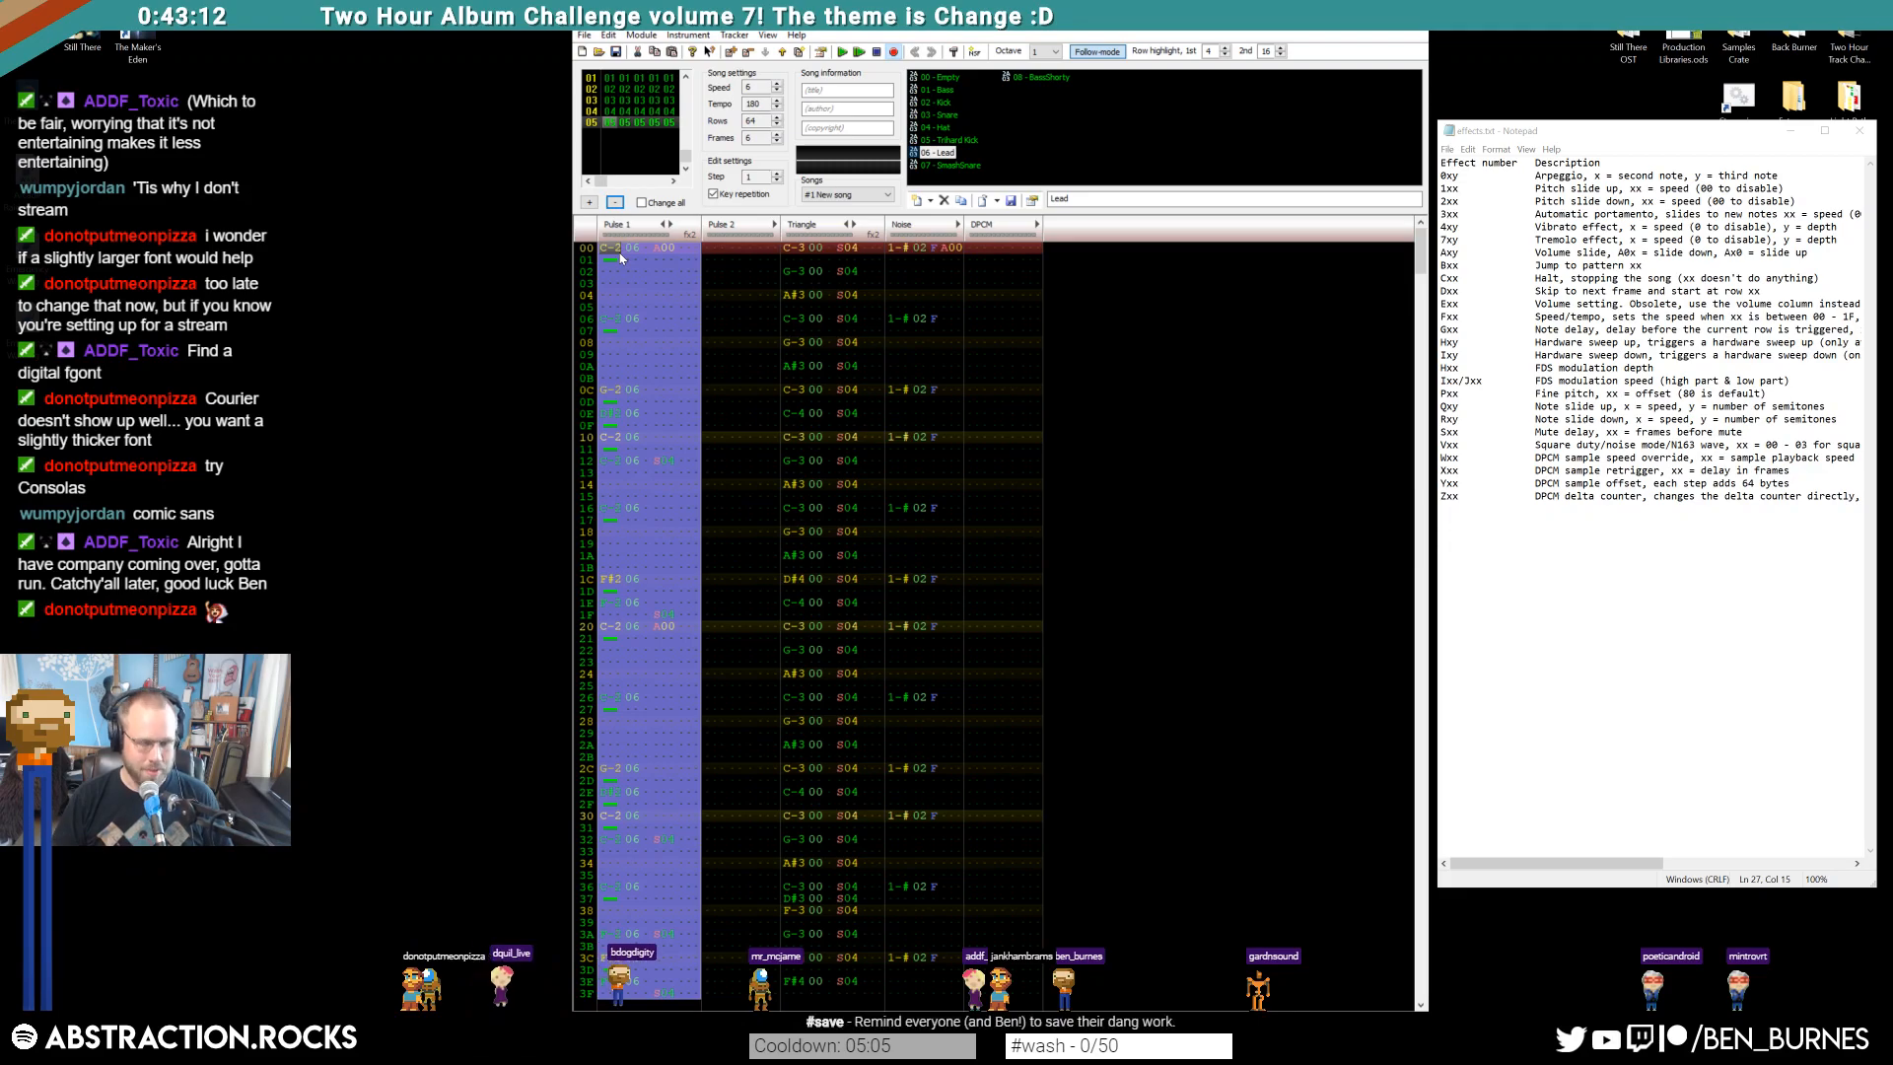
key("Escape")
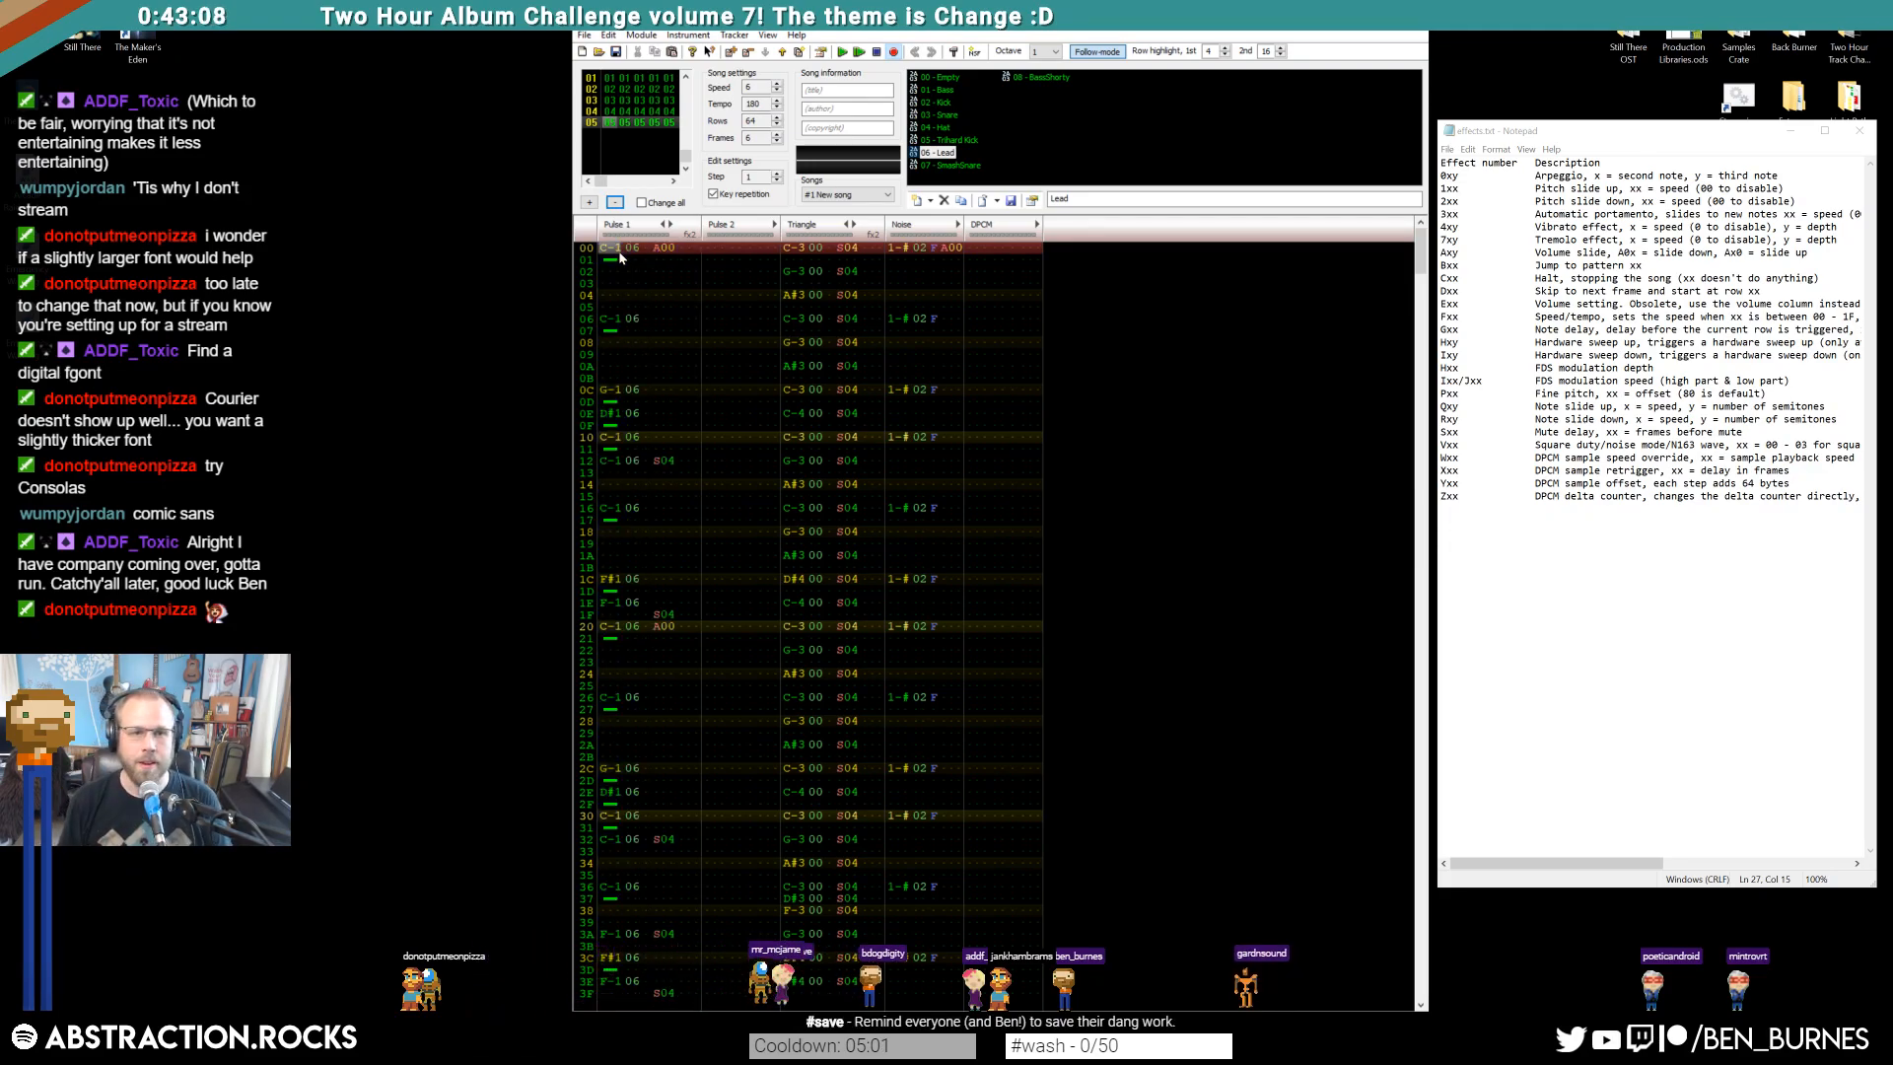
double_click(951, 153)
left_click(1149, 372)
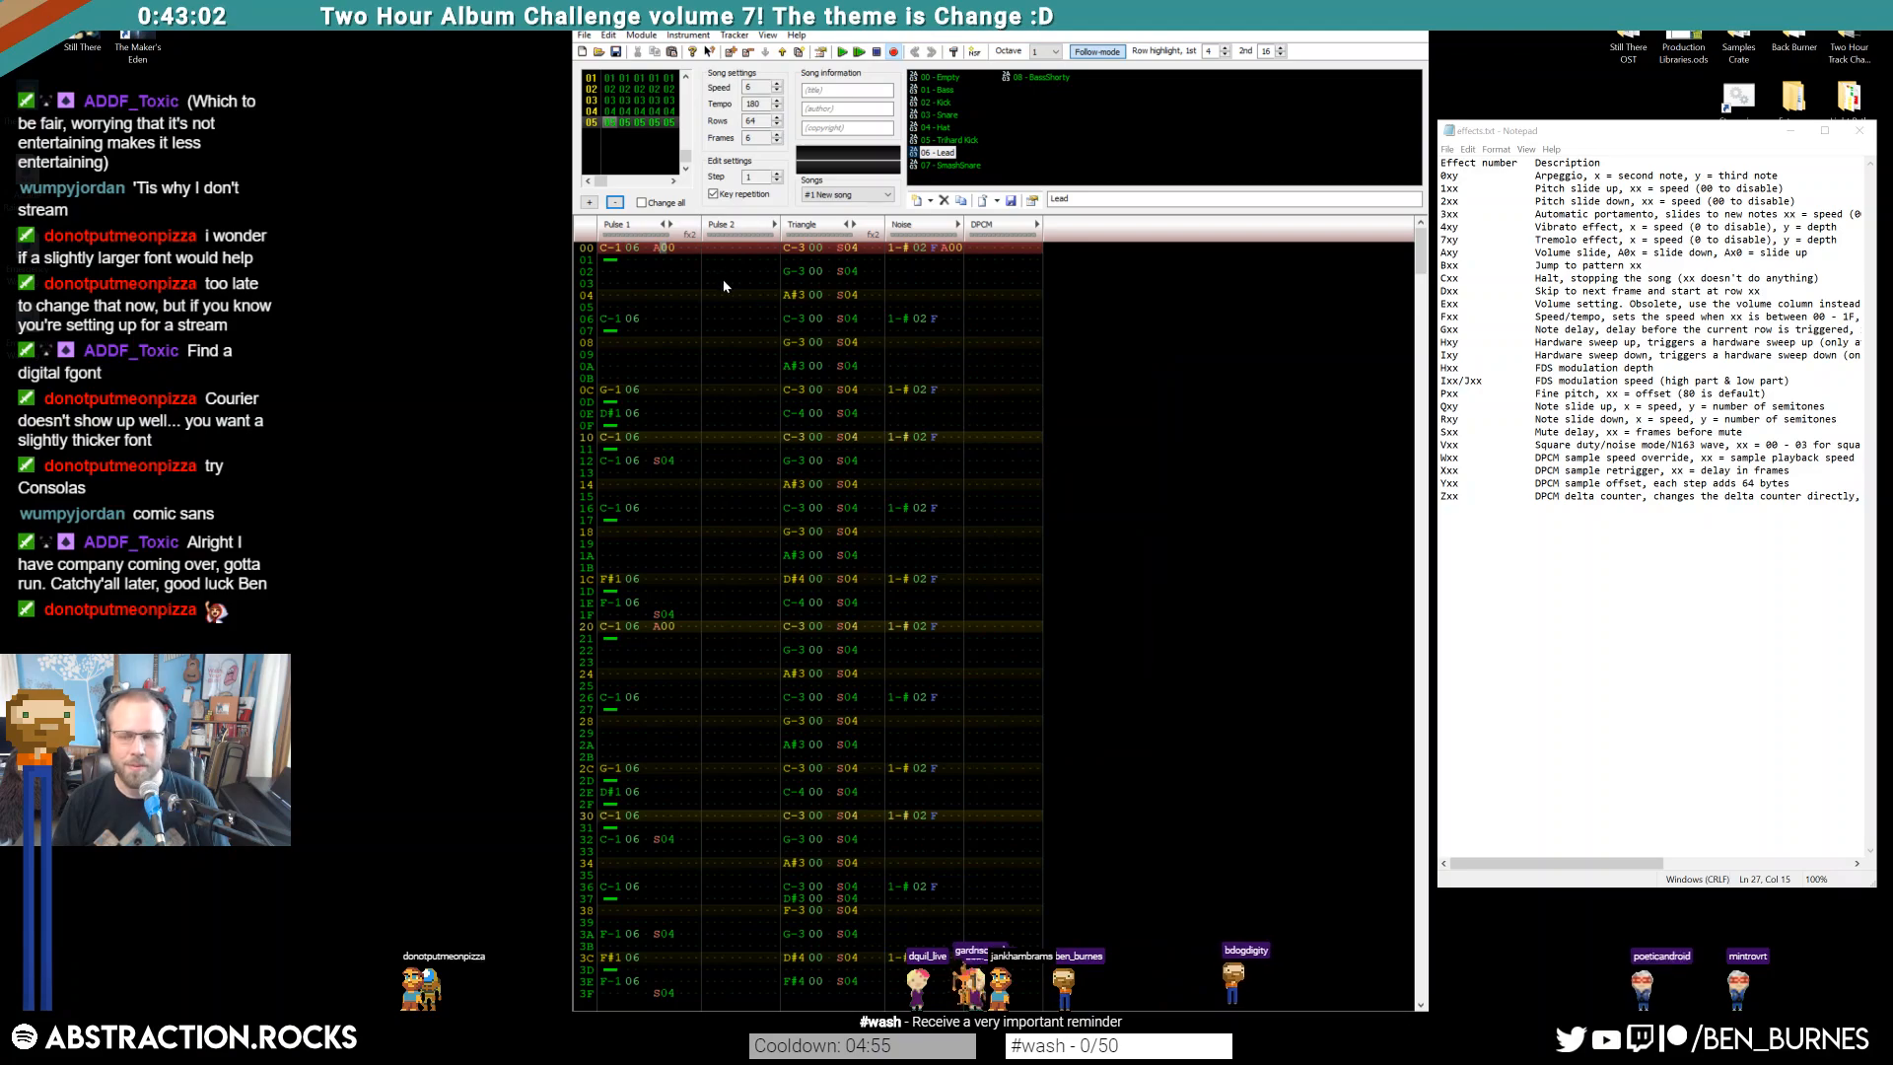
key("Return")
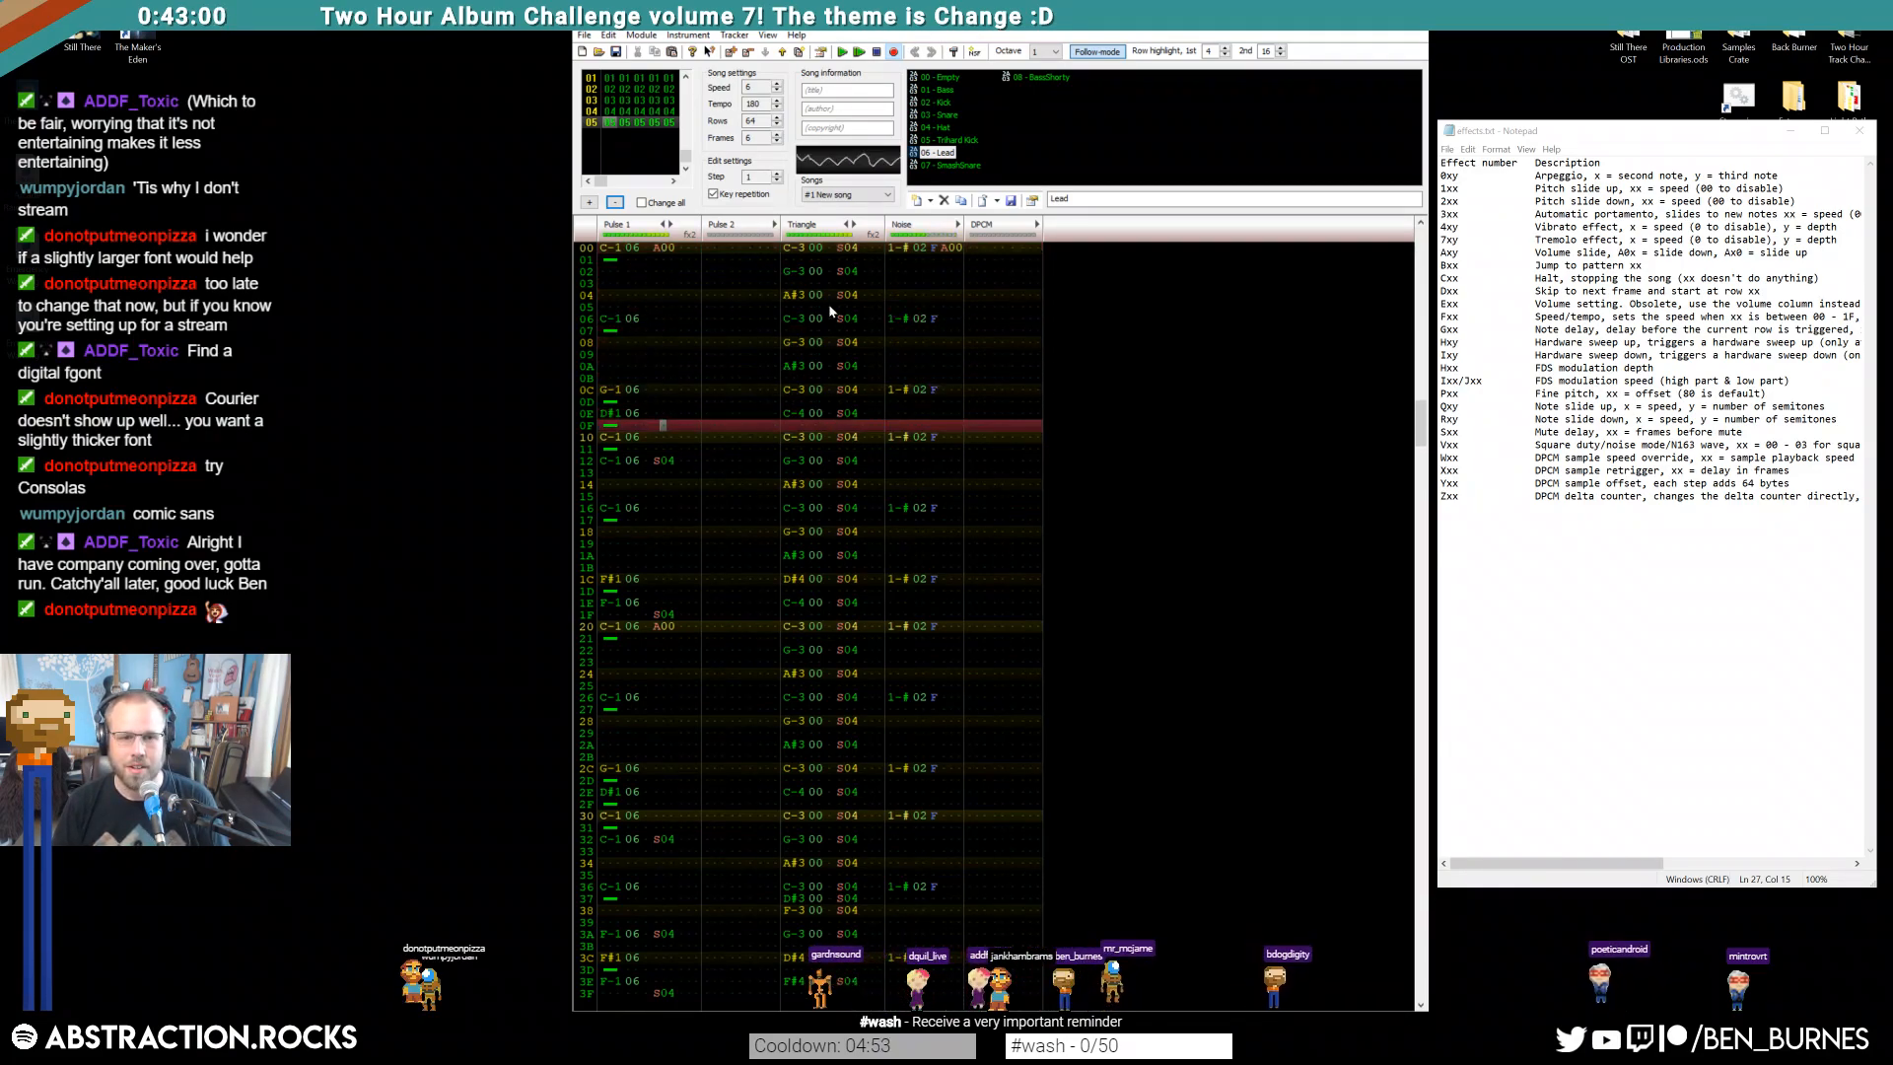
key("Return")
Transpose the Pulse 1 notes in frame 05 back up an octave
double_click(634, 259)
key("ctrl+F4")
left_click(635, 248)
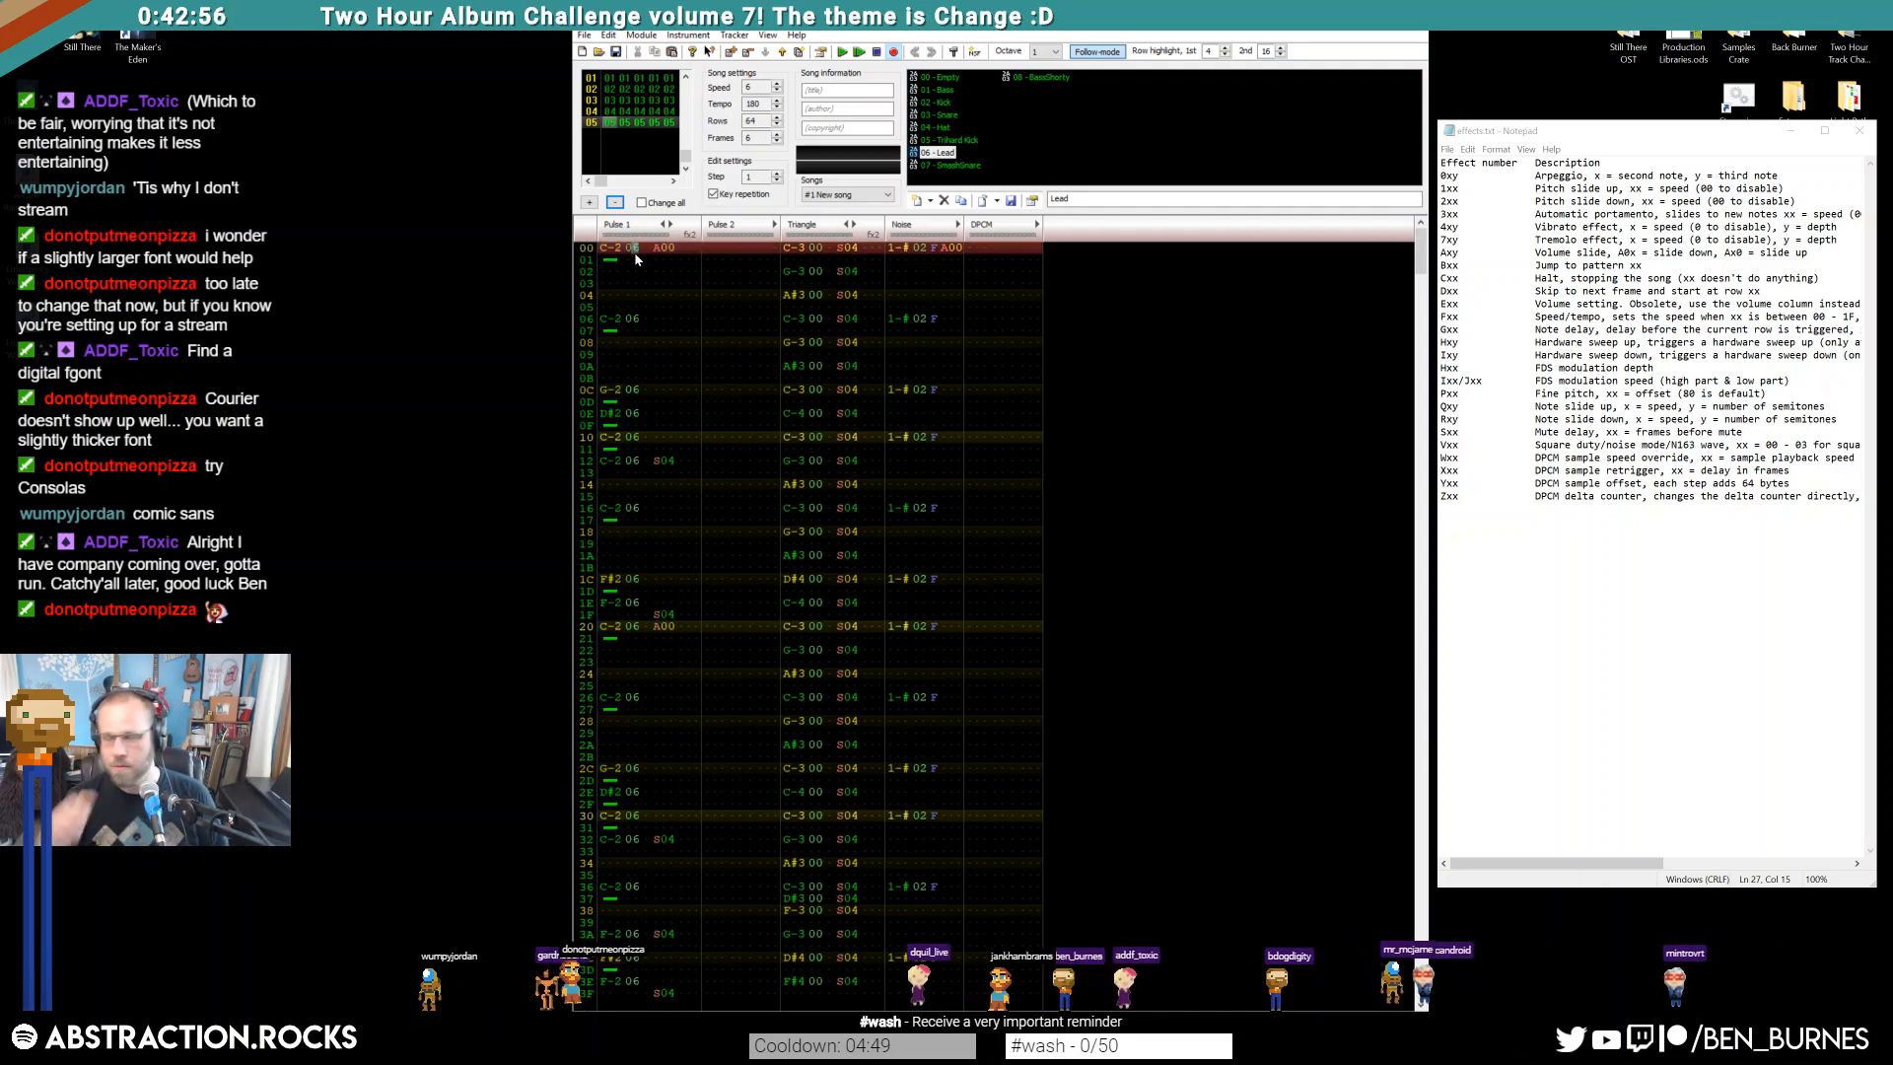
Create a new instrument named LongLead for the Pulse 2 channel
left_click(712, 249)
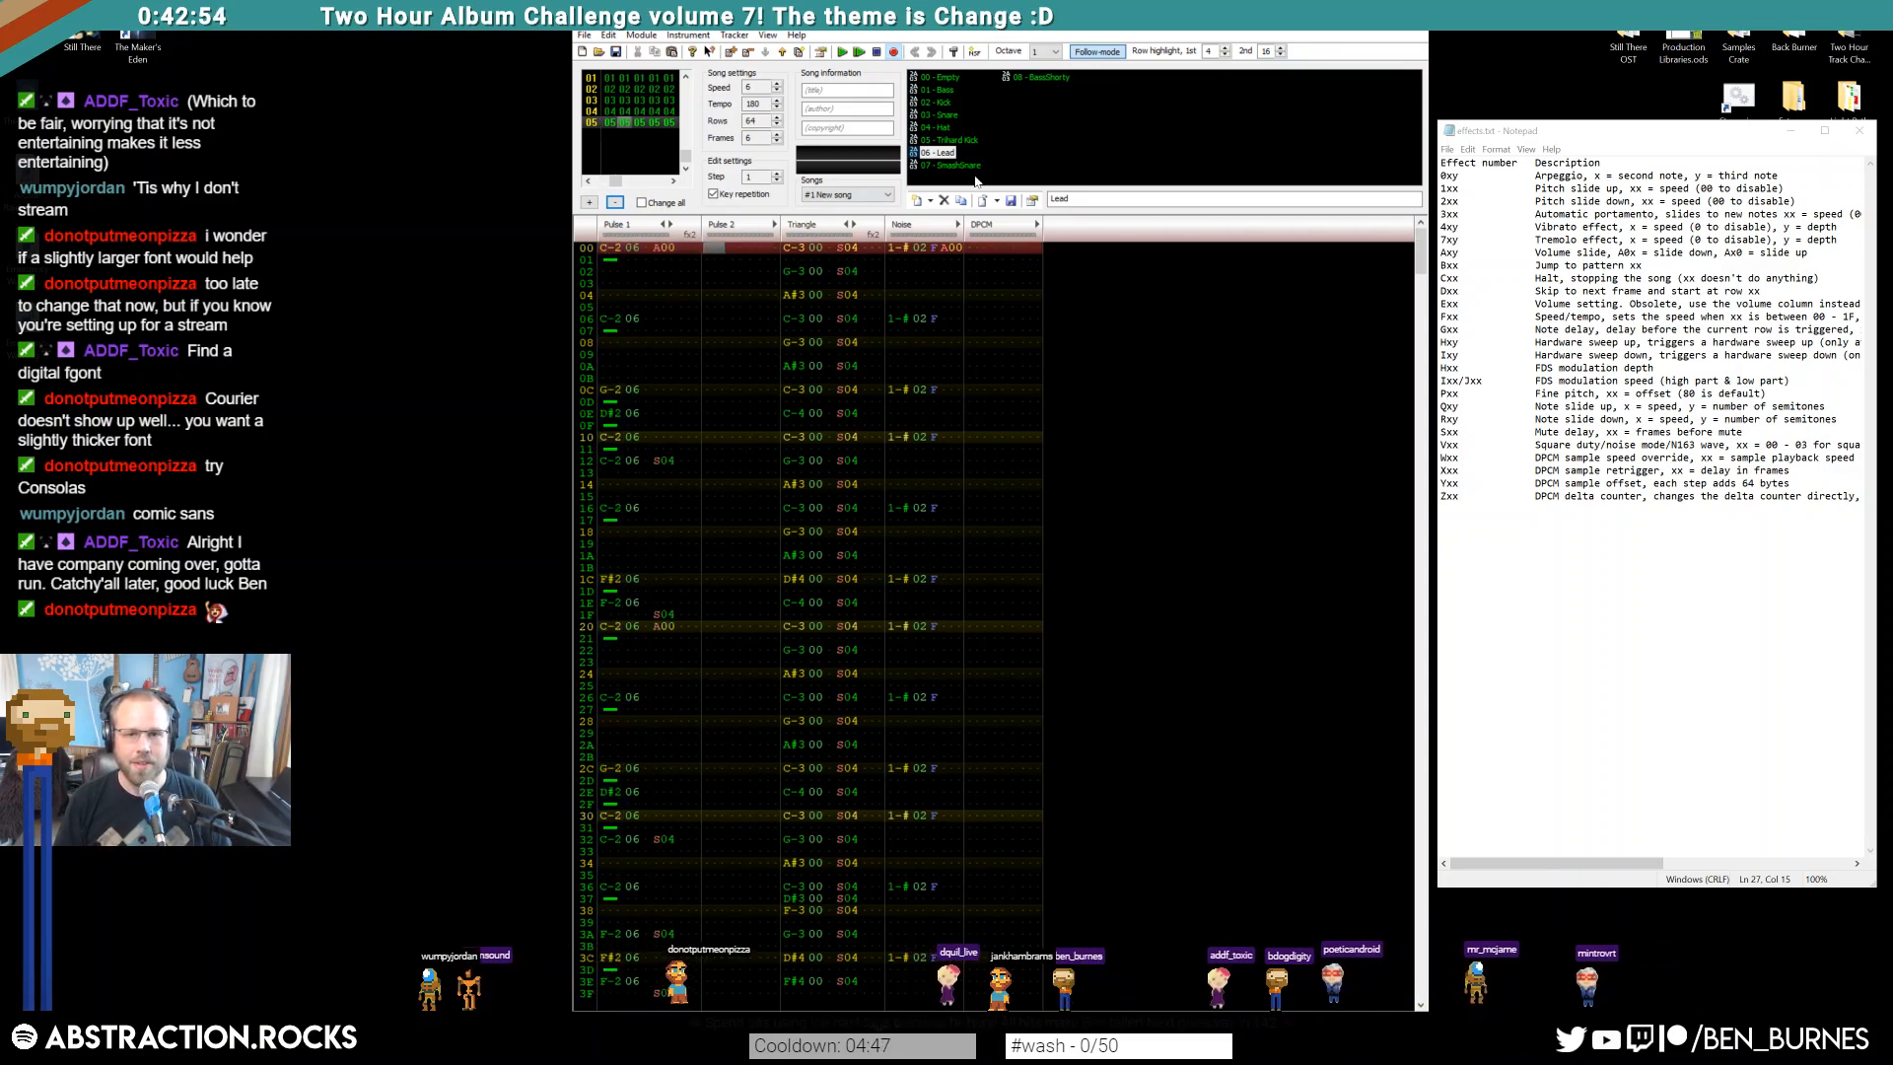
left_click(920, 205)
type("LongLead")
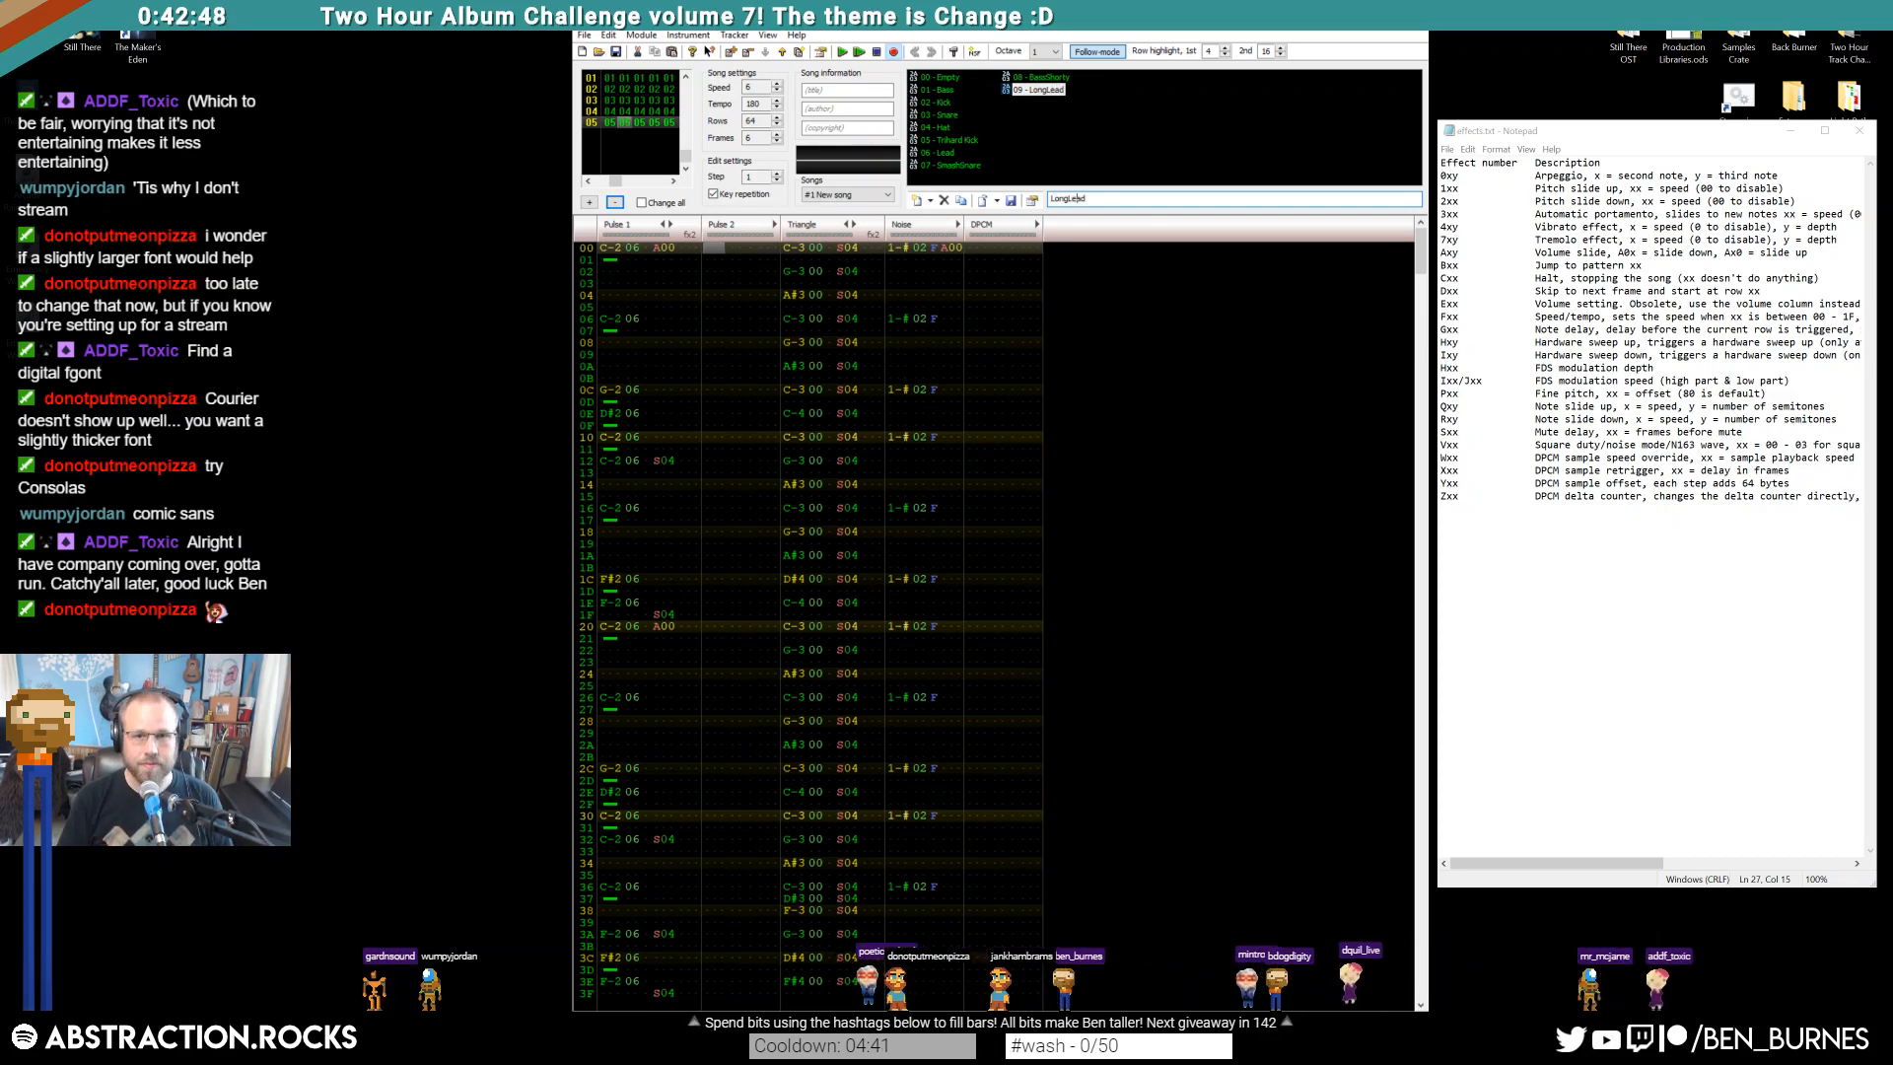
Draw a 21-step volume envelope for LongLead that rises from 2 to 15 and fades gradually to 0
double_click(1040, 91)
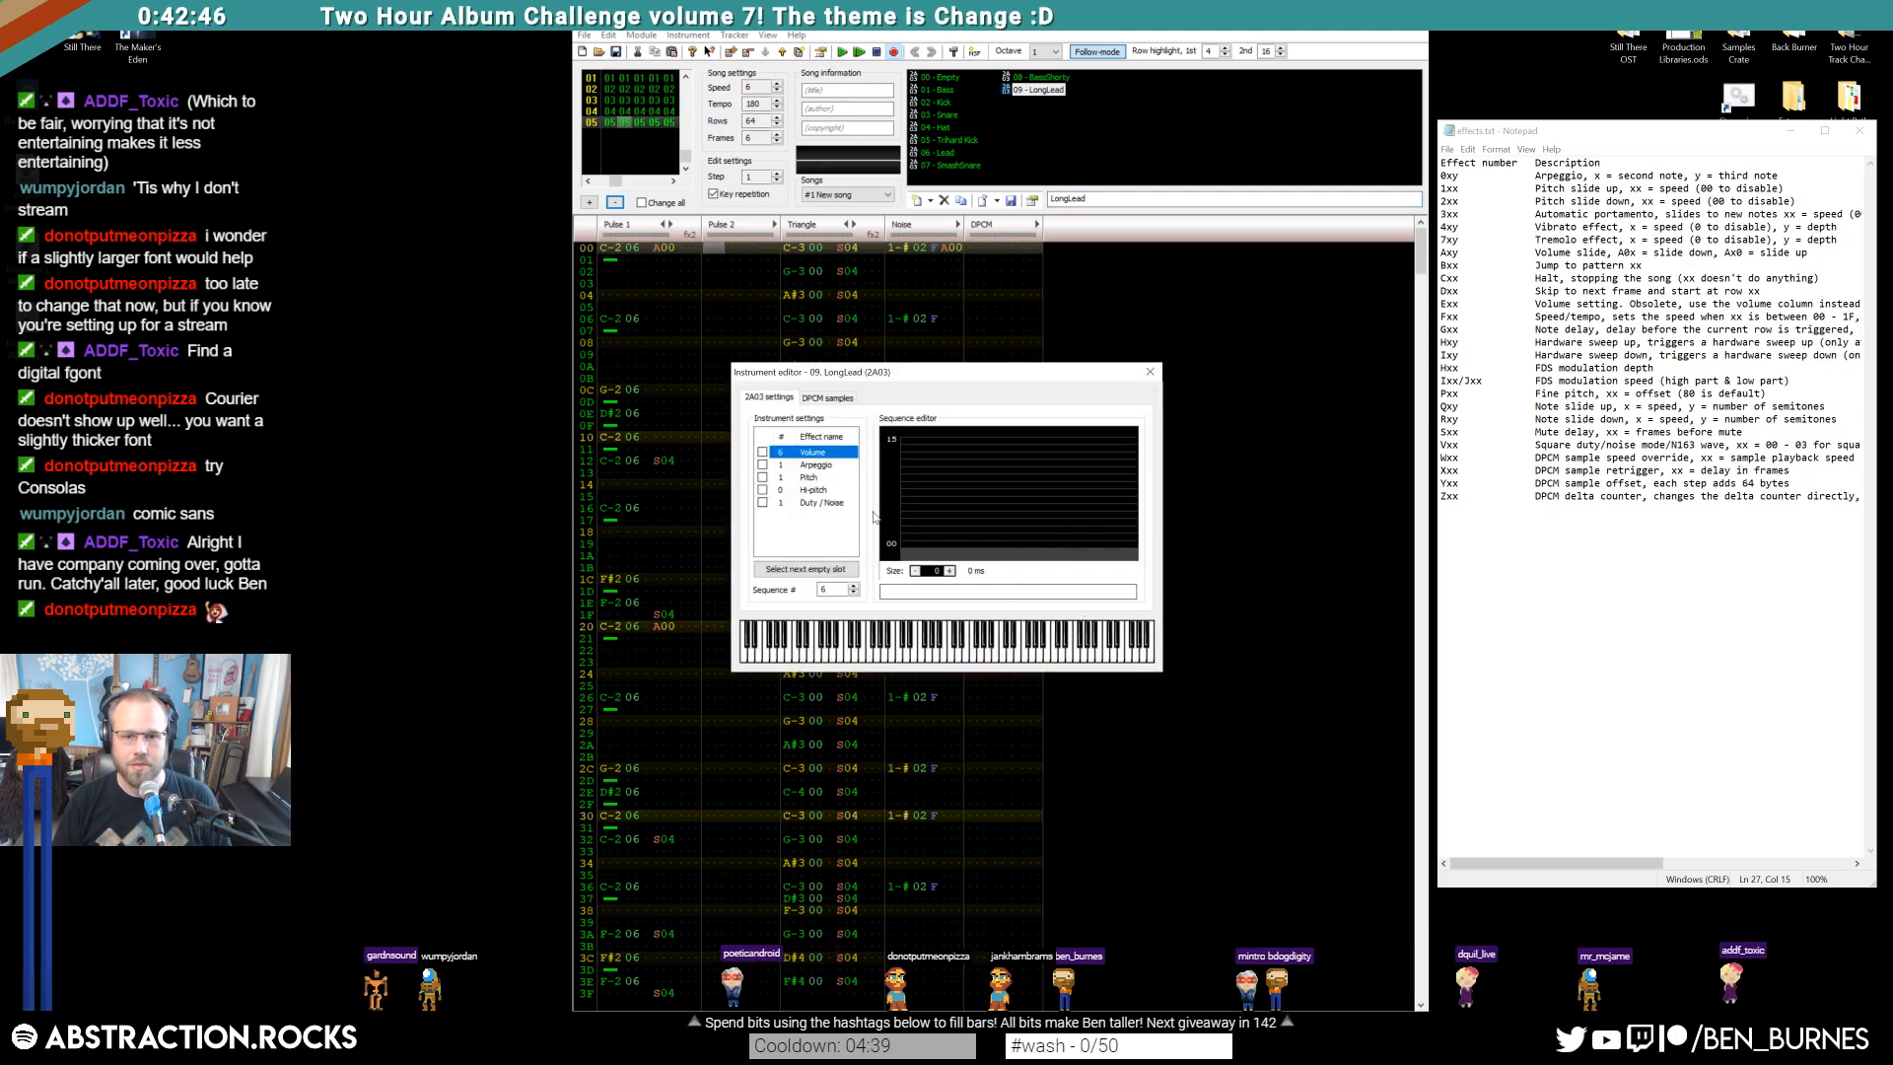
left_click_drag(930, 571, 925, 550)
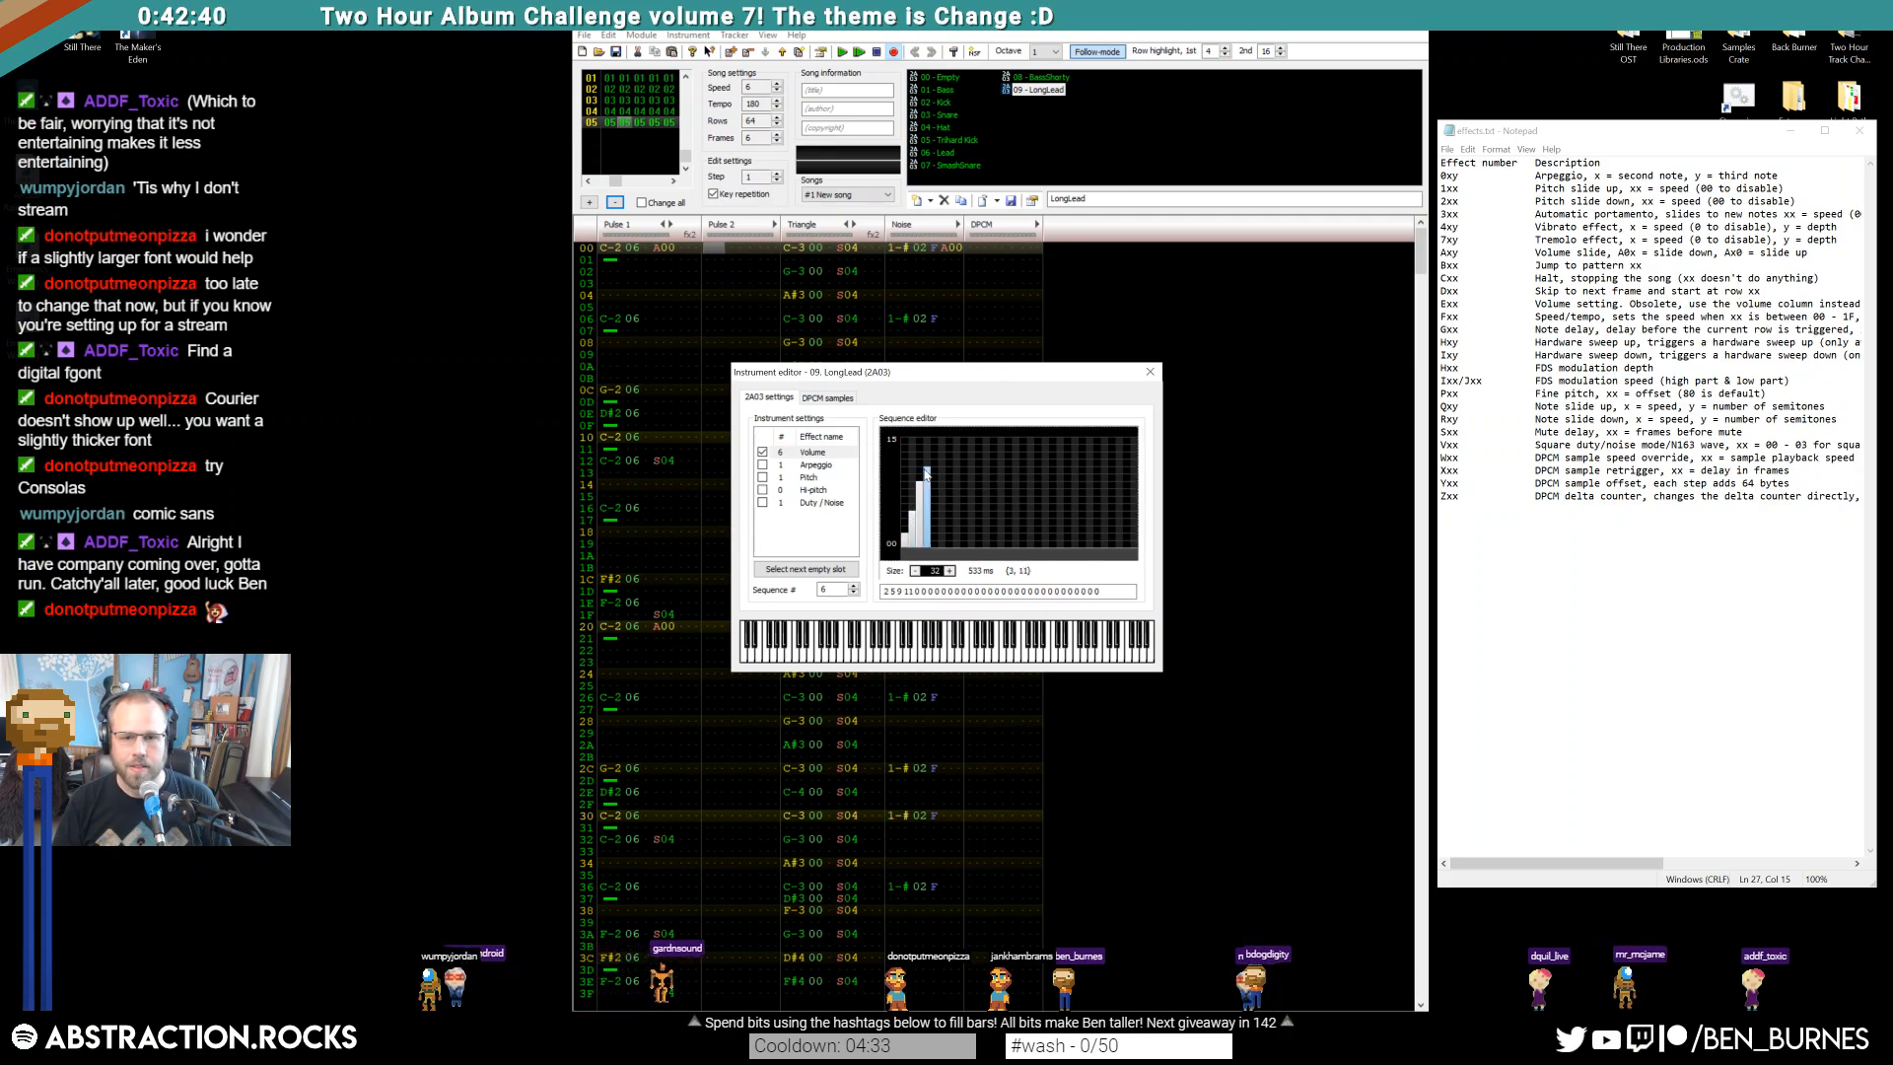
left_click_drag(925, 474, 999, 438)
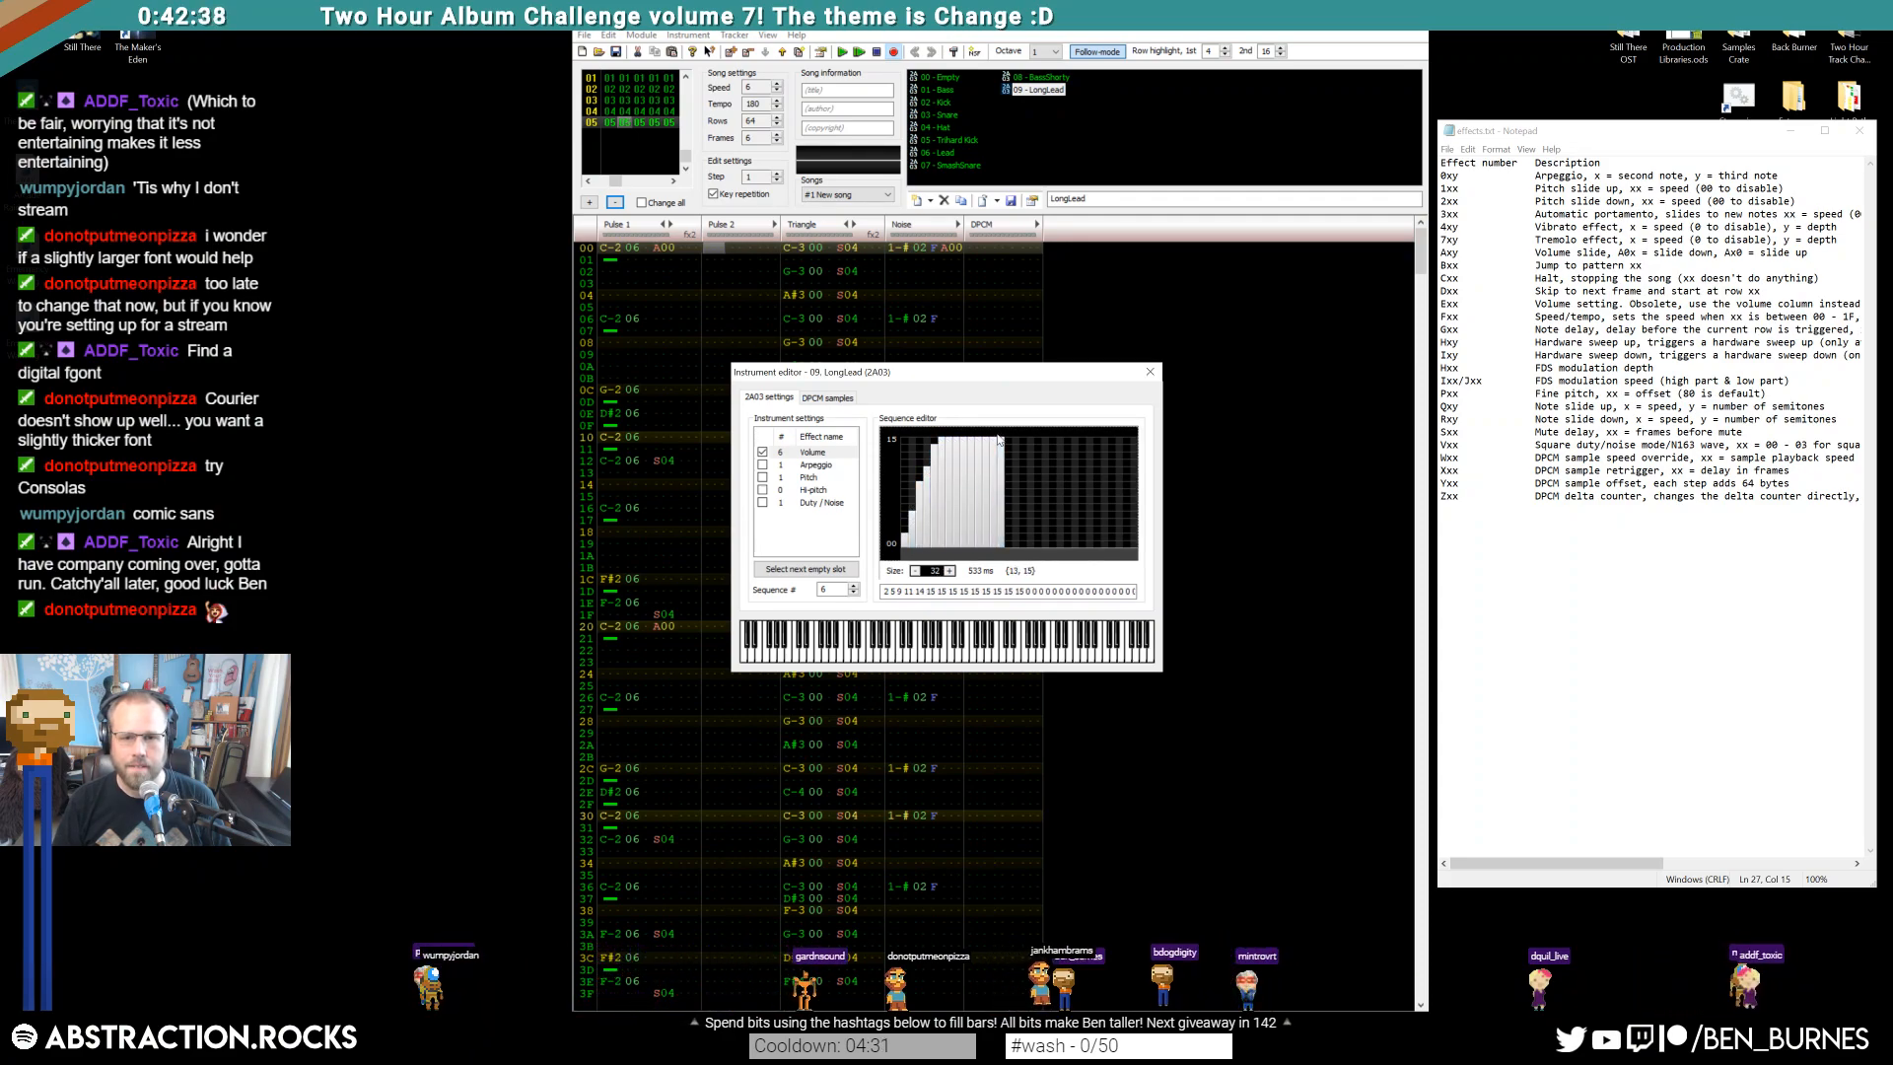
left_click_drag(935, 570, 937, 575)
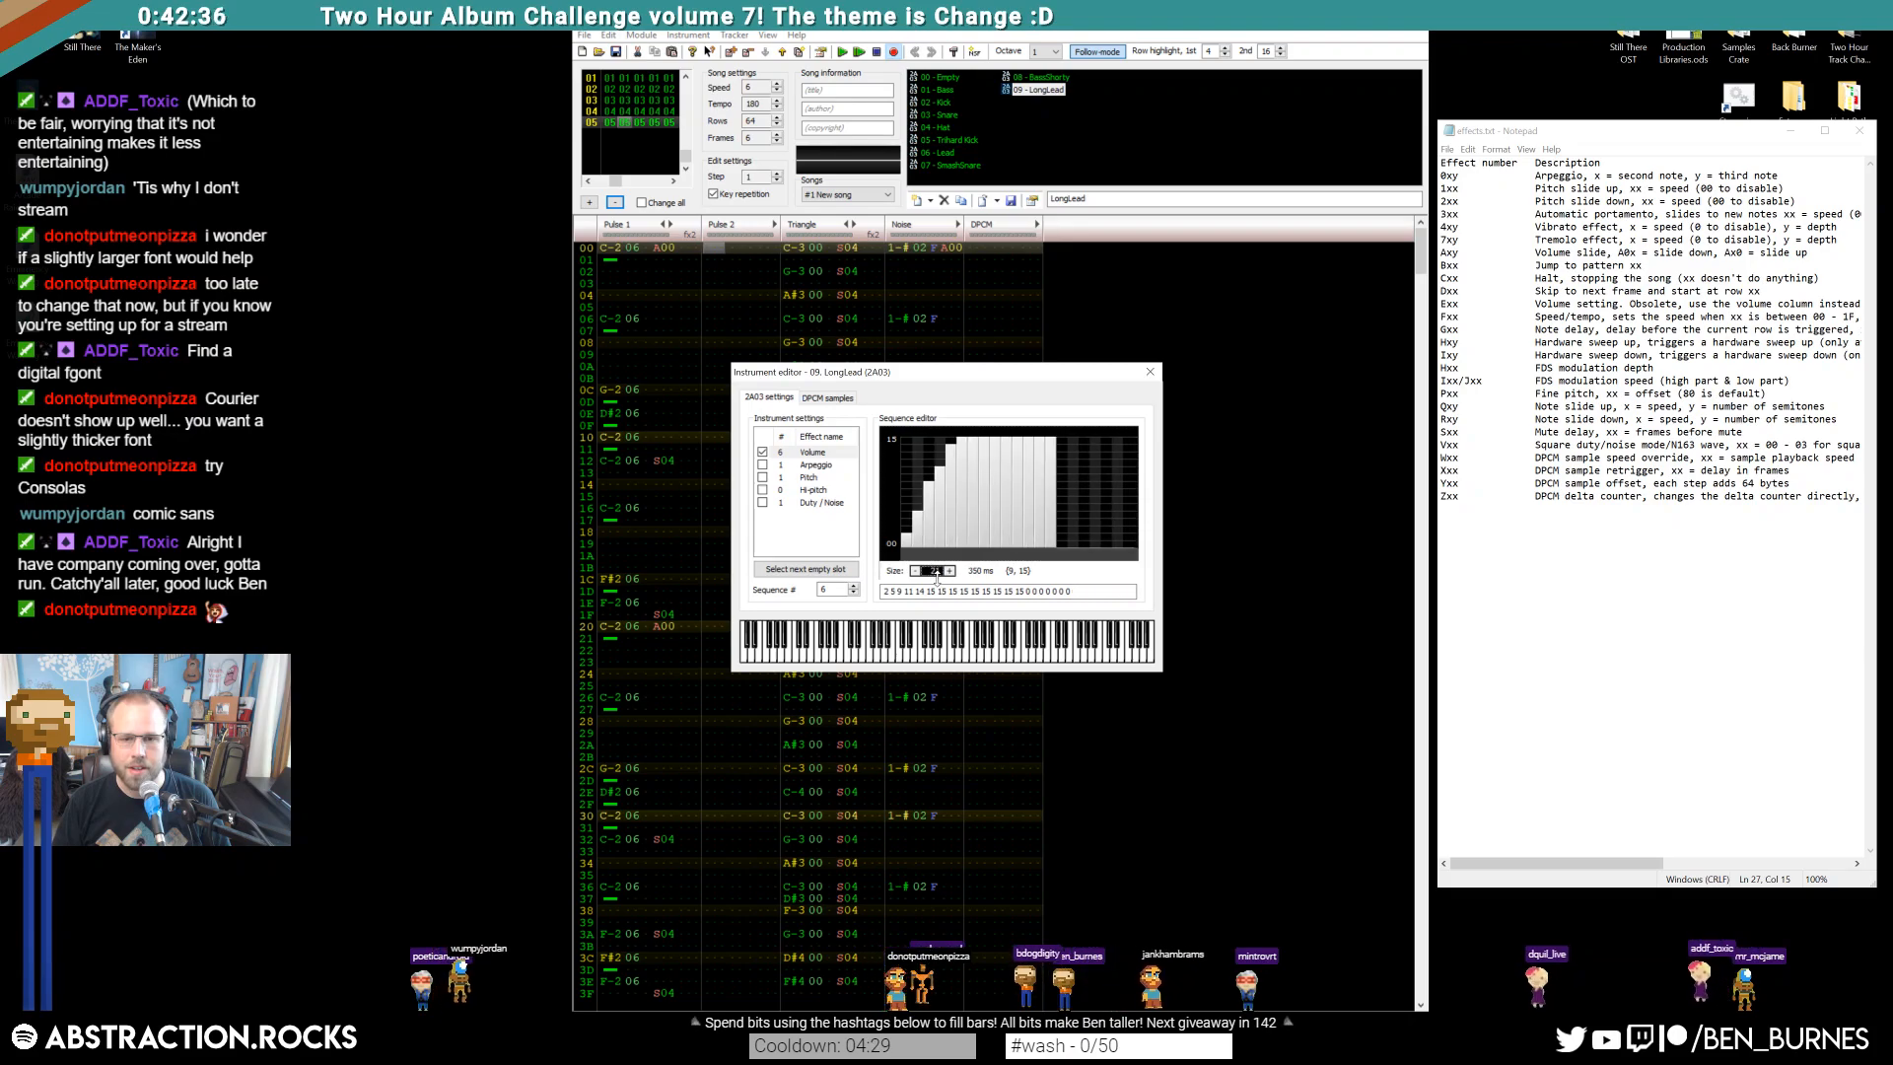
left_click_drag(979, 449, 1052, 557)
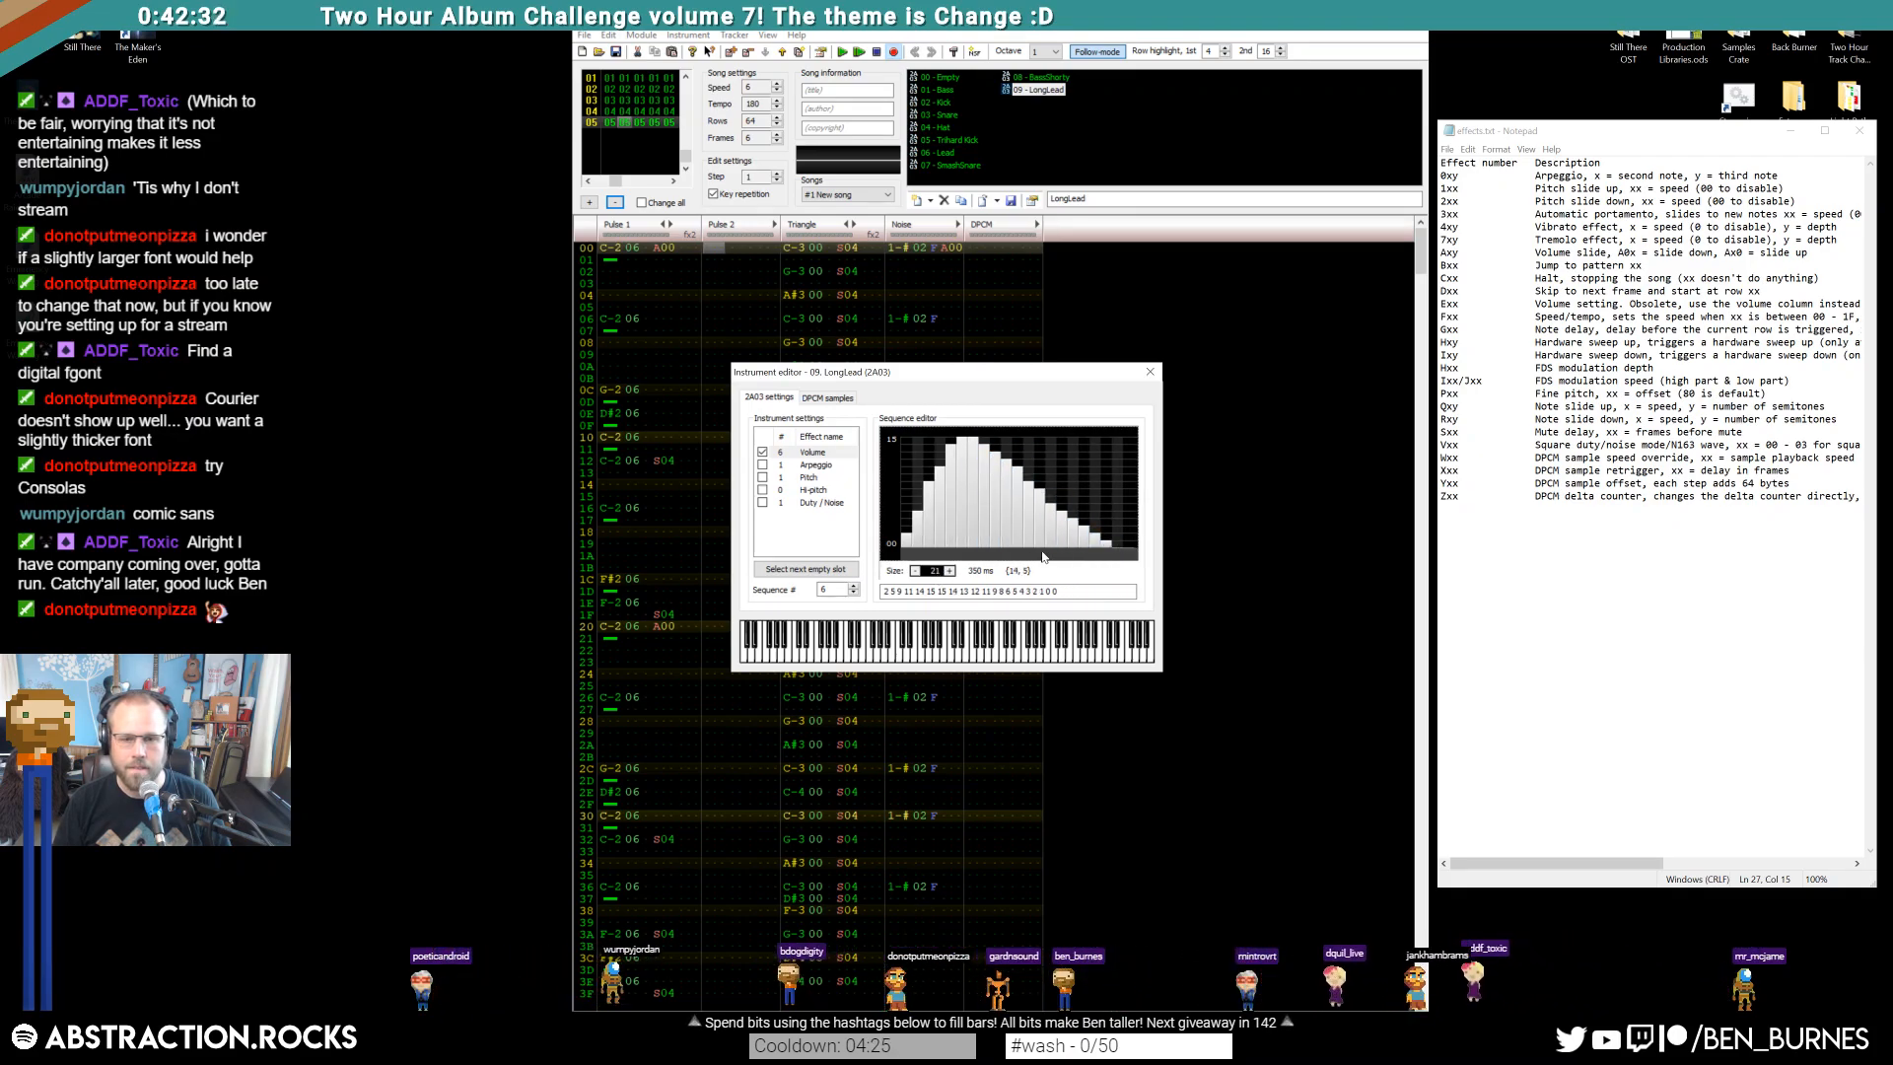
Set the loop and release points at the peak of LongLead's volume envelope and audition a note
left_click(969, 554)
left_click(963, 554)
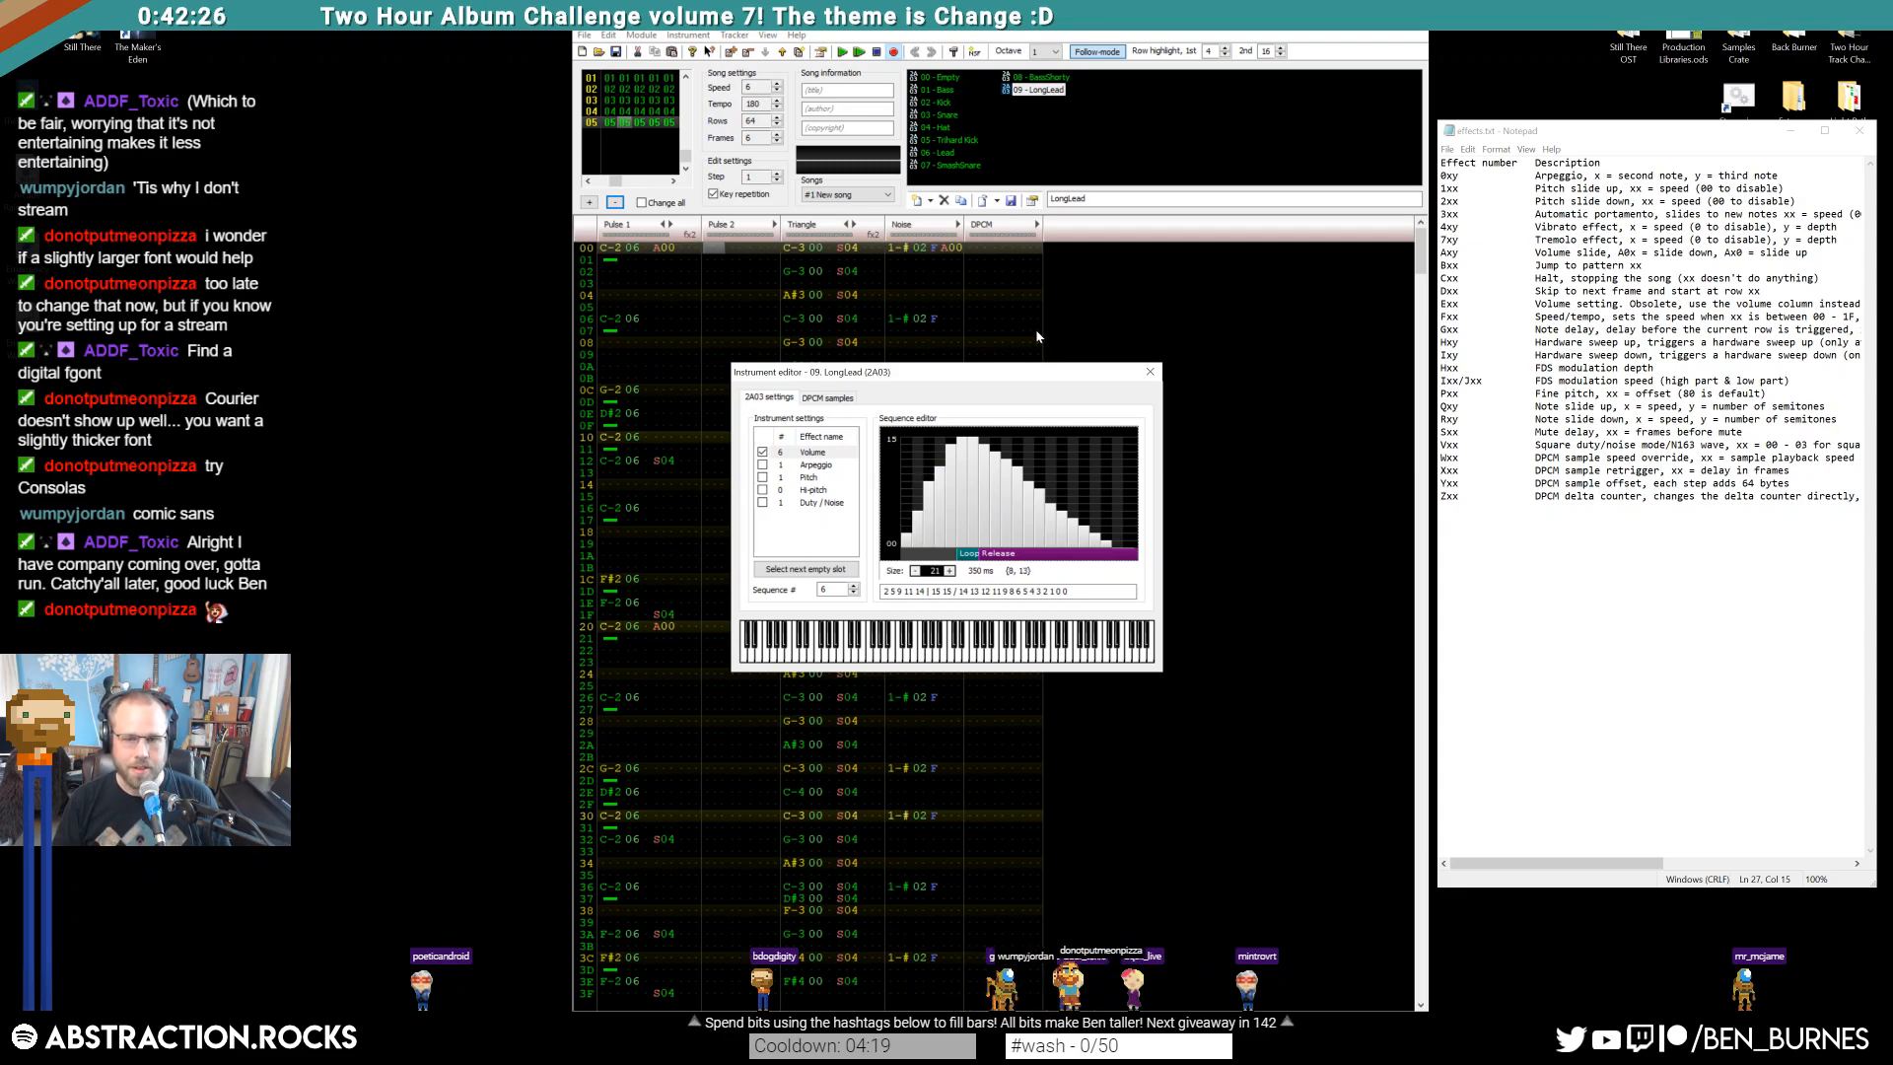
key("q")
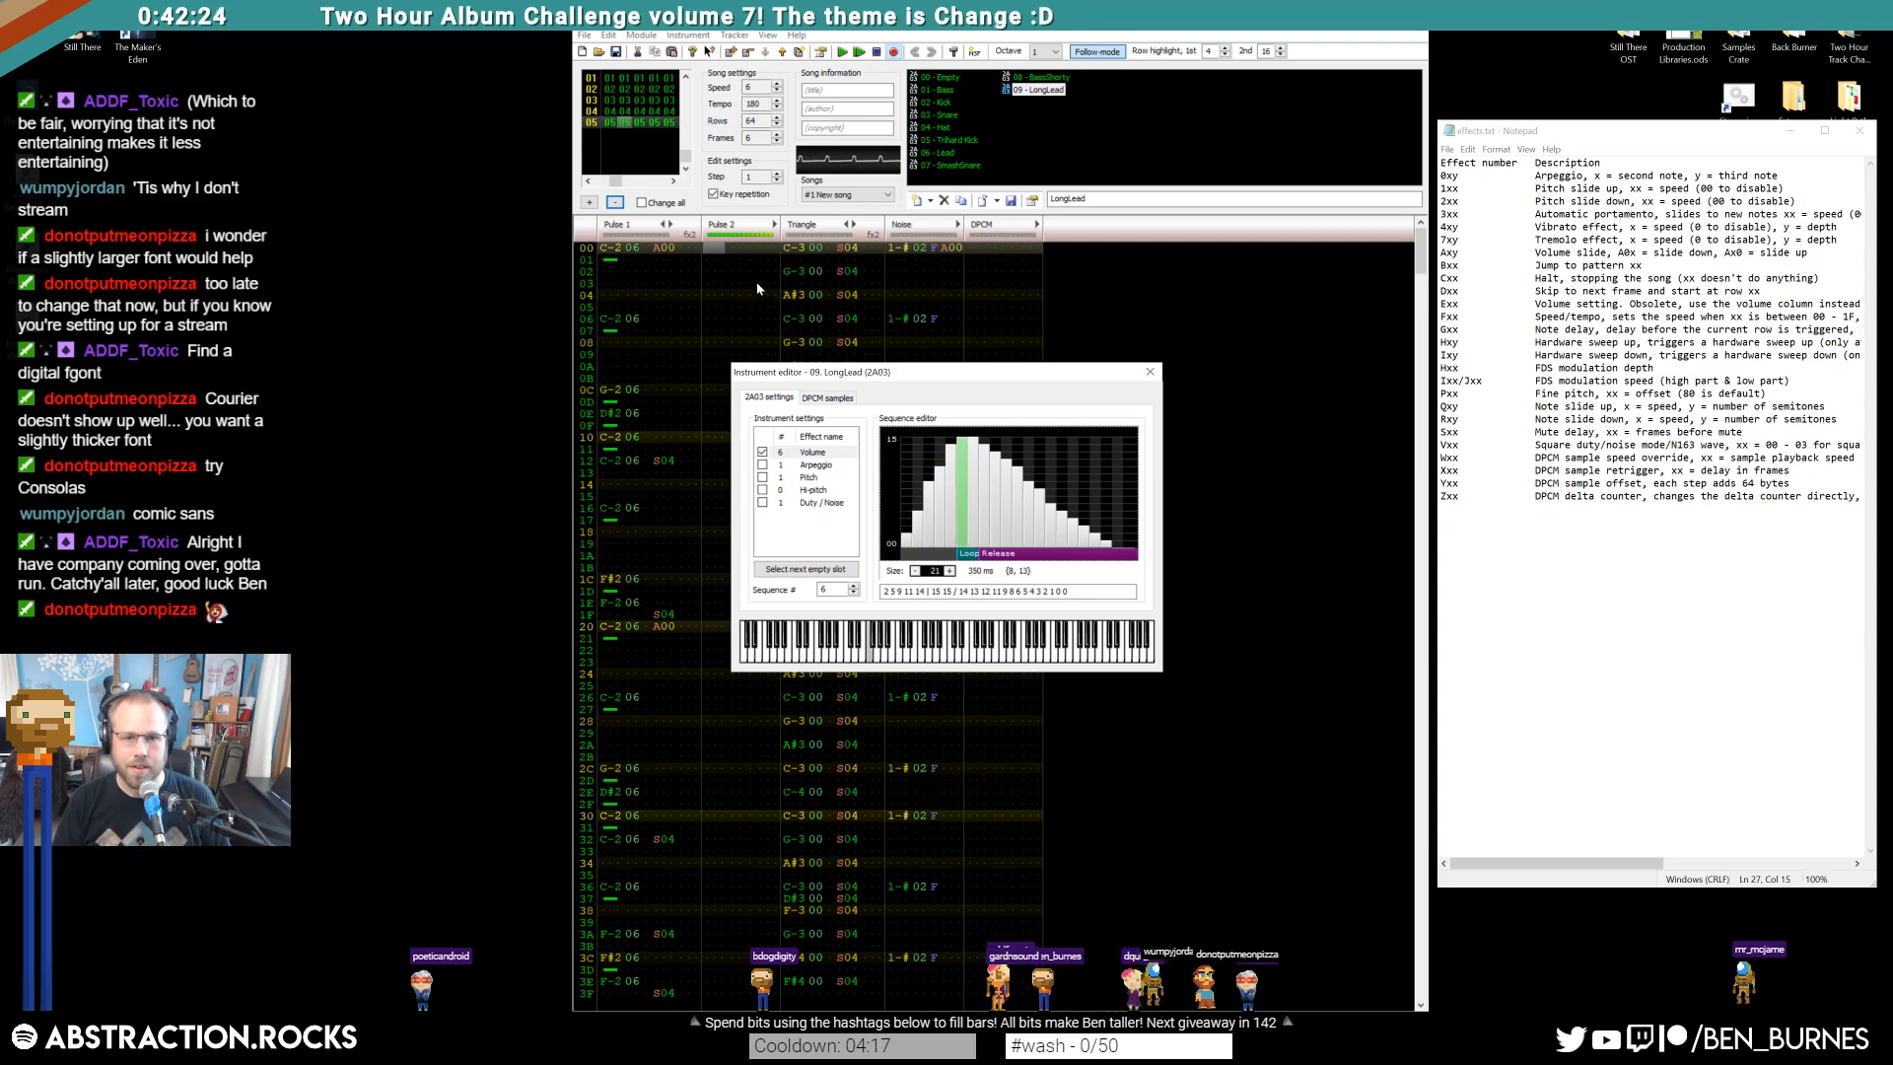
Add a one-step Duty / Noise sequence to LongLead, set its value, and close the instrument editor
left_click(825, 503)
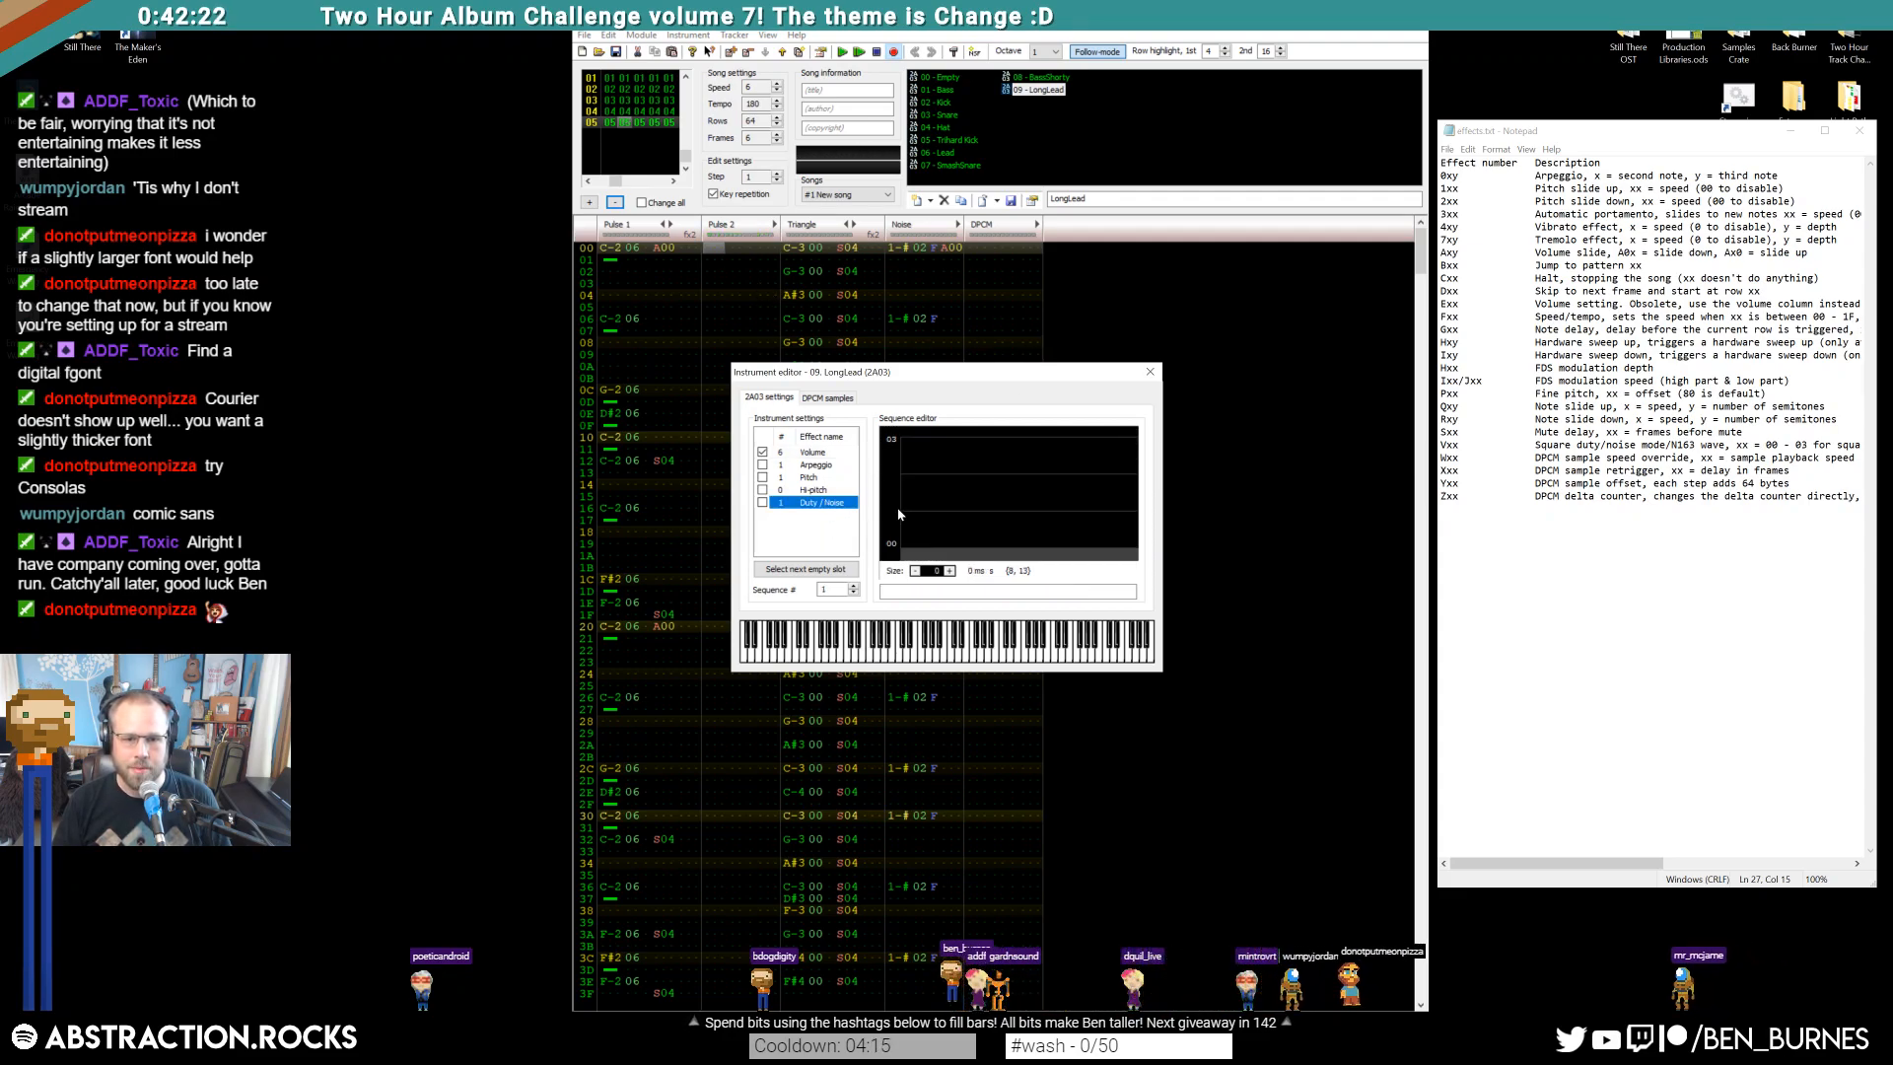
left_click(949, 571)
left_click(915, 538)
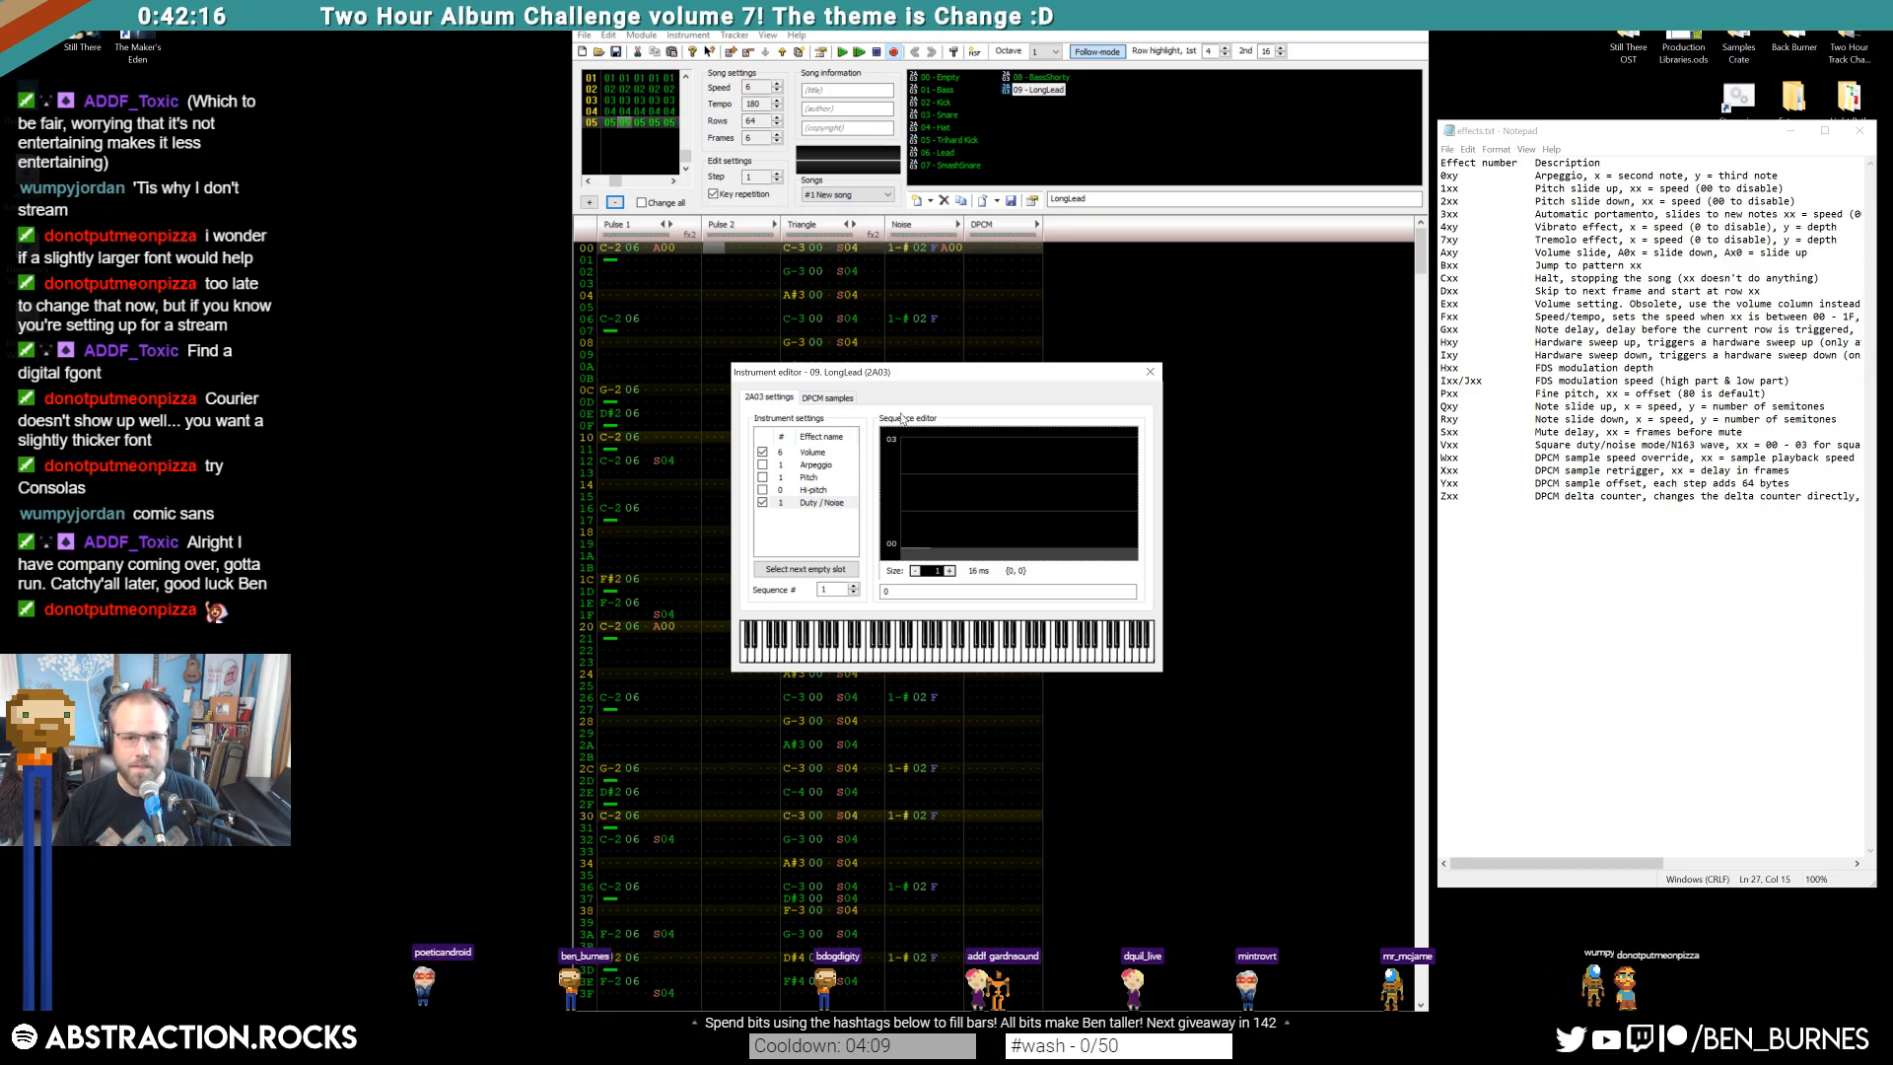
left_click(915, 446)
left_click(1148, 373)
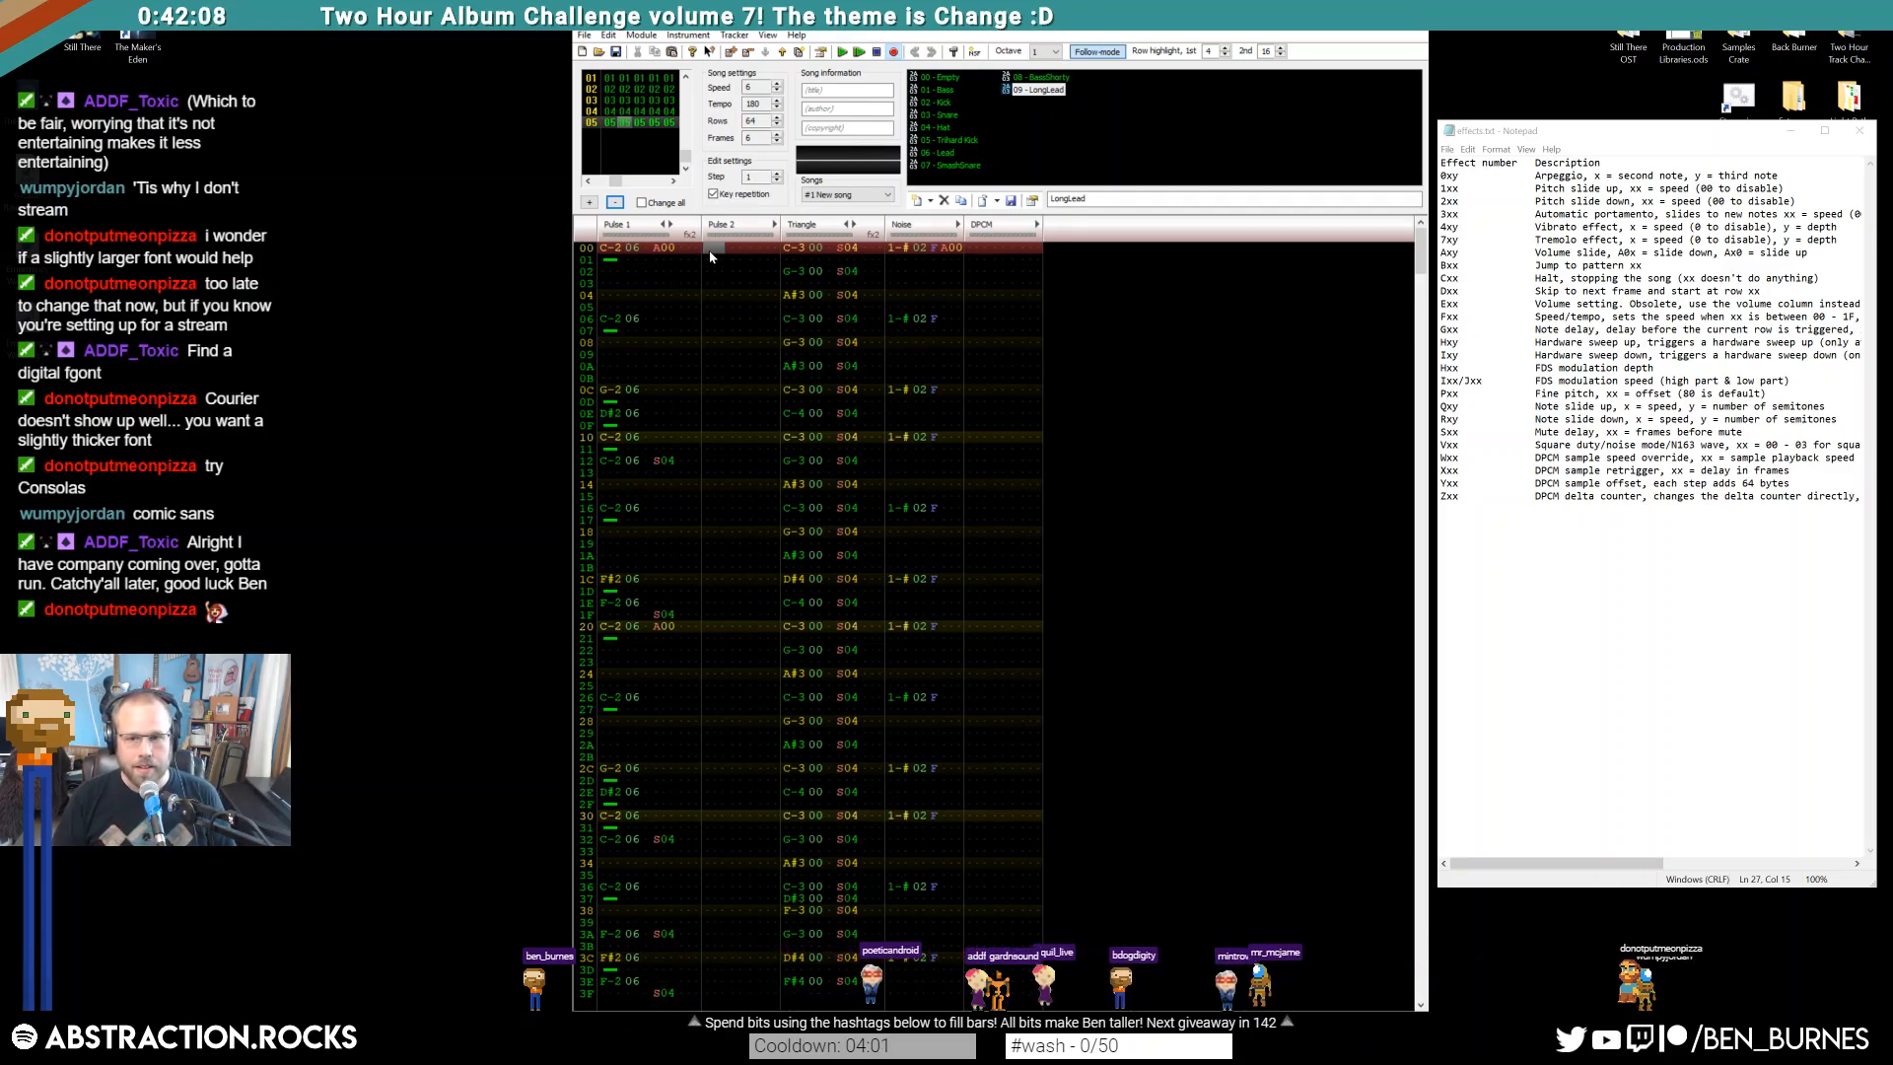
Review the Triangle part at the start of frame 04 and play the frame from its first row
scroll(710, 259, "up", 15)
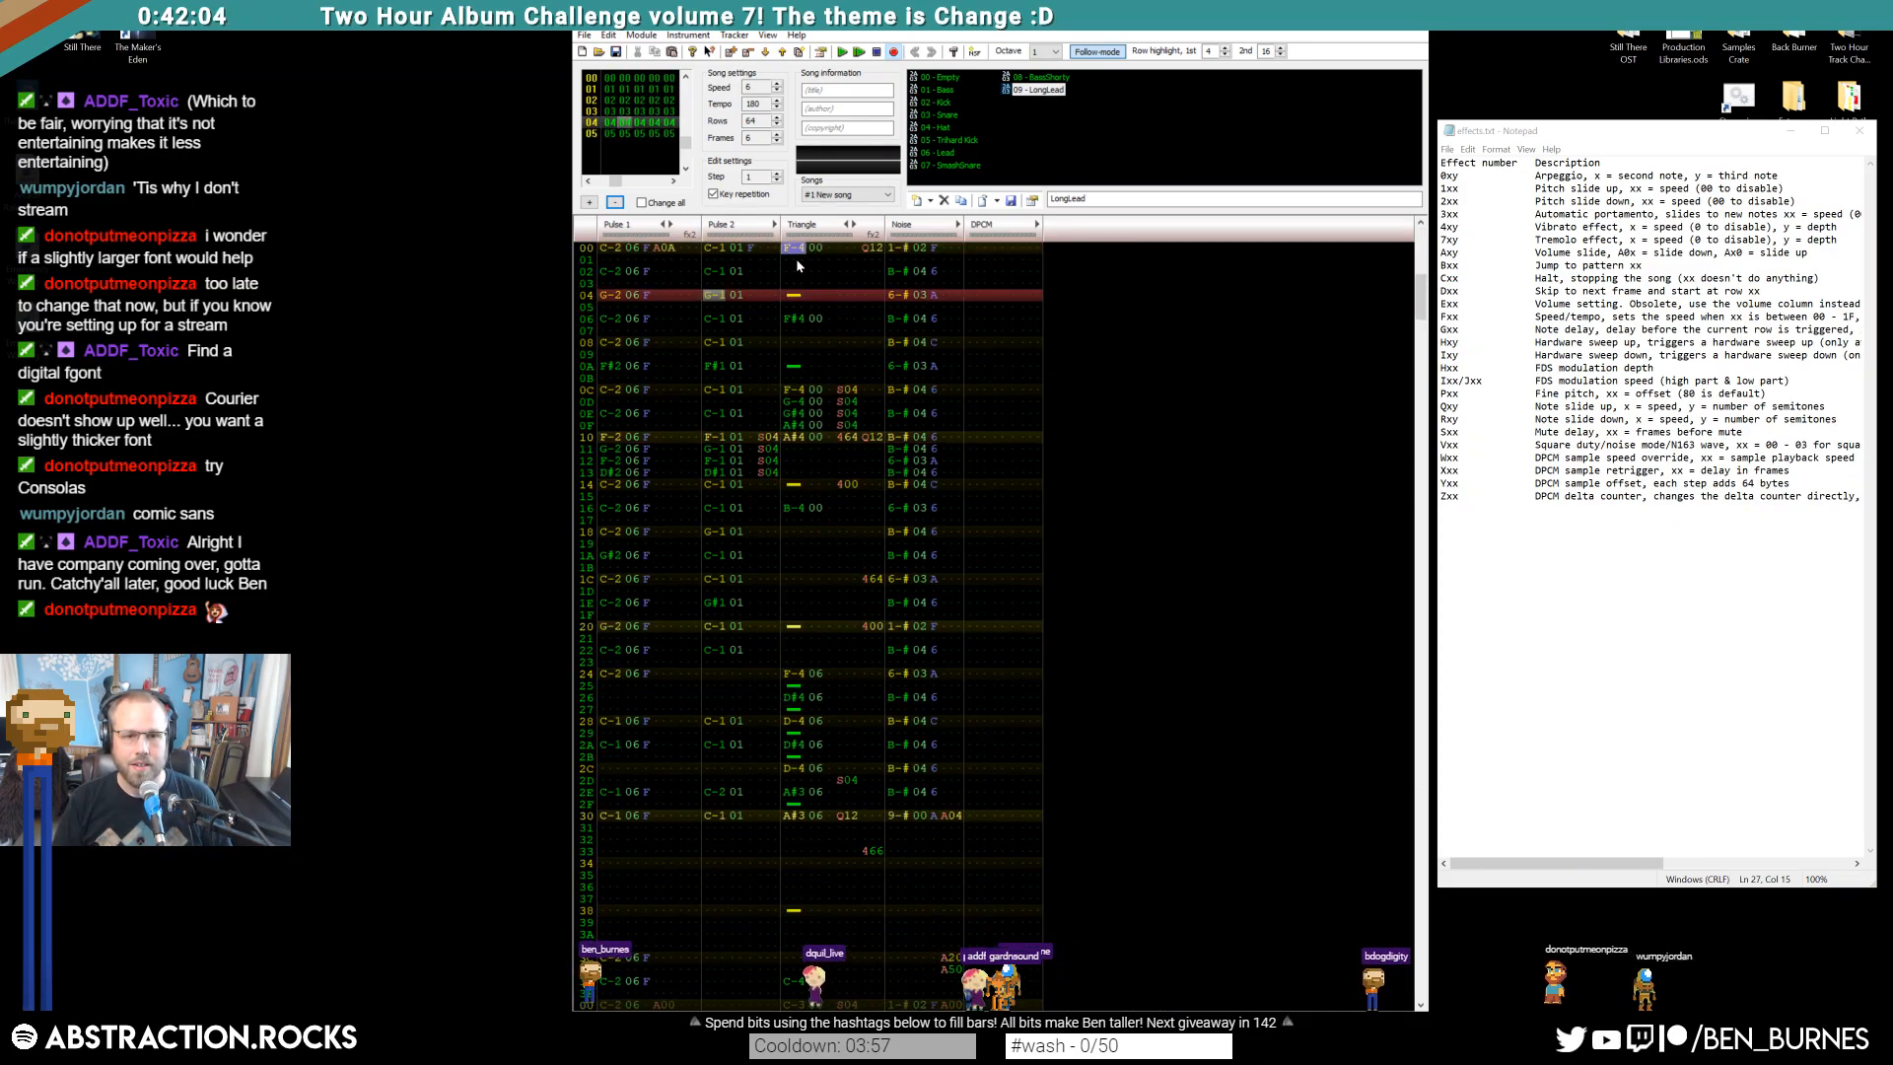
left_click_drag(796, 249, 825, 351)
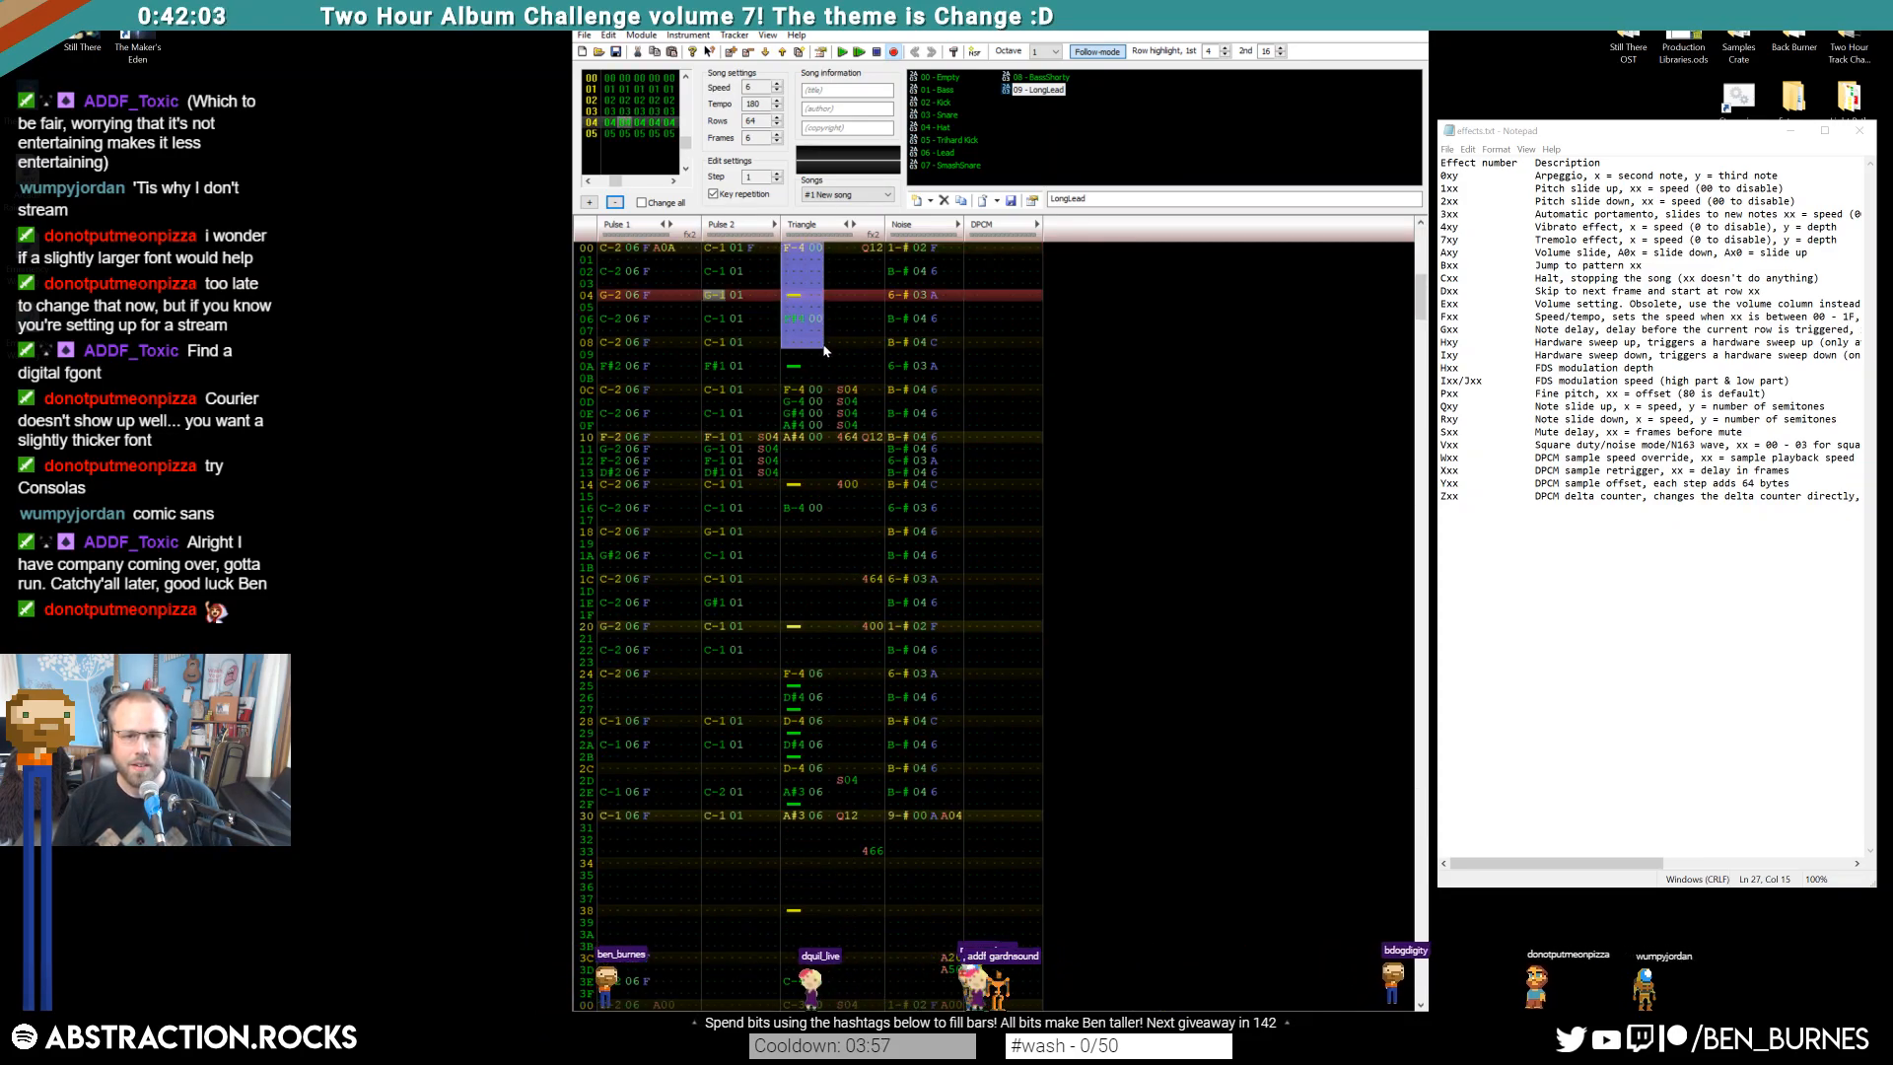
left_click(795, 249)
key("Return")
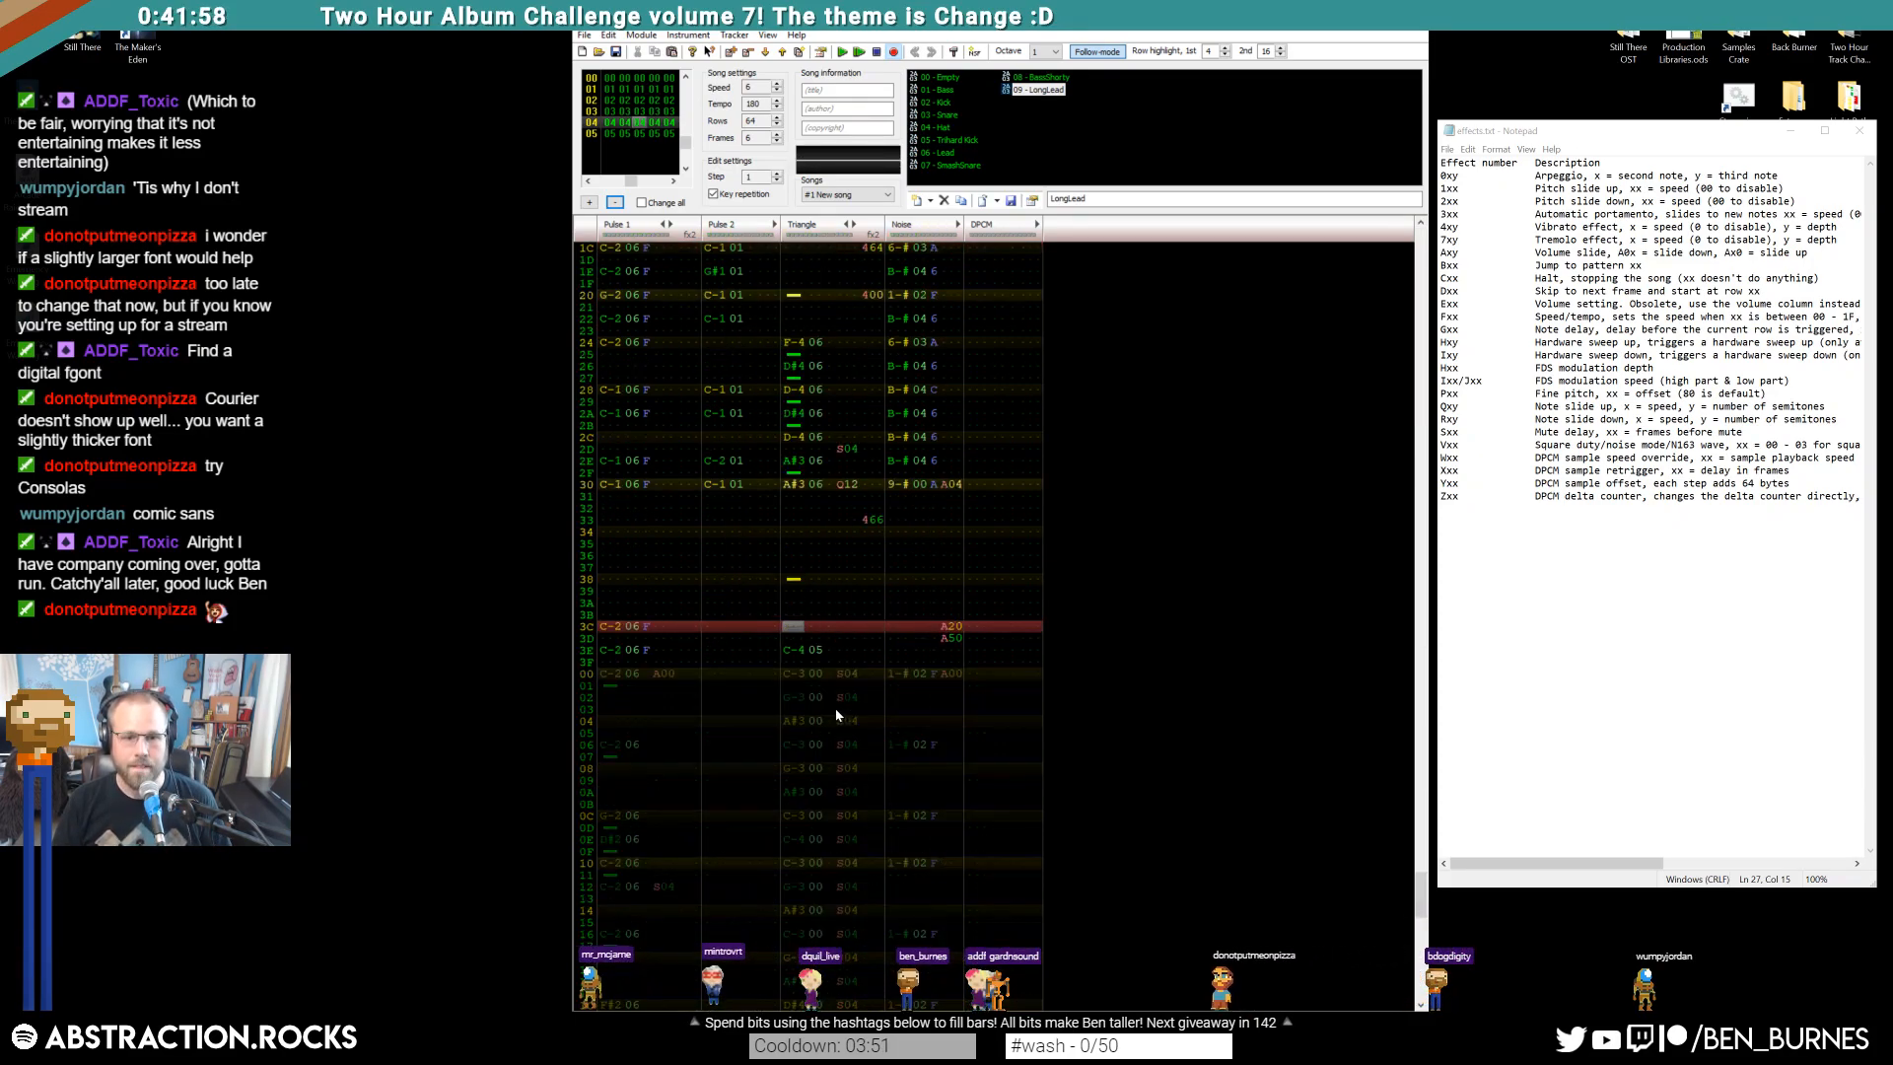
Raise the input octave to 3 and try out starting notes in row 00 of Pulse 2 in frame 05
left_click(714, 251)
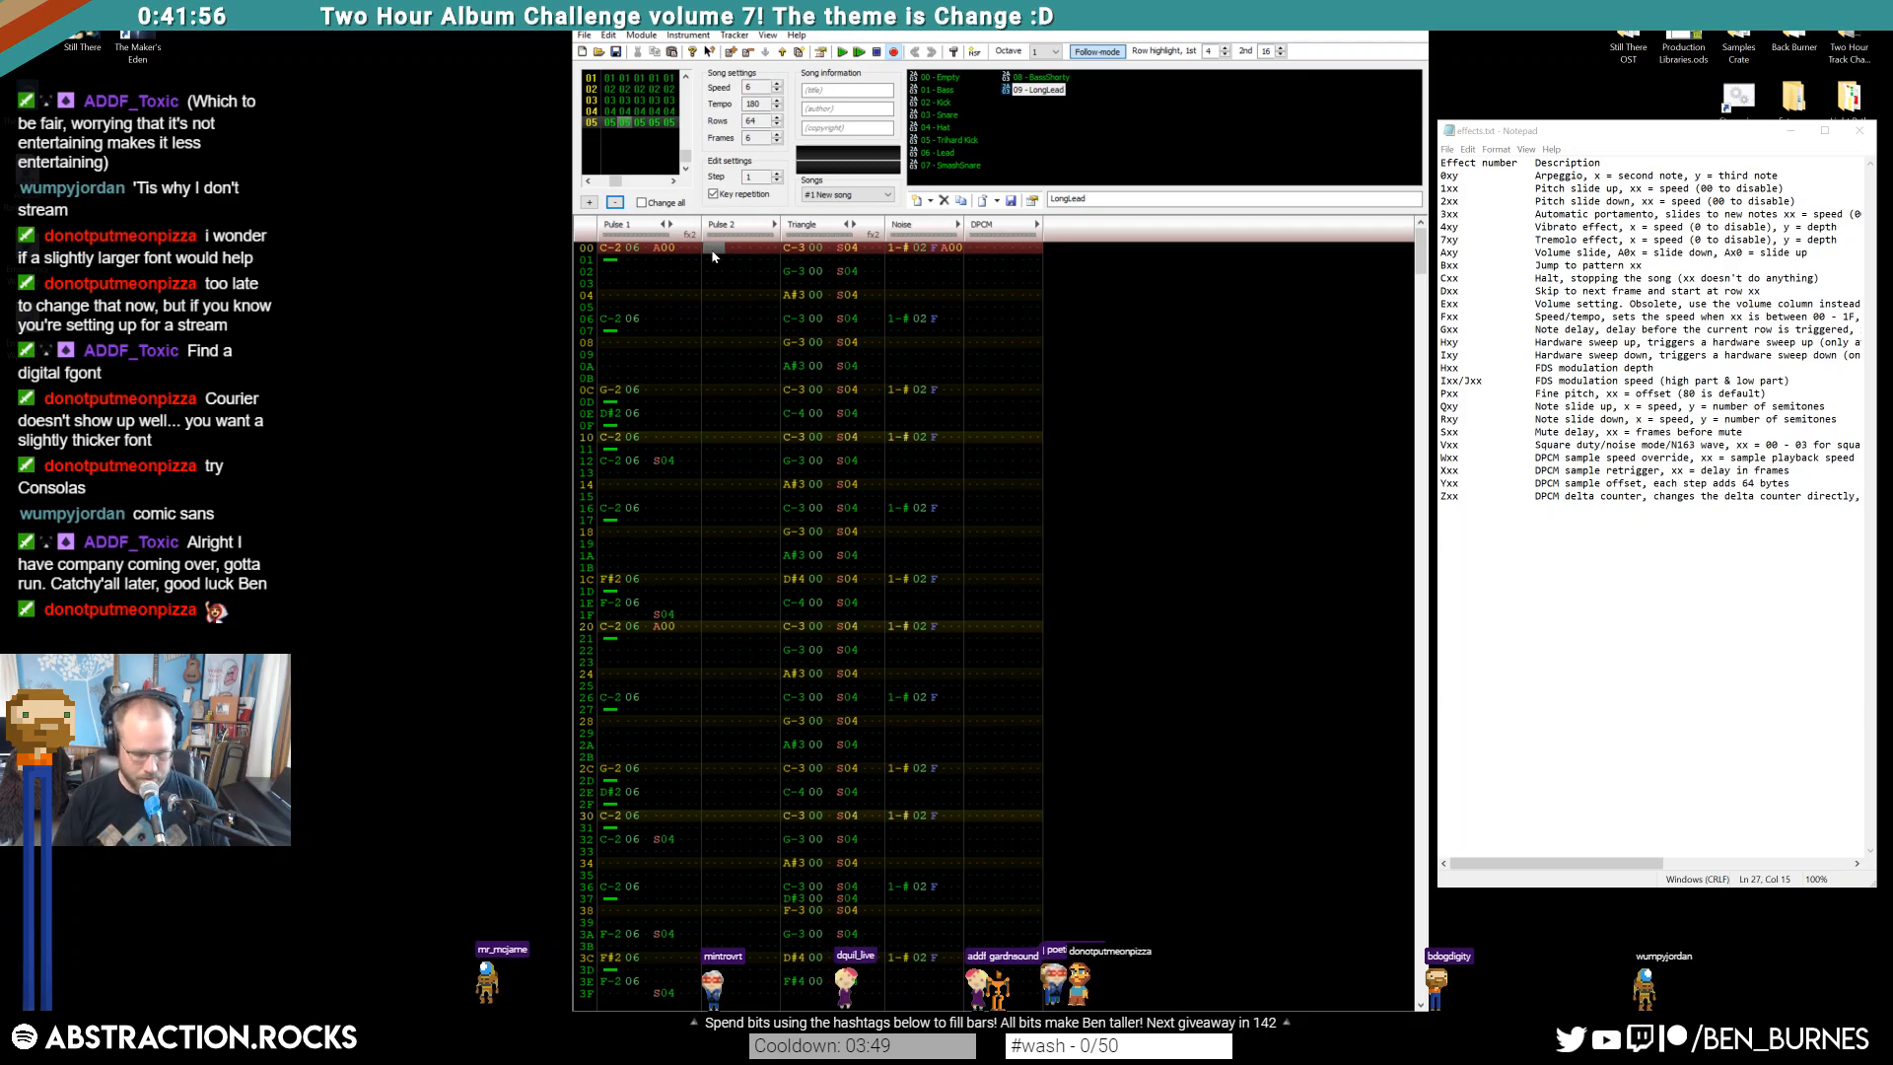
key("KP_Multiply")
key("KP_Multiply")
key("5")
key("Up")
key("t")
key("Up")
Add effect A00 to row 00 of Pulse 2 in frame 05 and set its note to F-4 with instrument 09
key("a")
key("Up")
key("Left")
key("Left")
key("Left")
key("Left")
key("r")
key("Up")
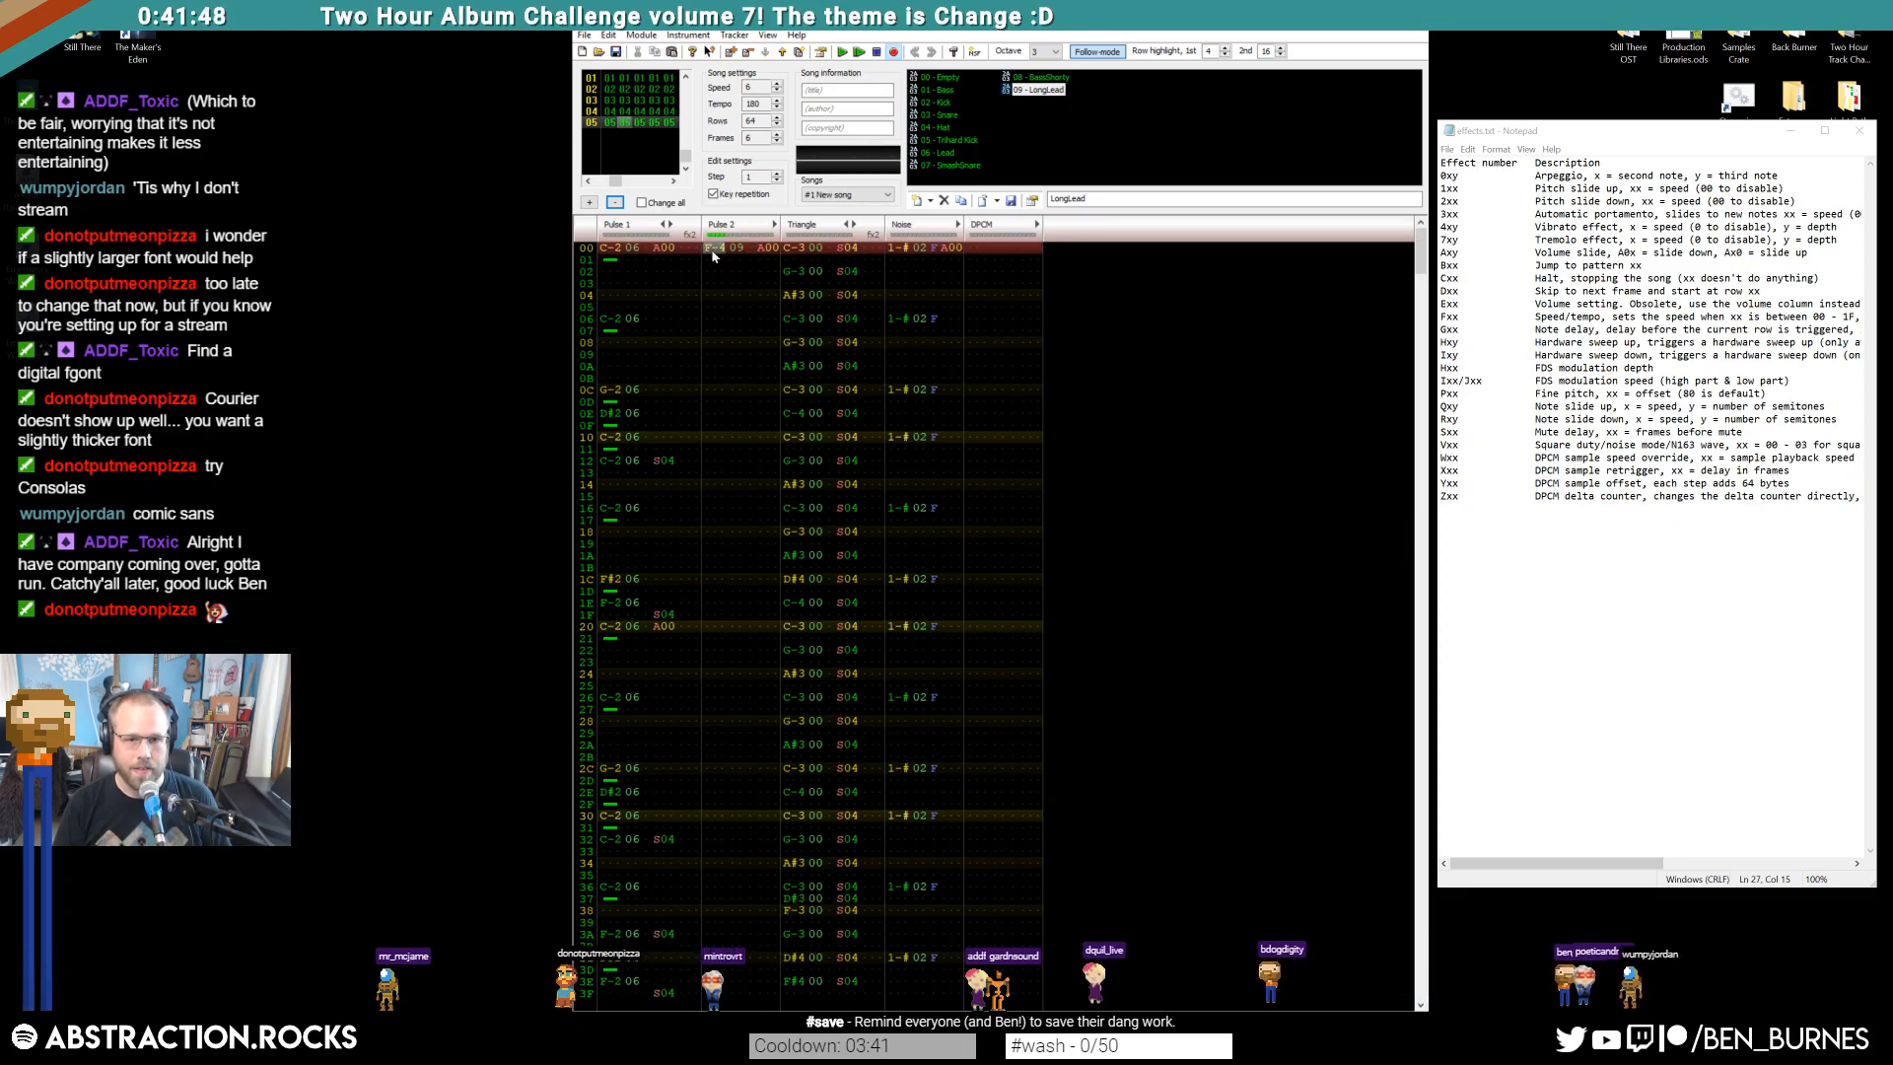
Replace the effect in row 00 of Pulse 2 in frame 05 with Q12
key("Right")
key("Right")
key("Right")
key("Right")
key("q")
key("Up")
key("Right")
key("2")
key("Right")
key("Up")
key("Left")
key("1")
key("Up")
key("Right")
key("2")
key("Down")
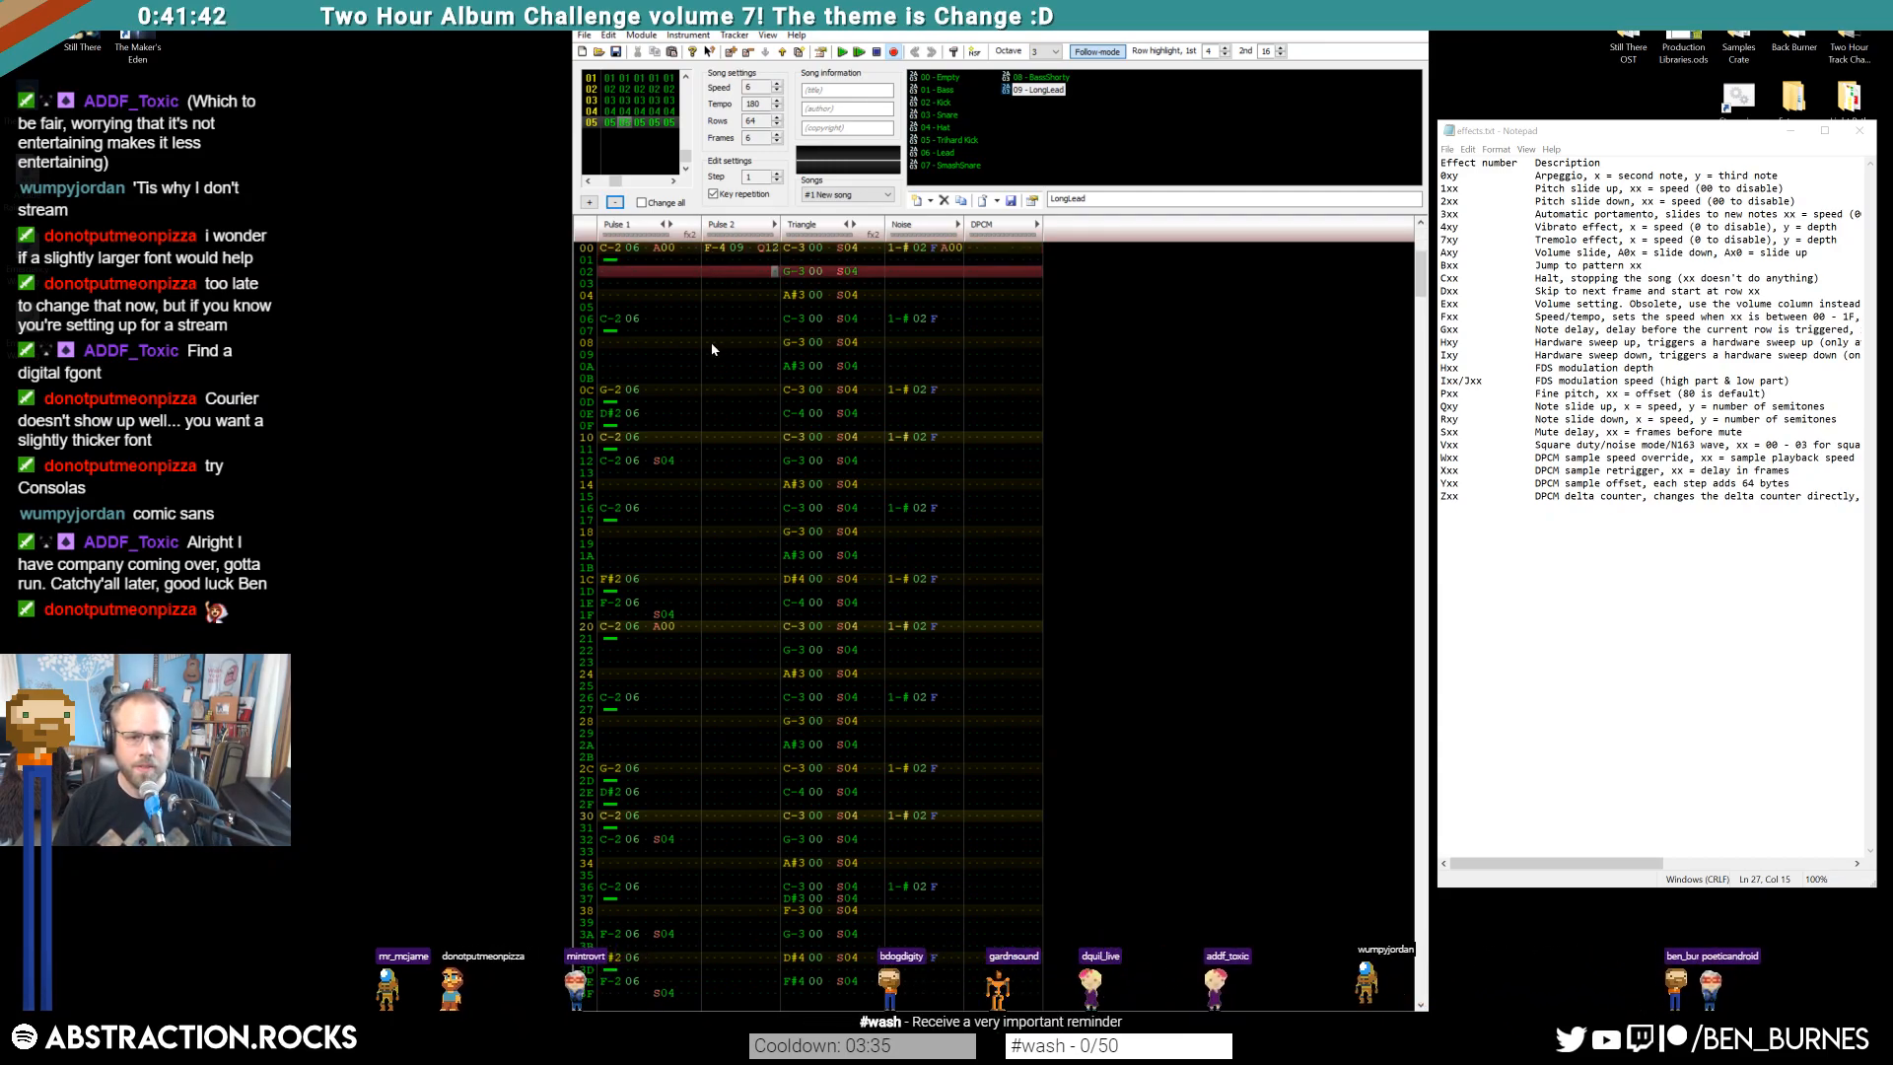
Enter F#4 with instrument 09 in row 0A of Pulse 2, with note releases in rows 06 and 10, and play it back
left_click(712, 368)
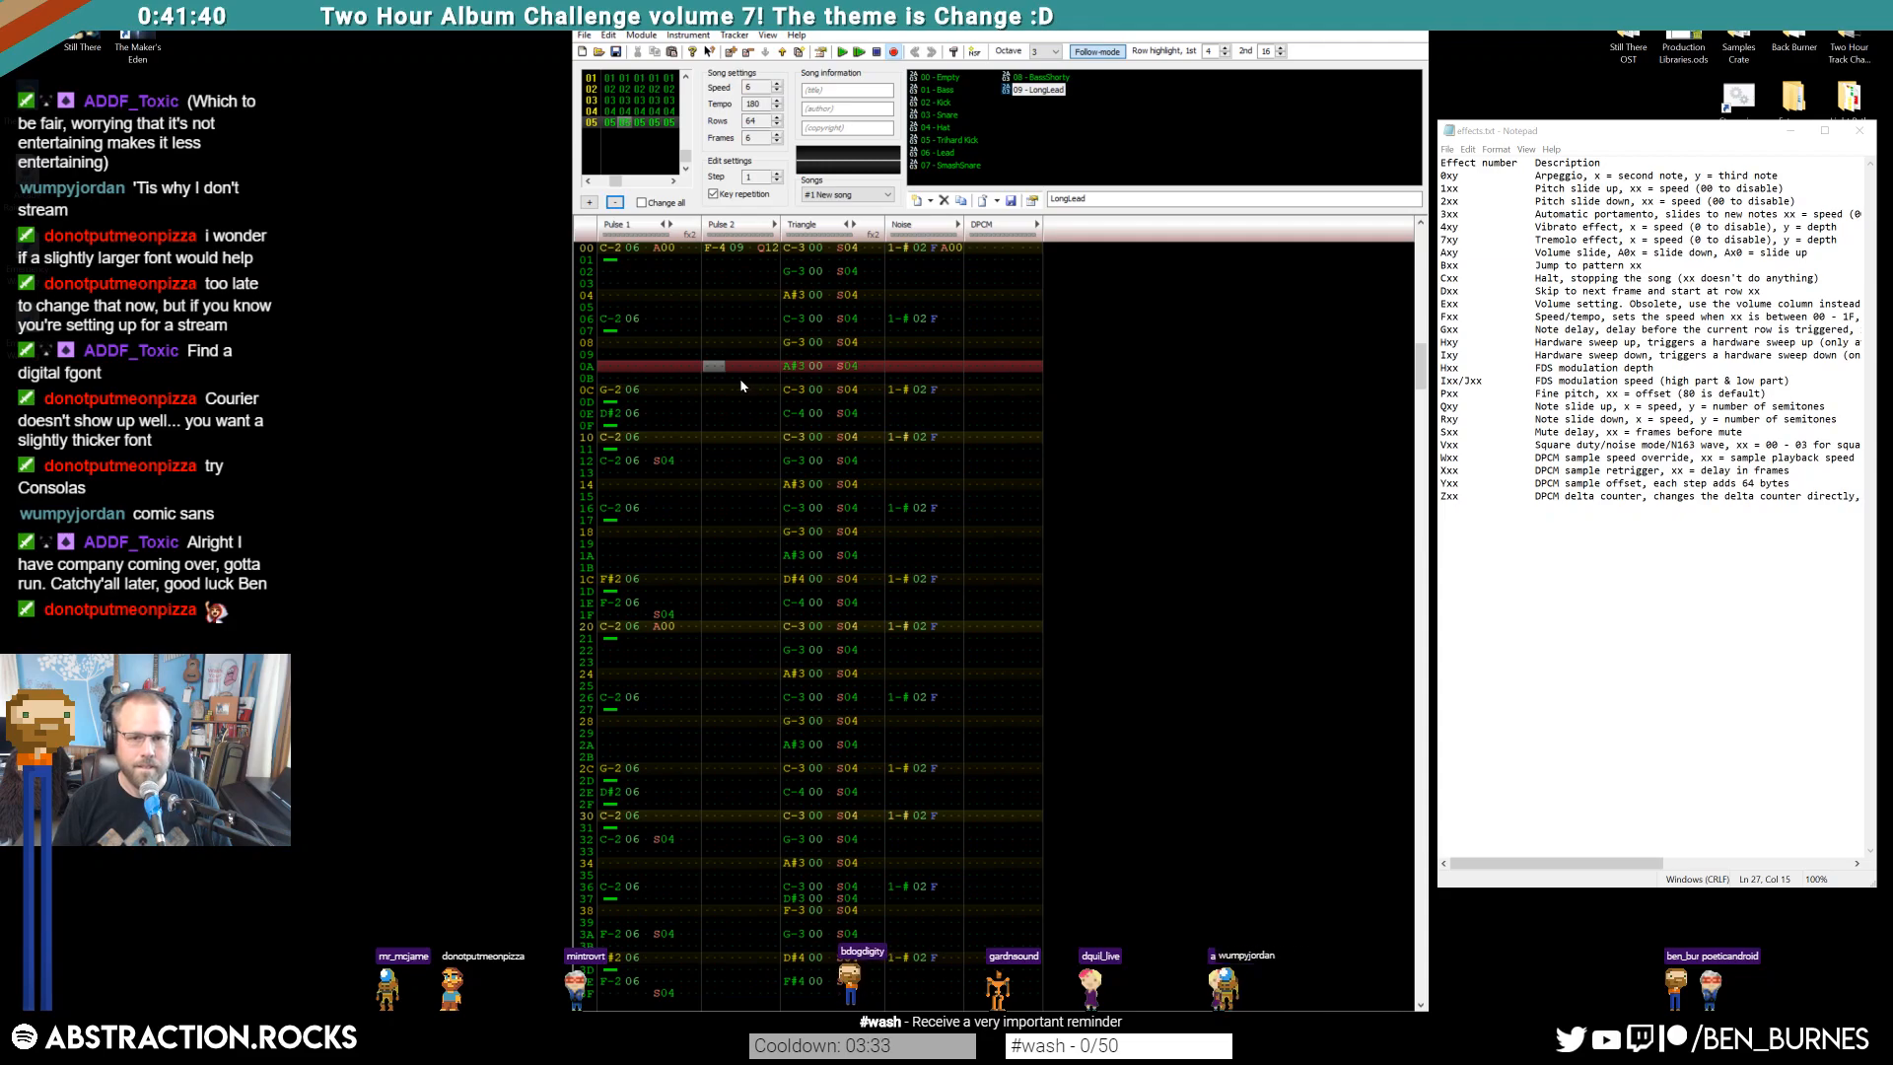
key("r")
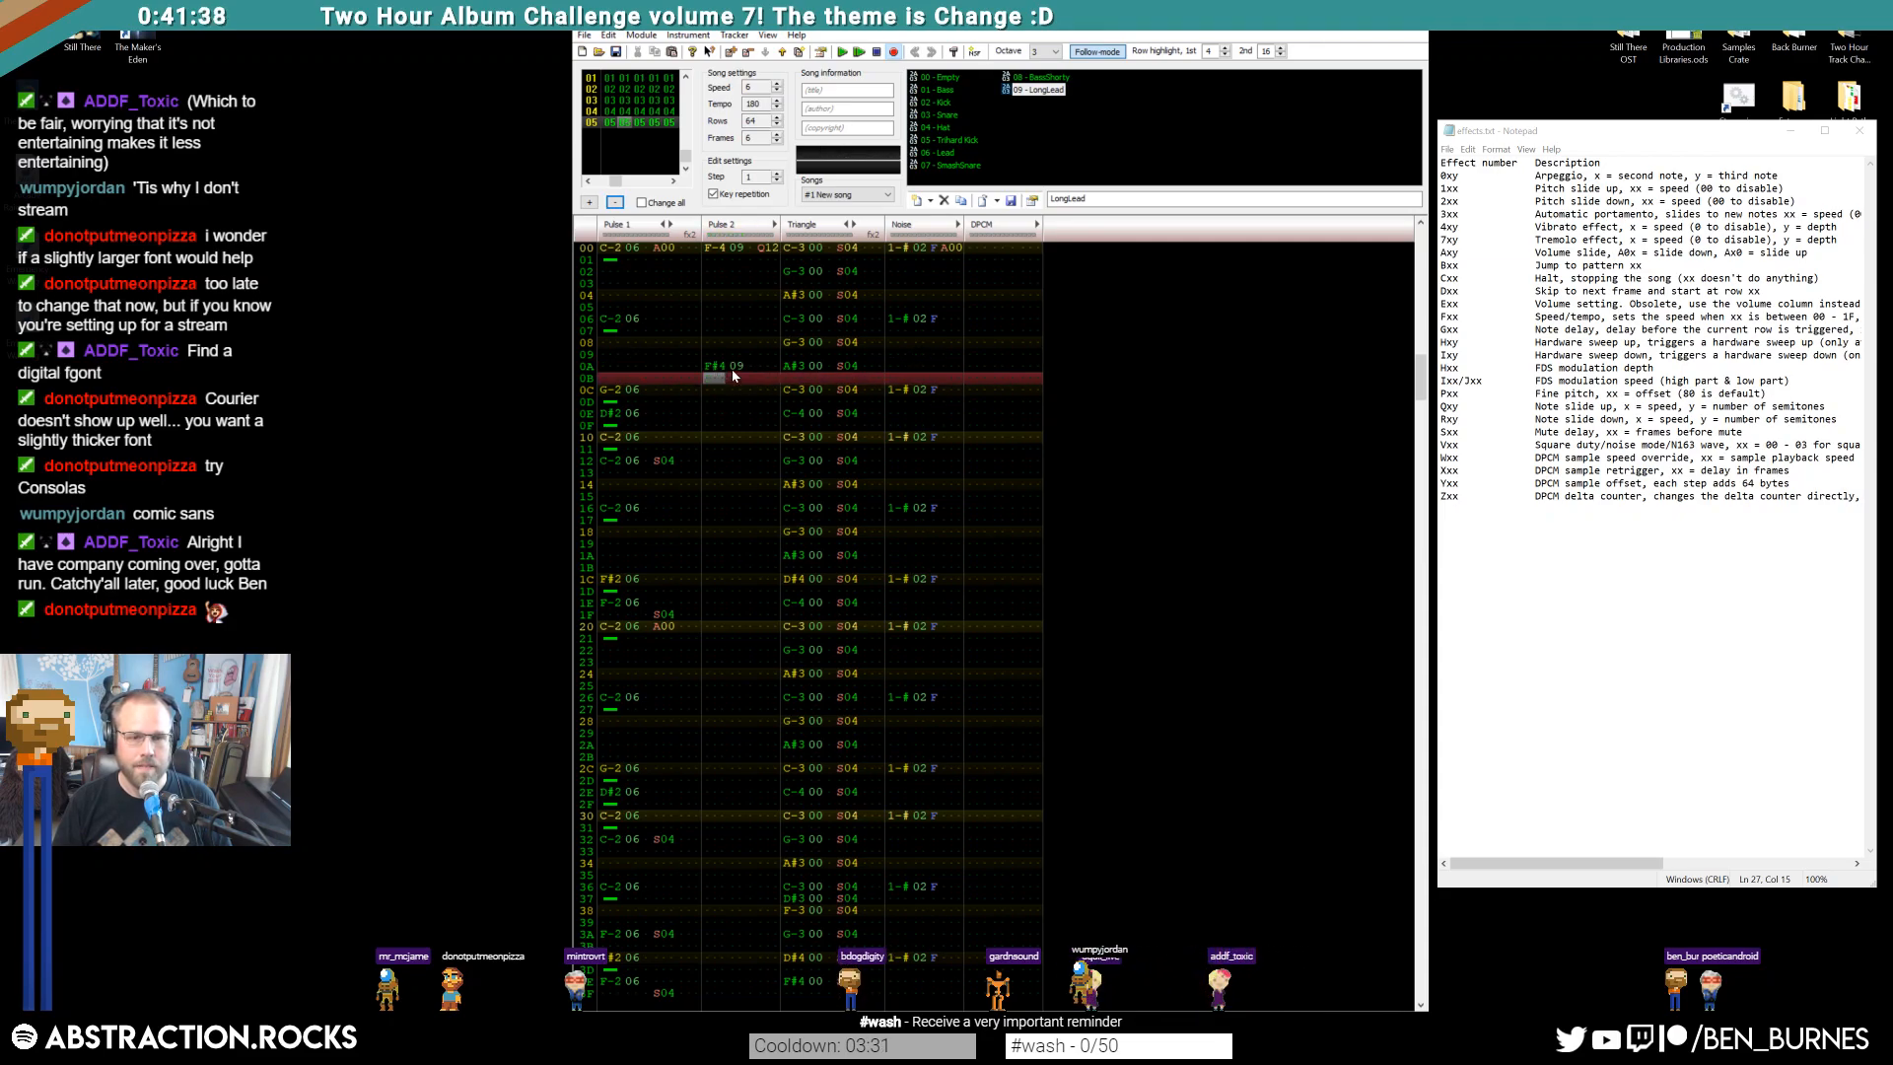
left_click(715, 334)
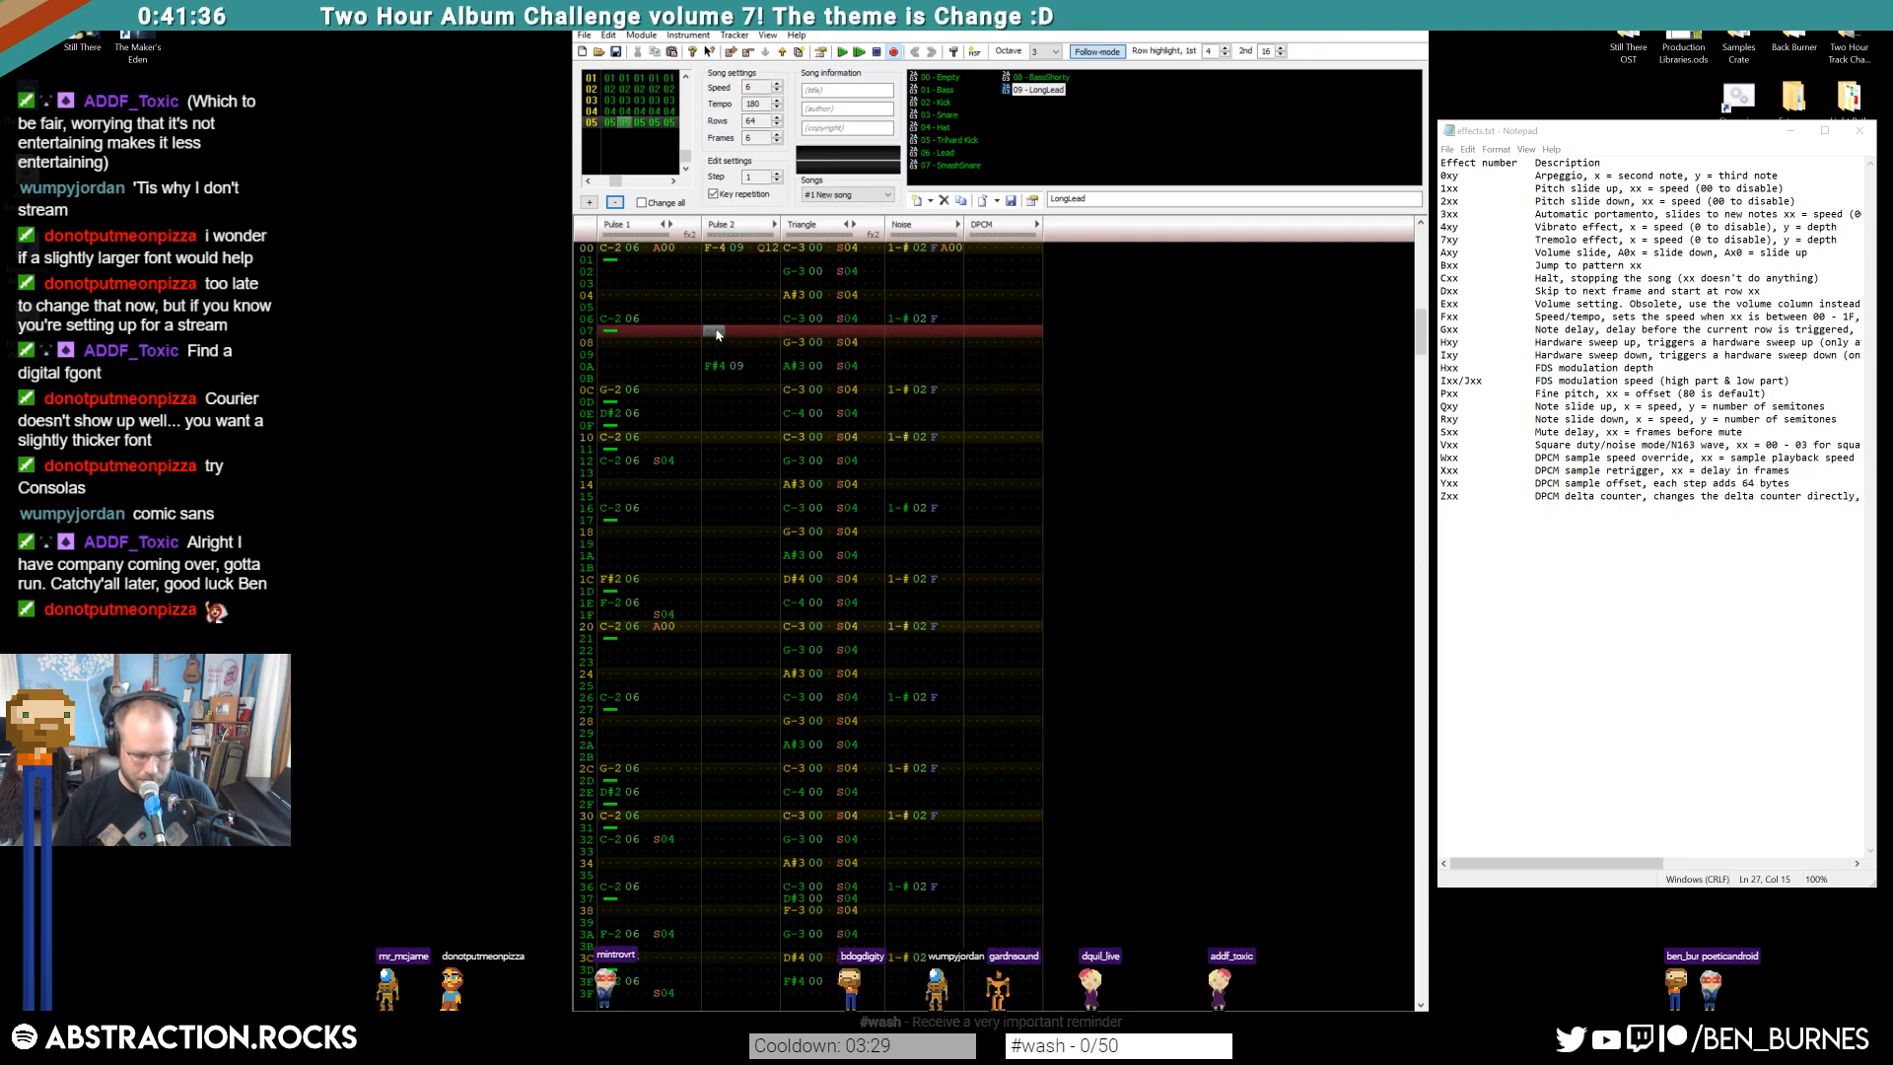
key("Up")
key("backslash")
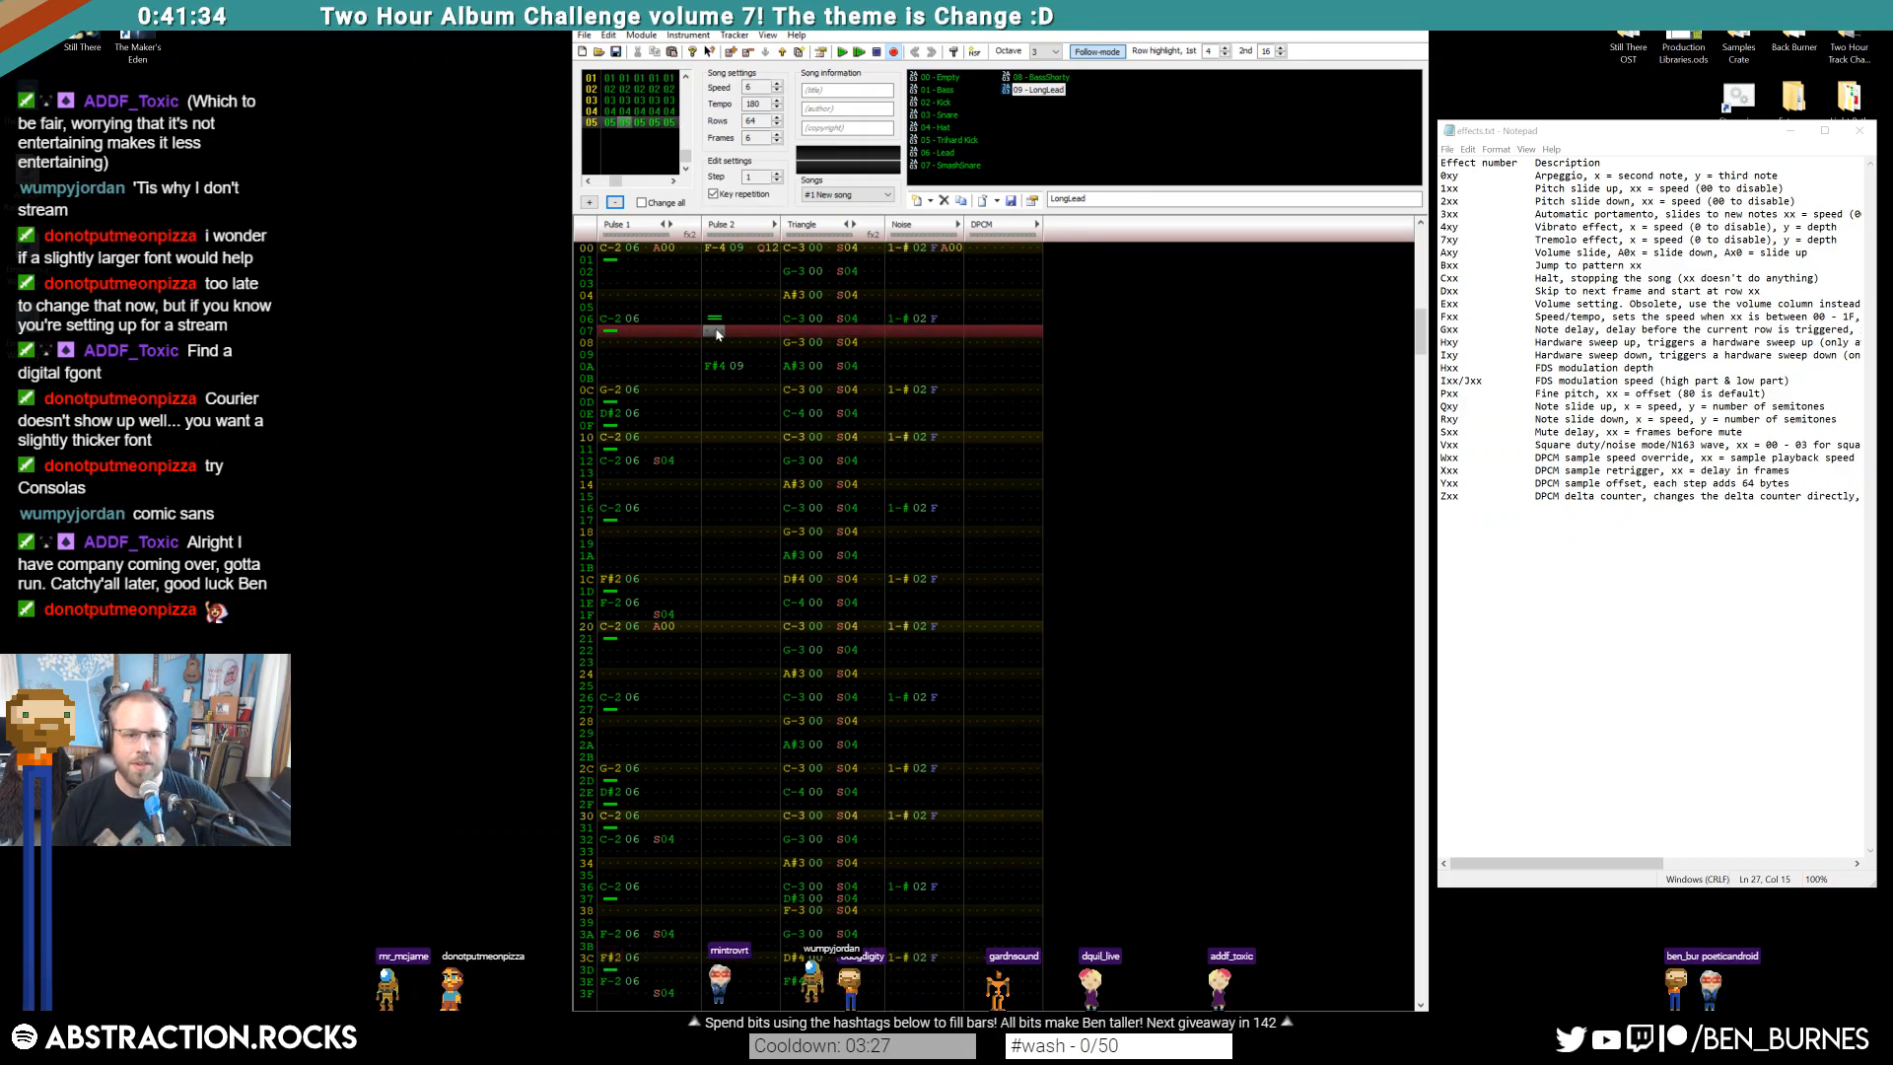
left_click(716, 437)
key("backslash")
key("Return")
key("Return")
Move rows 07 to 10 of Pulse 2 up two rows, set row 00's volume to C, and play the result
left_click_drag(719, 356, 729, 440)
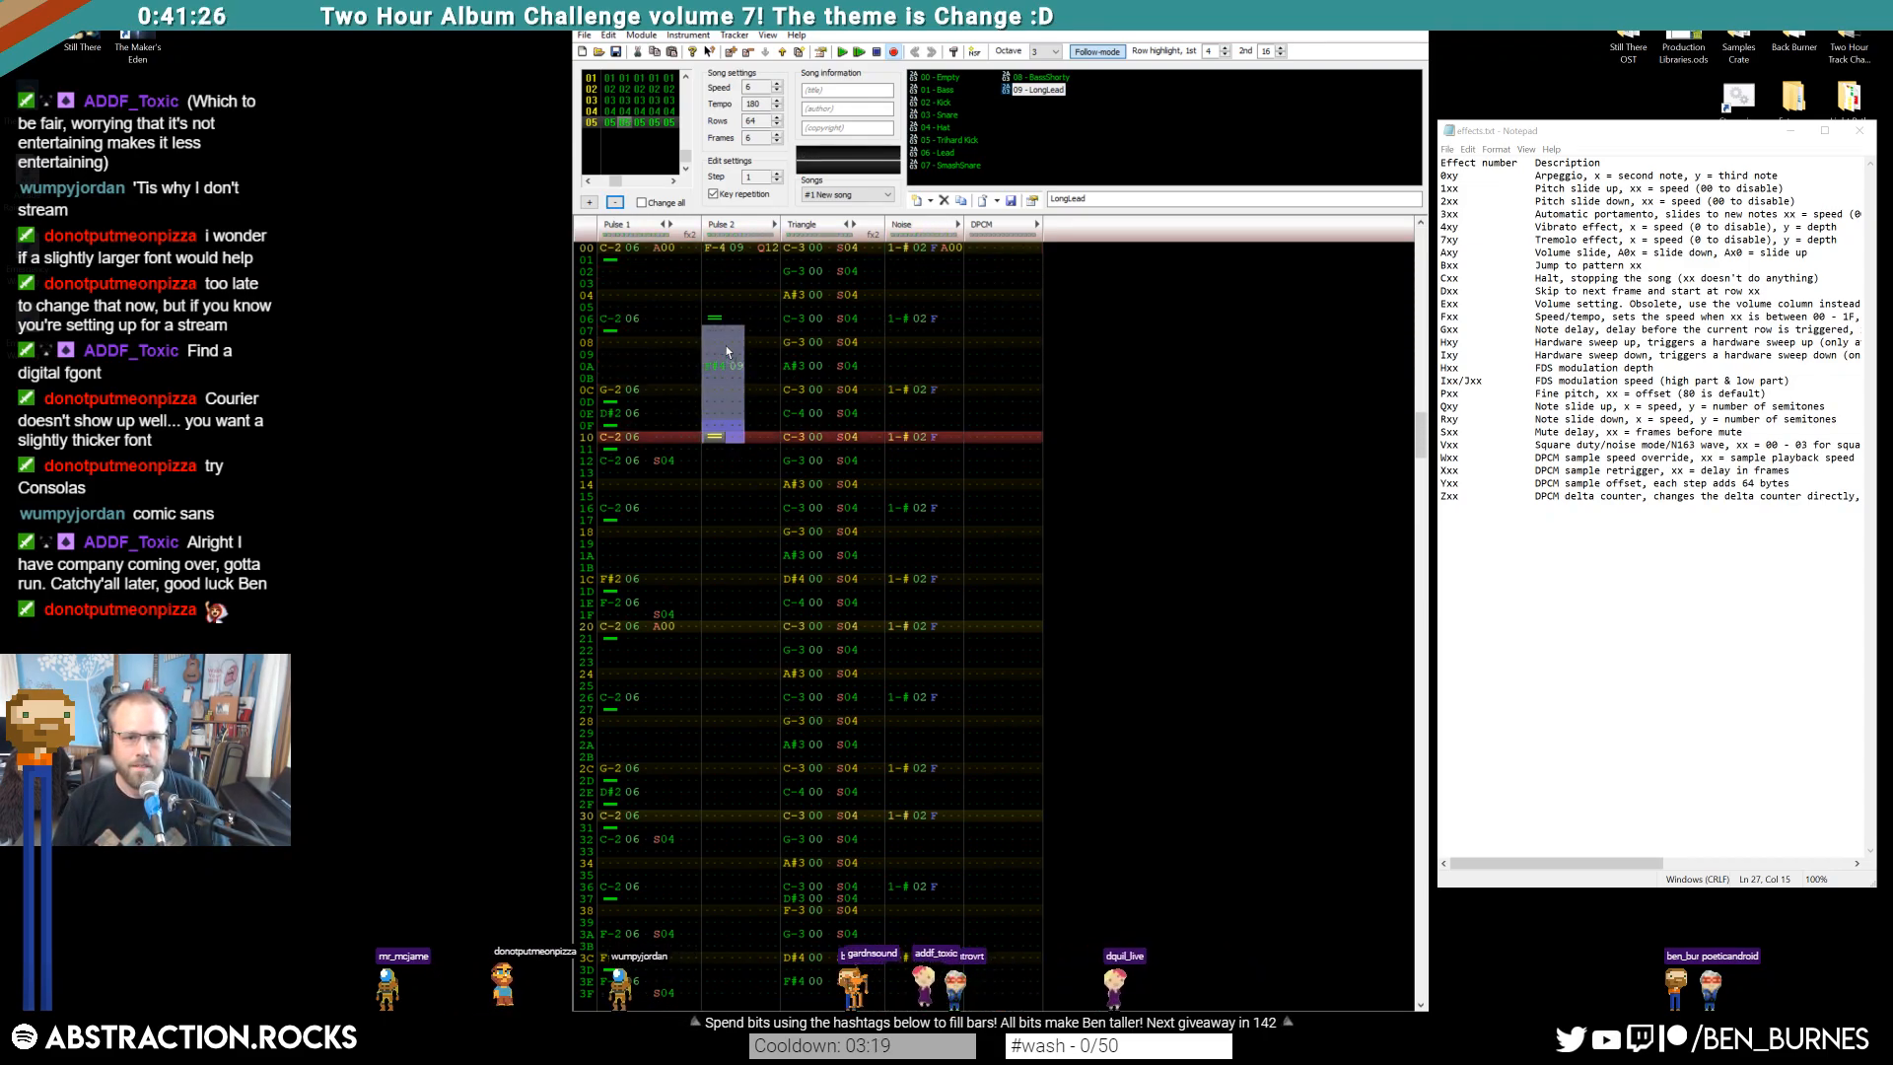
left_click_drag(727, 350, 728, 348)
left_click(749, 378)
left_click(749, 250)
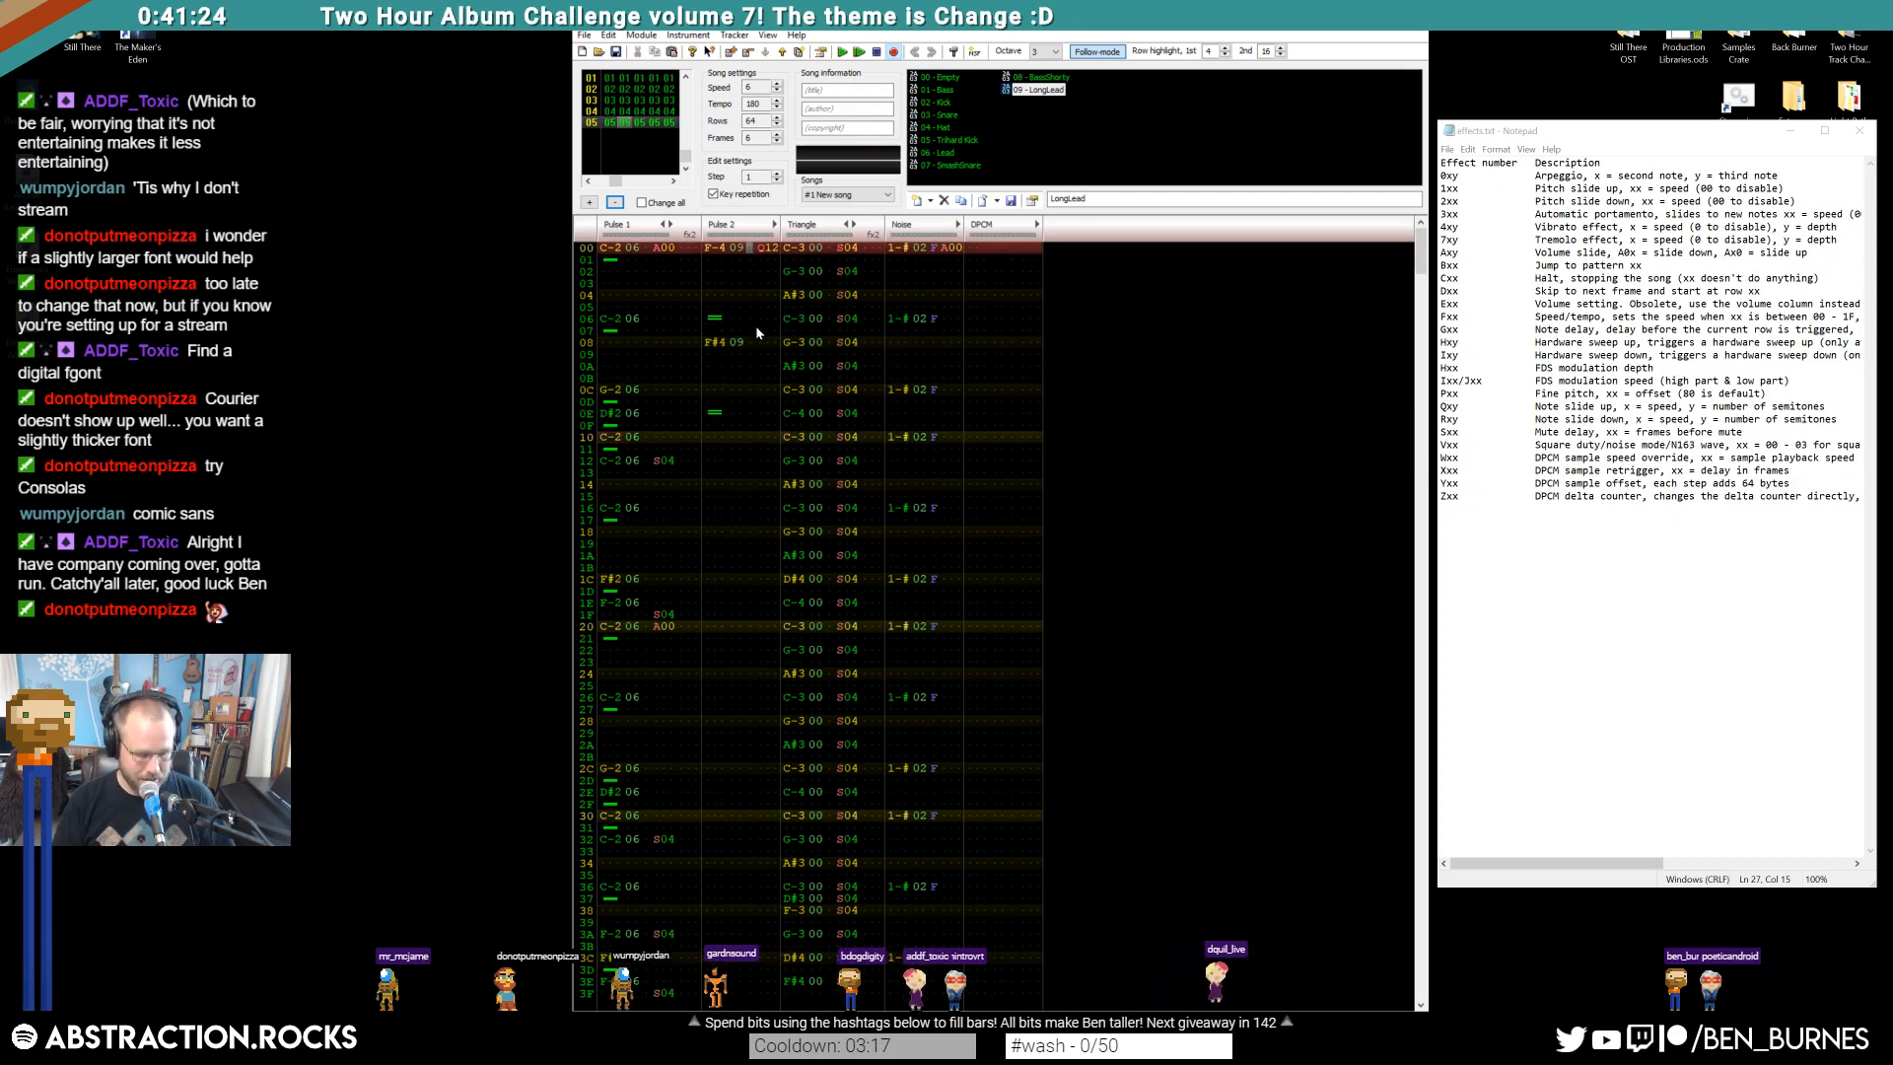
type("c")
key("Return")
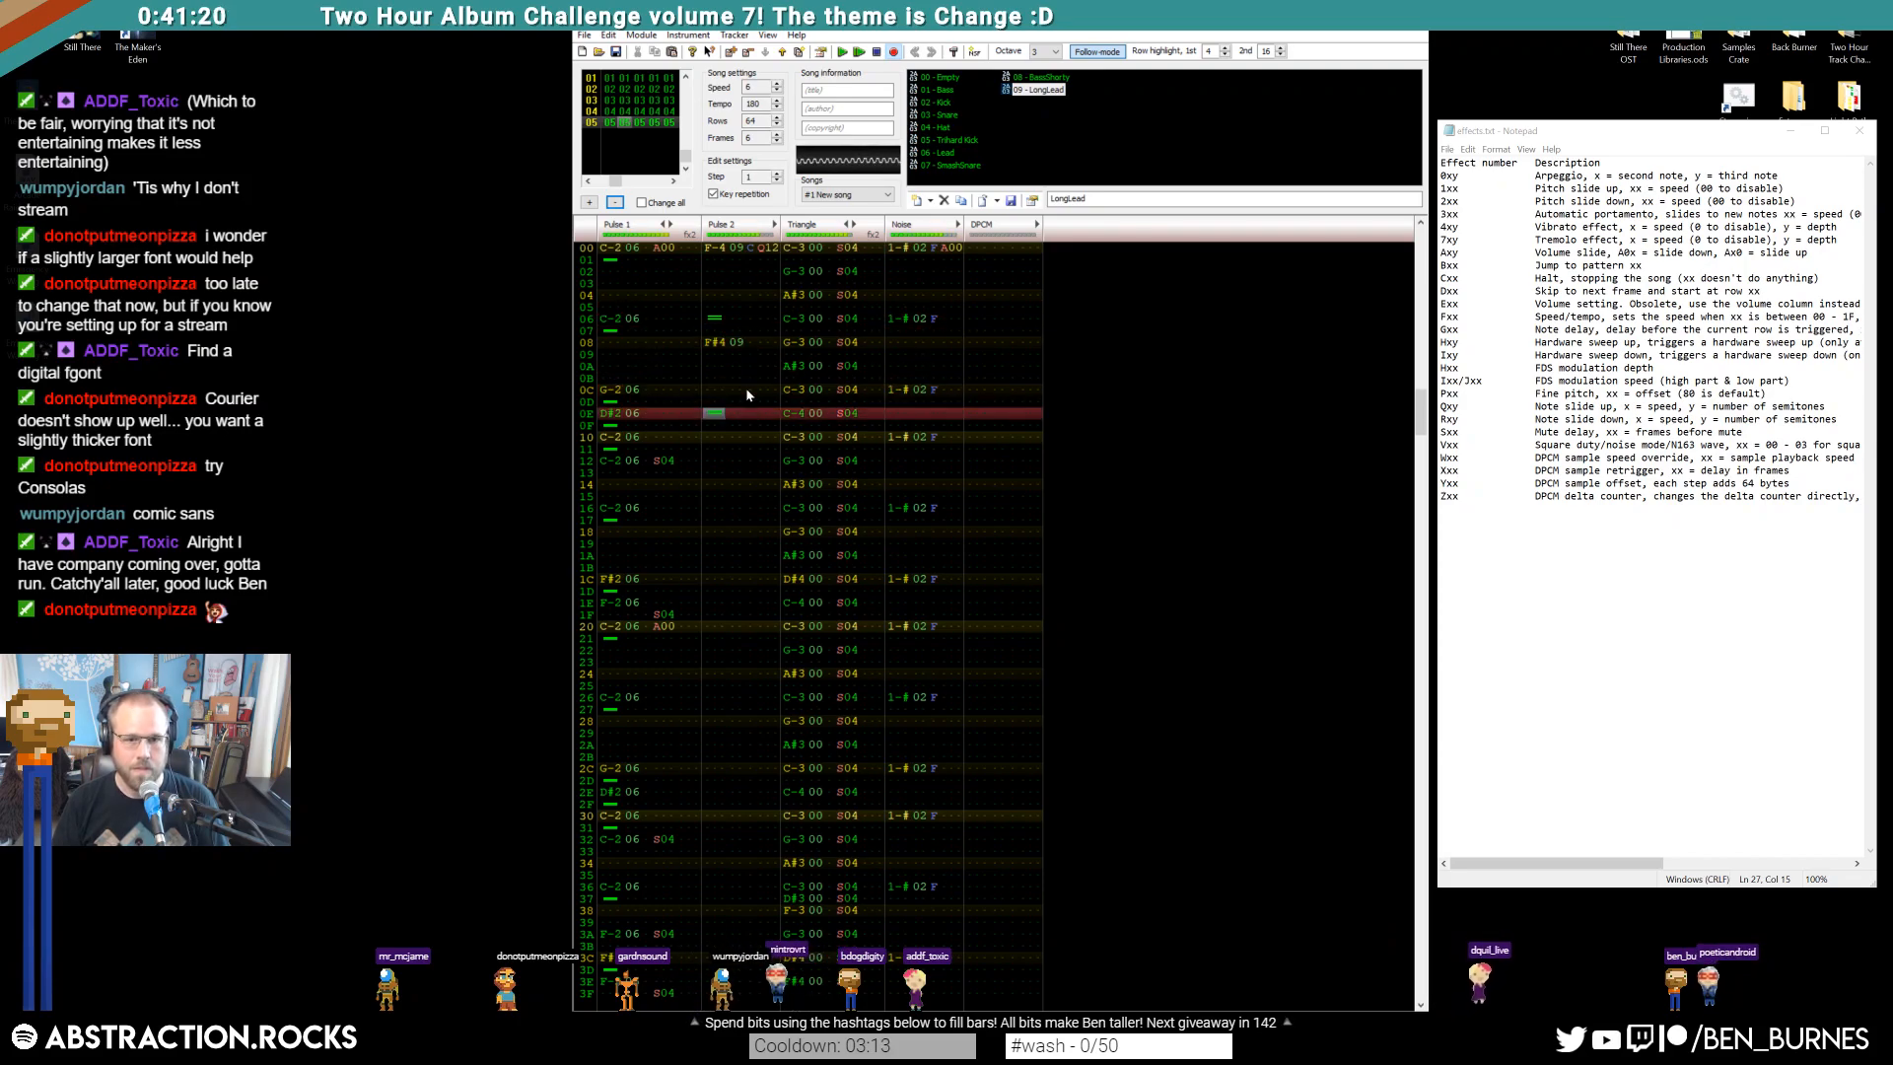
key("Return")
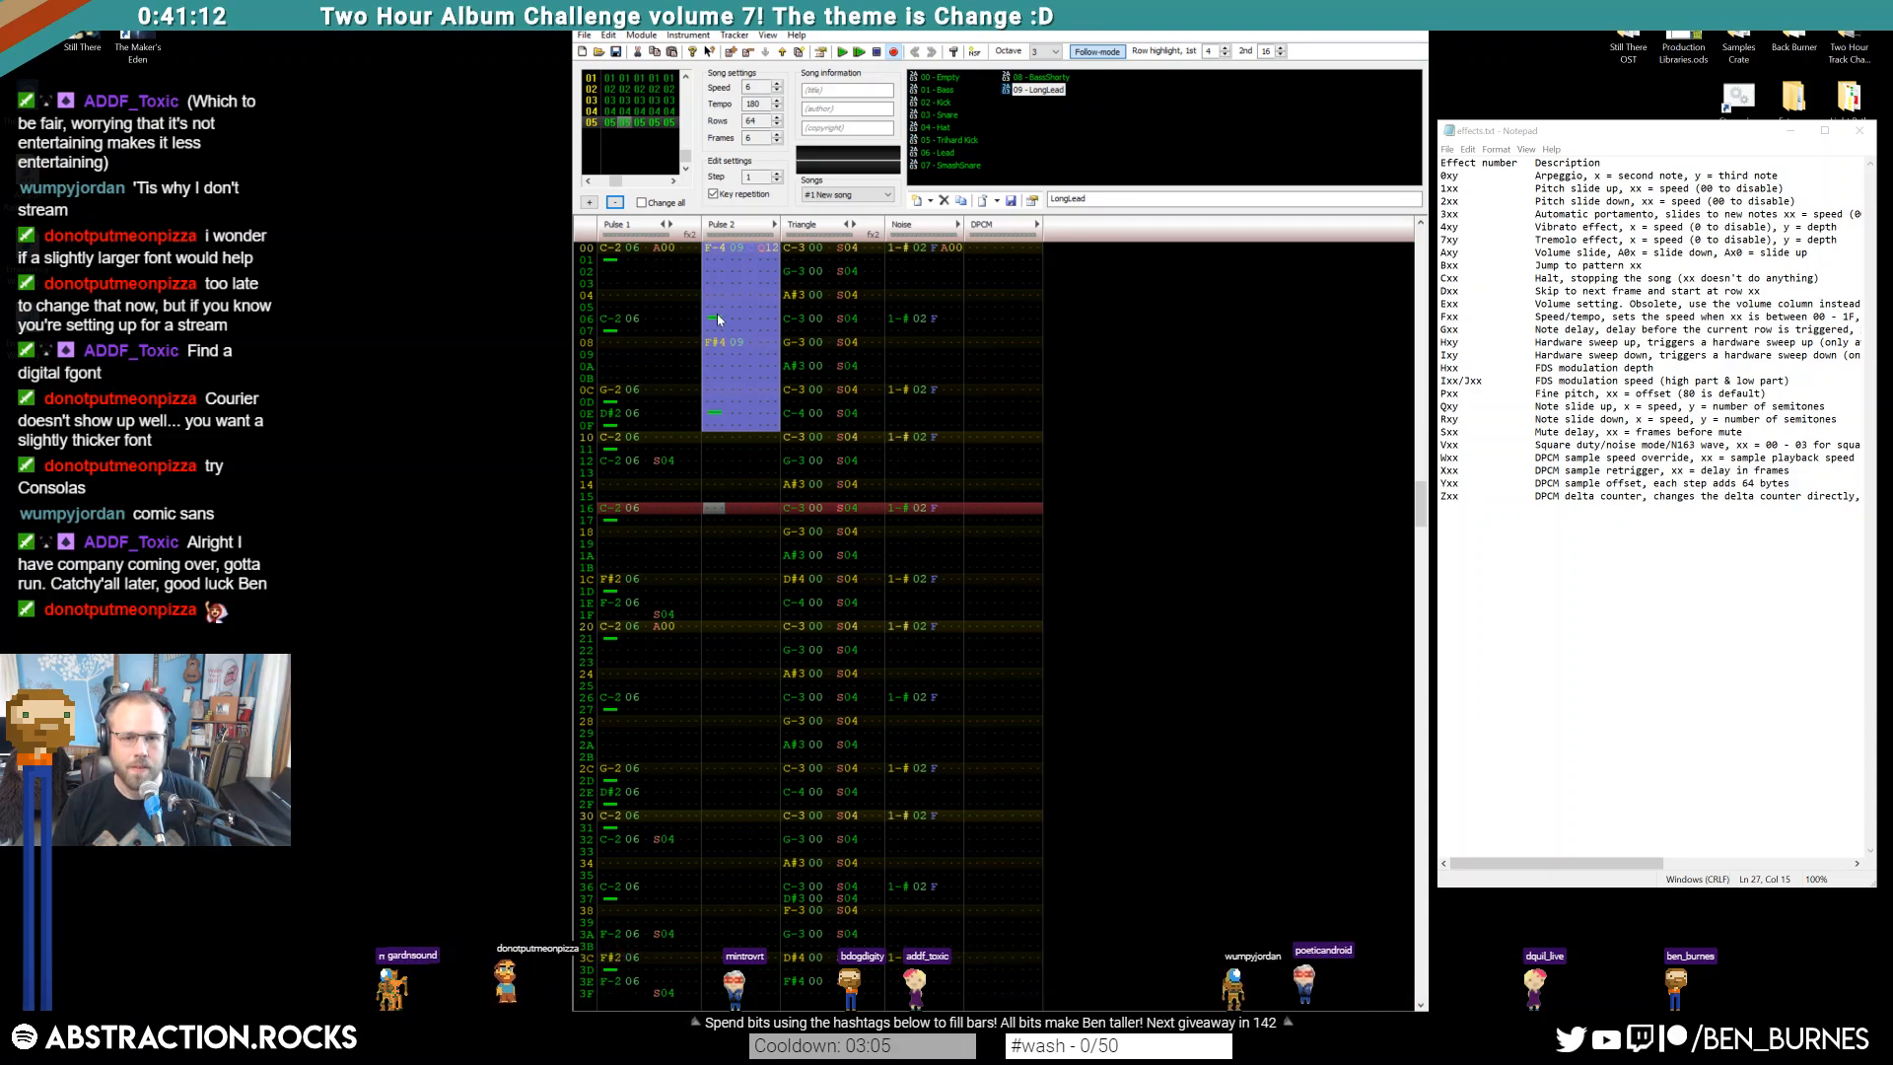
Clear rows 00 to 0F of Pulse 2 and copy all of frame 05 into a newly inserted frame 06
key("Delete")
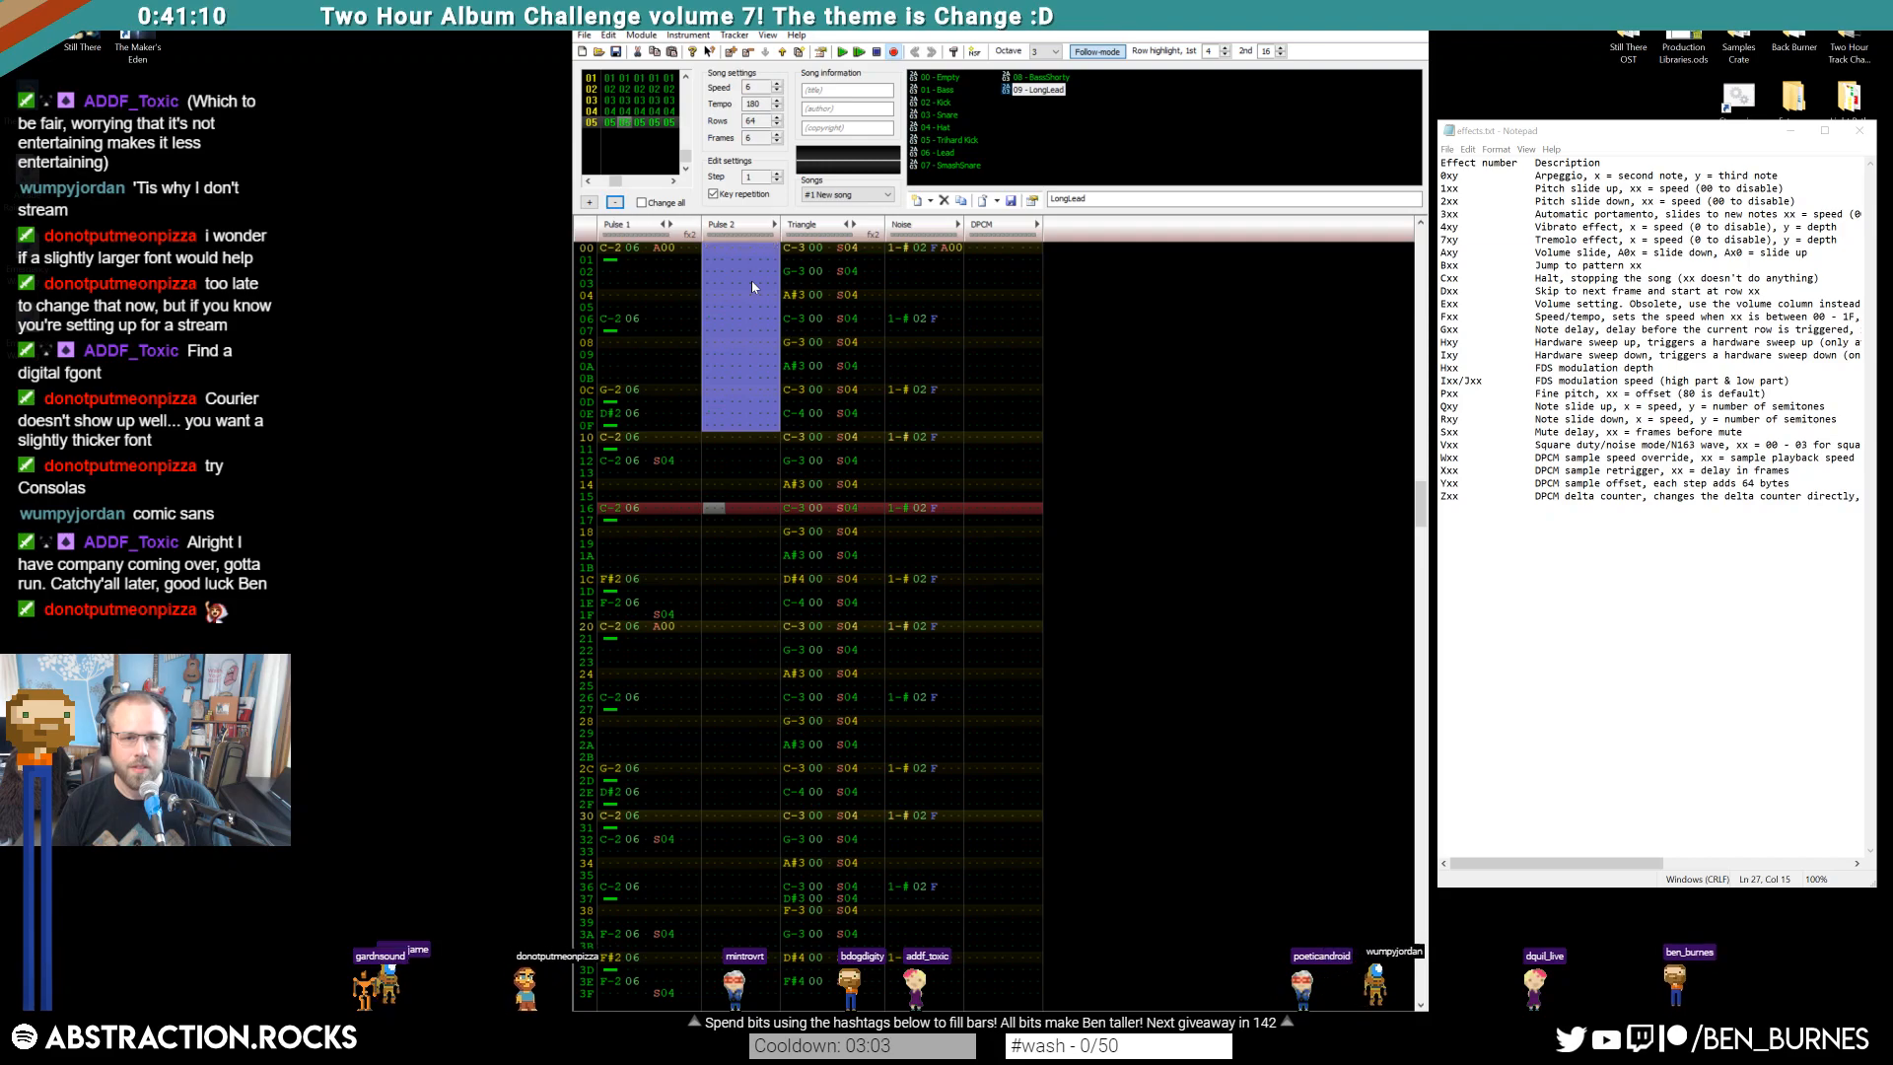
key("ctrl+a")
key("ctrl+a")
left_click(730, 51)
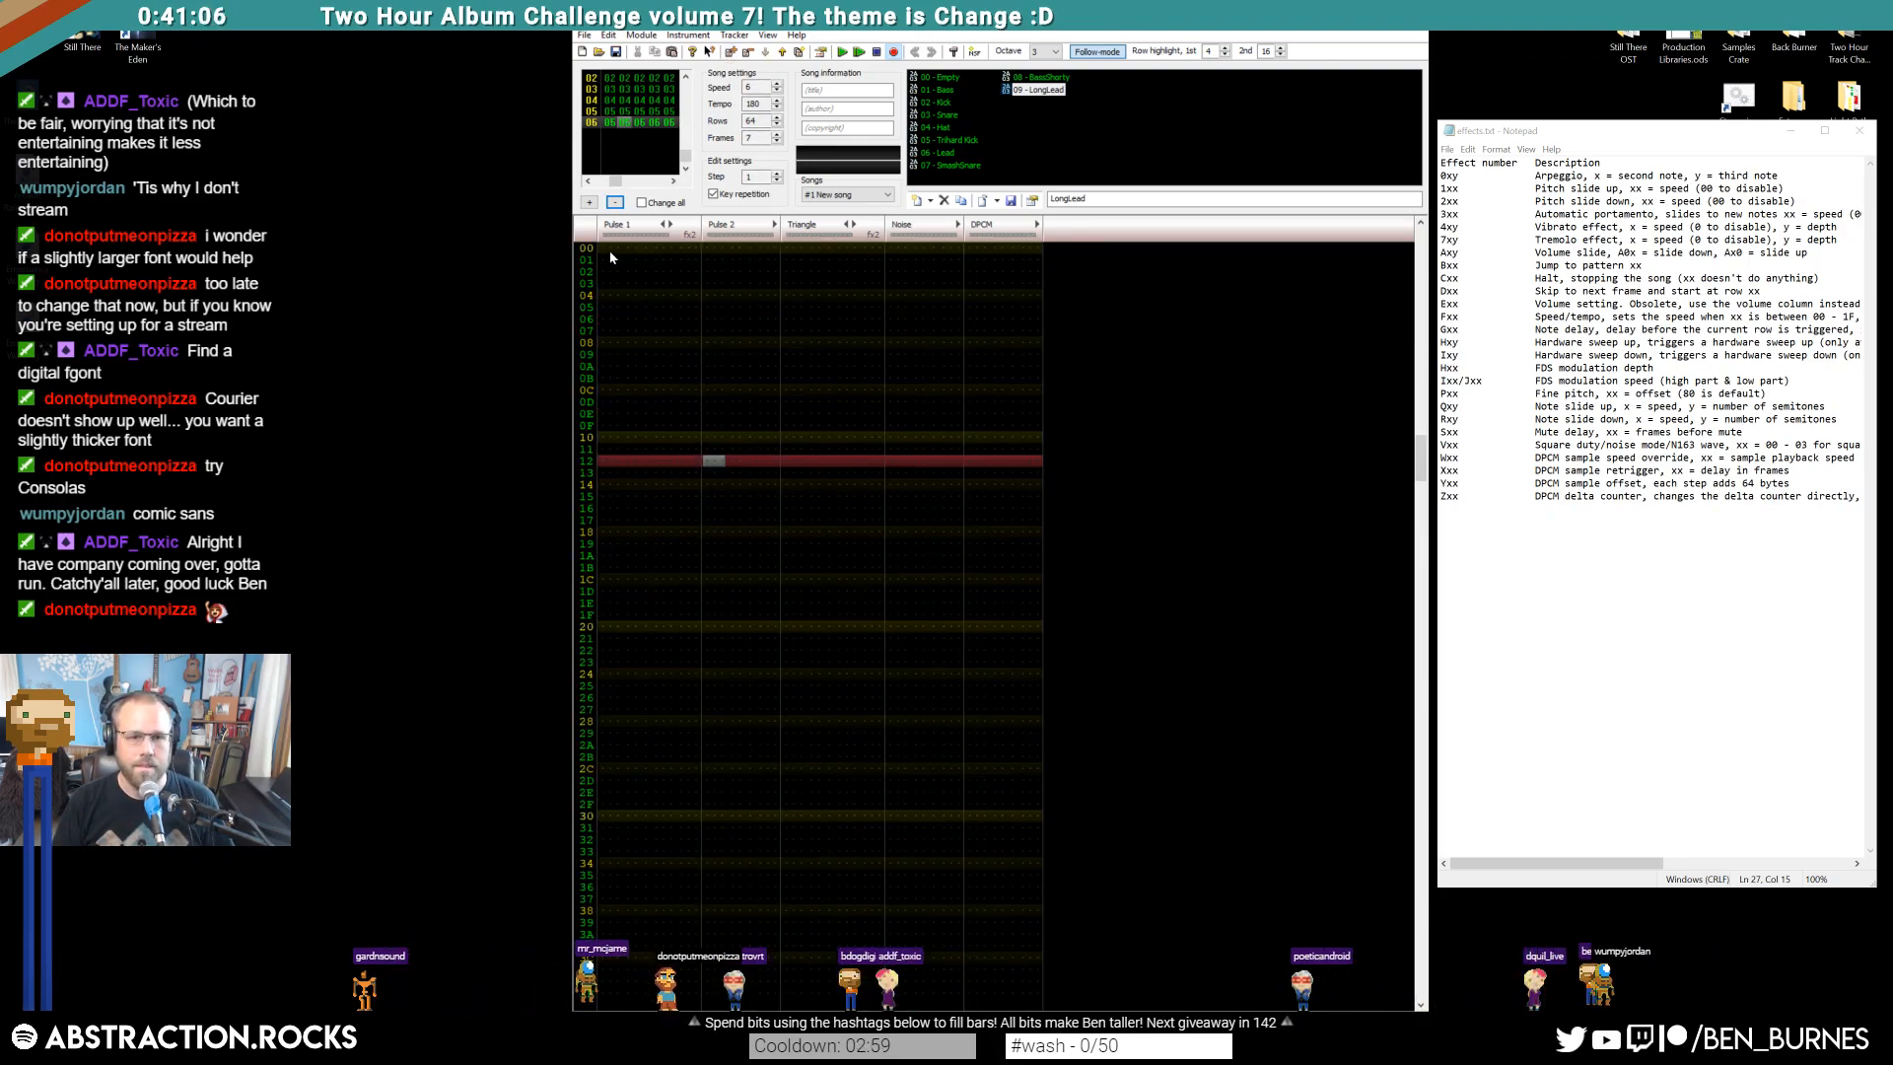
left_click(609, 250)
key("ctrl+v")
left_click(615, 293)
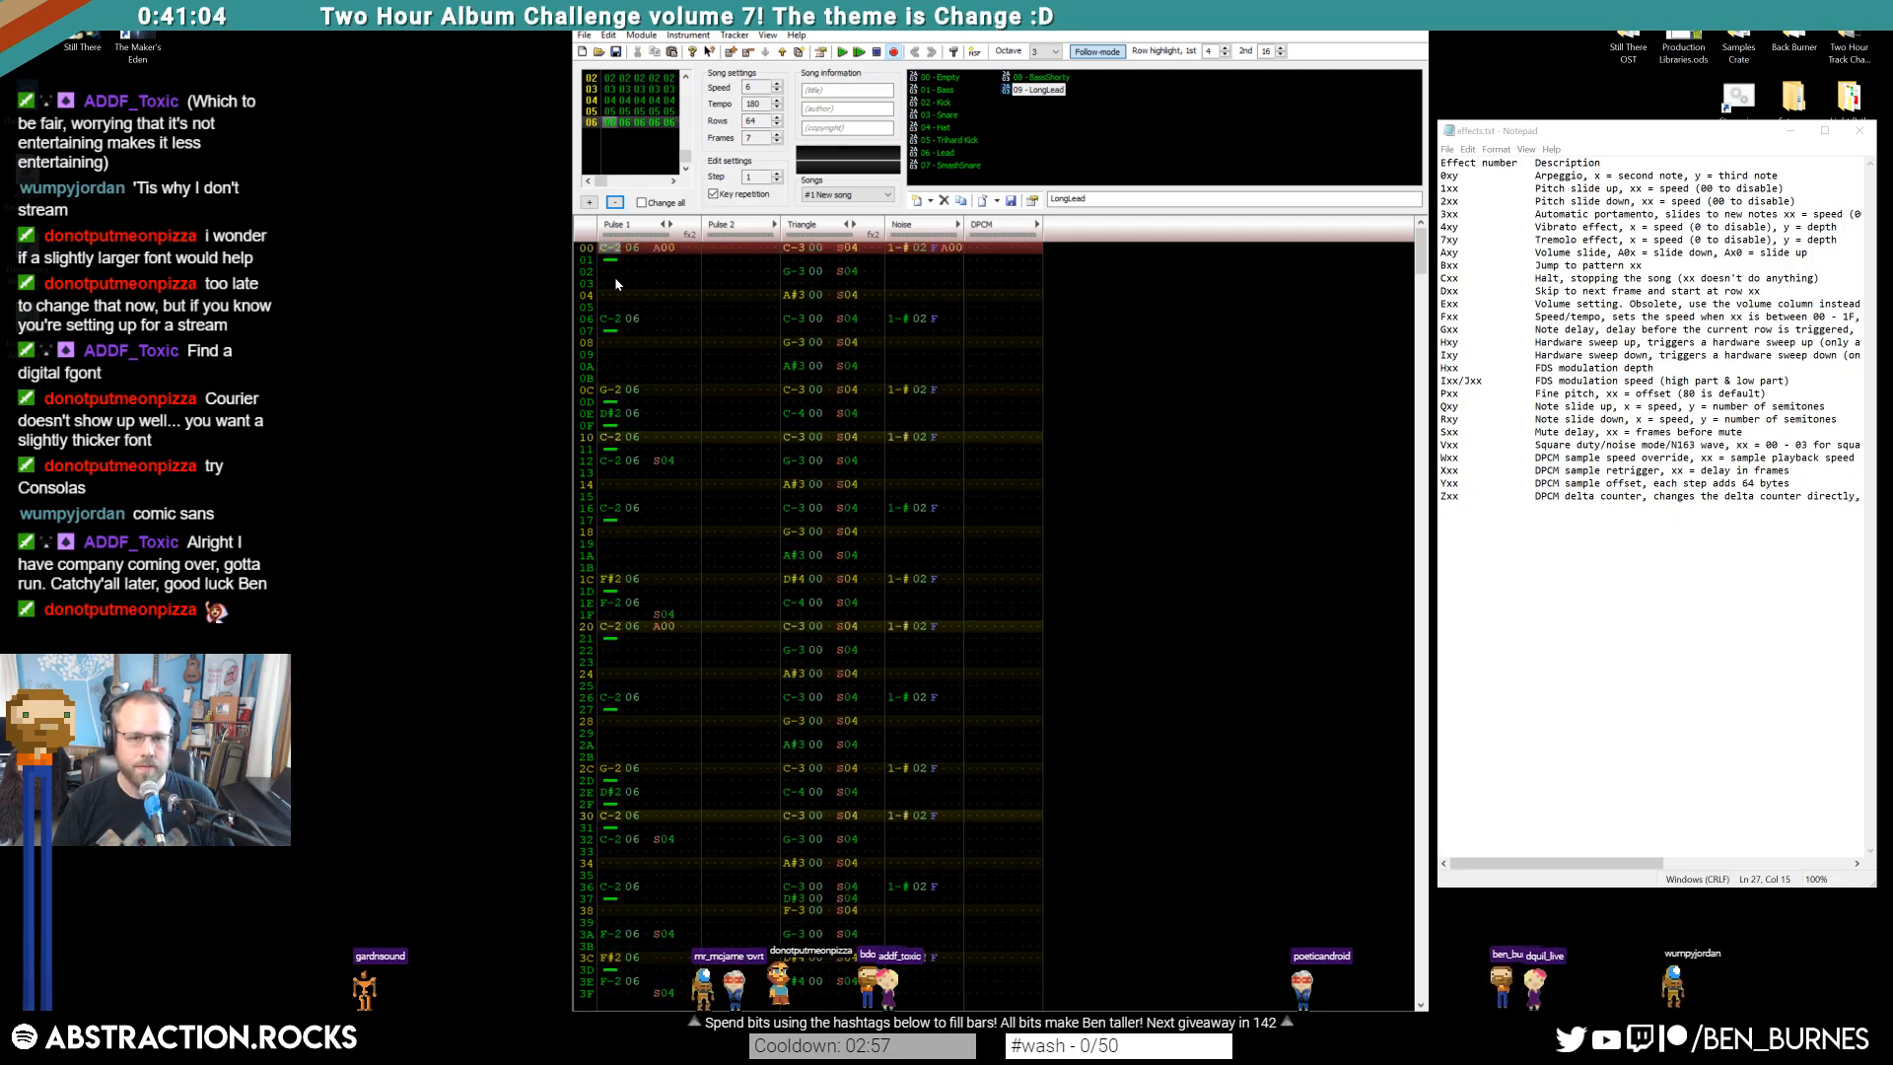
Enter F-4 with instrument 09 and effect Q11 in row 00 of Pulse 2 in frame 06 and play it back
left_click(712, 250)
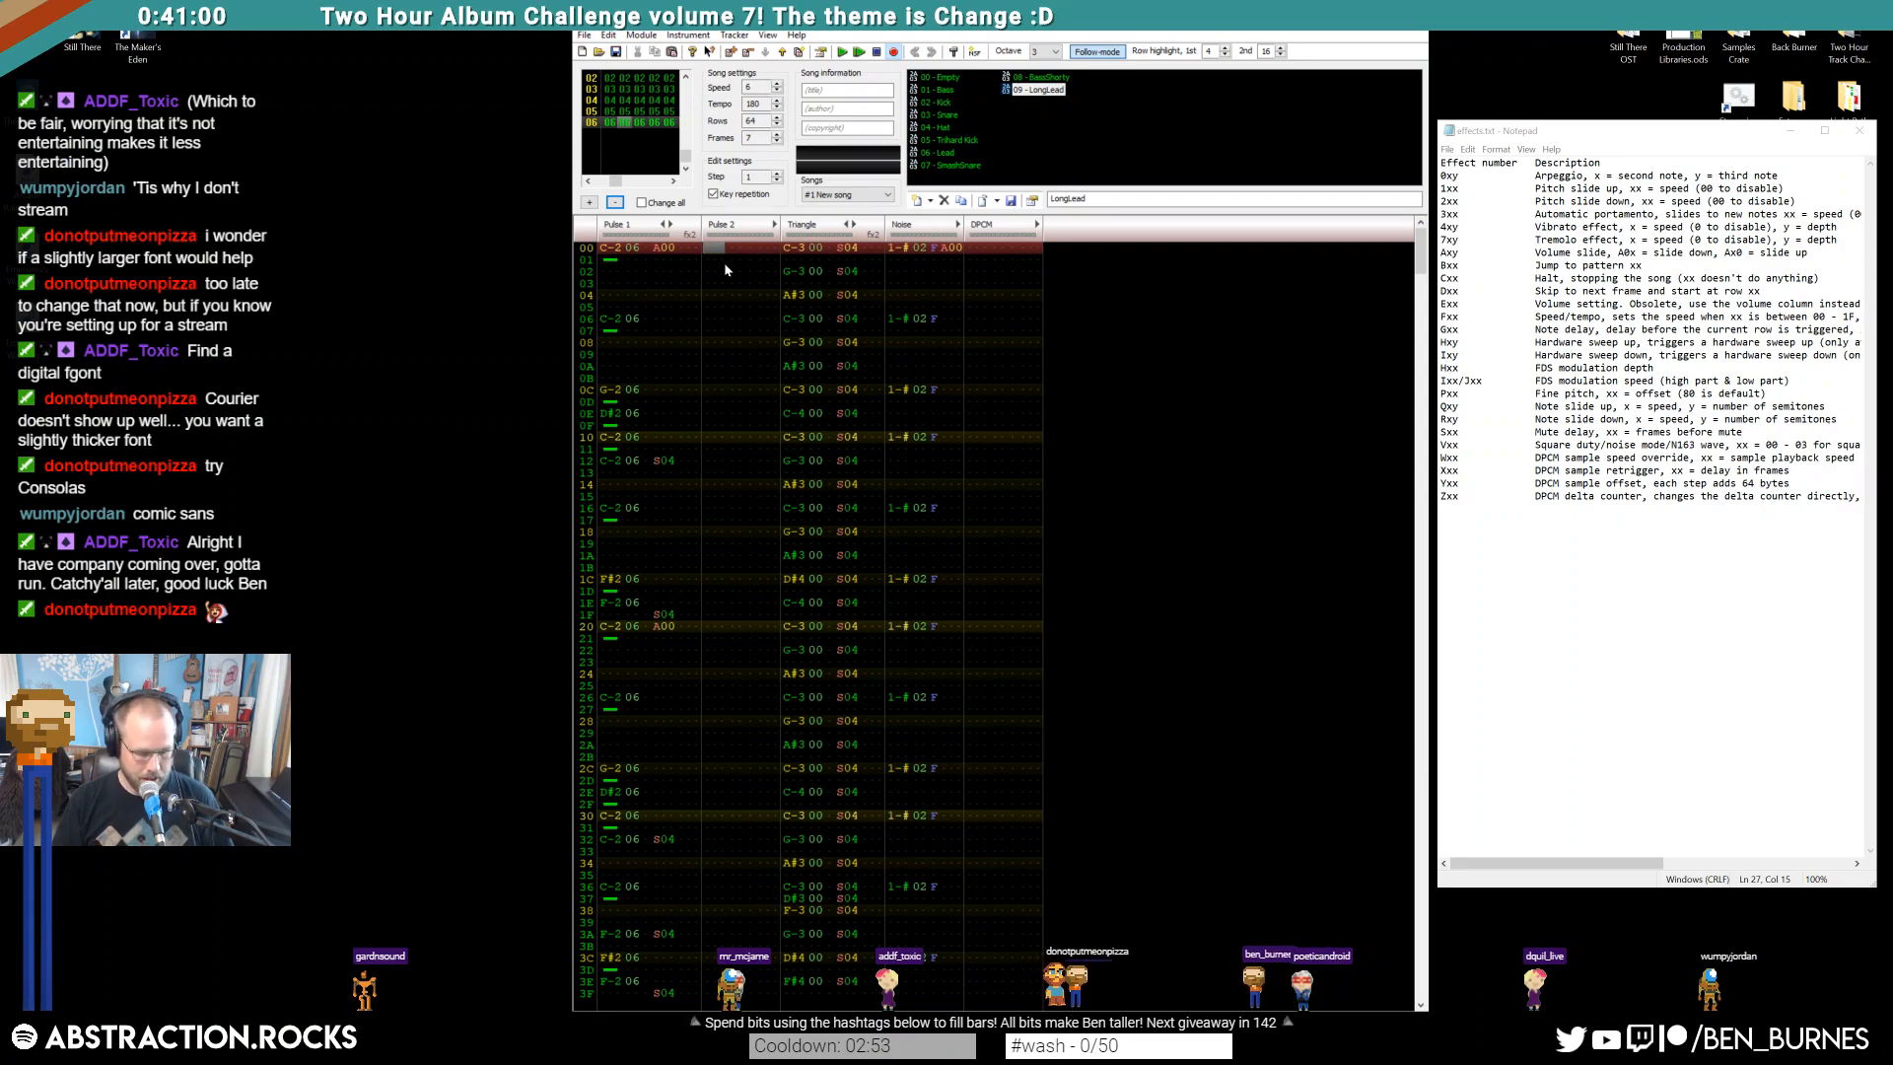
key("r")
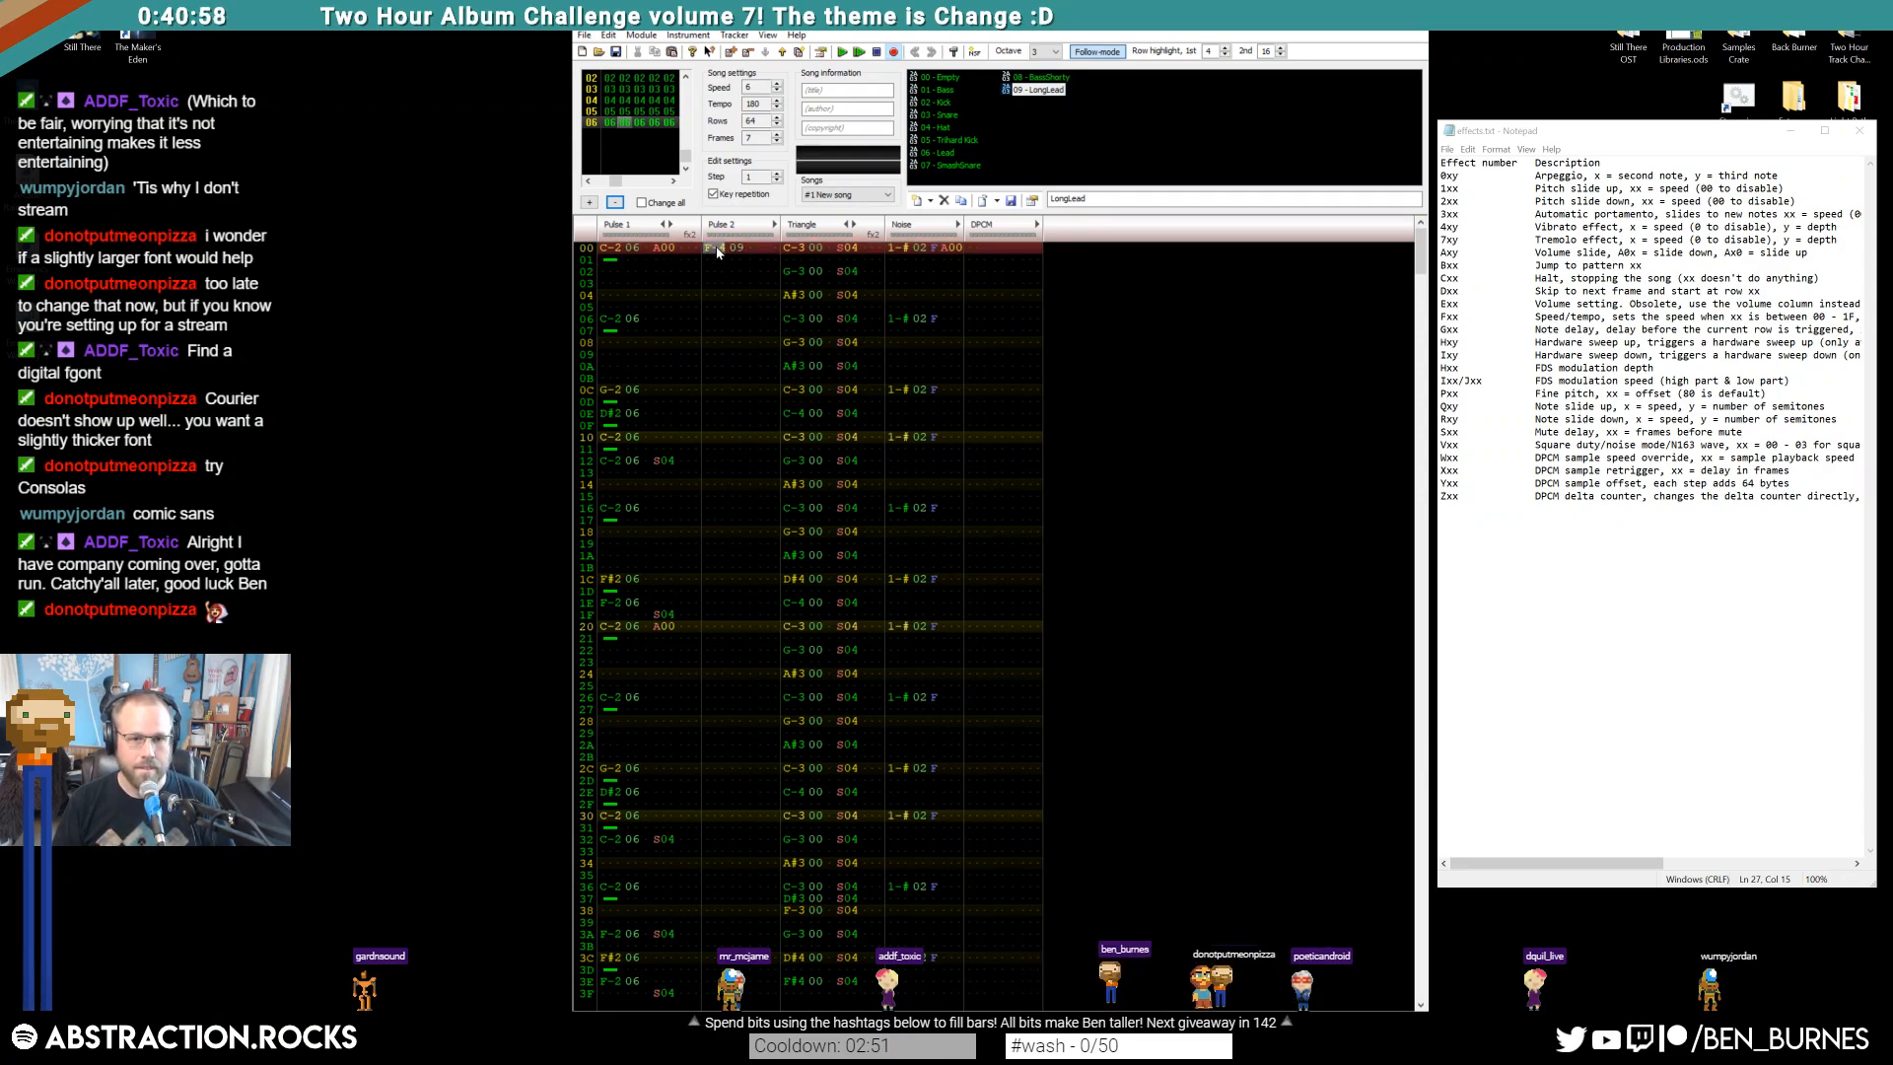
left_click(759, 249)
type("q")
key("Up")
key("Right")
type("1")
key("Up")
key("Up")
key("Down")
key("Right")
type("1")
key("Down")
key("Up")
key("Up")
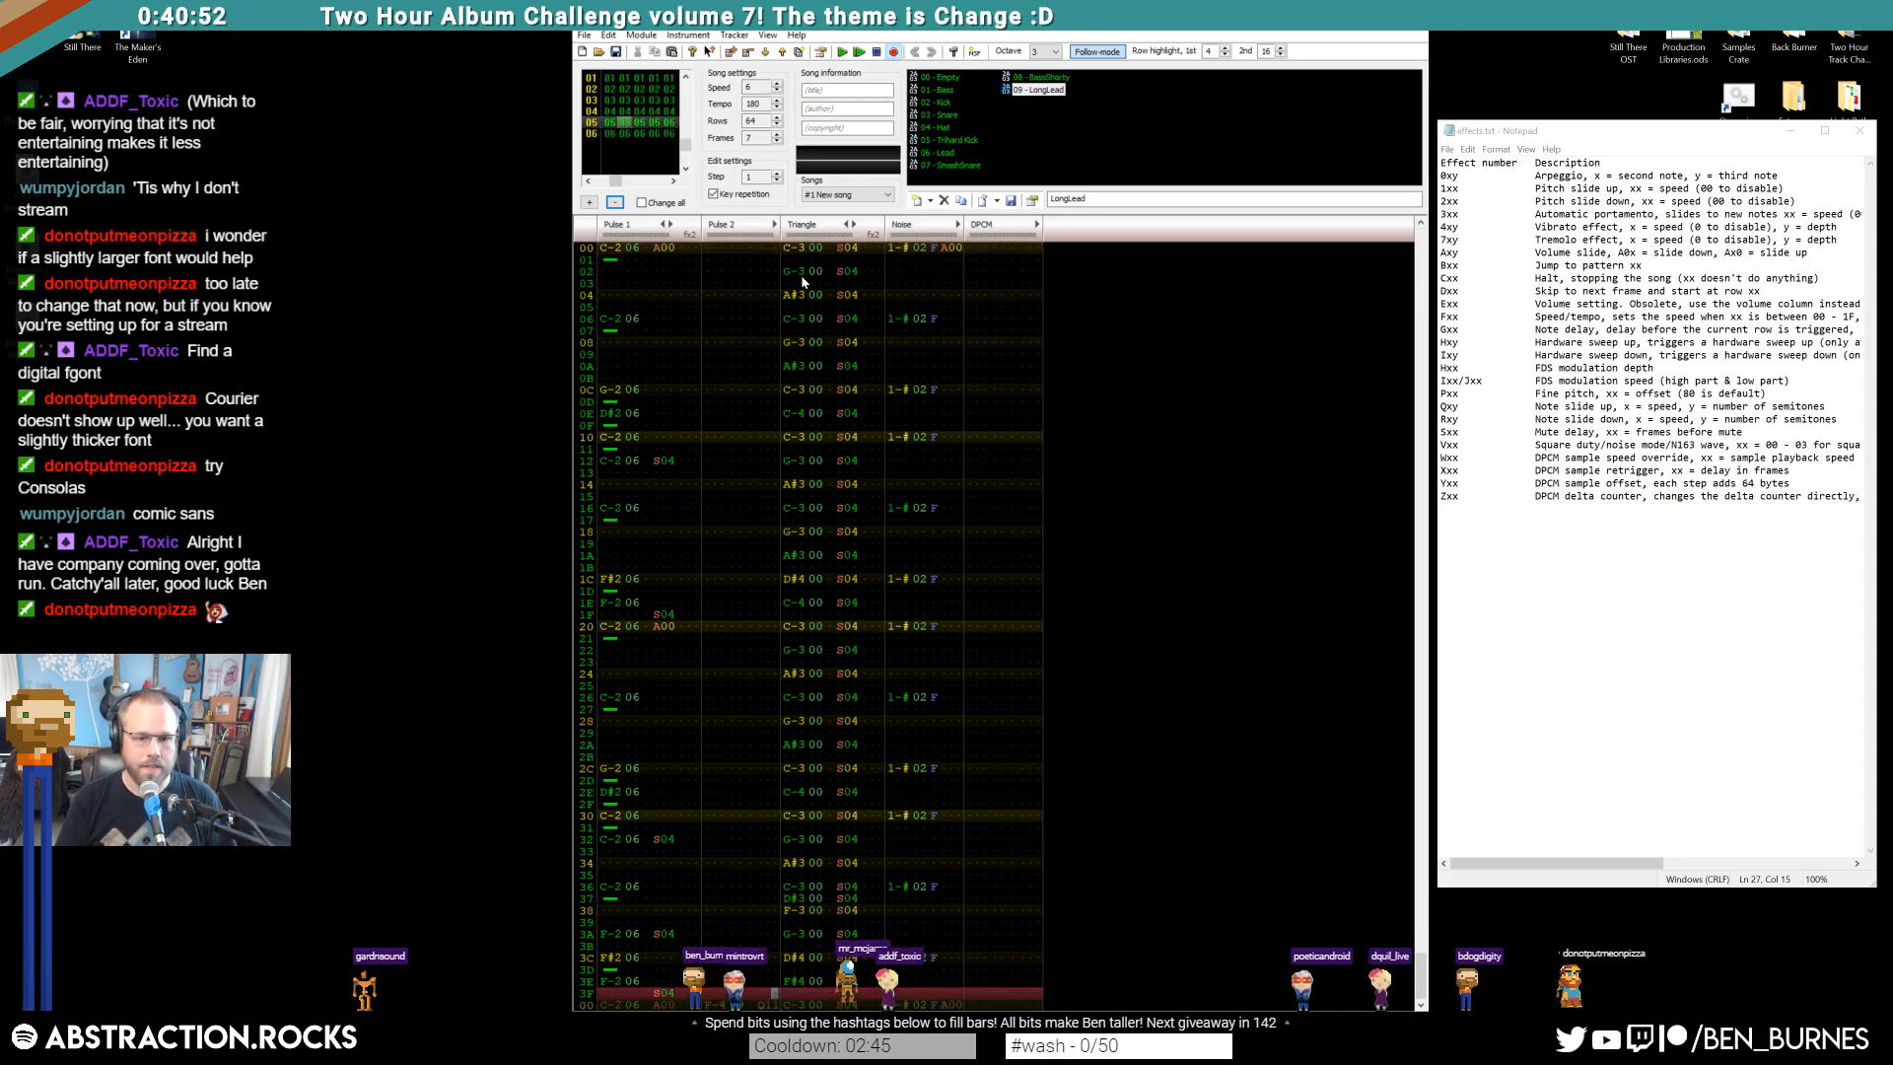
key("Down")
key("Down")
key("Down")
key("Down")
key("Down")
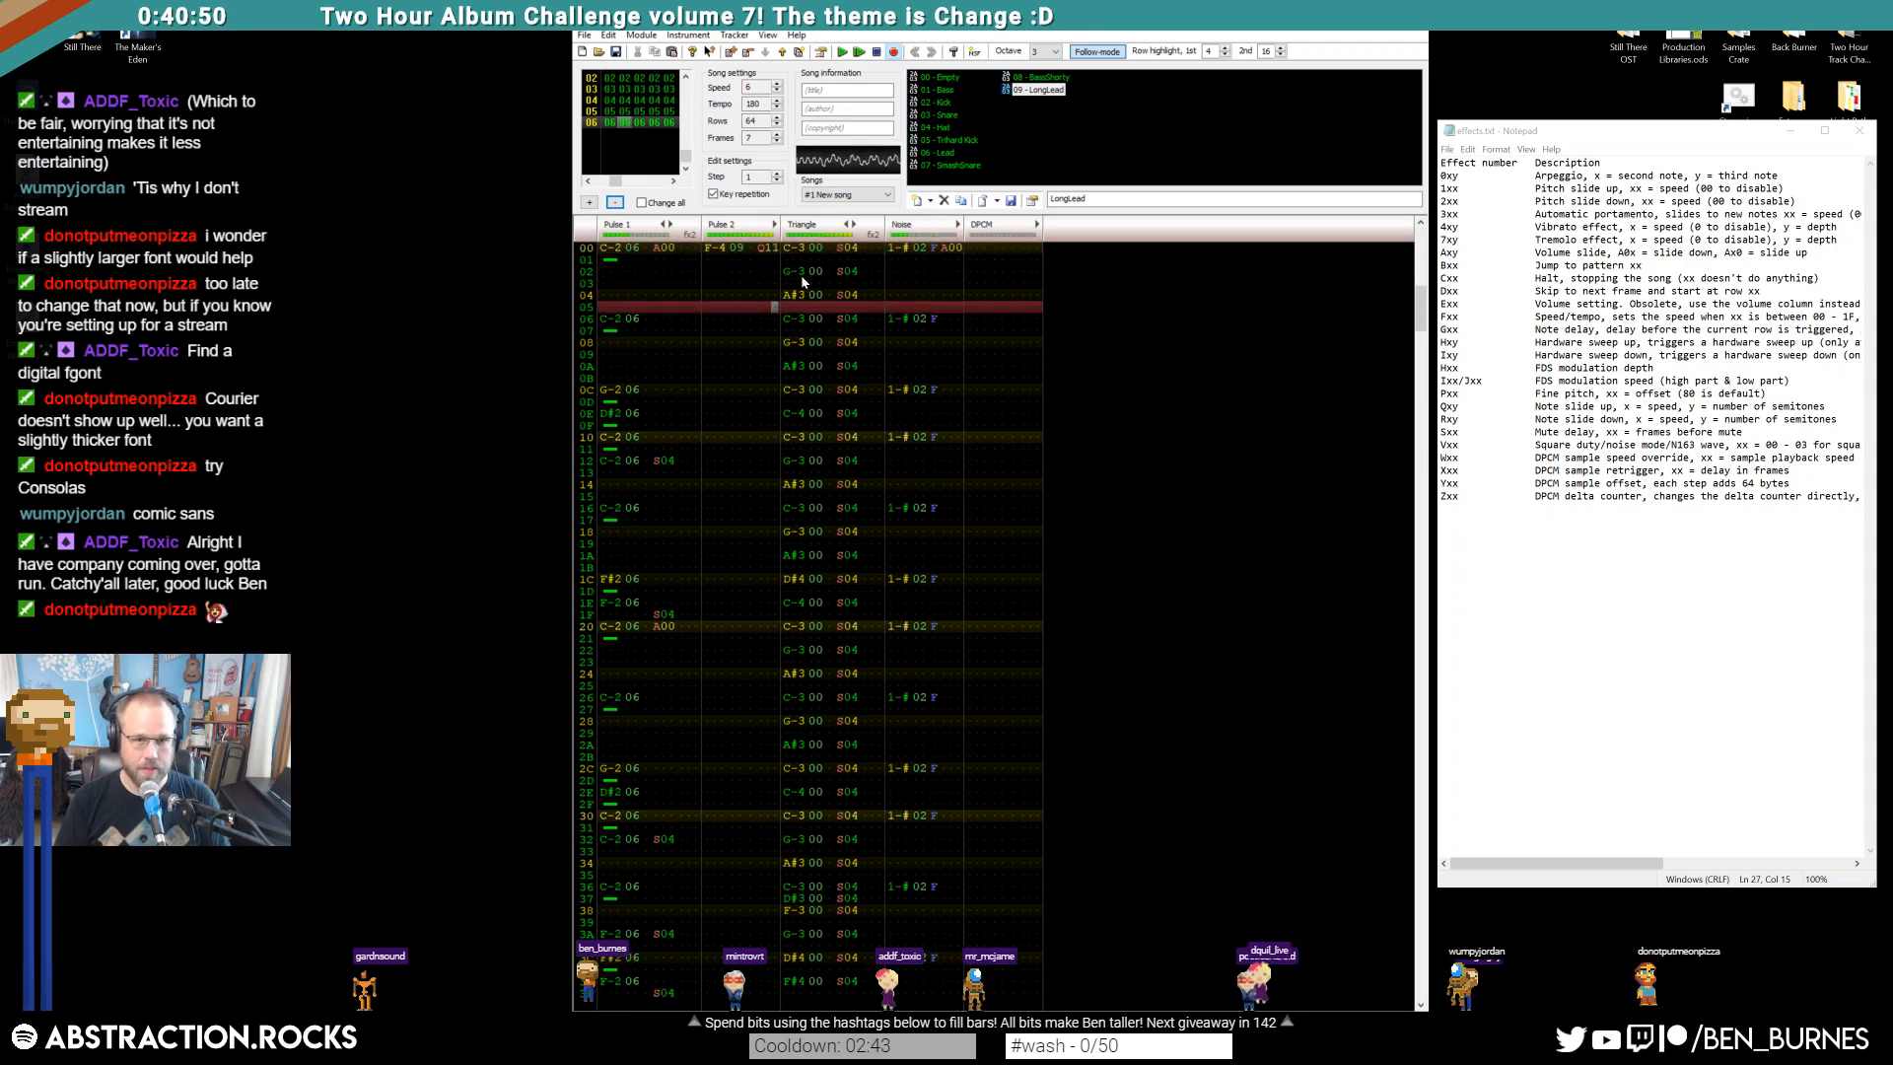
Set row 00 of Pulse 2 to effect Q12 with volume 9 and add effect 464 in row 02
left_click(749, 246)
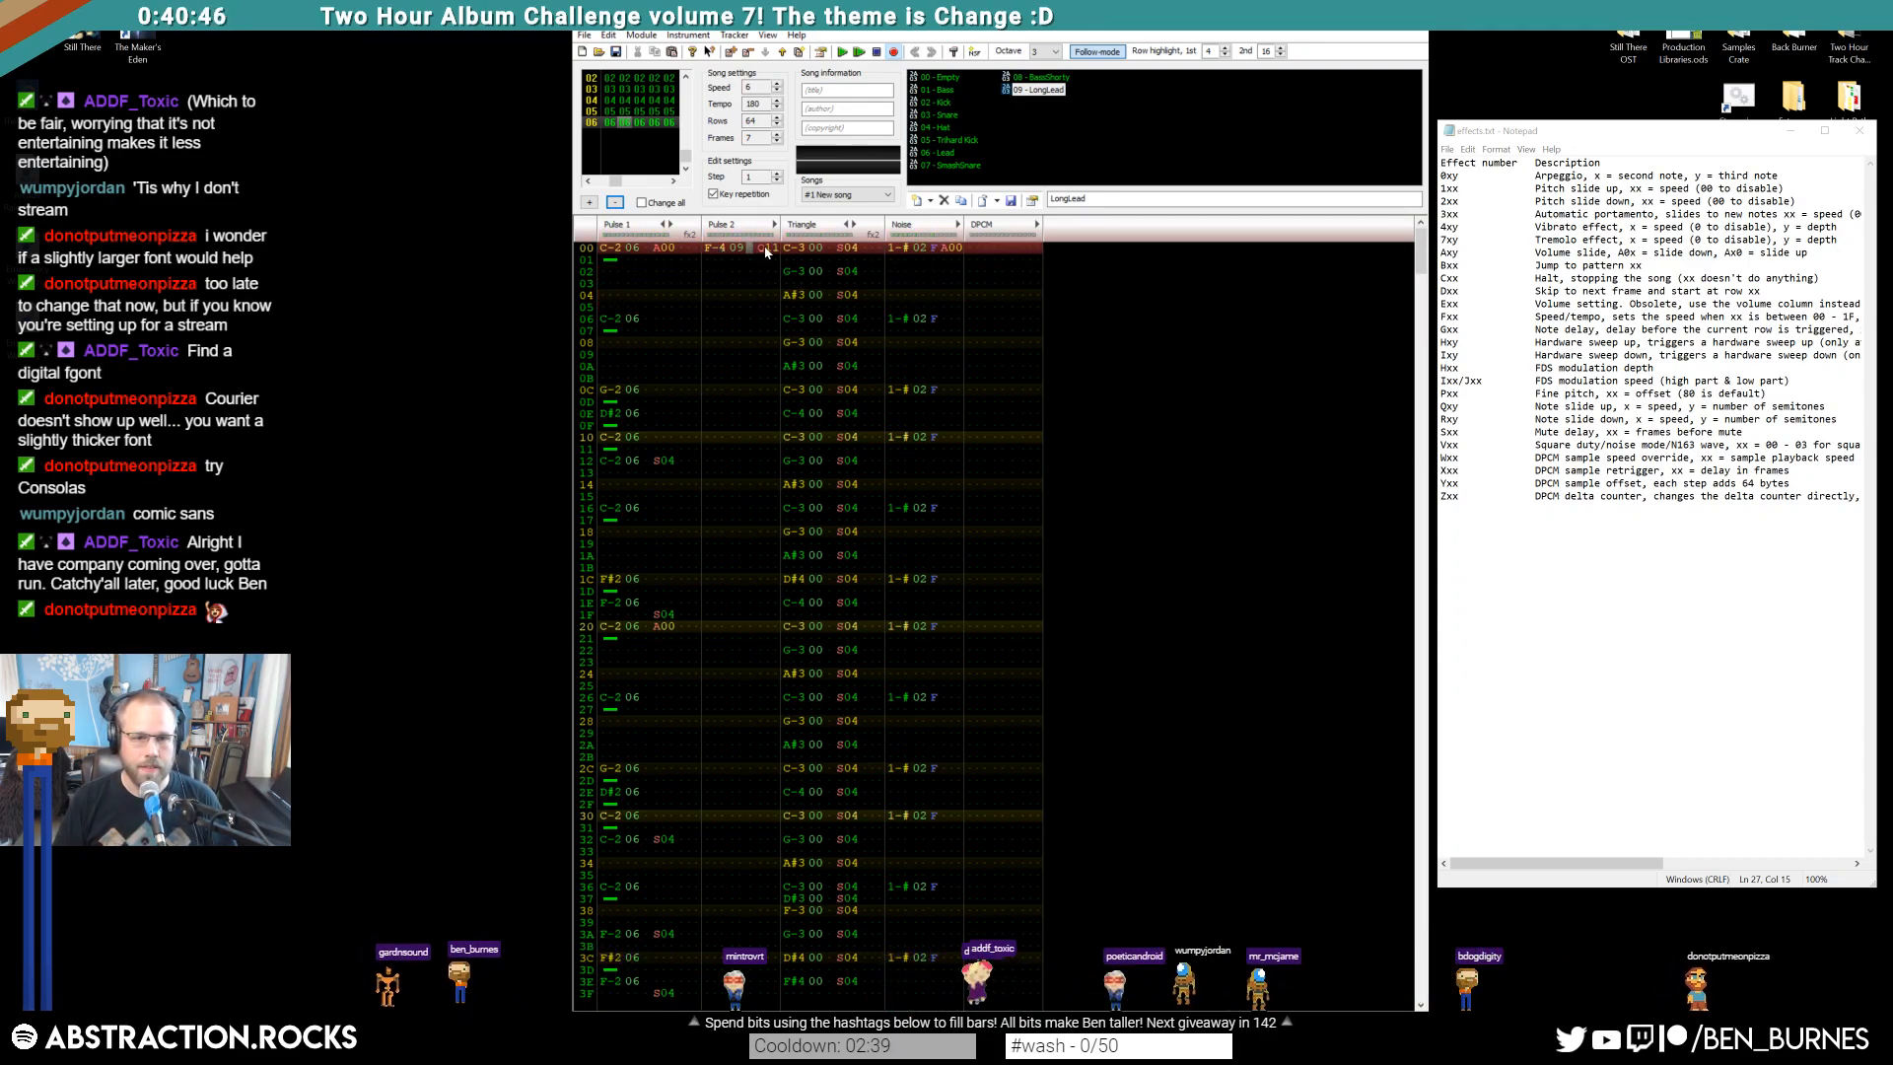
key("Right")
key("Right")
key("Right")
type("2")
left_click(748, 250)
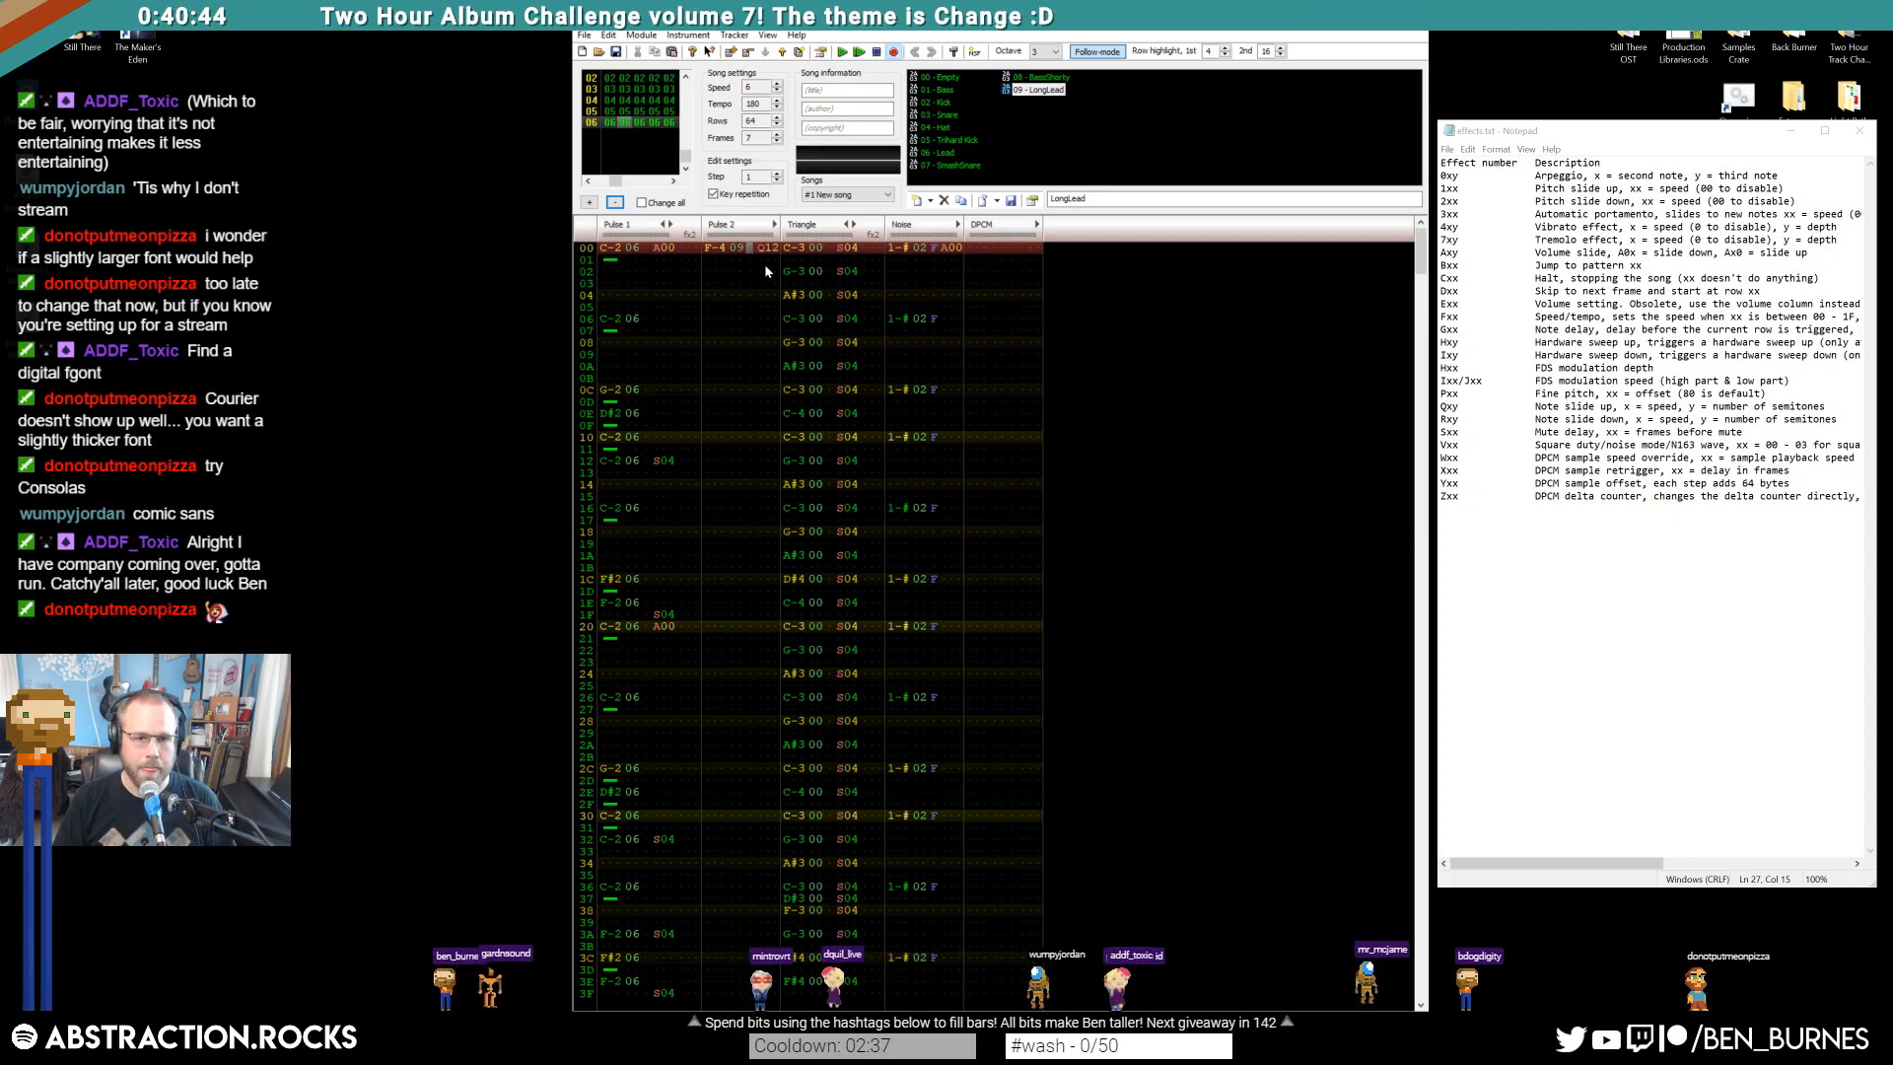
type("9")
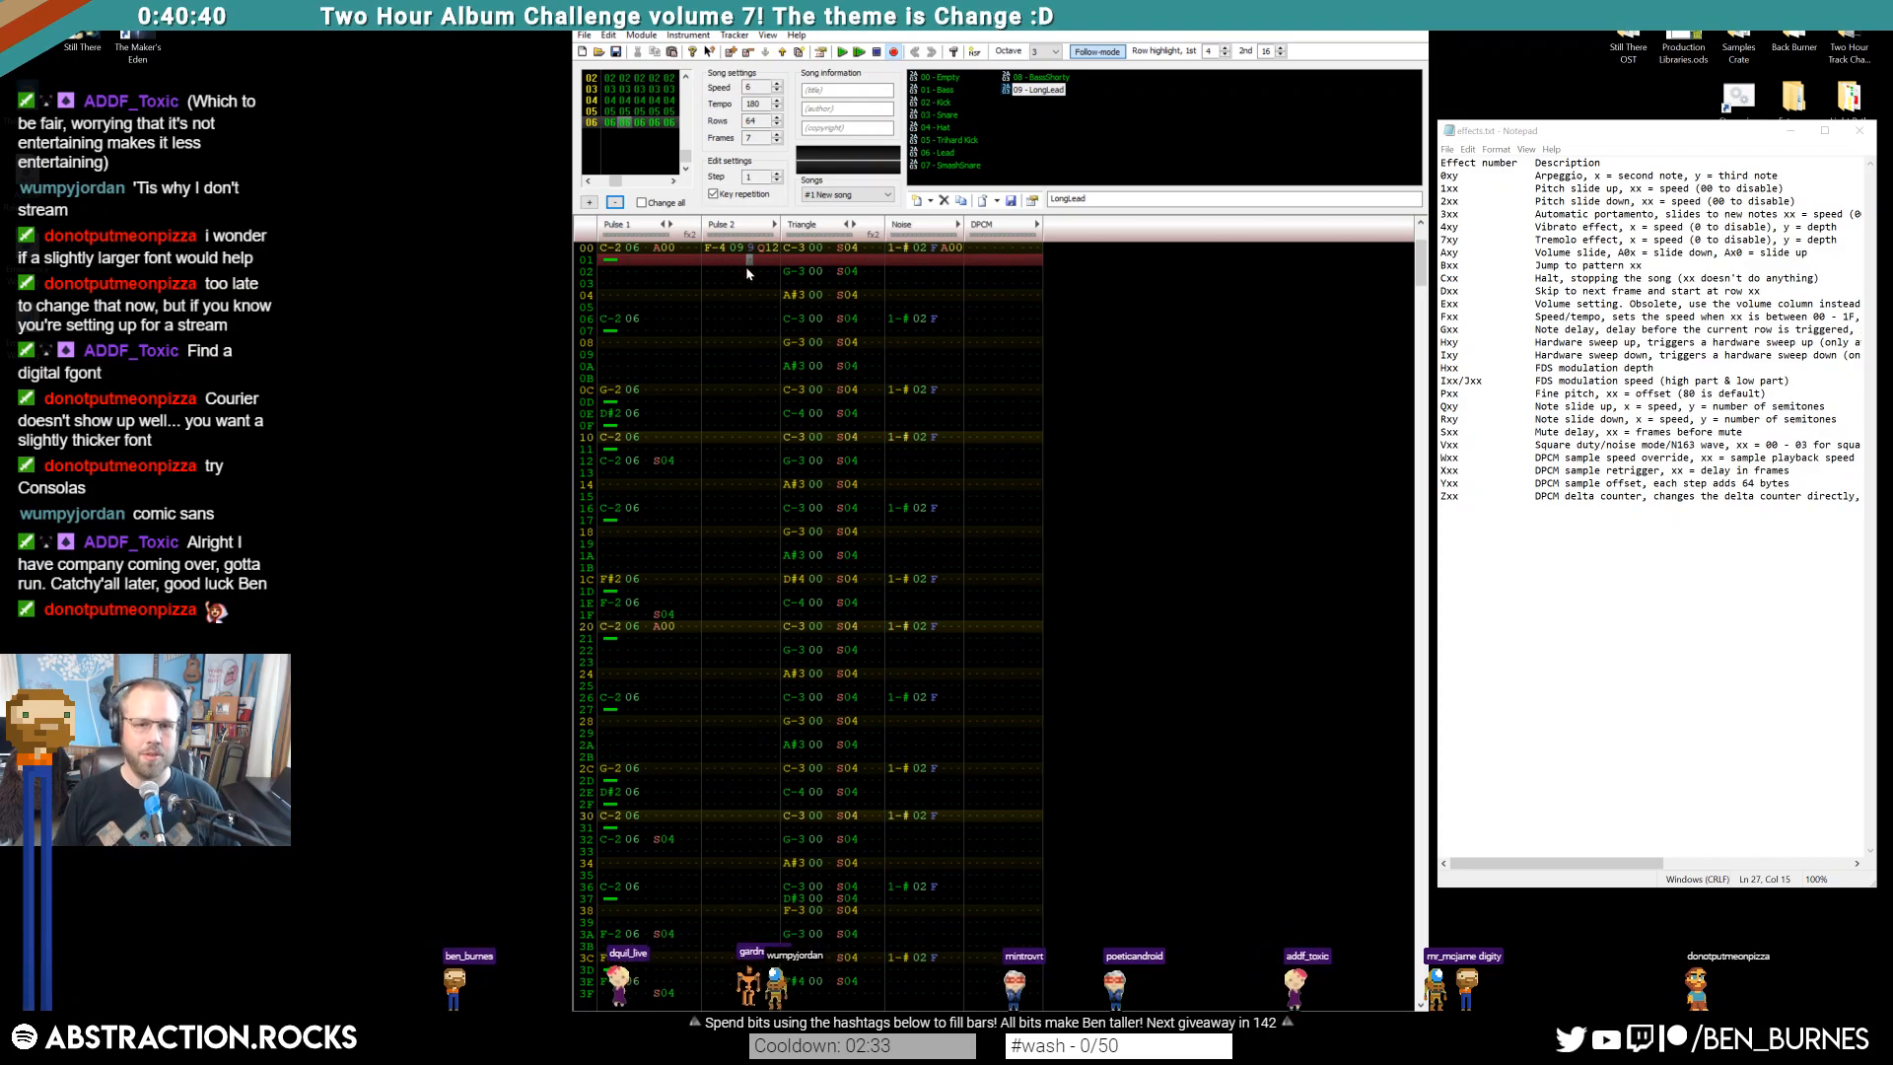
left_click(757, 270)
type("464")
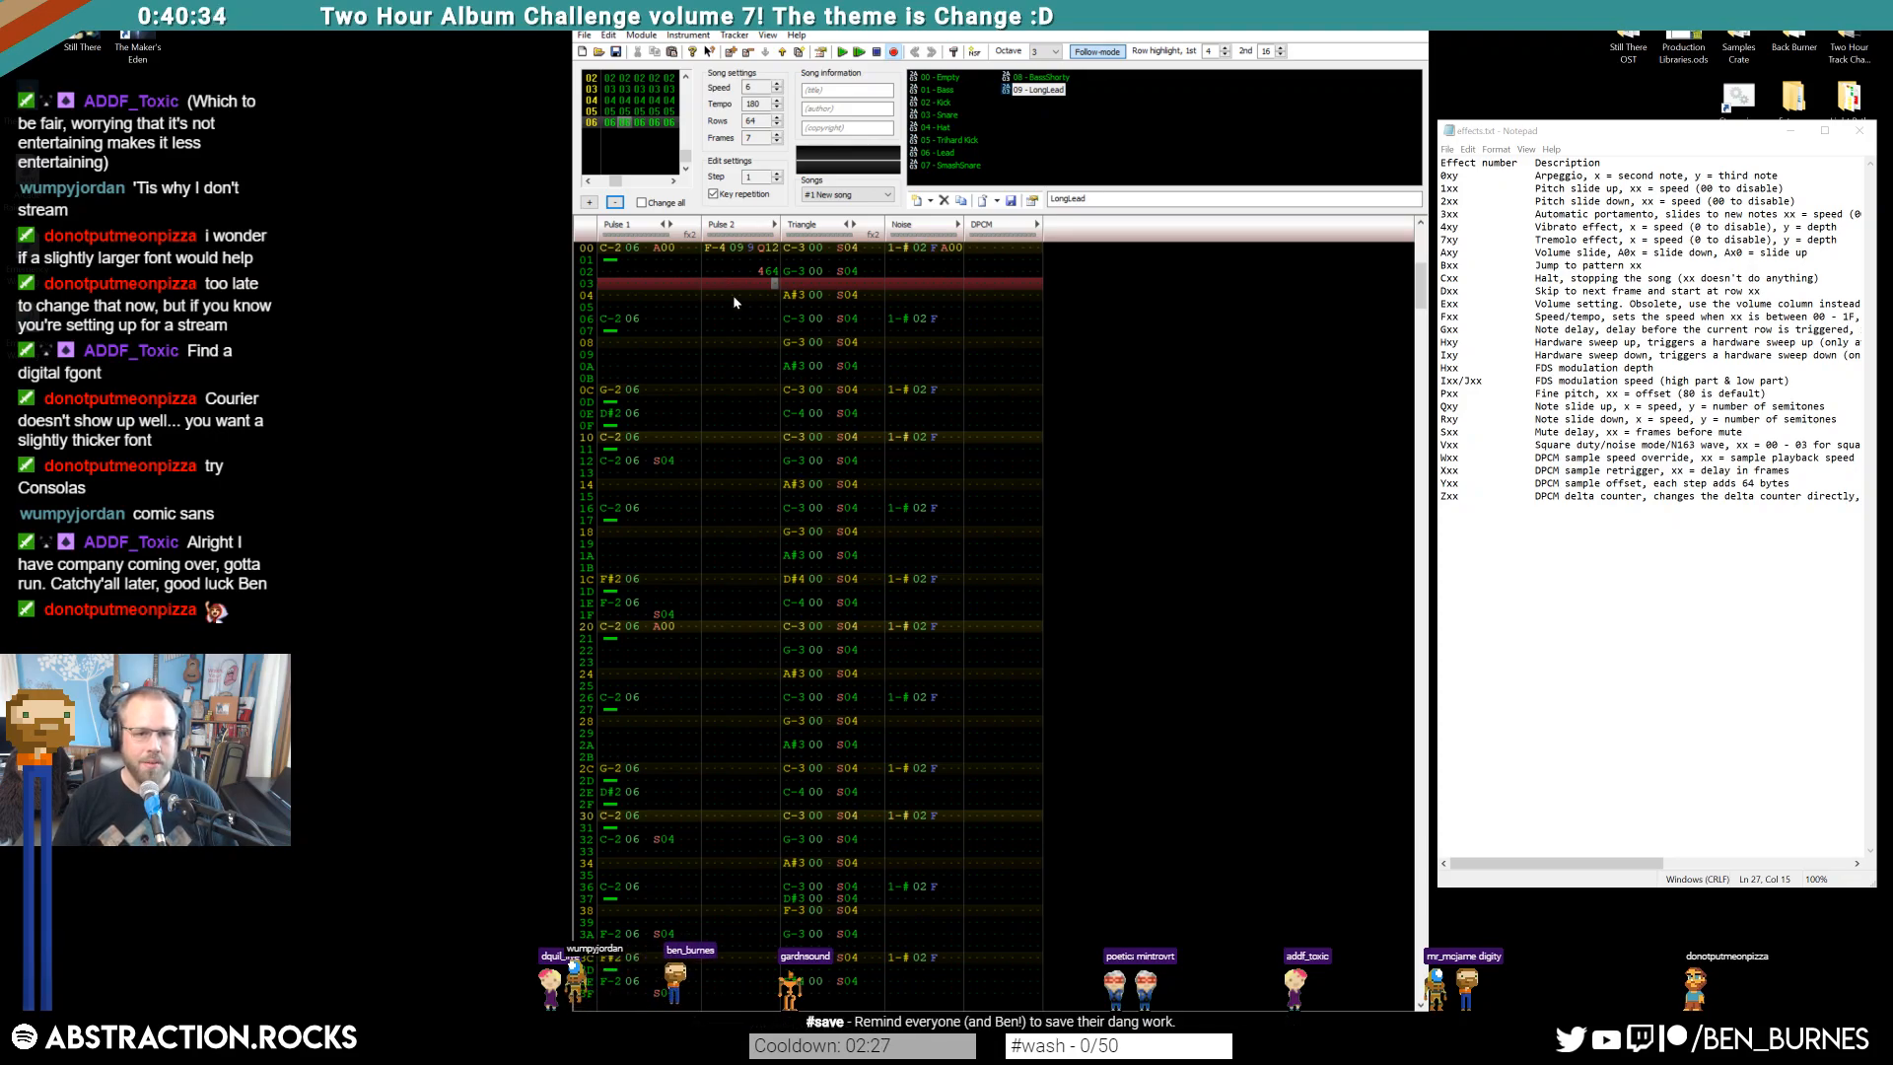
Add a note release in row 08 of Pulse 2 and place F#4 with instrument 09 in row 0C
left_click(712, 366)
key("5")
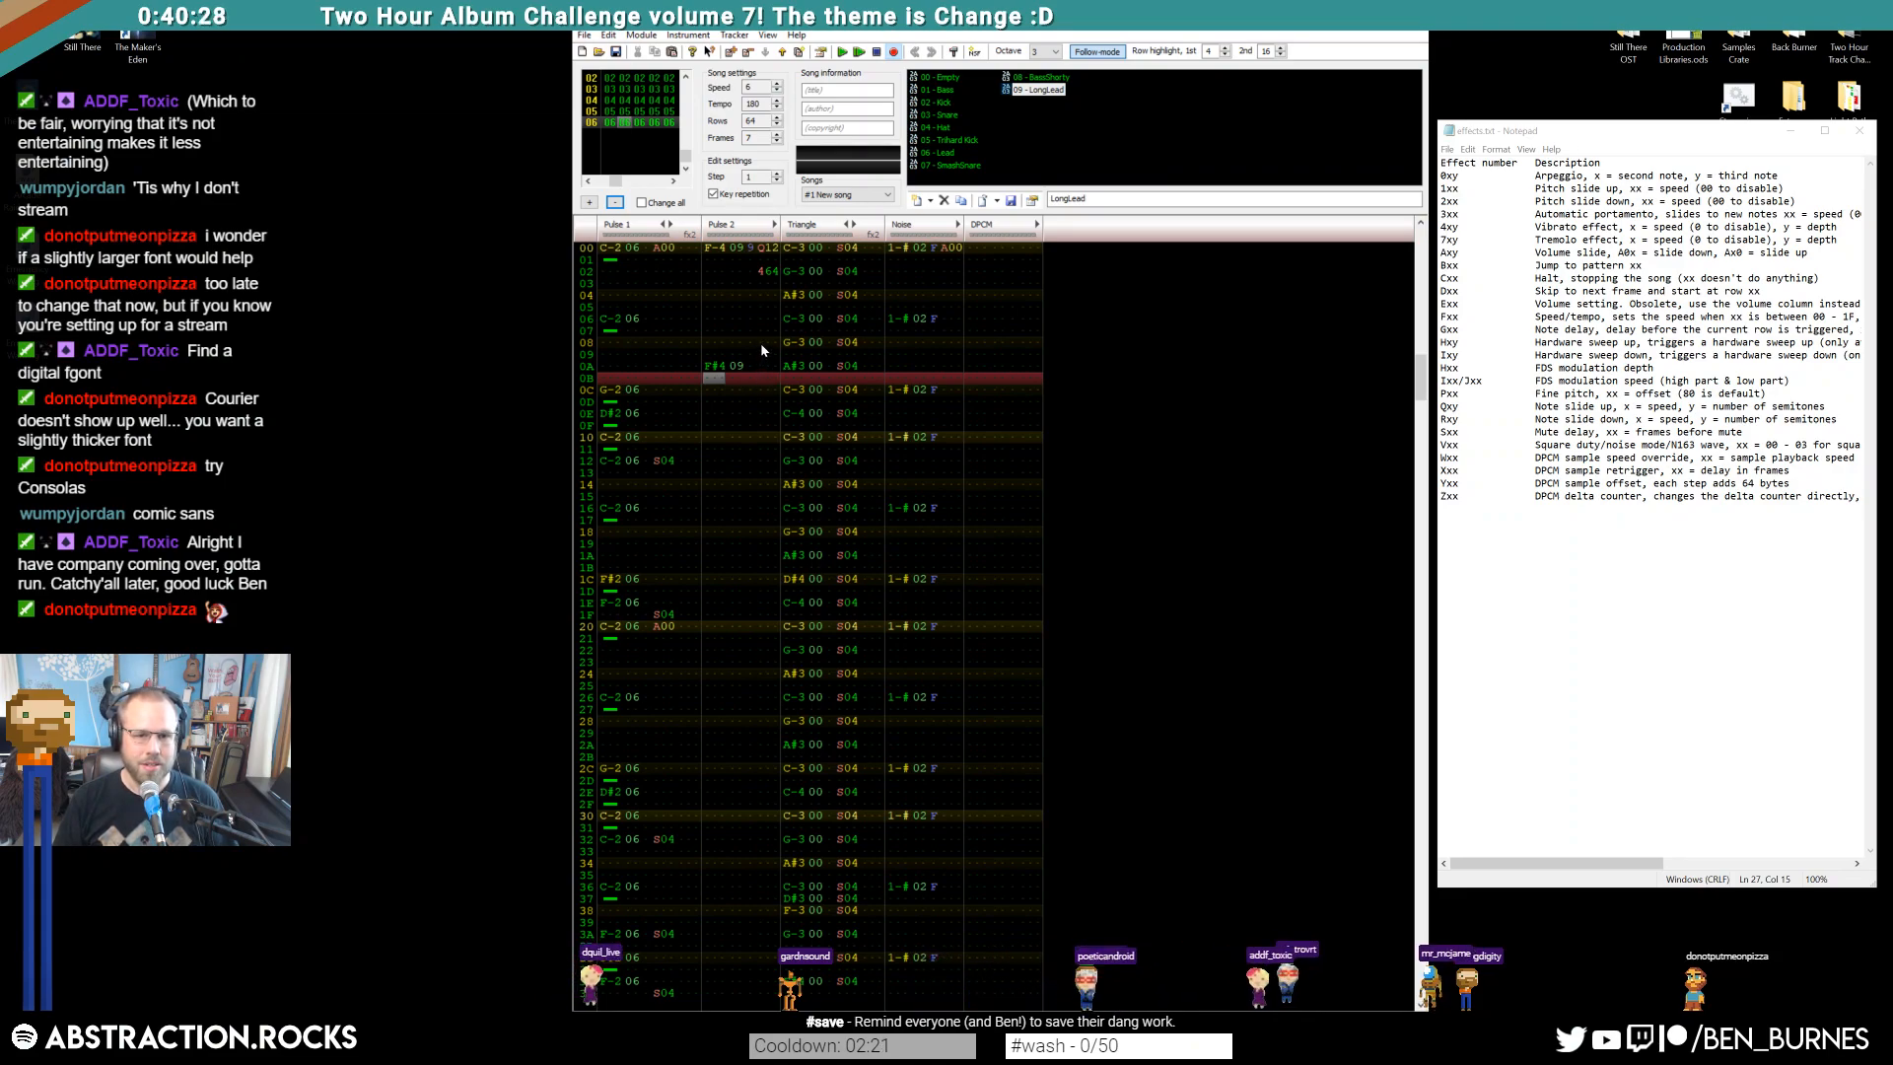
left_click(719, 342)
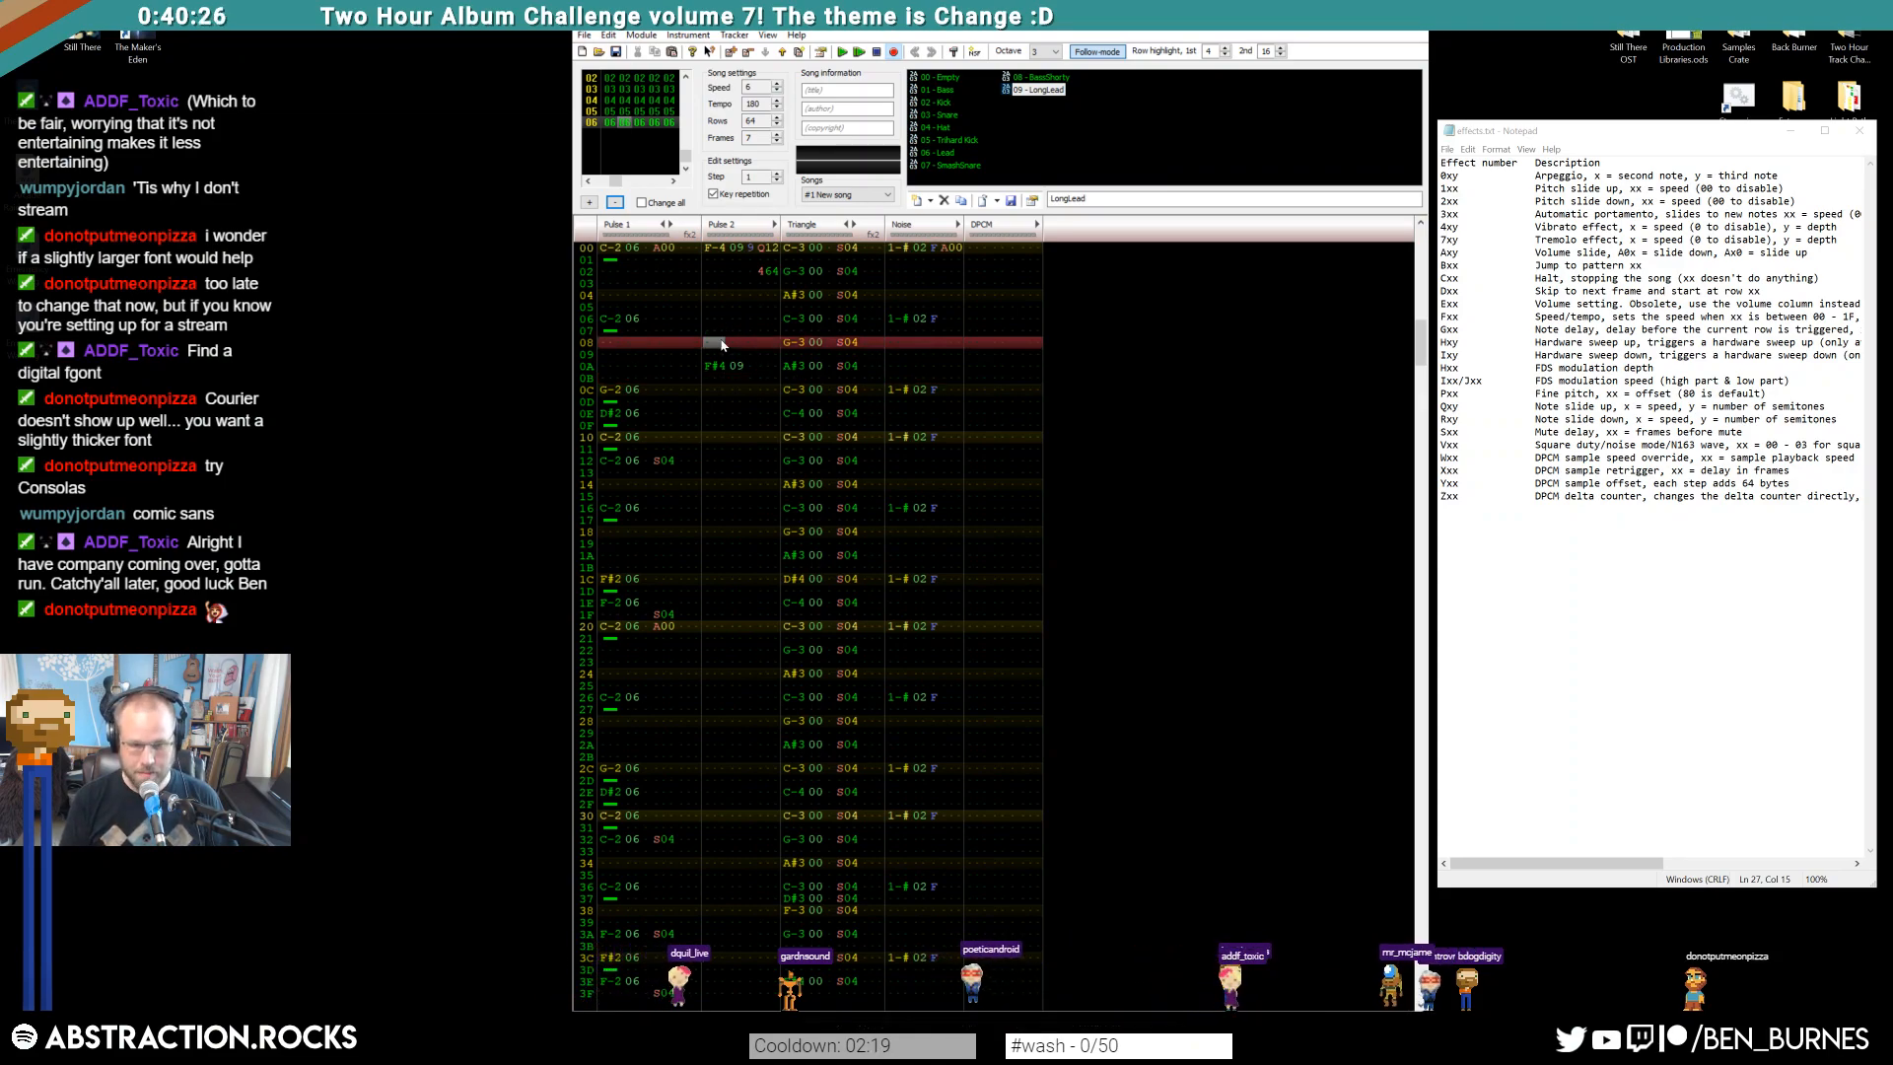
key("backslash")
left_click_drag(717, 367, 734, 401)
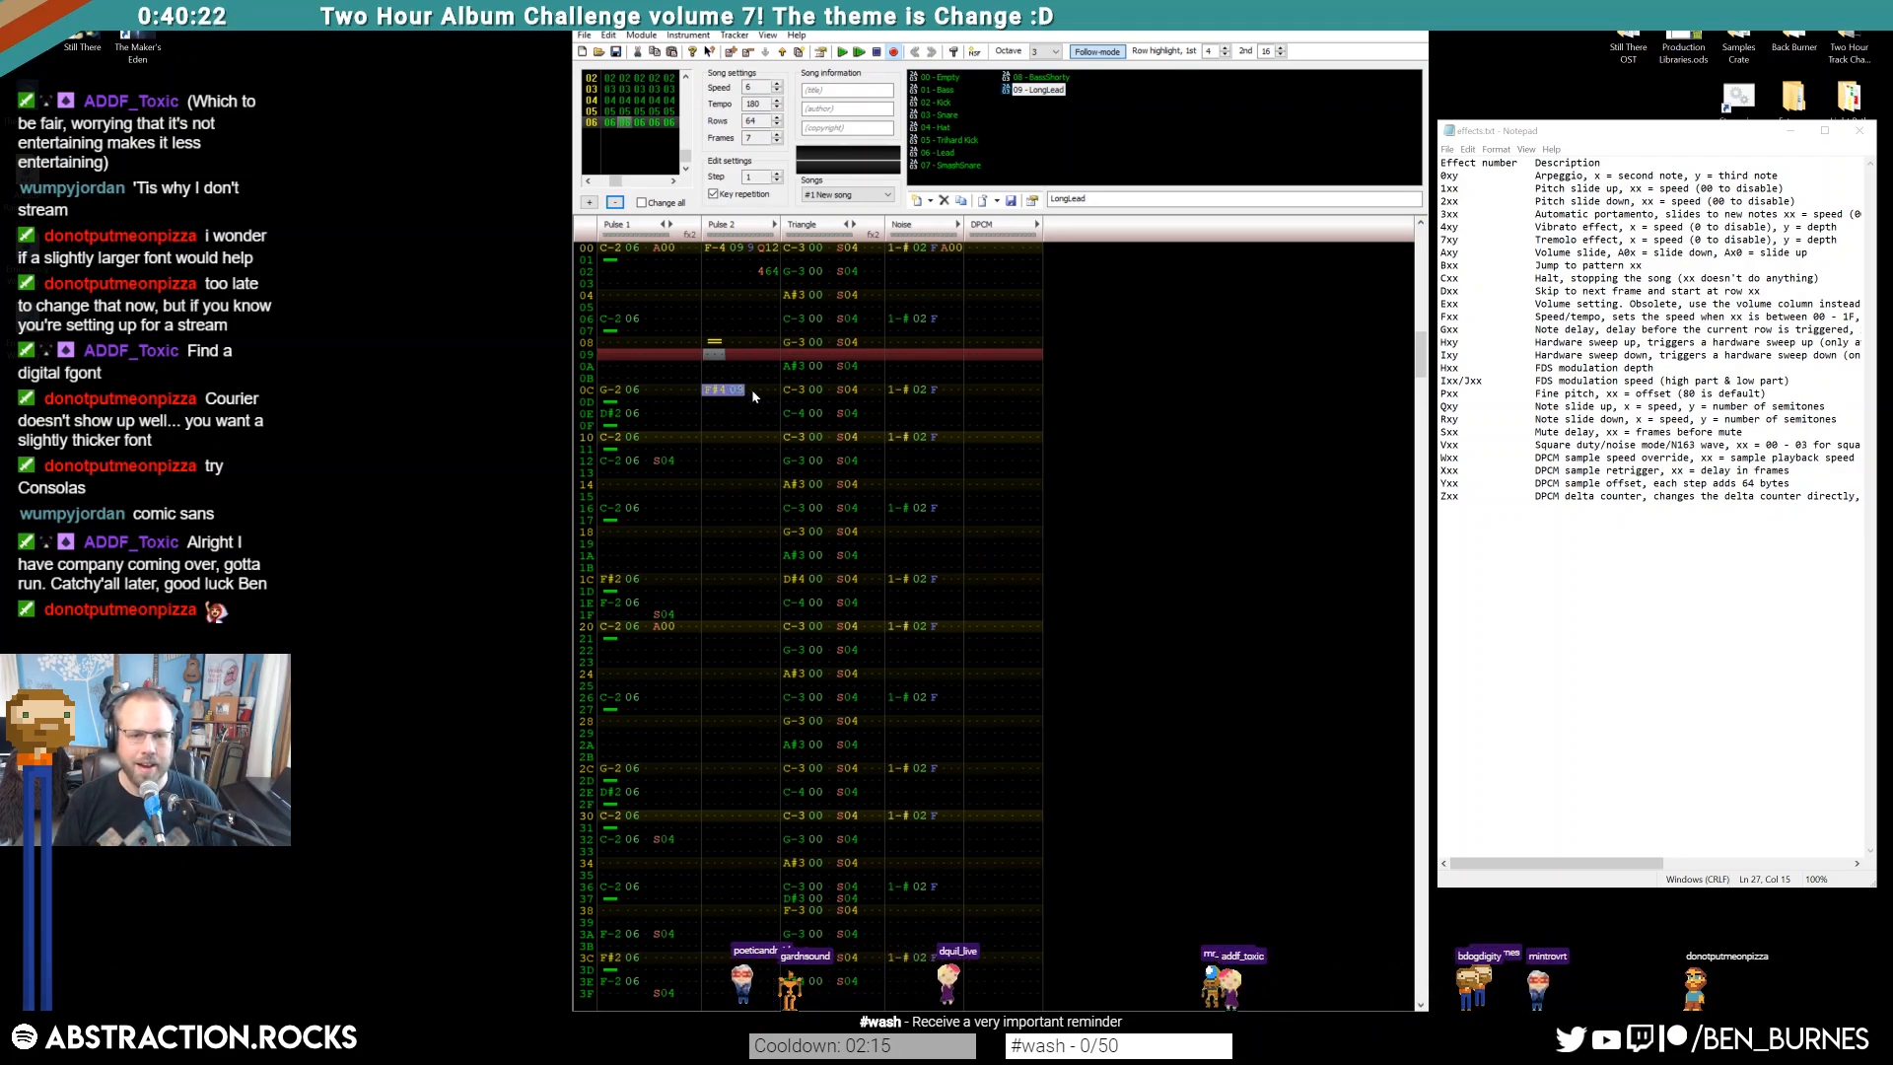
left_click(763, 379)
left_click(756, 390)
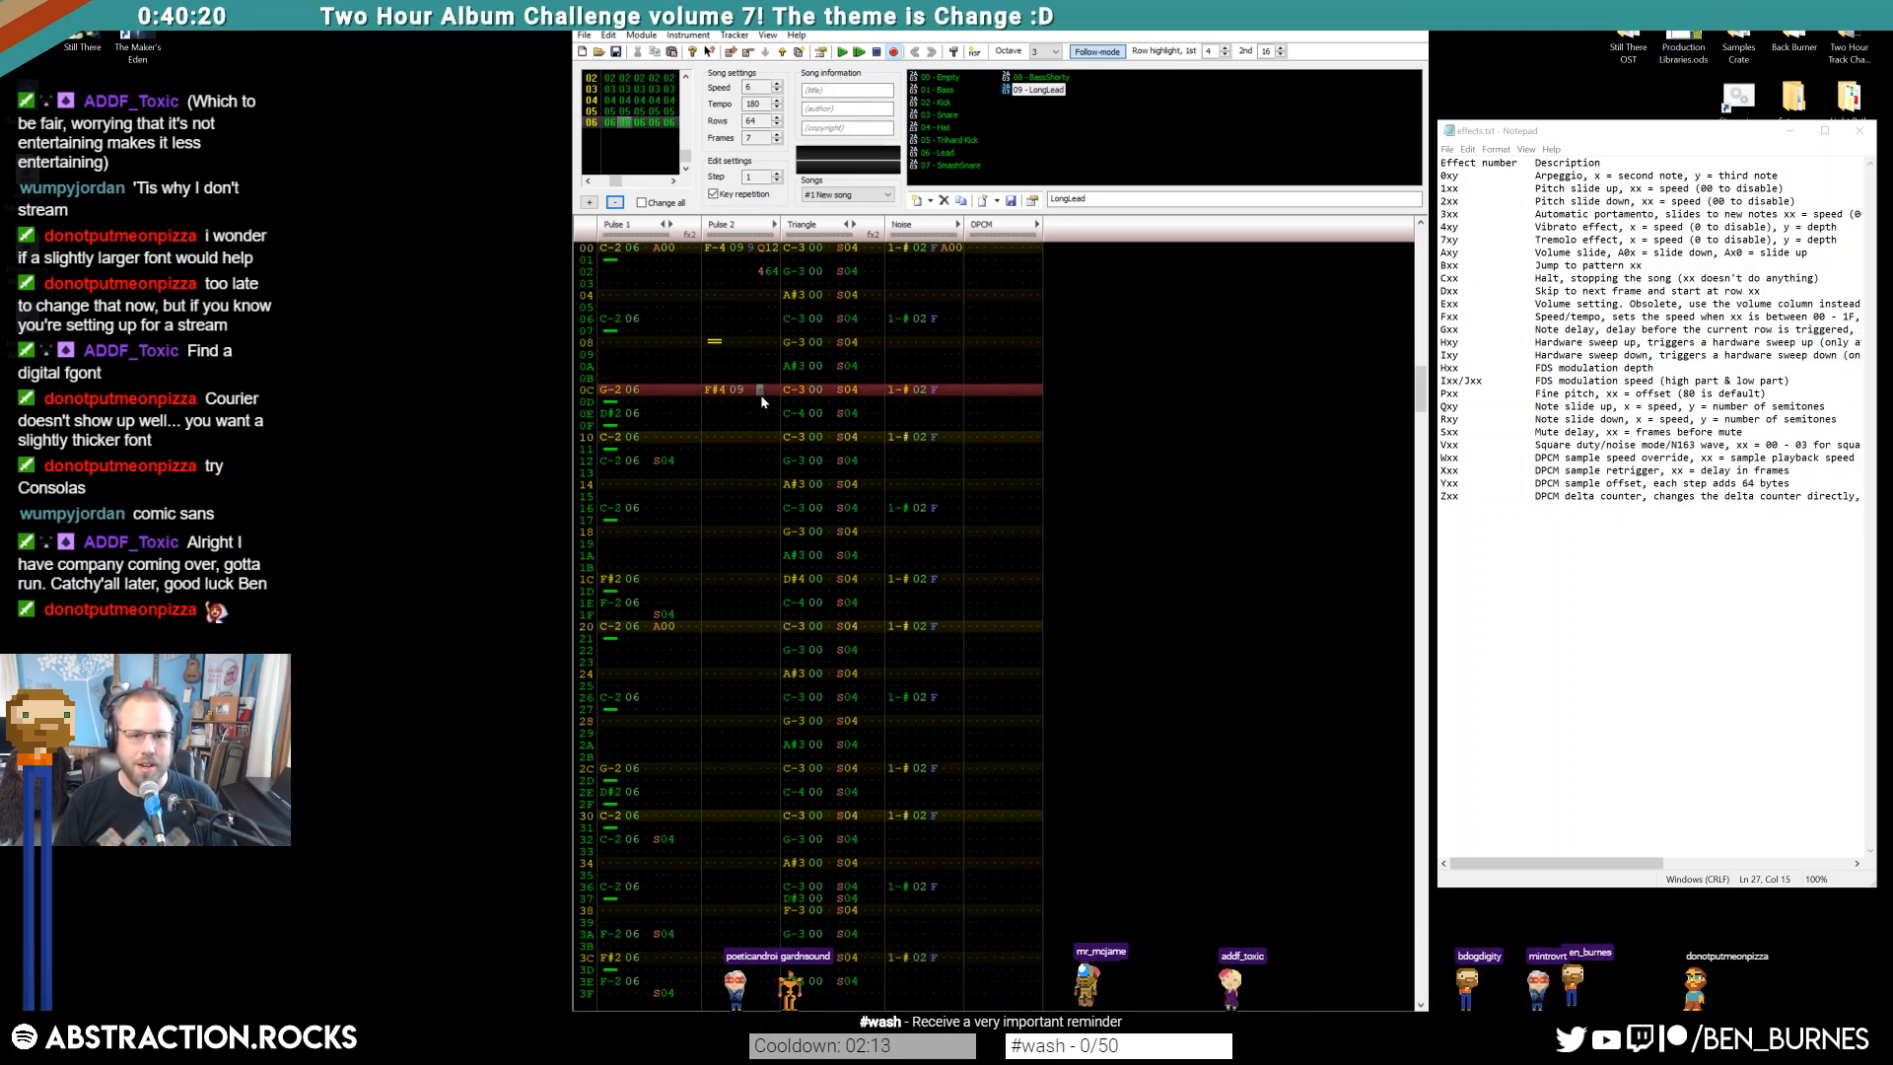
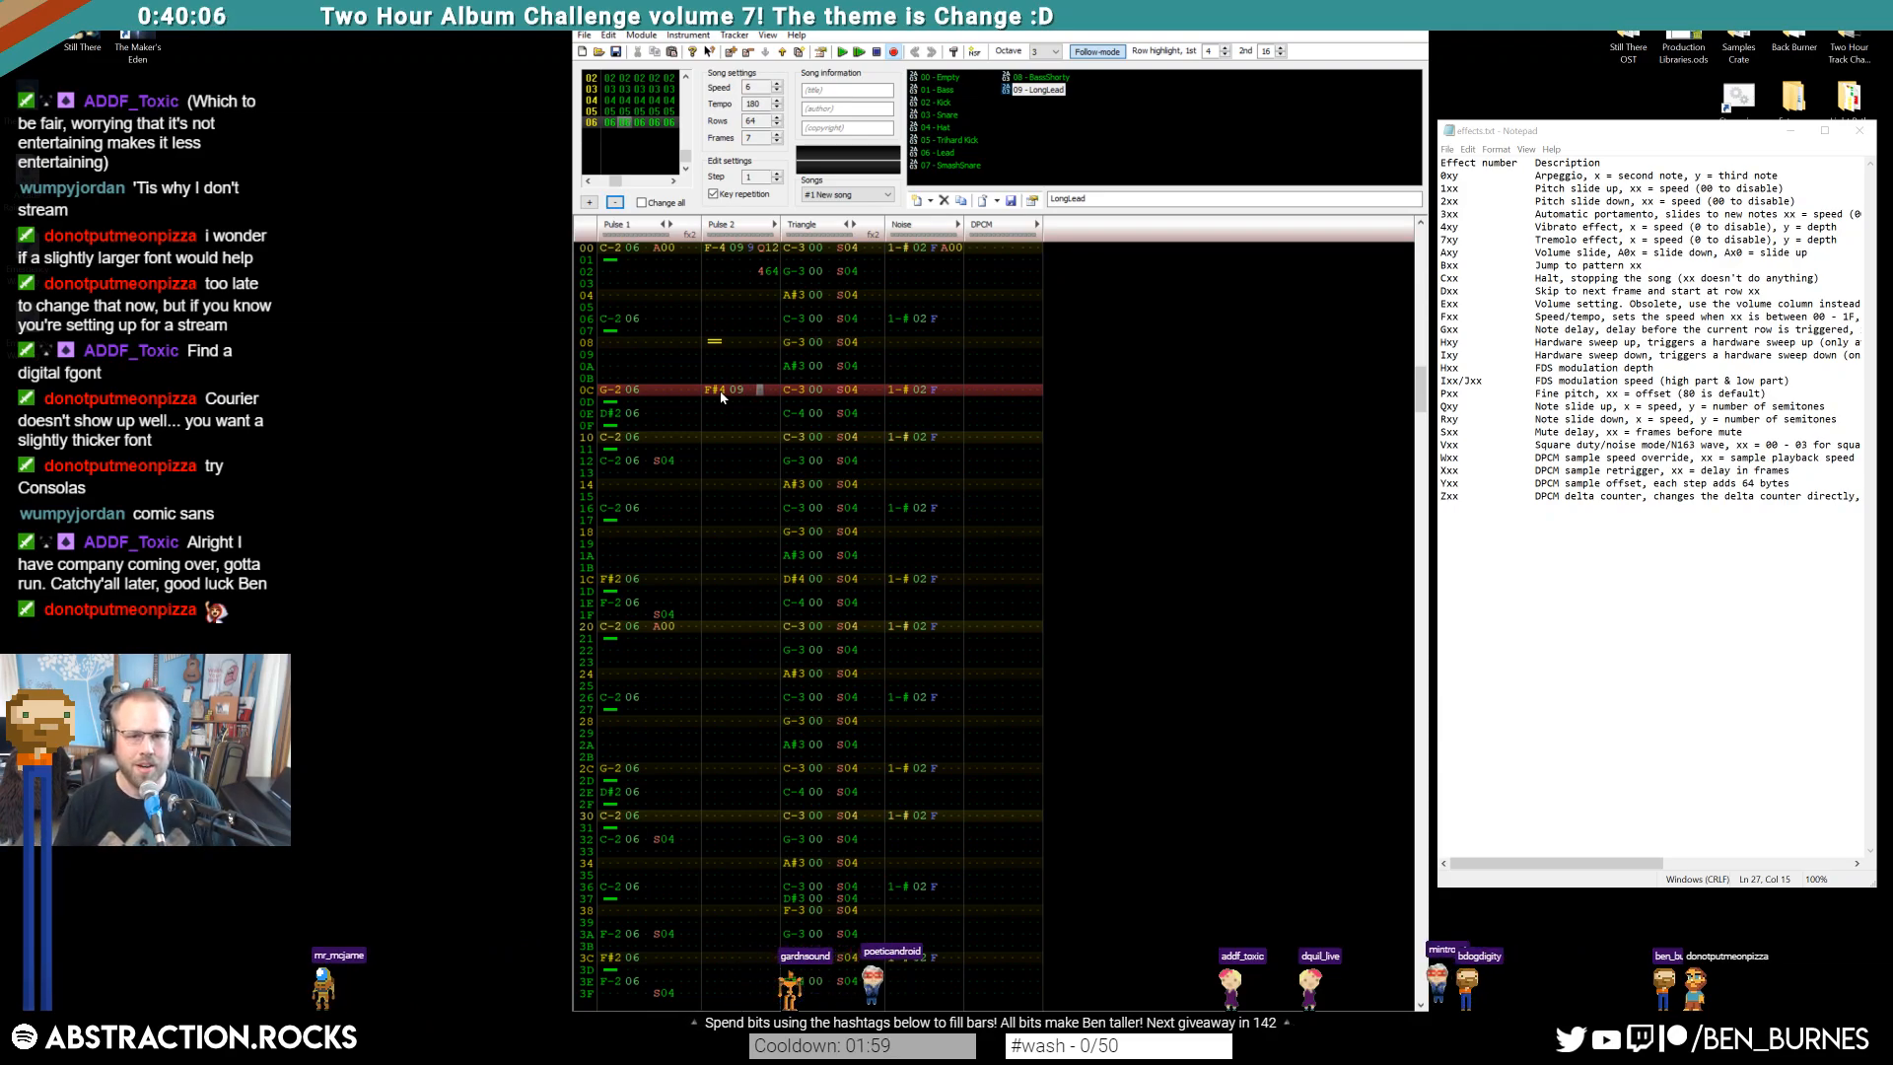
Play frame 06 to check how the Pulse 2 phrase sounds against the other channels
key("Up")
key("Up")
key("Up")
key("Up")
key("Down")
key("Down")
key("Down")
key("Down")
key("Return")
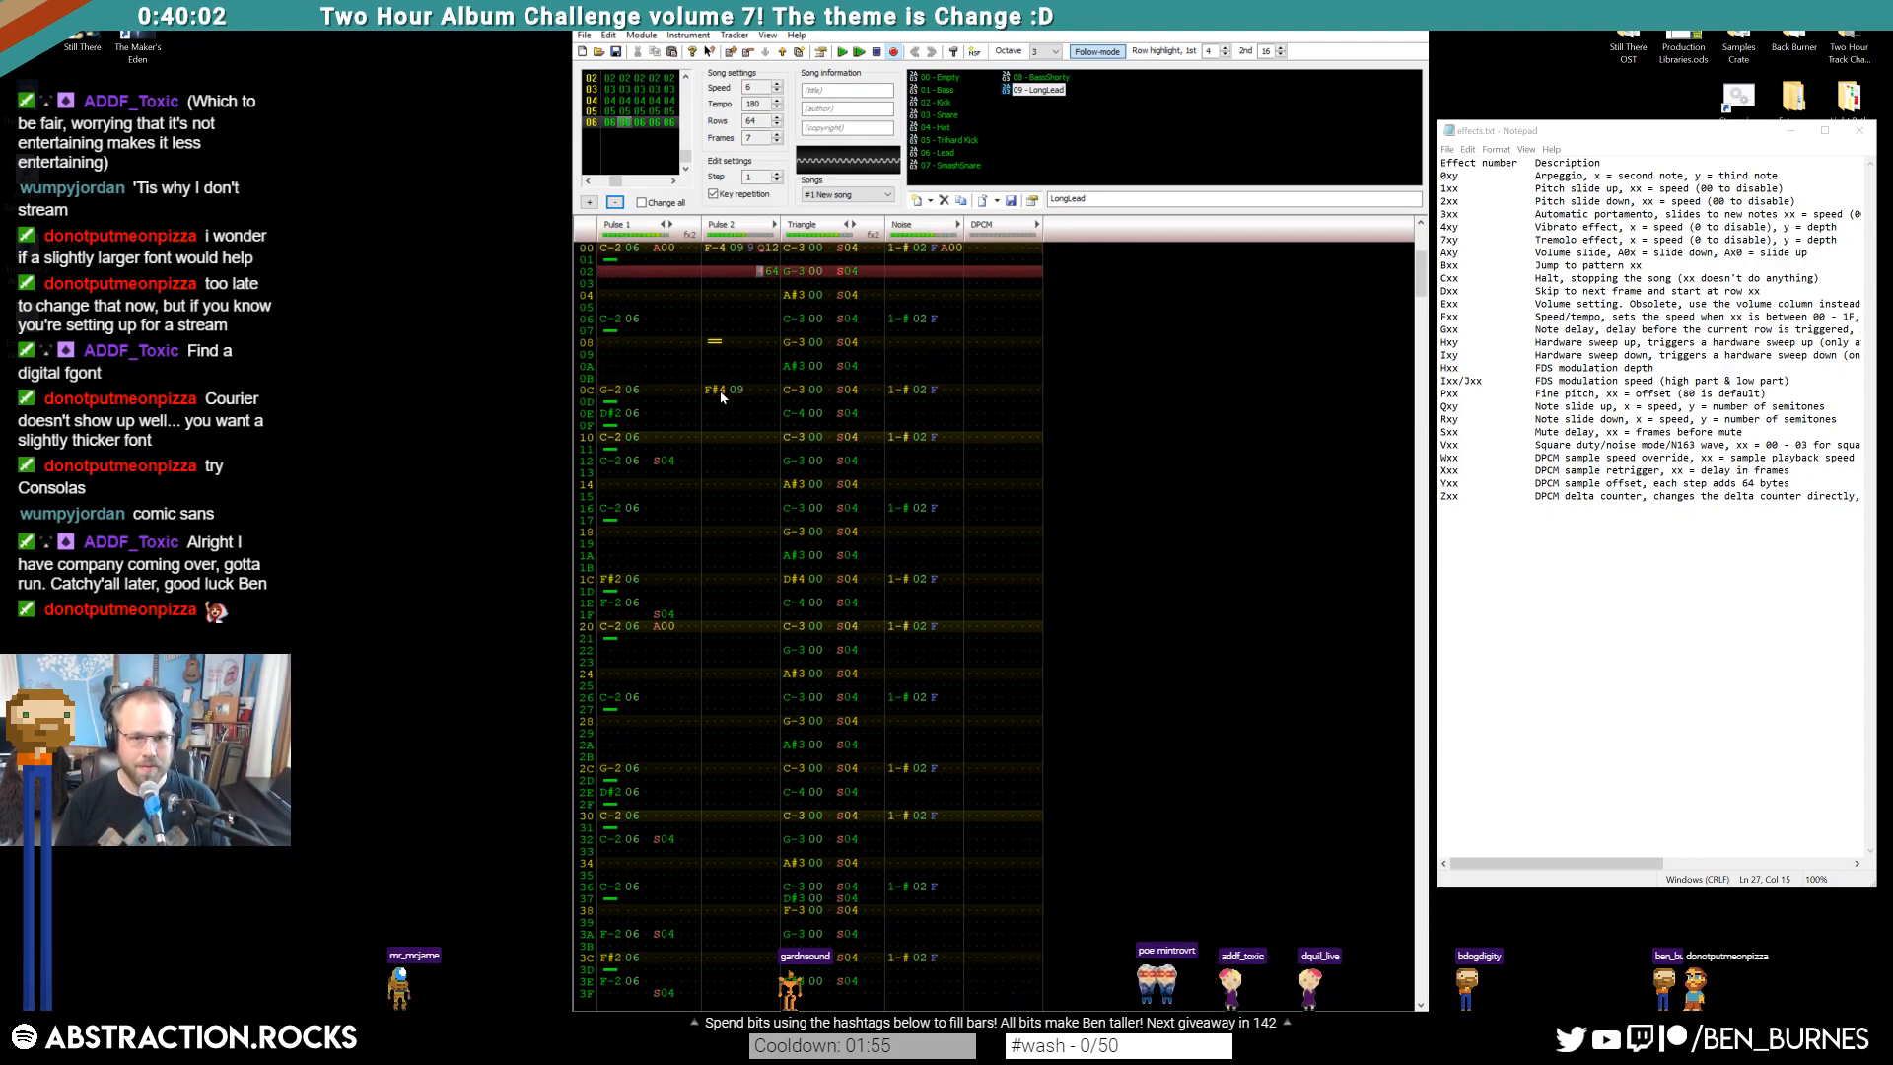
key("Return")
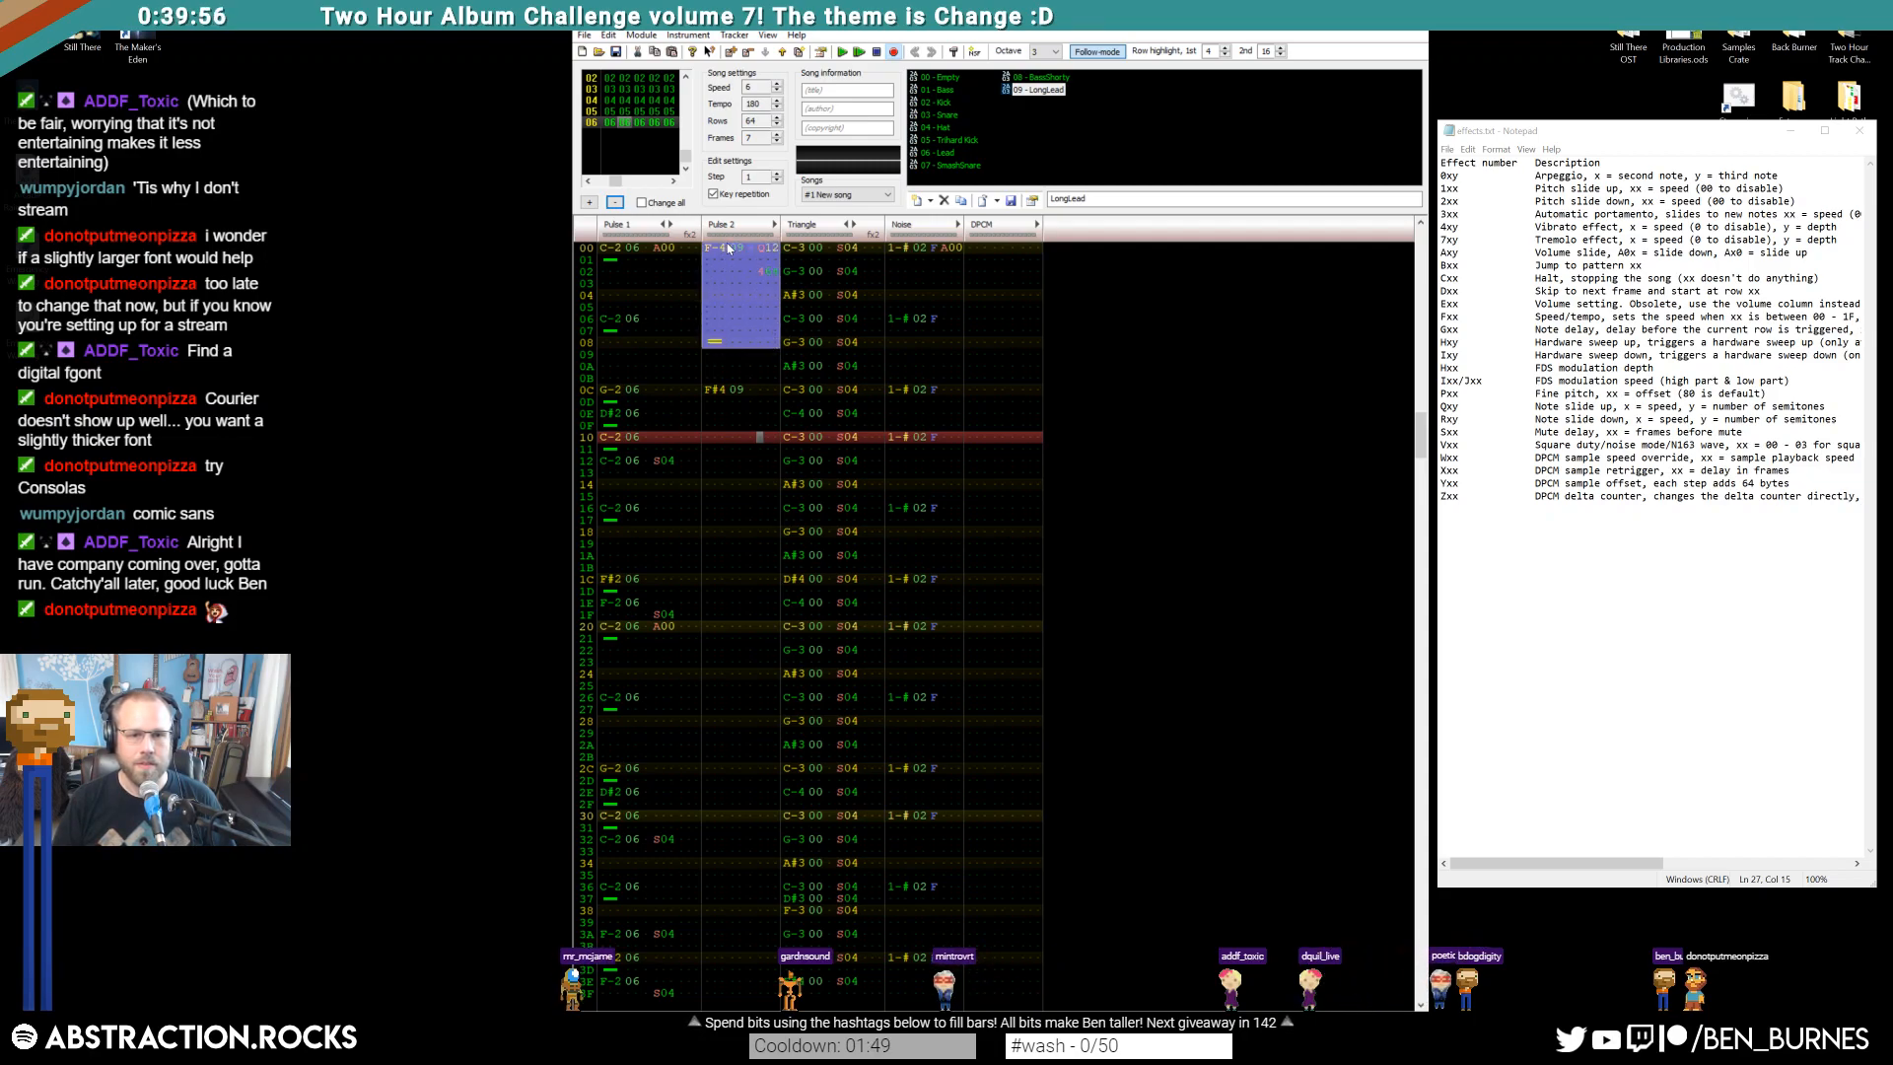
Move the Pulse 2 phrase in rows 00 to 08 down to start at row 04 and remove its closing note release
left_click_drag(723, 302, 724, 299)
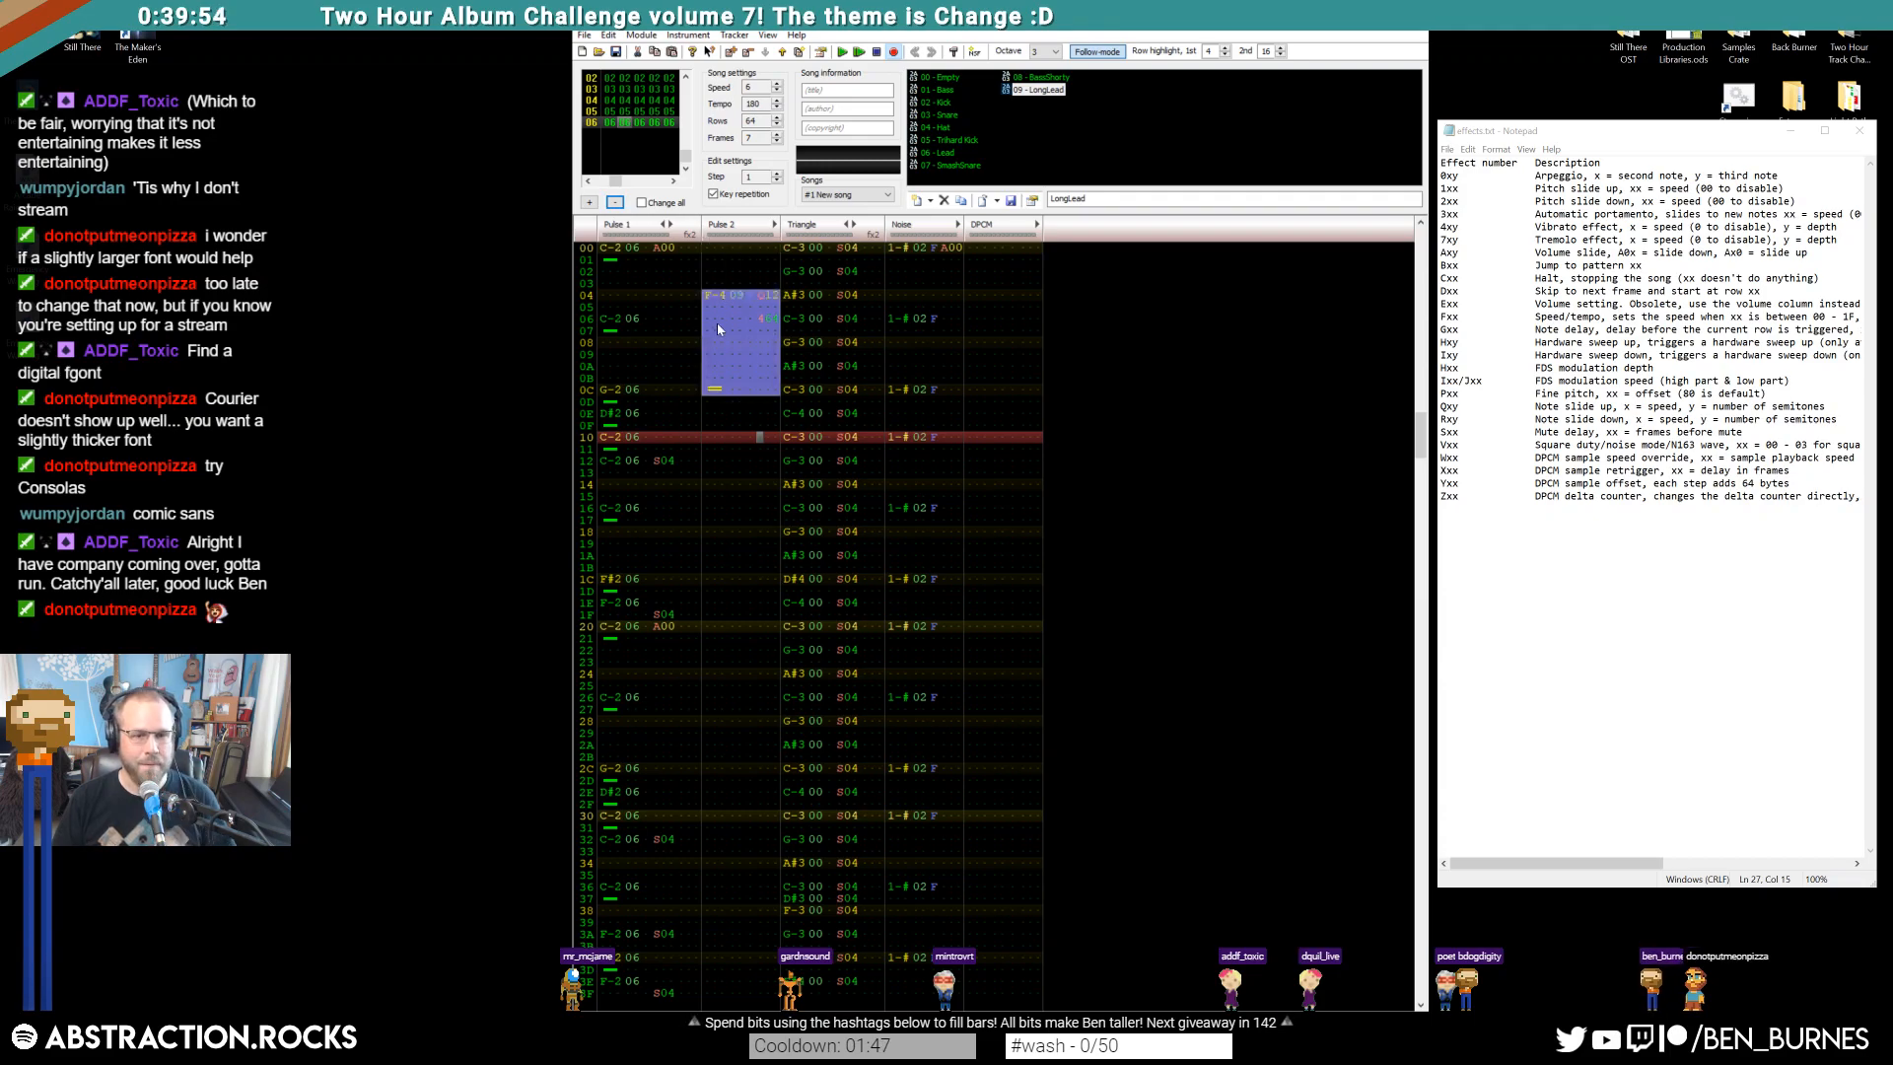
left_click(717, 437)
left_click(714, 402)
Enter F#4 with instrument 09 and effect 400 in row 10 of Pulse 2, and add effect 464 in row 12
left_click(716, 440)
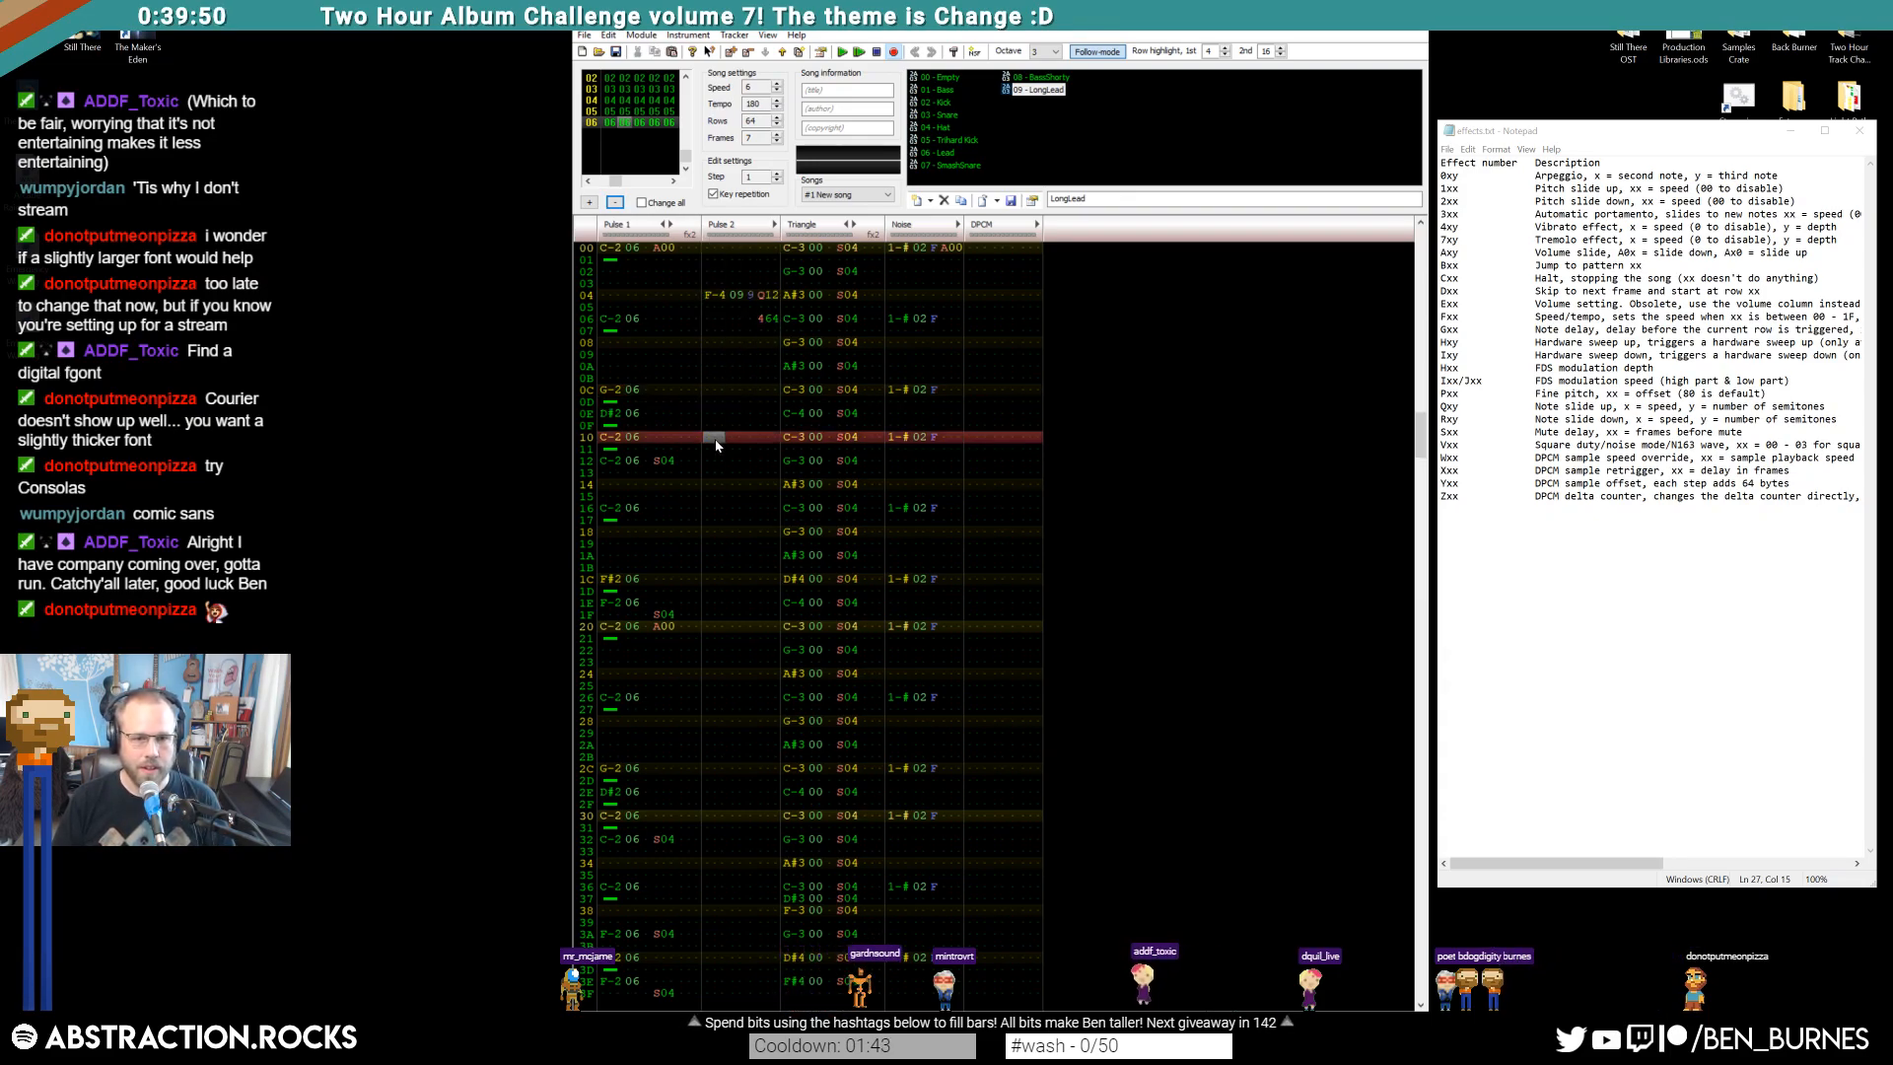
key("5")
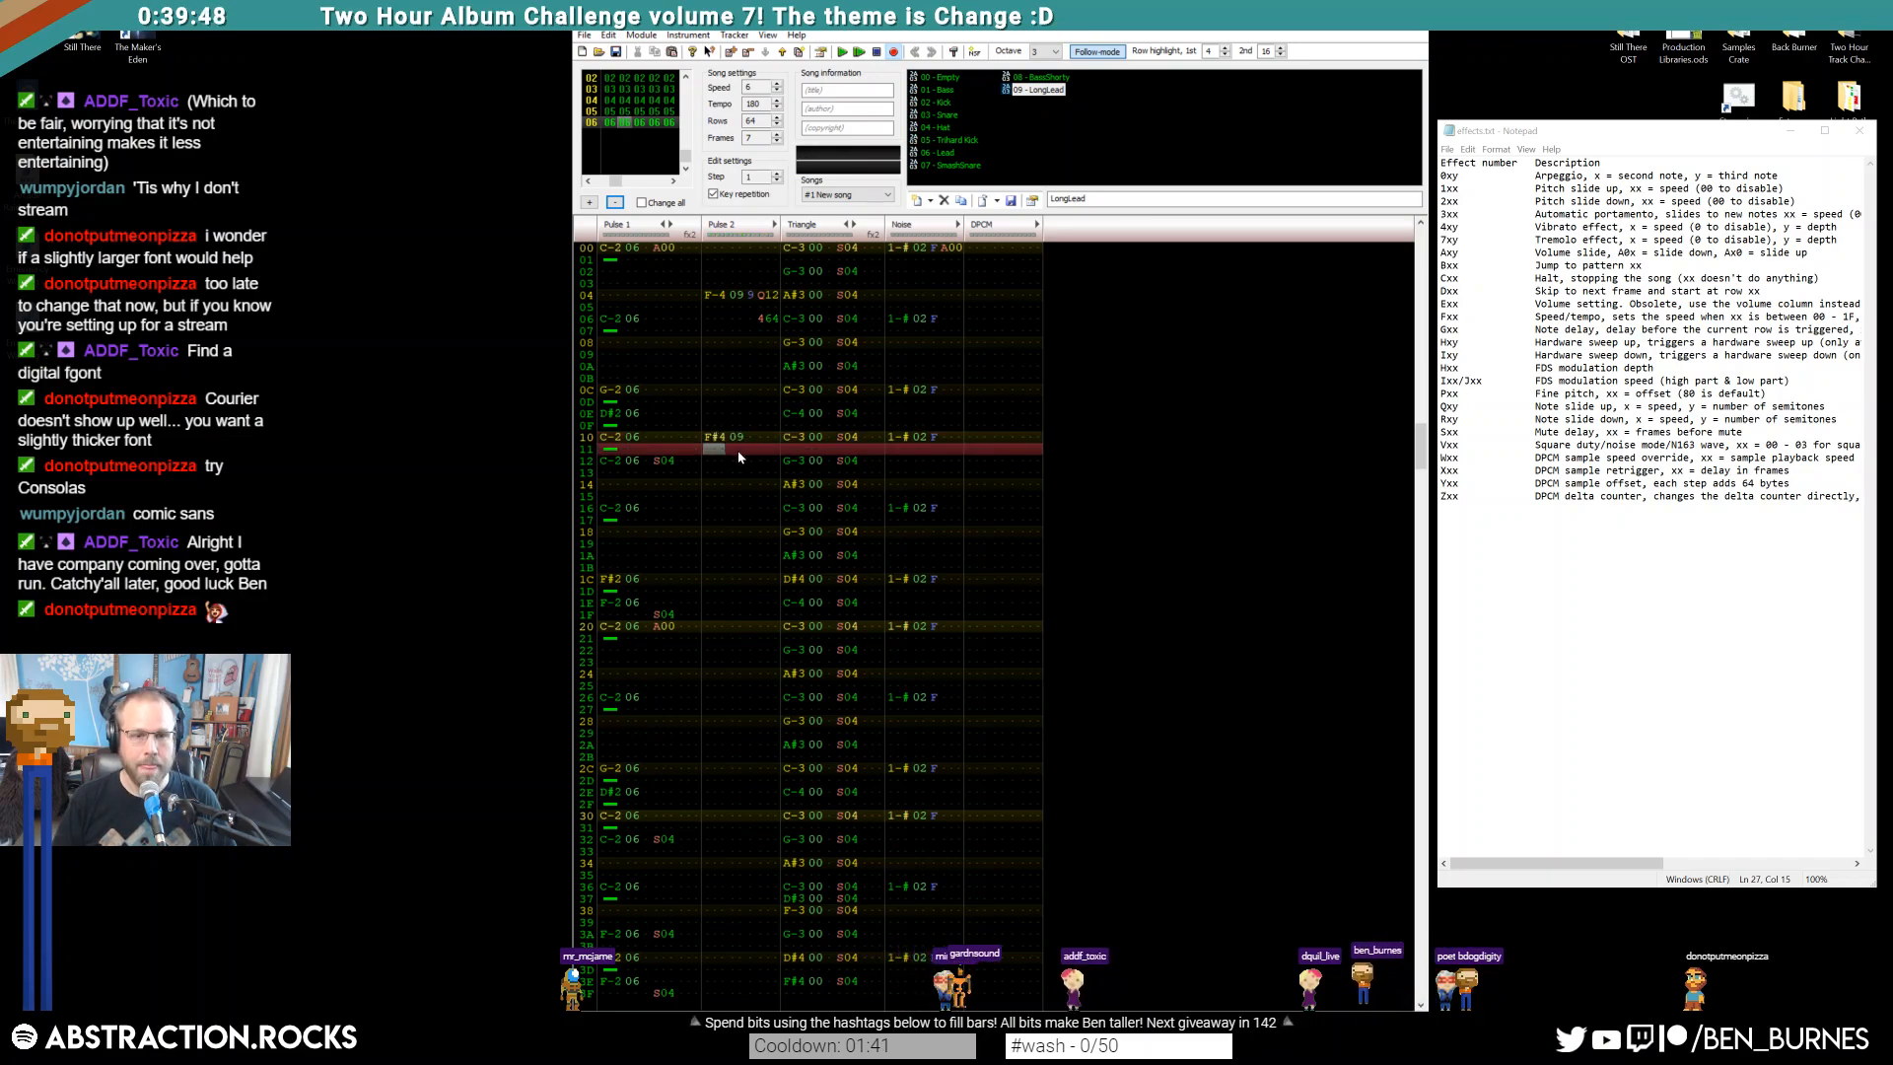
left_click(765, 437)
type("400")
key("Down")
key("Up")
key("Right")
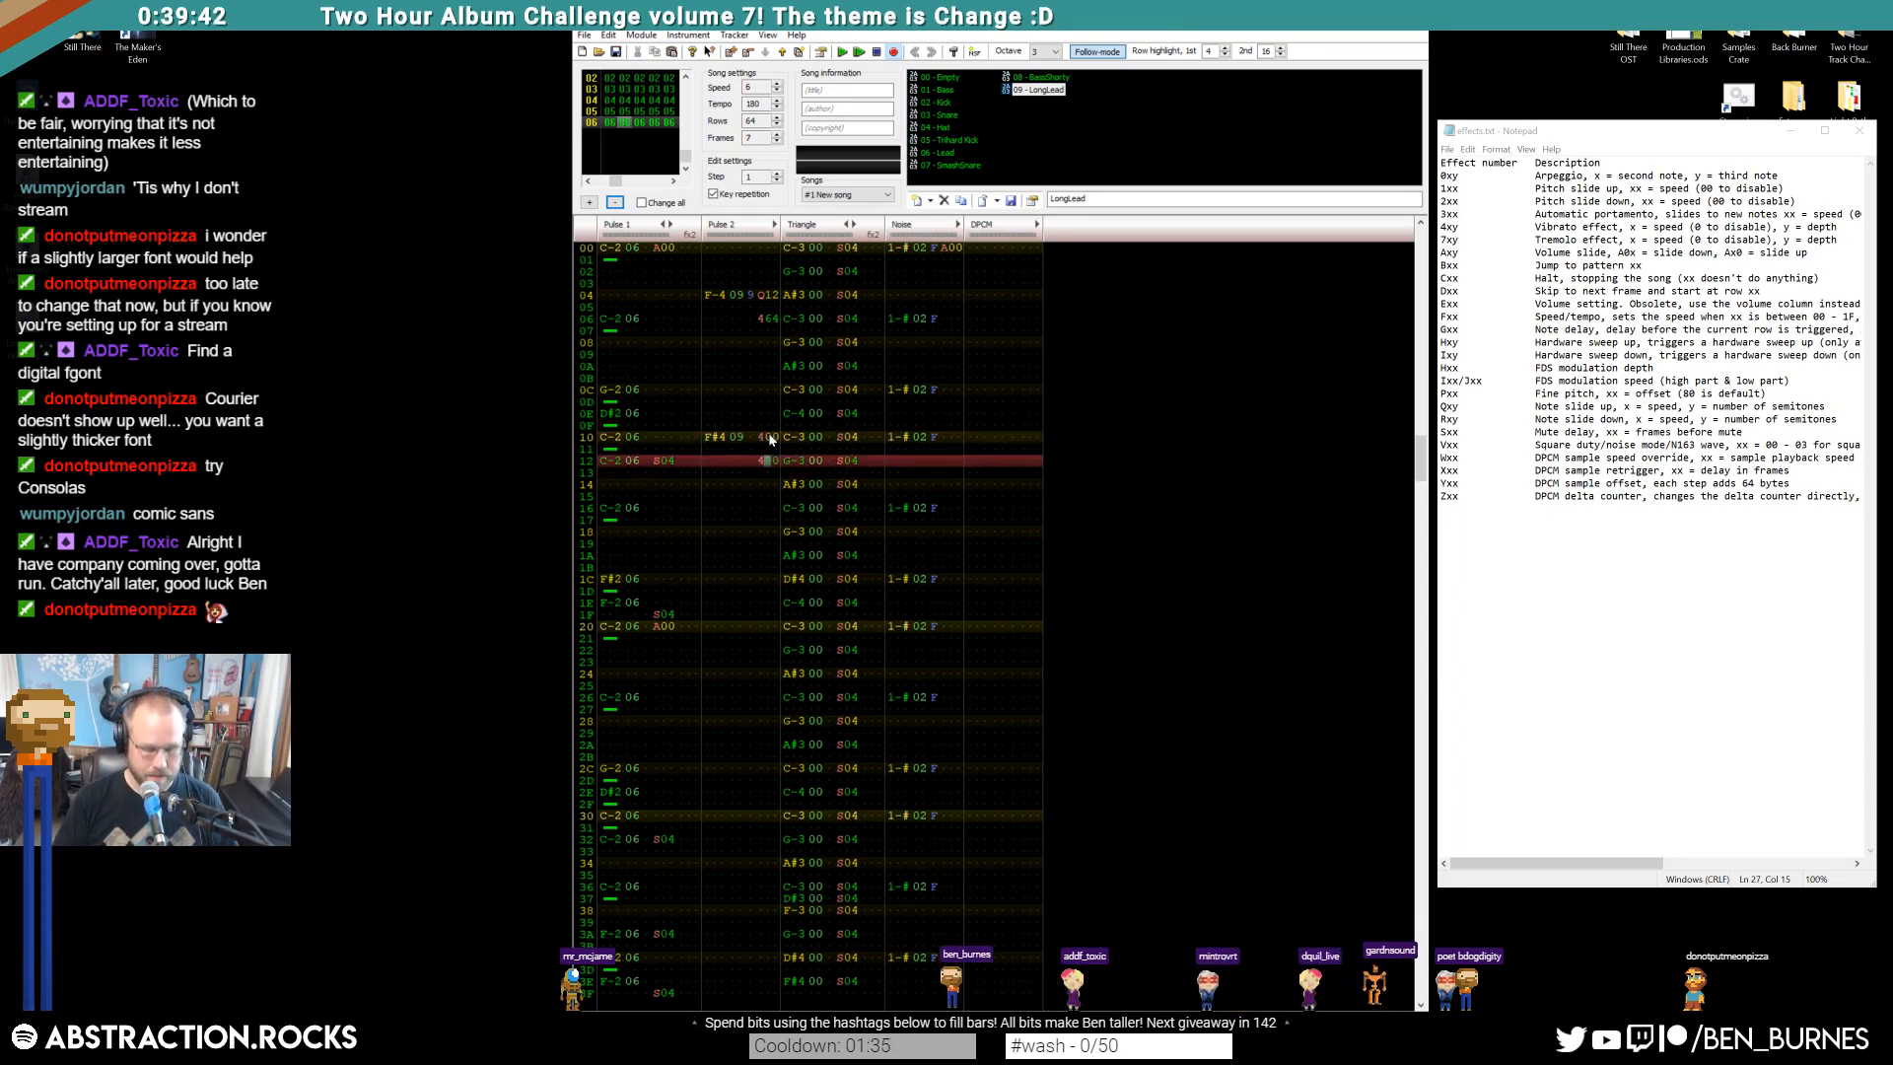
type("464")
Set the volume of the F-4 note in row 04 of Pulse 2 to 7 and play the frame
left_click(752, 296)
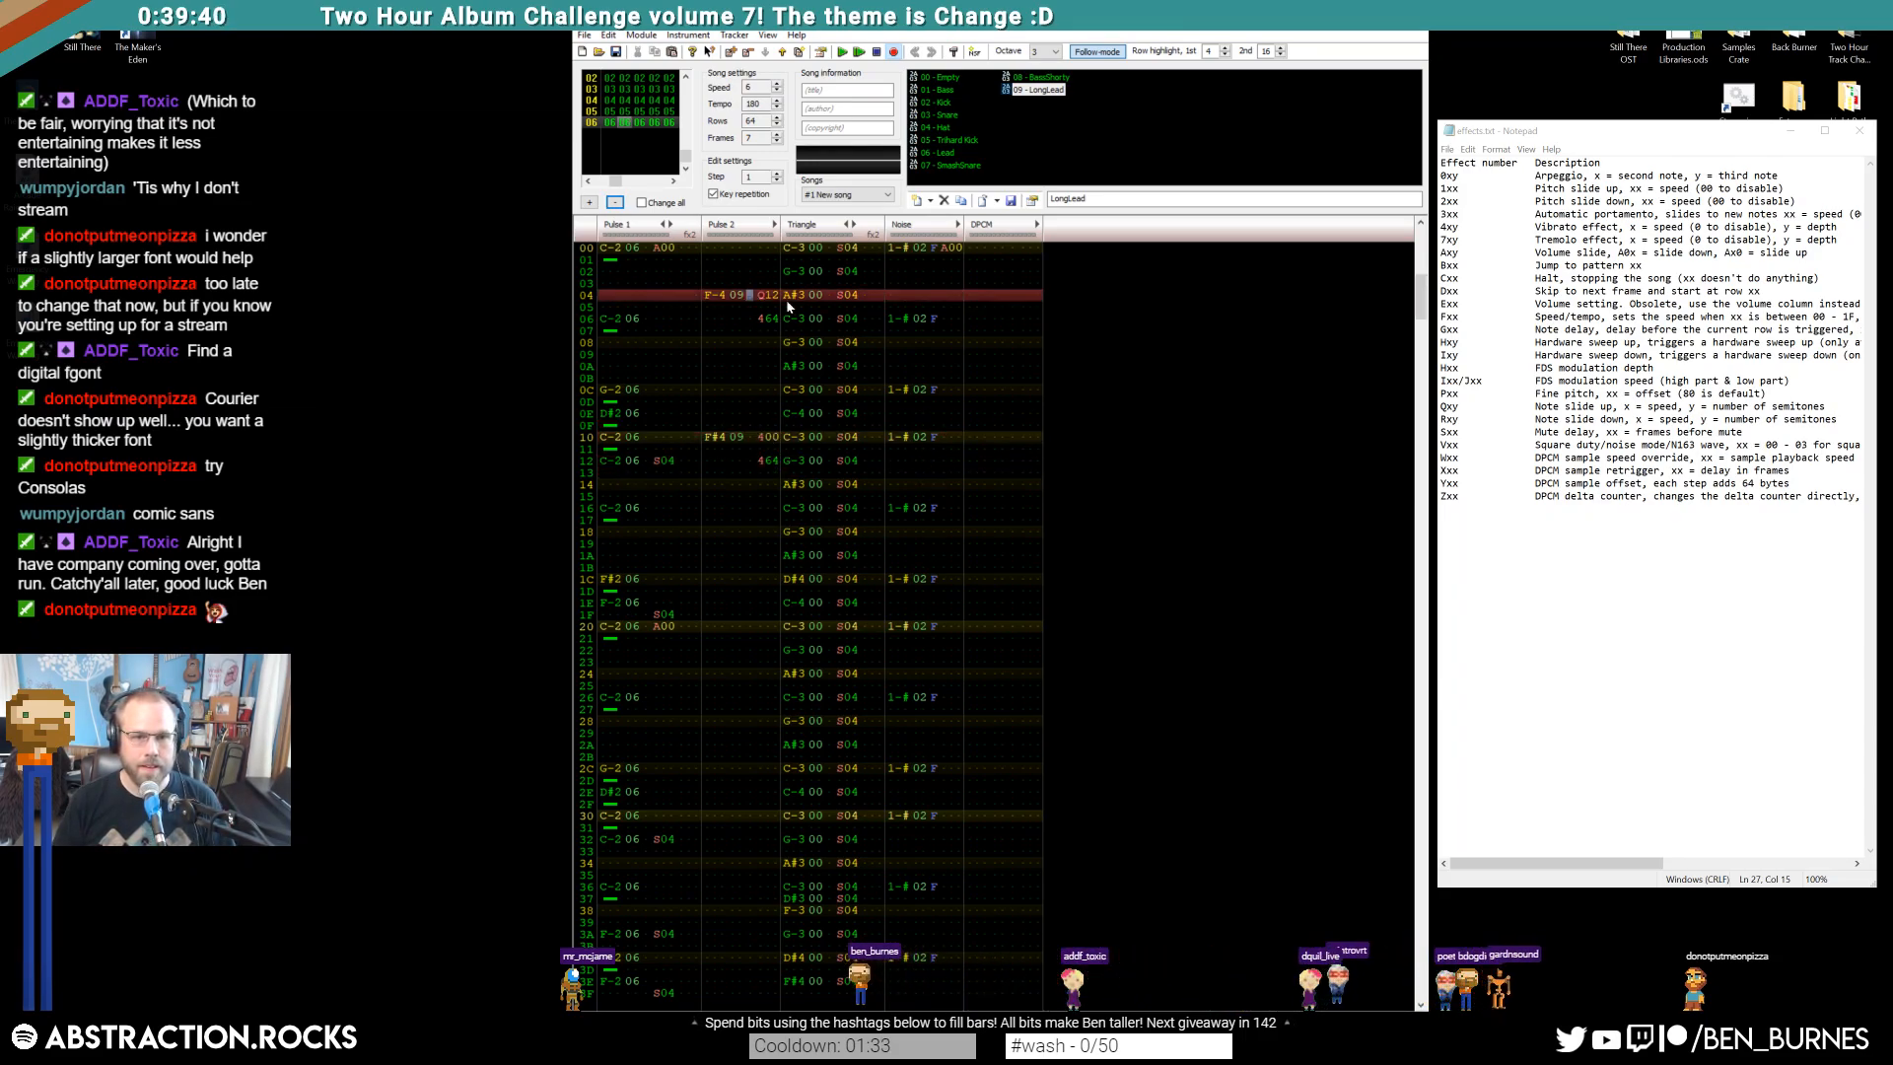
key("Return")
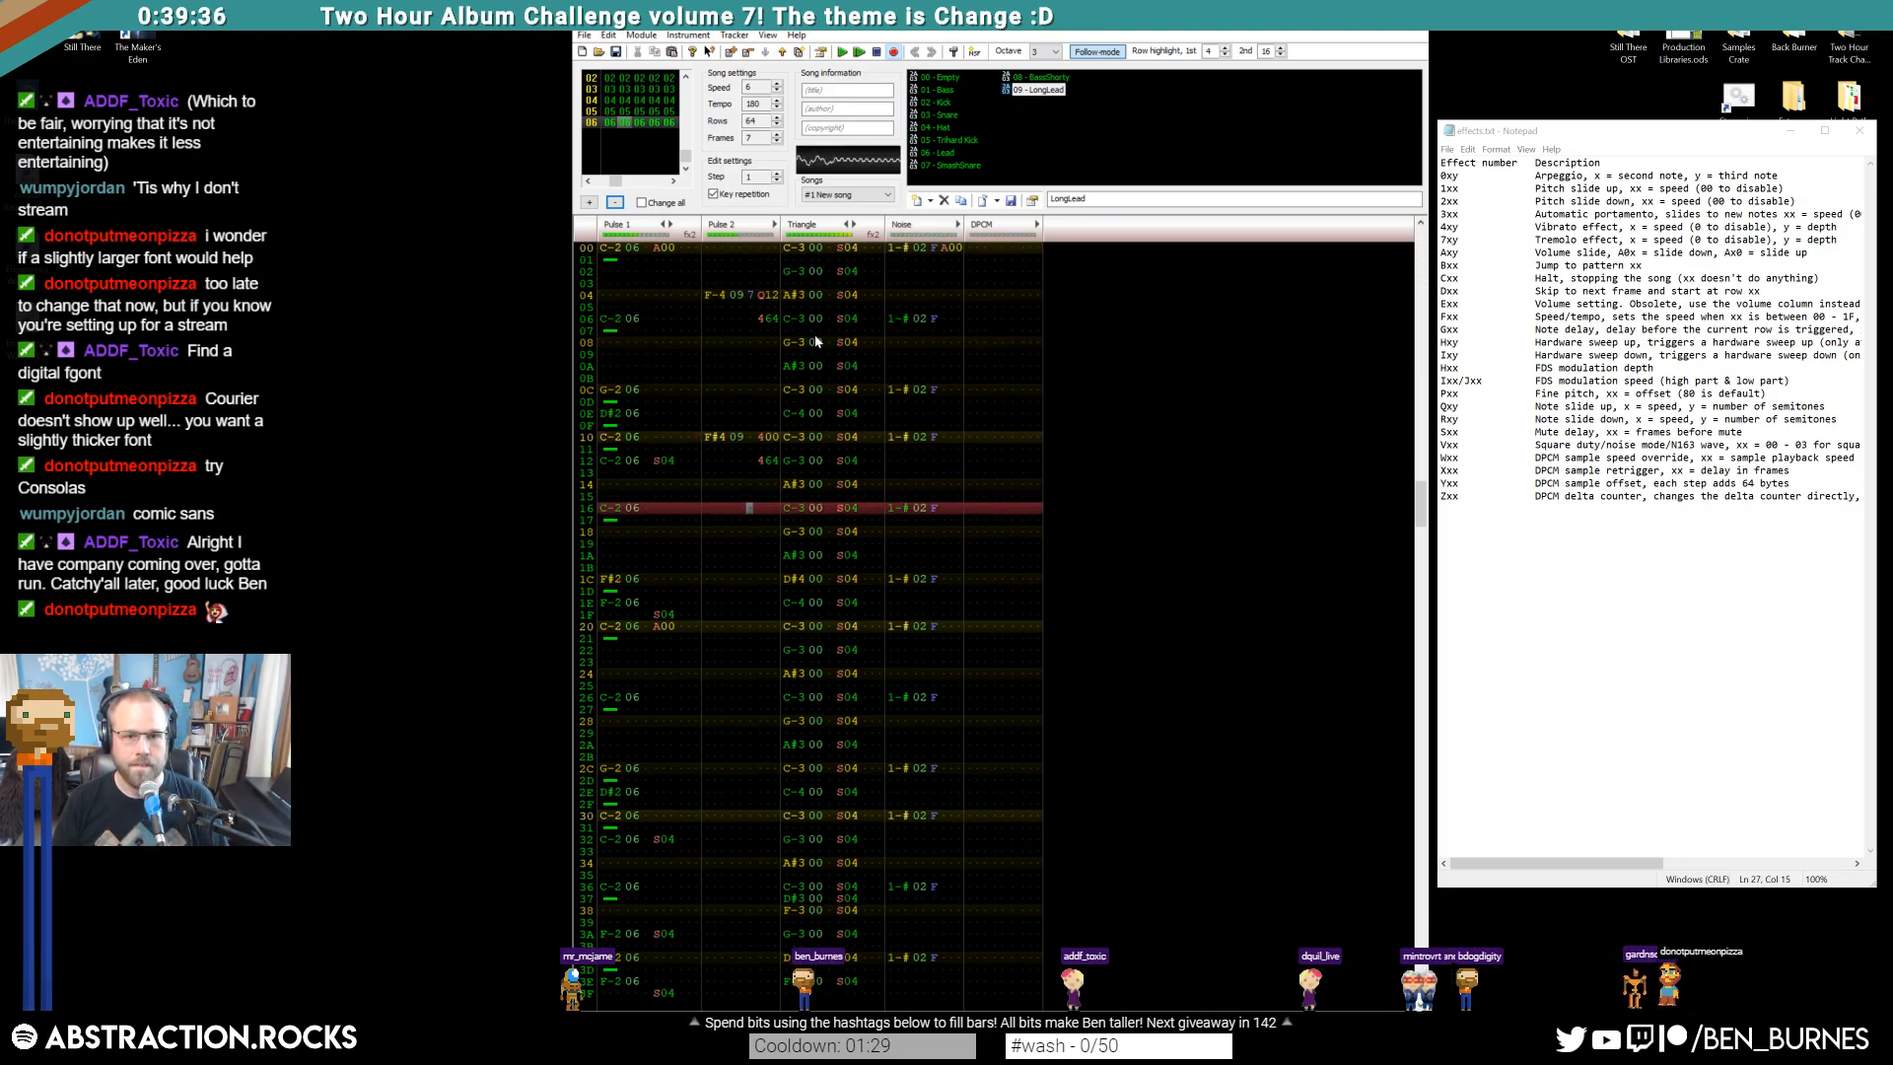
key("Return")
Add note releases in rows 18 and 0C of Pulse 2 and play the frame
left_click(713, 533)
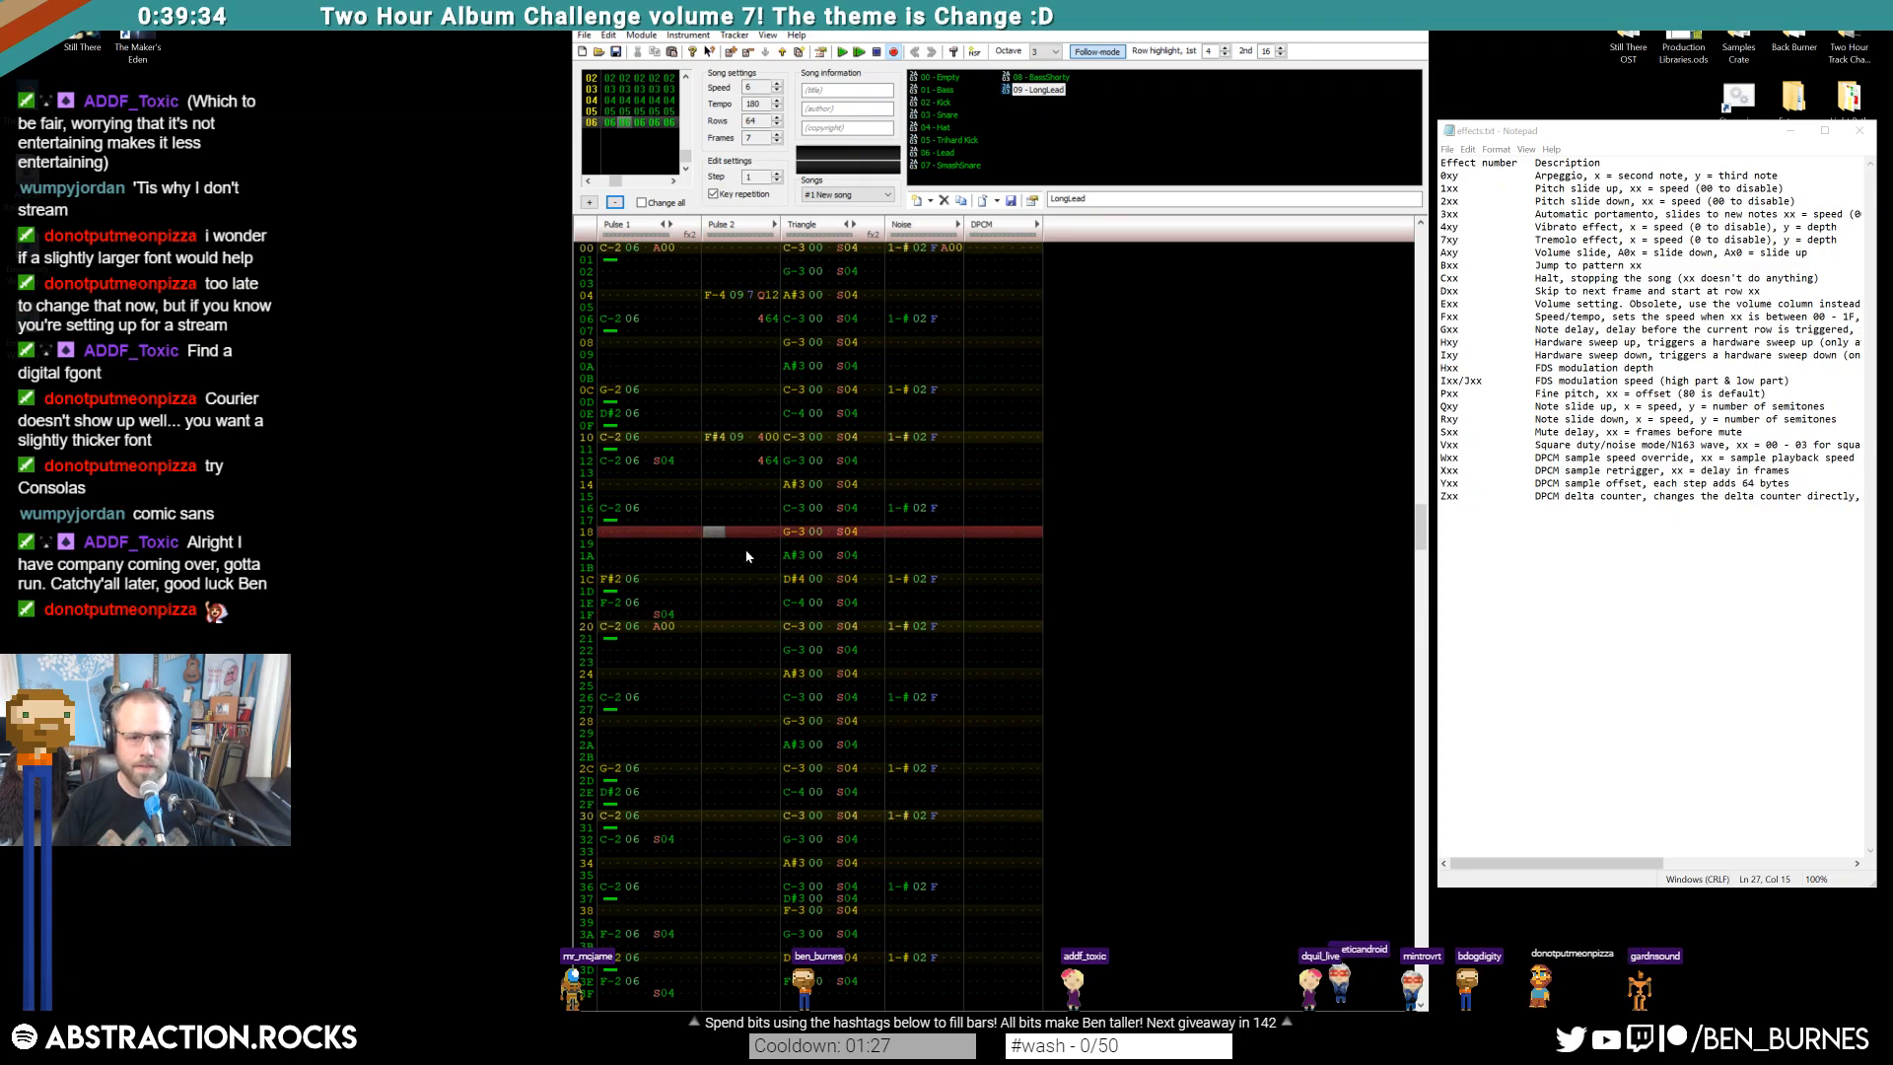
key("backslash")
left_click(713, 389)
key("backslash")
key("Return")
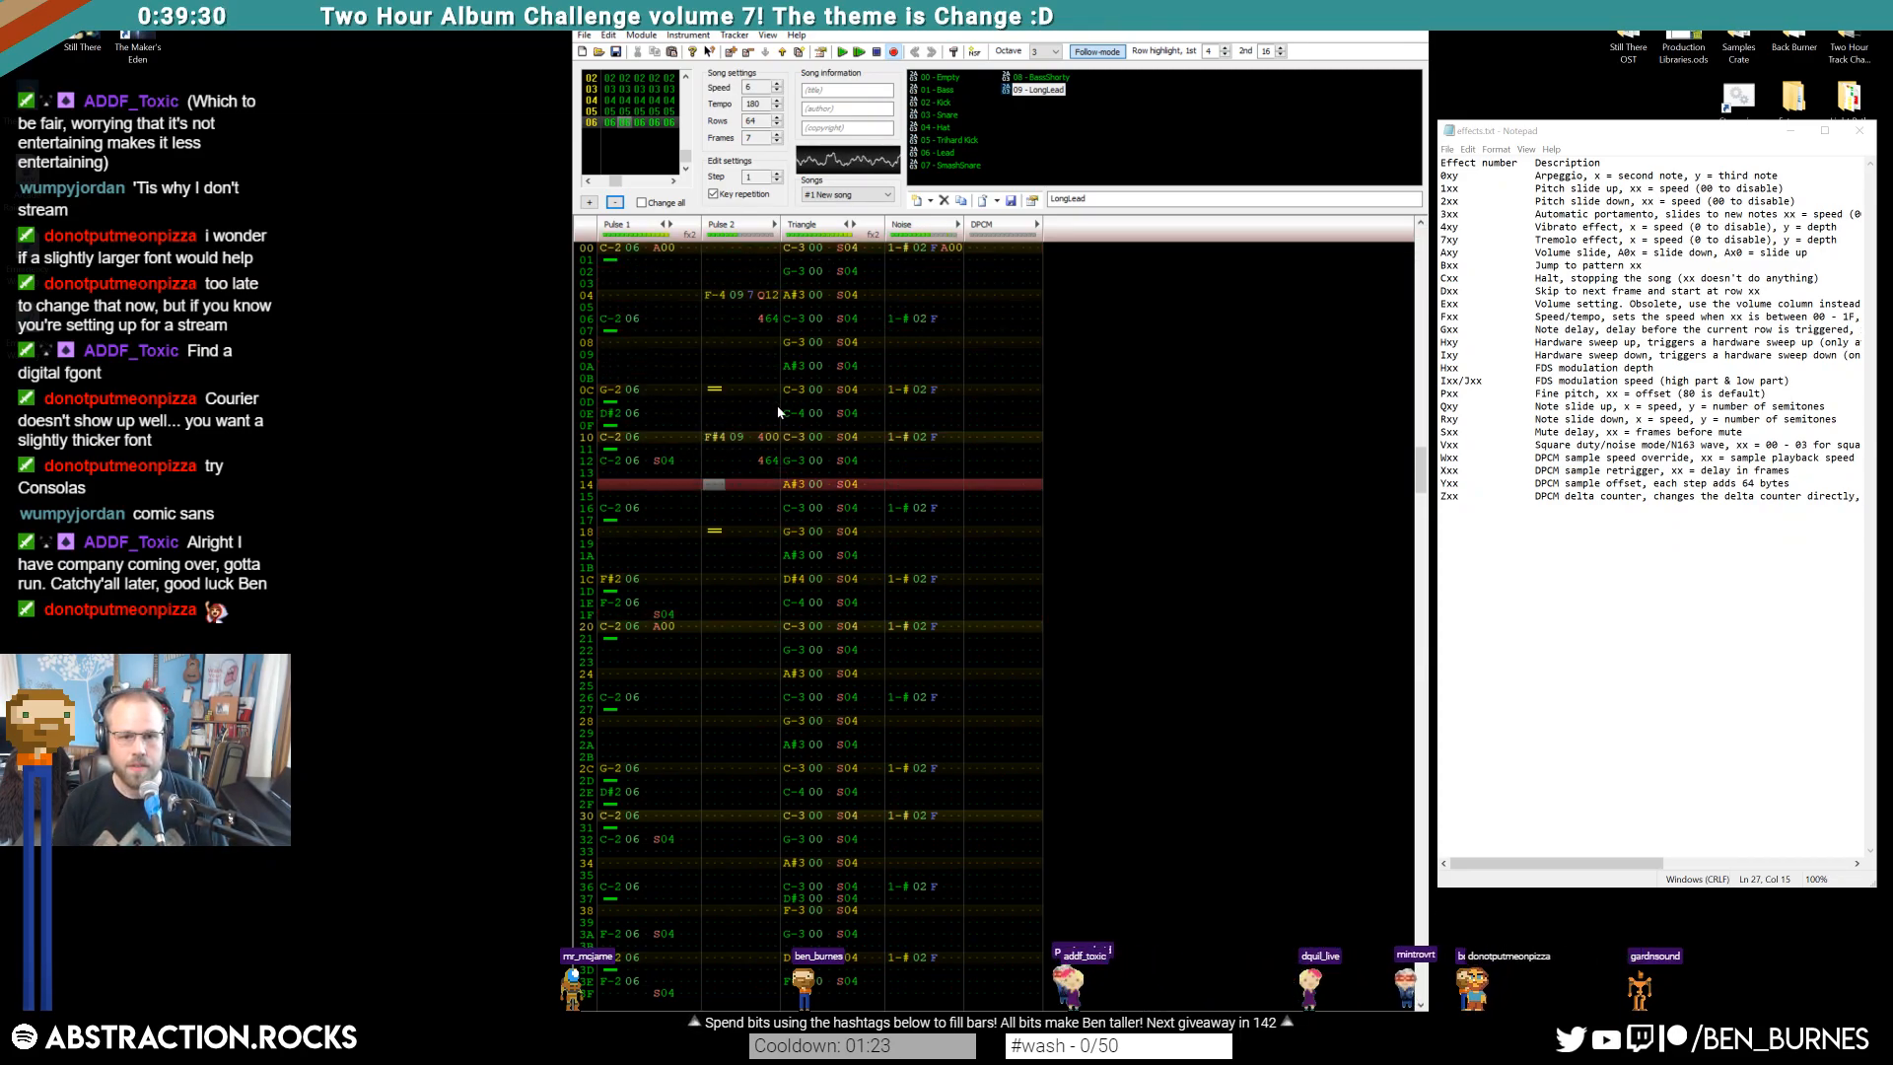
Move the Pulse 2 note releases in rows 0C and 18 to rows 0E and 1A and play the frame
left_click(716, 532)
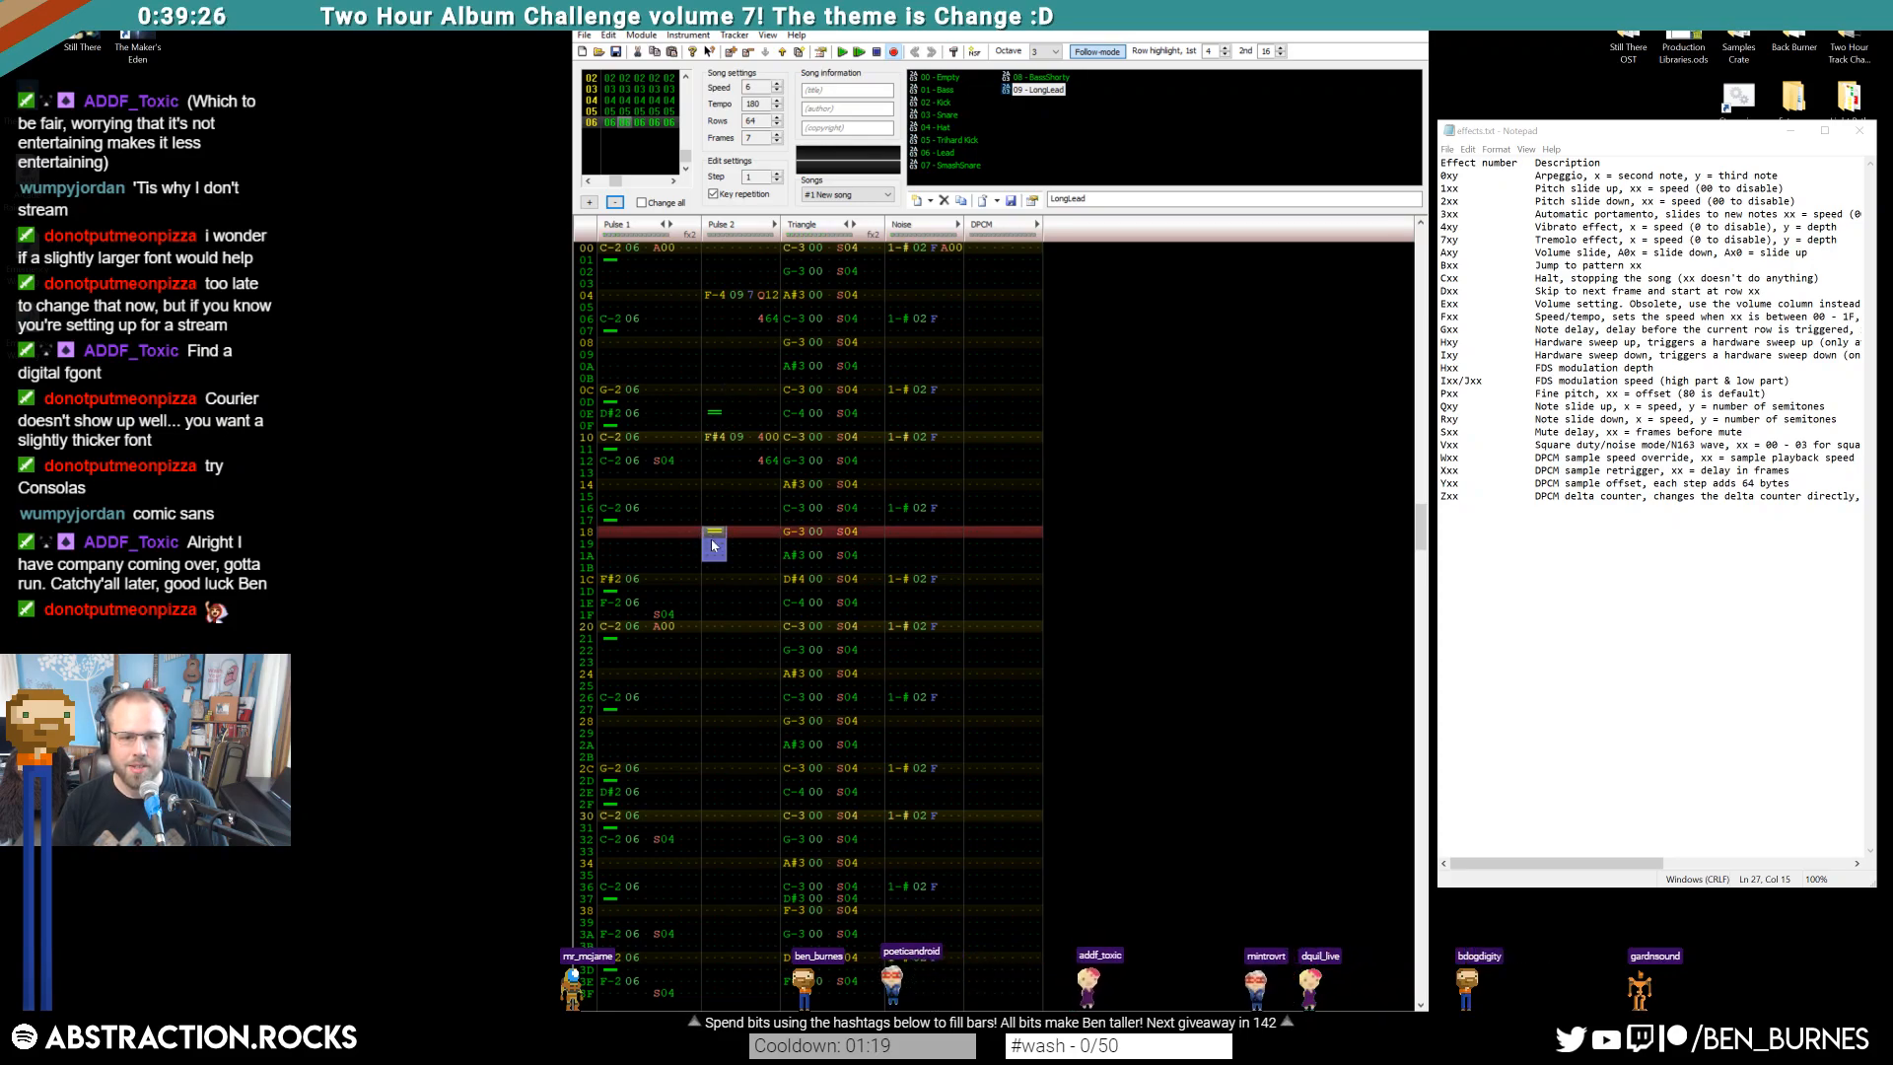
left_click(715, 556)
key("backslash")
key("Return")
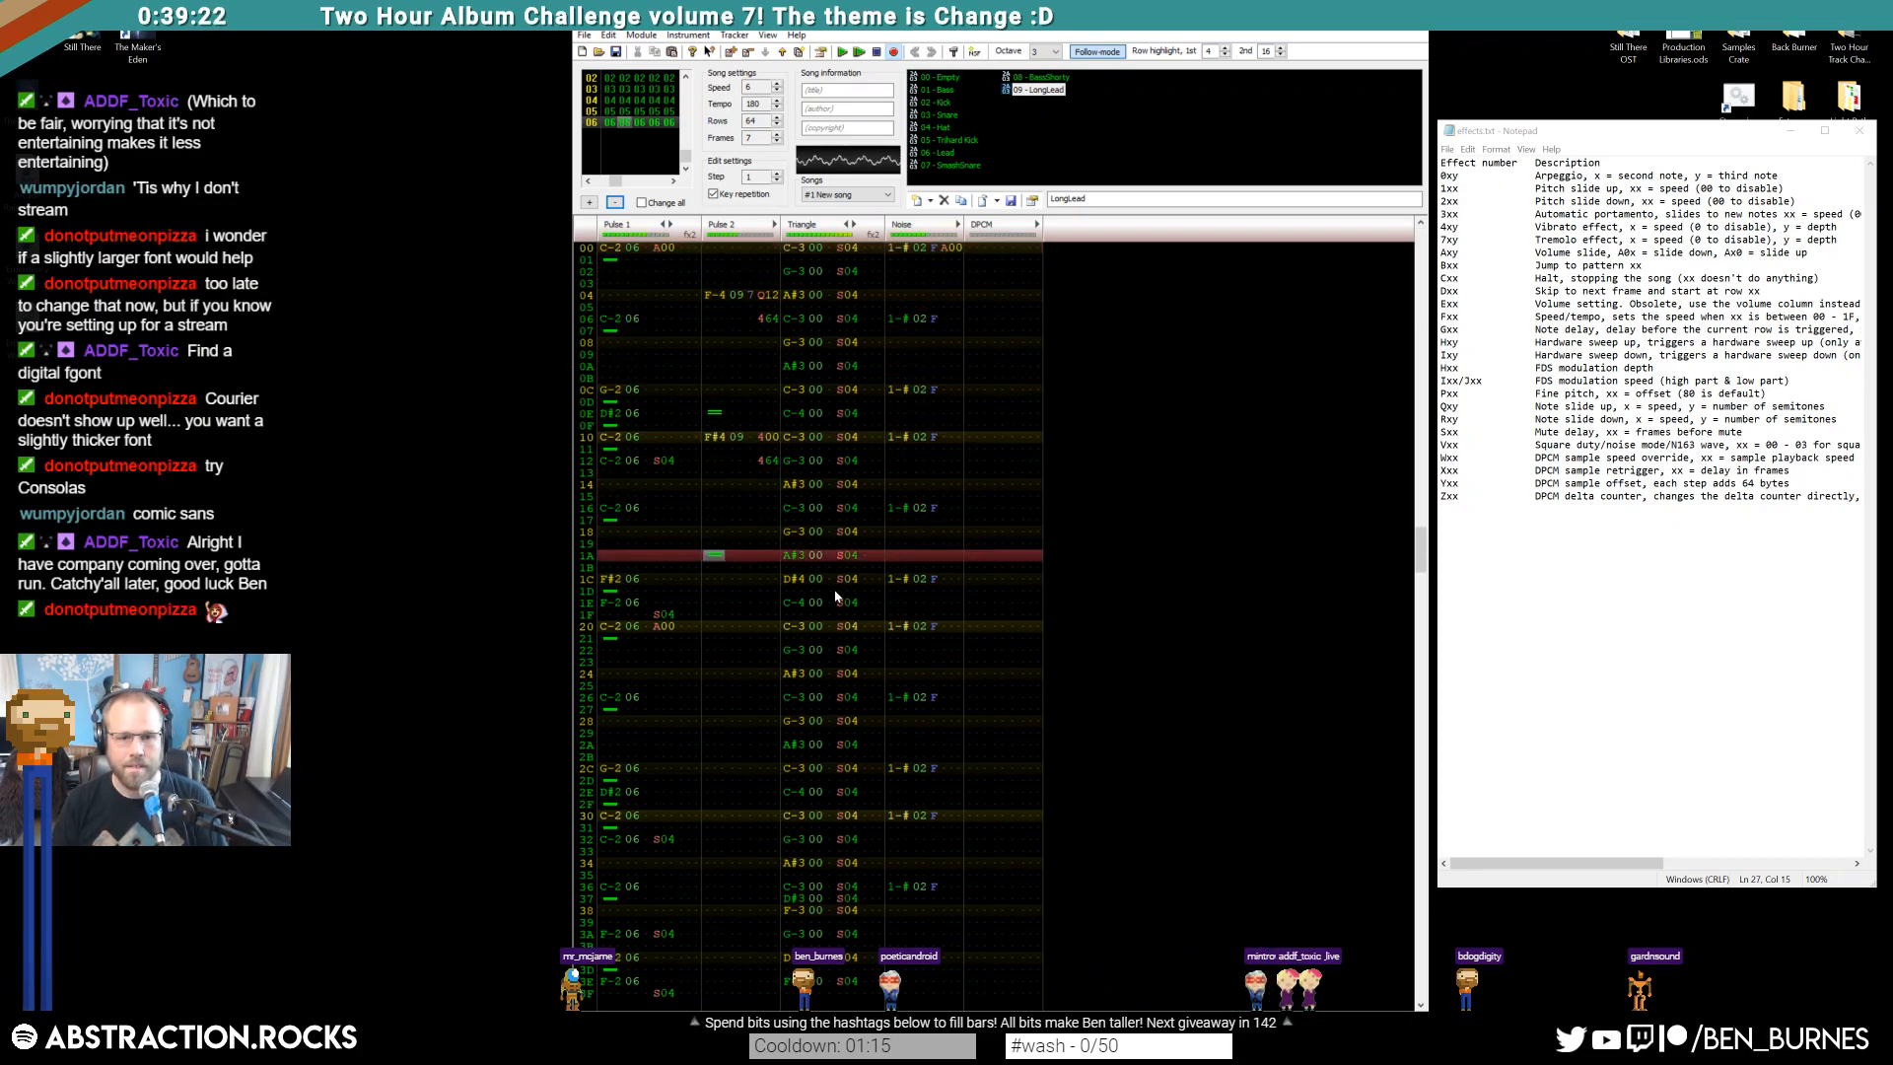
key("Return")
Enter D#4 in row 1C and D-4 in row 1E of Pulse 2 with instrument 09, and a note release in row 20
left_click(717, 579)
key("d")
key("3")
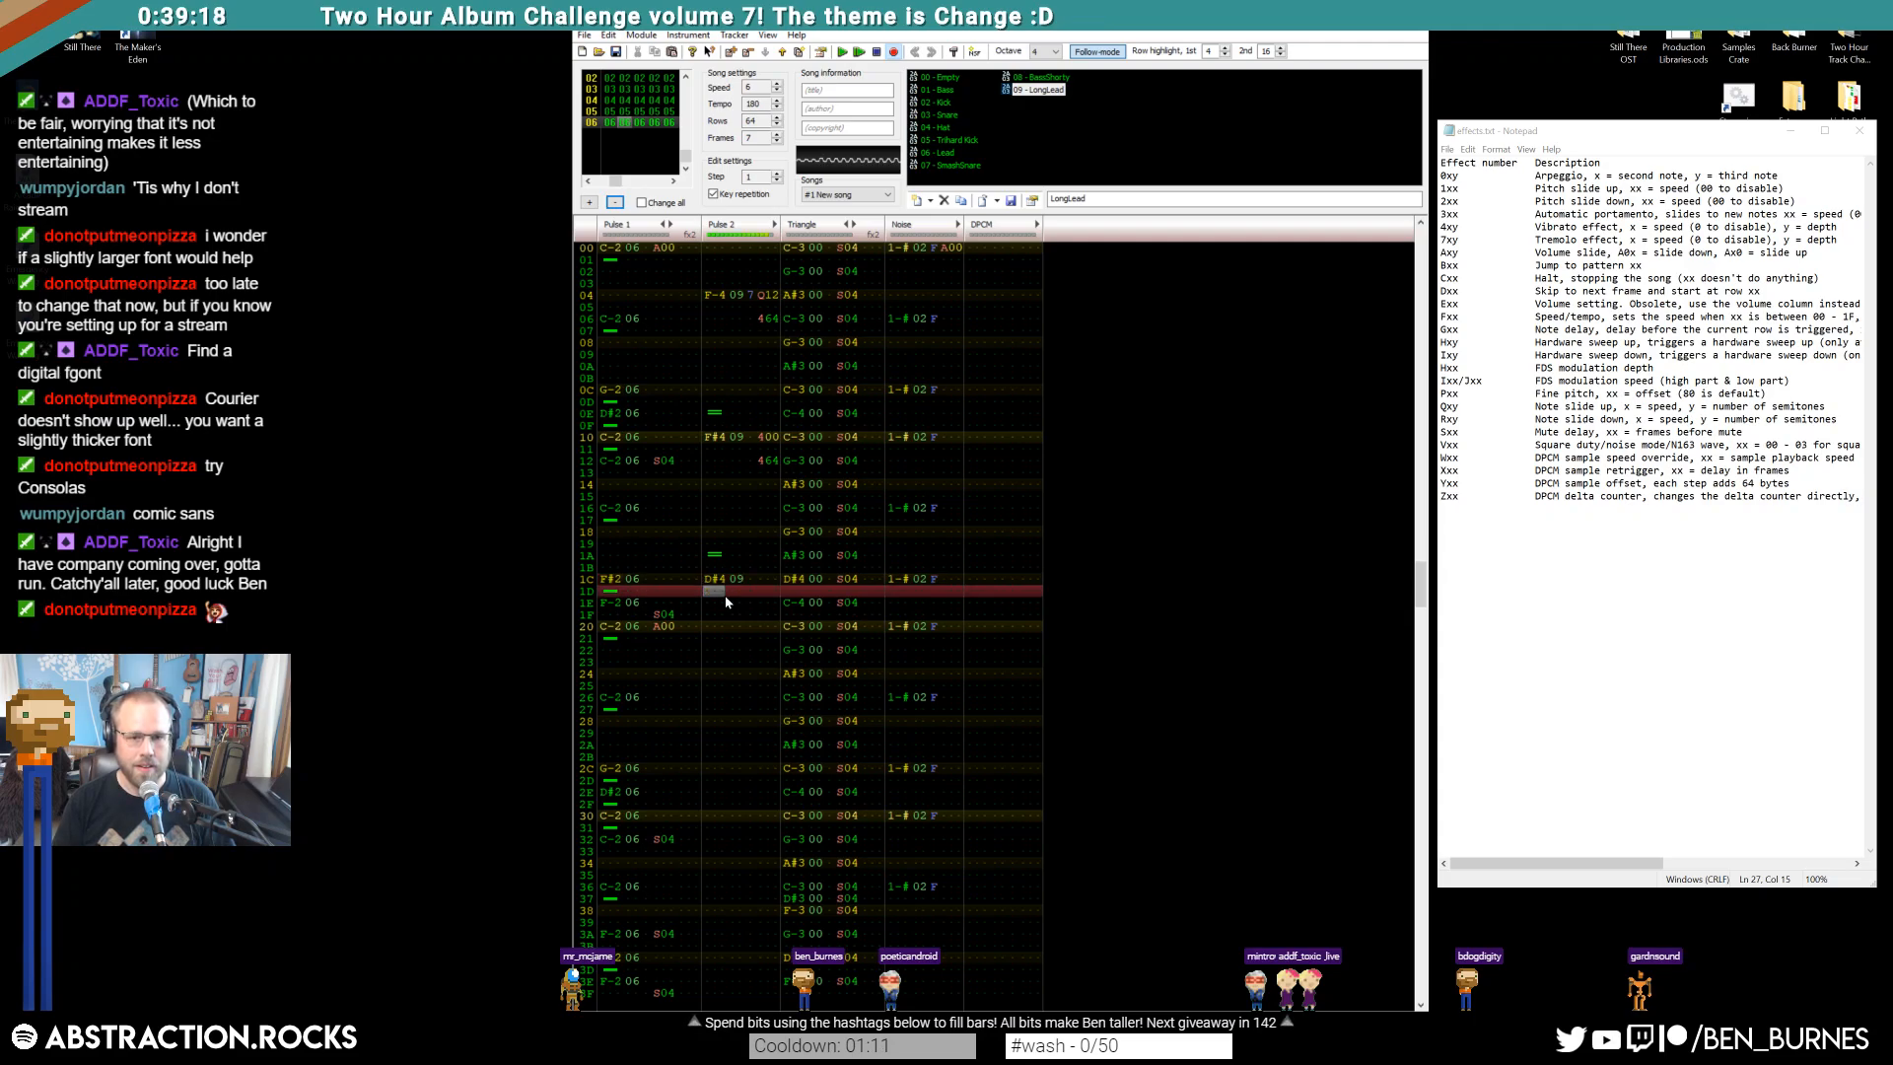
left_click(726, 600)
key("w")
left_click(726, 599)
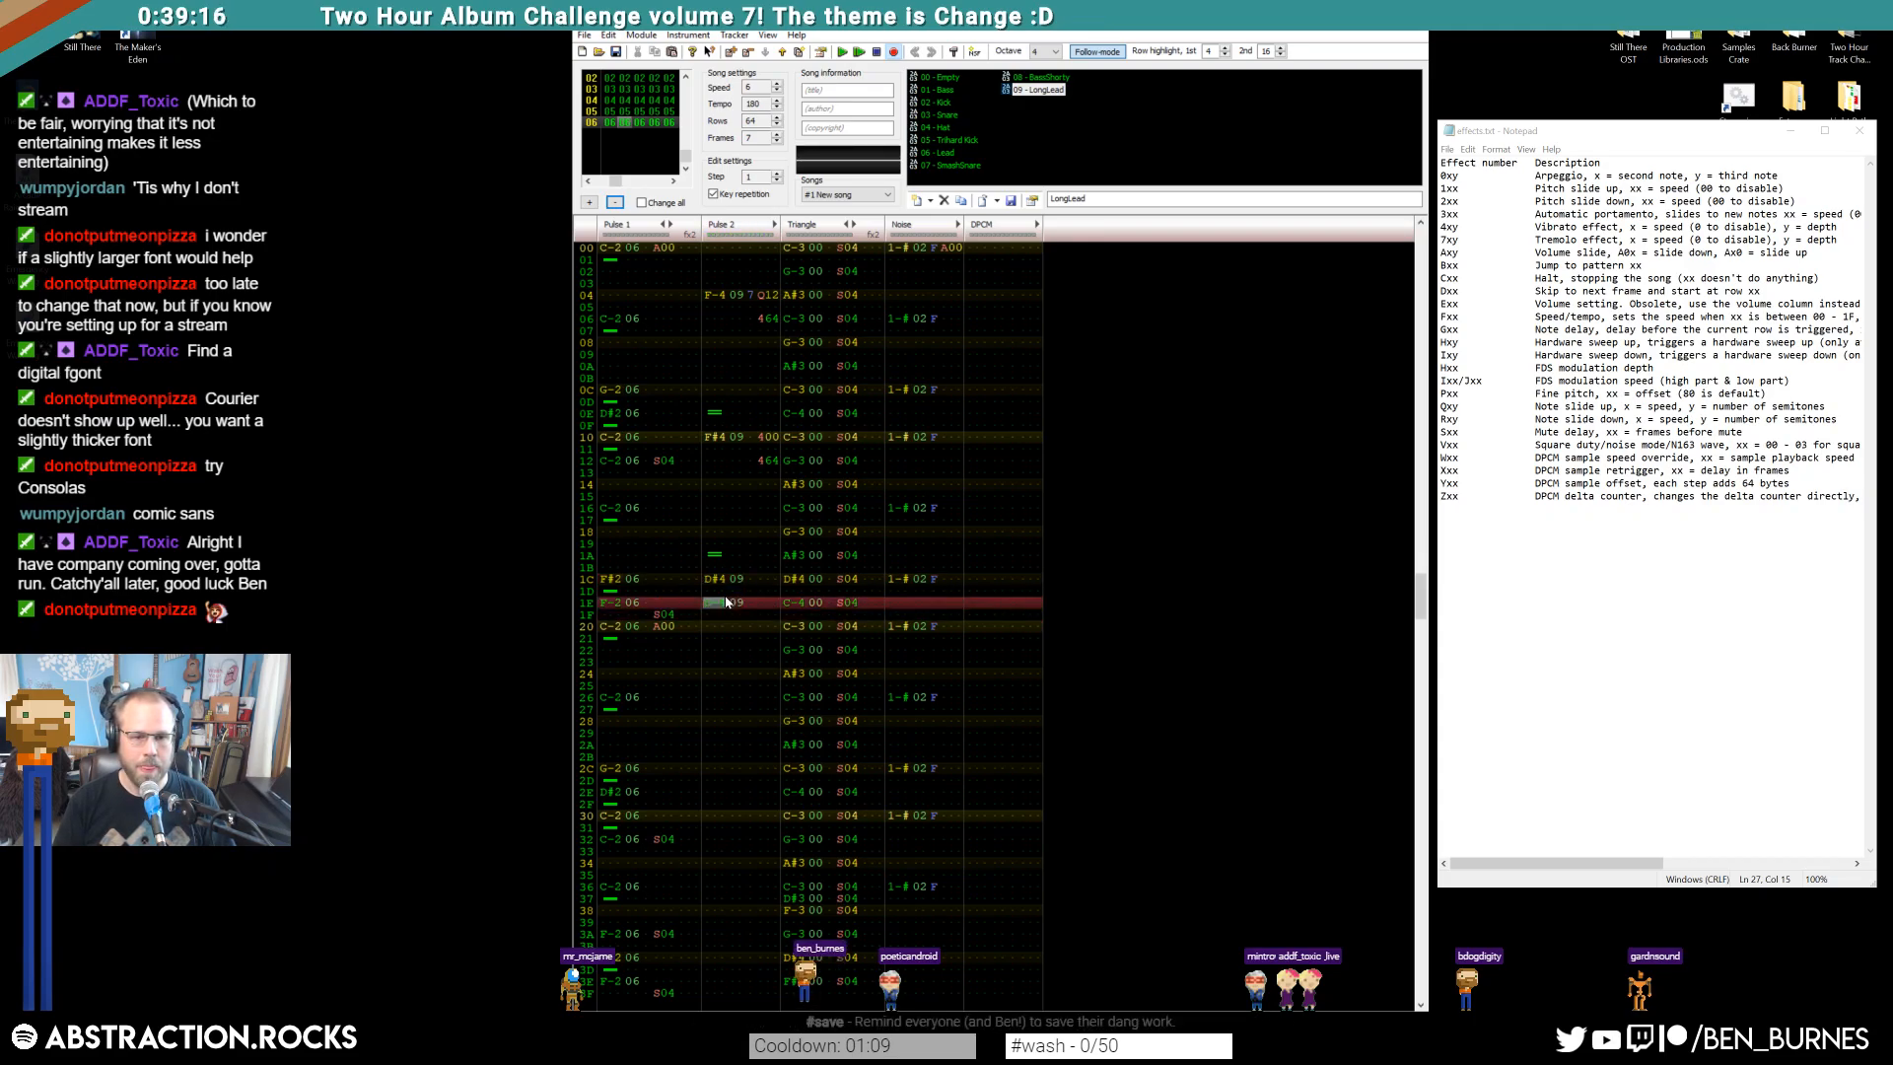
key("Down")
key("Down")
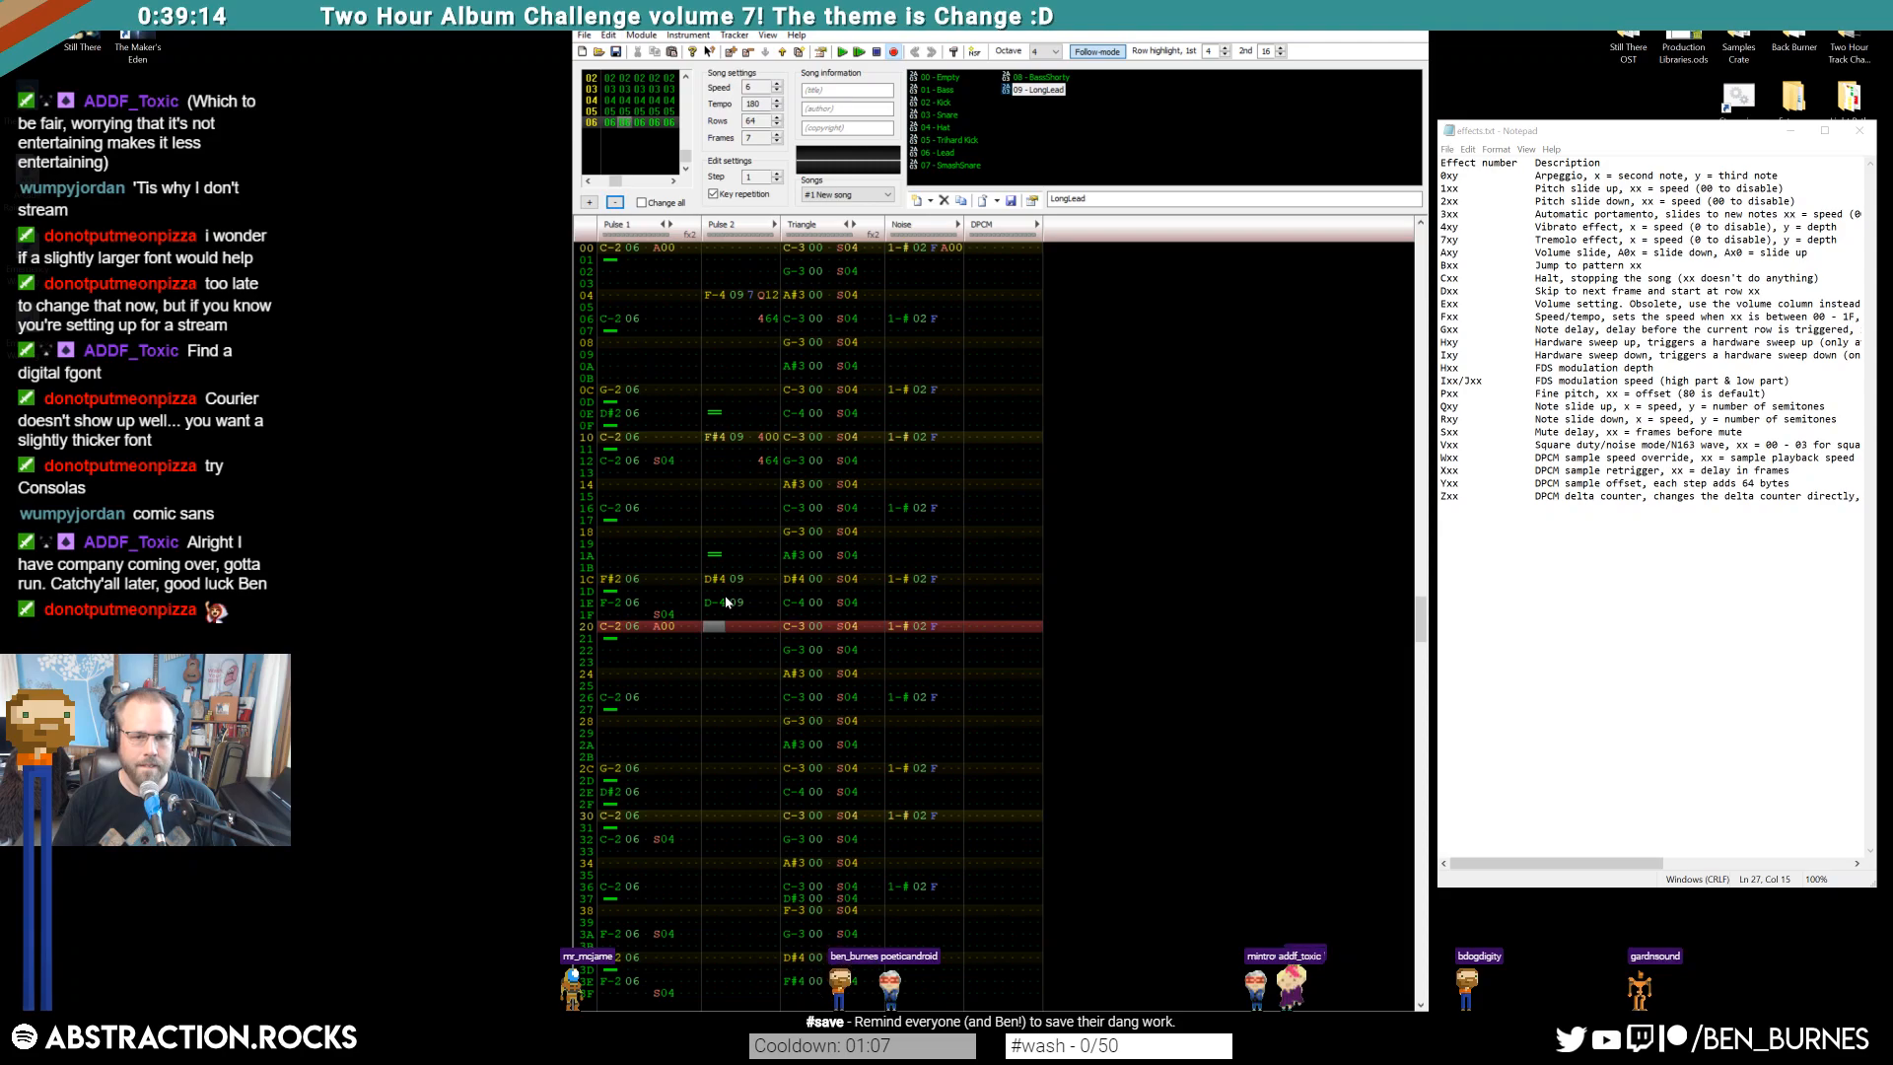
key("equal")
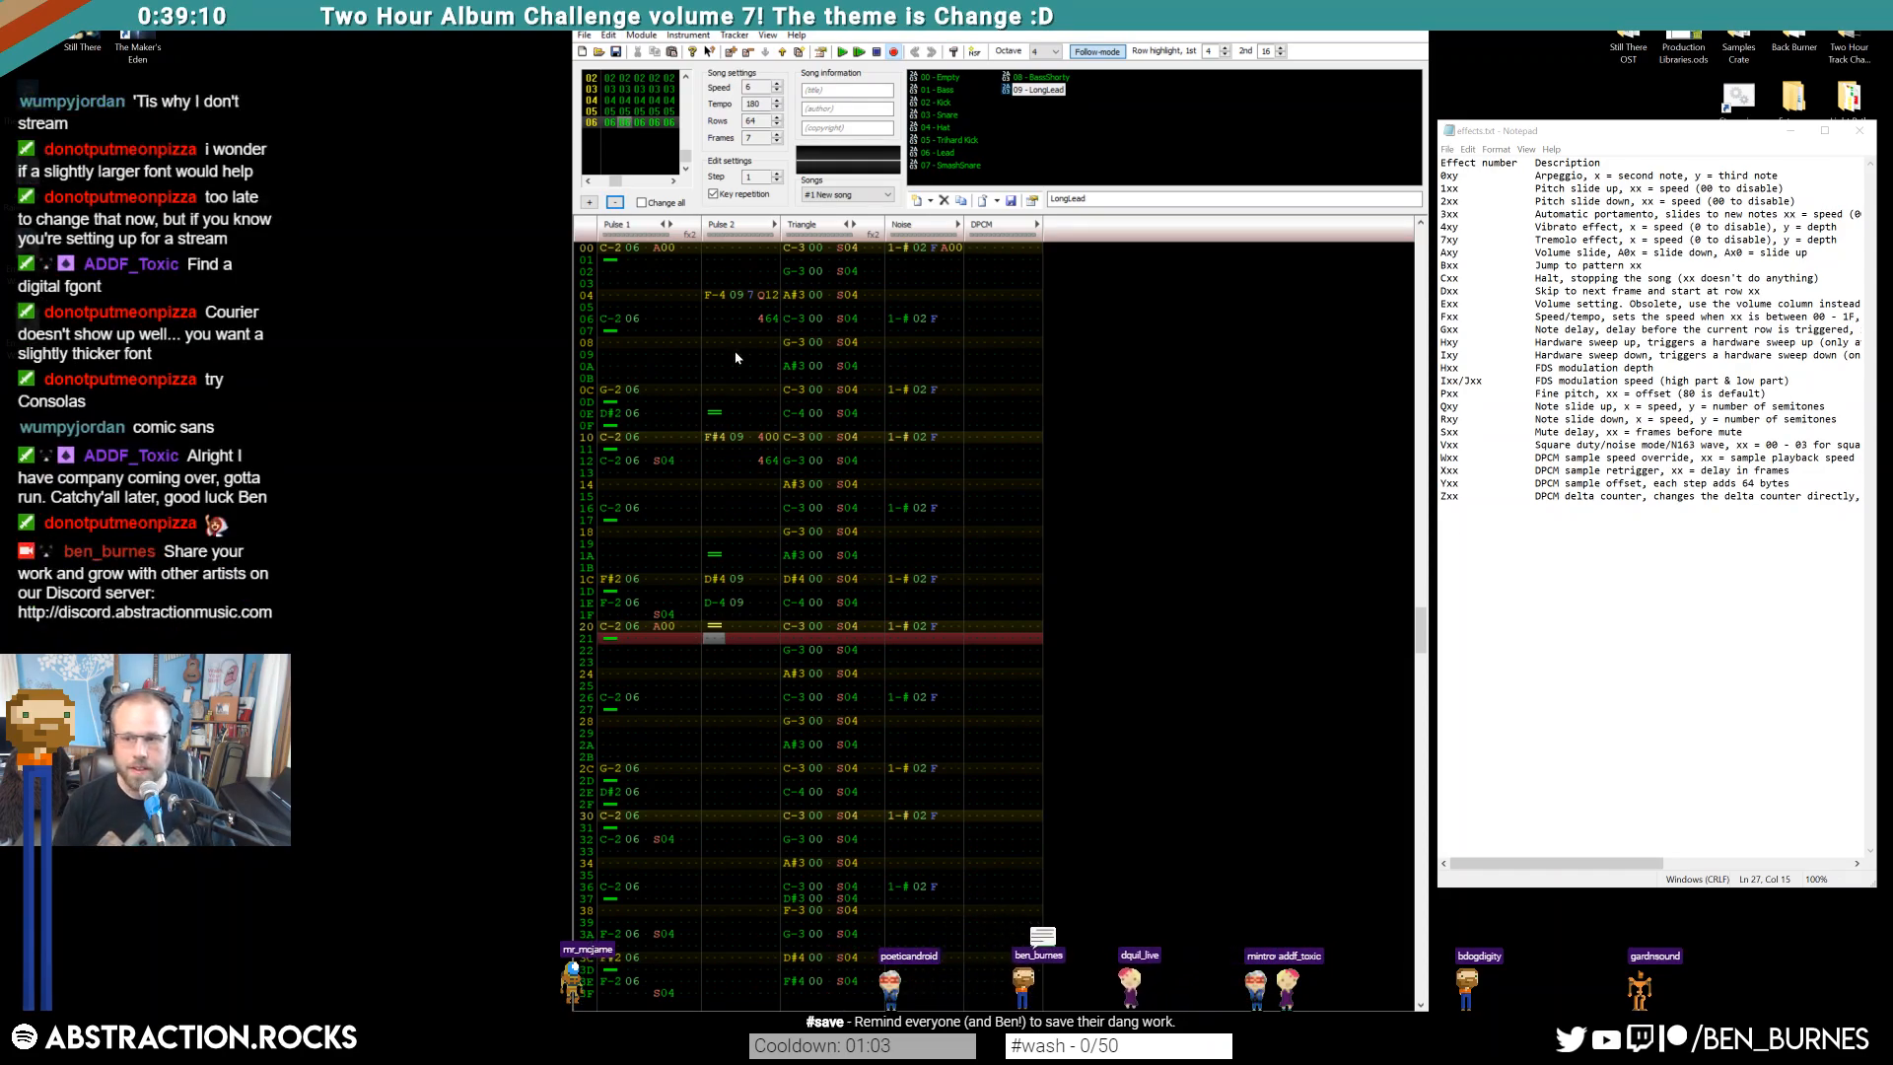
Copy the Pulse 2 phrase in rows 04 to 1E so that the copy starts at row 24
left_click_drag(718, 302, 771, 615)
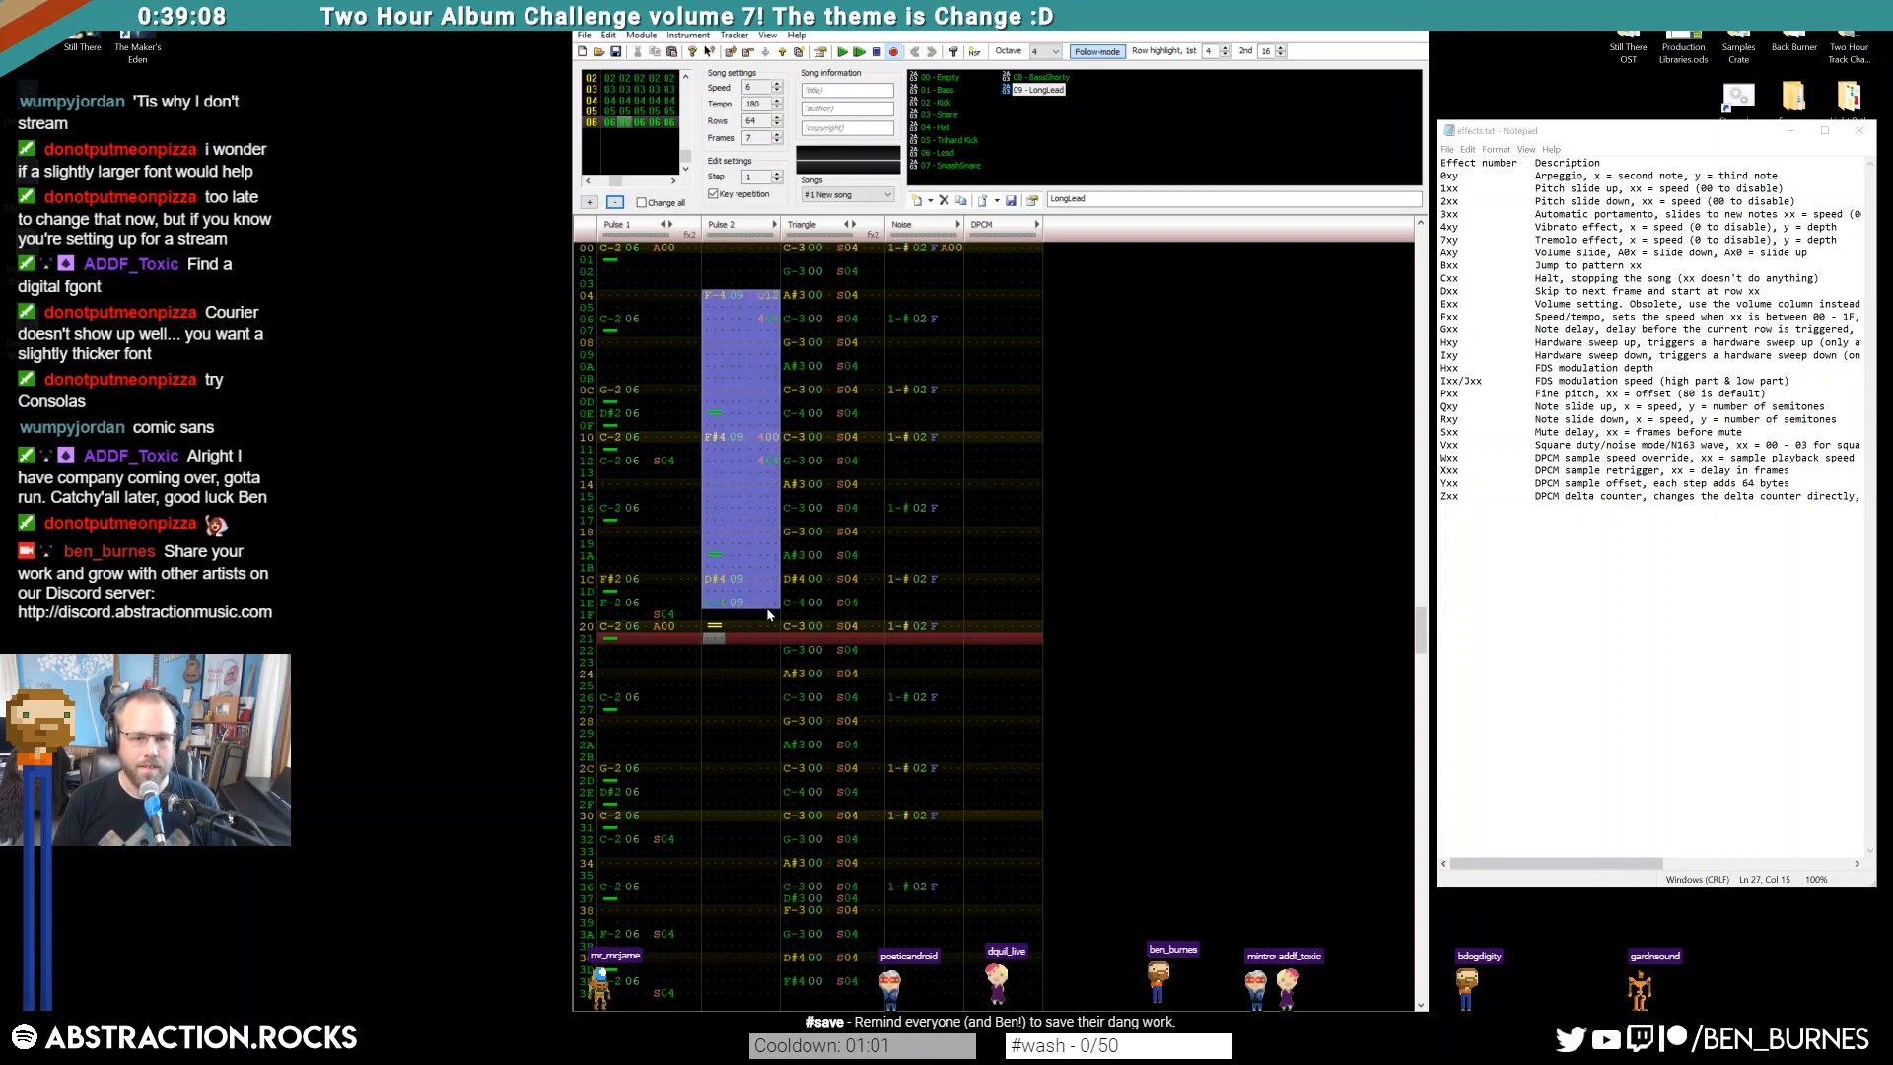
left_click(713, 674)
key("ctrl+v")
Change the note in row 30 of Pulse 2 to G#4 and play the frame
left_click(708, 815)
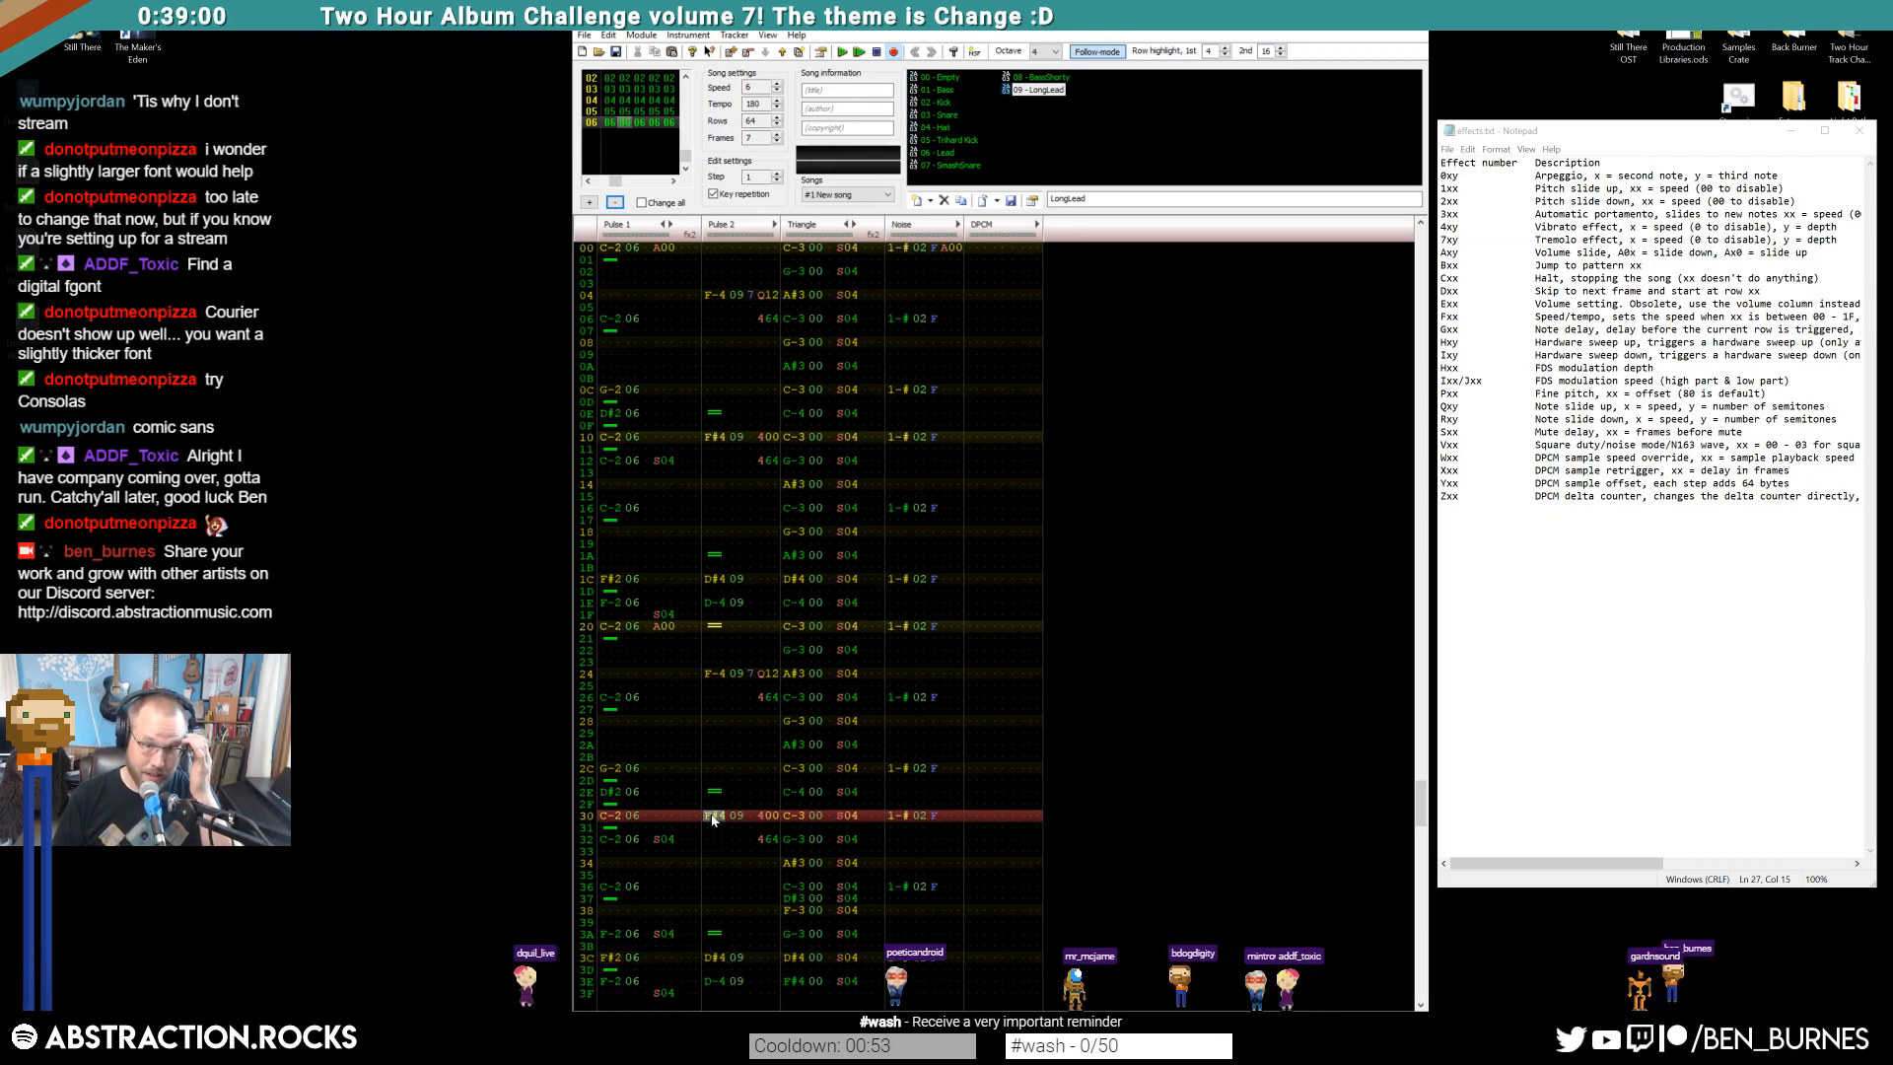
key("5")
key("Up")
key("h")
key("Return")
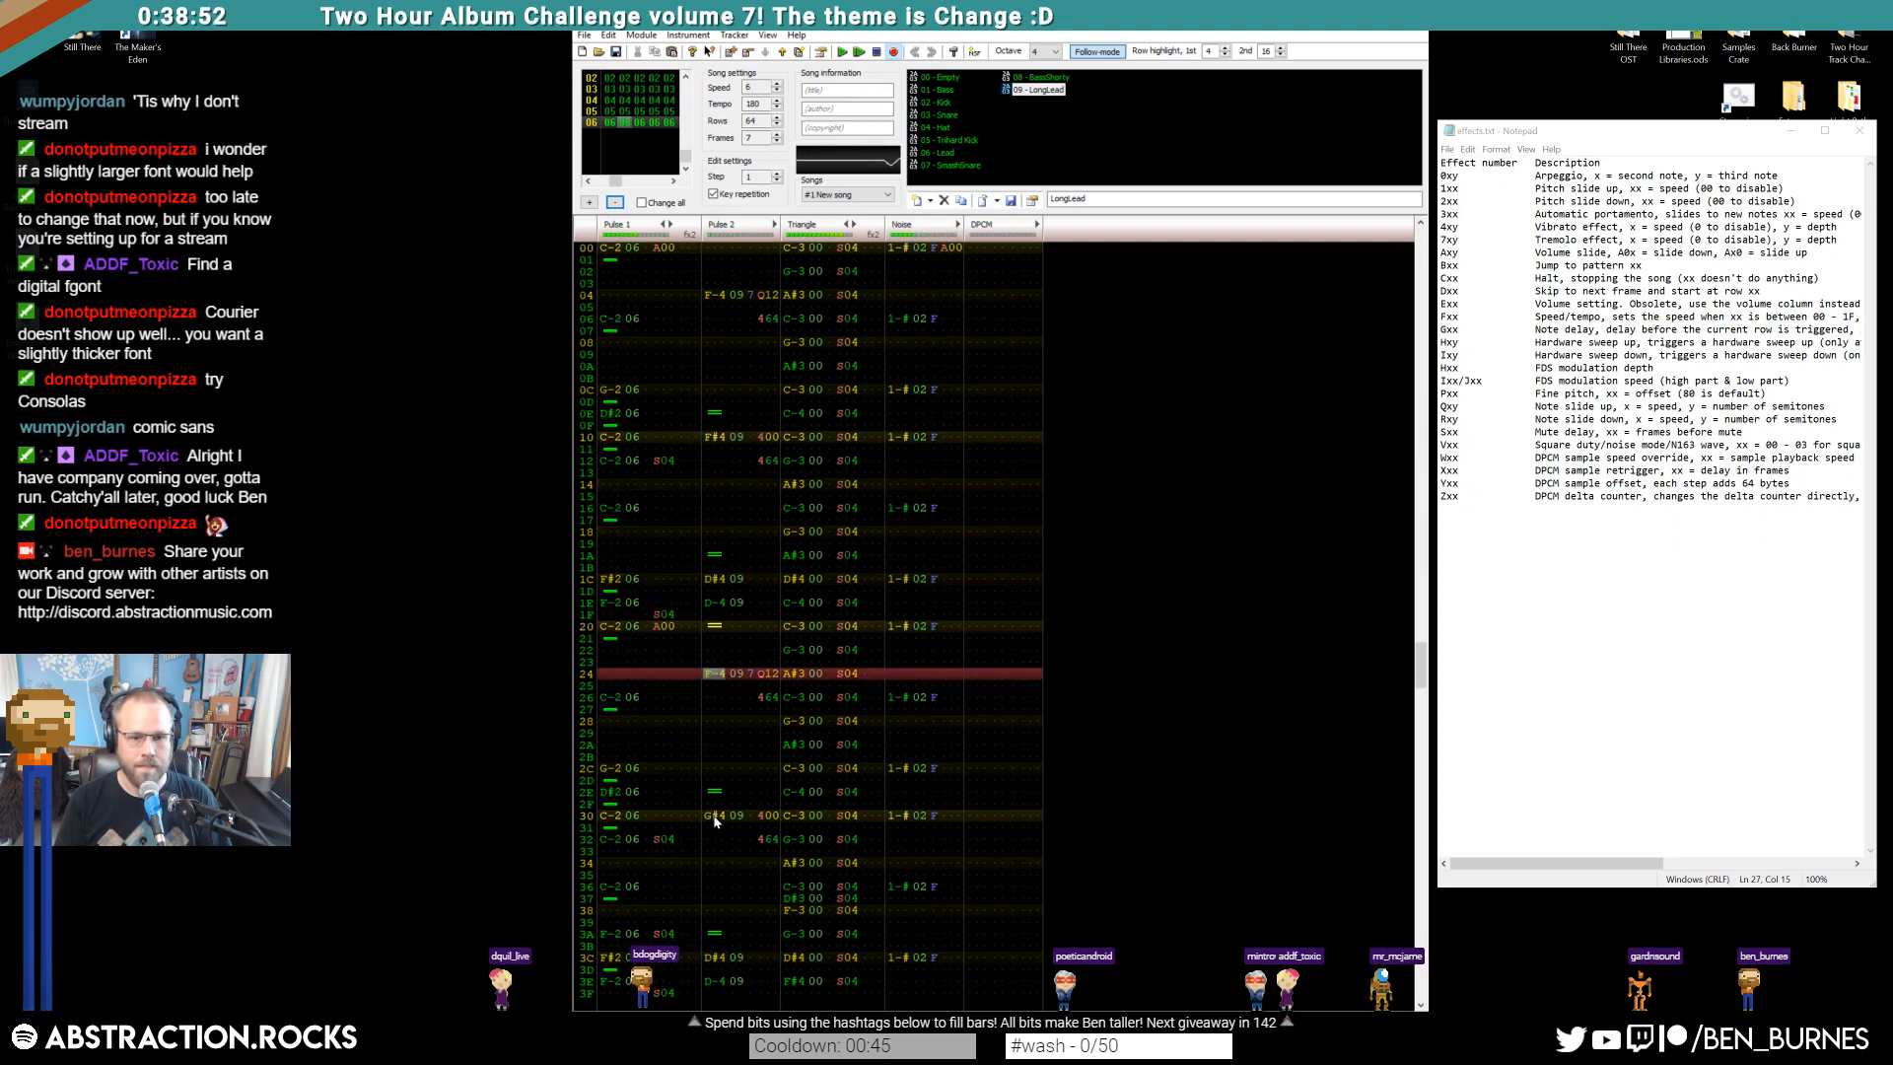
Enter C-4 with instrument 09 in row 20 of Pulse 2, add a note release in row 22 and play the frame
left_click(714, 627)
key("z")
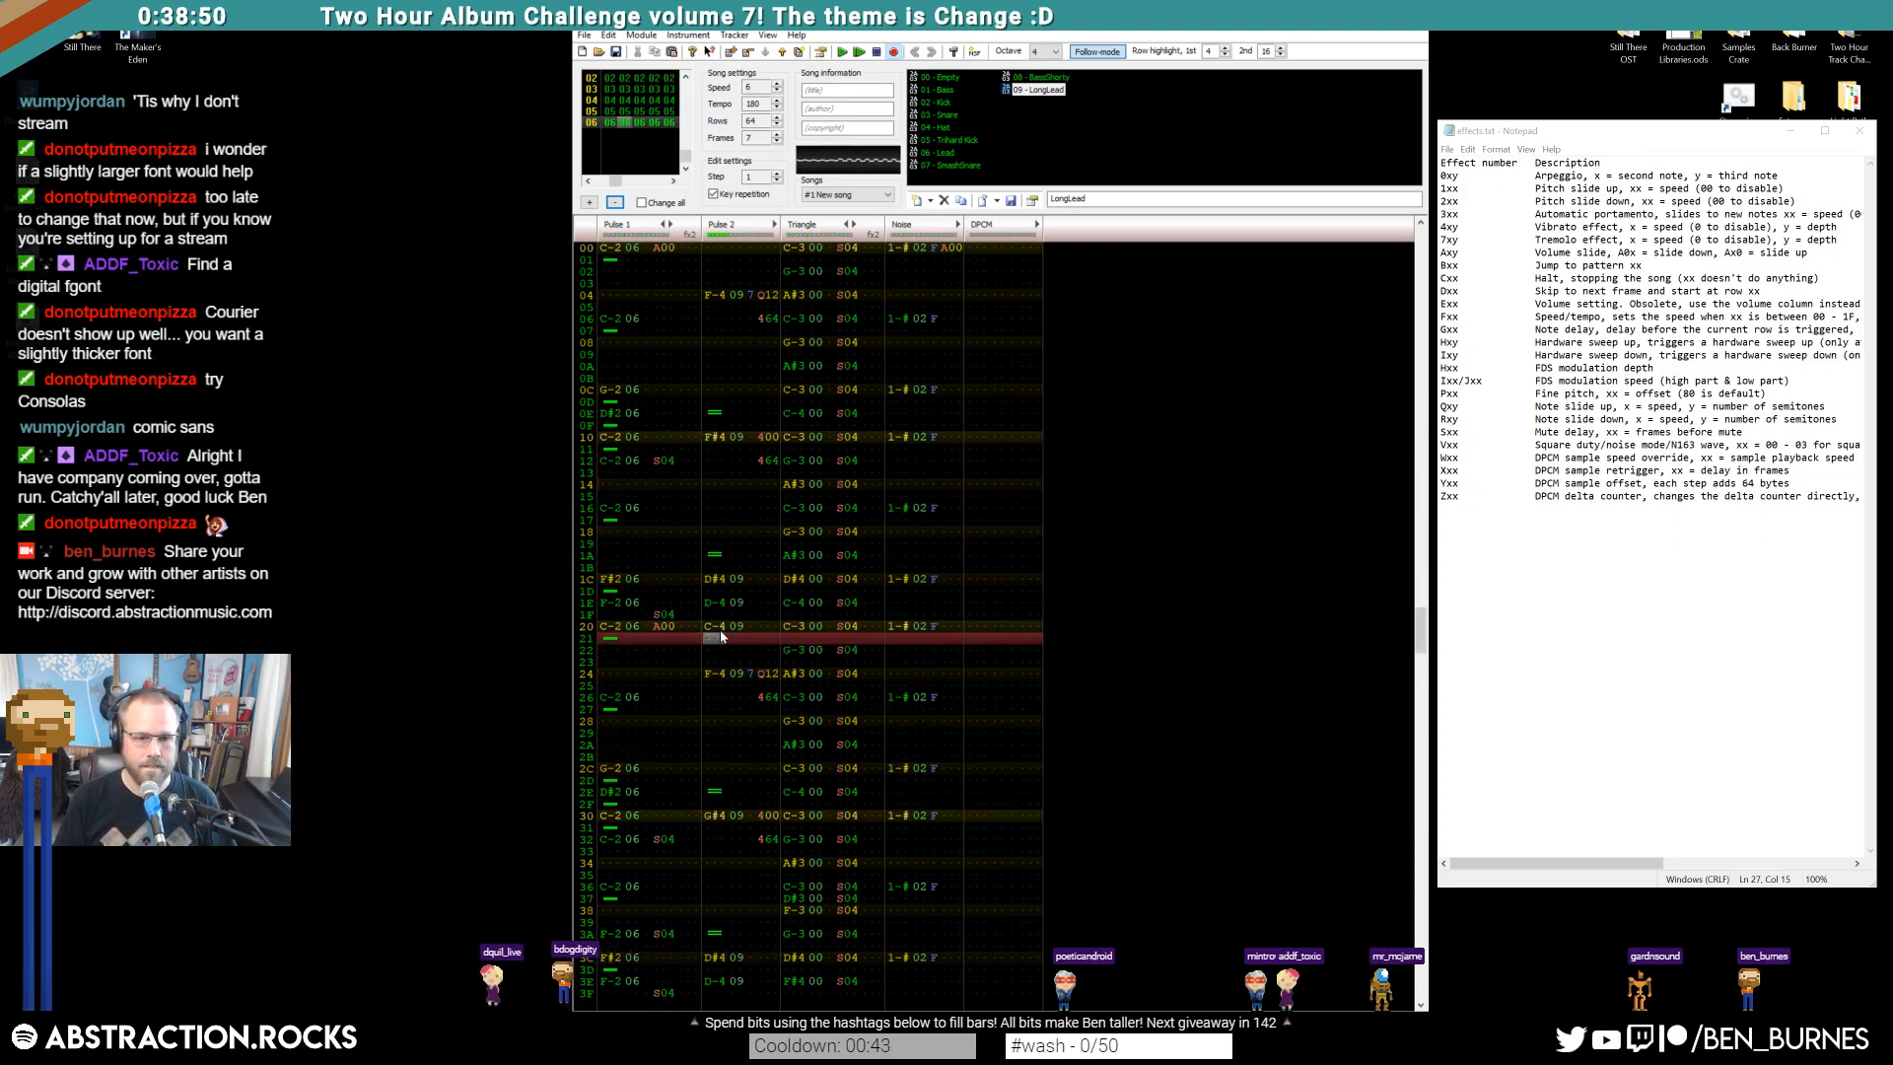
key("Down")
key("backslash")
key("Return")
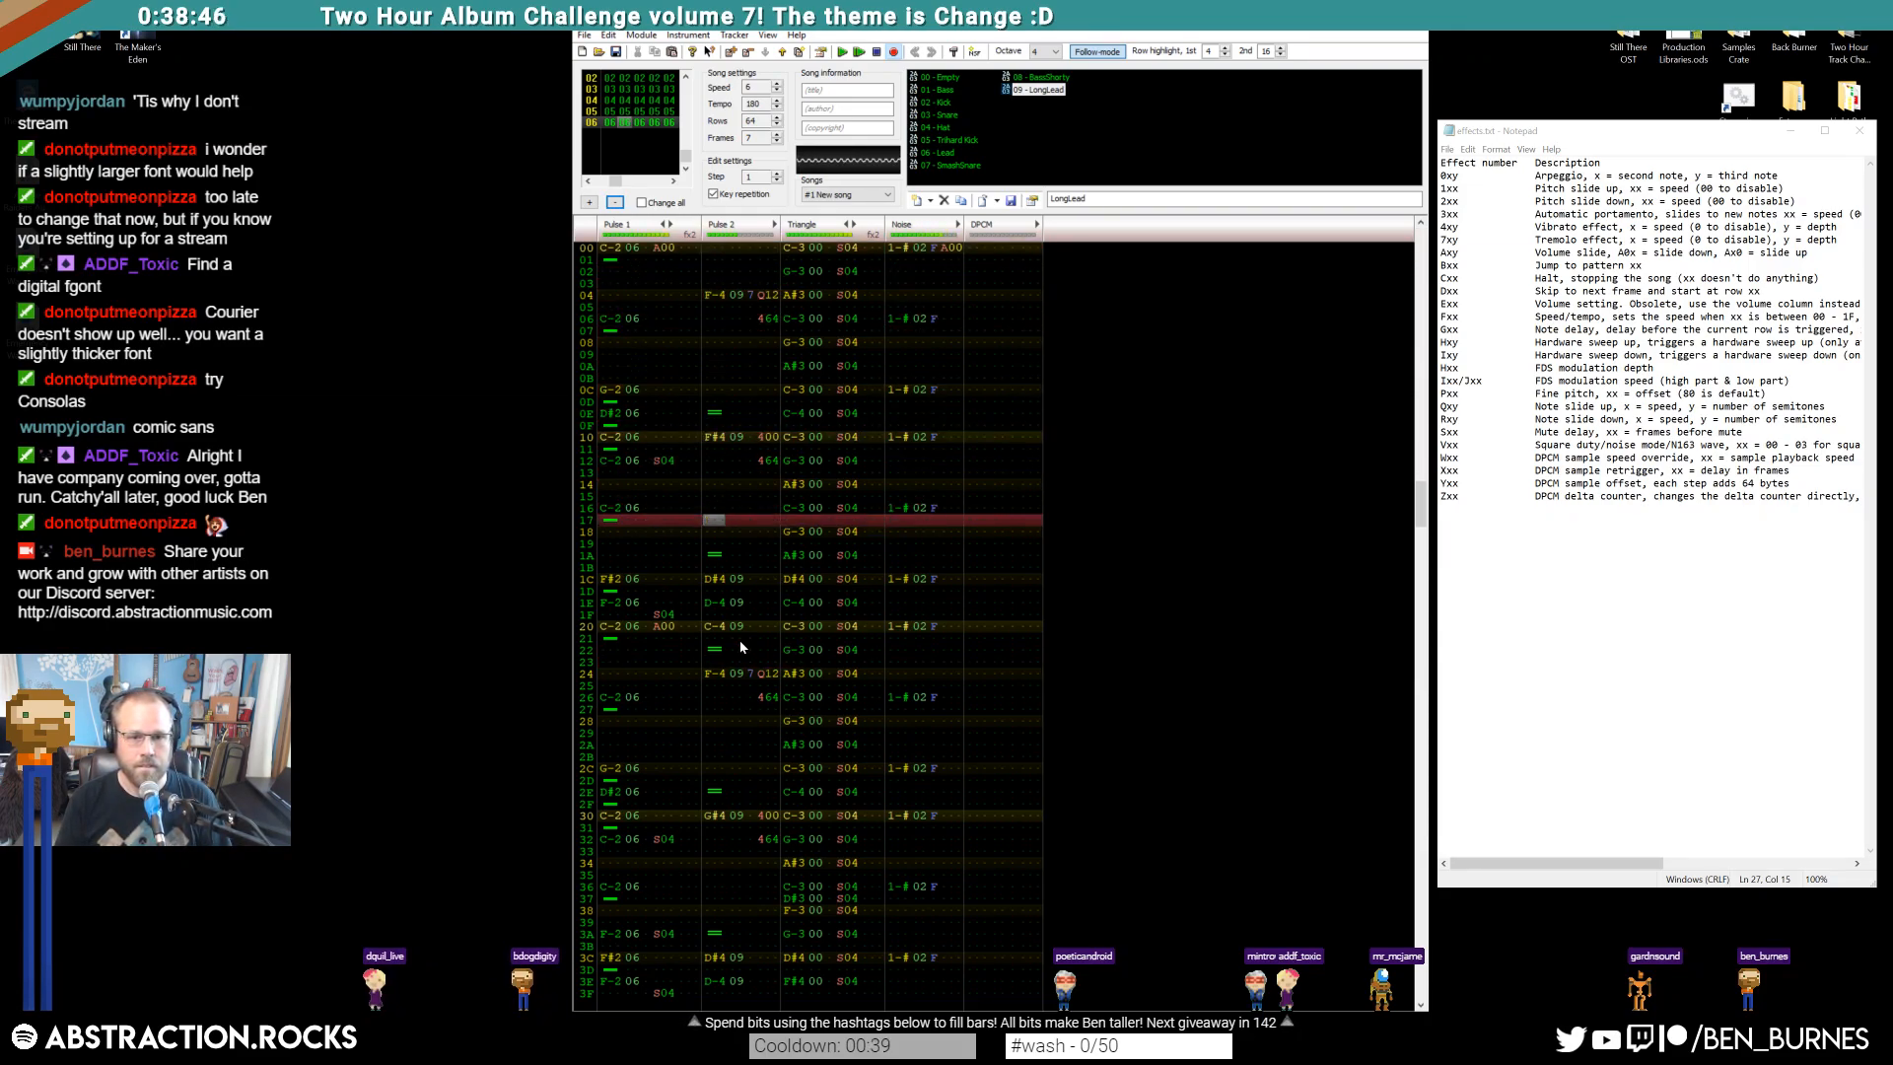
key("Return")
Add effect 400 to the D#4 note in row 1C of Pulse 2 and play the frame
left_click(759, 580)
type("400")
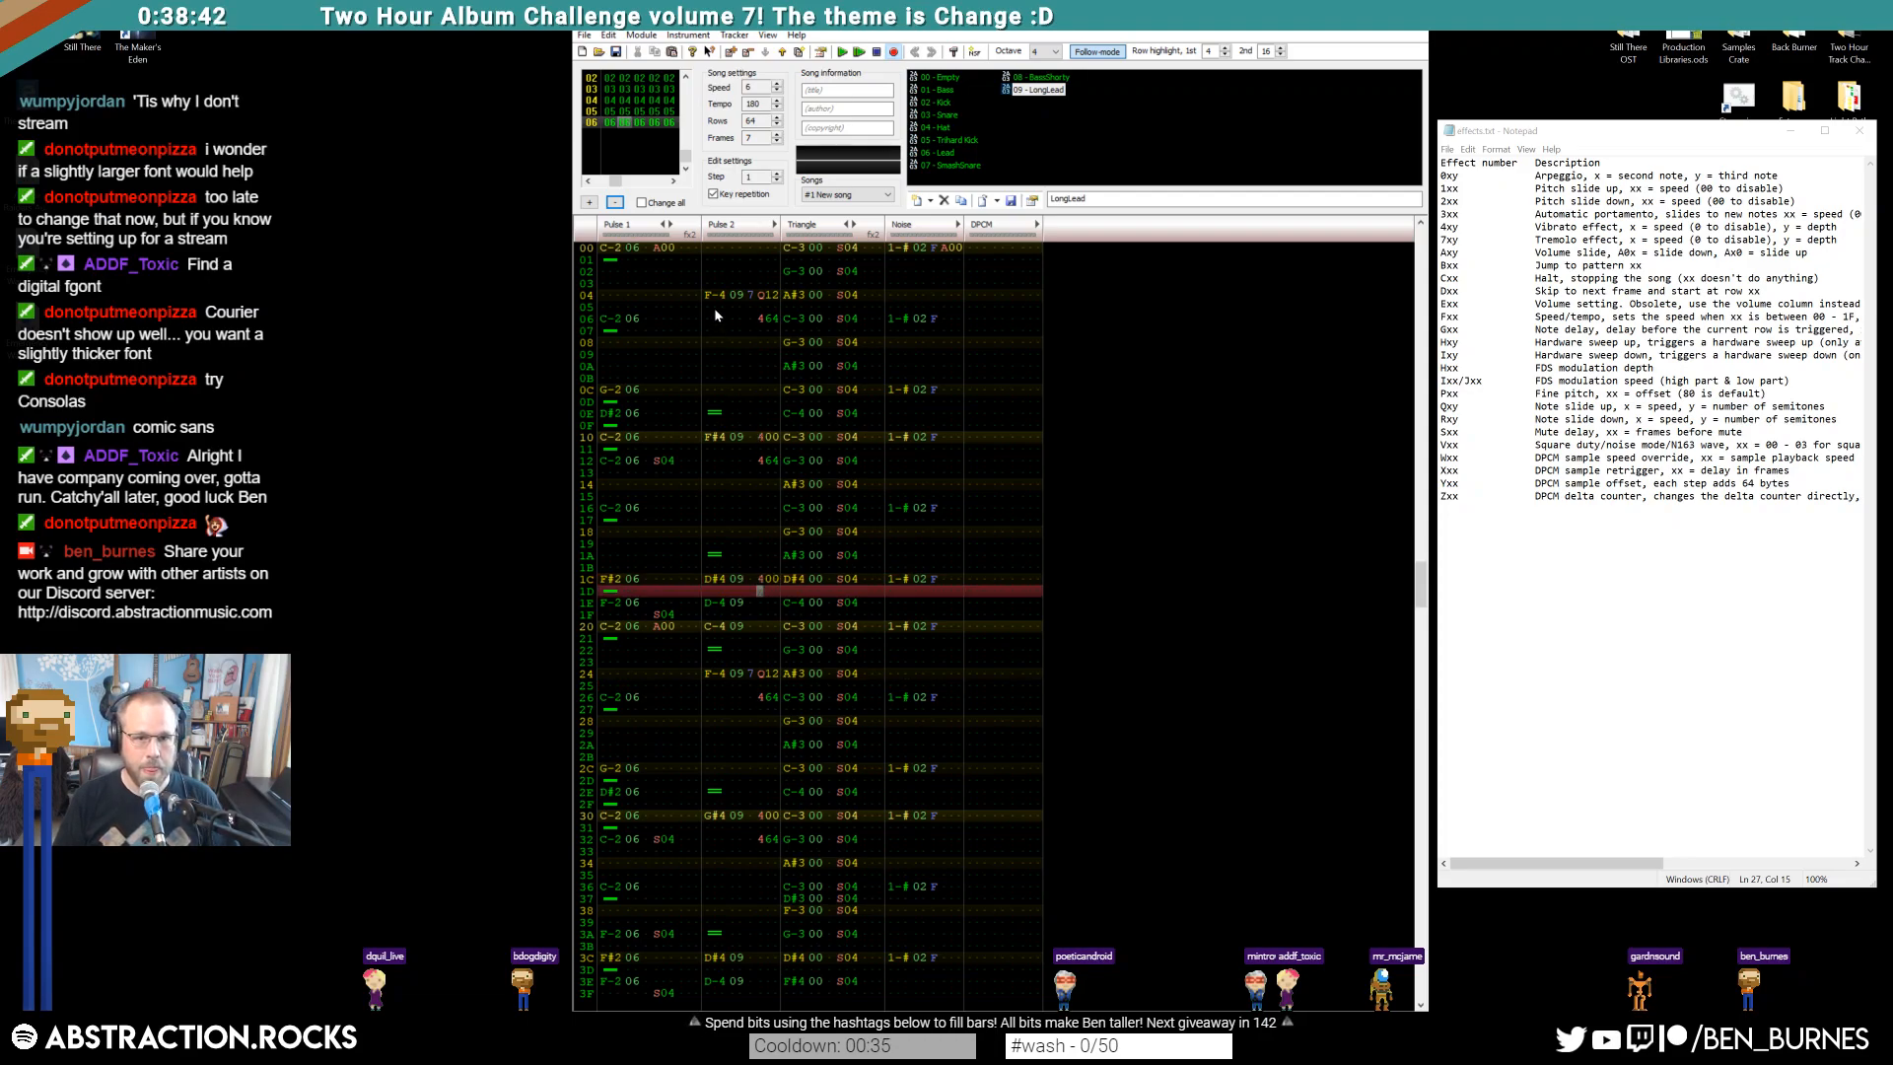
key("Return")
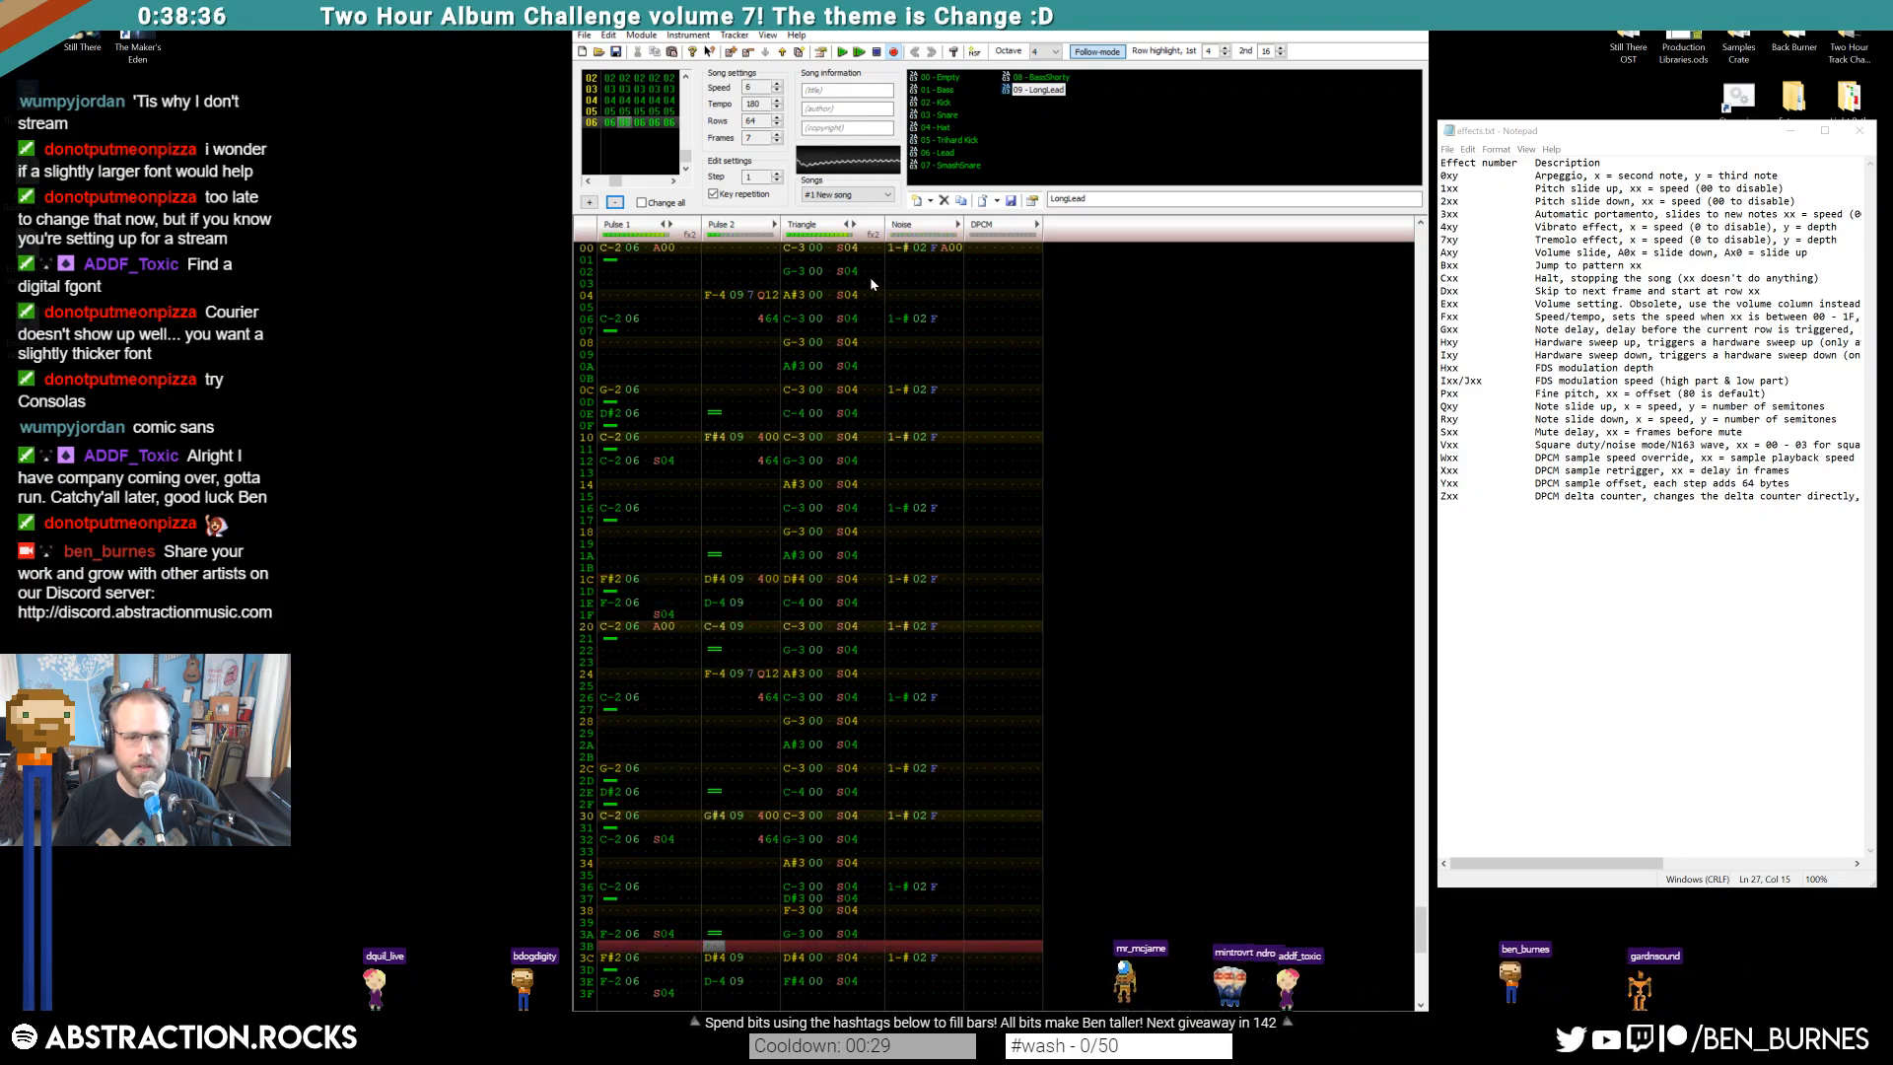
Solo the Noise channel, play the frame and restore the other channels
scroll(945, 401, "up", 6)
double_click(917, 228)
scroll(917, 321, "up", 6)
left_click(896, 251)
key("Return")
left_click(911, 227)
left_click(911, 227)
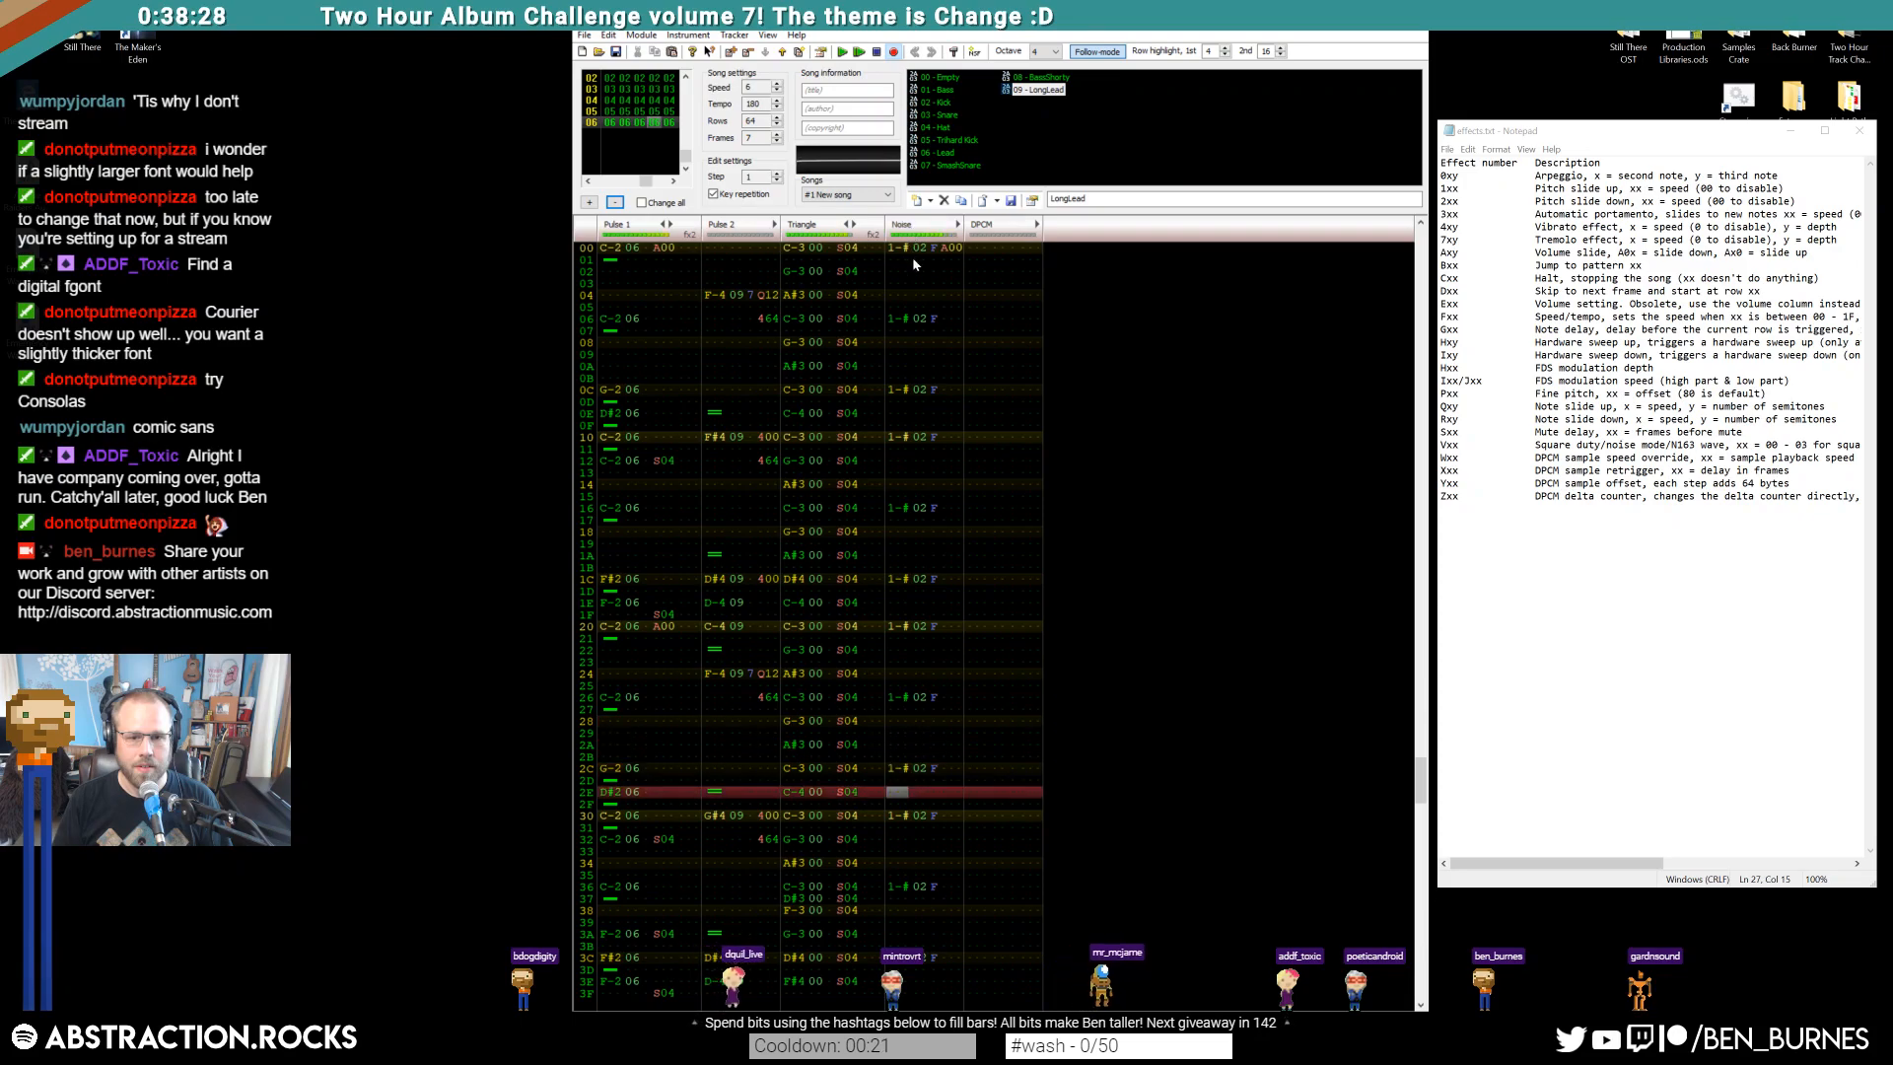
Copy the Noise hit in row 0C to rows 0E and 1E
left_click_drag(890, 389, 928, 396)
left_click(909, 410)
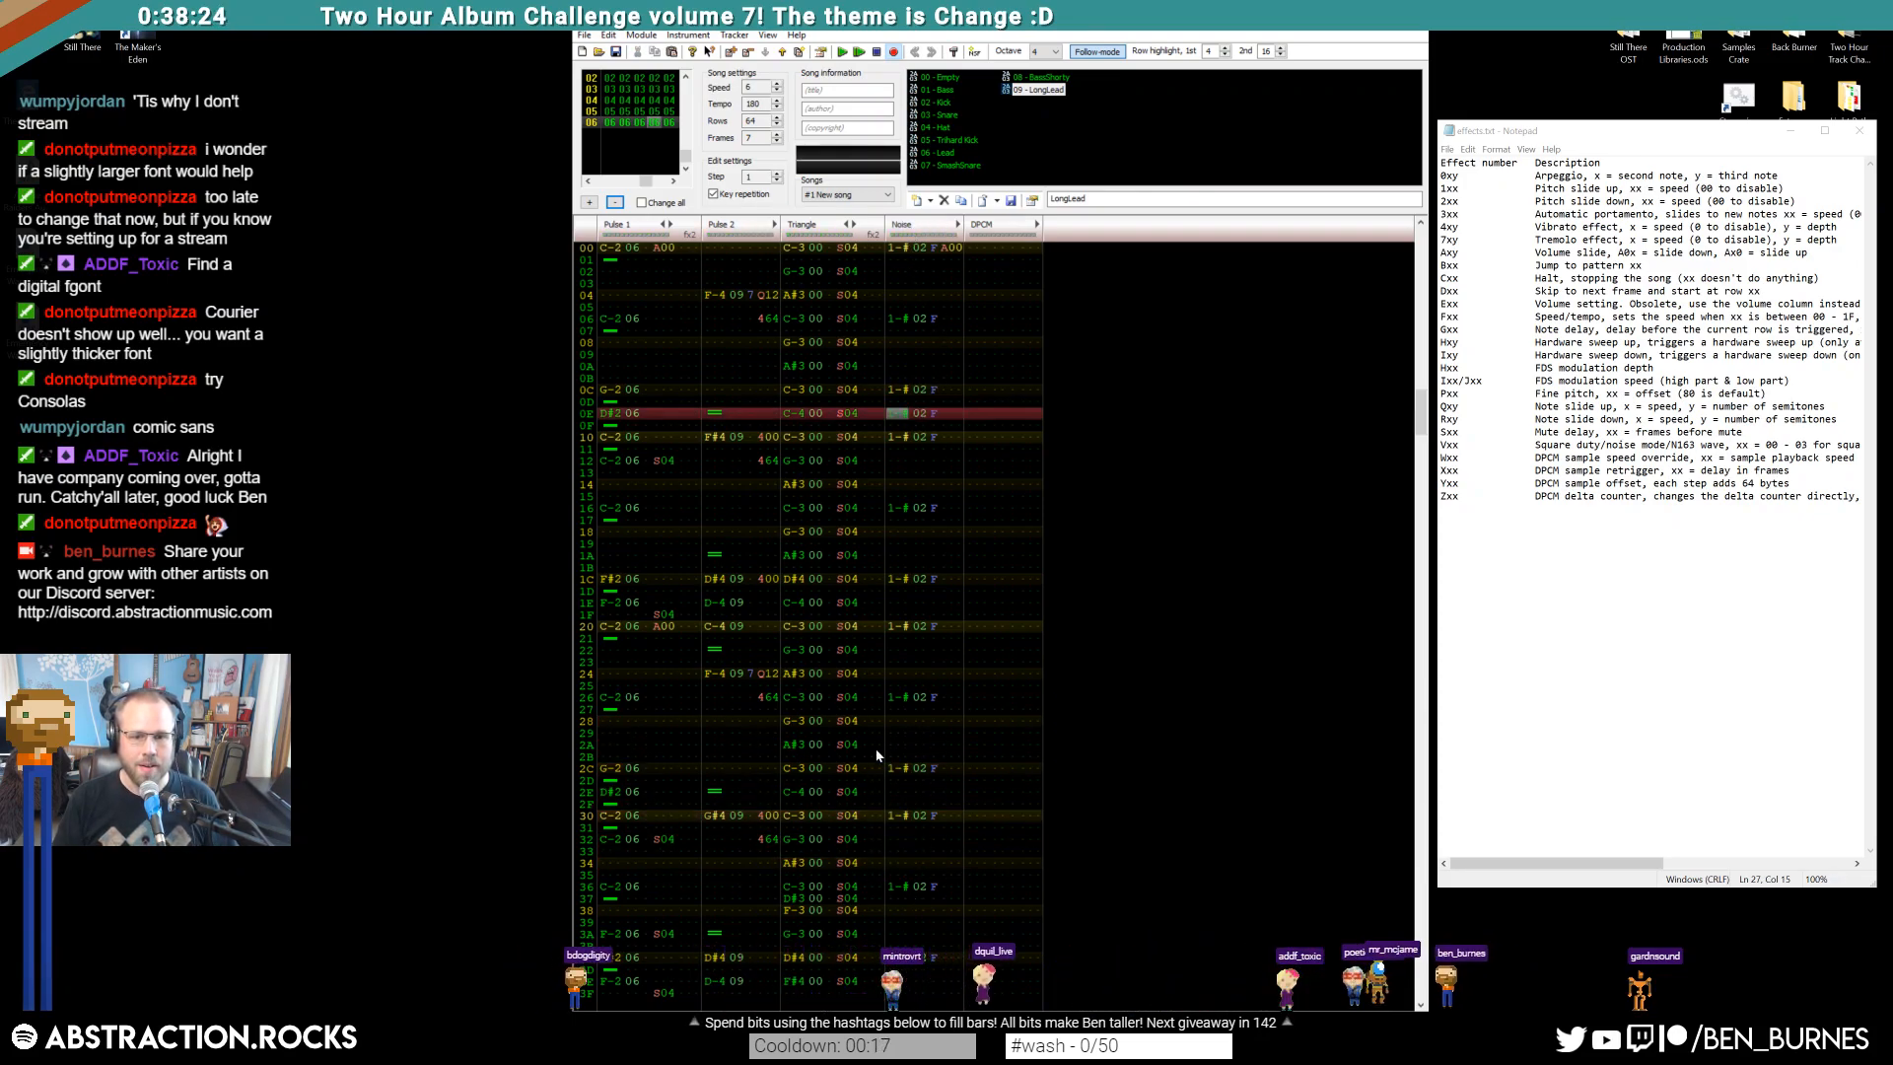
left_click(893, 601)
key("ctrl+v")
scroll(1006, 633, "up", 10)
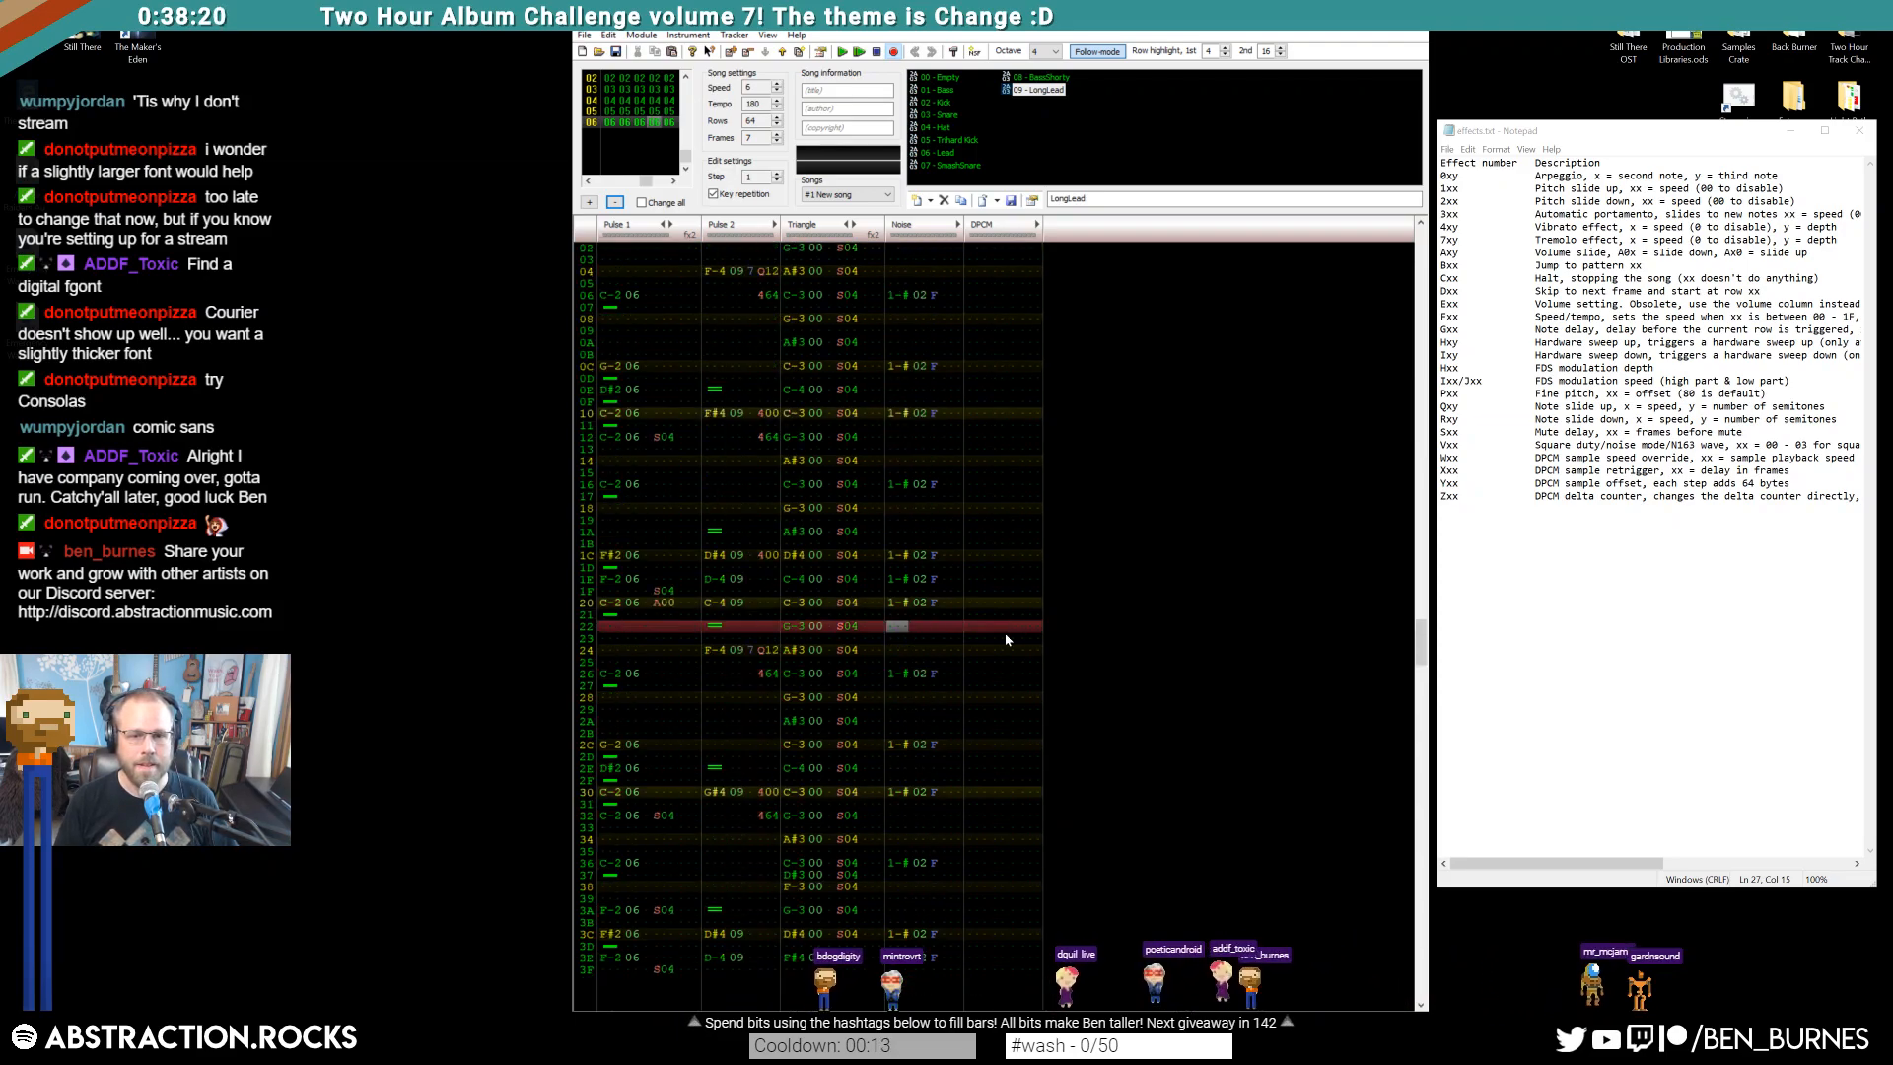
Try several pitches for a hat with instrument 04 in row 02 of Noise, keep F-#, and clear the stray note in row 03
left_click(934, 127)
left_click(898, 274)
key("s")
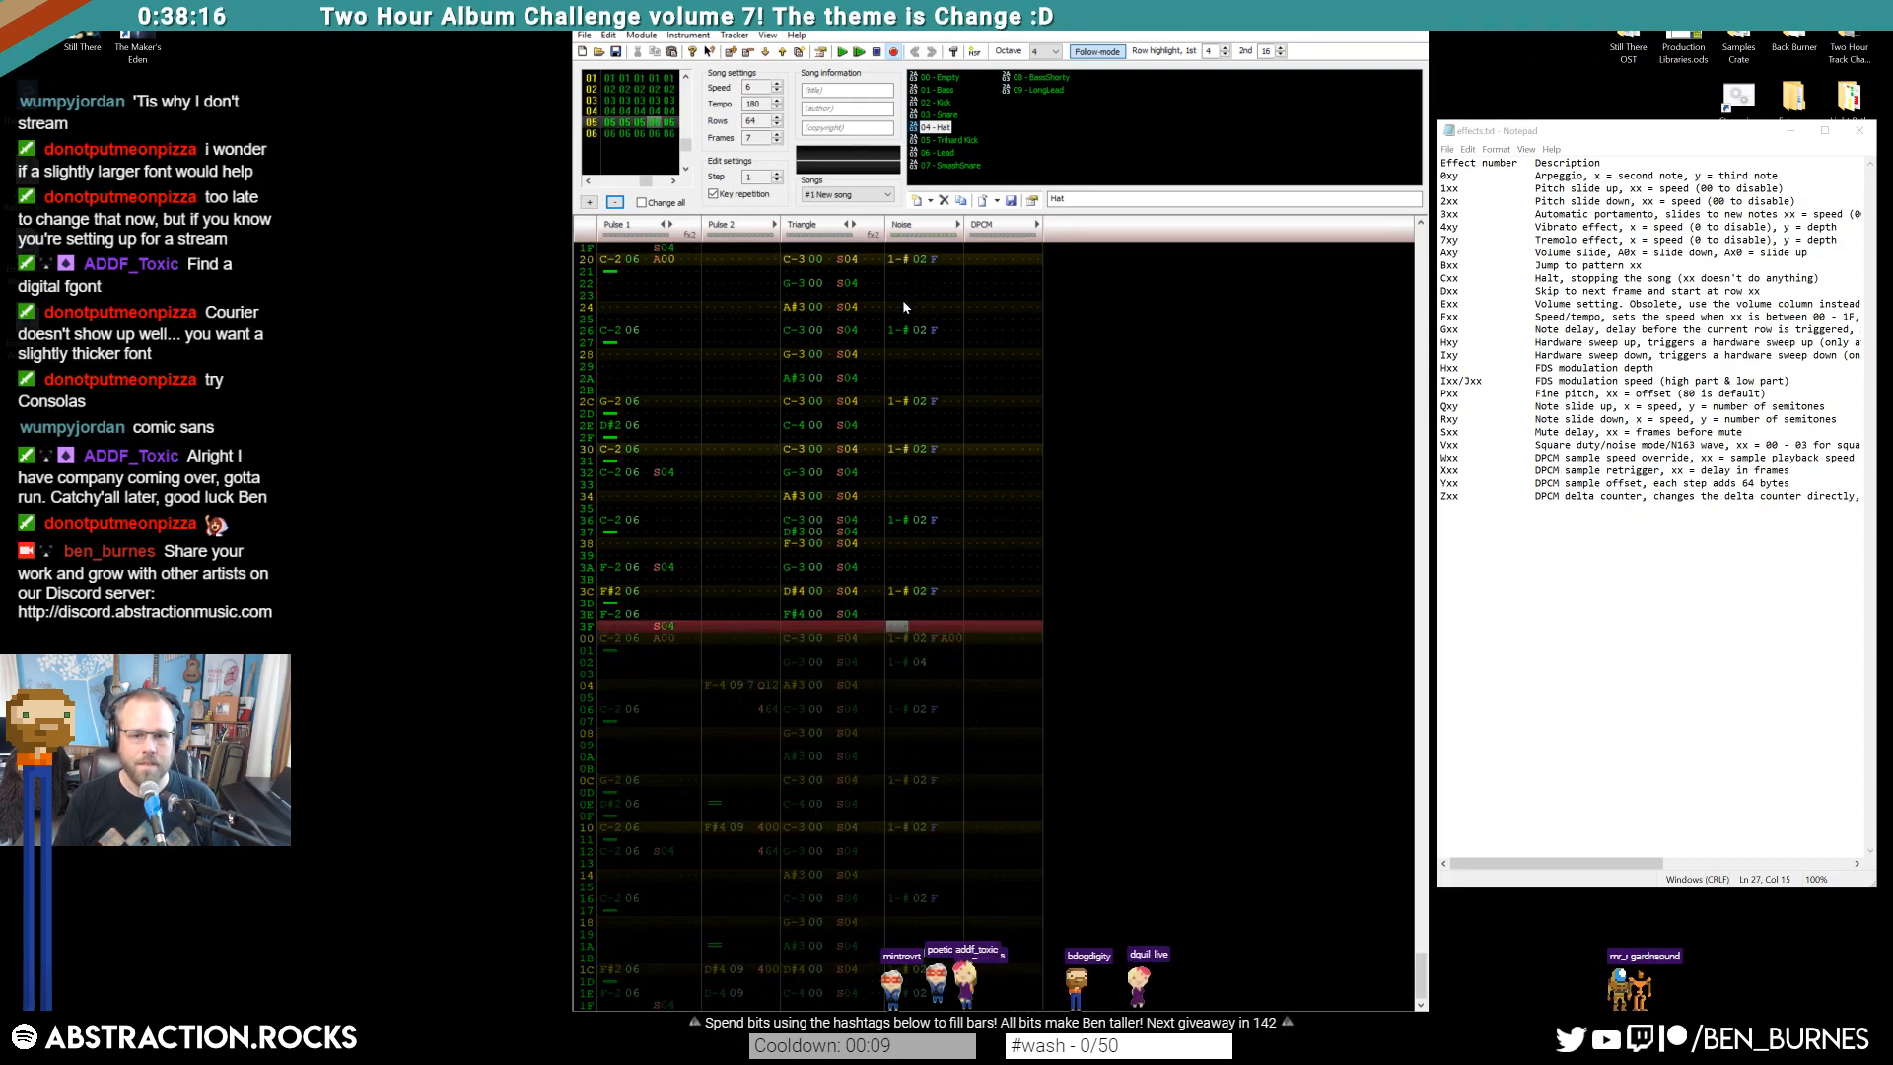
left_click(902, 334)
left_click(895, 273)
key("g")
left_click(895, 274)
key("h")
left_click(894, 274)
key("c")
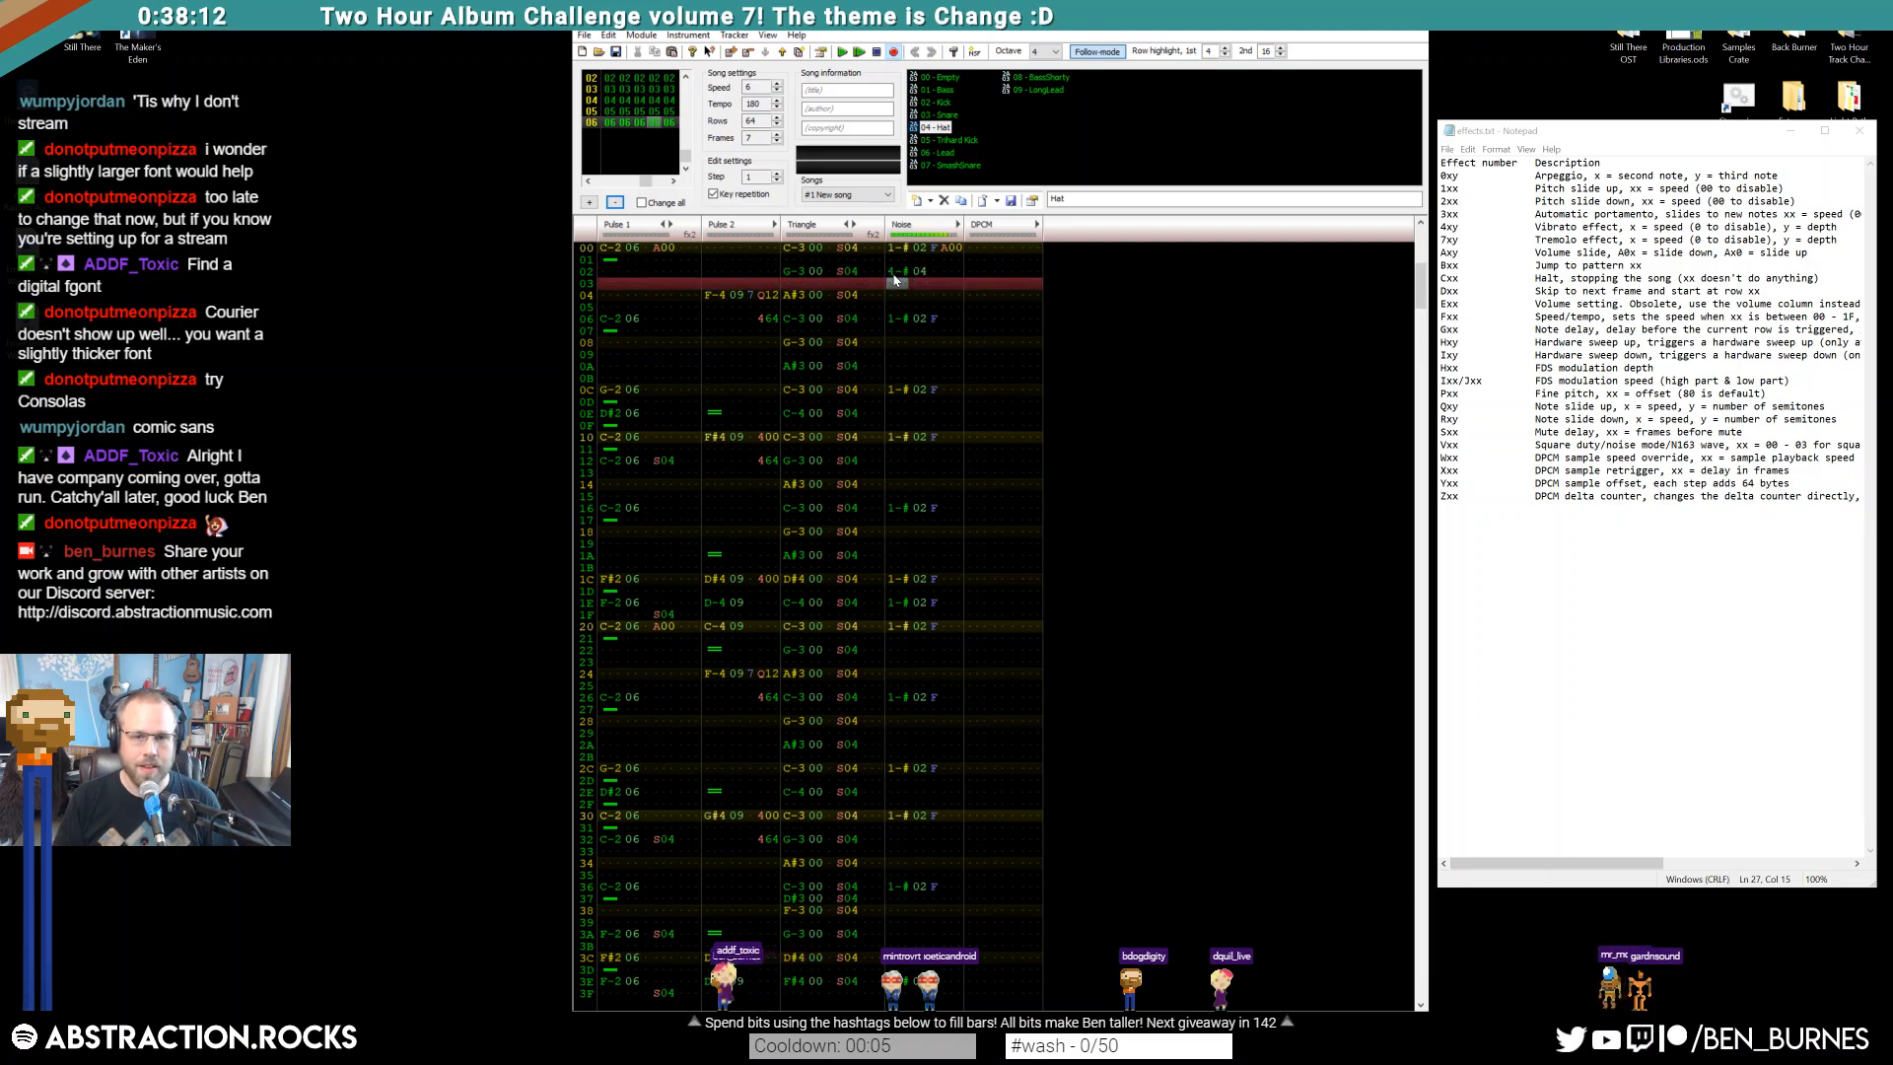
left_click(894, 274)
key("b")
key("s")
left_click(895, 275)
key("z")
left_click(895, 275)
key("3")
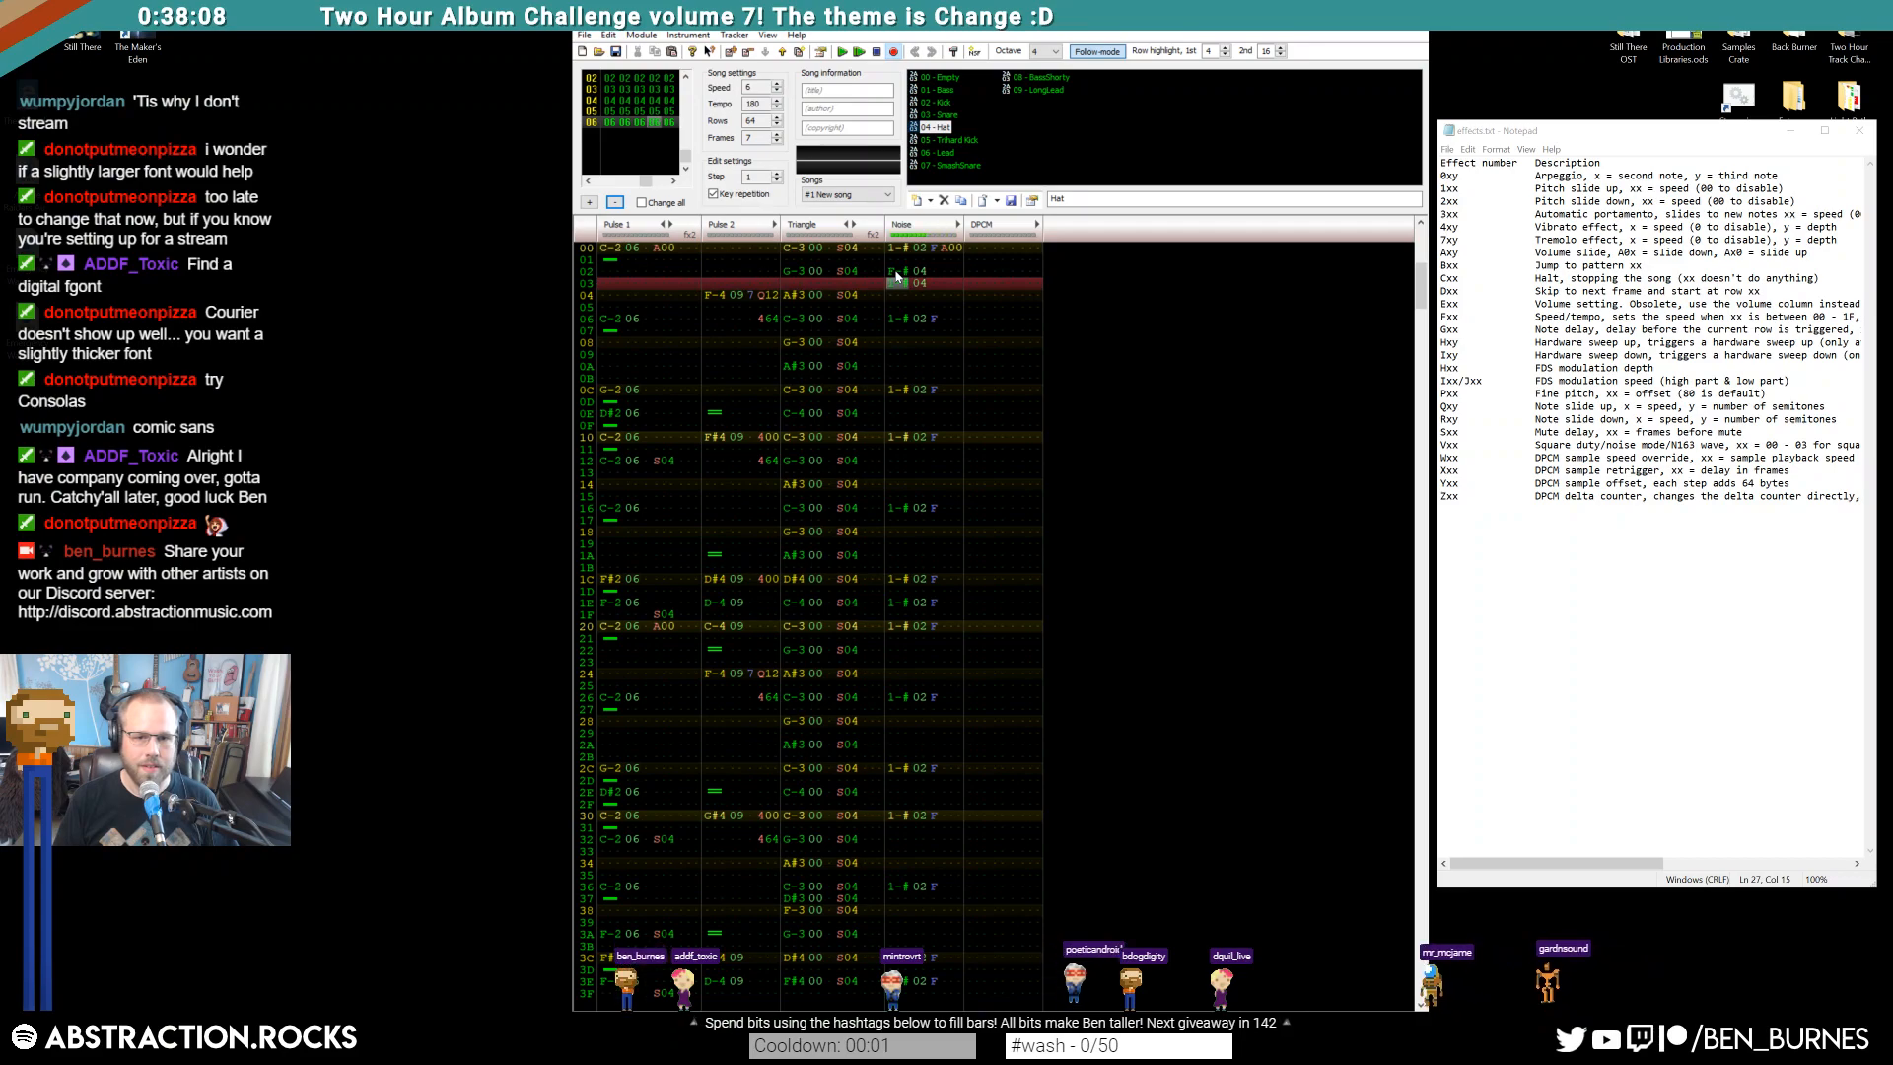
key("Delete")
Copy the Noise hat in row 02 to row 04
key("Up")
key("Up")
key("Right")
key("Right")
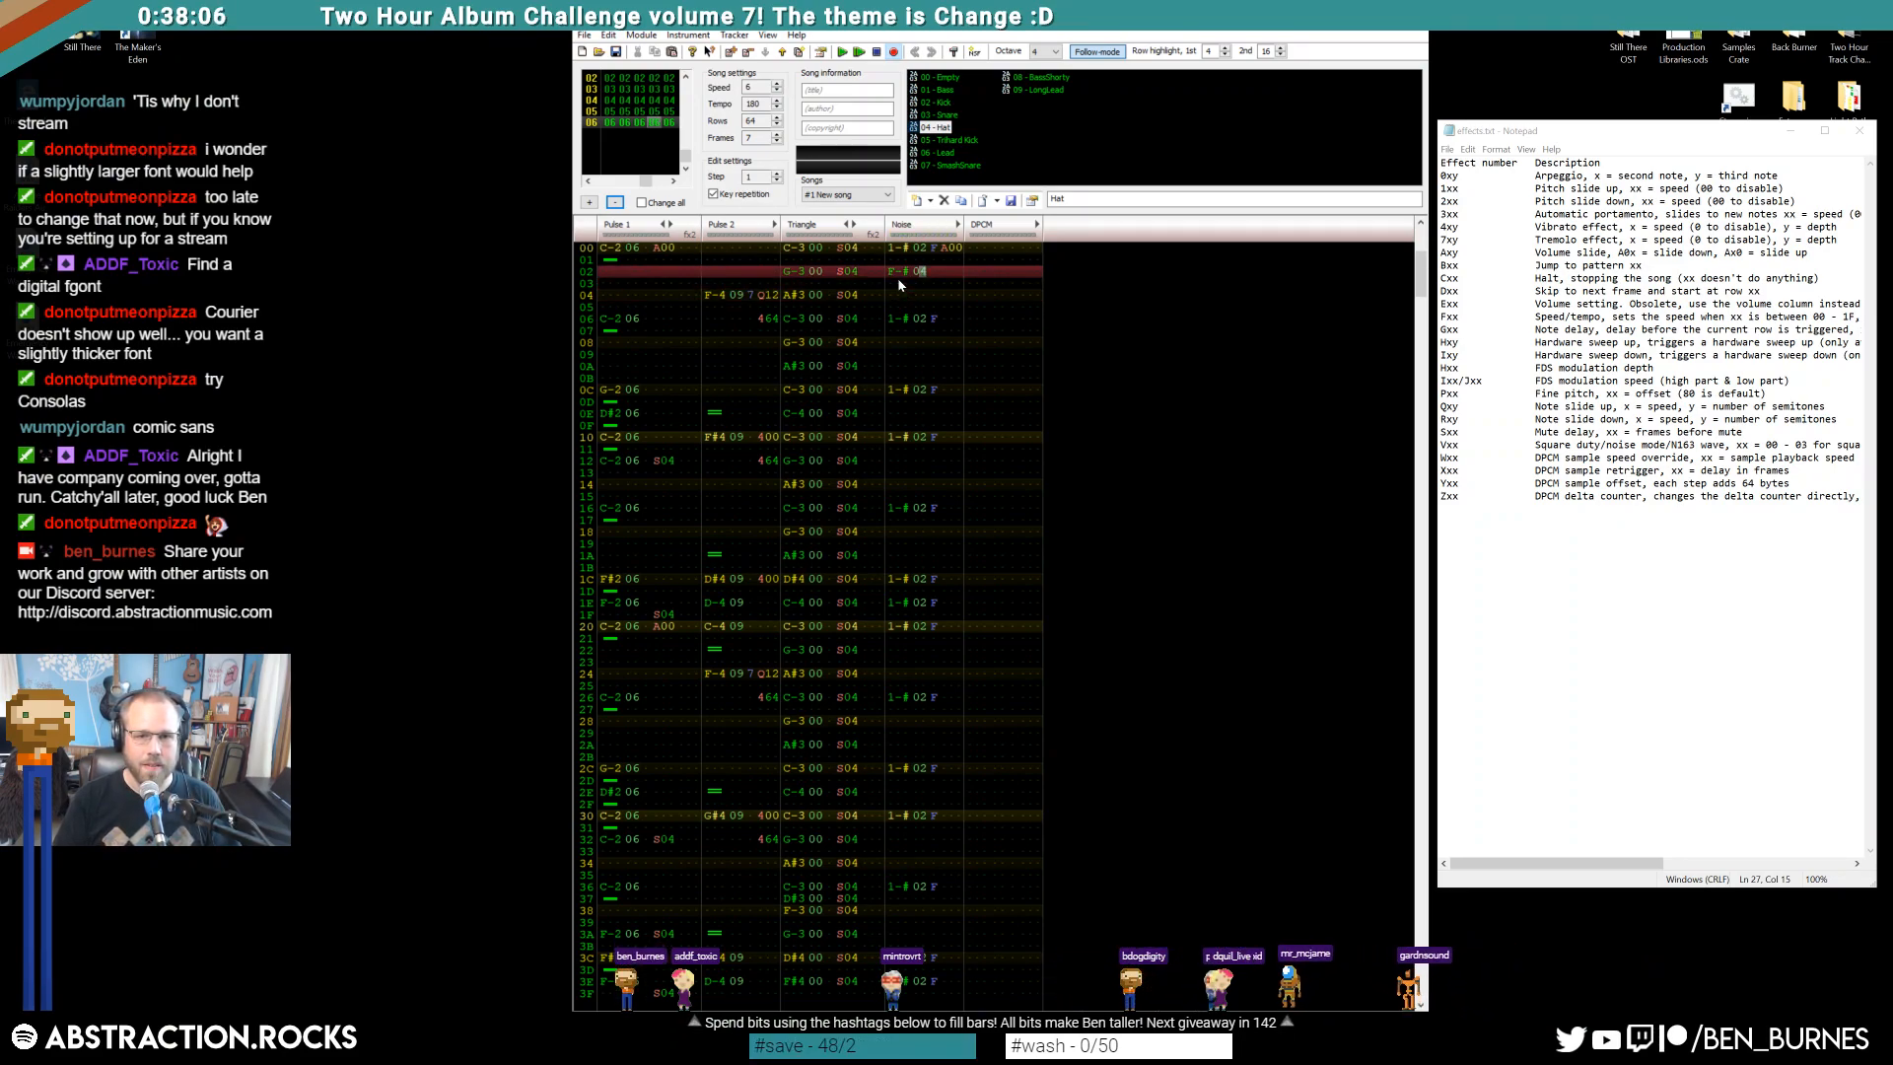
key("shift+Left")
key("ctrl+c")
key("Down")
key("Down")
key("ctrl+v")
Clear the volume values in the Noise channel from row 06 to the end of the frame
left_click_drag(936, 321, 941, 981)
scroll(951, 350, "up", 7)
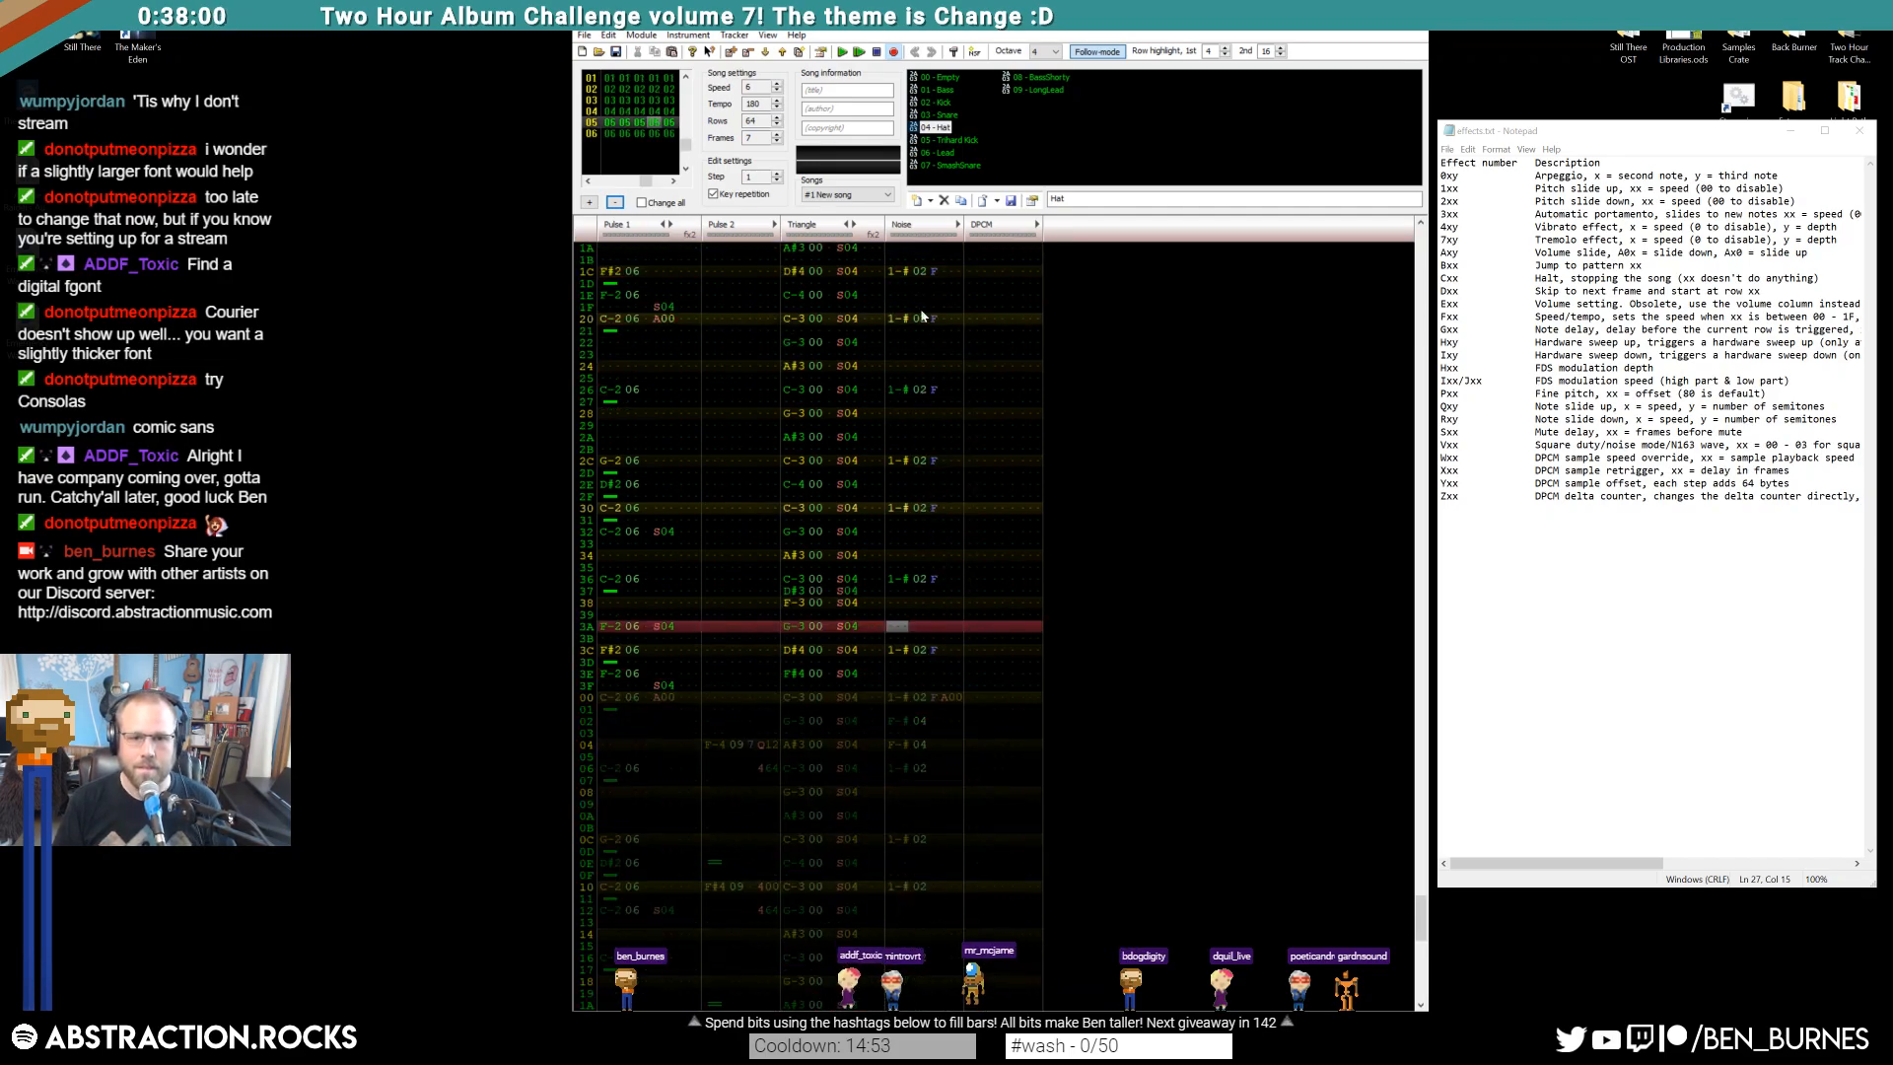
scroll(946, 325, "down", 6)
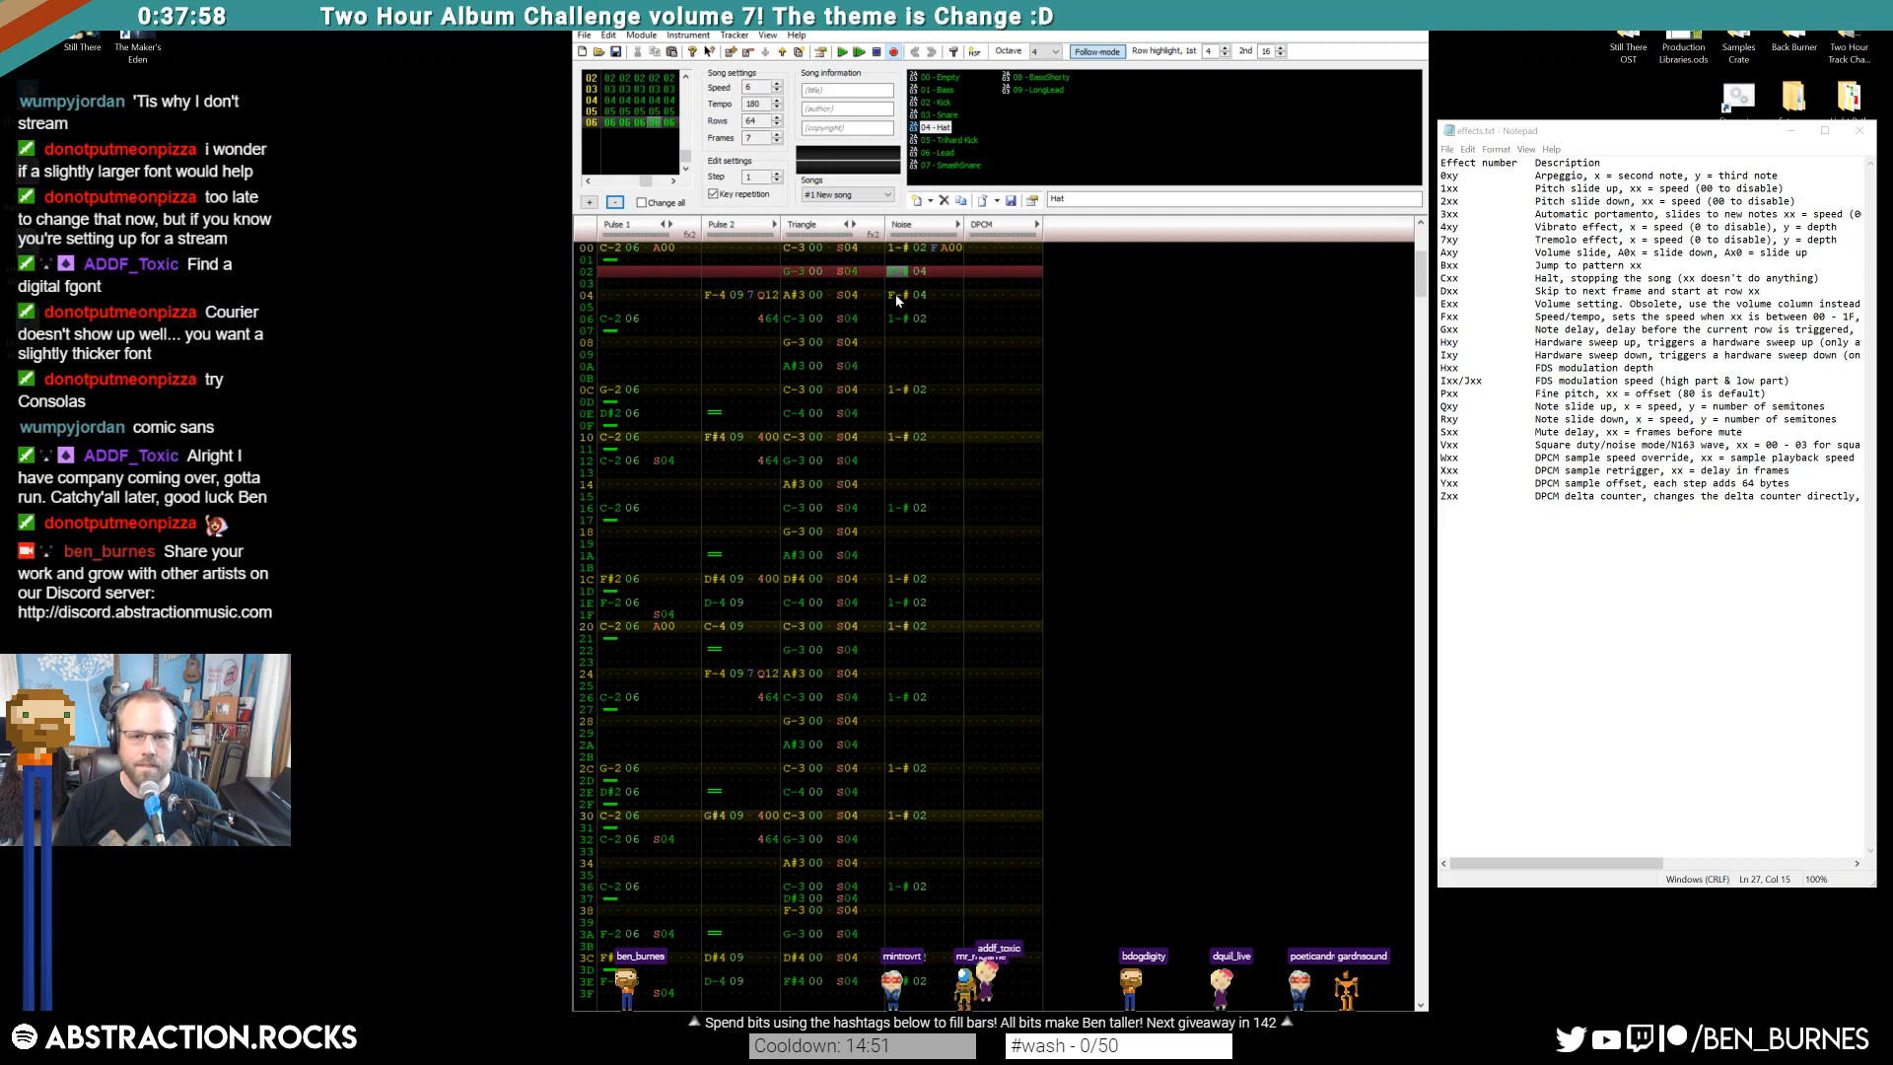
Copy the Noise hats in rows 02 and 04 to rows 08, 0A, 0E, 12, 14, 18 and 1A
left_click_drag(896, 296, 920, 272)
left_click(891, 459)
key("ctrl+v")
left_click(898, 402)
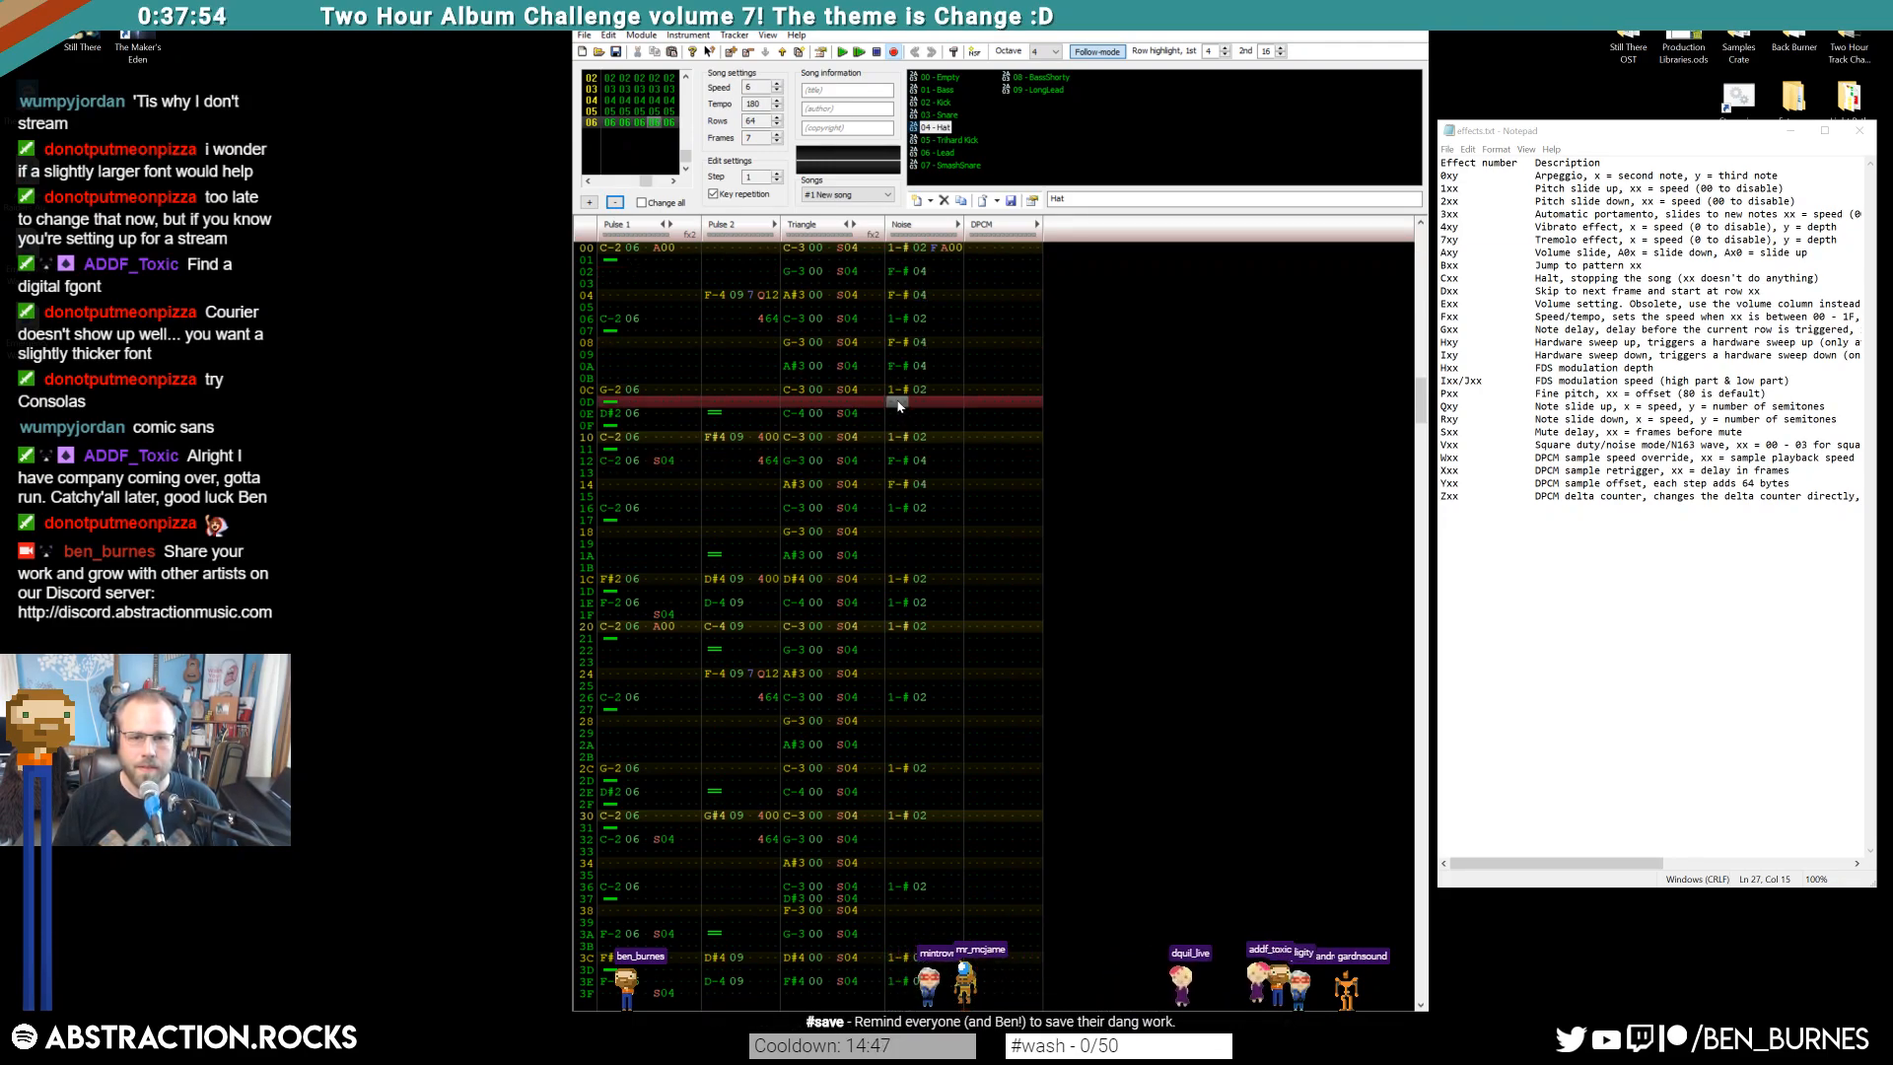
left_click_drag(903, 389, 920, 253)
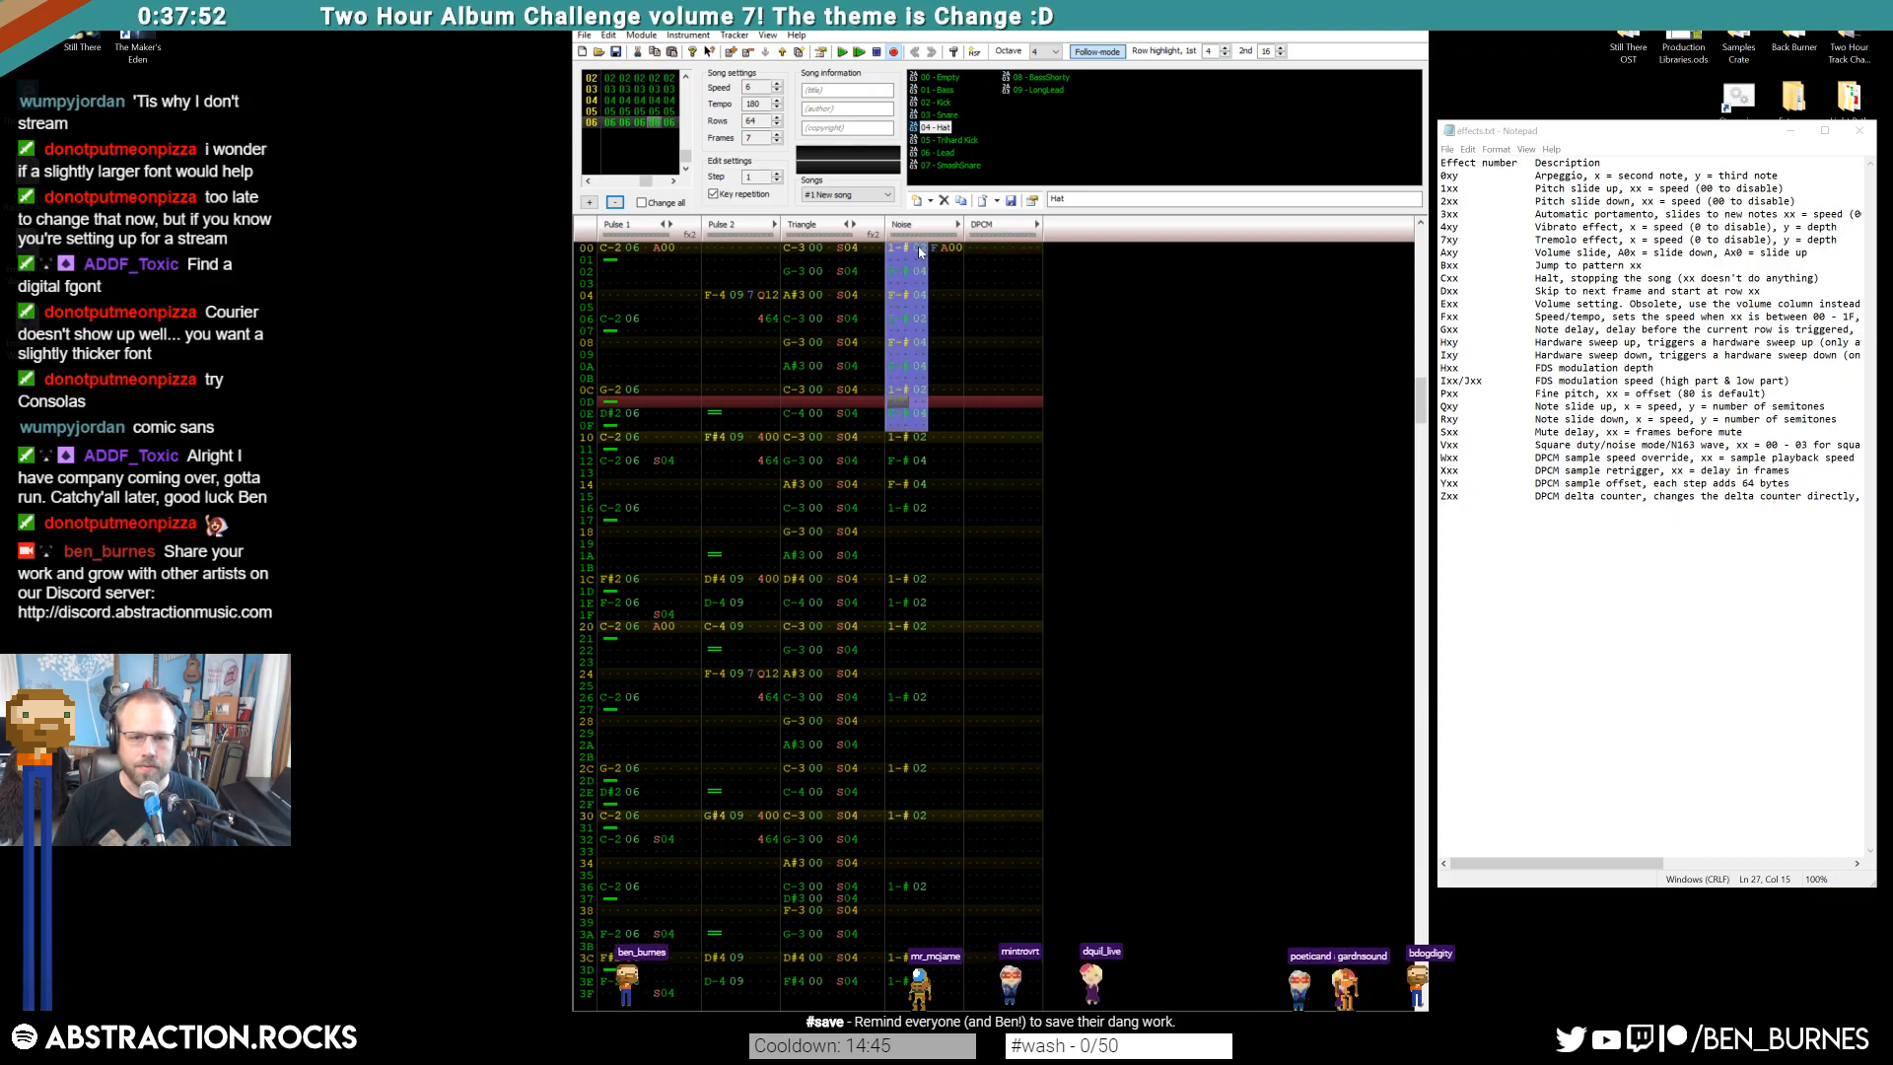
left_click(942, 390)
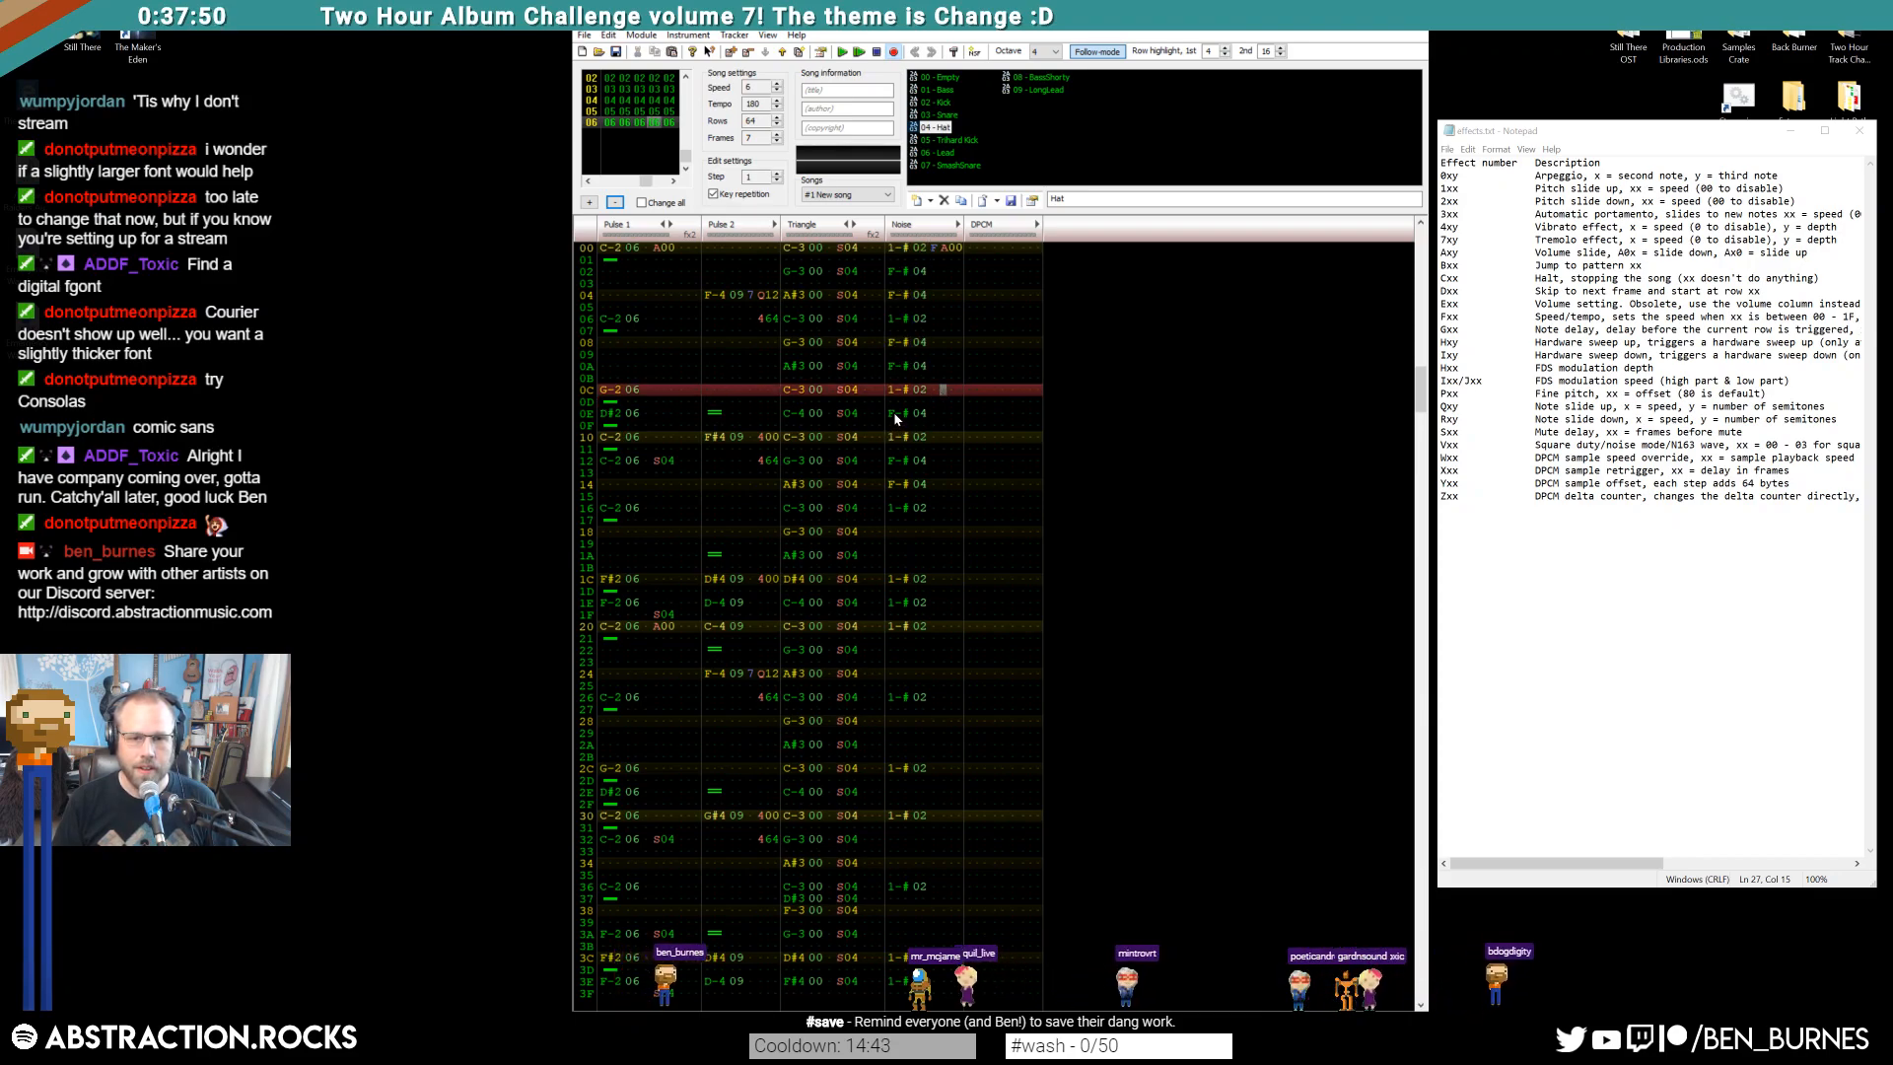
left_click(898, 534)
key("ctrl+v")
left_click(898, 554)
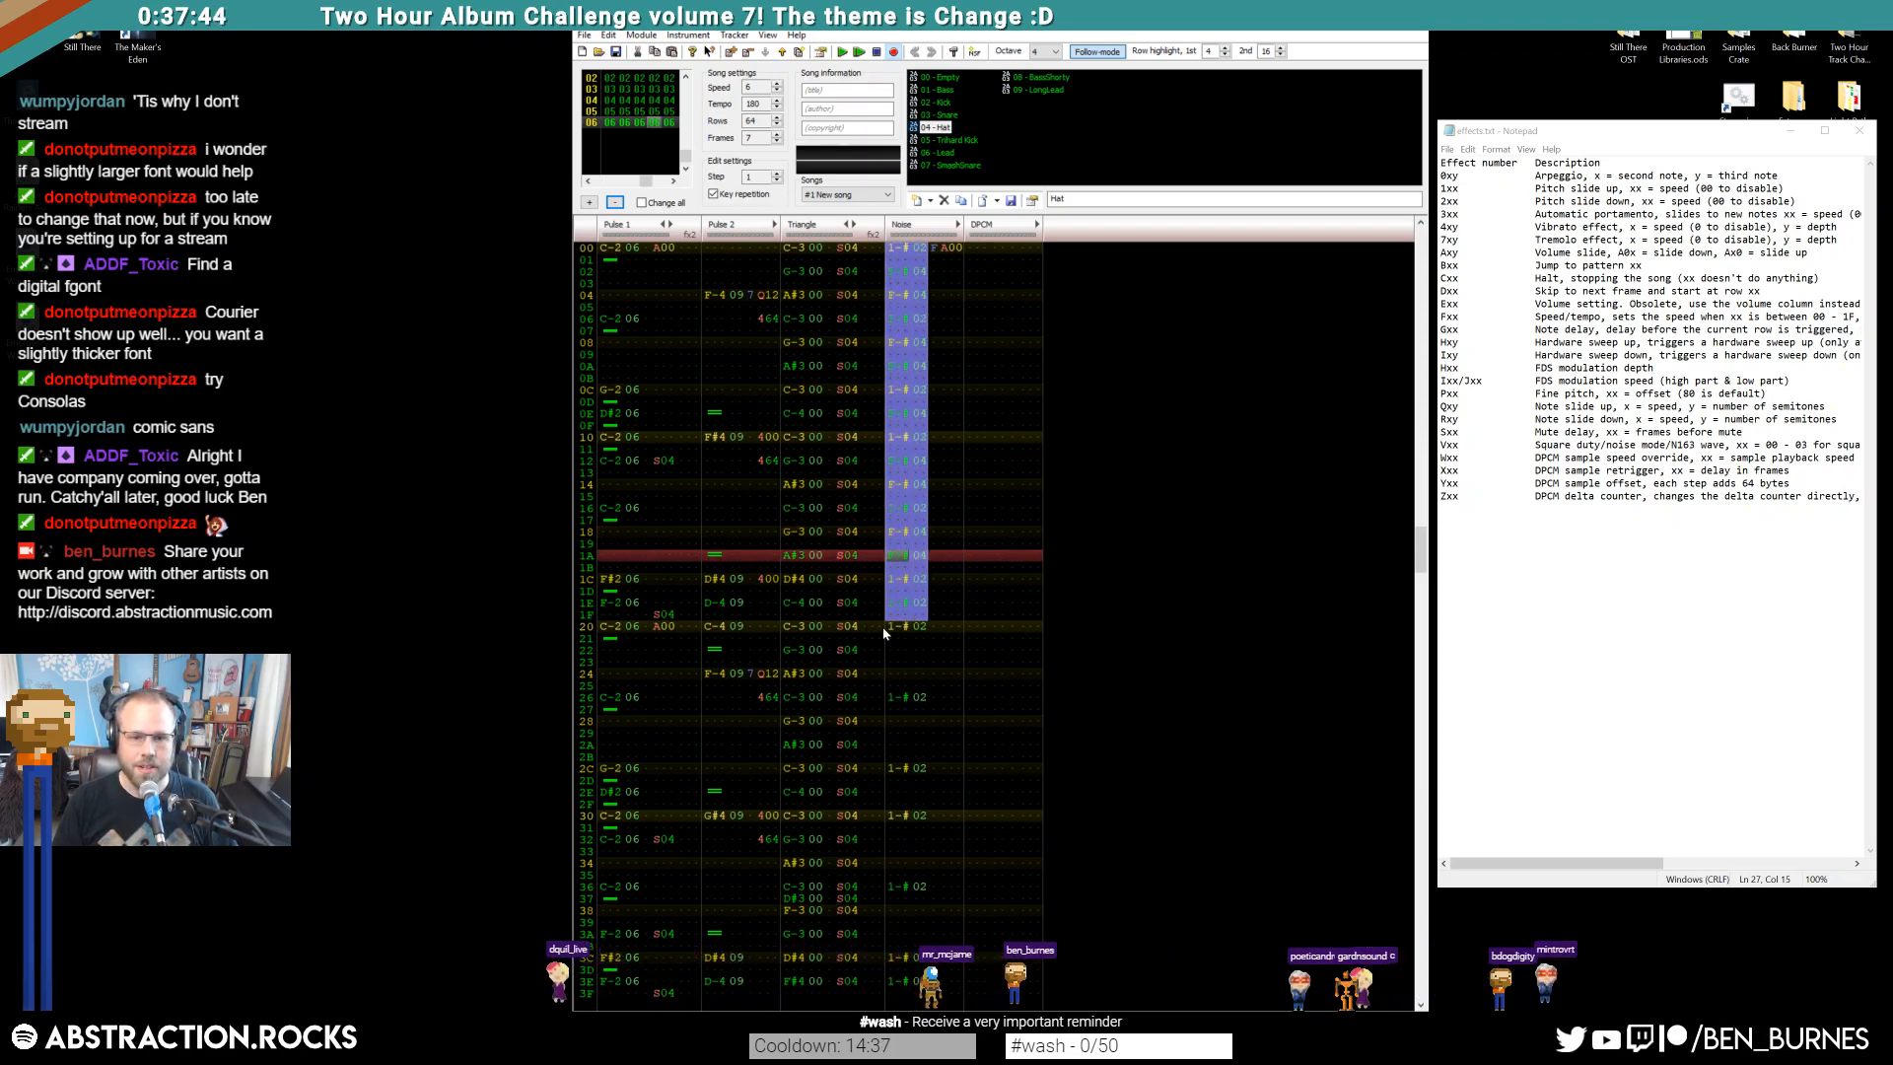
Copy the Noise pattern in rows 00 to 1F to start at row 20 and play the frame
left_click(887, 625)
key("ctrl+v")
key("Return")
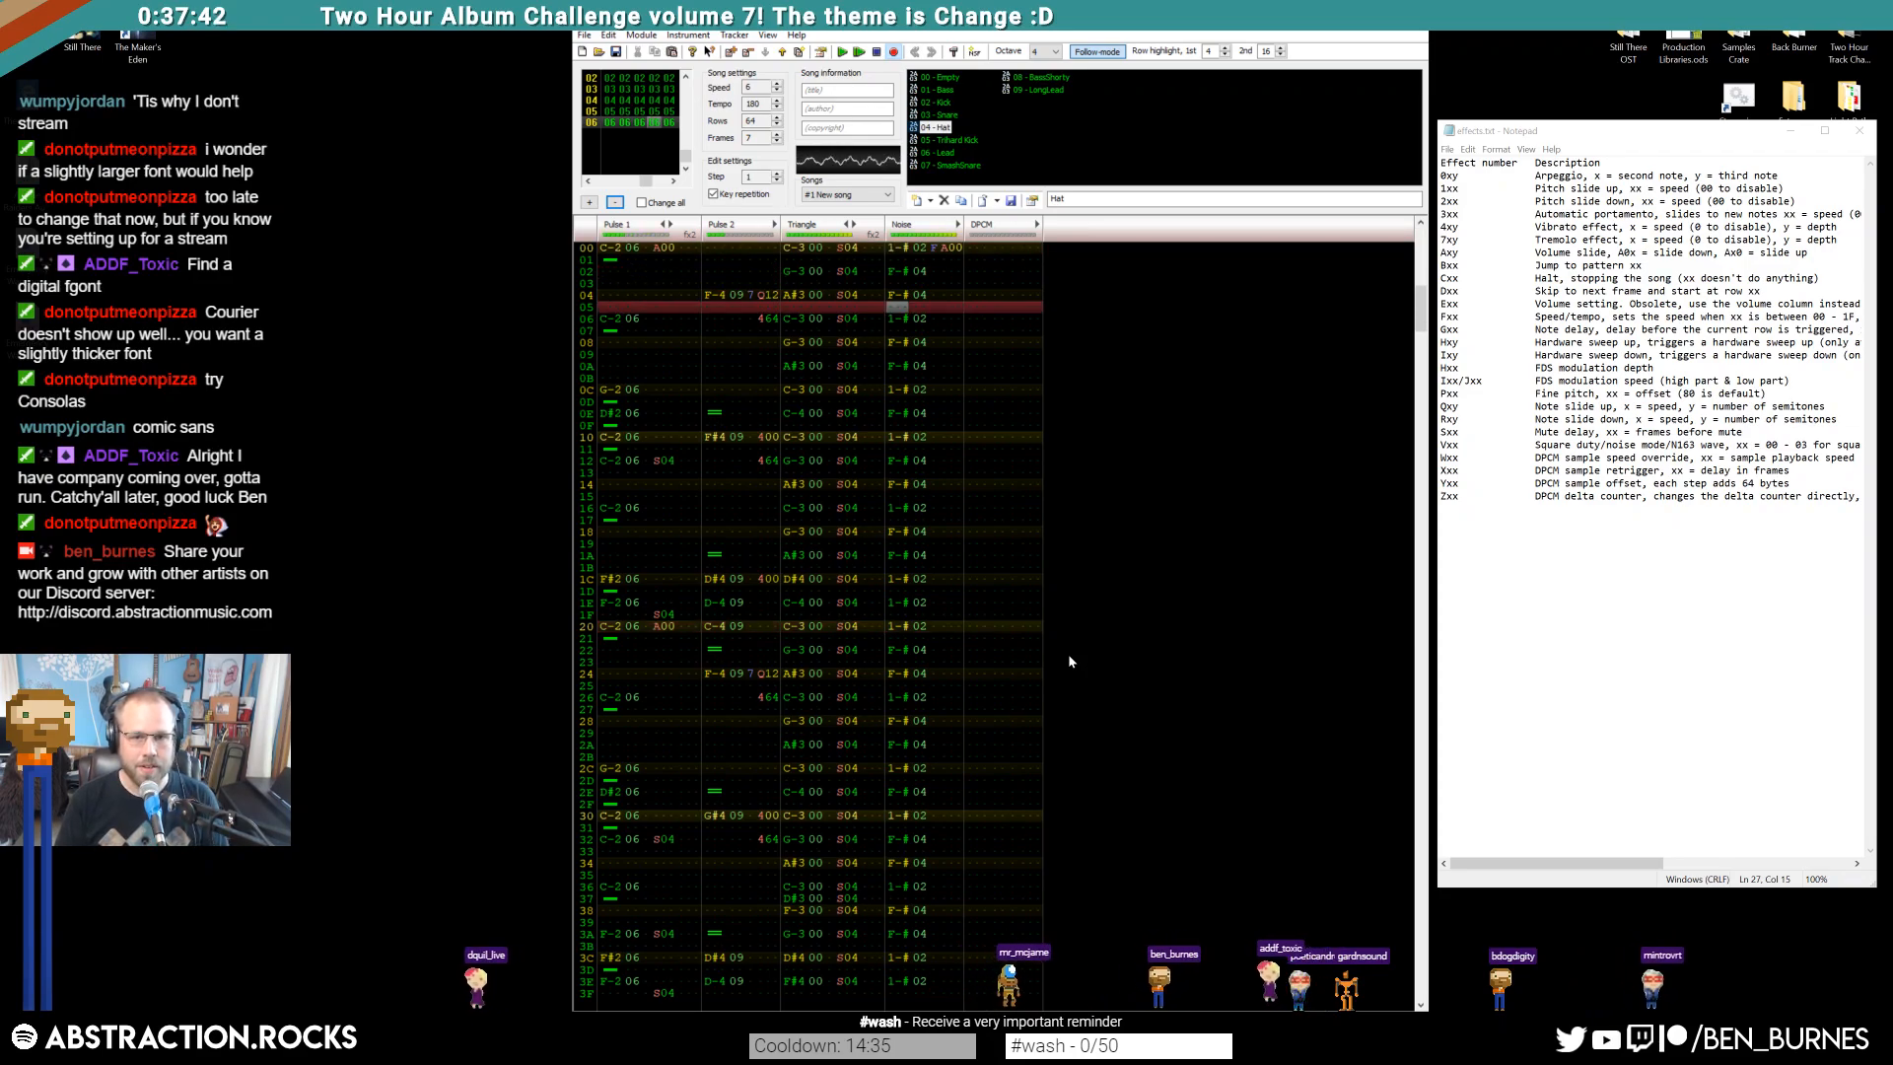
key("Return")
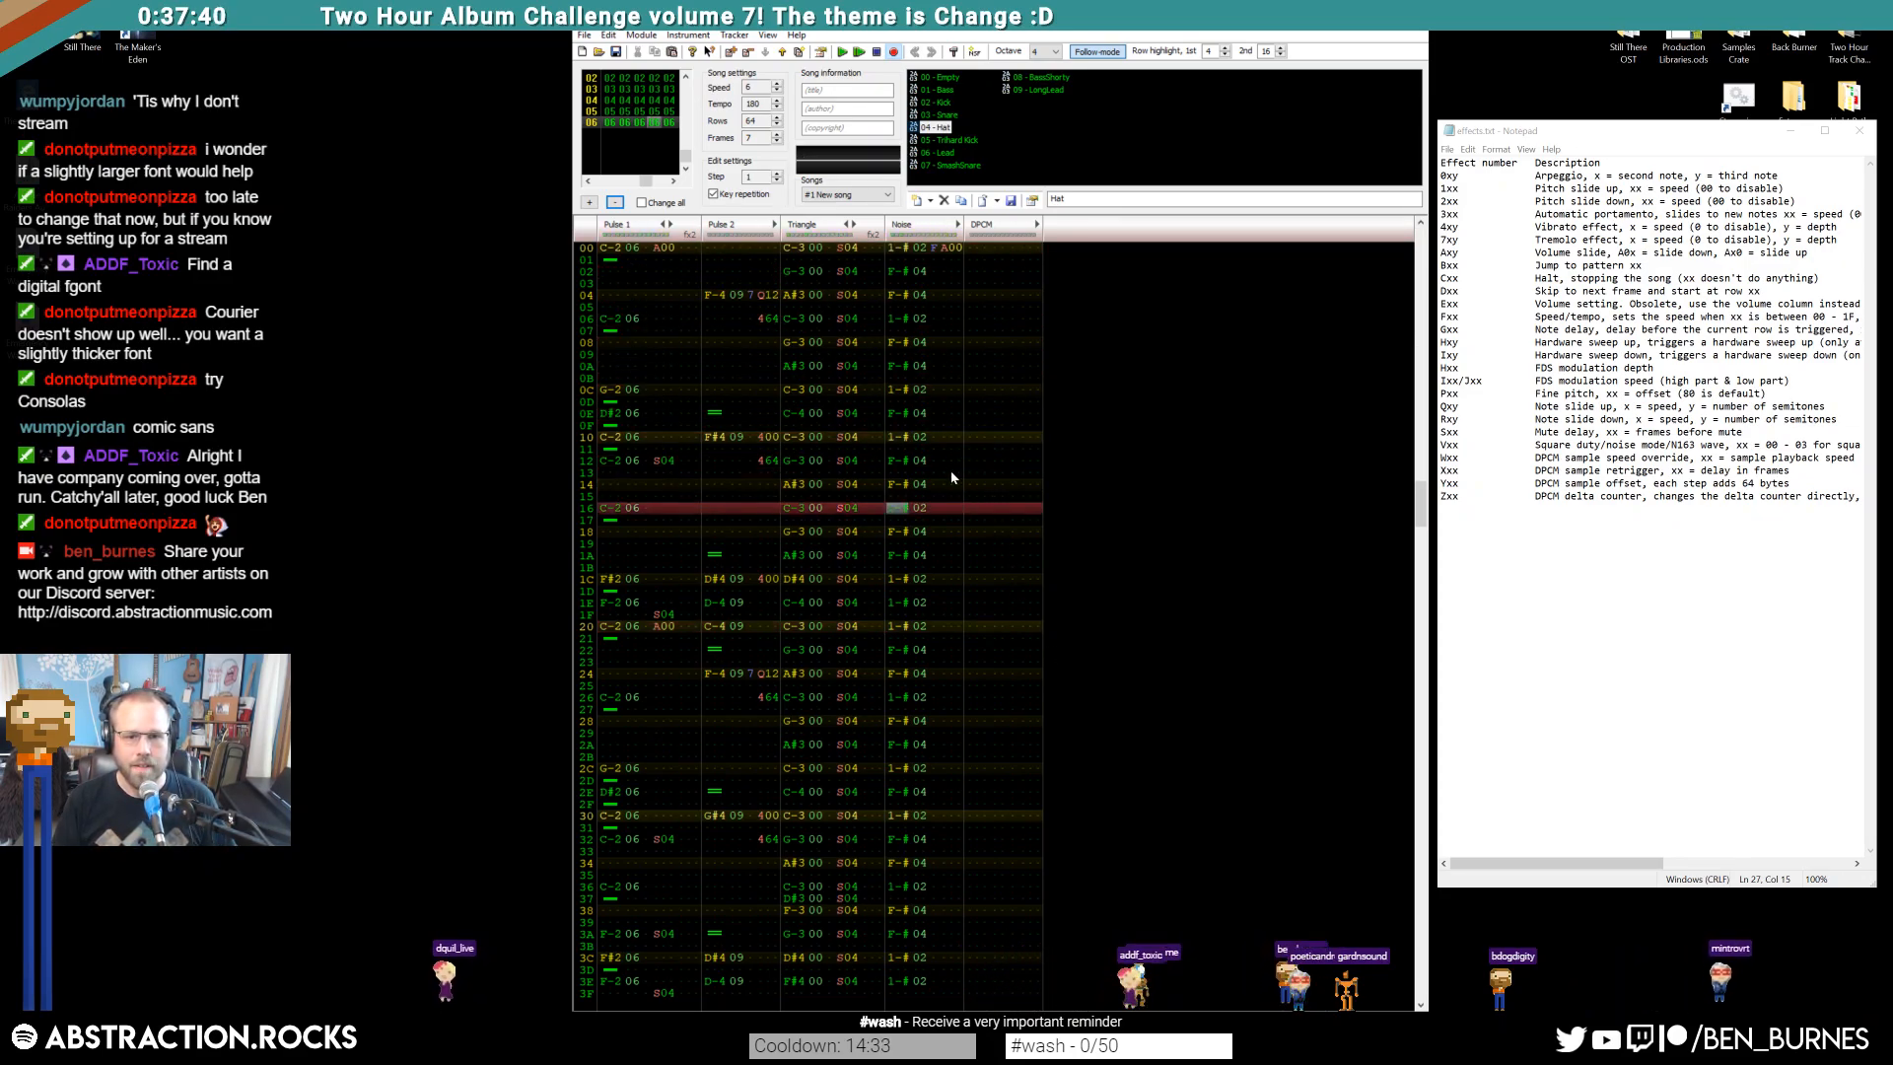
Copy the Noise hat in row 0E to rows 0F, 1F, 2F and 3F and play the frame
left_click_drag(892, 414, 919, 421)
left_click(900, 429)
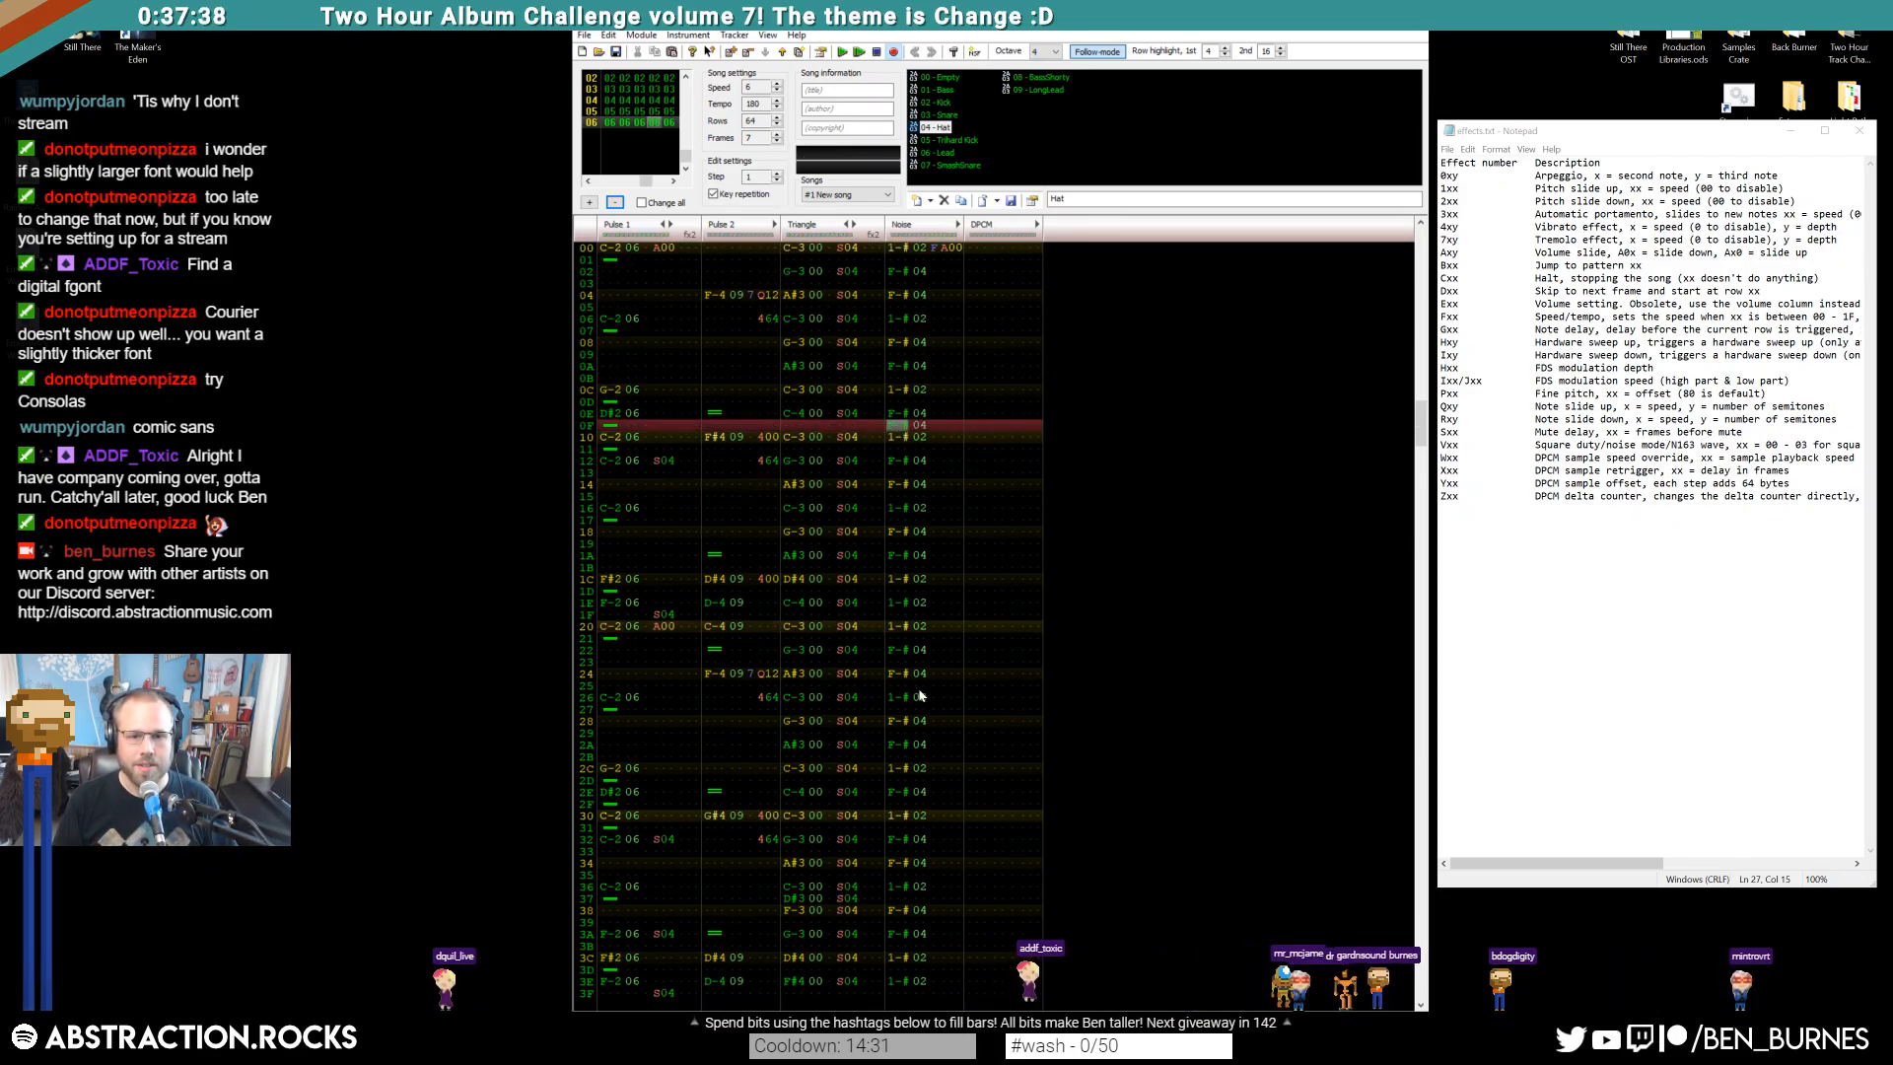
left_click(894, 617)
key("ctrl+v")
left_click(893, 805)
key("ctrl+v")
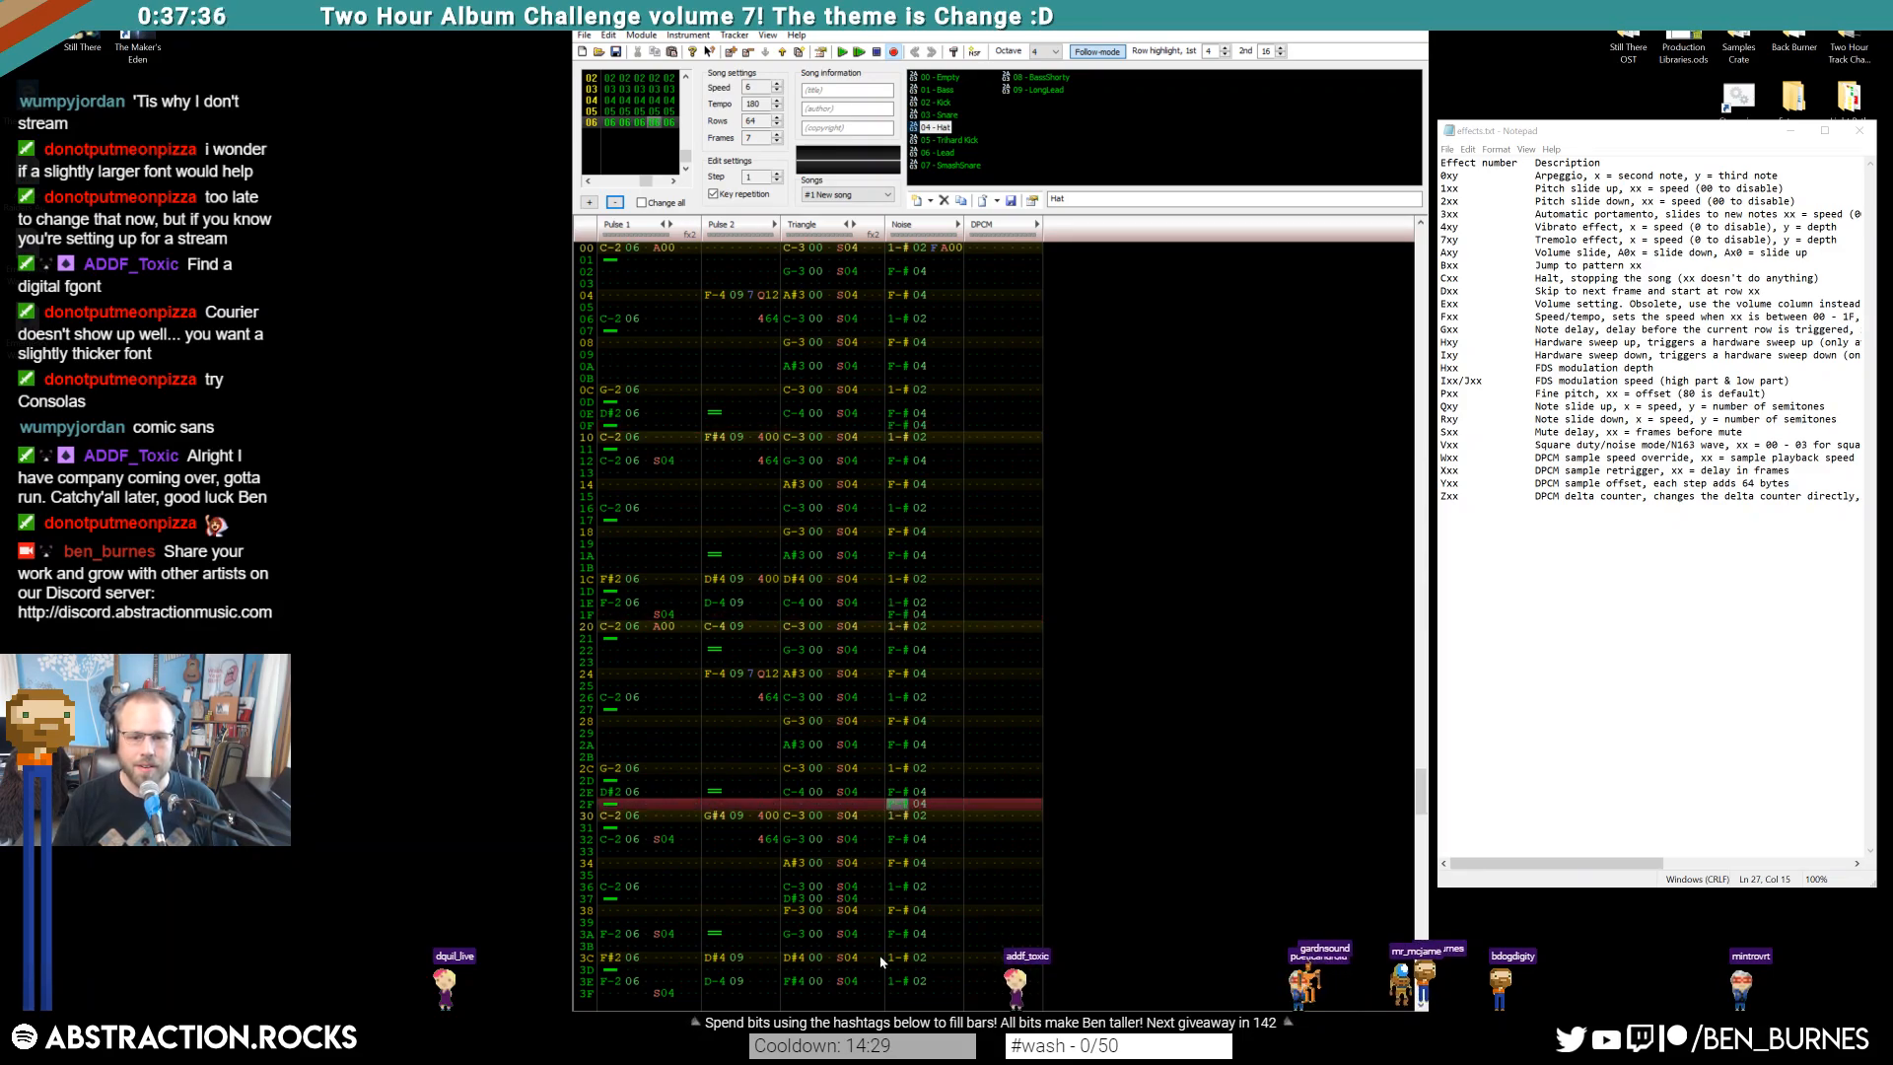
left_click(896, 992)
key("Return")
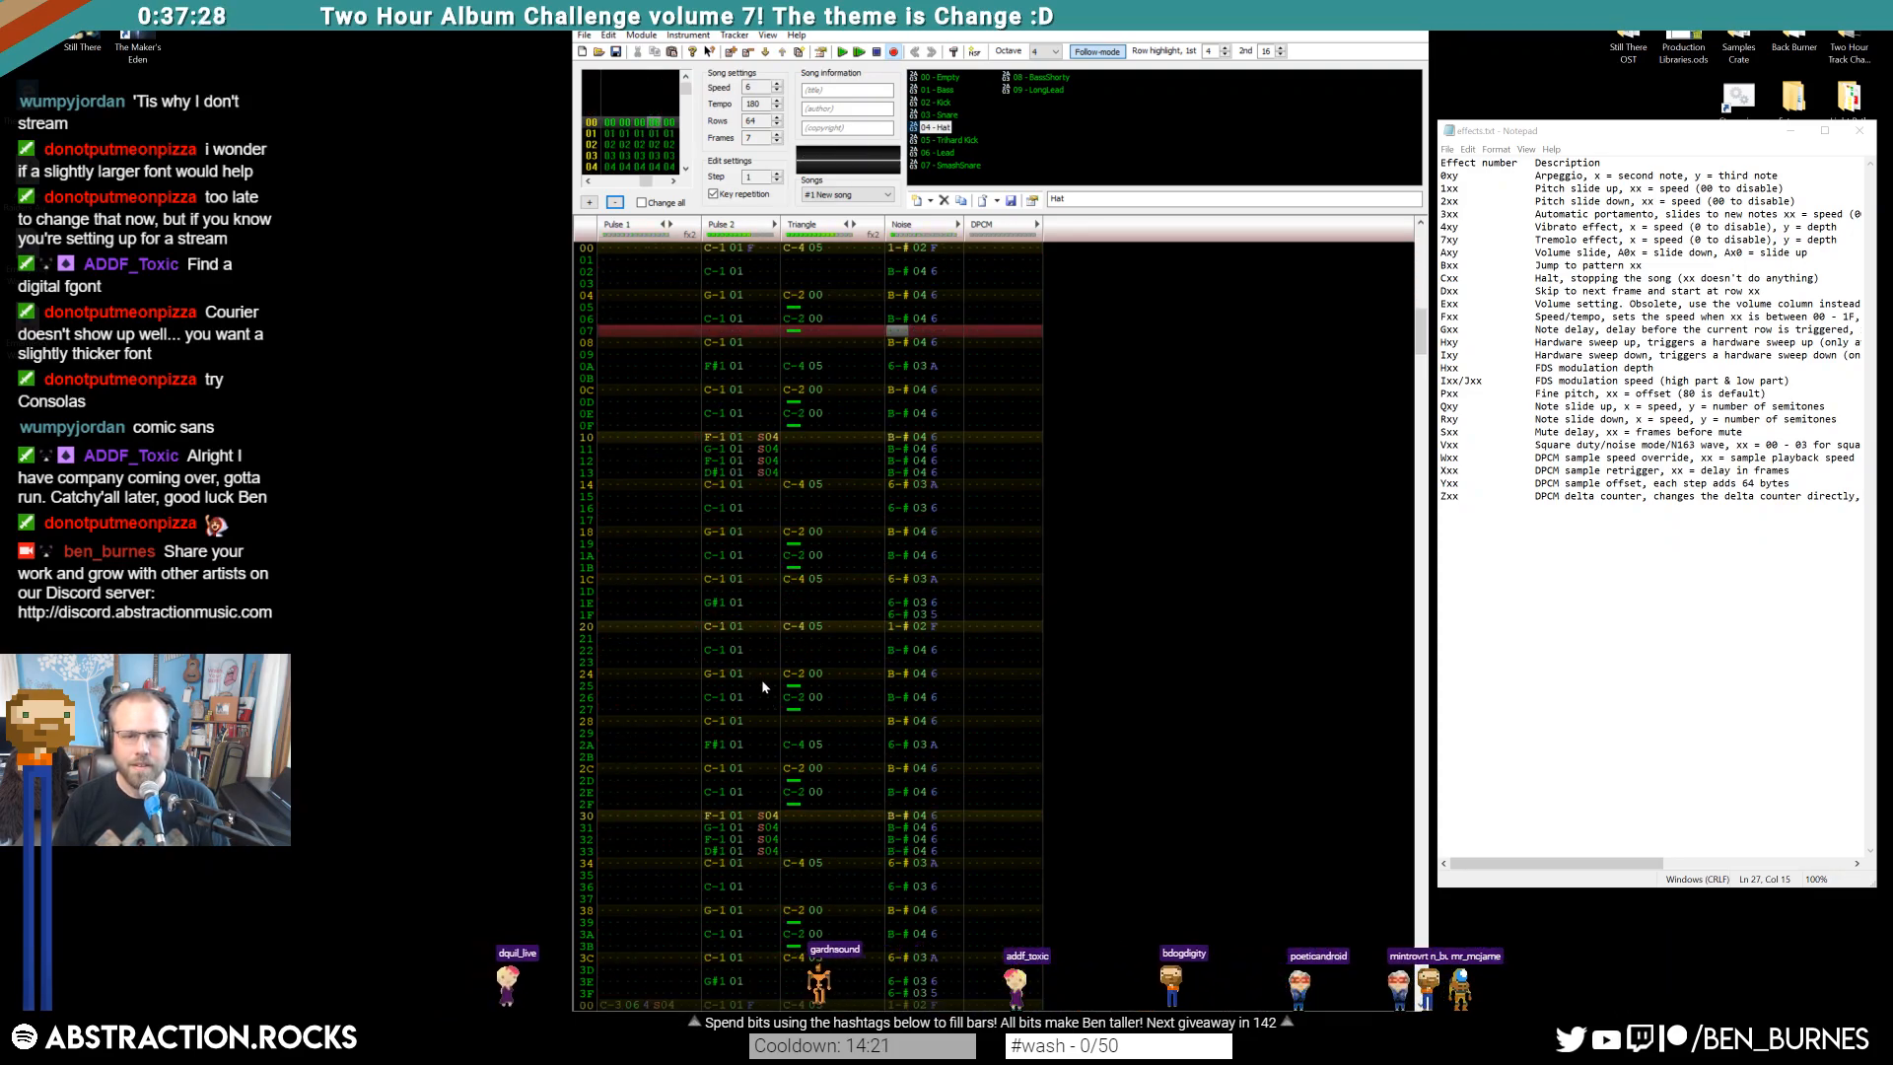
Stop playback and clear the volume value of the F-4 note in row 24 of Pulse 2 in frame 06
key("Return")
left_click(753, 592)
key("Delete")
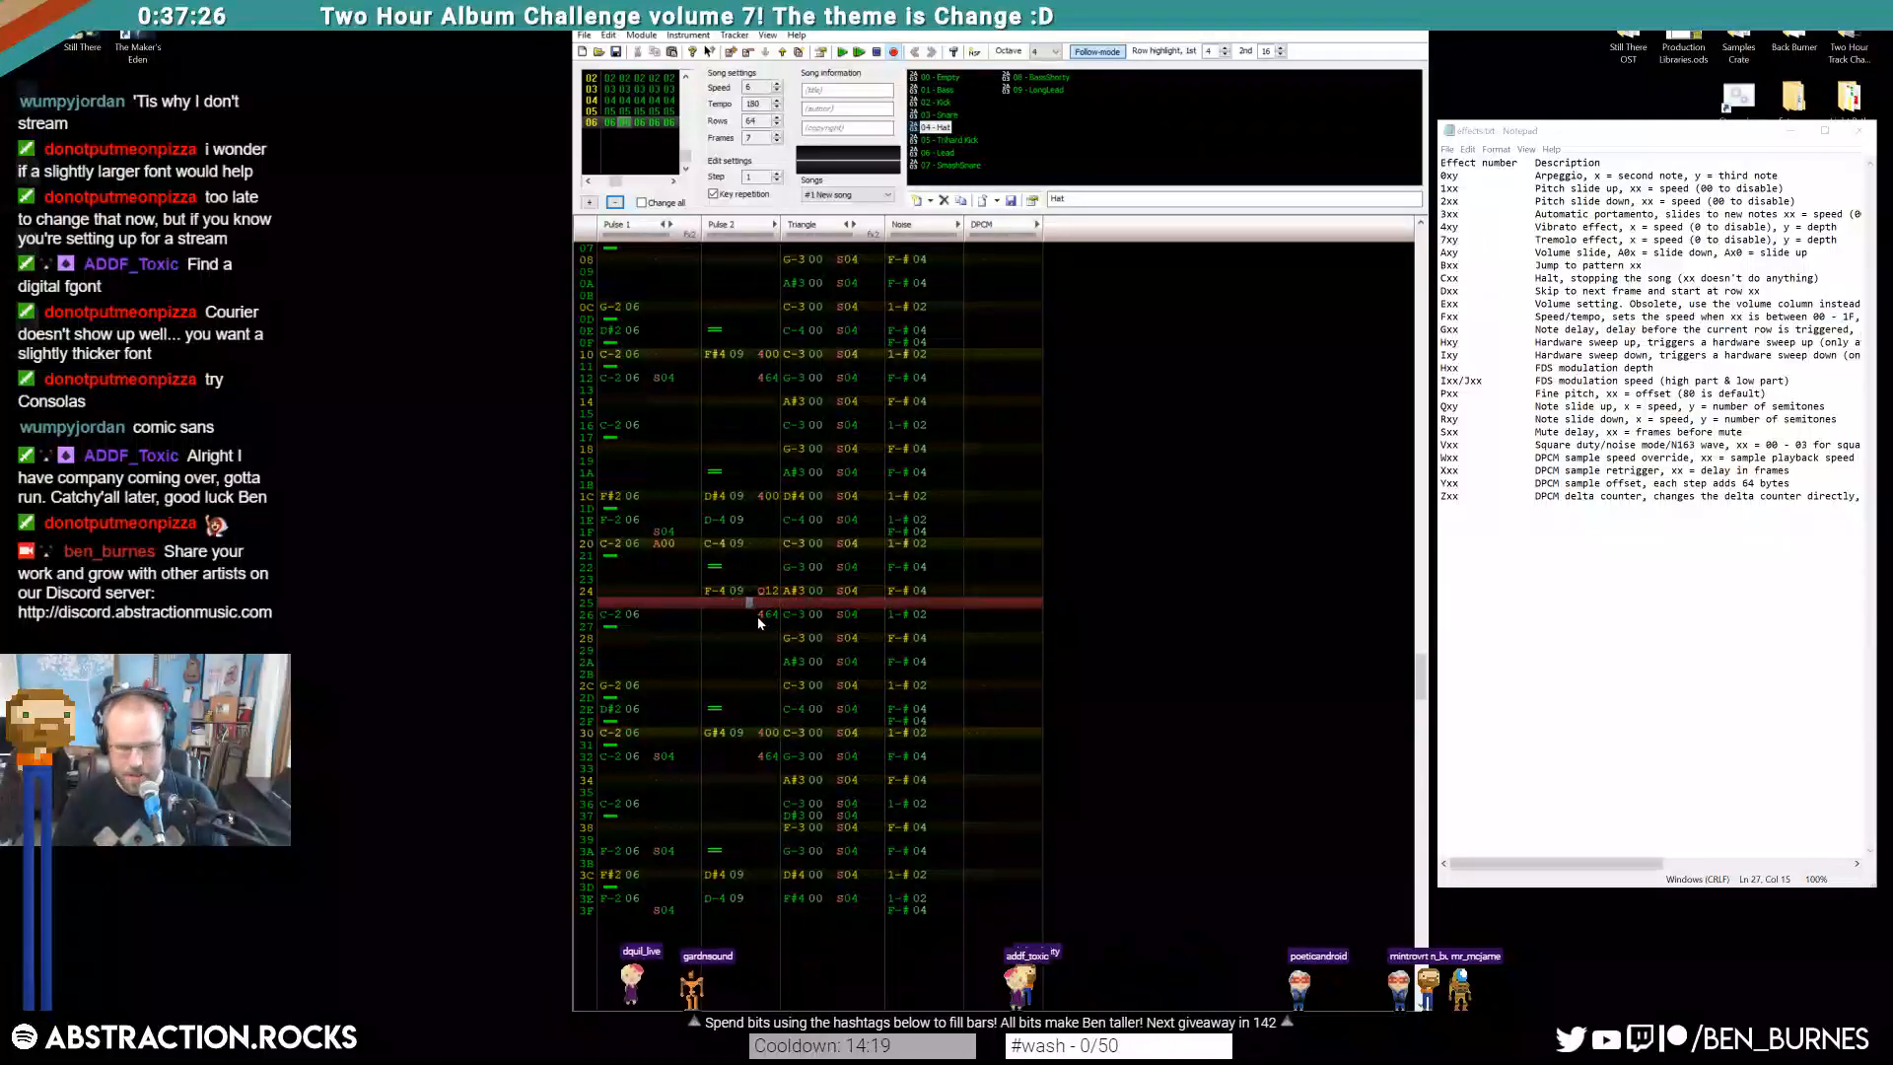
scroll(843, 570, "up", 8)
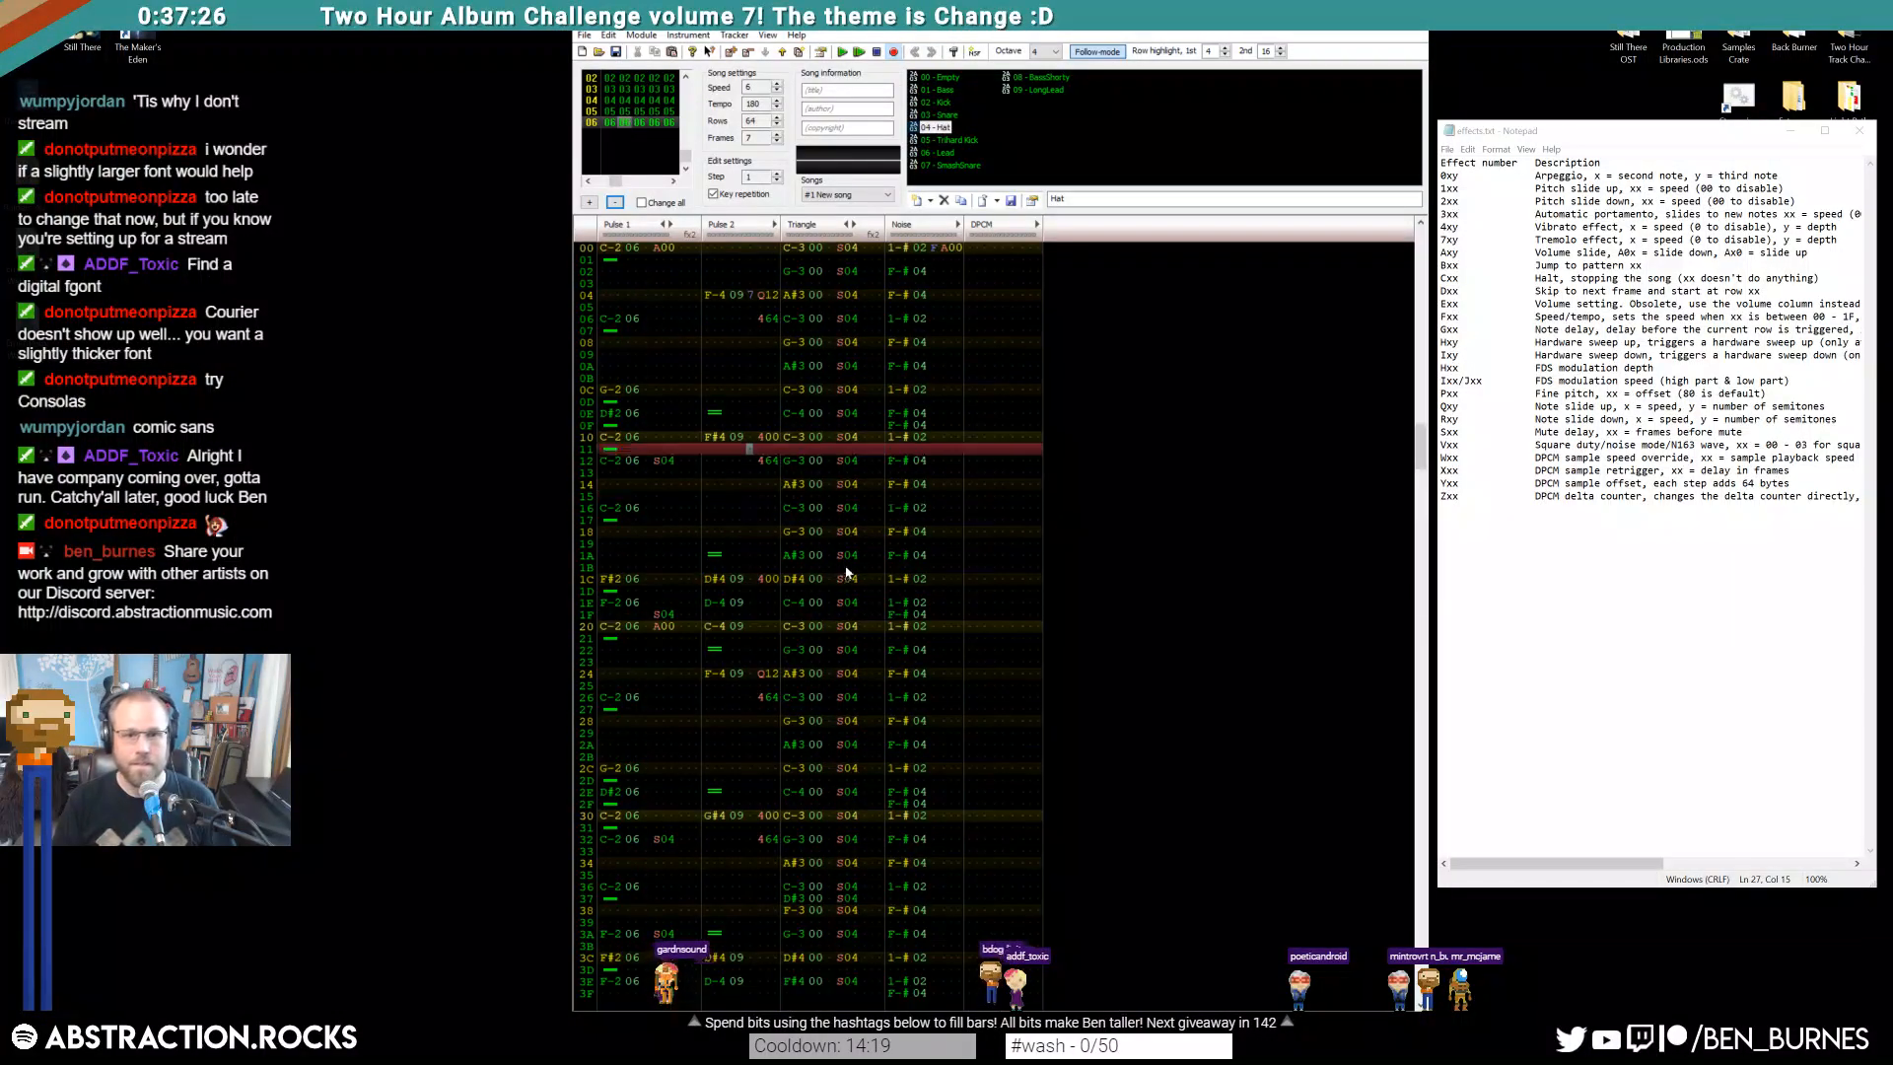
Go back to the start of frame 00 and play the song through to frame 05
left_click(611, 271)
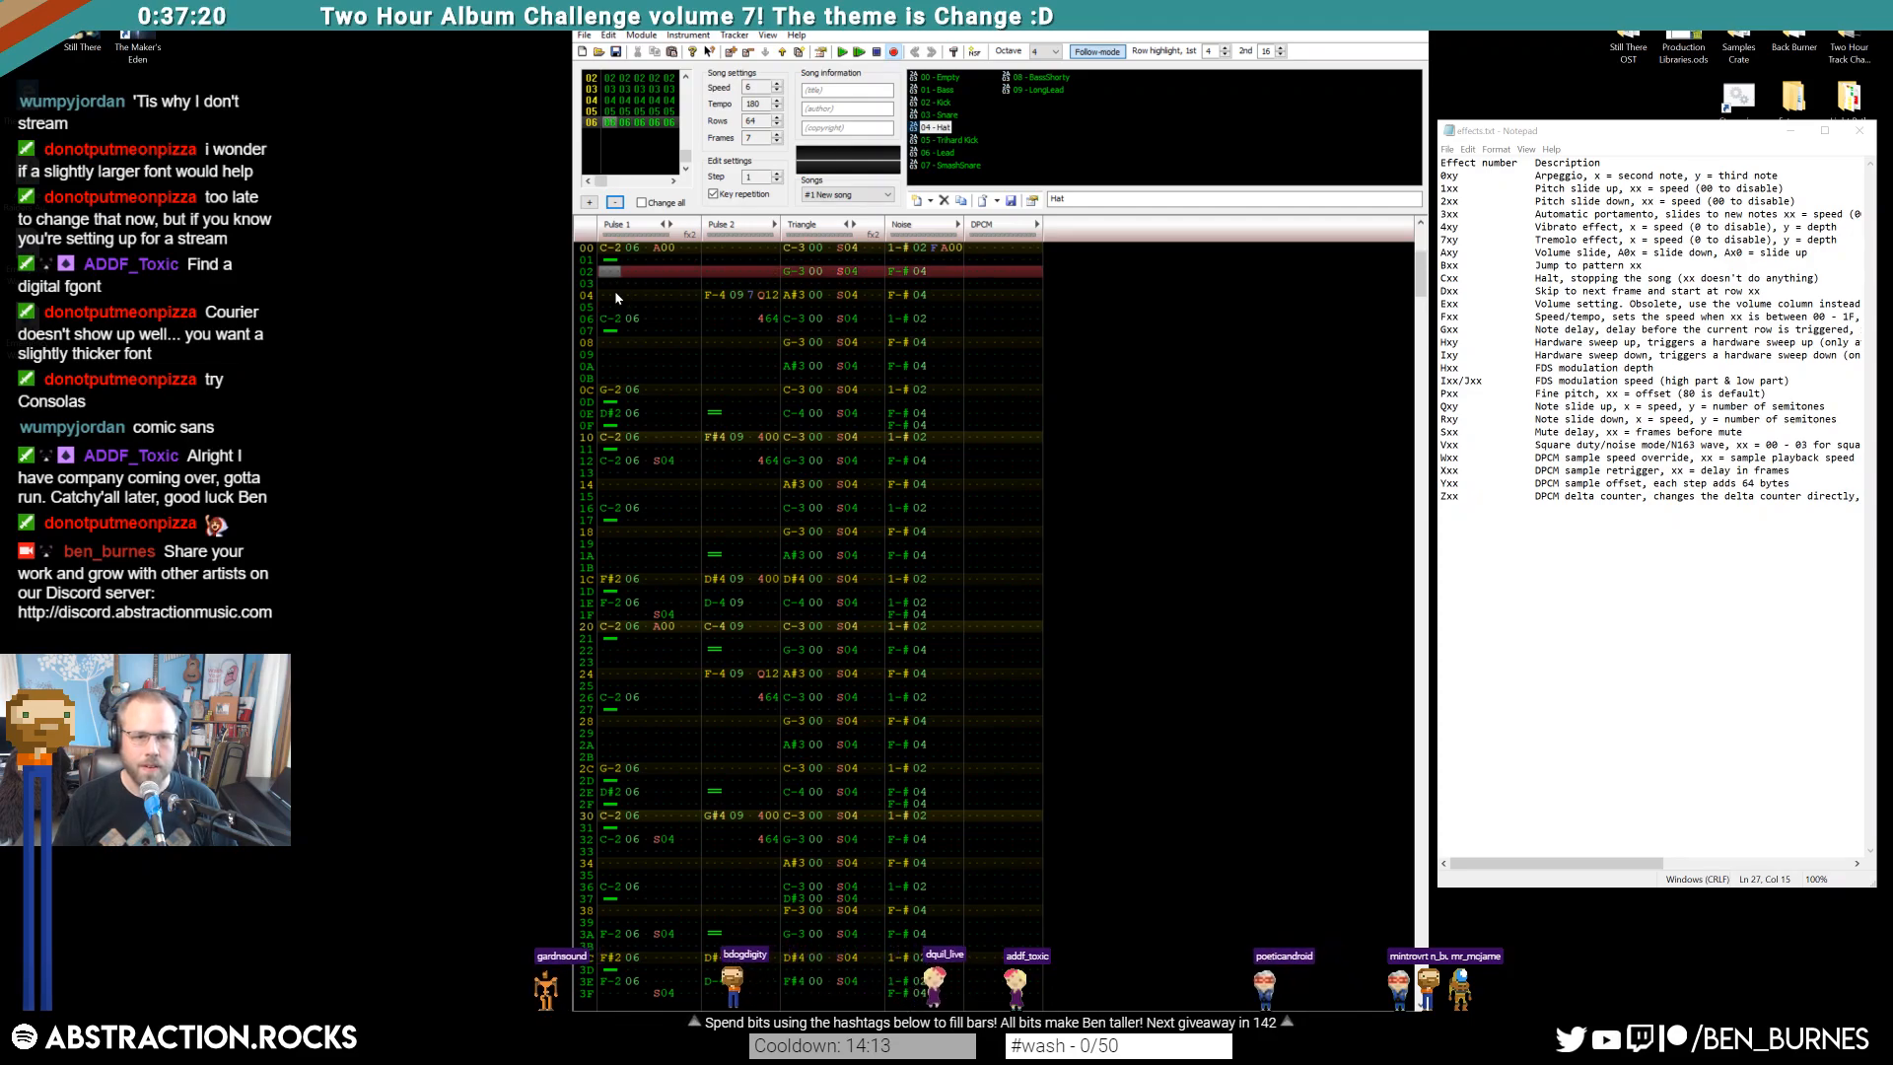
key("Home")
key("Up")
key("Home")
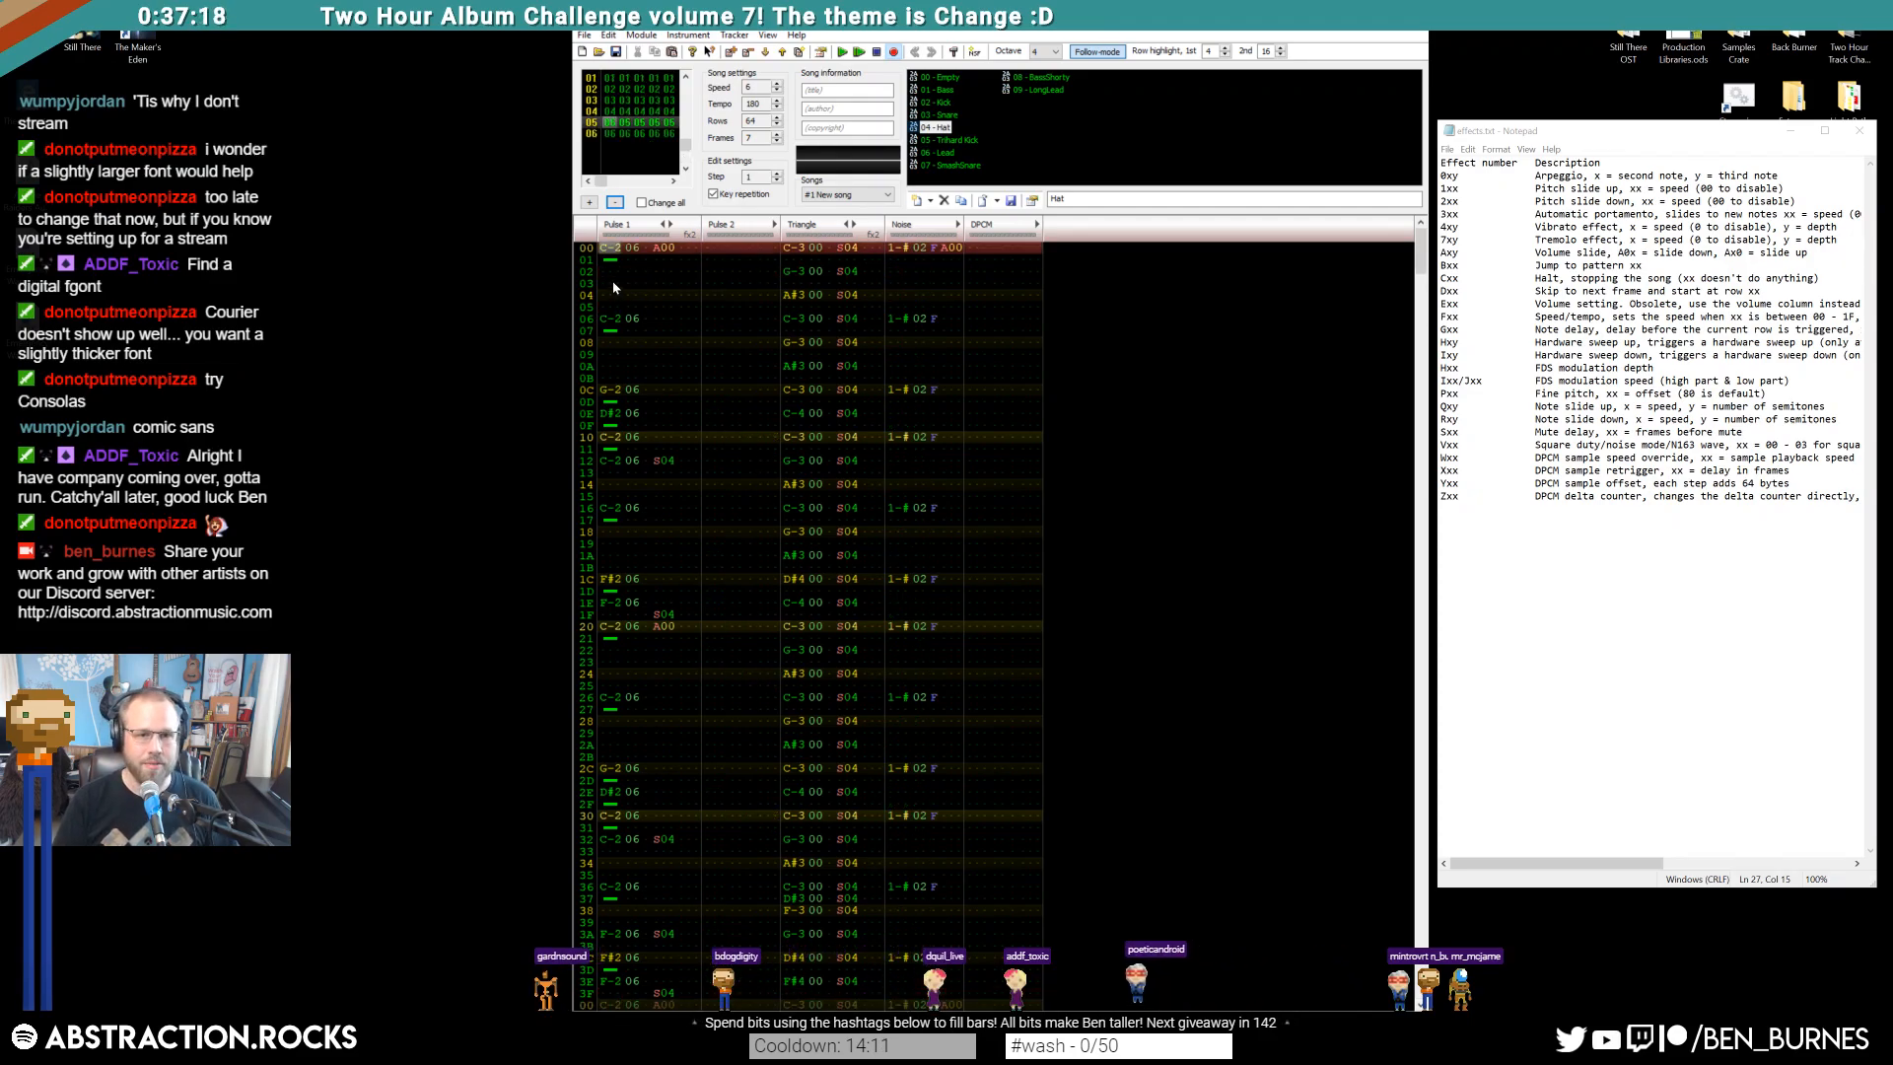
key("Up")
key("Home")
key("Up")
key("Home")
key("Up")
key("Home")
key("Up")
key("Home")
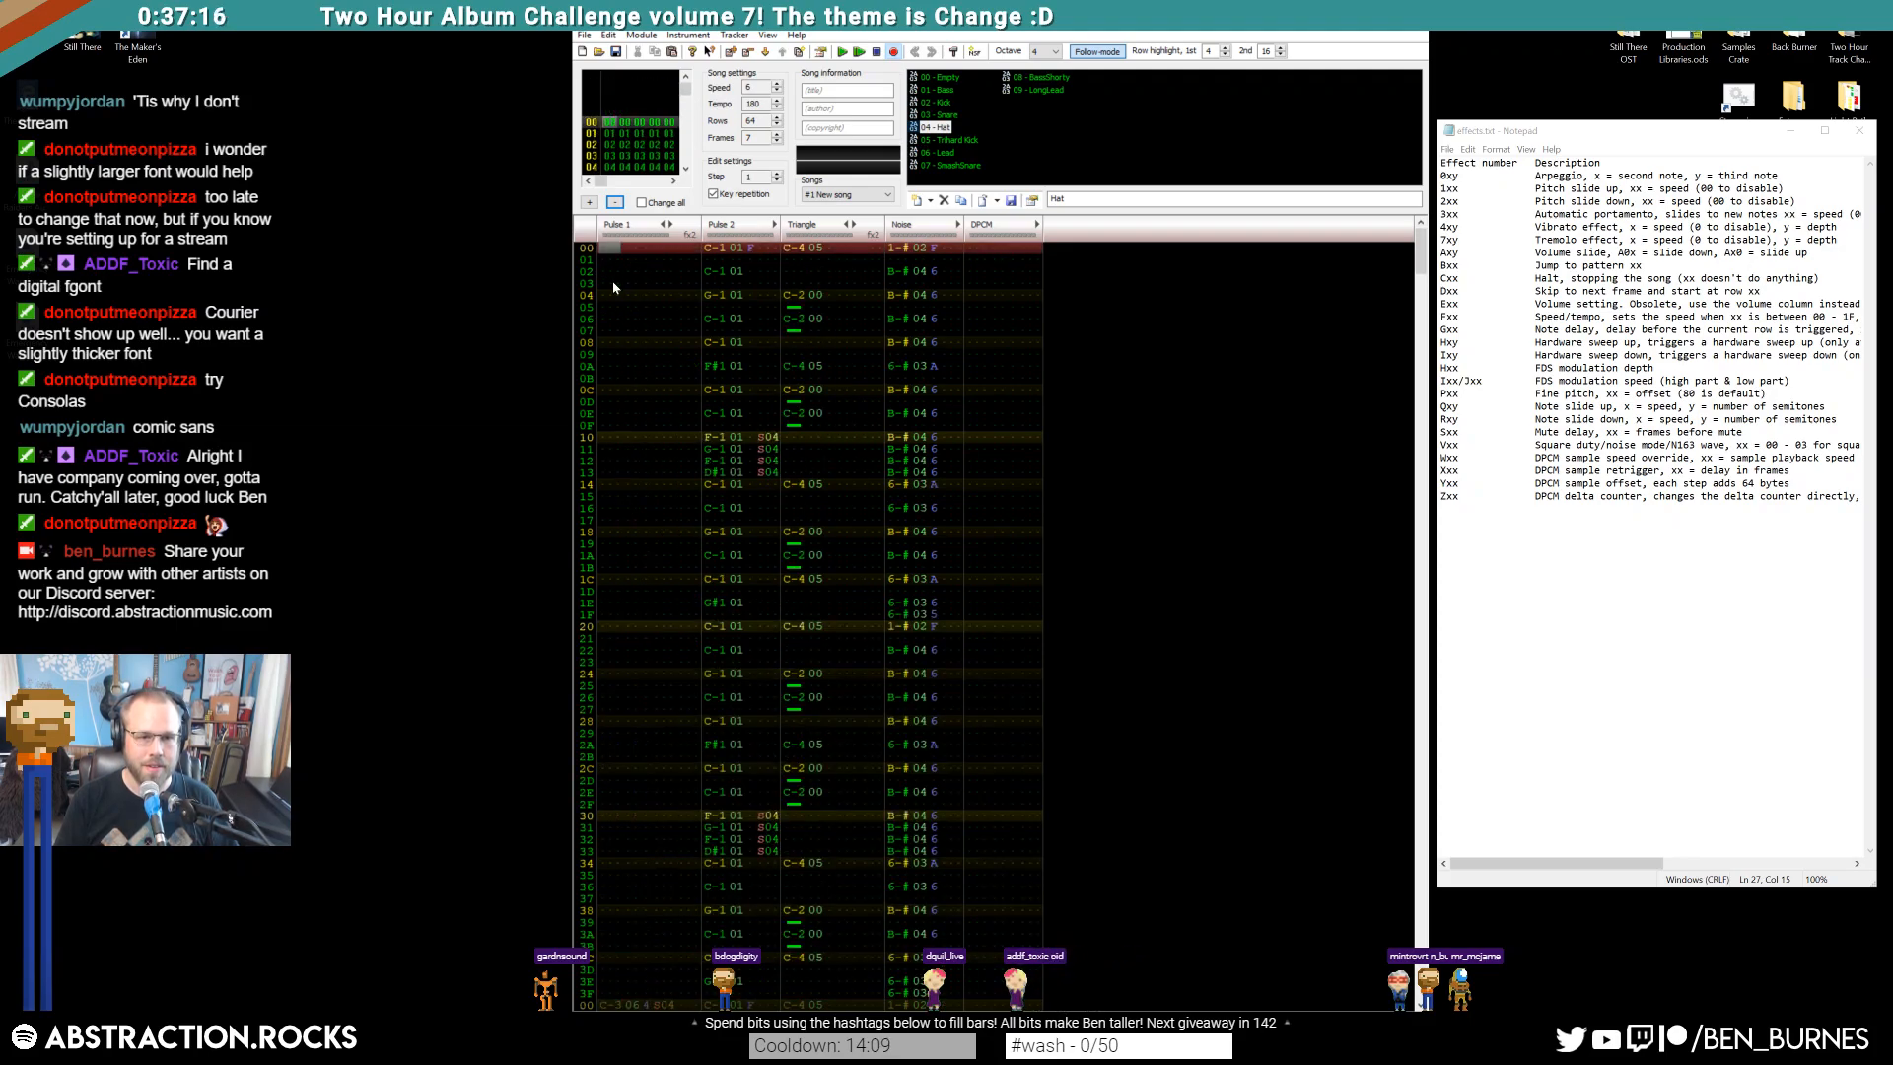
key("Return")
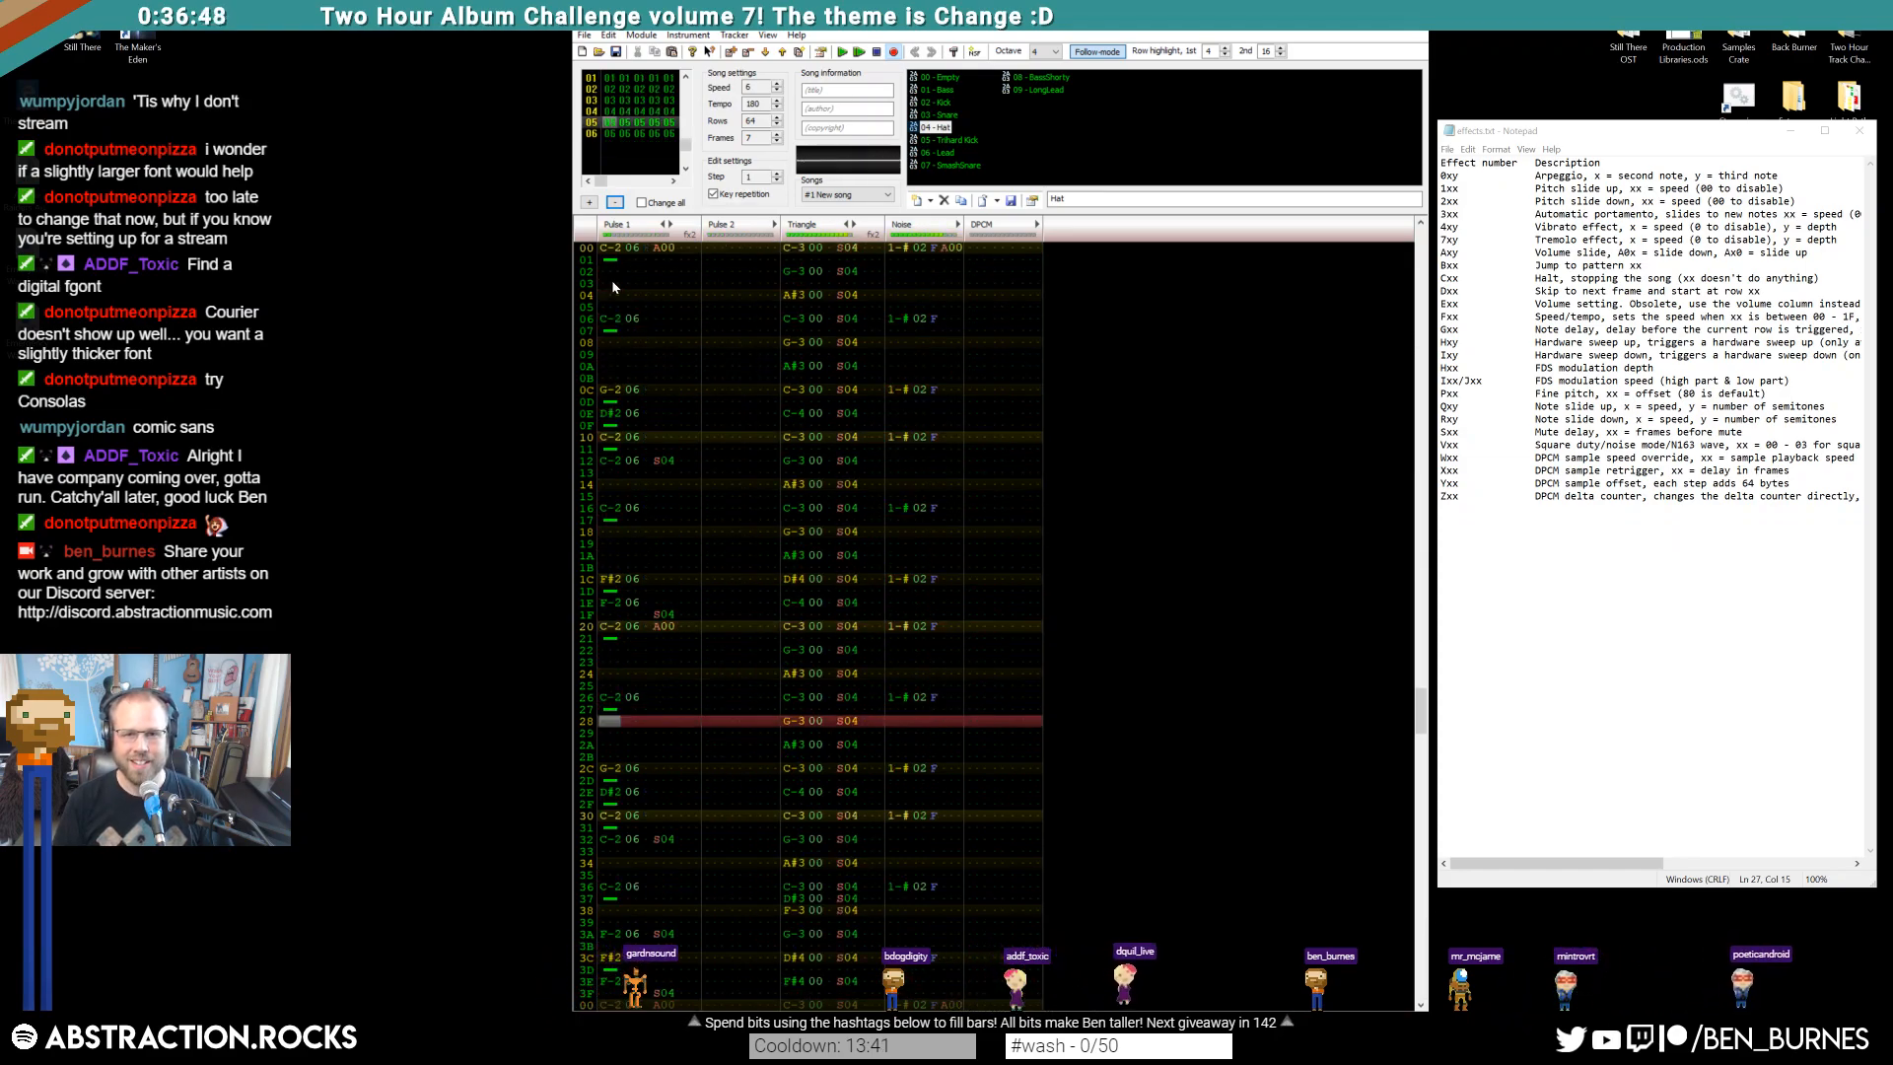
key("Return")
Add a 400 effect to the Triangle note in row 3E of frame 04
scroll(1007, 450, "up", 7)
scroll(1004, 450, "up", 7)
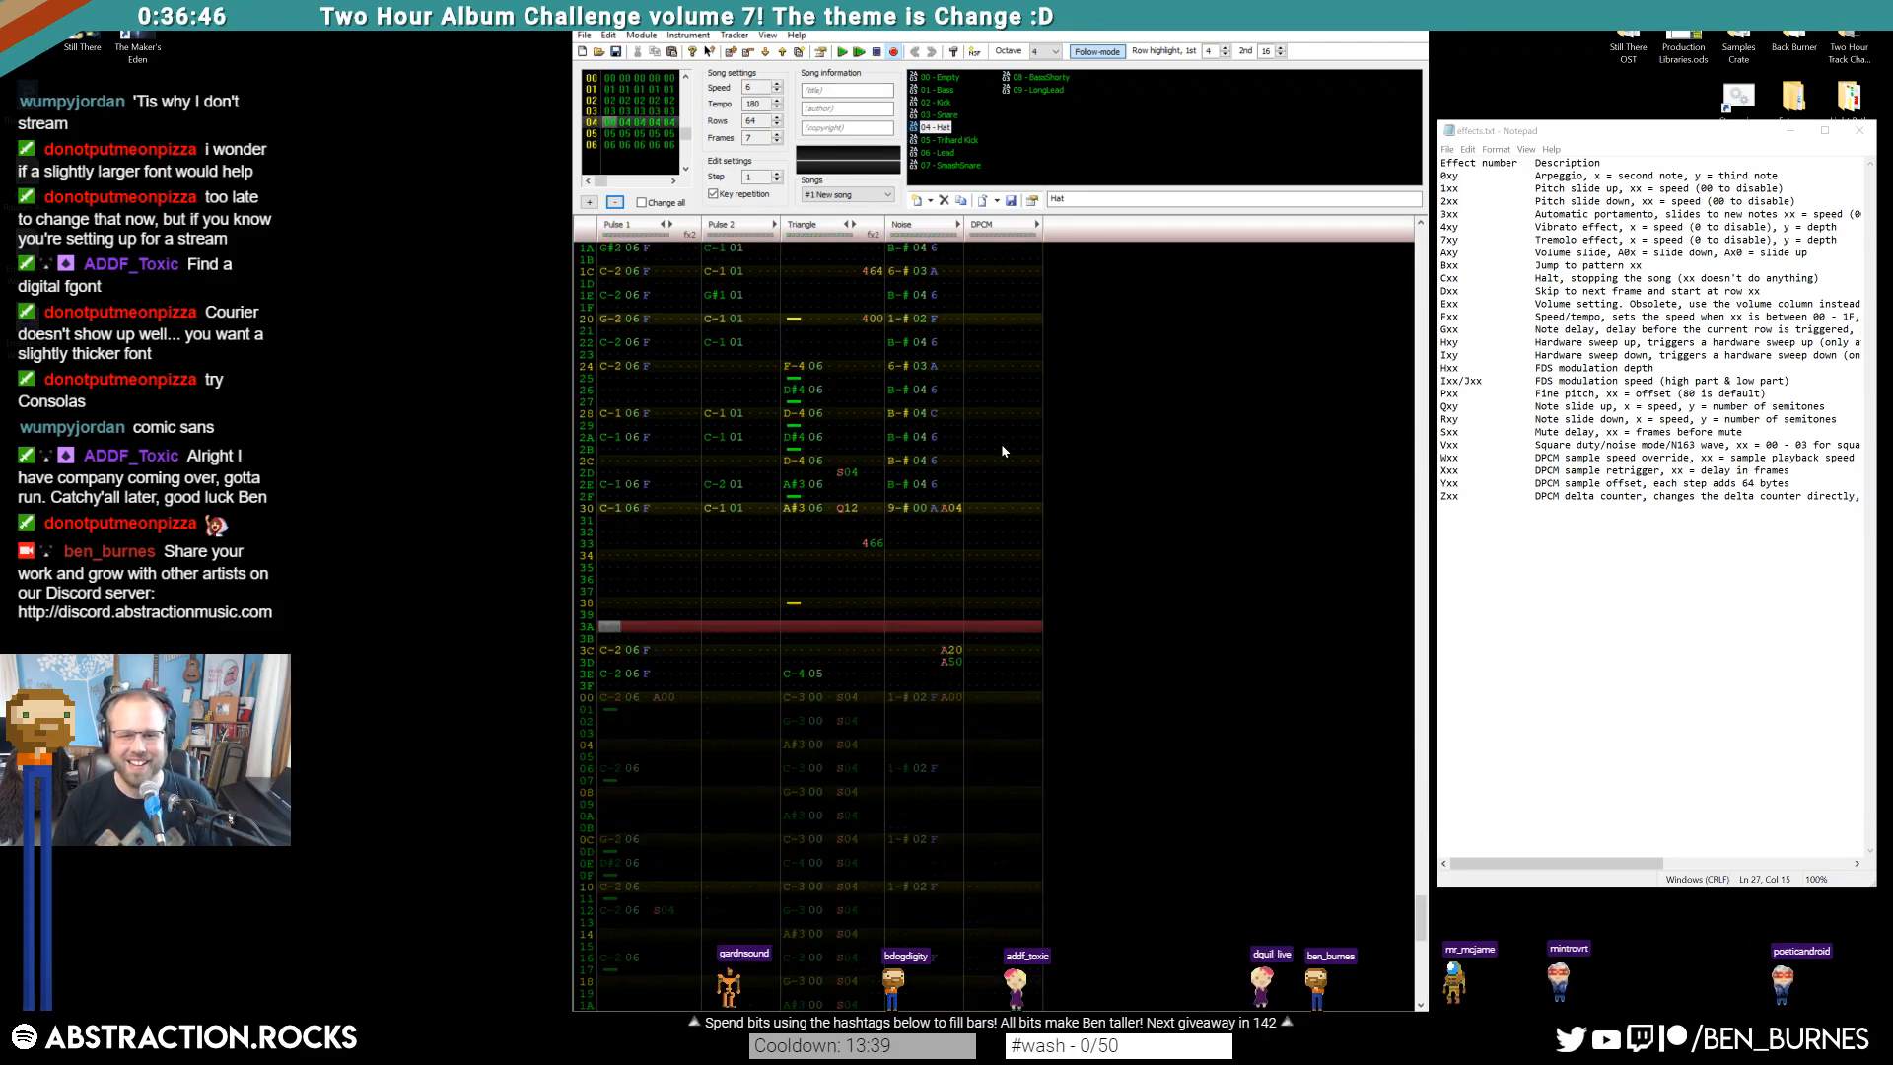
left_click(865, 673)
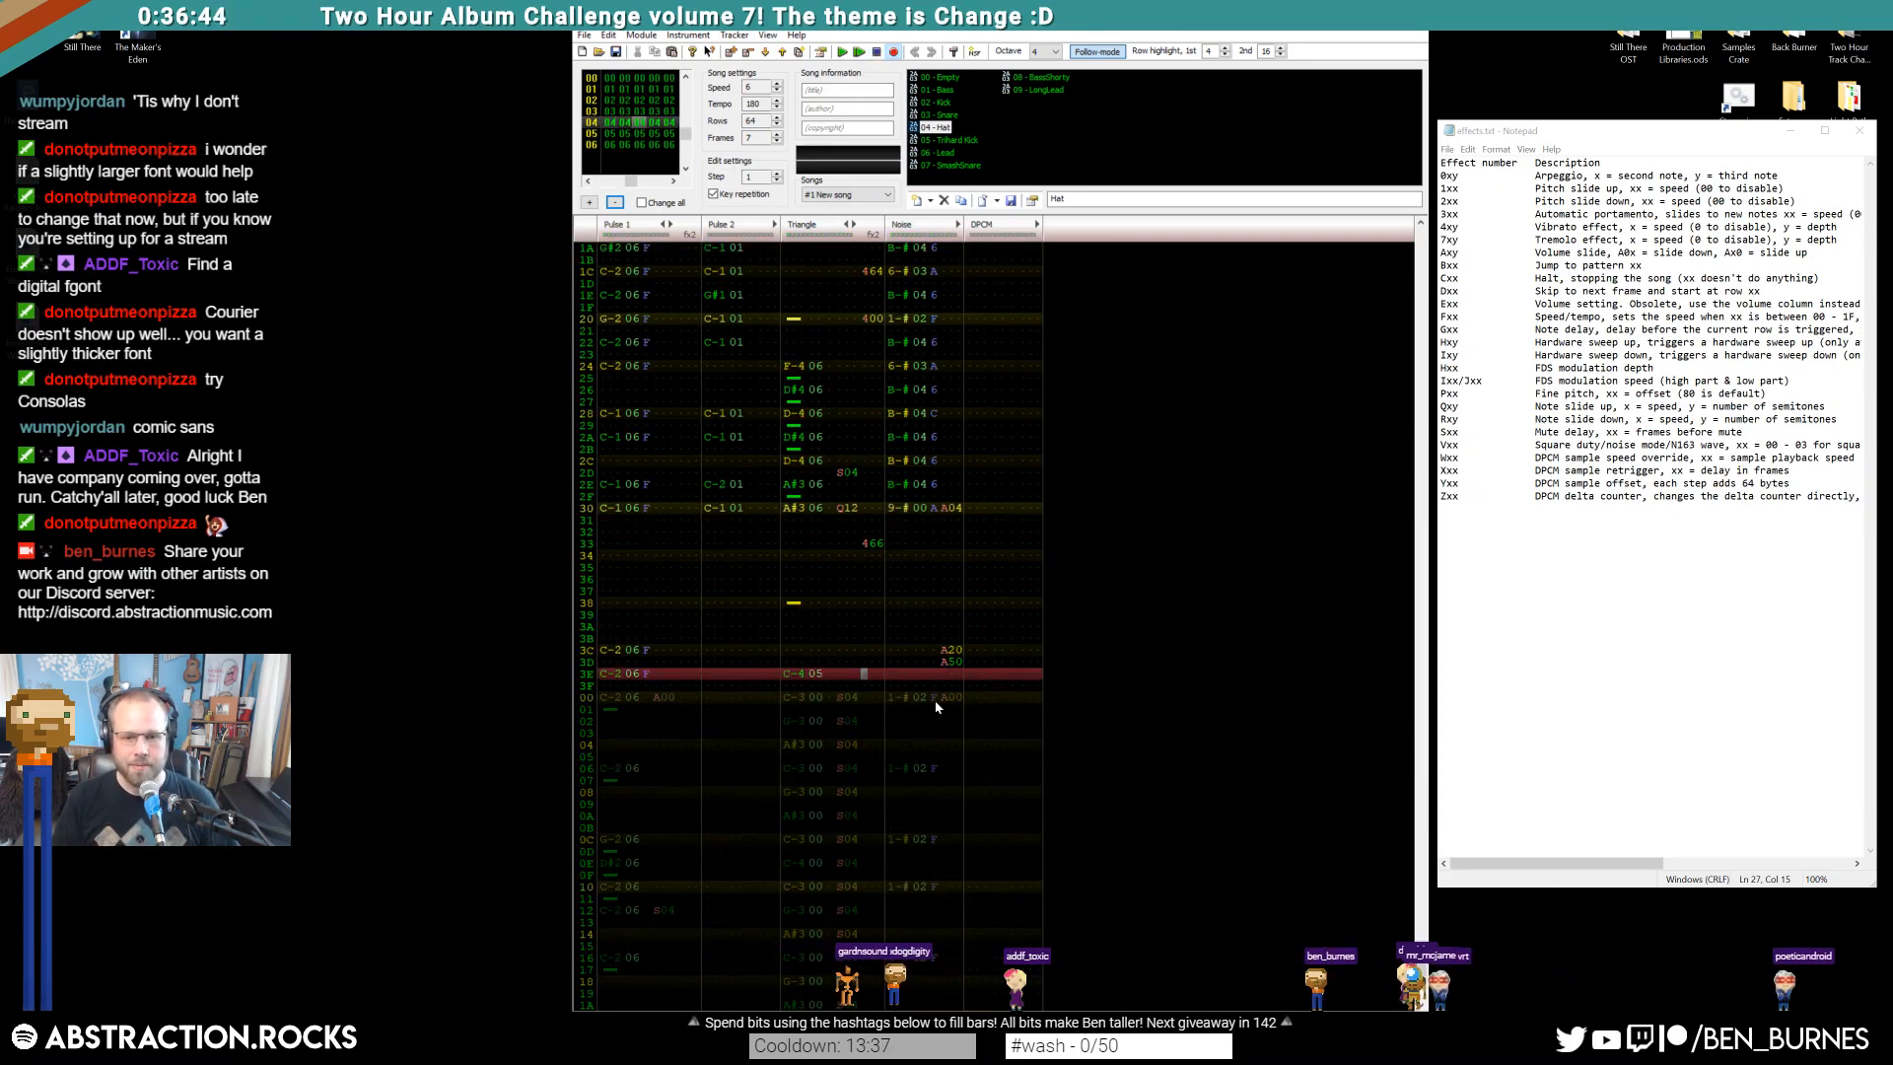
type("400")
Move the Pulse 1, Pulse 2 and Triangle fill in frame 03 from row 2A to start at row 26, playing the frame before and after
scroll(898, 533, "up", 20)
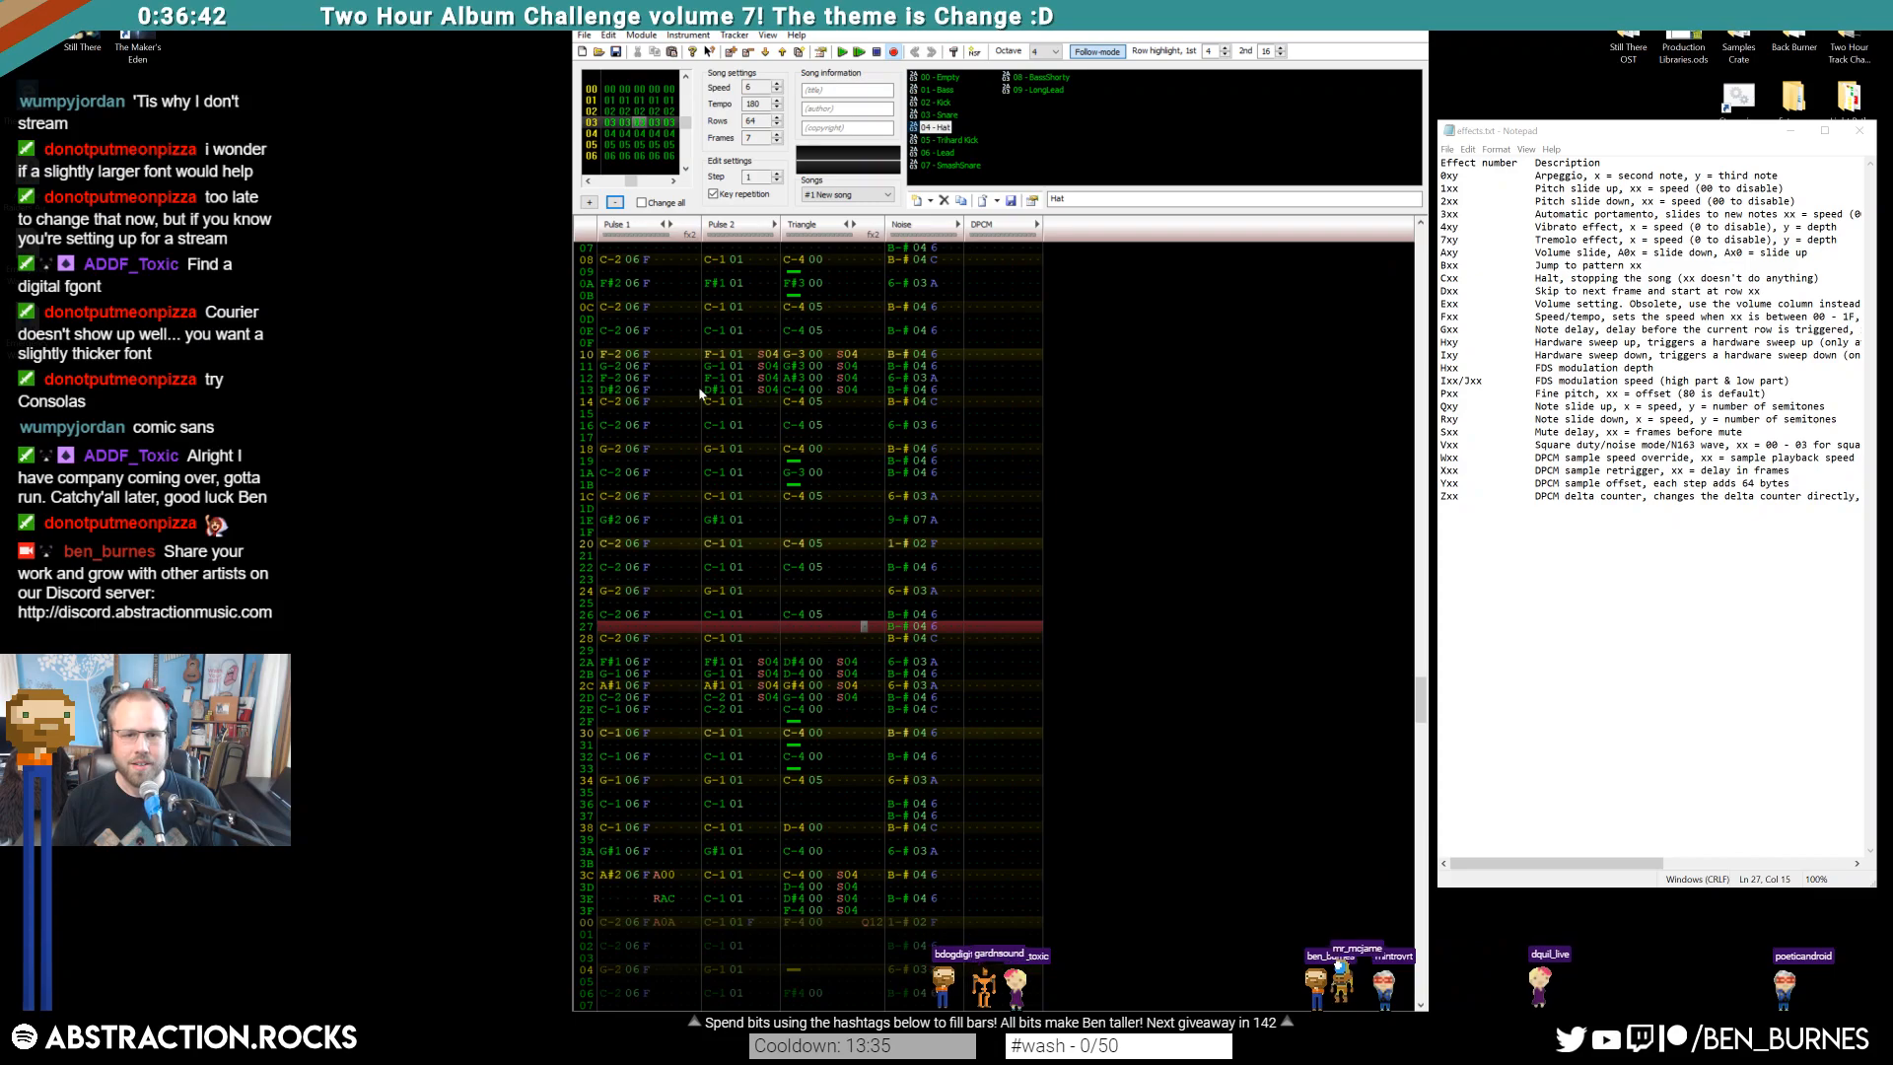
left_click(615, 249)
key("Return")
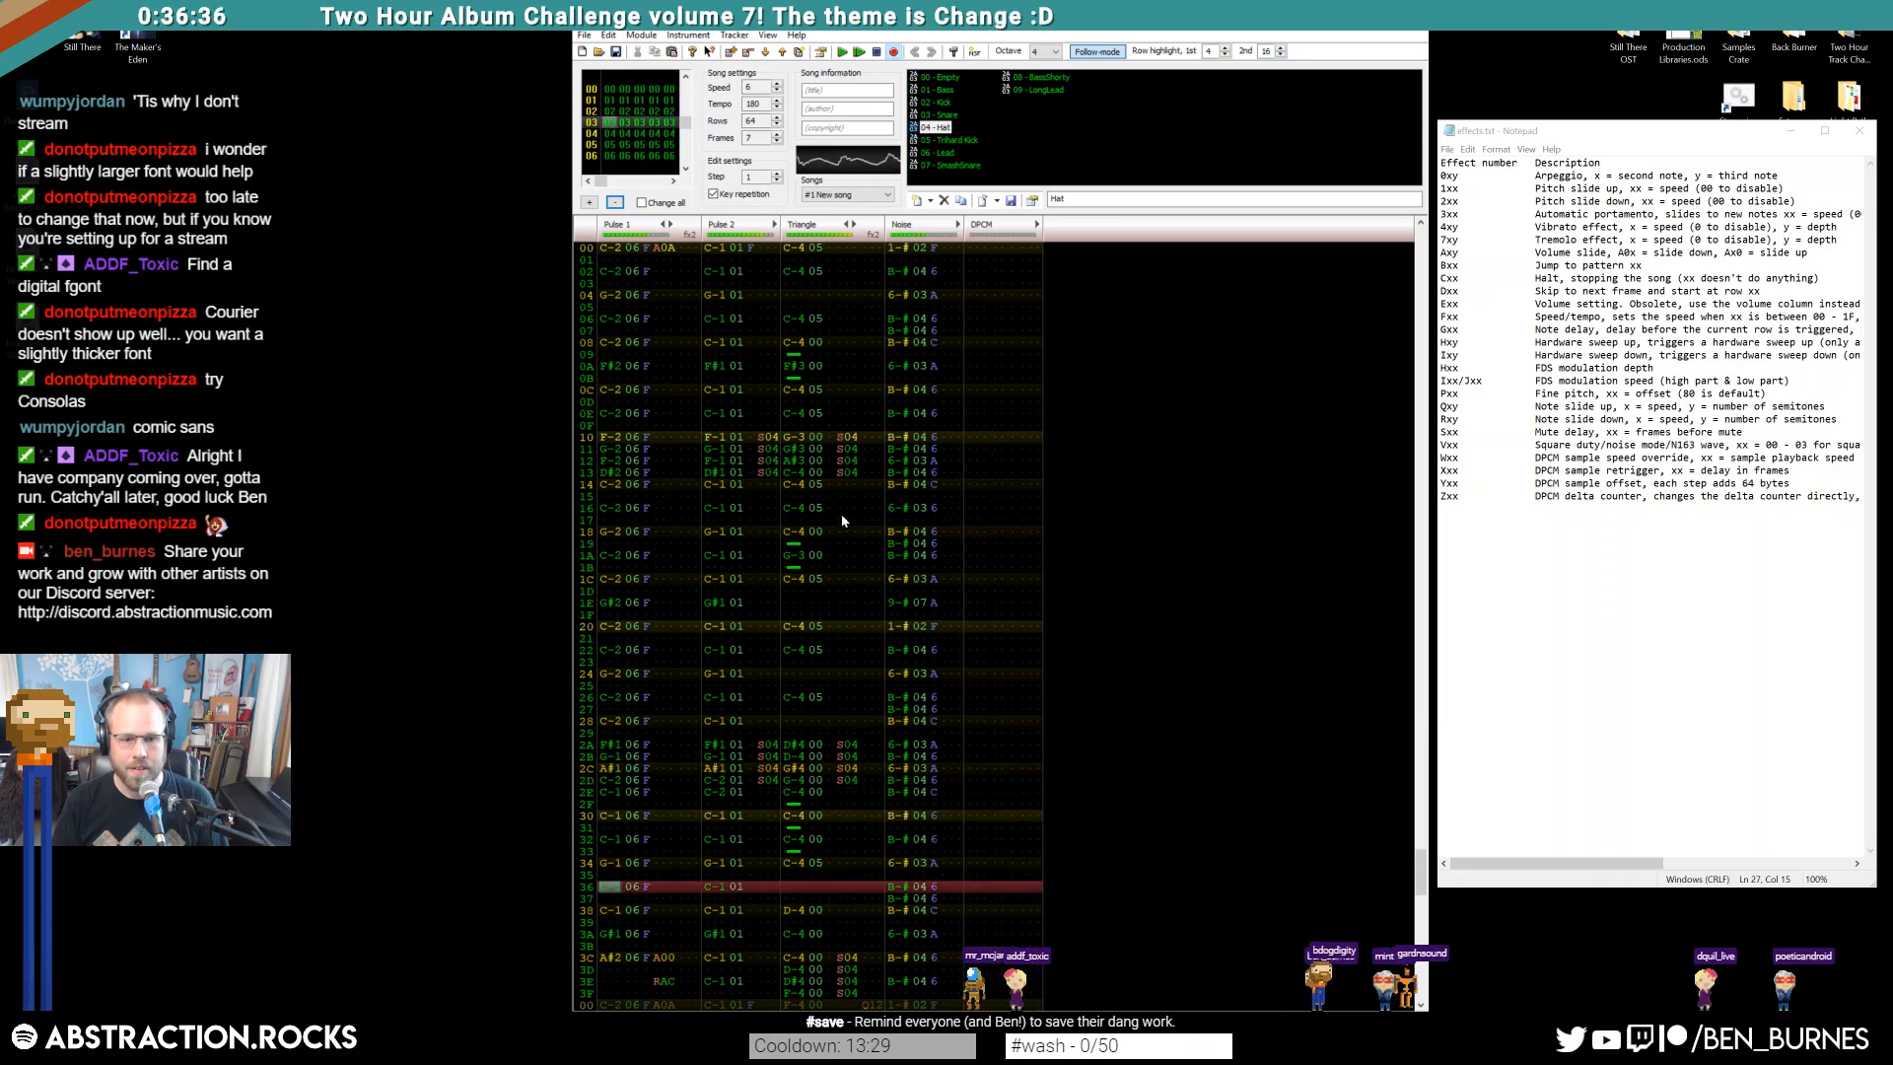
left_click_drag(606, 749, 850, 706)
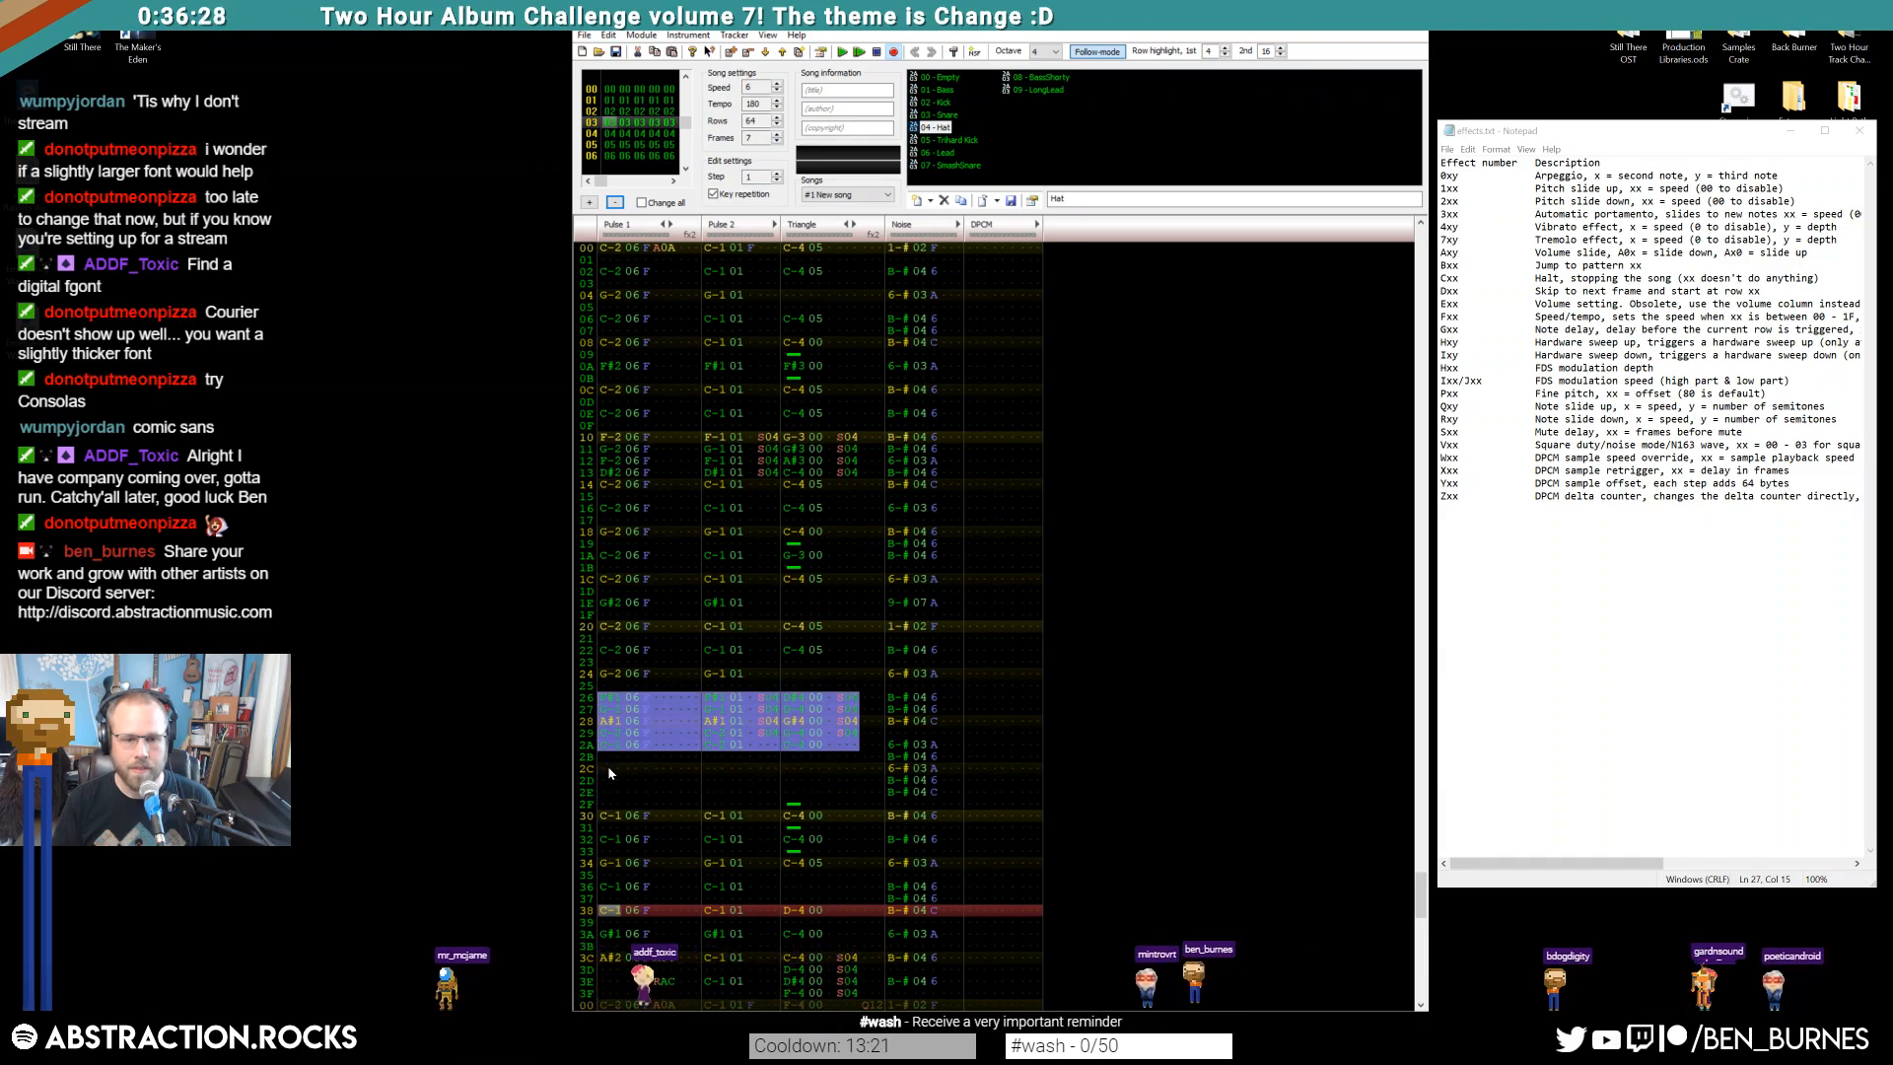
left_click(614, 252)
key("Return")
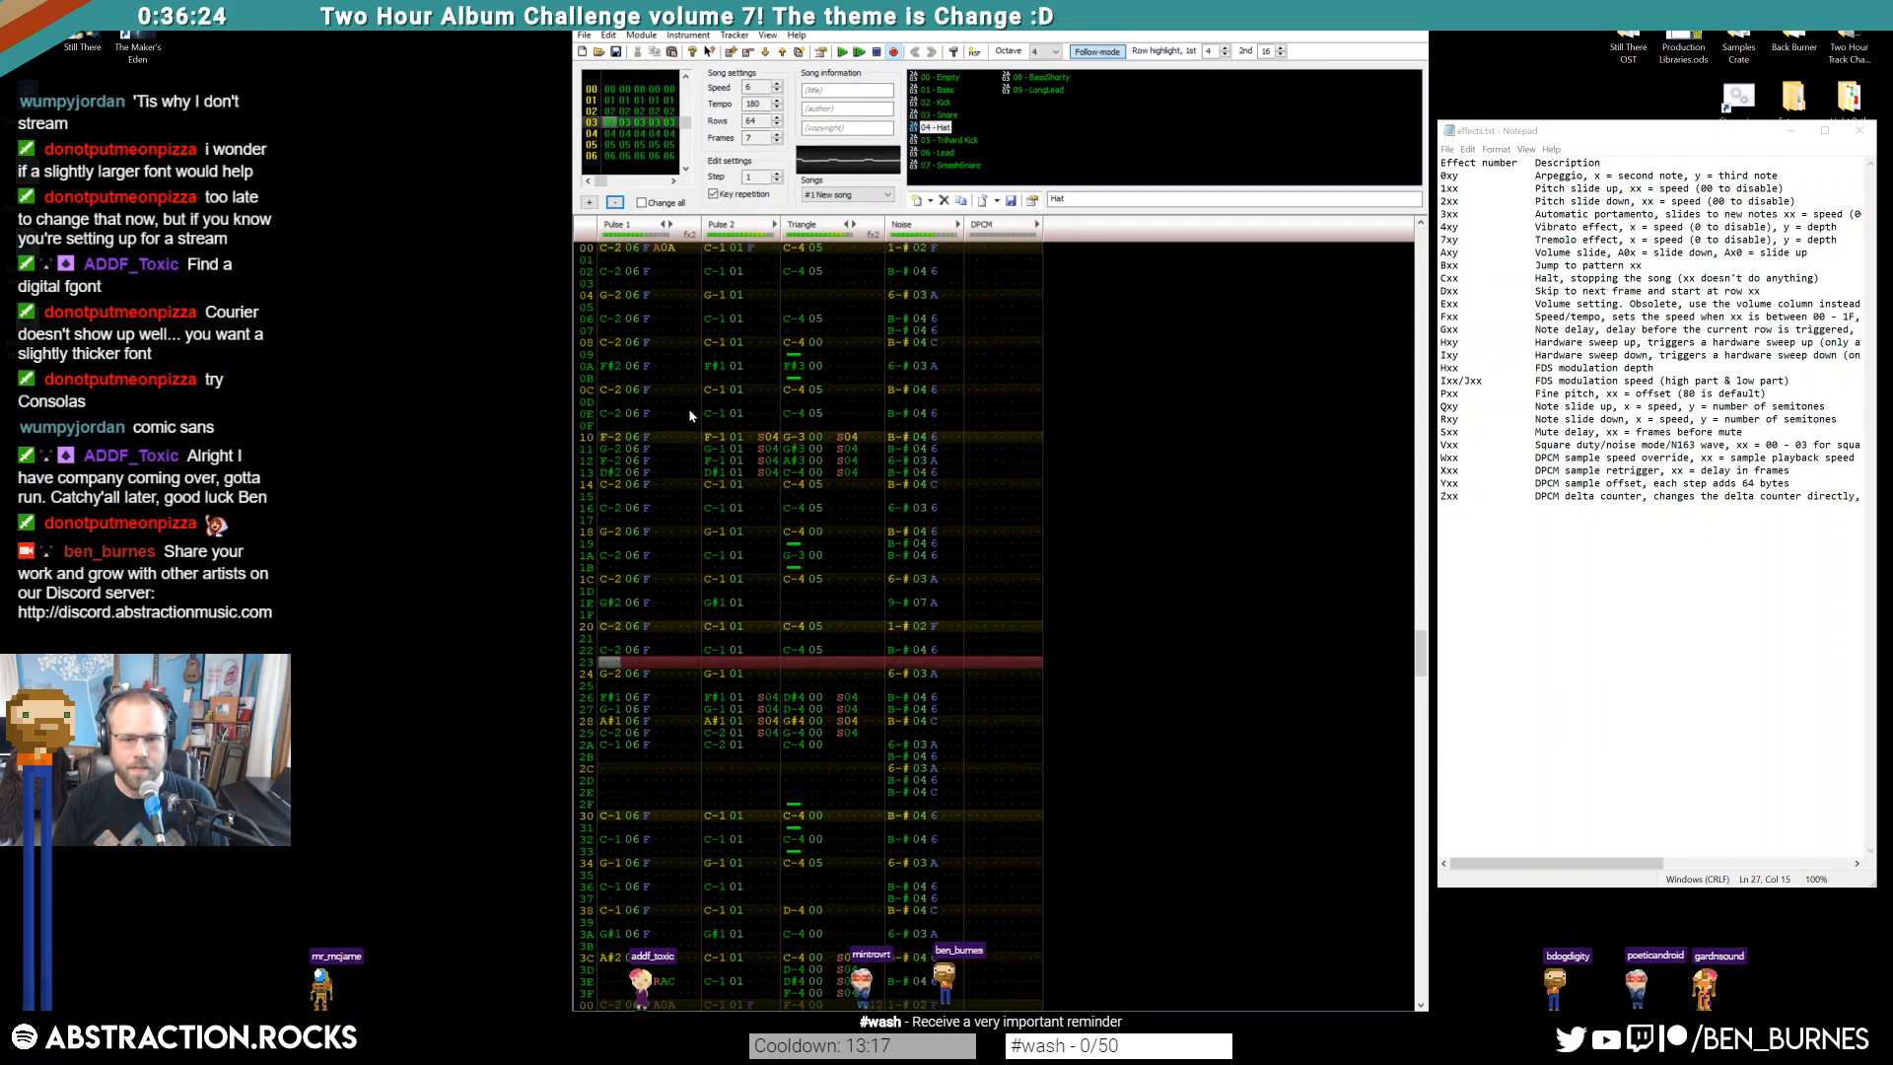
Move the frame 03 fill up to start at row 24 and the Noise snare from row 2A to row 28
left_click_drag(609, 702, 843, 677)
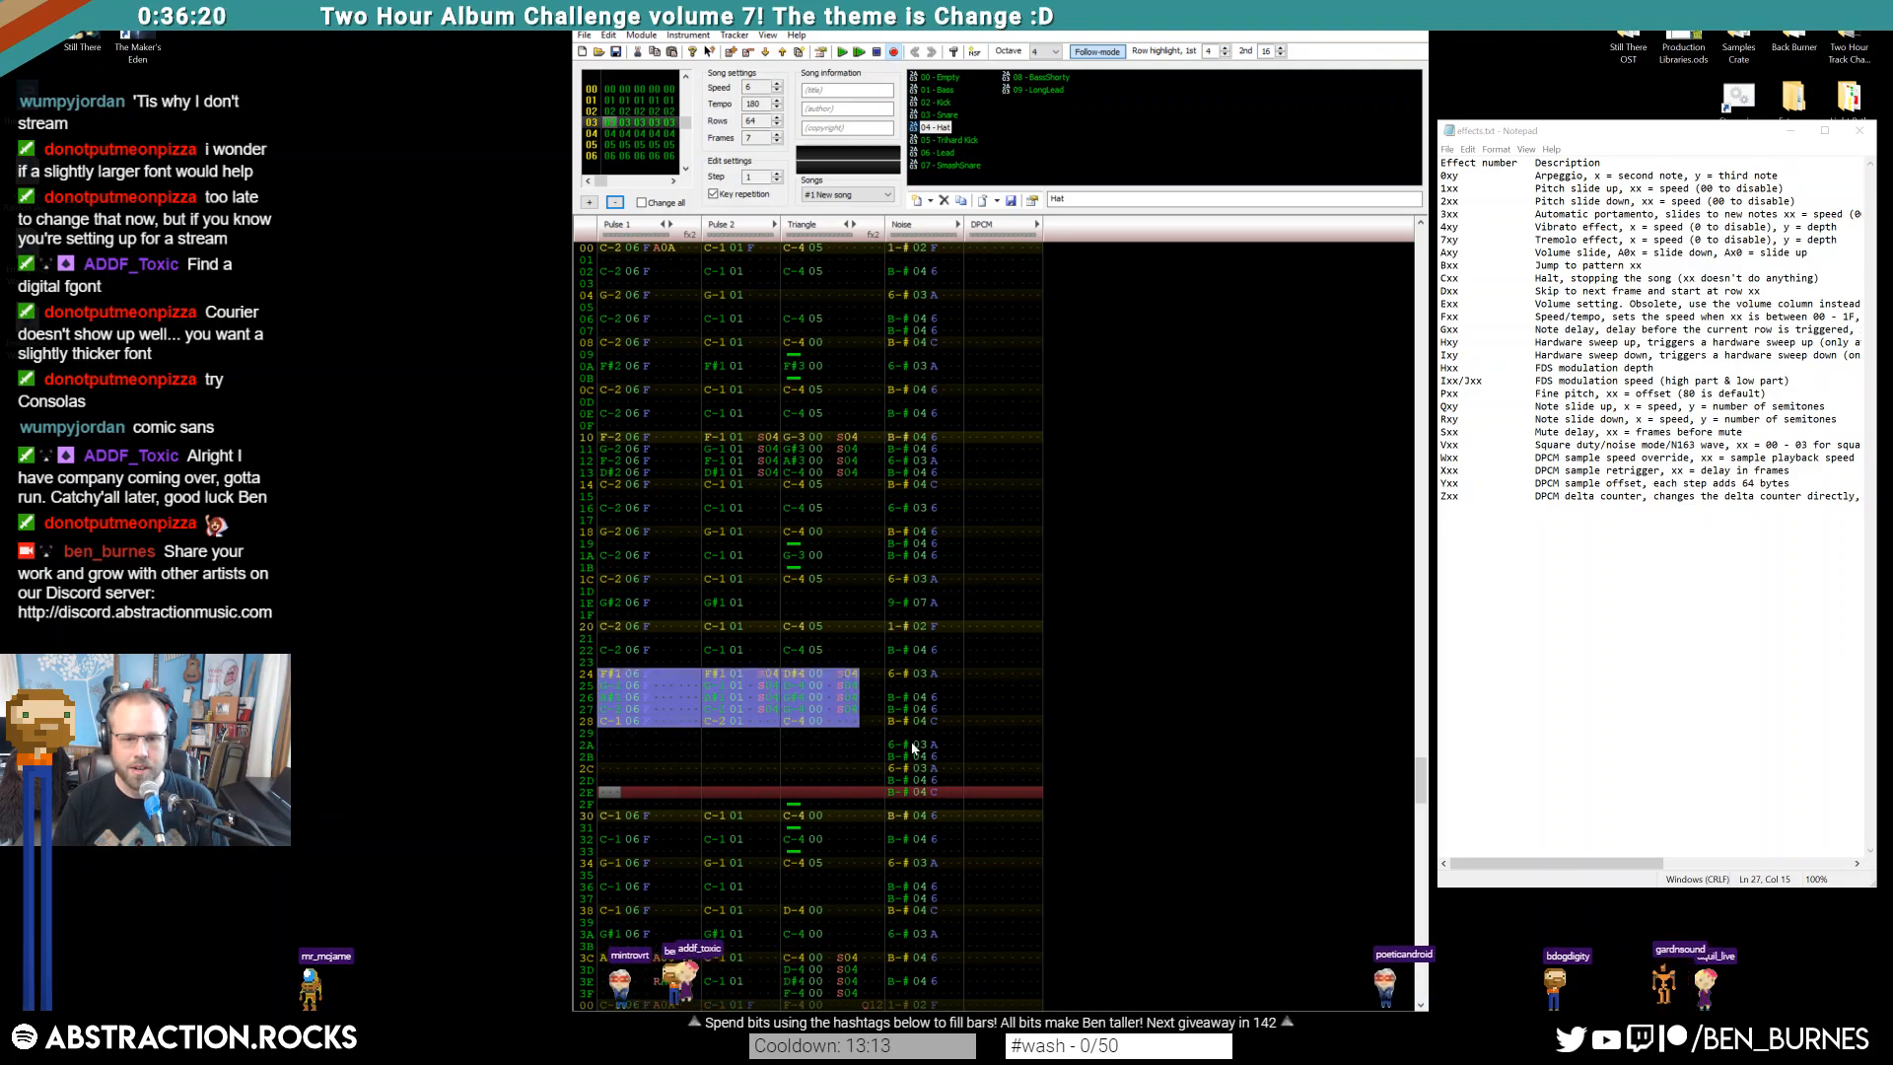
left_click_drag(907, 745, 929, 746)
left_click(1002, 747)
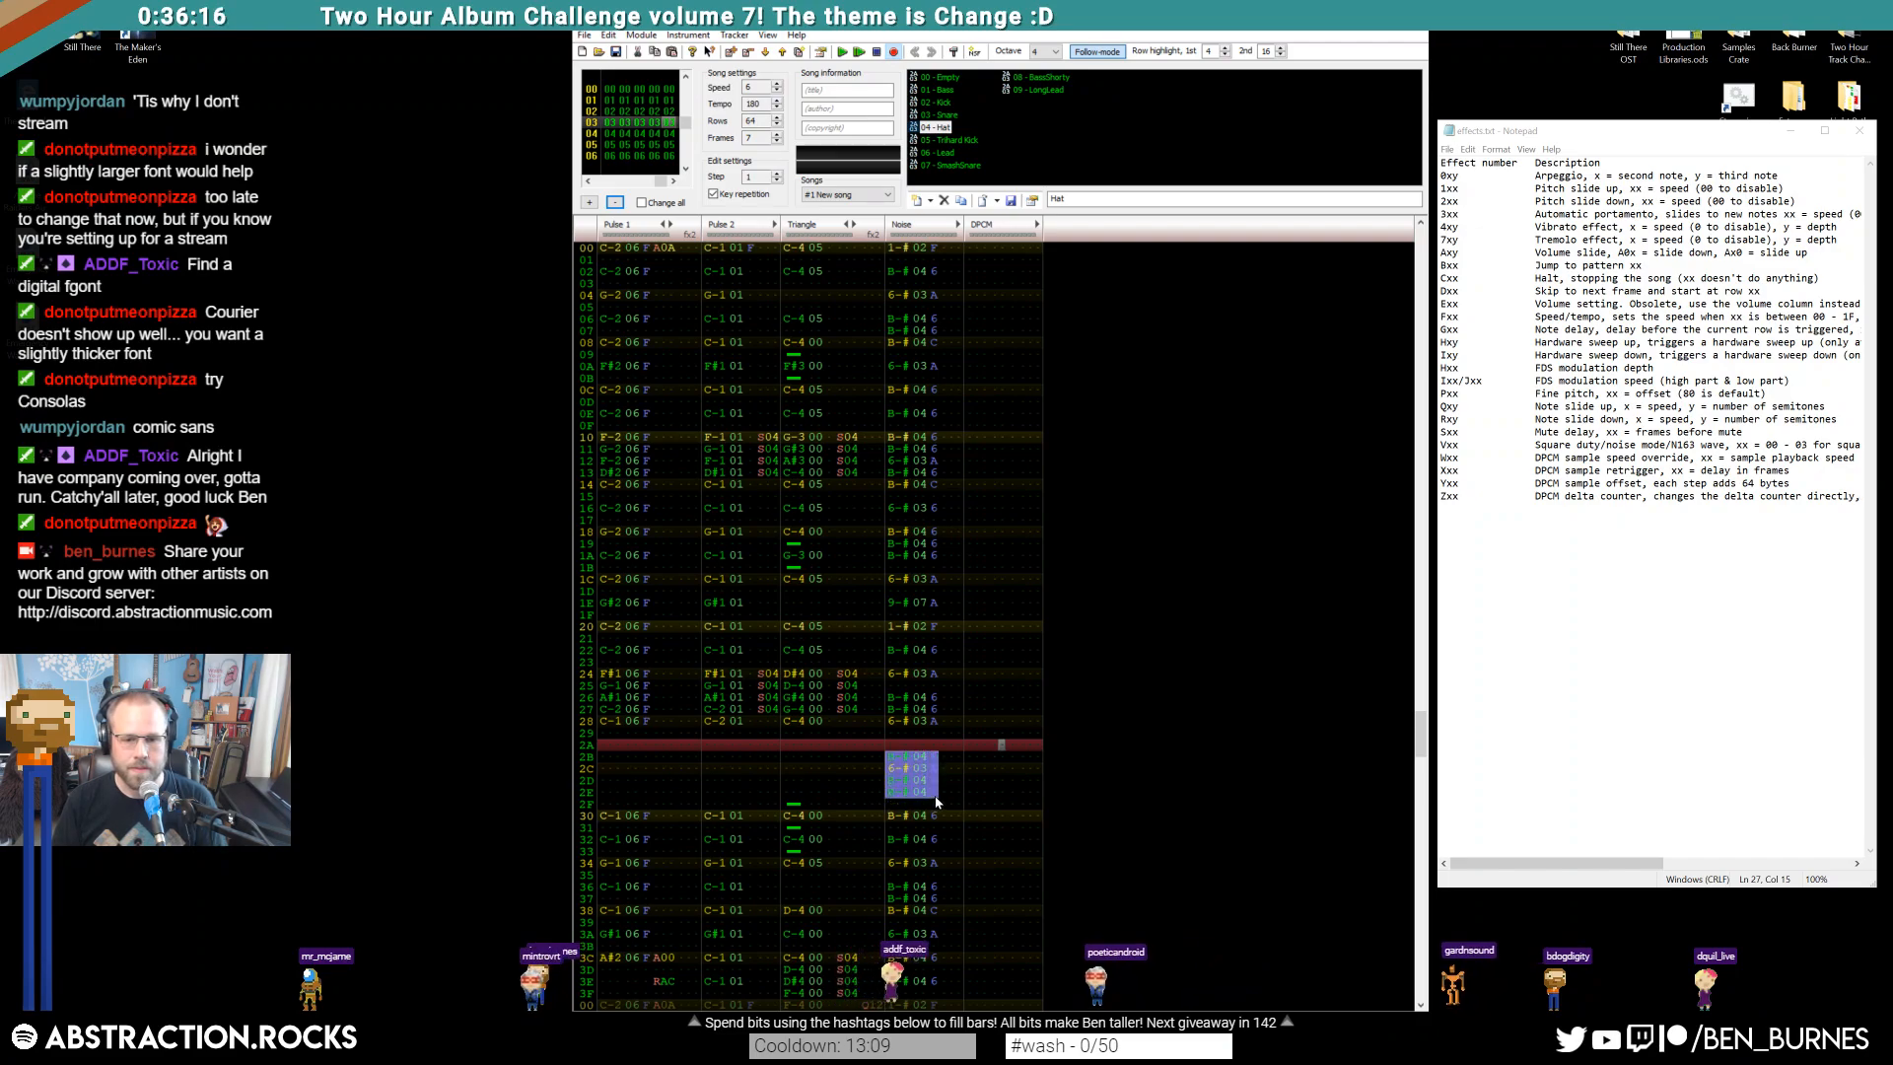
Clear Noise rows 2B to 2E in frame 03 and copy rows 00 to 04 of Pulse 1 through Noise to start at row 2A
left_click(792, 786)
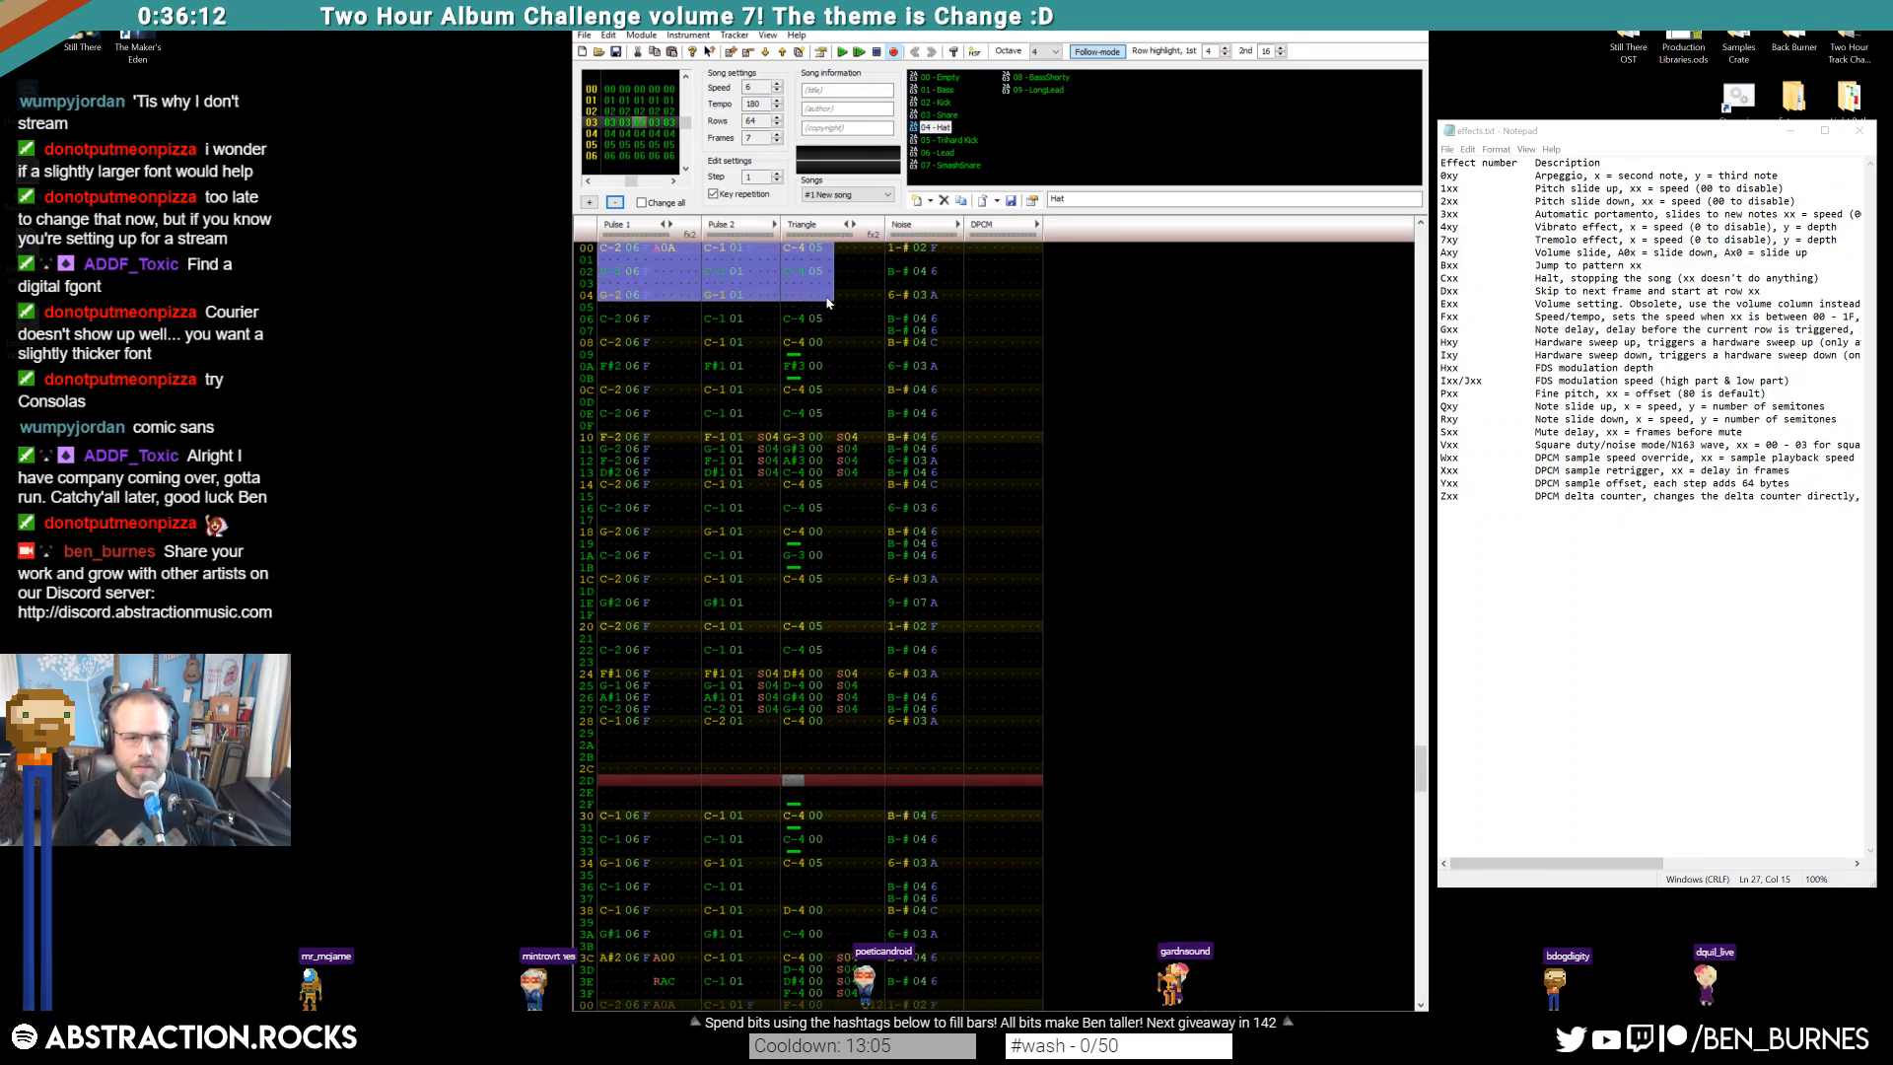
left_click(609, 747)
key("ctrl+v")
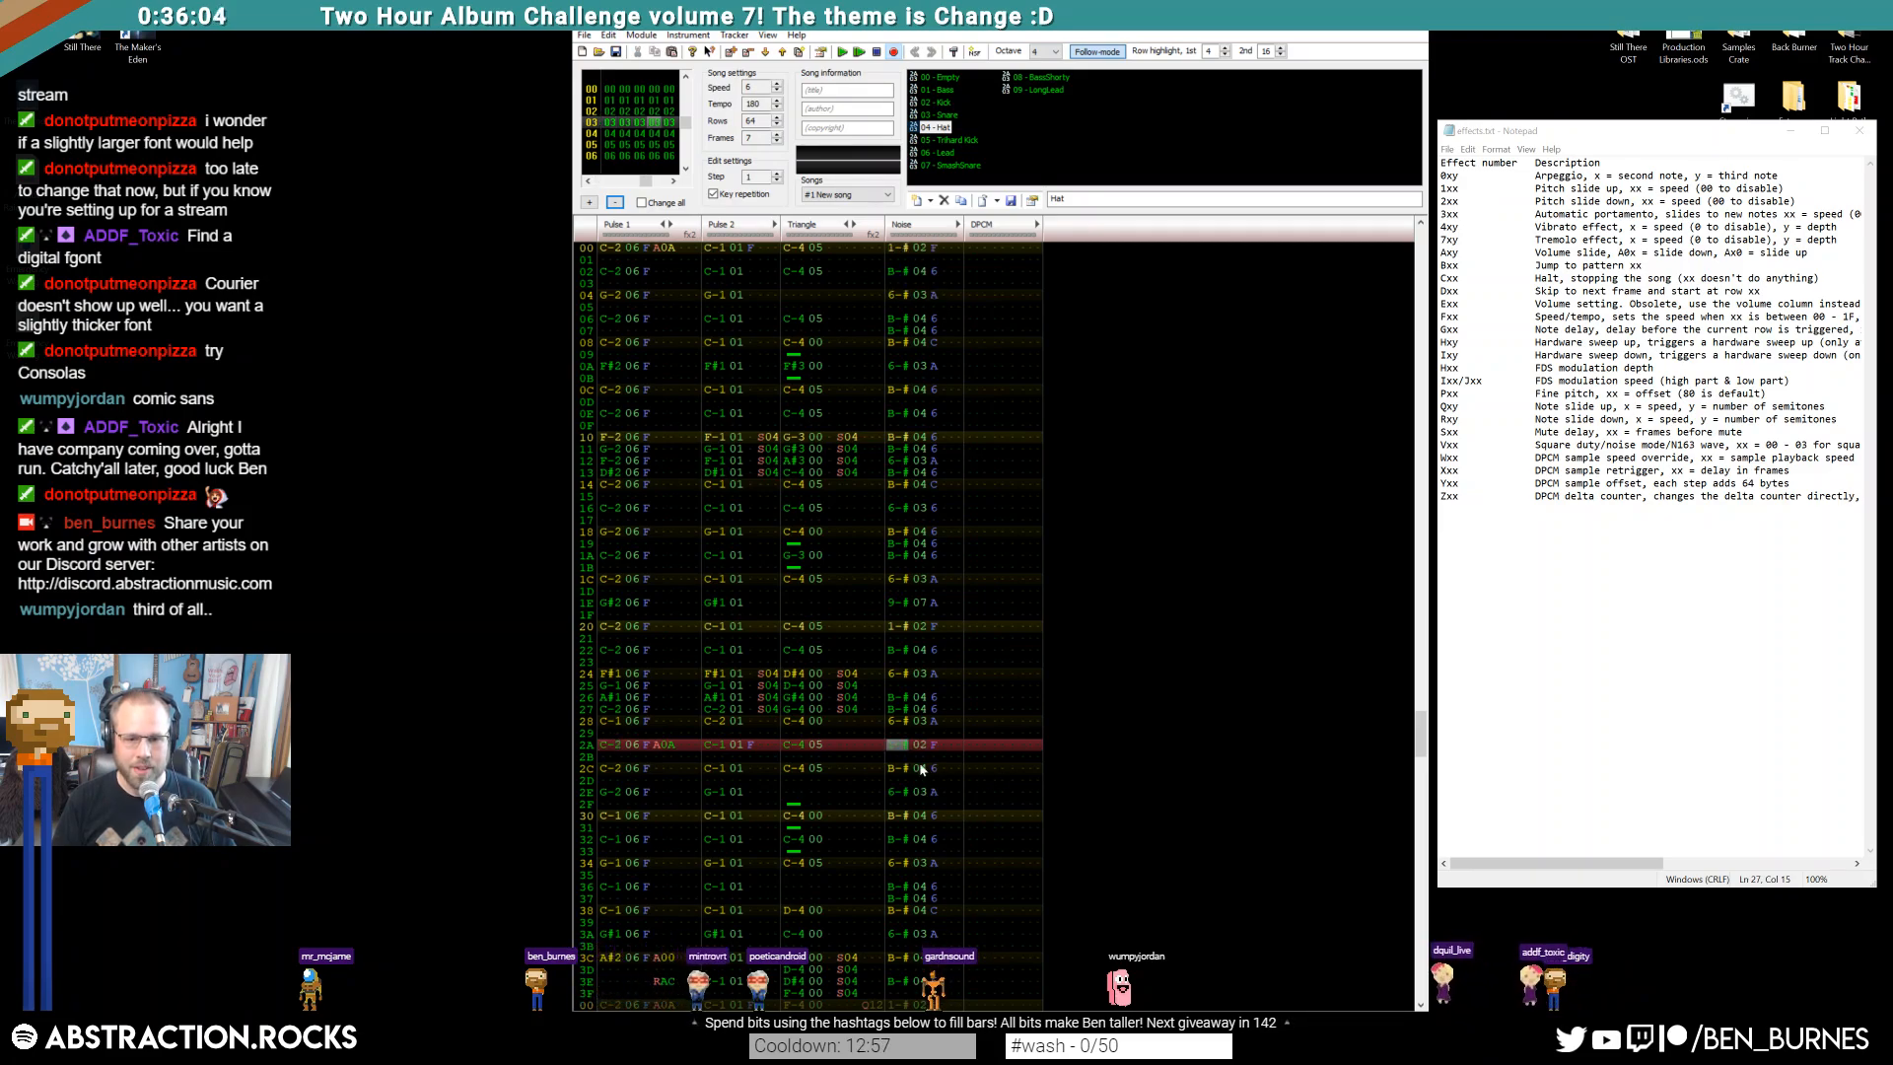
Play the song into frame 05, then set the volume of the Pulse 1 note in row 00 of frame 05 to F
key("Return")
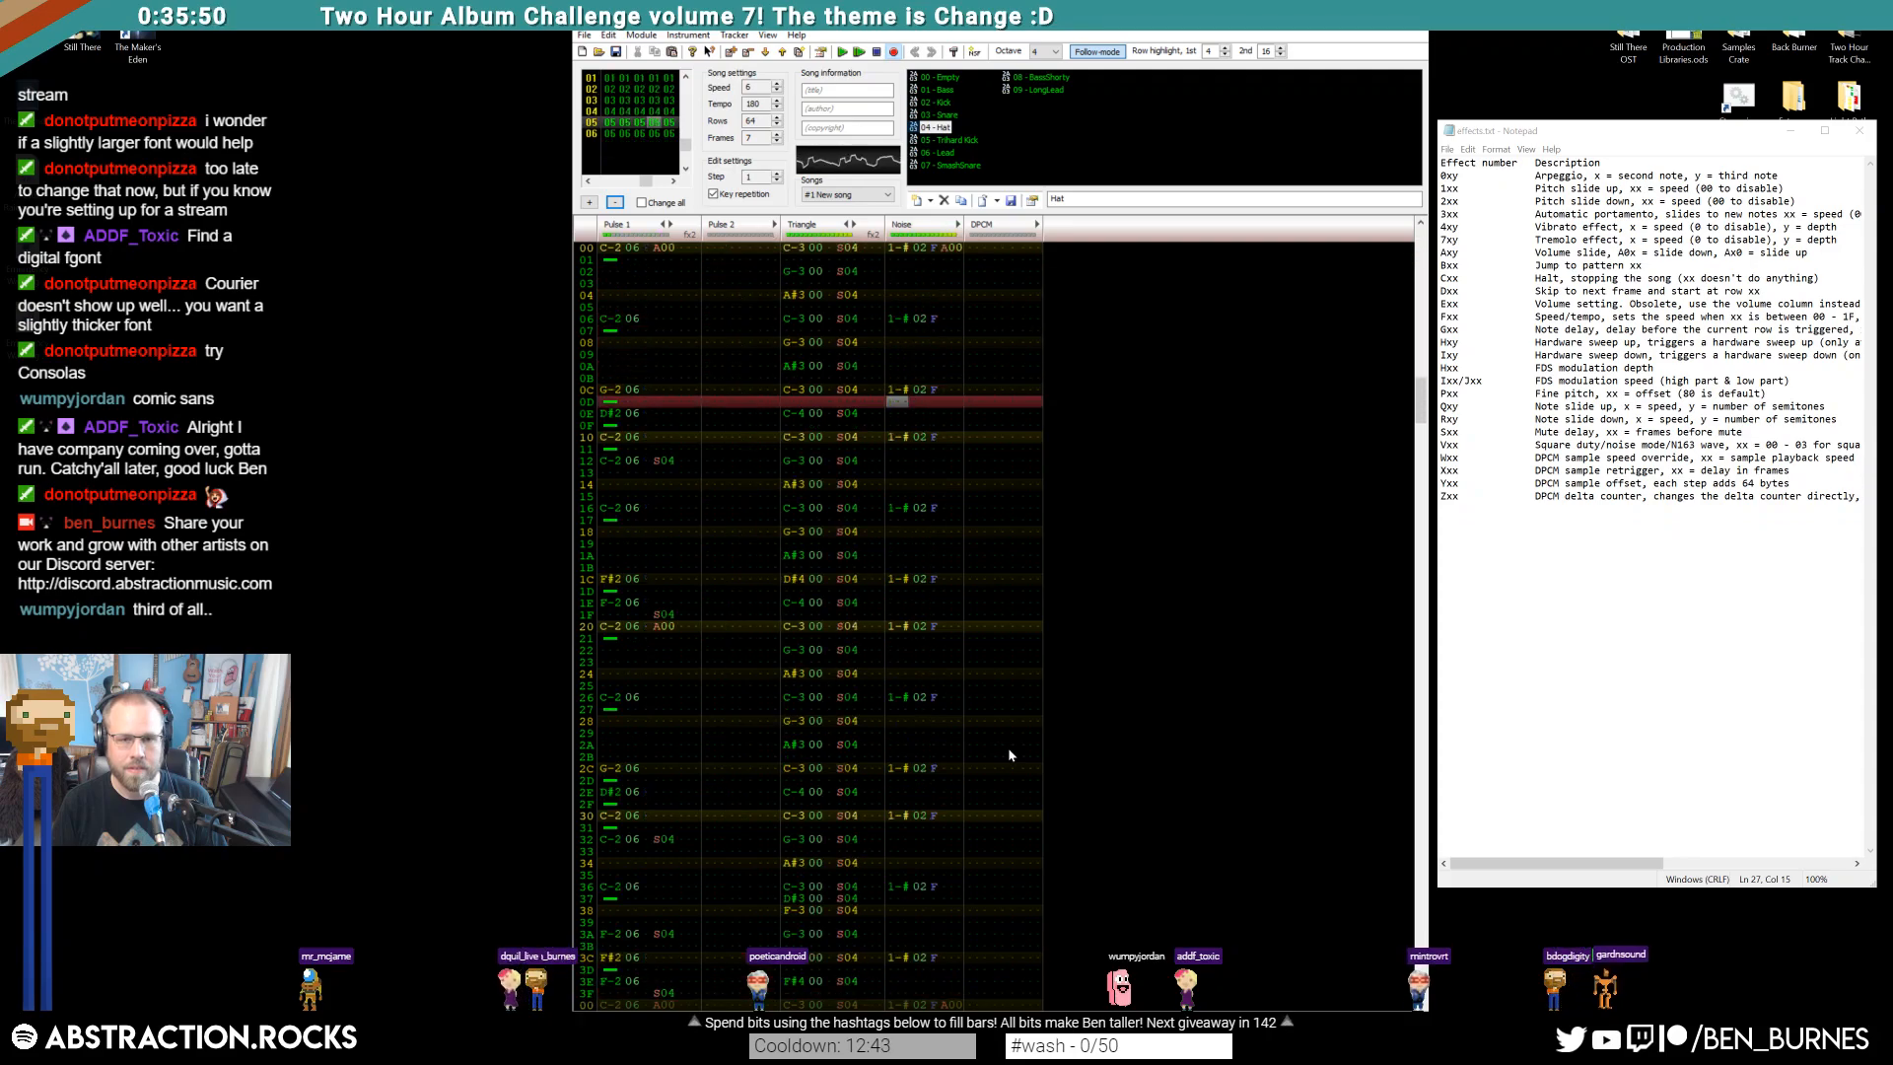
key("Return")
scroll(804, 594, "up", 10)
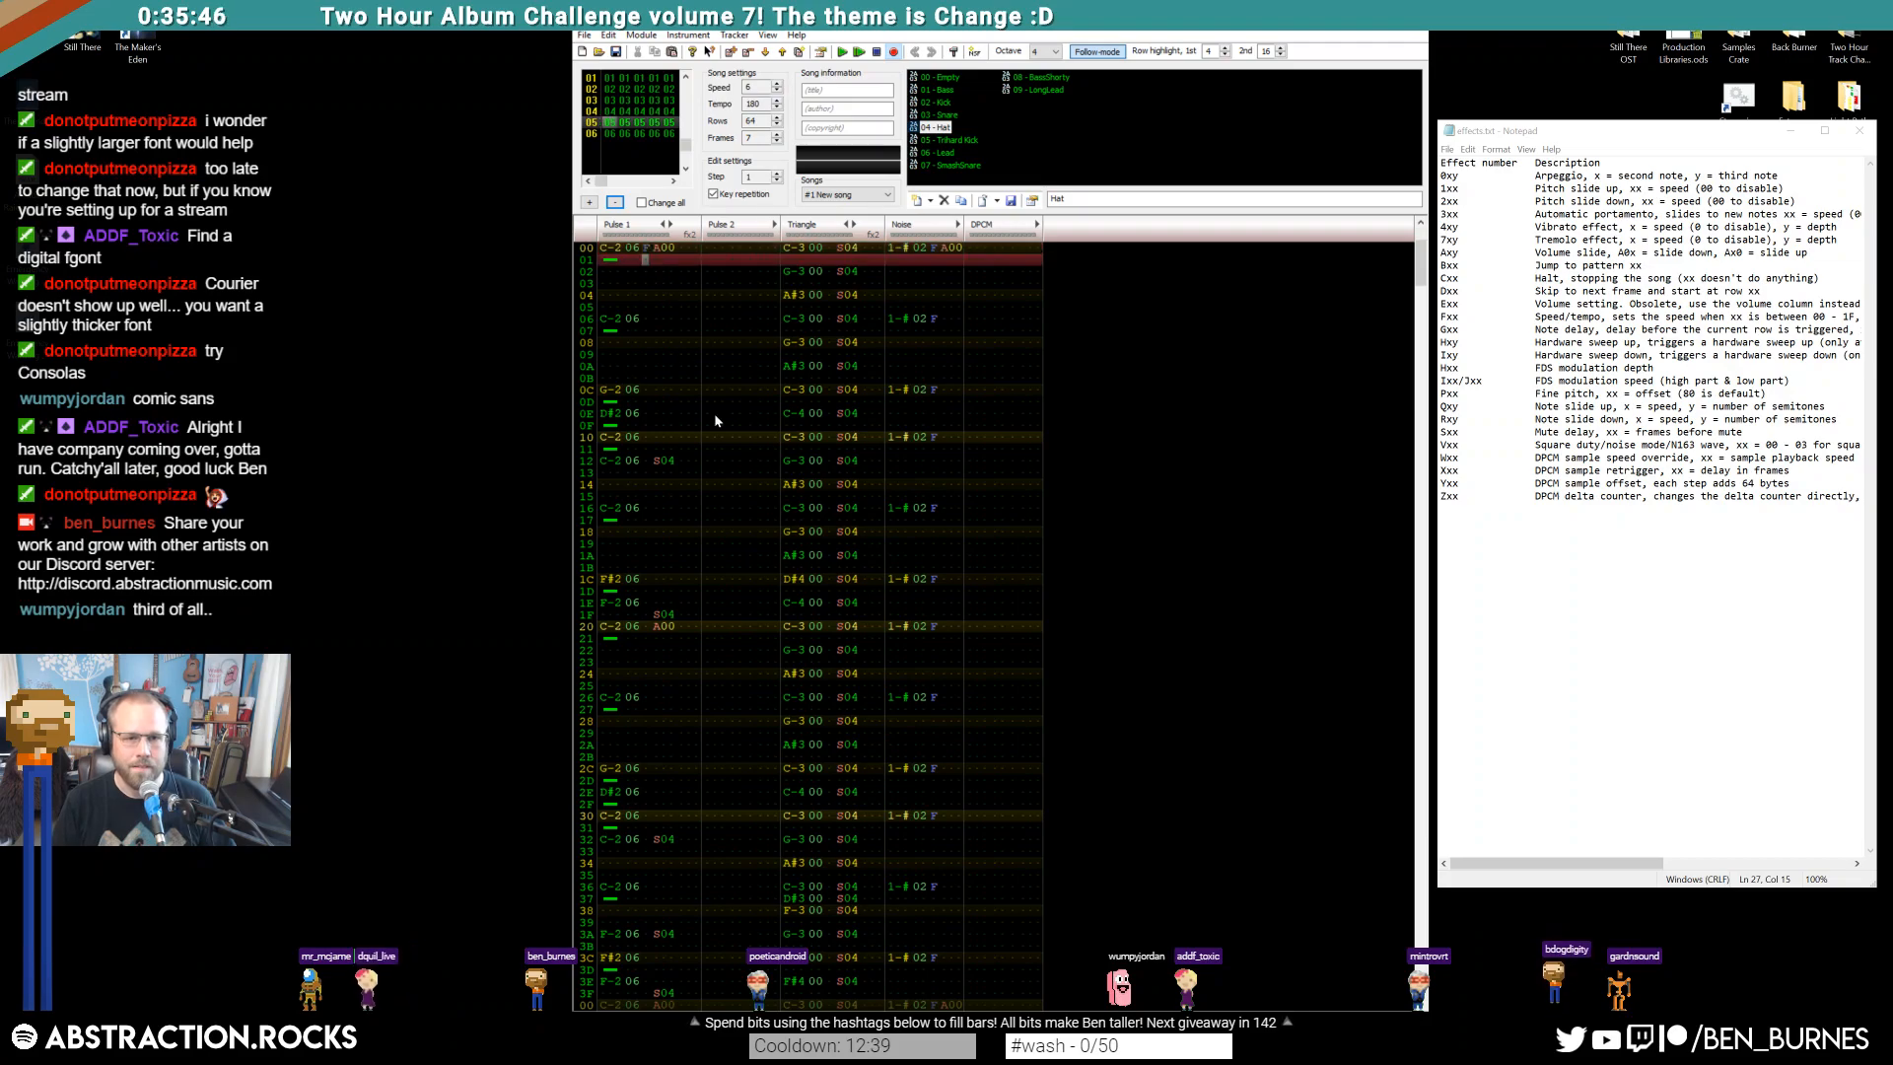
Go back to an earlier frame and play the song through to frame 06
scroll(884, 675, "up", 6)
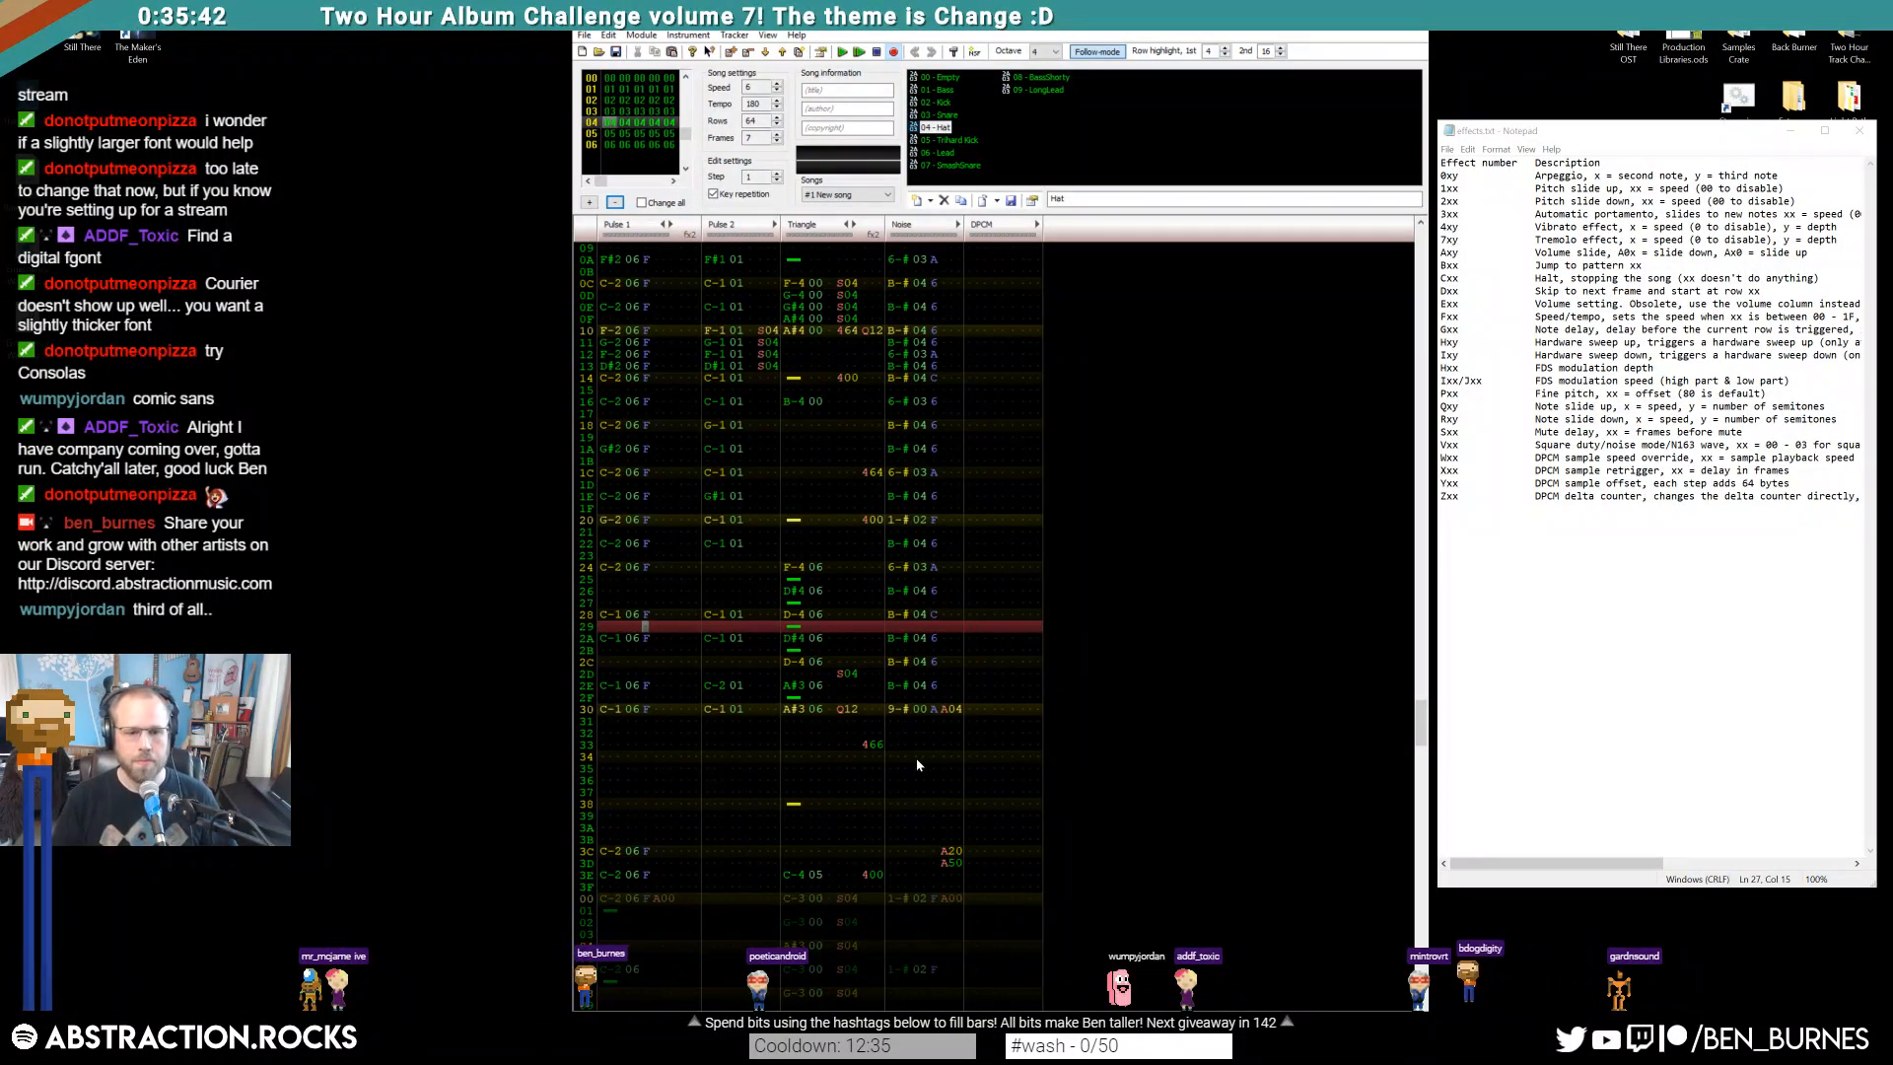
scroll(678, 383, "up", 10)
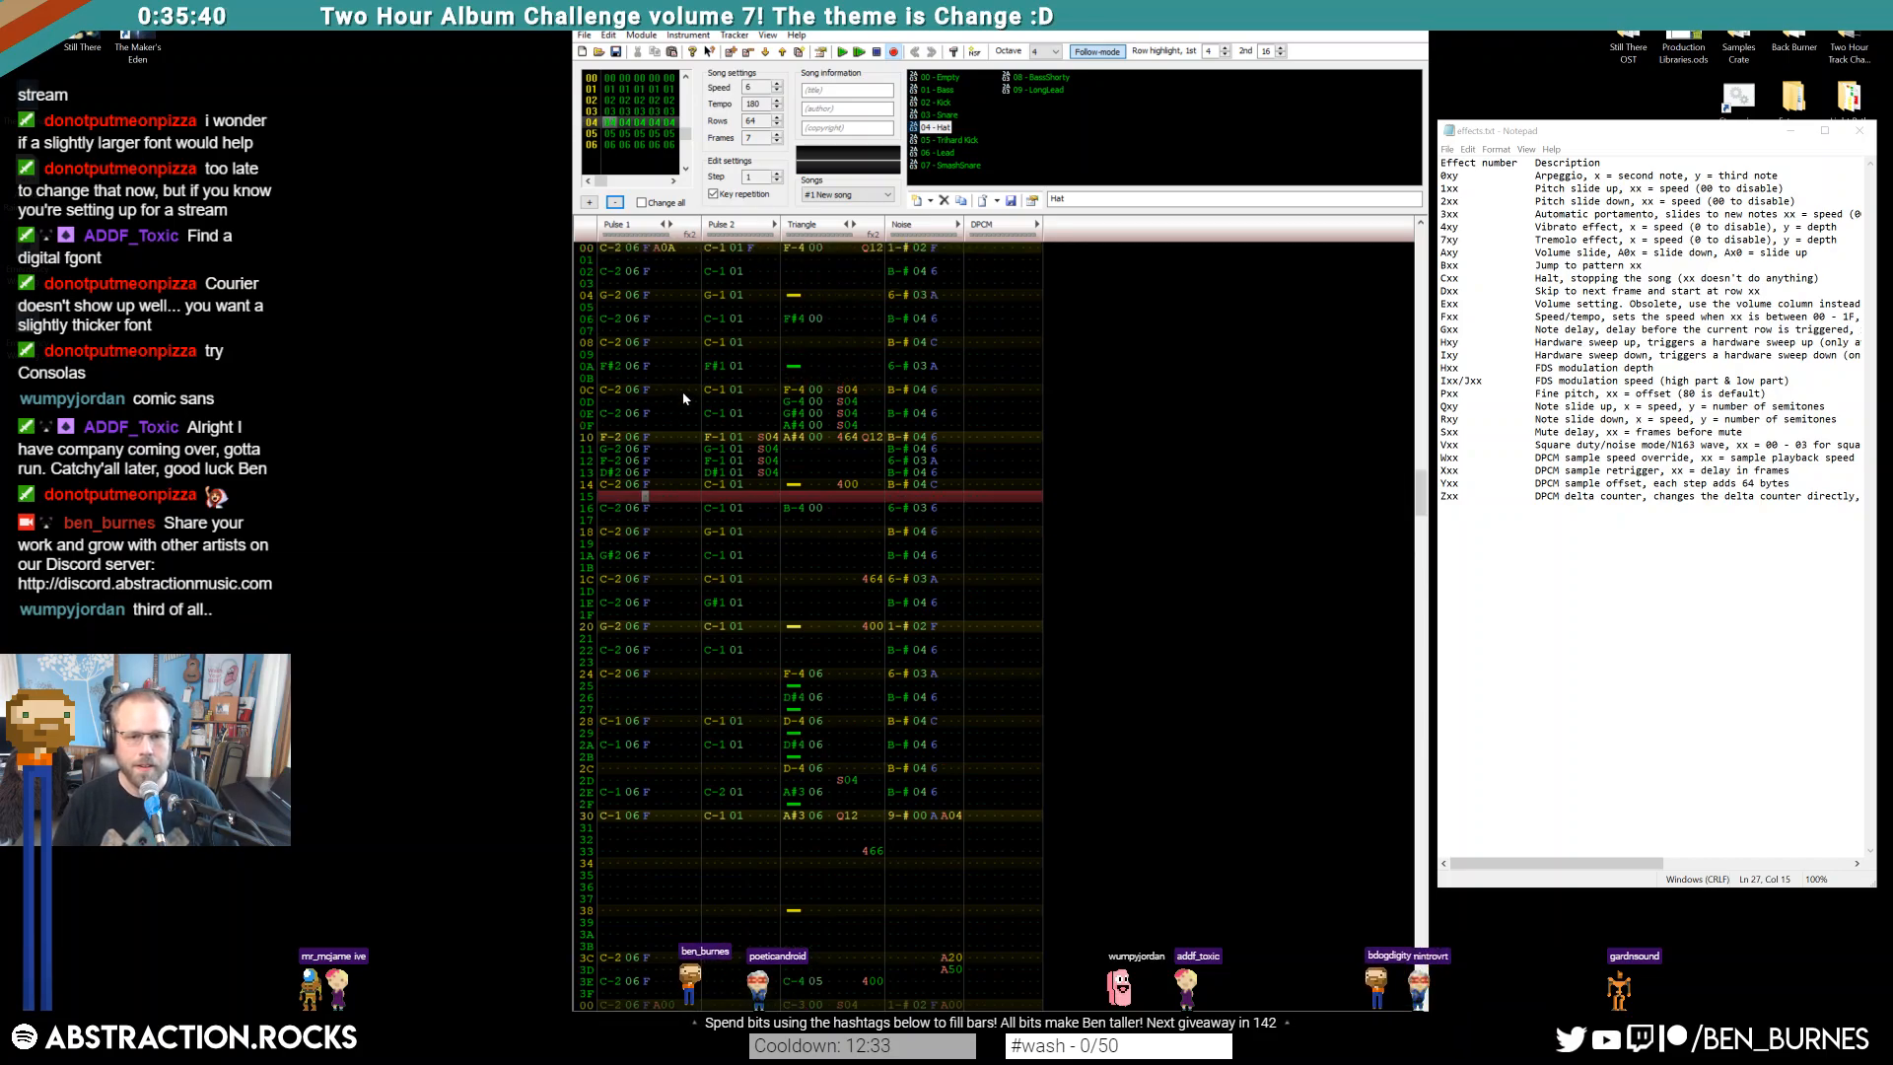
scroll(646, 283, "up", 4)
left_click(620, 248)
key("Return")
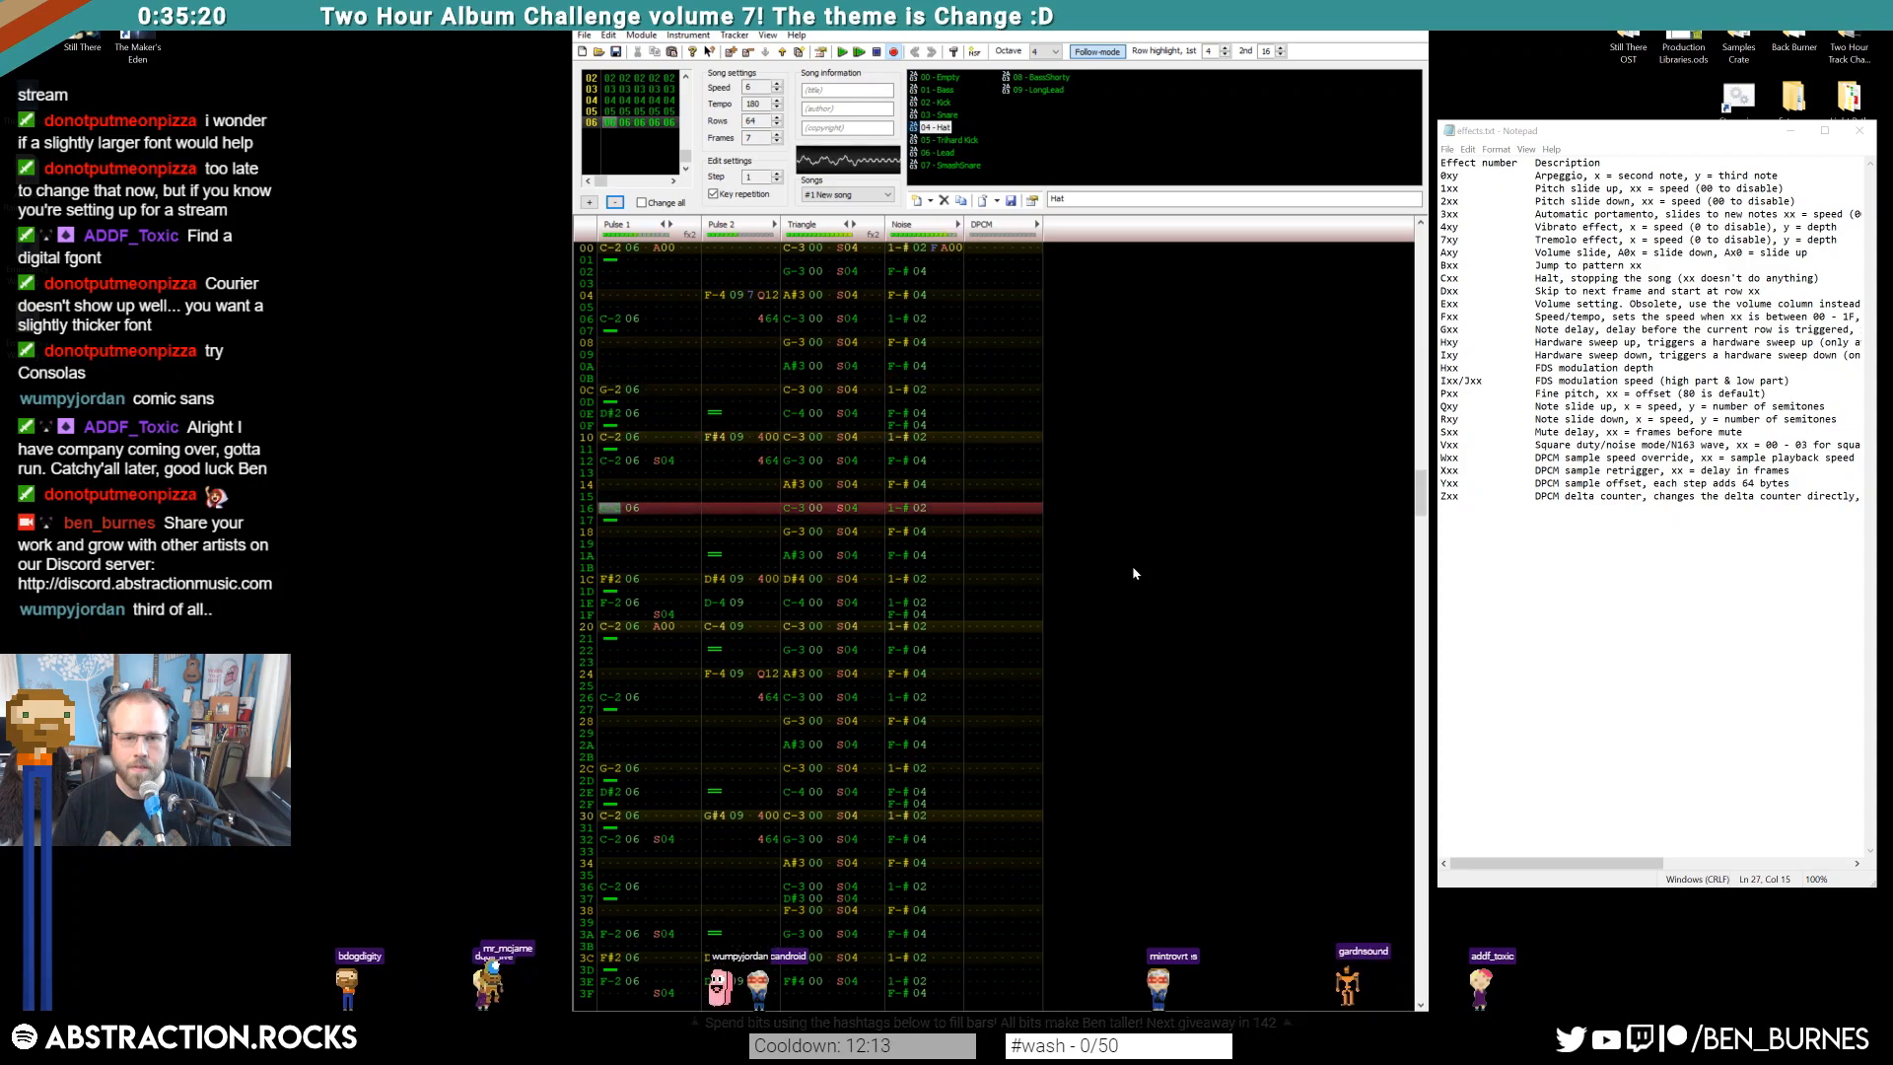
Stop playback and move the Pulse 2 F-4 note in frame 06 with its Q12 and 464 effects from row 24 to row 28
key("Return")
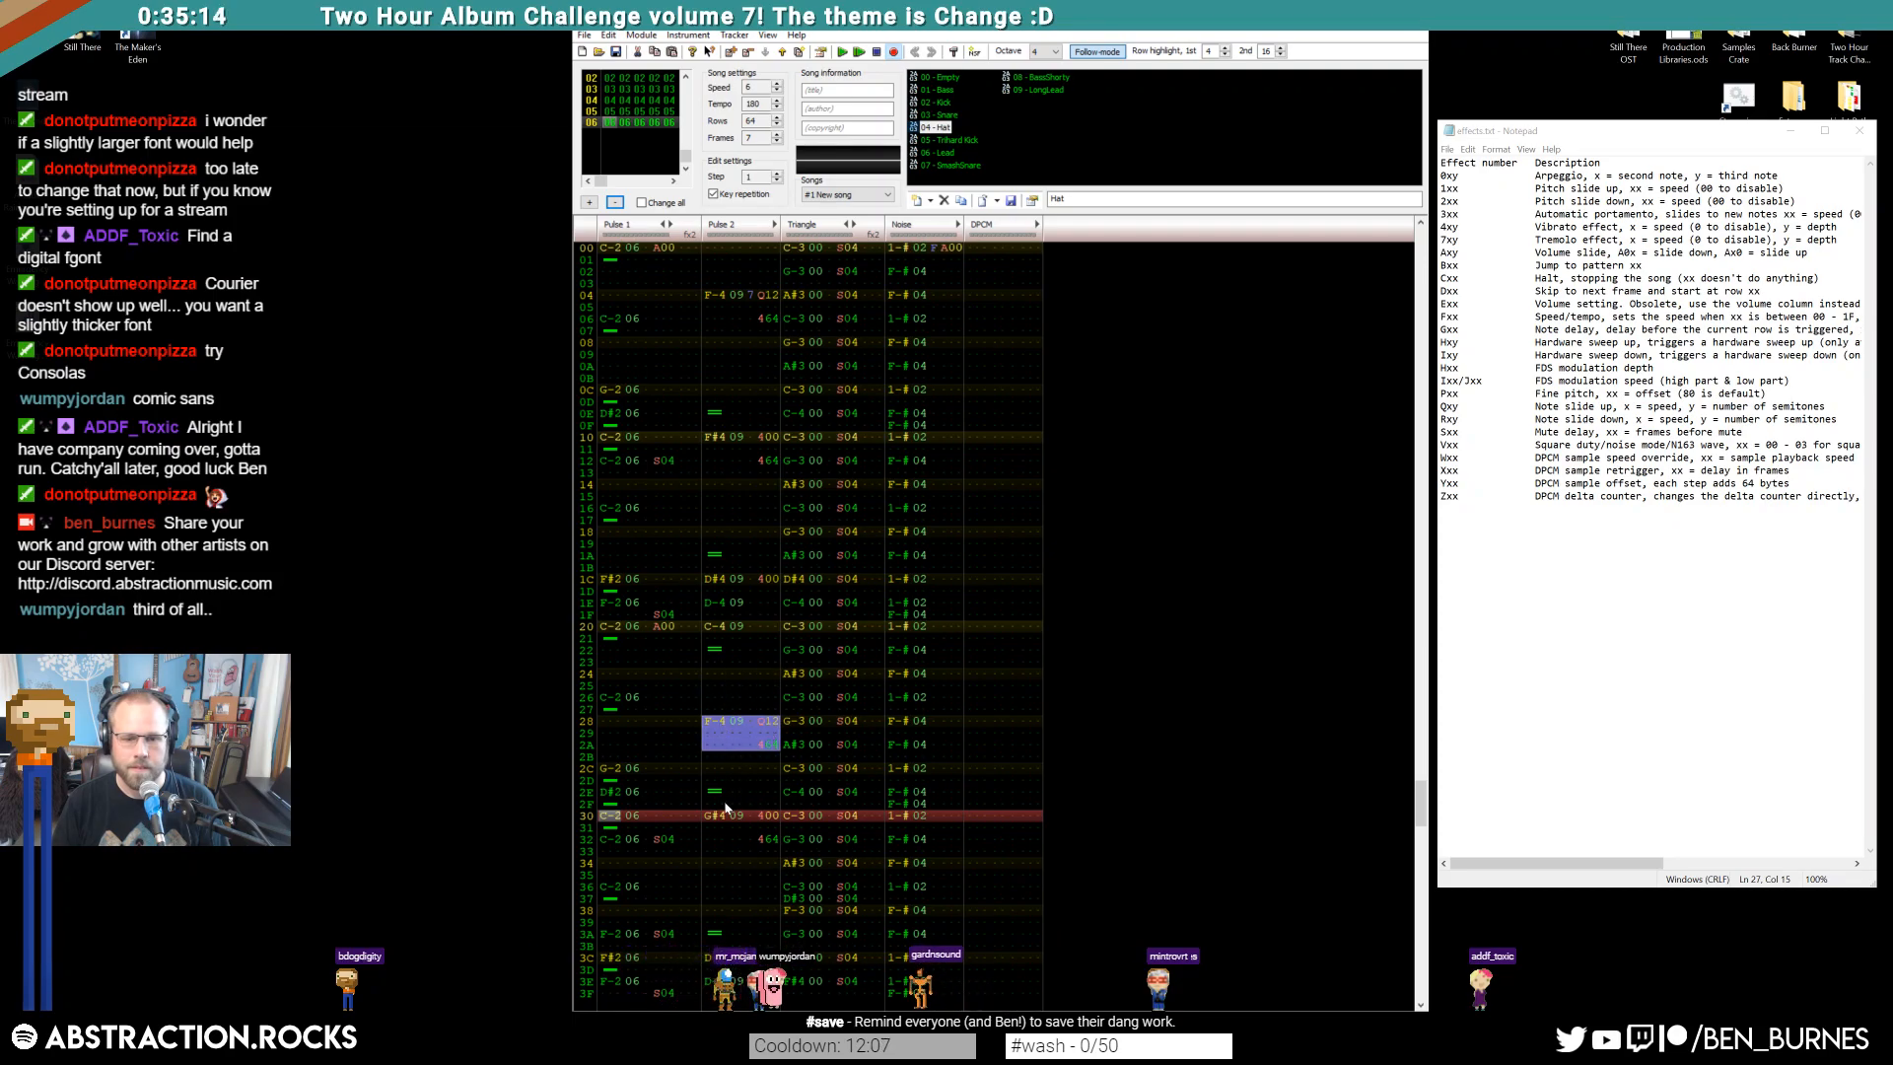
left_click(714, 723)
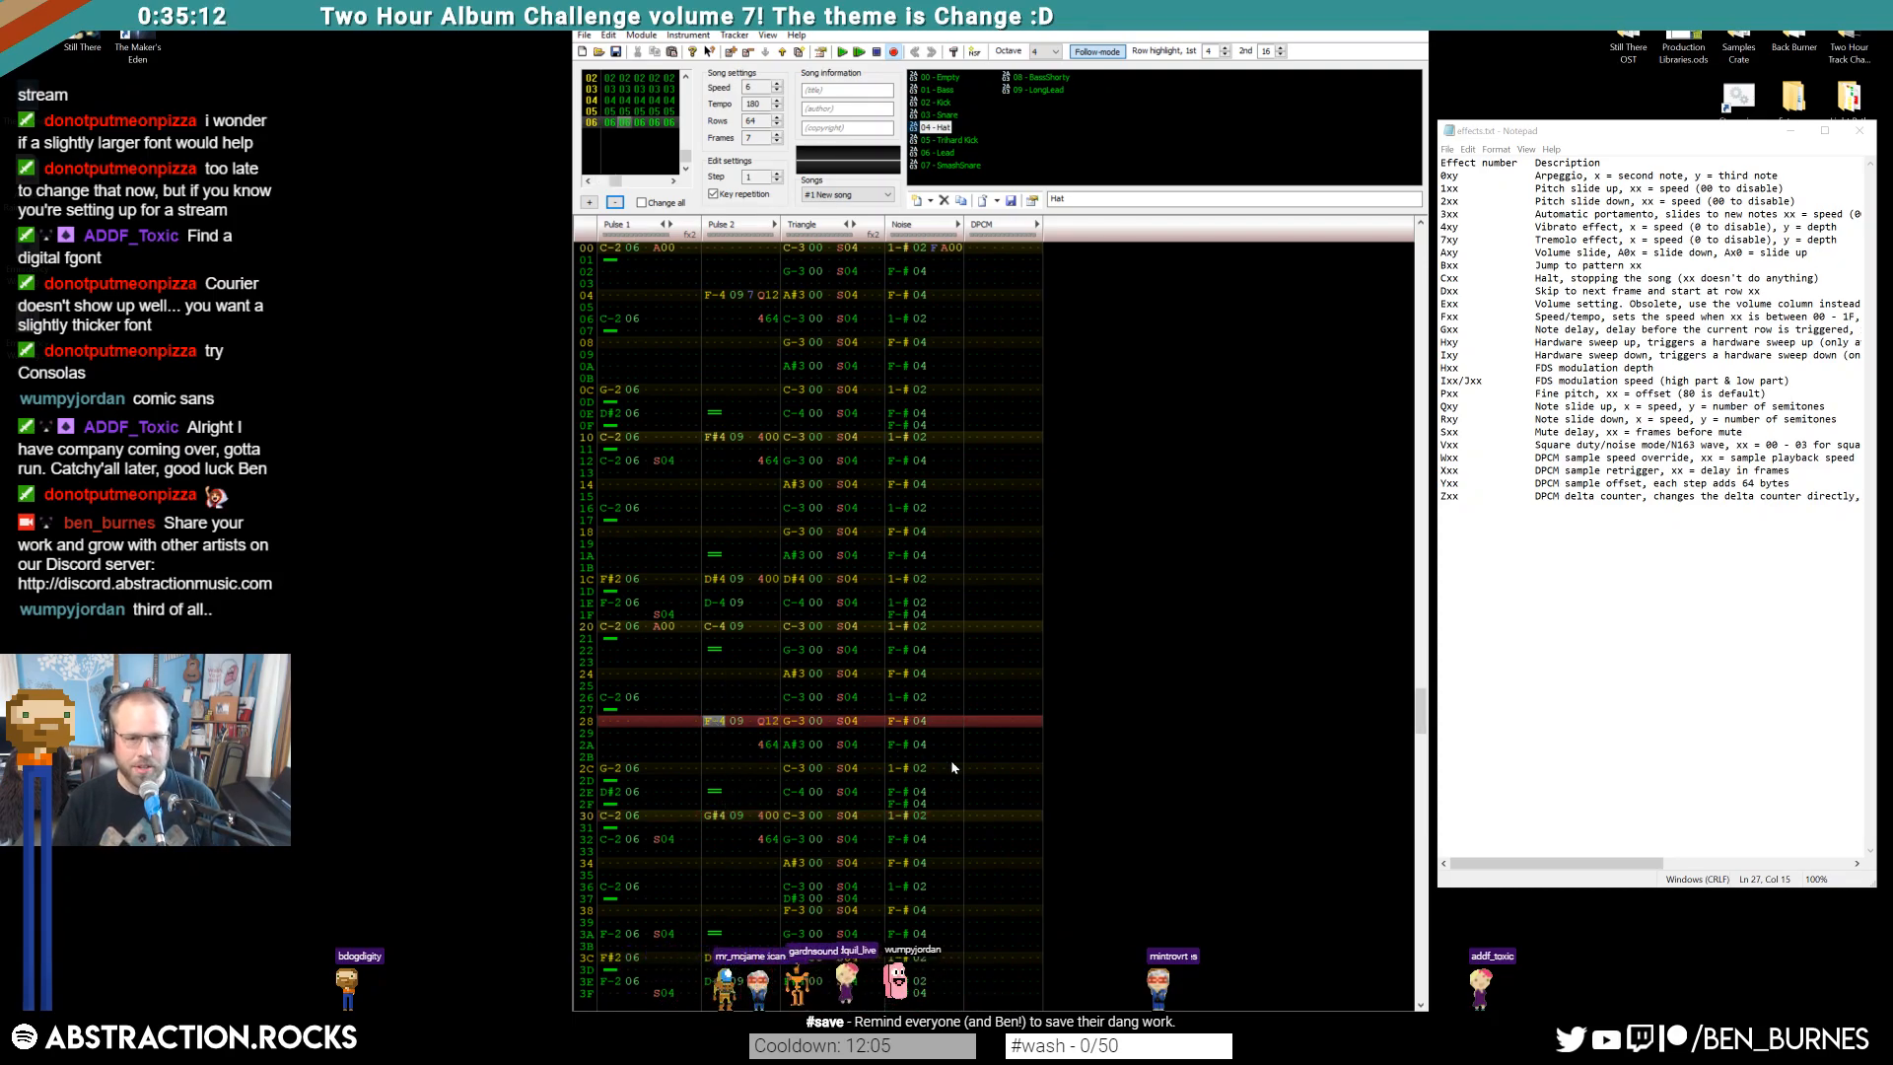
Try C-5 in row 20 of Pulse 2 in frame 06, then re-enter C-4 with instrument 09
scroll(1124, 623, "up", 20)
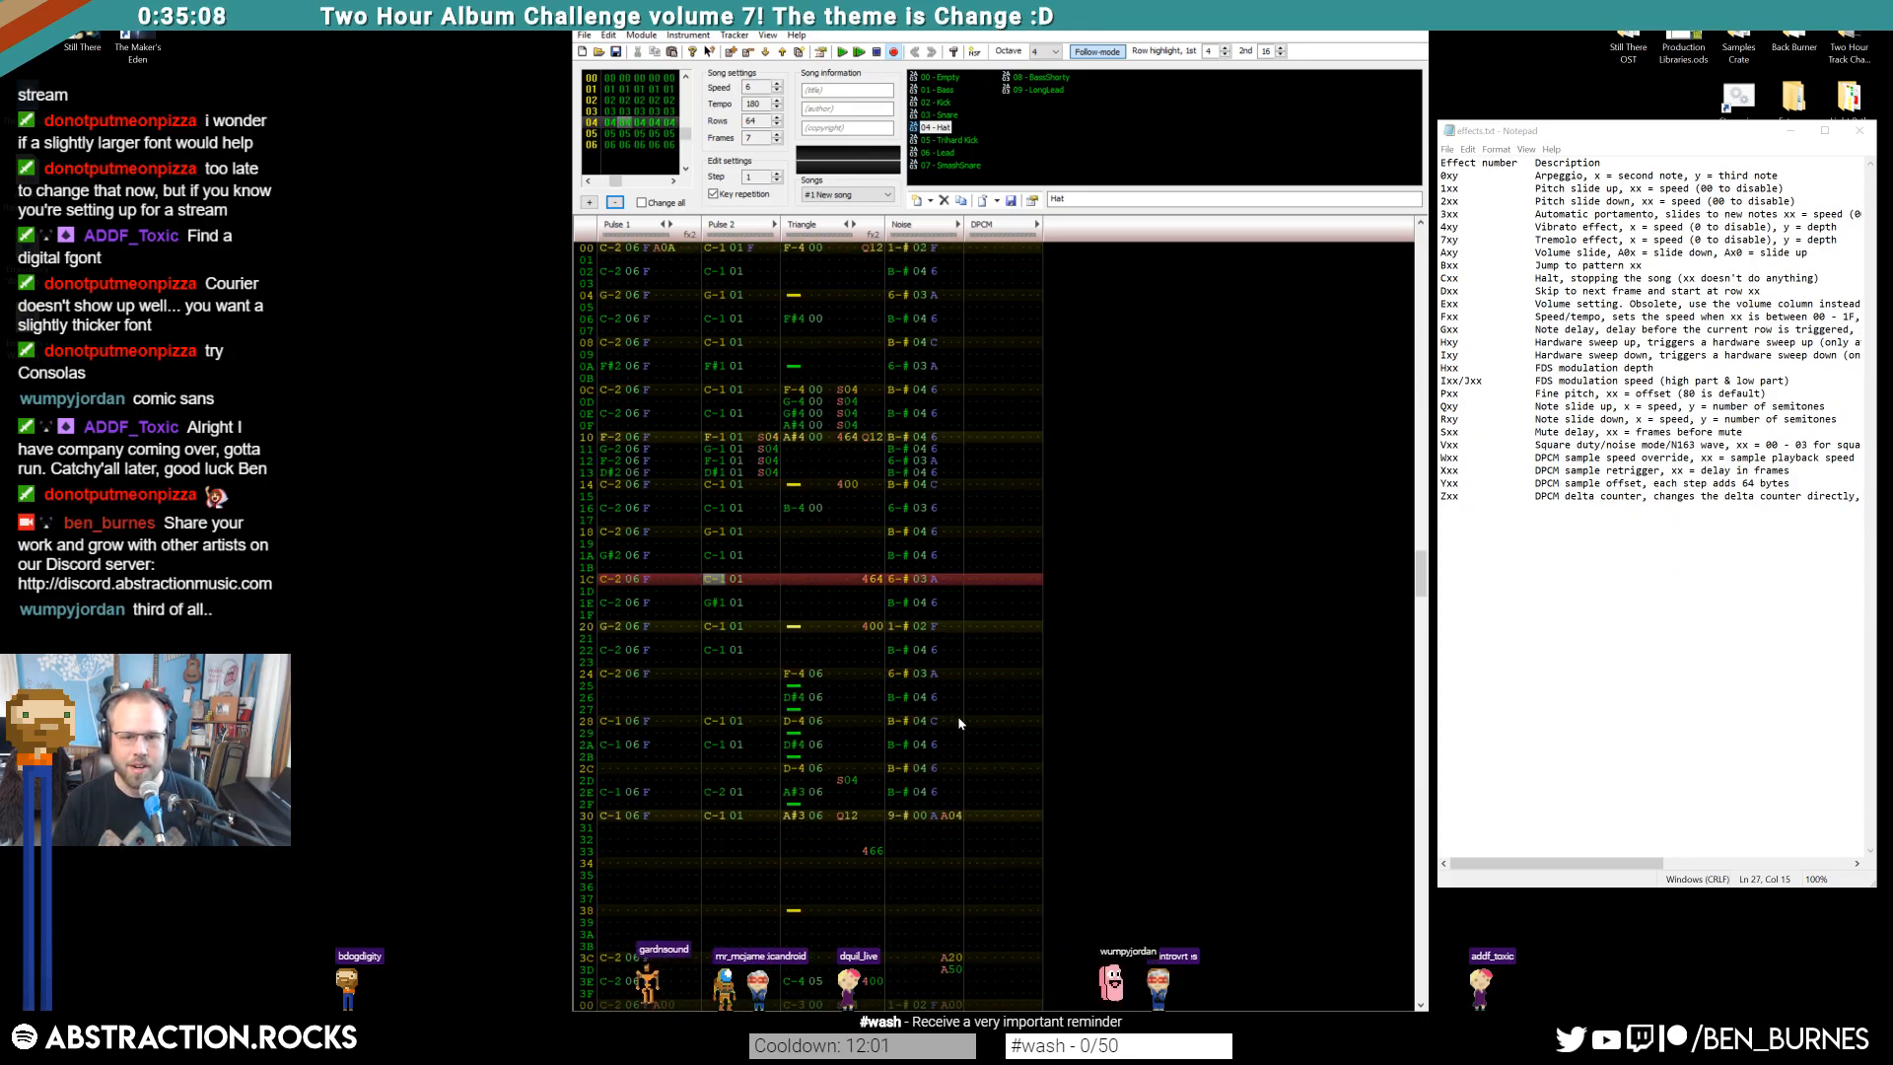
scroll(971, 749, "down", 20)
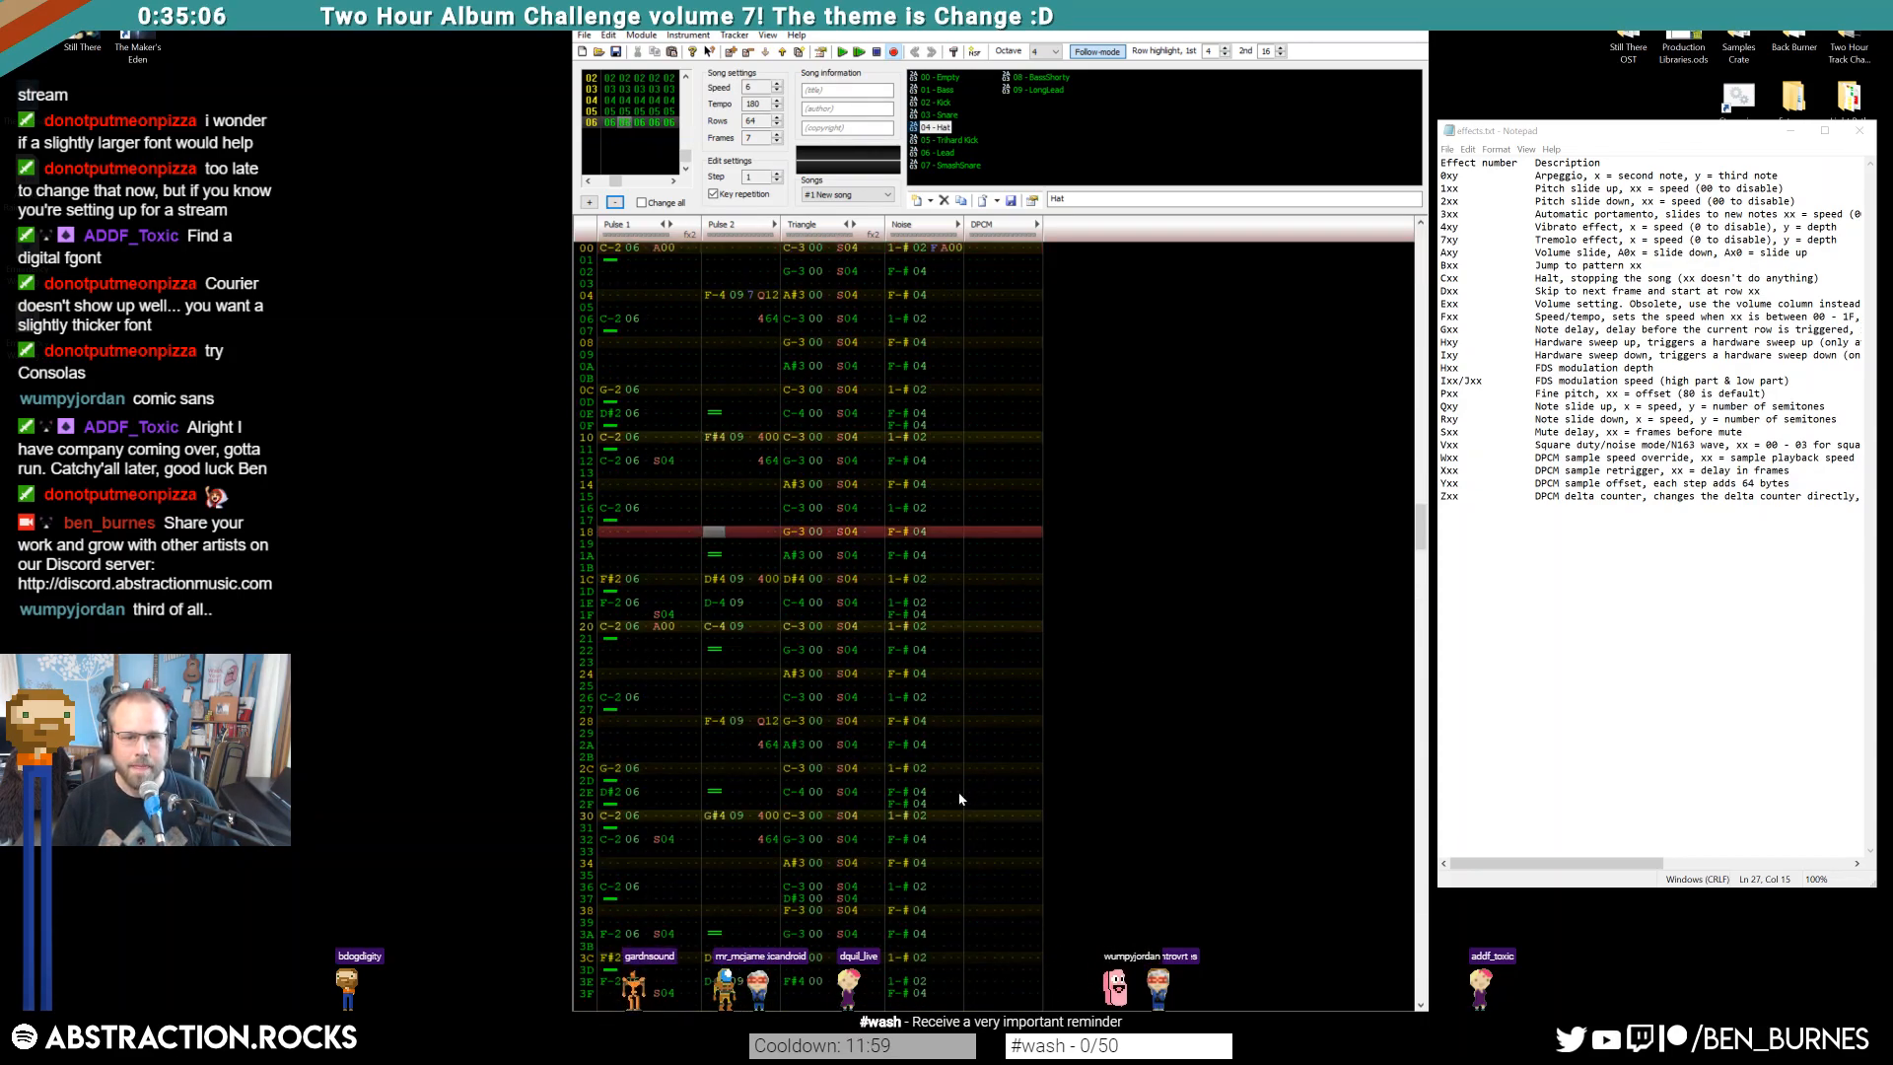
scroll(946, 789, "down", 7)
scroll(935, 792, "up", 1)
key("q")
left_click(725, 431)
left_click(734, 442)
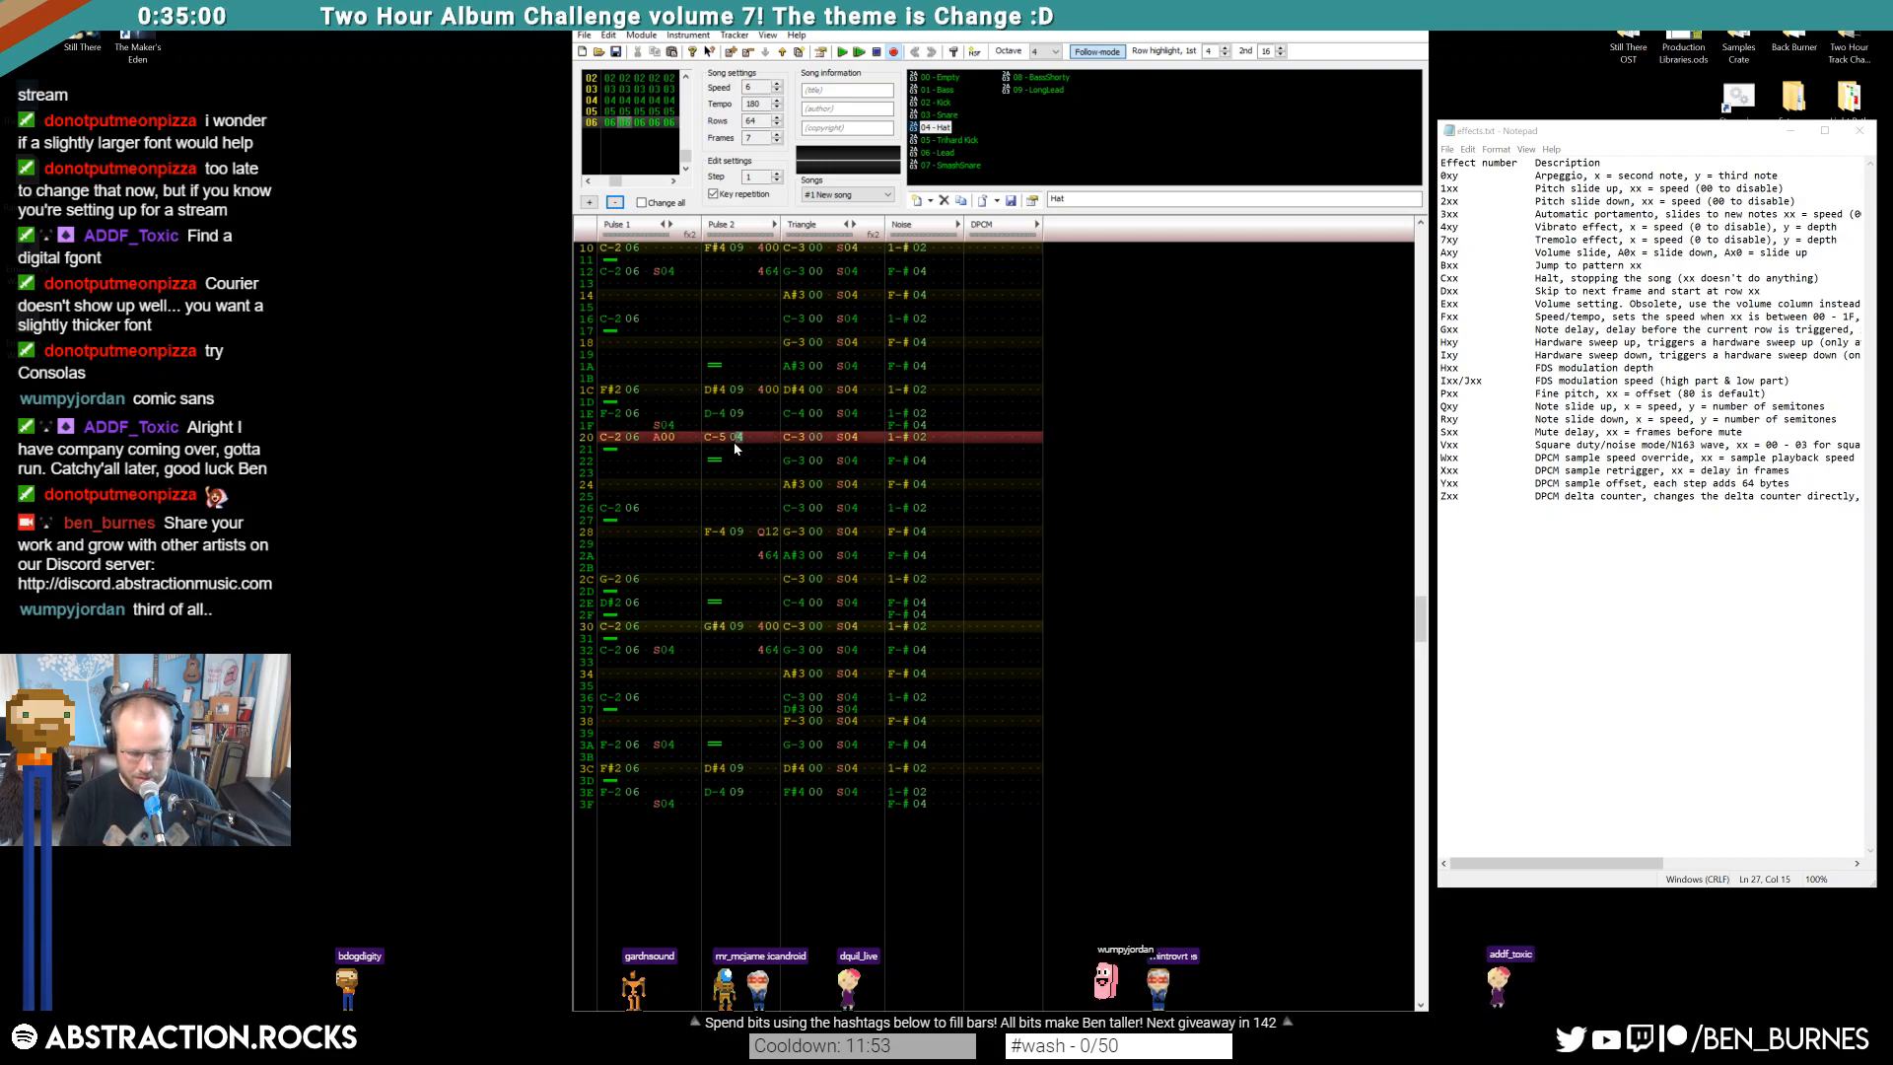
type("9")
key("Up")
key("Left")
key("Left")
key("z")
Try B-5 and then B-3 in row 28 of Pulse 2 in frame 06 and play the frame
key("Down")
key("Down")
key("Down")
key("Down")
key("Down")
key("Down")
key("Down")
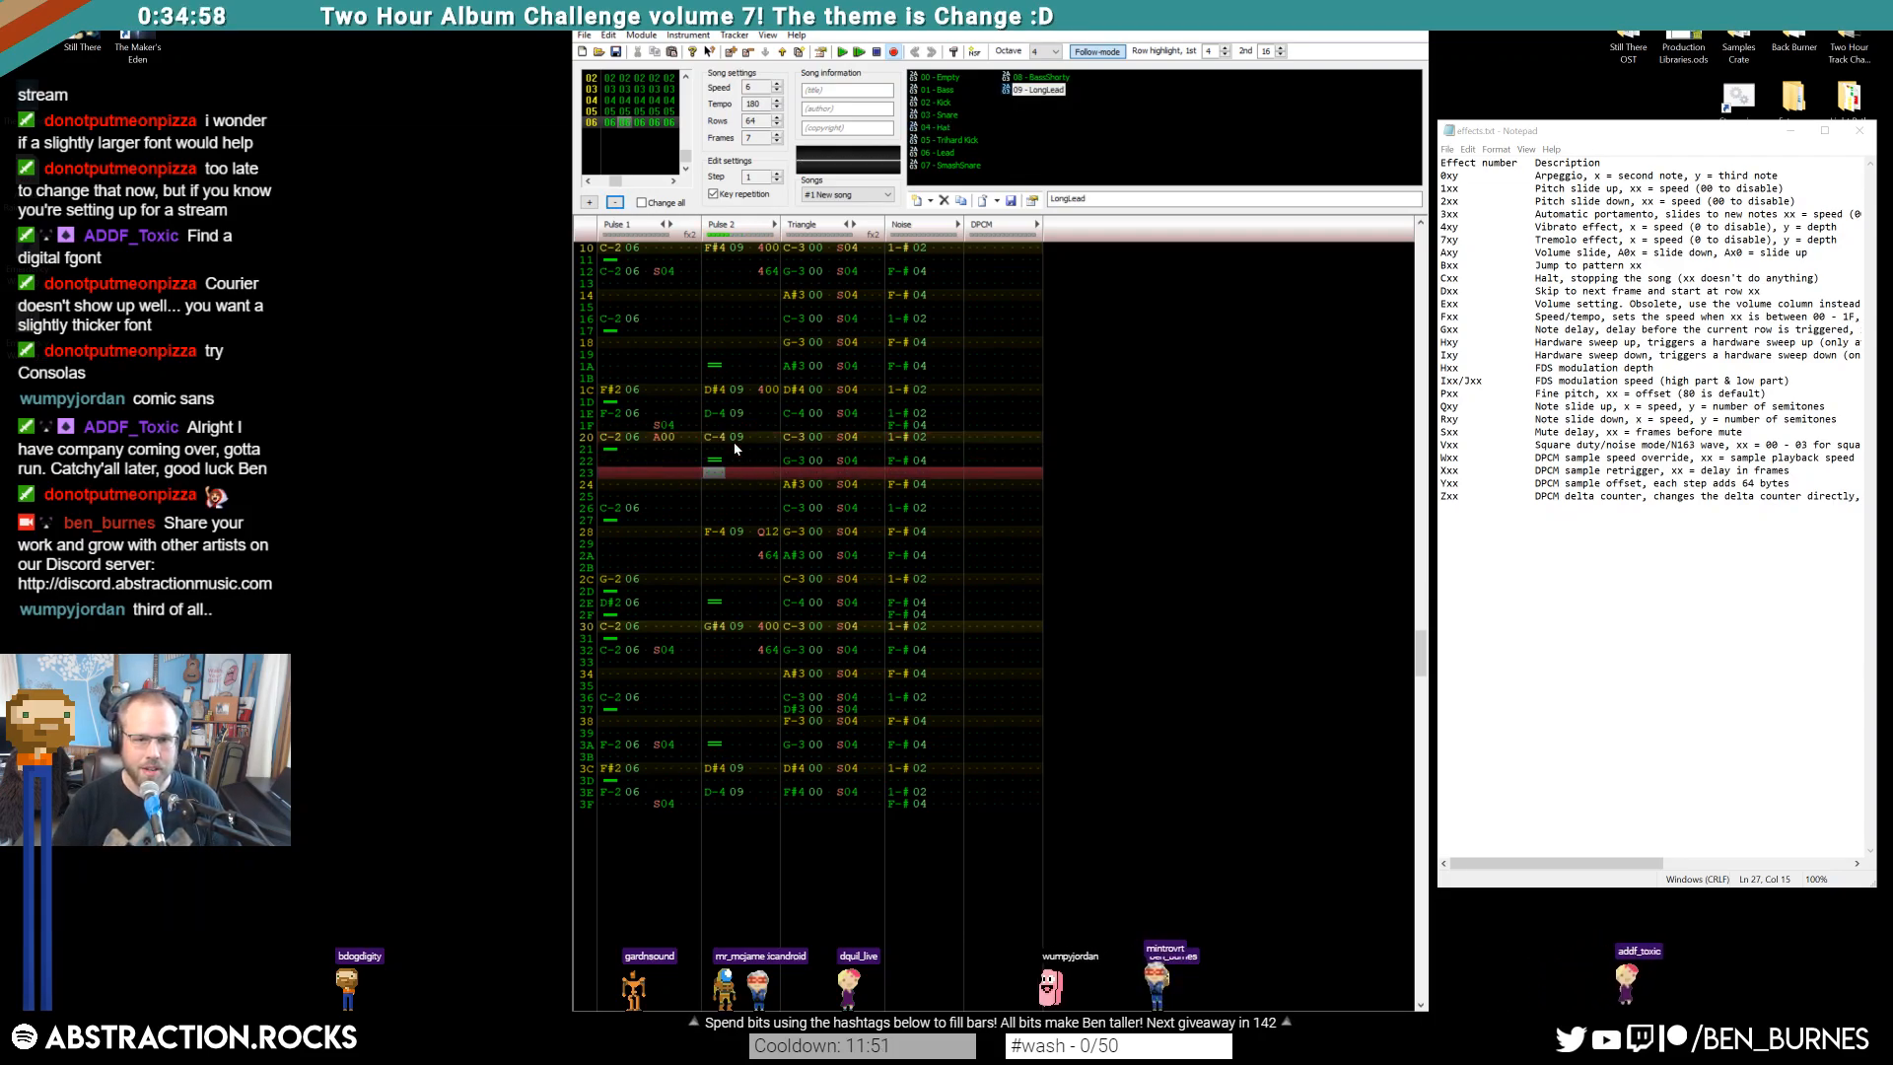
key("m")
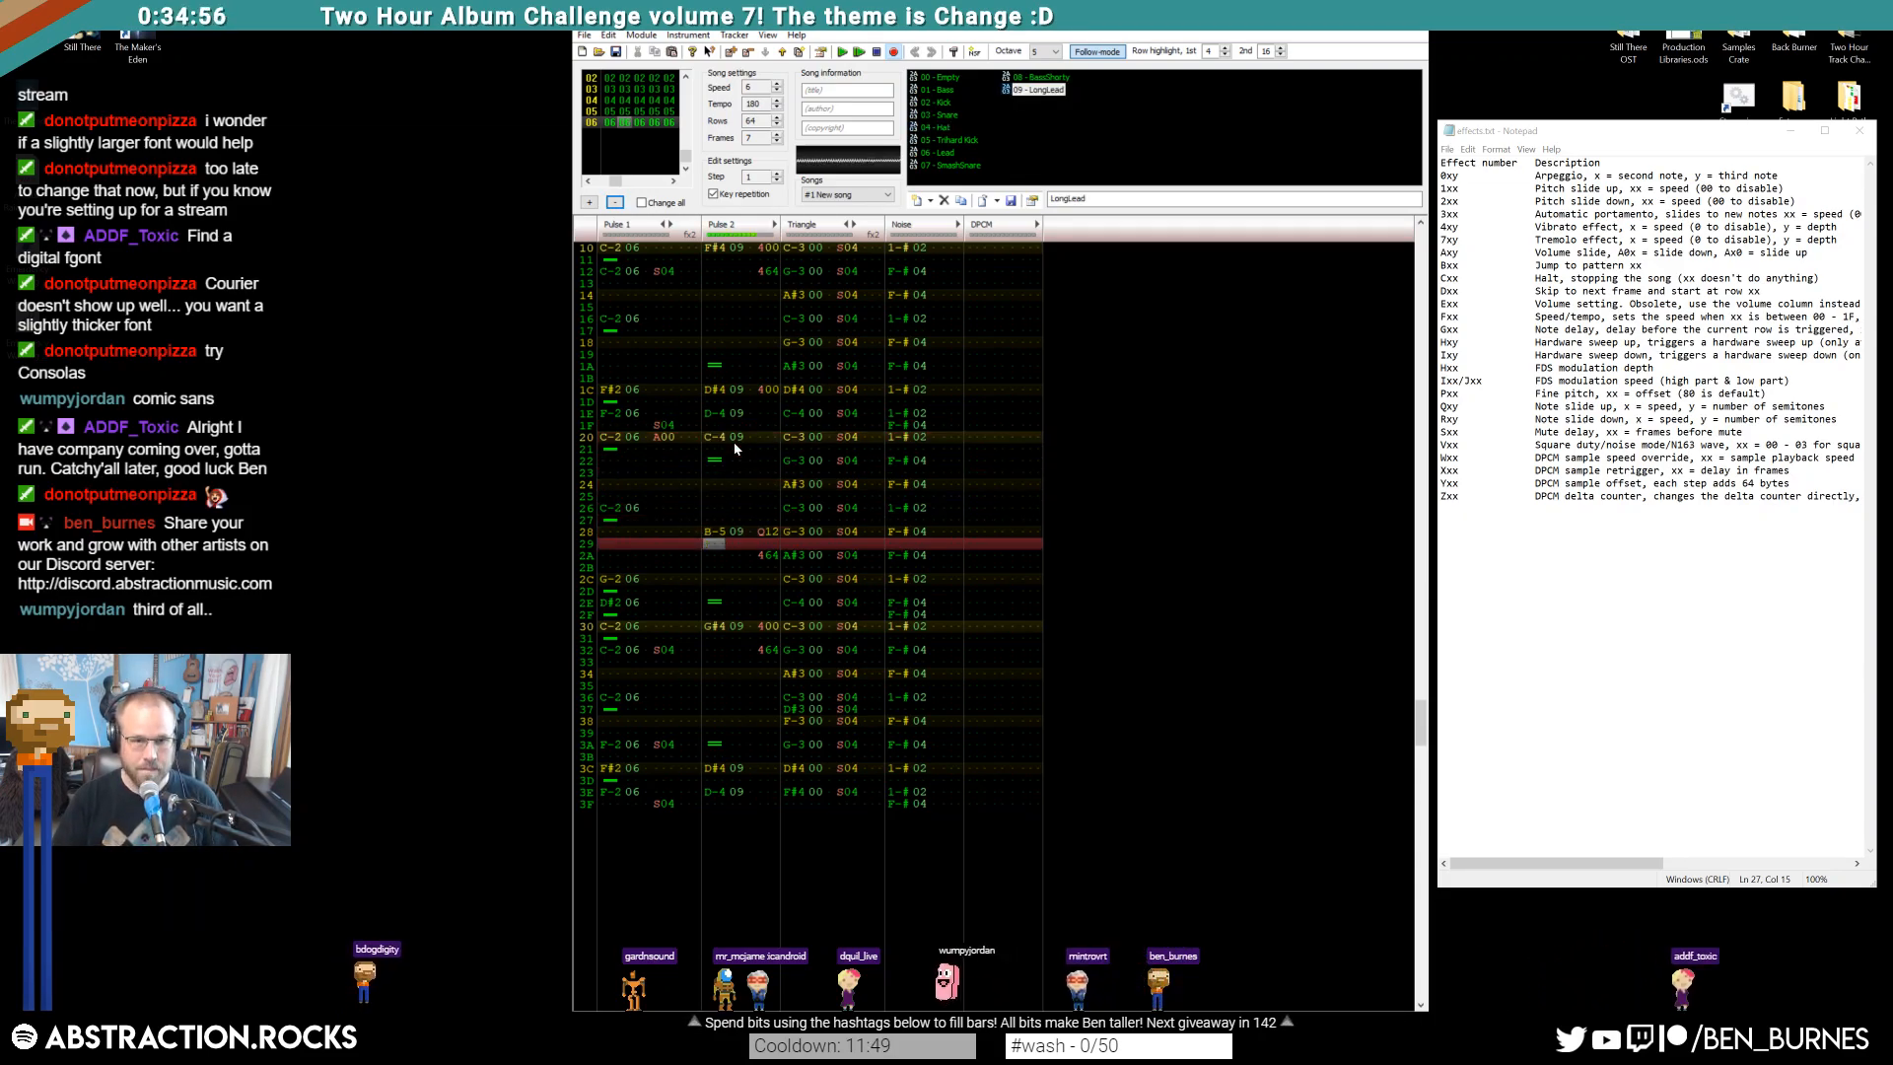
key("KP_Divide")
key("Up")
key("m")
key("Return")
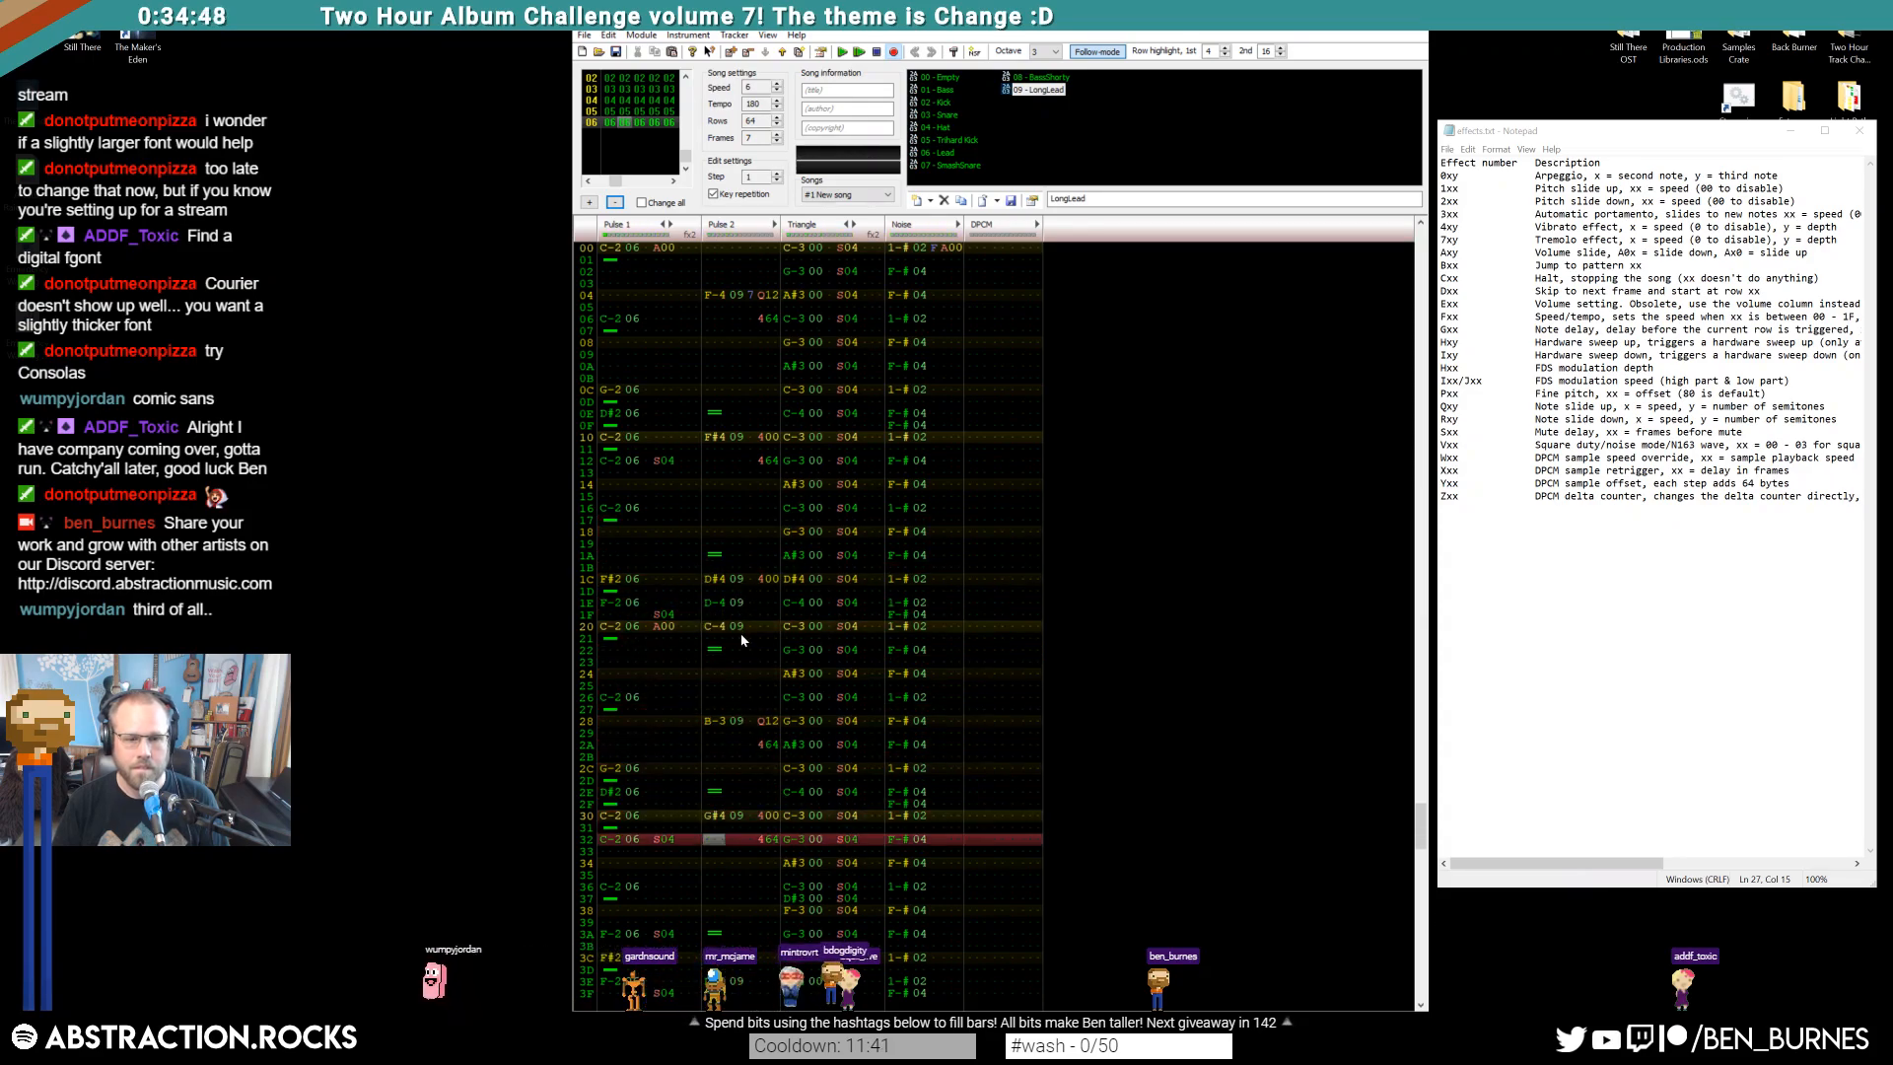
Change the Pulse 2 note in row 28 of frame 06 to G-4, trying C-3 and C-4 first
left_click(719, 720)
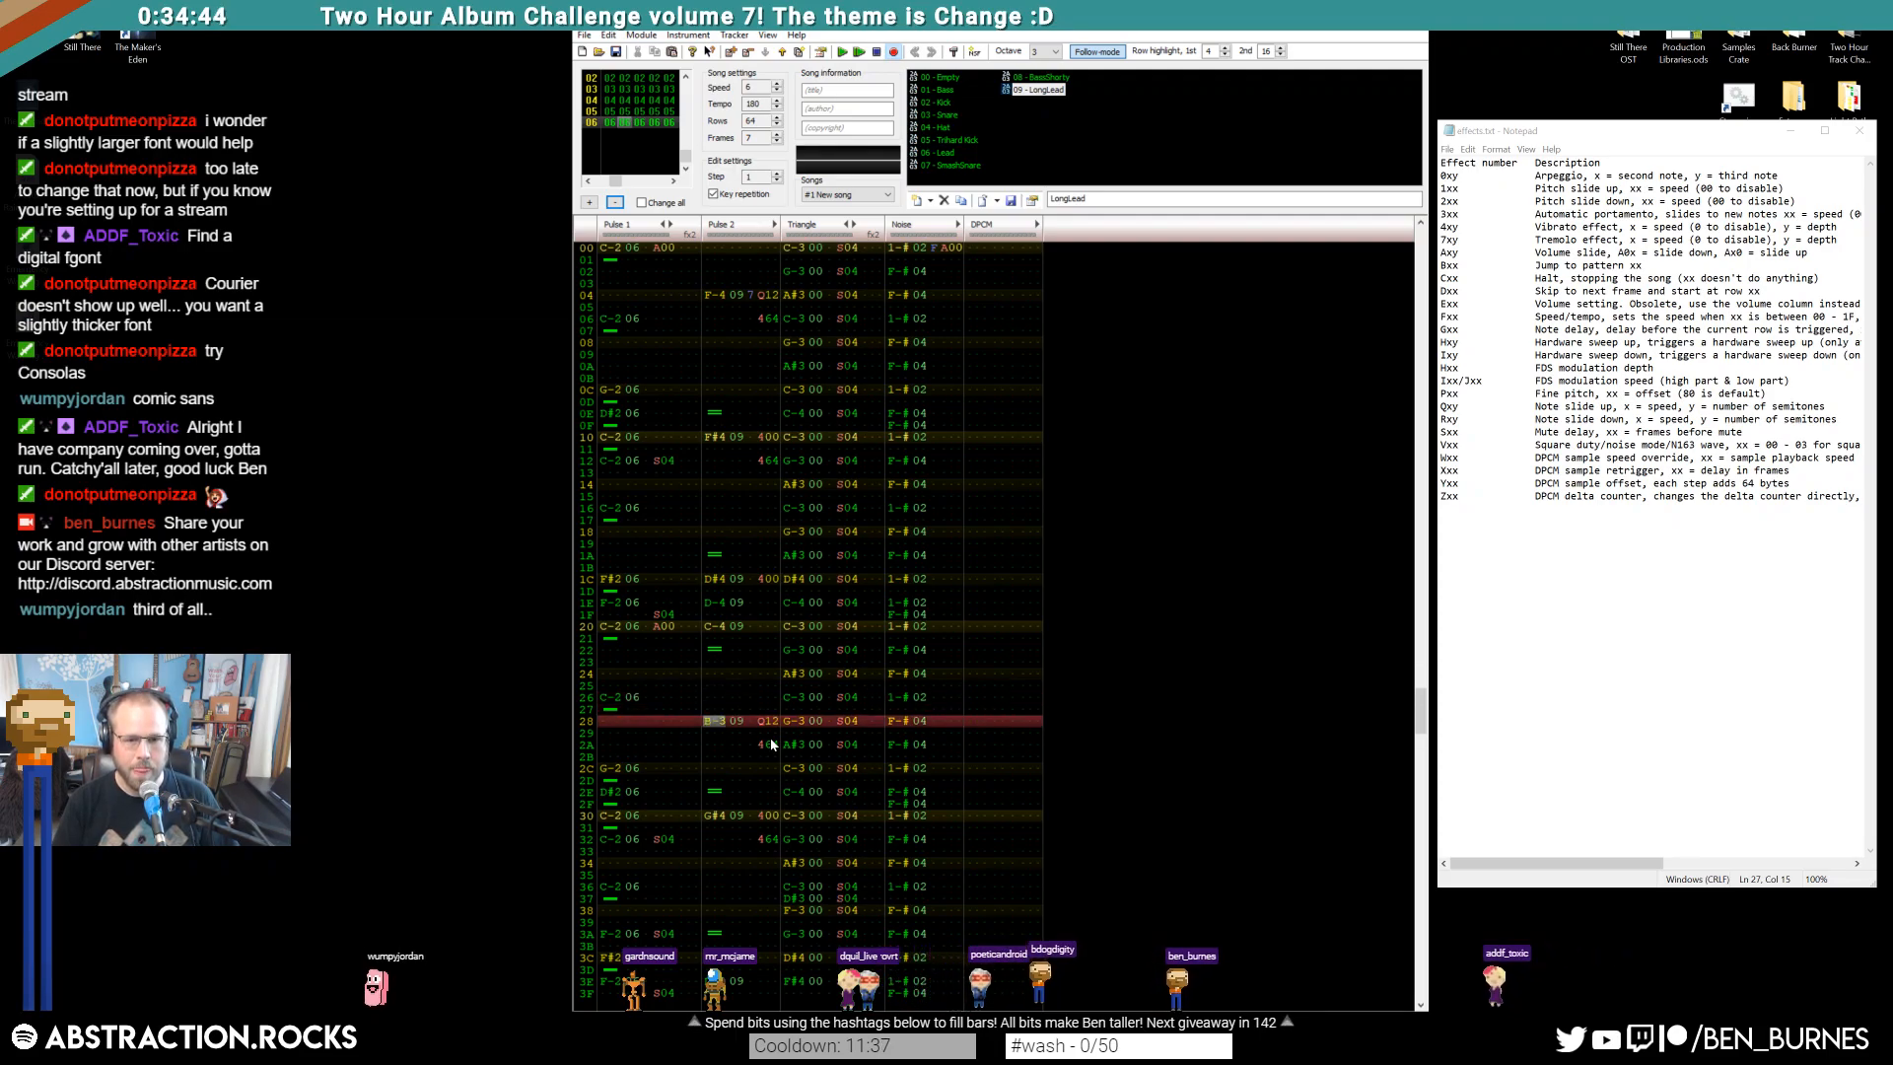
key("z")
key("Up")
key("KP_Multiply")
key("z")
key("Up")
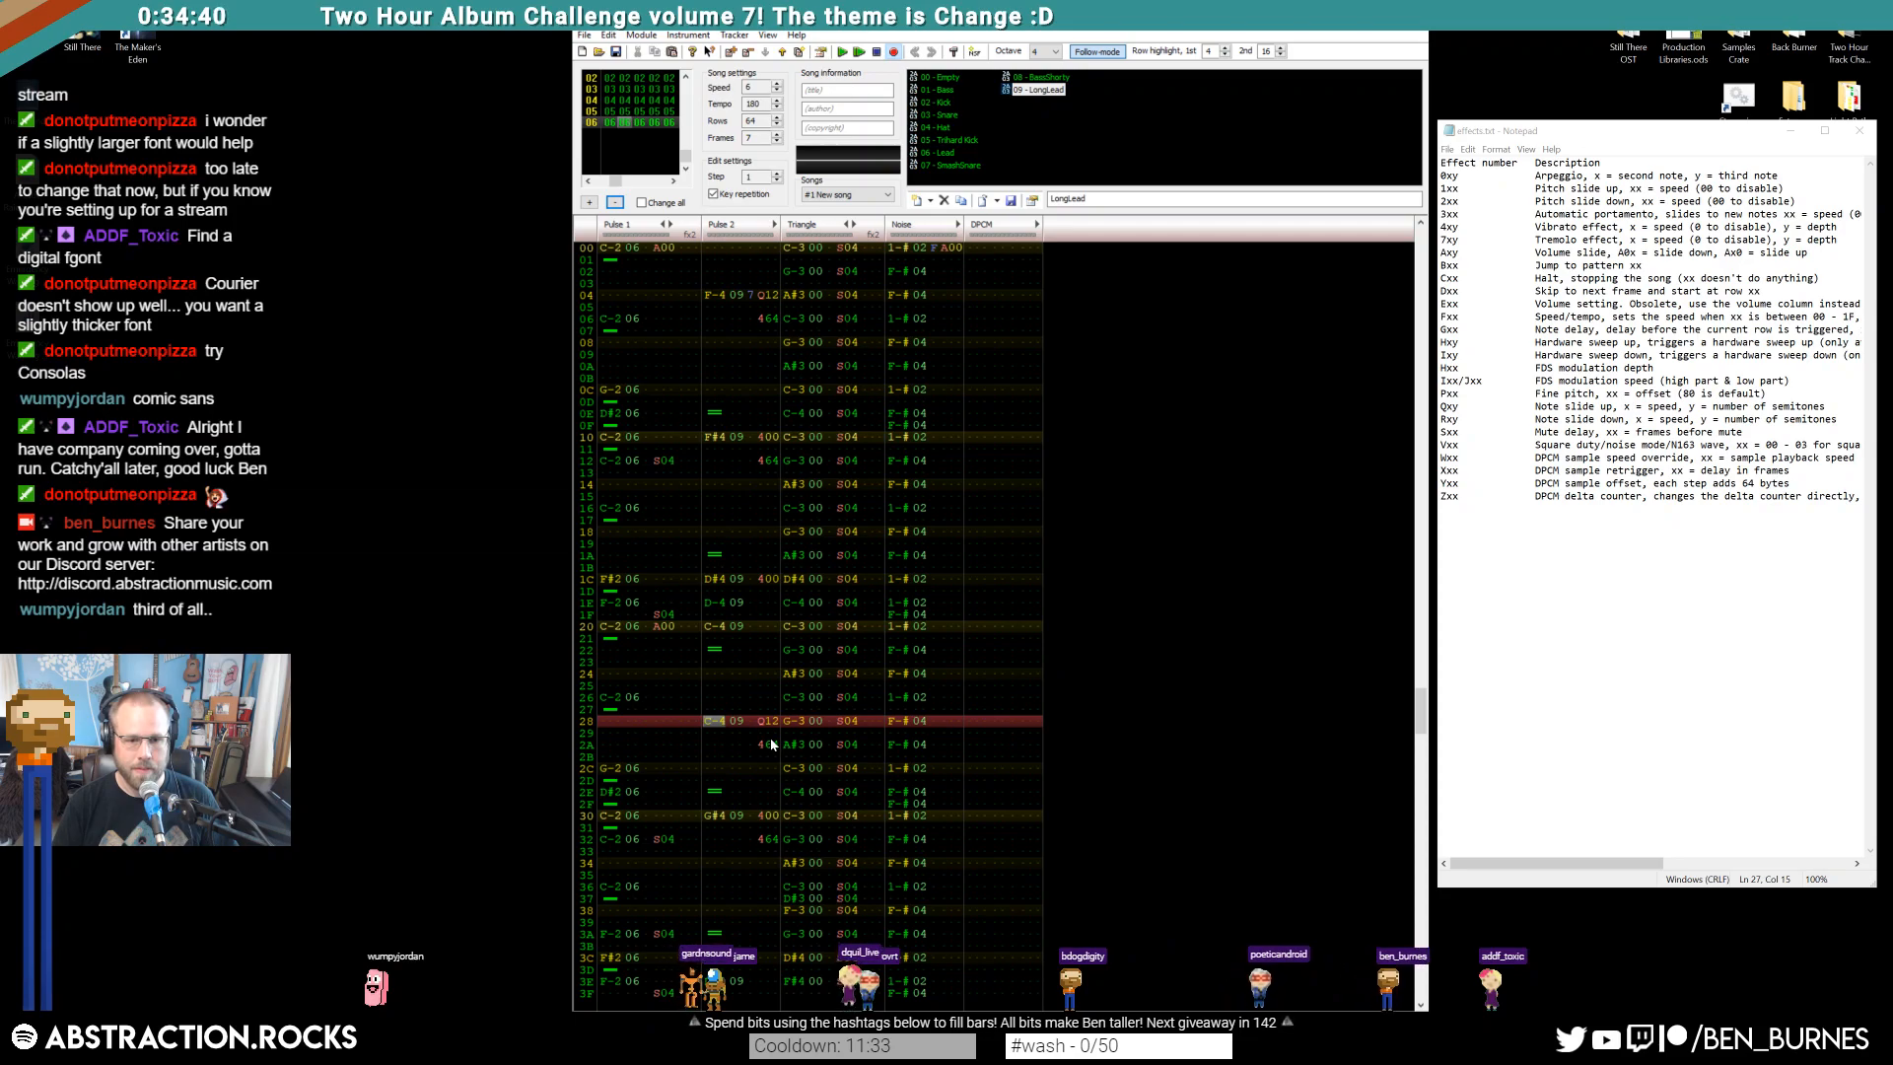
key("b")
Set the Pulse 2 note in row 30 of frame 06 to B-4 and play the frame
key("Down")
key("Down")
key("Down")
key("Down")
key("Down")
key("Down")
key("Down")
key("m")
key("Return")
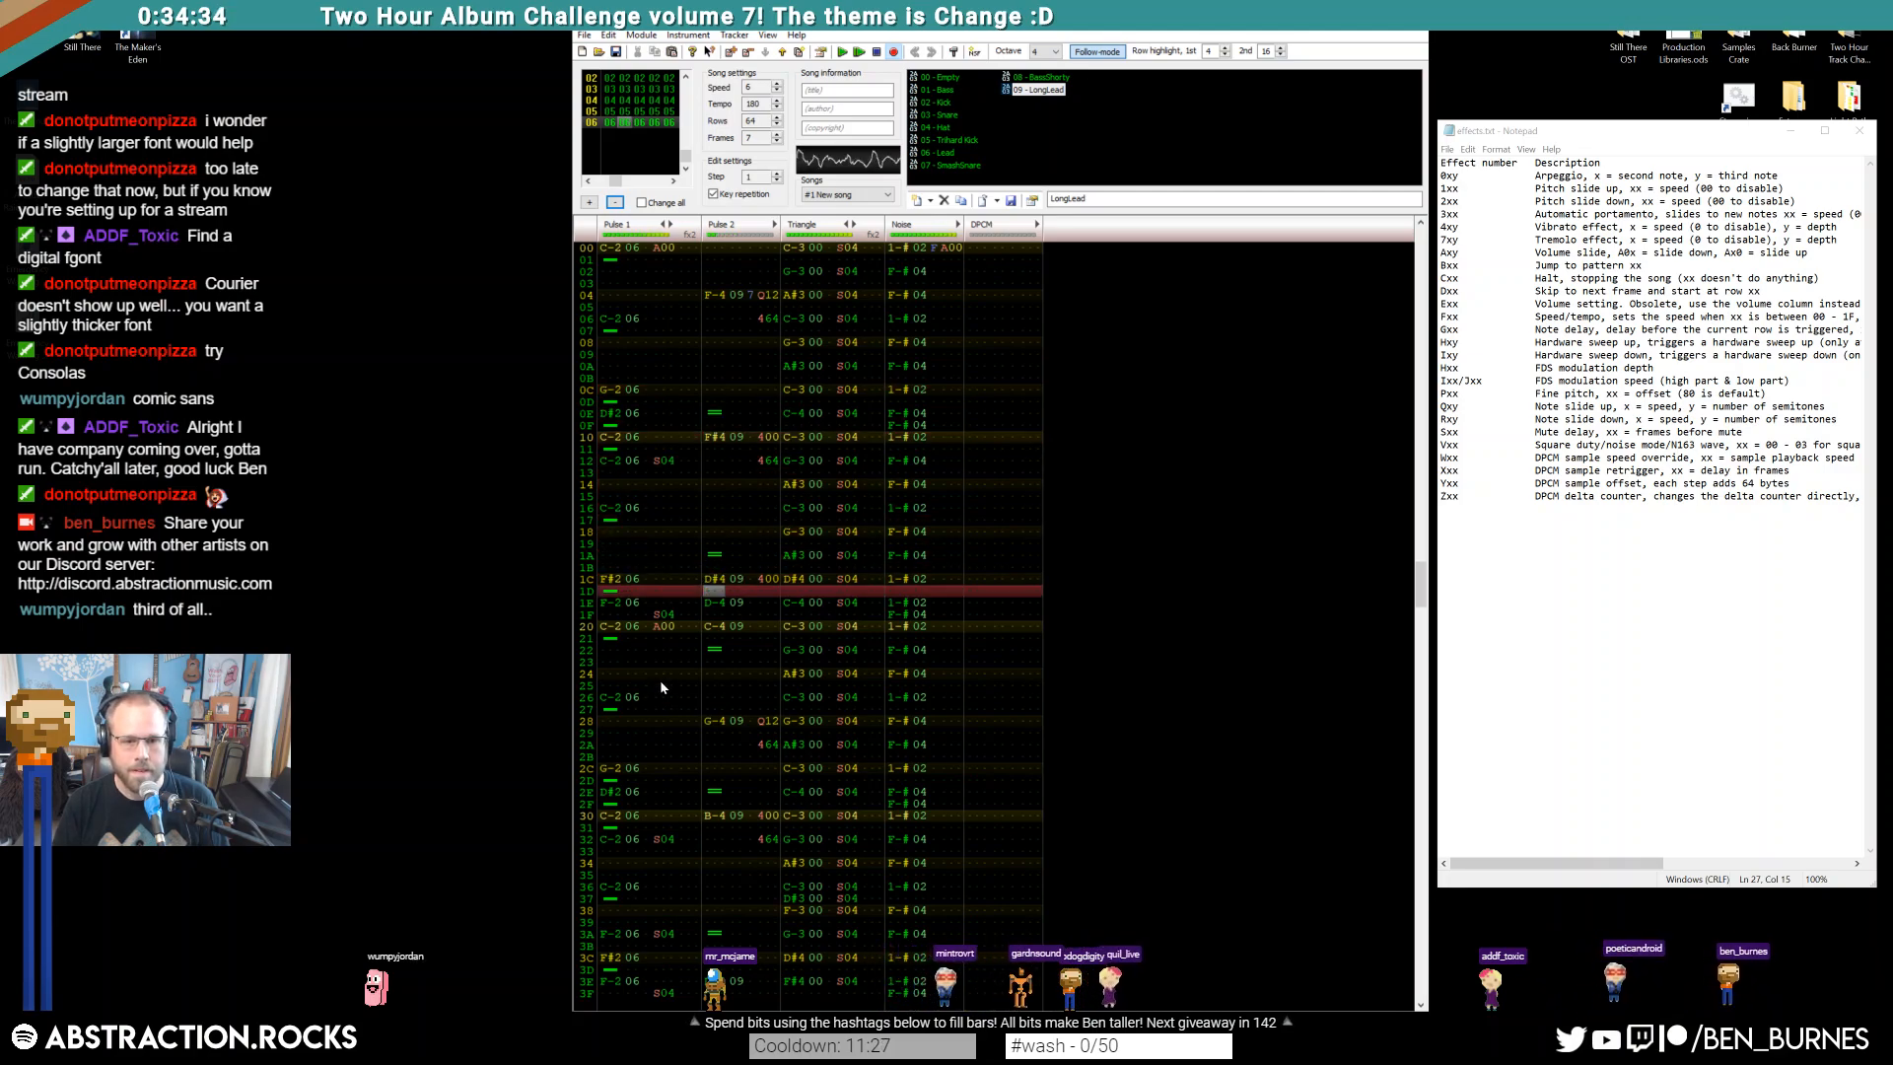
Try alternative notes in row 28 of Pulse 2 in frame 06, settle on F-4 and play the frame
left_click(723, 724)
key("g")
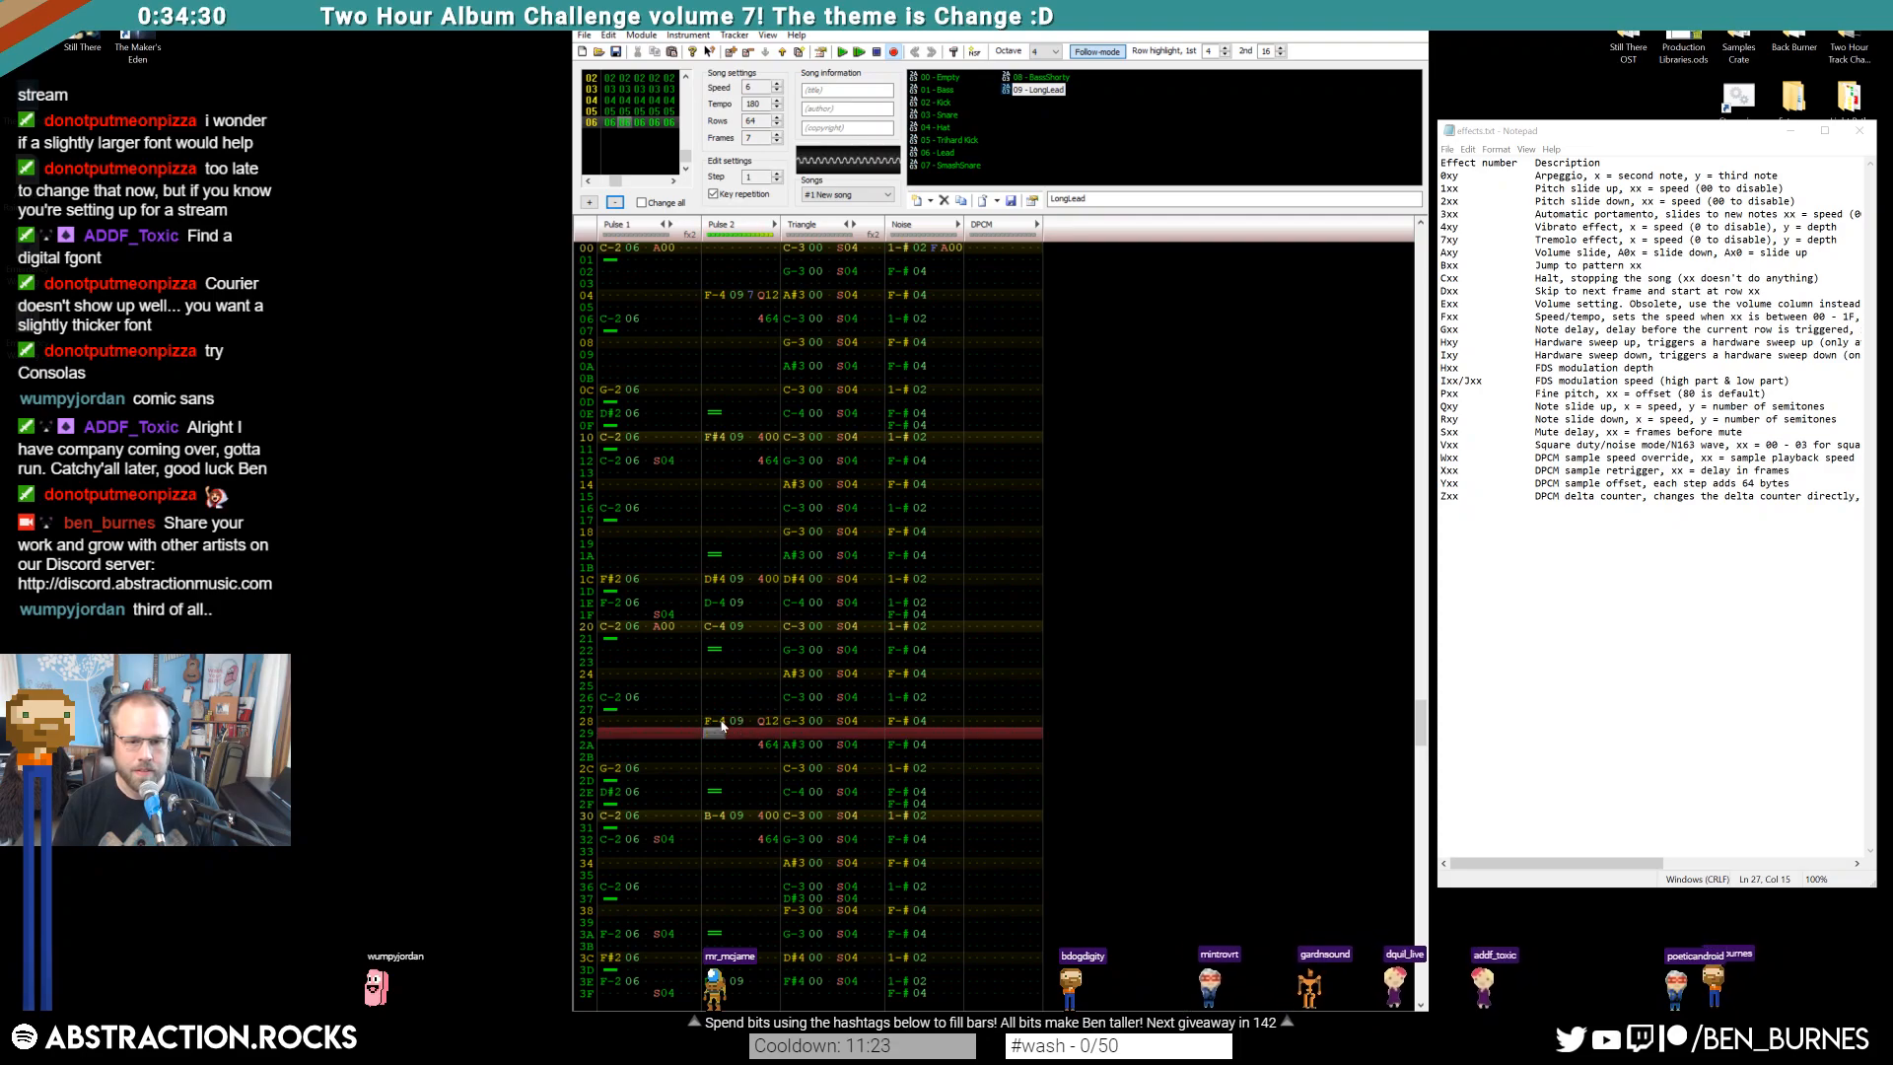
left_click(720, 725)
key("b")
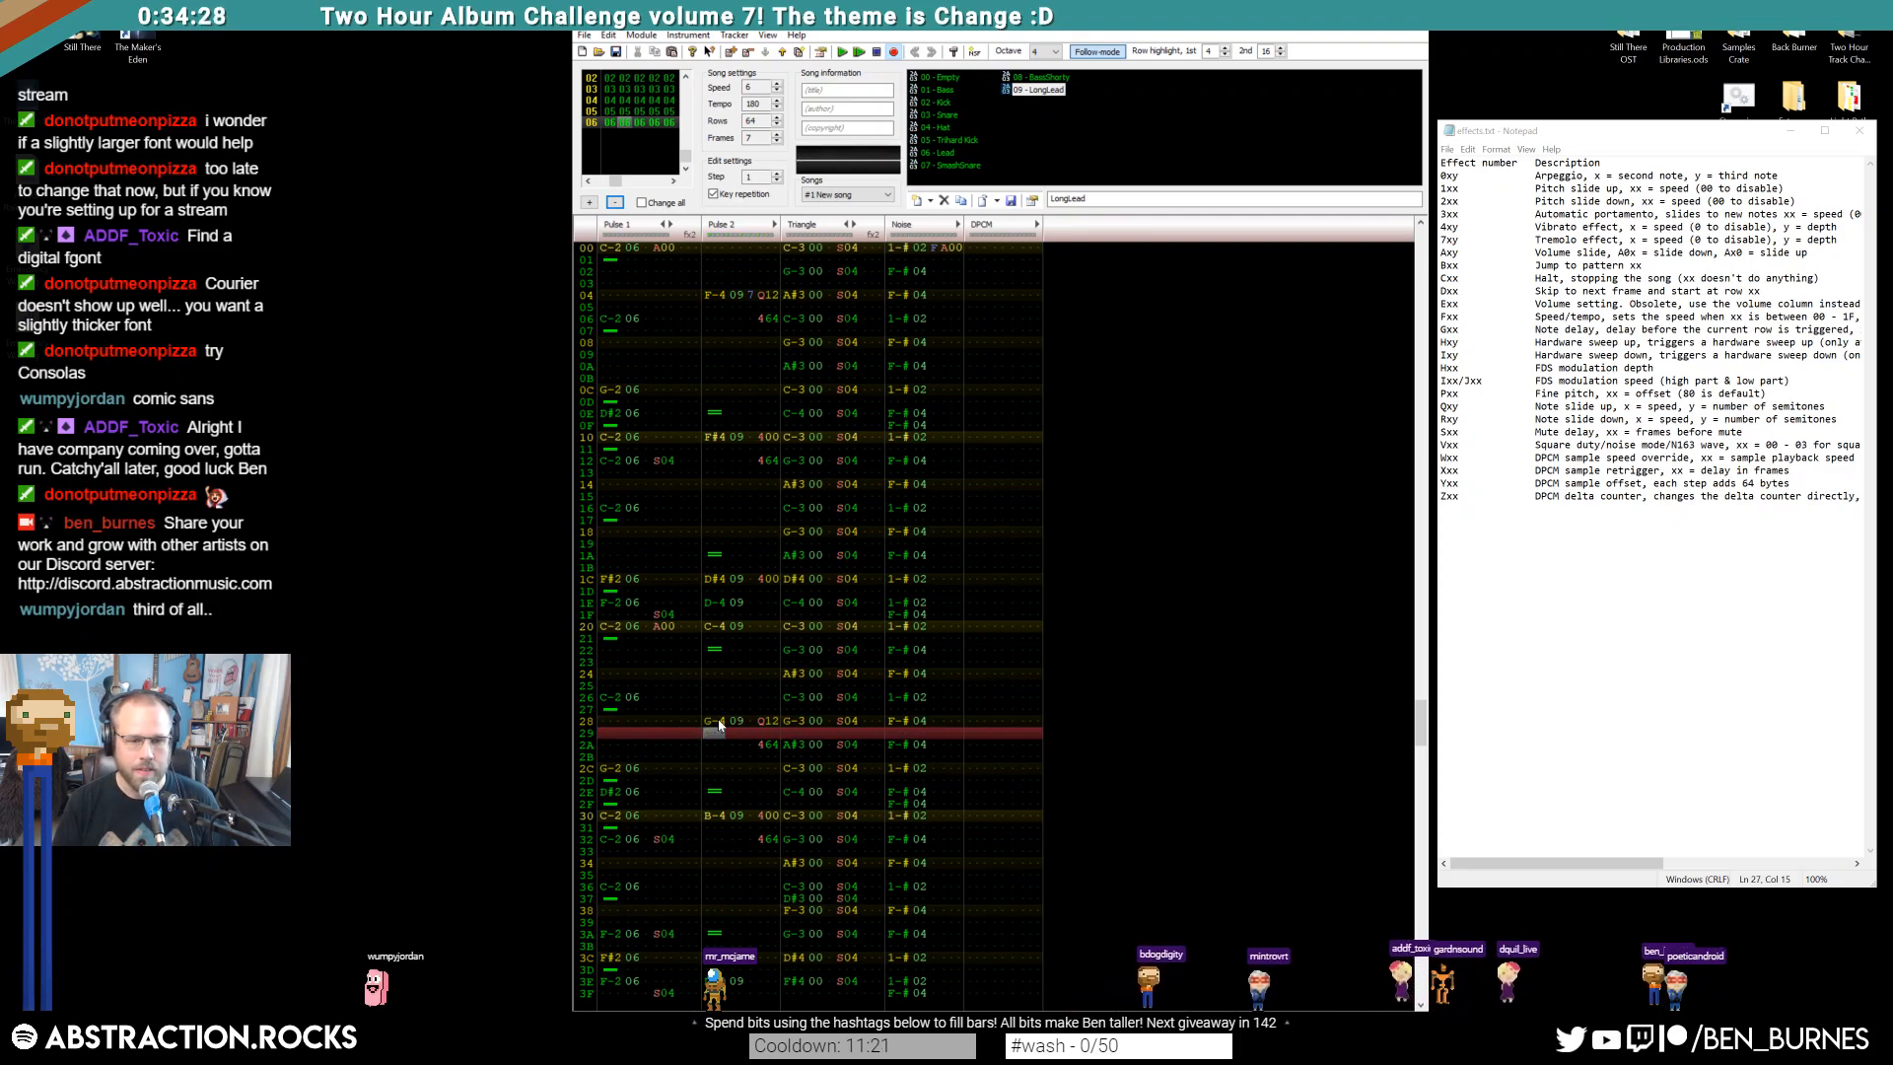
left_click(765, 724)
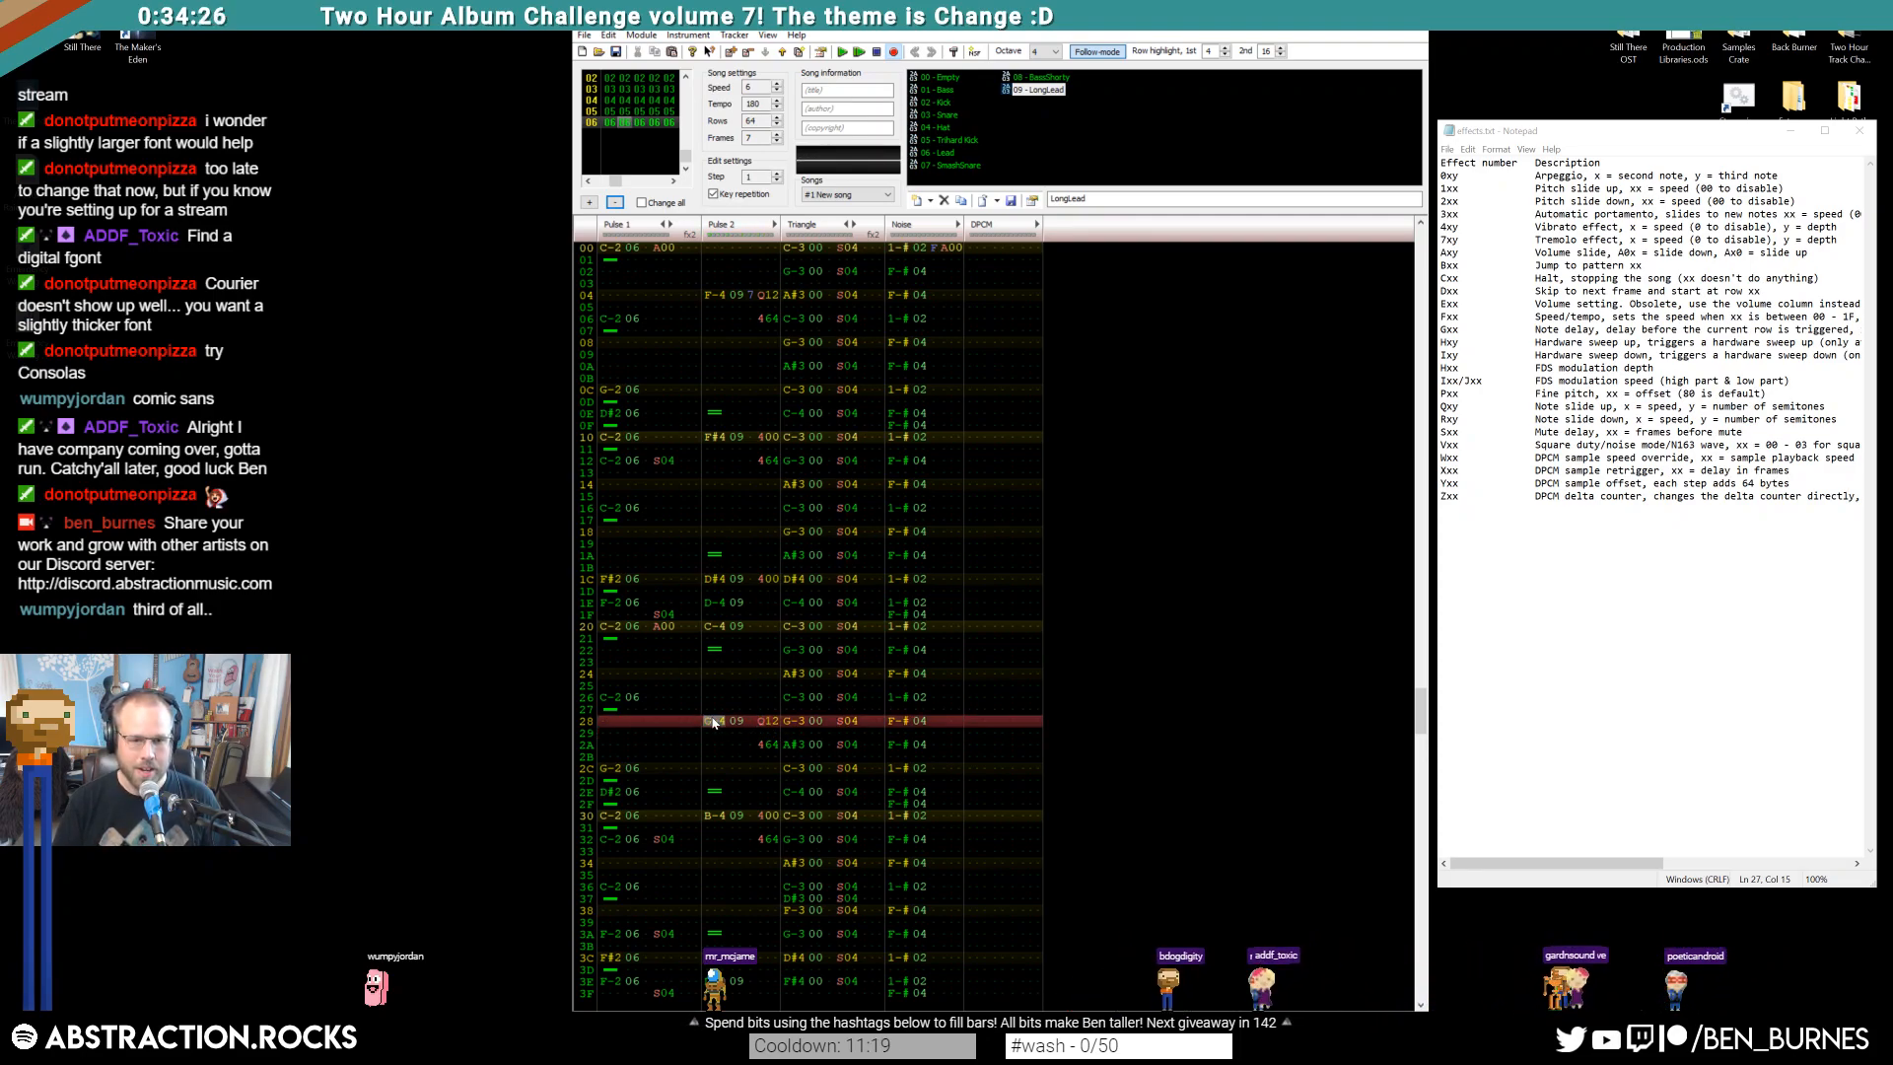
left_click(713, 723)
key("v")
key("Return")
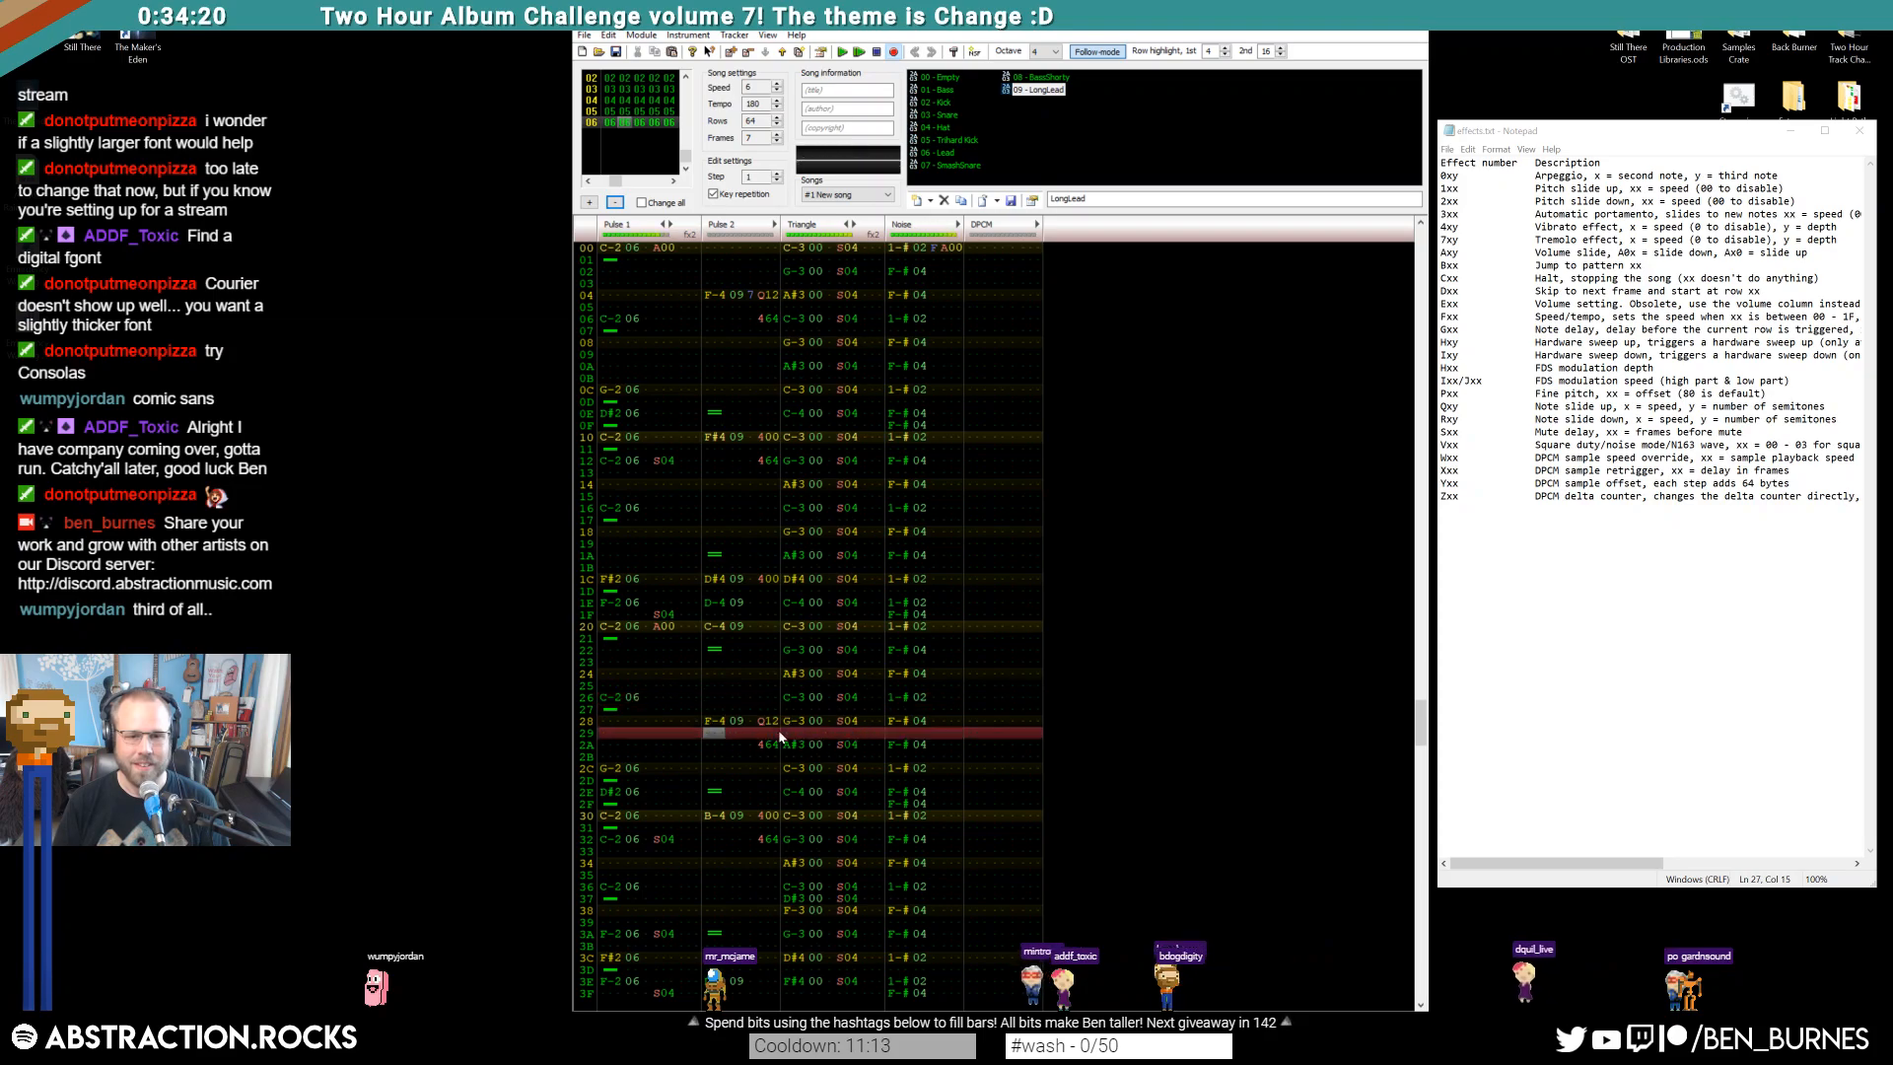
Stop playback and set the Pulse 2 notes in frame 06 to A#4 in row 3C and B-4 in row 3E
key("Return")
scroll(774, 779, "up", 5)
left_click(714, 758)
key("j")
key("Down")
key("m")
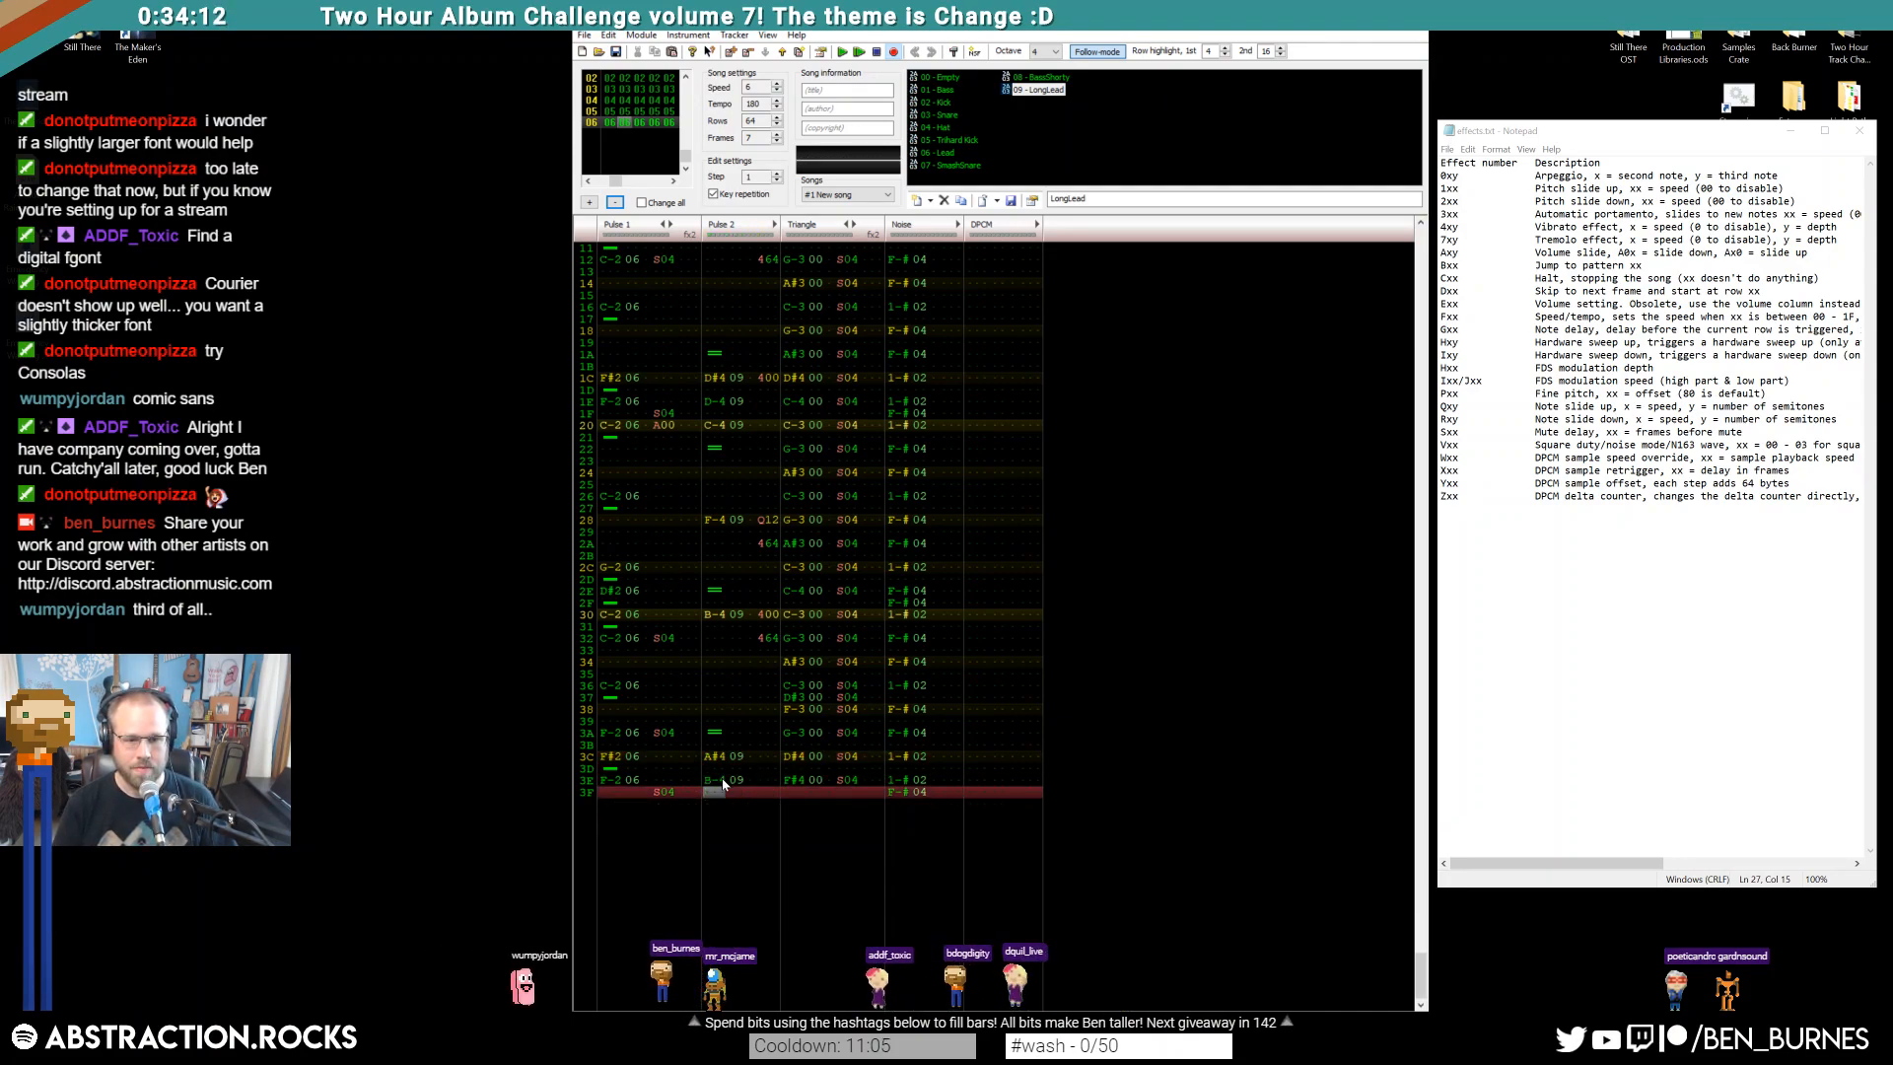
Try B-4 in row 3C and F#4 in row 3E of Pulse 2 in frame 06
key("Up")
key("Up")
key("Up")
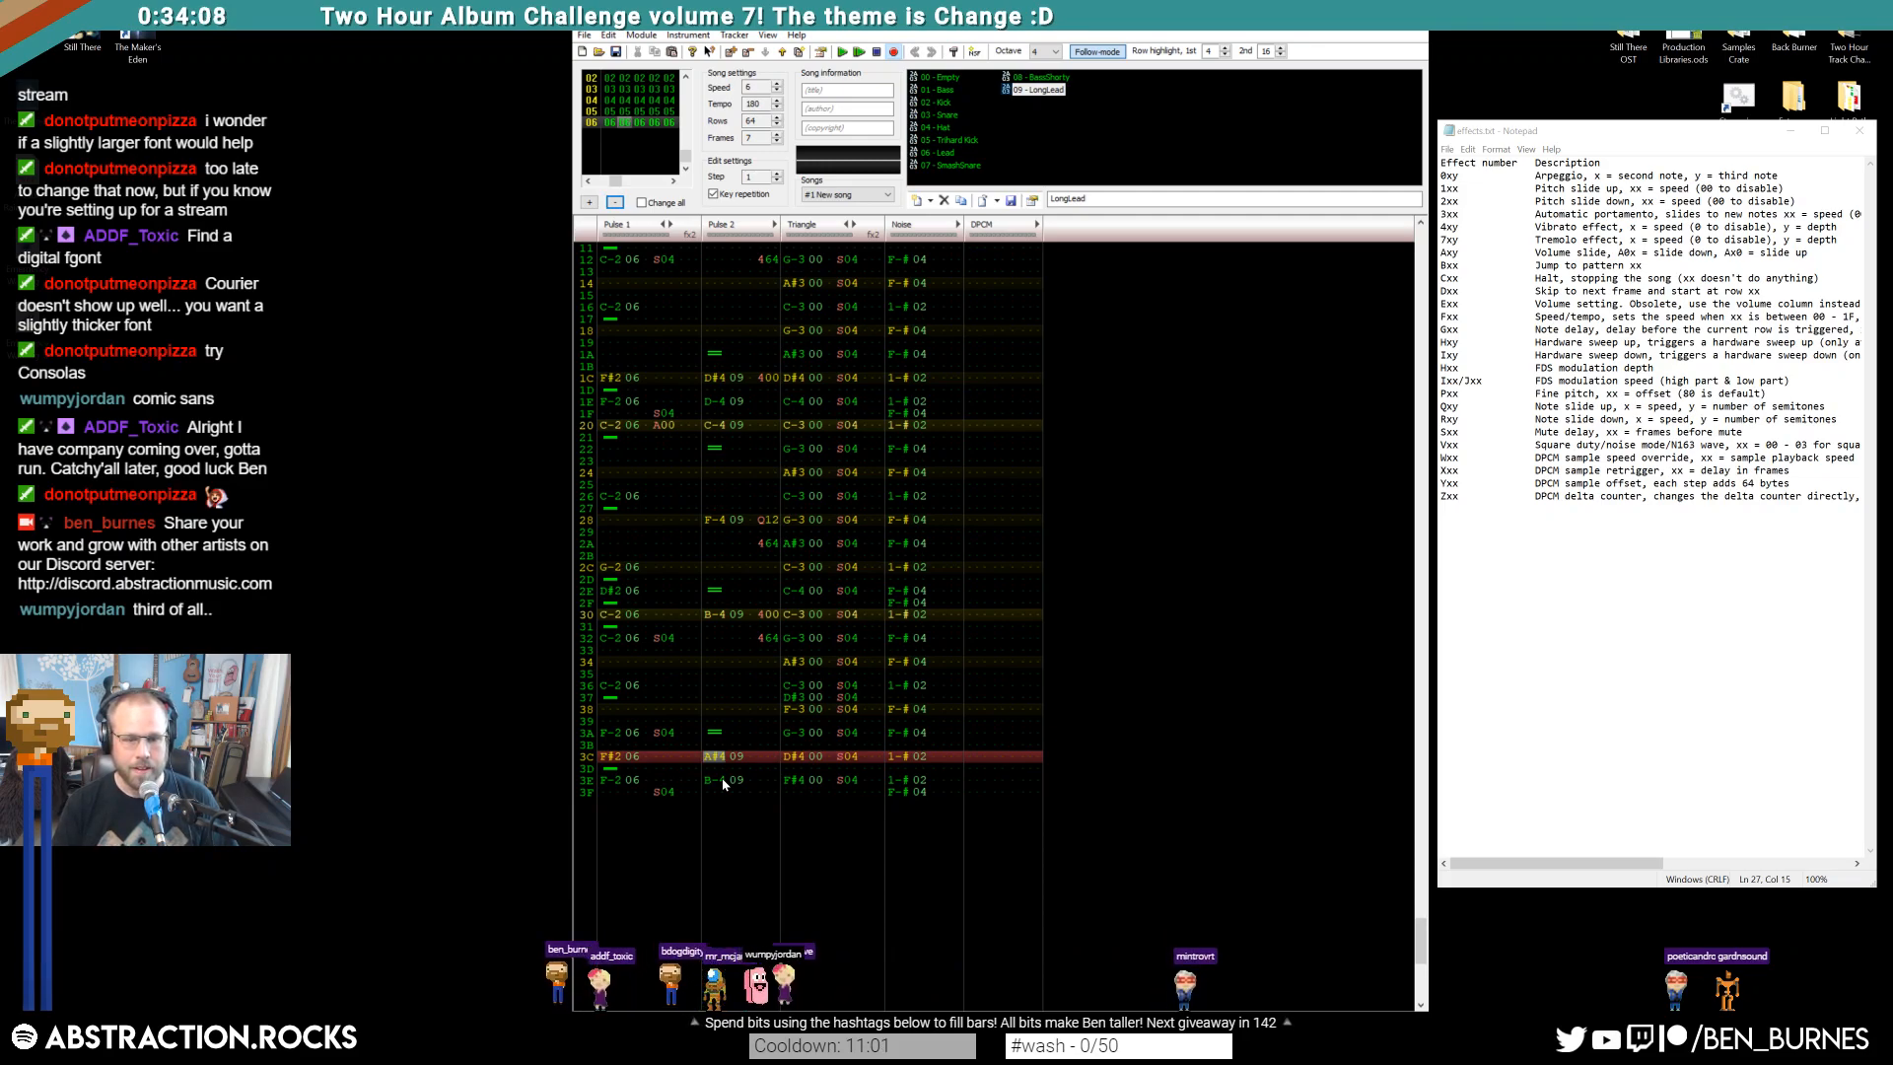
key("Down")
key("Down")
key("Up")
key("Up")
key("m")
key("Down")
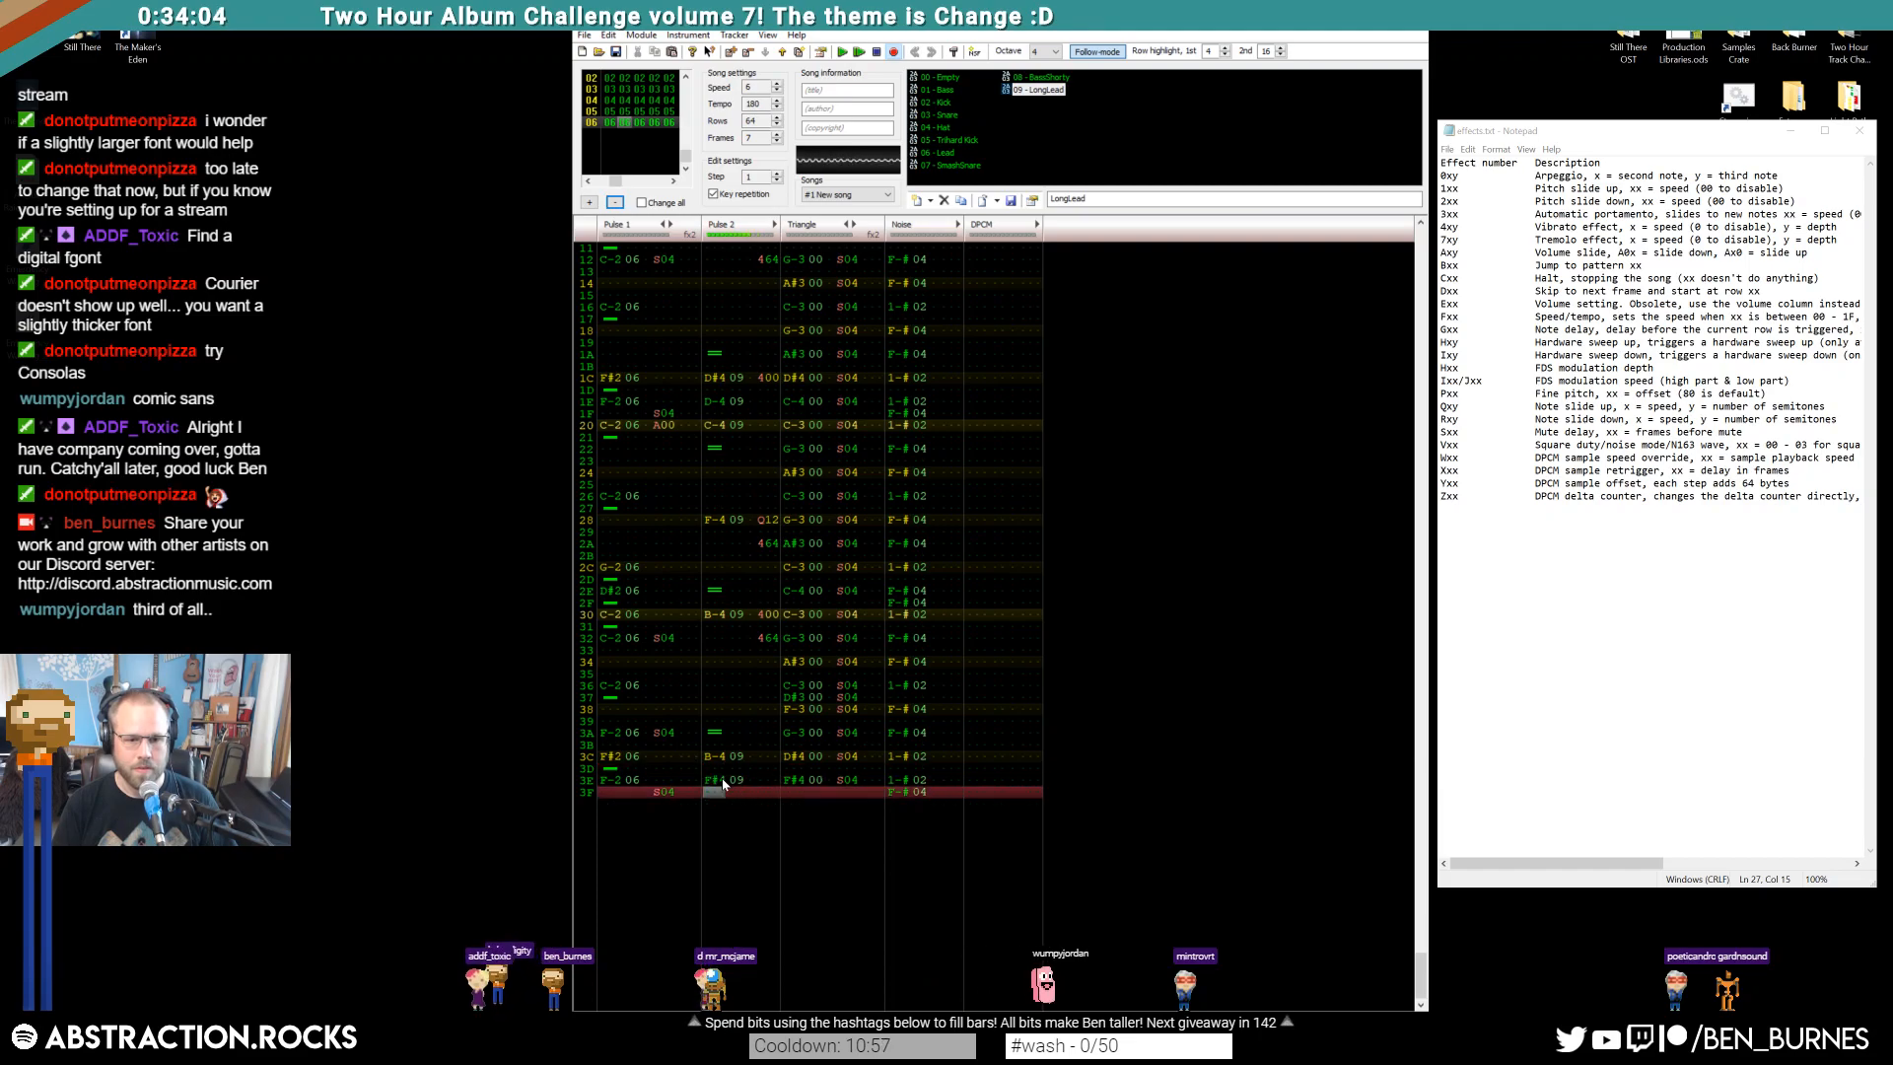
Change the Pulse 2 notes in frame 06 to D#4 in row 3C and D-4 in row 3E, and play the frame
key("m")
key("m")
key("Up")
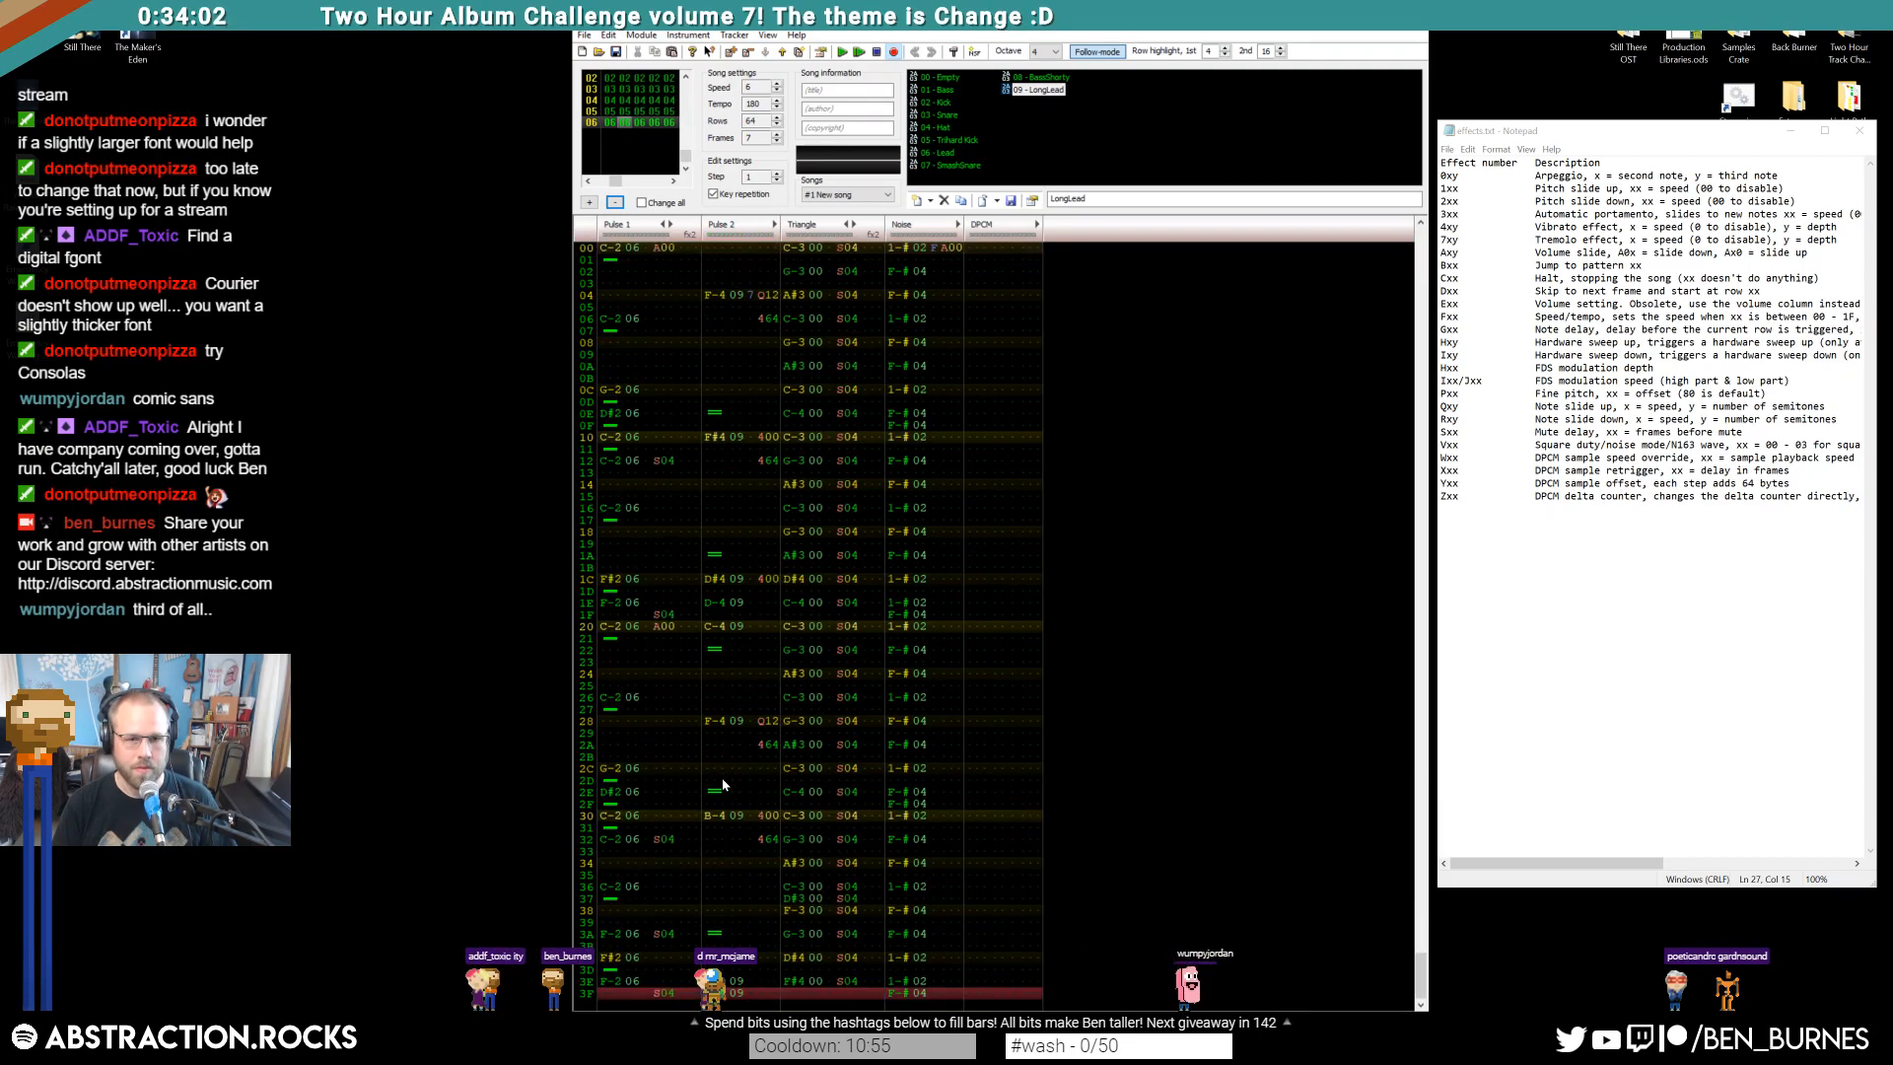
key("Up")
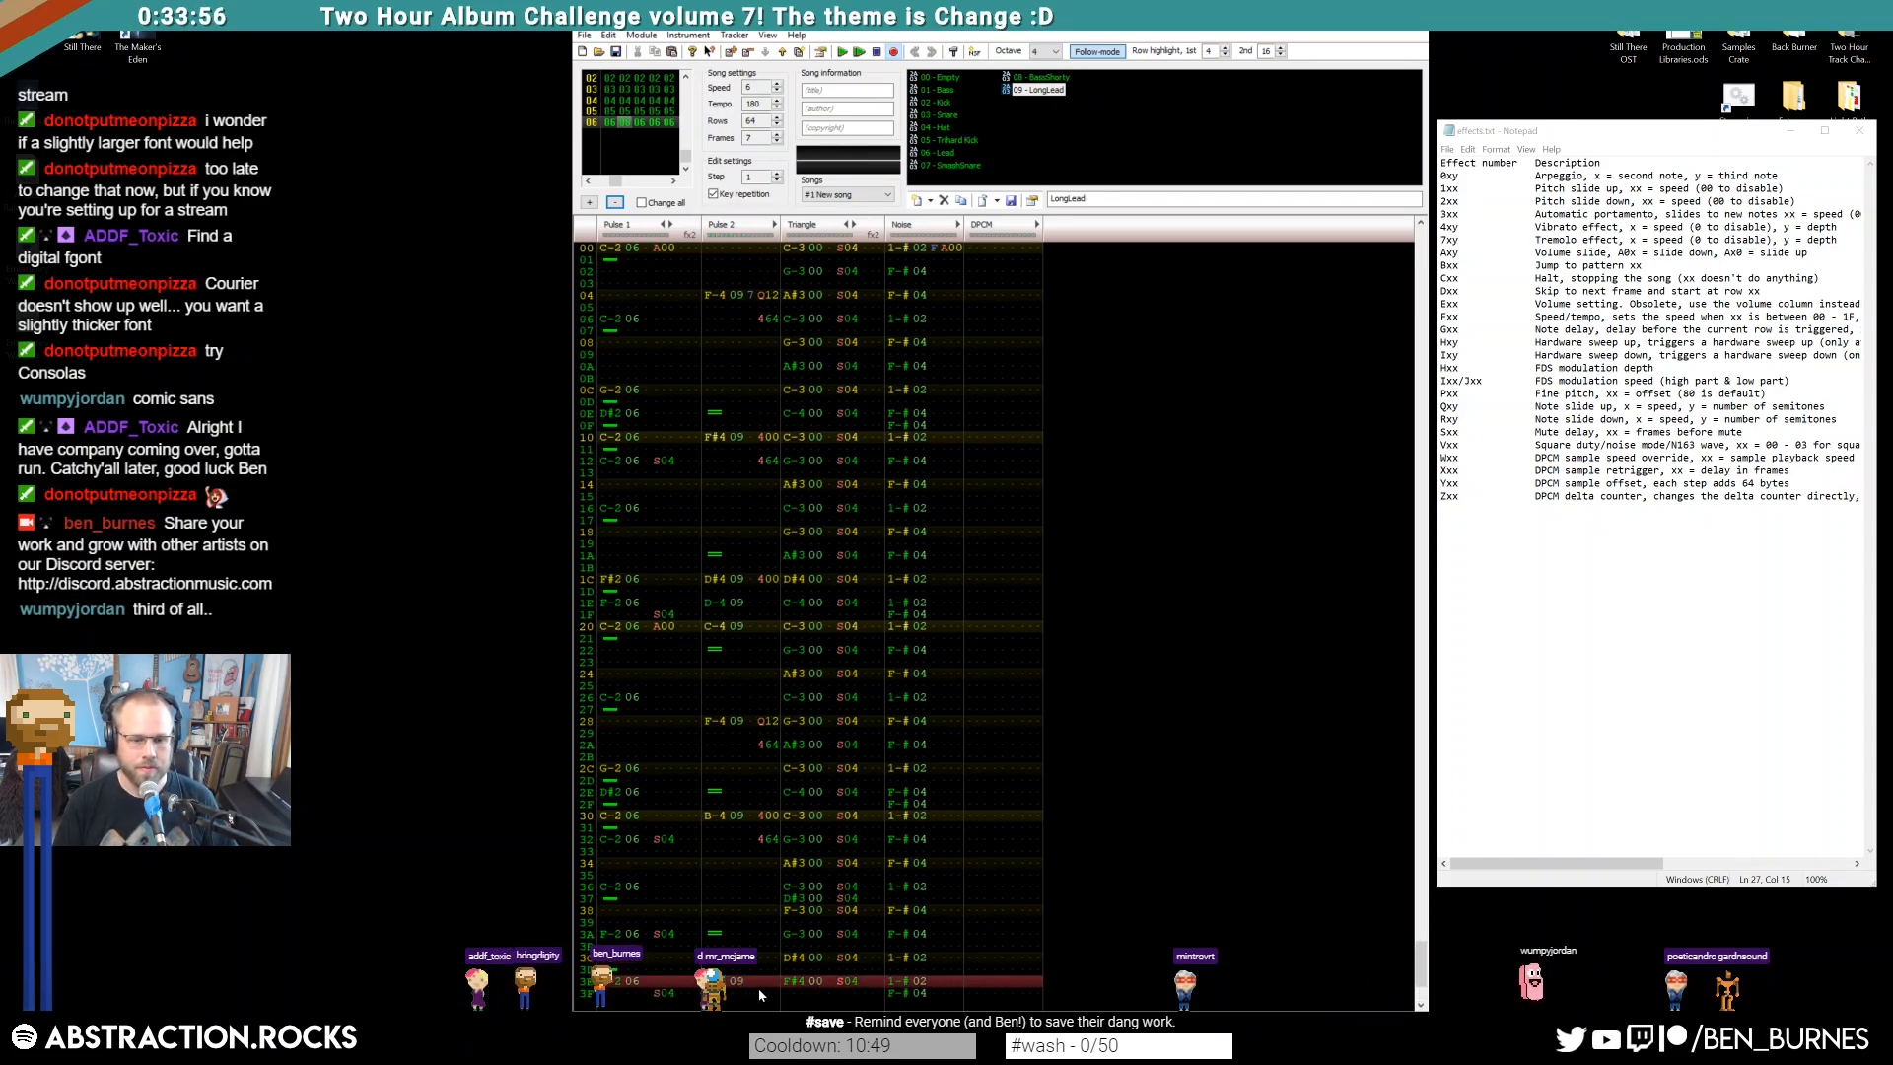
key("Return")
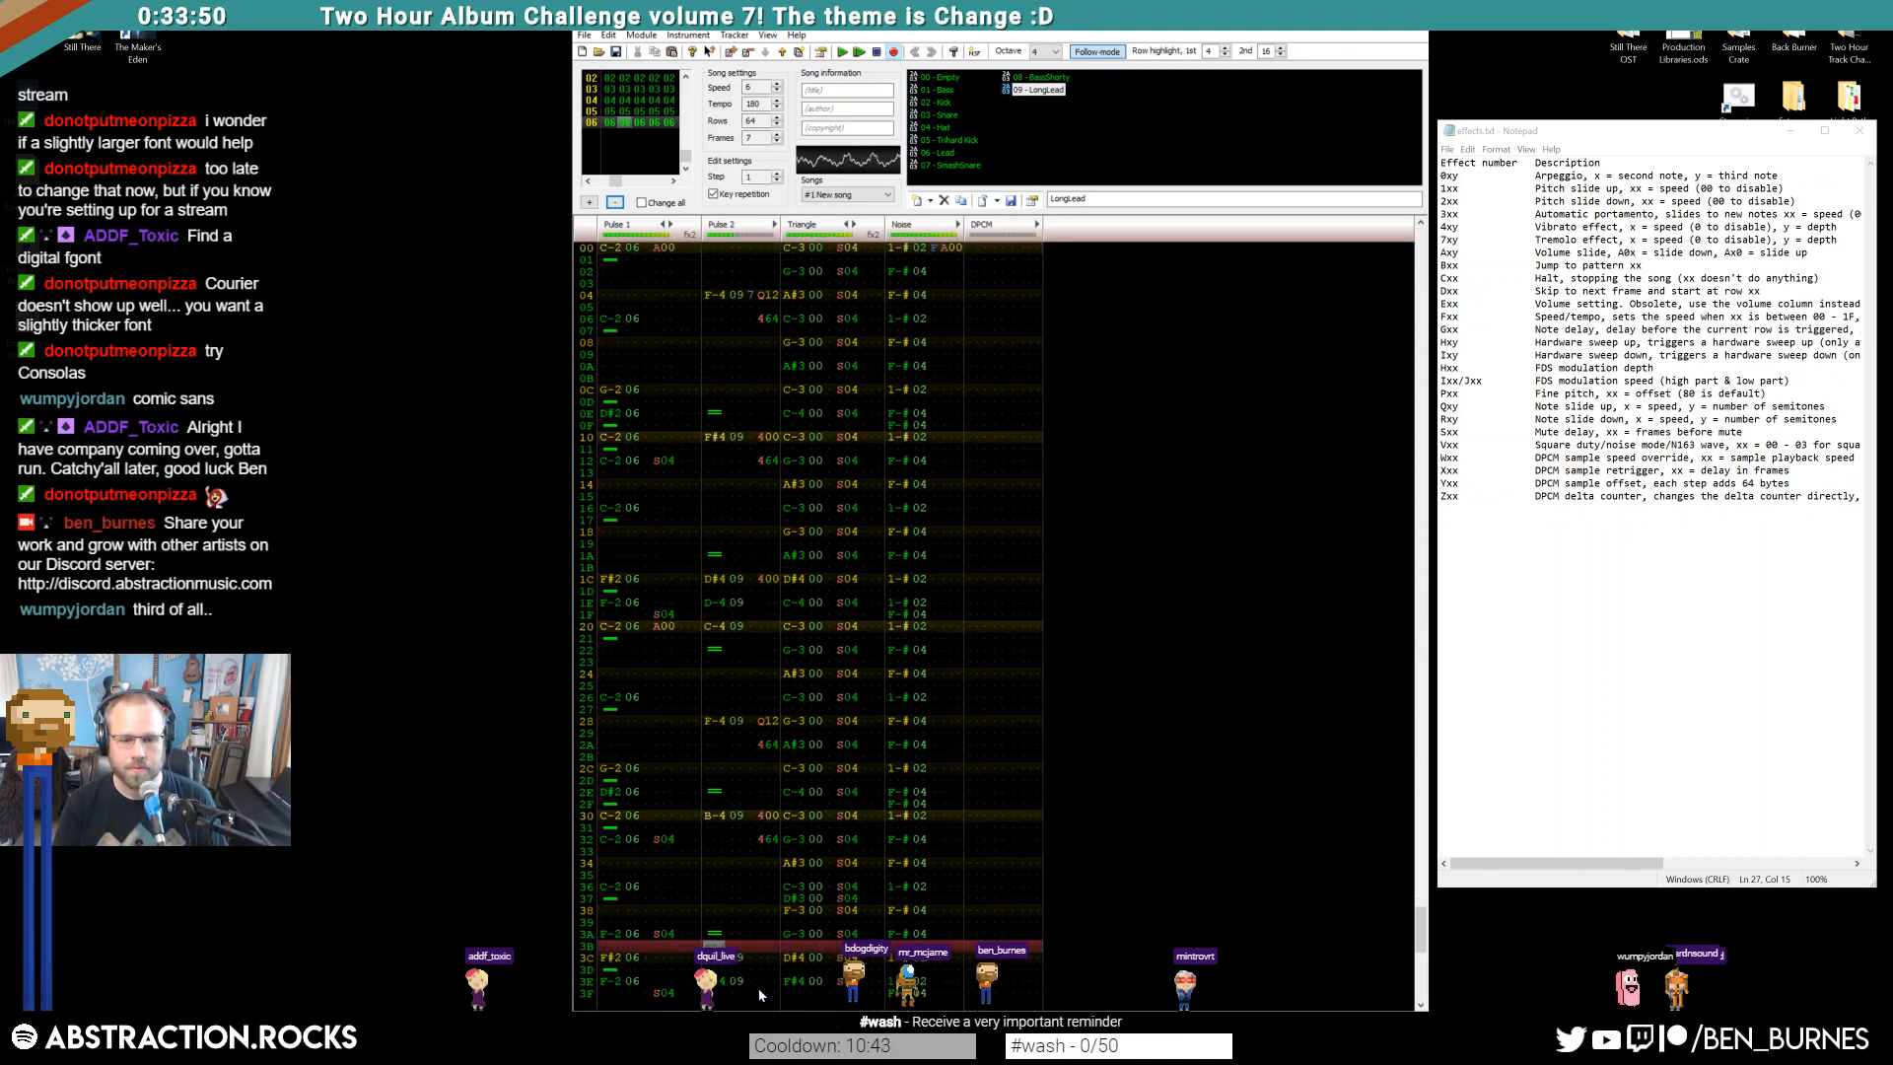
key("Return")
key("Up")
key("Up")
key("Up")
key("Up")
key("Up")
key("Up")
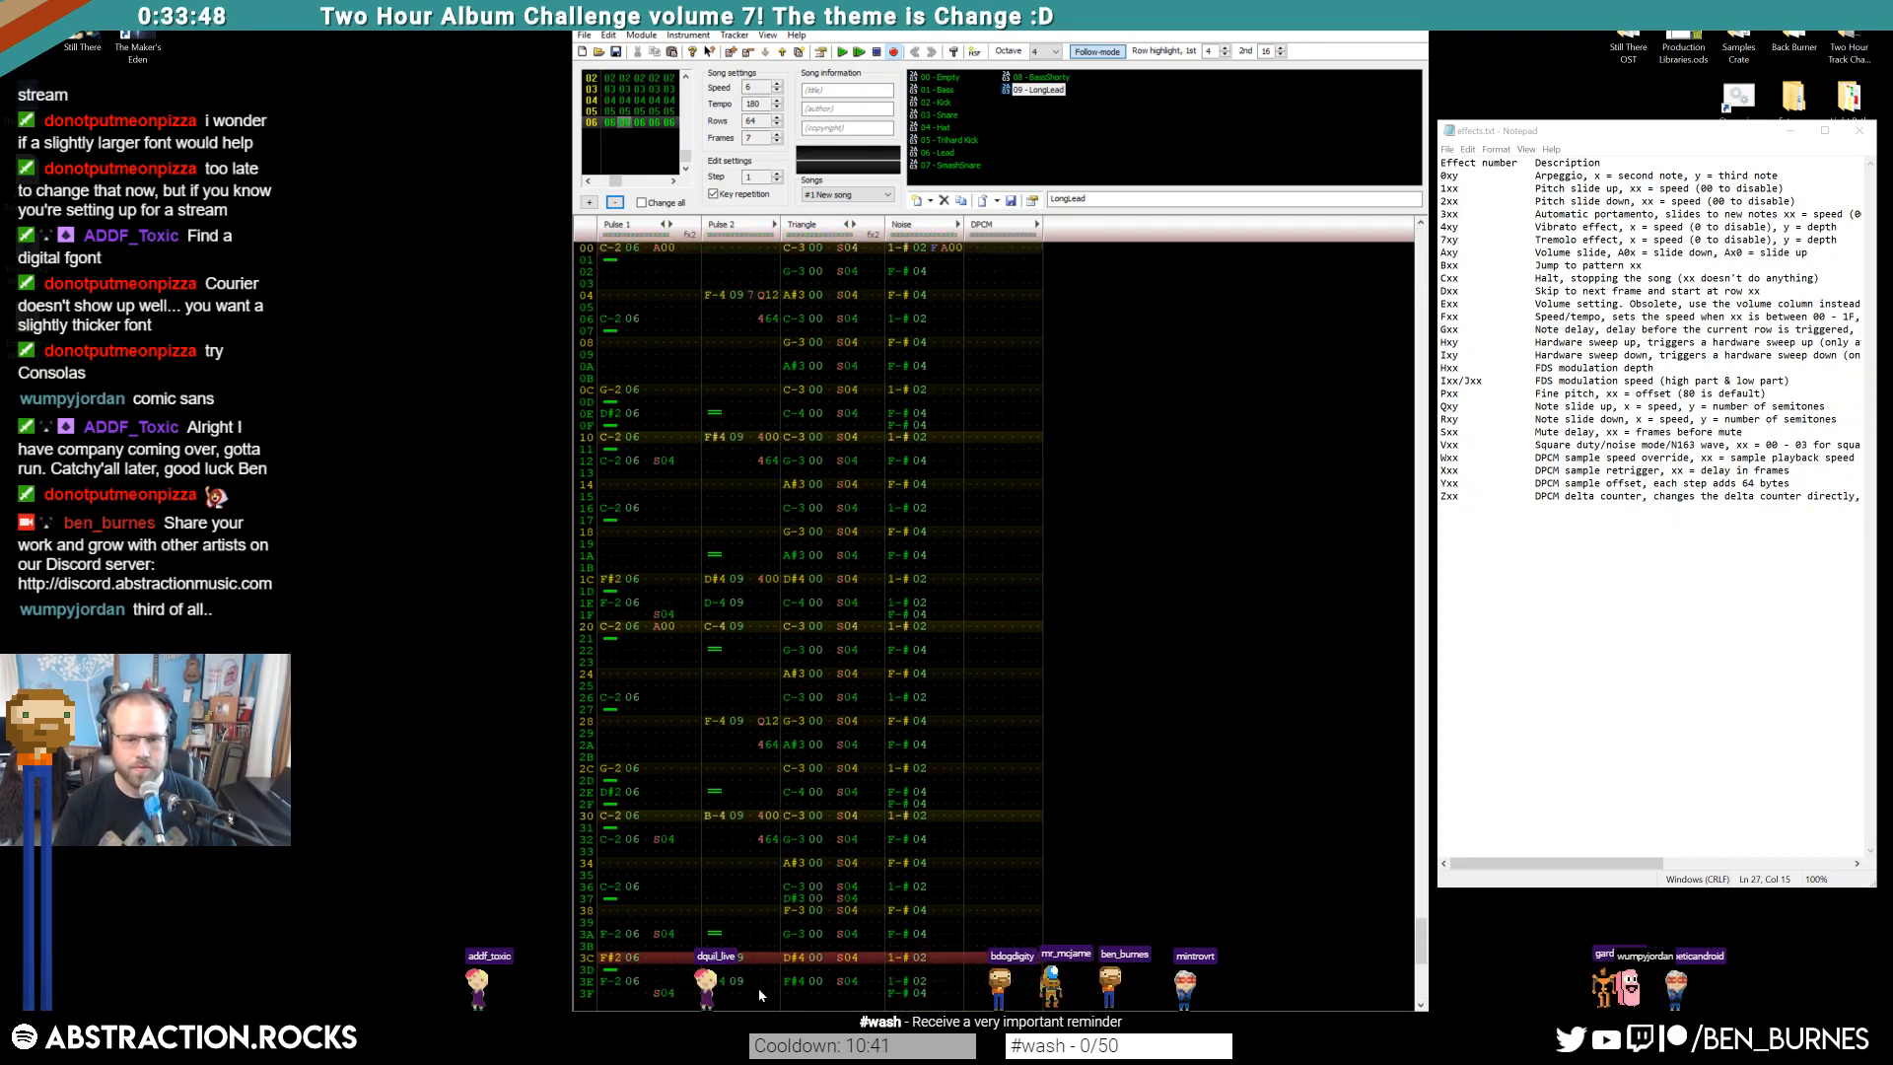
key("Up")
Play frame 05 from its first row, and look back at frame 04 before returning to frame 05
key("Home")
key("ctrl+Left")
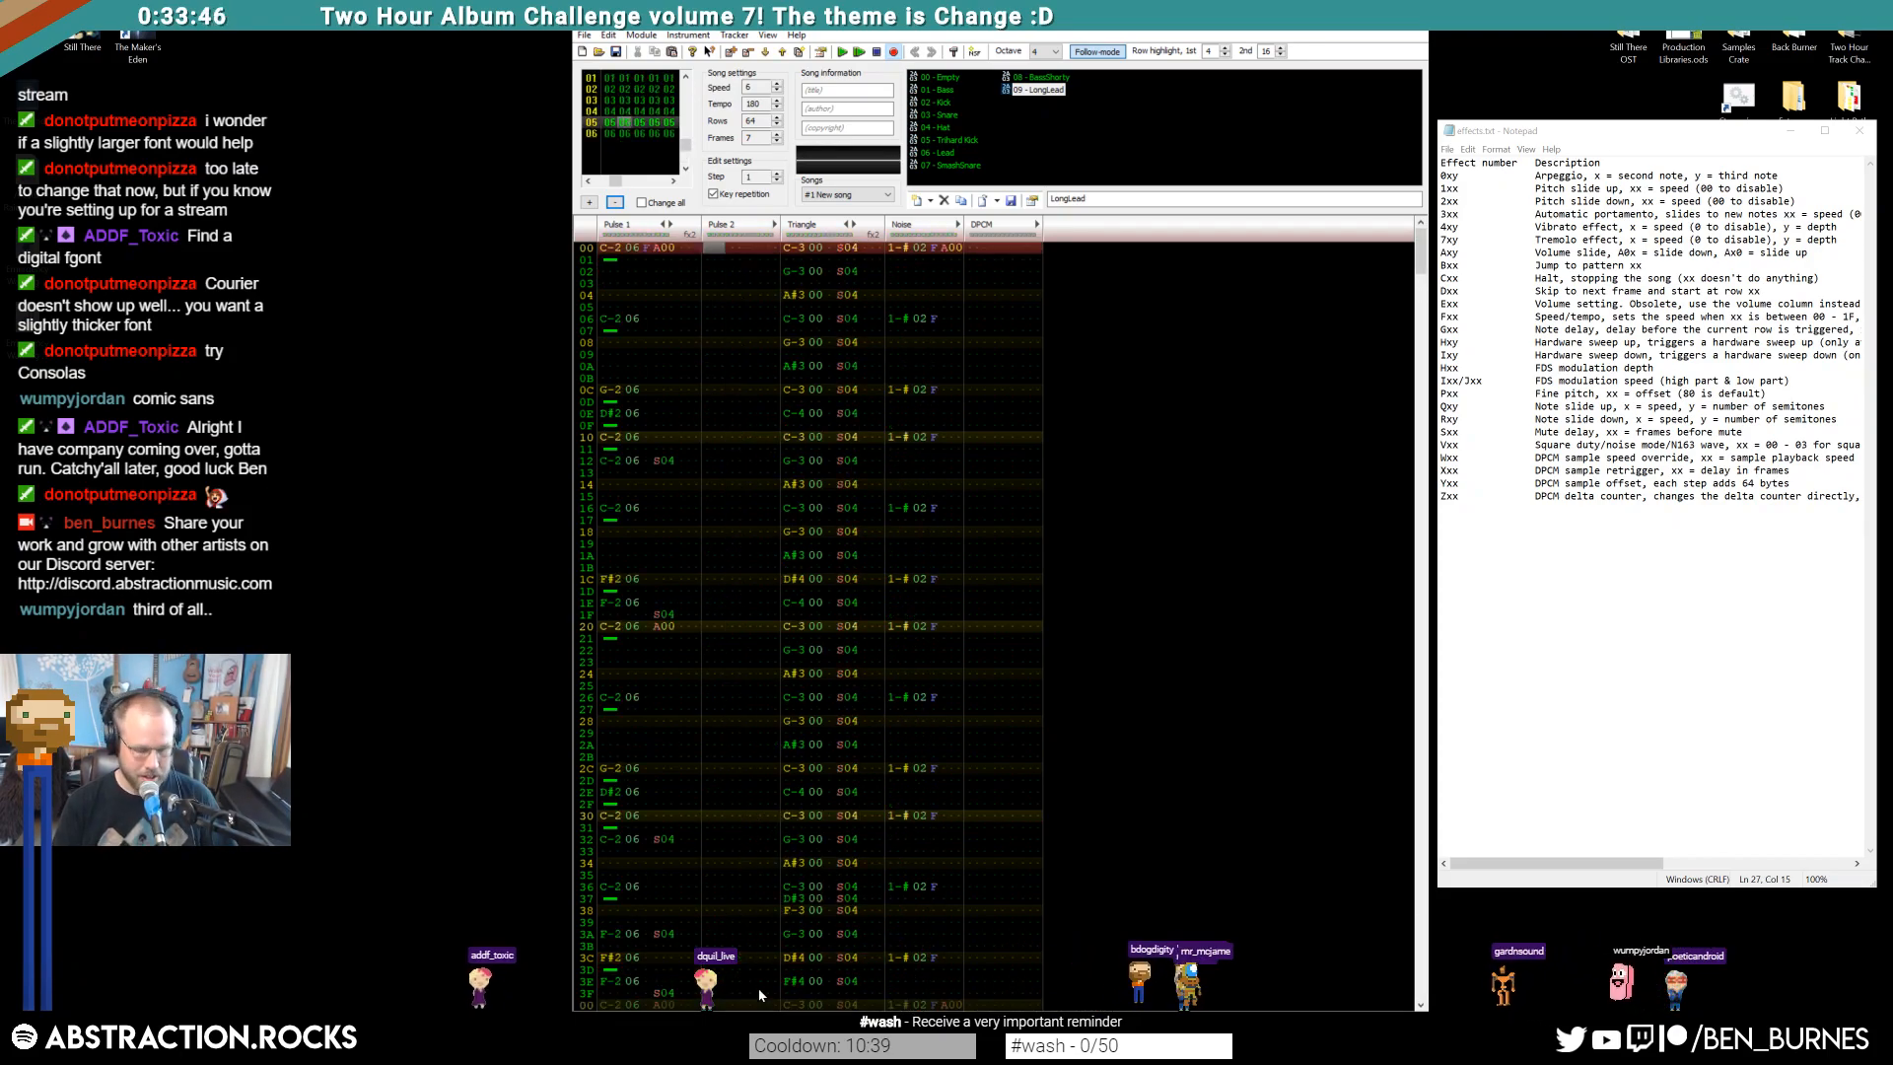
key("Return")
key("Return")
key("Home")
key("ctrl+Left")
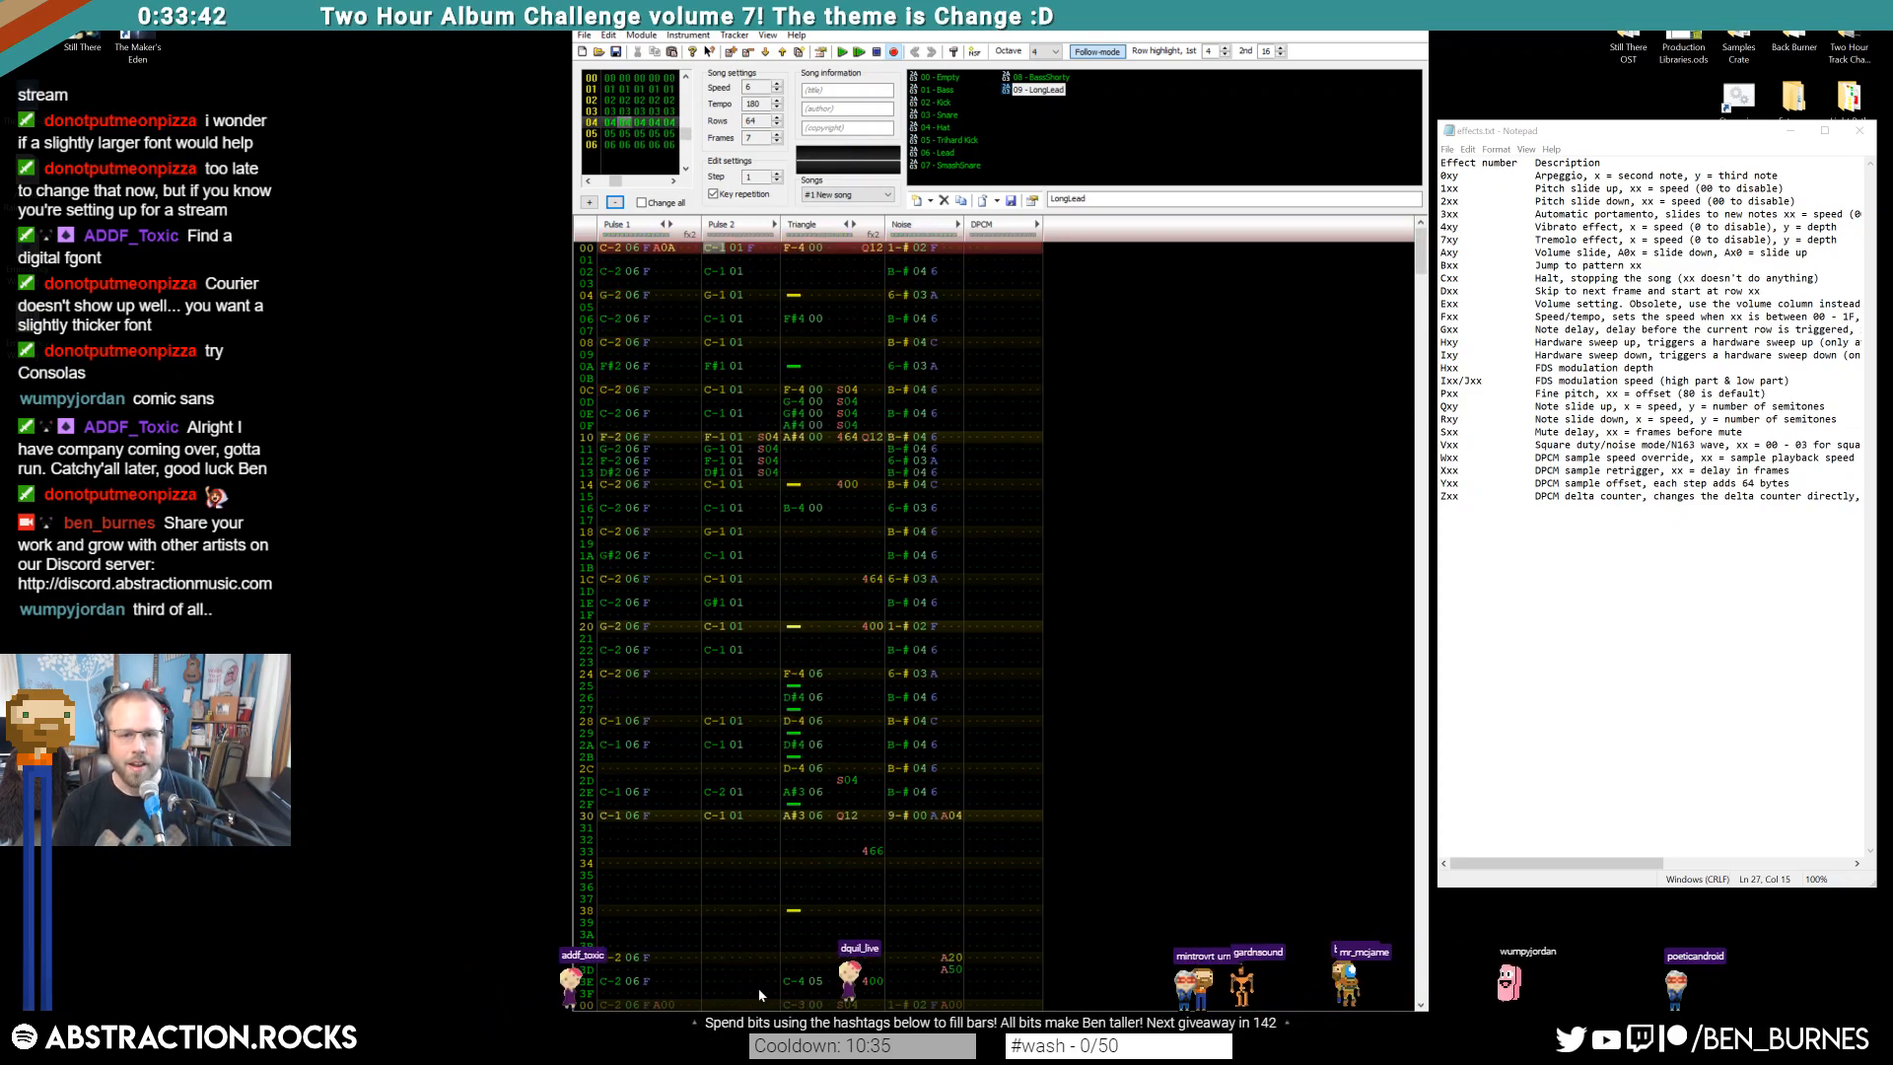
key("ctrl+Right")
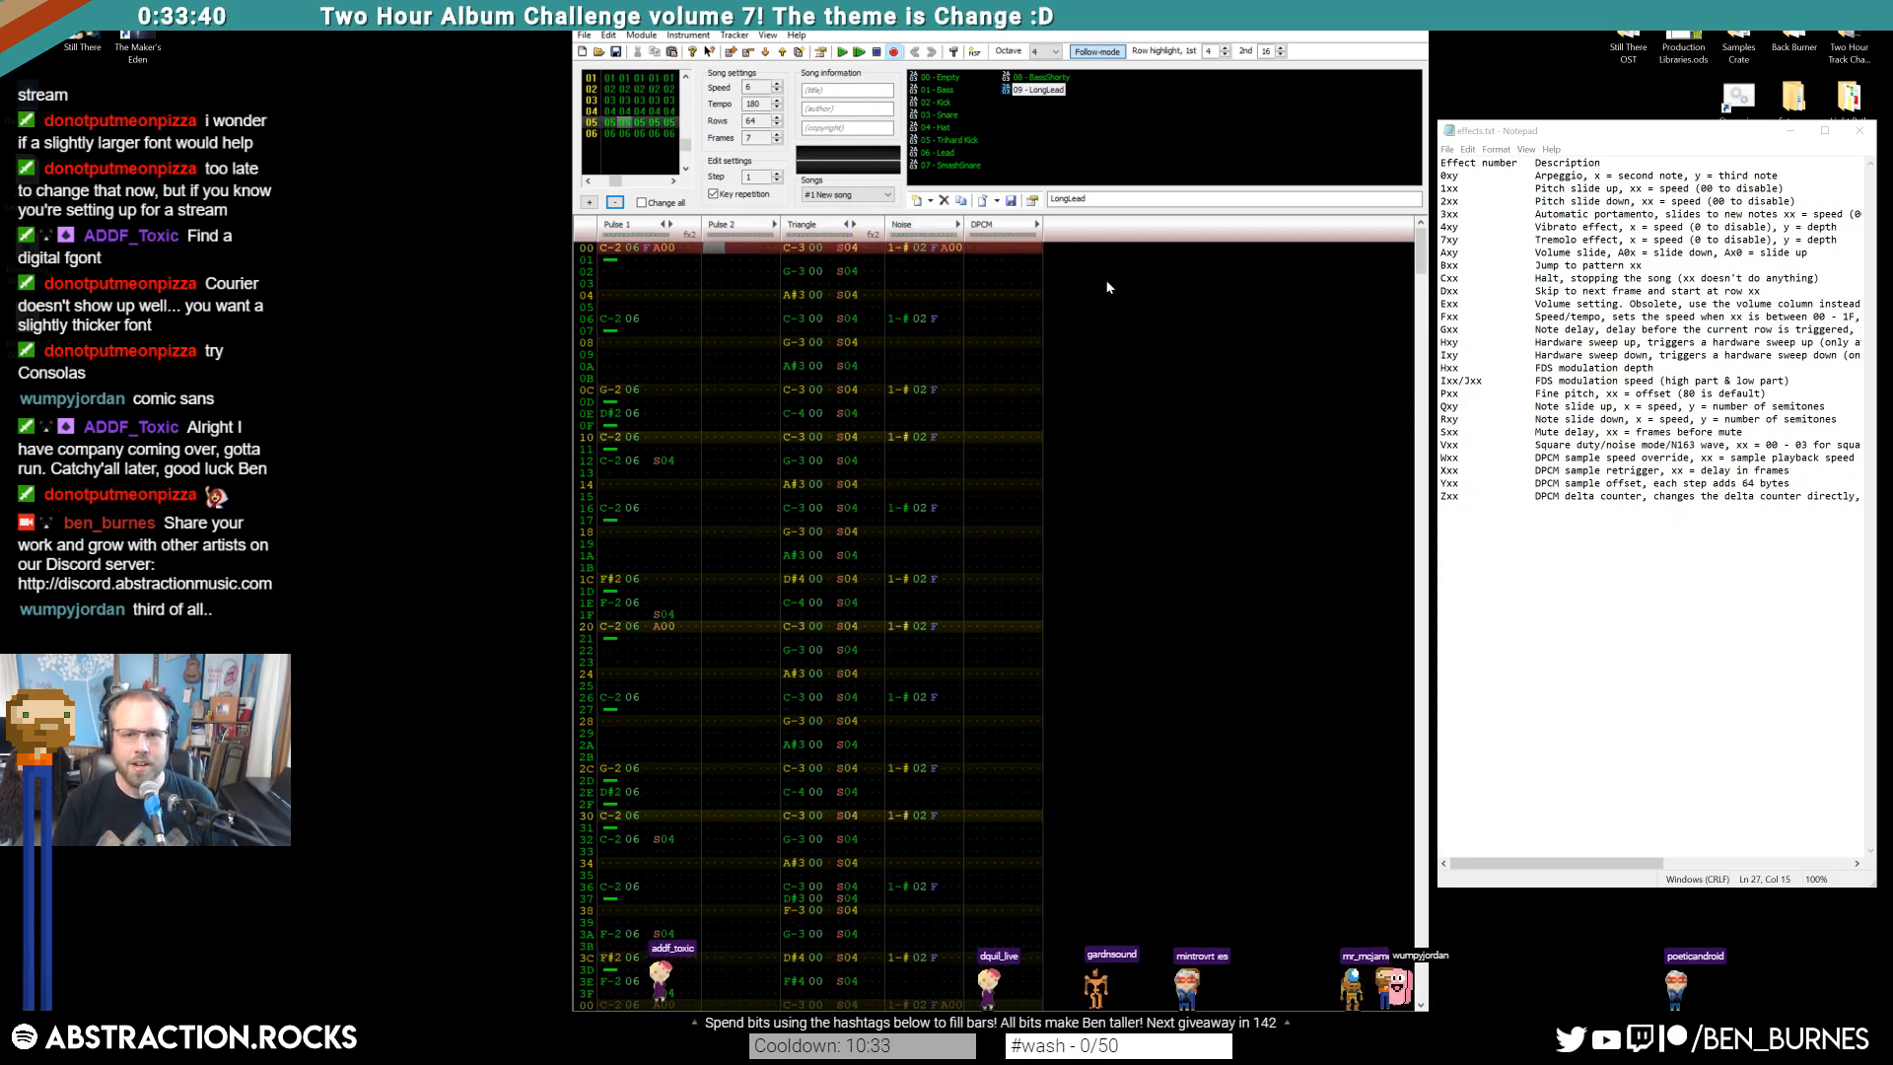
Select the SmashSnare instrument and try it at different pitches in row 00 of the Noise channel in frame 05
left_click(951, 166)
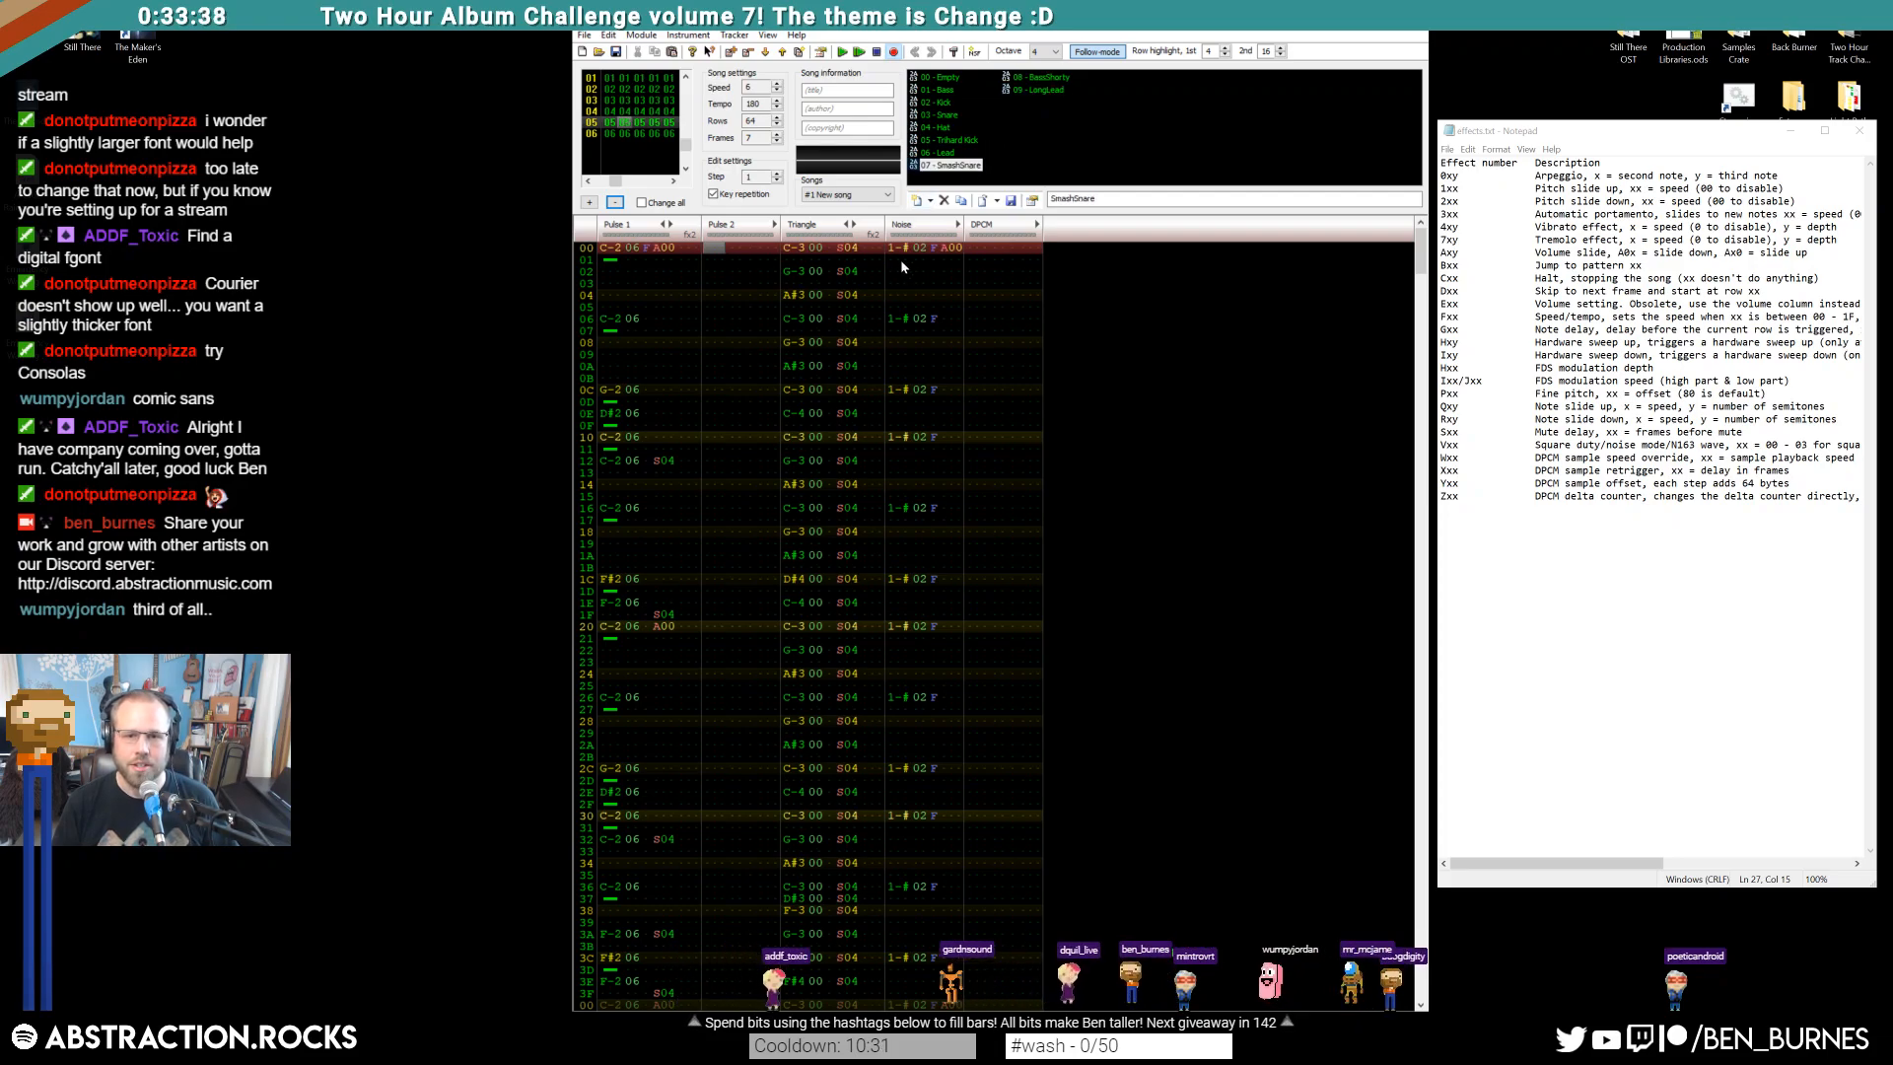
left_click(899, 250)
key("s")
left_click(897, 246)
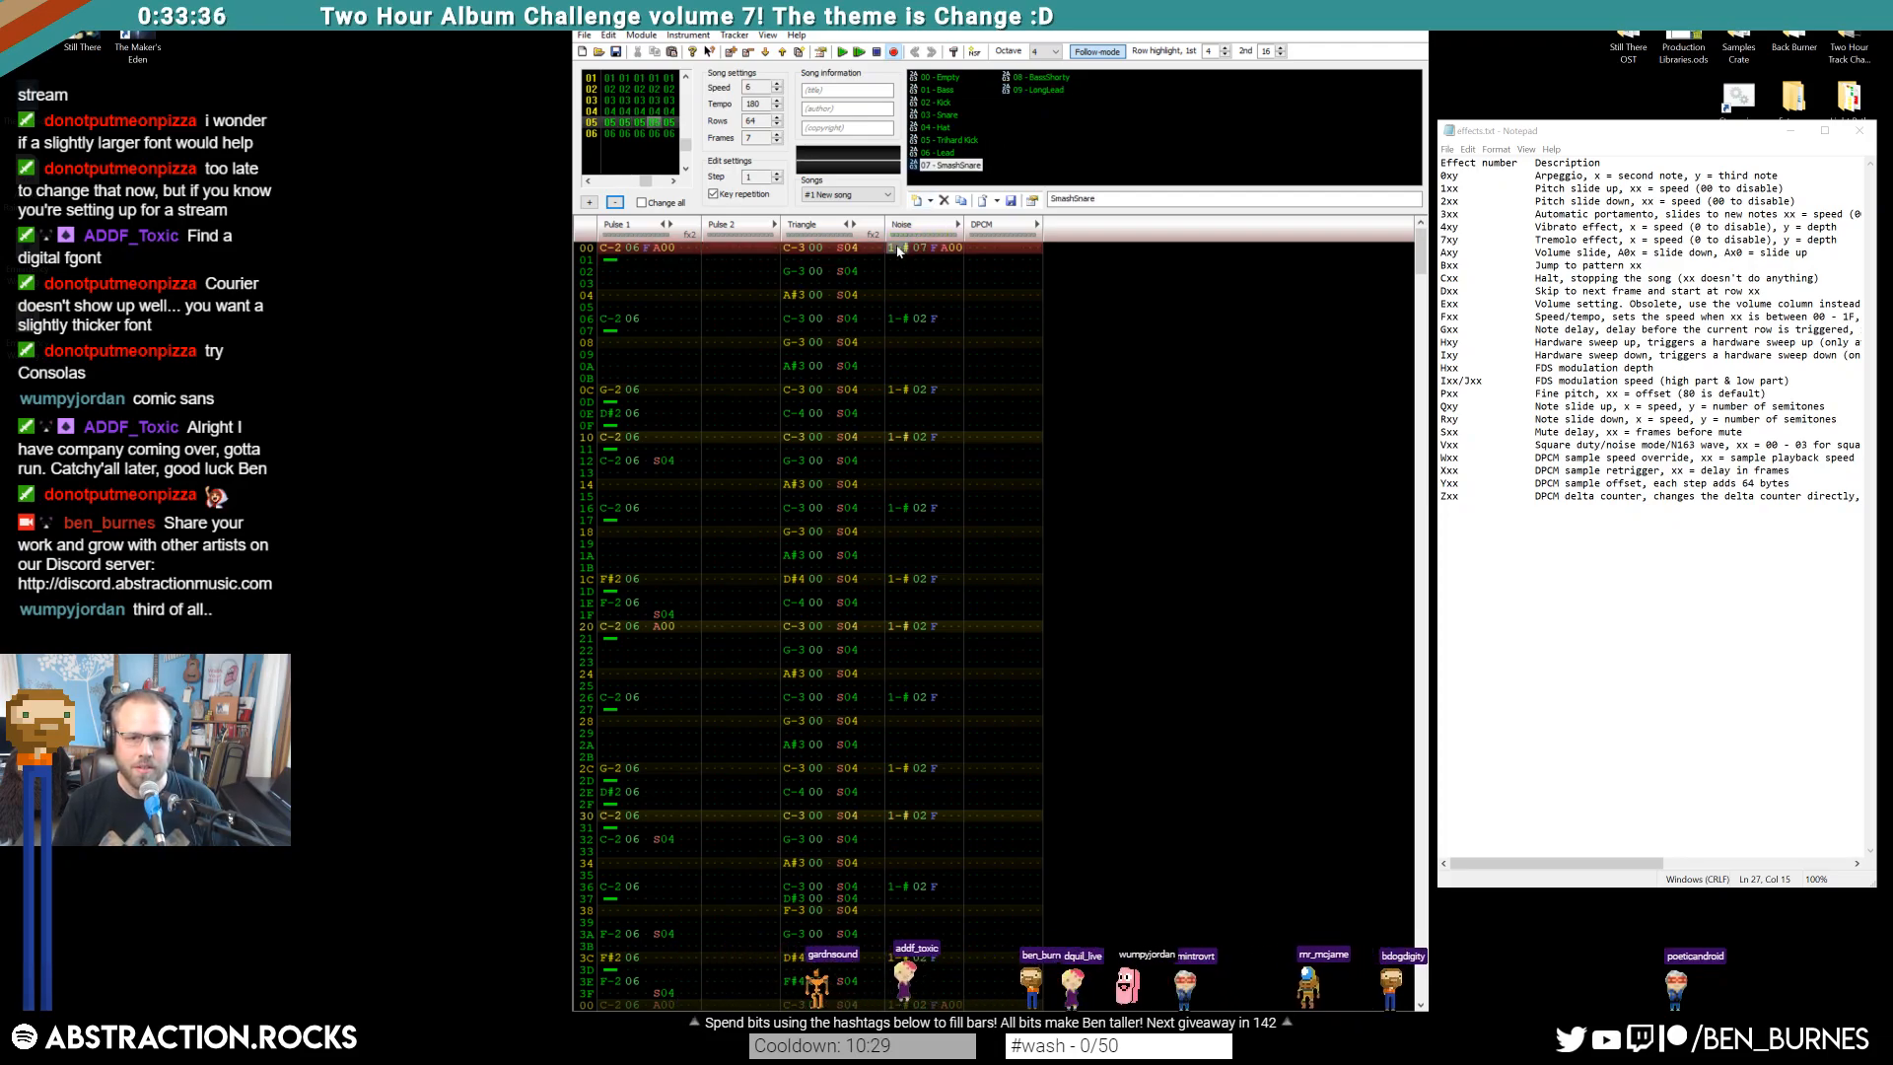
key("b")
left_click(898, 248)
key("w")
left_click(898, 248)
key("q")
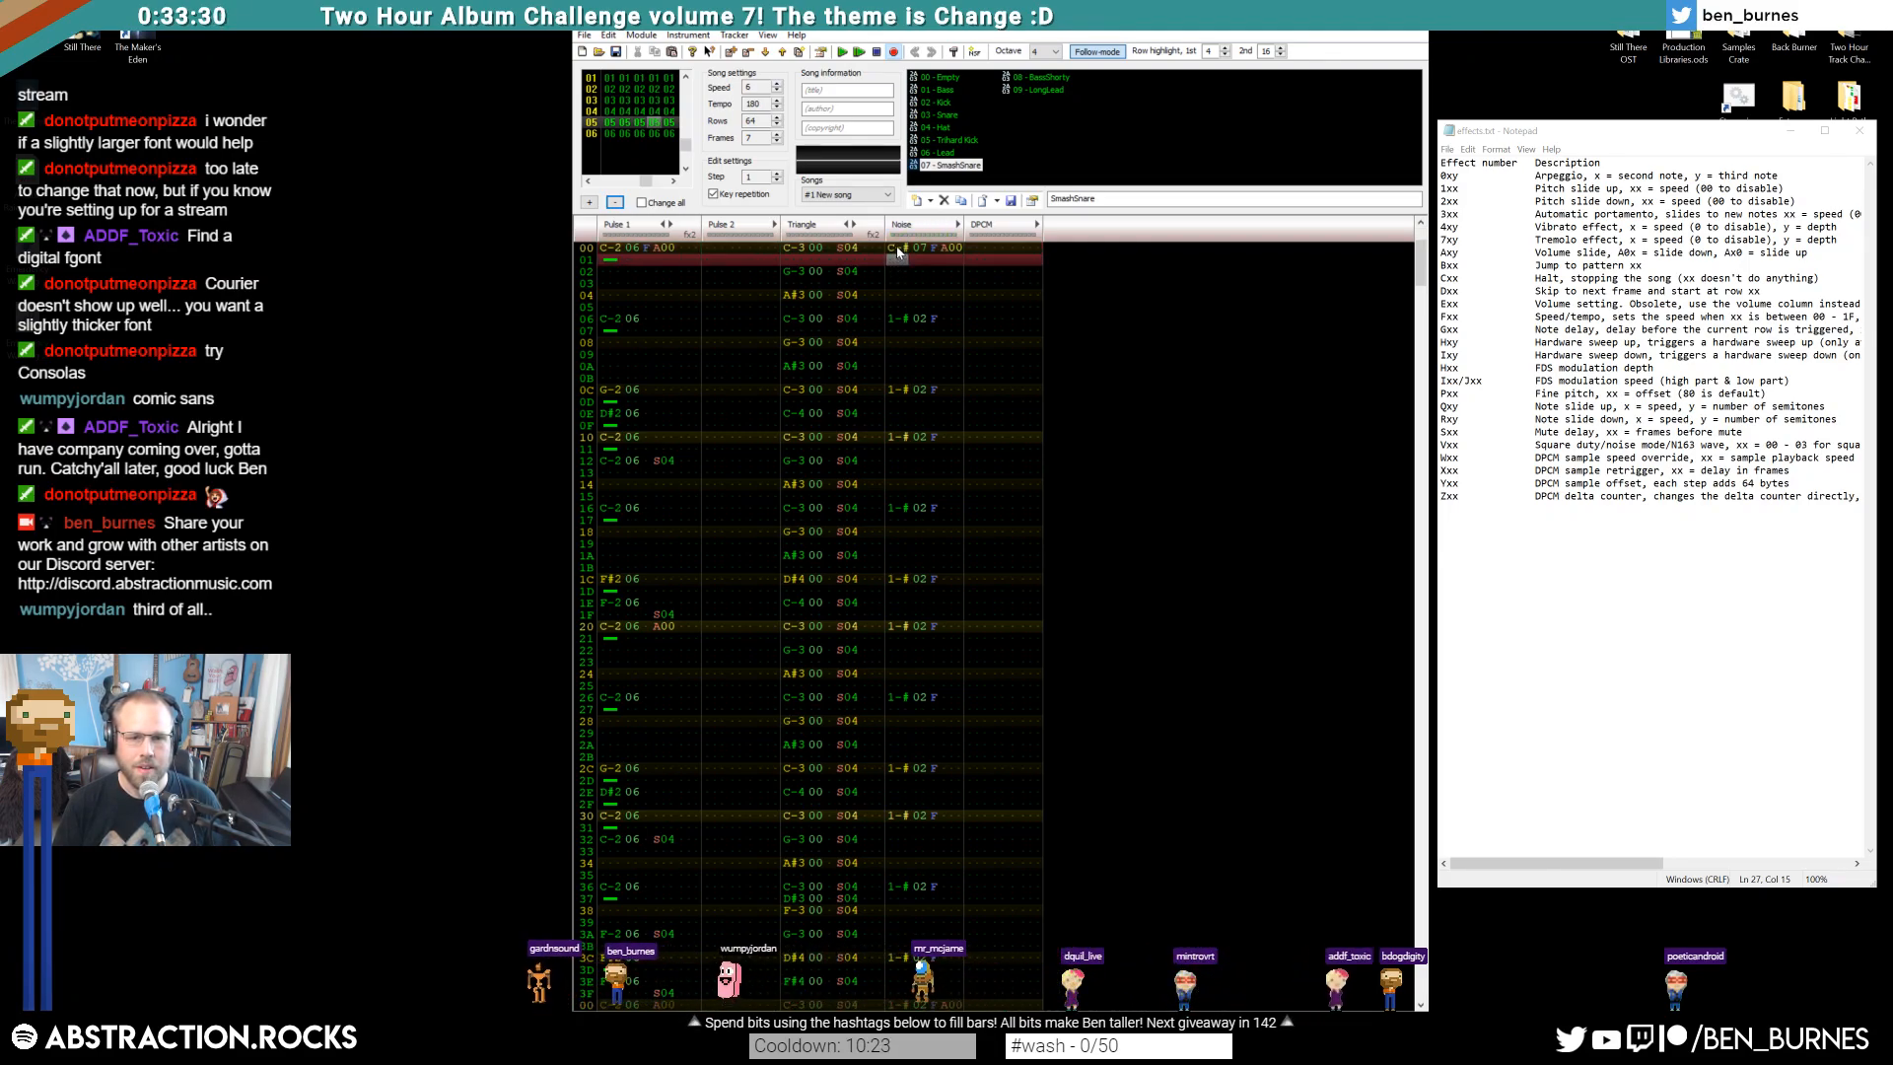
Enter SmashSnare hits at pitch 9-# in rows 00, 06 and 0C of the Noise channel in frame 05
left_click(896, 247)
key("n")
left_click(897, 319)
key("n")
left_click(899, 390)
key("n")
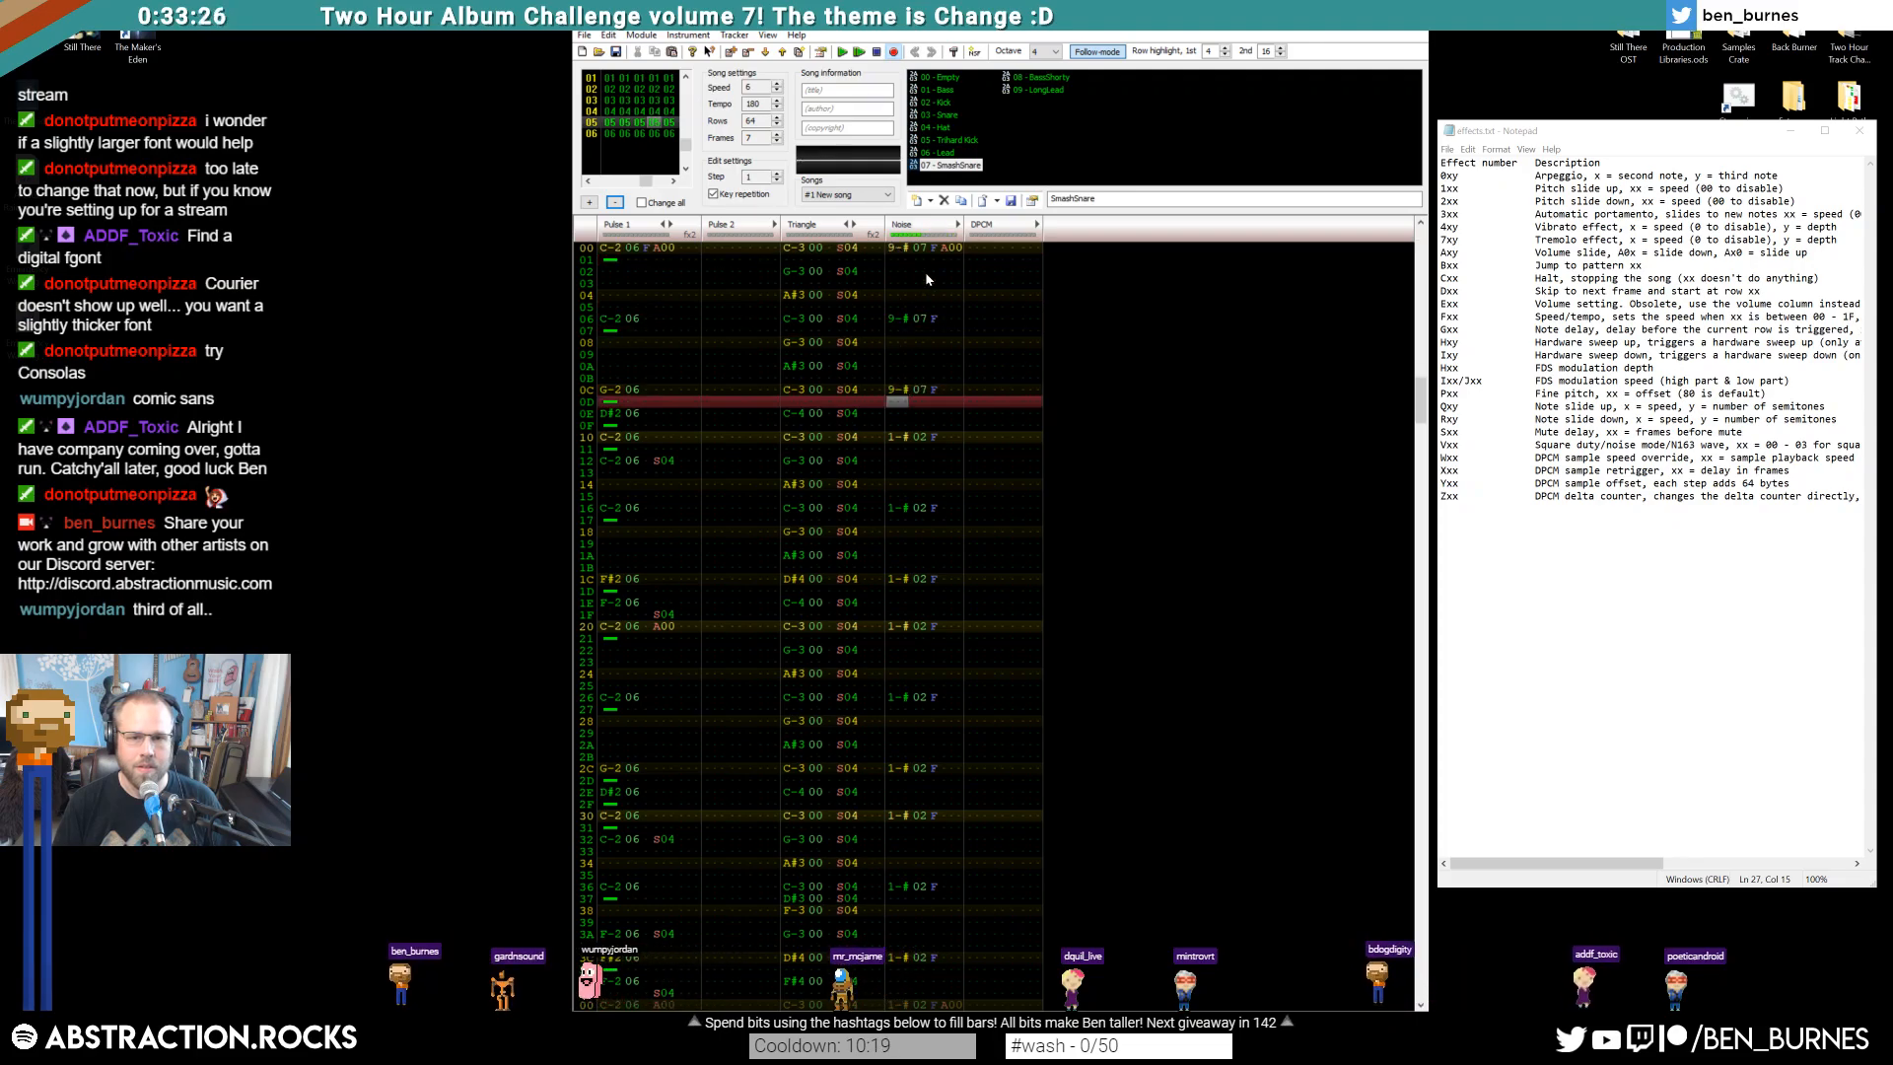
Set the Noise volume in row 00 of frame 05 to A and clear the volume values in the rows below
left_click(931, 249)
key("a")
left_click_drag(933, 301, 936, 1007)
scroll(980, 566, "up", 5)
scroll(972, 588, "down", 5)
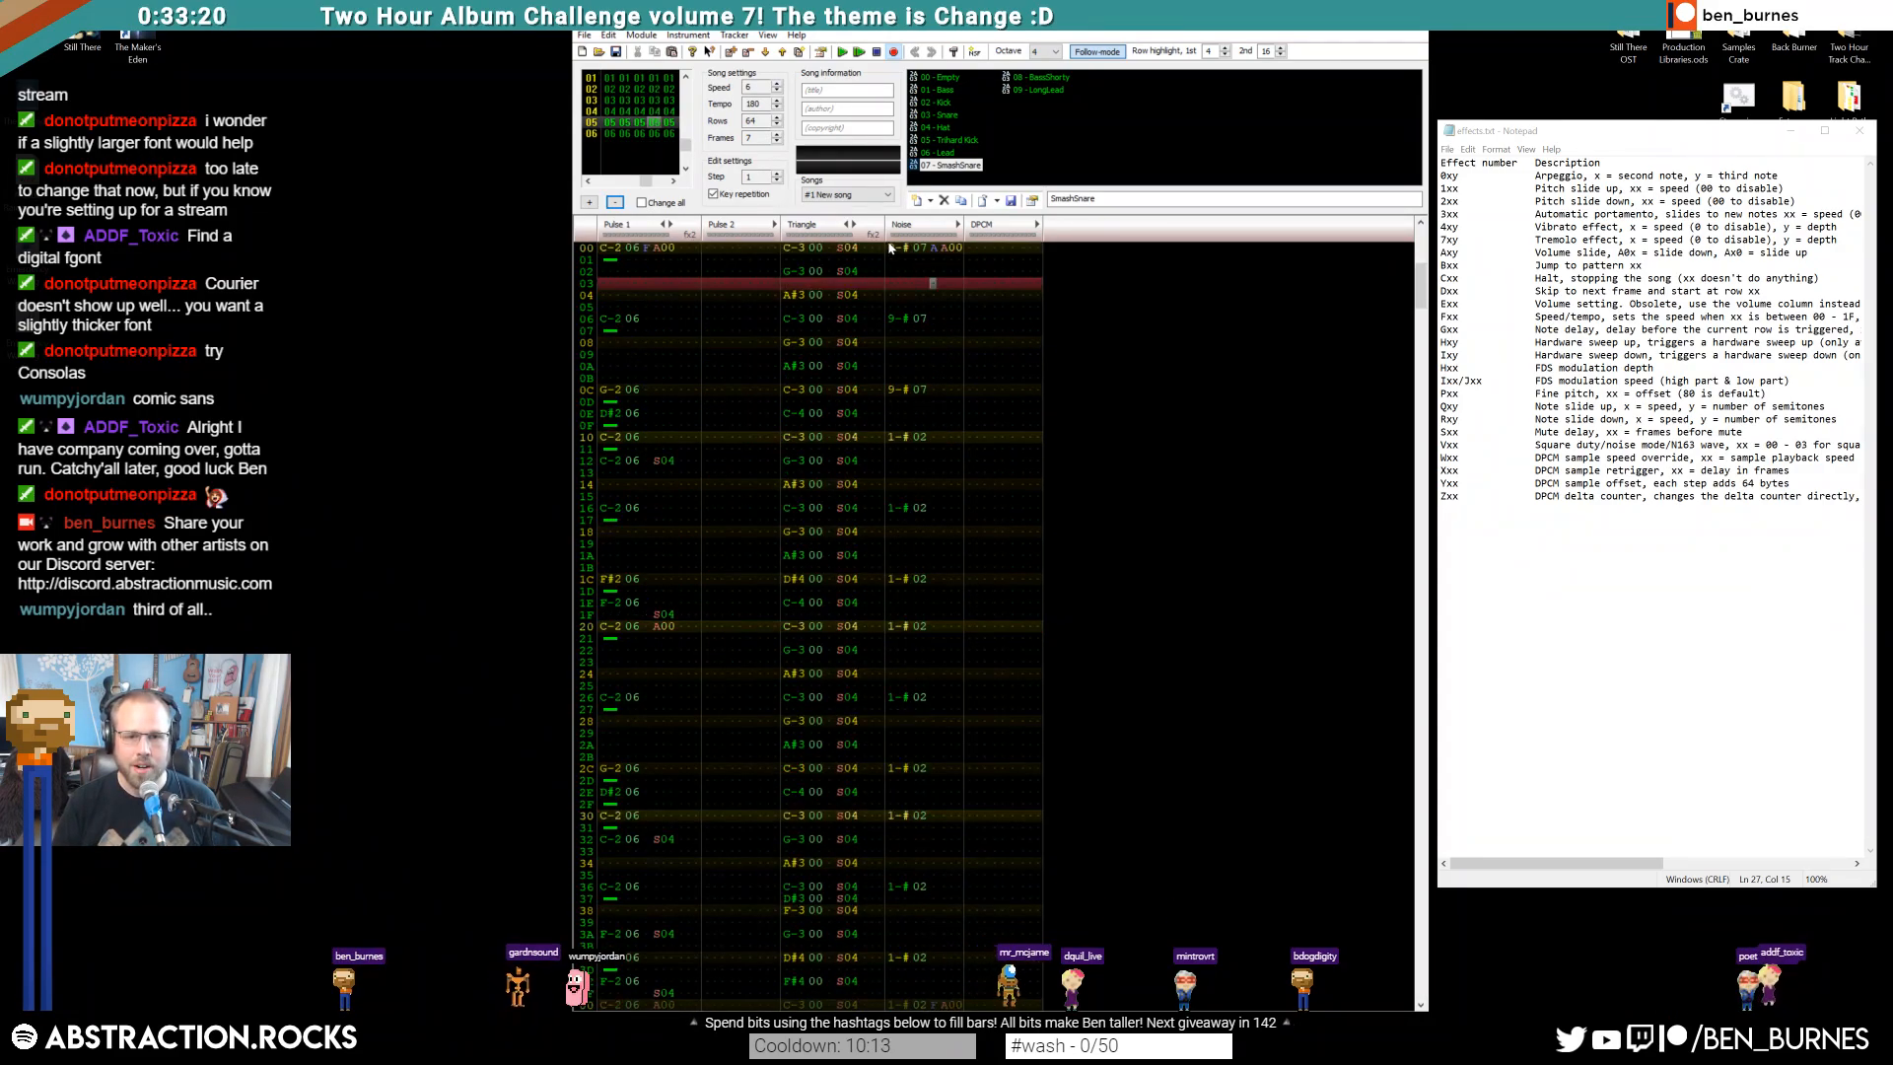
Copy the Noise hits in rows 00 to 0F of frame 05 to rows 10, 20 and 30, and play the frame
left_click(898, 439)
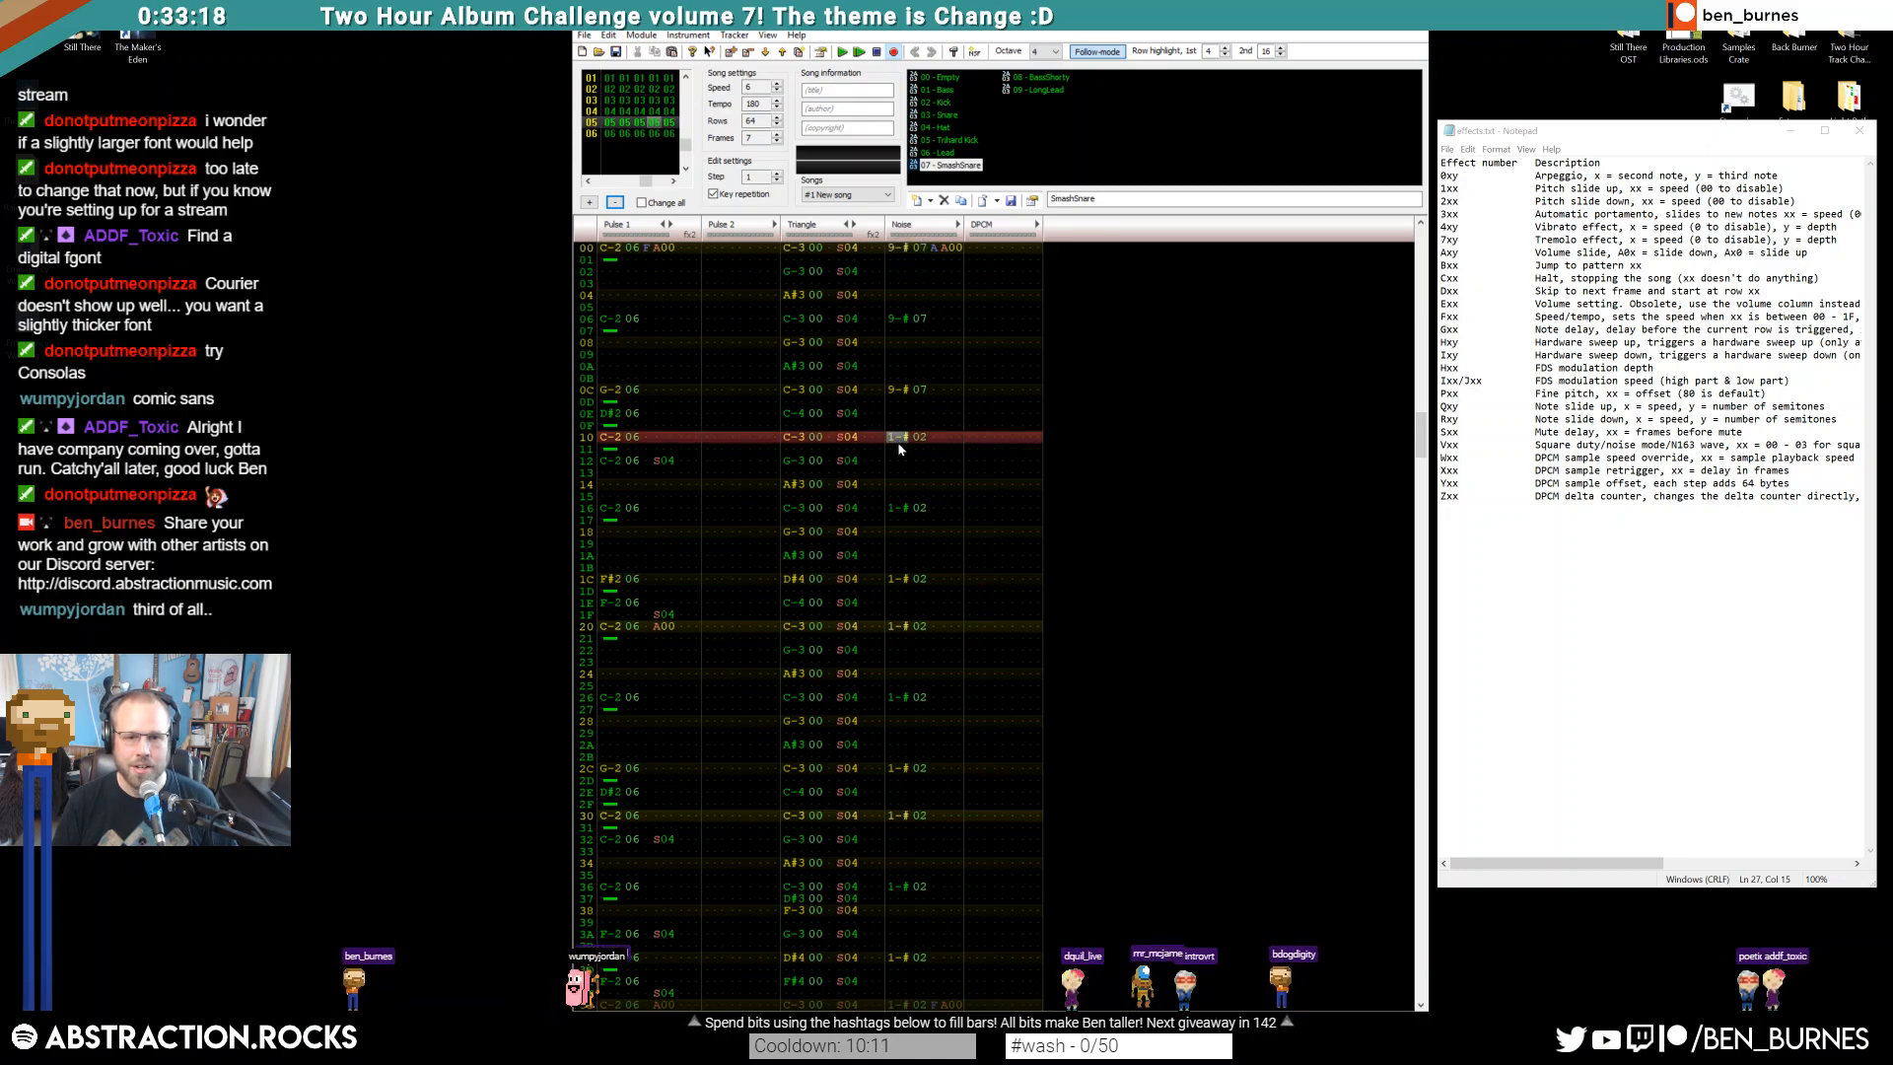
left_click_drag(896, 430, 920, 309)
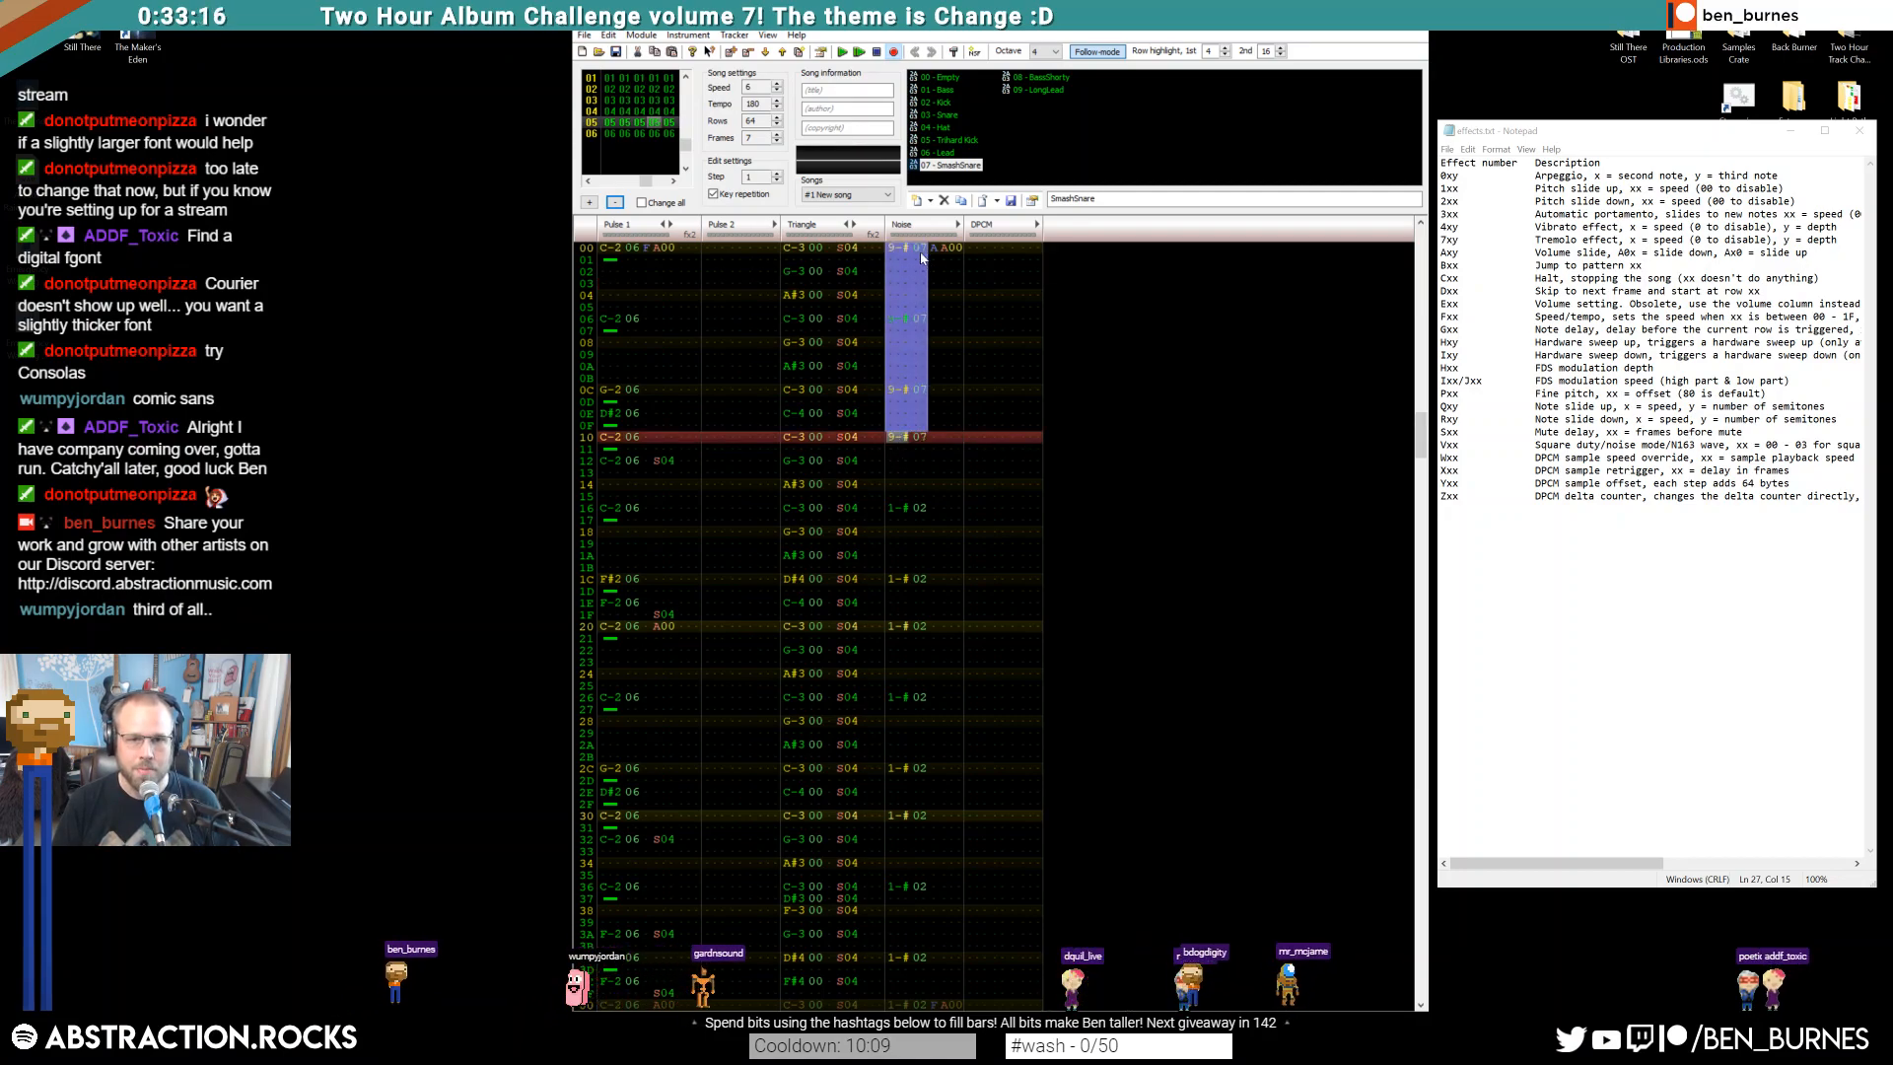
left_click(903, 440)
key("ctrl+v")
left_click(899, 629)
key("ctrl+v")
left_click(895, 822)
key("ctrl+v")
key("Return")
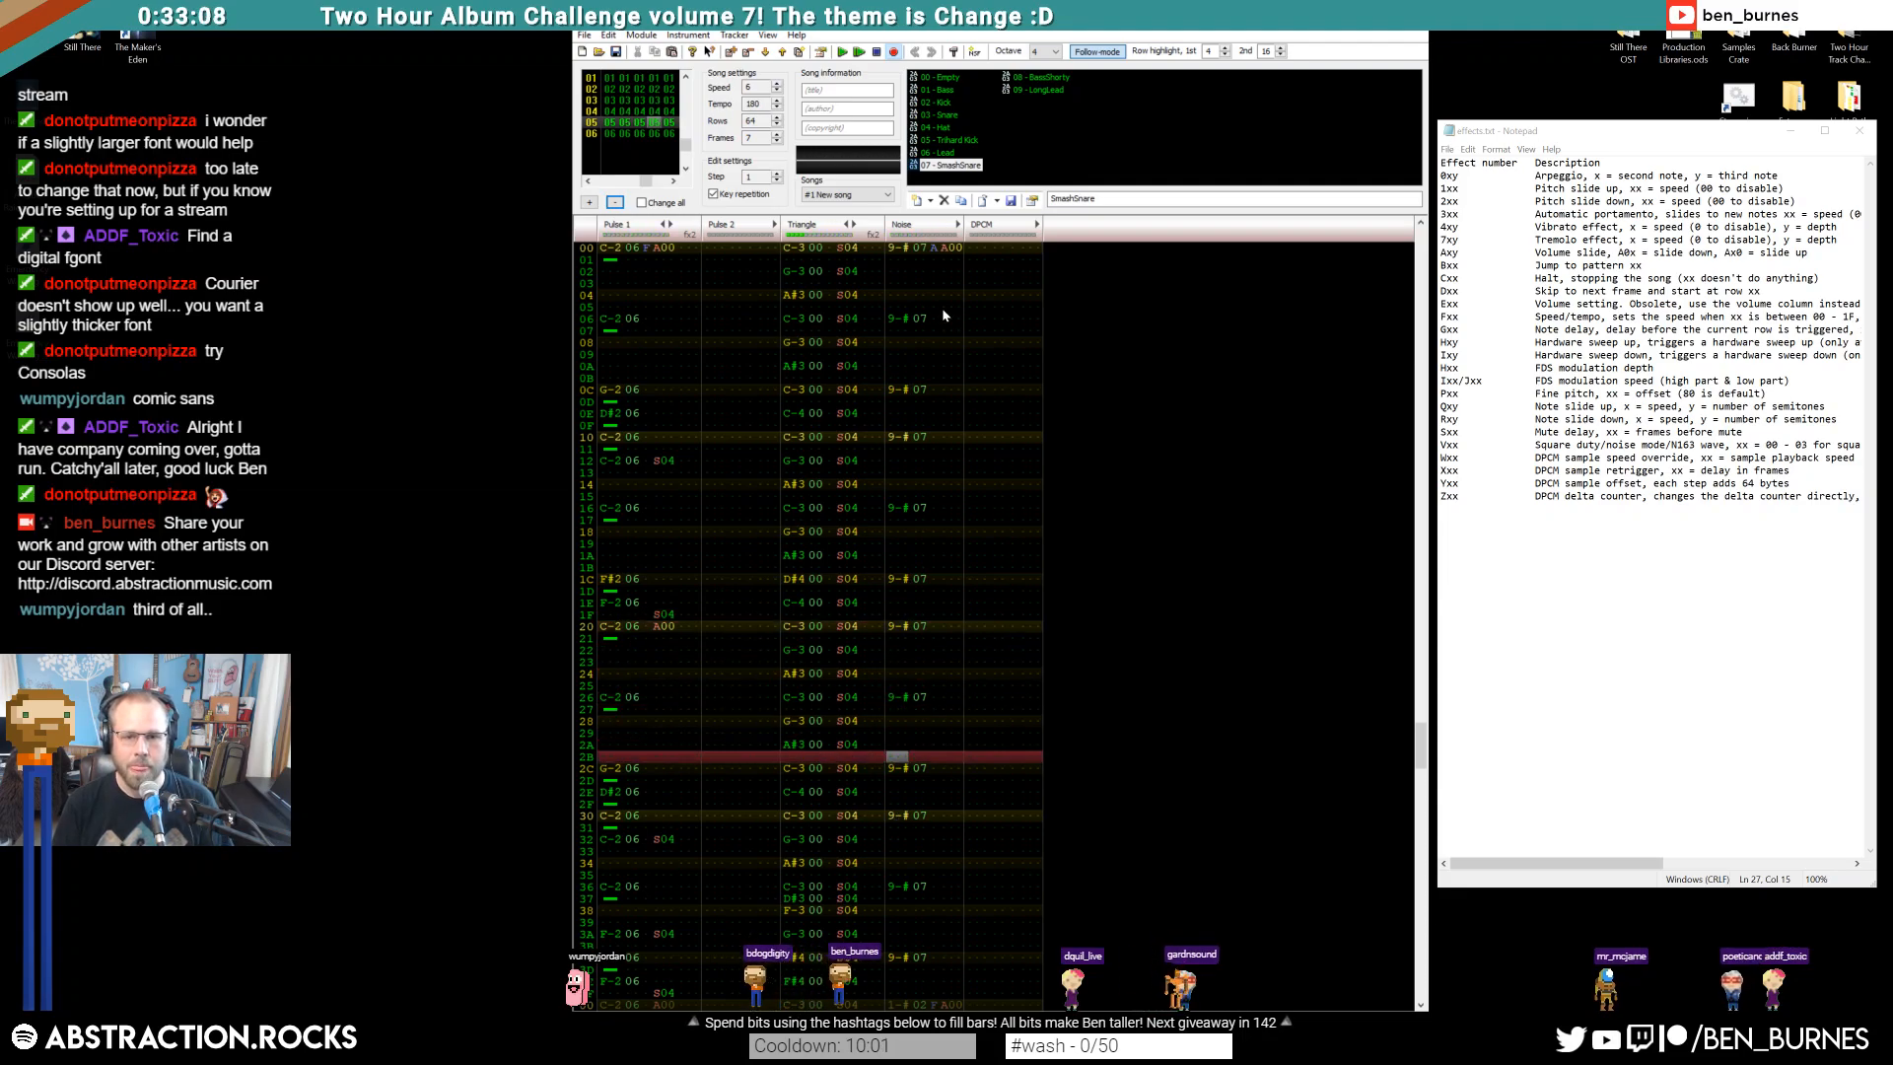
Set the Noise volume in row 00 of frame 05 to 7 and play the frame
left_click(932, 246)
type("7")
key("Return")
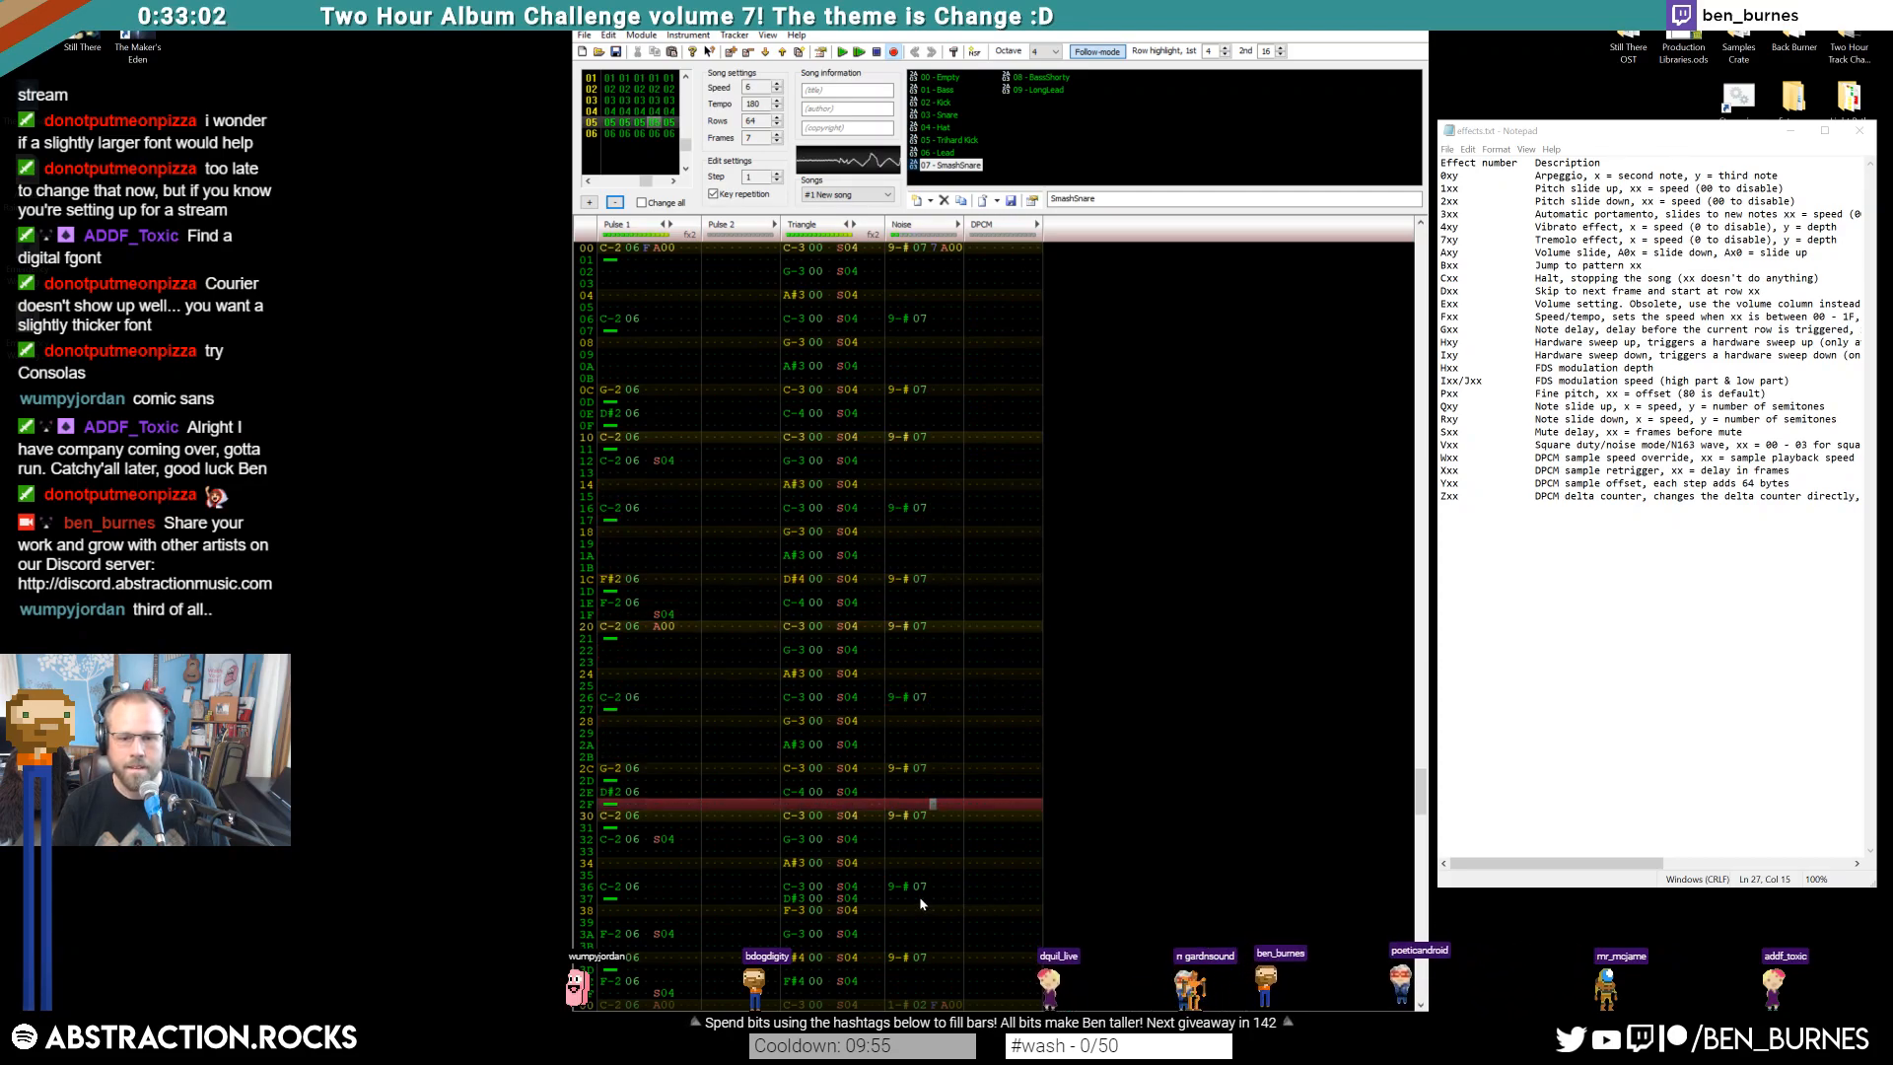
Clear the Noise hits in rows 36 to 3C of frame 05 and place frame 06's F-# 04 hat hit in rows 3C to 3F
left_click_drag(895, 890, 929, 958)
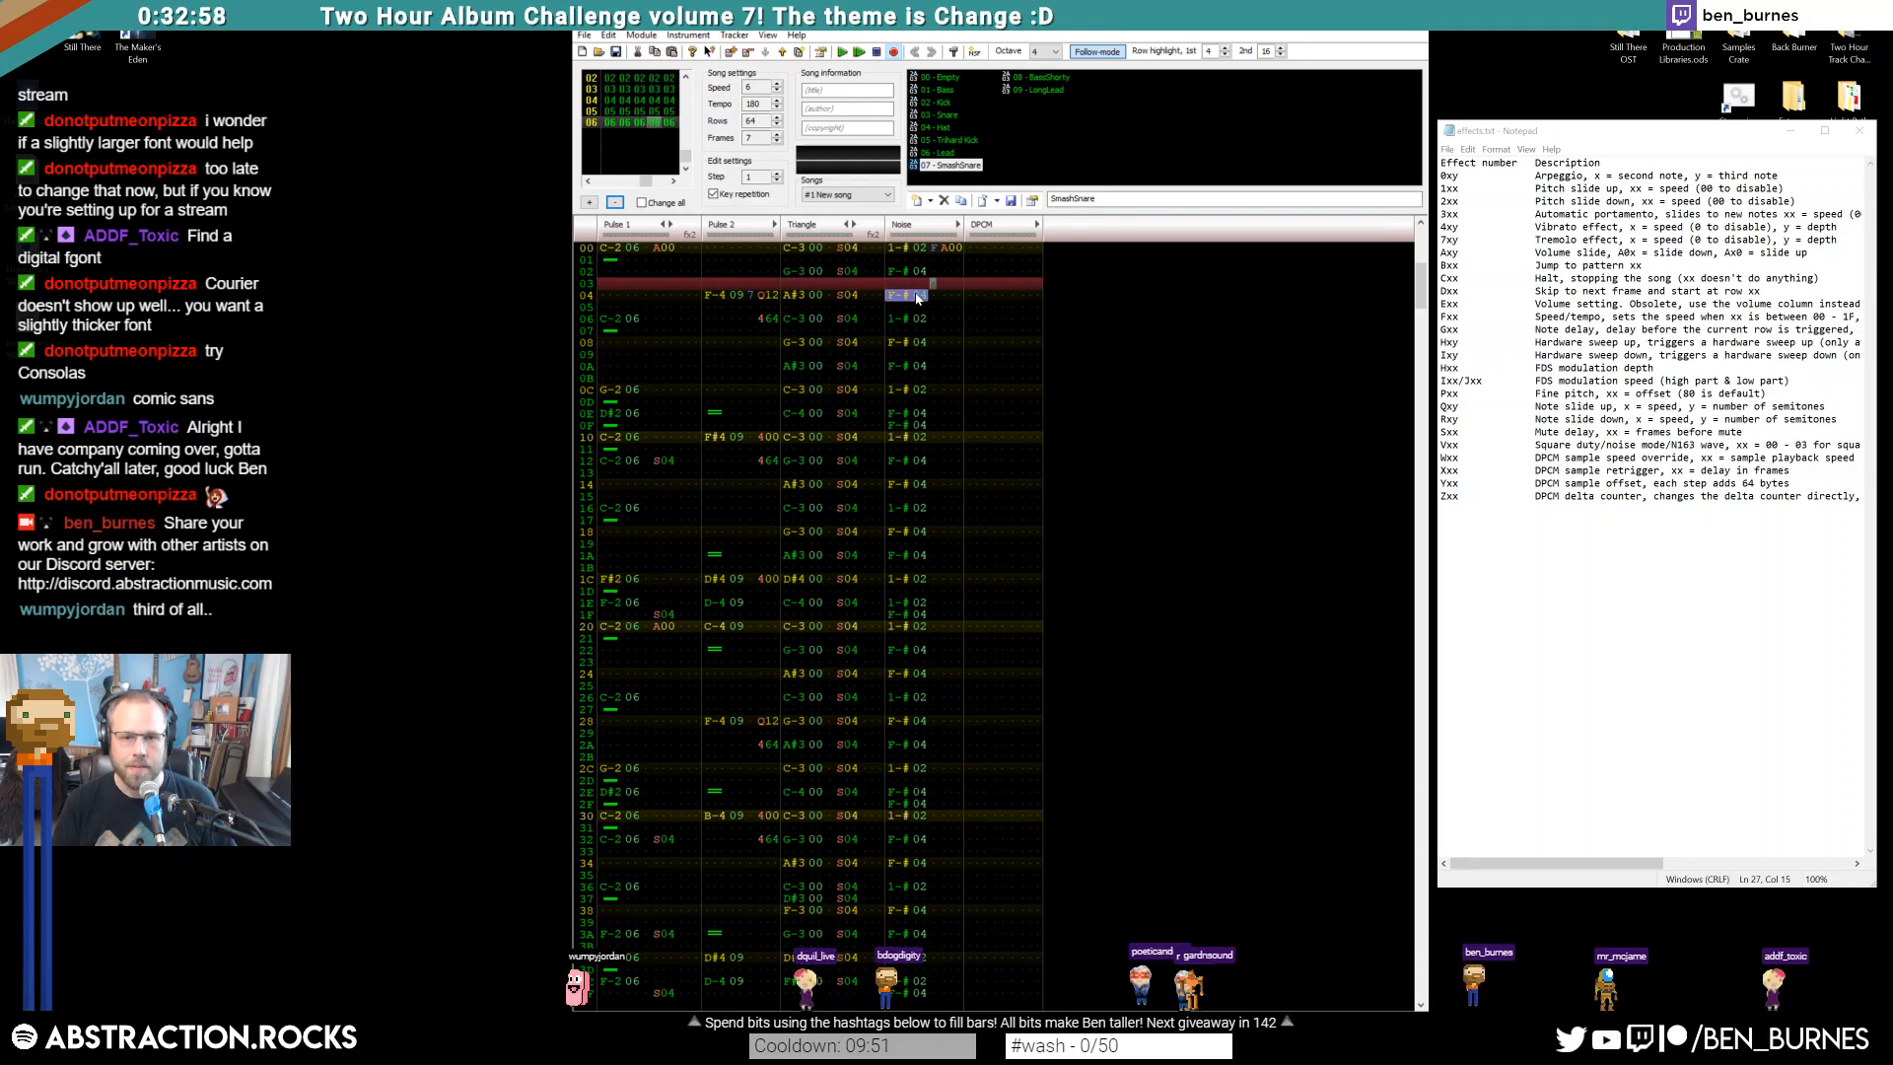
scroll(903, 295, "up", 5)
left_click(892, 781)
type("F-# 04")
left_click(893, 793)
type("F-# 04")
key("Down")
type("F-# 04")
key("Down")
type("F-# 04")
Set the hat hit volumes in rows 3C to 3F of frame 05 to A, B, C and D, and play the transition into frame 06
key("Up")
key("Up")
key("Up")
key("Right")
key("Right")
key("Right")
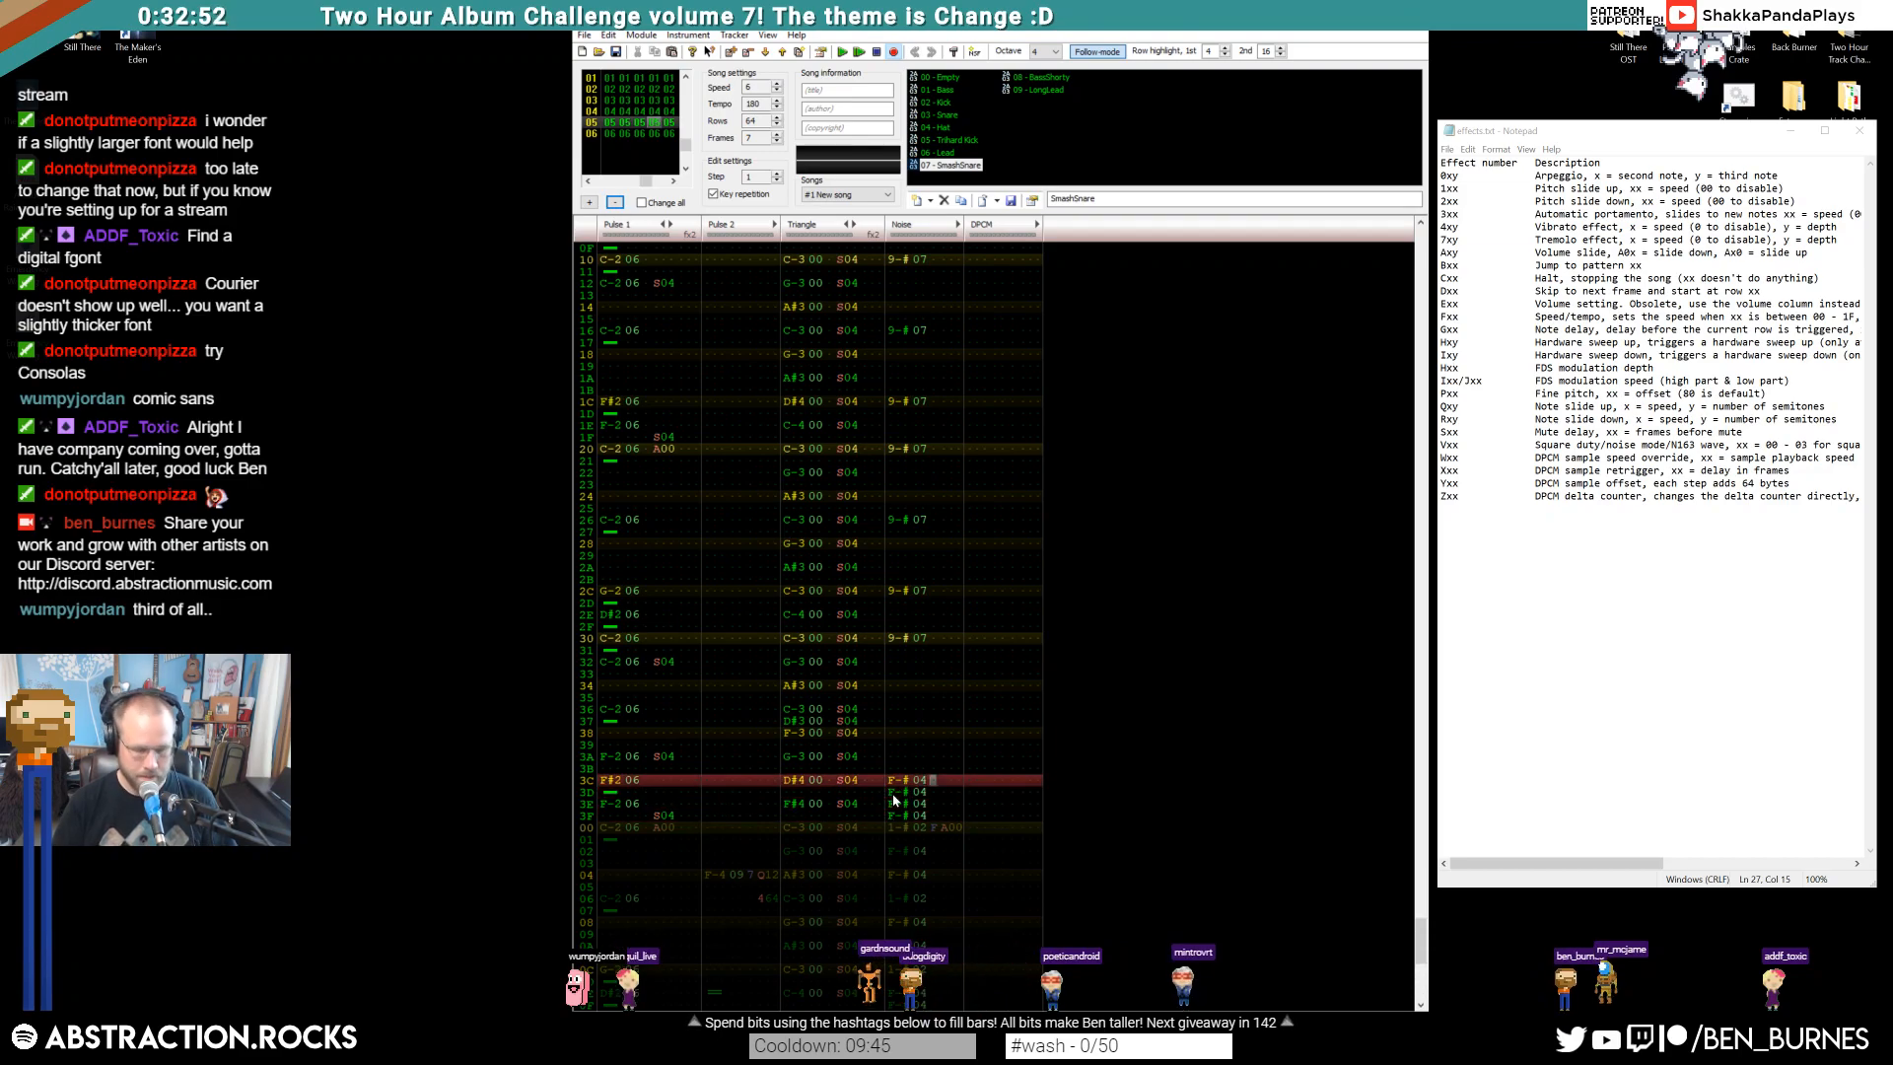
key("Down")
key("Down")
key("Down")
key("Down")
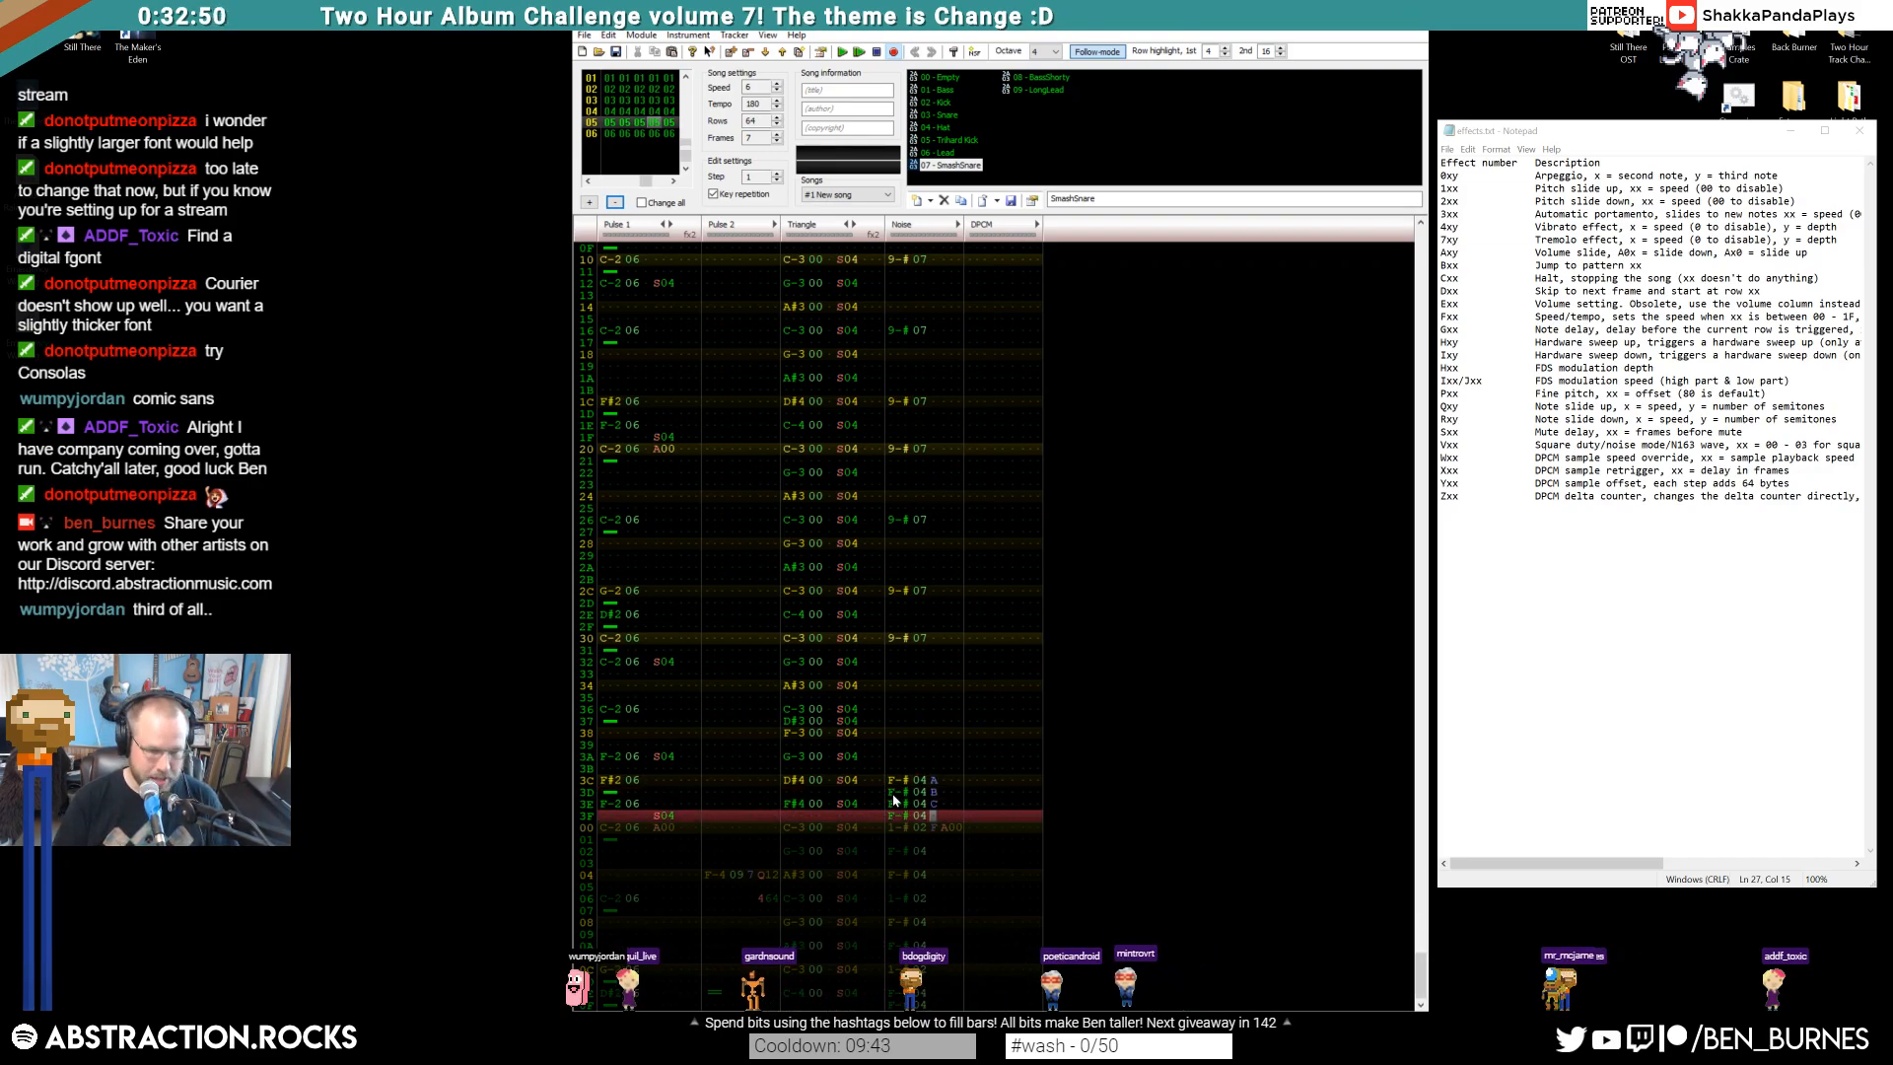
key("Return")
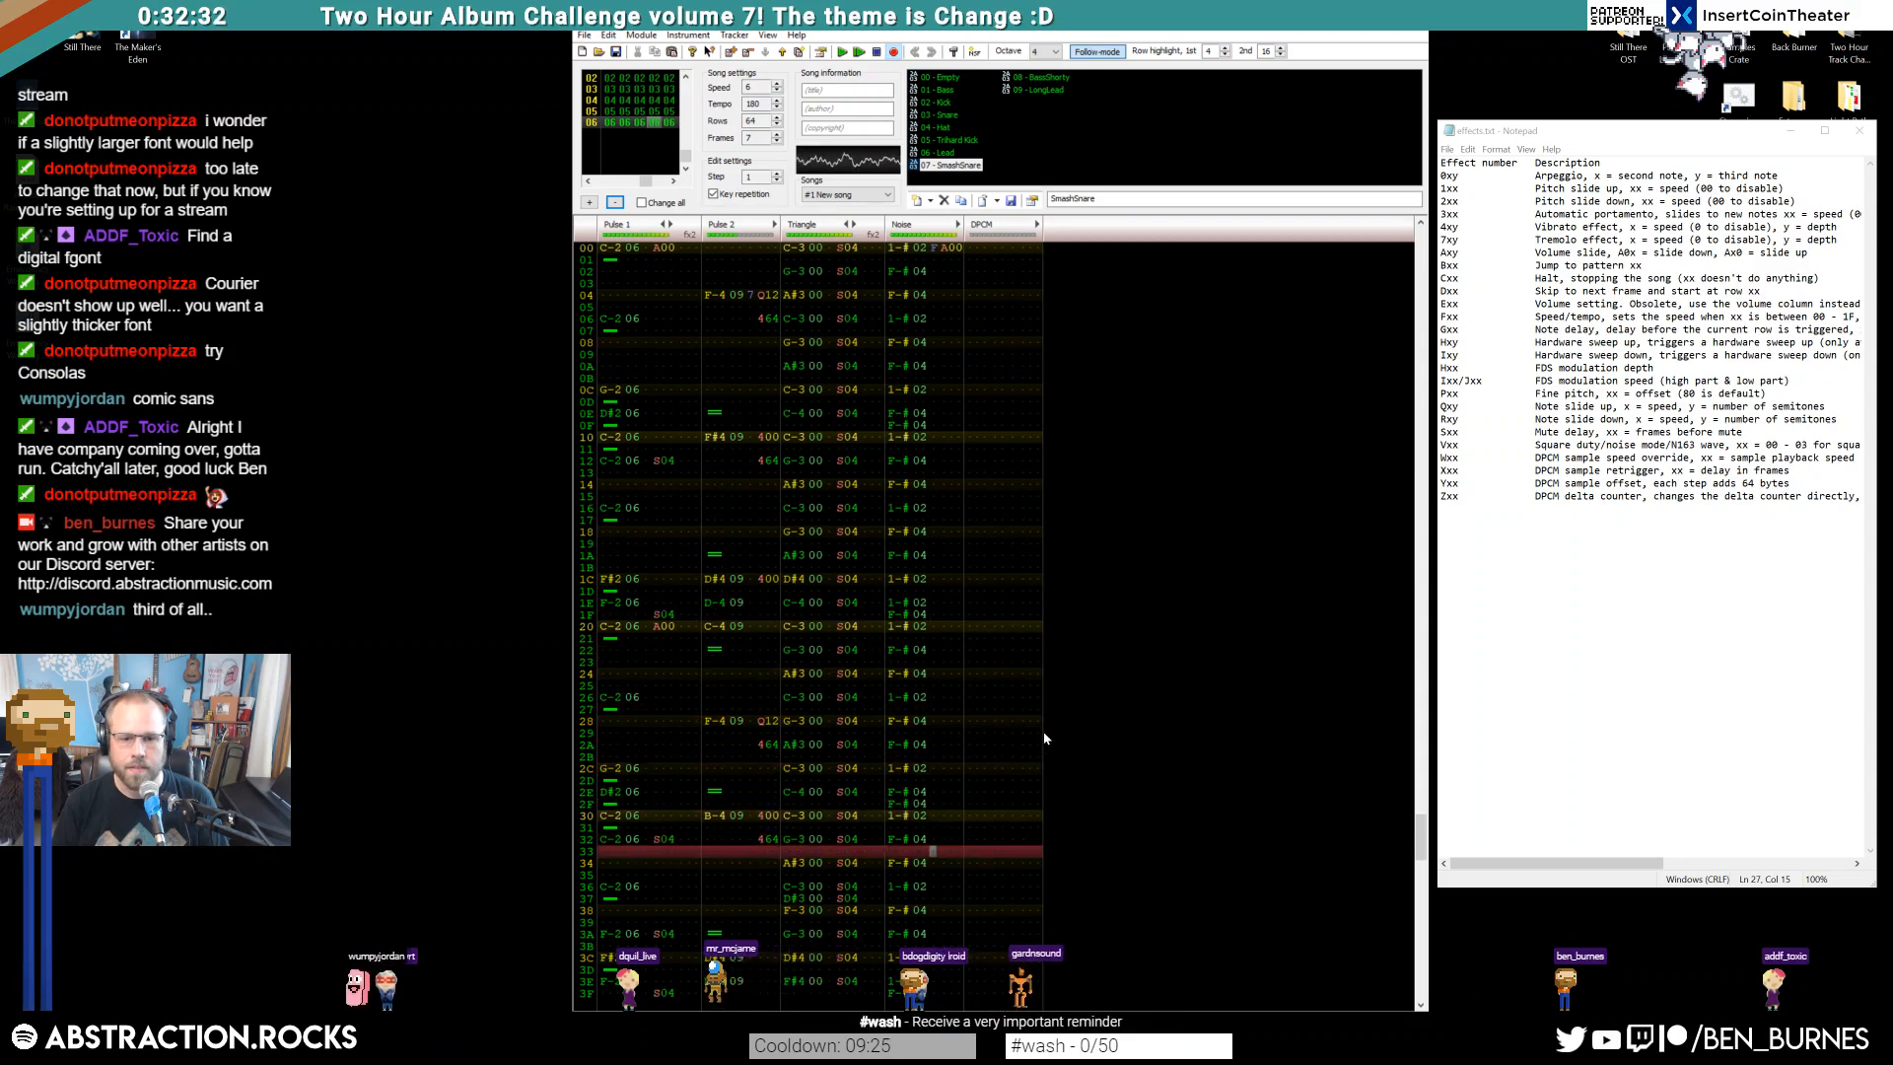
key("Return")
Copy the 9-# pitch from the Noise channel of frame 05 into rows 00, 06 and 0C of frame 06
scroll(1043, 738, "up", 20)
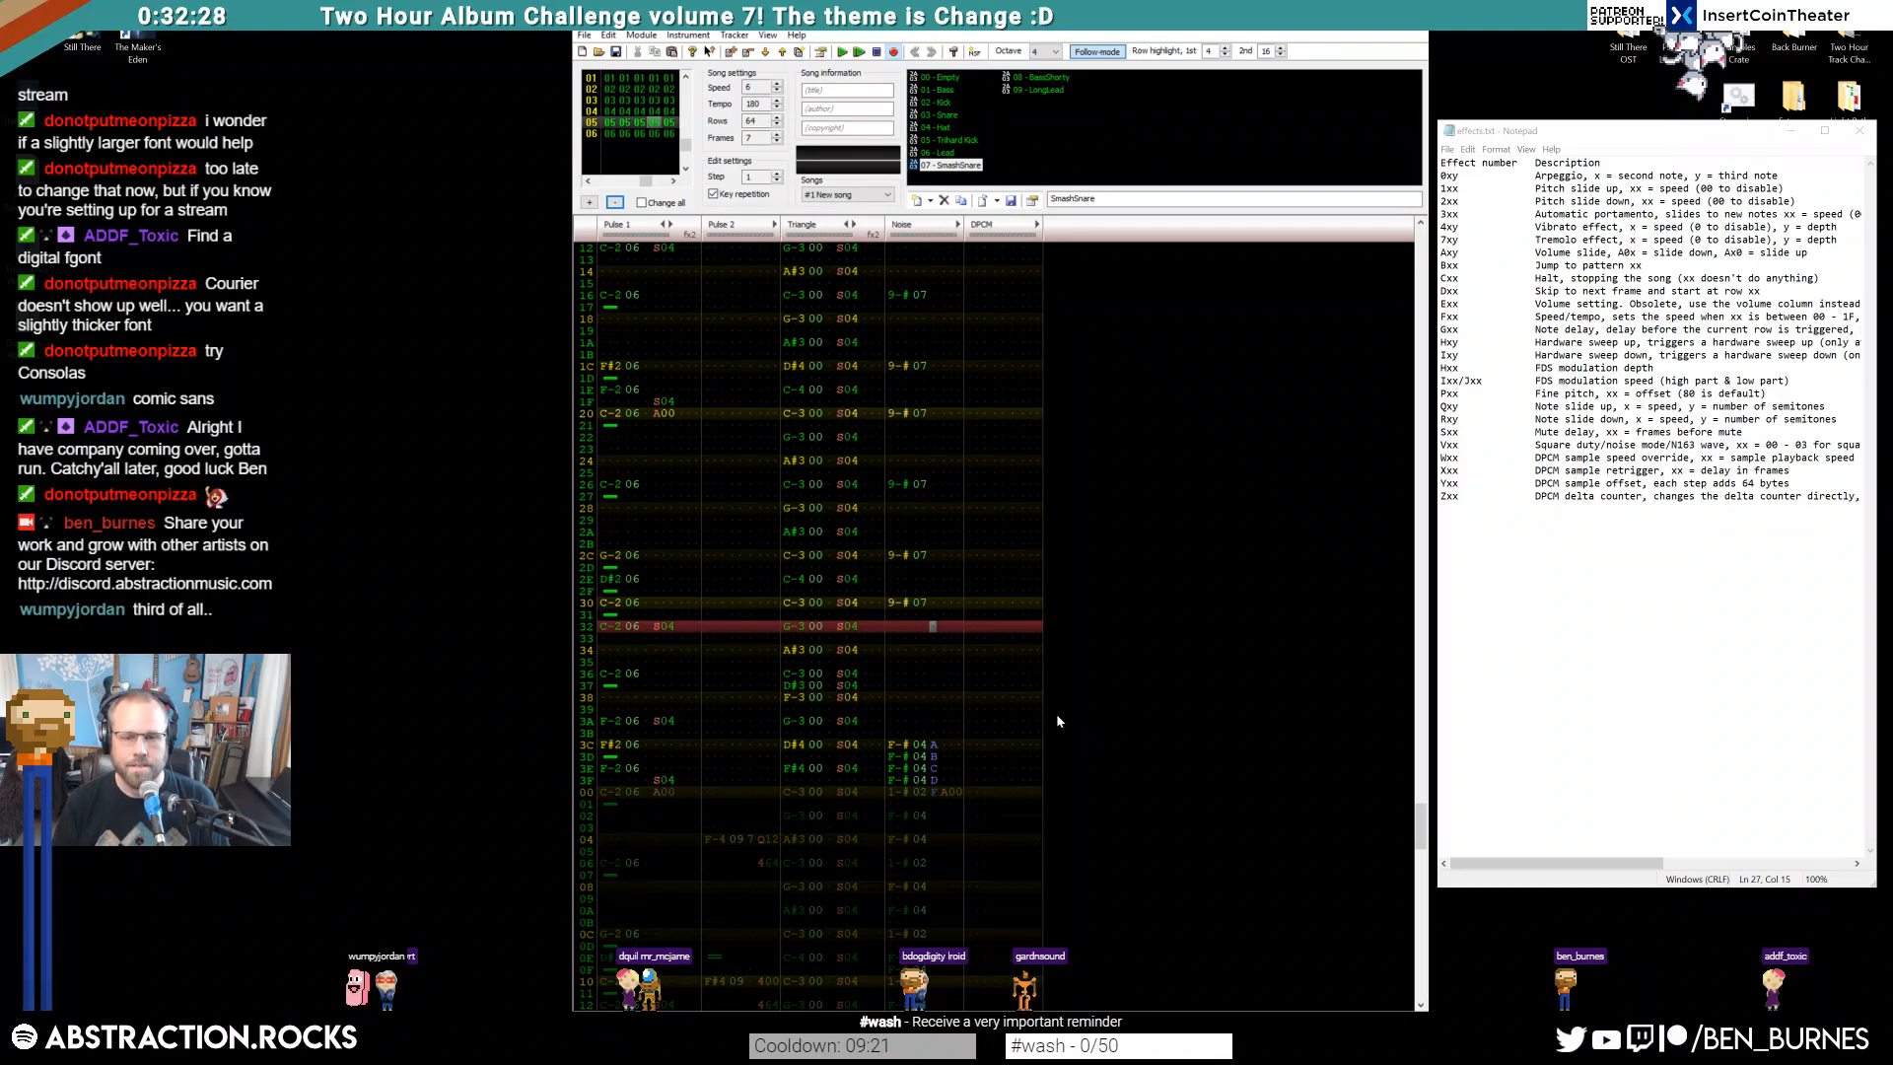
scroll(1056, 723, "up", 6)
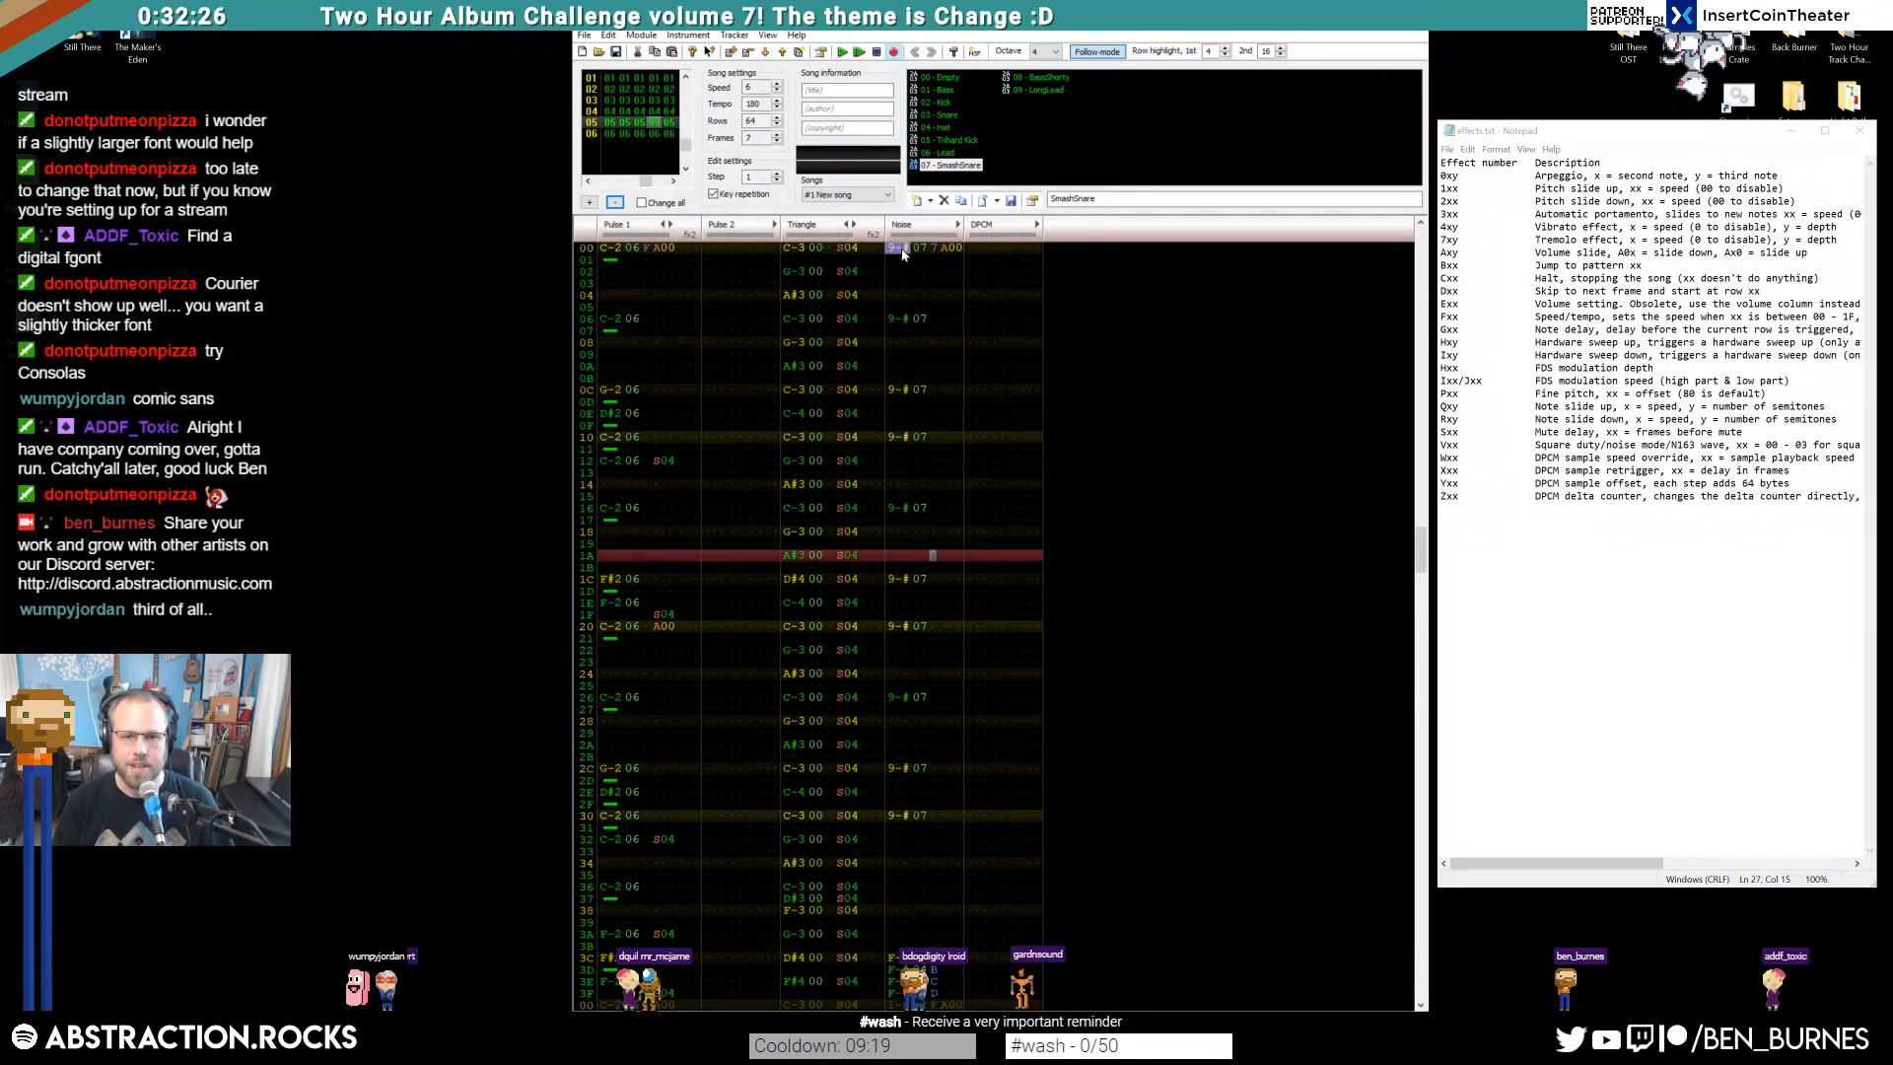
scroll(1001, 599, "down", 11)
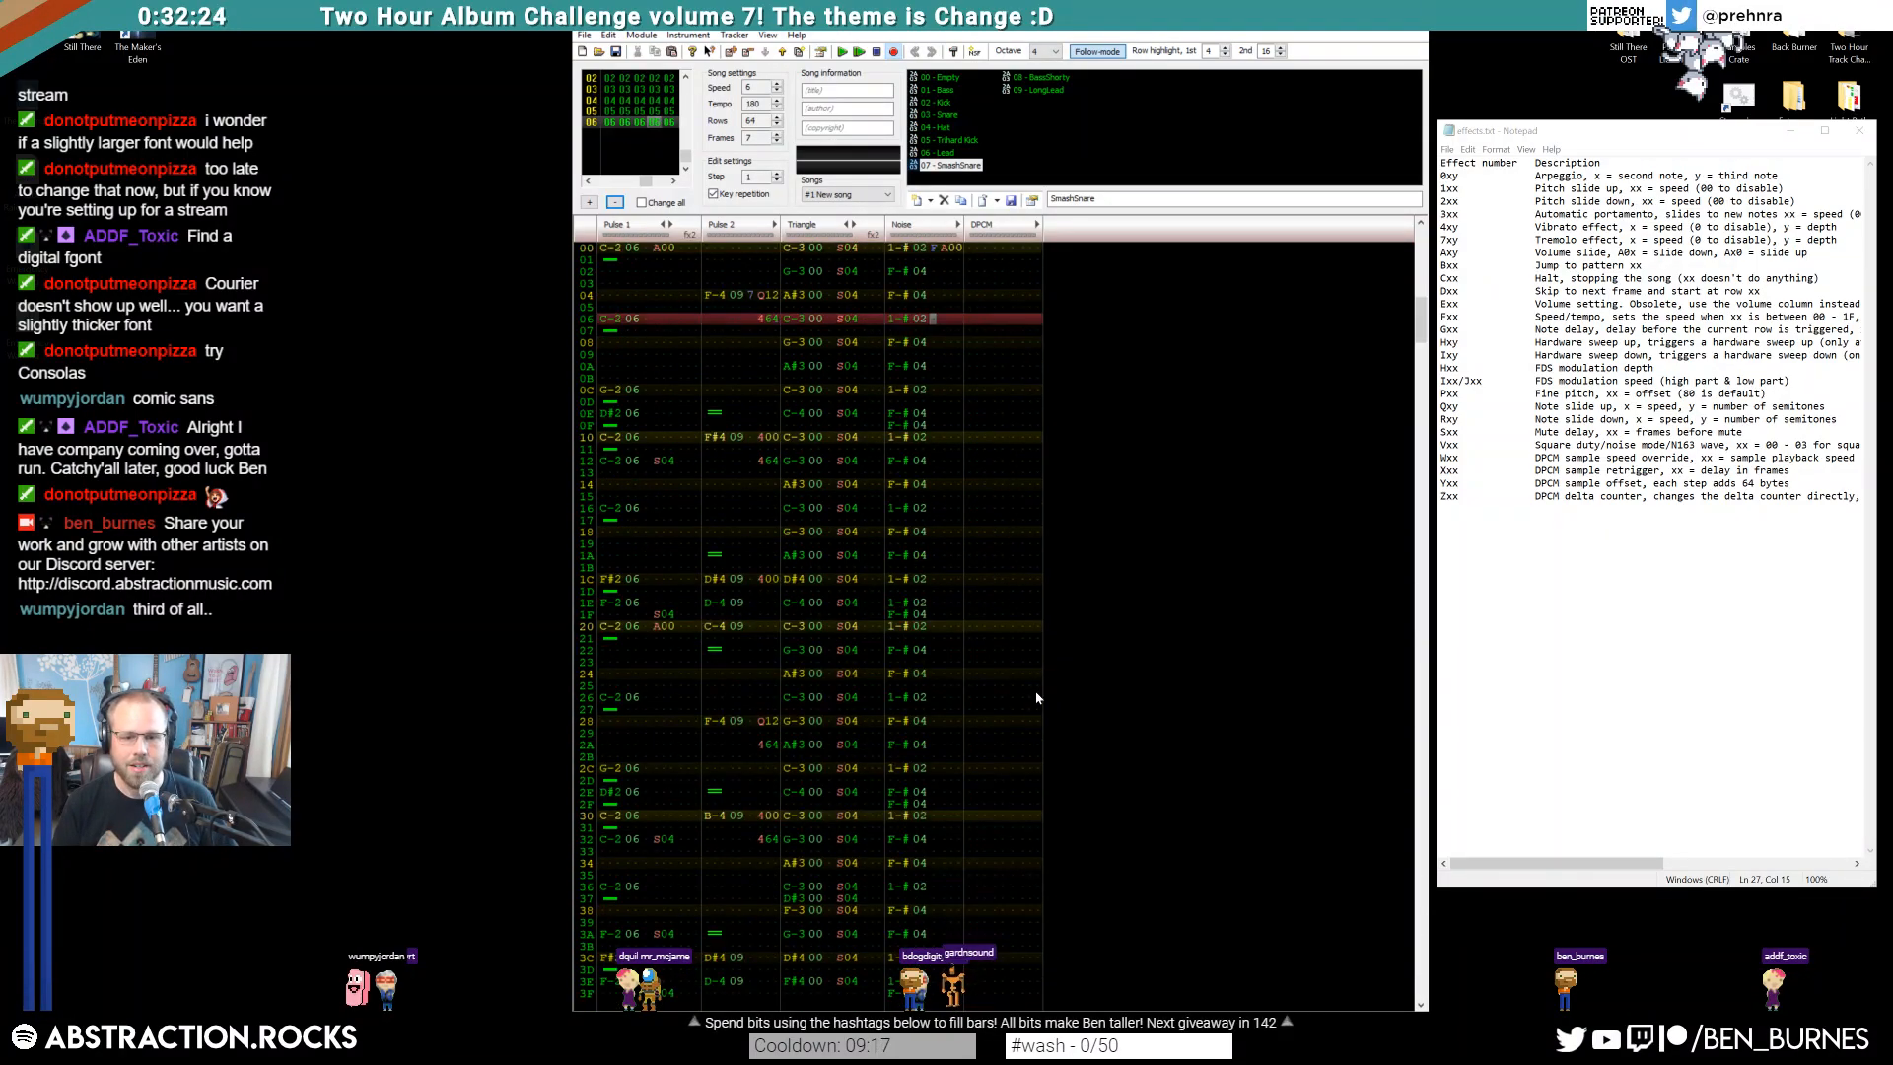
left_click(897, 249)
left_click(894, 321)
type("9-#")
left_click(901, 380)
left_click(899, 392)
key("ctrl+v")
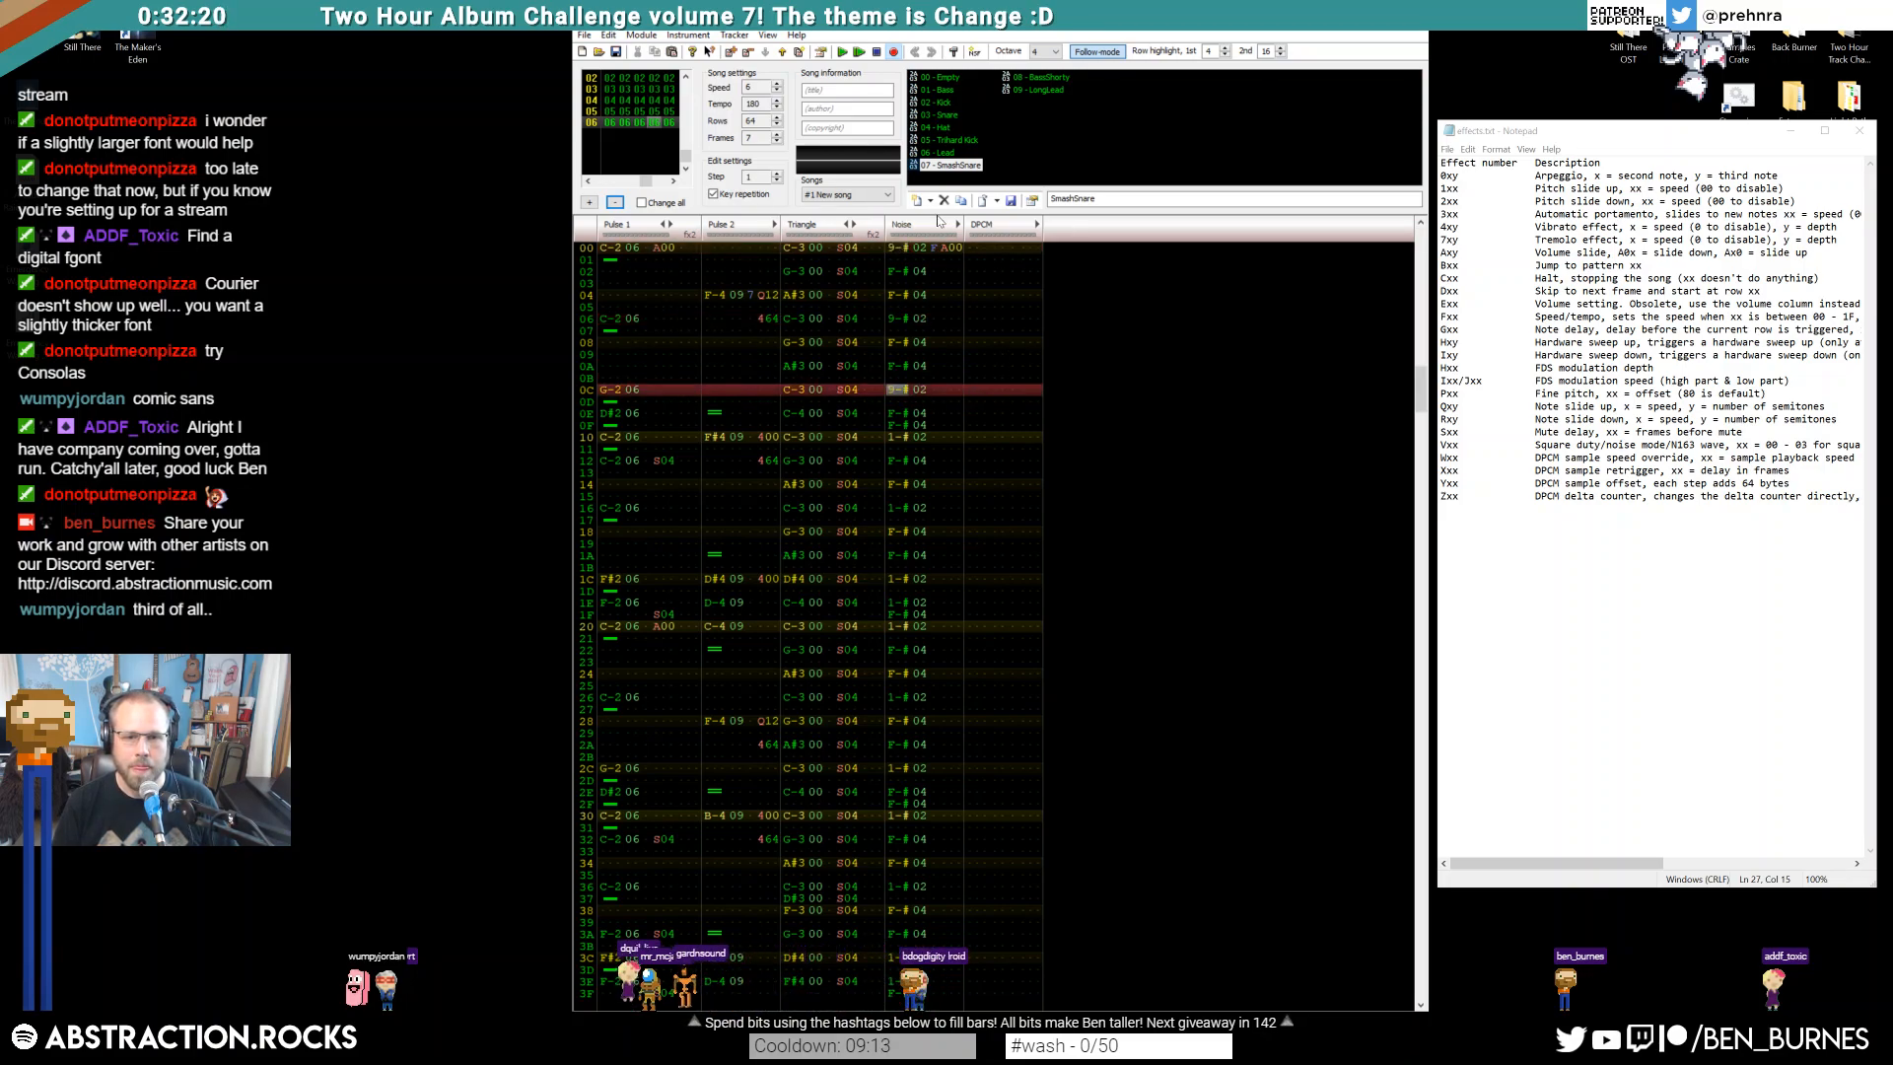
Set the Noise volume in frame 06 to 7 in rows 00, 06 and 0C and to F in rows 02, 08 and 0E, and play it
left_click(934, 247)
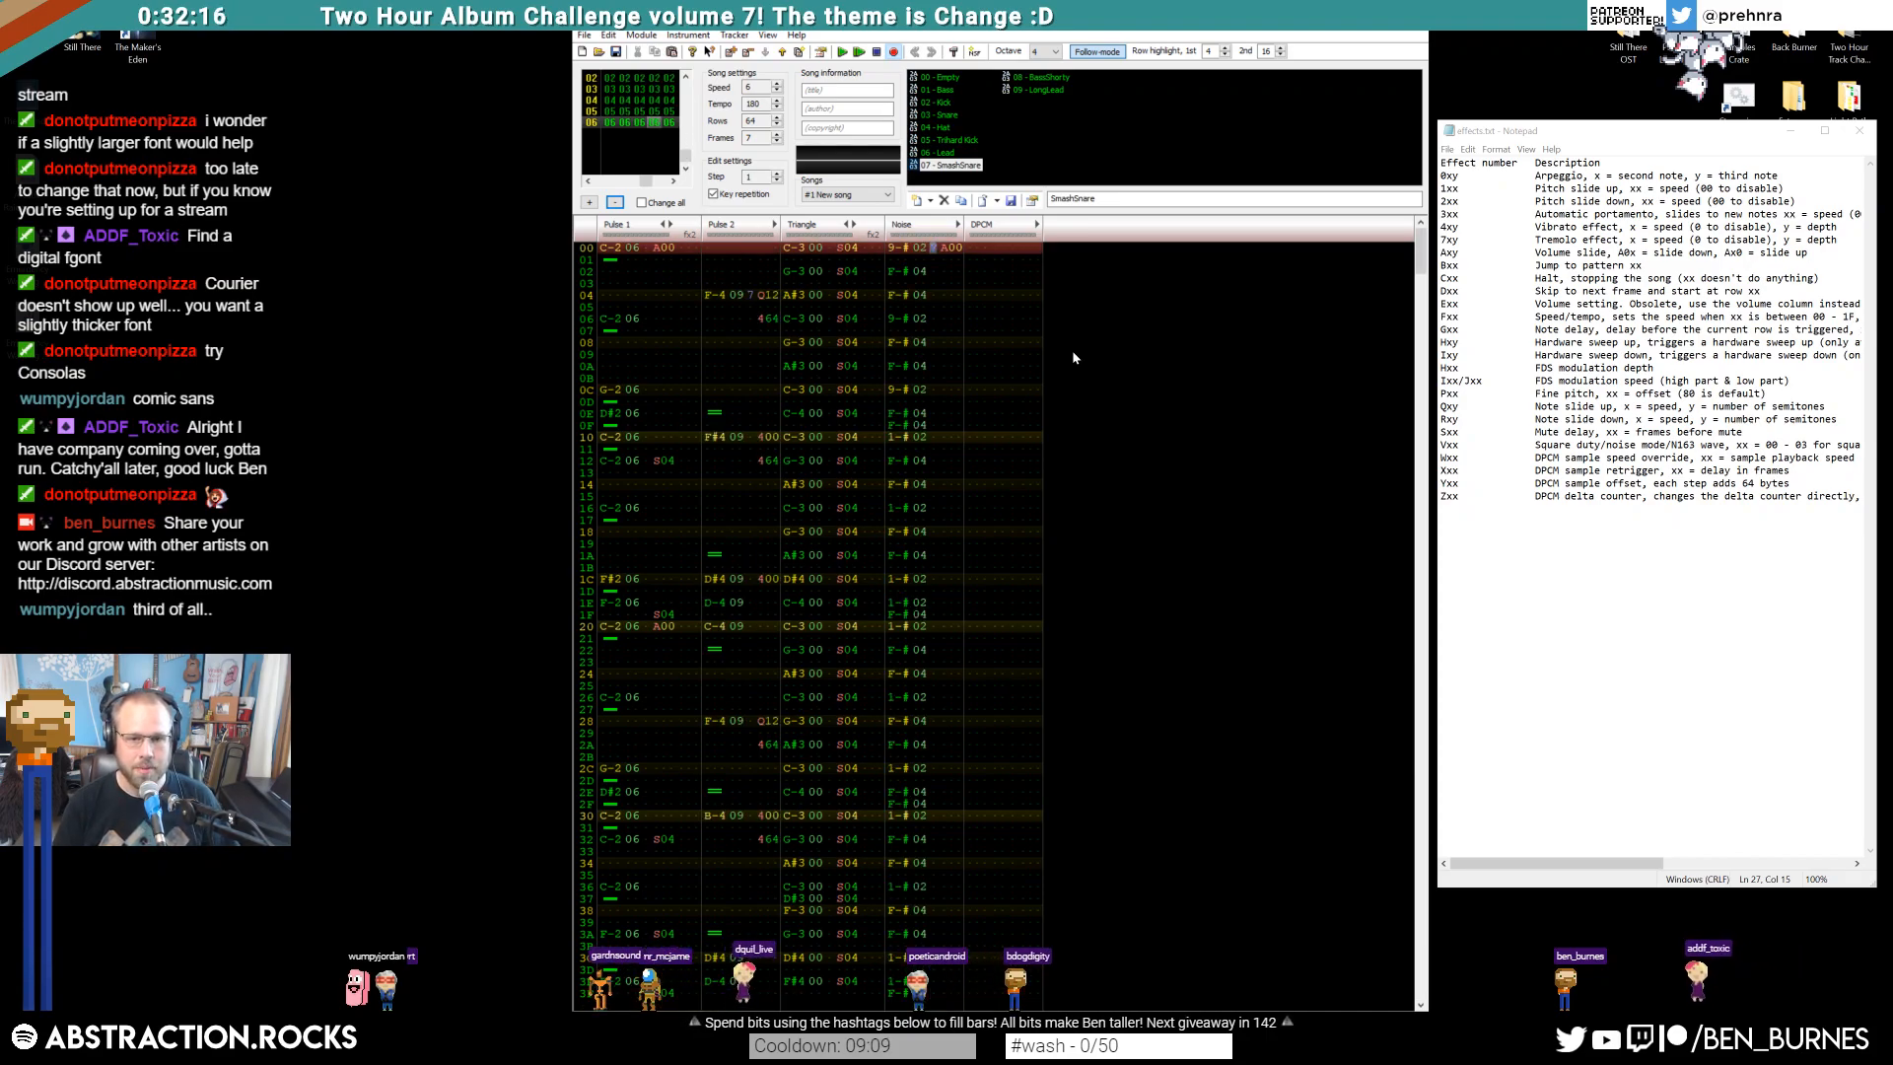
type("7")
key("Down")
type("F")
key("Down")
key("Down")
key("Down")
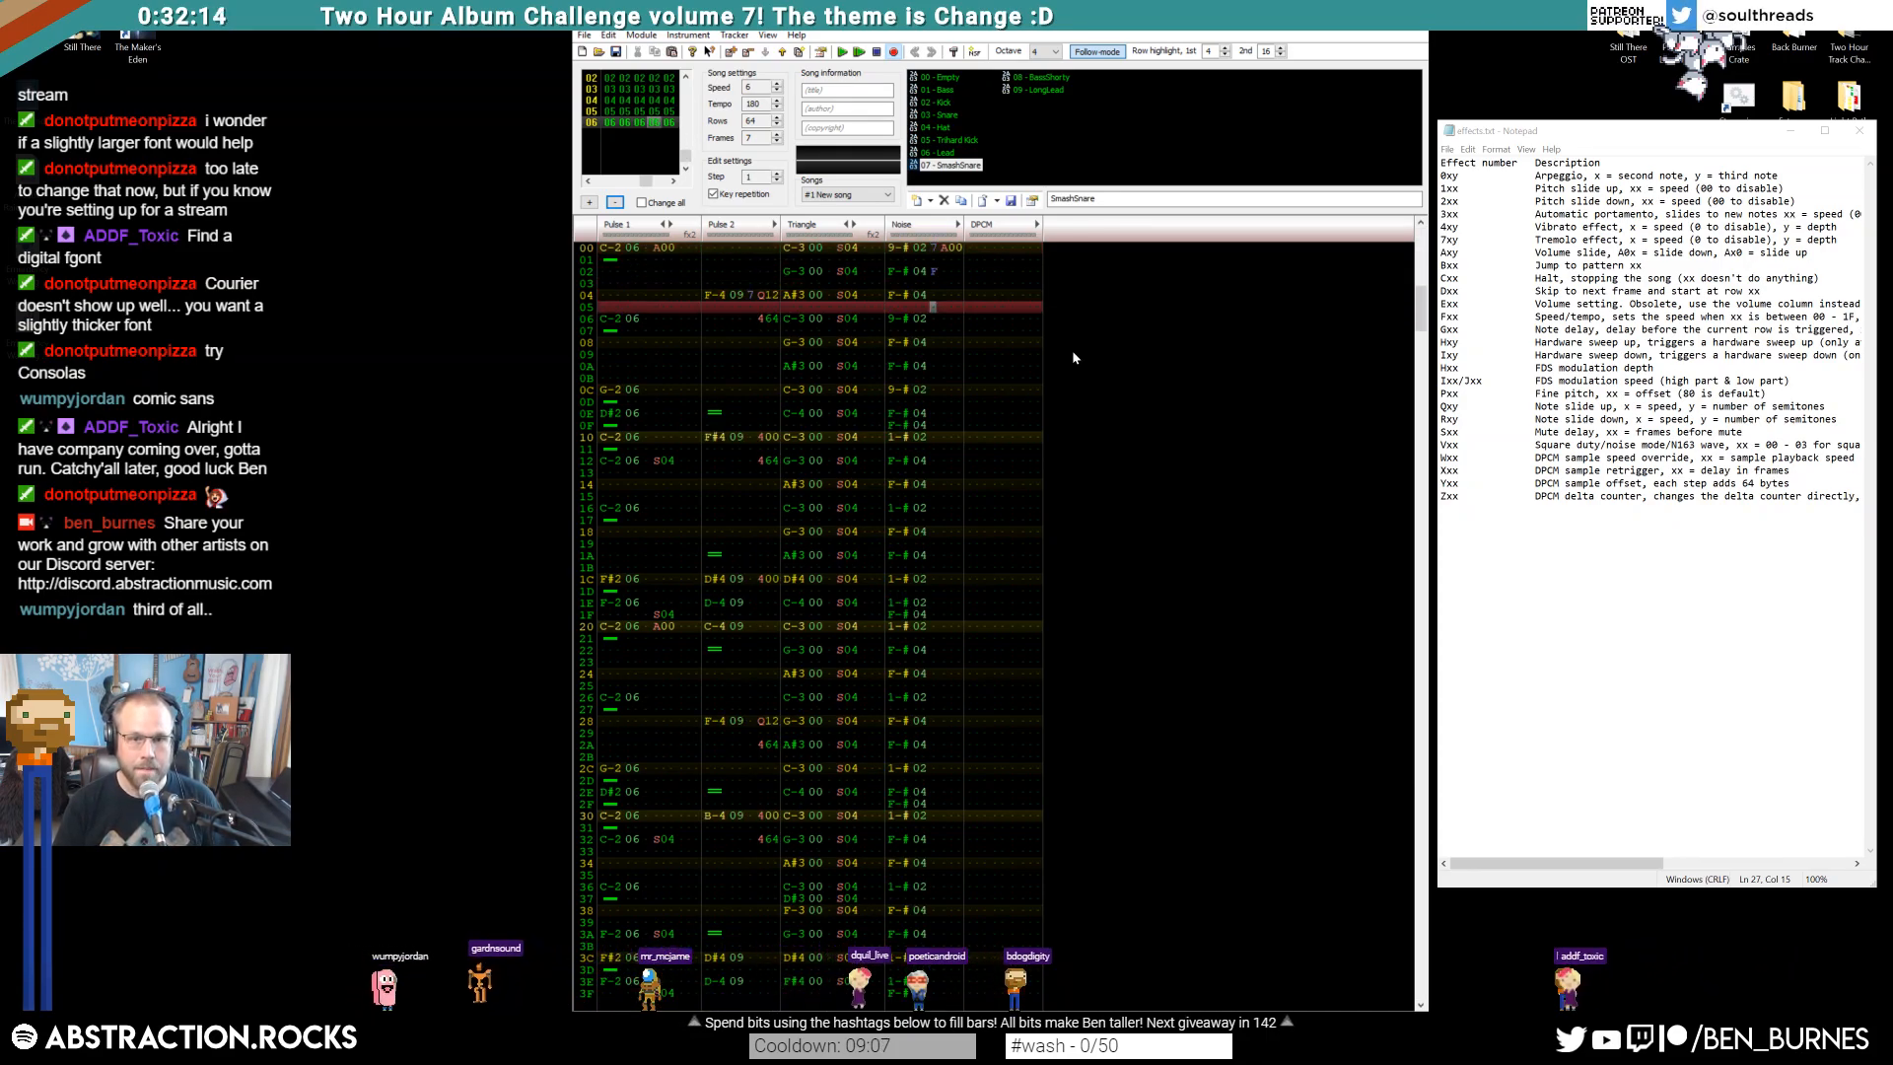
type("7")
key("Down")
type("F")
key("Down")
key("Down")
key("Down")
type("7")
key("Down")
type("F")
key("Return")
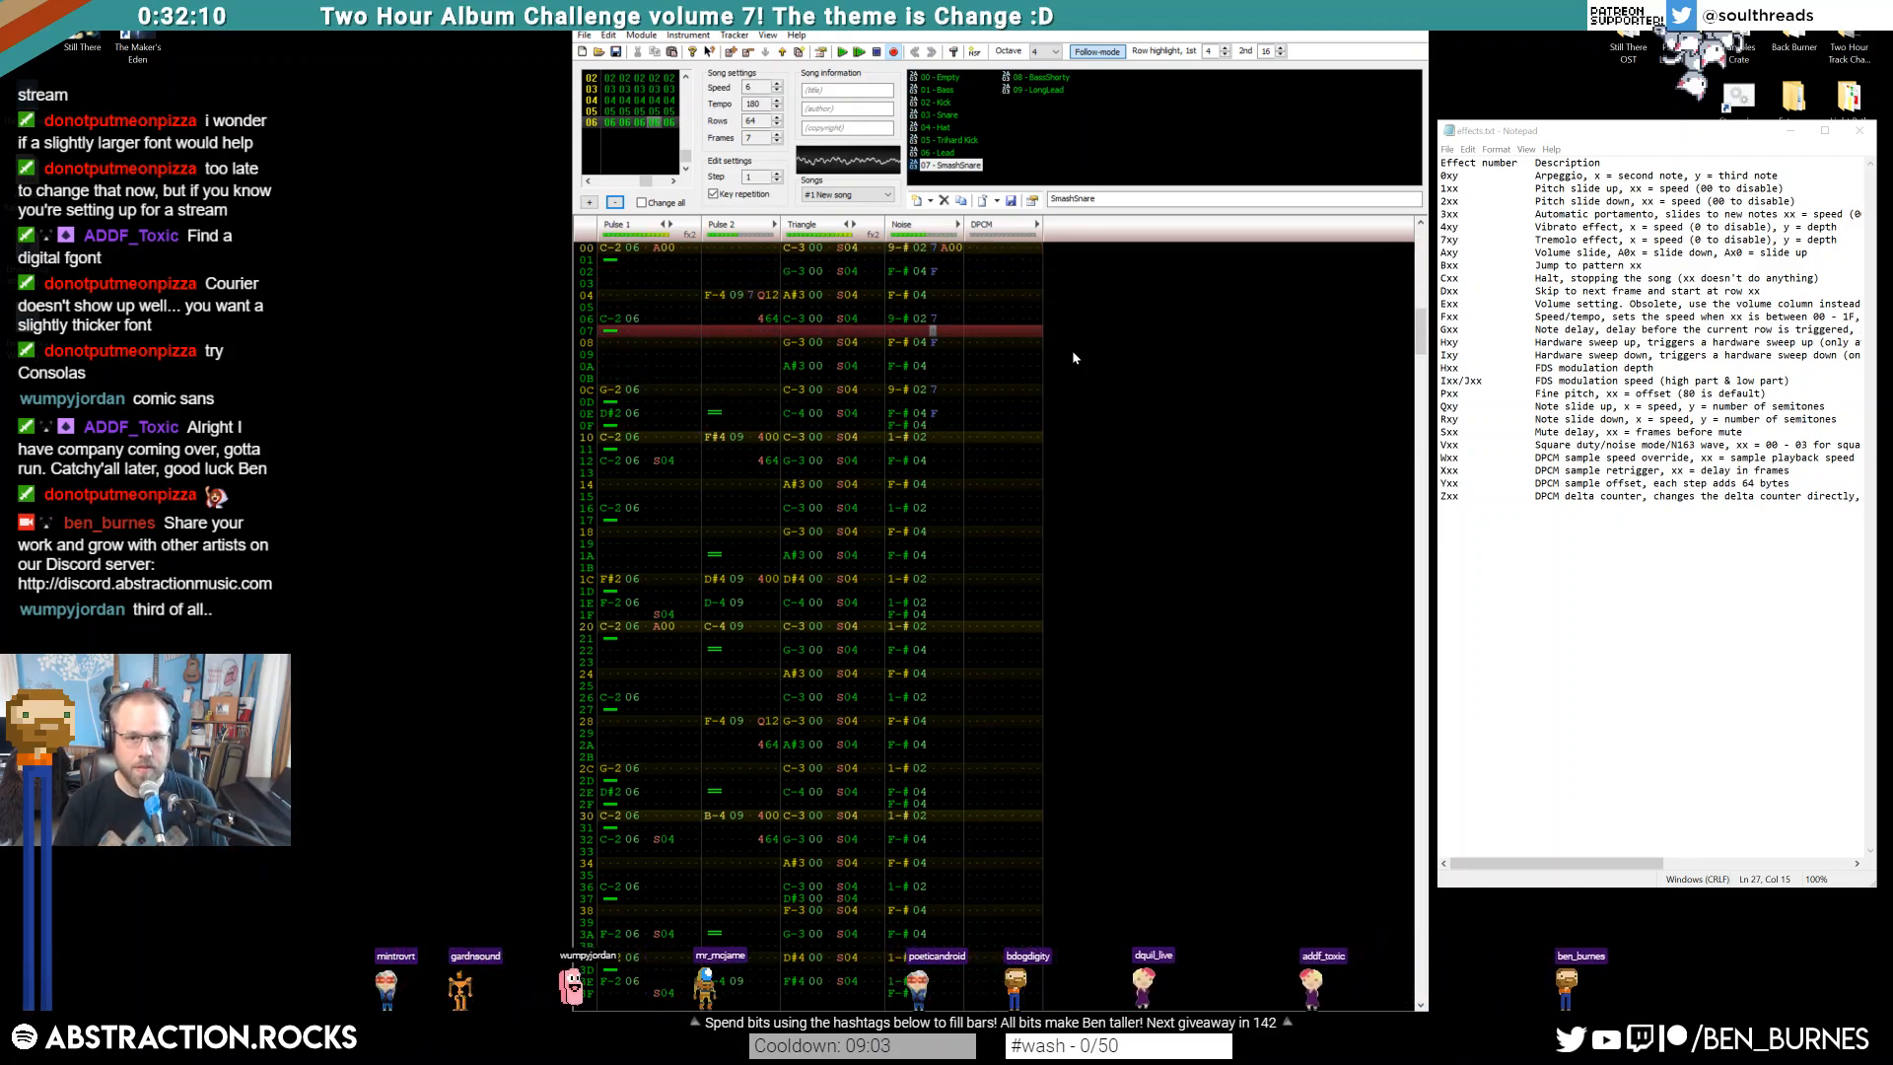
key("Return")
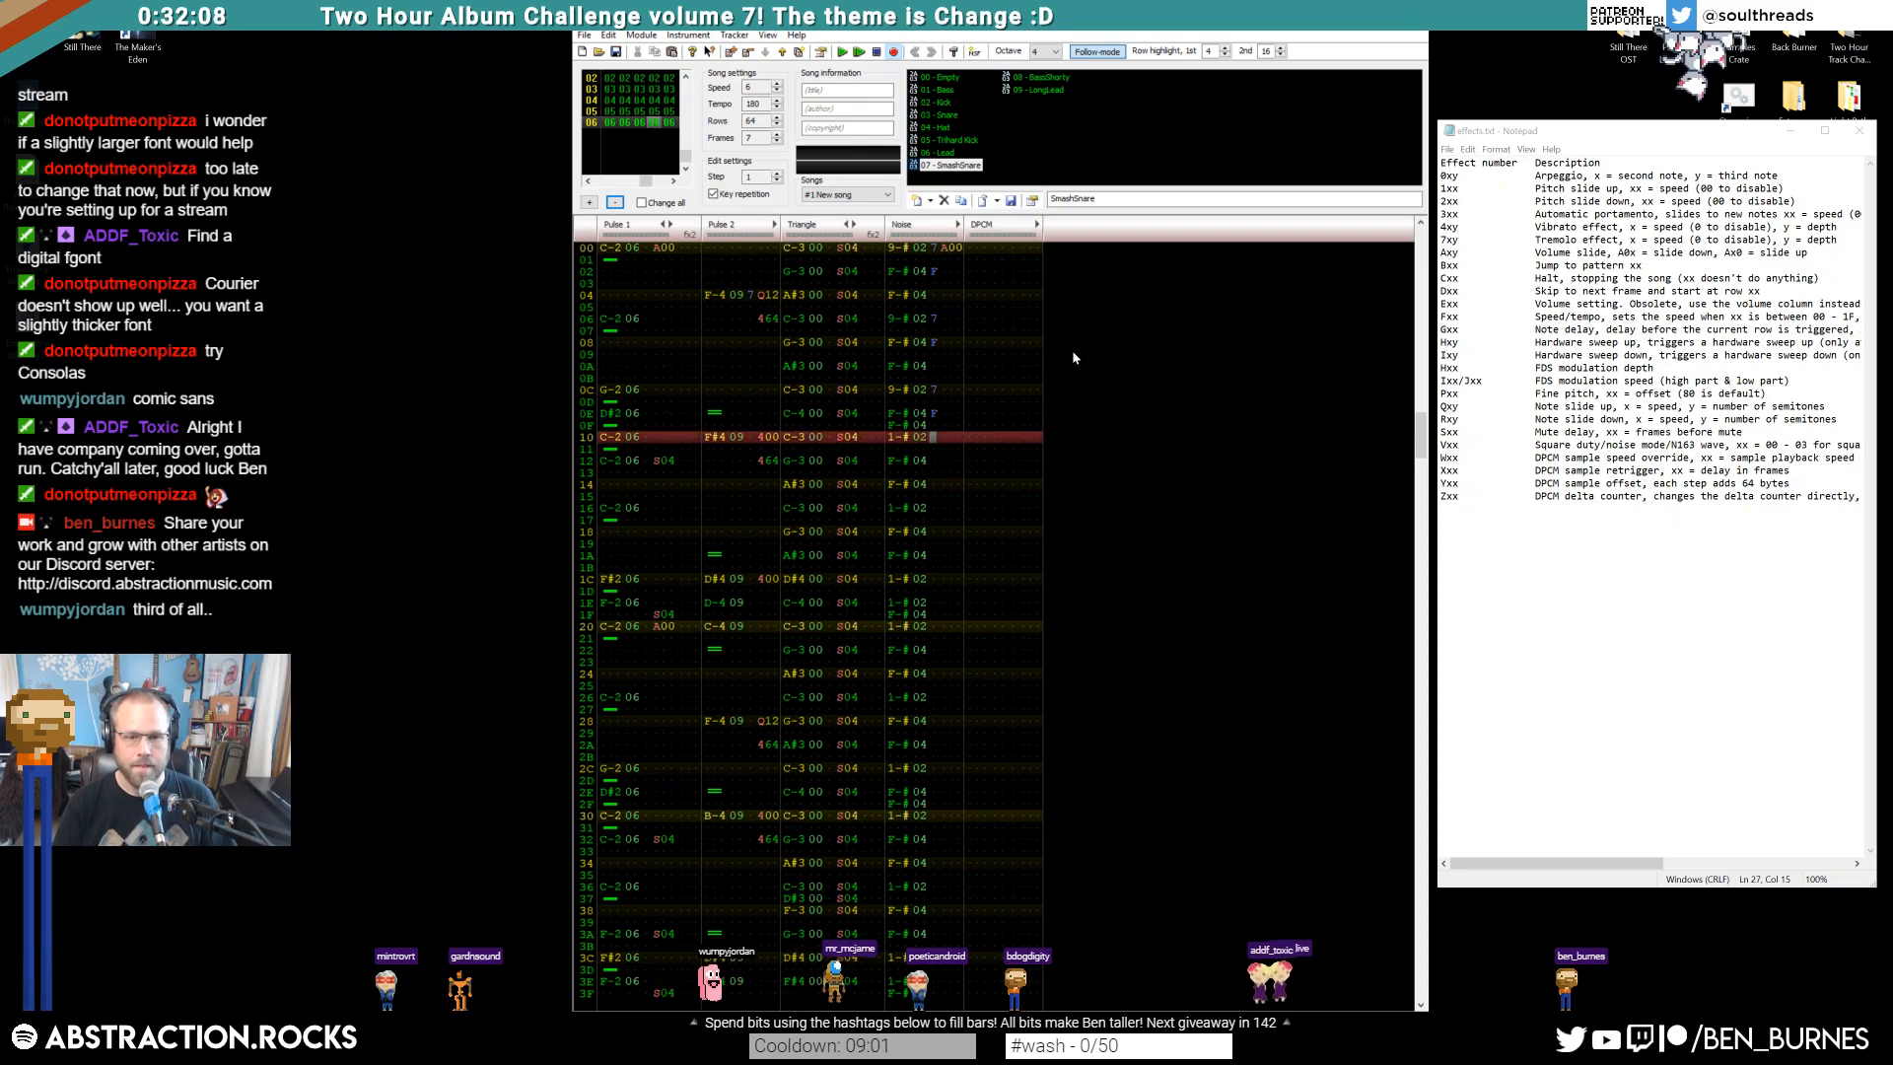
Raise the Noise volume in rows 00, 06 and 0C of frame 06 to 9
left_click(936, 249)
type("9")
key("Down")
key("Down")
key("Down")
key("Down")
key("Down")
type("9")
key("Down")
key("Down")
key("Down")
key("Down")
key("Down")
type("9")
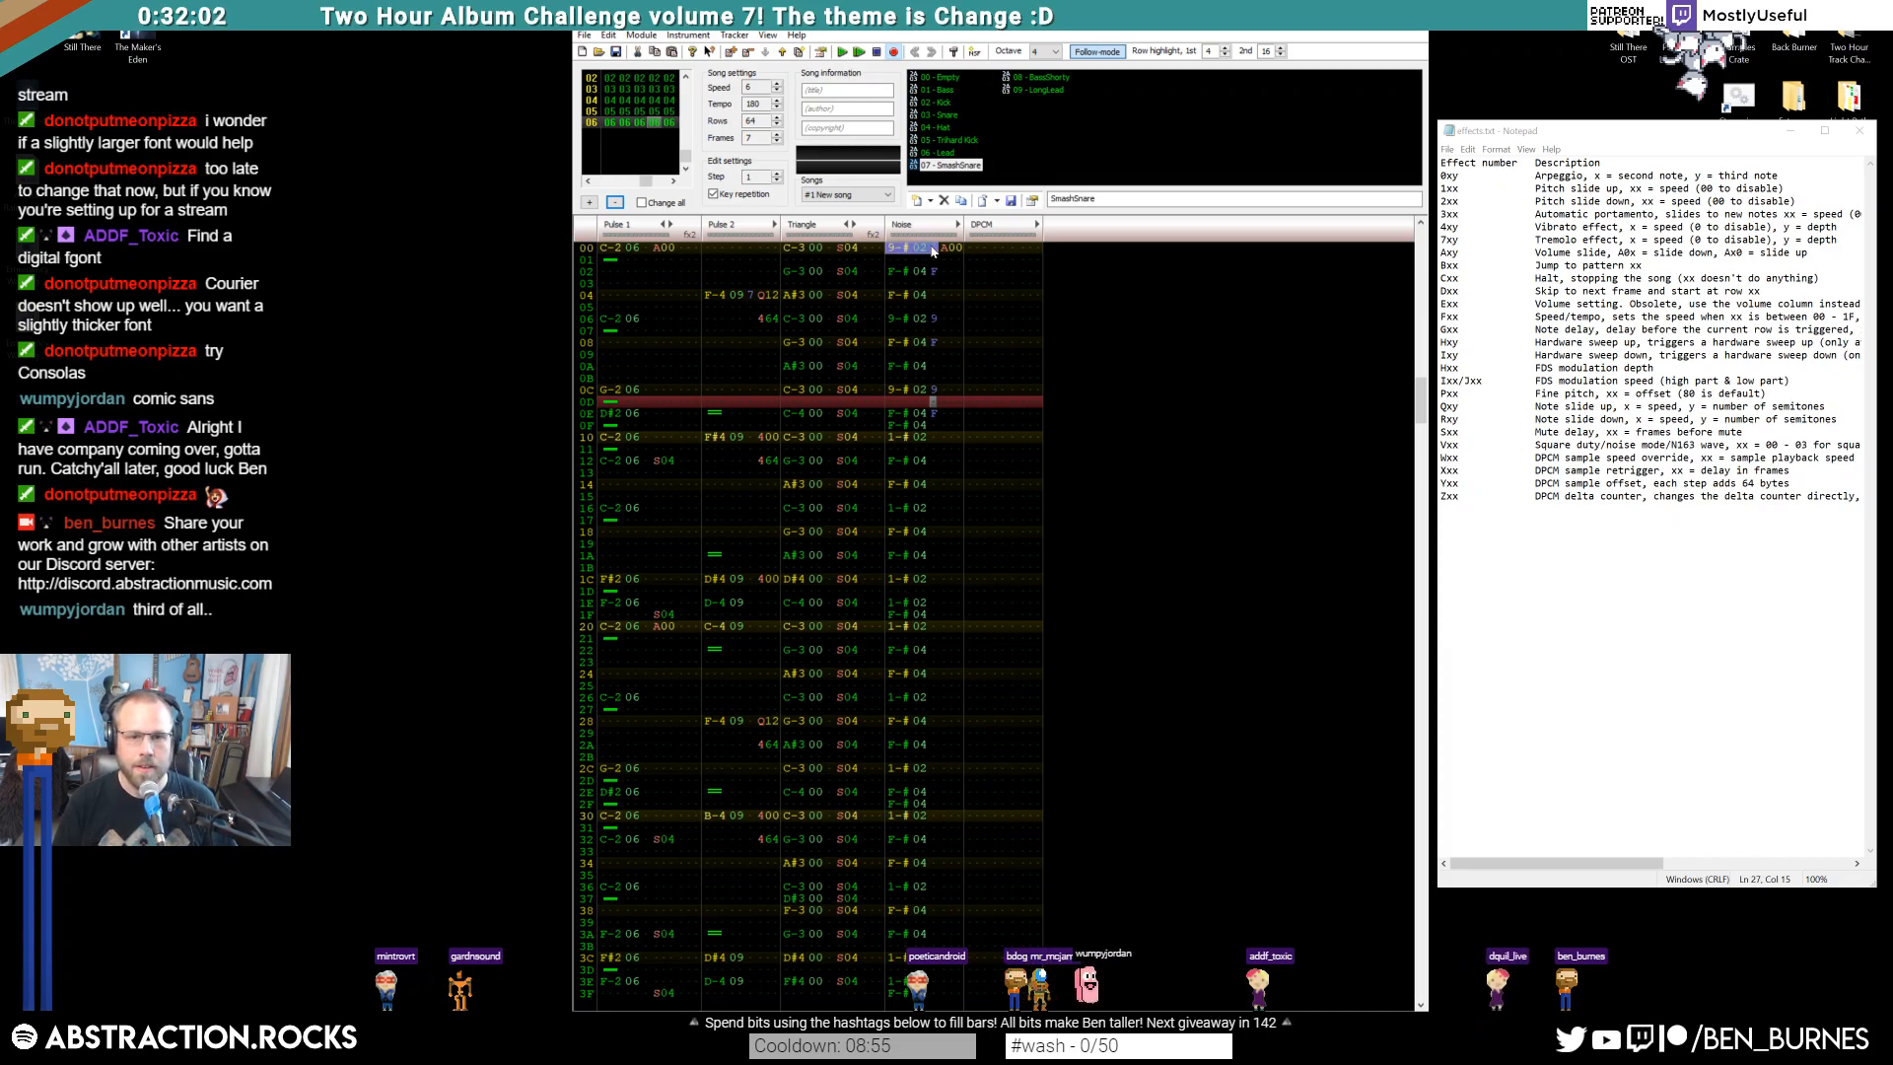
Copy the 9-# 02 hit with volume 9 into Noise rows 10 and 12 of frame 06, and F-# 04 with volume F into row 14
left_click(897, 438)
left_click(896, 461)
type("9-# 02 9")
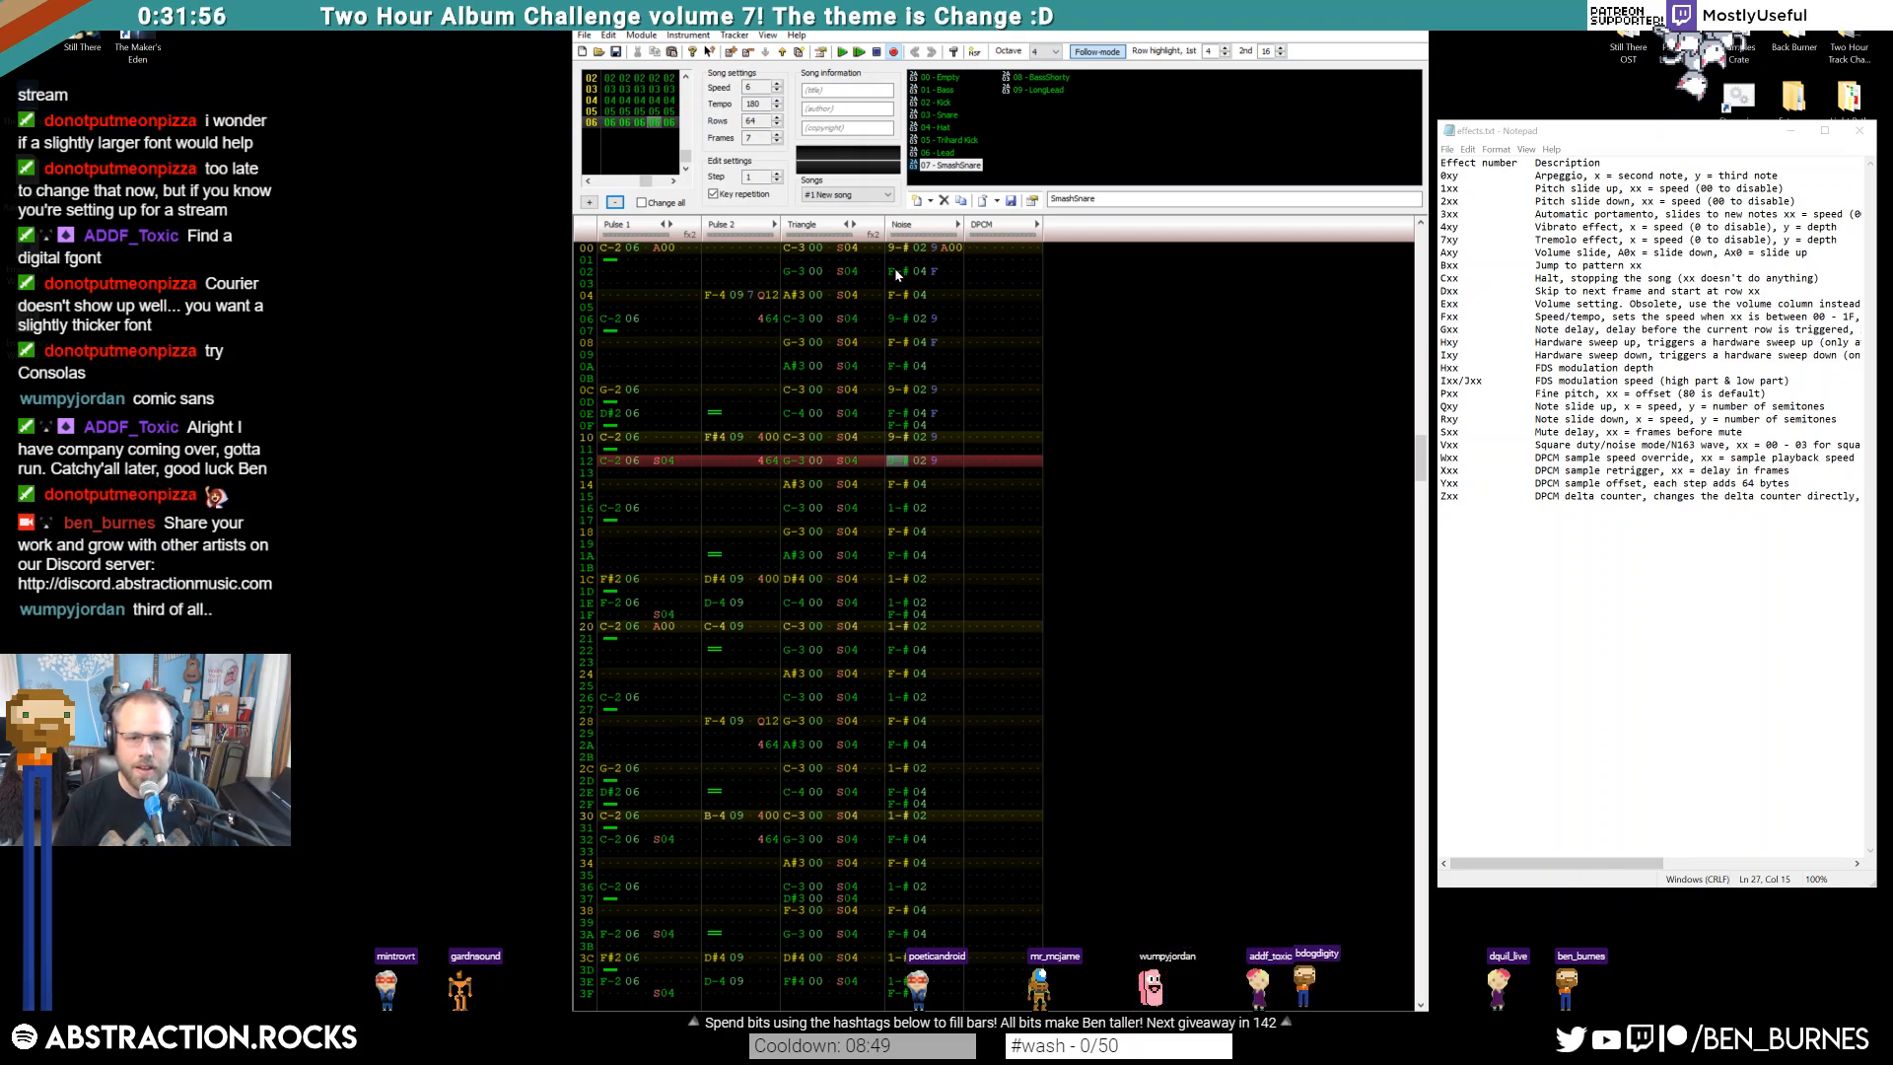
left_click(900, 486)
key("ctrl+v")
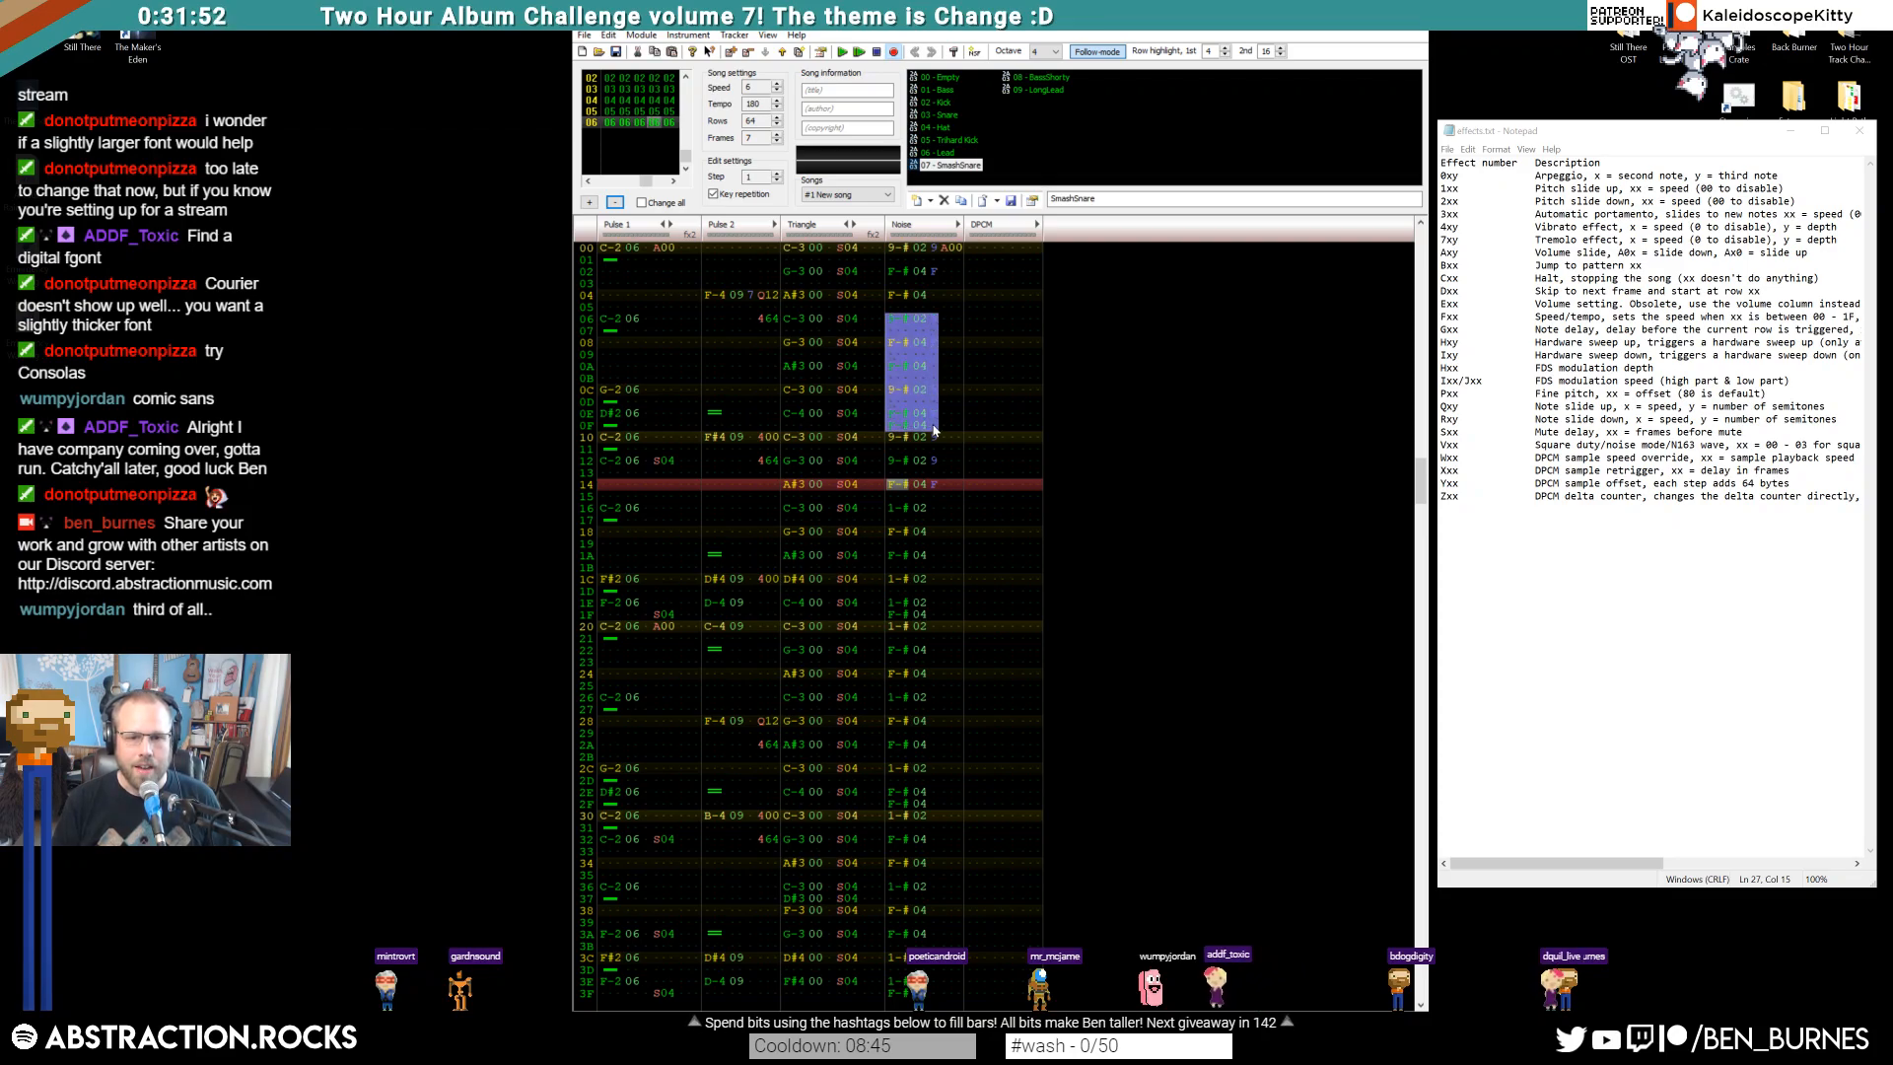
Copy Noise rows 06 to 0F of frame 06 to row 16 and play the frame
left_click(900, 508)
key("ctrl+v")
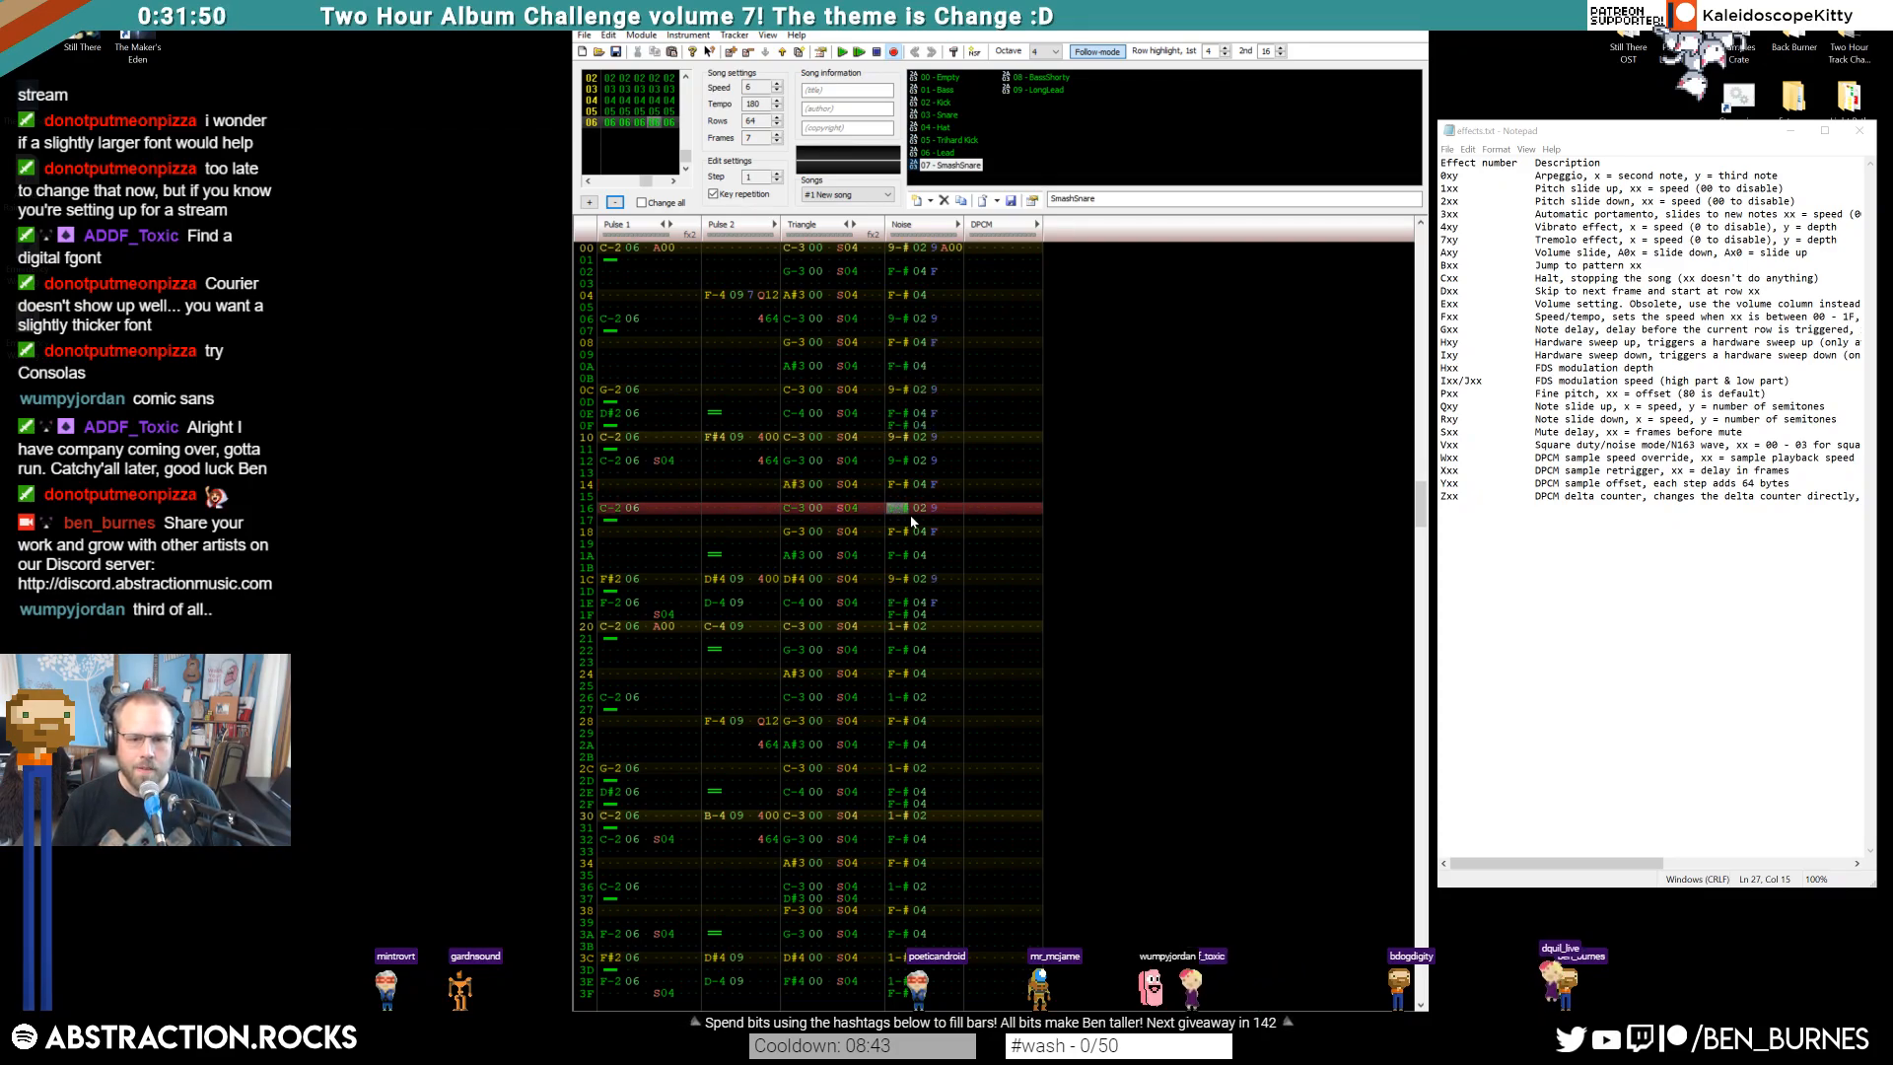
key("Return")
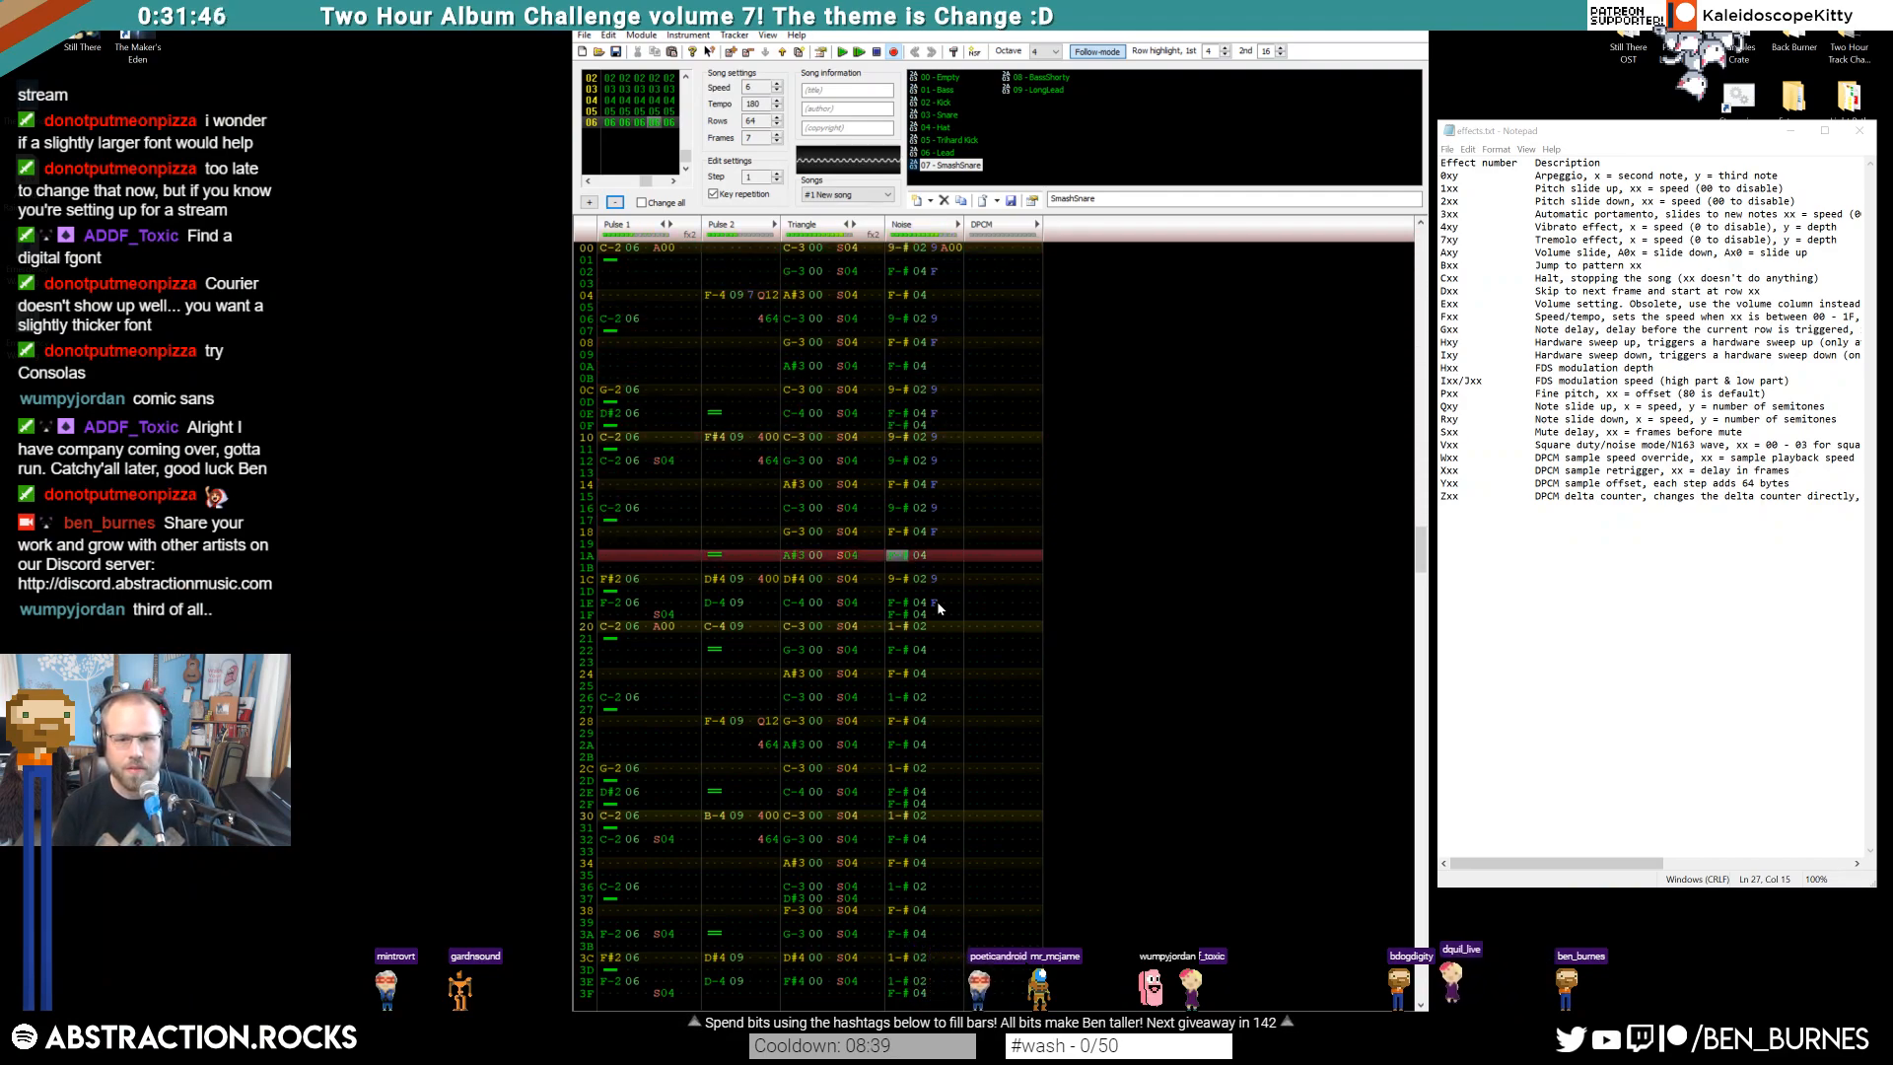
Copy Noise rows 00 to 1F of frame 06 to row 20
left_click_drag(903, 619, 933, 260)
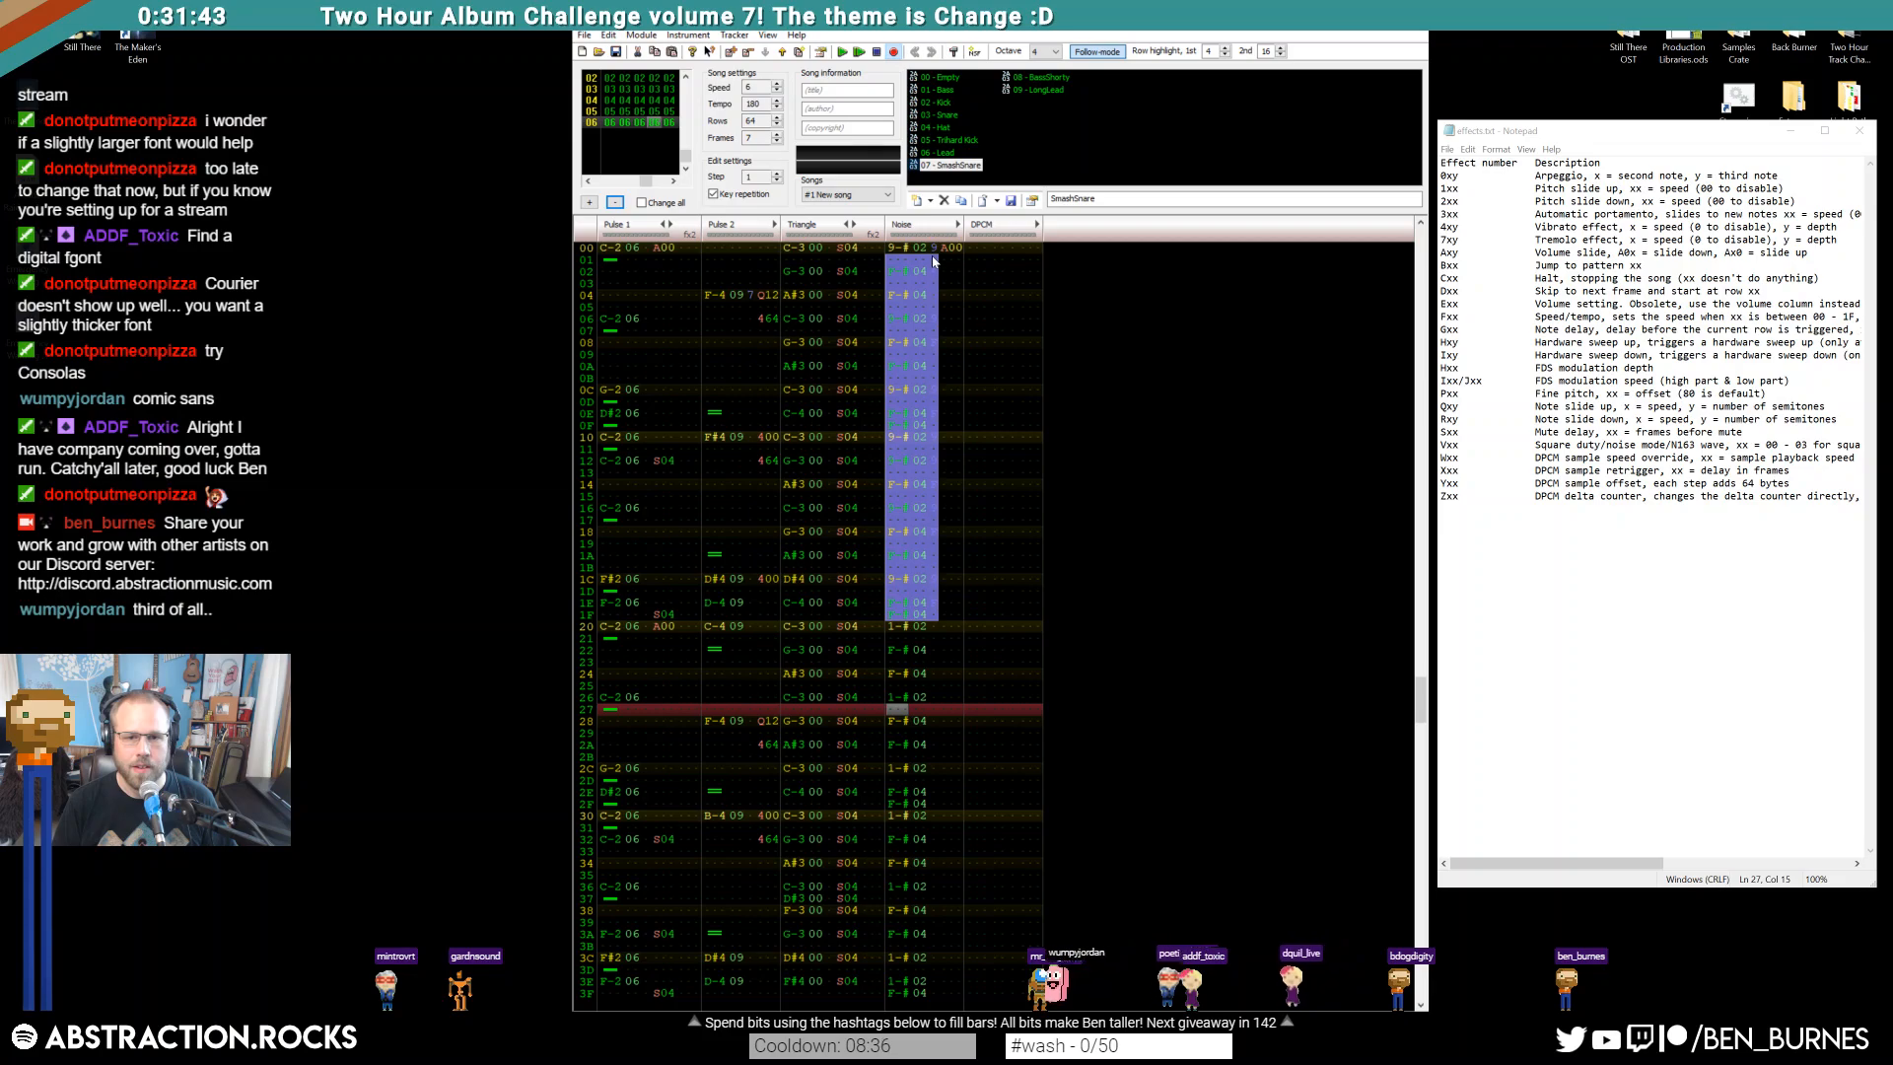
left_click(892, 627)
key("ctrl+v")
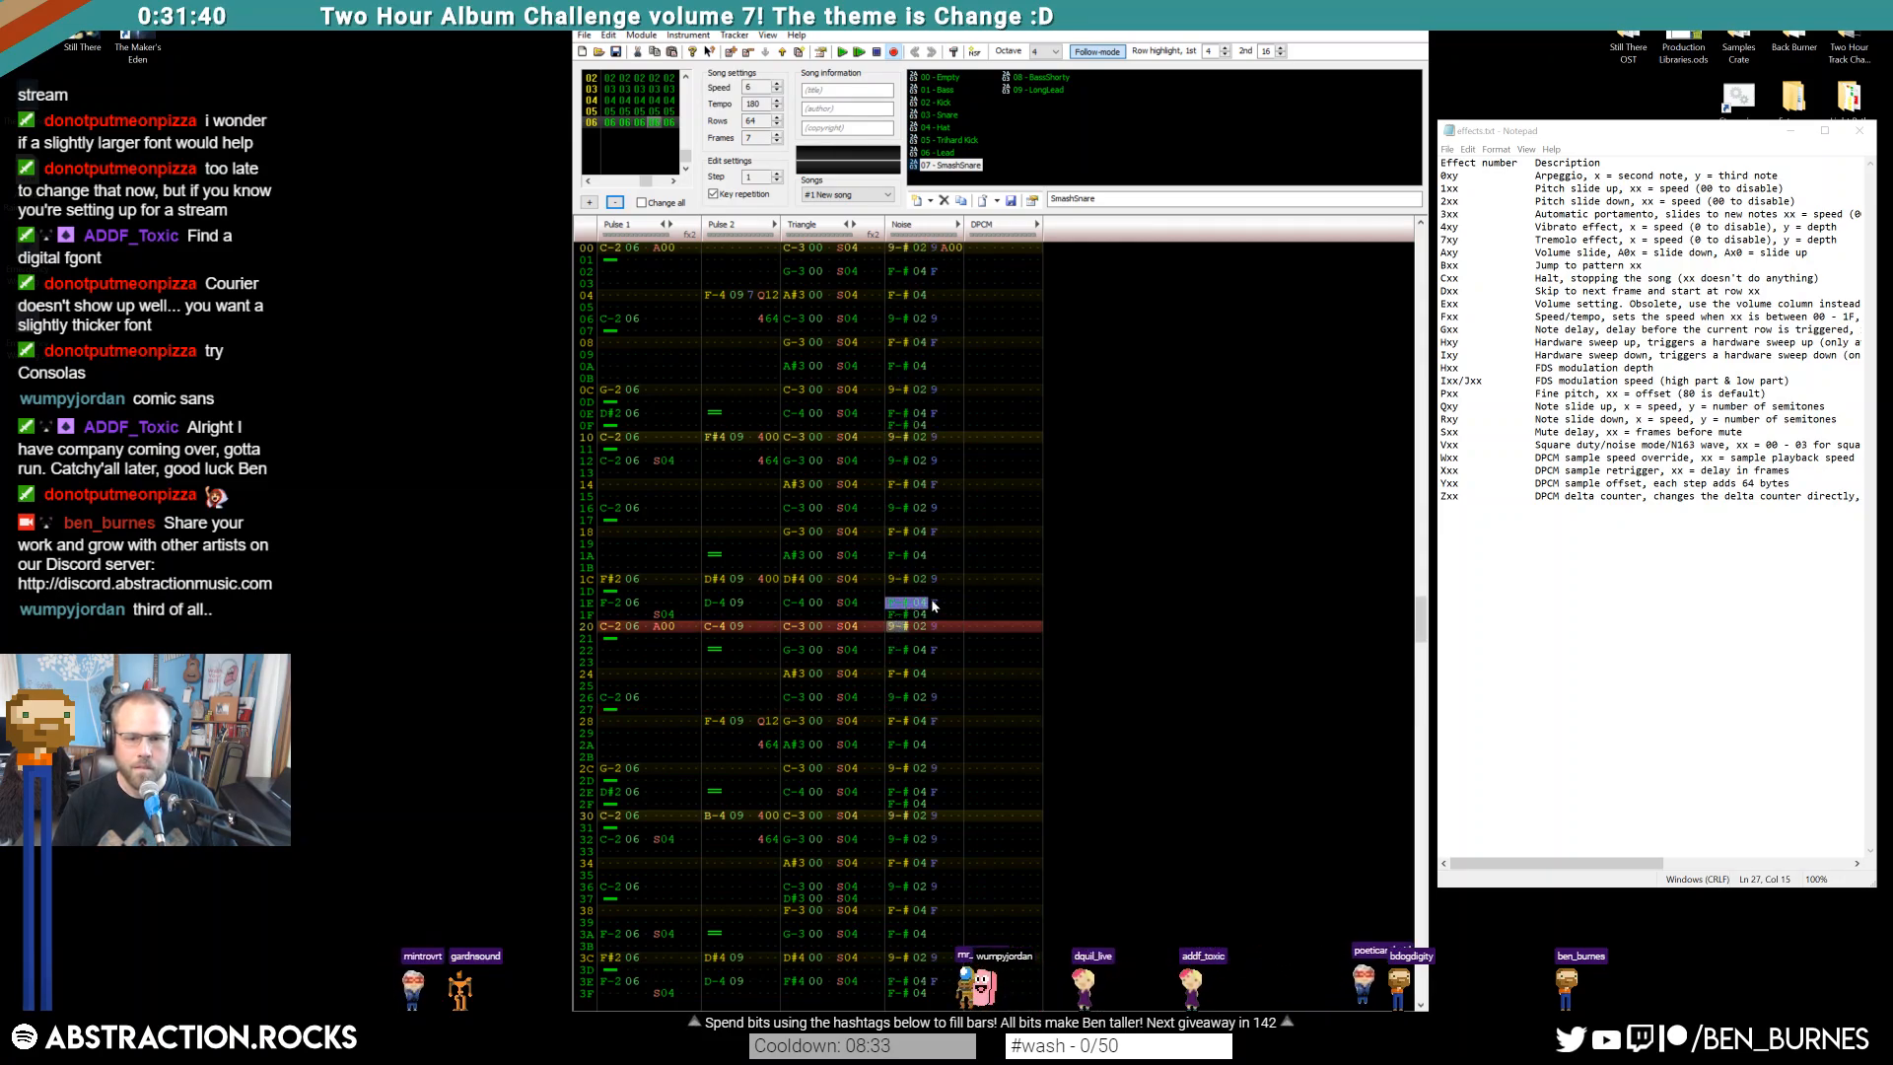
Make an F-# 04 roll in Noise rows 1D to 1F of frame 06, with volume F only on row 1D, and repeat it from row 3D
left_click(895, 592)
type("F-# 04")
left_click(934, 594)
type("f")
key("Delete")
left_click_drag(898, 592, 928, 607)
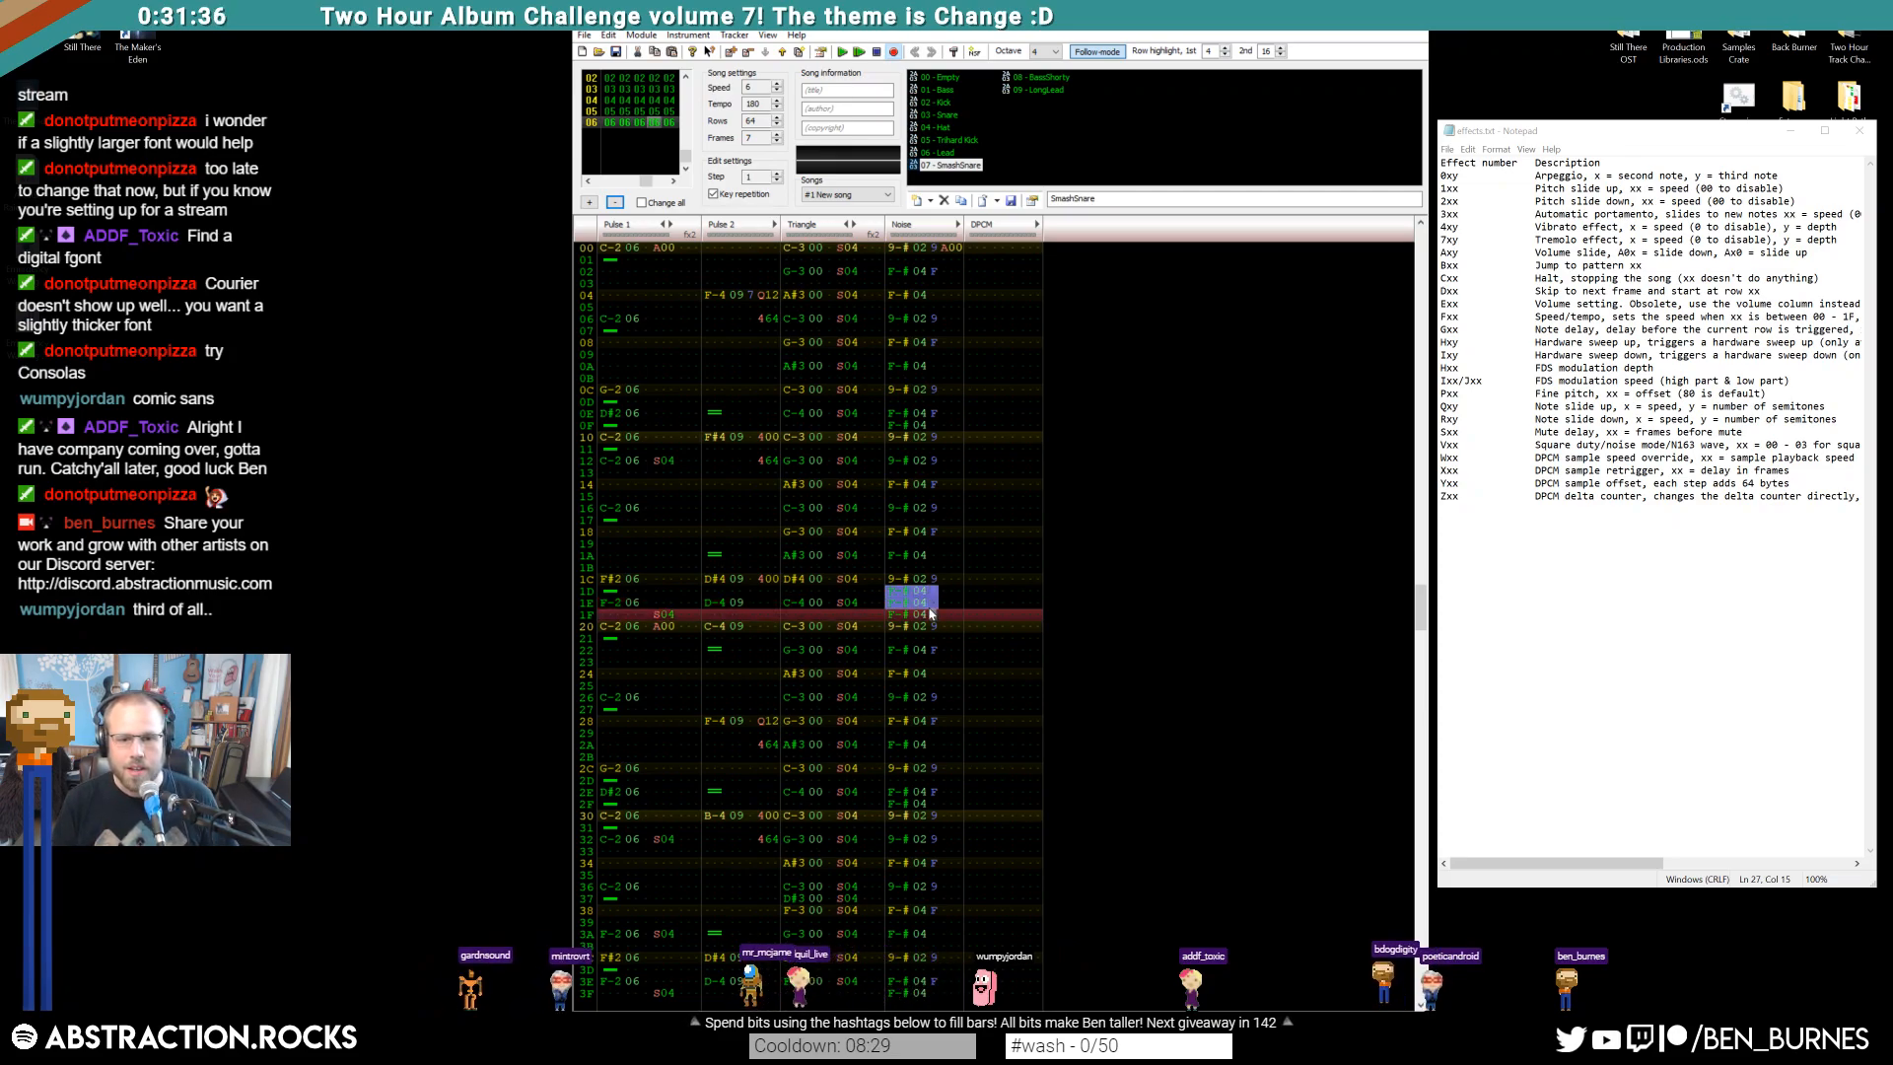
left_click(895, 971)
type("F-# 04 F F-# 04 F-# 04")
key("Return")
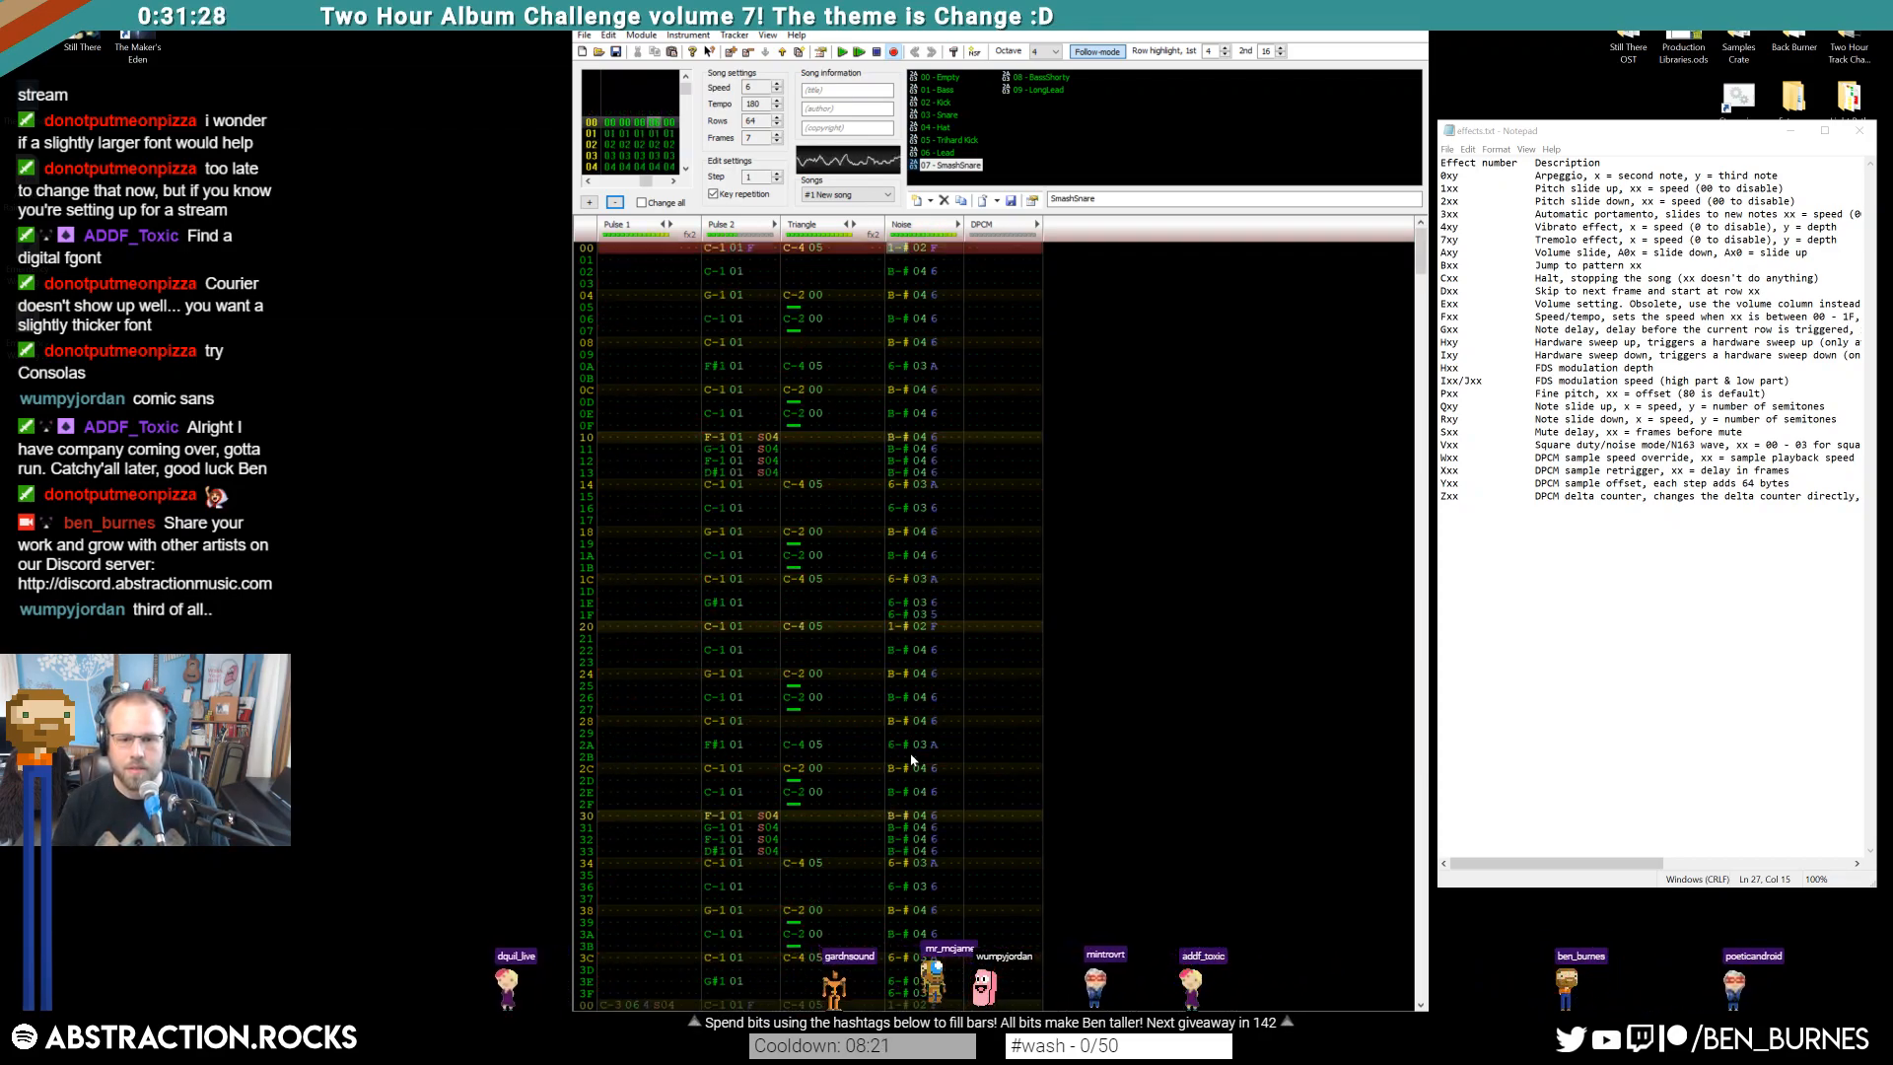
Copy the 9-# 02 hit from Noise row 36 of frame 06 to row 37 and set the copy's volume to 7
scroll(910, 691, "up", 2)
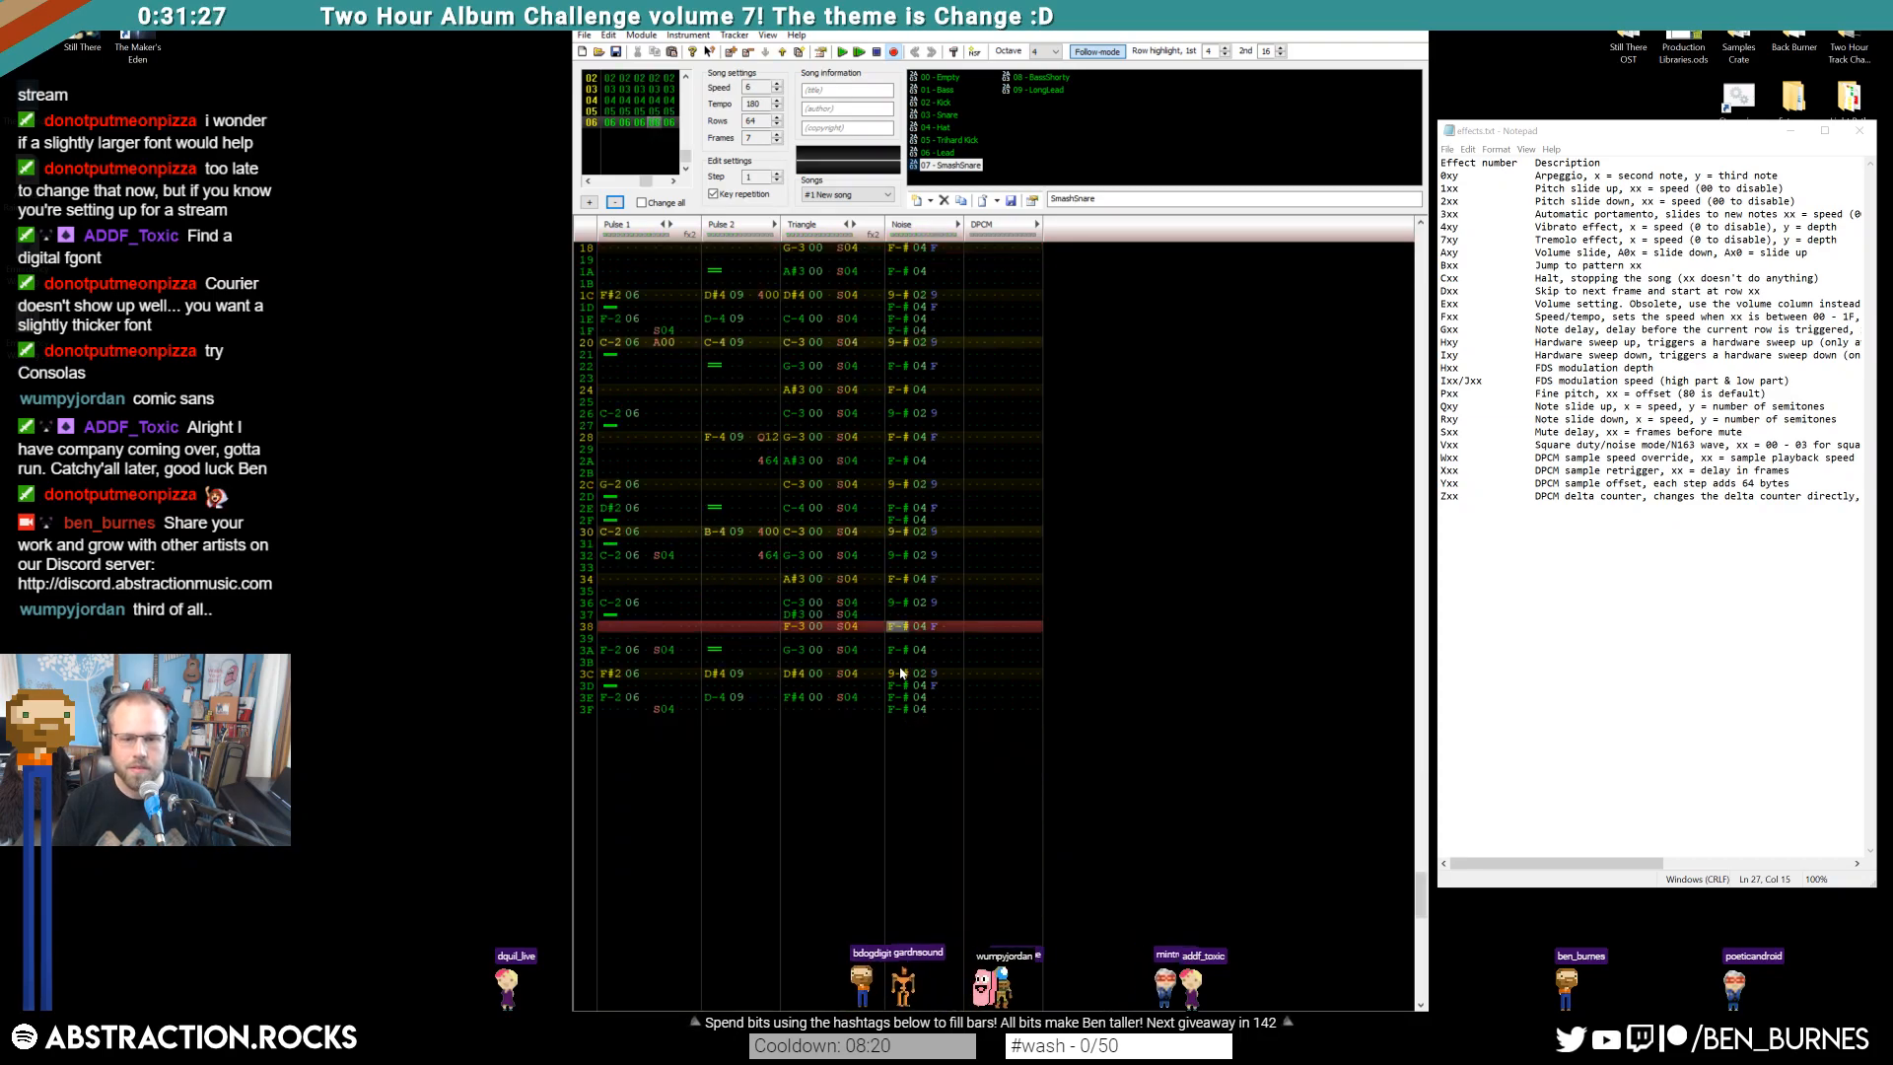
left_click_drag(927, 606, 933, 604)
key("ctrl+c")
left_click(903, 615)
key("ctrl+v")
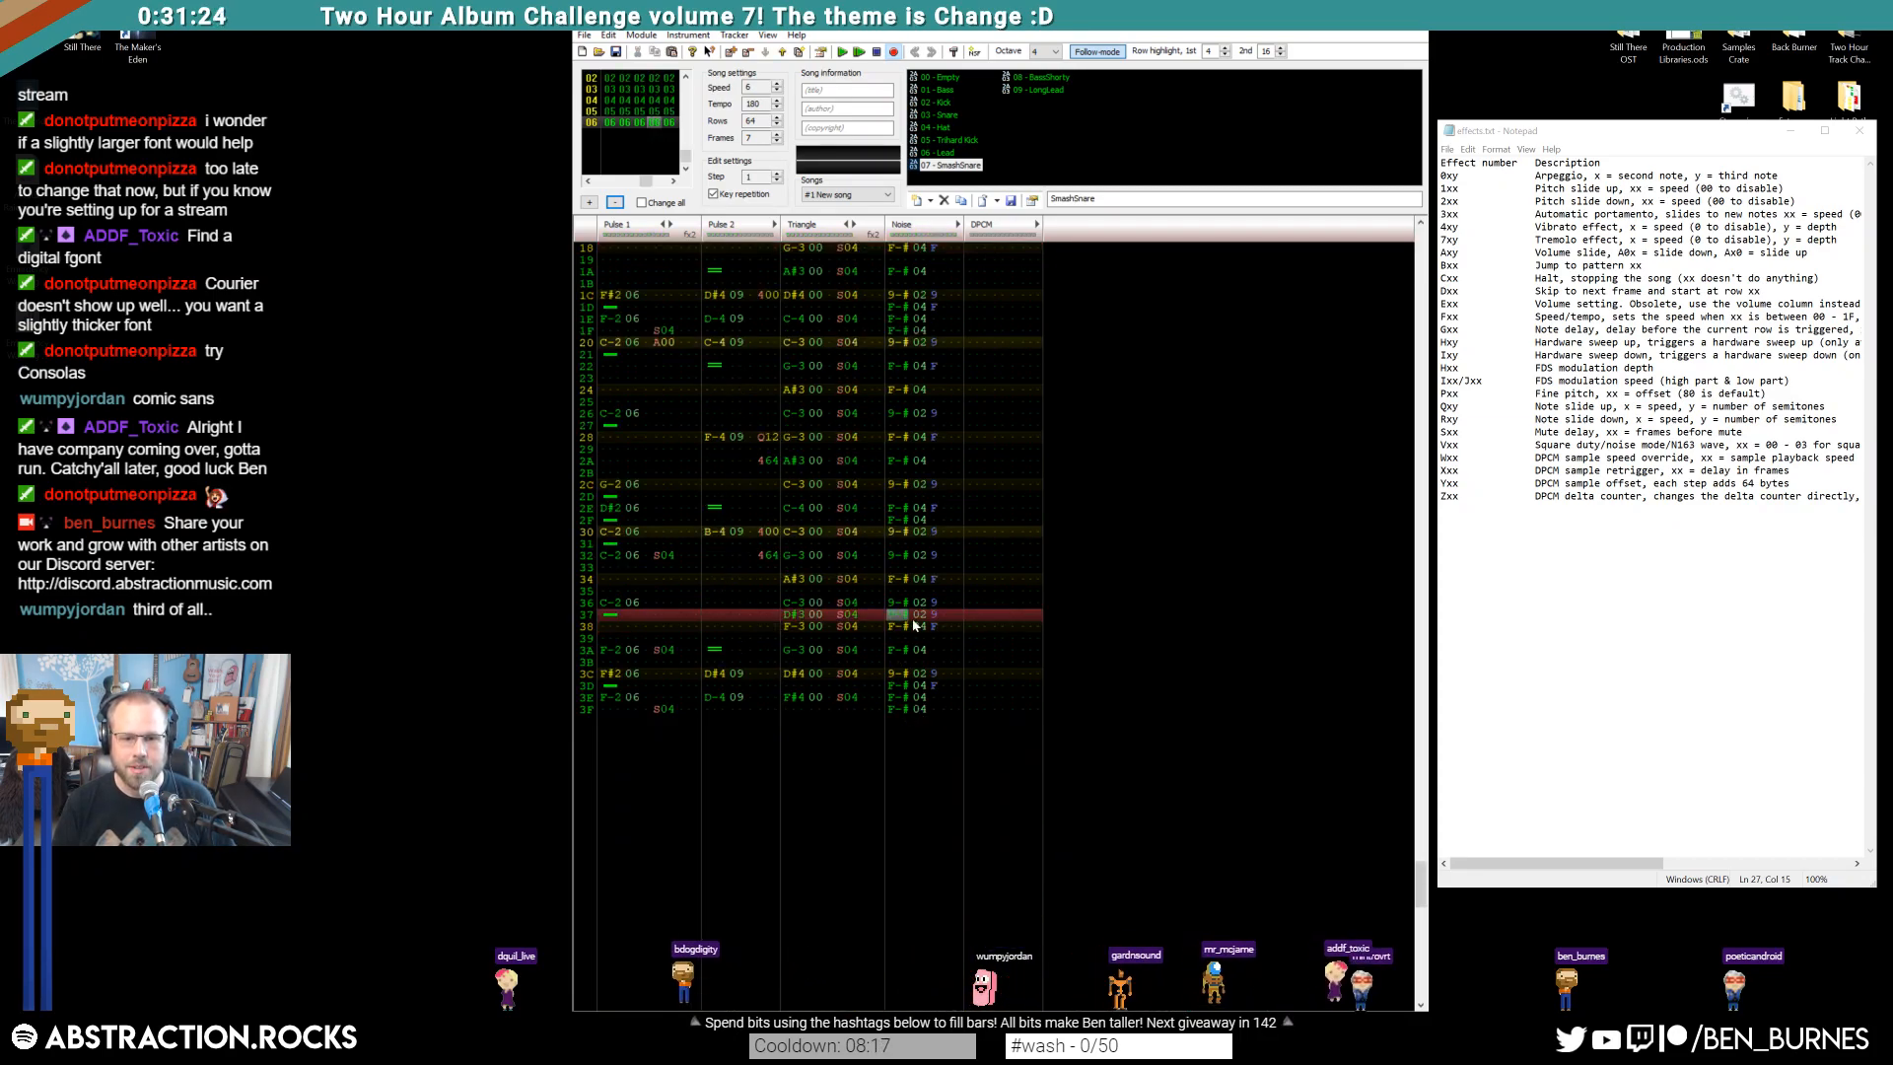
left_click(932, 615)
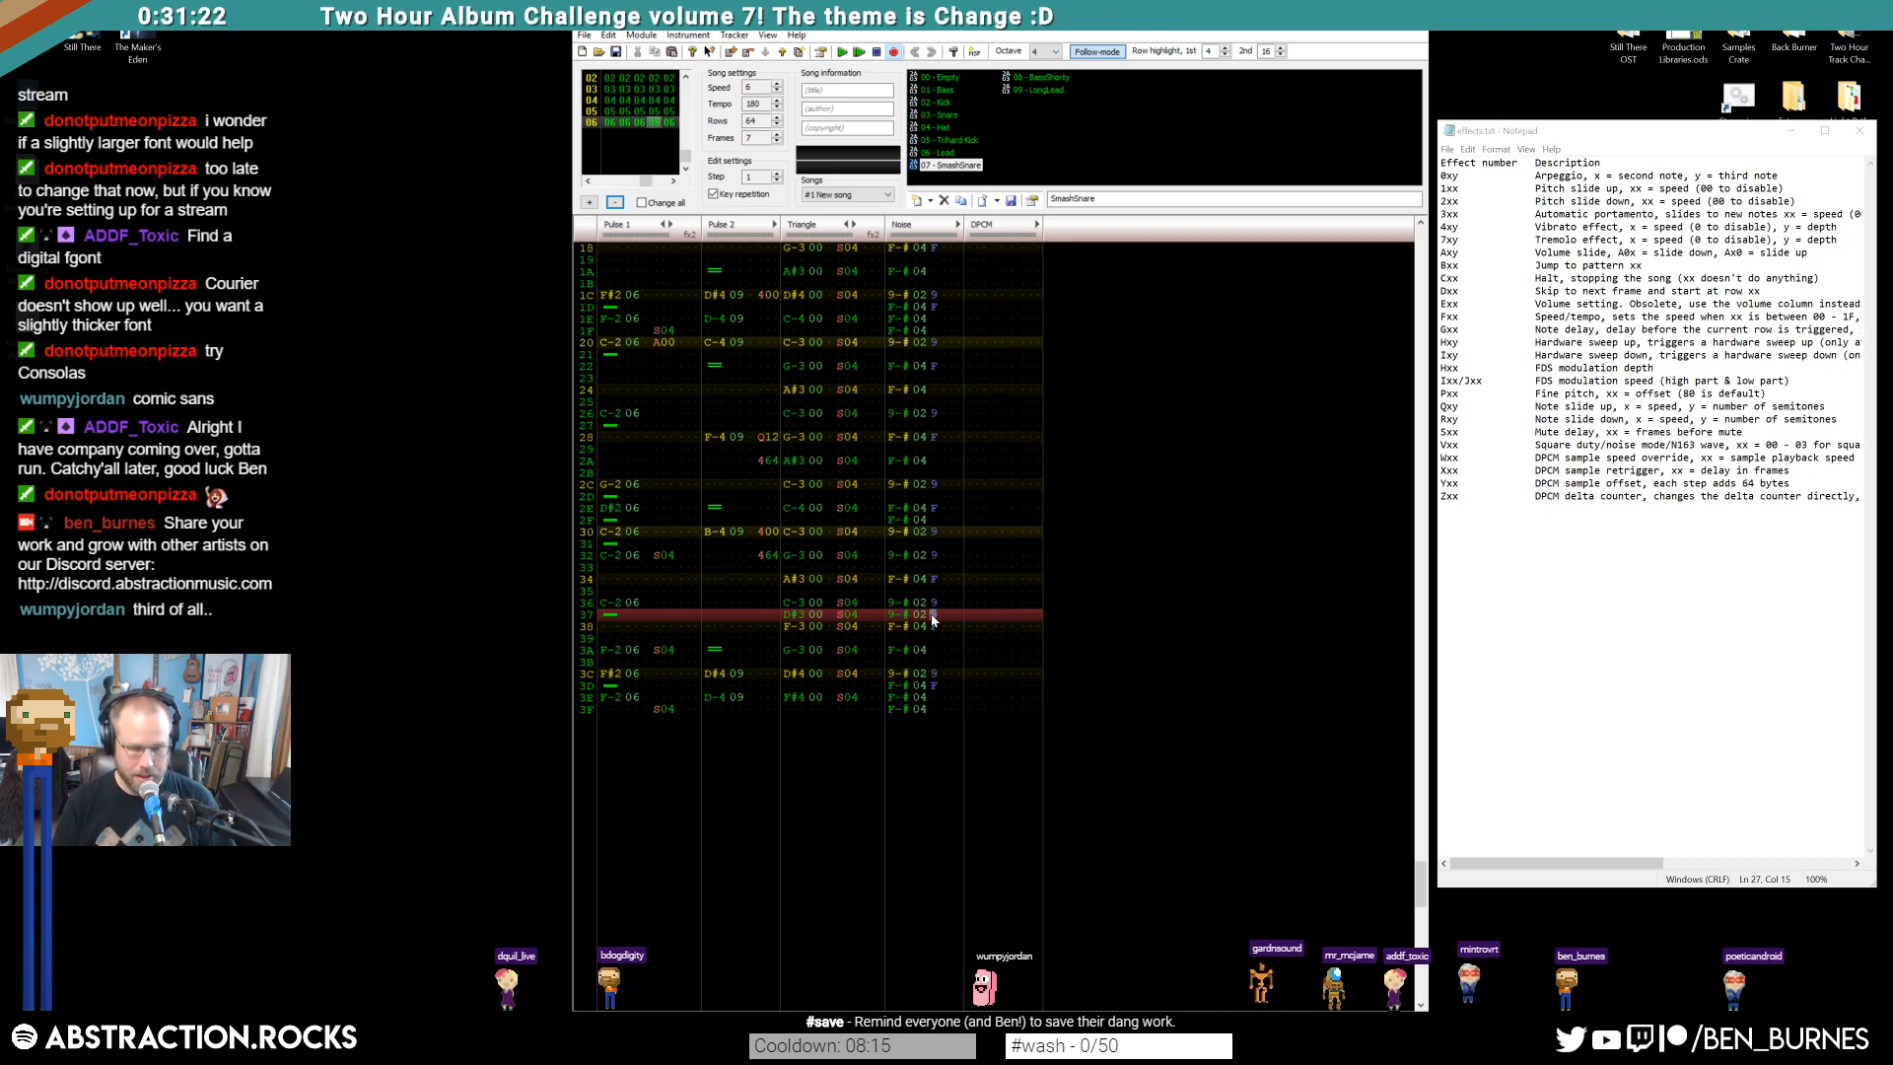
Play the song from the start of frame 04
scroll(932, 619, "up", 20)
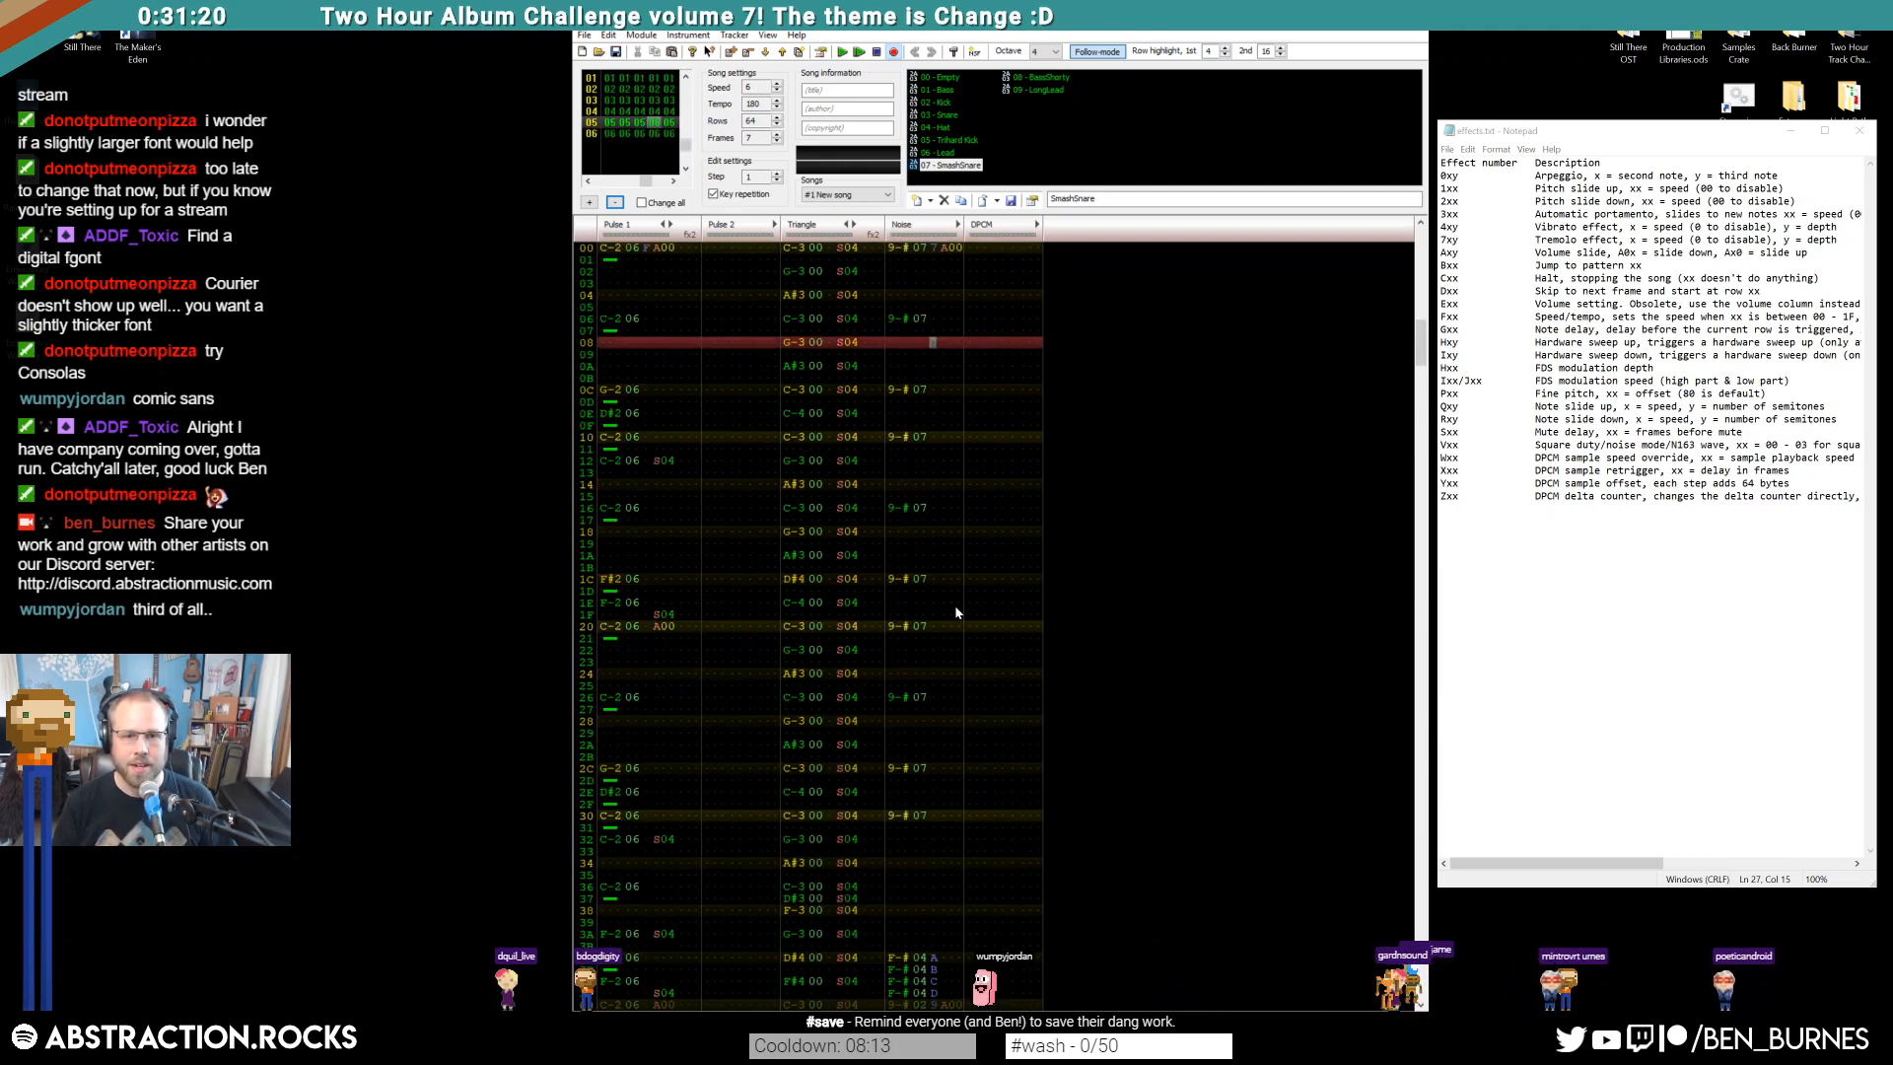
left_click(614, 251)
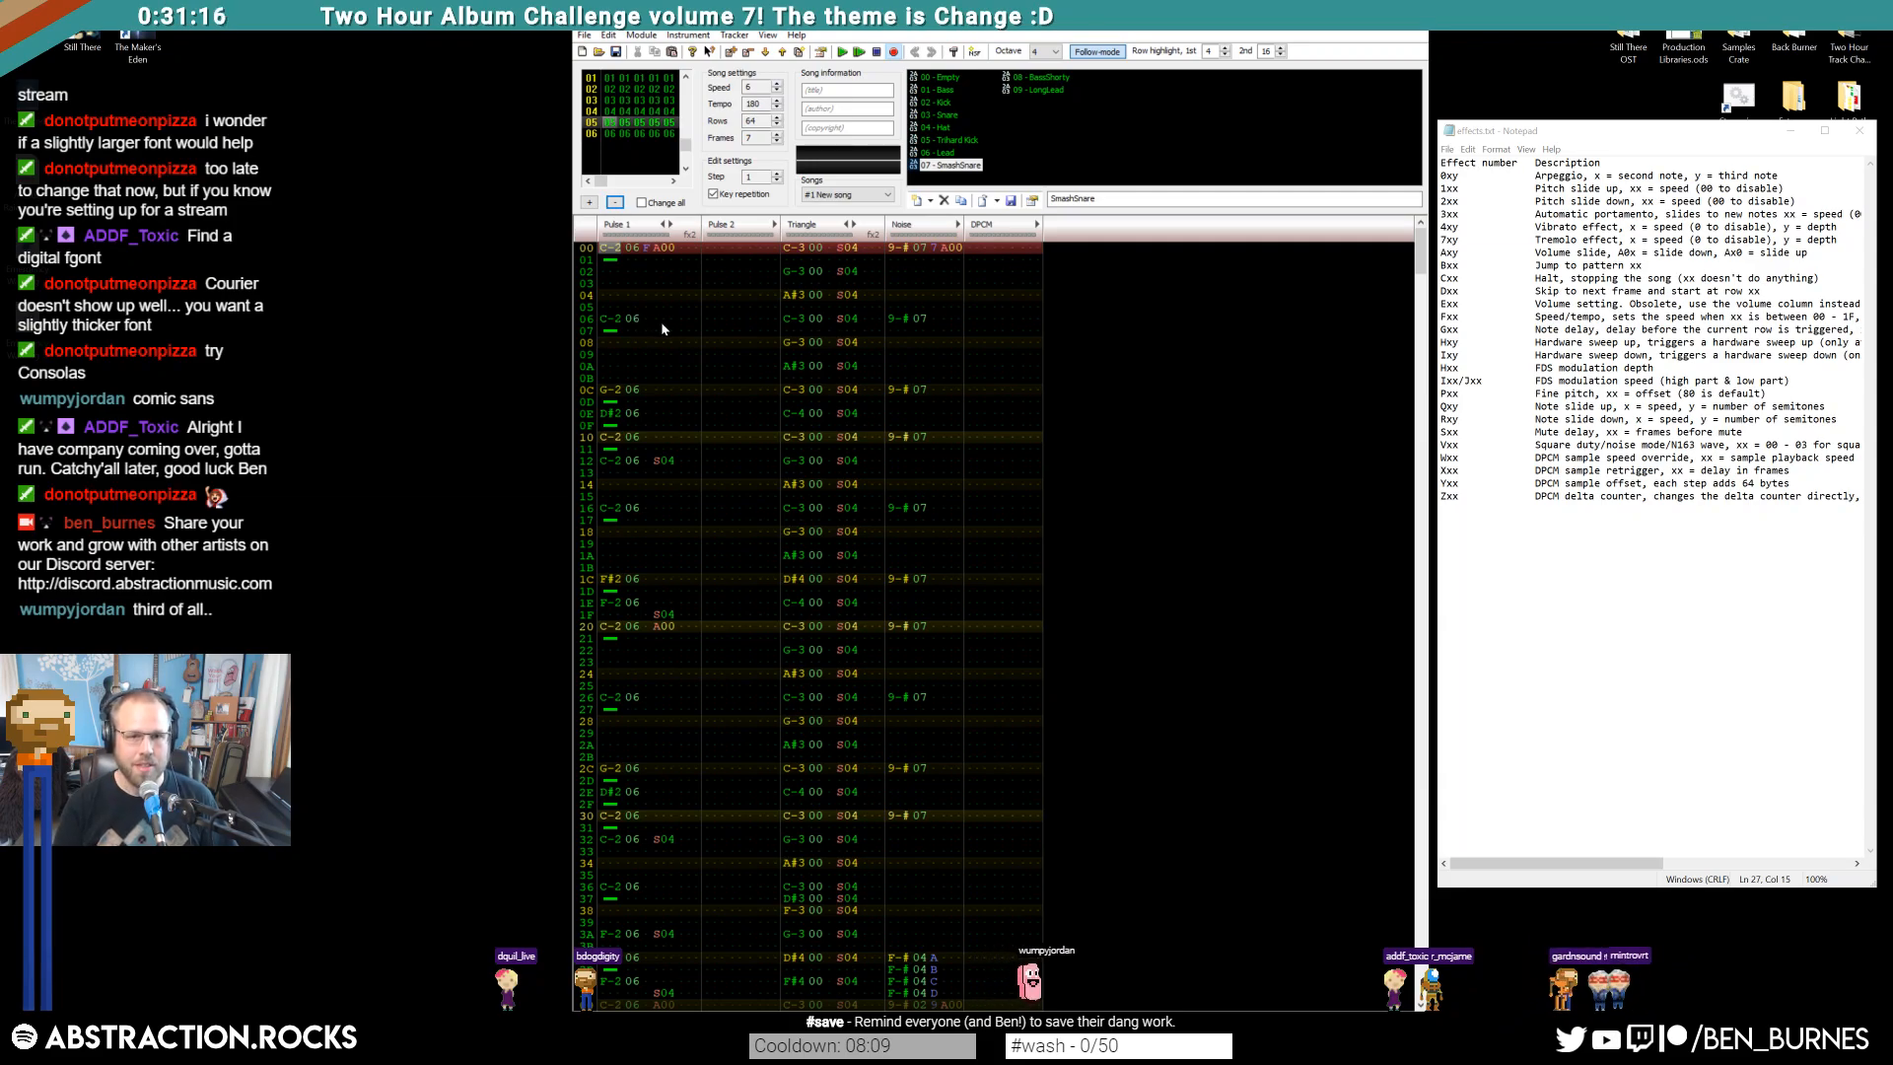
scroll(683, 378, "down", 5)
scroll(724, 365, "up", 7)
scroll(712, 385, "up", 8)
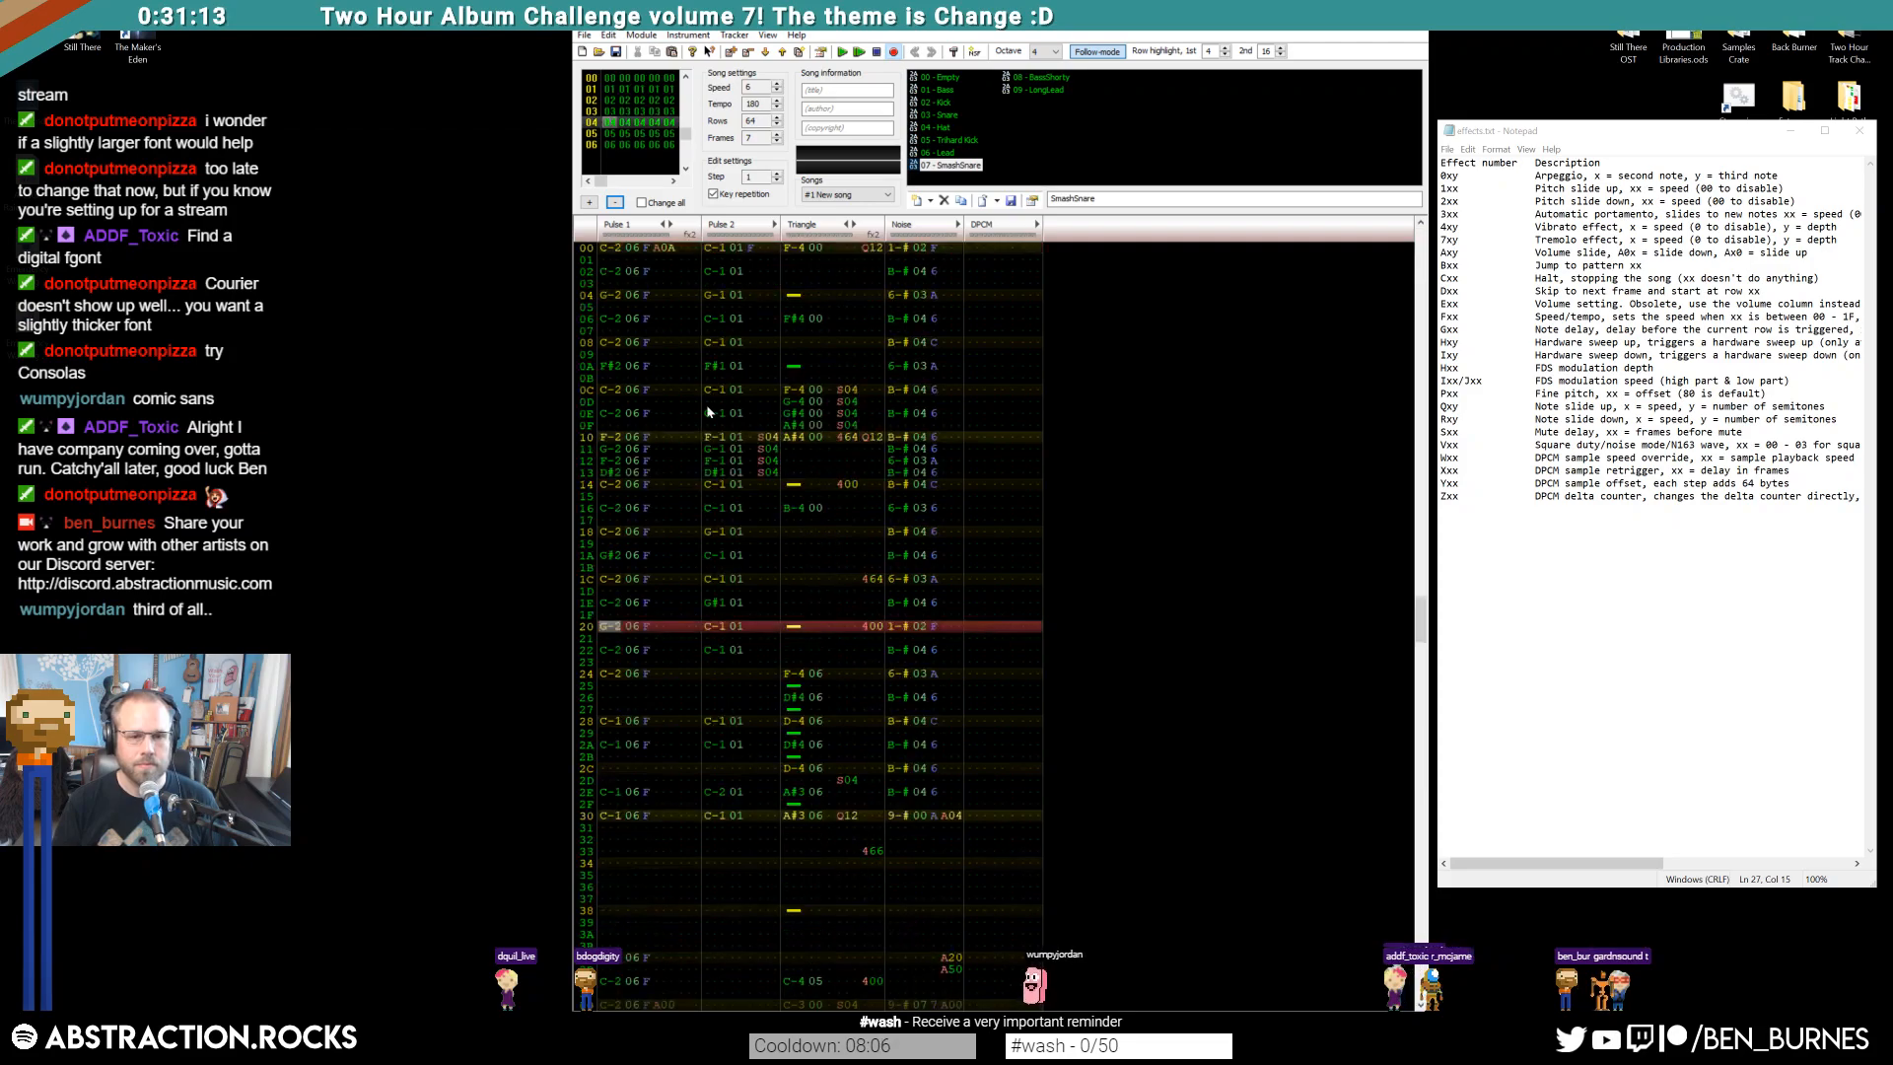
left_click(604, 248)
key("Return")
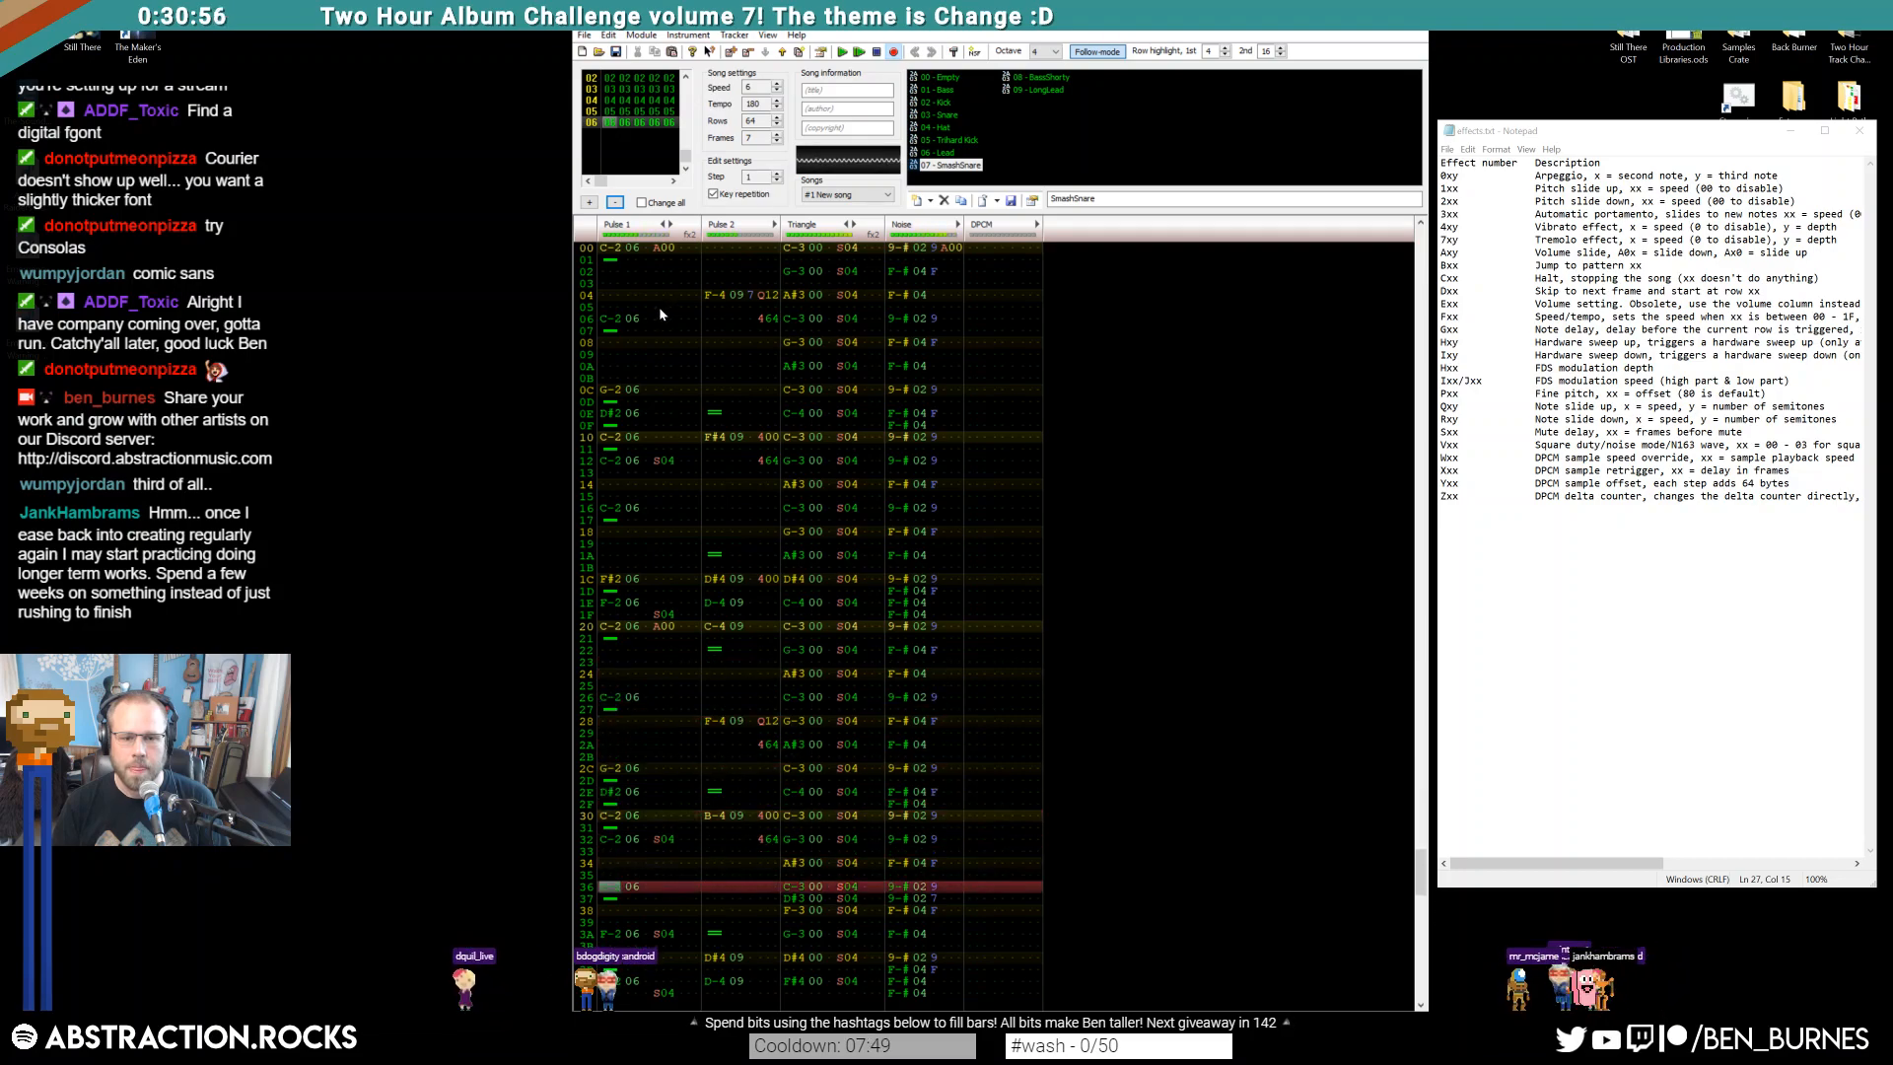
Add a frame 07 and copy the whole content of frame 06 into it
left_click(714, 818)
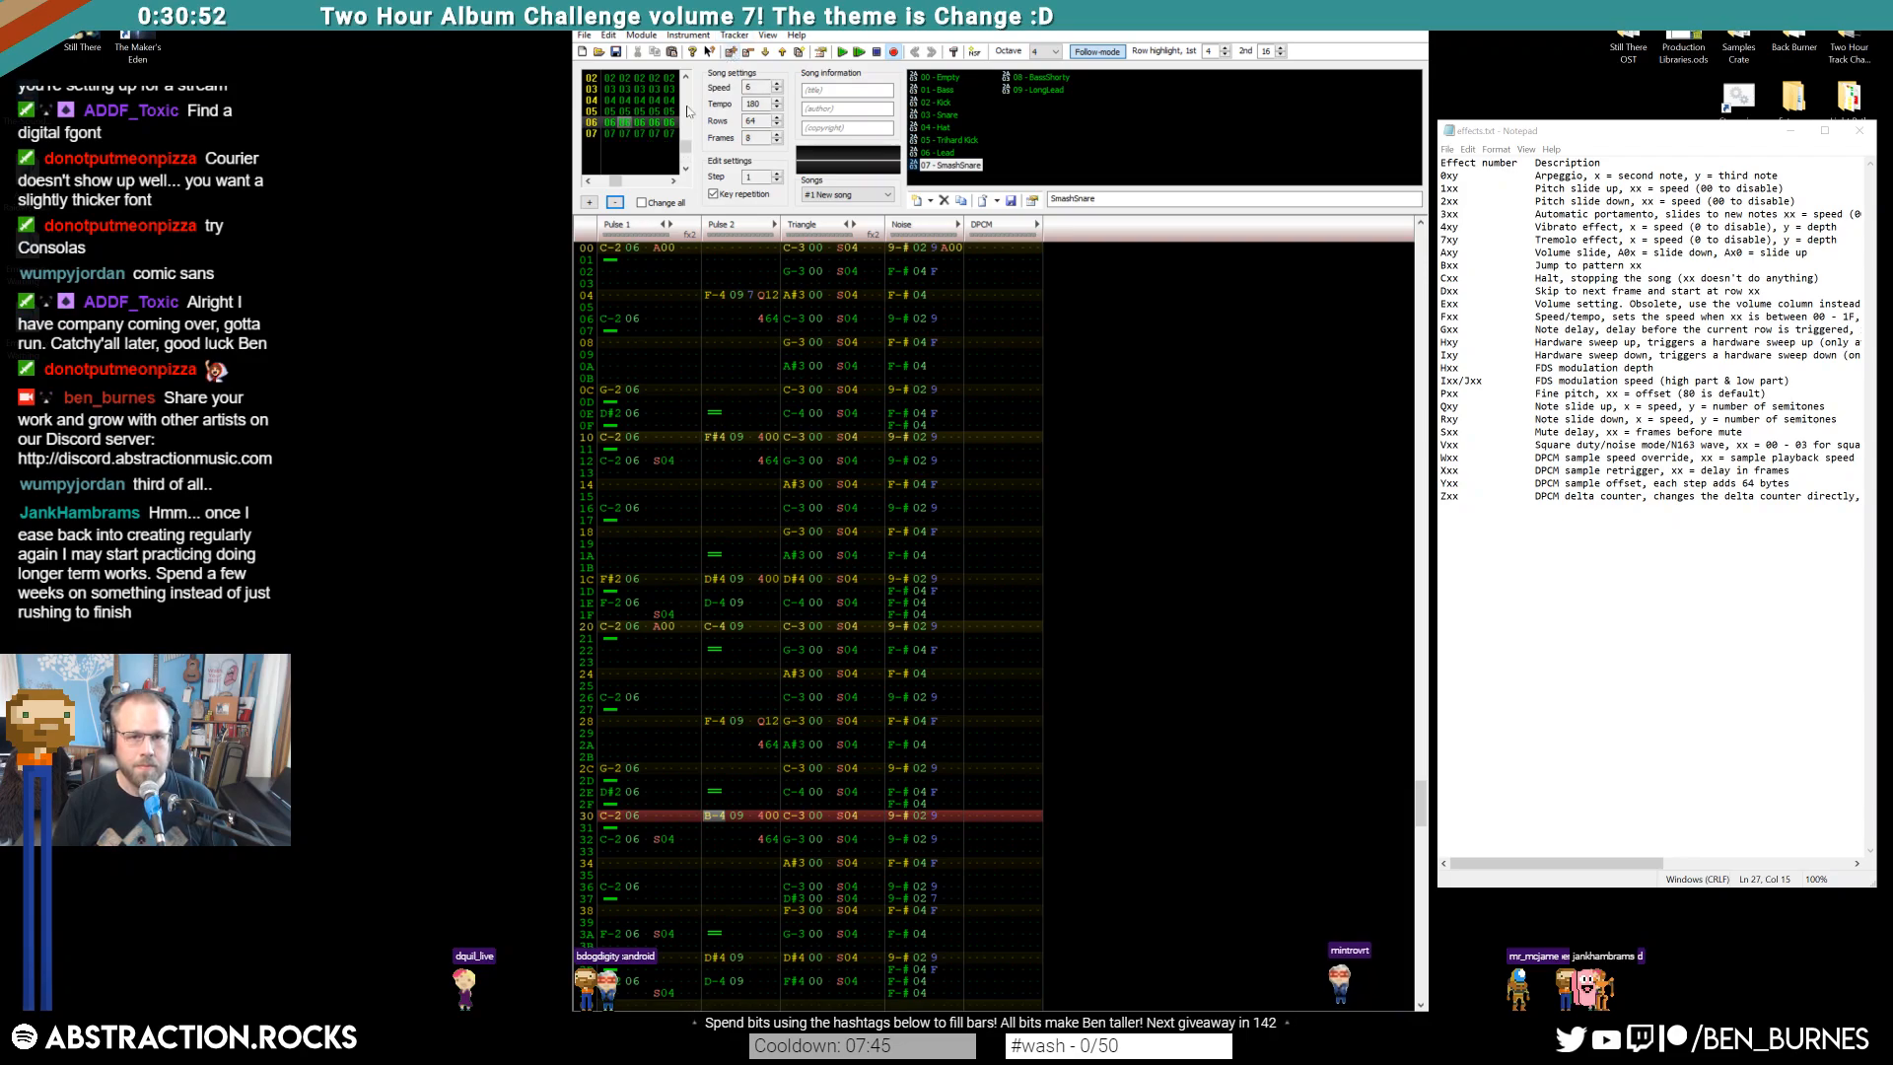
left_click(614, 248)
key("ctrl+a")
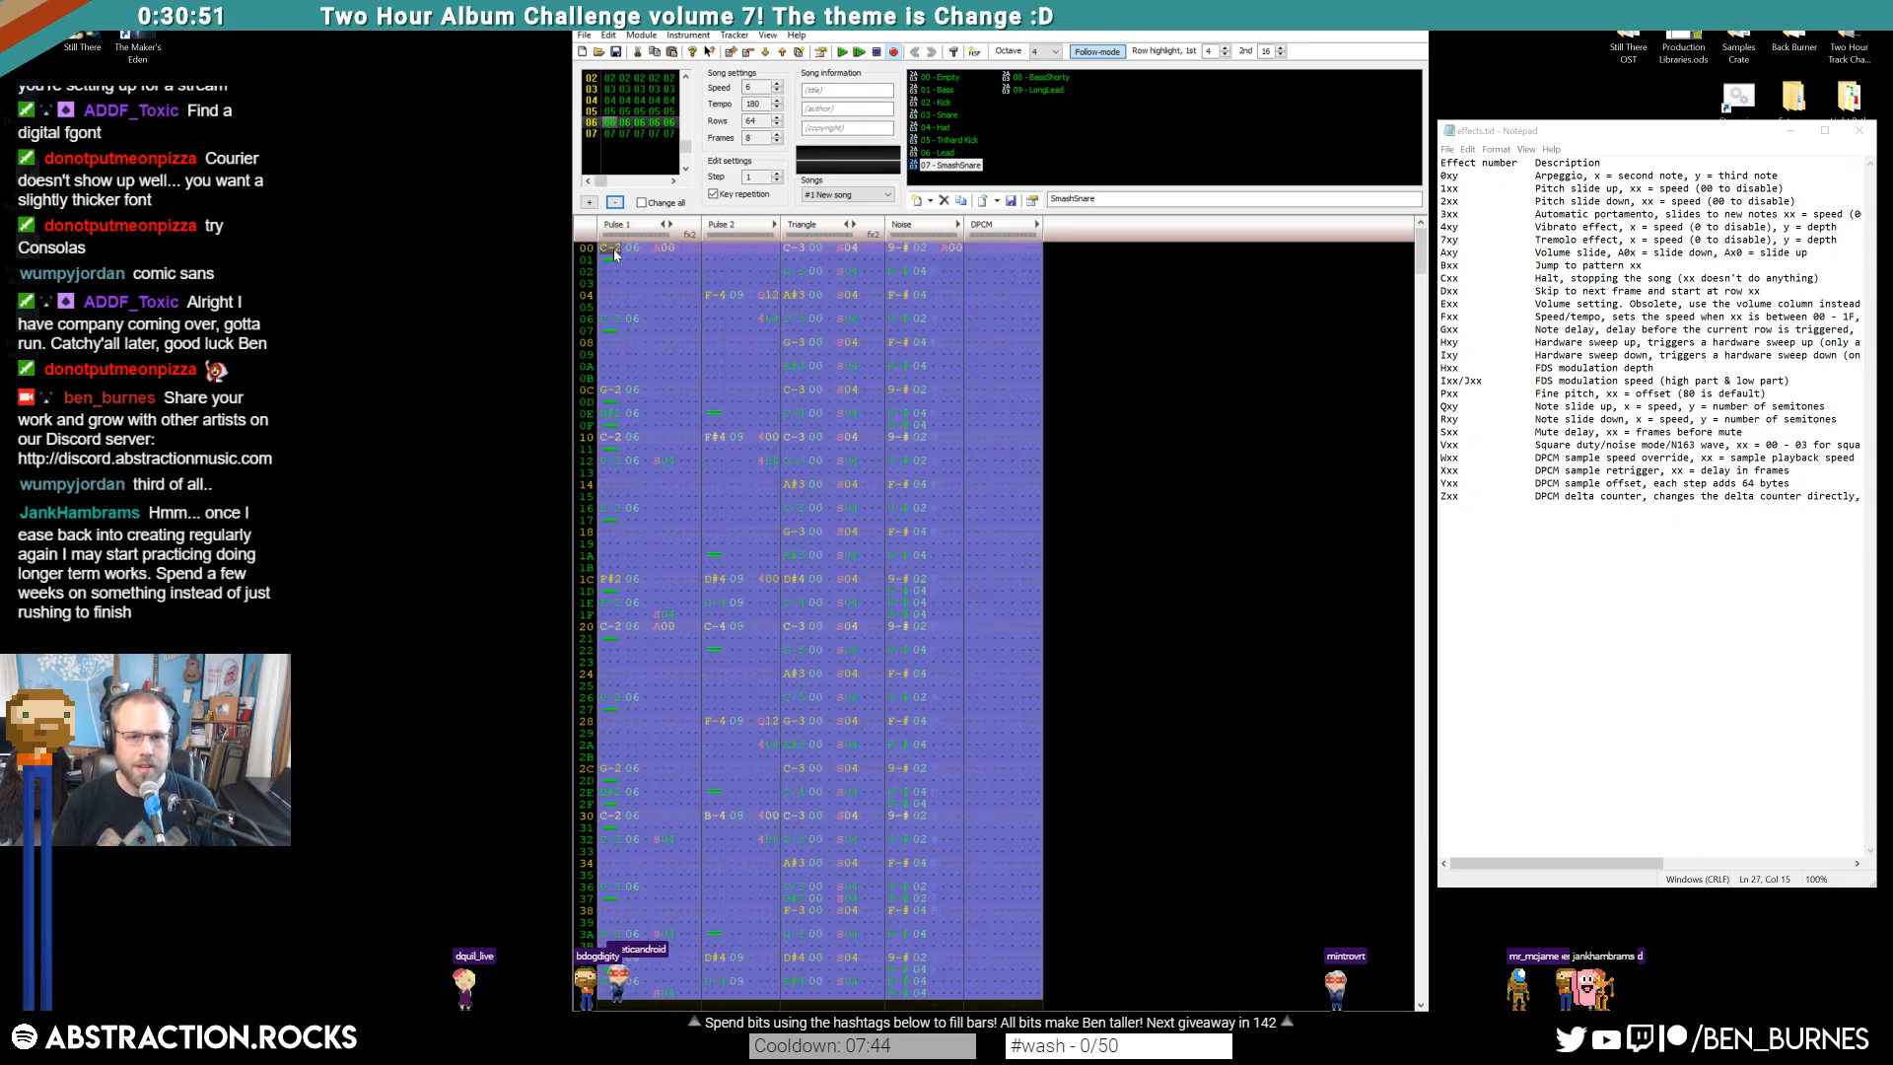
left_click(609, 135)
key("ctrl+Left")
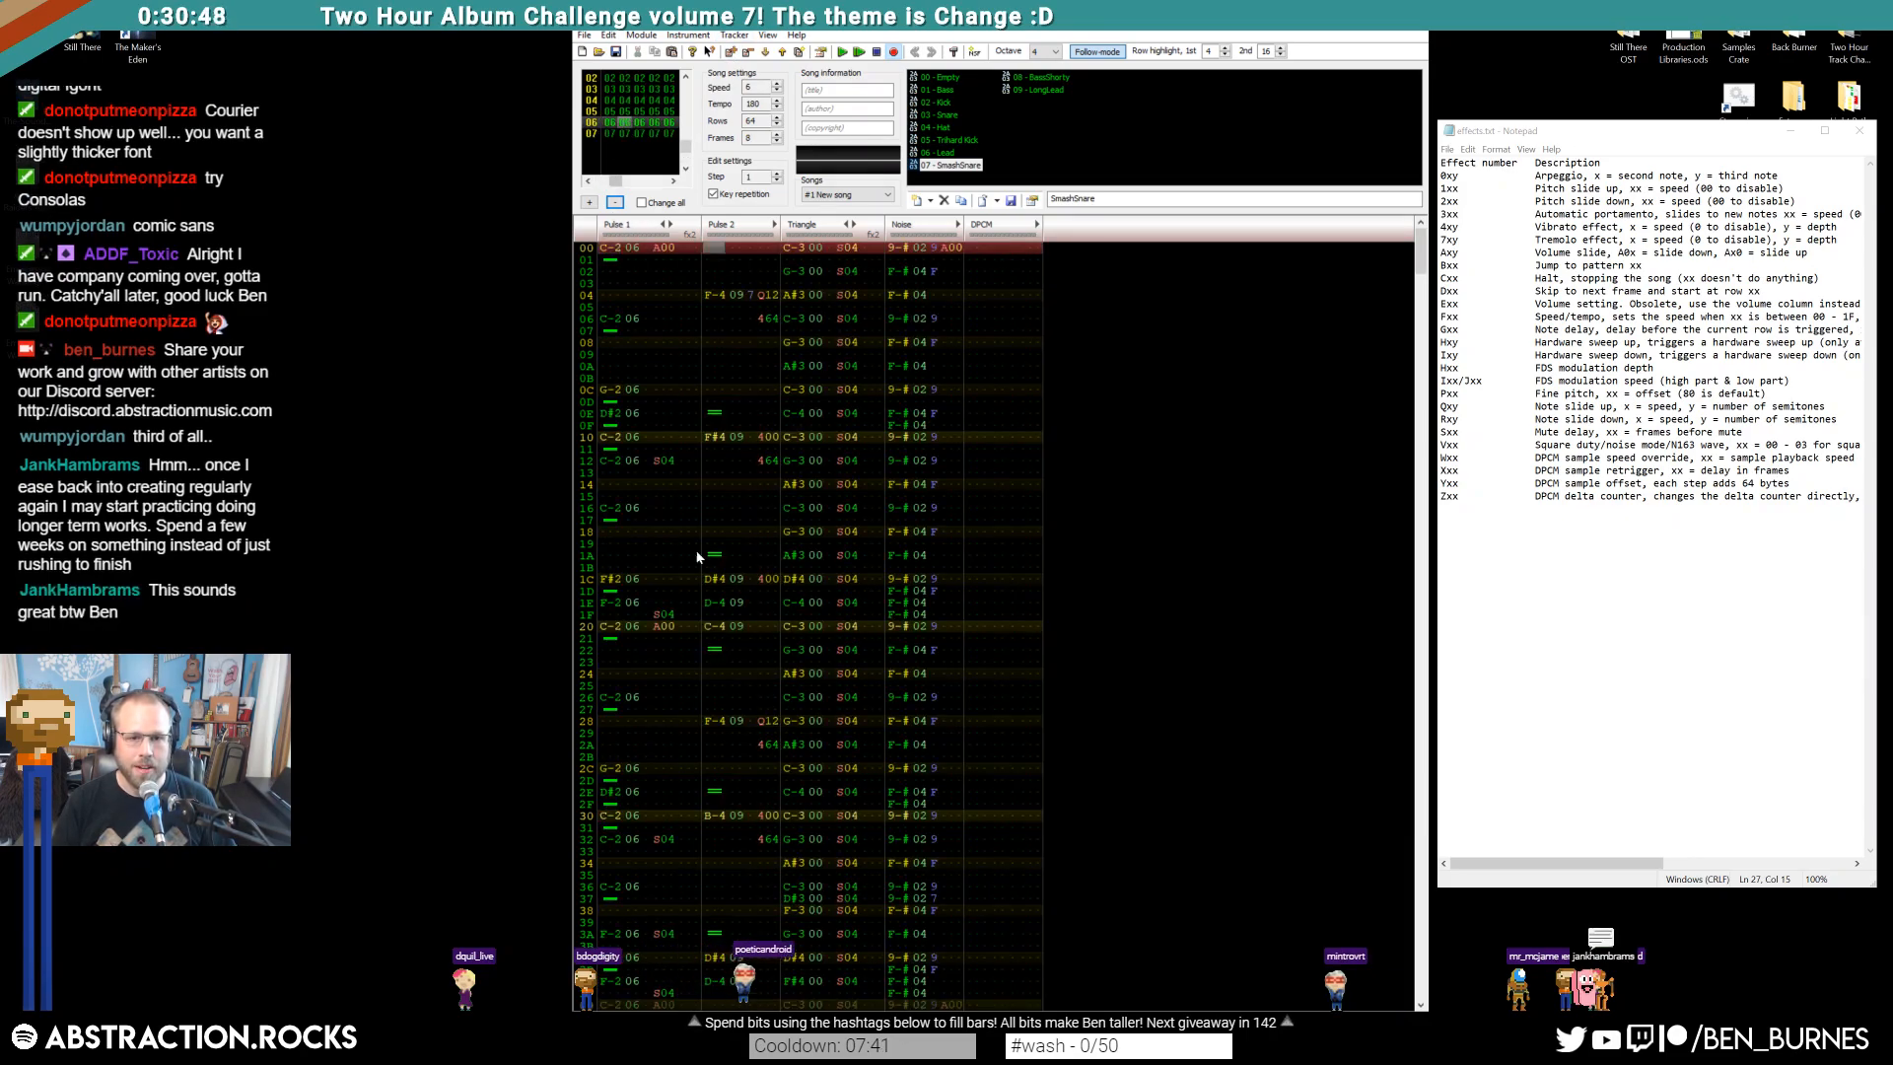
Change the Pulse 2 note in row 30 of frame 06 to G#4 with instrument 09 and play from there
left_click(720, 816)
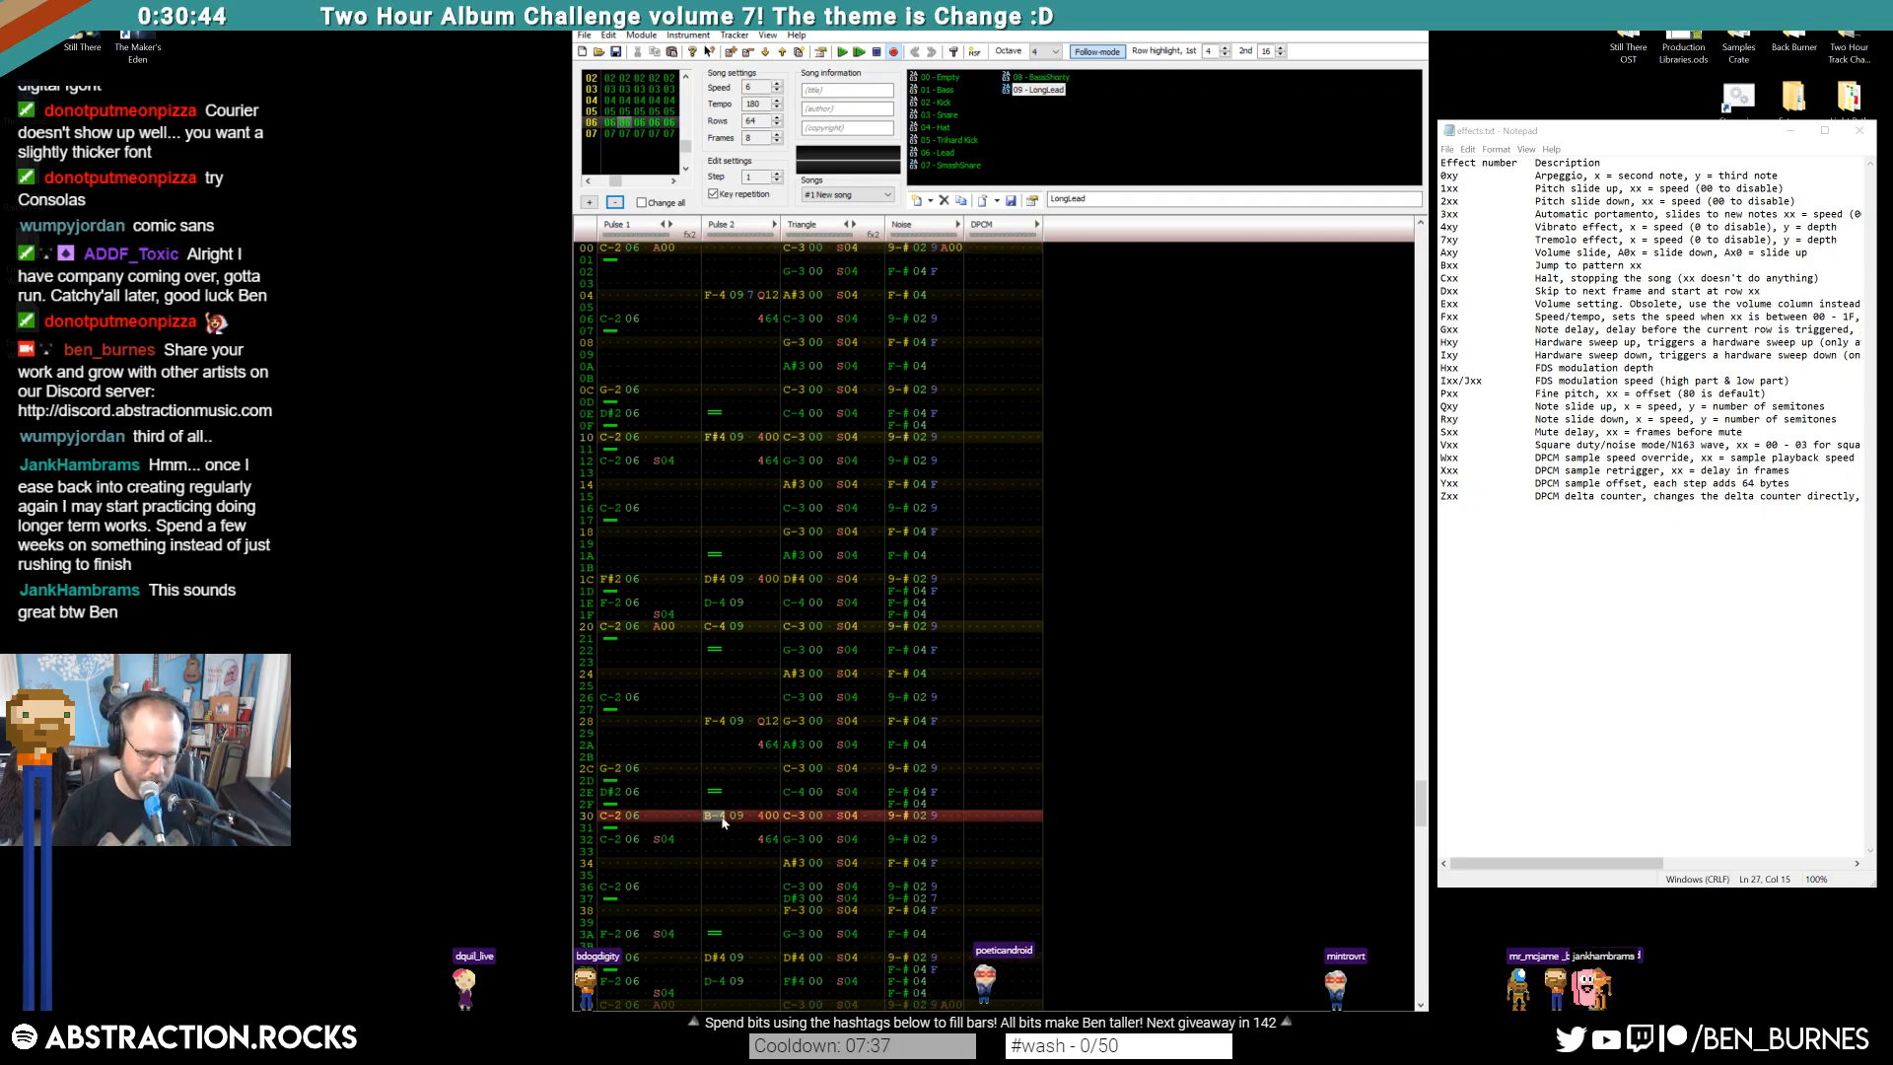
key("6")
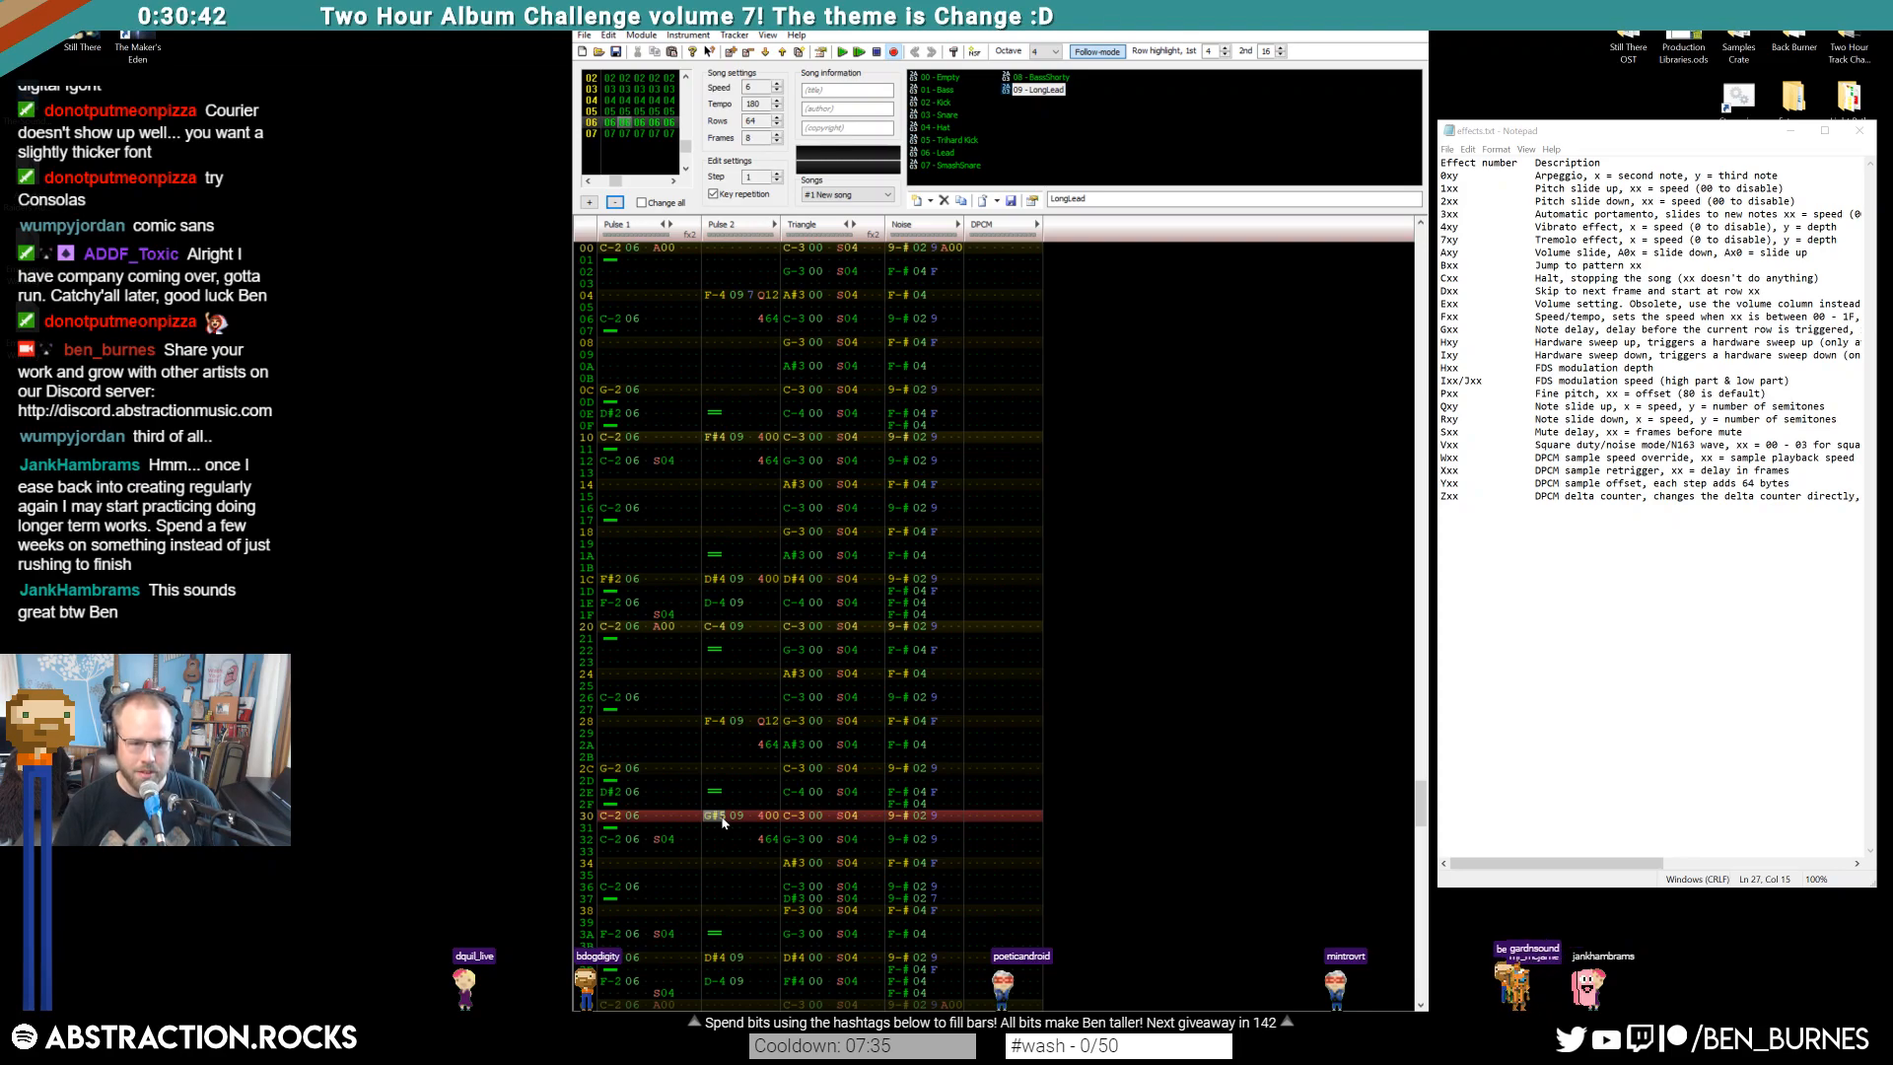
key("h")
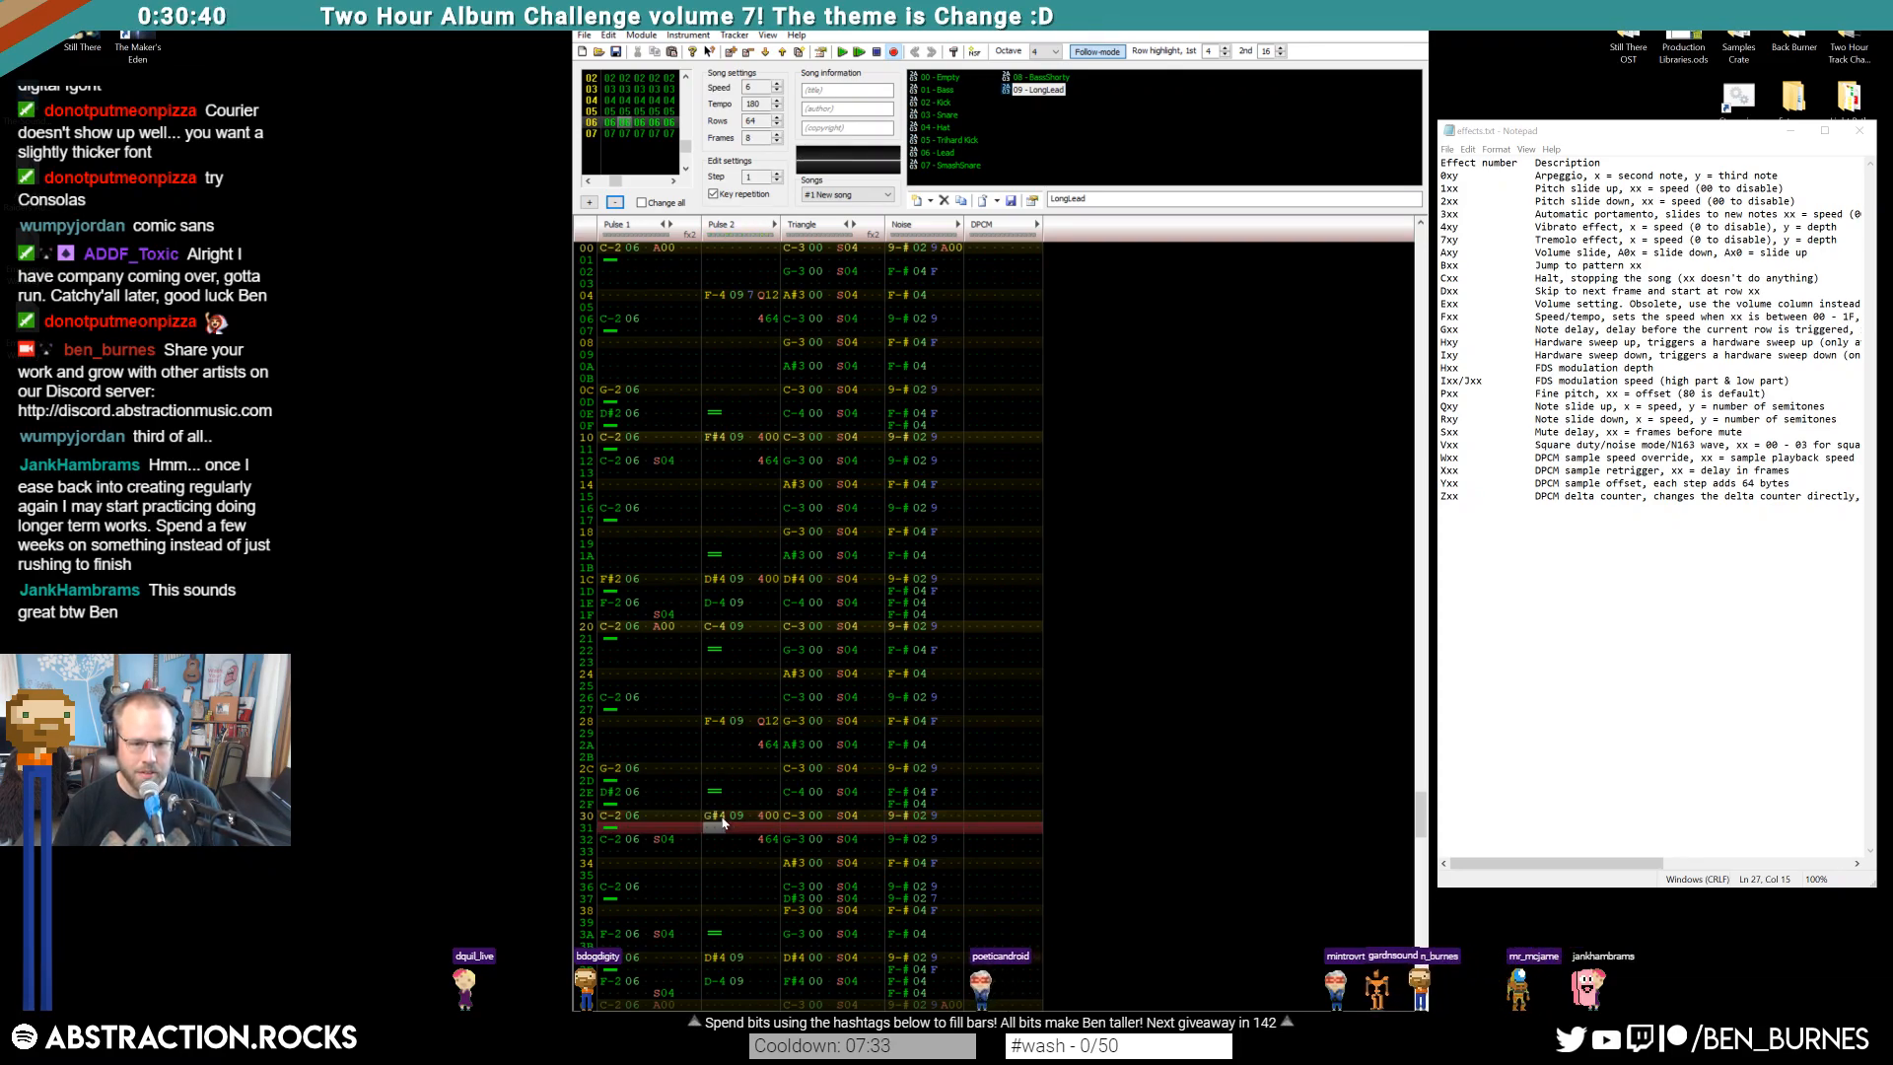
key("Up")
key("Return")
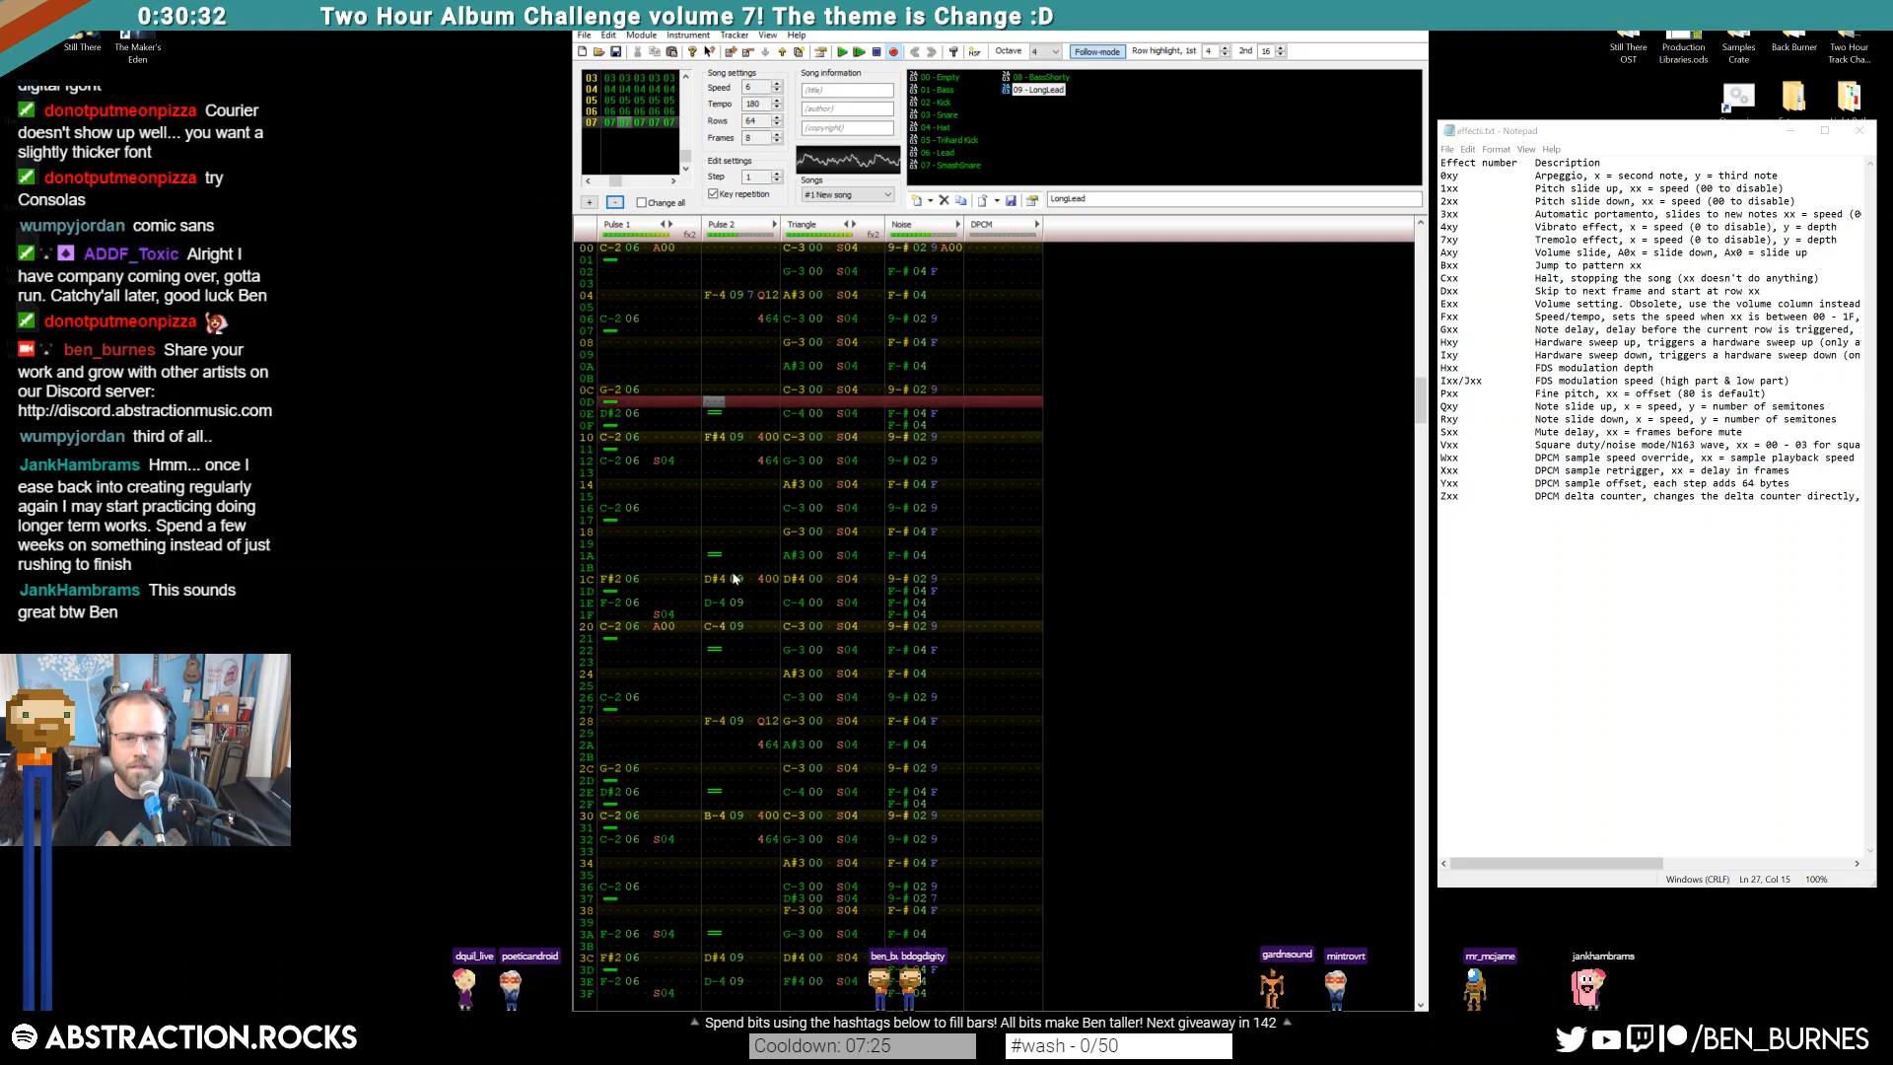
Enter C-4 with instrument 09 in Pulse 2 row 00 of frame 07, add a note release in row 02, and play it
key("Return")
left_click(726, 696)
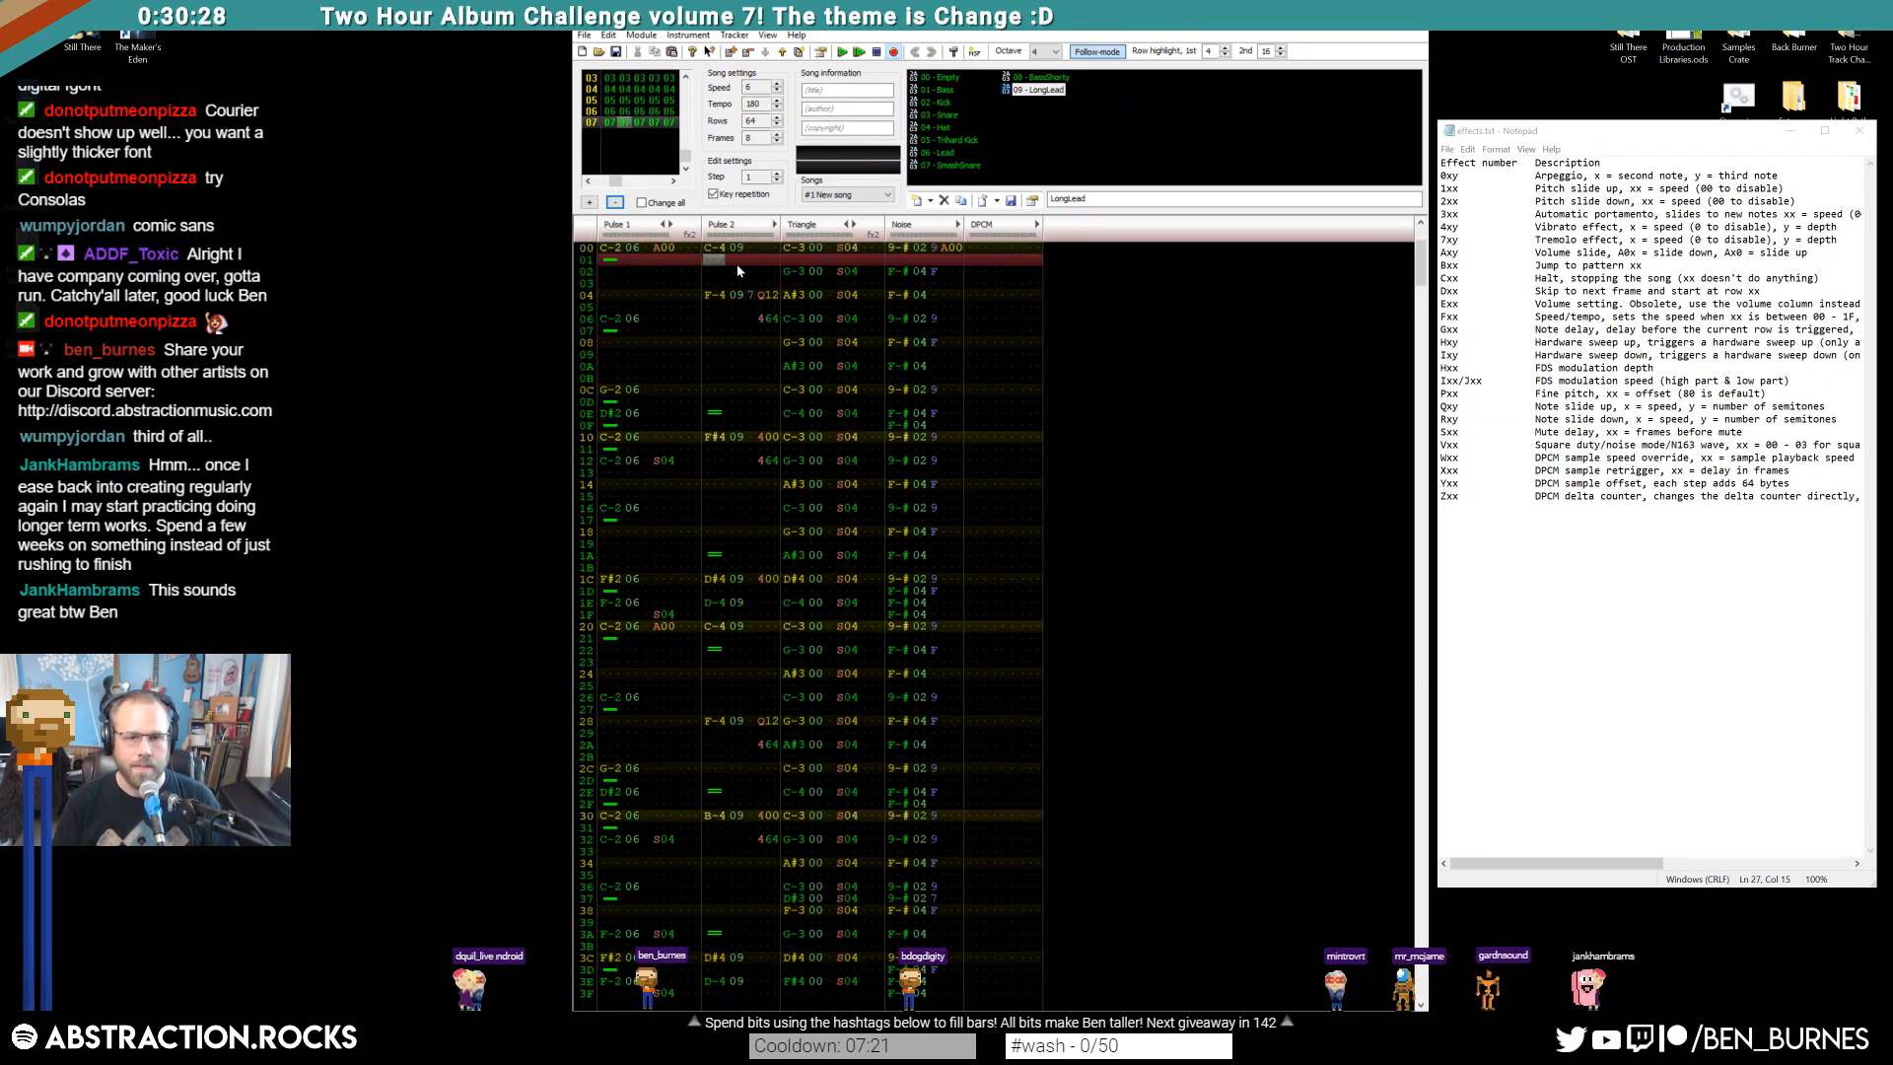
key("Down")
key("backslash")
key("Home")
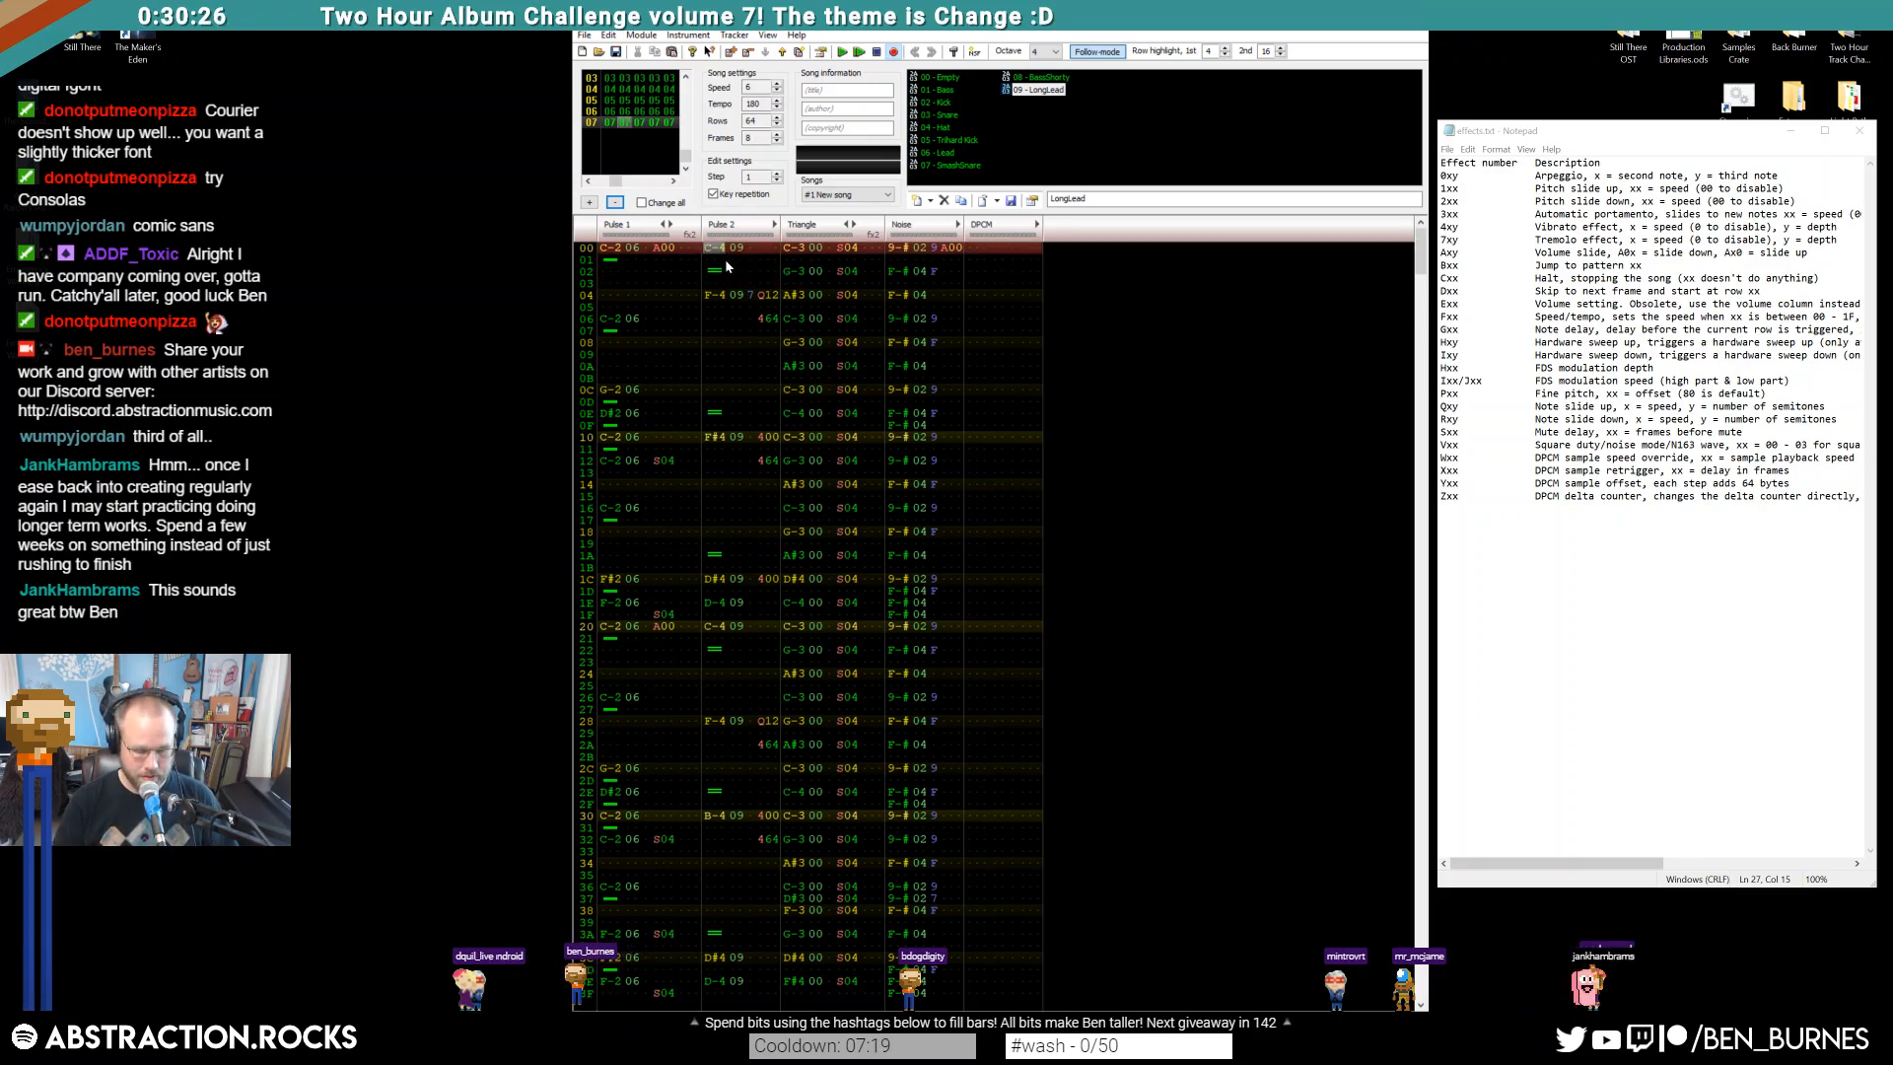
key("Return")
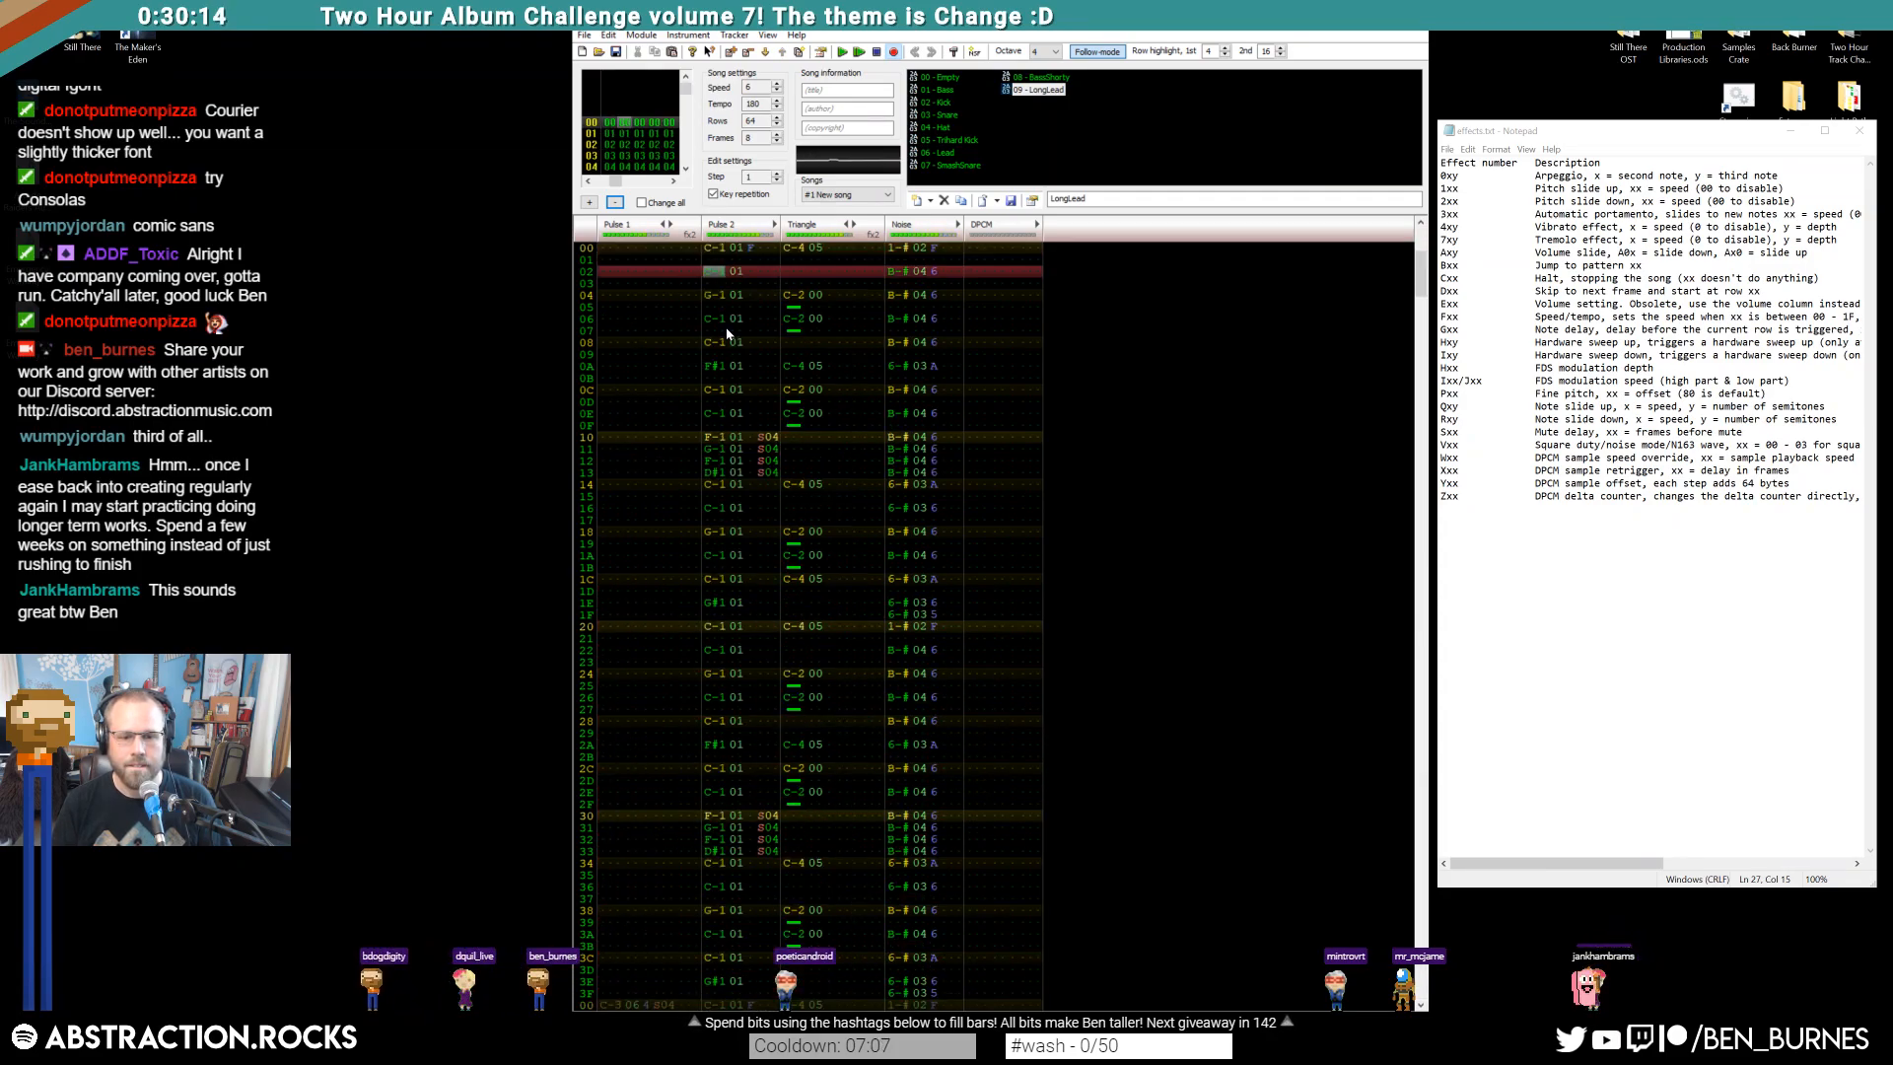
Enter C-1 notes with the Bass instrument 01 in Pulse 1 rows 02, 04 and 08 of frame 06
key("Return")
scroll(858, 532, "up", 20)
scroll(881, 574, "up", 3)
left_click(605, 274)
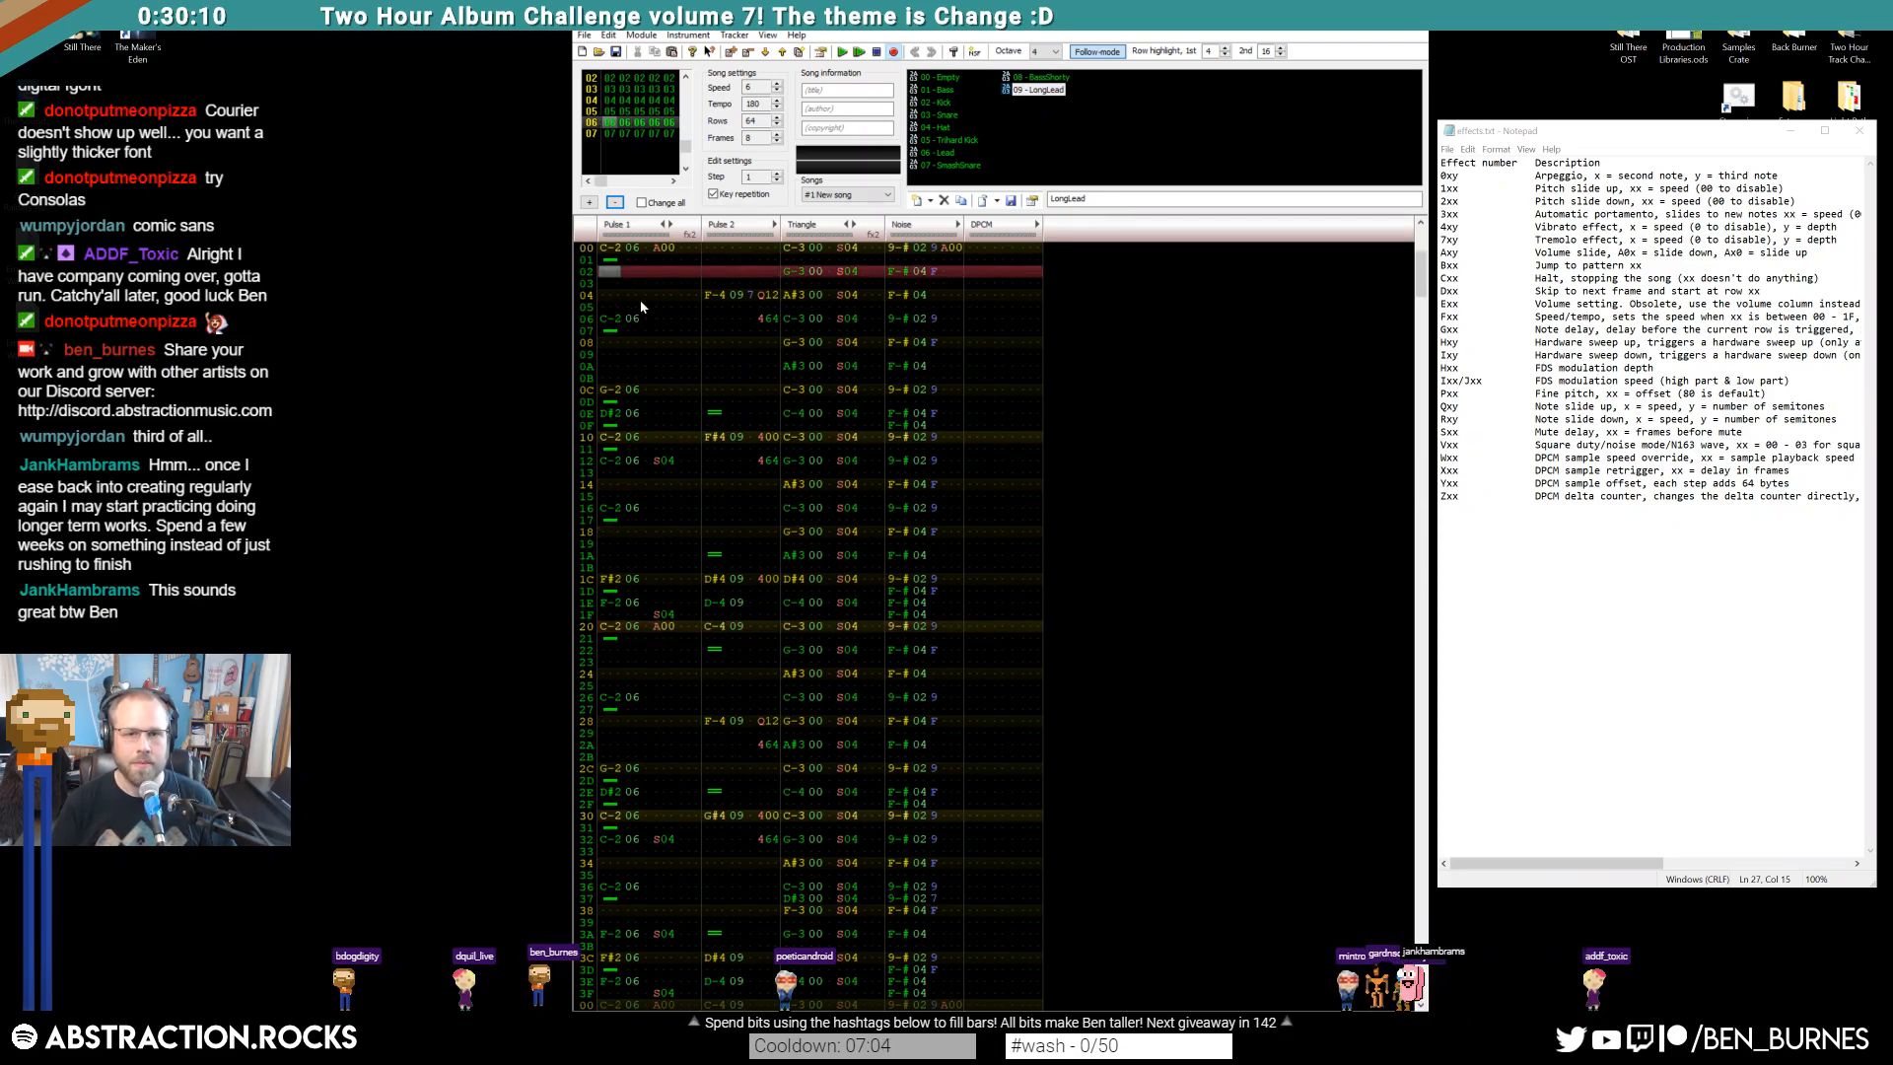
key("ctrl+Up")
key("ctrl+Up")
key("ctrl+Up")
key("z")
key("Up")
key("KP_Divide")
key("KP_Divide")
key("KP_Divide")
key("z")
key("Down")
key("Up")
key("Up")
key("Down")
key("Down")
key("z")
key("Return")
key("Return")
key("Up")
key("Up")
key("Up")
key("Up")
key("Up")
key("Up")
key("Up")
key("Up")
key("Up")
key("z")
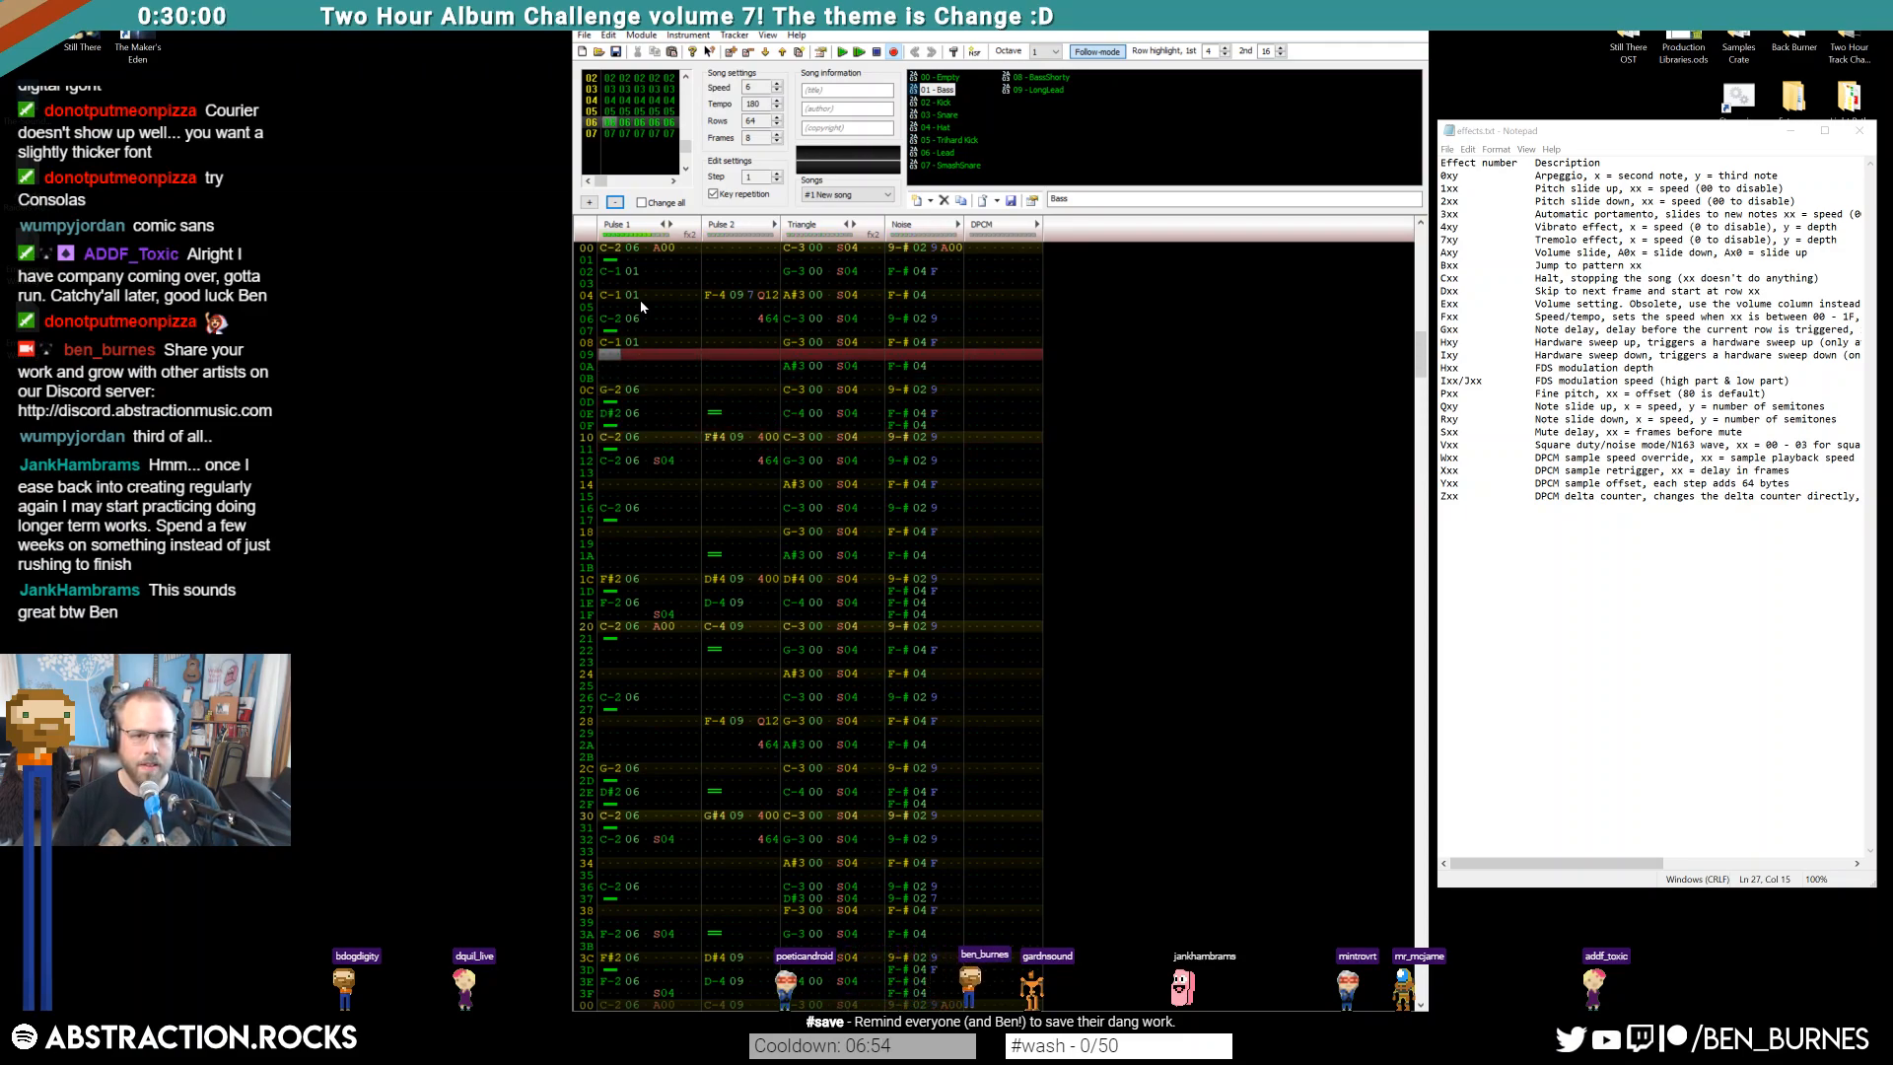
Change the Bass note in Pulse 1 row 08 of frame 06 to G-1, add C-1 in row 0A, and play it
key("Down")
key("Up")
key("Up")
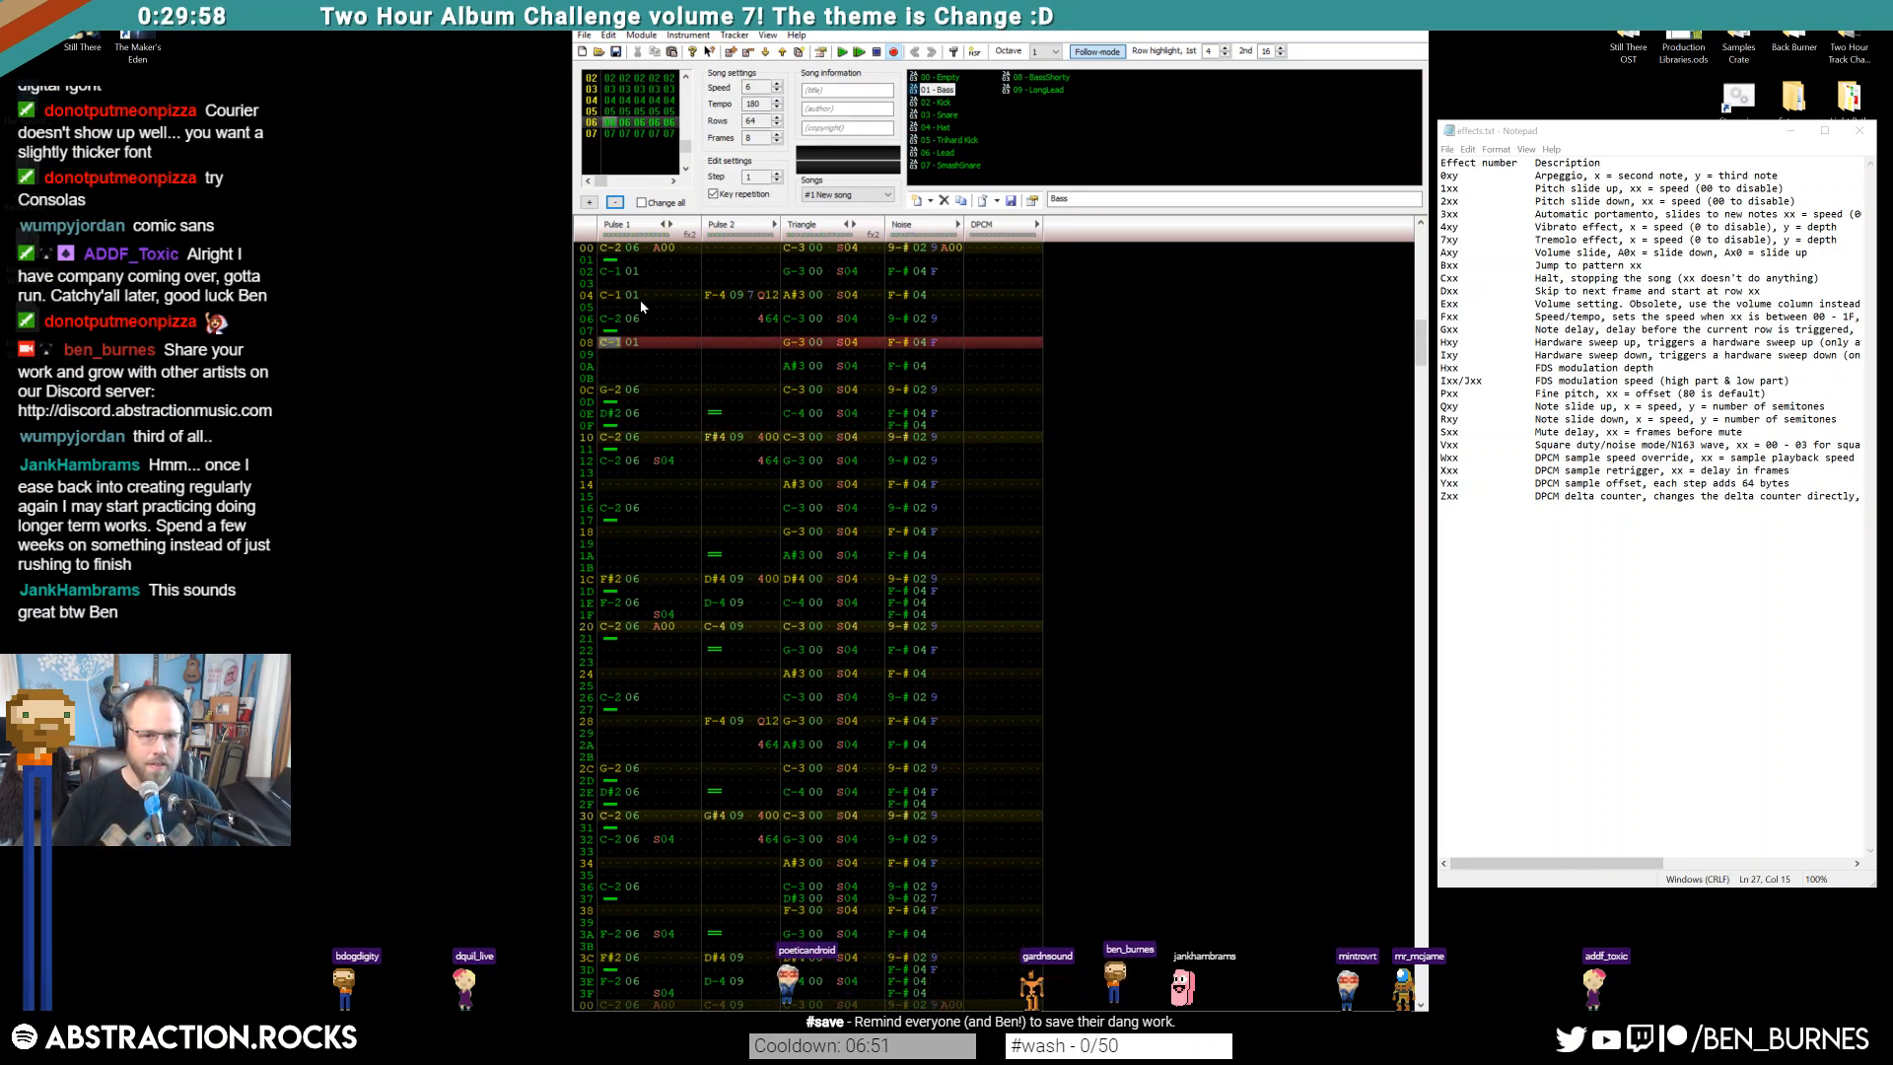
key("n")
key("m")
key("Up")
key("Up")
key("n")
key("Up")
key("b")
key("Delete")
key("z")
key("Return")
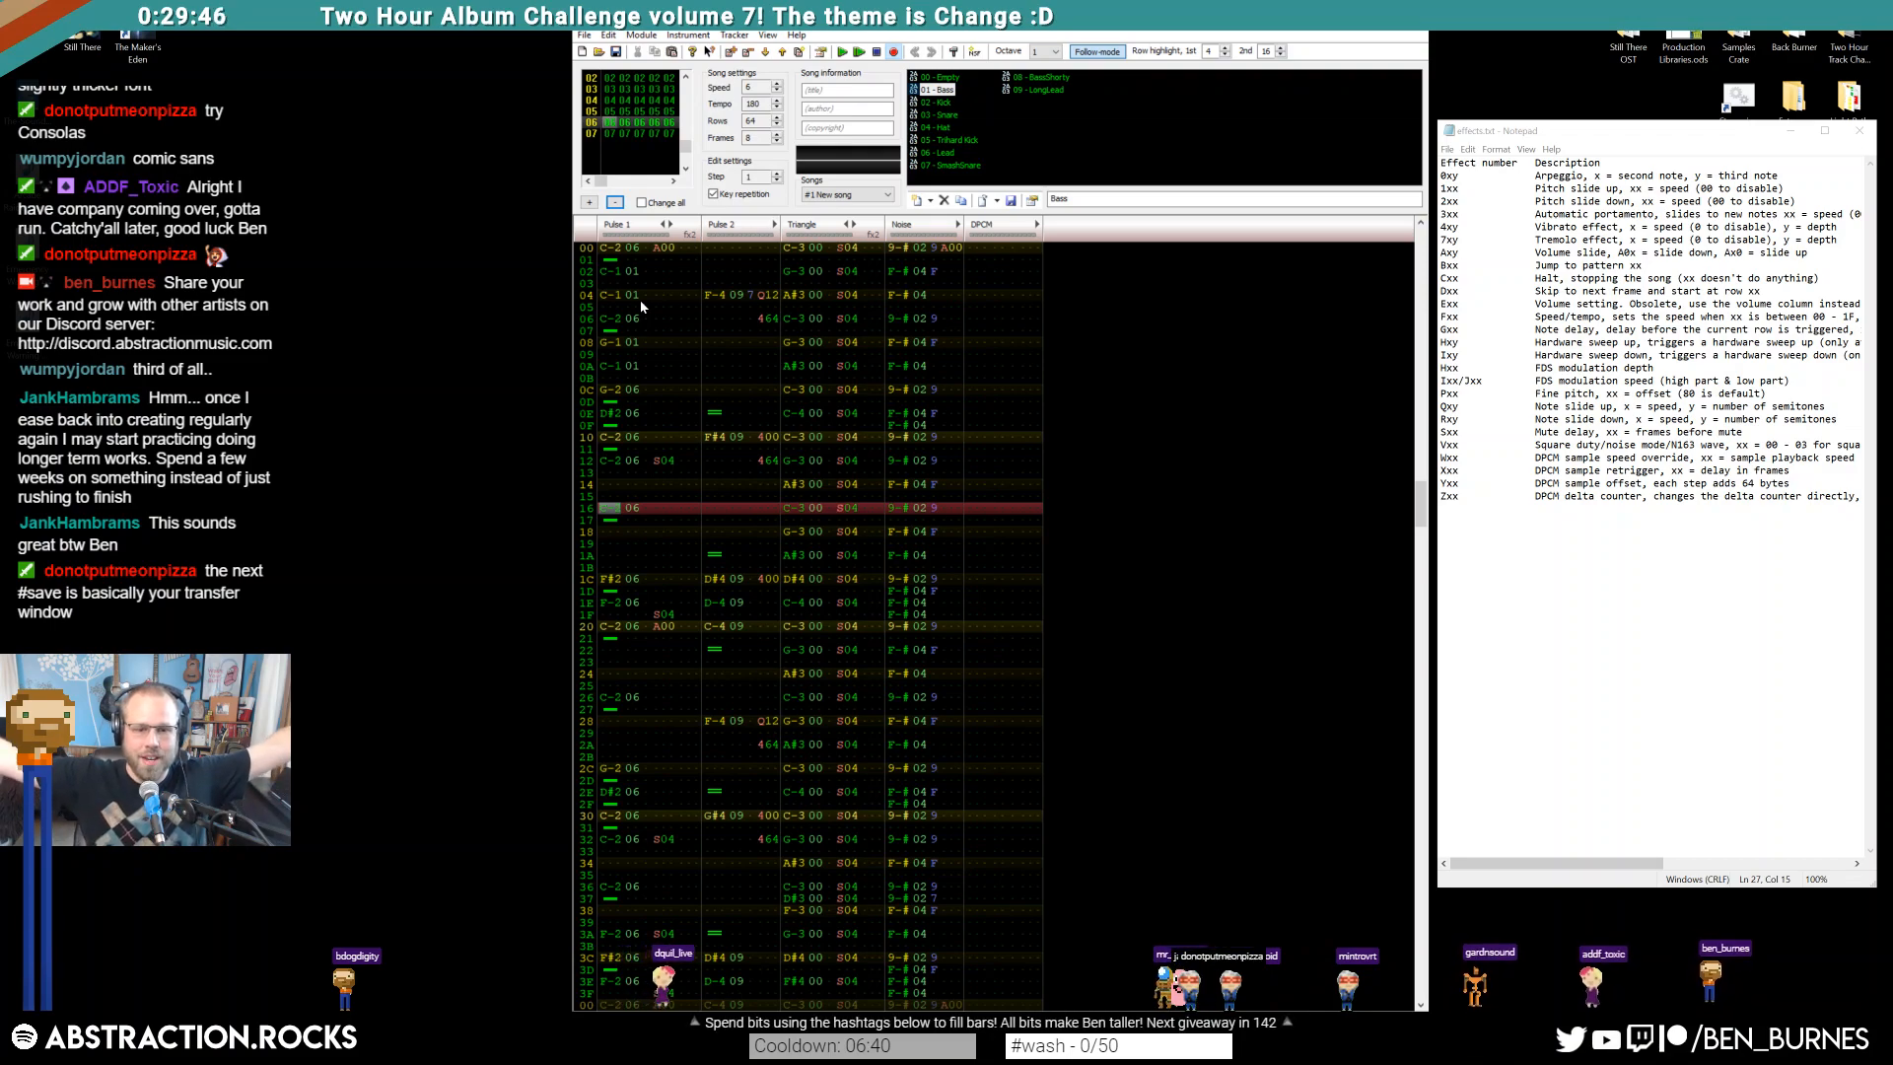
Enter Bass notes in Pulse 1 of frame 06: C-1 in row 14 and C-2, F-2, F#2 and A#2 in rows 18 to 1B
key("Up")
key("Up")
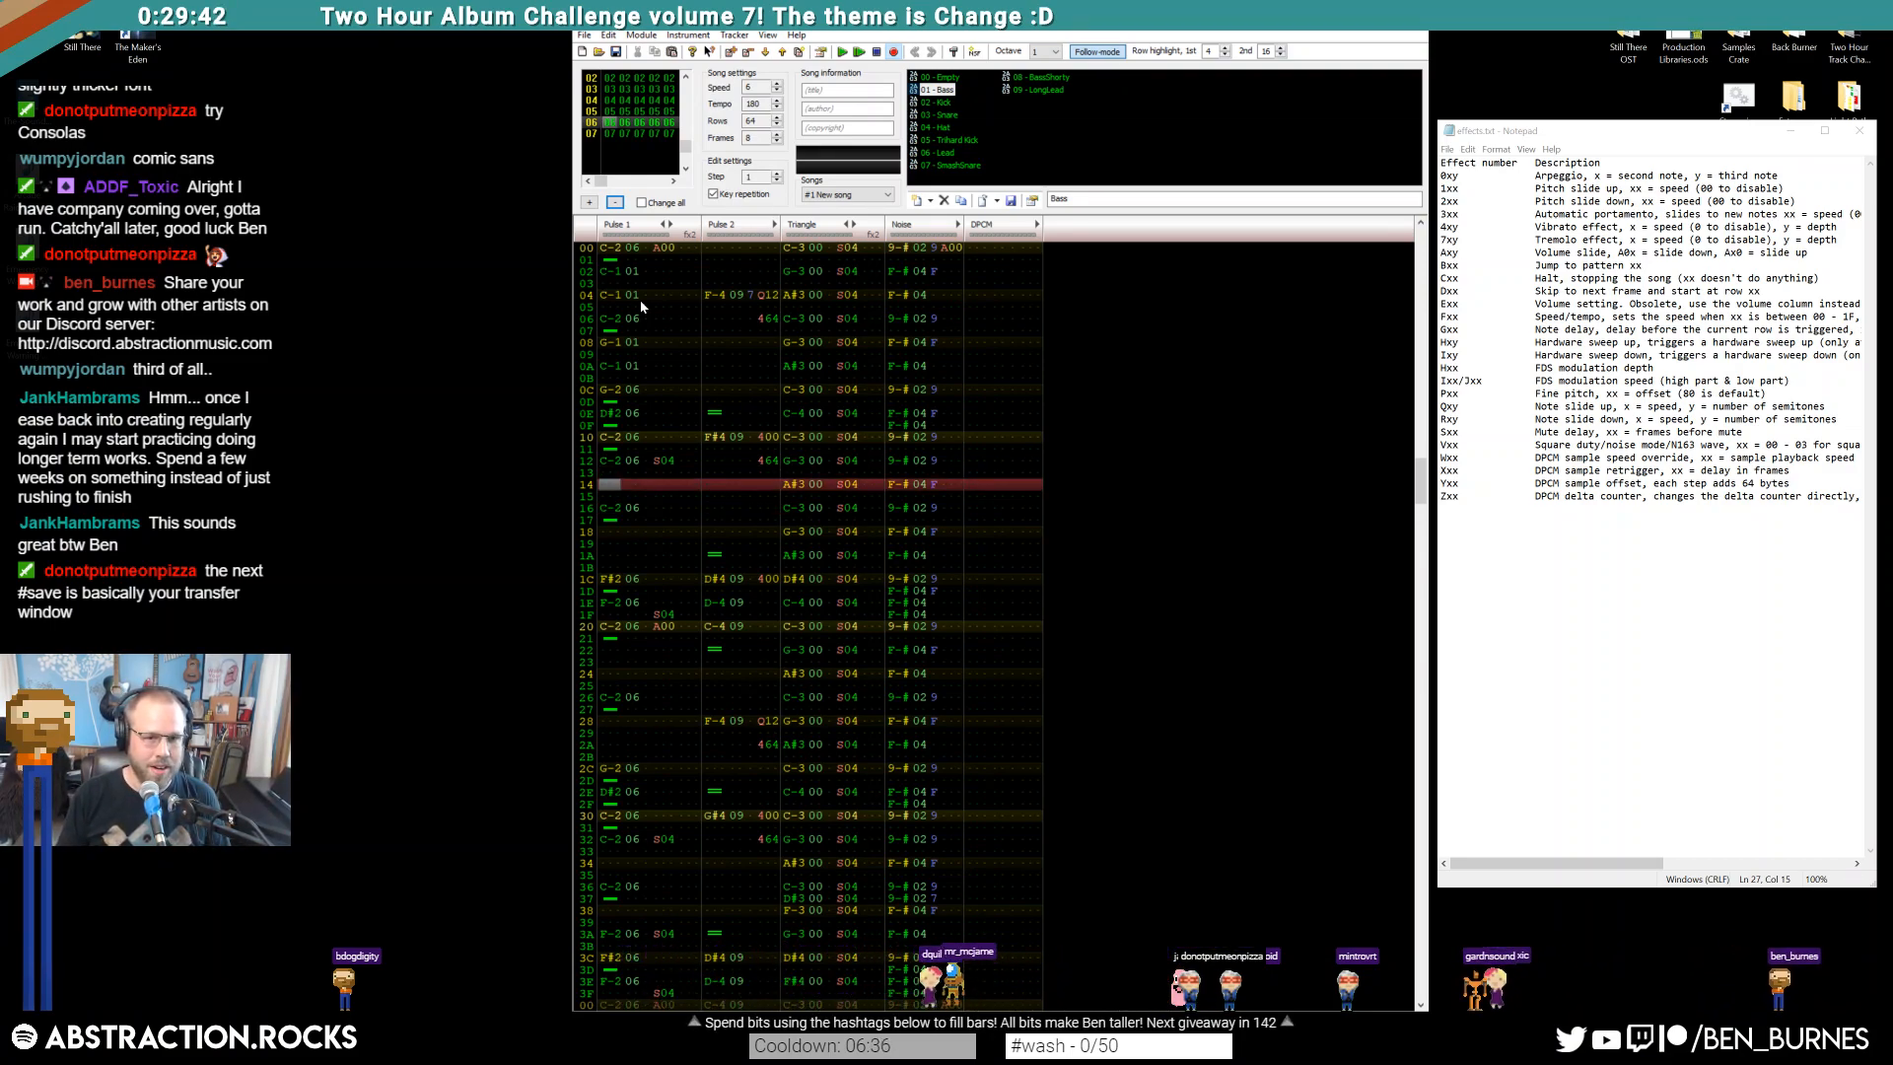
key("z")
key("Down")
key("Down")
key("Down")
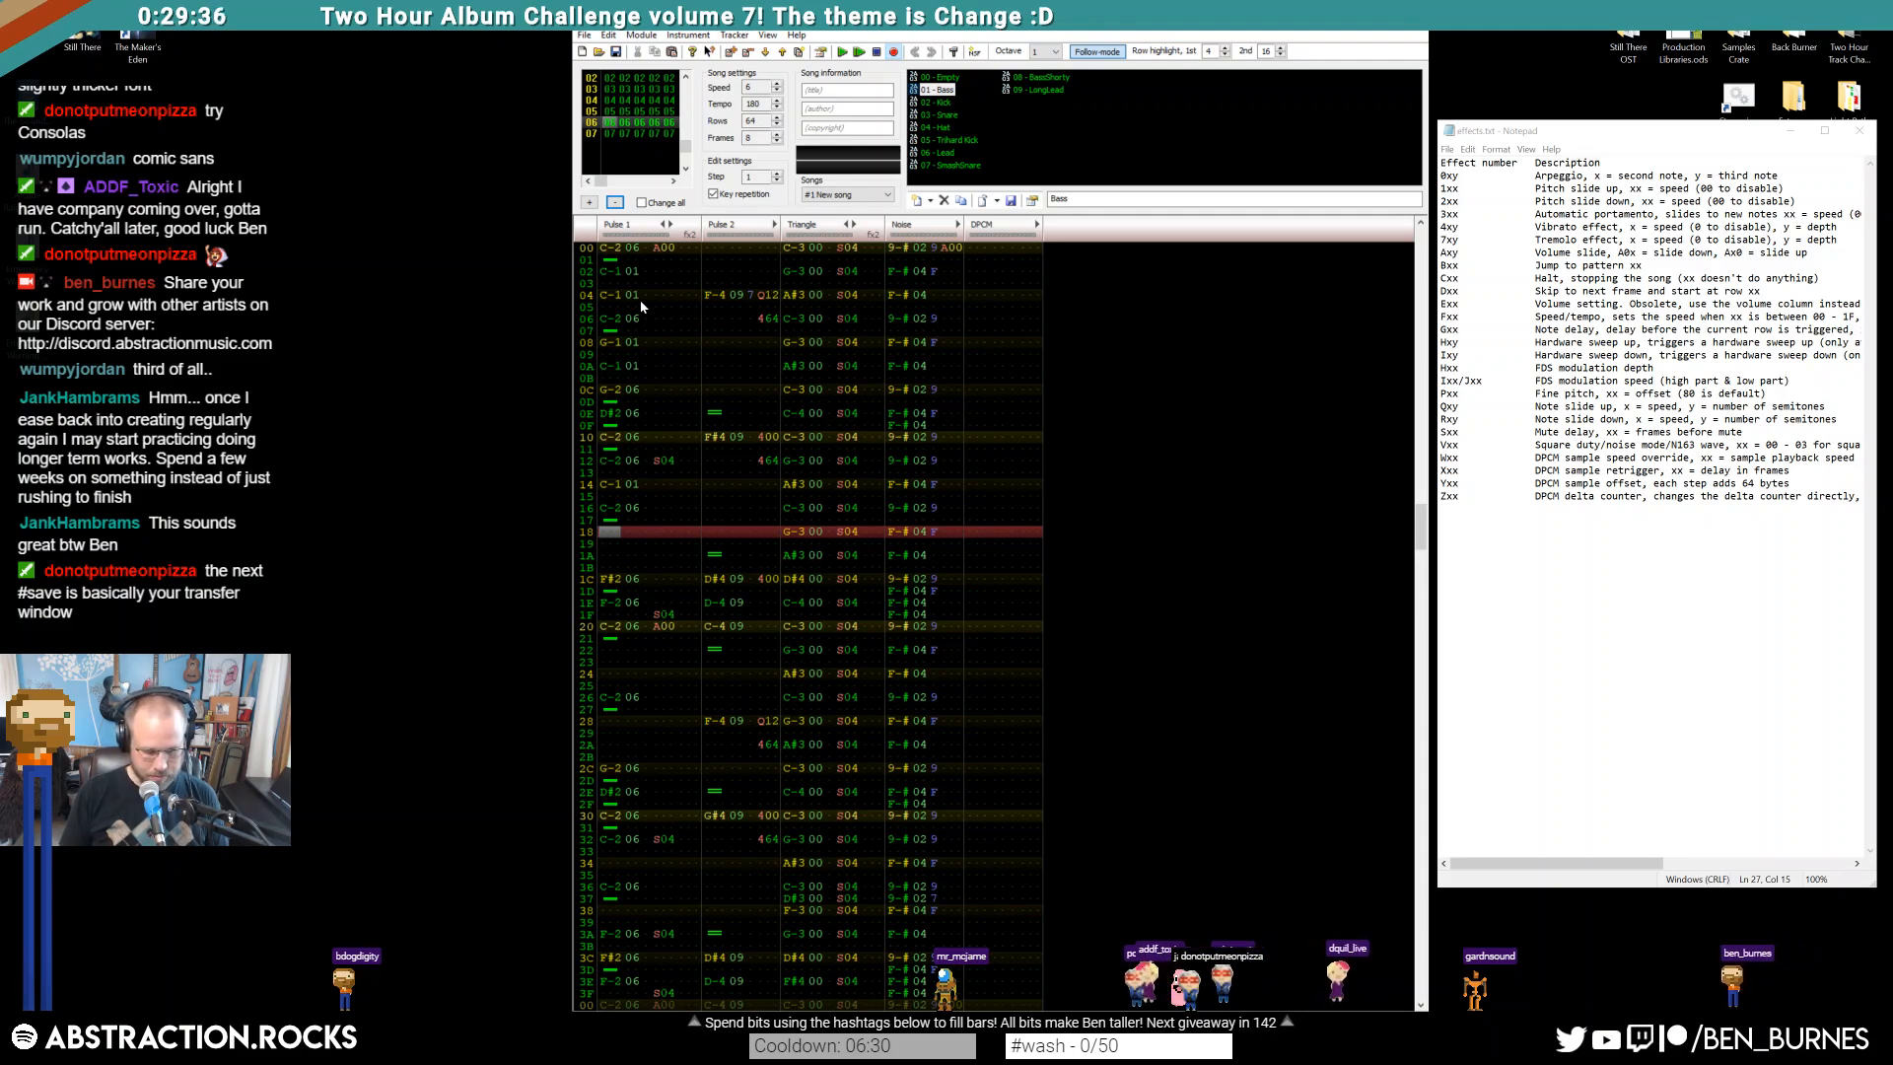
key("q")
key("r")
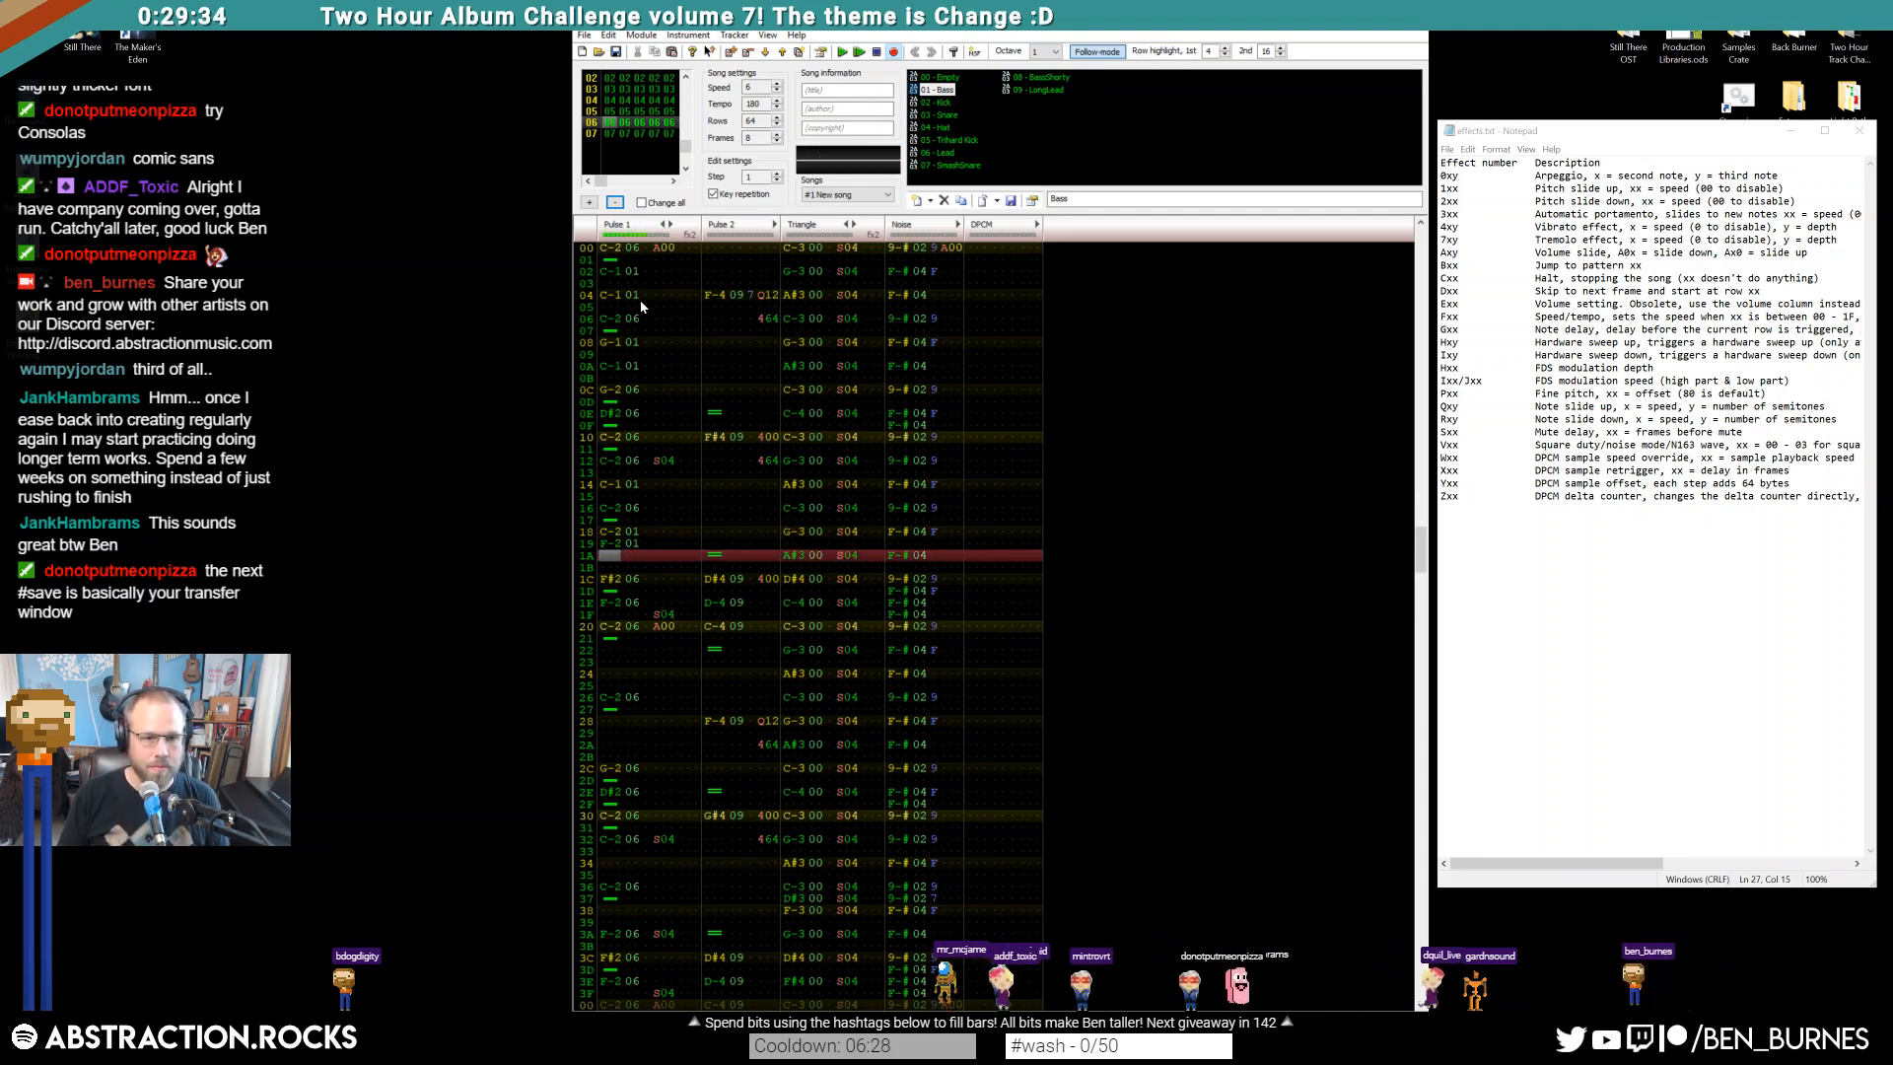
key("5")
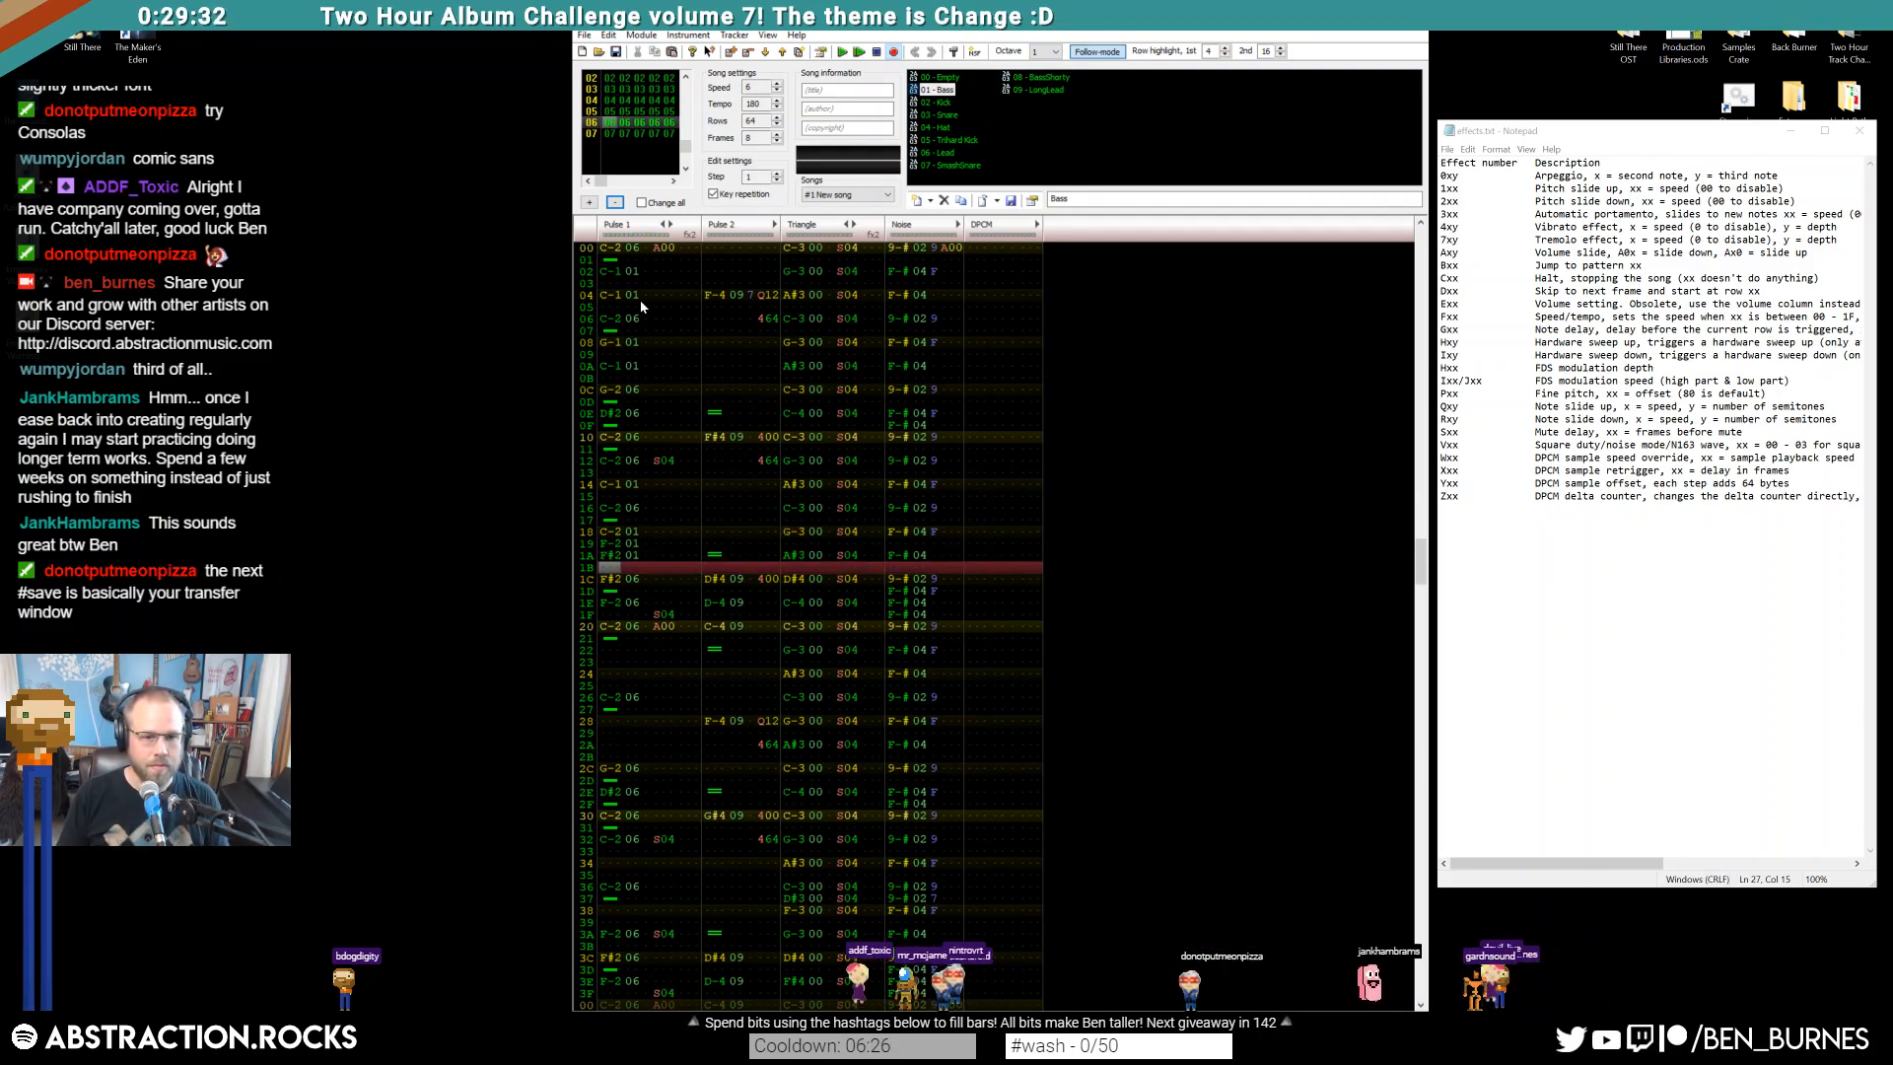
key("7")
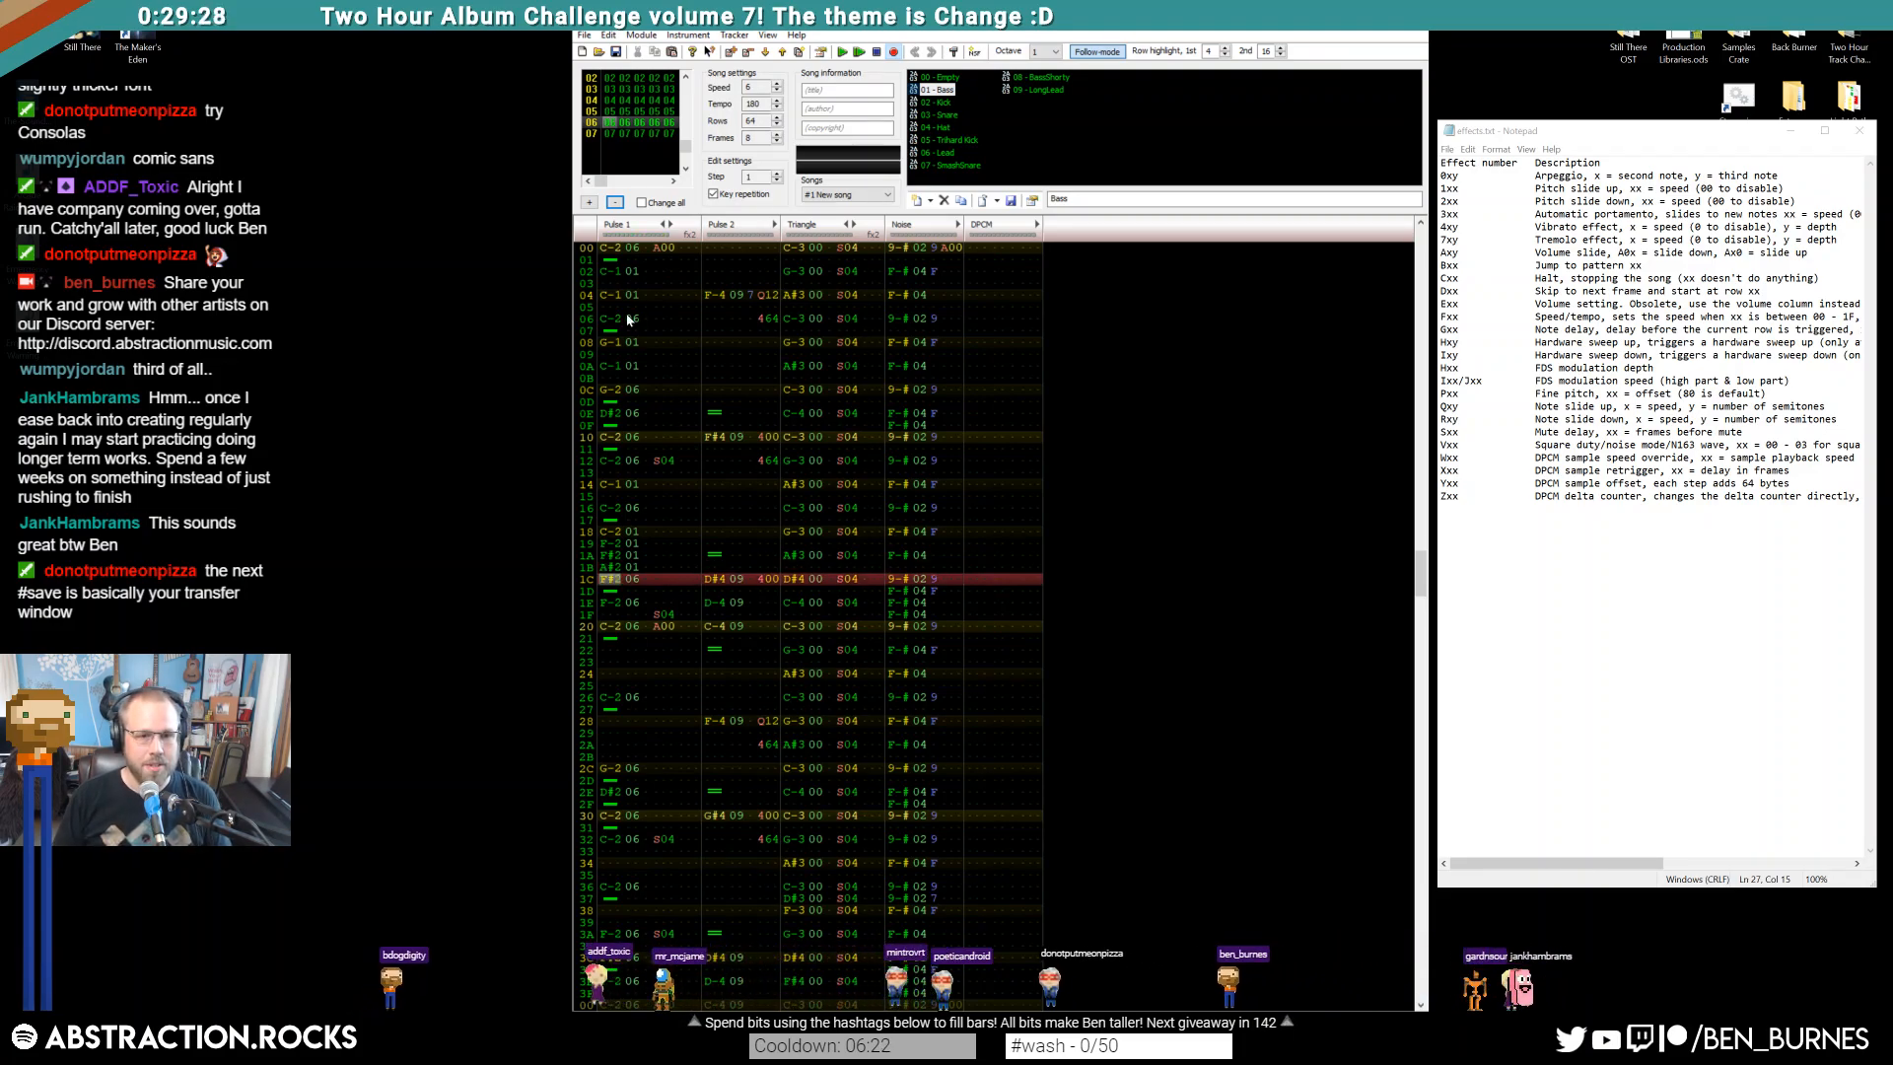
Delete the A00 effect from Pulse 1 row 20 of frame 06 and play the frame
left_click(608, 248)
left_click_drag(655, 626, 663, 628)
key("Delete")
scroll(660, 636, "up", 10)
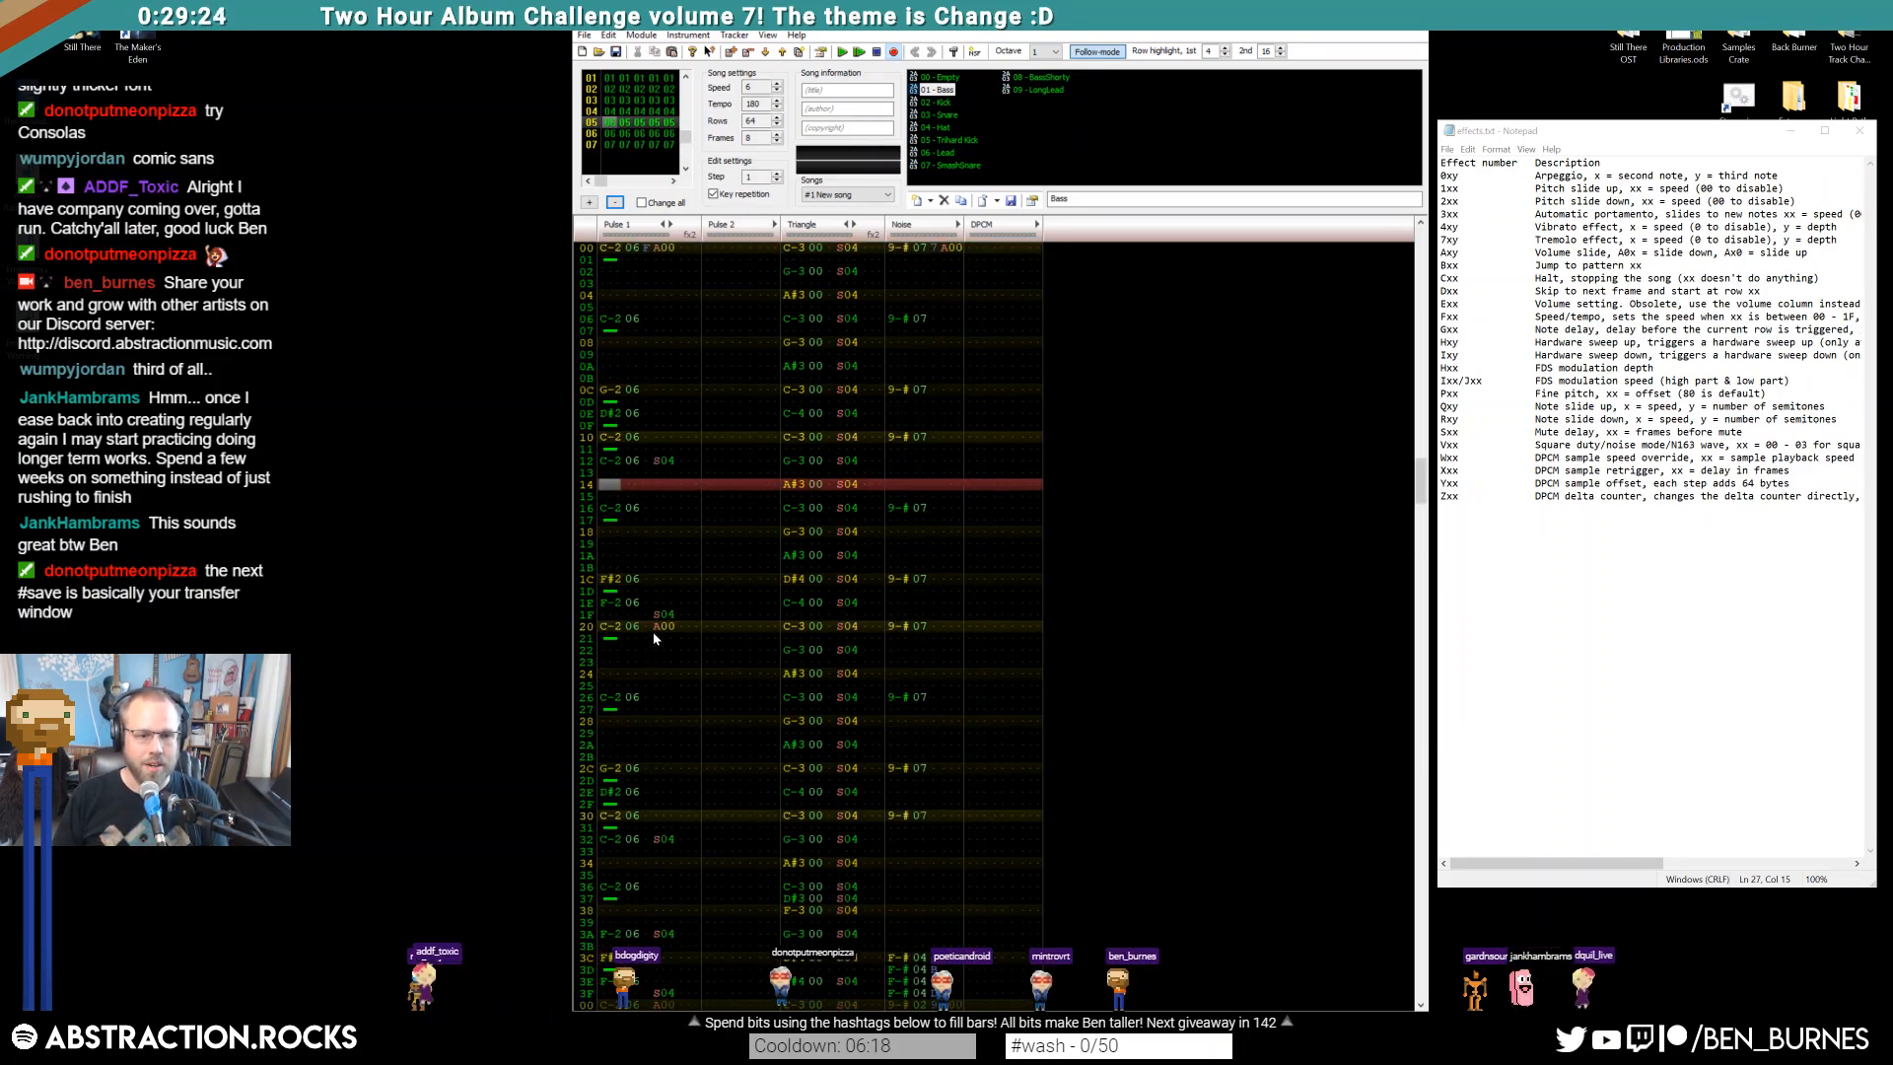
scroll(670, 630, "down", 10)
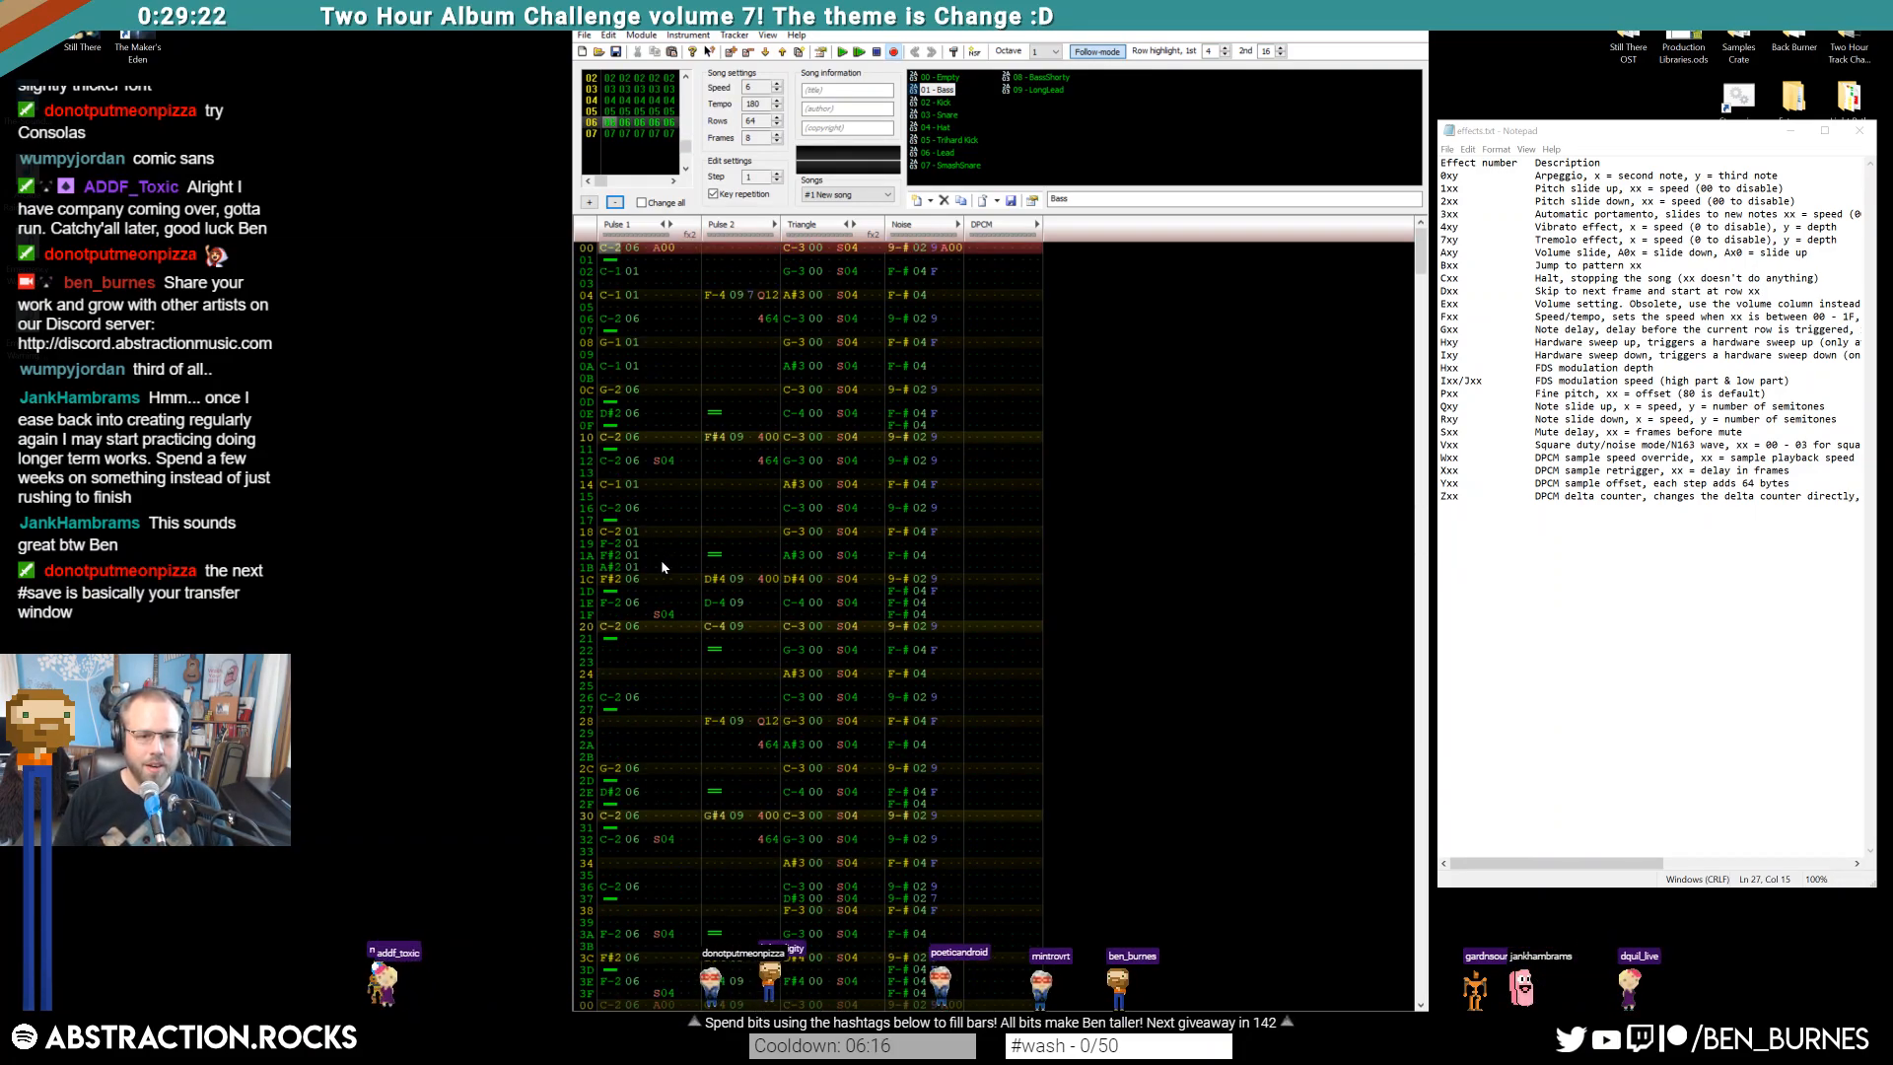
key("Return")
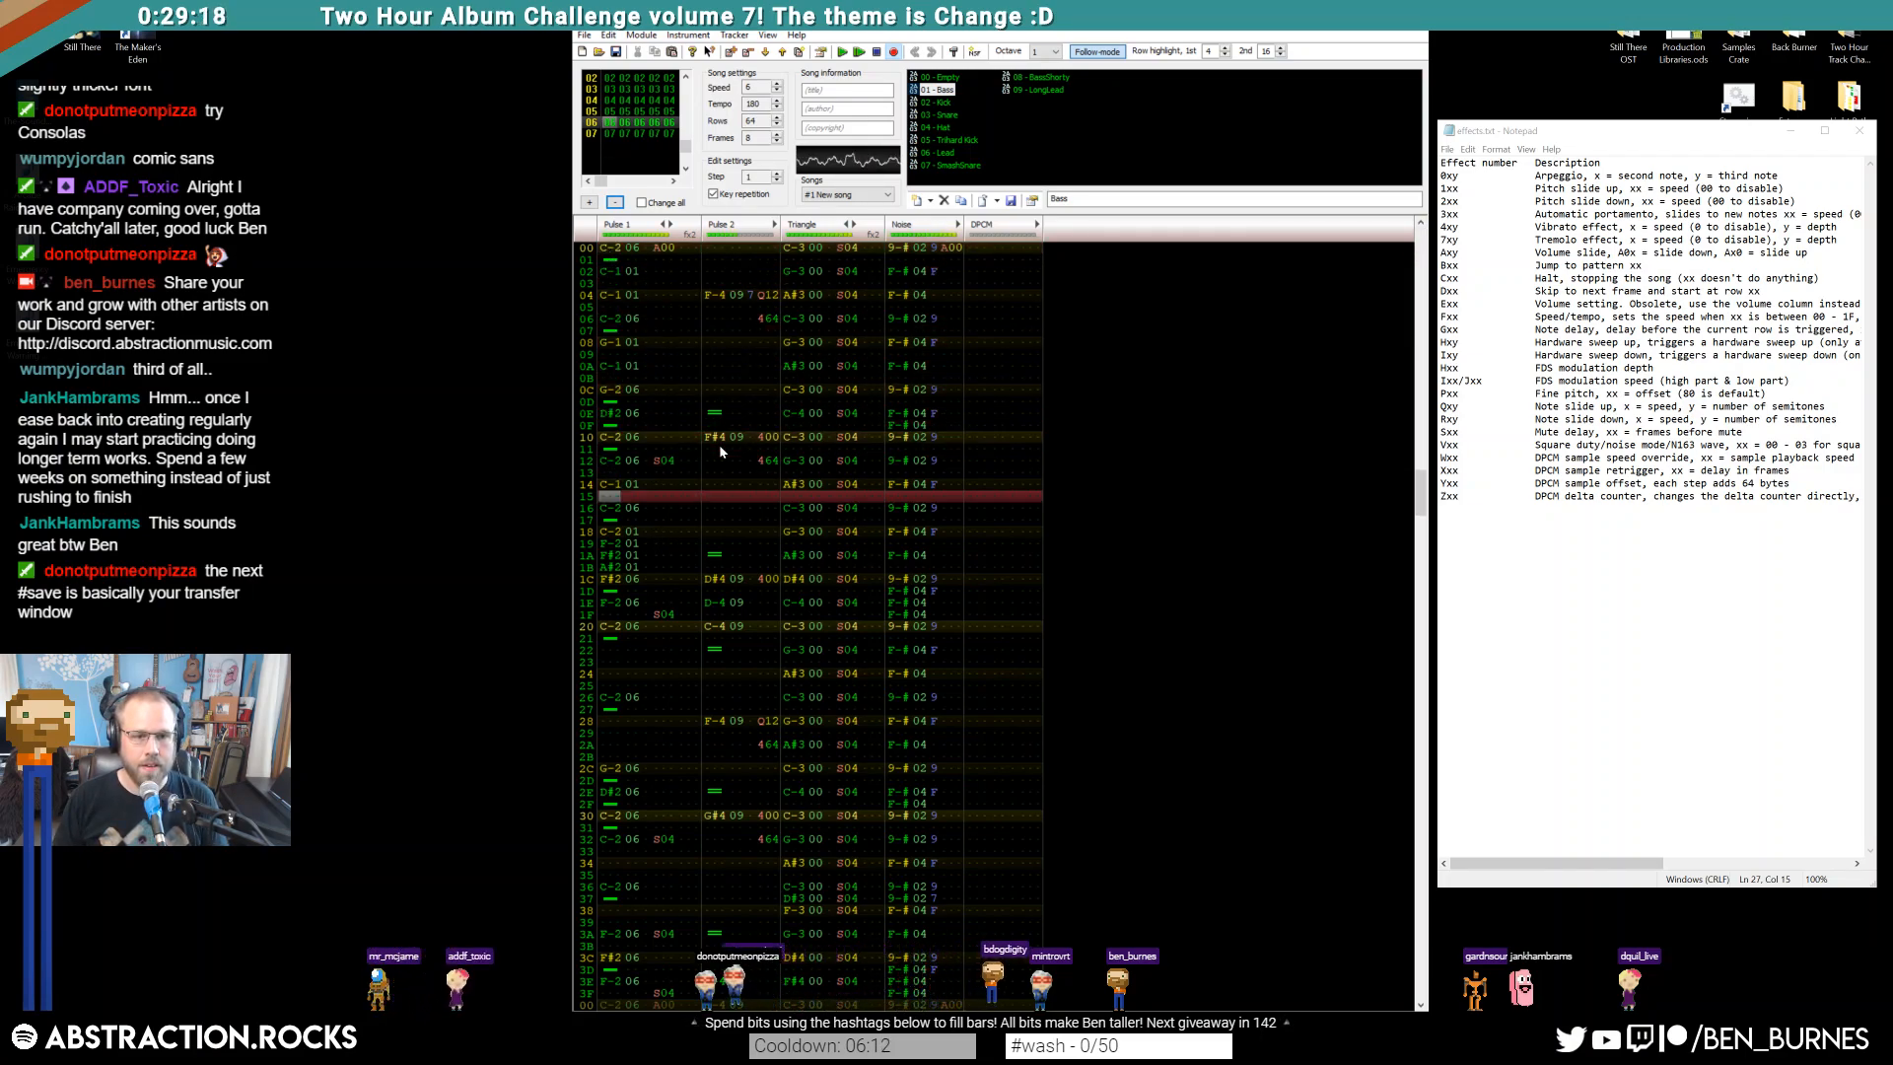
Remove the Bass note from Pulse 1 row 1B of frame 06, change row 1A to G#2, and play the fill
left_click(613, 557)
key("h")
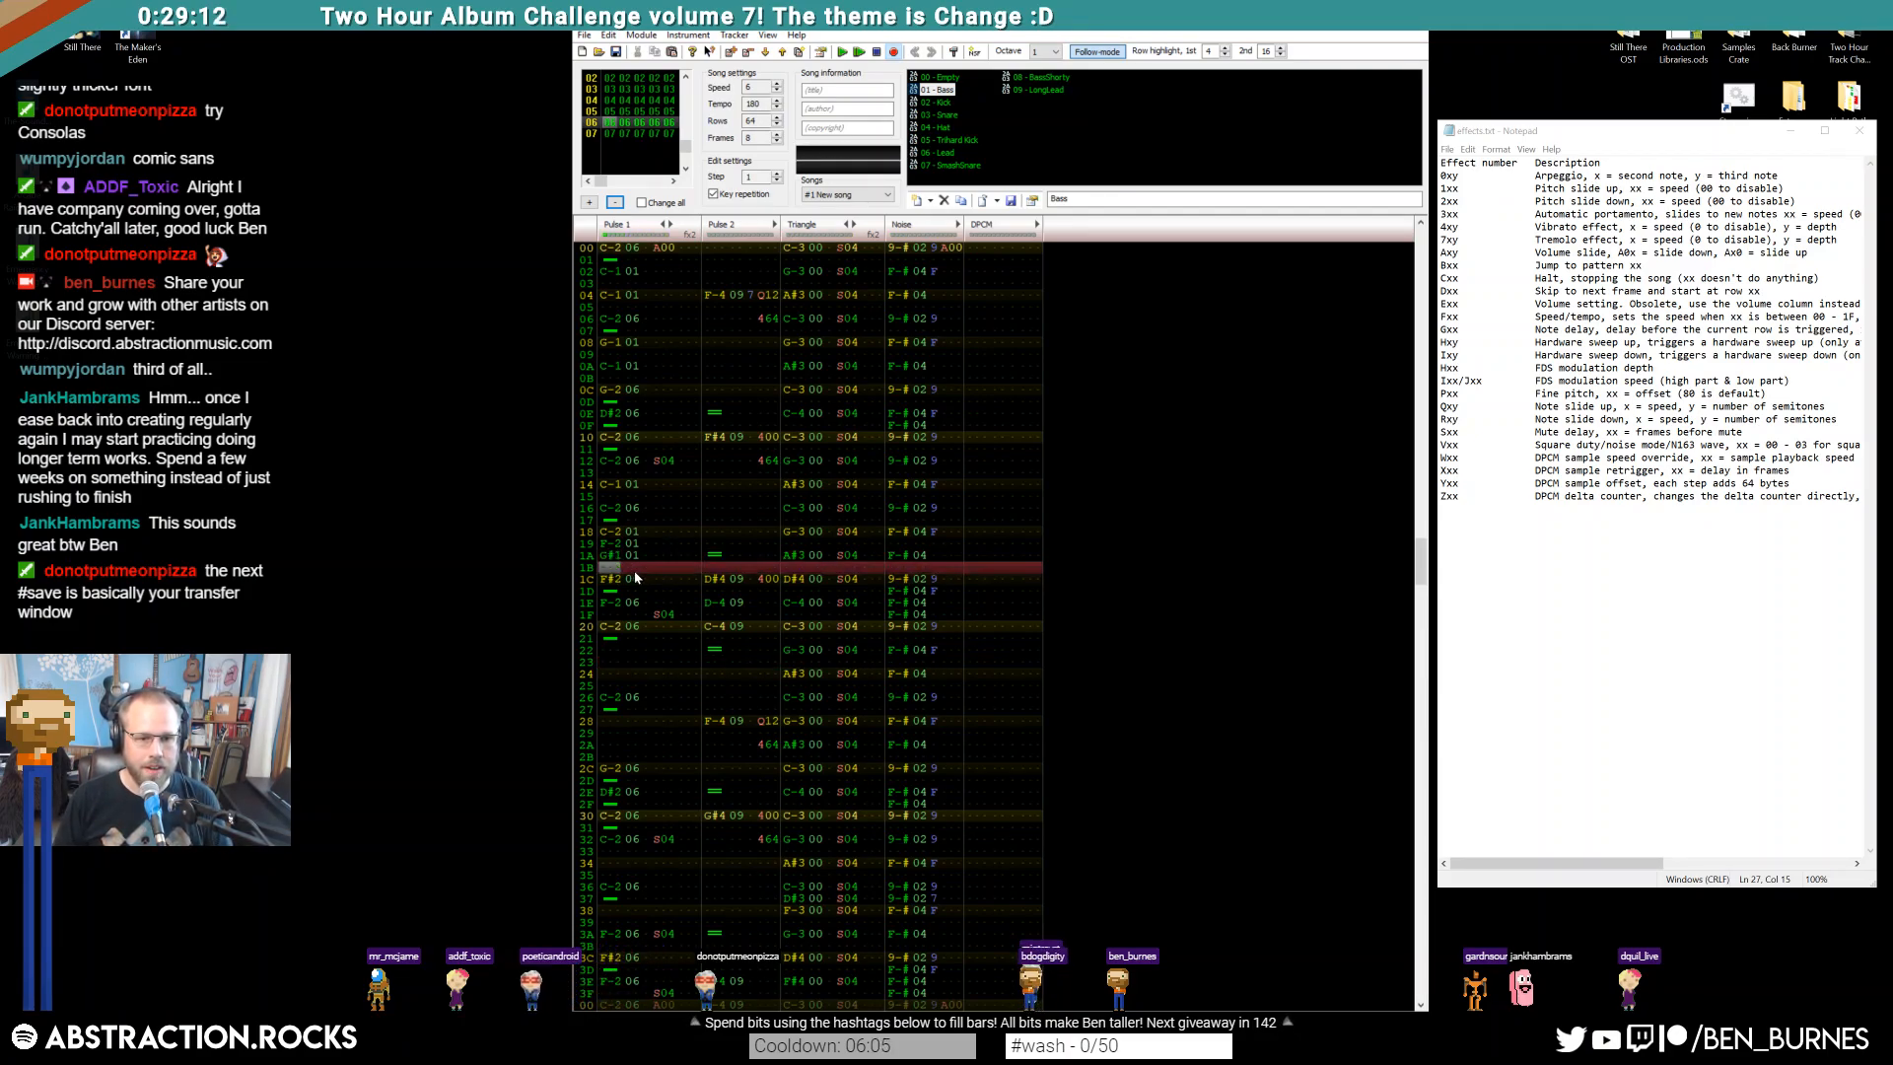
key("Up")
key("6")
key("Up")
key("Up")
key("Up")
key("F7")
key("F8")
key("Up")
key("Up")
key("Up")
key("Up")
key("Up")
key("Up")
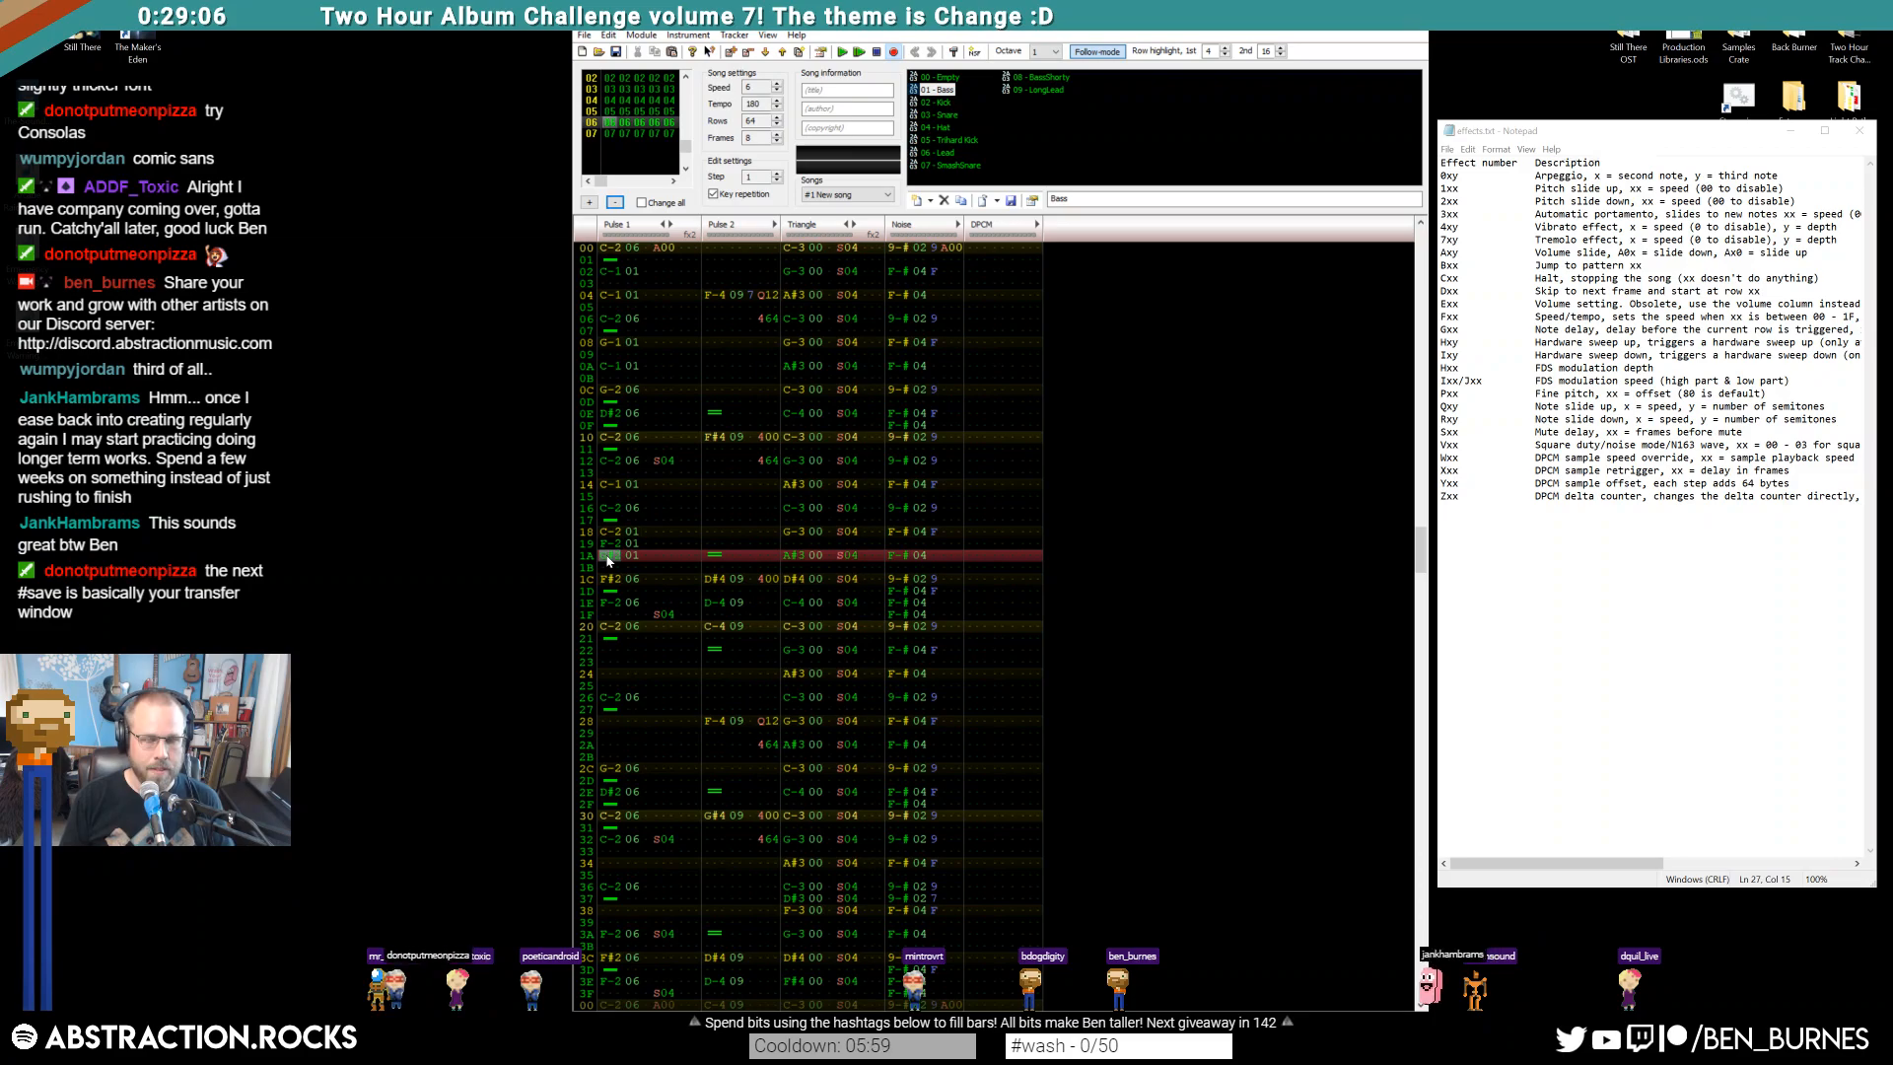
Try Bass notes C-2, F#2 and G-2 in Pulse 1 rows 18 to 1A of frame 06 and play the frame
key("Up")
key("Up")
key("q")
key("5")
key("y")
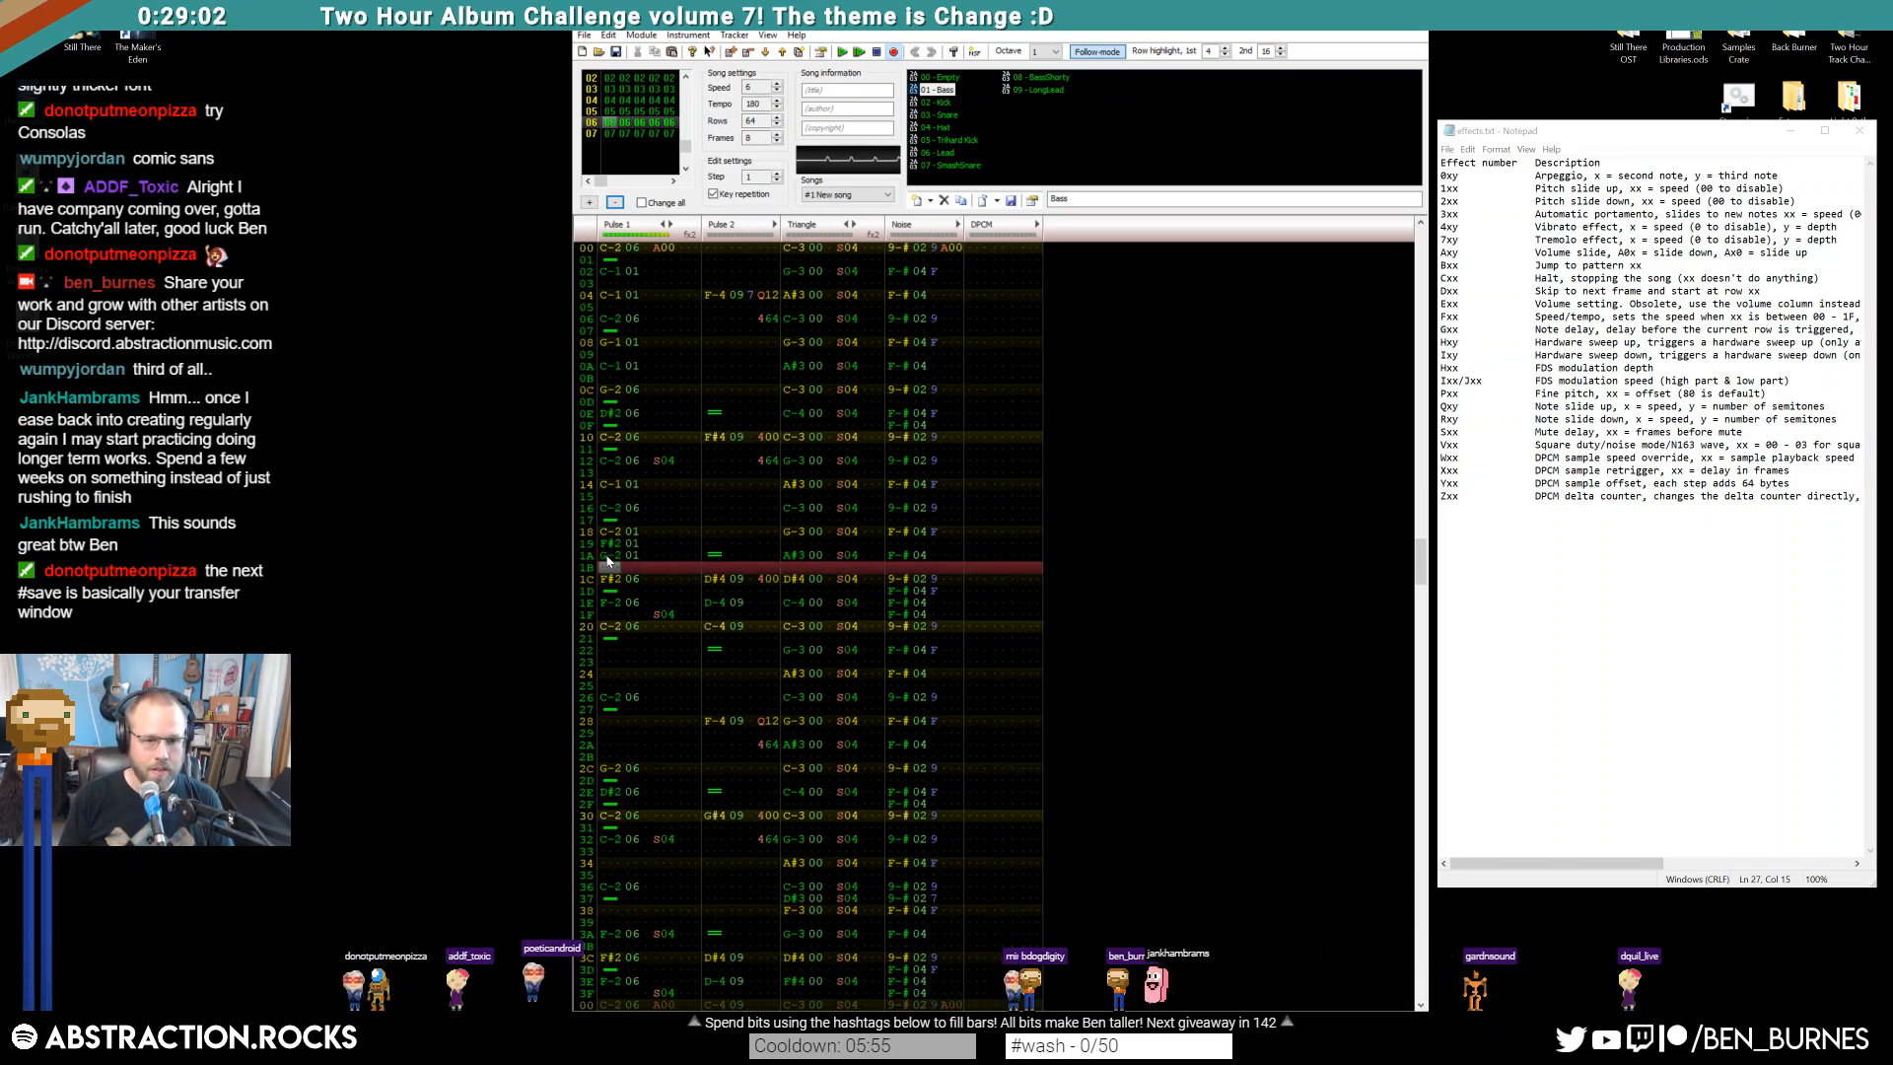
left_click(606, 250)
key("F7")
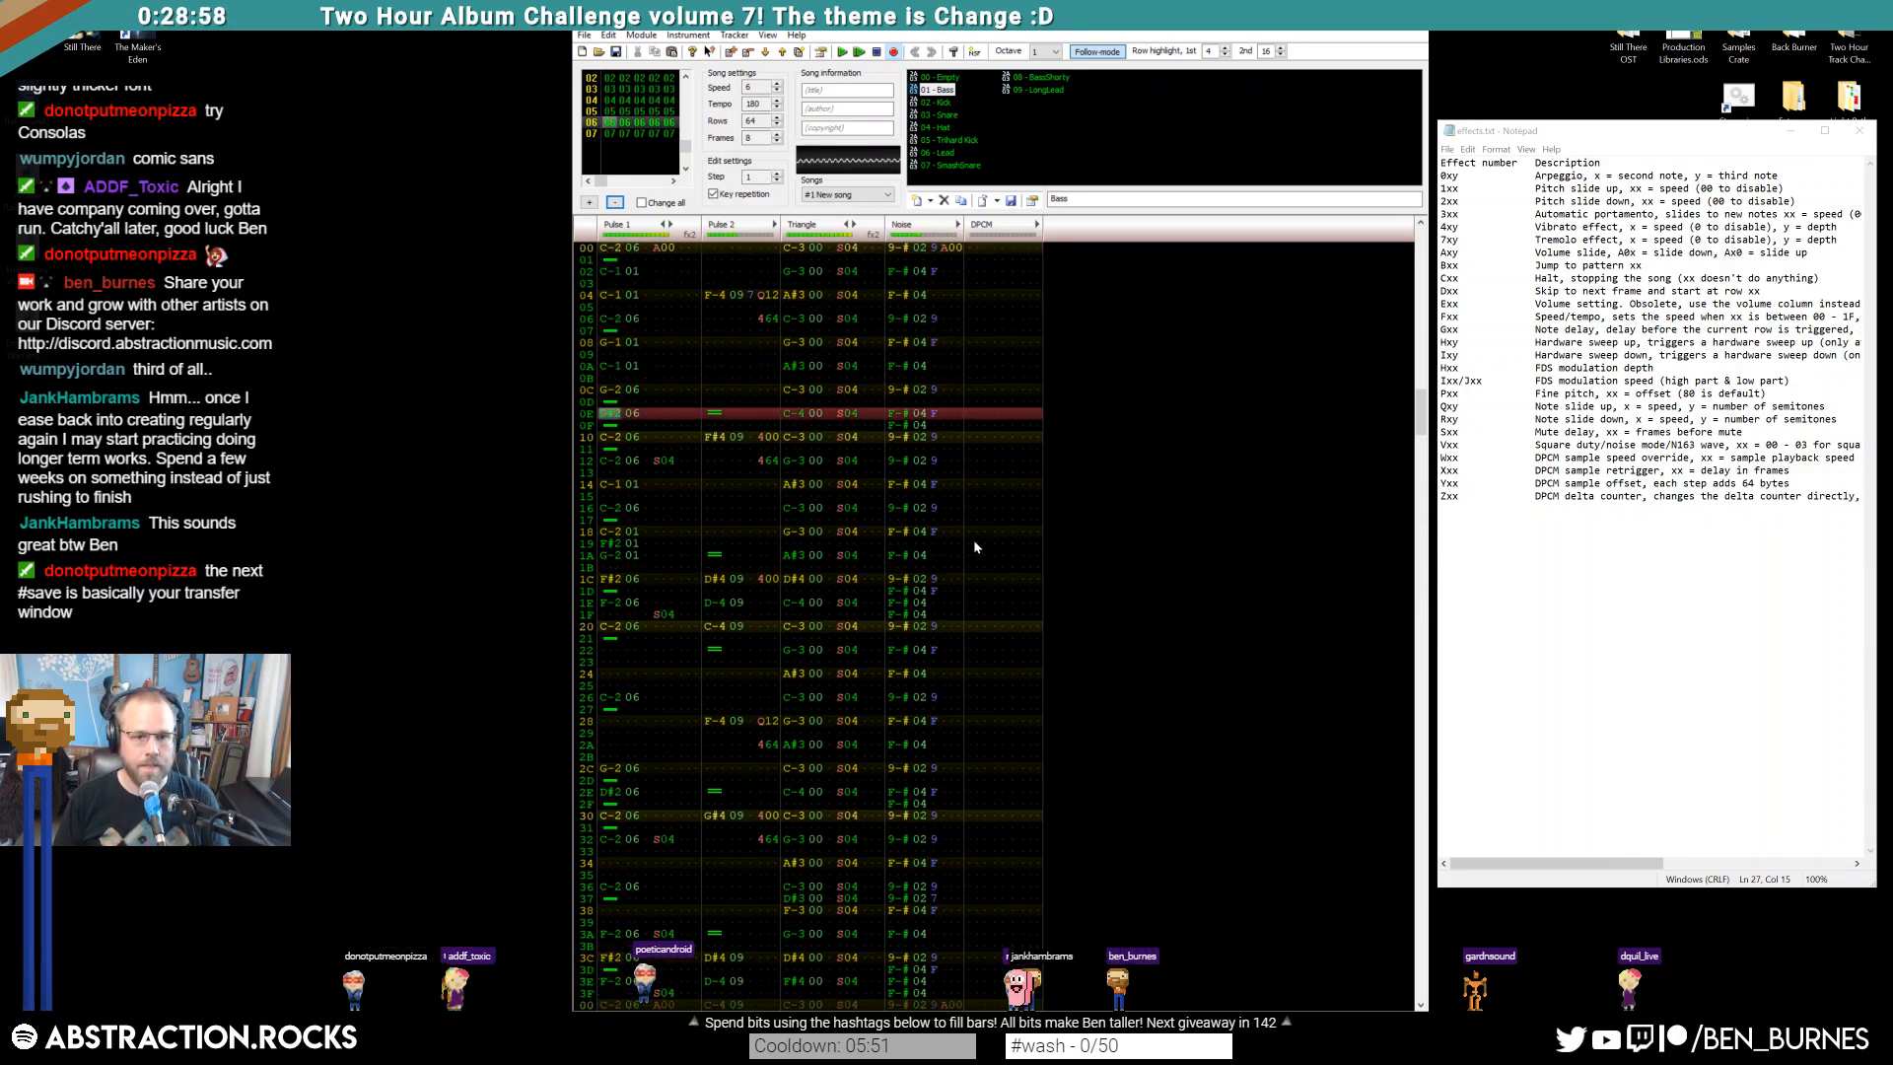
Enter Bass notes C-1, F#1 and G-1 in Pulse 1 rows 18 to 1A of frame 06 and play the fill
left_click(612, 544)
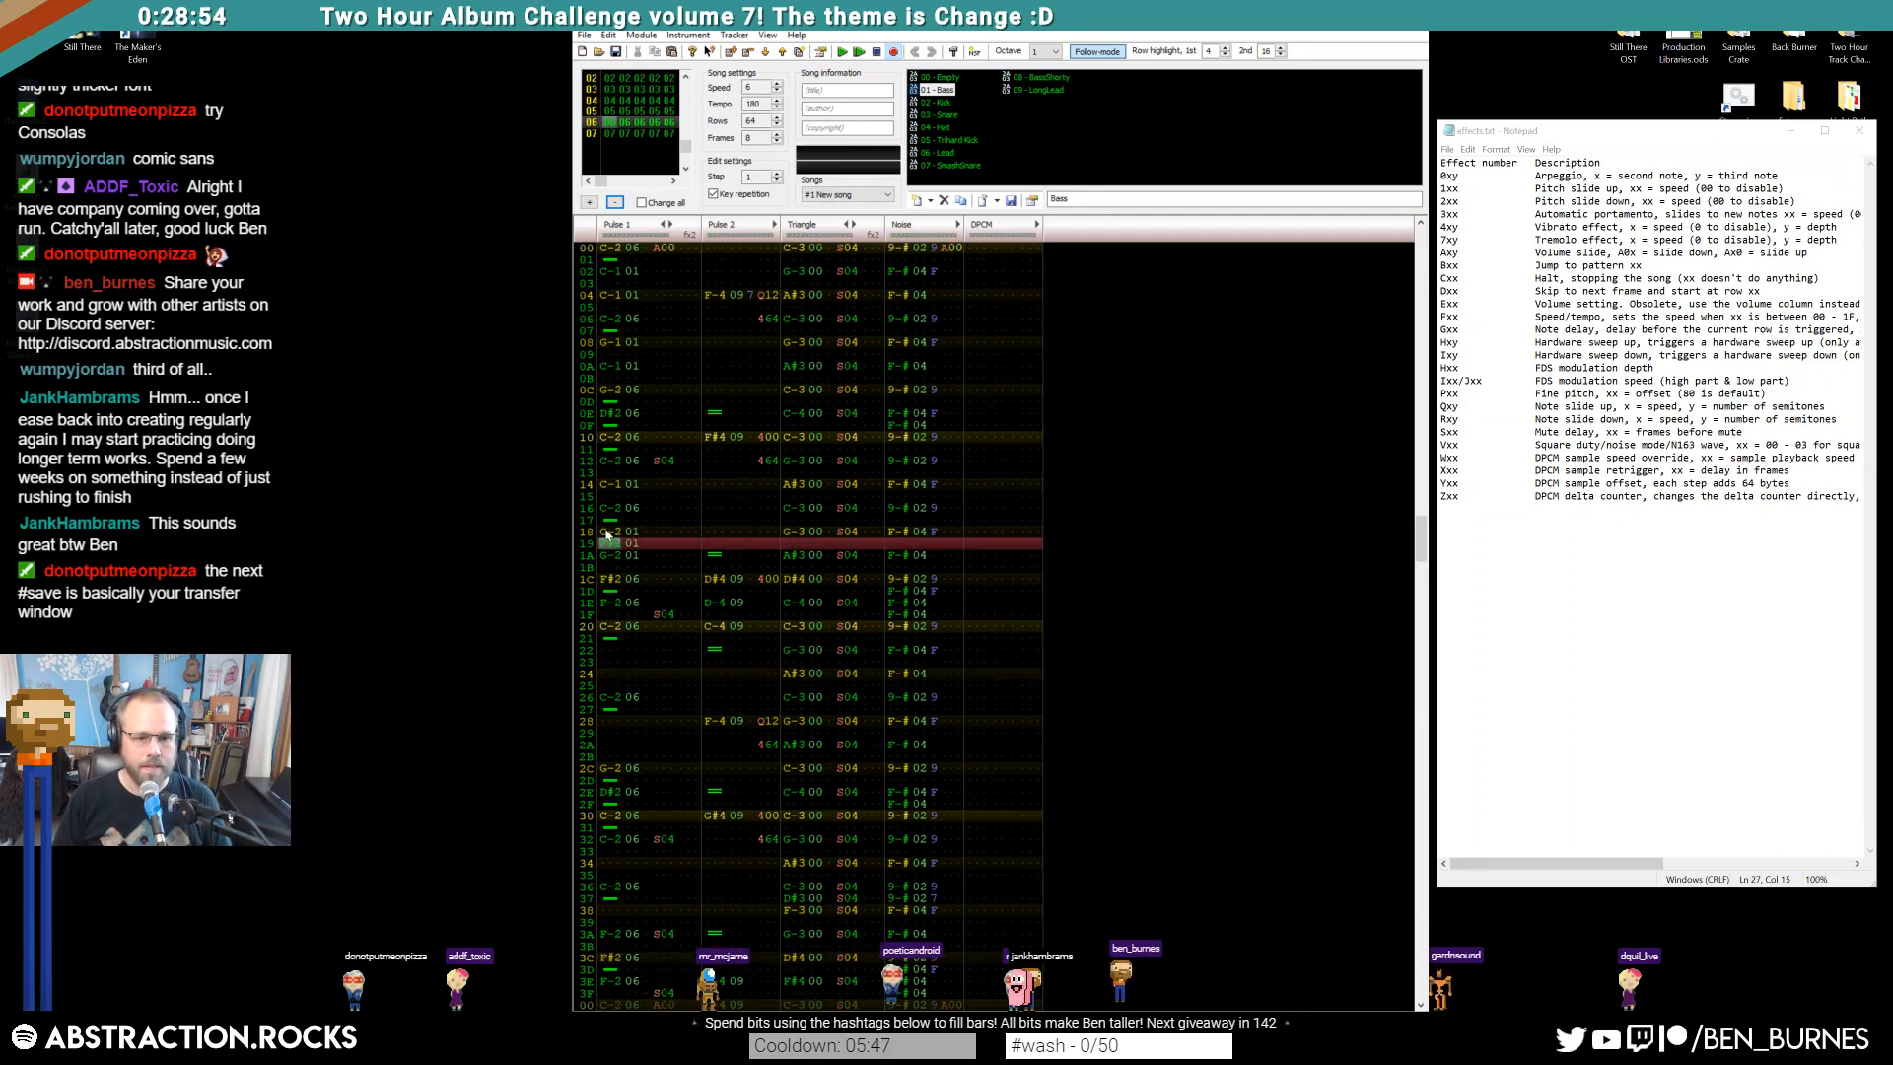
key("Up")
key("z")
key("g")
key("b")
key("Return")
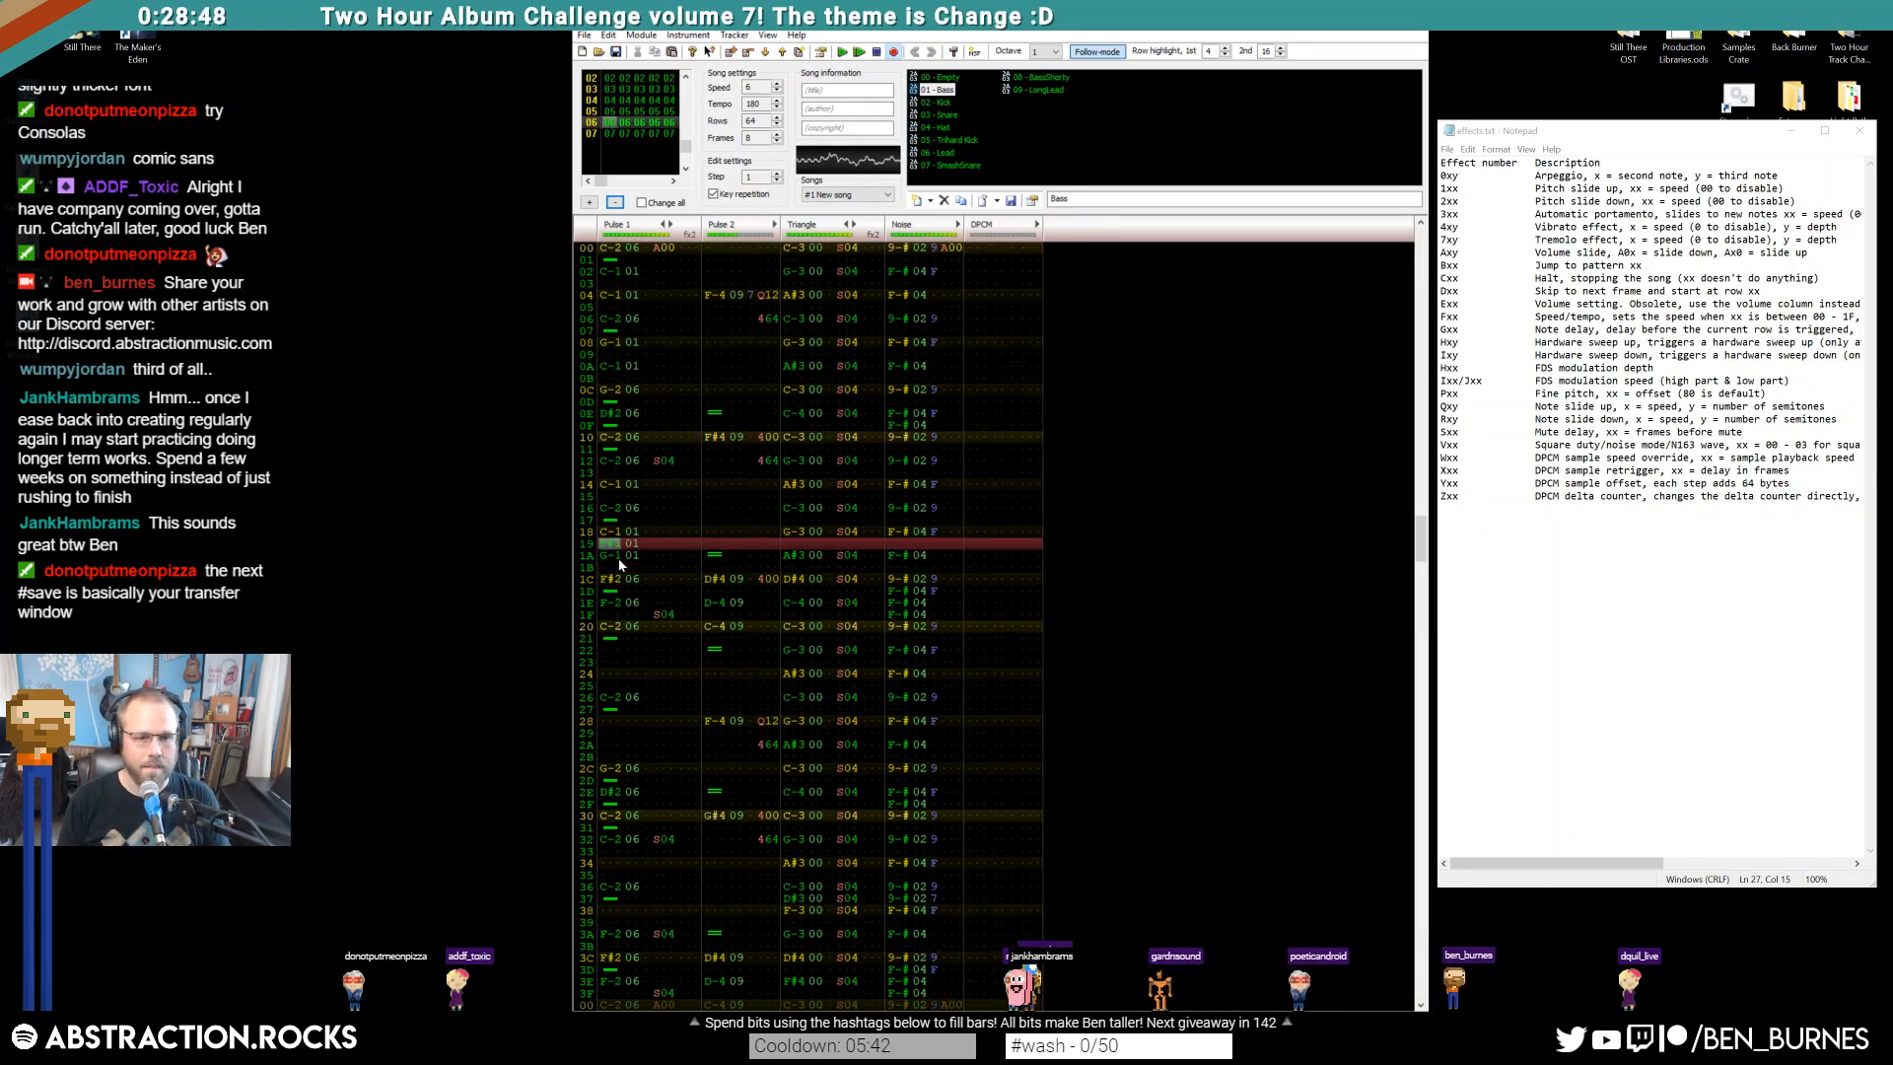
key("Return")
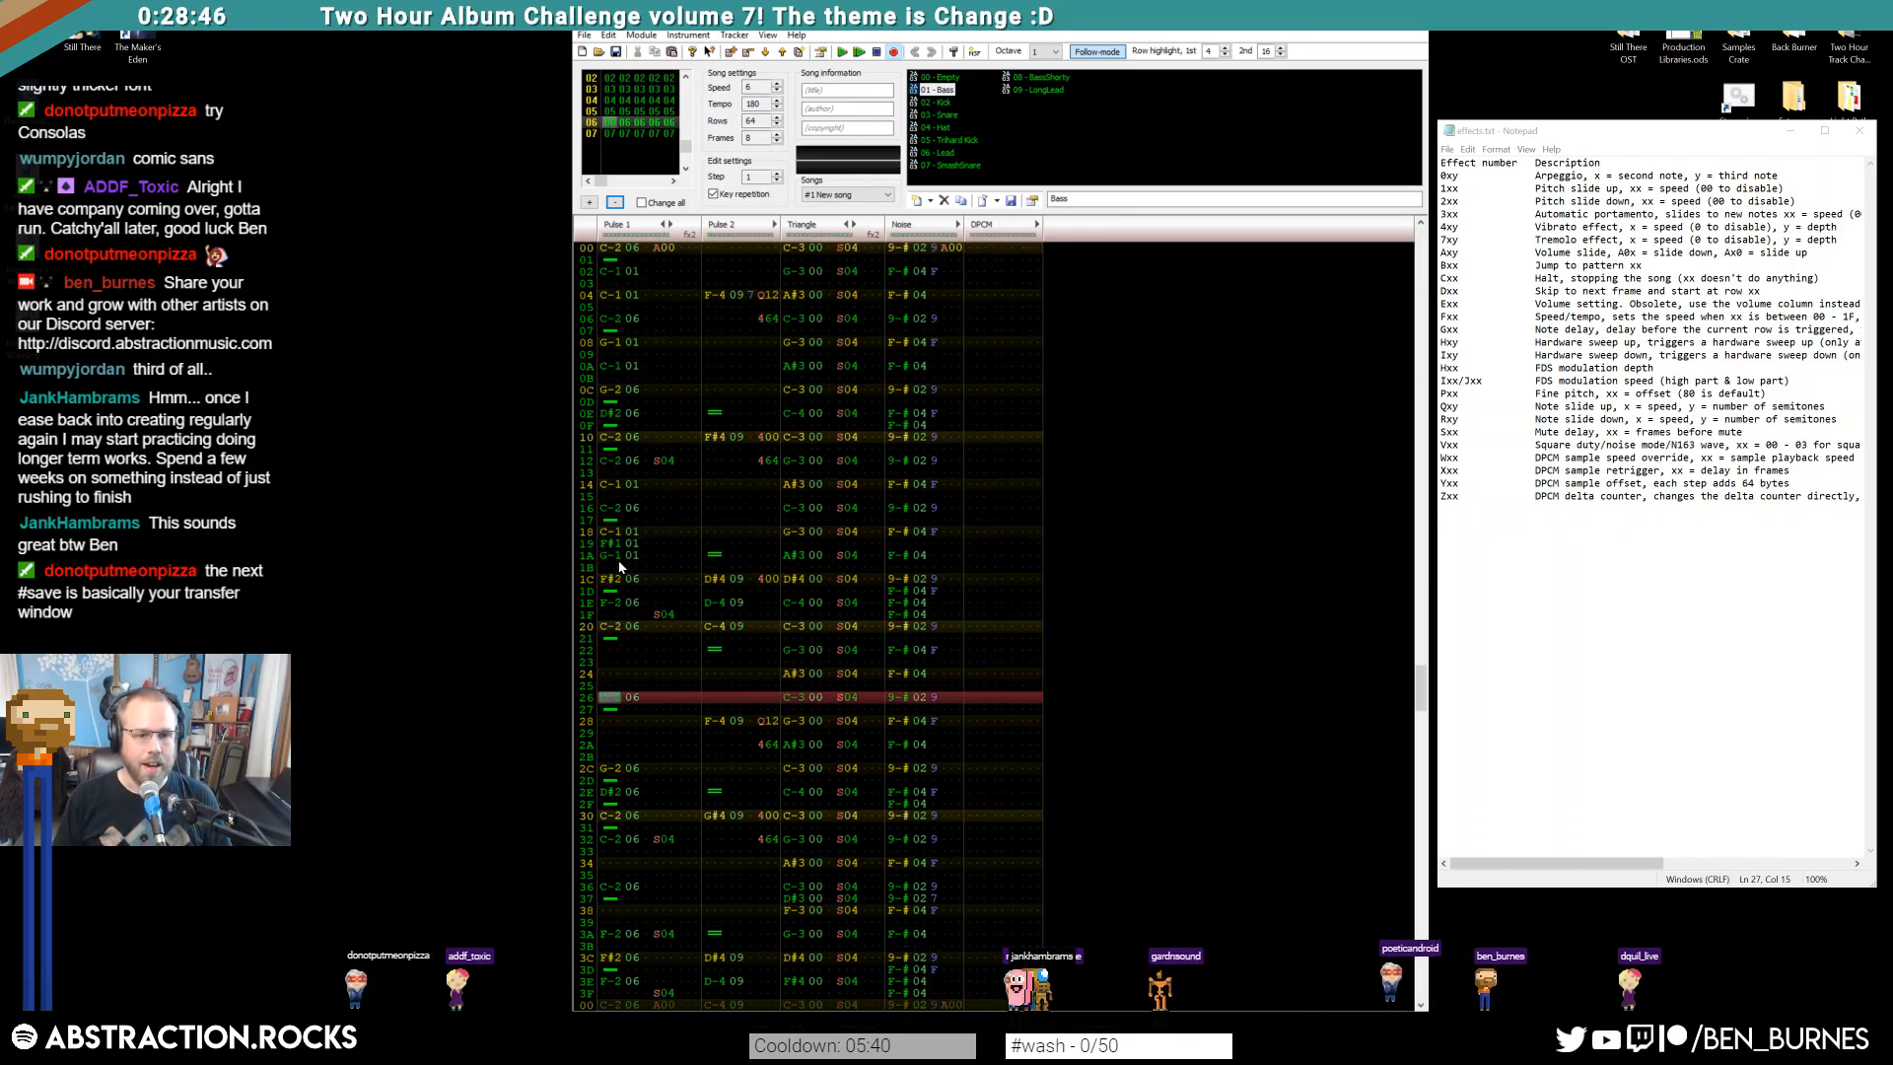
Enter Bass notes in Pulse 1 of frame 06: C-1 in rows 22 and 24, G-1 in row 28 and C-1 in row 2A
left_click(628, 576)
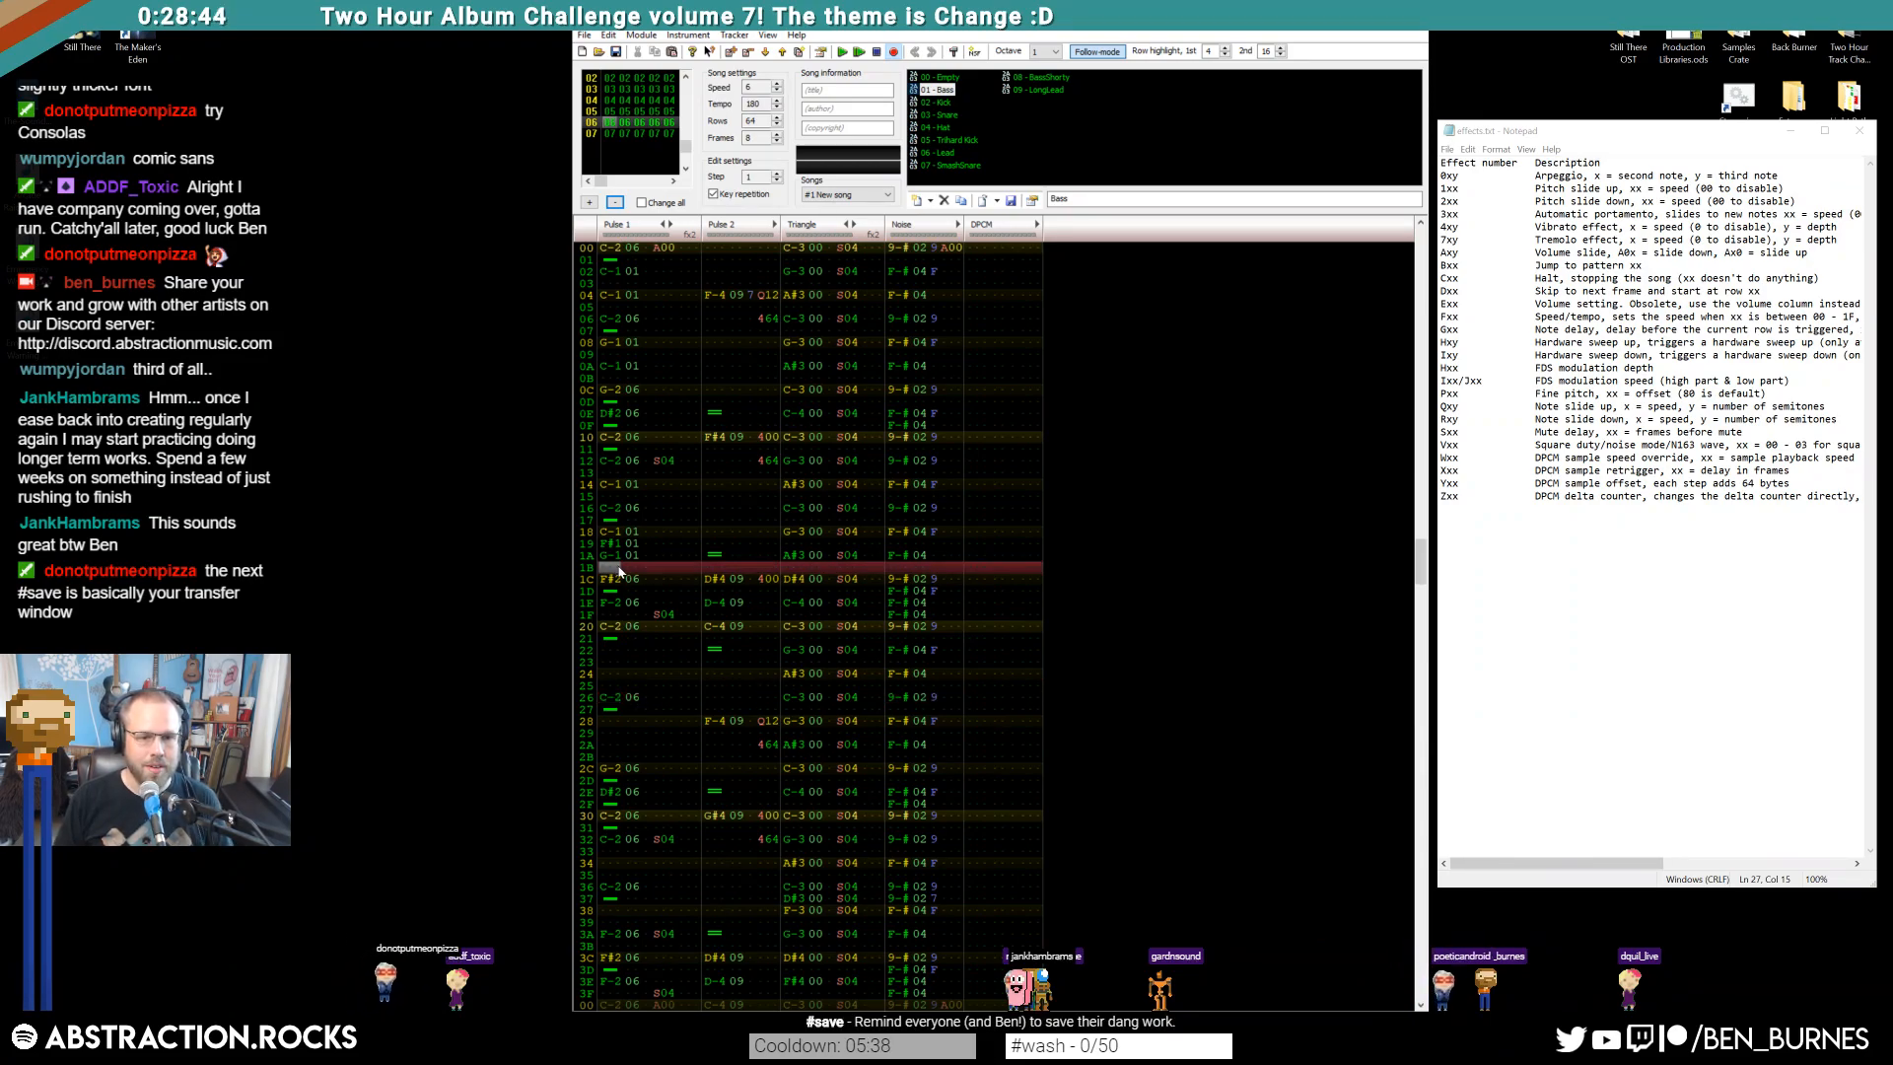
left_click(628, 651)
key("z")
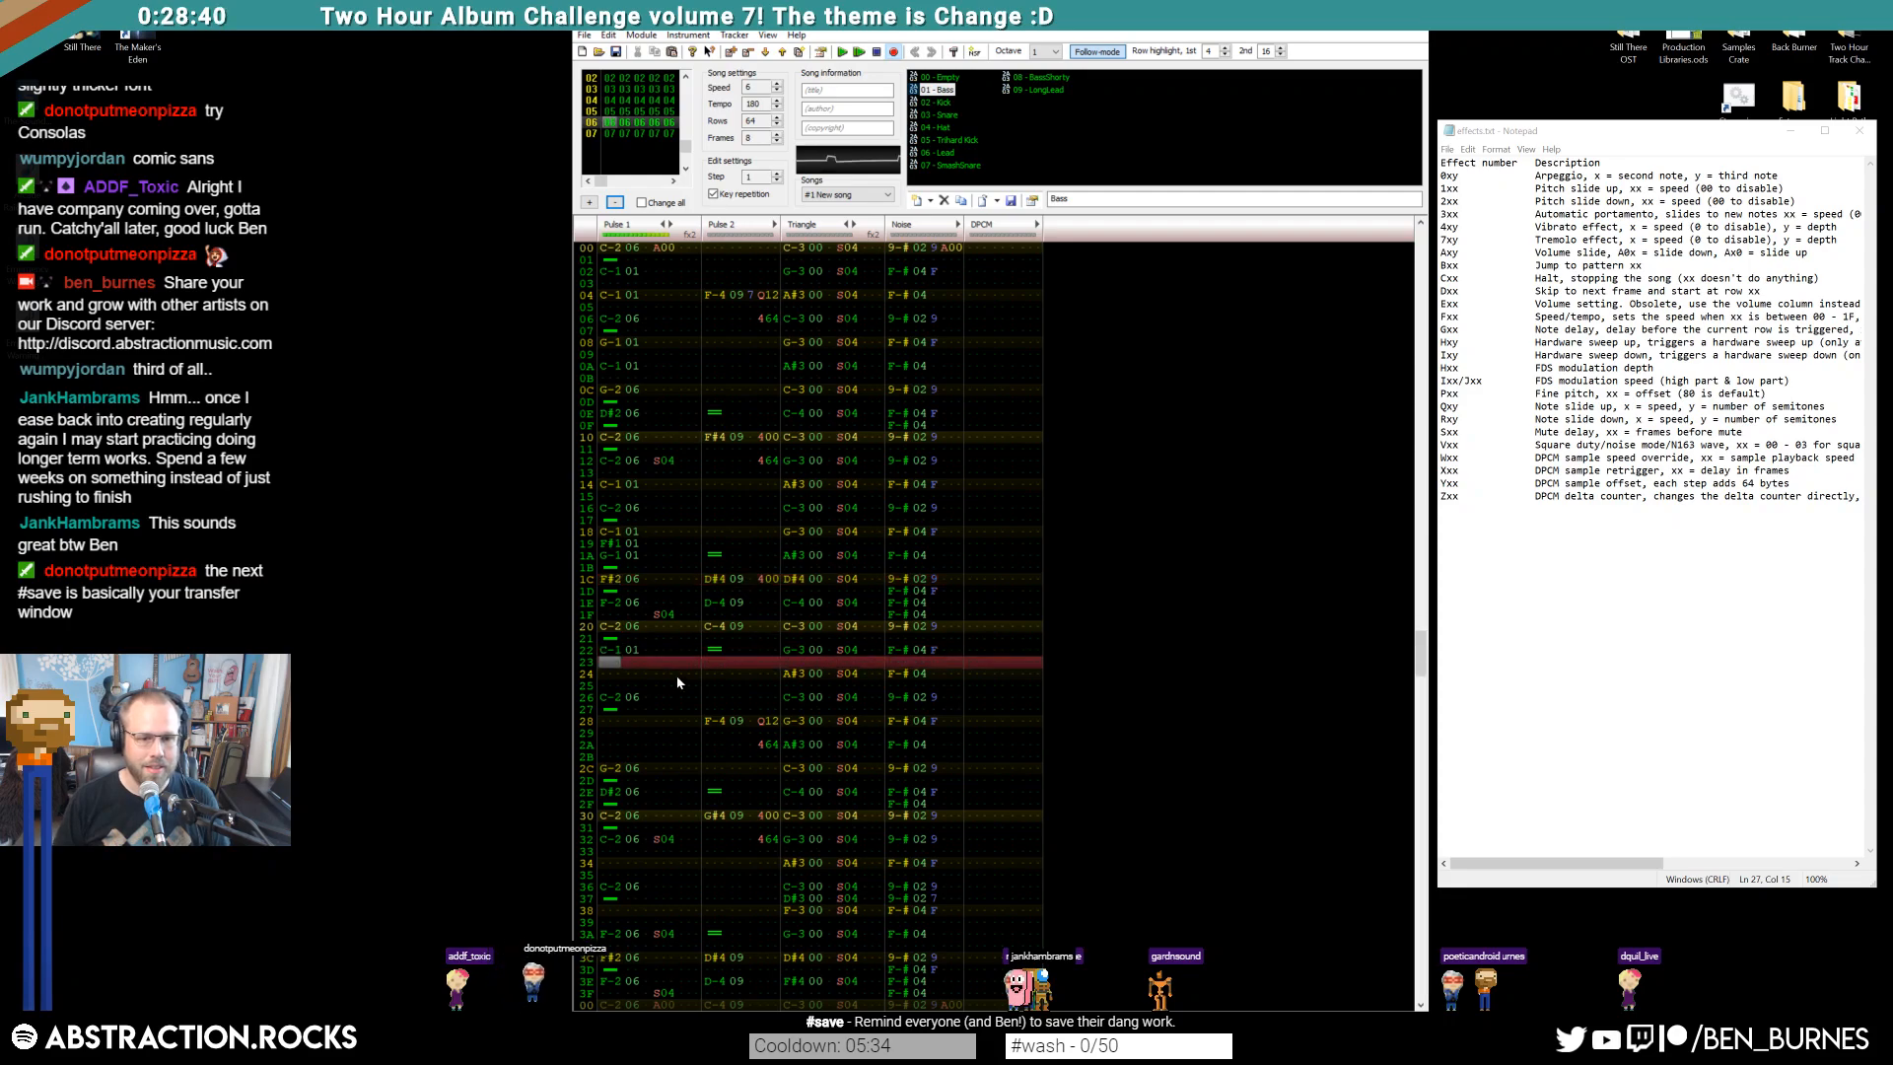
key("Down")
key("z")
key("Down")
key("Down")
key("Down")
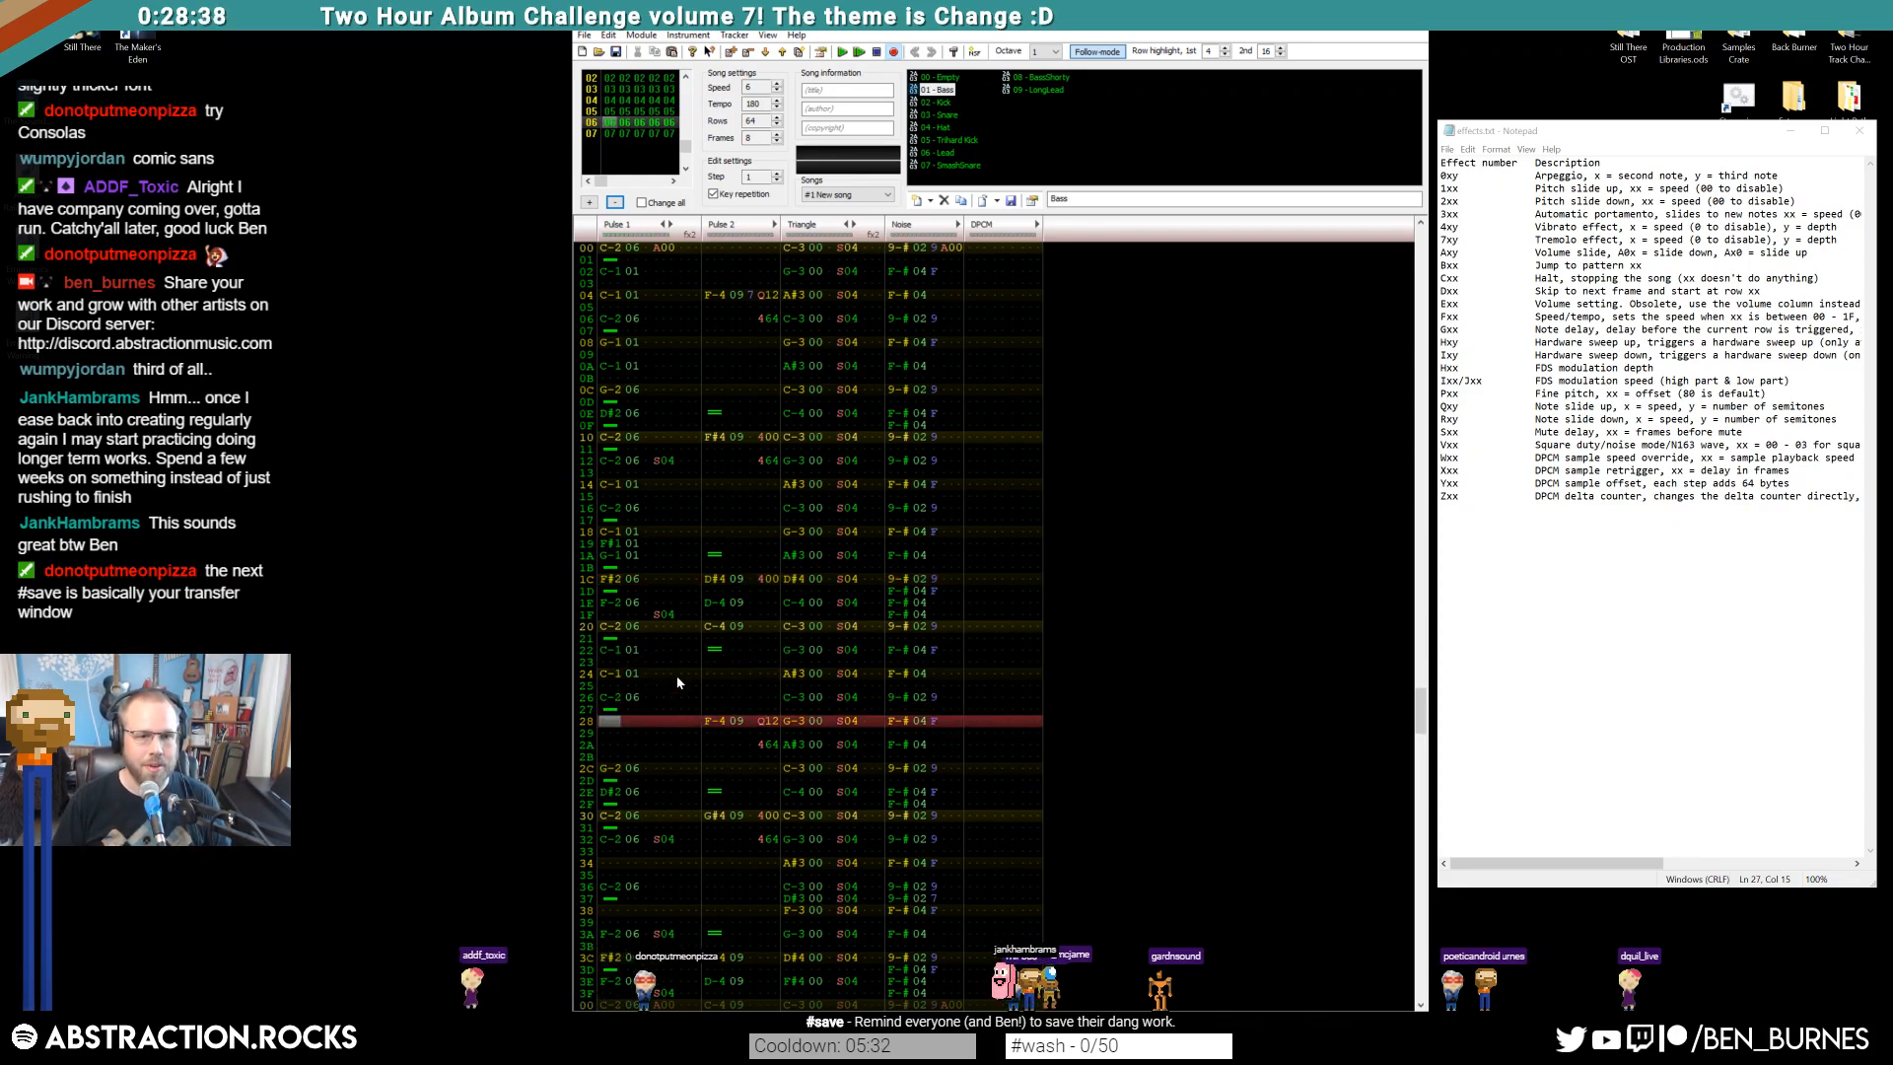
key("b")
key("Down")
key("z")
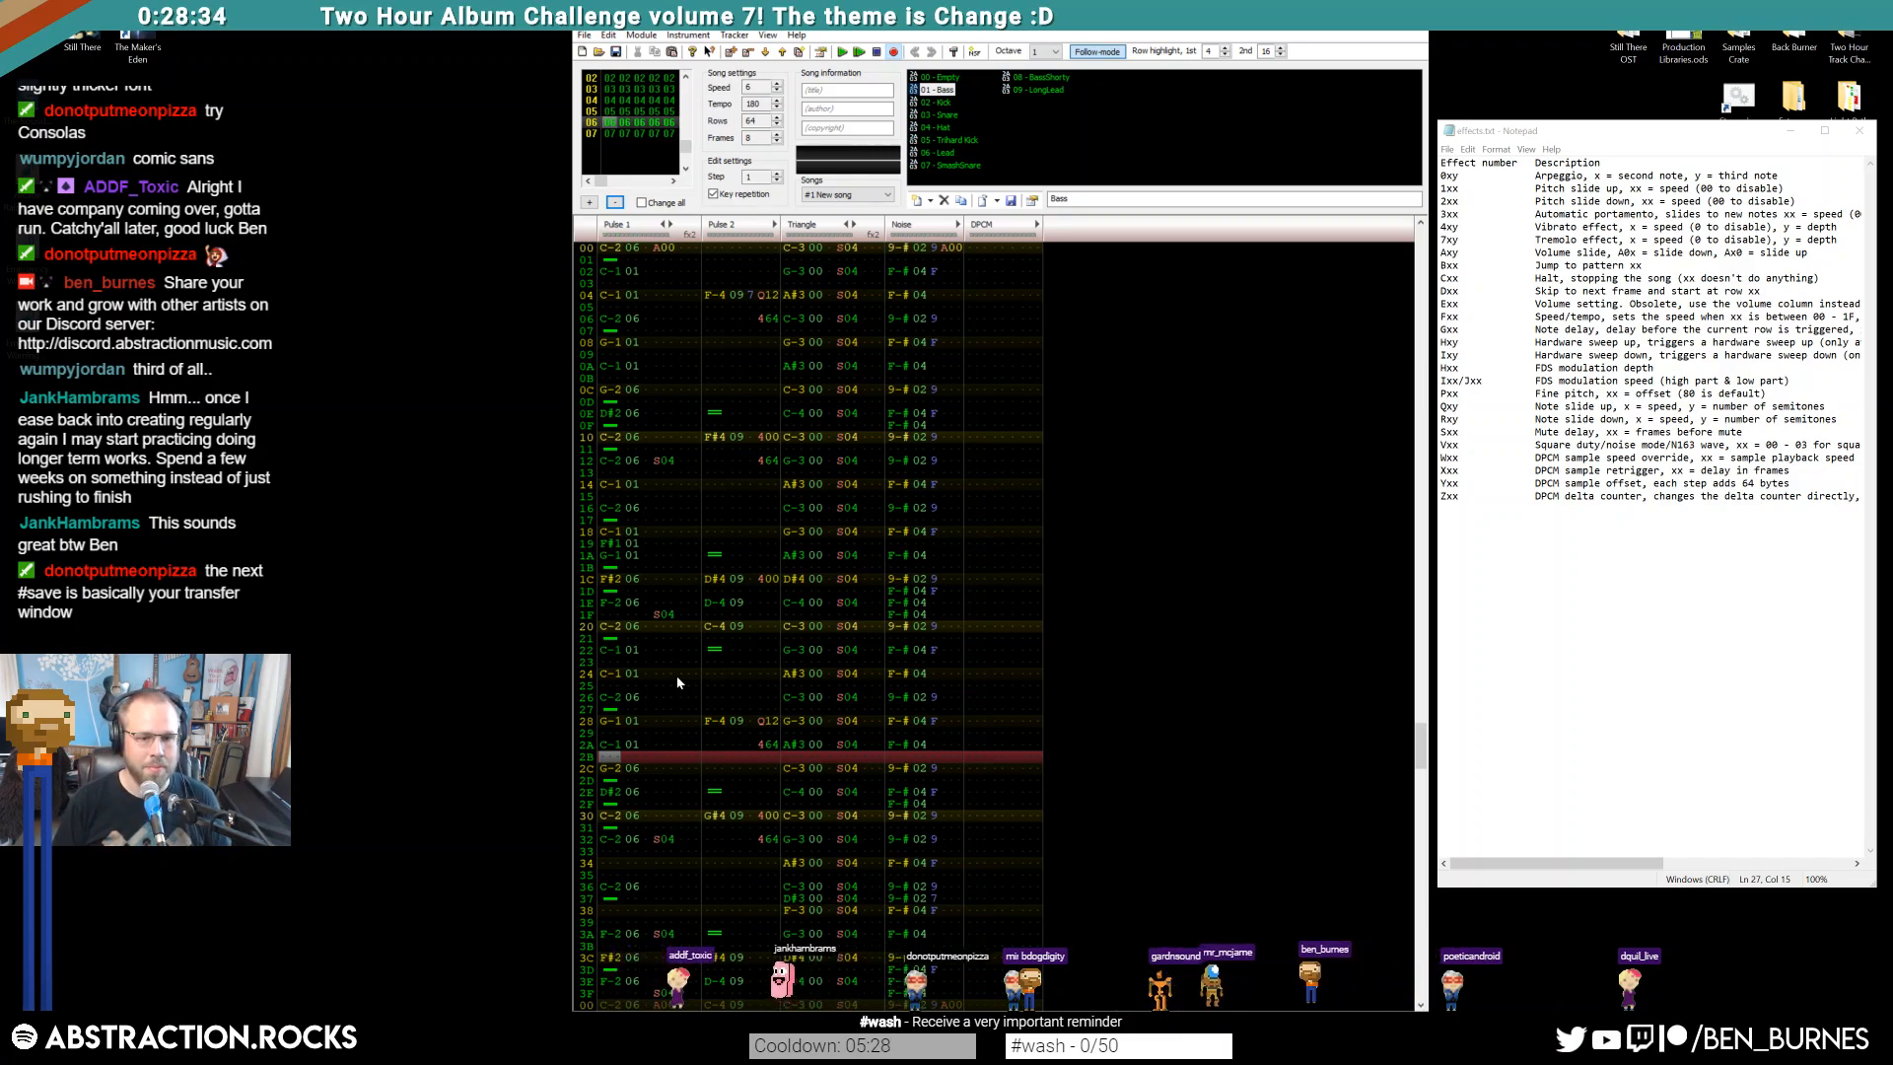
Enter Bass notes C-2, D#2, F#2 and G-2 in Pulse 1 rows 32 to 35 of frame 06
key("Down")
key("Down")
key("Down")
key("Down")
key("Down")
key("Down")
key("Down")
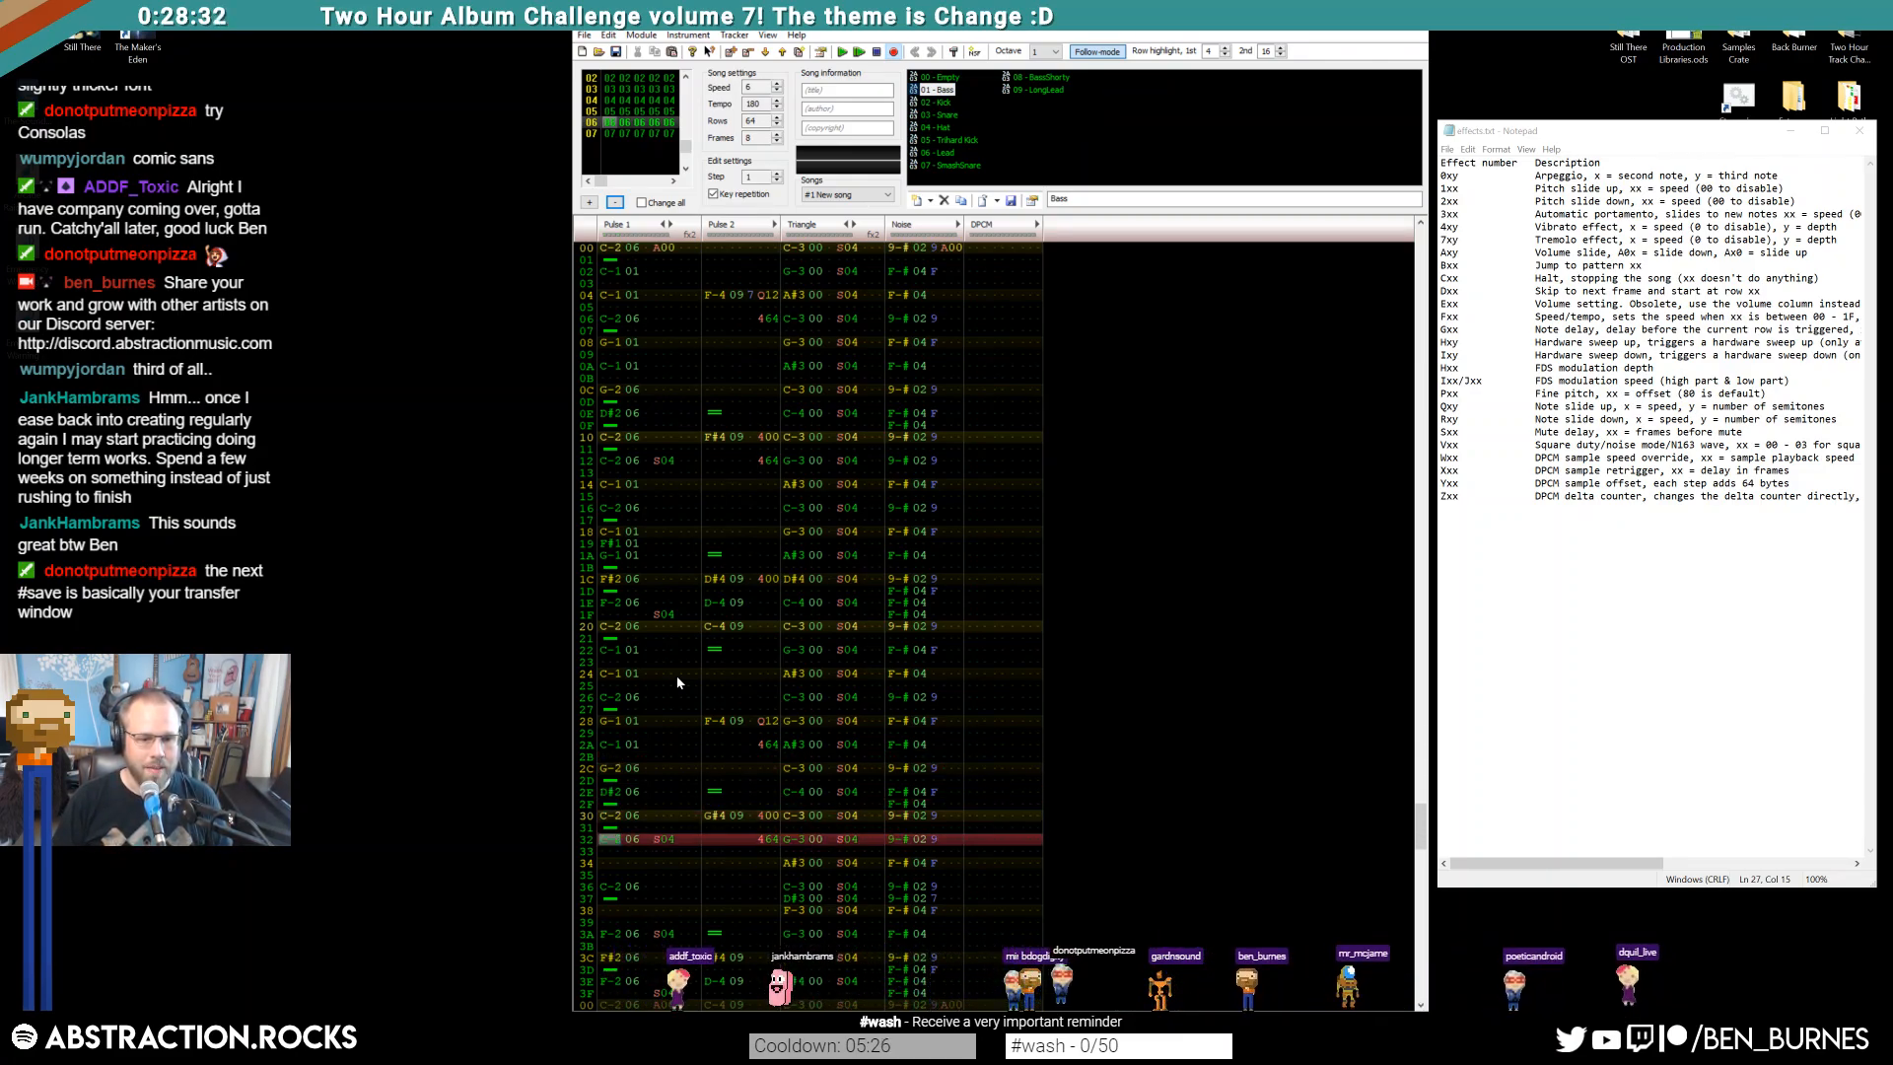
key("q")
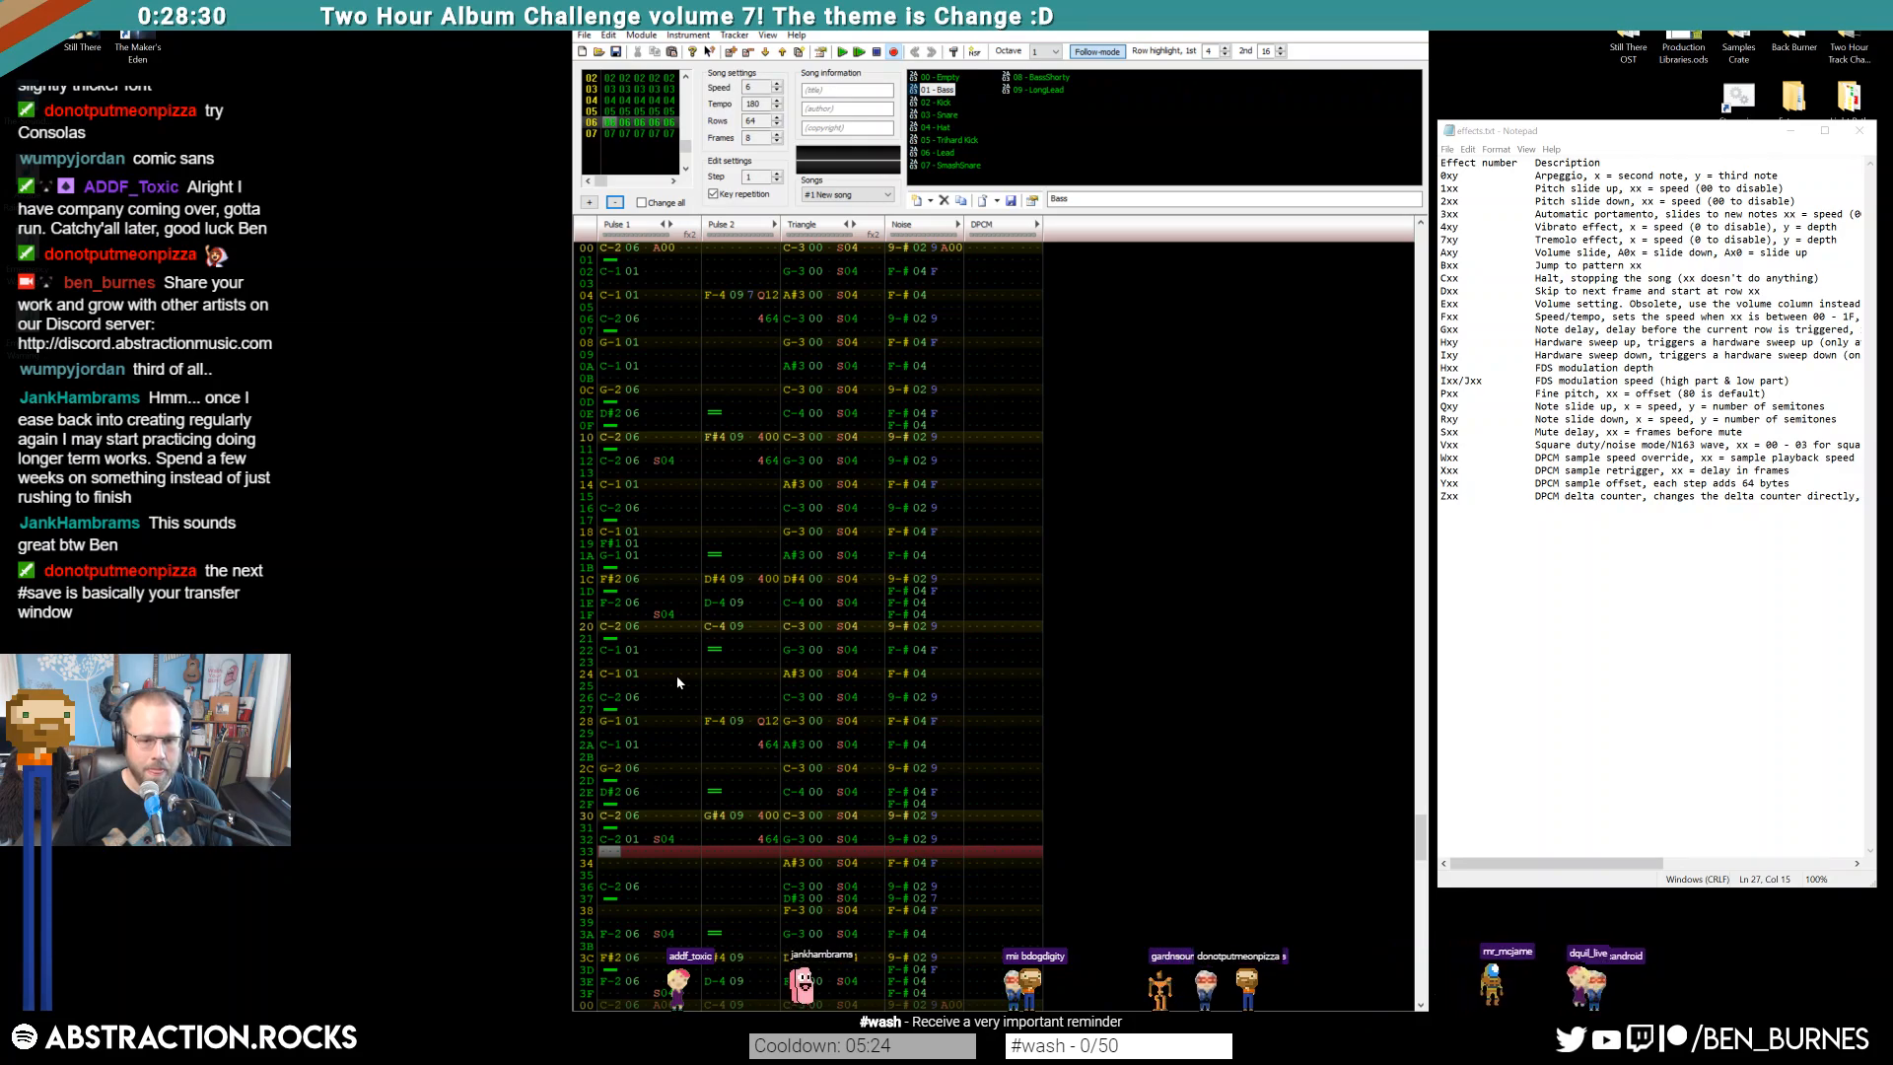
key("3")
key("5")
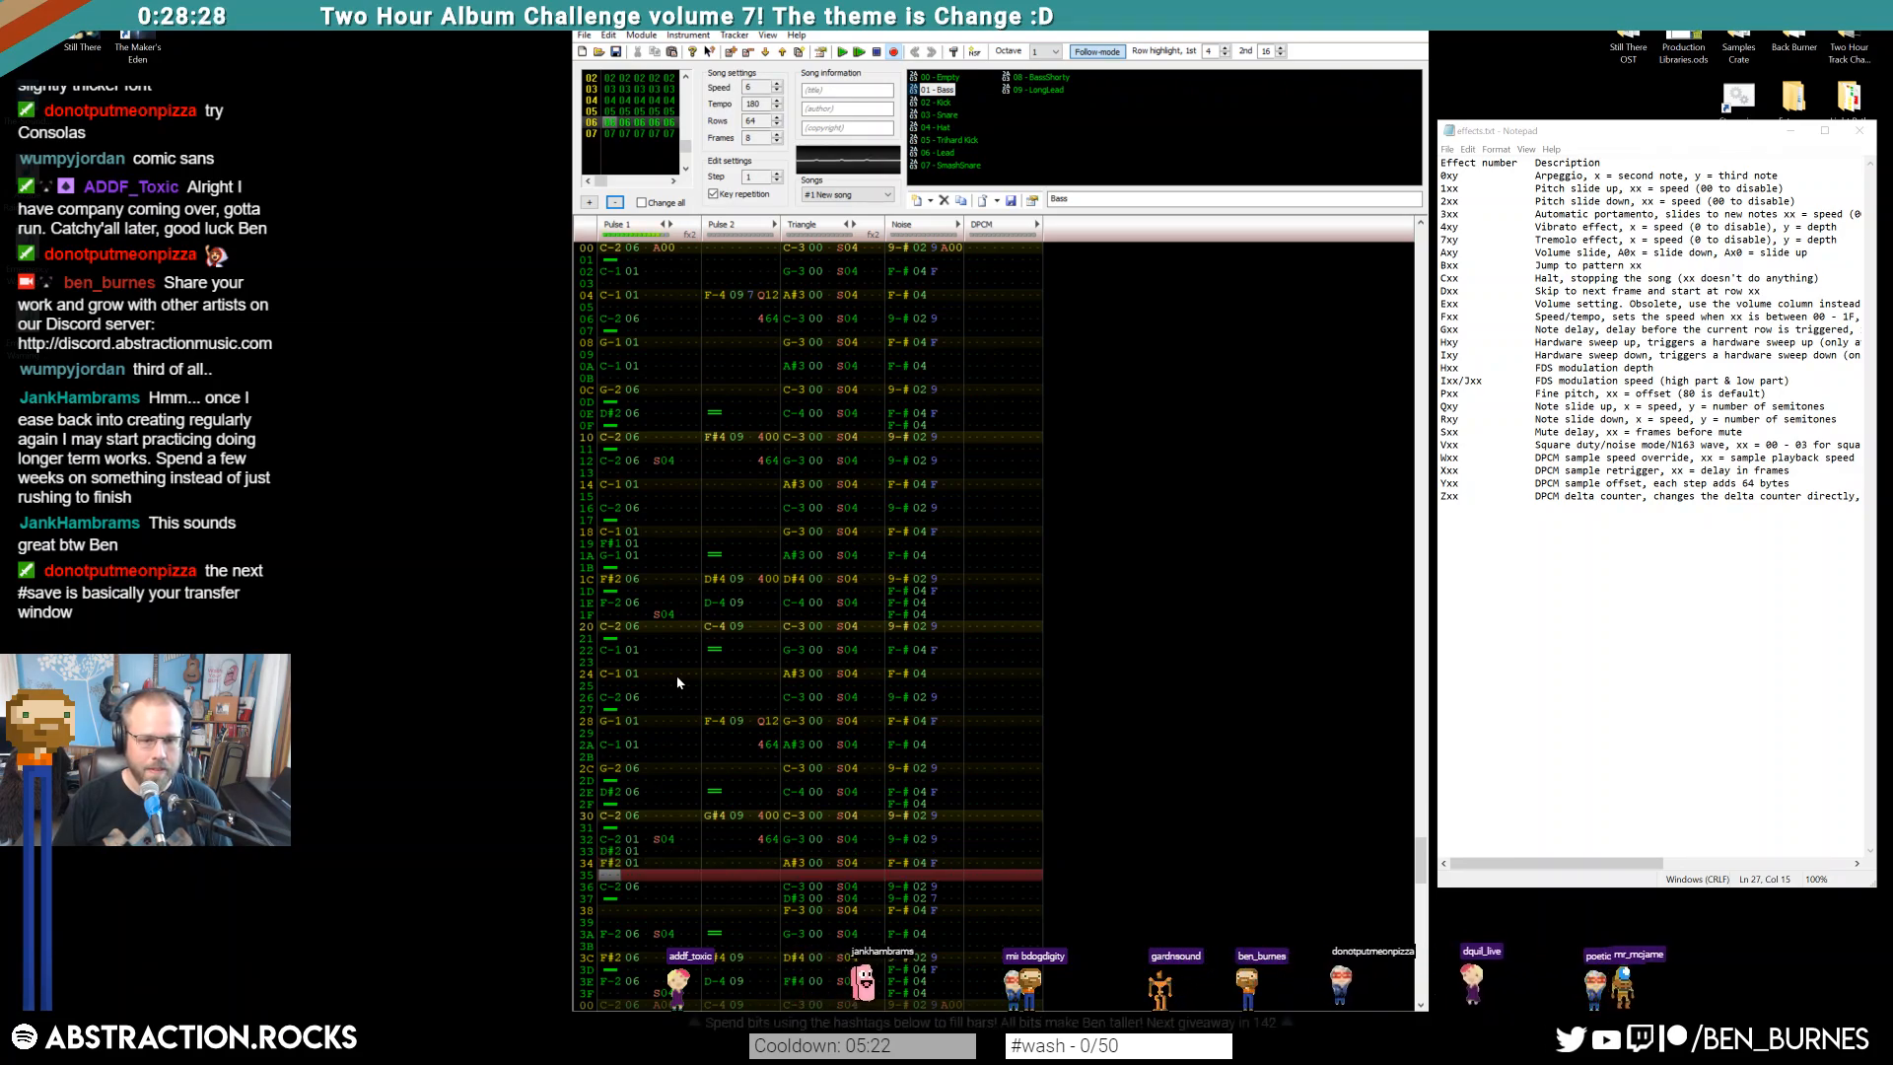
key("t")
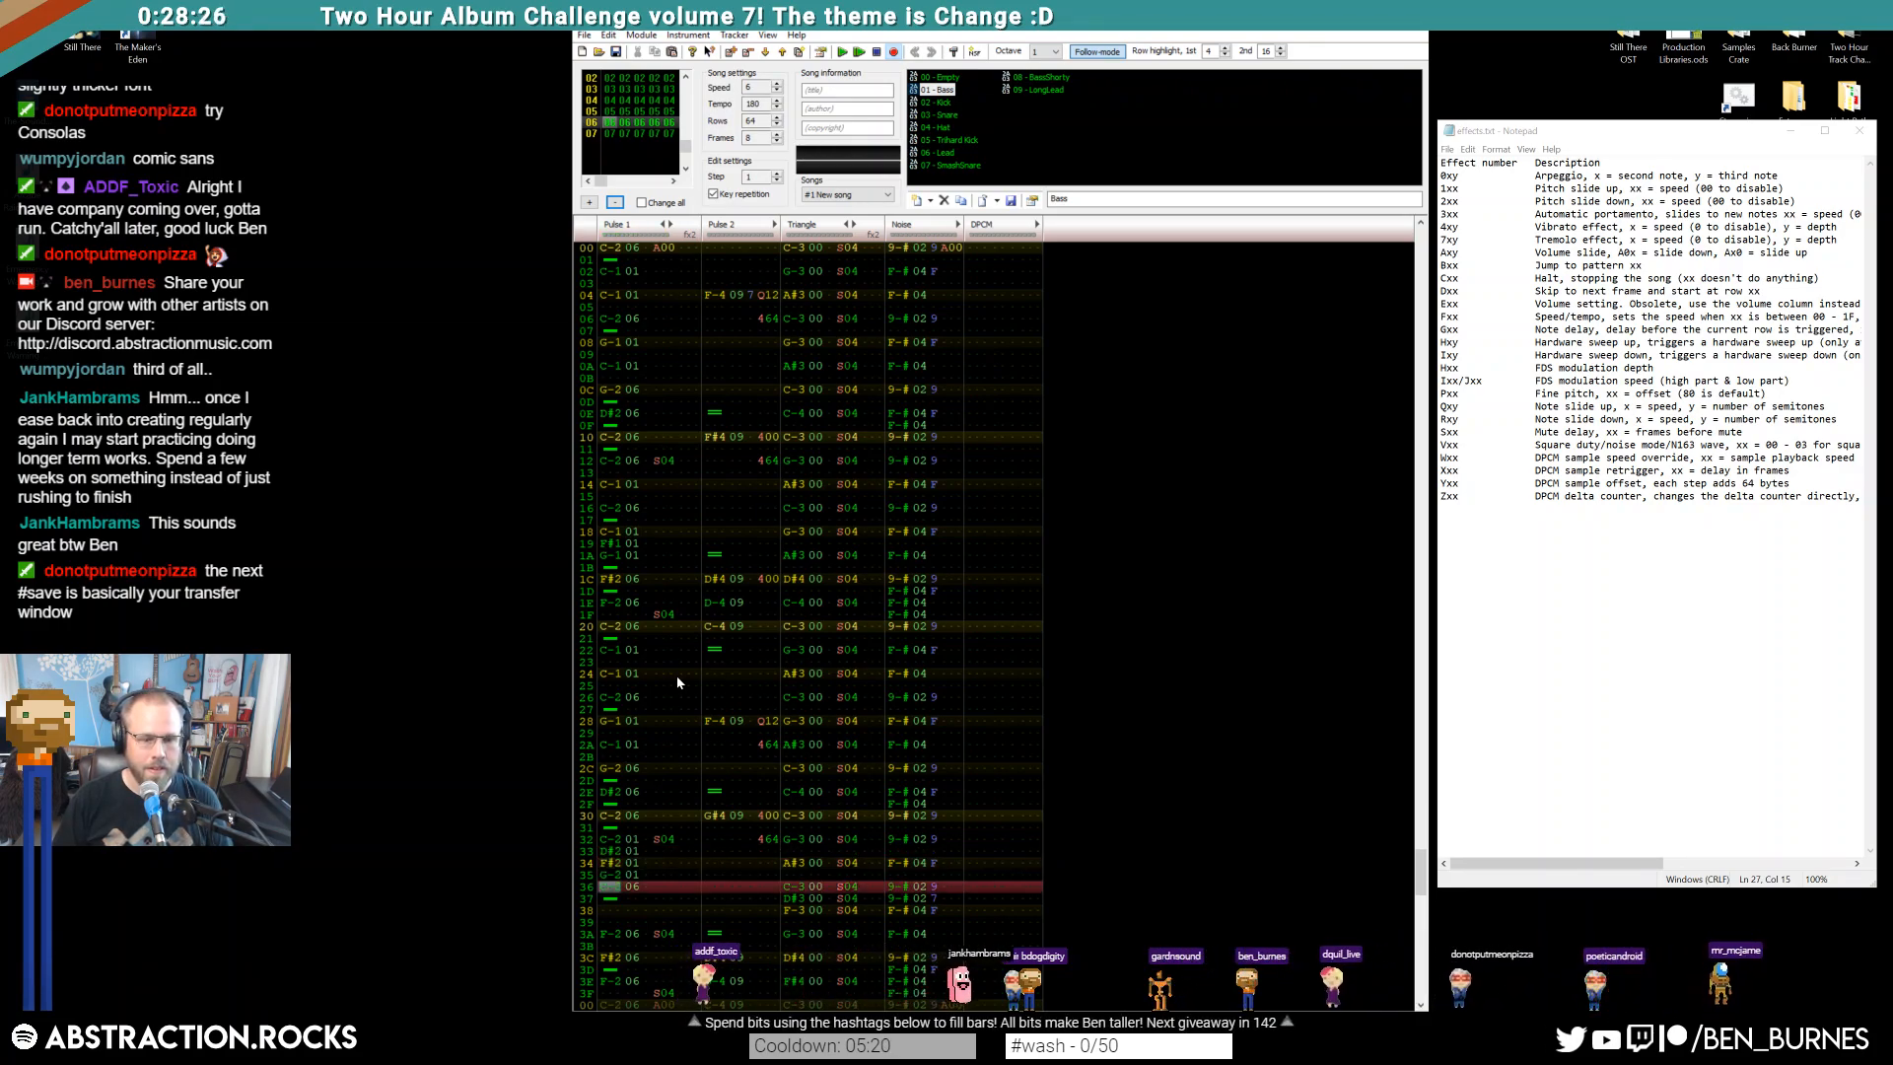
Delete the Pulse 1 entries in rows 36 and 37 of frame 06 and the S04 effect in row 32
key("Delete")
key("Delete")
key("Up")
key("Up")
key("Up")
key("Right")
key("Right")
key("Right")
key("Right")
key("Up")
key("Up")
key("Up")
key("Delete")
Clear the remaining entries across all channels from rows 37 to 3A of frame 06, play the gap, and remove the Noise hit in row 36
key("Left")
key("Left")
key("Left")
key("Down")
key("Down")
key("Down")
key("Down")
key("Down")
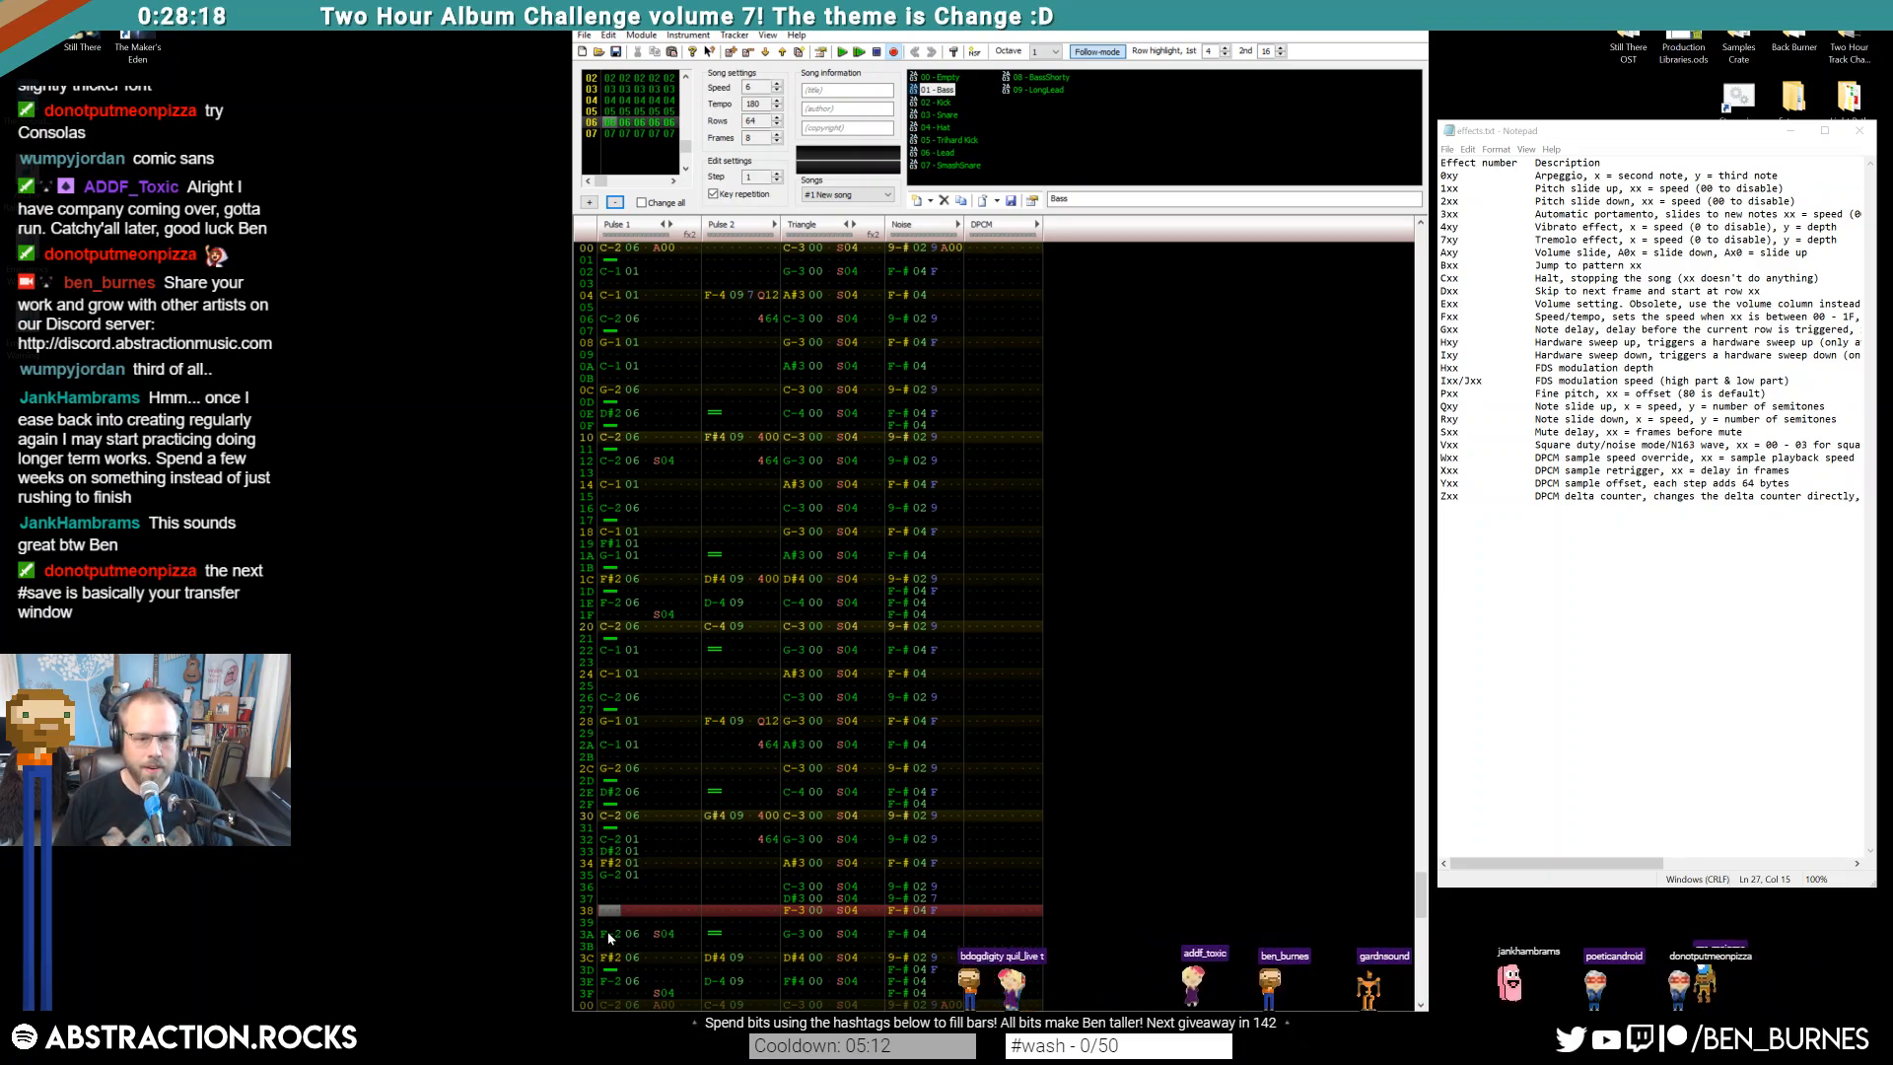
left_click(922, 912)
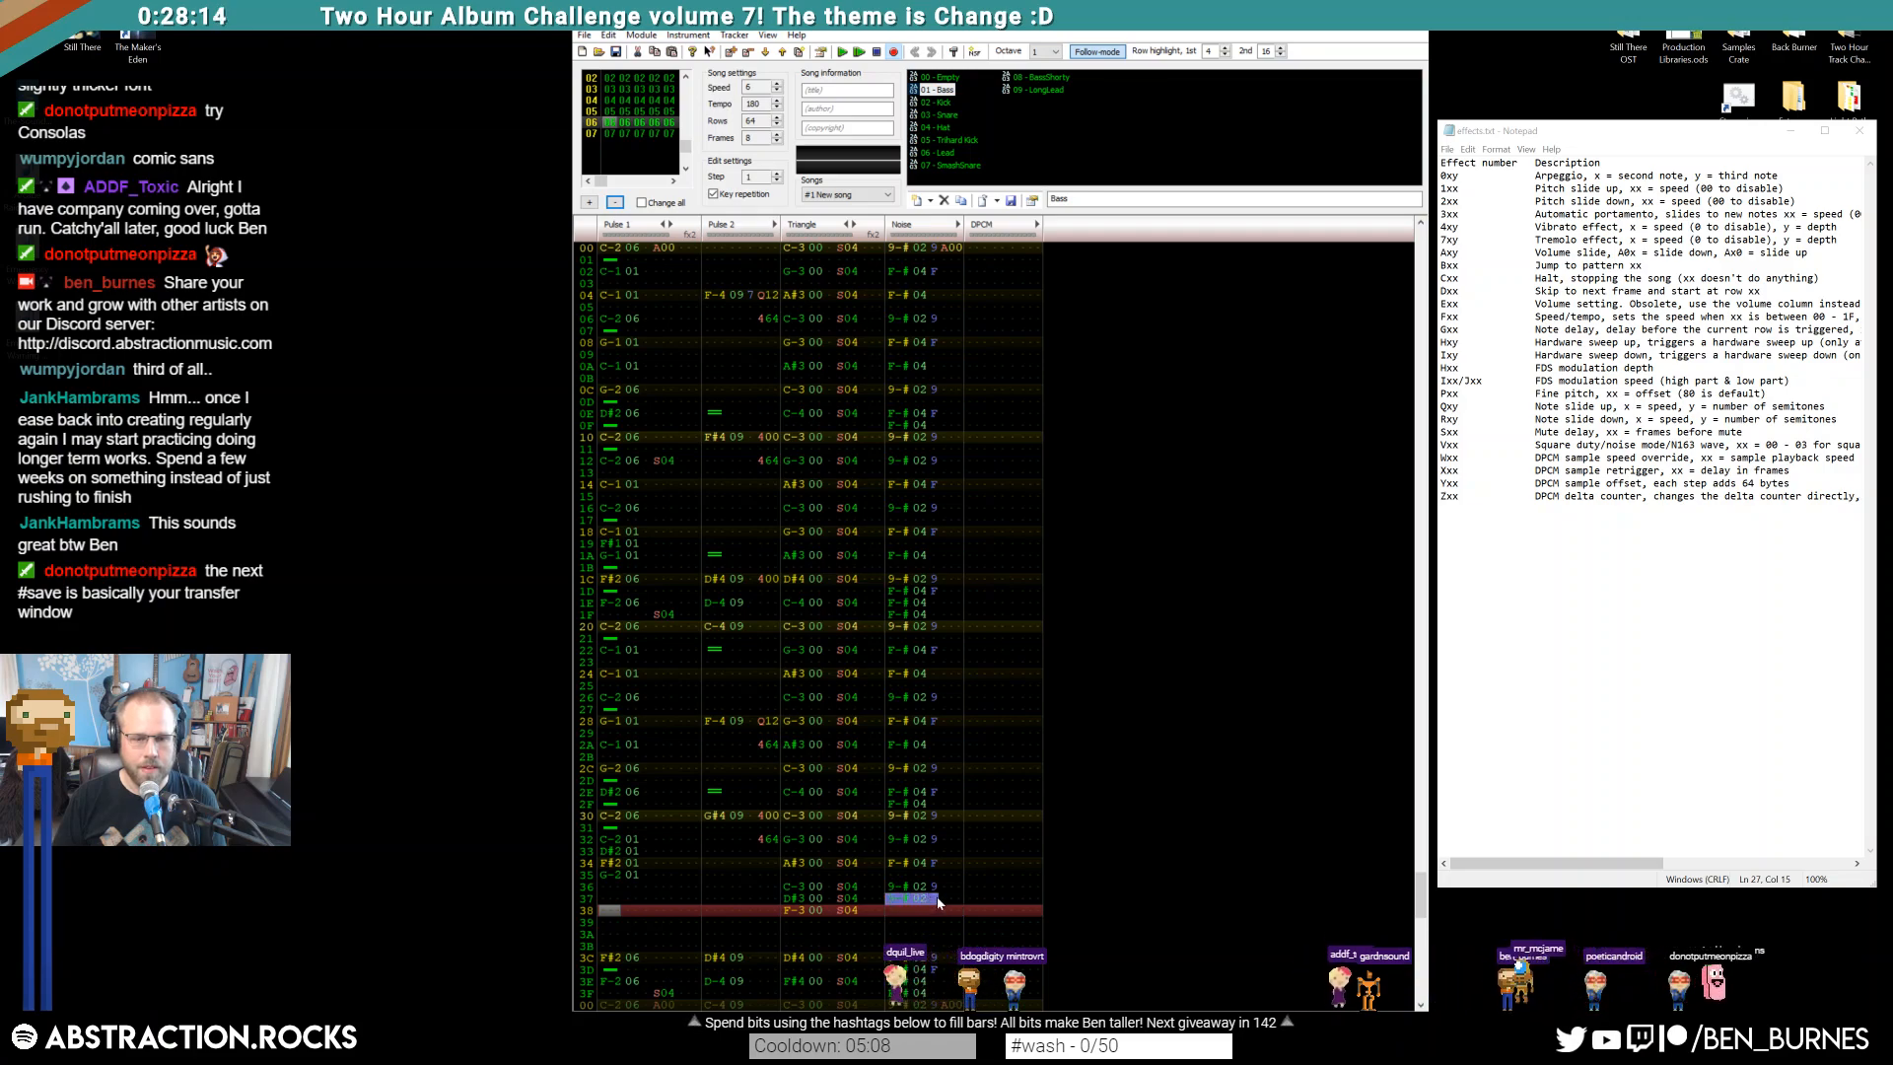
left_click_drag(788, 904, 867, 927)
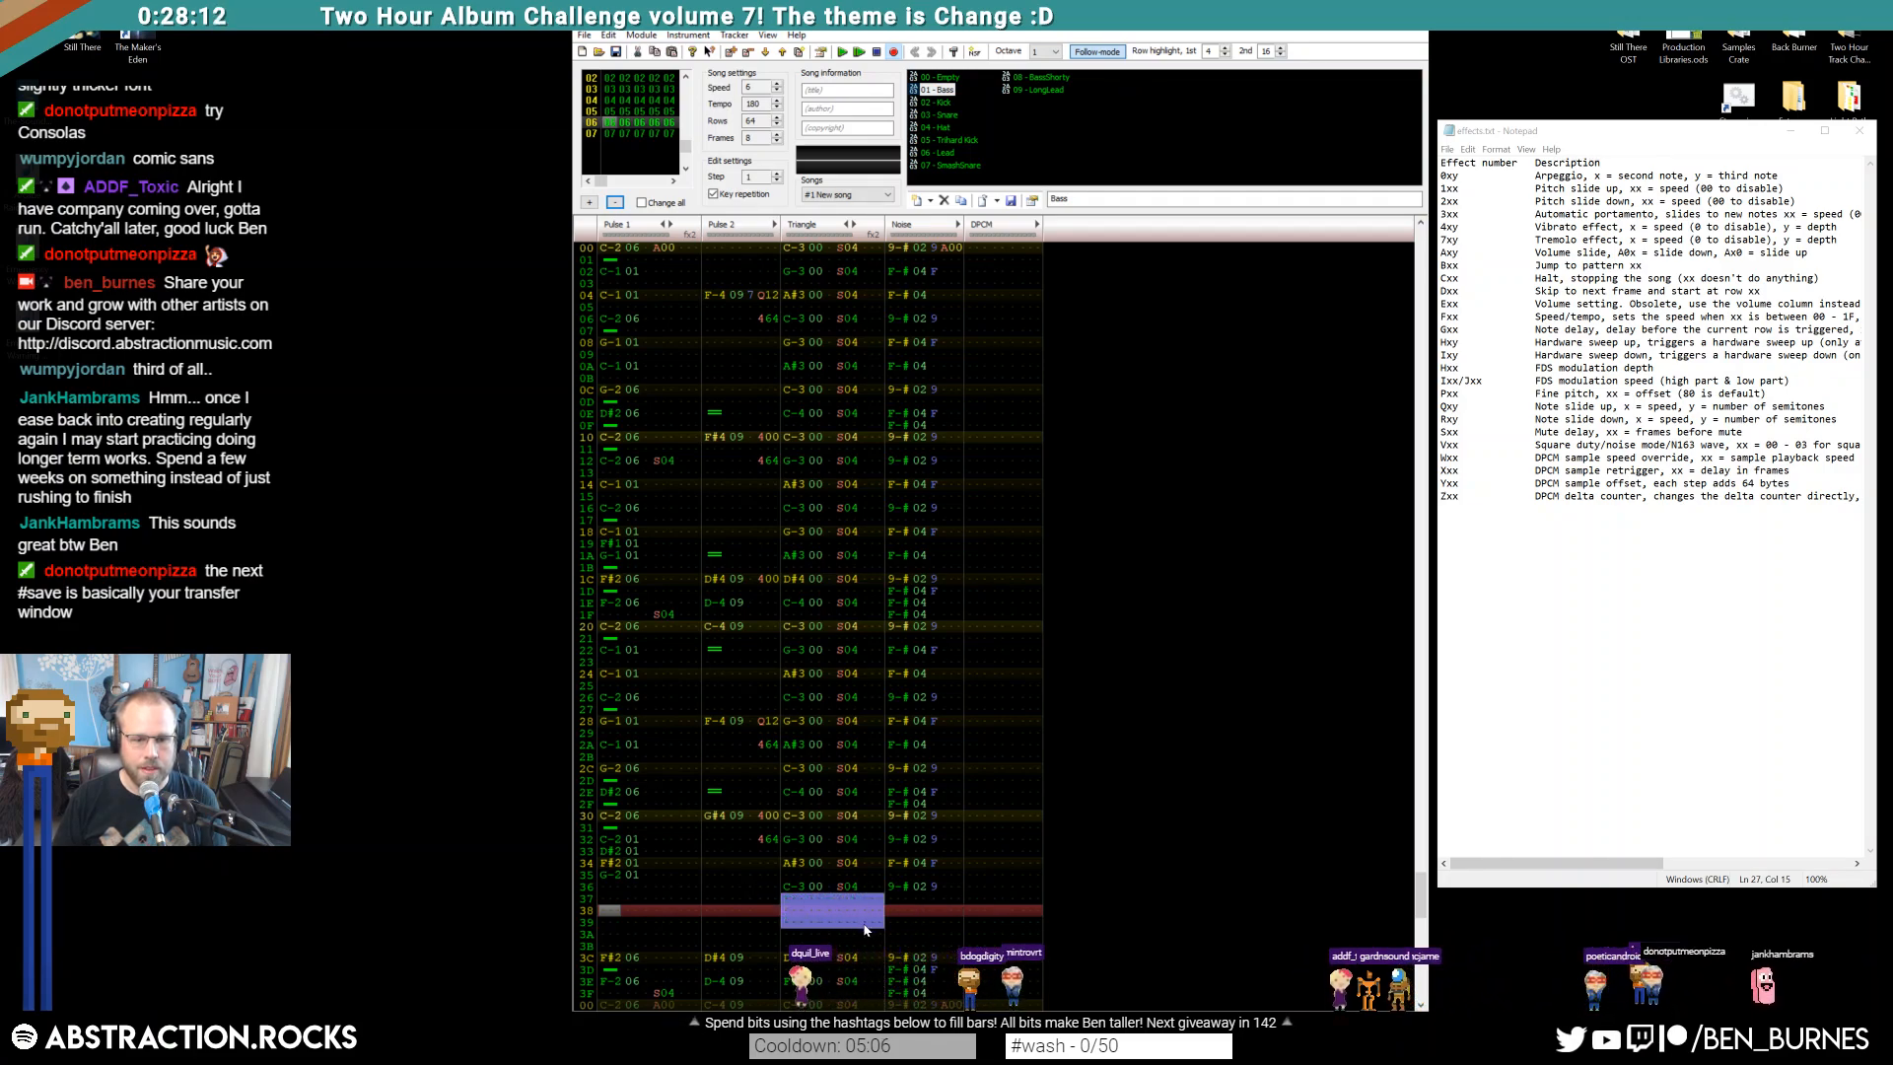
key("Return")
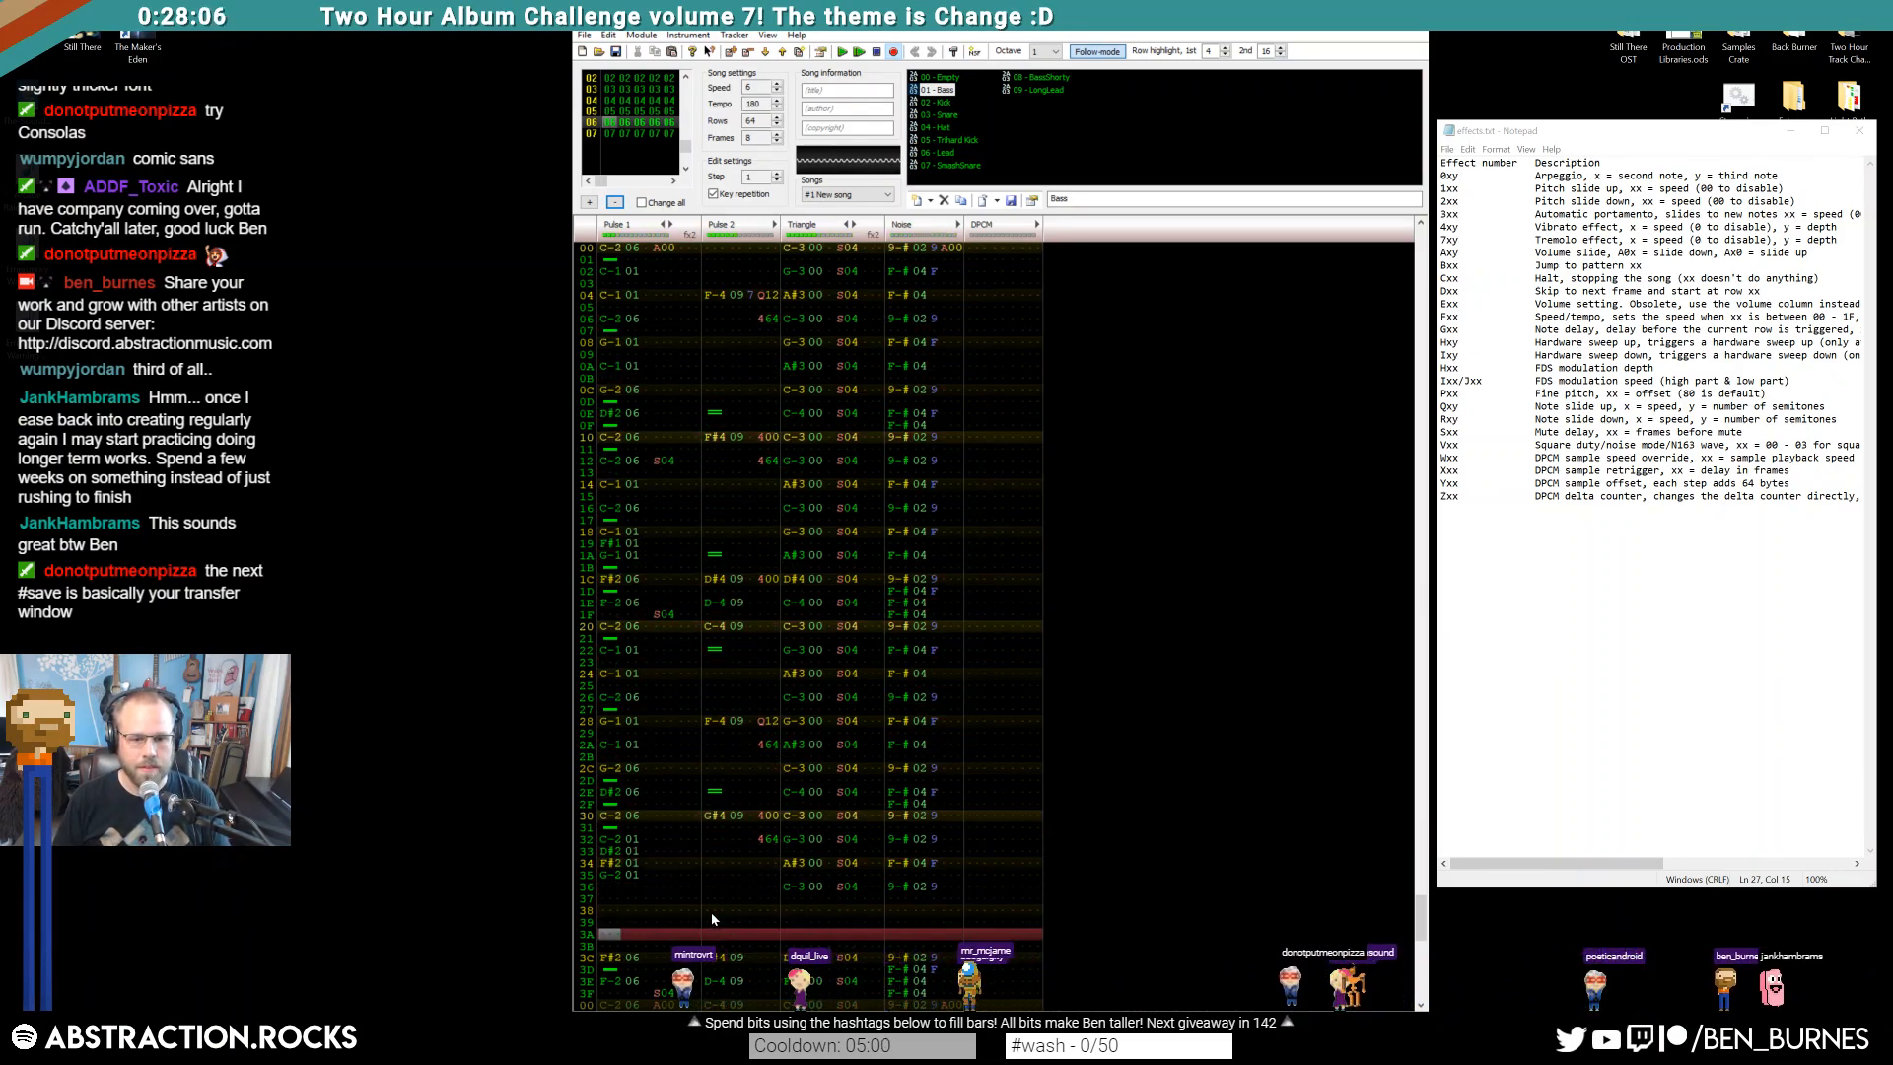
key("Return")
scroll(724, 922, "up", 6)
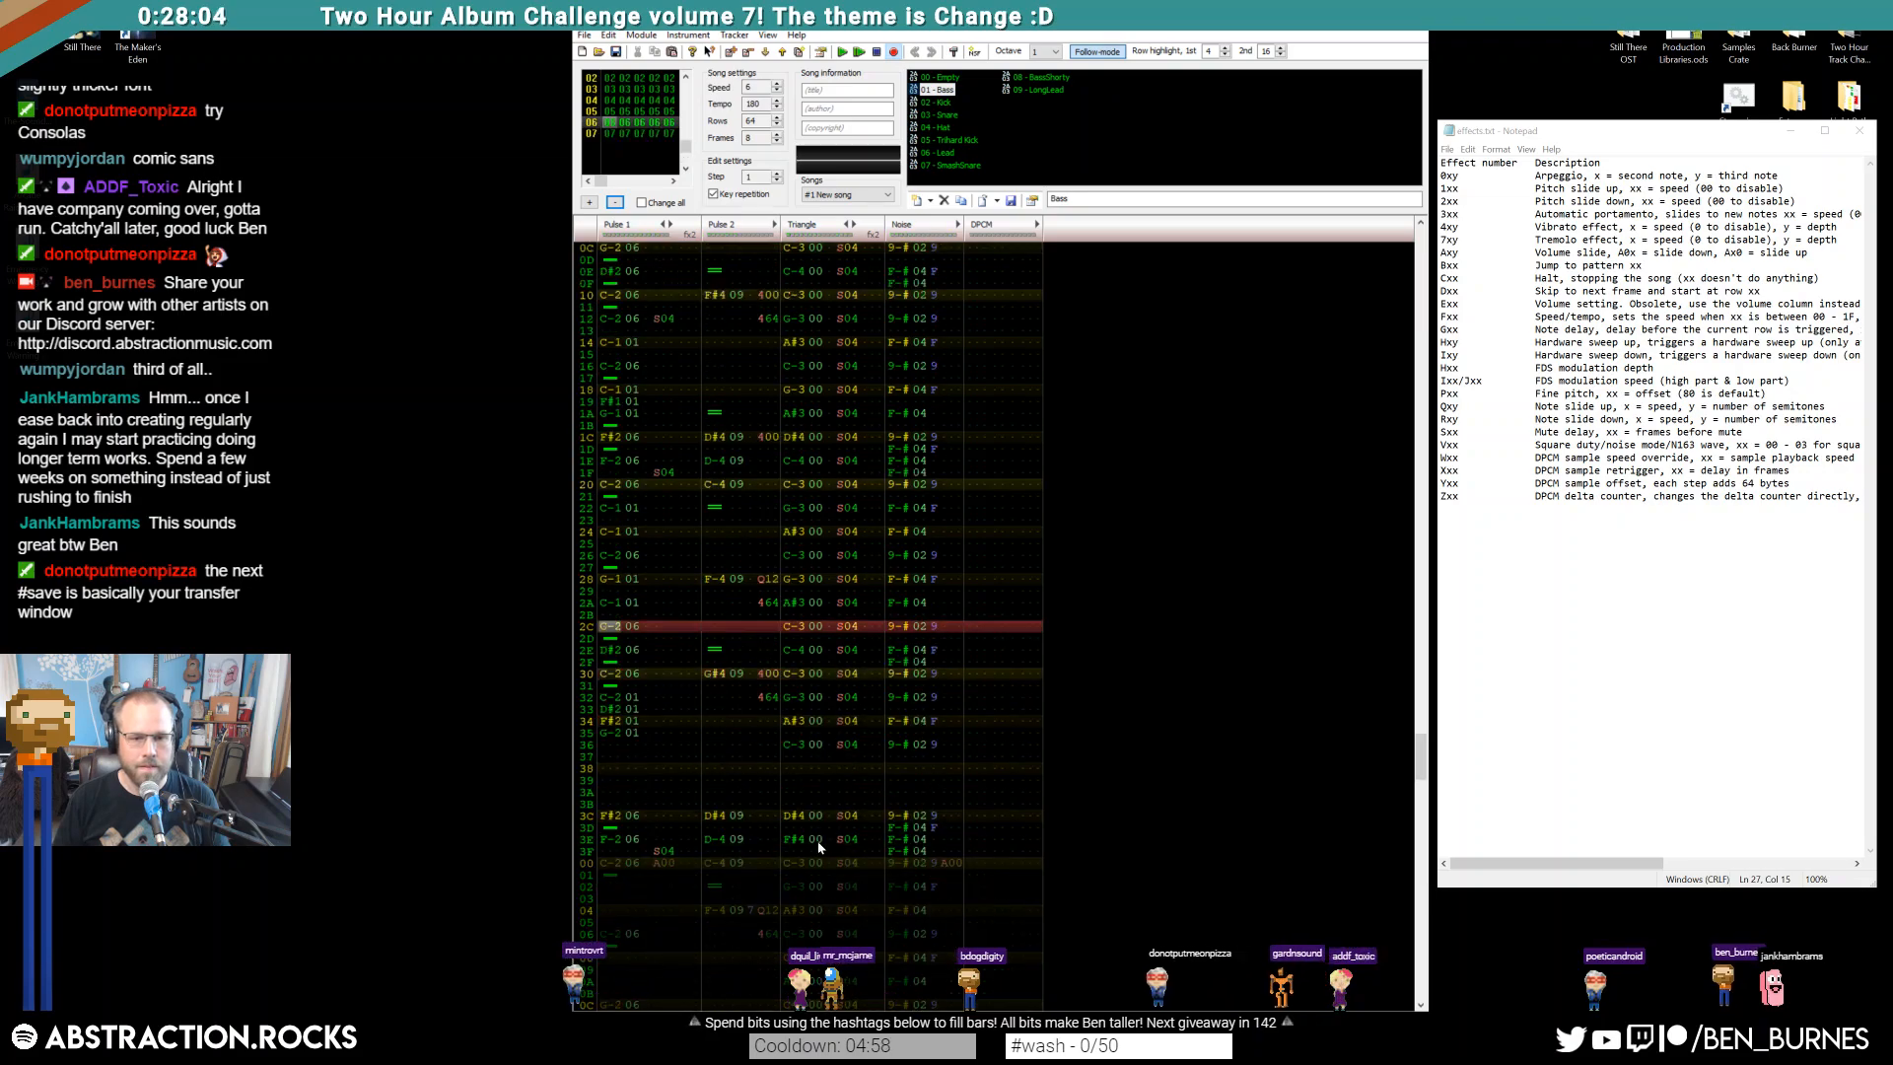
left_click_drag(890, 746, 933, 746)
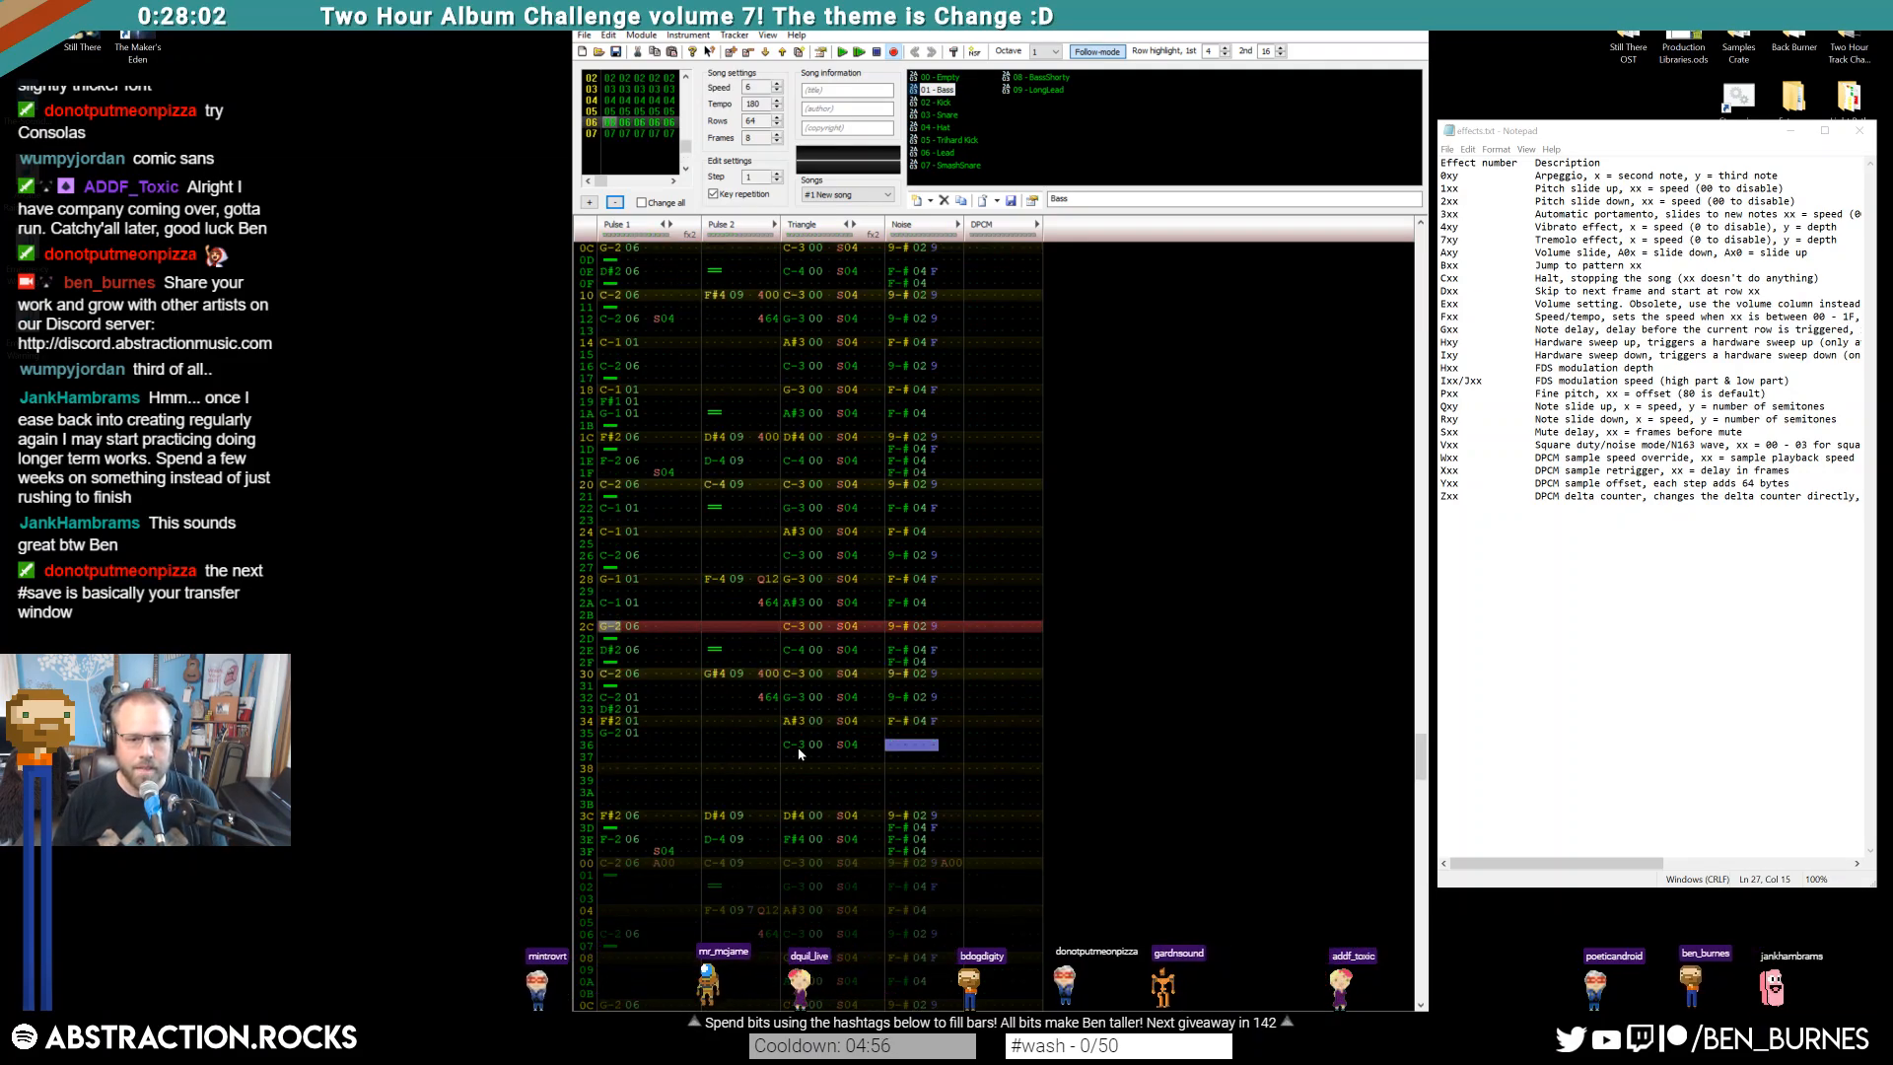
Shift Pulse 1's F#2 and G-2 to rows 35 and 36, enter D-2 in row 34, and add a note release in Pulse 2 row 36
left_click_drag(632, 732, 629, 735)
left_click(621, 723)
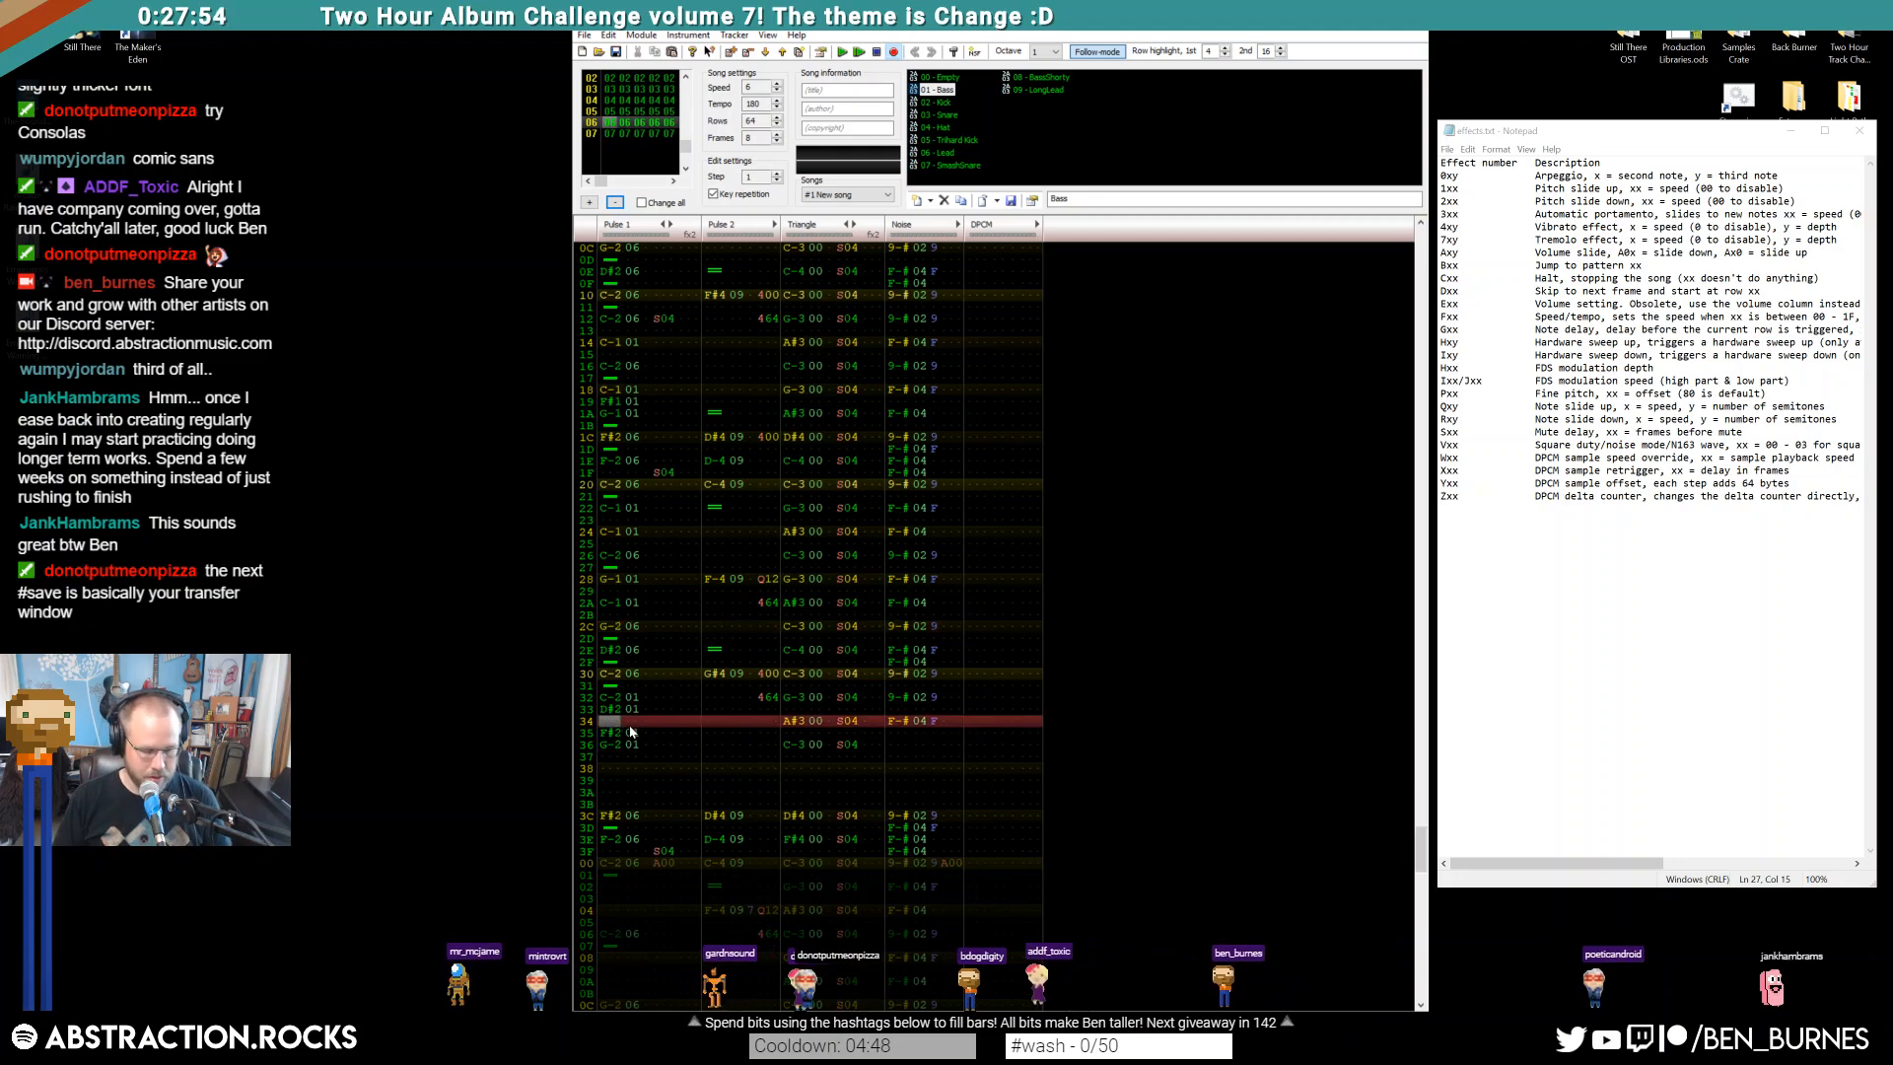
key("w")
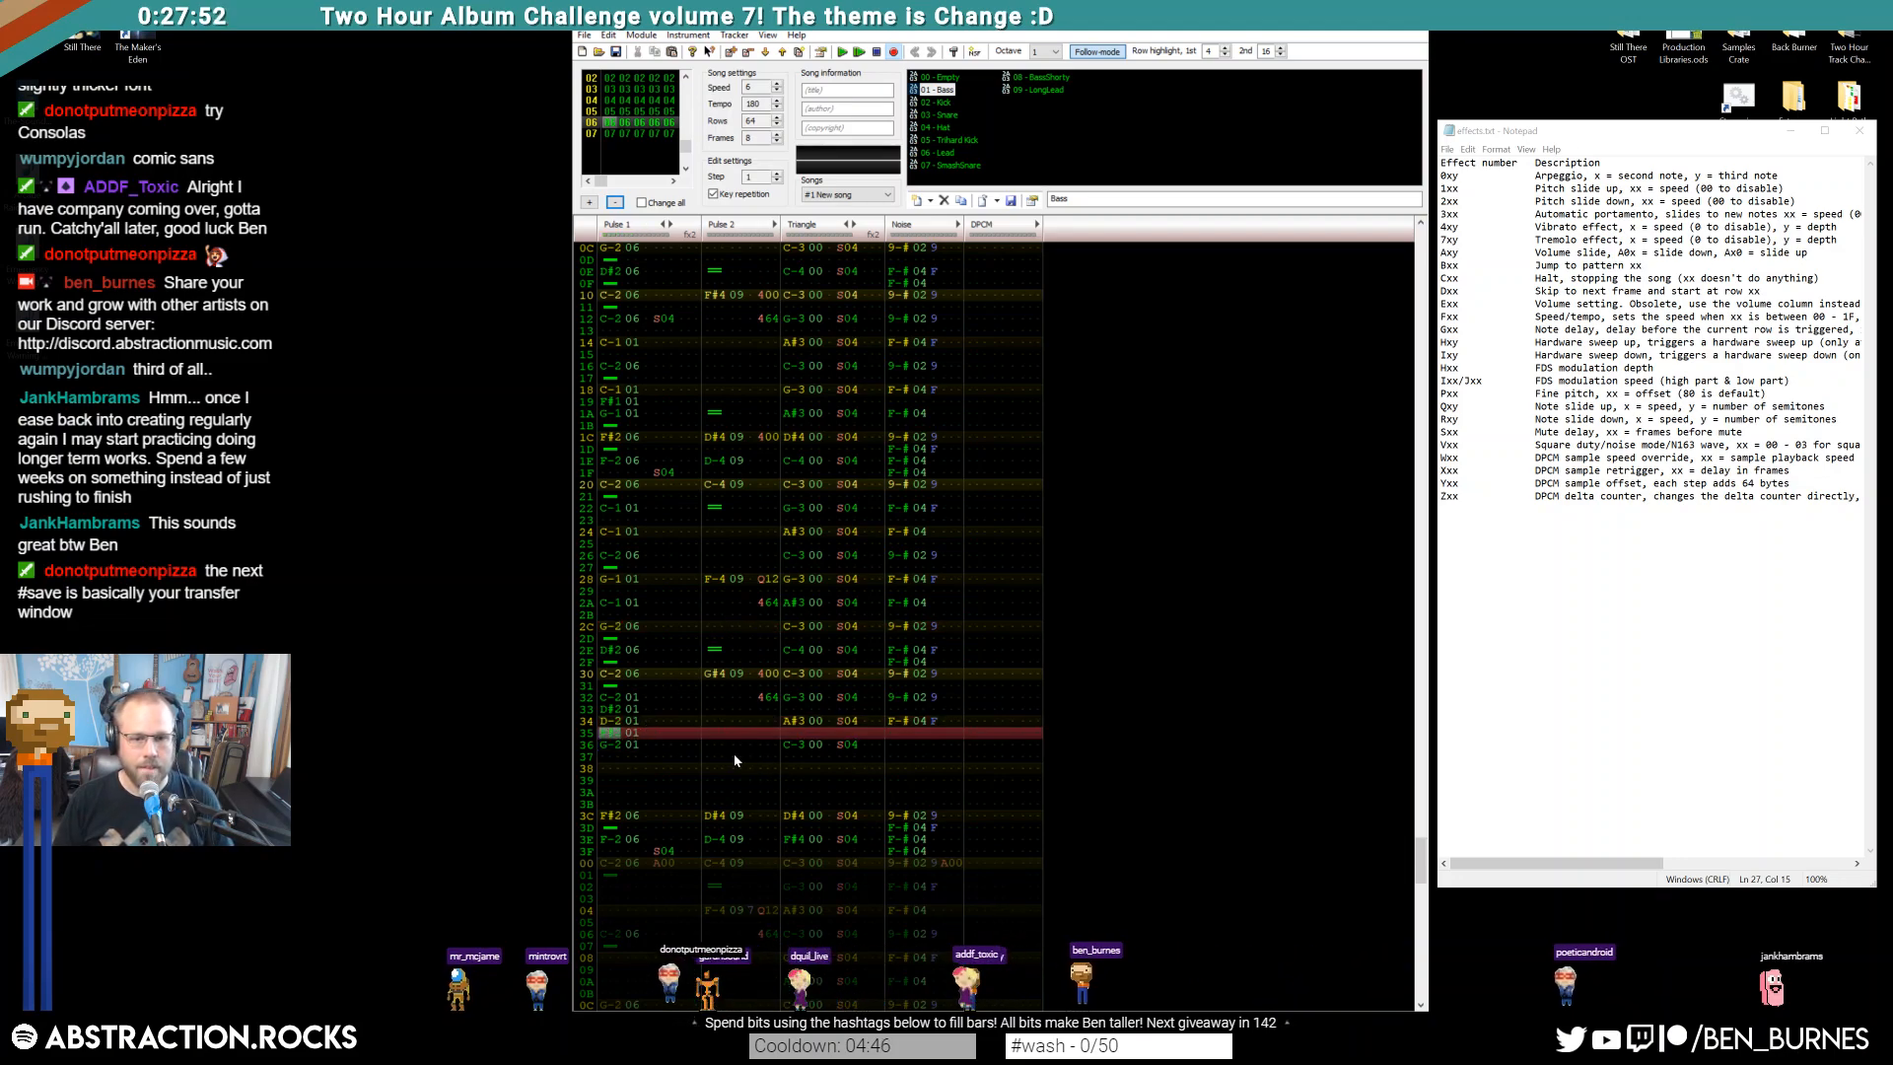
key("5")
key("Tab")
key("backslash")
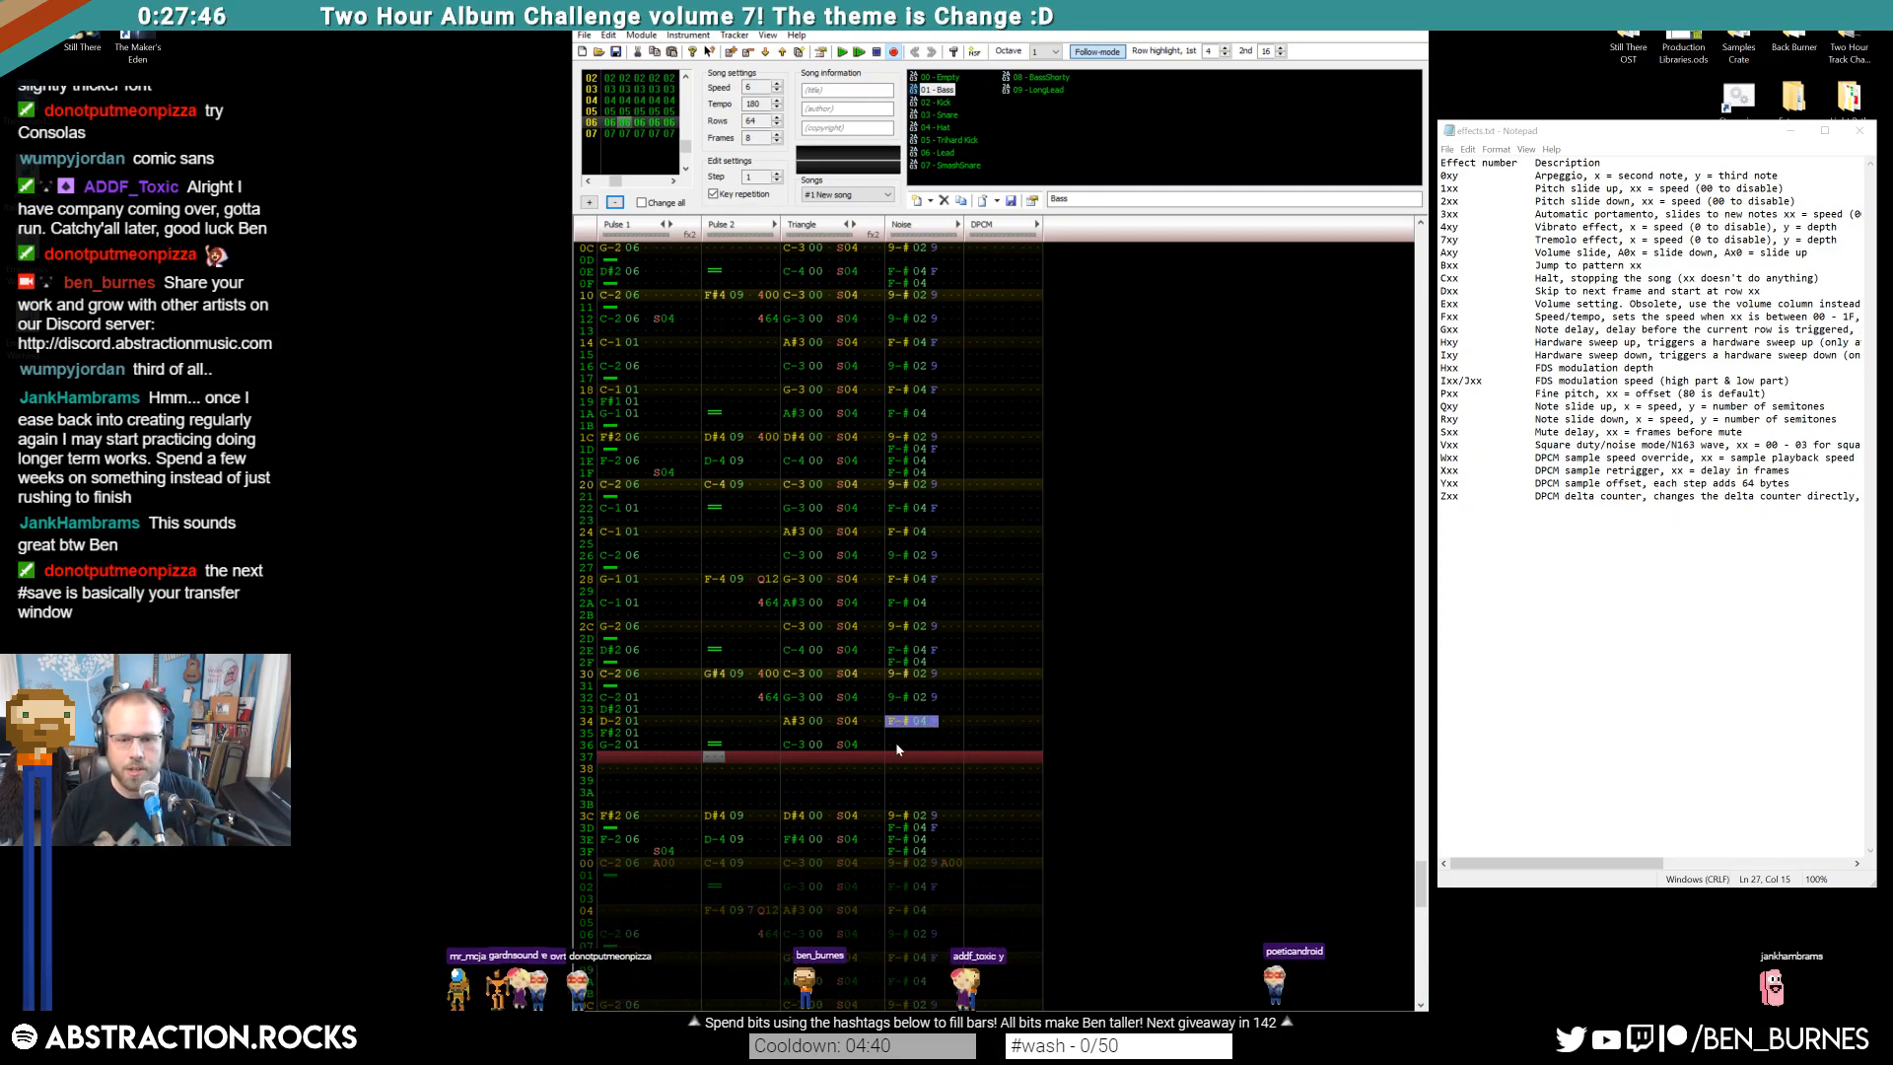
Copy the Noise hit 9-# 00 A A04 from frame 04 into row 36 of frame 06 and add an A00 effect in row 3C
scroll(1055, 538, "up", 20)
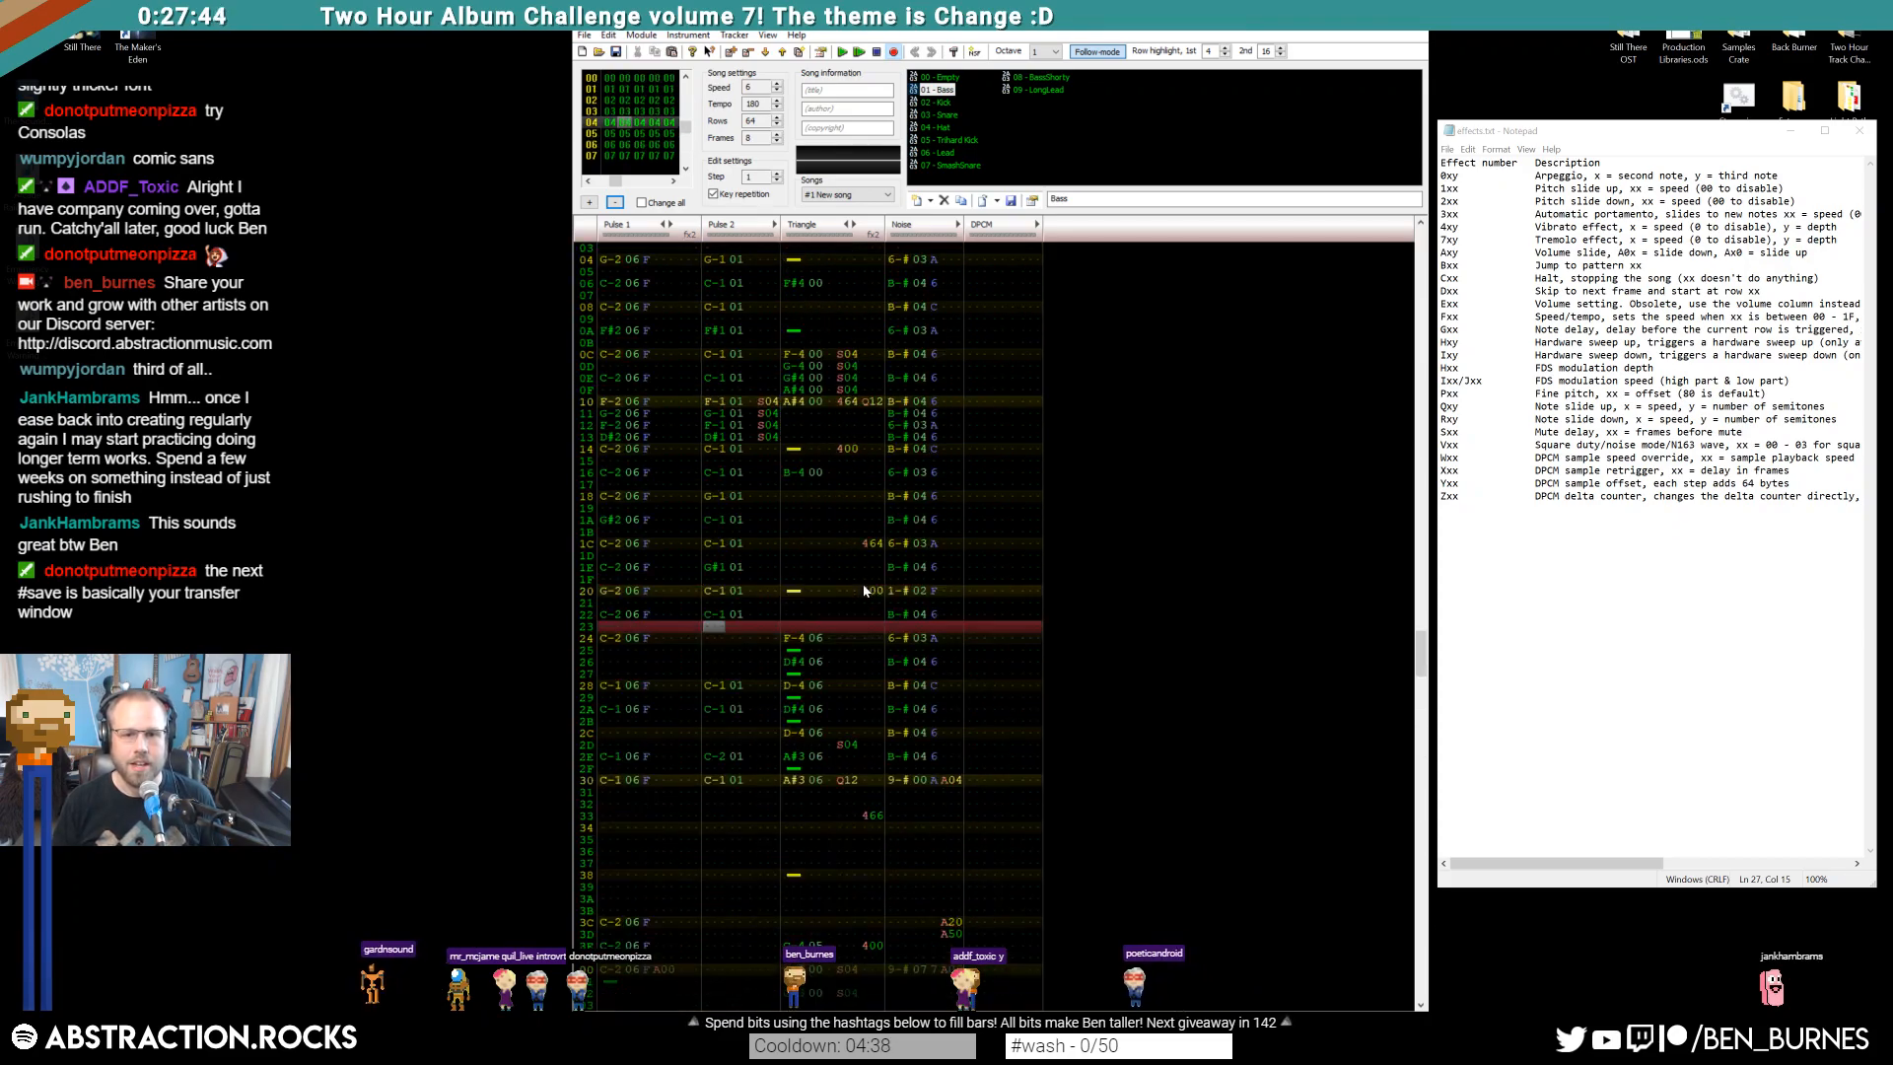
scroll(937, 848, "down", 20)
left_click(893, 887)
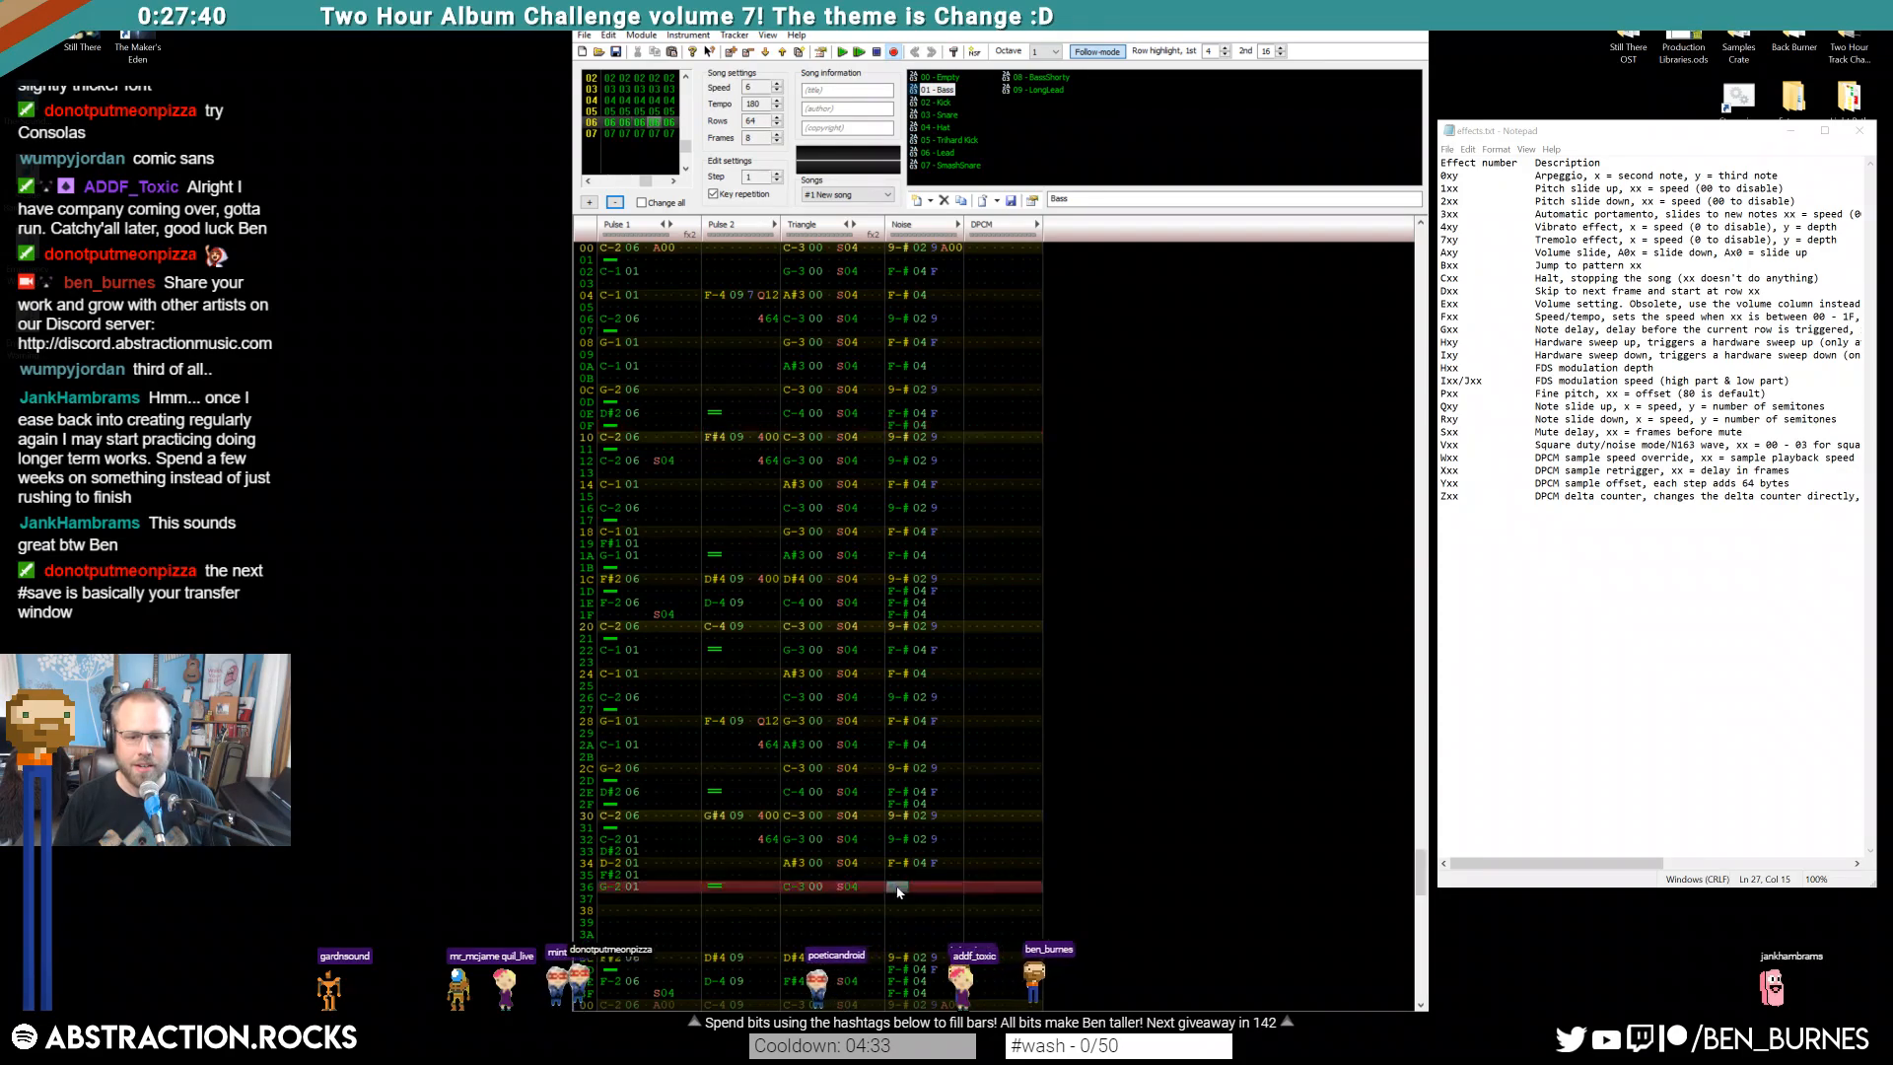
left_click(949, 968)
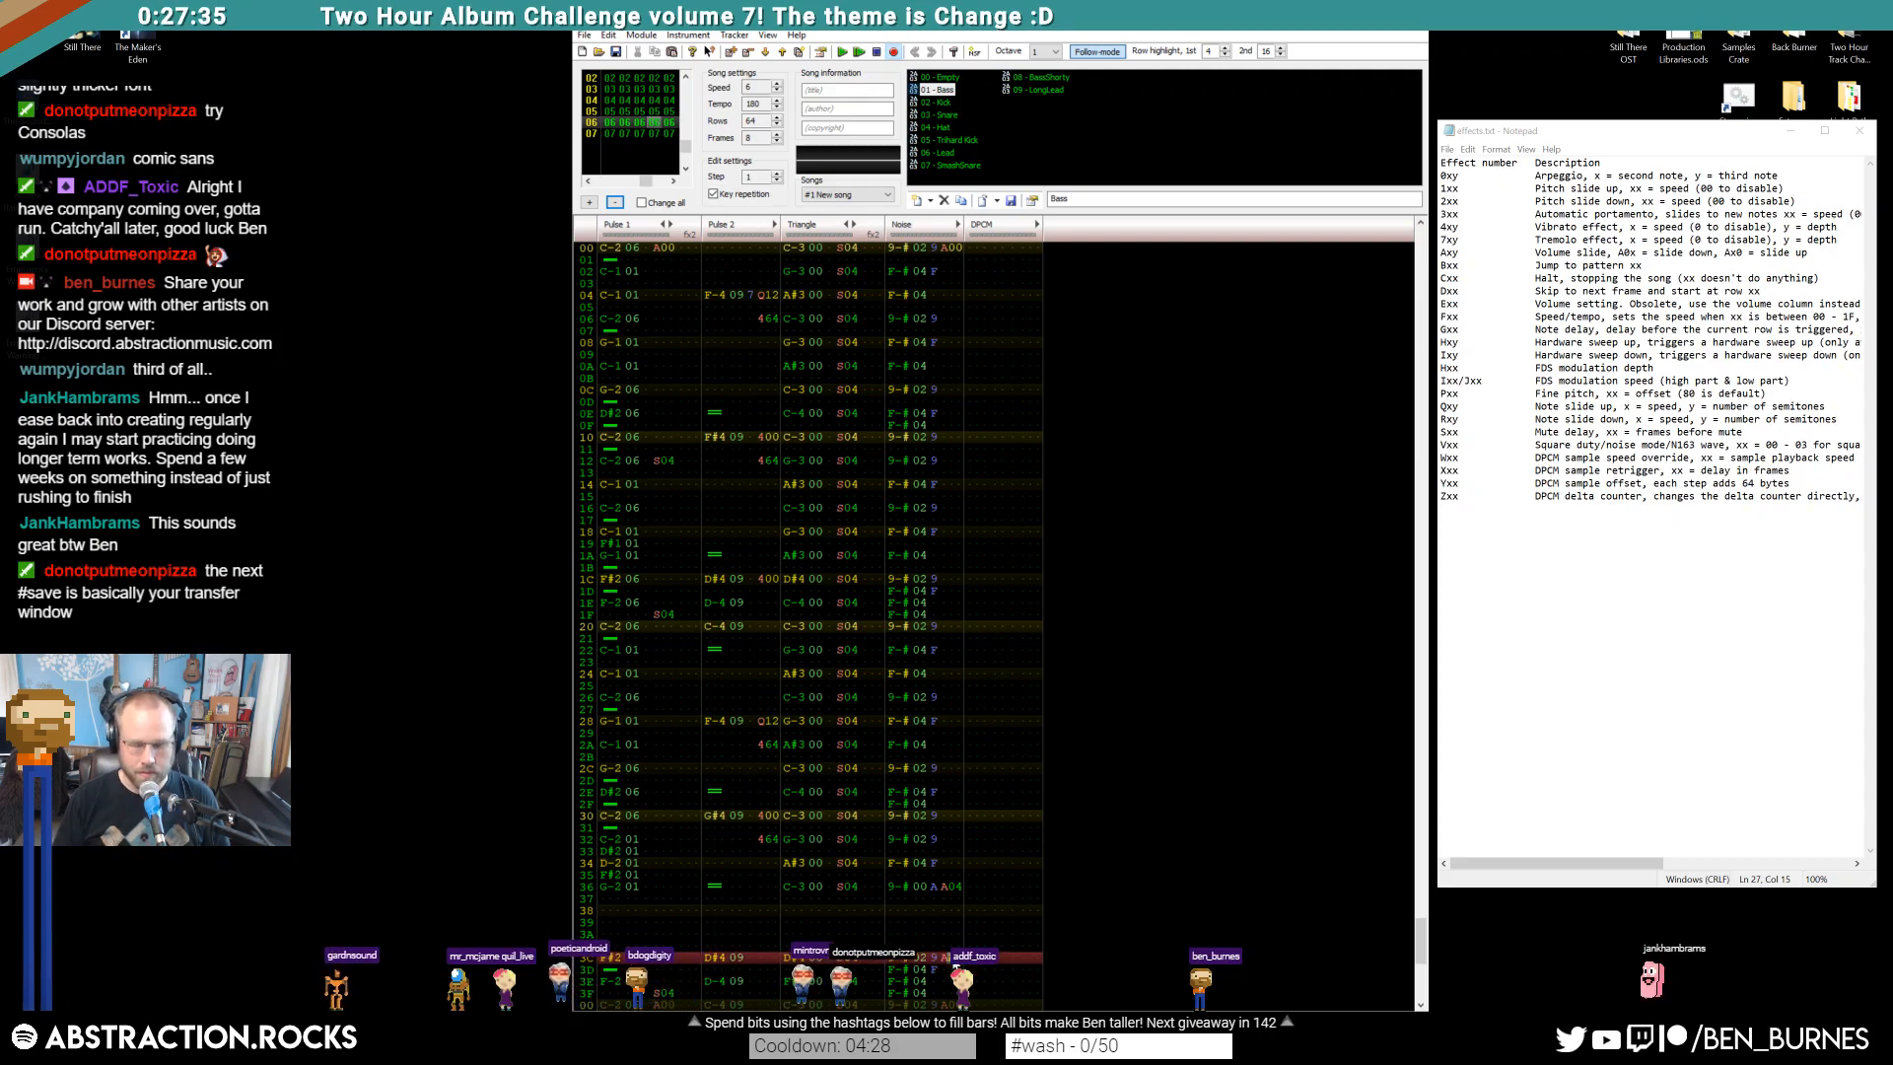
left_click(943, 909)
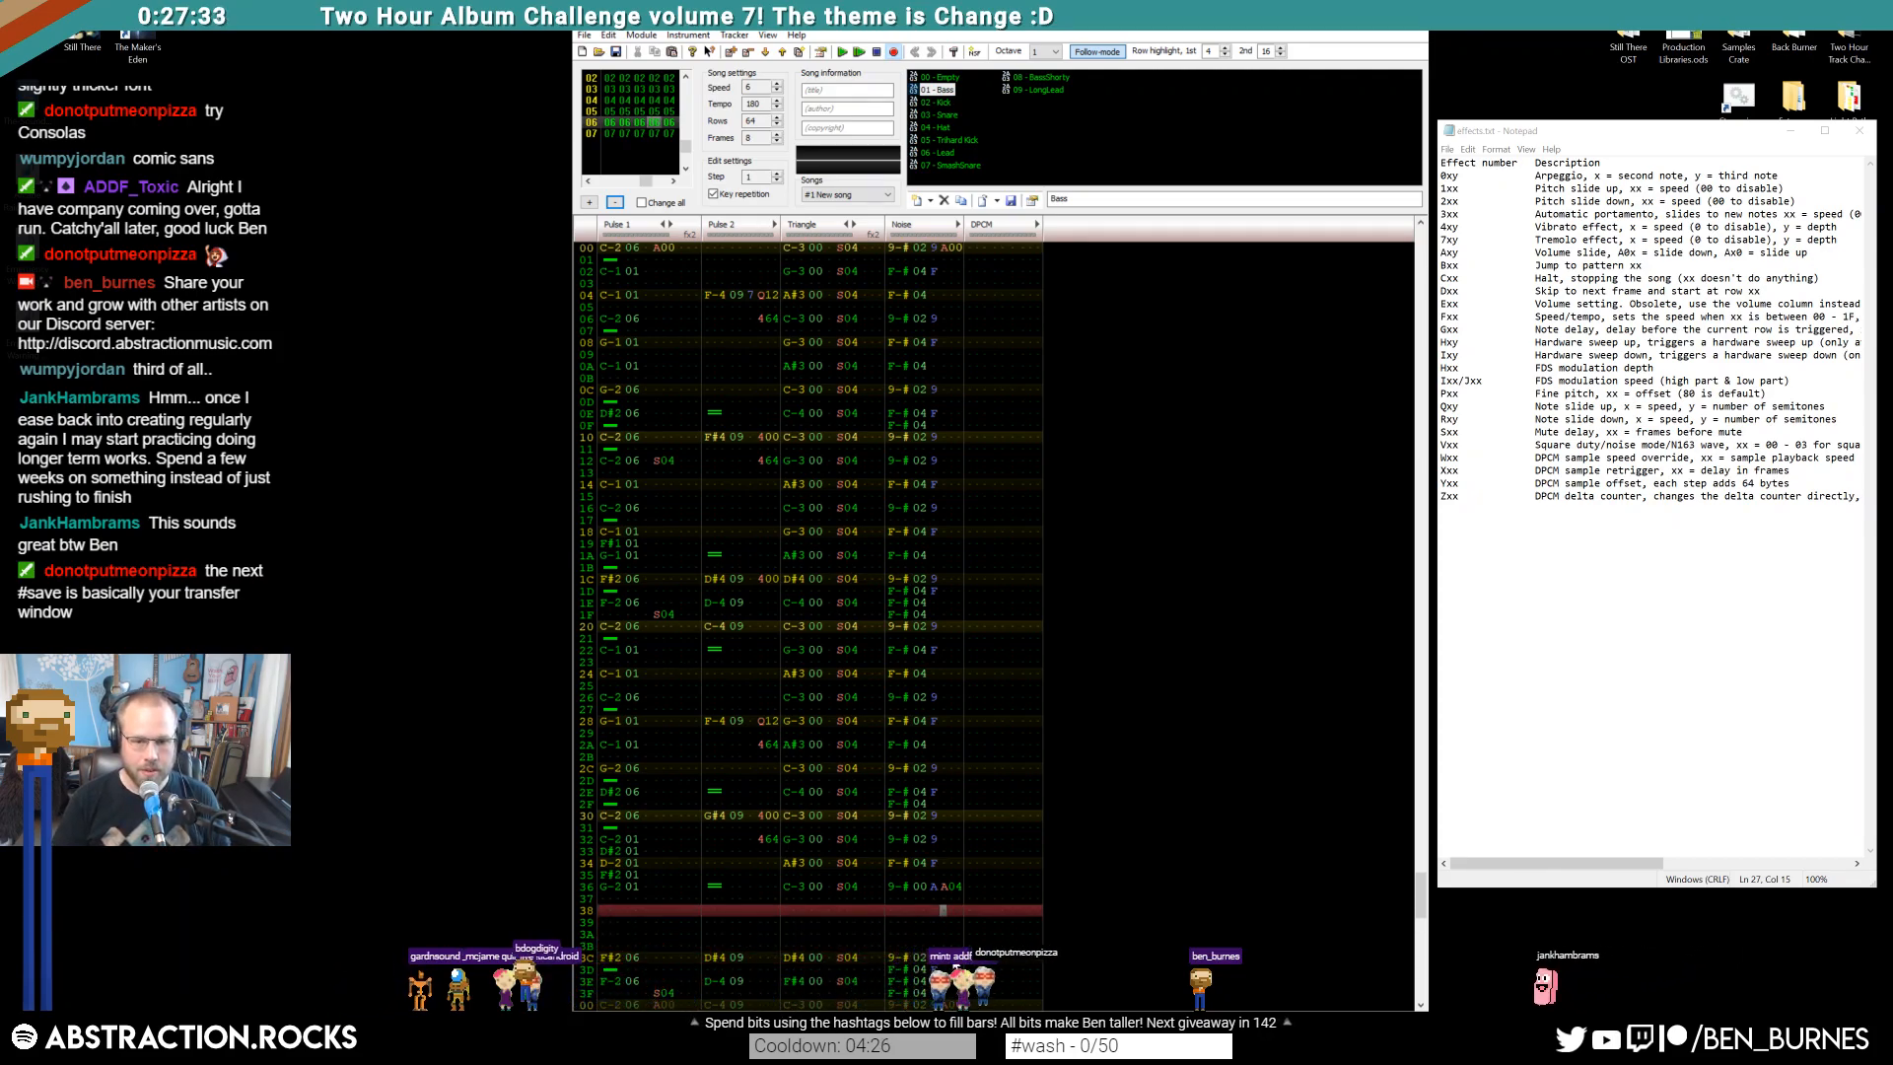
type("64")
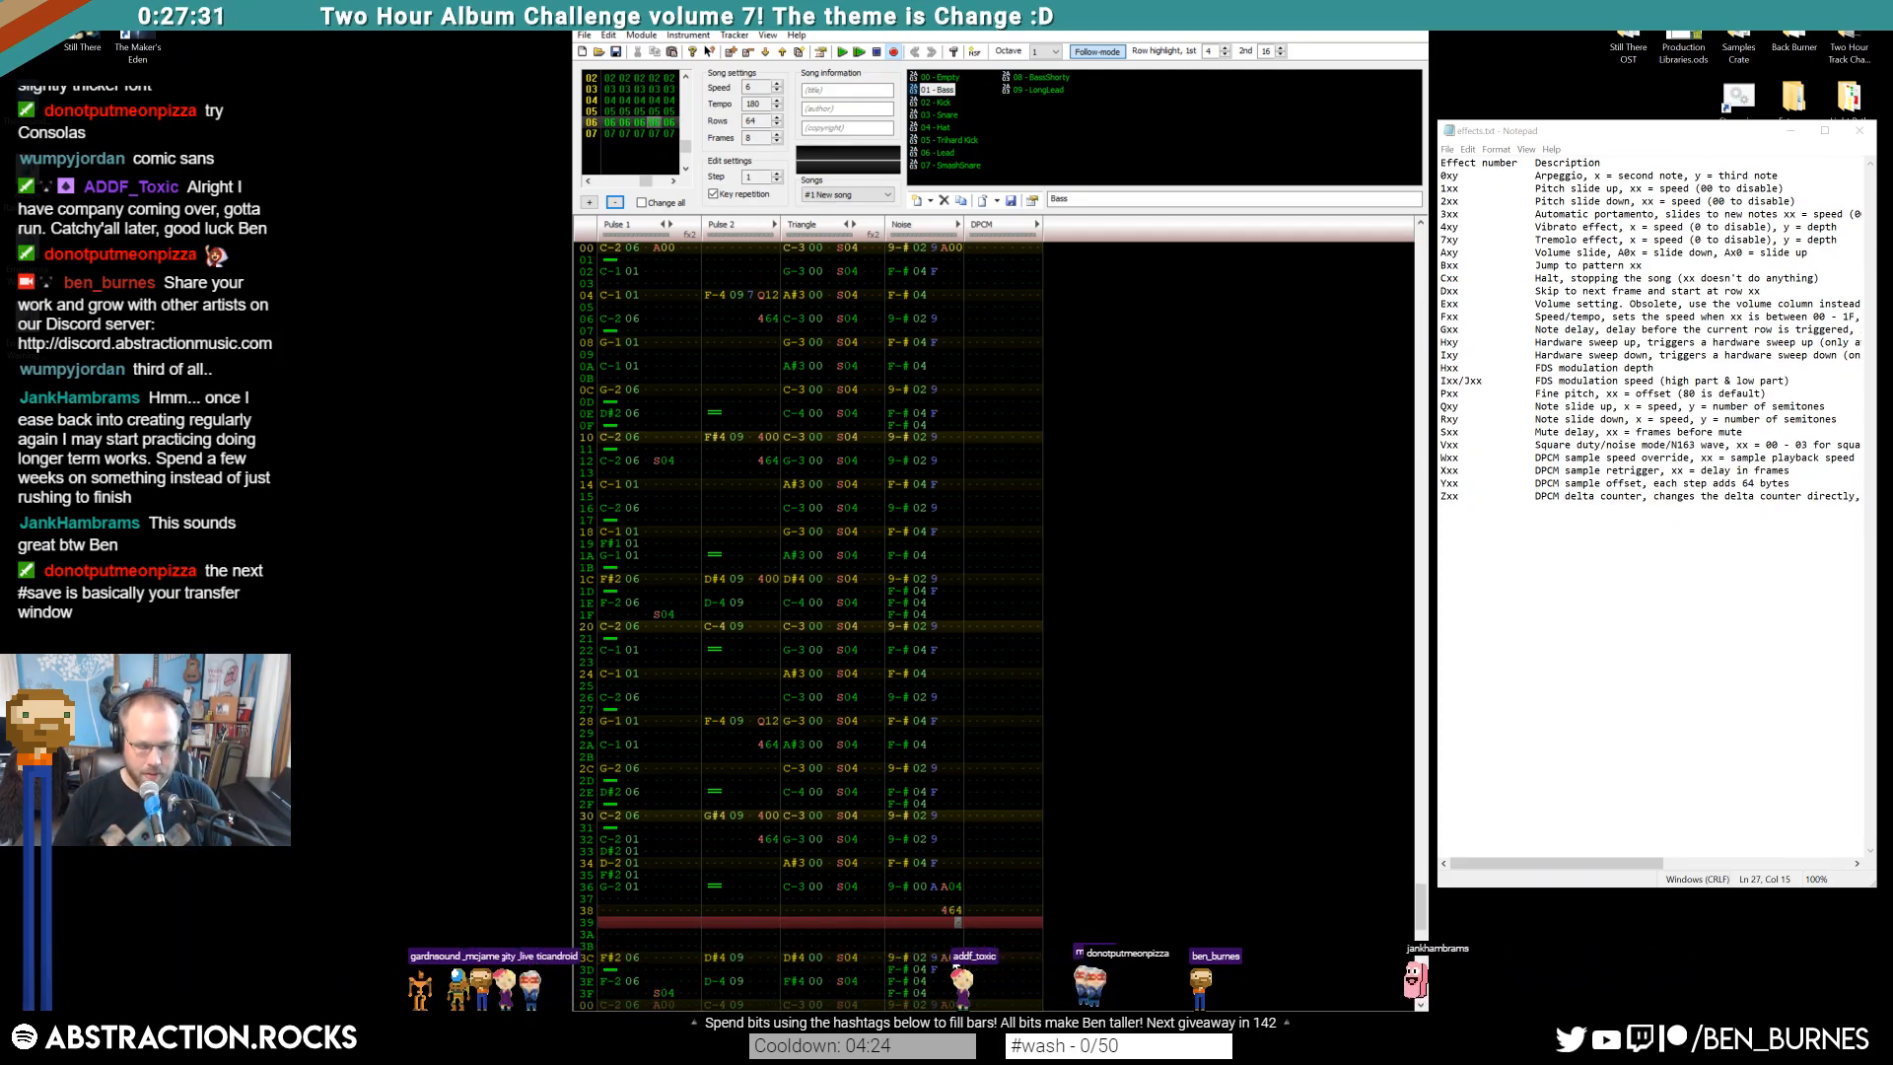
left_click(957, 909)
key("Delete")
Add a 464 effect to Noise row 37 of frame 06 and play the ending
key("Up")
key("Up")
type("4")
key("Up")
key("Right")
type("6")
key("Up")
key("Right")
type("4")
key("Return")
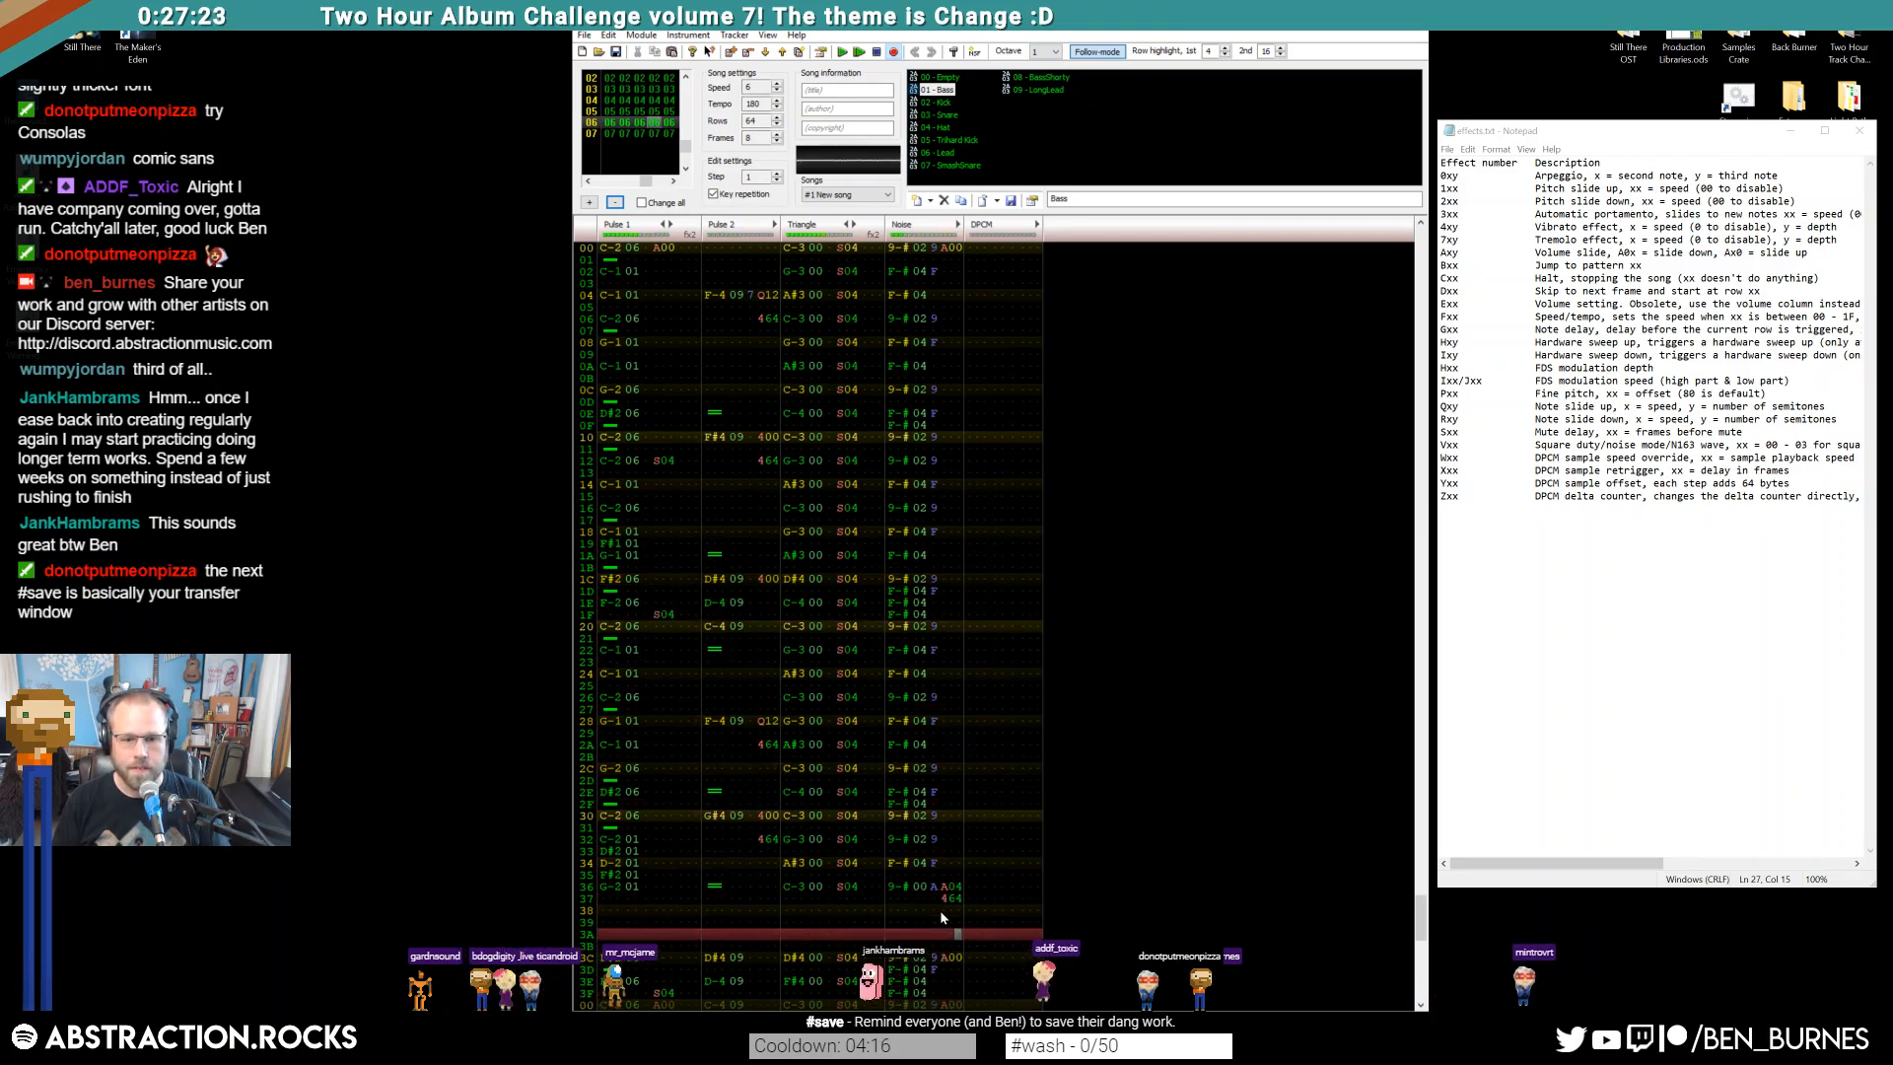
key("Return")
Add a second effect column to Noise, move the 464 effect into it at row 36, and enter 400 in row 3C
scroll(933, 901, "up", 5)
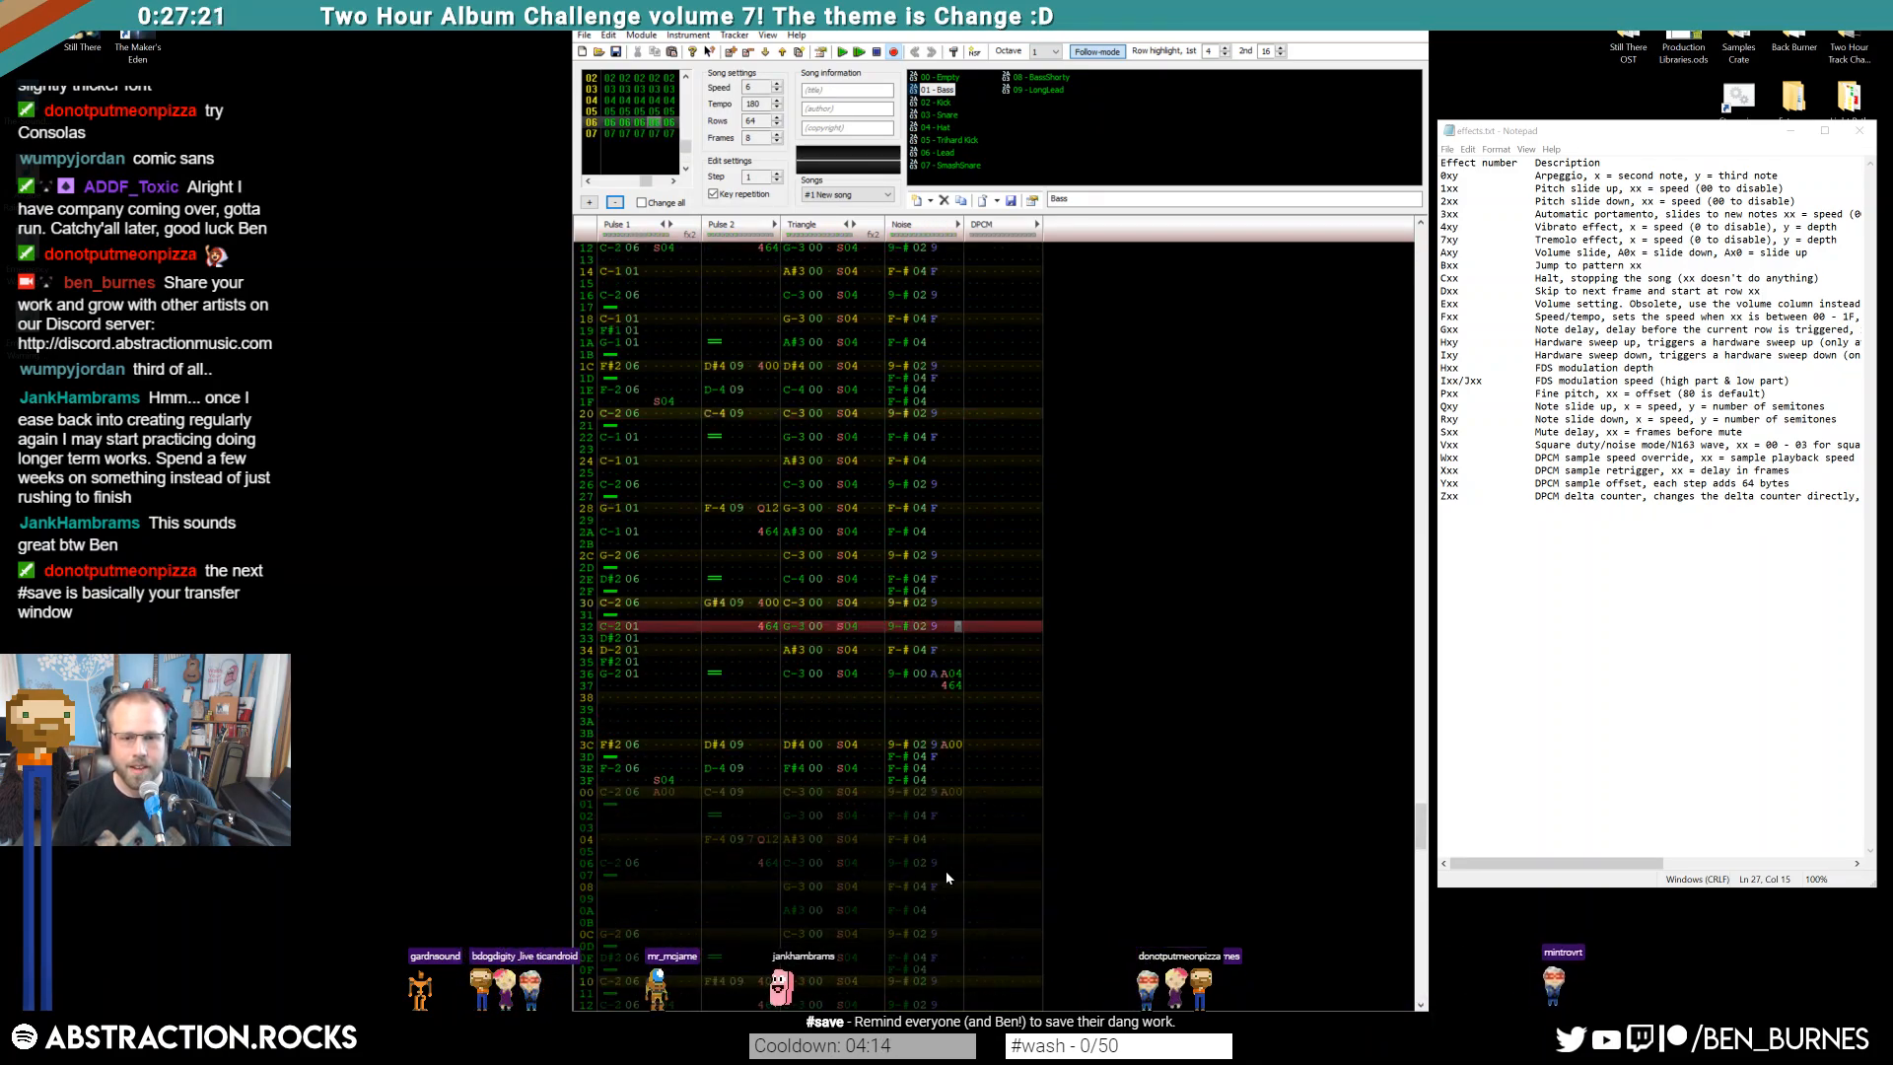
left_click(945, 756)
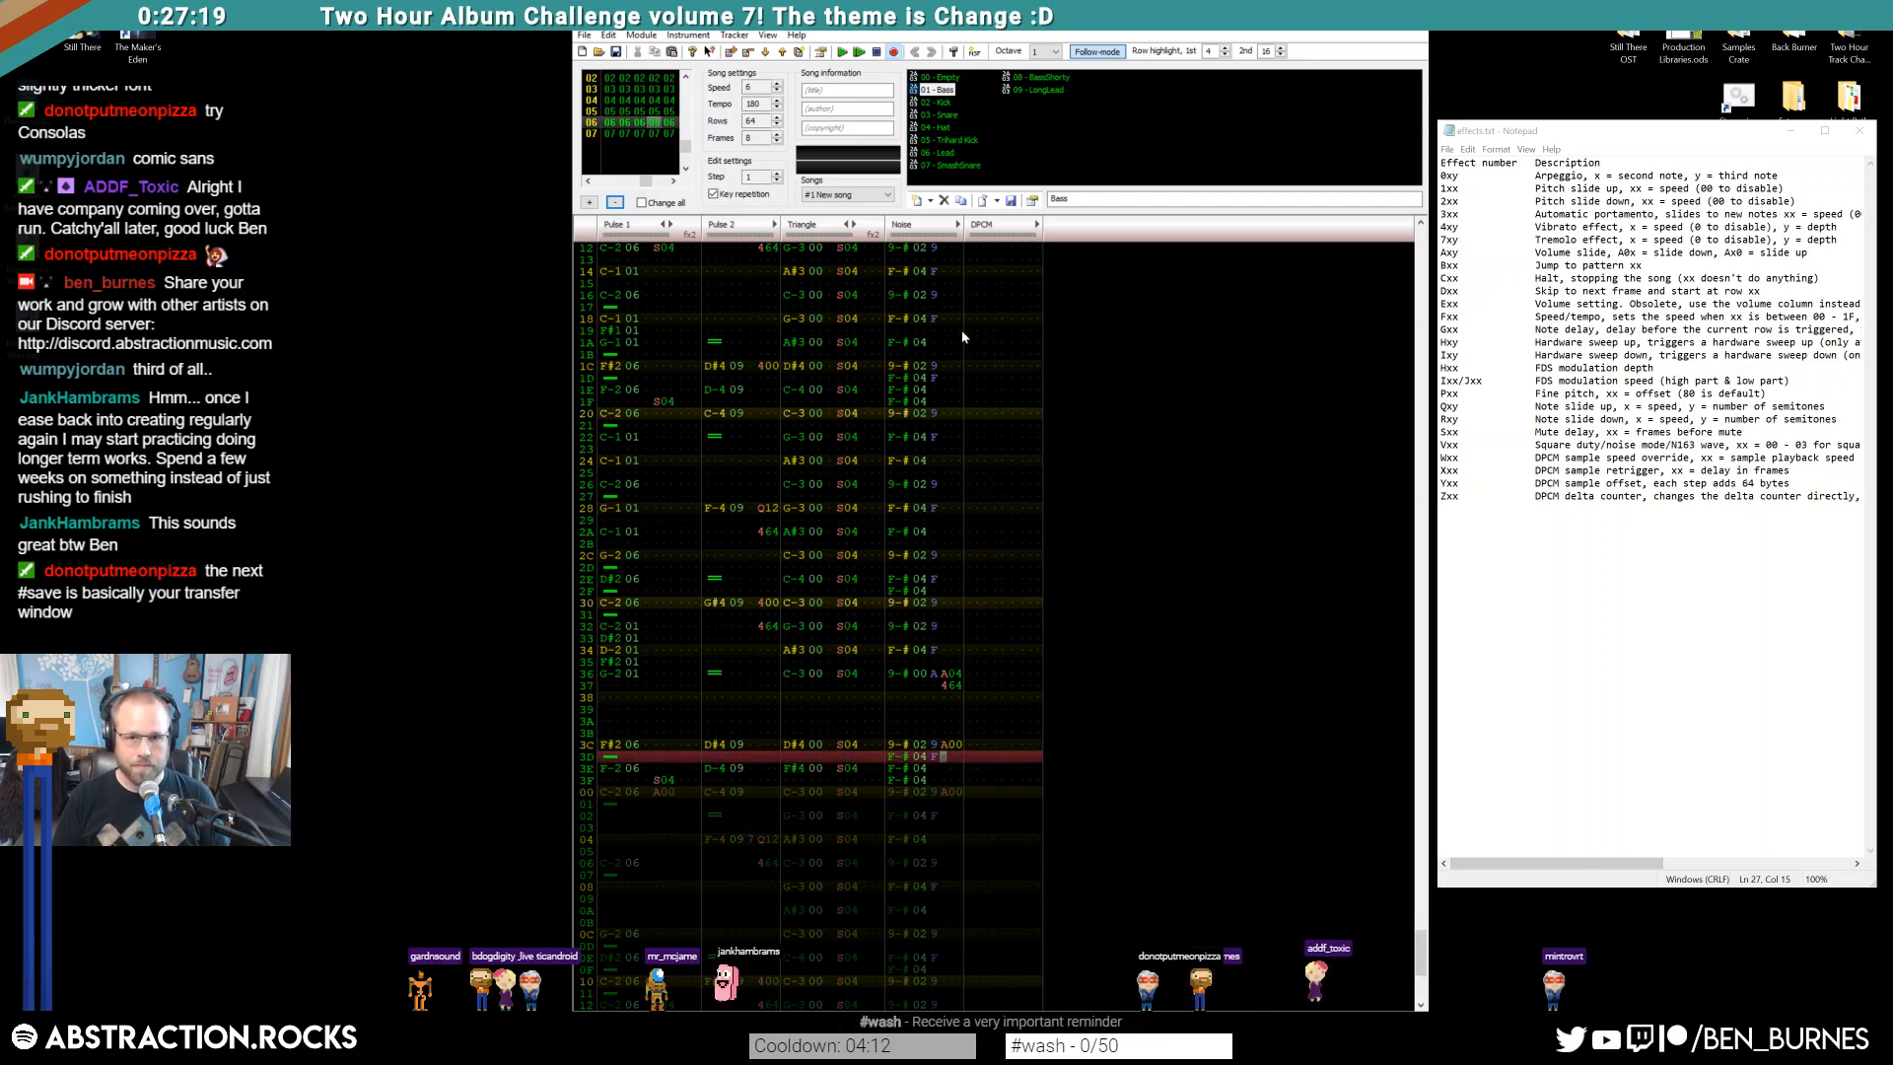
left_click(959, 225)
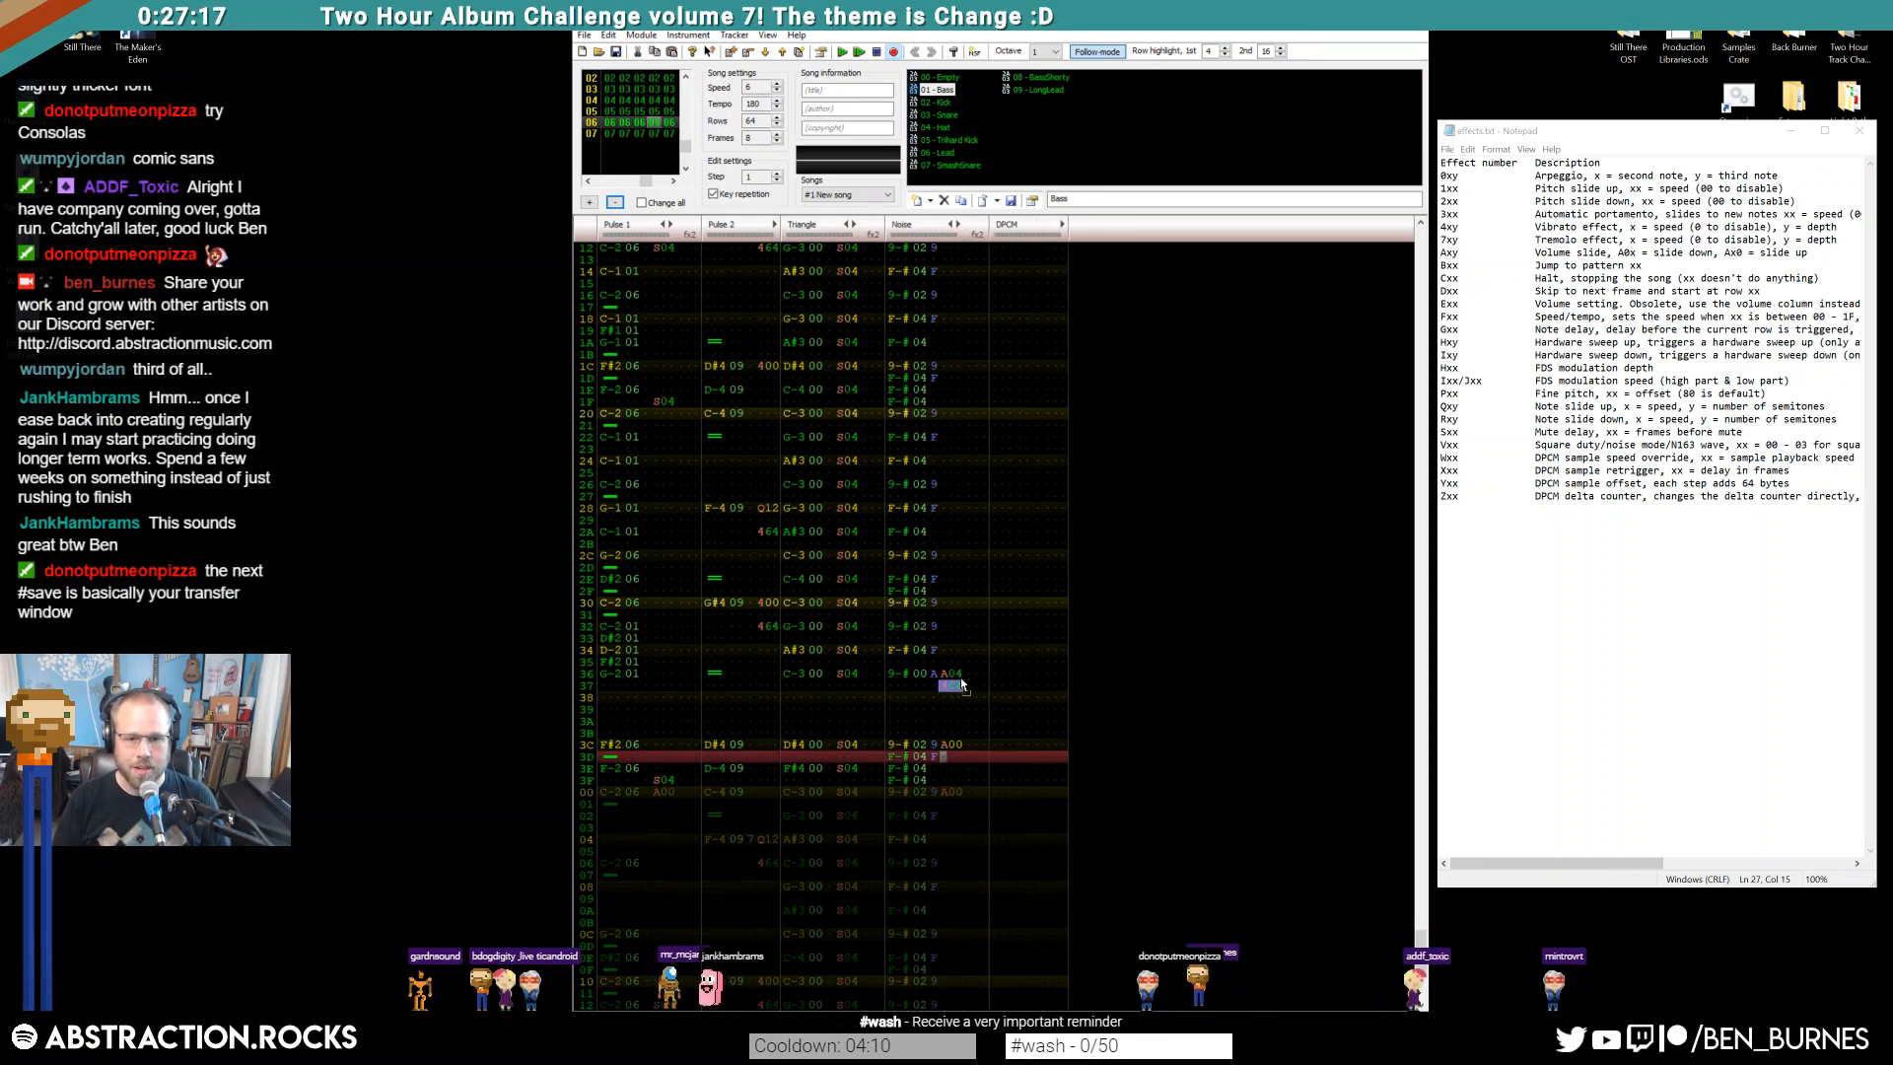
left_click(970, 747)
type("400")
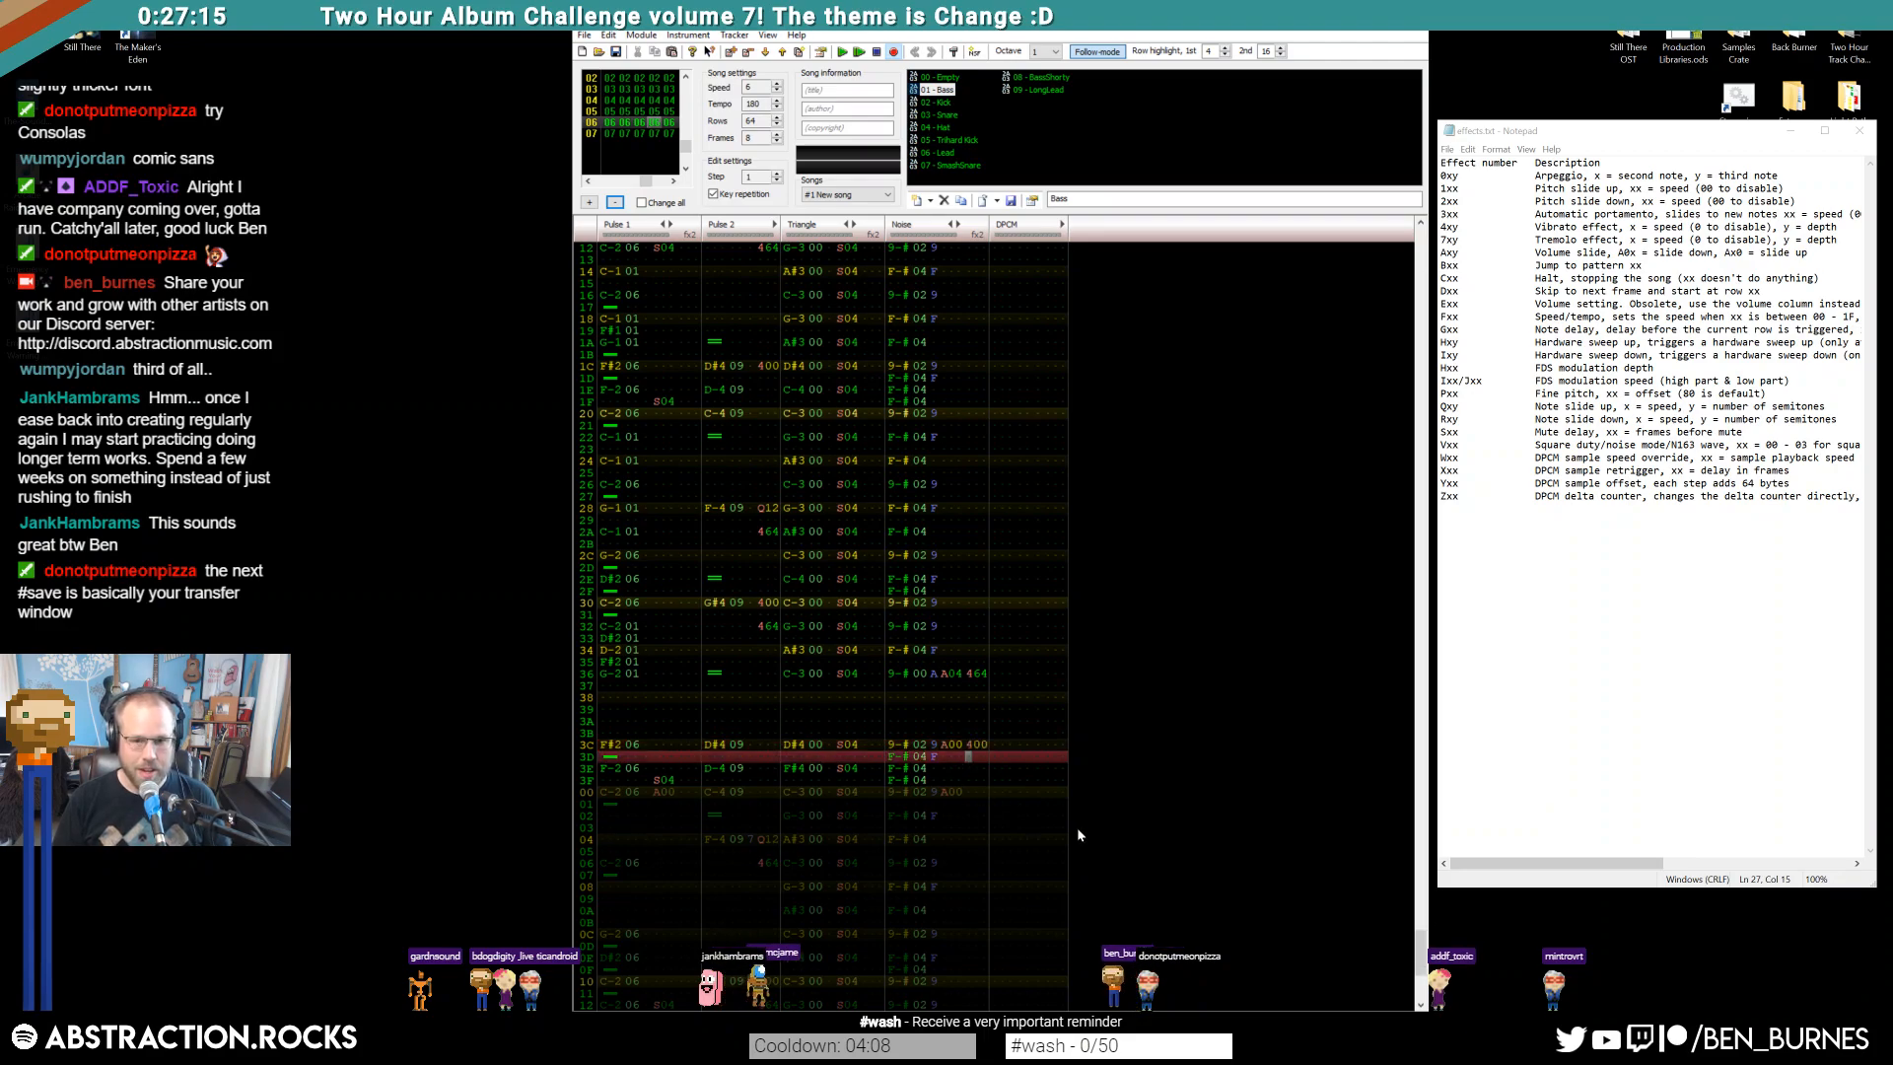
Return to the start of the song and play it through to frame 07
key("Home")
key("ctrl+Left")
key("ctrl+Left")
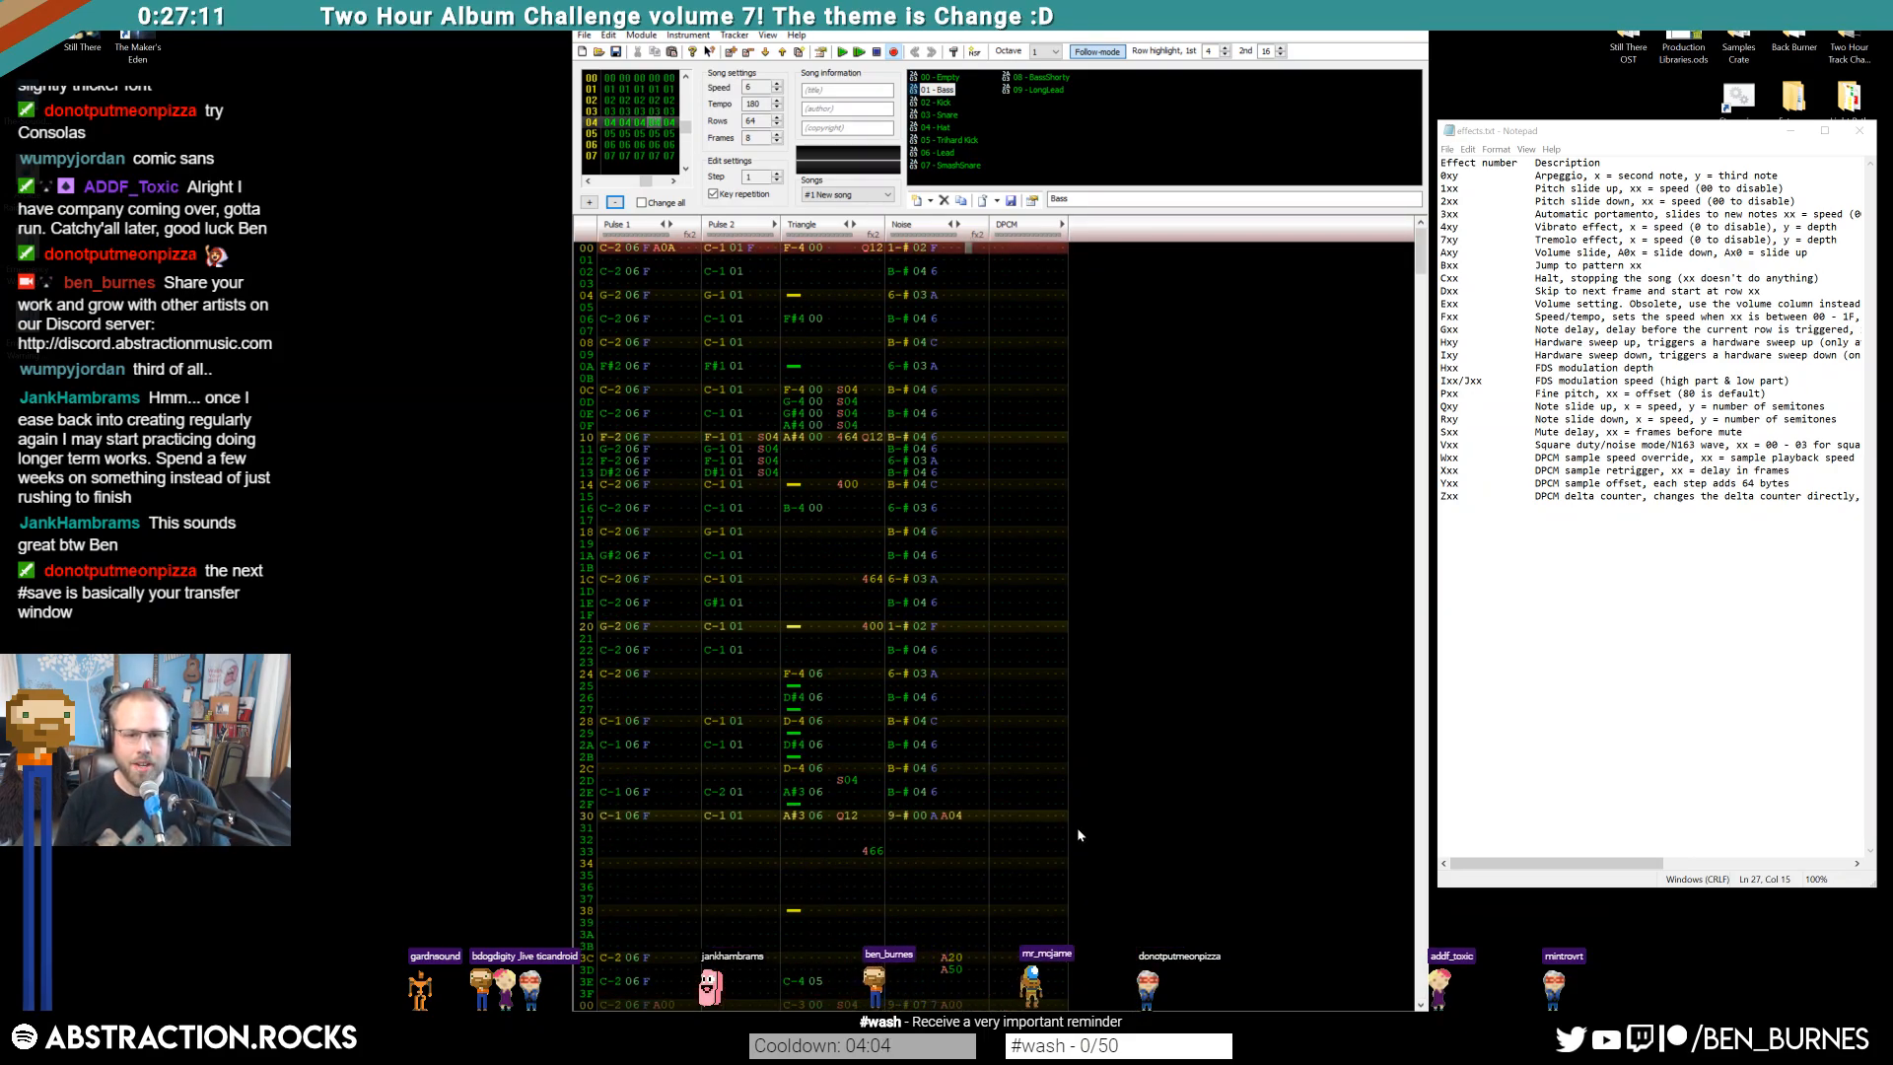
key("ctrl+Left")
key("ctrl+Left")
key("ctrl+Left")
key("ctrl+Left")
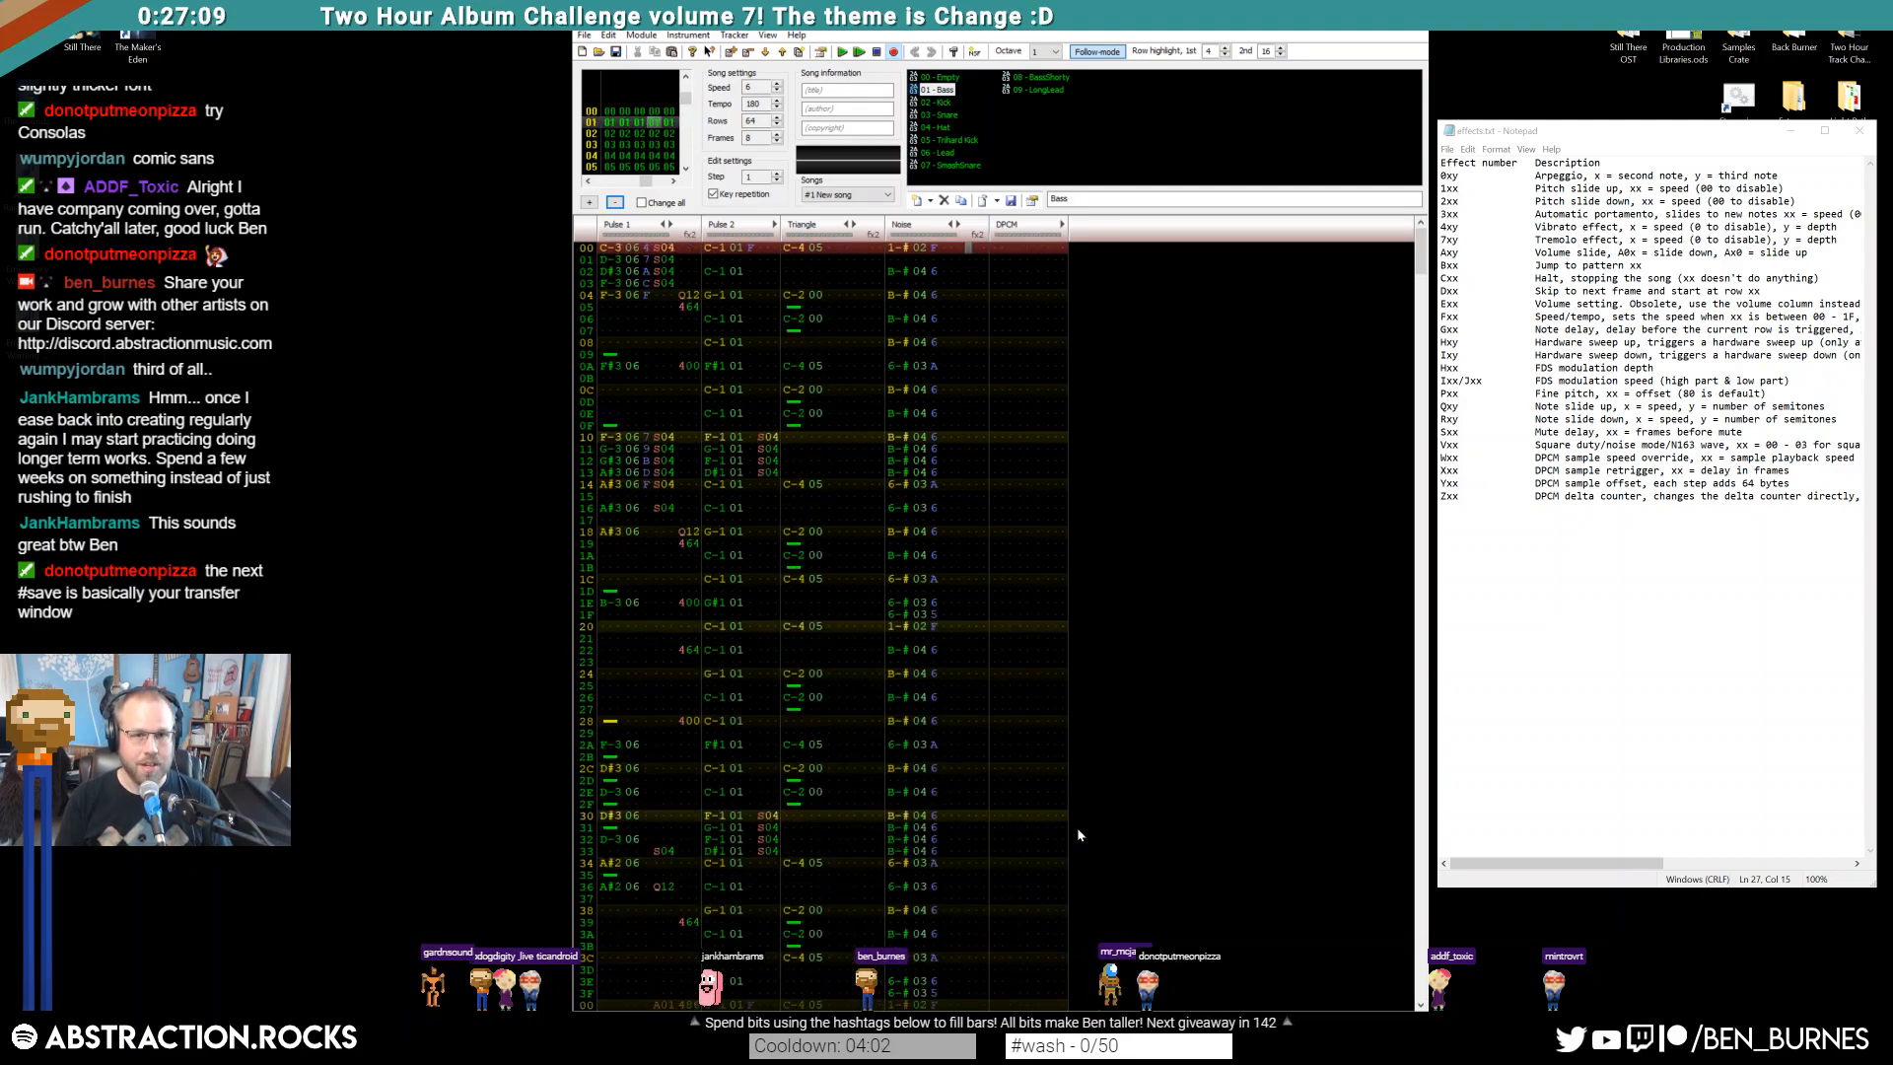
key("Return")
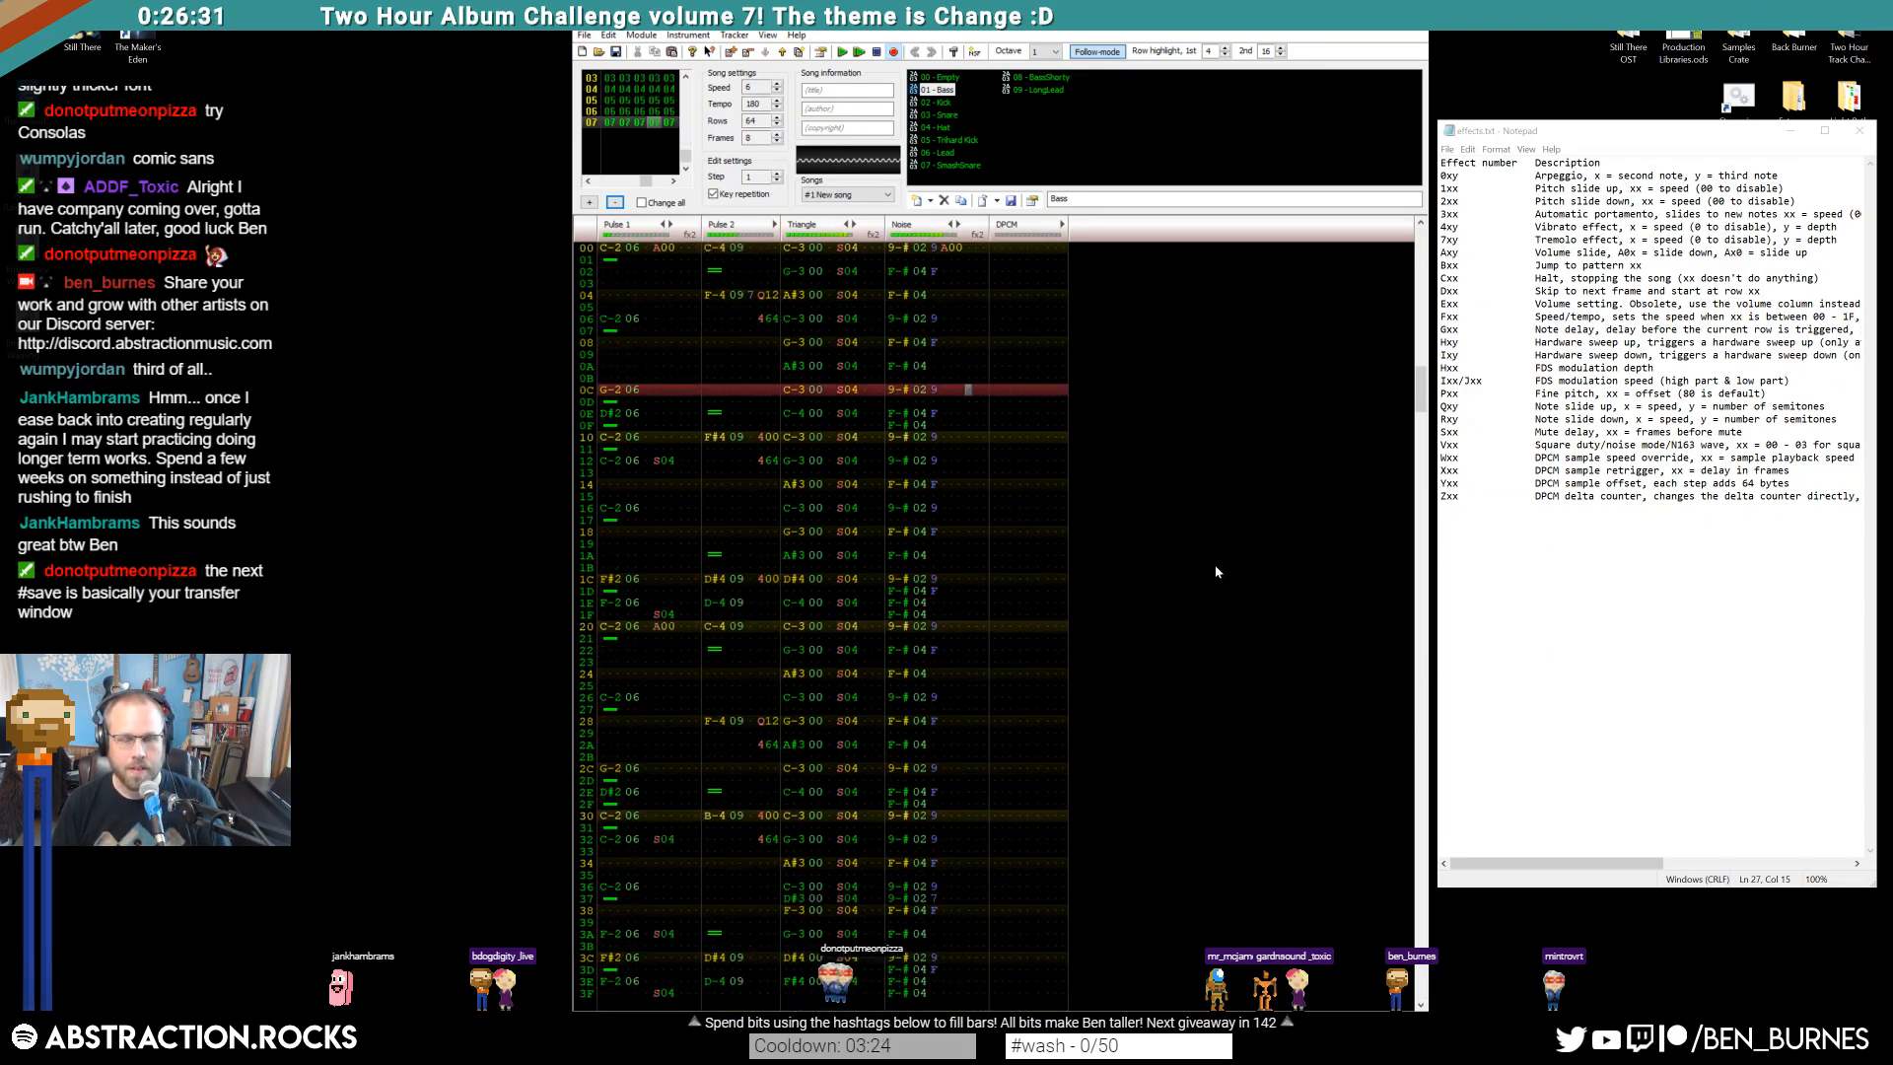
Copy the whole Pulse 1 pattern of frame 06 into Pulse 1 of frame 07
scroll(919, 694, "up", 18)
left_click(610, 251)
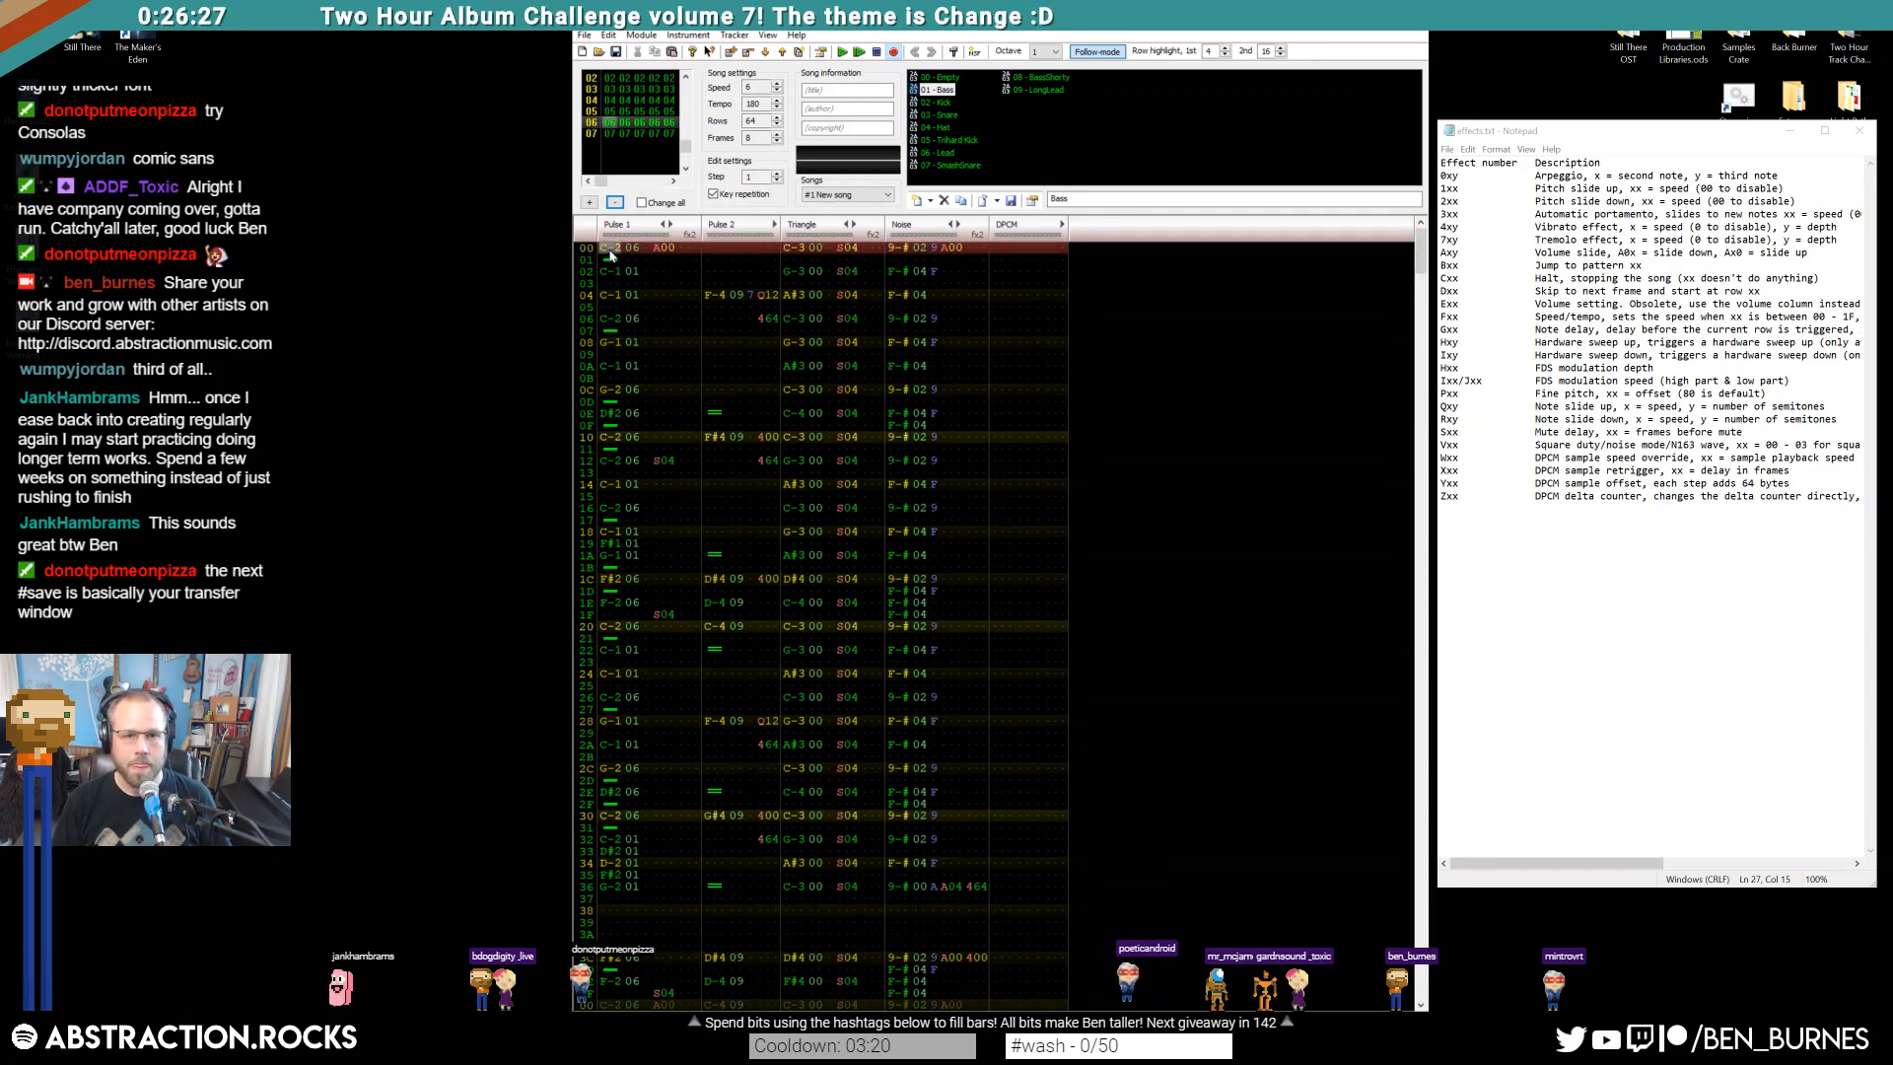
key("ctrl+a")
scroll(712, 524, "down", 17)
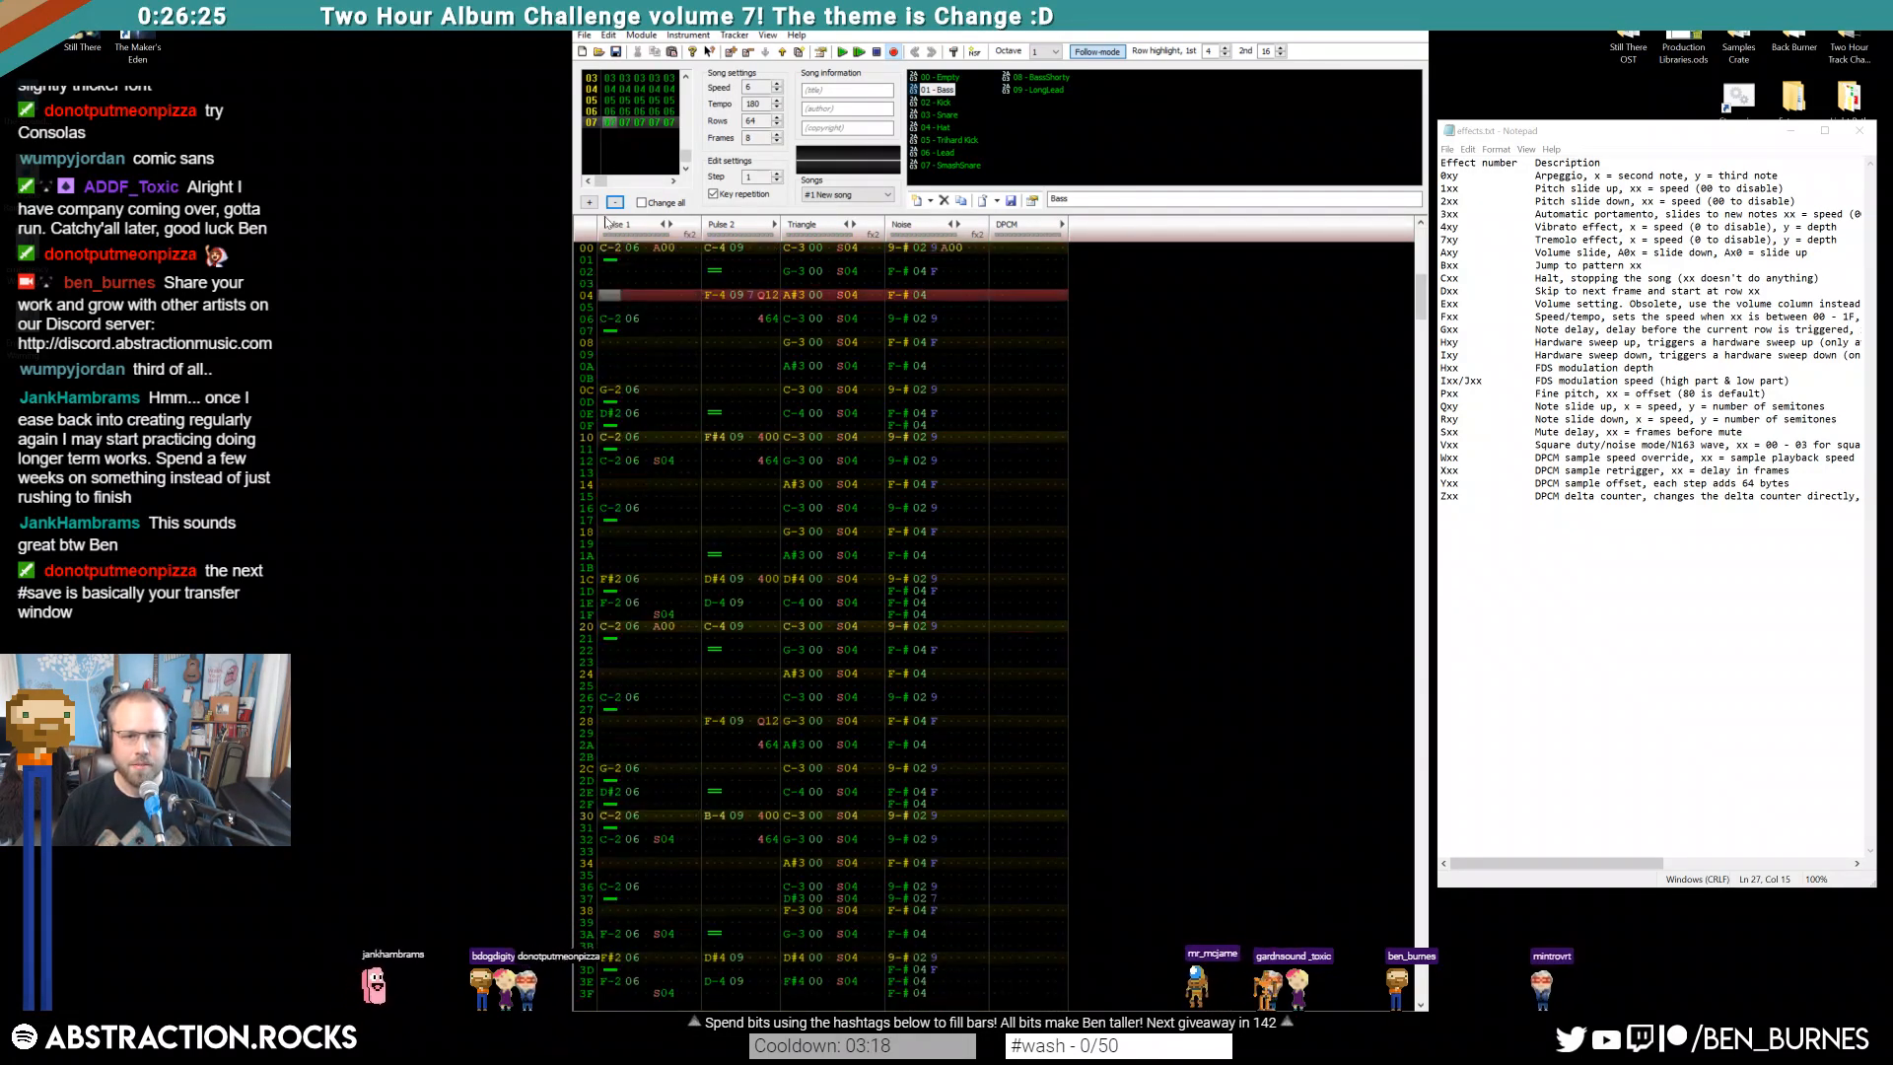
scroll(859, 501, "up", 11)
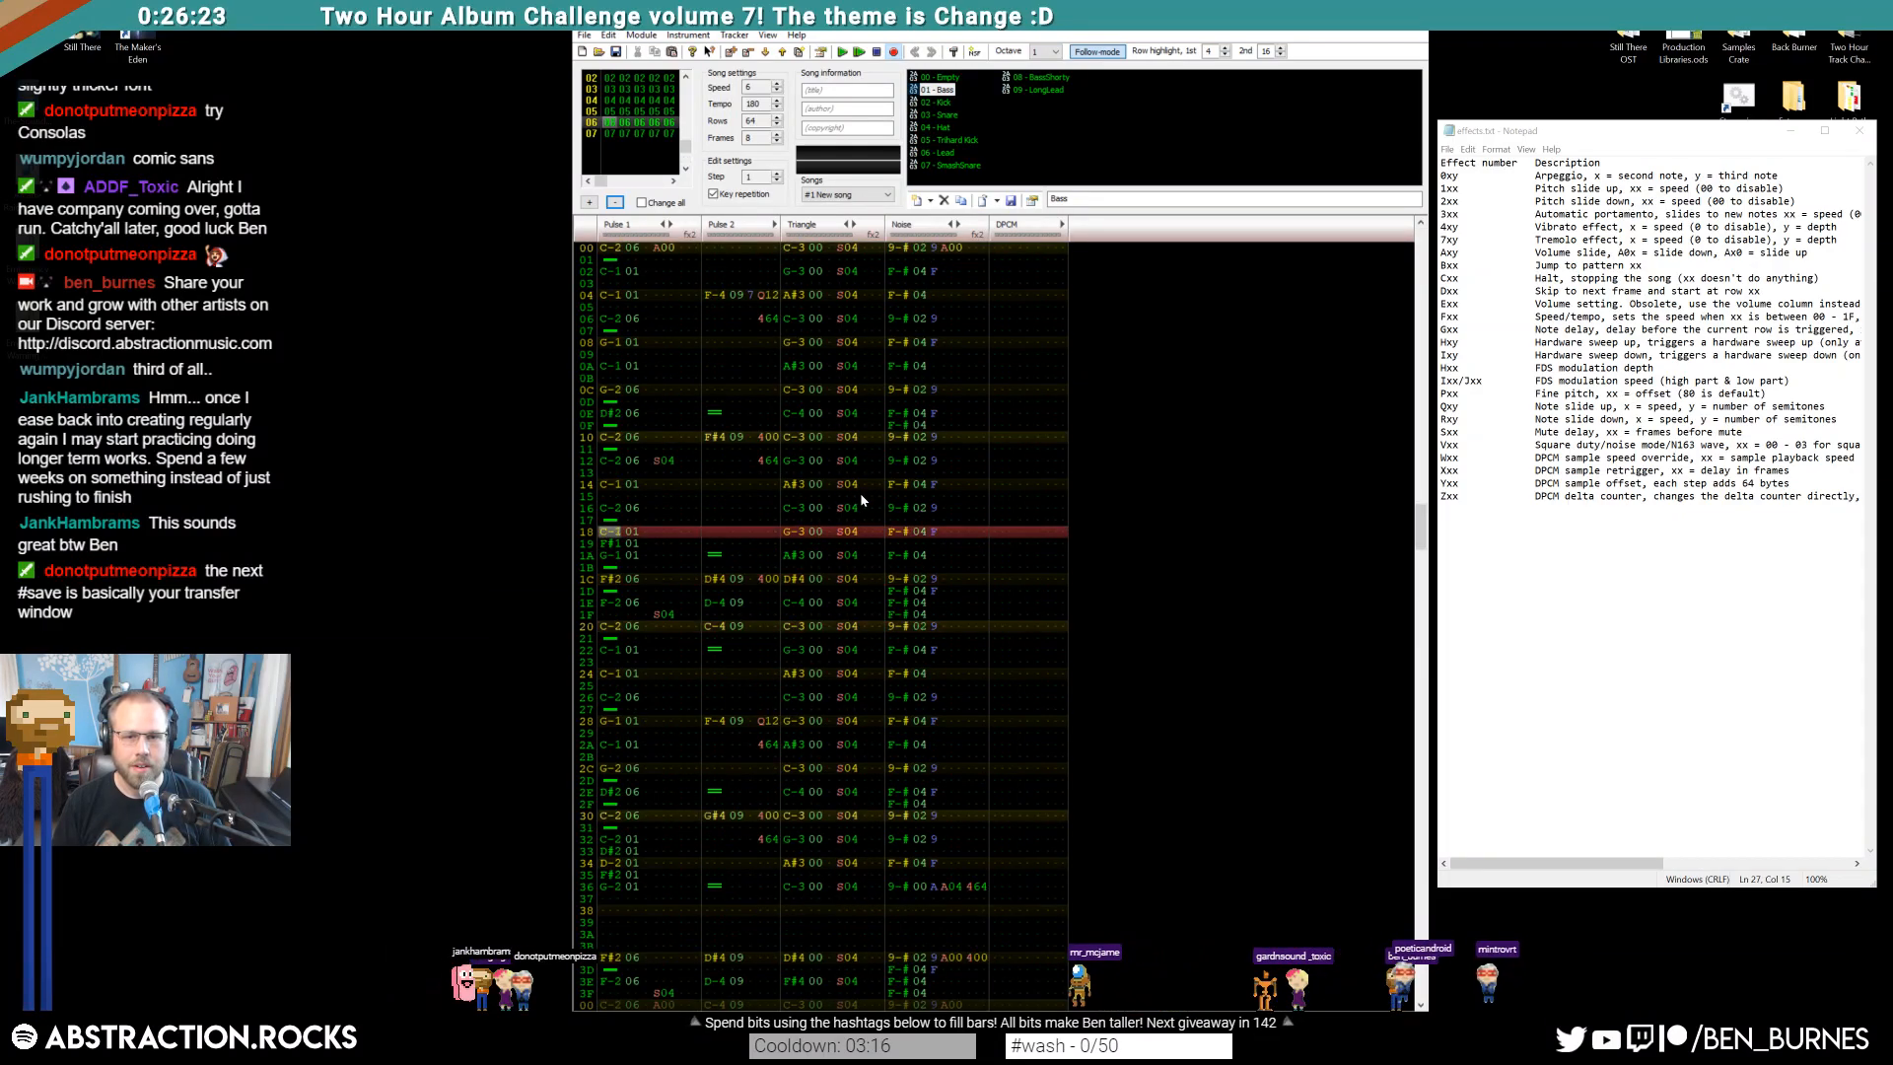
left_click(653, 135)
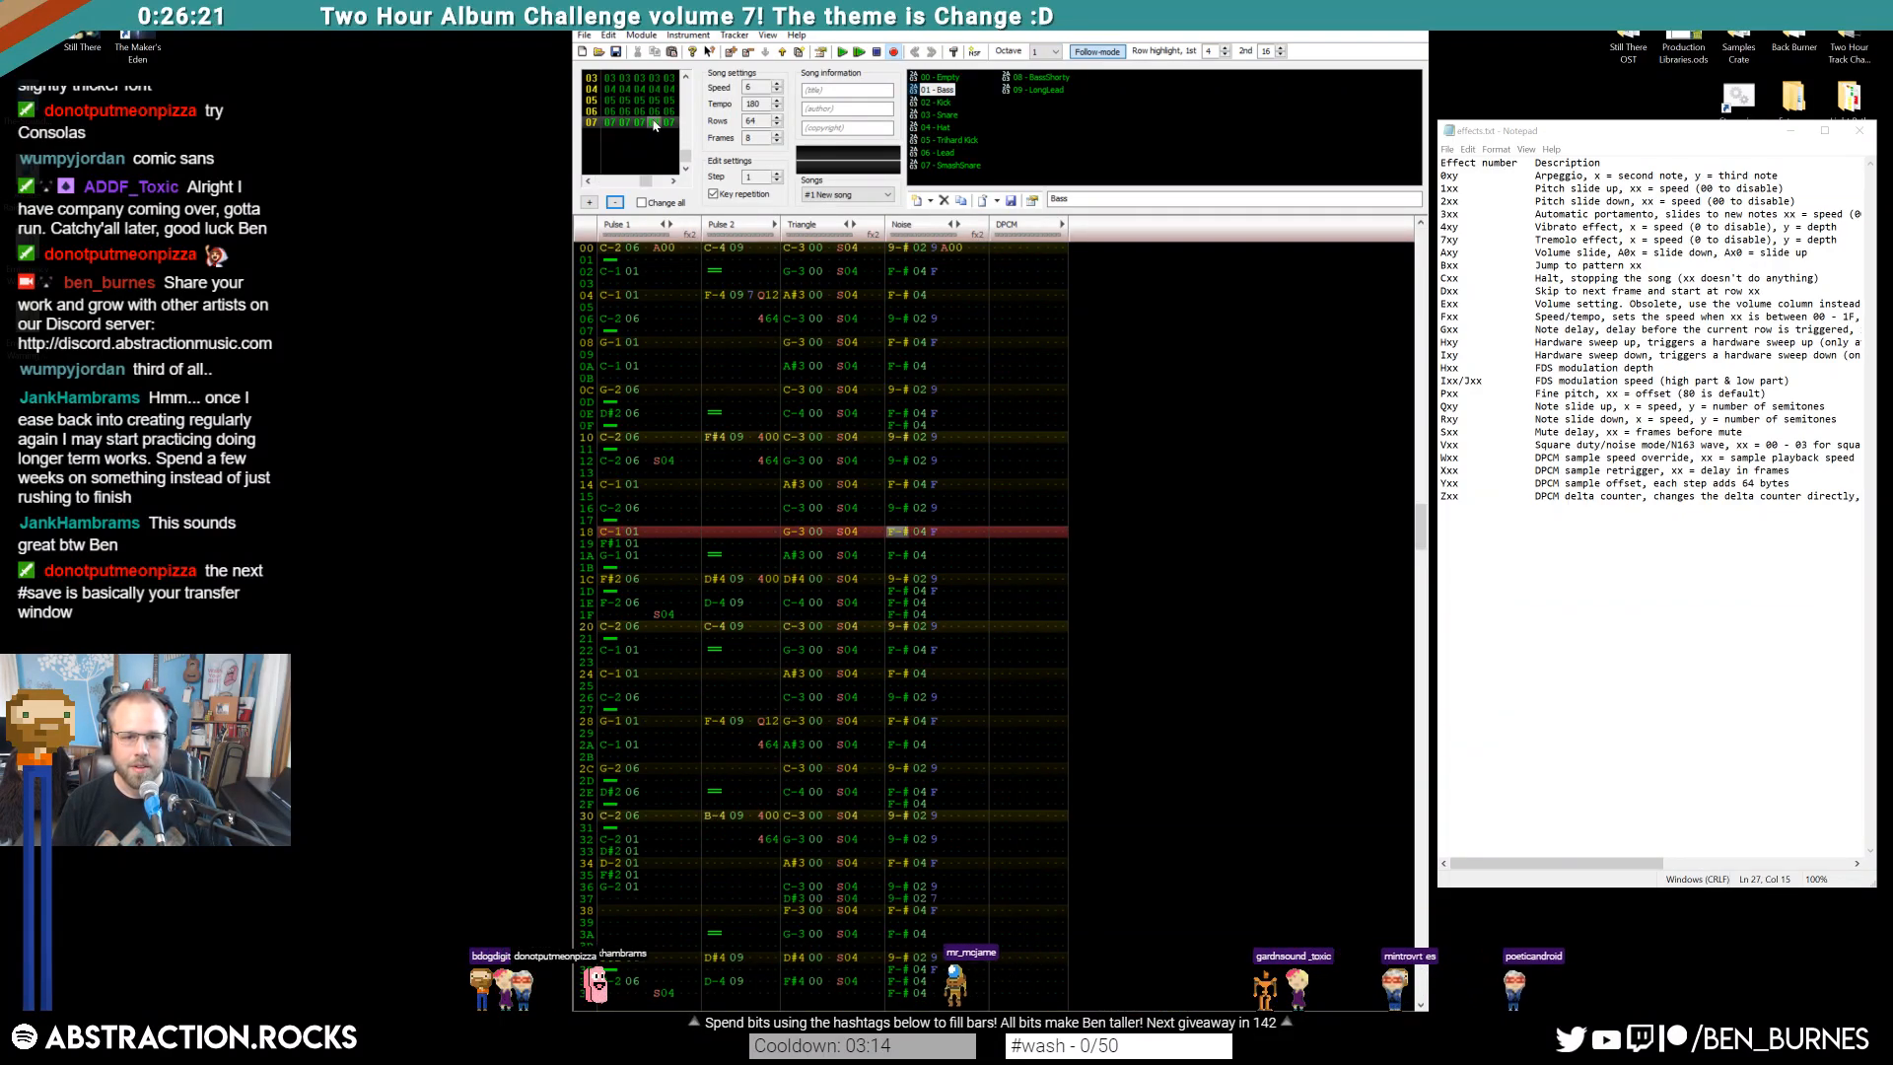
Copy the whole Noise pattern of frame 06 into Noise of frame 07
left_click(656, 111)
key("Home")
key("ctrl+a")
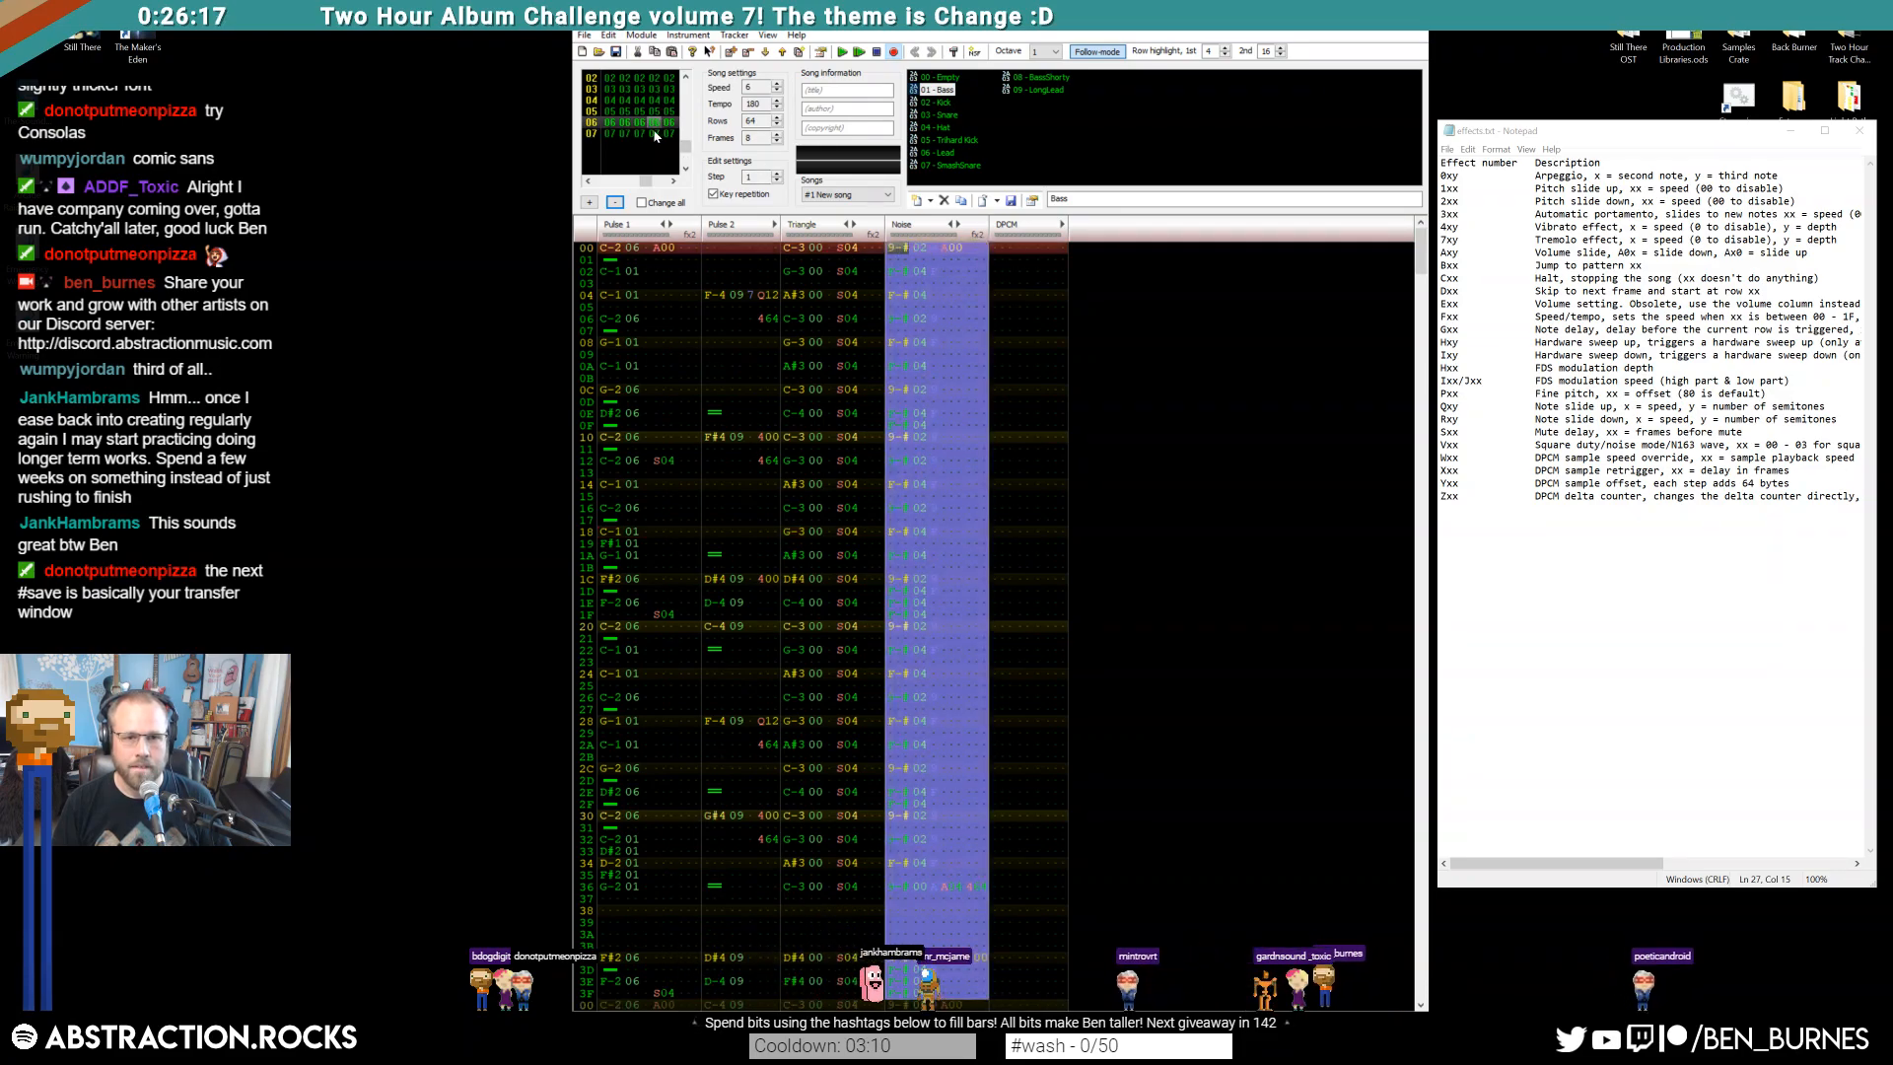
left_click(671, 135)
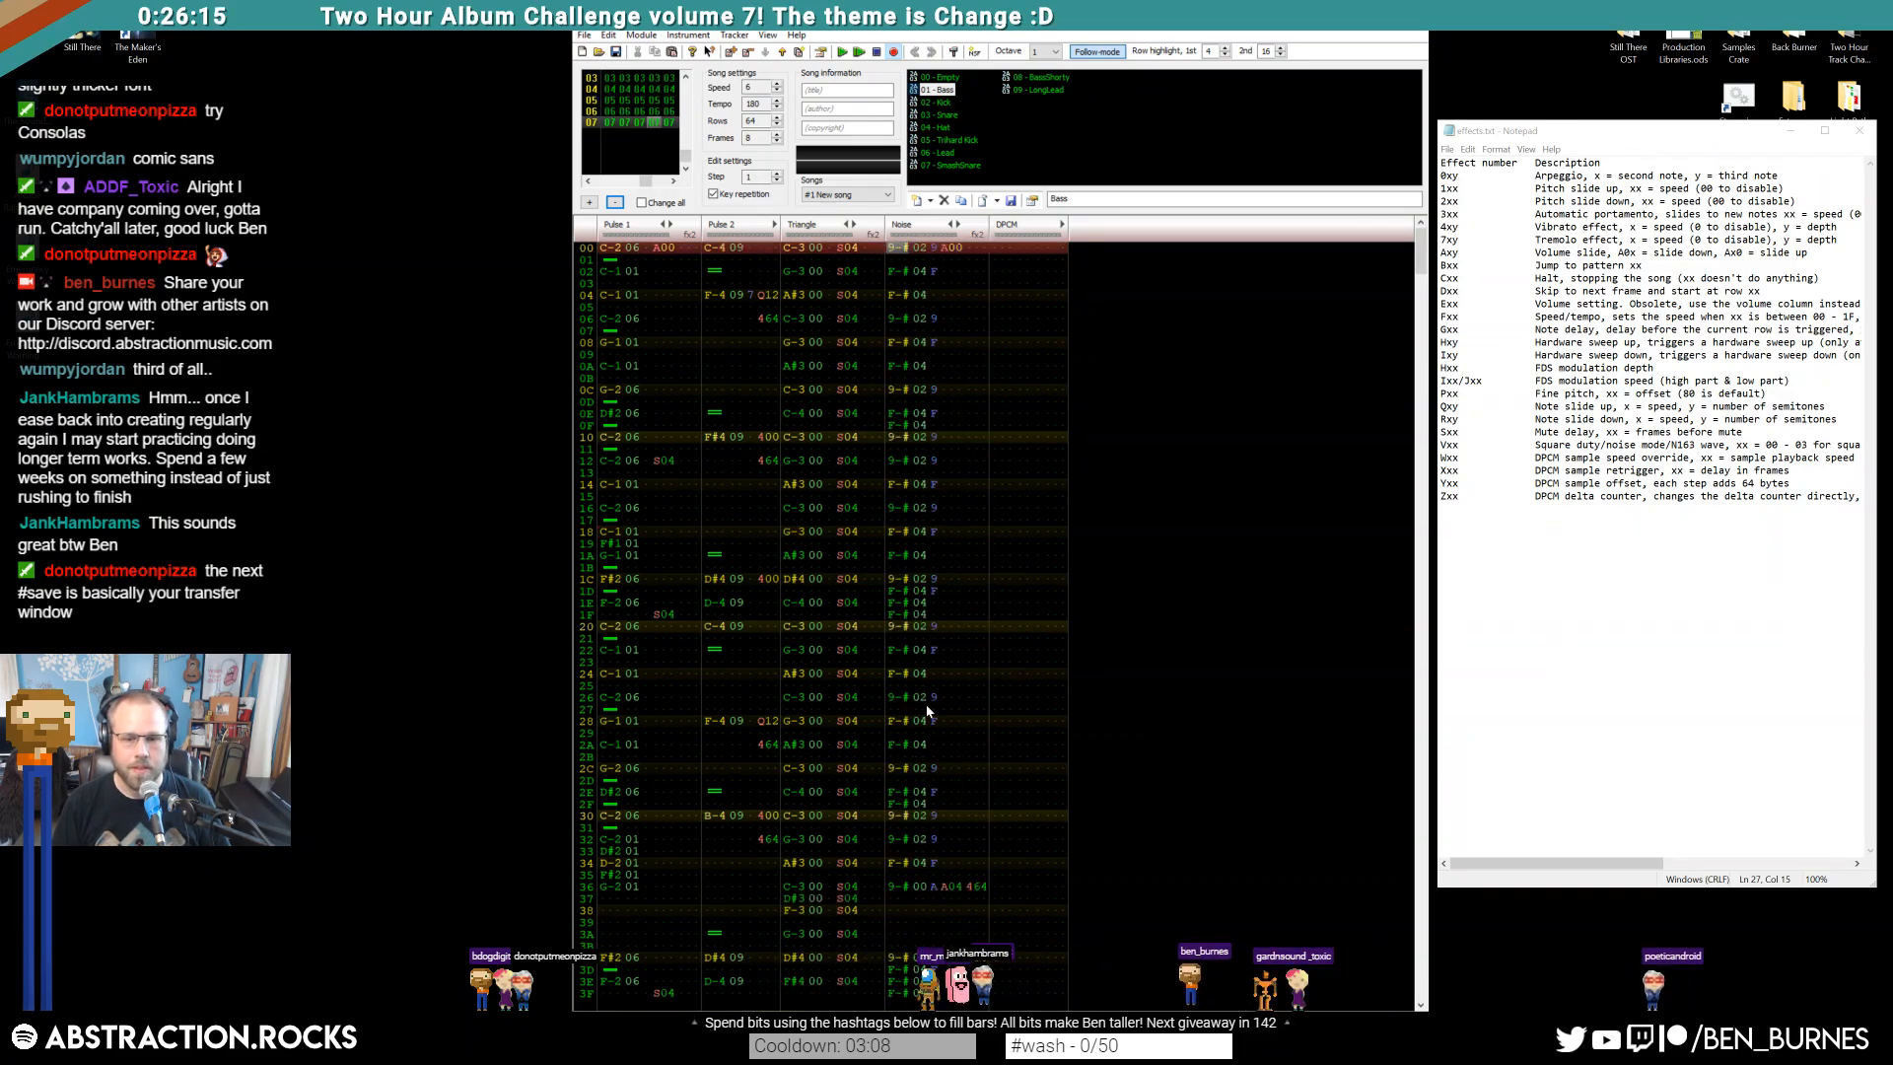
Copy the Noise hit F-# 04 F from row 34 of frame 07 into rows 38 and 3A
left_click(935, 863)
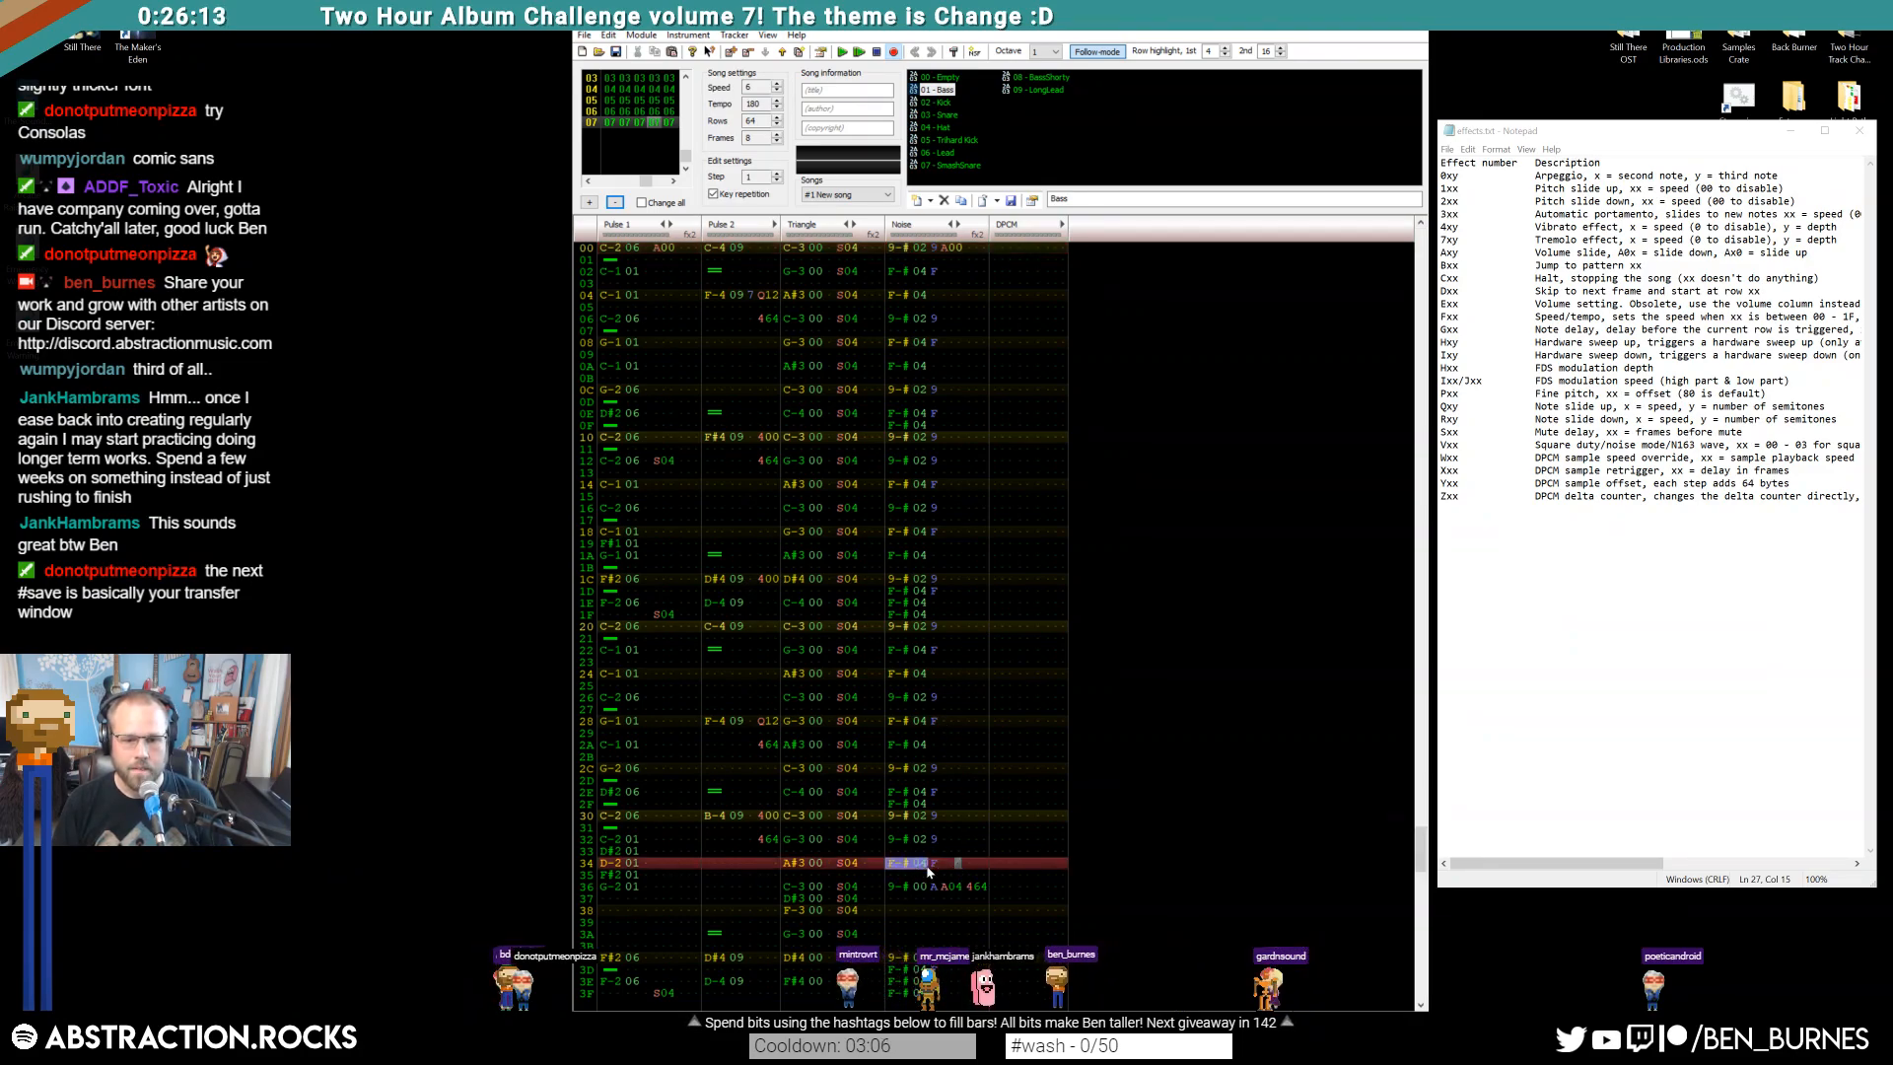
left_click(899, 910)
type("F-# 04 F")
left_click(901, 935)
type("F-# 04 F")
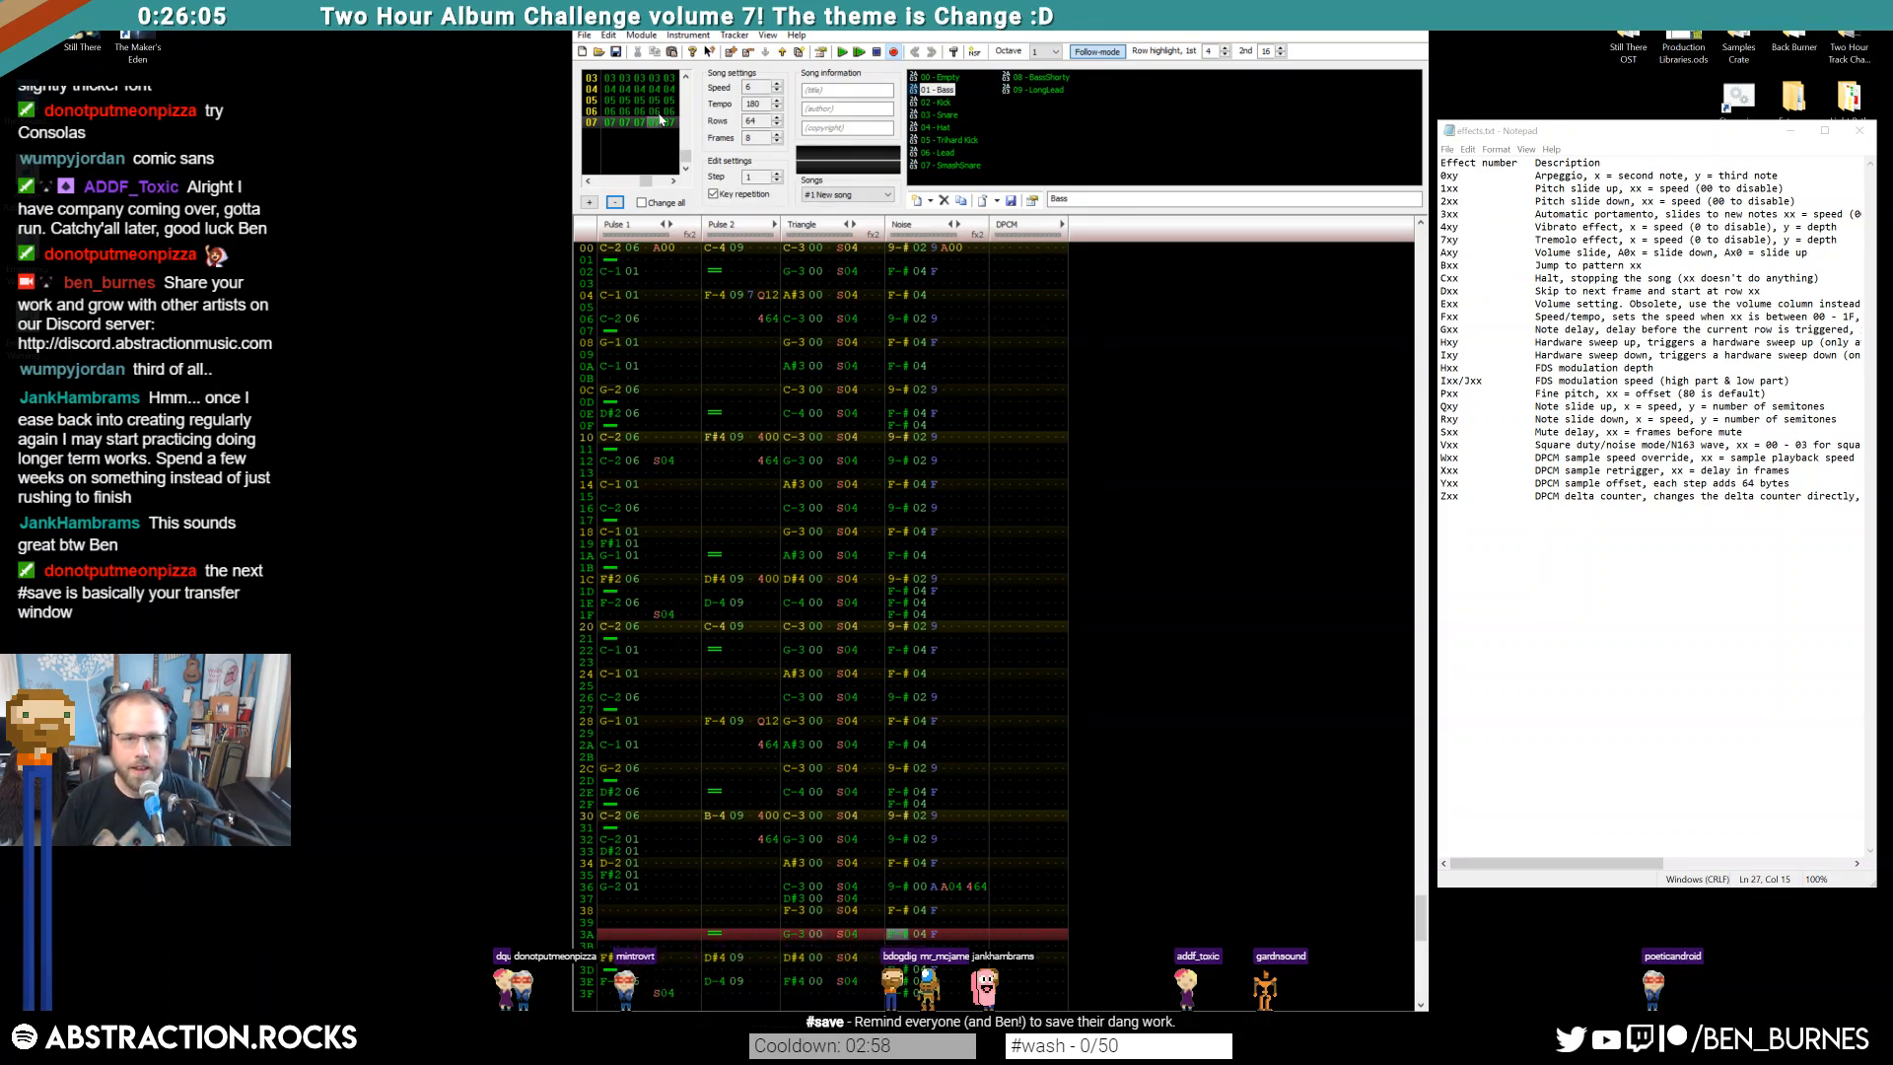
Copy frame 06's Triangle pattern into frame 07, clear its rows 32 to 36, and play the ending
double_click(786, 247)
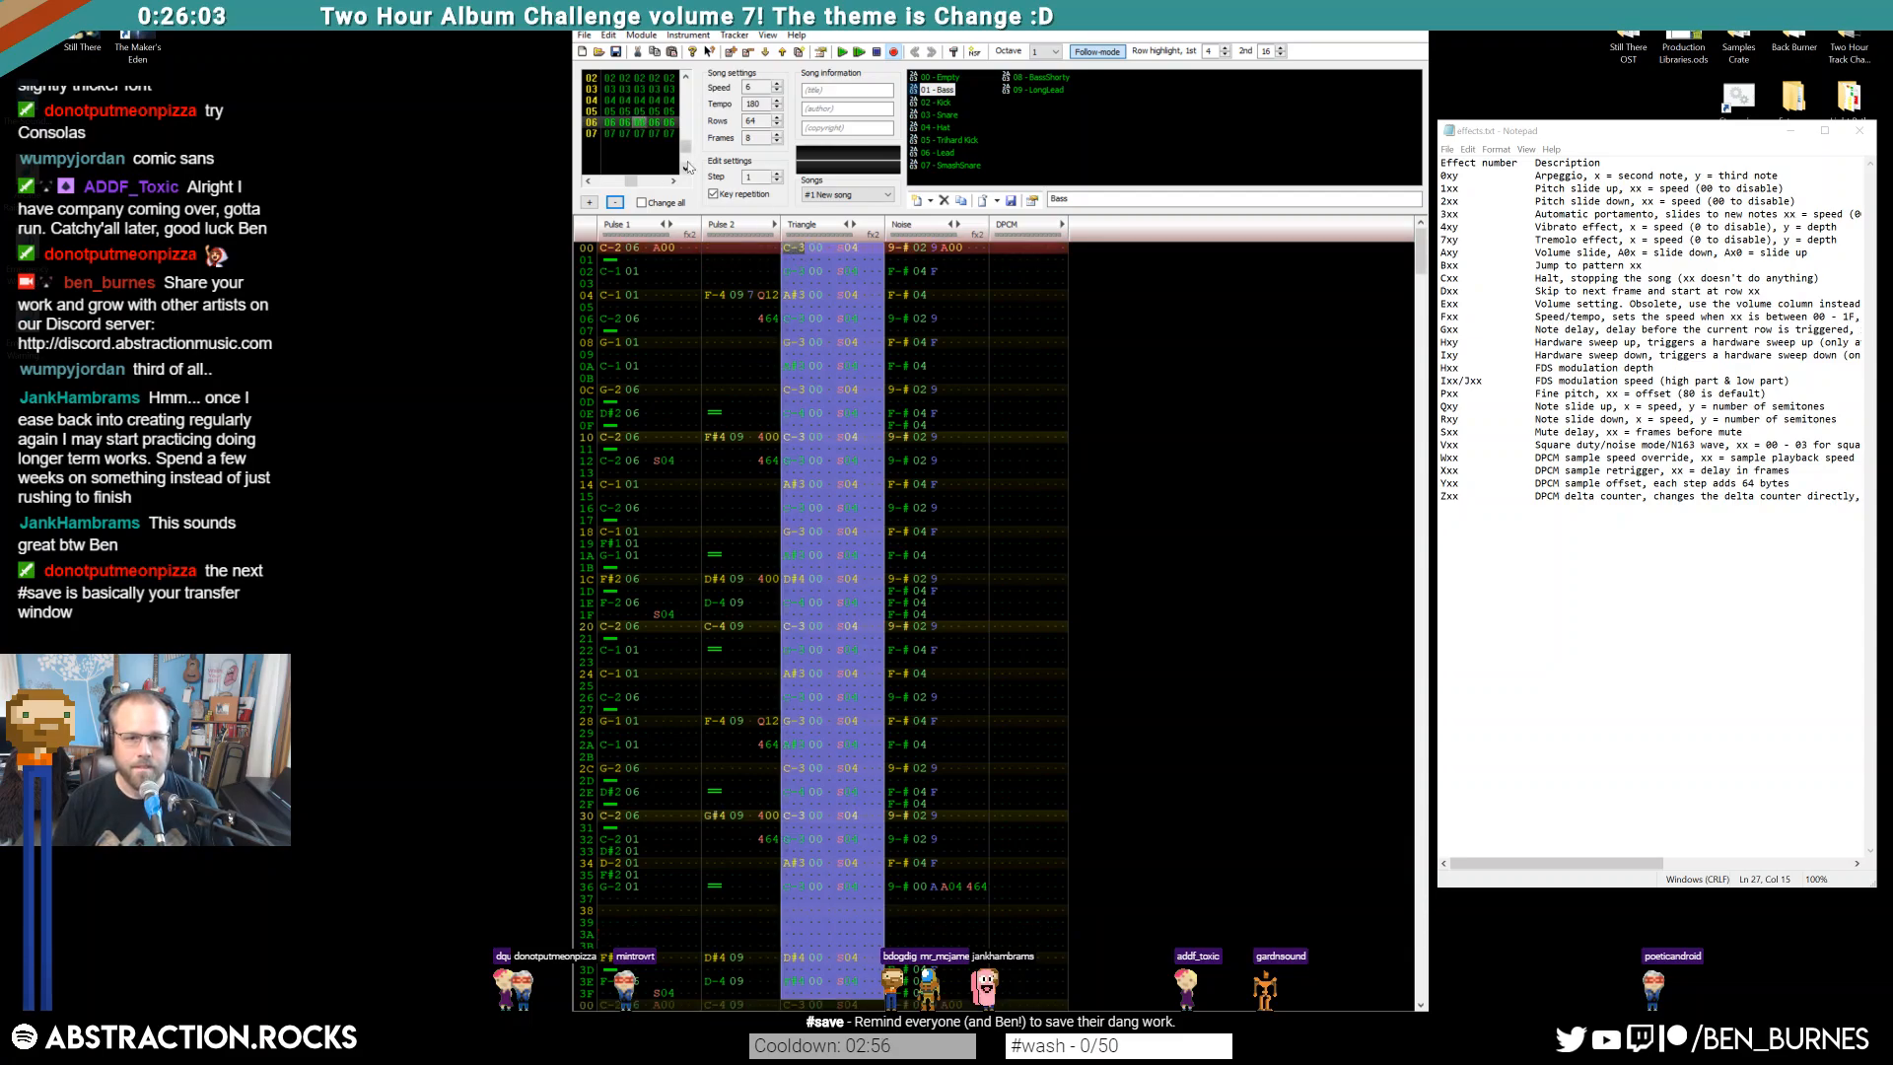
left_click(639, 138)
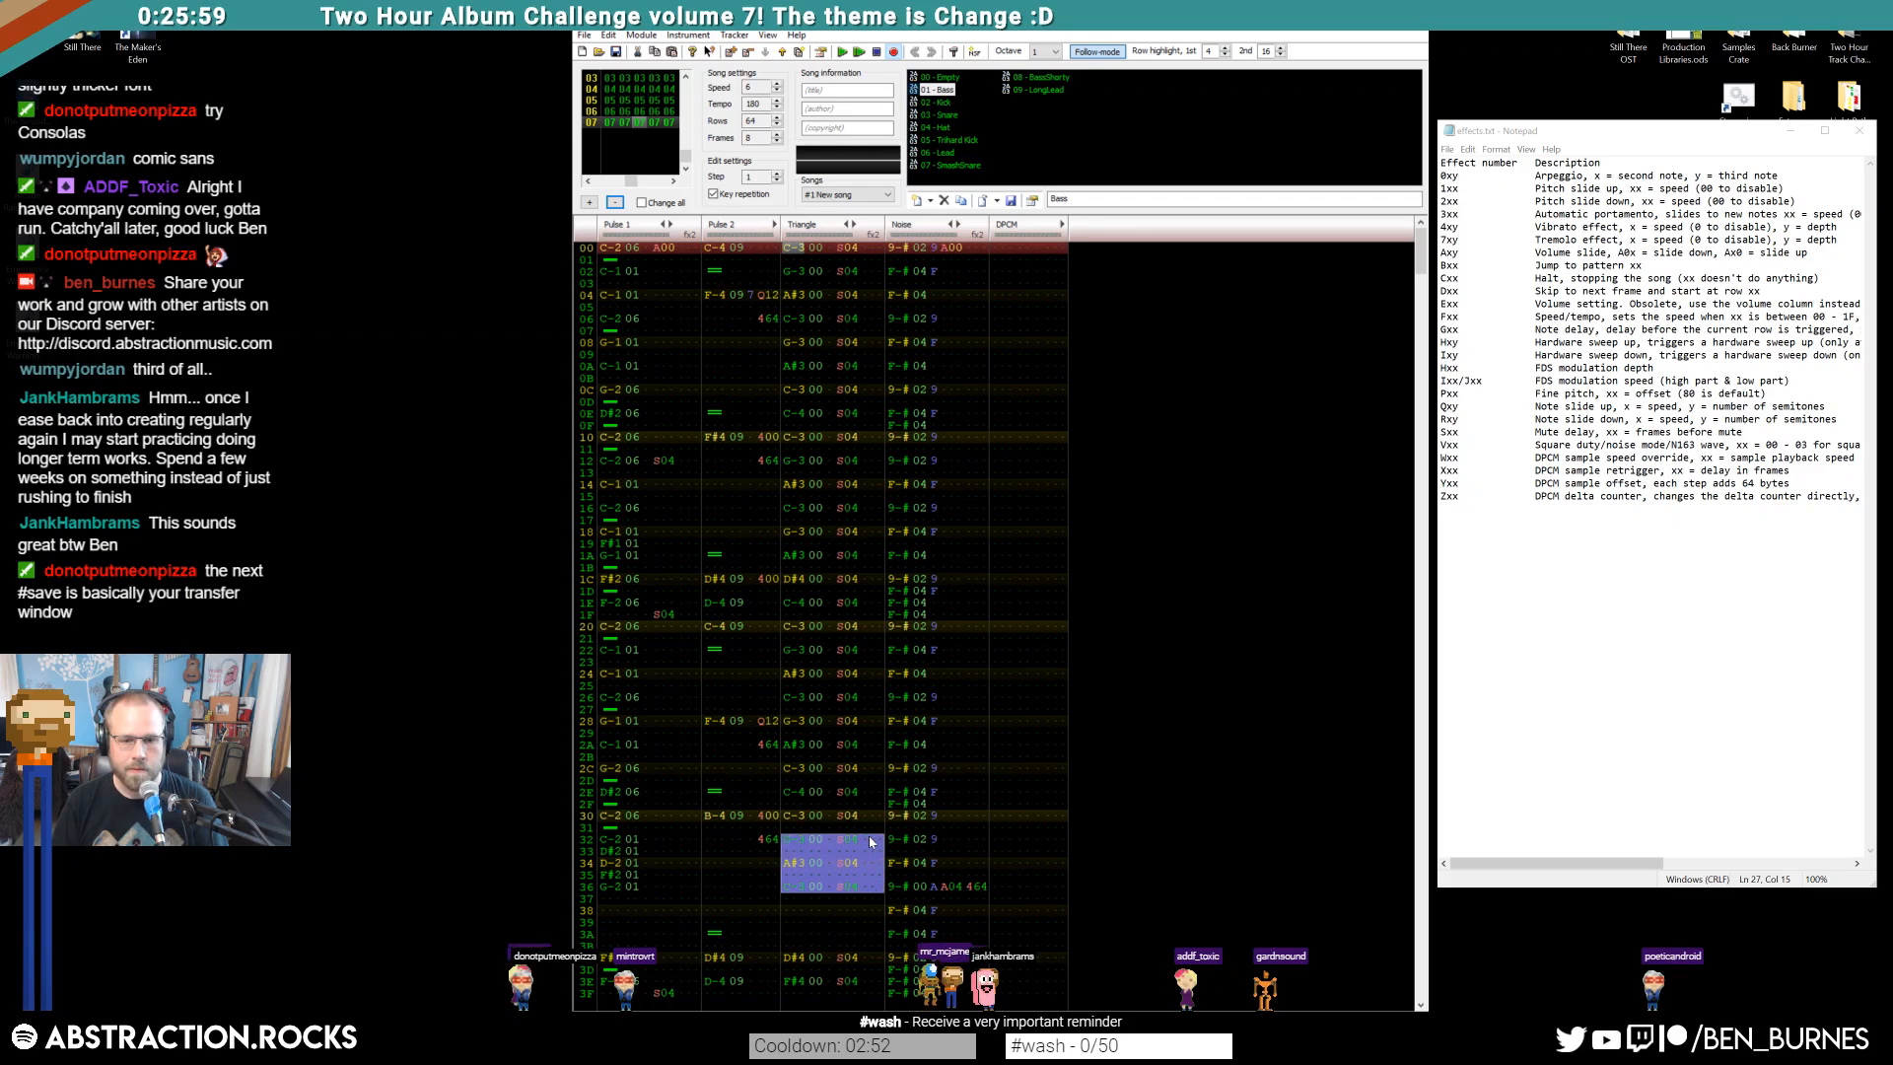
key("Return")
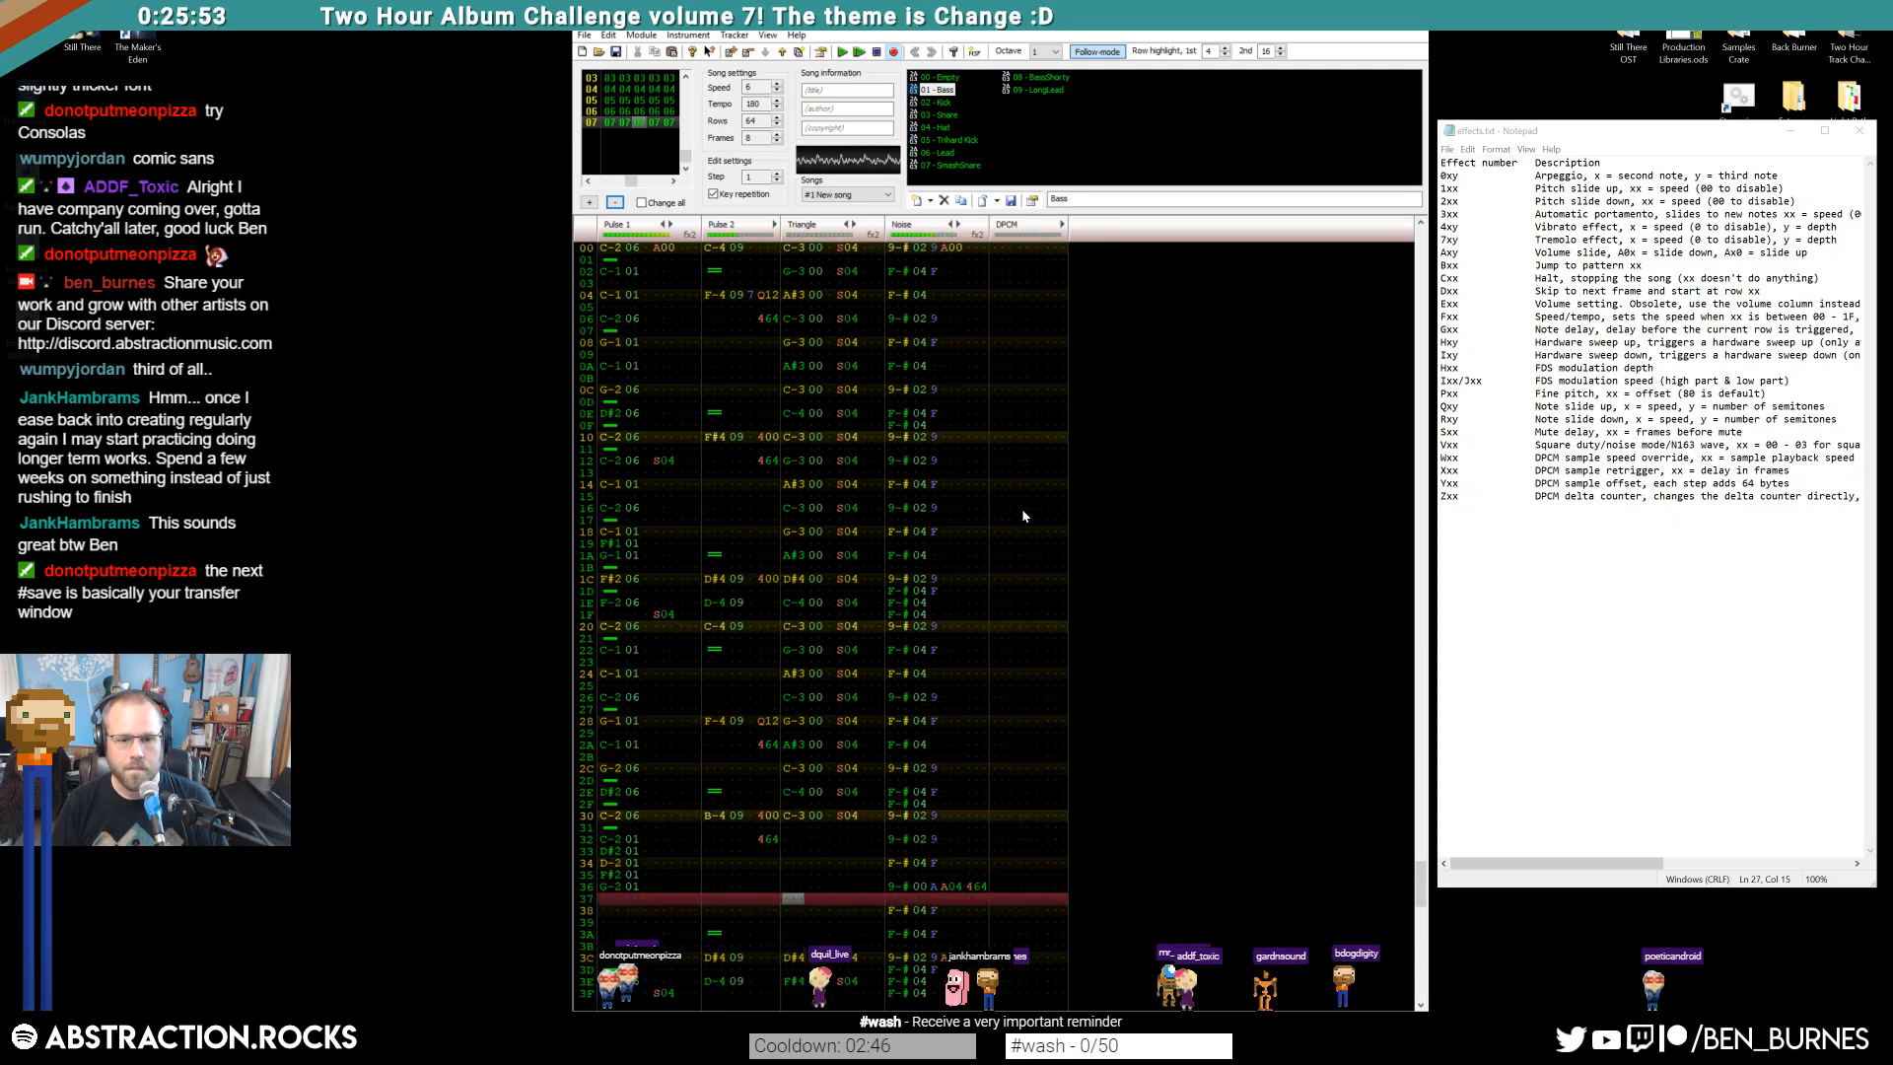
key("Return")
scroll(822, 828, "up", 9)
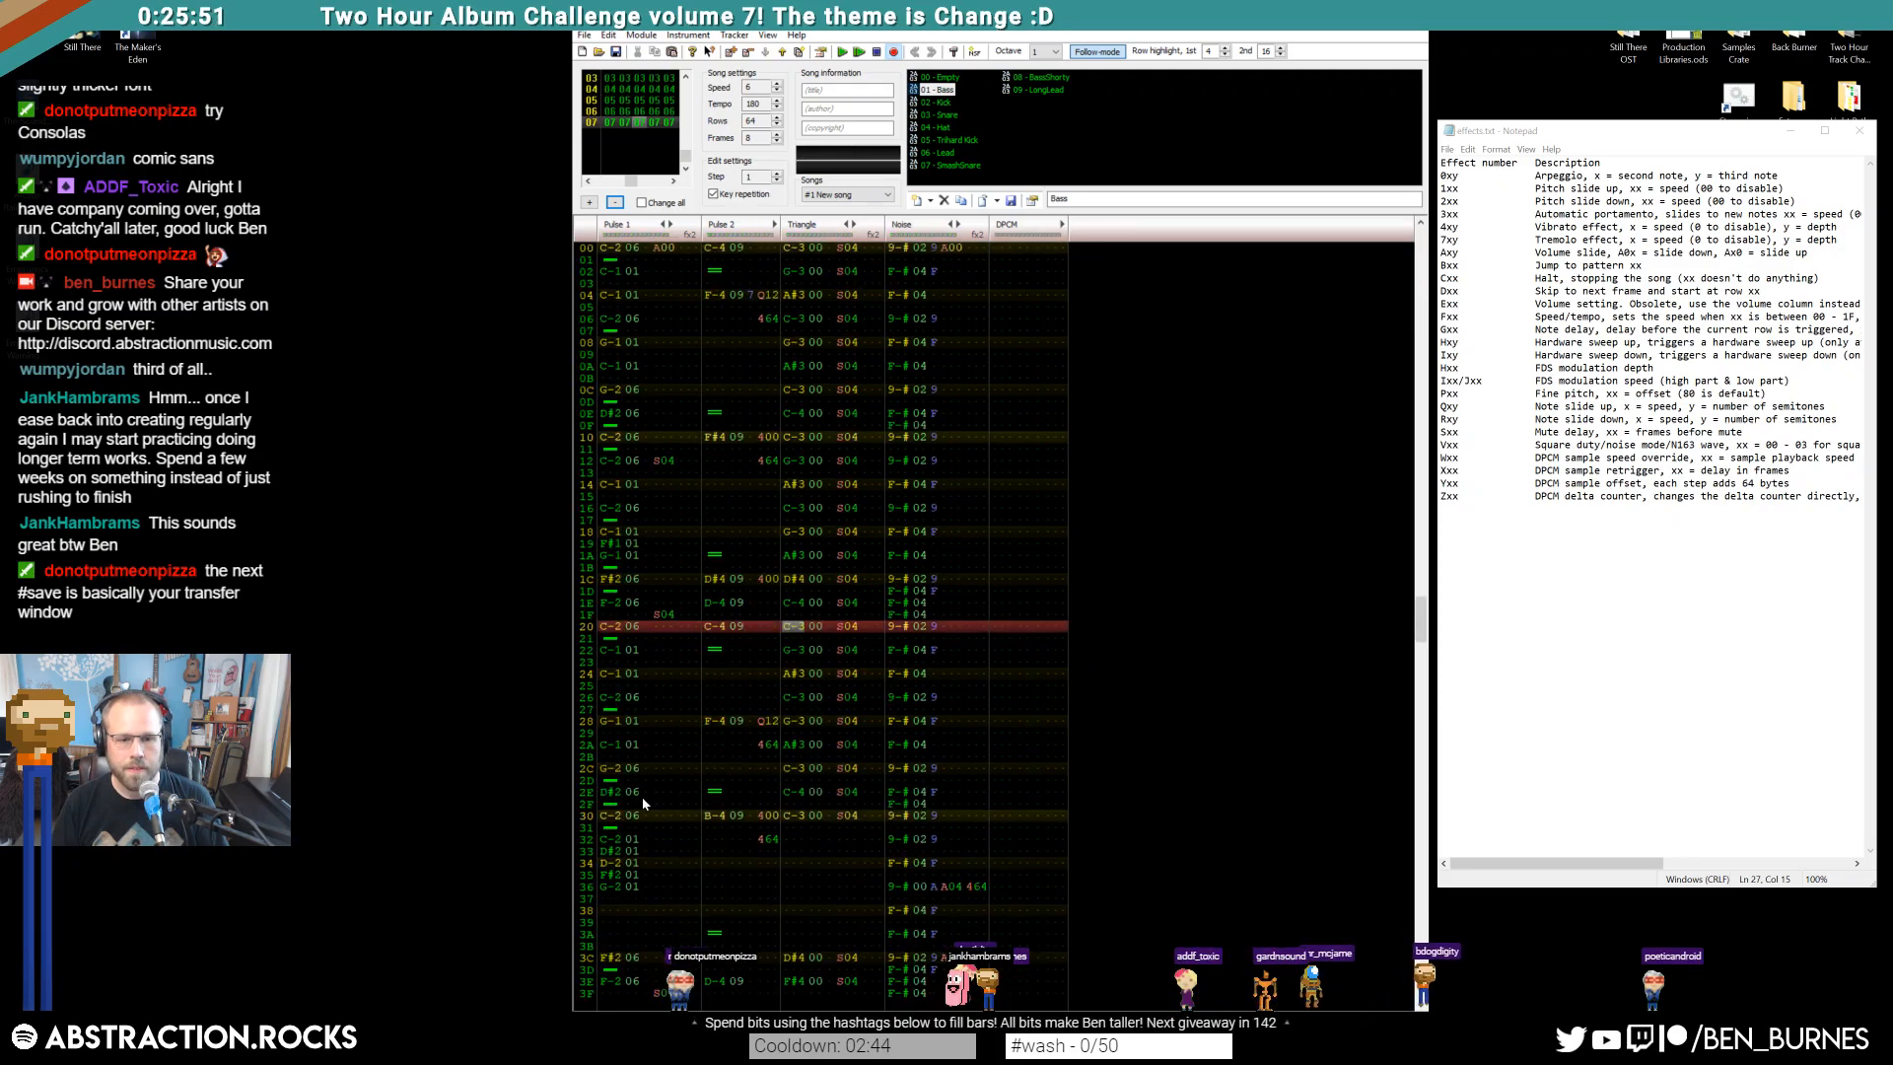
Clear Pulse 1 rows 31 to 36 of frame 07, lower the row 30 note to B-2, and play the result
left_click_drag(625, 856, 638, 887)
key("Delete")
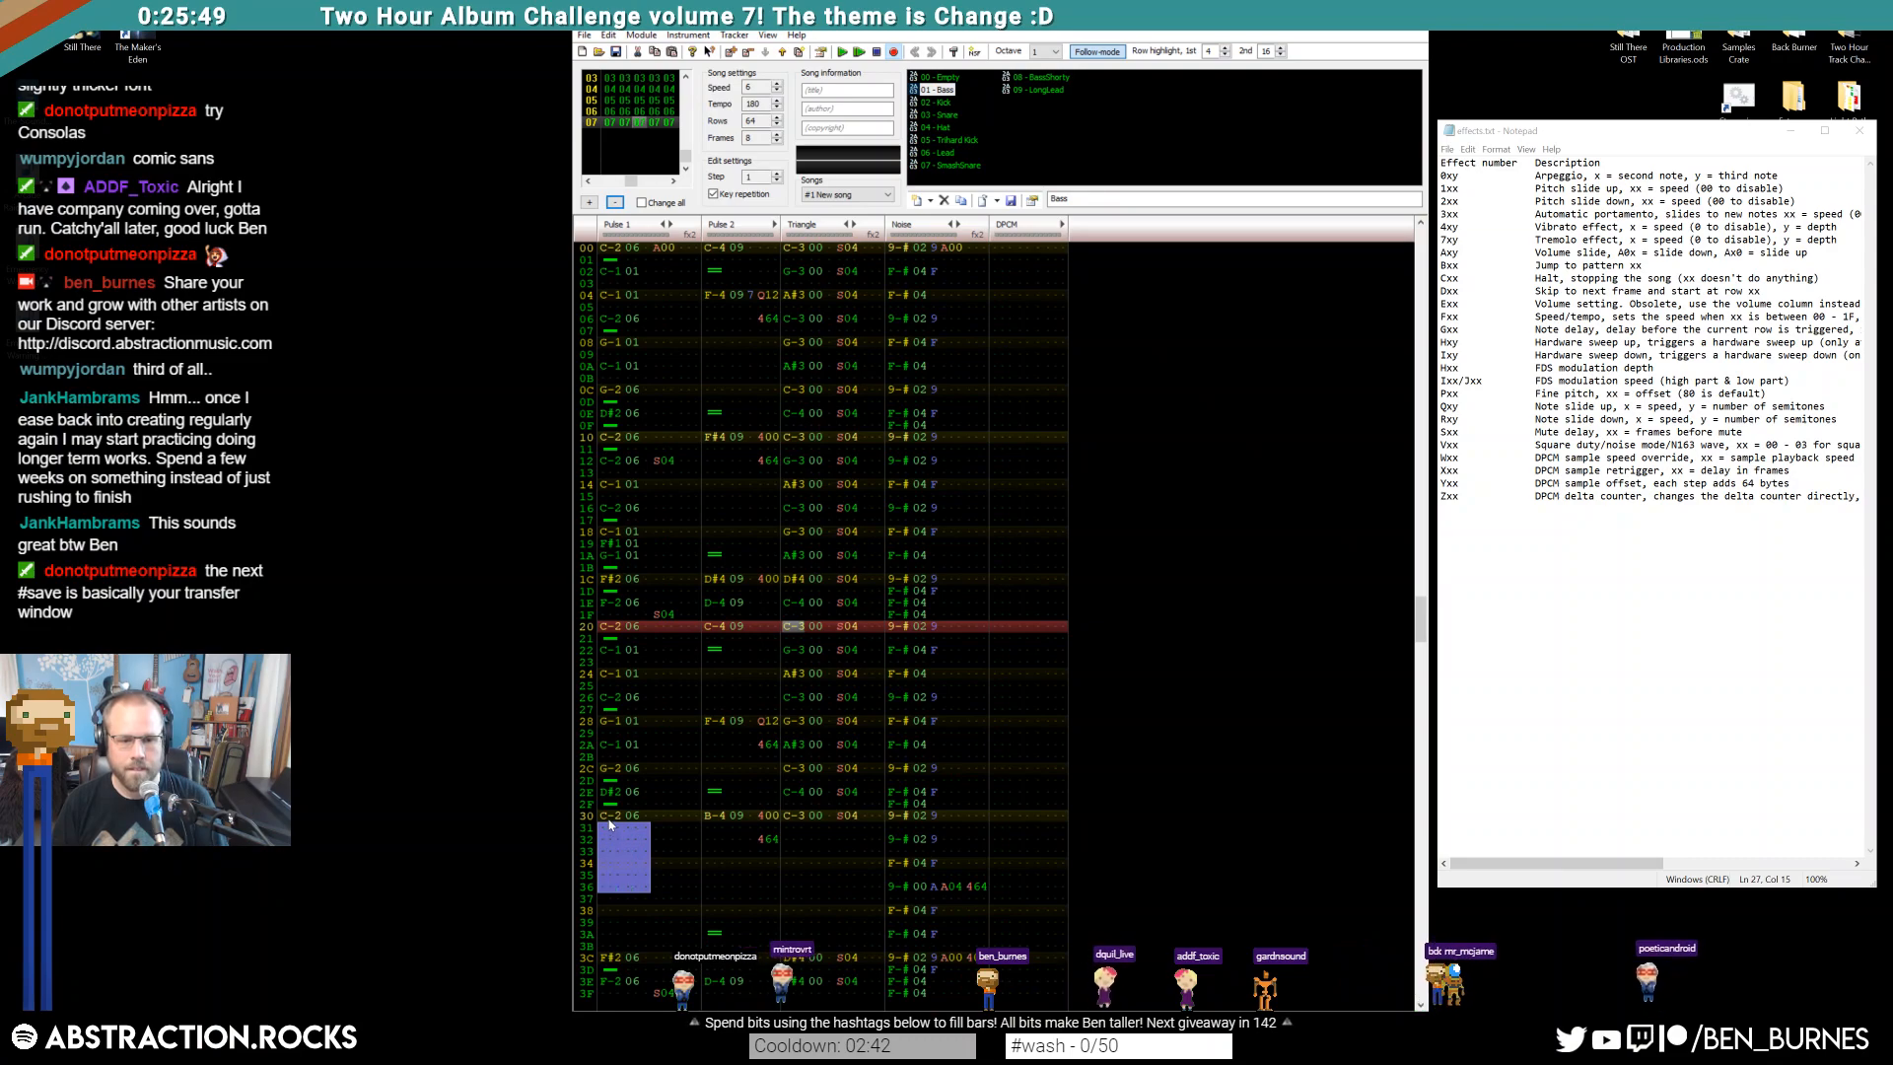
left_click(609, 820)
key("ctrl+F1")
key("ctrl+F4")
key("Return")
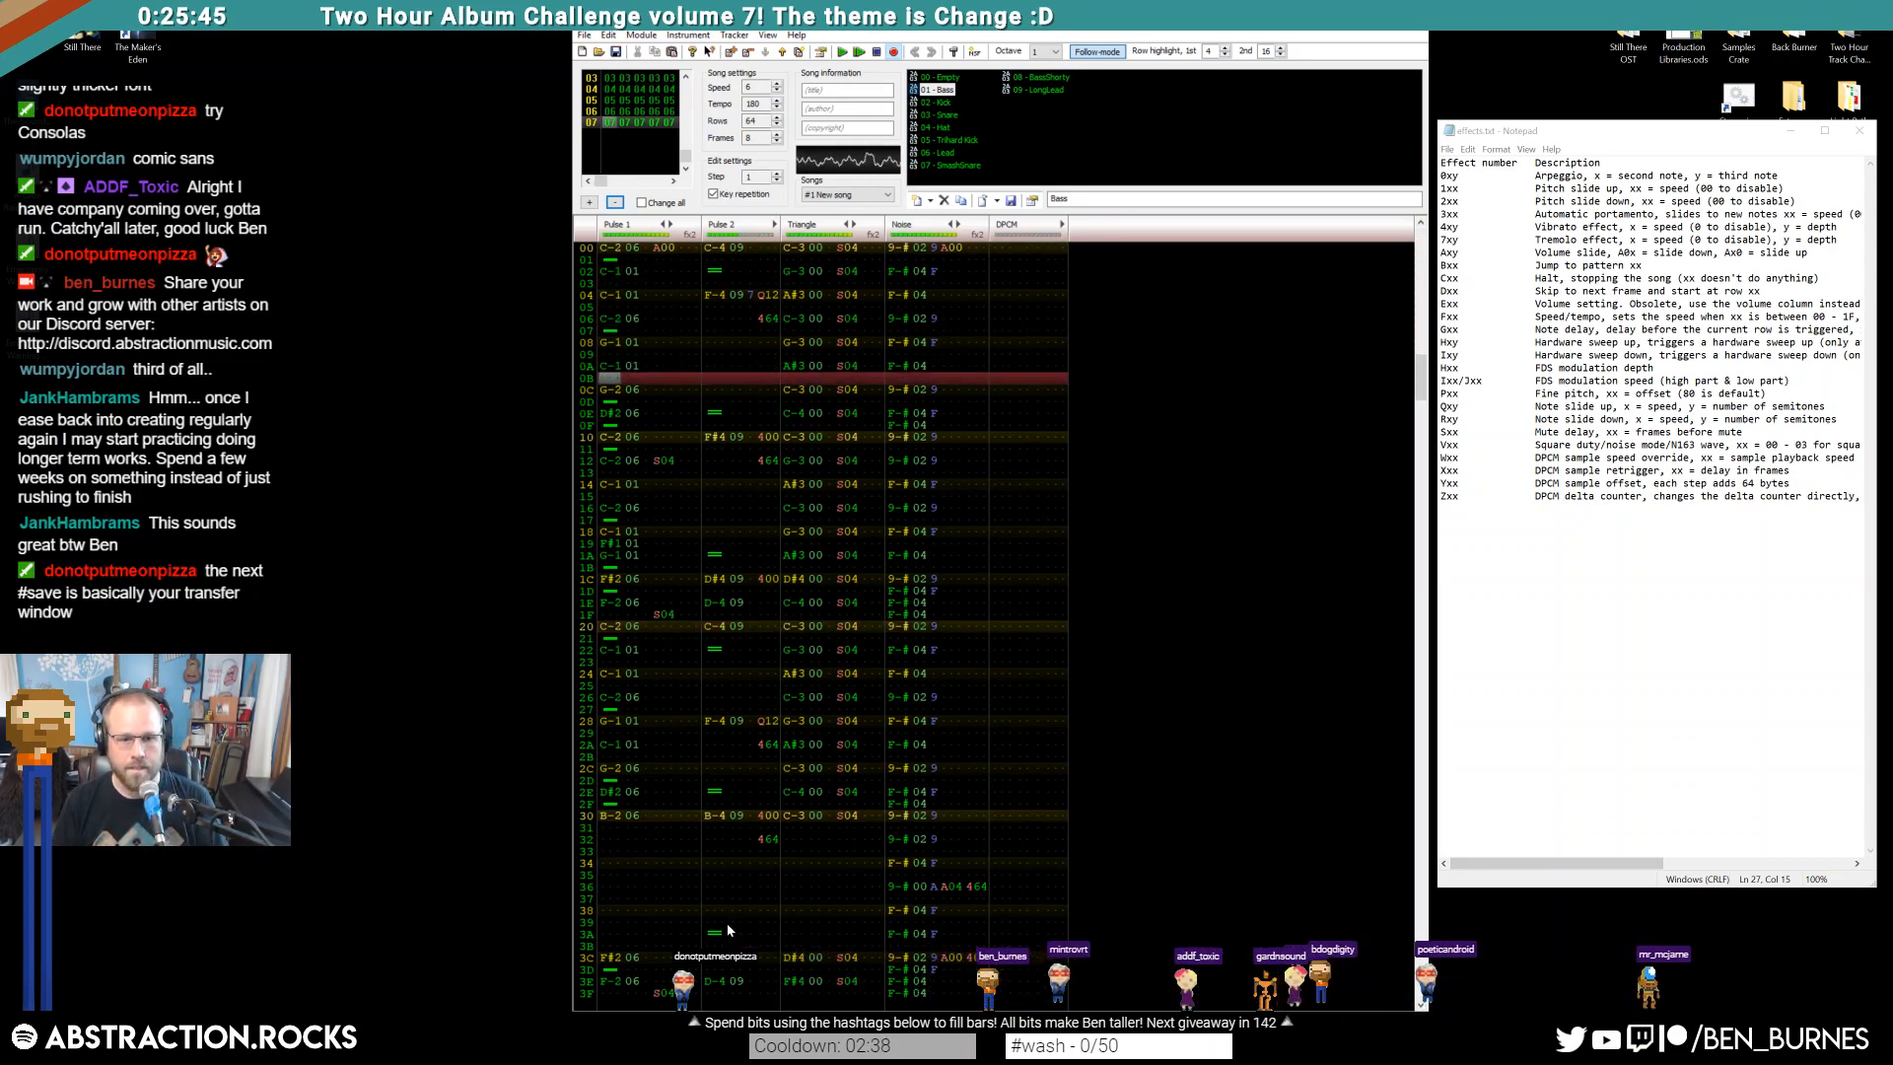
Move the Noise hit 9-# 00 A A04 464 in frame 07 from row 36 to row 30 and clear the Noise rows 32 to 3A
left_click_drag(608, 964, 778, 1003)
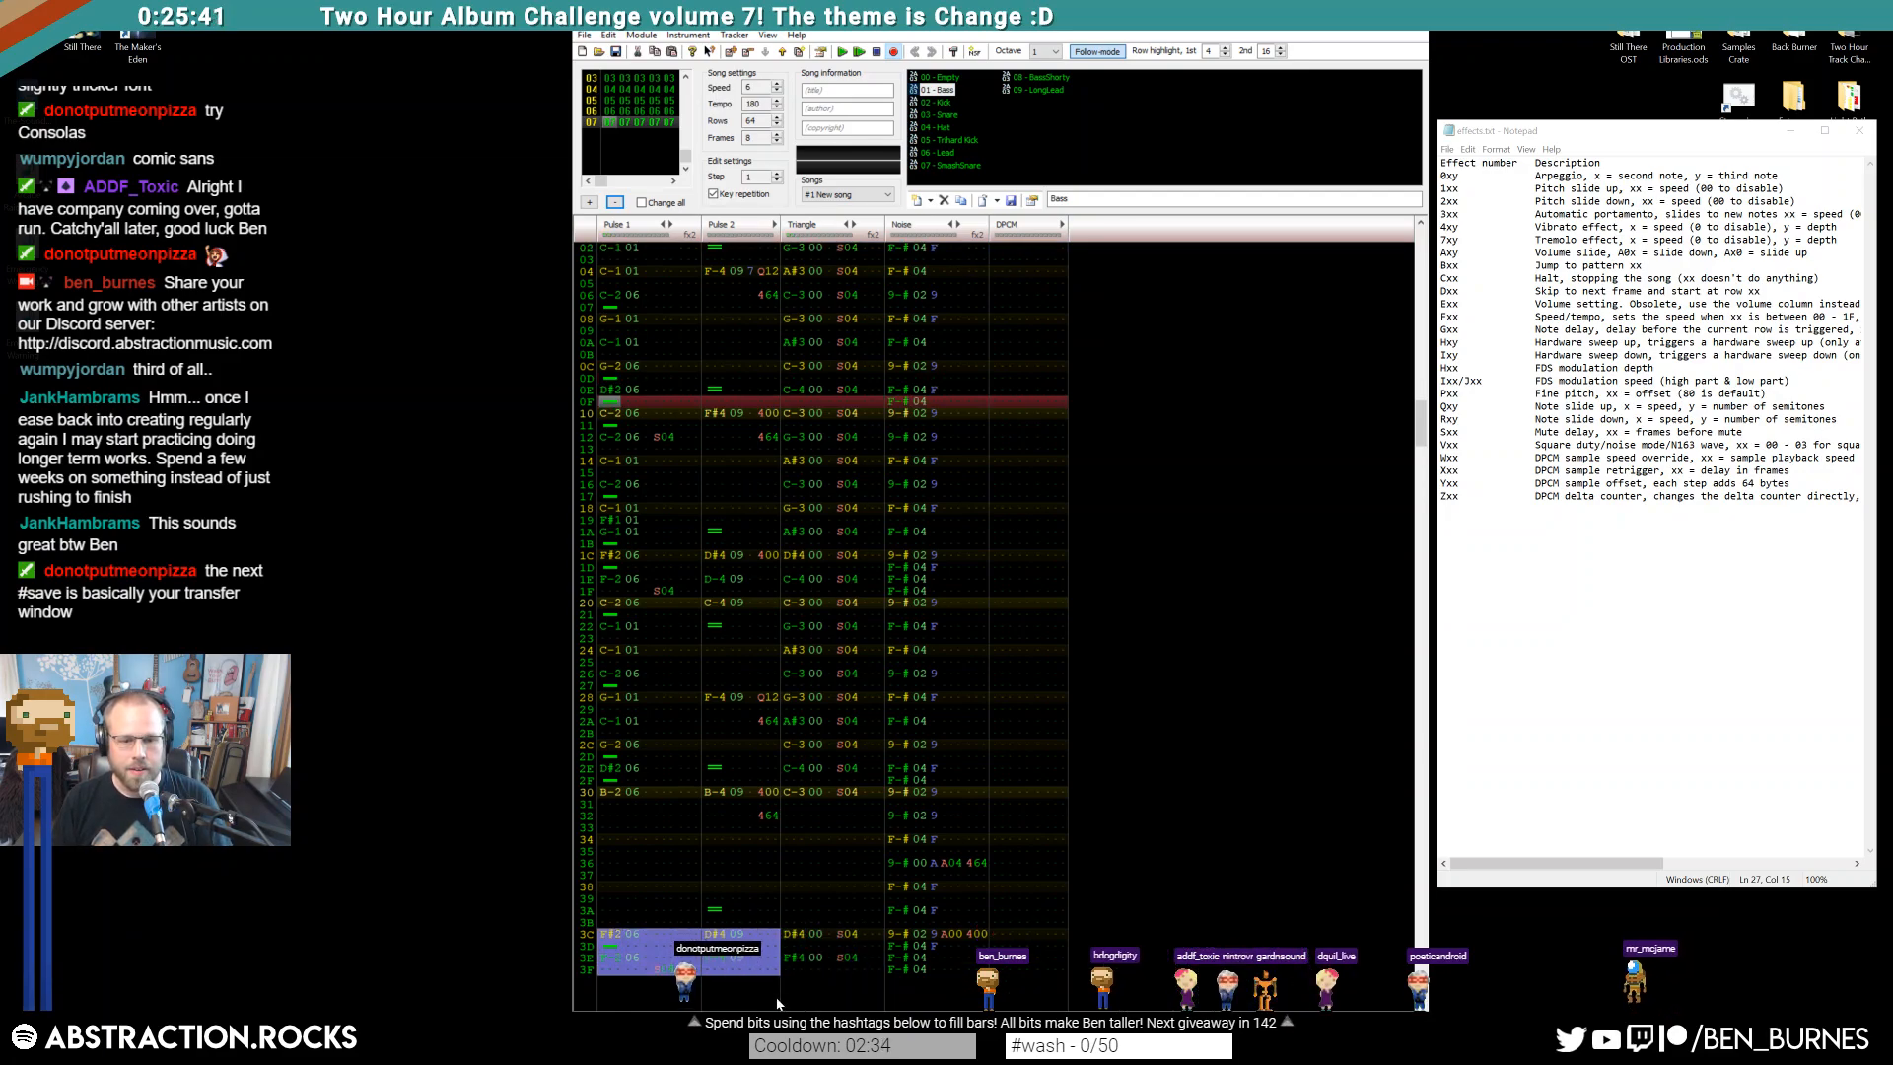
left_click(725, 912)
left_click_drag(788, 934, 872, 978)
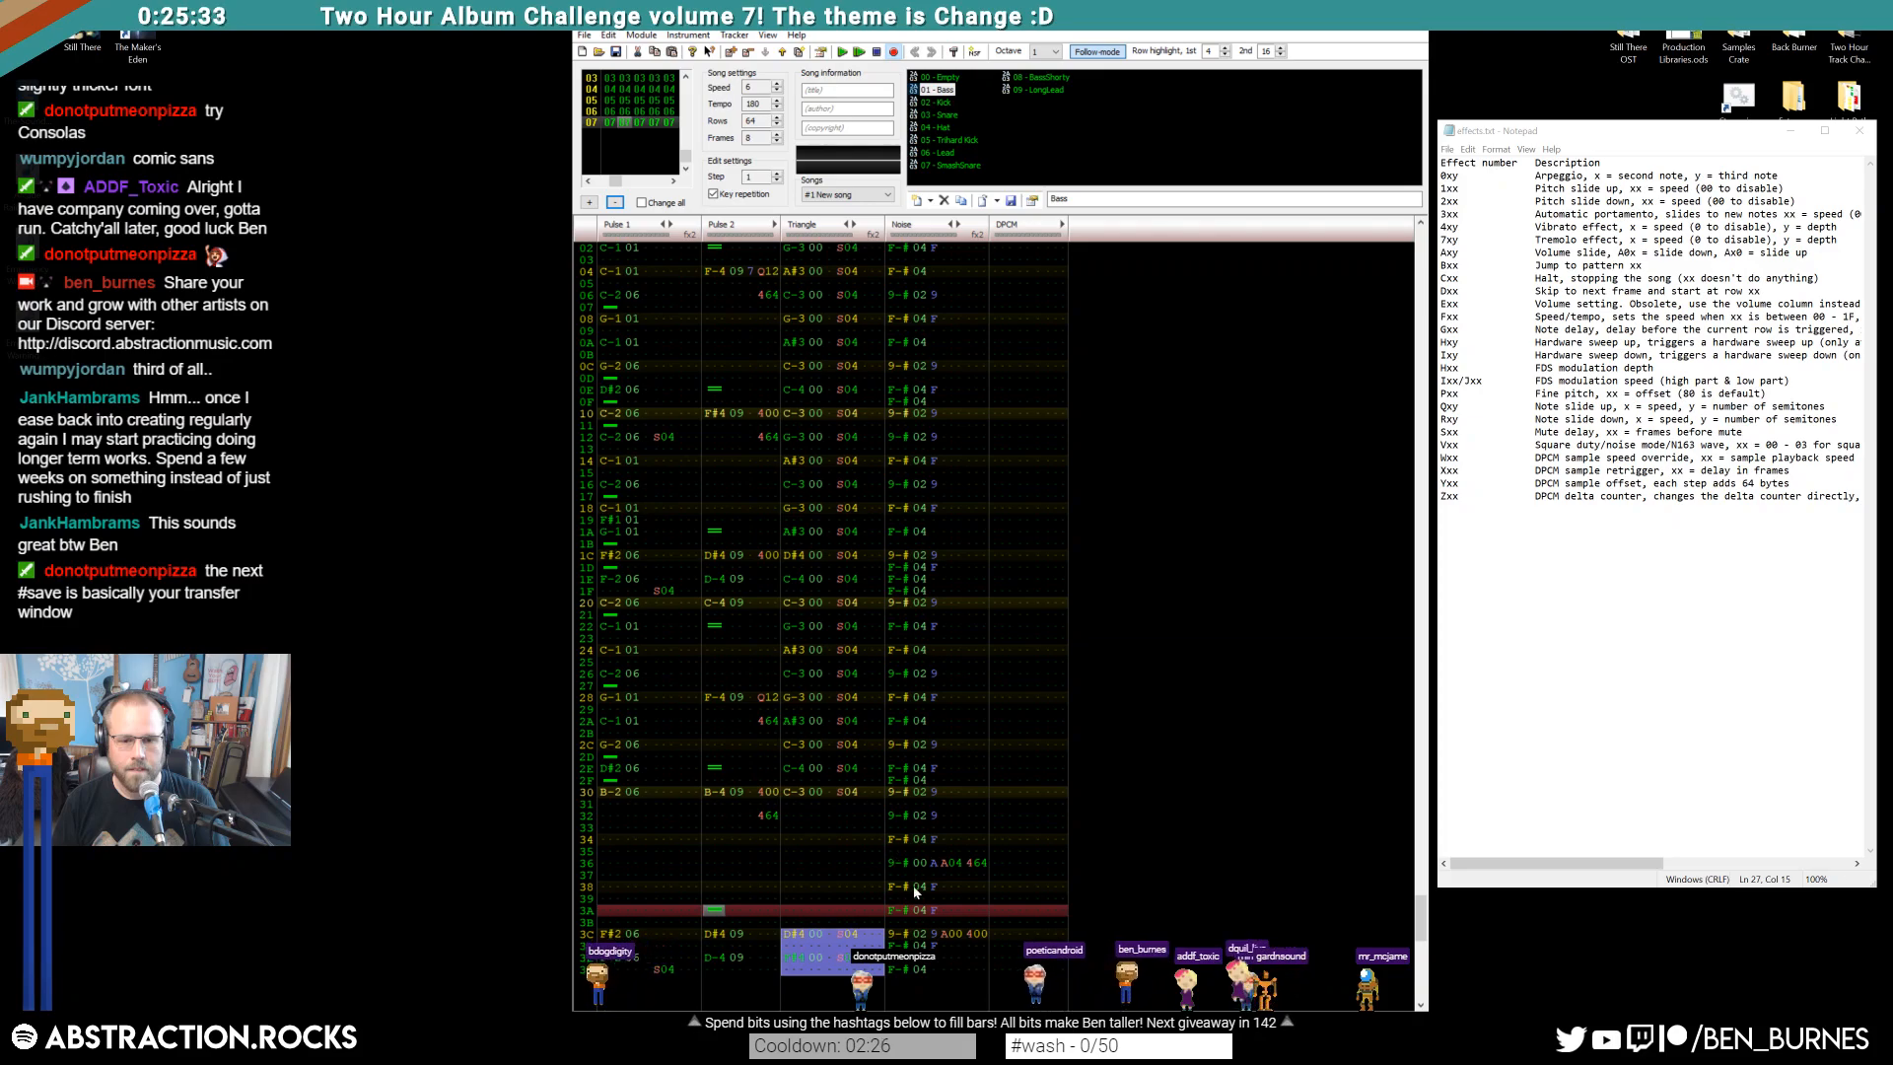
left_click_drag(890, 862, 972, 927)
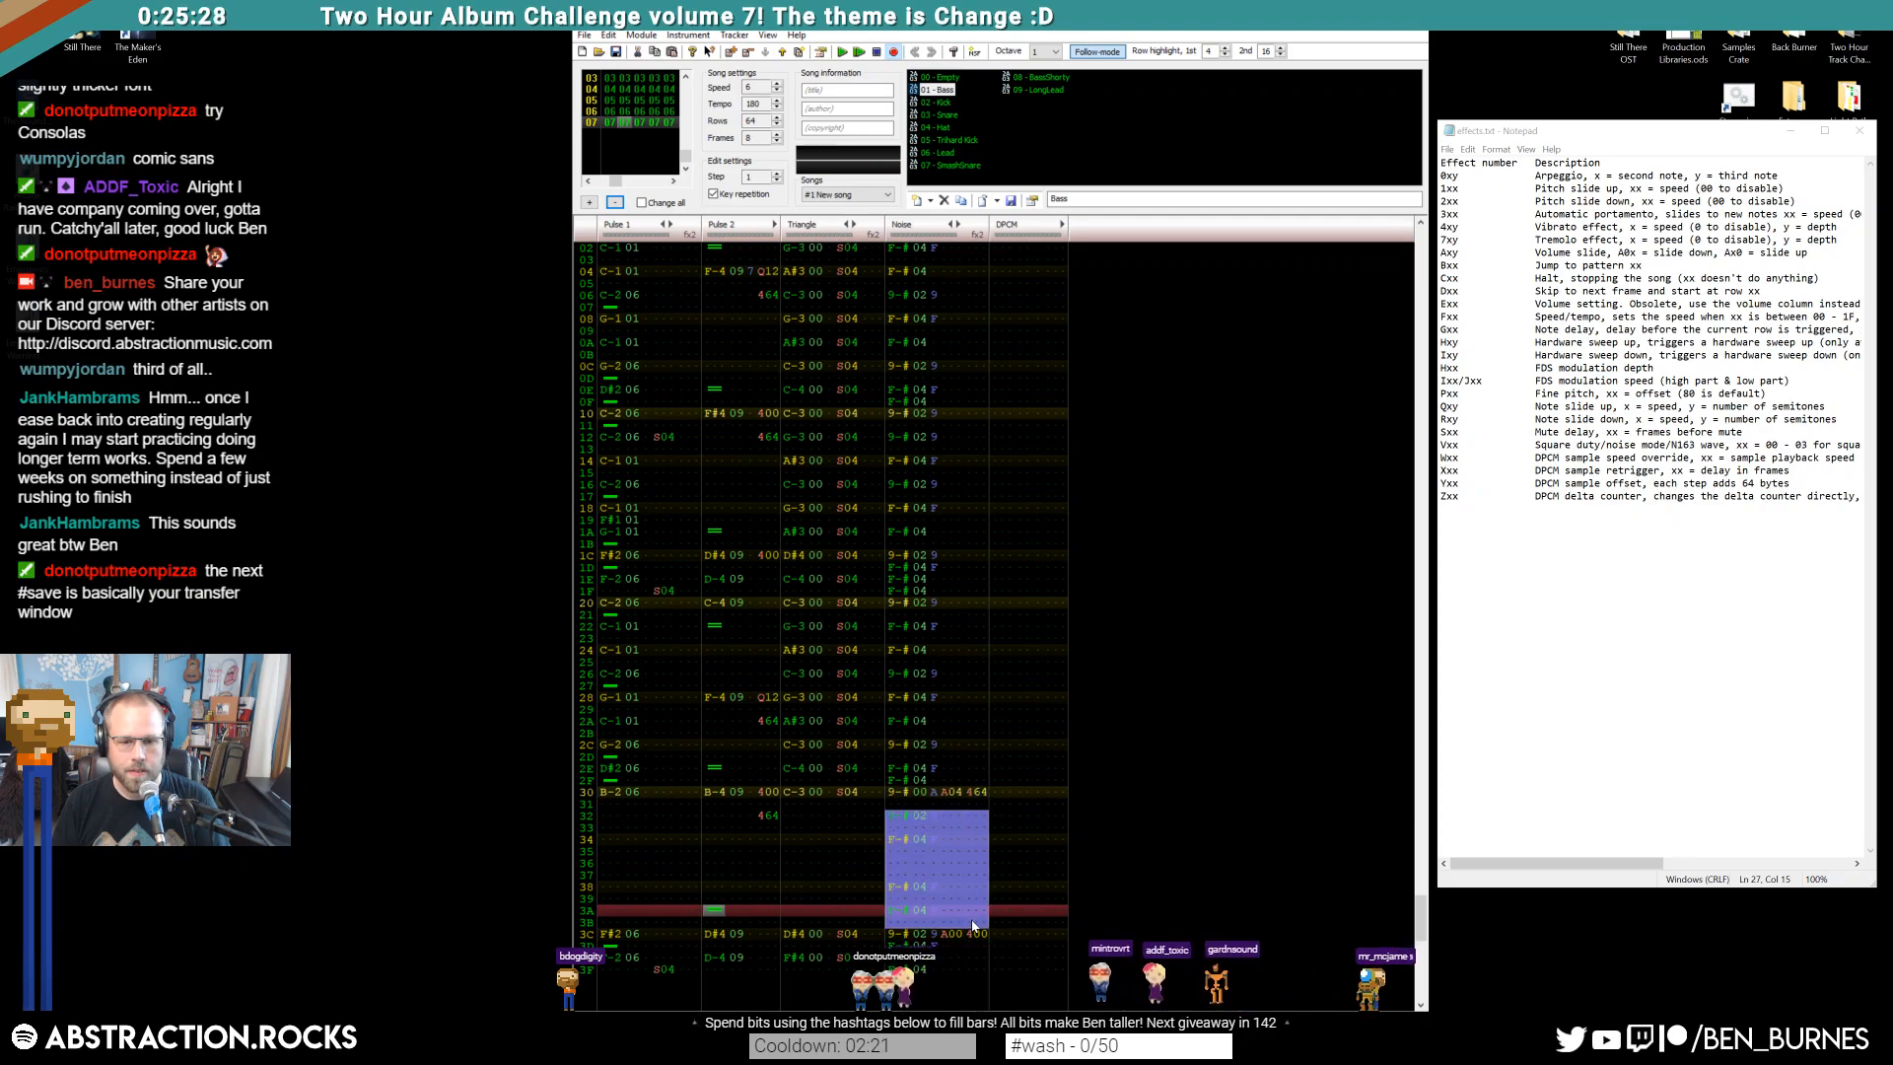
left_click(898, 937)
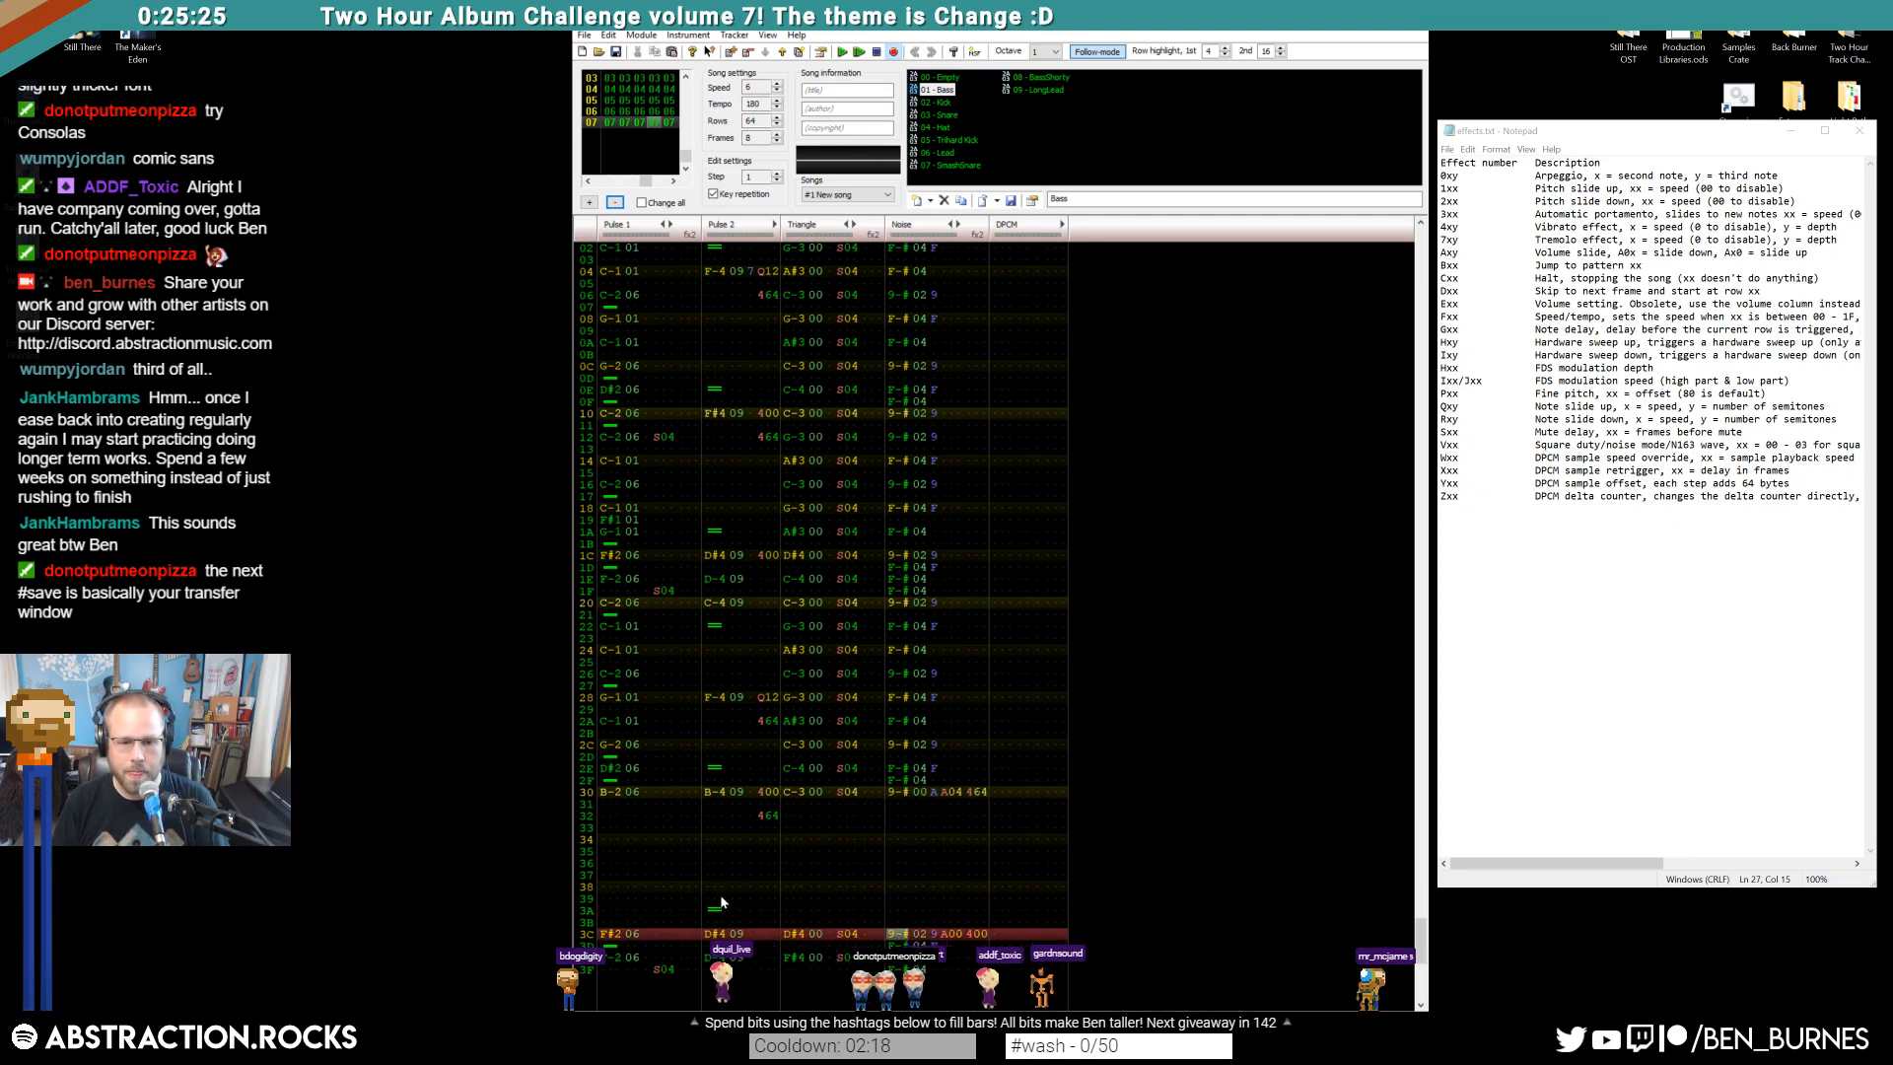
Change the volume slide of the Noise hit in row 30 of frame 07 to A02
left_click(958, 793)
type("2")
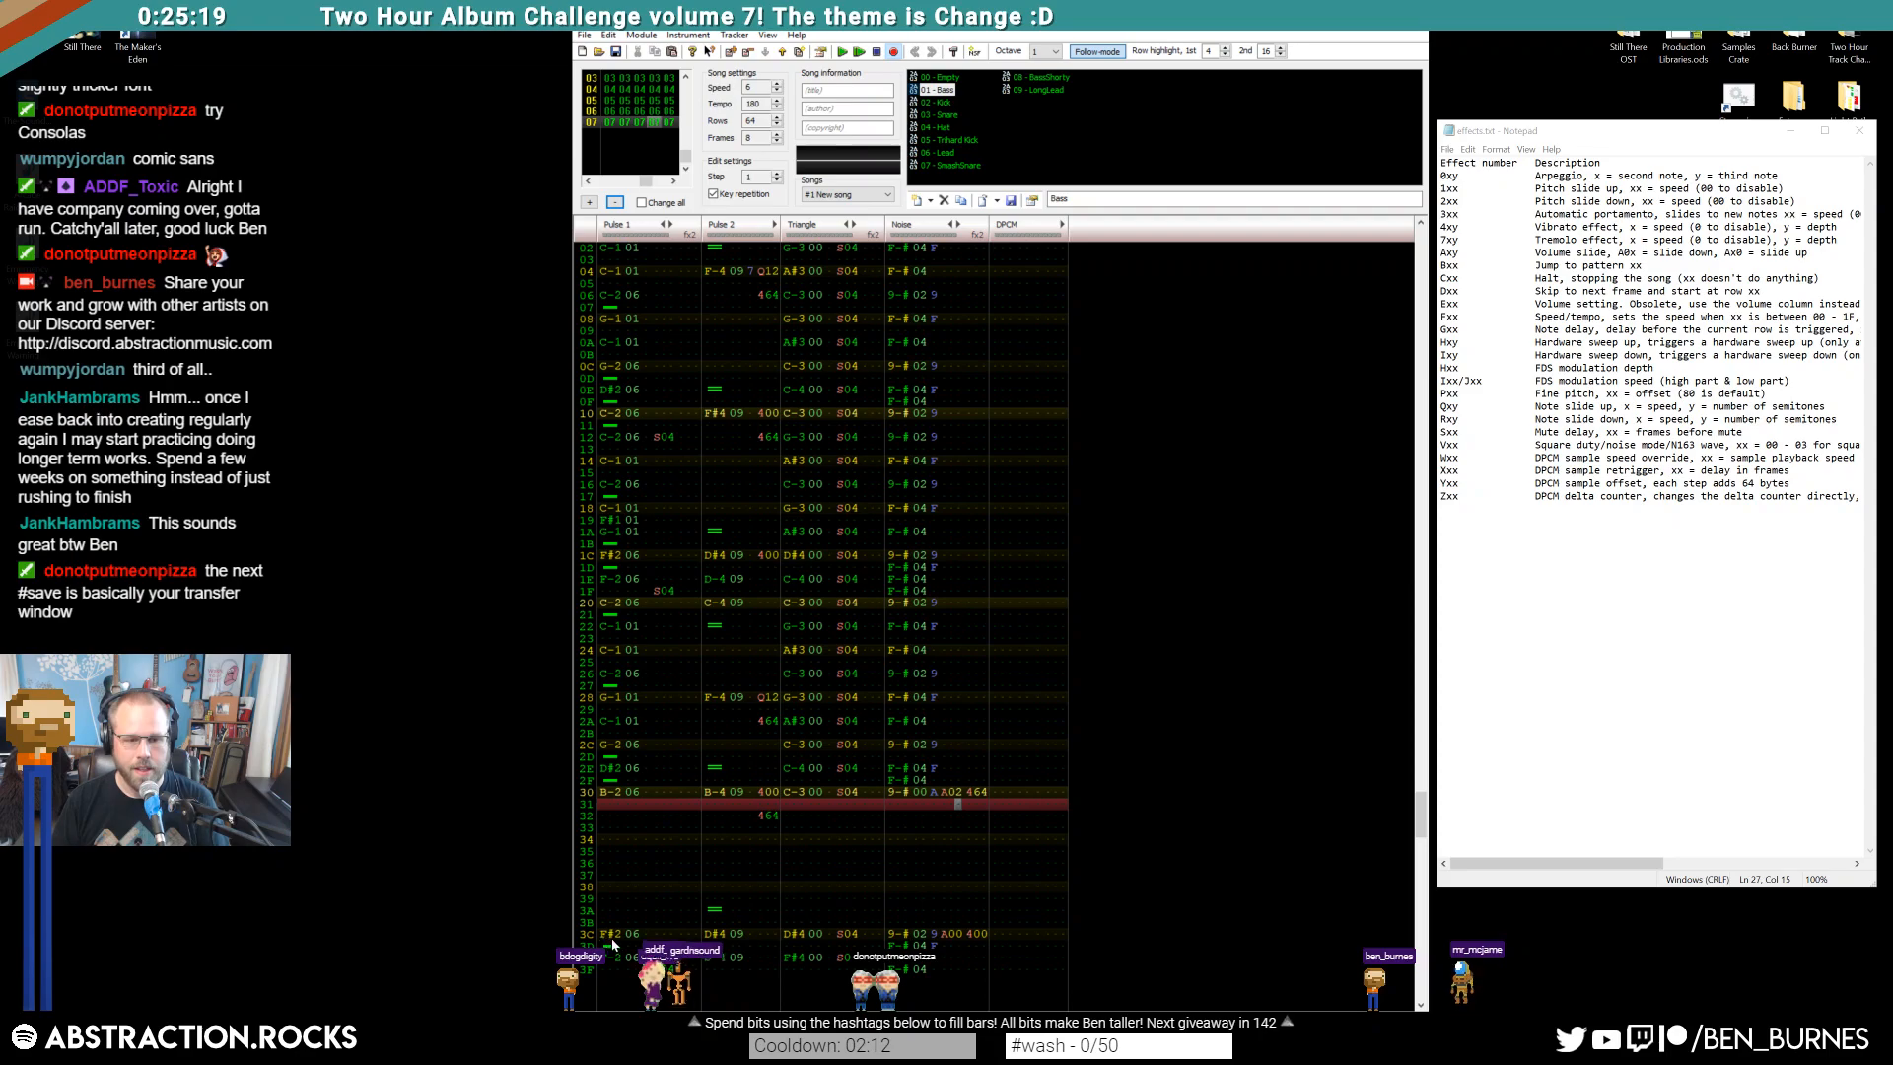
scroll(800, 281, "up", 6)
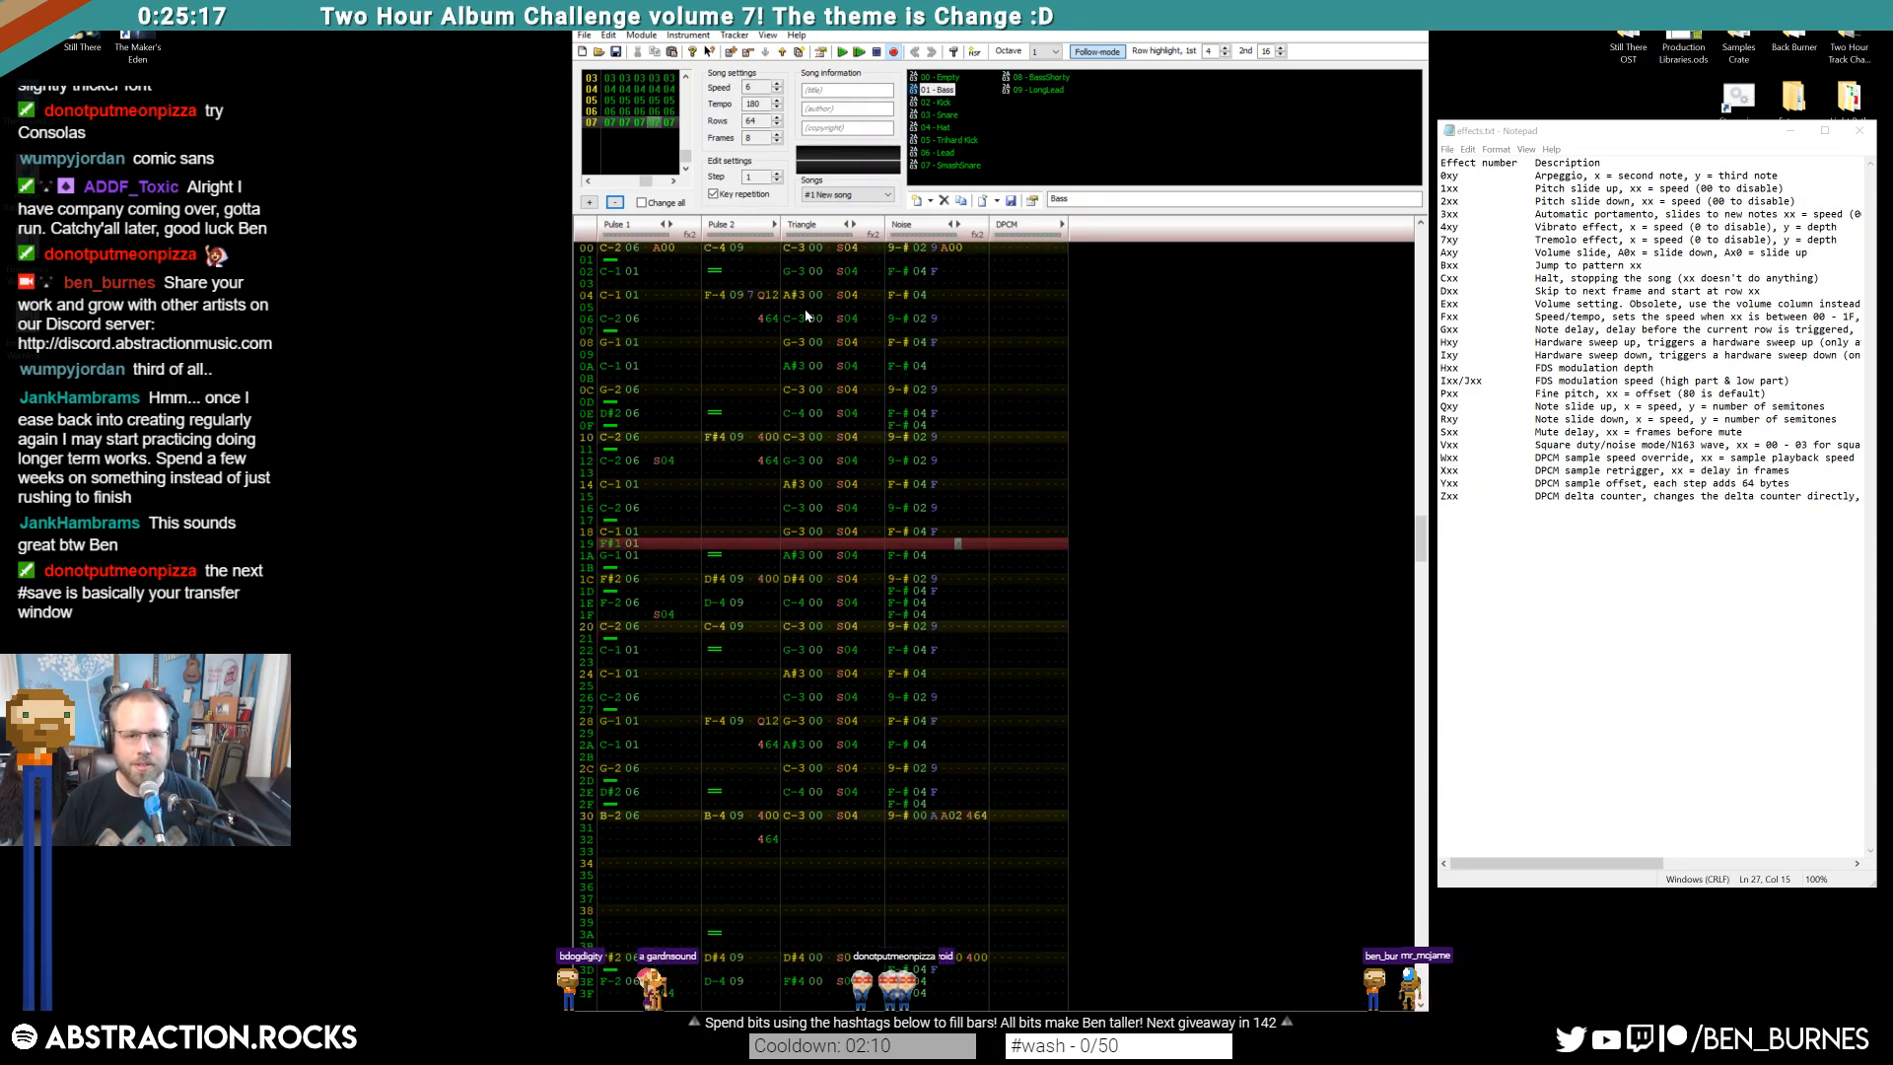
Insert a new frame 08 and copy frame 07's Triangle notes and instruments into its Pulse 1 channel
left_click(732, 53)
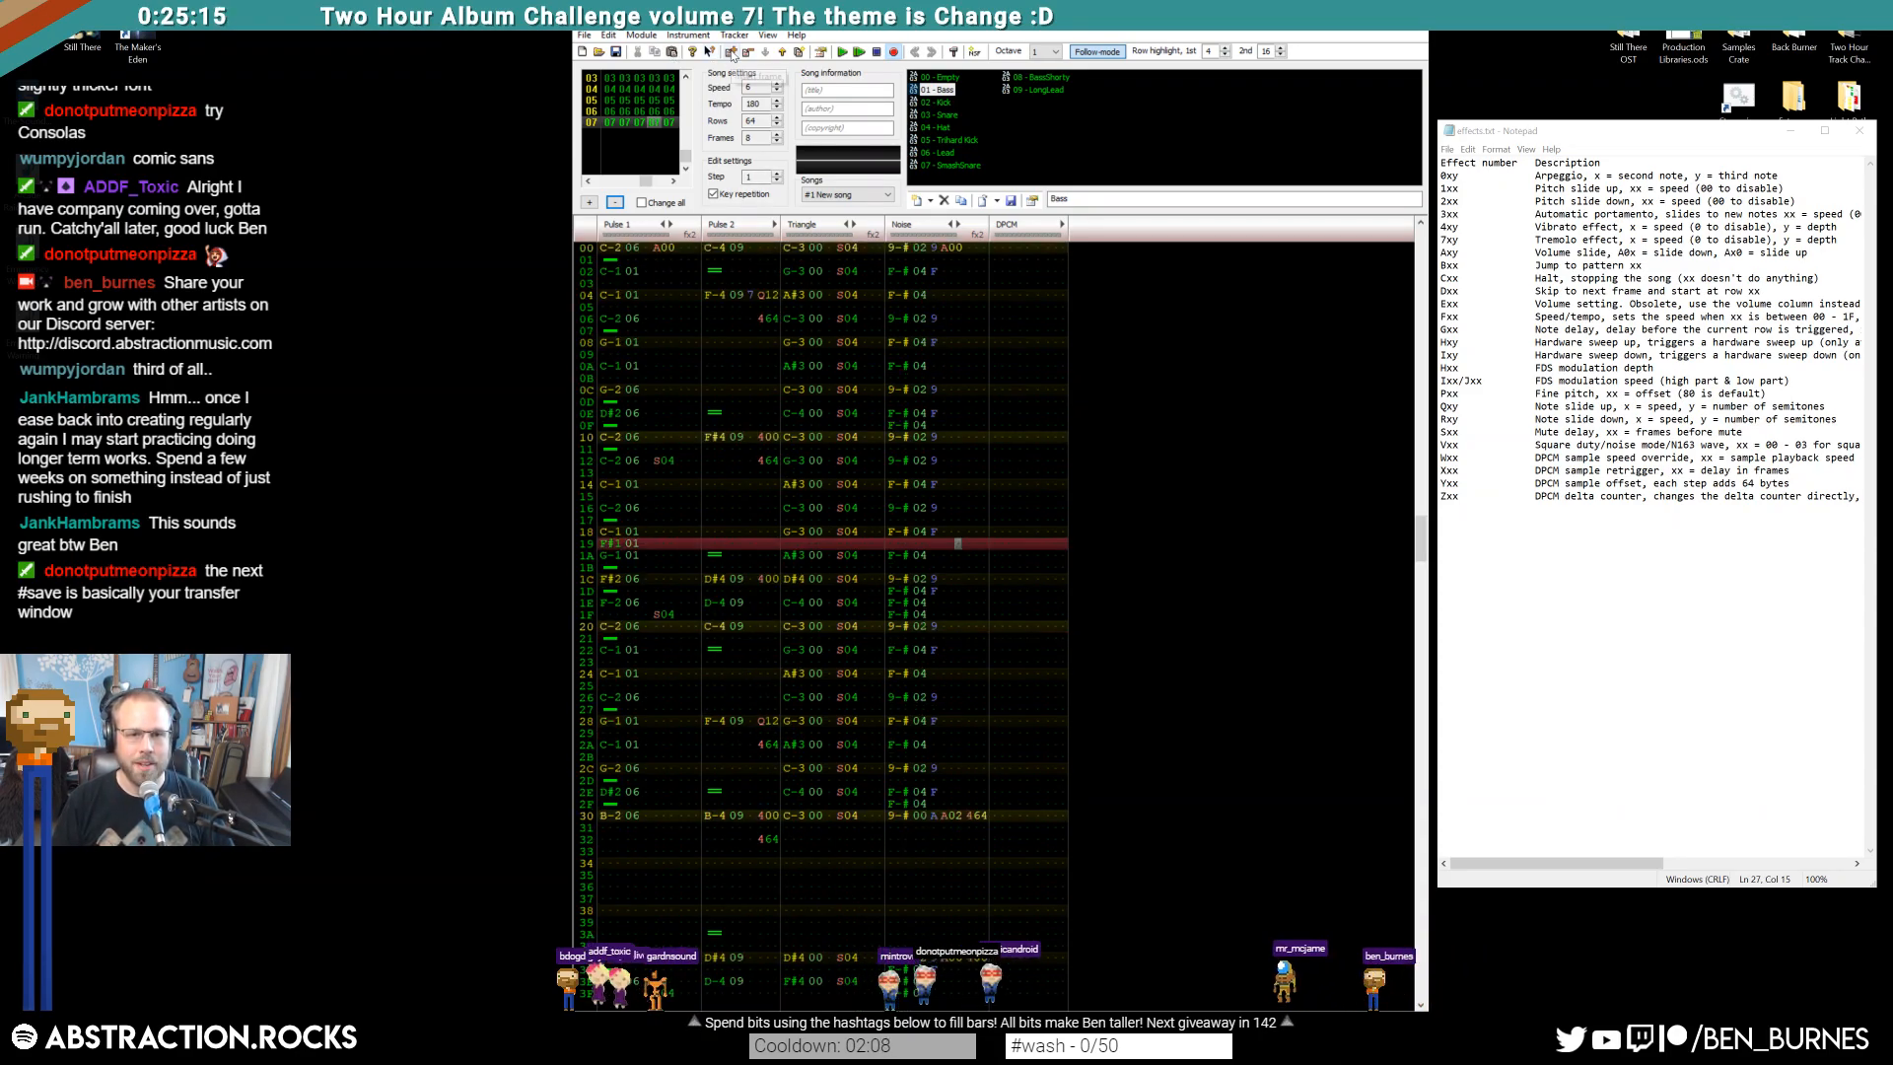
left_click_drag(800, 247, 810, 988)
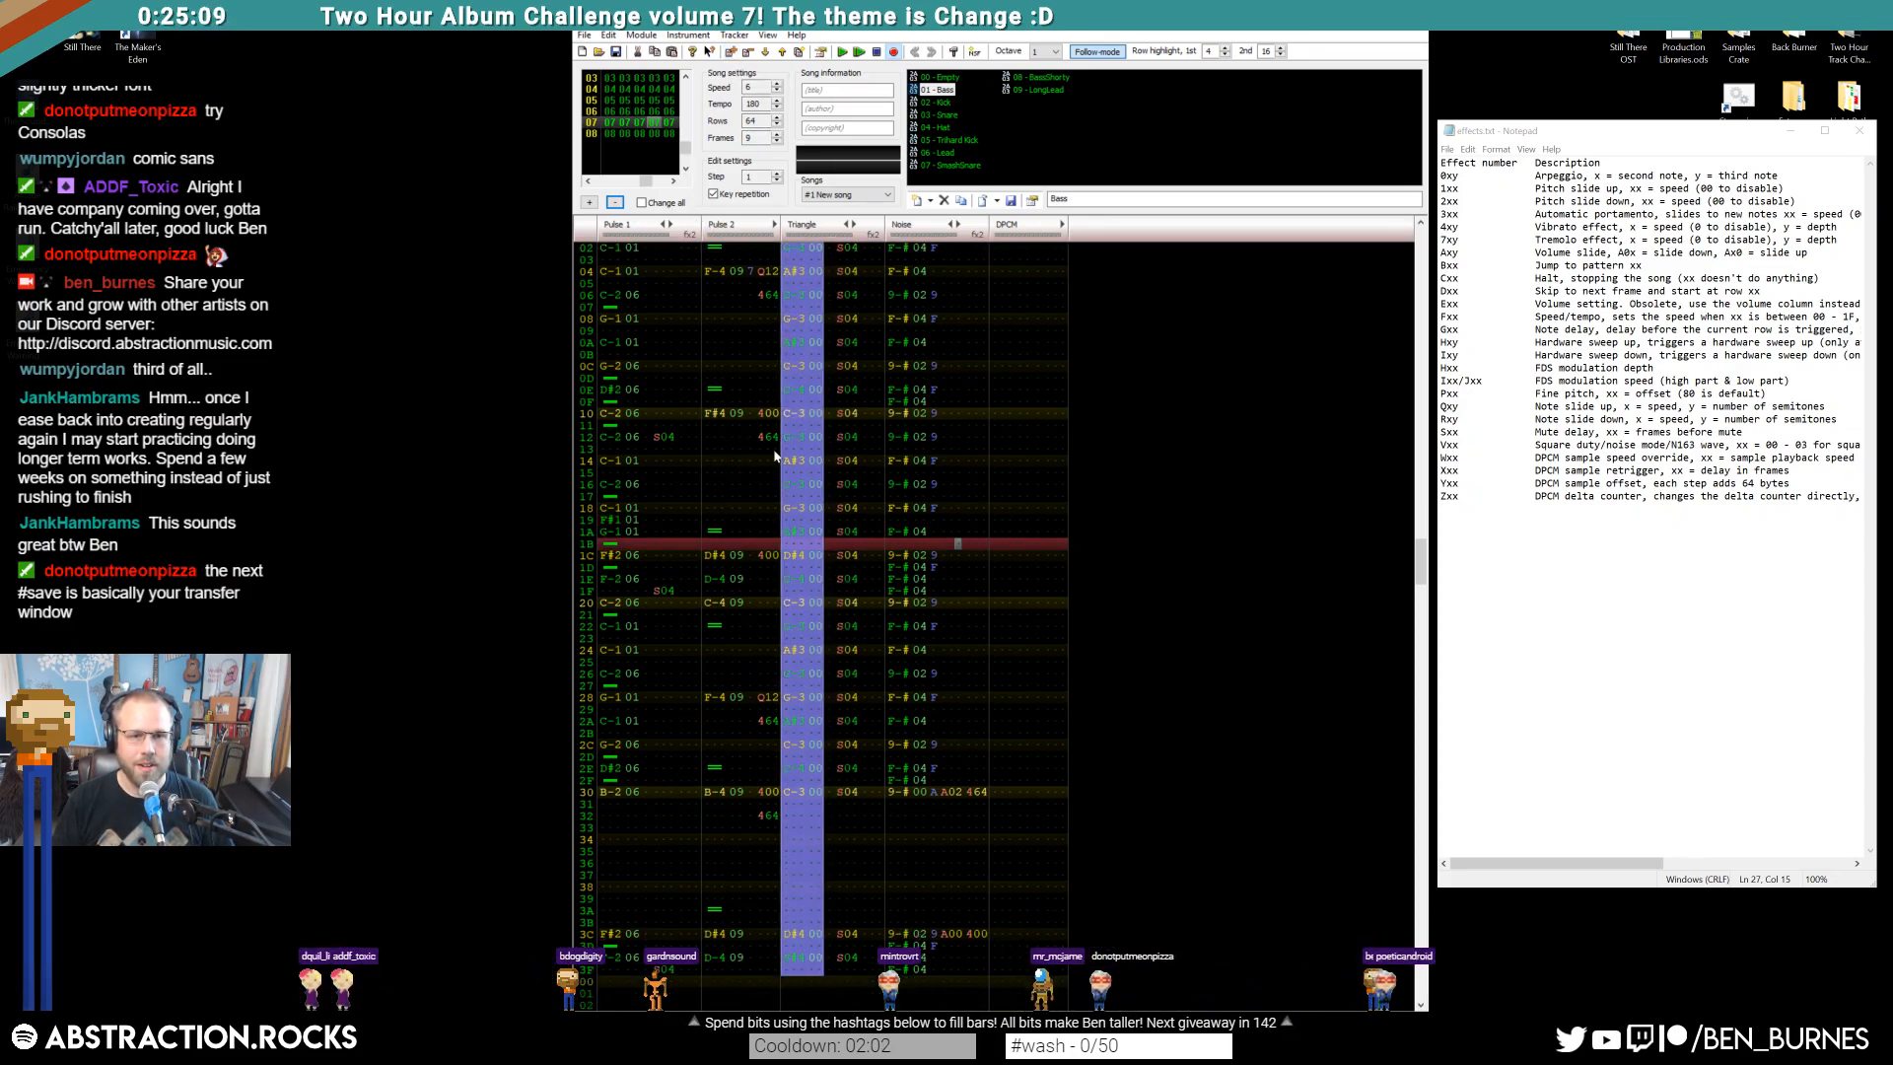
scroll(769, 464, "down", 7)
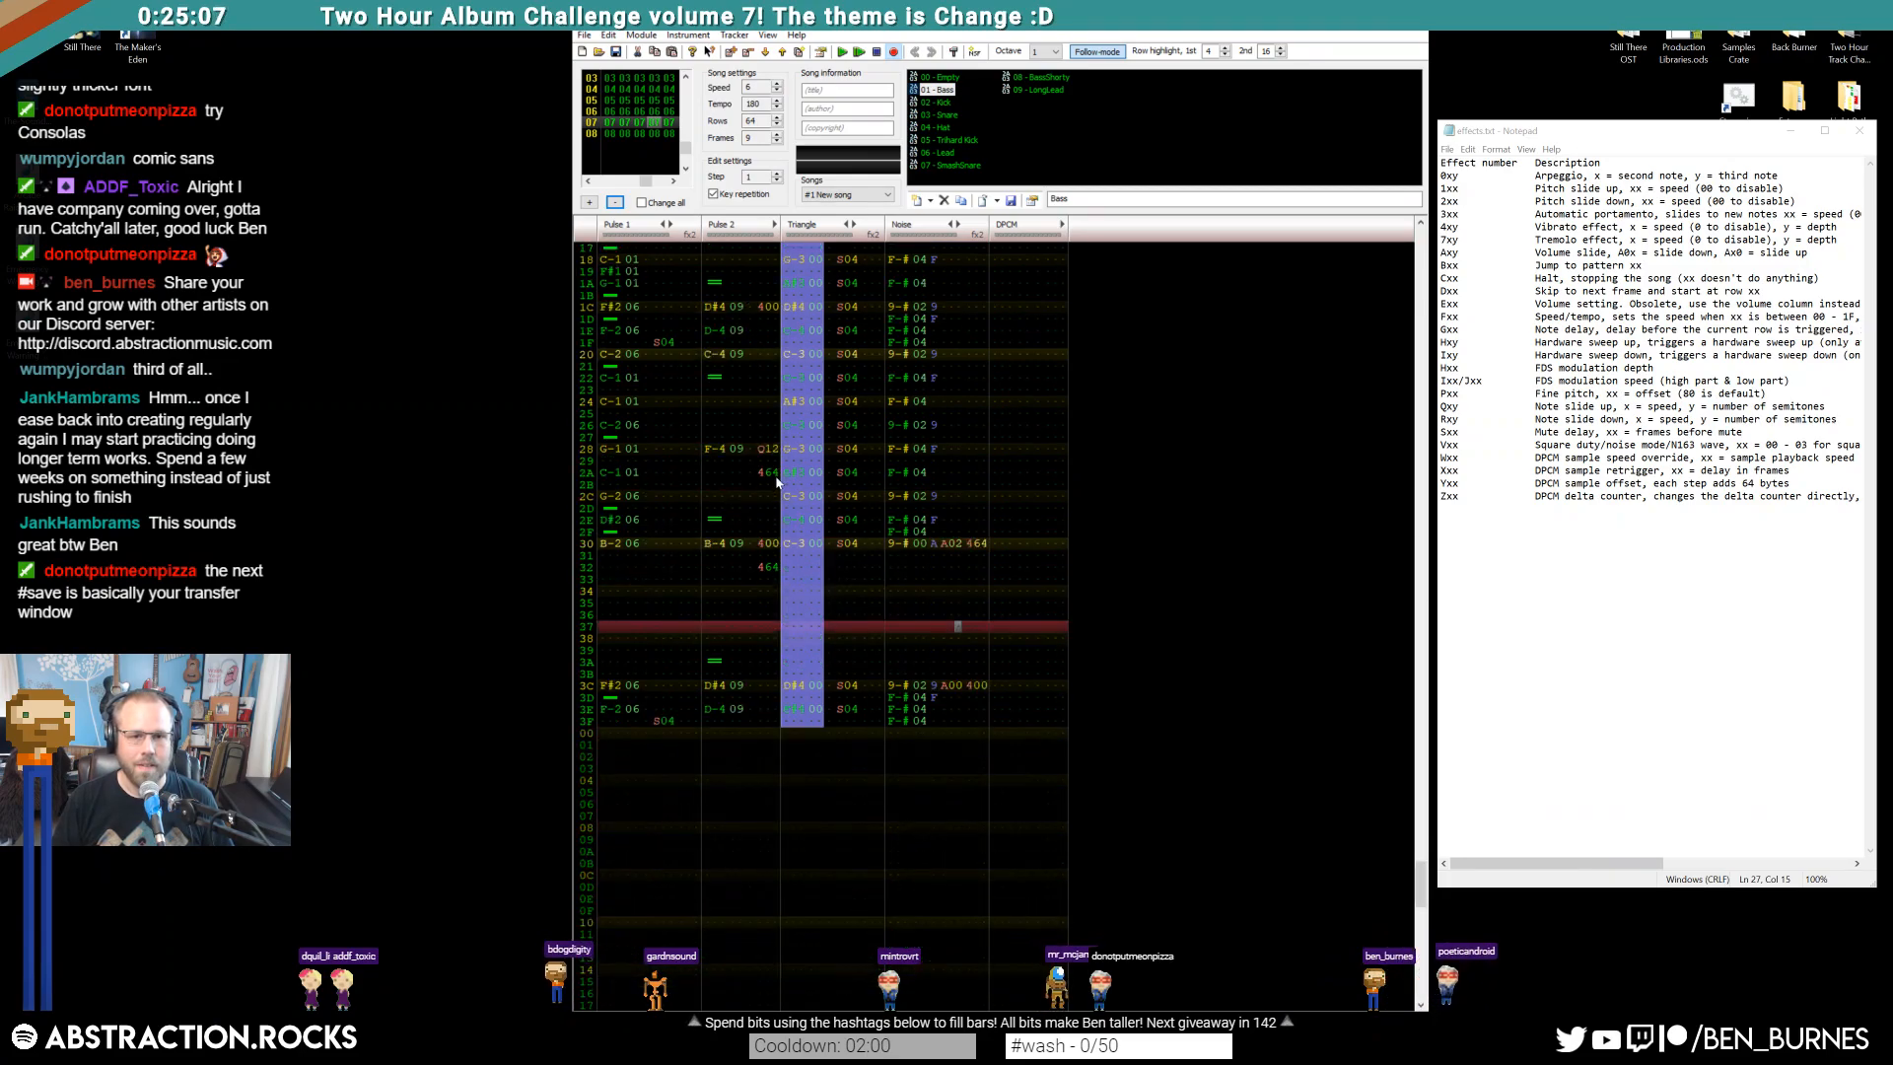
scroll(643, 667, "down", 5)
left_click(605, 251)
left_click(795, 252)
scroll(850, 447, "up", 14)
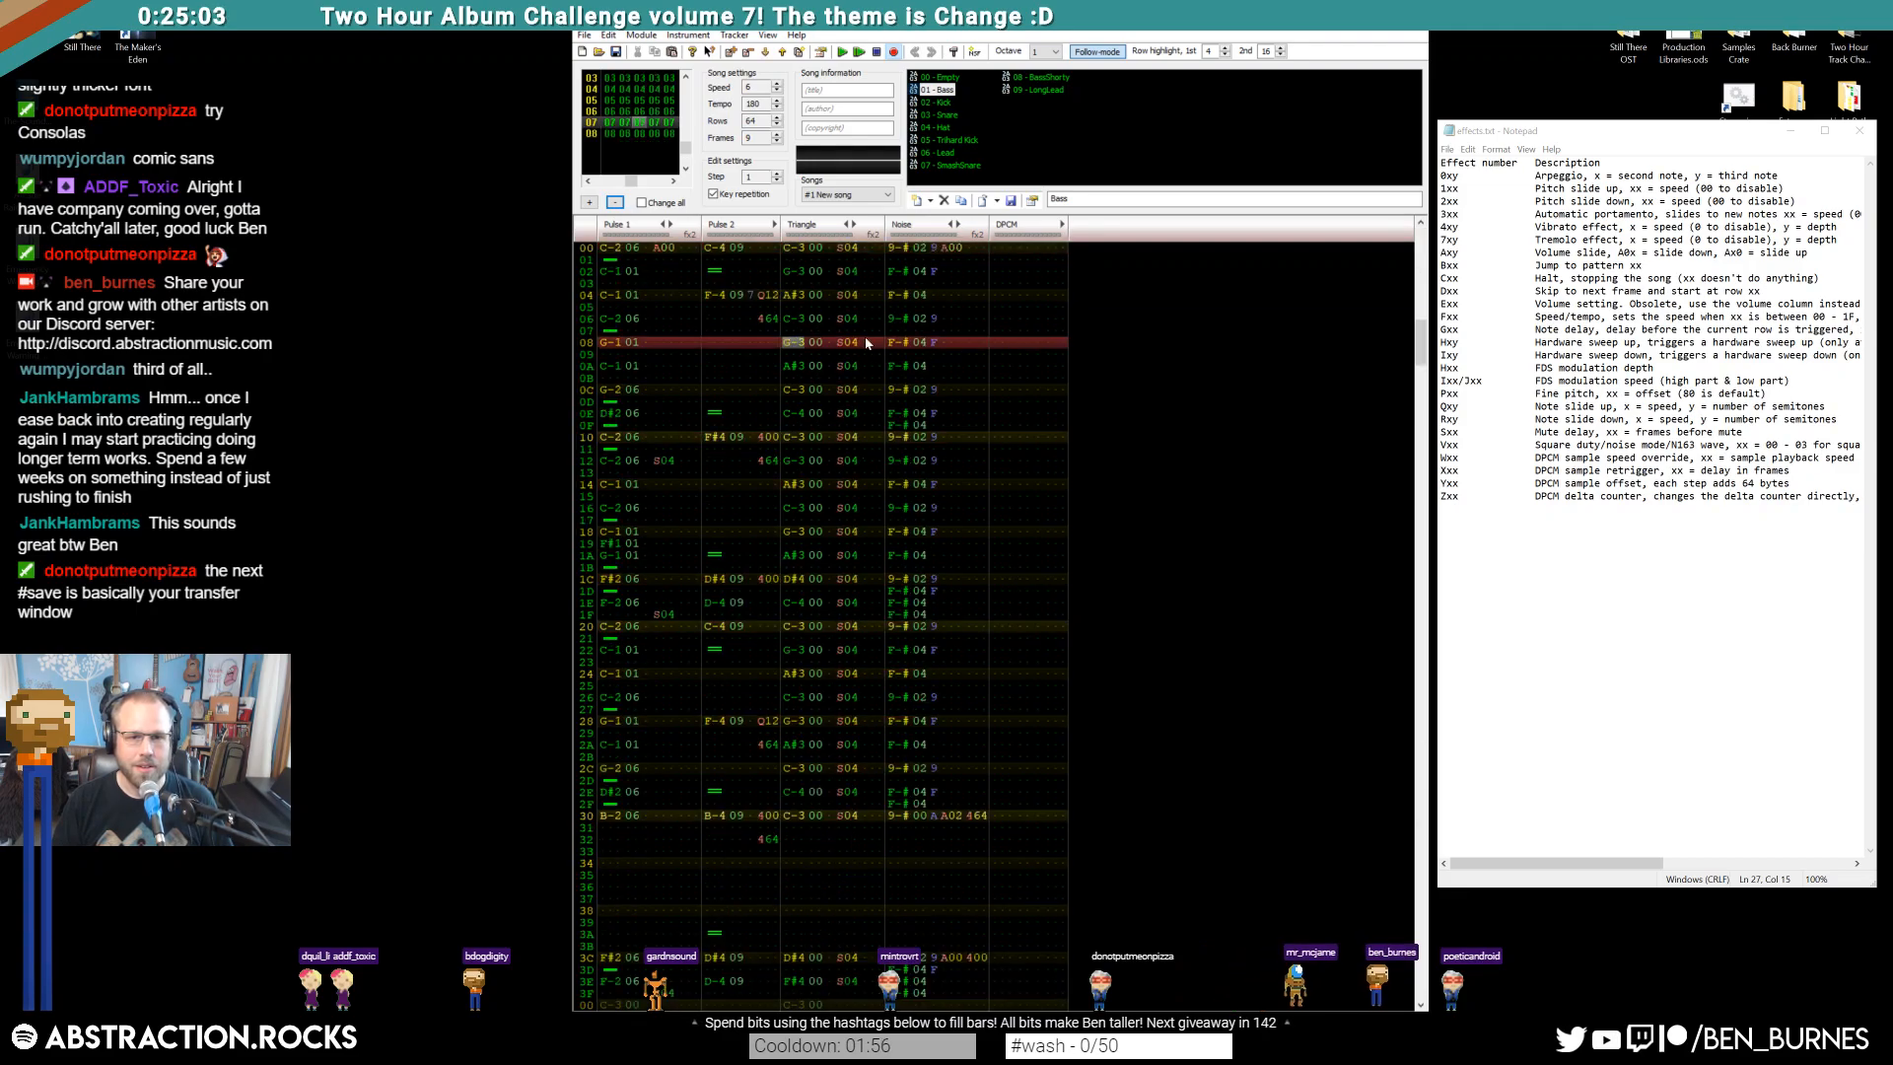
Copy frame 07's full Triangle pattern into Triangle of frame 08 and transpose frame 08's Pulse 1 notes down two octaves
left_click(843, 250)
key("ctrl+a")
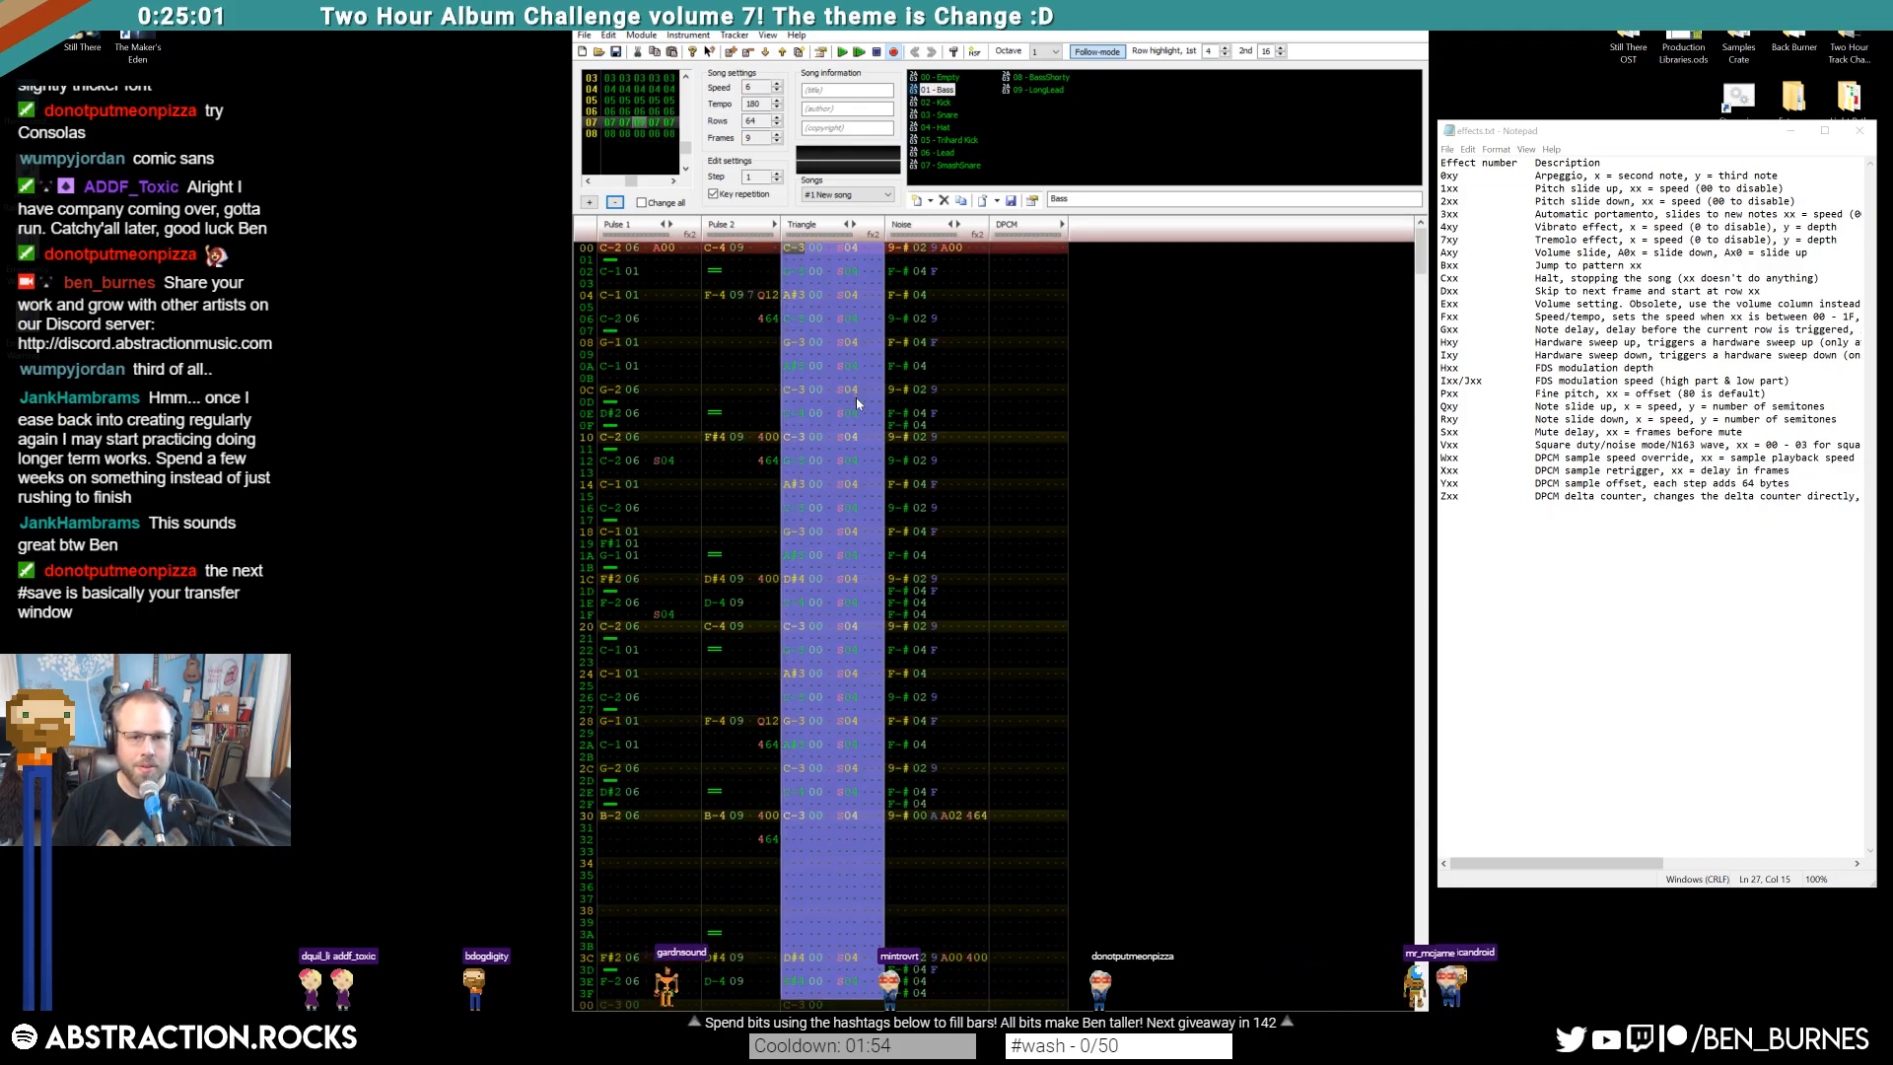
scroll(855, 394, "down", 17)
left_click(794, 252)
key("ctrl+v")
key("ctrl+a")
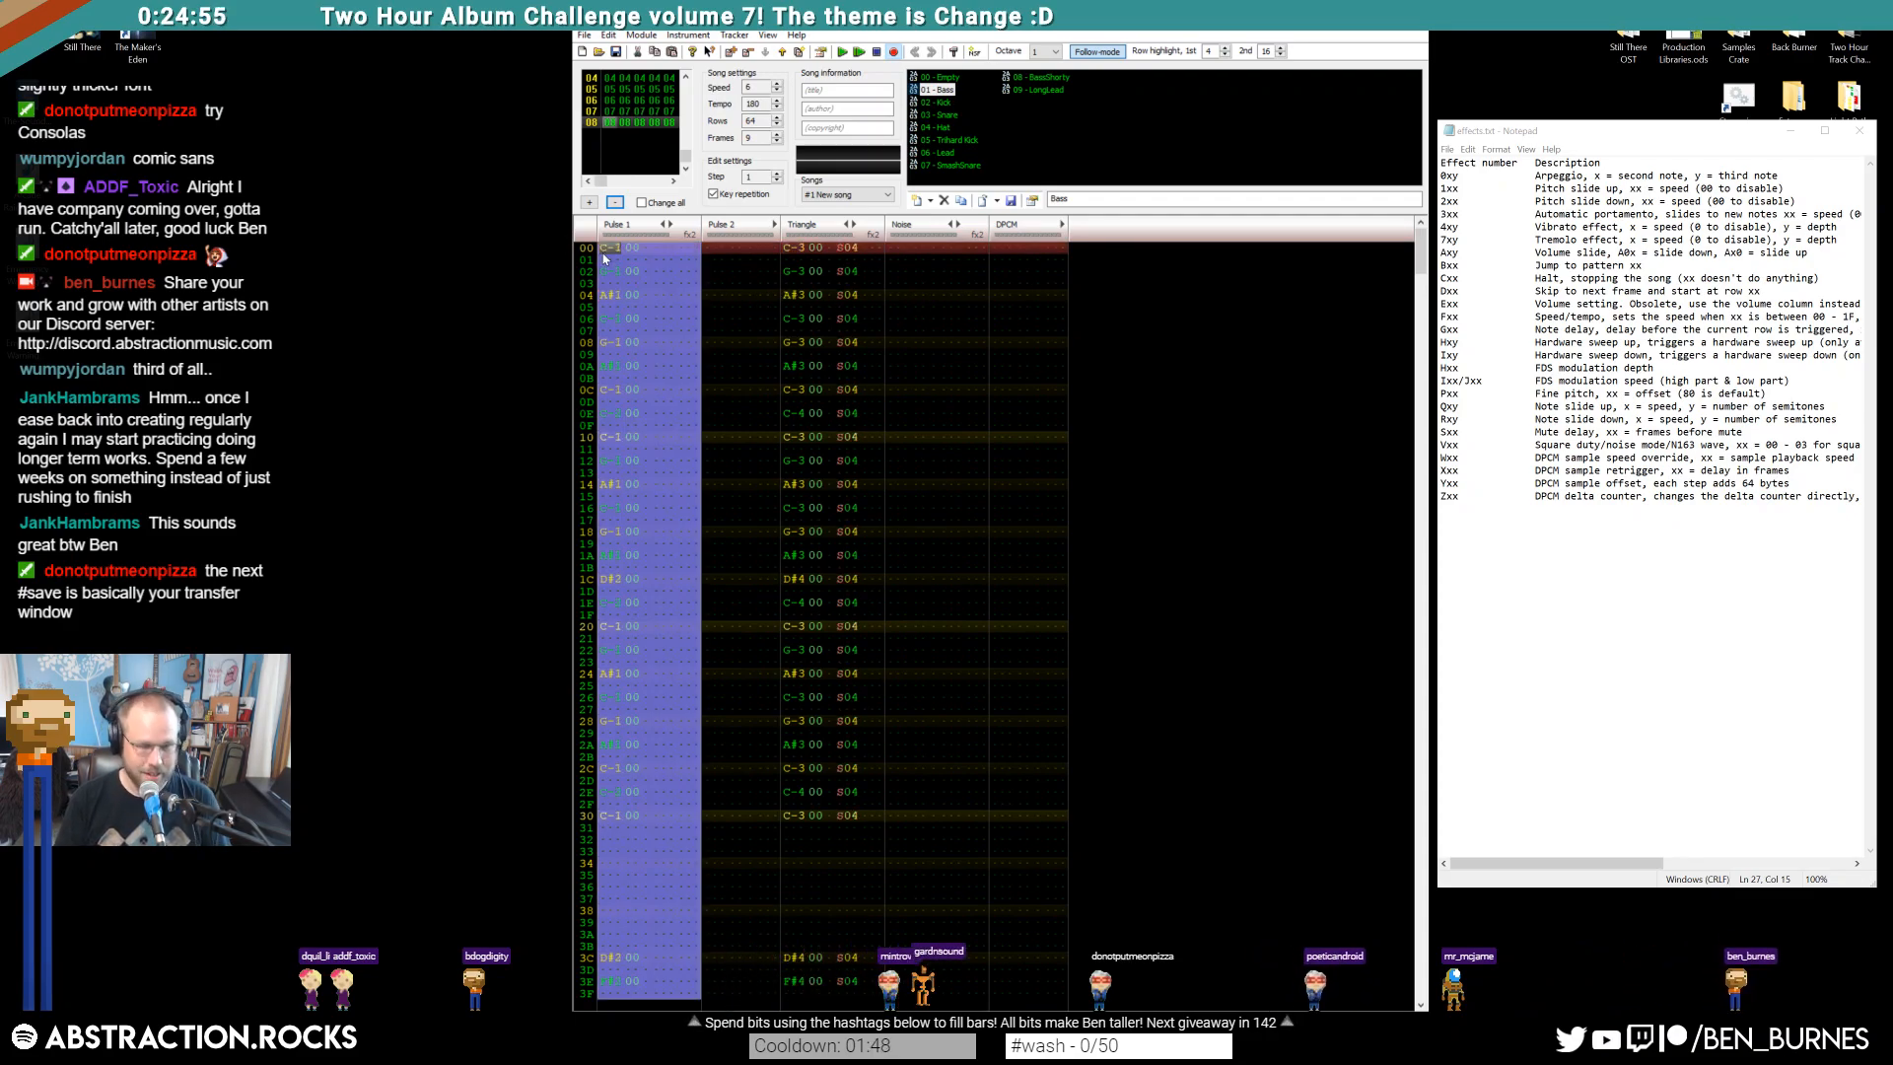
Return to frame 07, play it through, and listen again to Pulse 1 around rows 2C to 32
key("ctrl+Left")
key("Return")
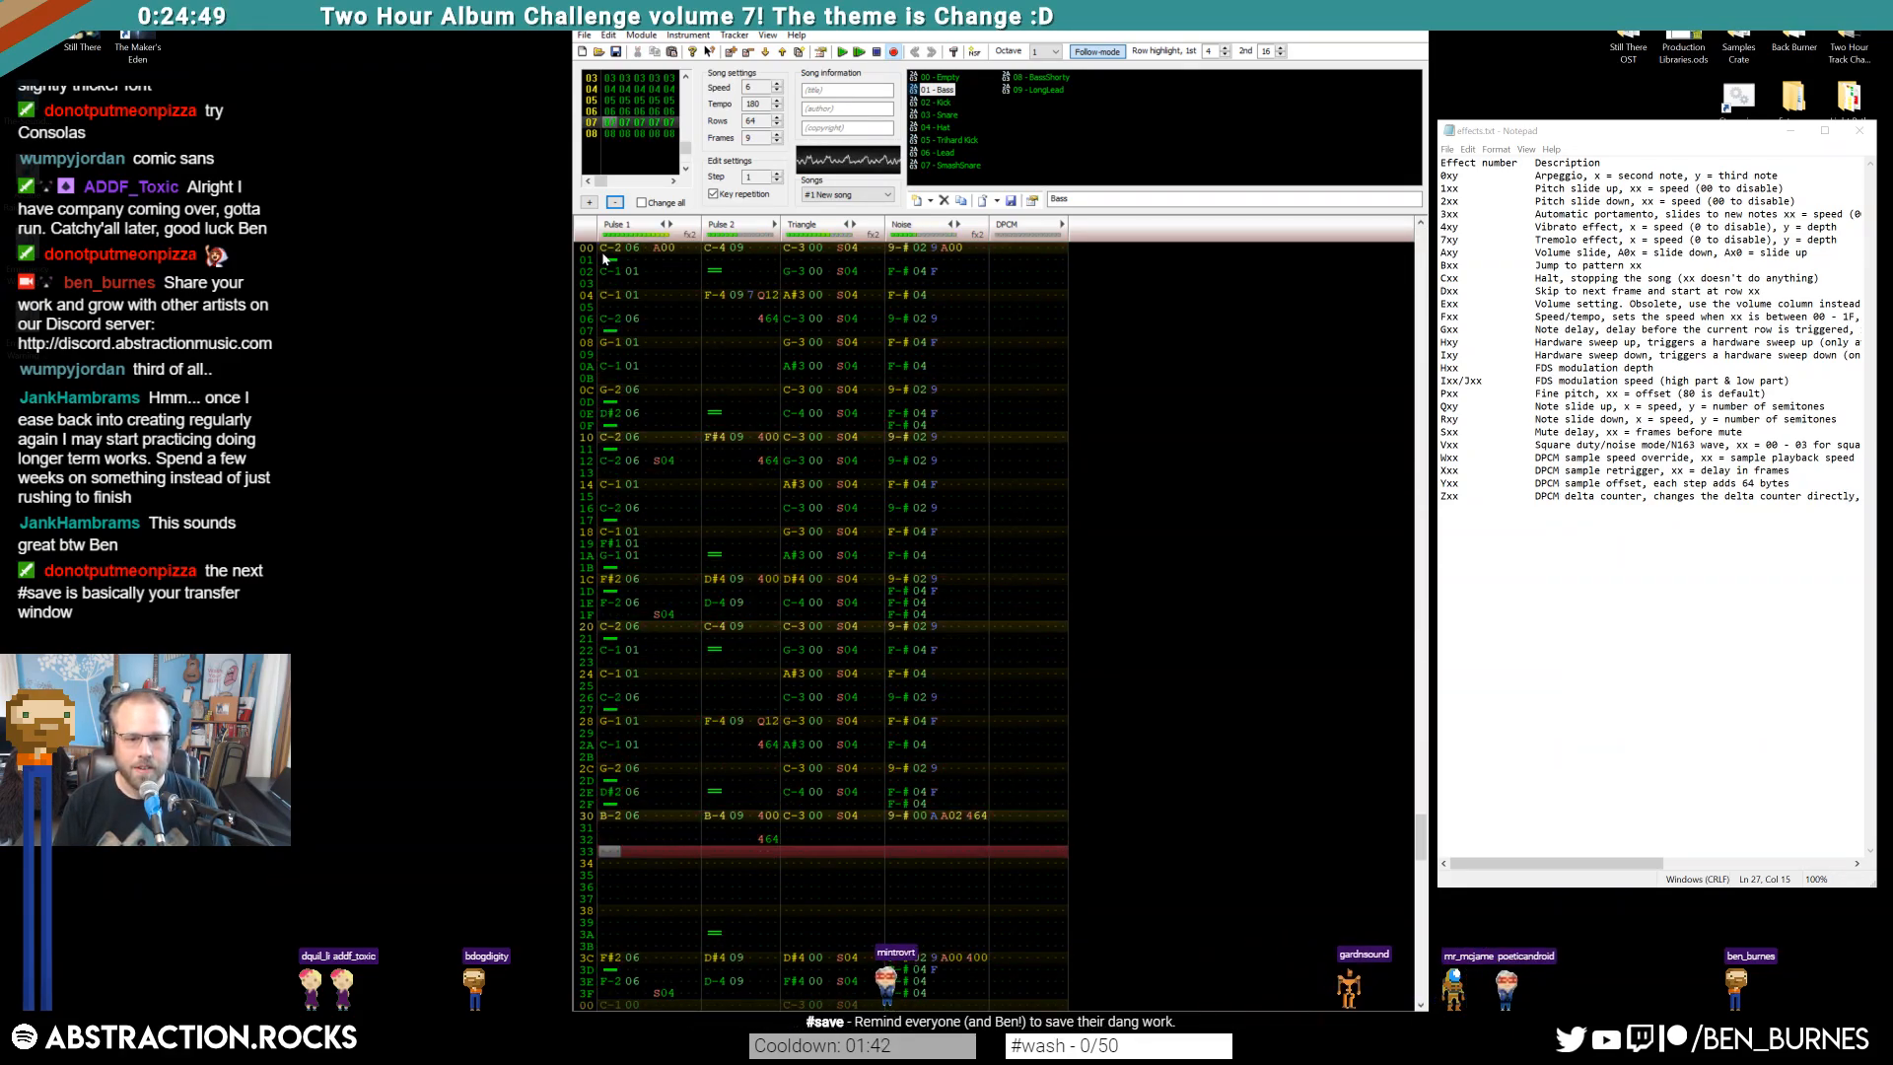
key("Return")
key("Up")
key("Up")
key("Up")
key("Up")
key("Up")
key("Up")
key("Up")
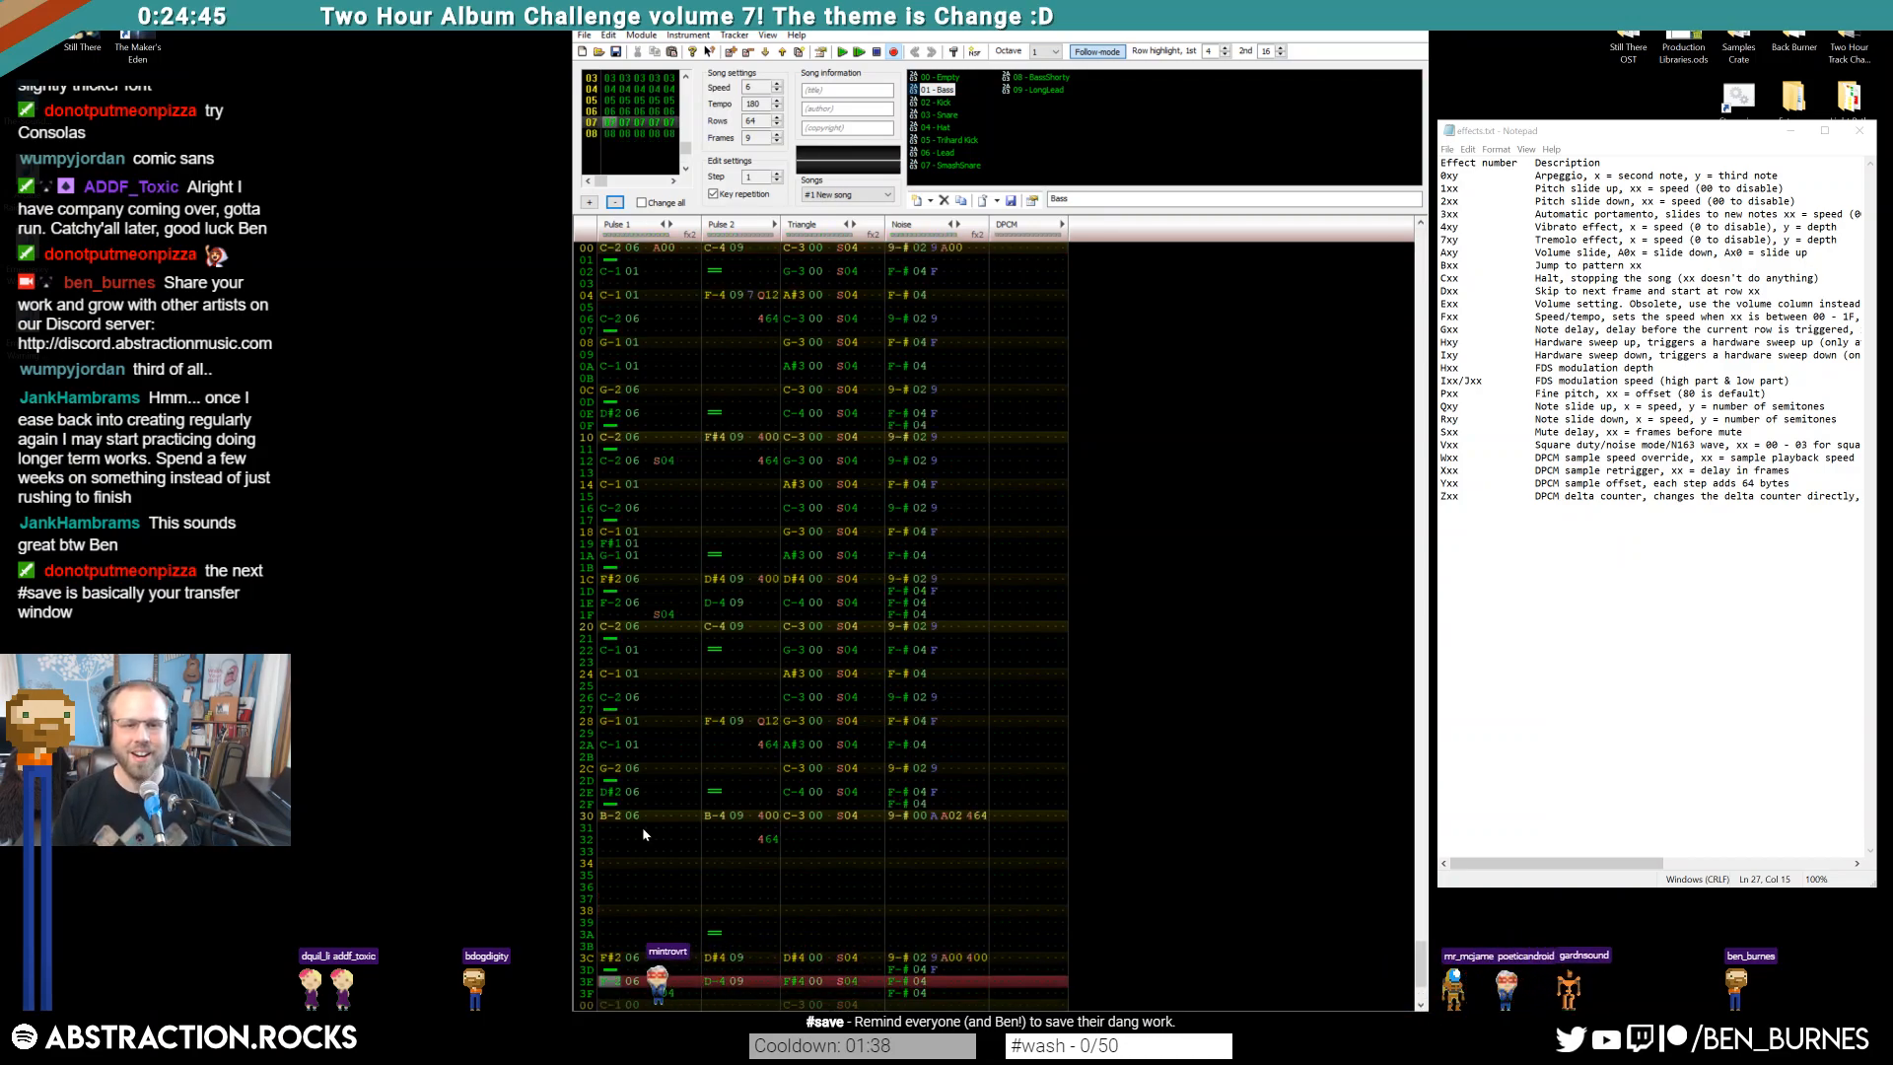
left_click(605, 771)
key("Down")
key("Down")
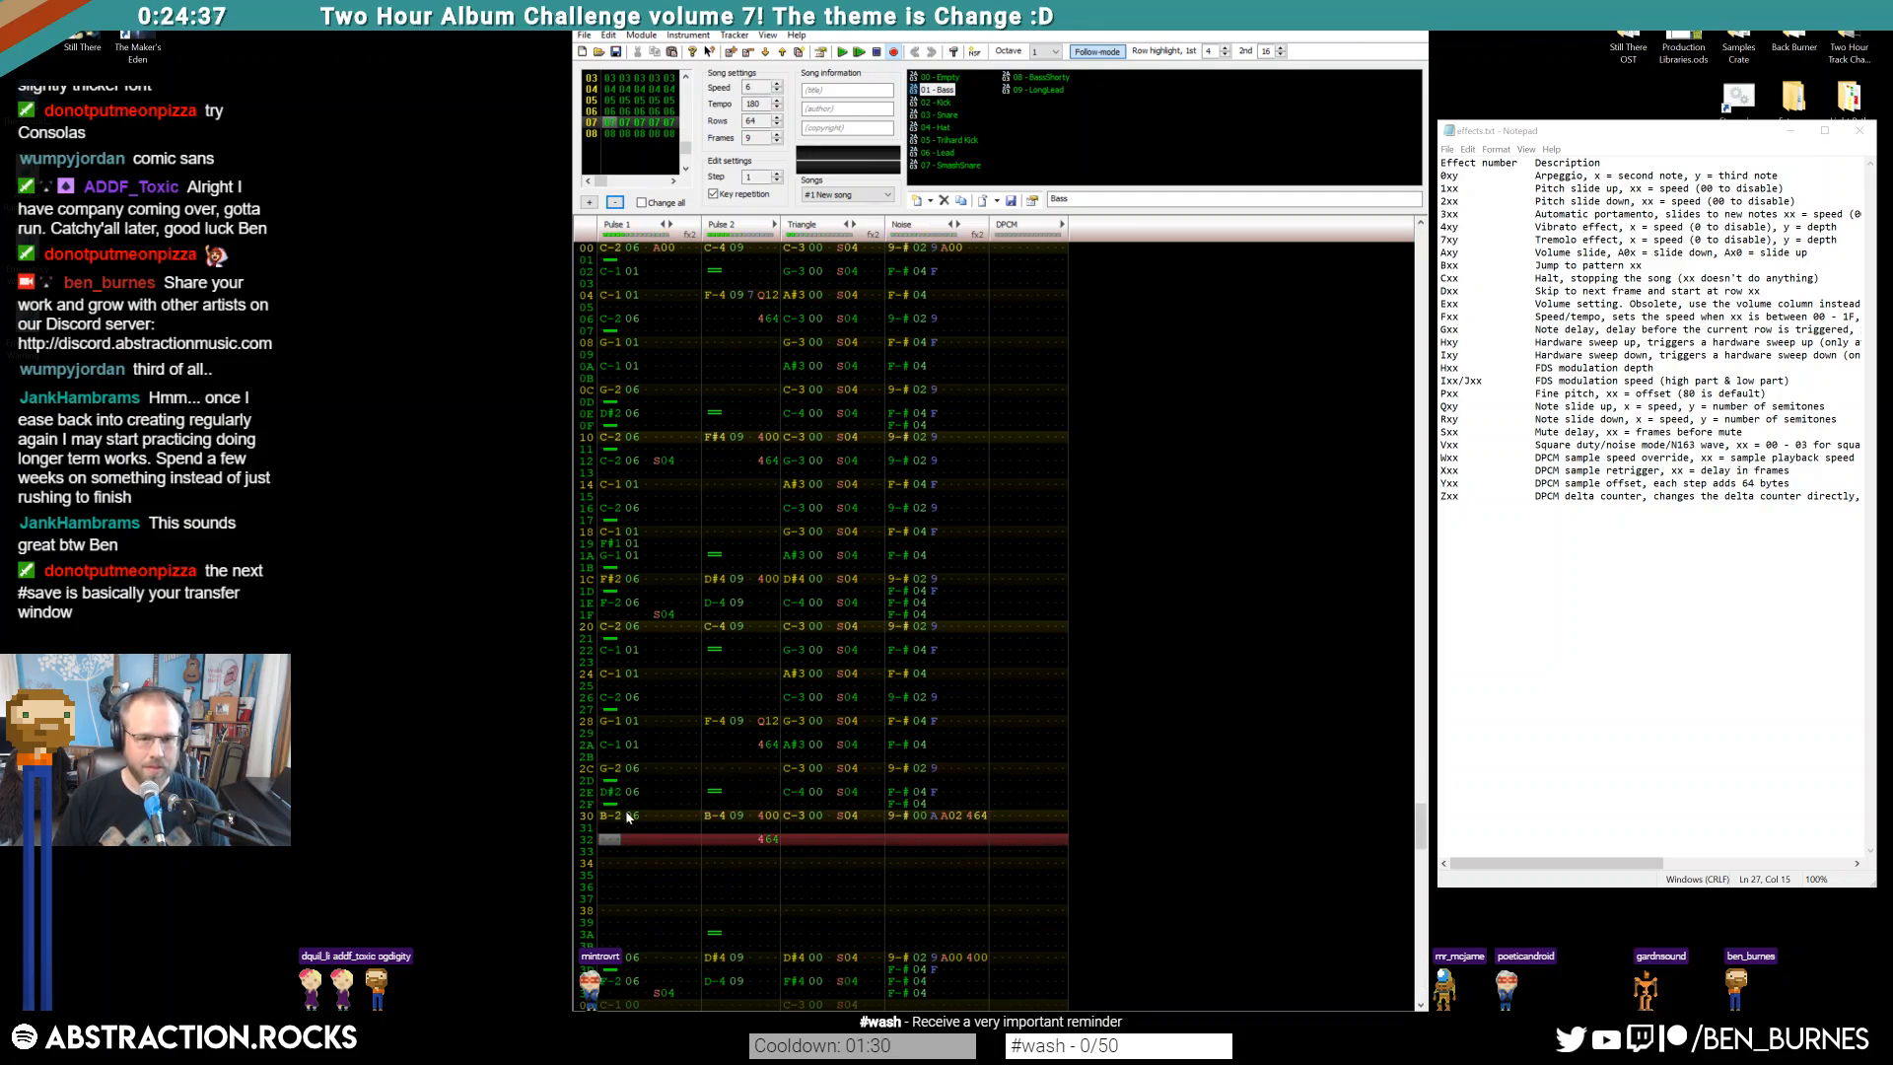
Replace the Pulse 1 note in row 30 of frame 07 with G#2 on the Lead instrument
left_click(612, 817)
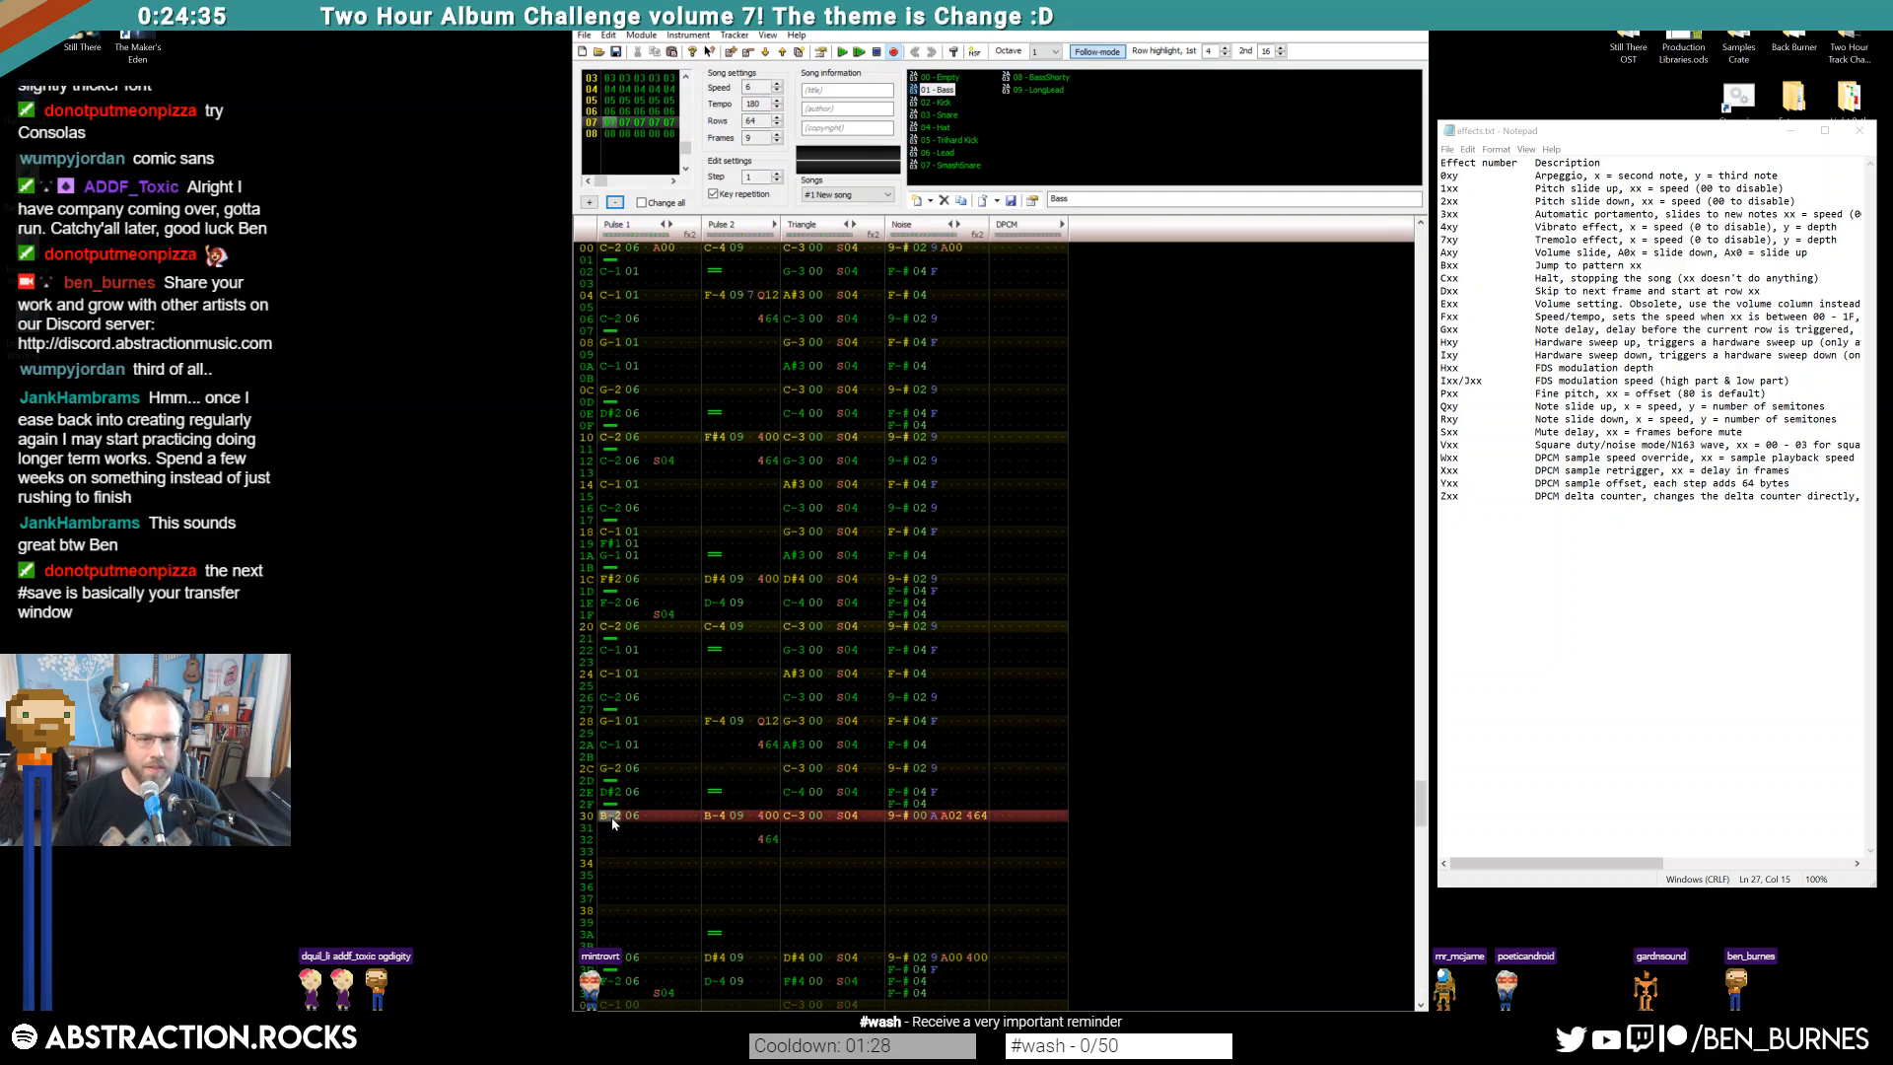
key("g")
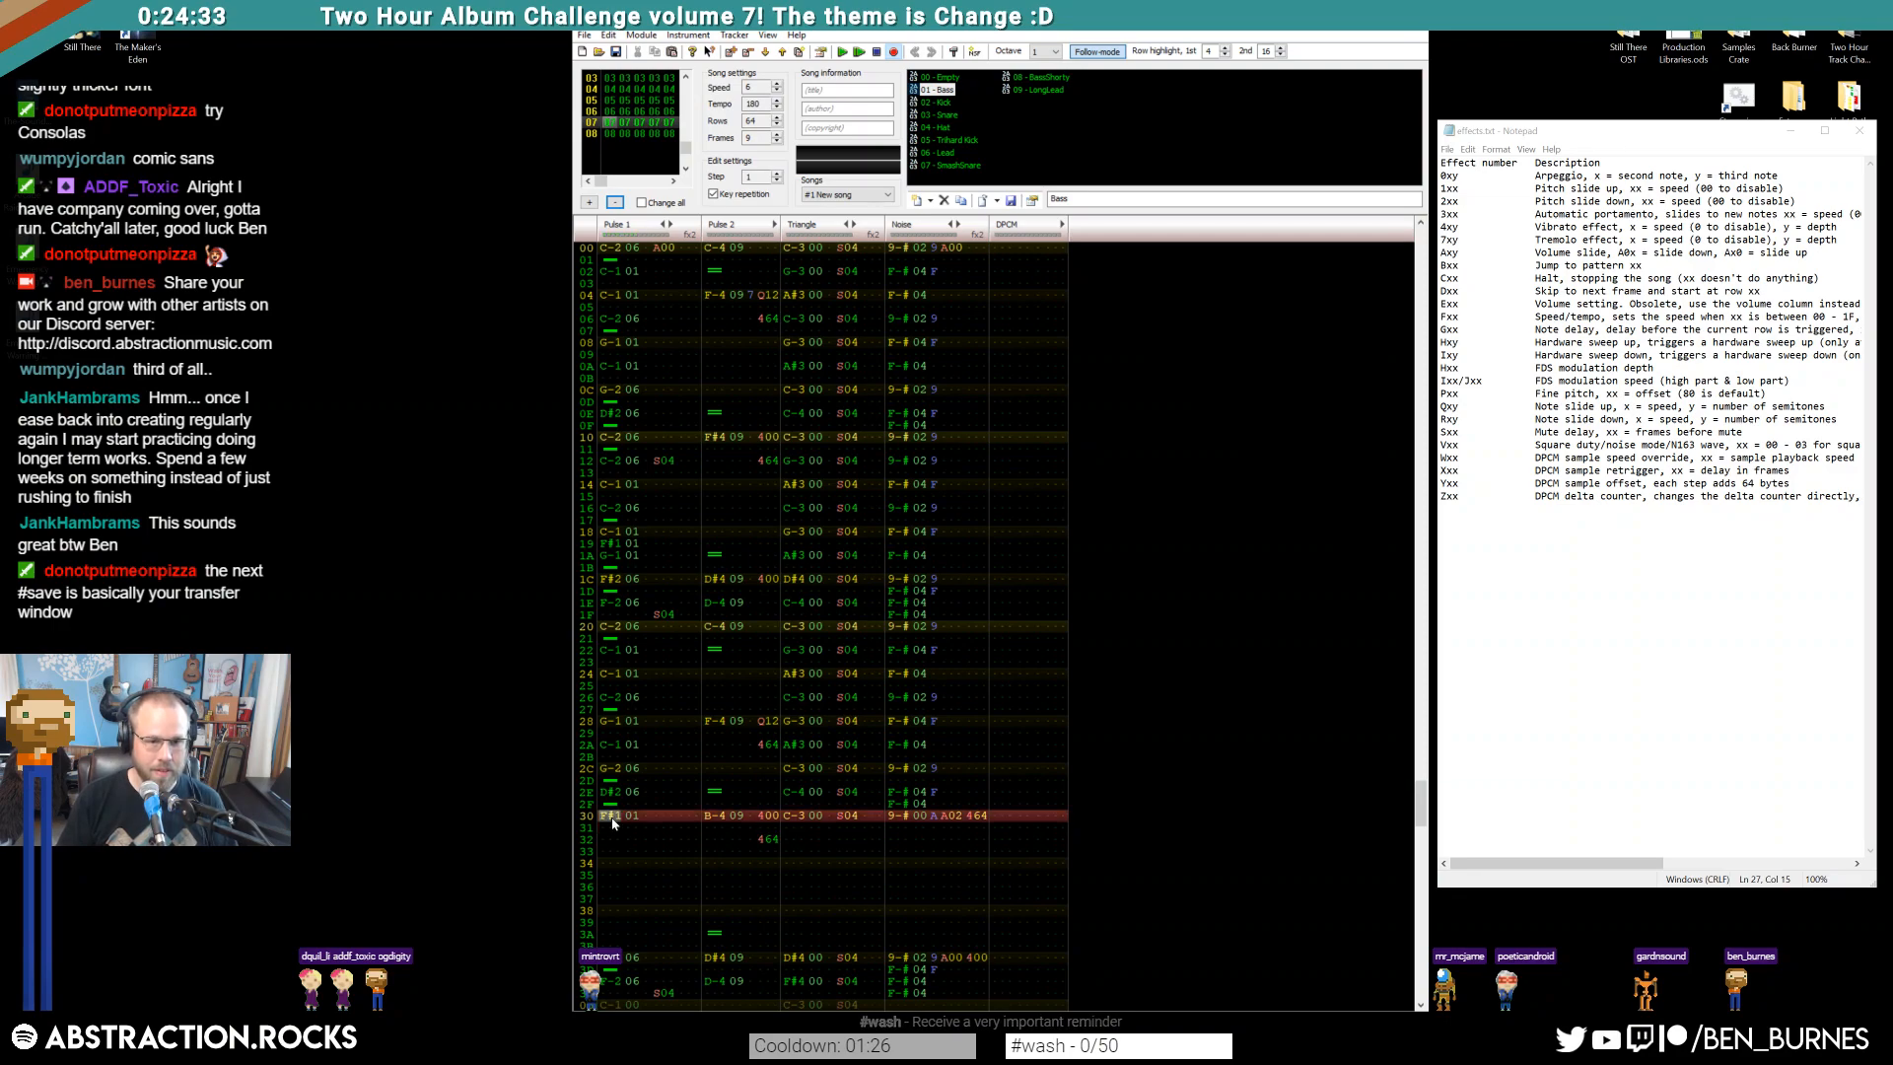
key("g")
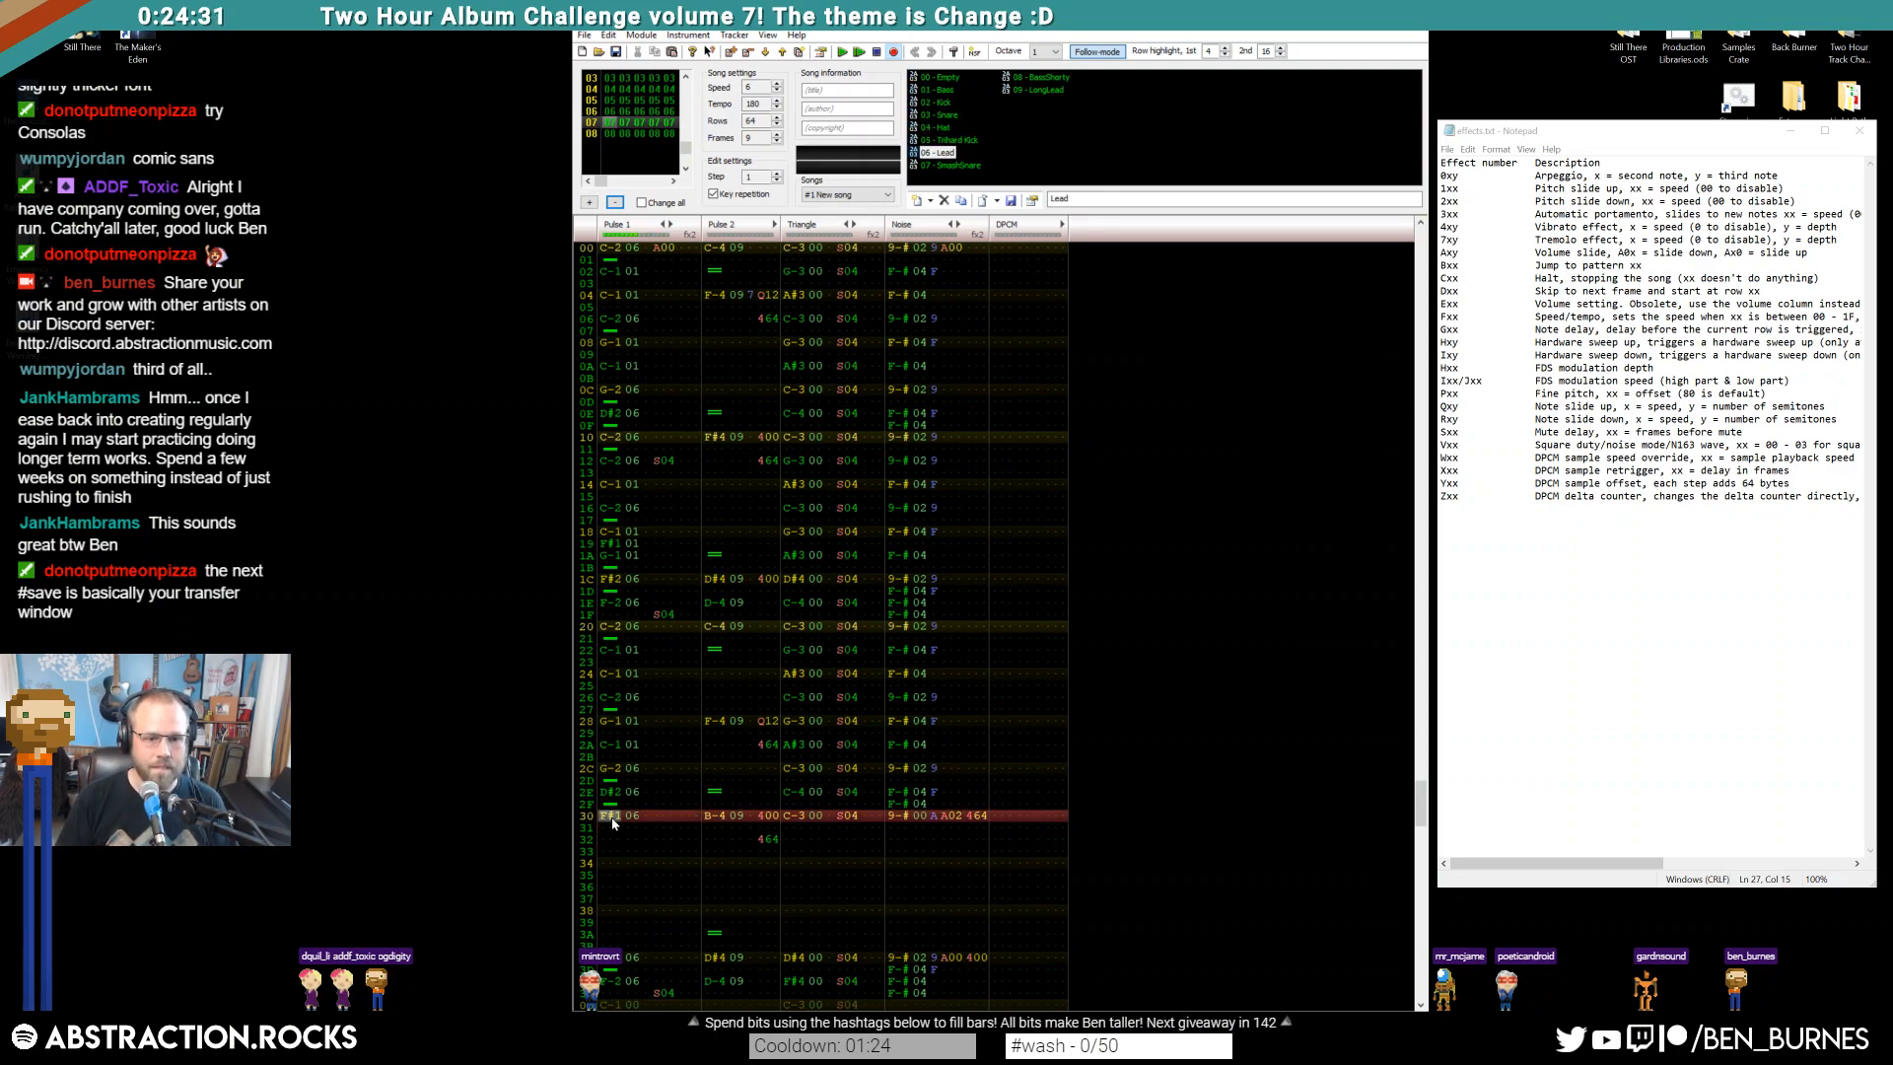
key("h")
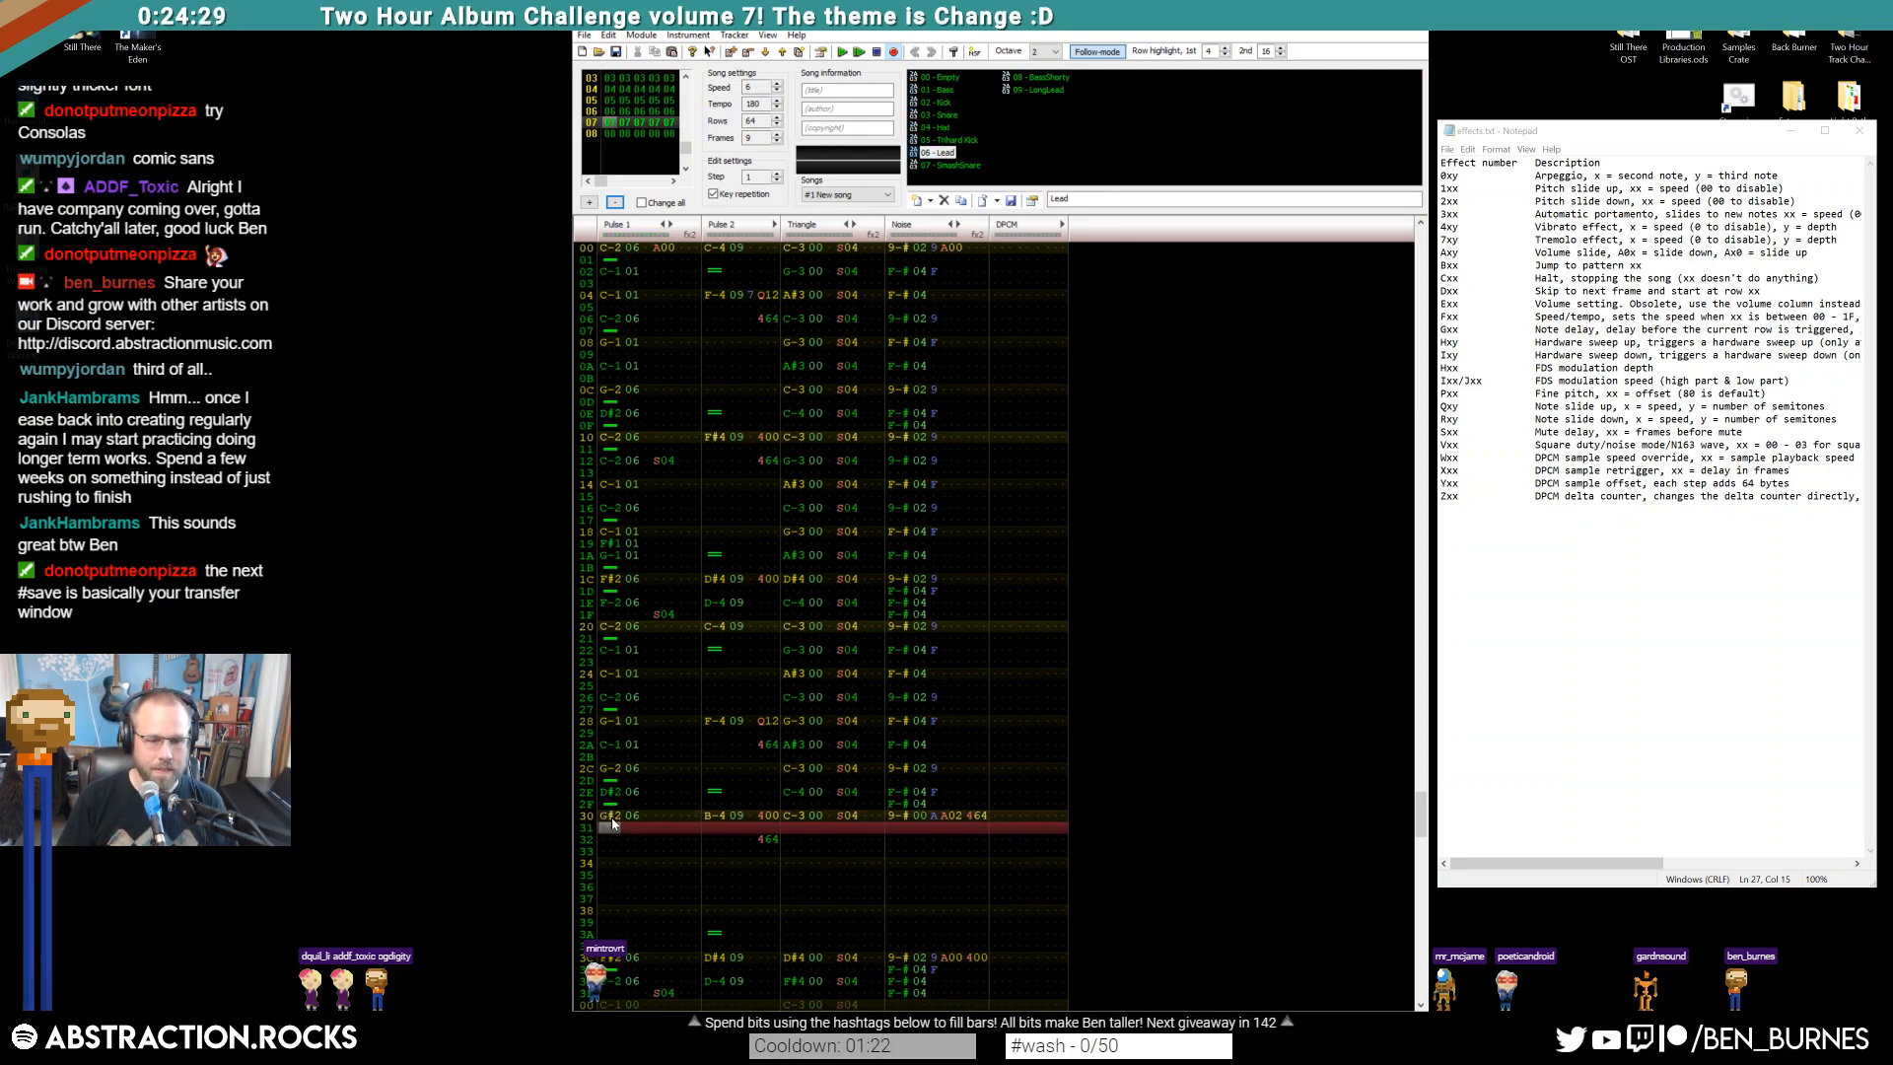
Add a Q02 note slide effect to the Pulse 1 note in row 30 of frame 07
key("Right")
key("Right")
key("Up")
type("q")
key("Right")
key("Right")
key("Up")
type("2")
Enter an A02 volume slide effect in Pulse 1 row 32 of frame 07
key("Down")
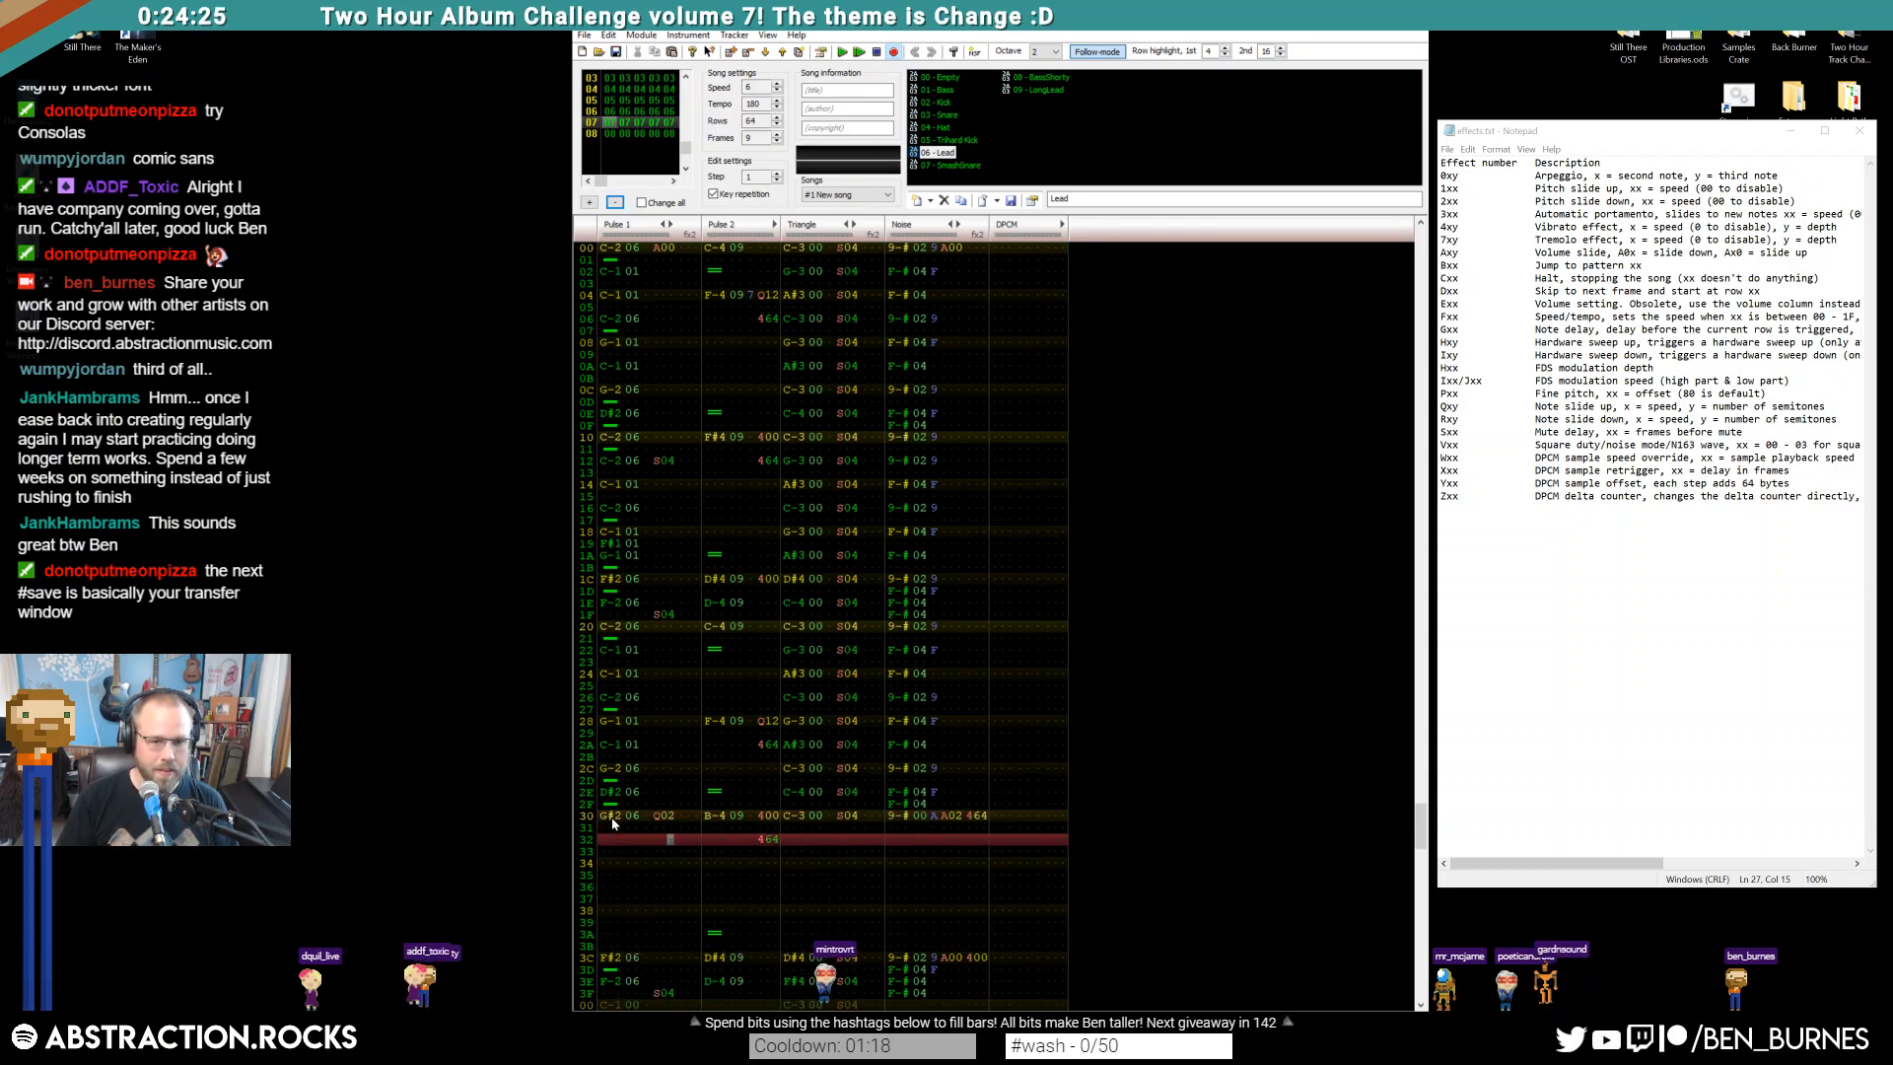
type("a")
key("Up")
key("Up")
key("Down")
key("Right")
key("Right")
type("2")
Set the volume of the Pulse 1 note in row 30 of frame 07 to C and play the passage
key("Up")
key("Up")
key("Left")
key("Left")
key("Left")
key("Up")
type("c")
key("Return")
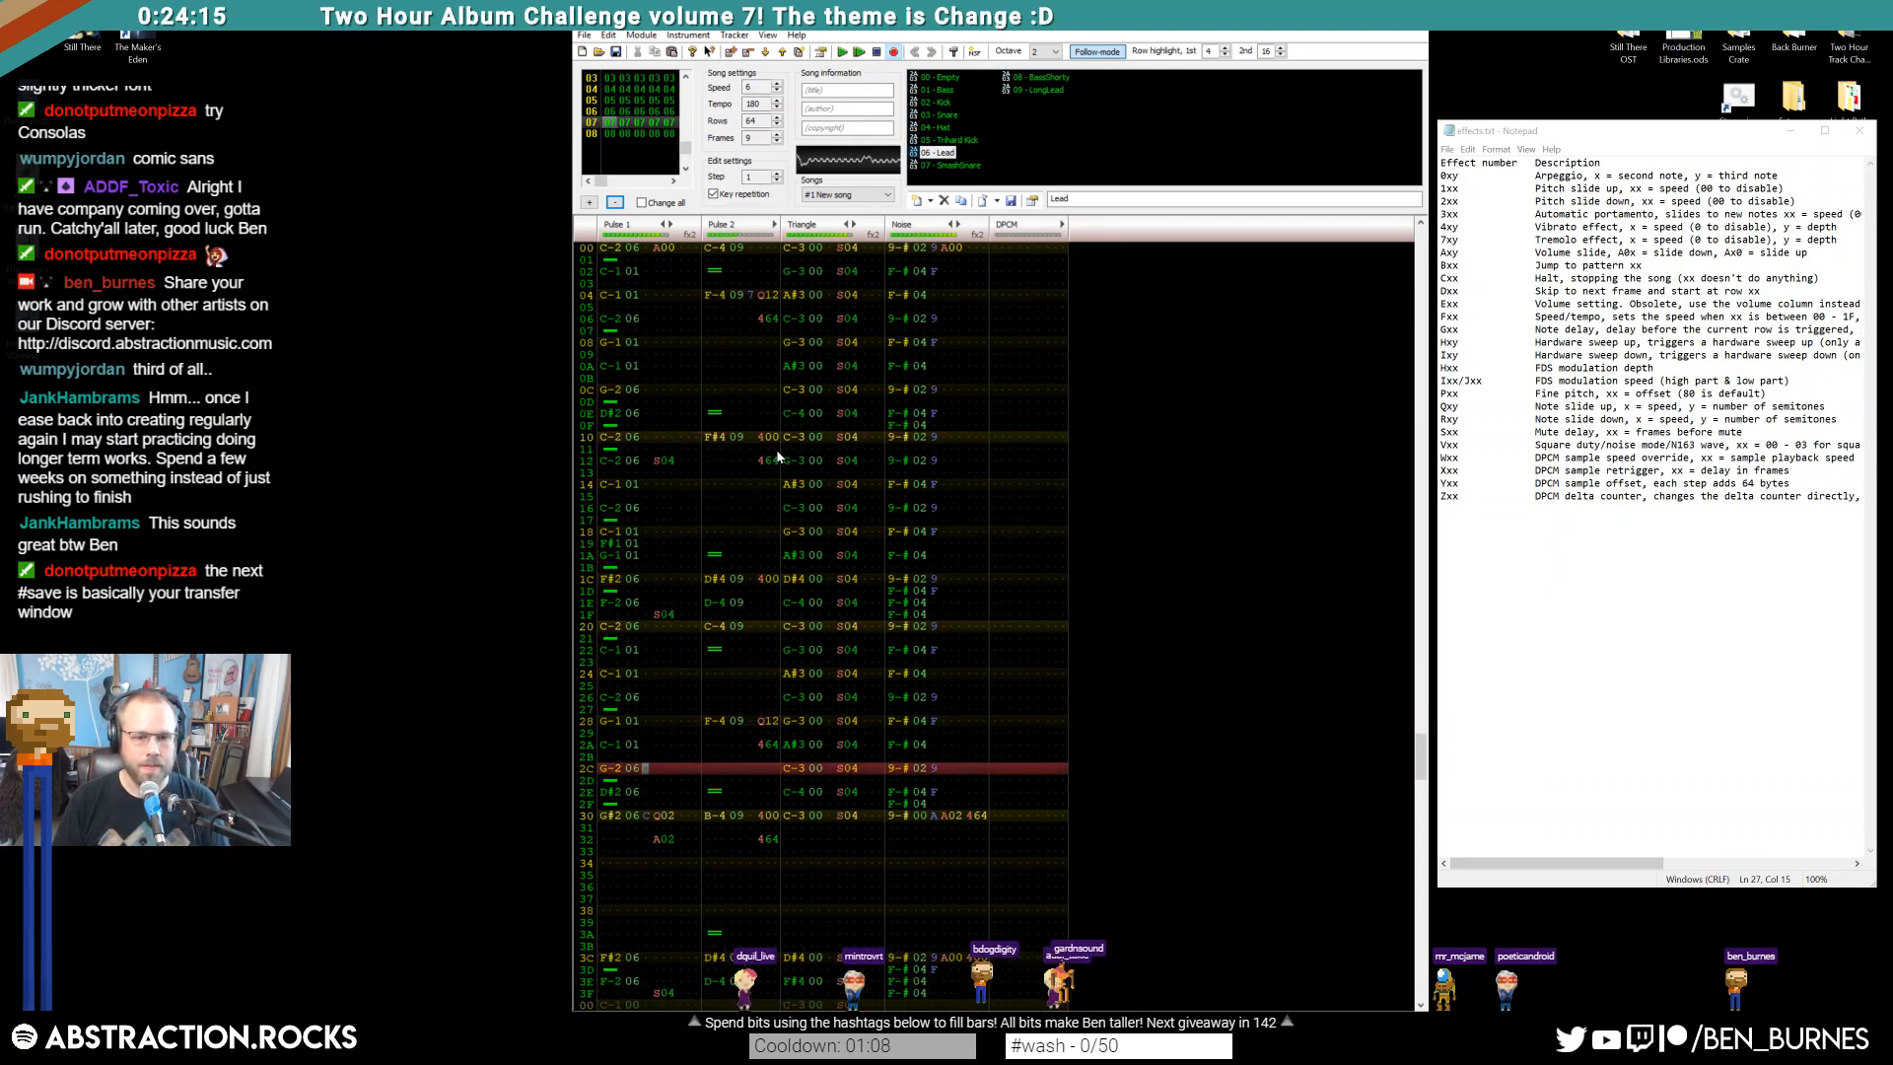
Set the note slide effect on the Pulse 1 note in row 30 of frame 07 to Q12 and play the passage
key("Return")
scroll(842, 678, "up", 6)
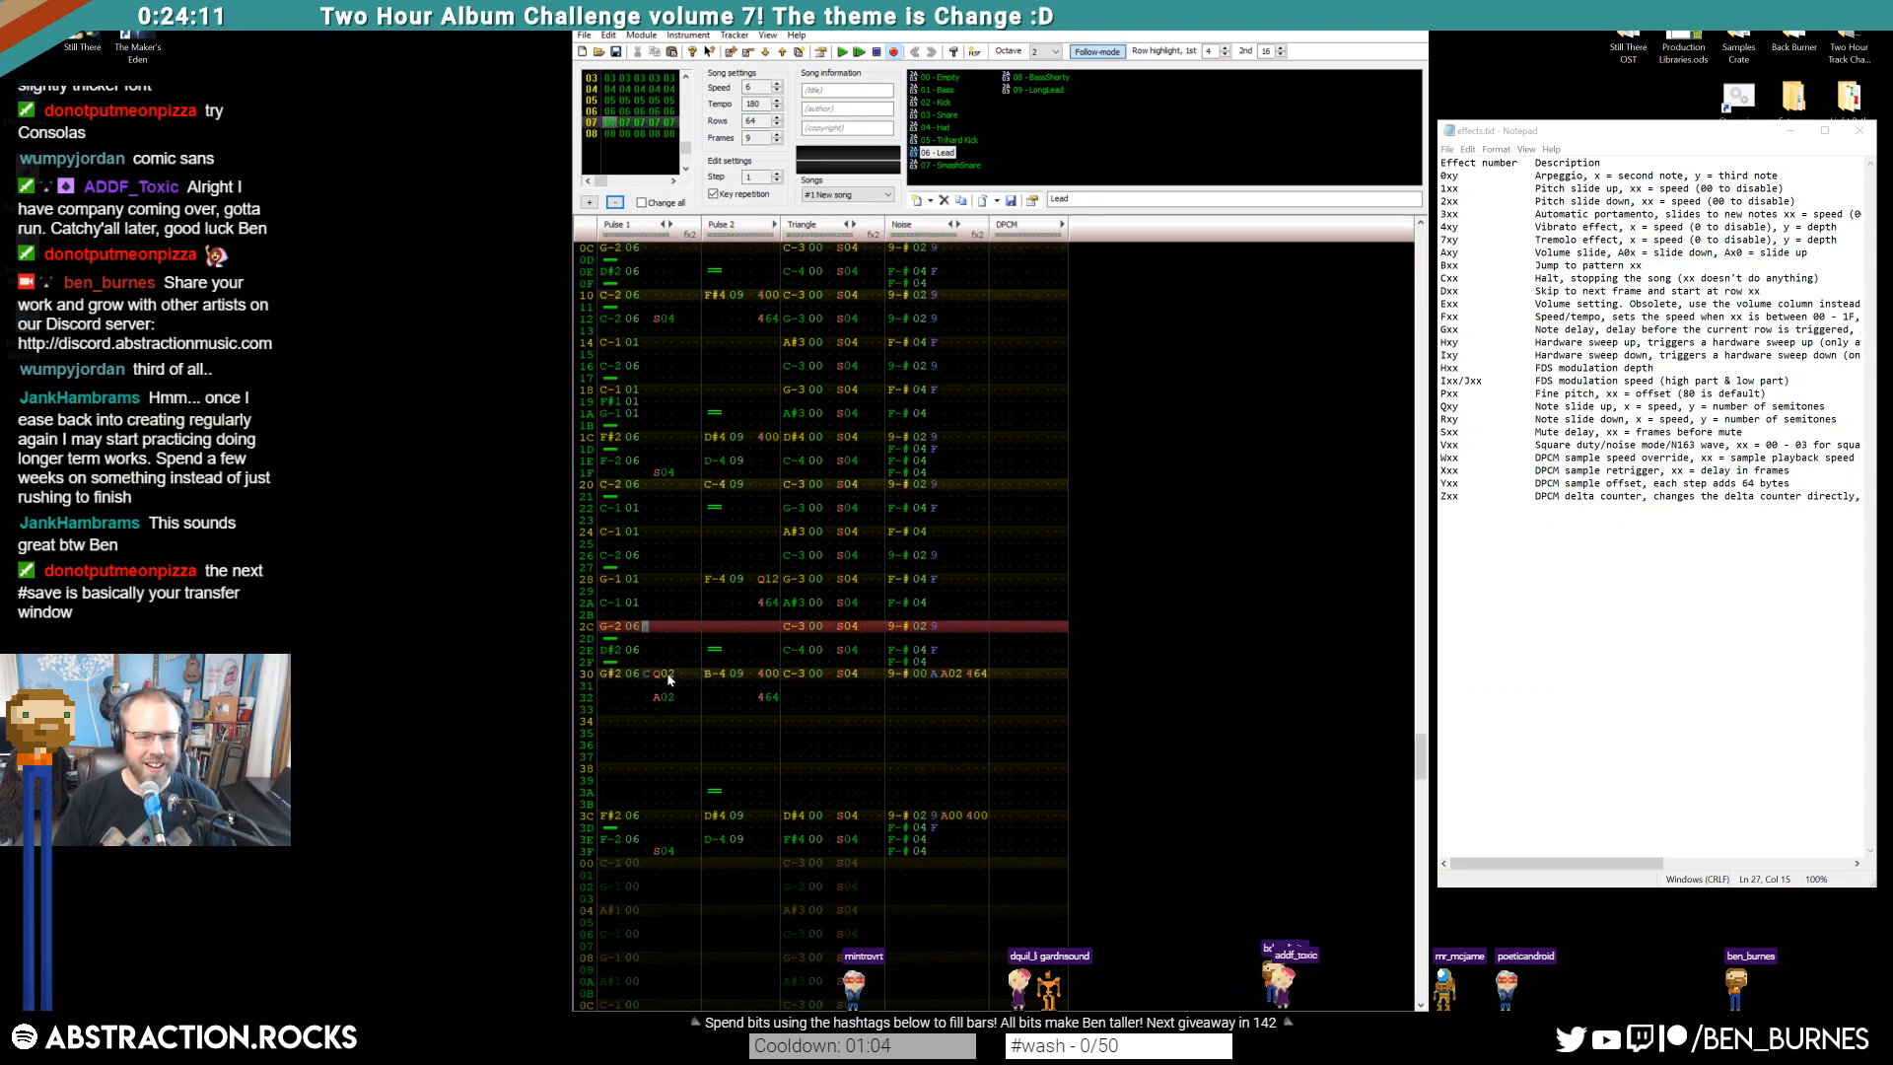
left_click(667, 676)
type("1")
left_click(614, 665)
key("ctrl+Return")
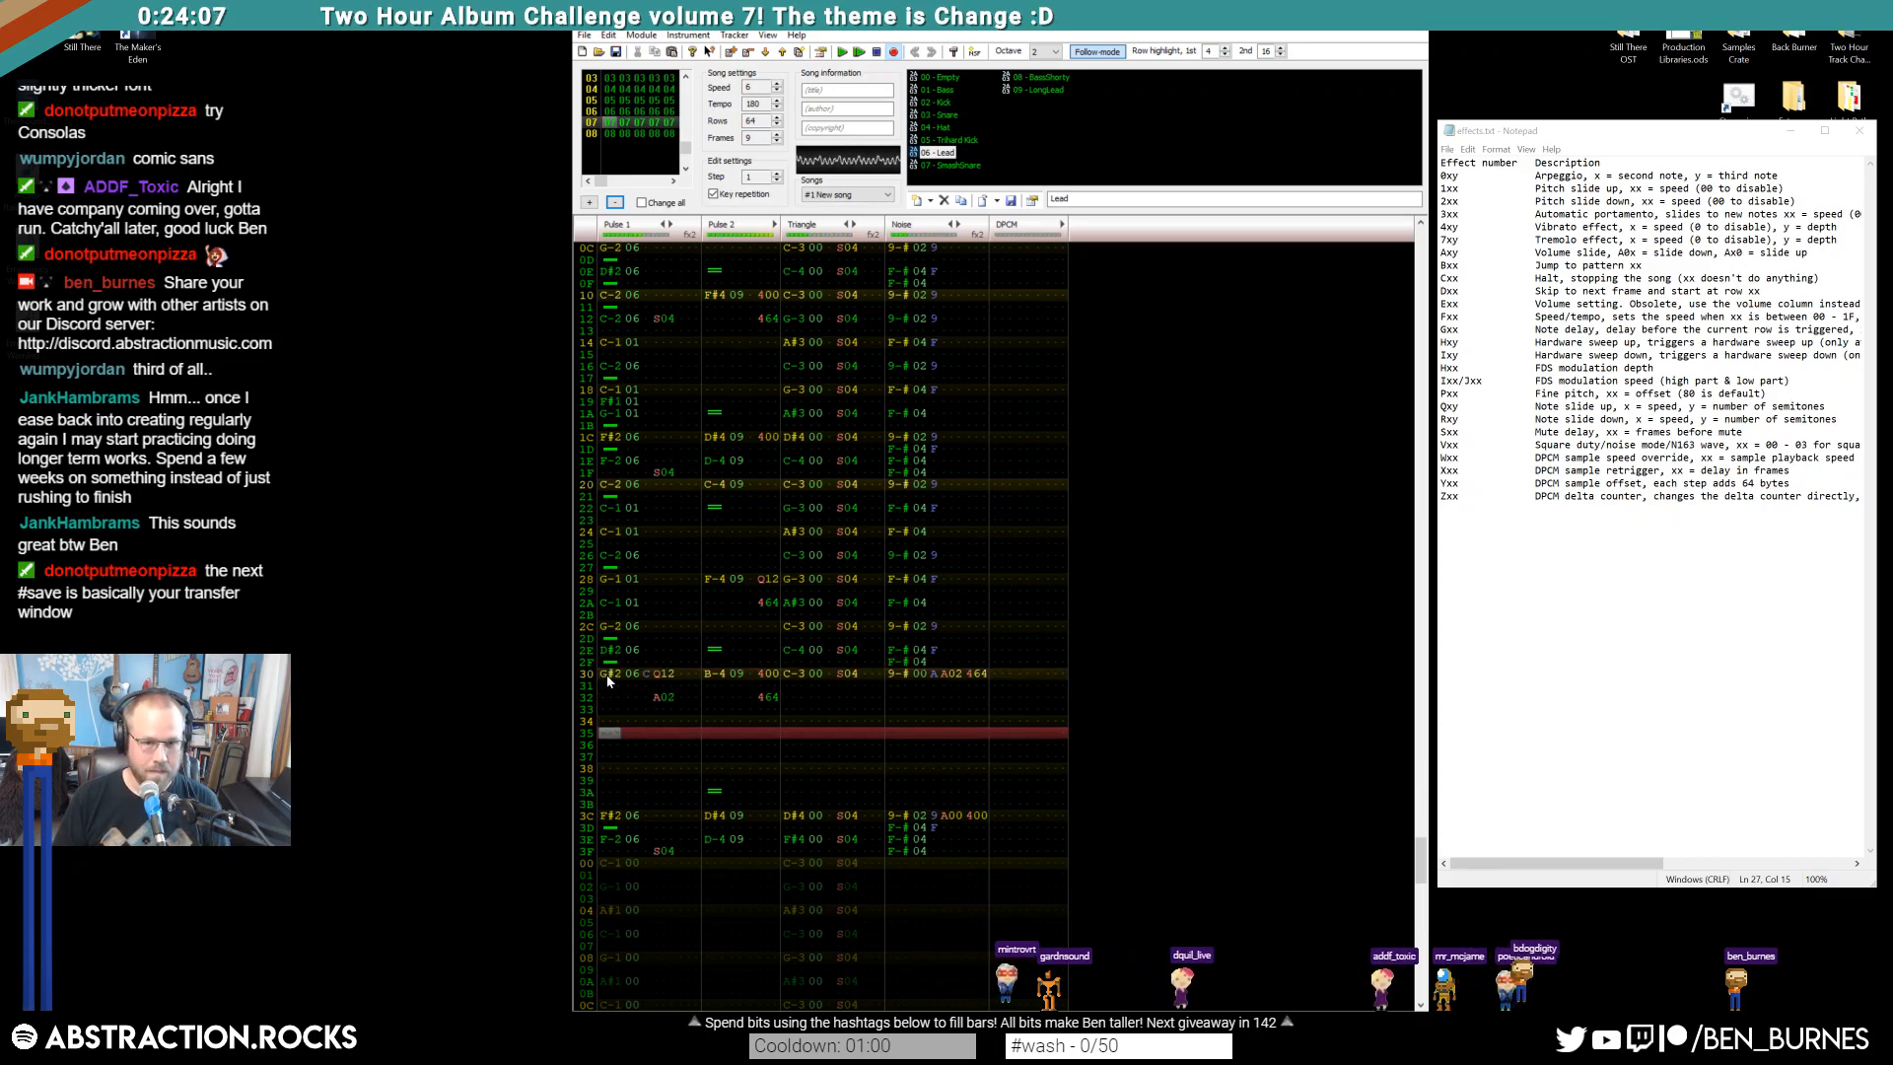
Set the note slide effect on the Pulse 1 note in row 30 of frame 07 to Q13 and play it
left_click(609, 676)
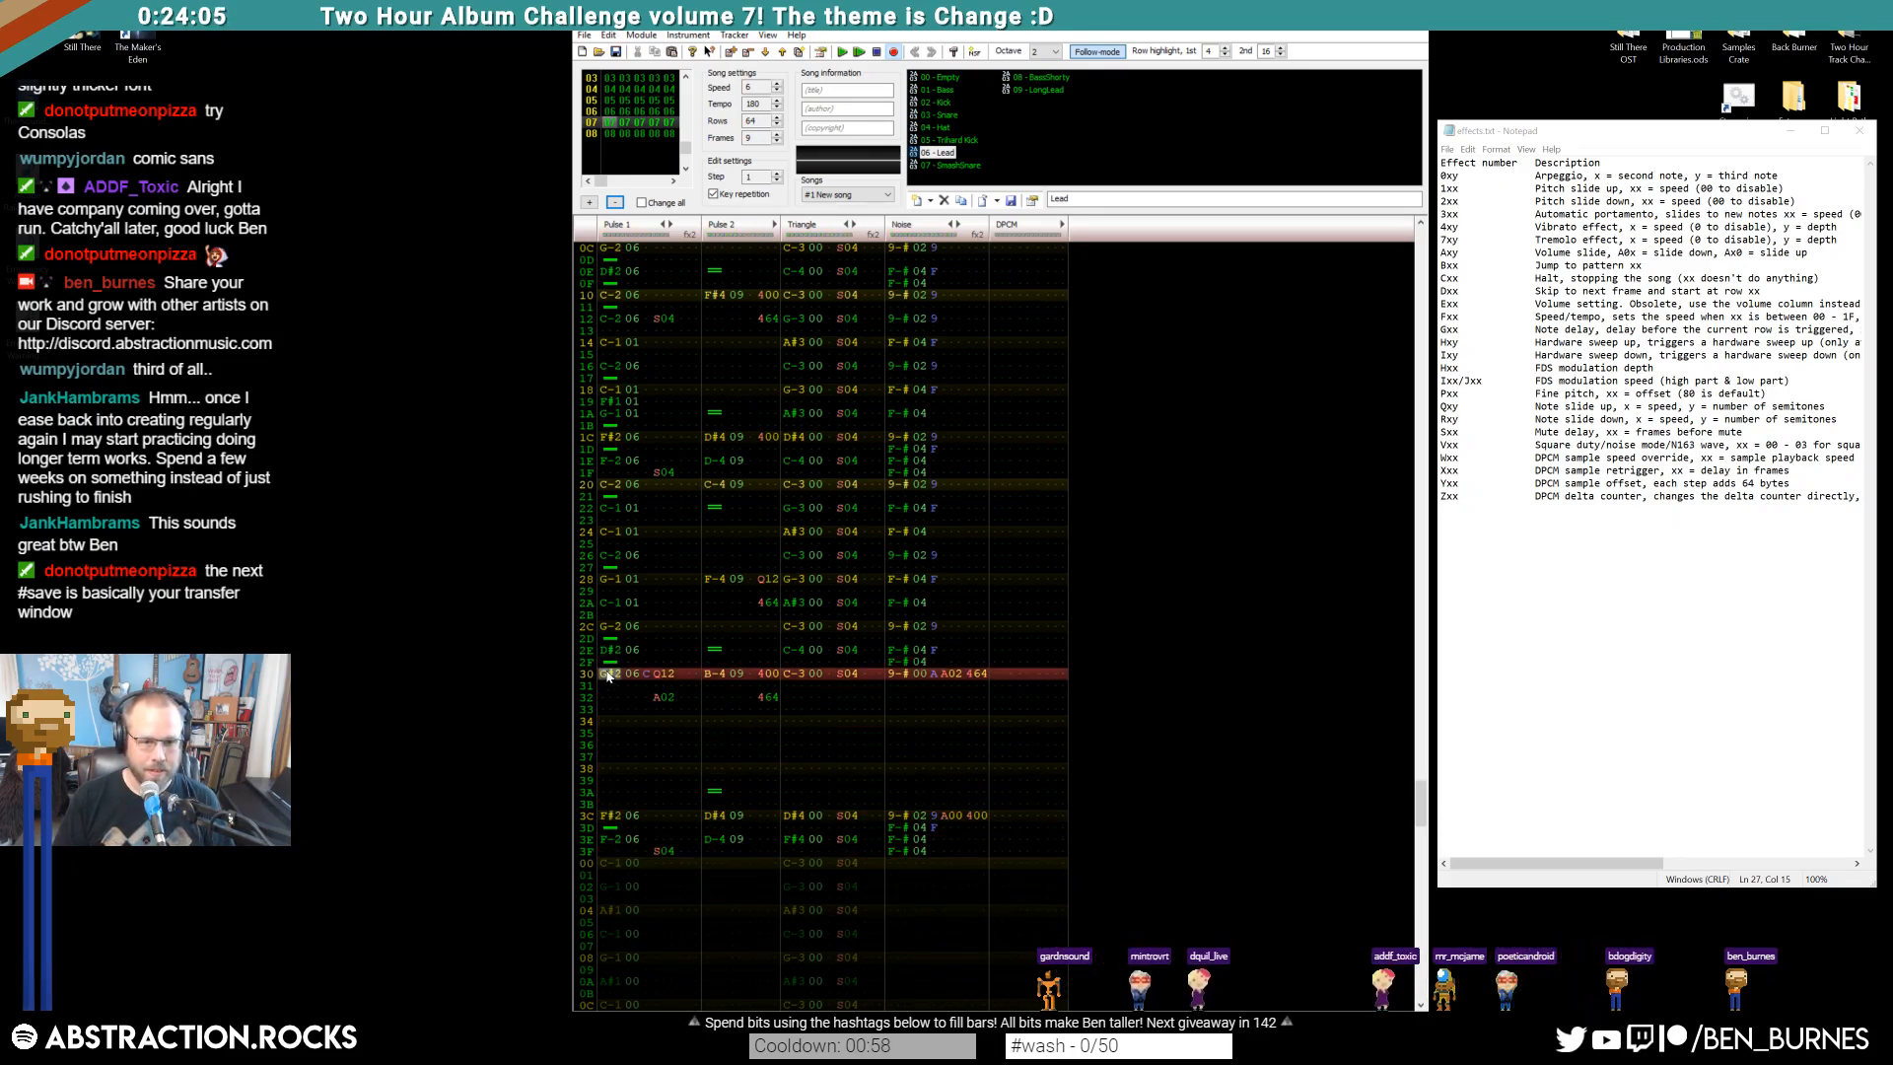
left_click(671, 677)
type("3")
left_click(616, 674)
key("F7")
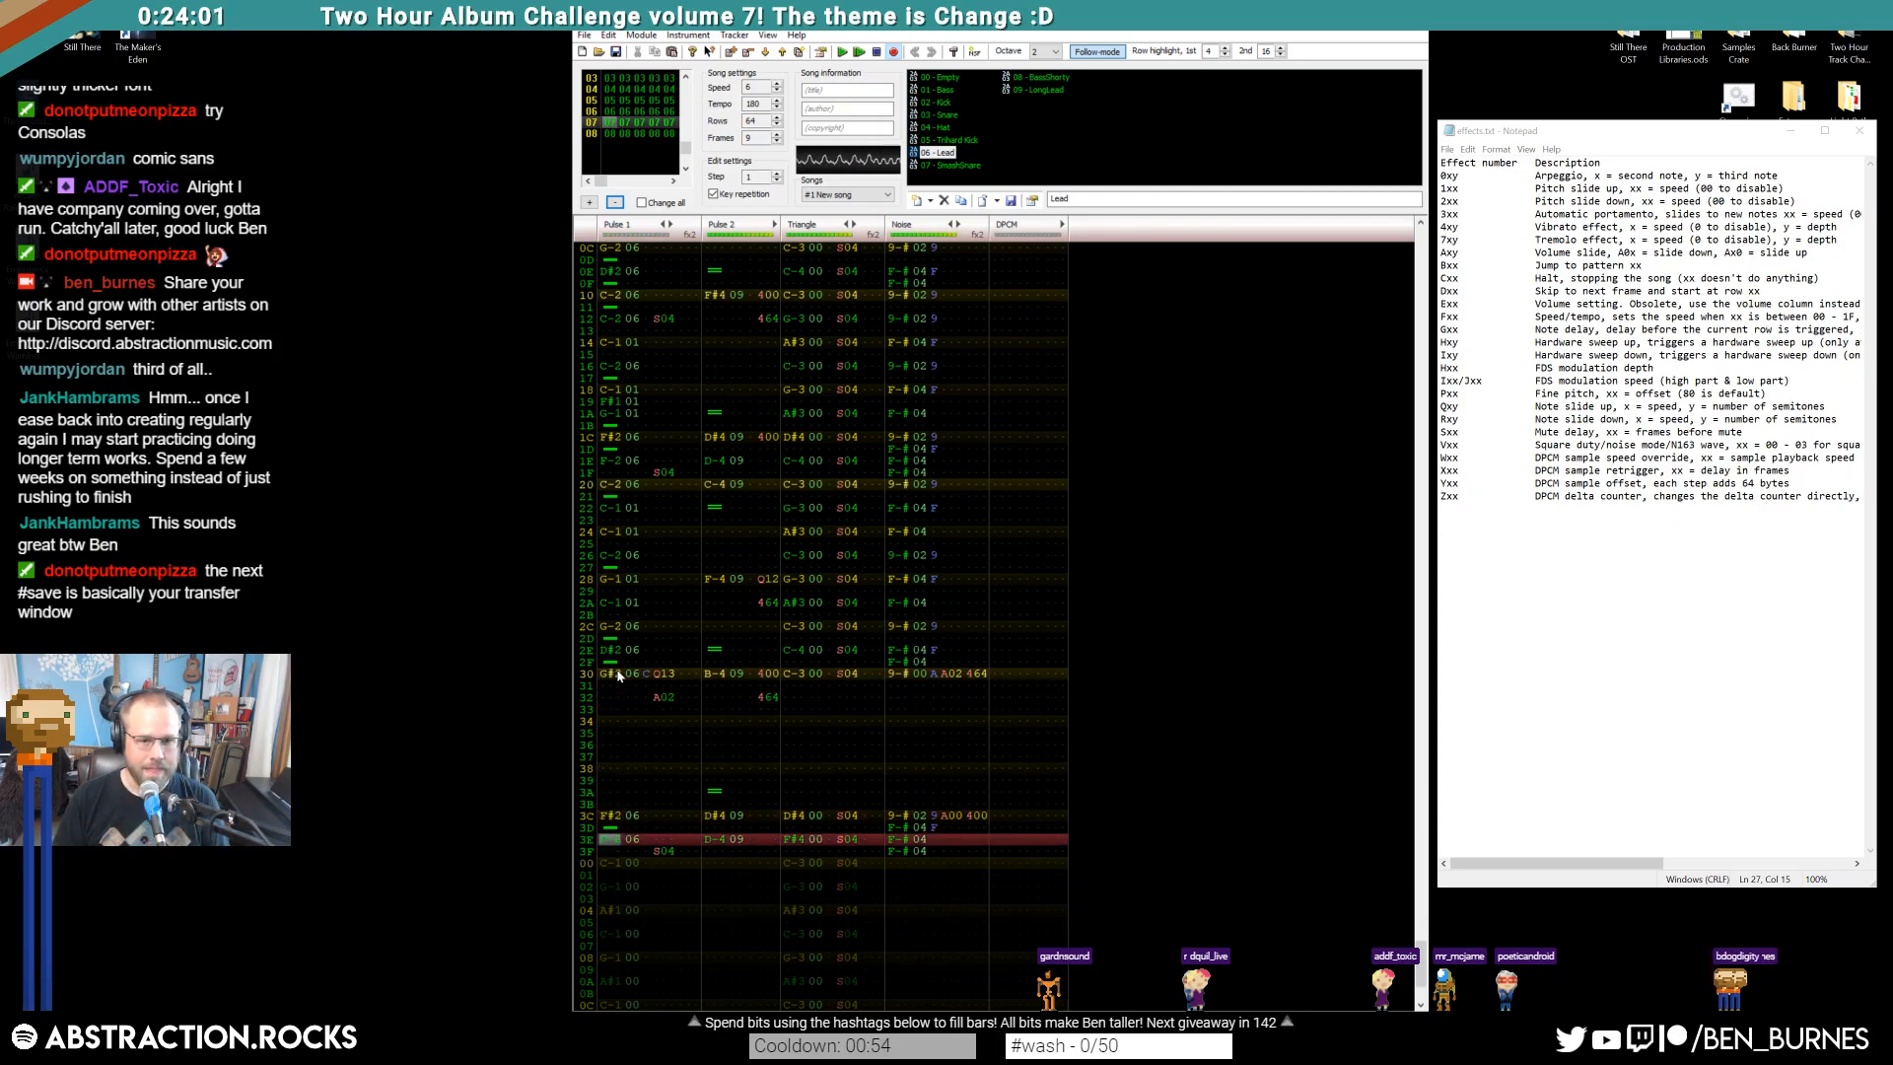
key("F8")
Clear Pulse 1 rows 3C to 3F of frame 07 and select the Triangle cells in the same rows
scroll(775, 734, "up", 4)
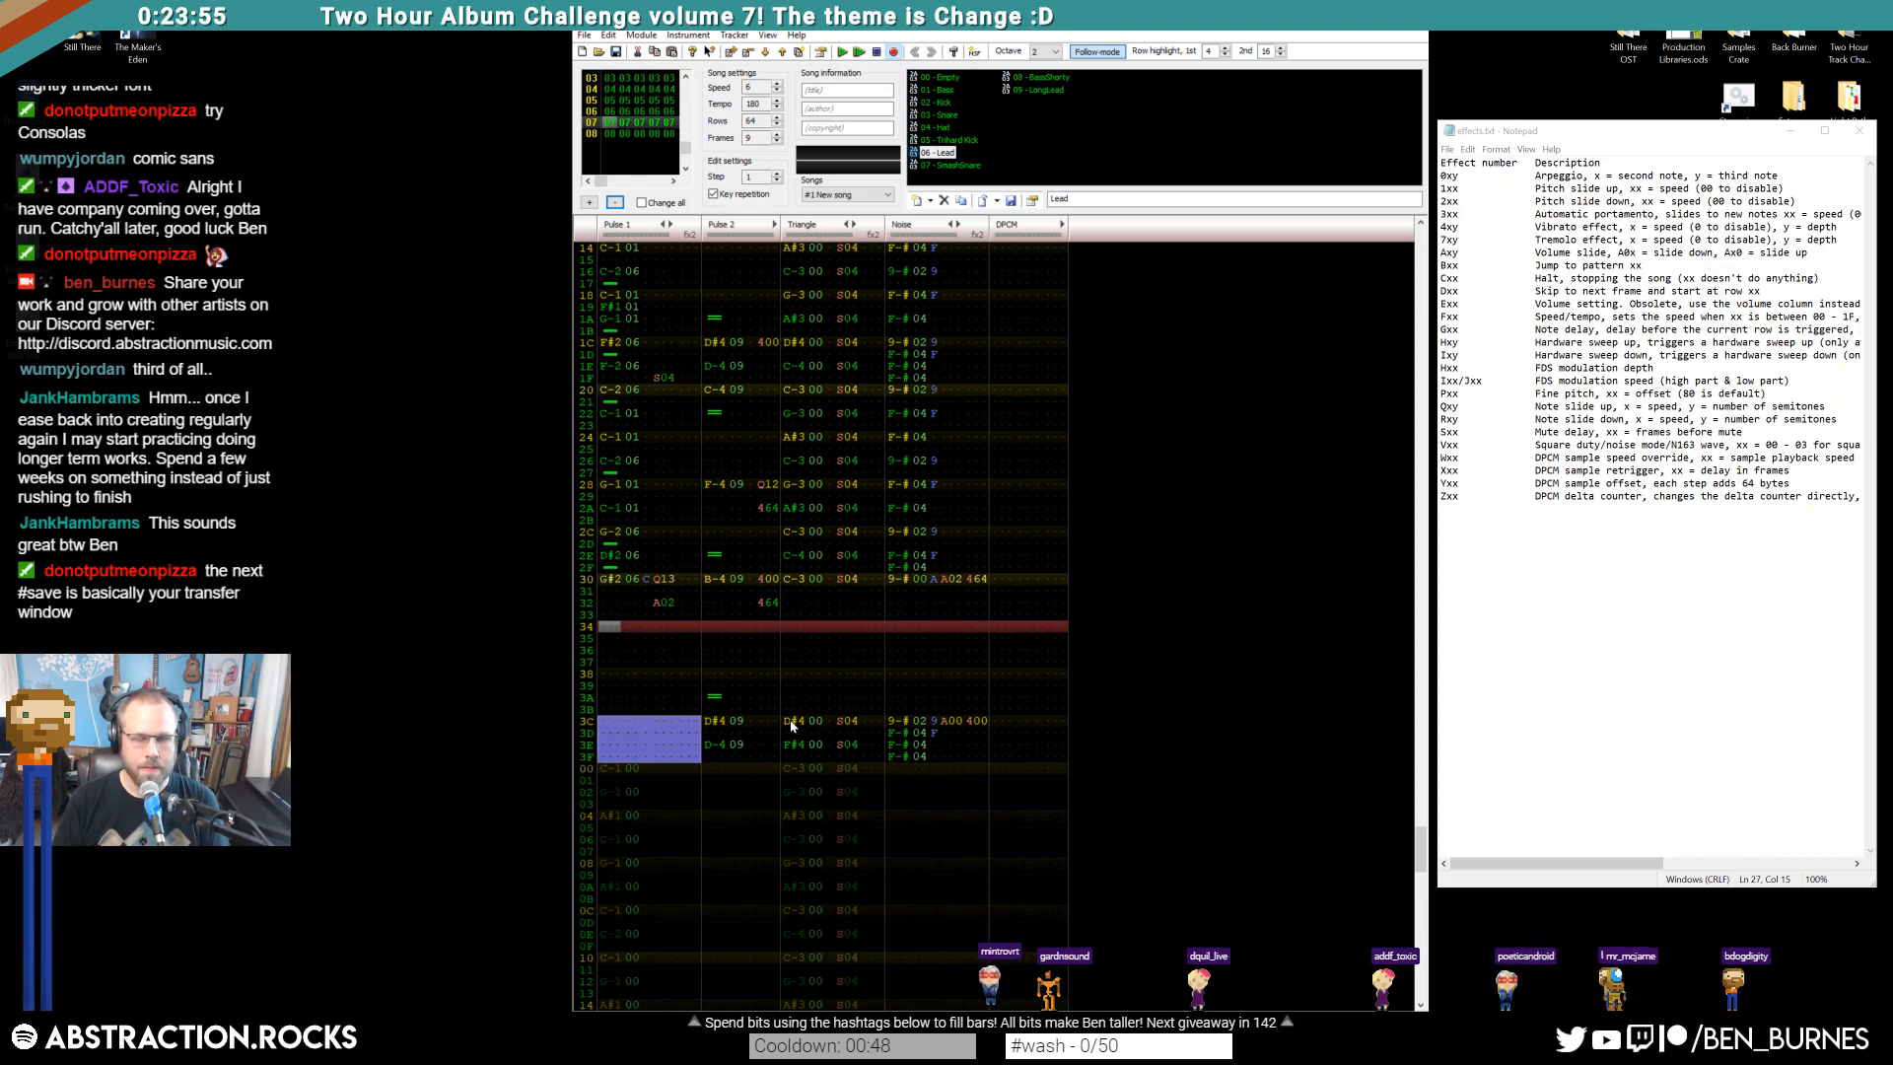
left_click_drag(790, 727, 851, 753)
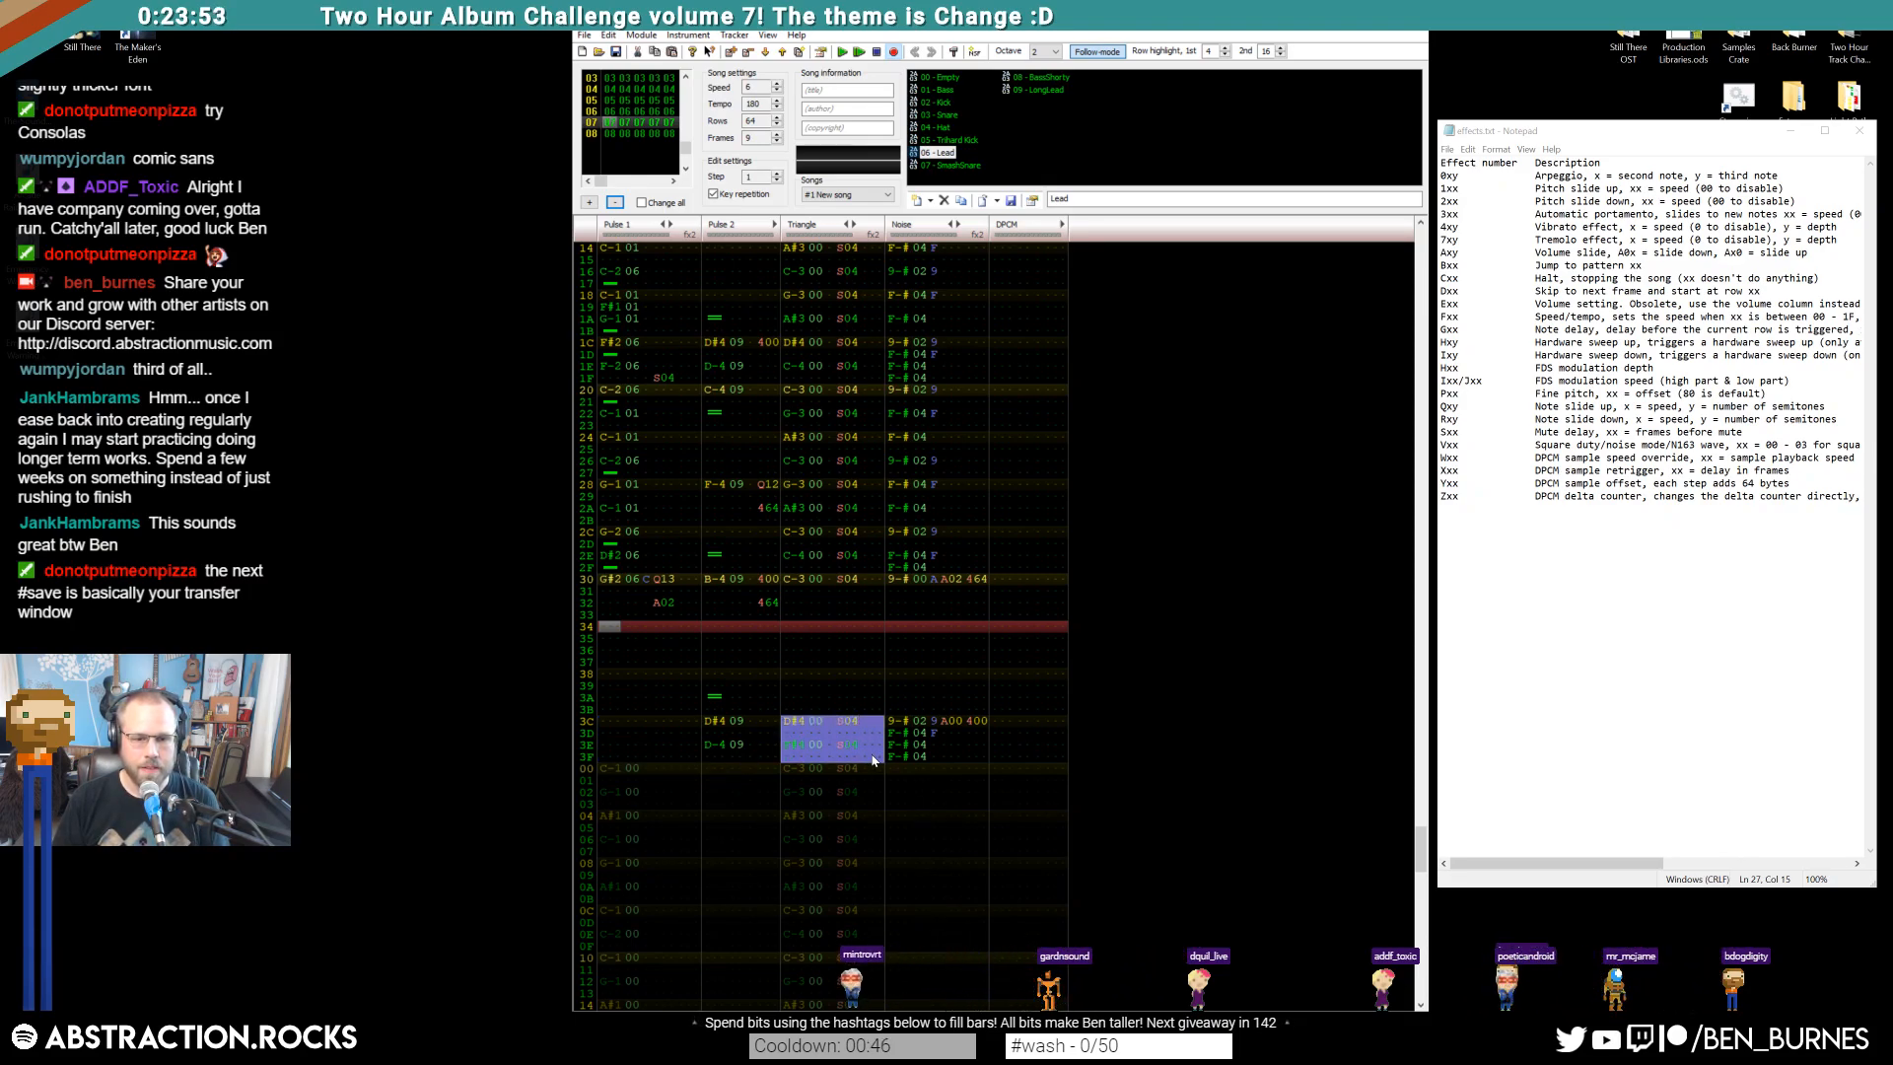
Assign the Lead instrument (06) to all Pulse 1 notes in frame 08 and play the frame
scroll(795, 735, "down", 5)
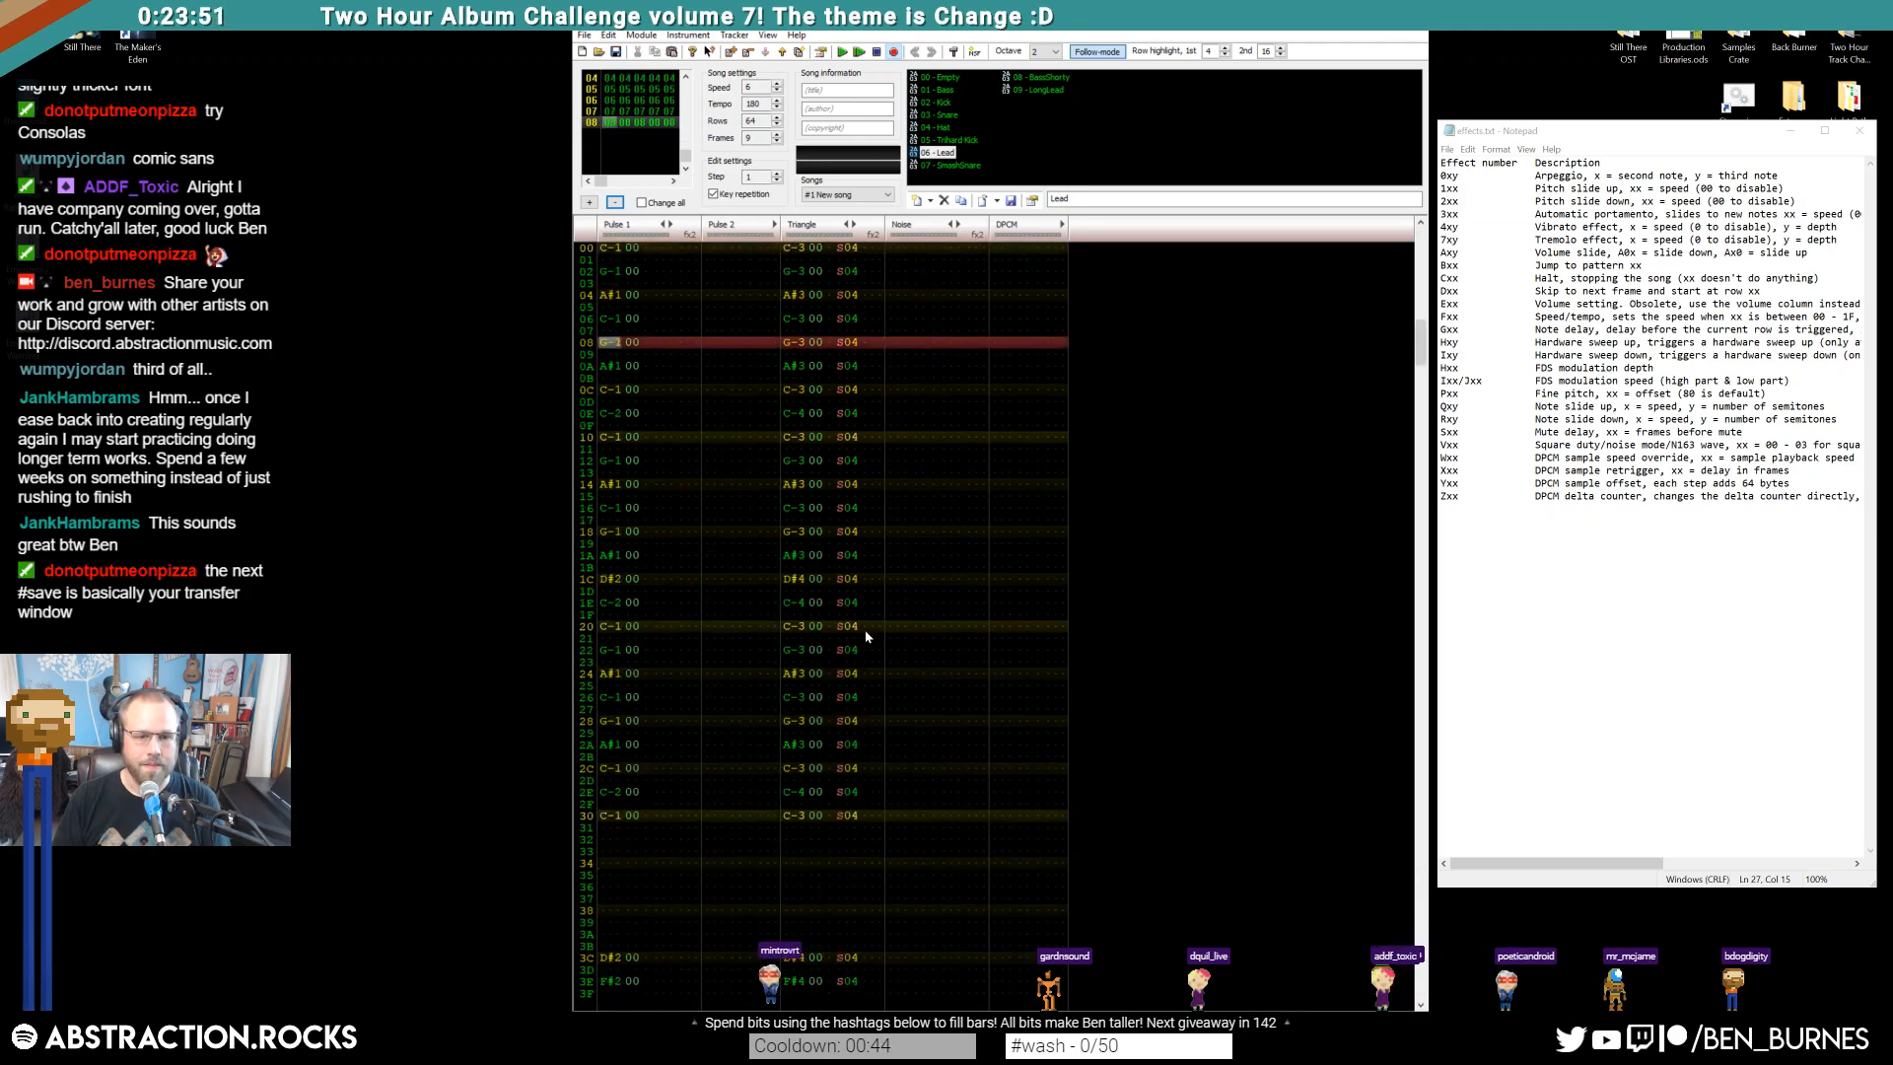
left_click(607, 81)
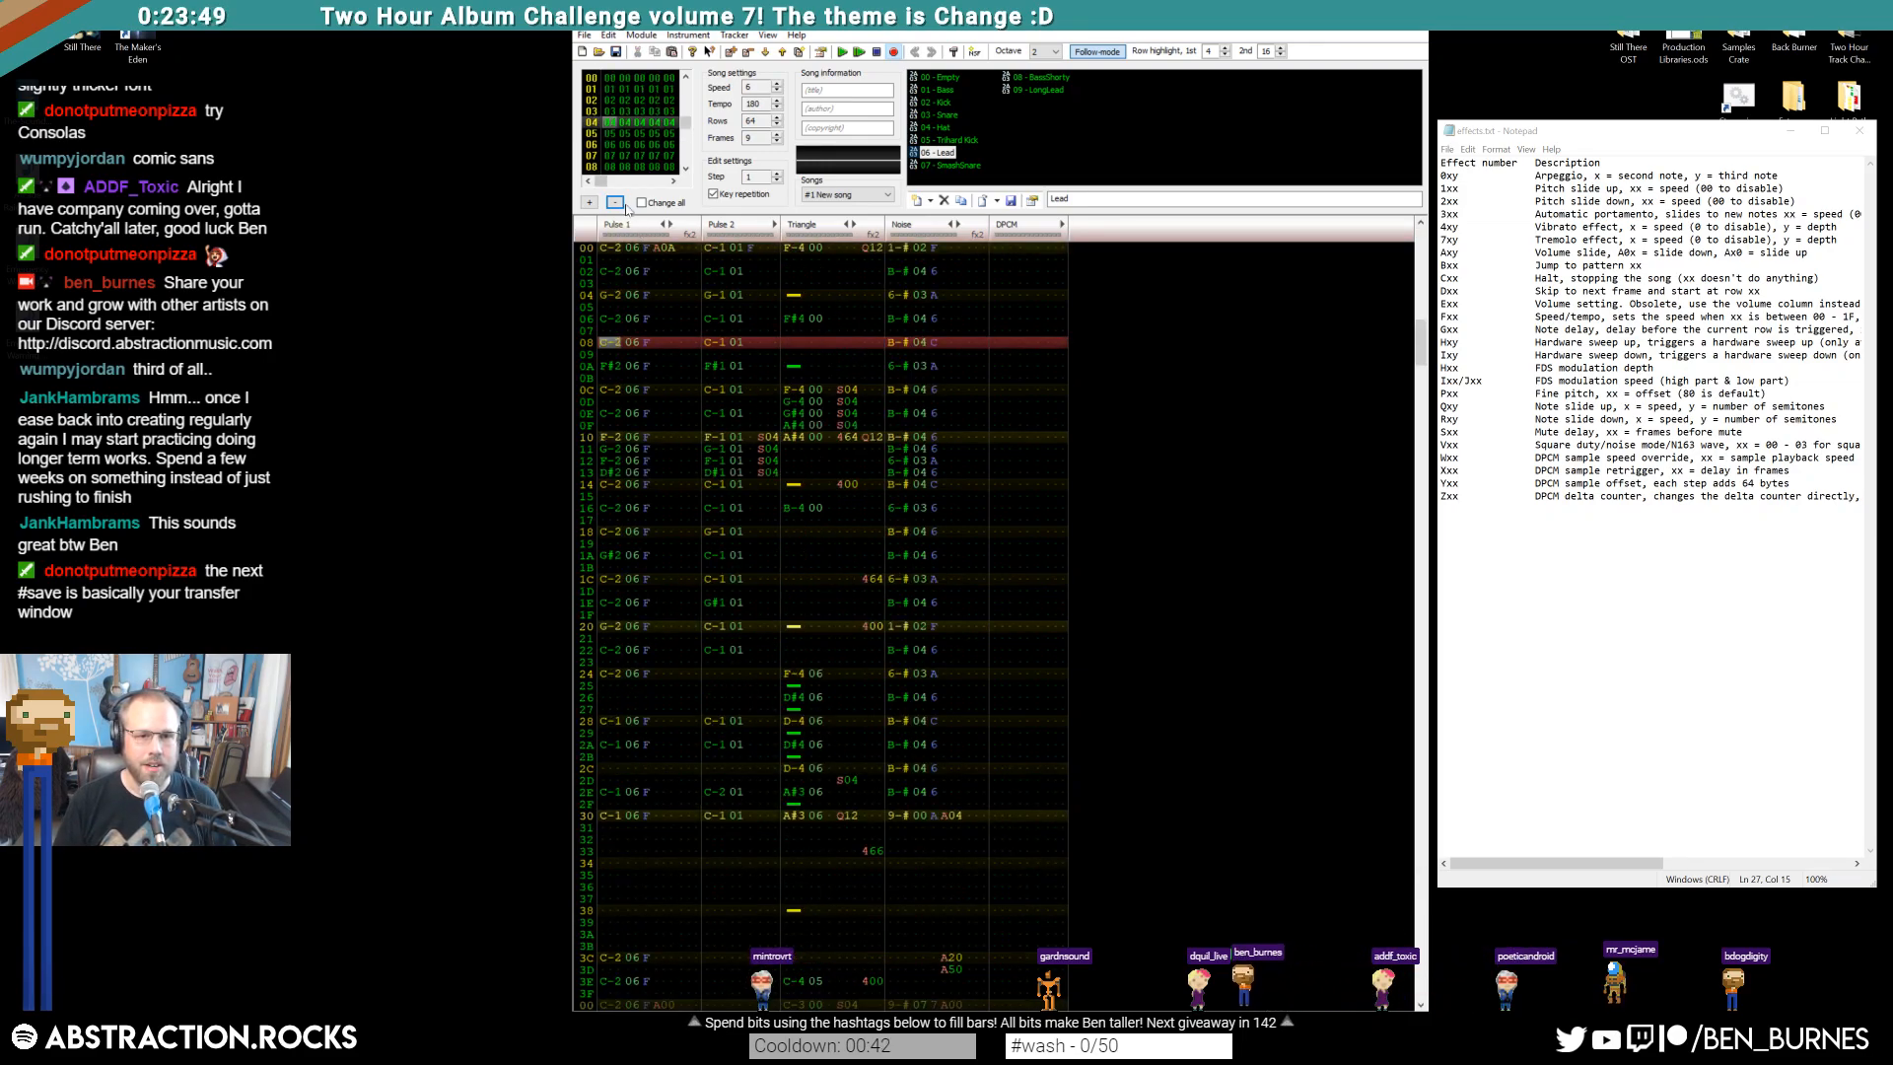
left_click(617, 168)
left_click(633, 250)
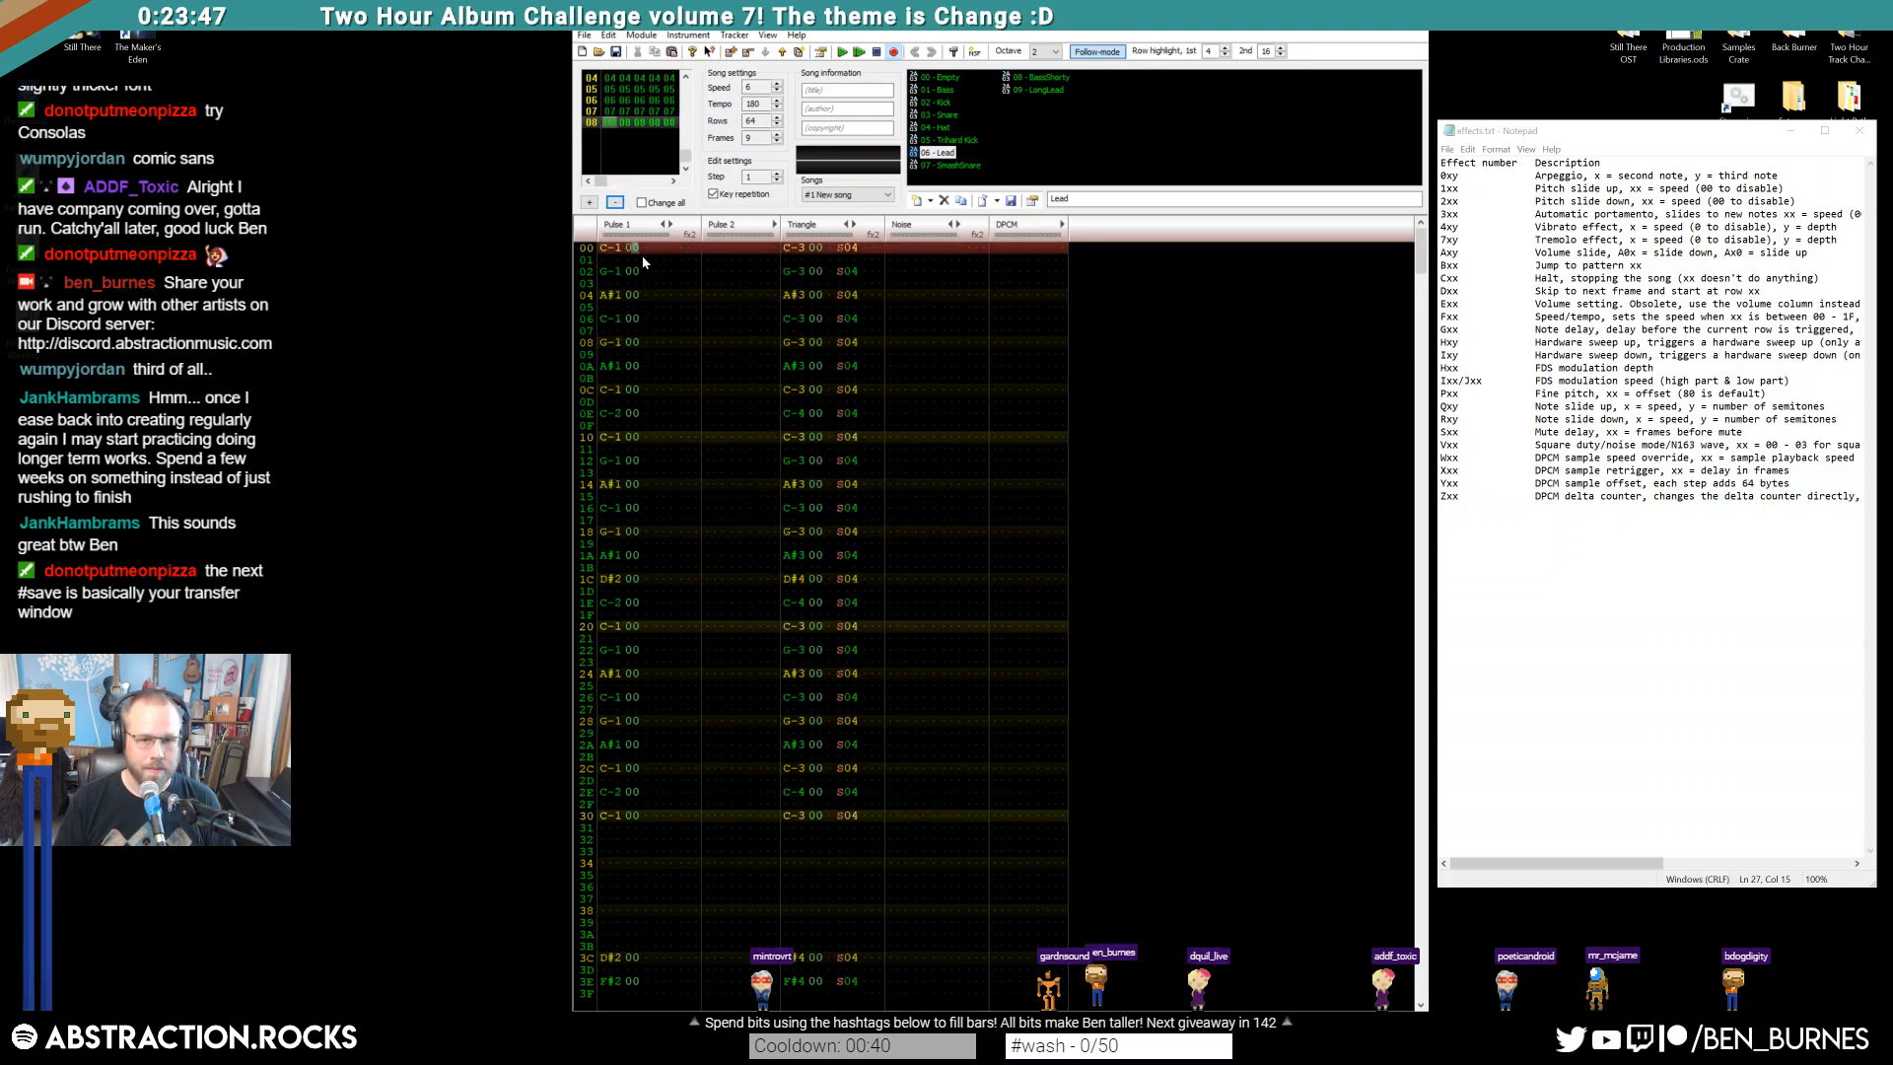
key("6")
key("6")
key("6")
key("6")
key("6")
key("6")
key("6")
key("6")
key("6")
key("6")
key("6")
key("6")
key("6")
key("6")
key("6")
key("6")
key("6")
key("6")
key("6")
key("6")
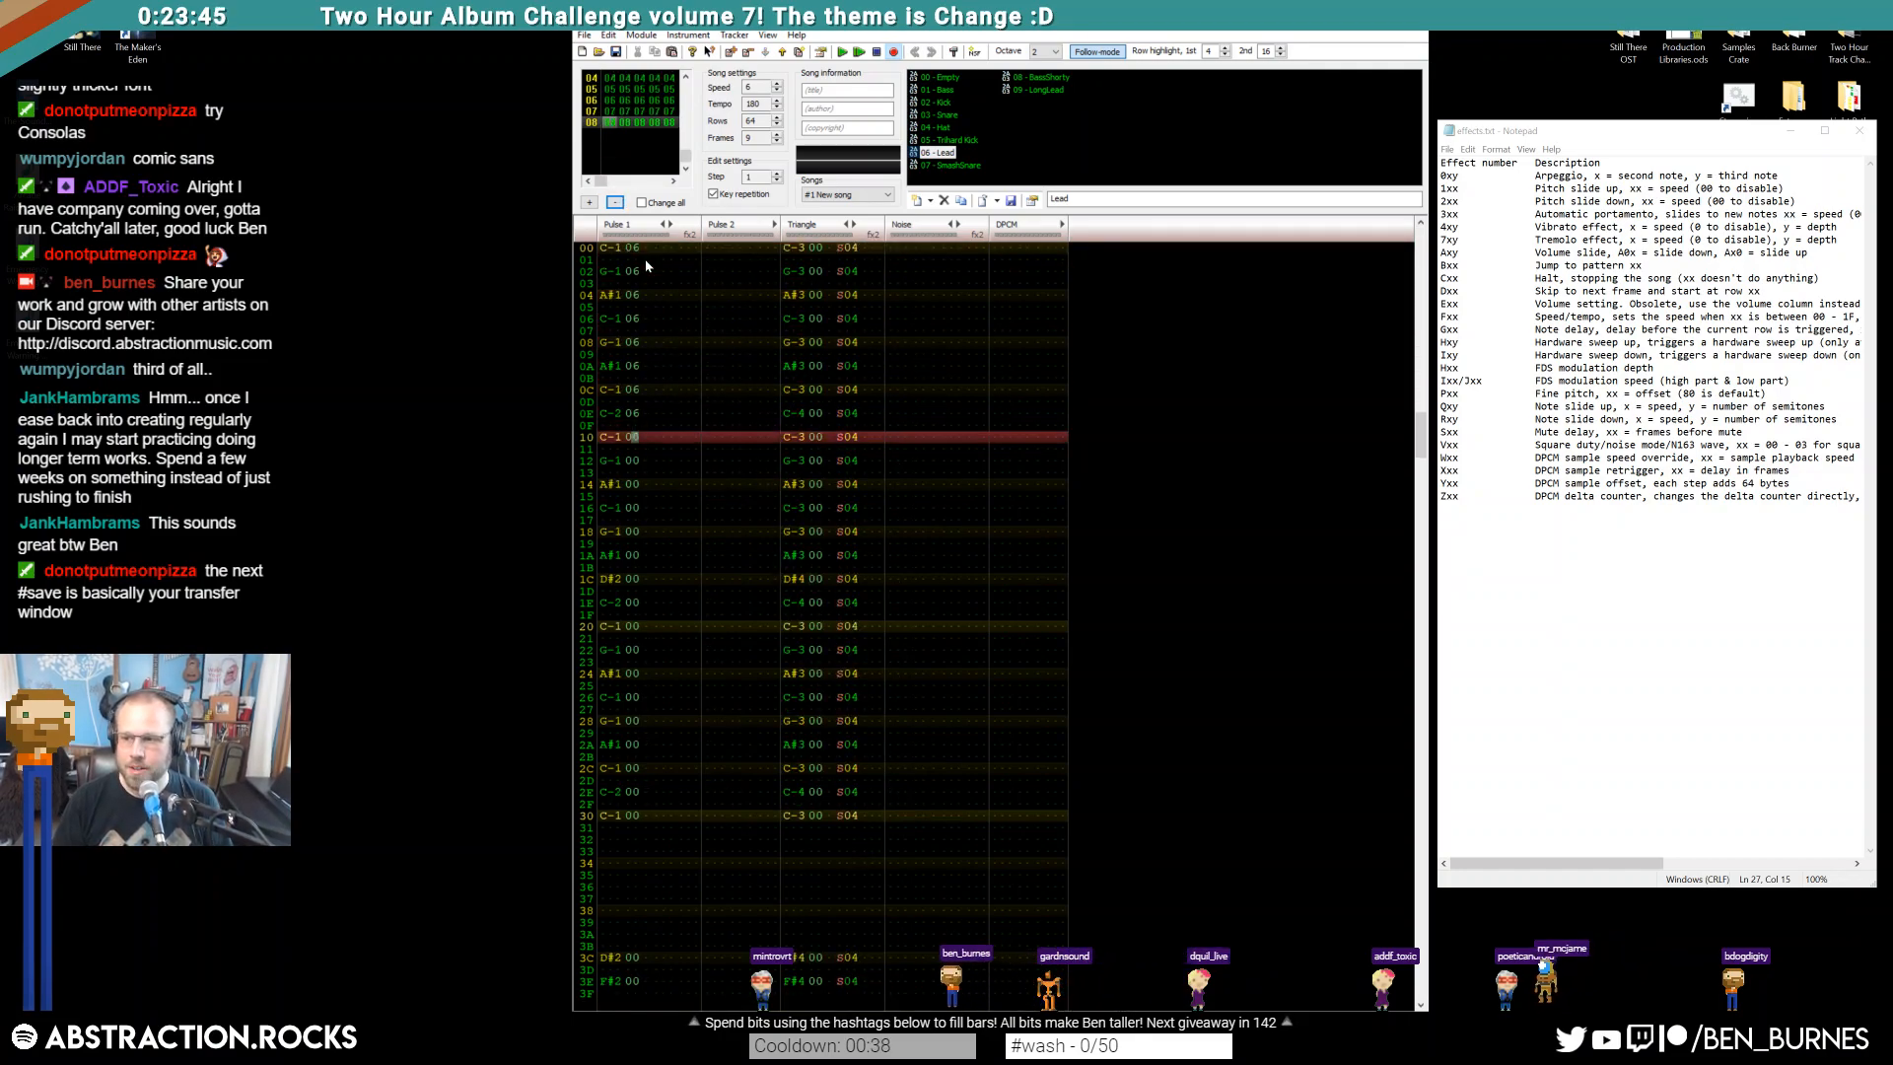
key("6")
key("6")
key("6")
key("6")
key("6")
key("6")
key("6")
key("6")
key("6")
key("6")
key("6")
key("6")
key("6")
key("6")
key("6")
key("6")
key("6")
key("6")
key("6")
key("6")
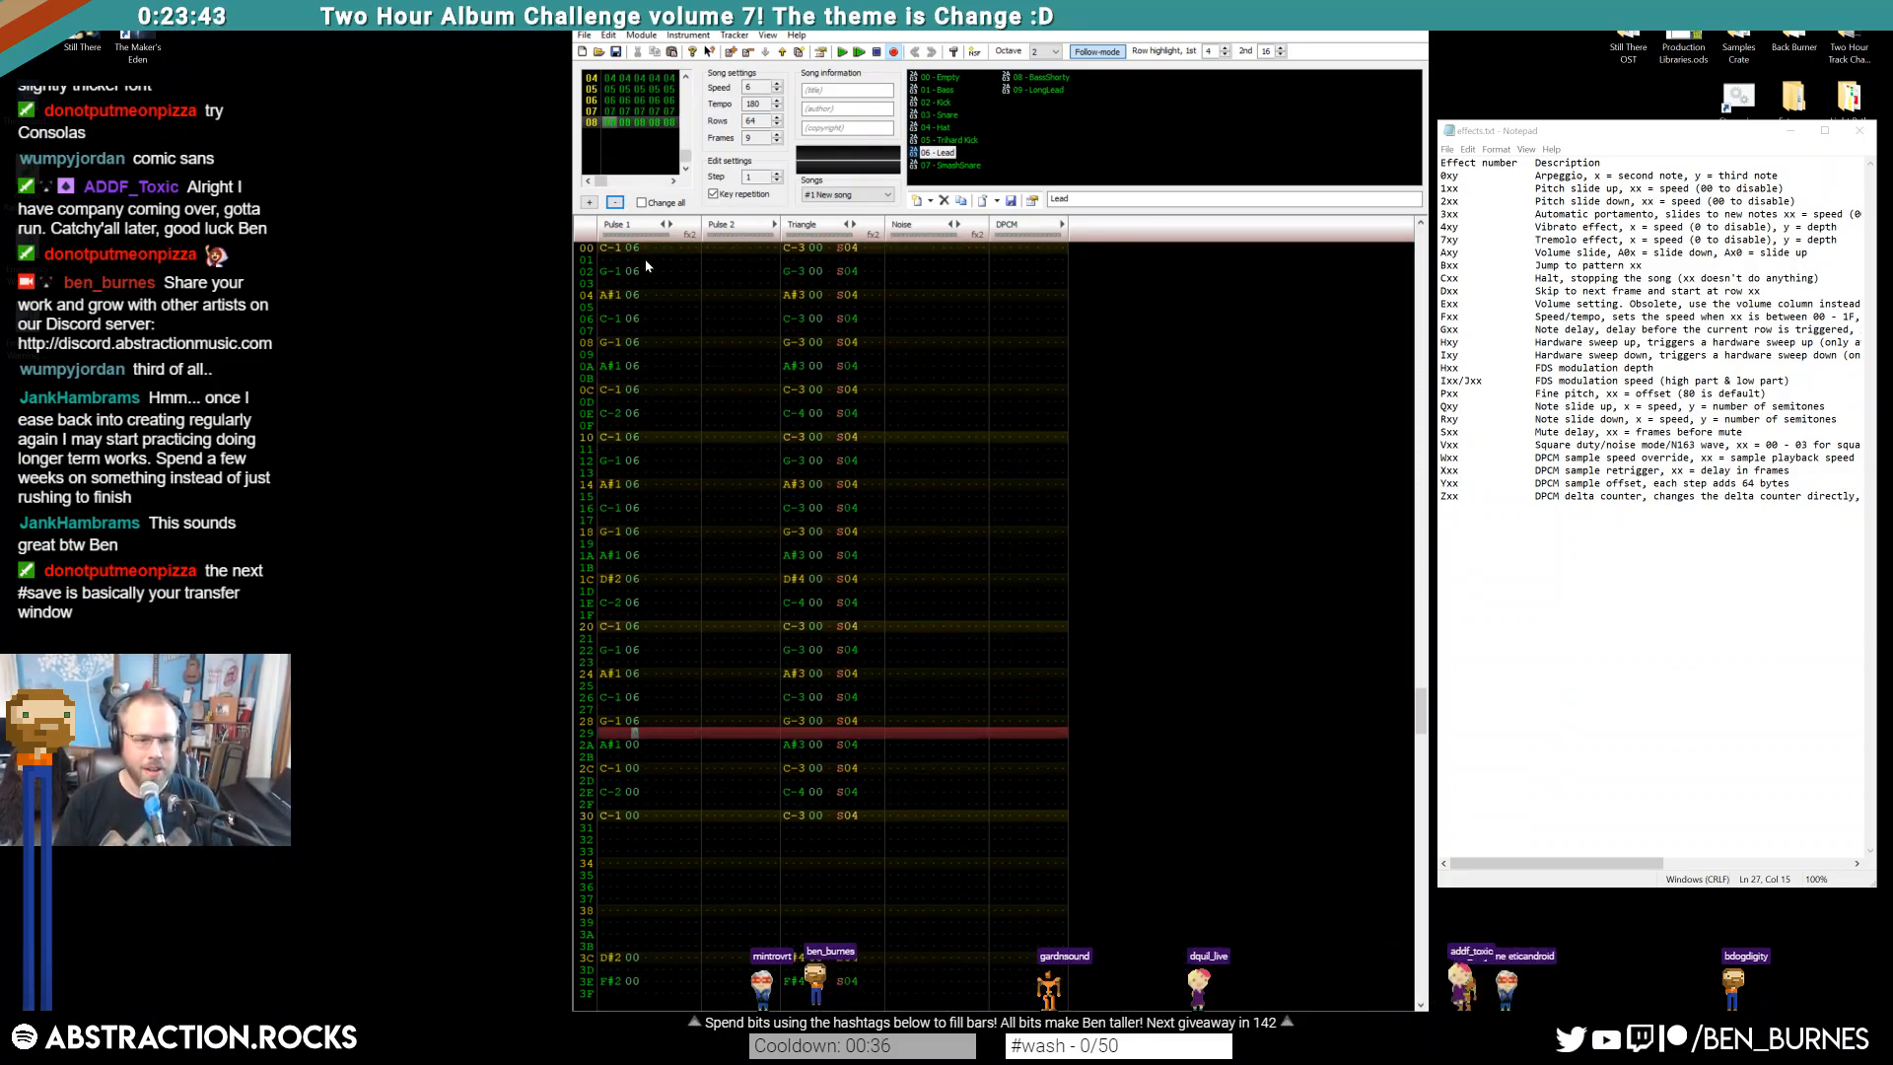
key("6")
key("6")
key("6")
key("6")
key("6")
key("6")
key("6")
key("6")
key("6")
key("6")
key("6")
key("6")
key("6")
key("6")
key("6")
key("6")
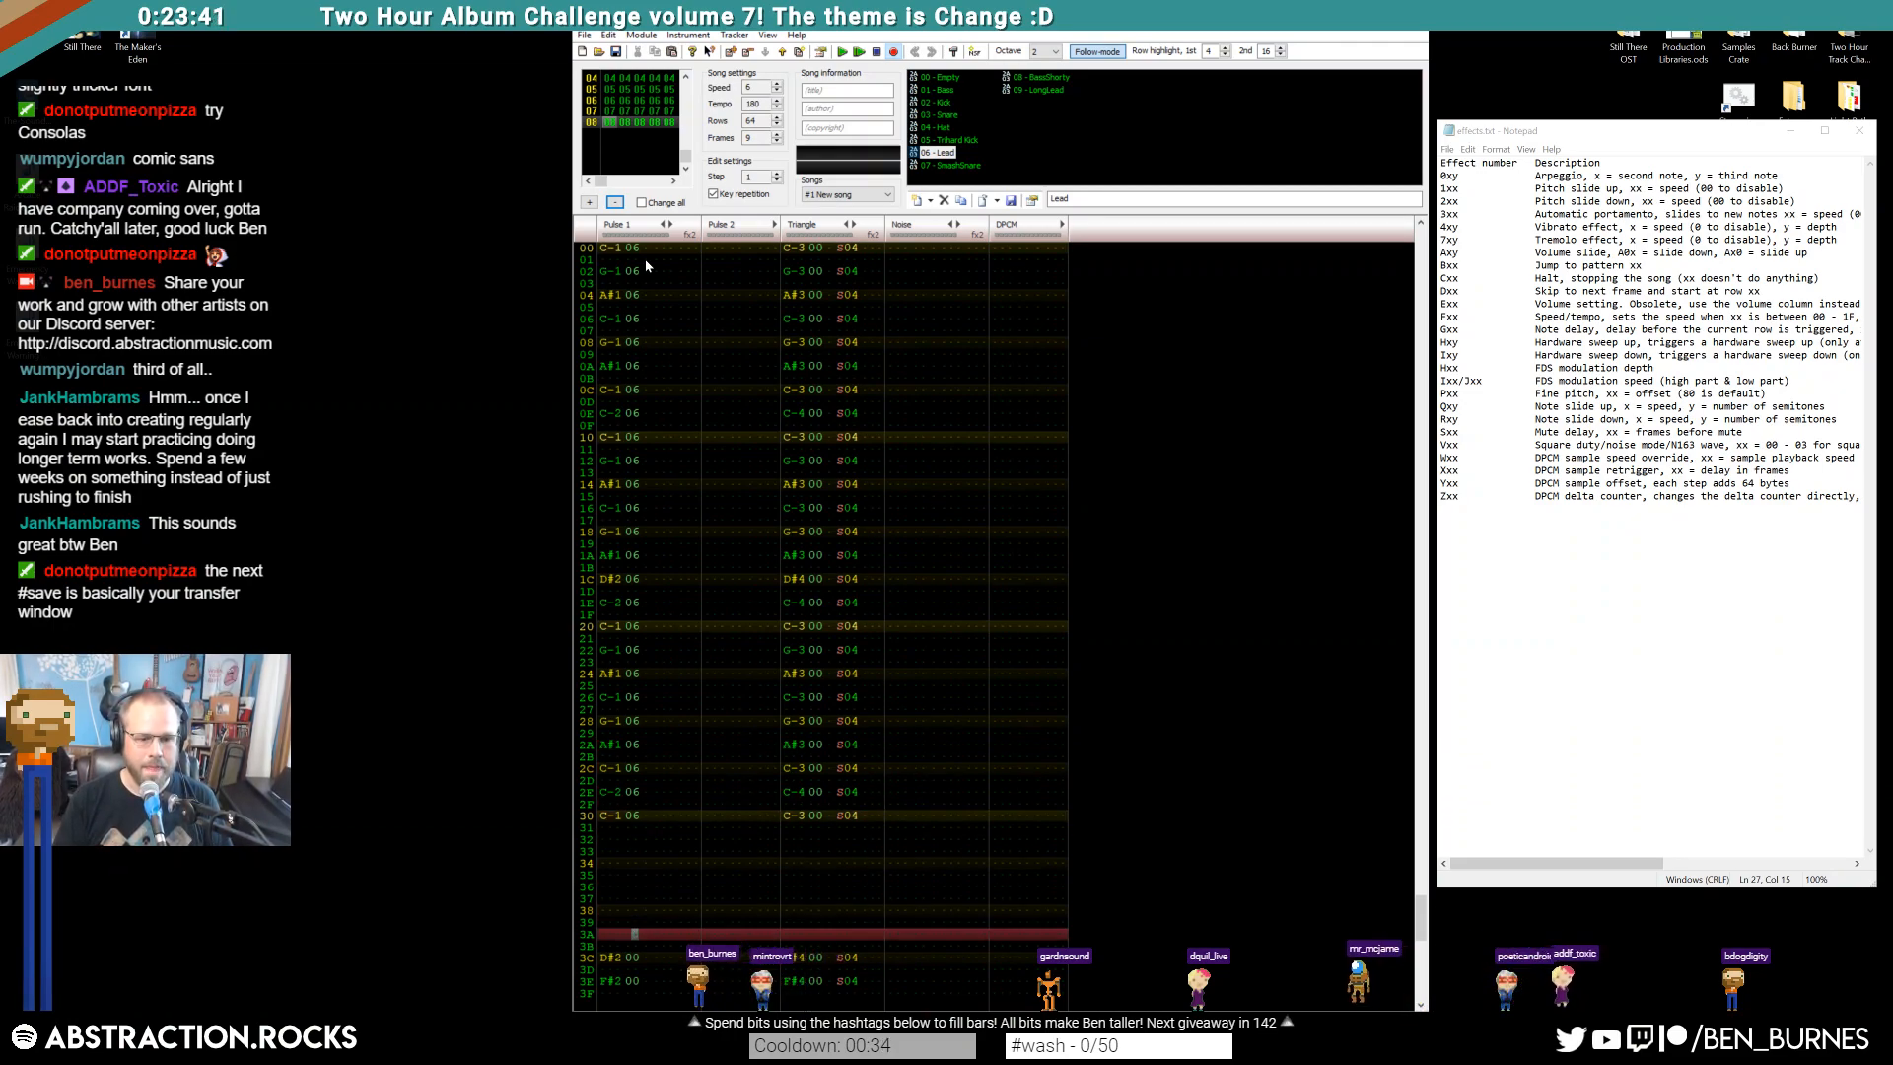
key("Return")
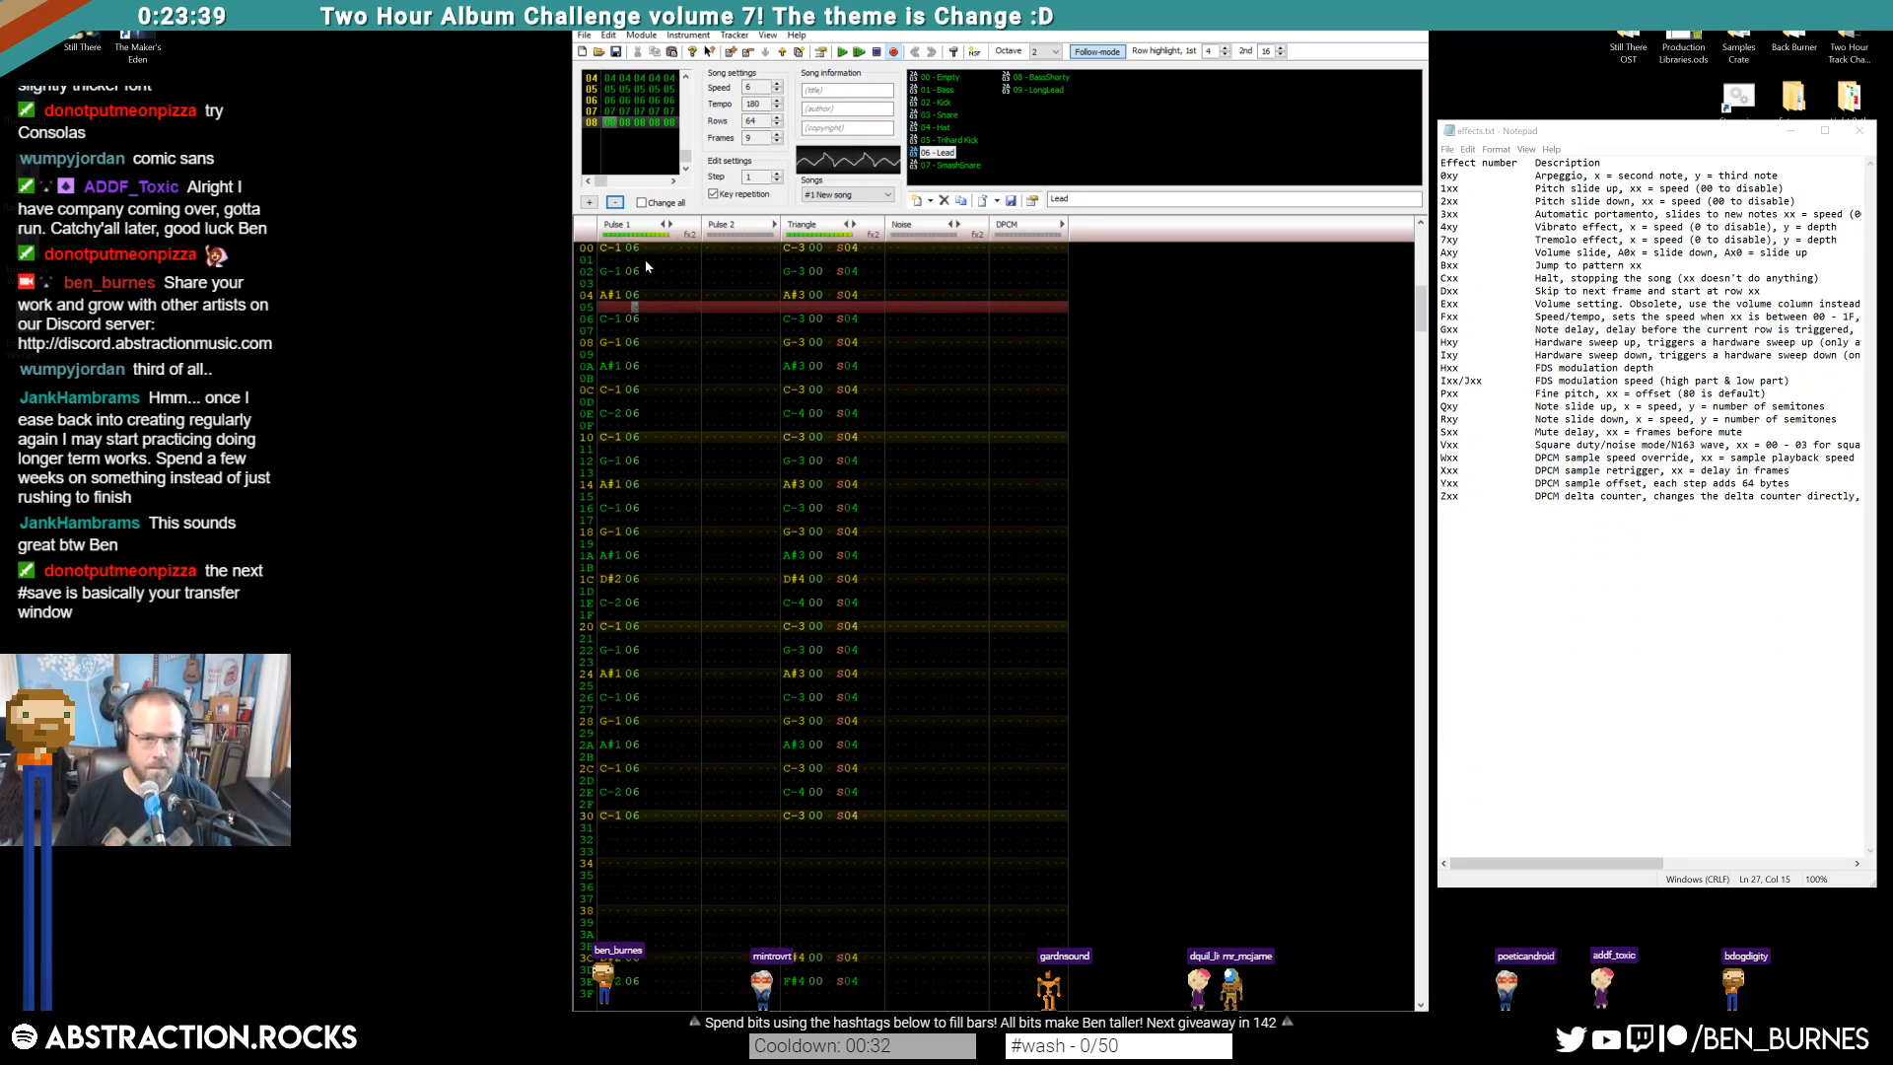
Insert note cuts between the Pulse 1 notes on the odd rows 01 to 13 of frame 08
left_click(657, 259)
key("1")
key("Down")
key("1")
key("Down")
key("1")
key("Down")
key("1")
key("Down")
key("1")
key("Down")
key("1")
key("Down")
key("1")
key("Down")
key("1")
key("1")
key("Down")
key("1")
key("Down")
key("ctrl+z")
key("ctrl+z")
key("1")
key("Down")
key("1")
key("Down")
key("1")
key("Down")
key("1")
key("Down")
key("1")
key("1")
key("Down")
key("1")
key("Down")
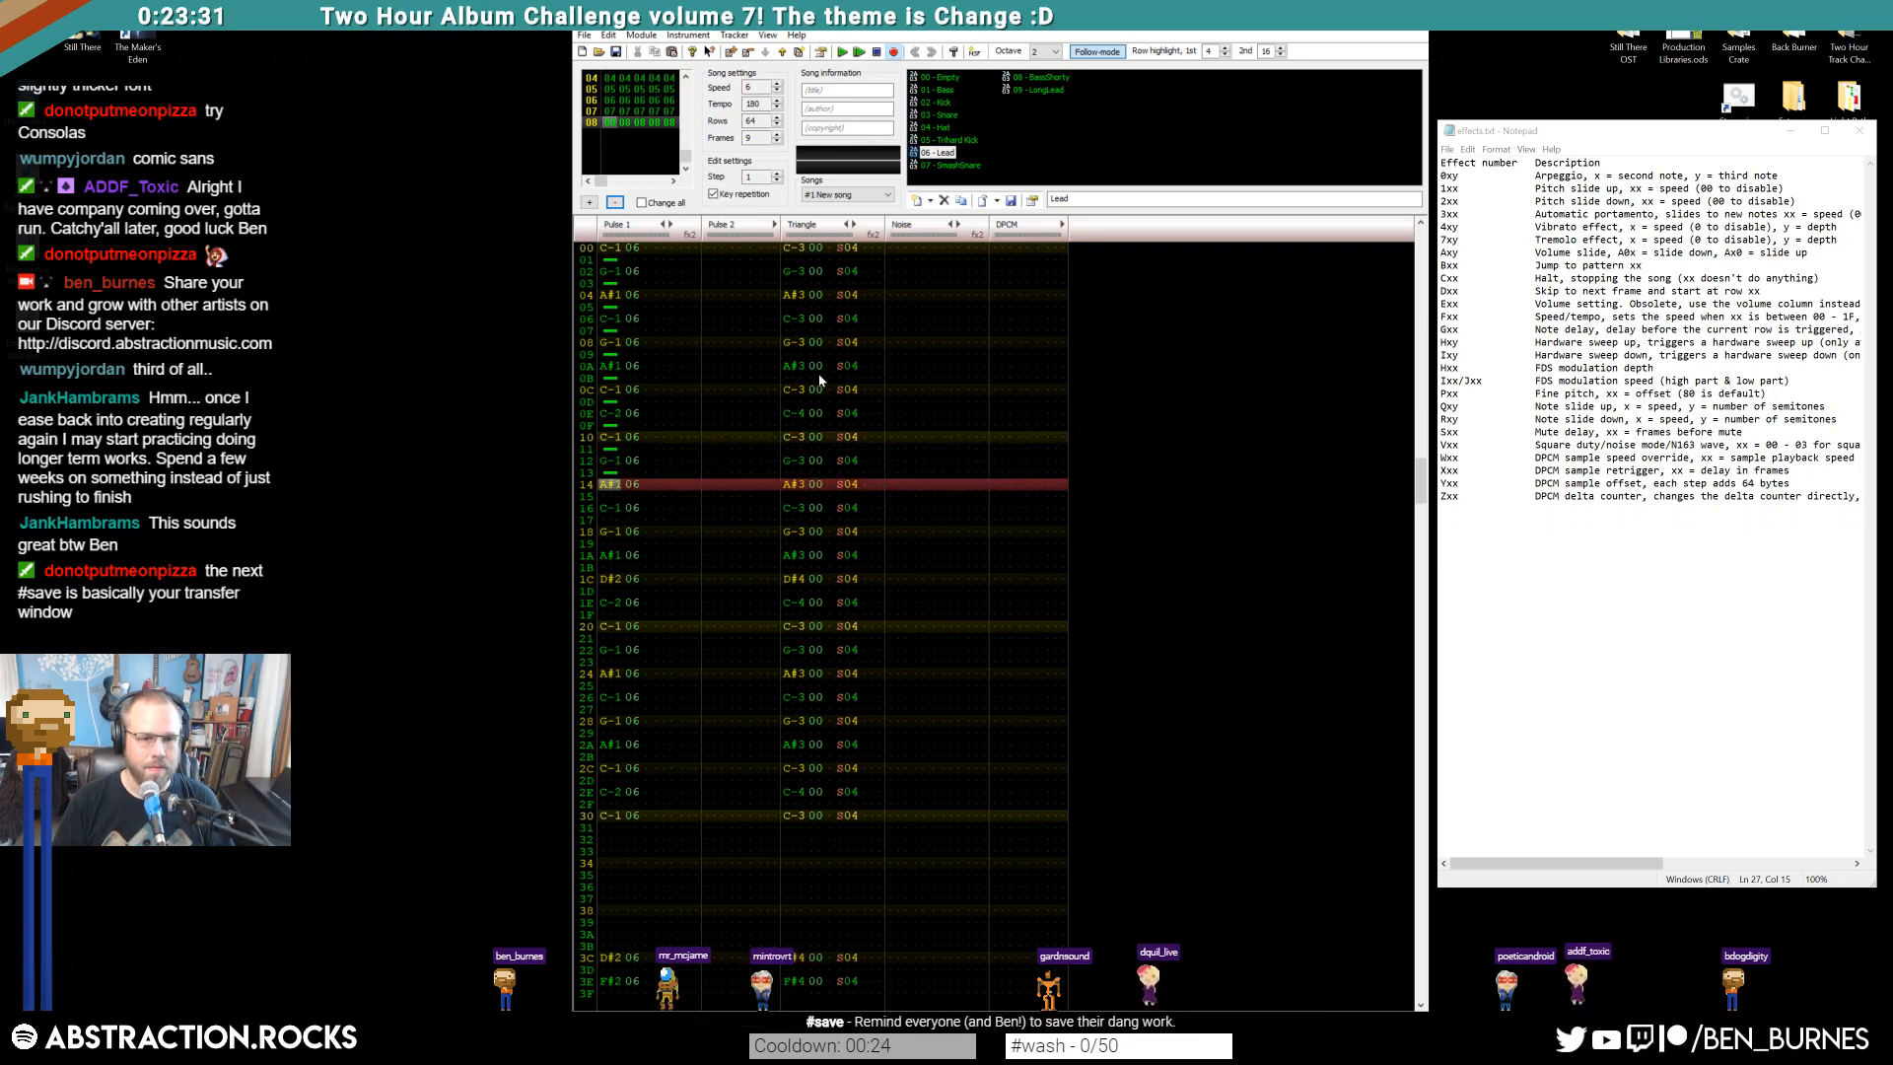
Insert note cuts between the Pulse 1 notes on the odd rows 15 to 27 of frame 08
key("ctrl+z")
key("ctrl+z")
key("Down")
key("1")
key("Down")
key("1")
key("Down")
key("1")
key("Down")
key("1")
key("Down")
key("1")
key("Down")
key("1")
key("Down")
key("1")
key("Down")
key("1")
key("Down")
key("1")
key("Down")
key("1")
key("Down")
key("1")
key("Down")
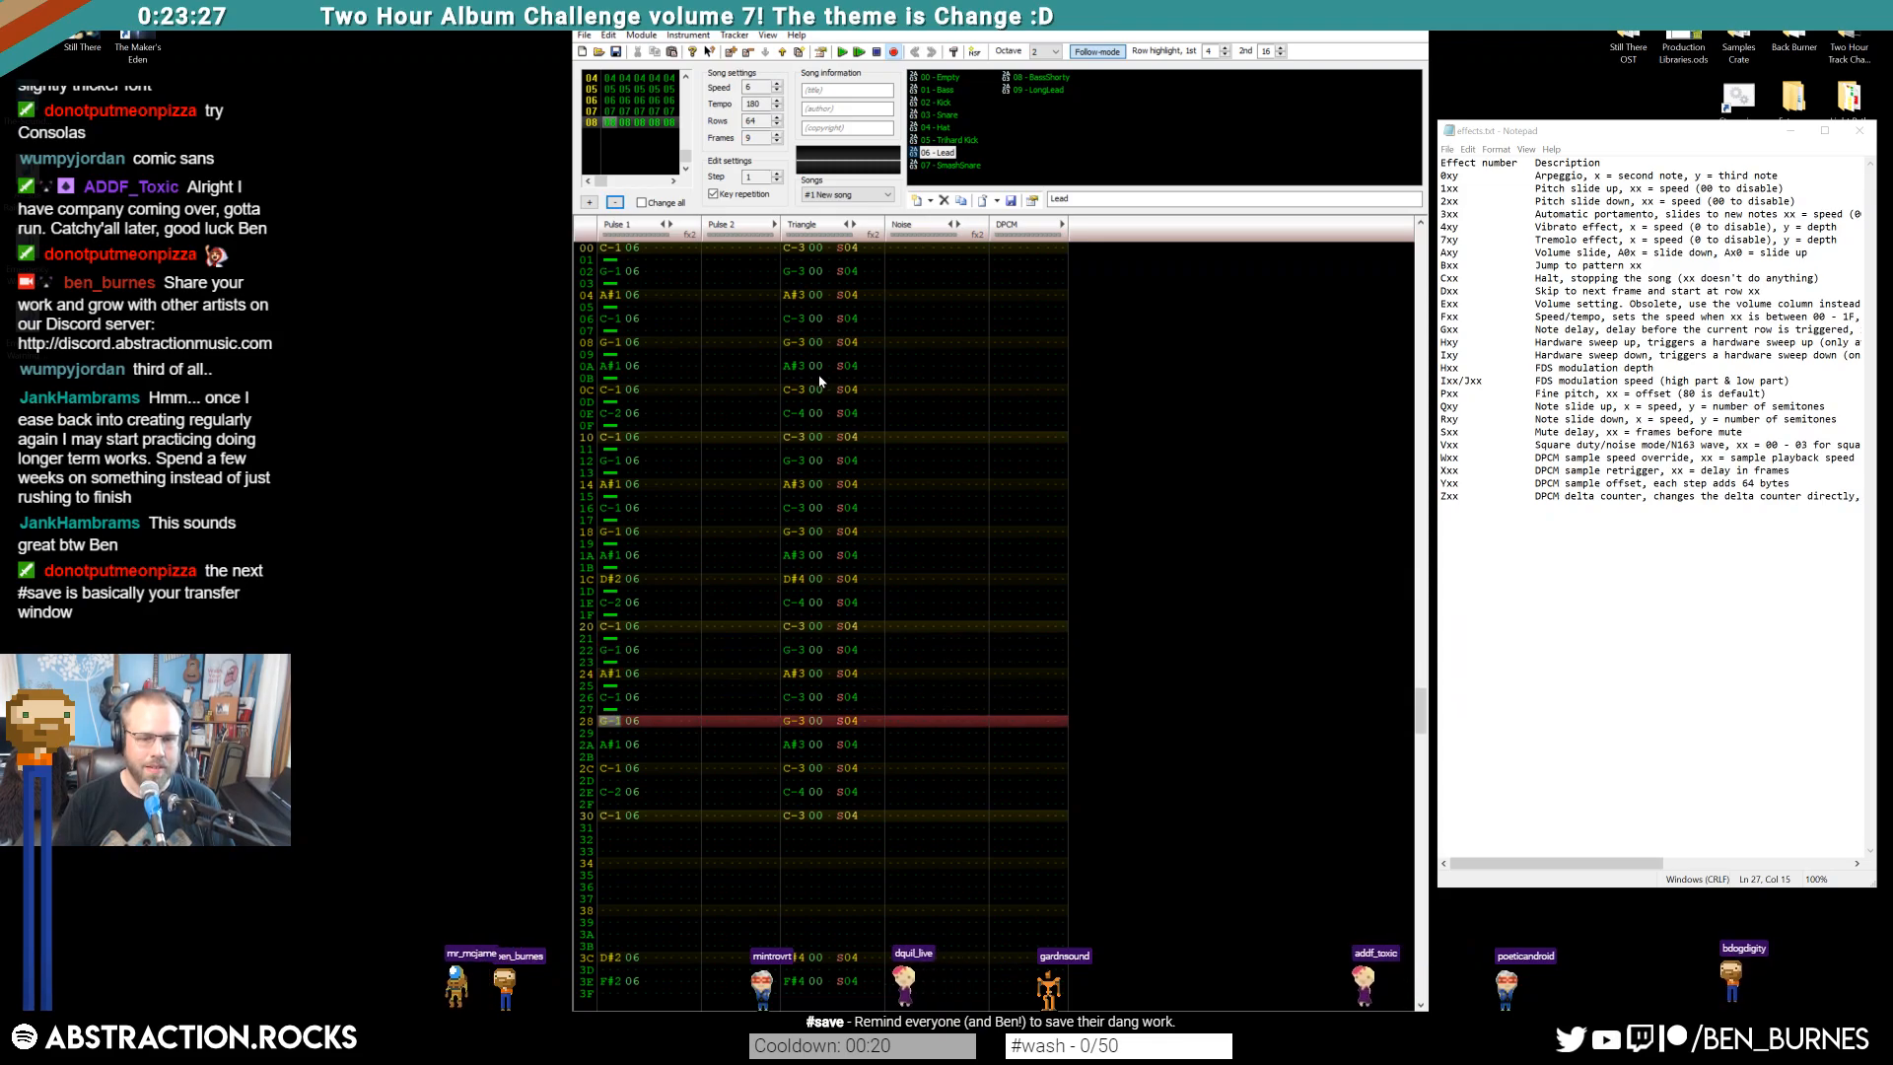
Insert note cuts in Pulse 1 on the odd rows 29 to 31 and rows 3D and 3F of frame 08, and play the frame
key("1")
key("Down")
key("Down")
key("Down")
key("Down")
key("Down")
key("Down")
key("Down")
key("Down")
key("Down")
key("Down")
key("Down")
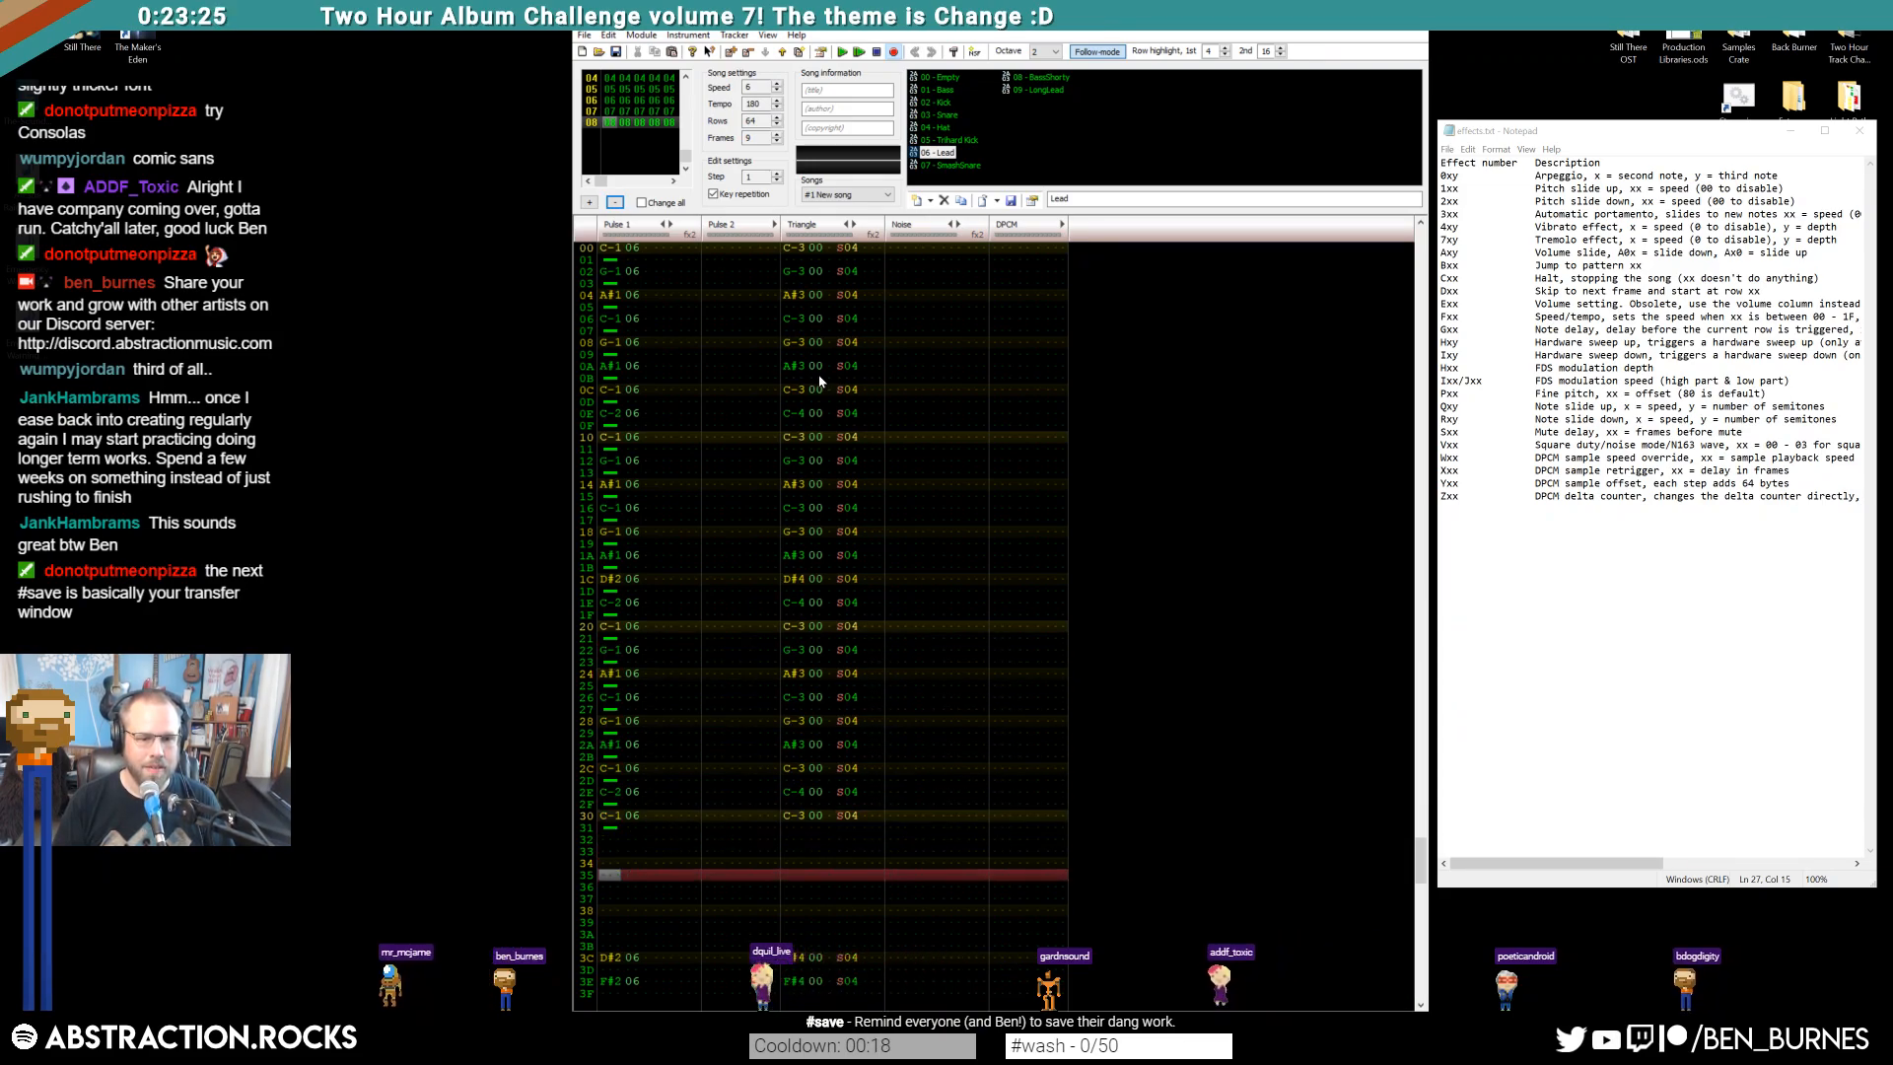
key("1")
key("Down")
key("1")
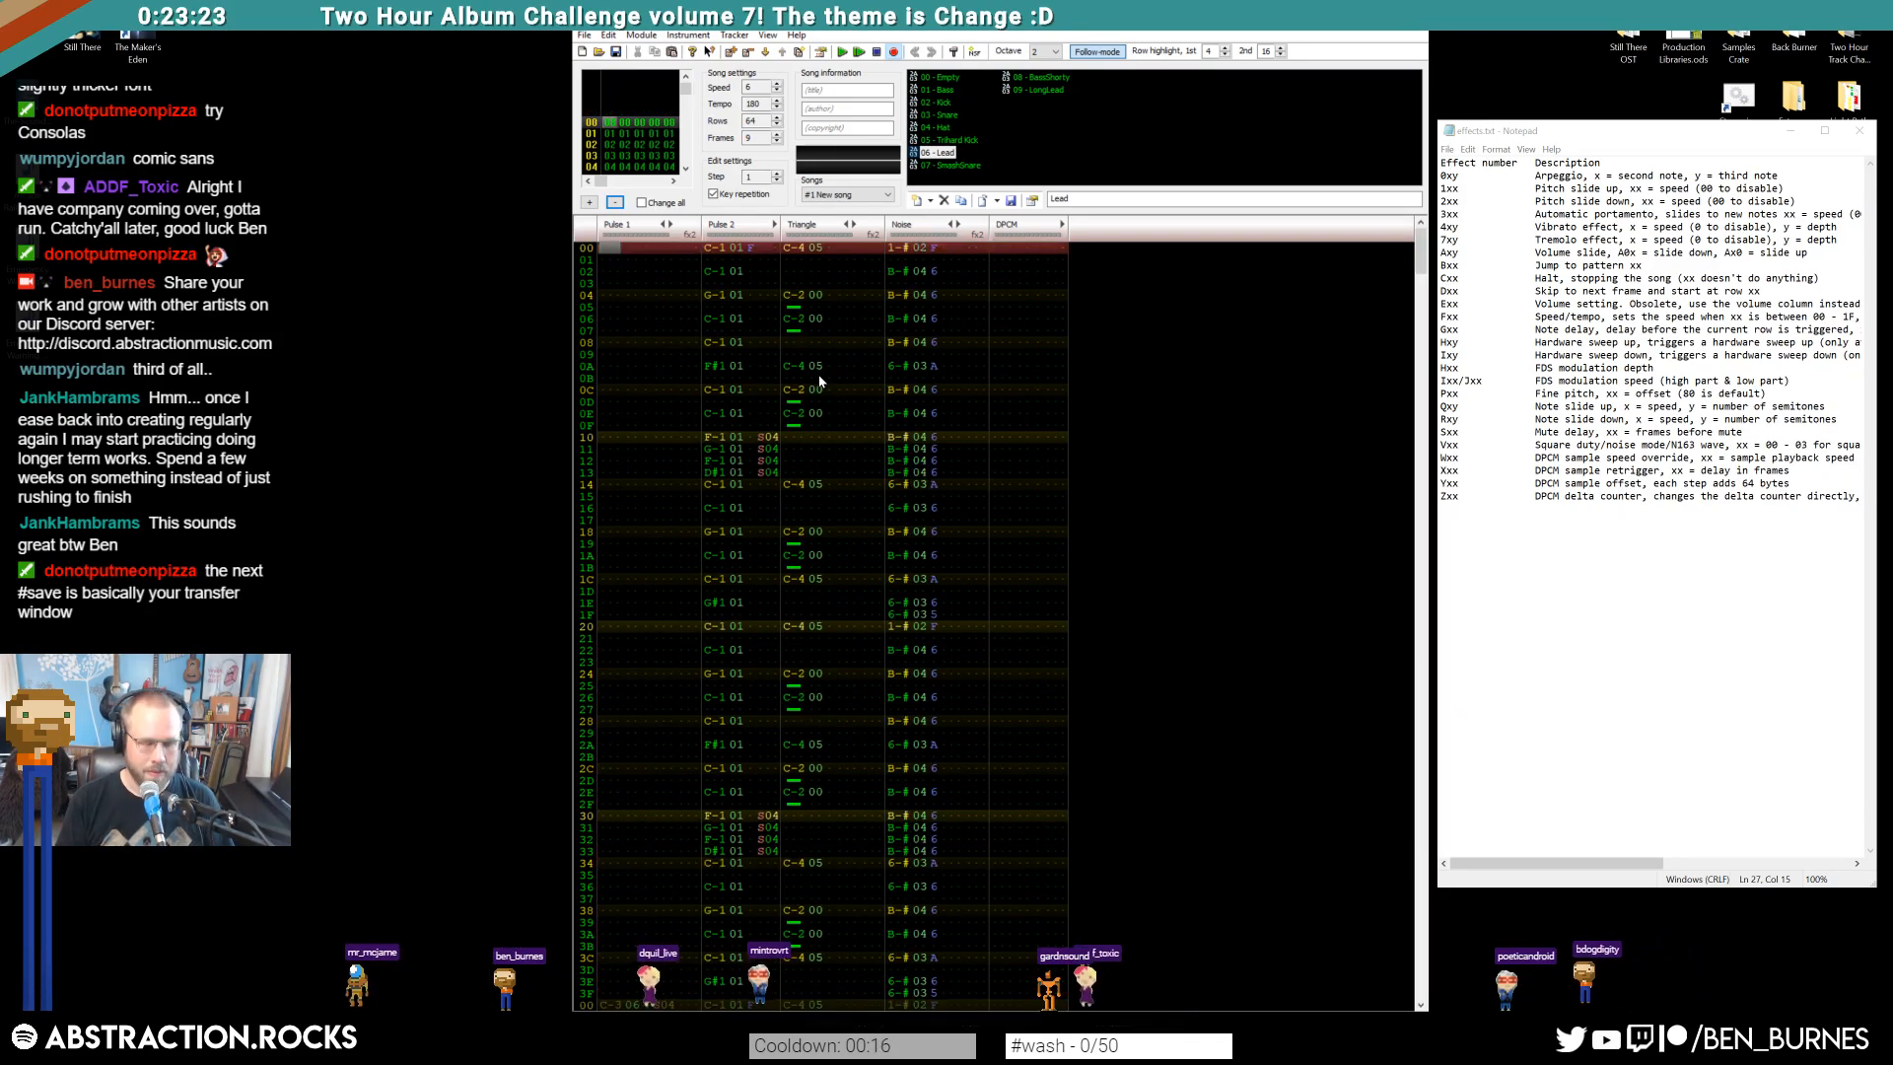
key("ctrl+Left")
key("Return")
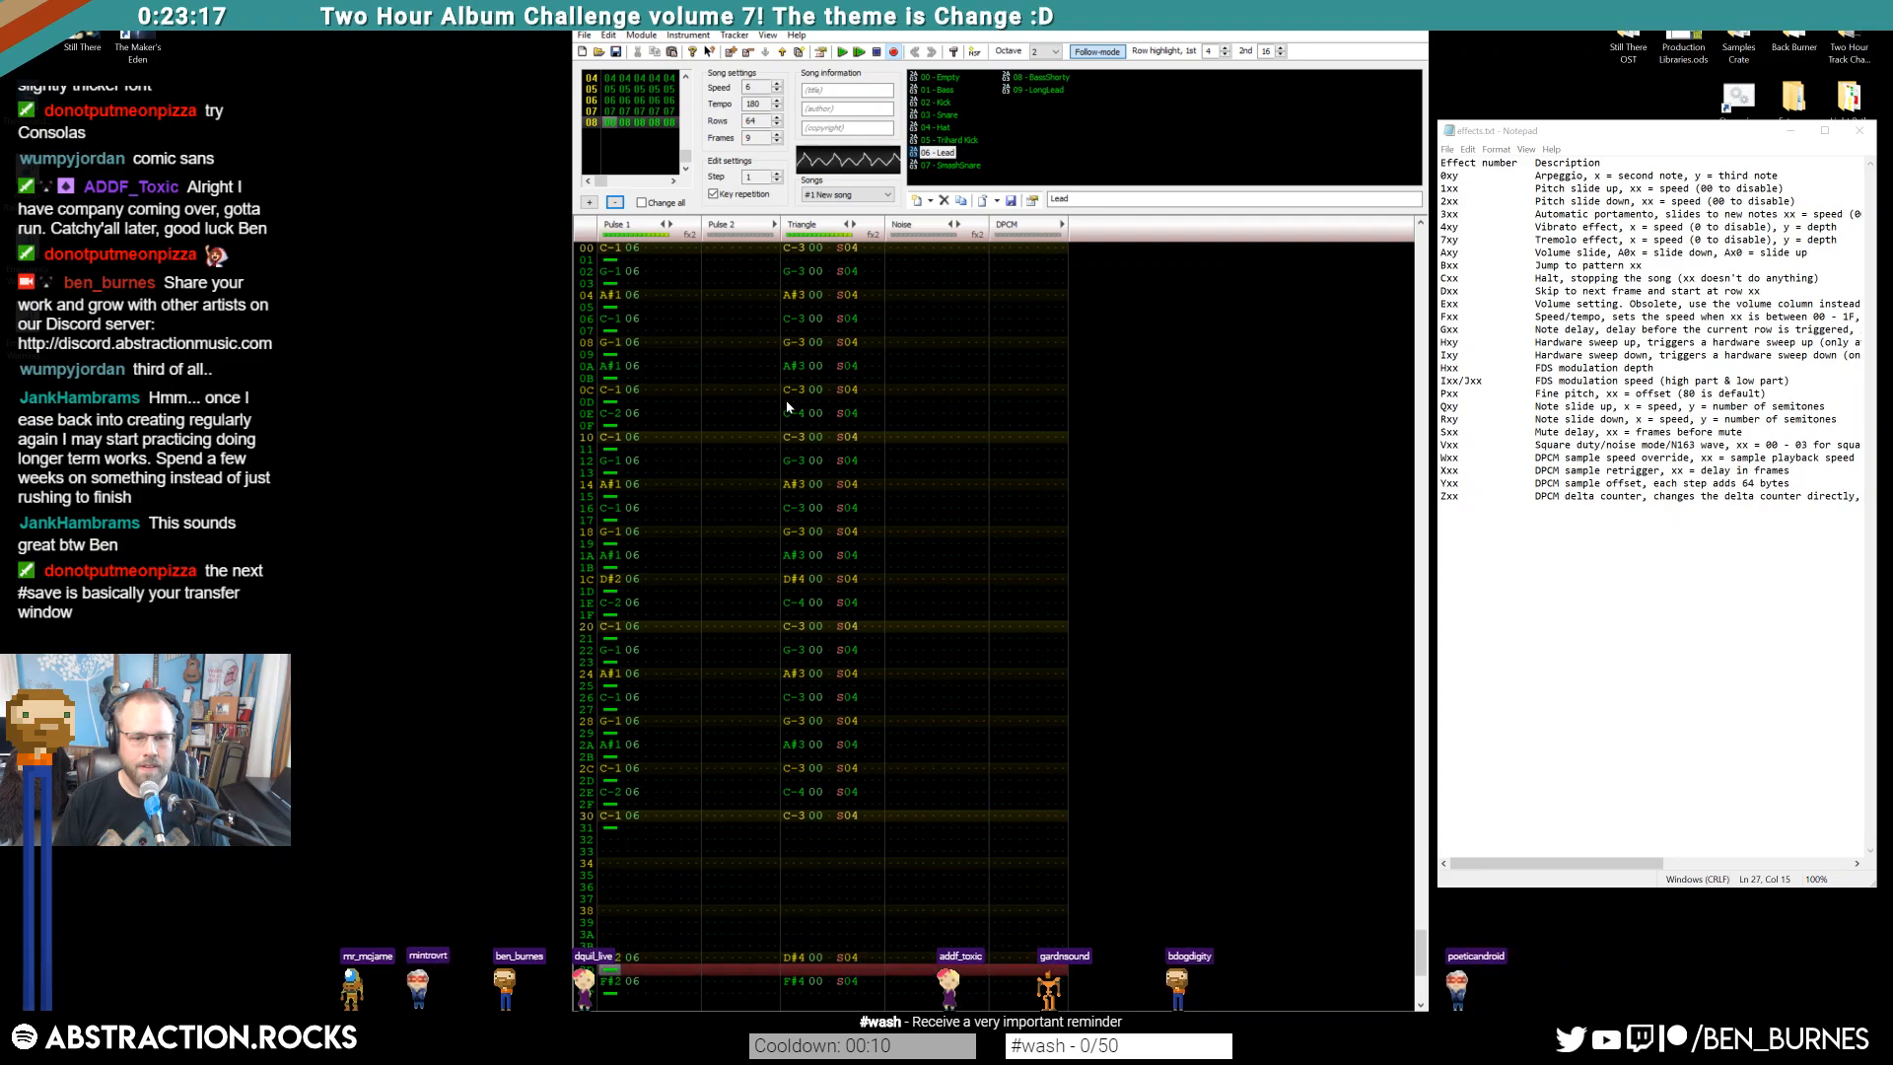
Paste the C-1 Lead note with its note cut into Pulse 1 at rows 32, 36 and 38 of frame 08
left_click(656, 780)
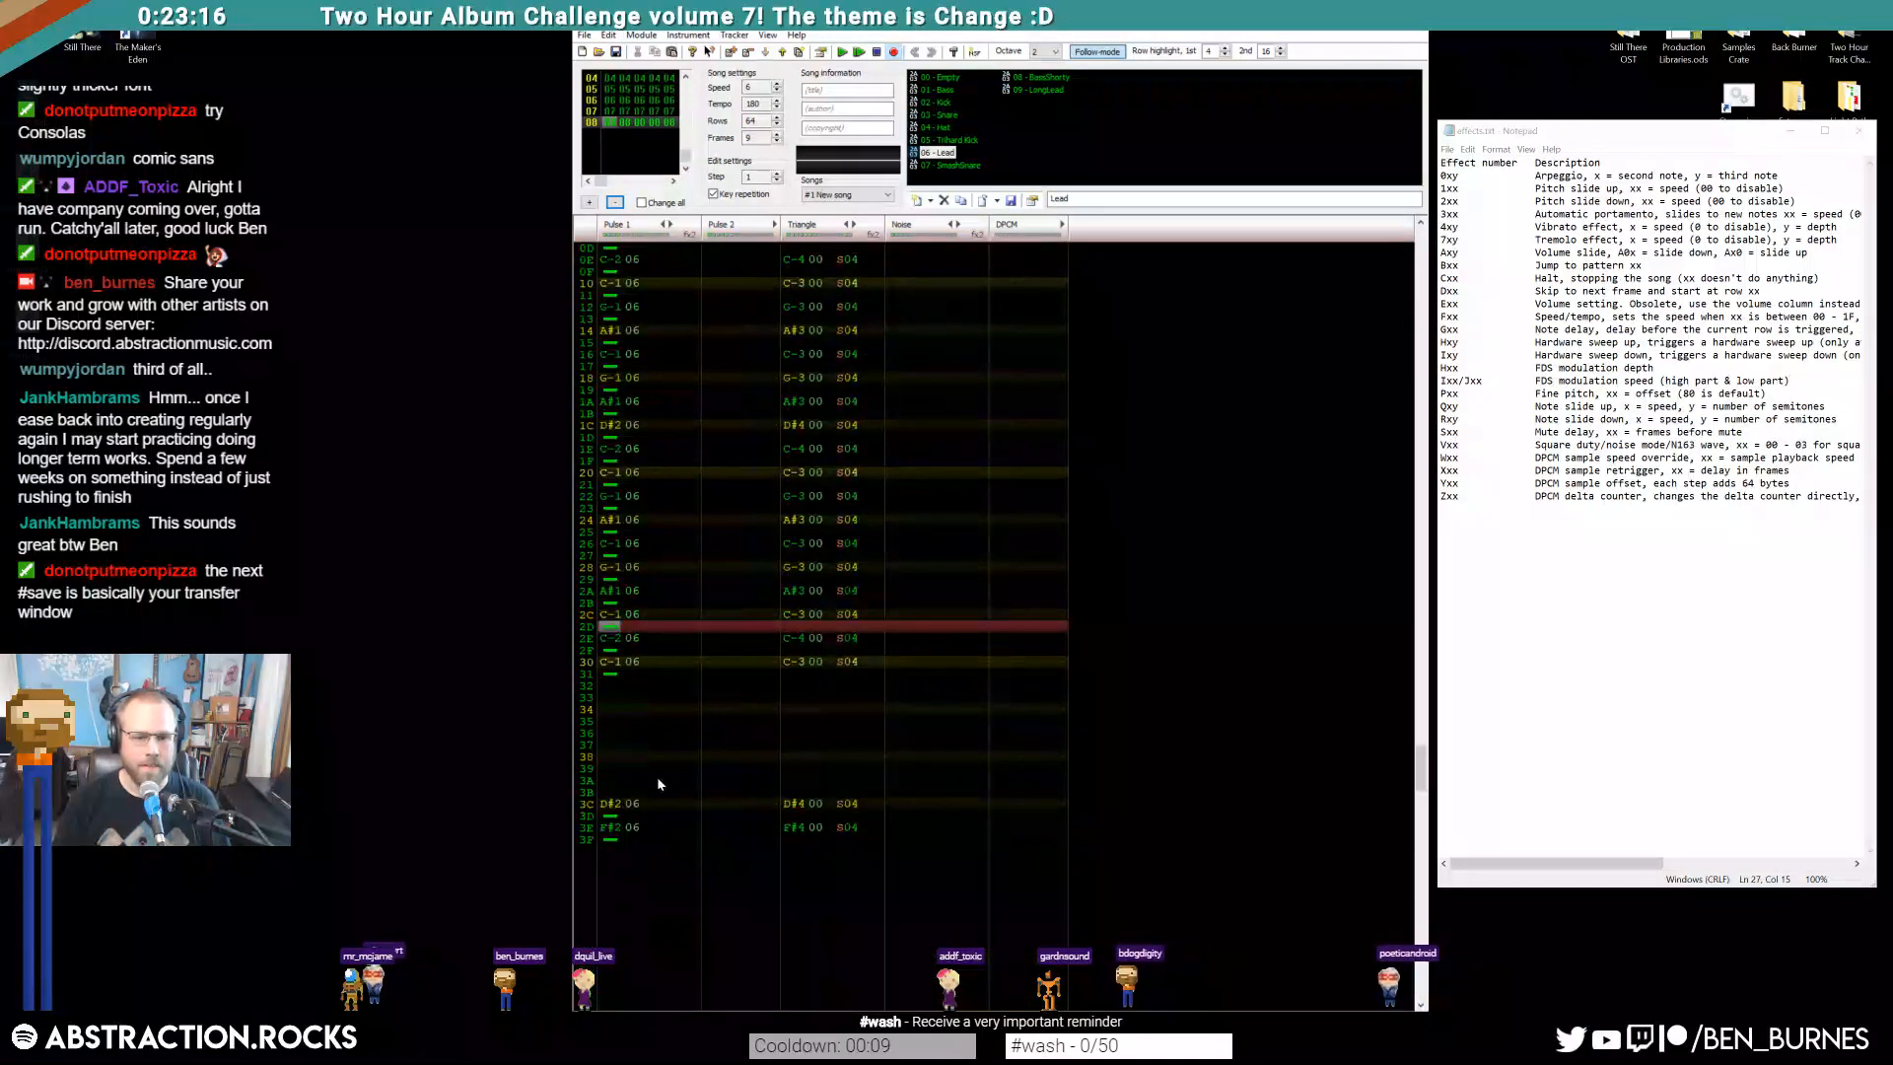
left_click(610, 687)
key("ctrl+v")
left_click(608, 733)
key("ctrl+v")
left_click(606, 756)
key("ctrl+v")
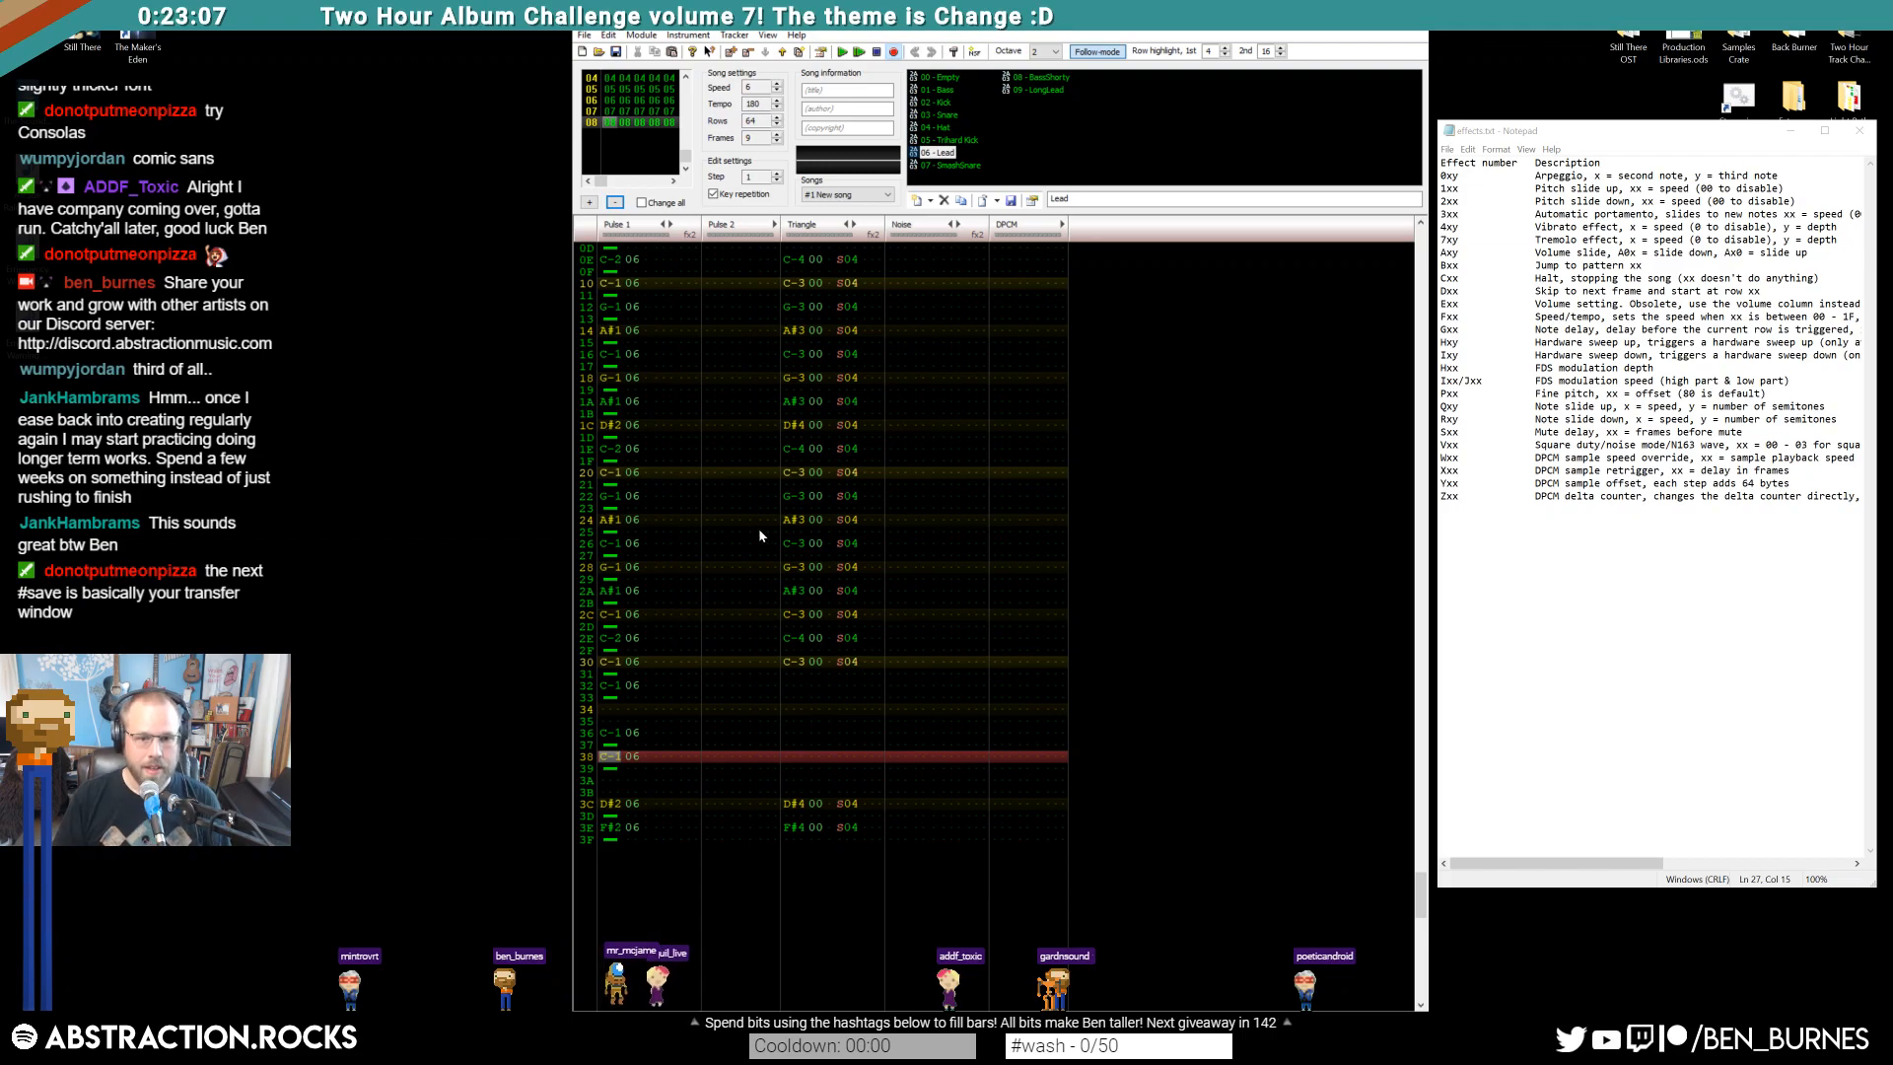
Copy the Triangle C-3 note with its S04 effect from row 26 to rows 32, 36 and 38 of frame 08, and play the frame
left_click_drag(789, 543, 854, 543)
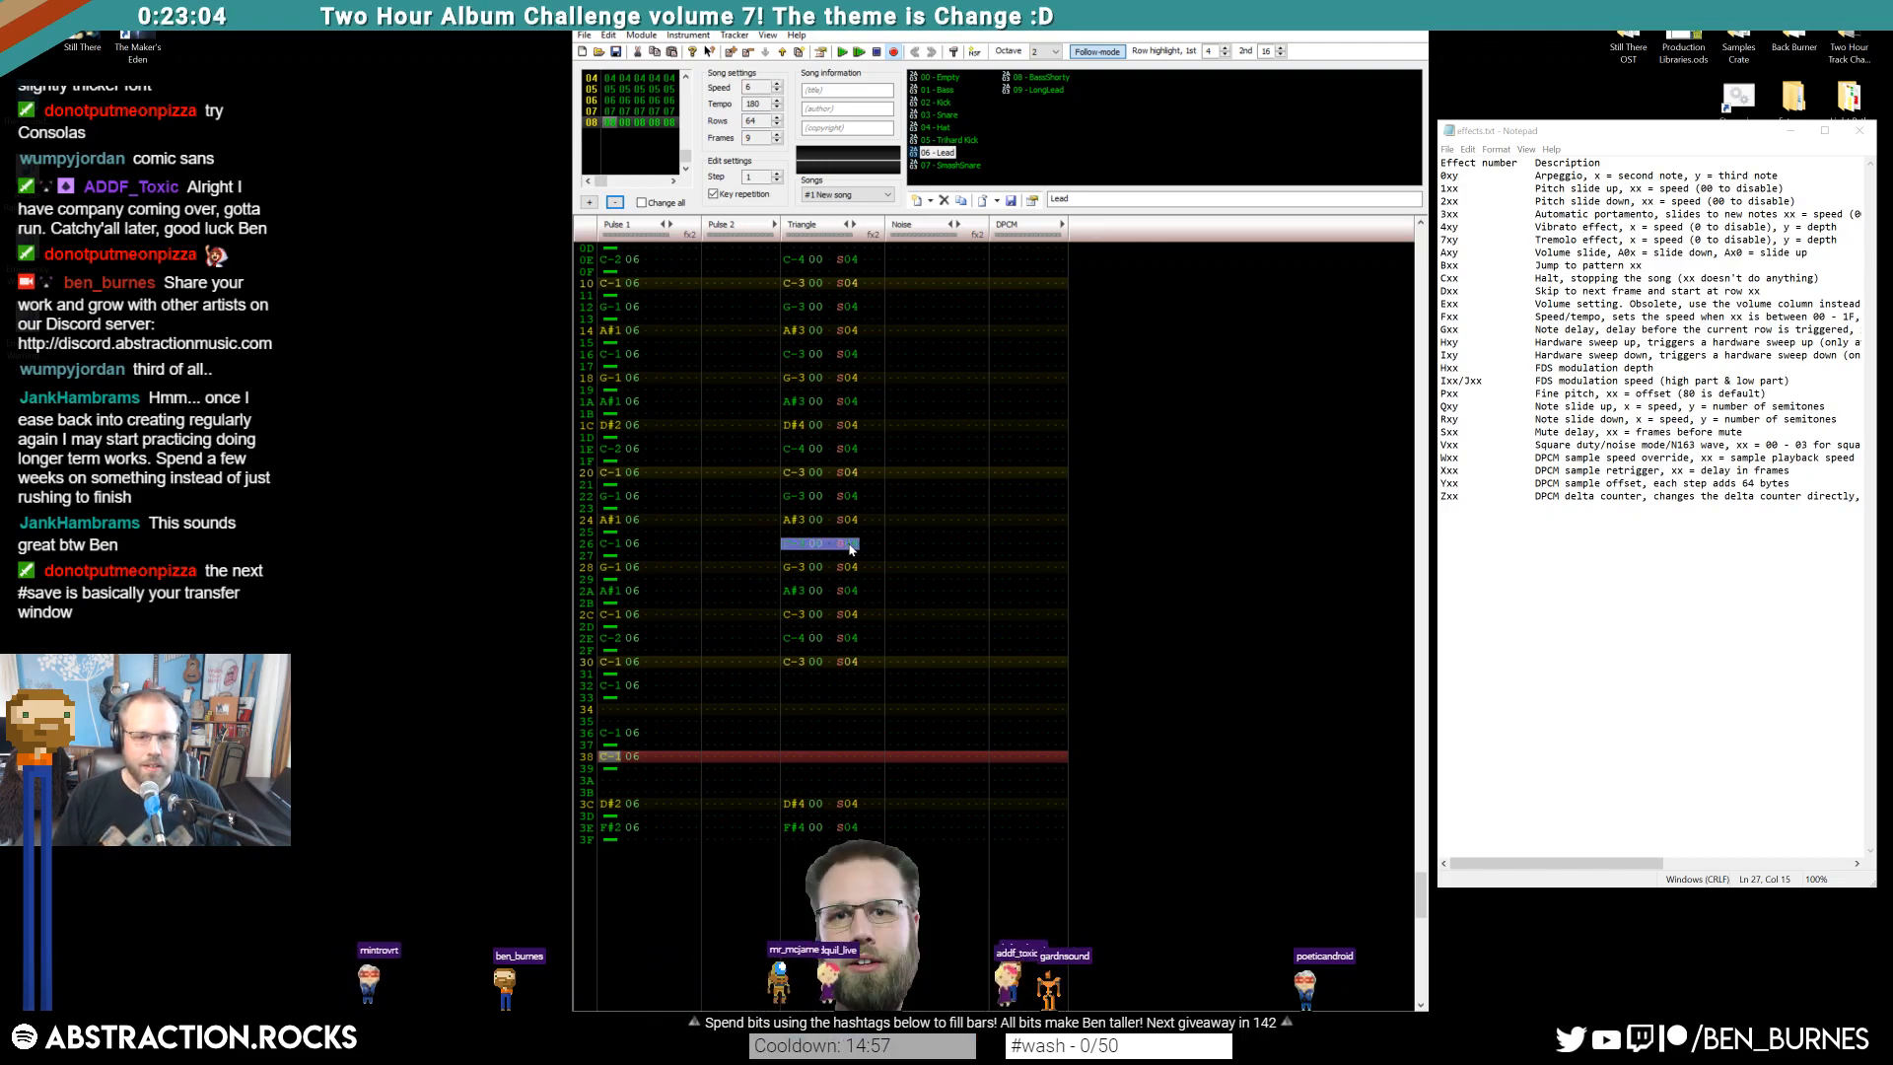
left_click(790, 684)
left_click(789, 735)
type("C-3 00 S04")
left_click(794, 756)
type("C-3 00 S04")
key("Return")
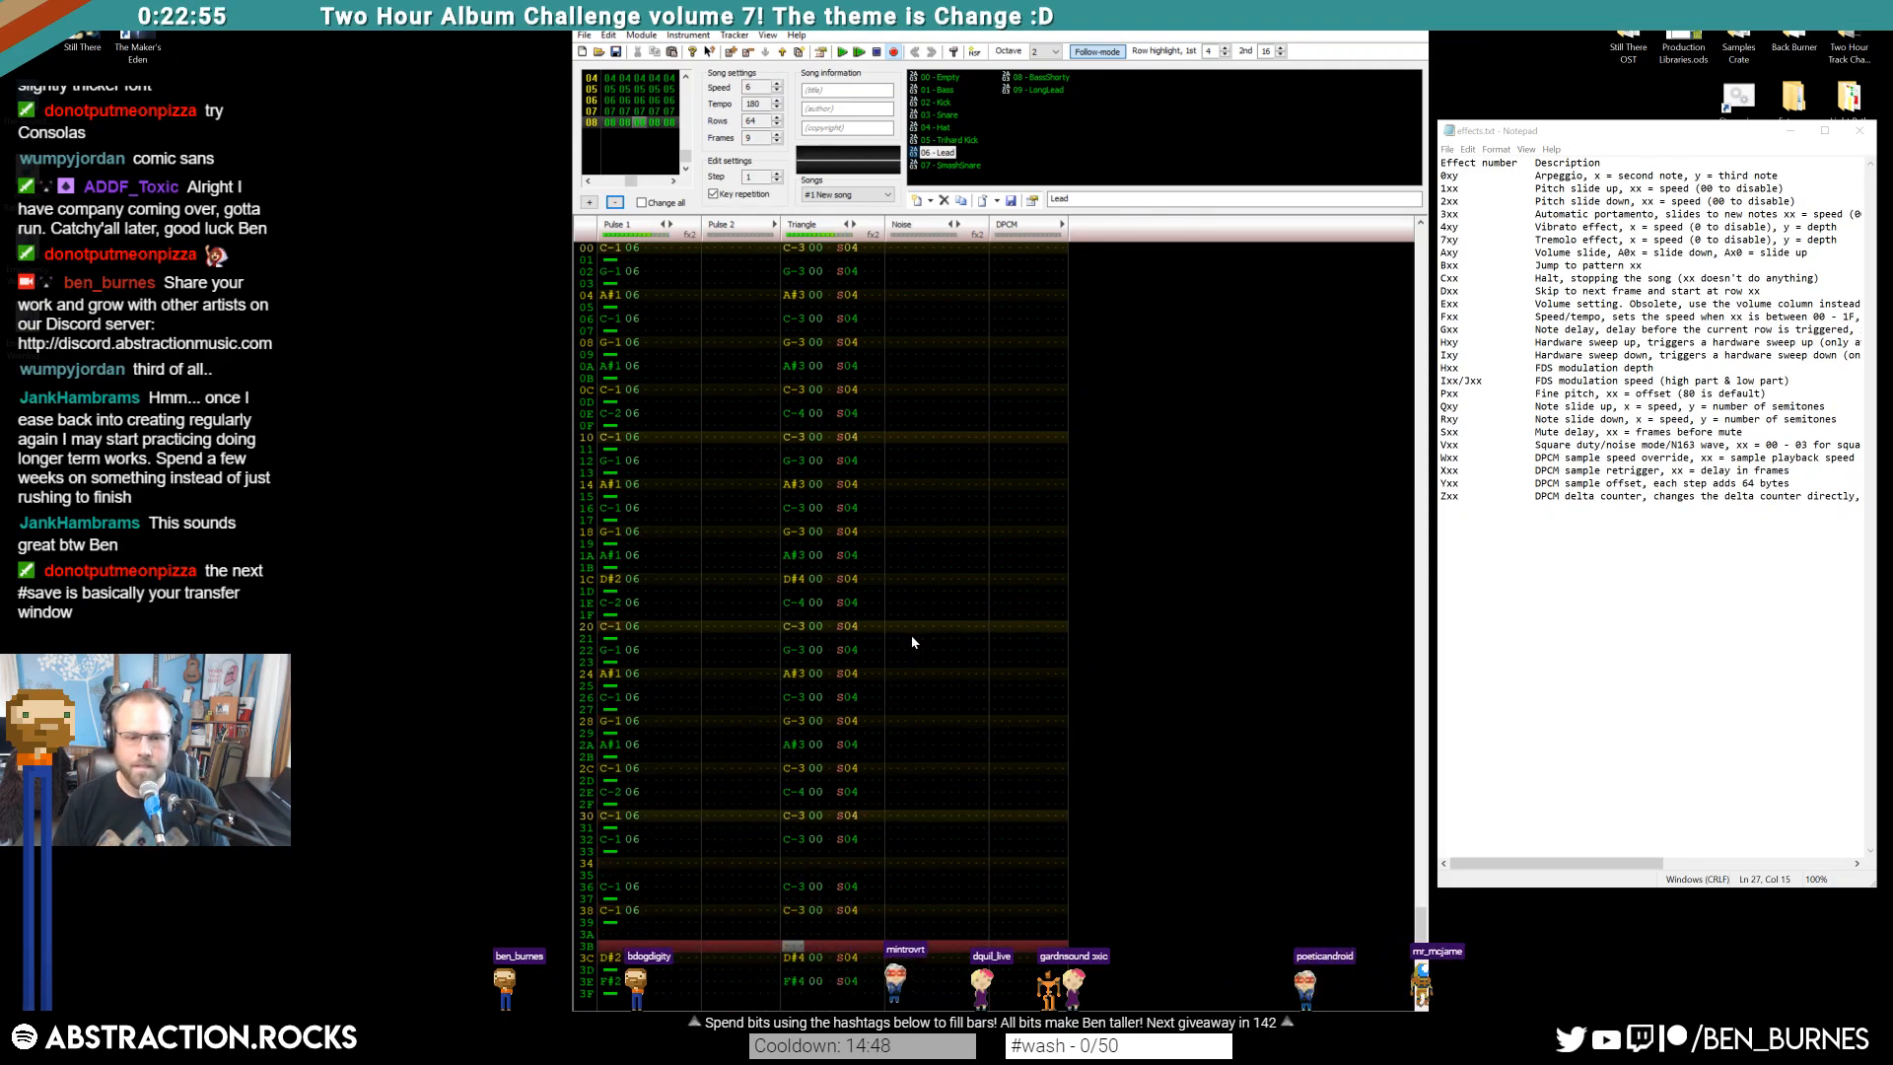
key("Return")
Try building the Noise beat at the start of frame 08 from frame 07's opening hits, with 9-# 02 on row 00 and F-# 04 on rows 01 to 04
scroll(877, 658, "up", 6)
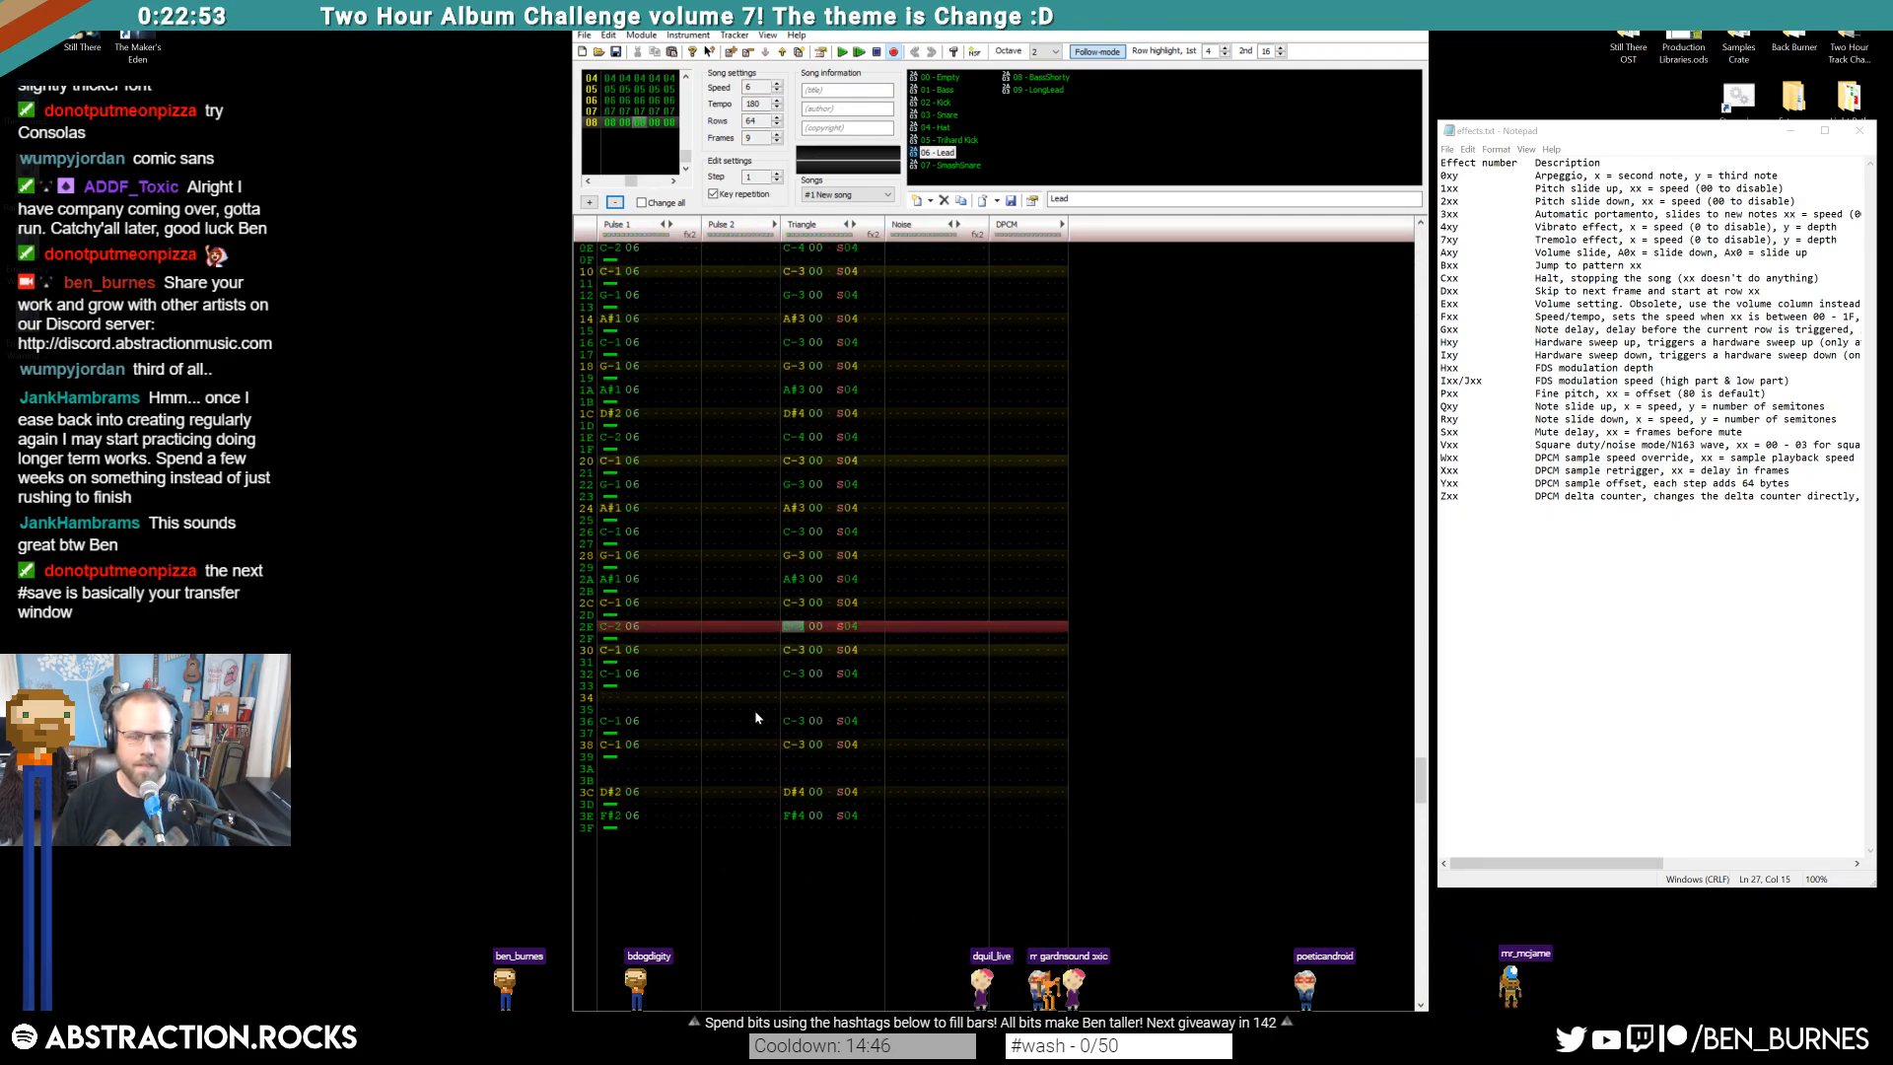
scroll(937, 647, "up", 11)
scroll(966, 552, "up", 14)
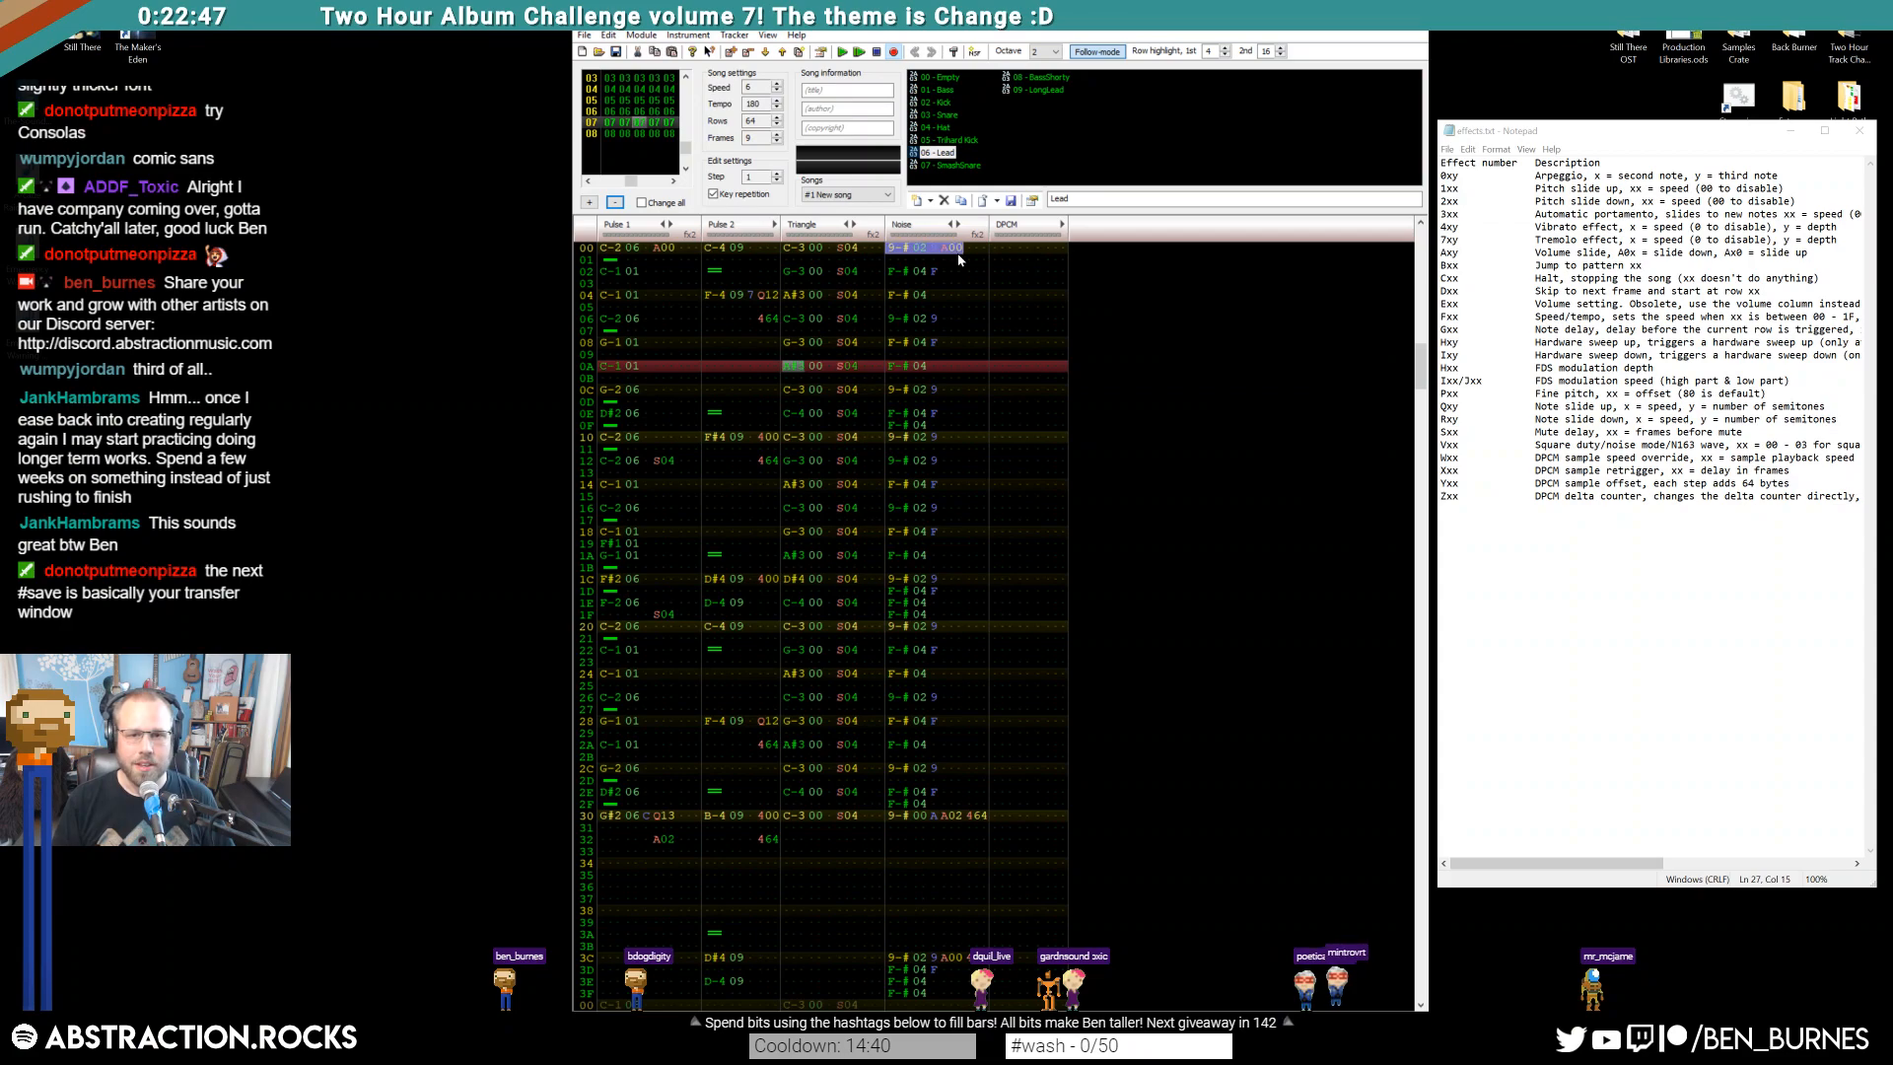
scroll(971, 323, "down", 14)
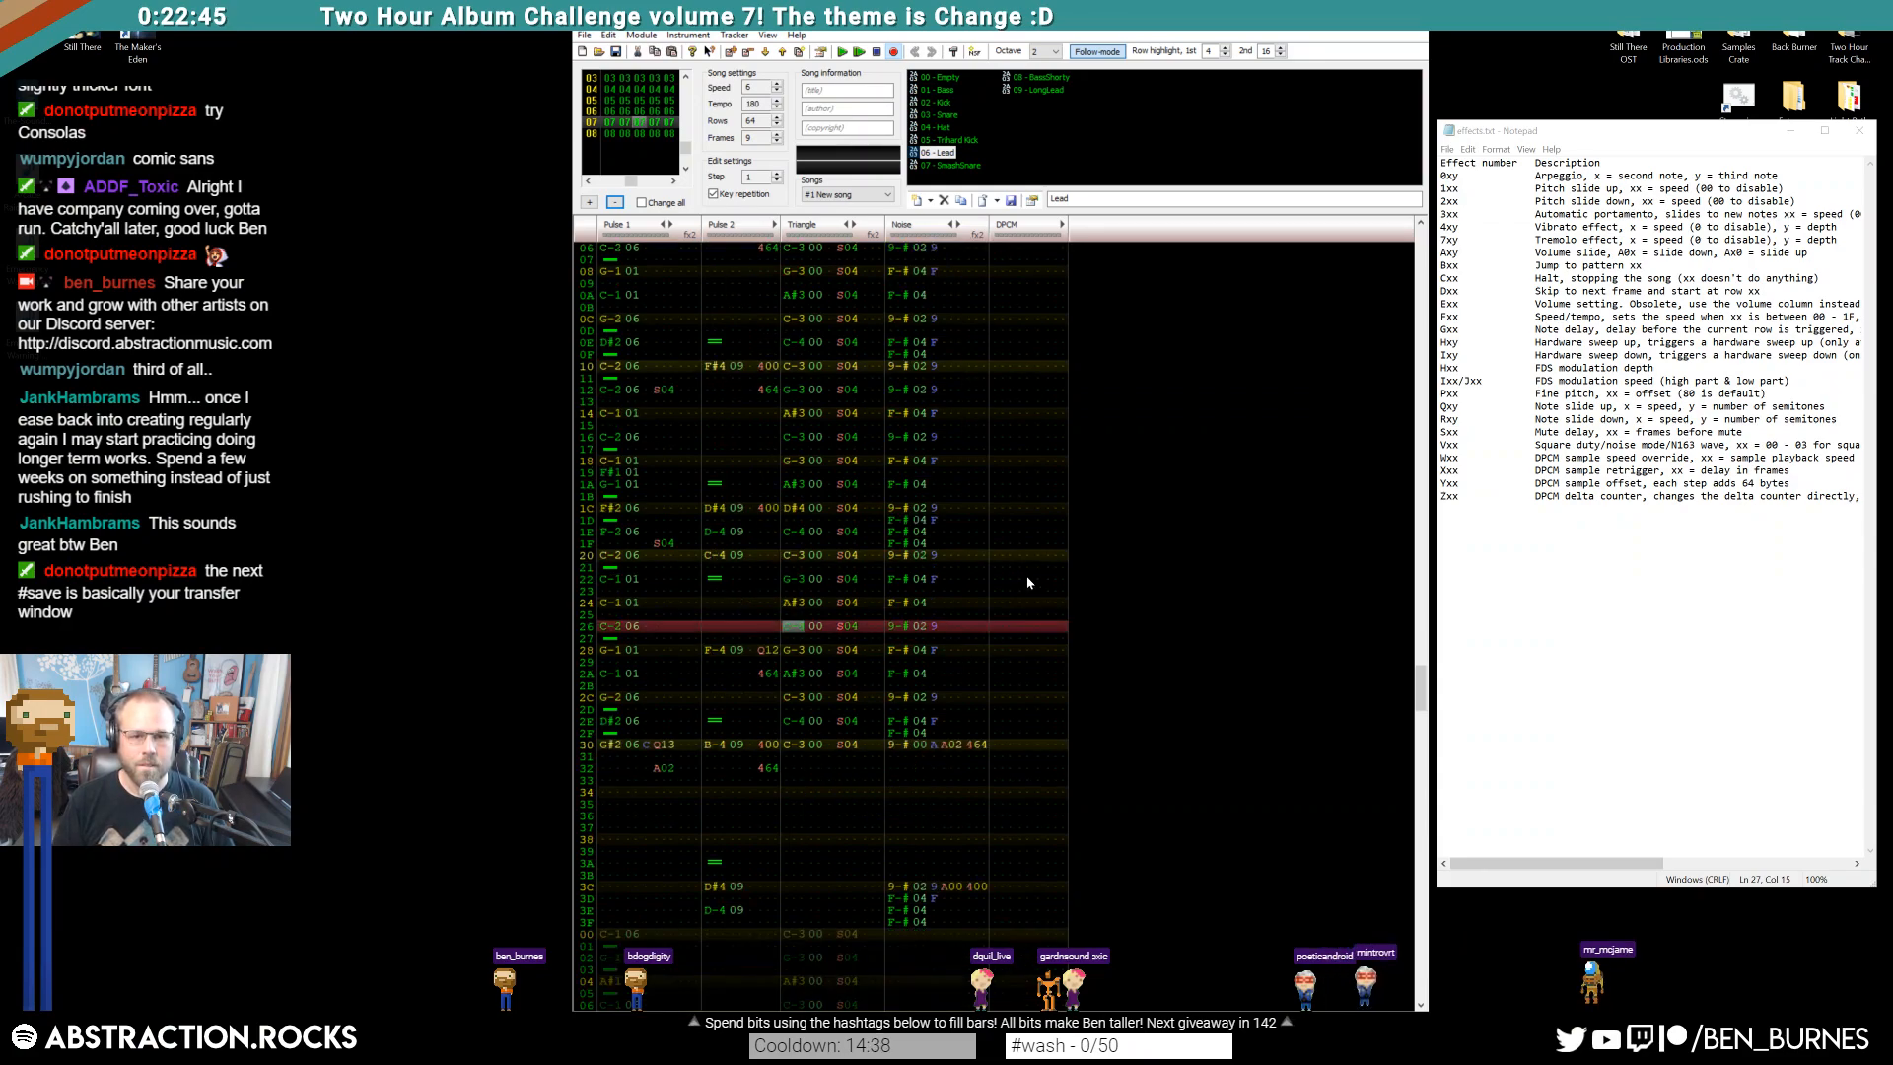
left_click(893, 251)
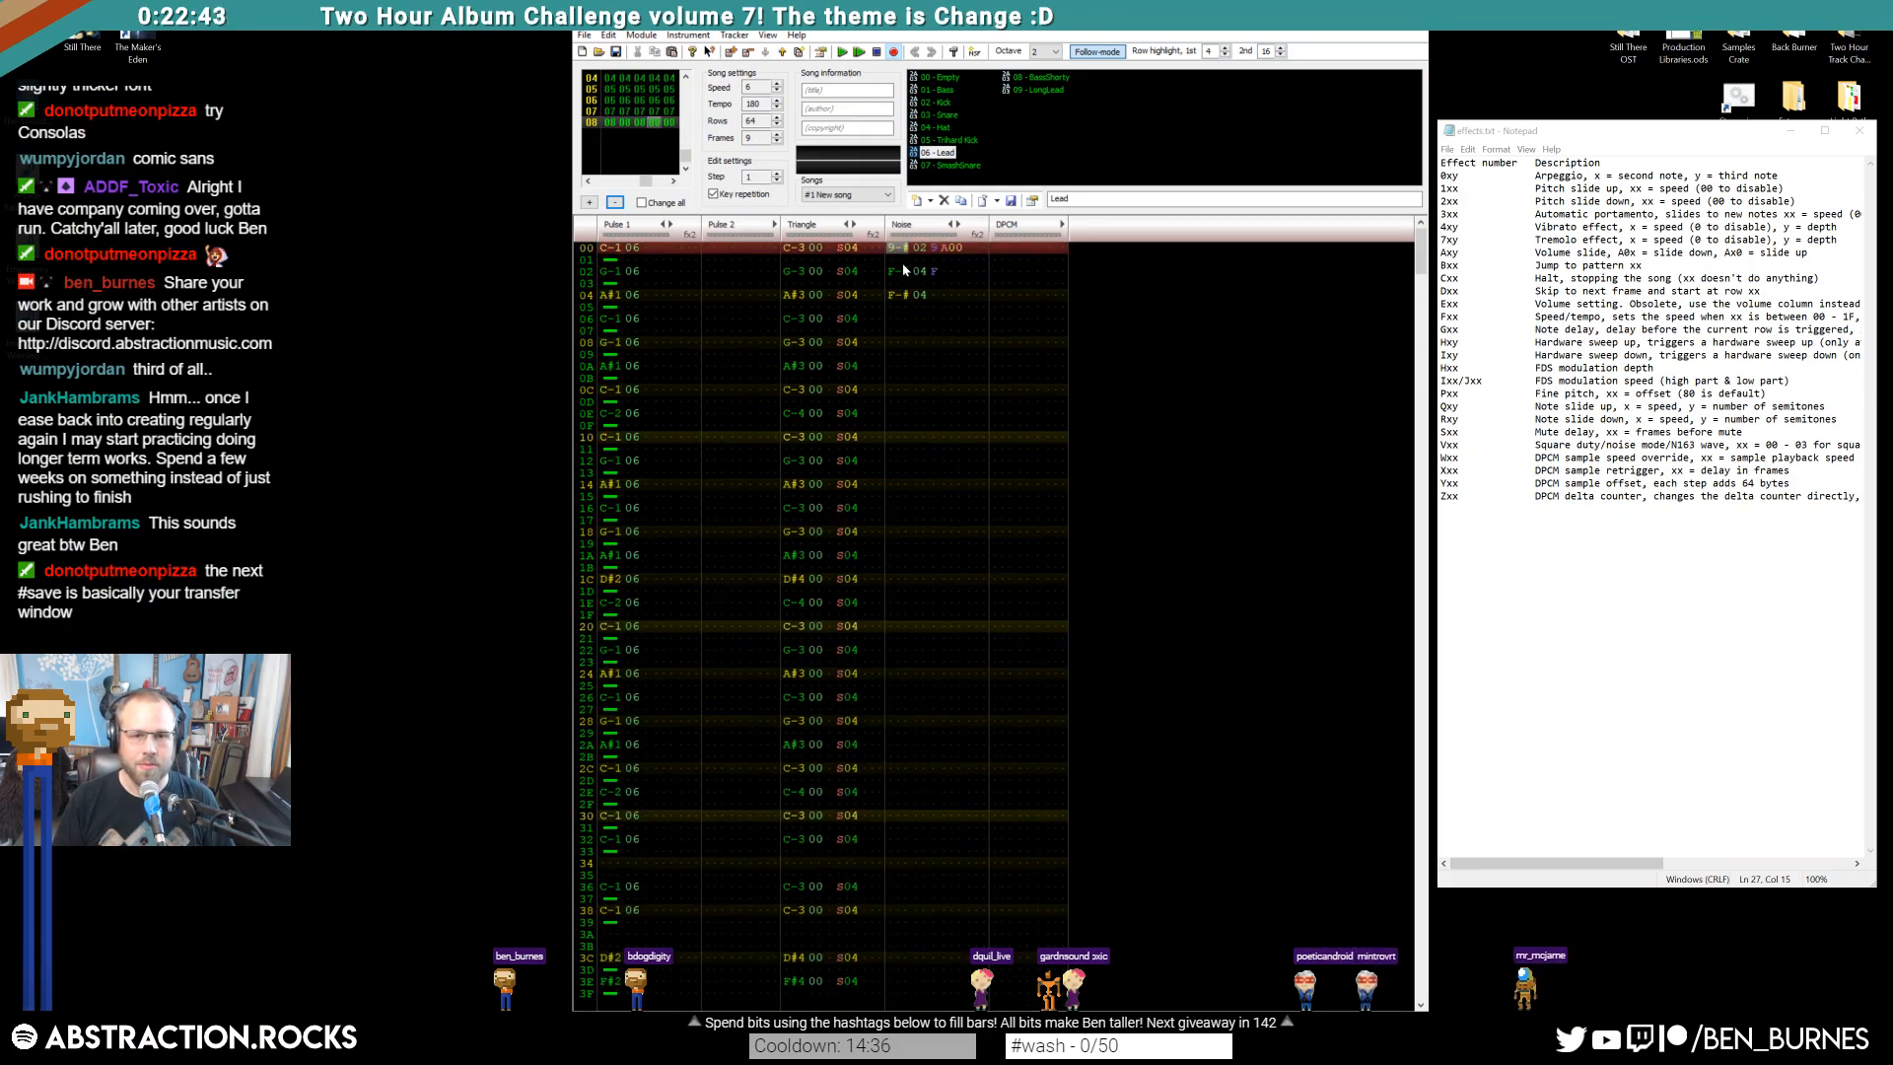
left_click(897, 262)
type("F-# 04 F")
left_click(896, 285)
type("F-# 04 F")
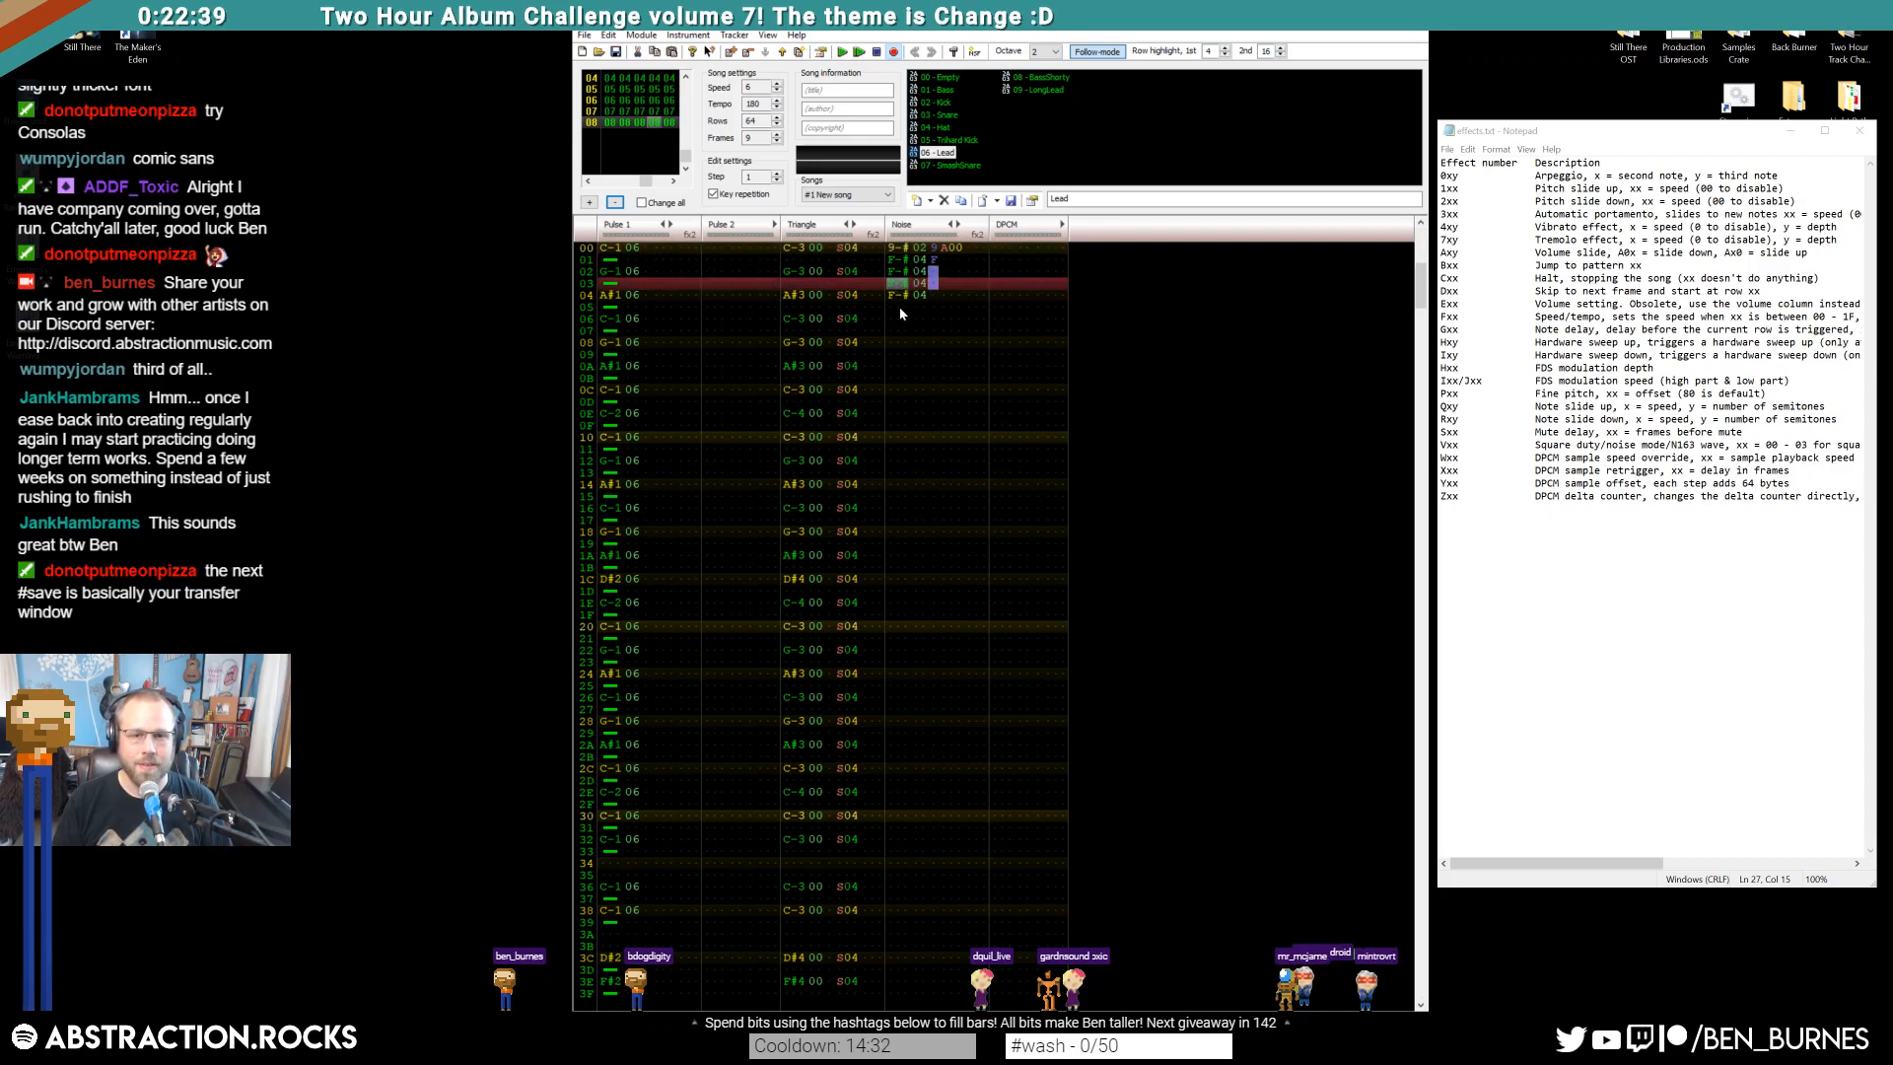
Copy the Noise pattern on rows 00 to 1F of frame 07 and paste it into Noise at row 00 of frame 08
scroll(905, 258, "up", 14)
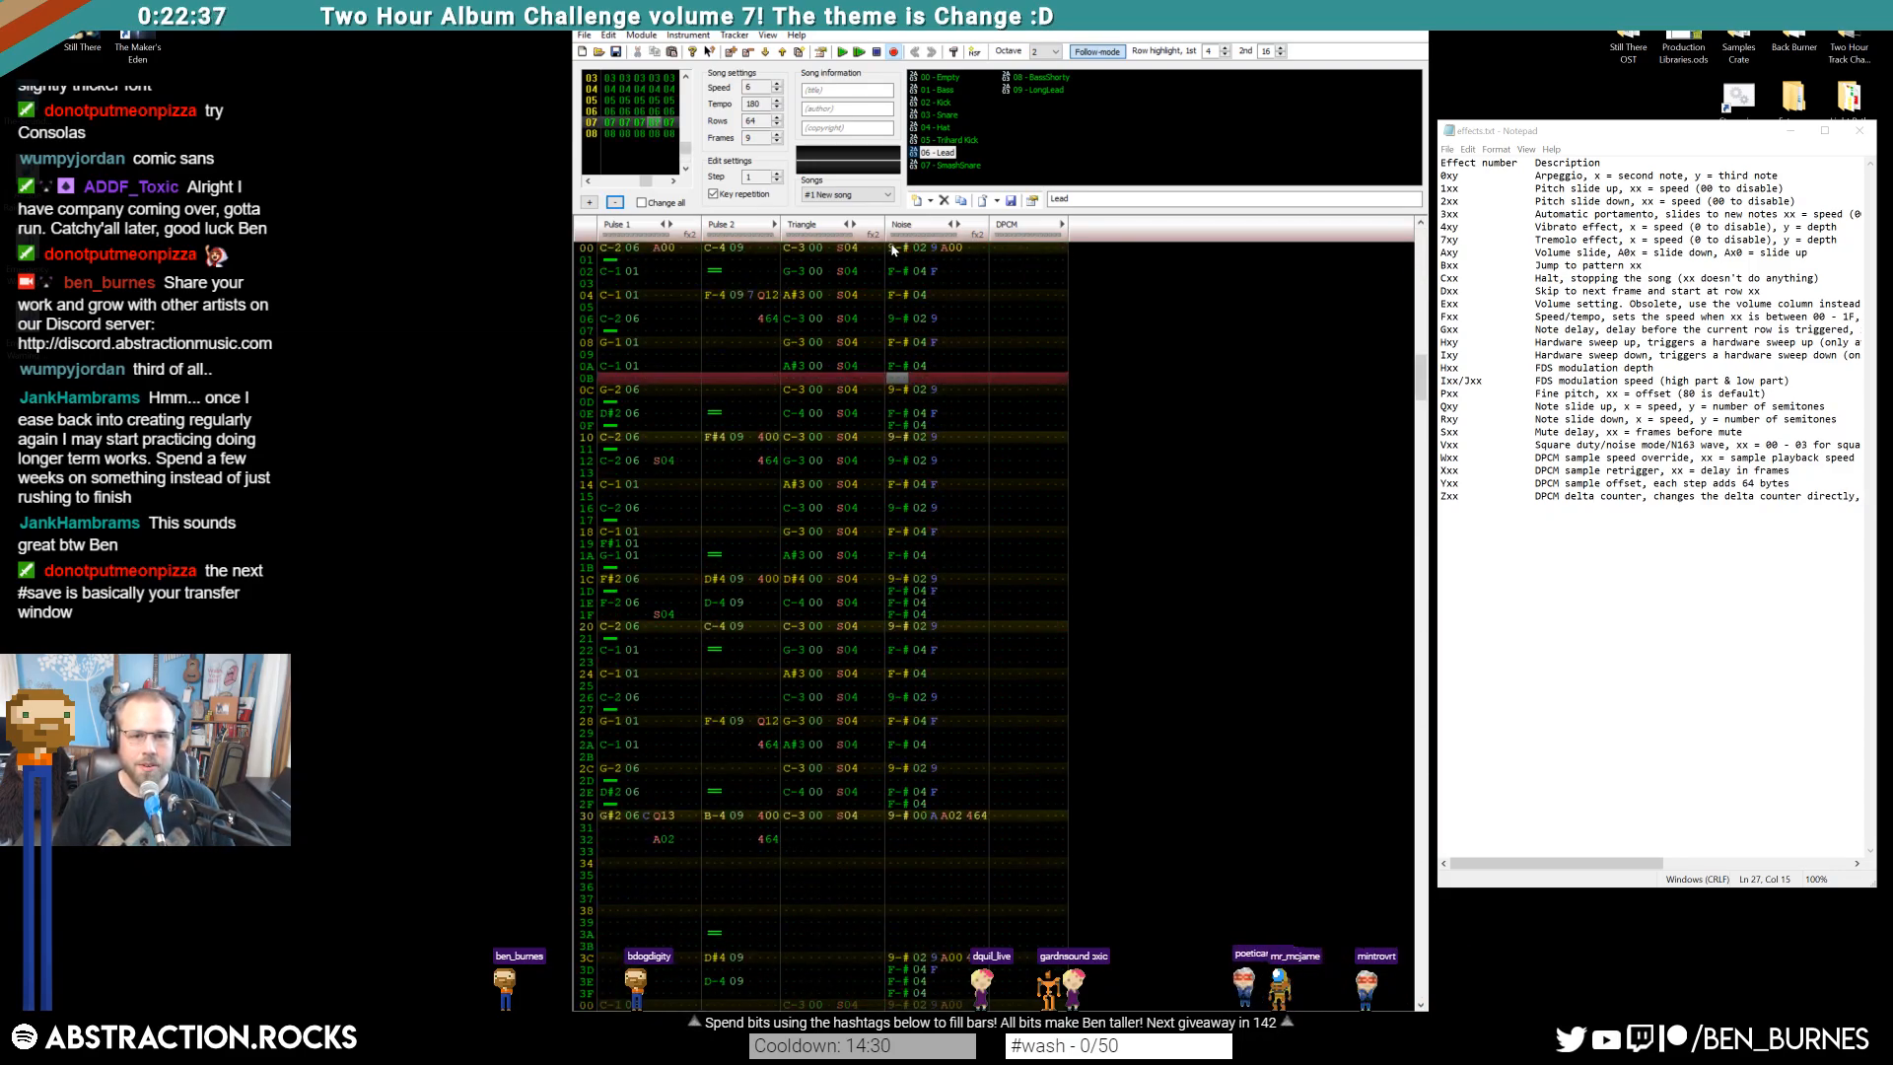
left_click_drag(893, 249, 972, 611)
scroll(933, 566, "down", 19)
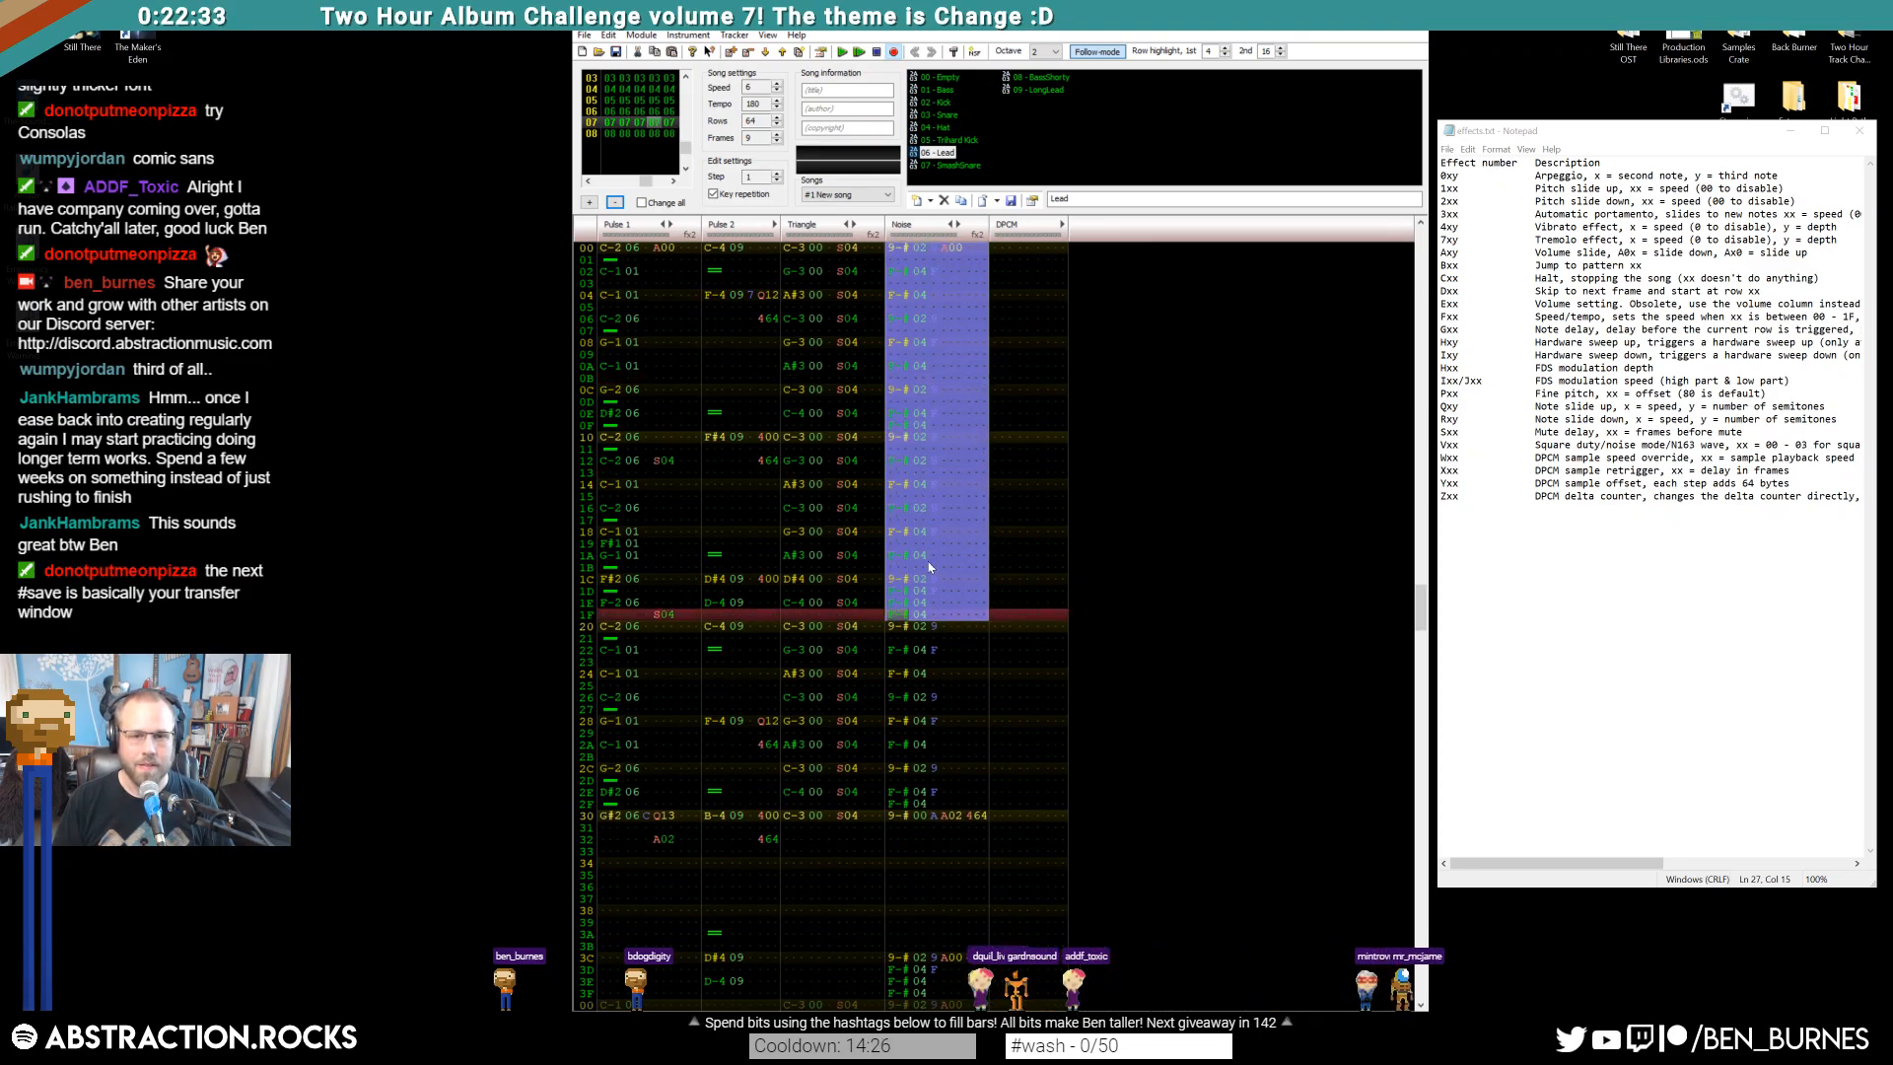
left_click(895, 250)
key("ctrl+v")
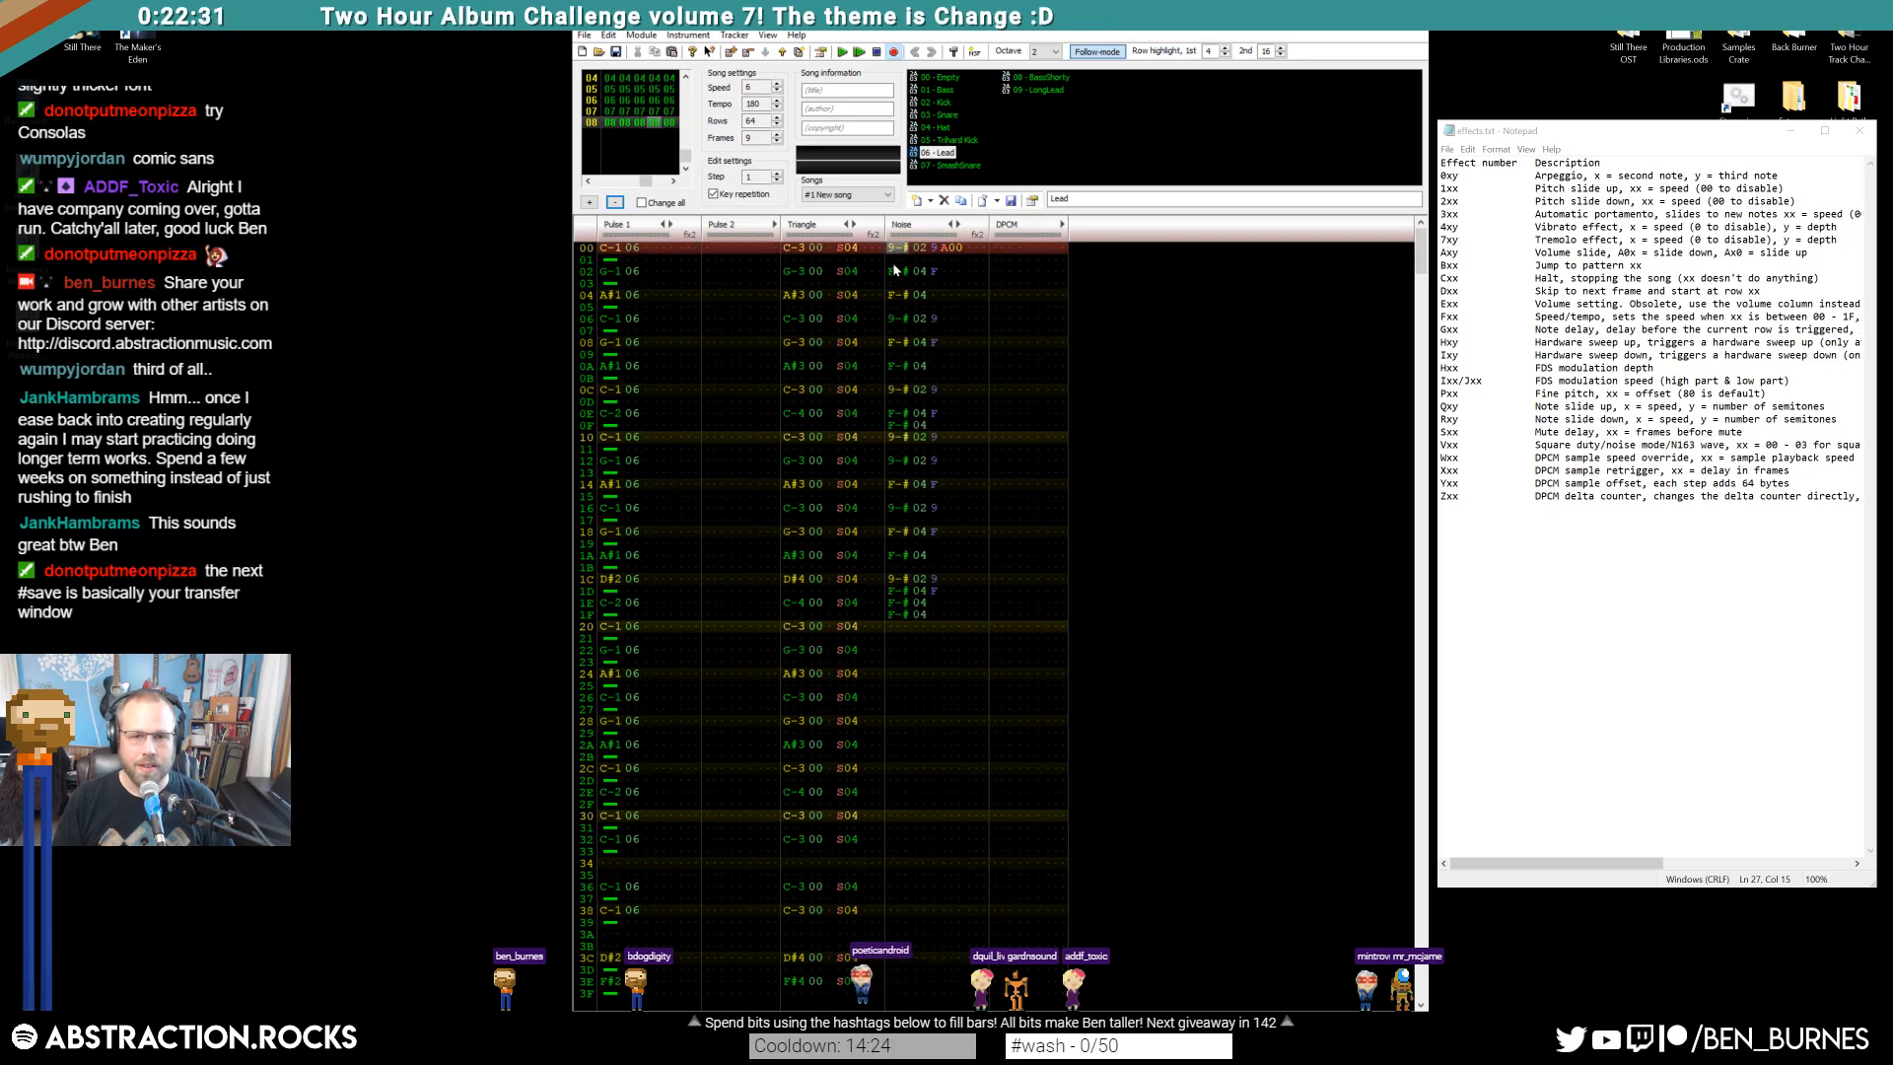
Add F-# hits with instrument 04 on rows 01 and 03 of the Noise channel, keeping volume F only on row 01
left_click(894, 259)
type("F-# 04 F")
left_click(902, 286)
type("F-# 04 F")
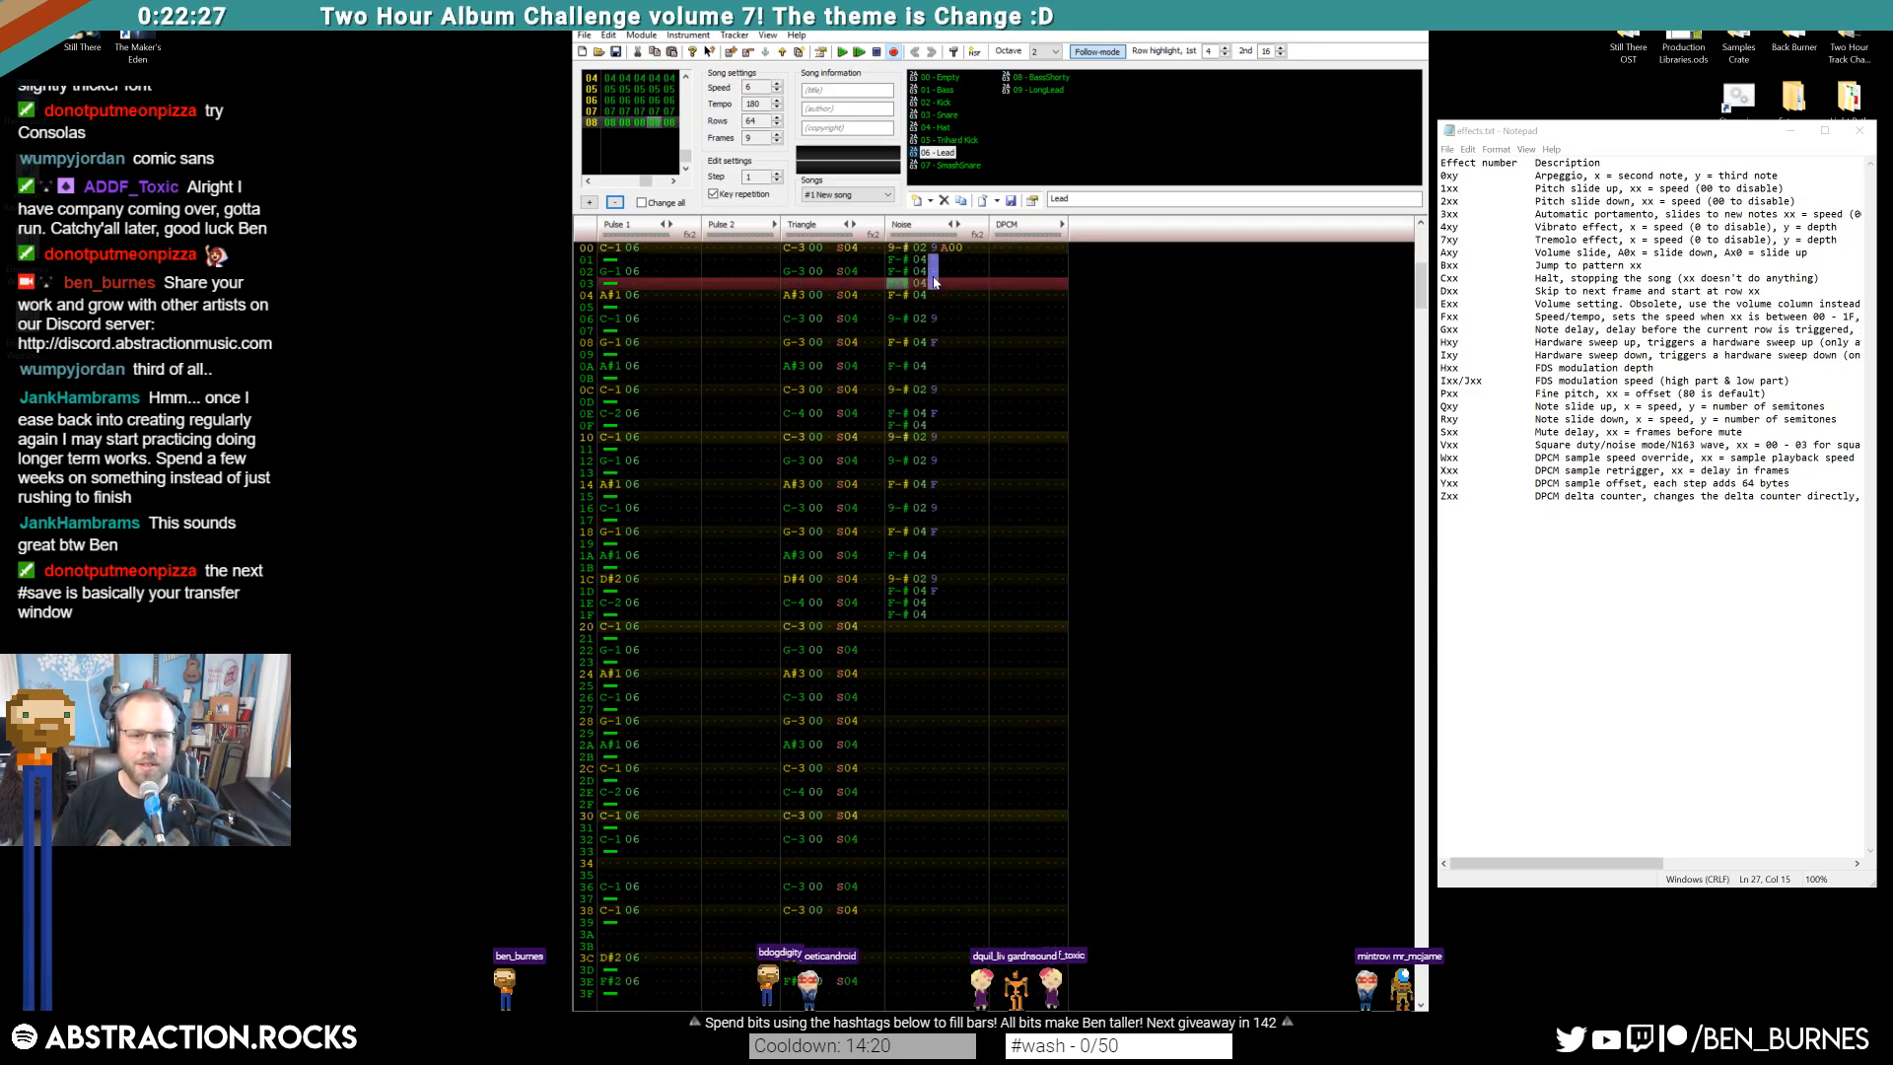
left_click(934, 275)
Add F-# hits with instrument 04 on Noise rows 05, 07, 09 and 0B, with volume F on row 07
left_click(898, 307)
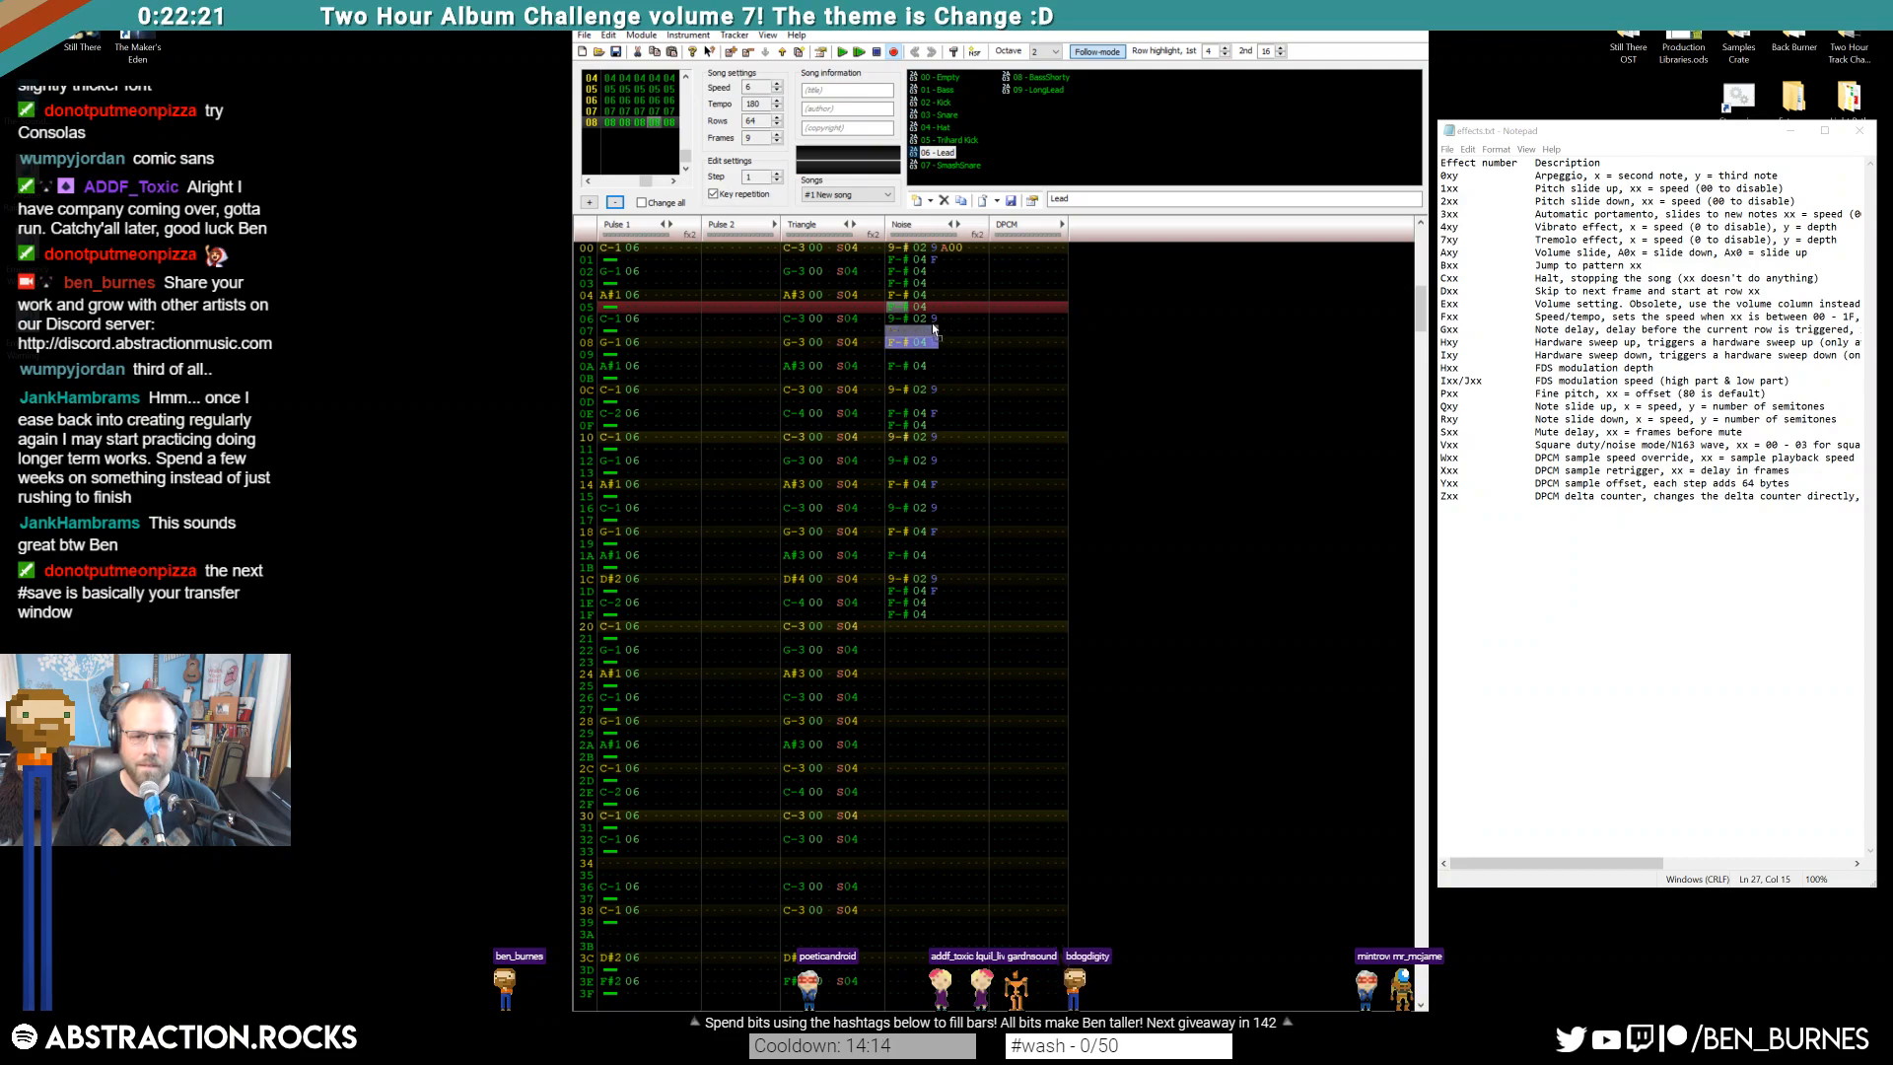
left_click(896, 343)
type("F-# 04")
left_click(893, 354)
key("ctrl+v")
left_click(898, 375)
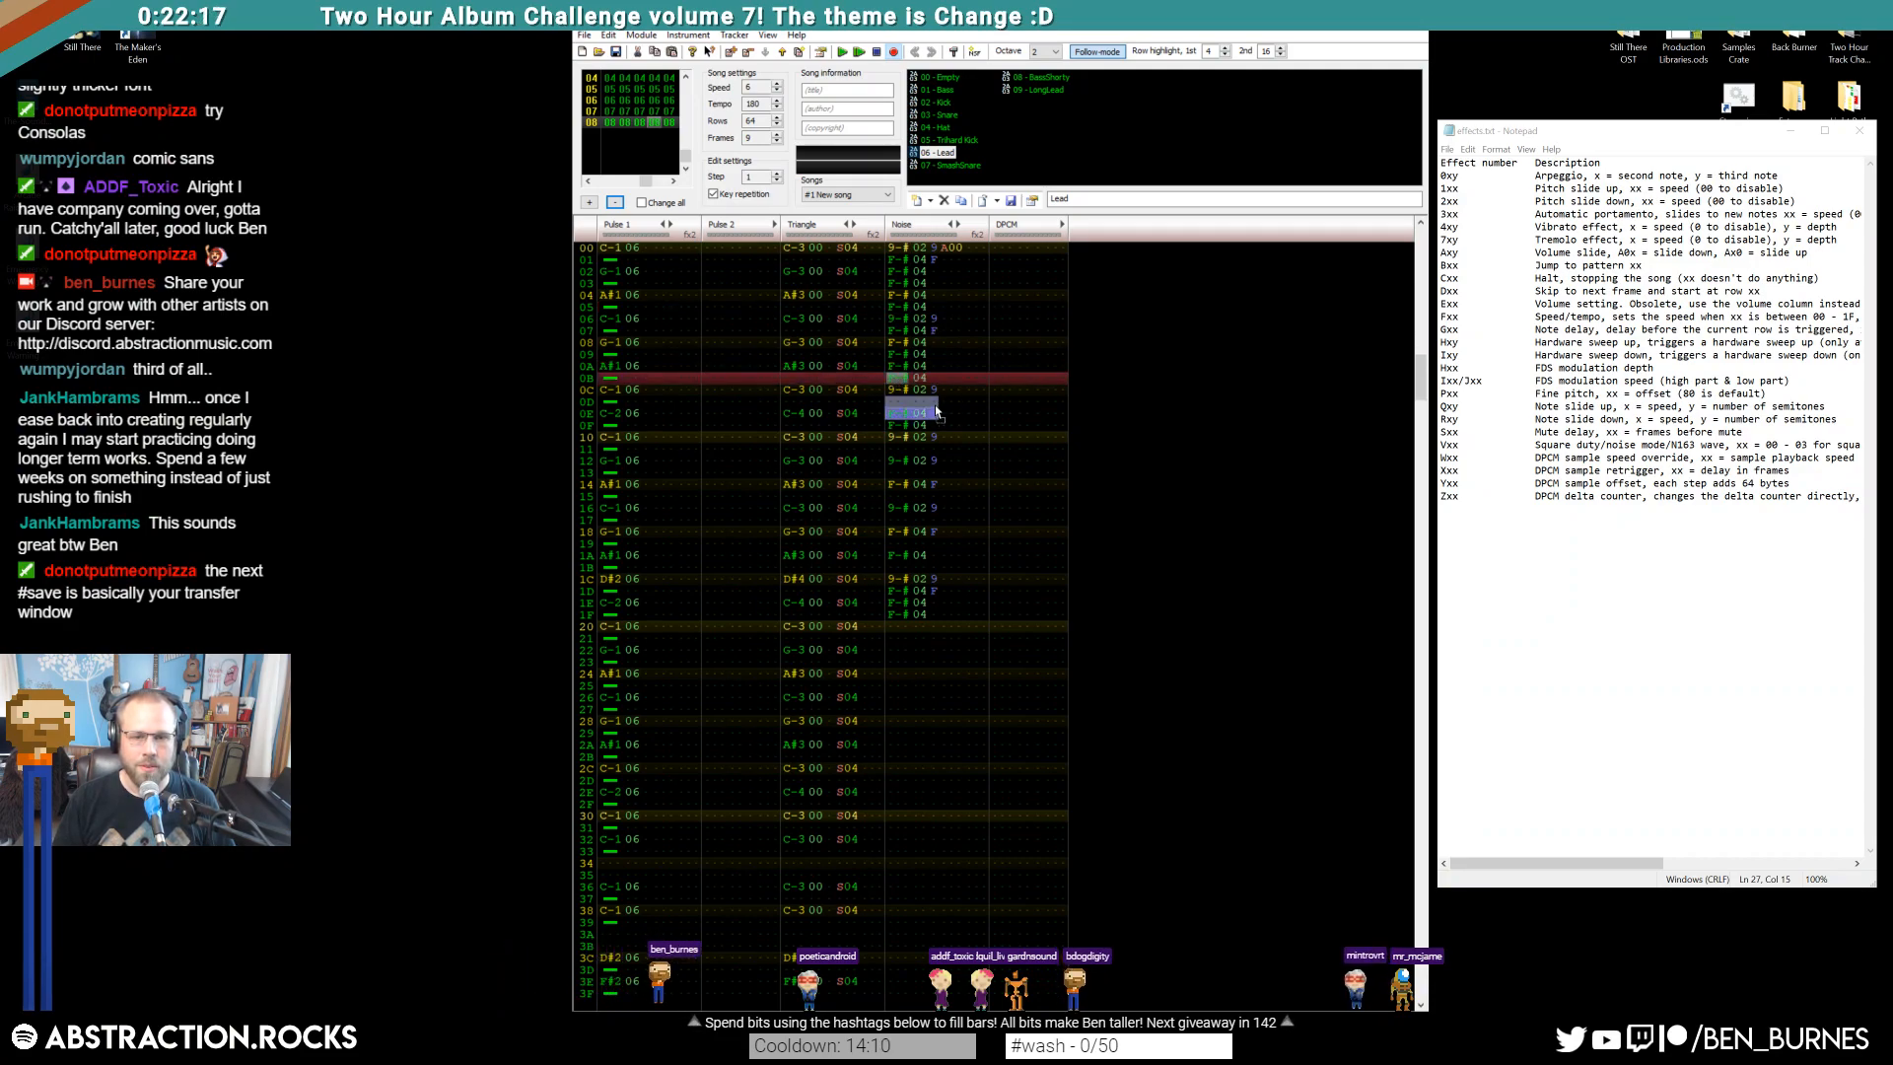
Add F-# hits with instrument 04 on Noise rows 0D, 11 and 13 at volume F, and clear the volume on row 14
left_click(907, 415)
left_click(895, 451)
type("F-# 04 F")
left_click(896, 477)
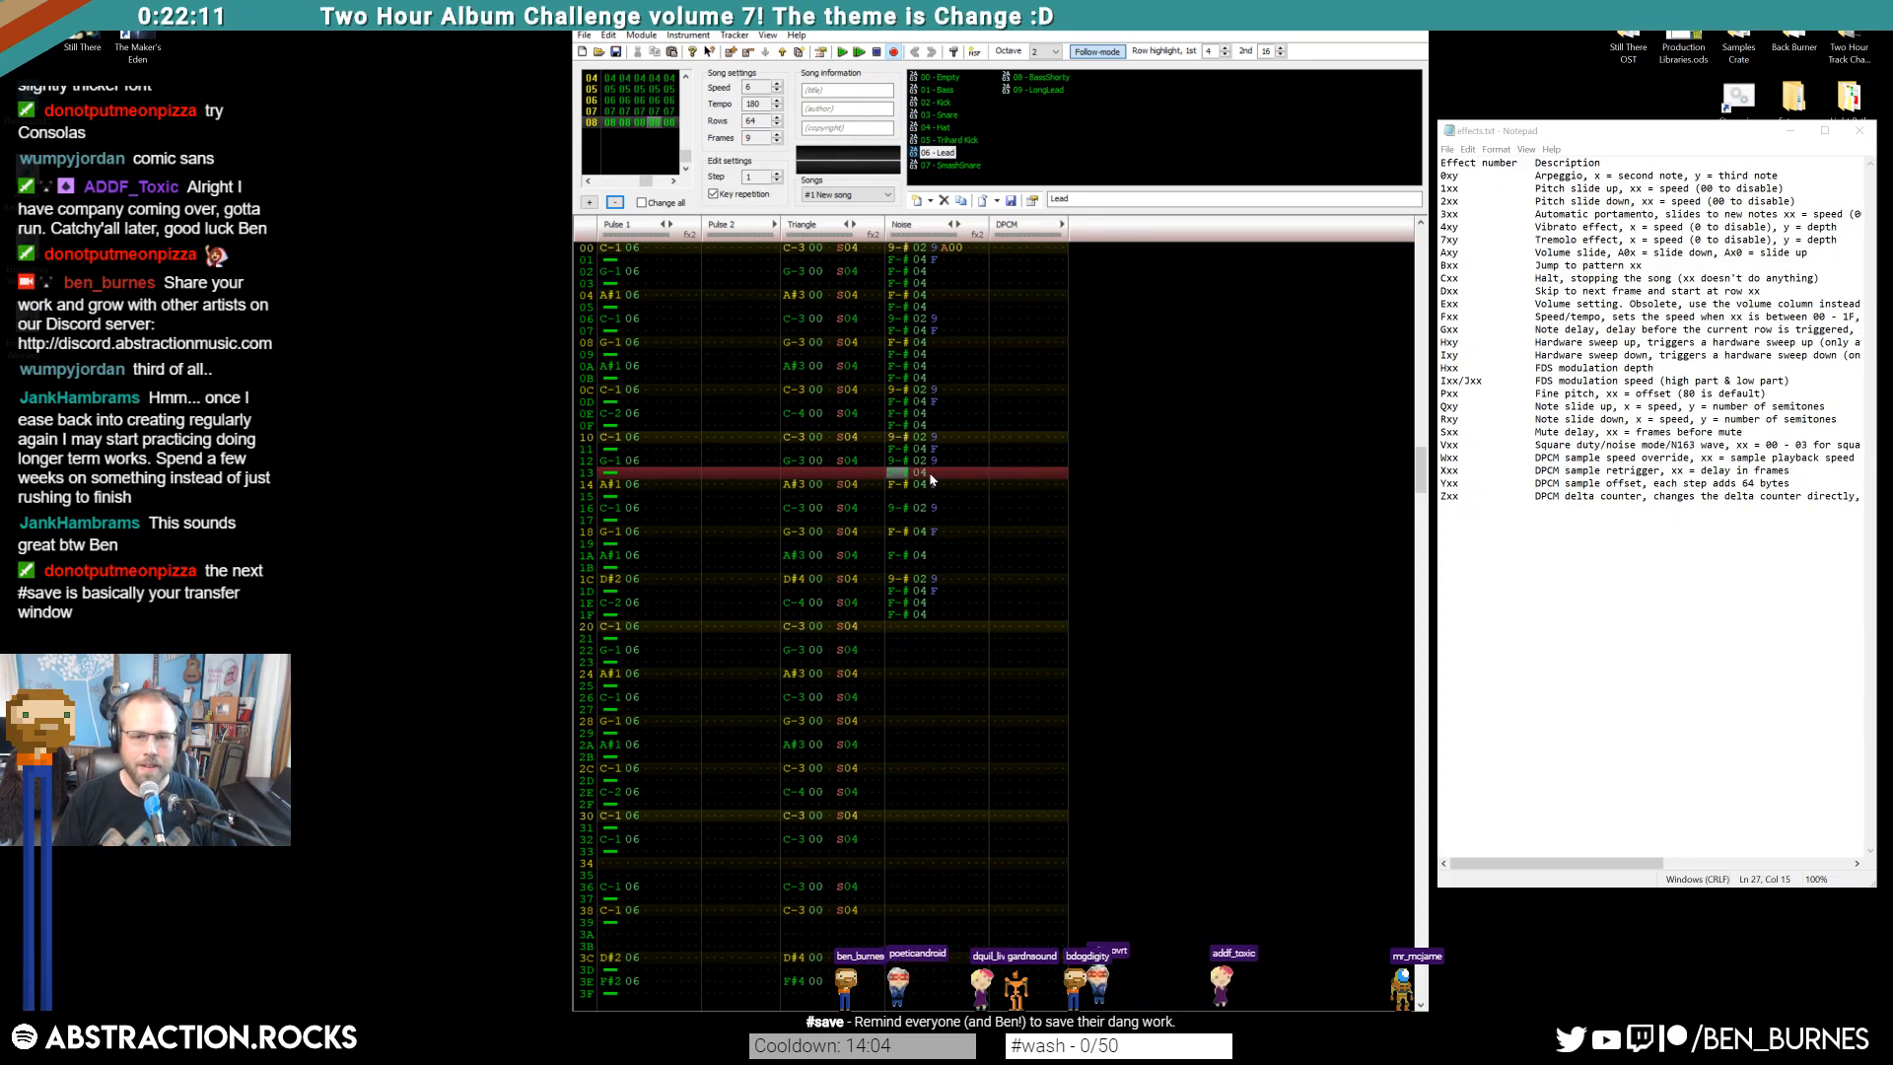
key("ctrl+v")
left_click(930, 484)
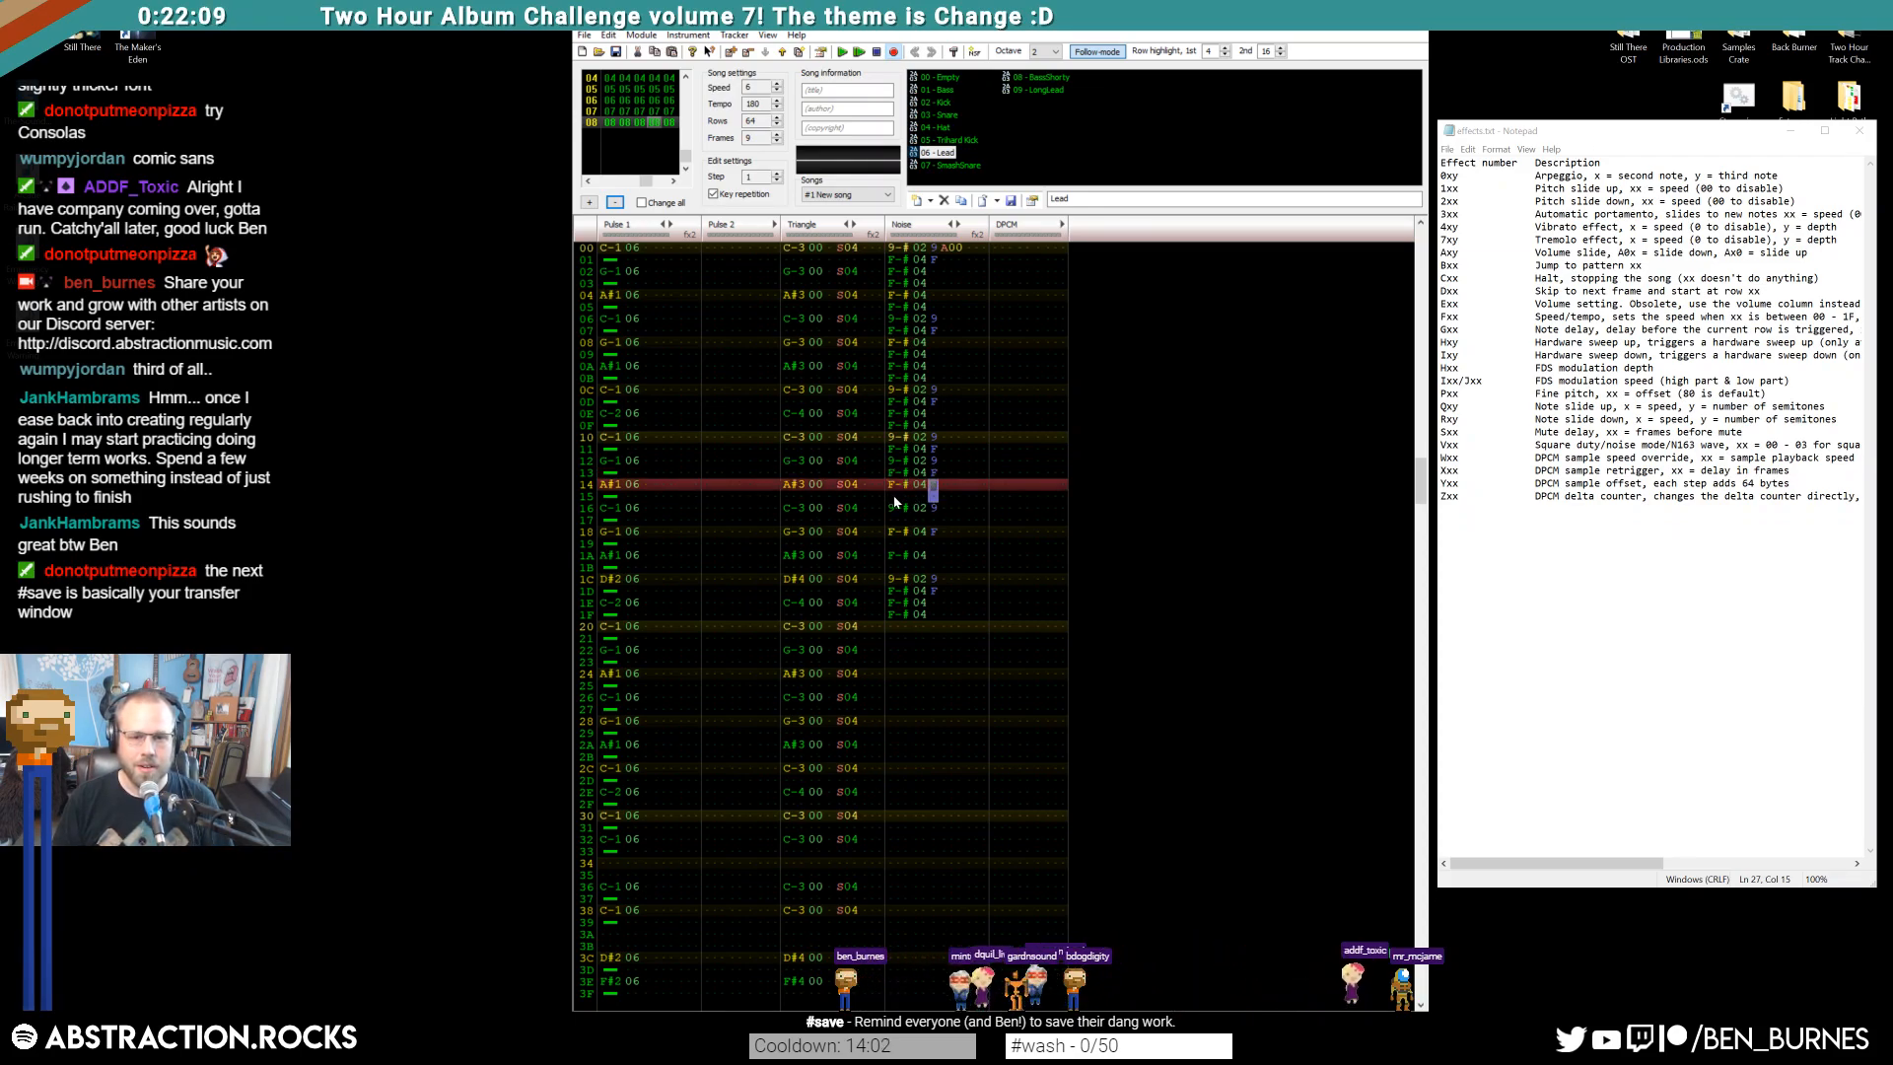
Add F-# hits with instrument 04 on Noise rows 15, 17, 19 and 1B, clearing the volume value on row 18
left_click(894, 497)
type("F-# 04")
left_click(895, 521)
key("ctrl+v")
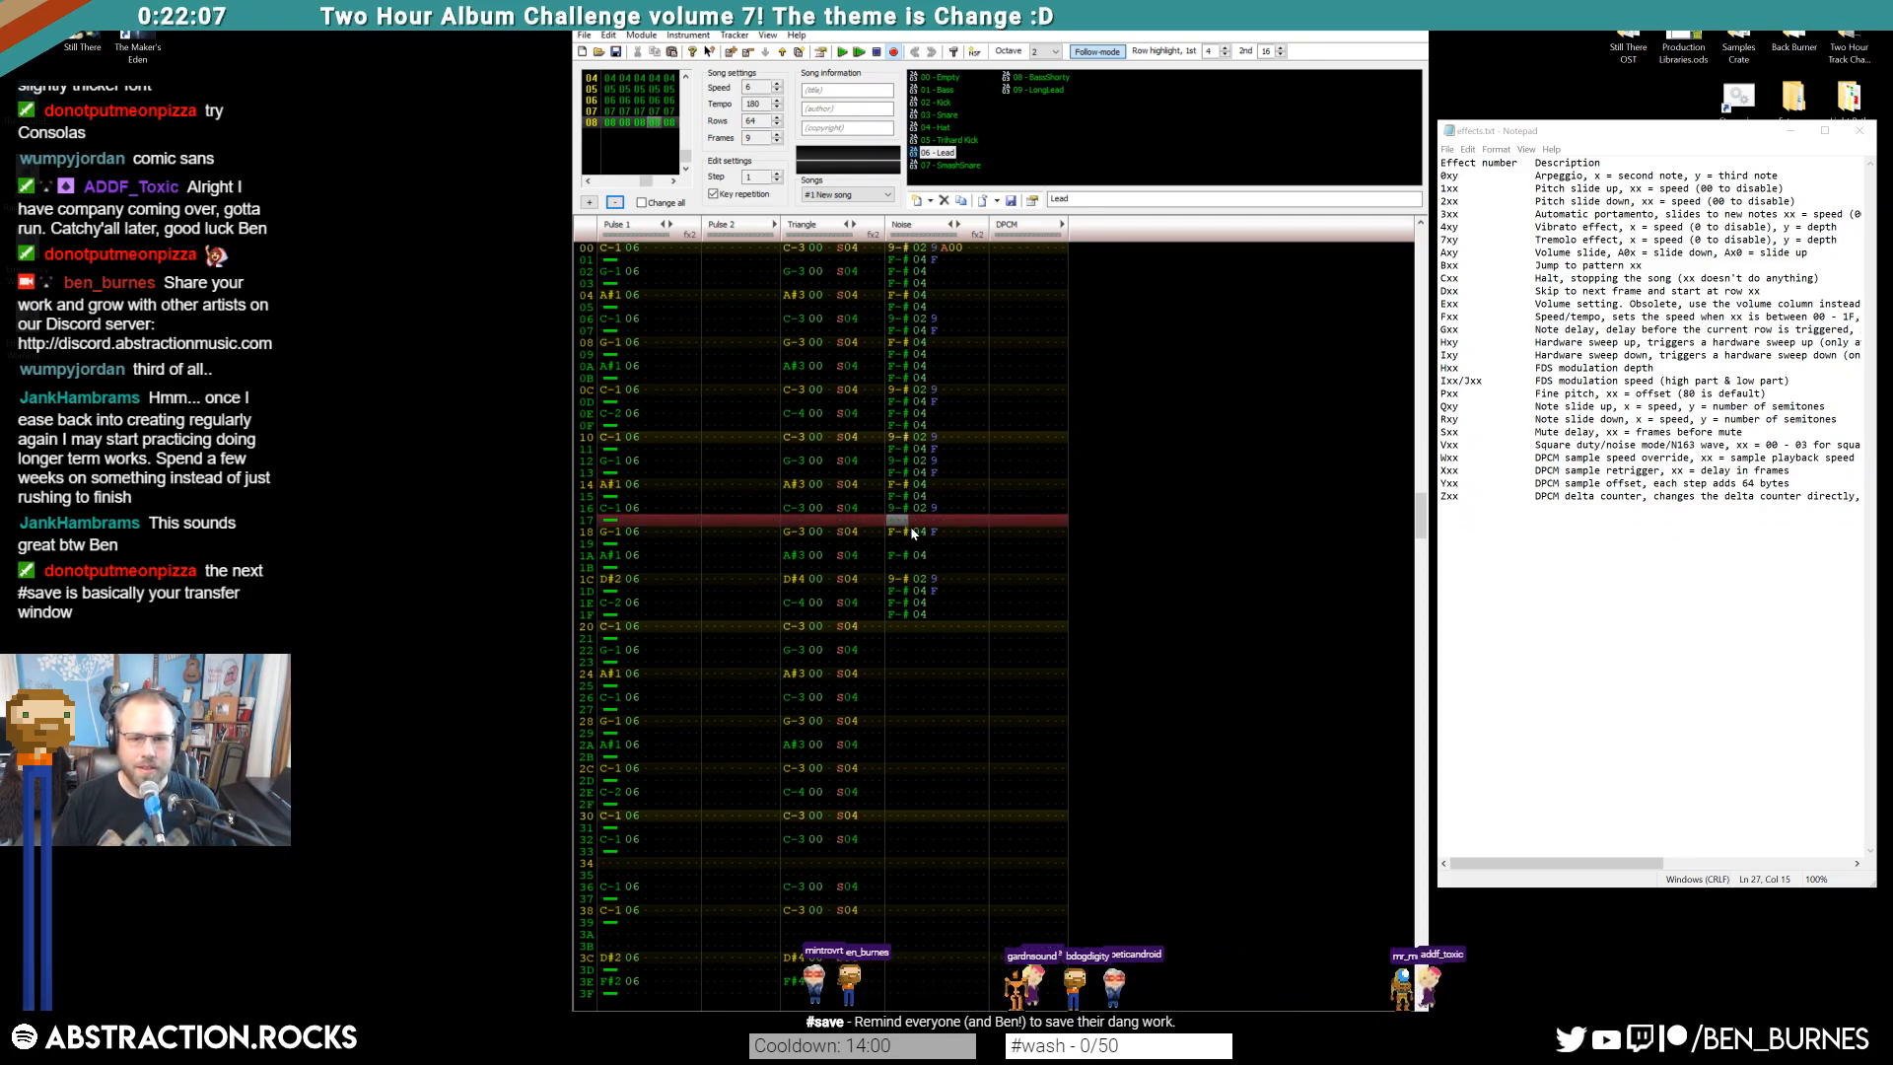
left_click(937, 534)
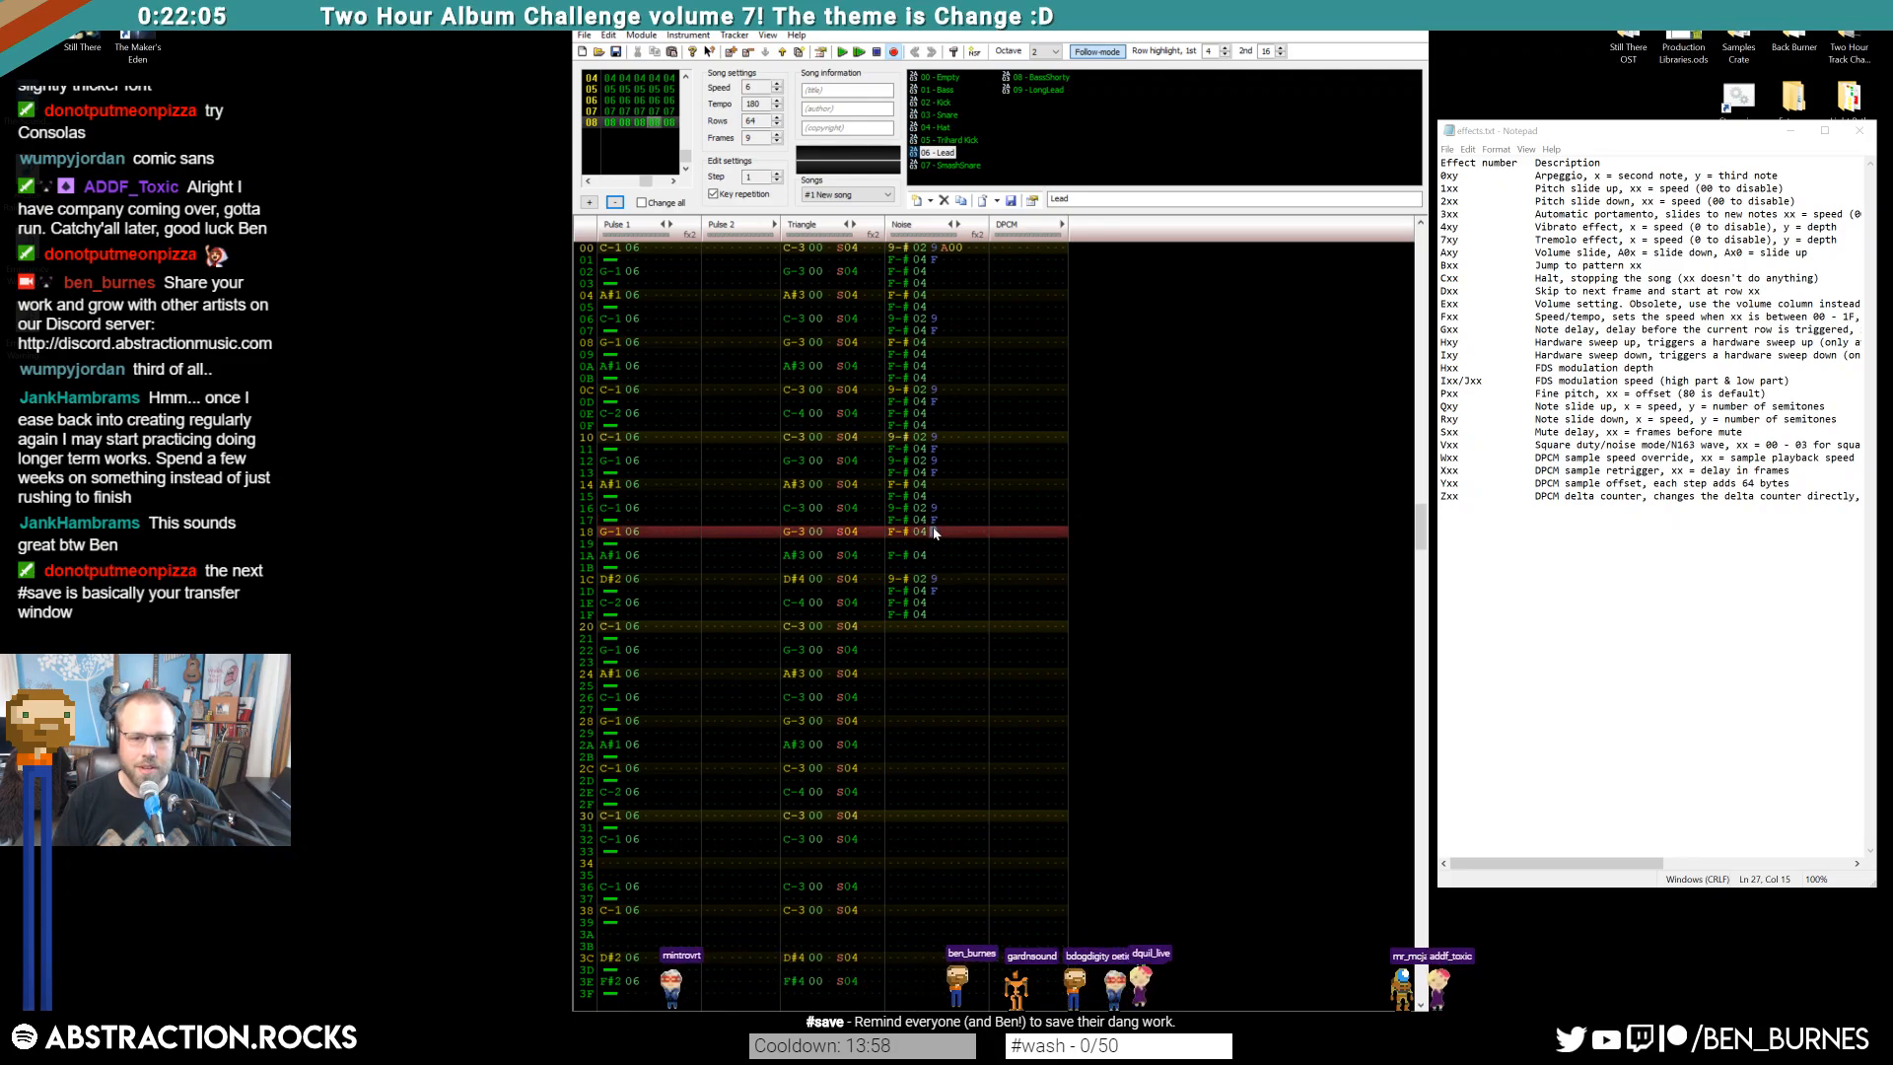
key("Delete")
left_click_drag(899, 533, 923, 534)
key("ctrl+c")
left_click(899, 547)
key("ctrl+v")
left_click(895, 567)
key("ctrl+v")
Copy the notes, instruments and volumes of Noise rows 00–1F to rows 20–3F of the same frame
left_click_drag(938, 544, 932, 248)
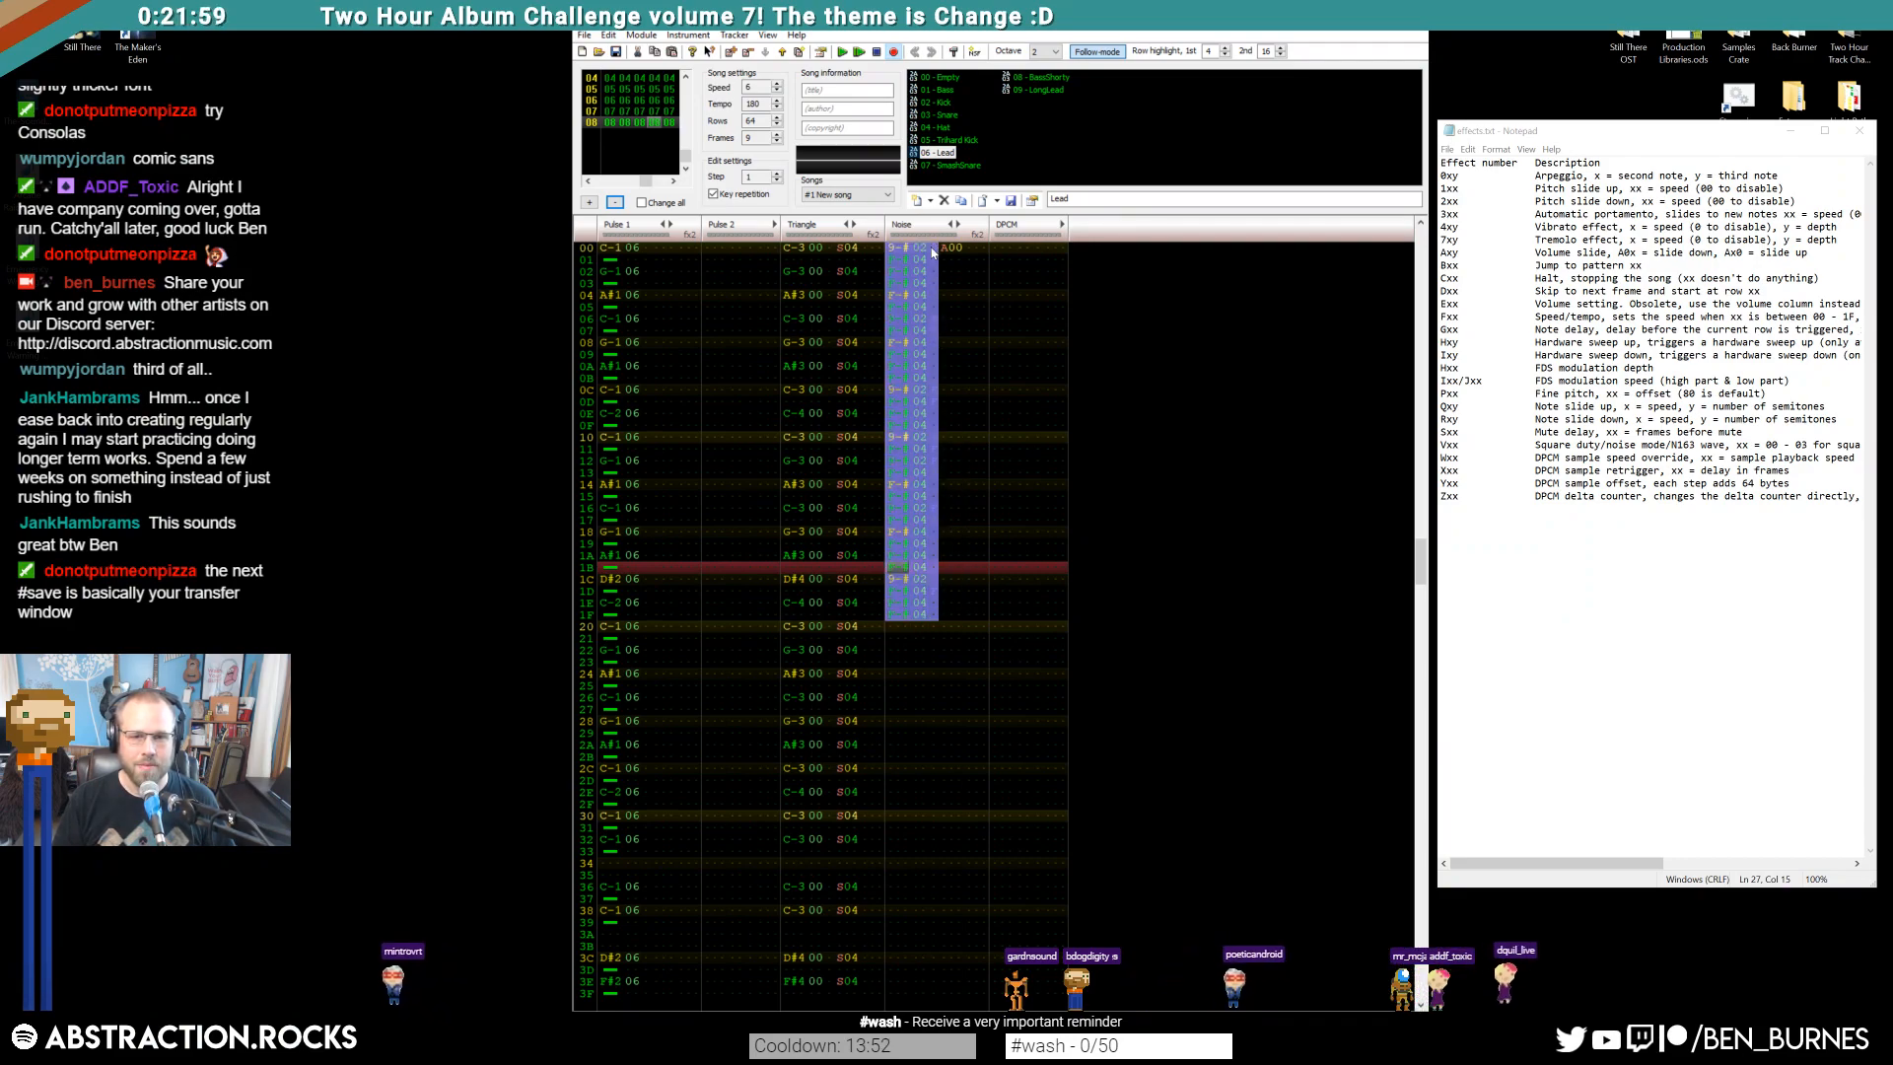
left_click(903, 629)
scroll(937, 613, "up", 9)
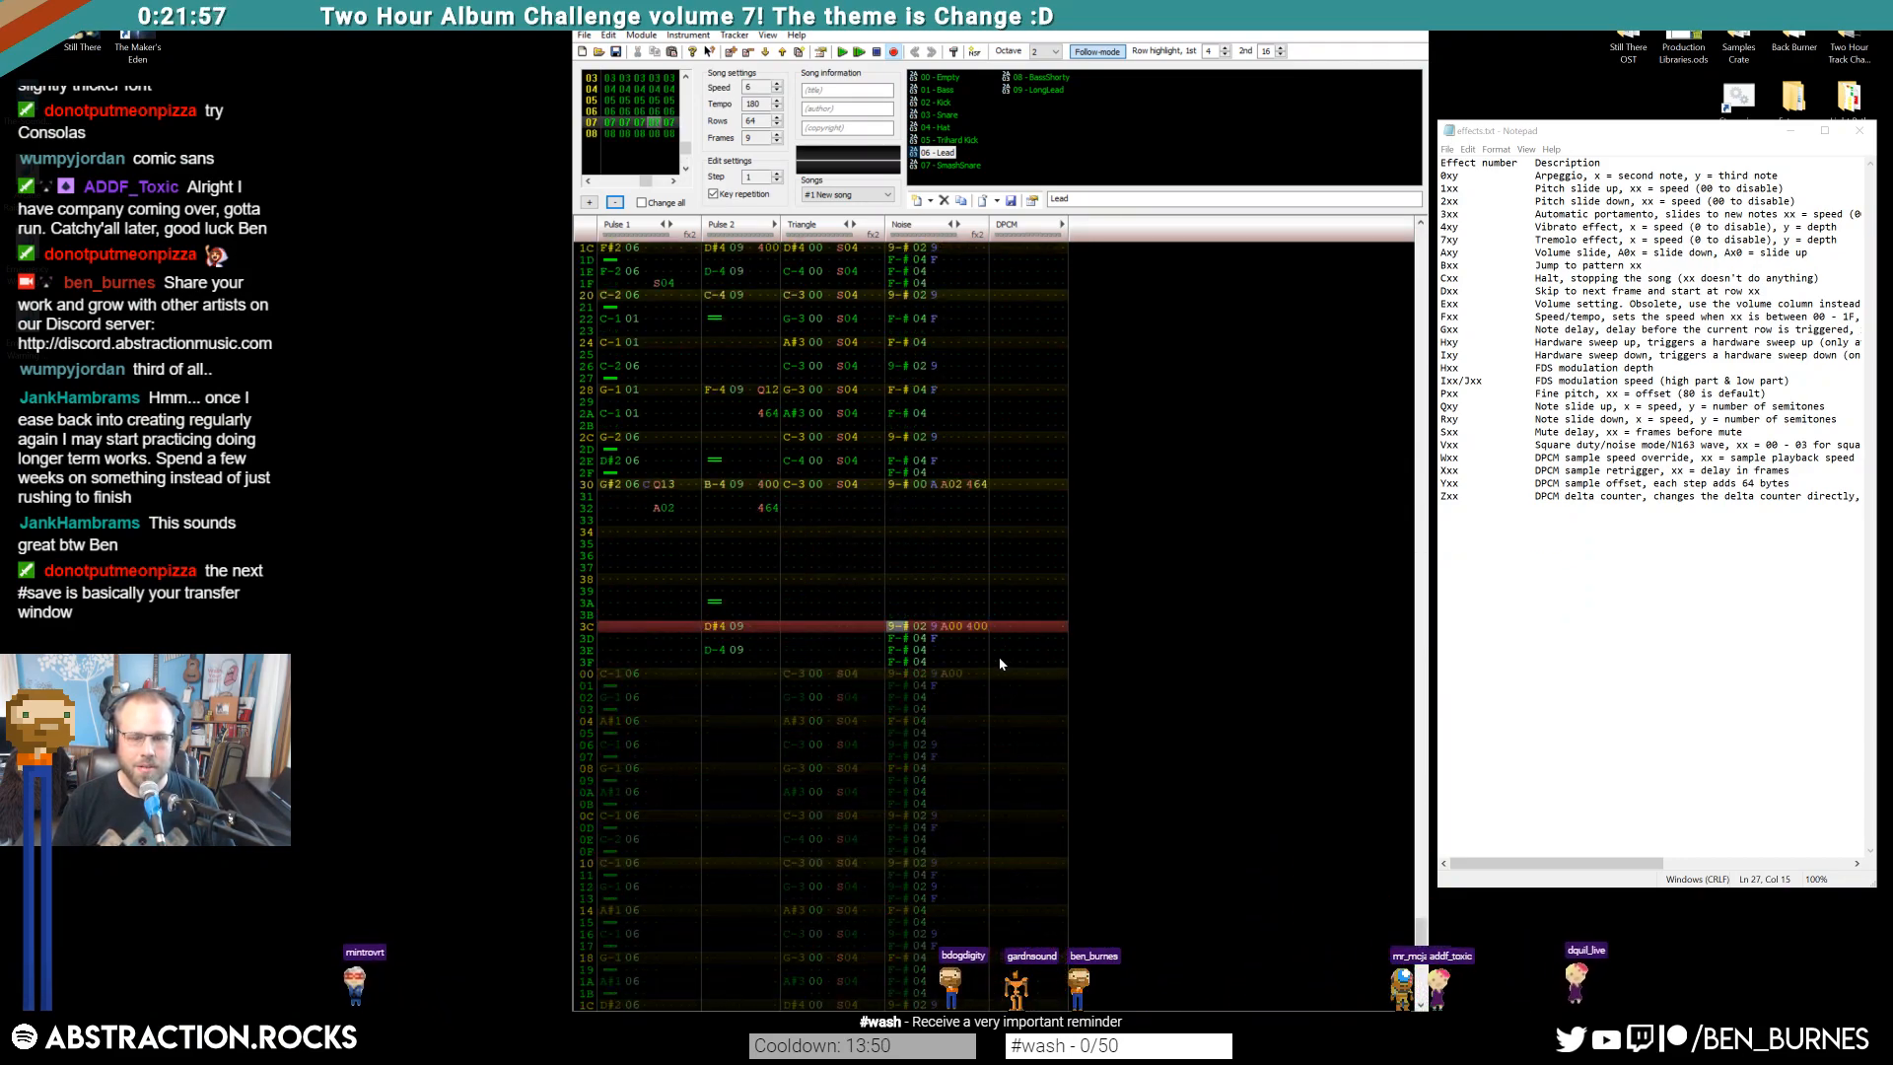
scroll(986, 656, "down", 9)
Clear the A00 effect from row 00 of the Noise channel and play the pattern from there
left_click(945, 295)
left_click(943, 249)
key("Delete")
left_click(906, 250)
key("Return")
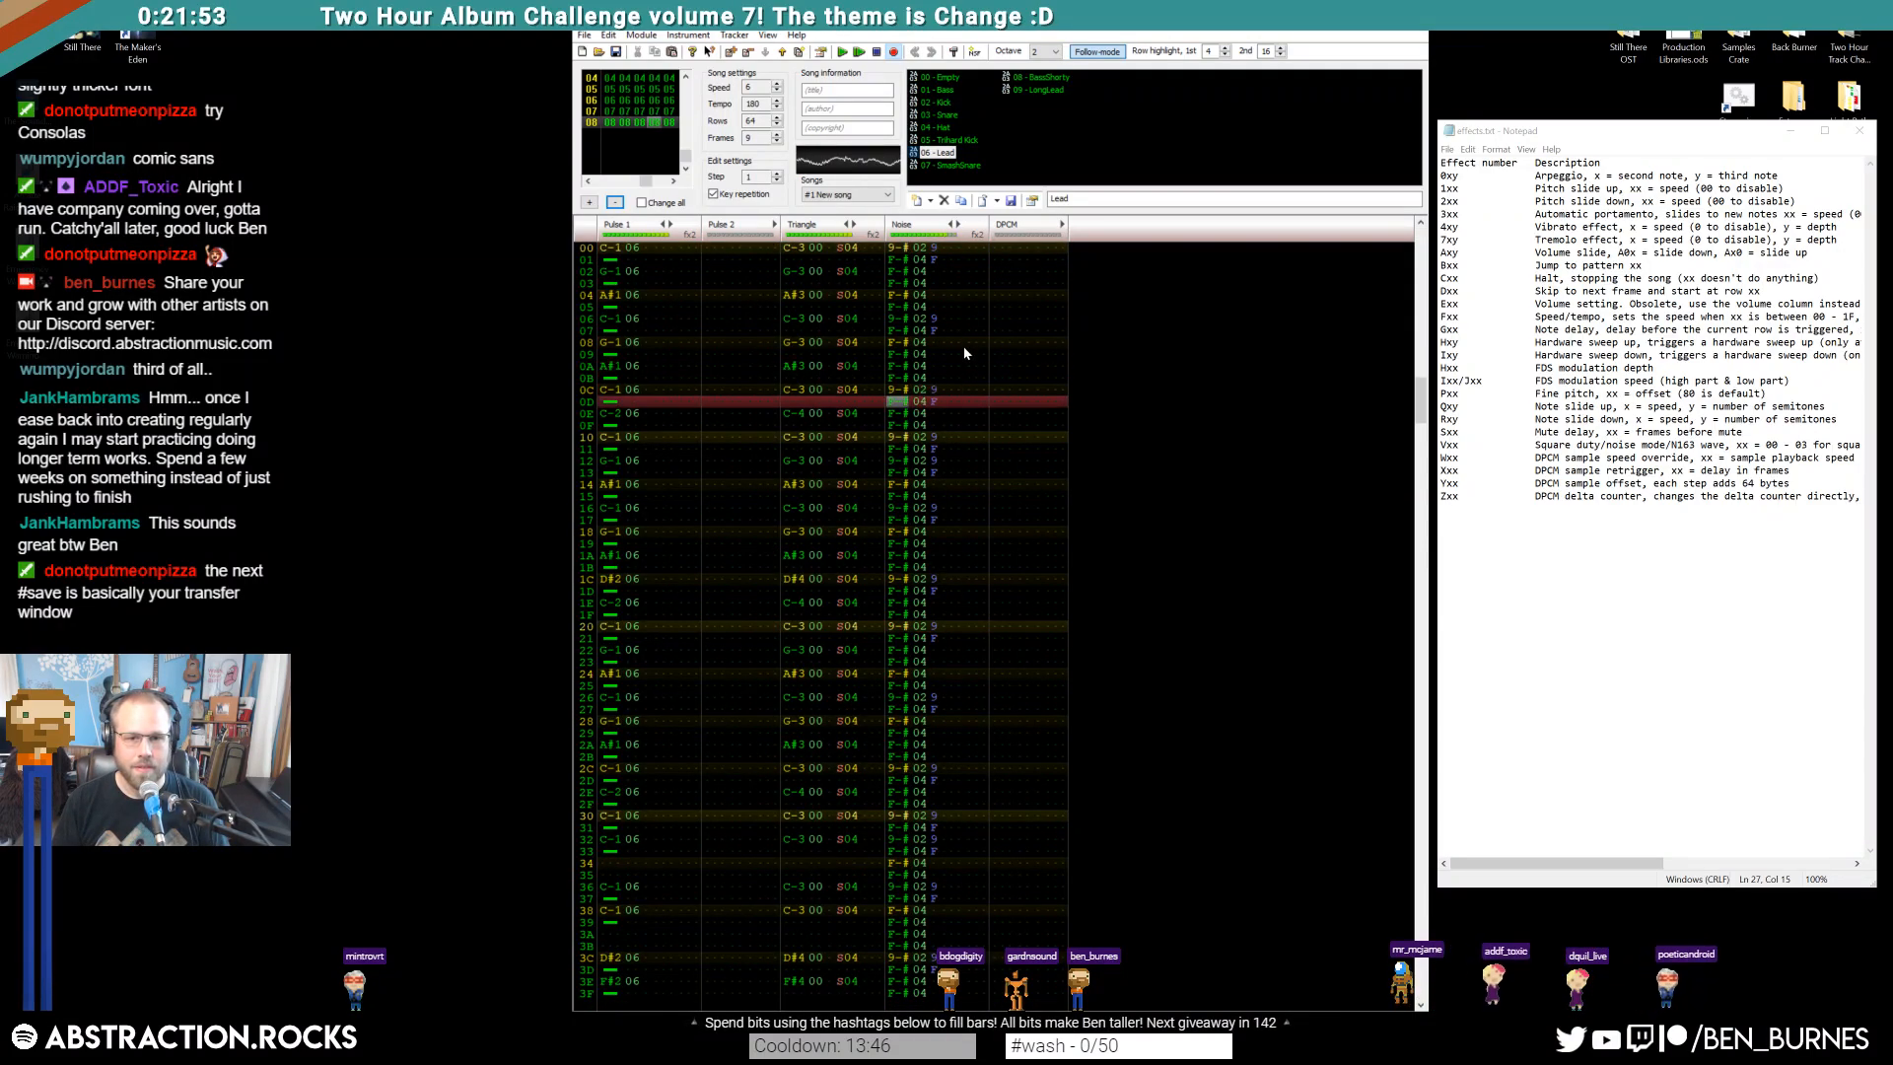
Enter alternating volumes A and F on Noise rows 01–1F, keeping volume 9 on the 9-# hits
left_click(932, 271)
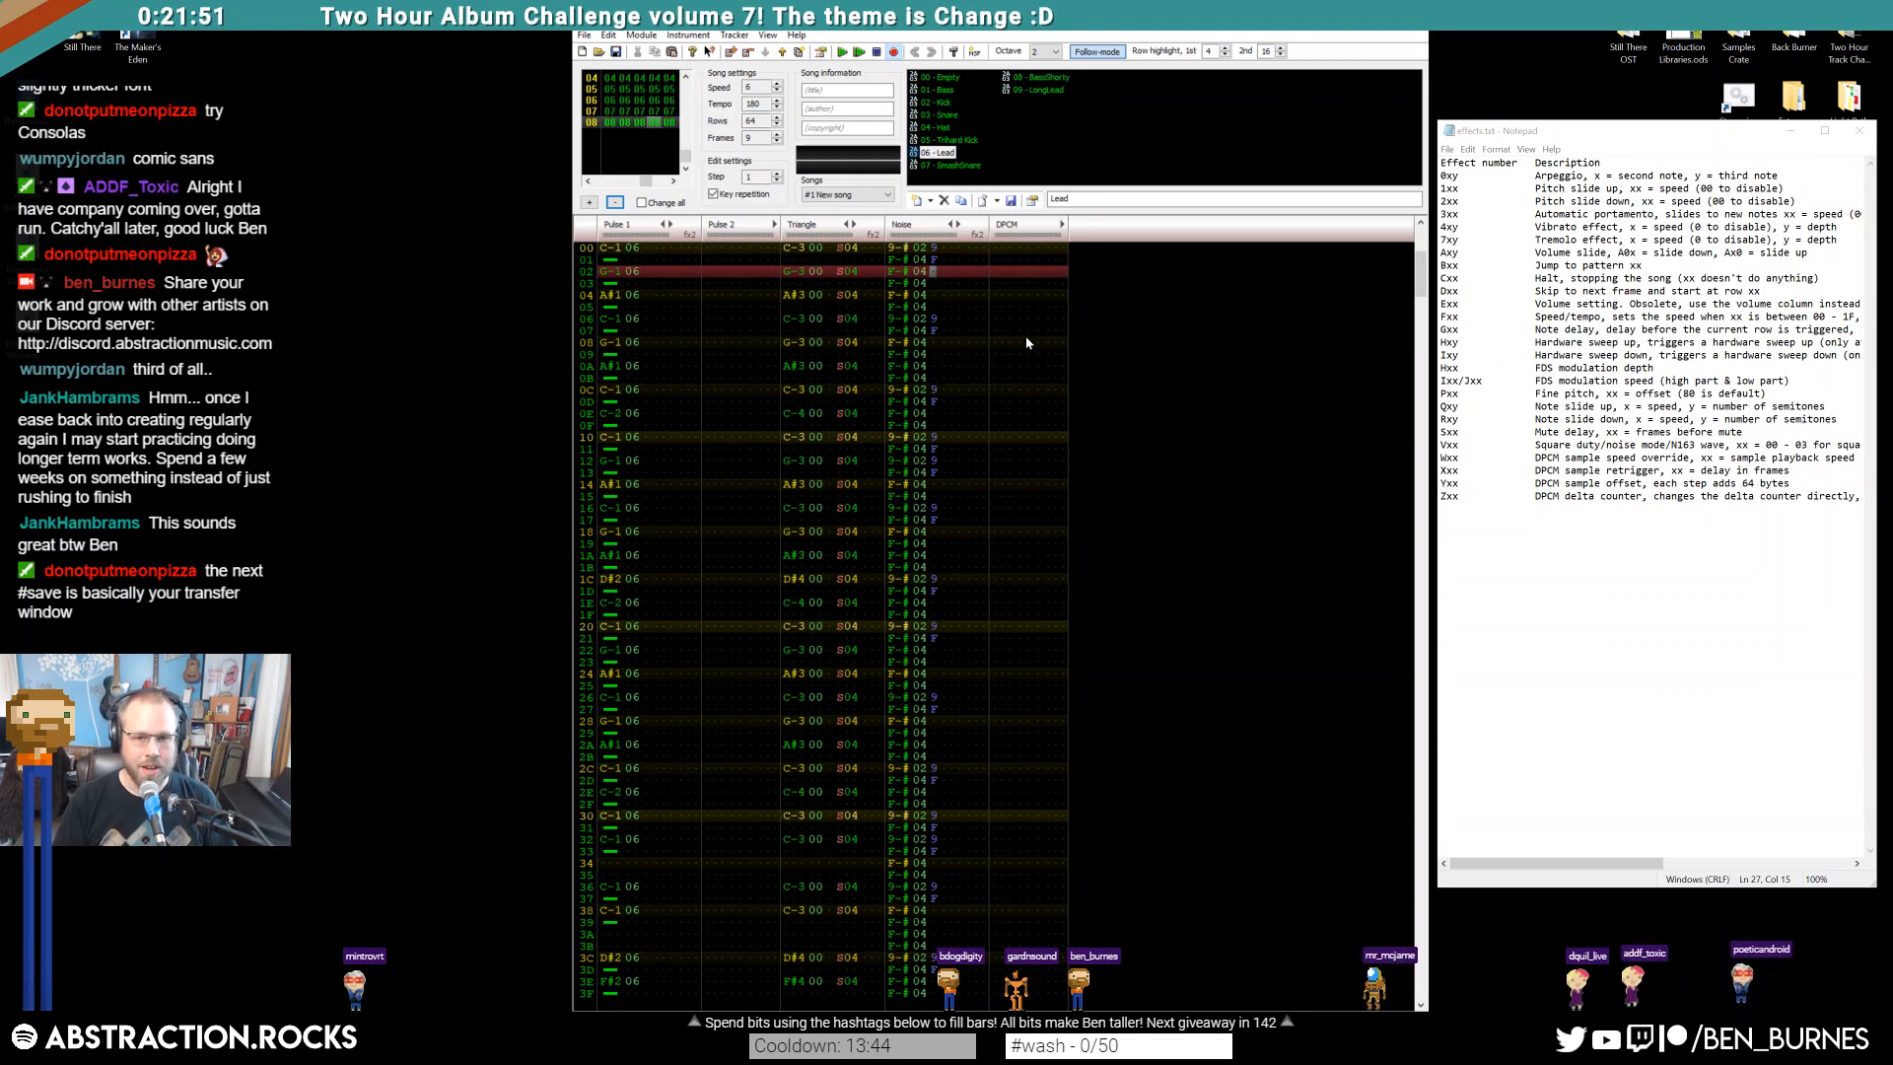
key("Up")
type("afafa")
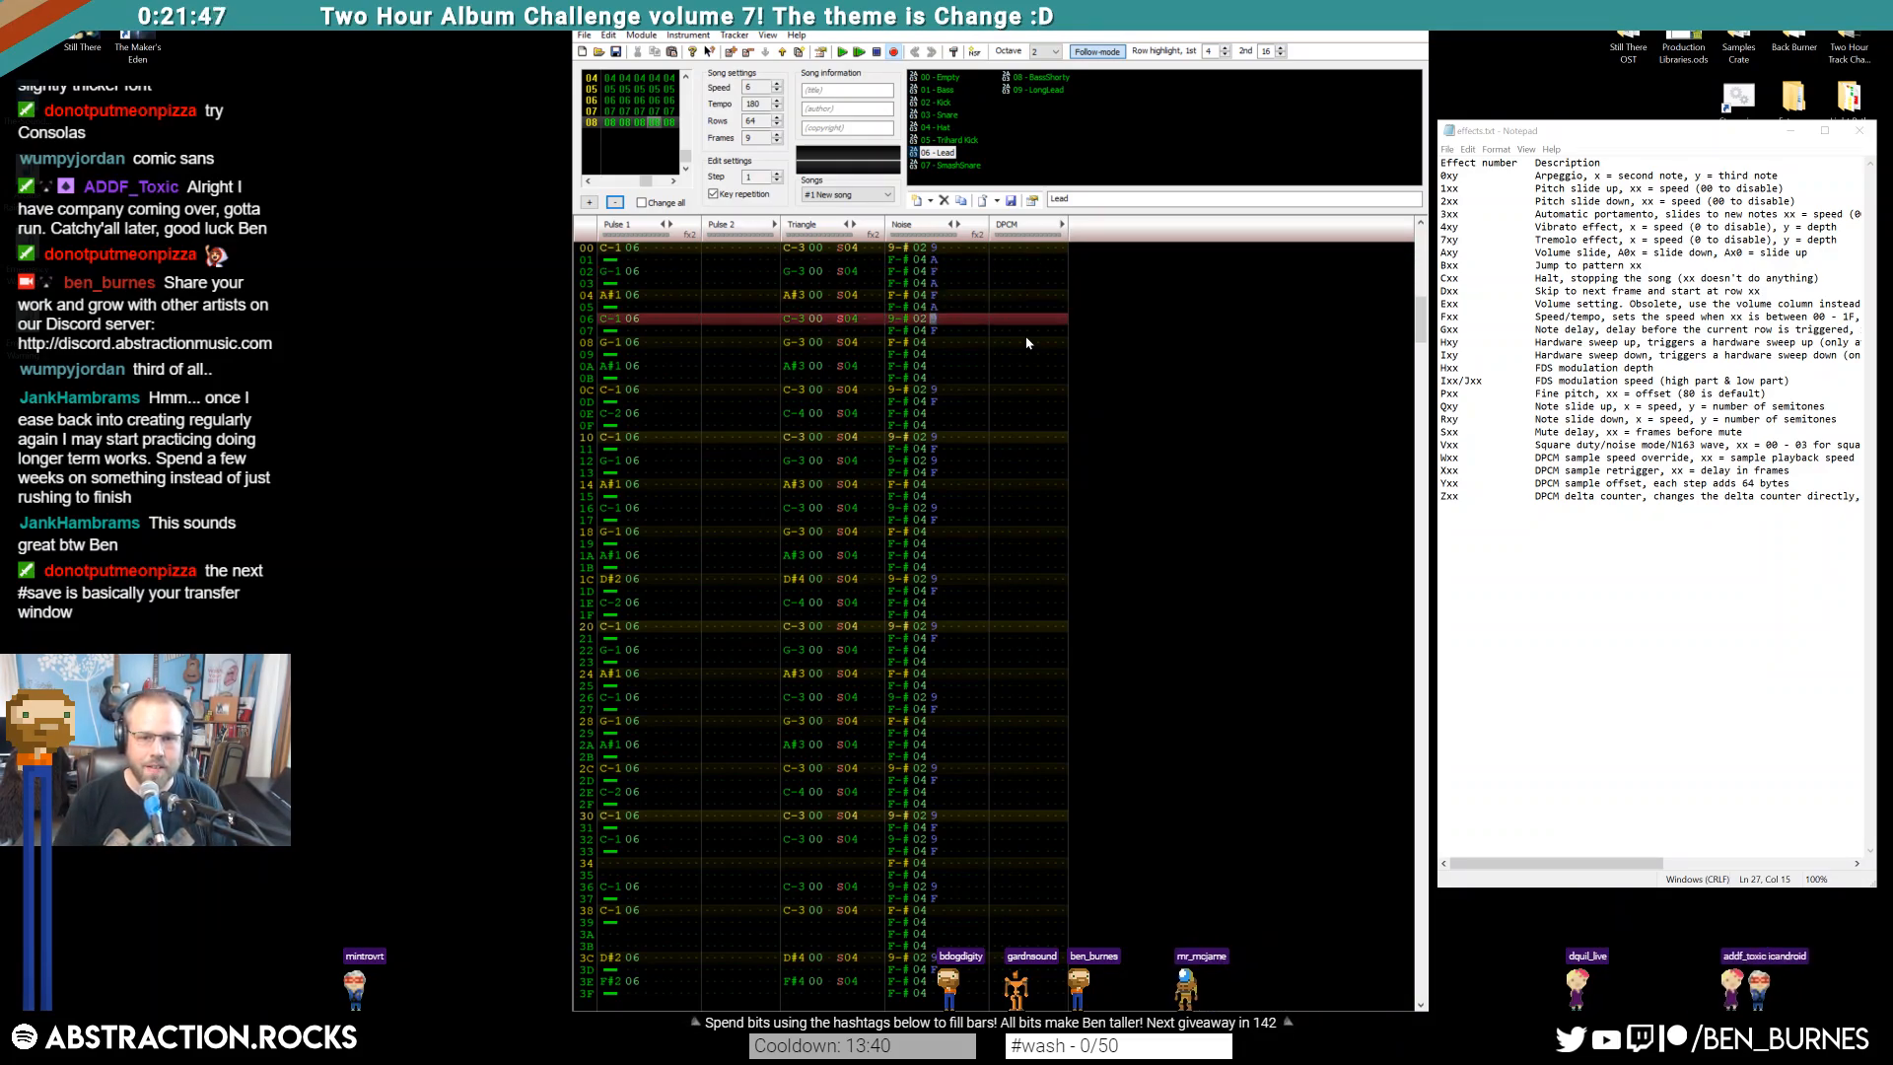
key("Down")
type("afafa9afa")
key("Down")
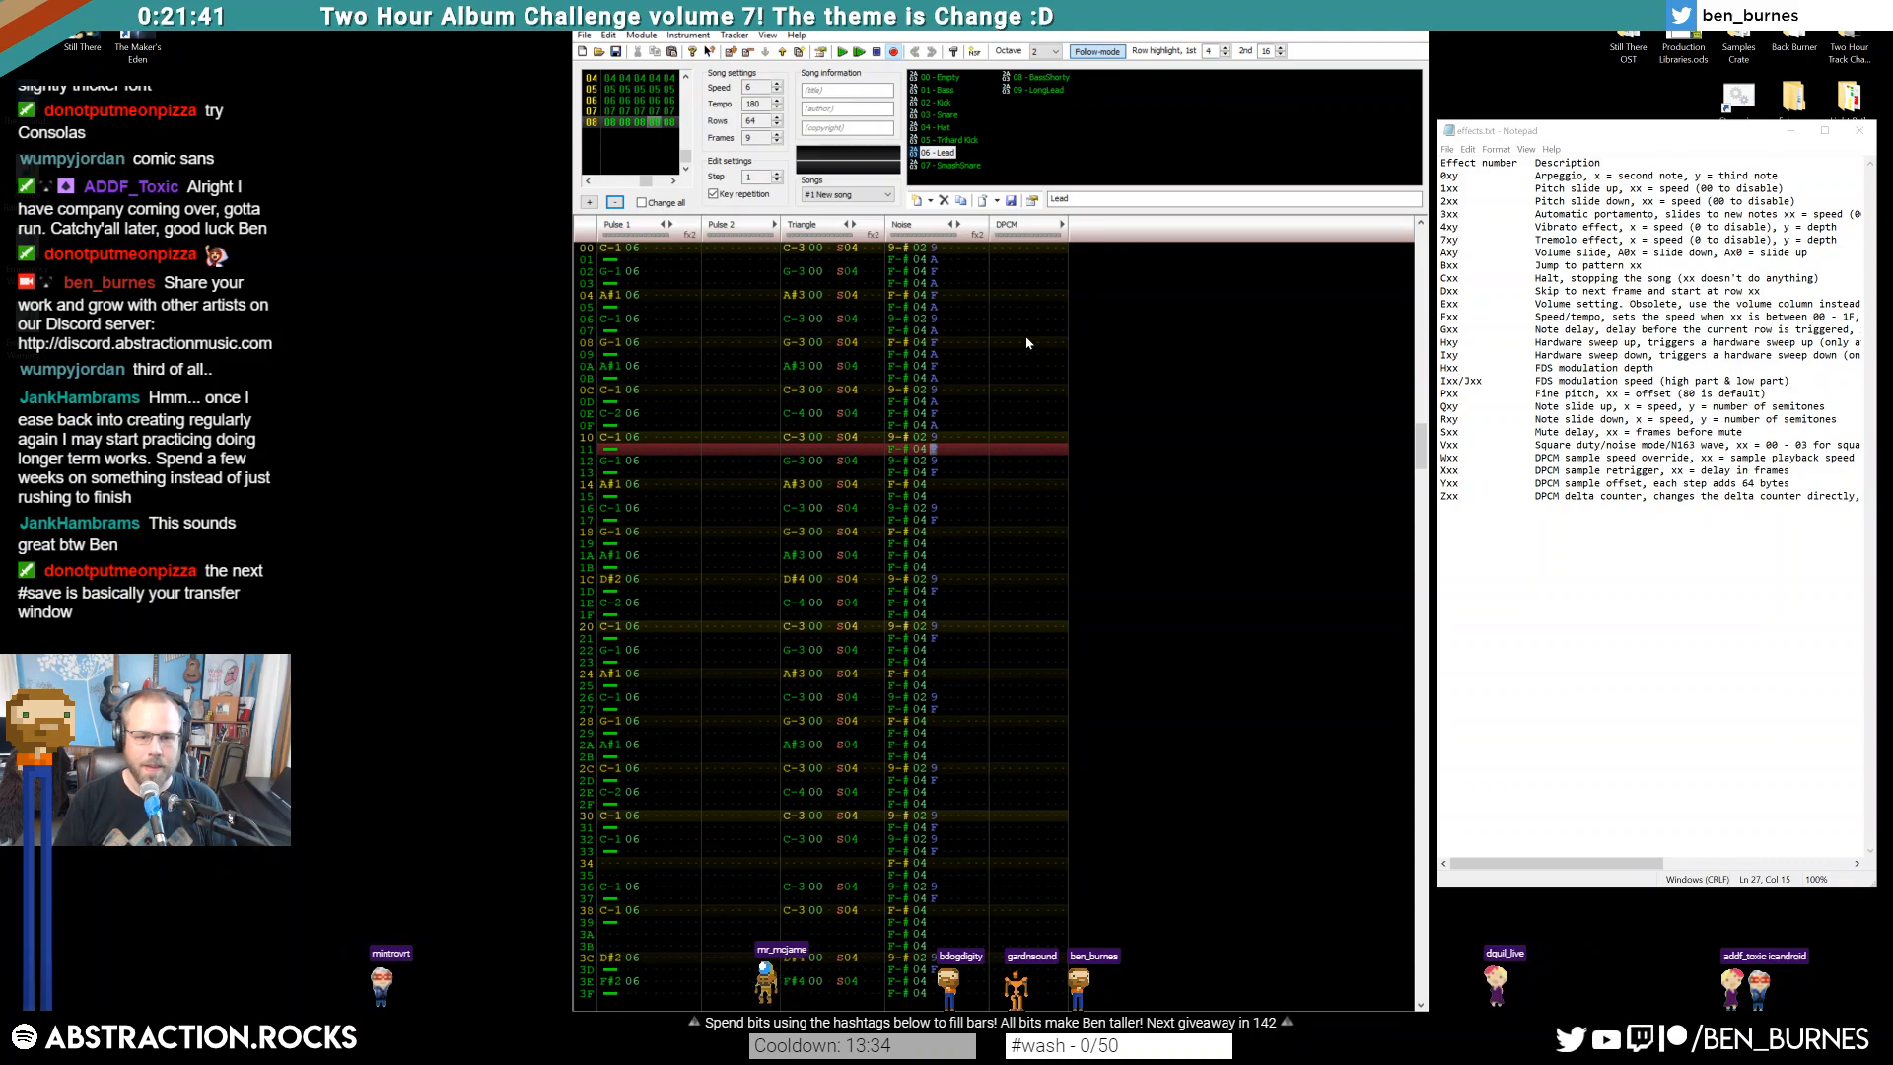
type("a9afa9a")
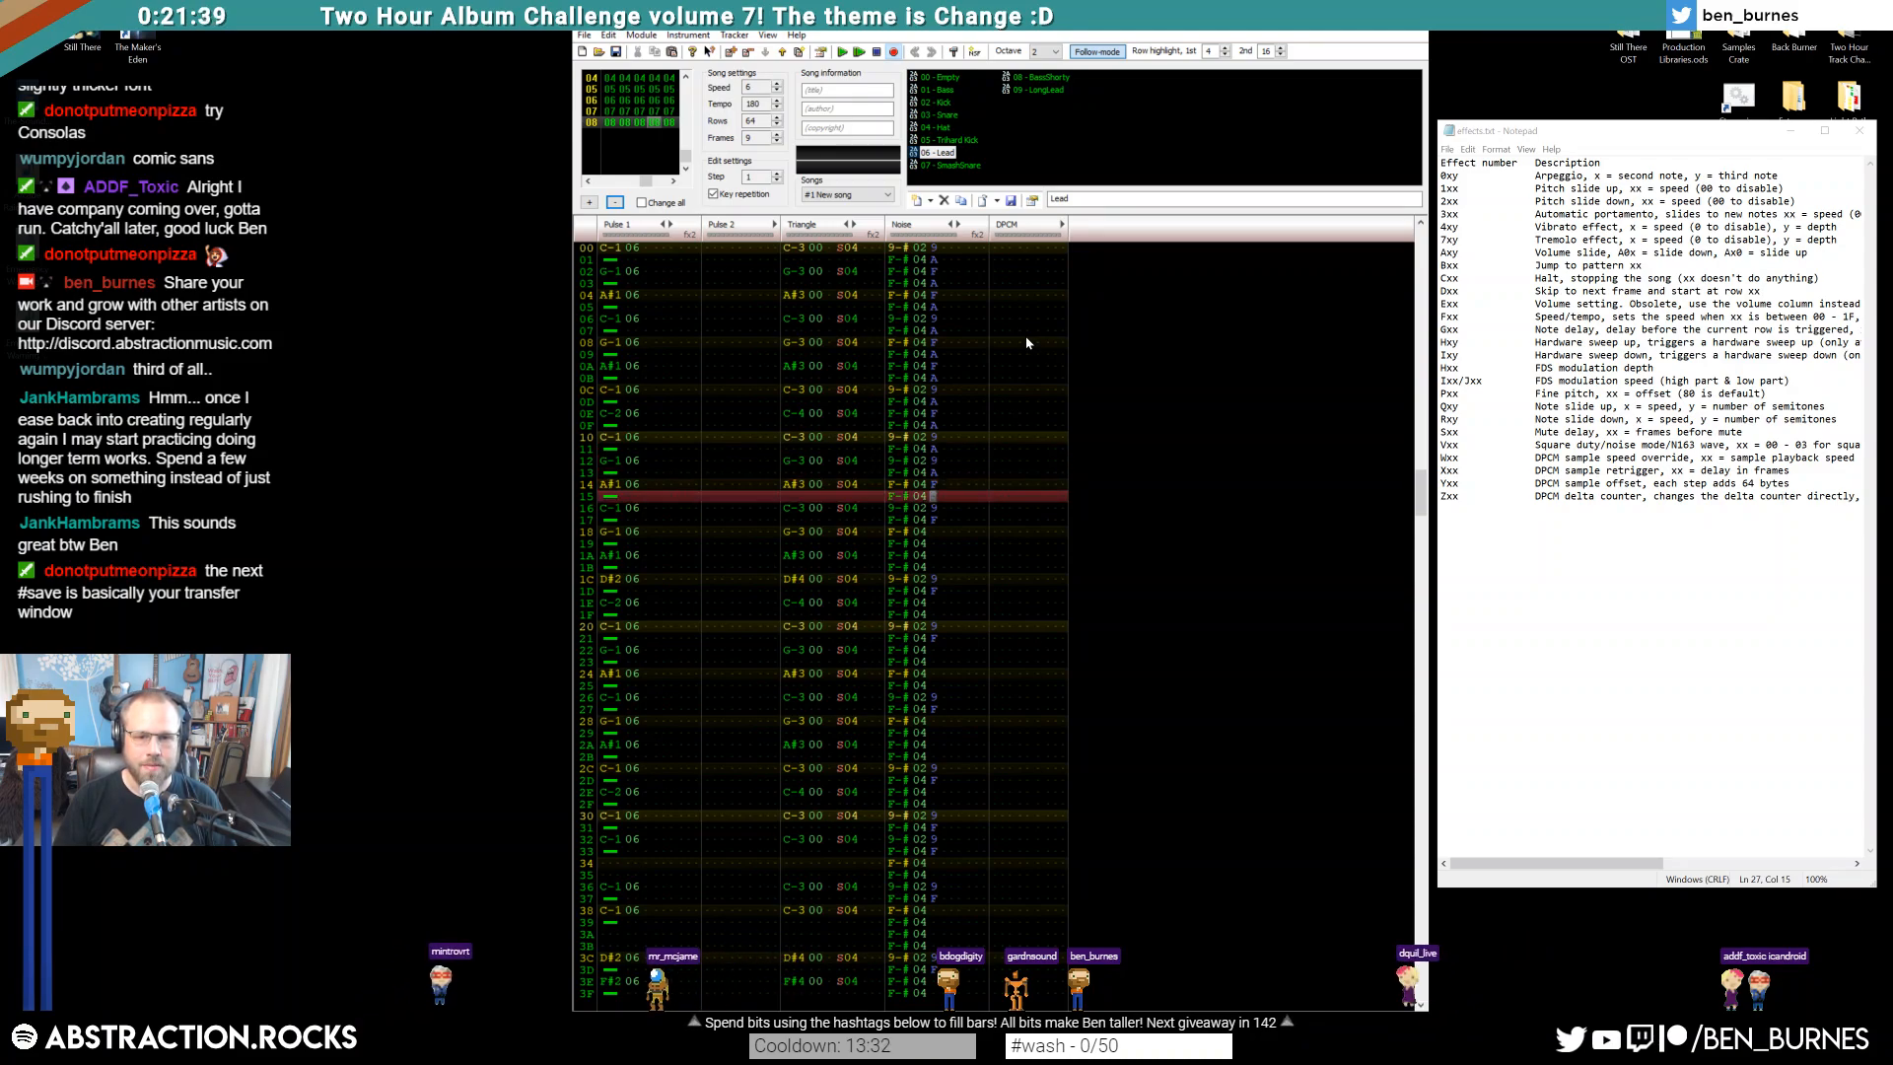
type("fafa9af")
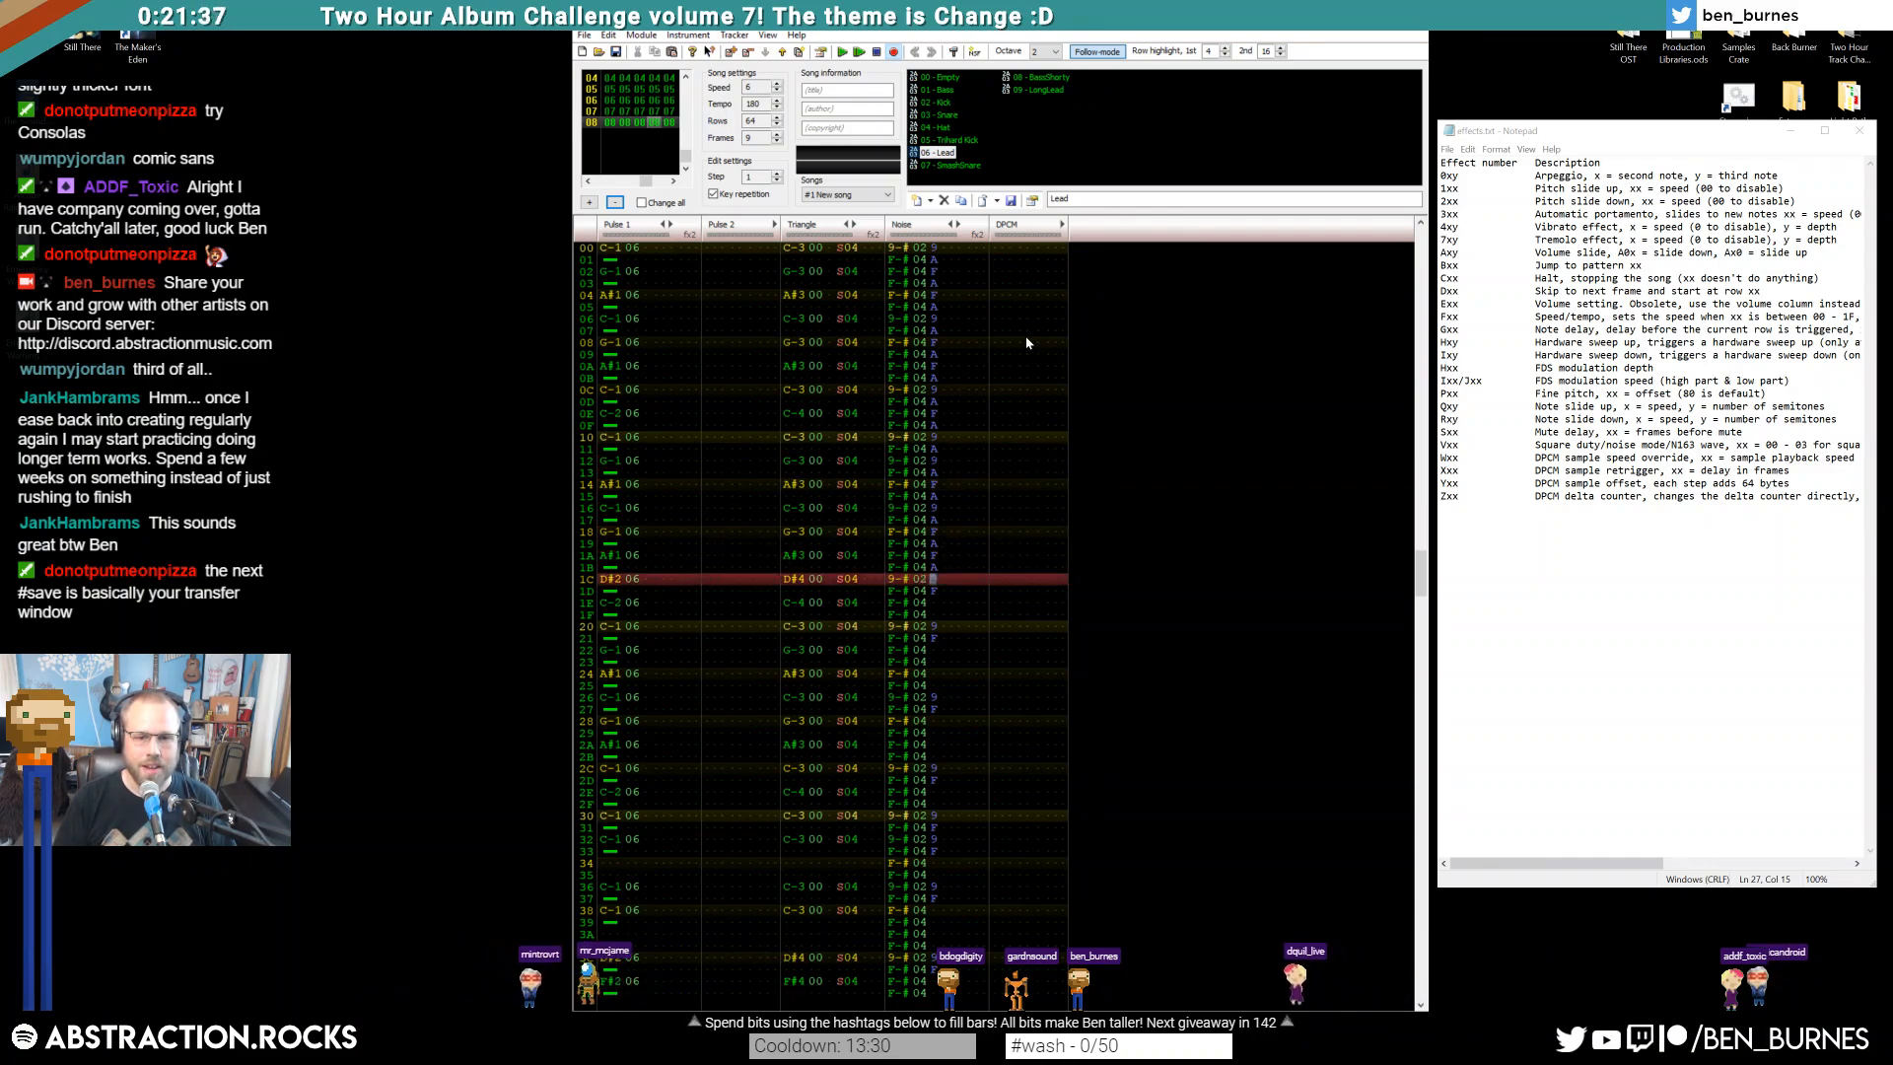
type("a")
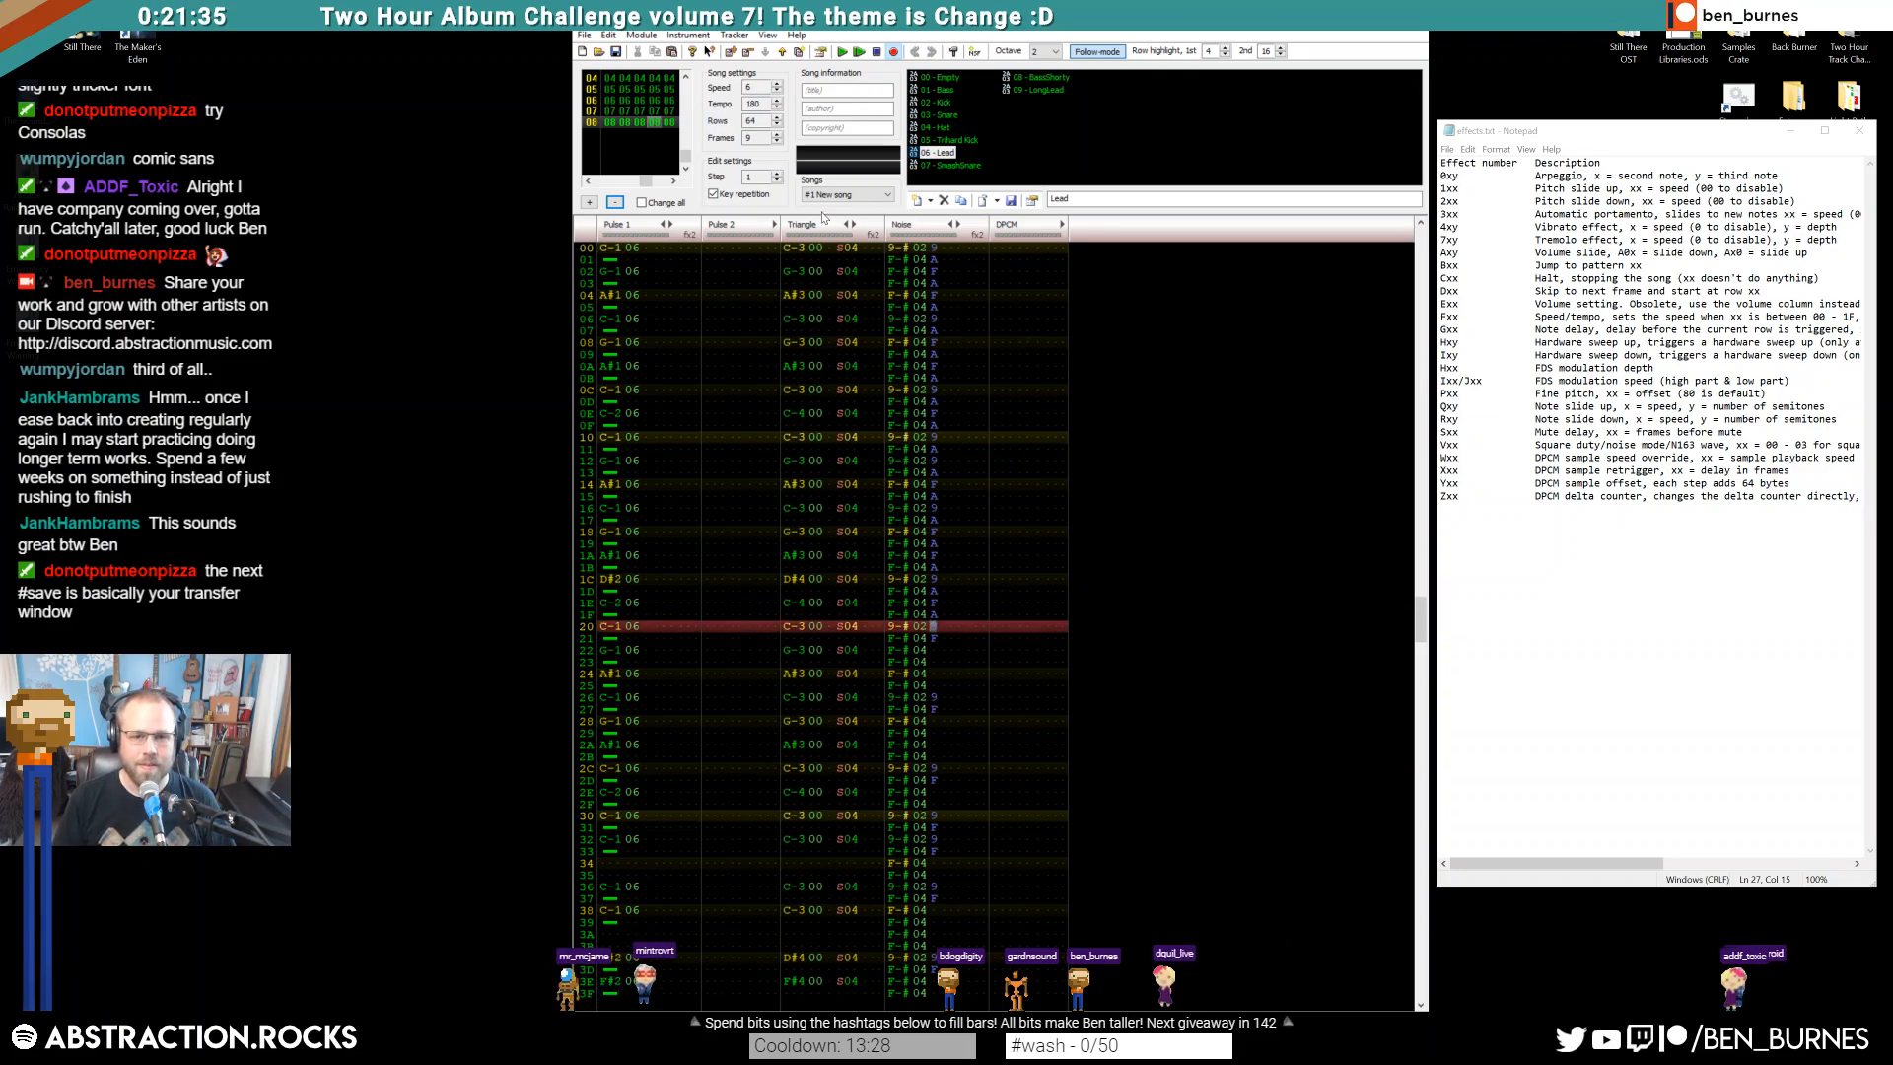
Copy Noise rows 00–1F with their alternating volumes to rows 20–3F and play the pattern
left_click_drag(890, 250, 933, 617)
key("ctrl+c")
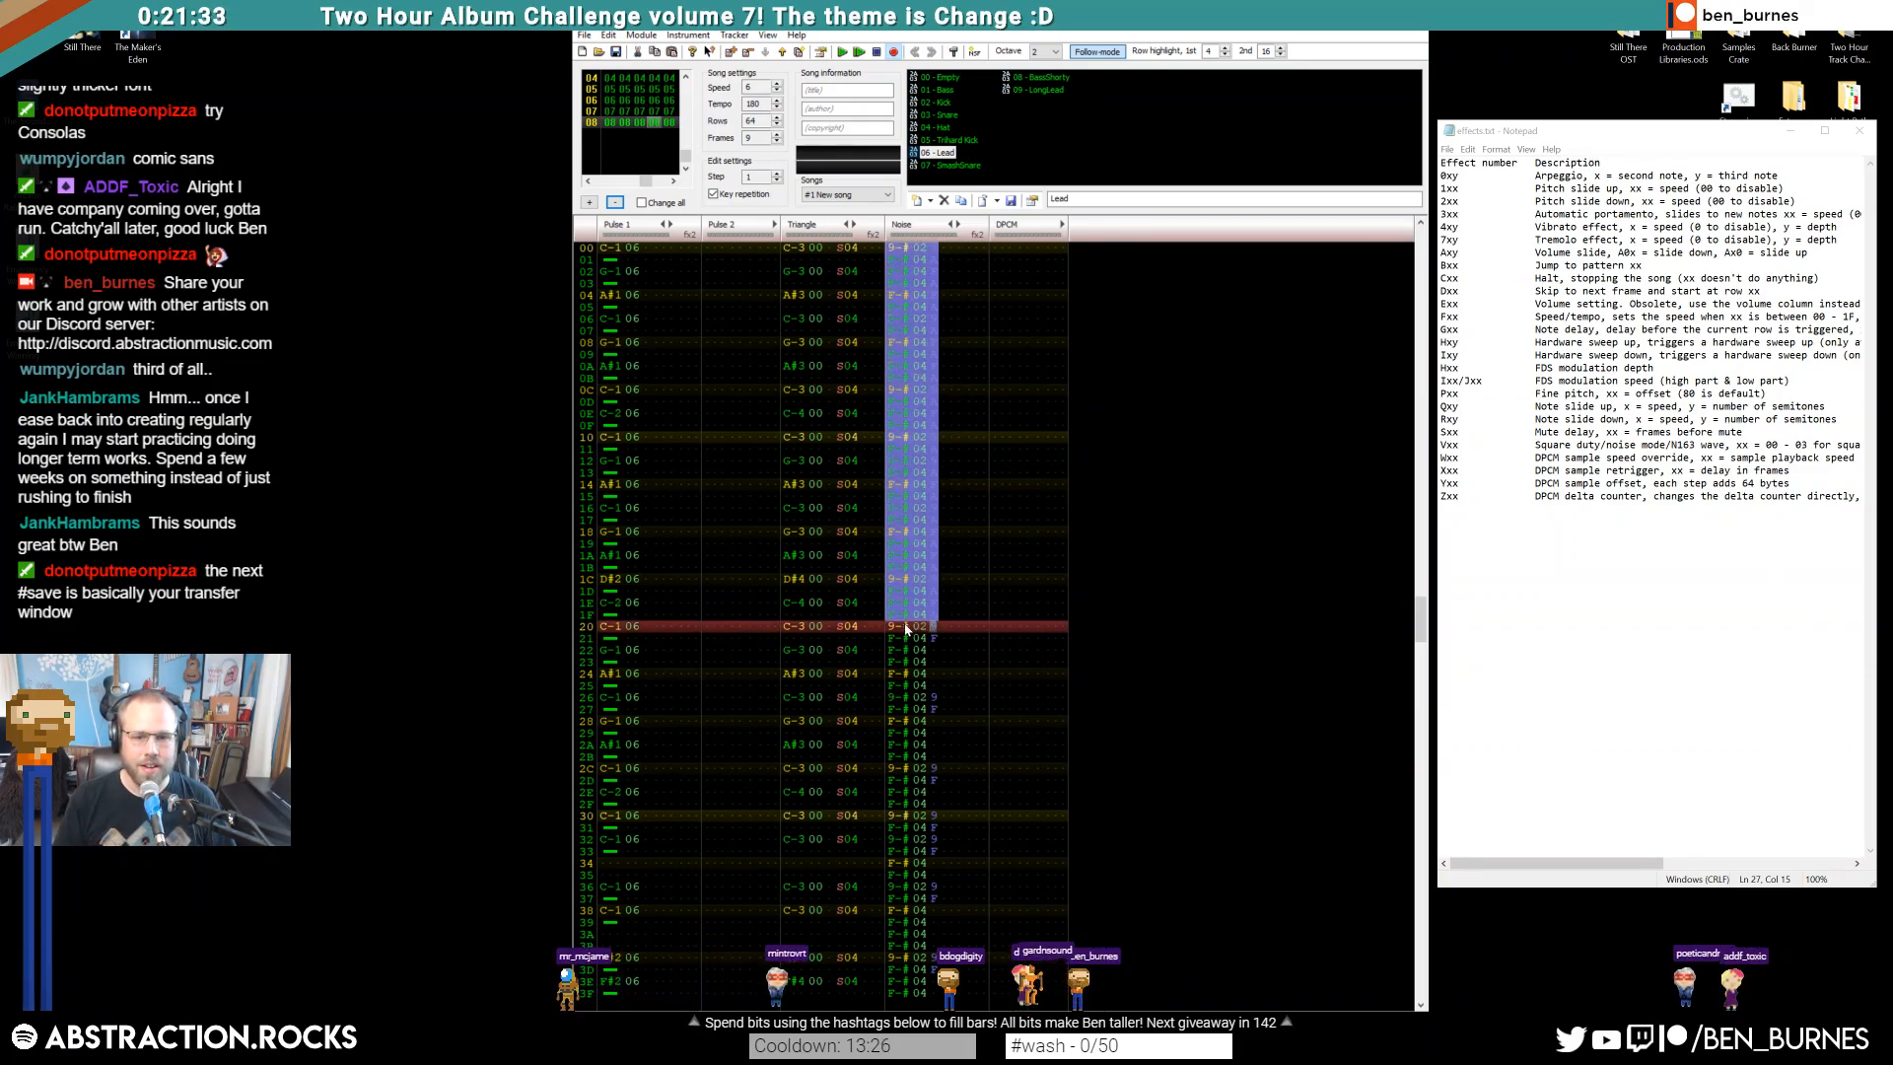
left_click(902, 627)
key("ctrl+v")
key("Return")
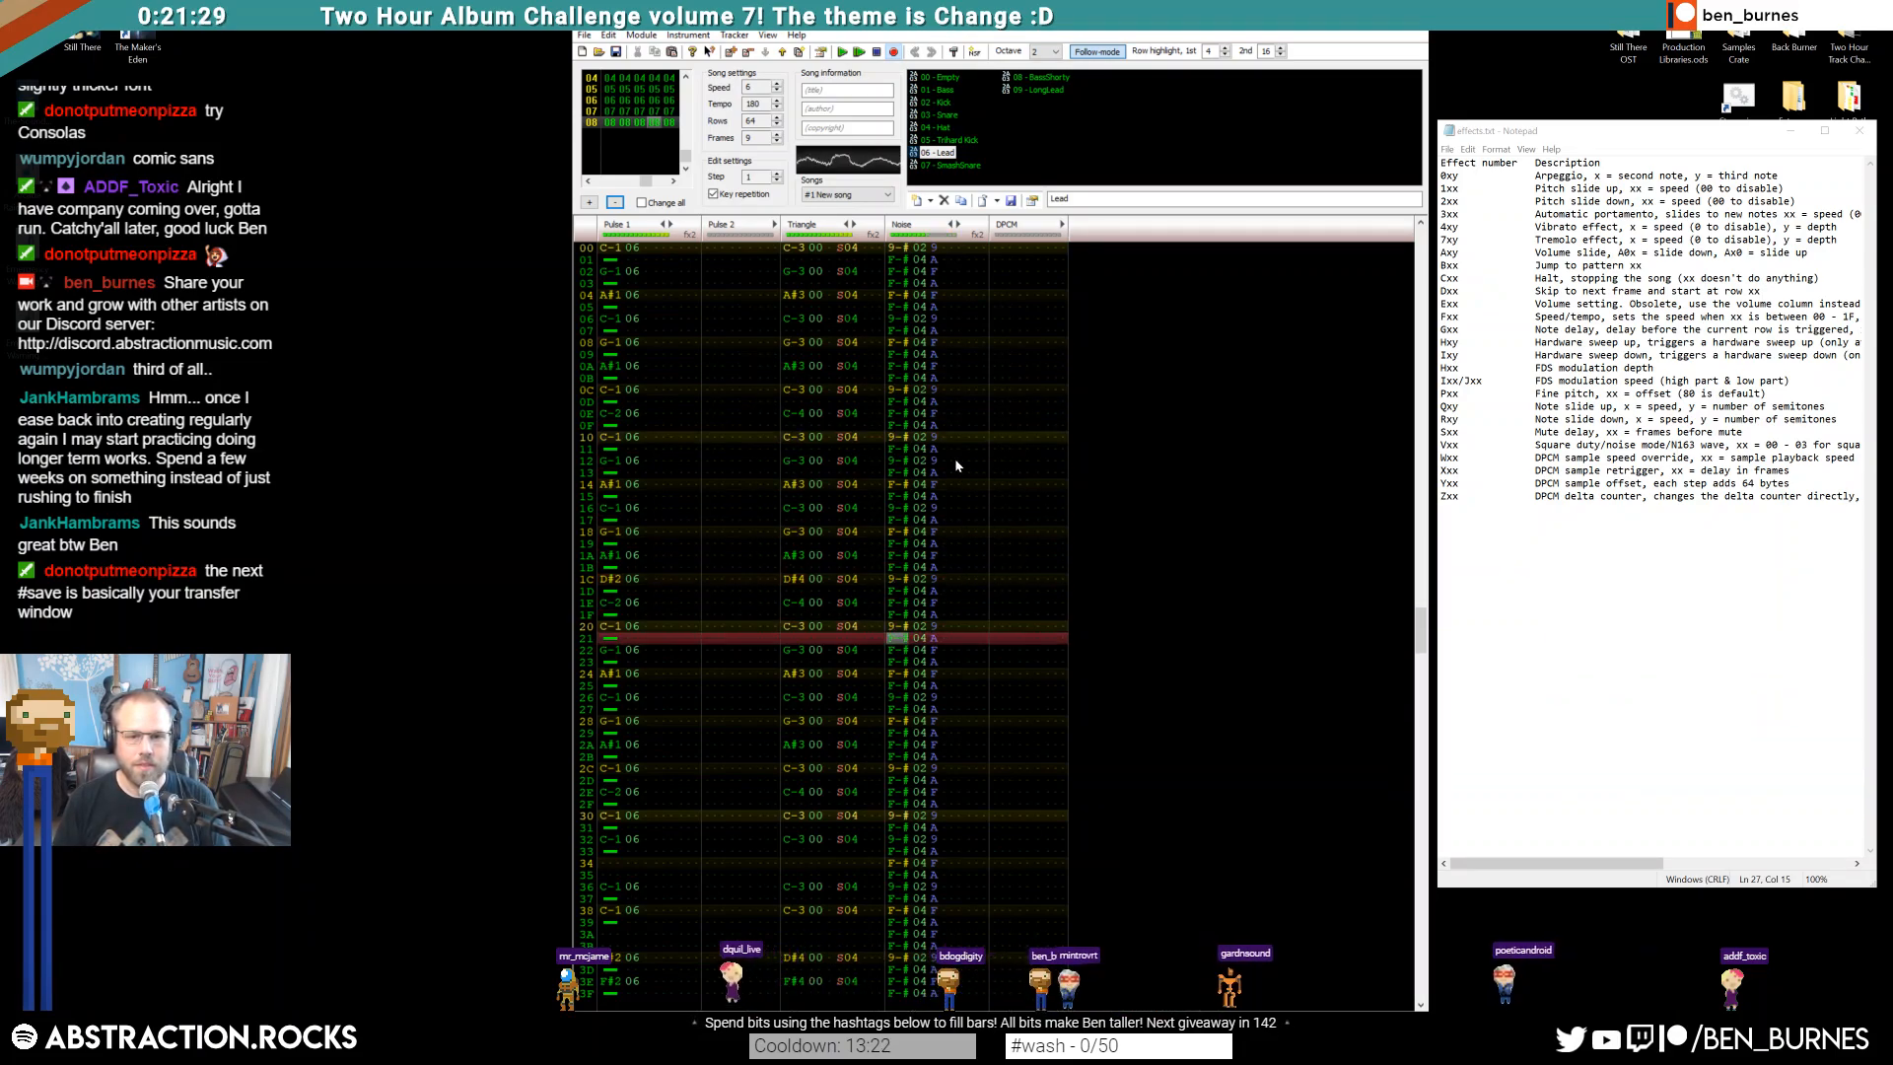
key("Return")
Set the volume to 7 on every odd Noise row from 01 to 1F and play the pattern
left_click(934, 260)
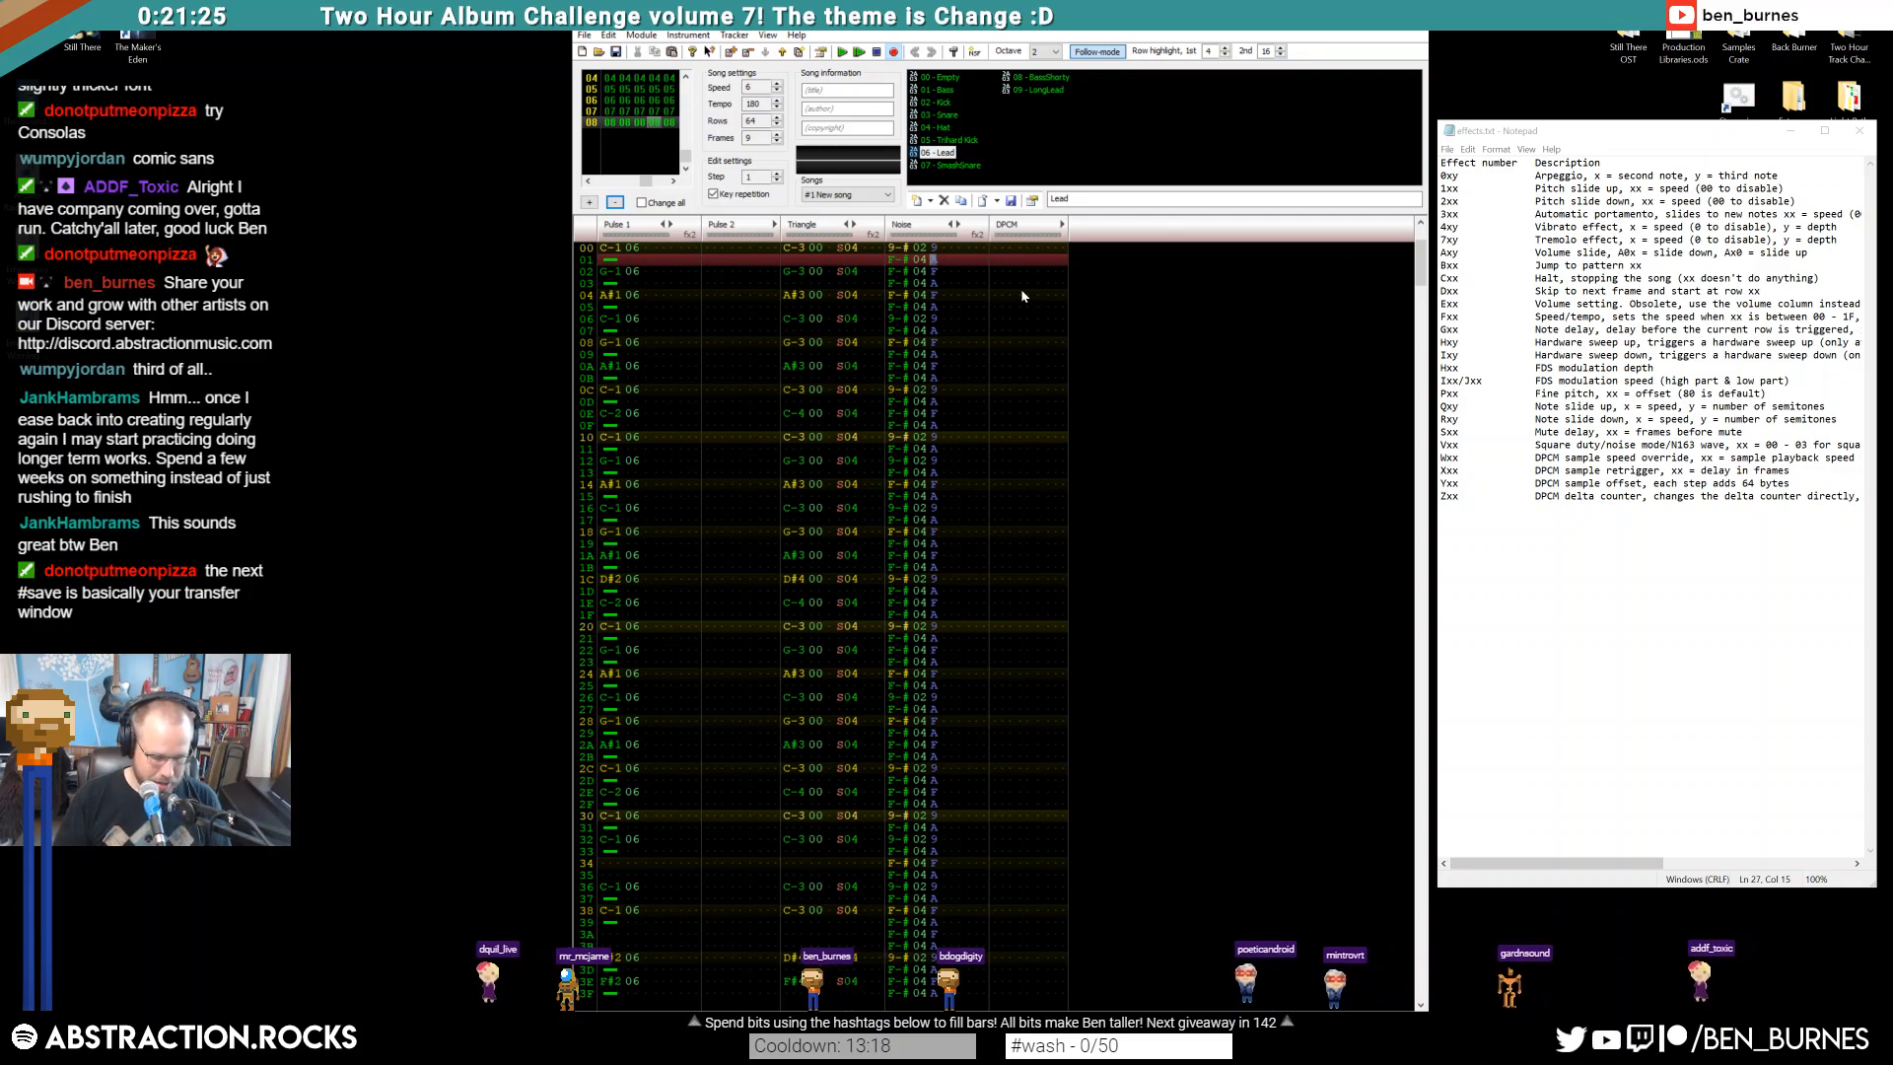
type("7")
key("Down")
type("7")
key("Down")
key("7")
key("Down")
key("7")
key("Down")
key("7")
key("Down")
key("7")
key("Down")
key("7")
key("Down")
key("7")
key("Down")
key("7")
key("Down")
key("7")
key("Down")
key("7")
key("Down")
key("7")
key("Down")
key("7")
key("Down")
key("7")
key("Down")
key("7")
key("Down")
key("7")
key("Return")
Copy the revised Noise rows 00–1F over rows 20–3F and play the result
left_click_drag(891, 254, 954, 501)
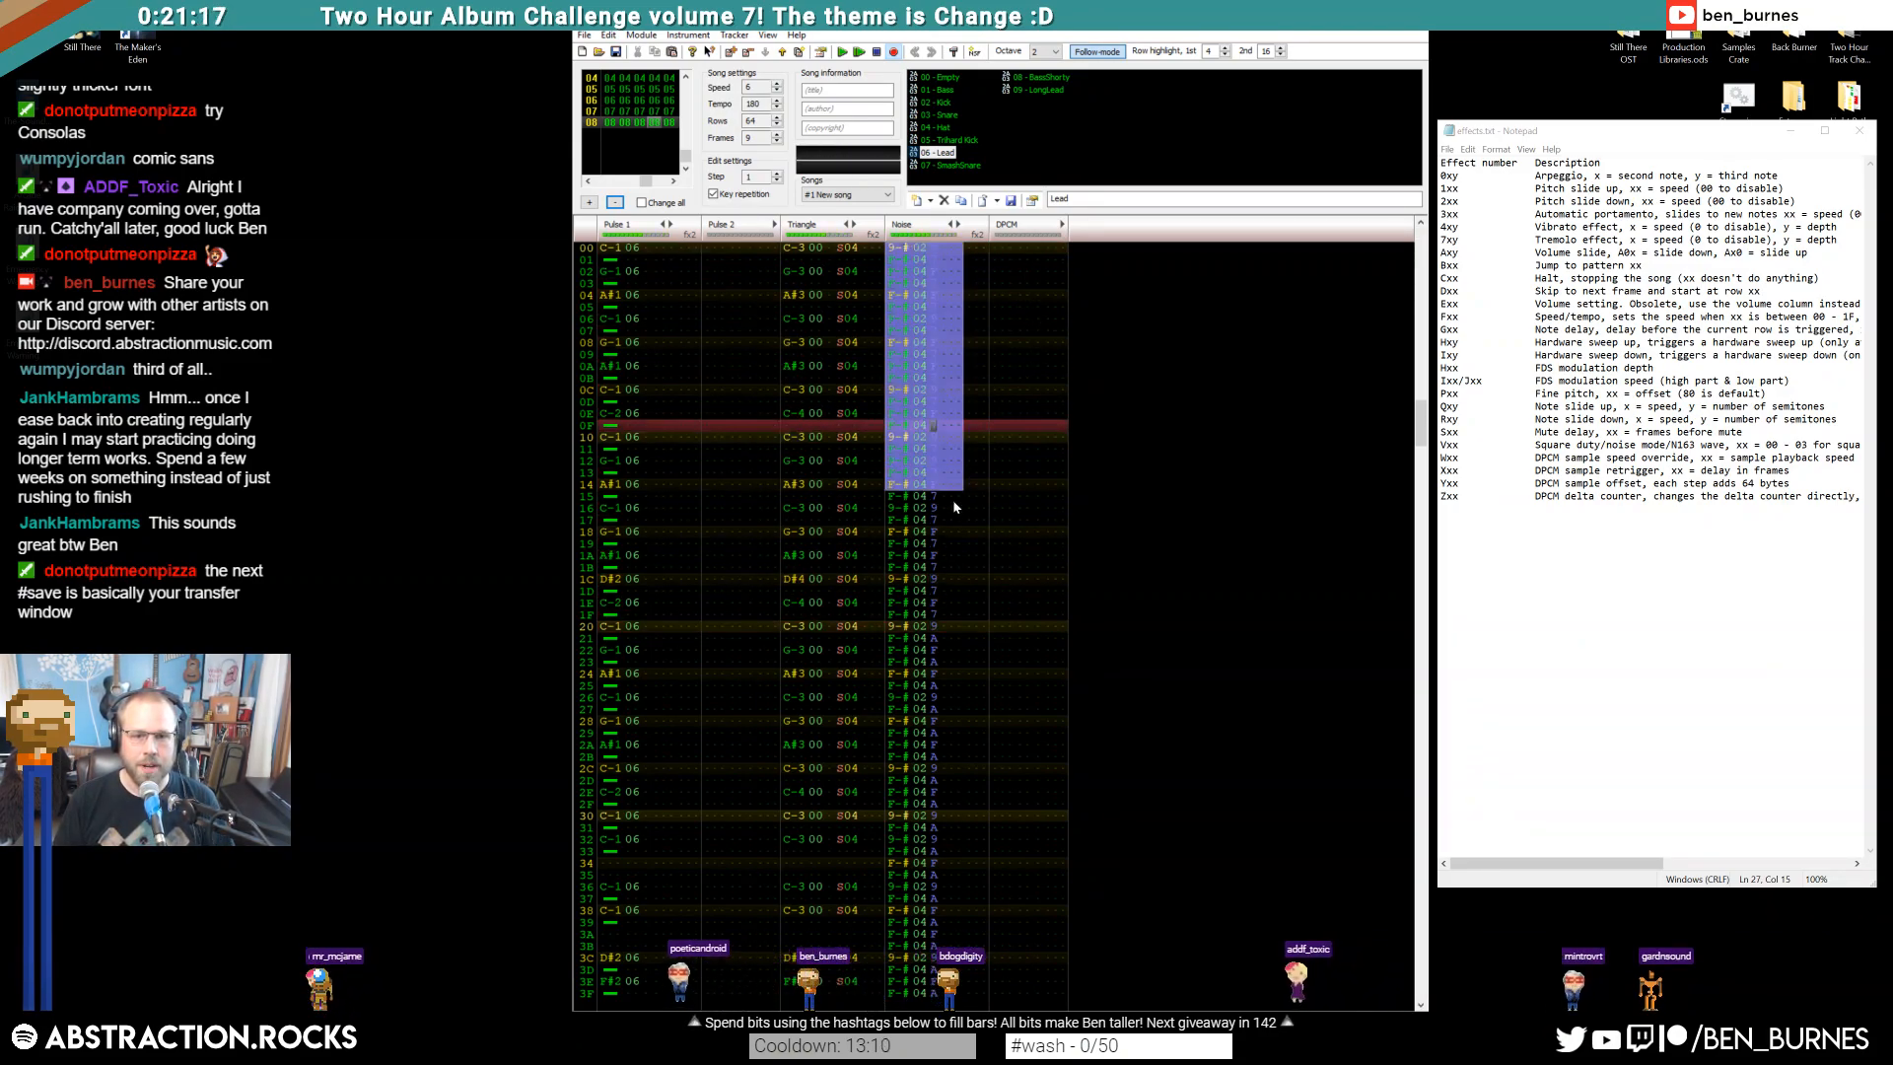
key("ctrl+c")
left_click(897, 627)
key("ctrl+v")
key("Return")
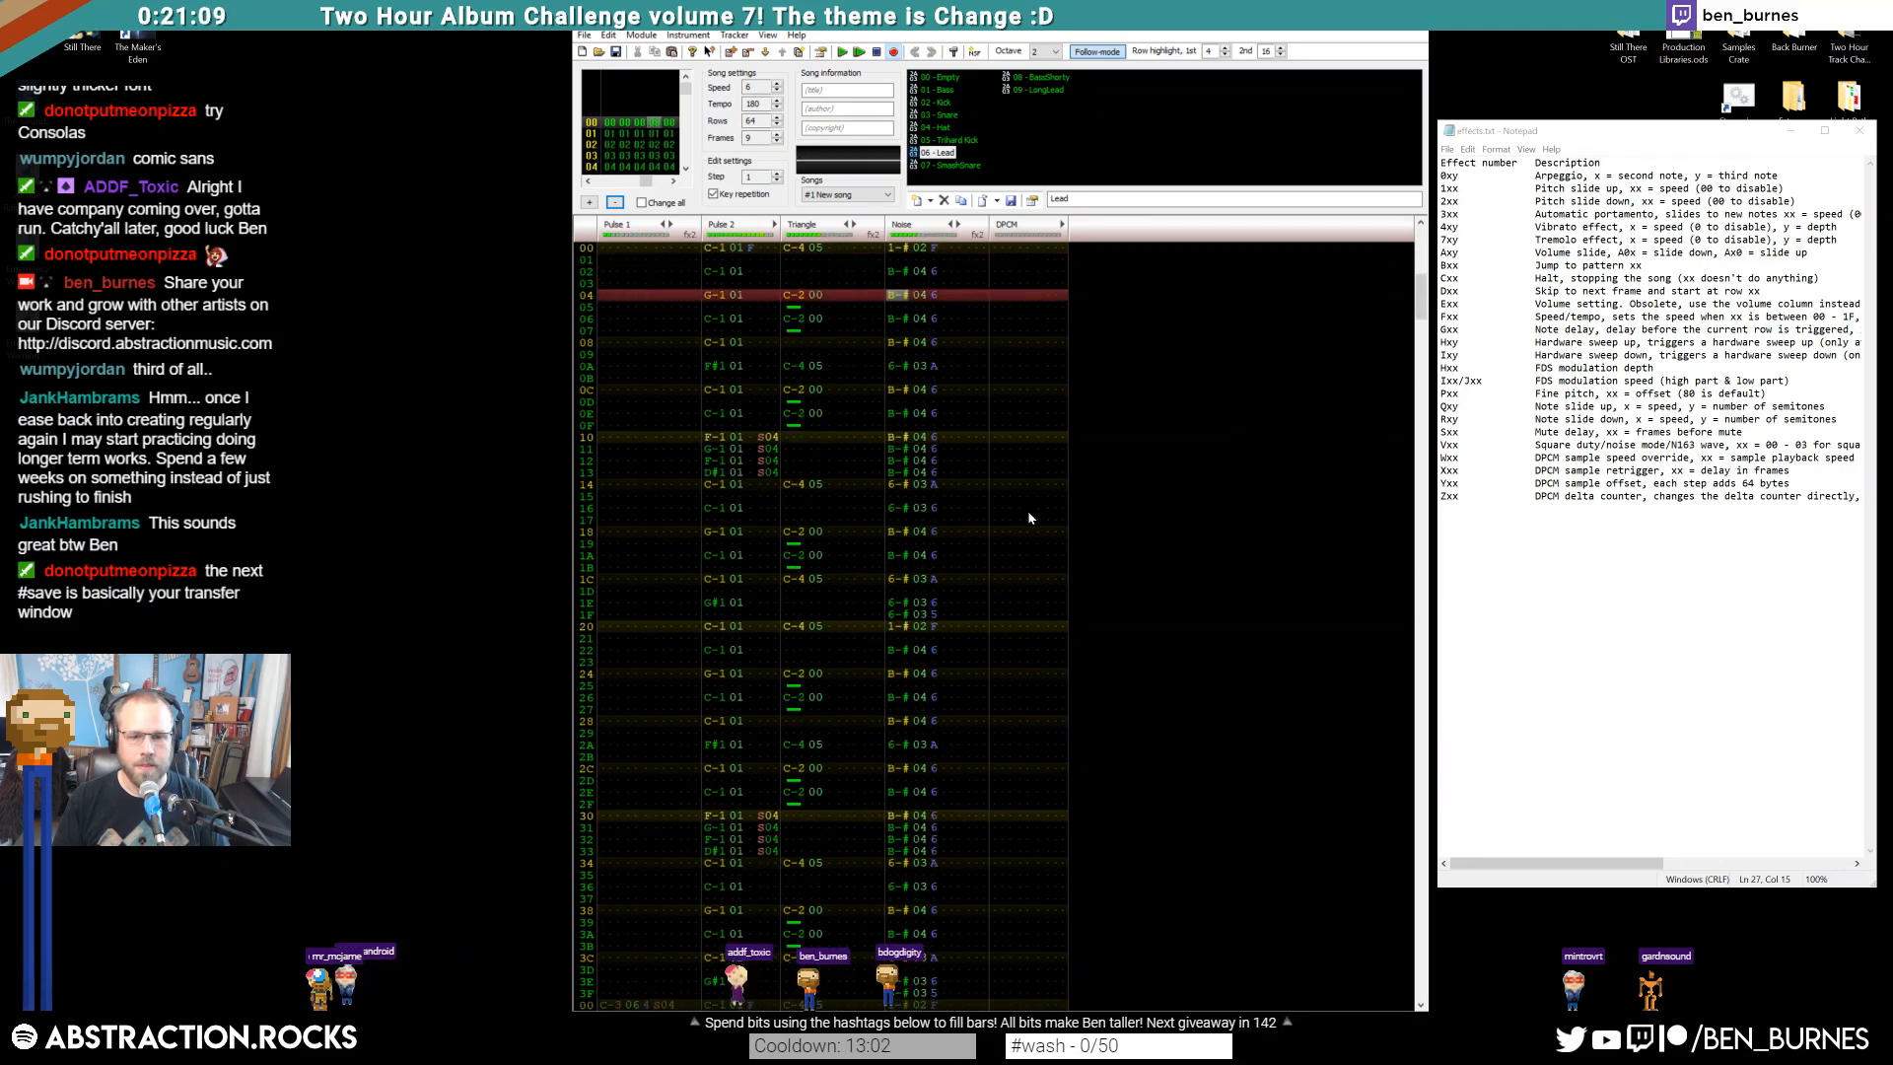
Place a C-4 note with instrument 09 on row 00 of the Pulse 2 channel in frame 08
key("Home")
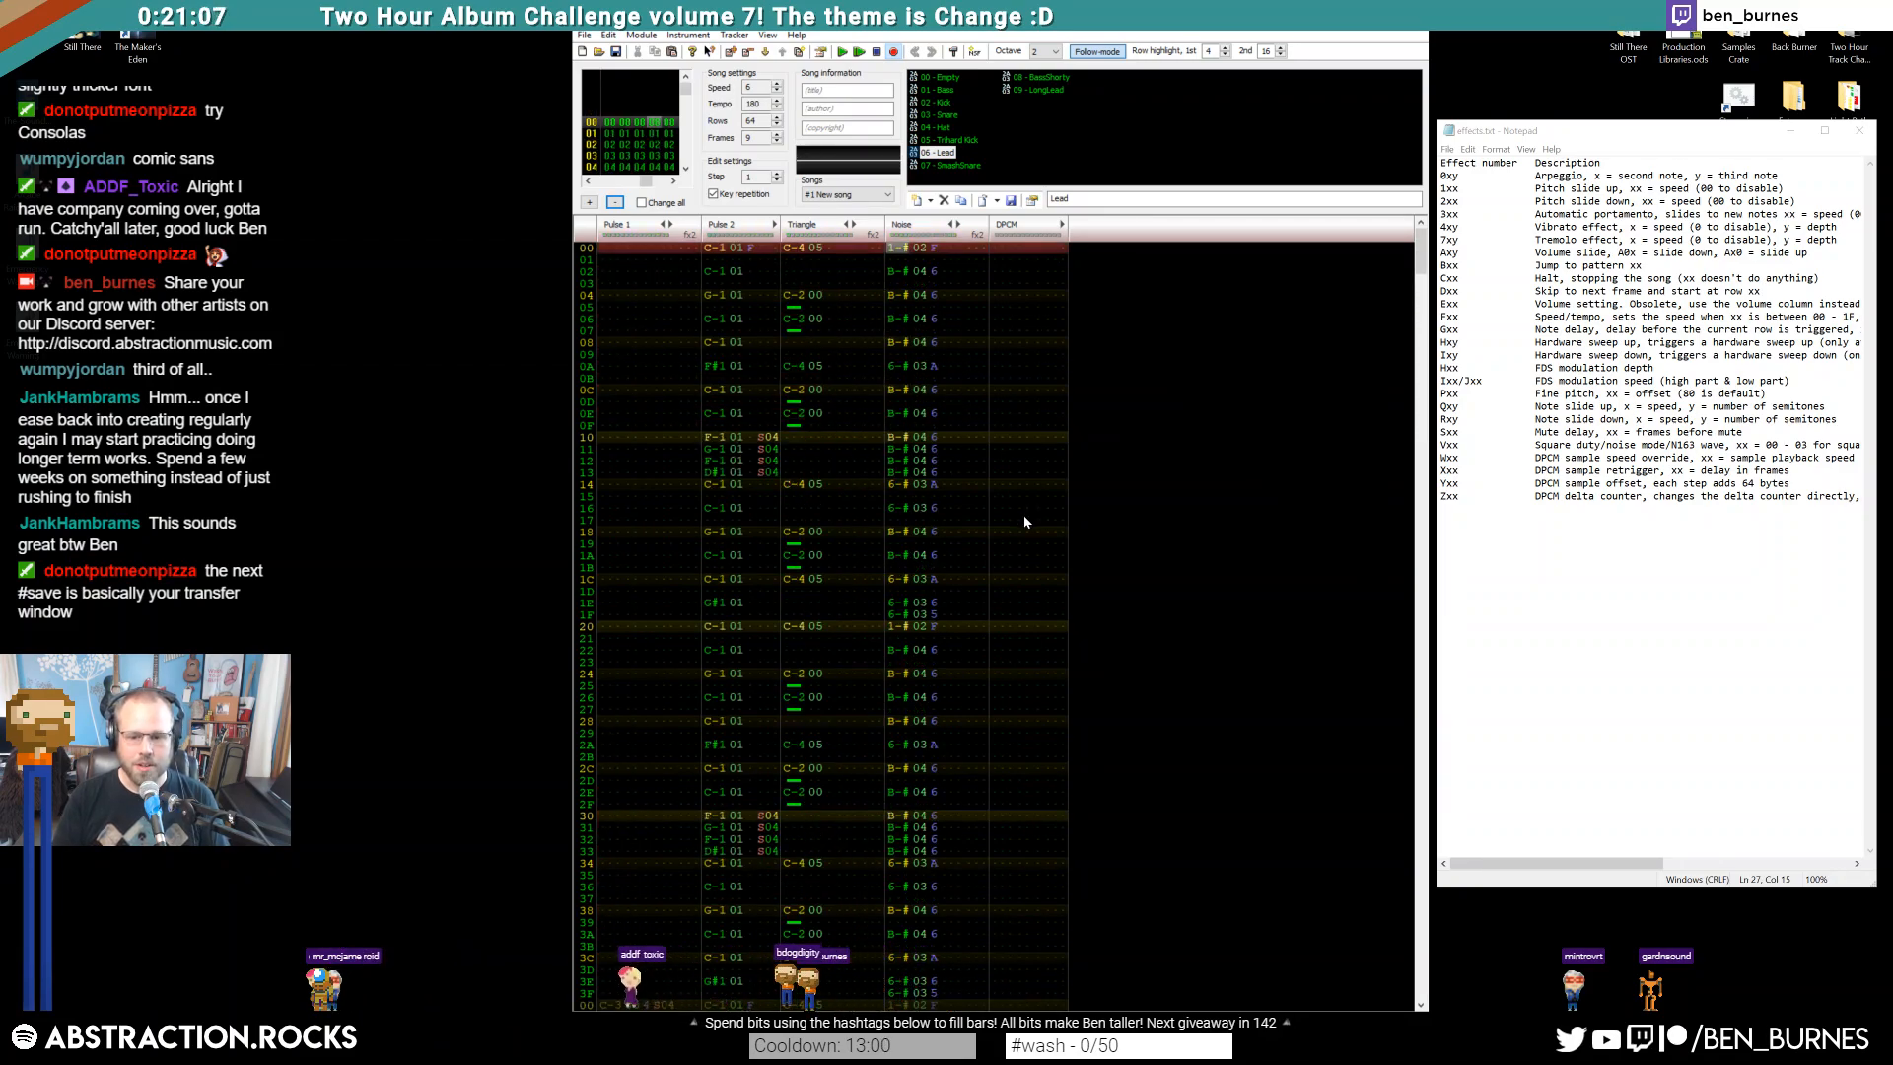
key("ctrl+Left")
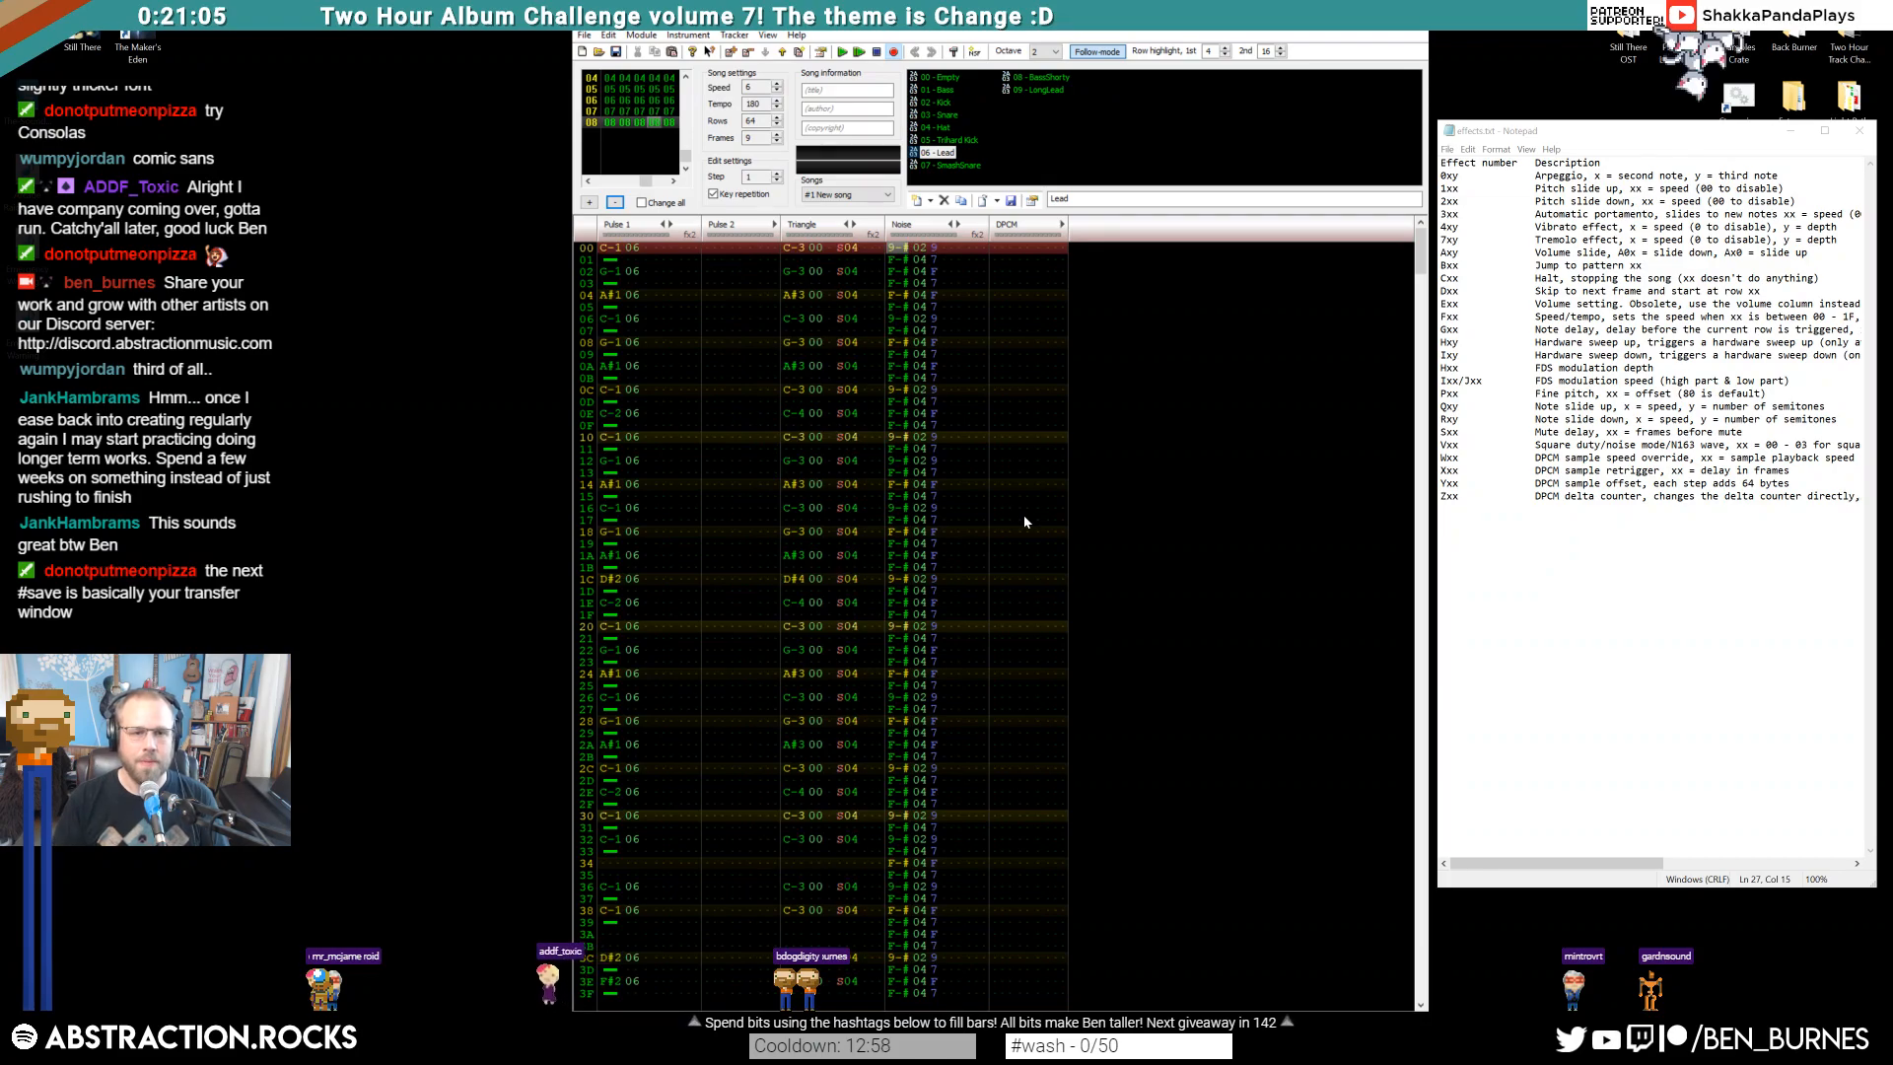
scroll(700, 305, "up", 3)
scroll(719, 621, "down", 2)
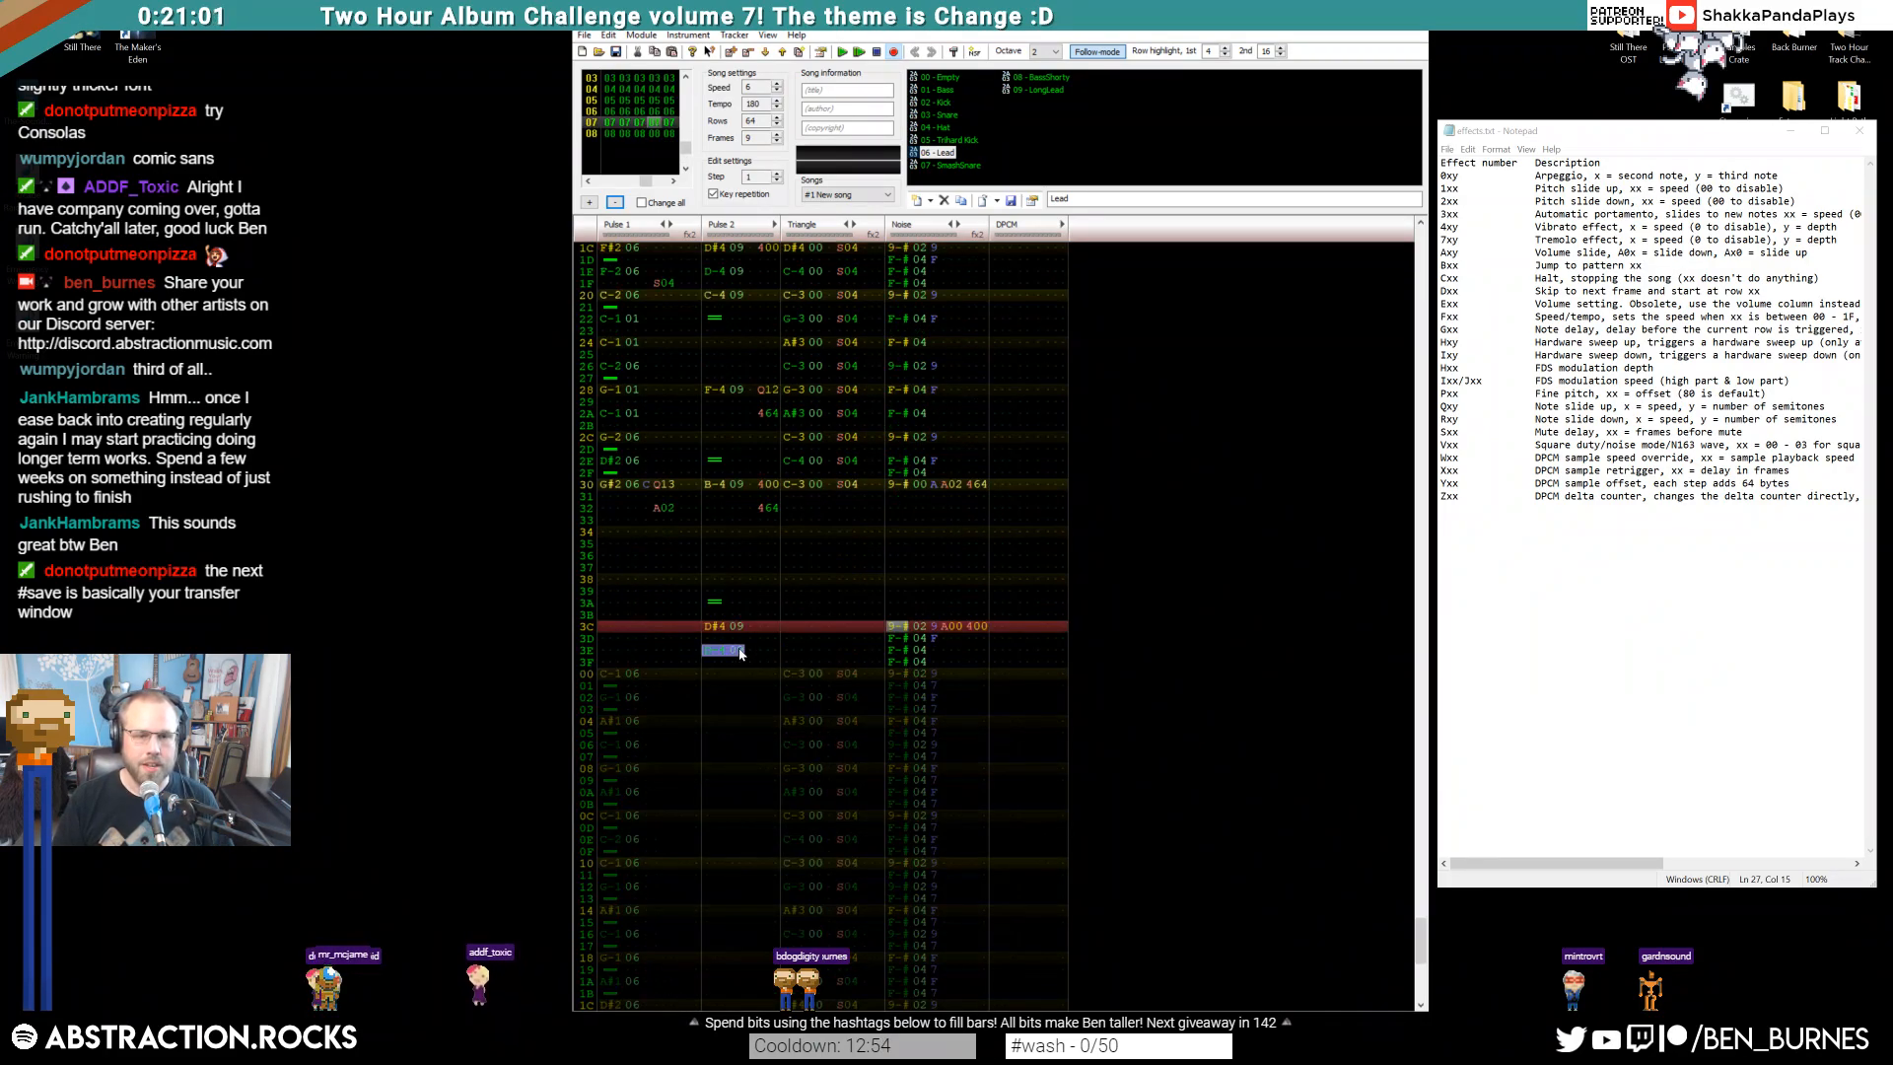
scroll(720, 310, "down", 2)
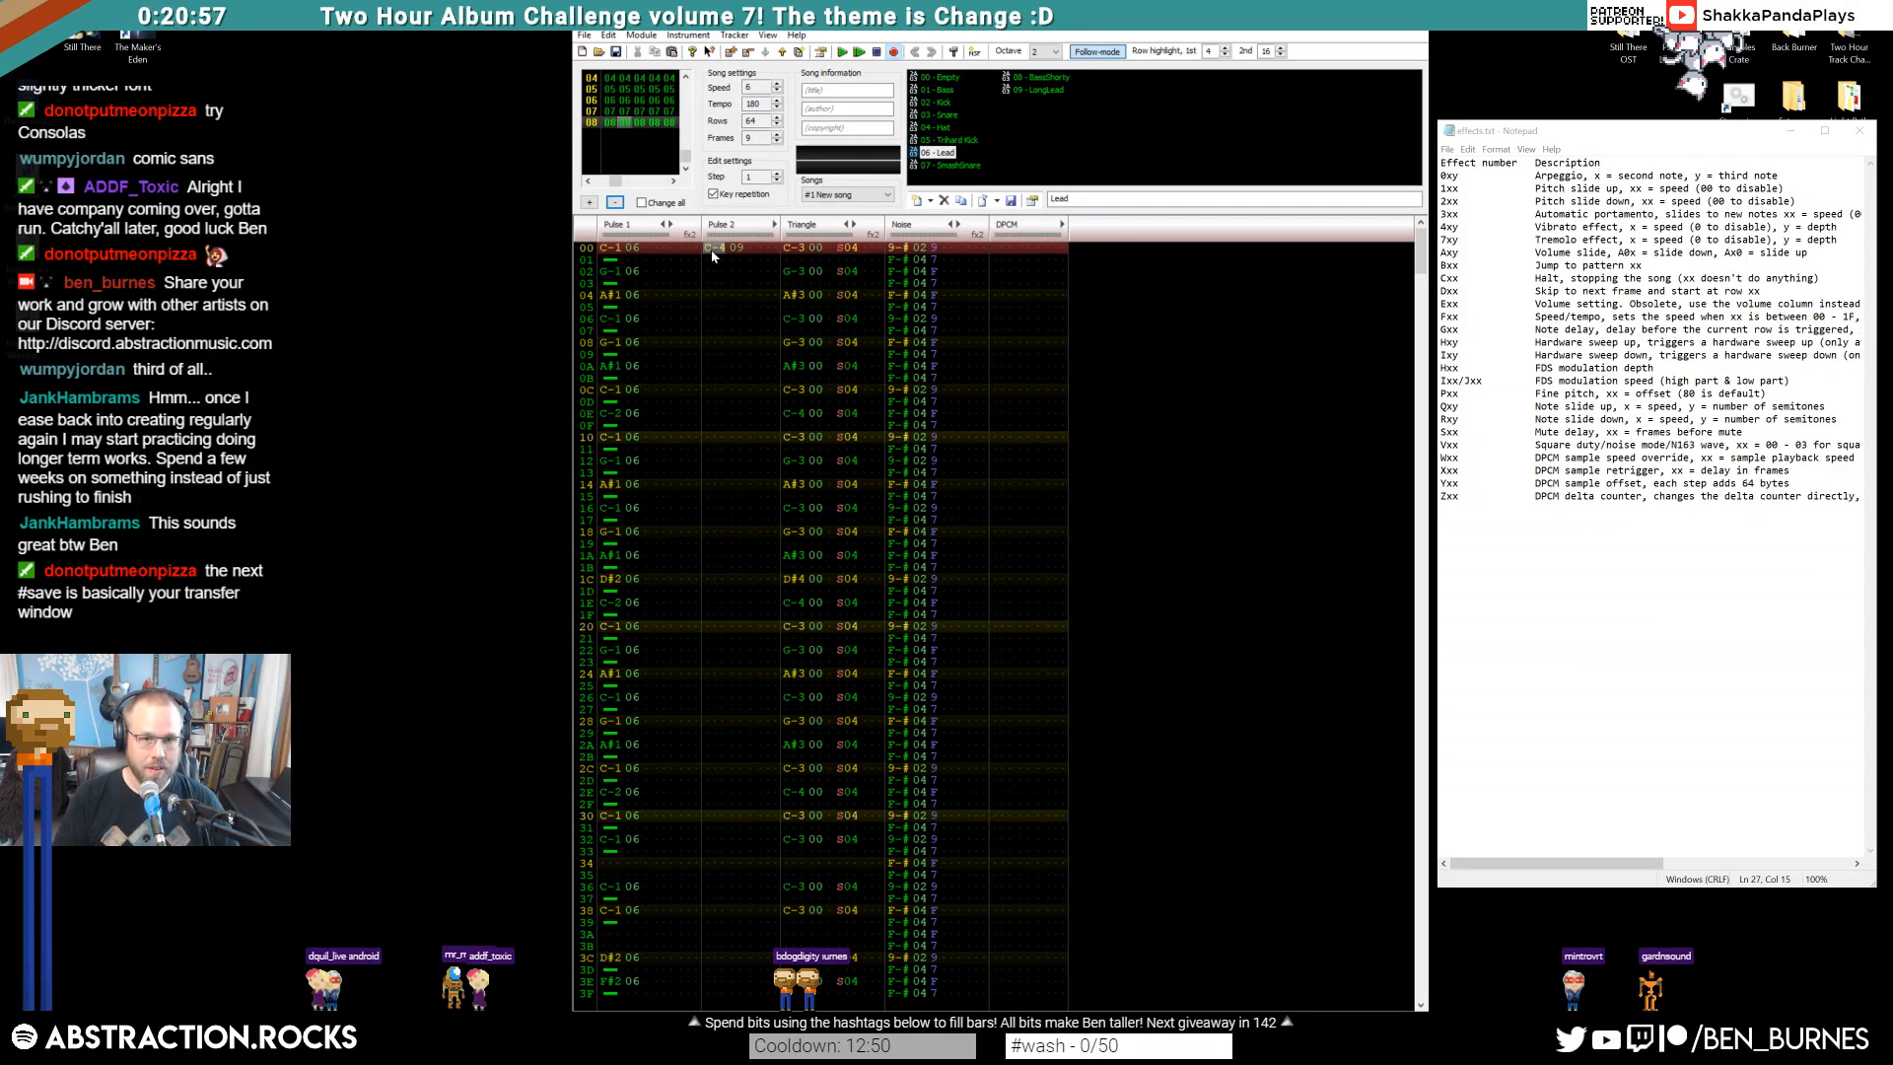
Insert a note release on row 0C of the Pulse 2 channel
key("Down")
key("Down")
key("Down")
key("Down")
key("Down")
key("Down")
key("Down")
key("Down")
key("Down")
key("Down")
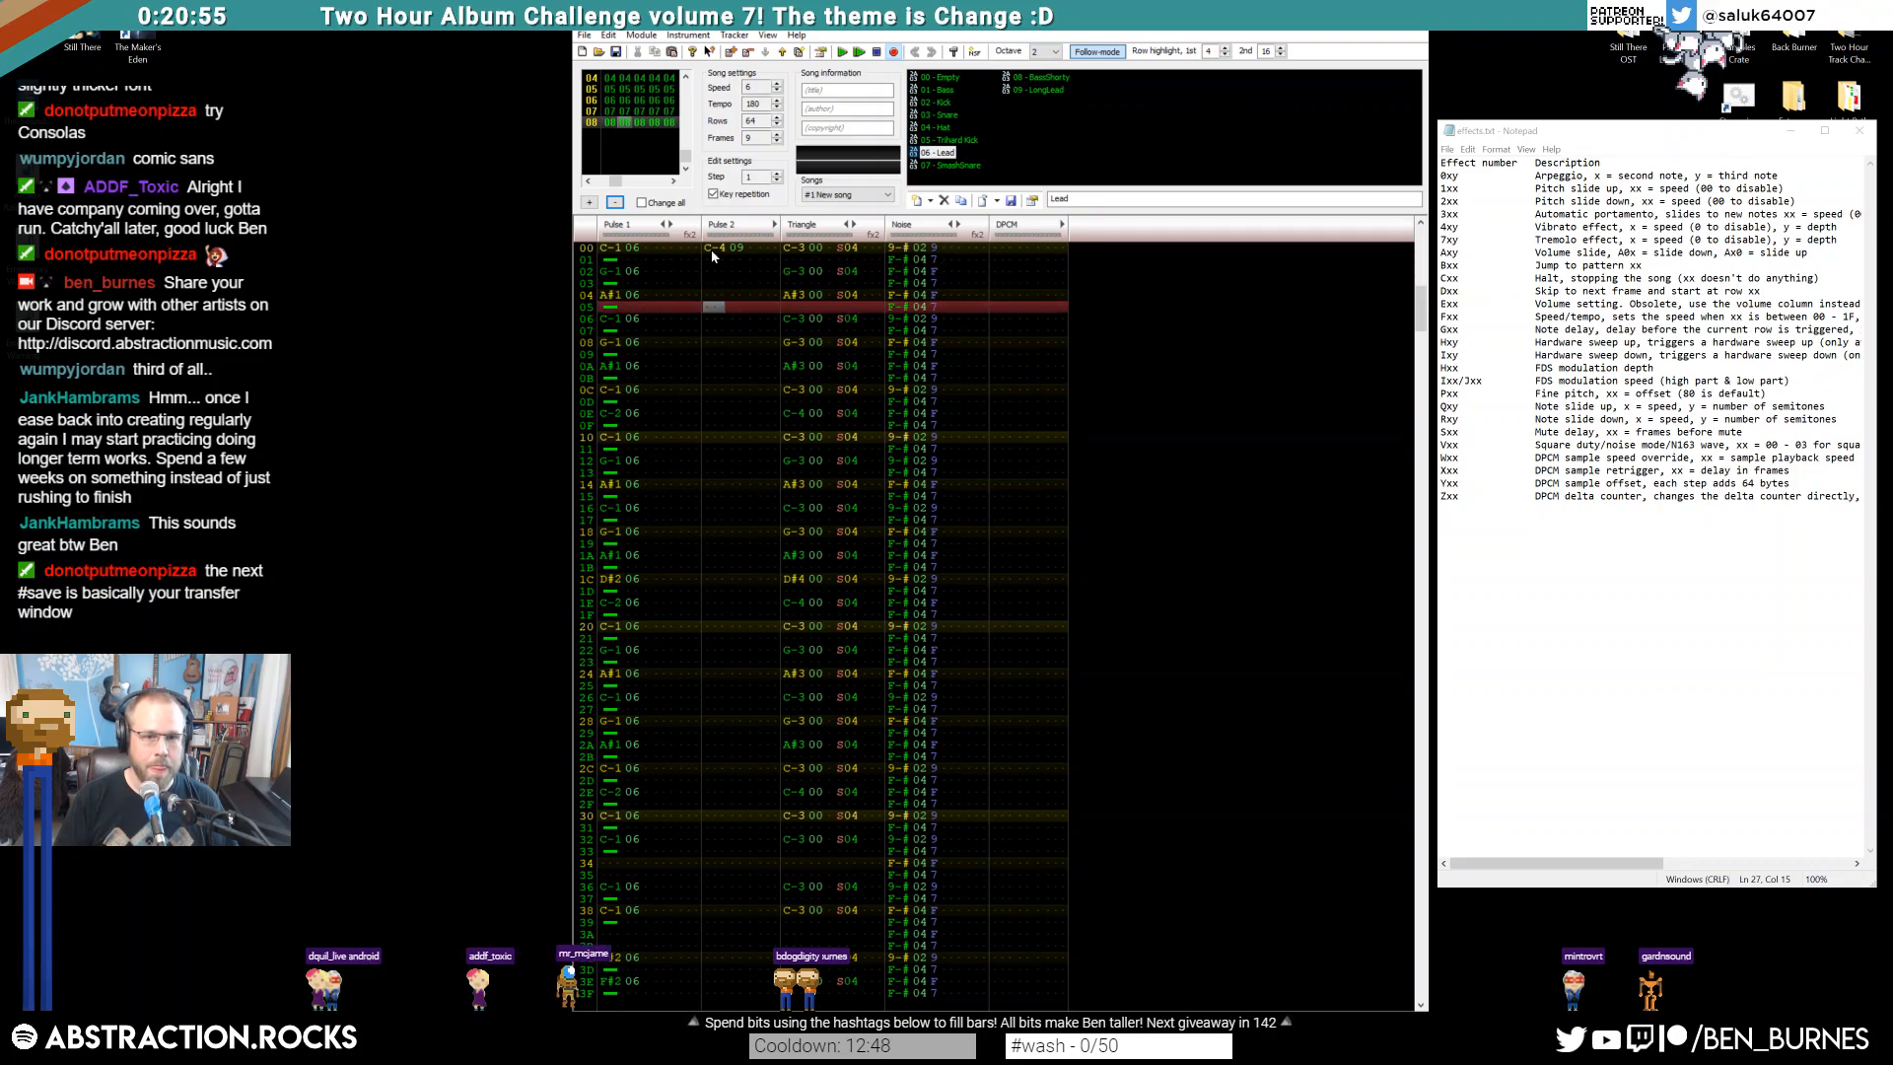
key("backslash")
Set the volume of the Pulse 2 note on row 00 to 7
left_click(712, 250)
key("ctrl+Left")
key("ctrl+Right")
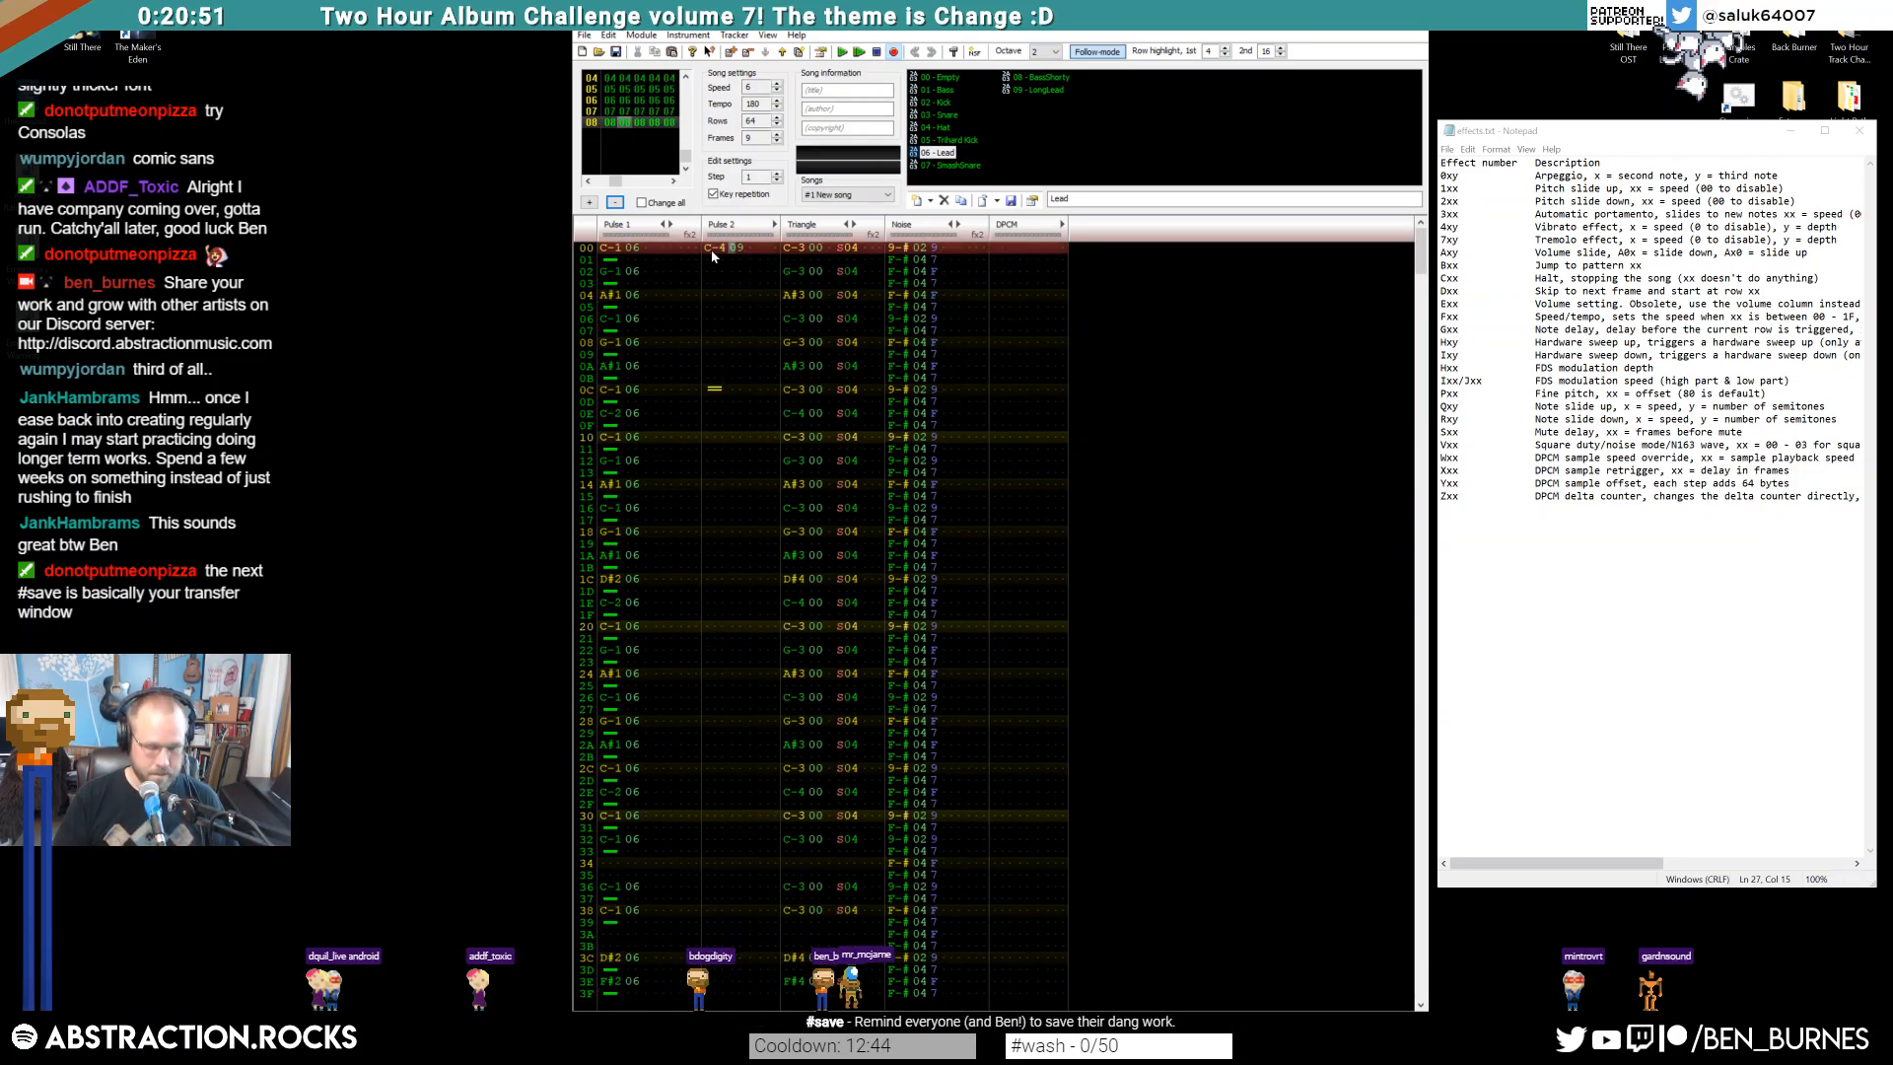
key("Down")
key("Up")
key("ctrl+Left")
key("Down")
key("Down")
key("Down")
key("Down")
key("Down")
Play the song from the start of frame 03 to review the transition into frame 08
key("Page_Up")
key("Page_Up")
key("Page_Up")
key("Page_Up")
key("Page_Up")
key("Page_Up")
key("Page_Up")
key("Page_Up")
key("Page_Up")
key("Page_Up")
key("Page_Up")
key("Page_Up")
key("Page_Up")
key("Page_Up")
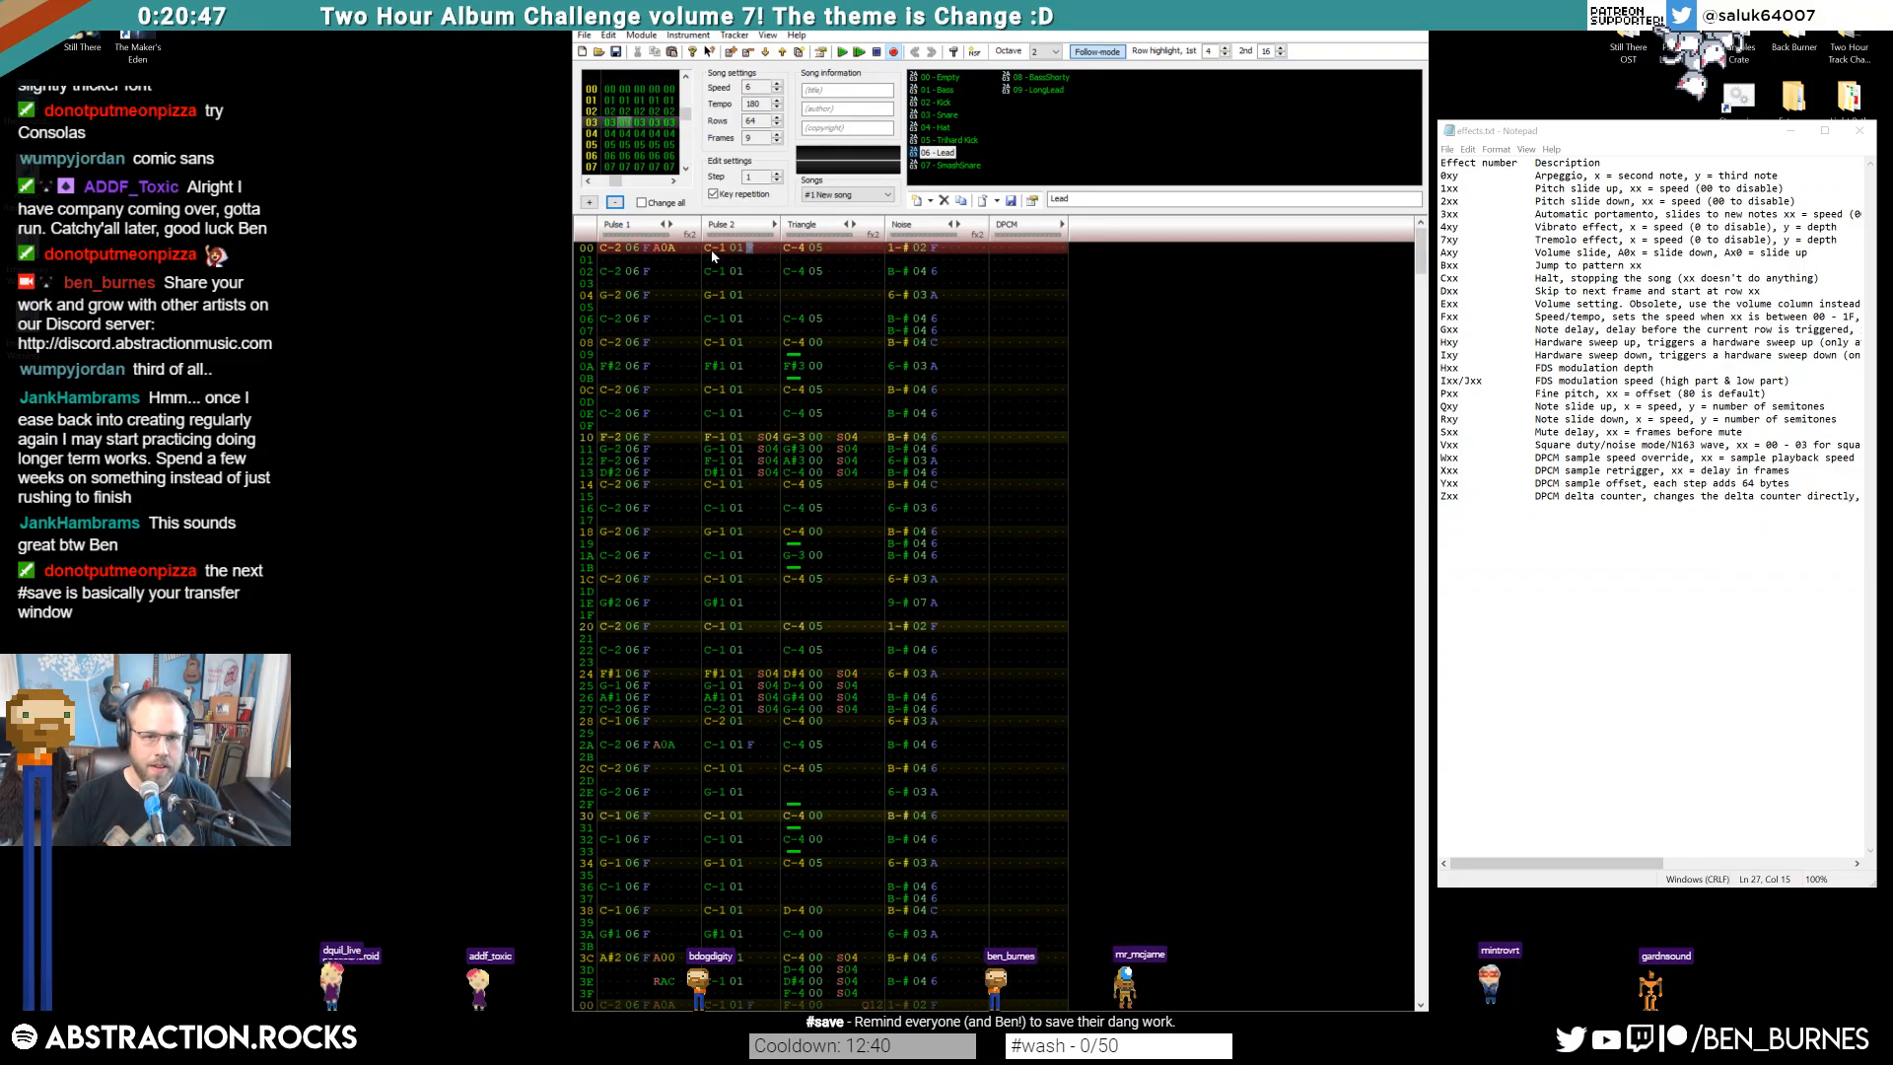
key("Return")
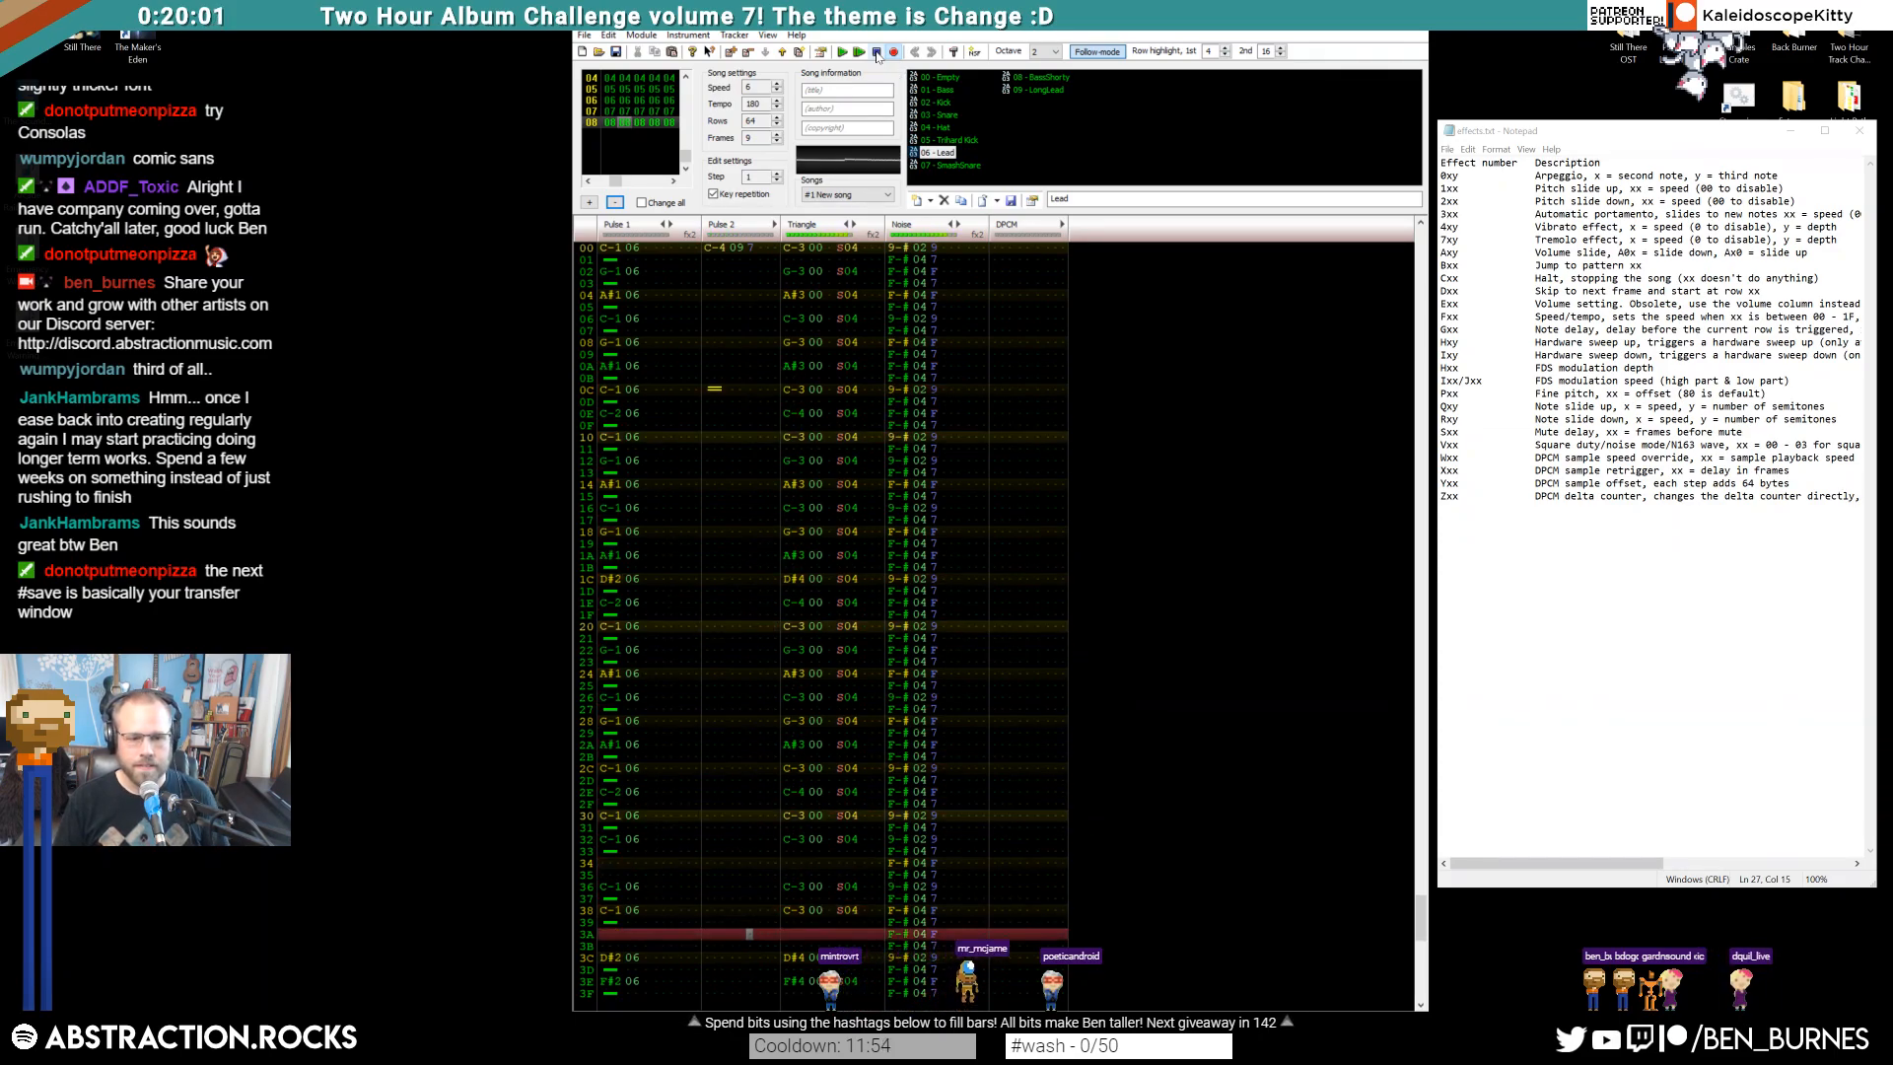
Transpose the whole Triangle channel of frame 08 down one octave
scroll(812, 578, "up", 14)
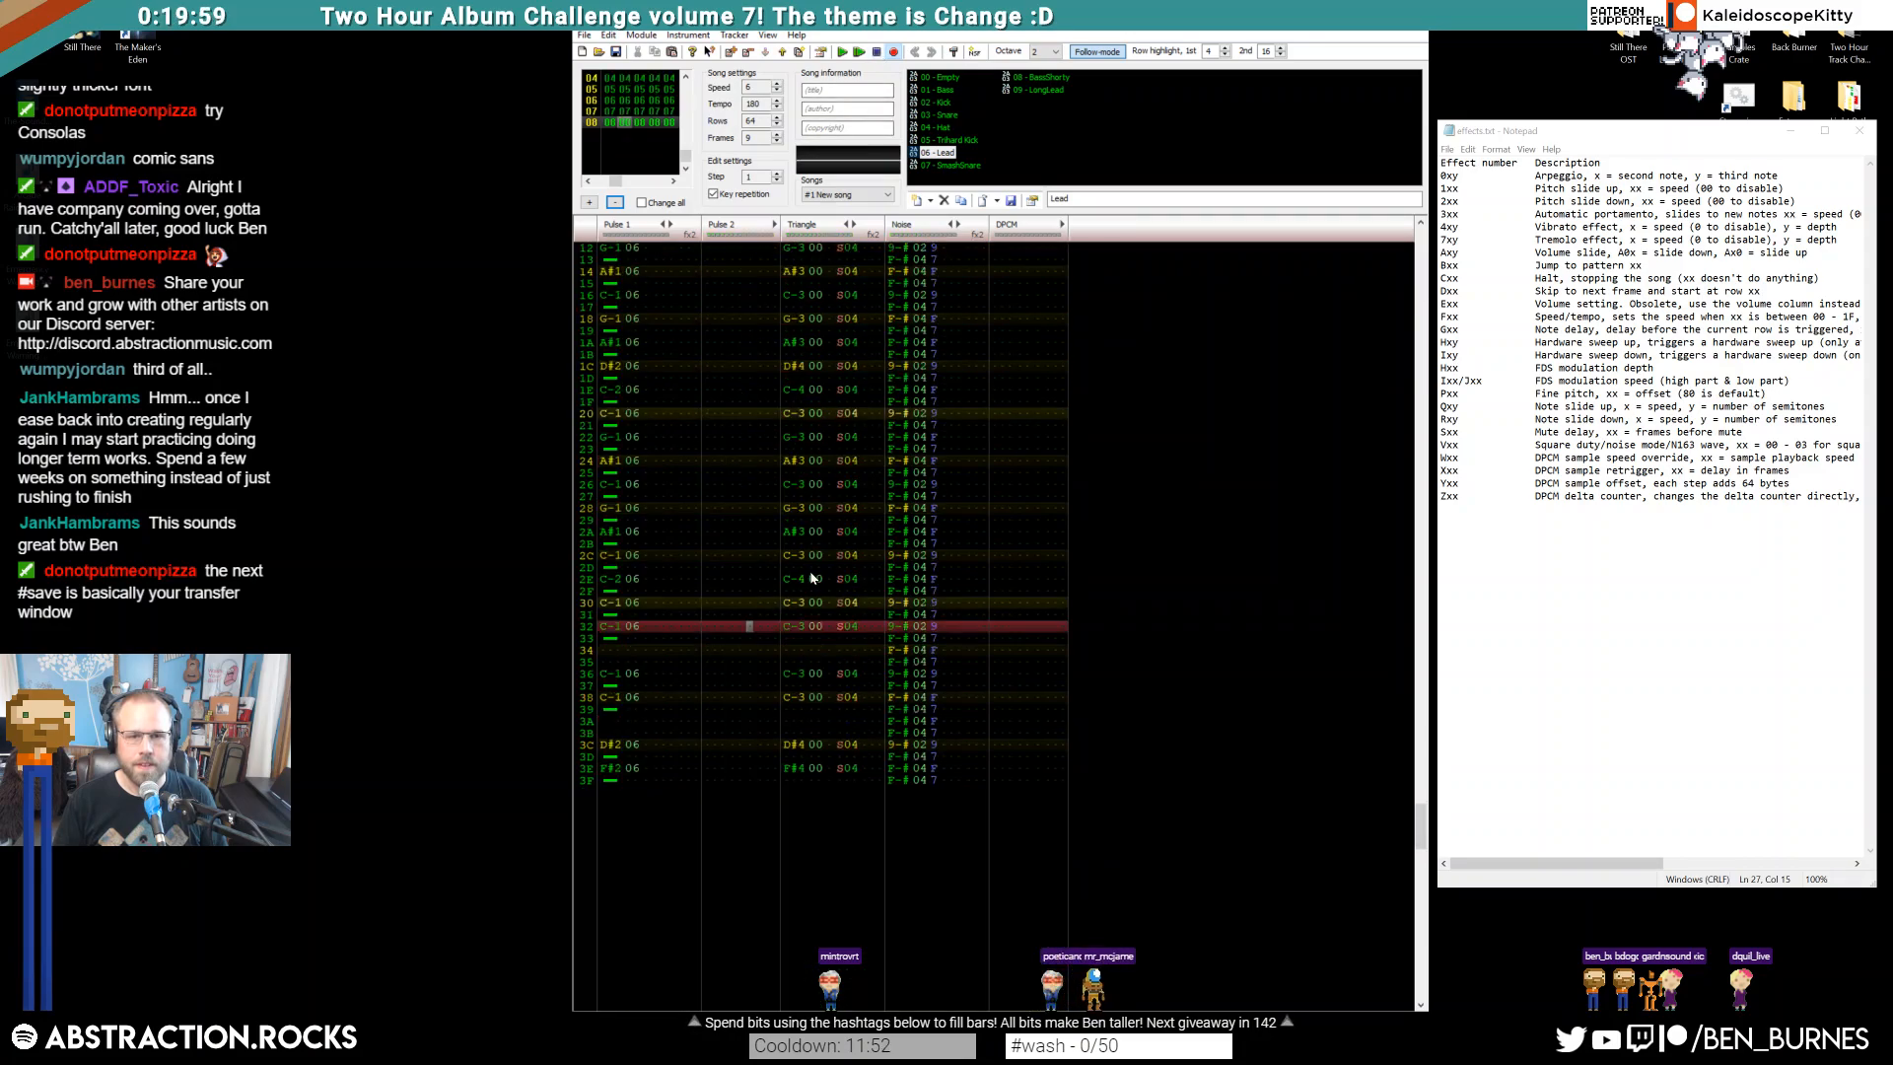
left_click(801, 253)
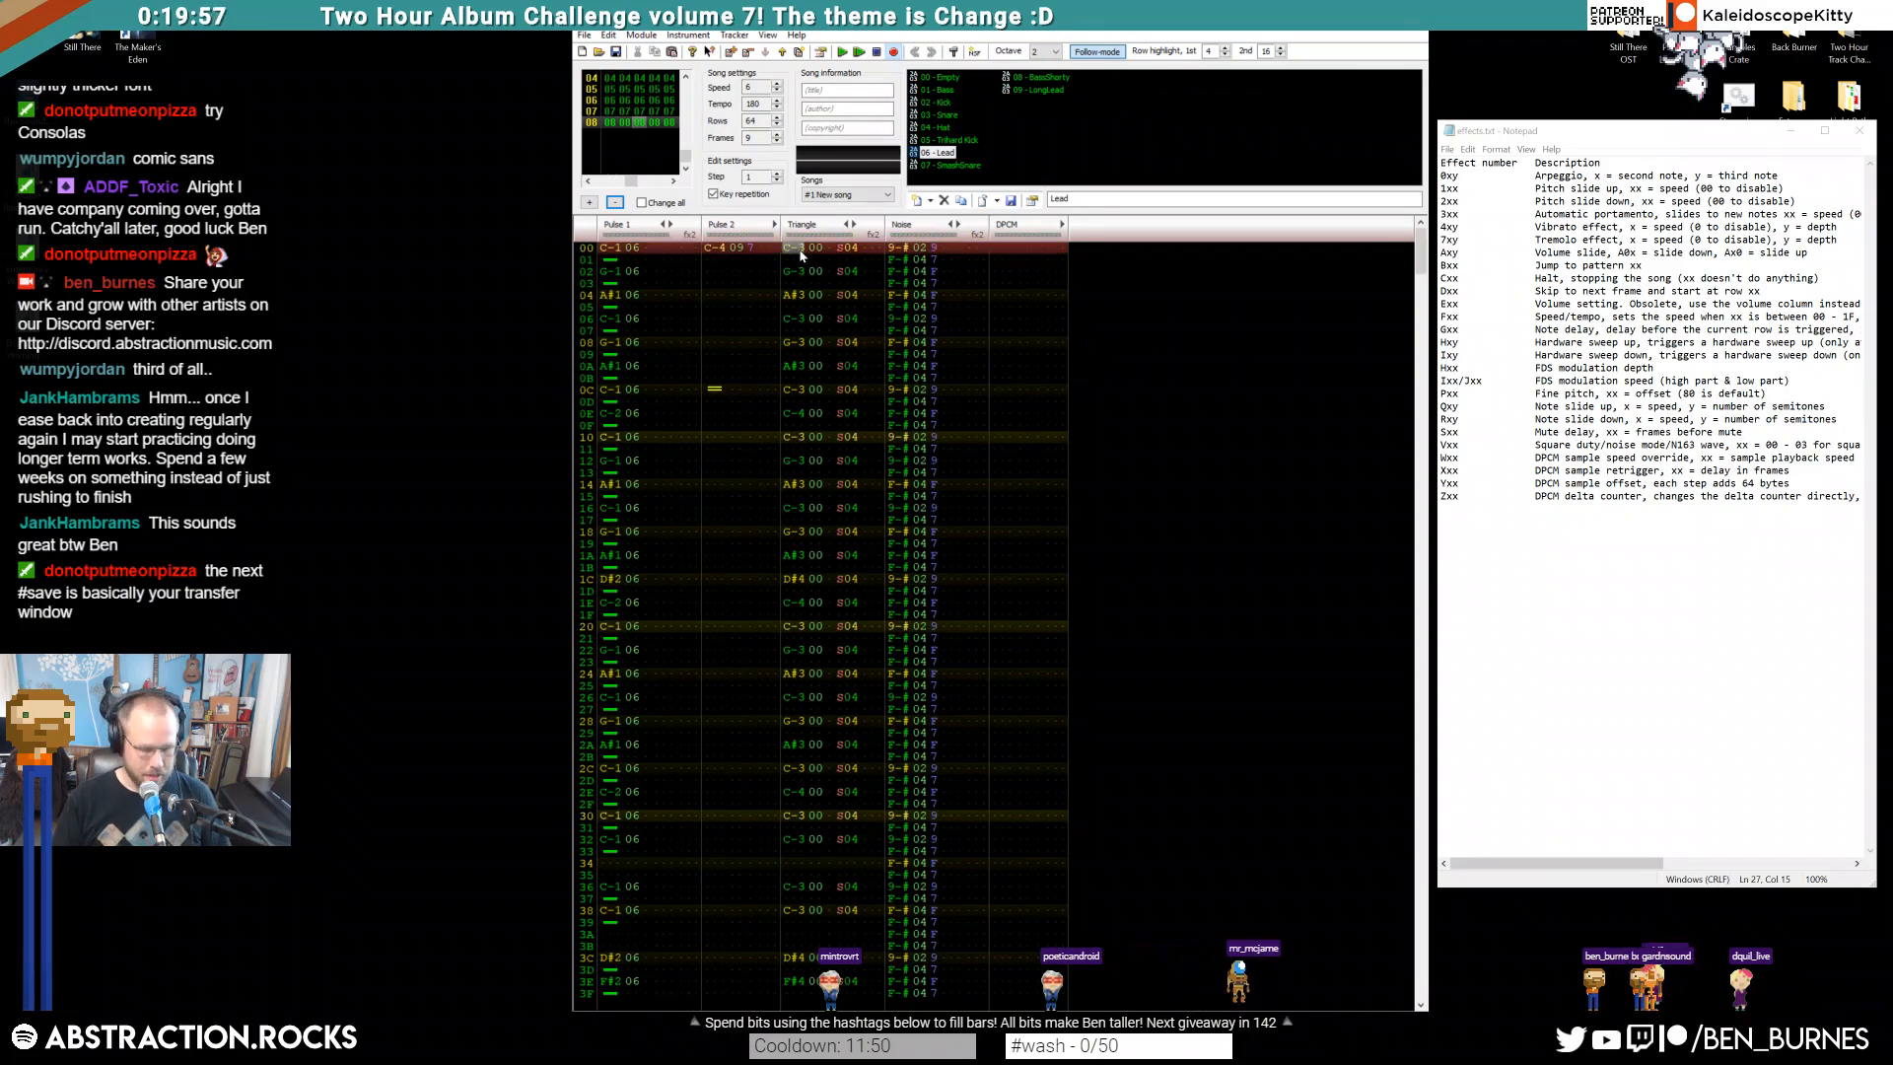
key("ctrl+a")
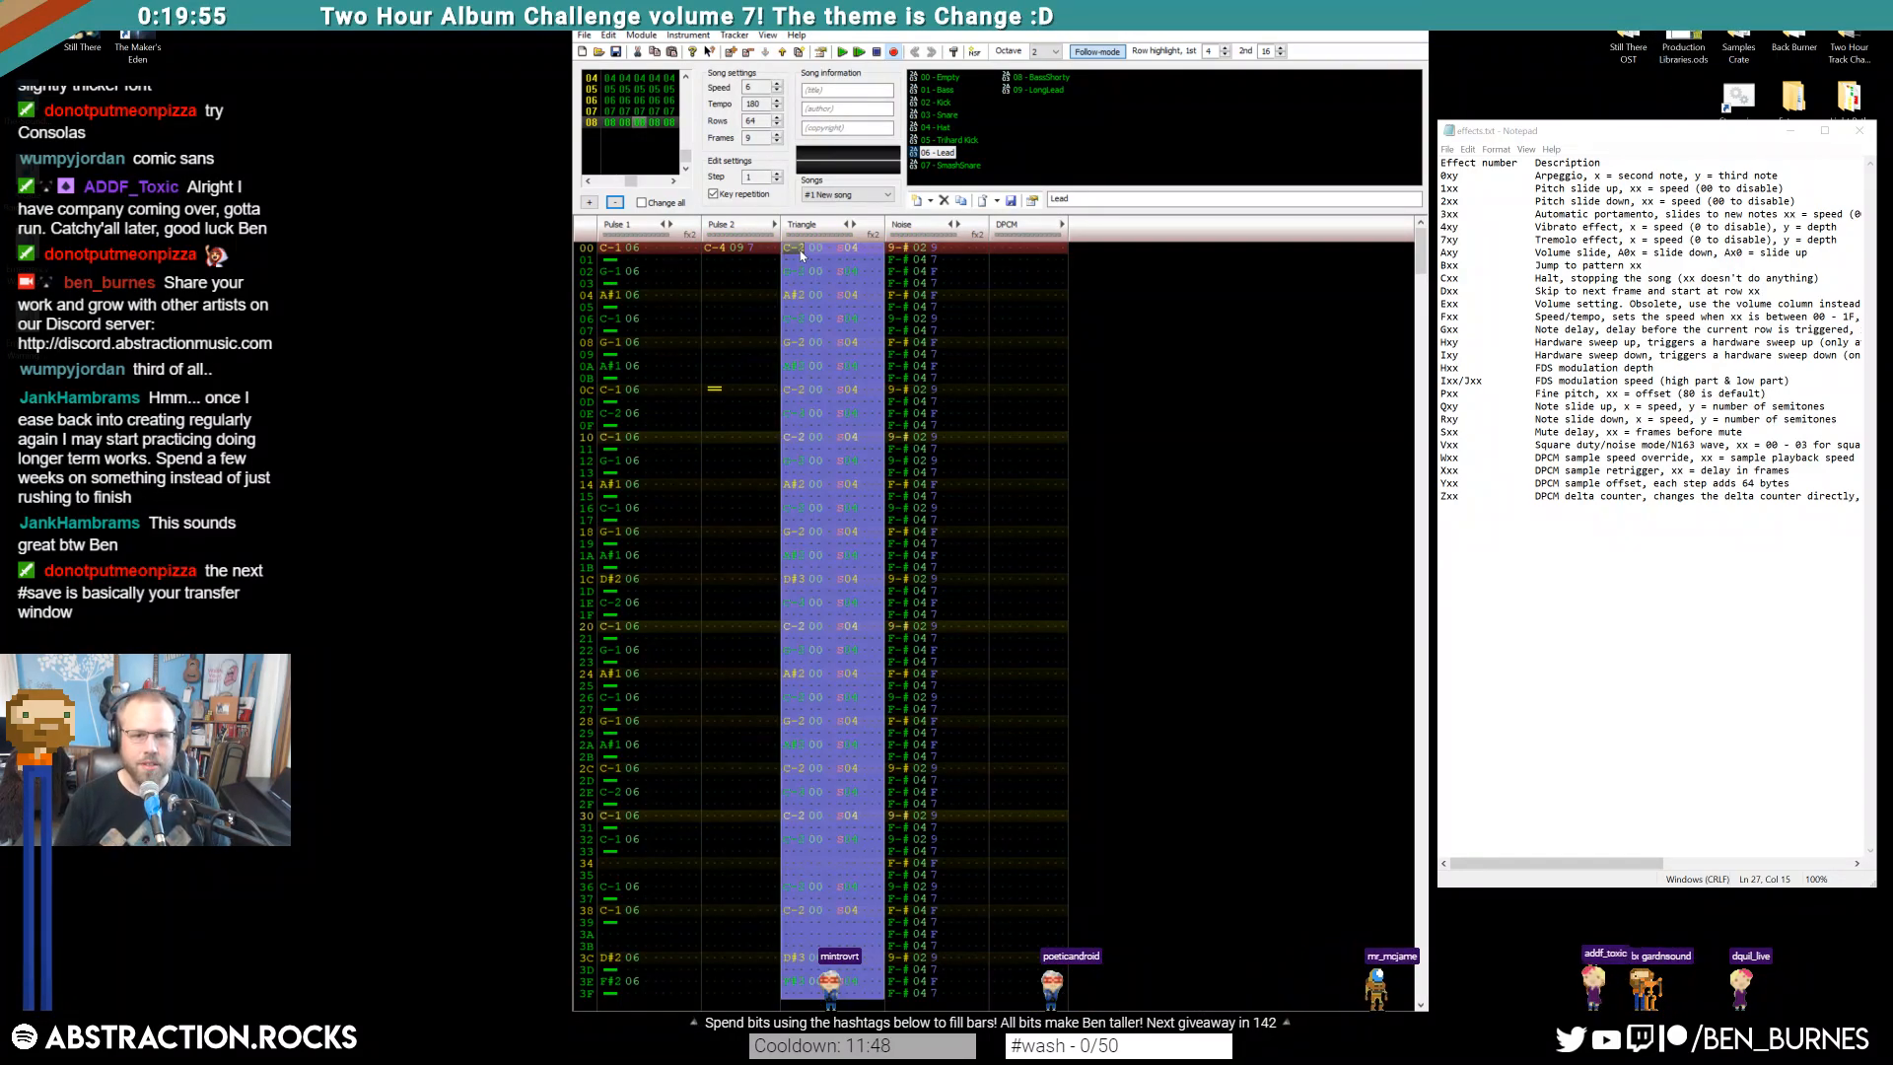
left_click(800, 254)
Set the instrument to 06 on the Pulse 1 notes around rows 32–36 of frame 06
key("ctrl+Left")
scroll(851, 564, "up", 5)
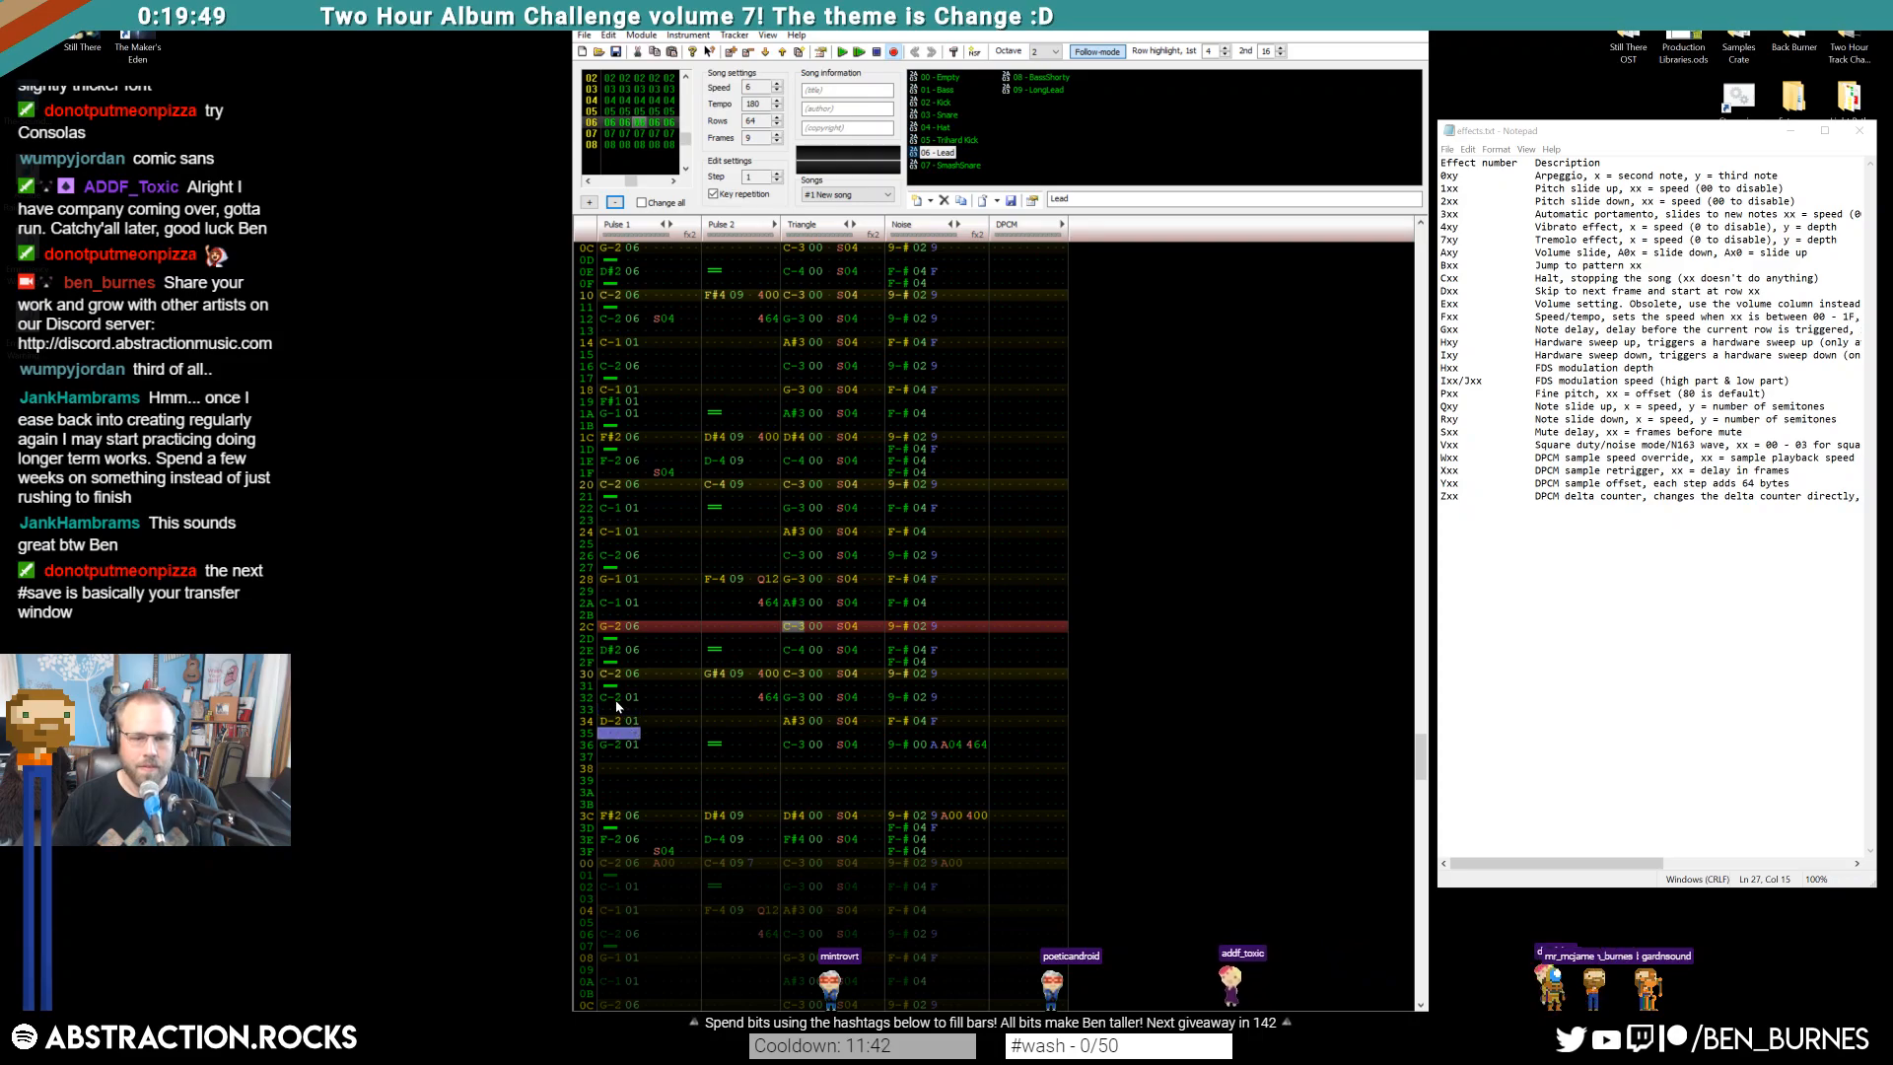
type("6")
key("Down")
type("6")
key("Down")
type("6")
key("Up")
key("Up")
key("Up")
key("Left")
key("Left")
key("Down")
key("Down")
key("Down")
key("Down")
Play the song from frame 06 into frame 08, stop it and return near the start of frame 08
key("Return")
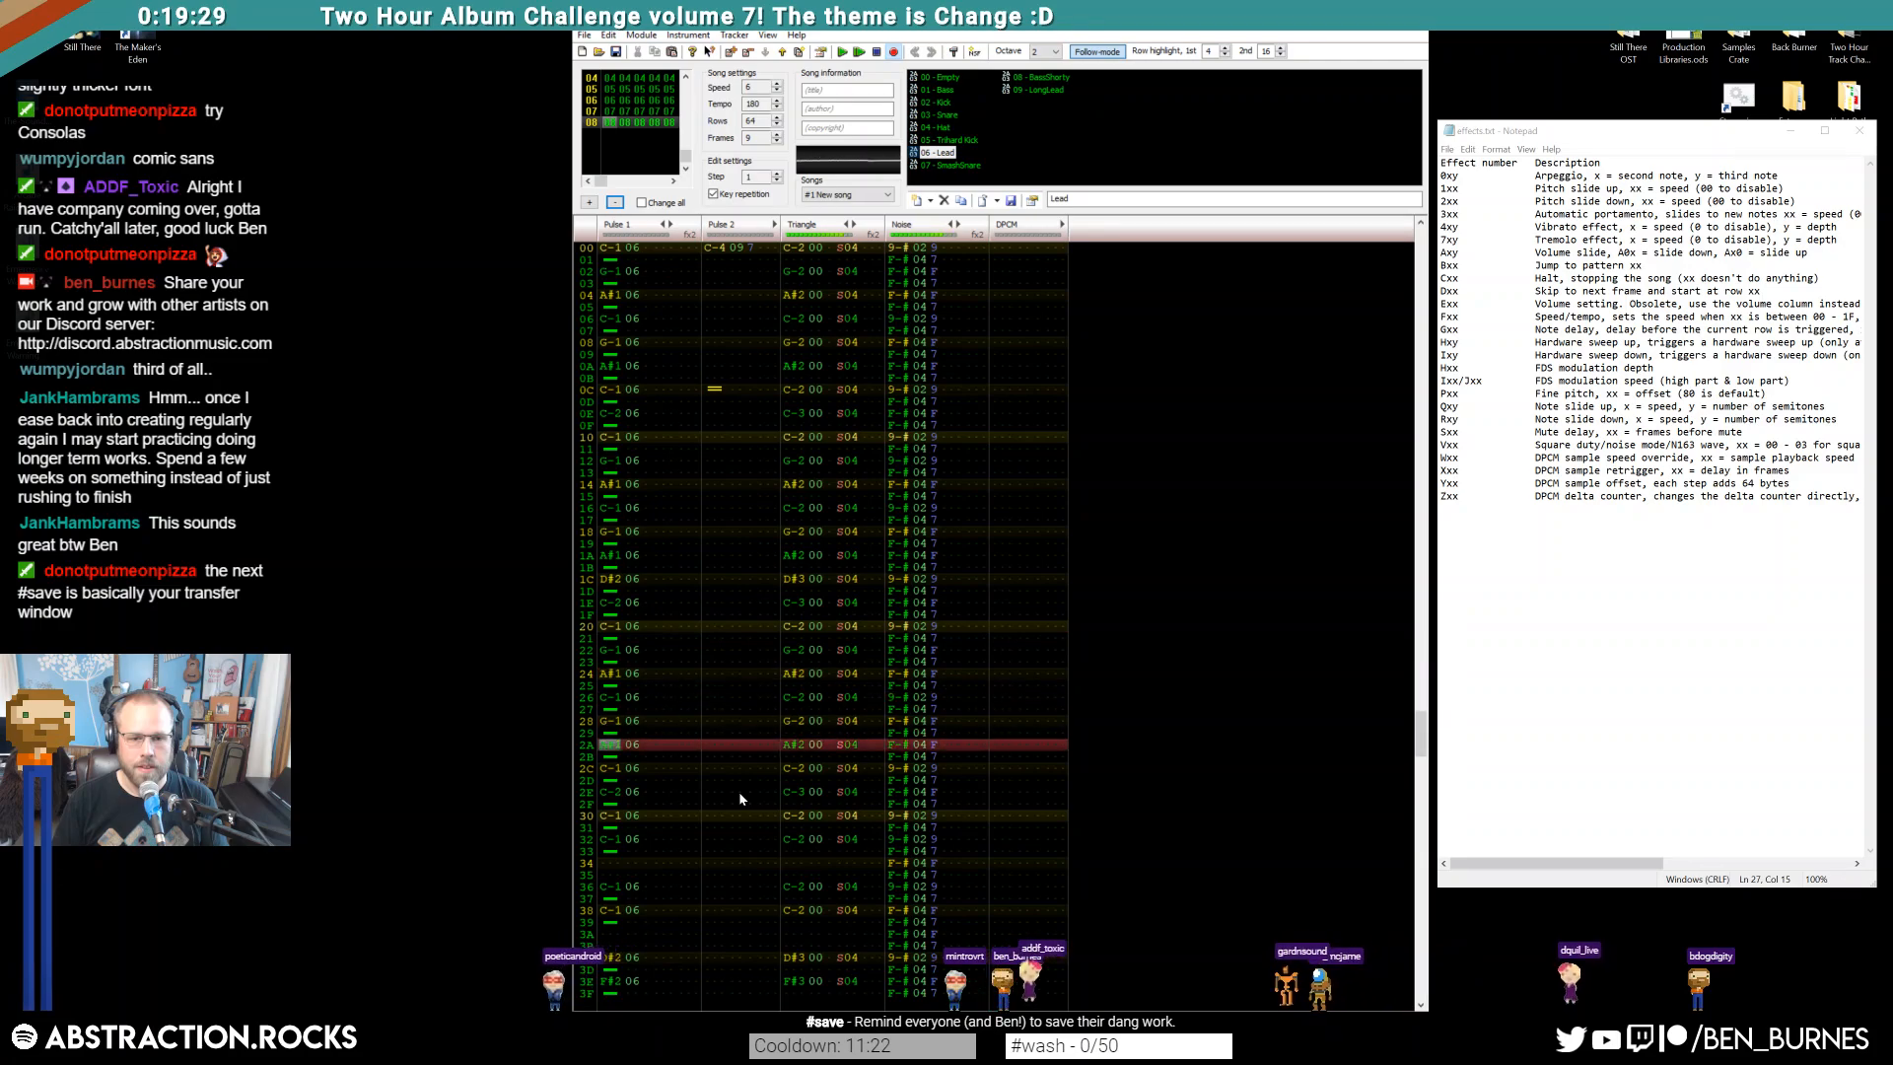
key("Return")
scroll(739, 795, "up", 16)
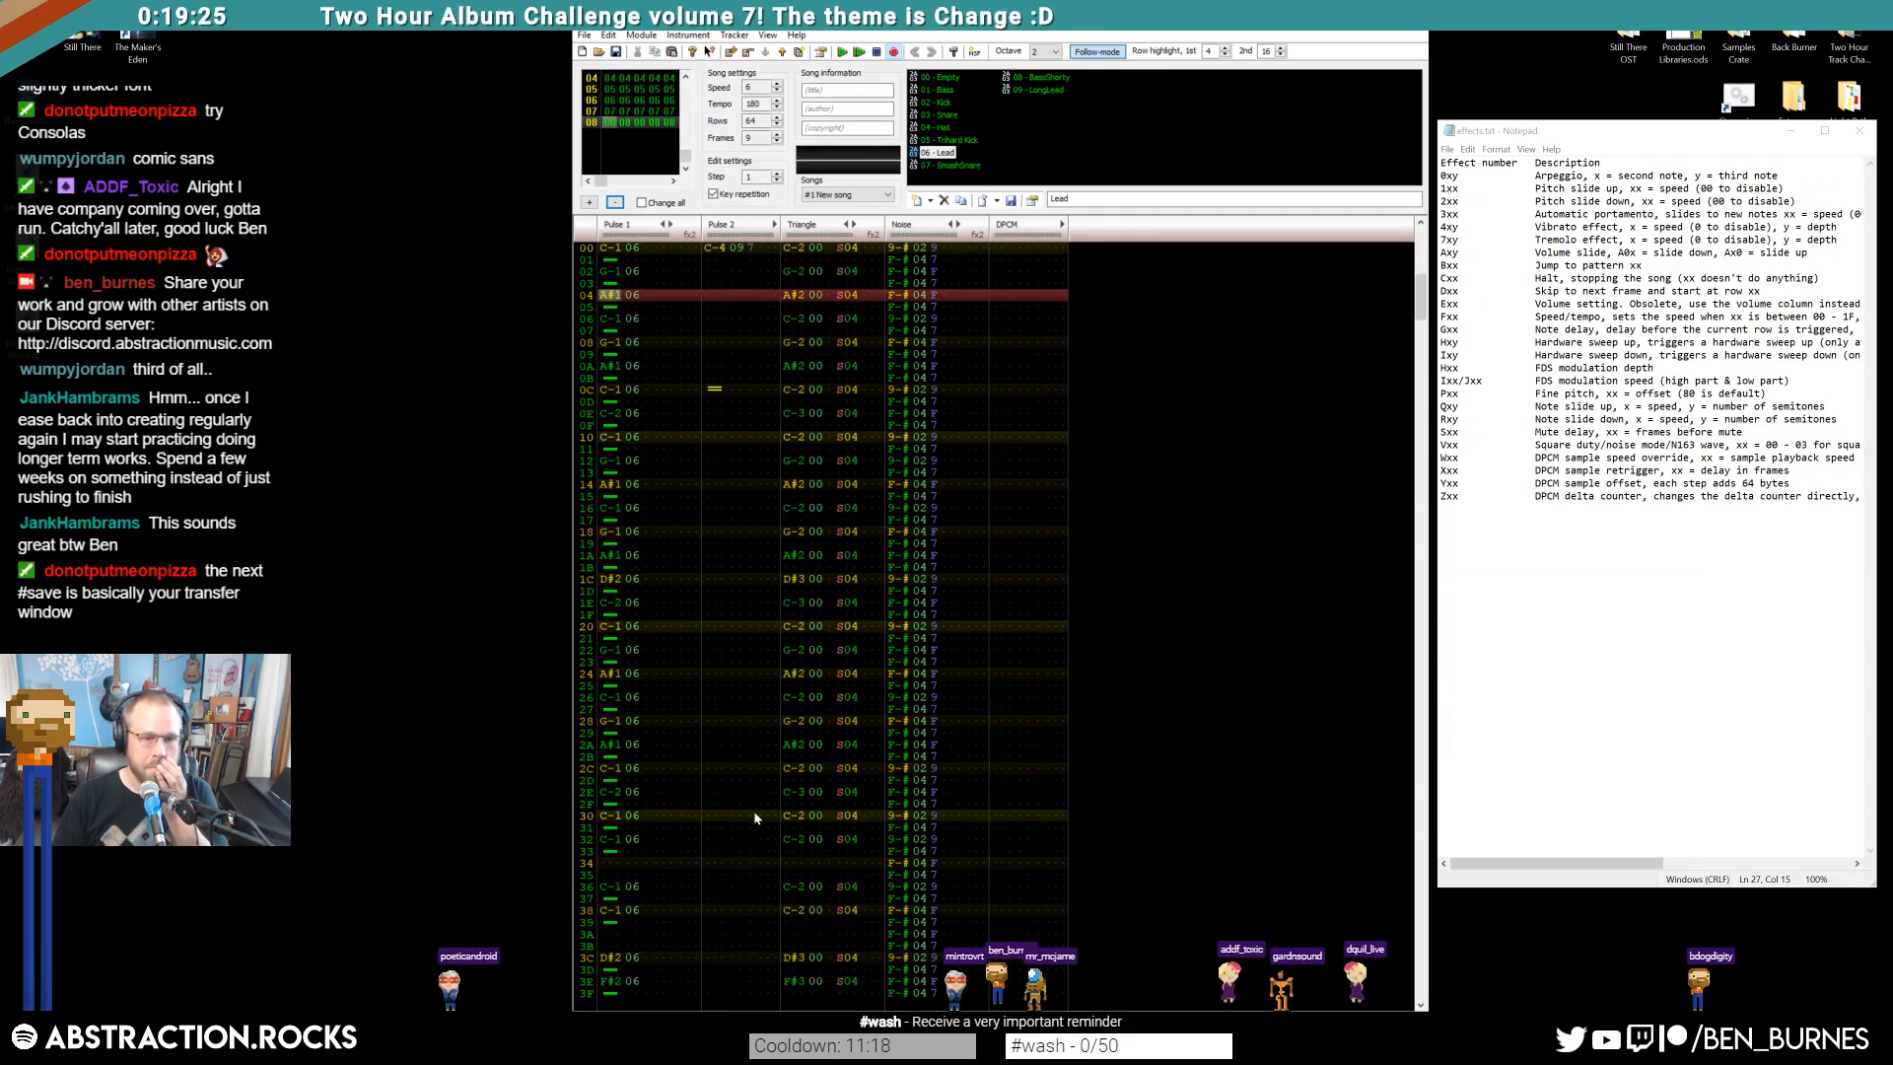
Set volume F and effect A00 on the first Pulse 1 note of frame 08 and play the transition from frame 07
left_click(612, 248)
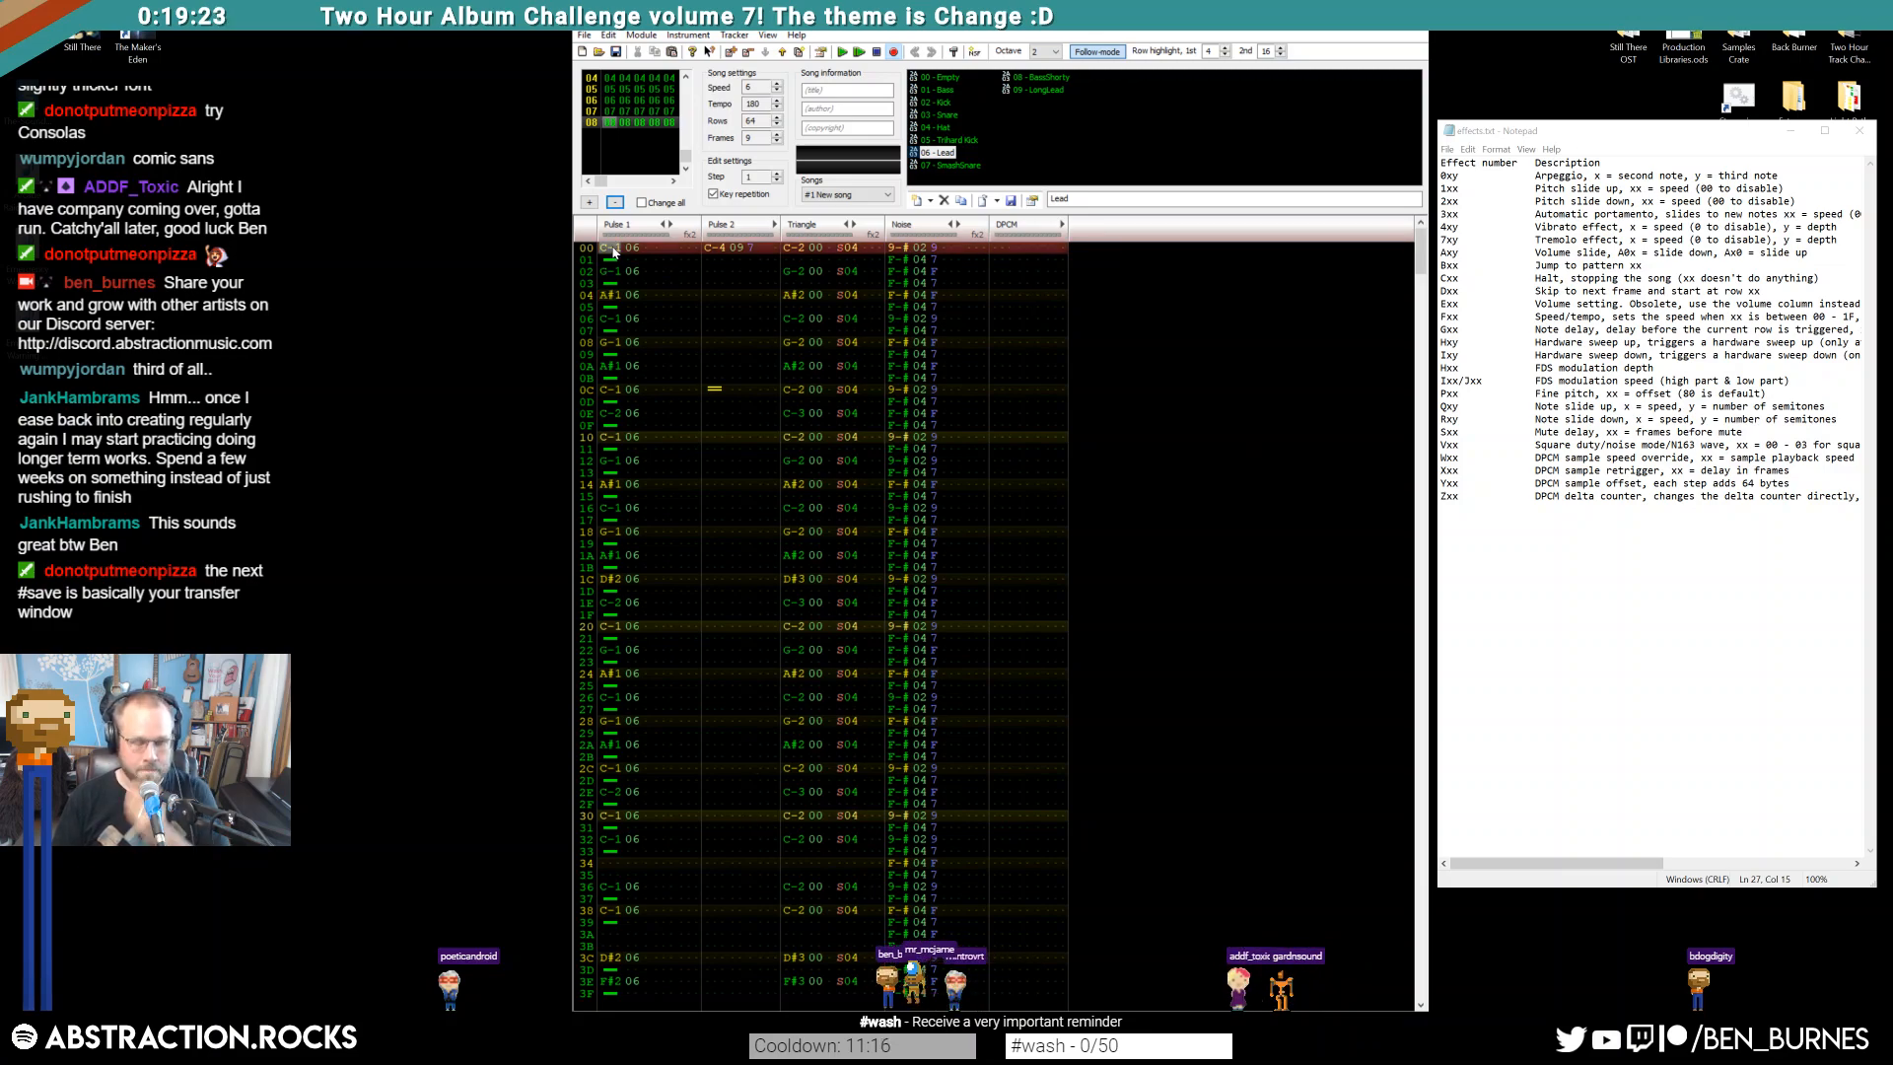
key("Return")
key("Return")
key("Return")
scroll(731, 459, "up", 4)
scroll(657, 493, "down", 4)
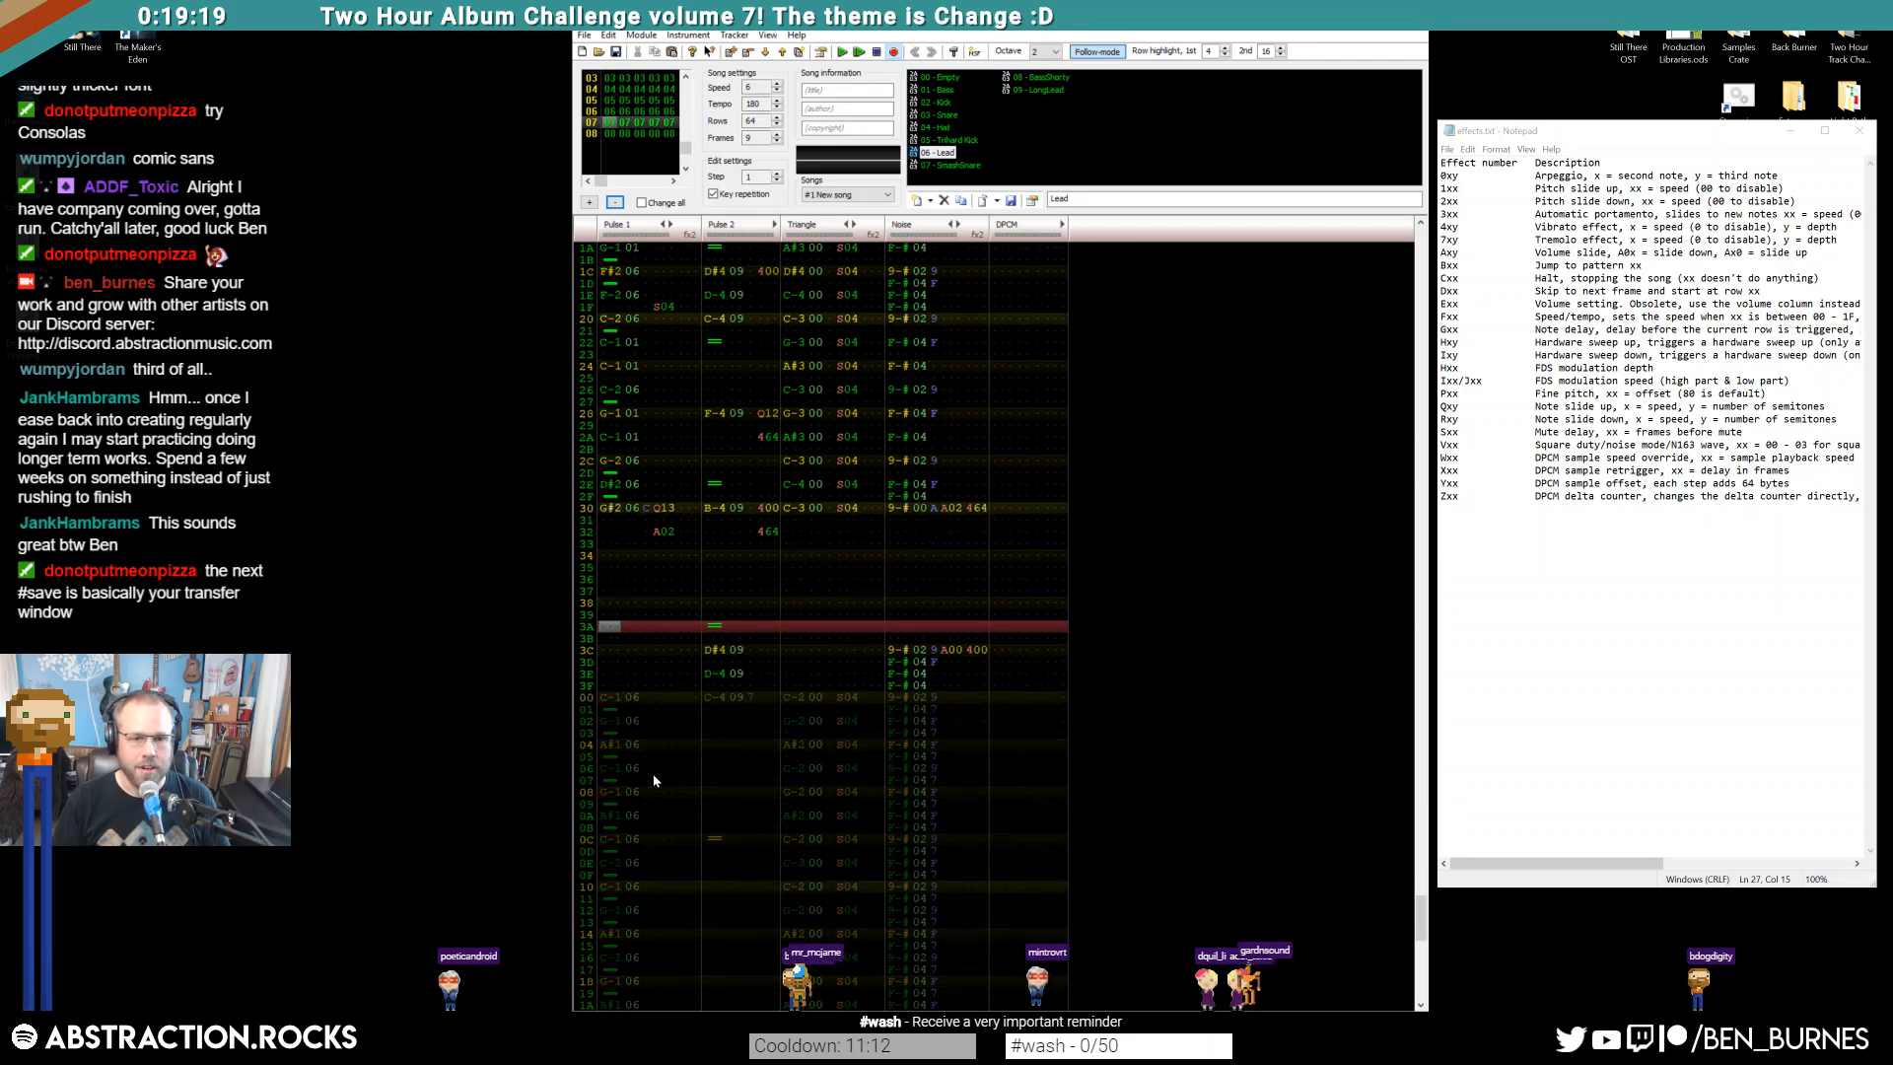
scroll(677, 334, "up", 7)
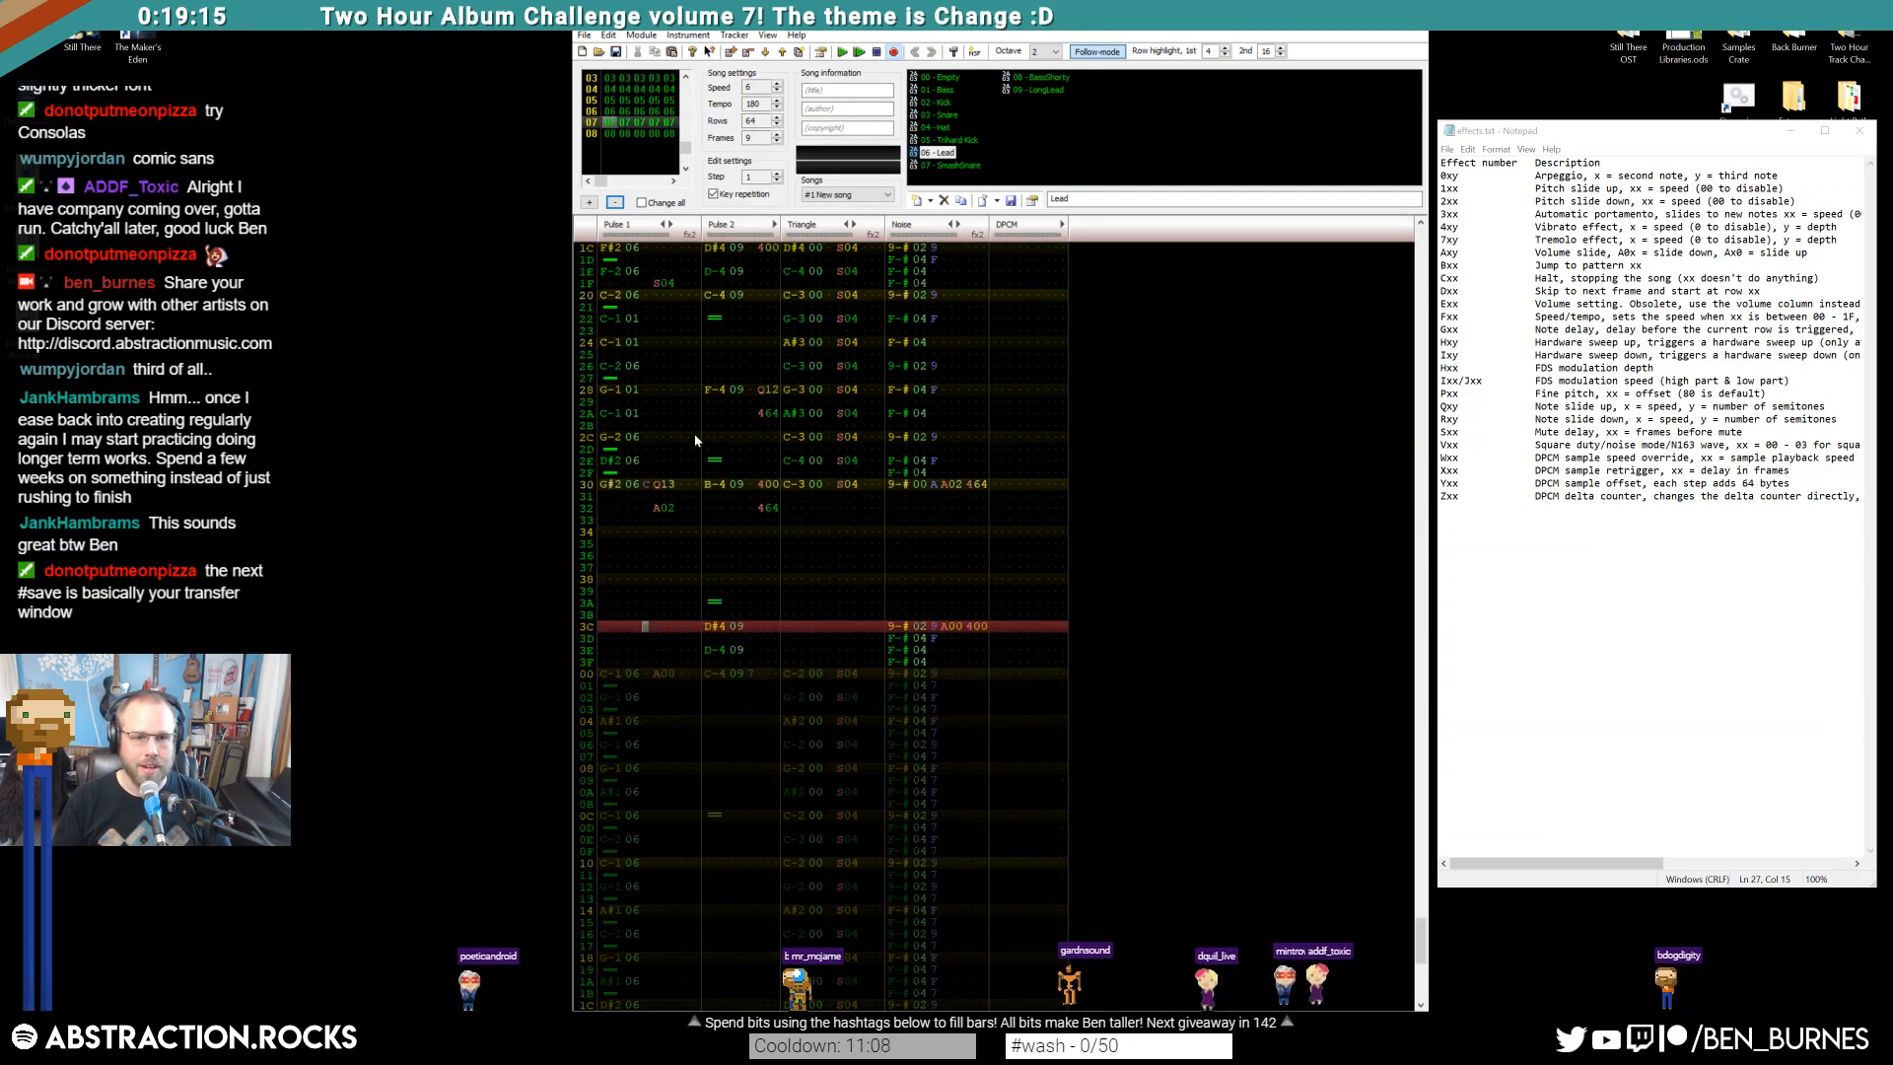
scroll(730, 493, "down", 7)
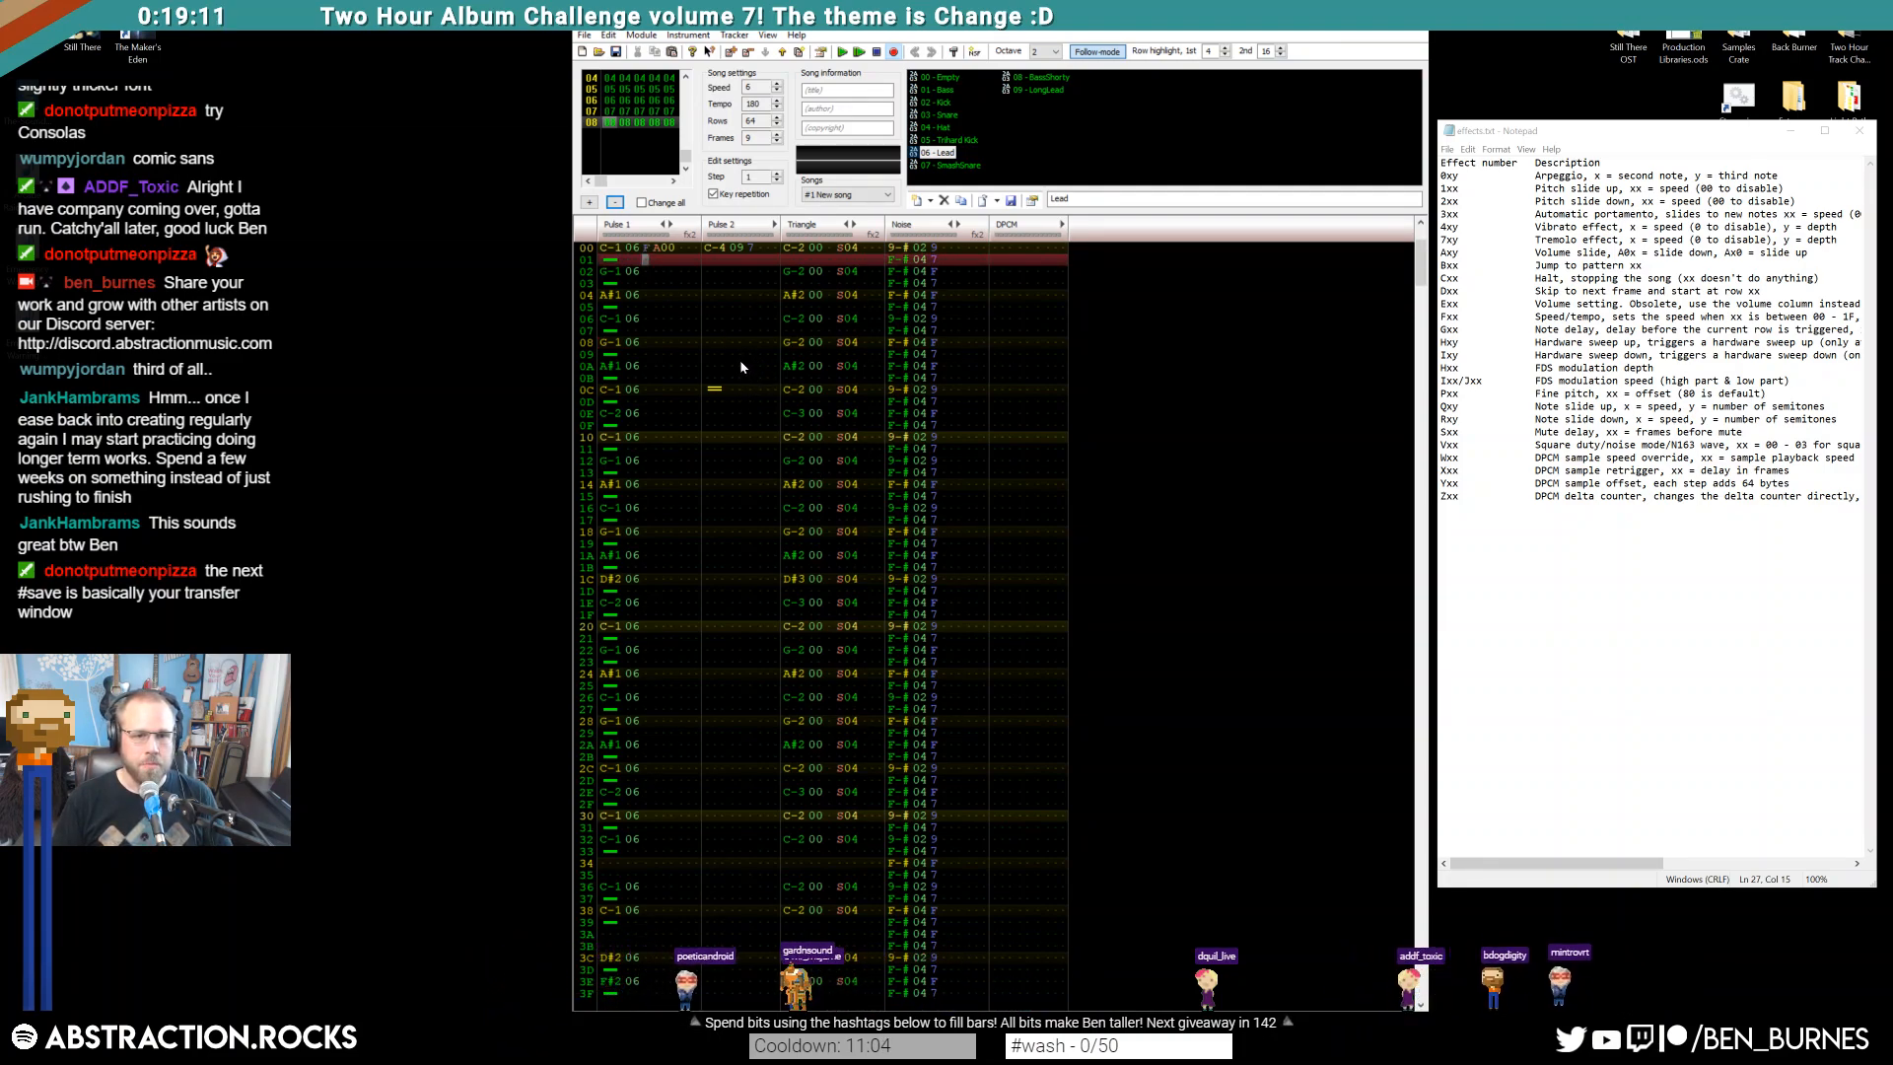
scroll(747, 386, "up", 16)
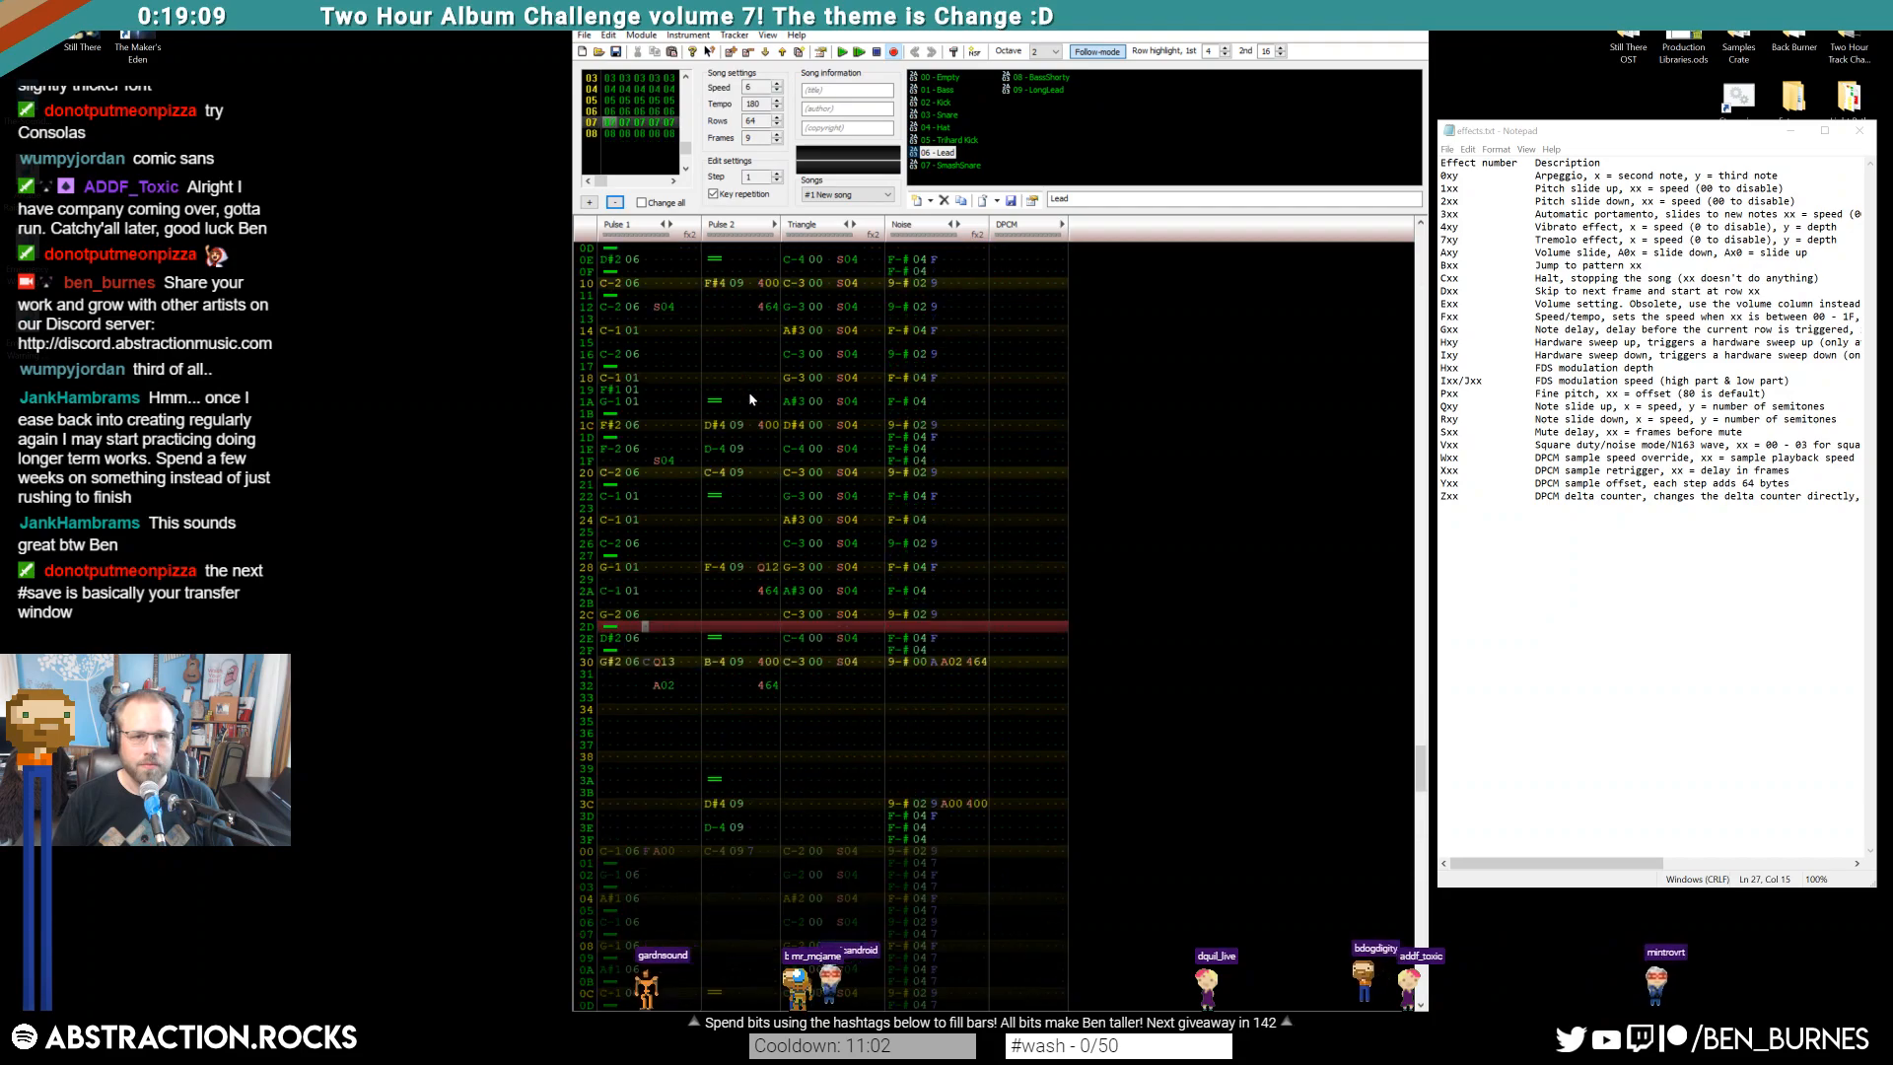
key("Return")
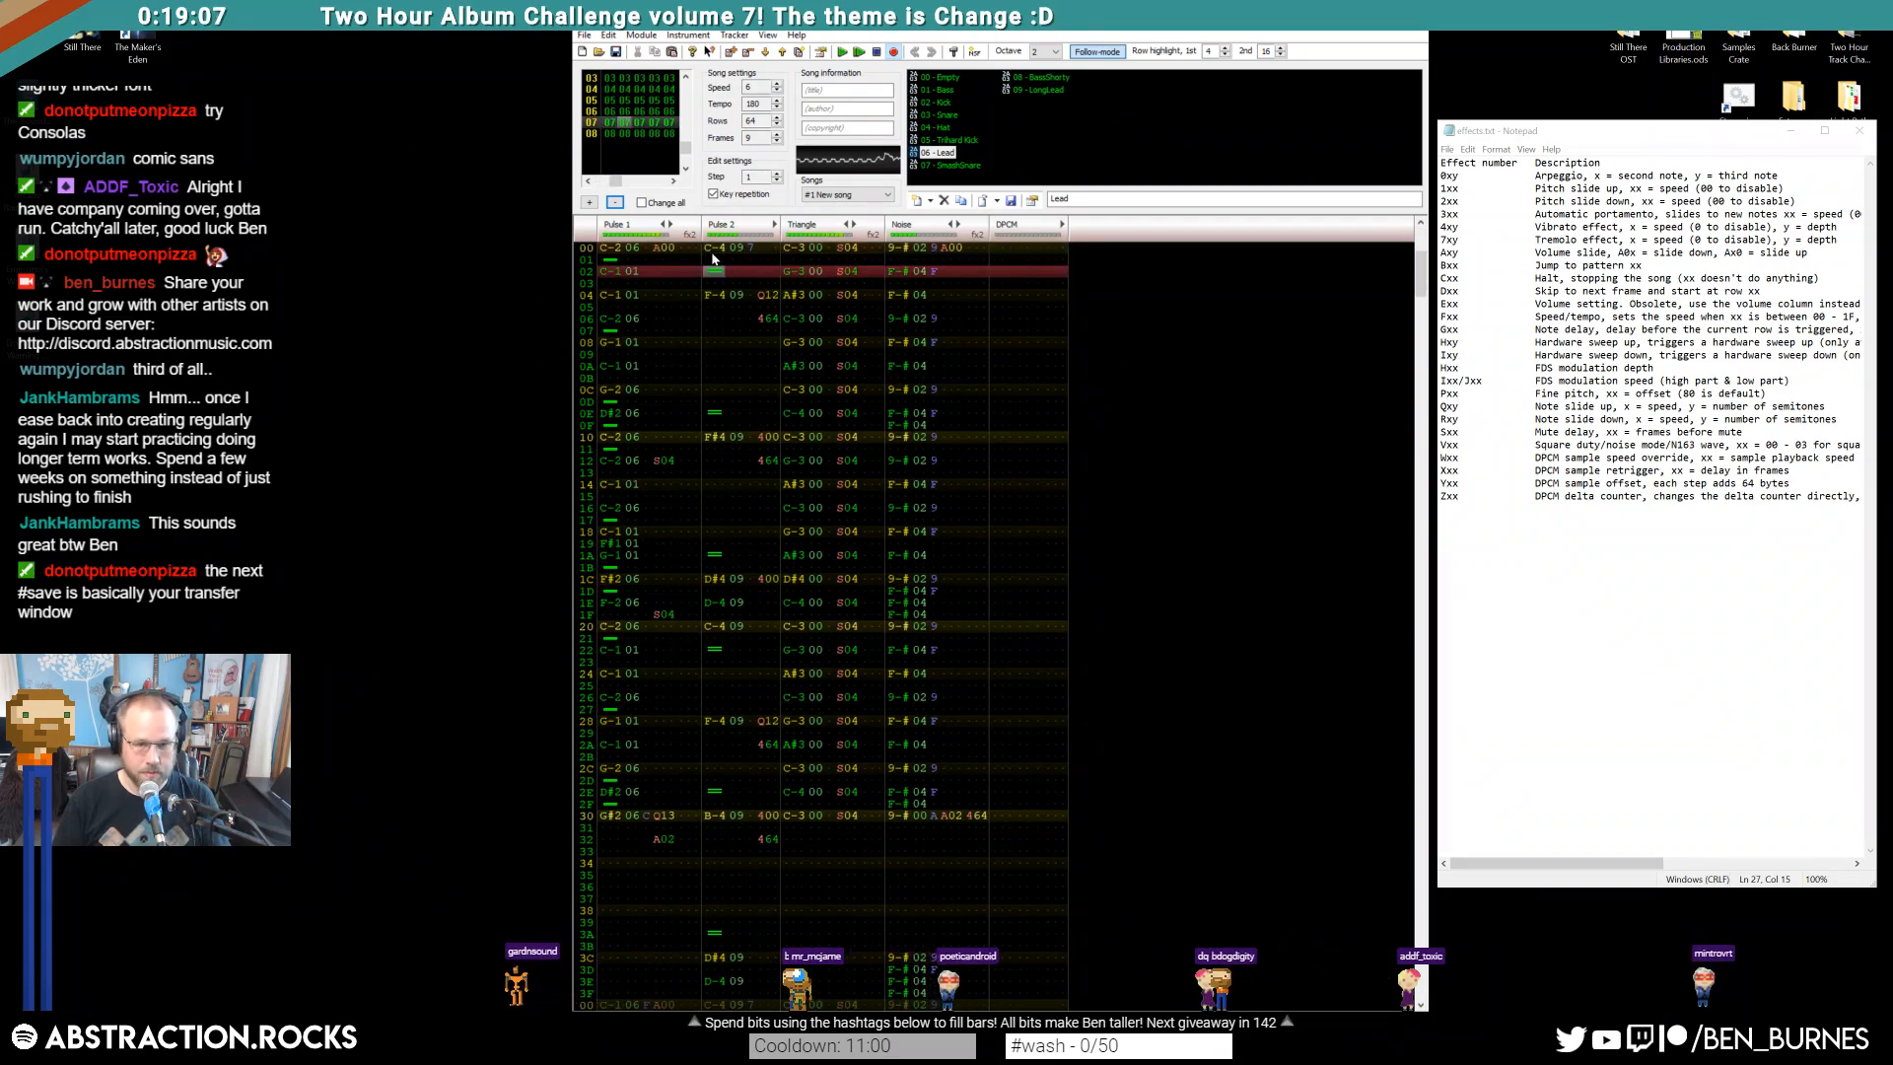
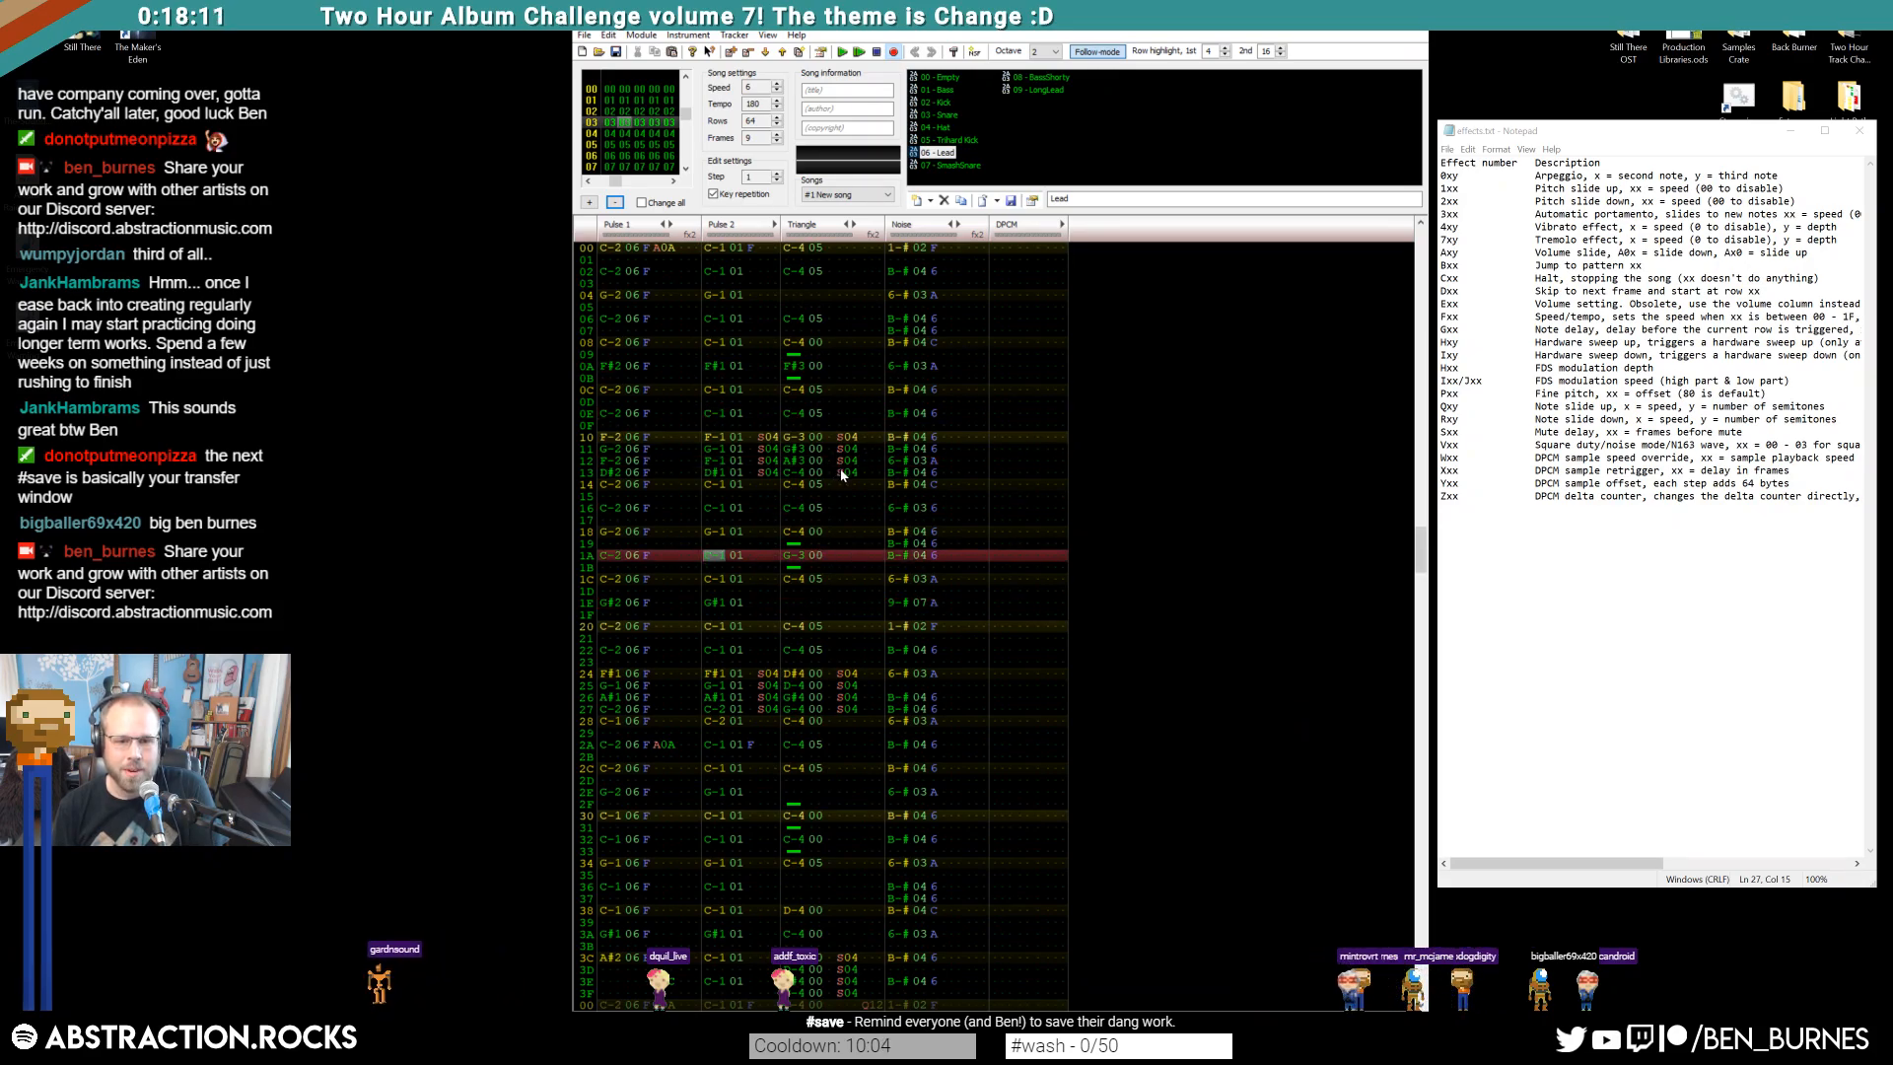
Play the song from the start of frame 03 into frame 06 to review the buildup
left_click(800, 248)
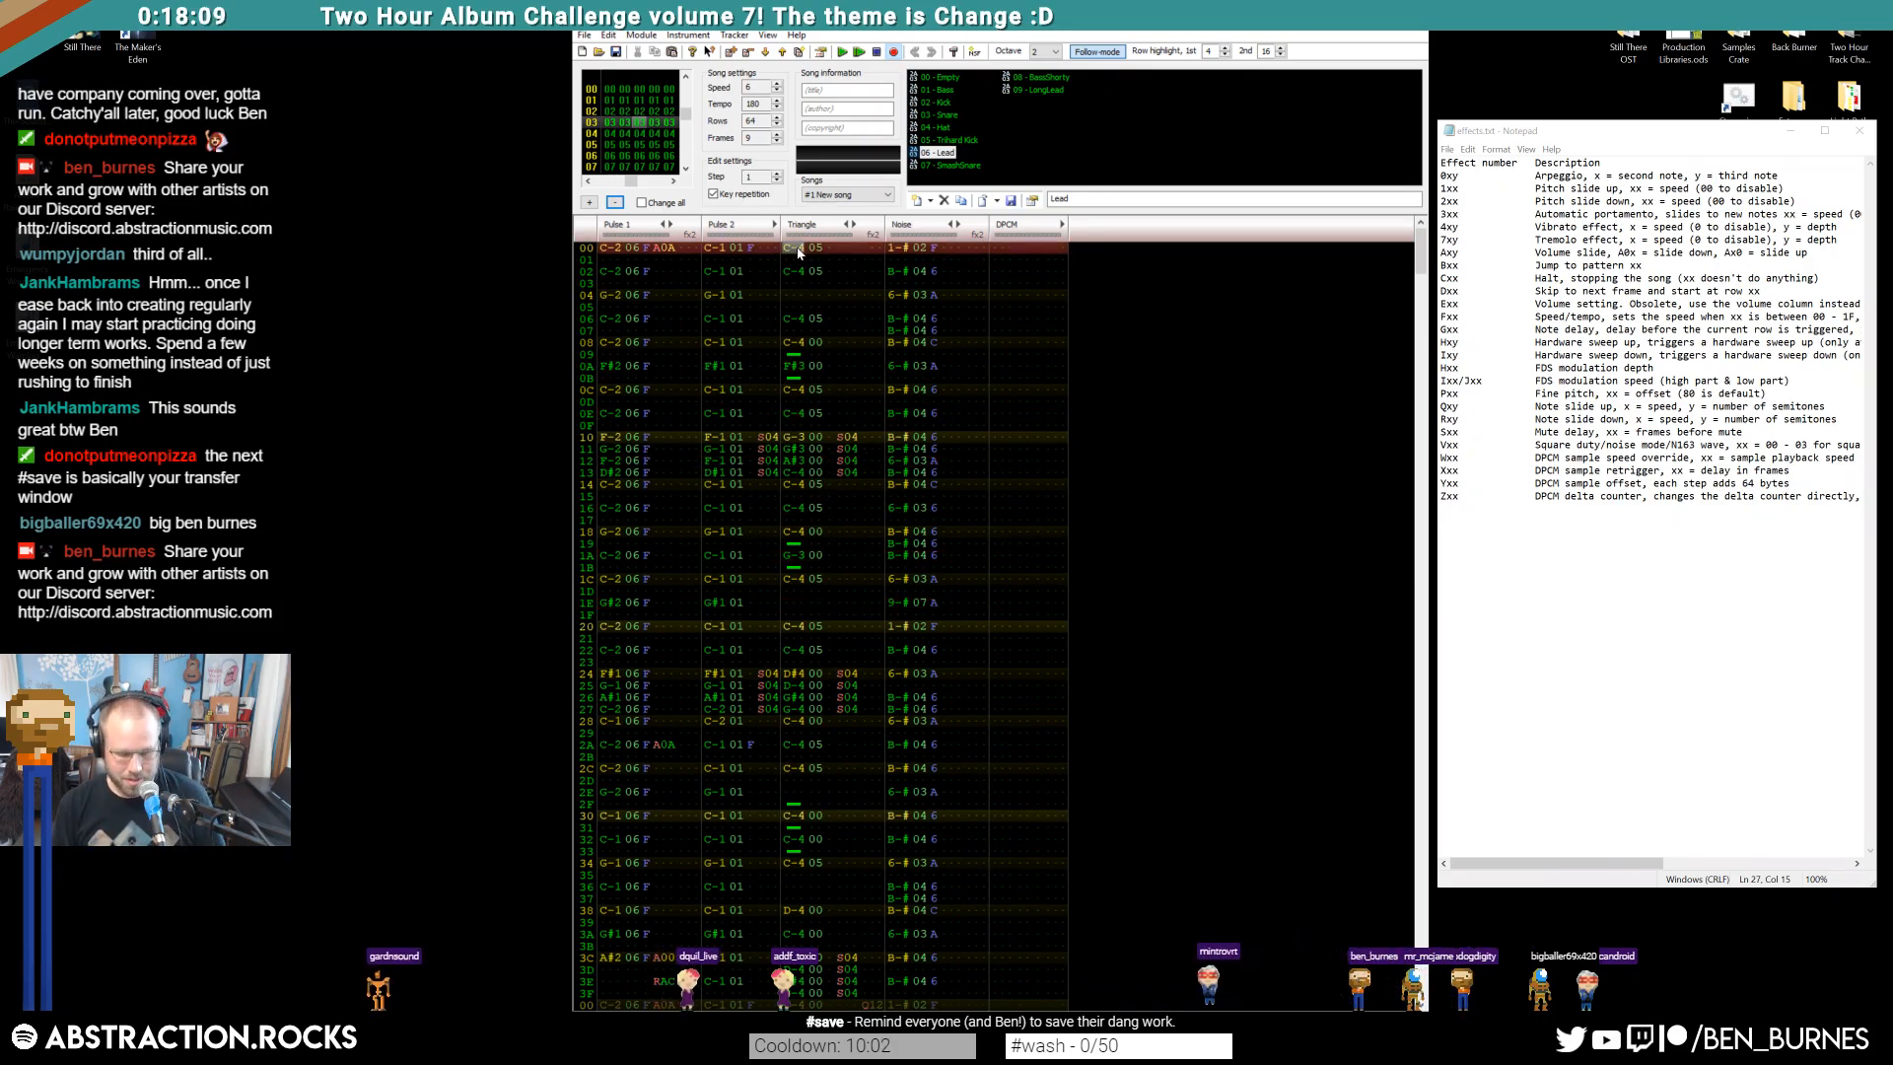
type("S04")
key("Home")
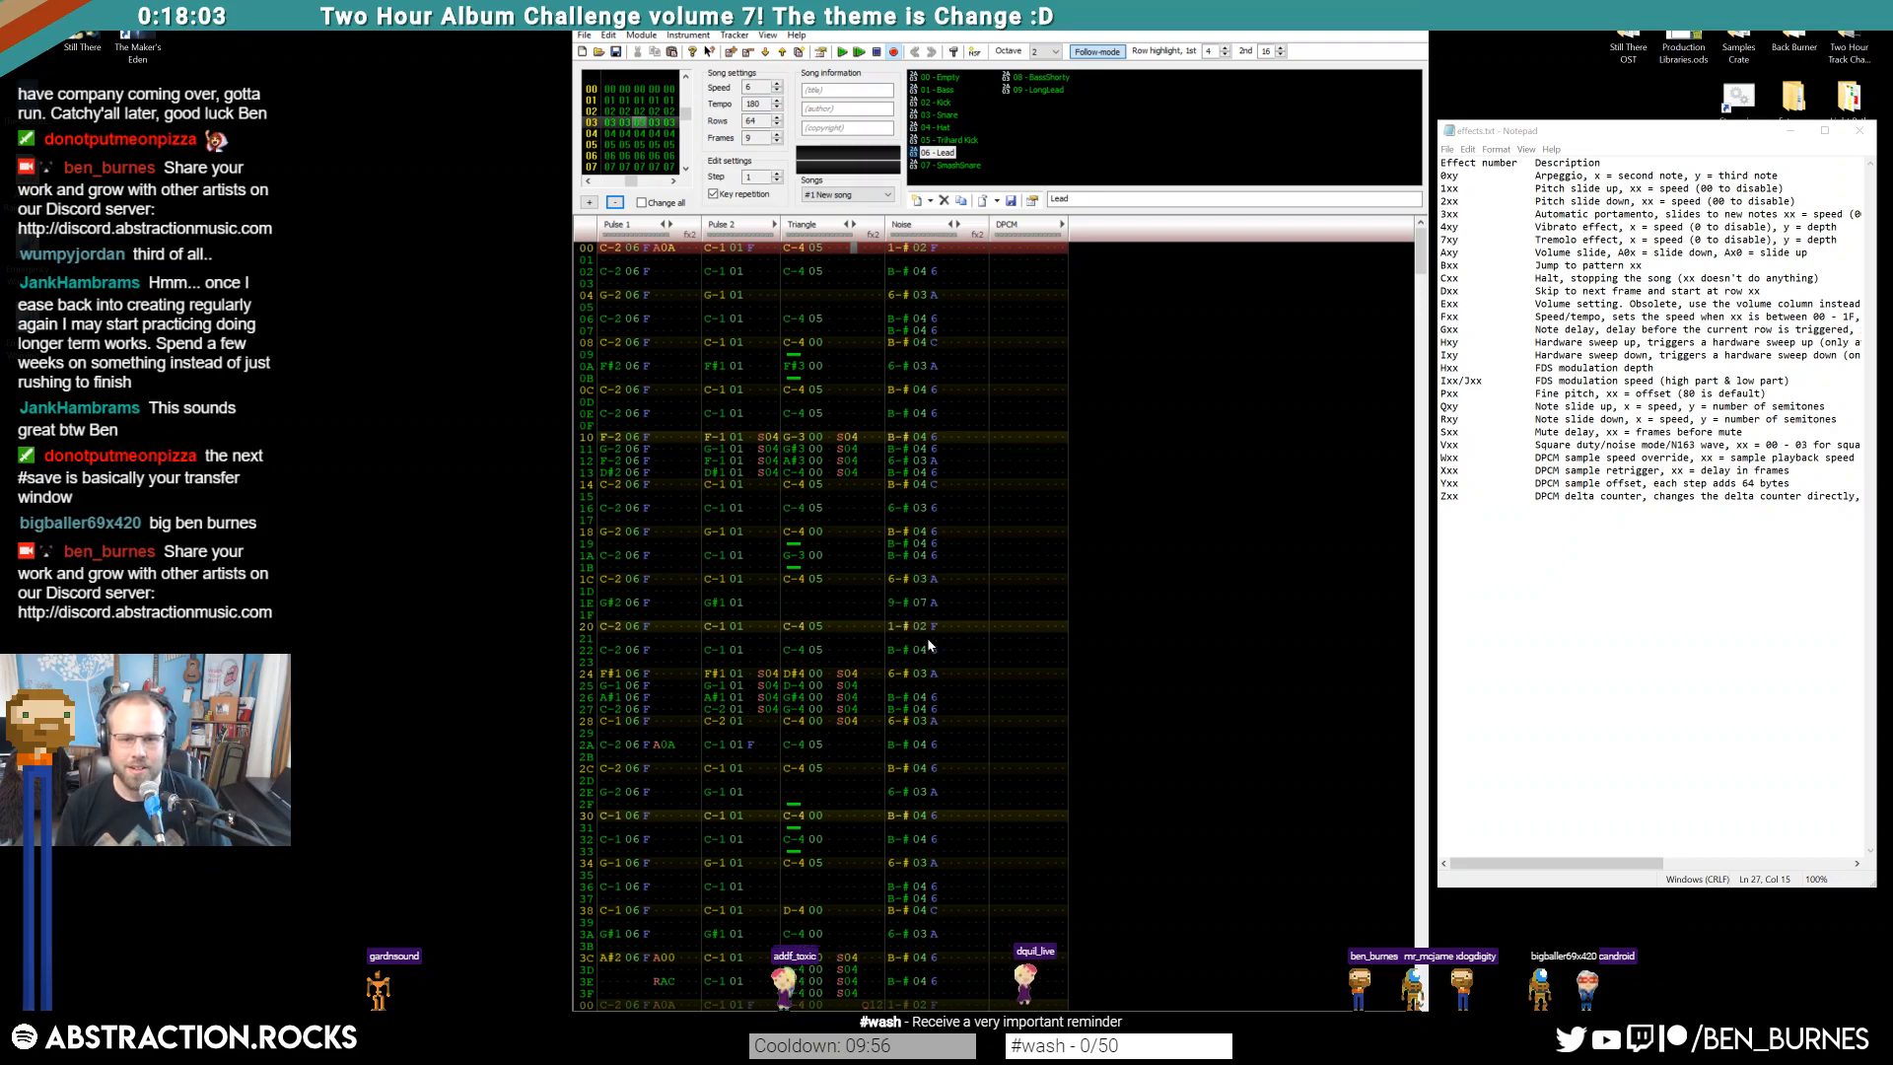
key("Return")
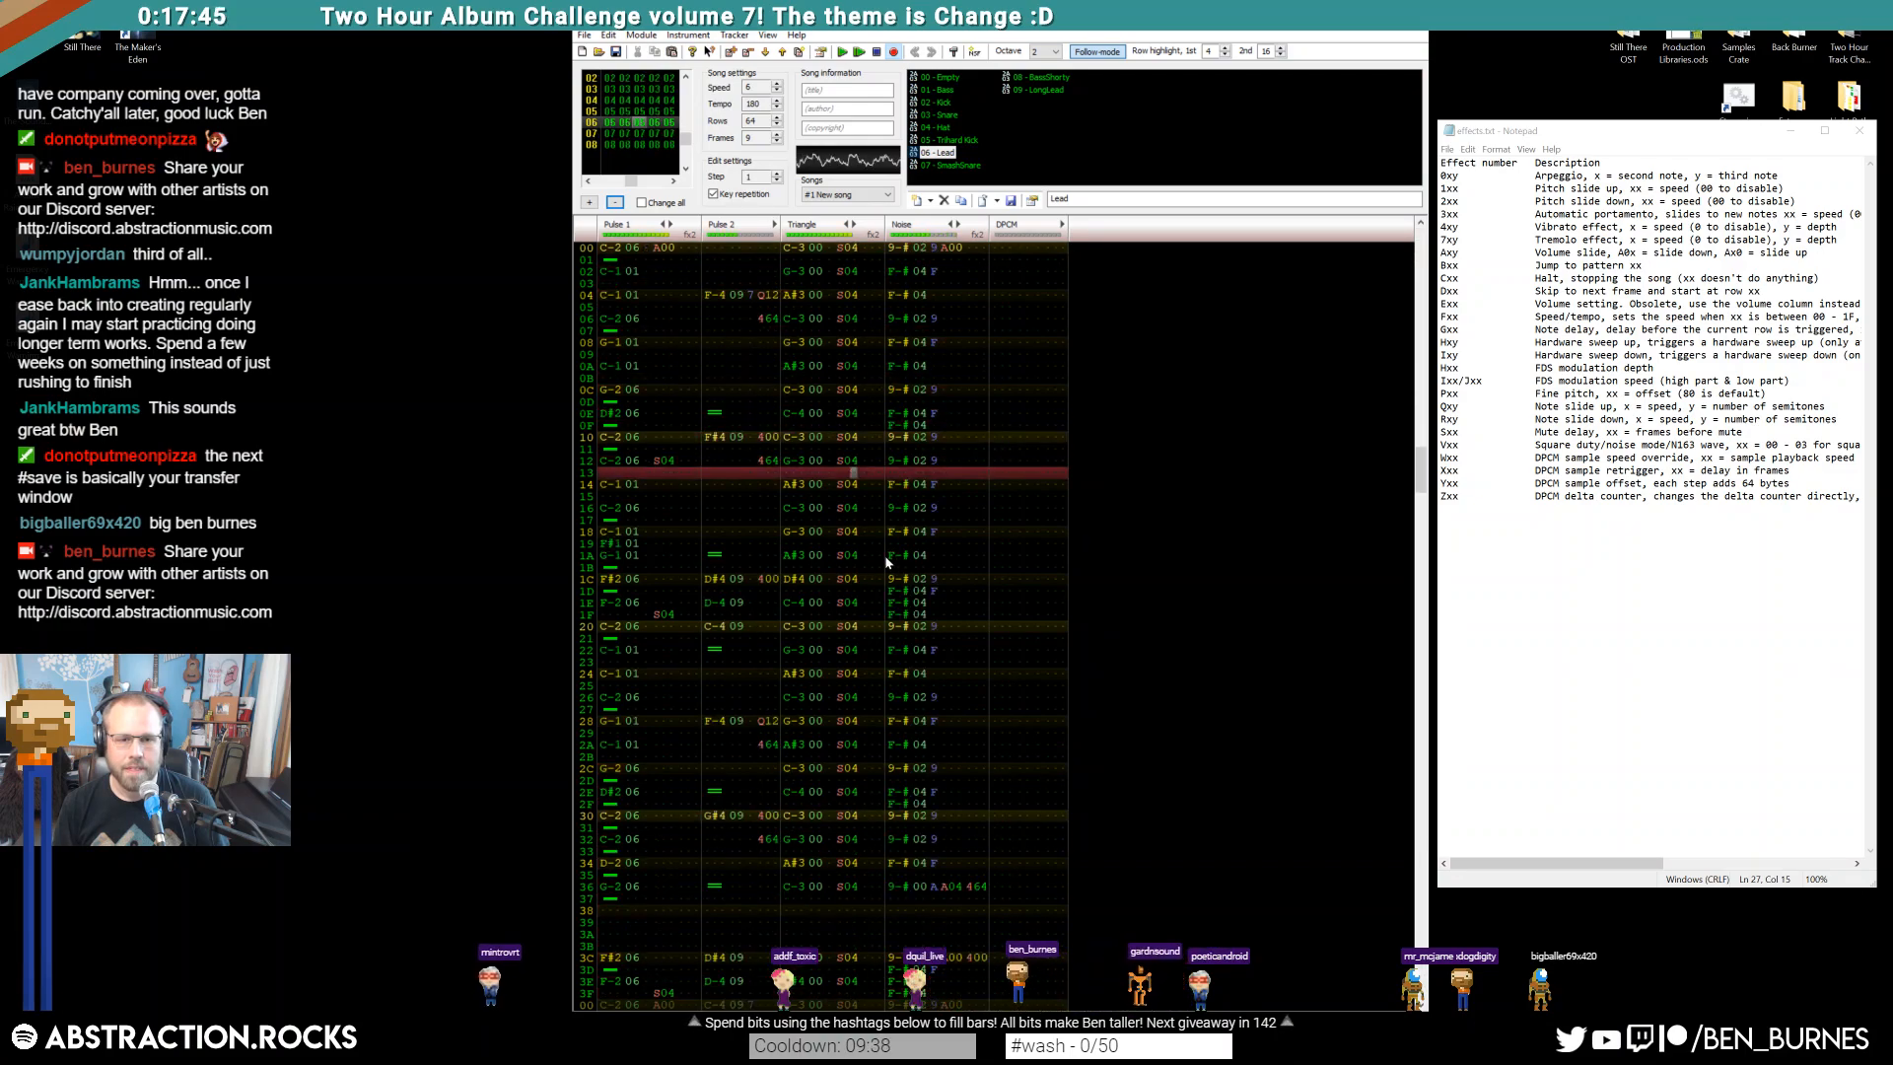
key("Return")
Enter C-1 notes with instrument 01 on Pulse 2 of frame 05 at rows 00, 06, 0C, 10, 16, 1C, 20, 26, 2C, 30 and 36
scroll(889, 581, "up", 20)
scroll(880, 594, "up", 2)
scroll(724, 284, "down", 2)
left_click(708, 249)
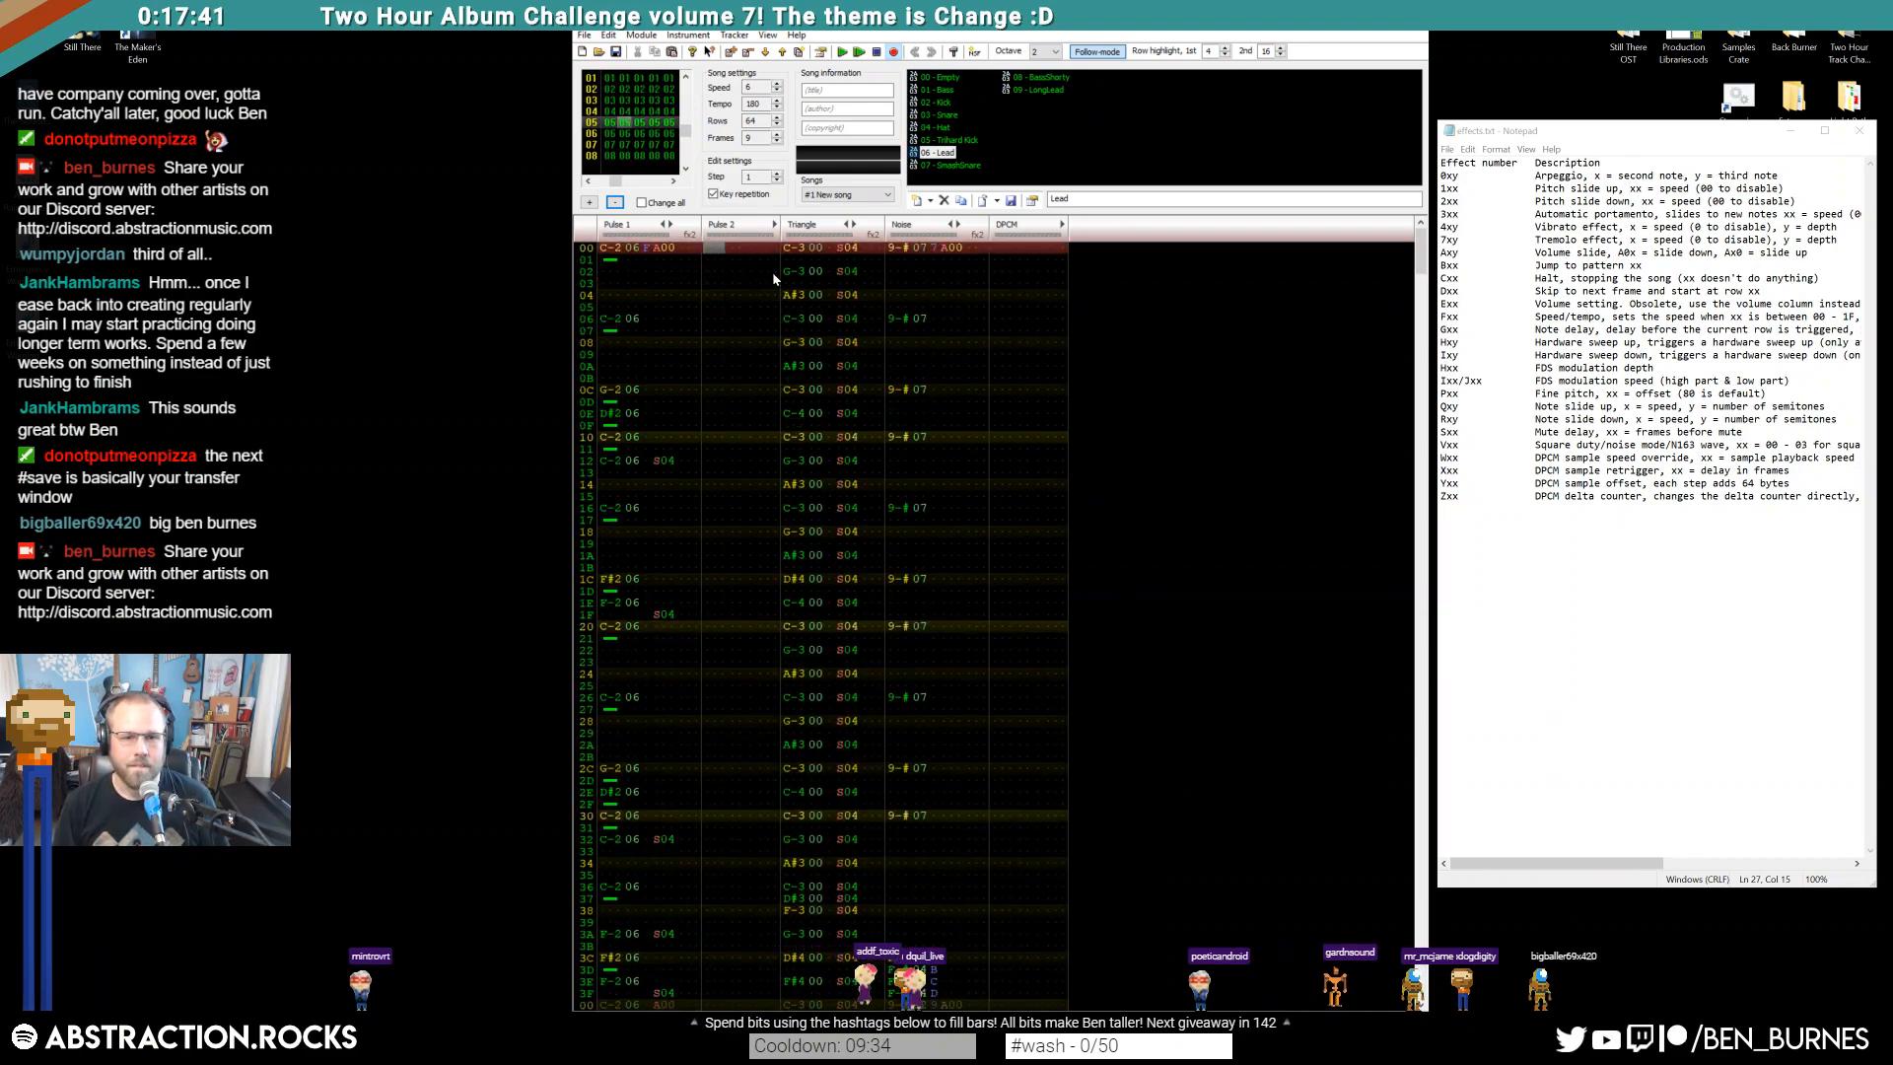
key("z")
key("Up")
key("KP_Divide")
key("z")
key("Down")
key("Down")
key("Down")
key("Down")
key("Down")
key("z")
key("Down")
key("Down")
key("Down")
key("Down")
key("Down")
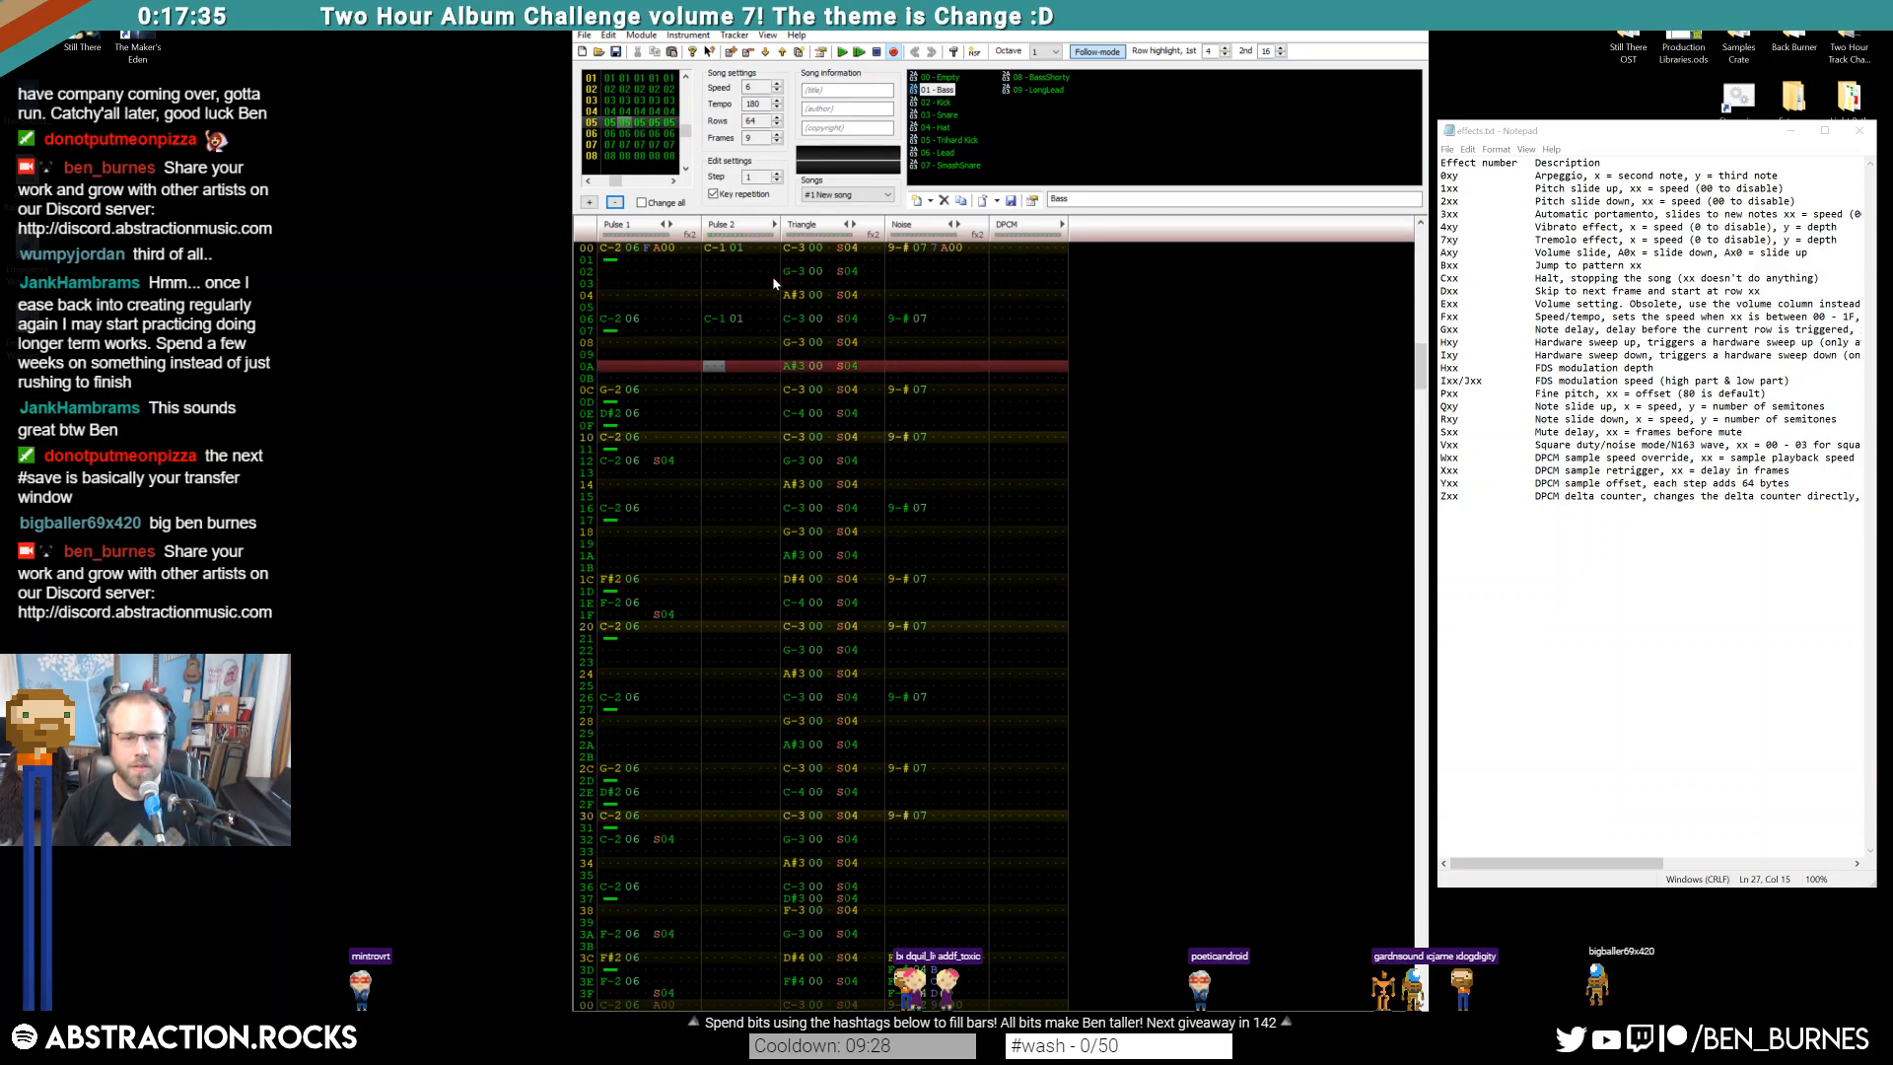
key("z")
key("Down")
key("Down")
key("Down")
key("z")
key("Down")
key("Down")
key("Down")
key("Down")
key("Down")
key("z")
key("Down")
key("Down")
key("Down")
key("Down")
key("Down")
key("z")
key("Down")
key("Down")
key("z")
key("z")
key("Down")
key("Down")
key("Down")
key("Down")
key("Down")
key("Down")
key("z")
key("Down")
key("Down")
key("Down")
key("Down")
key("Down")
key("Down")
key("z")
key("Down")
key("Down")
key("Down")
key("z")
key("Down")
key("z")
key("Down")
key("Down")
key("Down")
key("z")
key("Down")
key("Down")
key("Down")
key("Down")
key("Down")
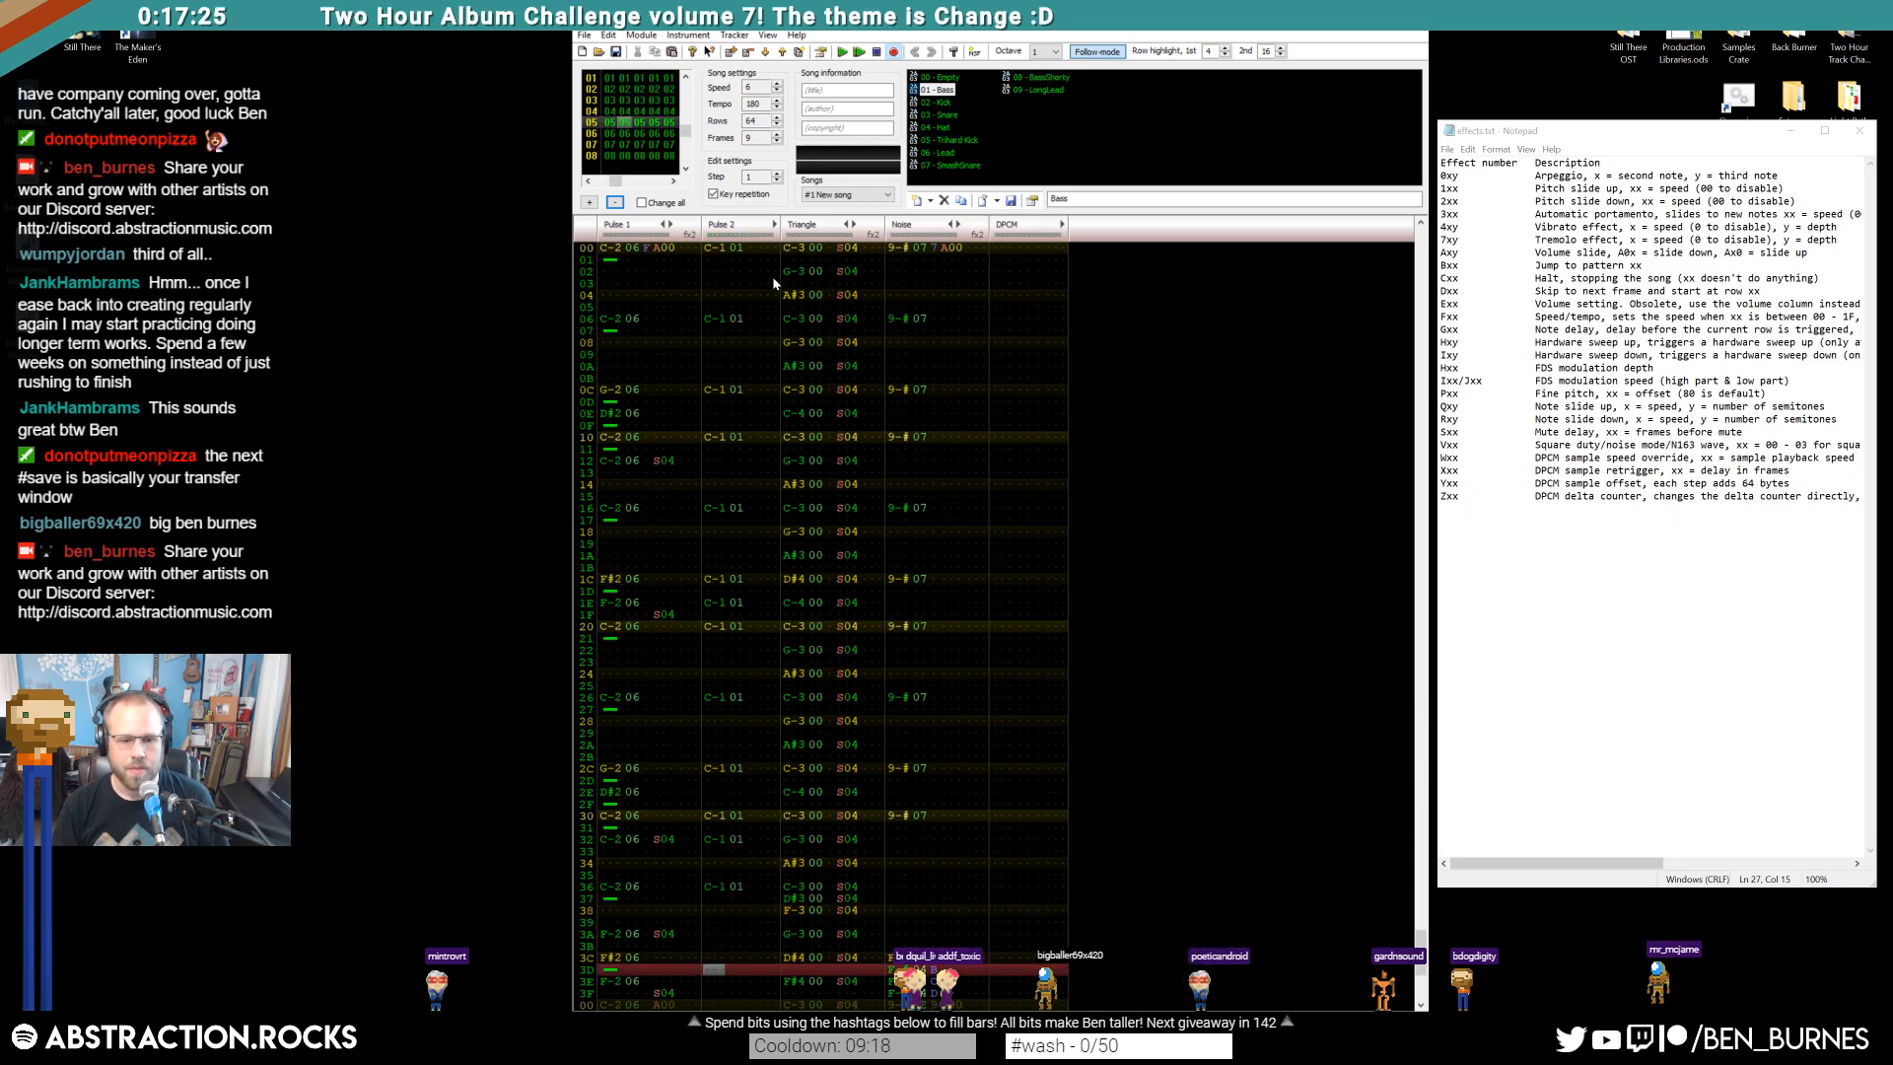
Add a C-1 note with instrument 01 on Pulse 2 at row 00 of frame 06 and play the song from frame 05
key("Down")
key("Down")
key("Down")
key("Down")
key("z")
key("Down")
key("Up")
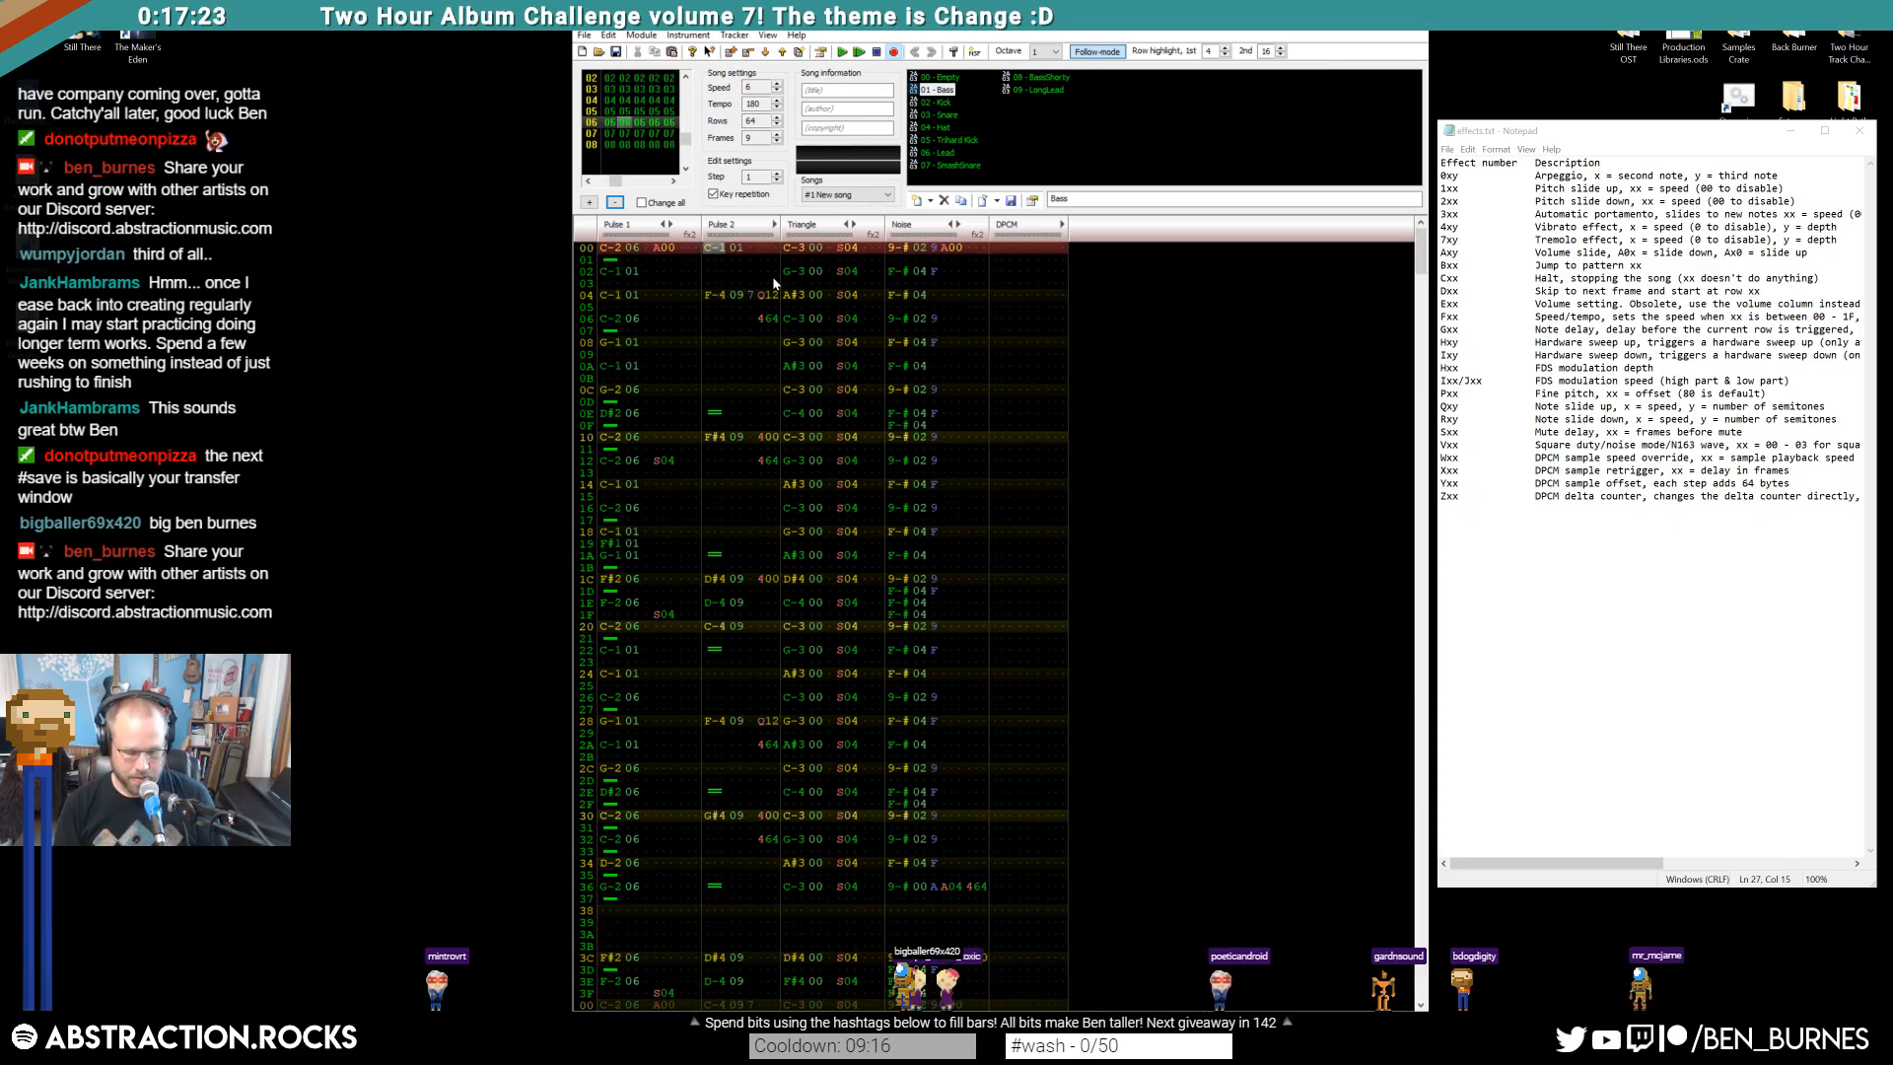
key("ctrl+Left")
key("Return")
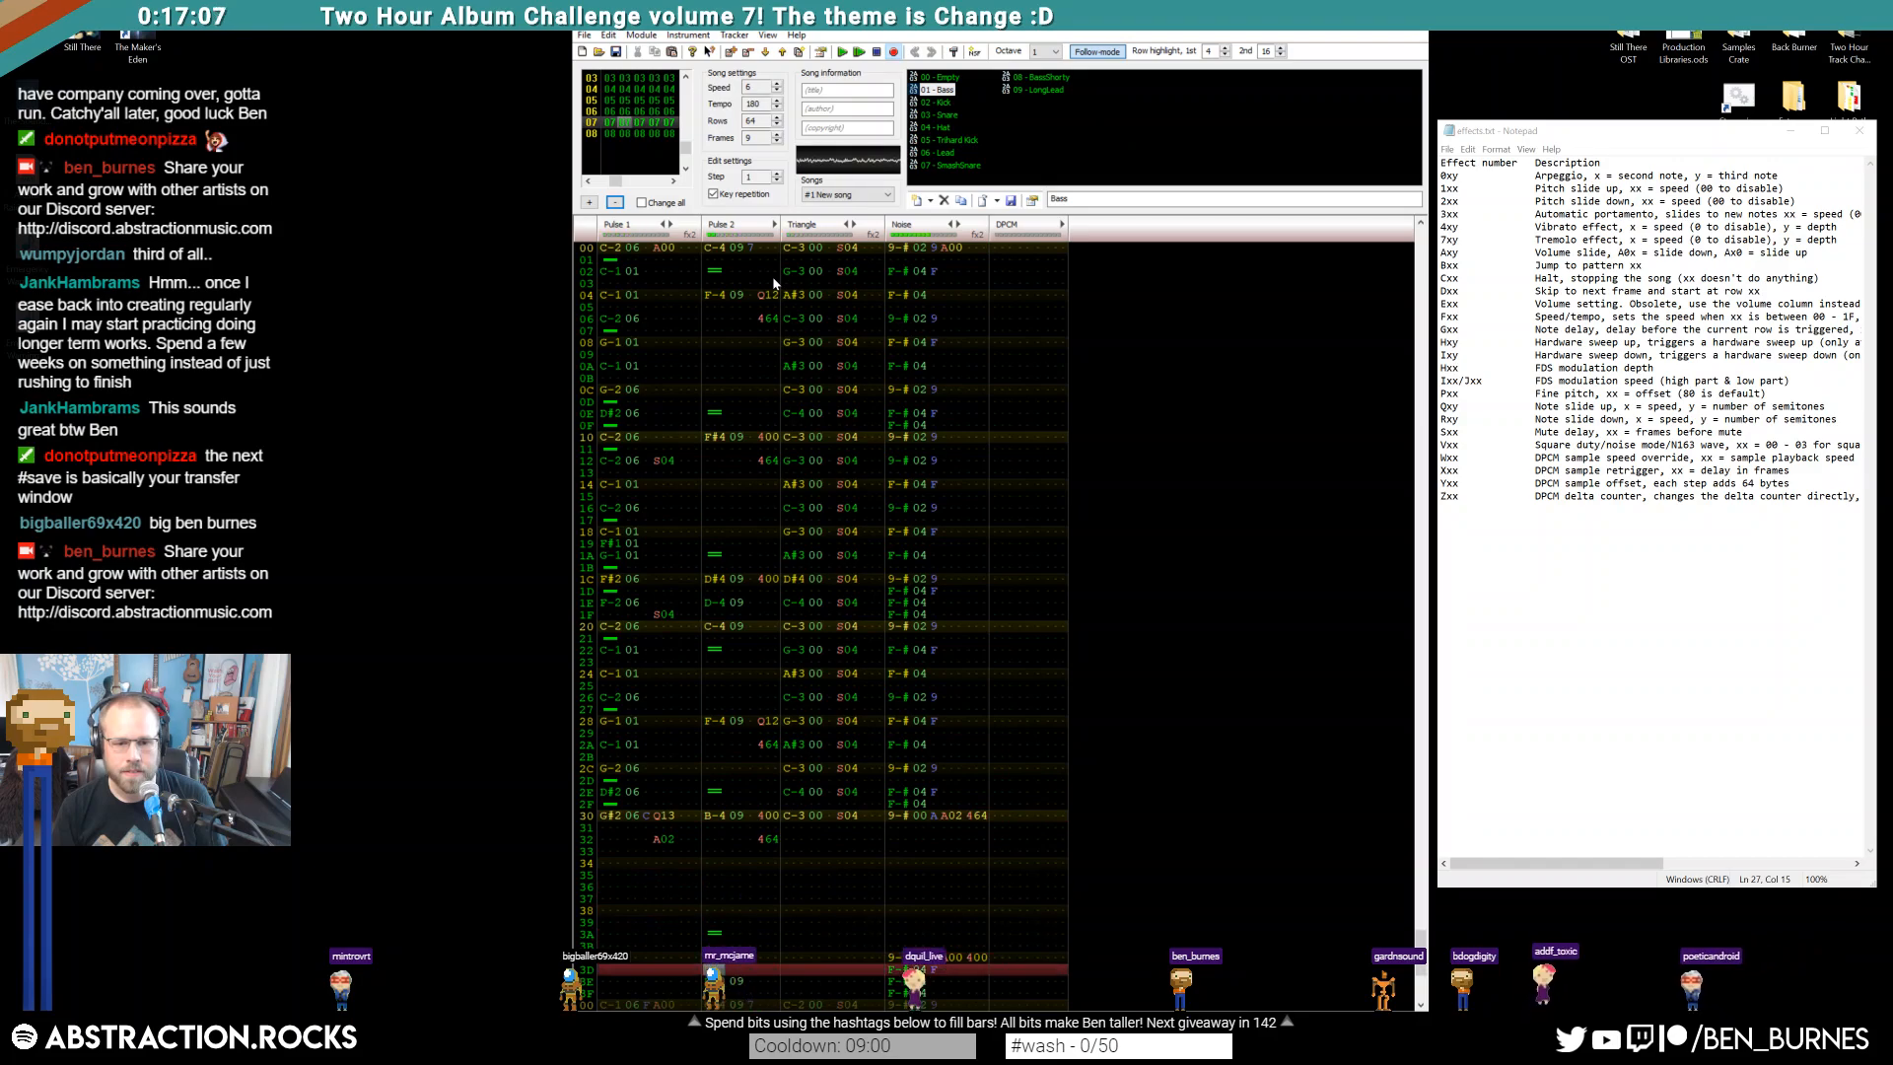
Replace the Pulse 1 note at row 30 of frame 07 with C-1 on instrument 01 and play on into frame 08
key("Up")
key("Up")
key("Up")
key("Up")
key("Up")
key("Up")
key("Up")
key("Up")
key("Up")
key("Up")
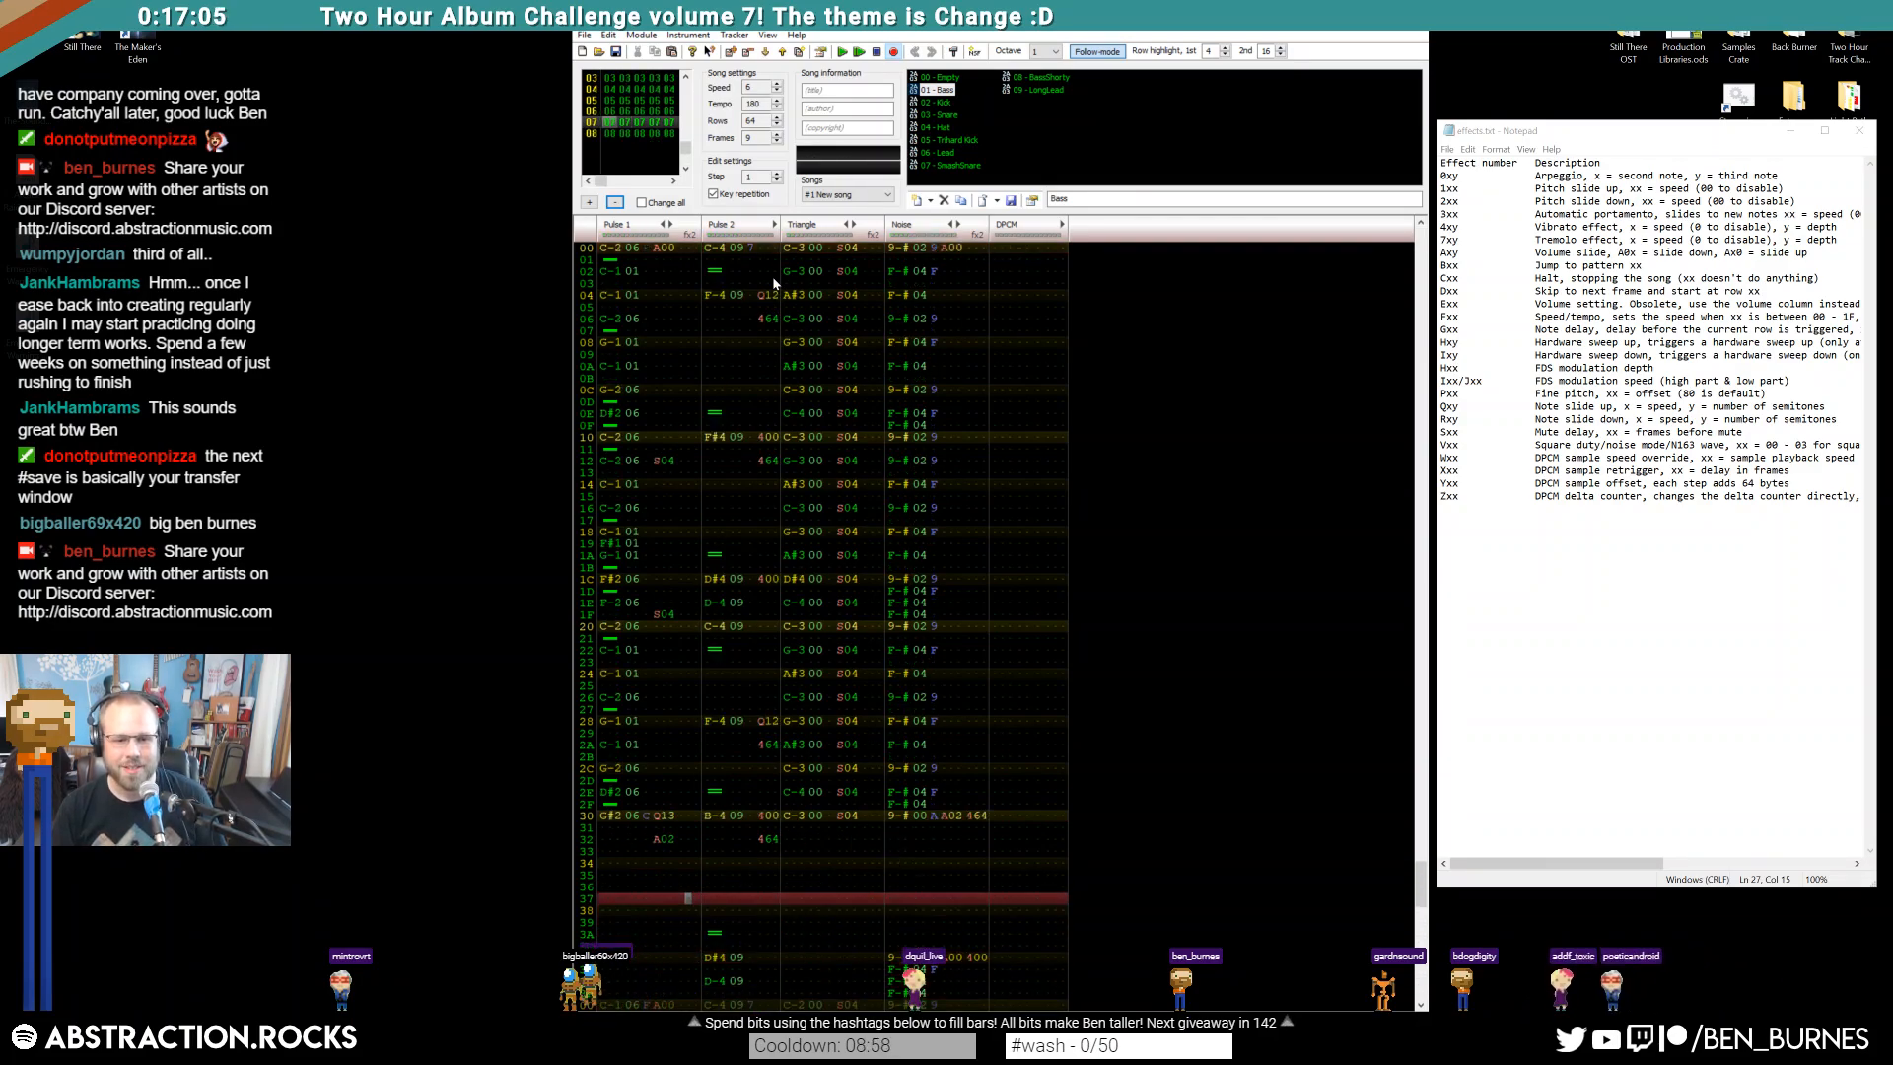
key("Left")
key("Left")
key("Left")
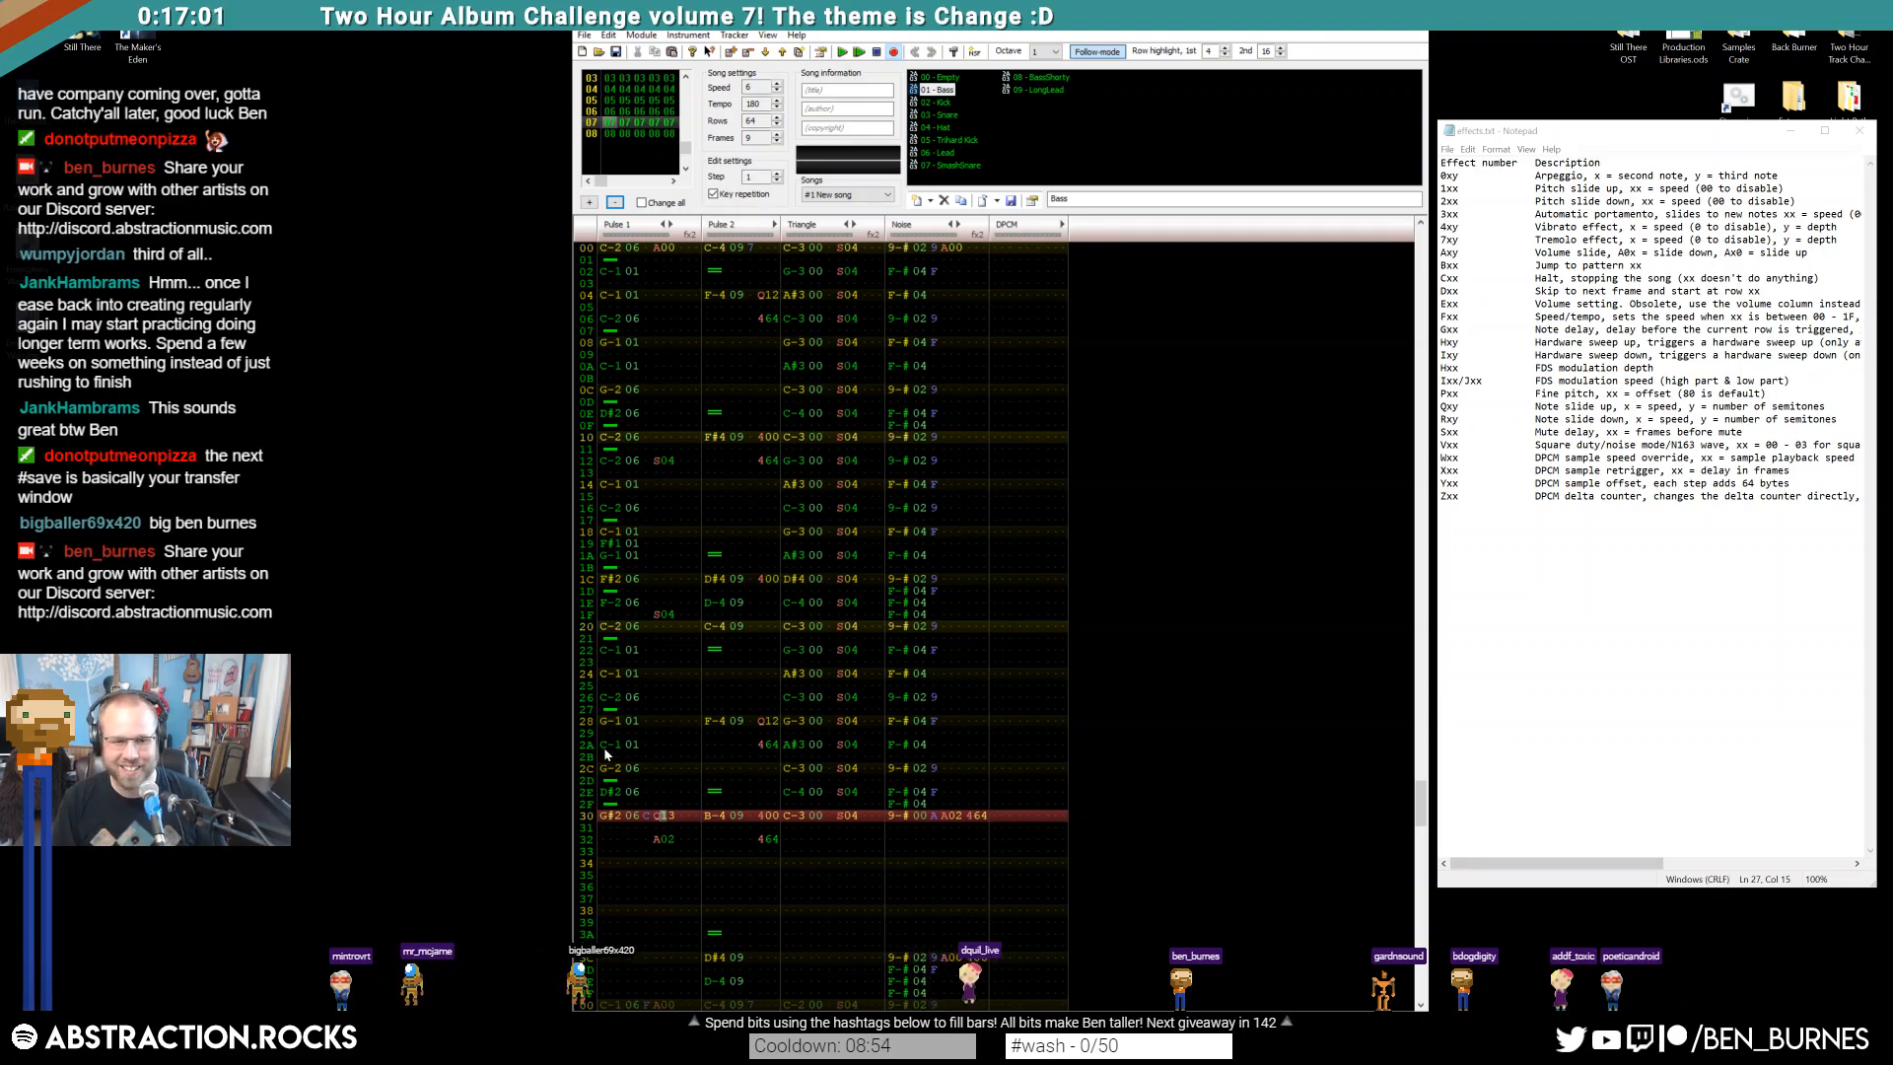
left_click(636, 756)
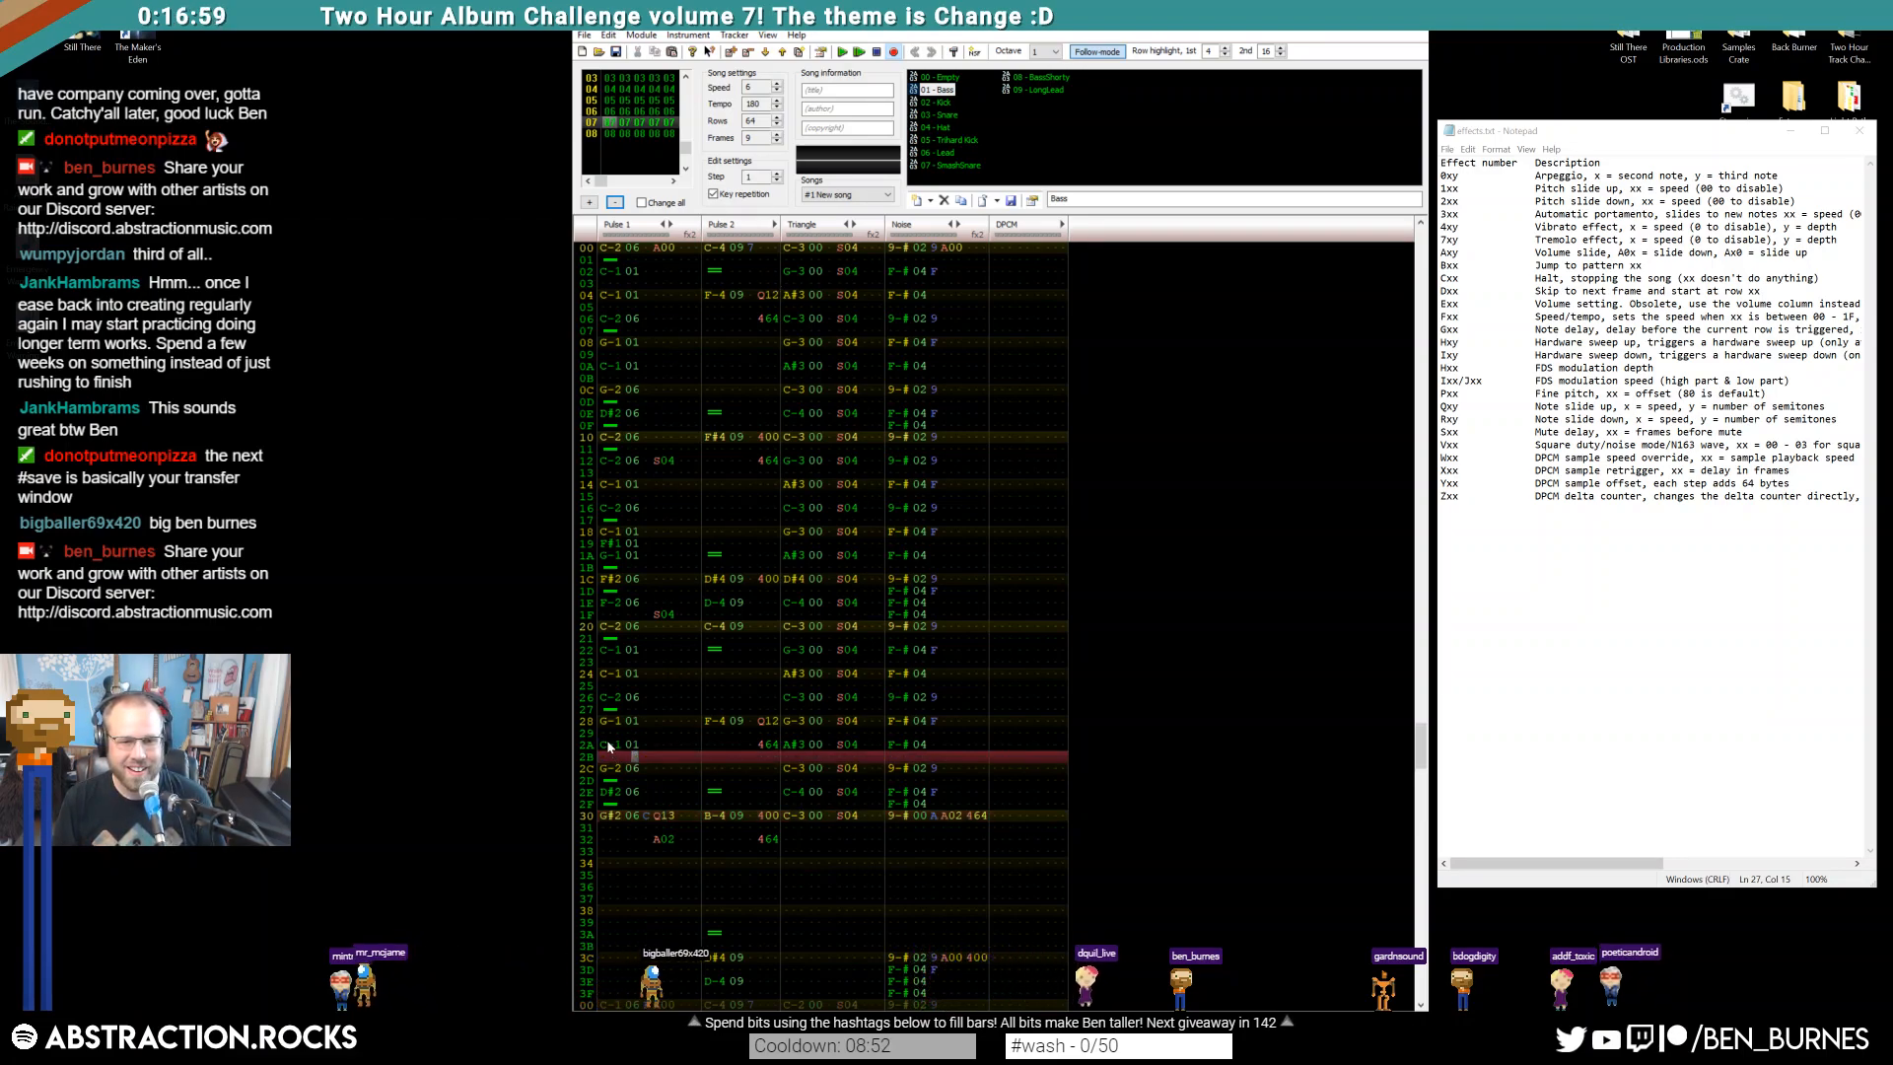
left_click(610, 817)
type("C-1 01")
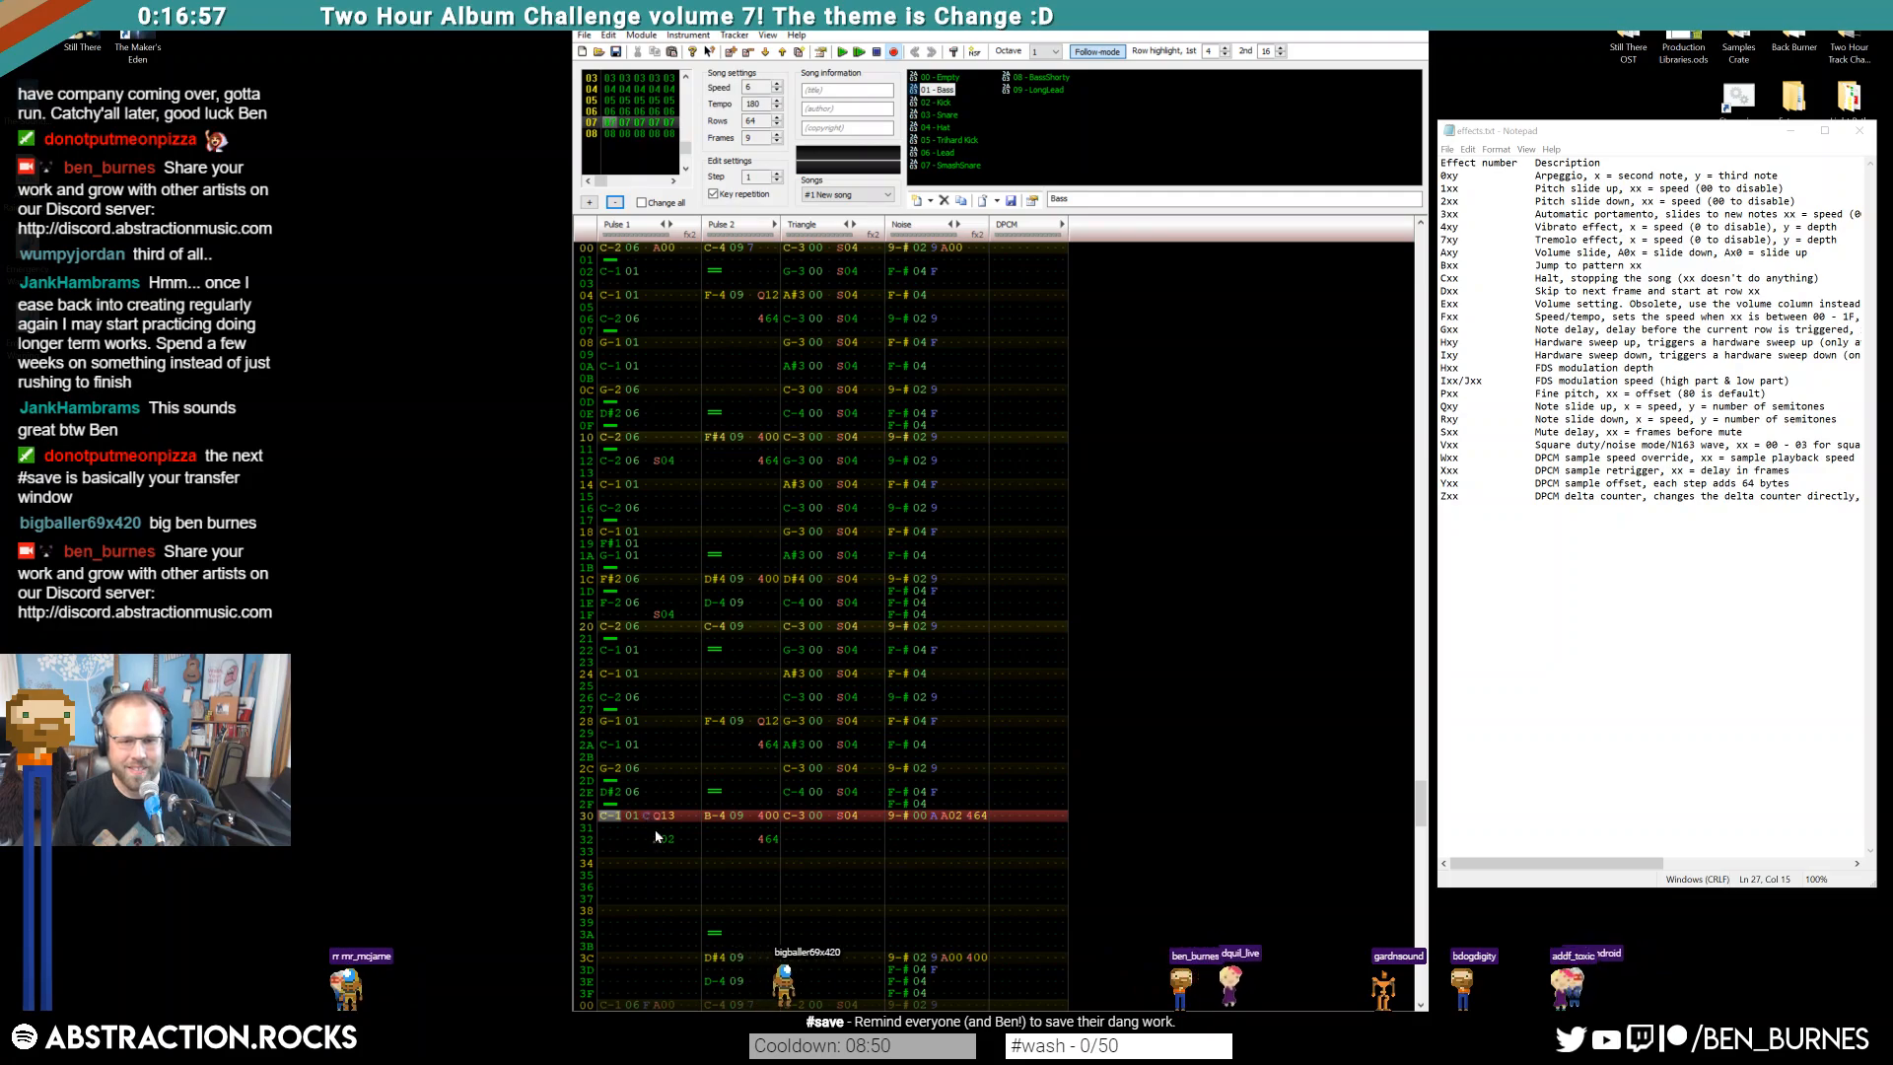
key("Return")
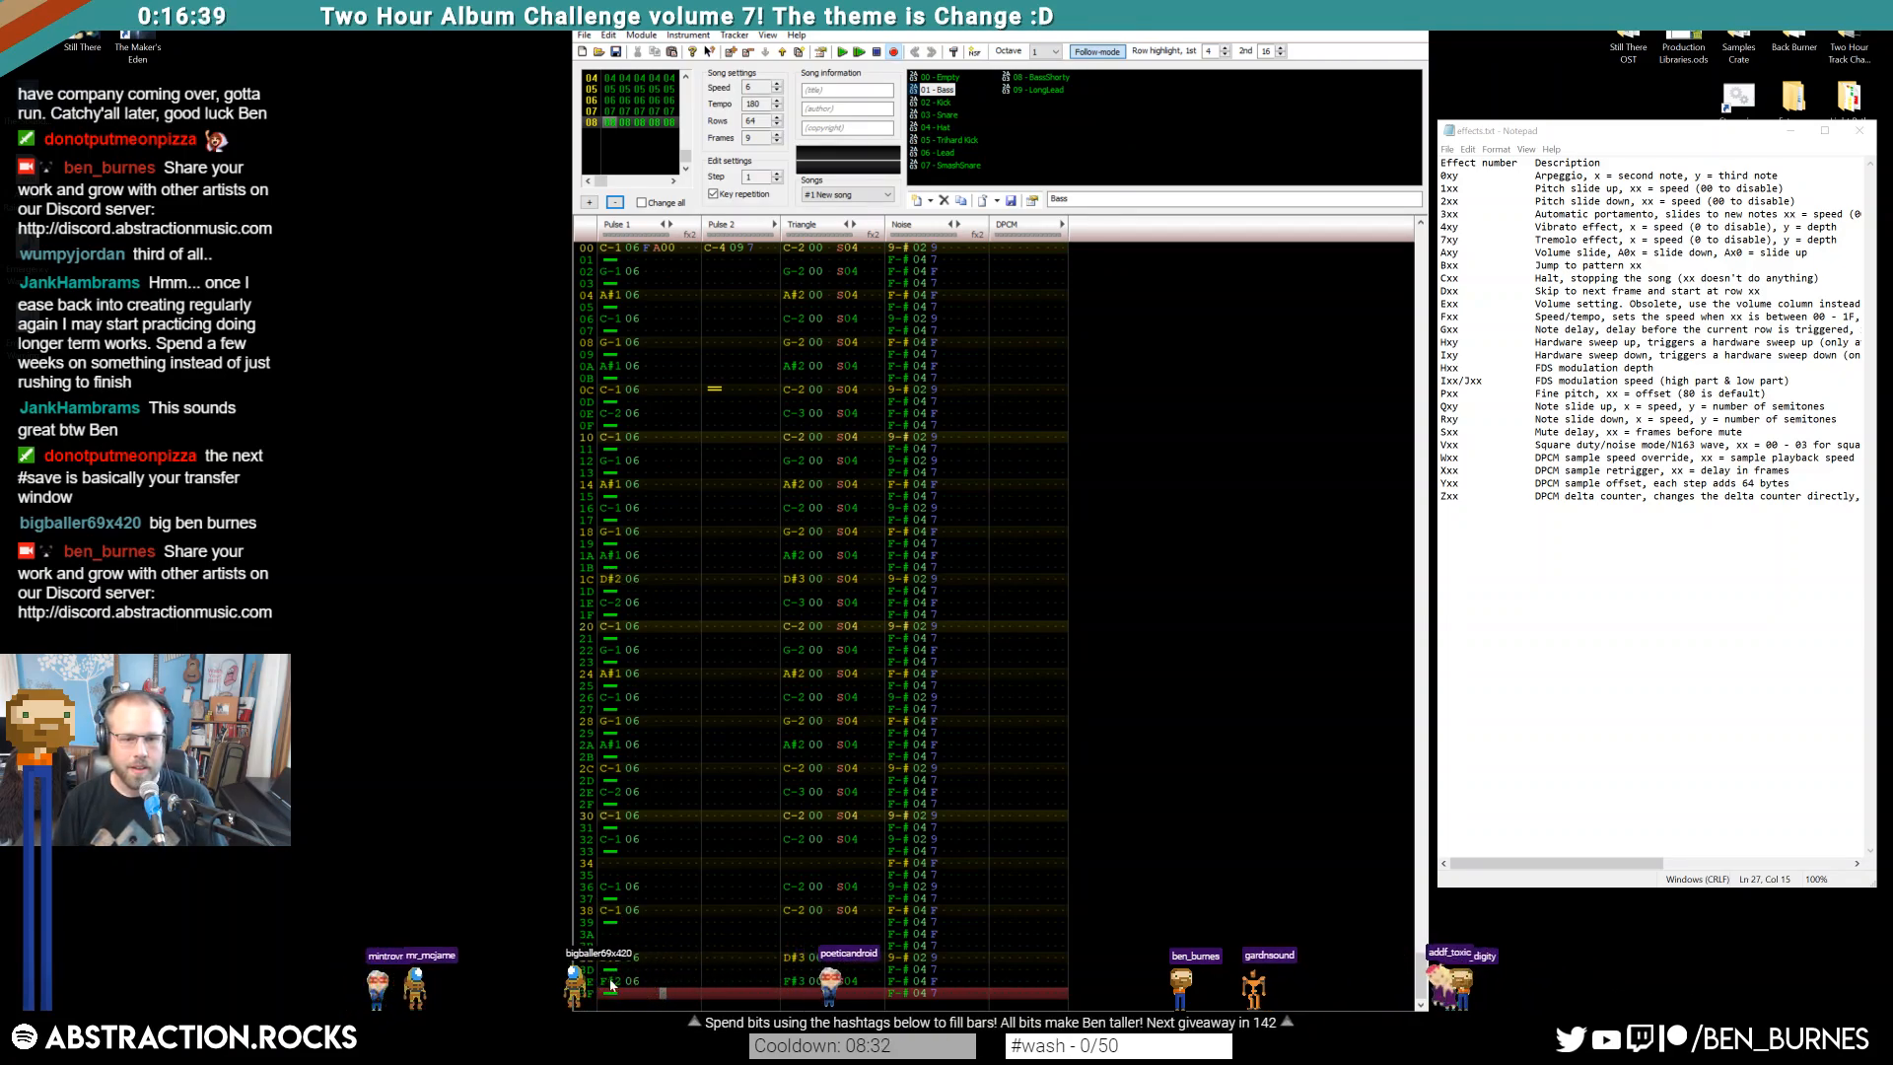
Try copying the Pulse 1 and Triangle notes from row 1A onward to row 3C of frame 08 and play the ending
left_click_drag(606, 557, 634, 591)
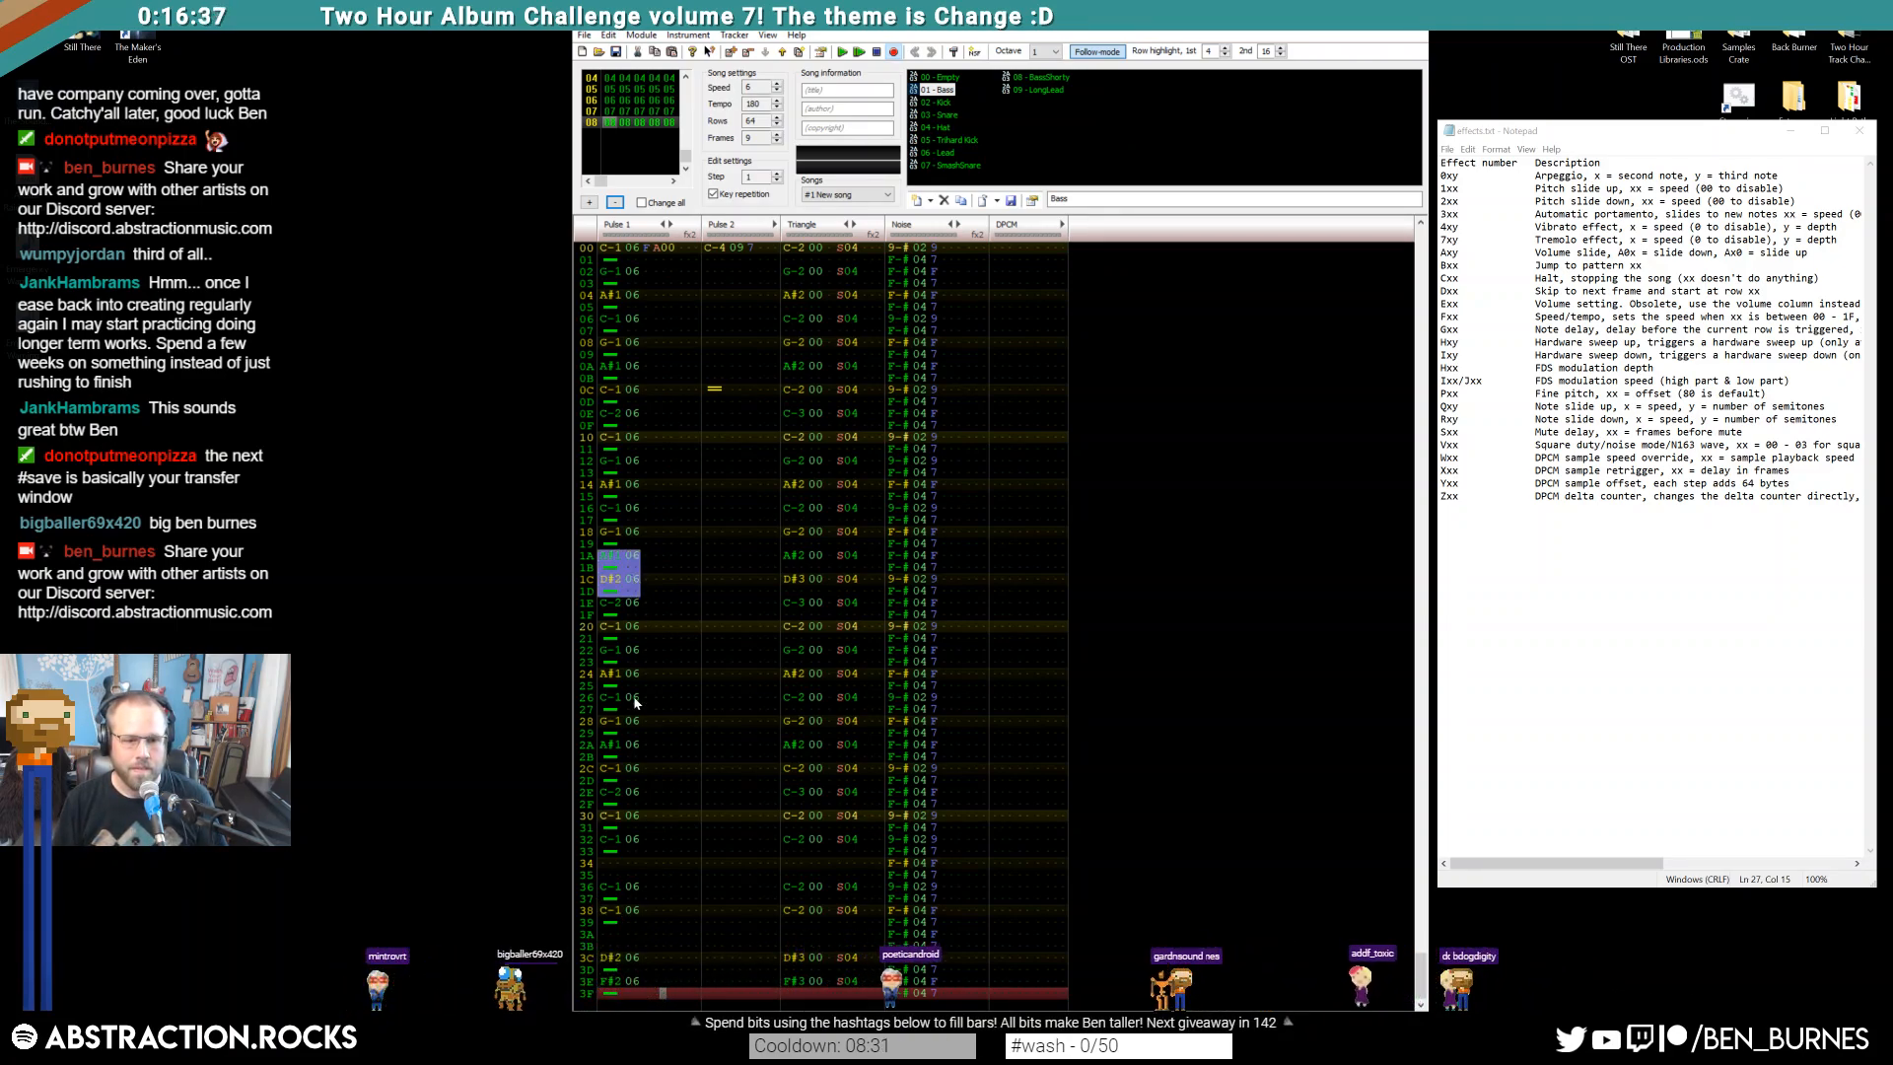
left_click(618, 959)
left_click_drag(785, 554, 855, 582)
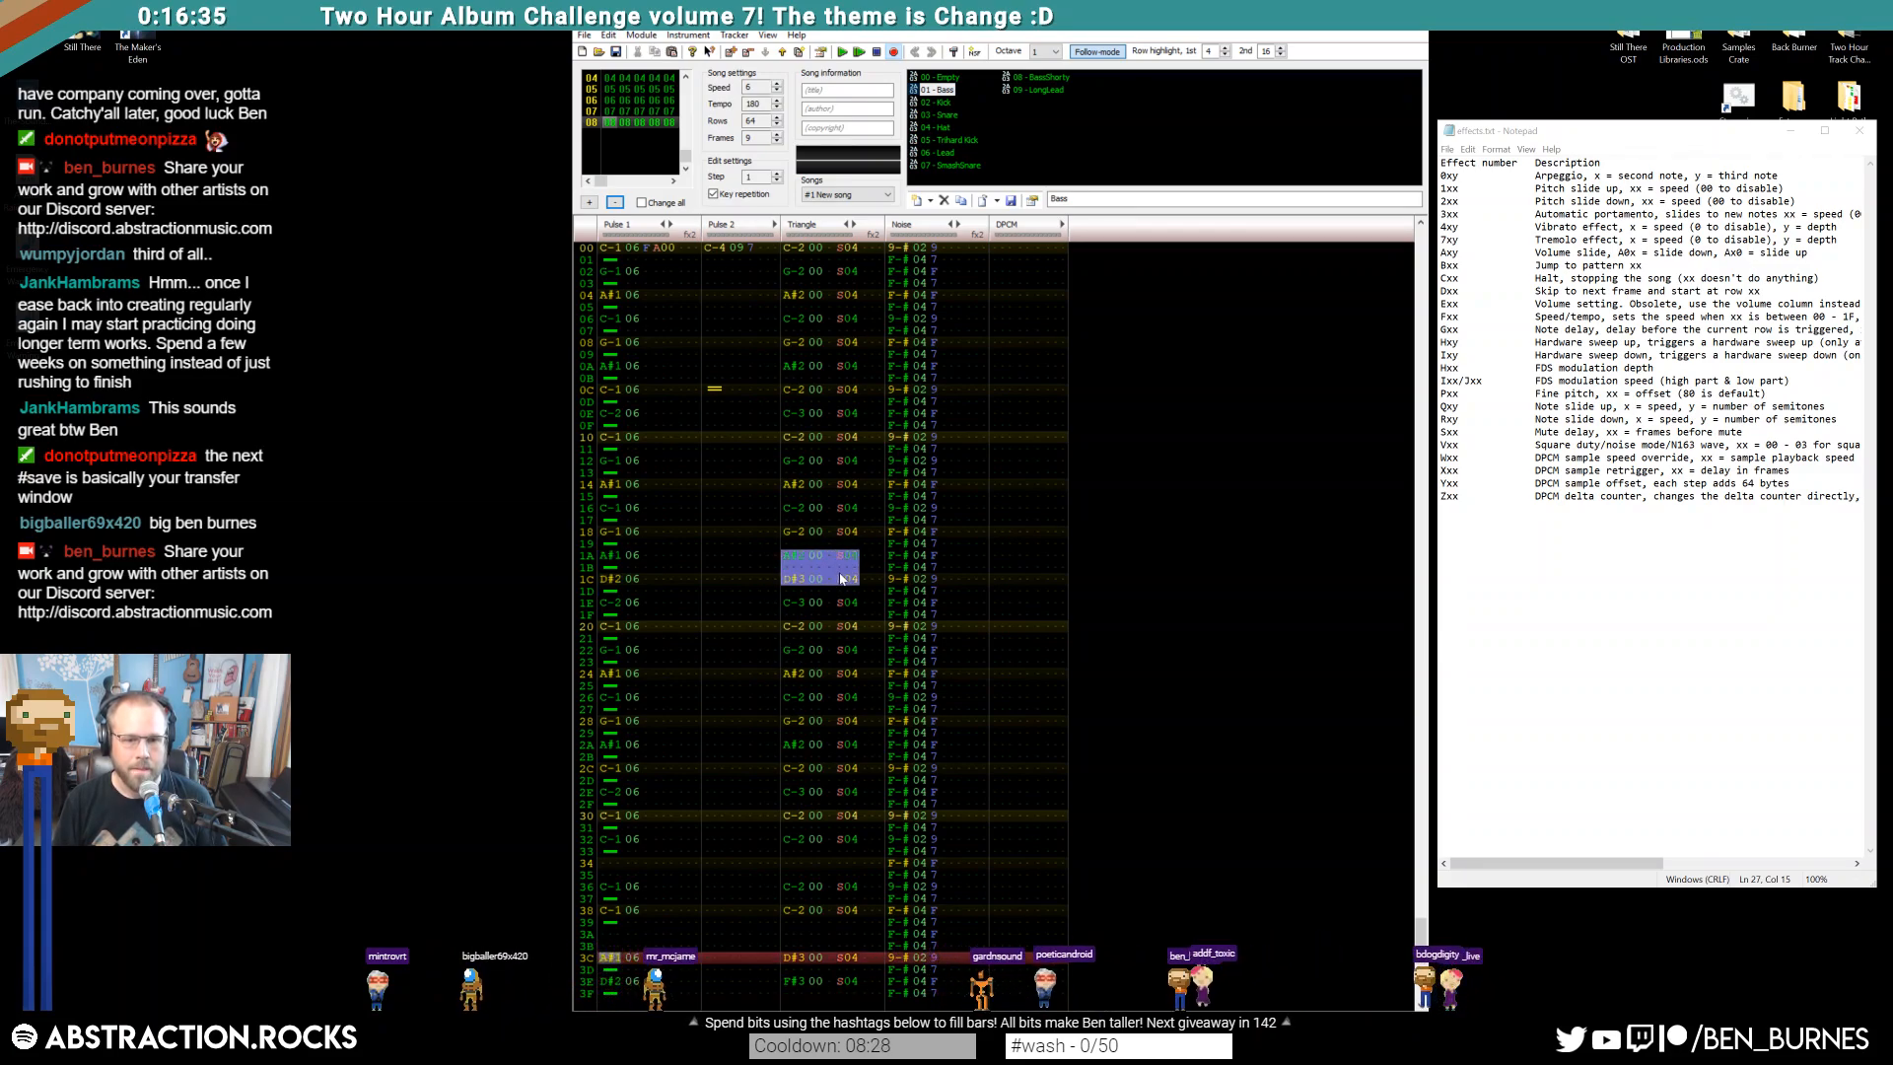
key("ctrl+c")
left_click(795, 959)
key("ctrl+v")
key("Return")
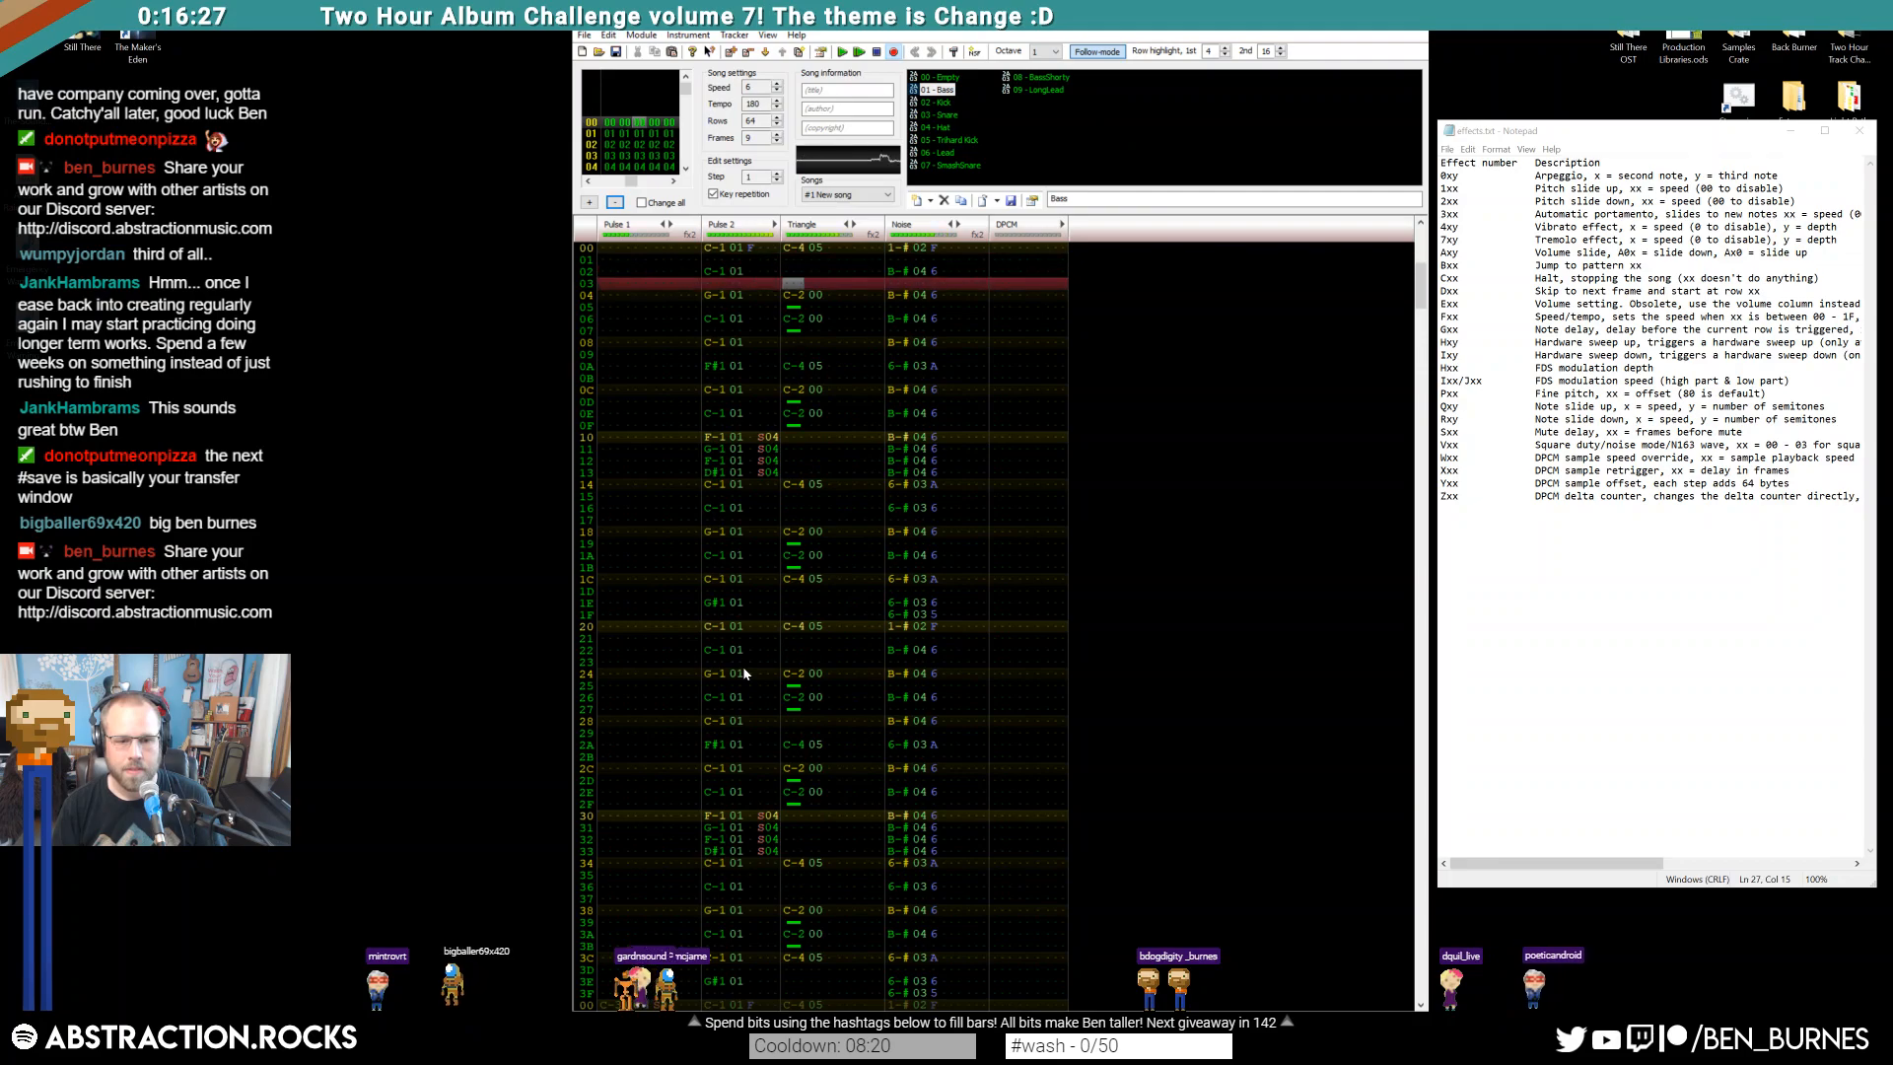
key("ctrl+Left")
key("Return")
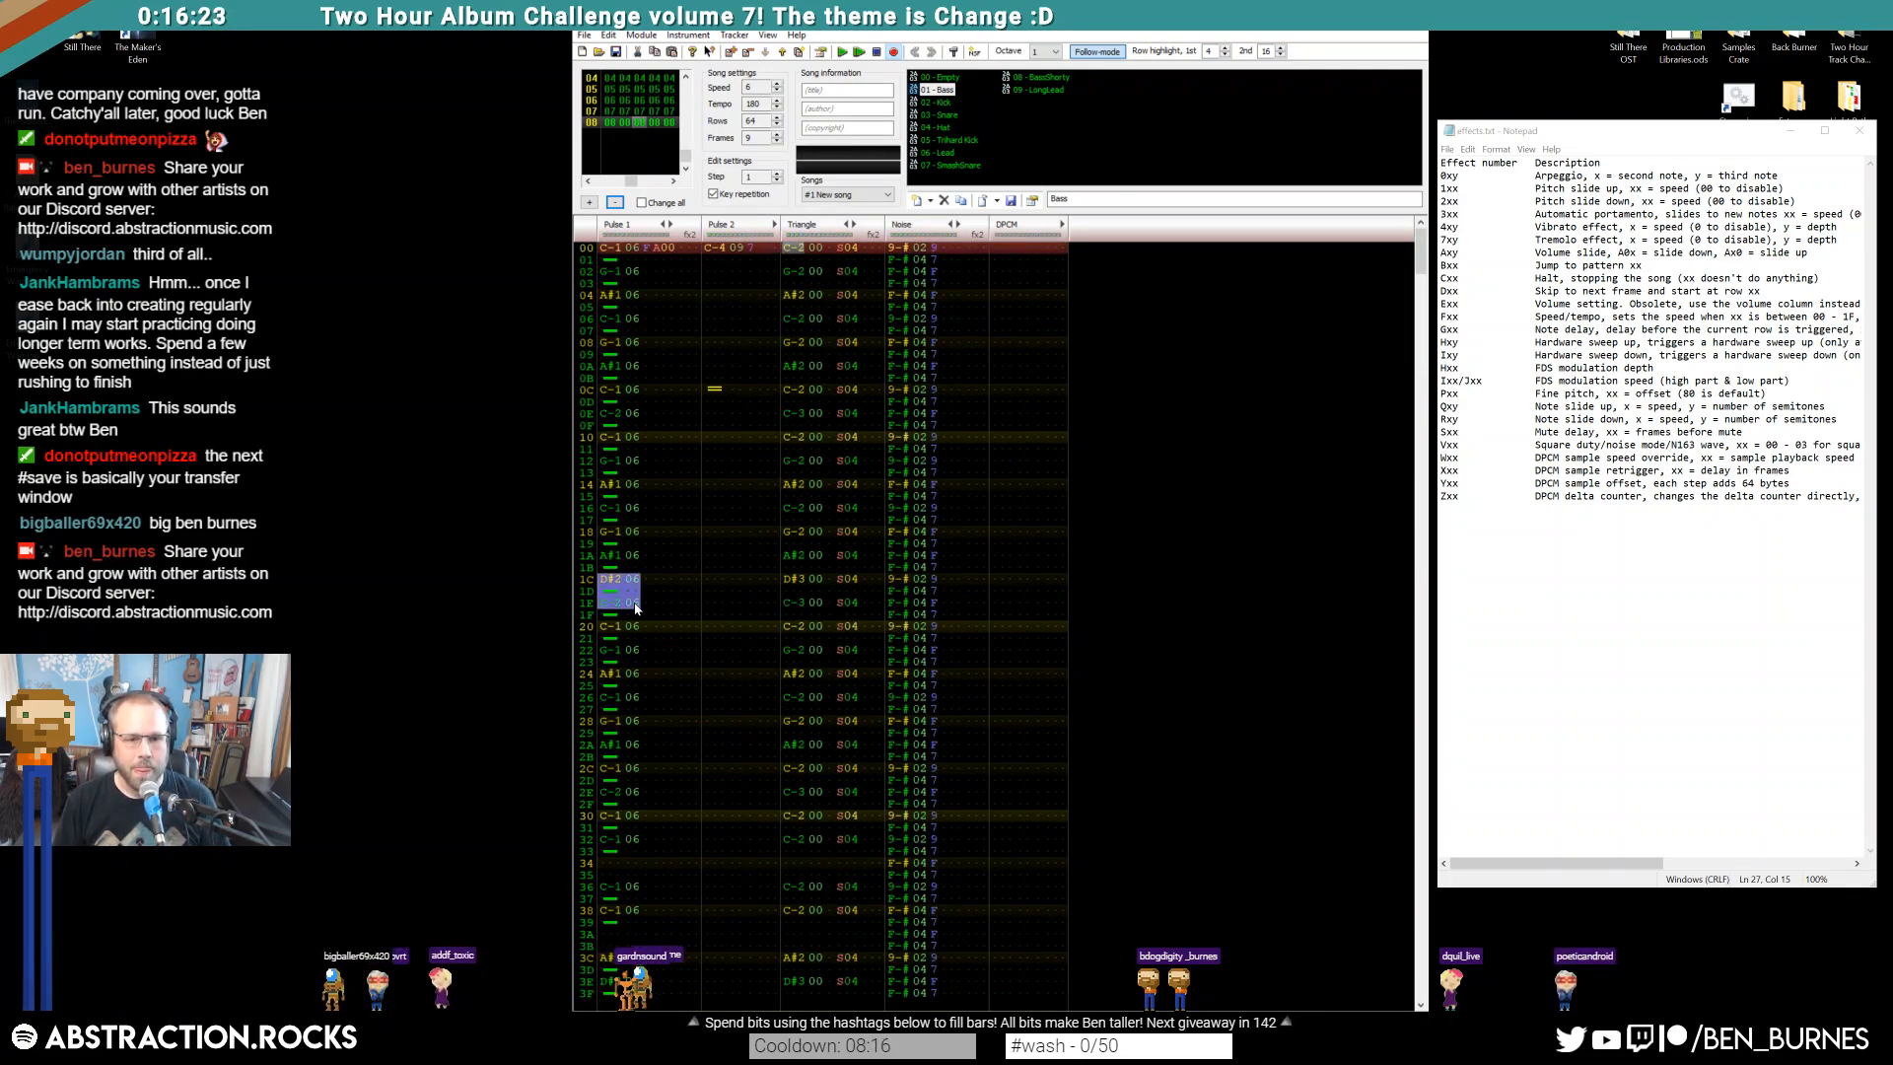
Replace the Pulse 1 and Triangle notes at rows 3C–3F of frame 08 with copies of rows 1C–1F and play the ending
left_click(608, 582)
key("F7")
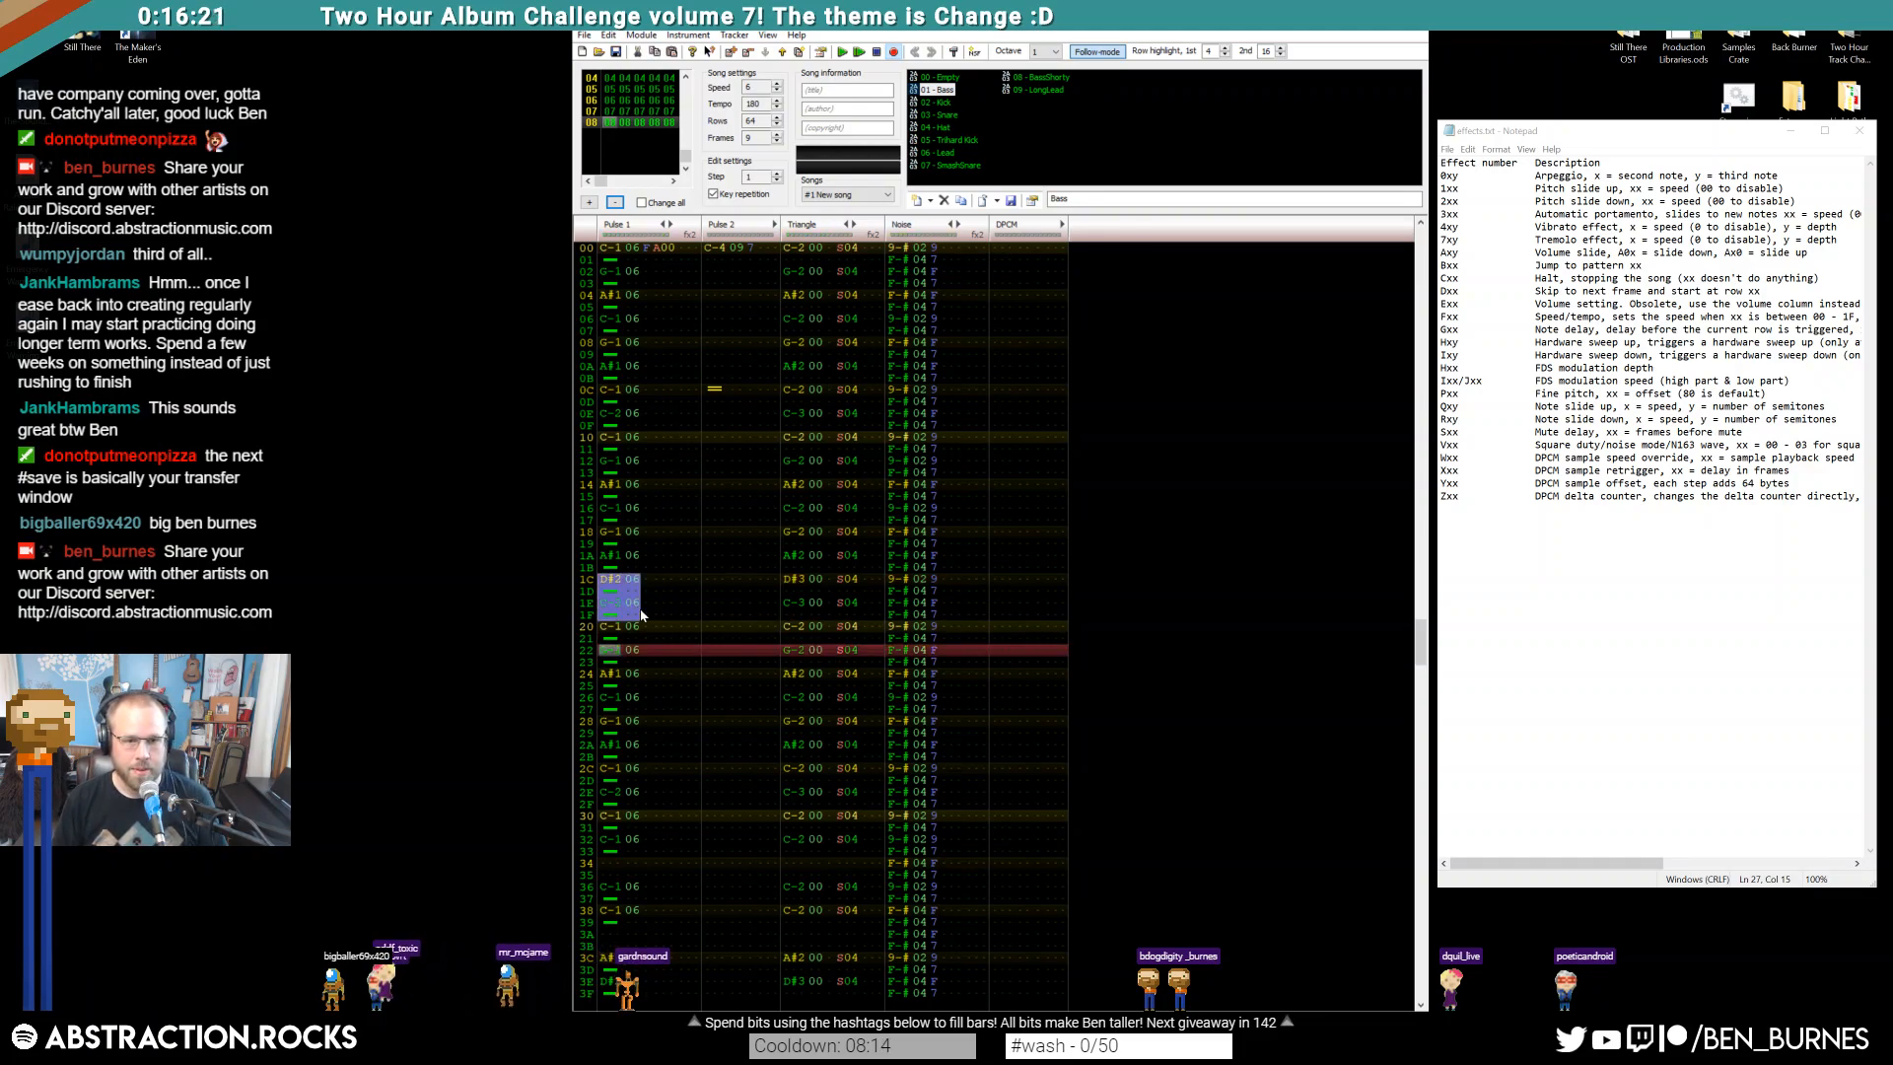
left_click(611, 958)
key("ctrl+v")
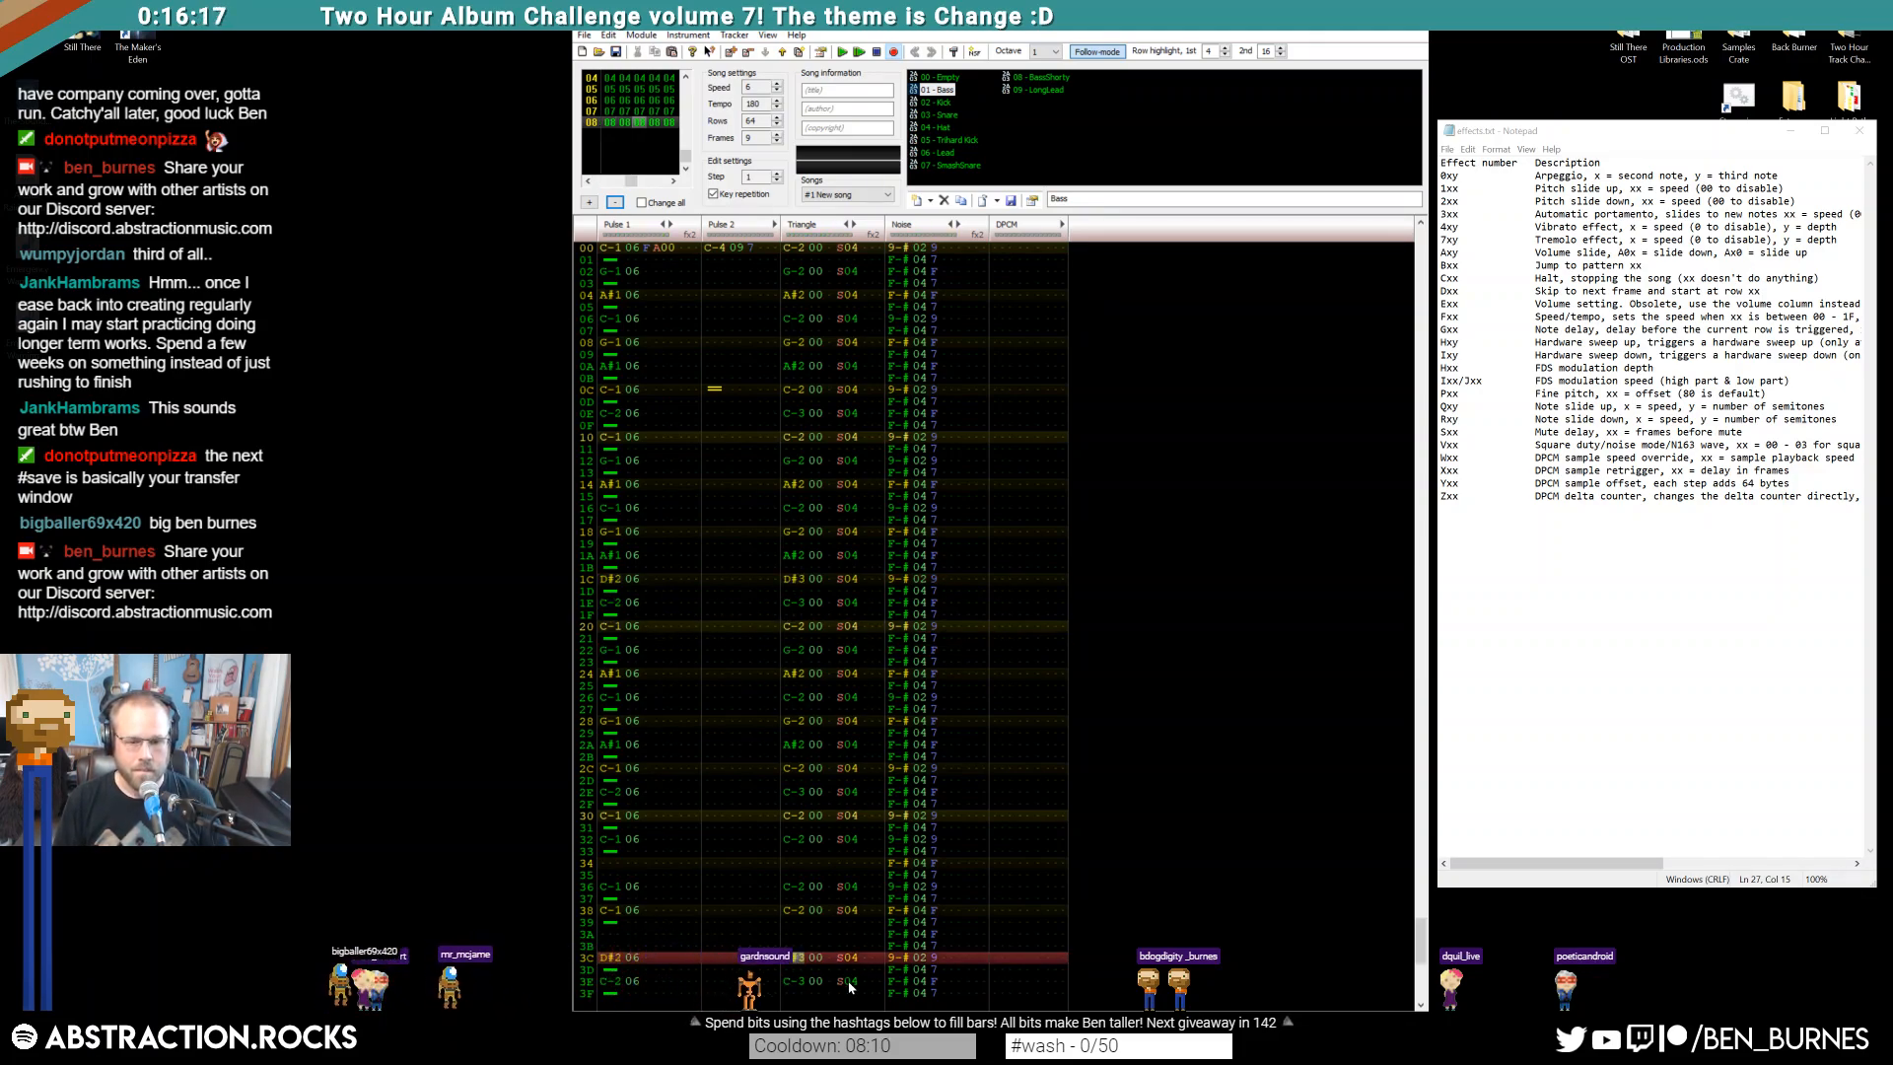
key("Return")
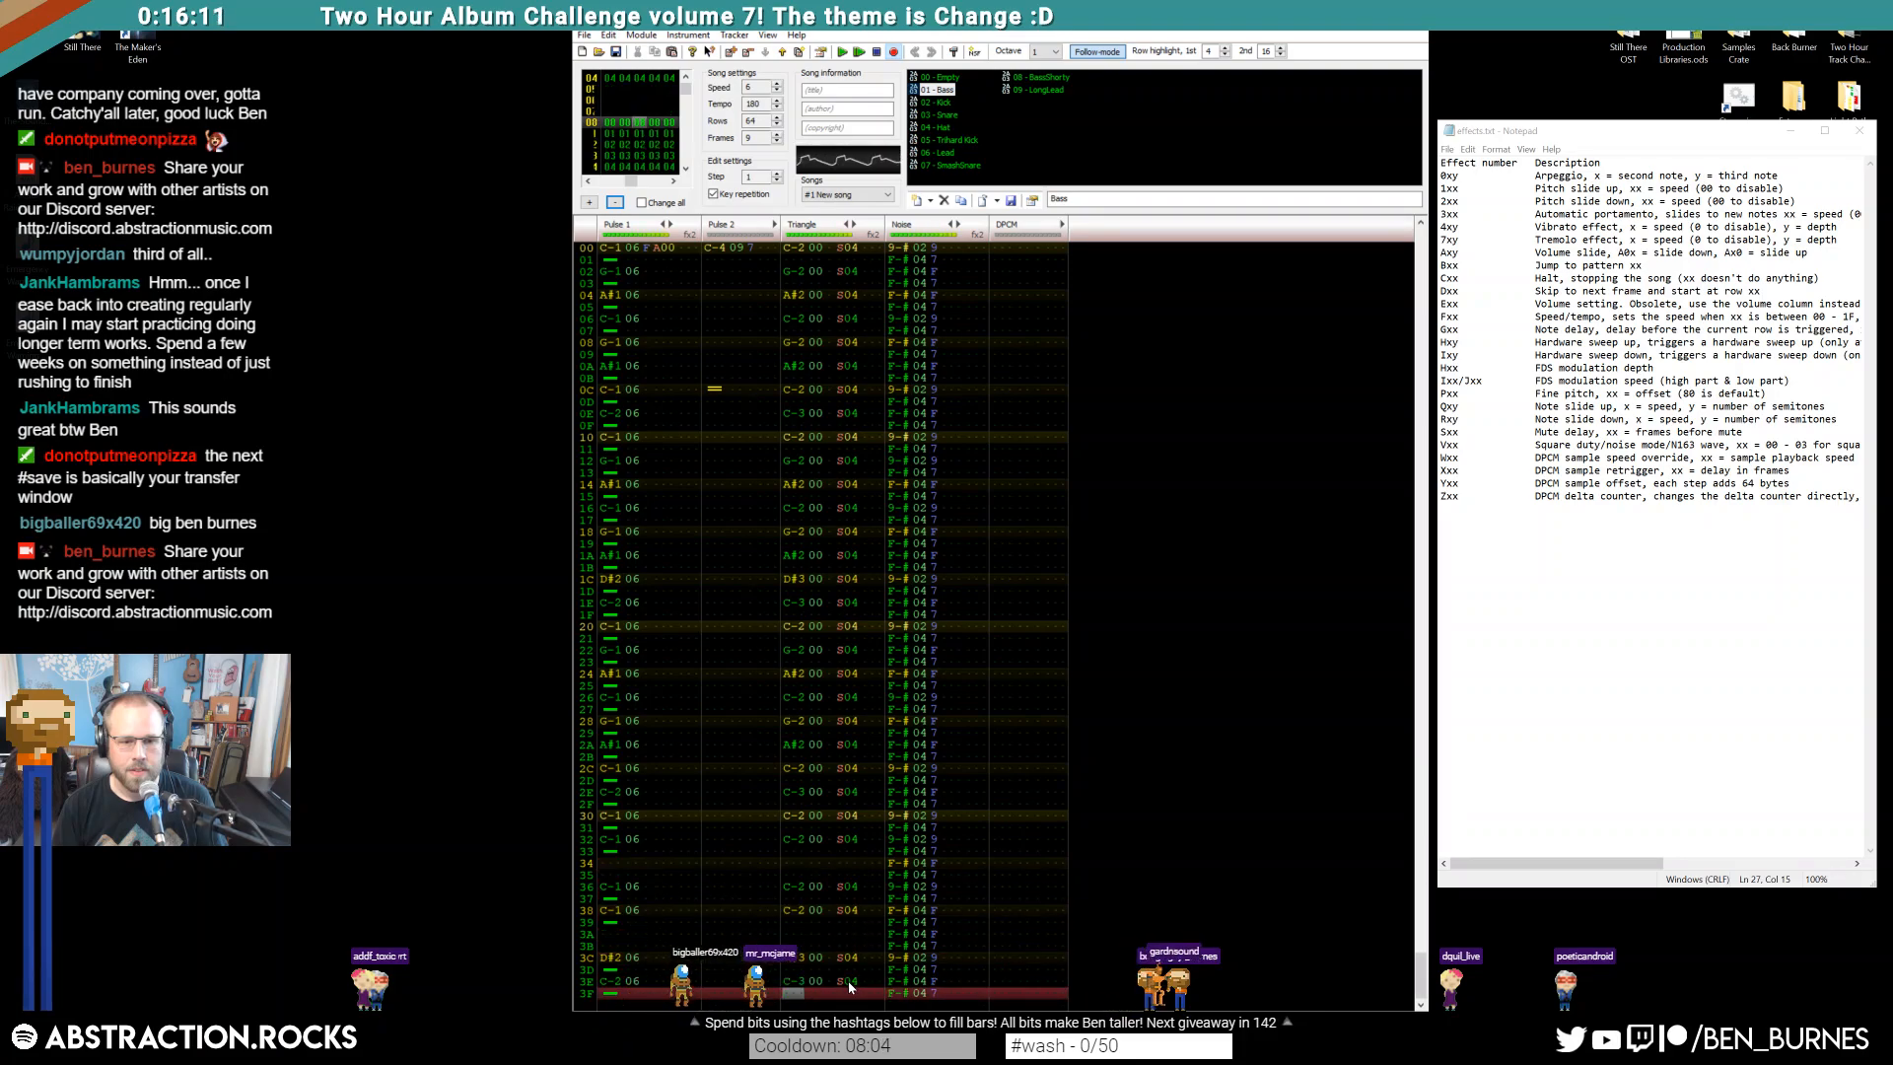
key("Return")
key("Home")
key("ctrl+Left")
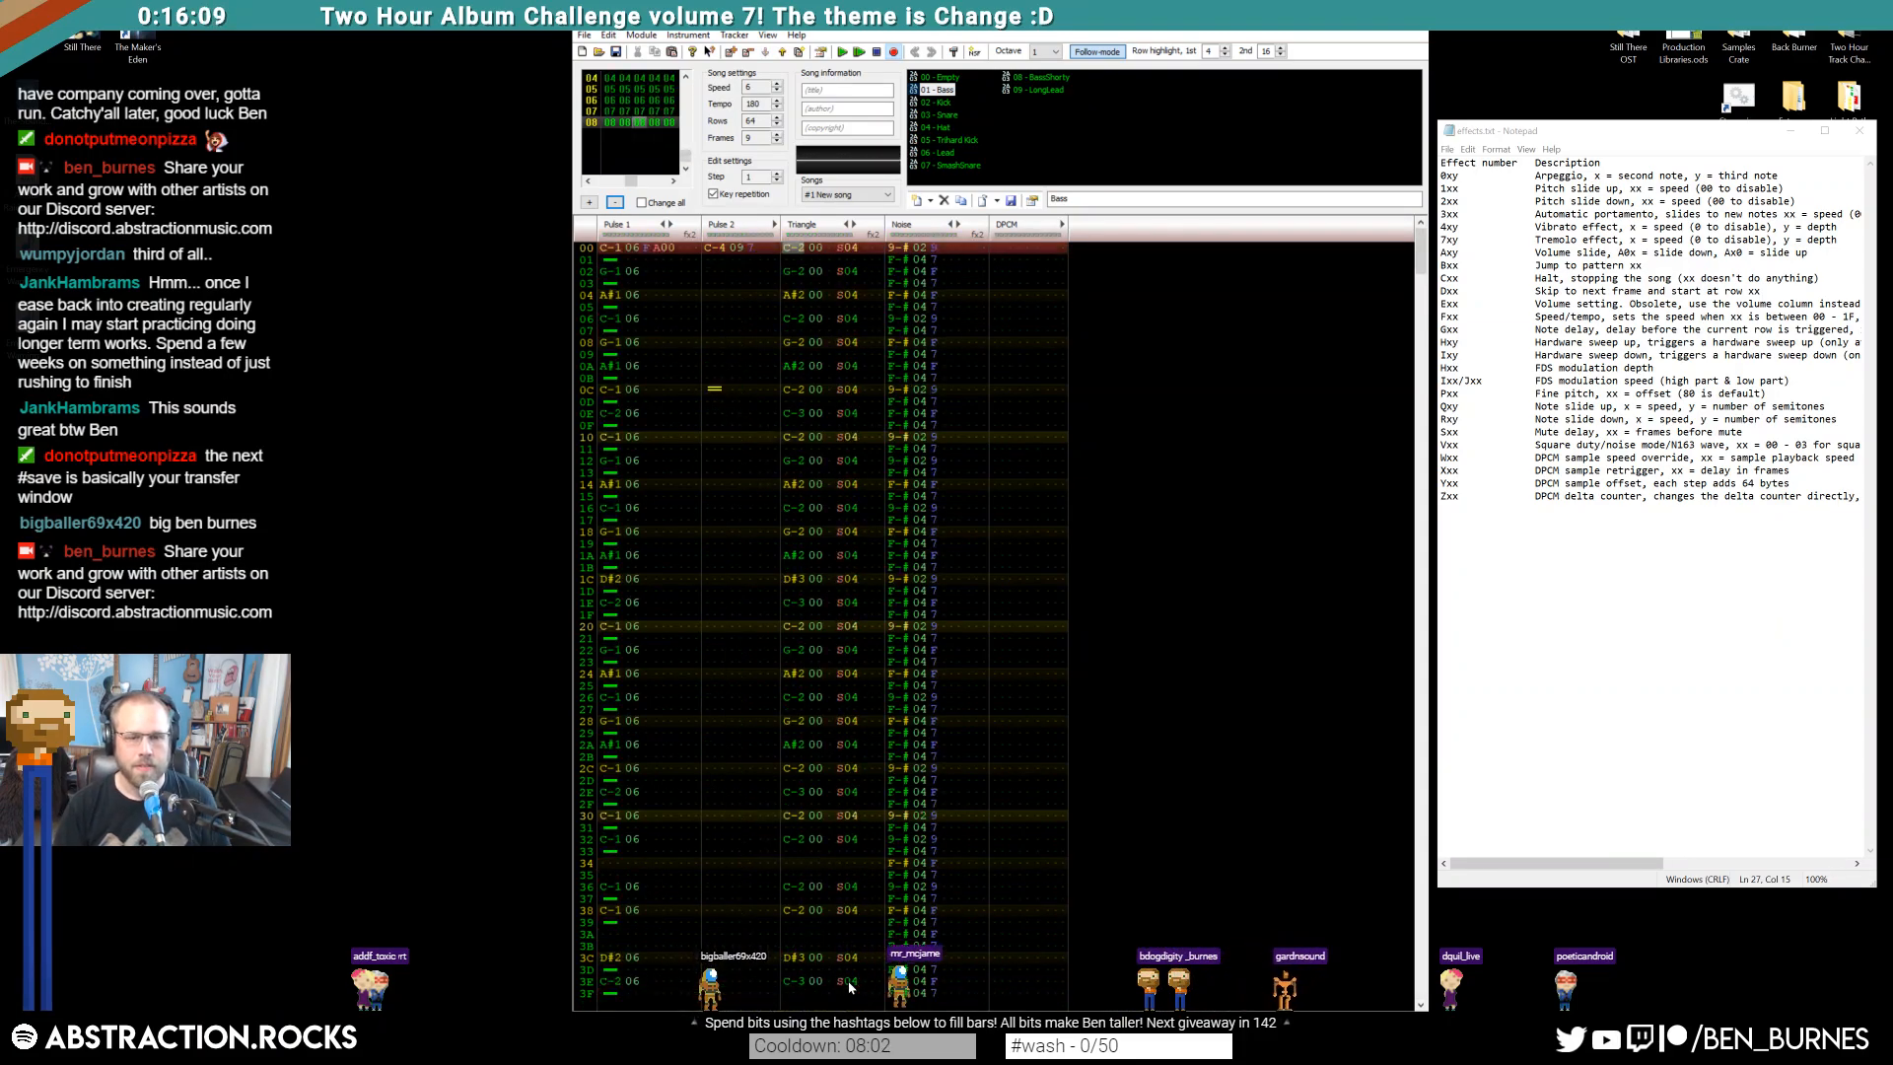
Append frame 09 and paste the entire contents of frame 08 into it
key("ctrl+a")
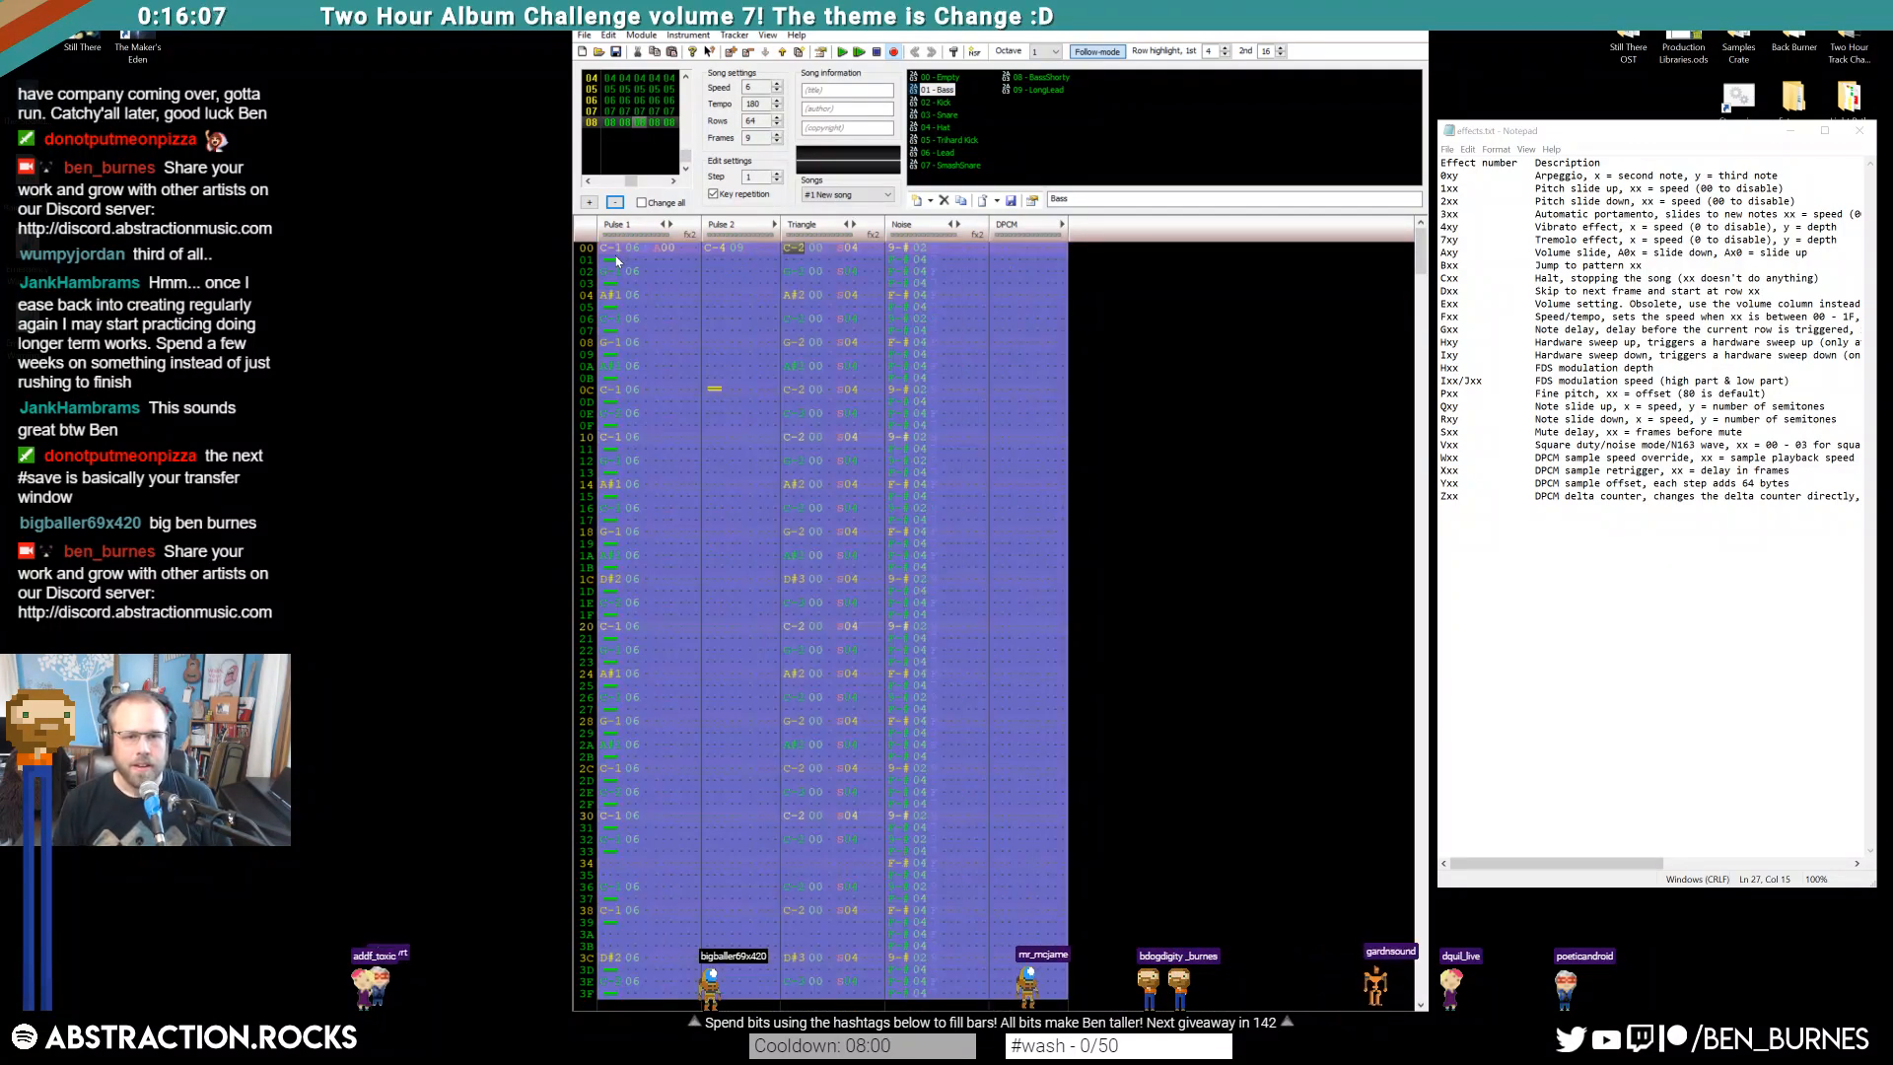
left_click(729, 53)
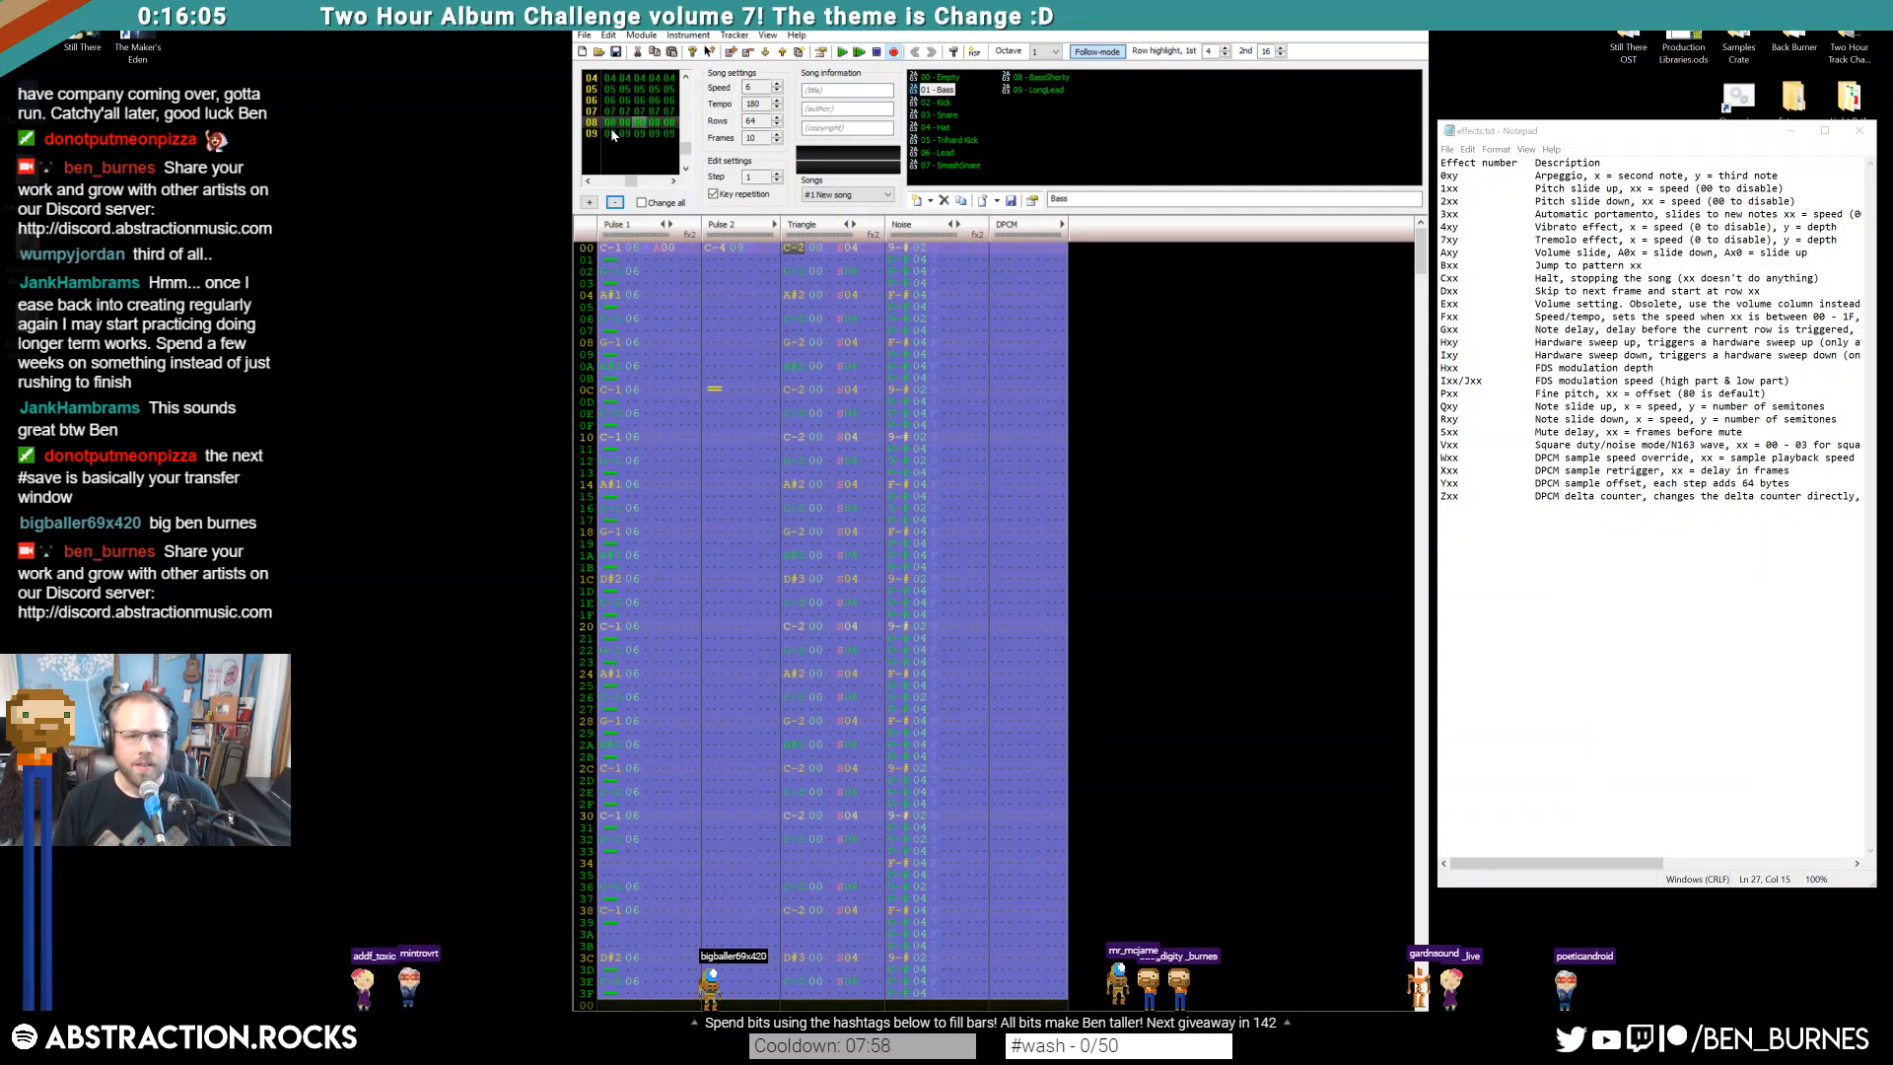
left_click(612, 135)
key("ctrl+v")
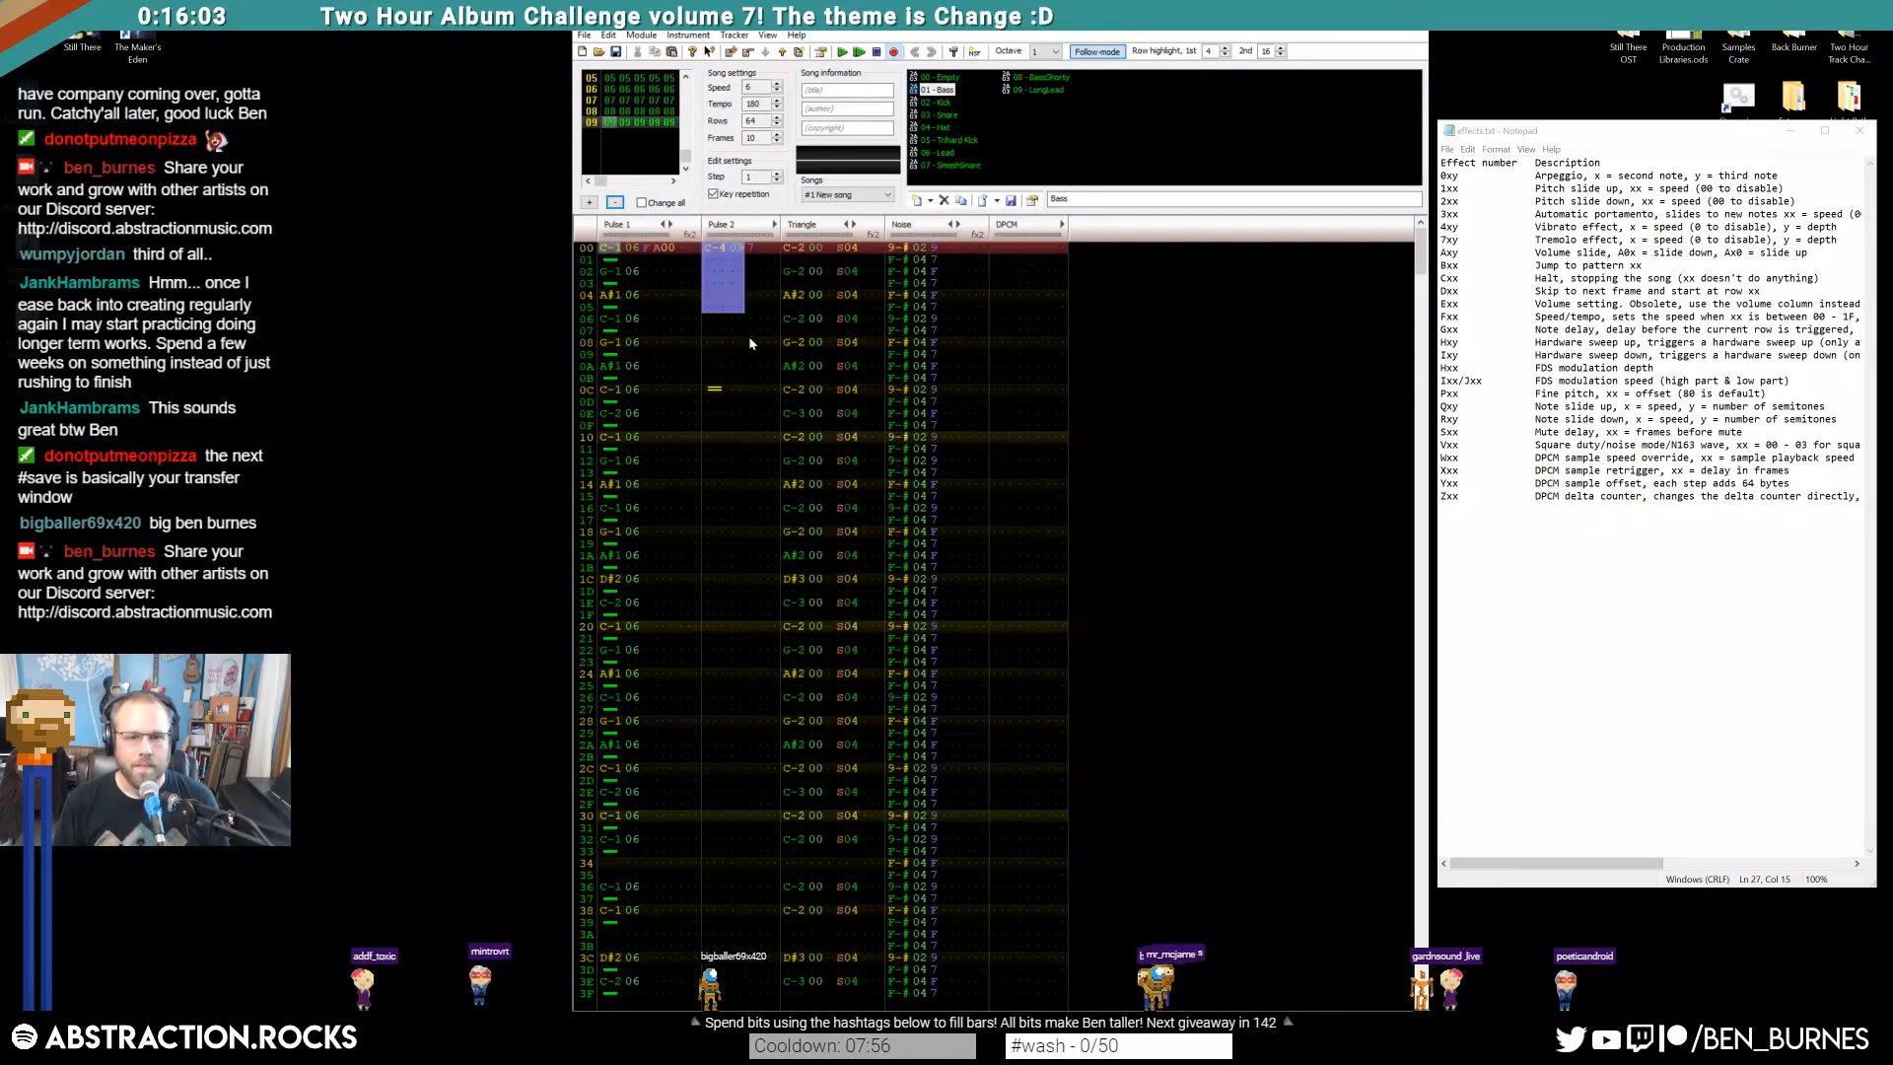
Clear the Pulse 2 notes of frame 09 and create an instrument named 0C Arp with the arpeggio sequence 0 12
left_click(717, 248)
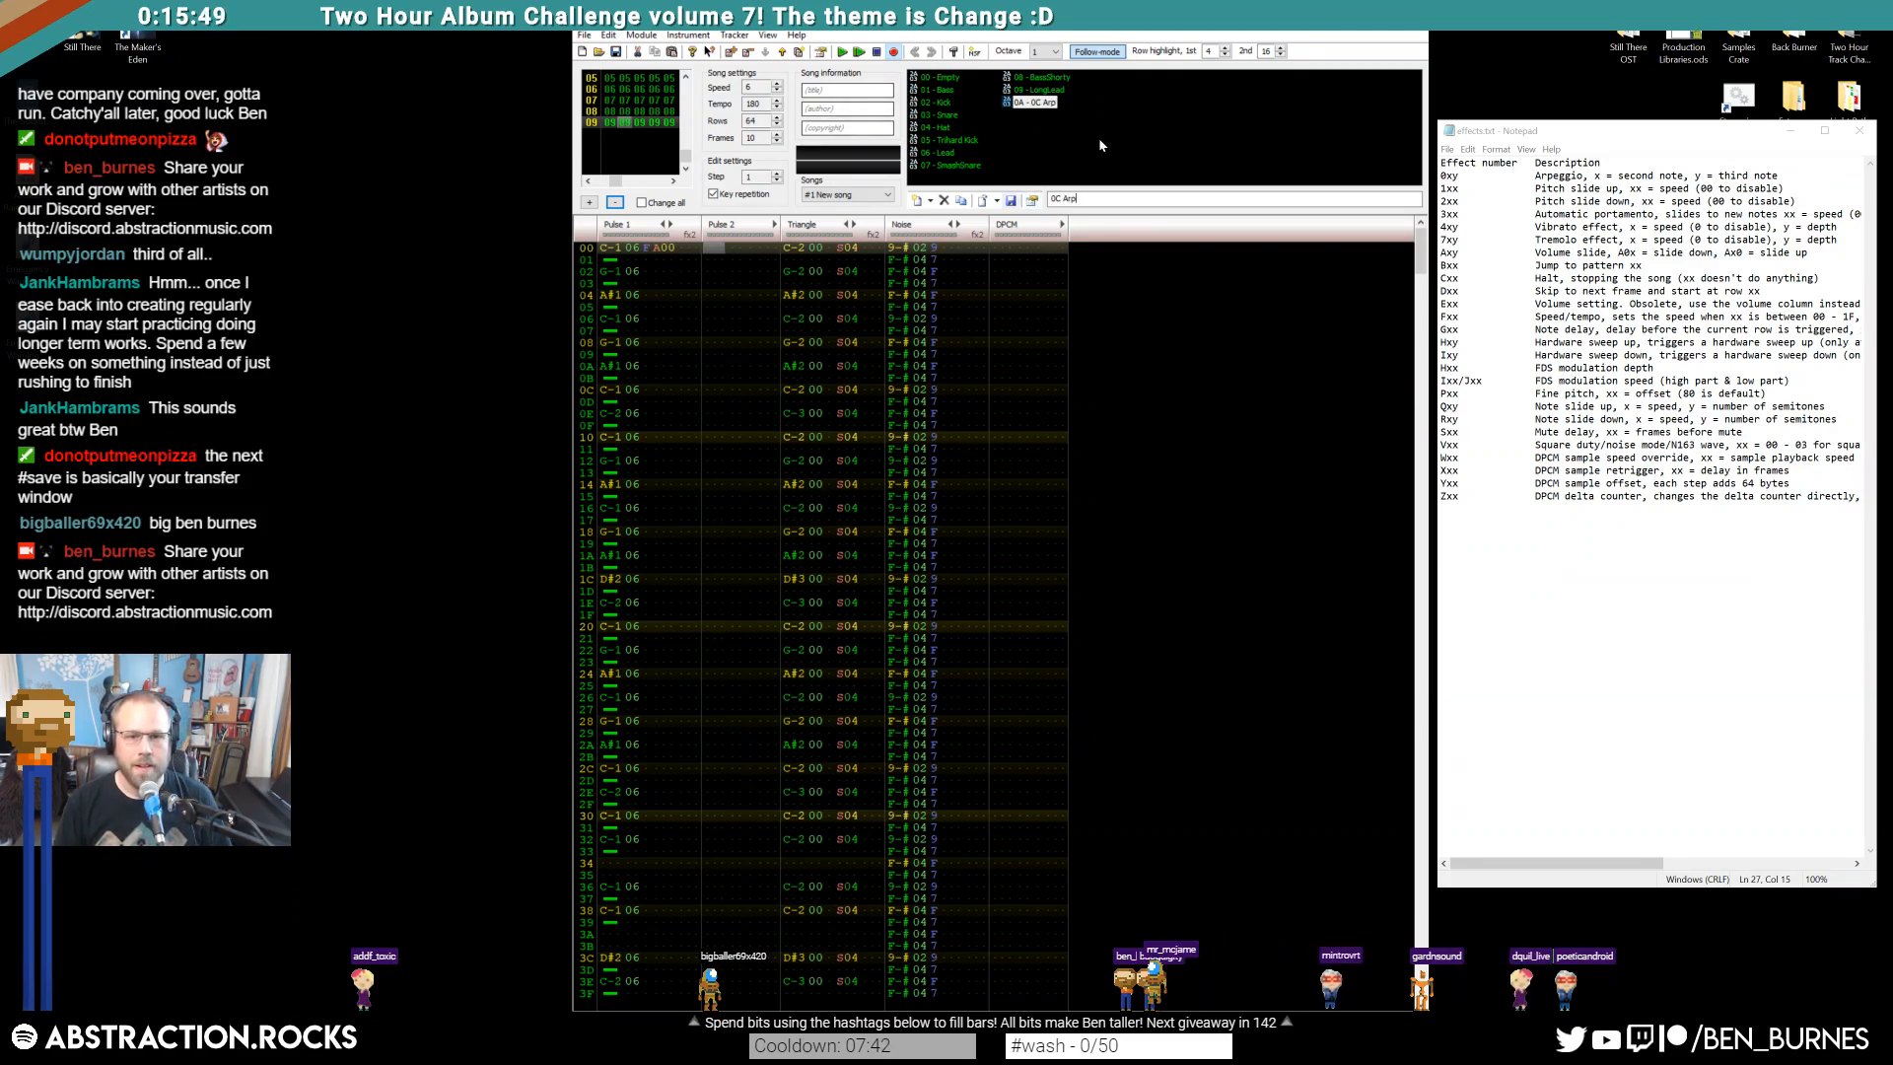
double_click(1048, 111)
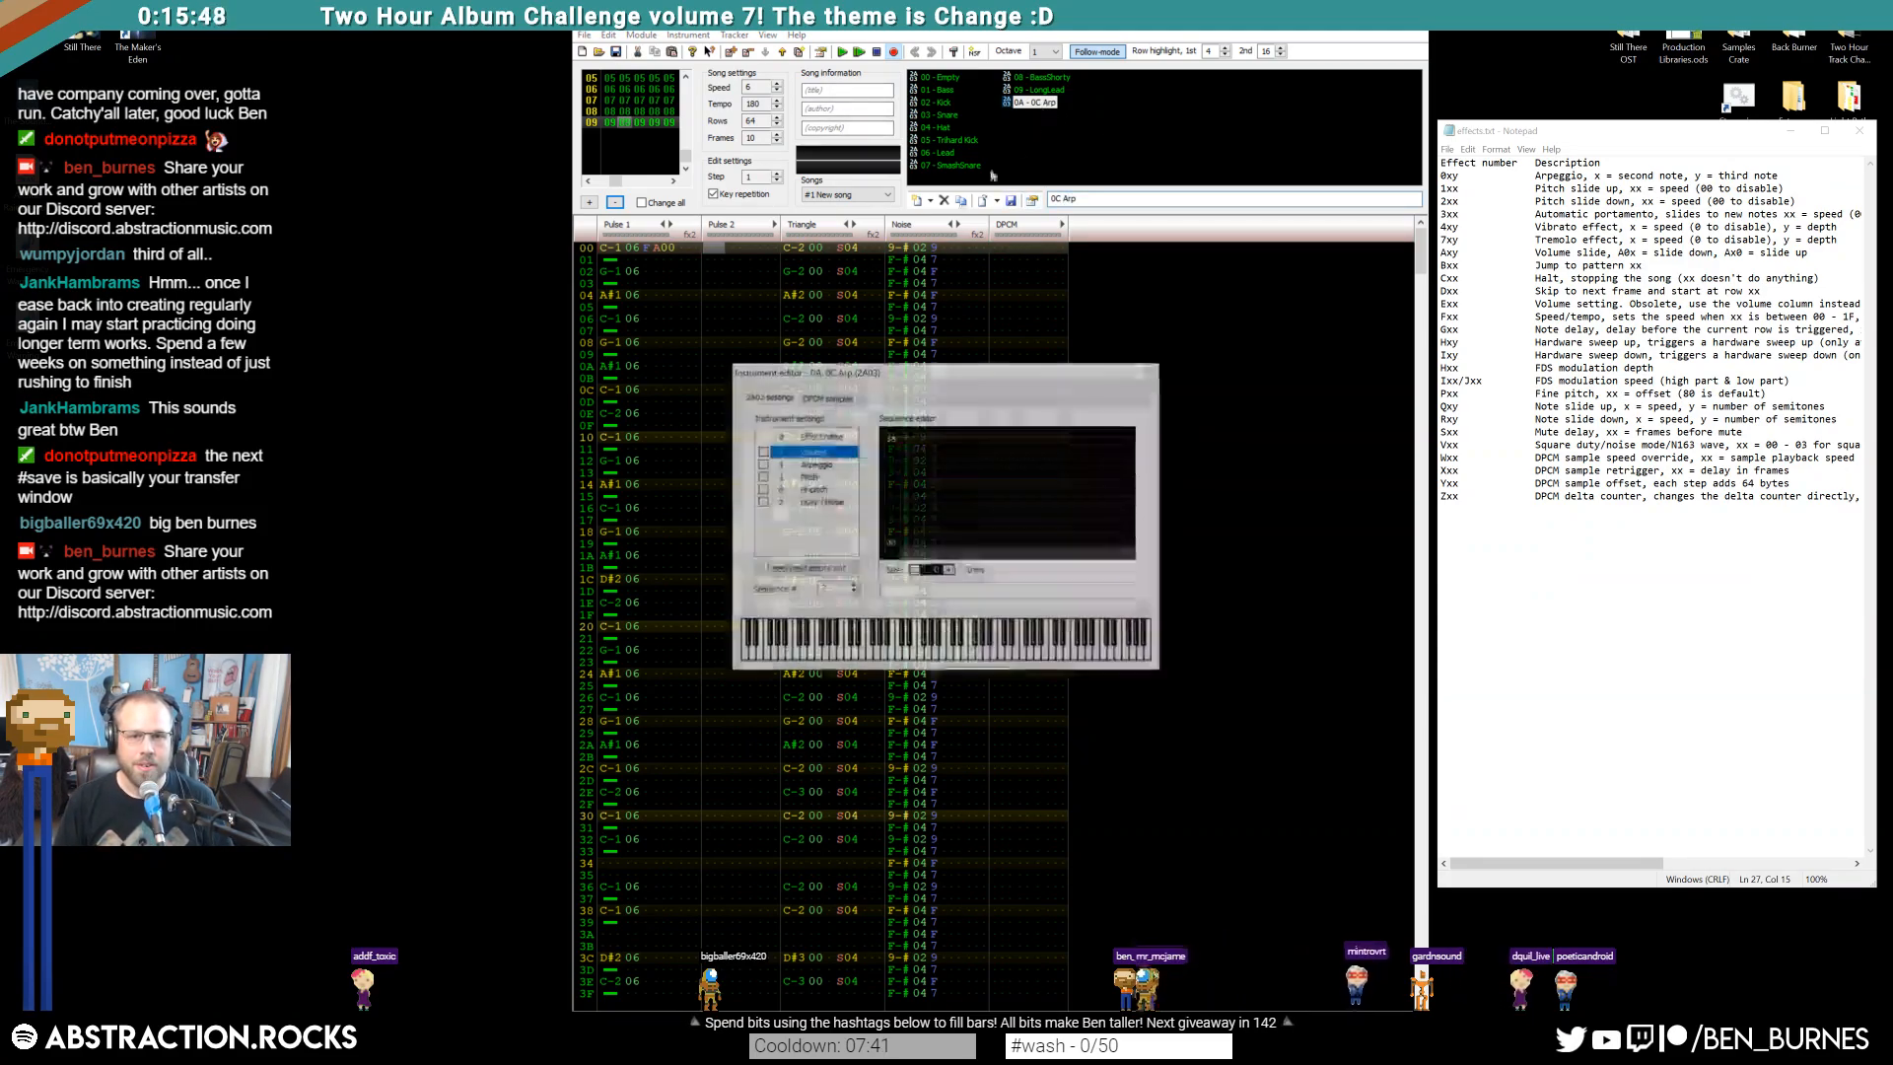
left_click(762, 467)
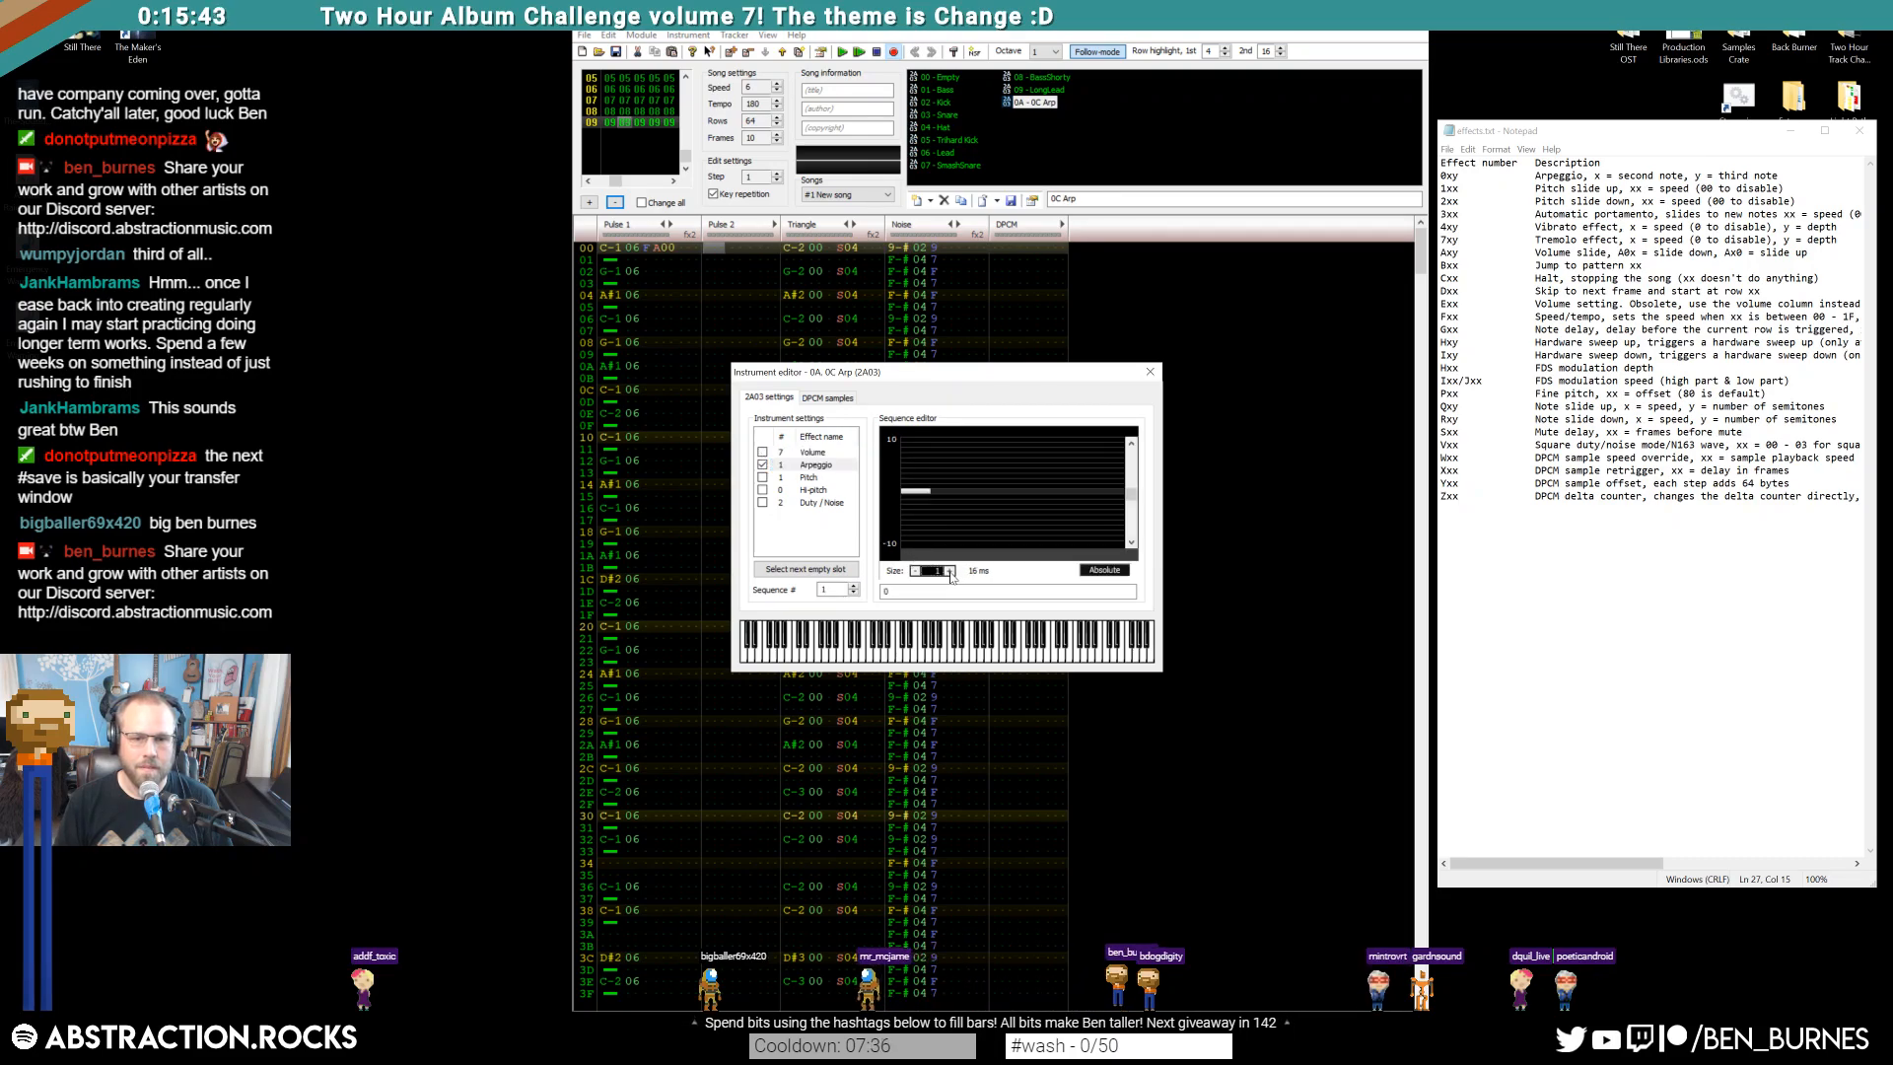
scroll(946, 459, "up", 1)
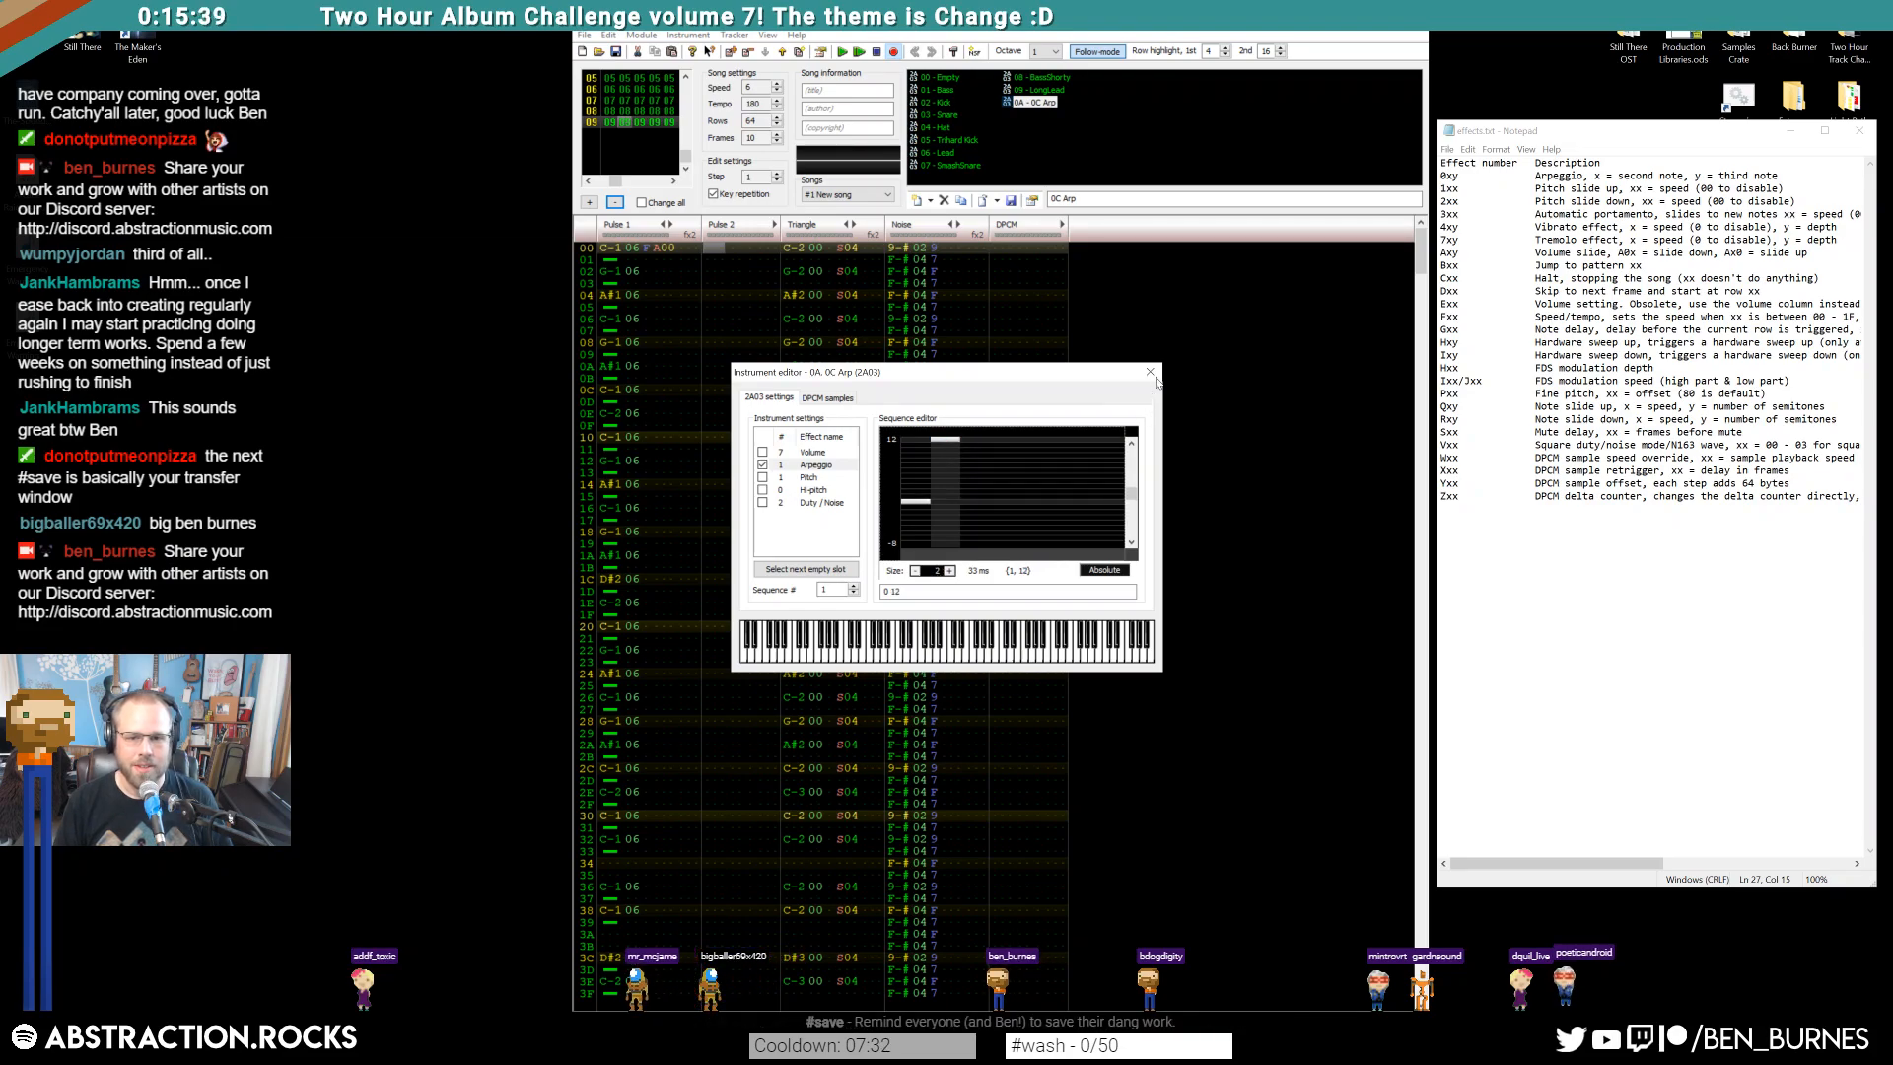
Enable Volume for the 0C Arp instrument with sequence 1 (15 12 7 3 2 0) and close the instrument editor
left_click(809, 452)
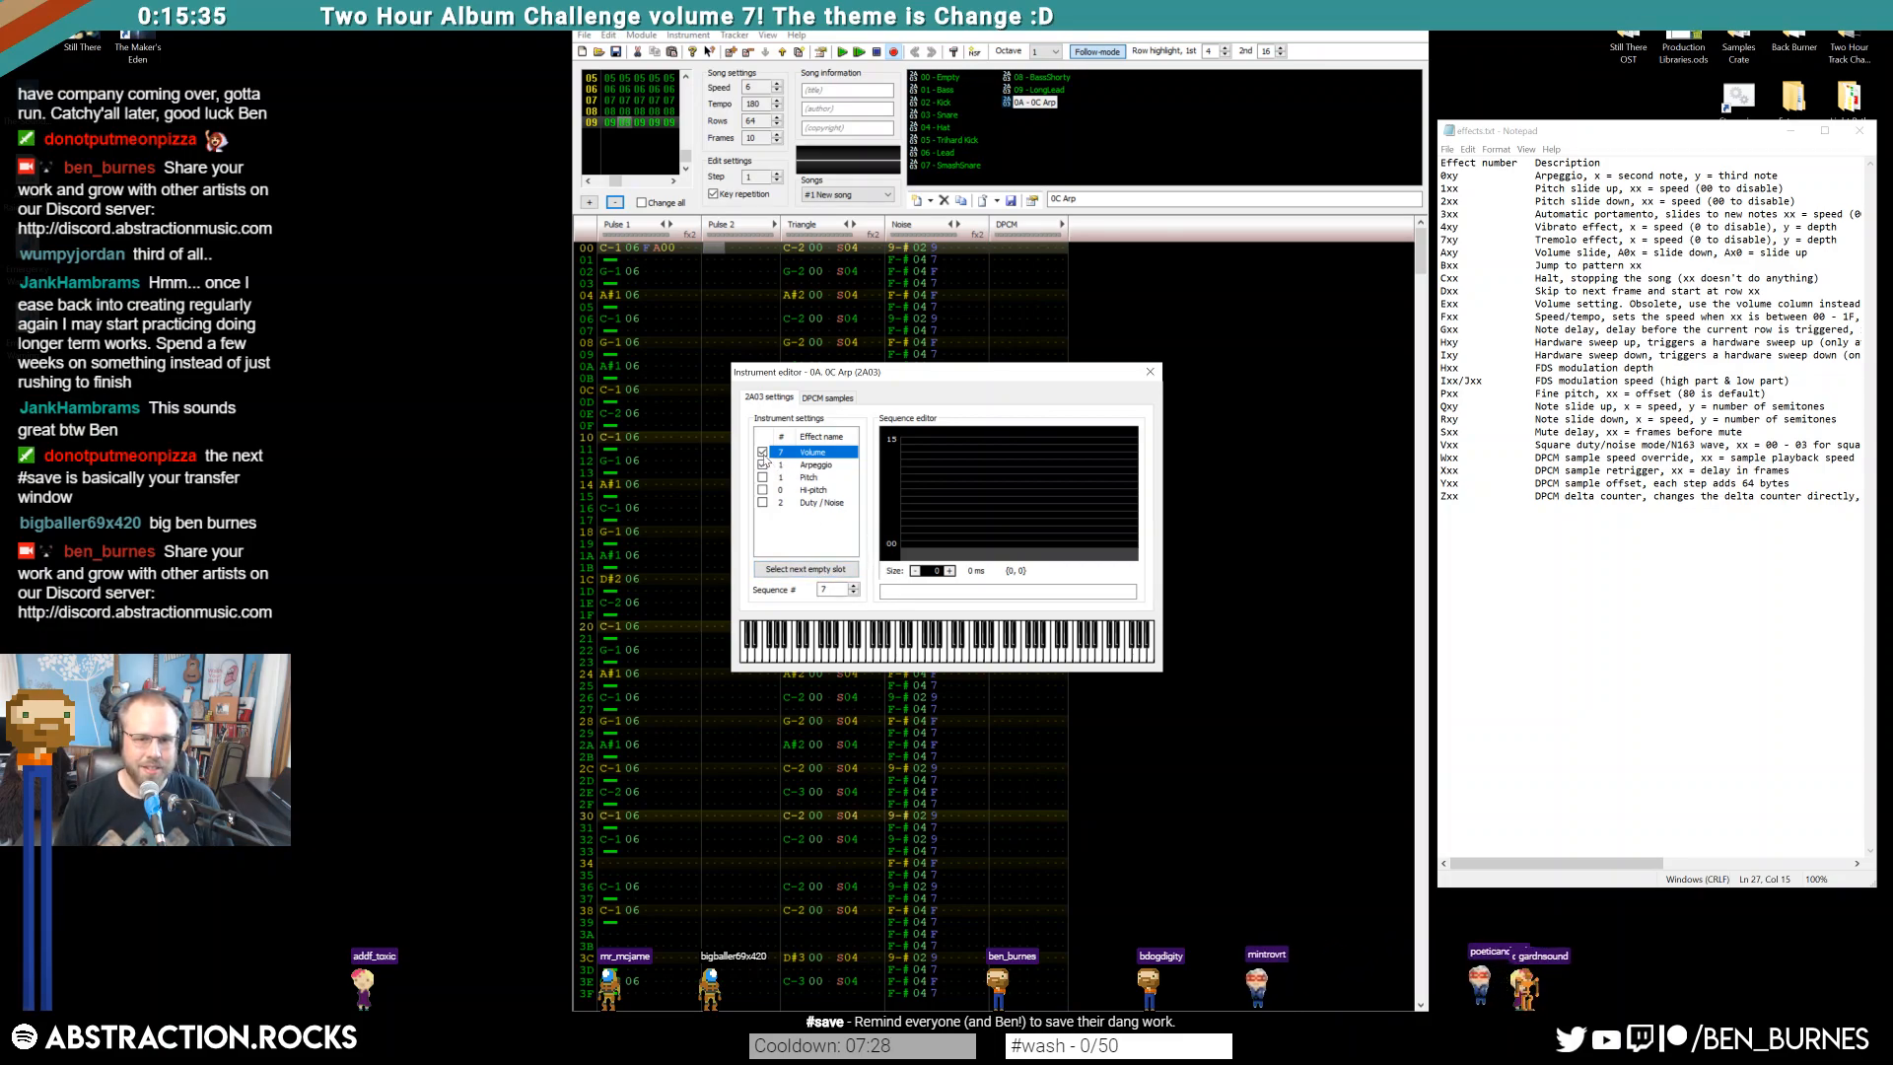
left_click(853, 594)
left_click(854, 594)
left_click(854, 594)
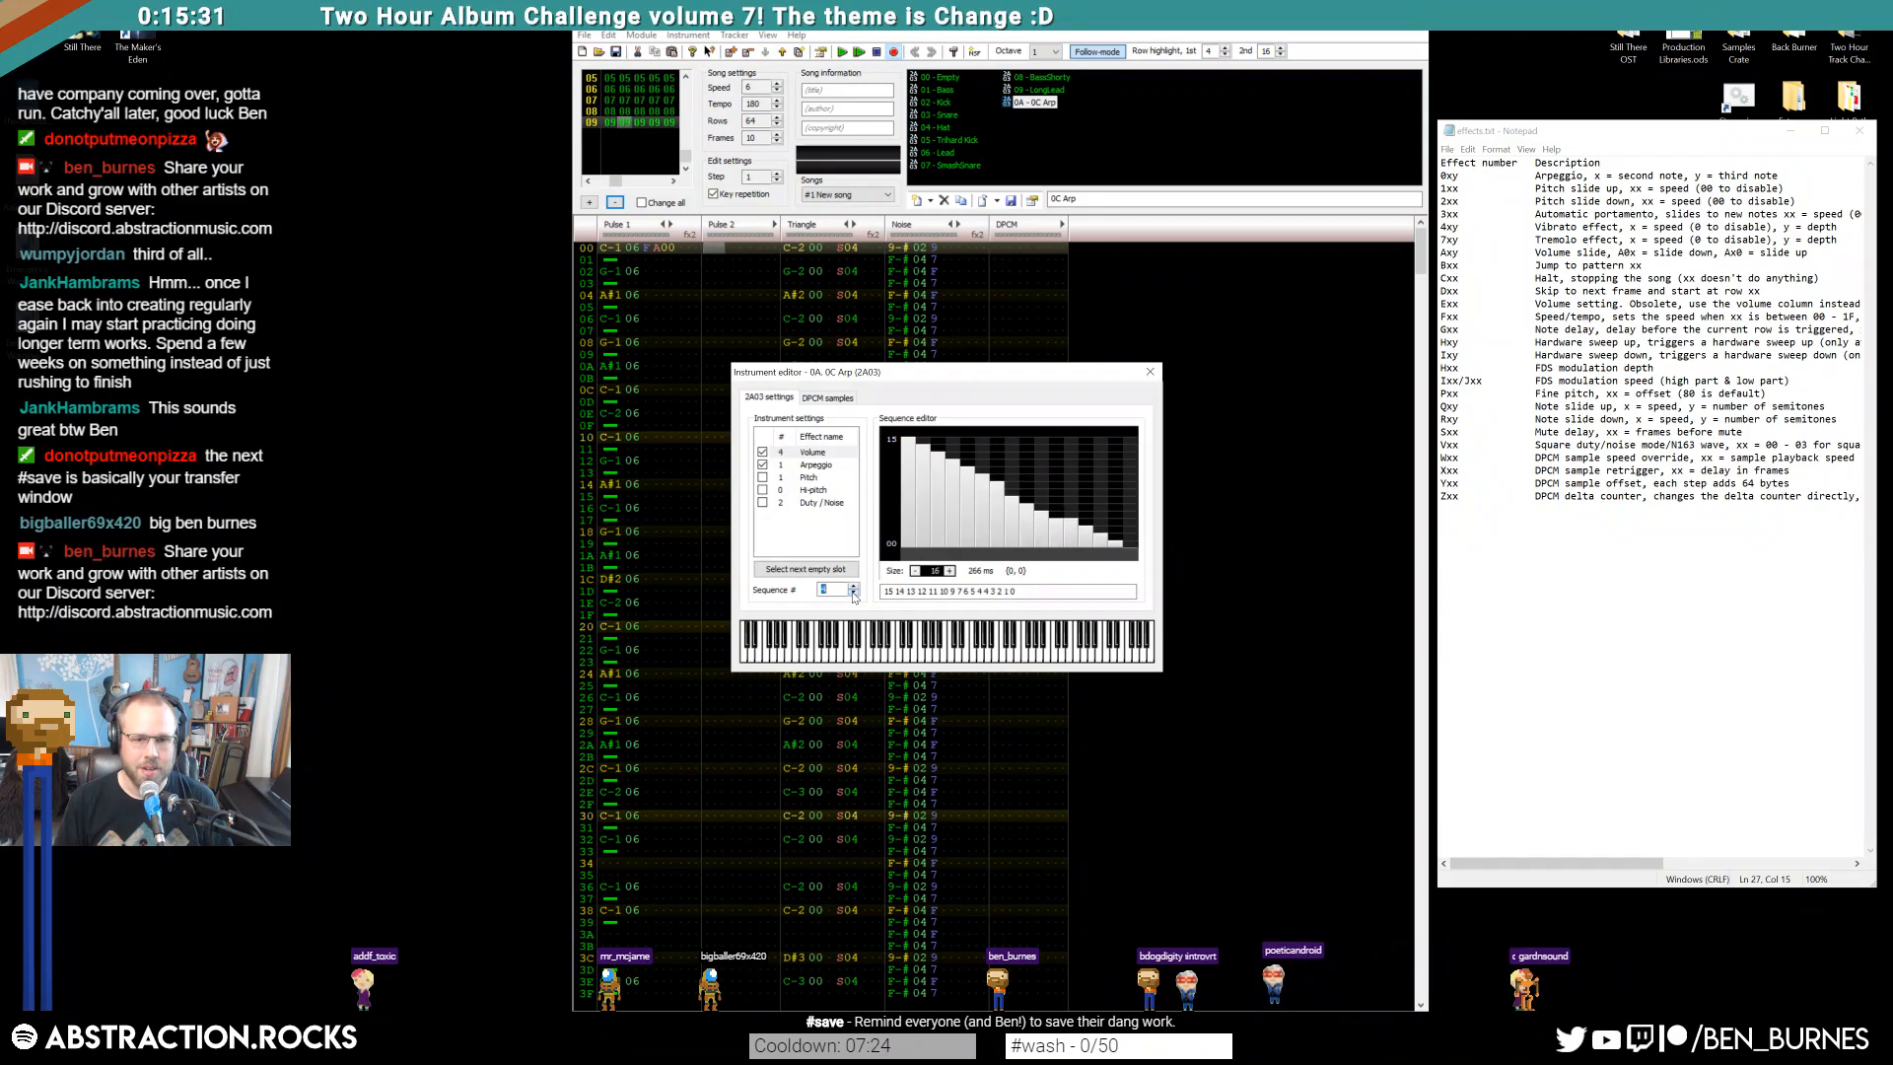
left_click(854, 594)
left_click(853, 593)
left_click(855, 585)
left_click(855, 585)
left_click(853, 595)
left_click(854, 595)
left_click(854, 595)
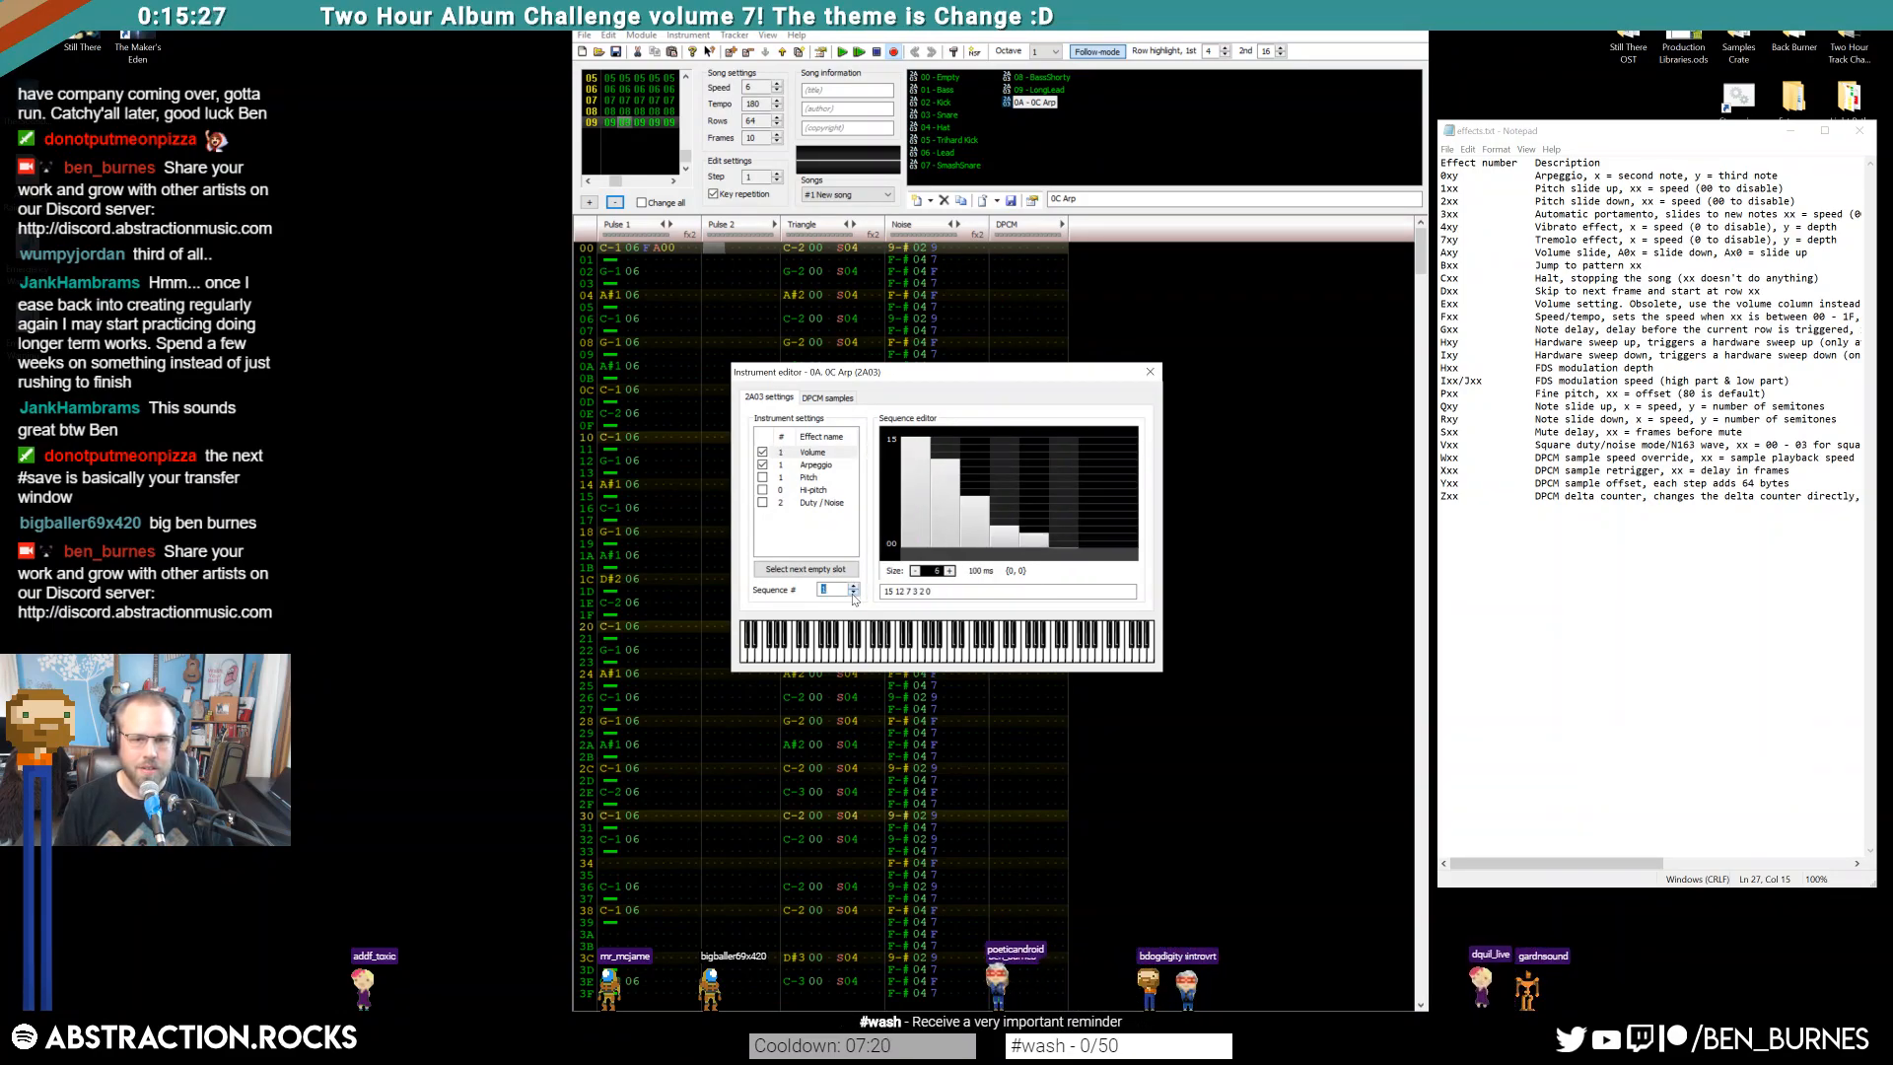
left_click(1150, 372)
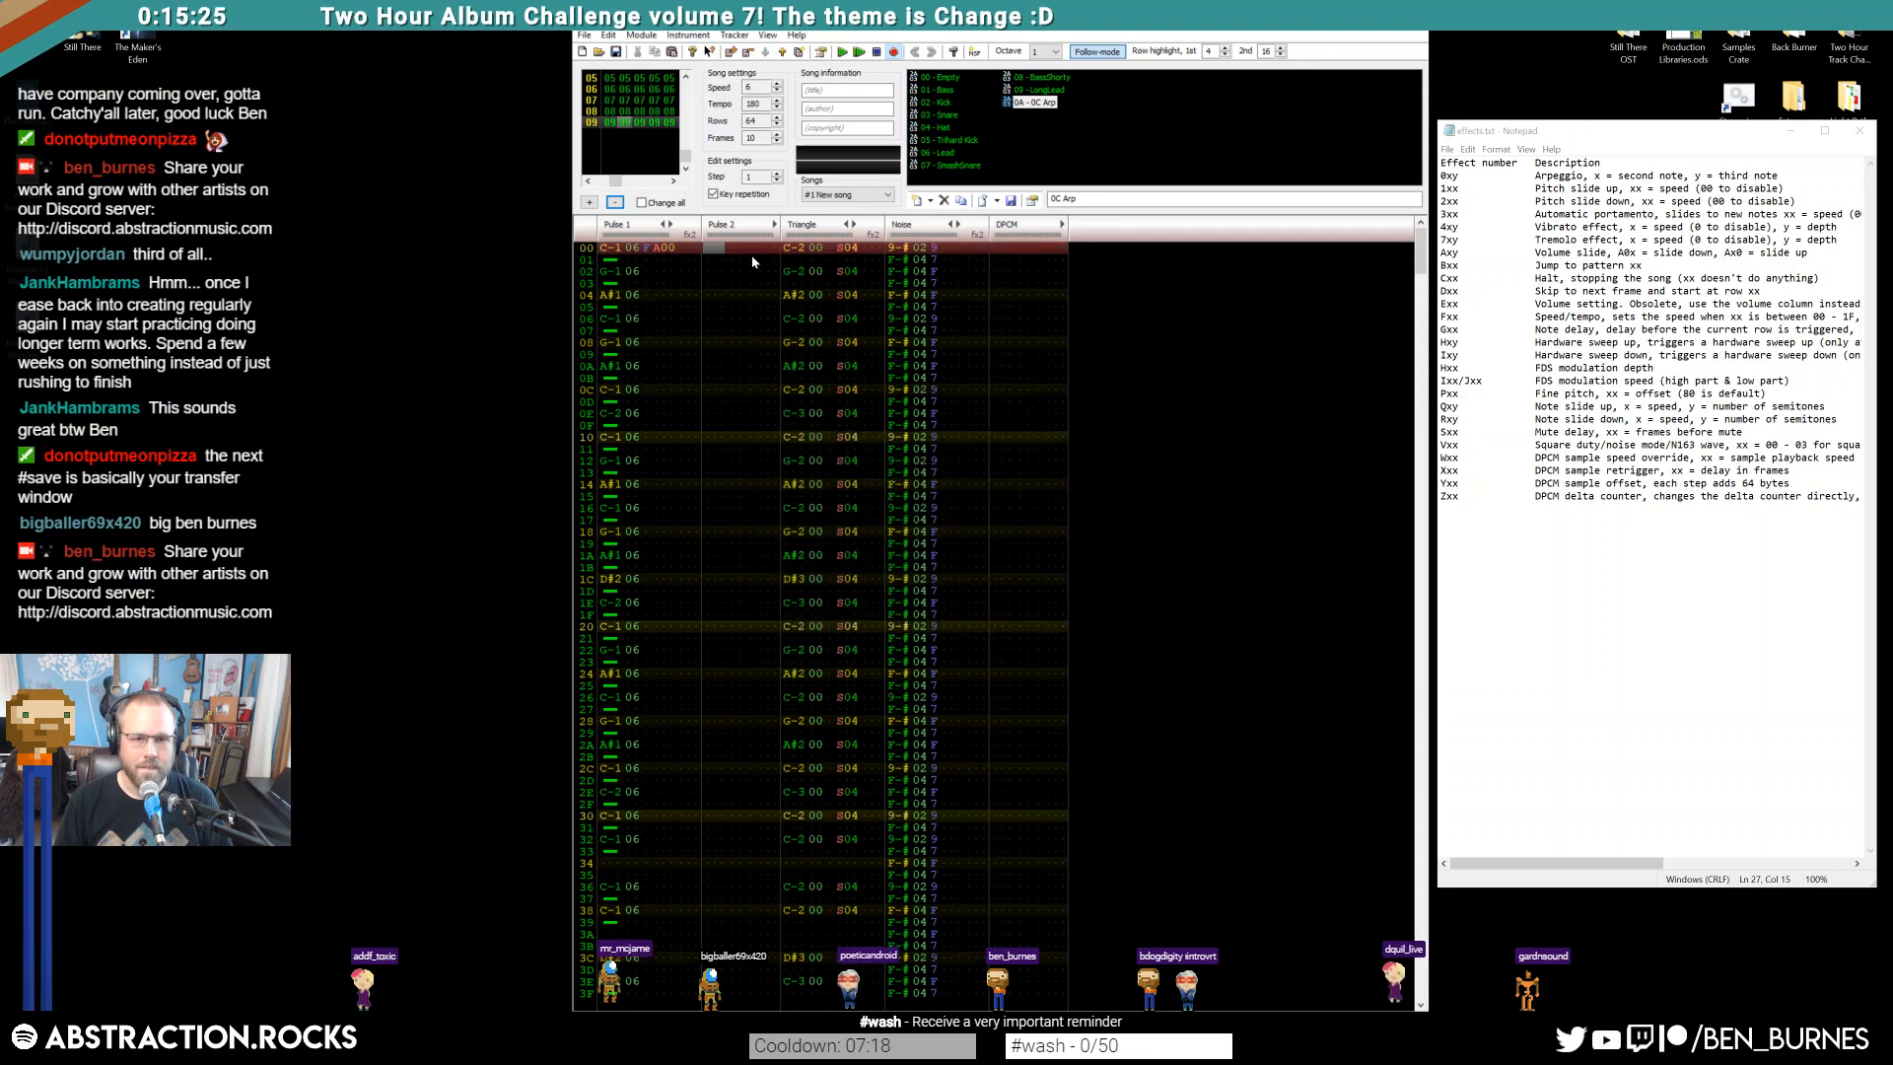
Copy the entire Pulse 1 column of frame 09 into Pulse 2 and transpose the copied notes up two octaves
double_click(610, 256)
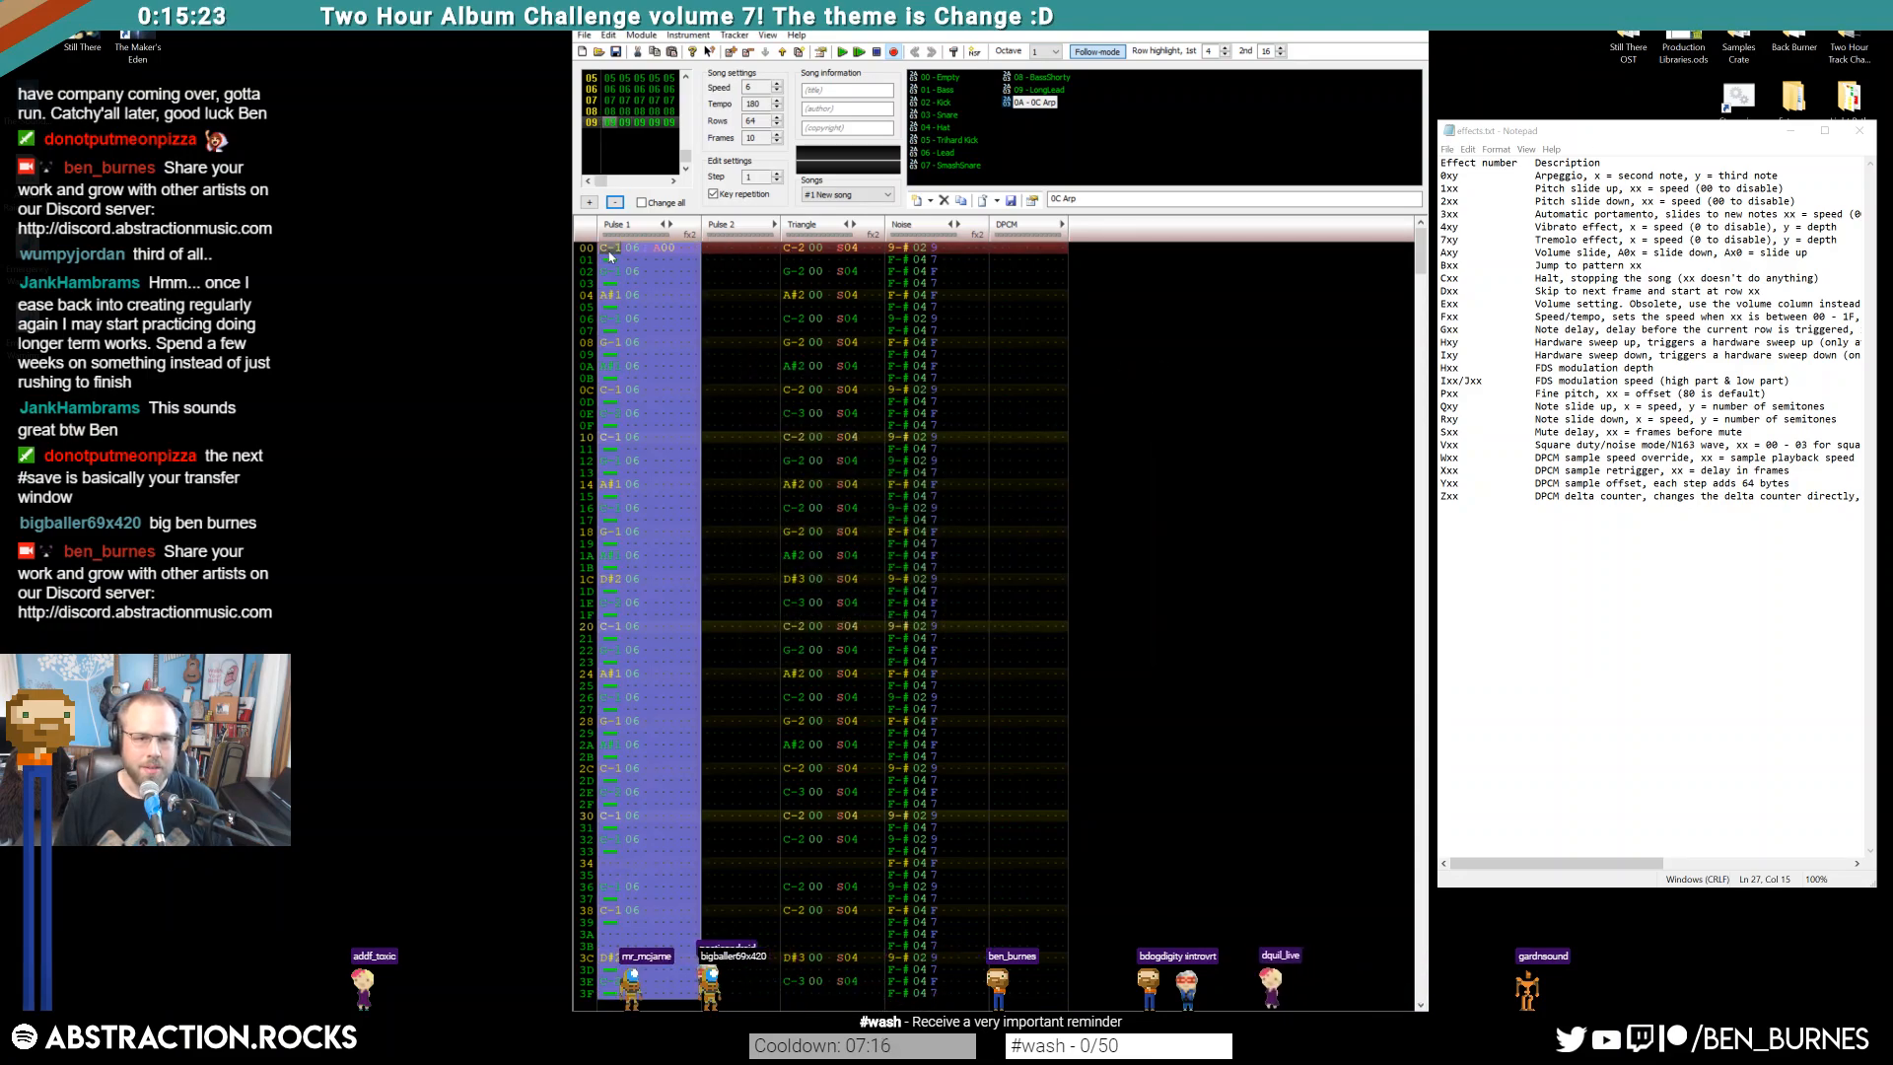
key("ctrl+c")
left_click(750, 249)
key("ctrl+v")
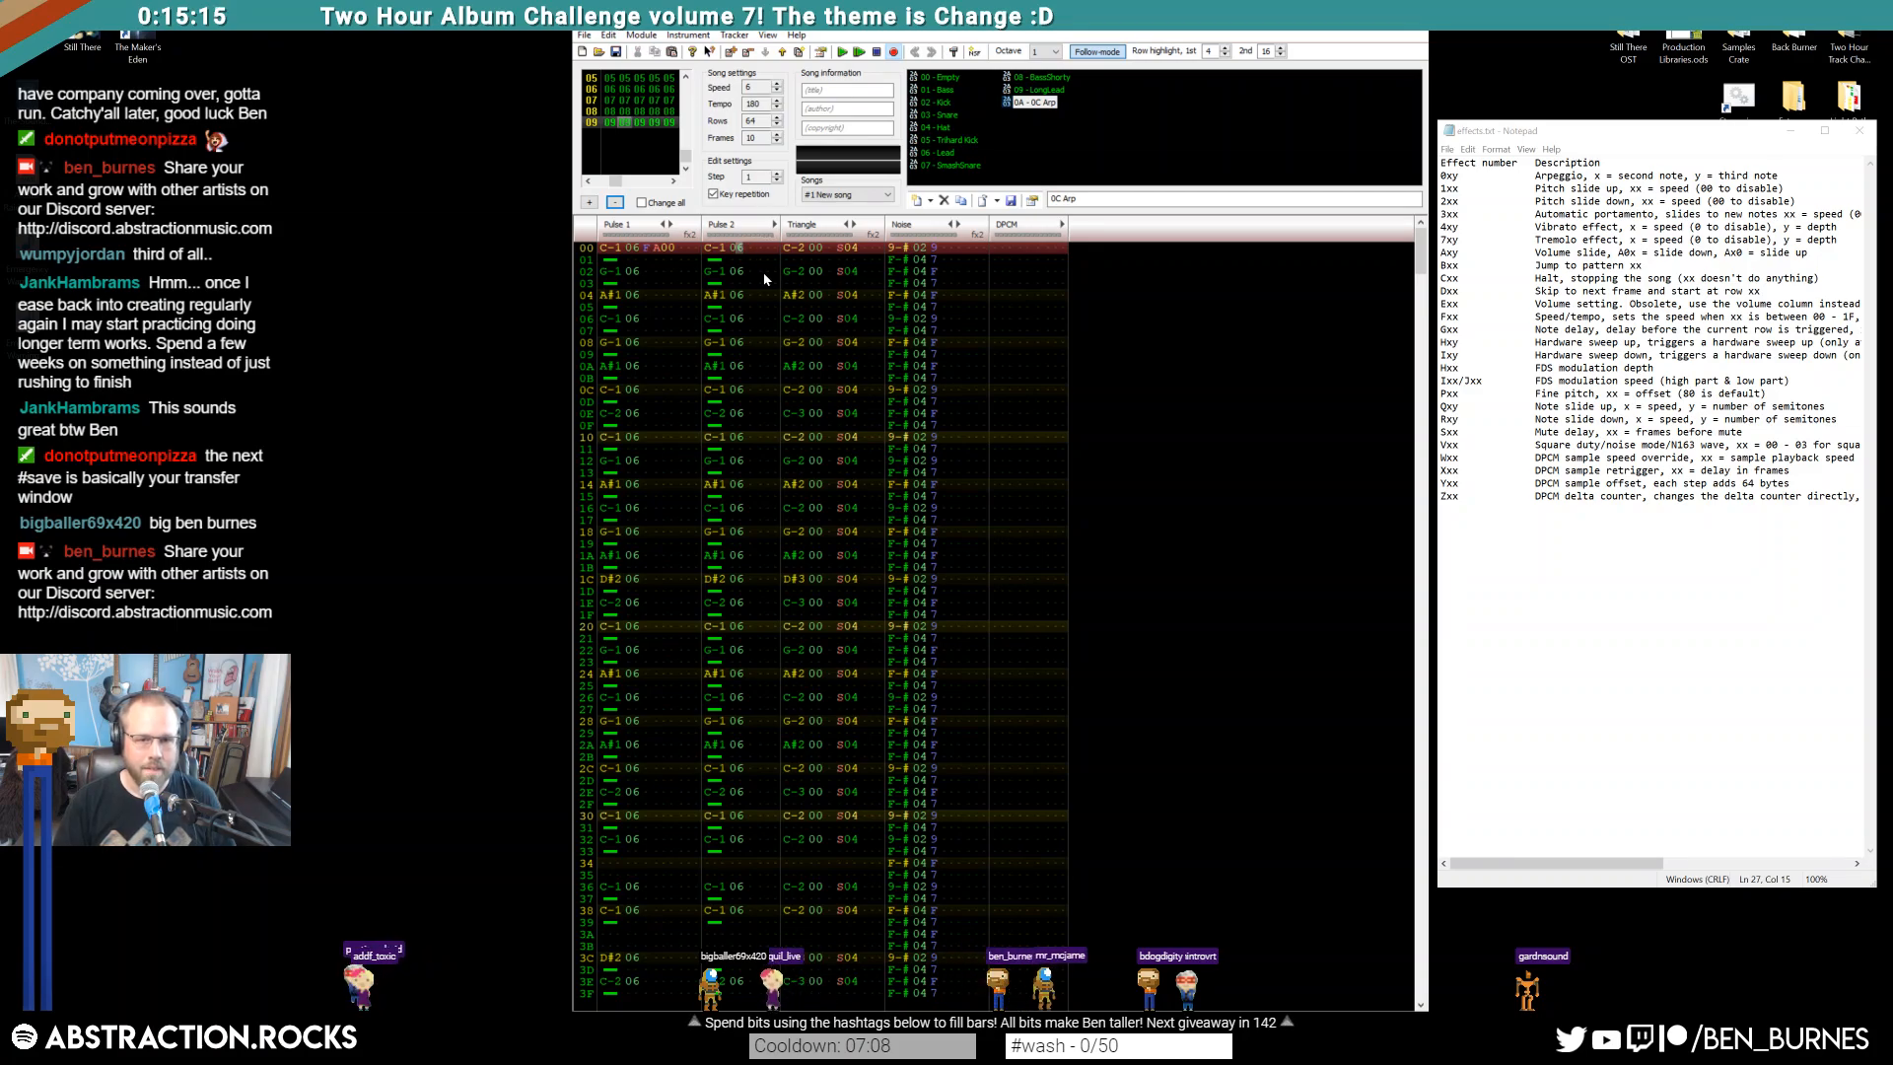
double_click(763, 272)
key("ctrl+F4")
key("Return")
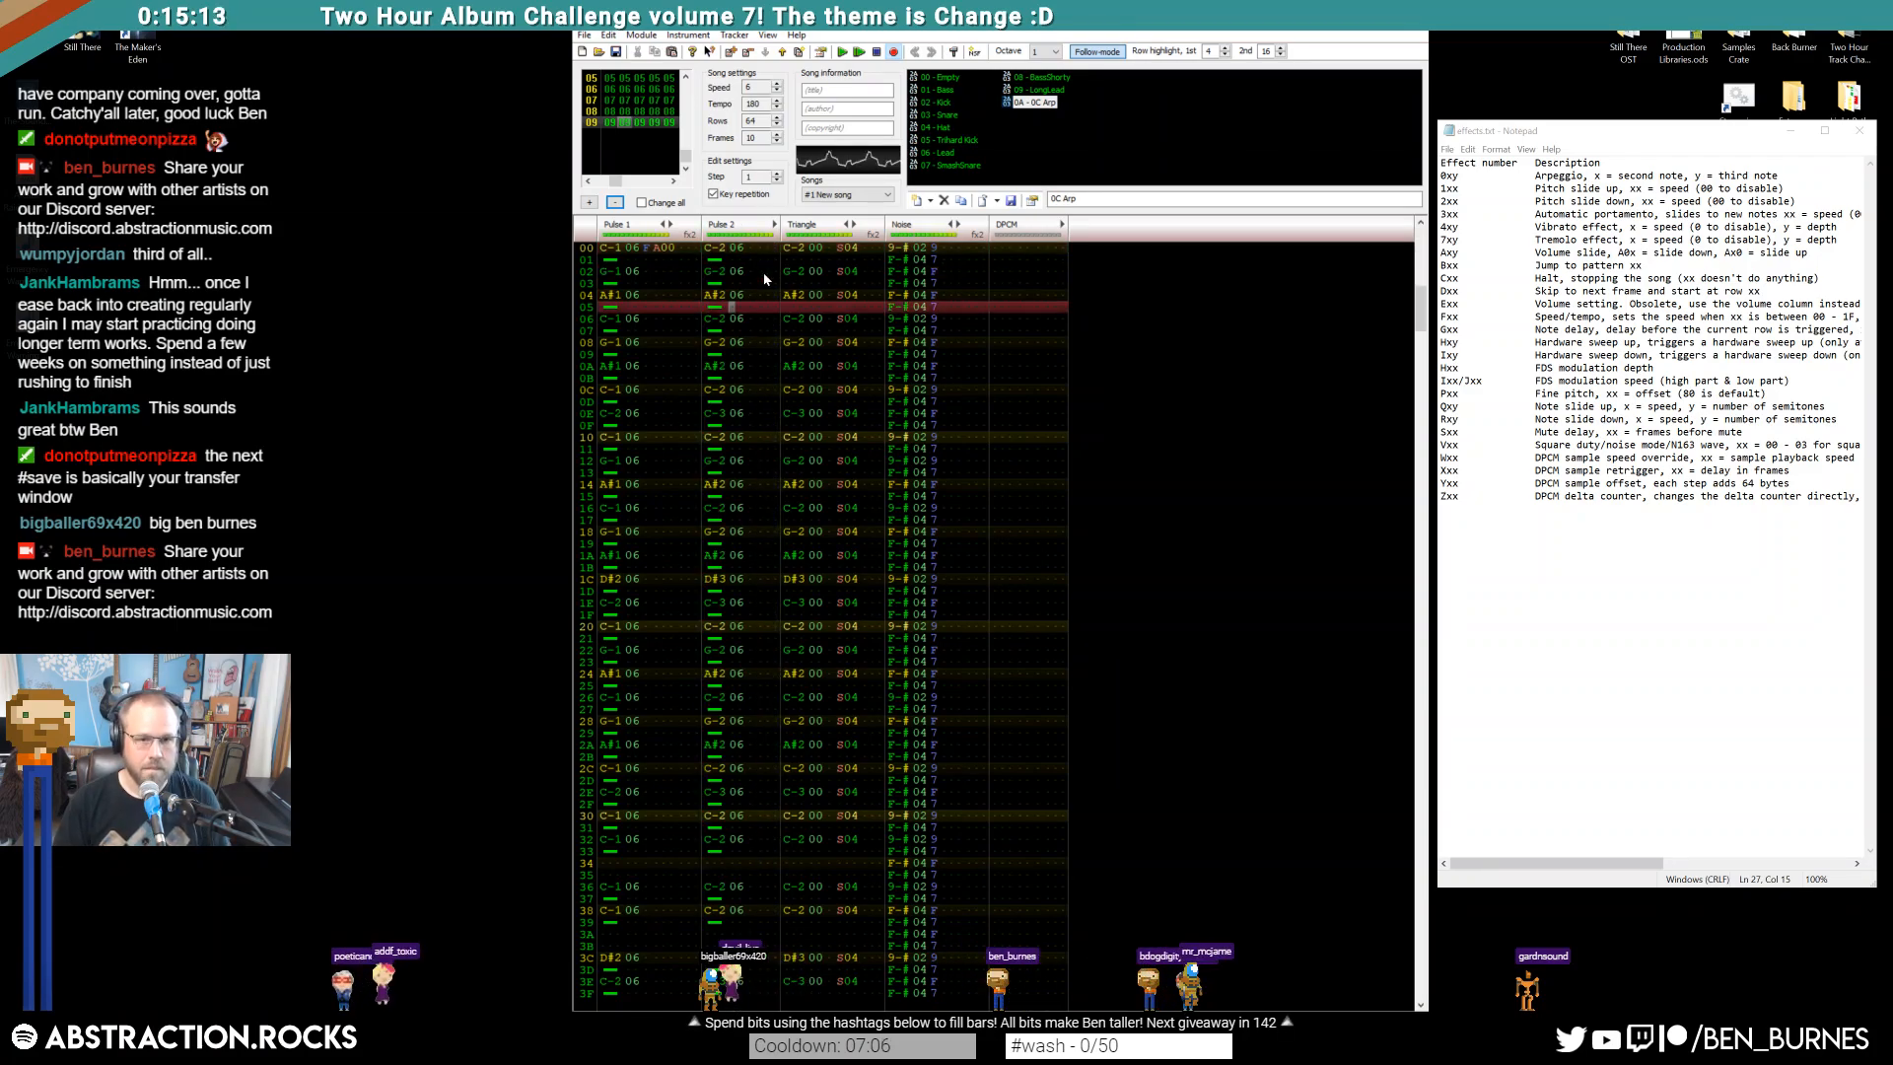
double_click(763, 272)
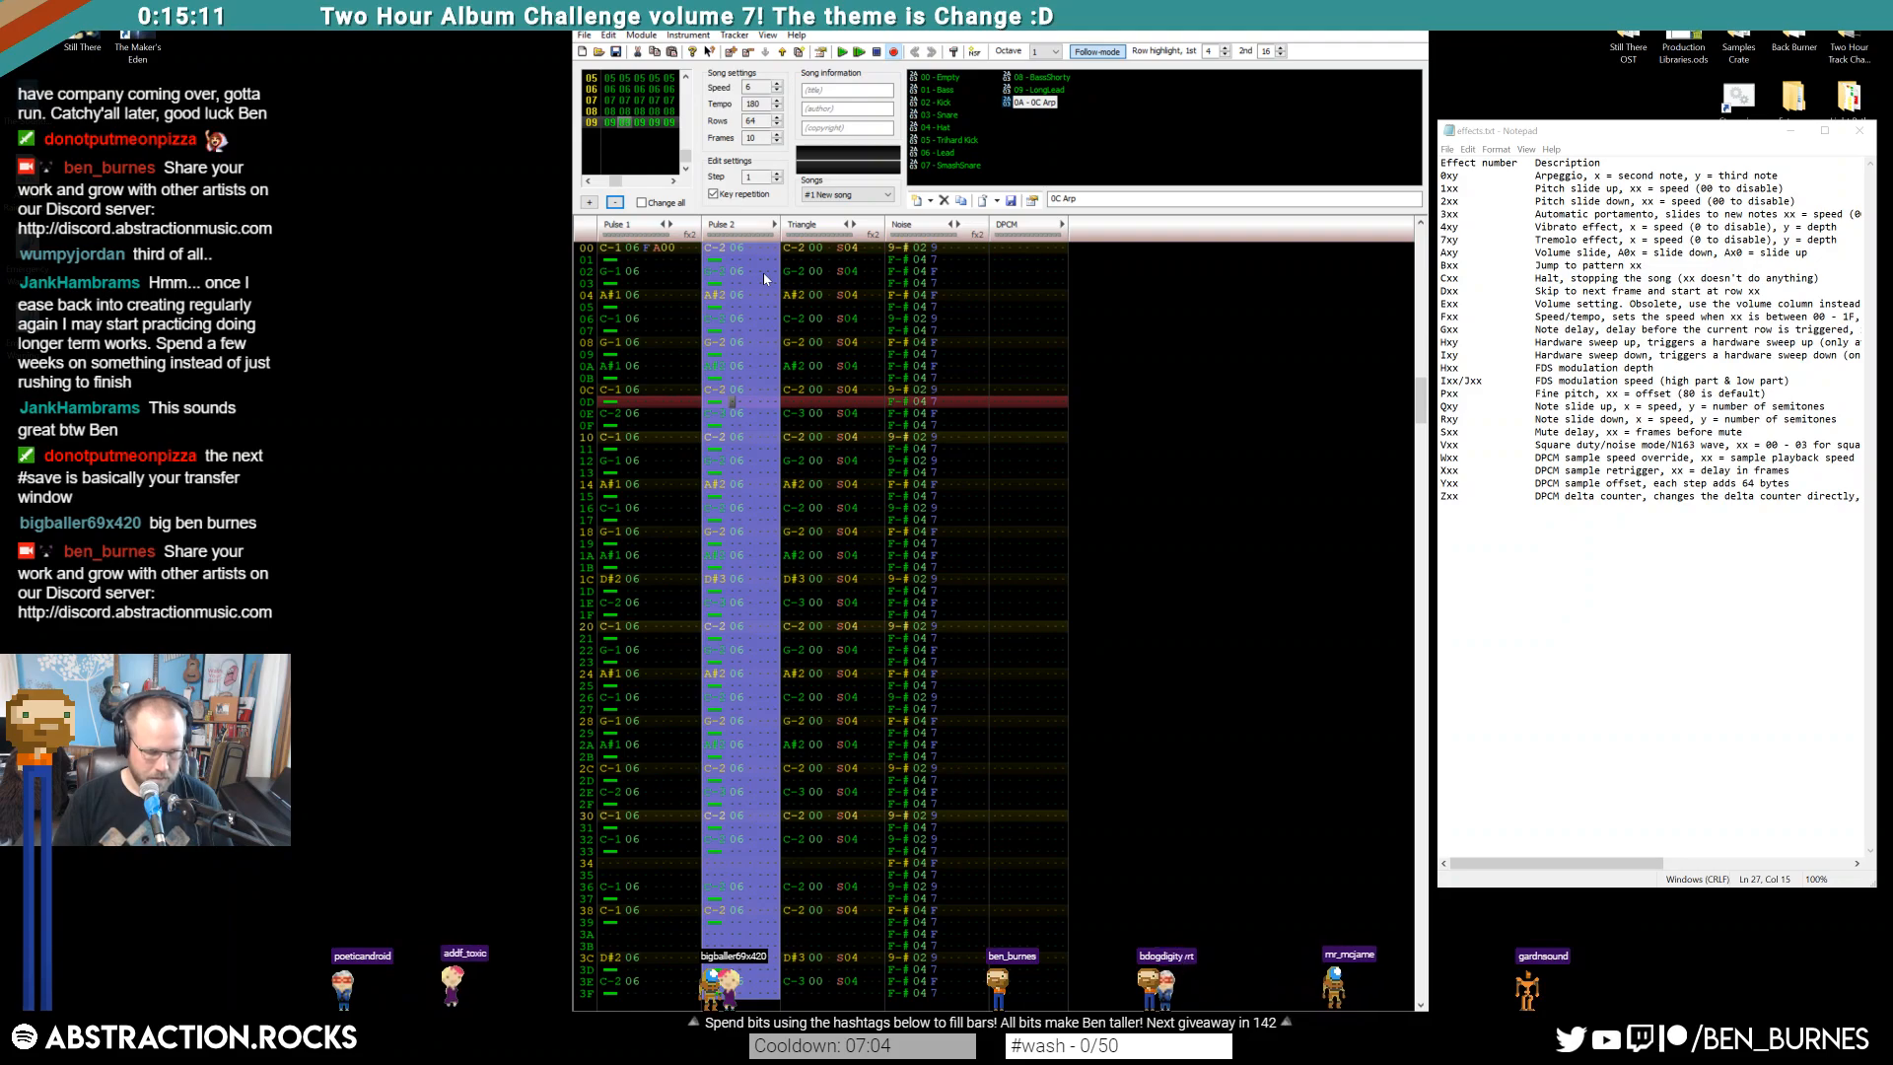
key("Home")
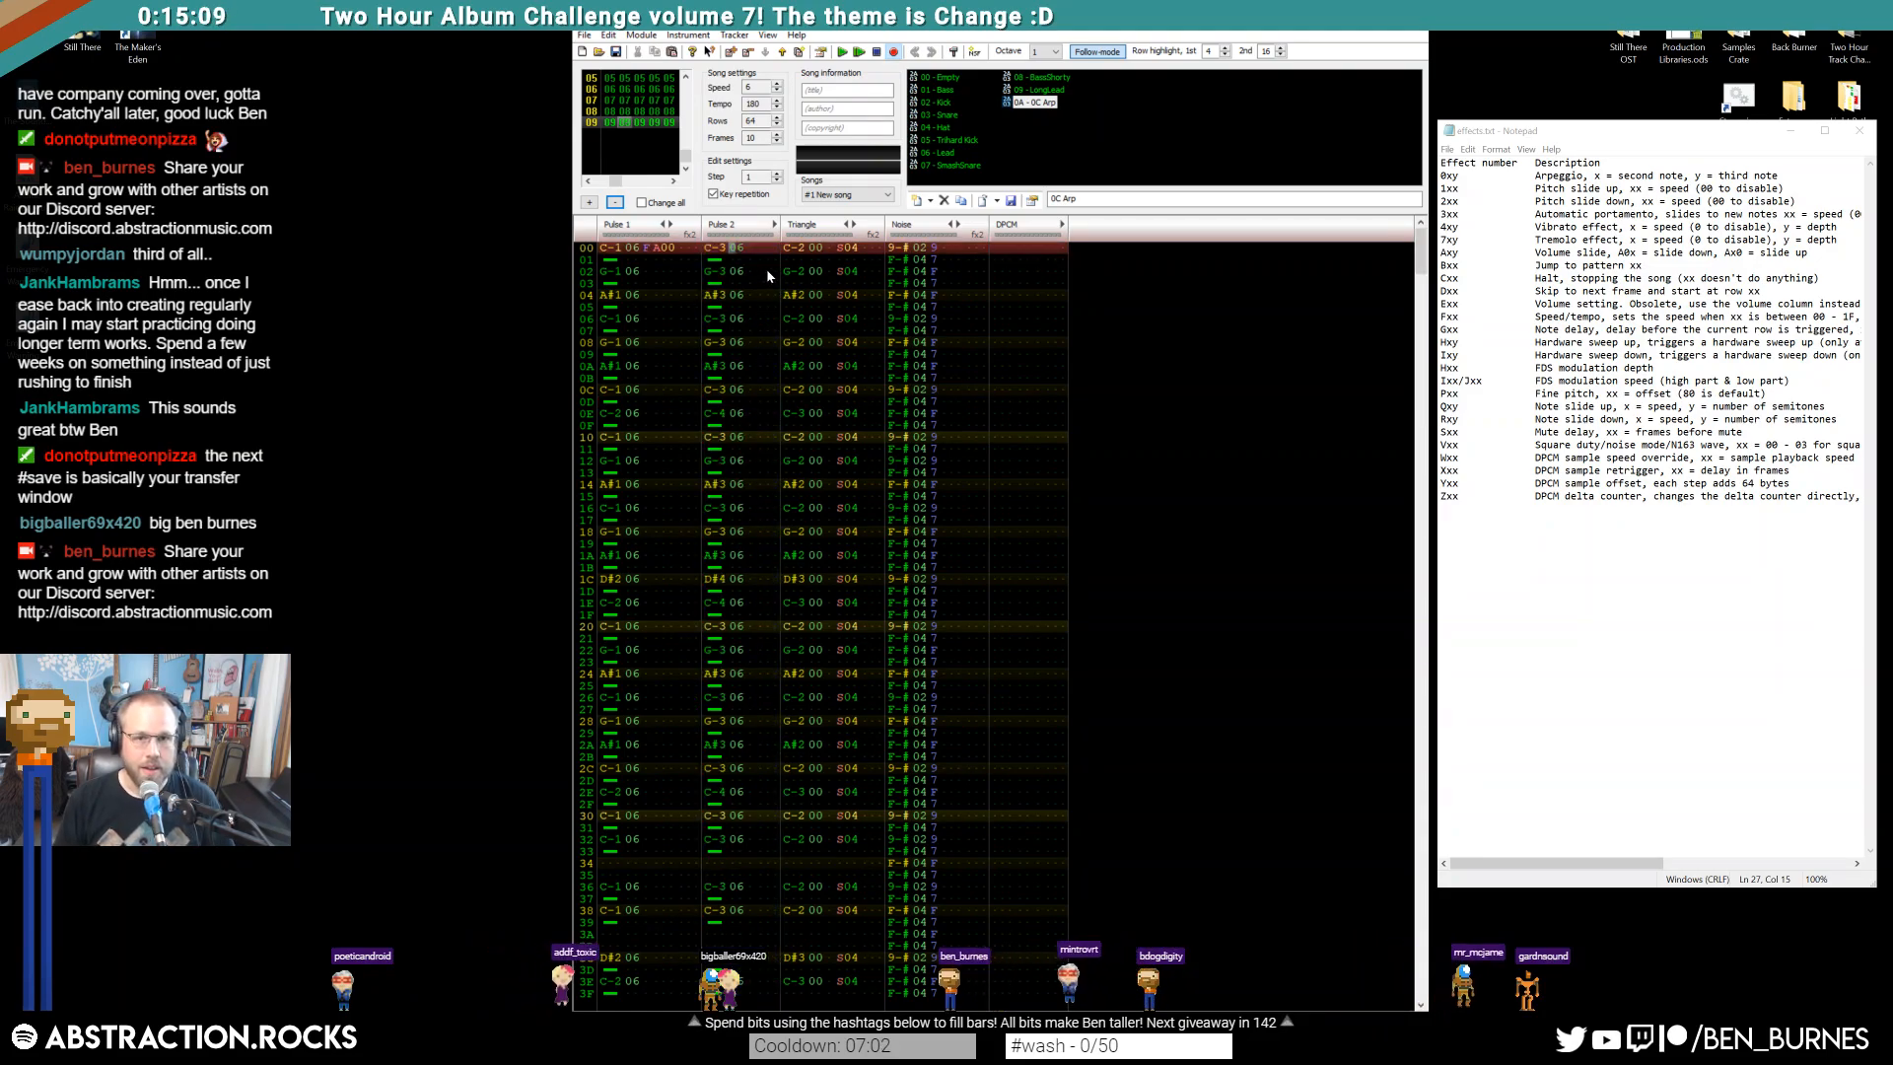
Assign instrument 0A to all Pulse 2 notes of frame 09
left_click(740, 251)
type("aaaaaaaaaaaaaaaaaaaaaaaaaaaaaaaaaaaaa")
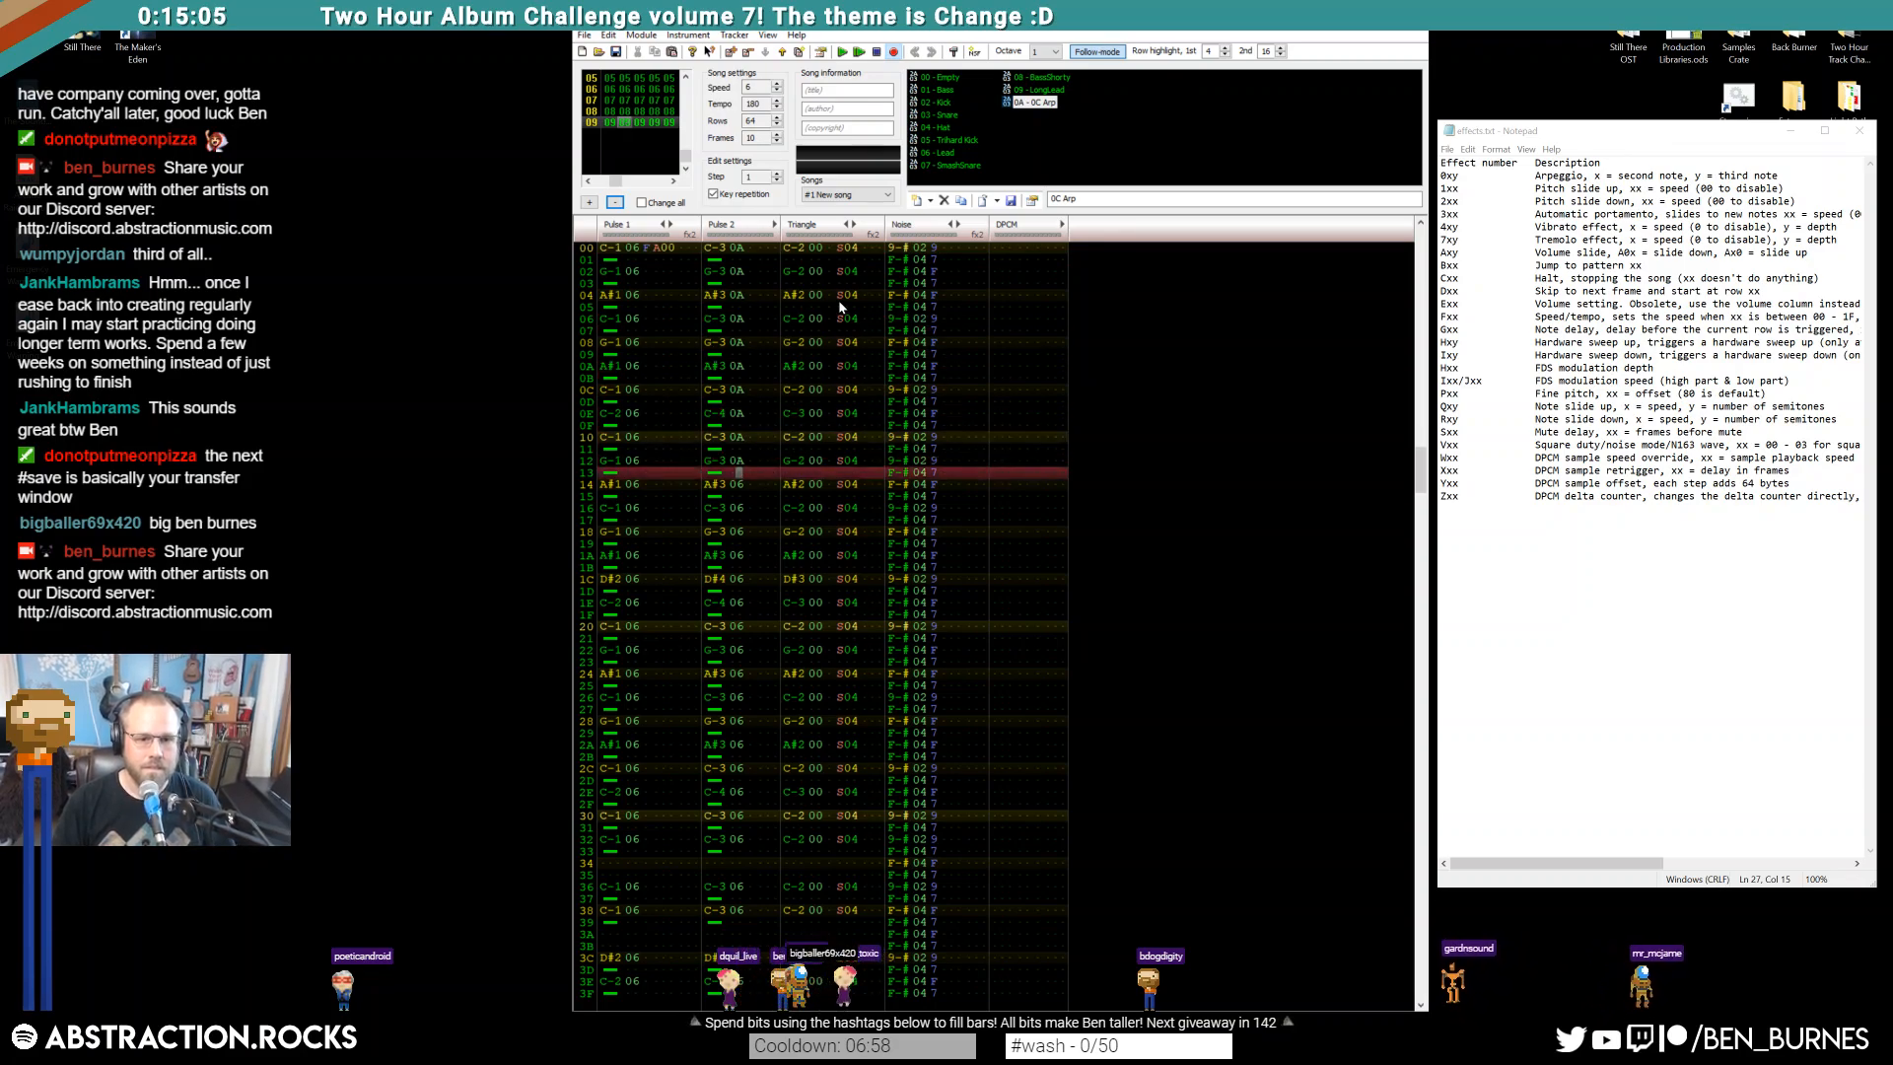
type("aaaaaaaaaaaaaaaaaaa")
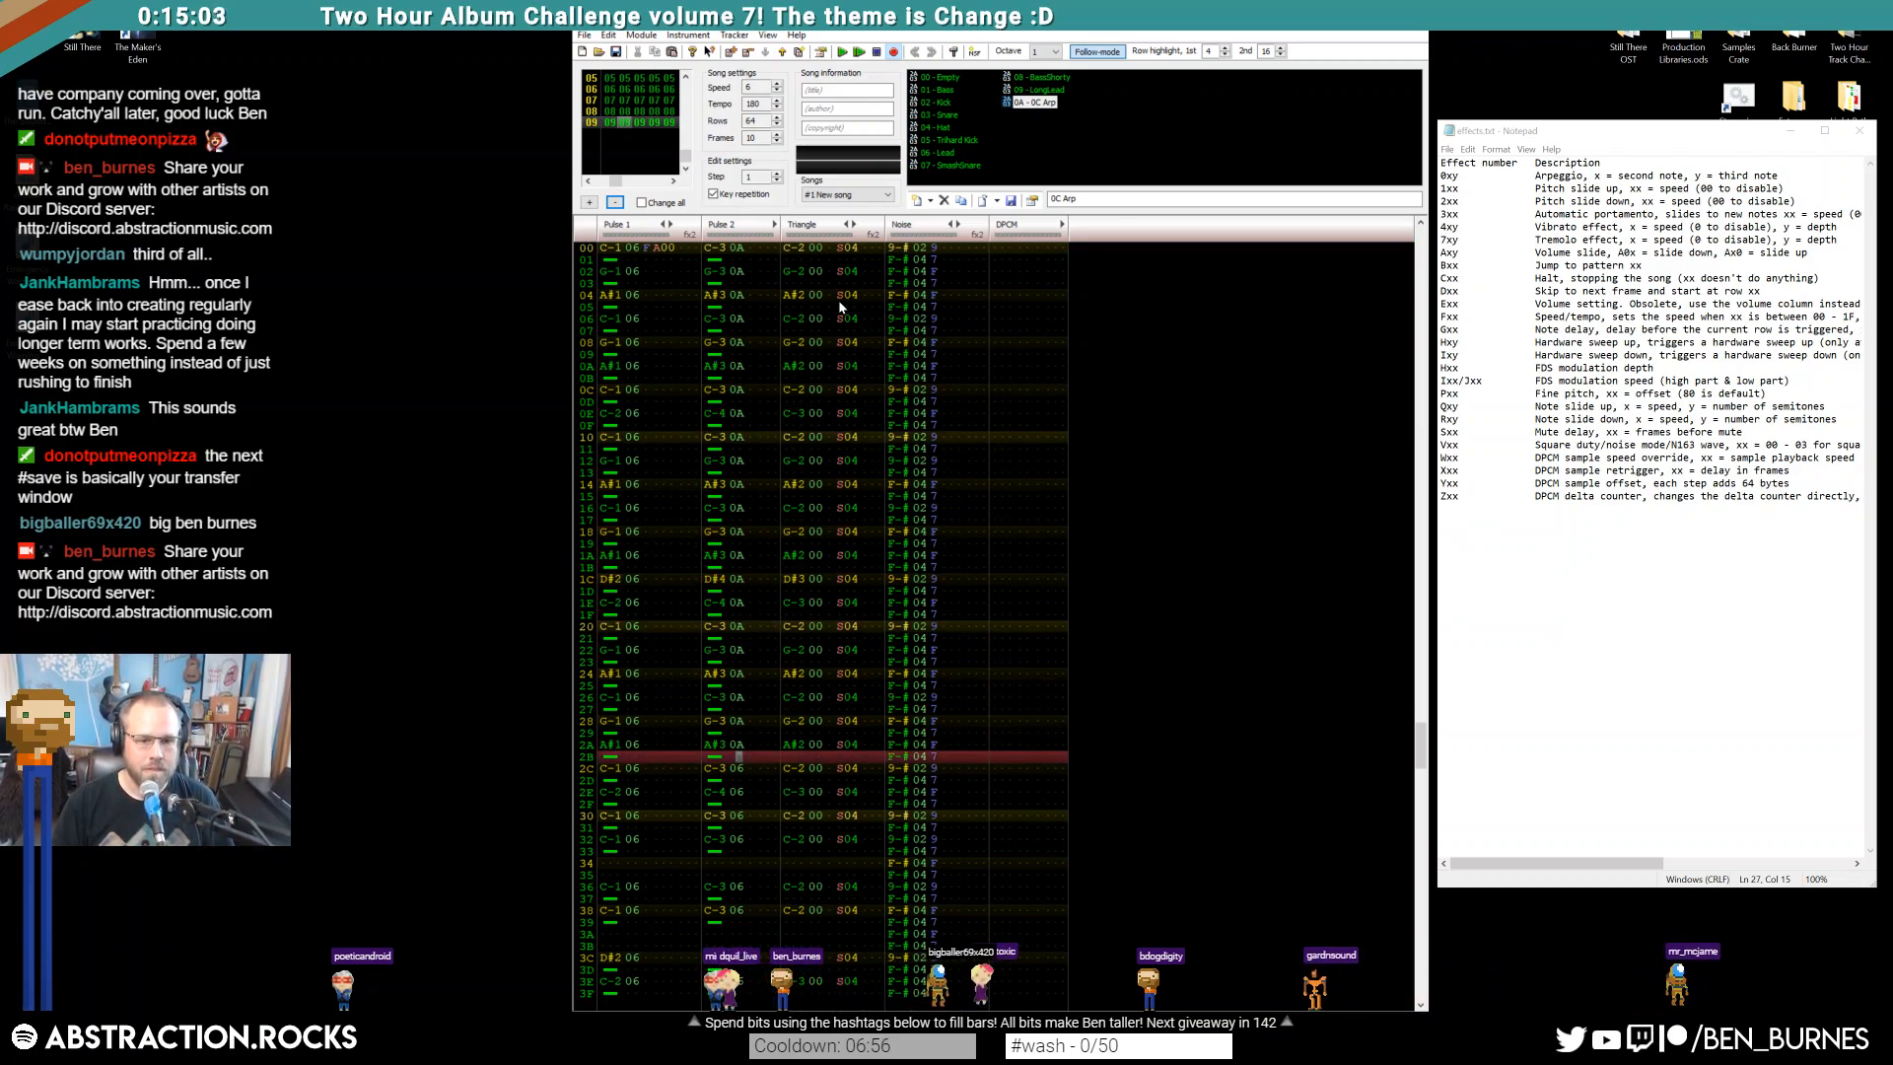
type("aaaaaaaa")
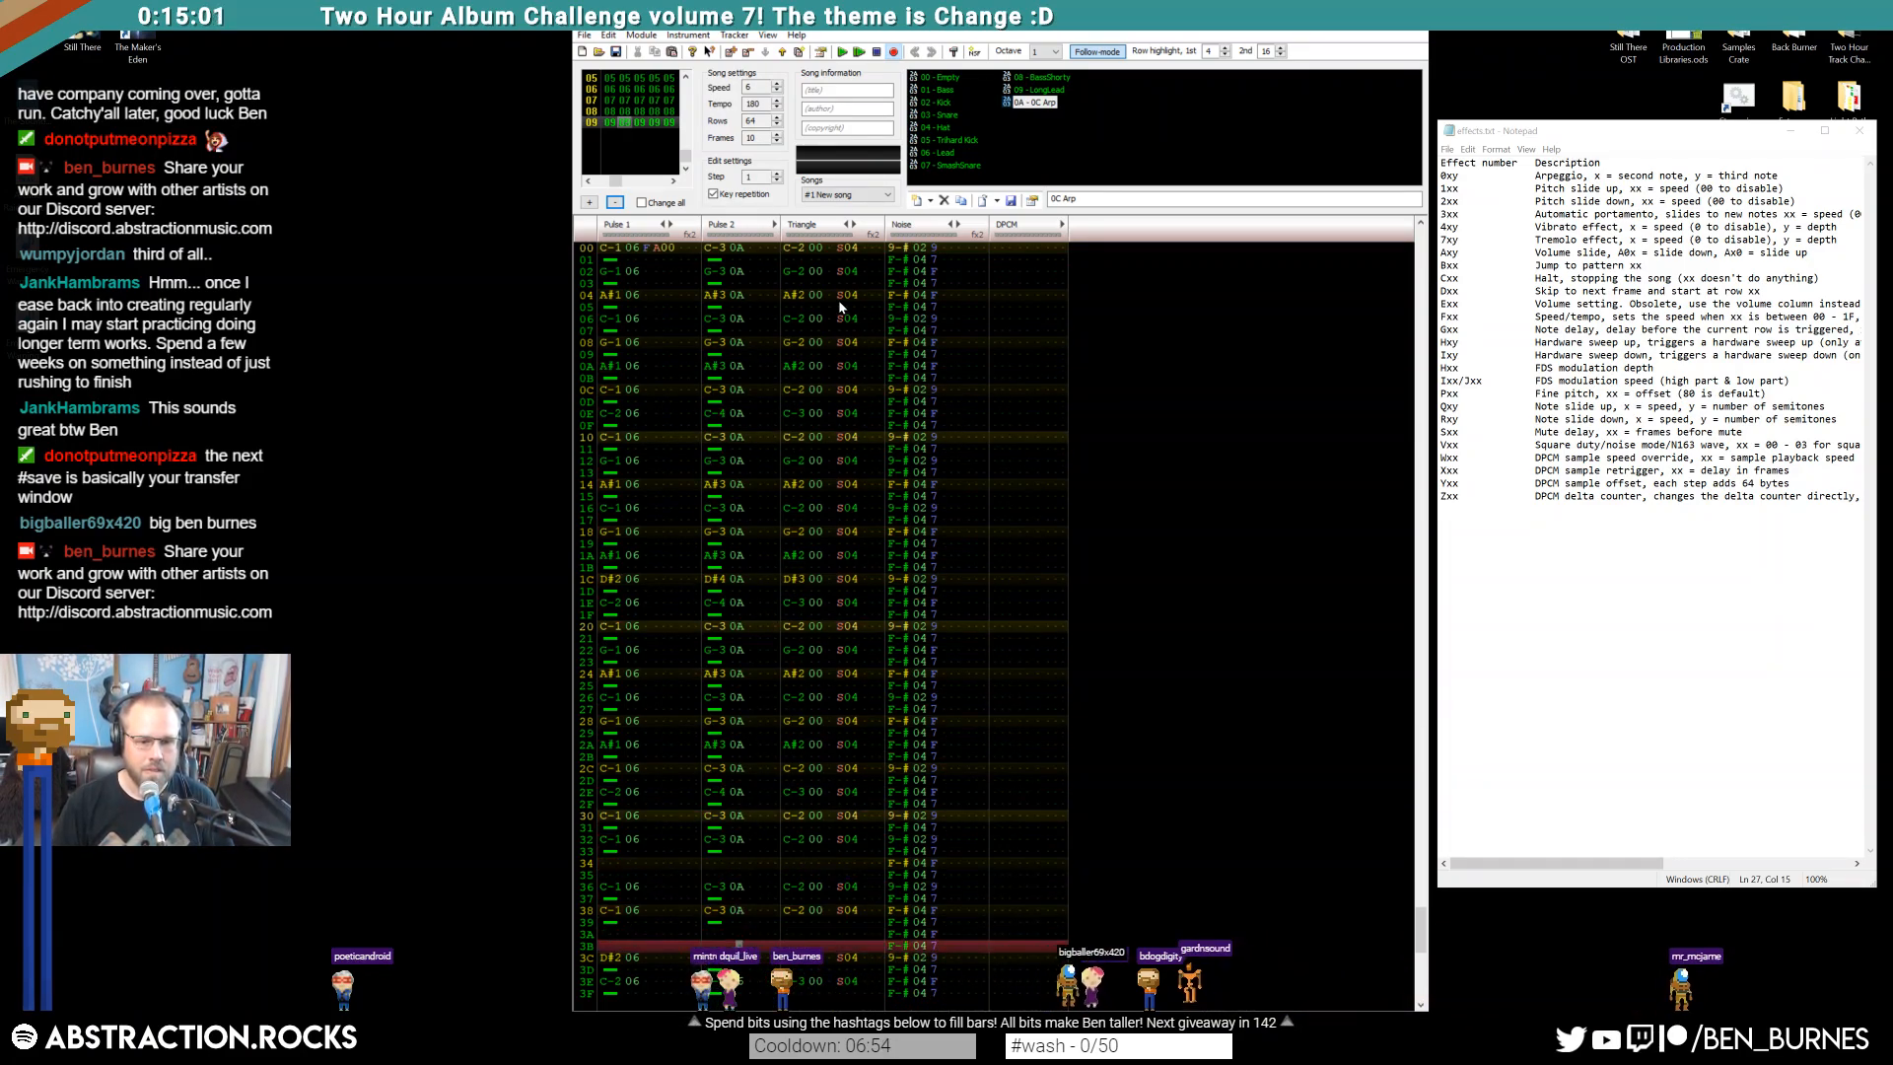
key("Down")
key("Down")
key("Down")
key("Down")
key("Down")
key("Down")
key("Down")
key("Down")
key("Down")
key("Down")
key("Down")
key("Down")
key("Down")
key("Down")
key("Down")
key("Down")
key("Down")
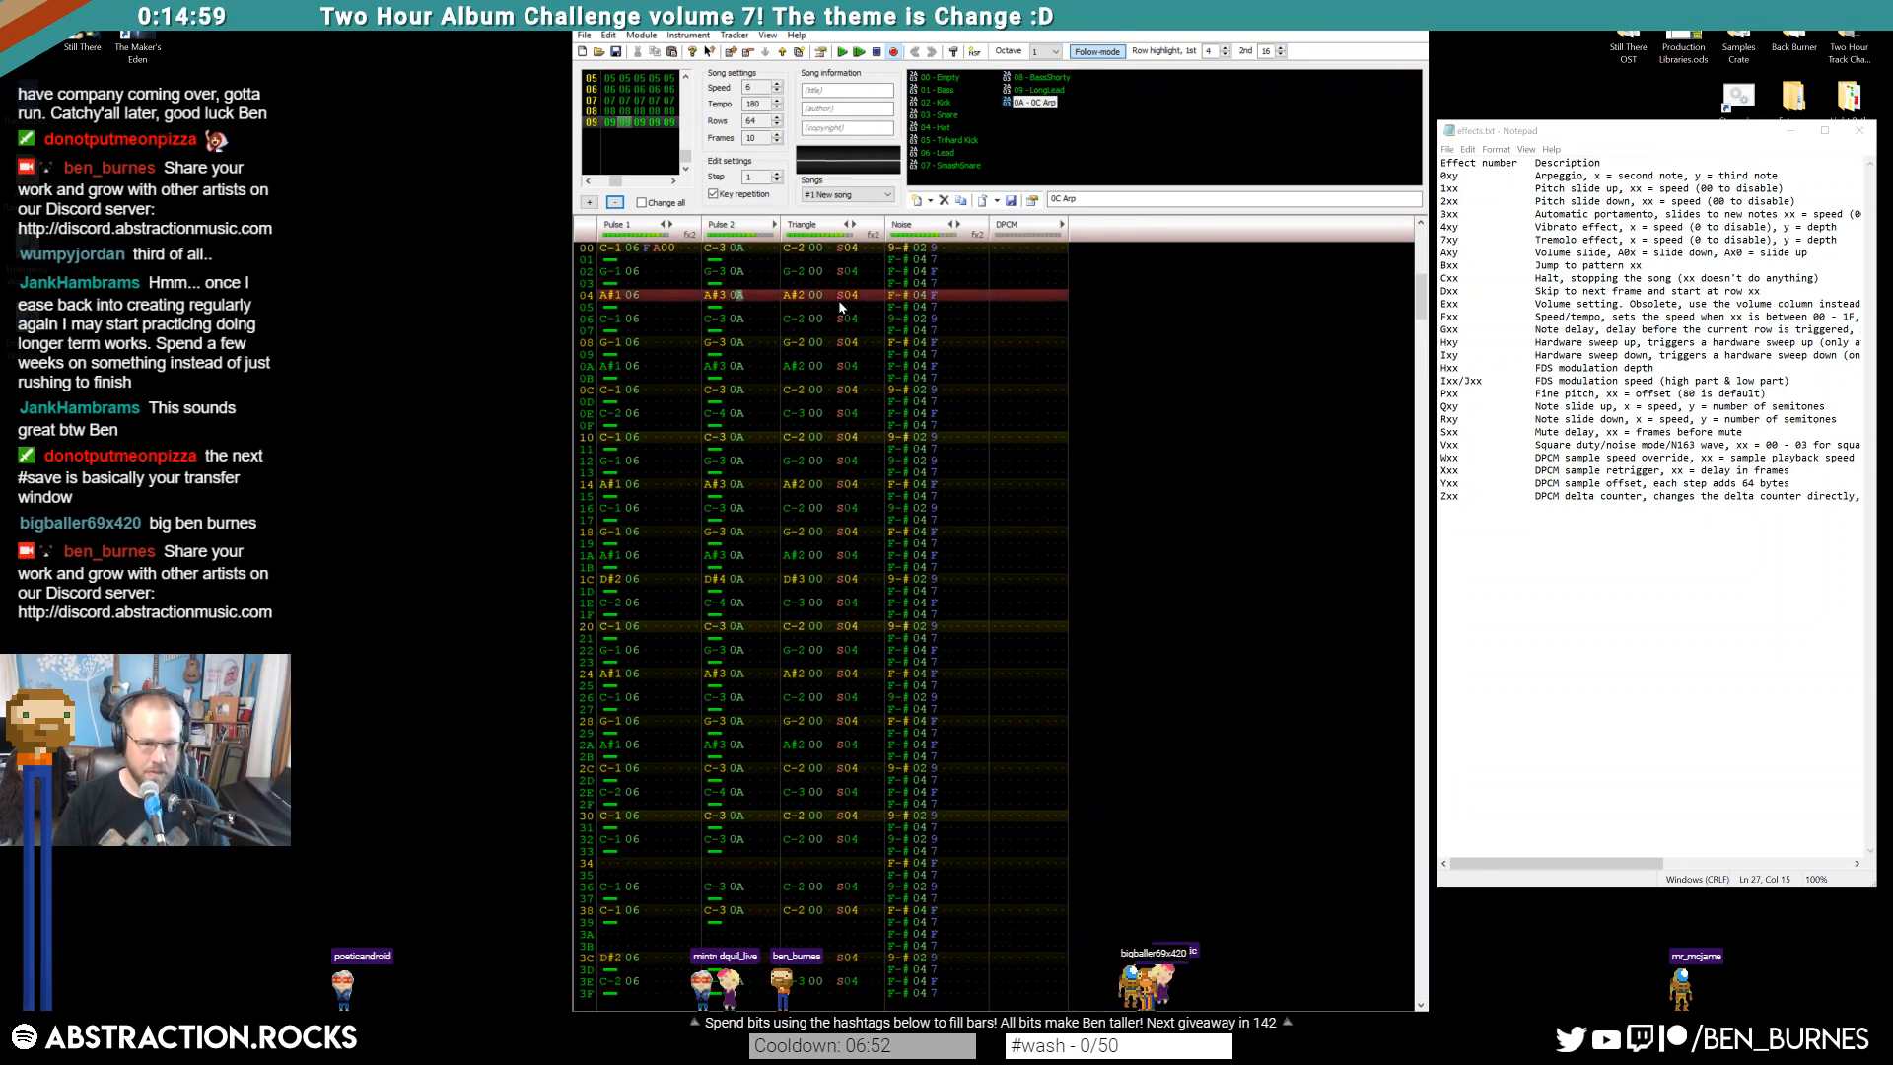
Transpose the Pulse 2 notes of frame 09 down one octave, play them and raise the input octave
key("ctrl+a")
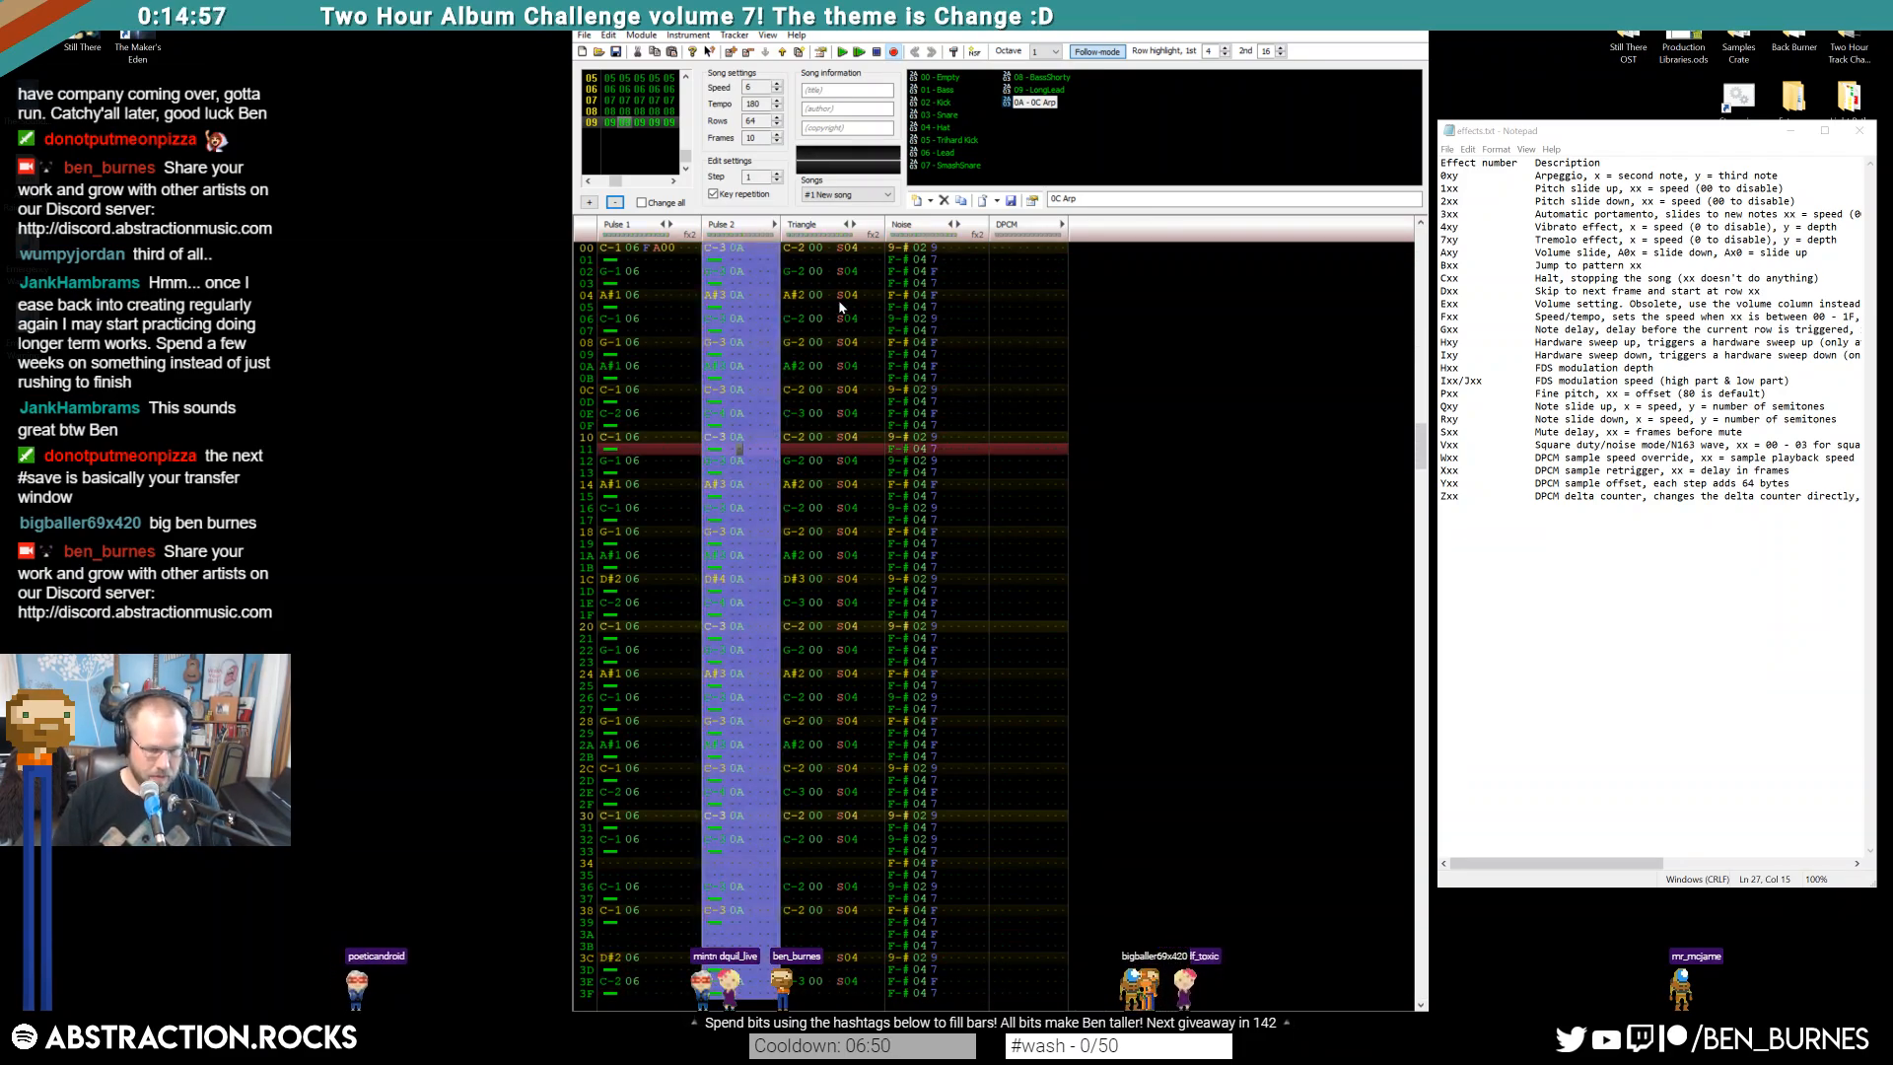
key("Home")
key("Return")
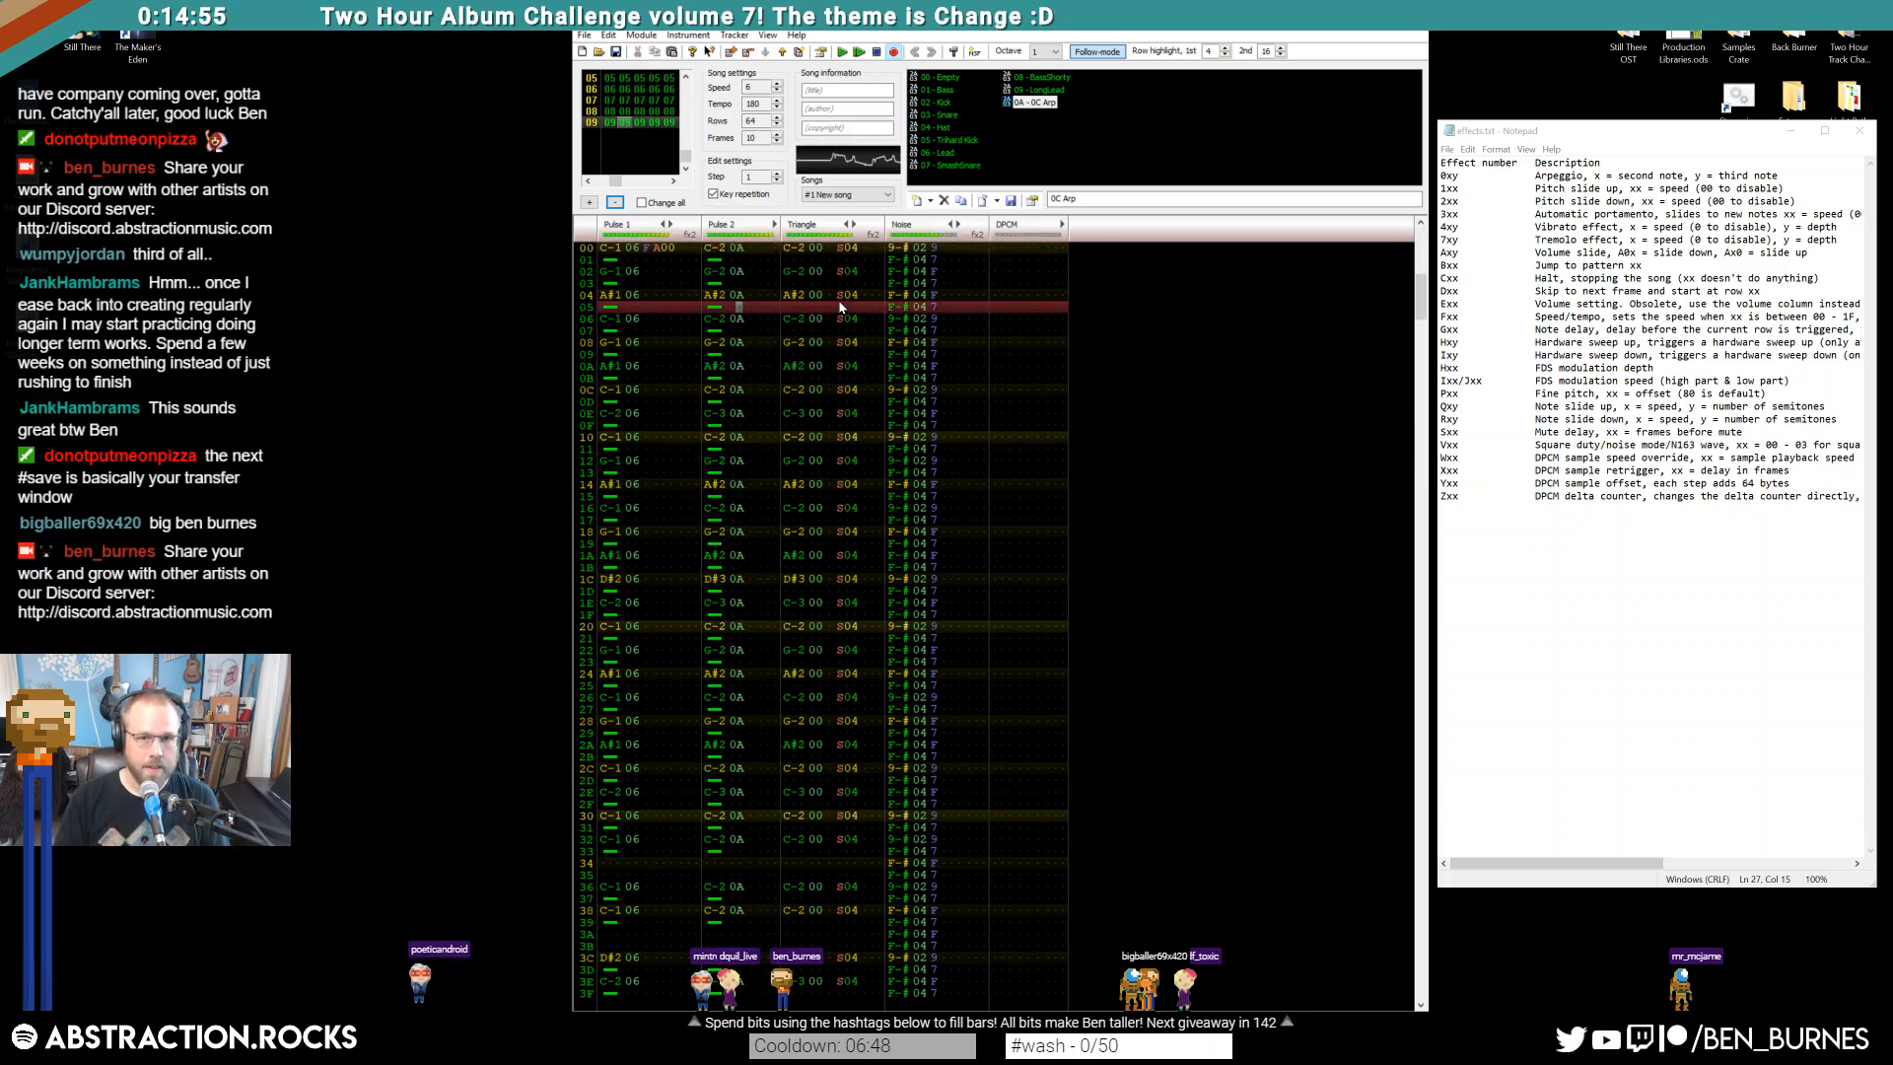
key("Return")
key("KP_Multiply")
key("KP_Multiply")
key("KP_Multiply")
key("KP_Multiply")
key("KP_Multiply")
key("KP_Multiply")
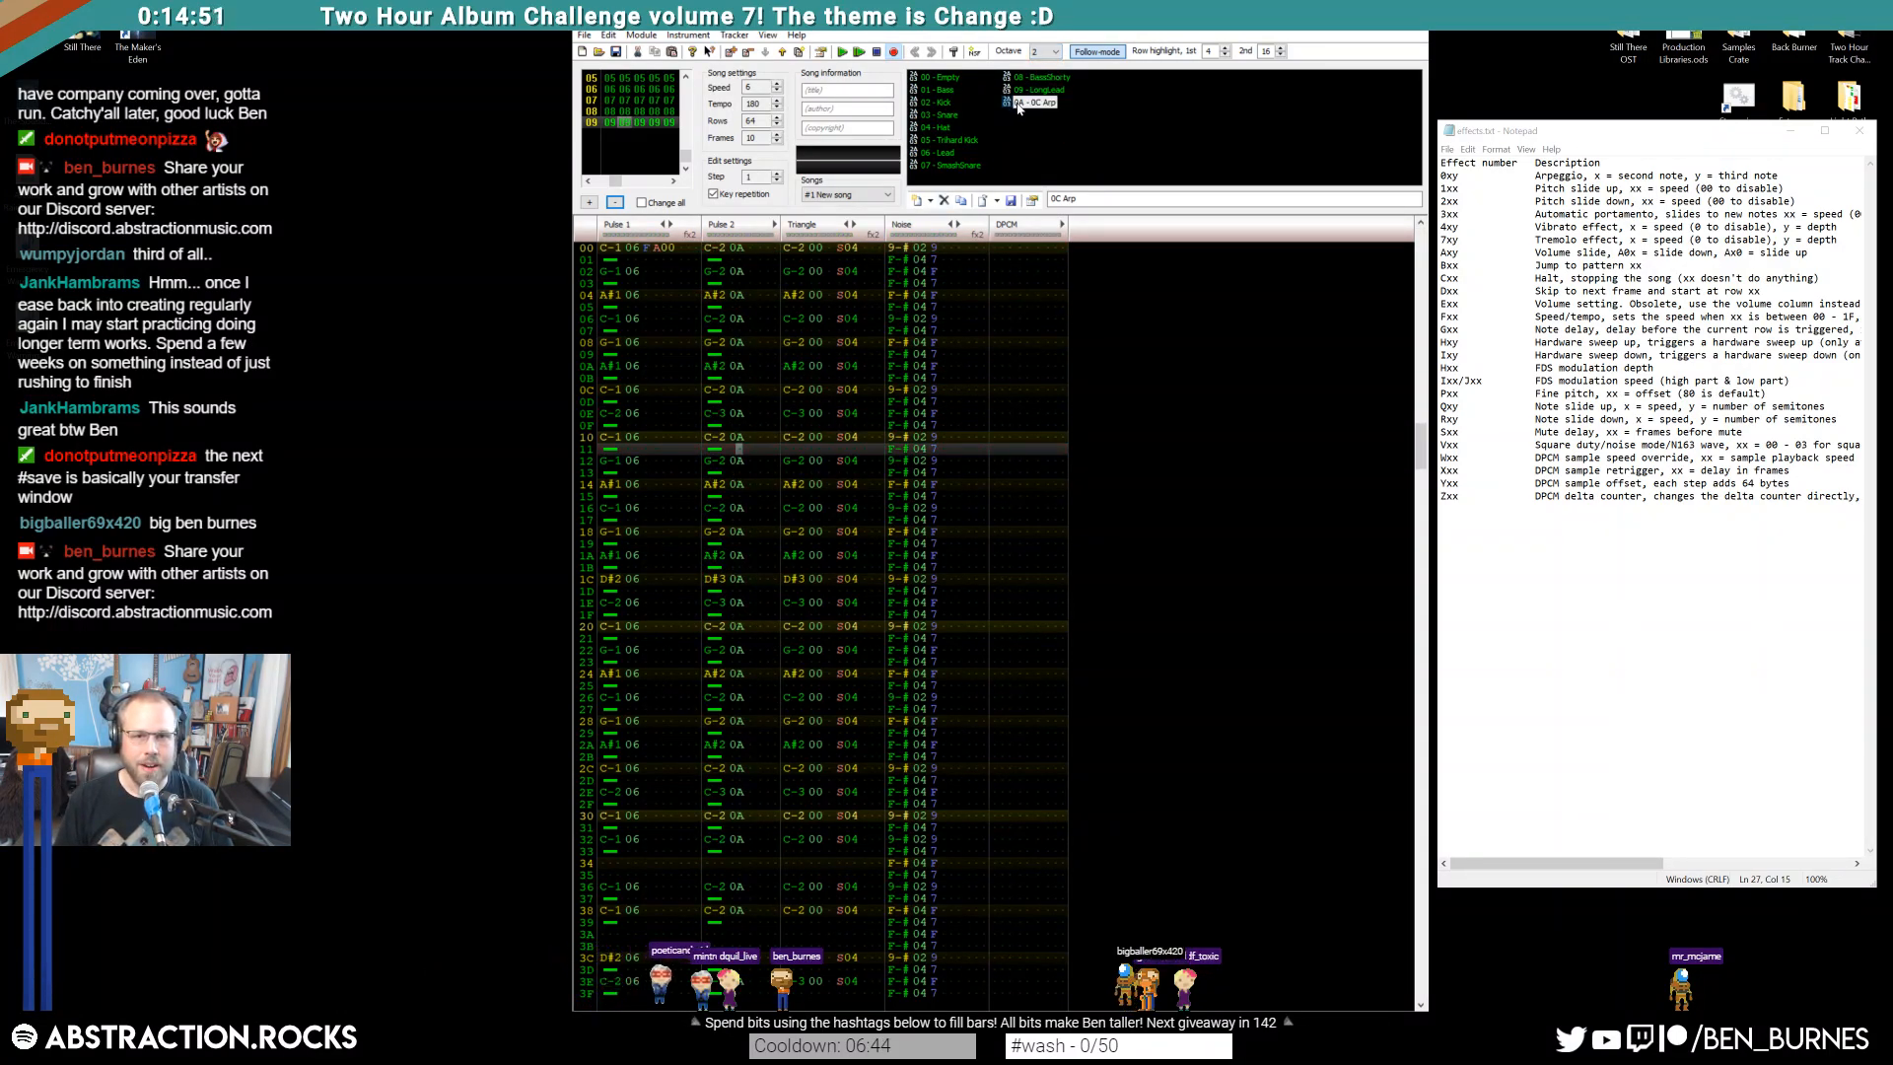
Change the arpeggio sequence of 0C Arp to -12 -12 0 and play frame 09
double_click(1018, 103)
left_click(815, 465)
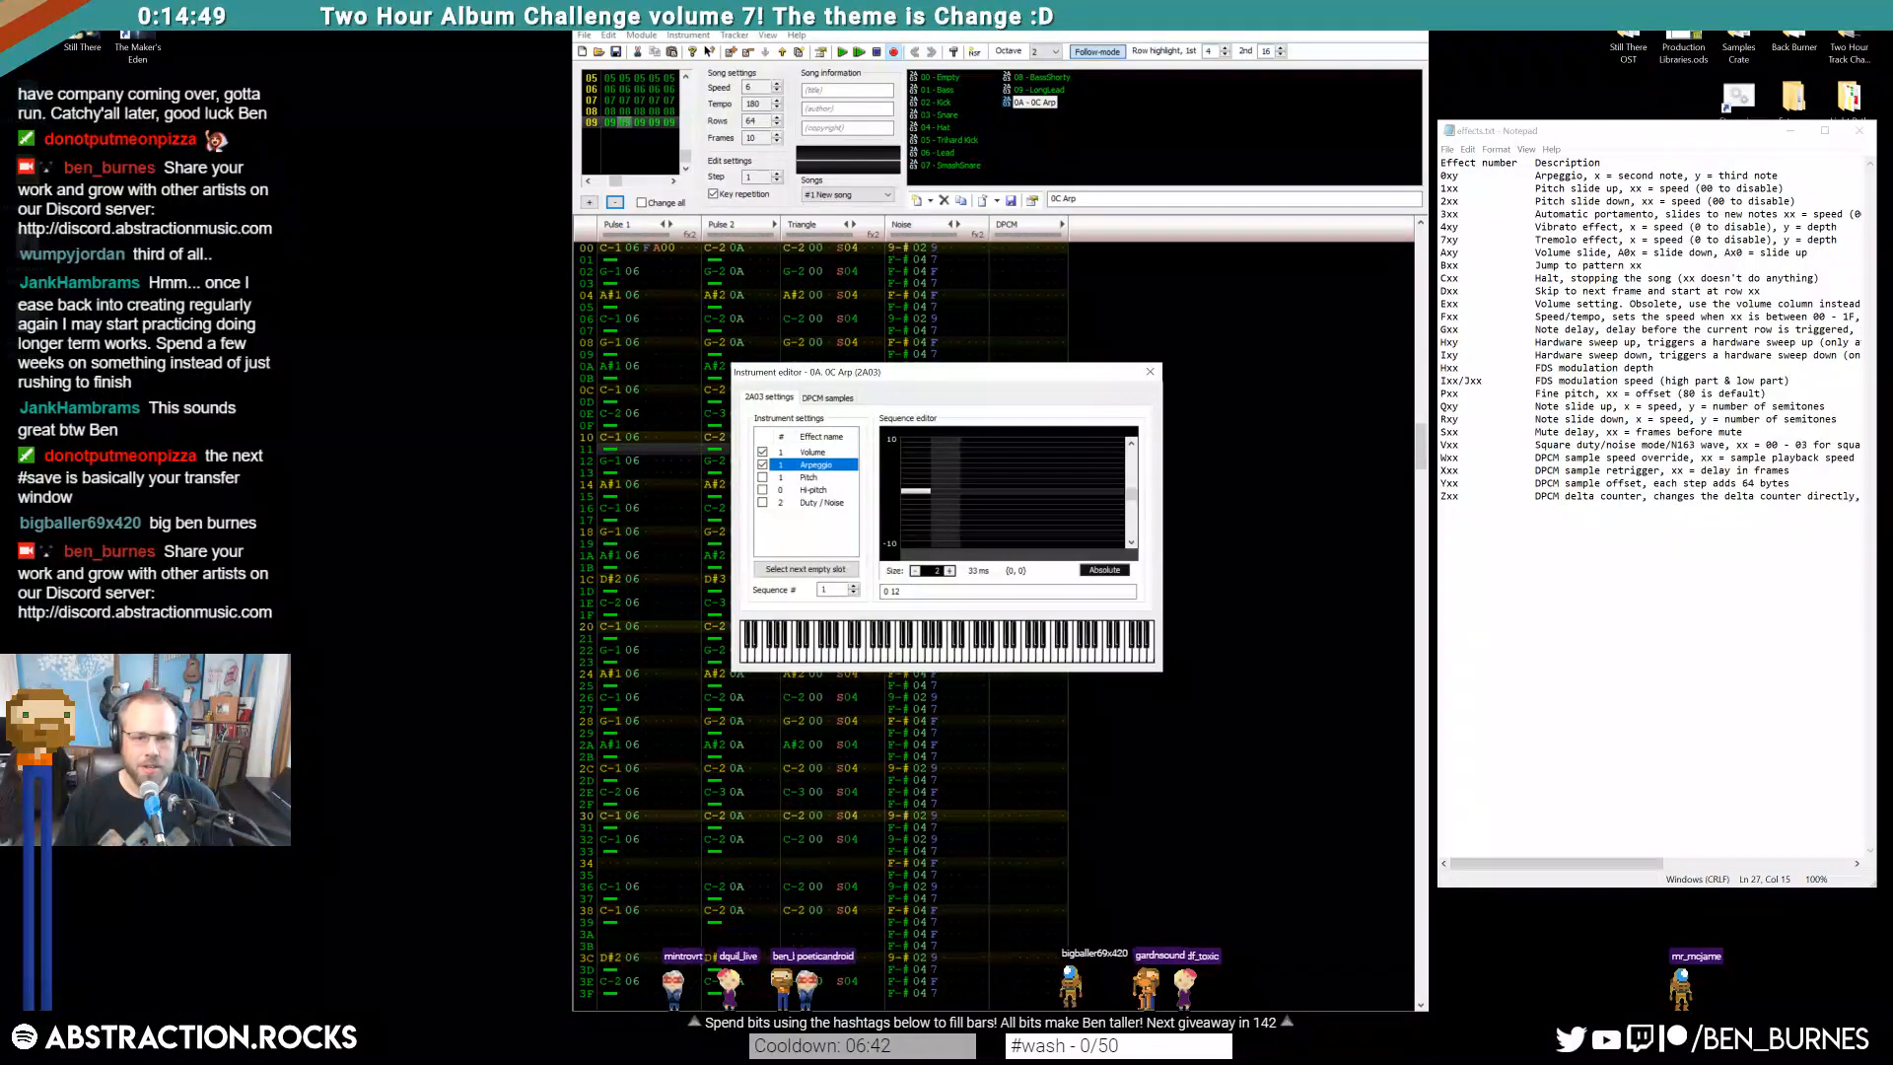
left_click(950, 571)
scroll(933, 500, "down", 3)
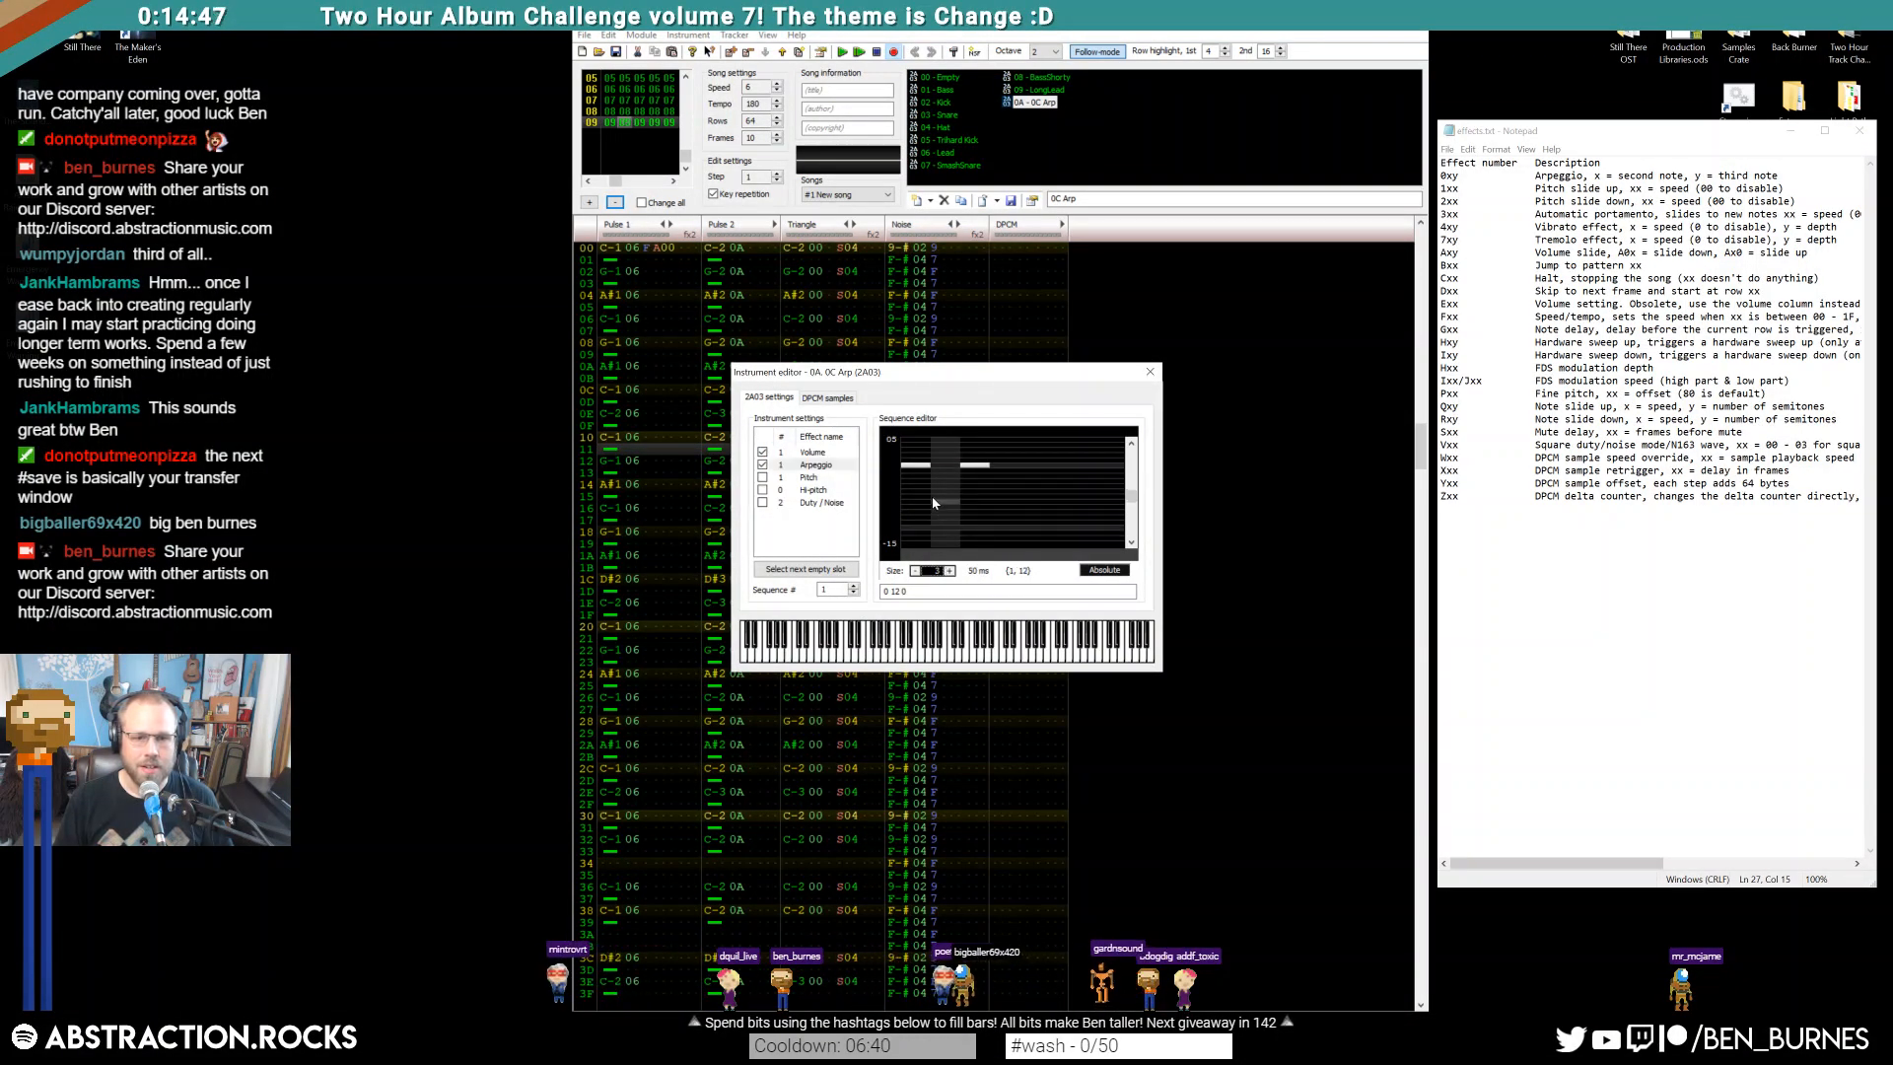
left_click(918, 525)
left_click(938, 521)
left_click(714, 250)
key("Return")
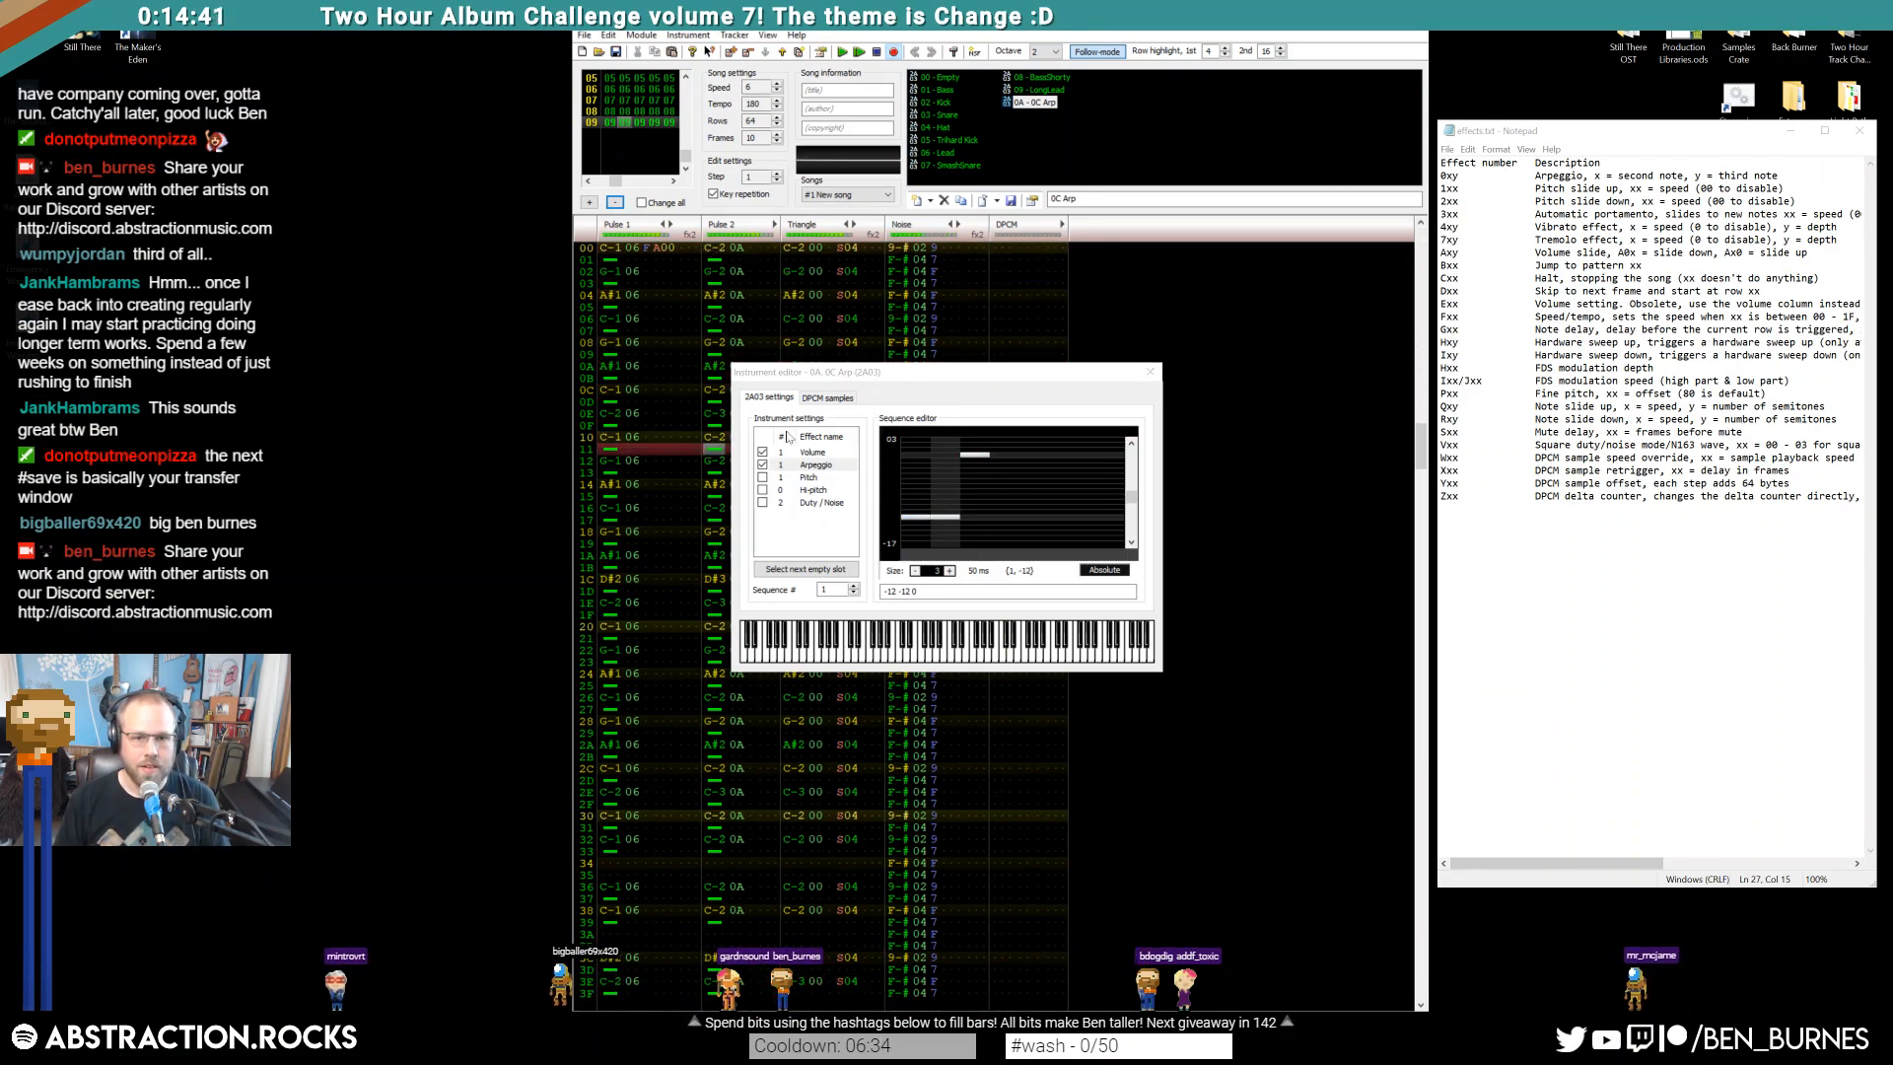
left_click(815, 454)
left_click(954, 446)
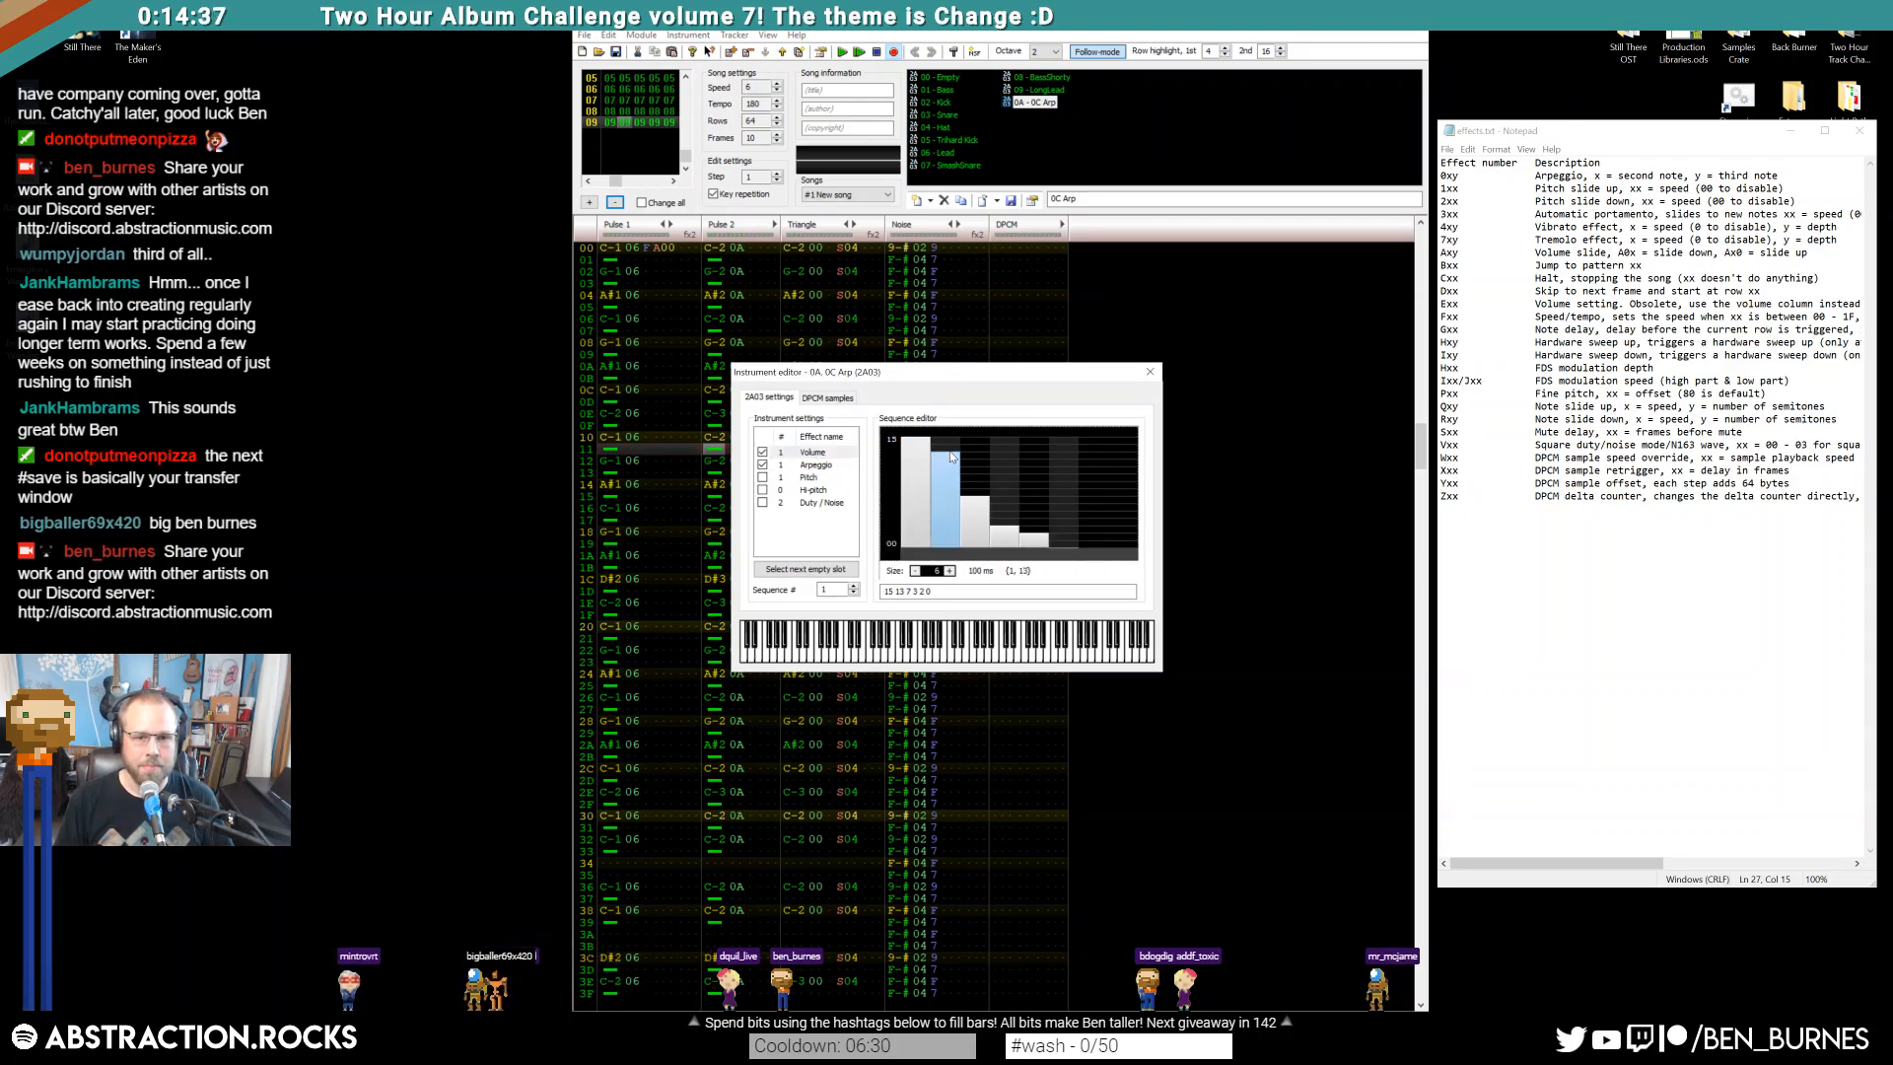
left_click(802, 569)
type("13")
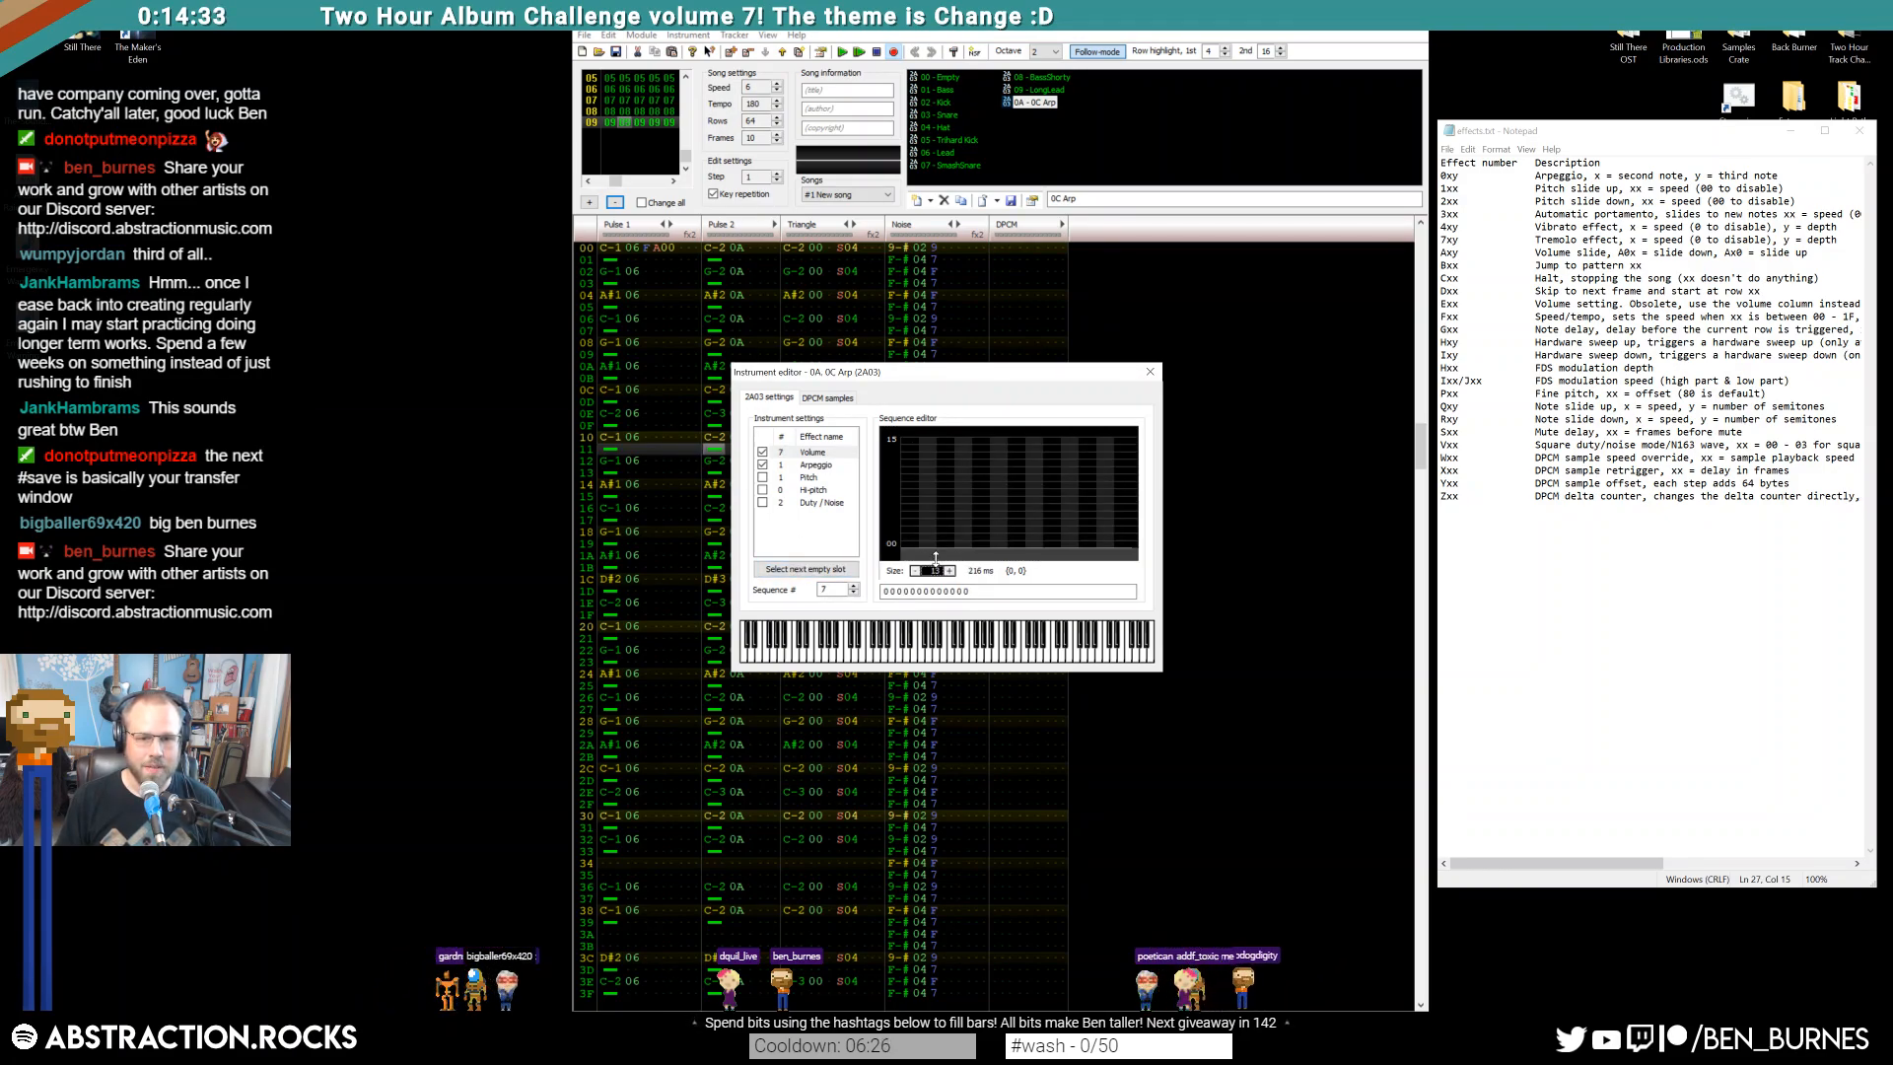
left_click(916, 571)
left_click(916, 571)
left_click(916, 571)
left_click(916, 571)
left_click(916, 571)
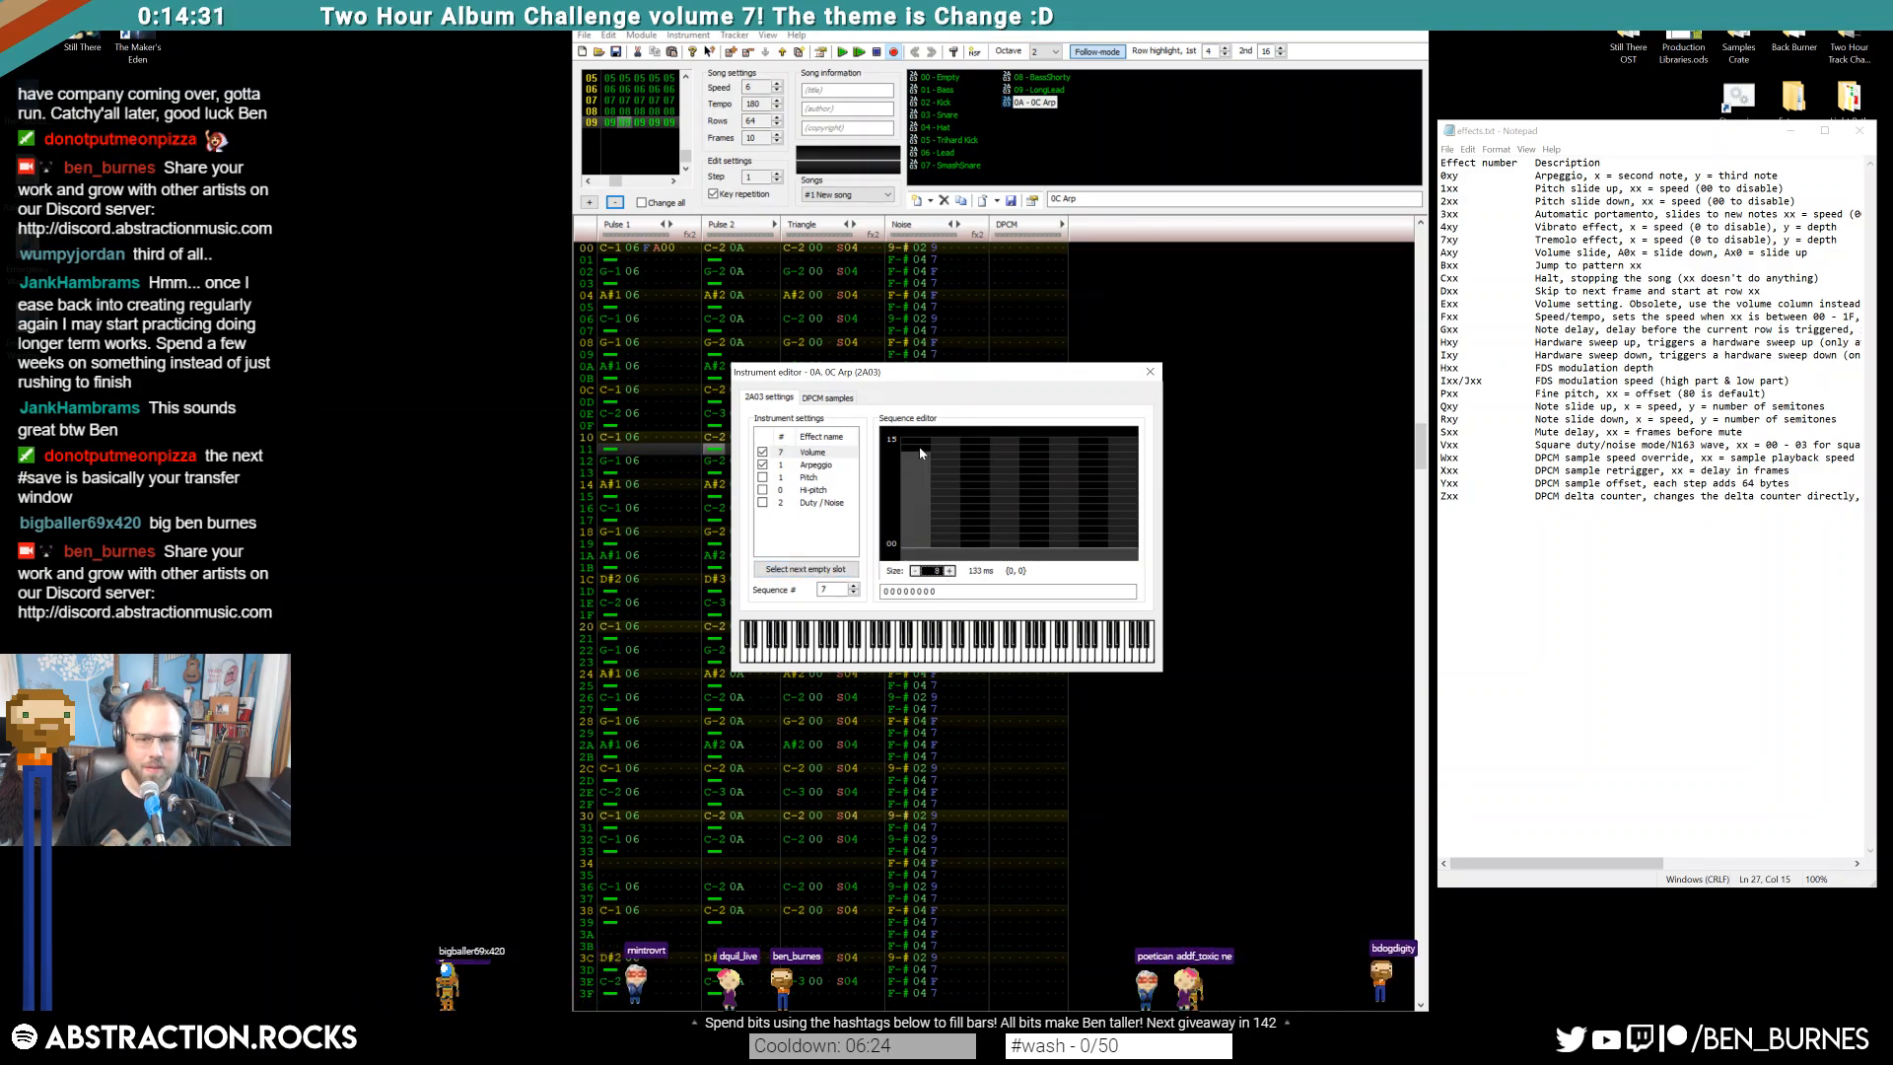
left_click_drag(917, 446, 974, 447)
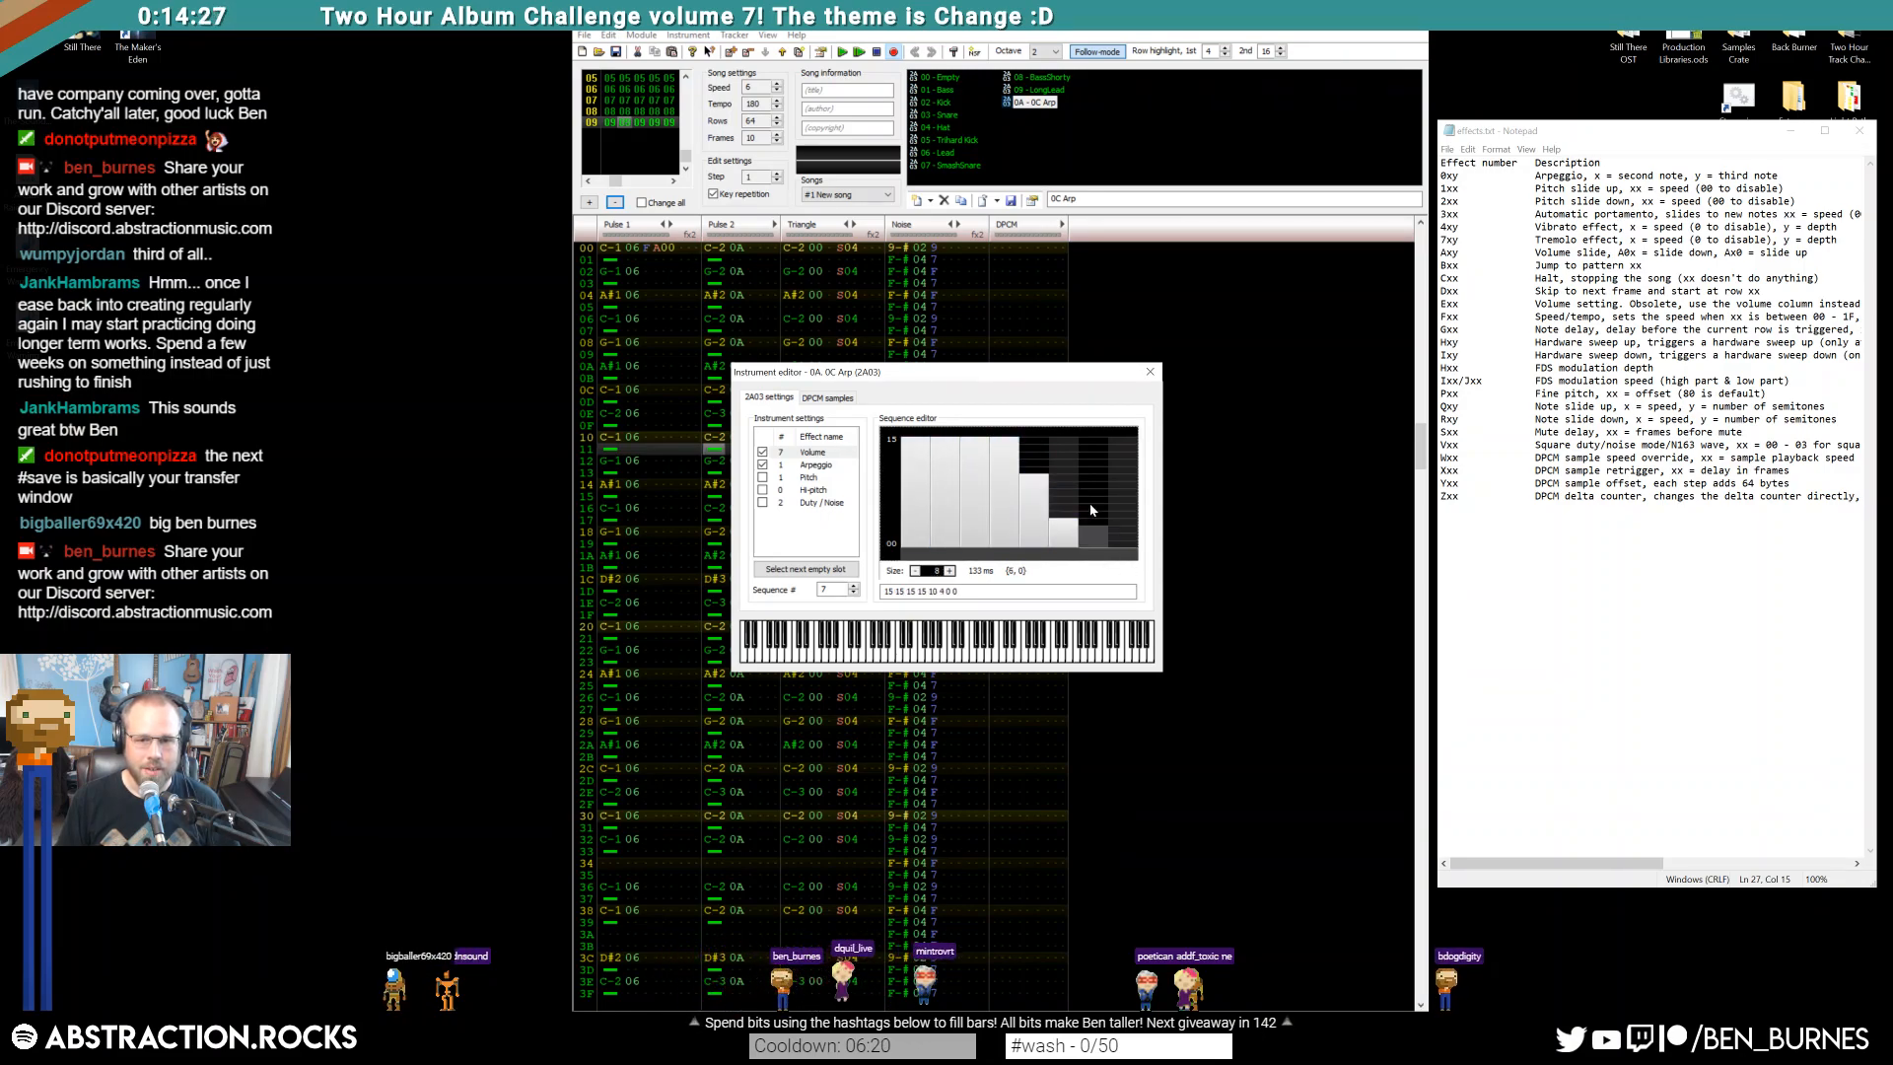
left_click_drag(1058, 483, 1096, 518)
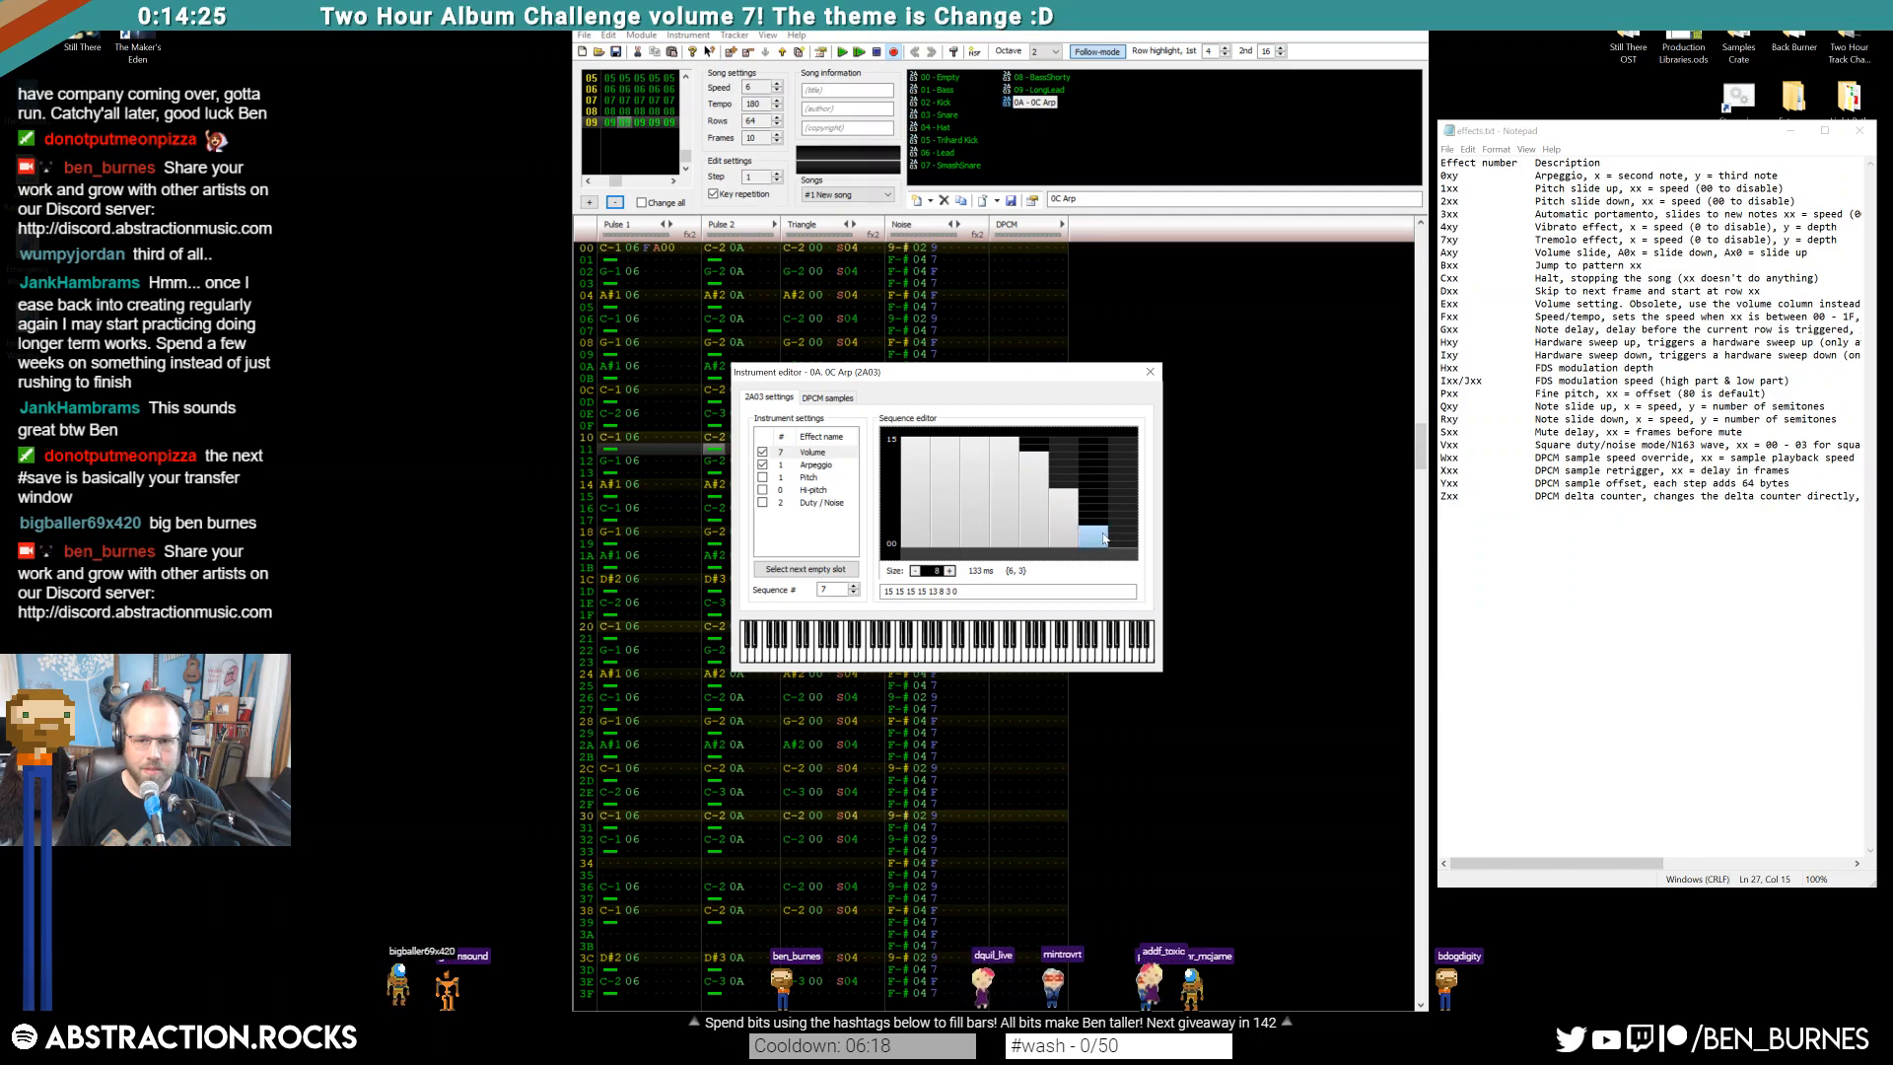
Play frame 09 to check the new volume envelope, stop playback and close the instrument editor
left_click(843, 52)
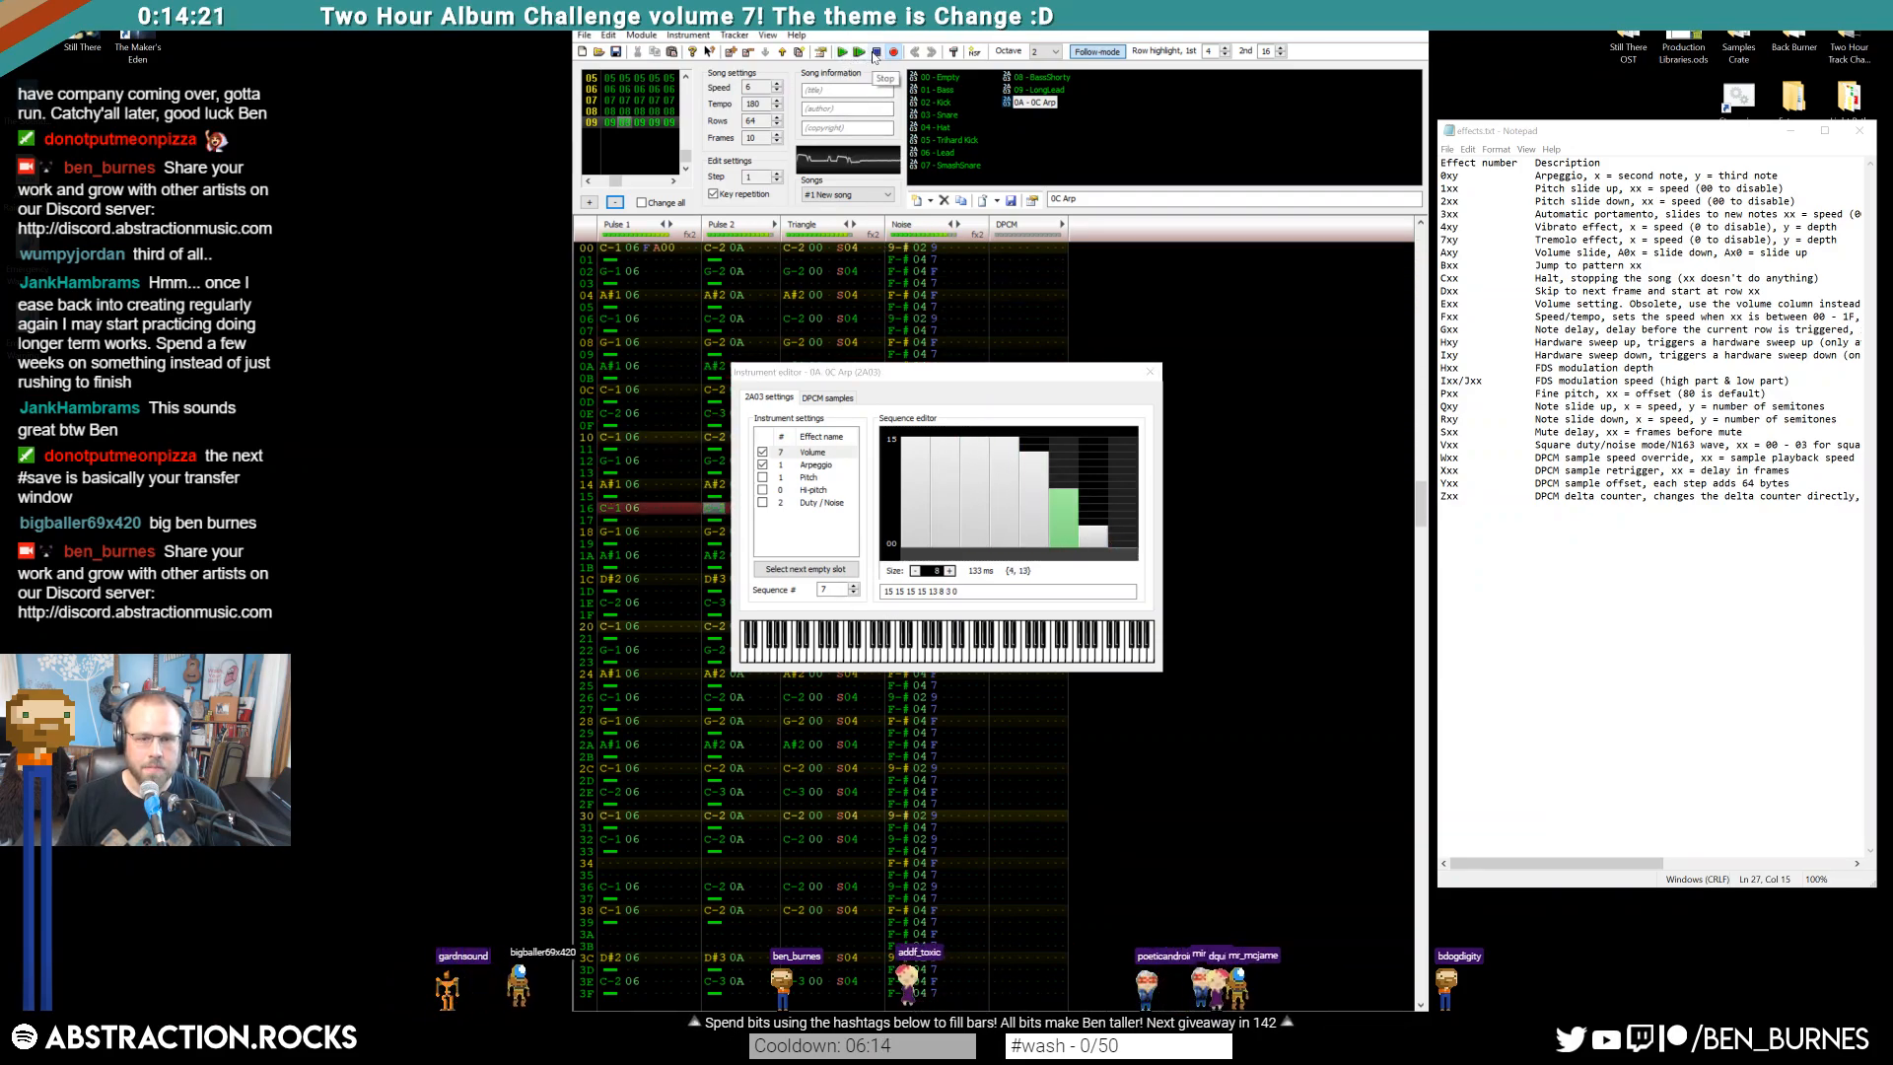
left_click(876, 52)
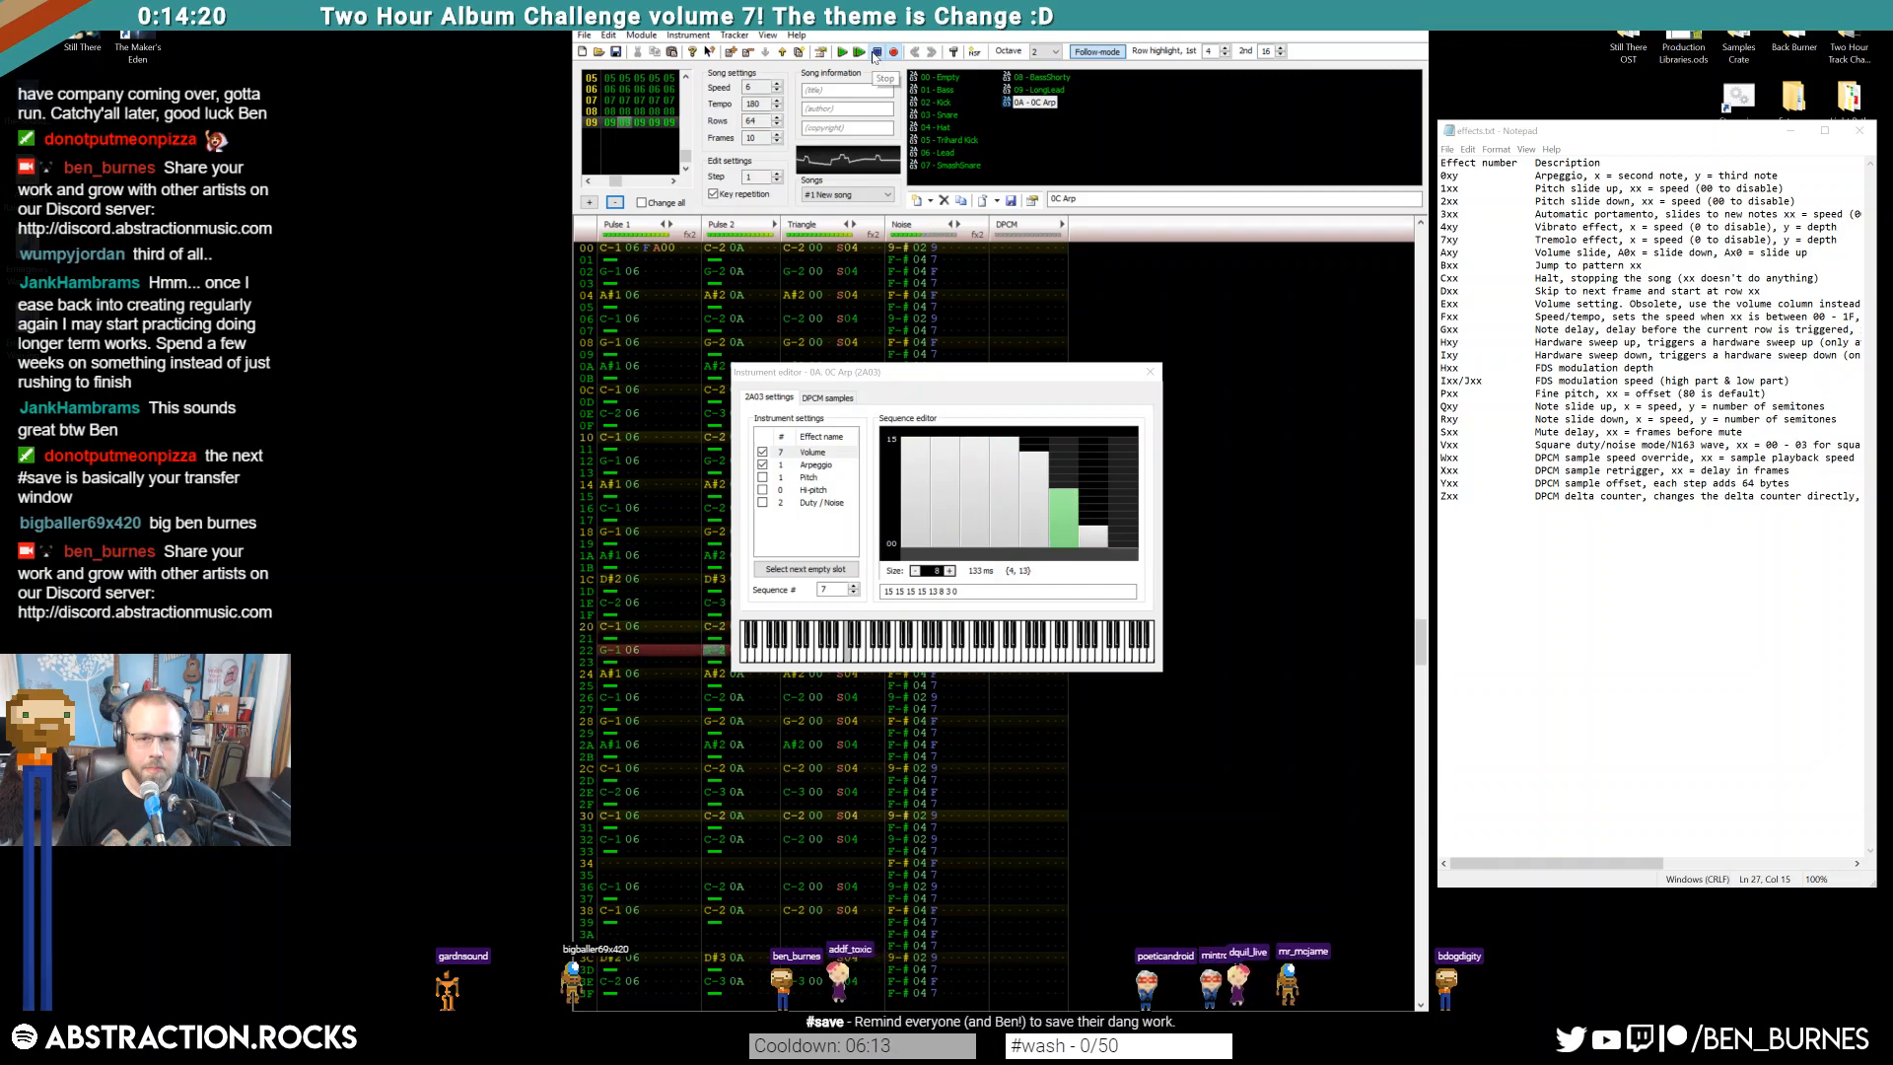
left_click(810, 467)
left_click(1150, 372)
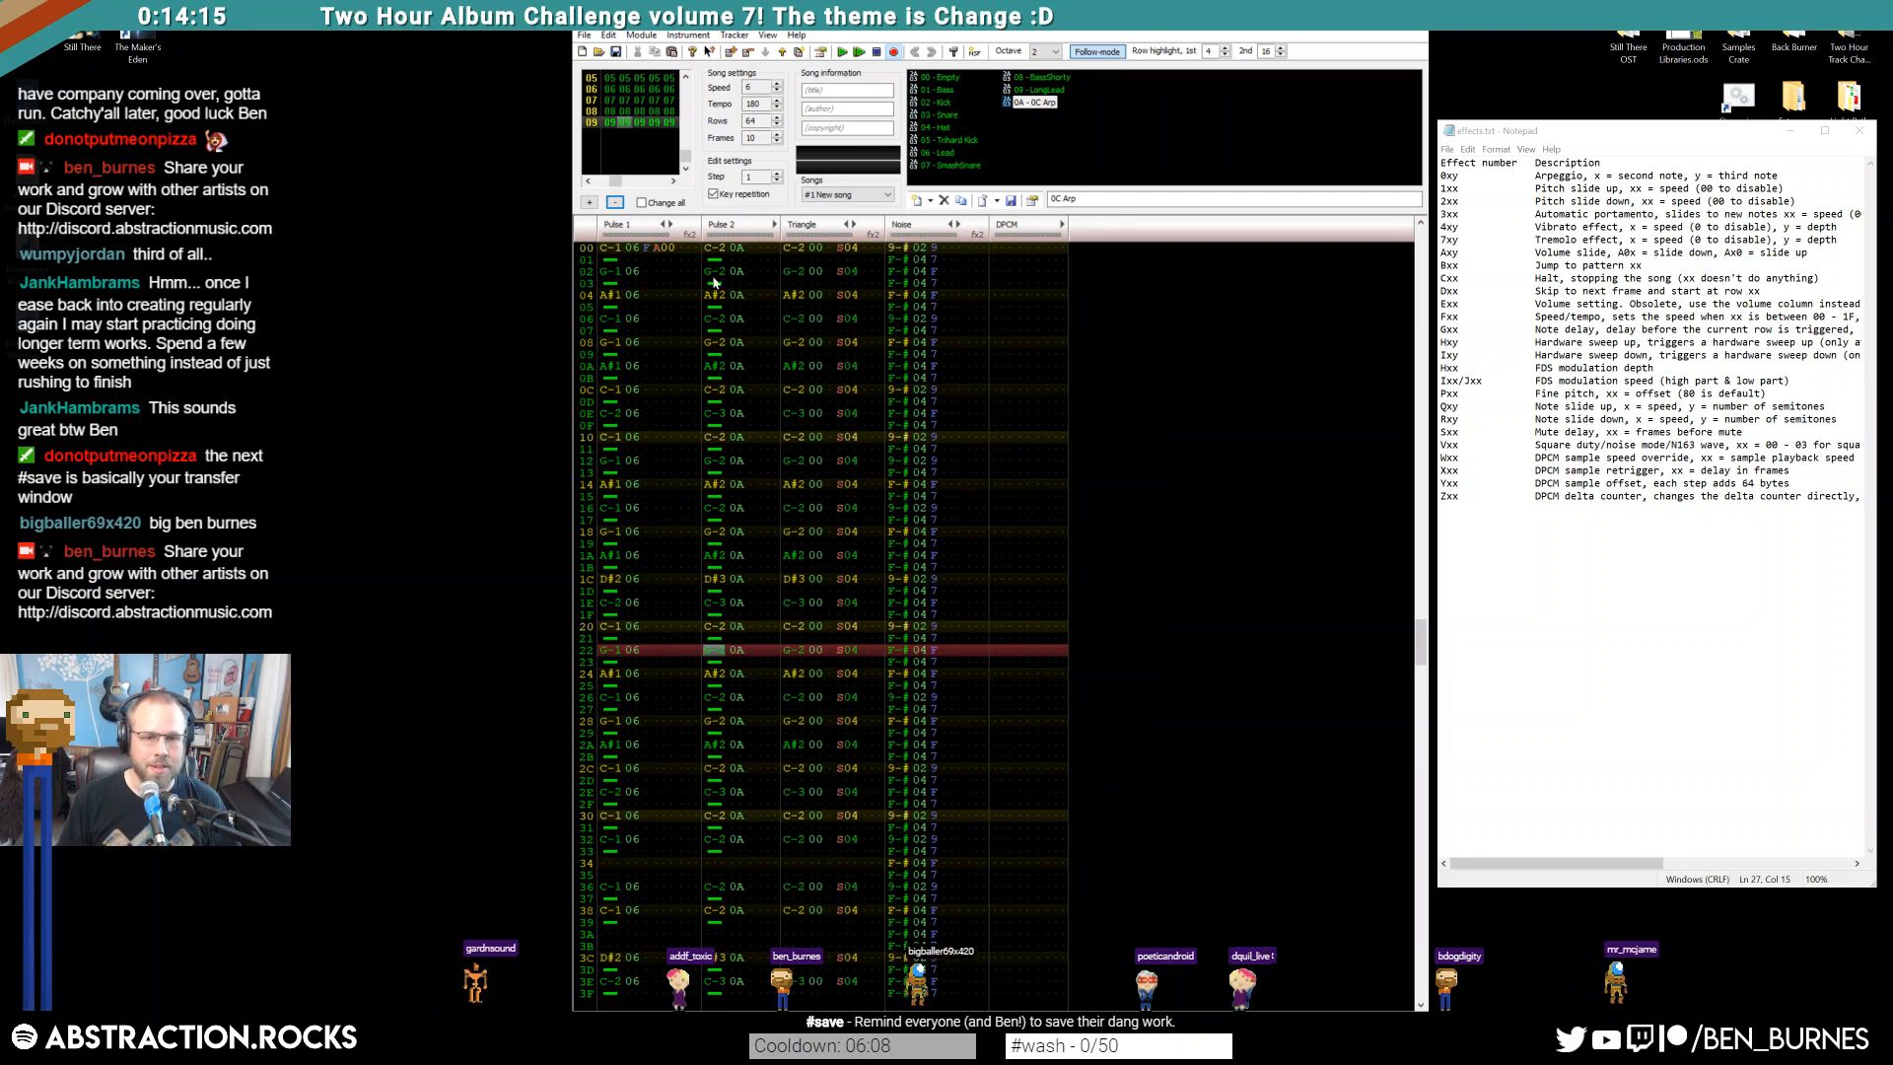
key("Home")
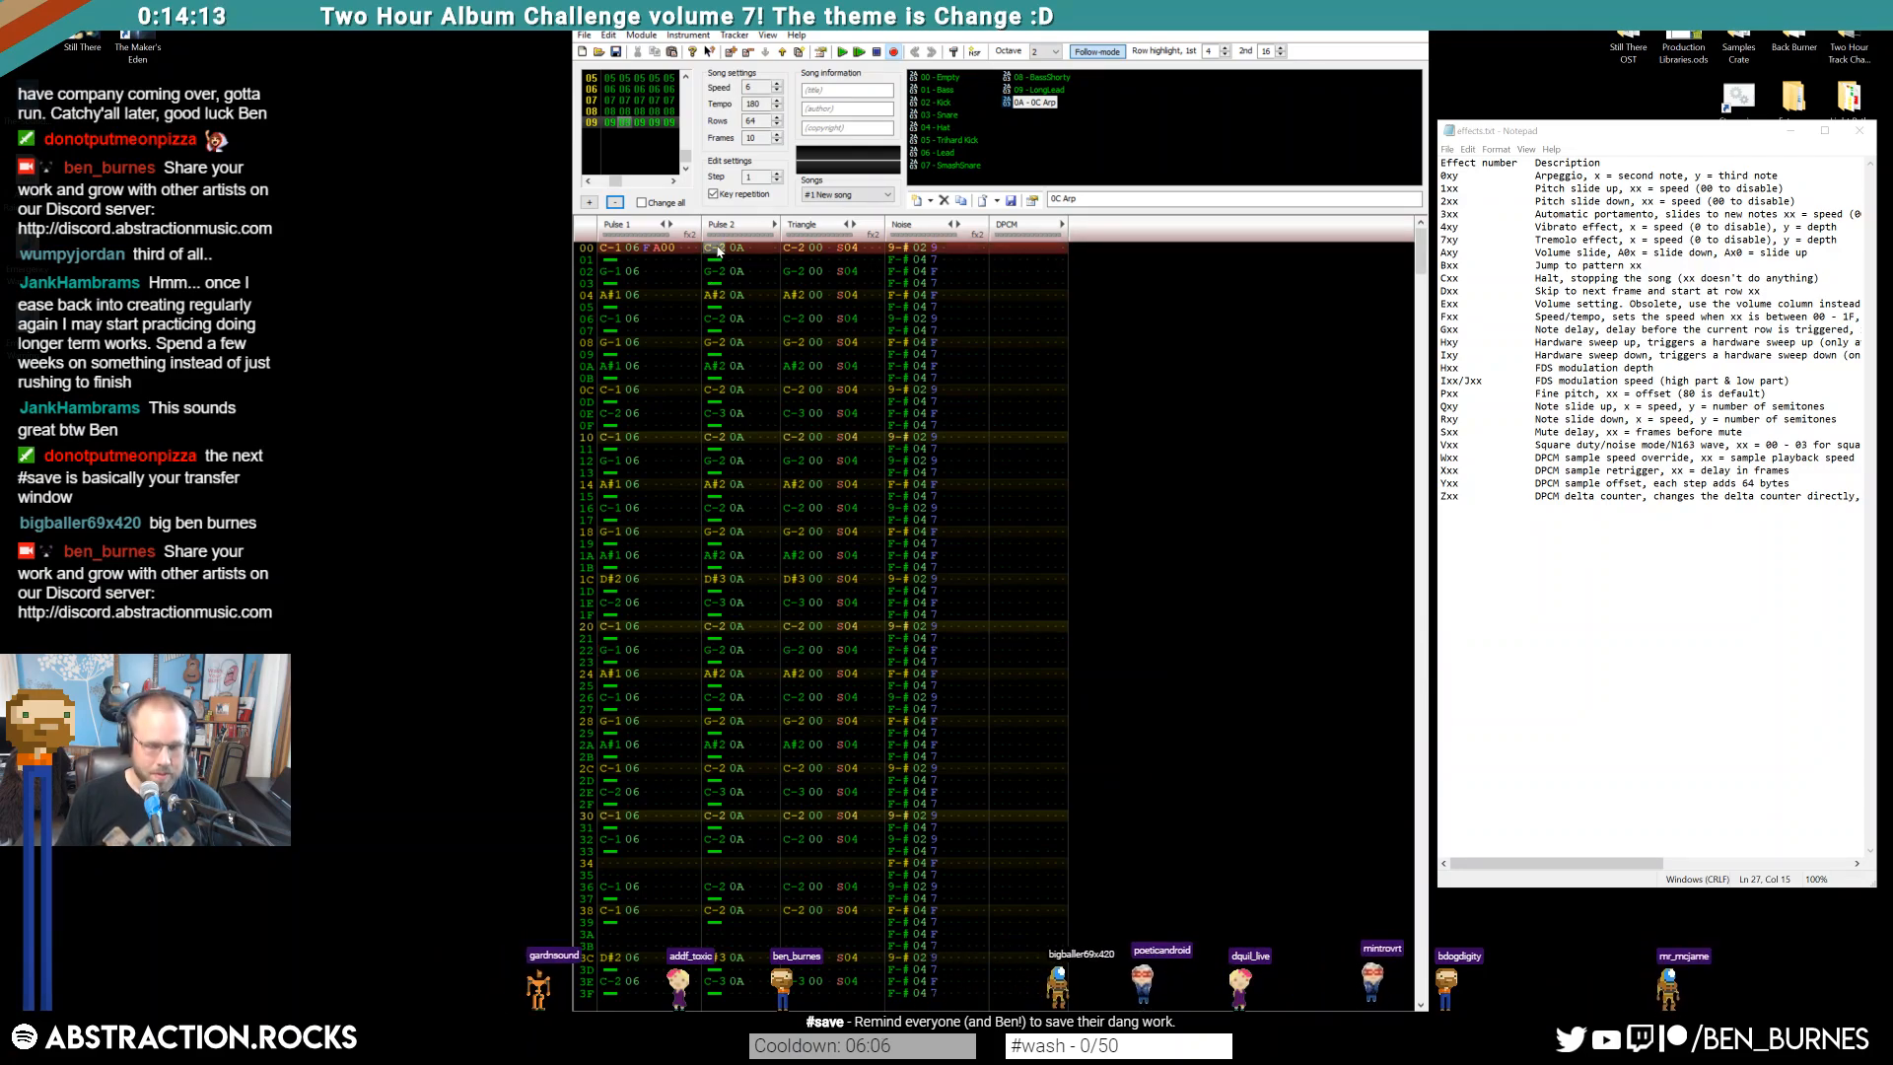
Enable Duty / Noise for 0C Arp with sequence 1 (value 2), play the song to check it and close the editor
double_click(1034, 101)
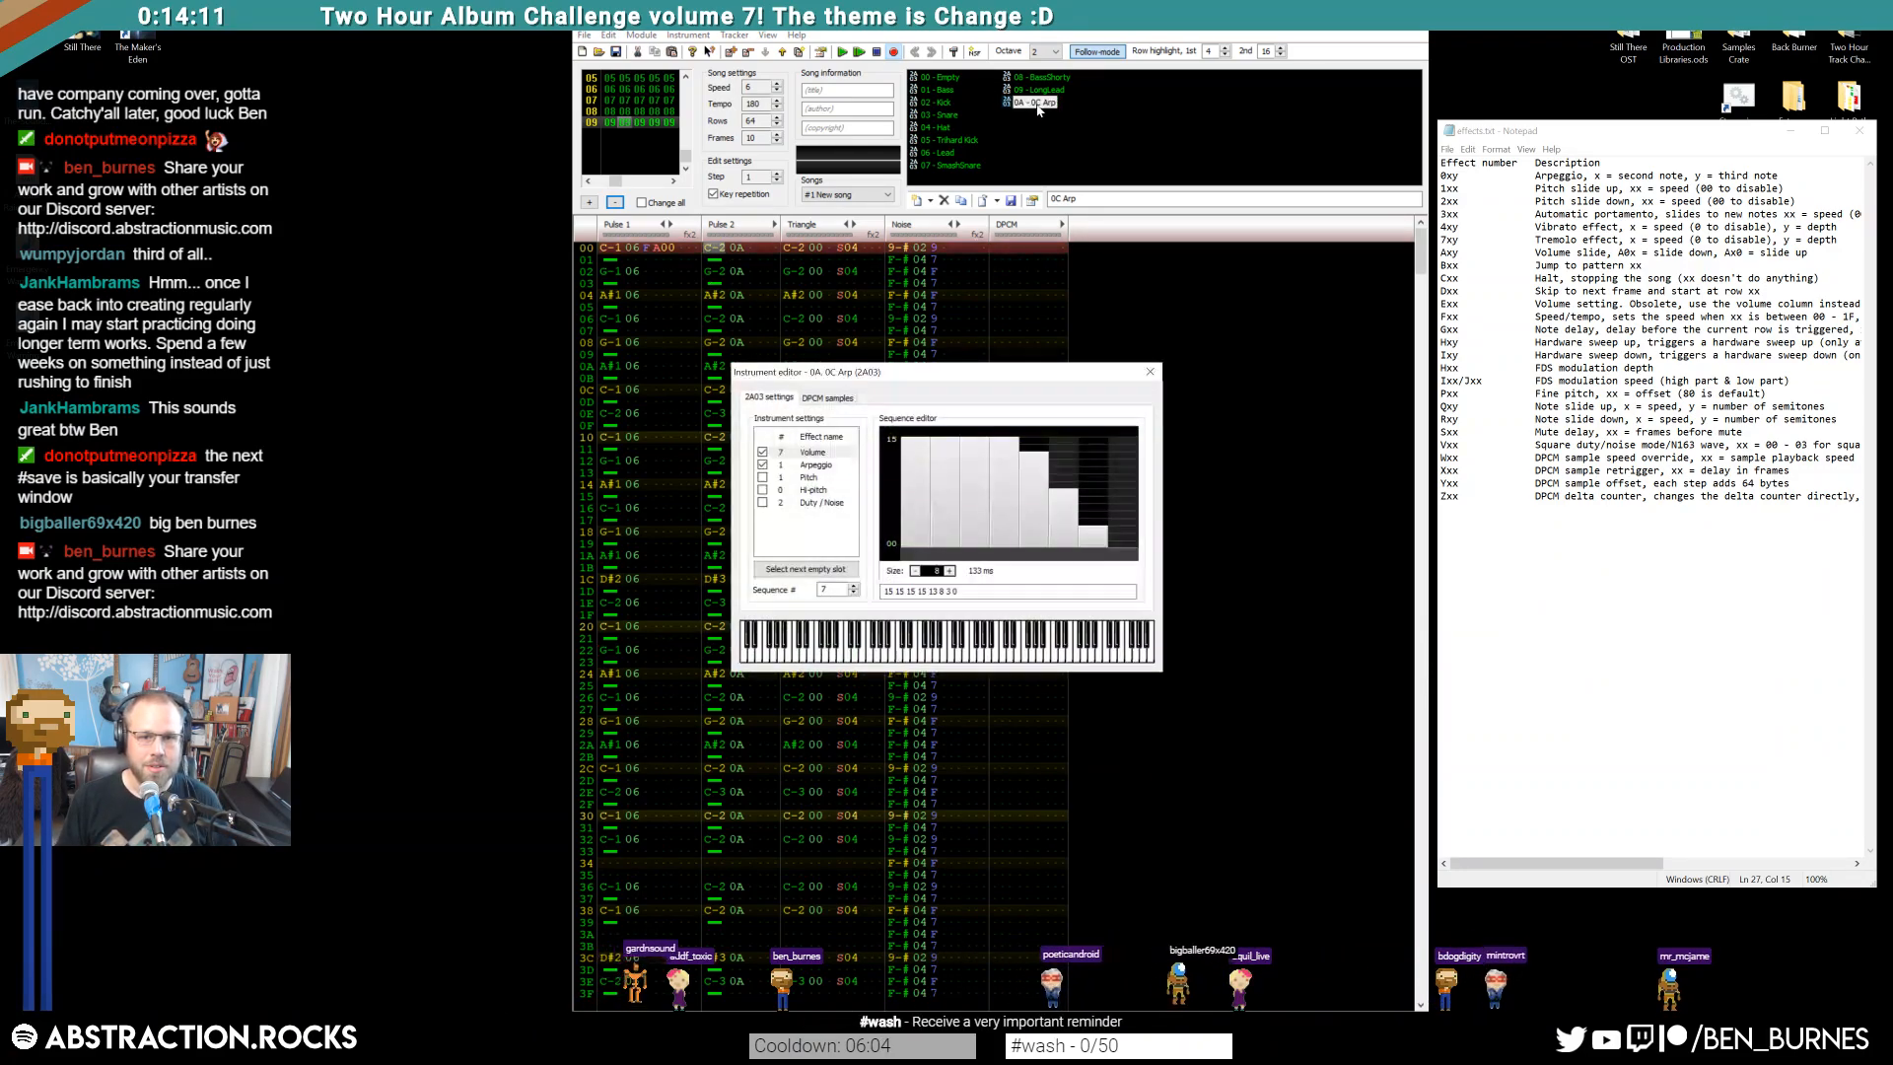
left_click(762, 502)
left_click(811, 504)
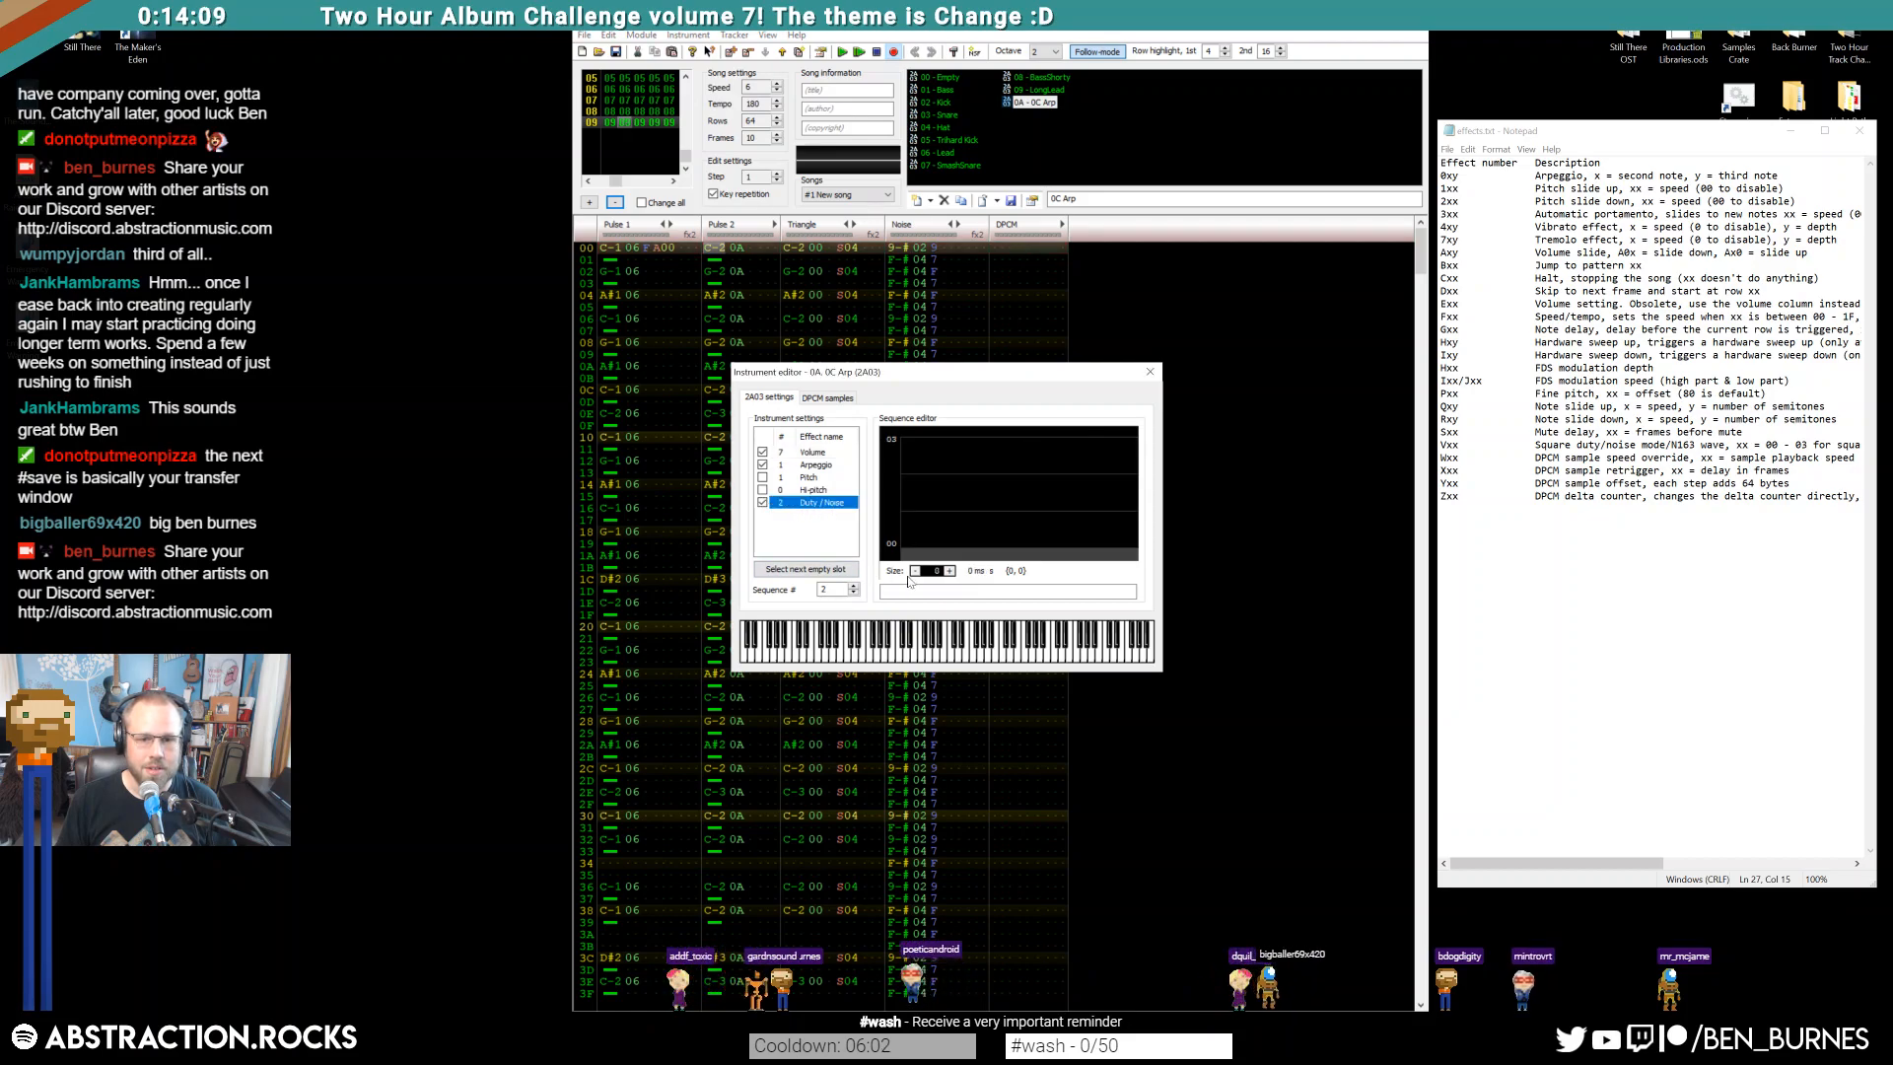
left_click(843, 53)
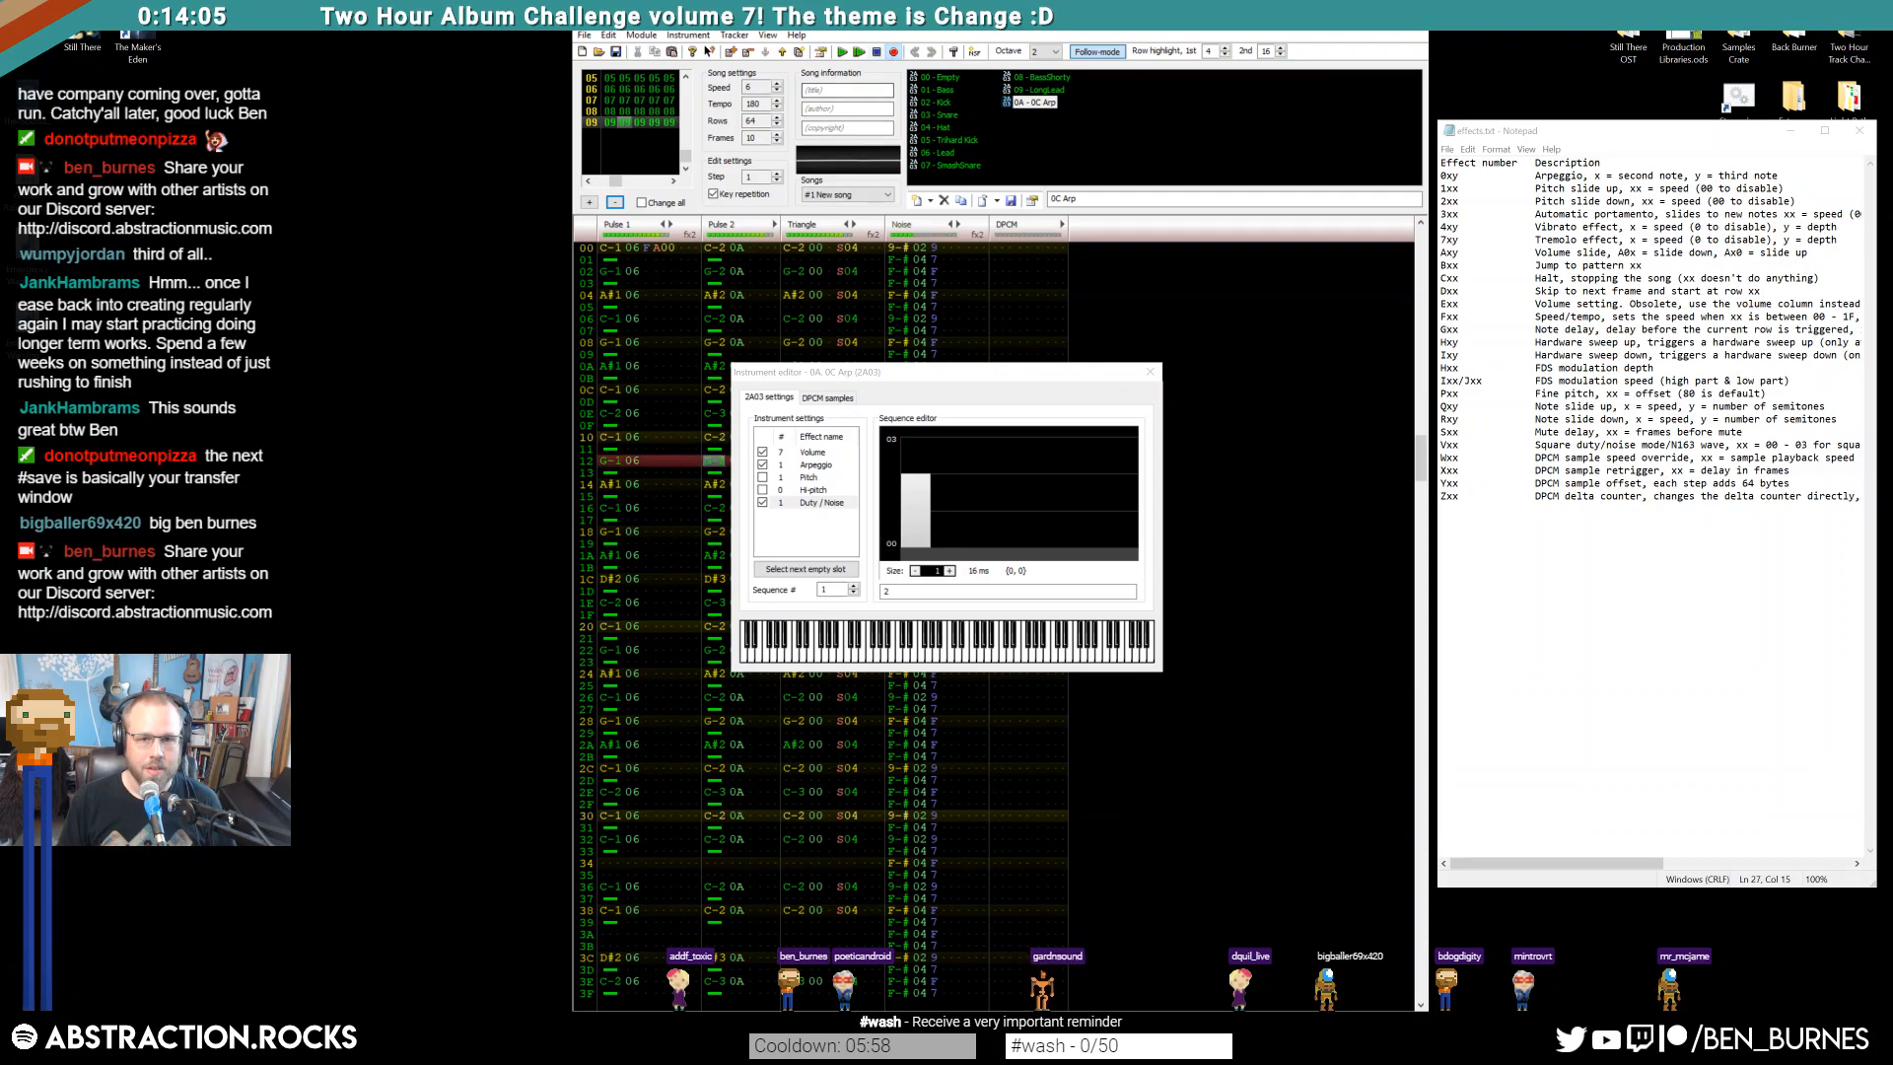
left_click(858, 590)
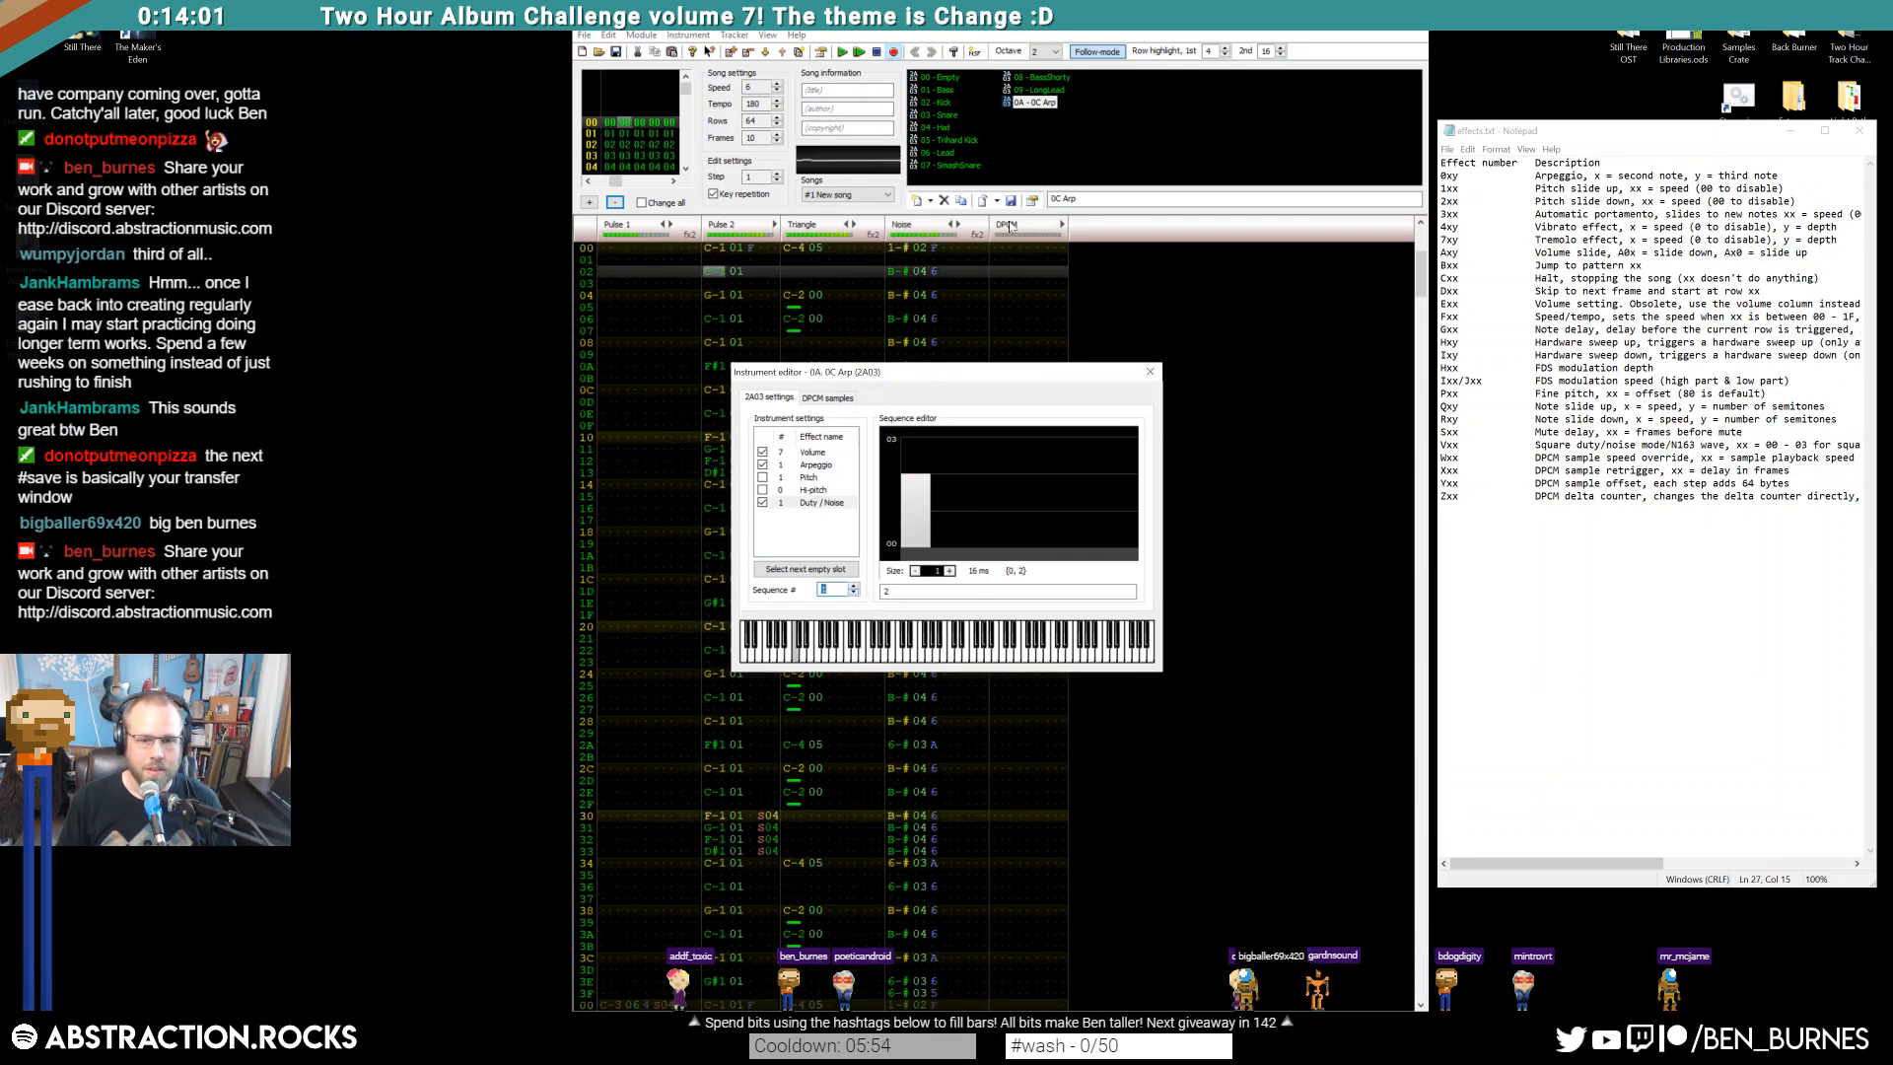
left_click(878, 53)
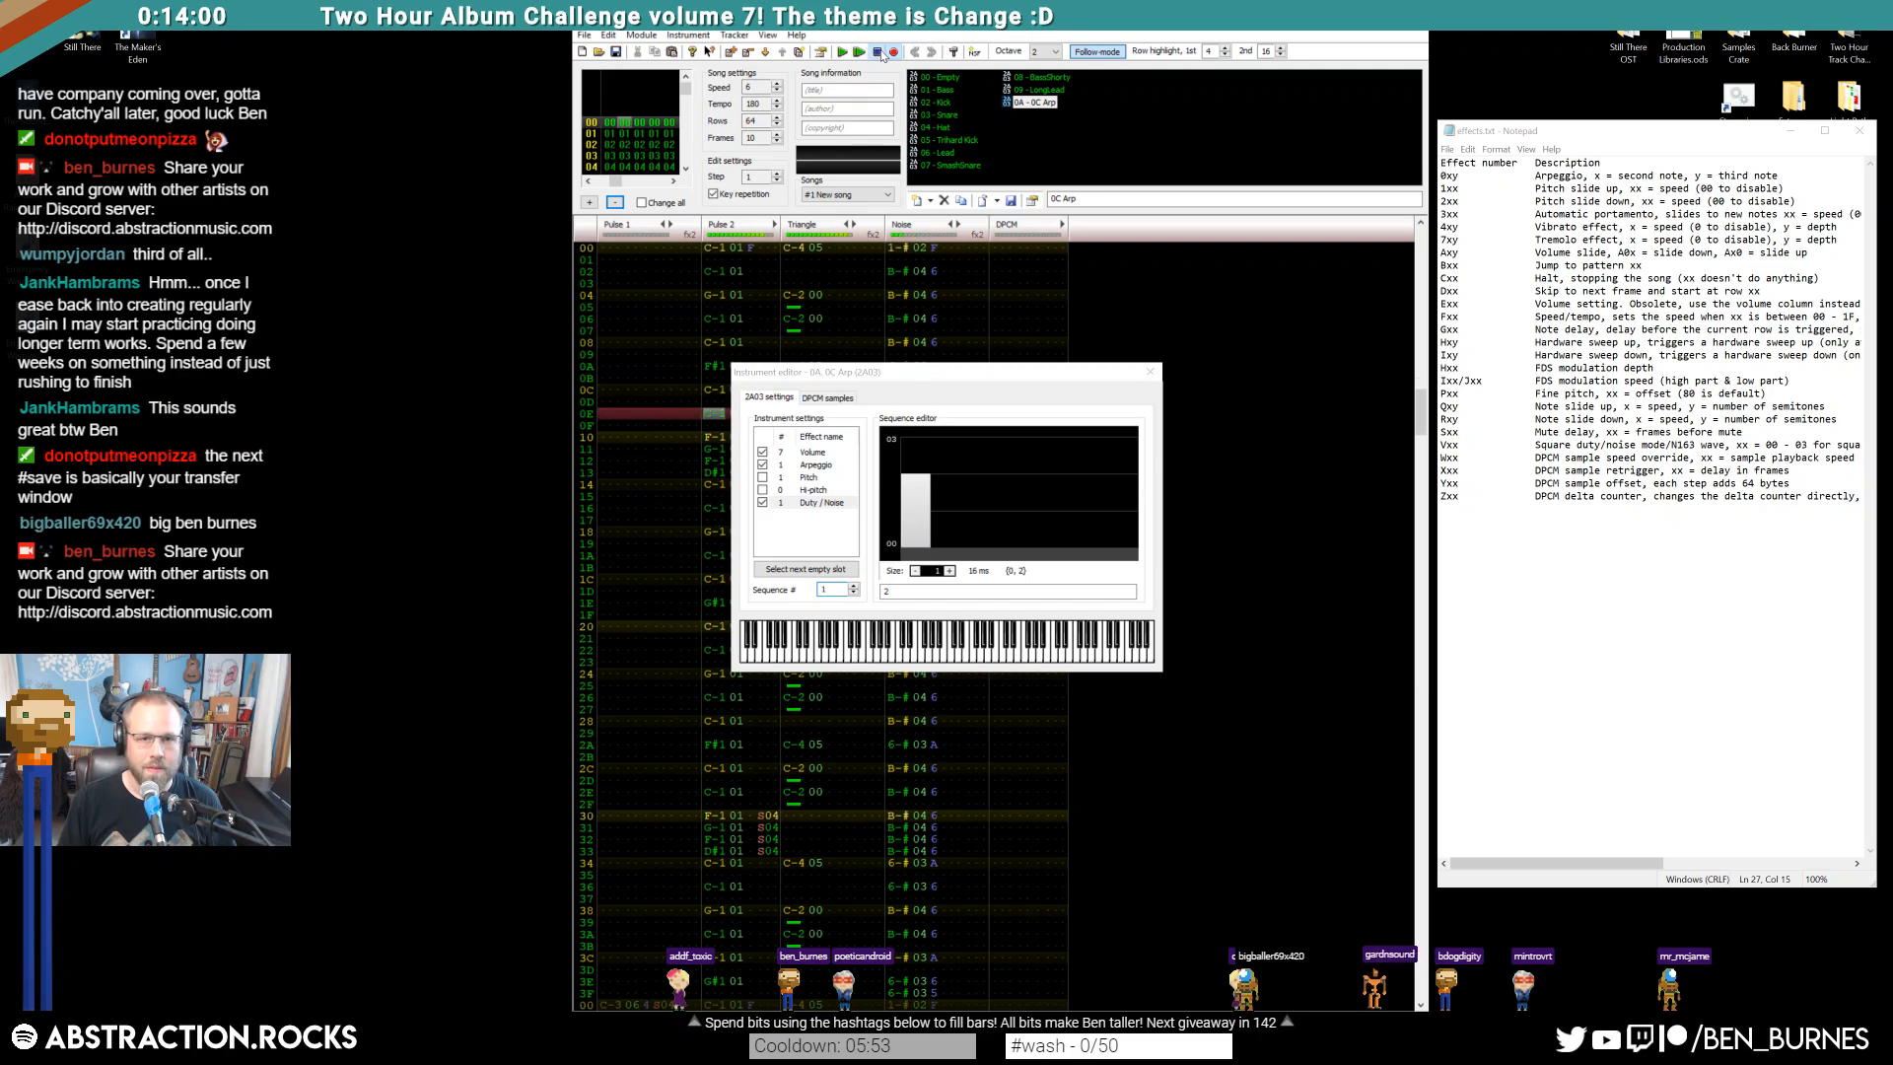
left_click(1152, 375)
Return to frame 09, transpose its Pulse 2 notes up one octave and play the frame
left_click(627, 146)
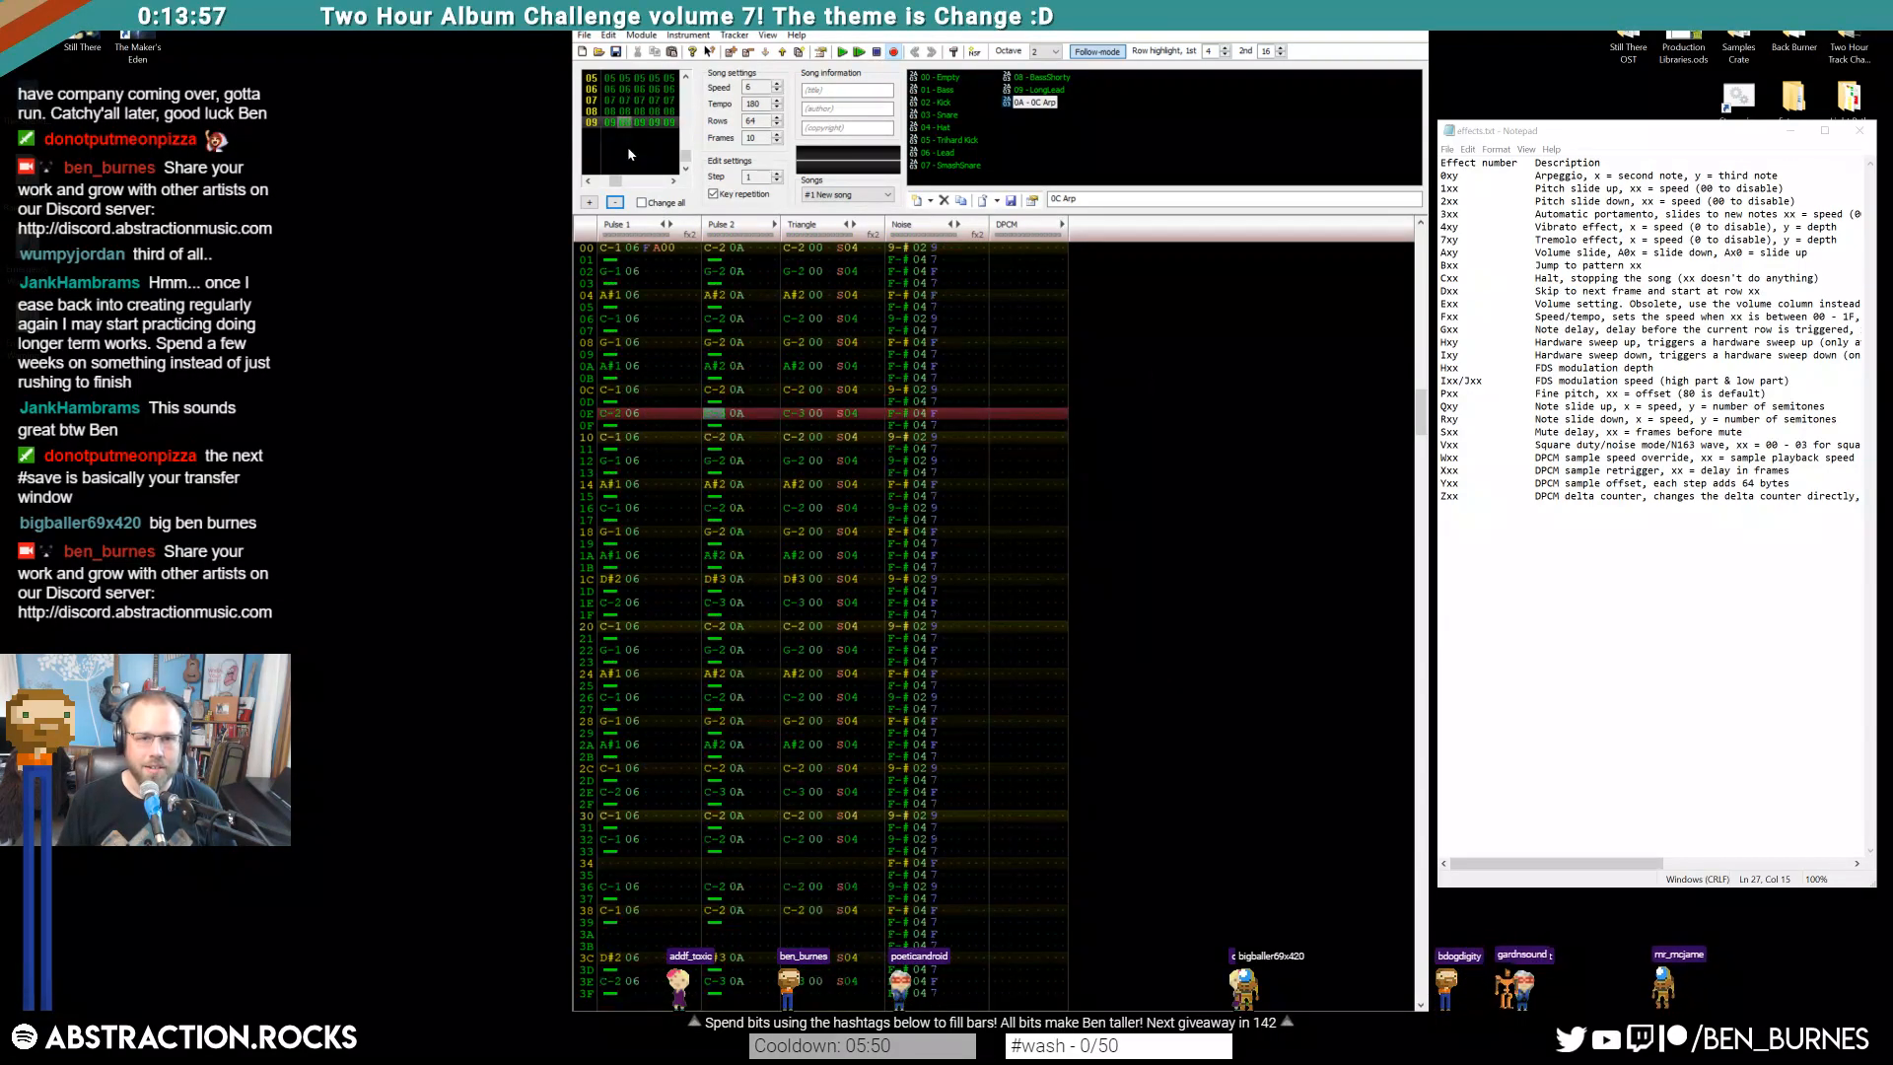
double_click(713, 263)
key("Return")
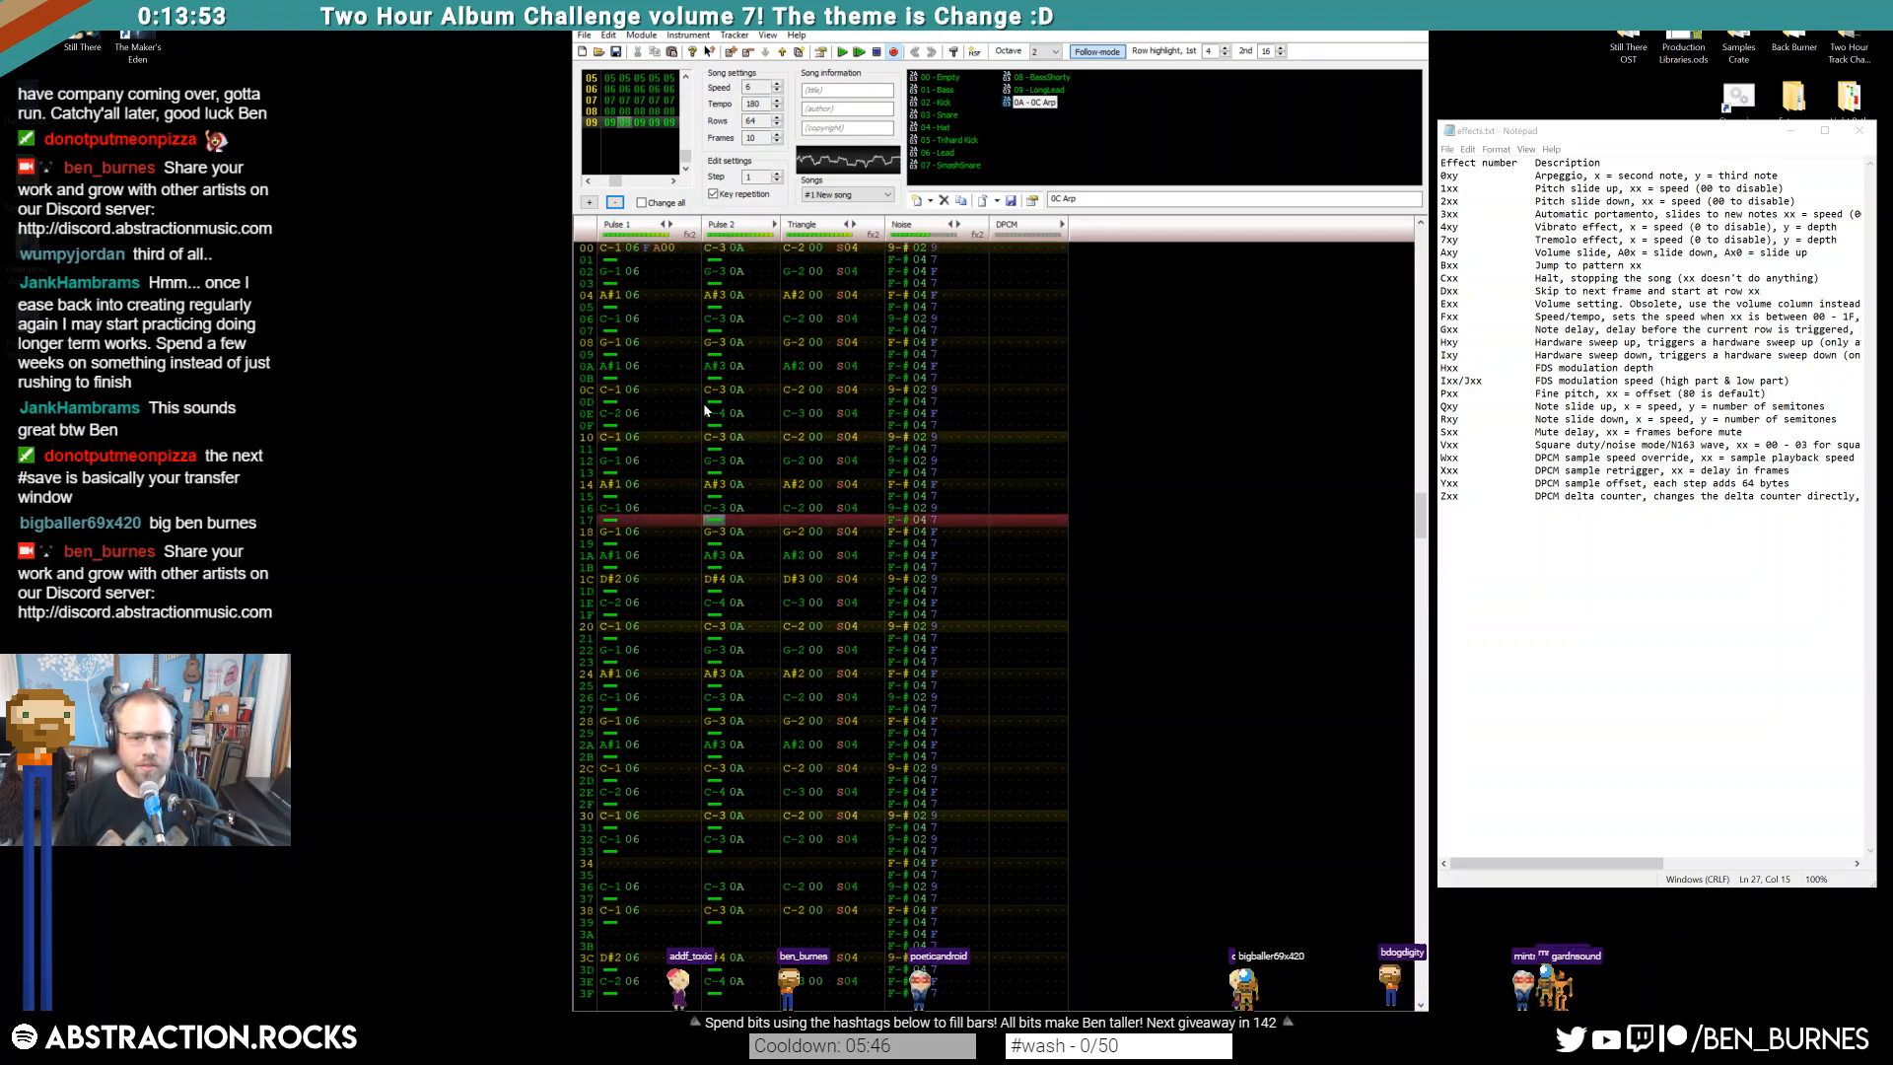
Change the Pulse 2 note at row 1A of frame 09 to C-3 and play the frame
left_click(718, 591)
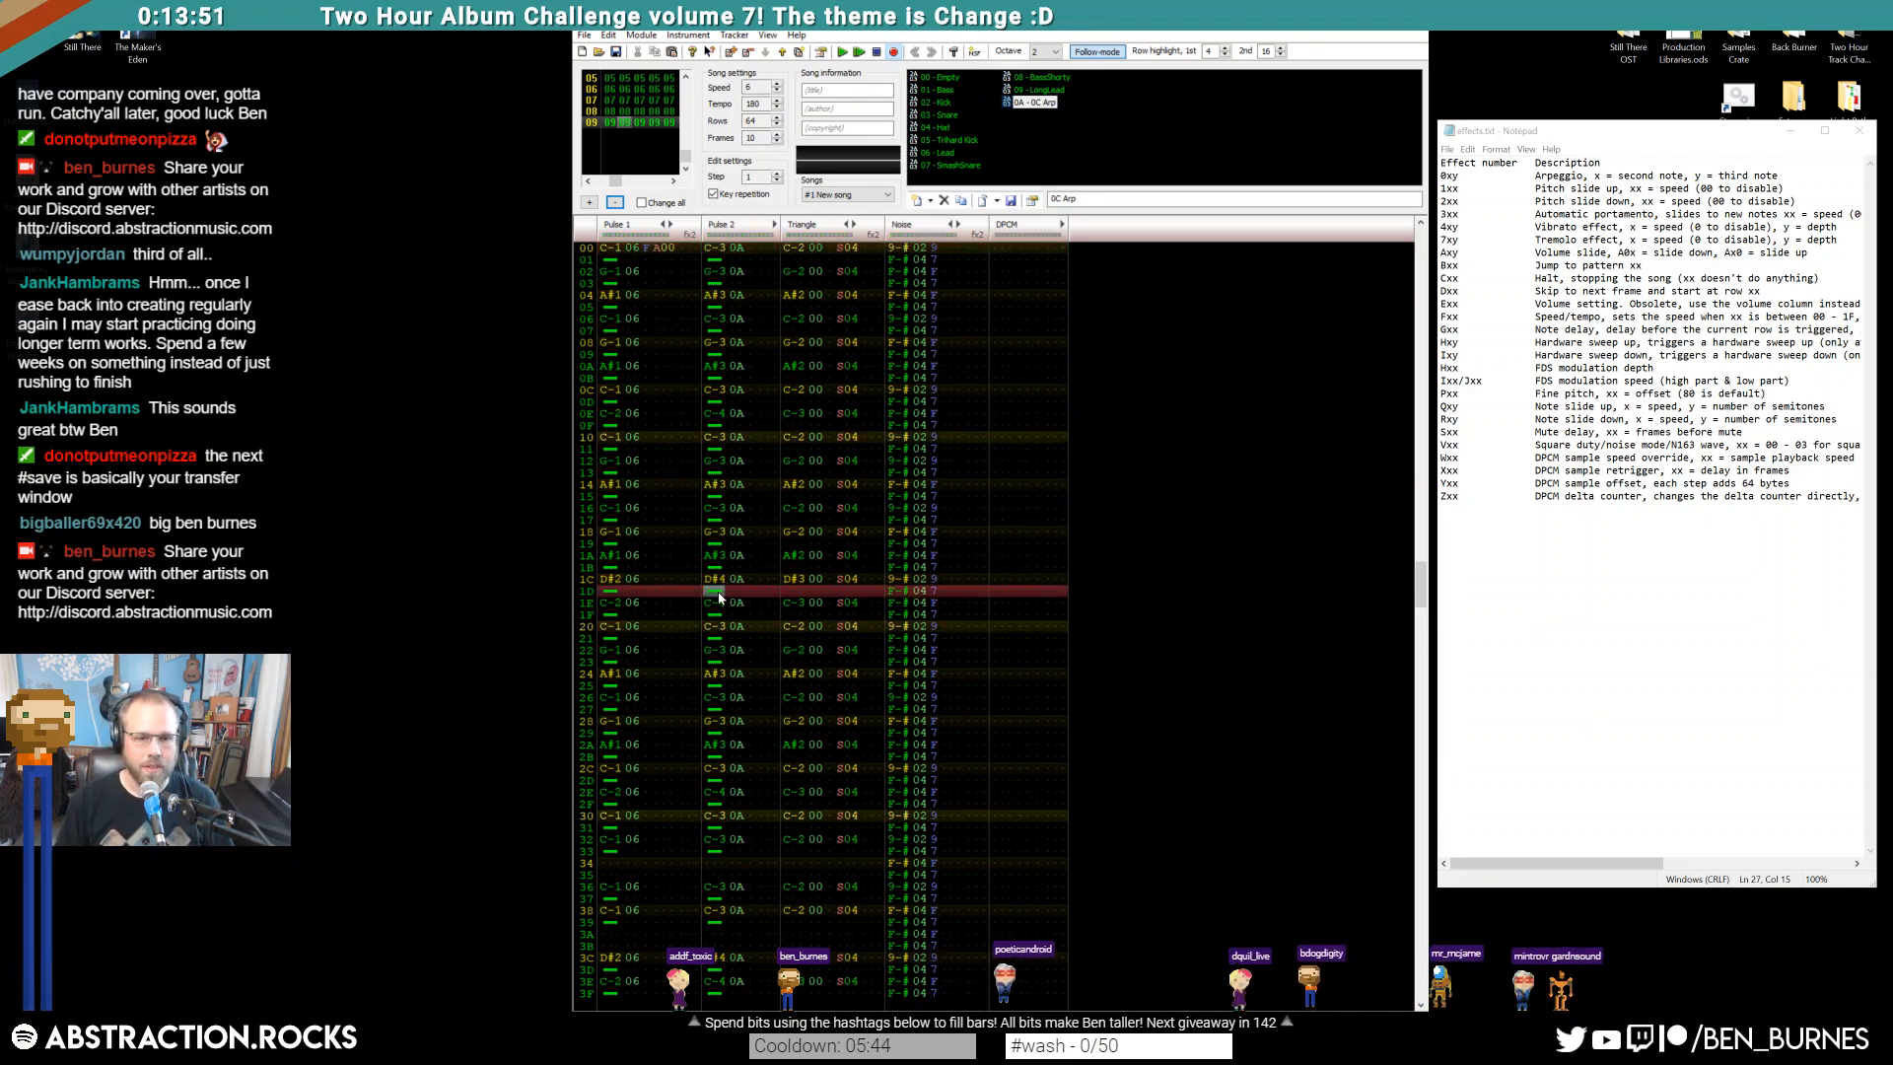
left_click(720, 579)
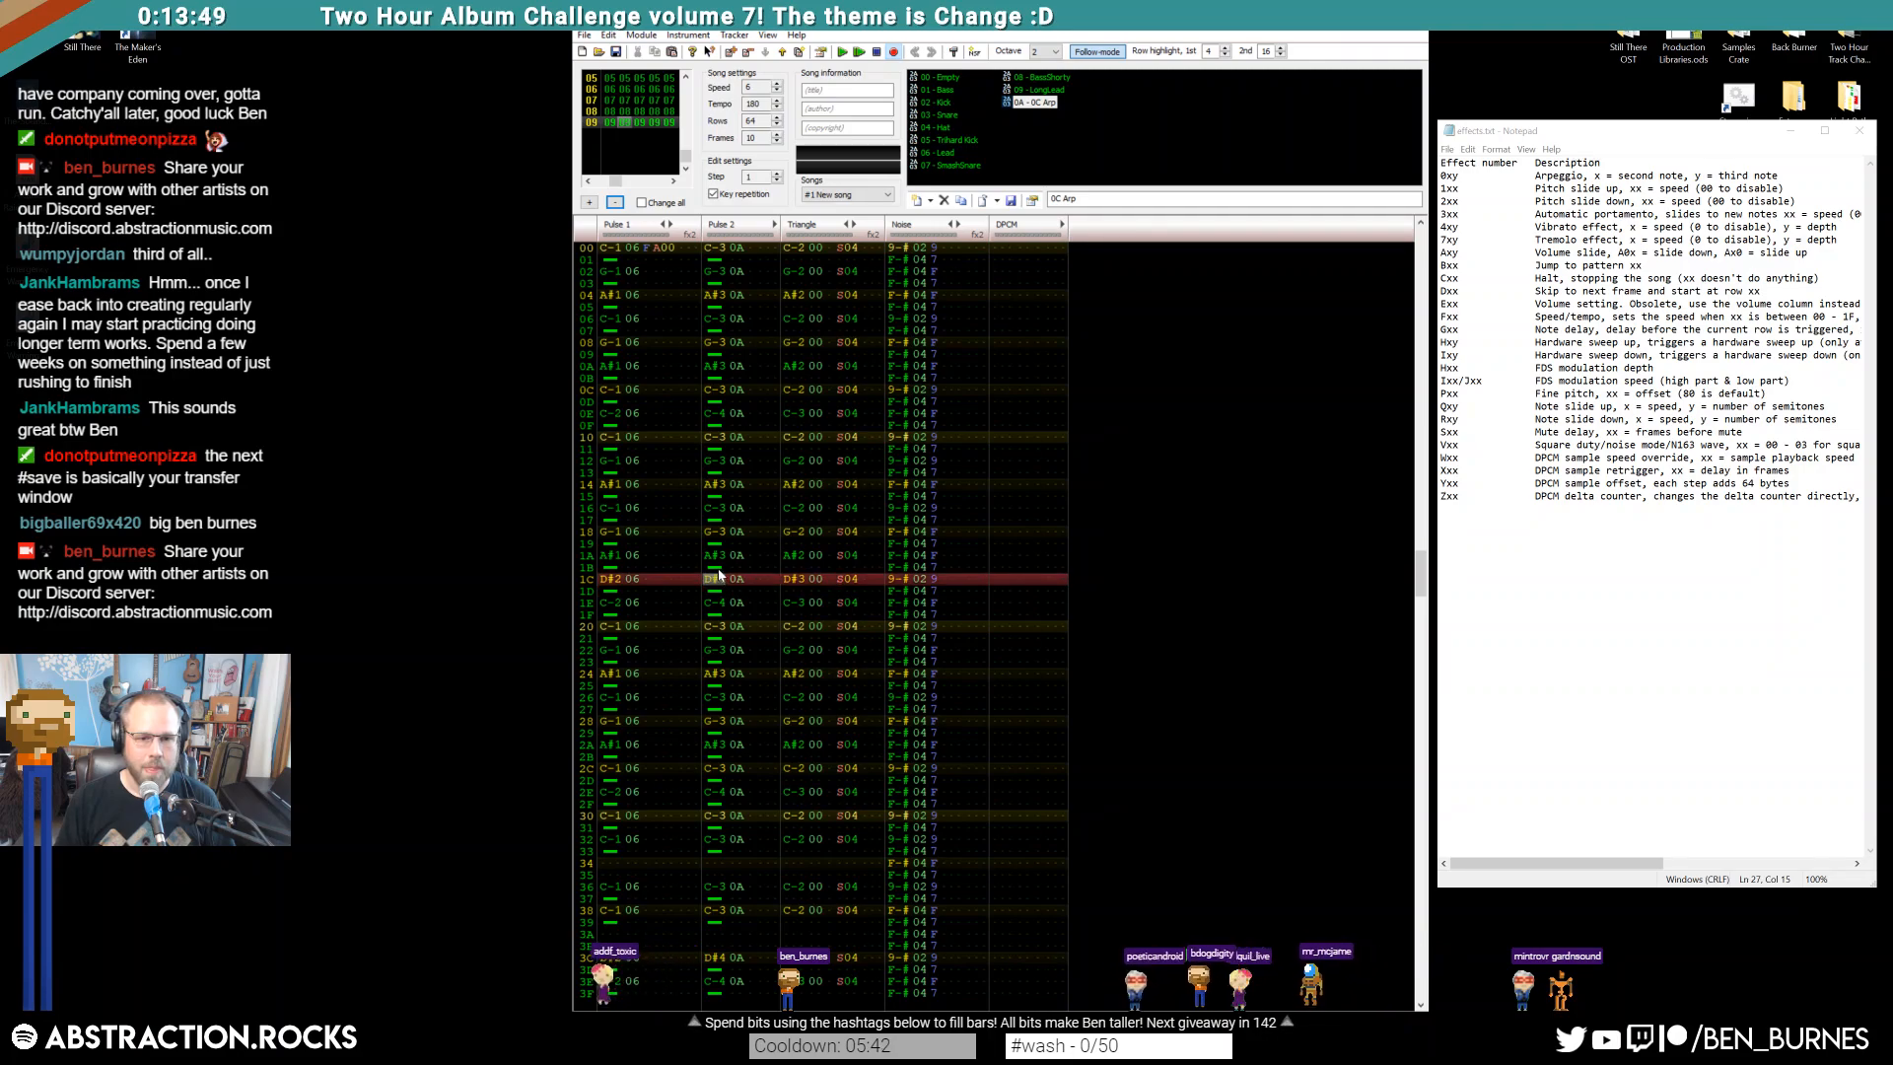
left_click(716, 555)
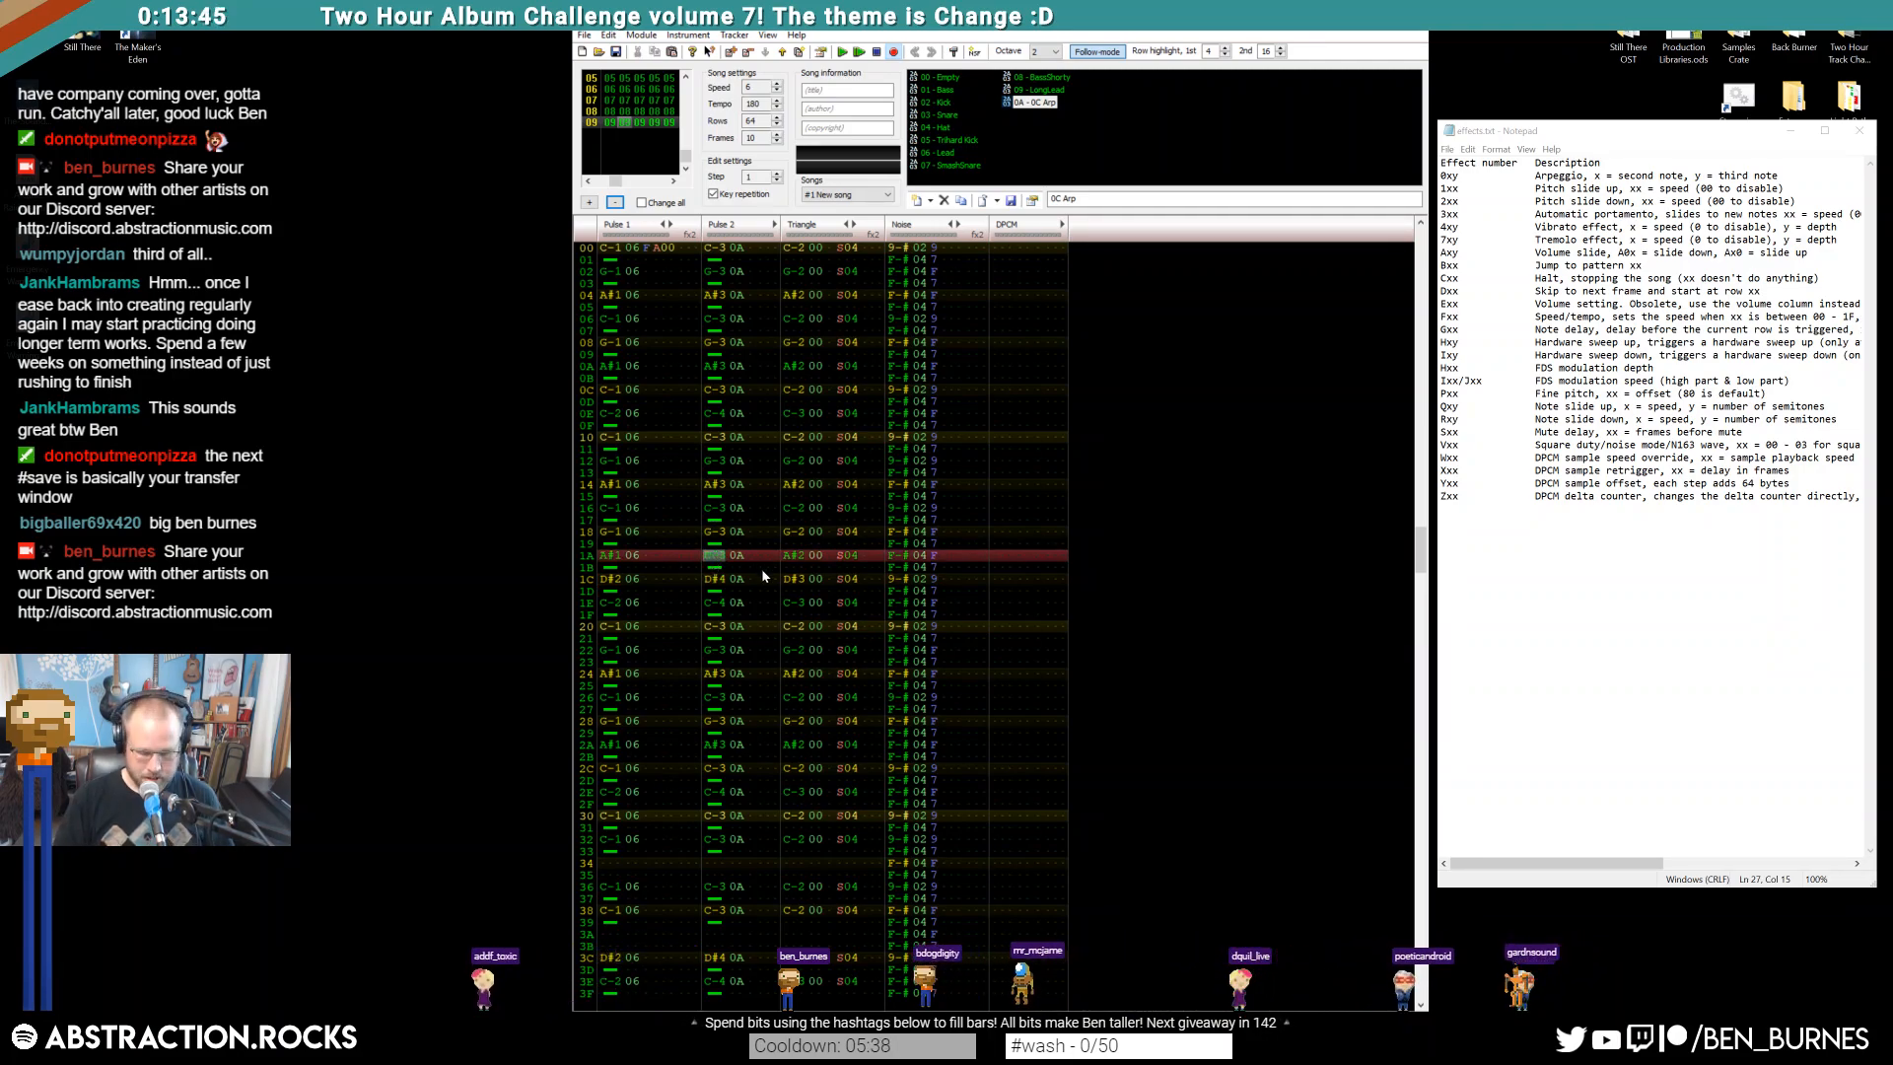
key("Up")
key("Up")
key("F7")
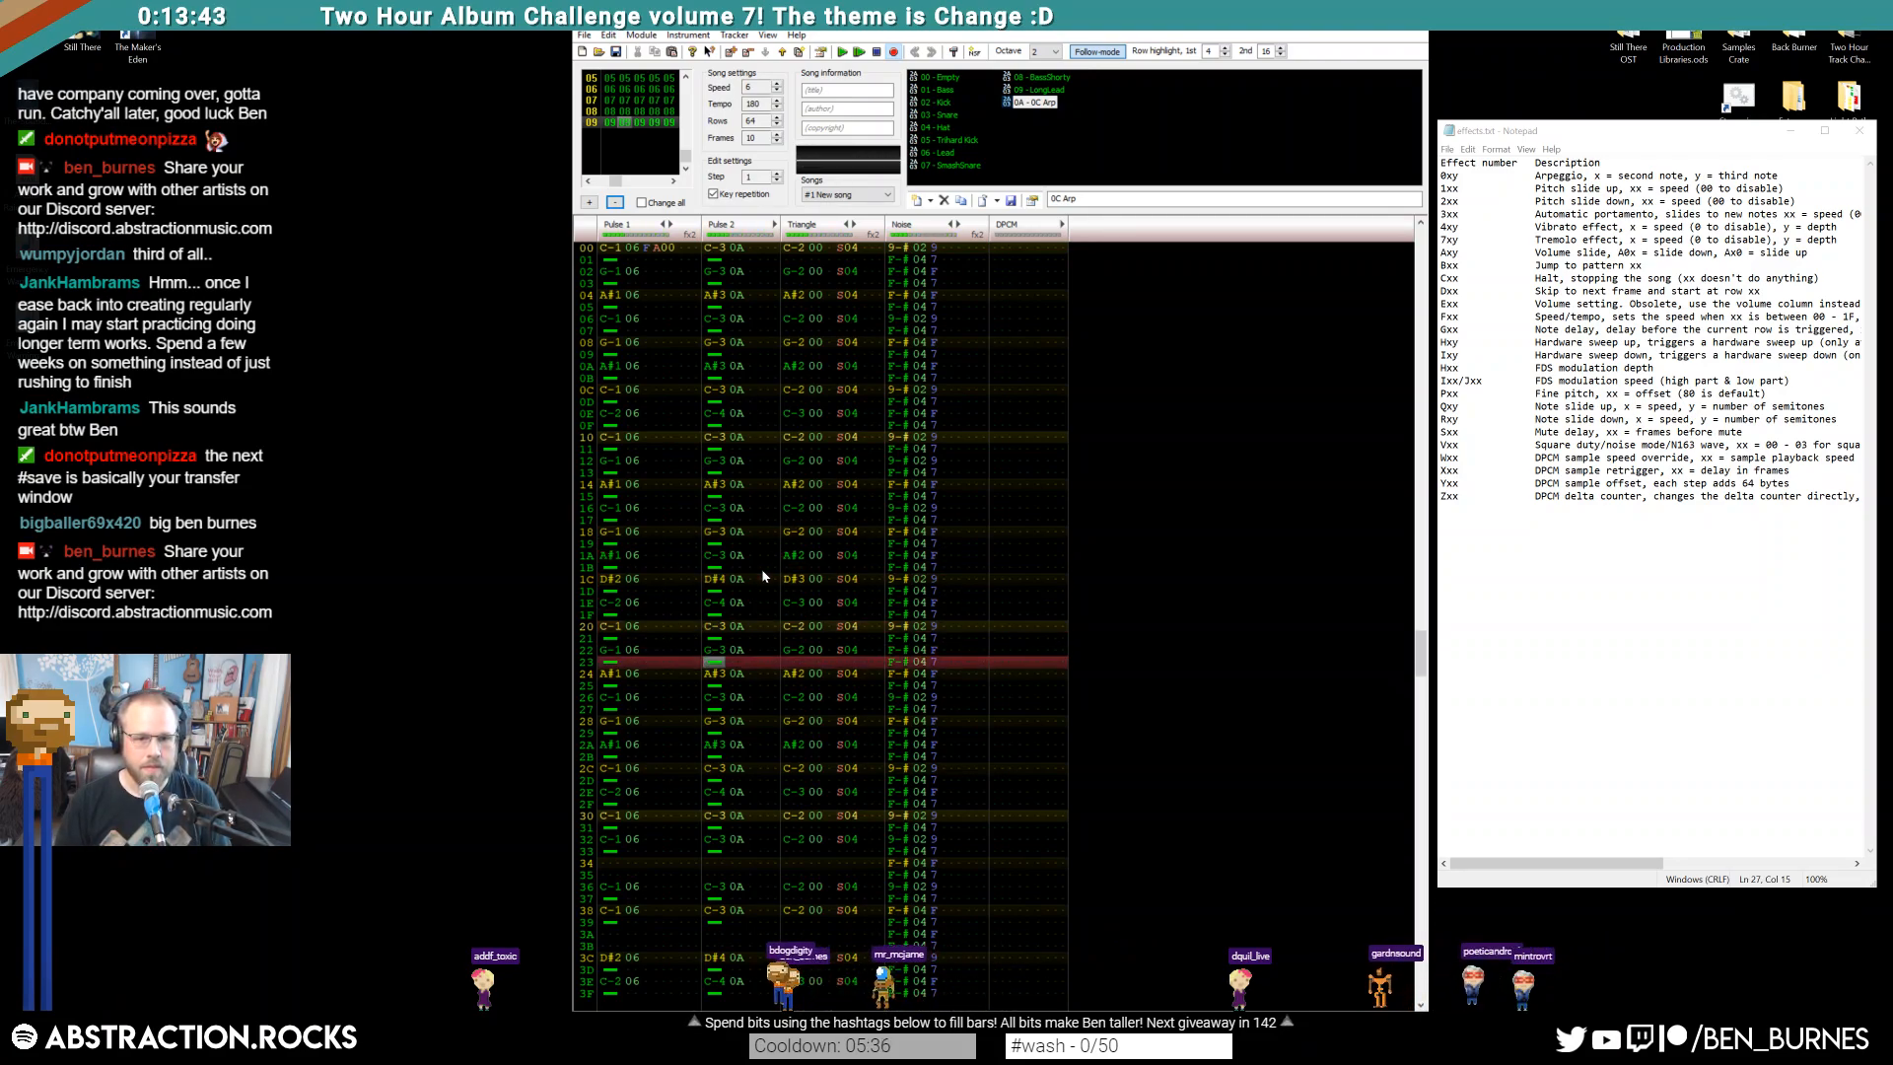
Raise the octave to 3, enter C-4, C-4, G-4, C-4, G#4, G-4 at Pulse 2 rows 30, 32, 36, 38, 3C, 3E, and play them
left_click(710, 820)
left_click(716, 829)
left_click(711, 817)
key("KP_Multiply")
key("q")
key("Down")
key("q")
key("Down")
key("Down")
key("Down")
key("t")
key("Down")
key("q")
key("Down")
key("Down")
key("Down")
key("Down")
key("Down")
key("Down")
key("Down")
key("Return")
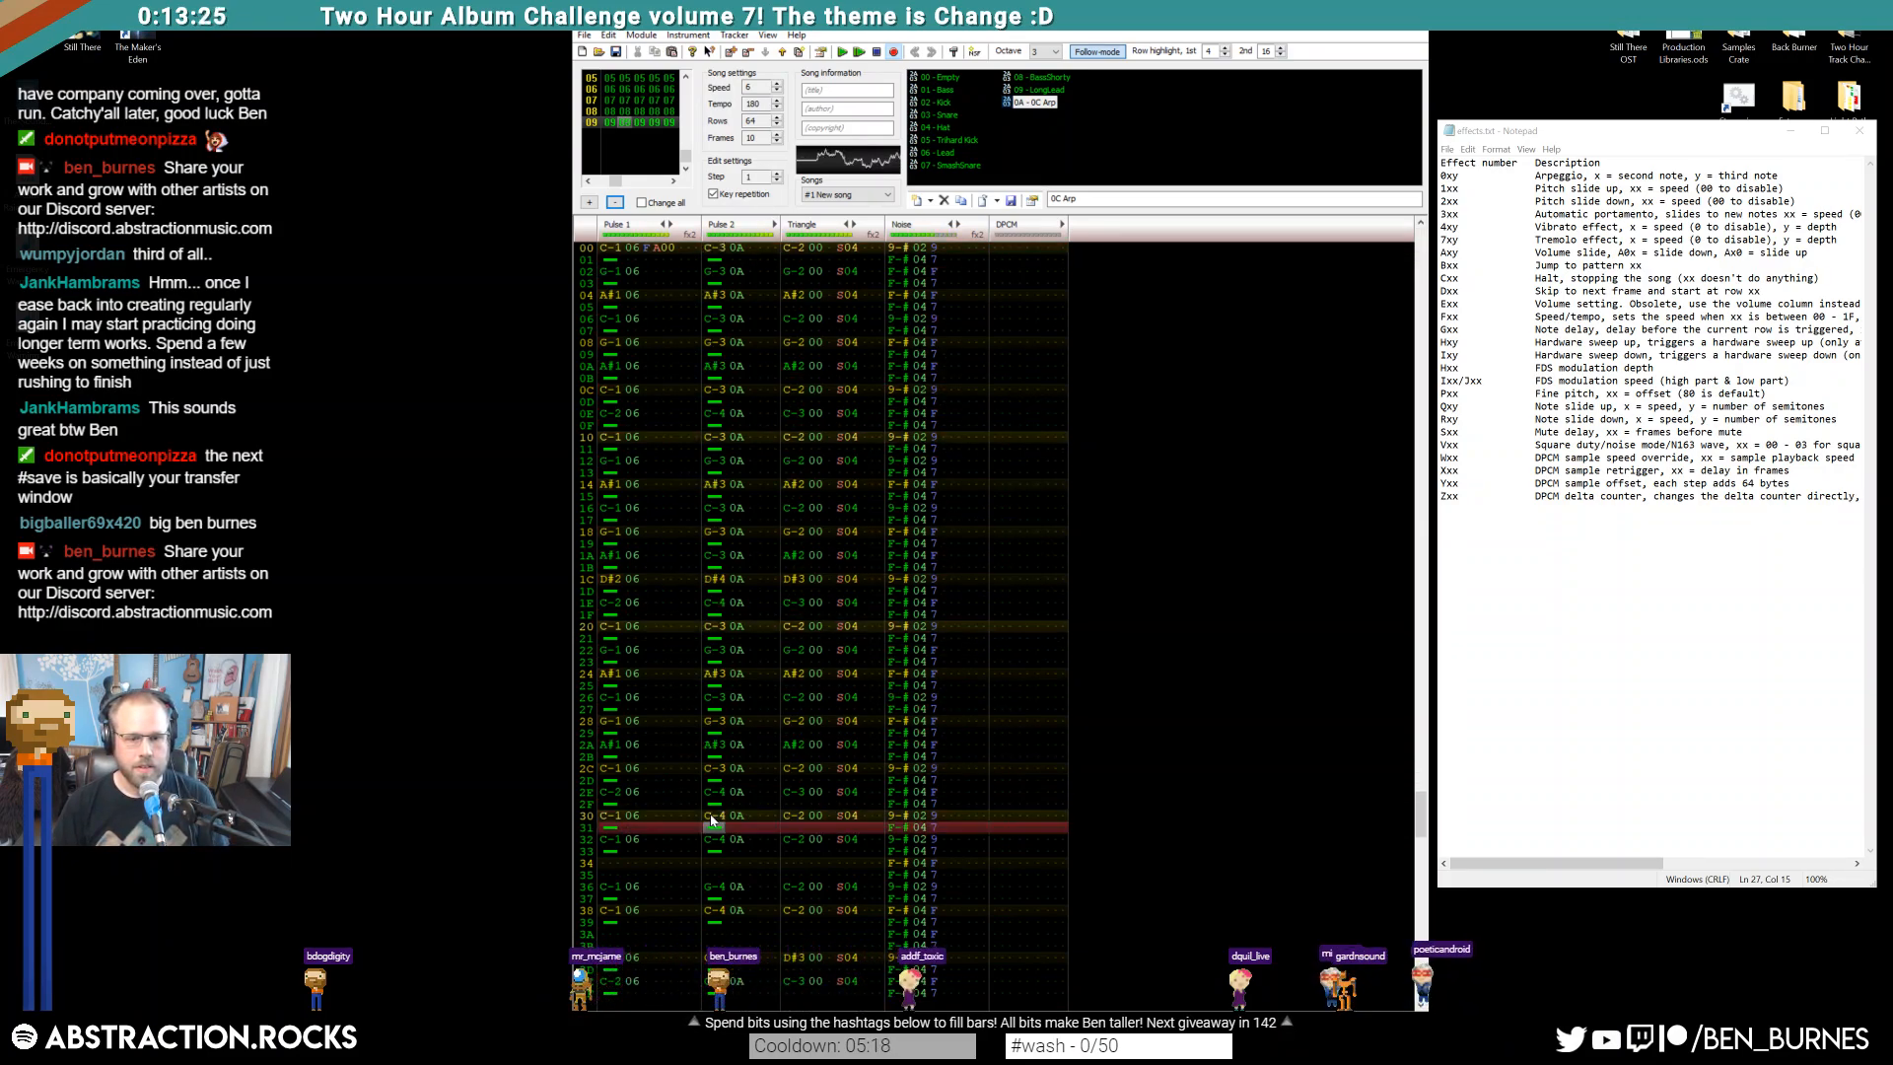
Transpose the whole Pulse 2 column of frame 09 up one octave and play the frame from its first row
key("Home")
key("Up")
key("ctrl+a")
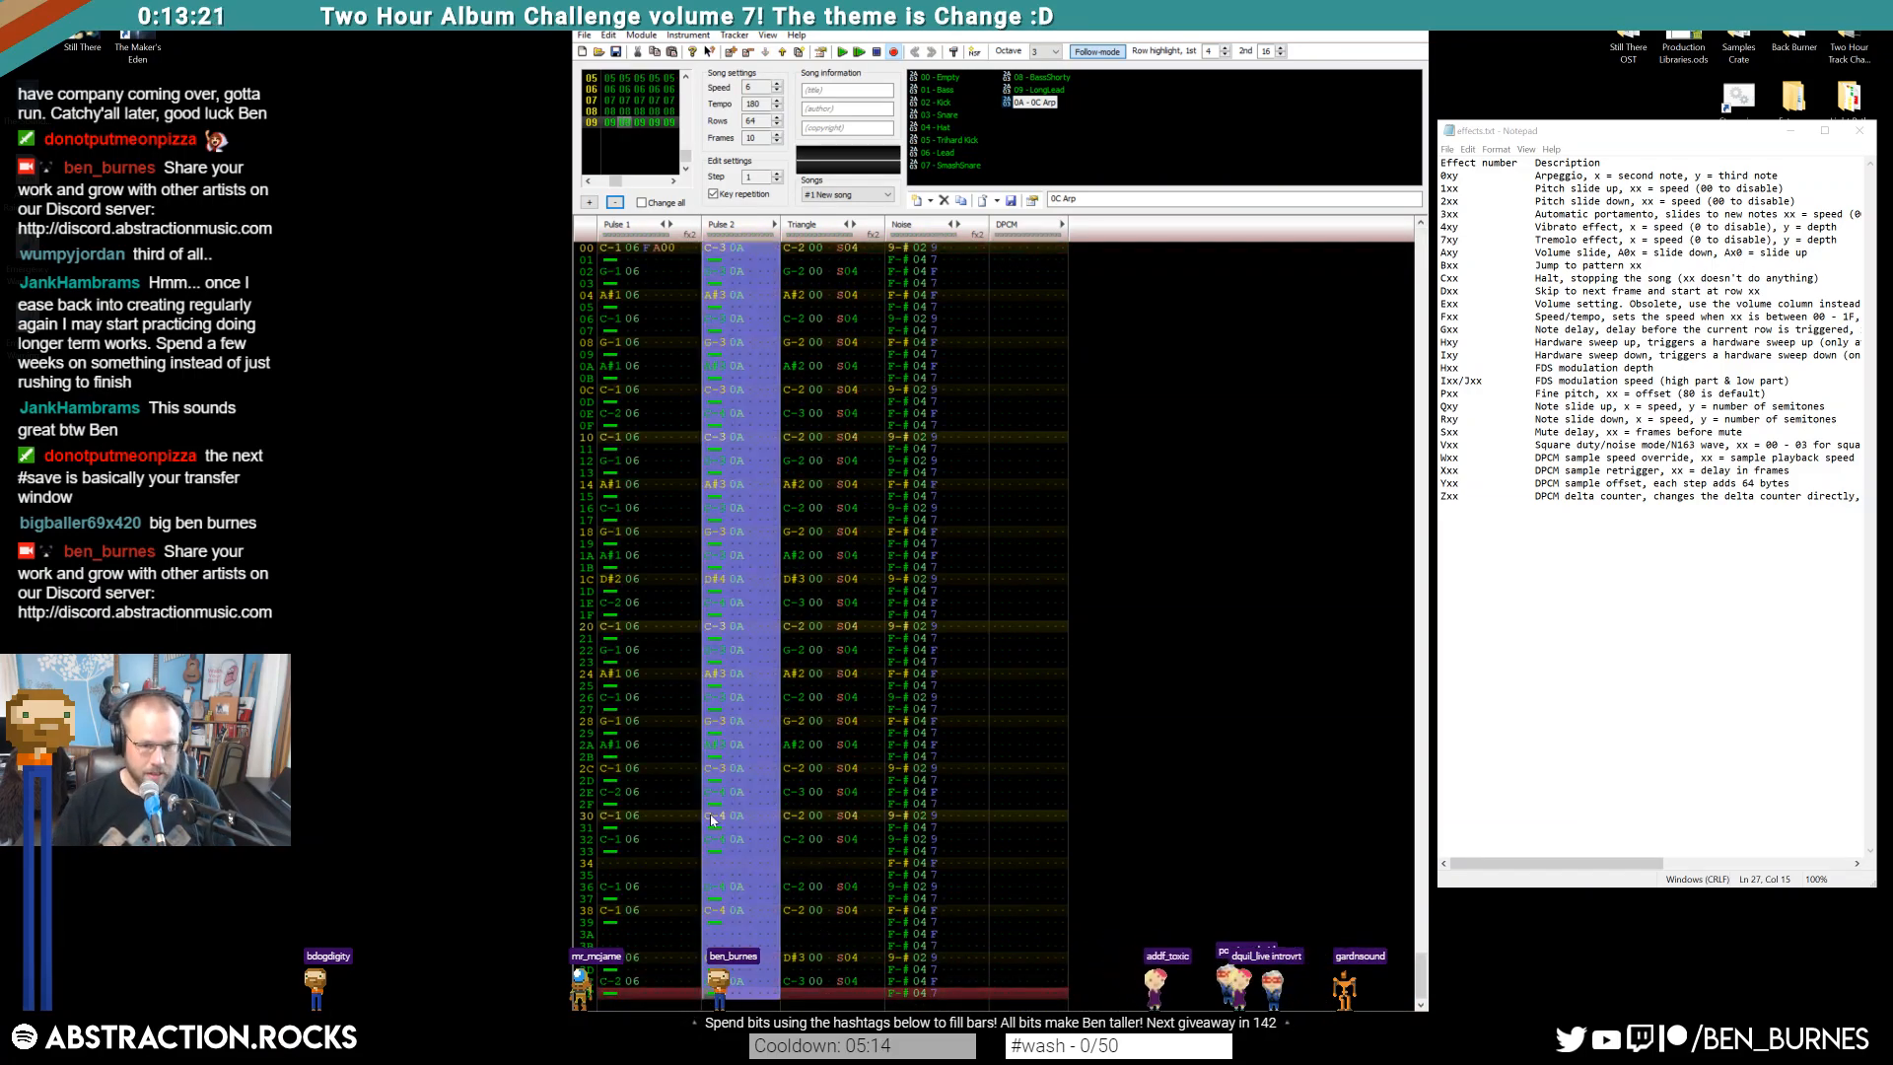
key("Home")
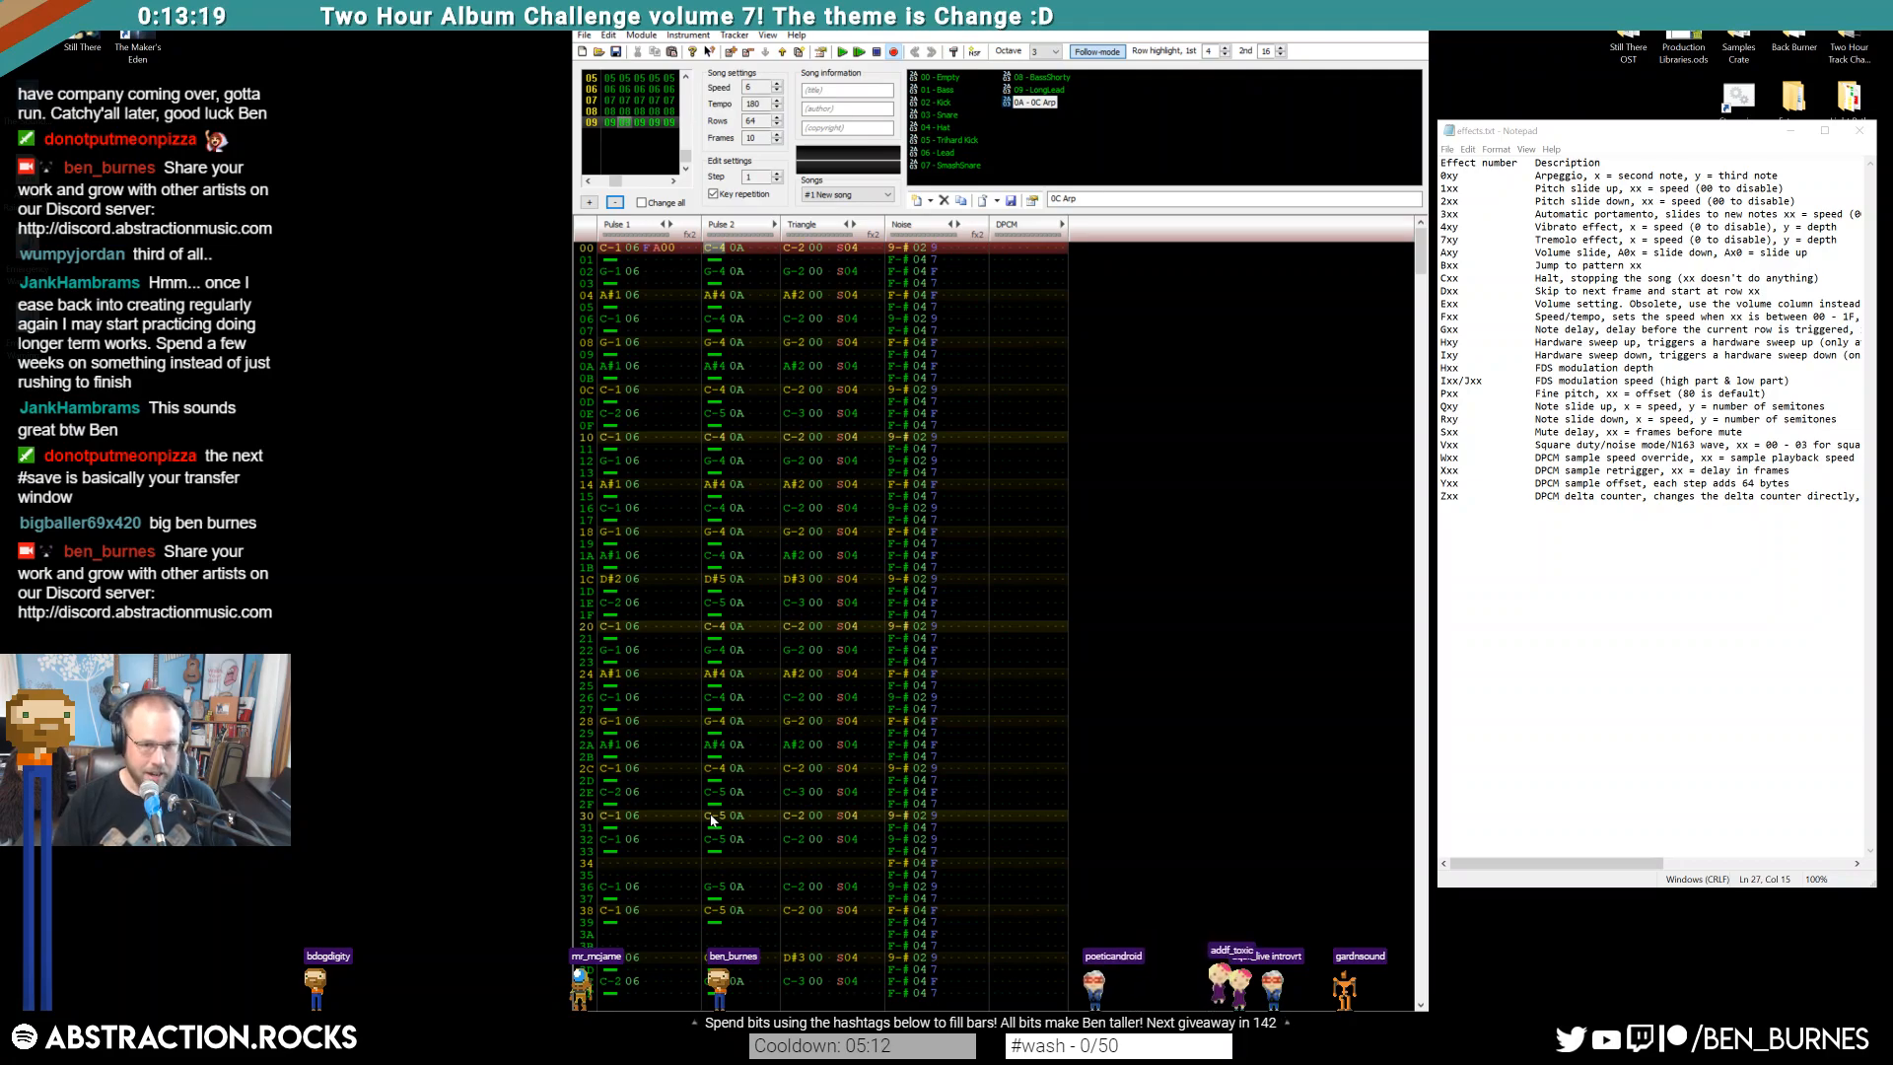
key("Return")
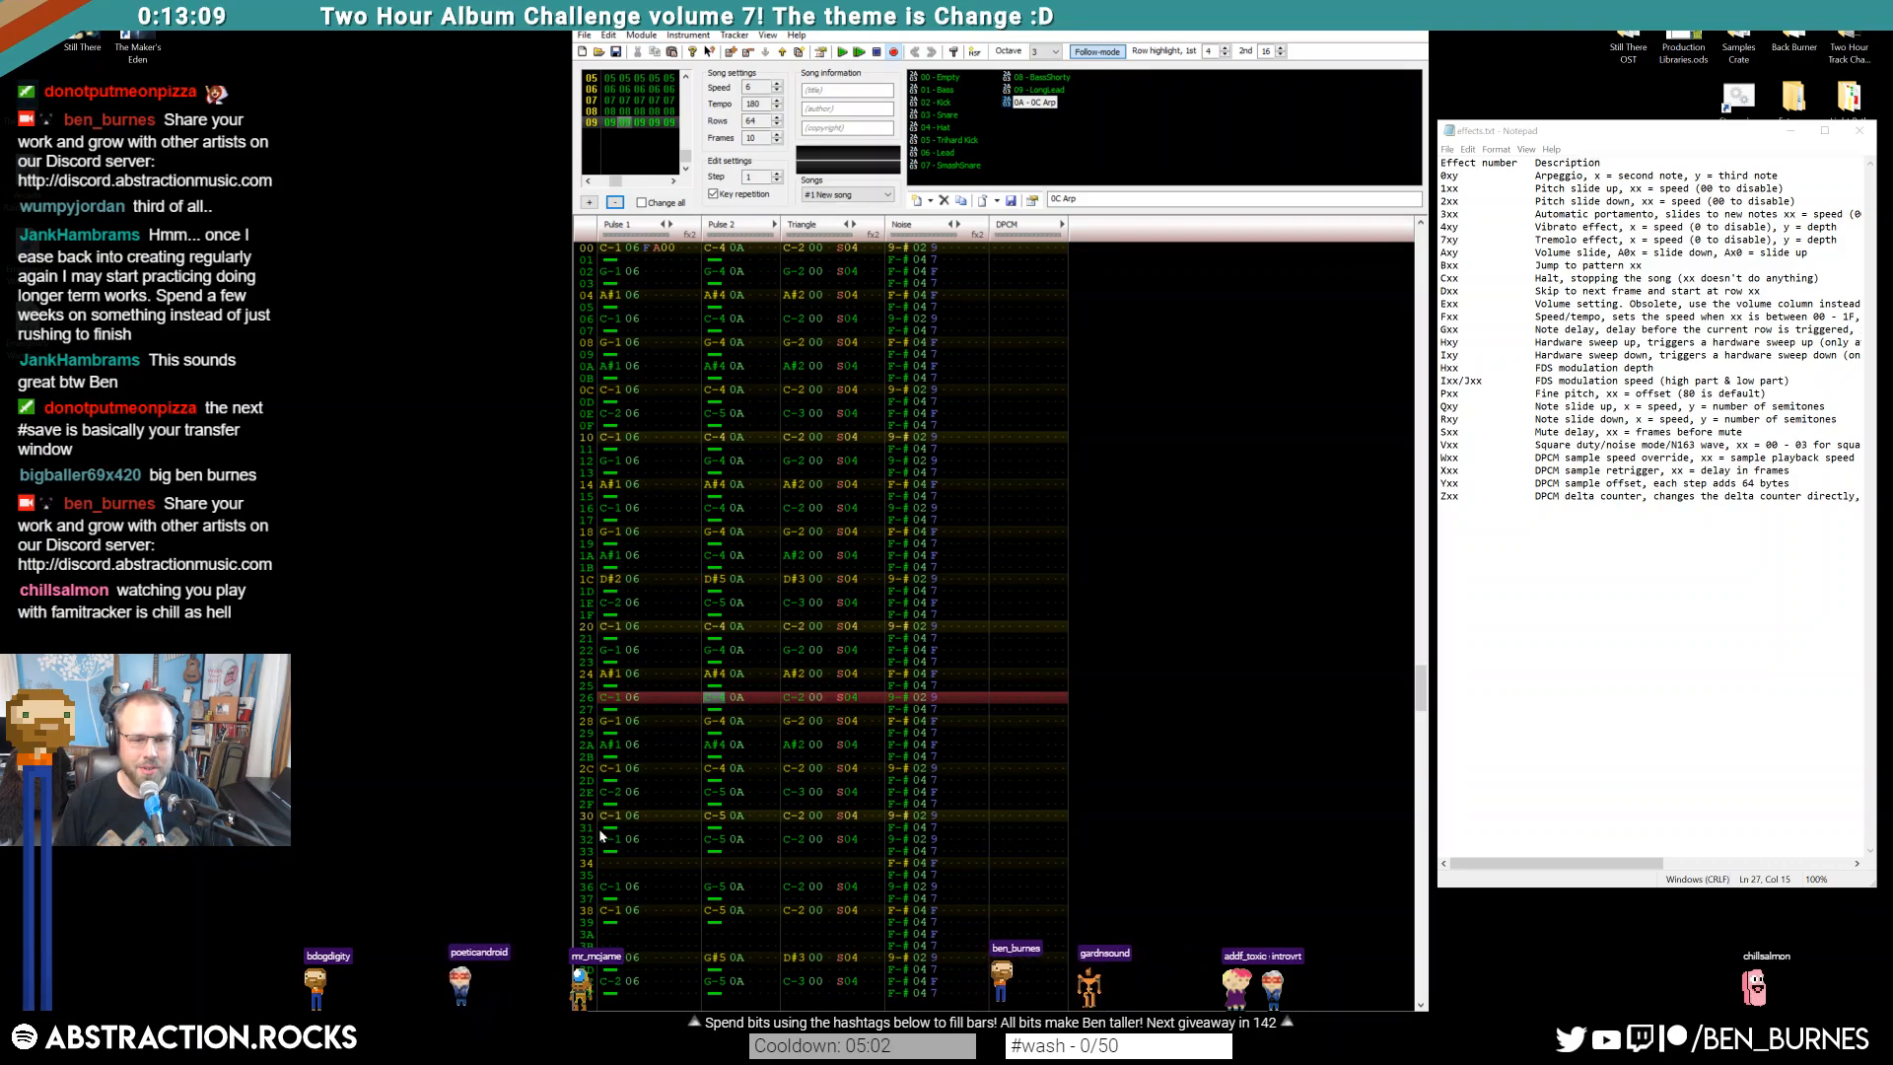
Replace the Pulse 2 notes at rows 30 and 32 with C-4 and play the frame from its start
left_click(722, 824)
key("q")
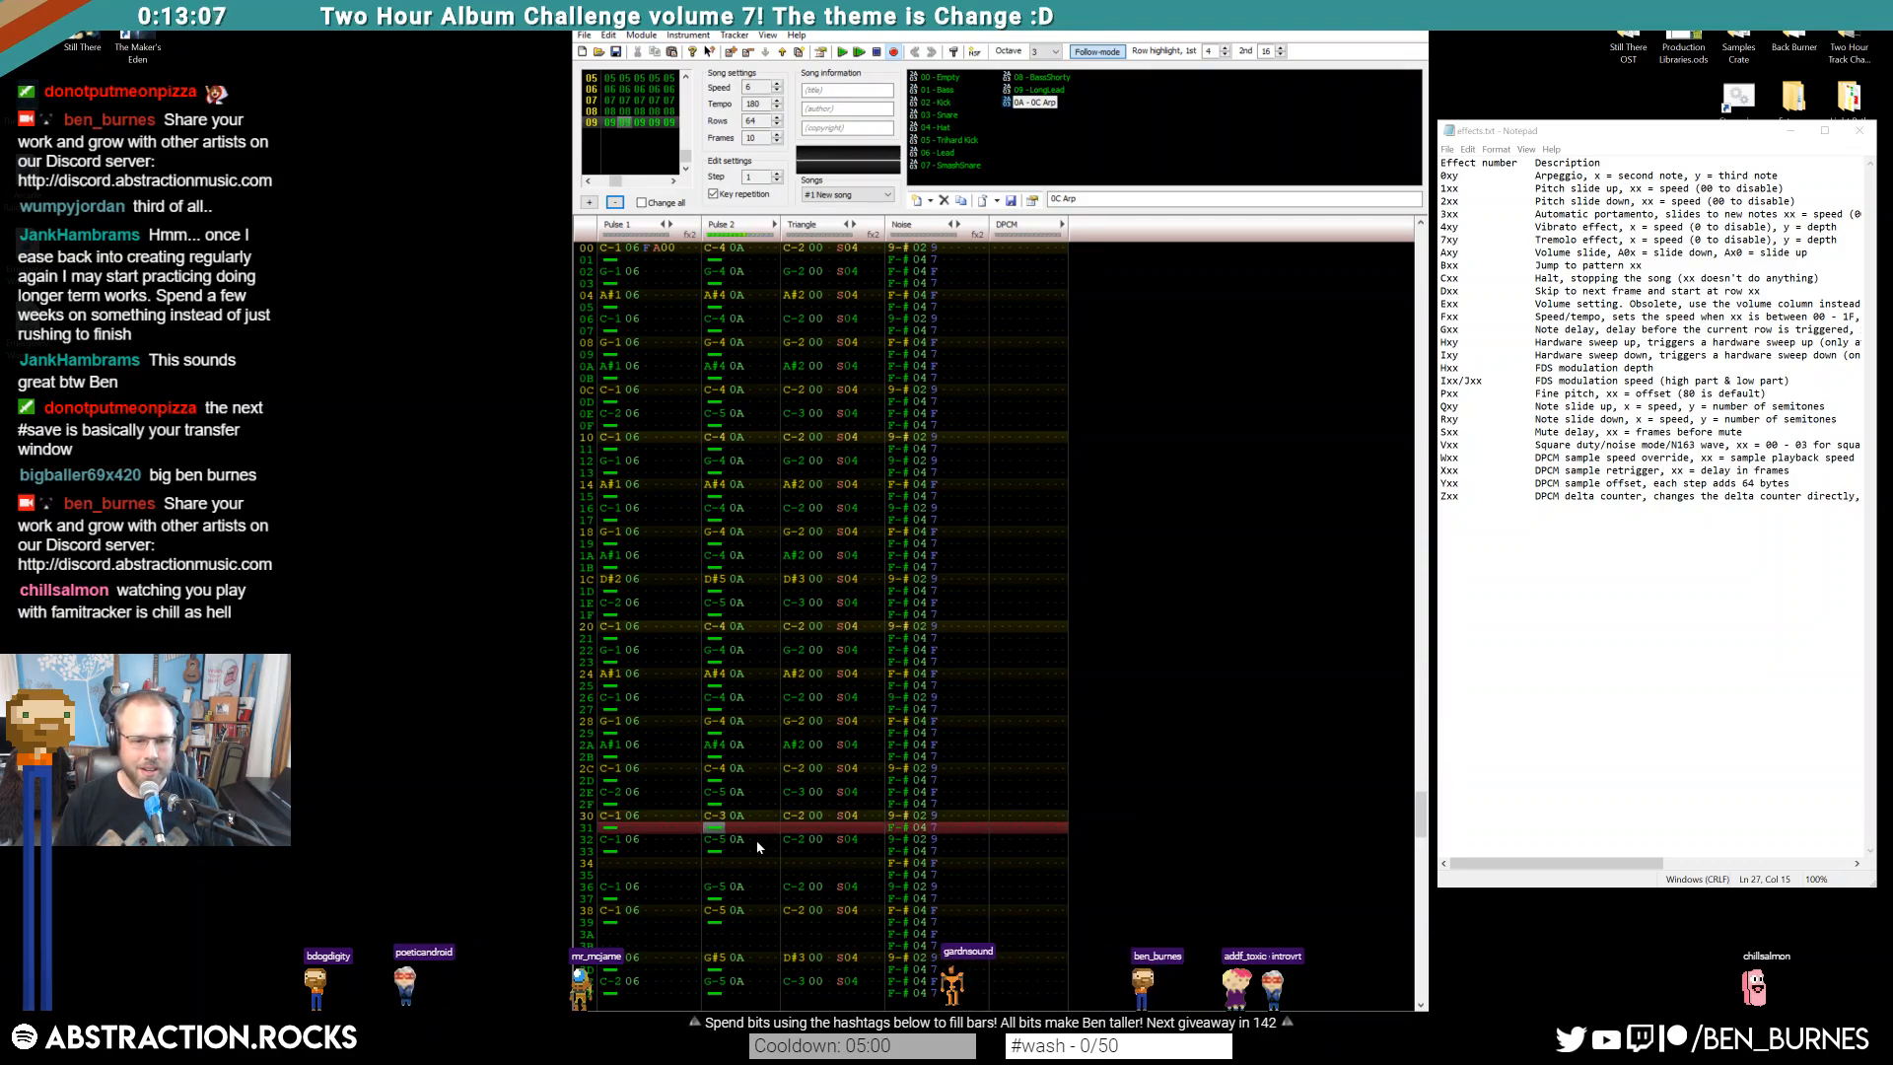
key("Down")
key("q")
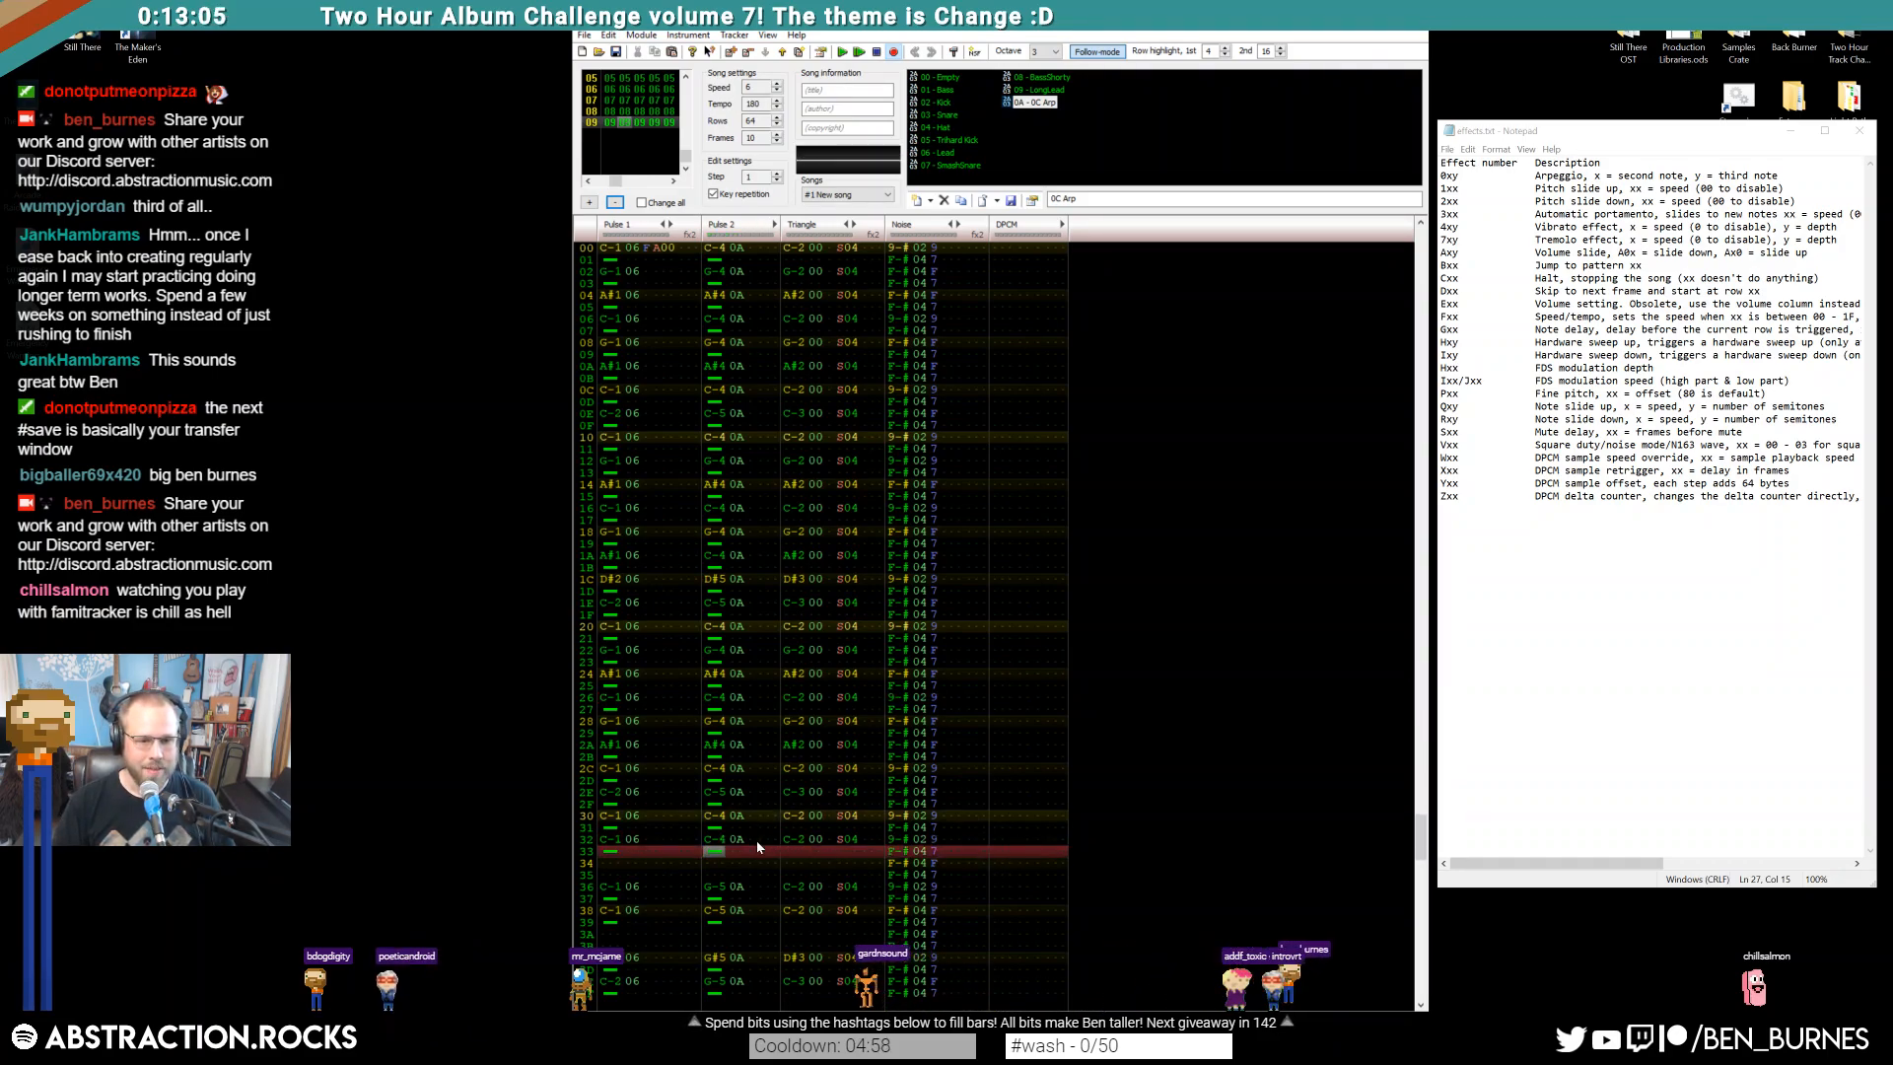
key("Home")
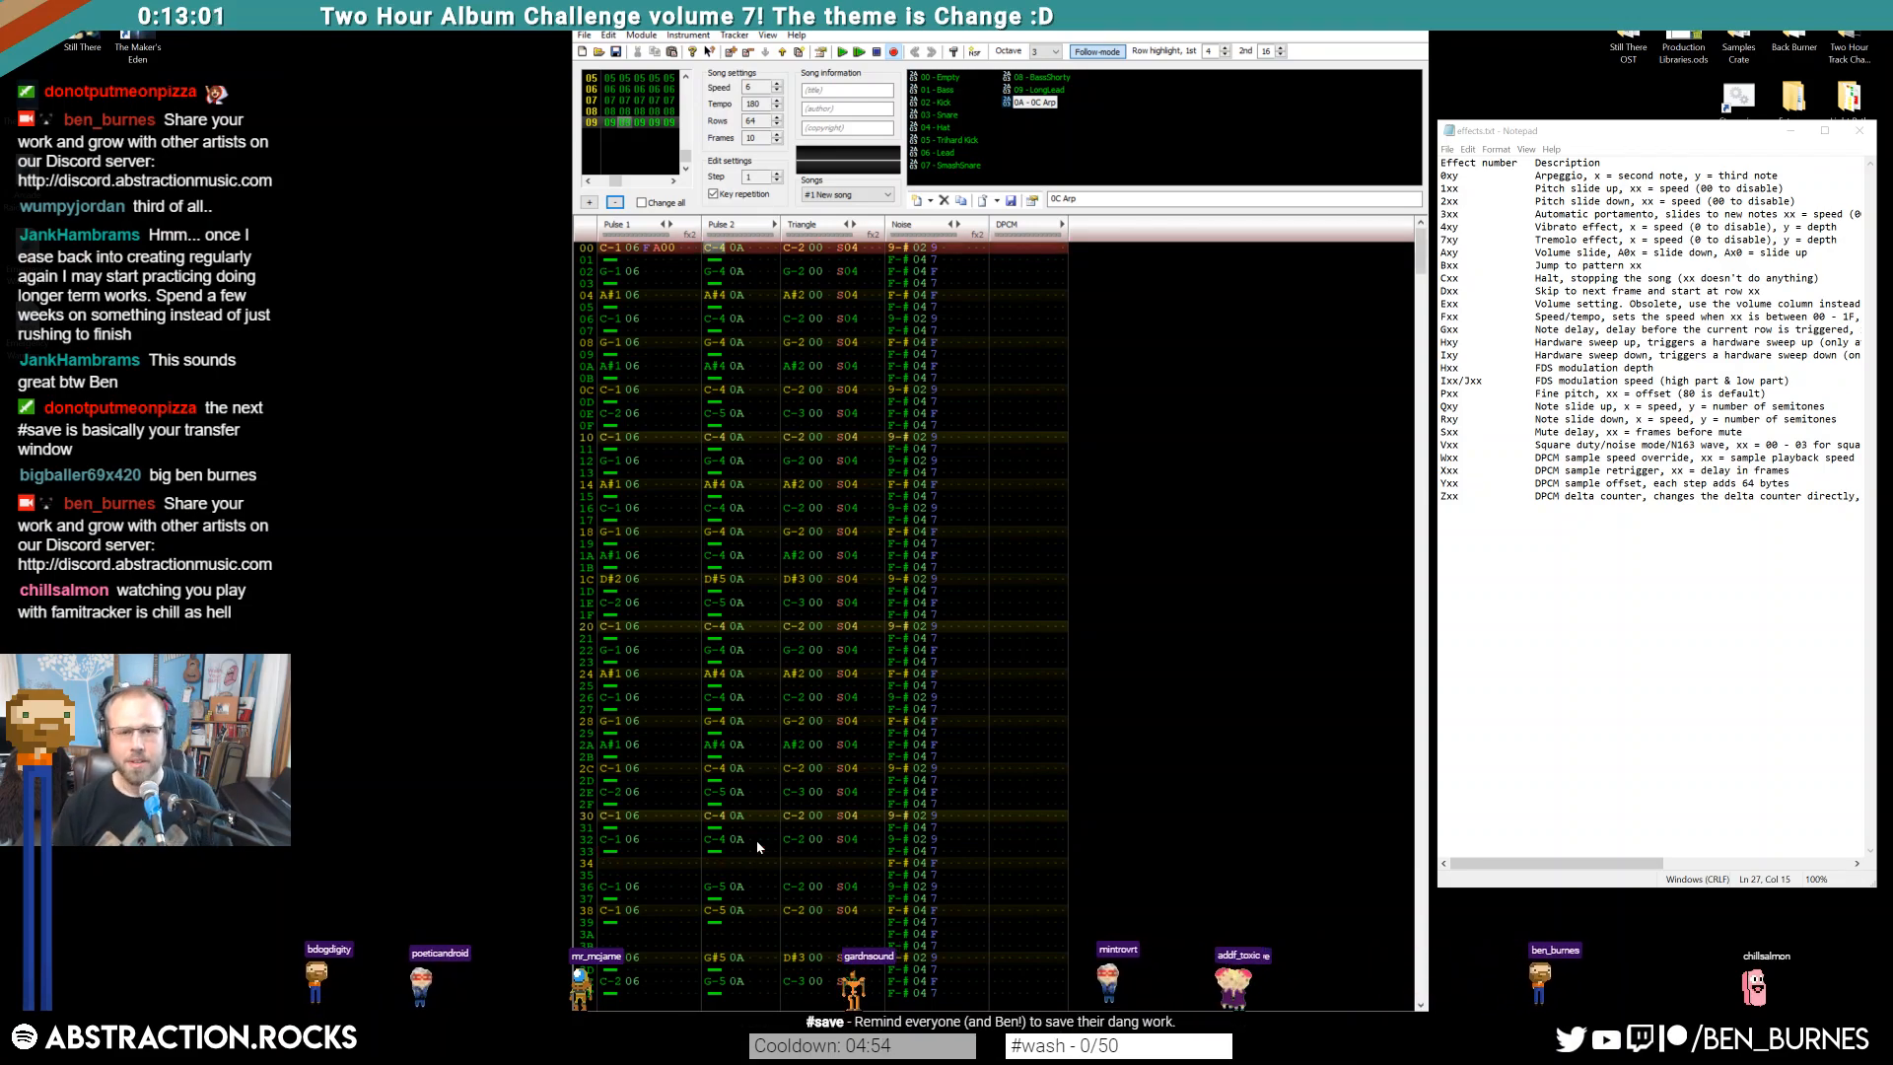
key("Return")
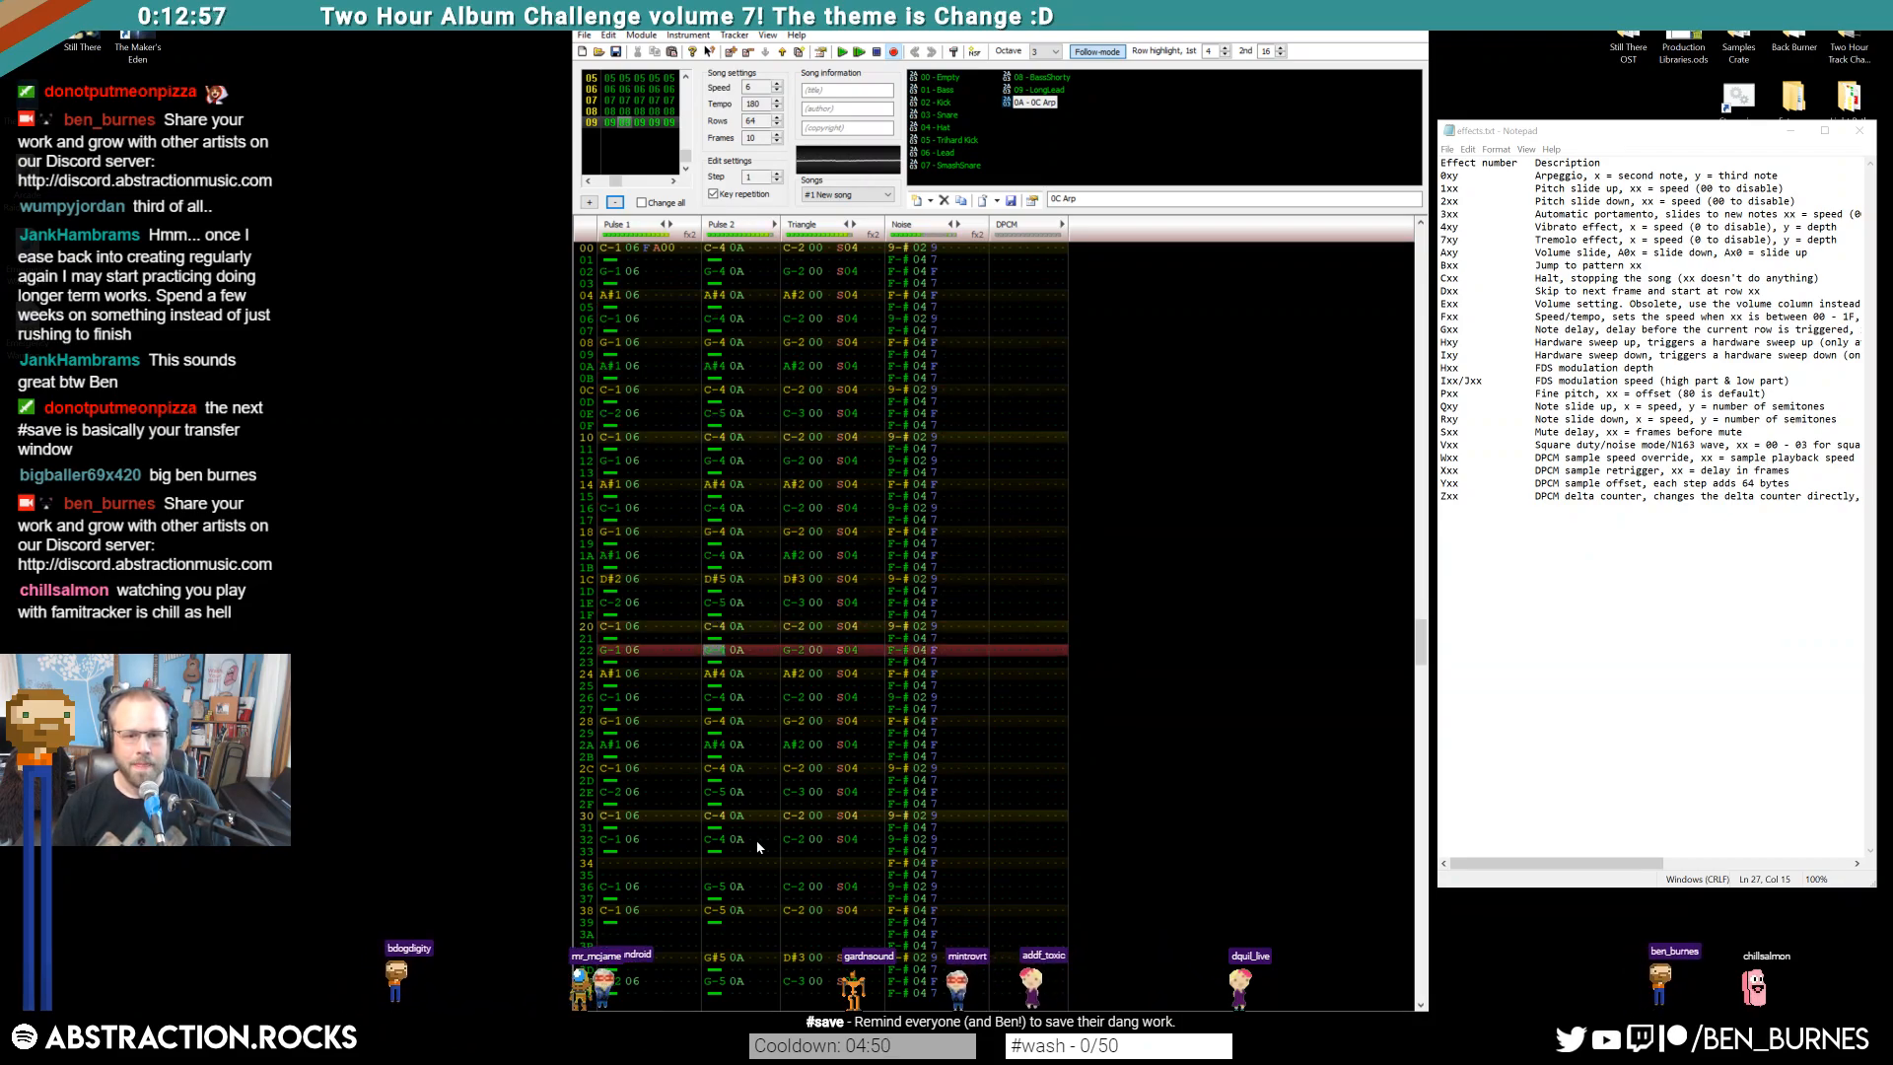
Replay frame 09 through its end into frame 00 to check the loop point
key("Return")
key("Return")
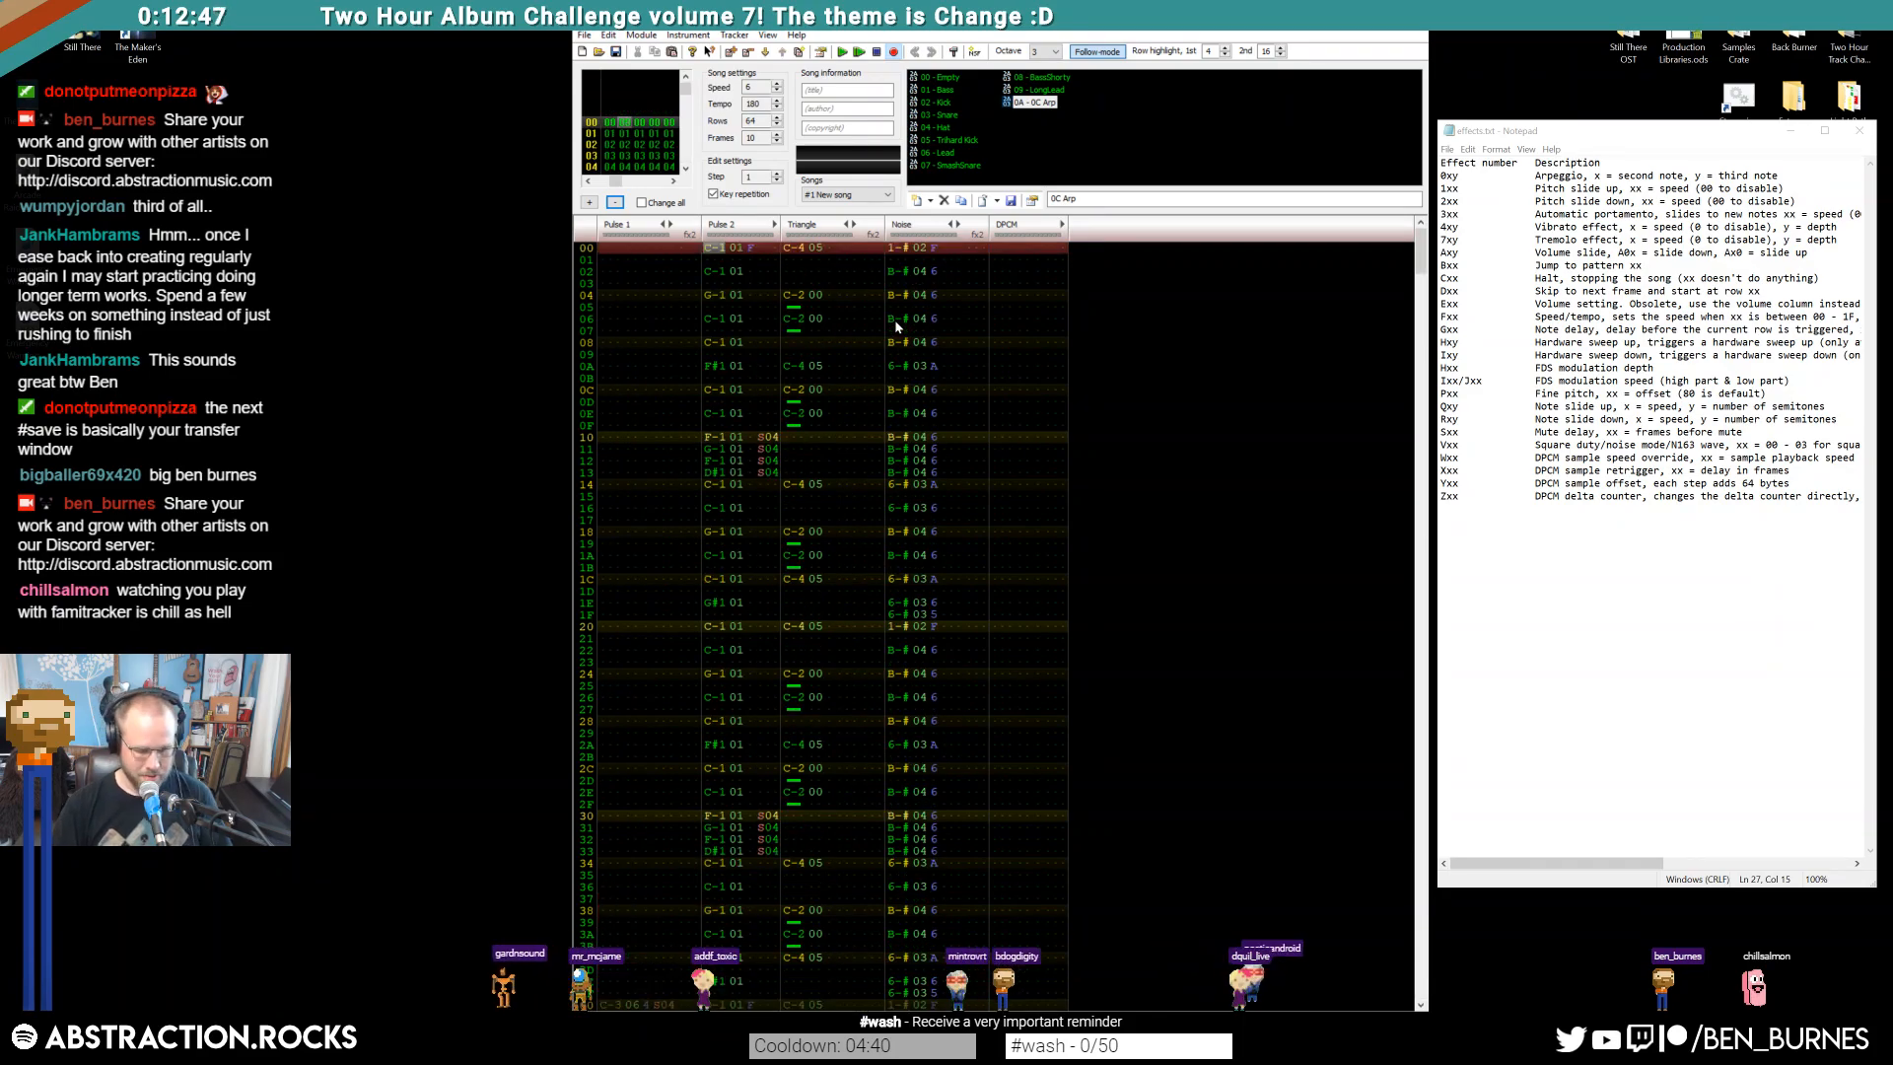
key("ctrl+Left")
key("Return")
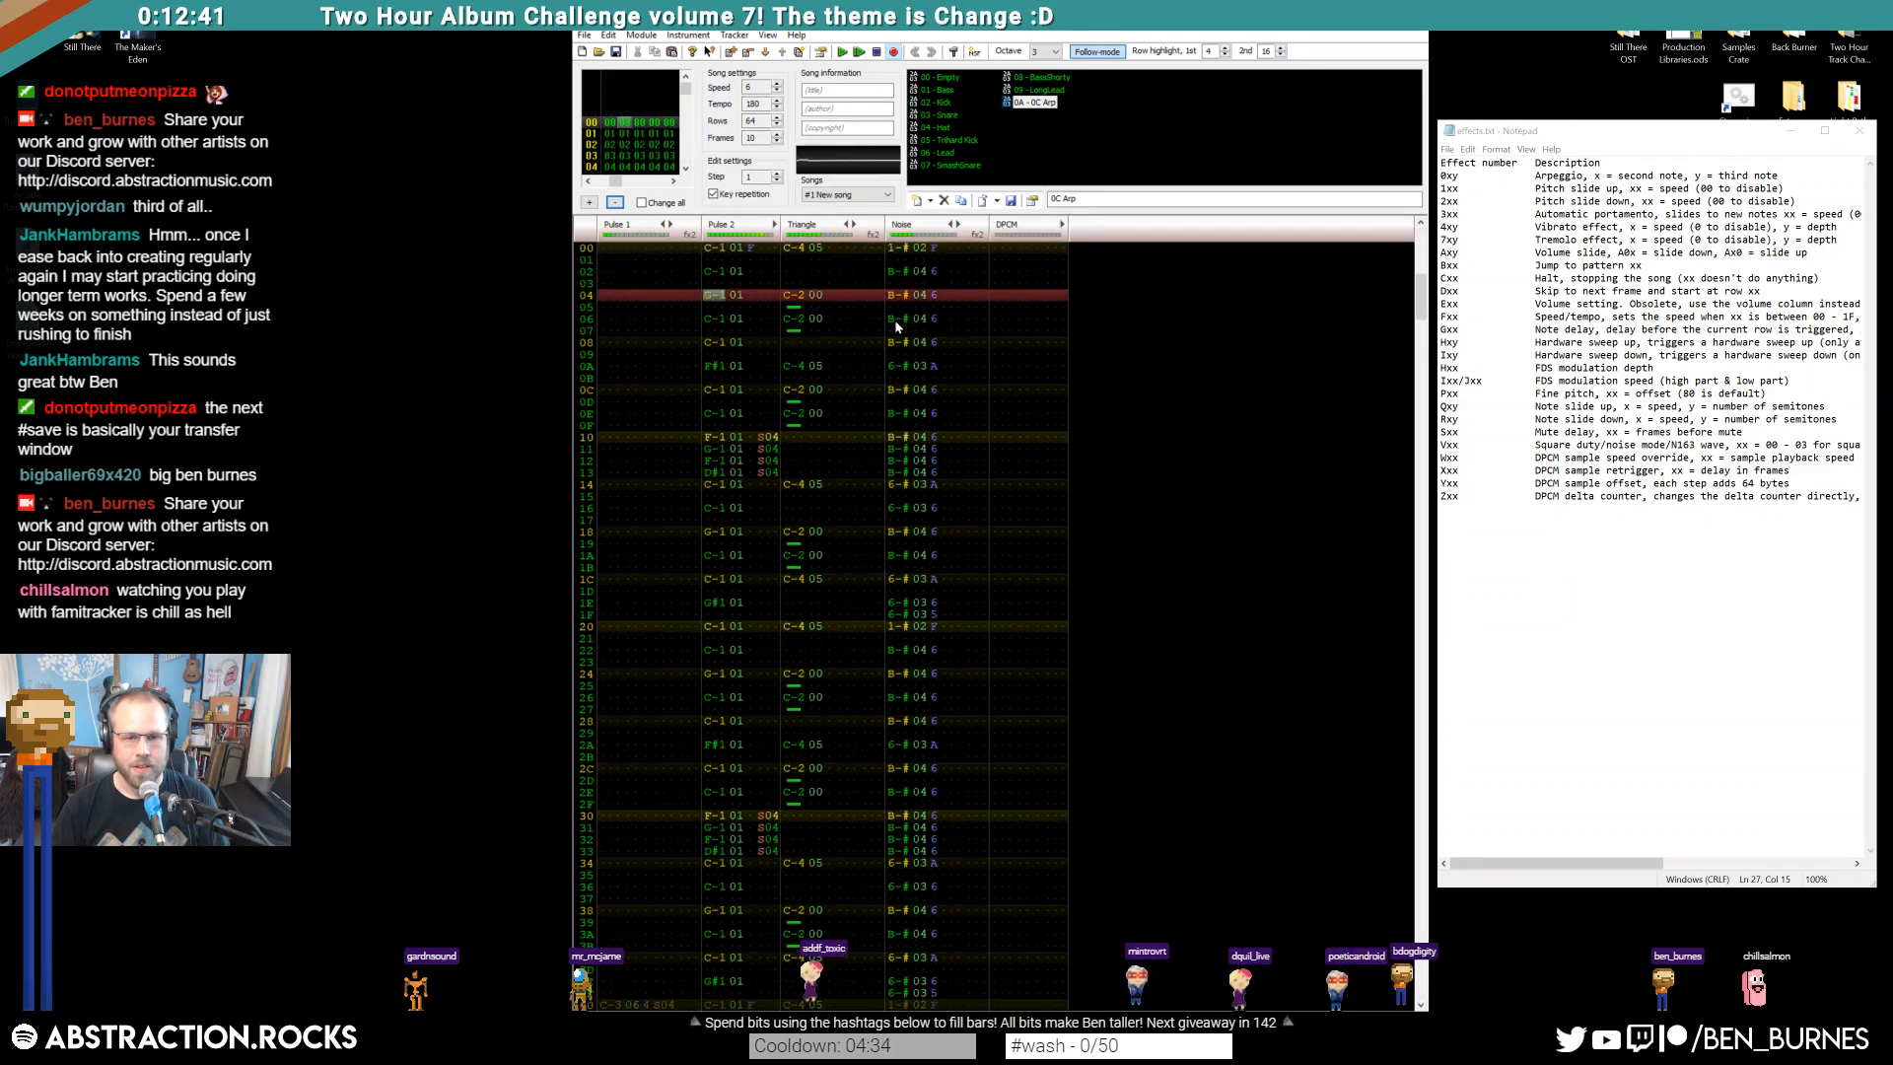
Return to the end of frame 09 and add a C-4 note with instrument 0A at Pulse 2 row 3A
key("Up")
key("Up")
key("Up")
key("Up")
key("Up")
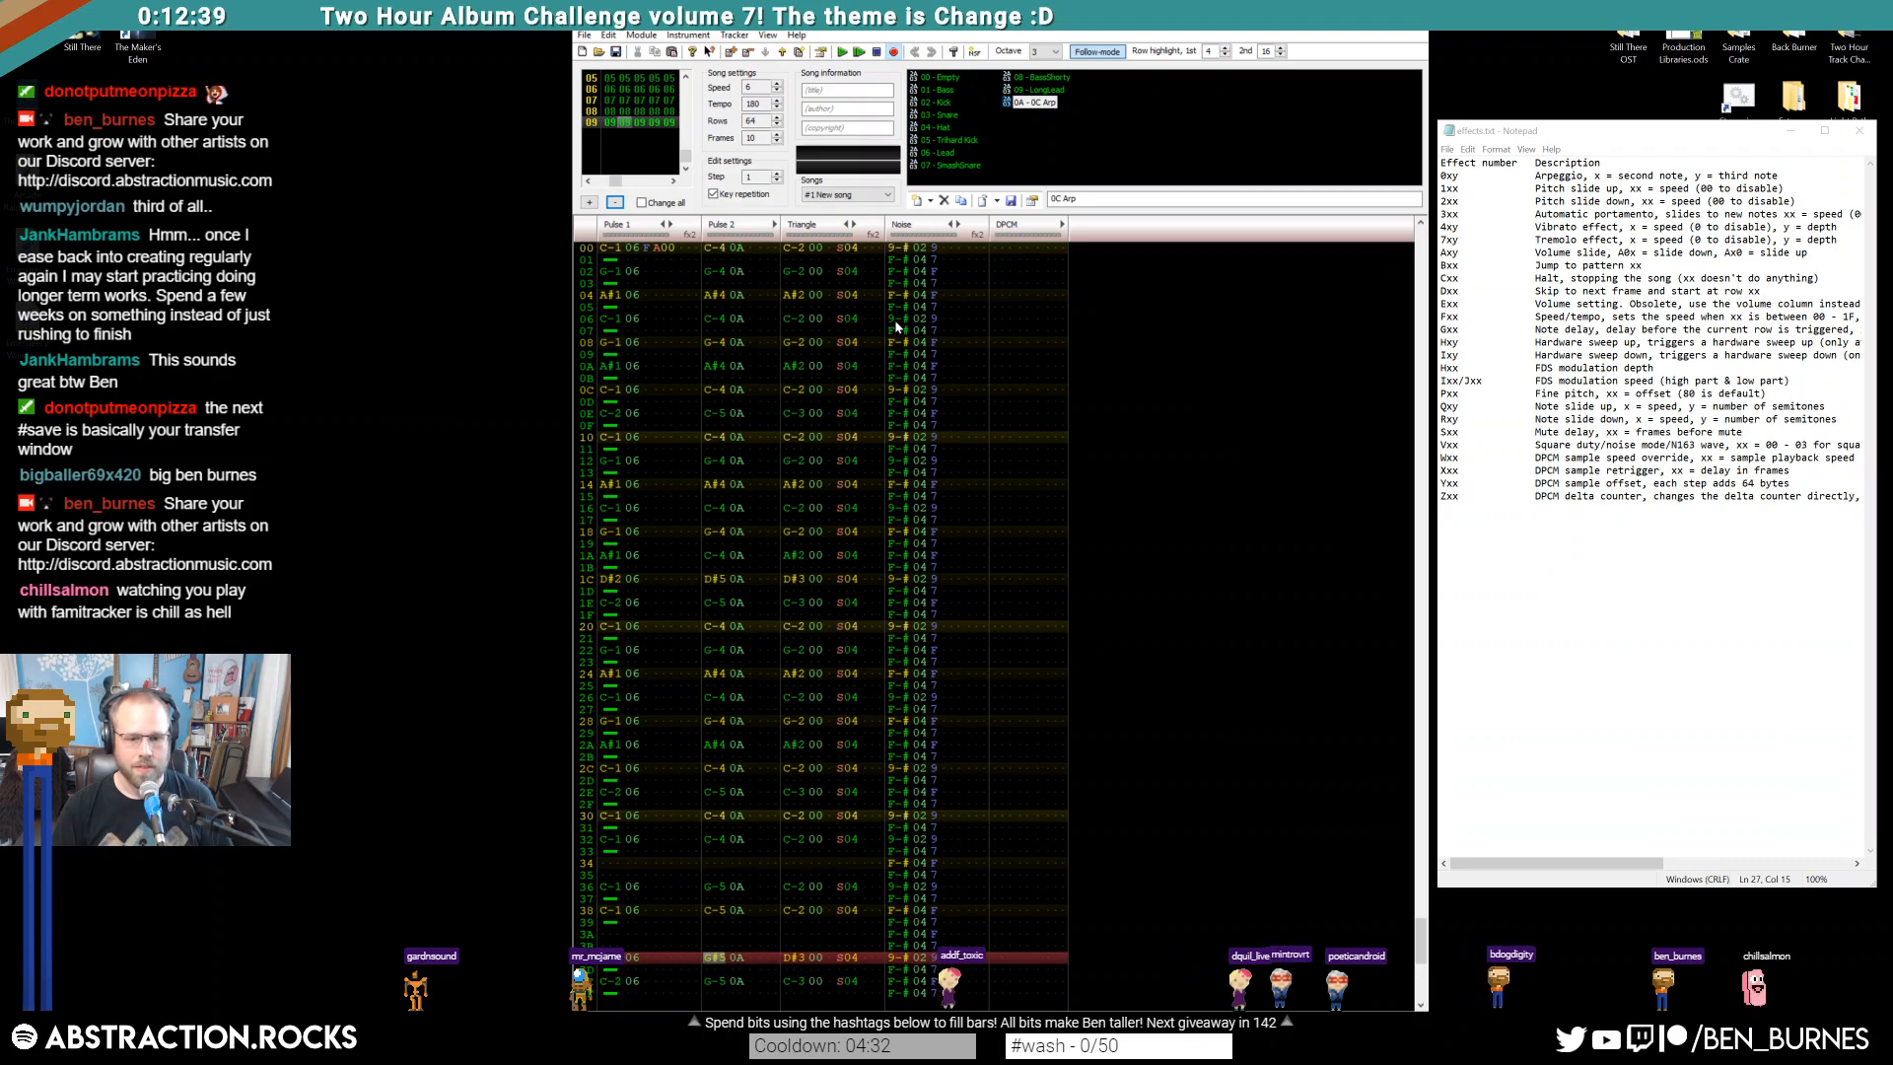
key("q")
key("Up")
key("q")
key("Up")
key("Up")
key("Up")
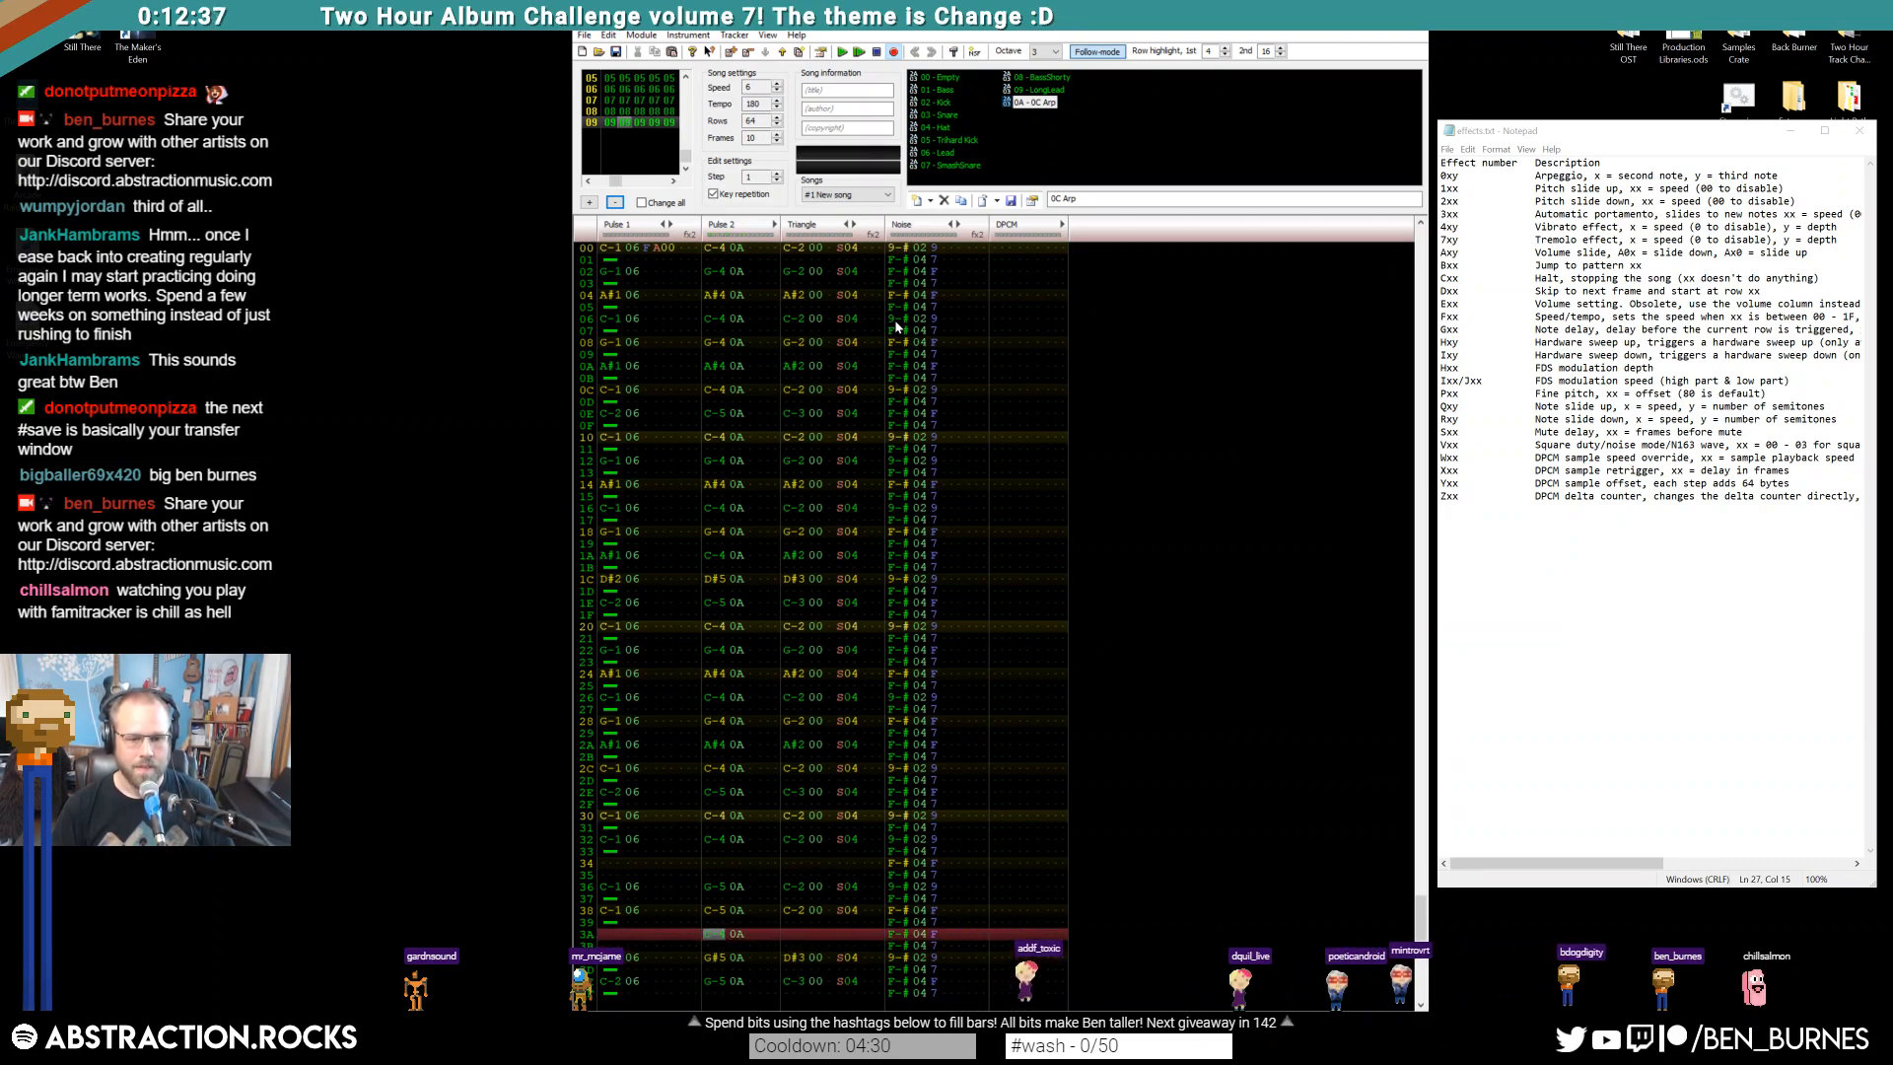
Set the volume of the first Pulse 2 note in frame 09 to A and play the frame
left_click(750, 249)
key("a")
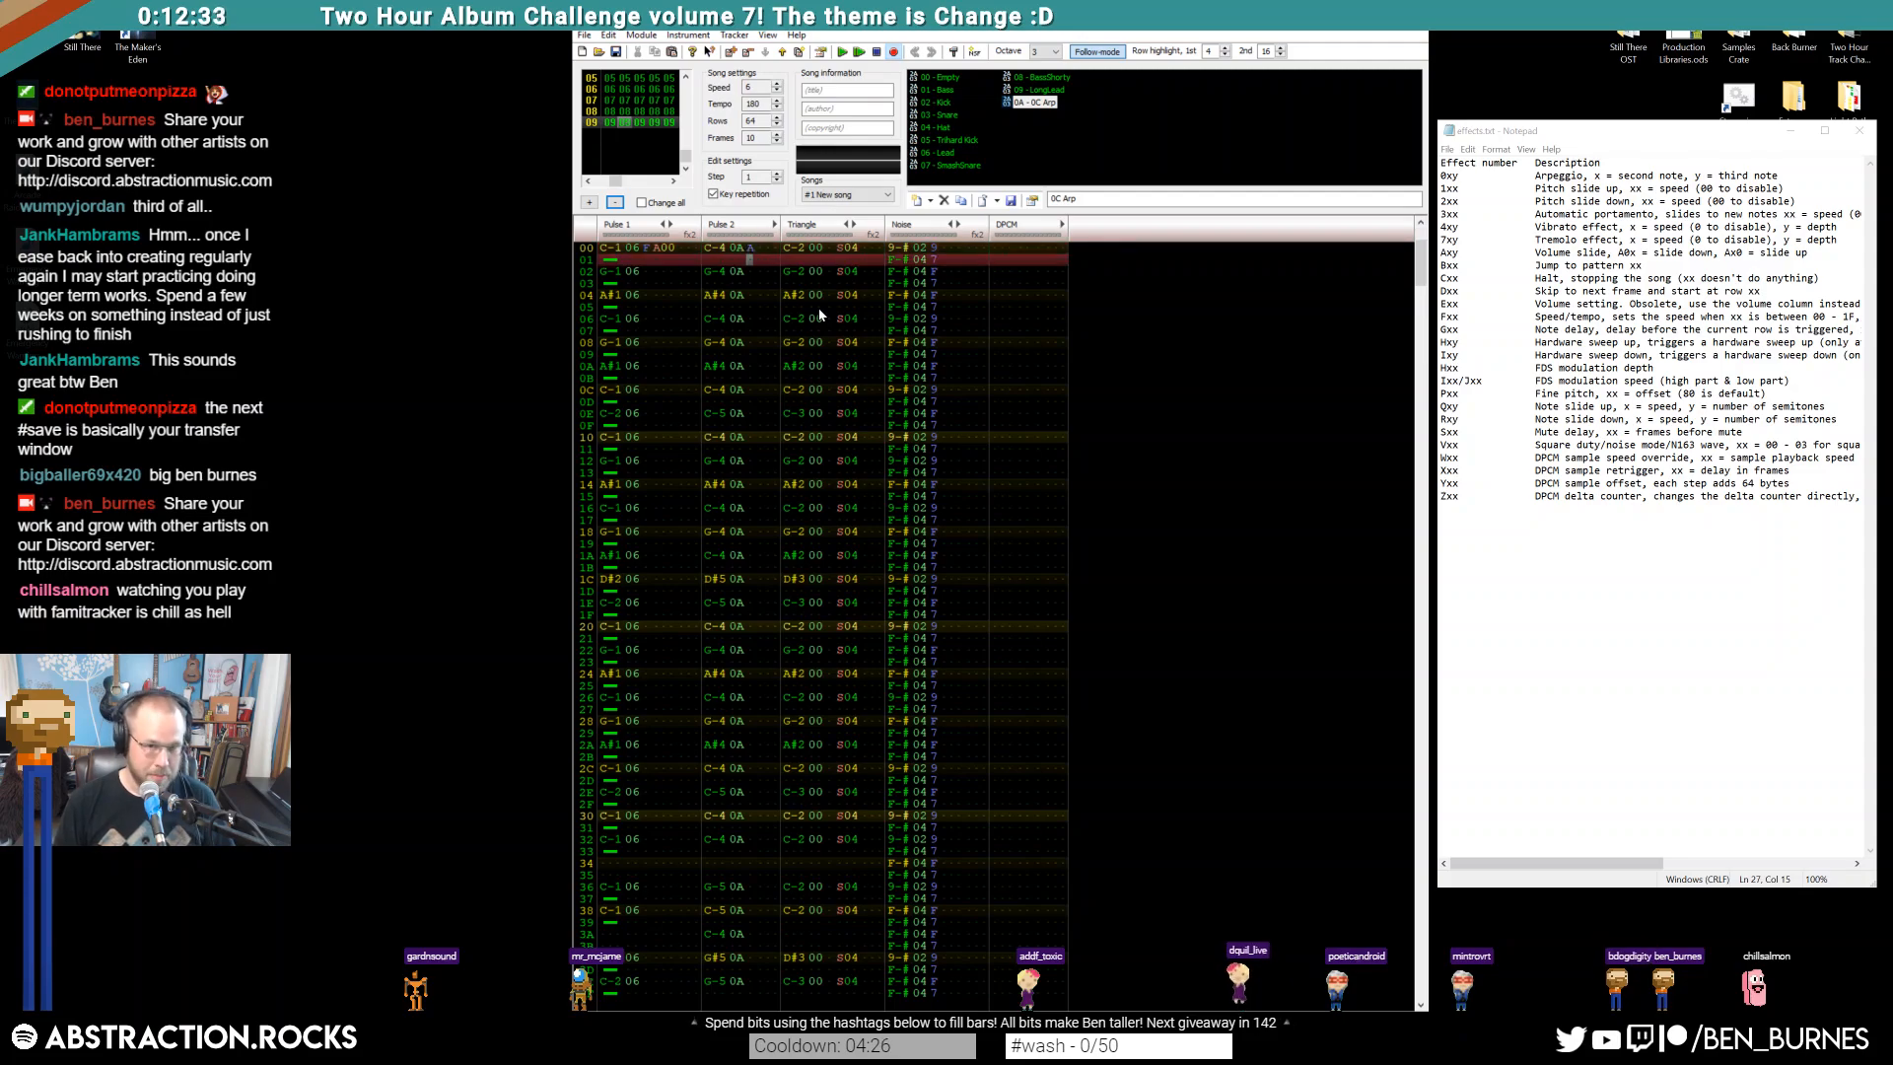
key("Up")
key("Return")
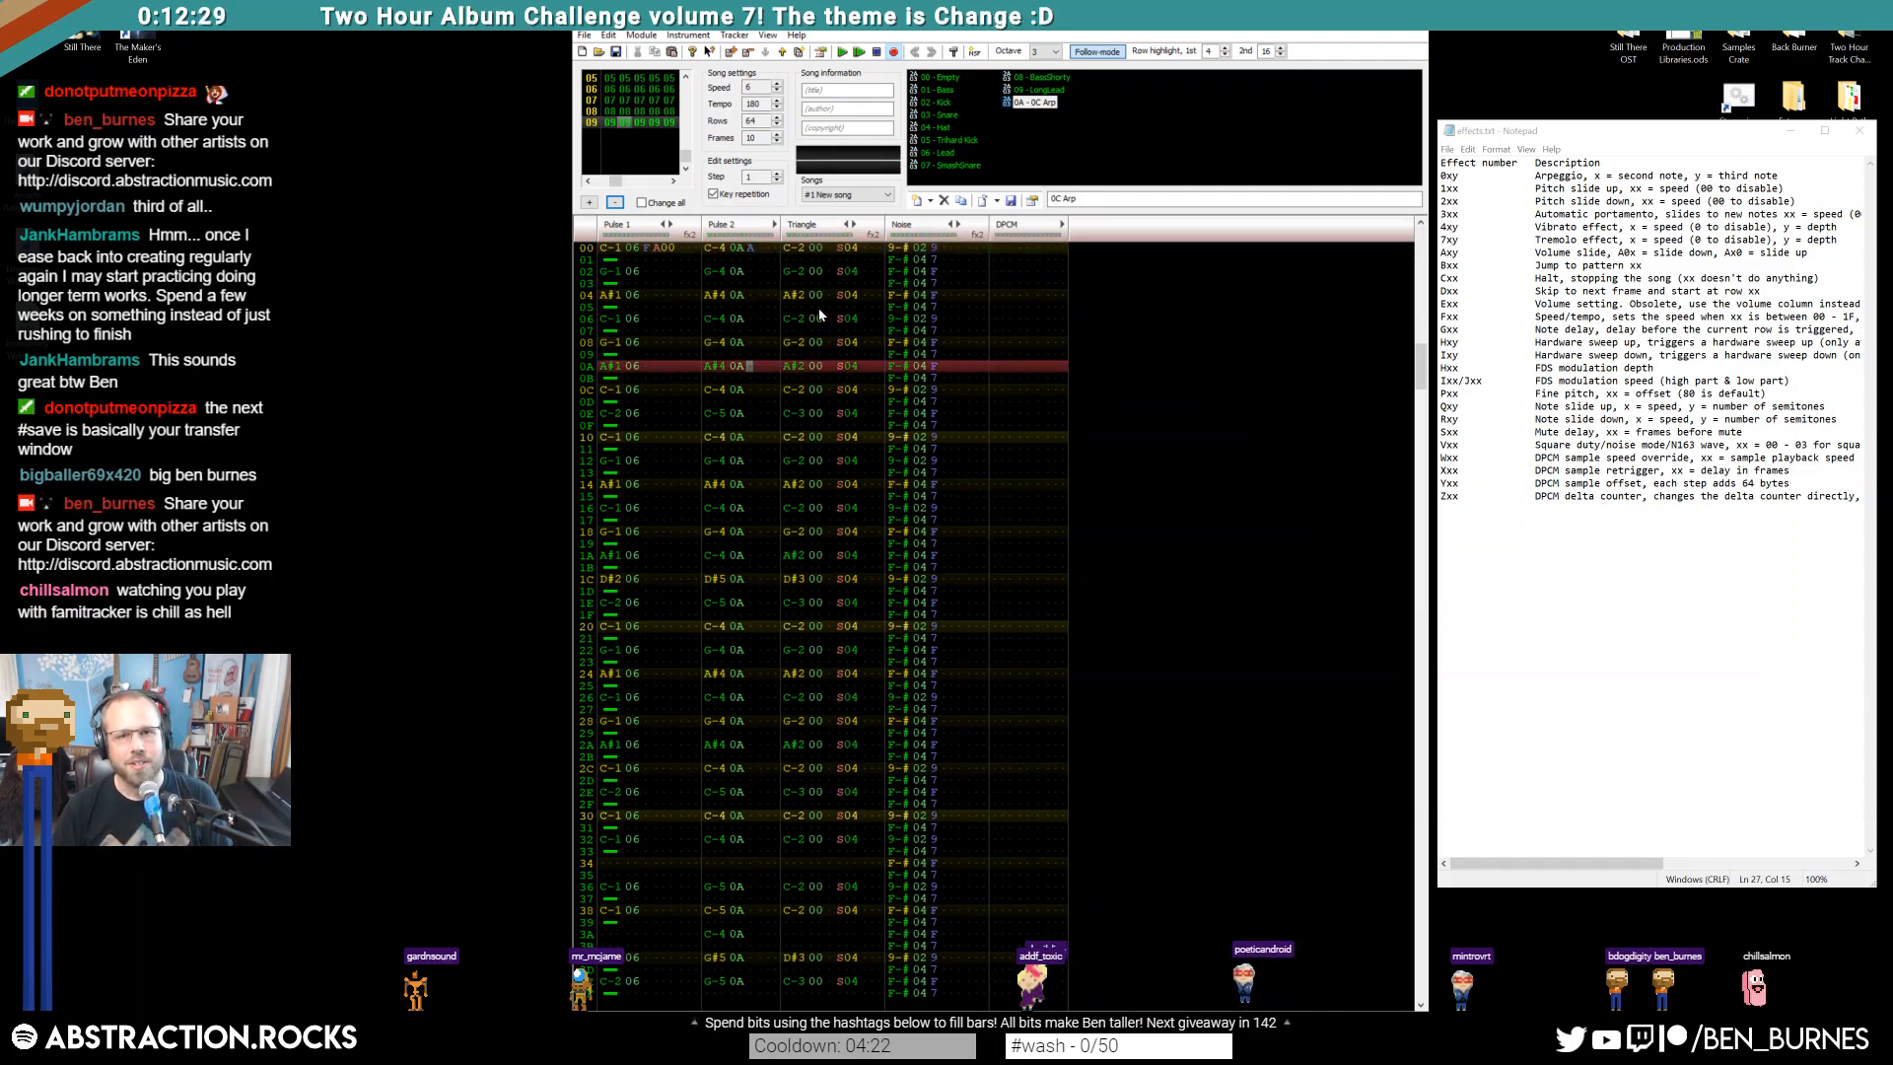
Play from the start of frame 08 through frame 09, stop playback and return to the start of frame 09
key("Home")
key("Up")
key("Home")
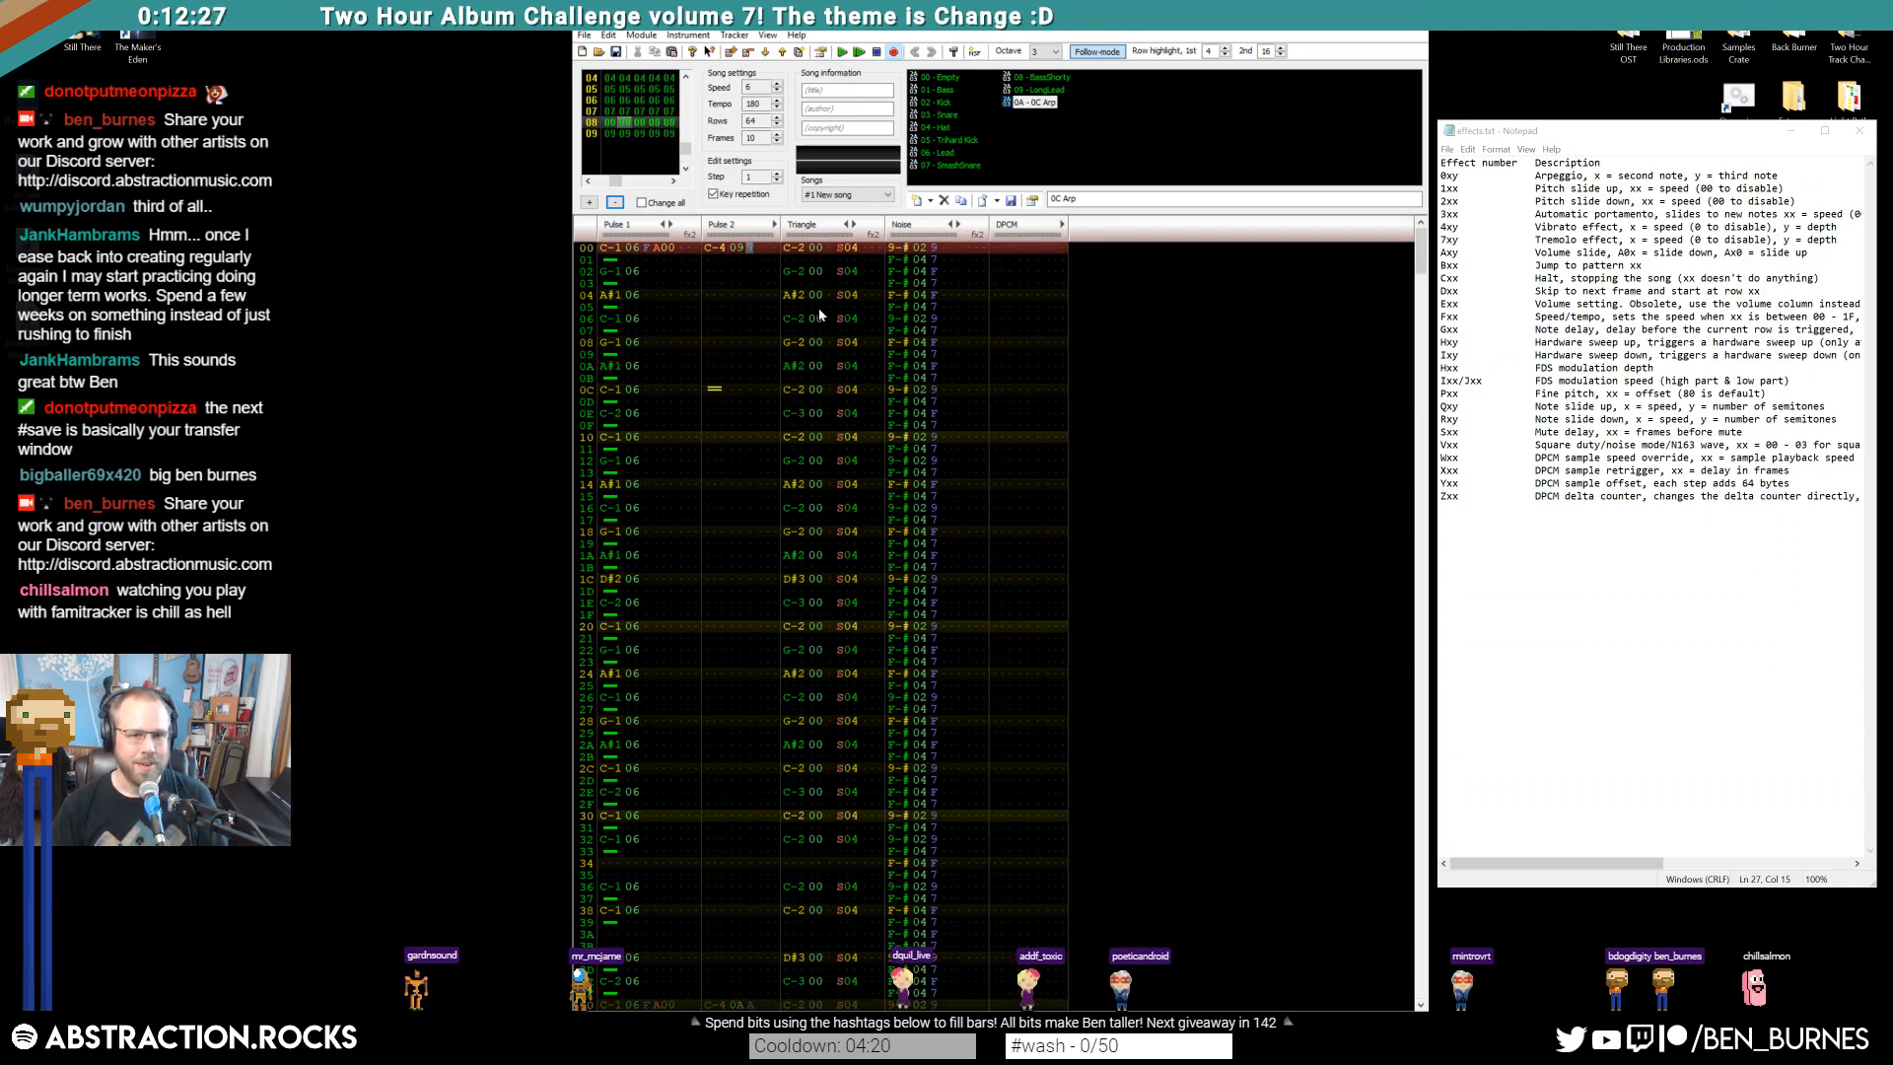
key("Return")
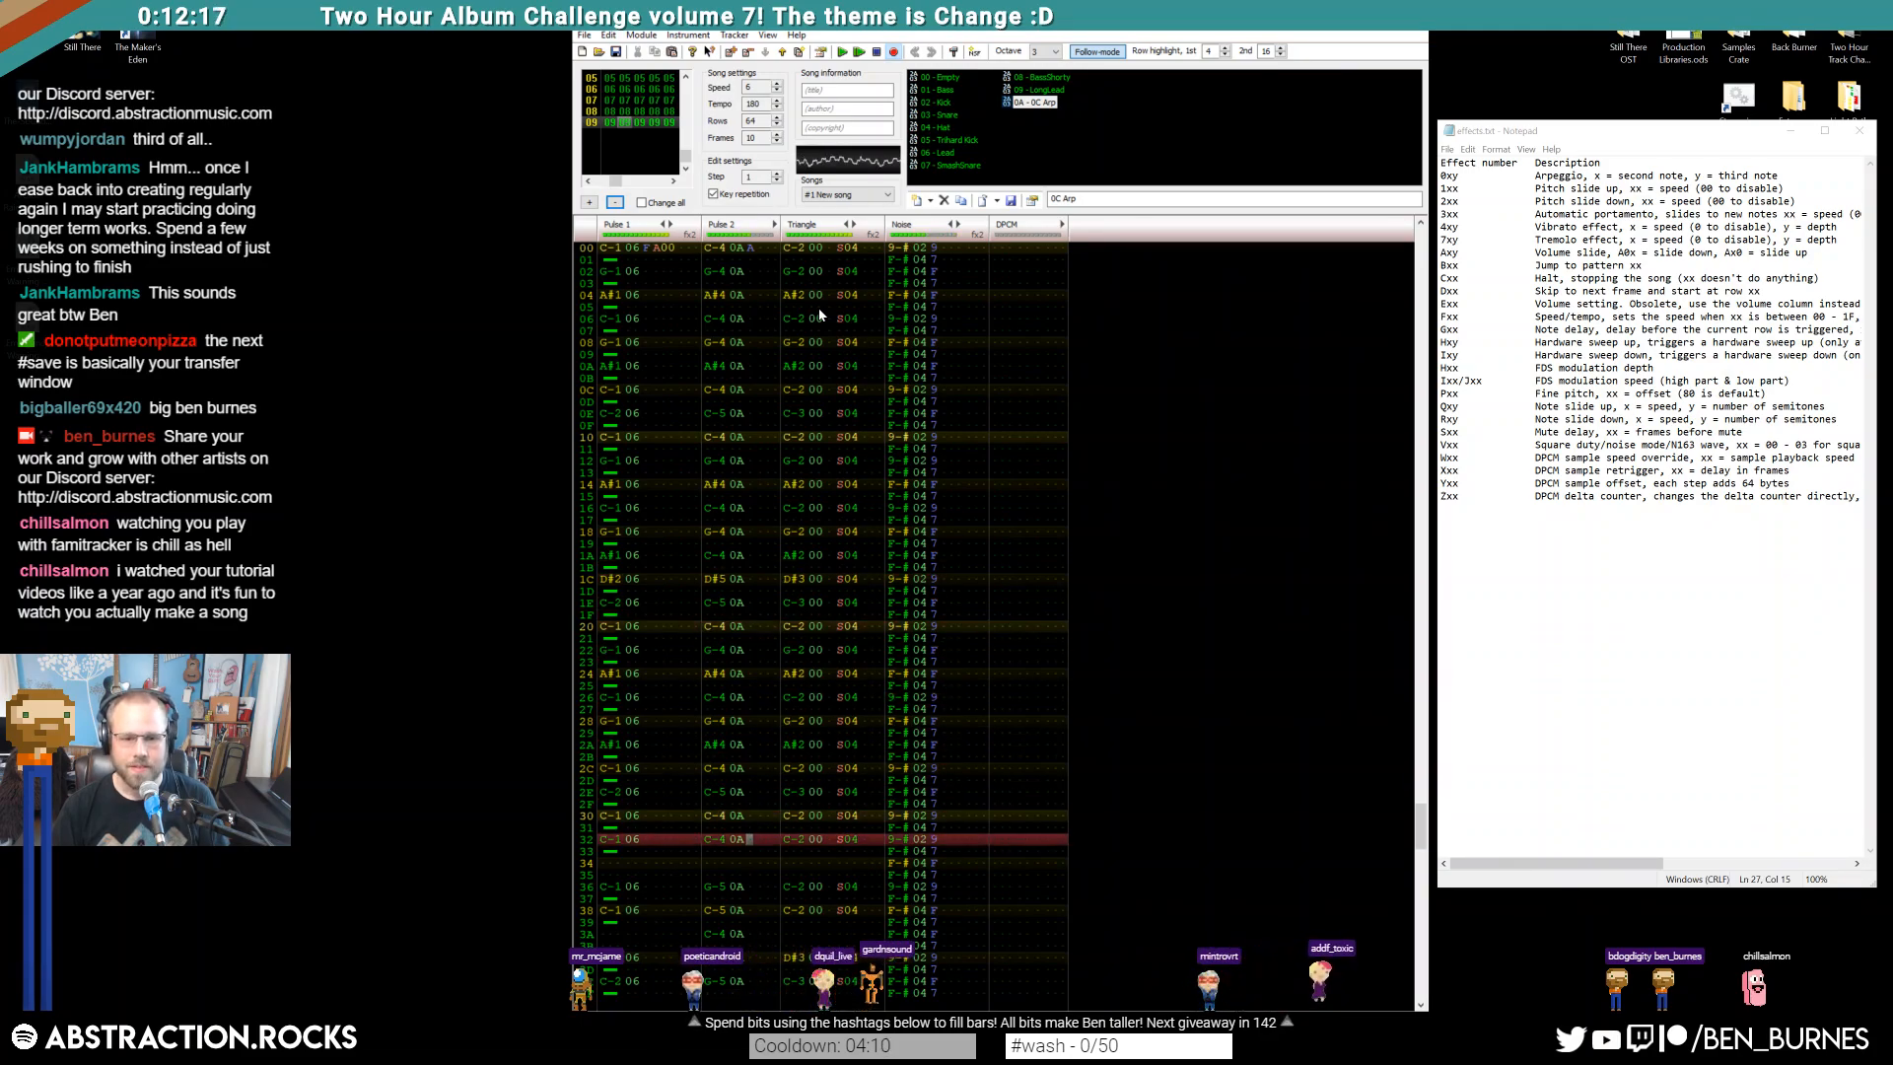
key("Return")
key("Home")
key("ctrl+Left")
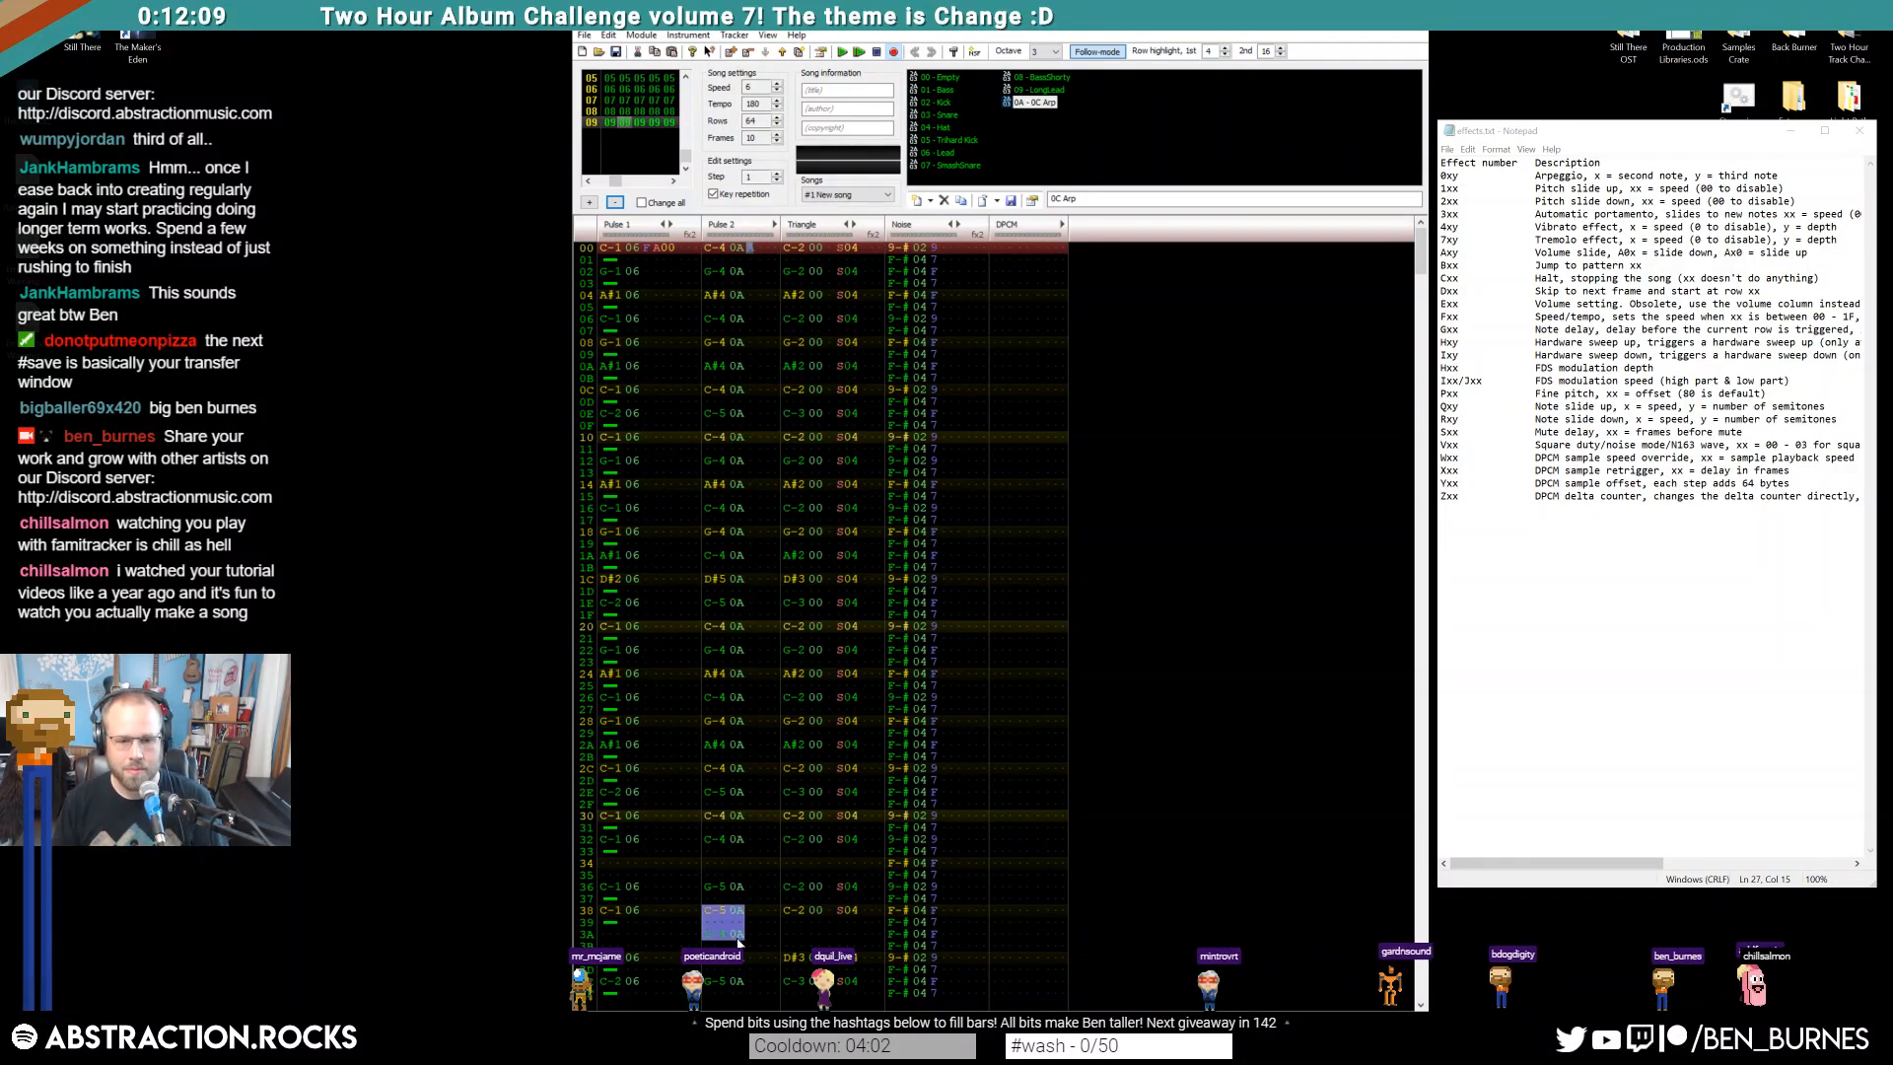
Delete the Pulse 2 note at row 38 of frame 09
left_click(724, 912)
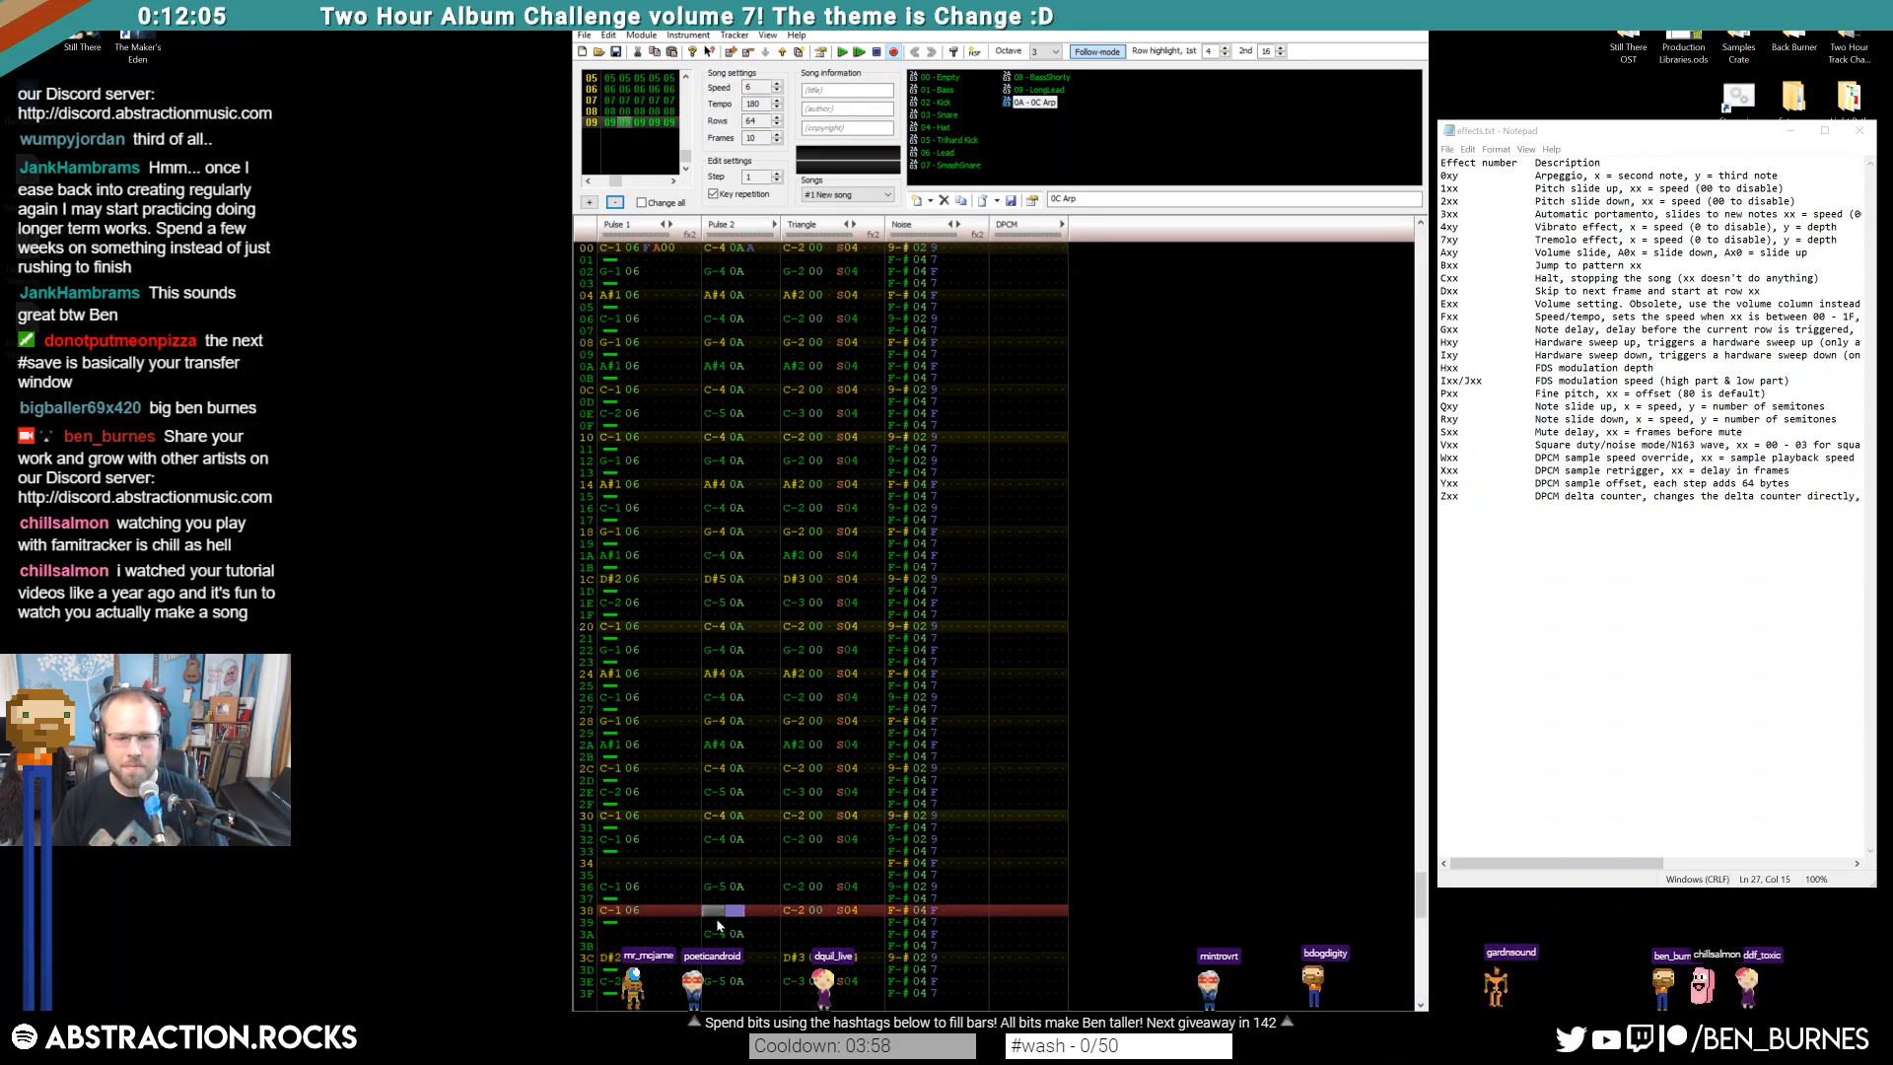
key("Up")
key("Up")
key("Up")
key("Up")
key("Up")
Go to the start of frame 00 and play the song through to frame 04
key("Home")
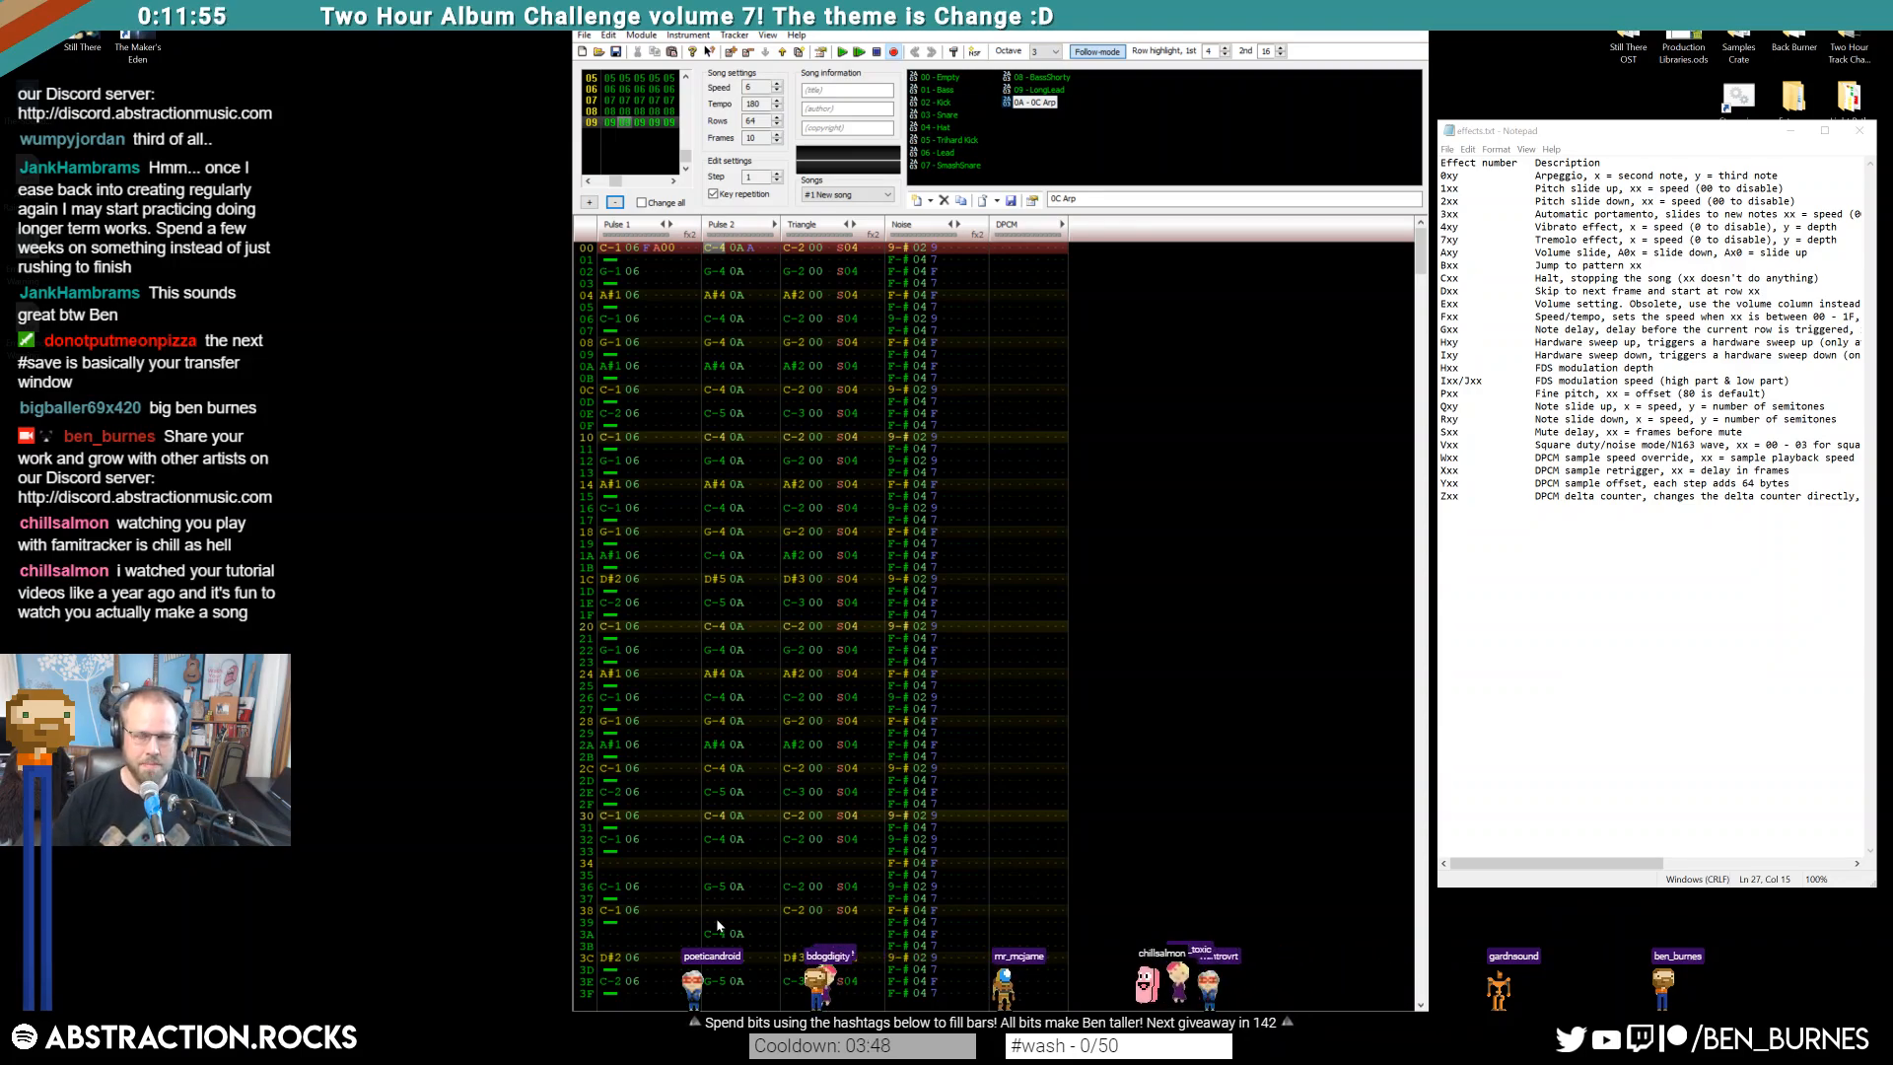
key("ctrl+Right")
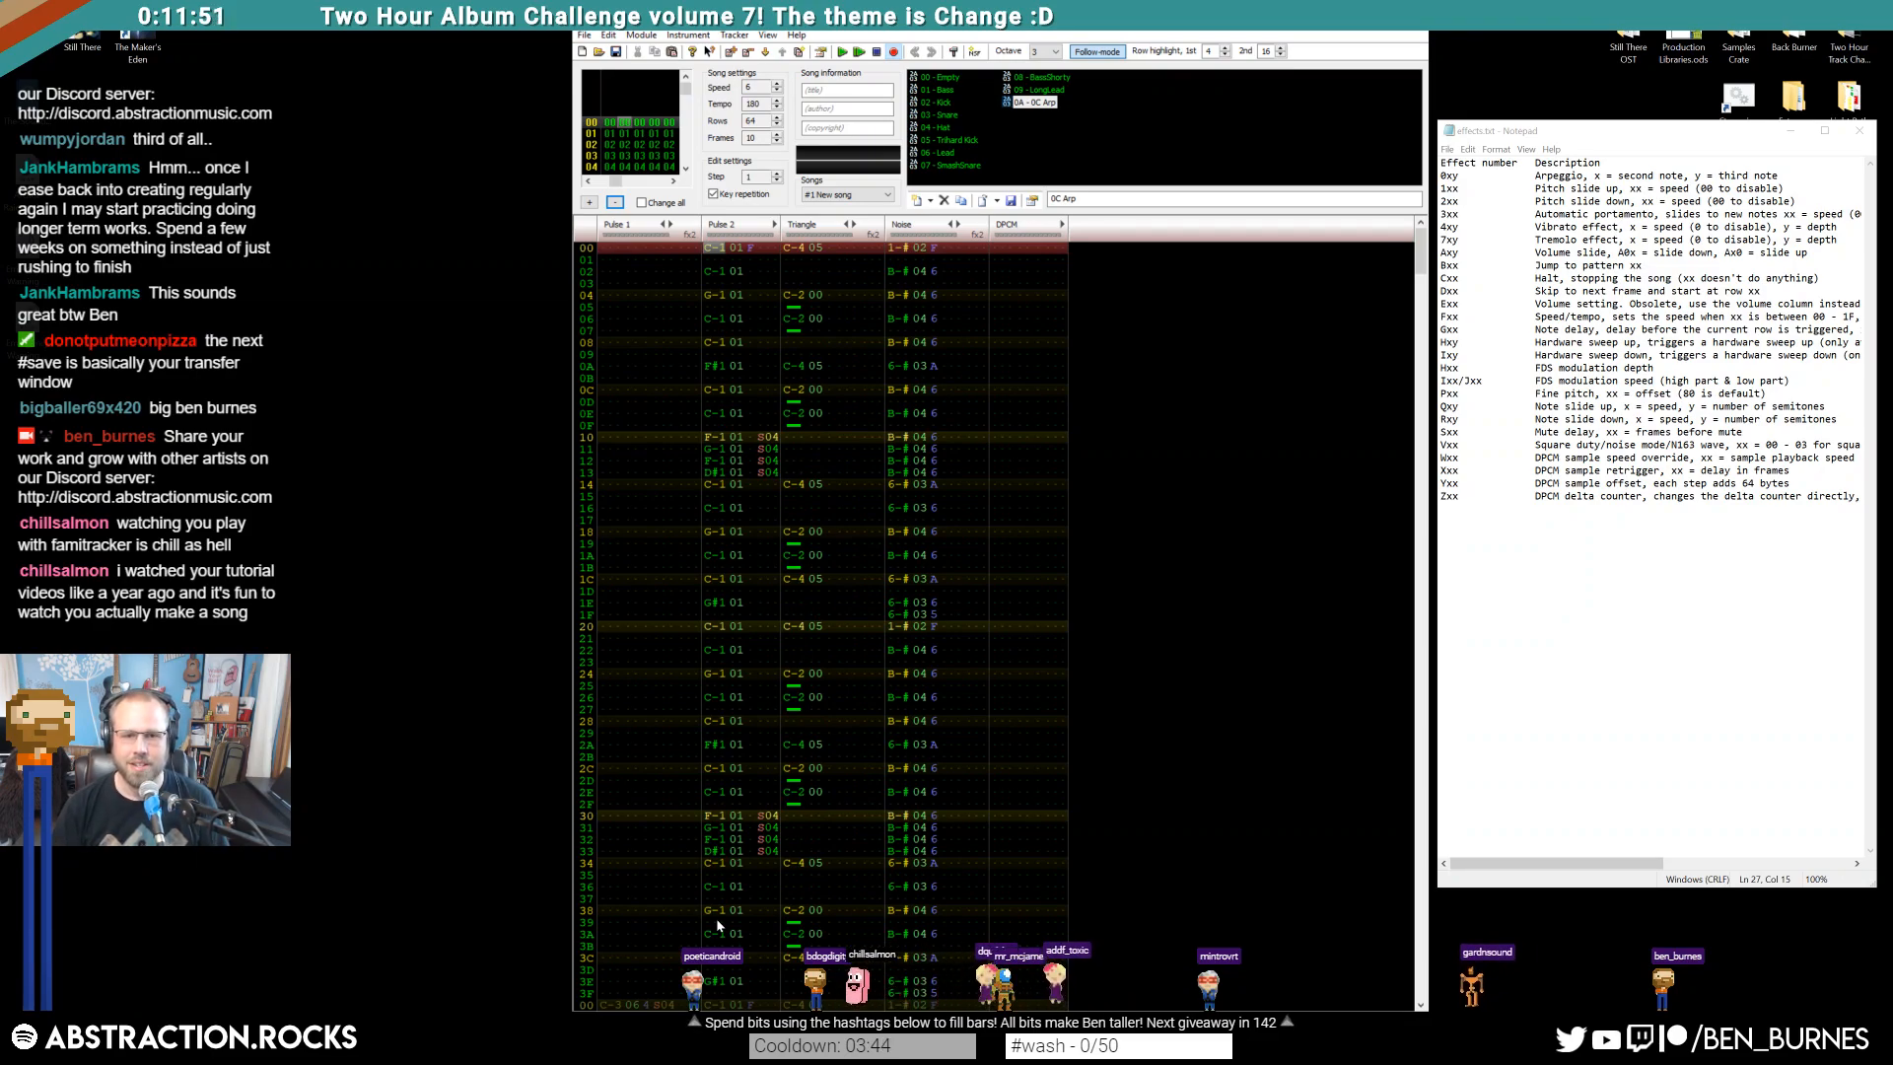
key("Return")
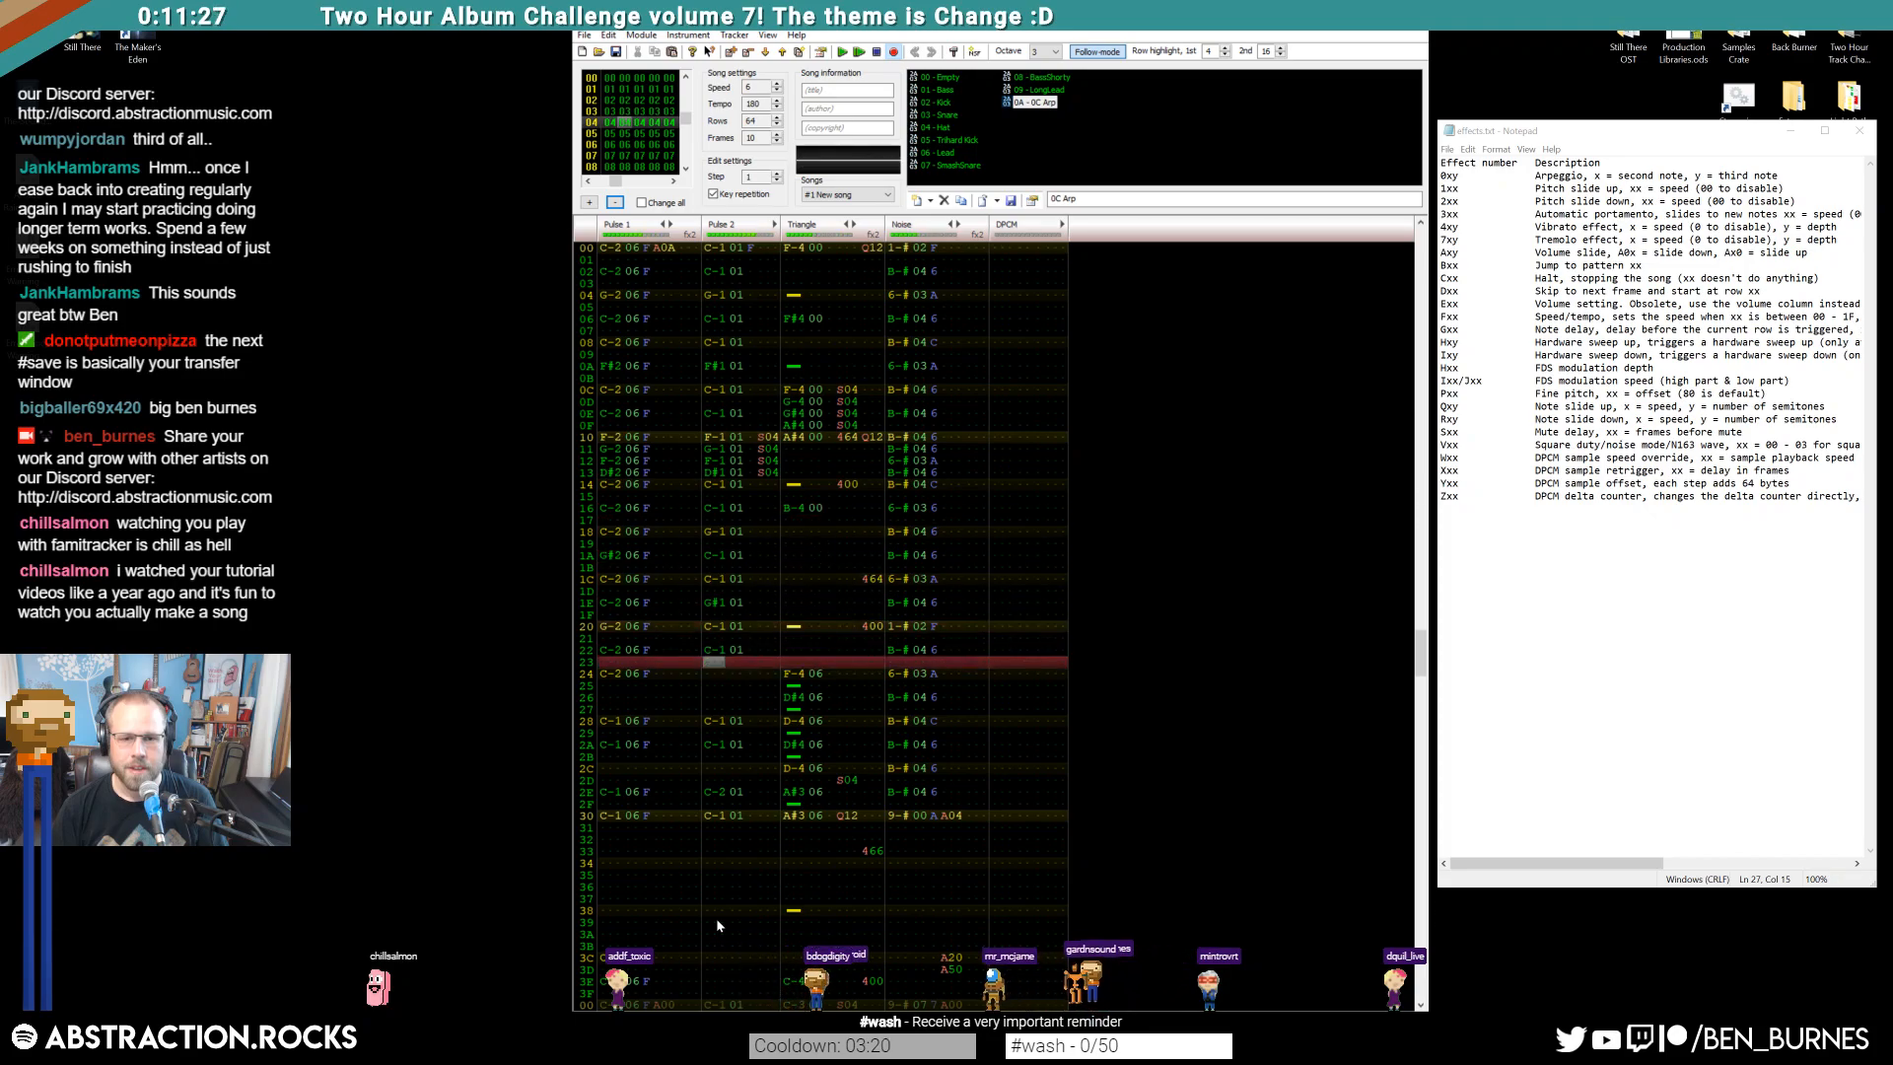
In frame 03, move the closing fill on rows 3C to 3F up to row 34 across all channels, clearing rows 38 to 3B
key("ctrl+Left")
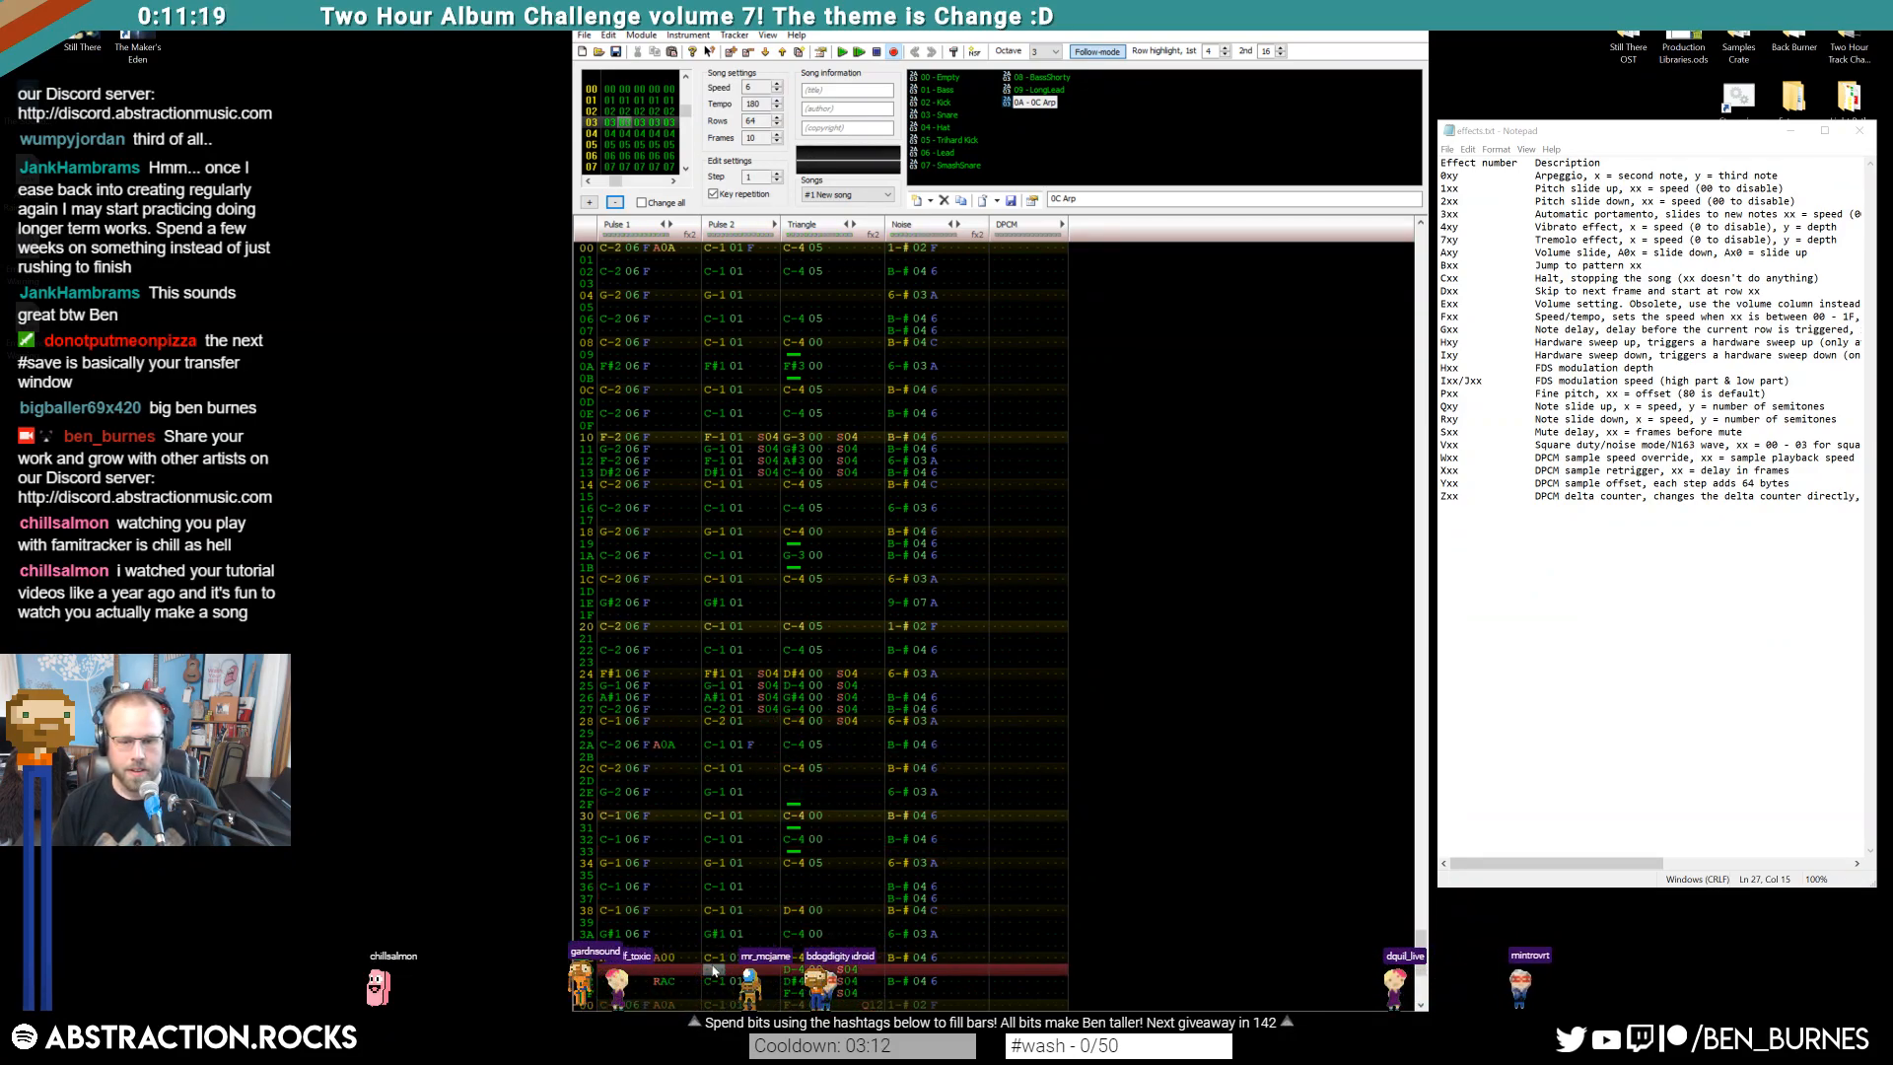
left_click_drag(922, 990, 932, 980)
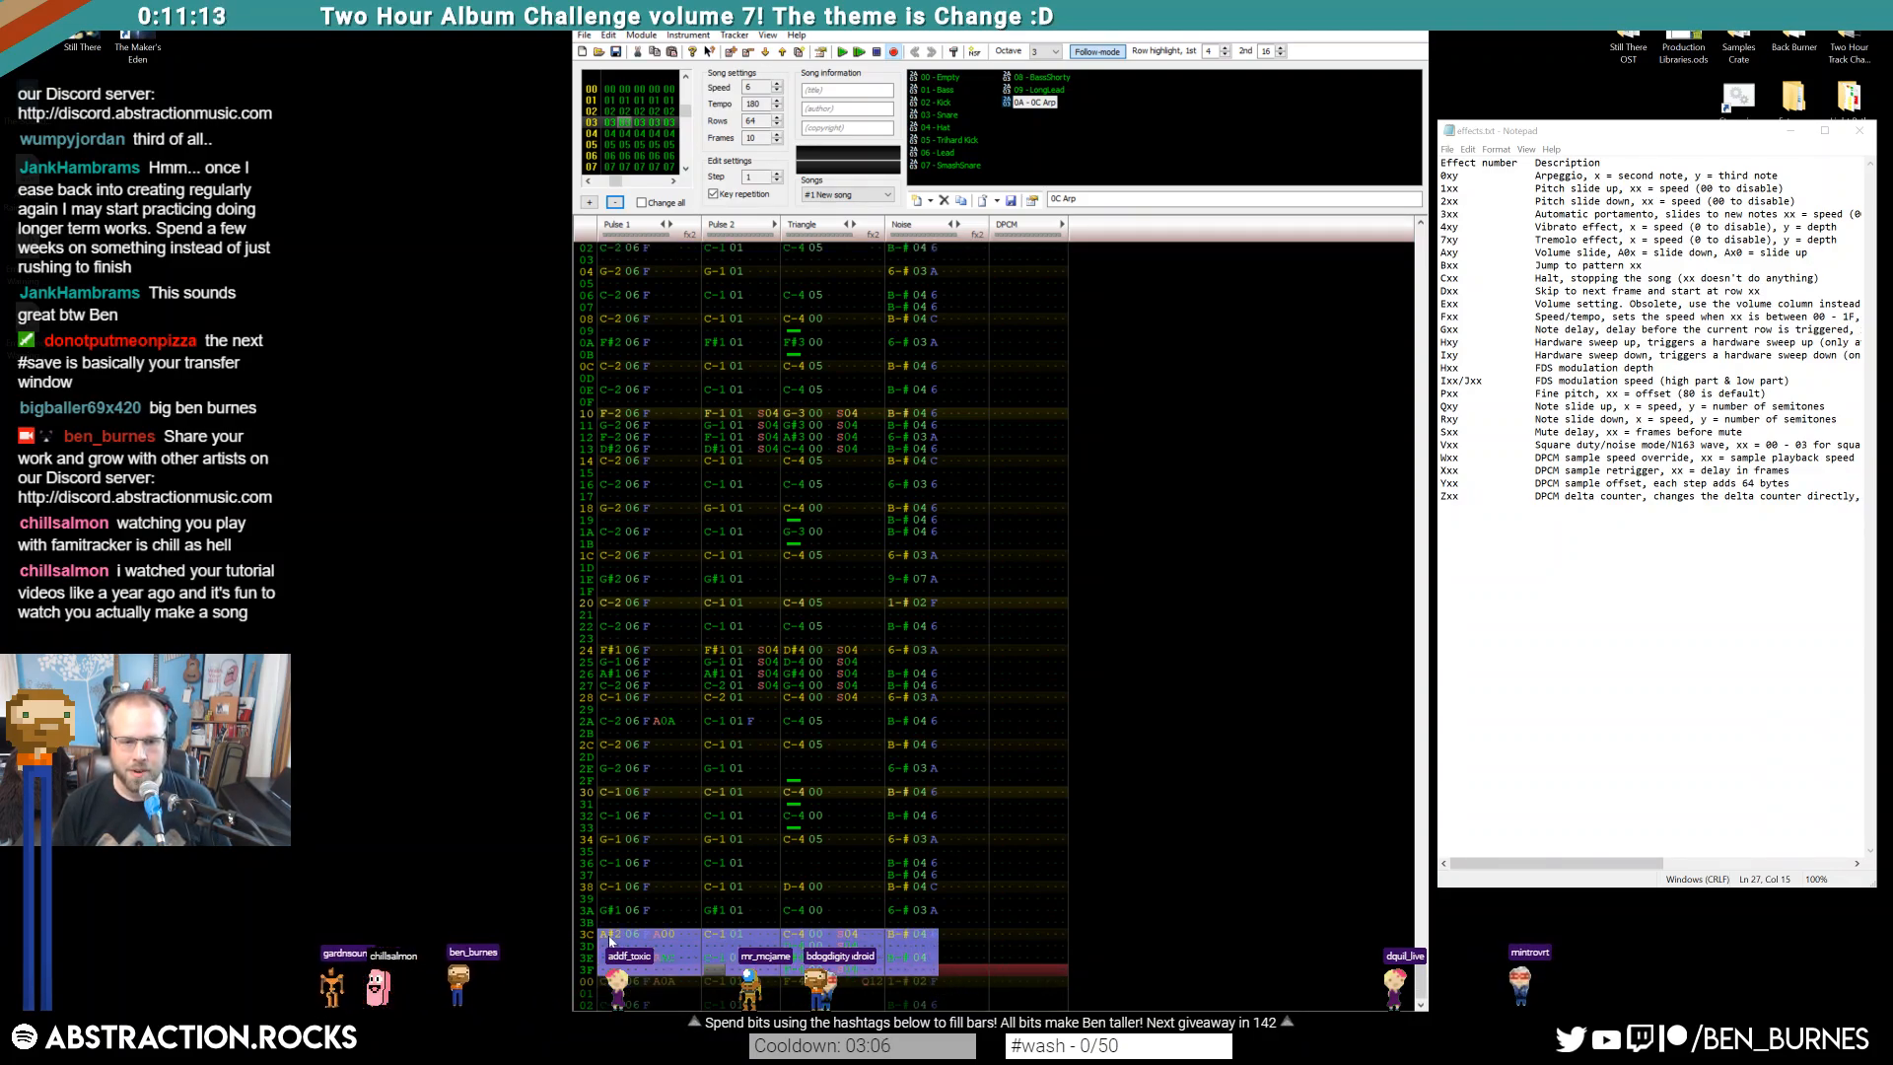
left_click_drag(608, 913, 919, 919)
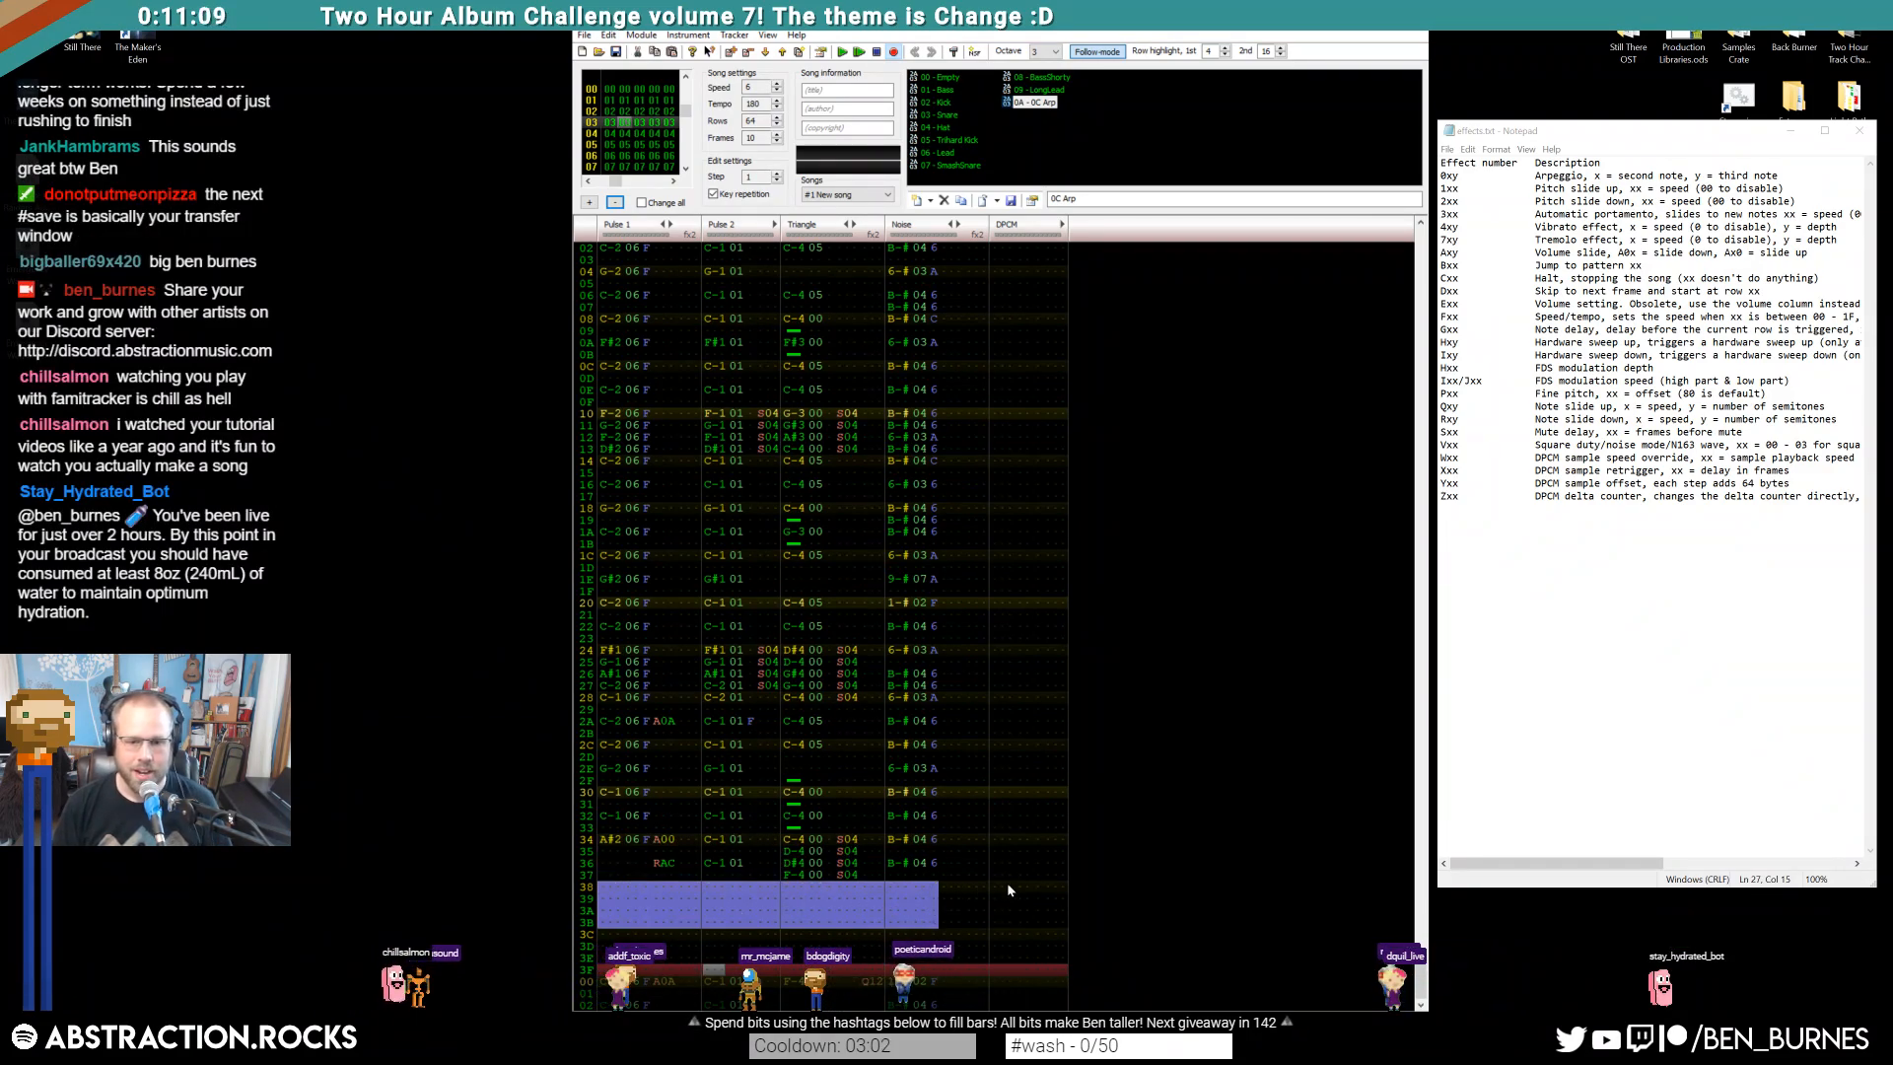
Enter the skip effect D00 at row 37 of frame 03's DPCM channel and play the transition into frame 04
left_click(1046, 879)
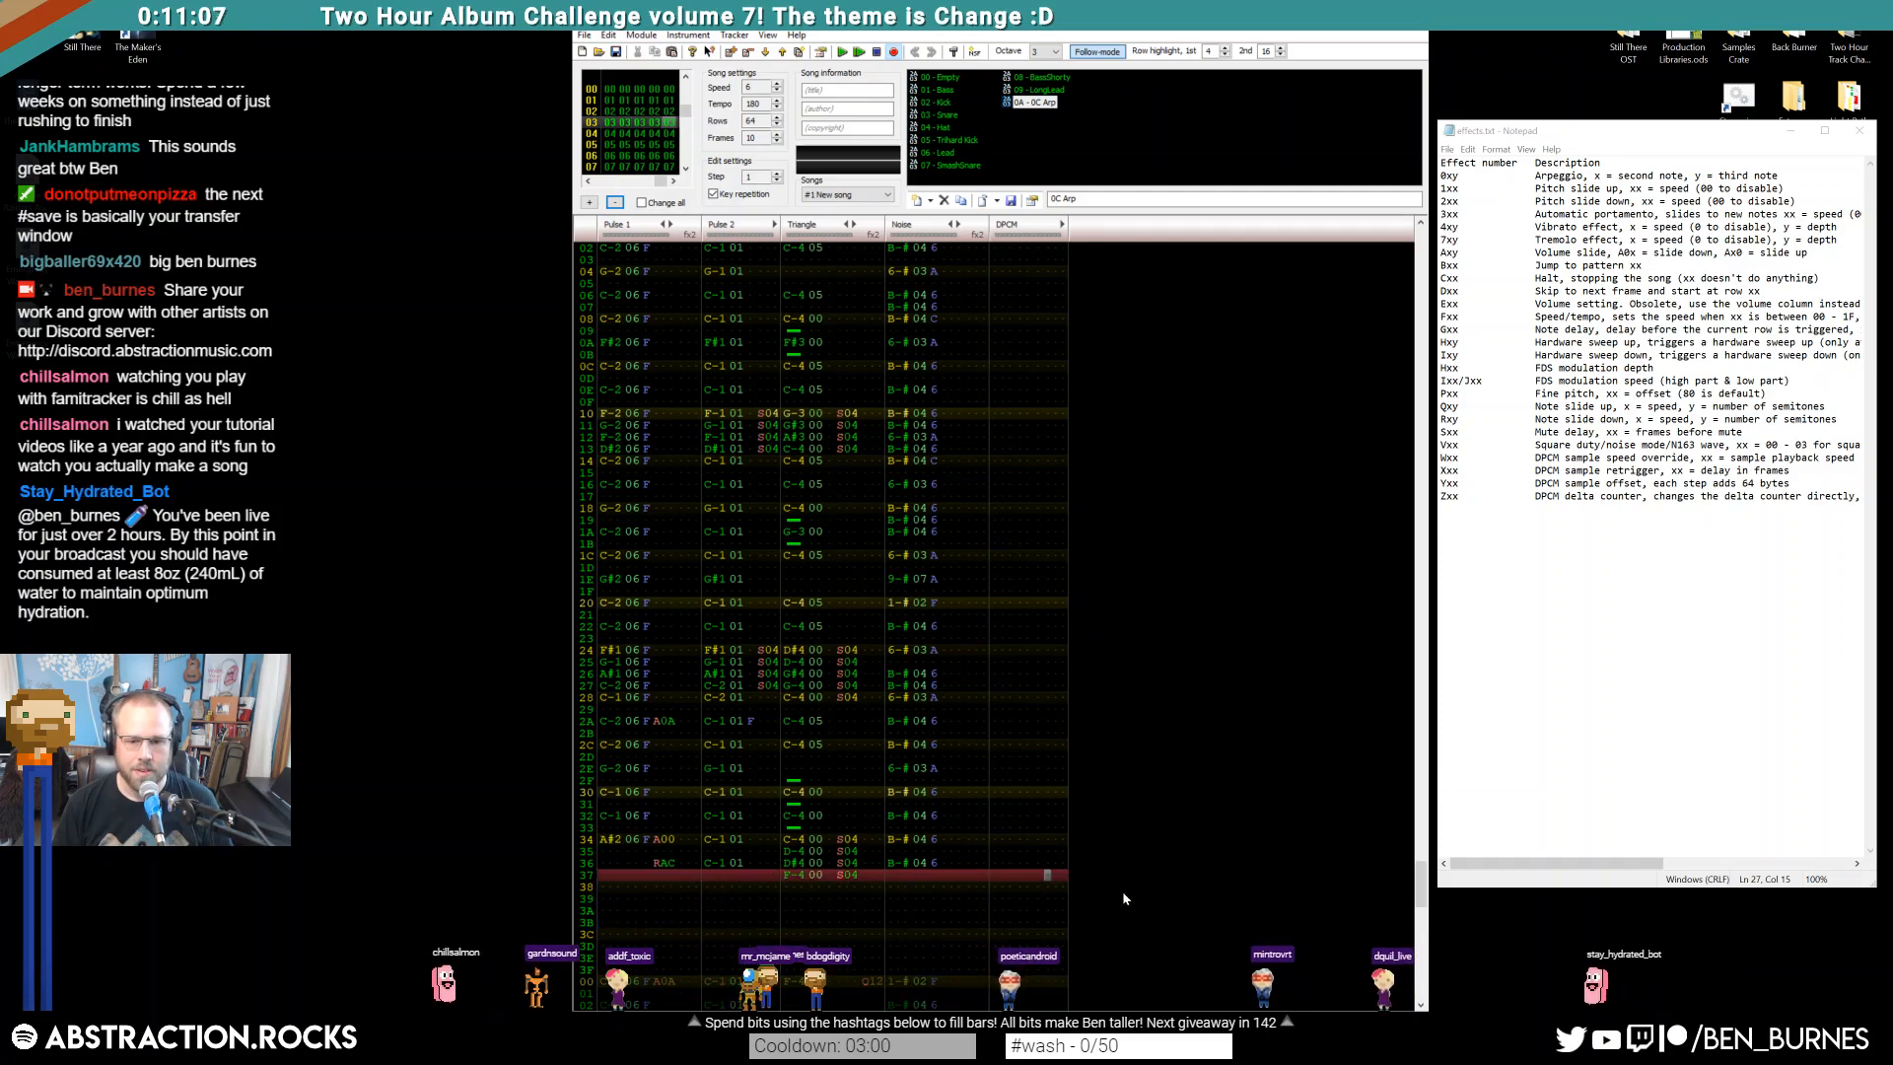
scroll(1127, 896, "down", 3)
key("Up")
key("Home")
key("Return")
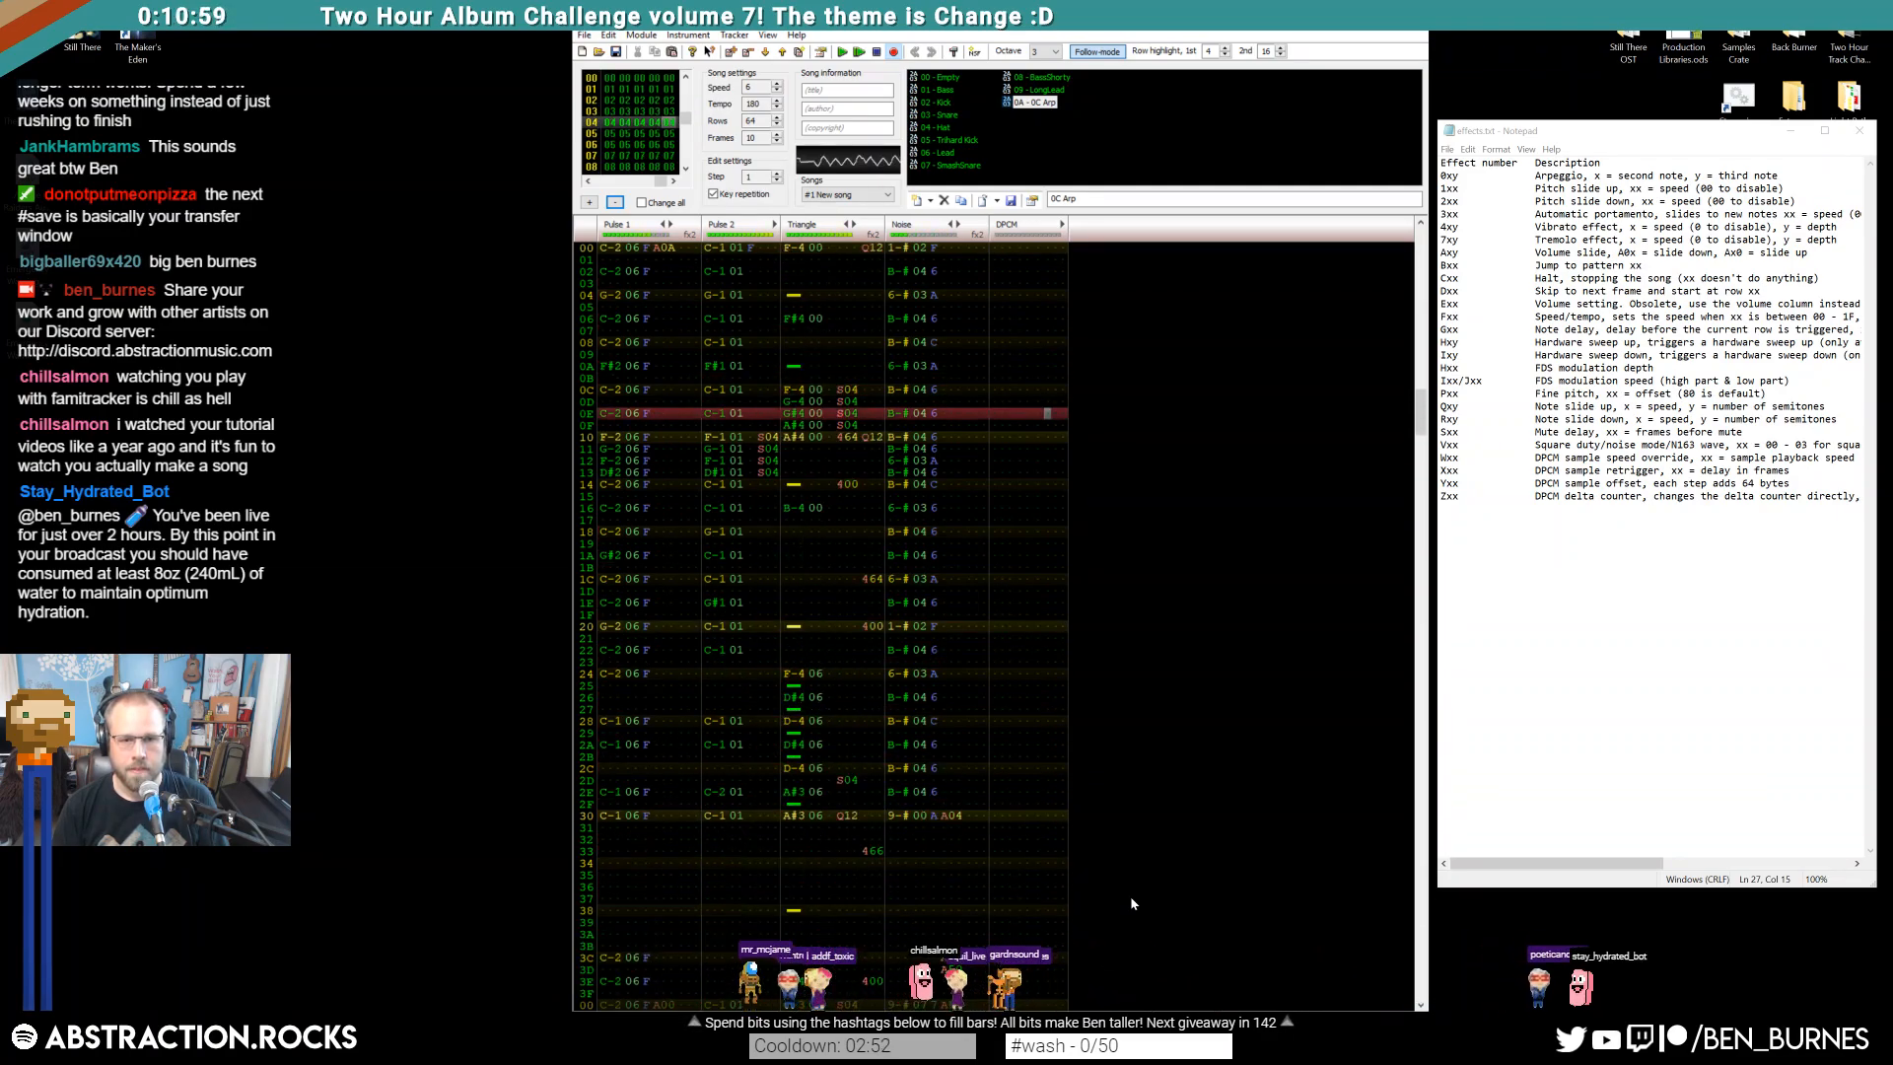
Stop playback, return to the first row of frame 03 and play on through frame 06
key("Return")
key("Home")
key("Up")
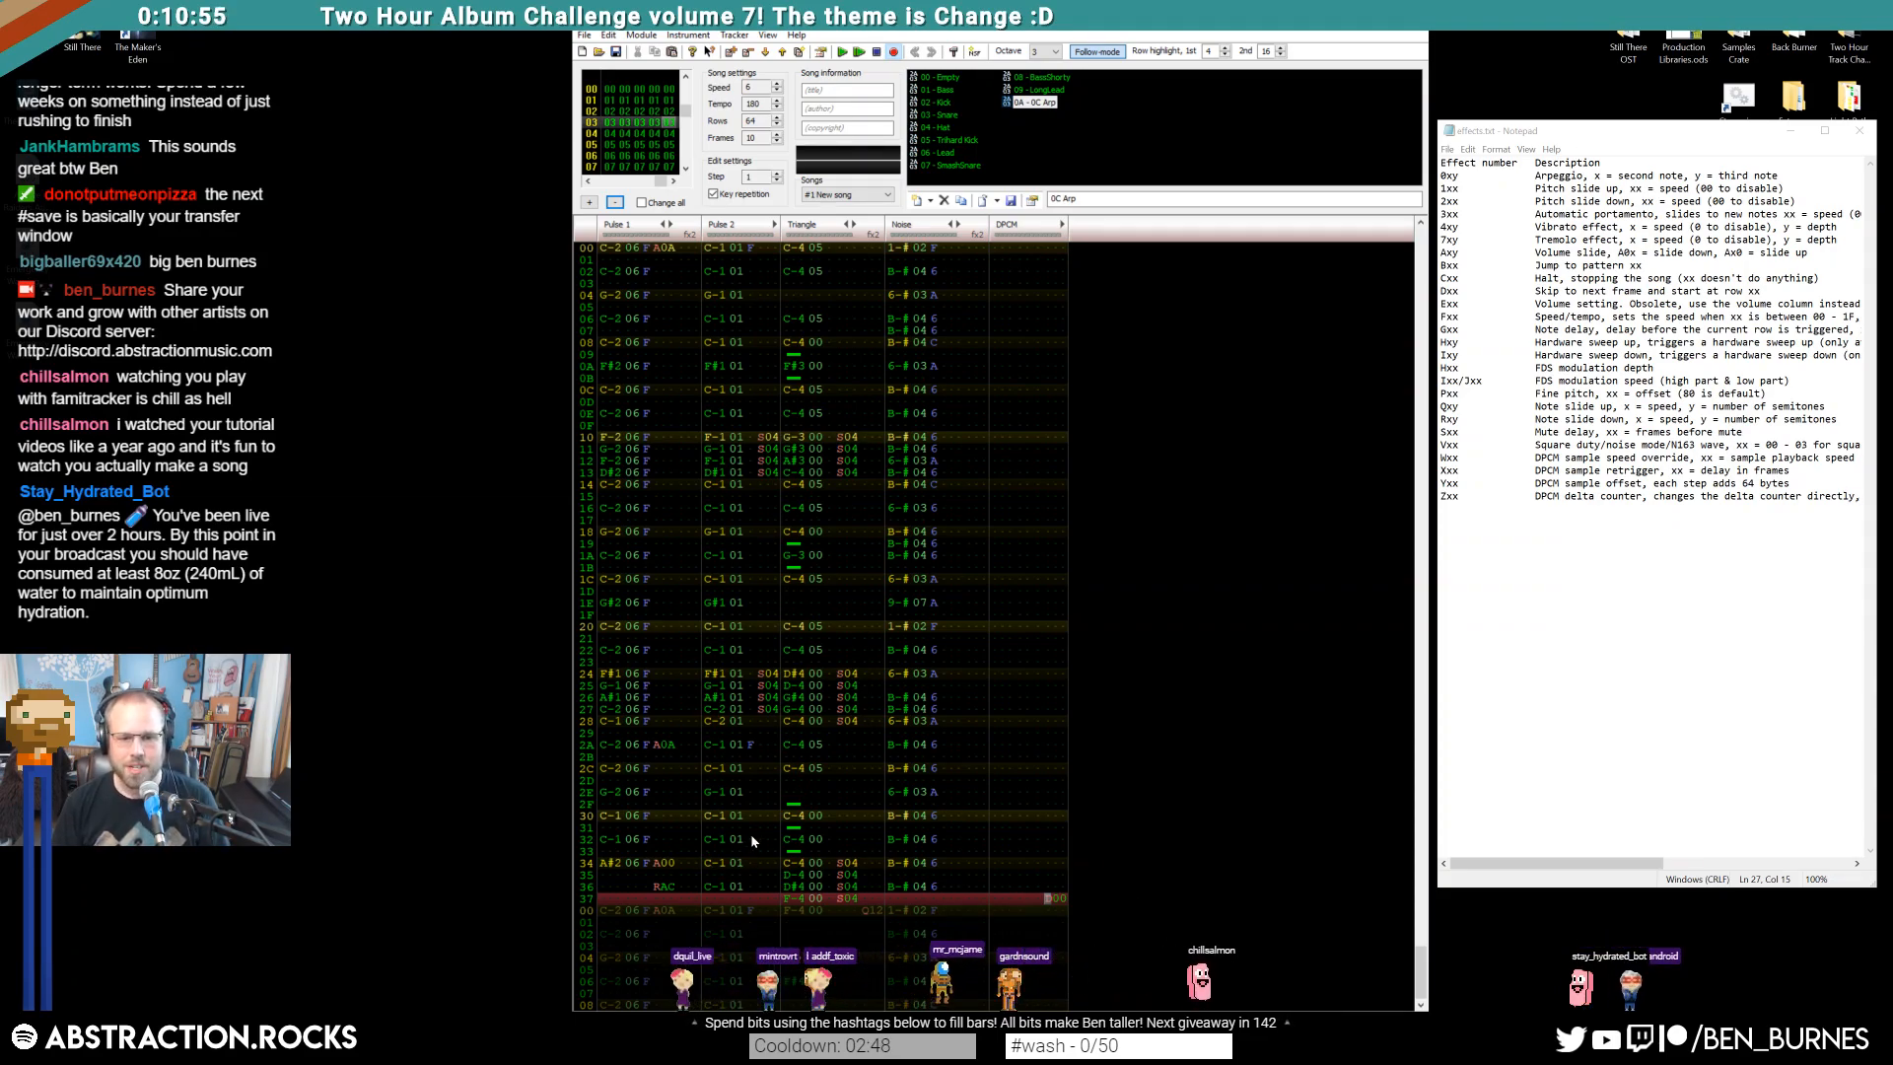
left_click(627, 251)
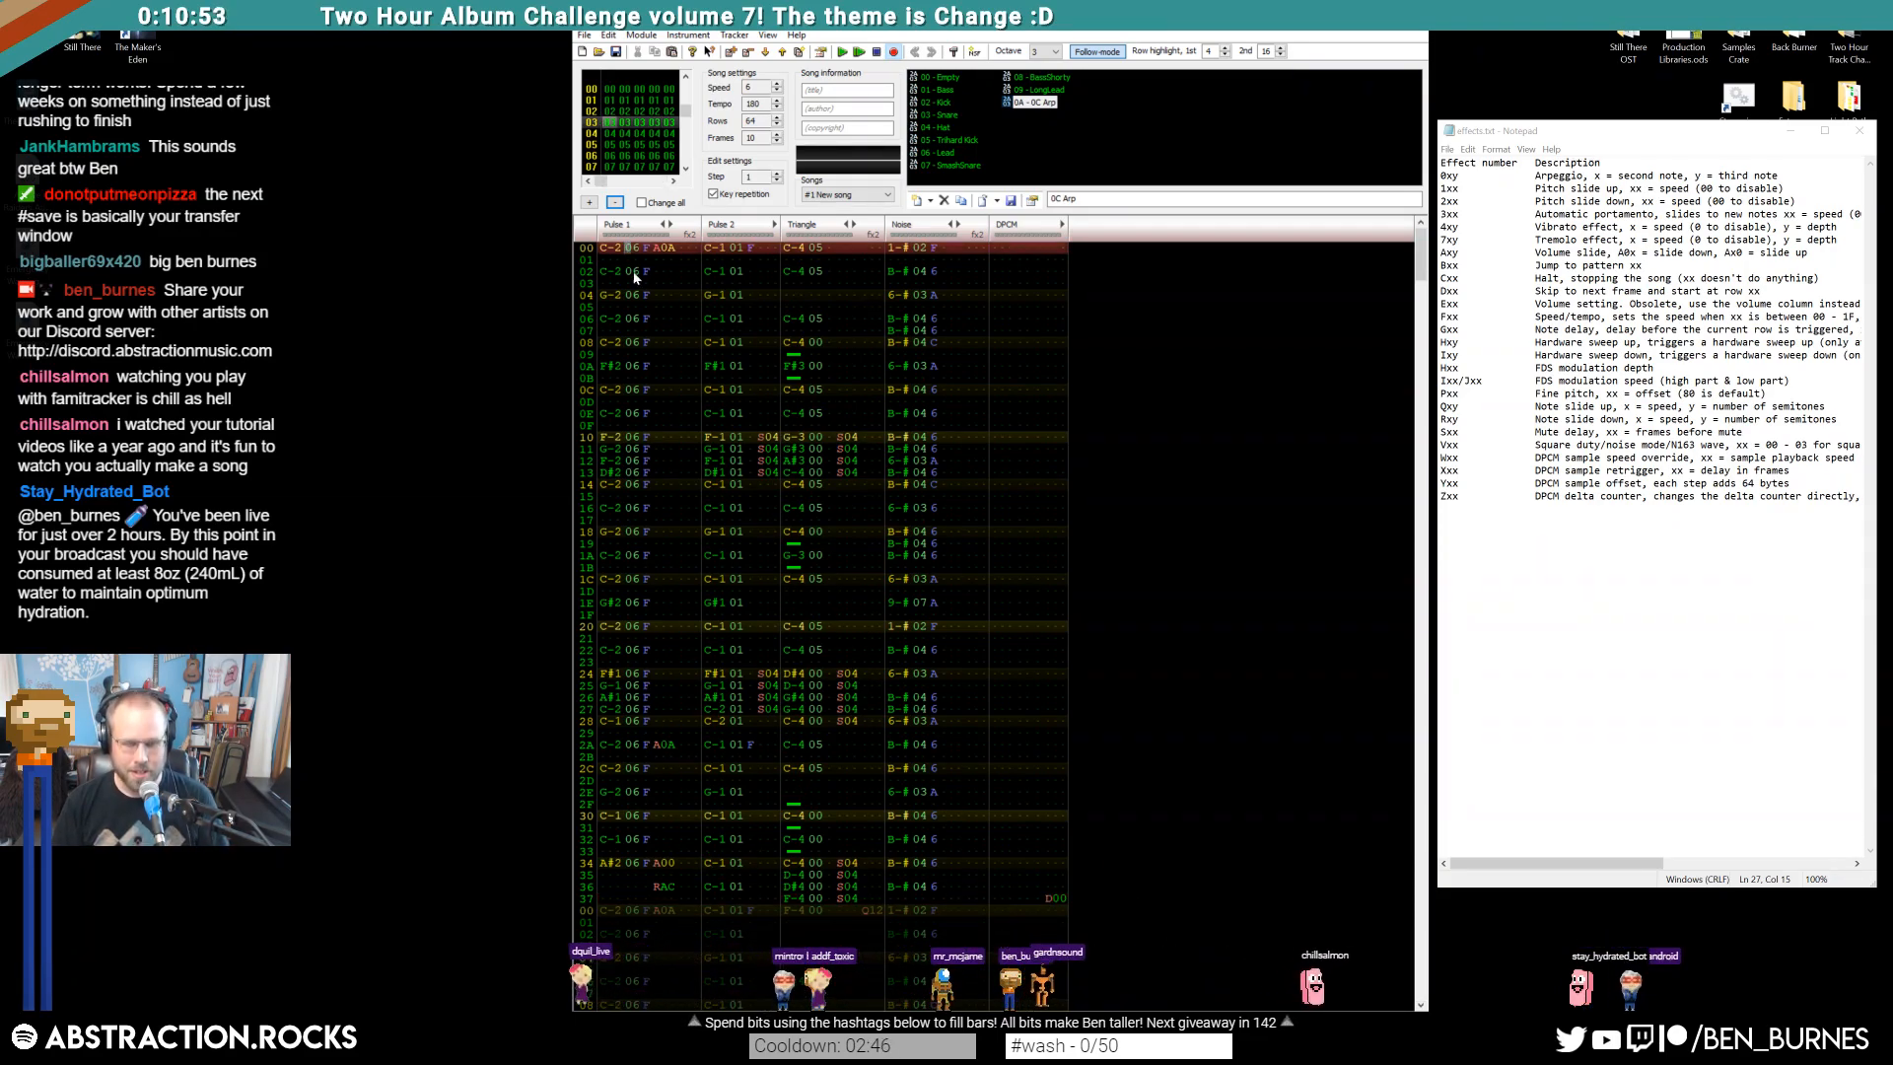
key("Return")
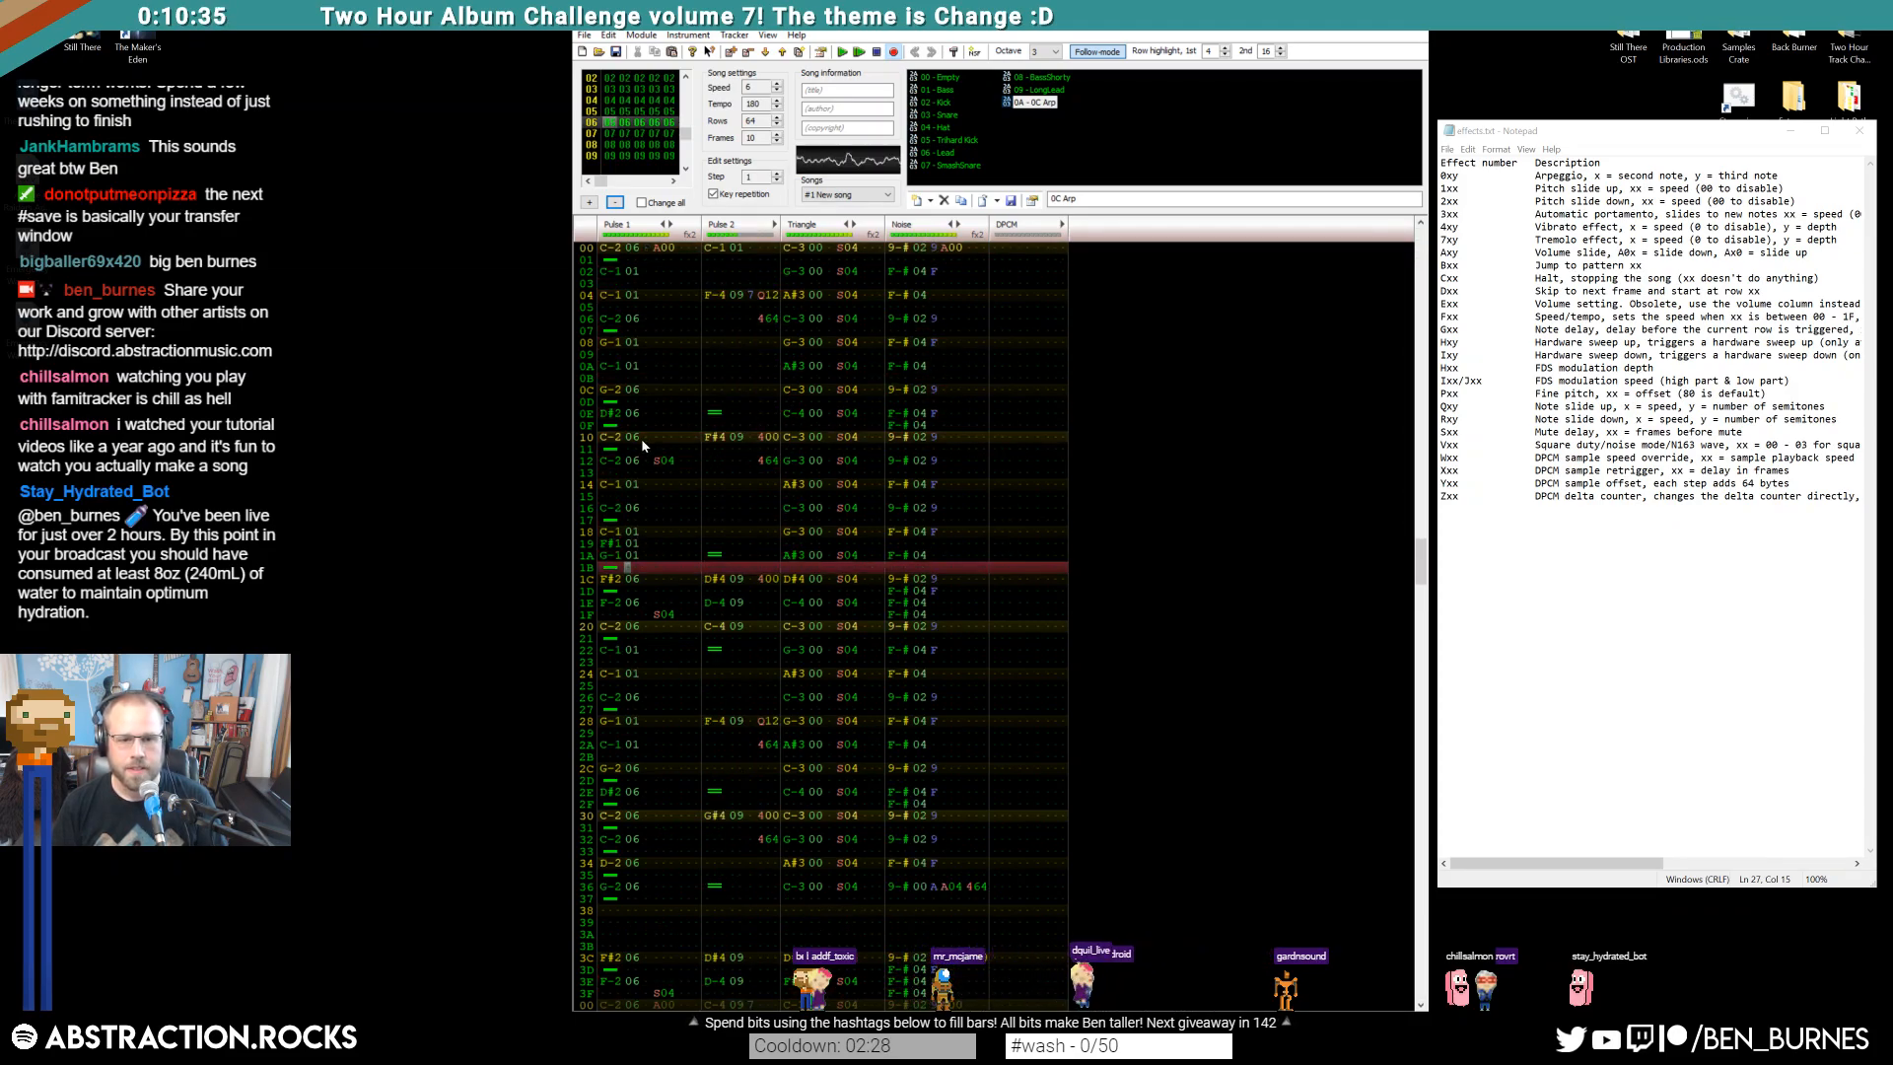
Set the volume of the Pulse 2 F-4 note at row 04 of frame 06 to 6
left_click(753, 287)
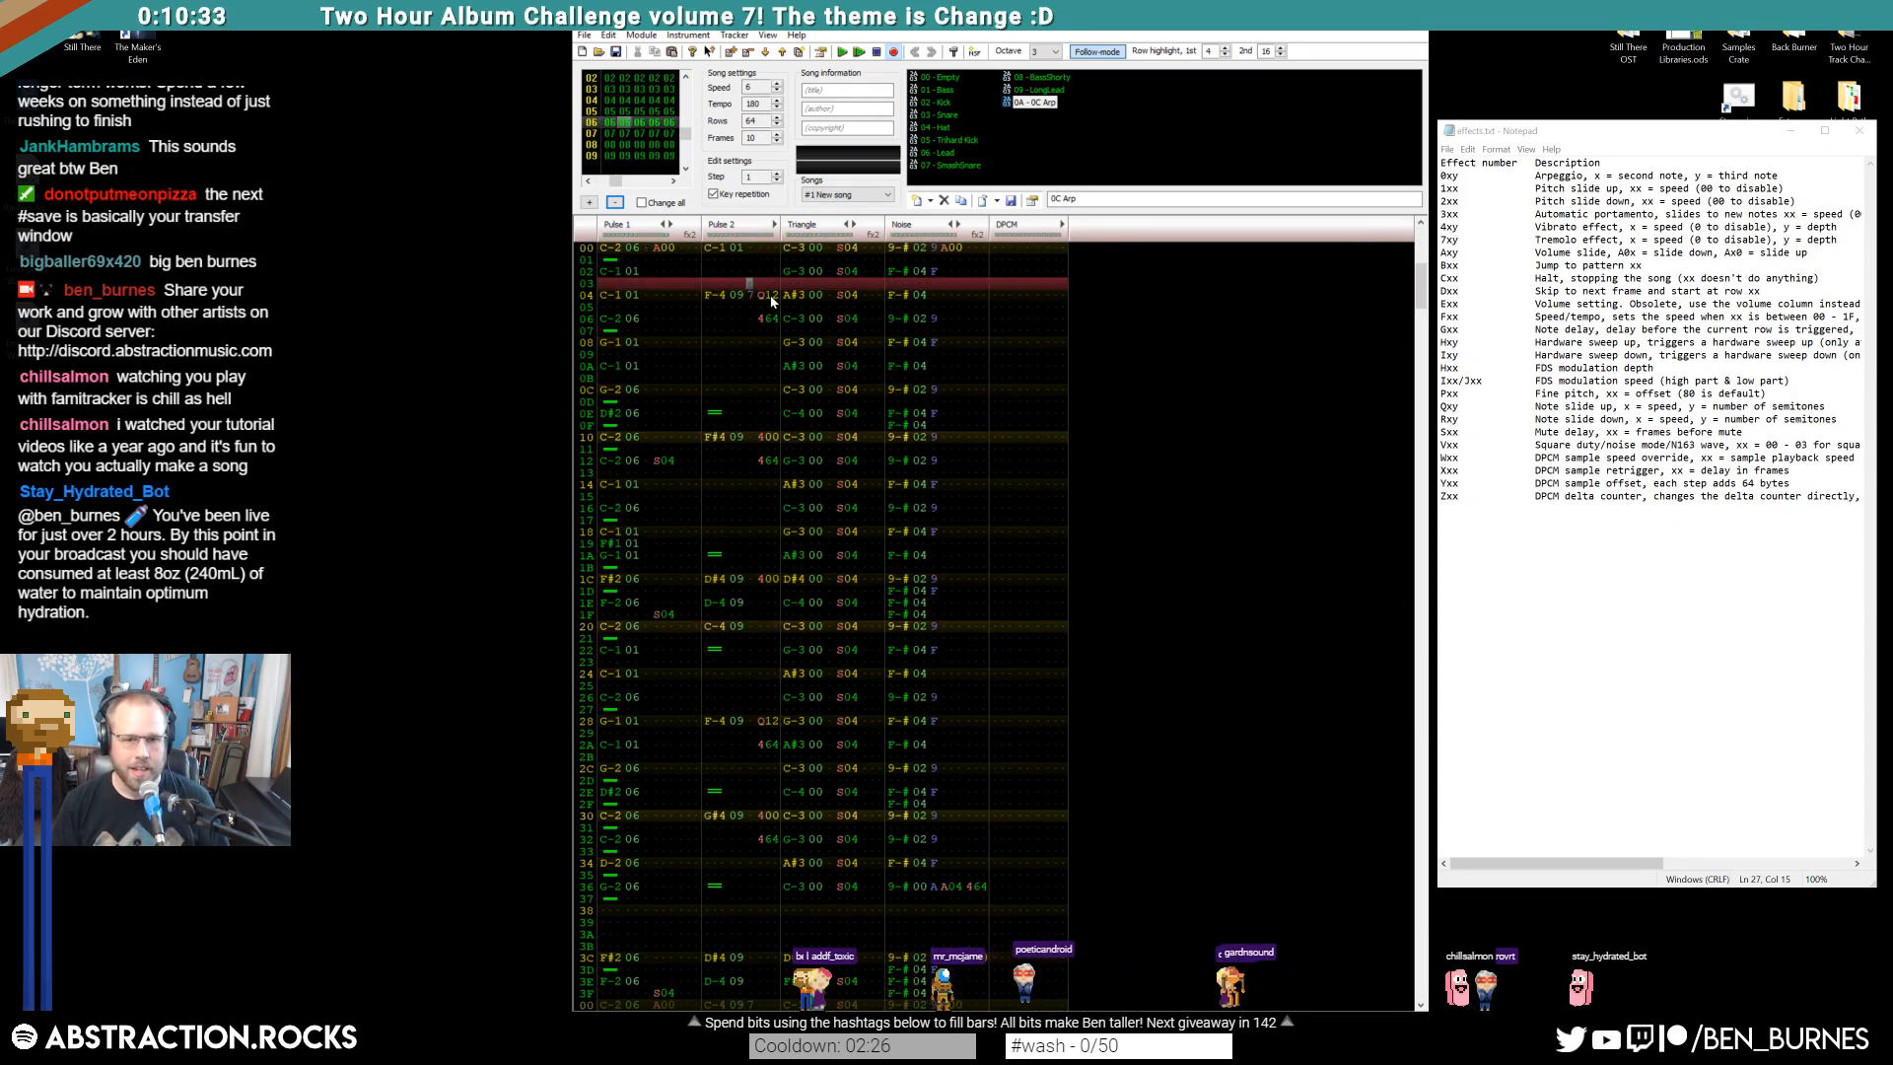
type("6")
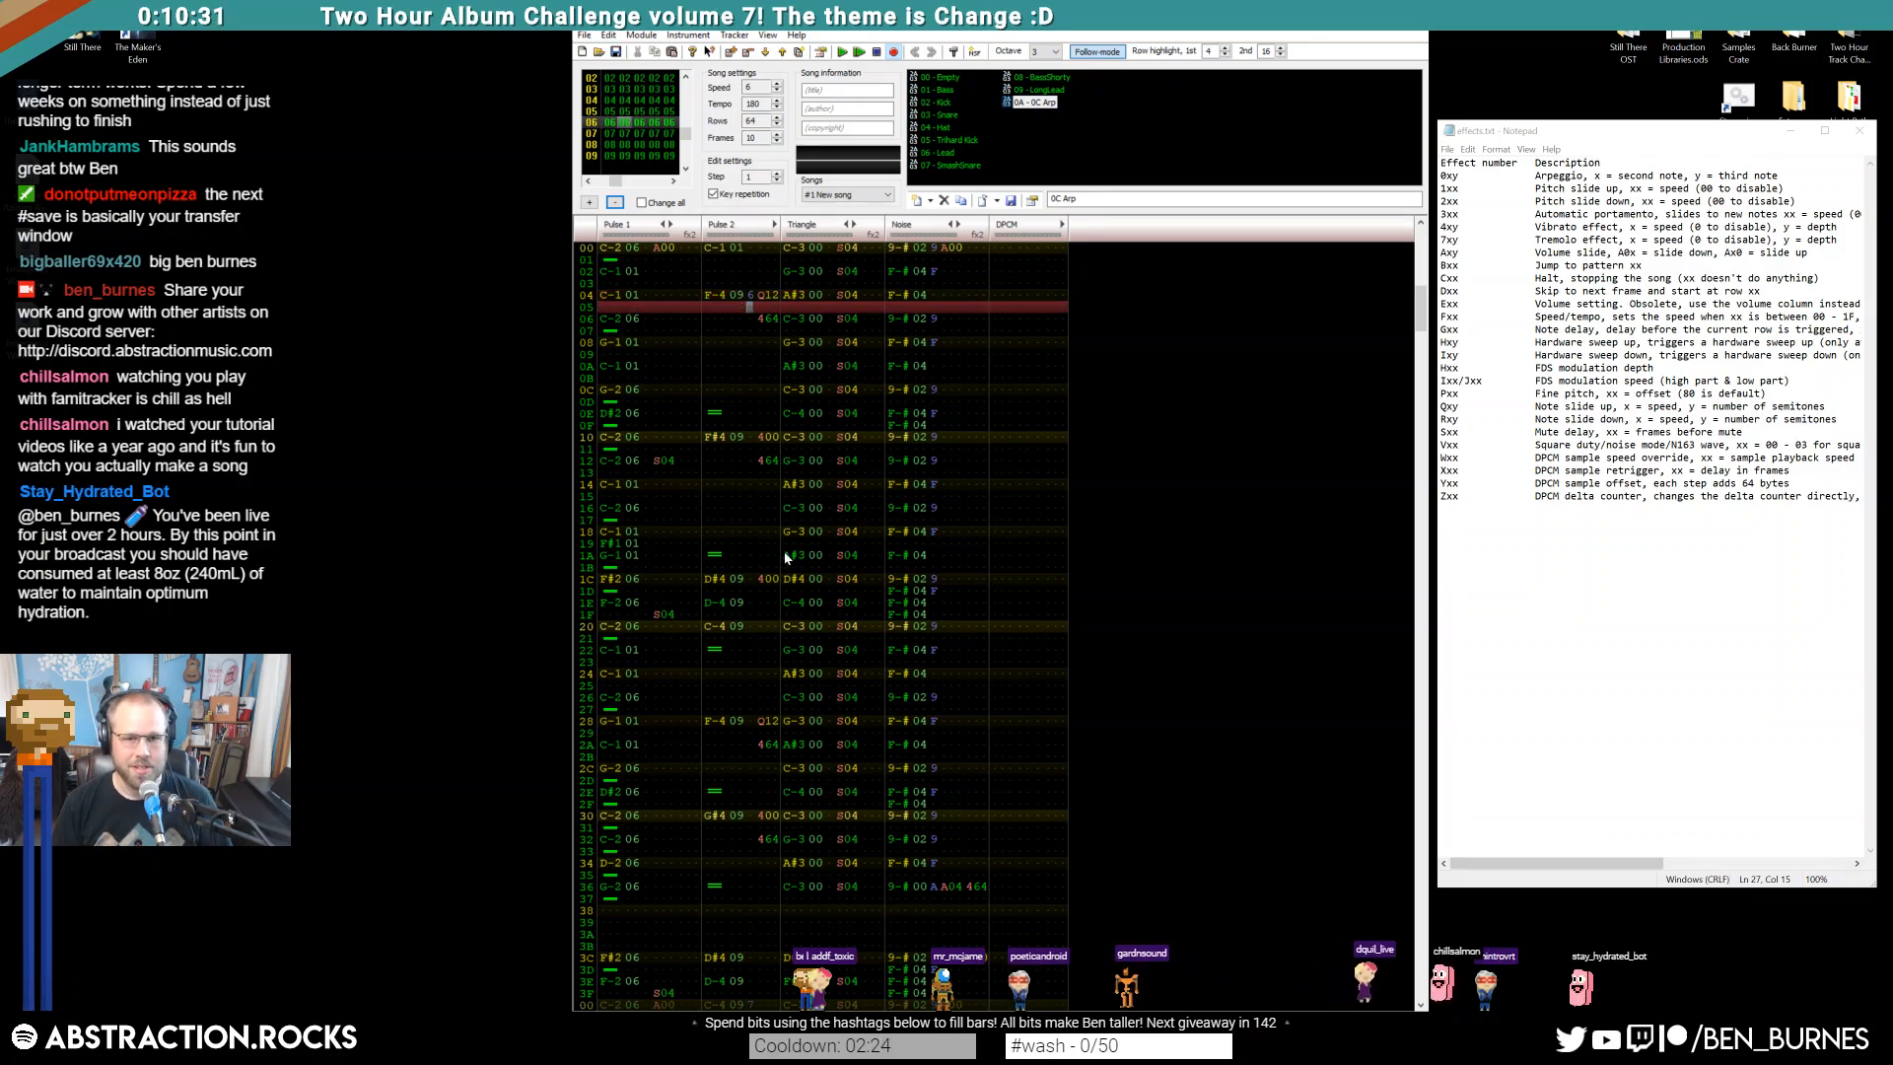
Play the song from frame 06 through to frame 08
key("ctrl+Right")
key("ctrl+Left")
key("Return")
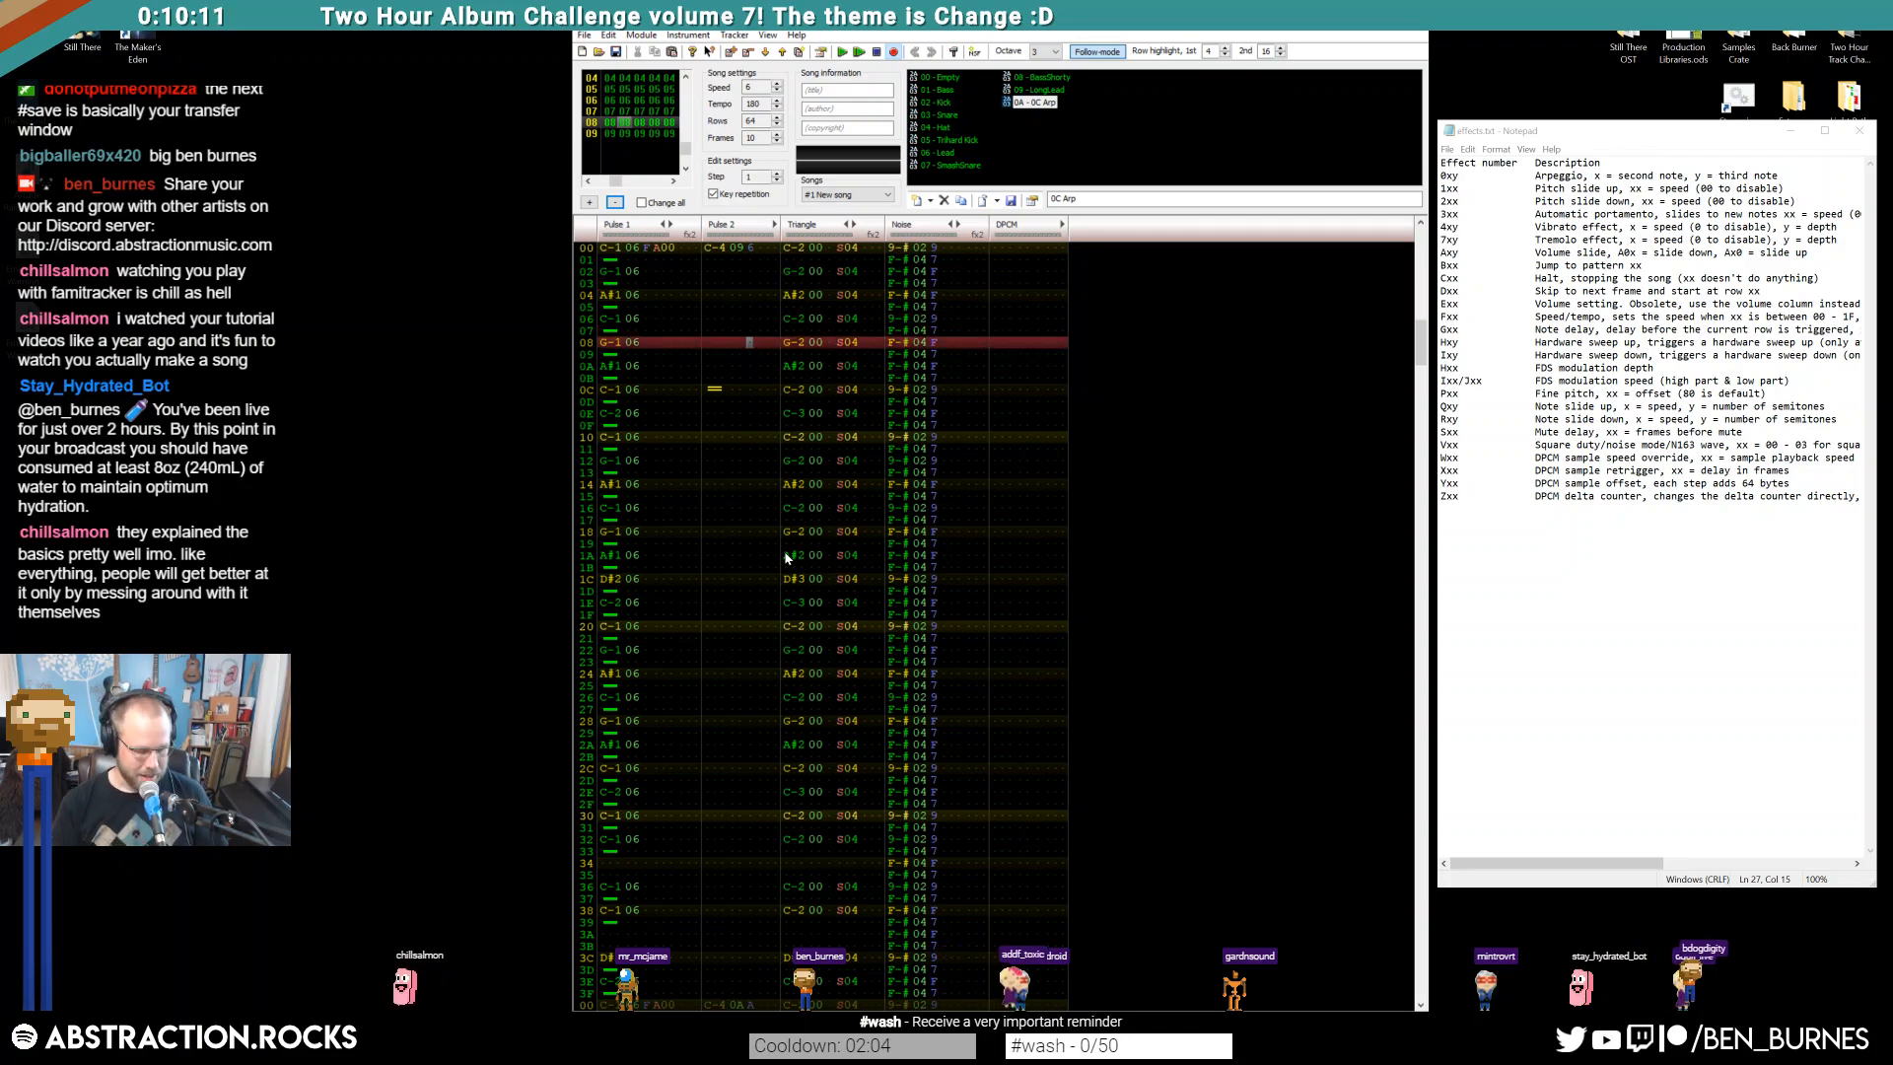
In frame 08's Pulse 2 channel, set the volume to 5 at row 06 and 4 at row 0C
key("Up")
key("Up")
type("5")
key("Down")
key("Down")
key("Down")
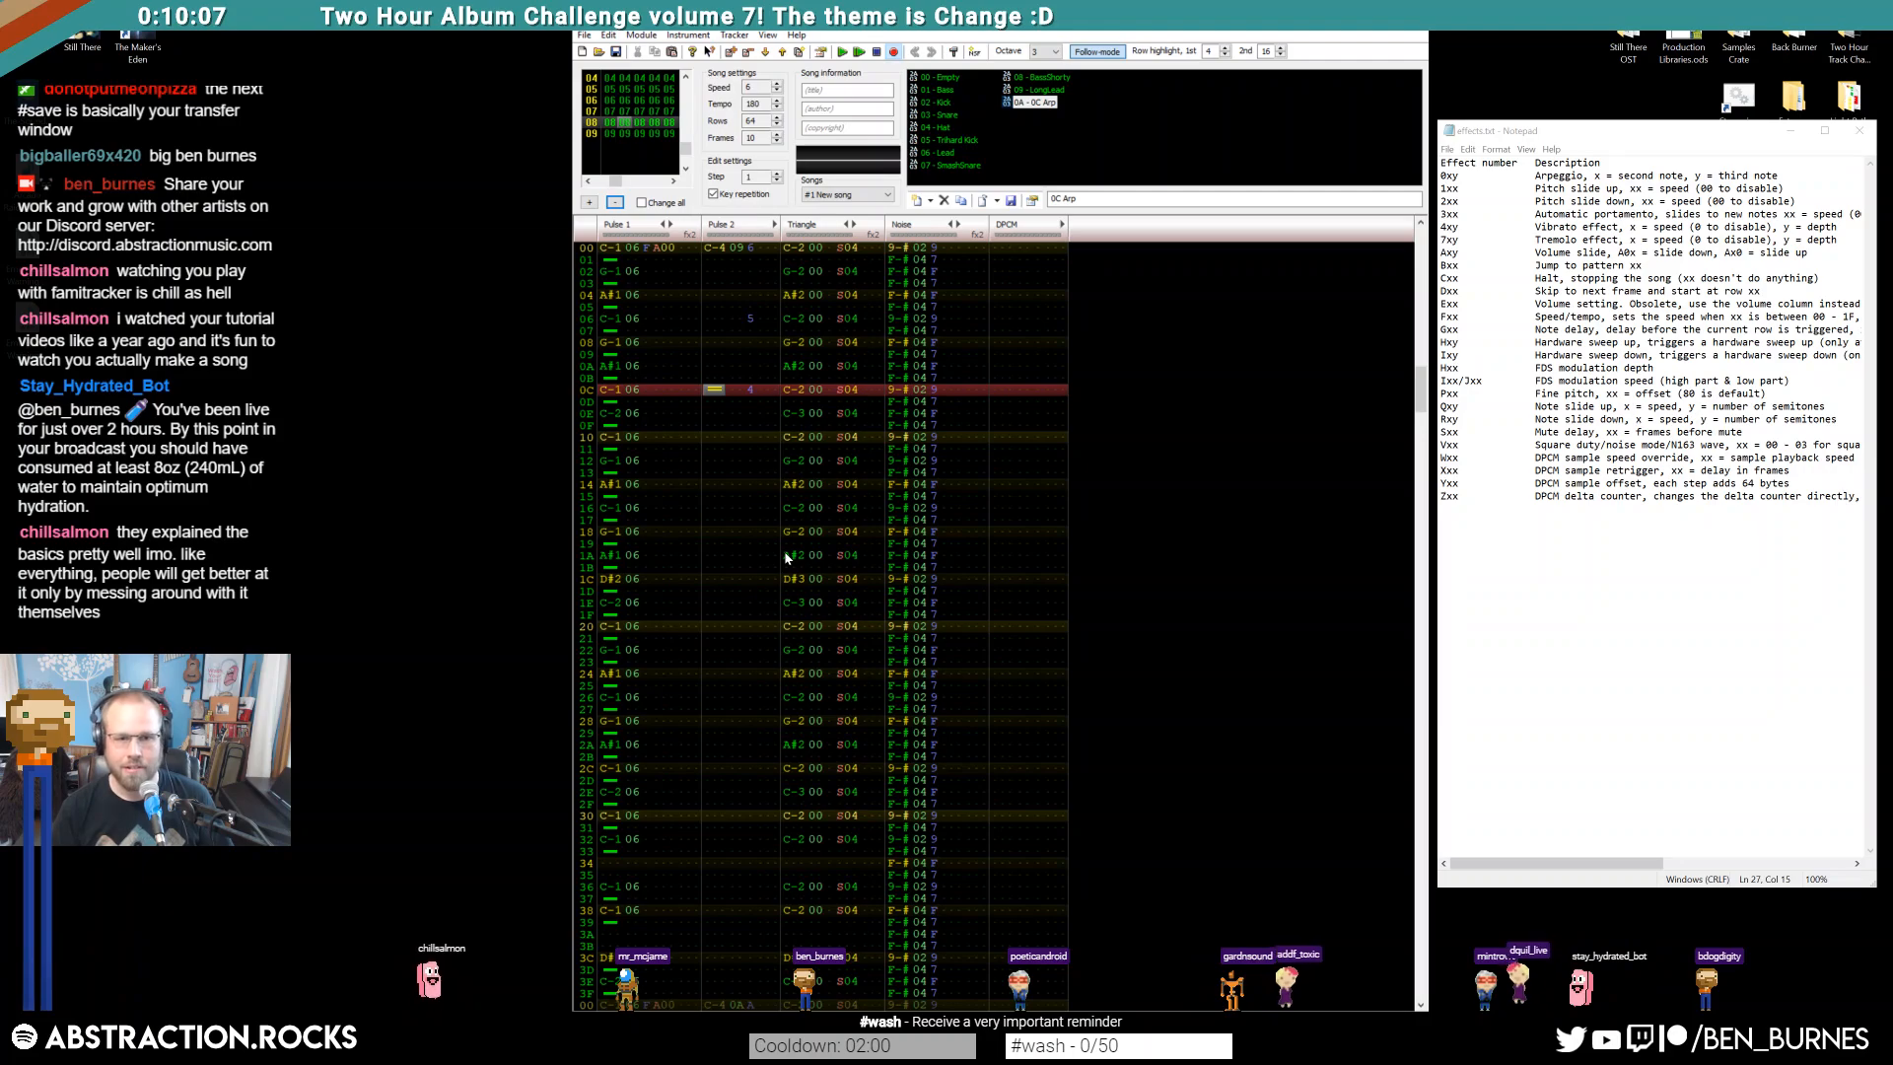
Move the Pulse 2 note release in frame 08 from row 0C to row 10 and play the frame
key("Right")
key("Delete")
key("Down")
key("Down")
key("Down")
key("Up")
key("backslash")
key("Up")
key("Up")
key("Up")
key("Up")
key("Right")
key("Up")
type("4")
key("Return")
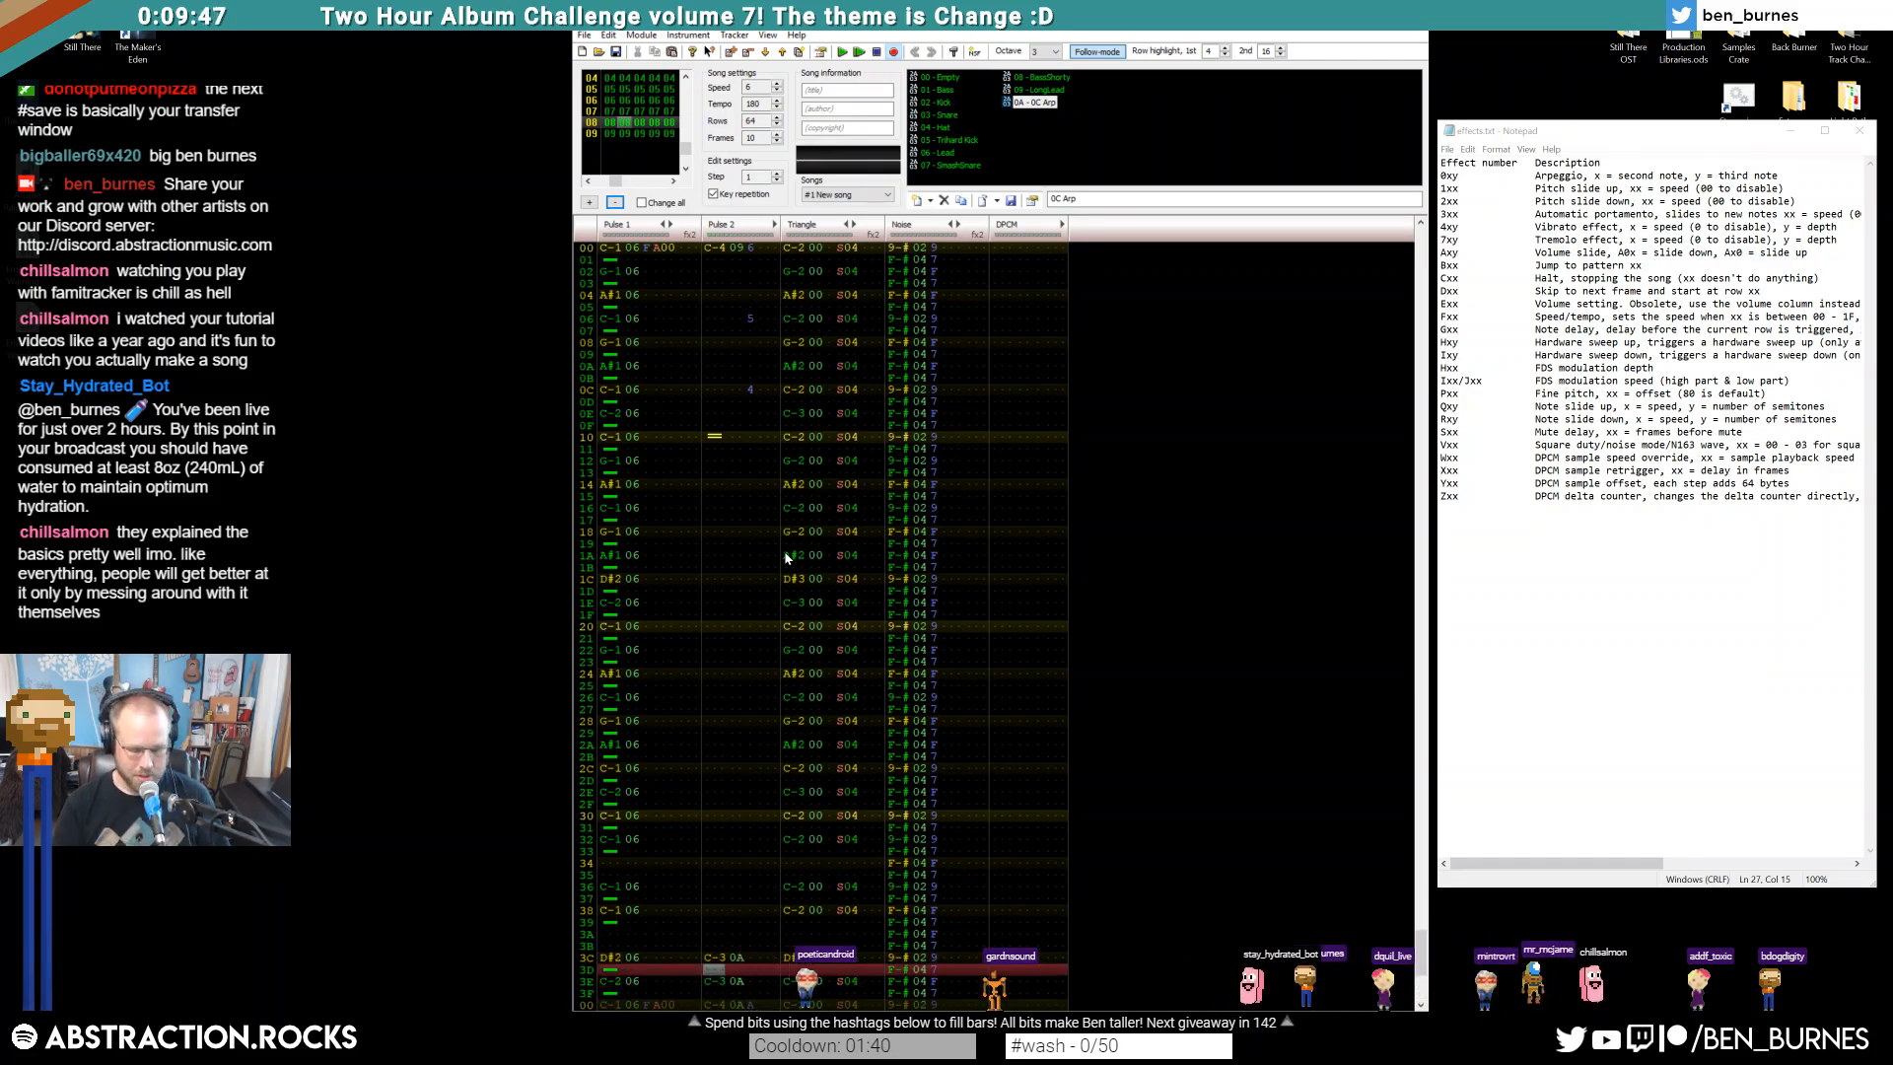
Set the volume of the Pulse 2 C-3 note at row 3C of frame 08 to A
key("Down")
key("Up")
key("Up")
key("Up")
key("Up")
key("Right")
key("Right")
key("Right")
key("Up")
type("a")
key("Home")
key("Up")
key("Home")
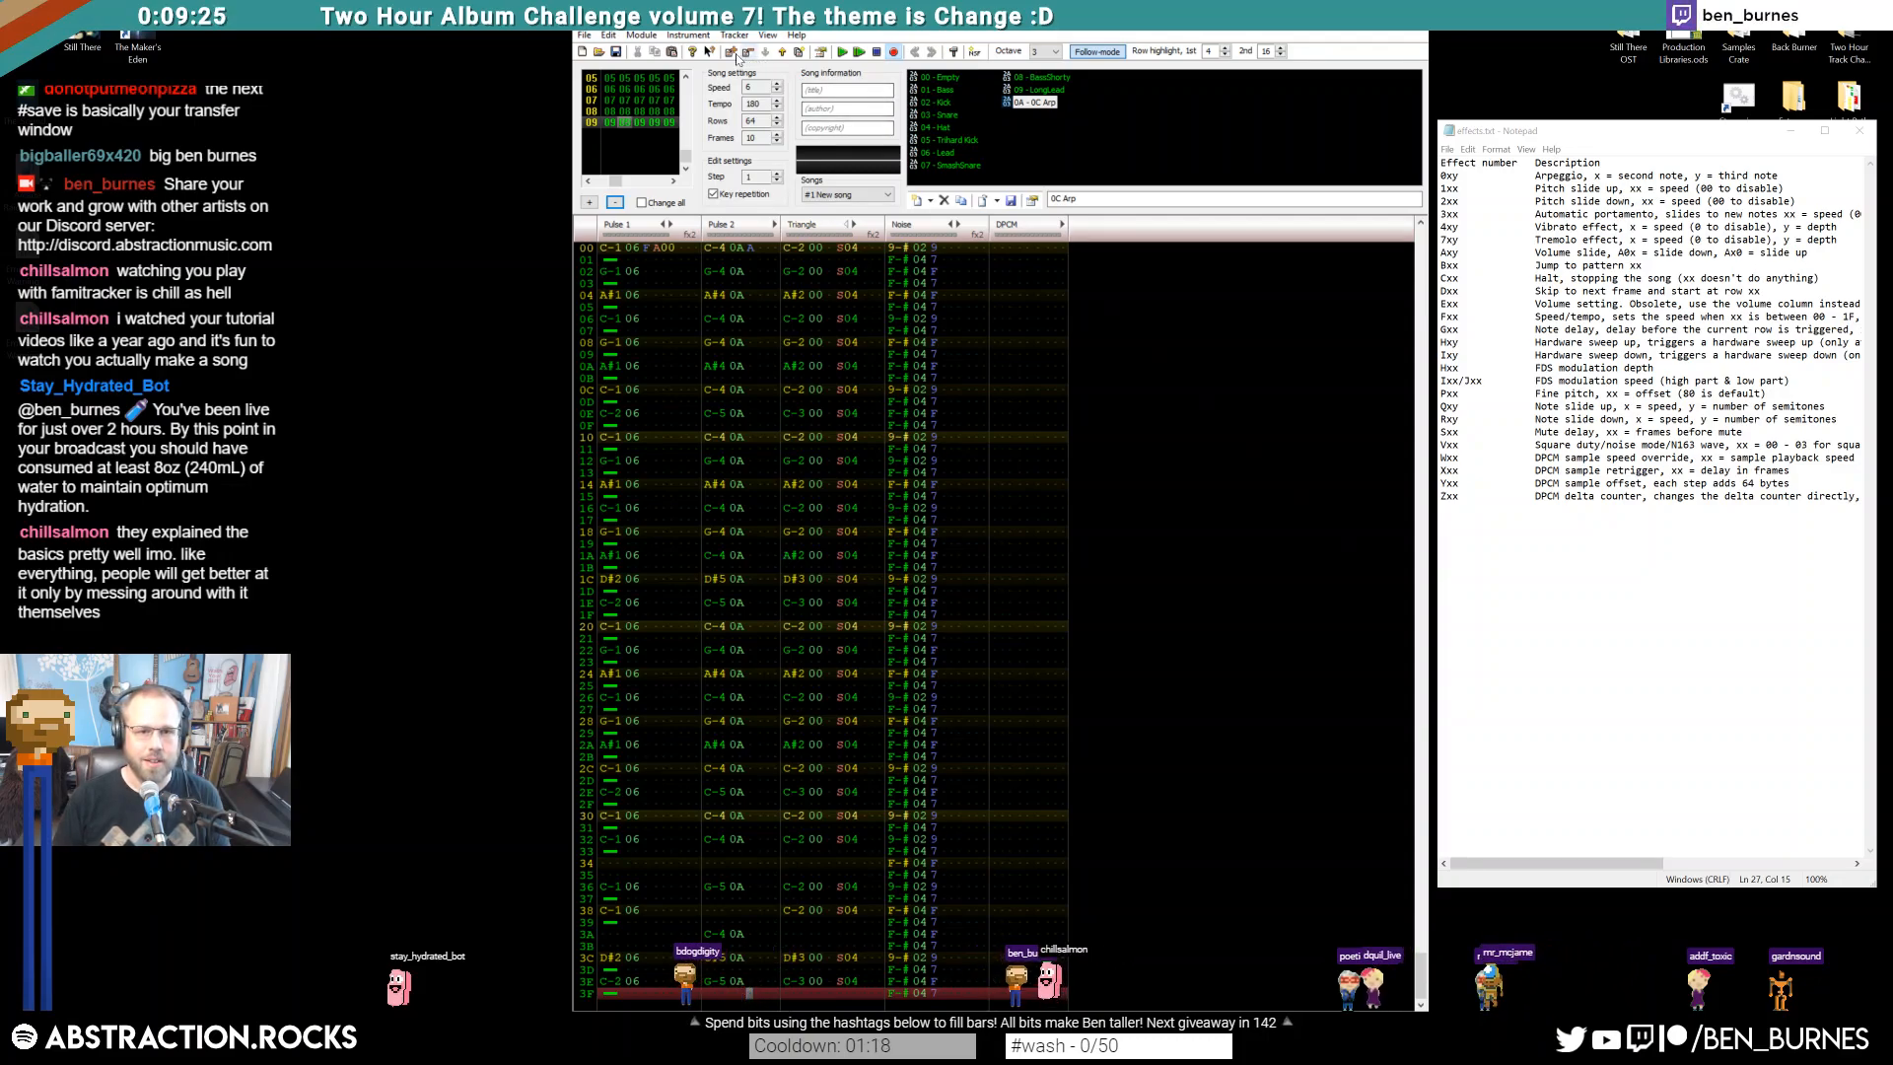
Copy rows 30 to 3F of frame 09 to the start of a new frame 0A and enter D00 at row 0F of its DPCM channel
left_click_drag(611, 820, 961, 1003)
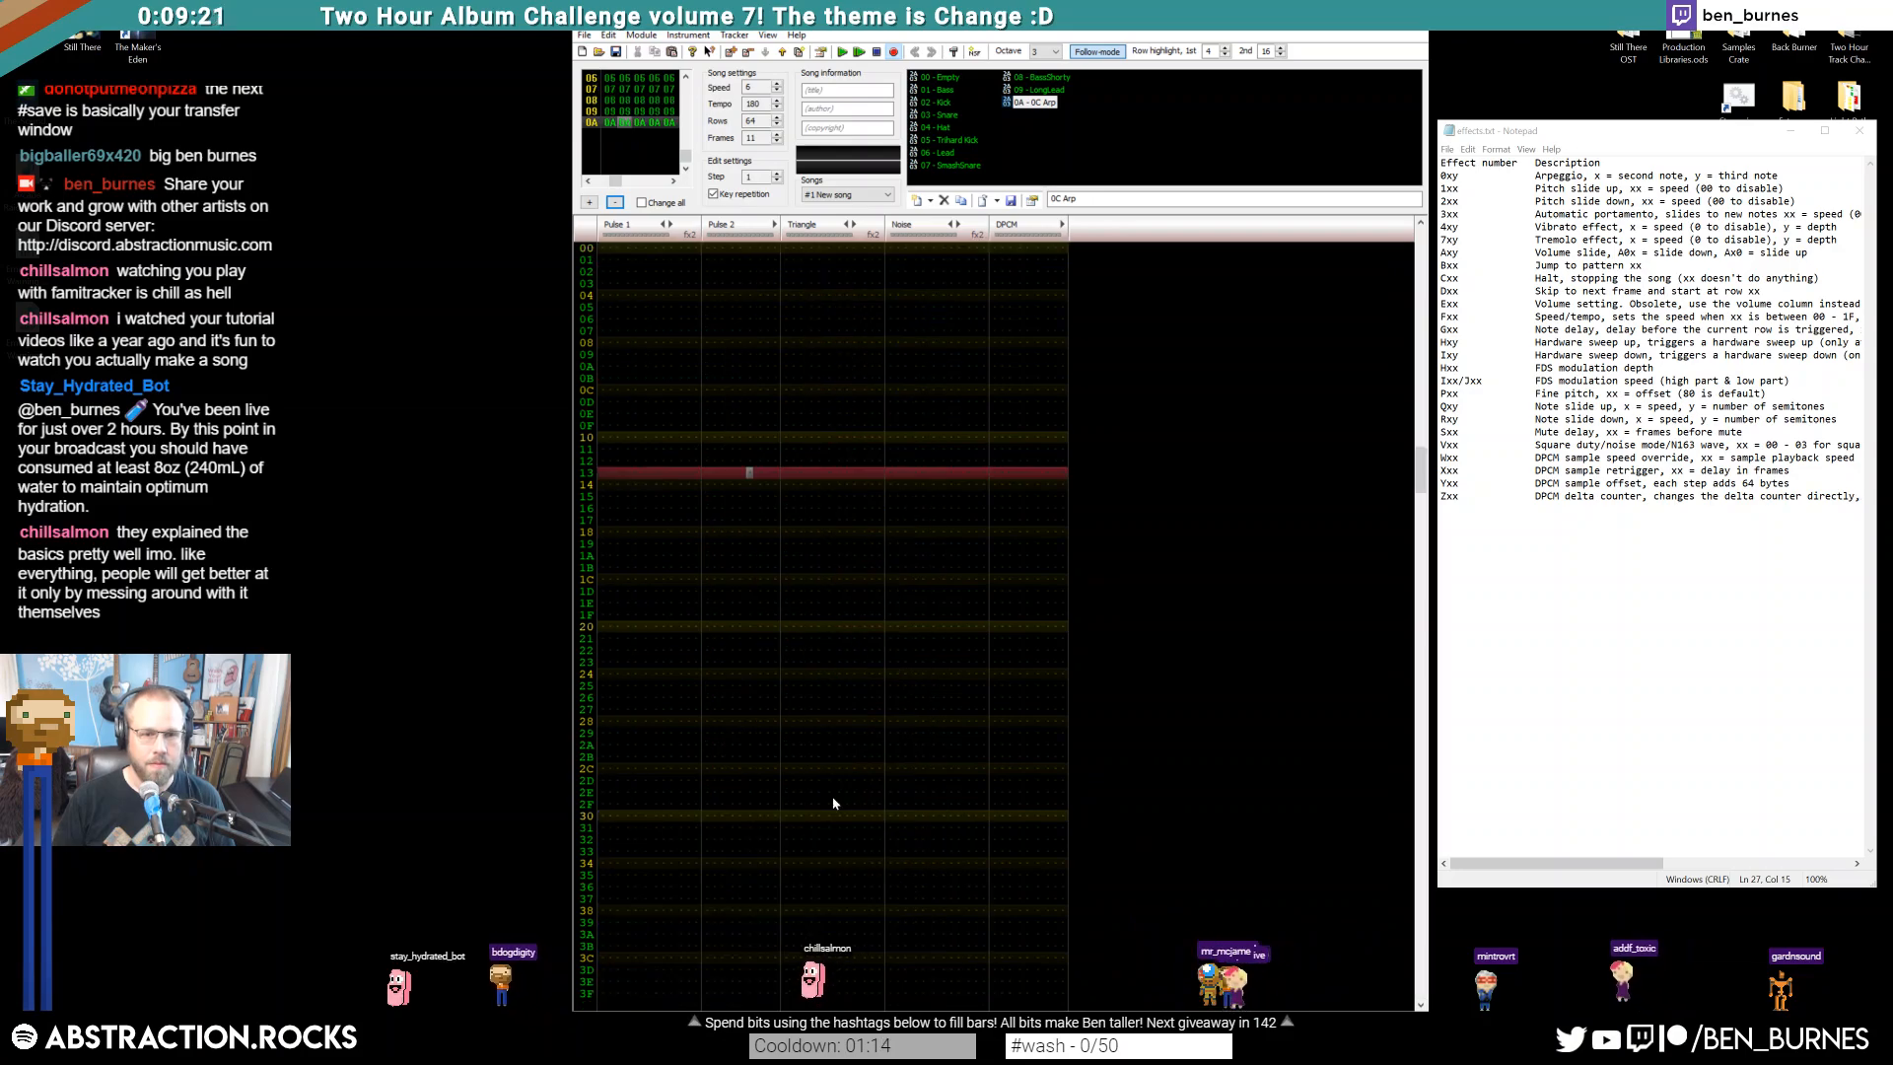
left_click(607, 251)
key("ctrl+v")
left_click(1047, 425)
type("d")
Transpose the Pulse 1, Pulse 2 and Triangle notes on rows 00 to 0F of frame 0A up one semitone
scroll(1003, 548, "up", 13)
scroll(650, 415, "down", 9)
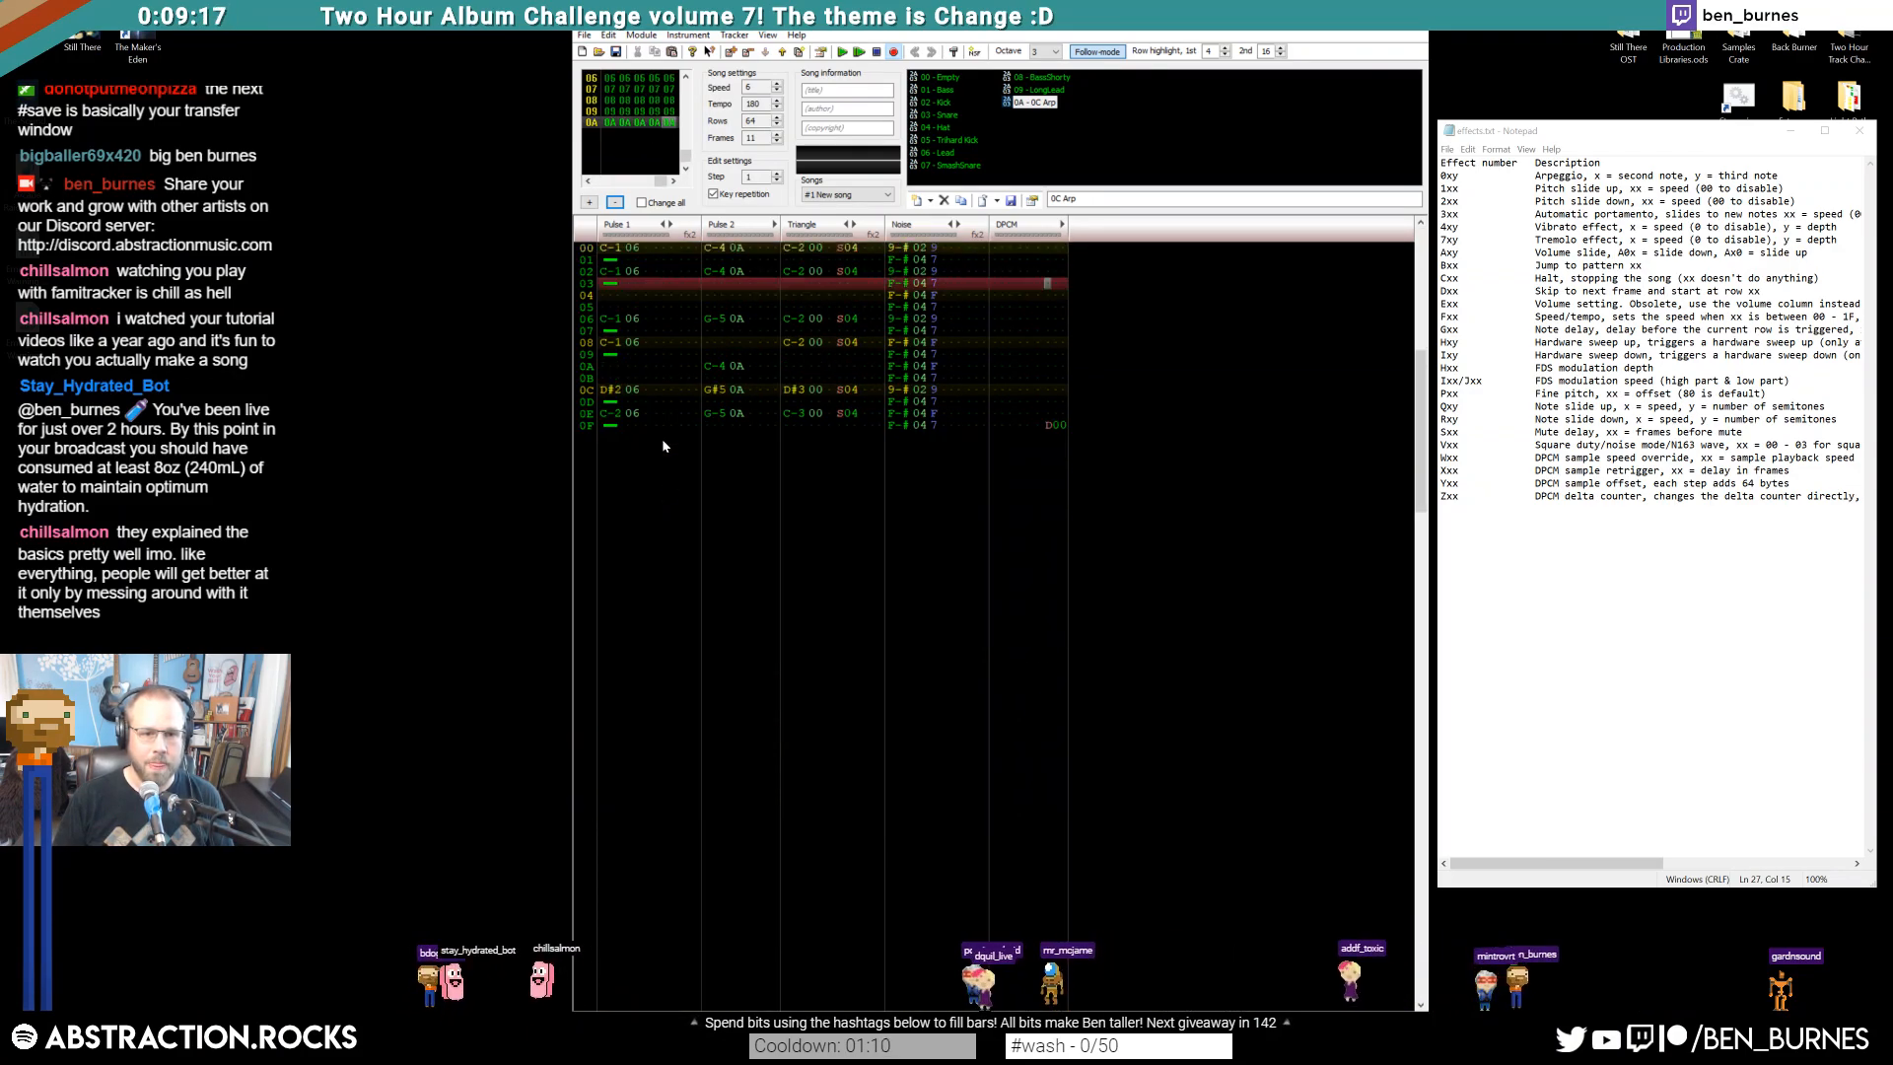
left_click(604, 252)
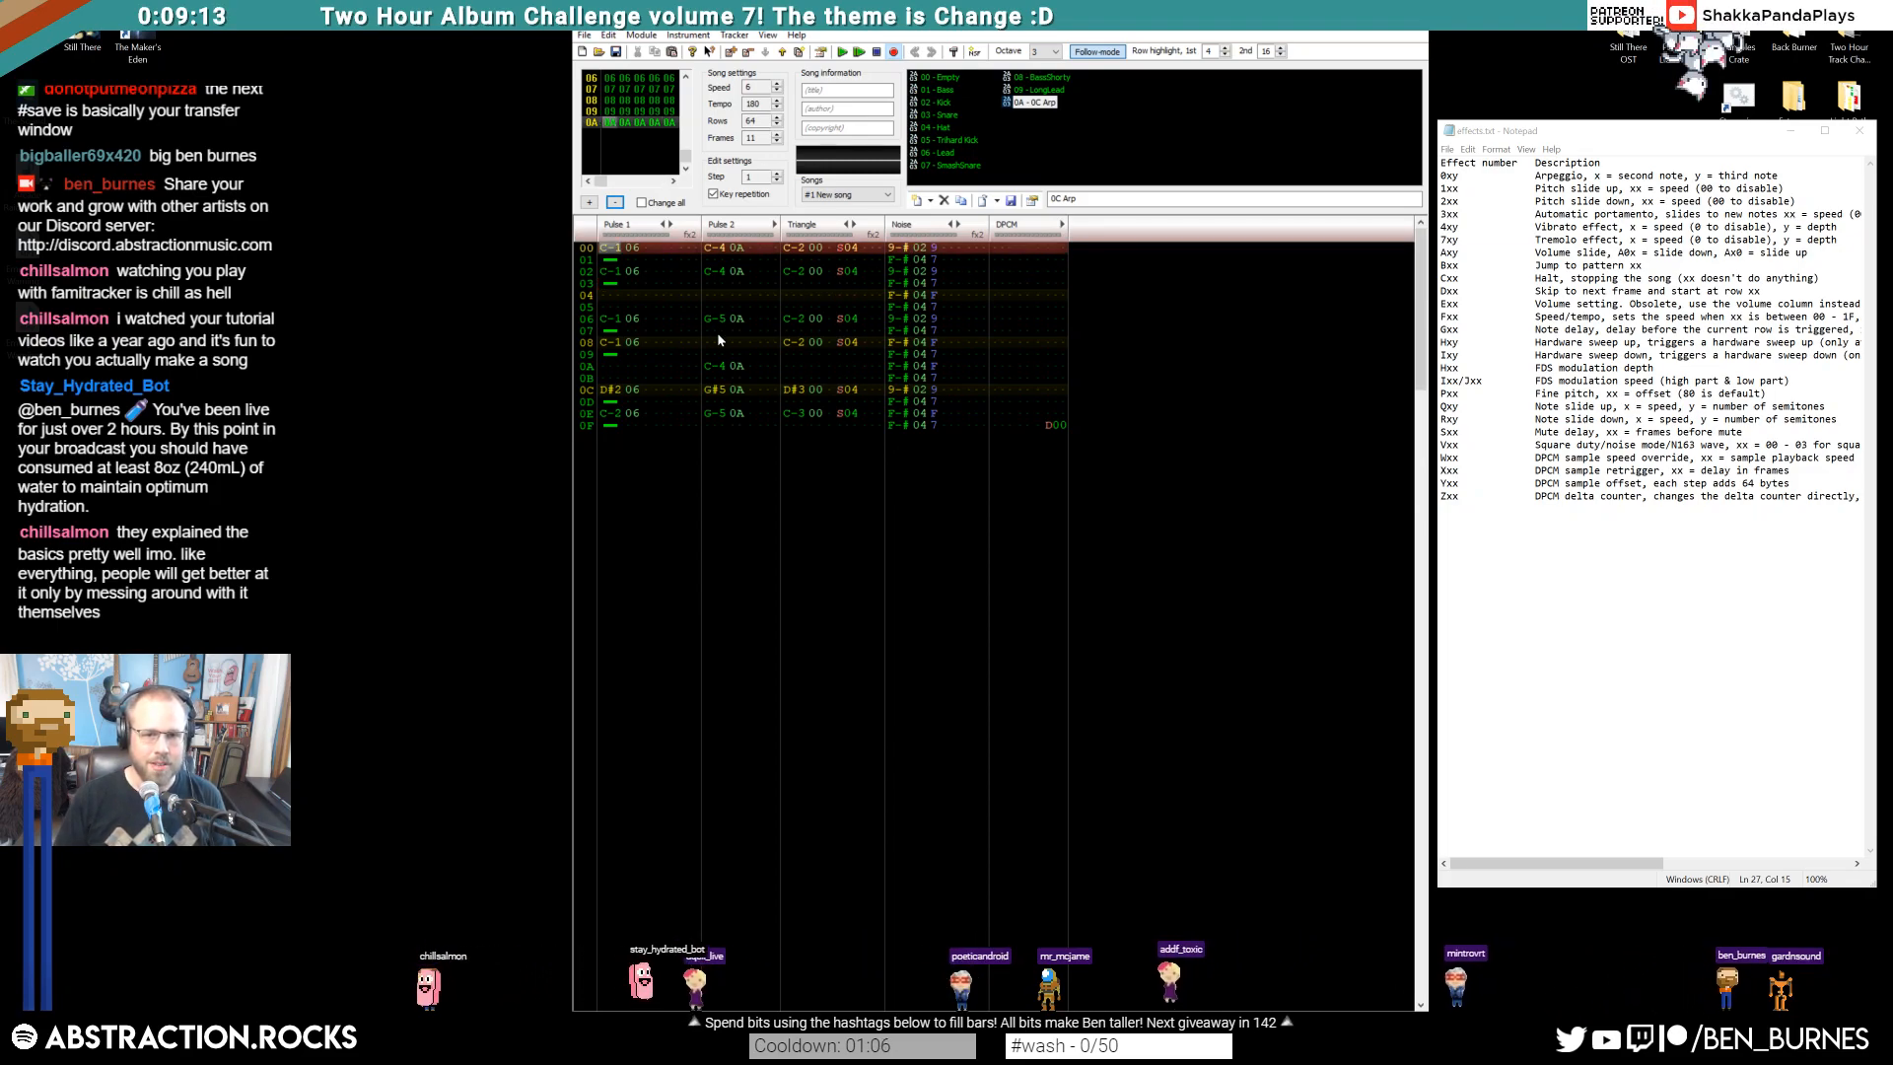
left_click_drag(806, 389, 641, 262)
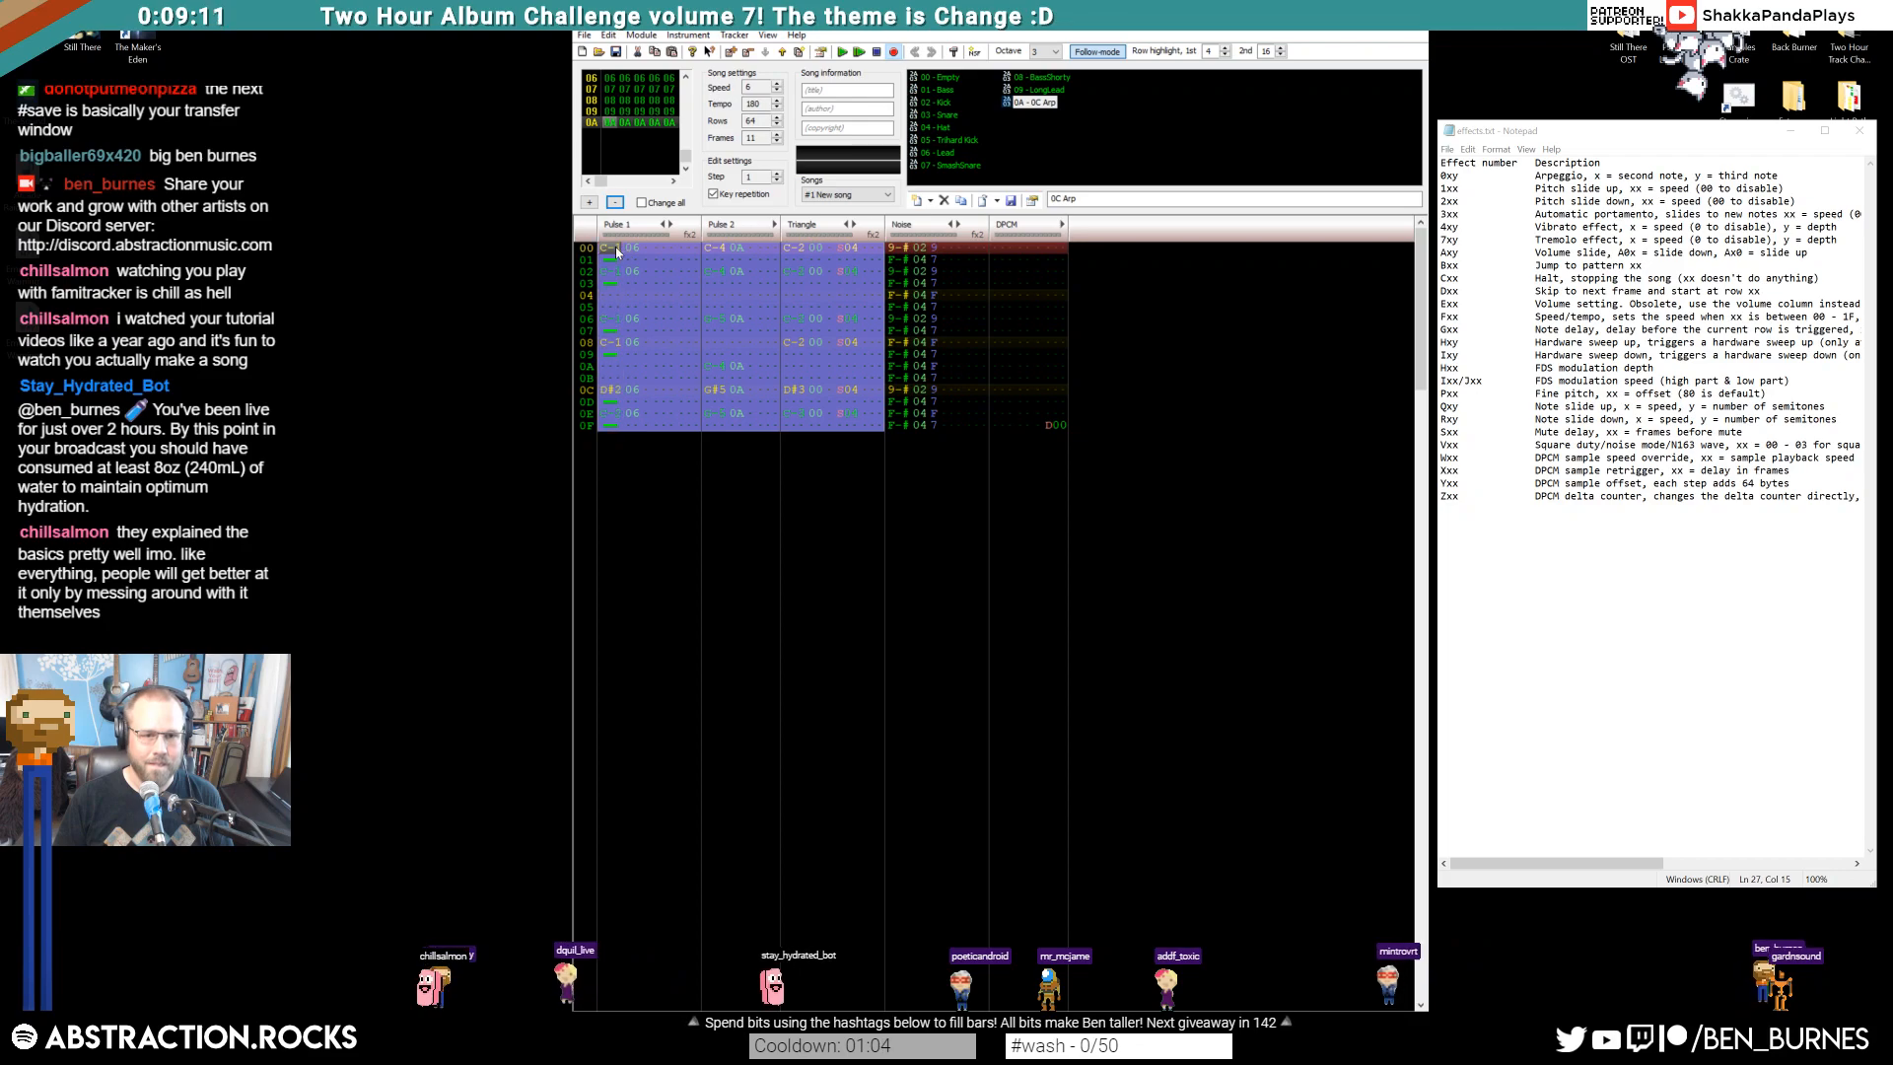
Return to frame 00 and play the song from the beginning
key("ctrl+Left")
key("ctrl+Left")
key("ctrl+Left")
key("ctrl+Left")
key("ctrl+Left")
key("ctrl+Left")
key("ctrl+Left")
key("ctrl+Left")
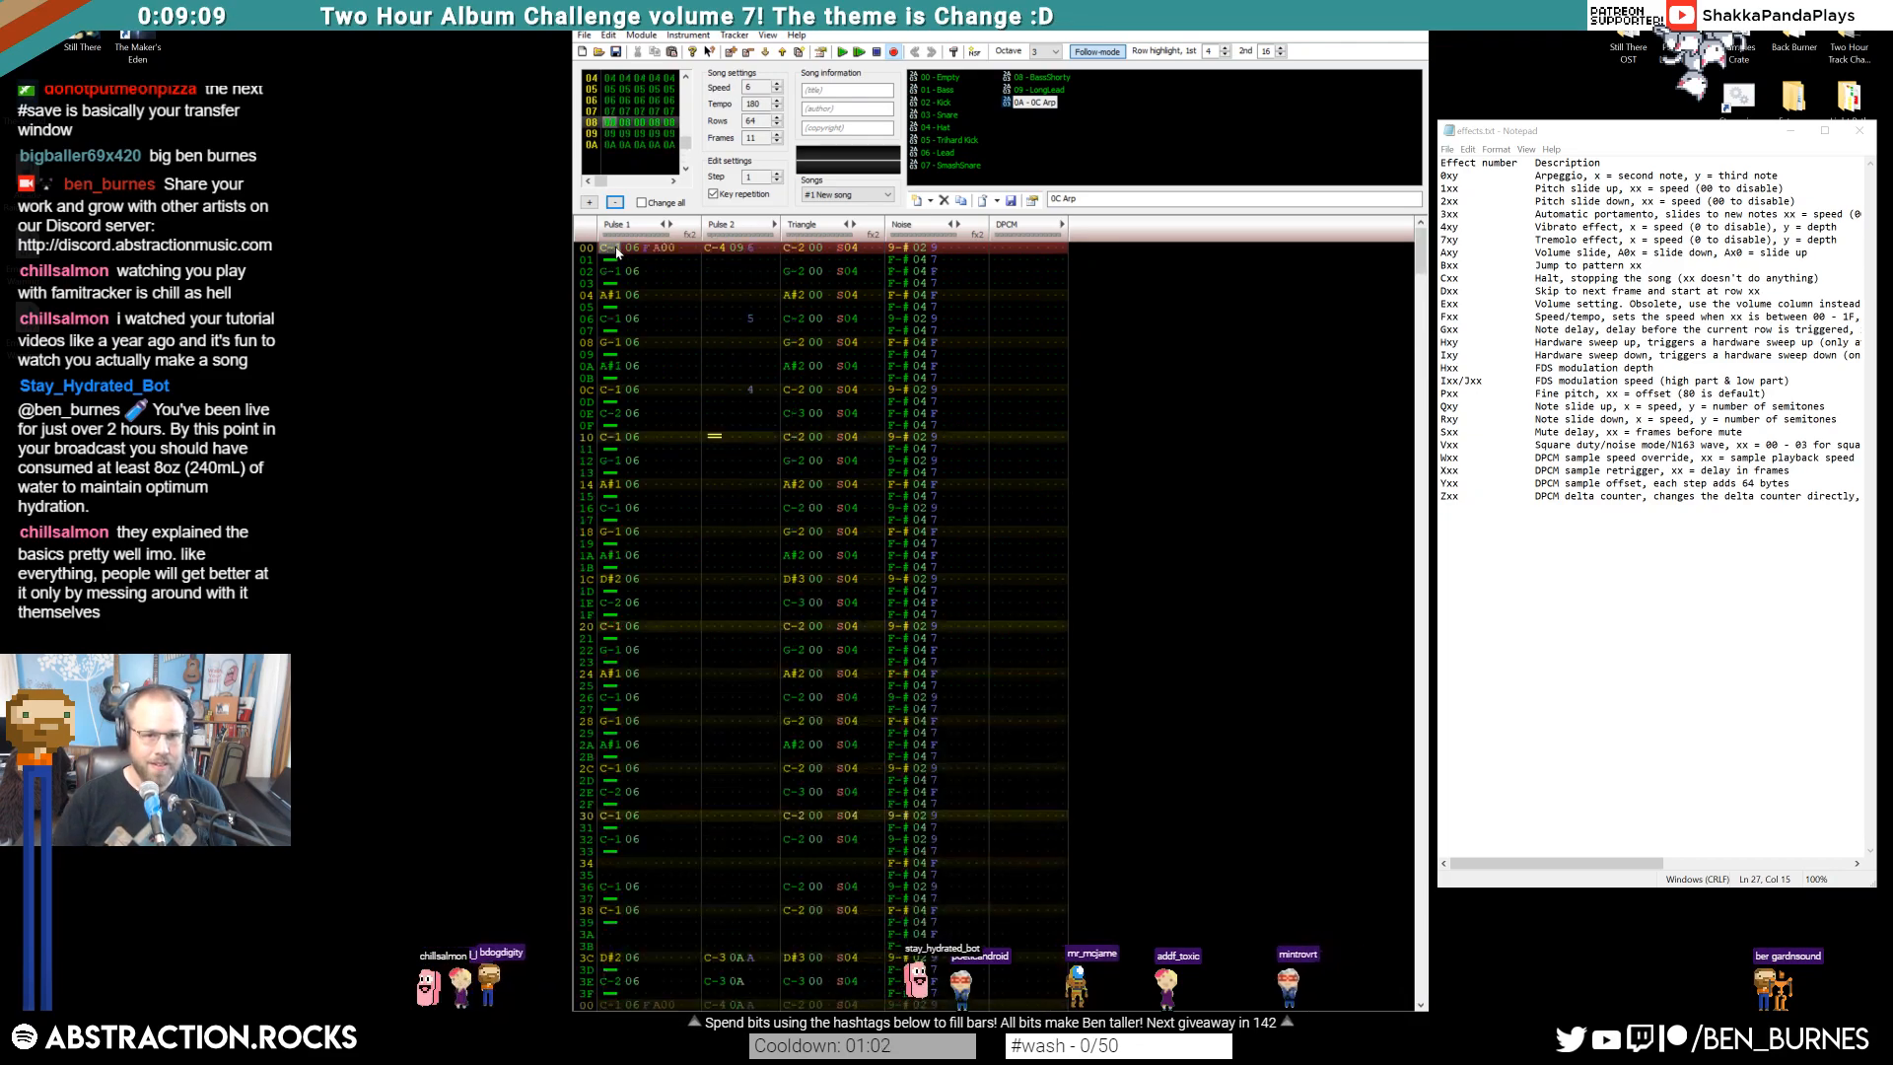
key("ctrl+Left")
key("ctrl+Left")
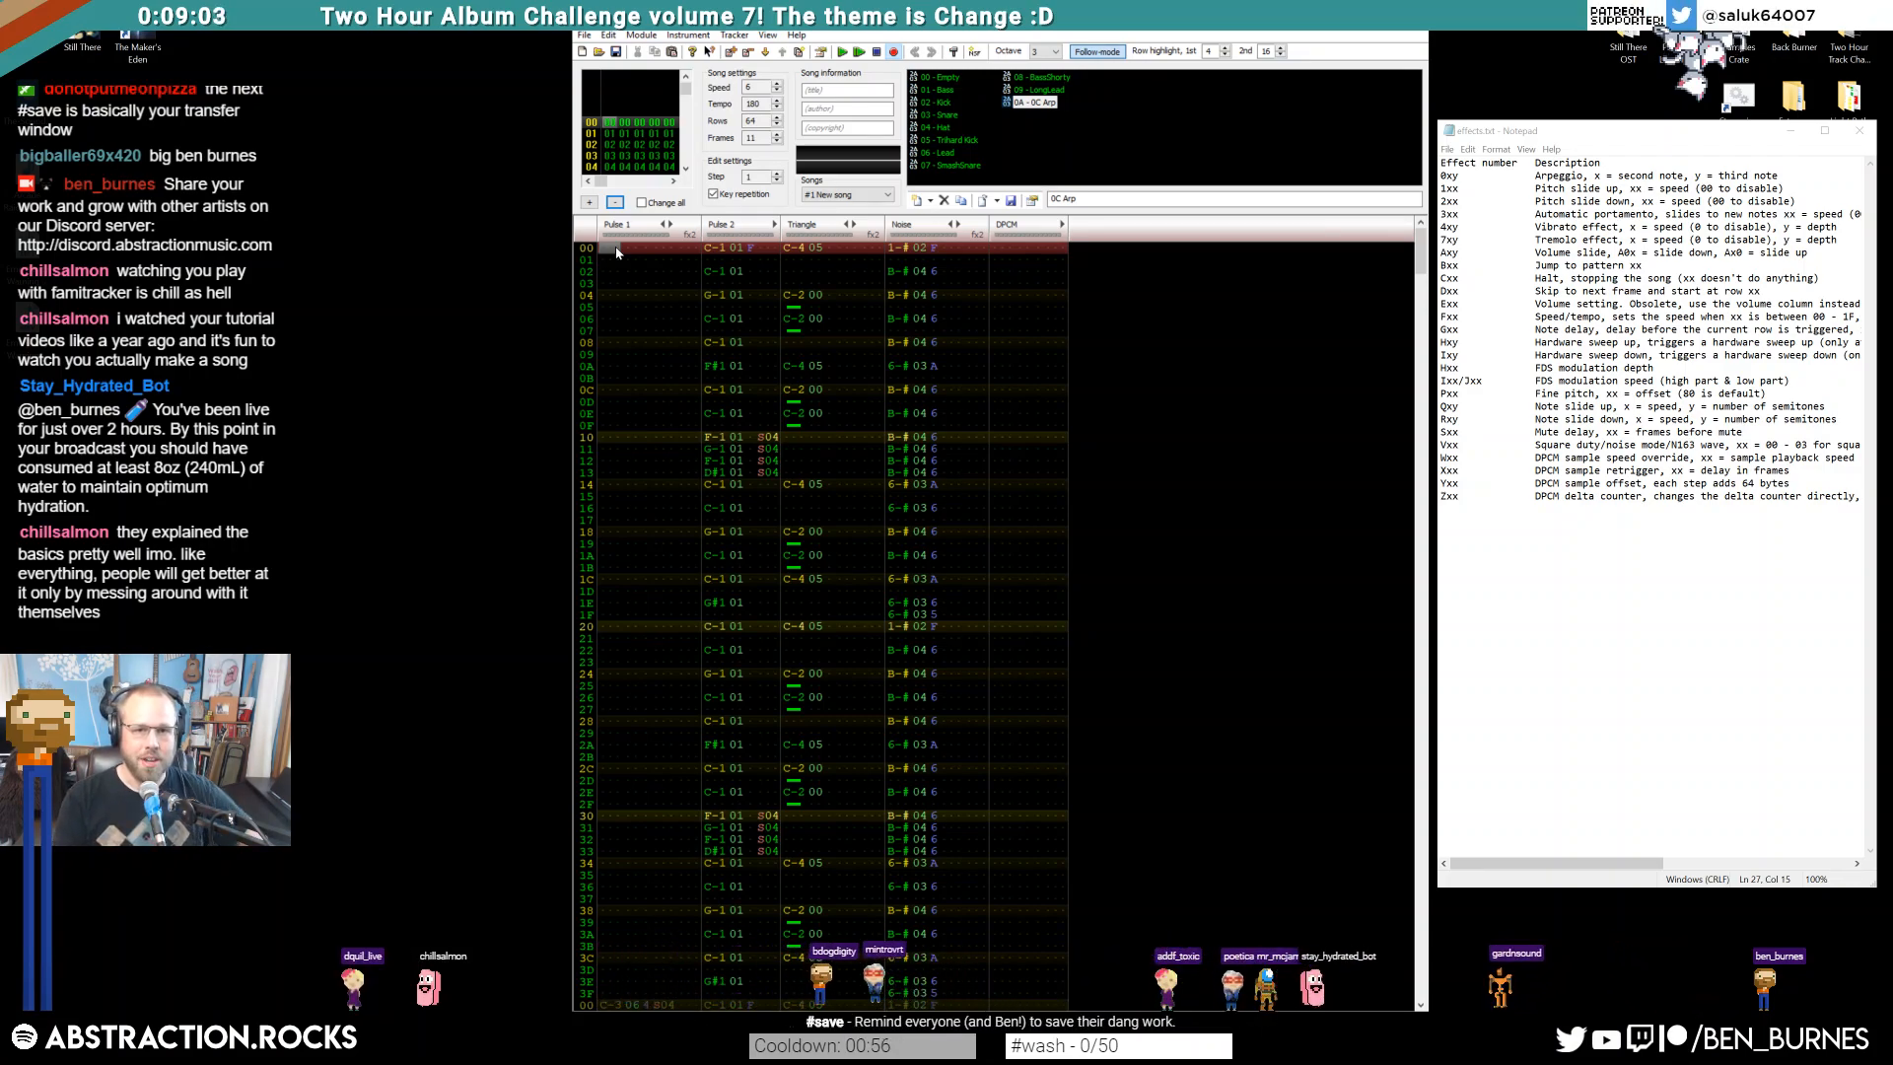
key("Return")
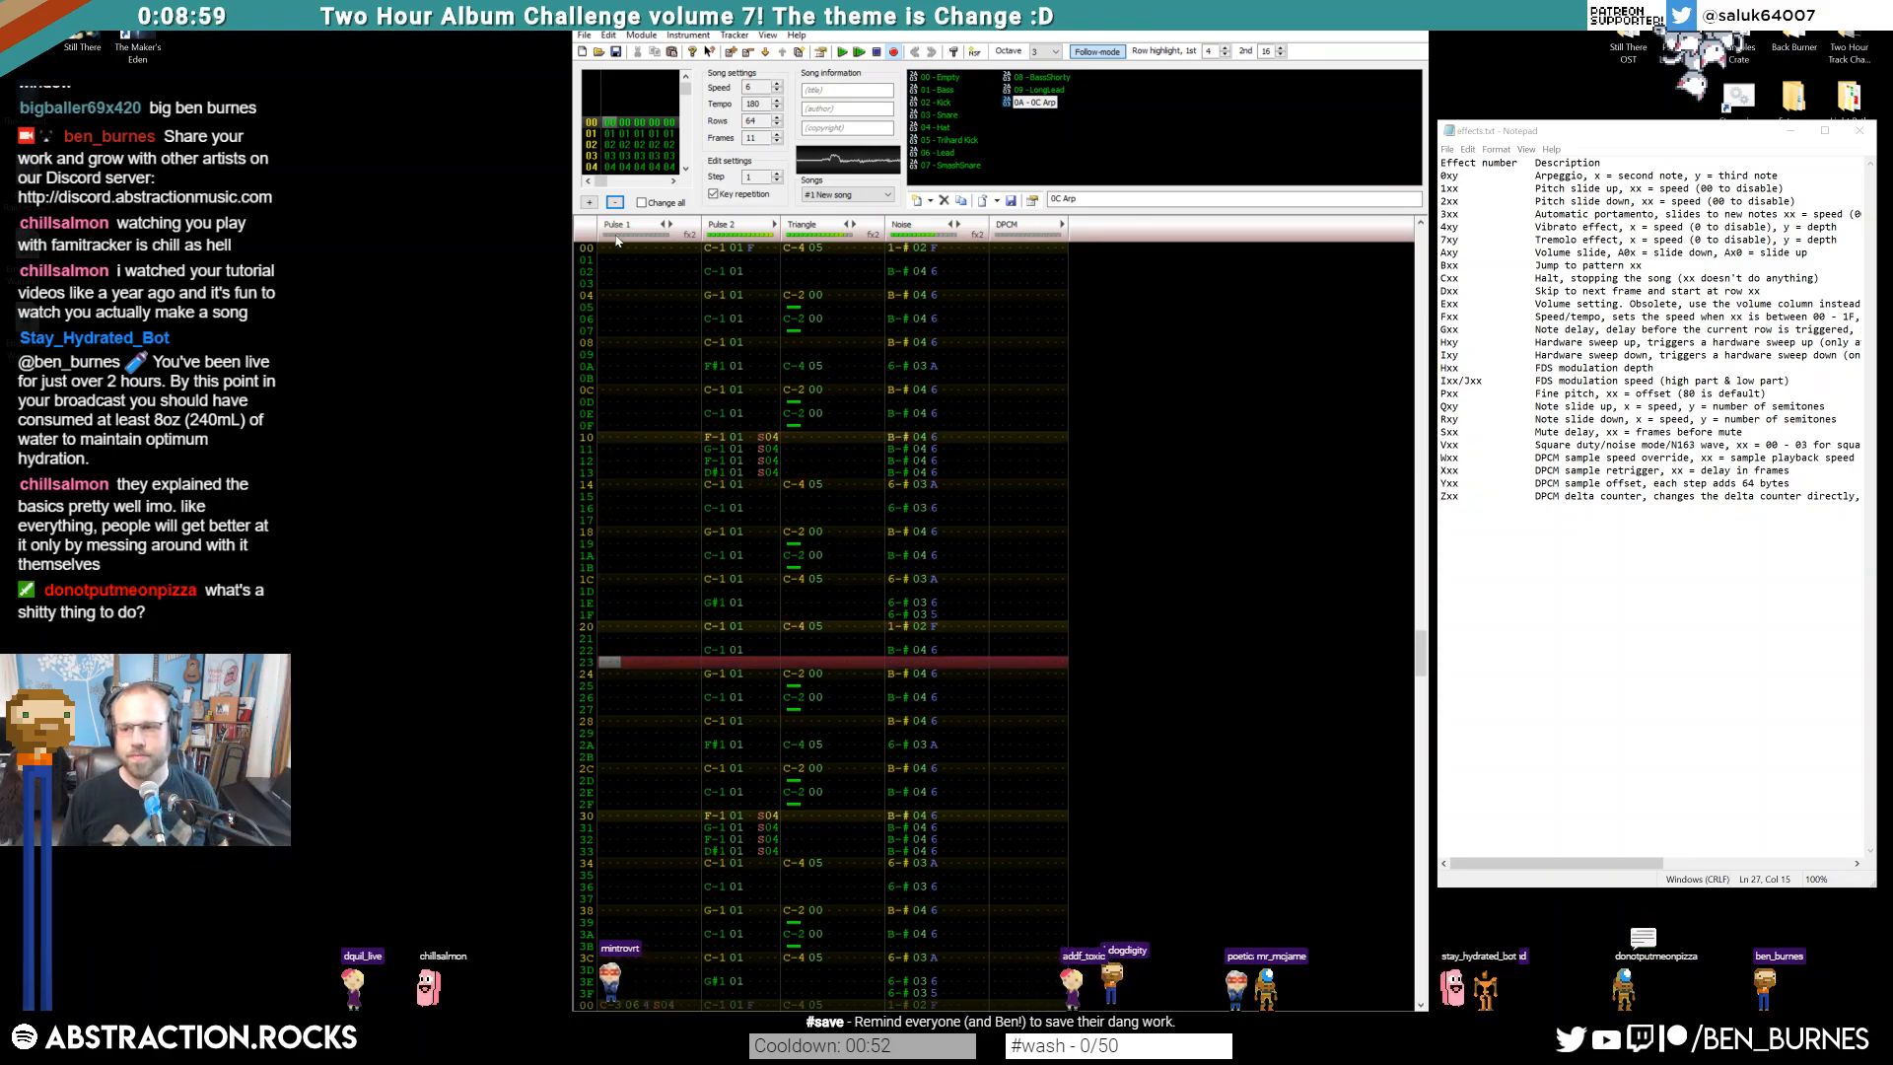
left_click_drag(836, 16, 836, 11)
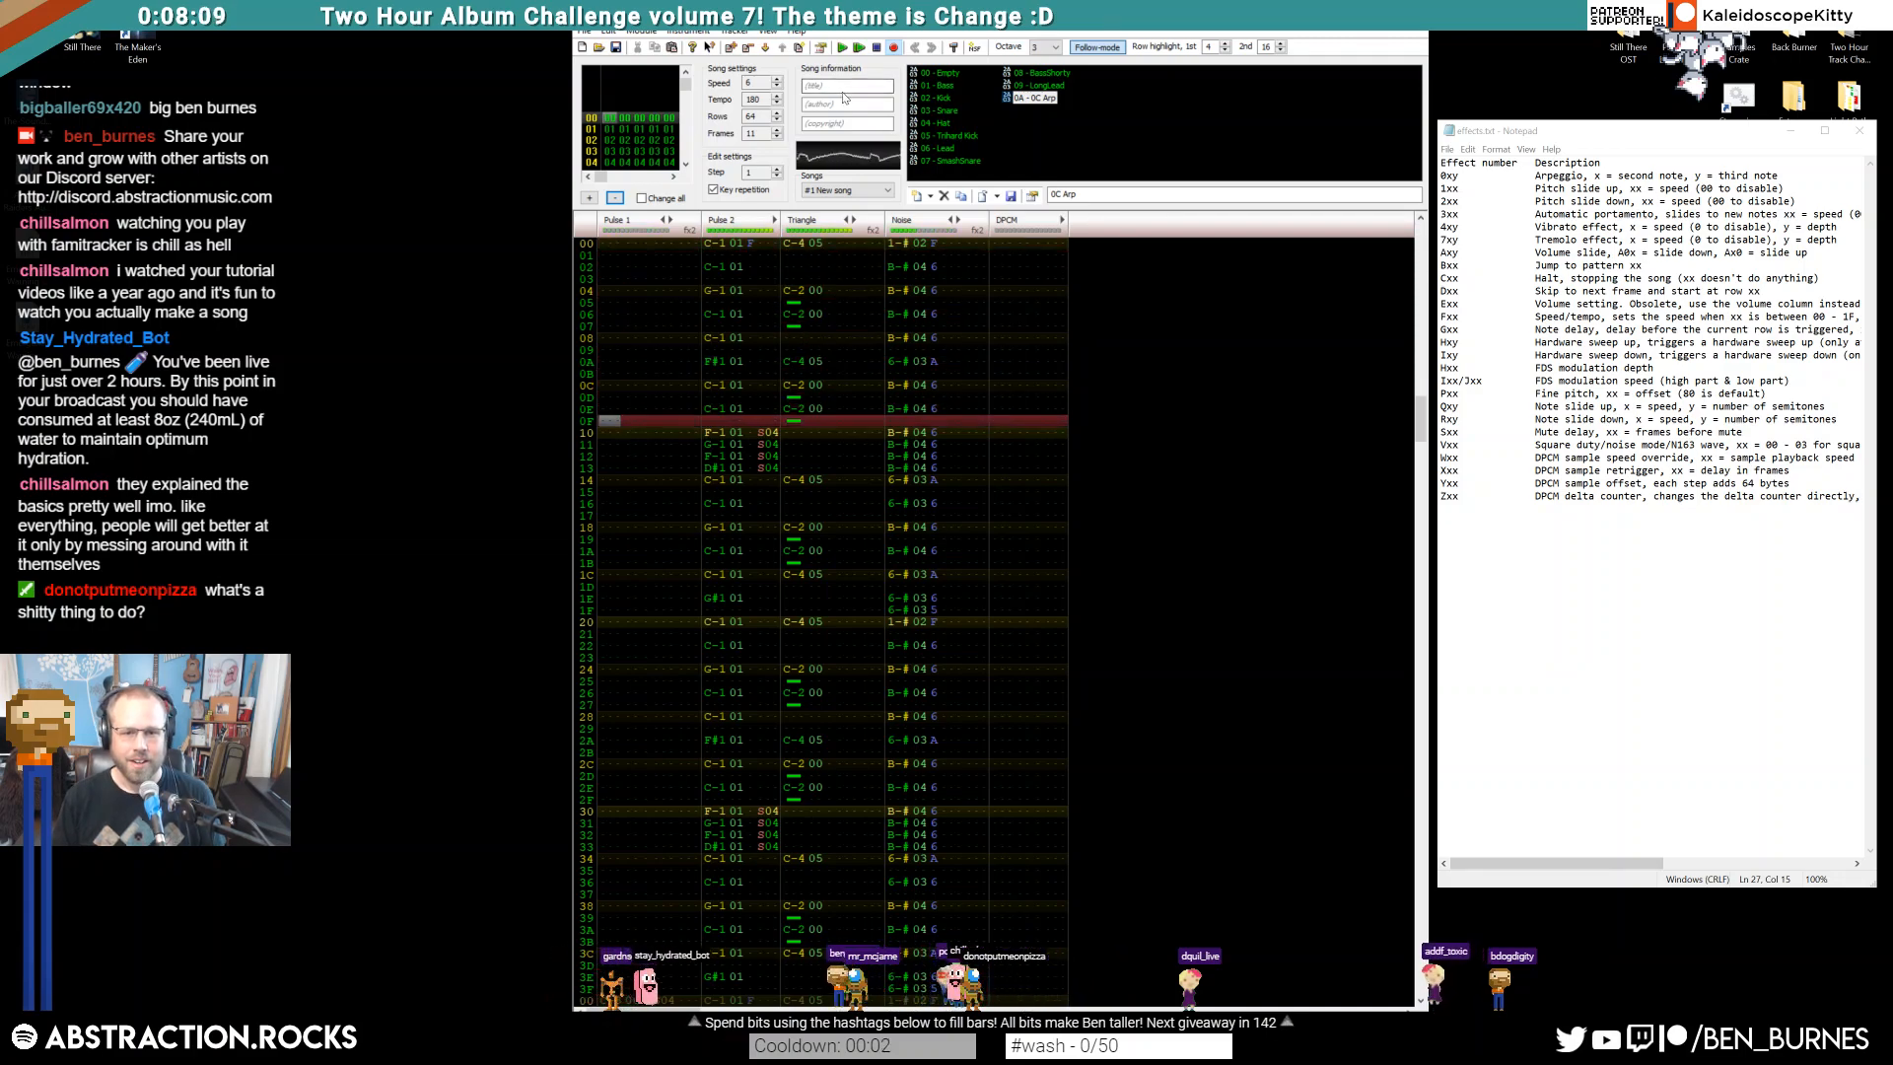
Go to frame 08 and enter effect 400 beside the Pulse 2 note release at row 10
key("Home")
key("ctrl+Left")
key("ctrl+Left")
key("ctrl+Left")
key("ctrl+Left")
key("Up")
key("Down")
key("Down")
key("Down")
key("Down")
key("Down")
key("Down")
key("Down")
key("Down")
key("Down")
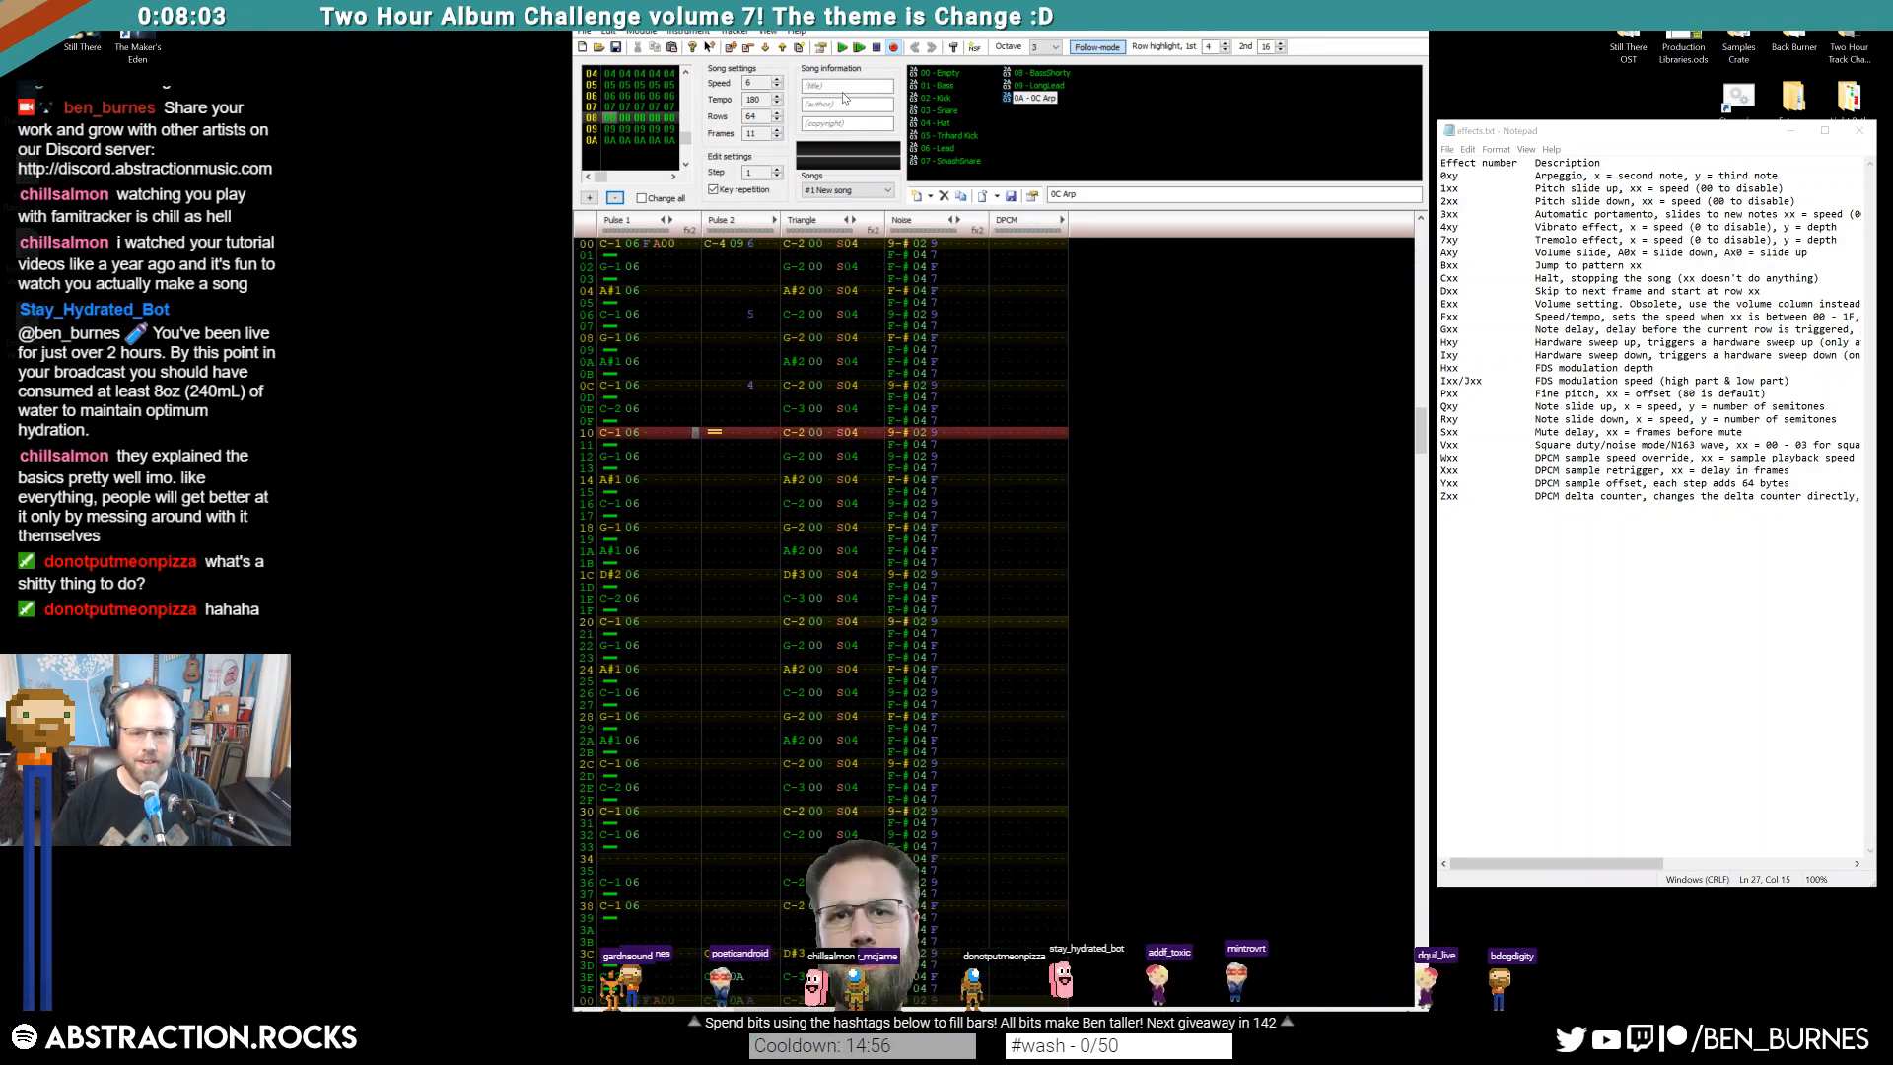
Play from the end of frame 07 through frame 0A to check the ending and its loop back to frame 00
key("Home")
key("Up")
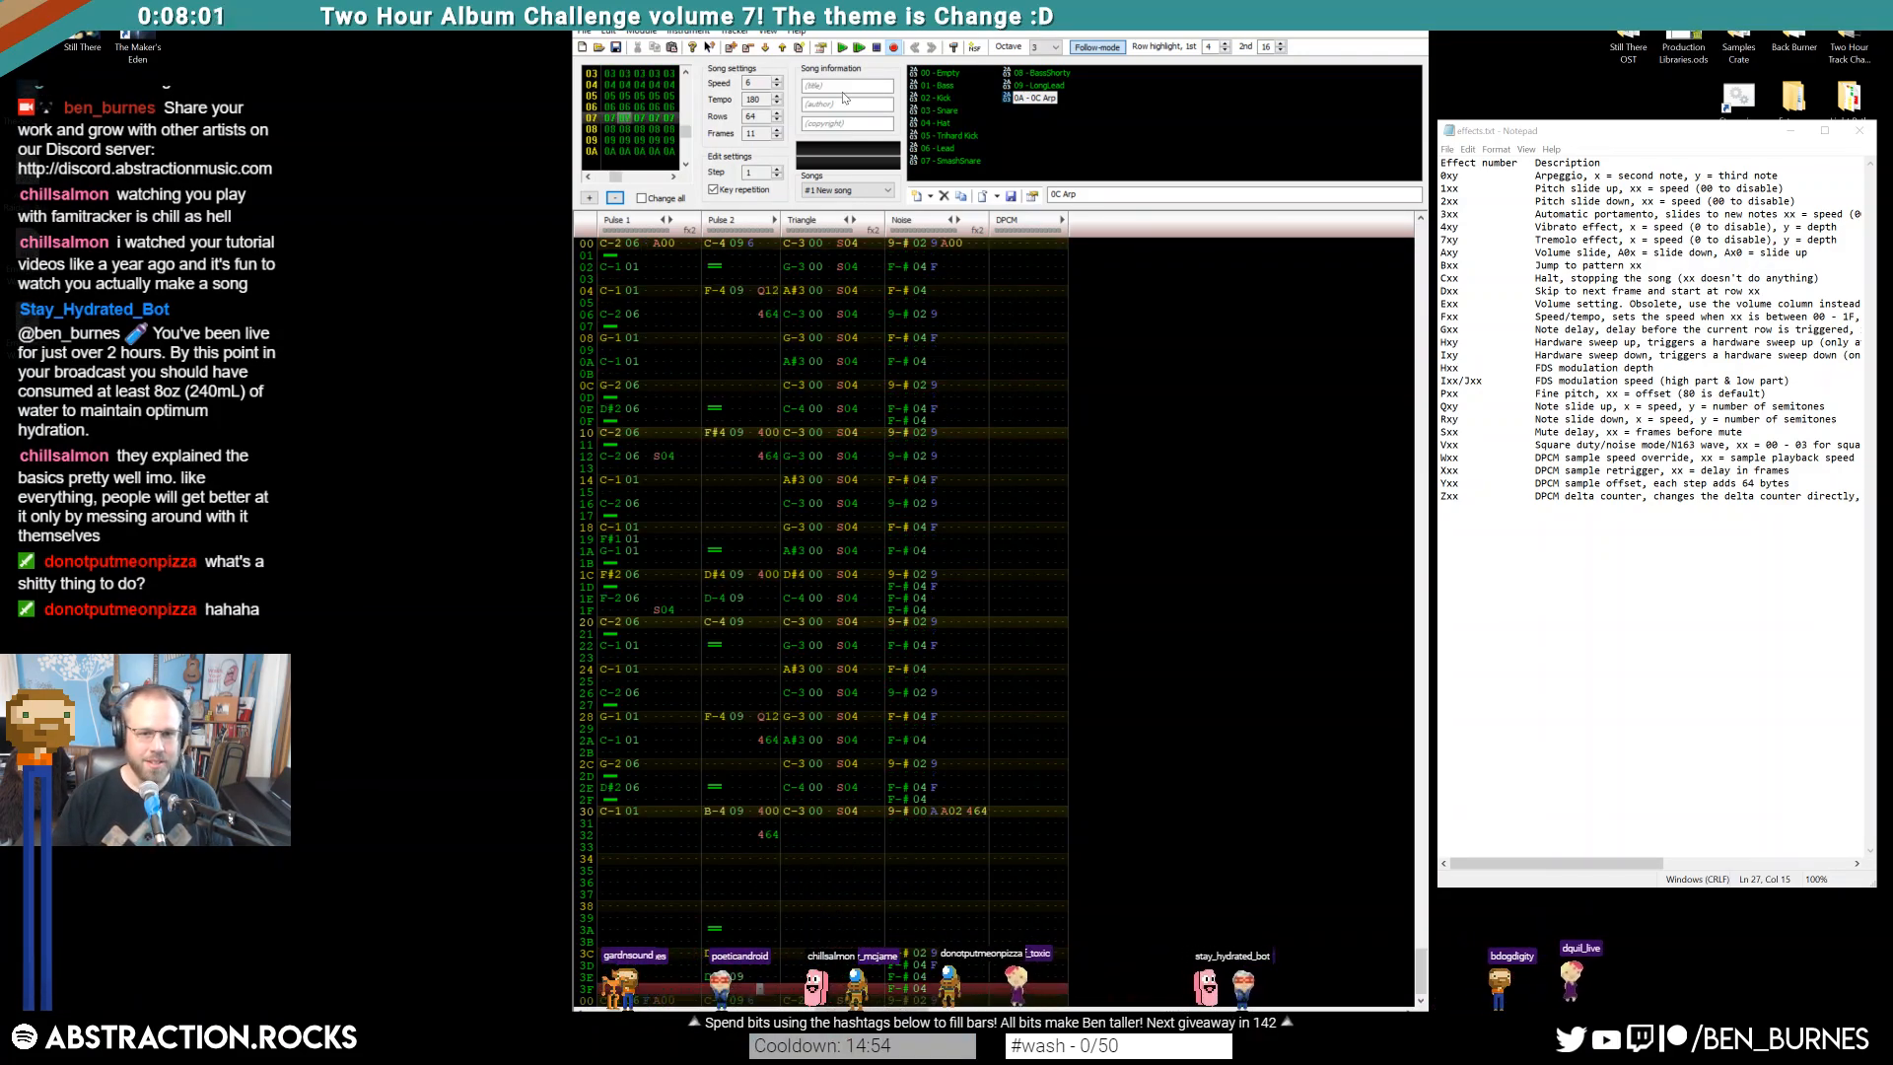
key("Return")
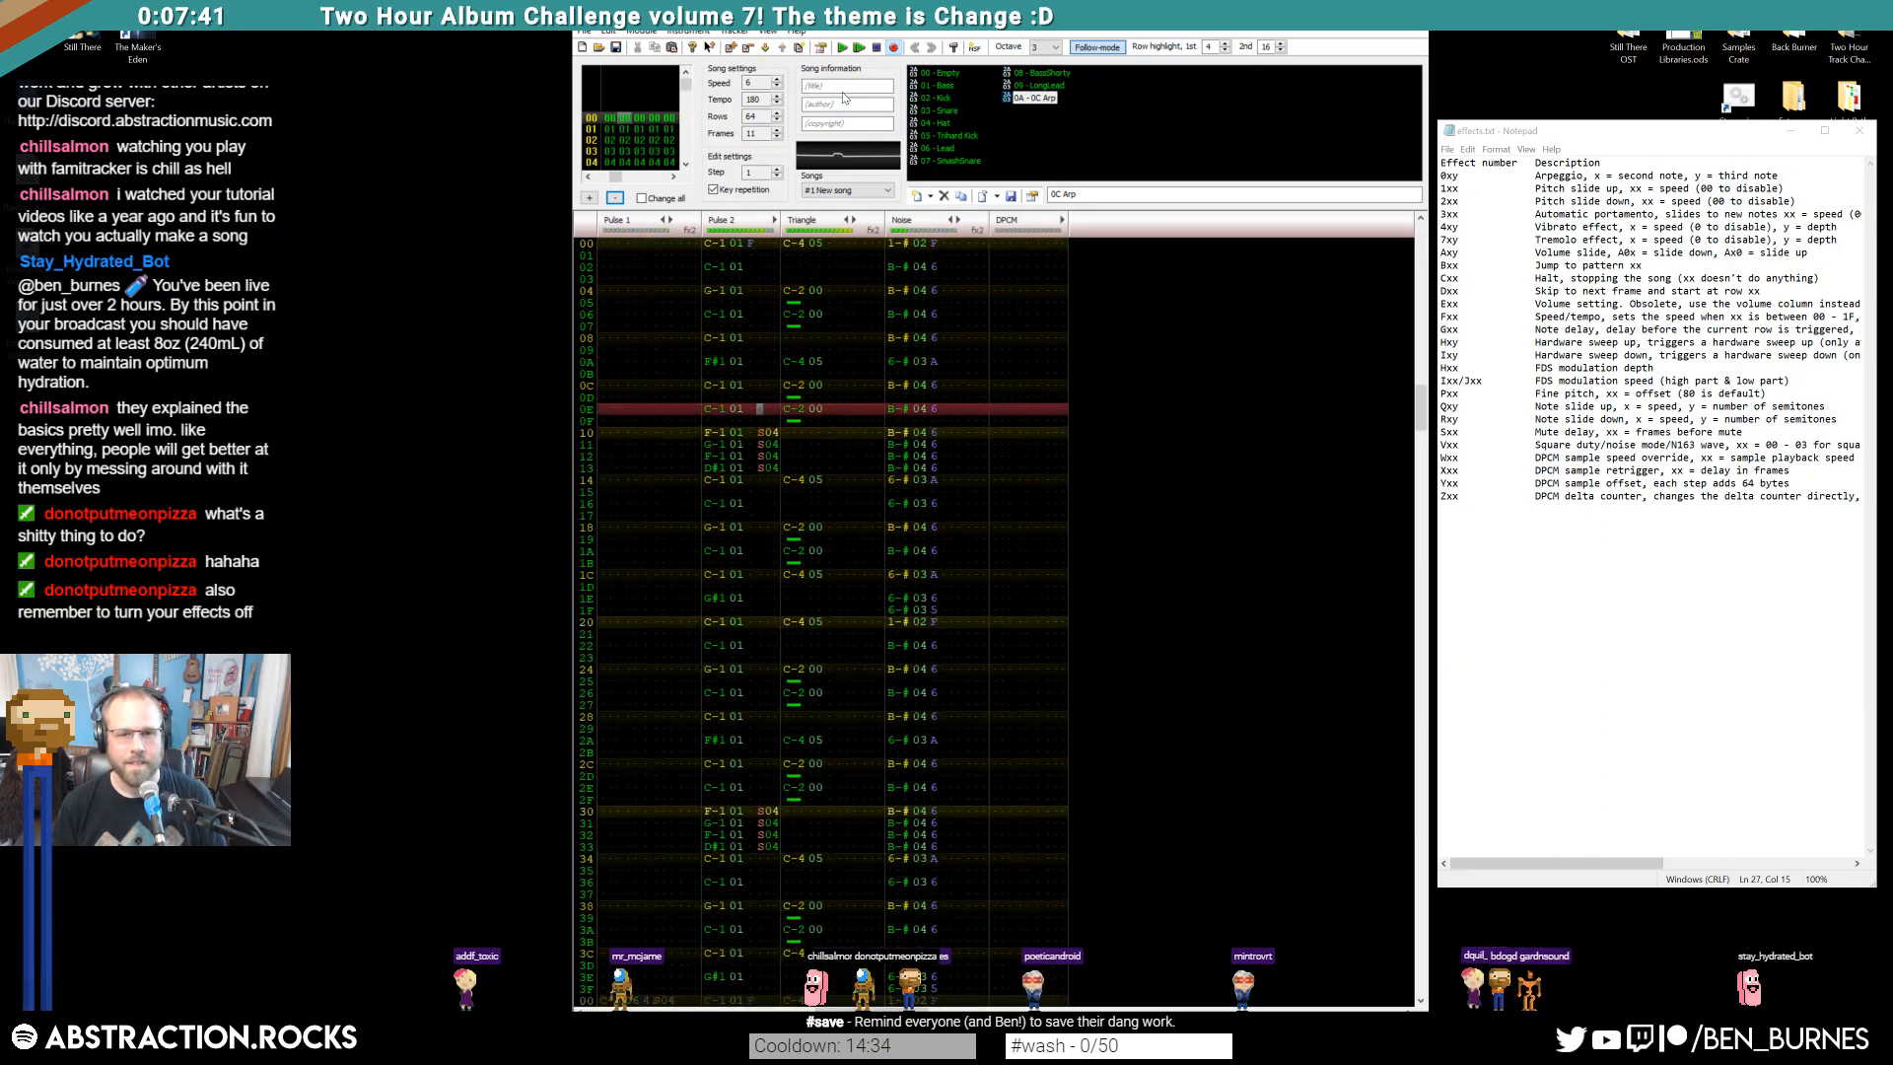
key("Return")
scroll(871, 481, "down", 5)
scroll(865, 506, "up", 14)
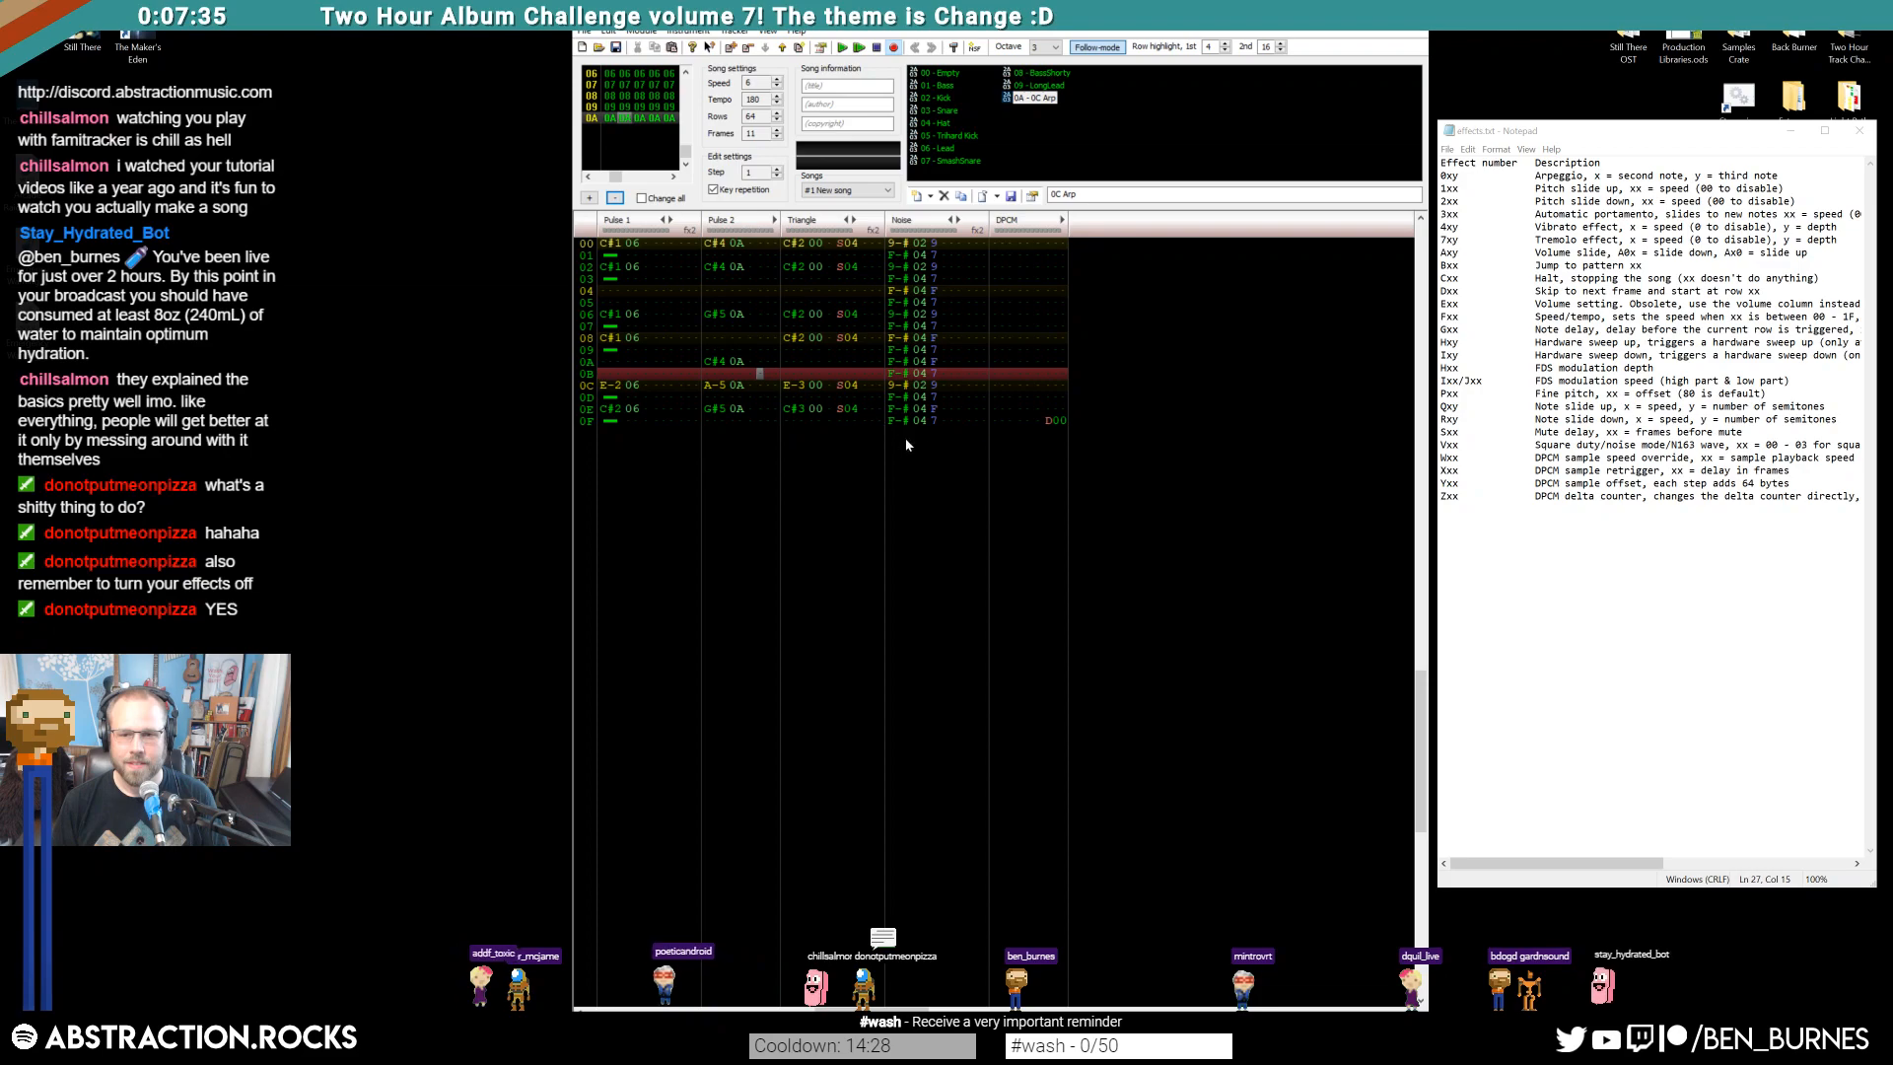
scroll(907, 446, "up", 6)
scroll(912, 457, "down", 9)
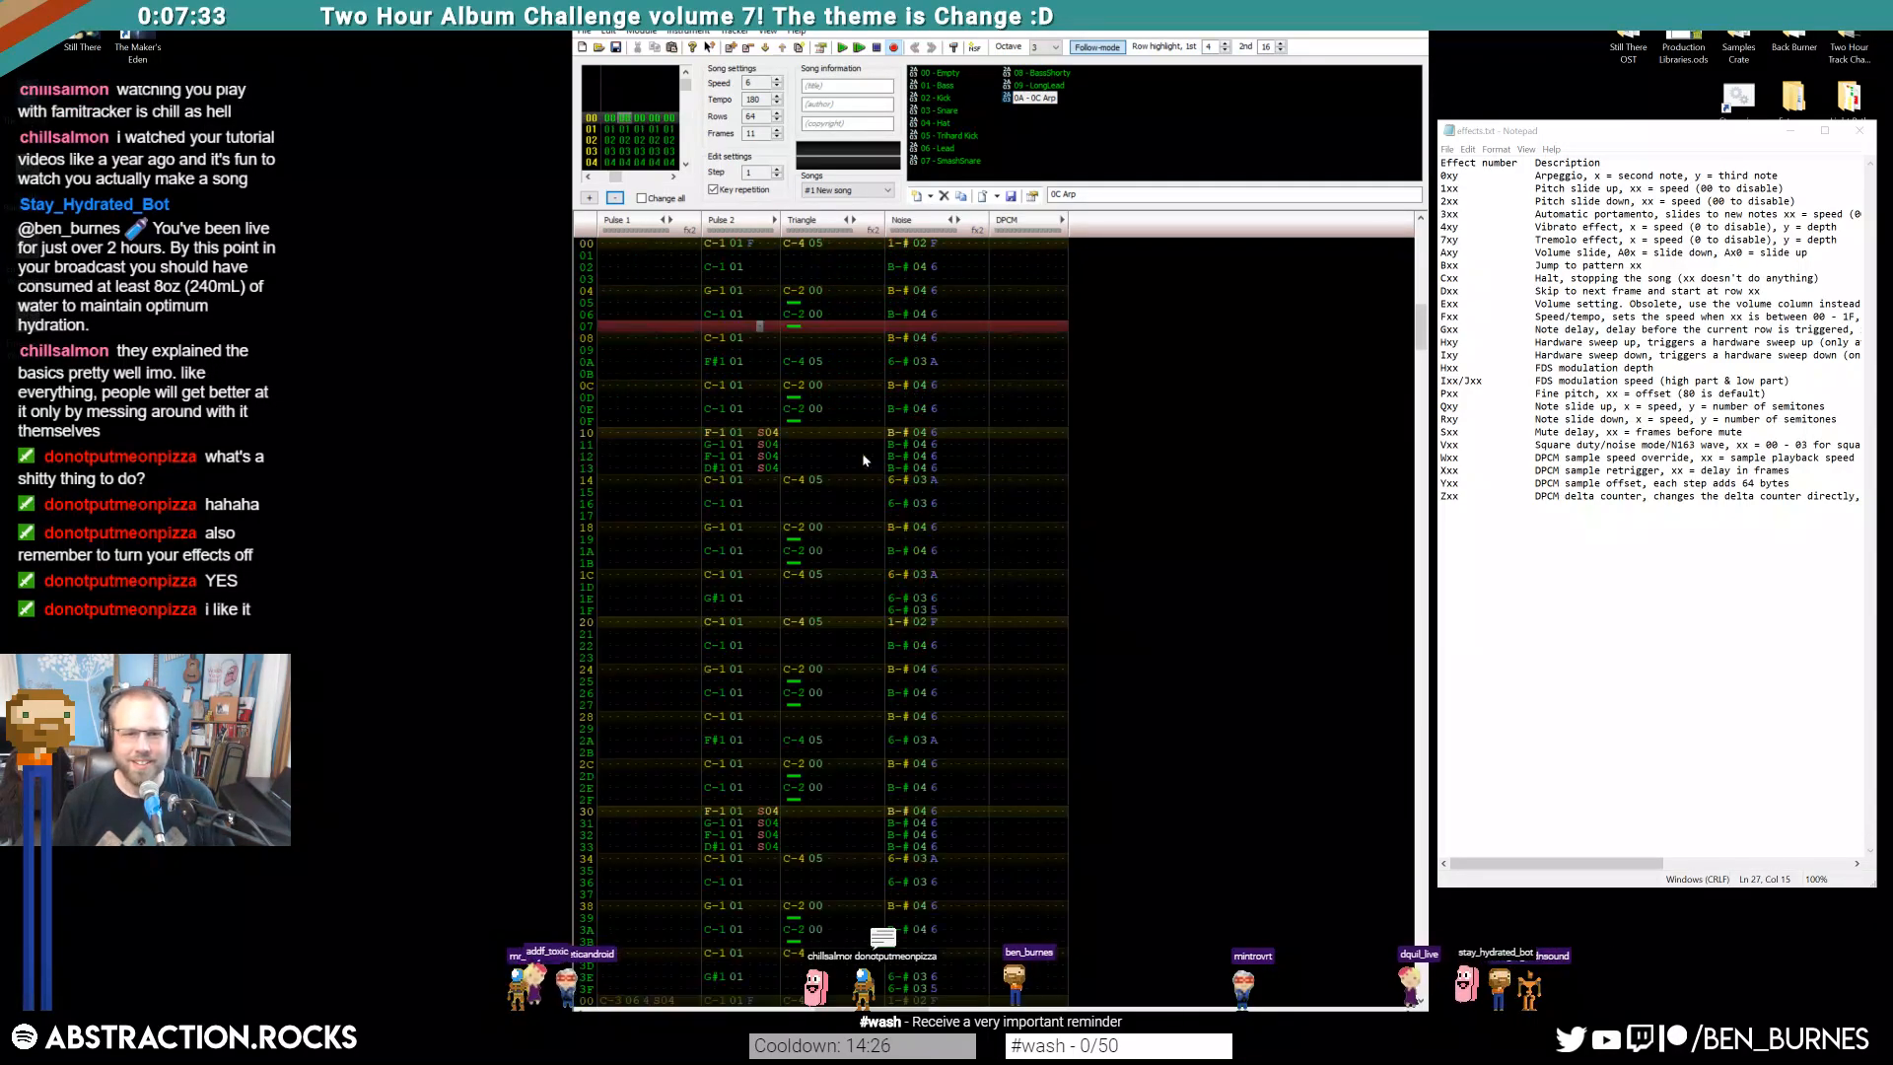
left_click_drag(601, 240, 740, 409)
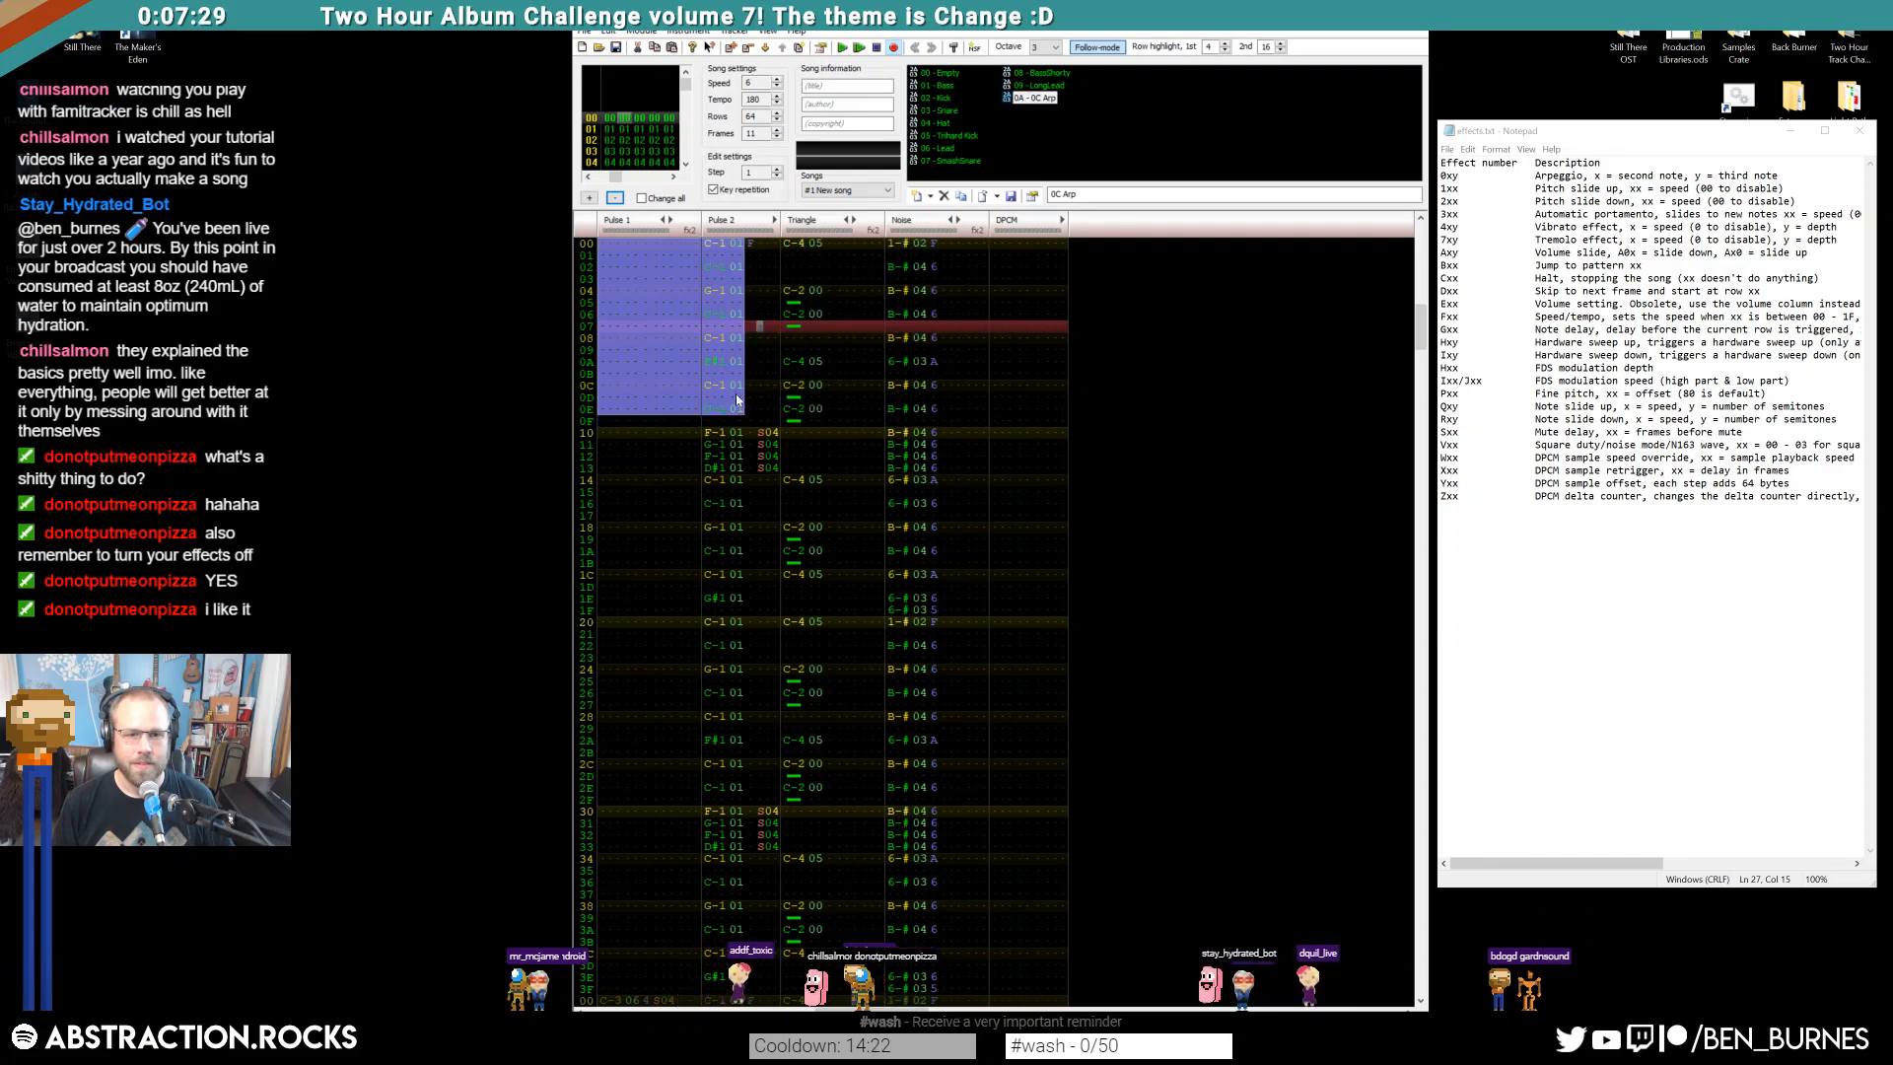
left_click_drag(709, 248, 728, 328)
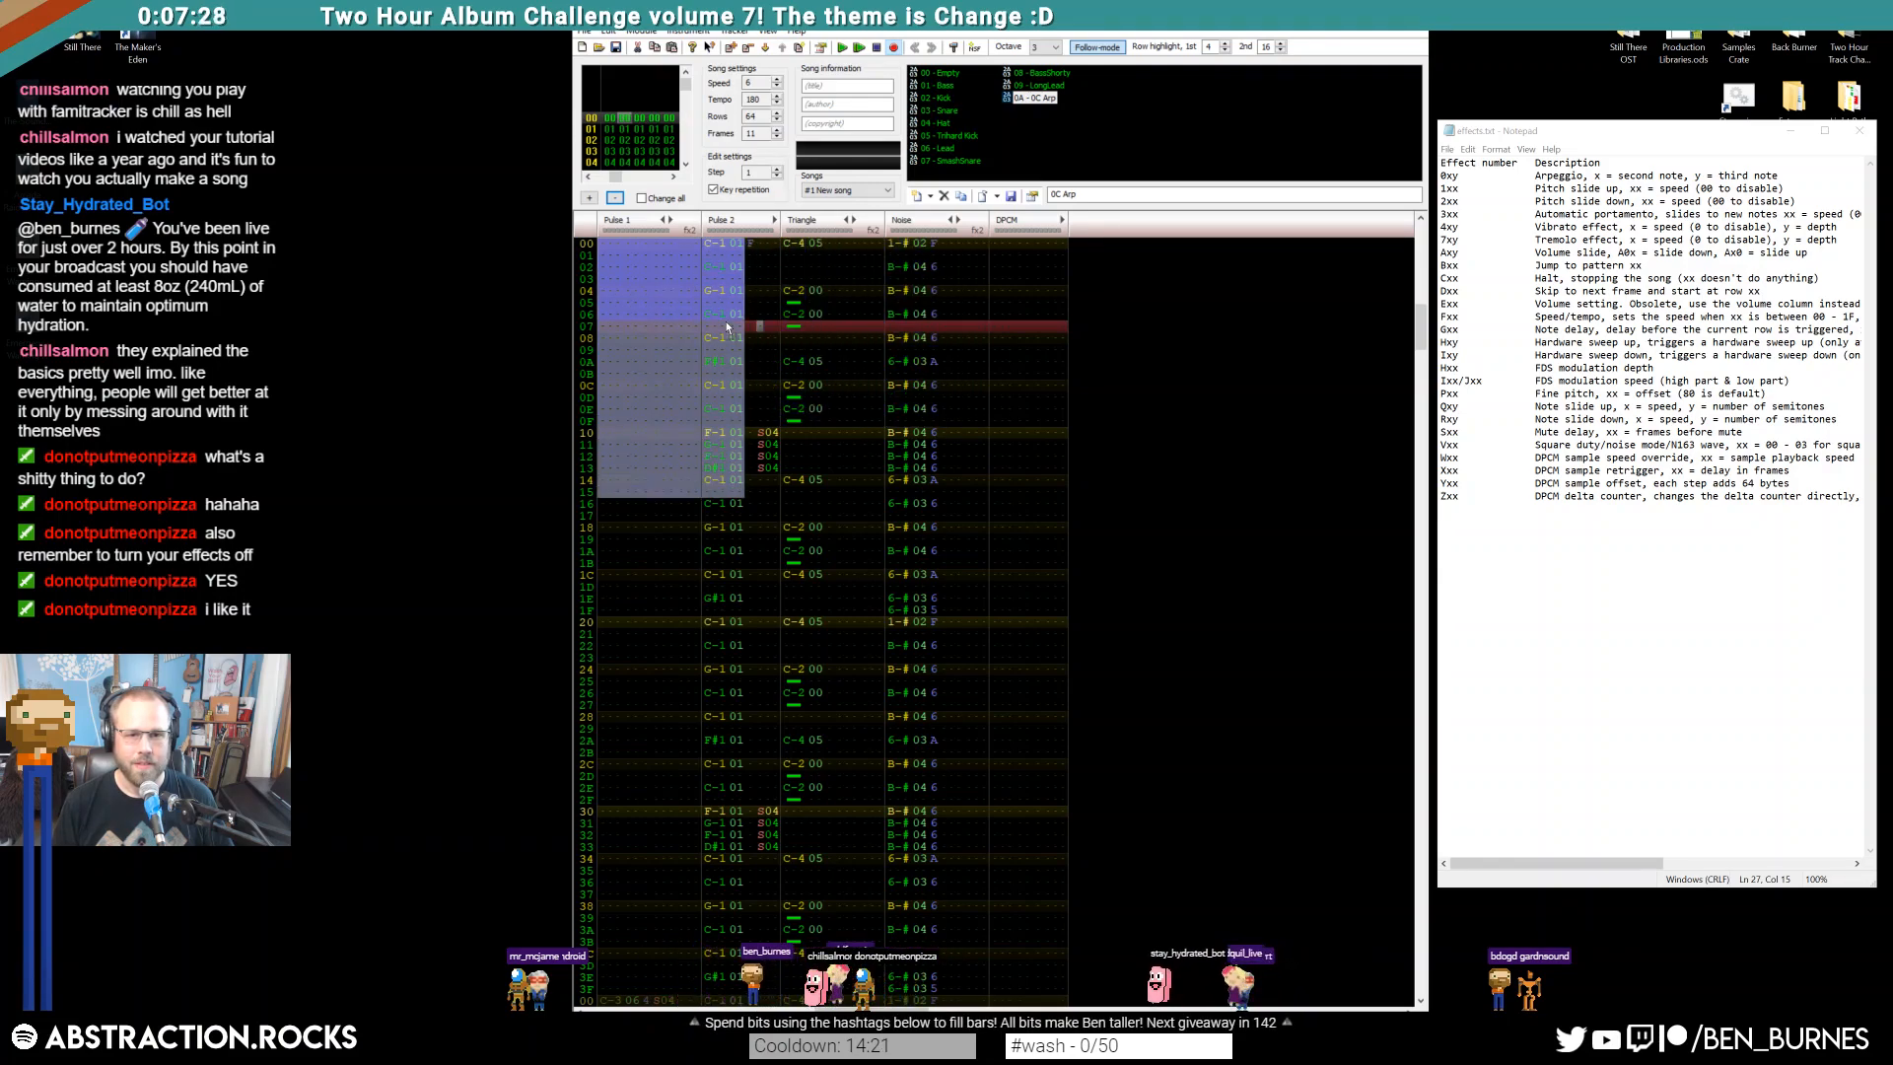
left_click(738, 258)
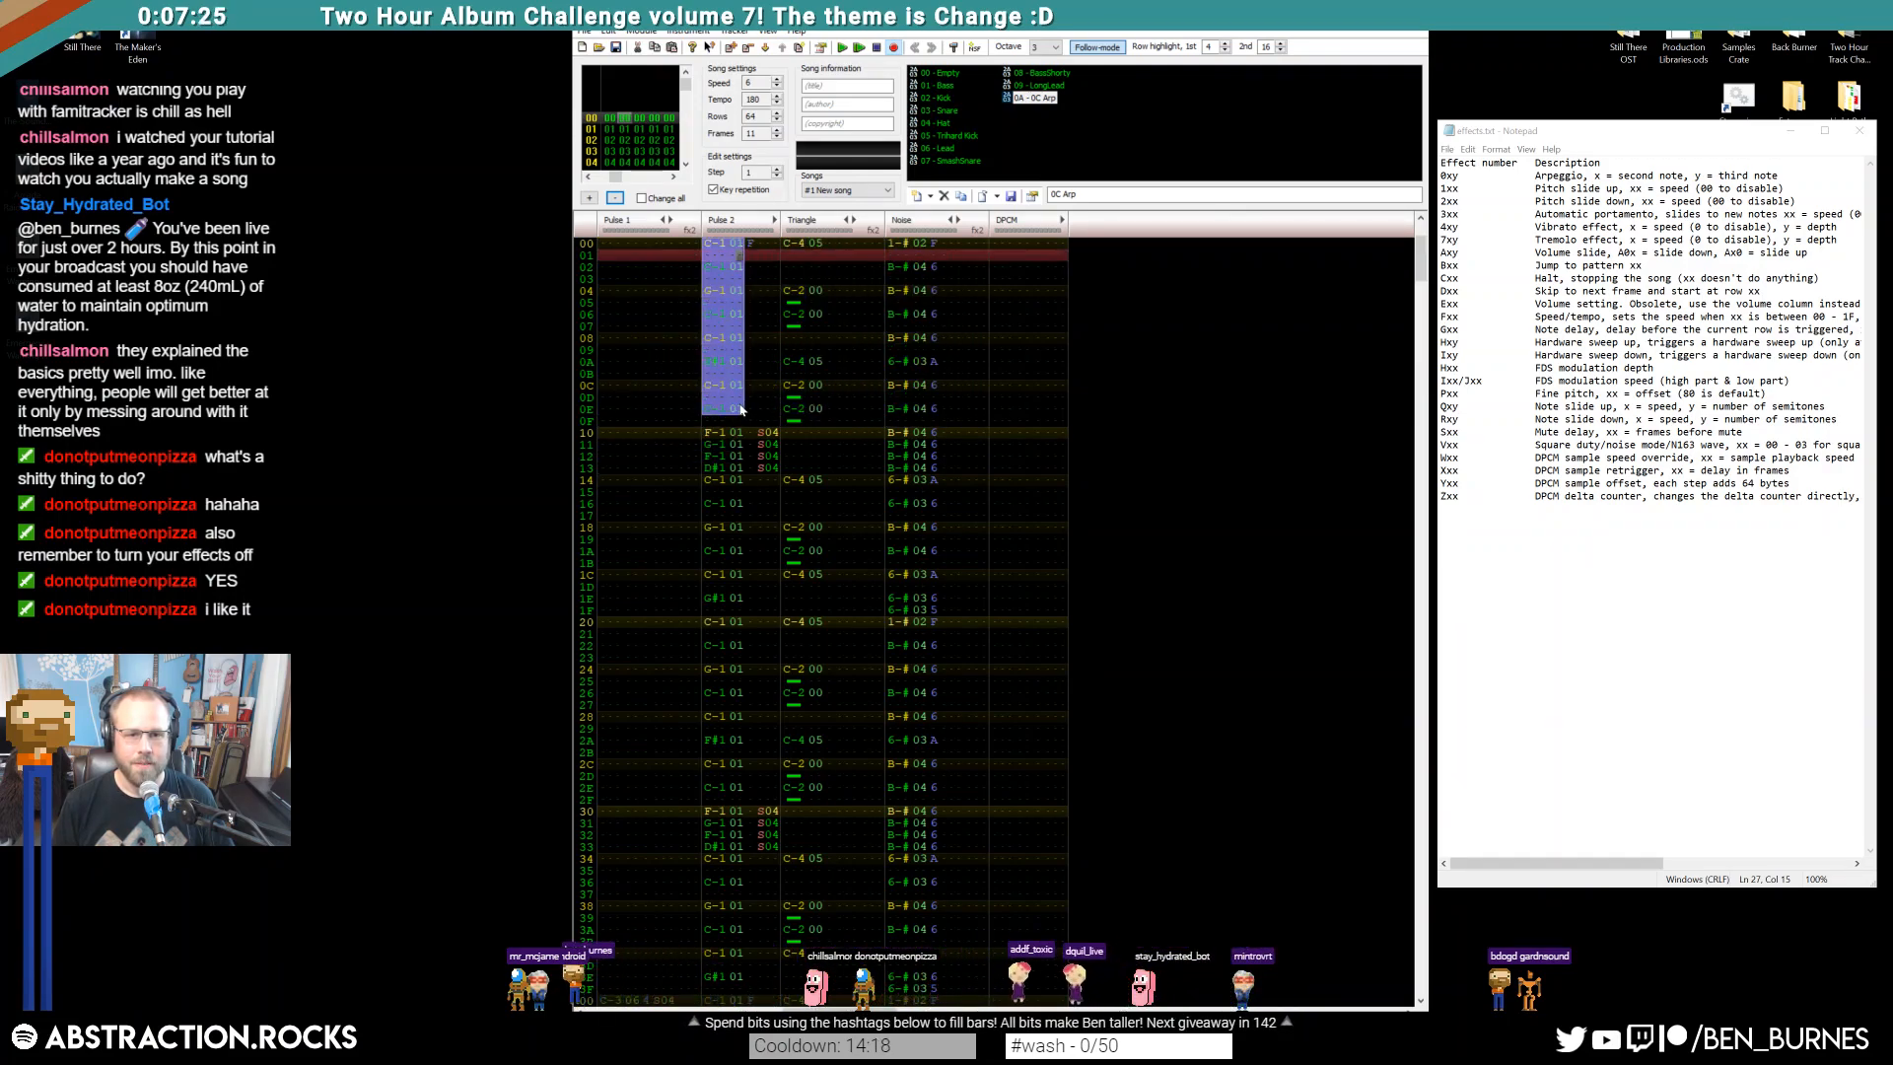
scroll(762, 435, "up", 3)
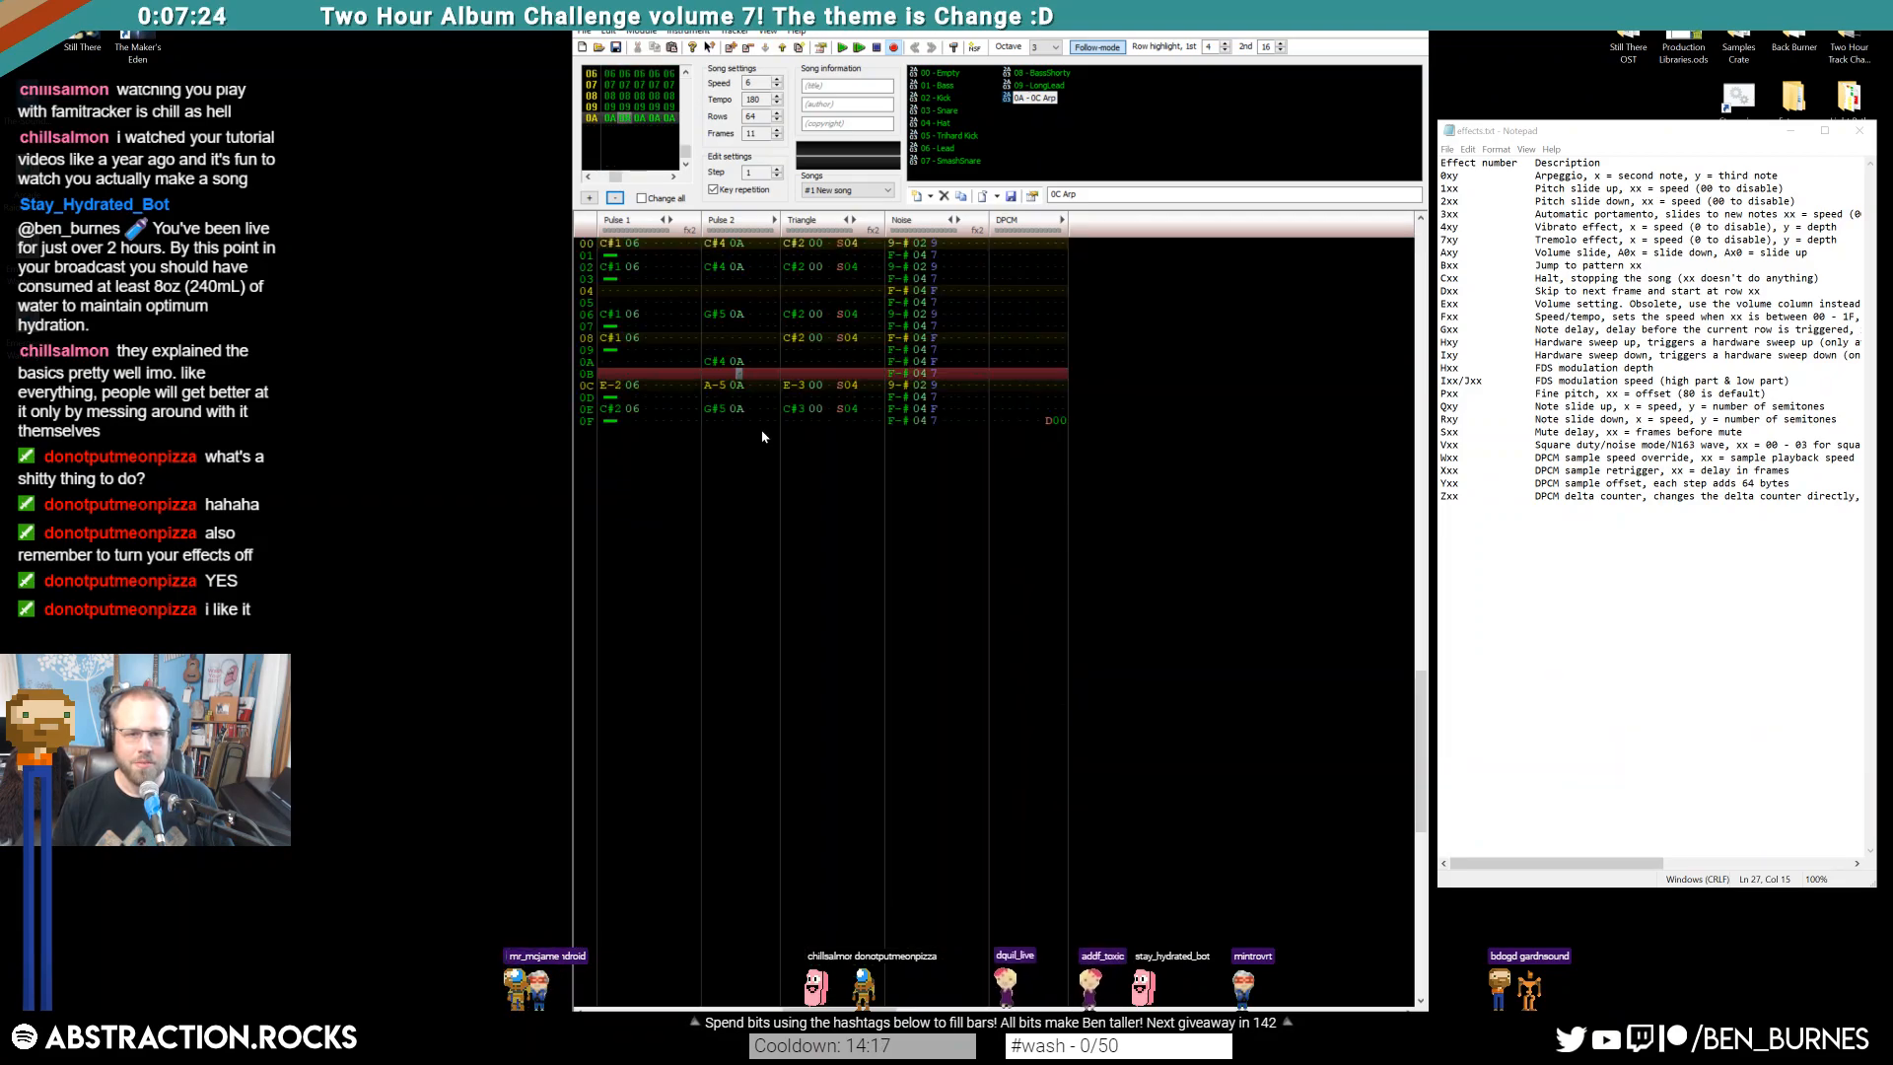
In frame 0A's DPCM channel, move the skip effect D00 from row 0F to row 1F
left_click(1048, 433)
left_click(1052, 612)
type("d")
Copy the Noise part on rows 30 to 3F of frame 07 to row 10 of frame 0A
scroll(872, 440, "up", 4)
scroll(921, 473, "up", 20)
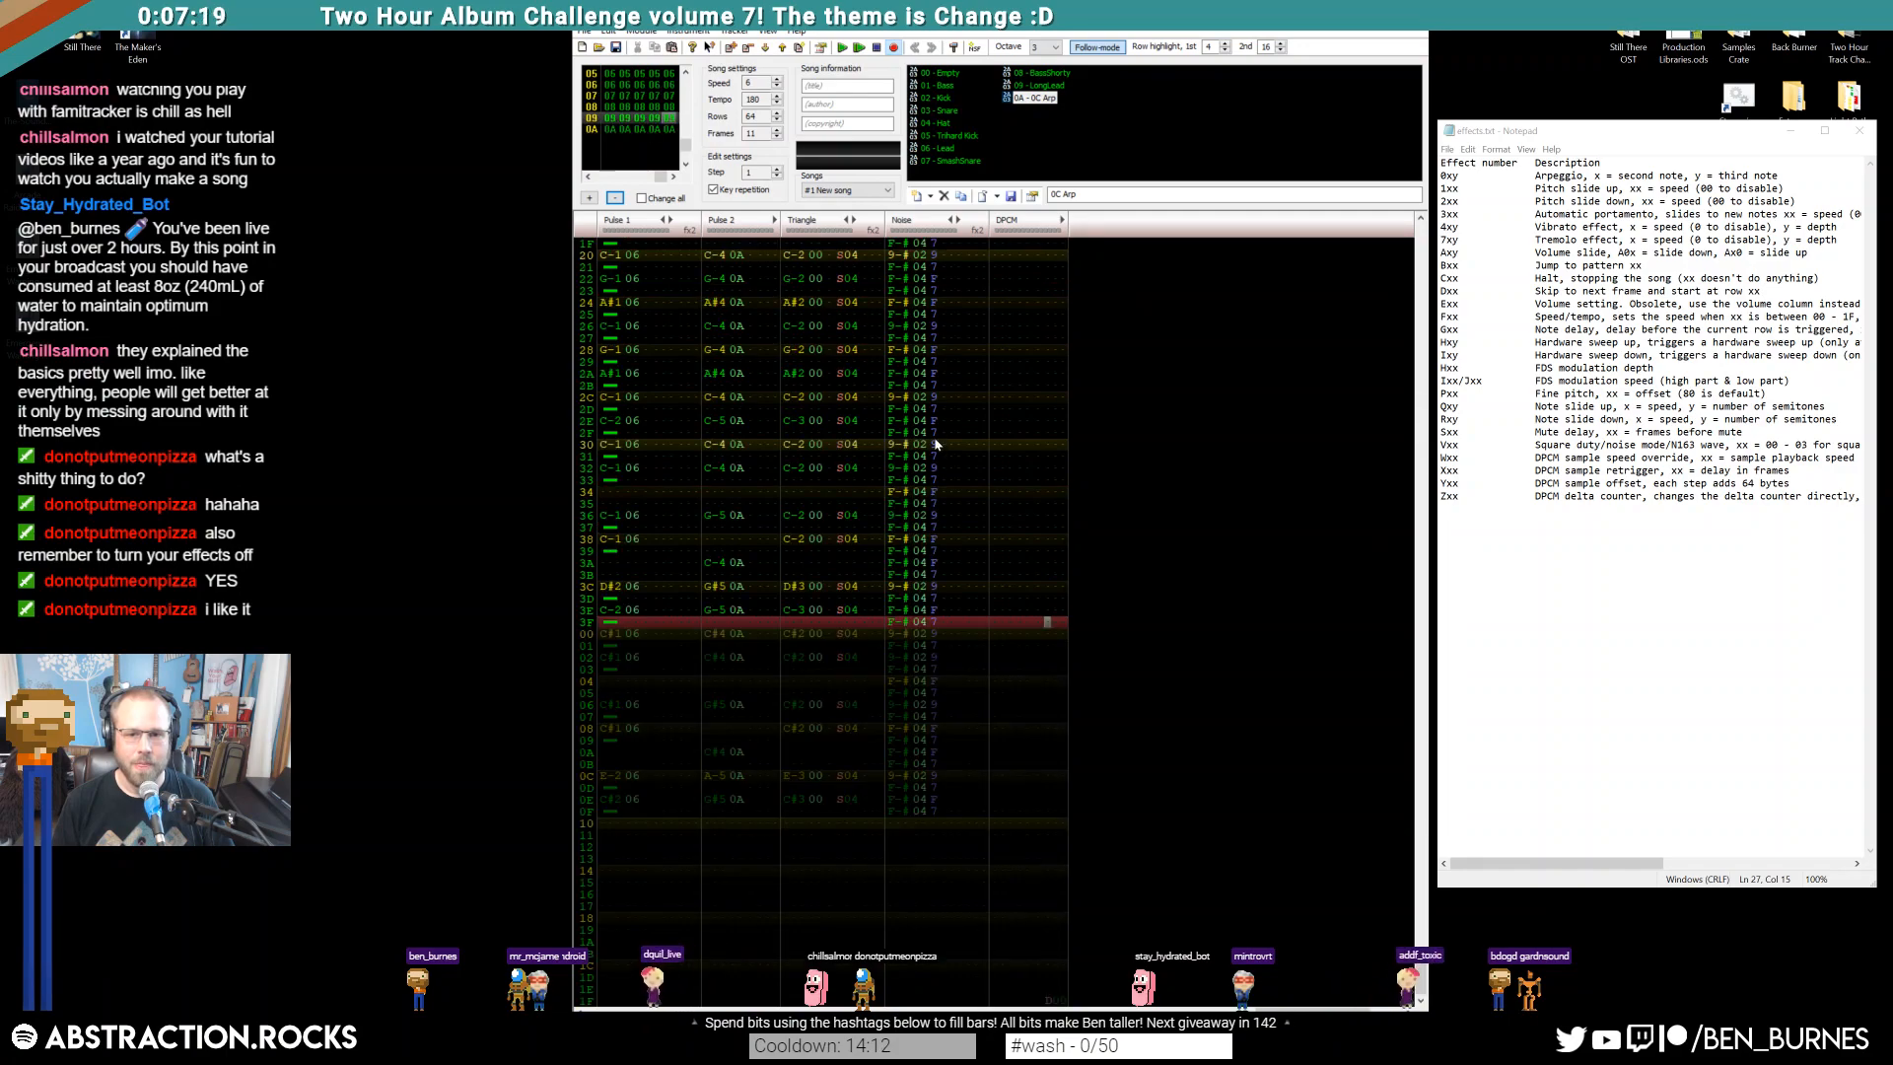
scroll(951, 544, "up", 11)
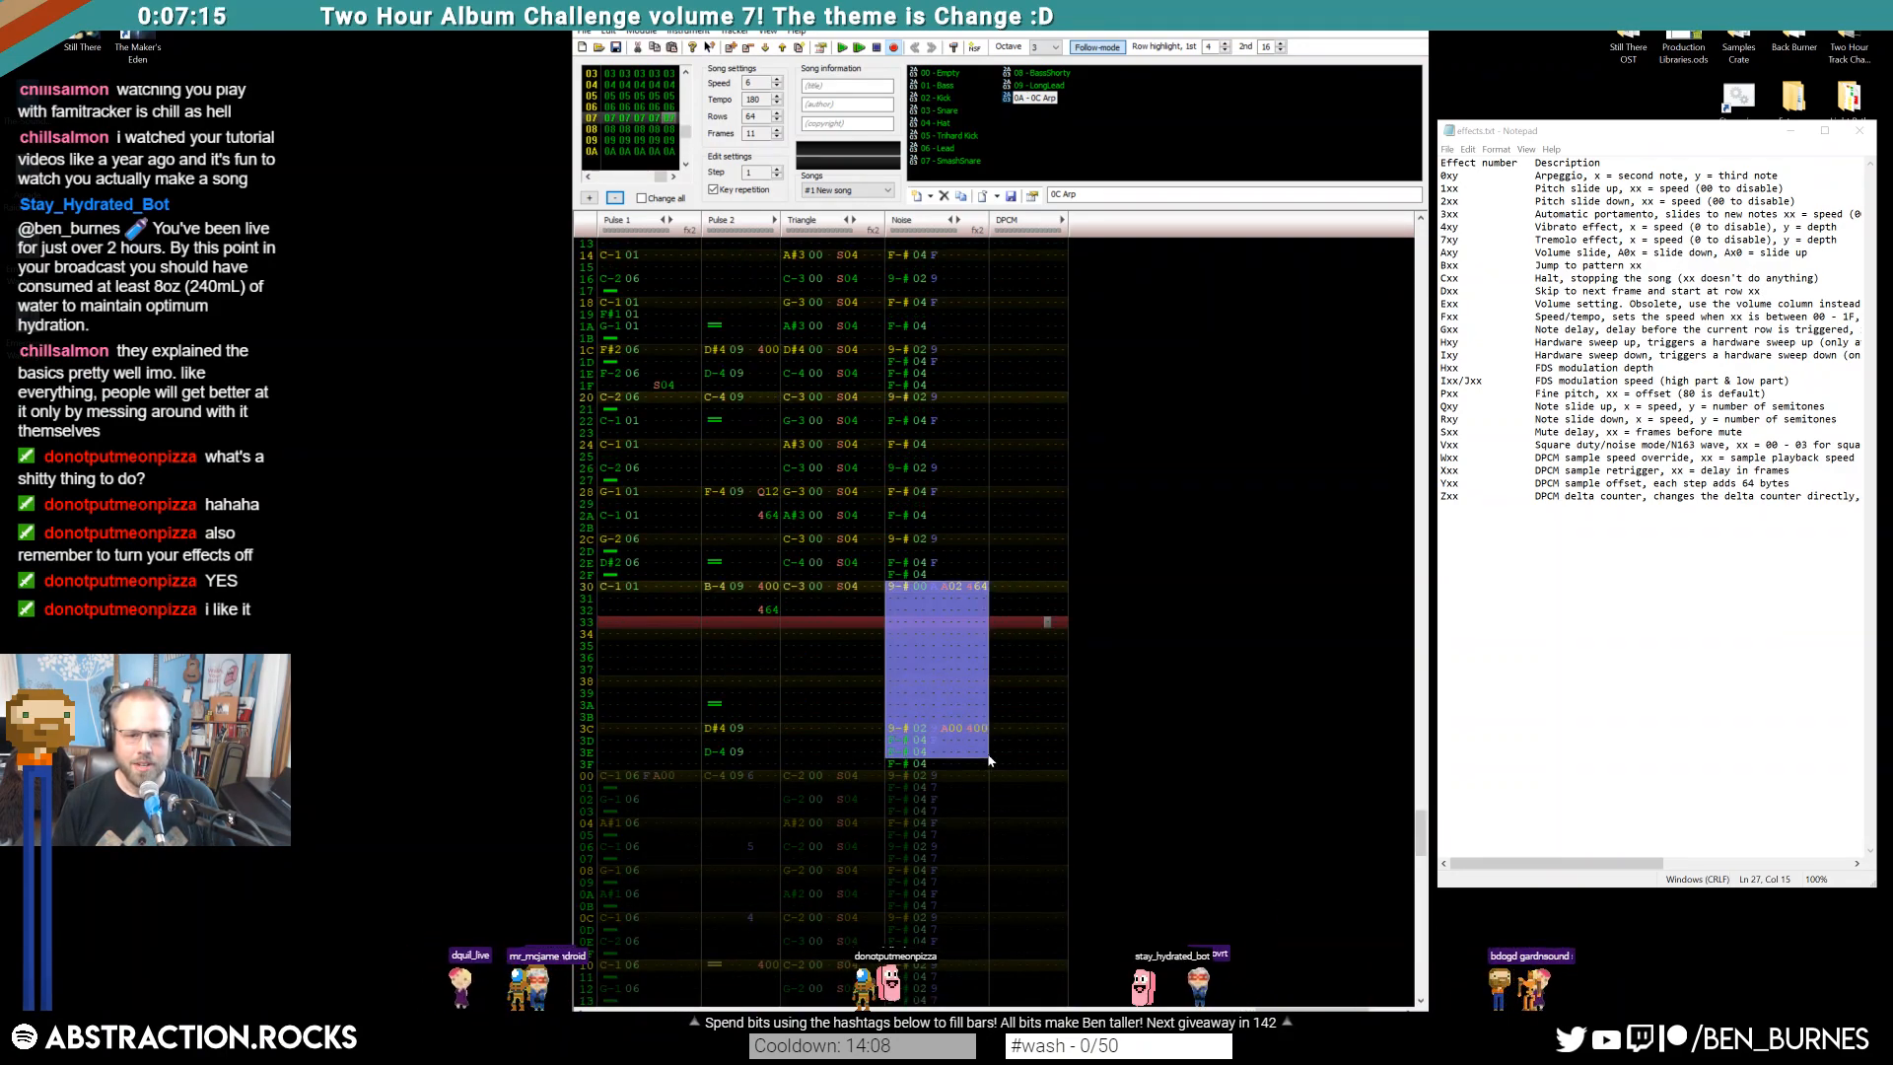
scroll(944, 720, "down", 20)
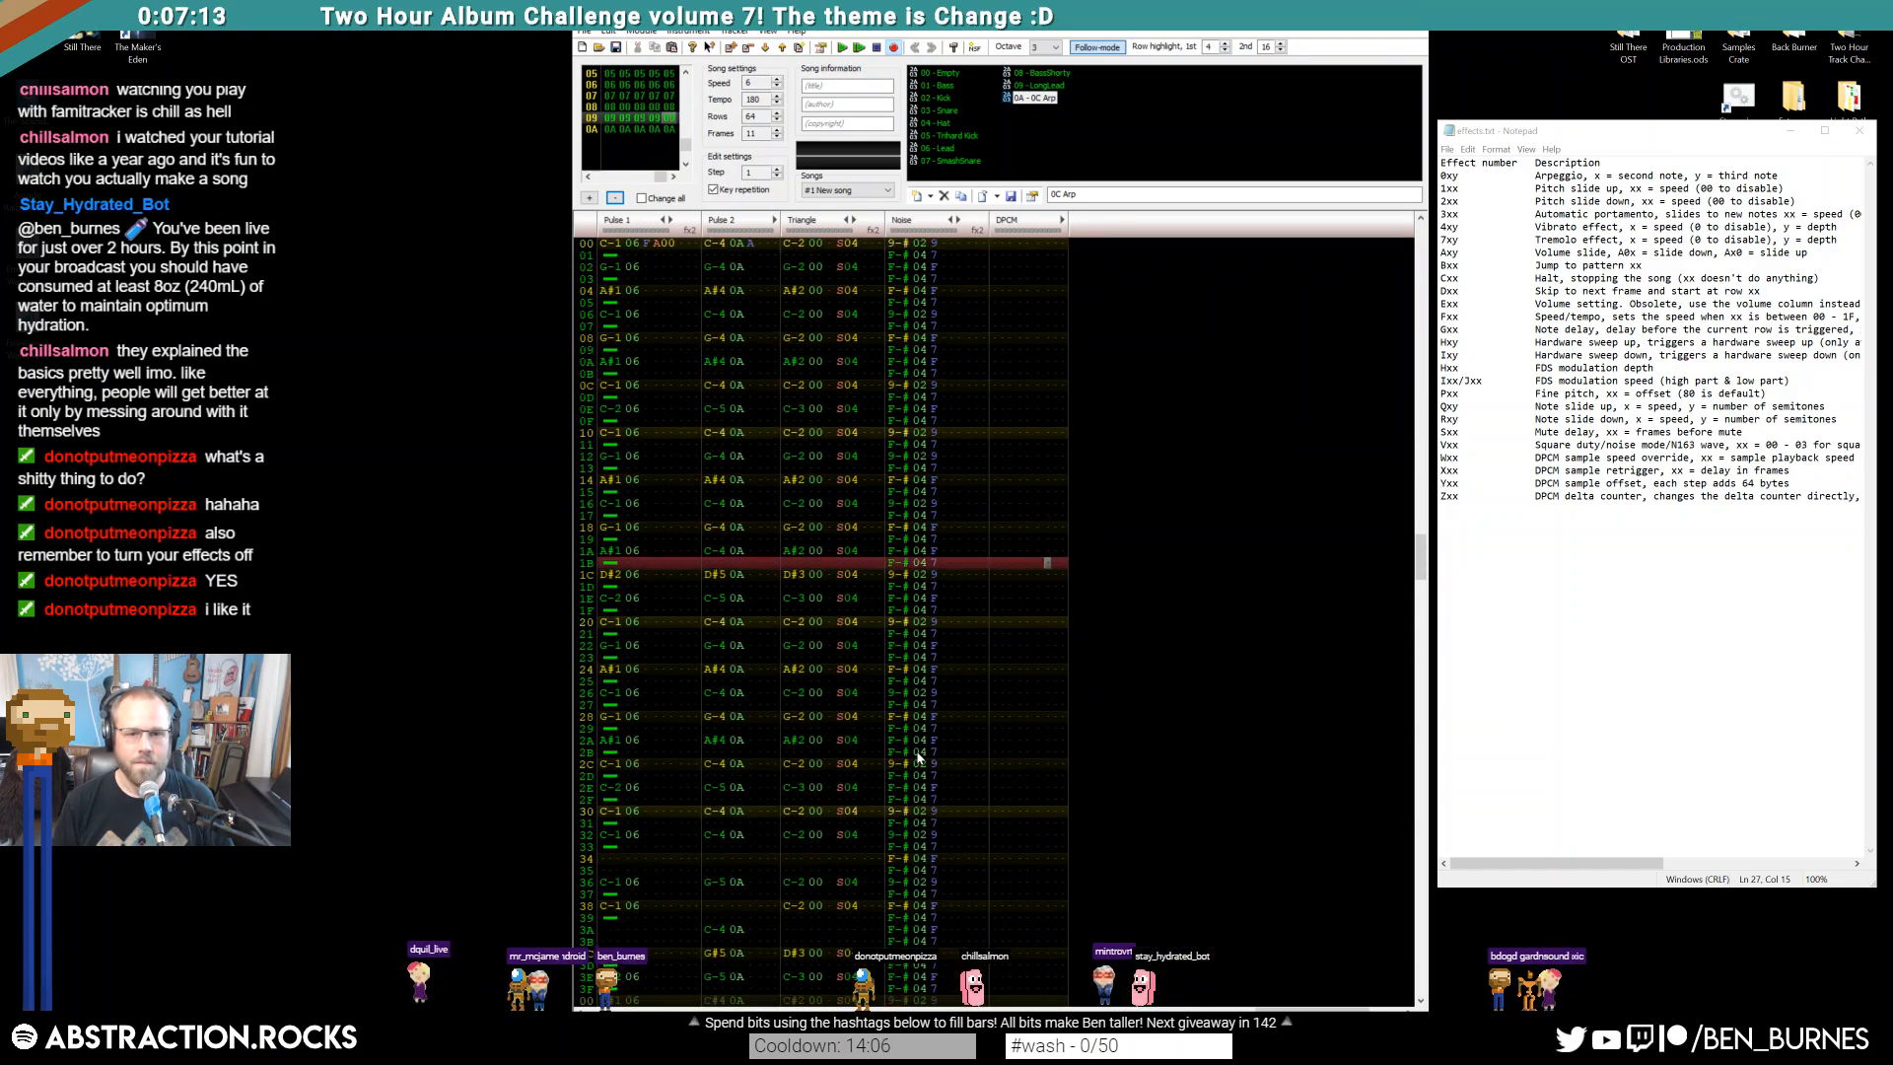
scroll(885, 397, "down", 8)
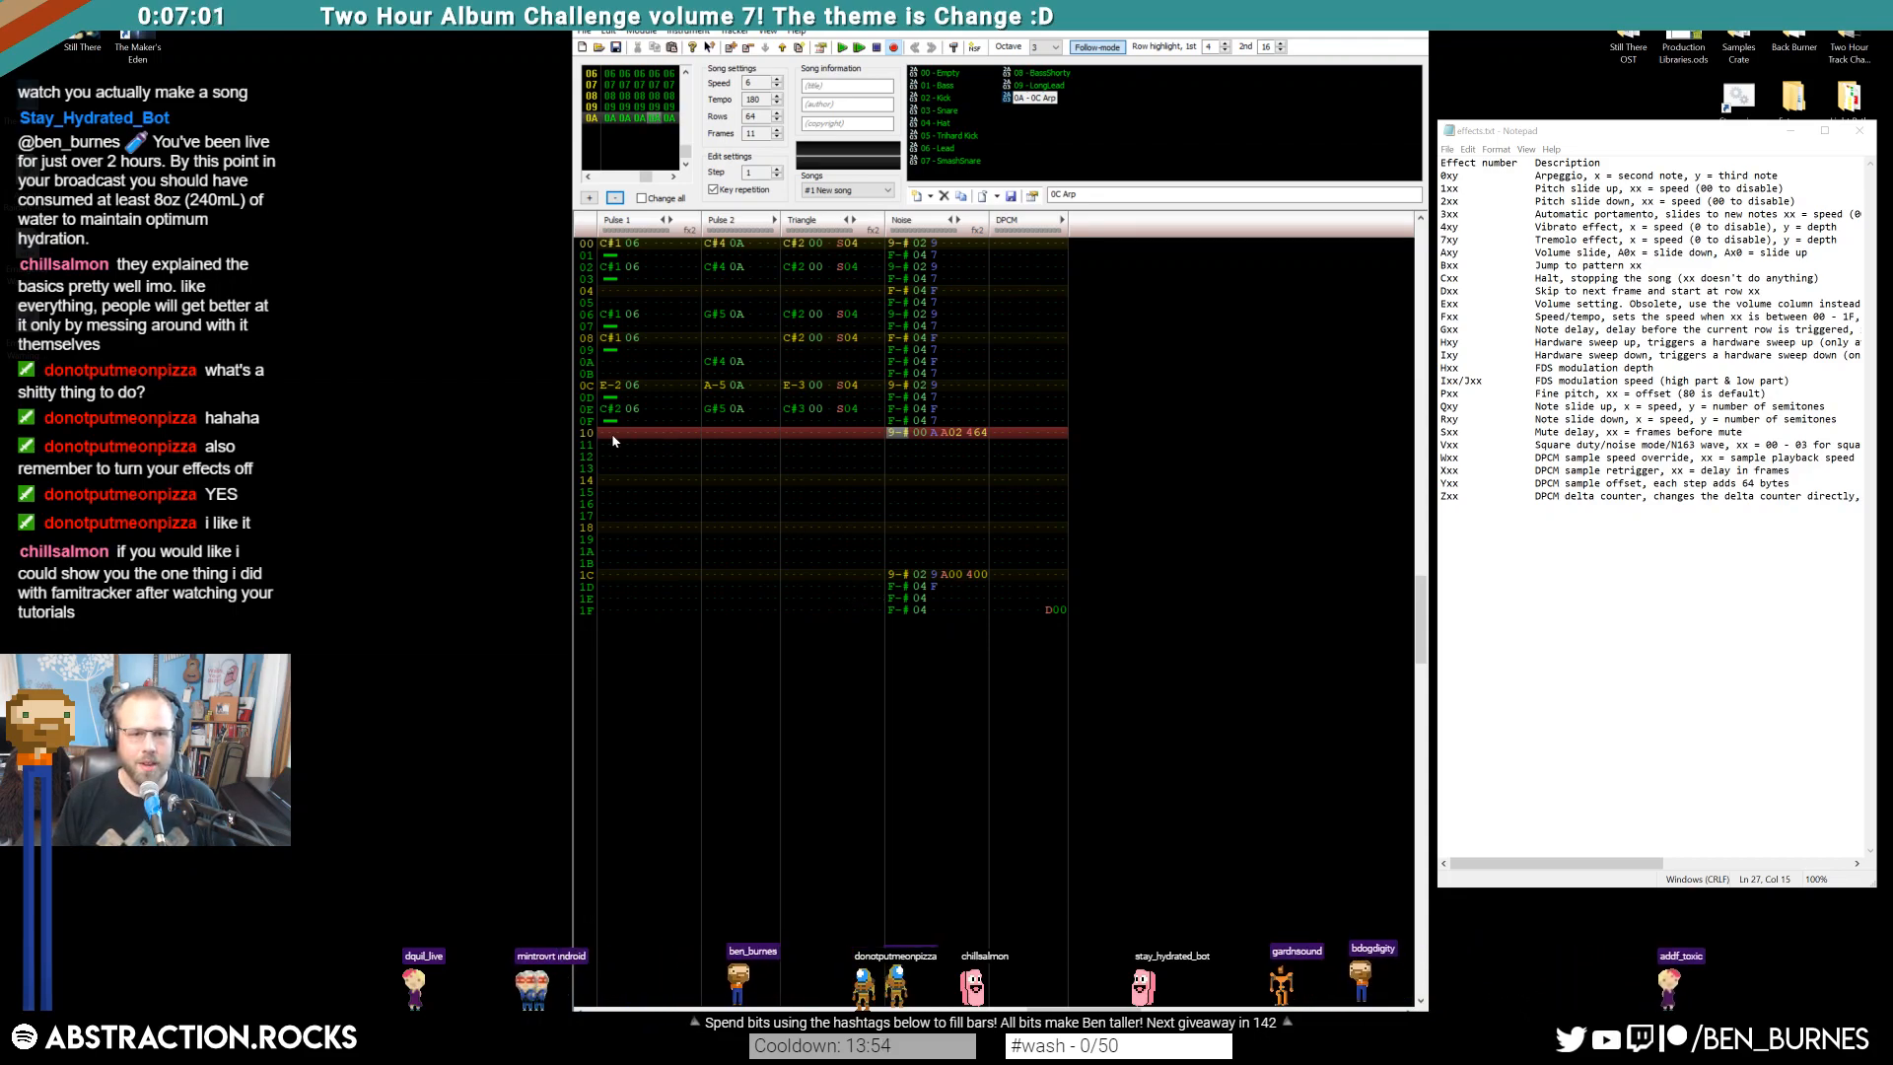
Copy the opening Pulse 2 bass notes of frame 00 to row 18 of frame 0A's Pulse 2 channel
key("F5")
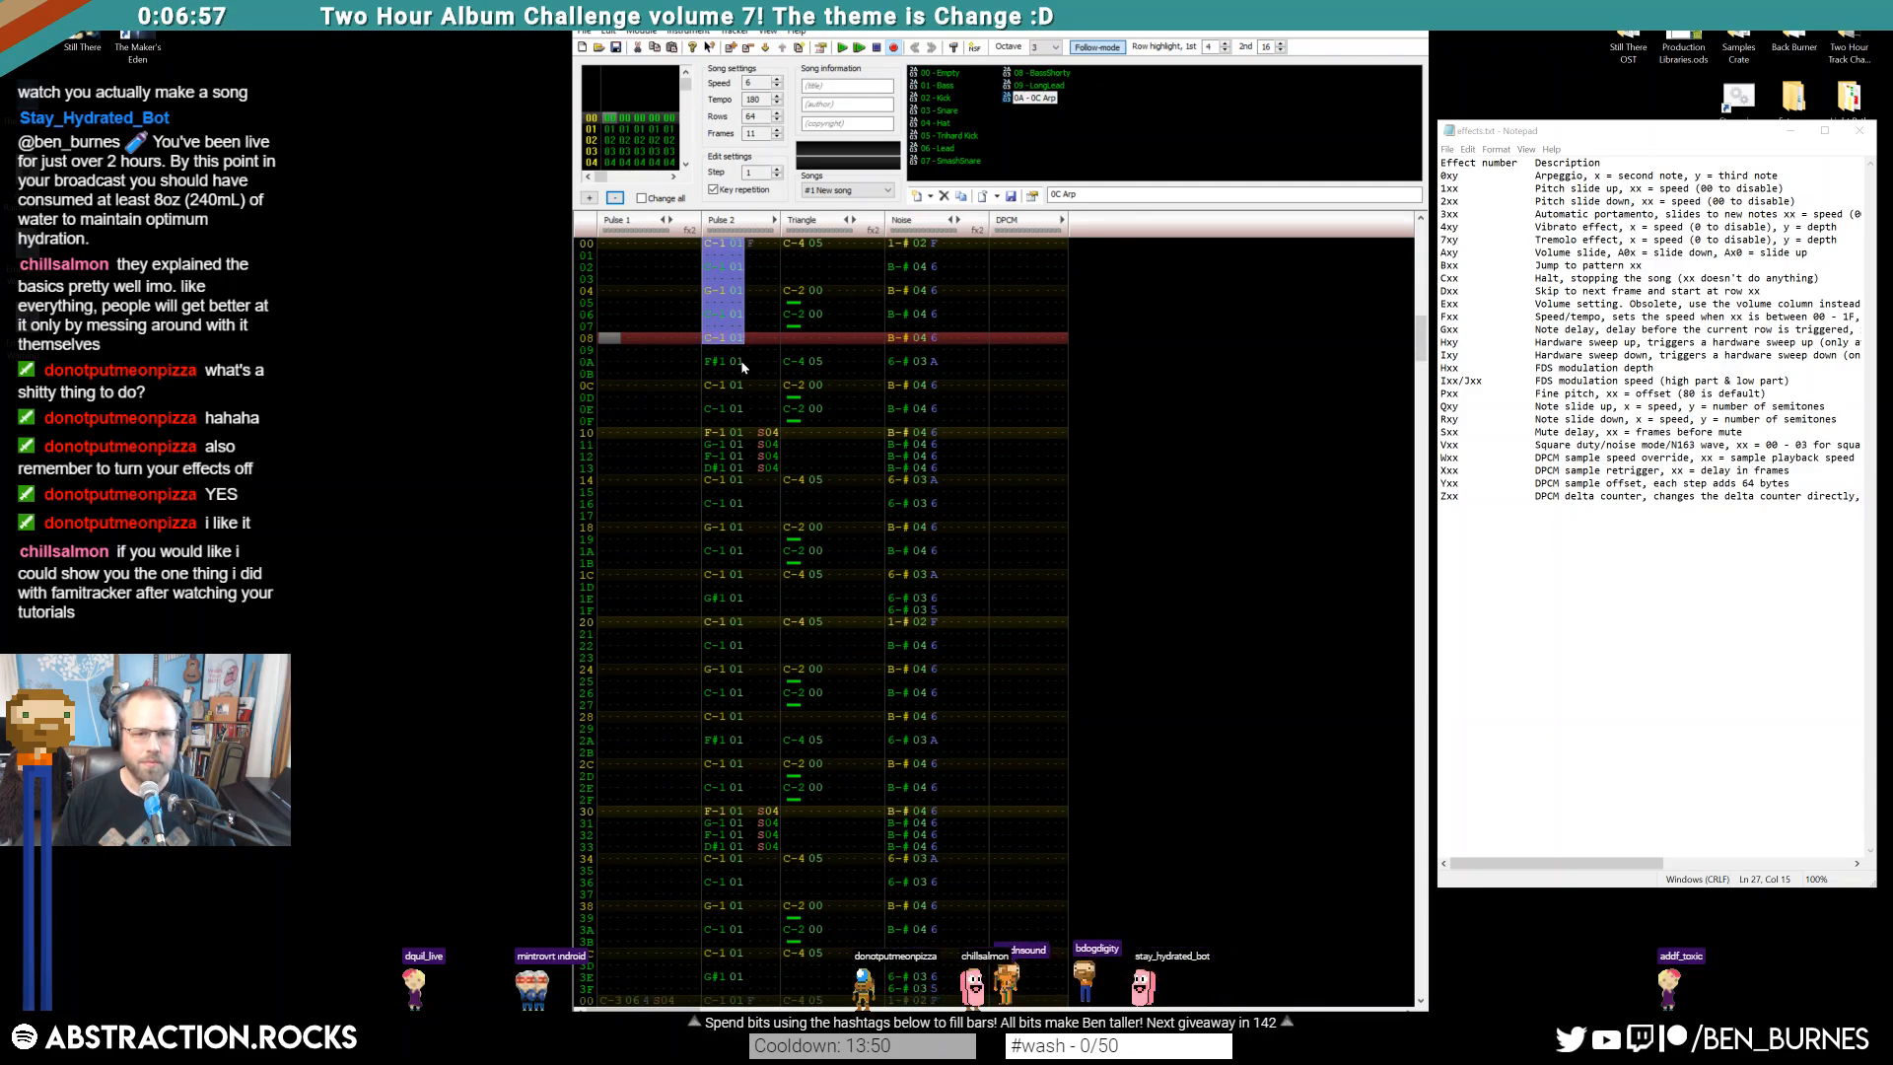
scroll(734, 464, "up", 6)
left_click(709, 533)
key("ctrl+v")
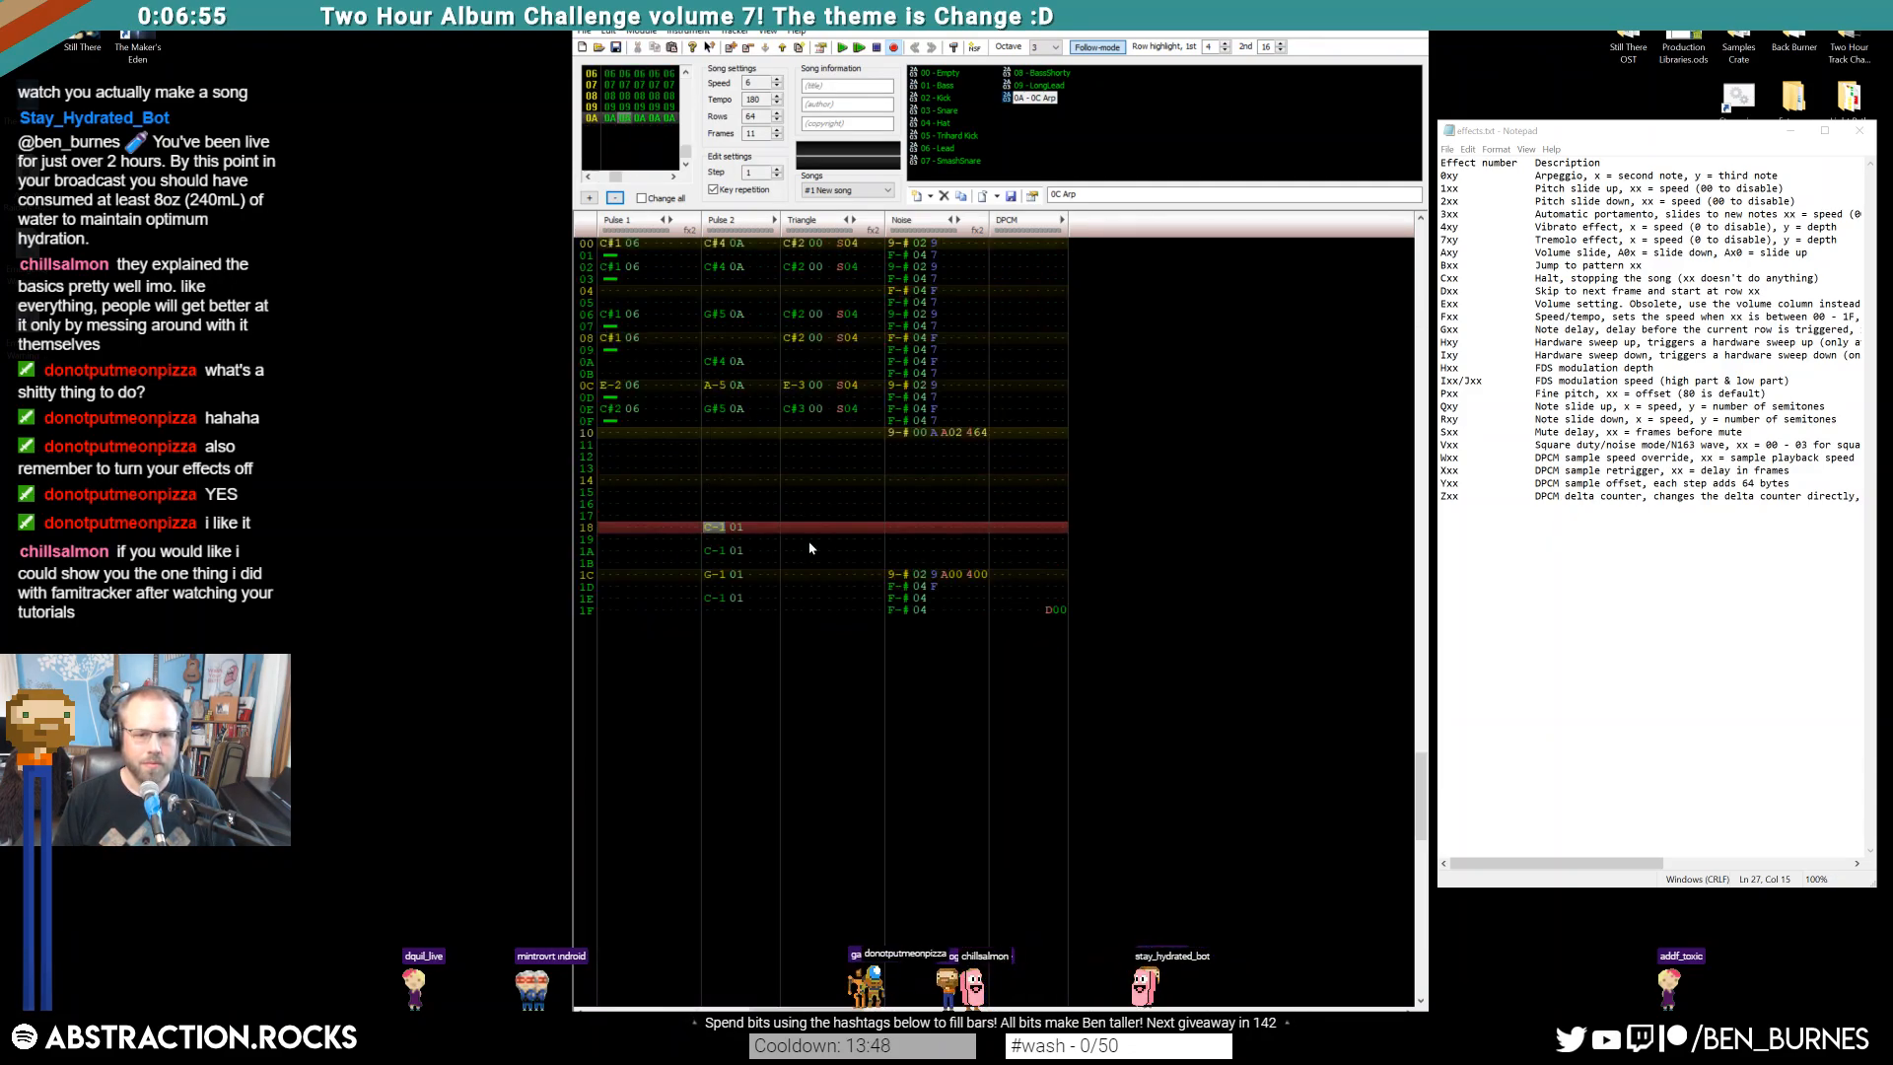
Change the Pulse 2 note at row 1C of frame 0A to C-1 using the 01 - Bass instrument
left_click(714, 574)
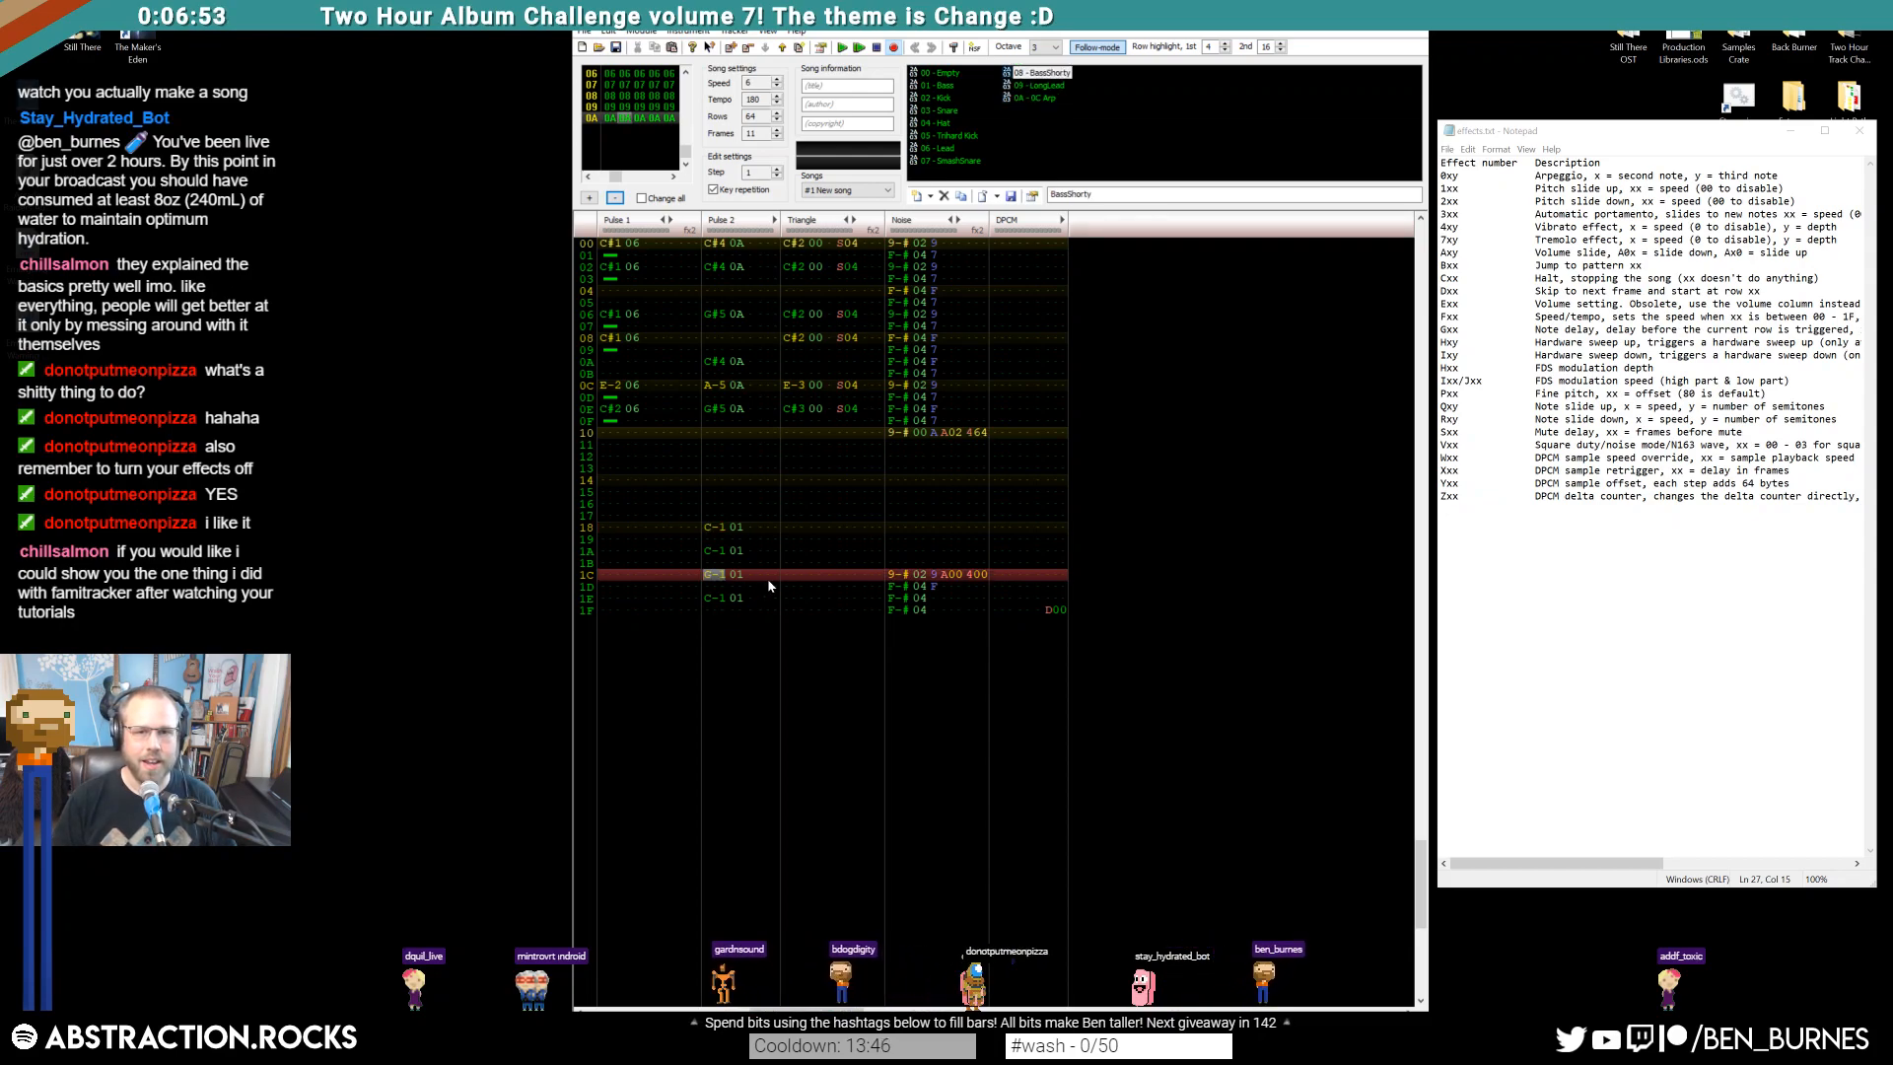
key("ctrl+Up")
key("ctrl+Up")
key("ctrl+Up")
key("ctrl+Up")
key("z")
key("Up")
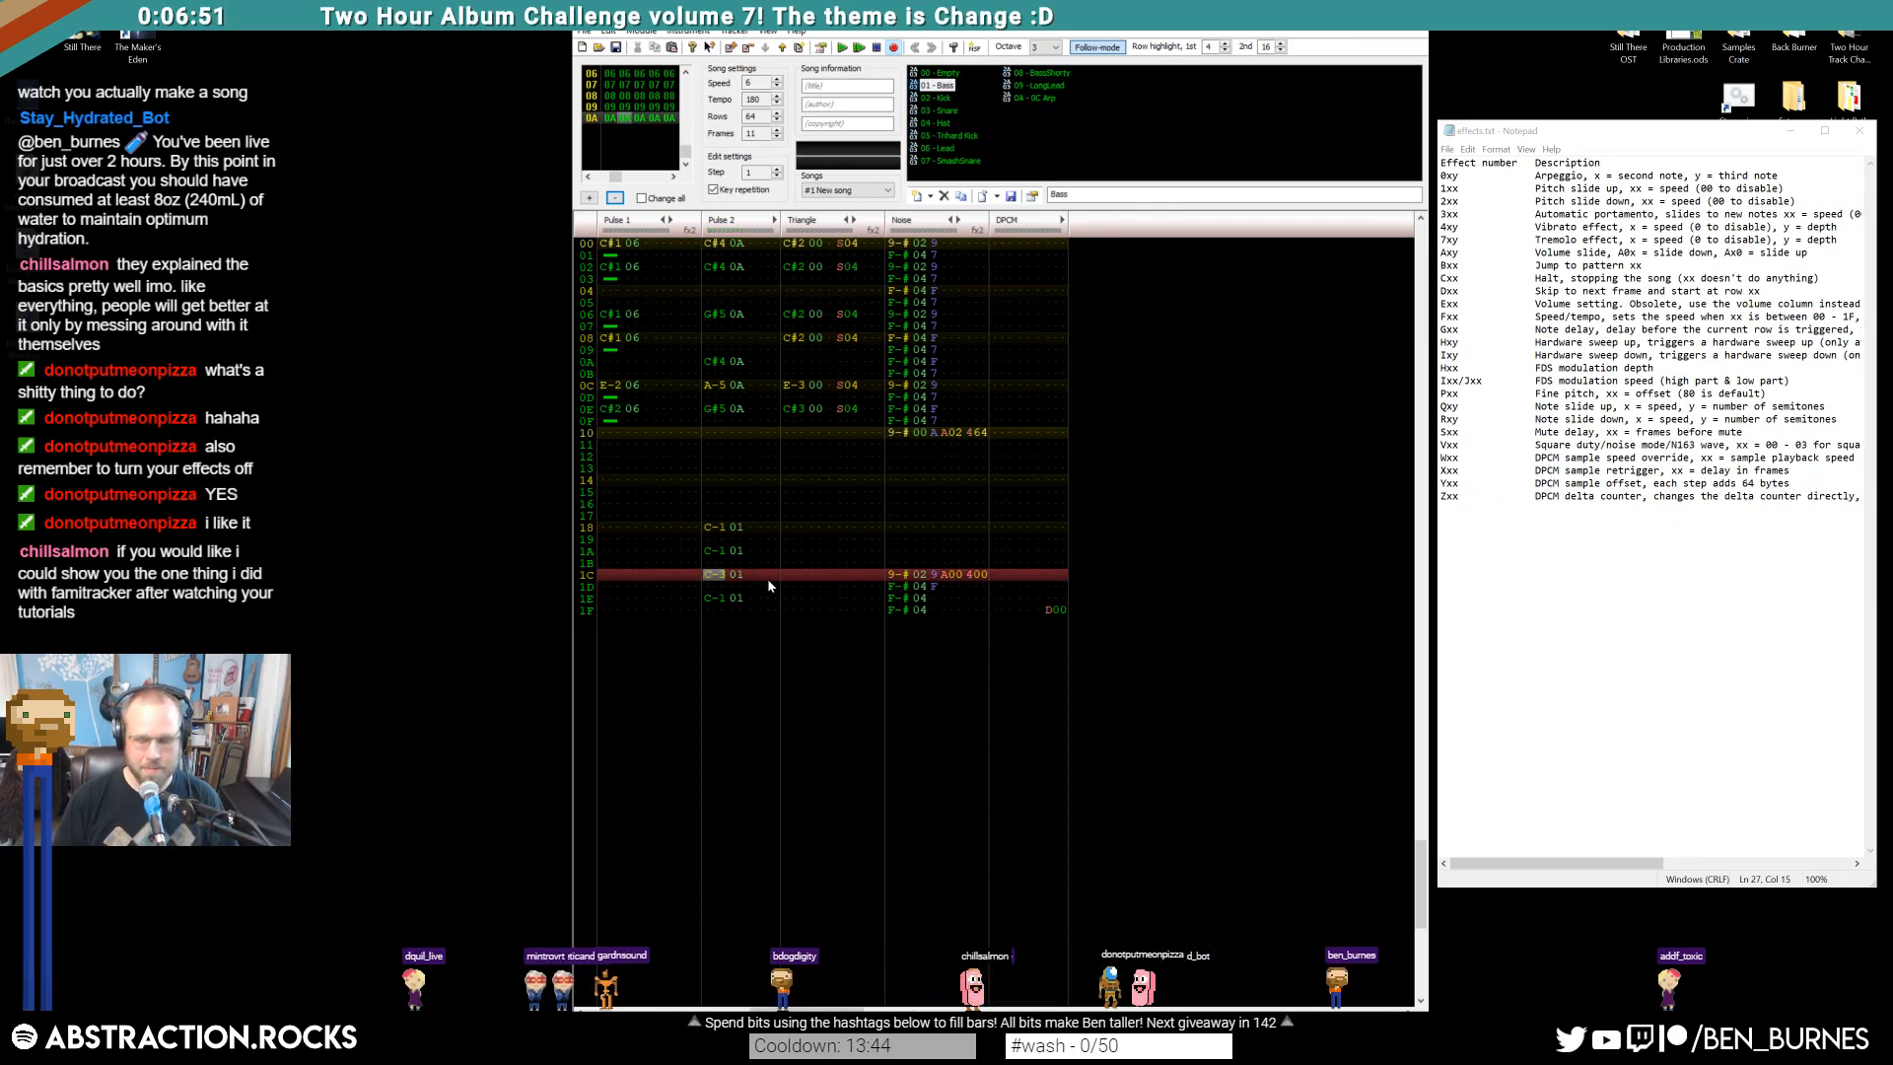
key("z")
key("Up")
key("Up")
key("Up")
key("Up")
key("Up")
key("Right")
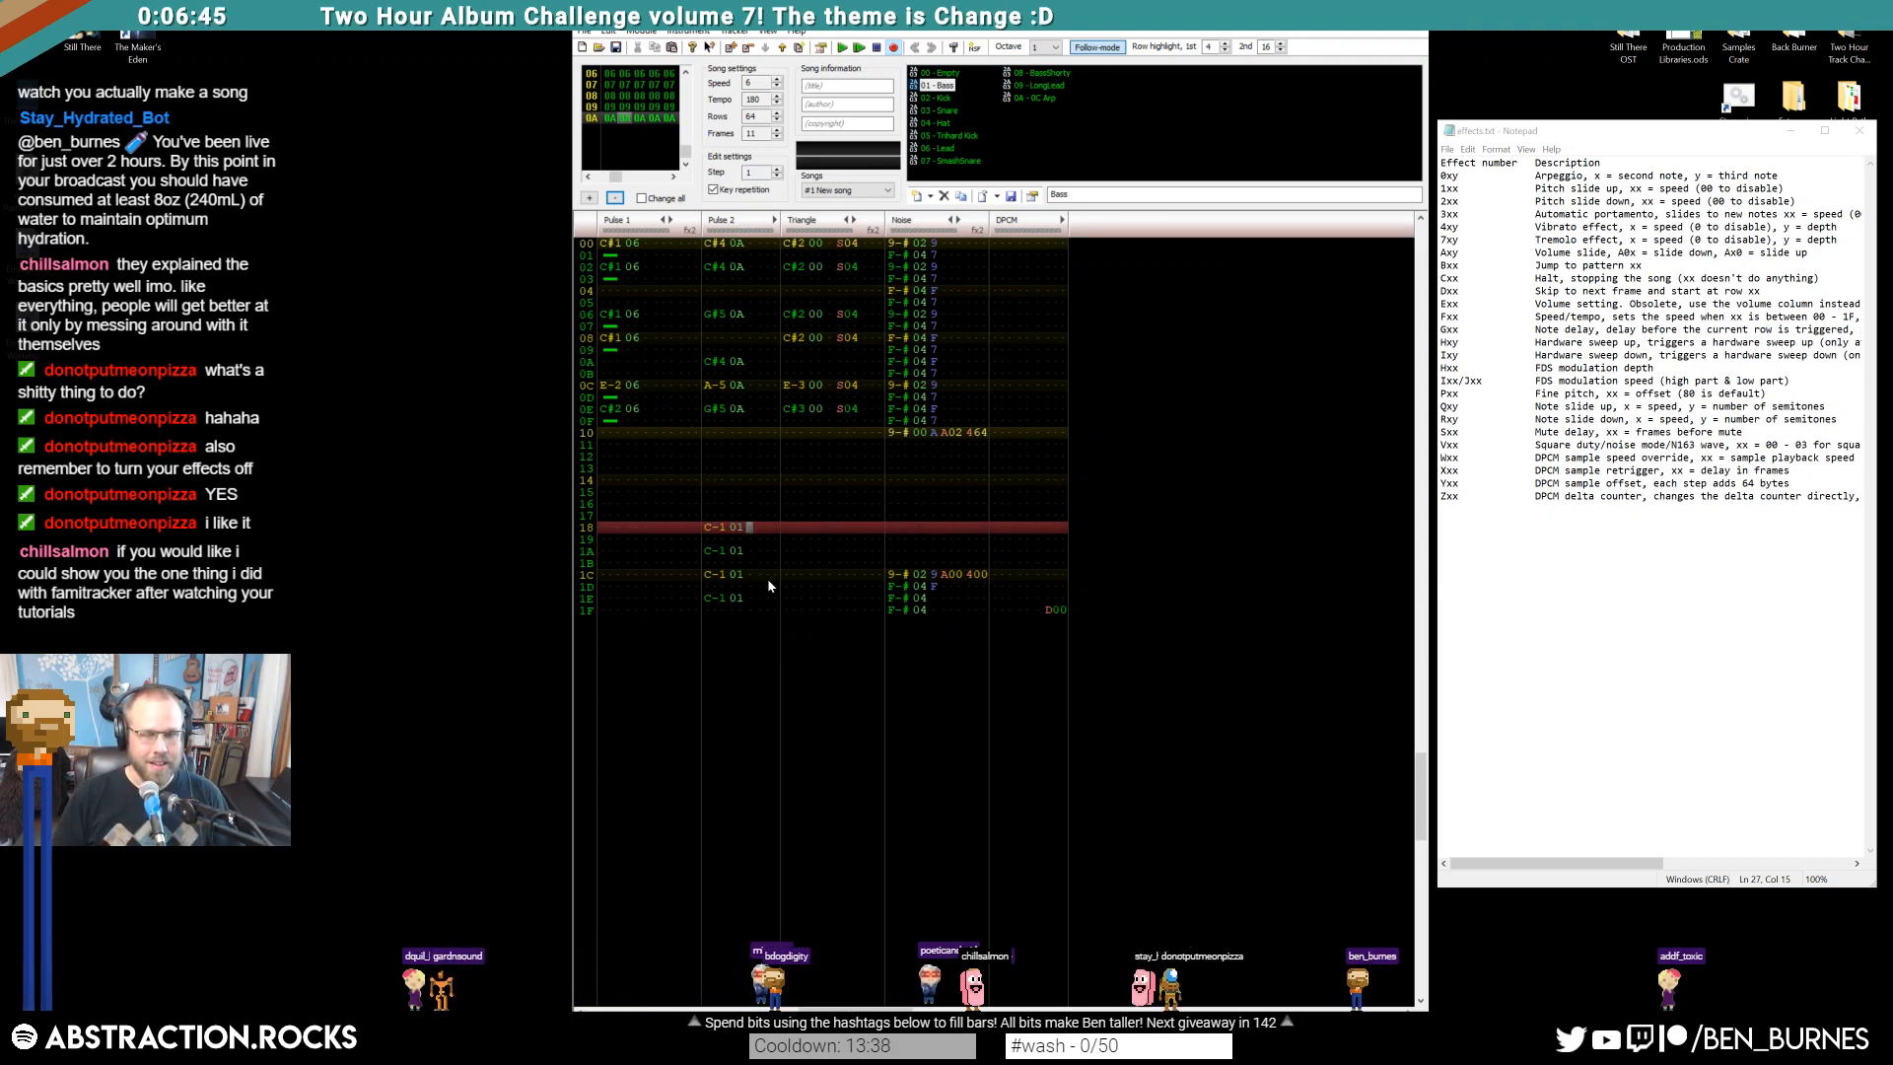
Add a hit at row 10 of frame 0A with Pulse 1 instrument 06, Pulse 2 G-5 0A and Triangle C-3 00 S04, and play the frame
left_click(717, 432)
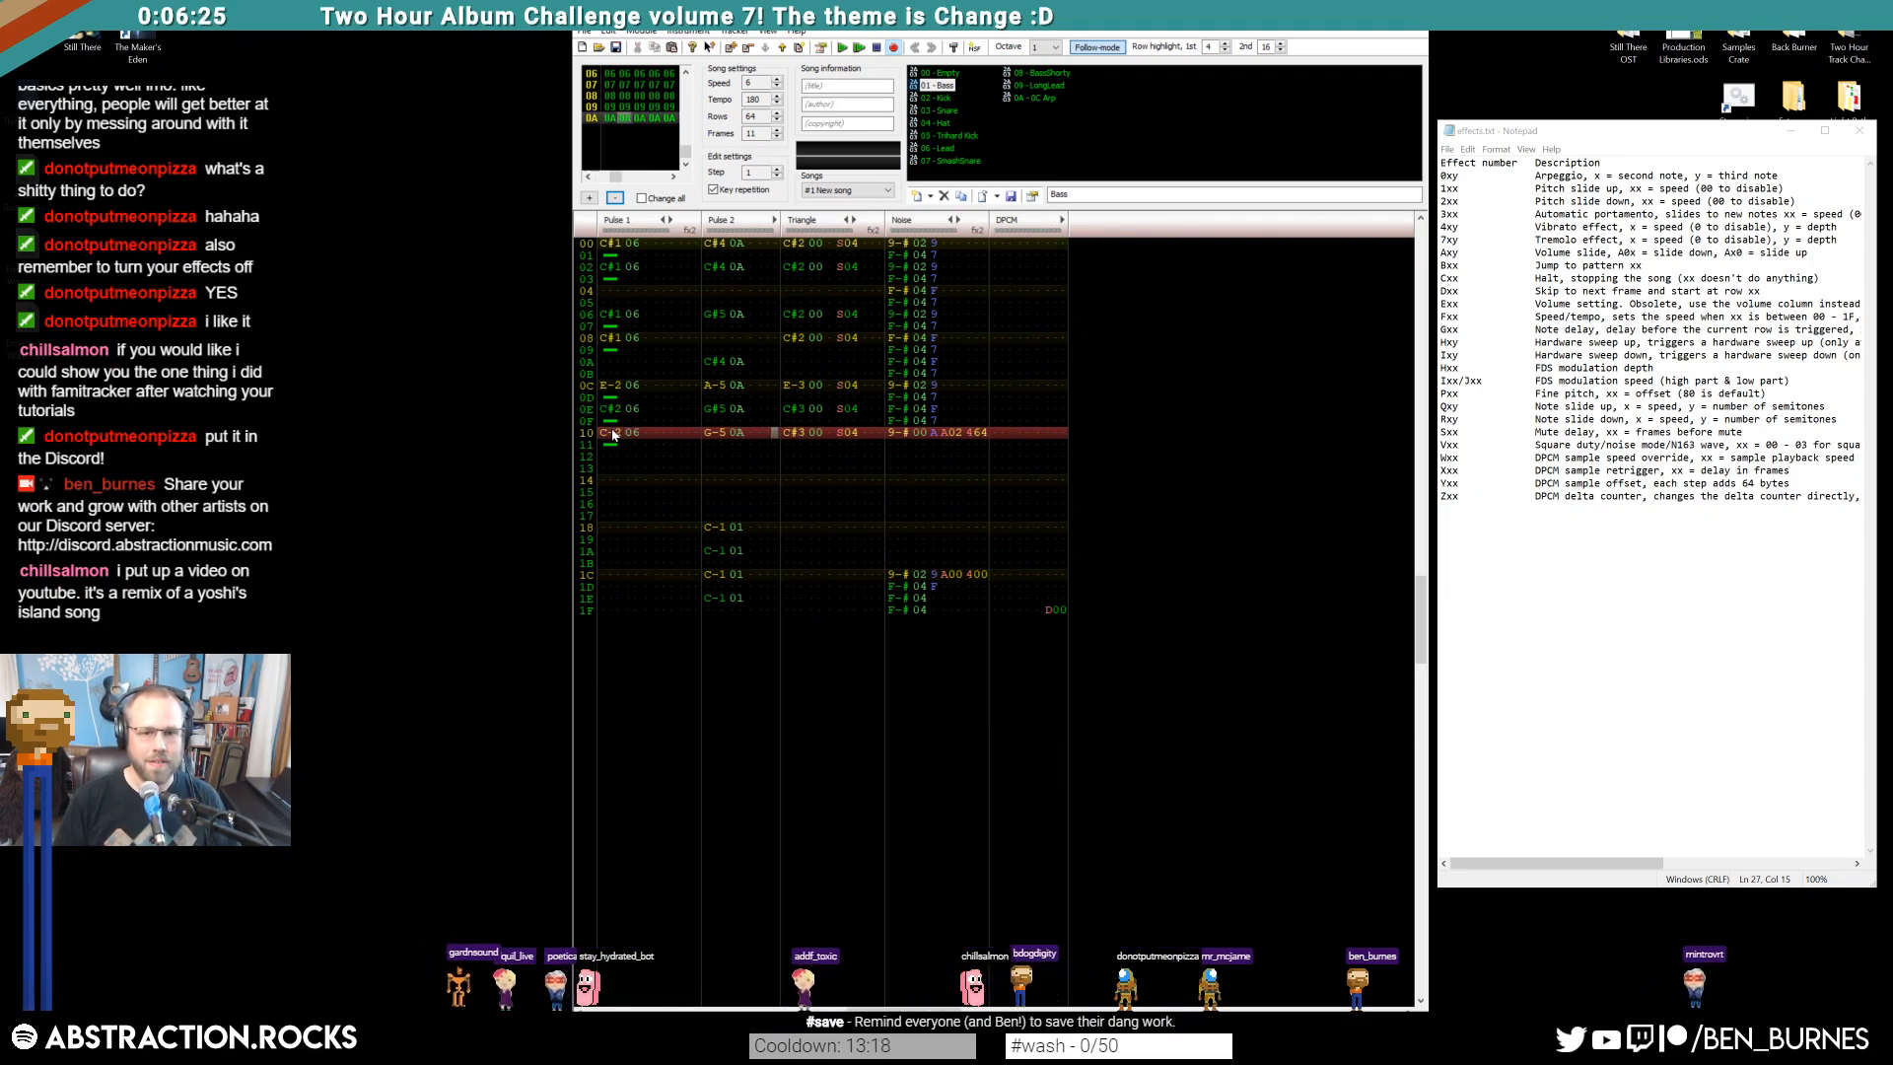
key("Home")
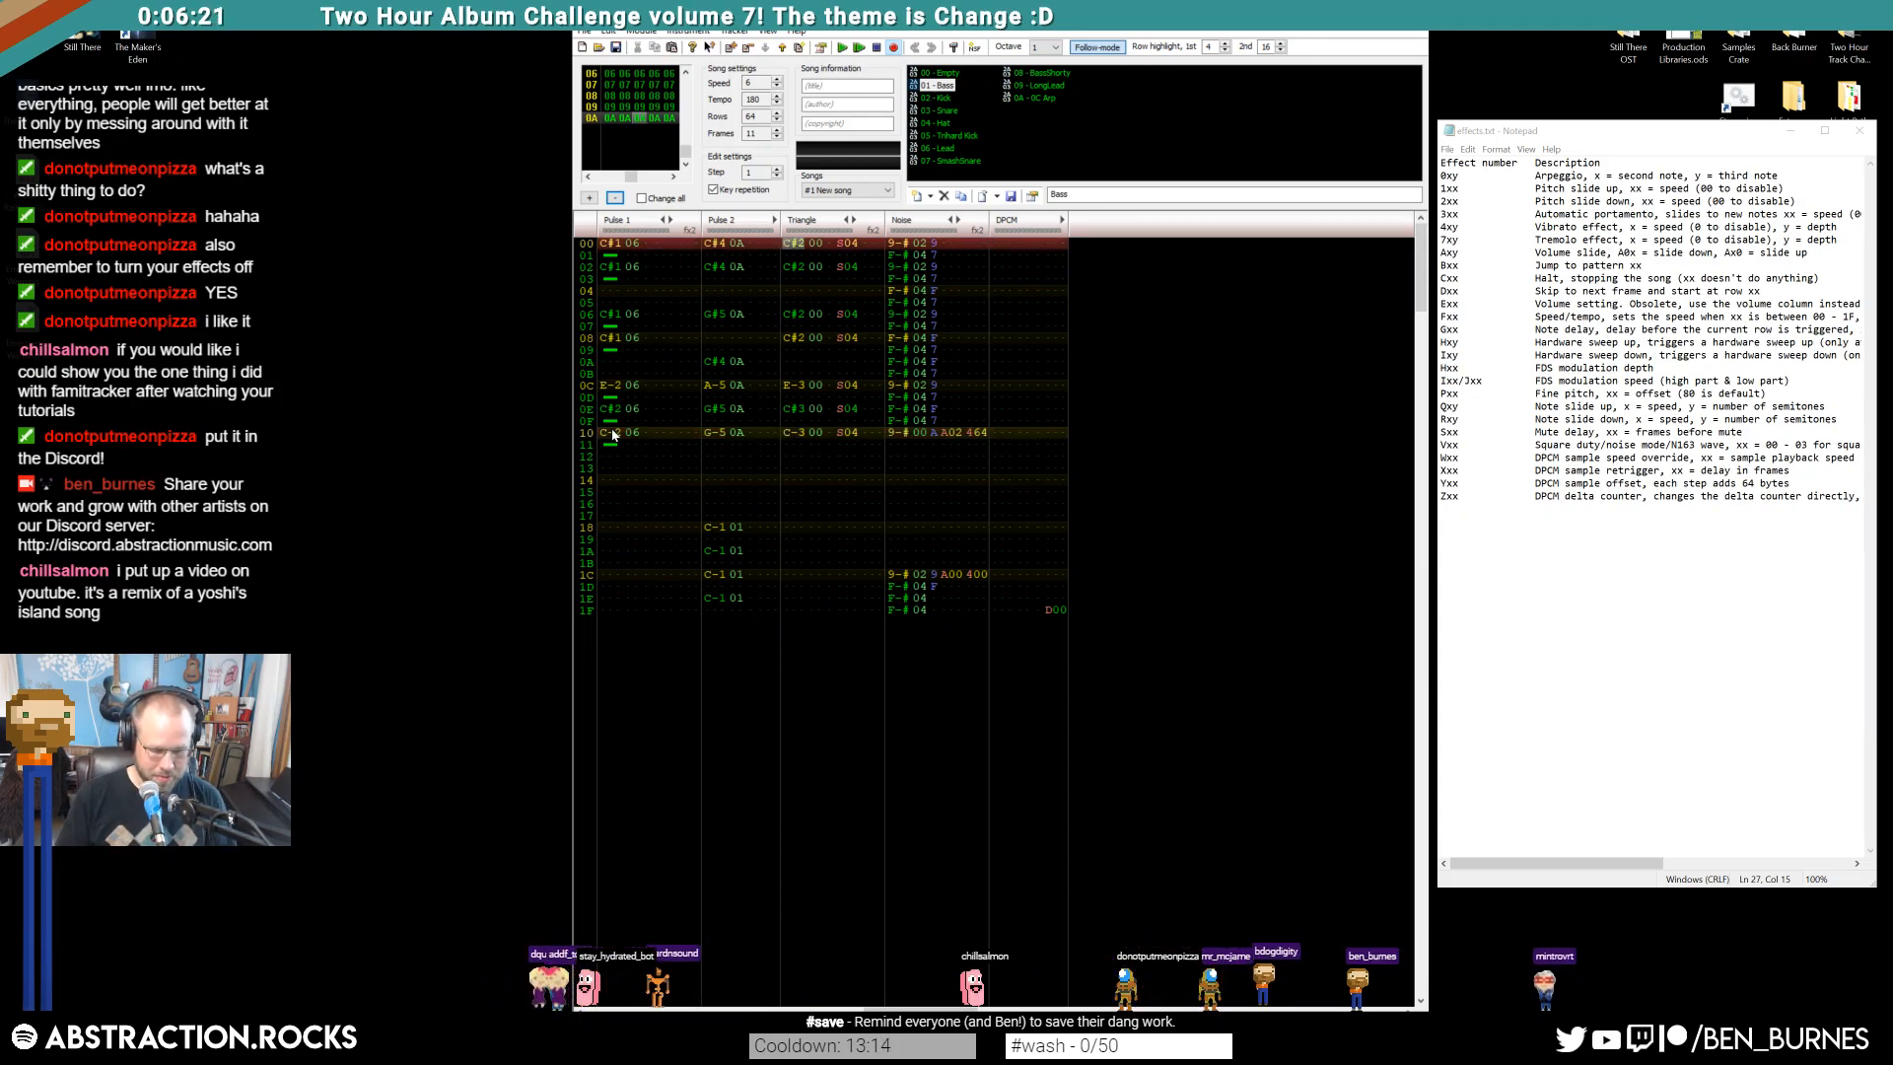
key("Return")
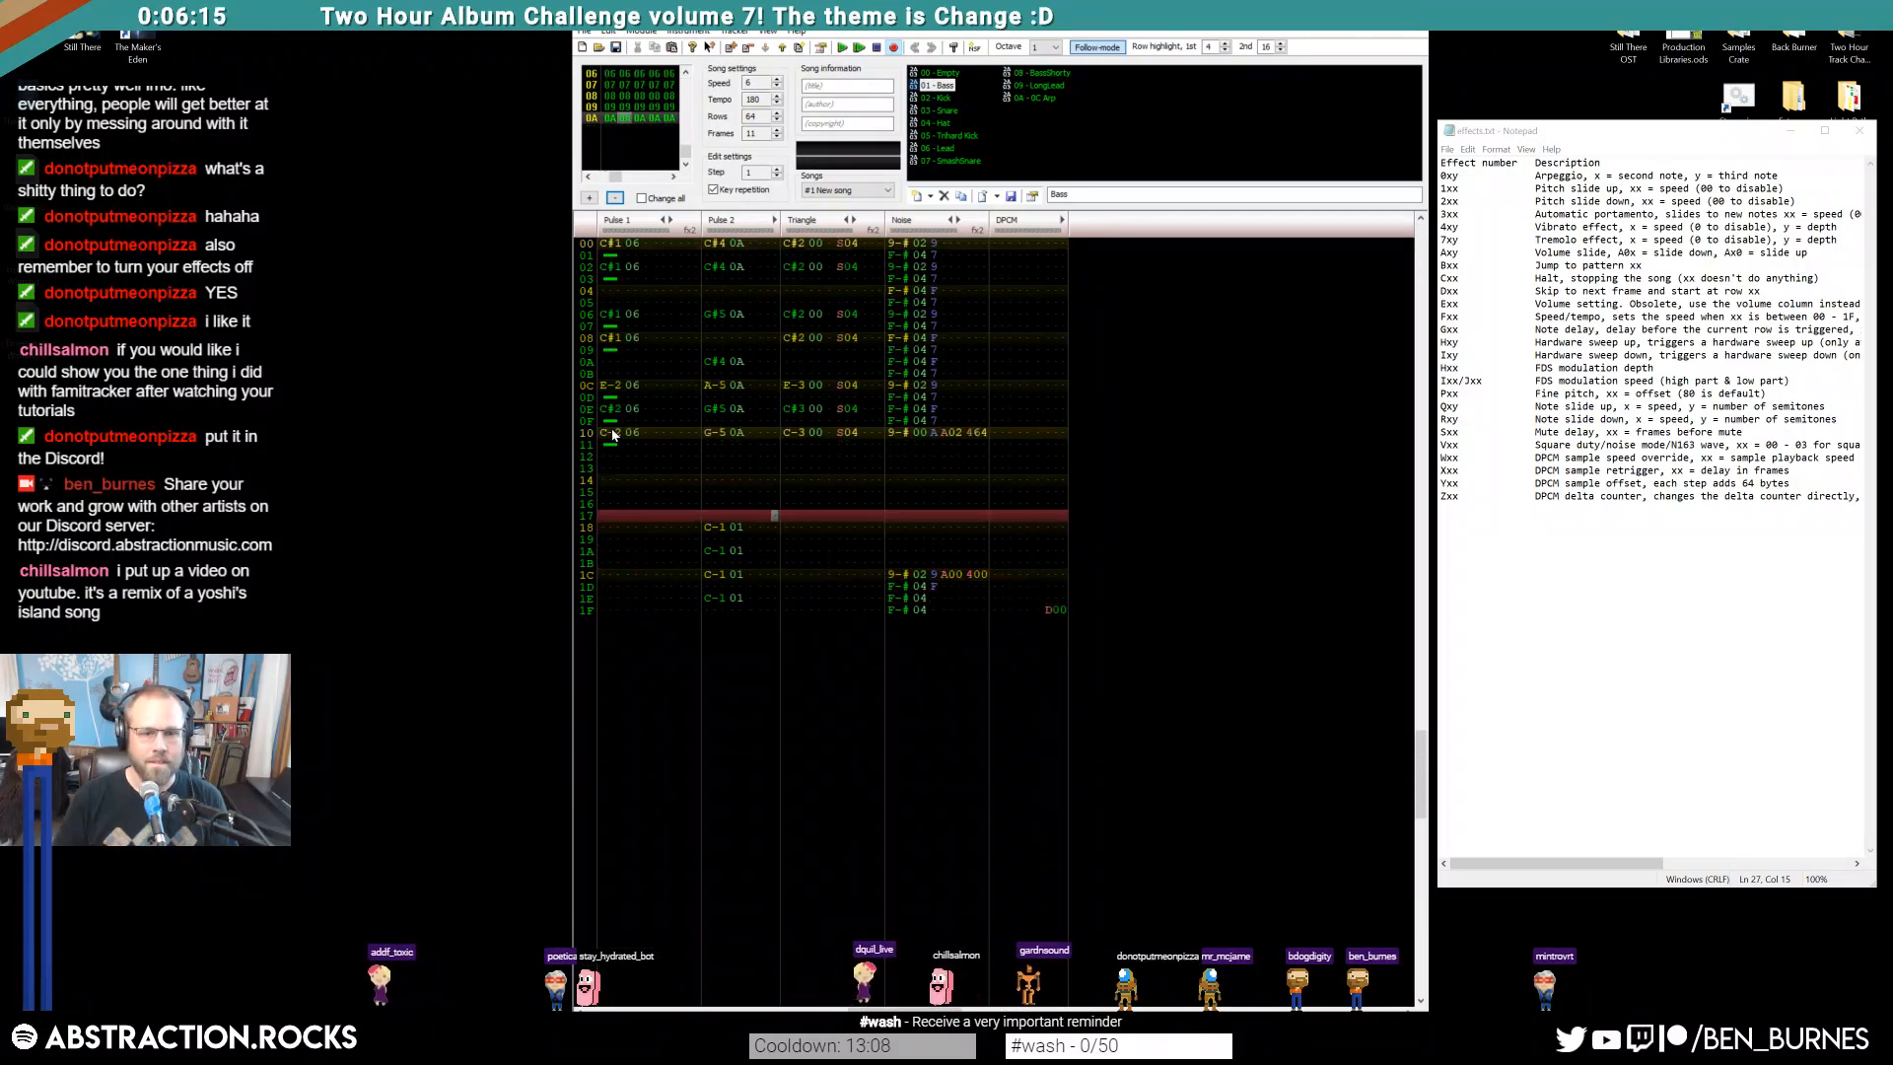
key("Return")
Replace the Pulse 1 note at row 10 of frame 0A with C-2 using instrument 01, and play the result
key("Down")
key("Down")
key("Left")
key("Left")
key("Left")
key("Left")
key("Up")
key("Left")
key("Left")
key("Left")
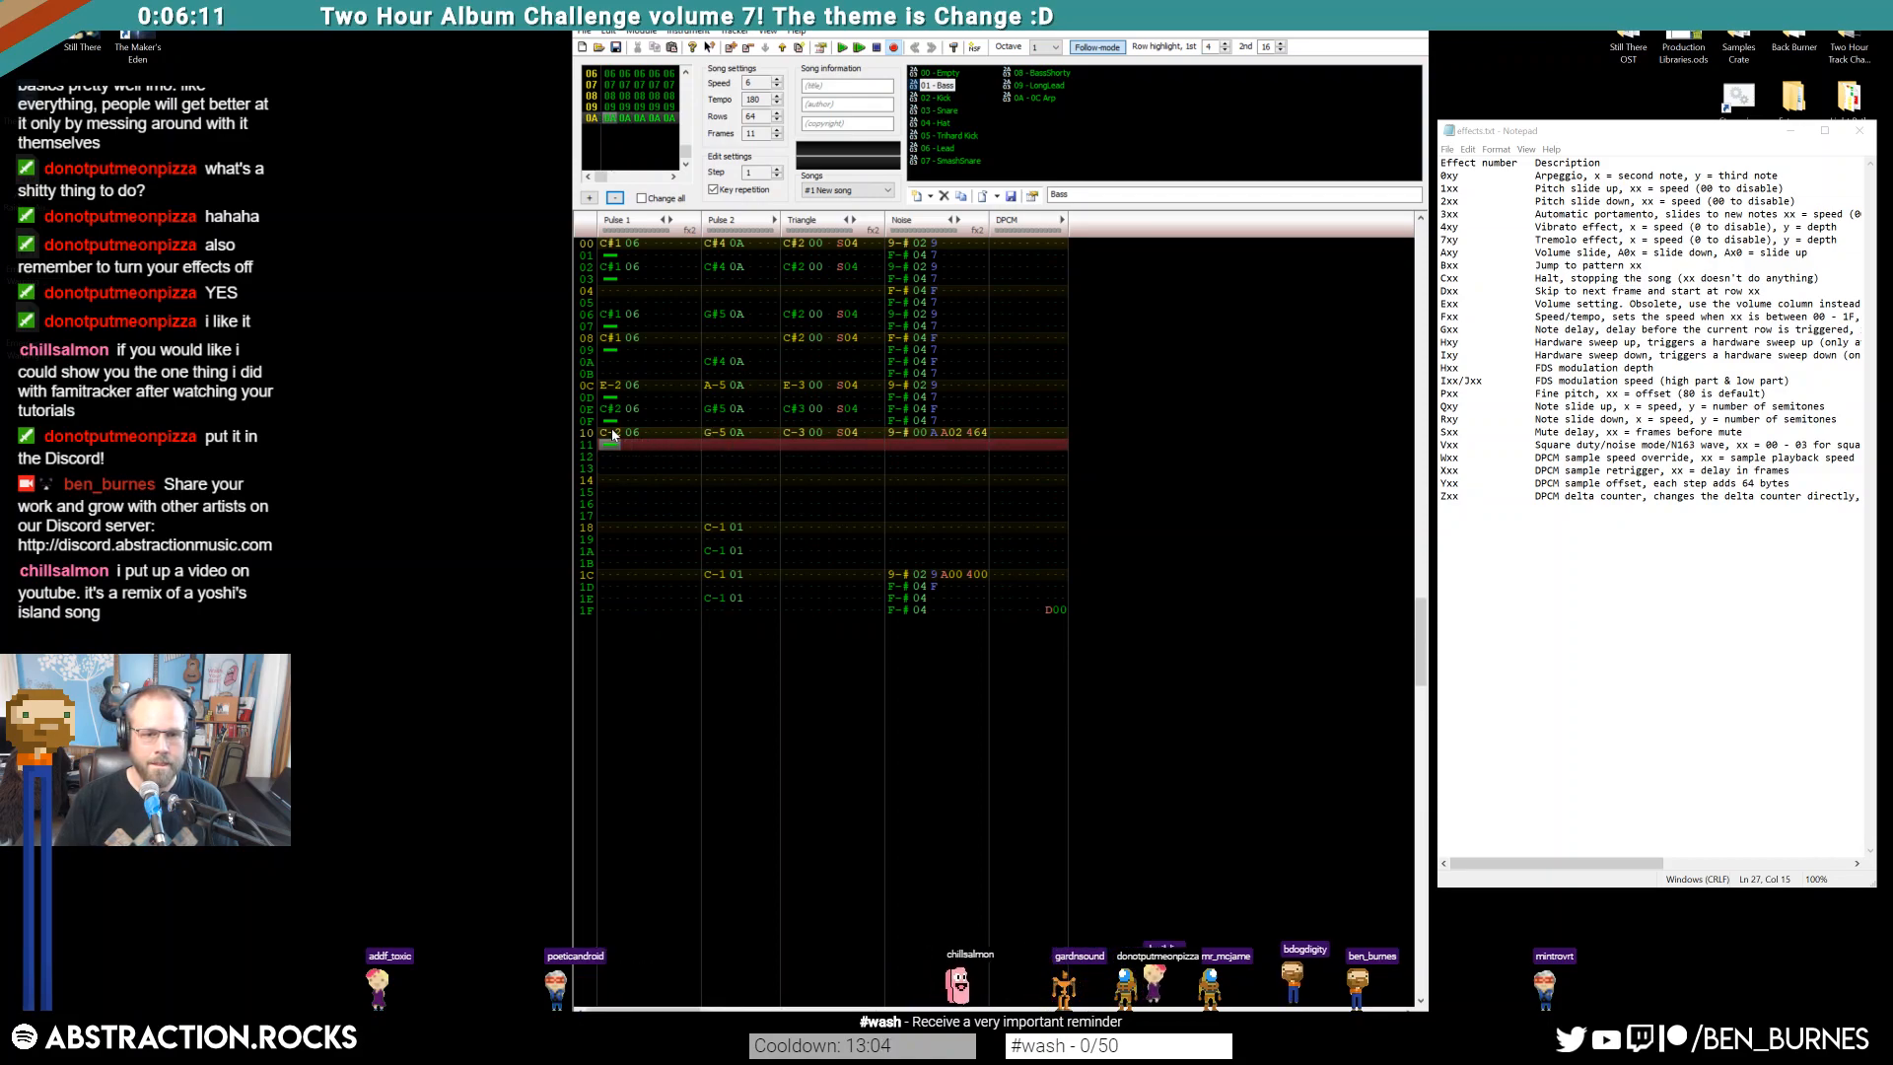
left_click(611, 434)
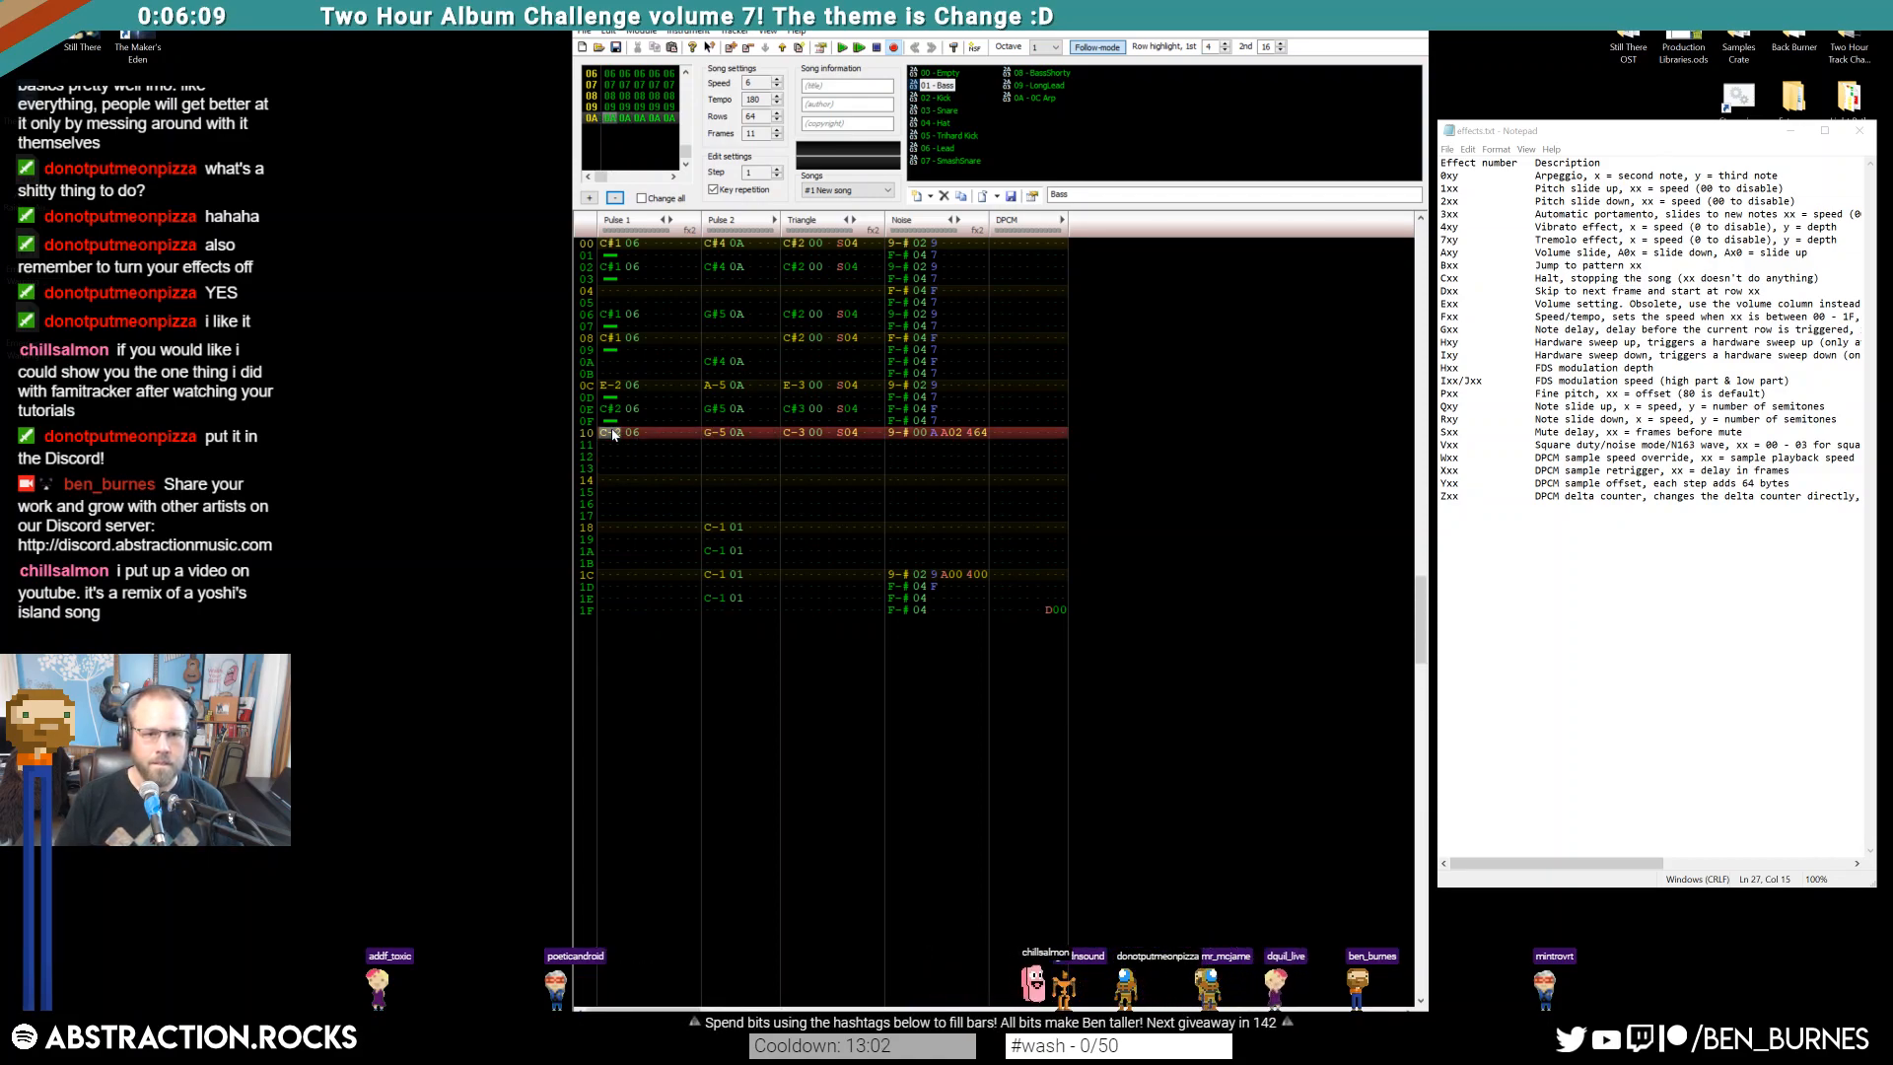
key("z")
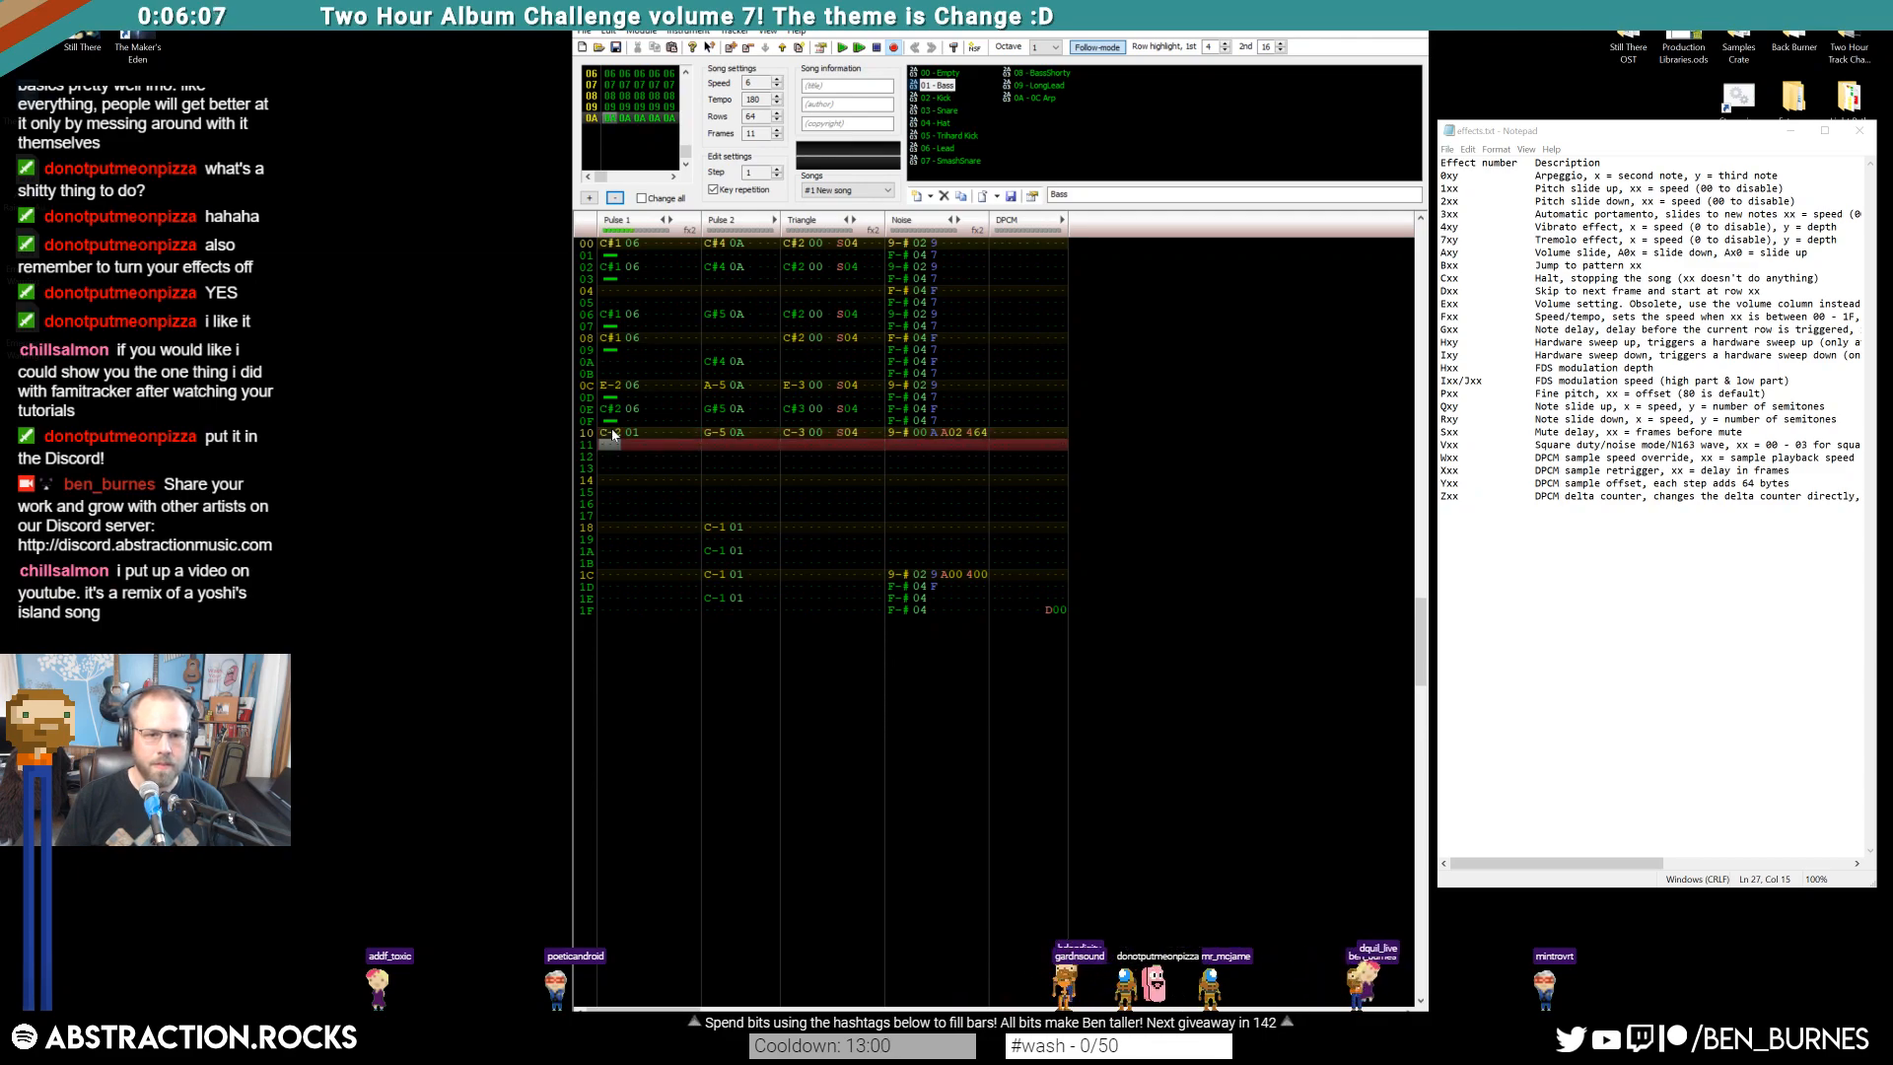
key("Return")
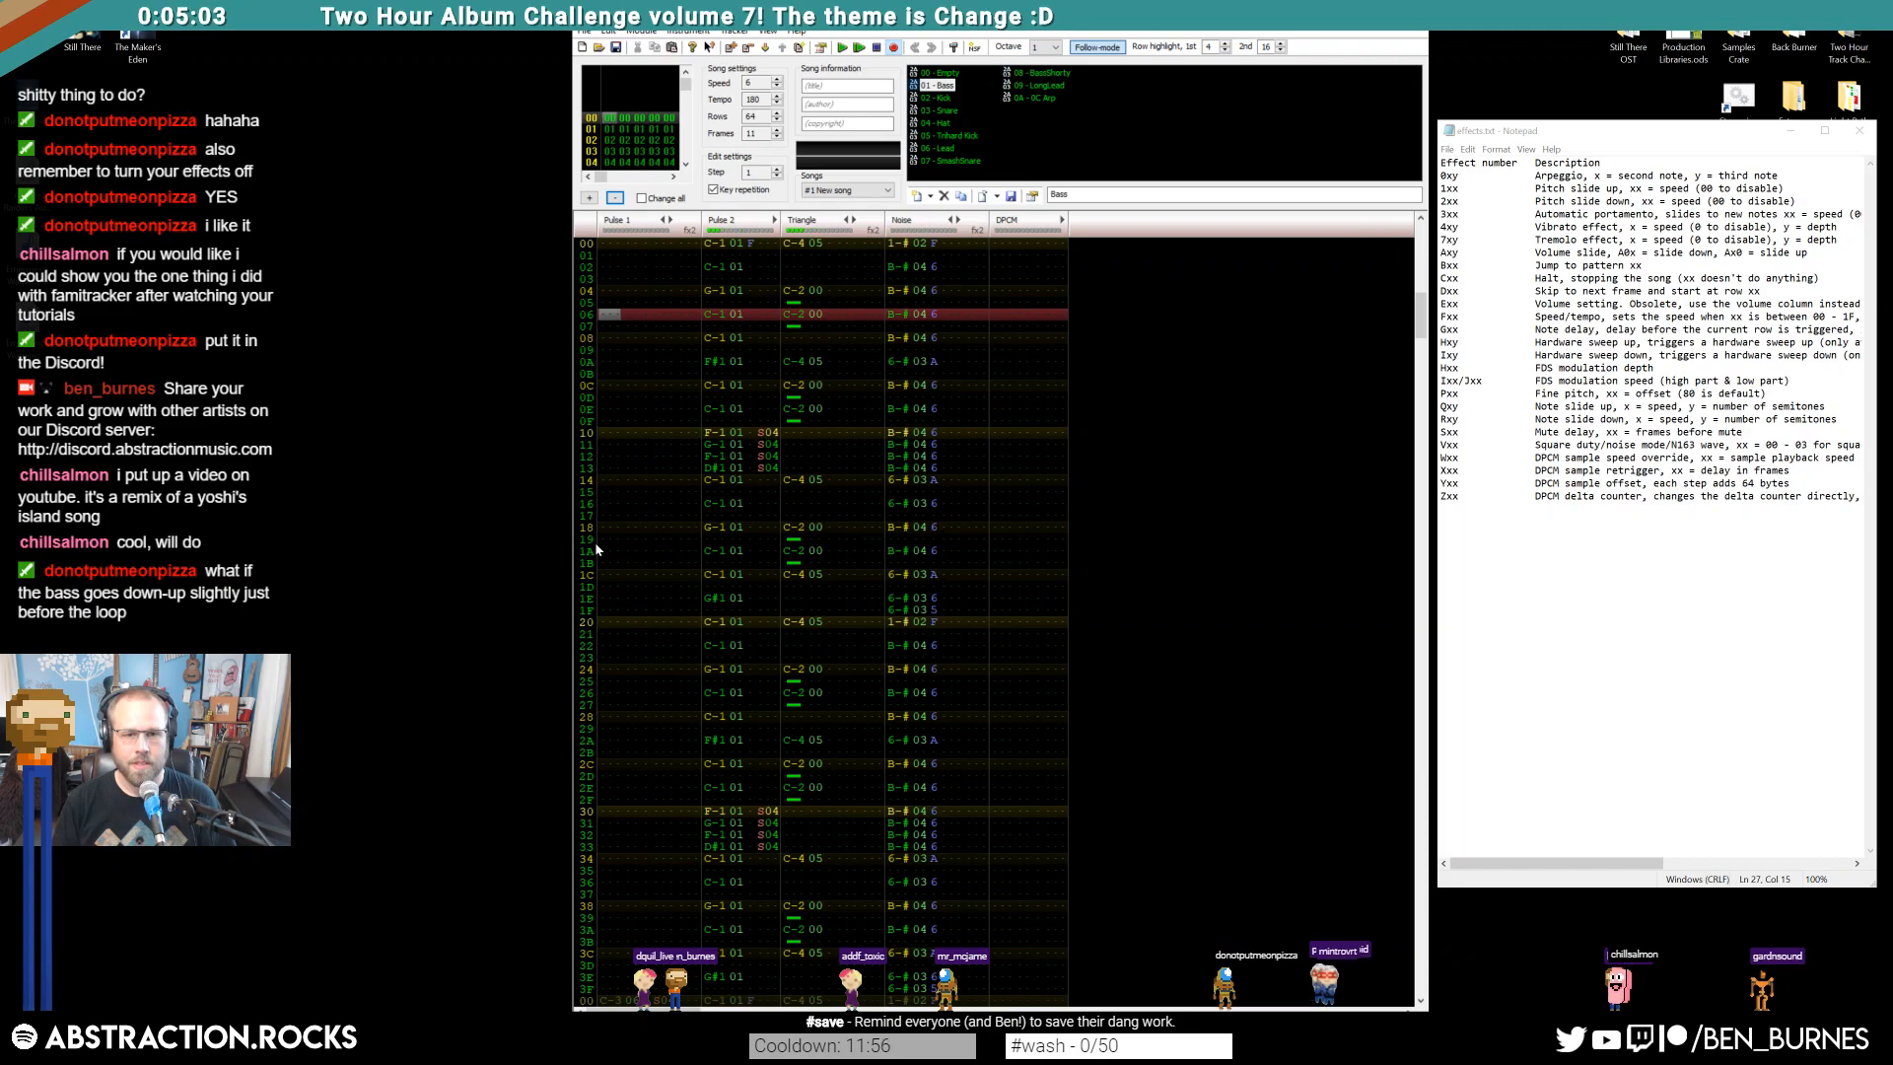
Change the Pulse 2 bass notes at rows 1C and 1E of frame 0A to C#1
left_click(712, 577)
key("s")
key("Down")
key("s")
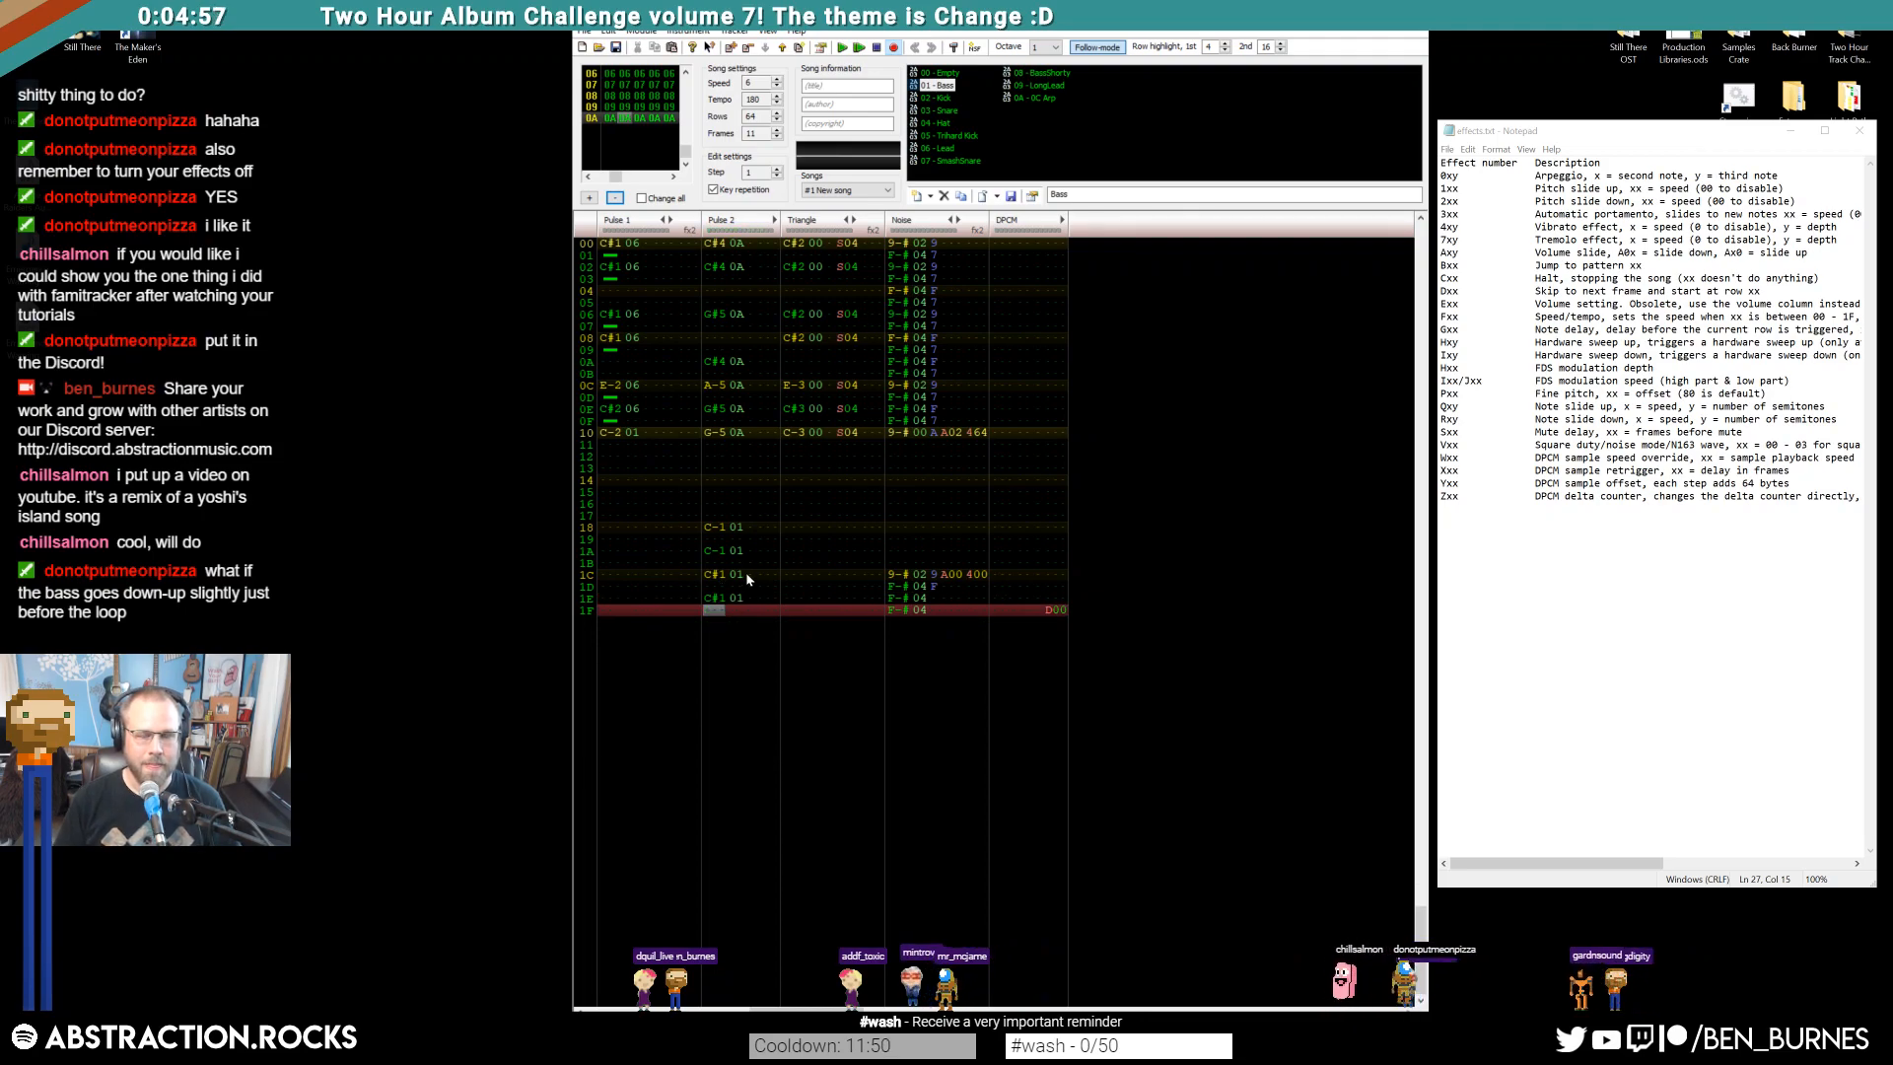
Change the Pulse 2 note at row 10 of frame 0A to C-5 and play the frame
left_click(711, 437)
key("z")
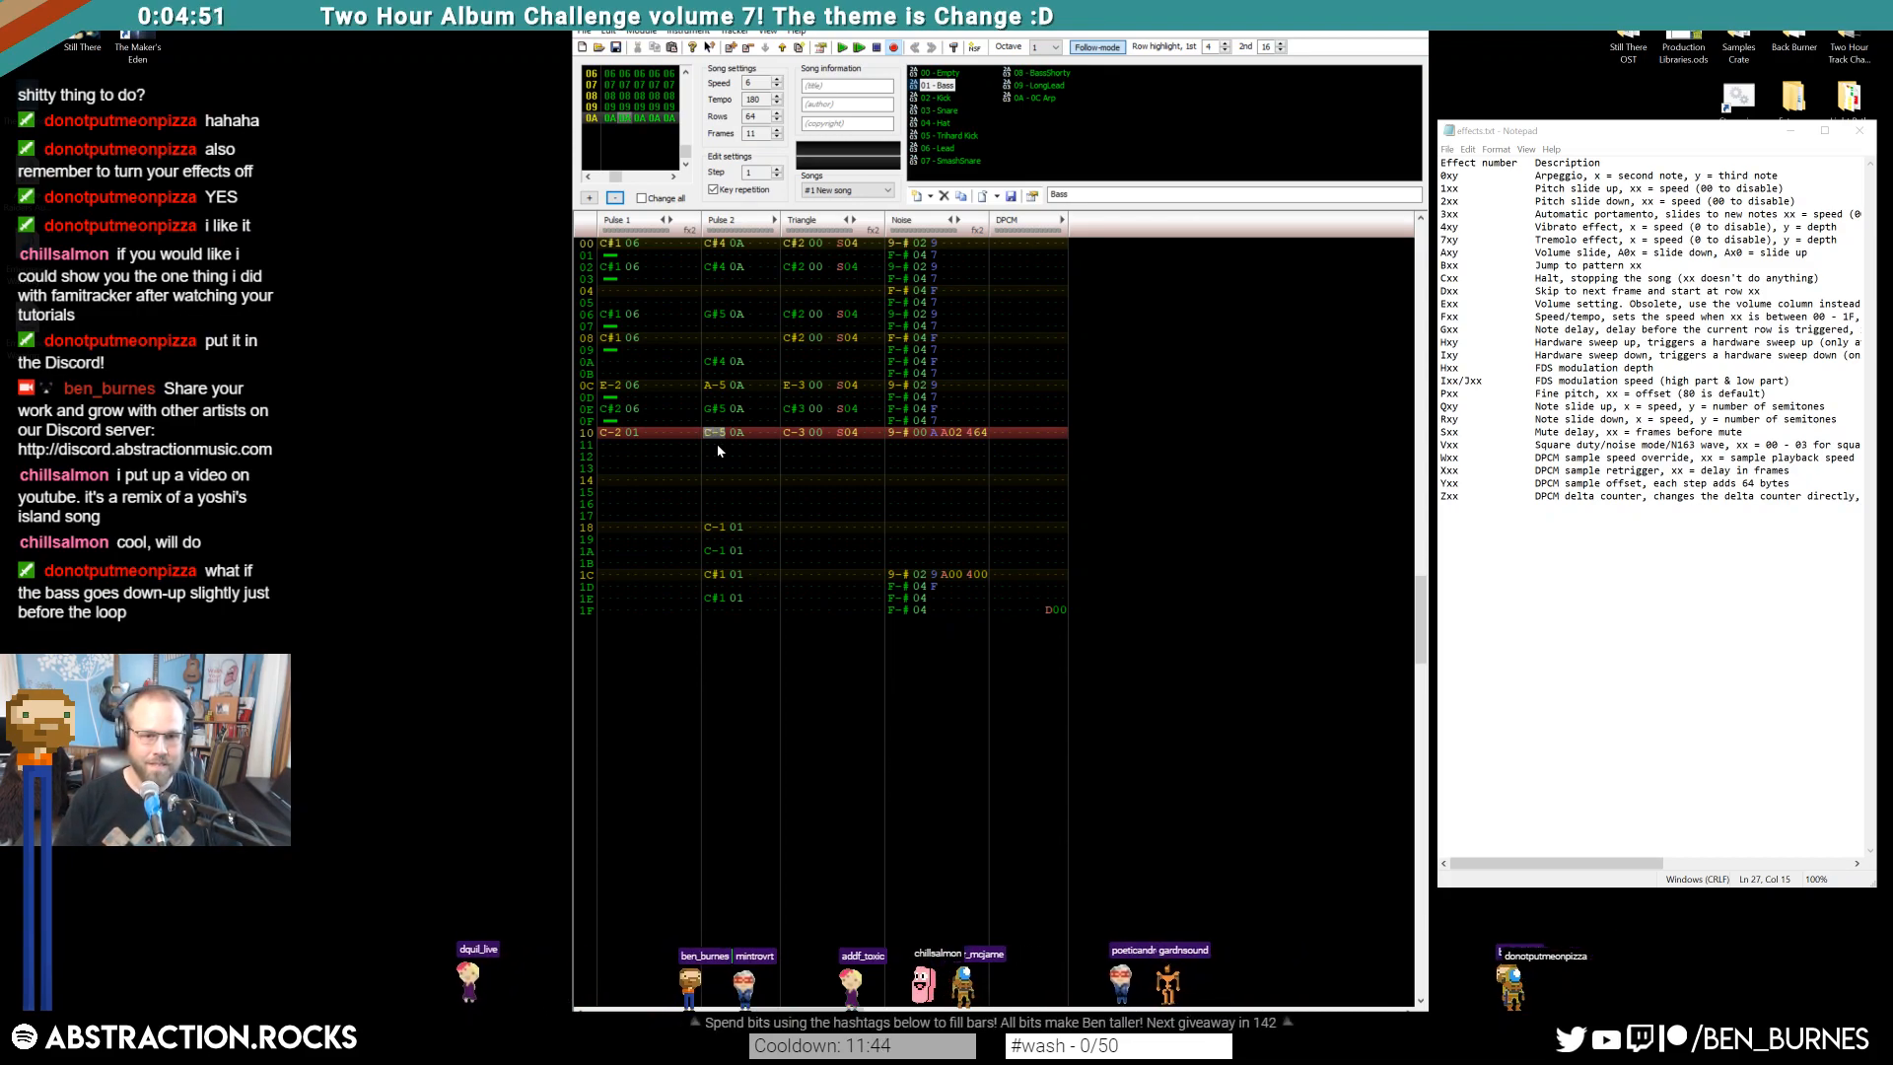
key("Return")
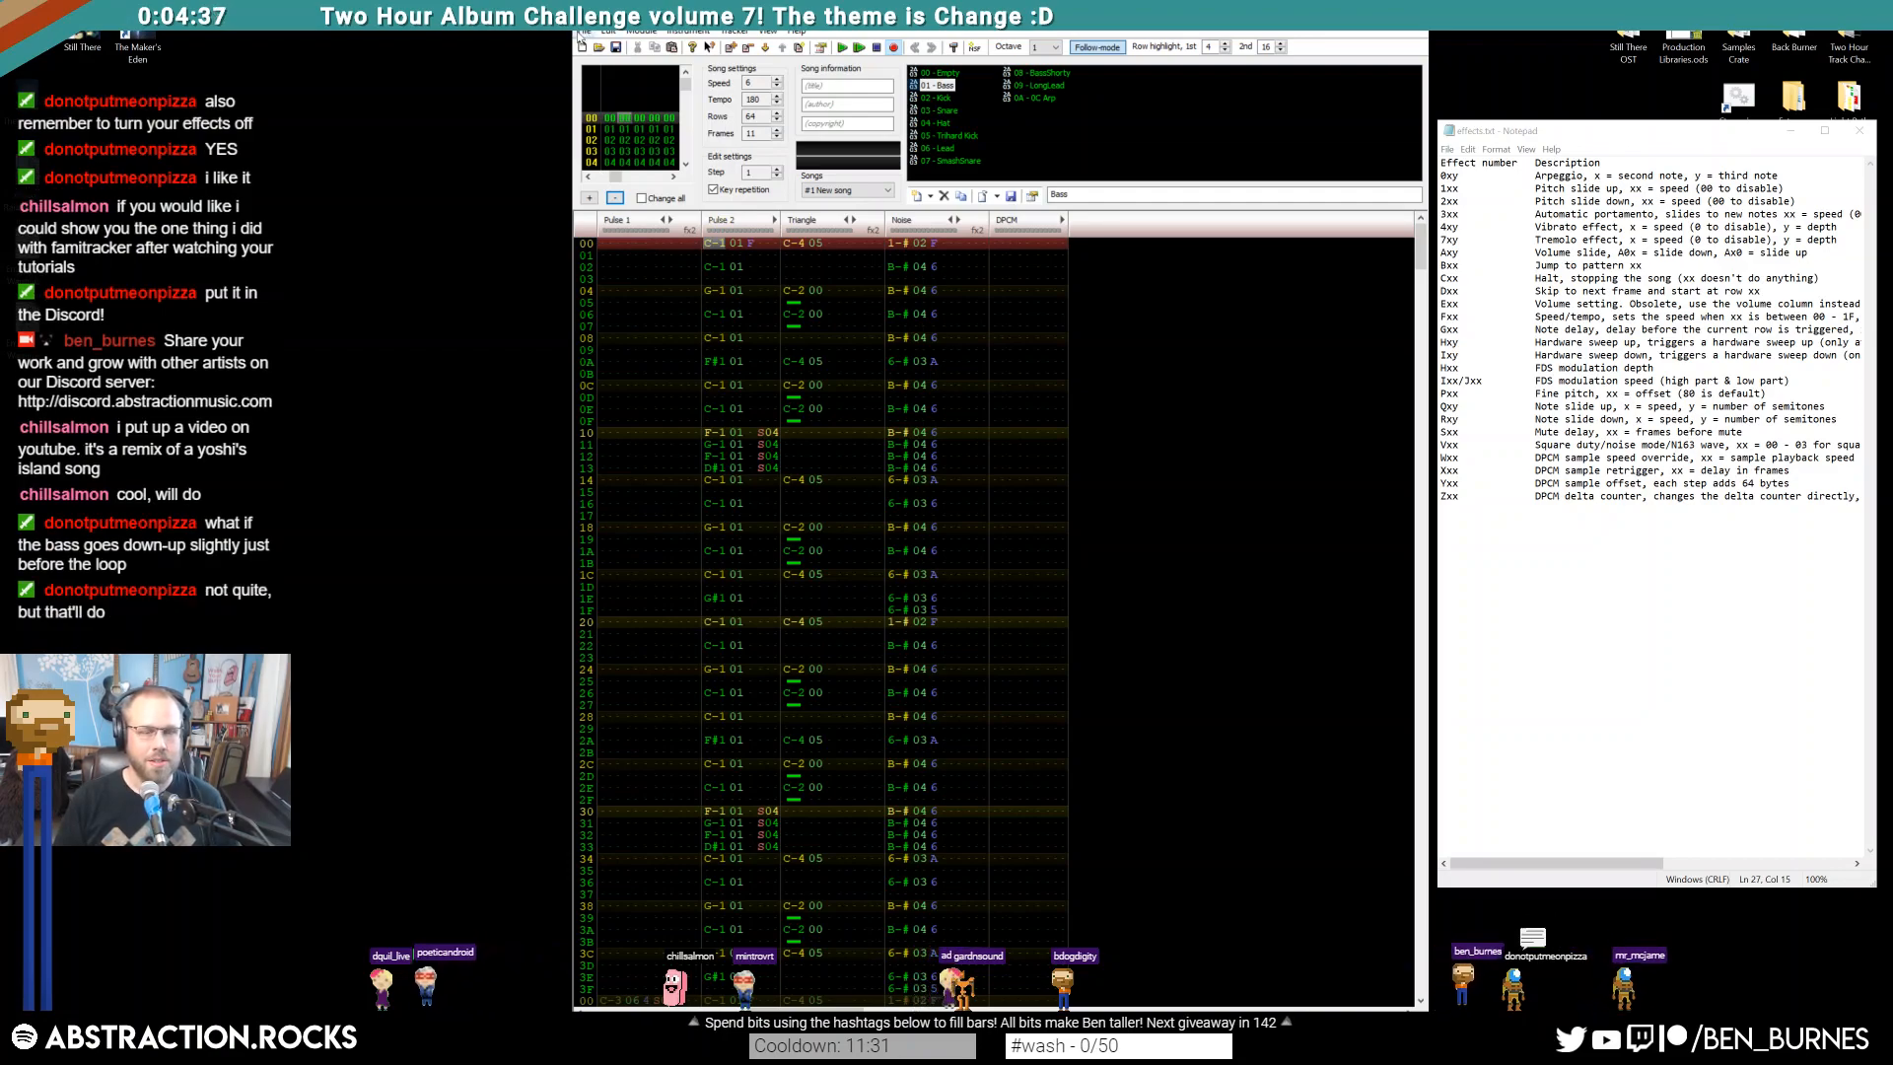
Set the Pulse 2 bass notes of frame 0A to D-1 at row 1C and D#1 at row 1E, and play the transition
scroll(840, 485, "up", 4)
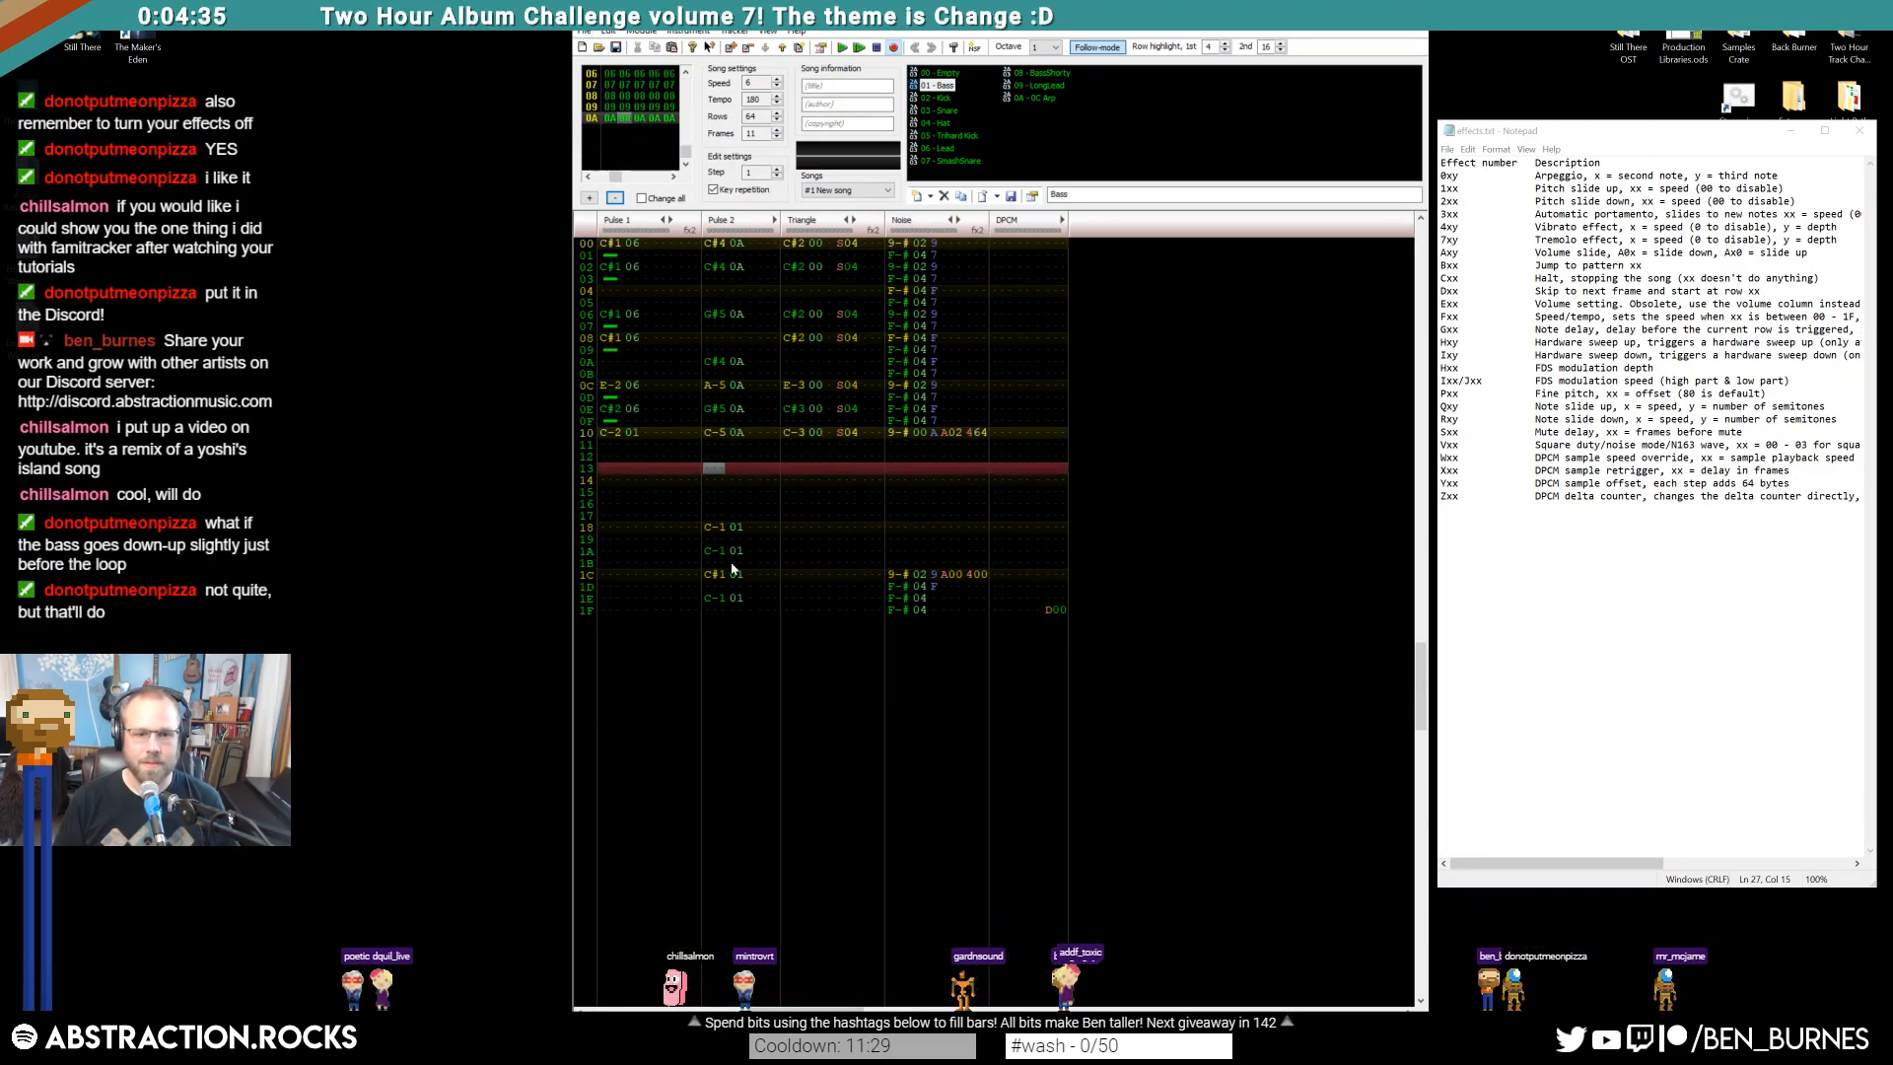
left_click(717, 579)
key("x")
key("Down")
key("d")
key("Return")
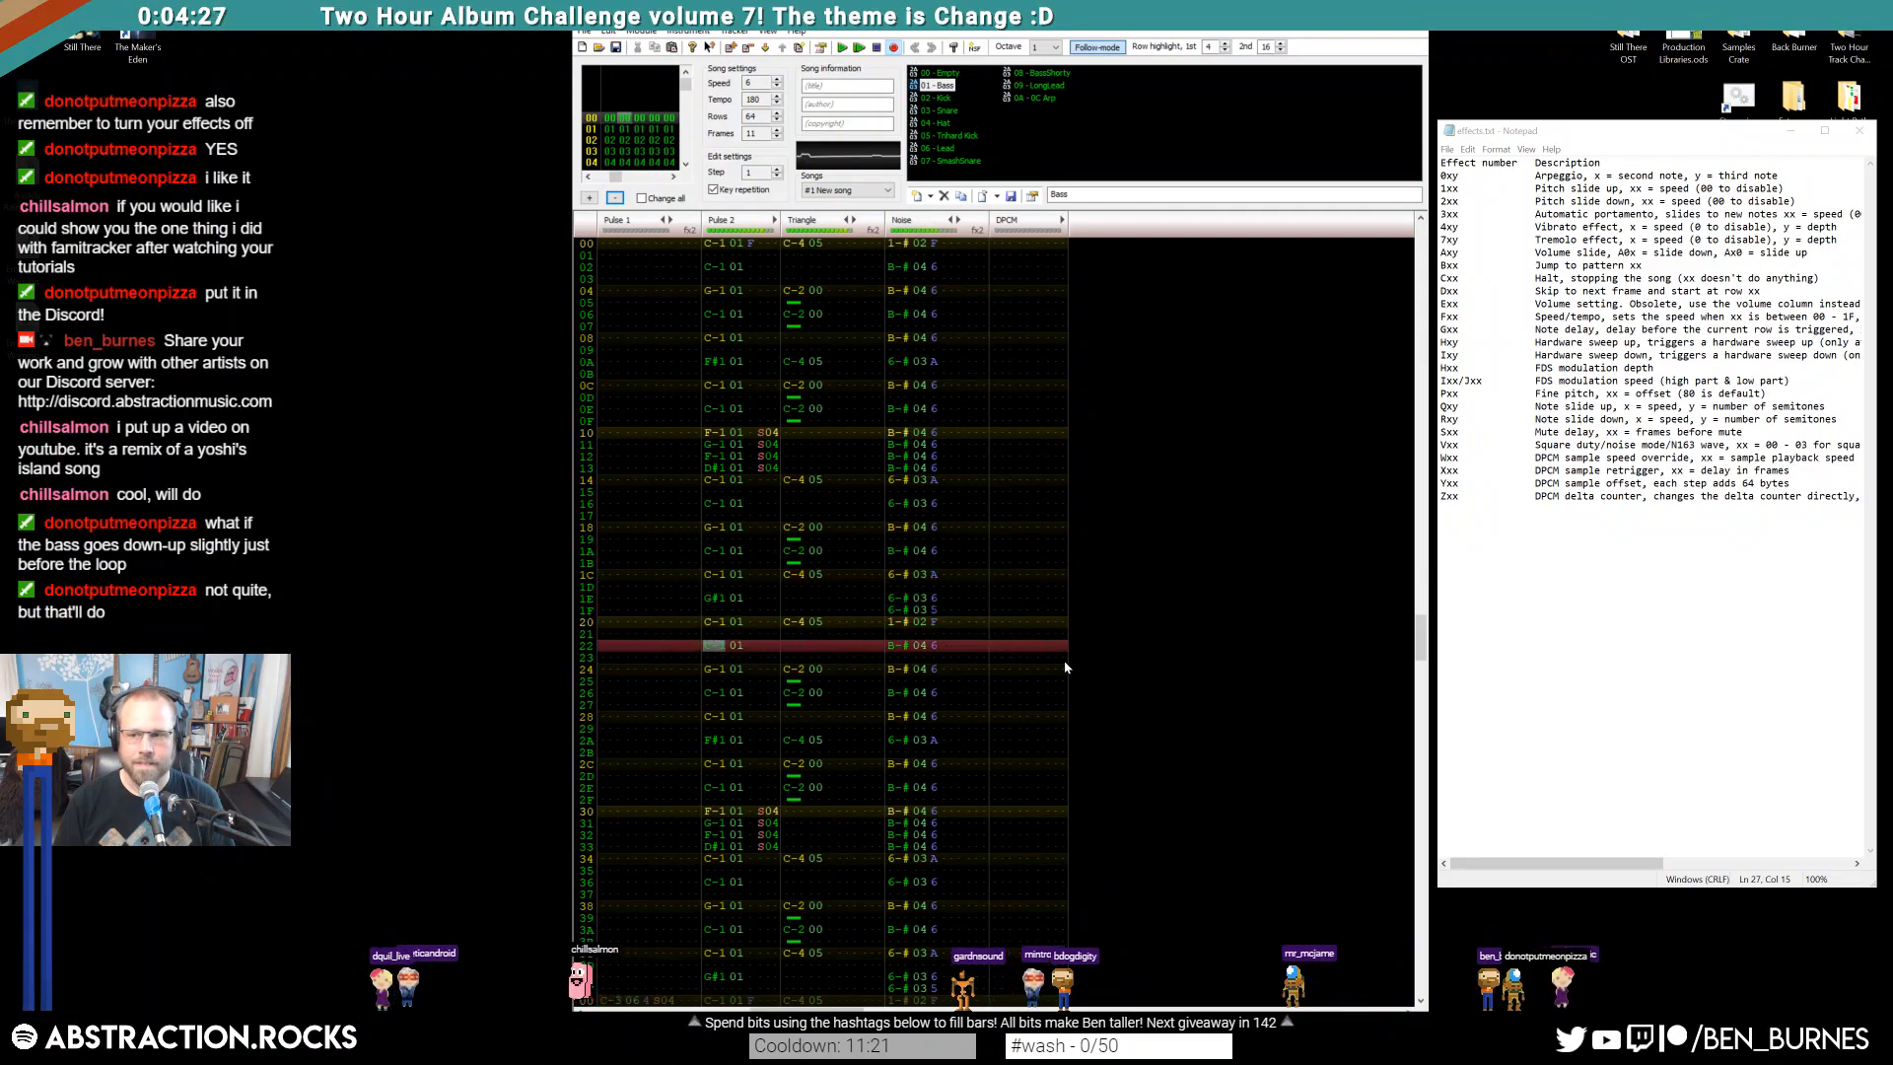
Play the song from frame 04 onward and replay the passage leading from frame 06 into frame 07
key("Return")
key("Home")
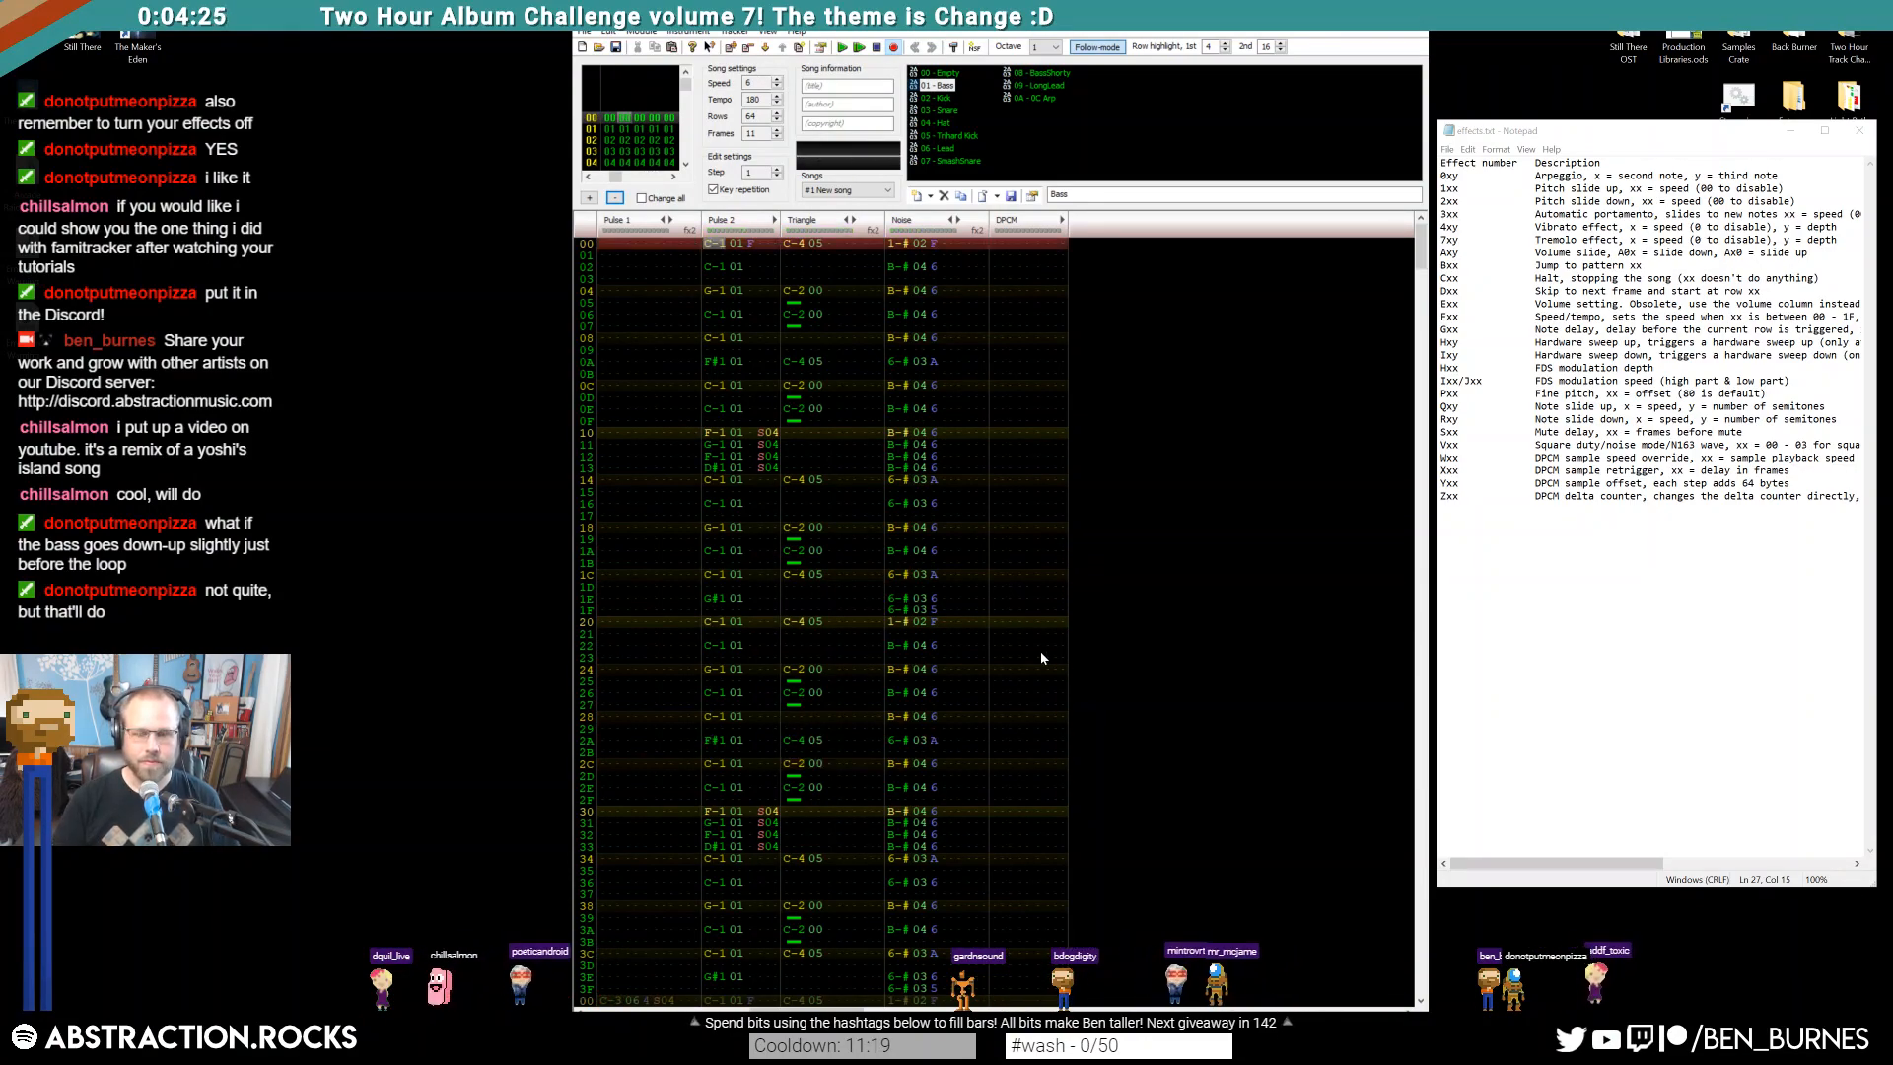
key("End")
key("Down")
key("End")
key("Down")
key("End")
key("Down")
key("End")
key("Down")
key("End")
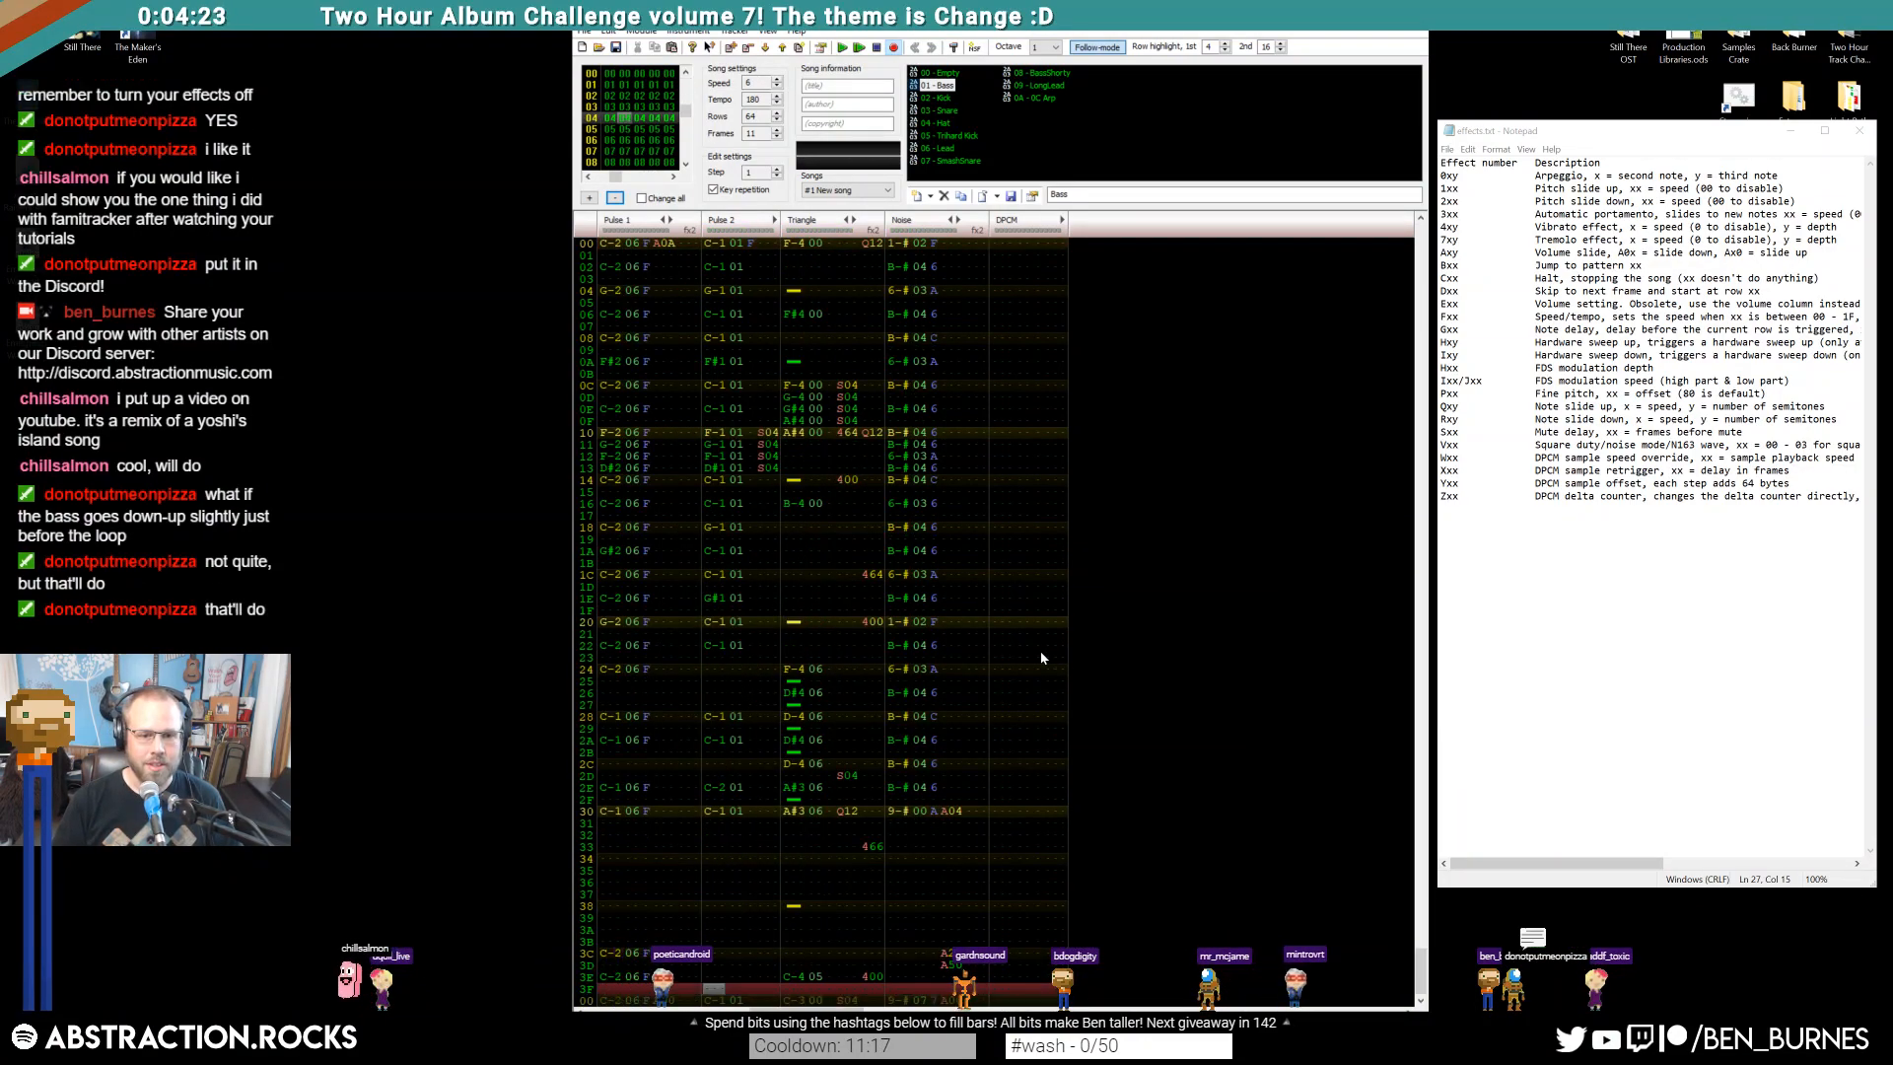
key("Return")
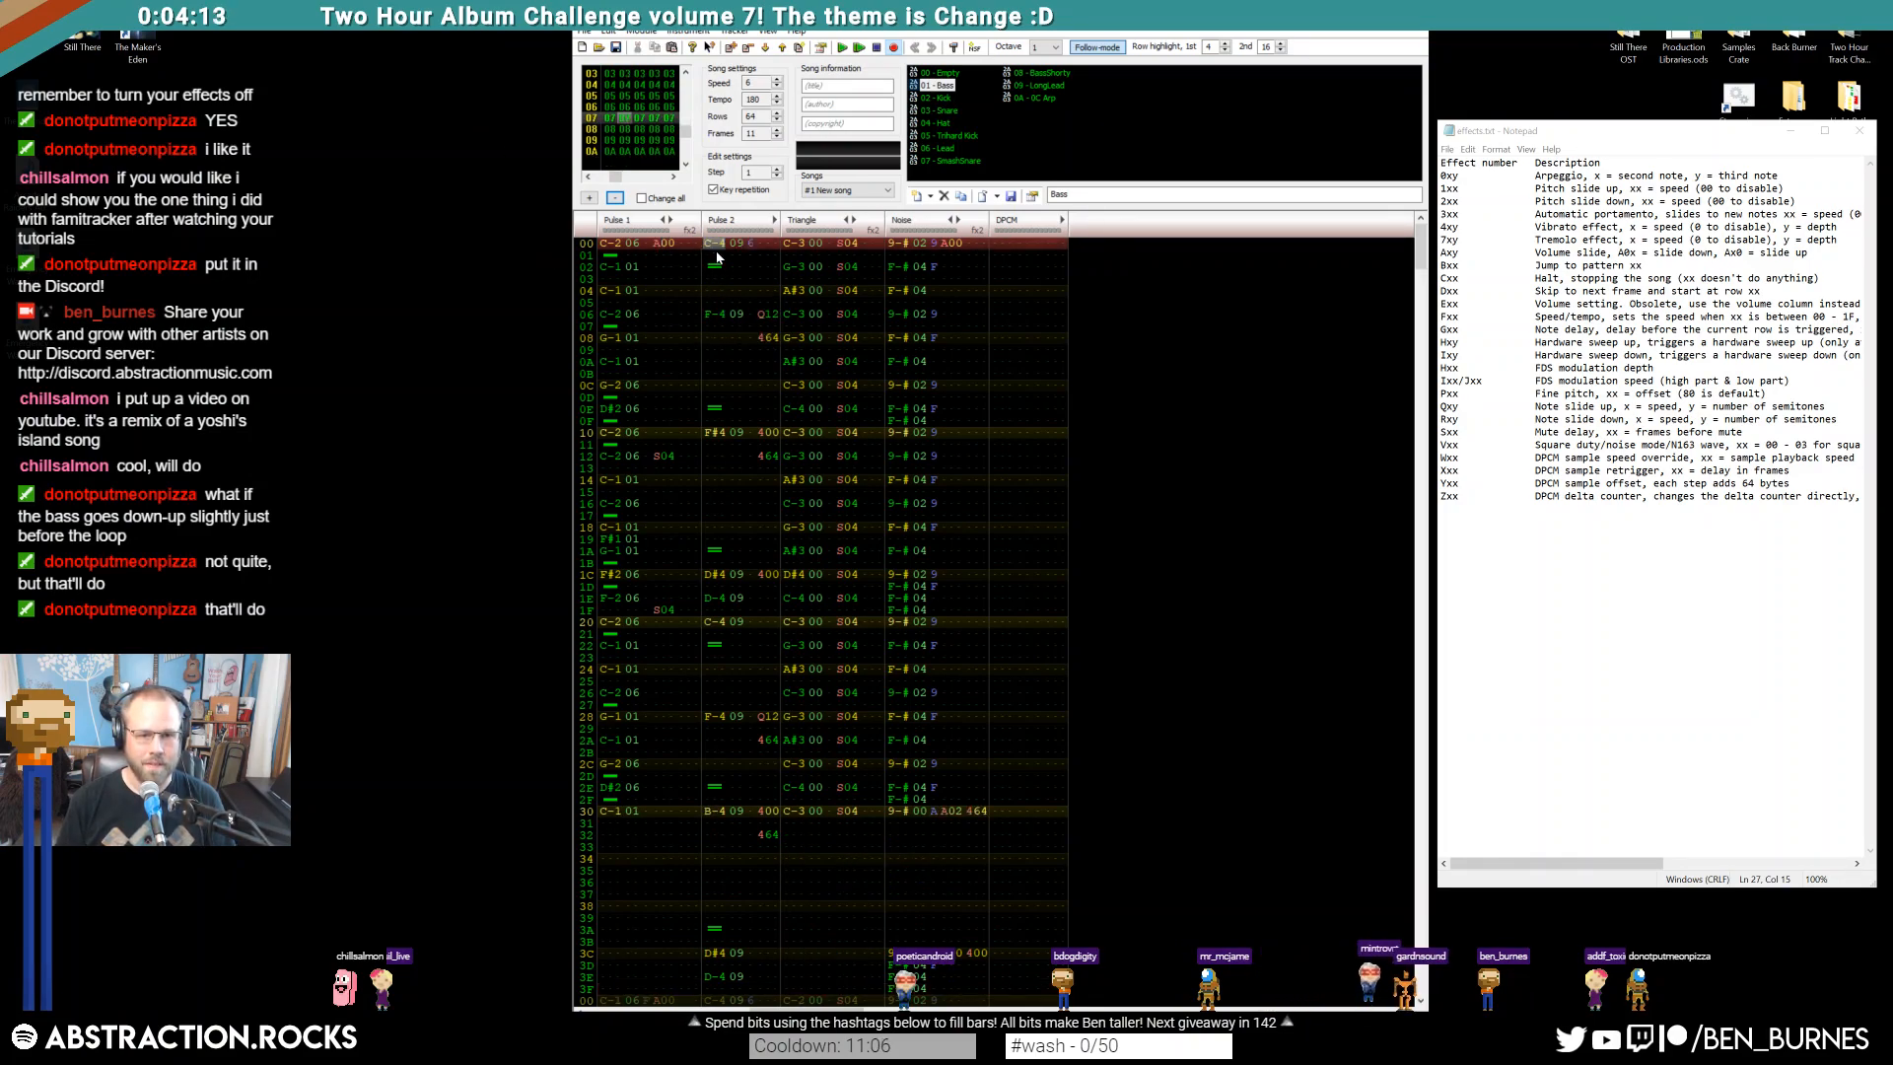
key("Up")
key("Up")
key("Return")
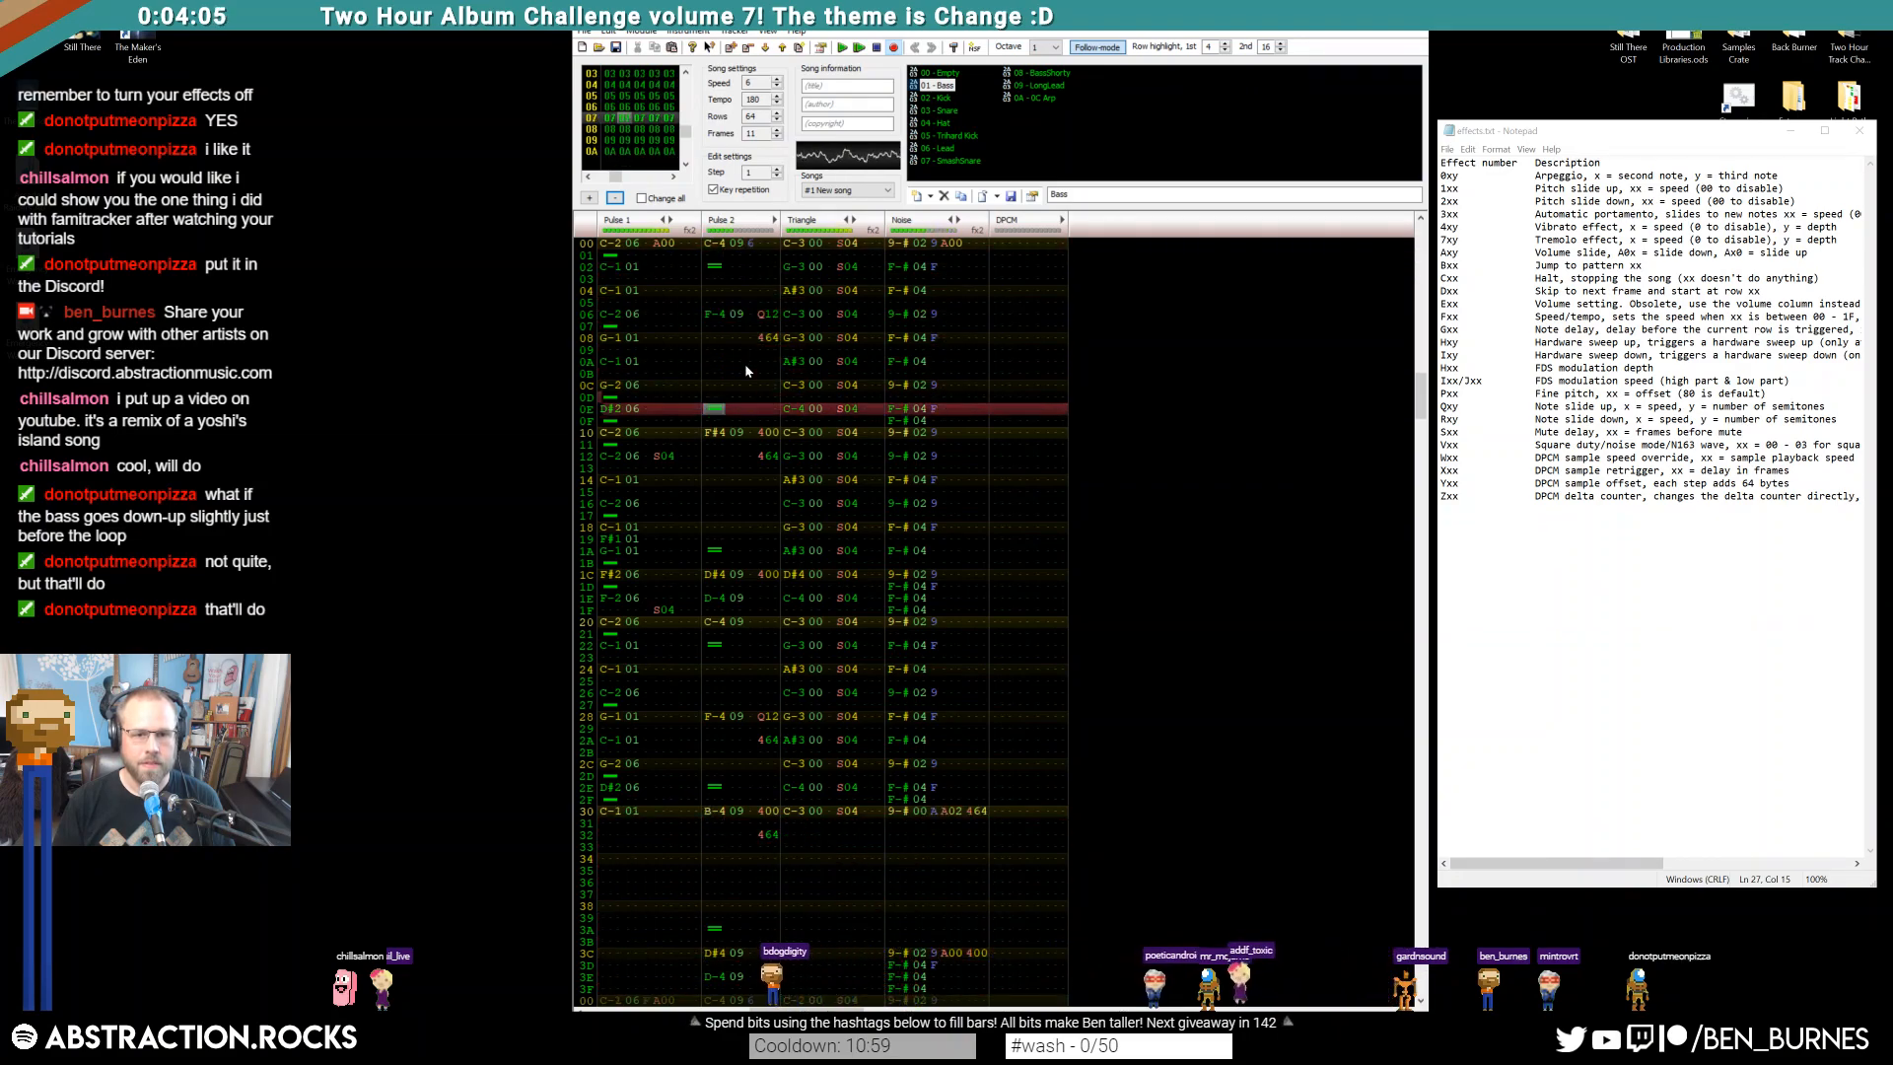
Shift the Pulse 2 notes and effects on rows 06 to 12 of frame 07 down two rows and play the frame
key("Return")
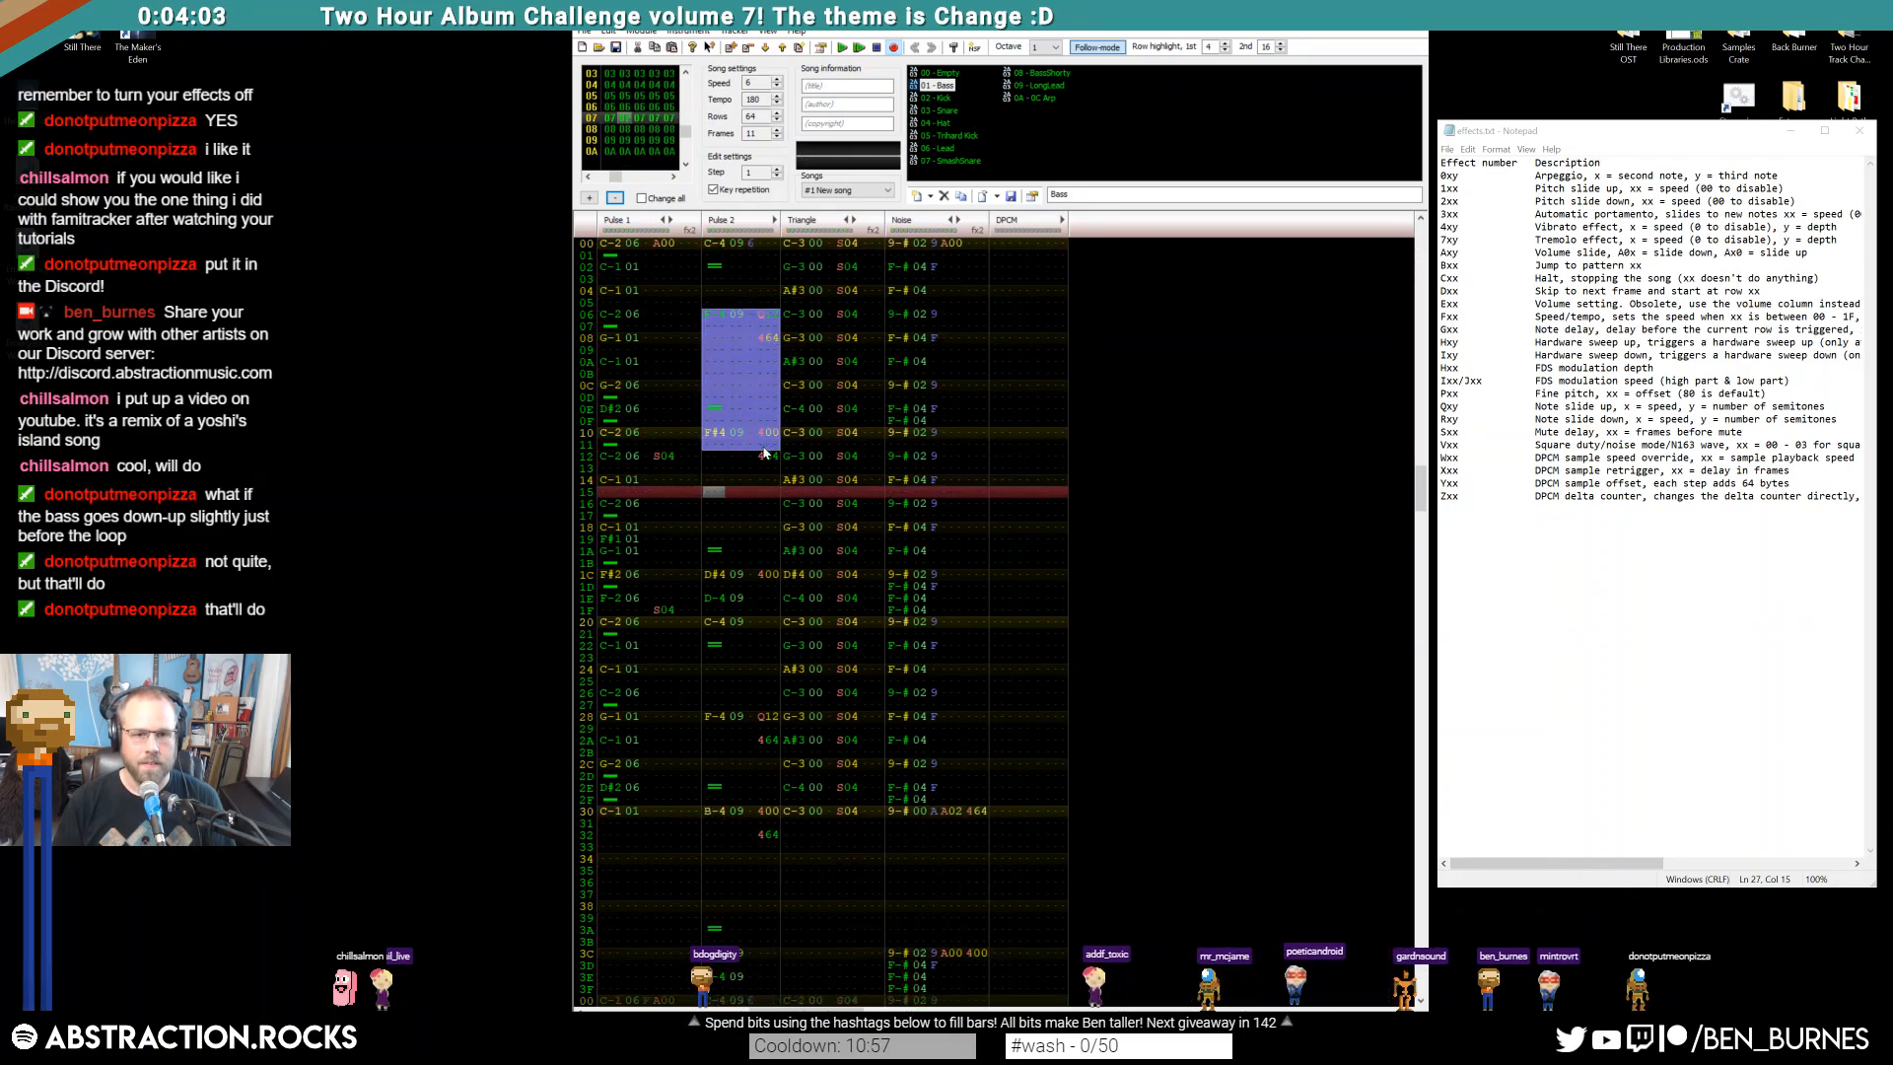
left_click_drag(765, 460, 757, 481)
left_click(718, 243)
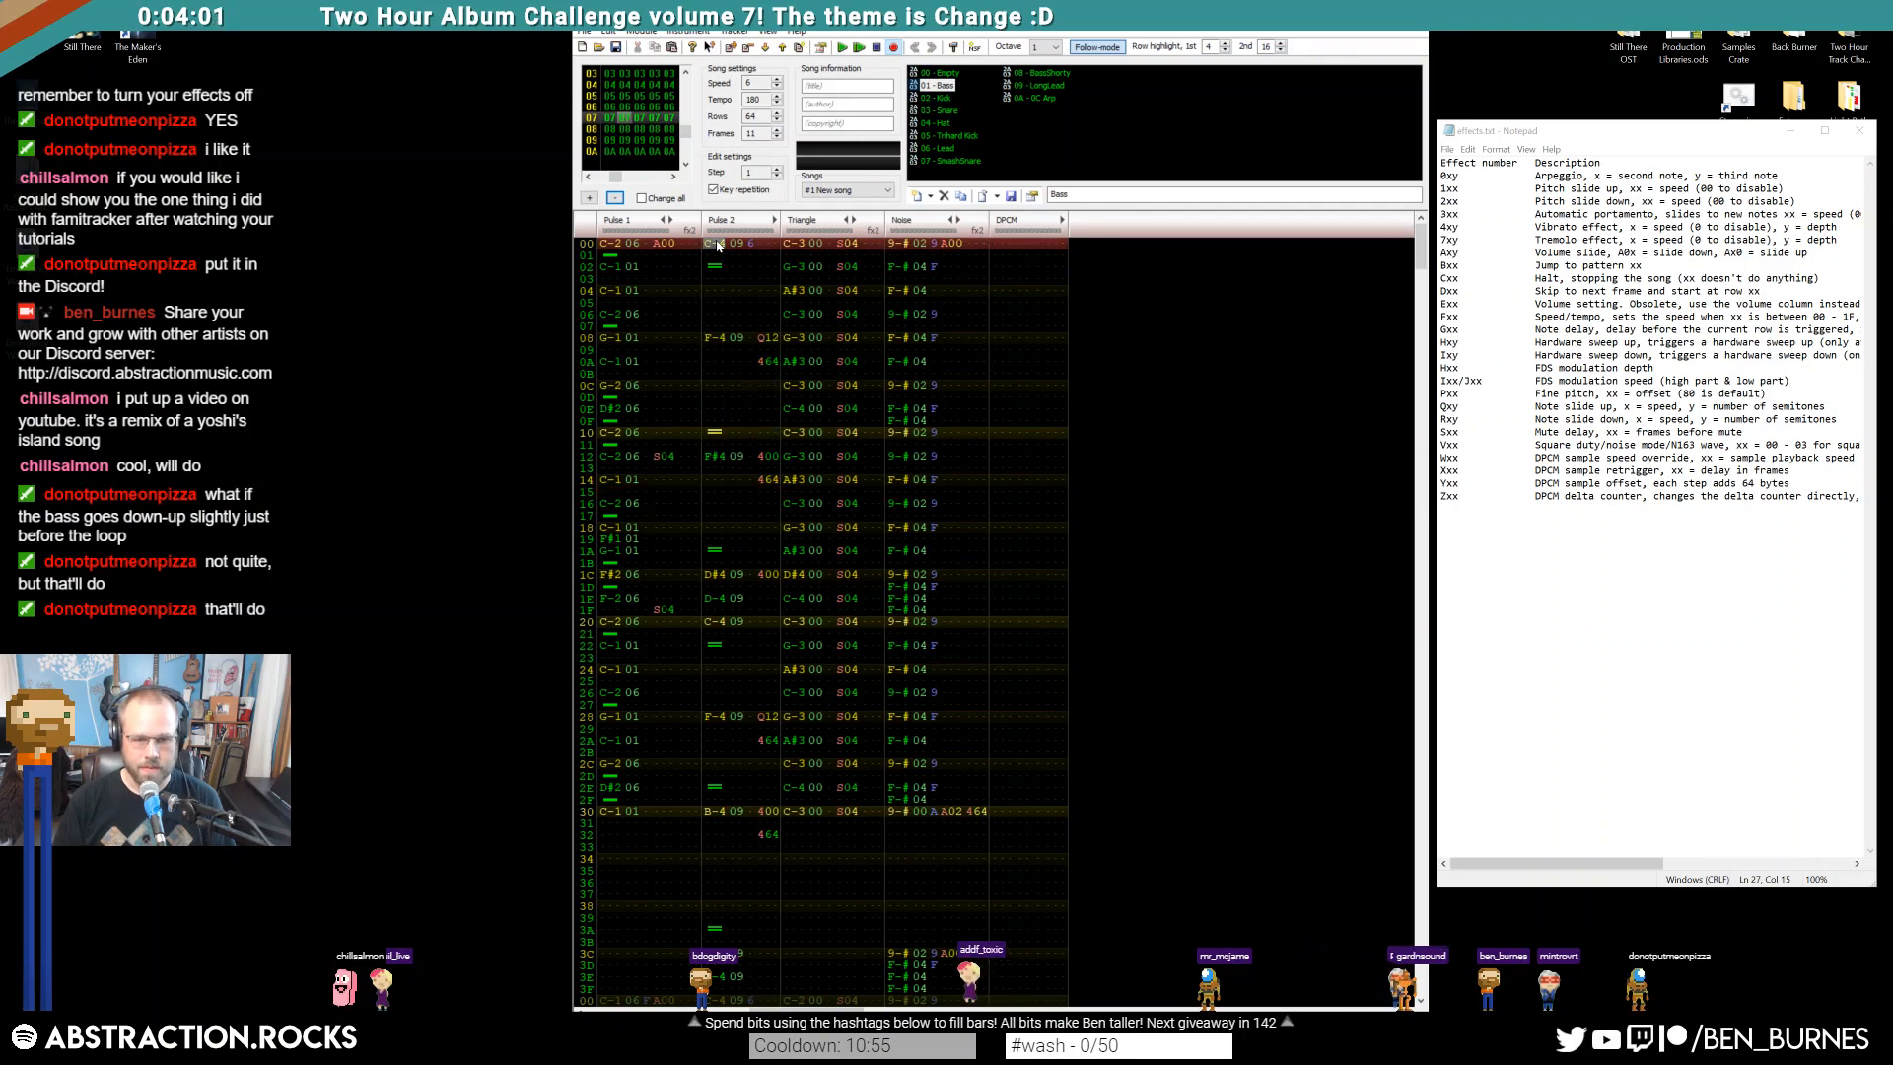
key("Return")
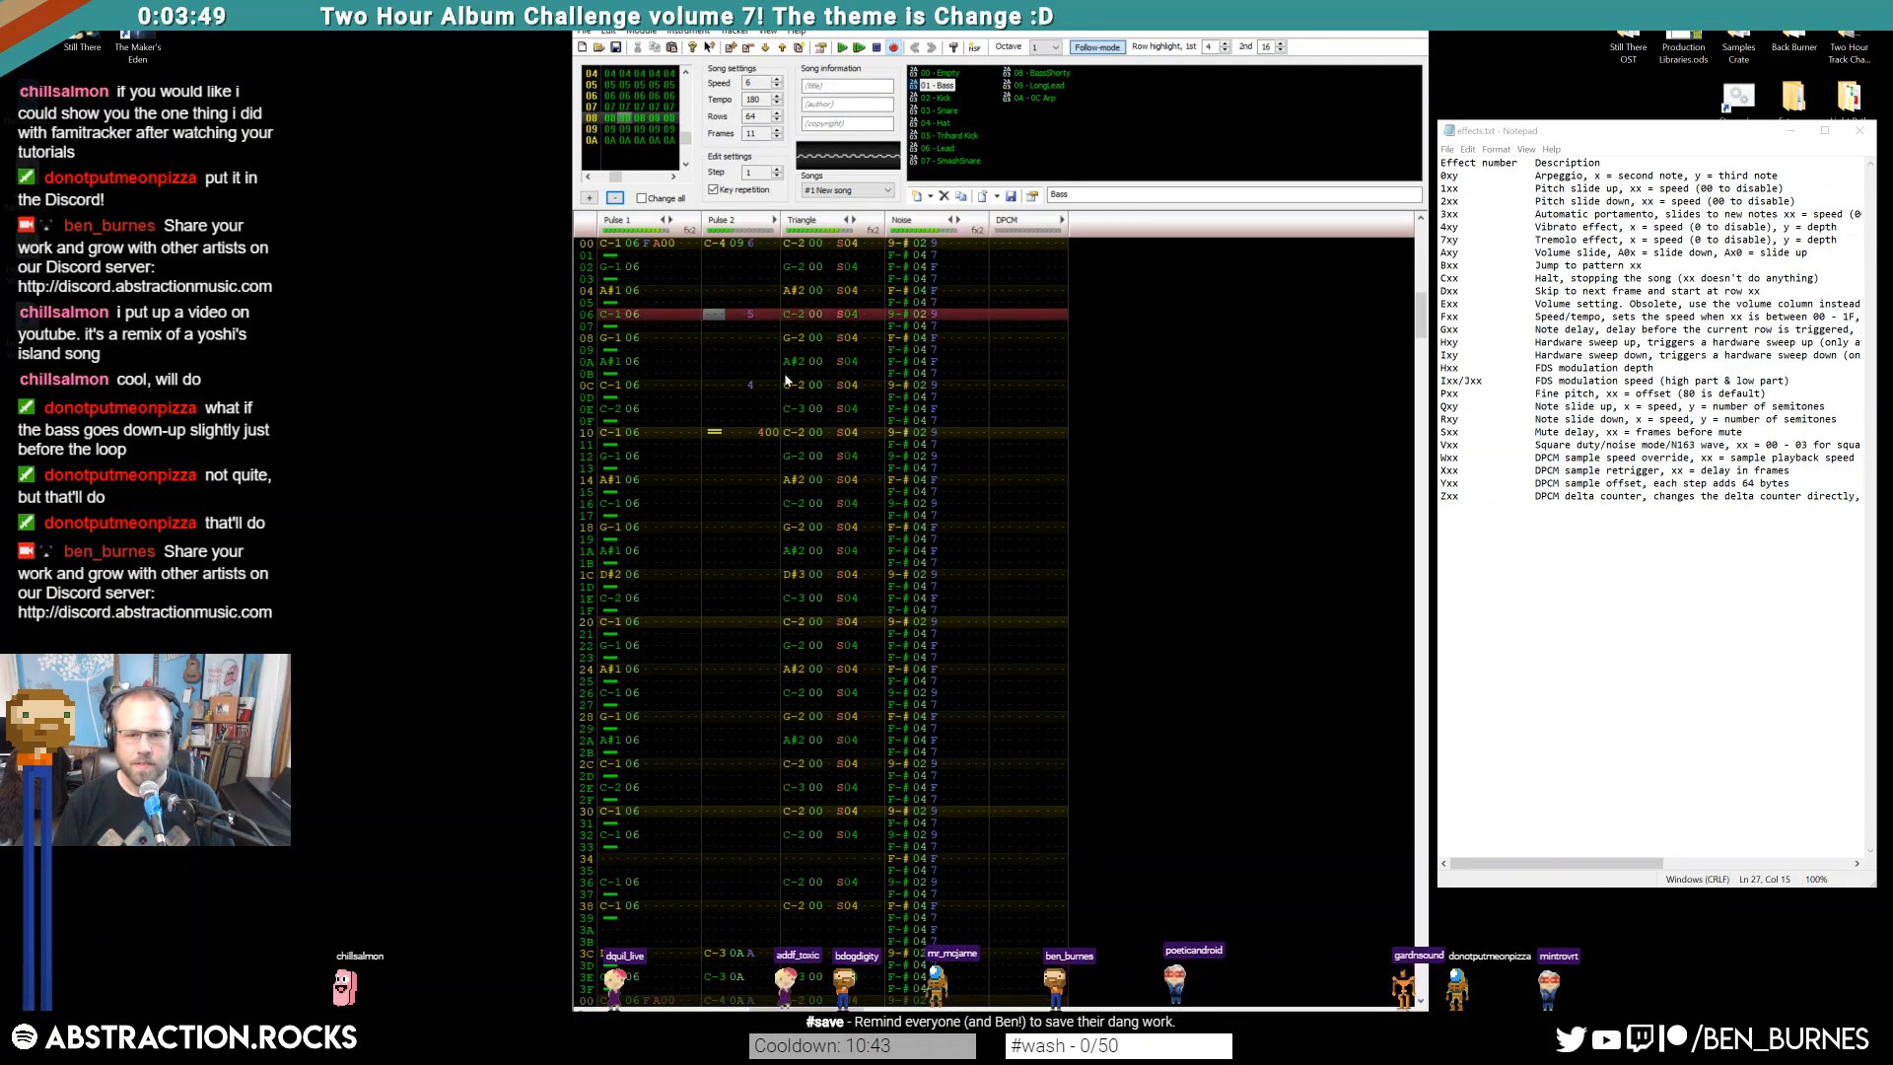
Remove the Noise volume slide at row 30 of frame 07 and enter A01 at row 32
key("Return")
scroll(906, 535, "up", 5)
left_click(959, 576)
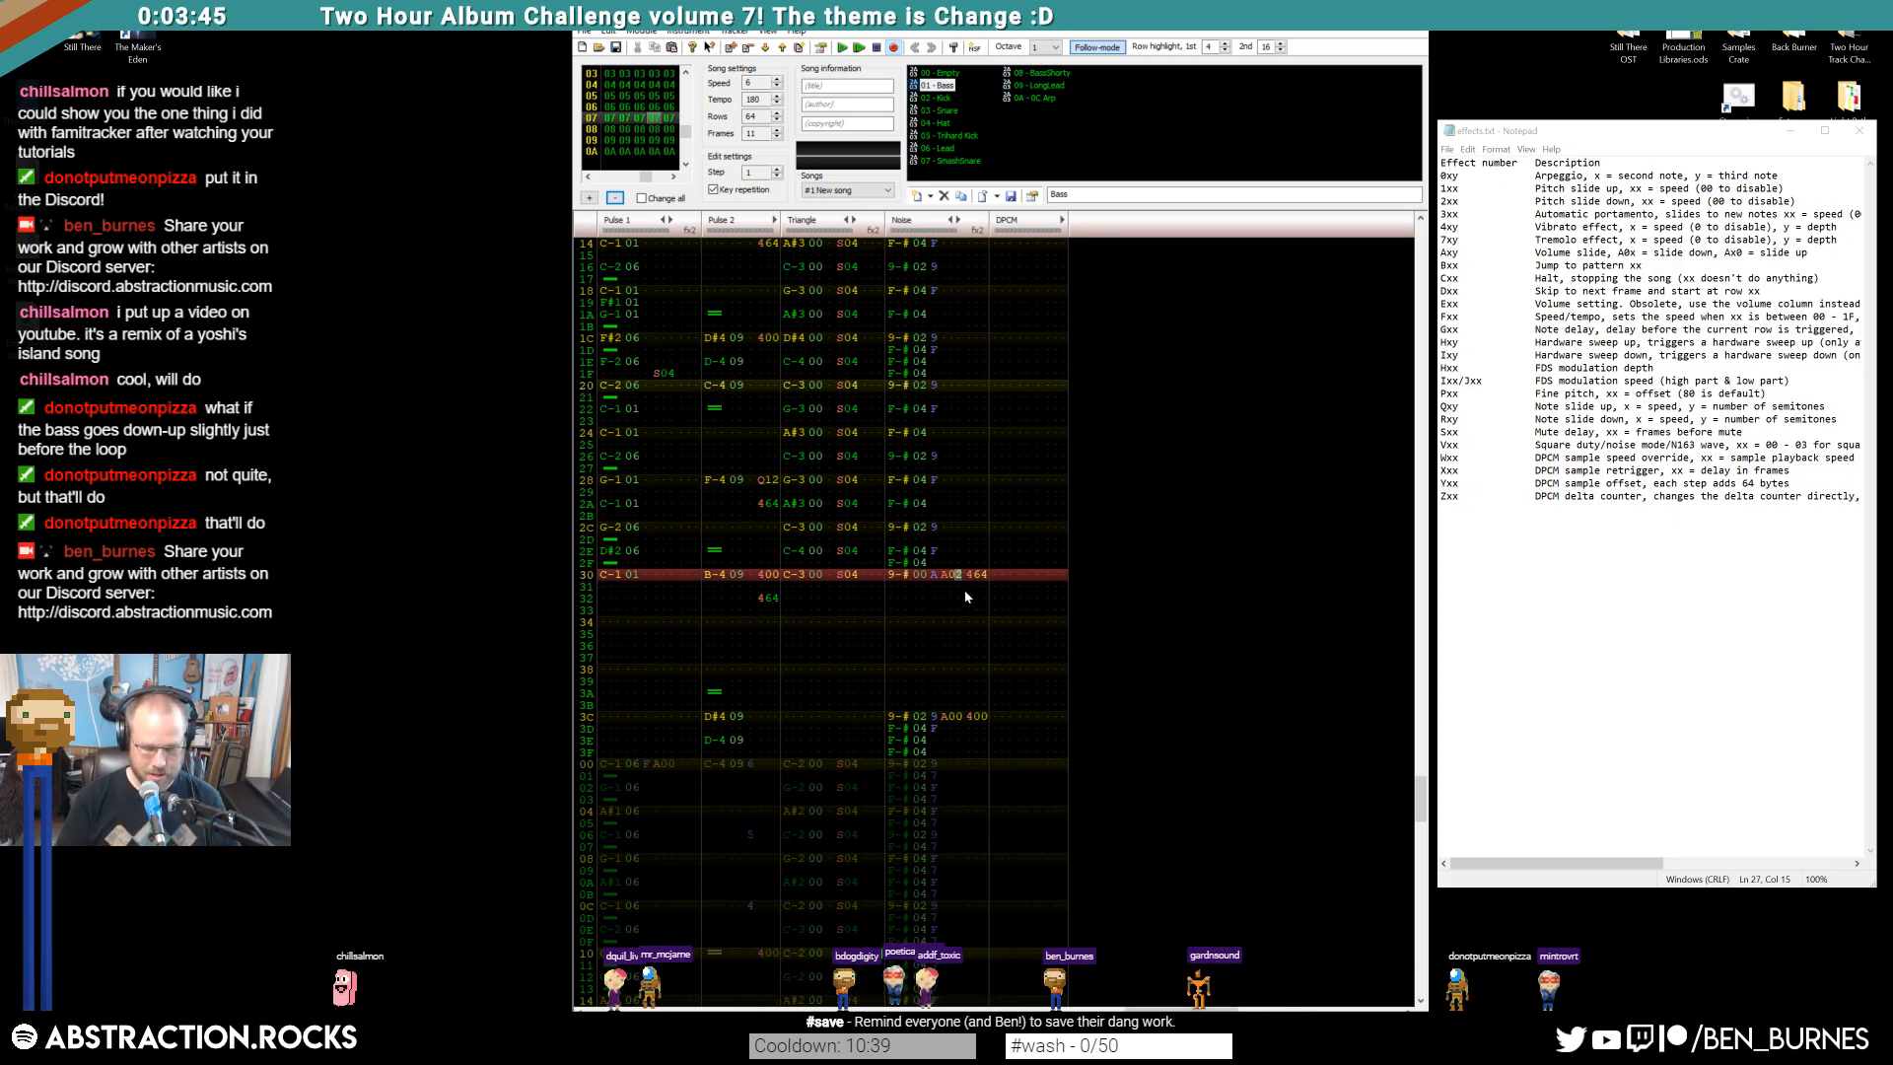
key("Delete")
key("Down")
type("a")
key("Up")
key("Right")
key("Right")
type("1")
Set the Noise volume slide at row 36 of frame 06 to A03
key("Up")
key("Up")
key("Home")
key("ctrl+Left")
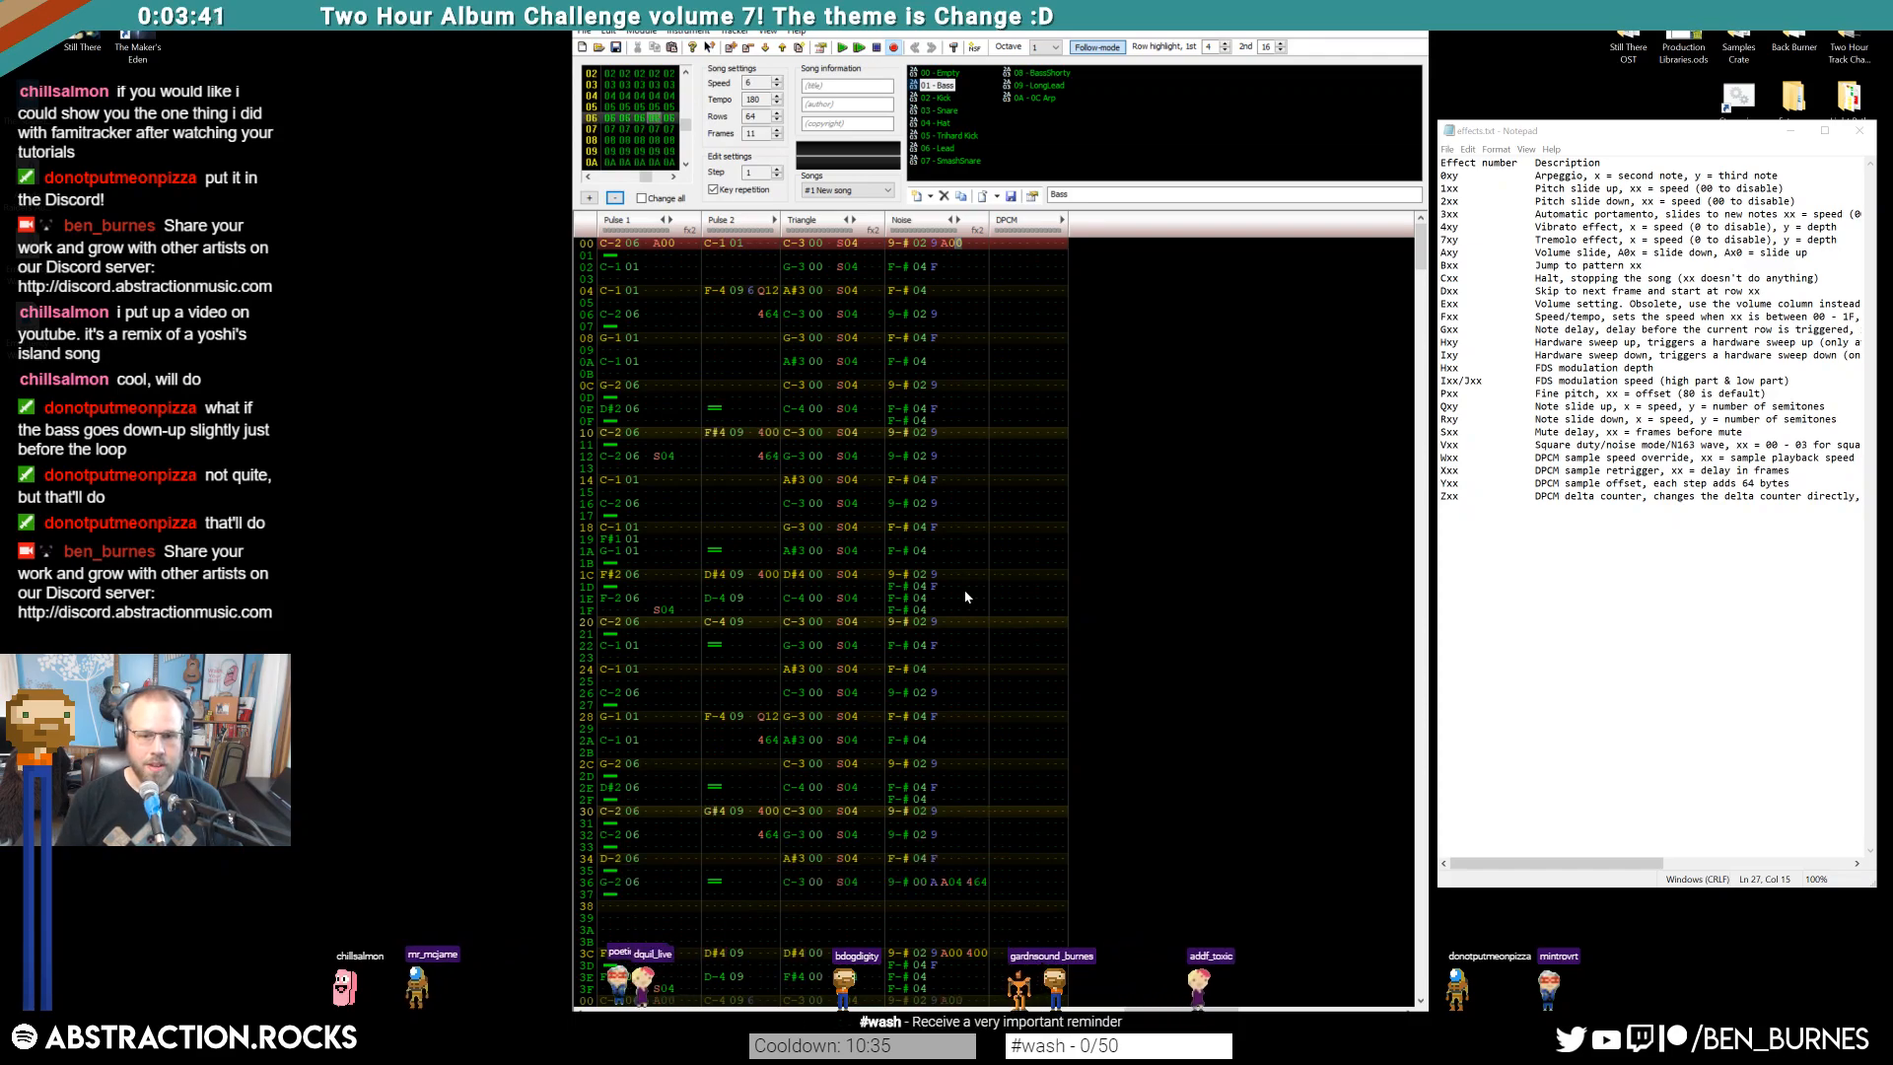
left_click(960, 892)
scroll(964, 868, "down", 5)
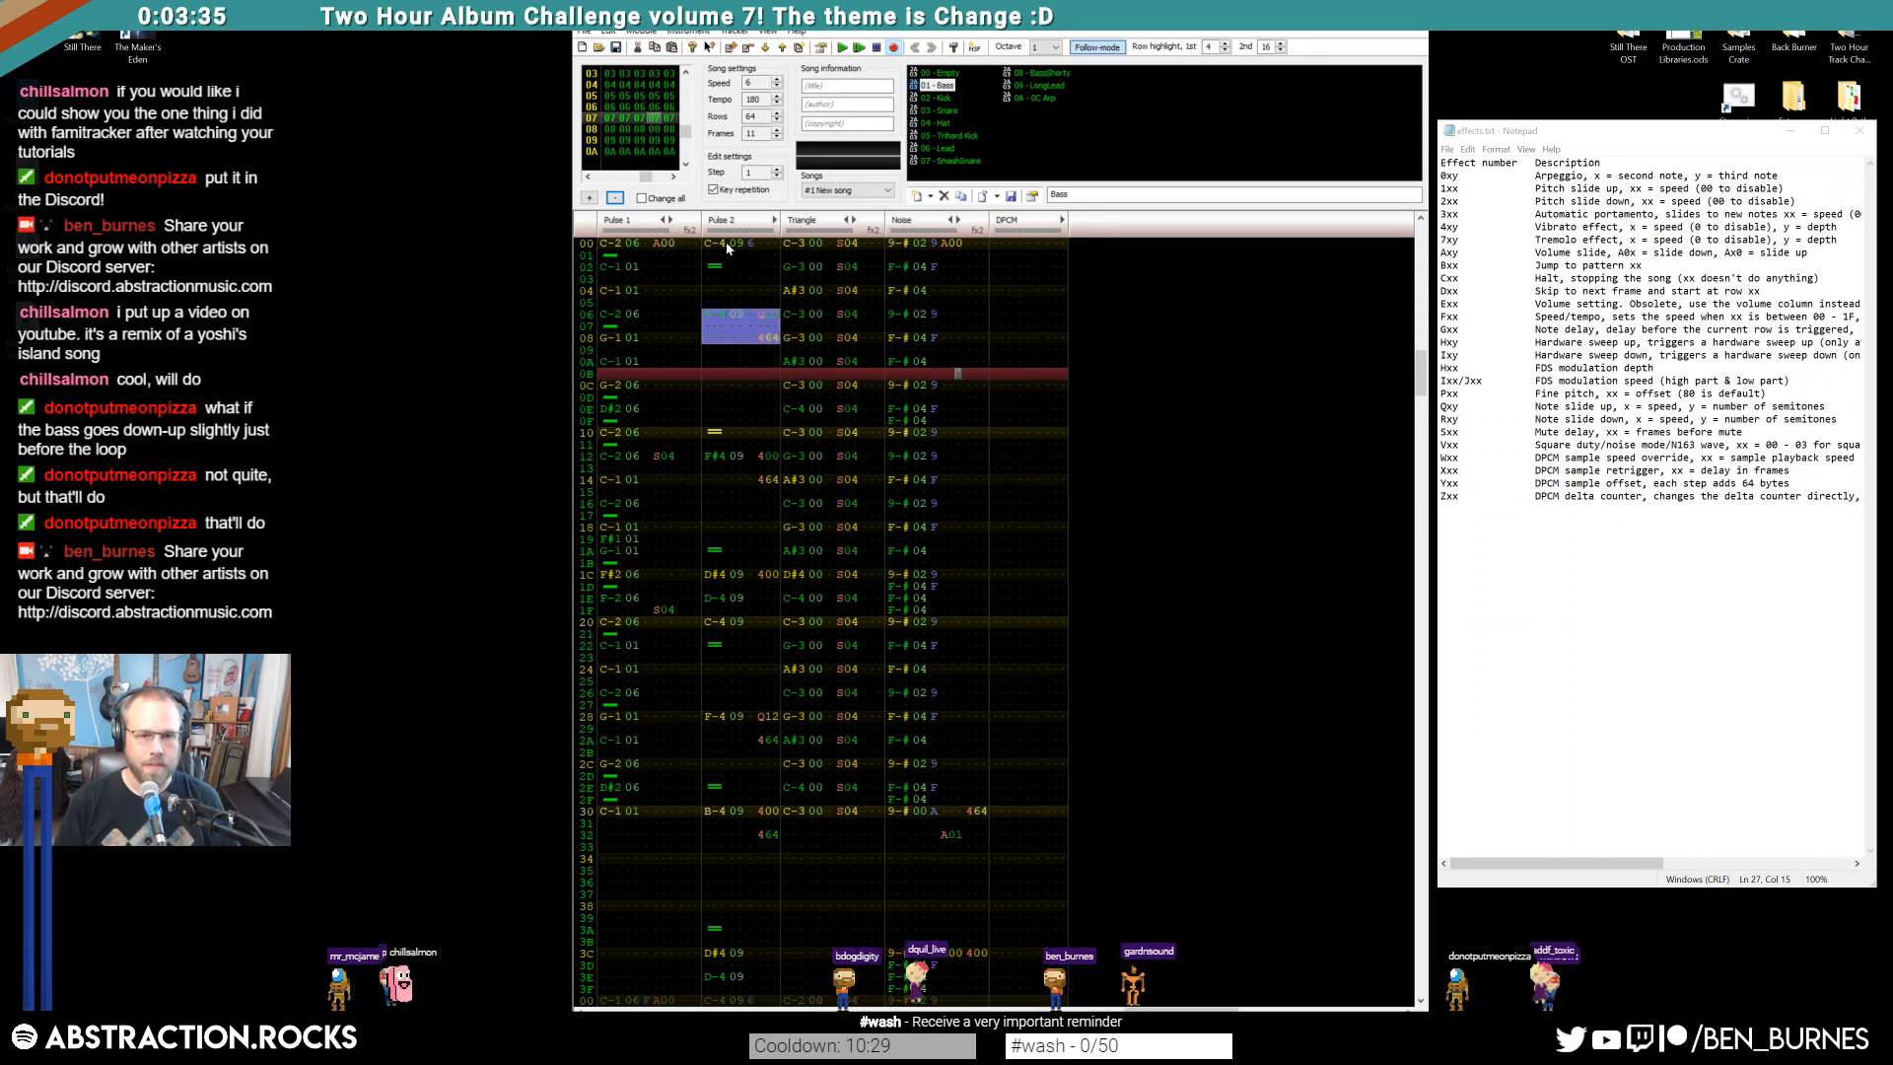
Shift the Pulse 2 F-4 and F#4 notes of frame 07 with their effects back up to rows 06 and 10, checking by playback
key("Return")
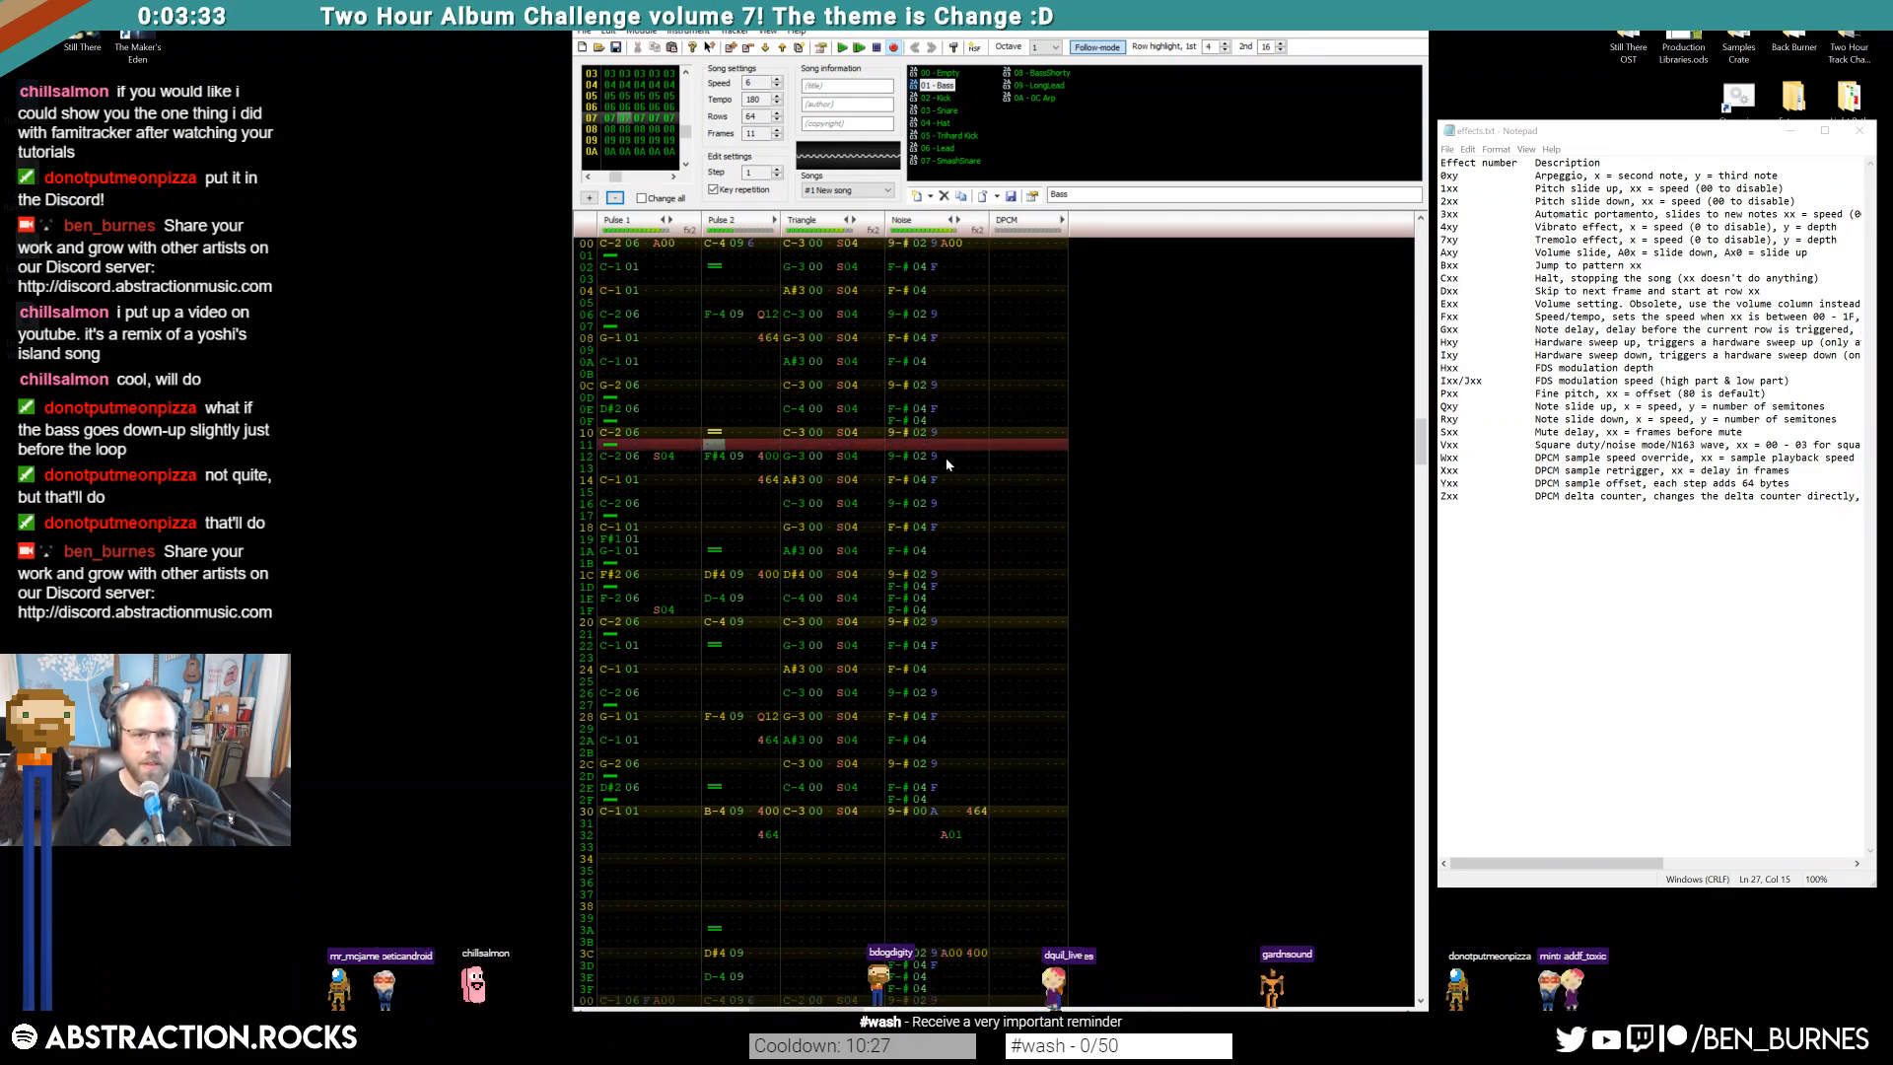
key("Return")
left_click(766, 469)
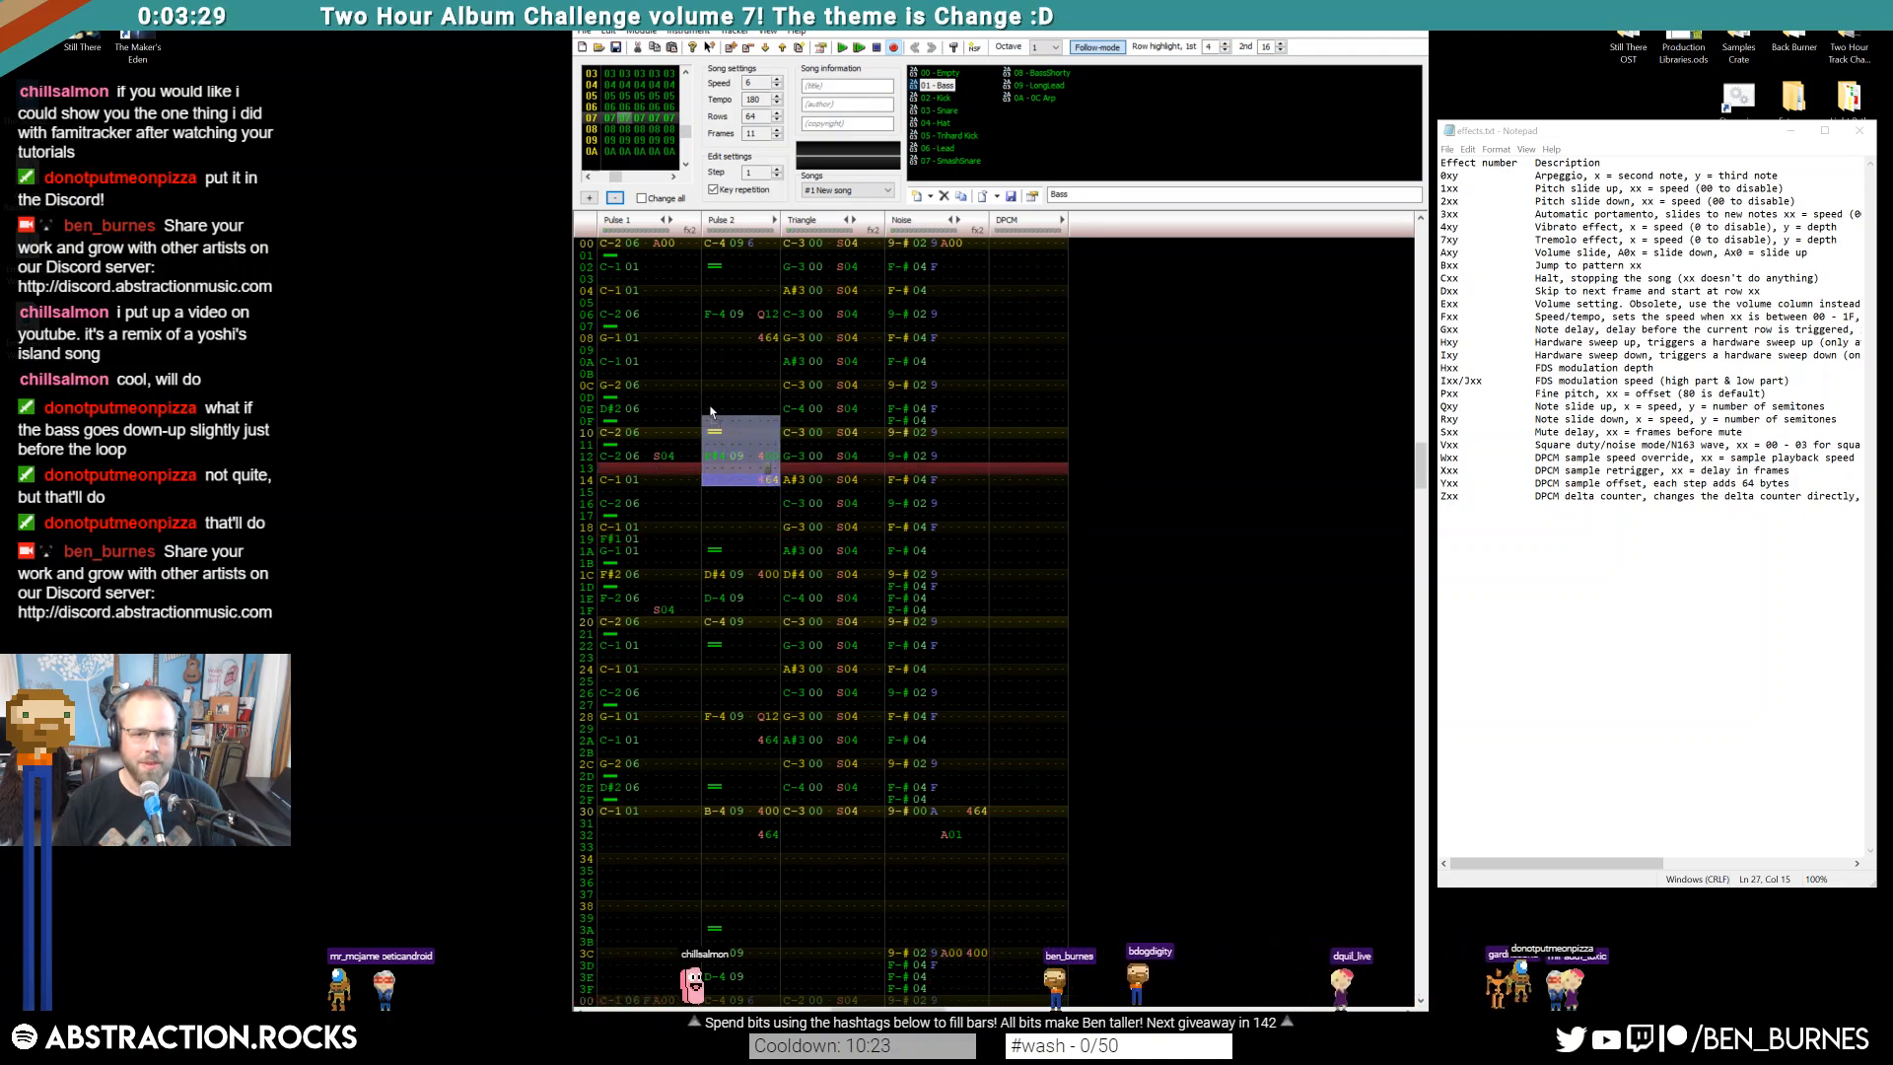
key("Return")
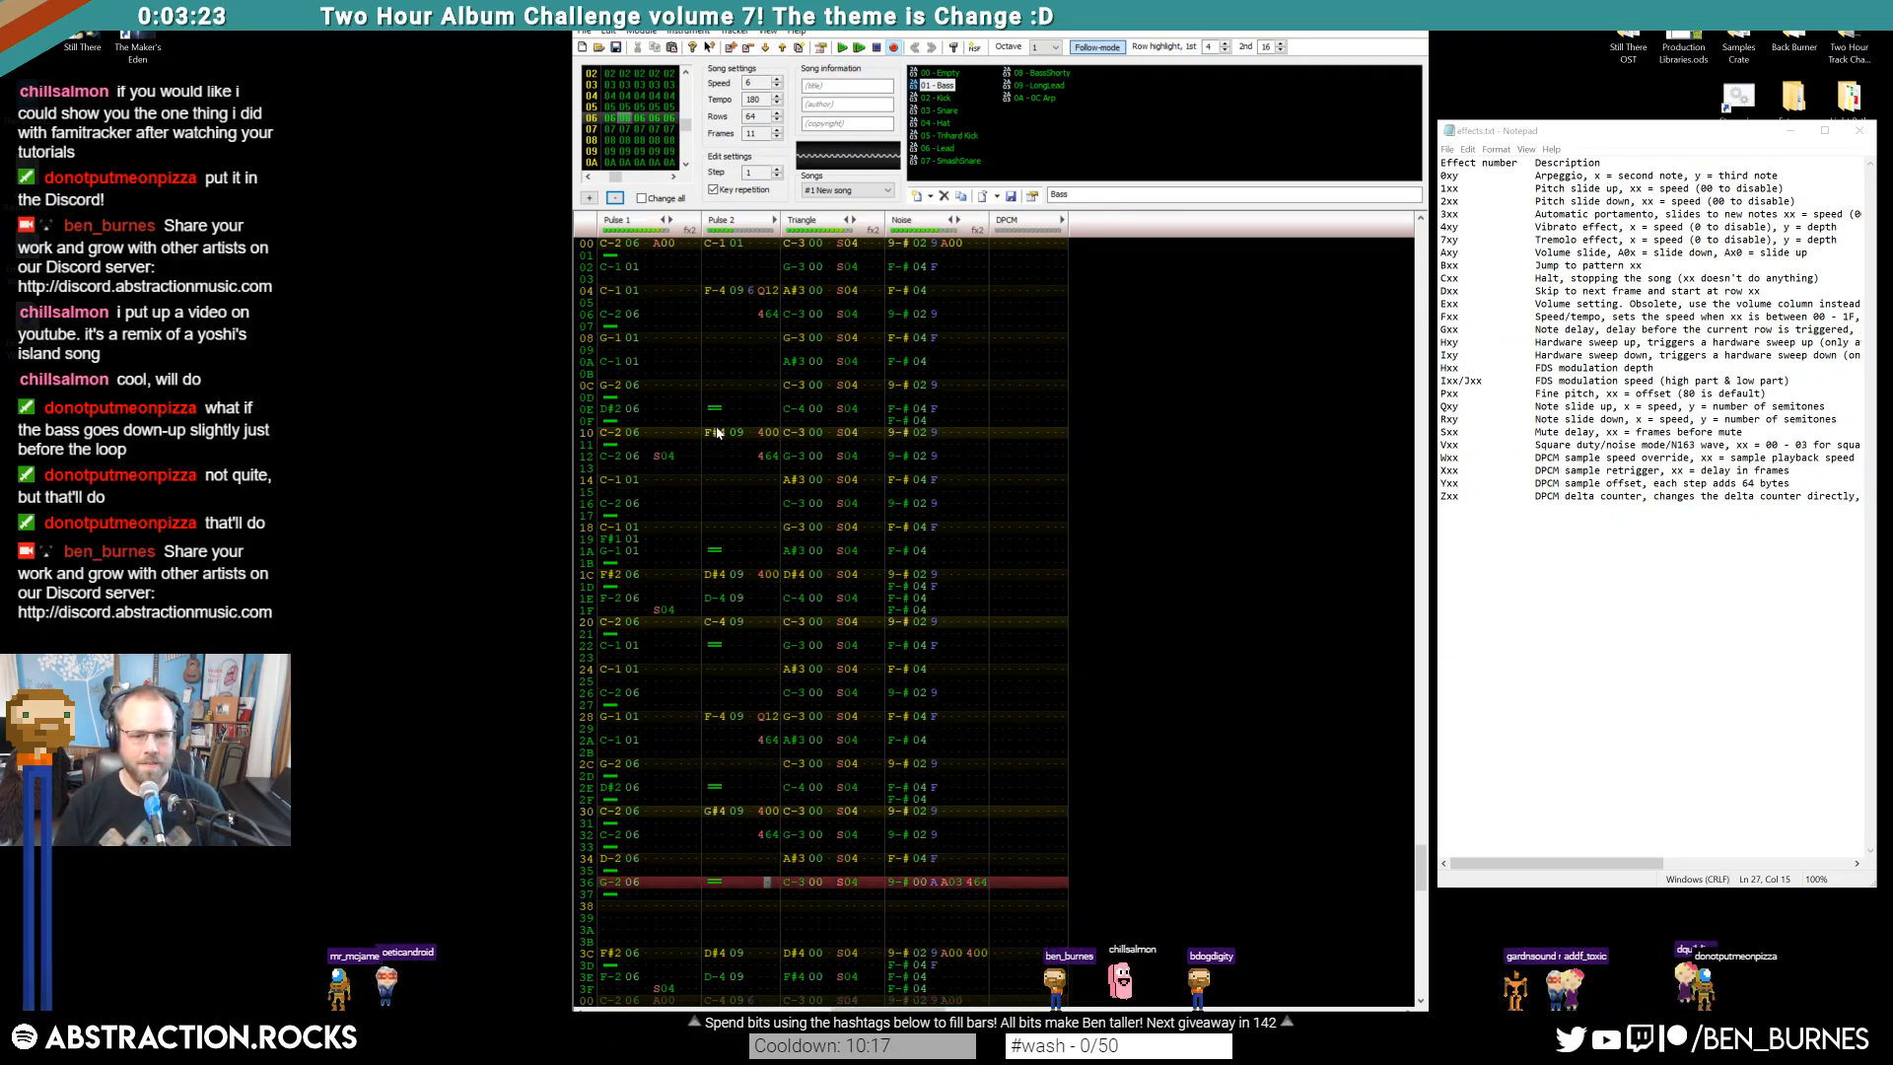
Delete the Pulse 2 note release at row 36 of frame 06, enter a note release further down, and play into frame 07
key("Return")
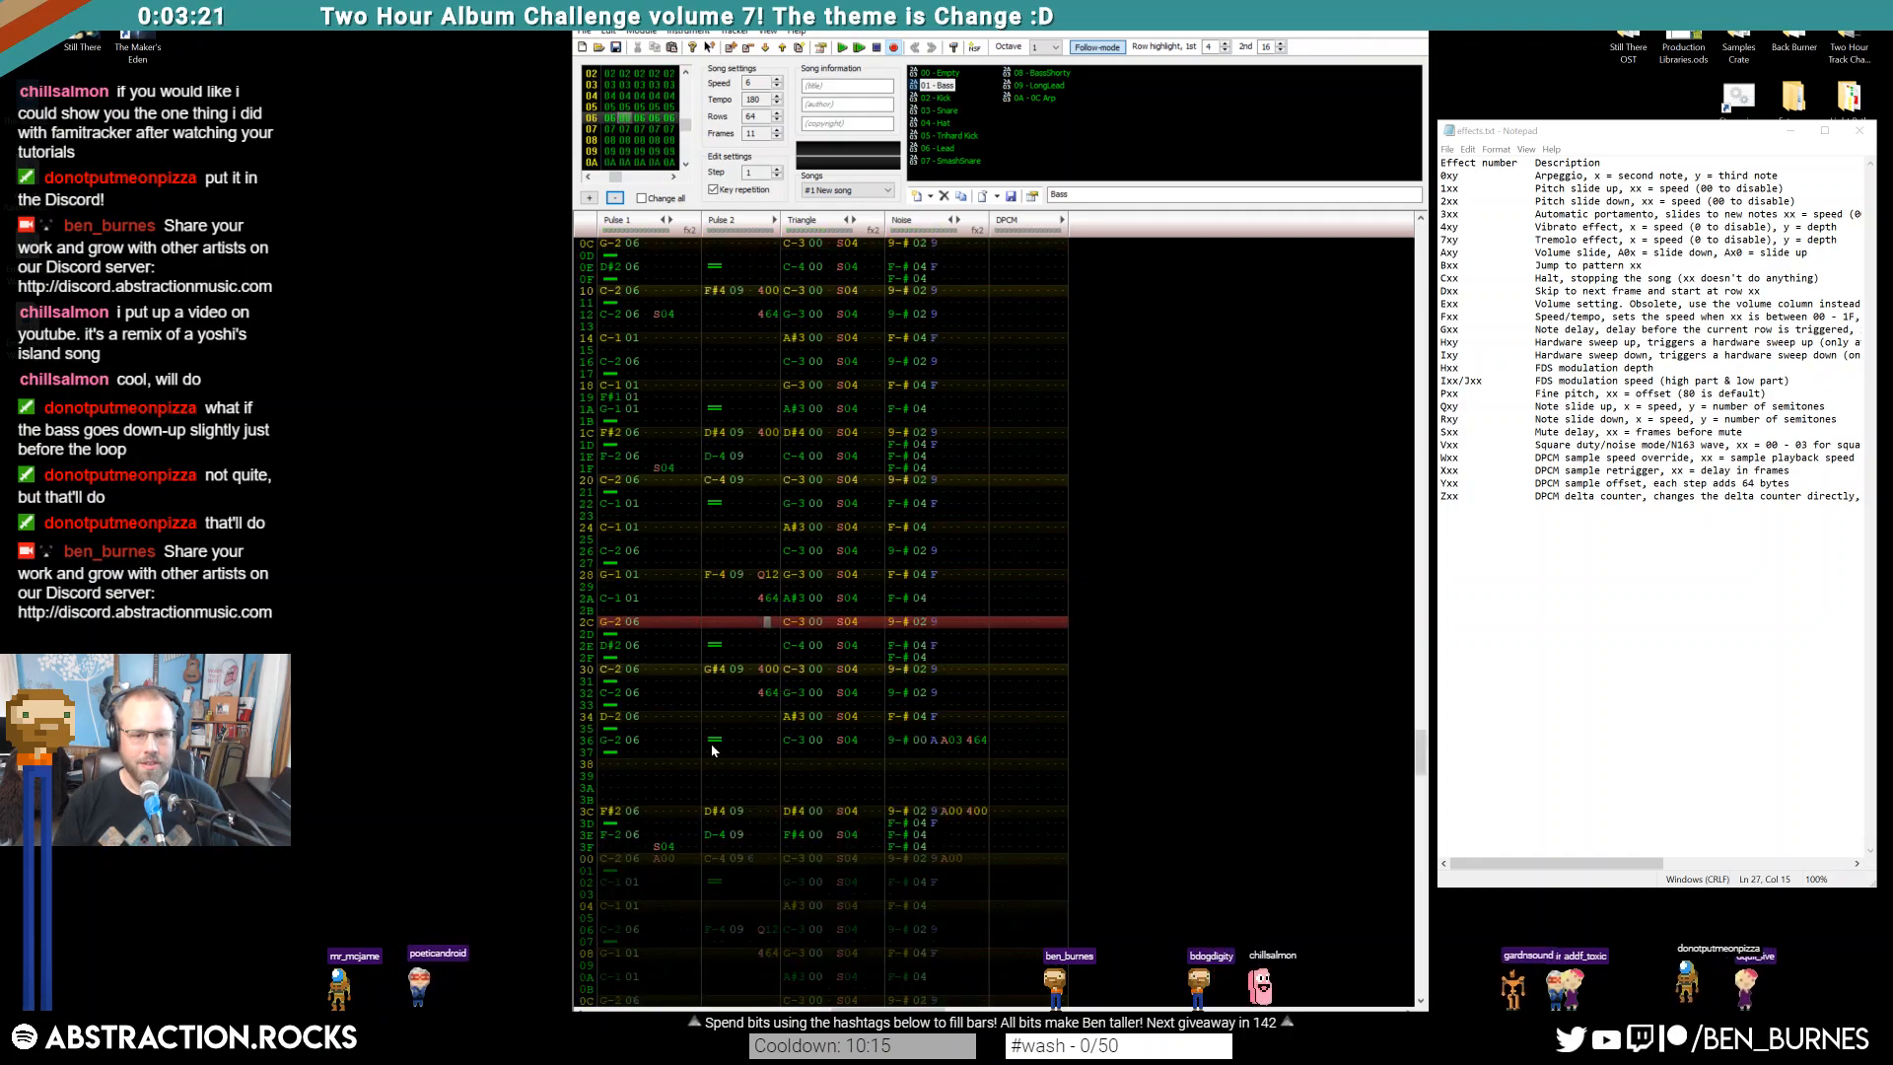
key("Delete")
key("Down")
key("Down")
key("Down")
key("Down")
key("Left")
key("Left")
key("Down")
key("Down")
key("Down")
key("Down")
key("Down")
key("Down")
key("Down")
key("Down")
key("Left")
key("Left")
key("Left")
key("backslash")
key("Return")
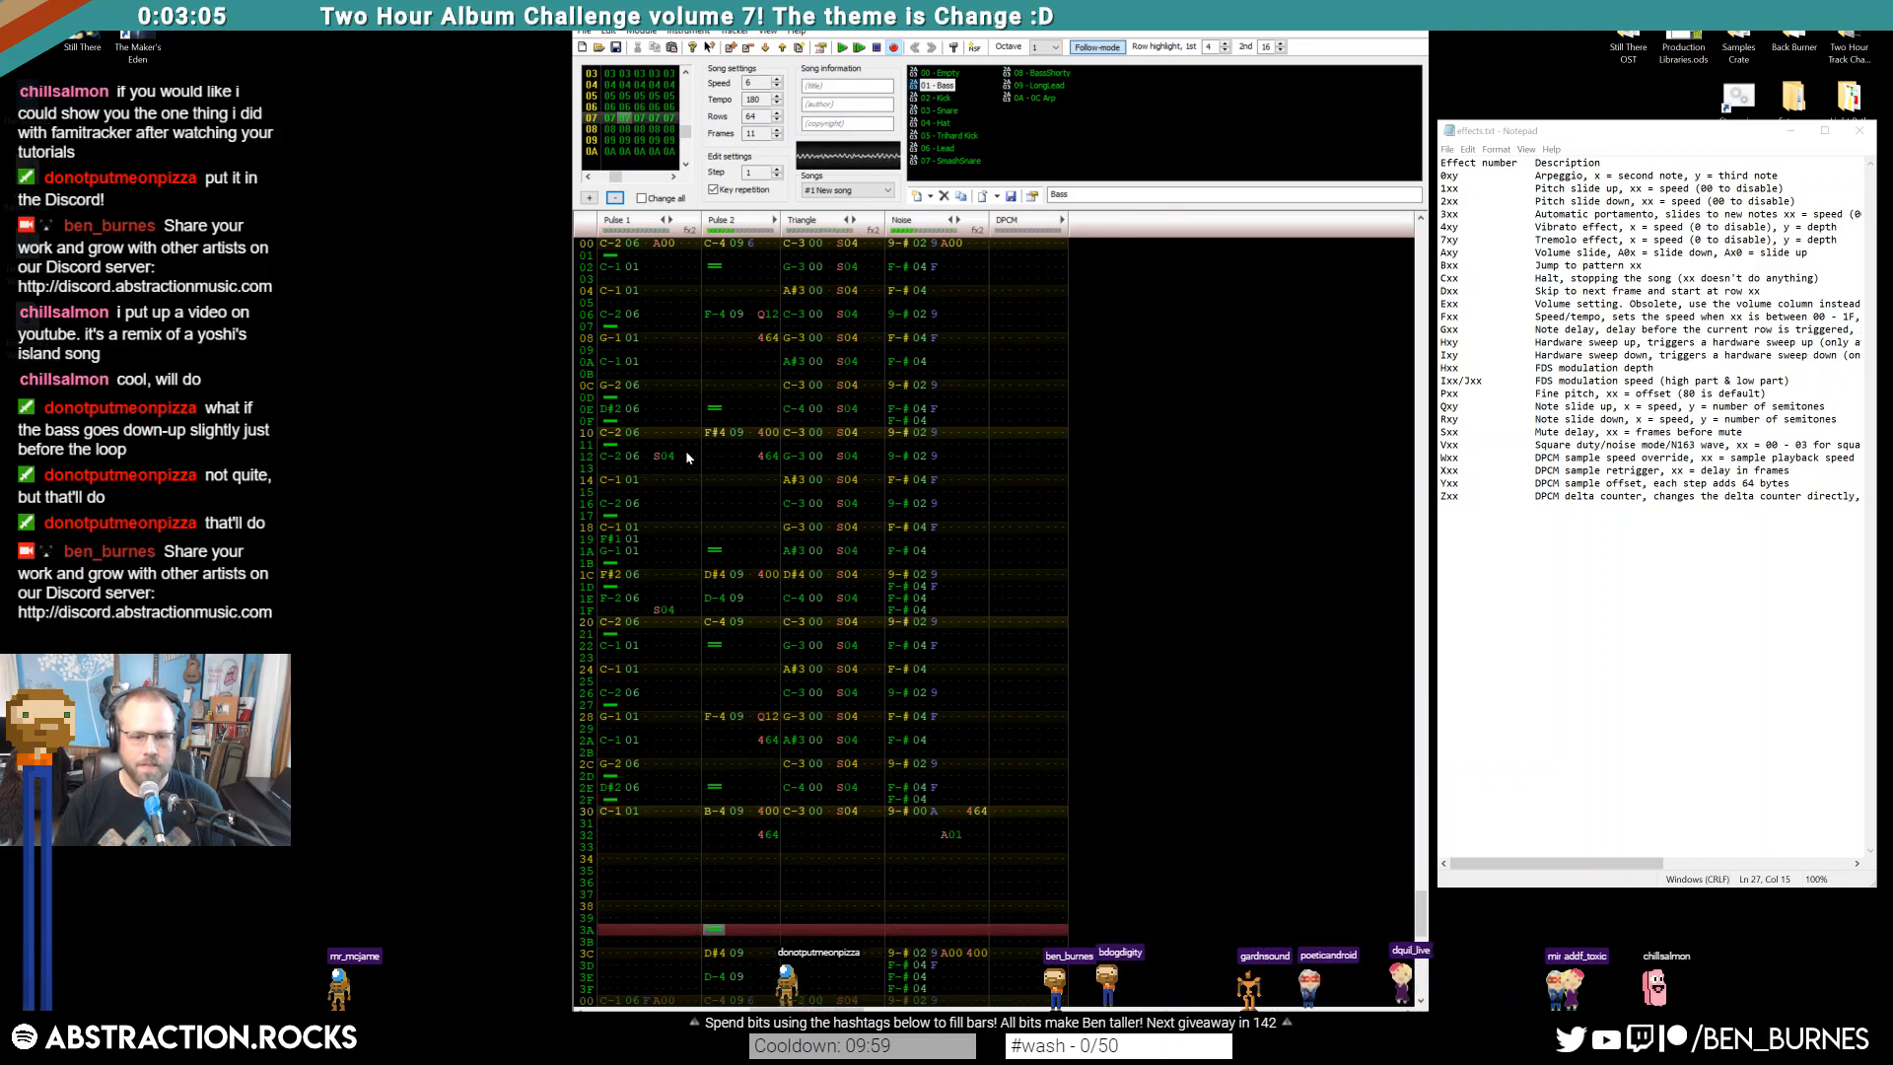
Set the Noise volume slides of frame 07 to A02 at row 30 and A01 at row 32, and play the frame
left_click(958, 717)
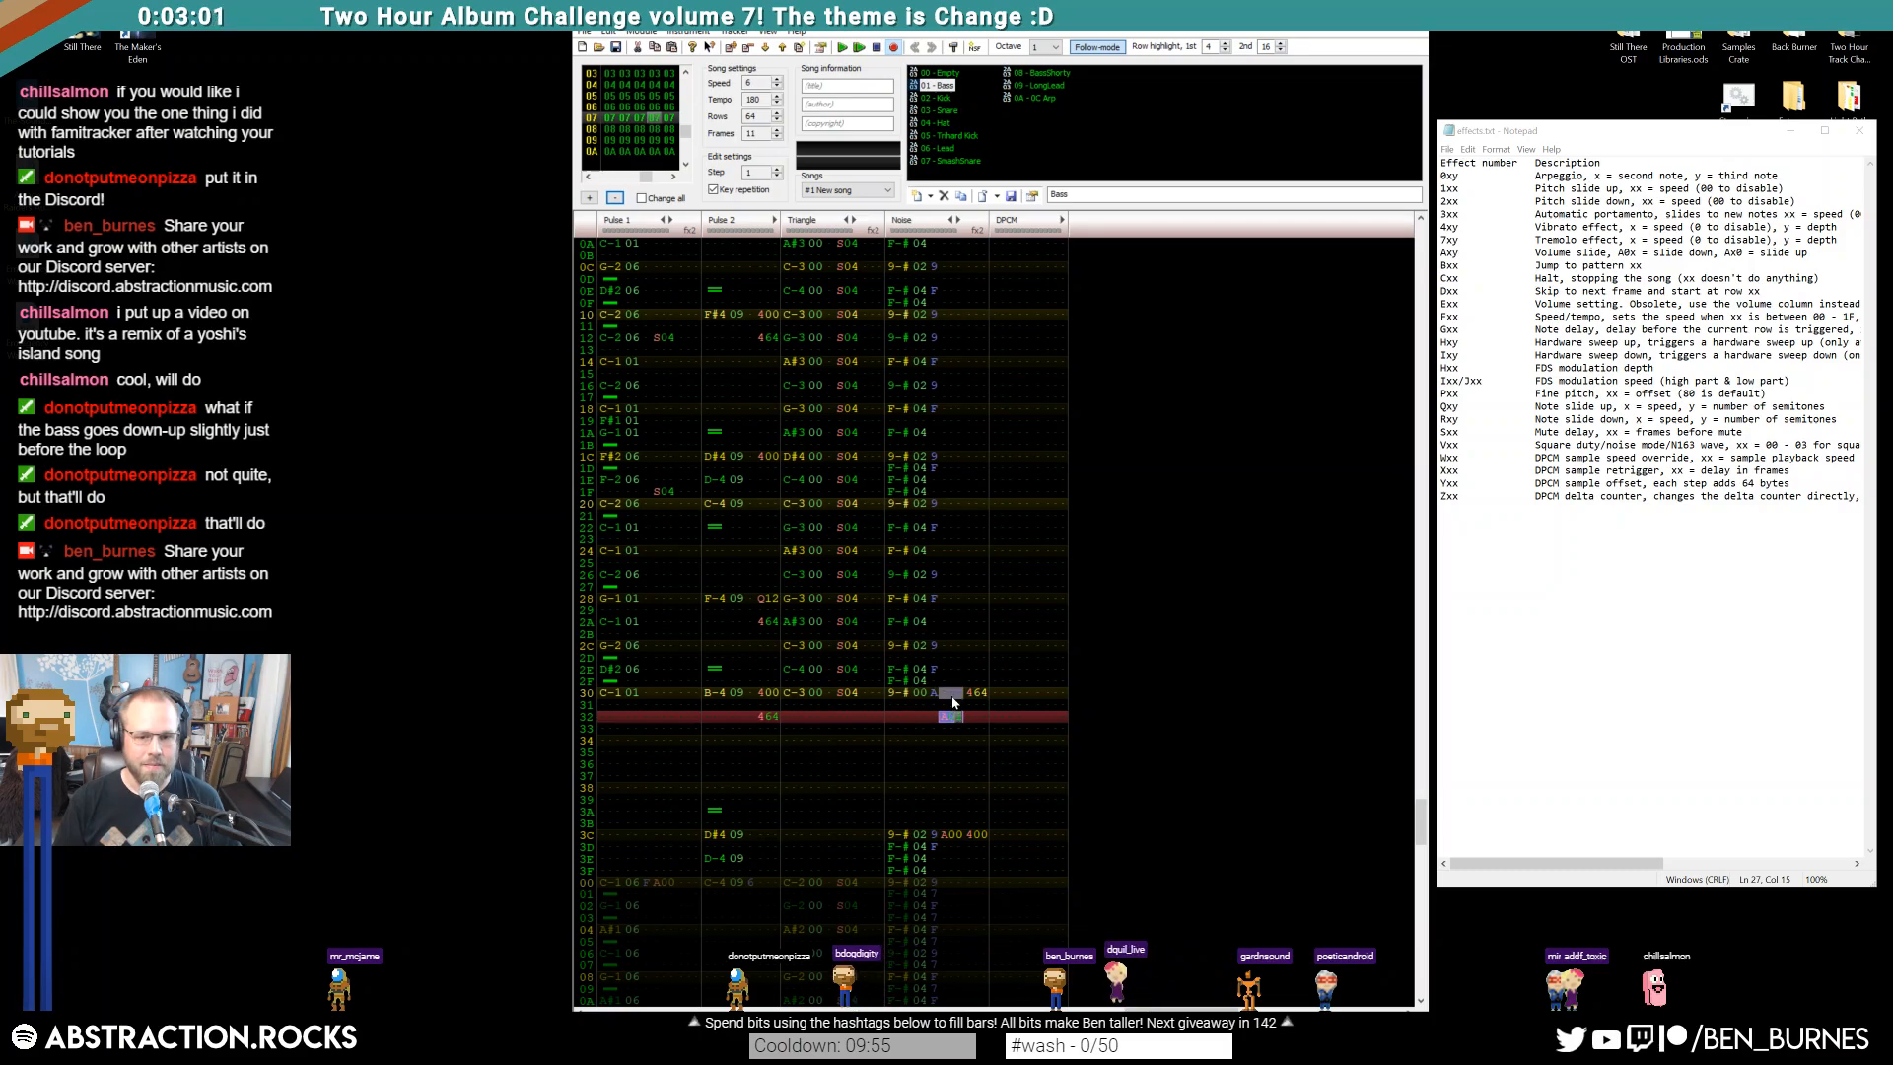
left_click(959, 694)
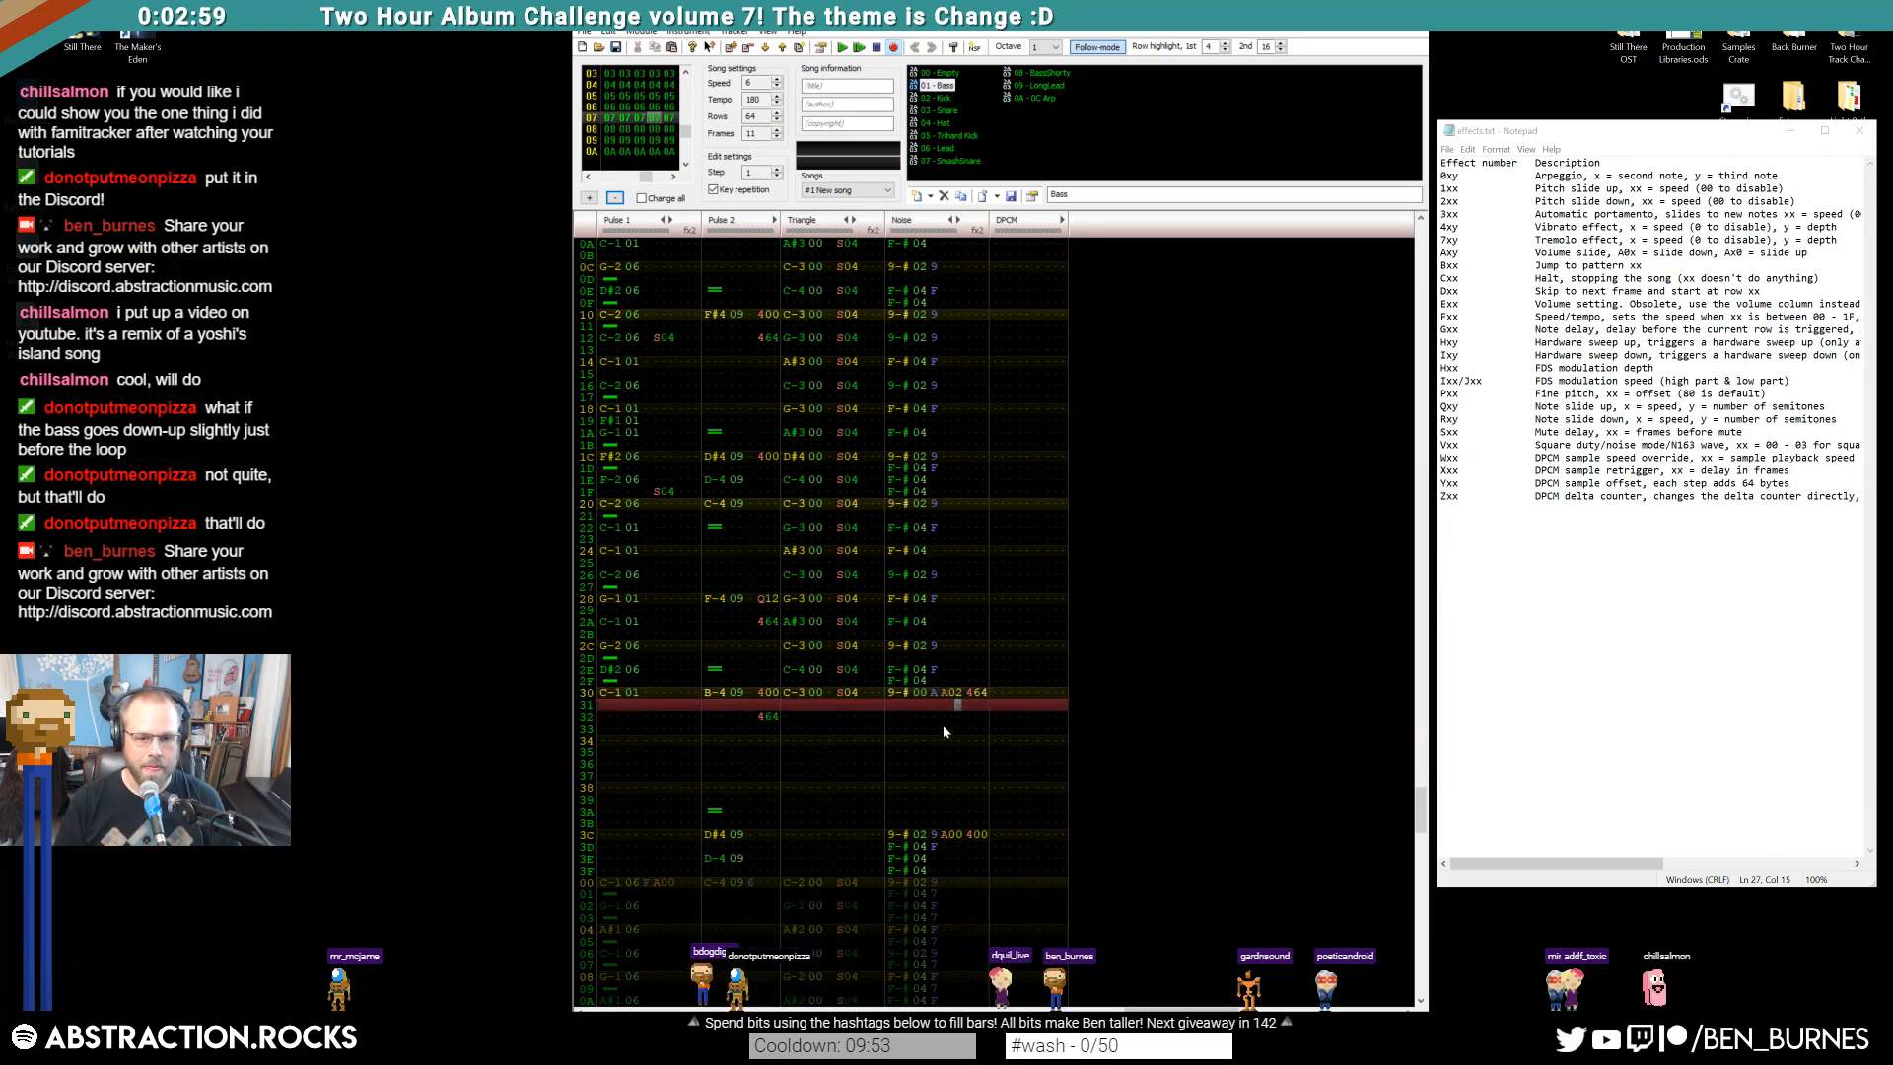
left_click(958, 719)
type("1")
key("Return")
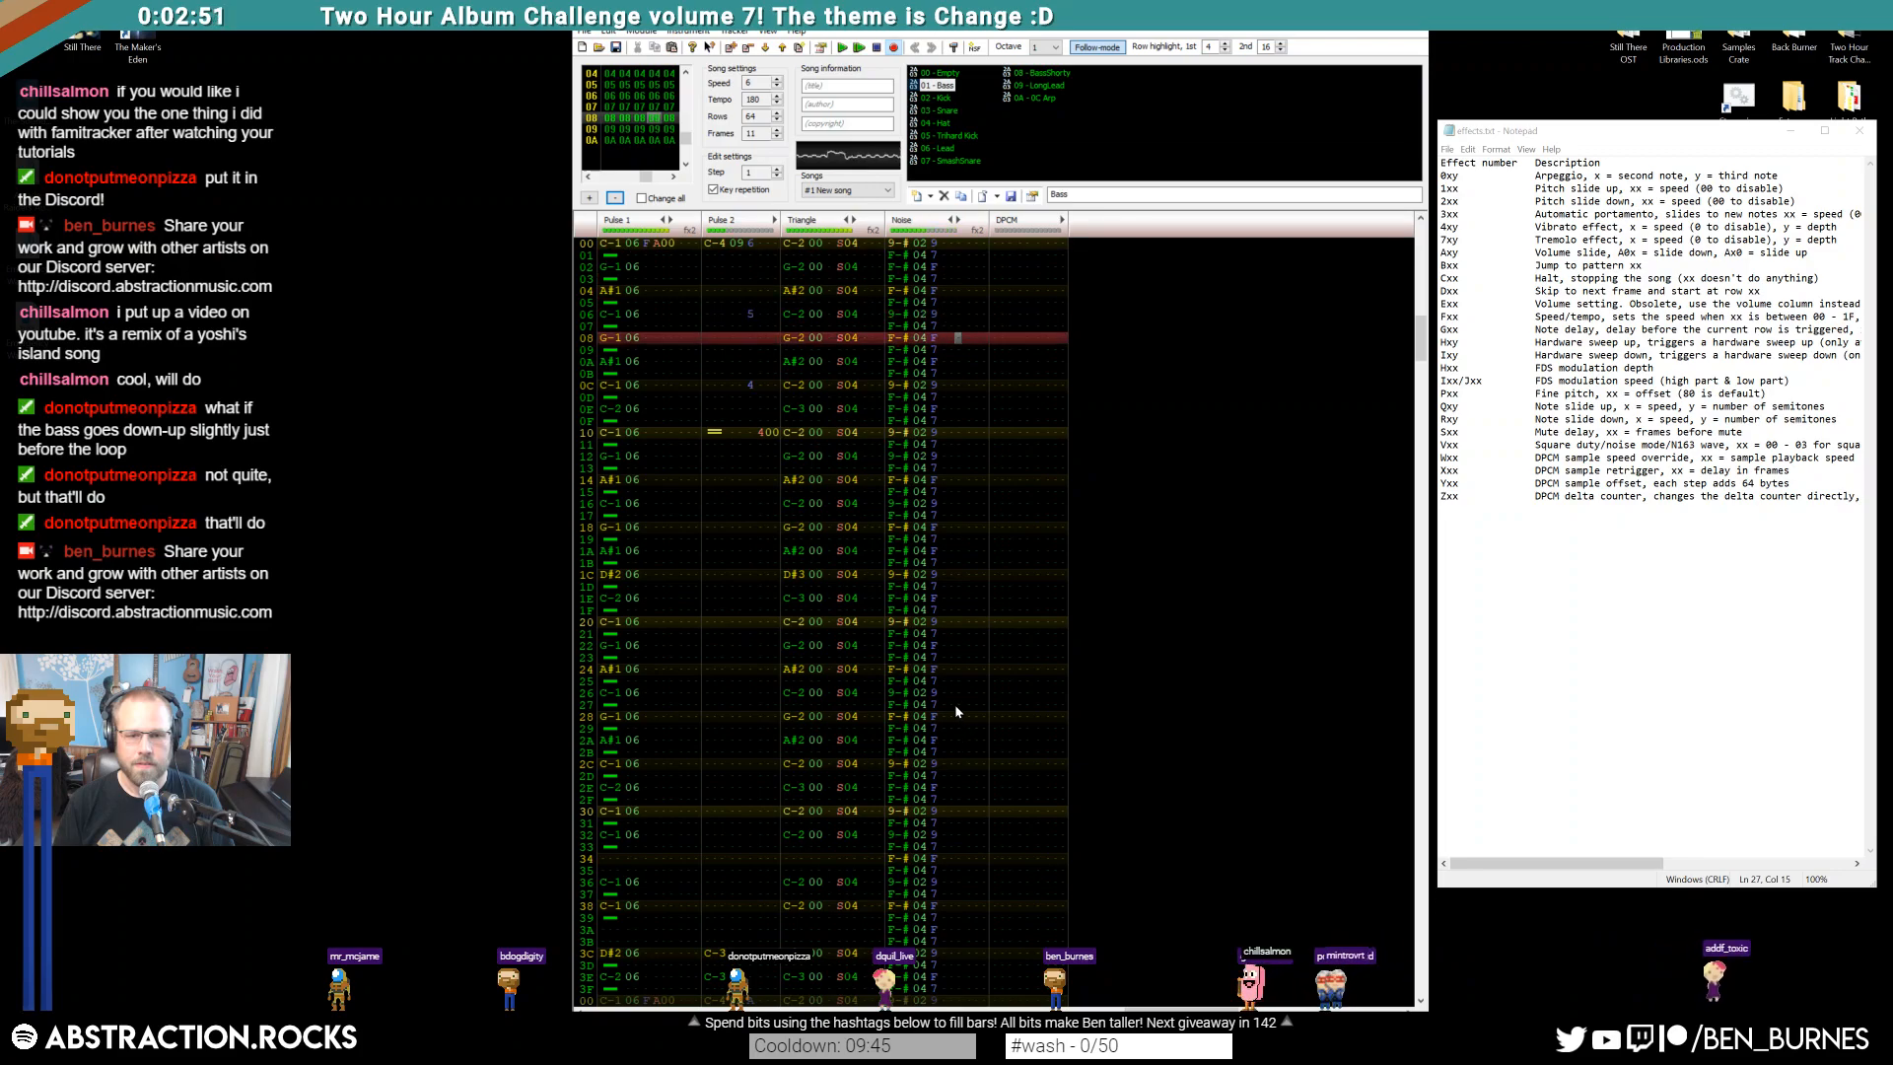
In frame 07's Pulse 2, put effect 400 at row 2F, change row 30 to A#4 with a Q01 slide, and play it
key("Return")
scroll(868, 754, "up", 2)
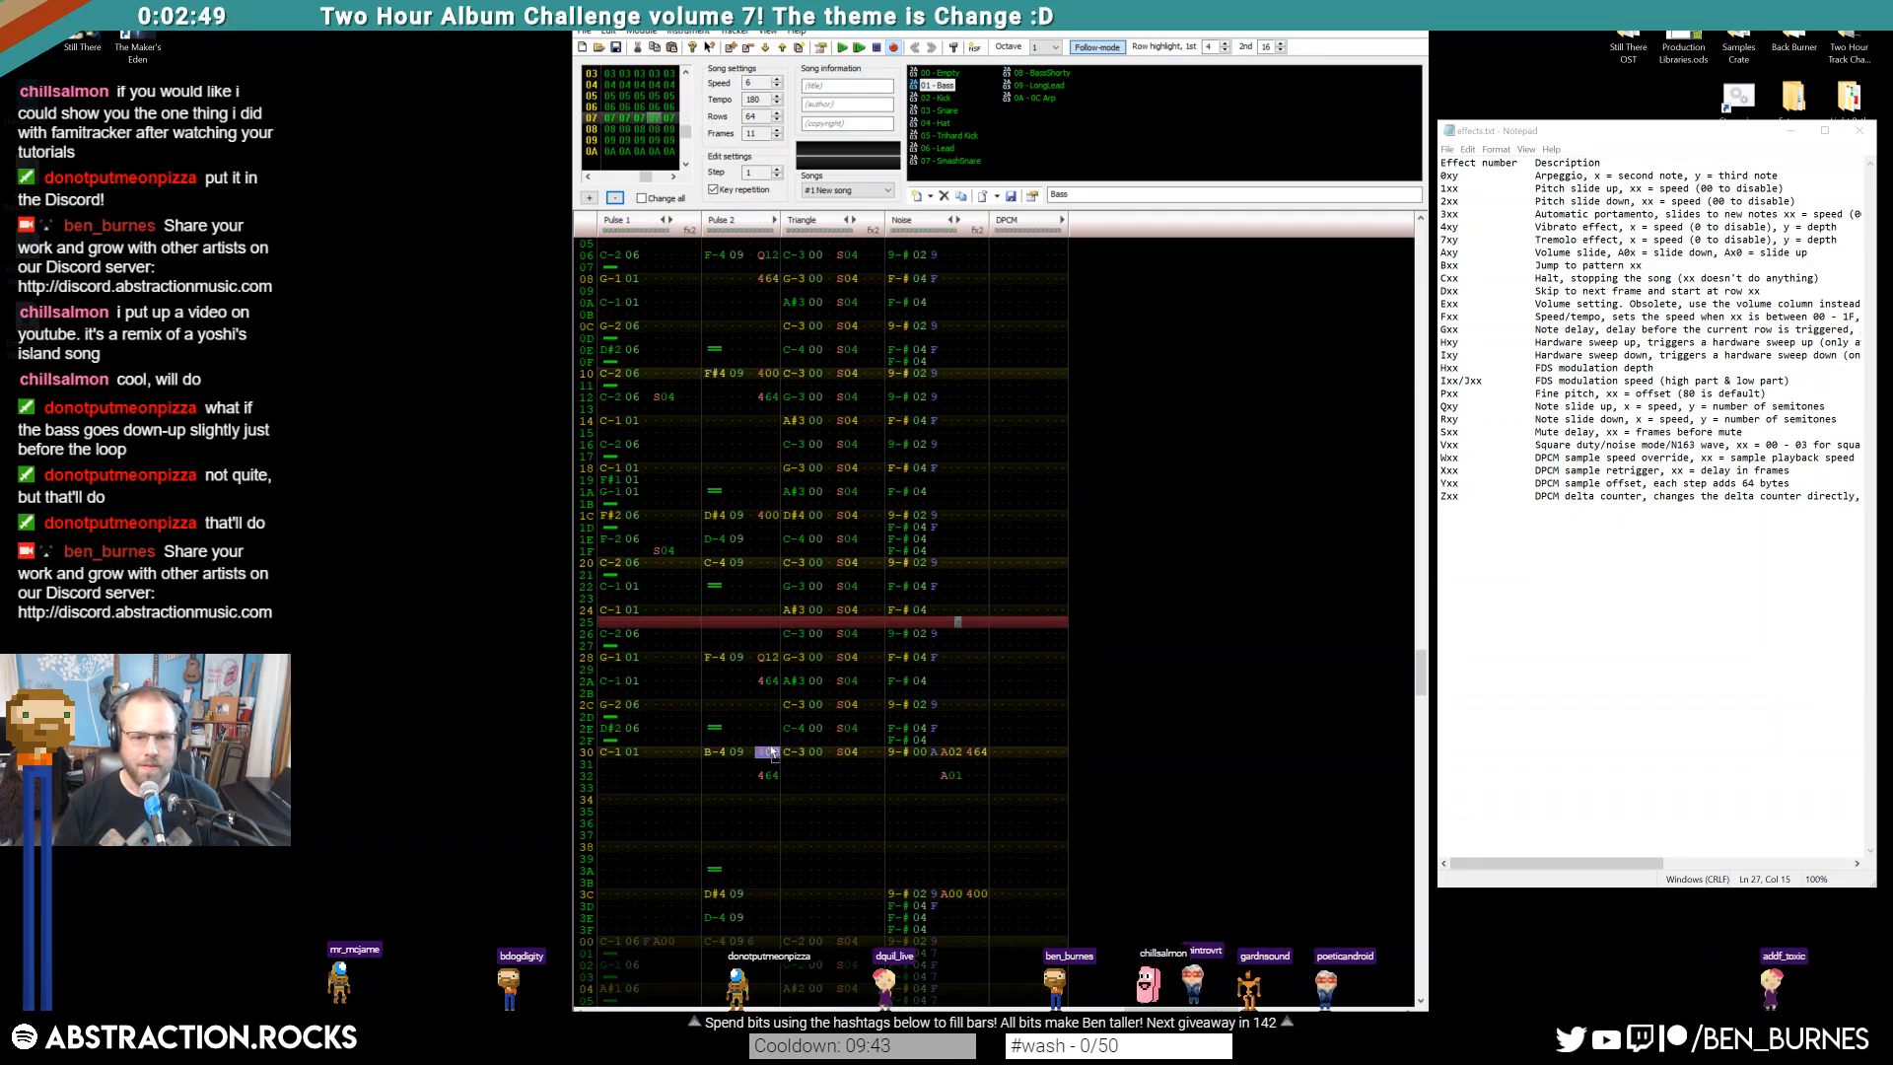
left_click(765, 752)
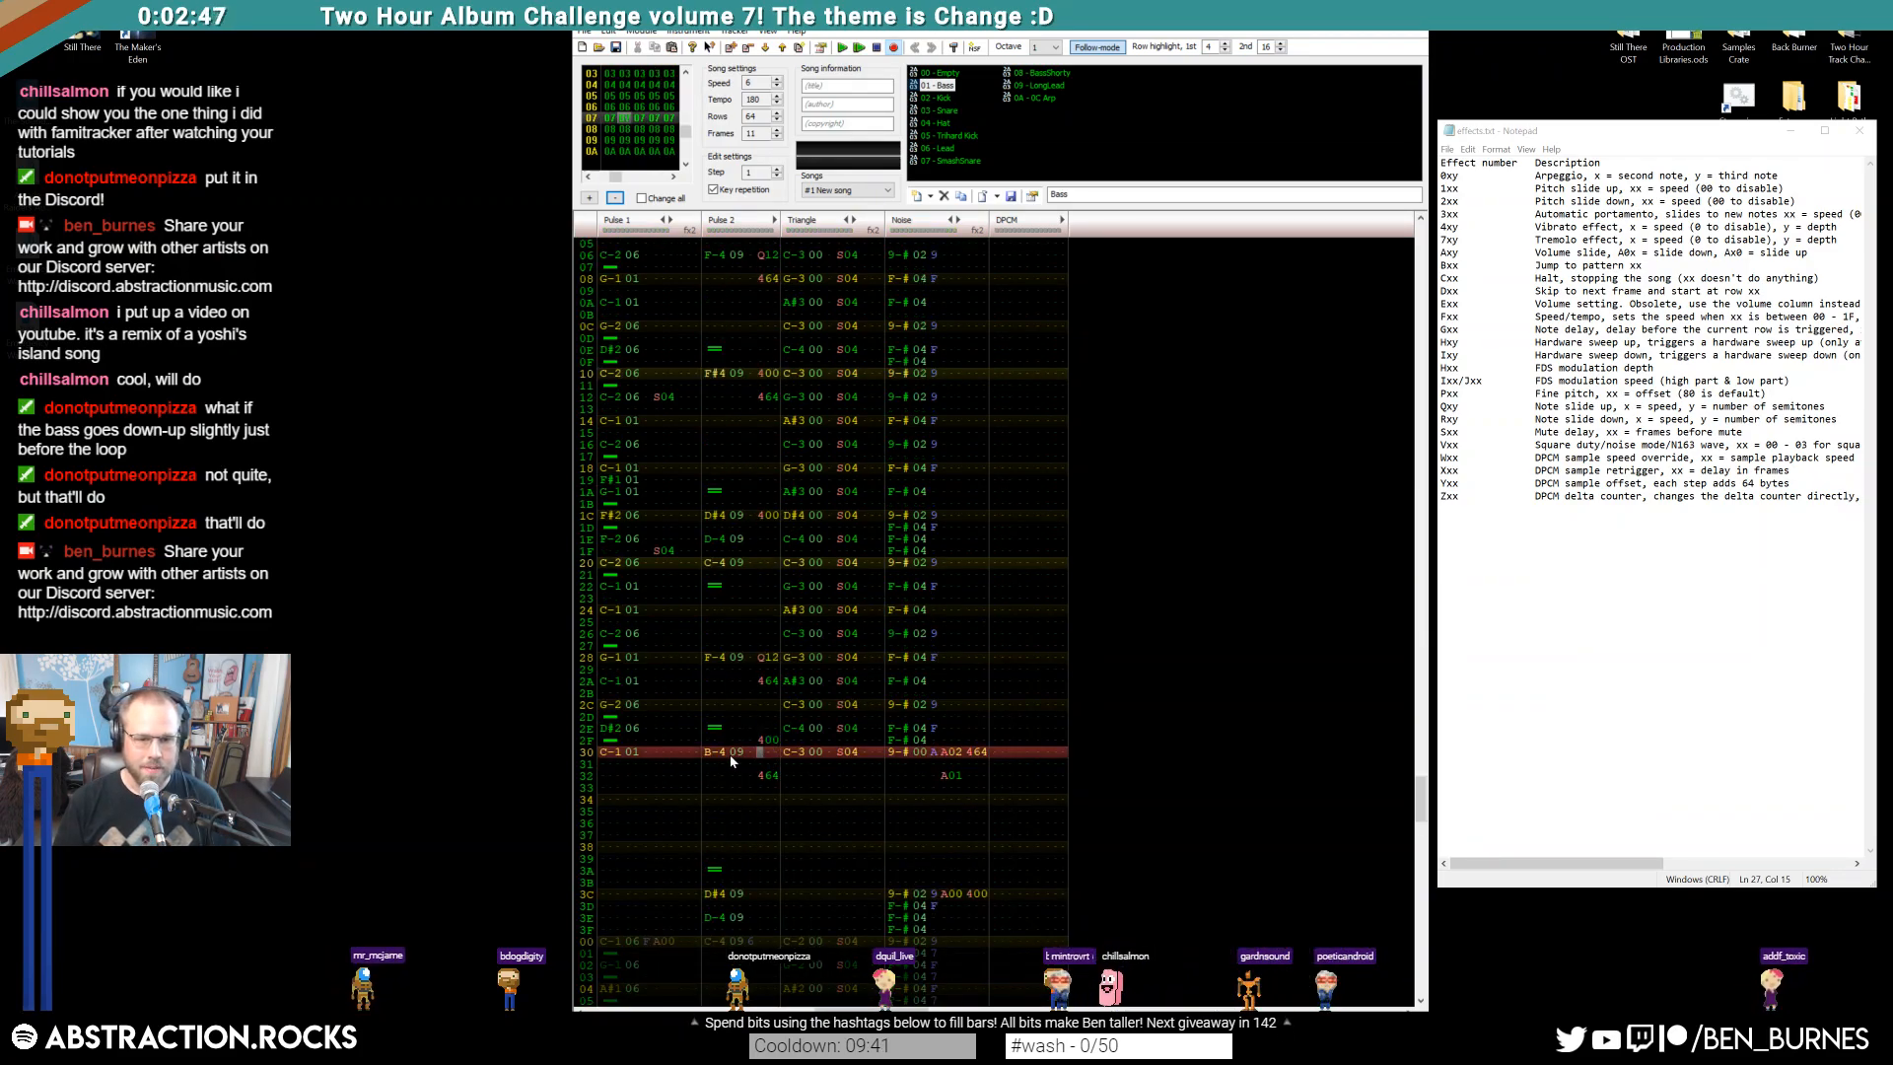
key("Up")
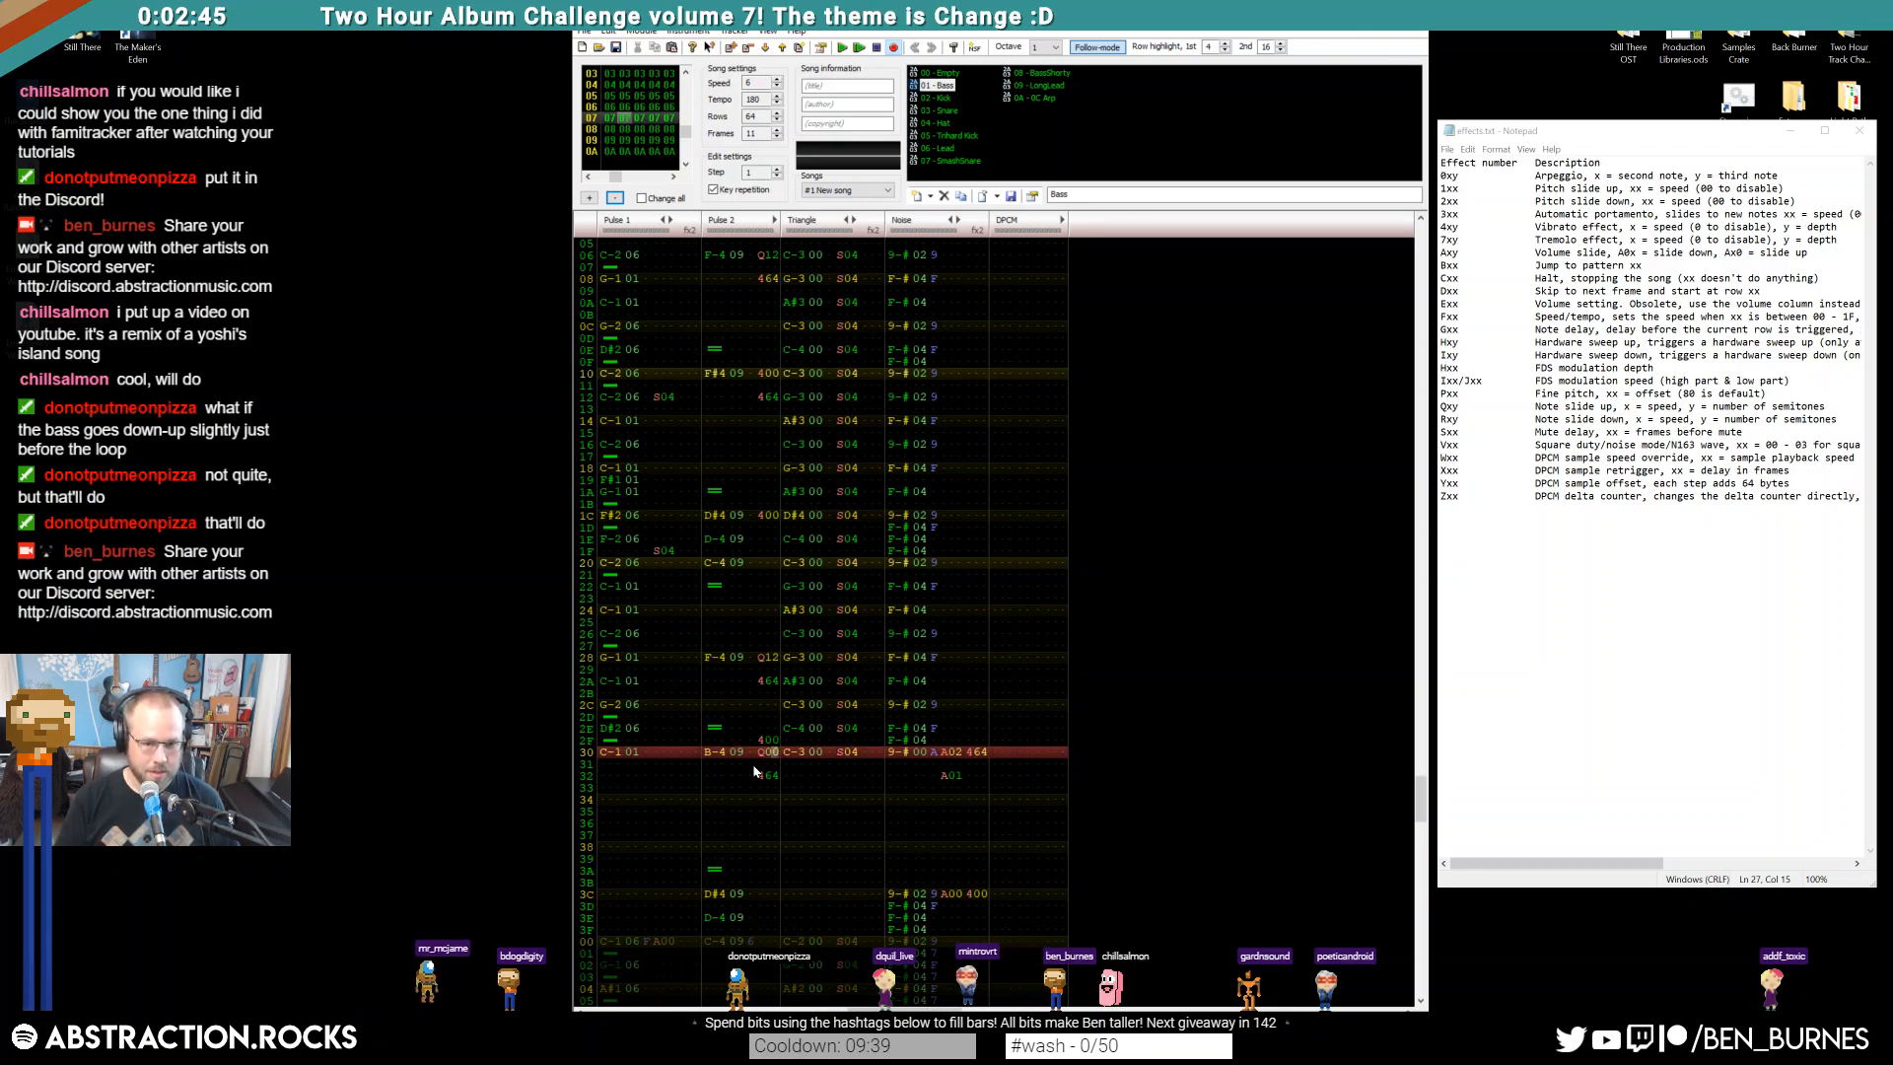
key("Up")
key("Up")
key("Left")
key("Left")
key("Left")
key("Left")
key("Down")
key("Left")
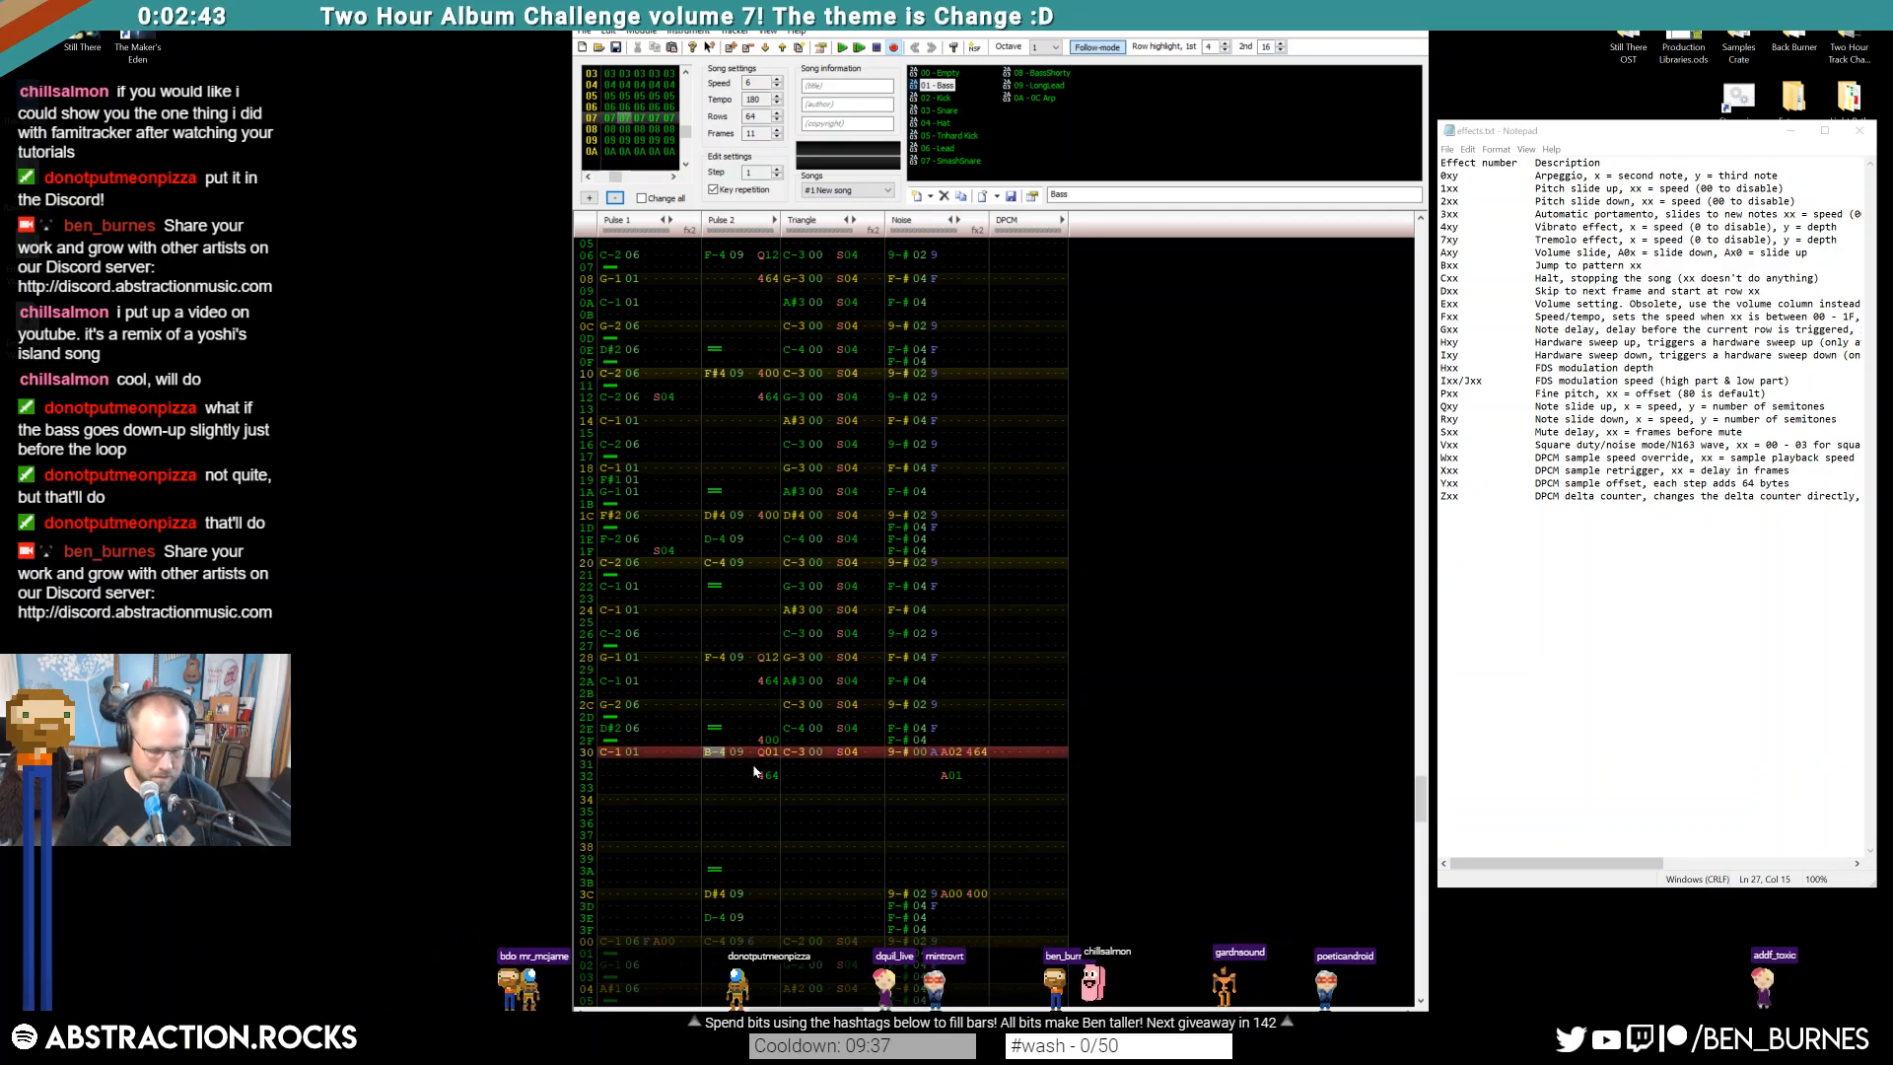
key("Return")
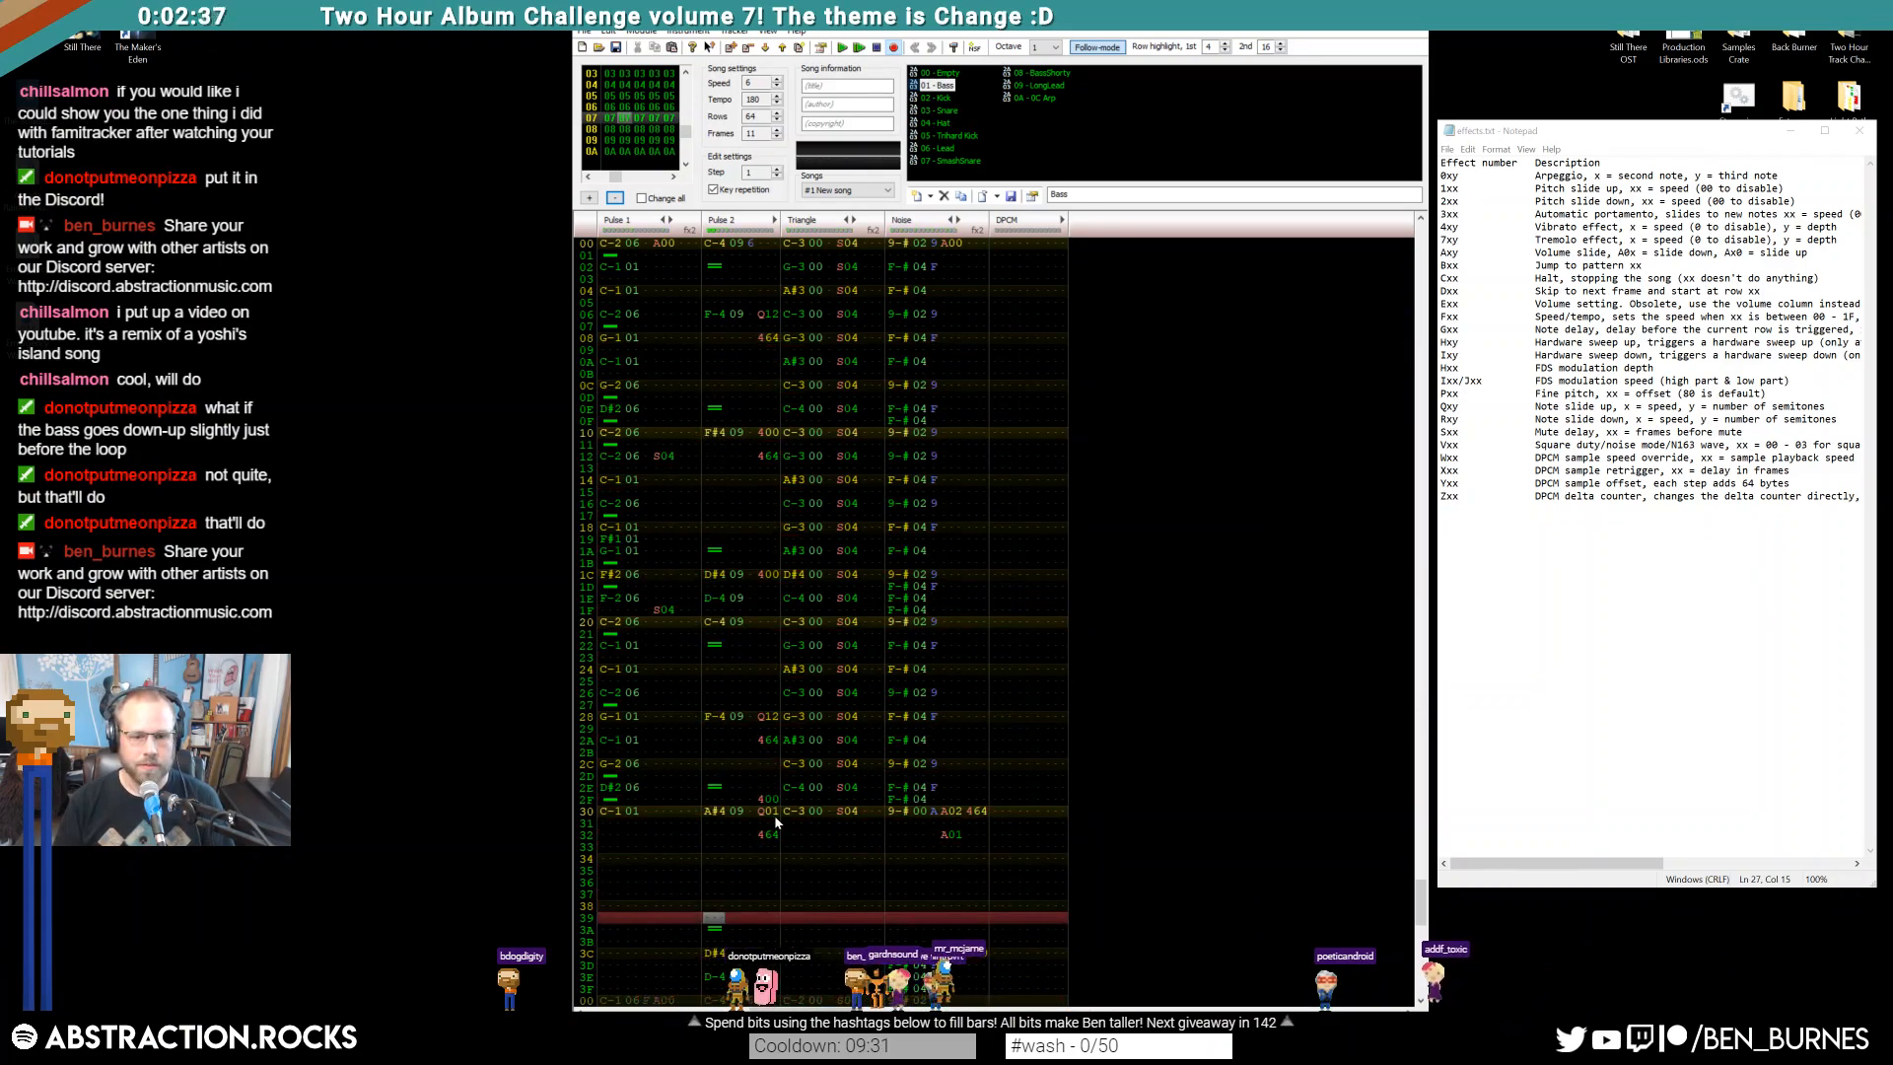
Enter 2 in the Pulse 2 pitch slide effect at row 30 of frame 07 and play through to the song's start
key("Return")
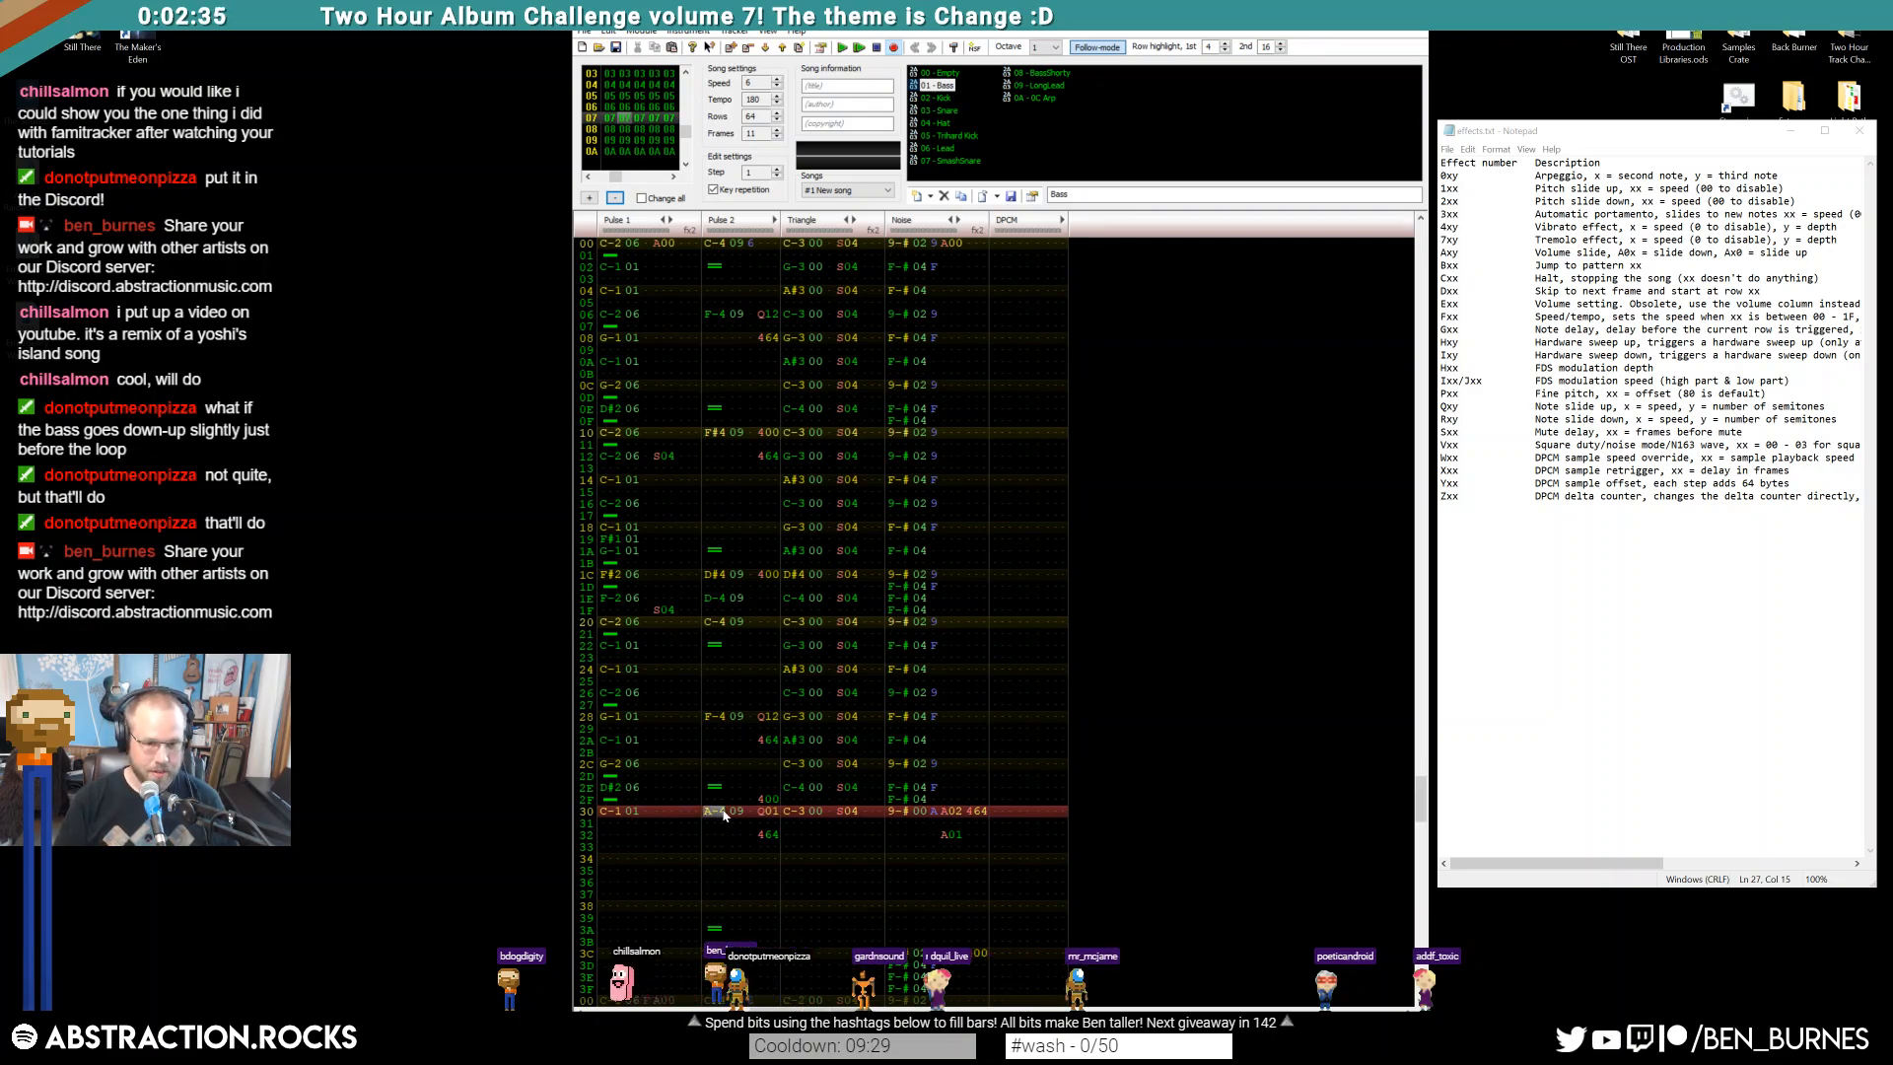
key("Right")
key("Right")
type("2")
key("Up")
key("F7")
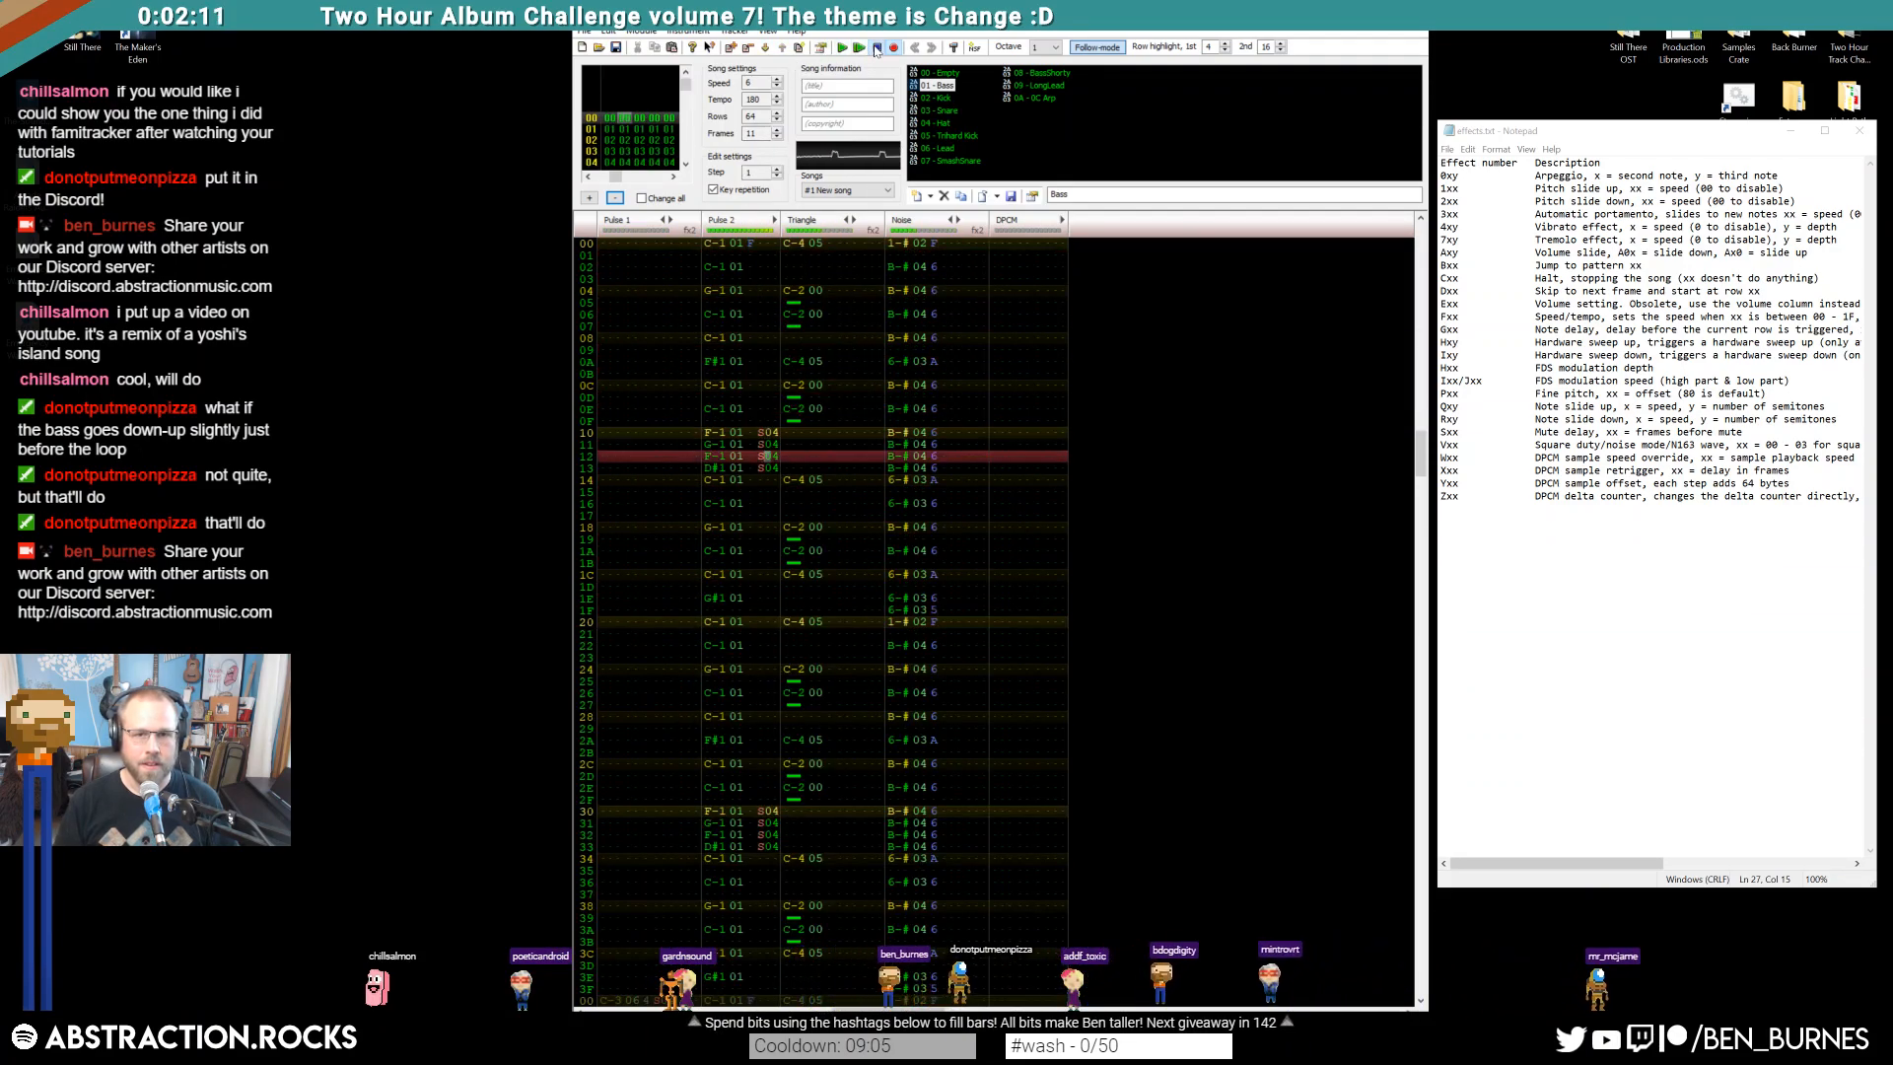
Set the volume of the Pulse 2 bass note at row 18 of frame 0A to F
key("Return")
scroll(843, 353, "up", 8)
left_click(748, 528)
type("f")
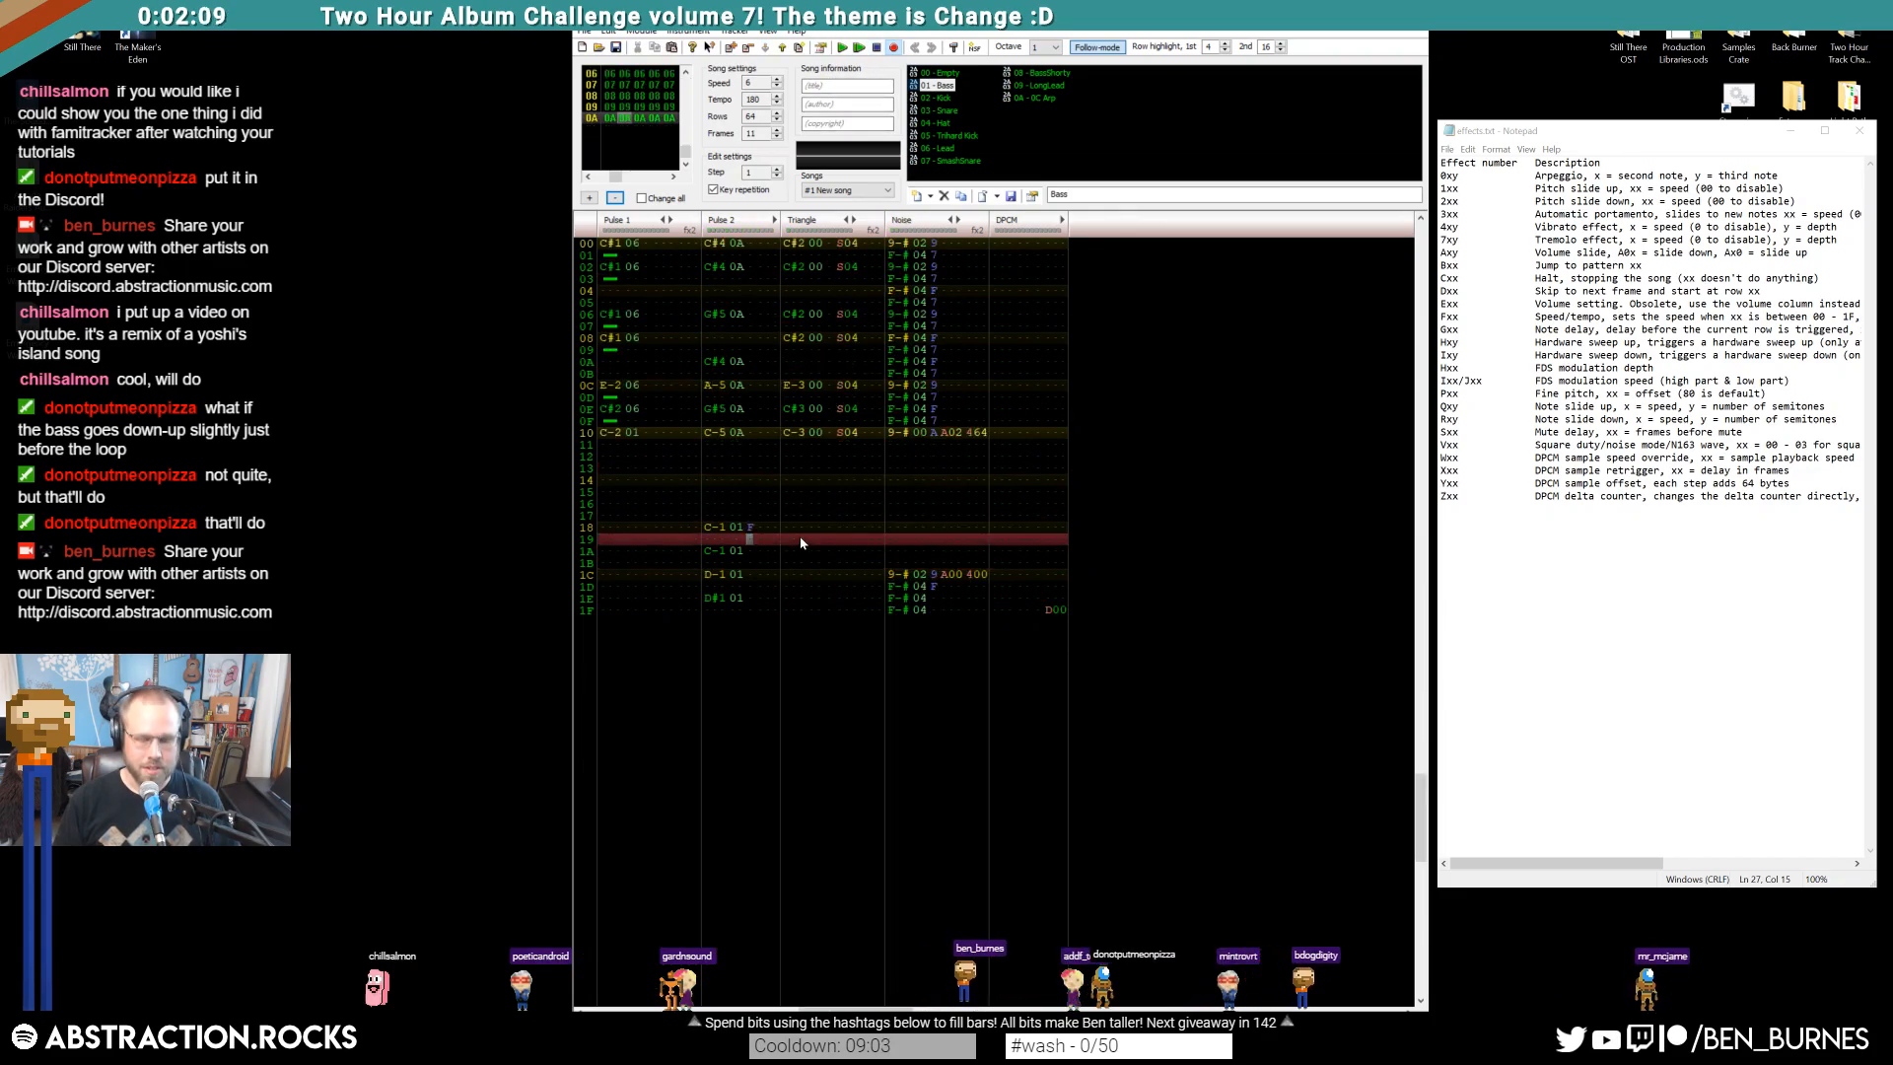
Play across the loop point and export three plays of the song with all channels to the Desktop as "2019-07-20 Gimmie Your Quarters FAMI.wav"
key("Return")
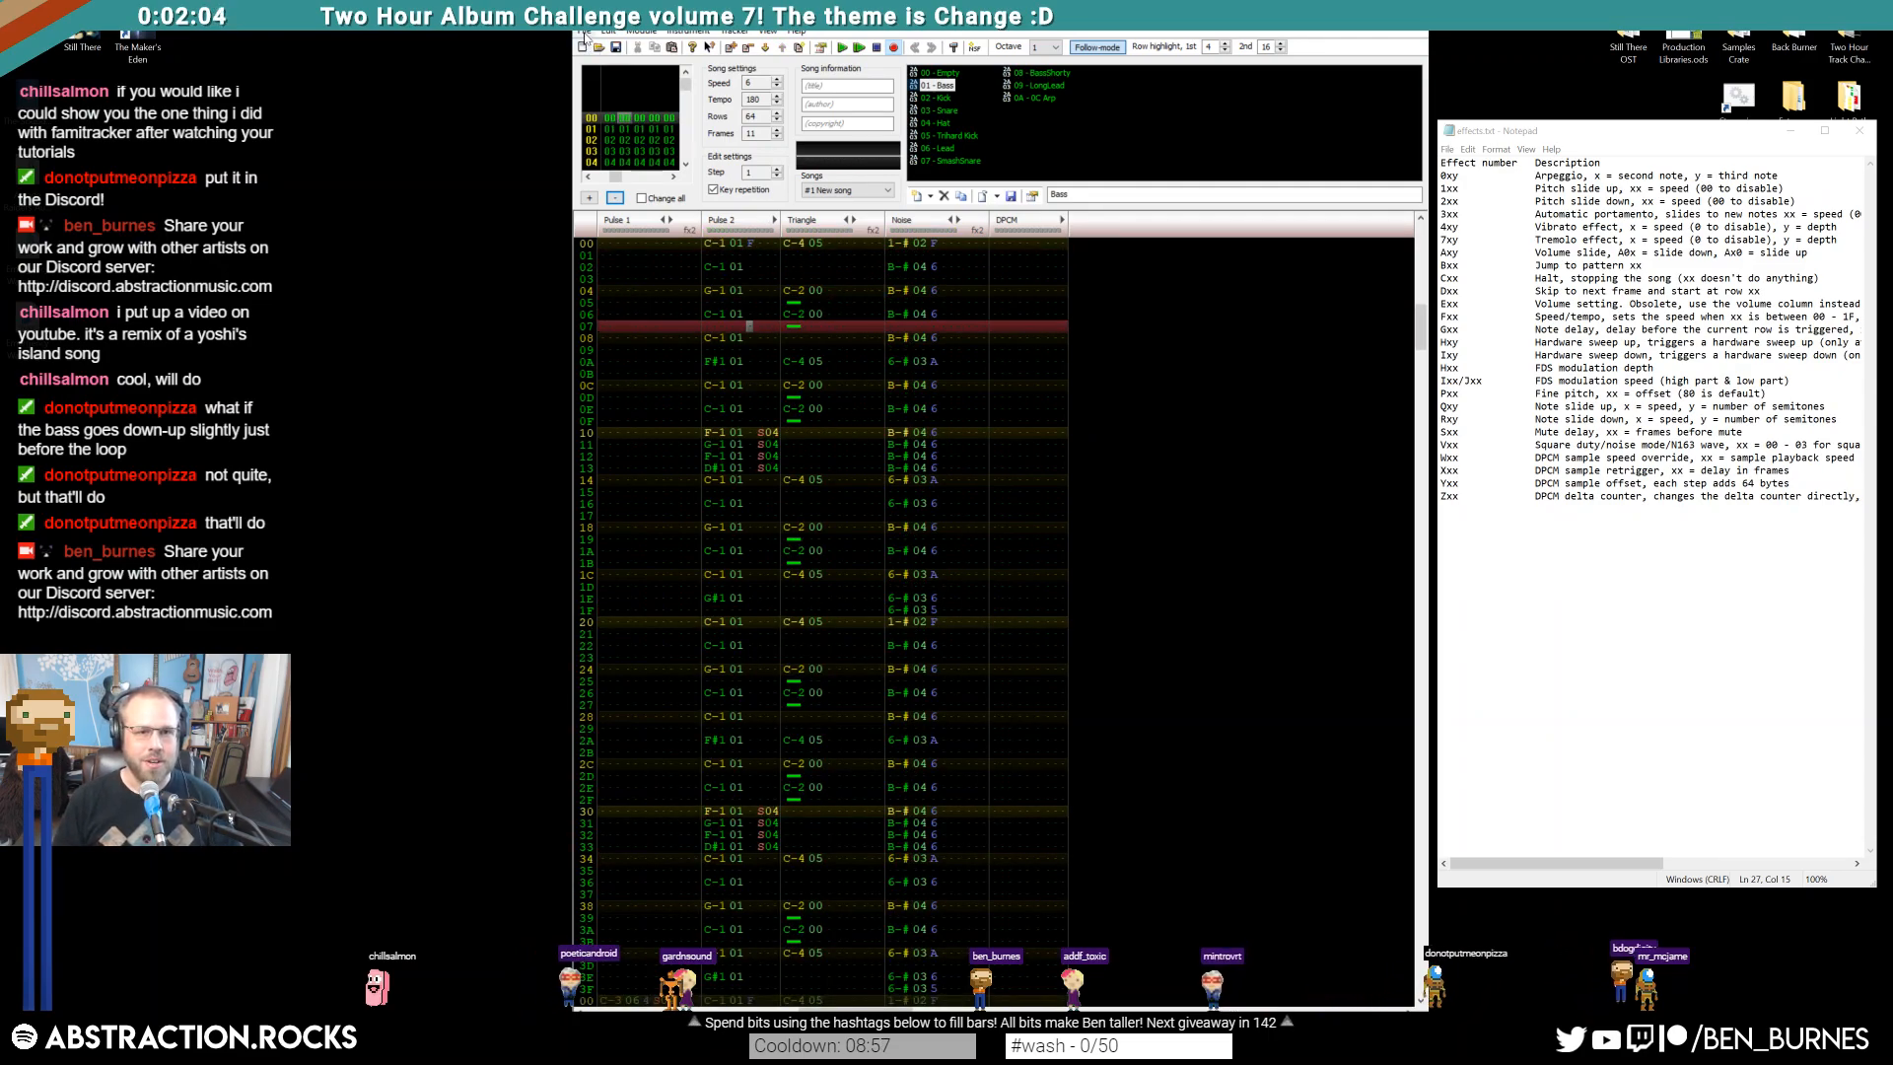
left_click(585, 35)
left_click(612, 135)
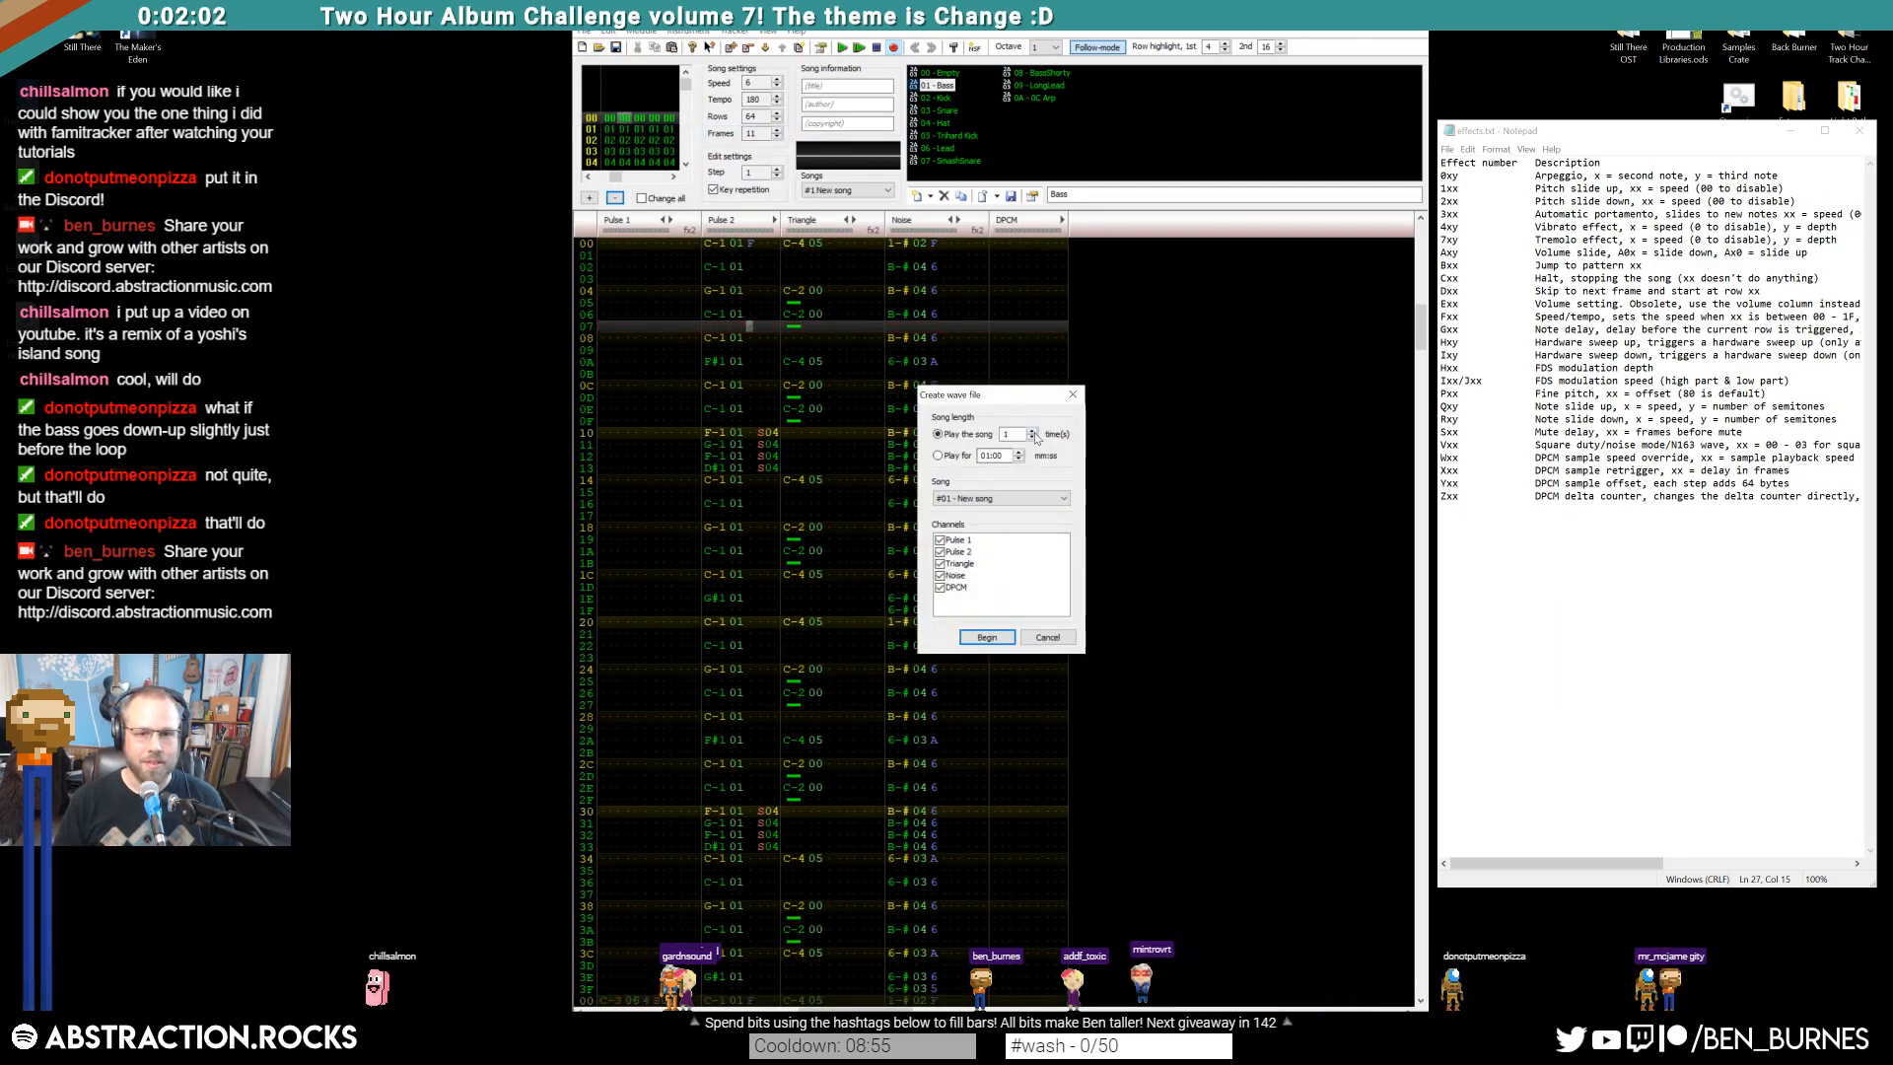
left_click(986, 637)
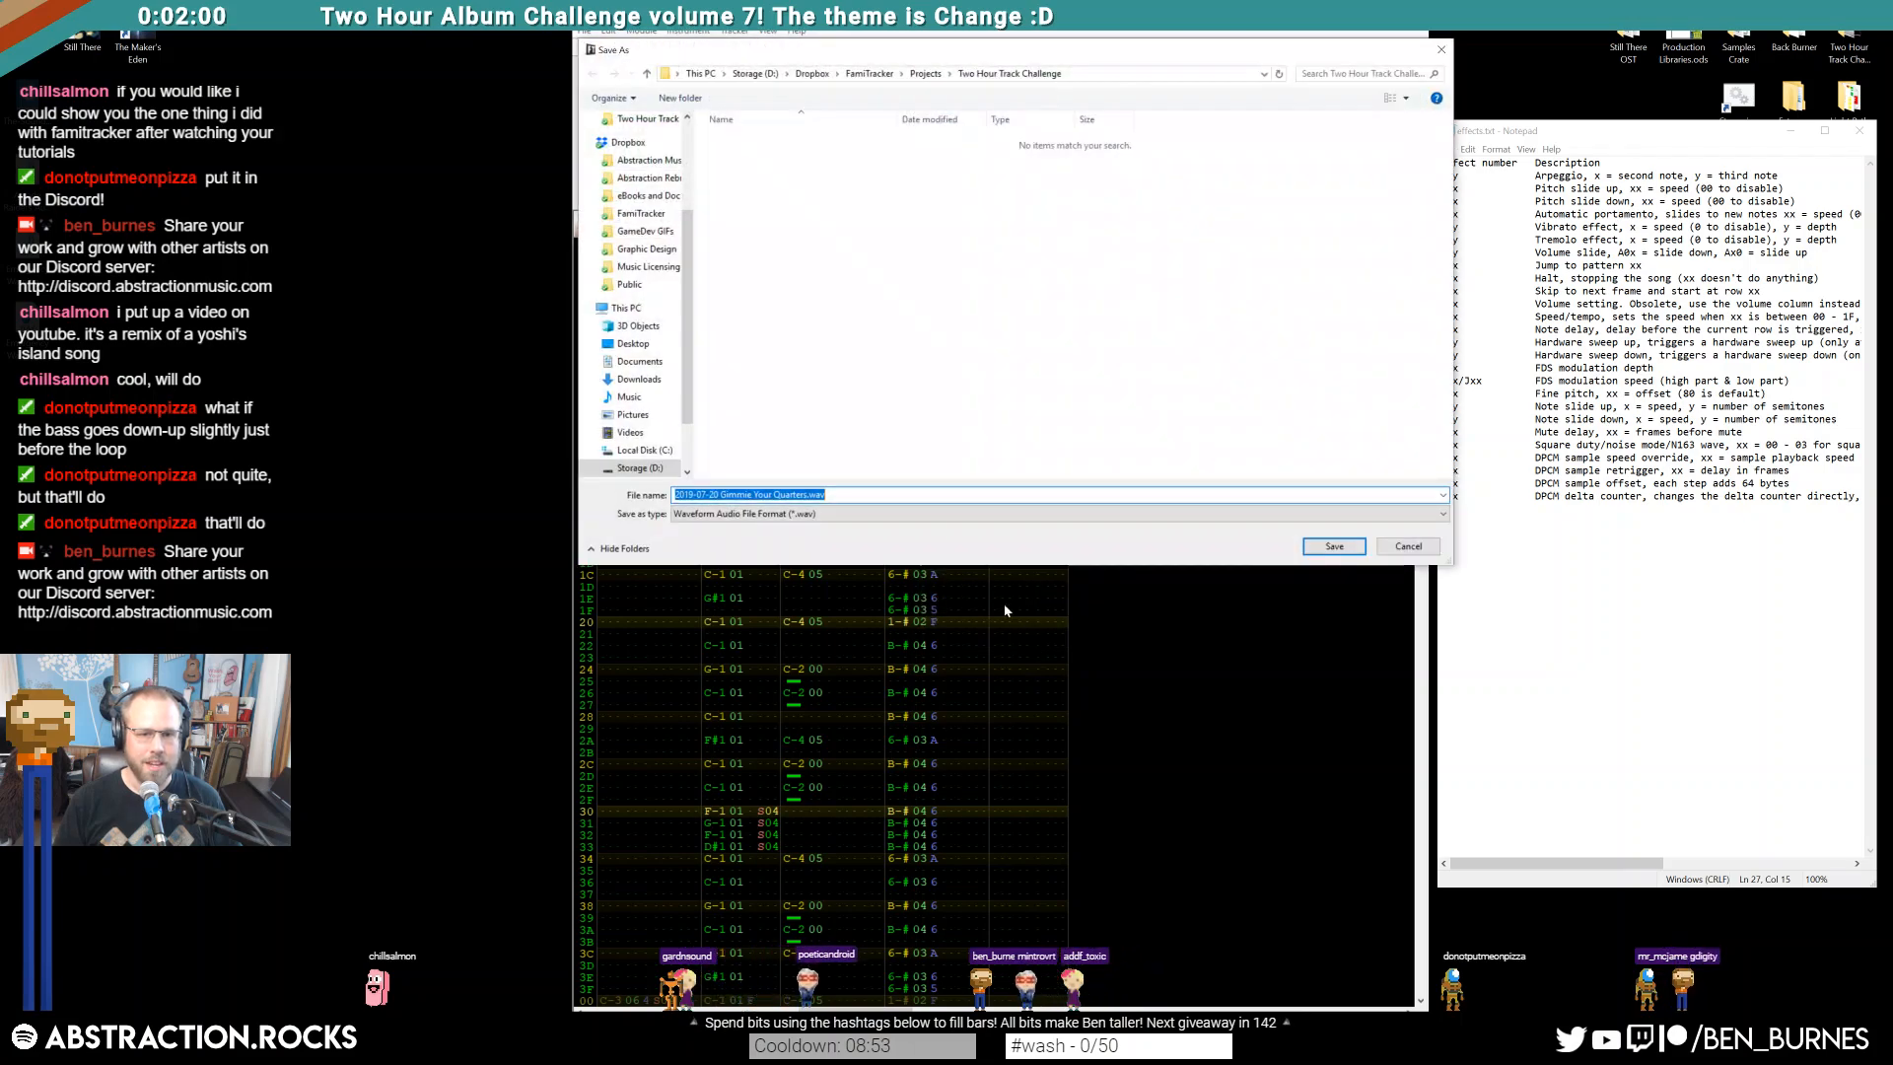
left_click(629, 344)
left_click(841, 515)
left_click(823, 495)
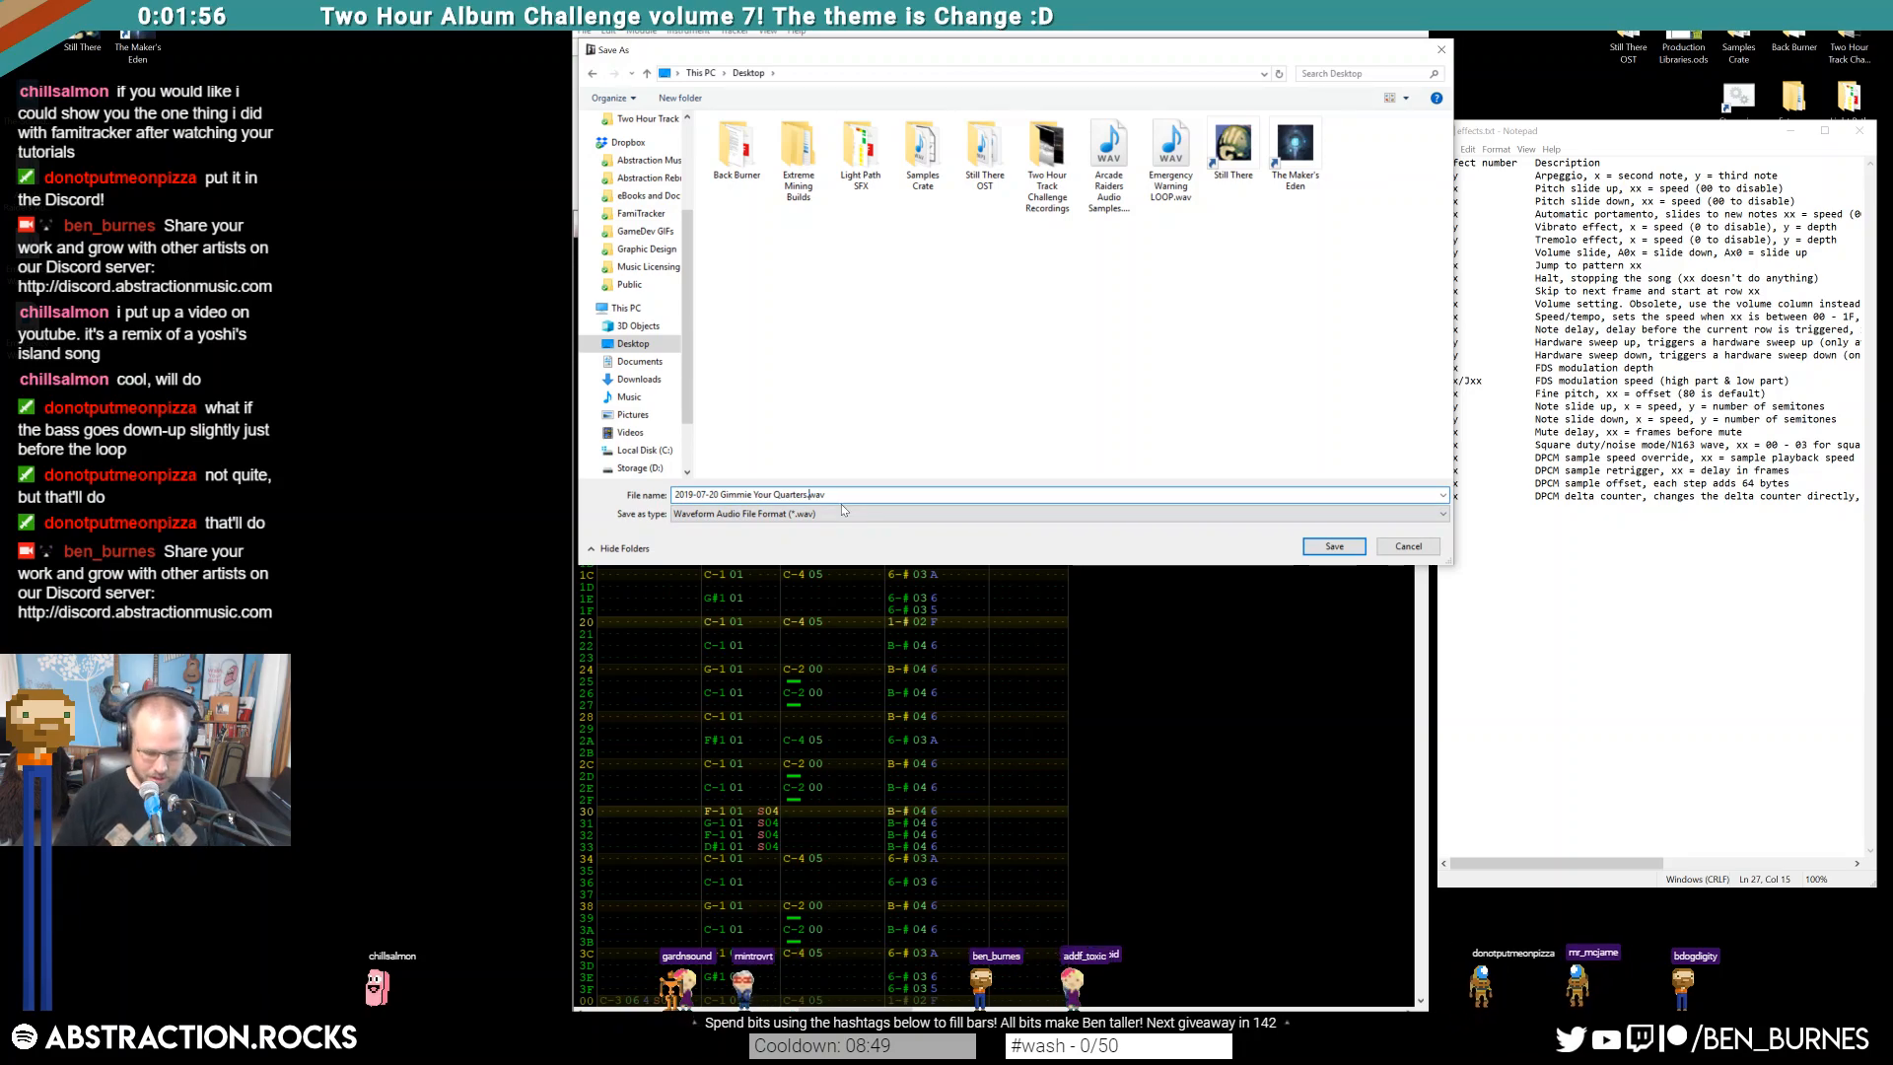
key("Return")
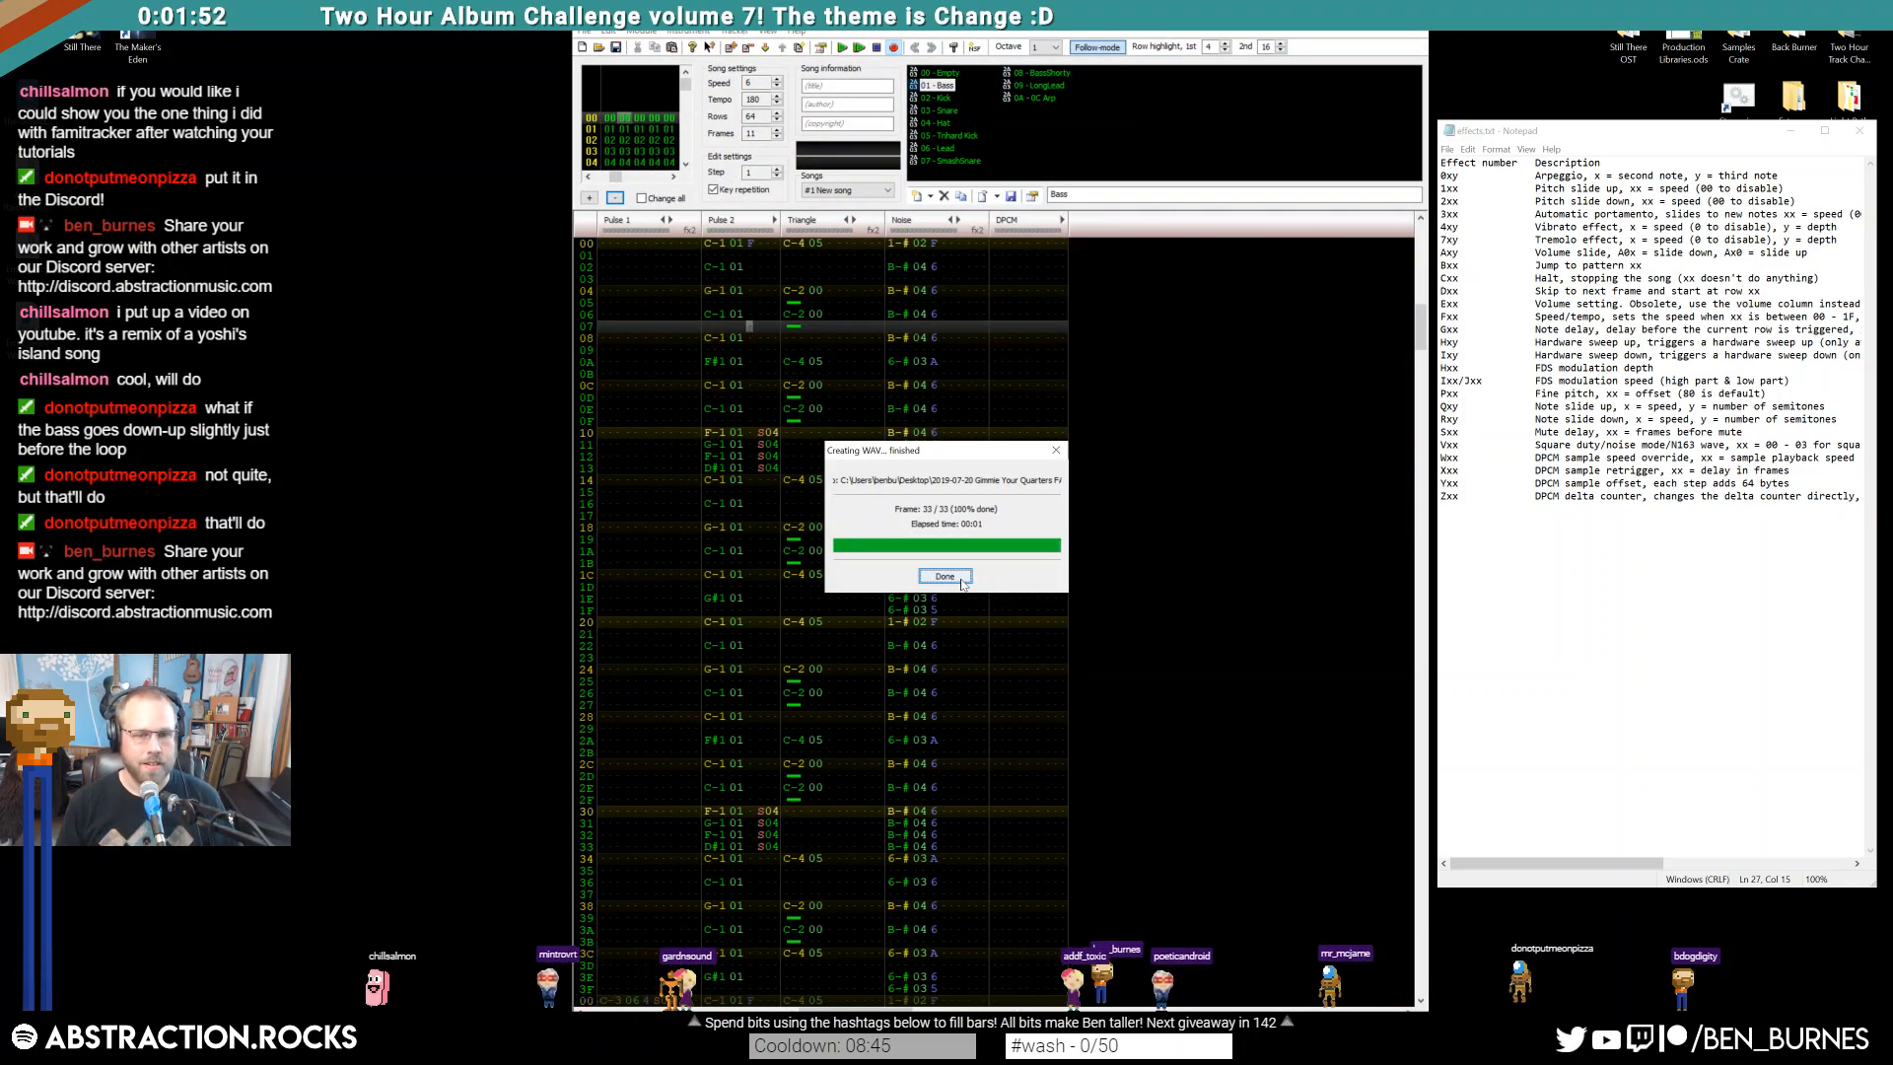
left_click(959, 578)
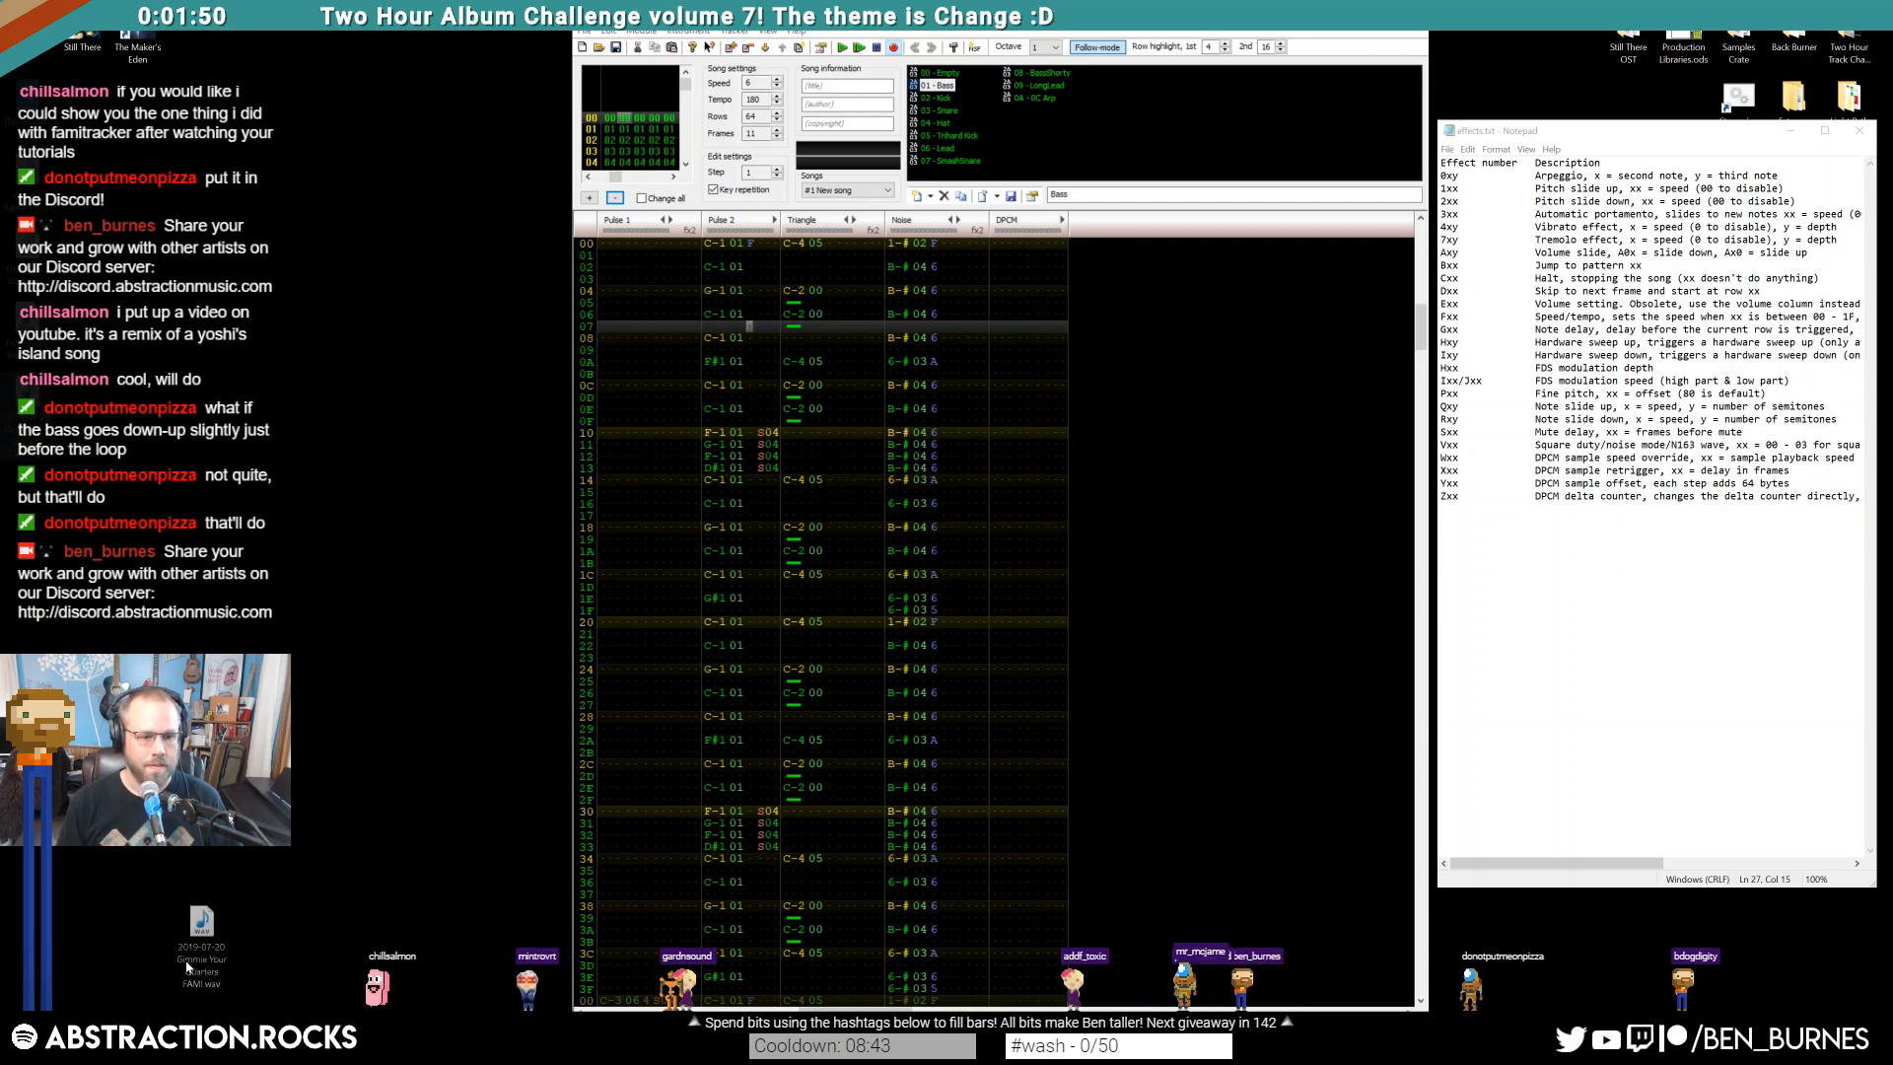
Switch to Ableton Live, place the exported WAV on a new track, and delete the template tracks from Chan 1 through Ambiences
key("alt+Tab")
left_click_drag(167, 141, 387, 501)
left_click(1695, 400)
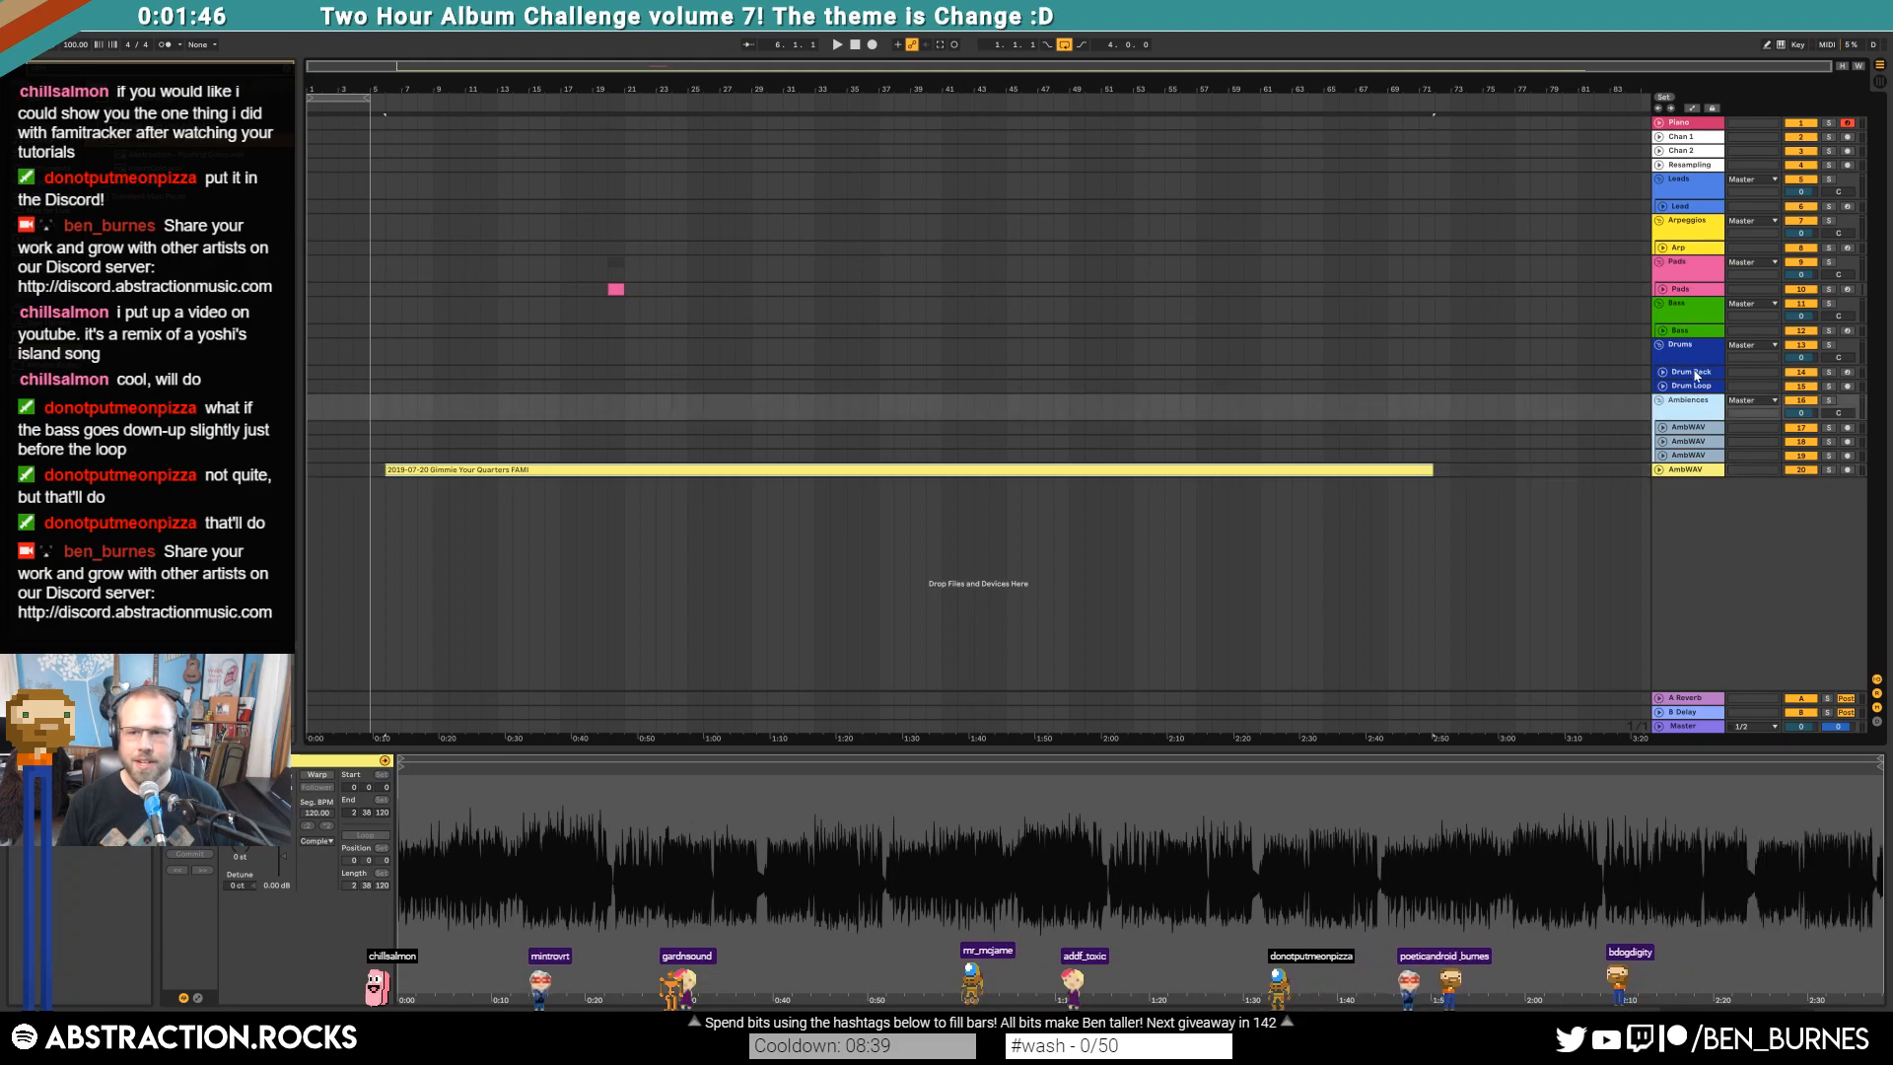
left_click(1695, 138, "shift")
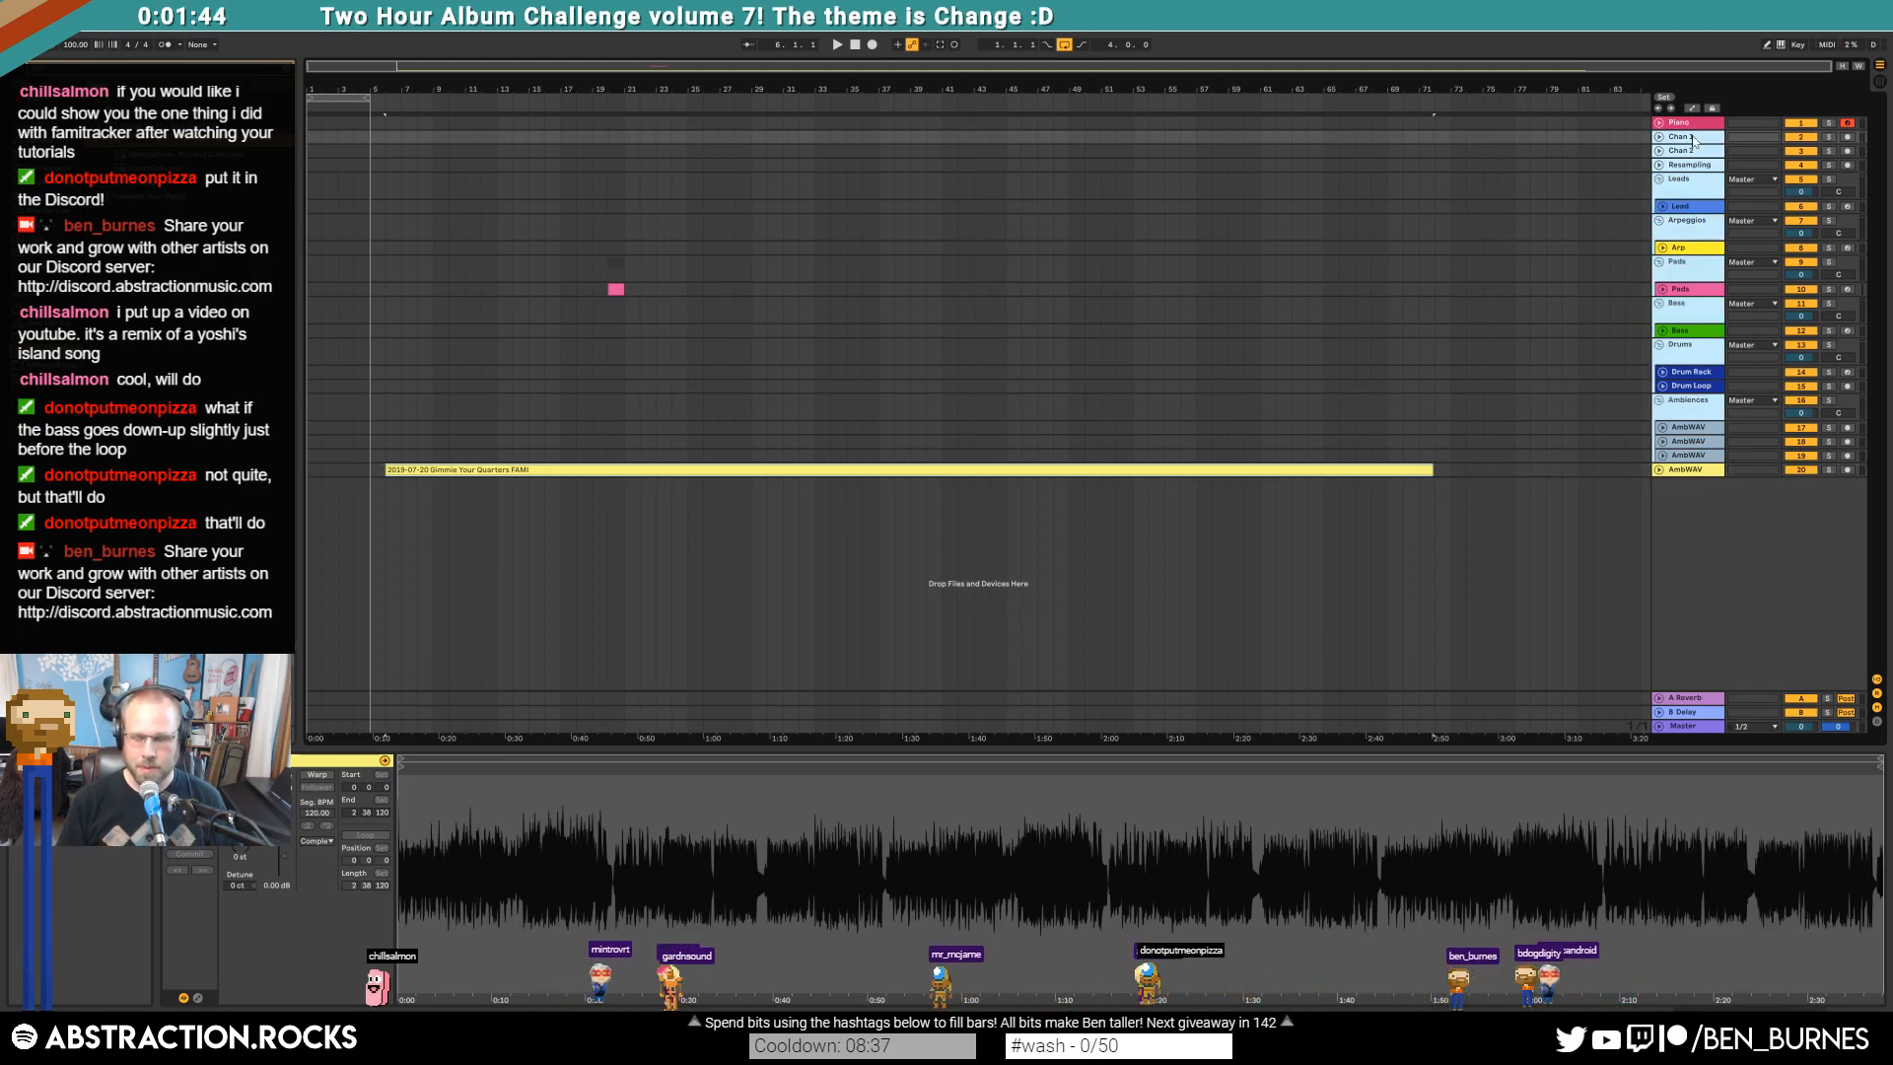
key("Delete")
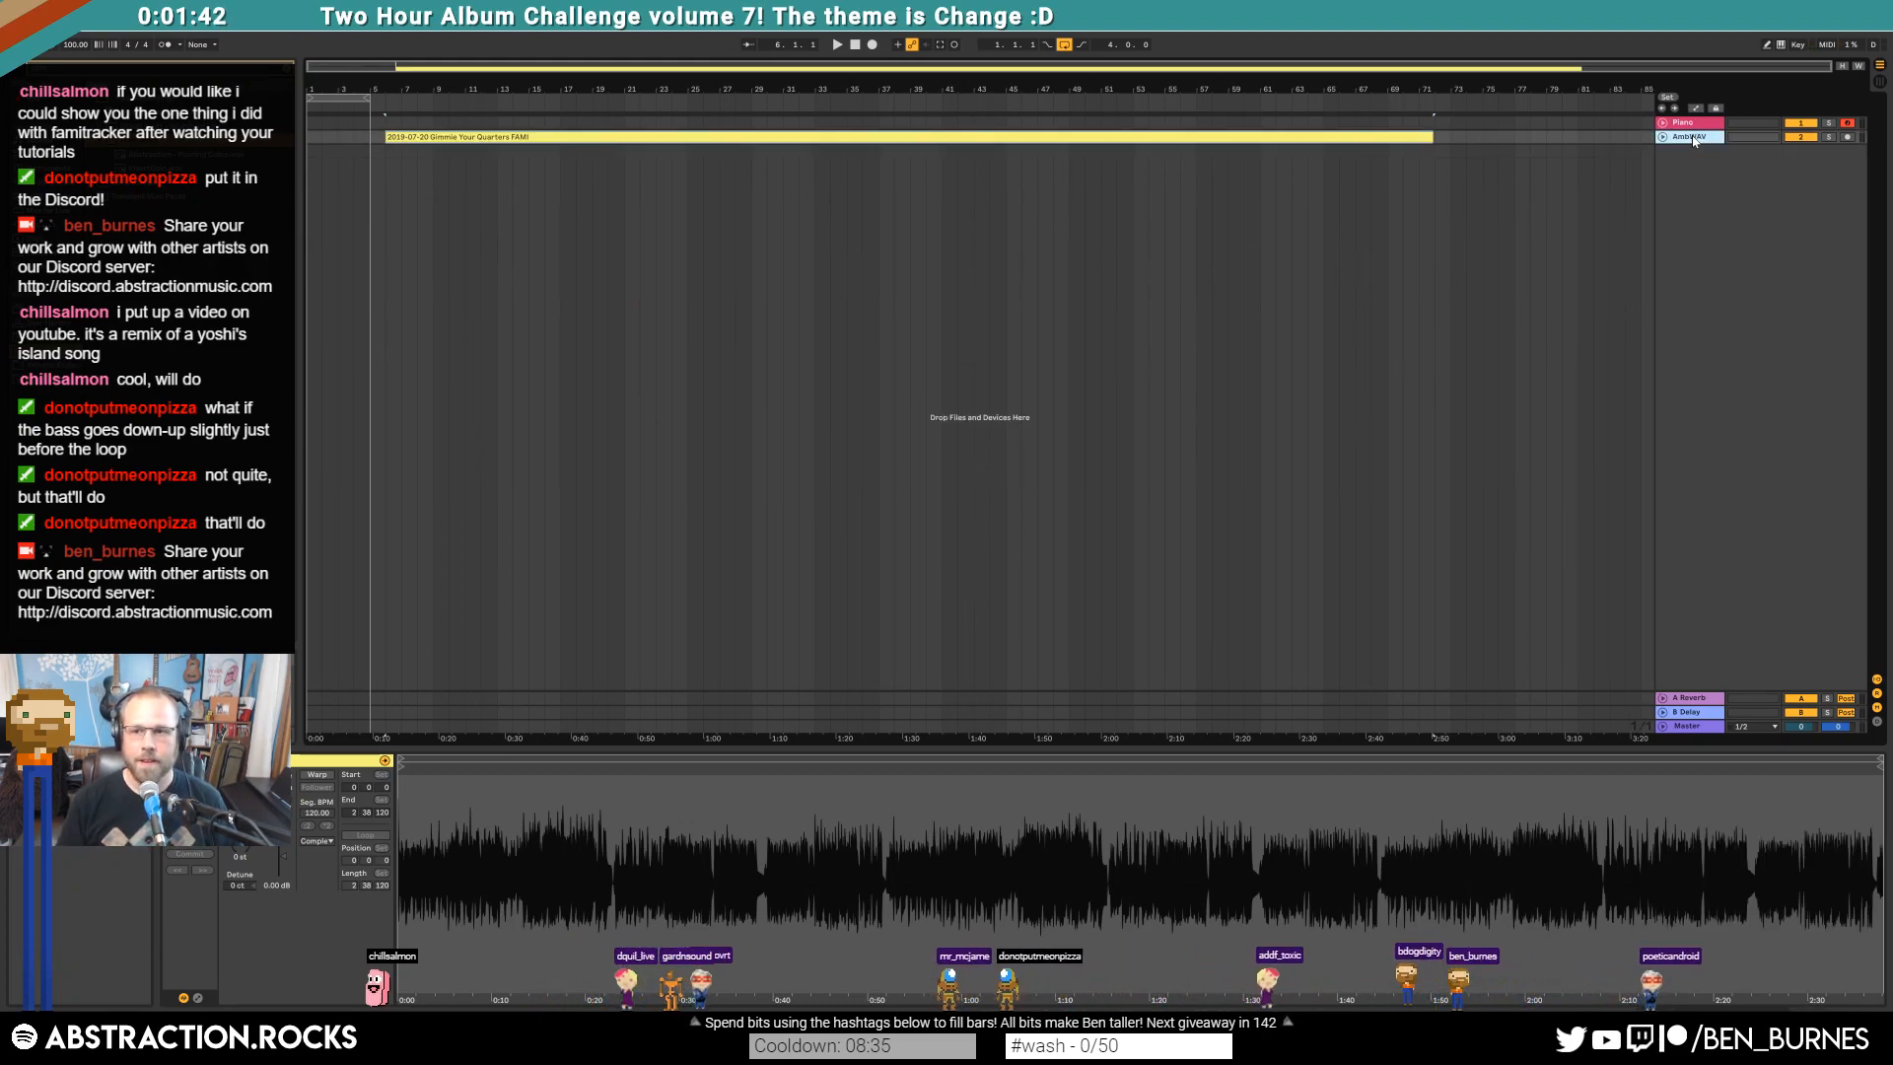
Unfold the imported WAV's track, play the clip from its middle, and set the tempo to 180 BPM
left_click(1662, 136)
left_click(779, 138)
left_click(769, 172)
key("space")
scroll(849, 201, "up", 8)
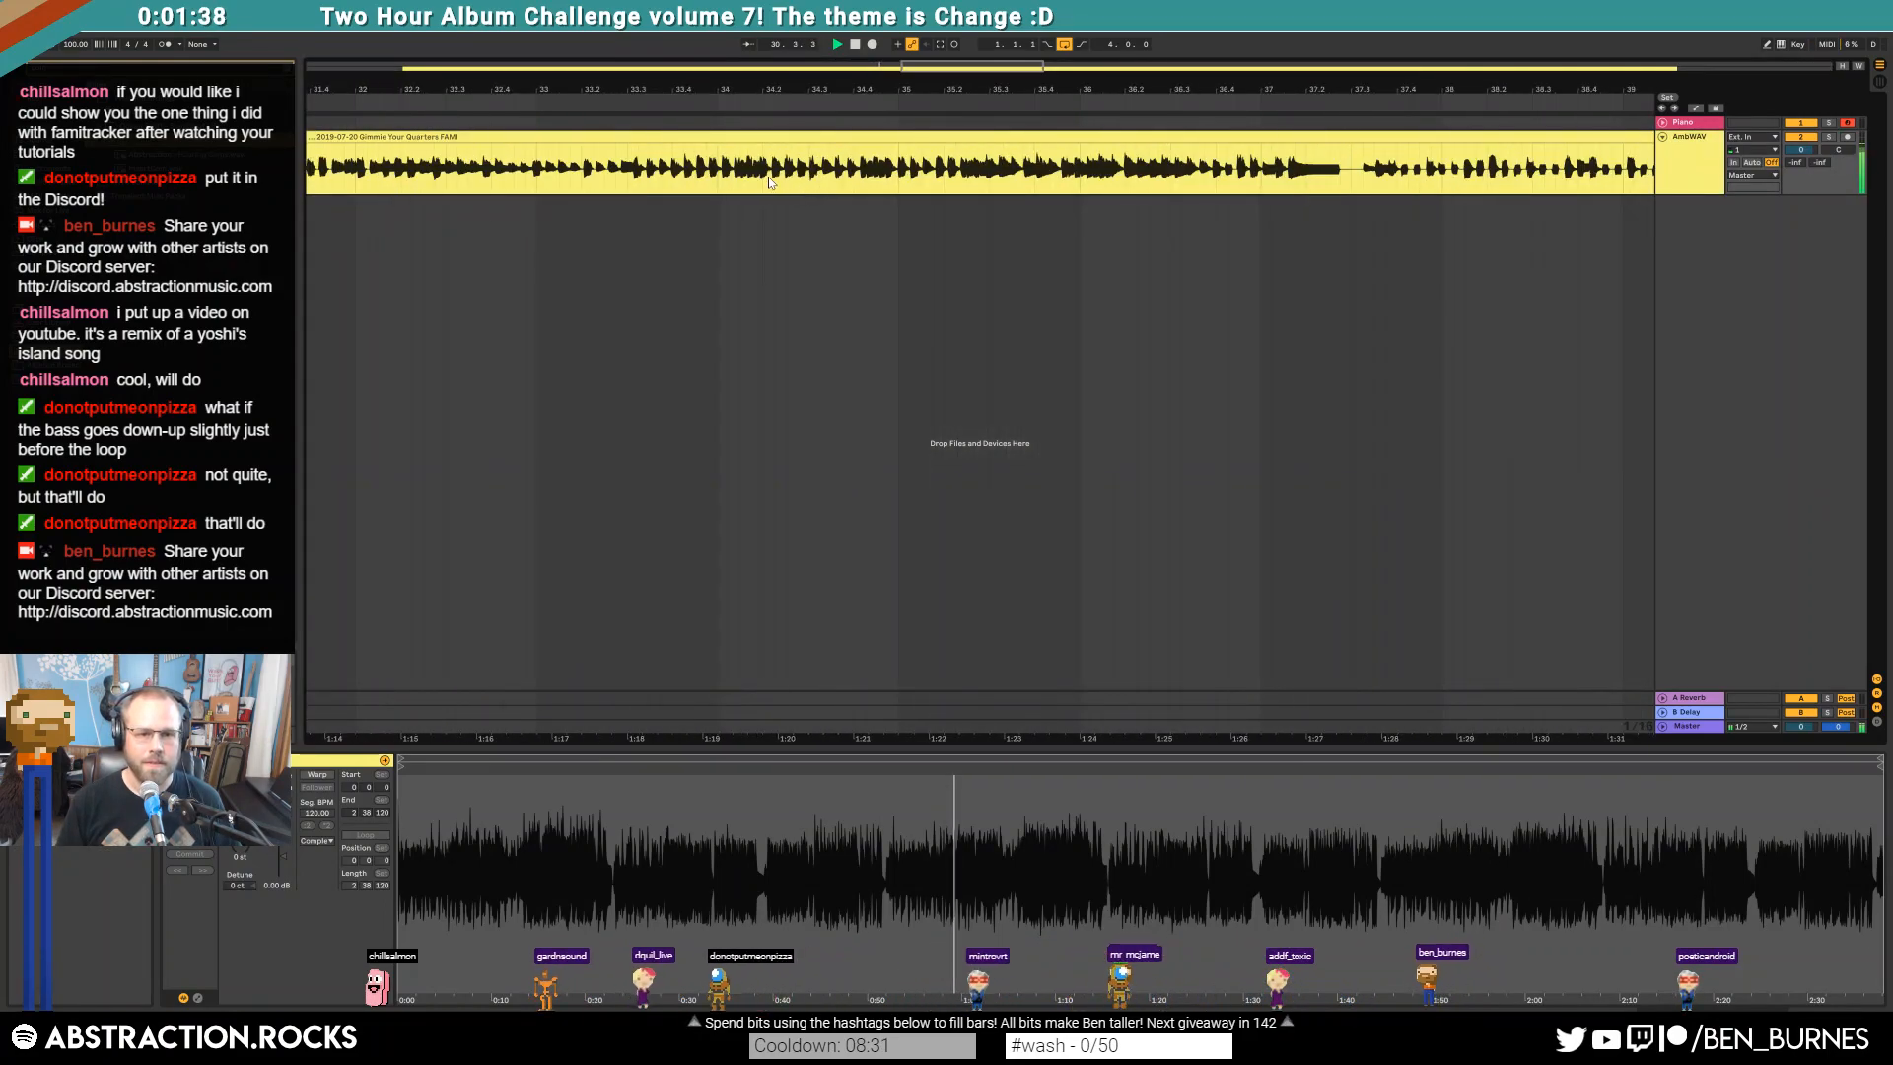
left_click(77, 45)
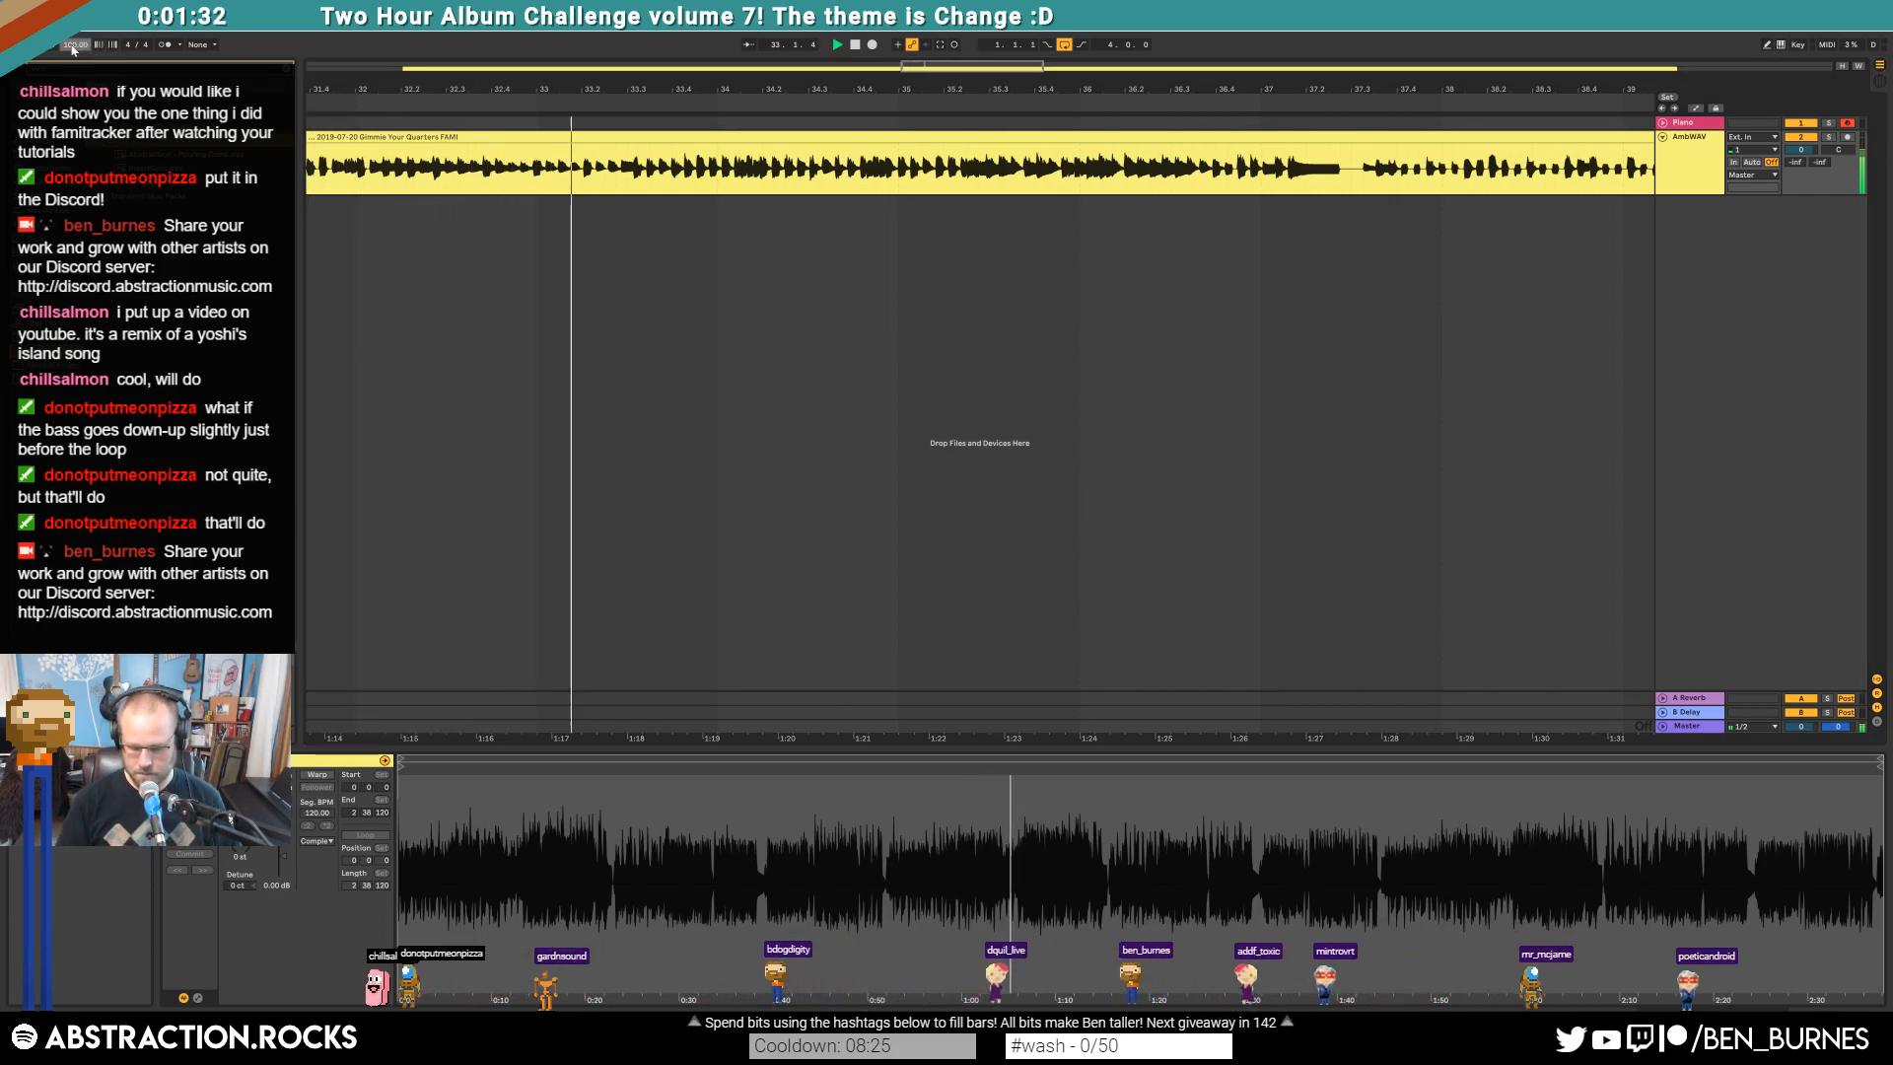
key("Return")
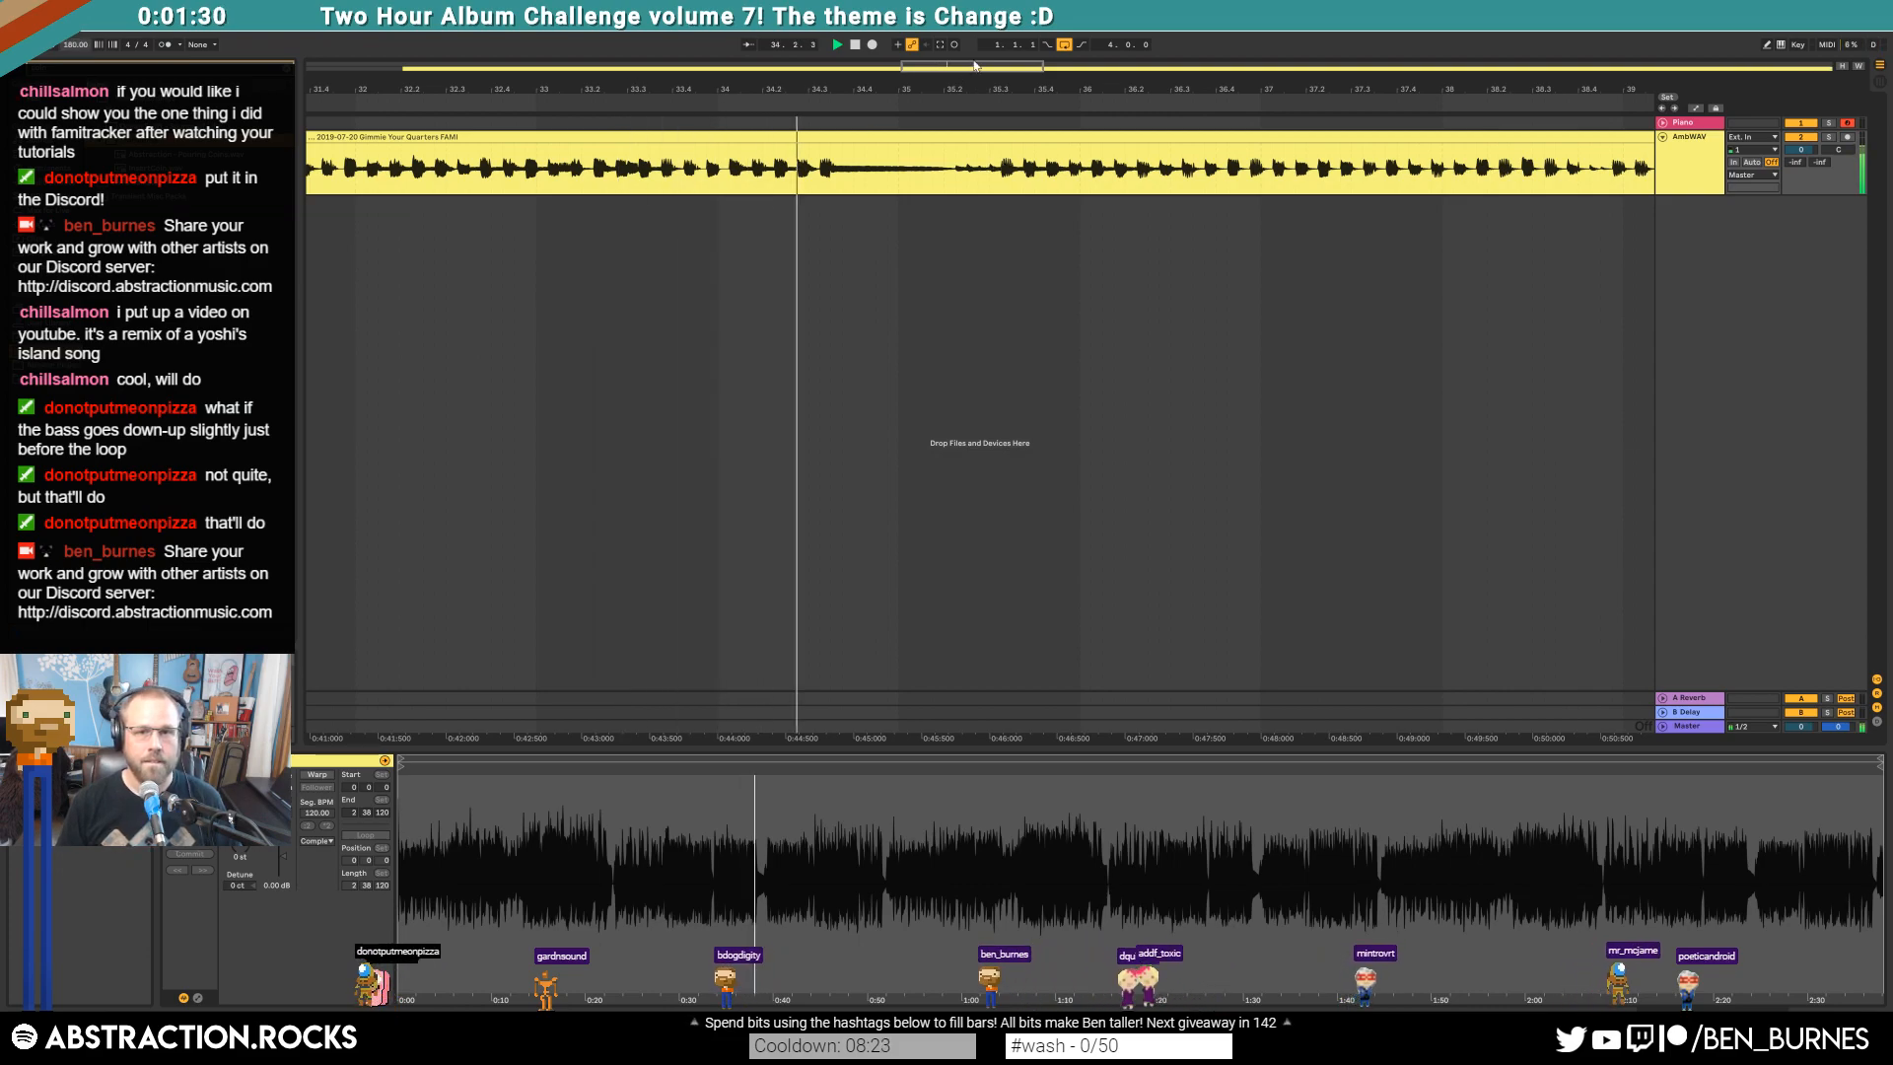
Play the recording around bar 45 and examine its waveform for the point where the song starts over
left_click_drag(1030, 89, 318, 55)
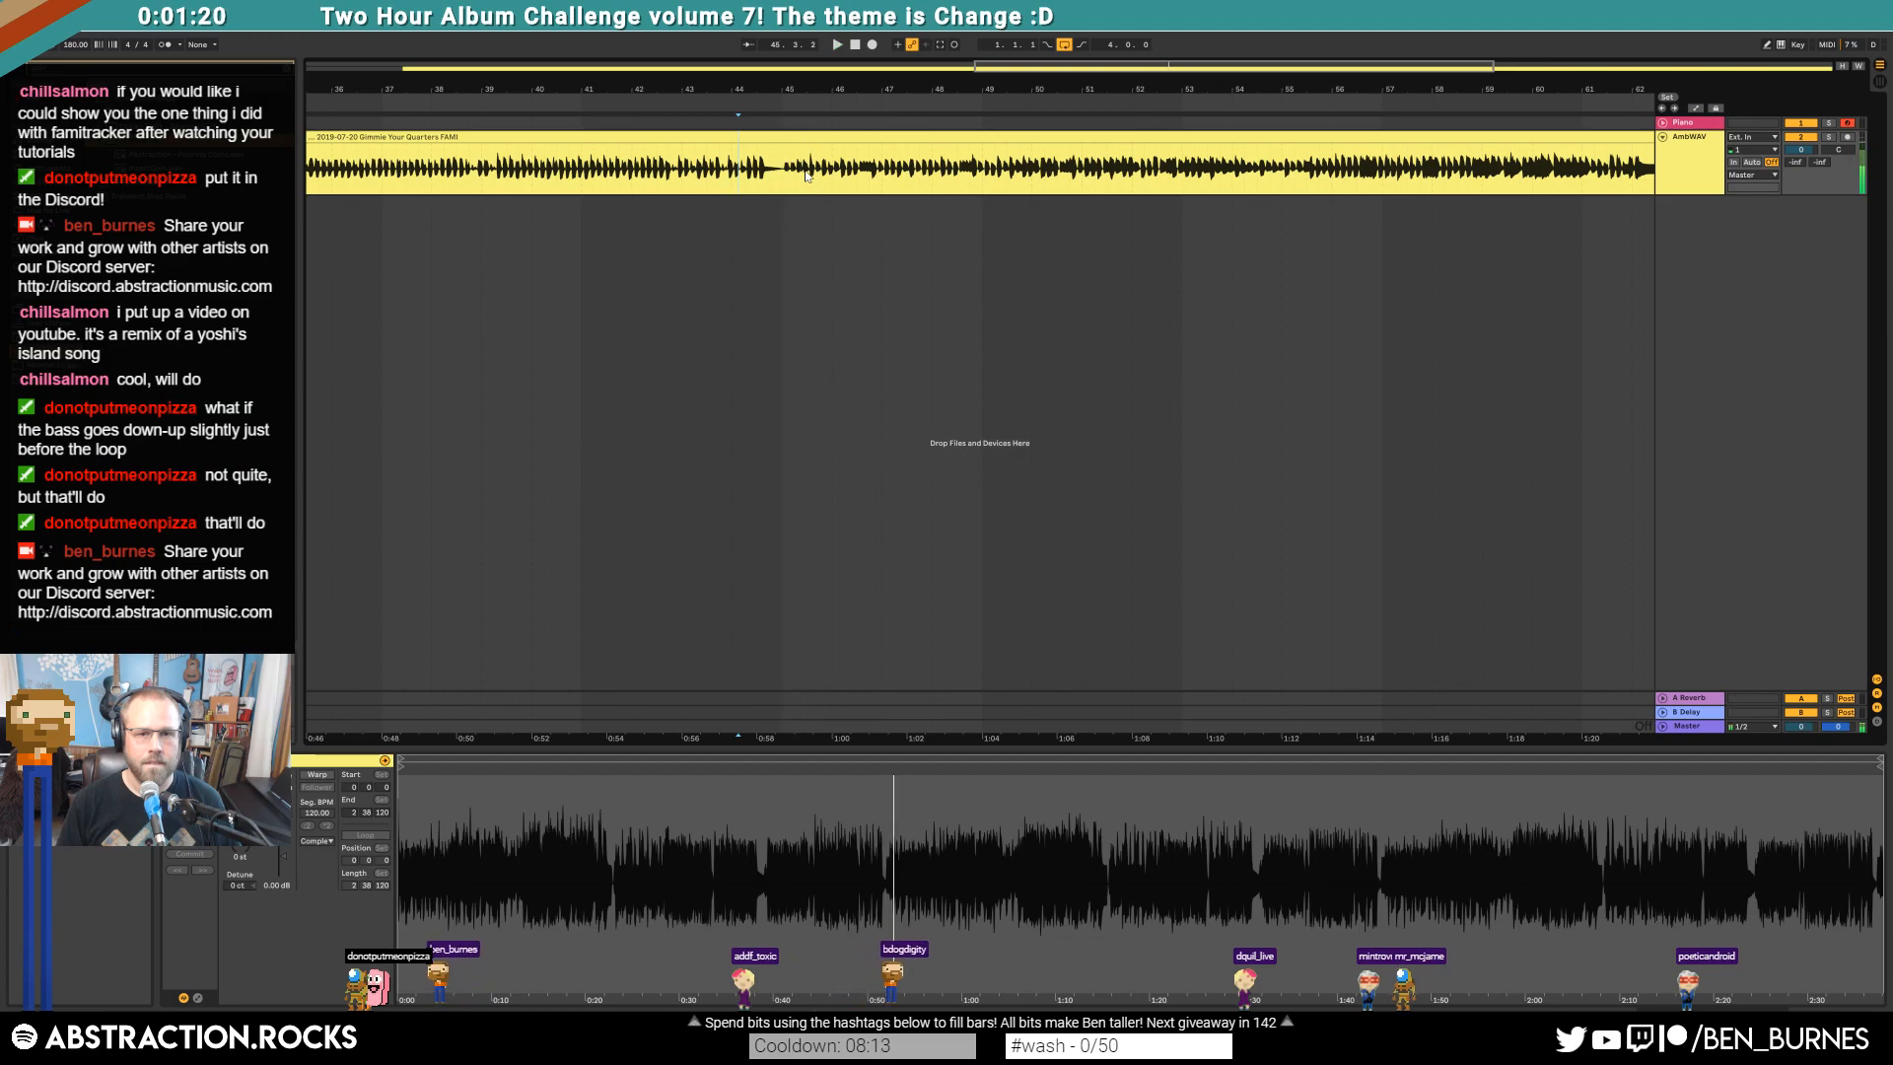
scroll(806, 176, "up", 5)
key("space")
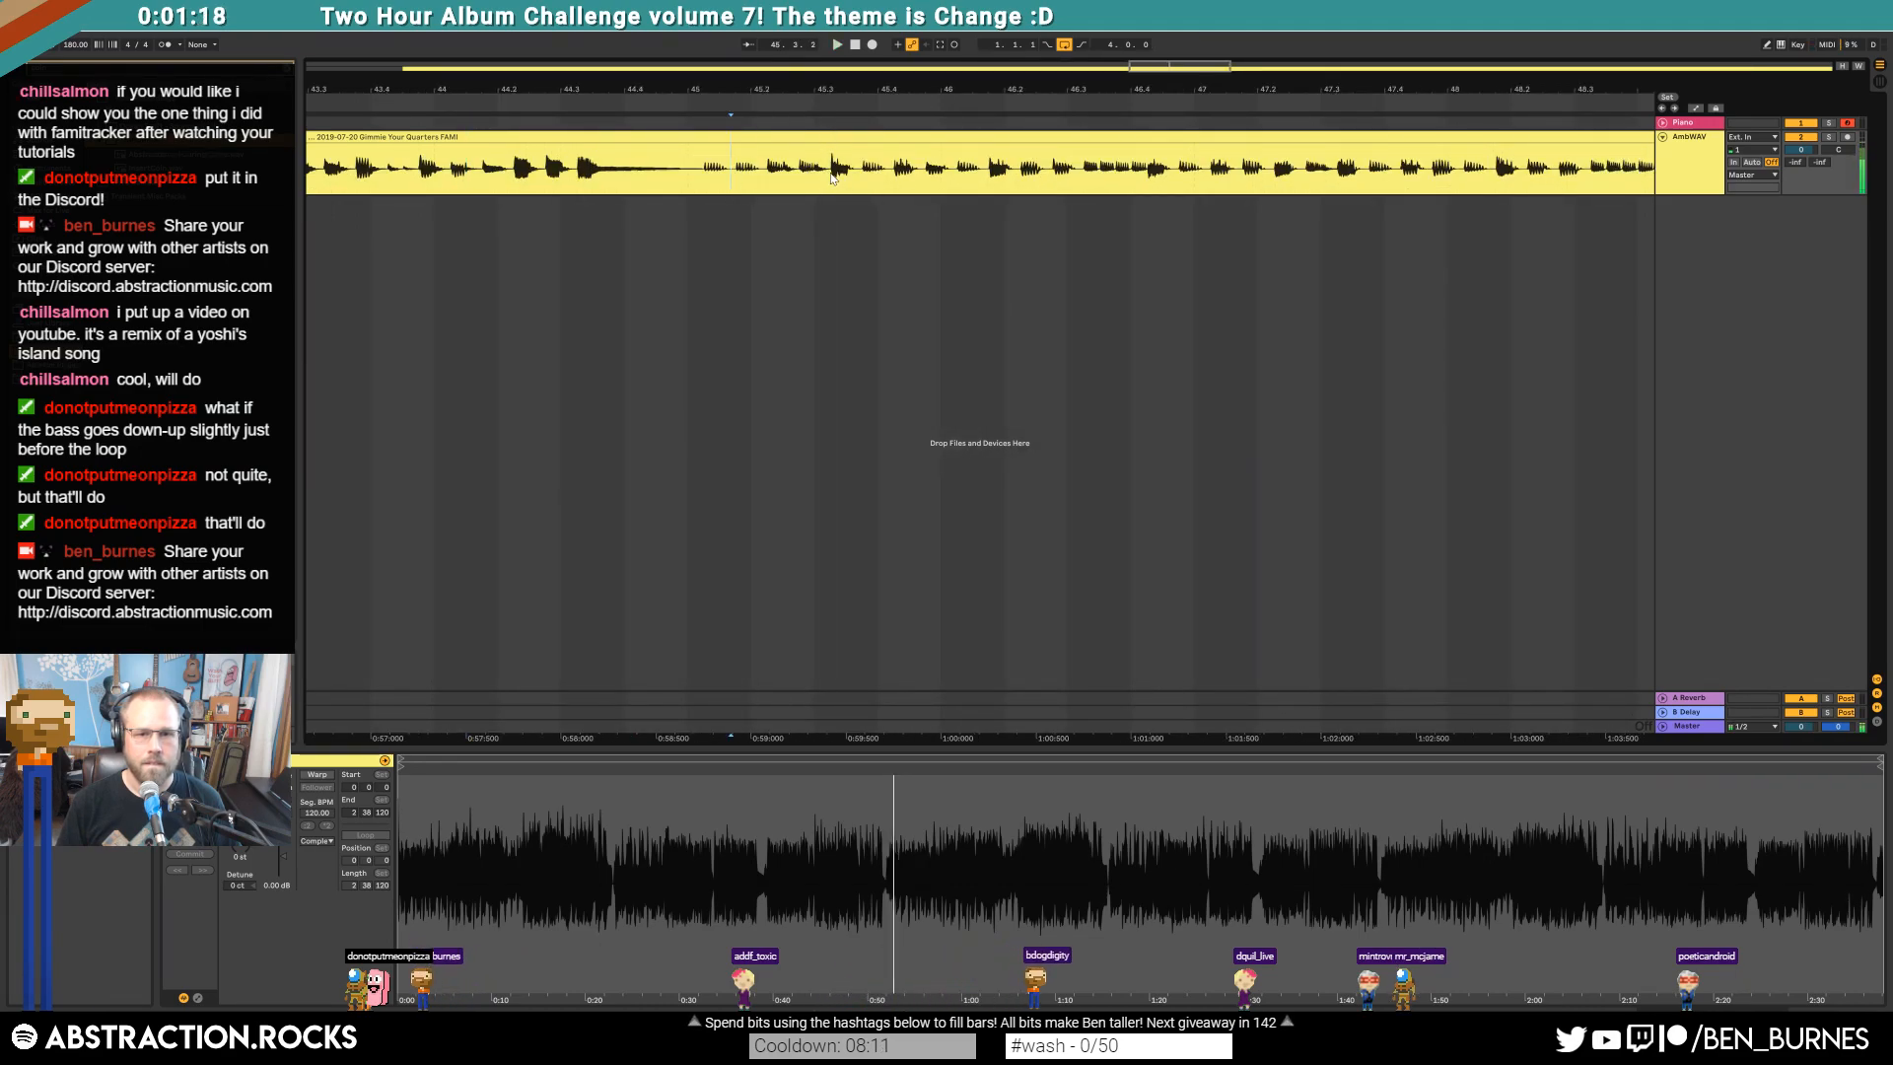
scroll(836, 183, "up", 5)
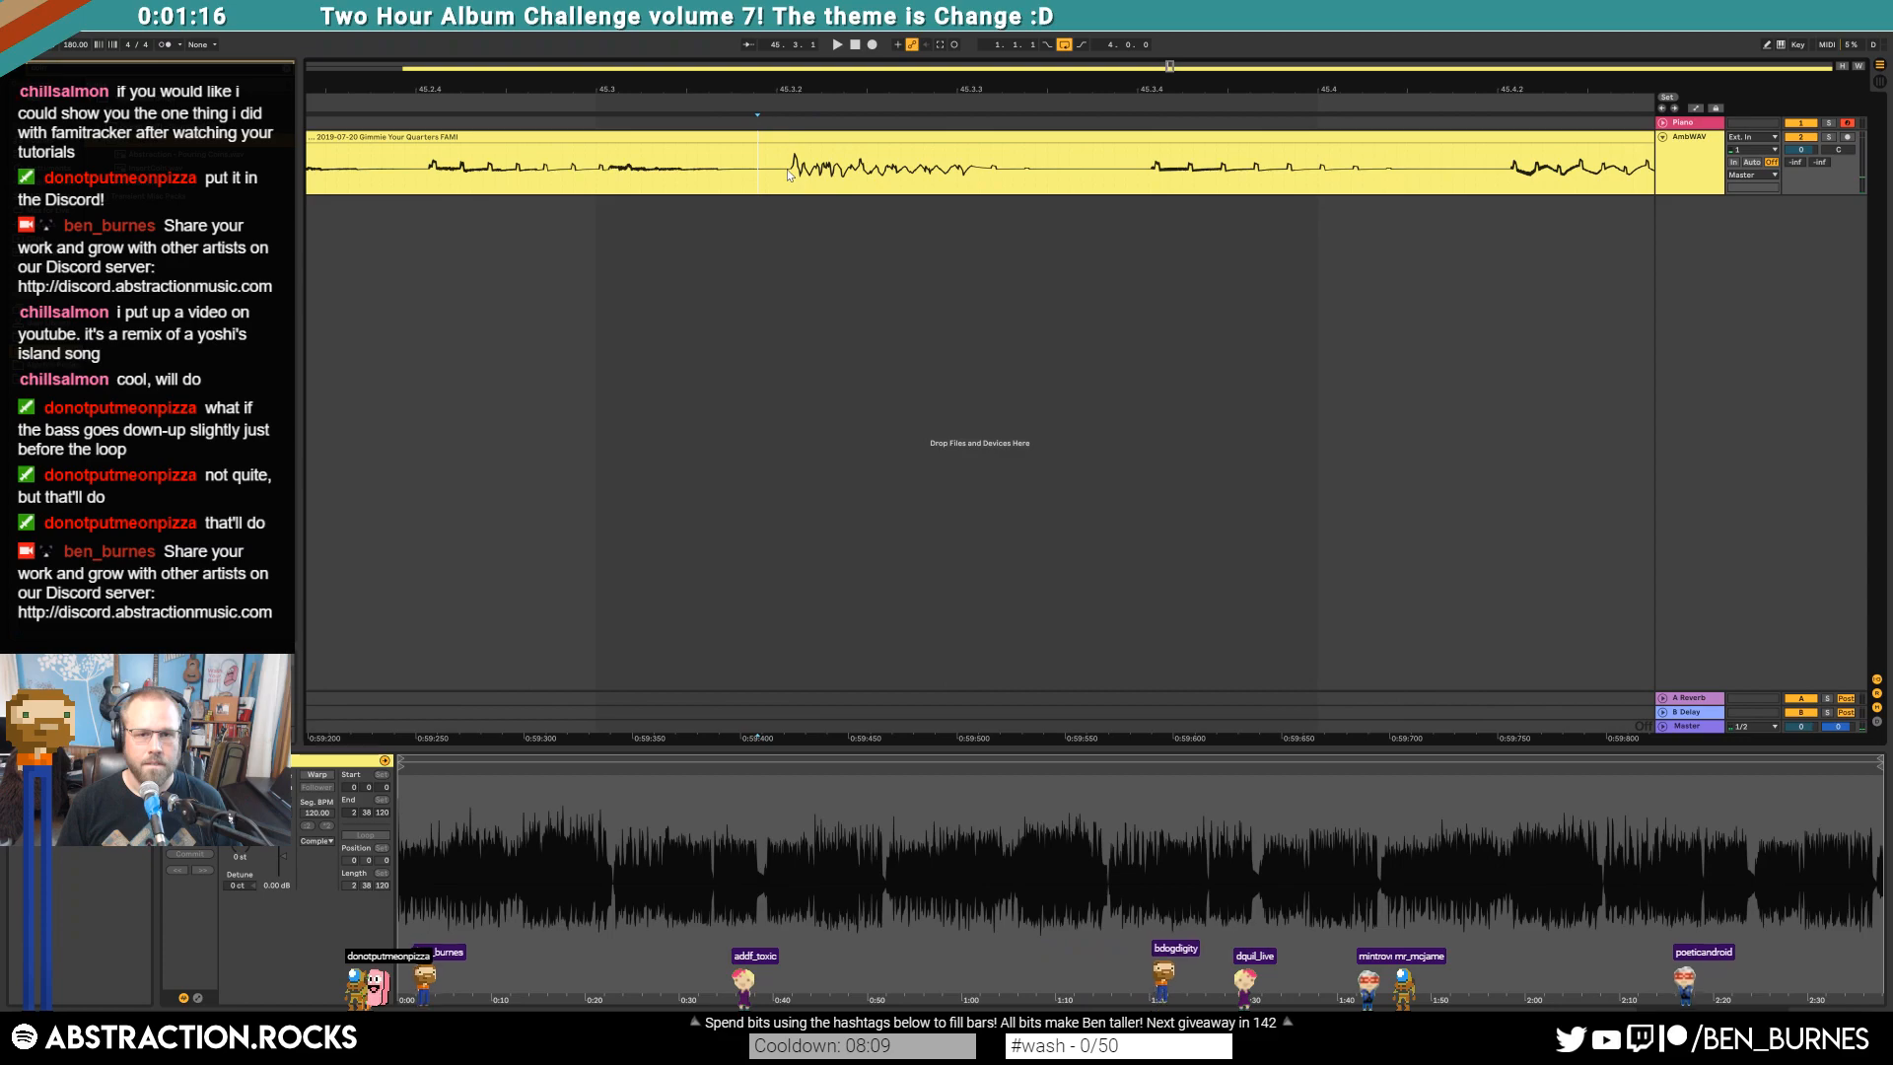
key("shift+End")
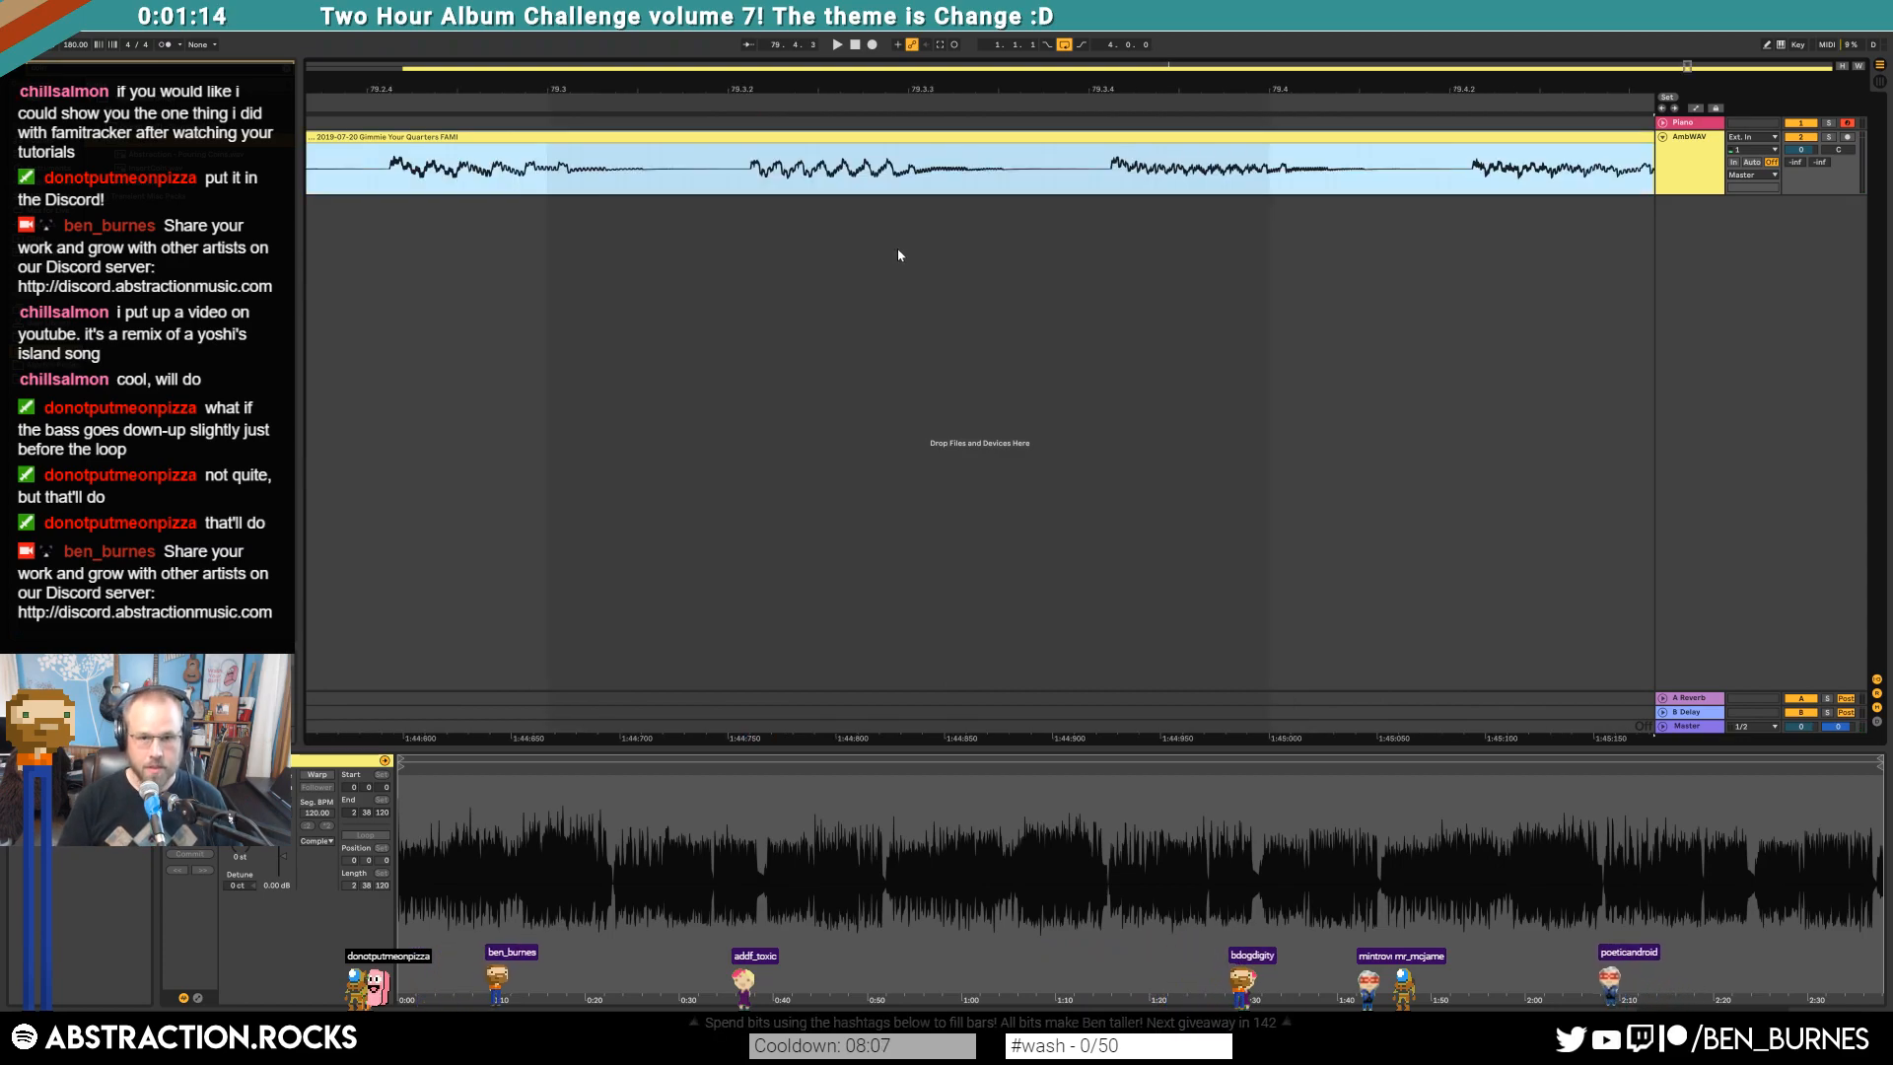
key("Delete")
key("Home")
scroll(942, 207, "down", 7)
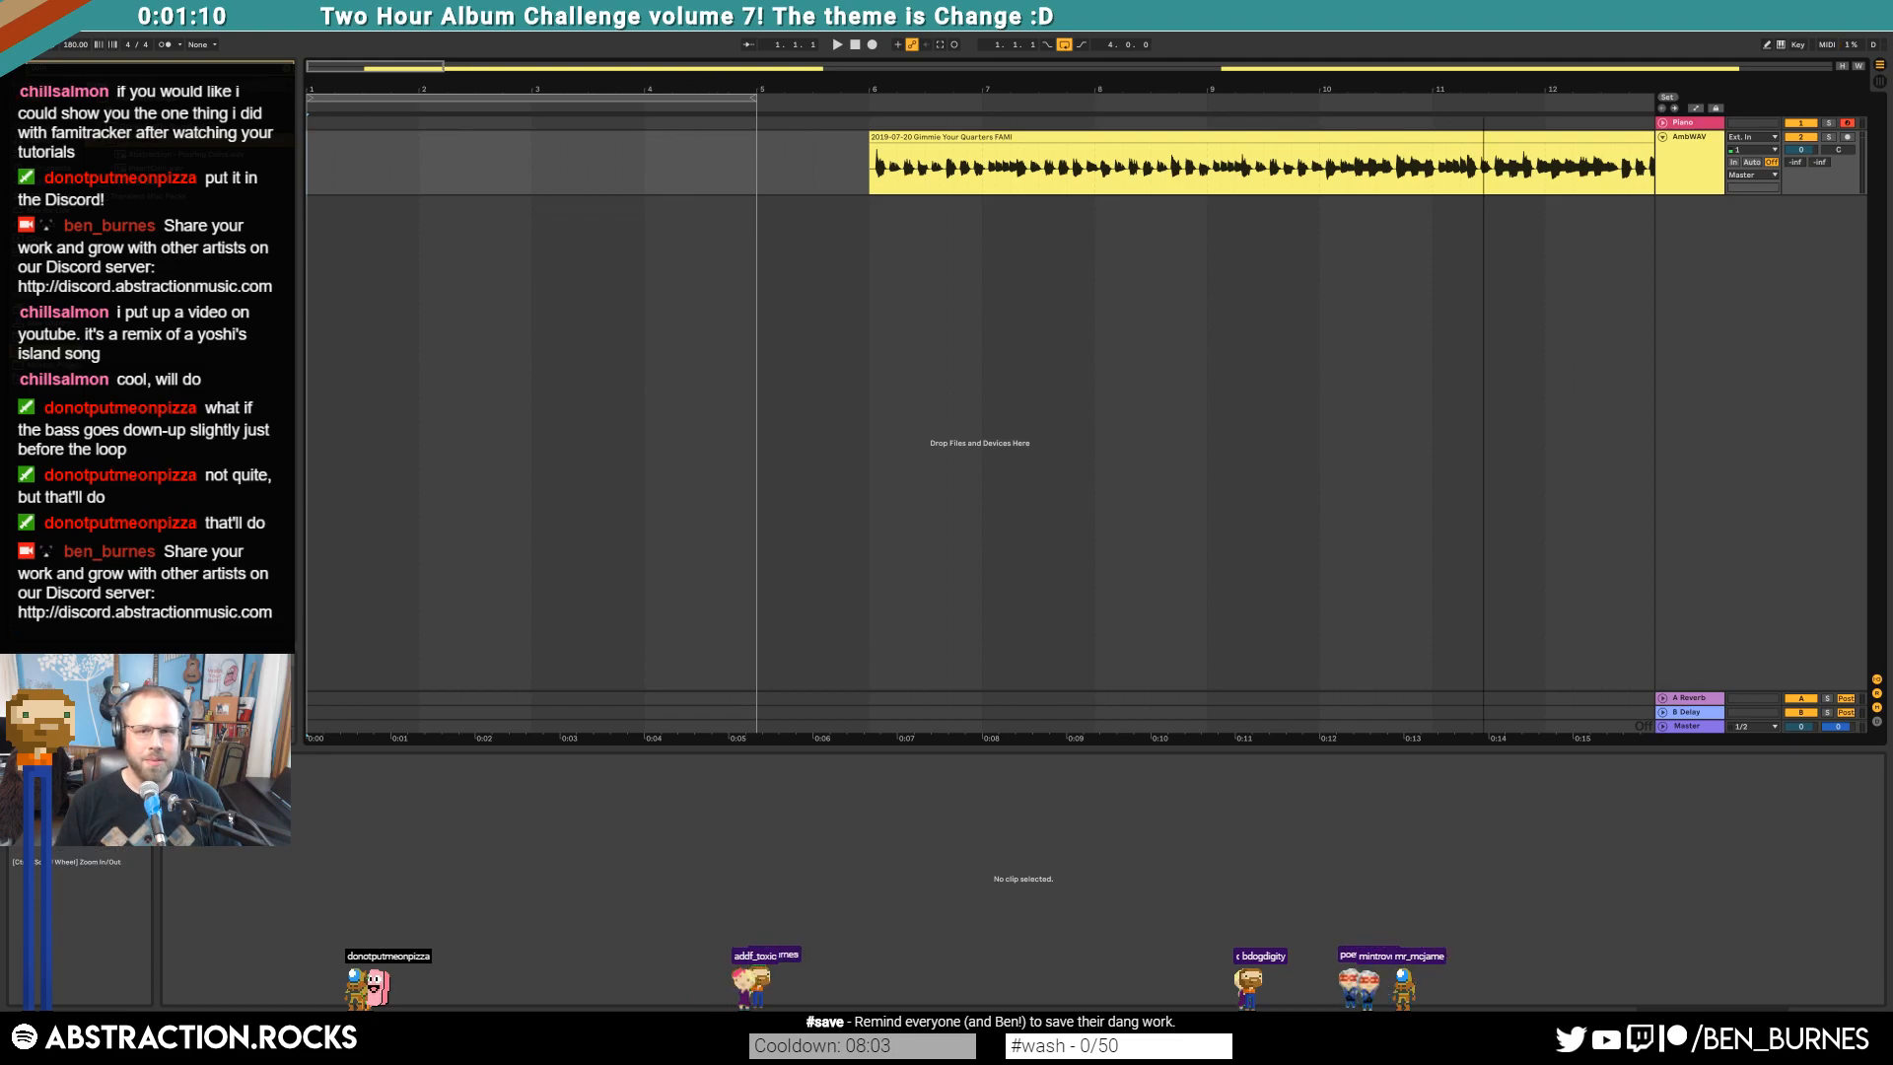
scroll(942, 207, "down", 7)
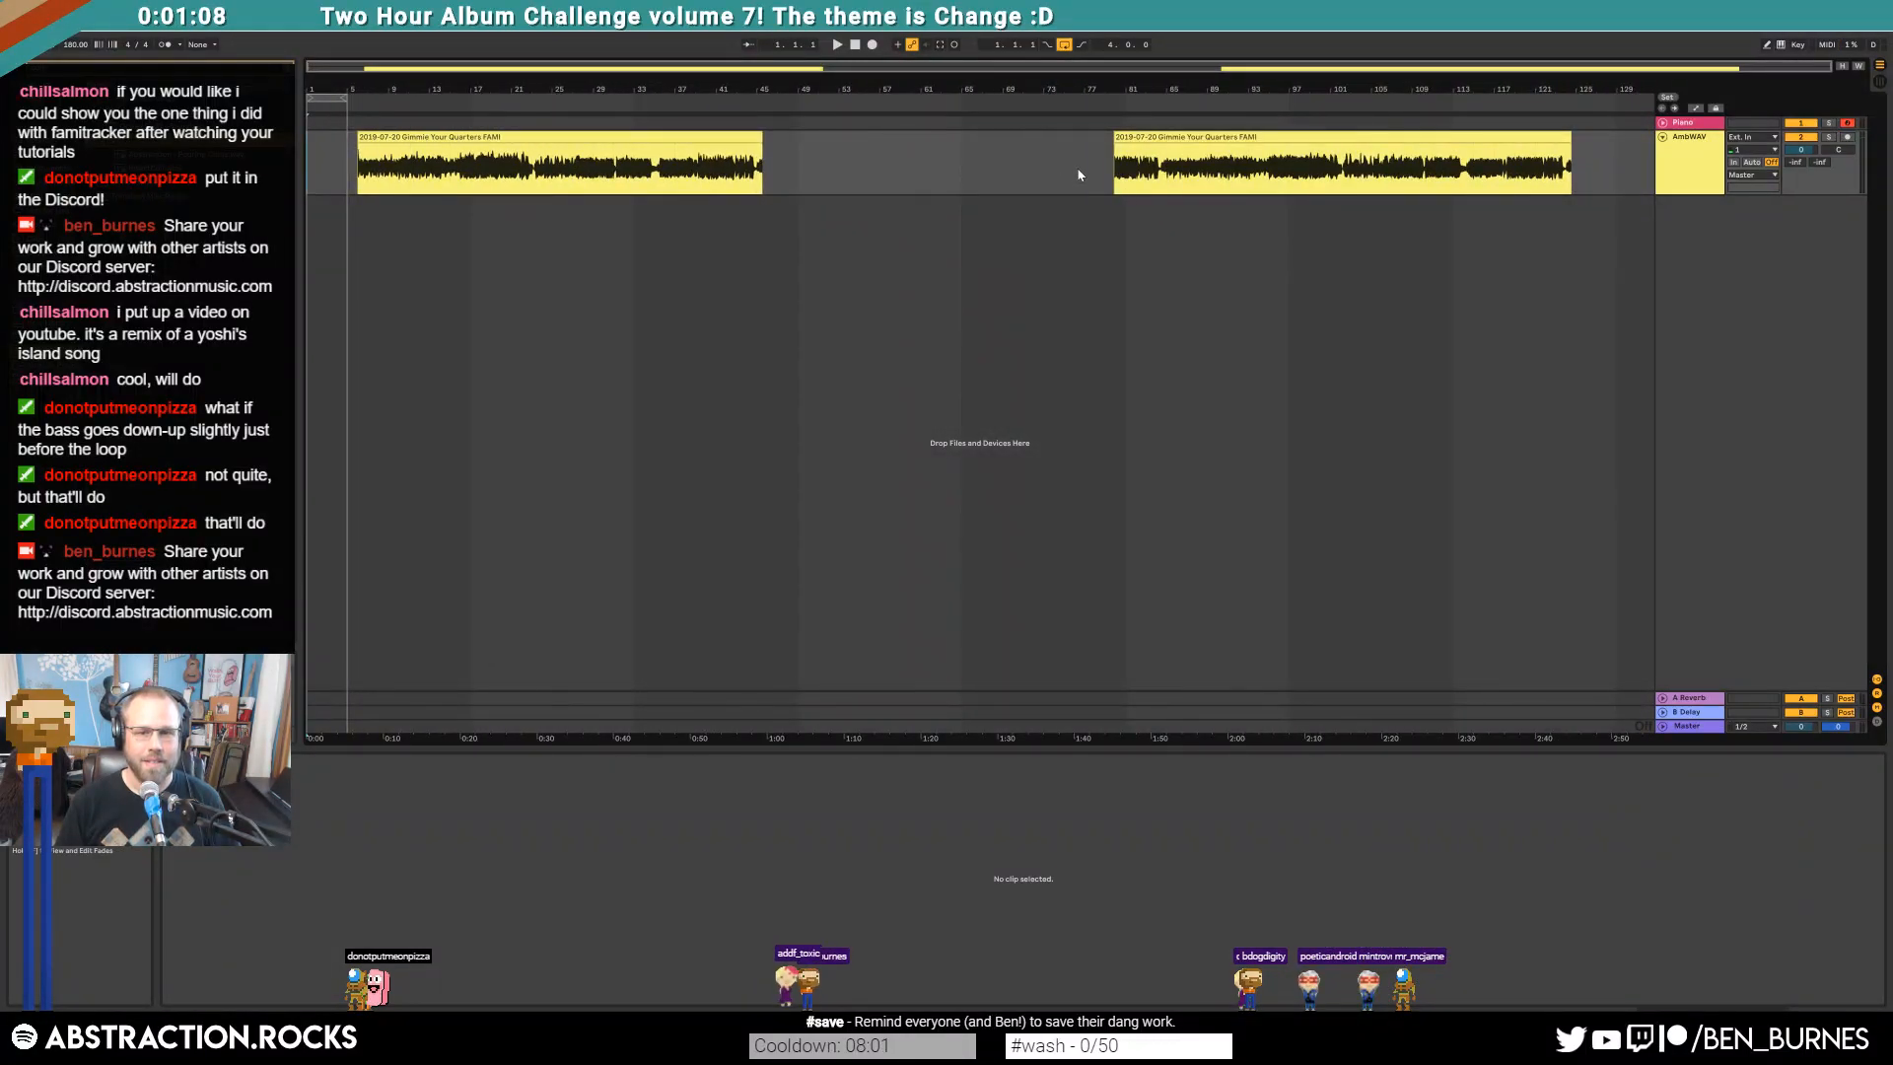
key("ctrl+z")
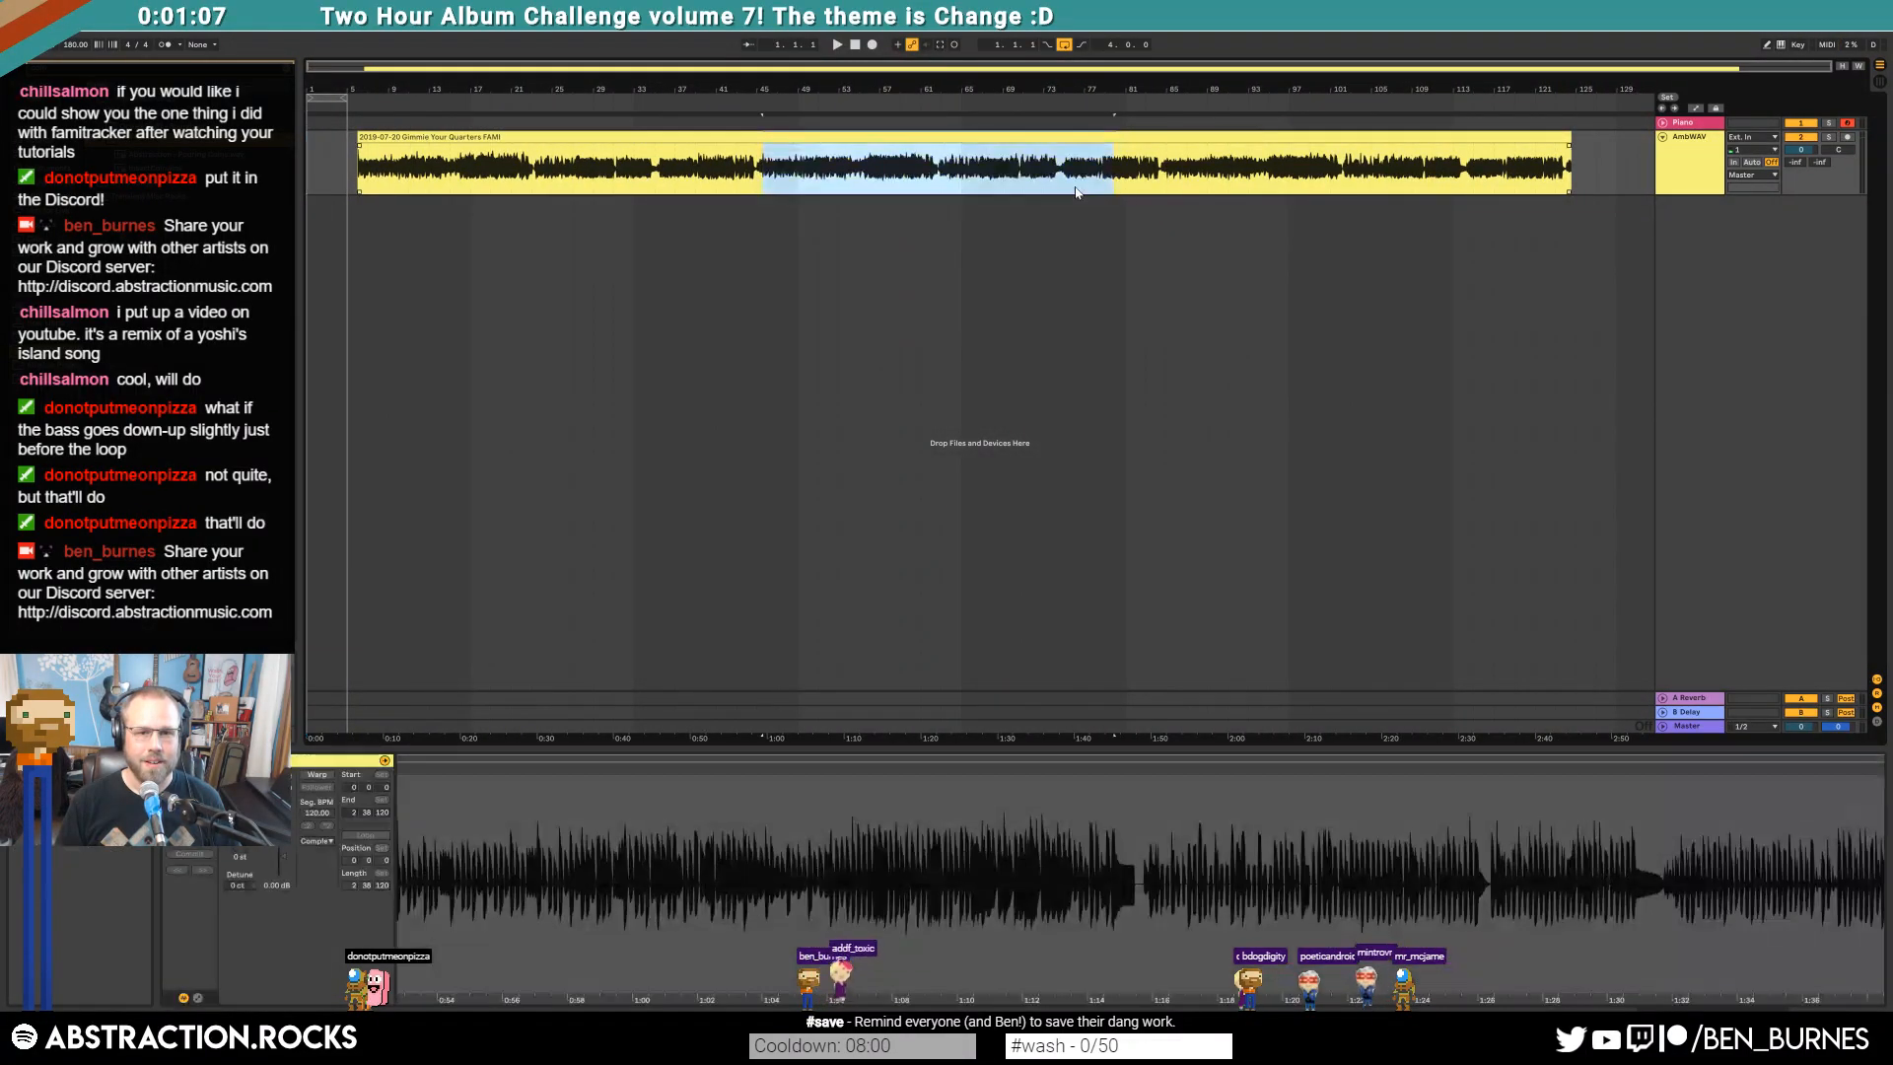
Delete the clip's audio before about bar 45.3 and move the remaining clip to start near bar 8
left_click(763, 176)
key("shift+Home")
key("Delete")
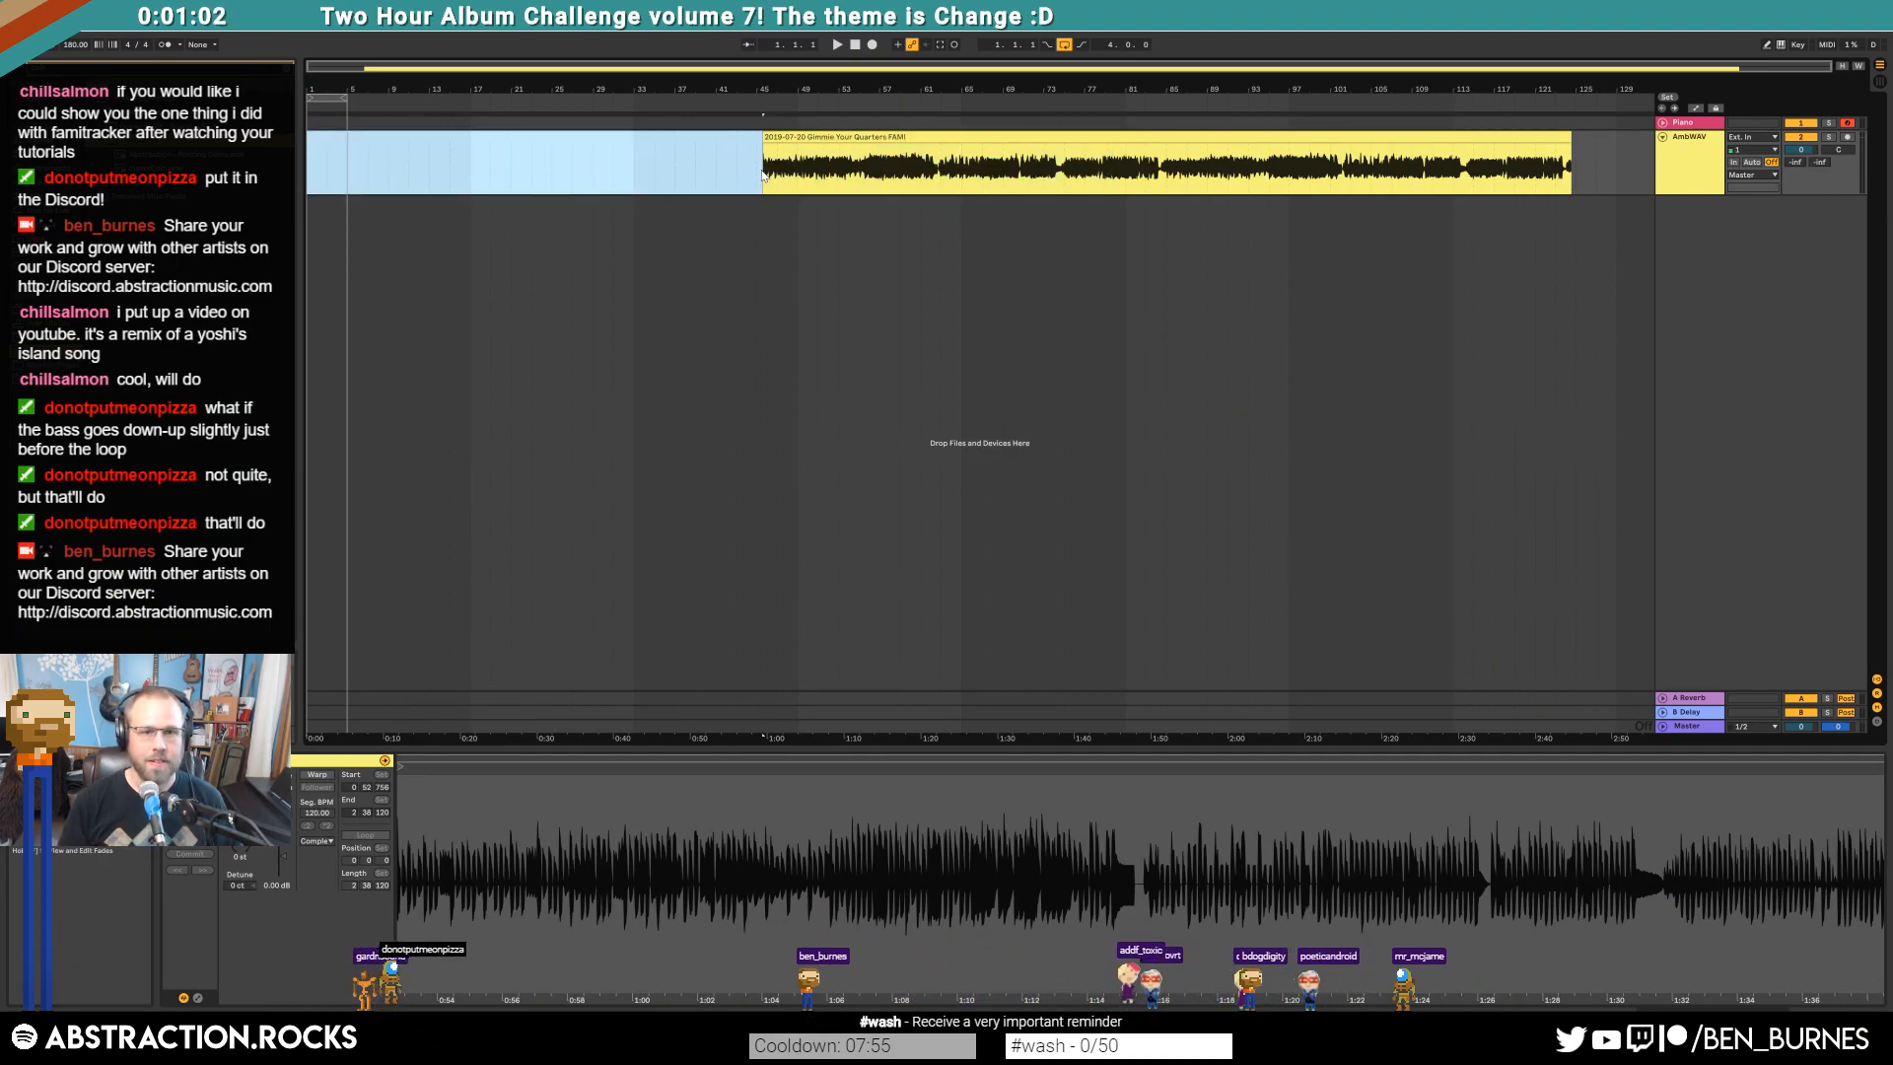
left_click(763, 178)
left_click(798, 138)
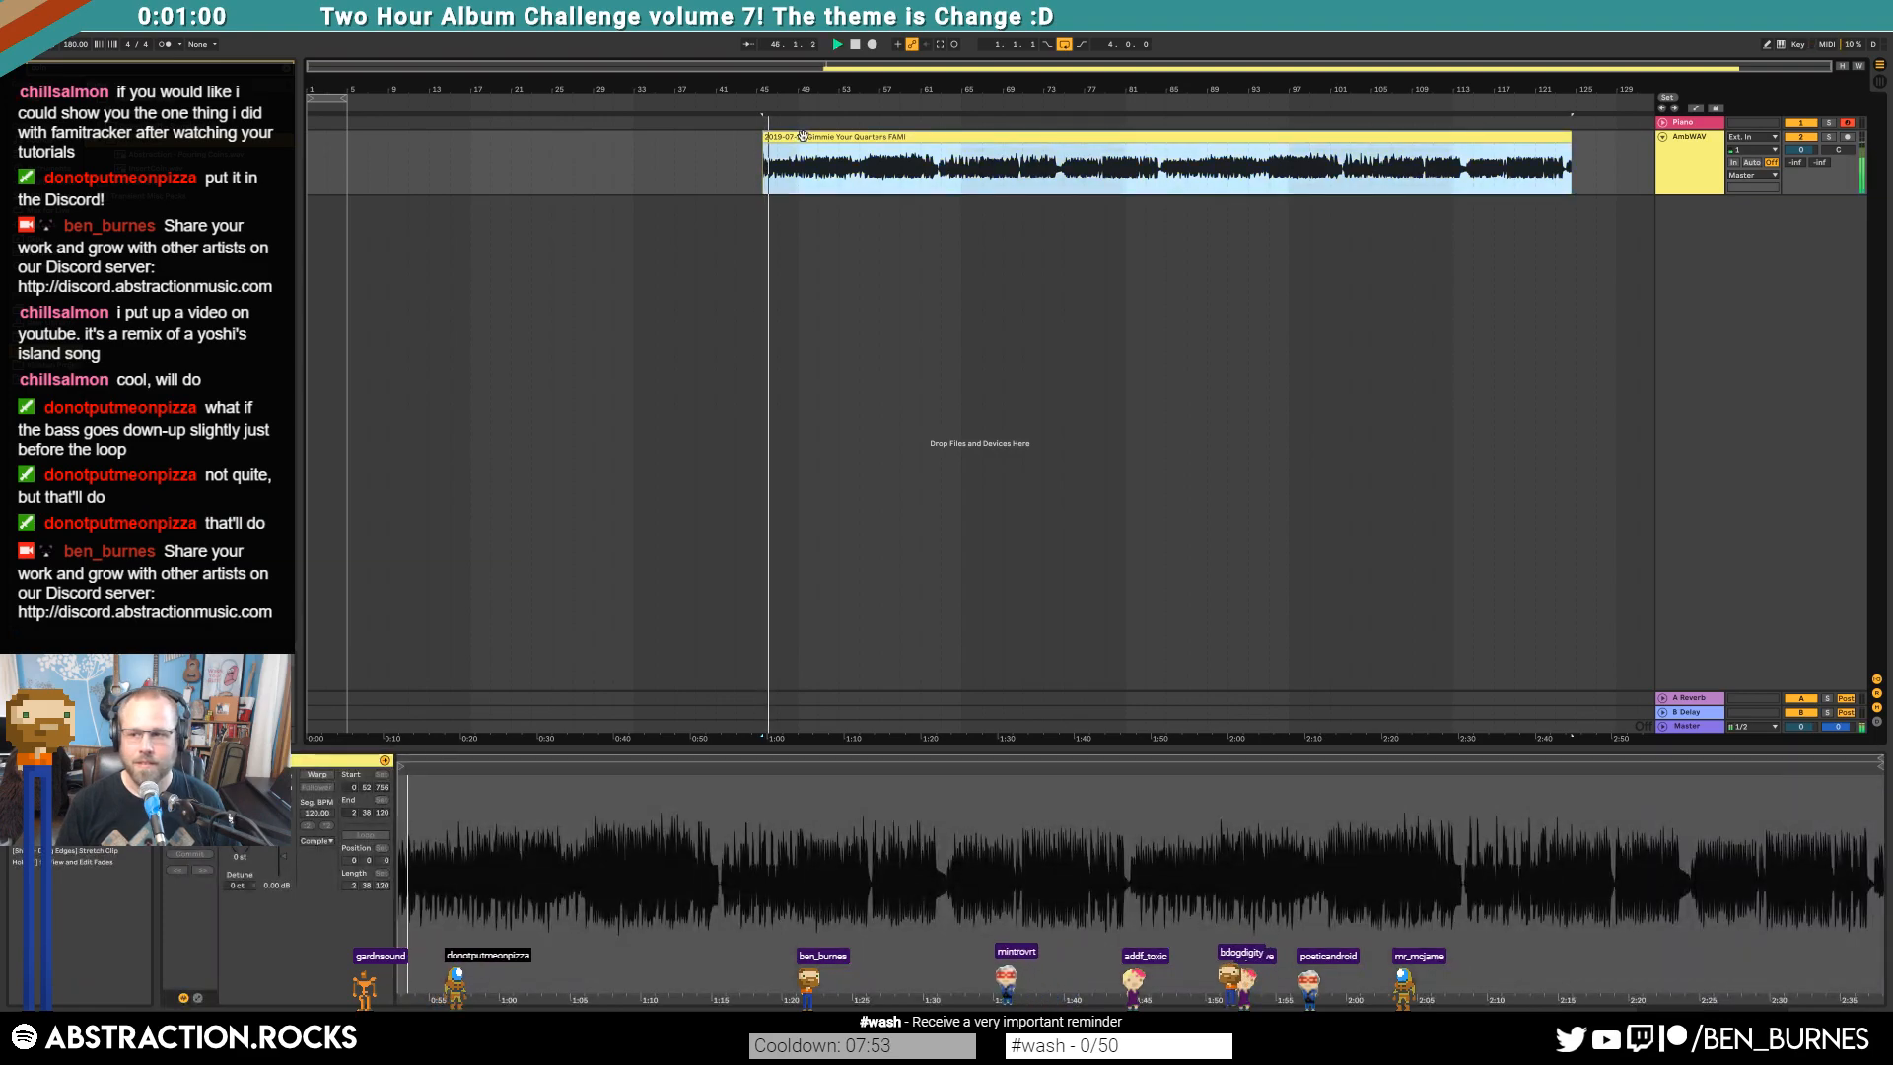
key("ctrl+z")
key("ctrl+z")
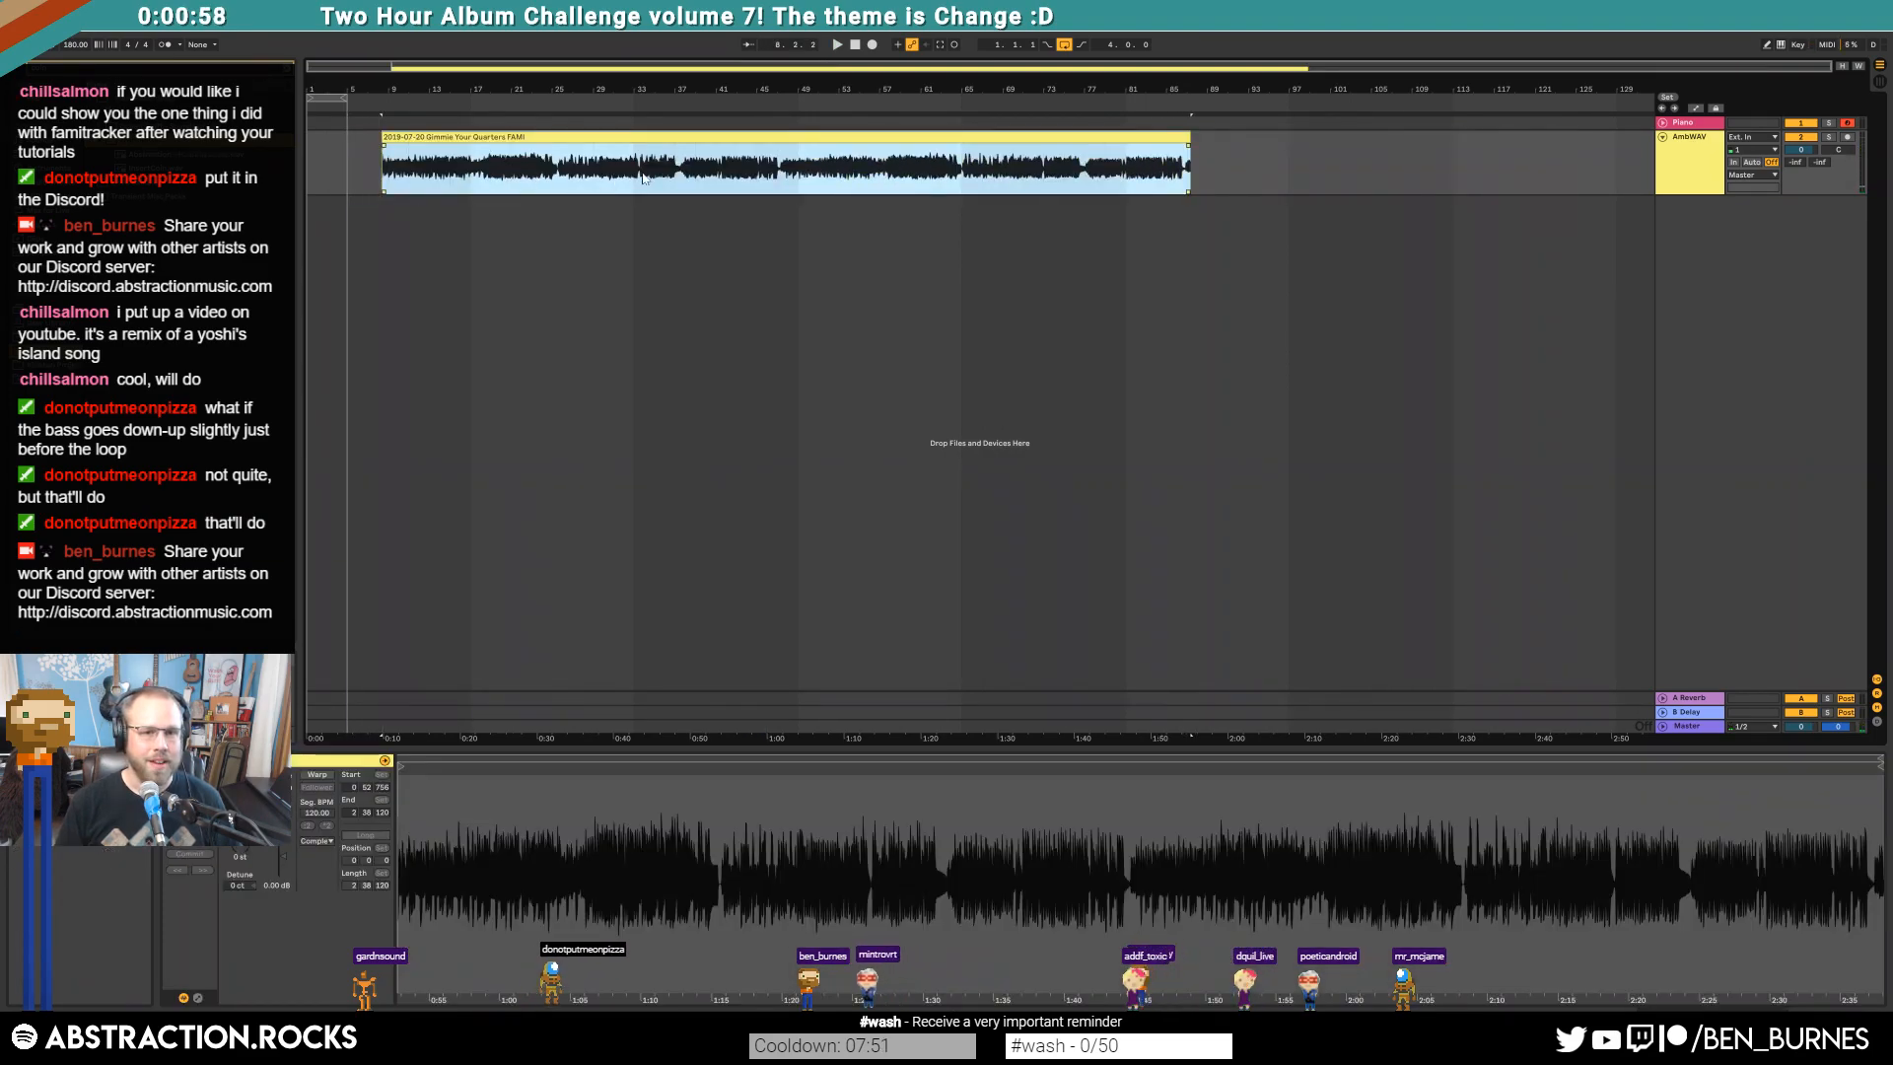
Locate the next loop point at about bar 47.4 by ear and waveform, and delete the clip's audio after it
left_click(775, 185)
key("space")
scroll(774, 185, "up", 8)
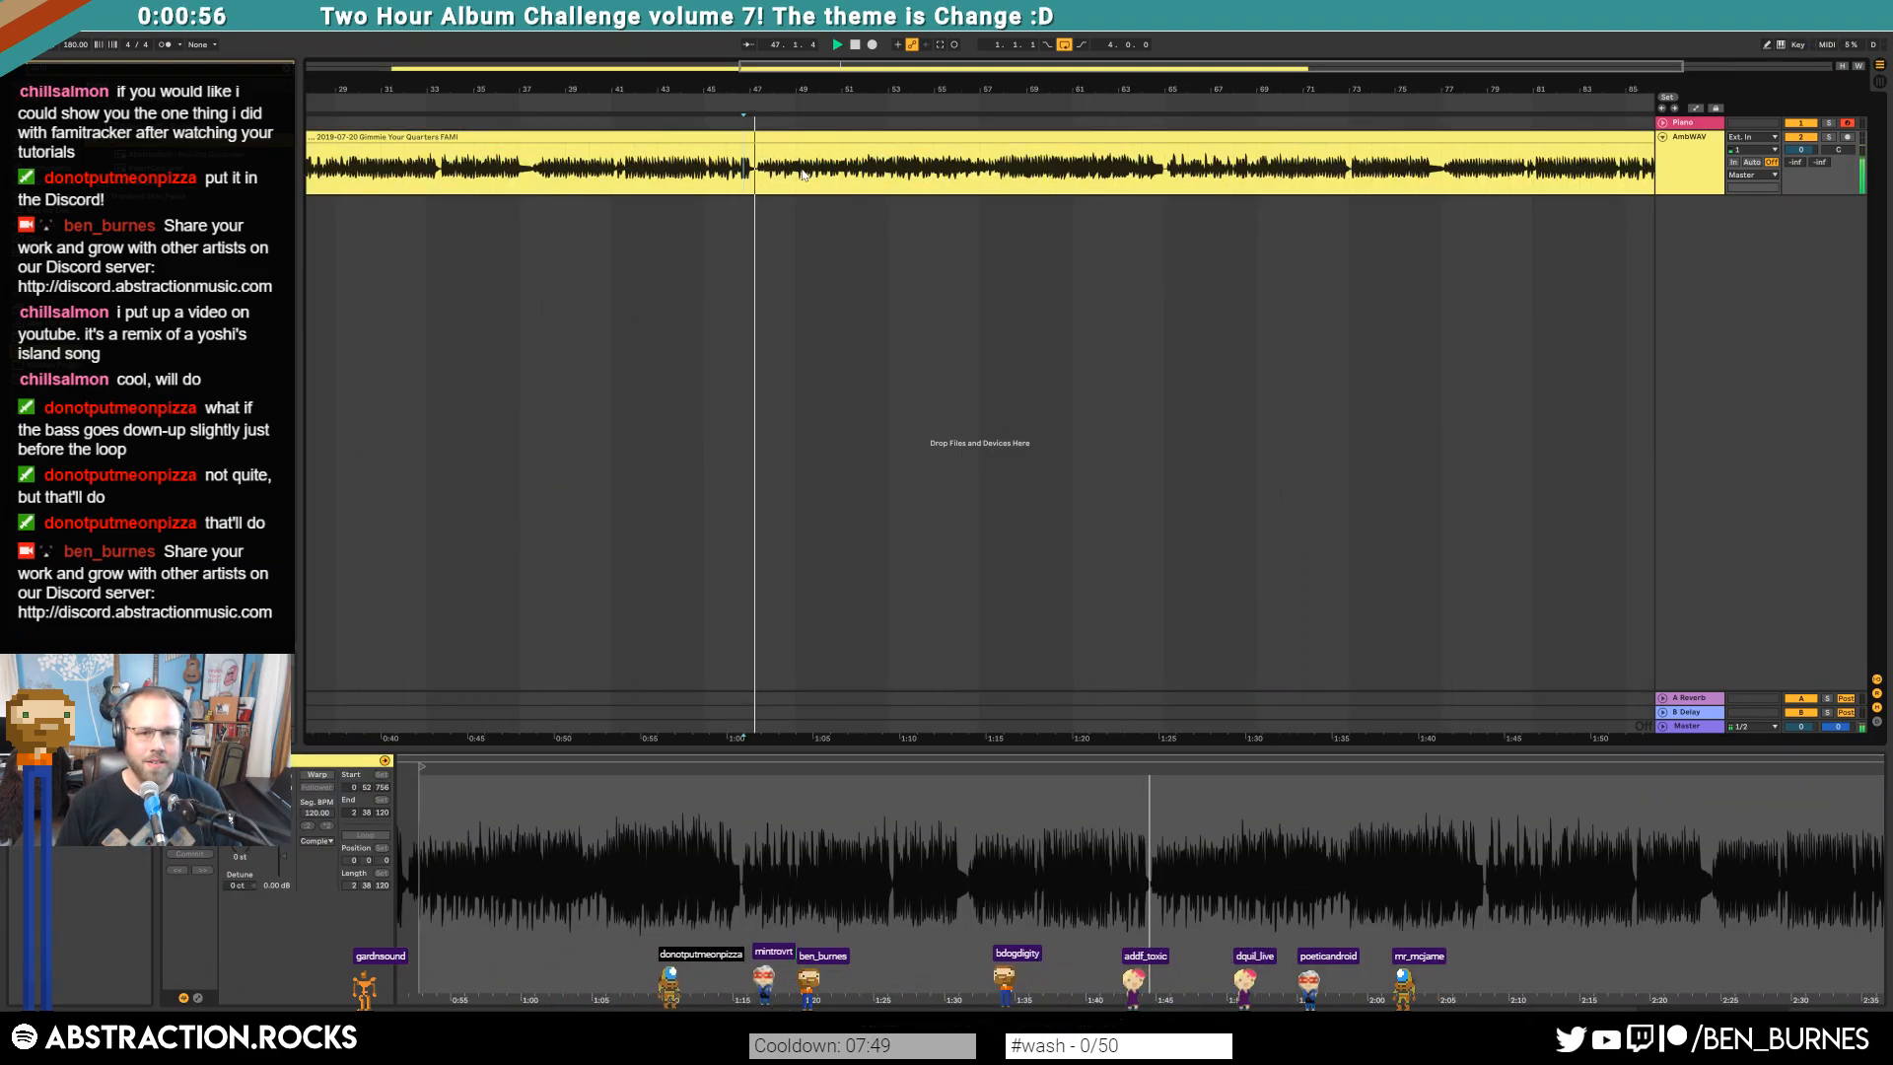
key("space")
left_click(644, 185)
scroll(670, 185, "up", 7)
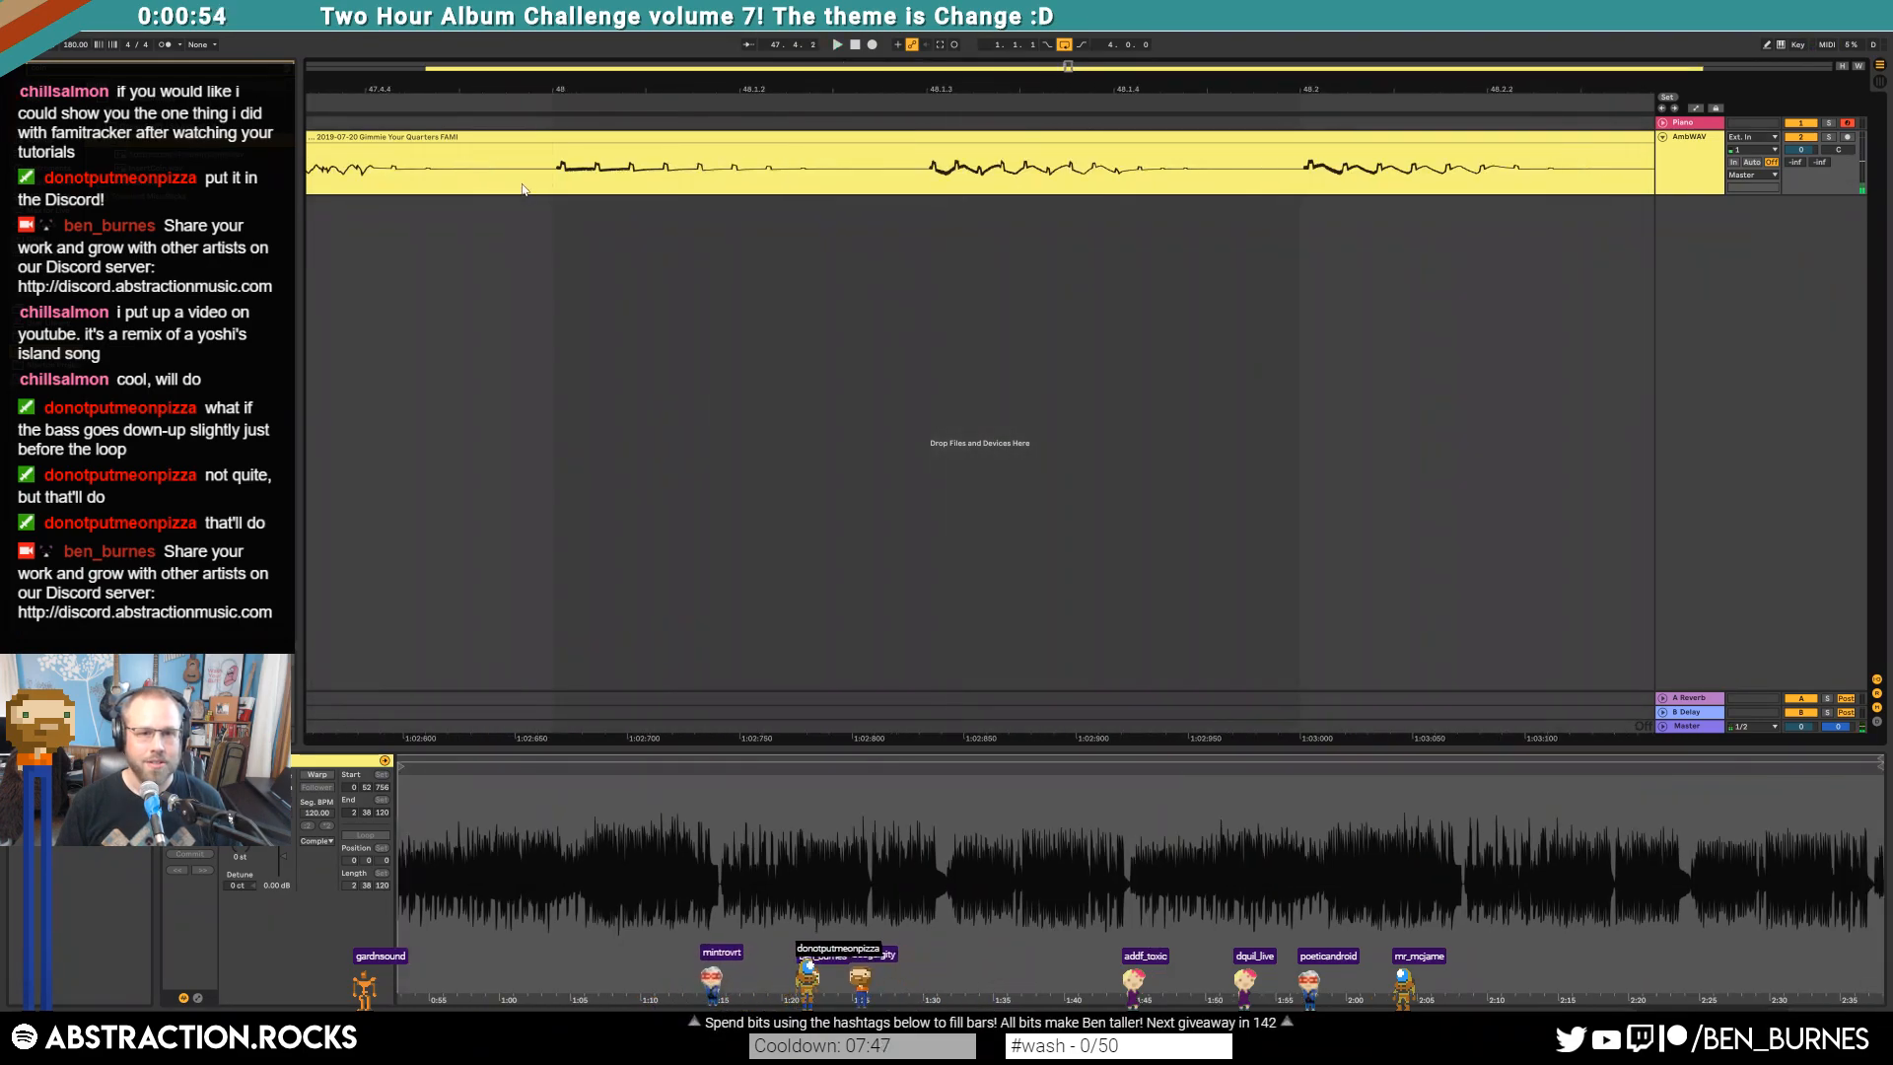
left_click(376, 180)
scroll(376, 179, "up", 8)
scroll(377, 174, "up", 3)
left_click(361, 172)
key("shift+End")
key("Delete")
Turn on Warp for the trimmed clip and set its clip loop to start at 1.1.1 with a length of 39.2.0
key("Home")
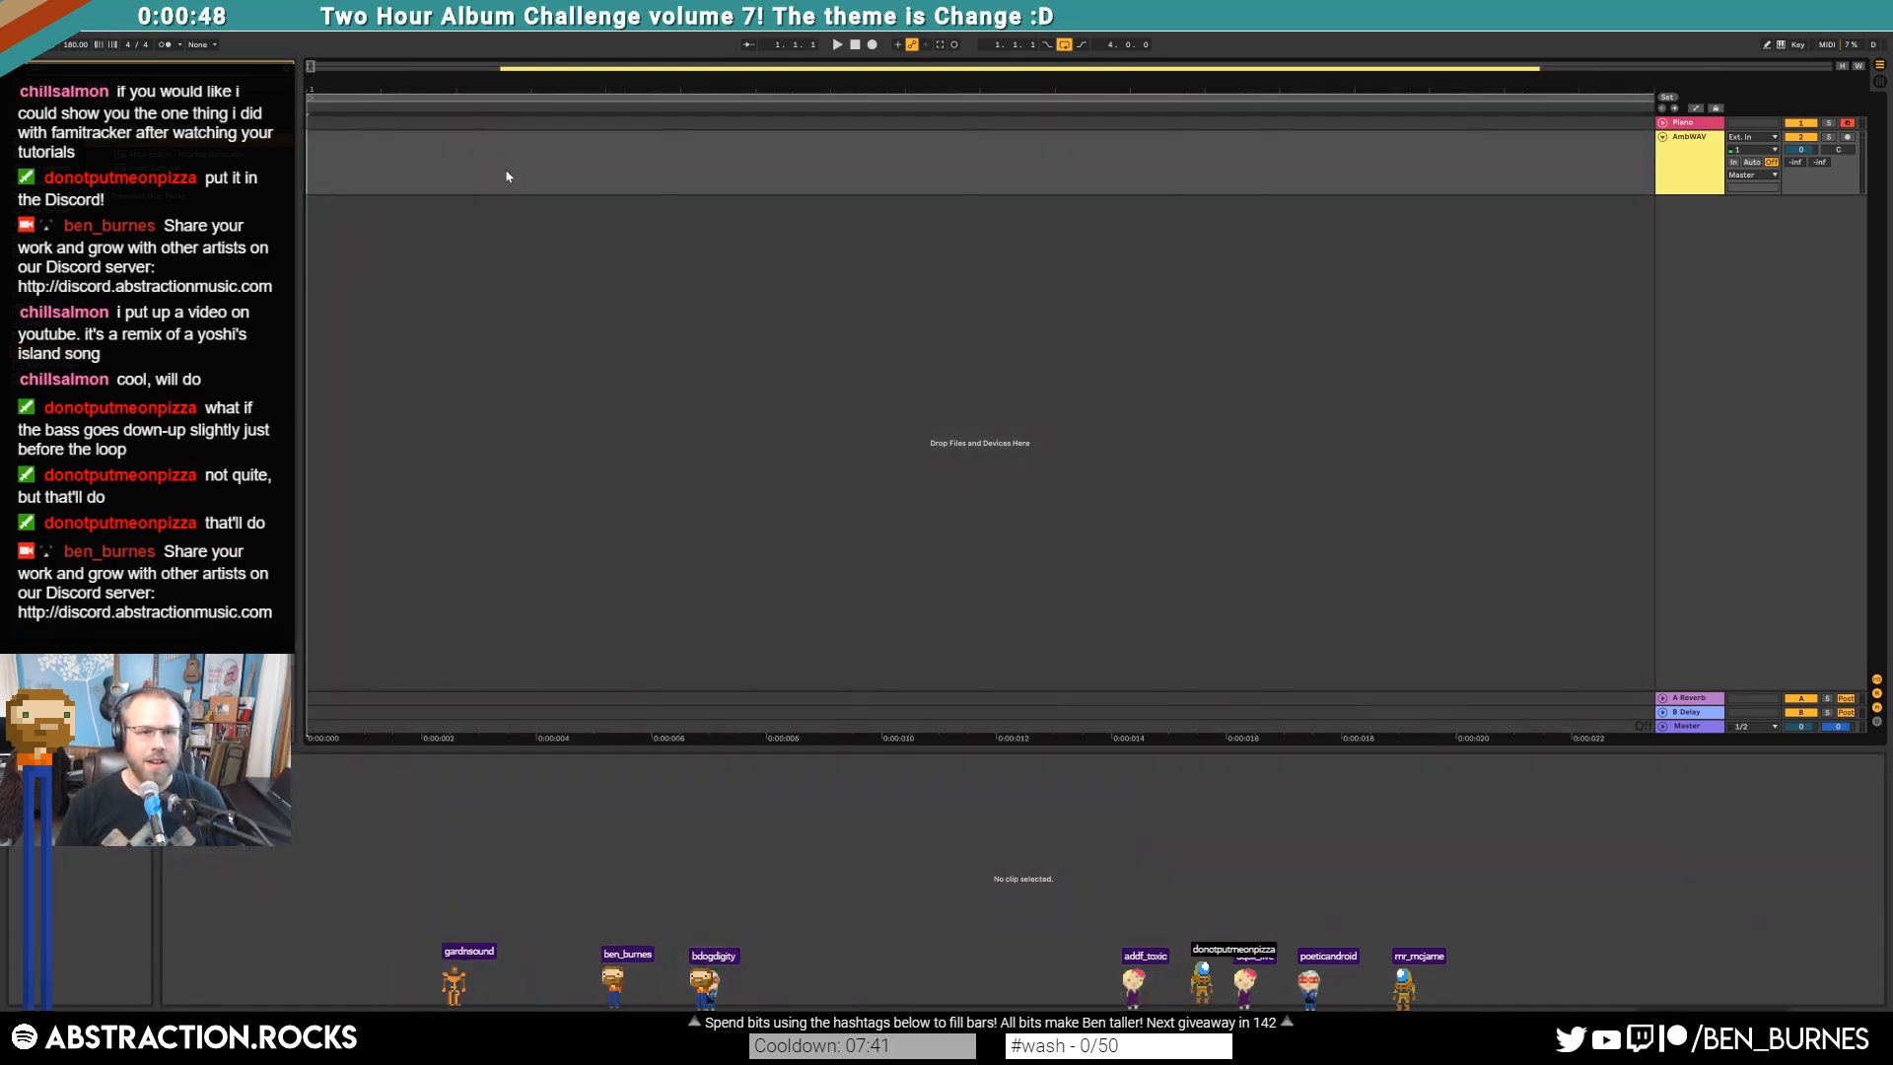
left_click(544, 68)
left_click_drag(544, 68, 544, 5)
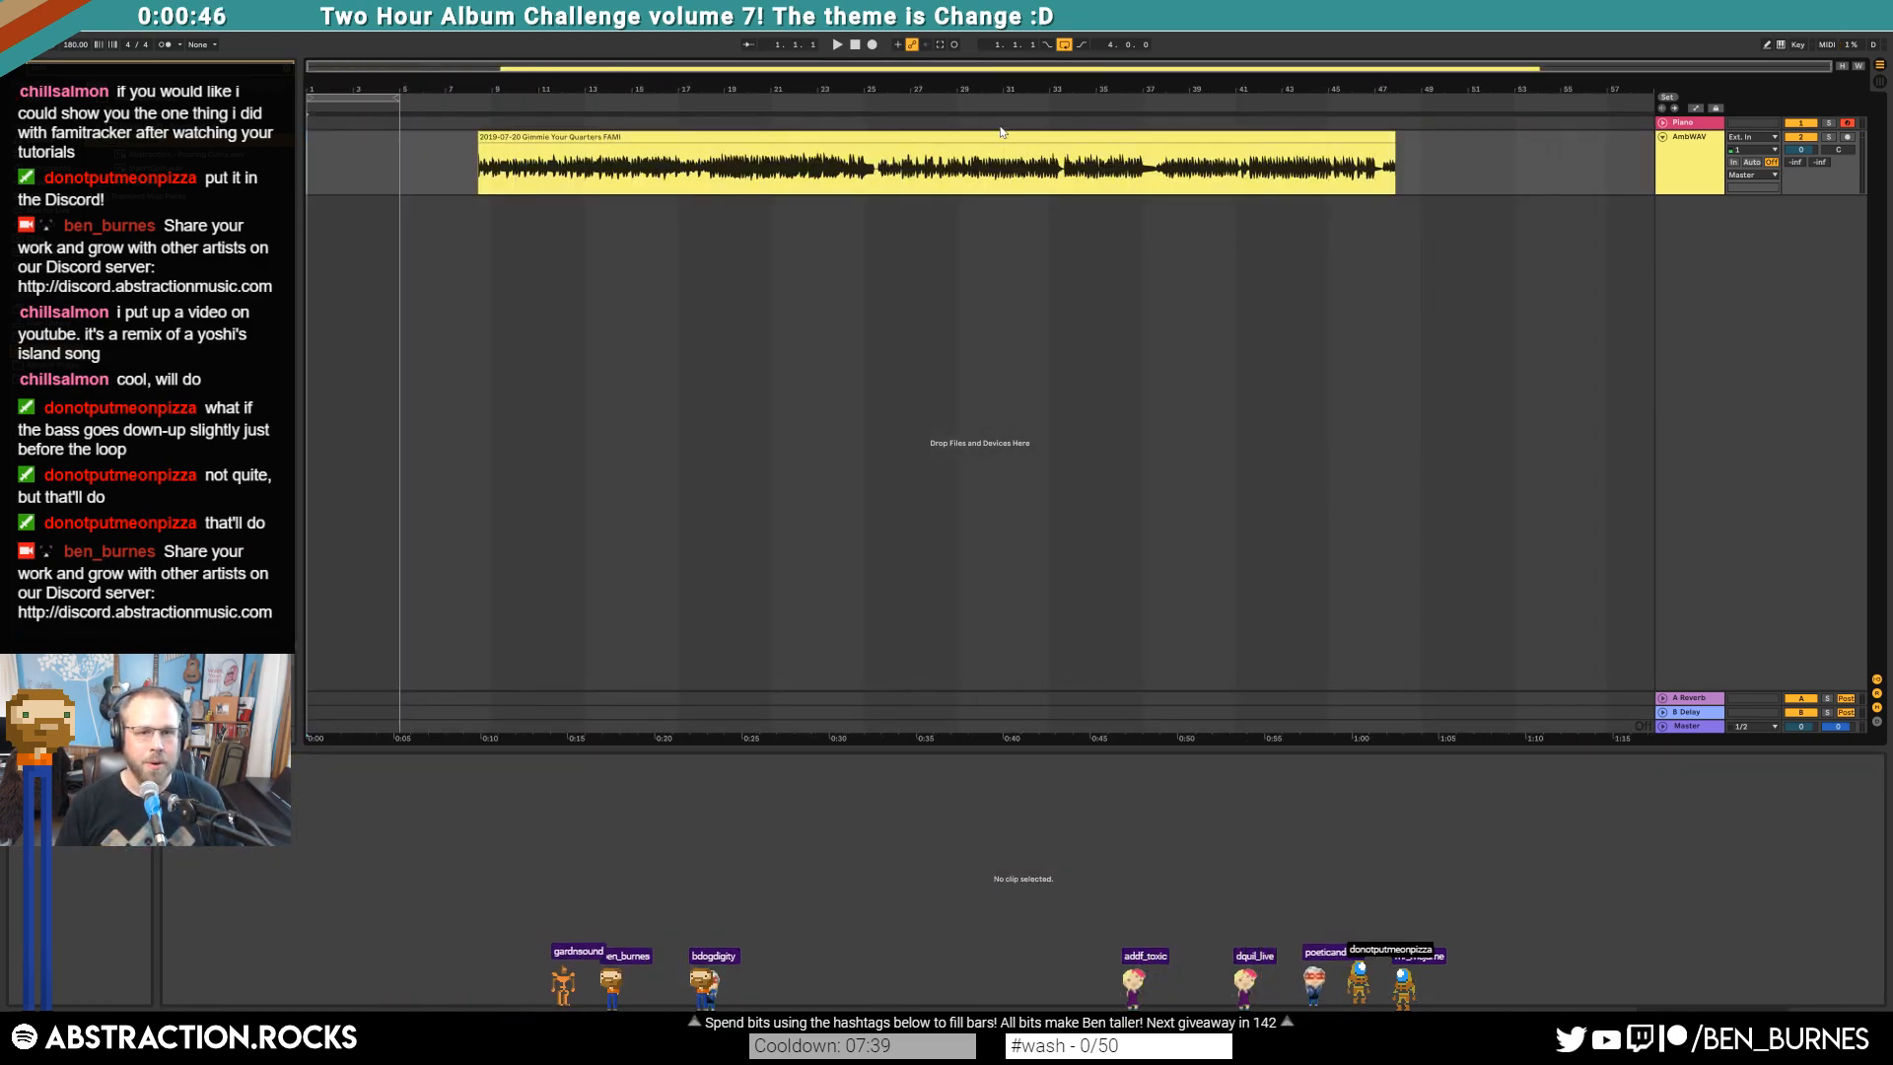
left_click(941, 134)
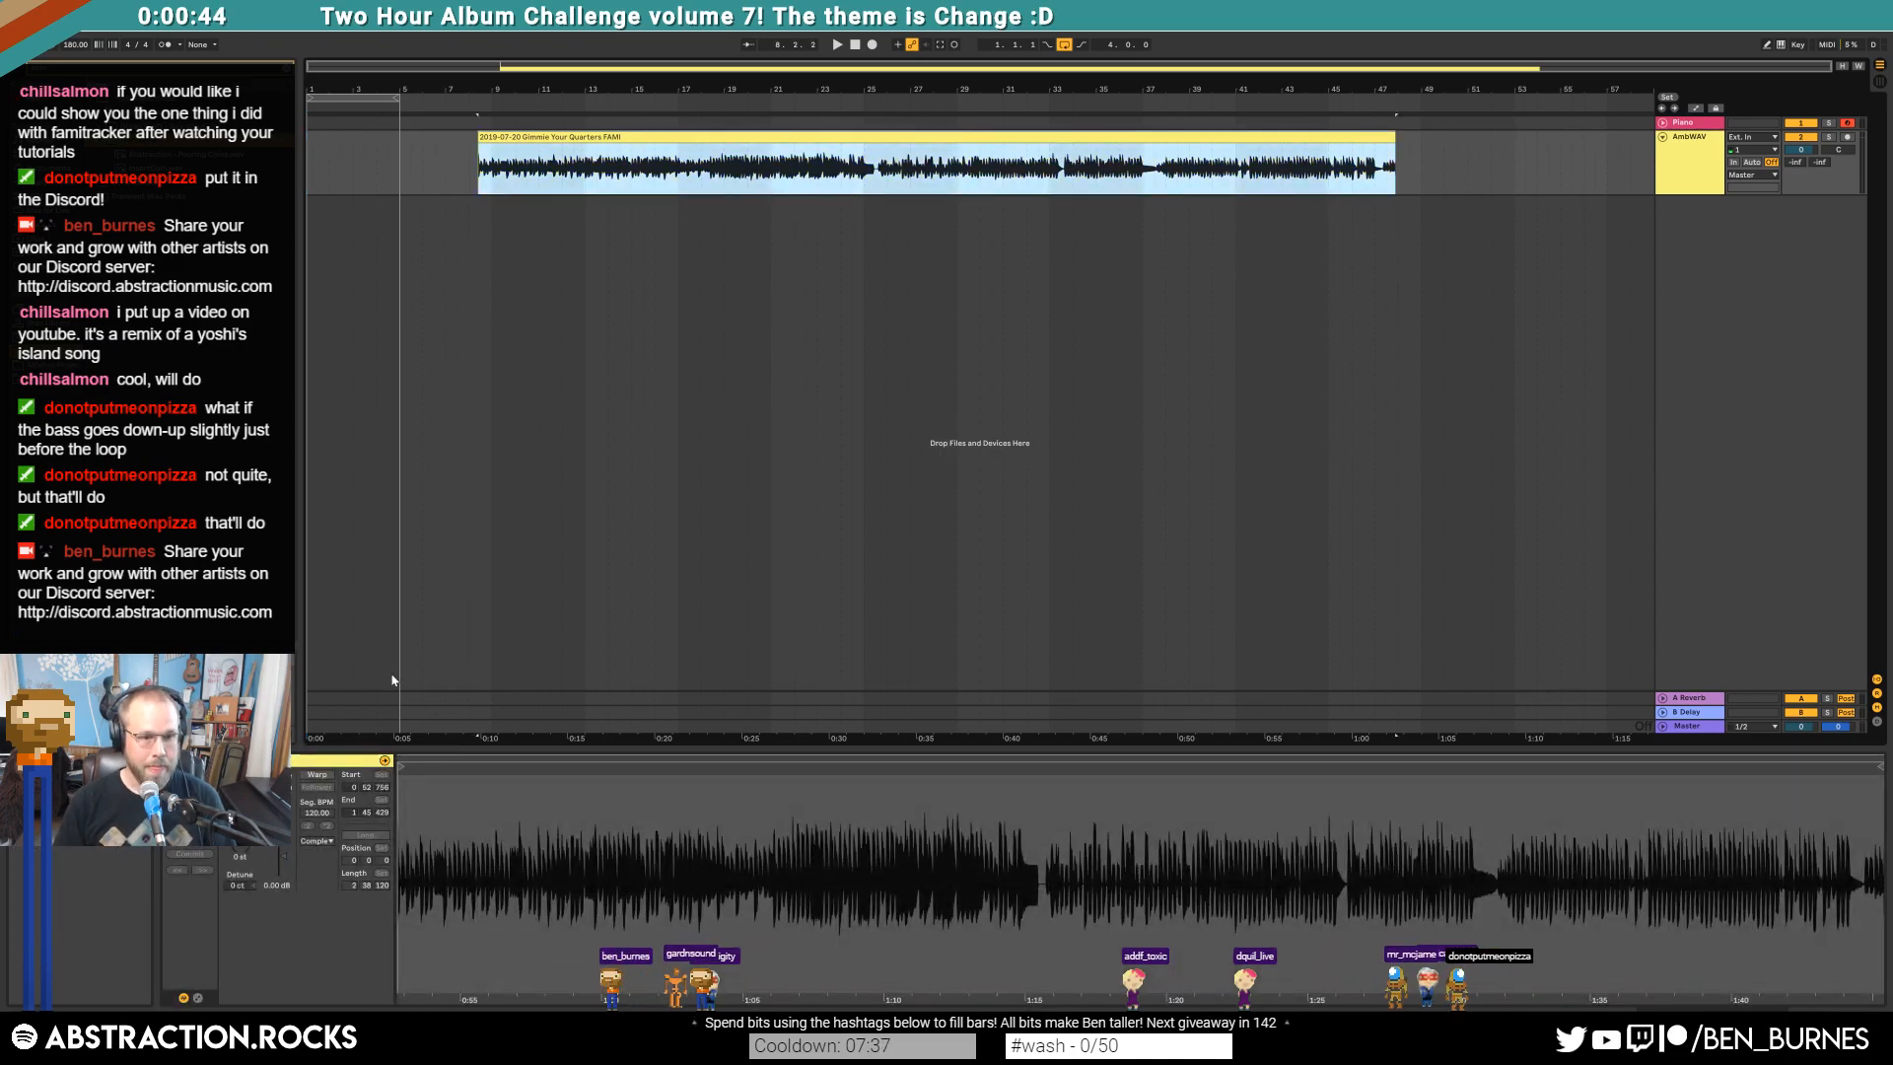
left_click(316, 774)
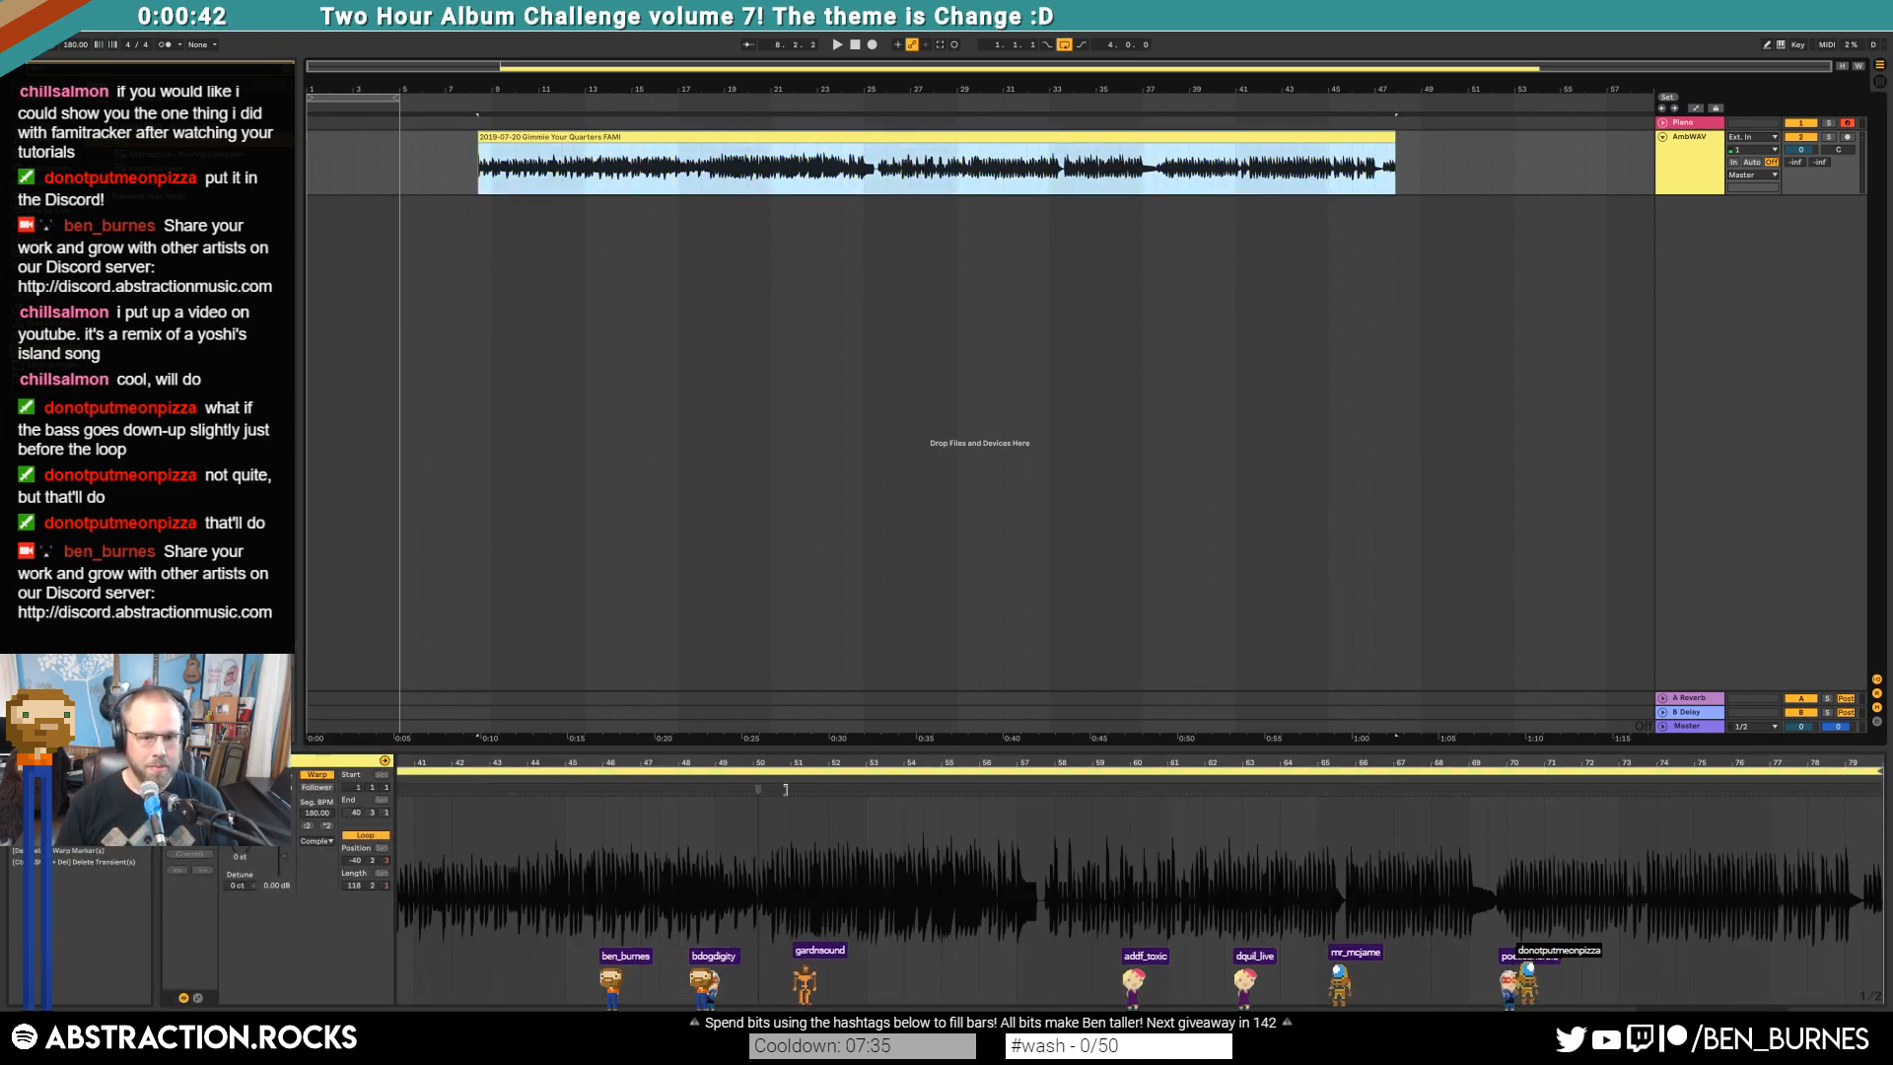
left_click_drag(841, 762, 841, 712)
left_click_drag(401, 772, 894, 774)
left_click(892, 774)
left_click_drag(1882, 772, 1383, 774)
scroll(1389, 802, "up", 8)
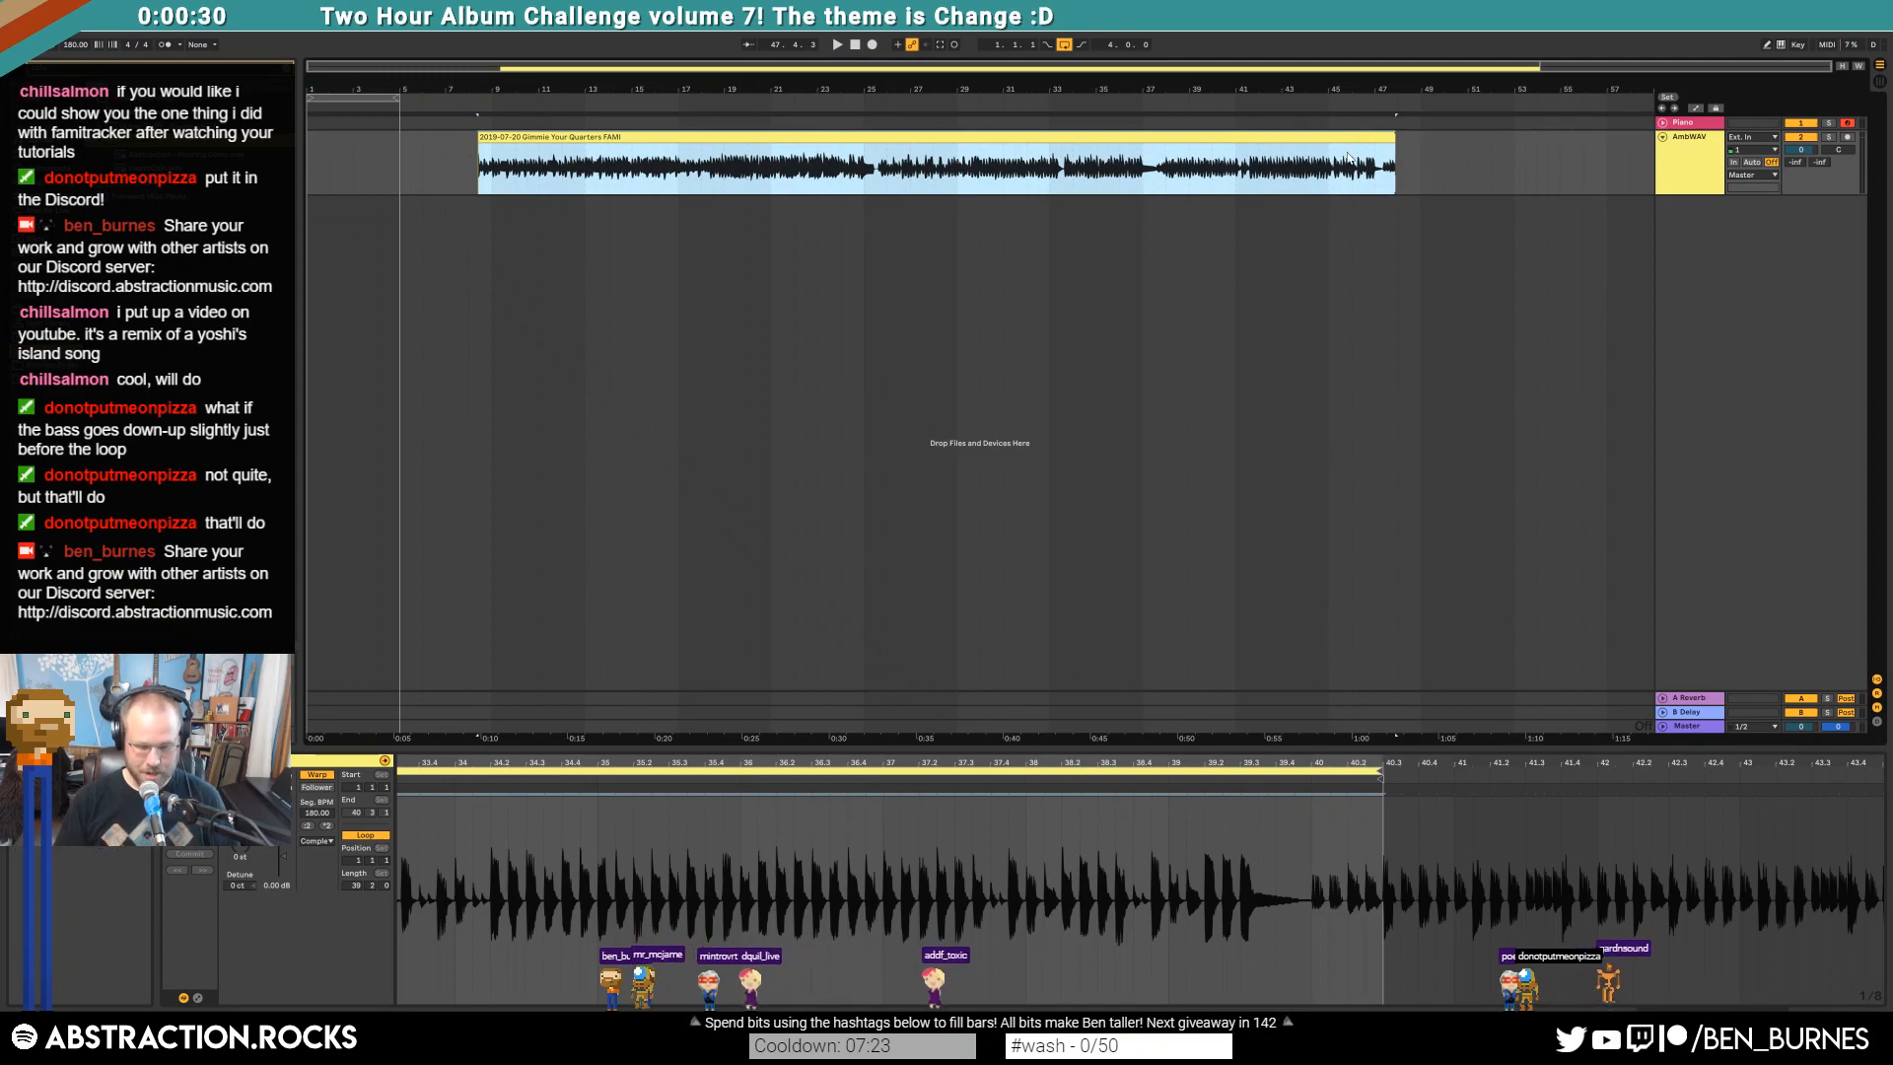
Set the arrangement loop to the length of the clip and play it
key("ctrl+l")
key("space")
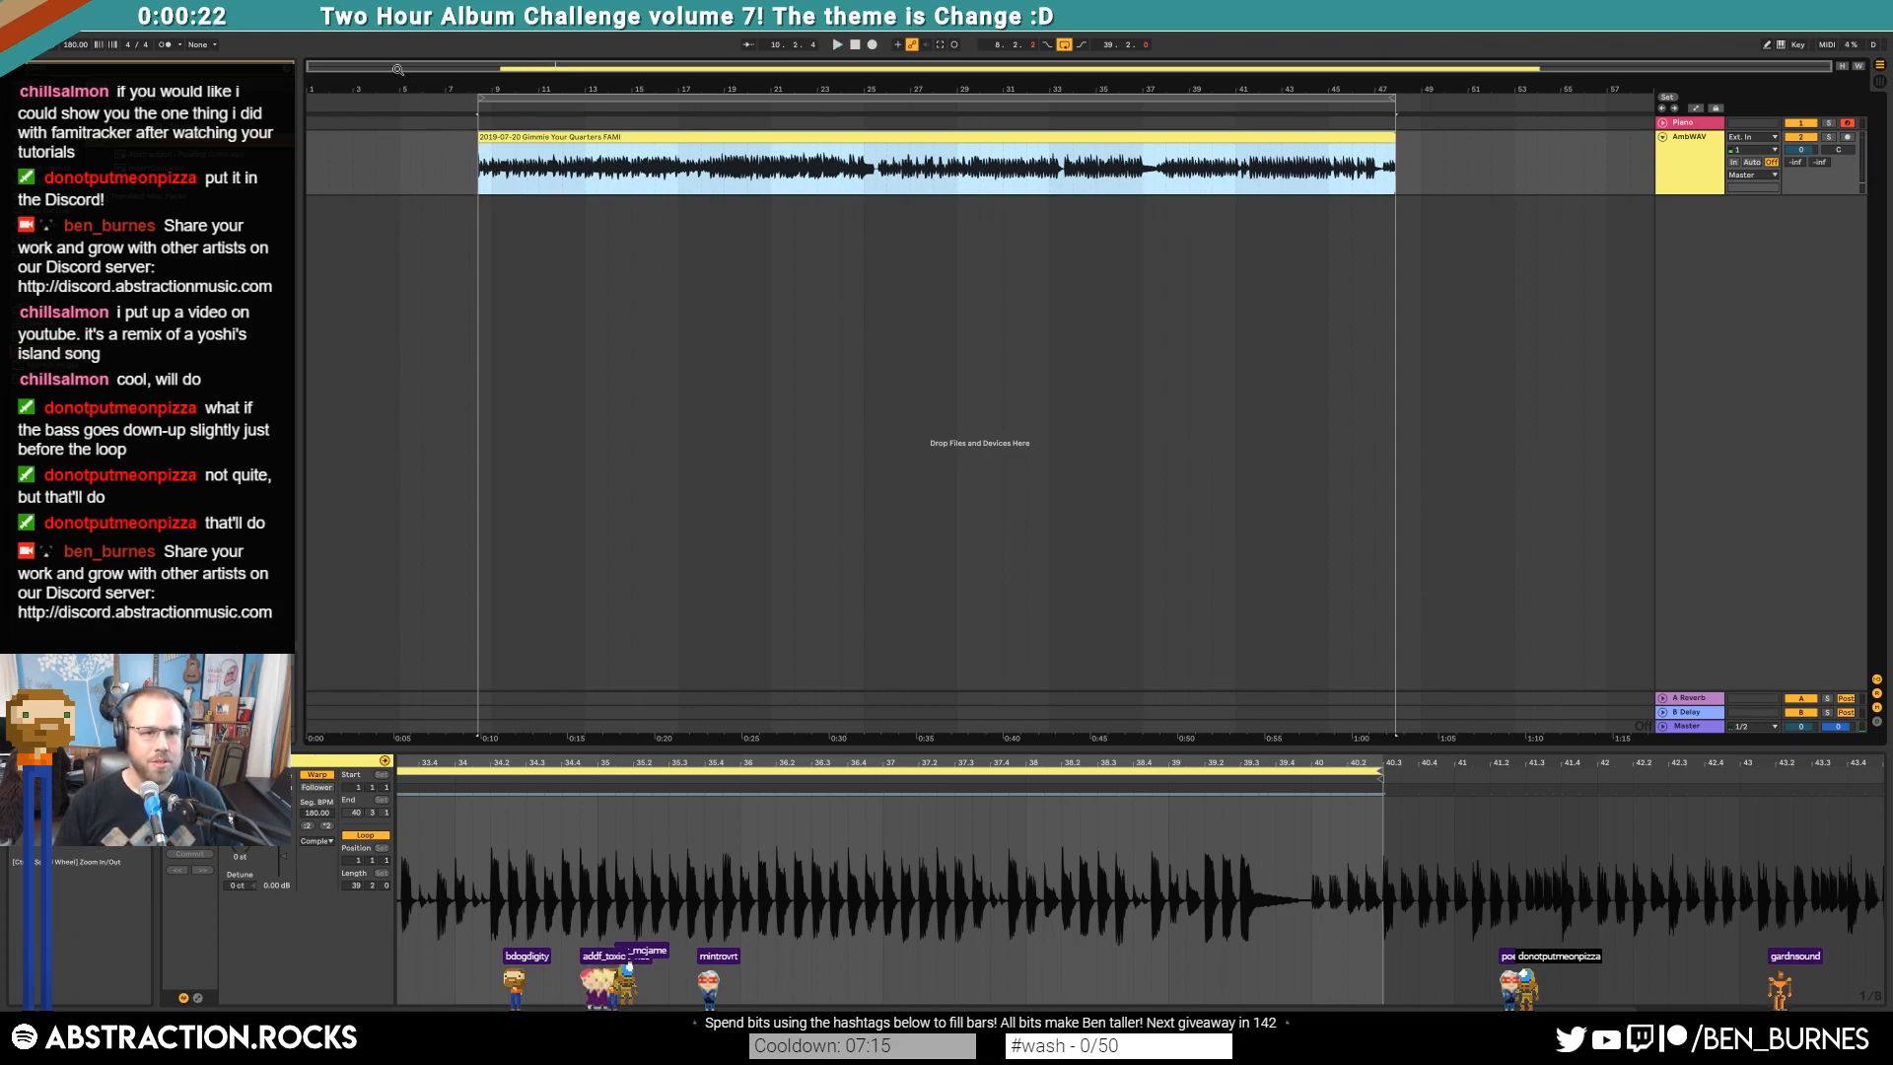
Move the clip earlier to start at about bar 5 and remove the EQ Eight from its track
scroll(980, 412, "up", 3)
left_click_drag(779, 138, 628, 145)
left_click(650, 246)
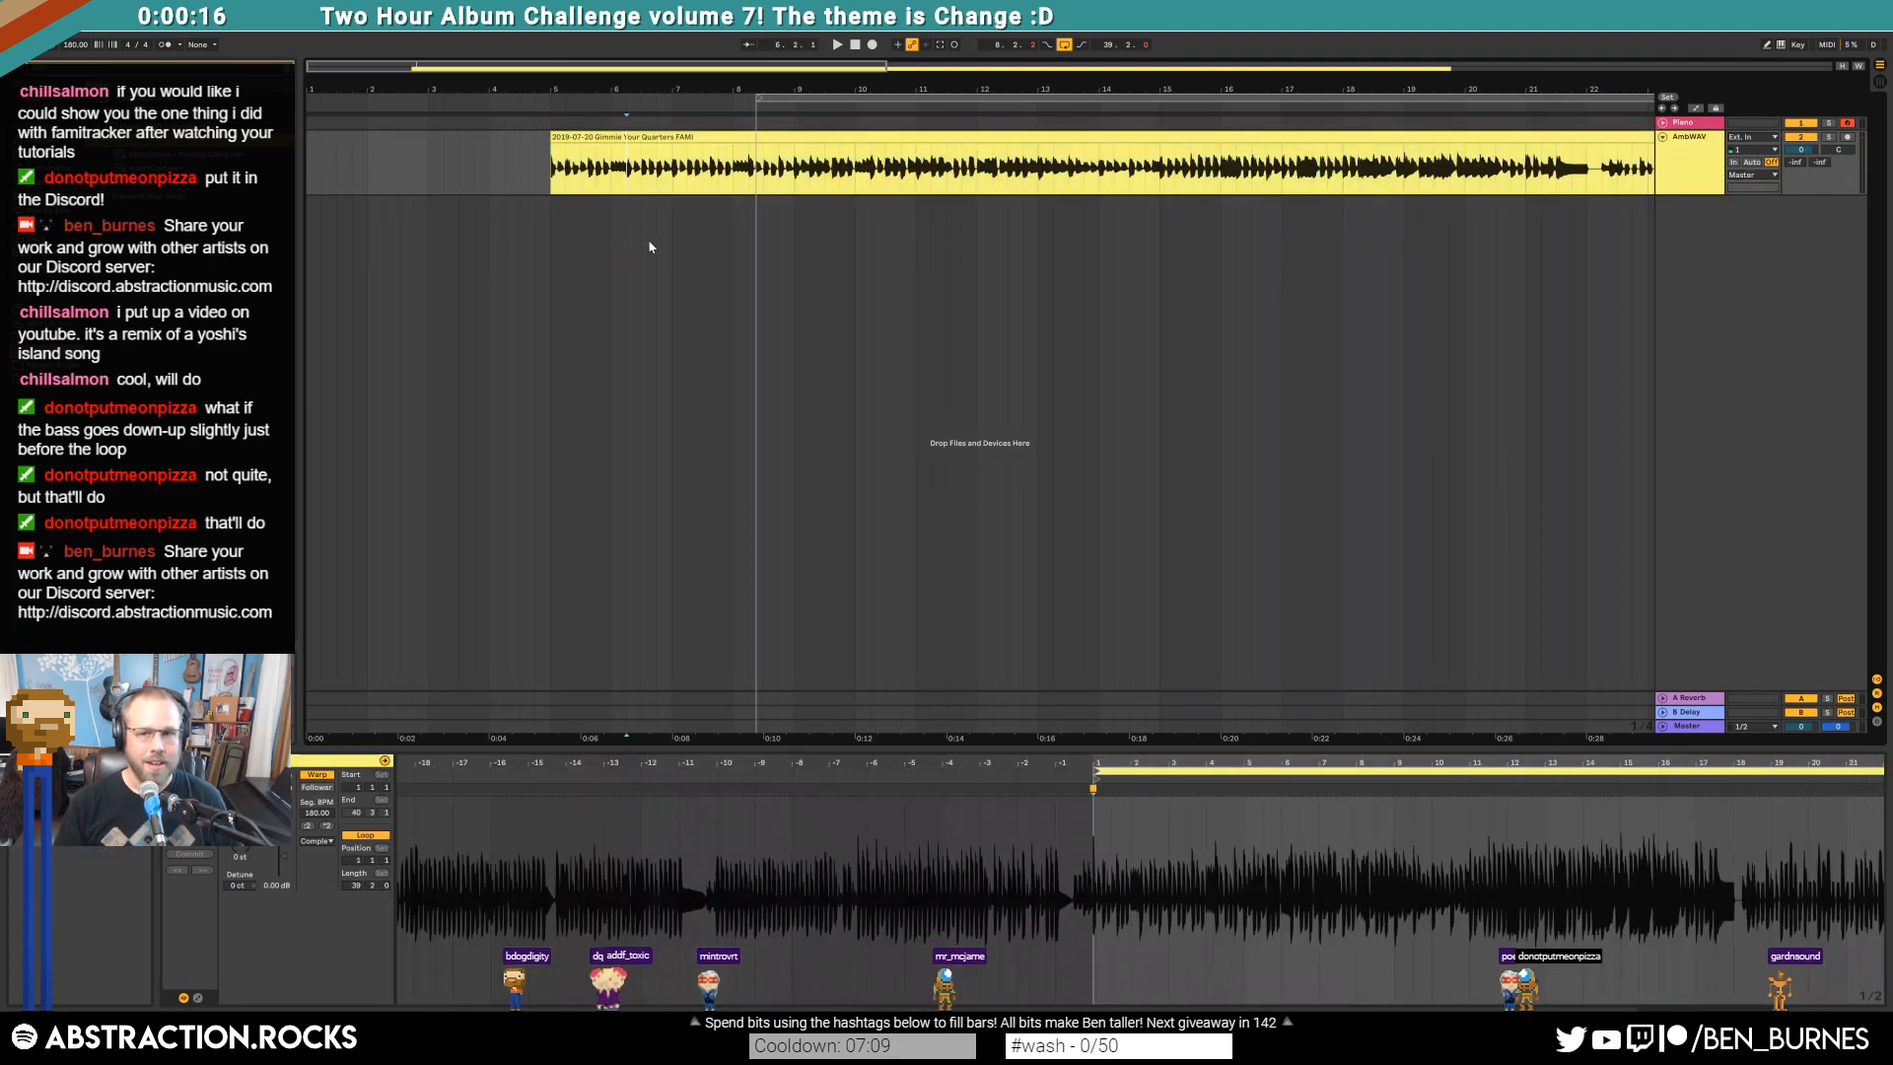
key("shift+Tab")
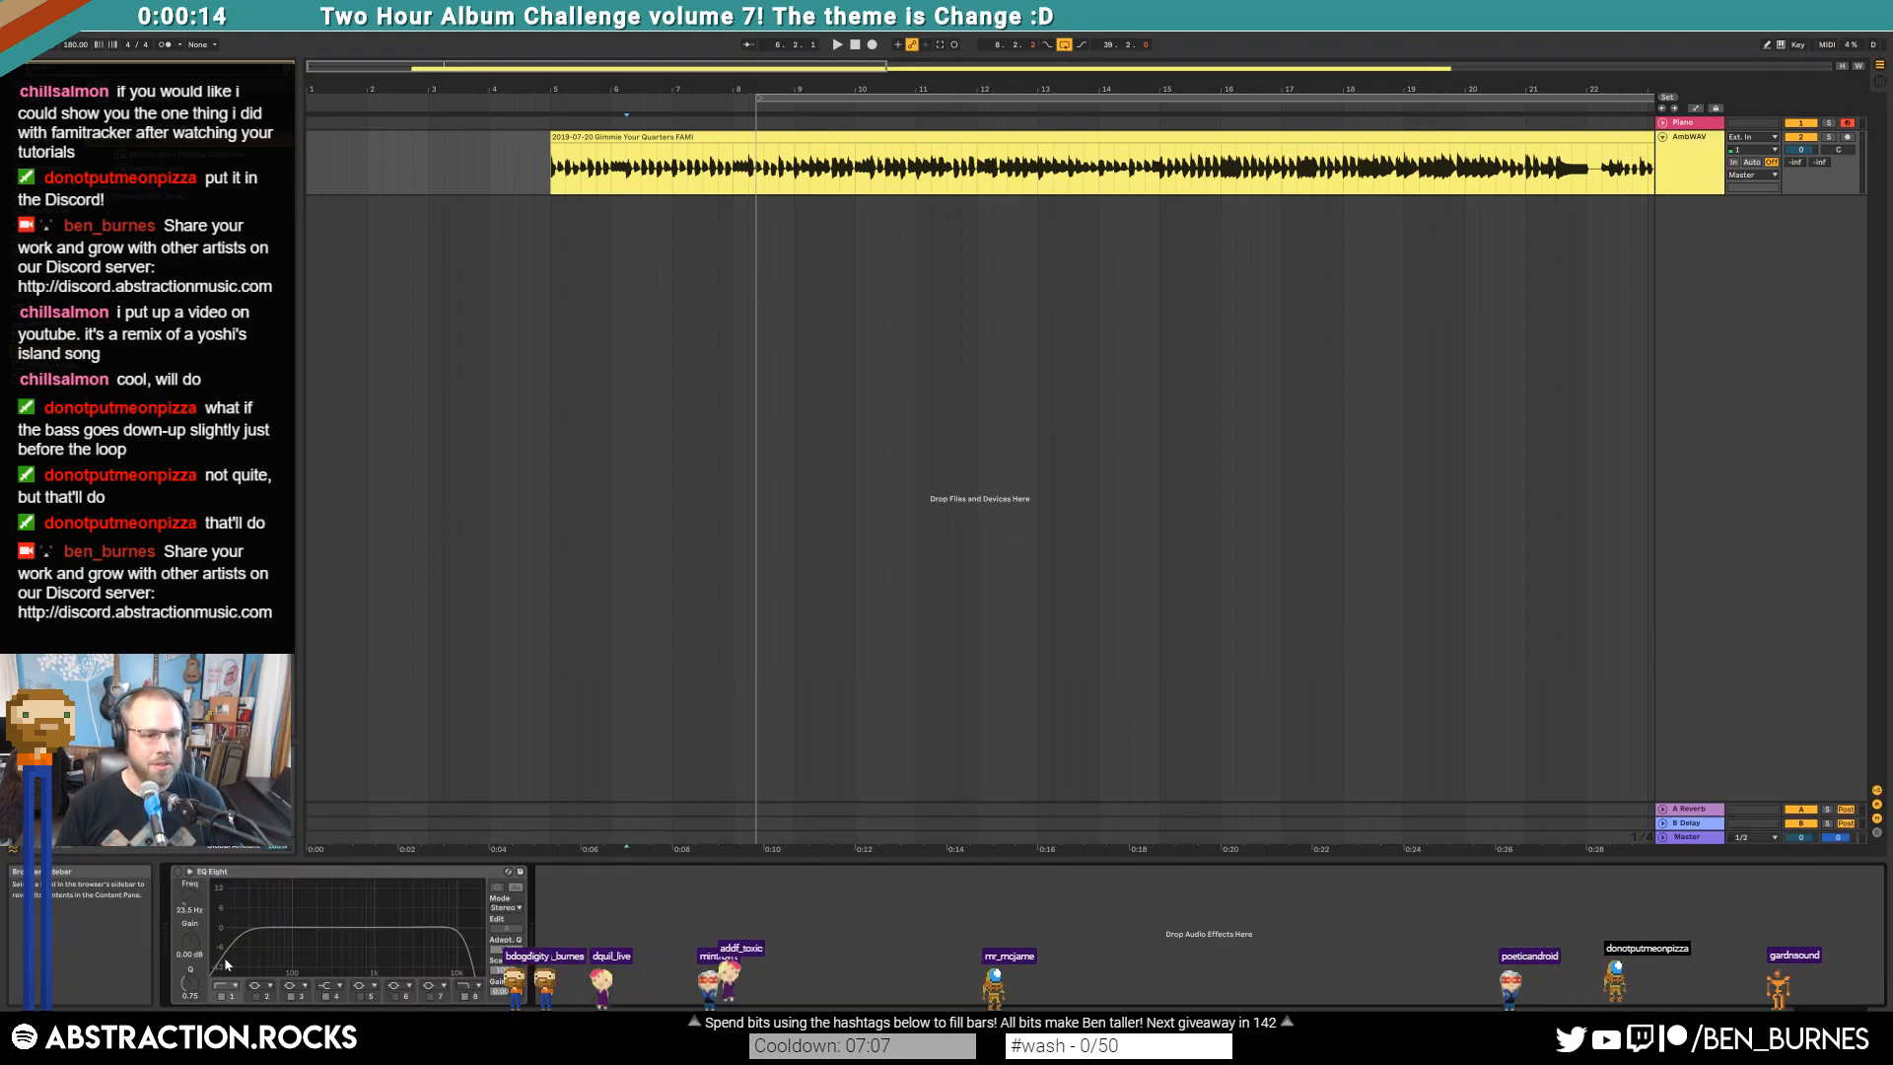
key("Delete")
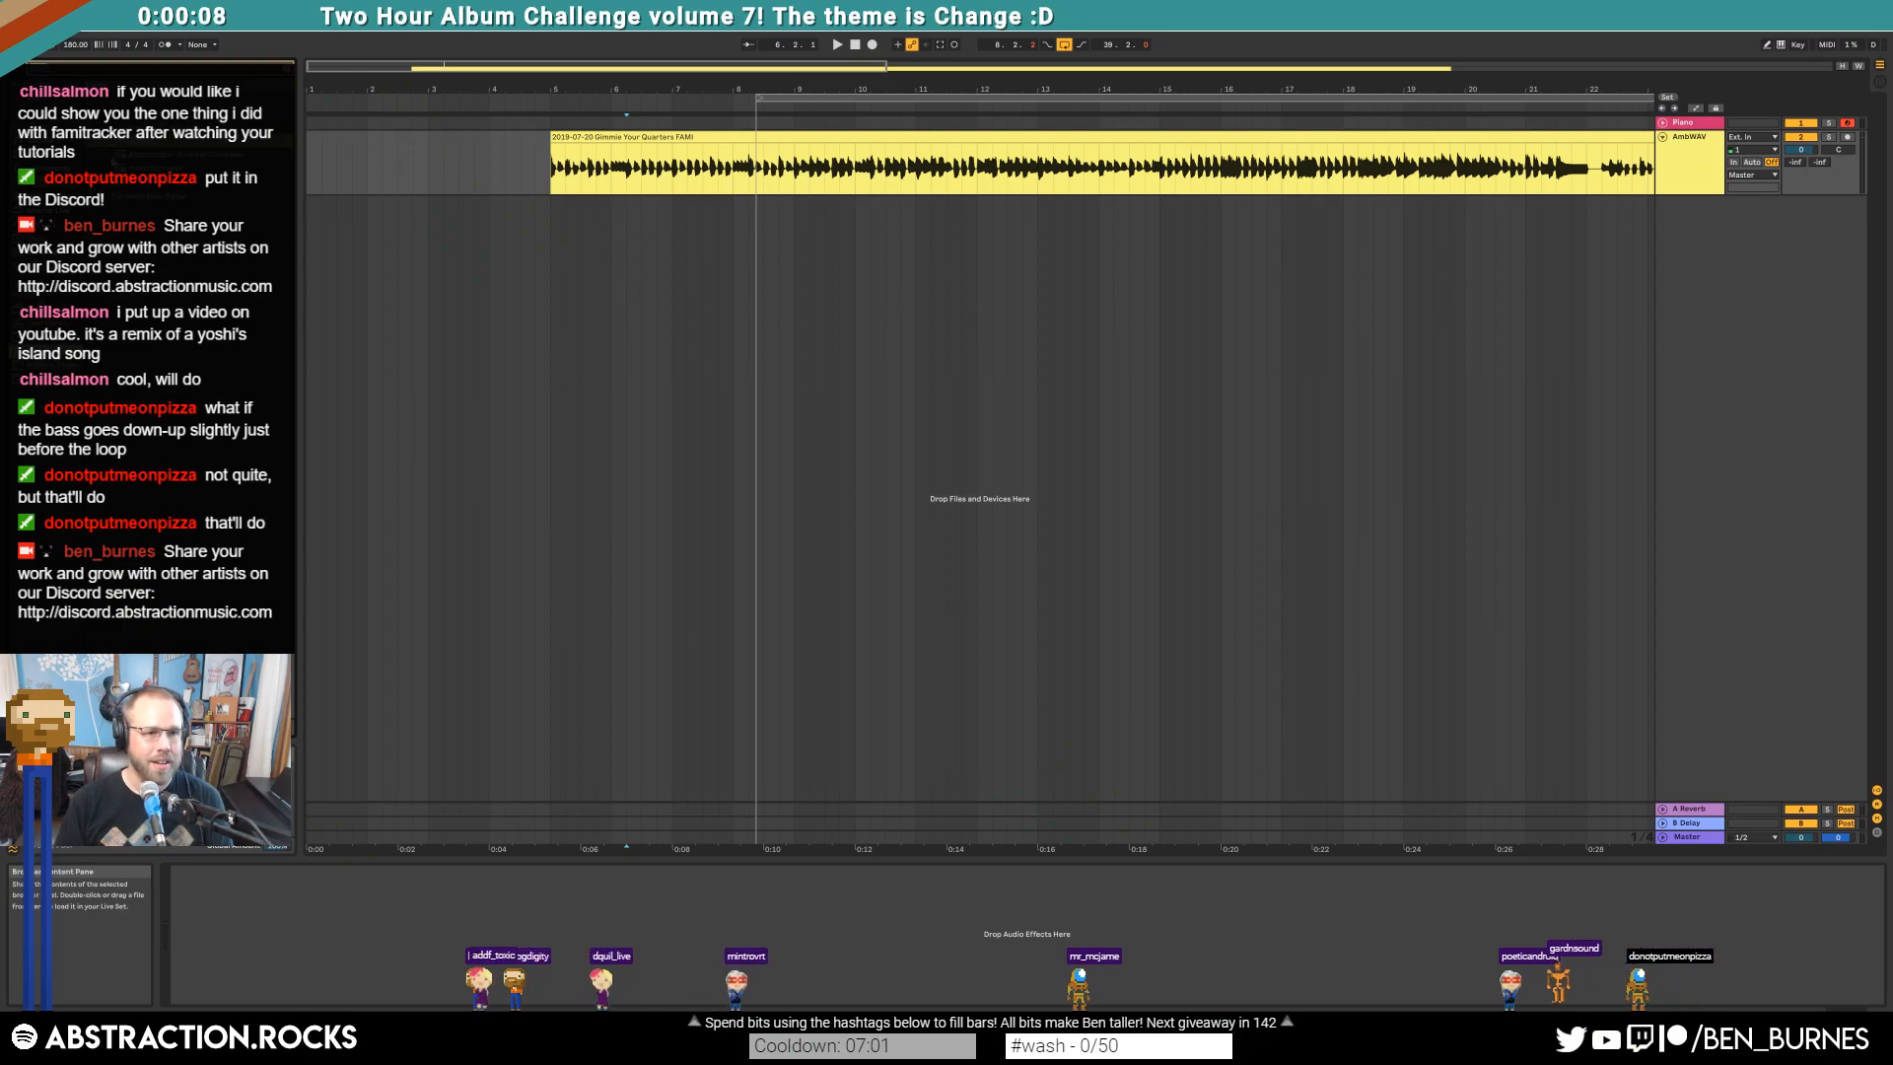
Add the InsertCoin sample on a new track at bar 2 and unfold that track
left_click_drag(112, 158, 372, 275)
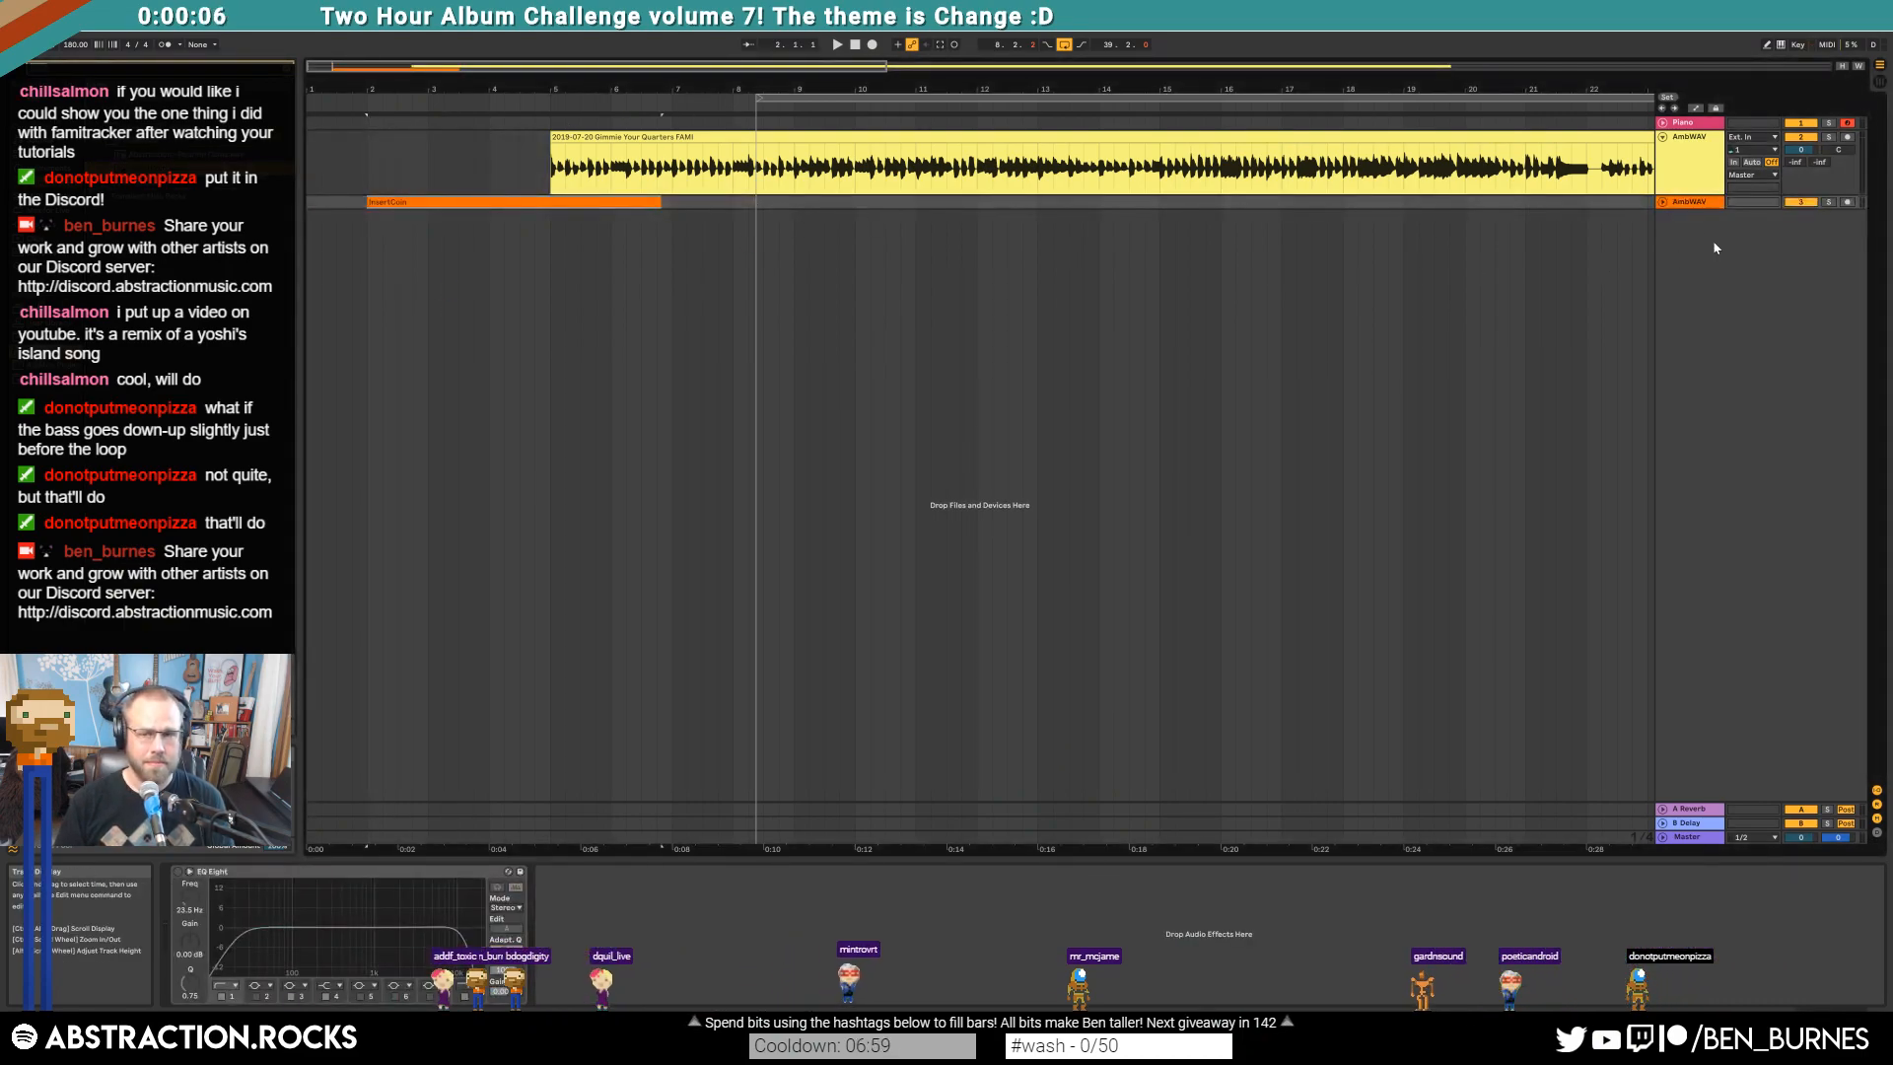
left_click(1661, 202)
left_click(1683, 143)
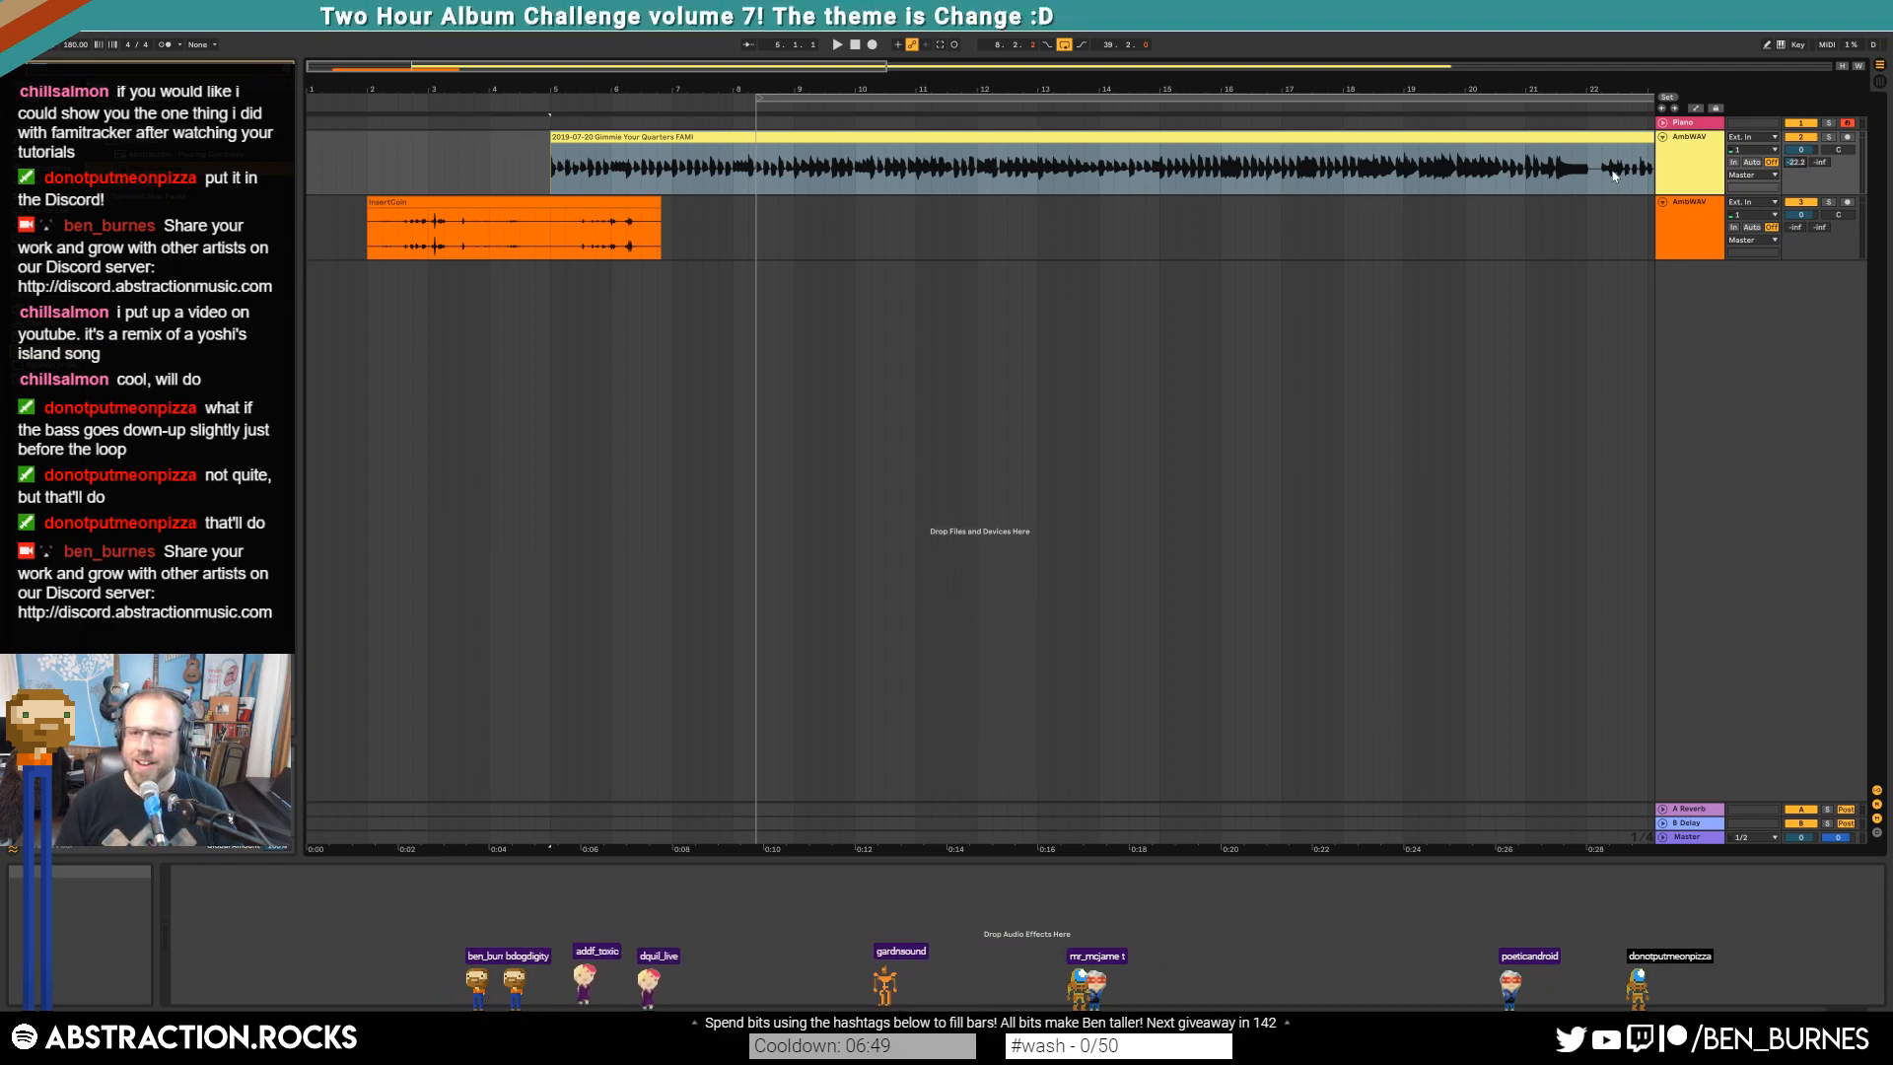
Stop playback and delete the Reverb and Delay return tracks
left_click(762, 202)
key("space")
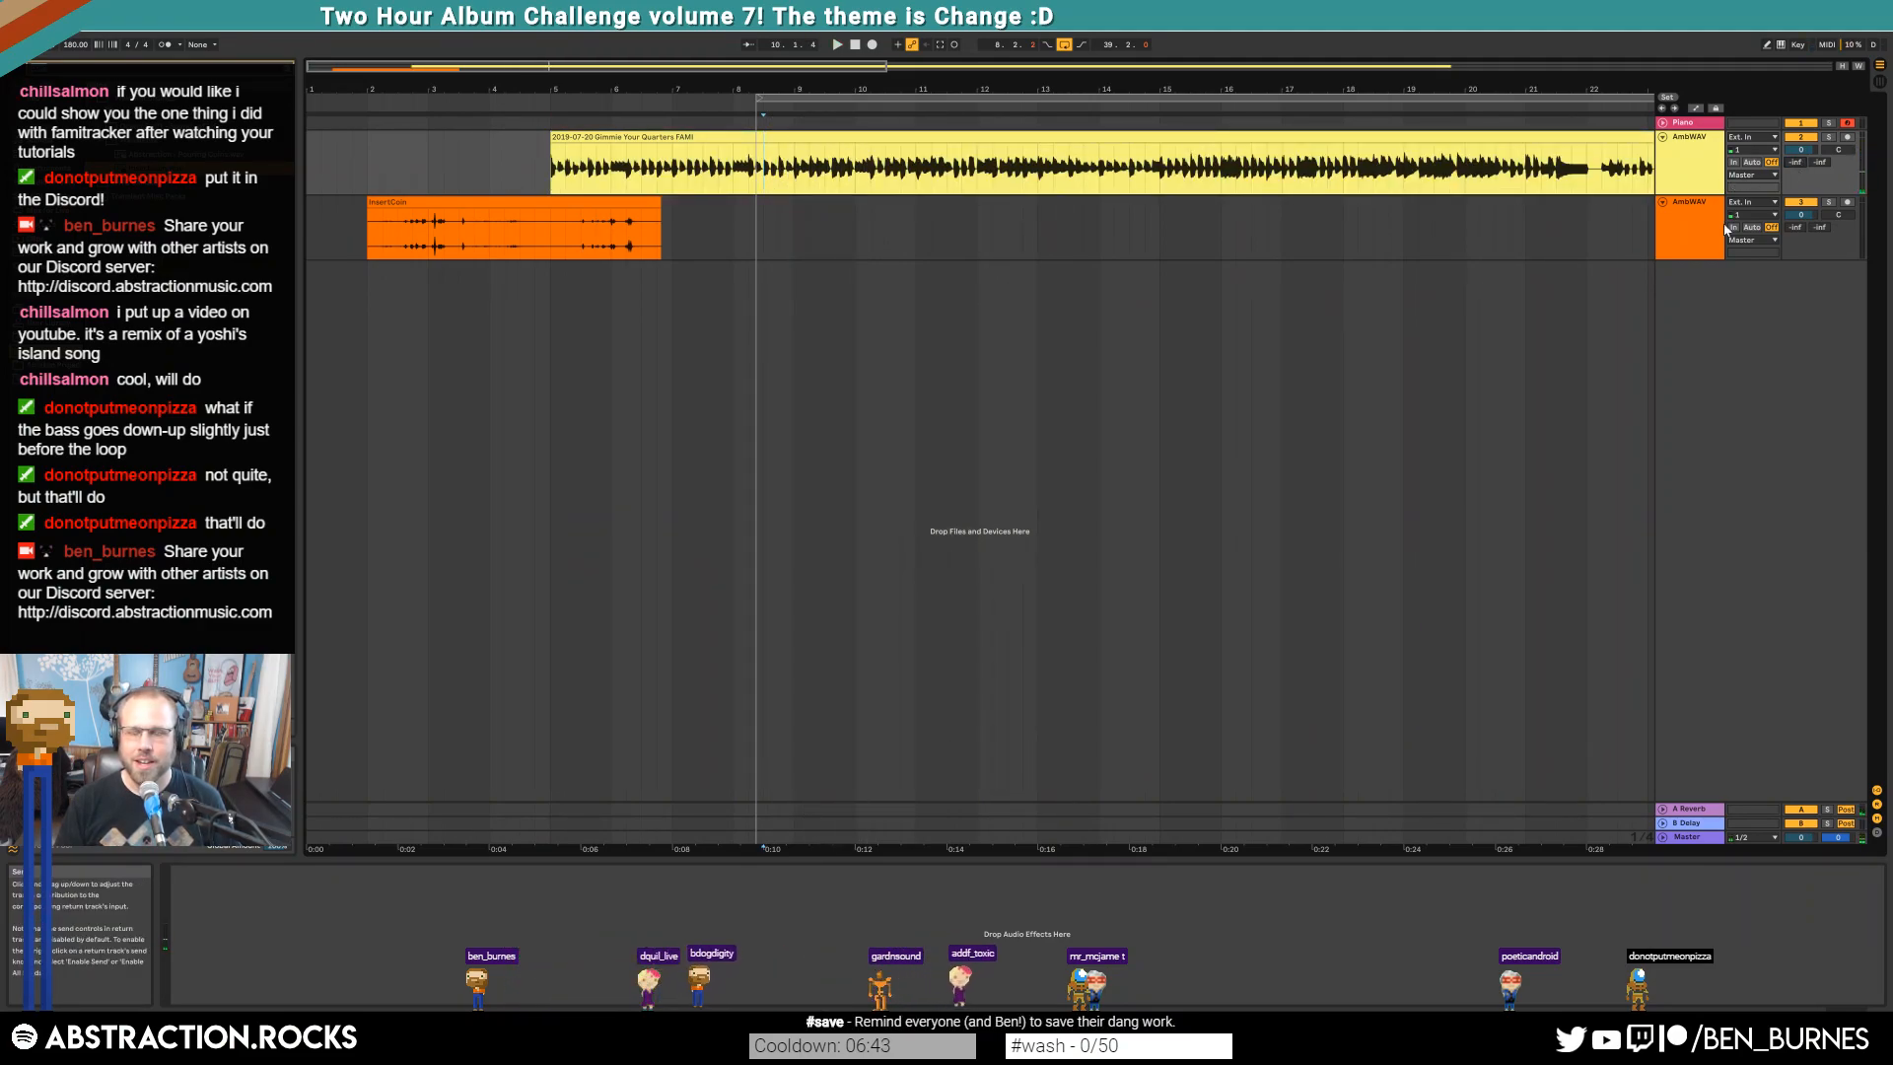
left_click(1709, 810)
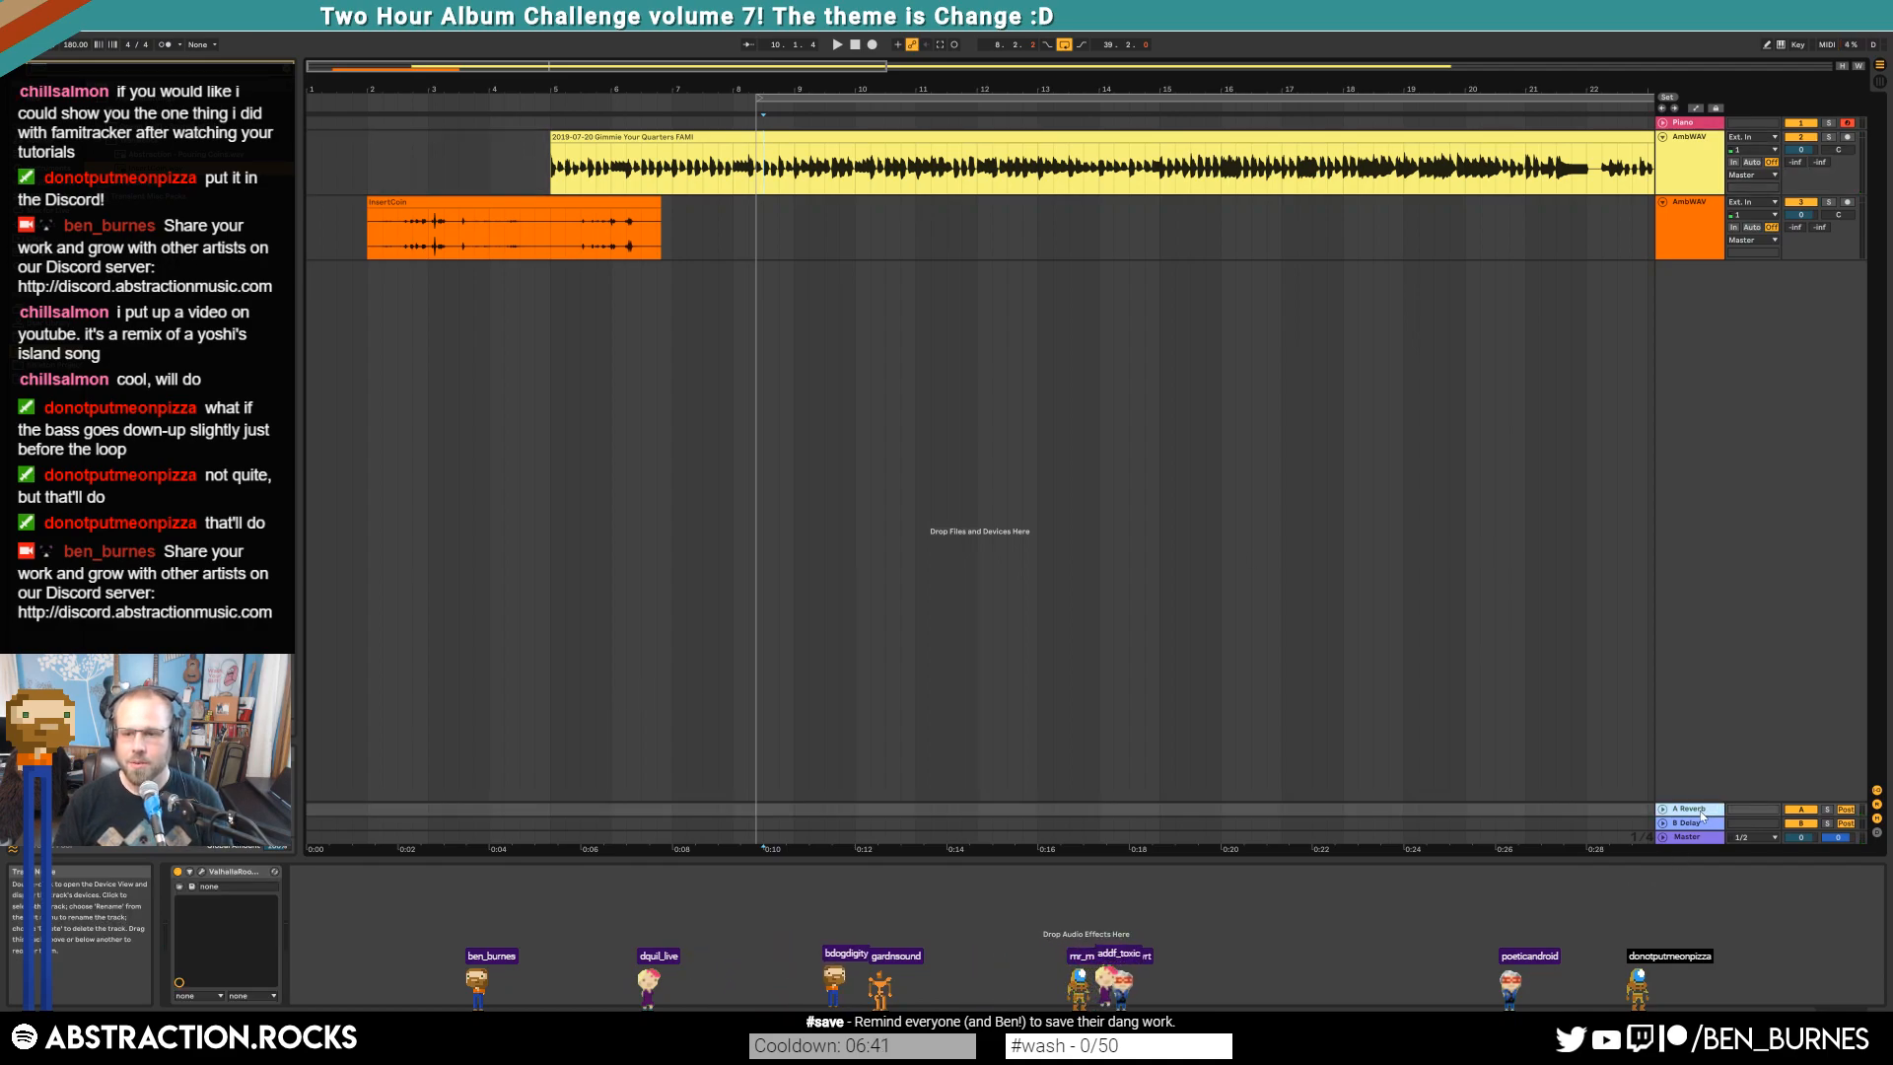
key("Delete")
key("Delete")
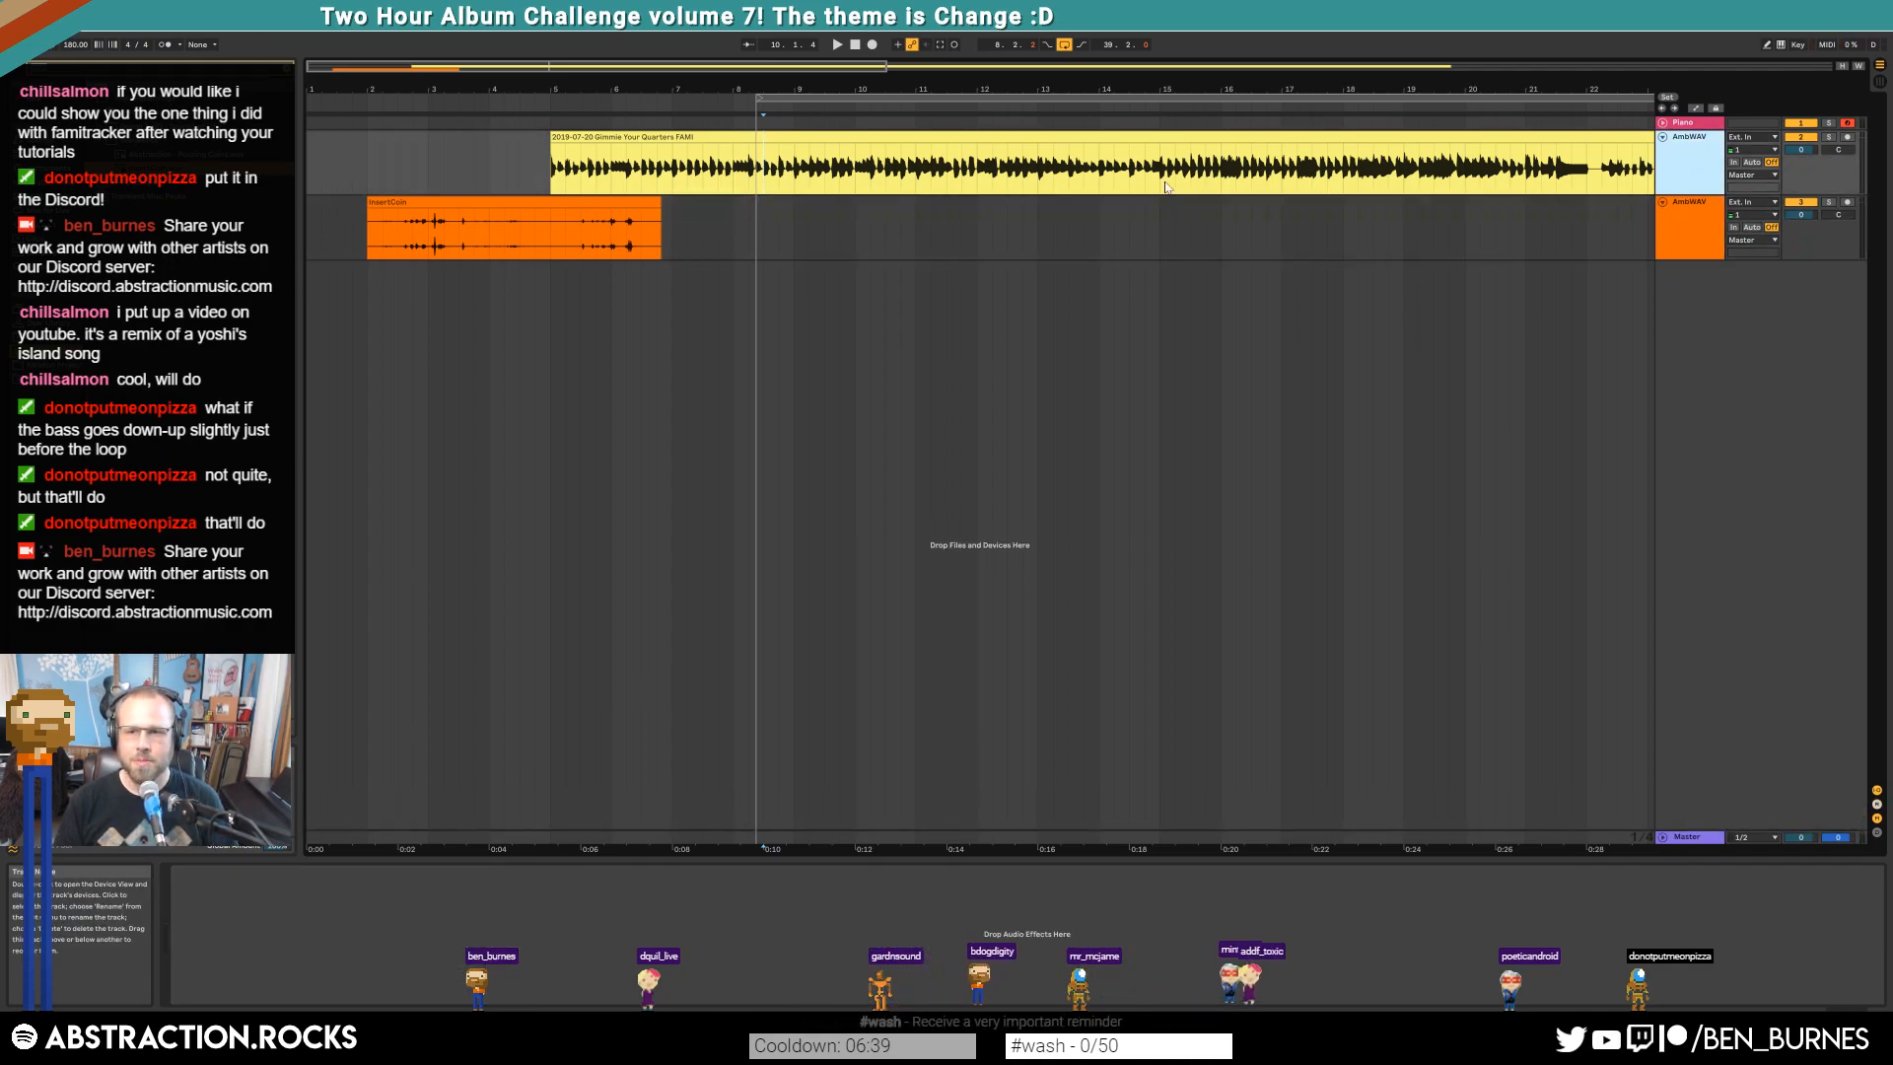
Add a Compressor to the song's audio track and lower its threshold to about -12.7 dB
left_click(40, 180)
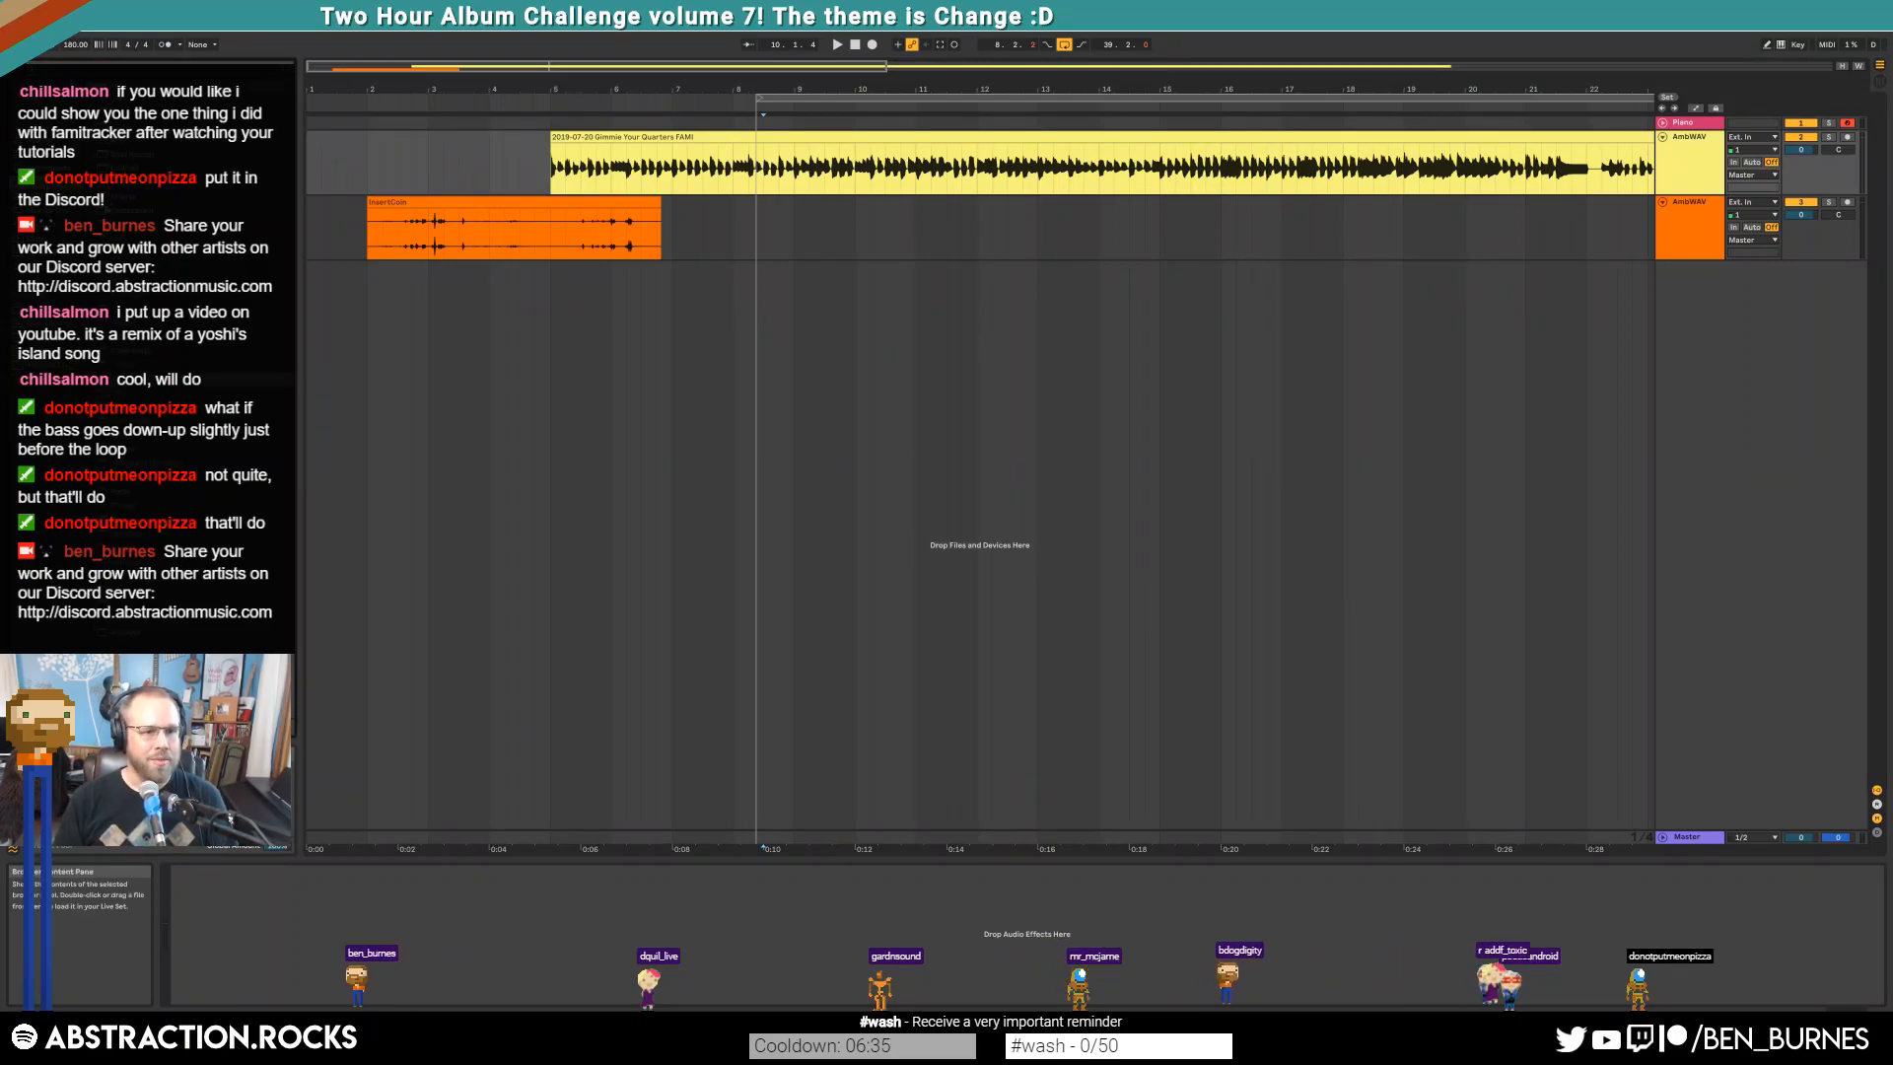
double_click(132, 210)
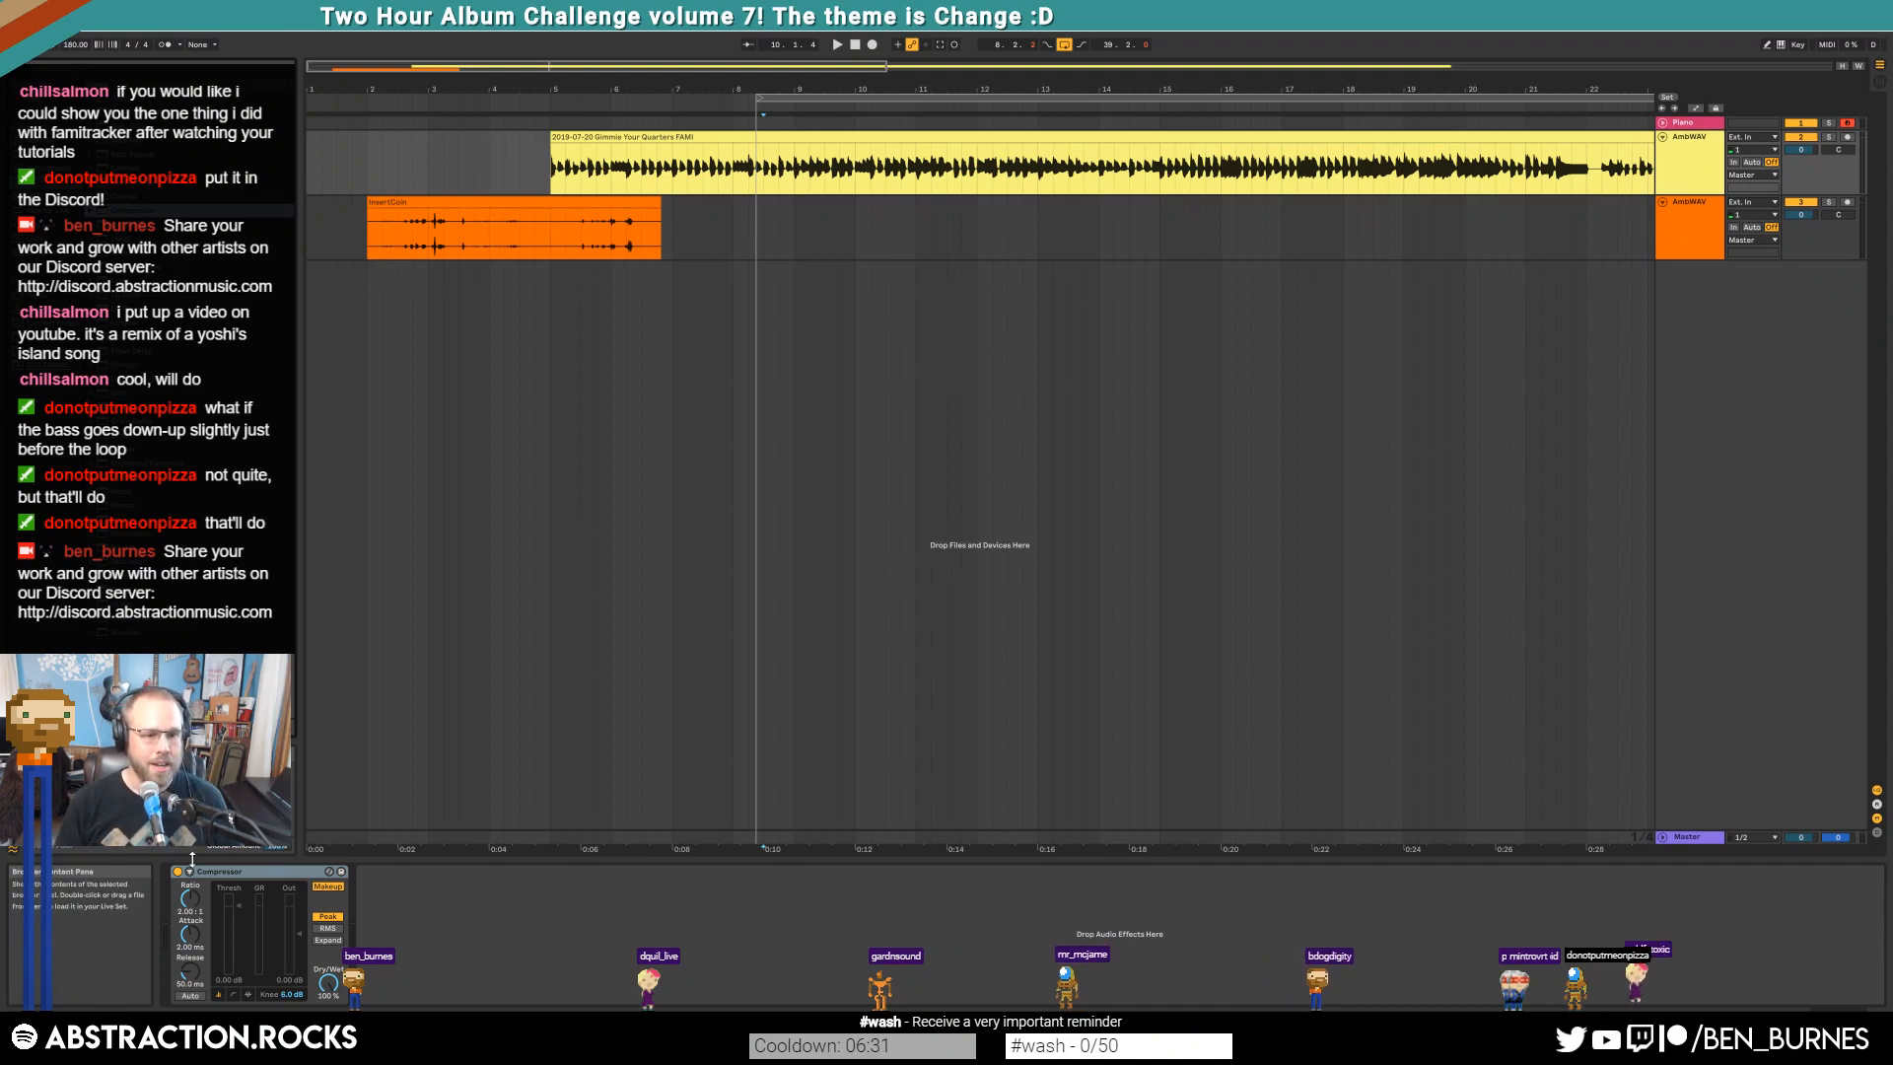
left_click_drag(238, 905, 239, 925)
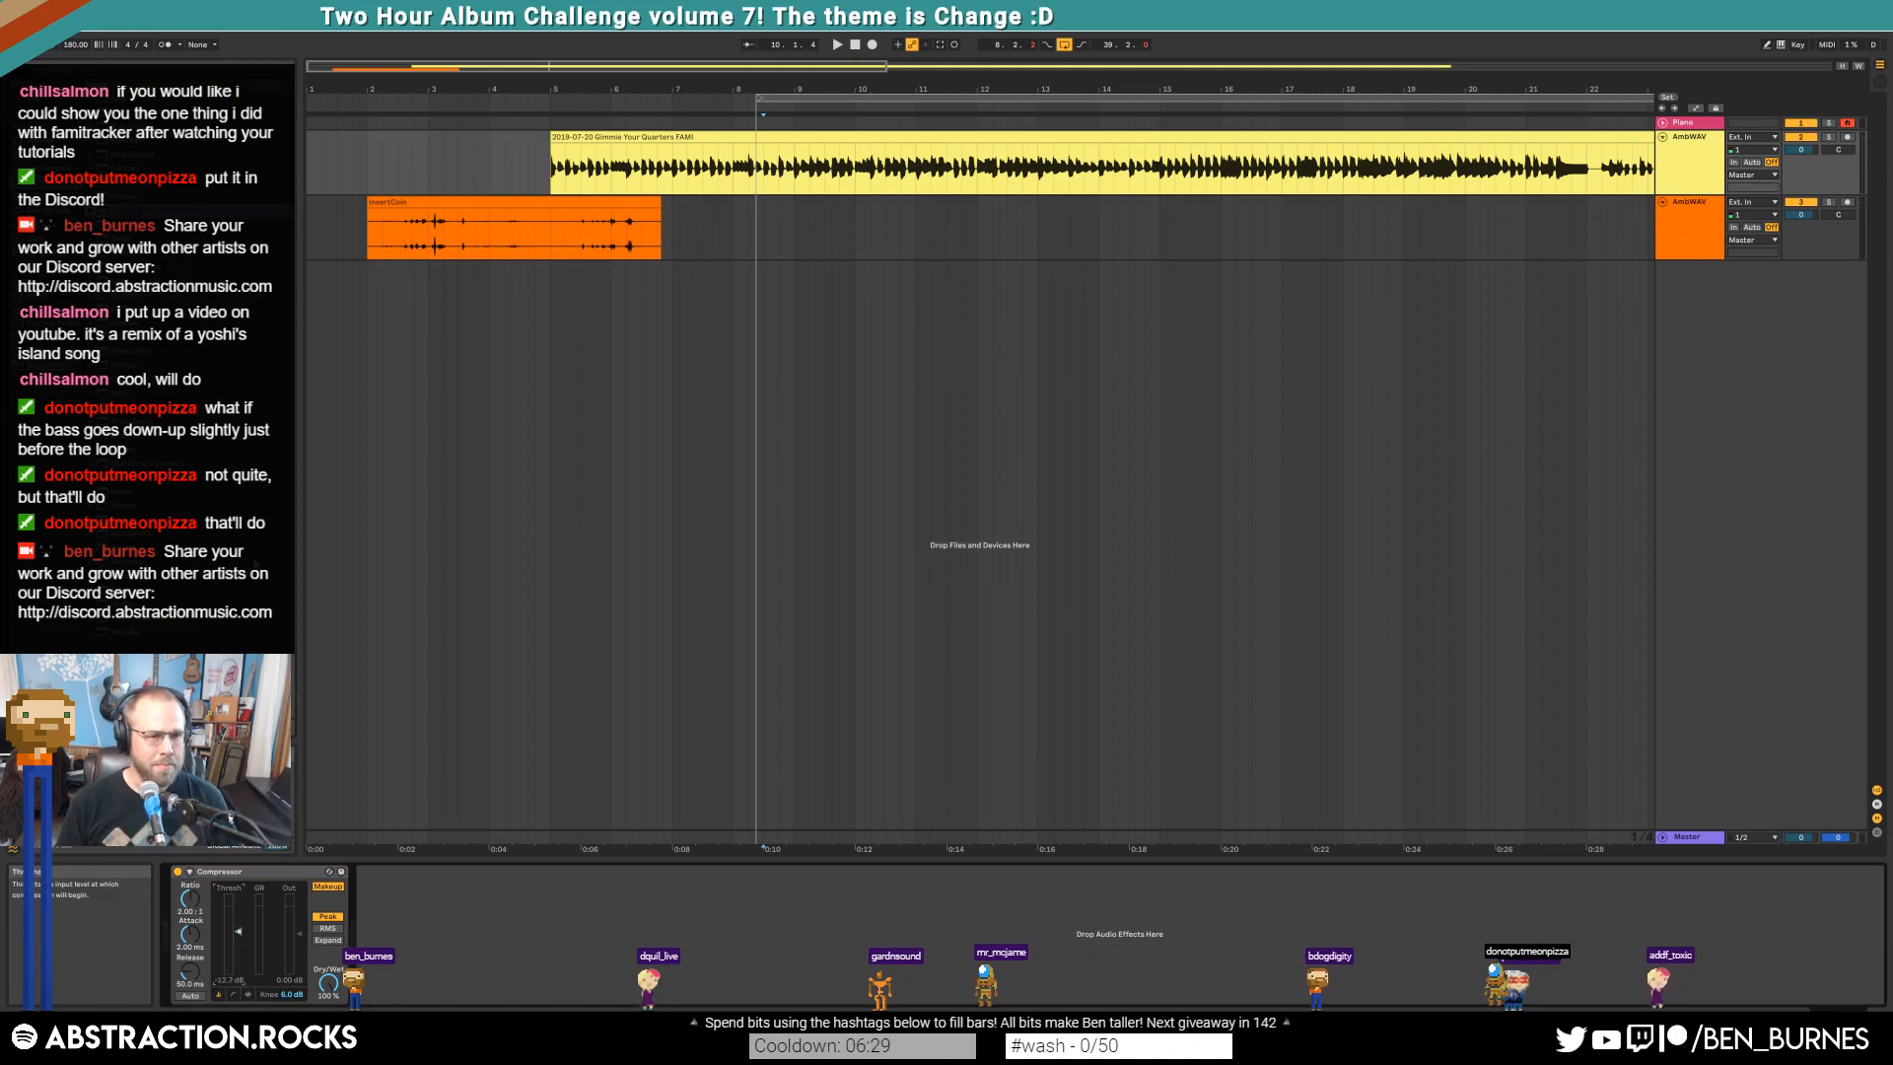
Add EQ Eight before the Compressor, replace its low cut with a slight low boost, and dip the low mids
left_click_drag(132, 295, 237, 960)
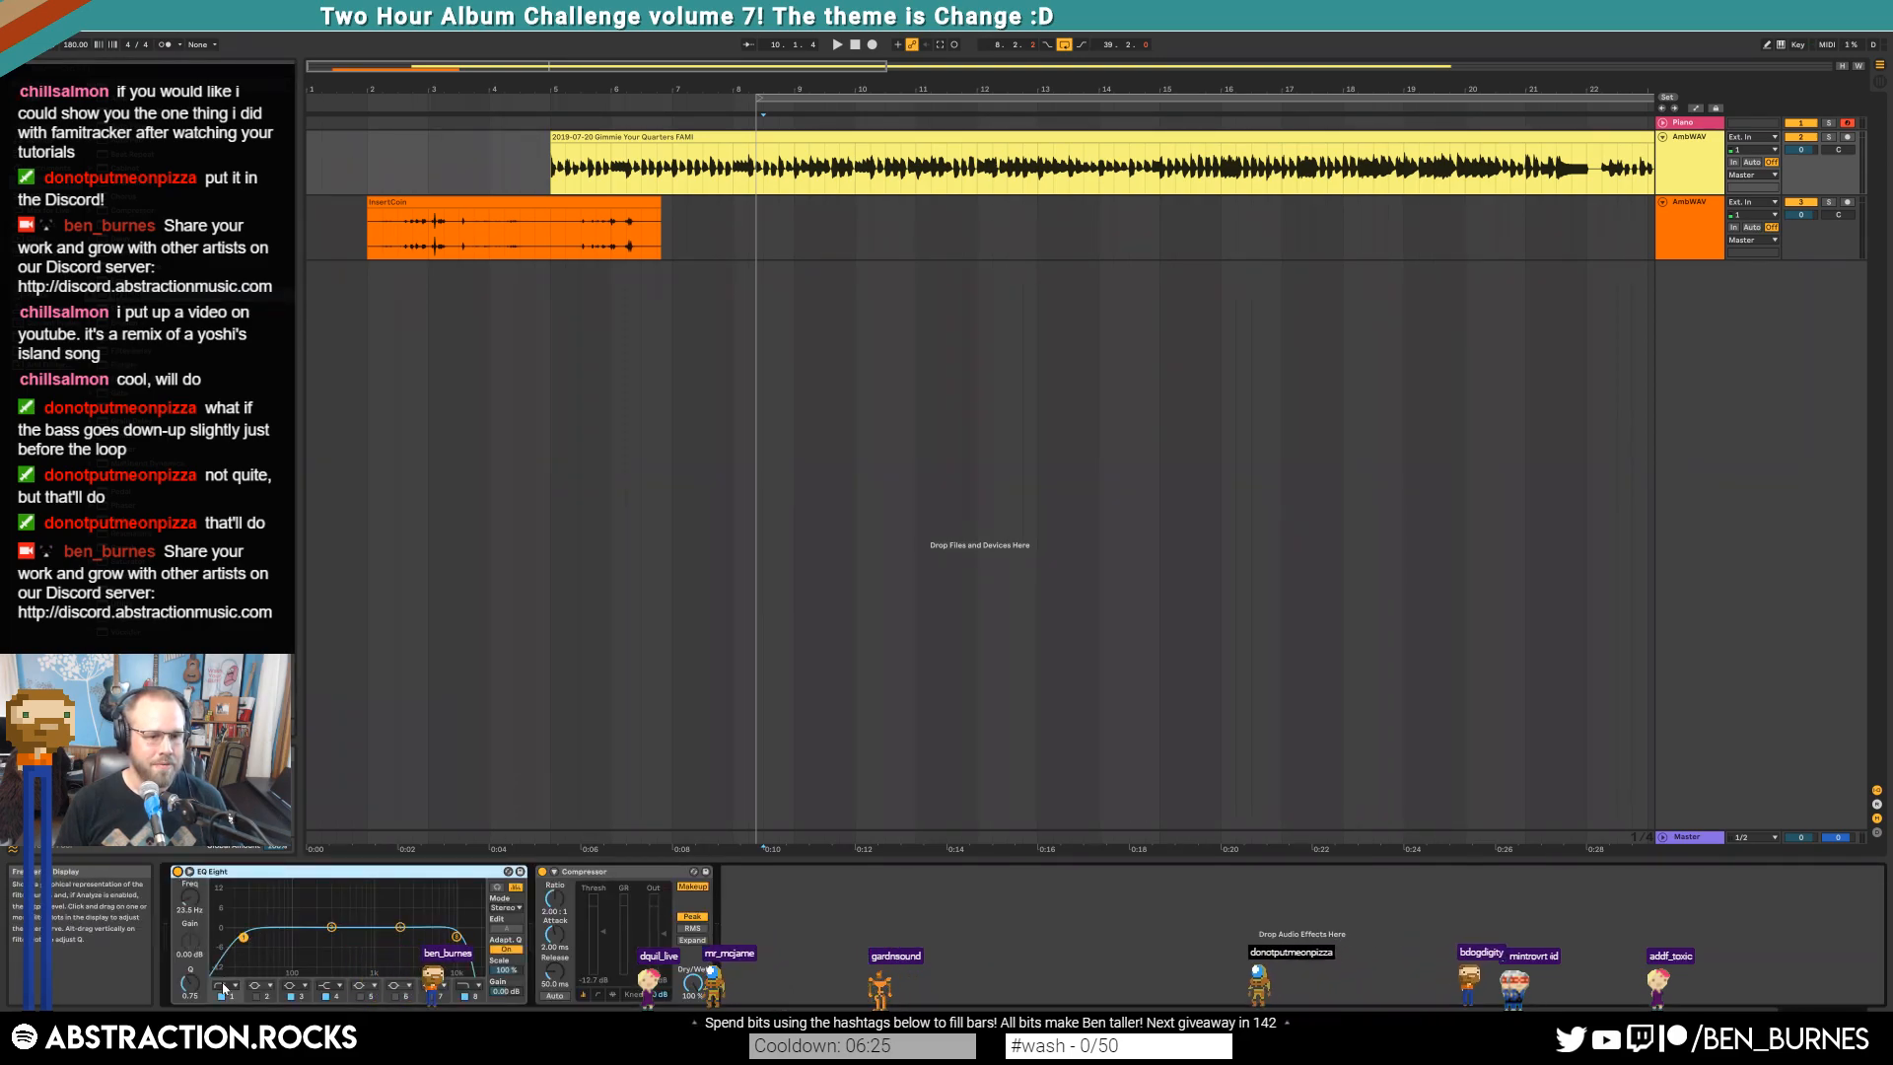
left_click(223, 998)
left_click(258, 997)
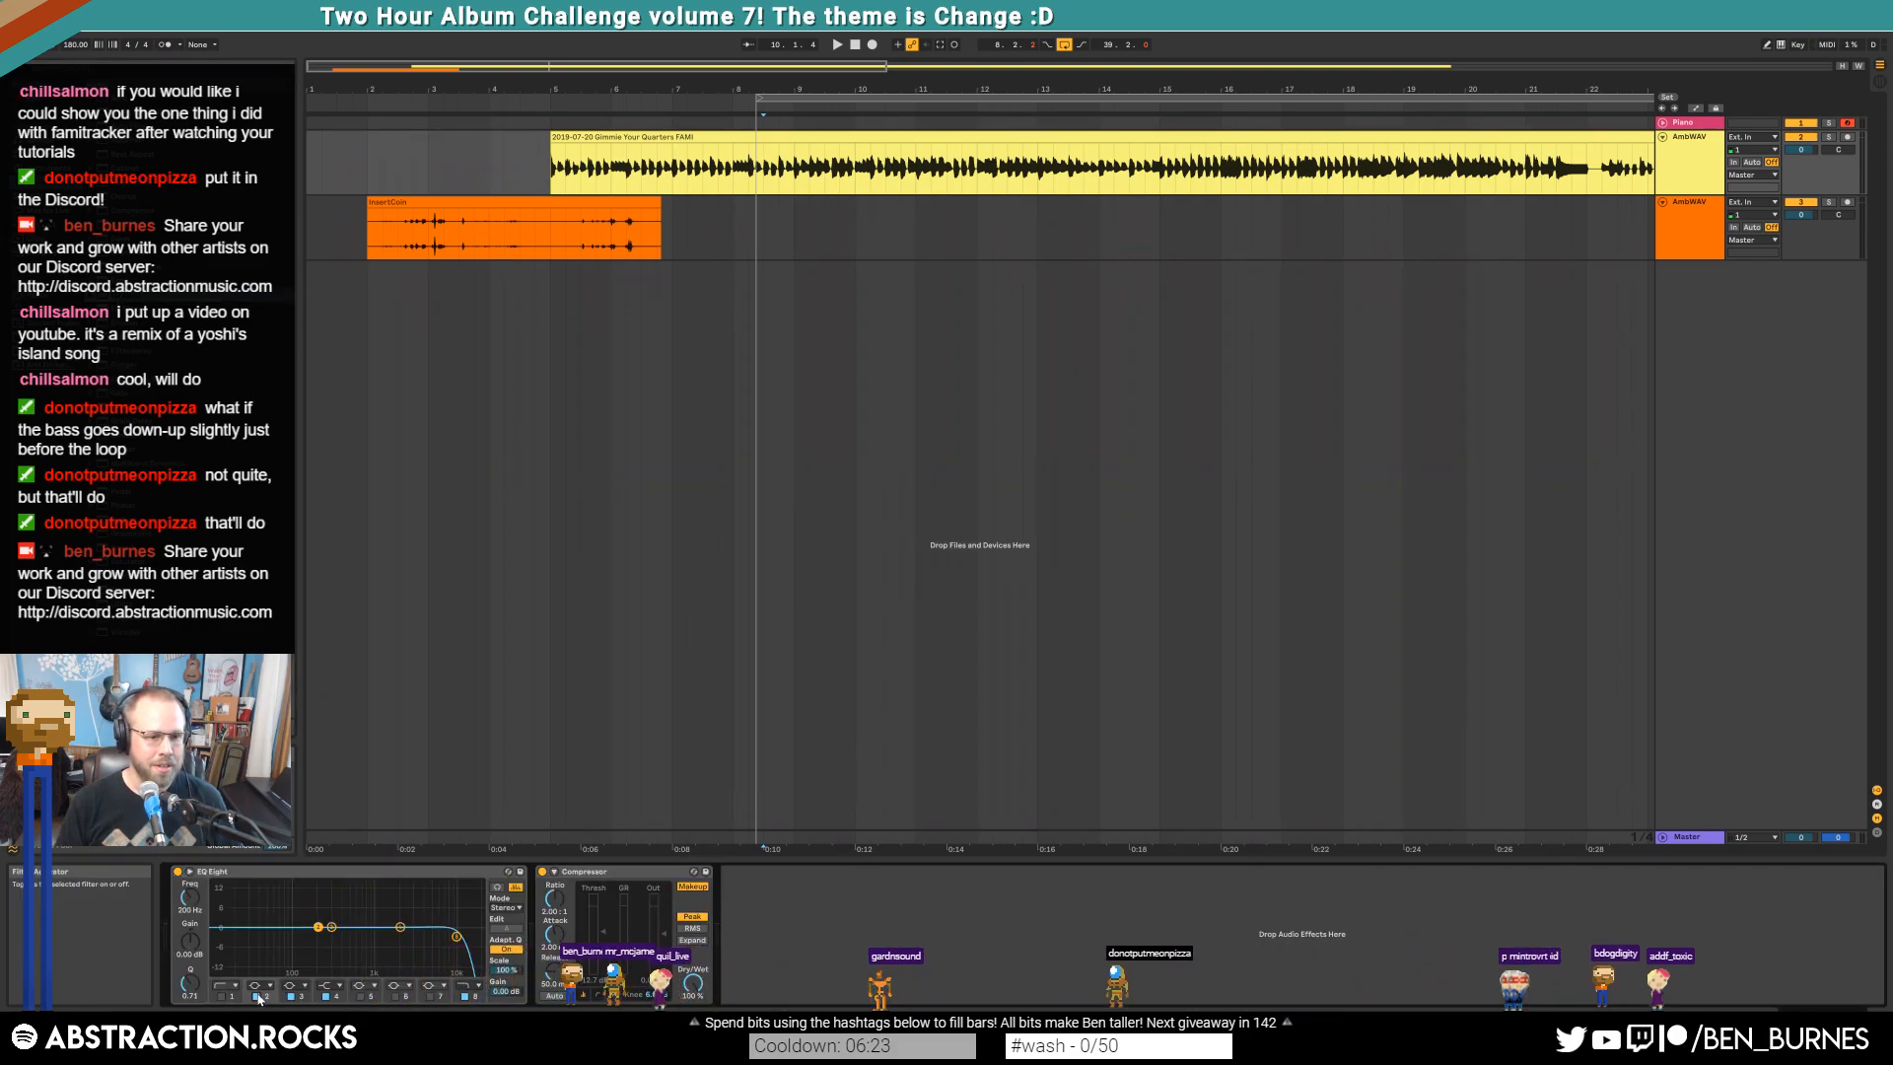
left_click(263, 985)
left_click(256, 918)
mouse_move(312, 924)
left_mouse_down()
mouse_move(263, 912)
mouse_move(331, 933)
left_mouse_up()
Play the song briefly and raise the Compressor's threshold to about -11 dB
key("space")
key("space")
left_click_drag(603, 932, 603, 928)
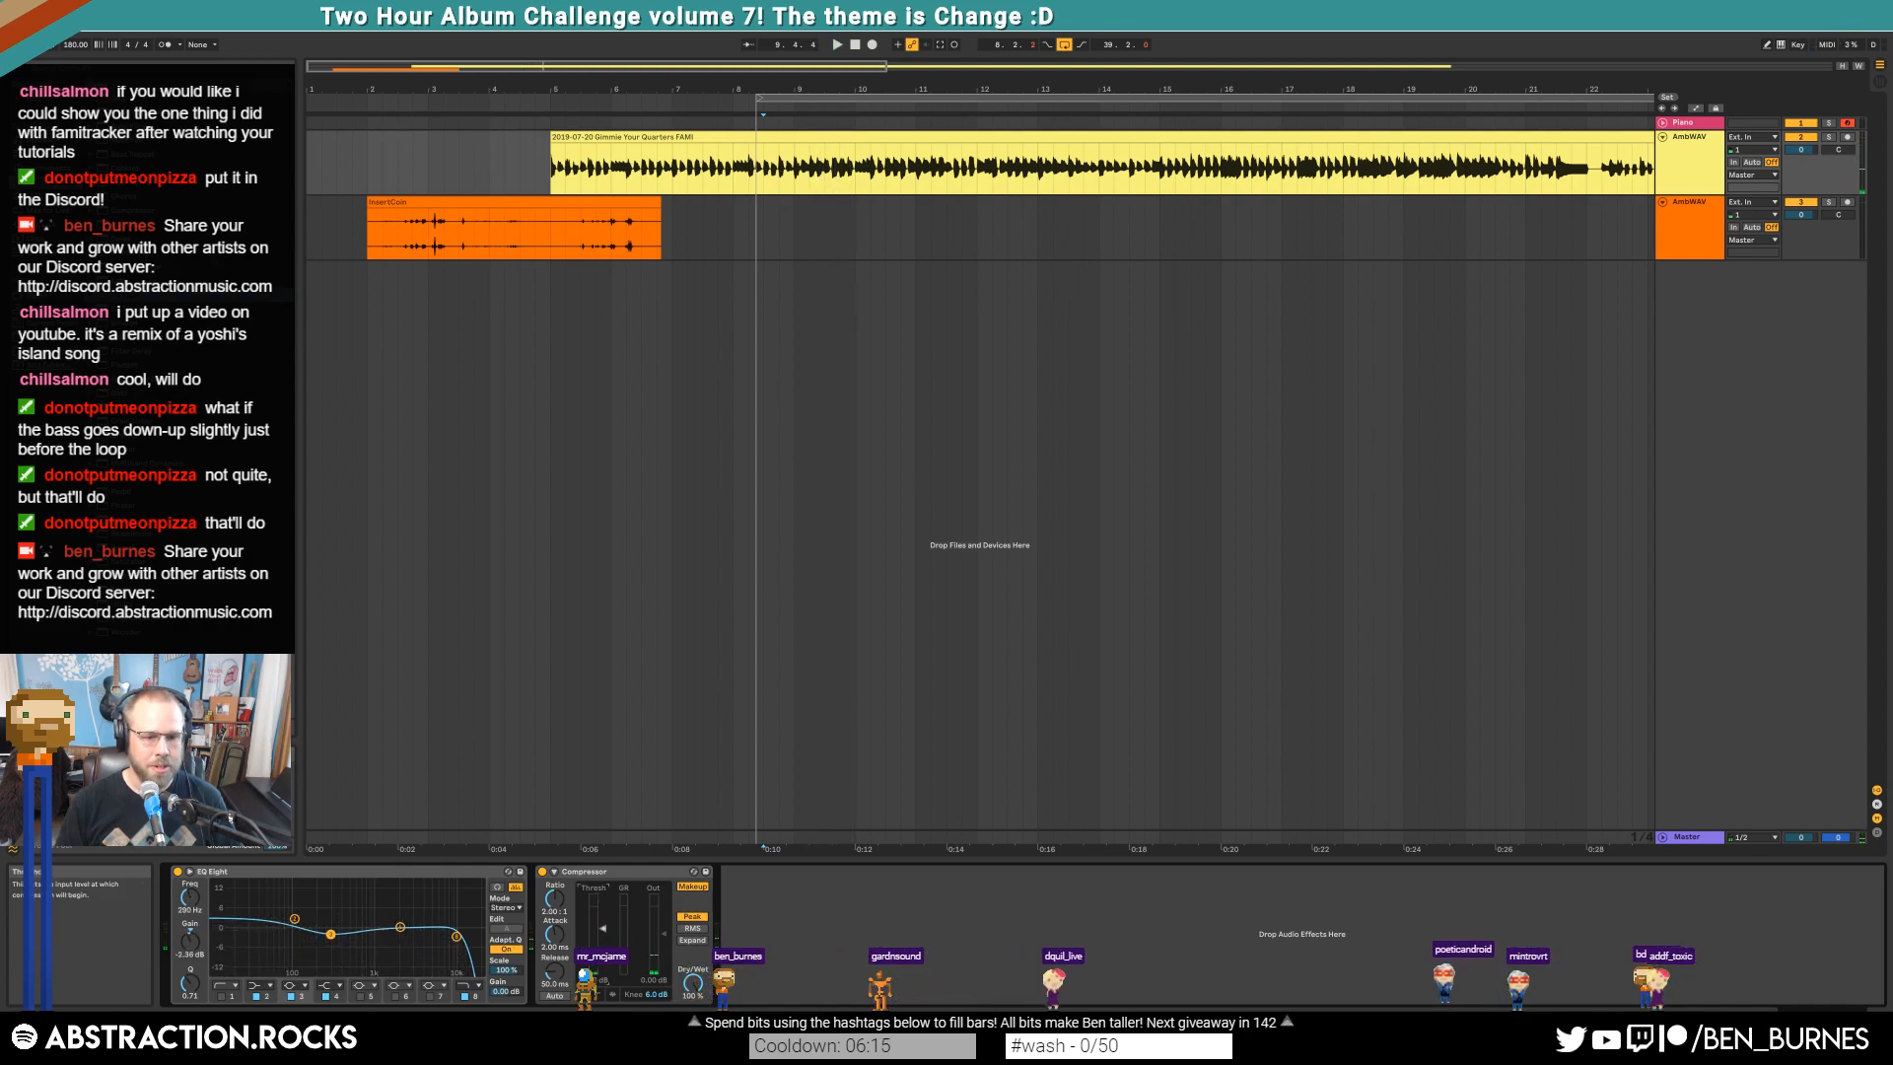
left_click(661, 940)
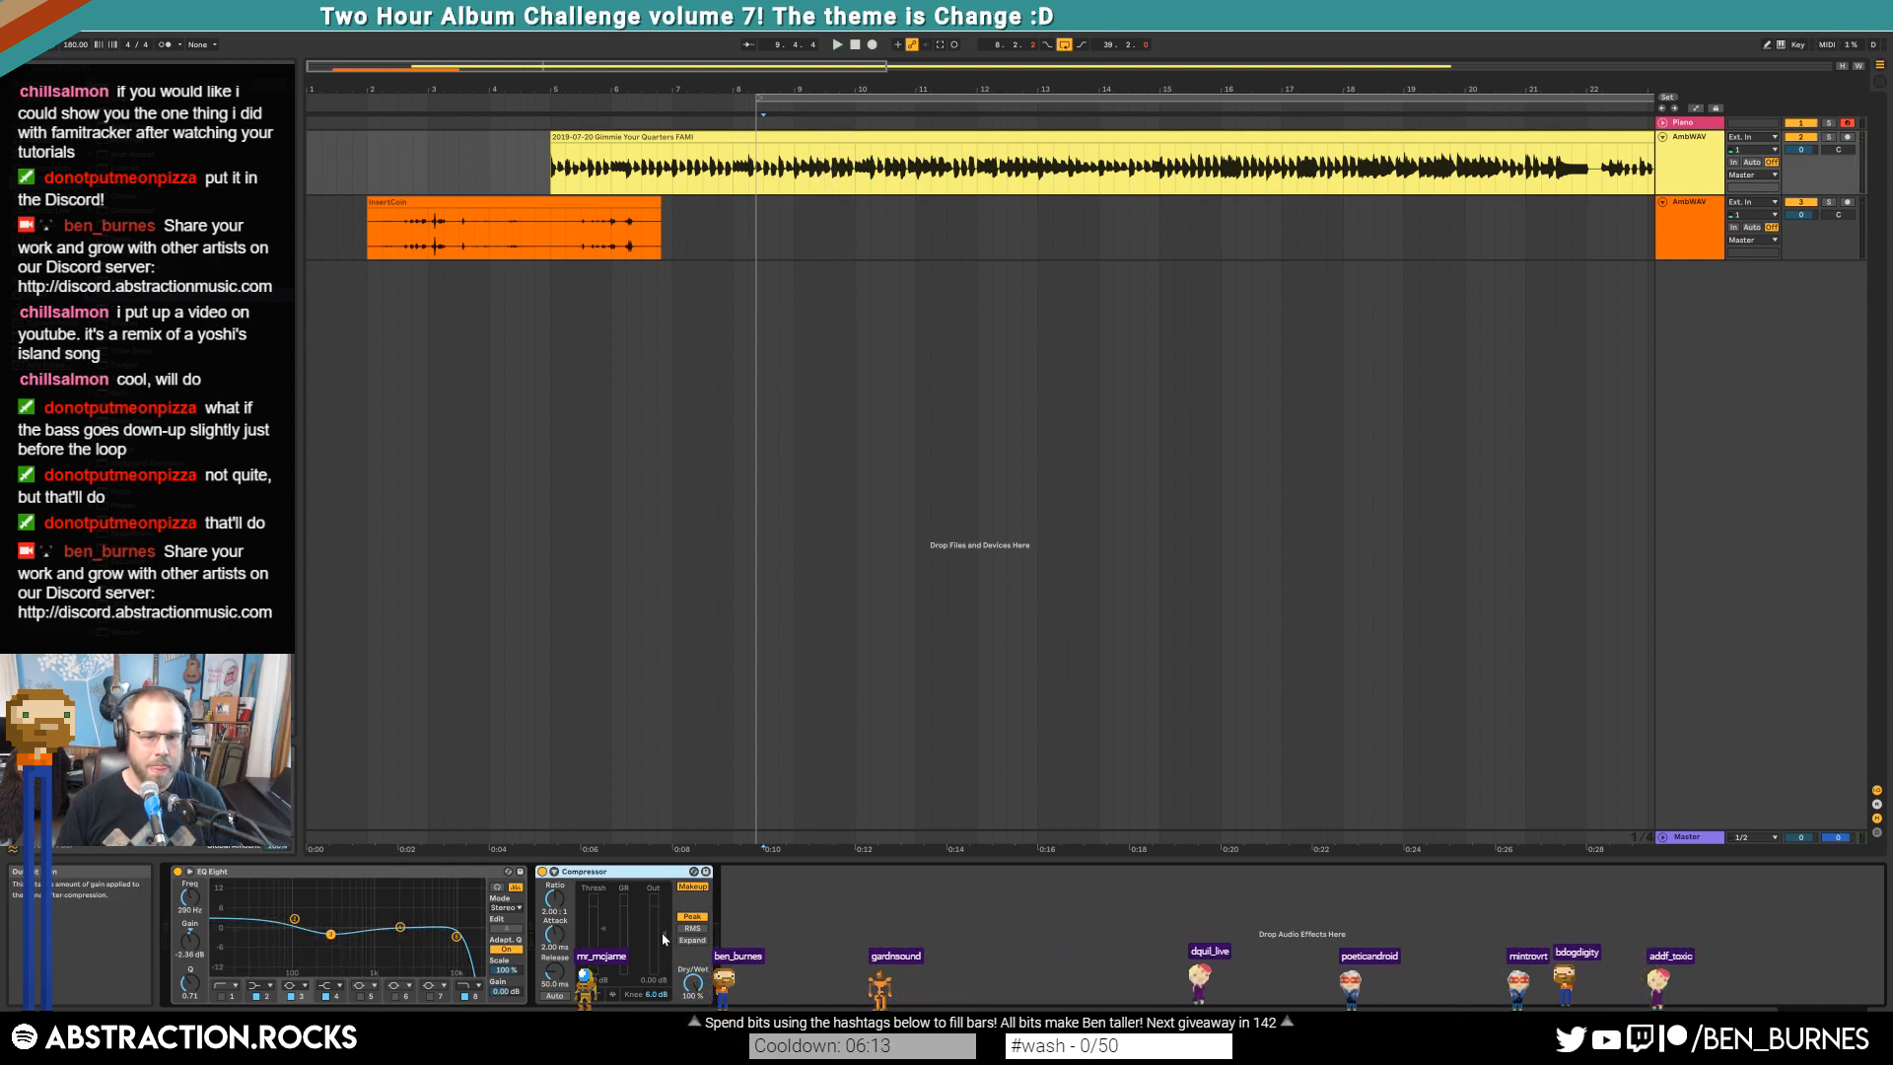
Reshape the song's EQ with a slight high boost, no high cut, and the dip at about 440 Hz and -3 dB
left_click_drag(399, 927, 397, 923)
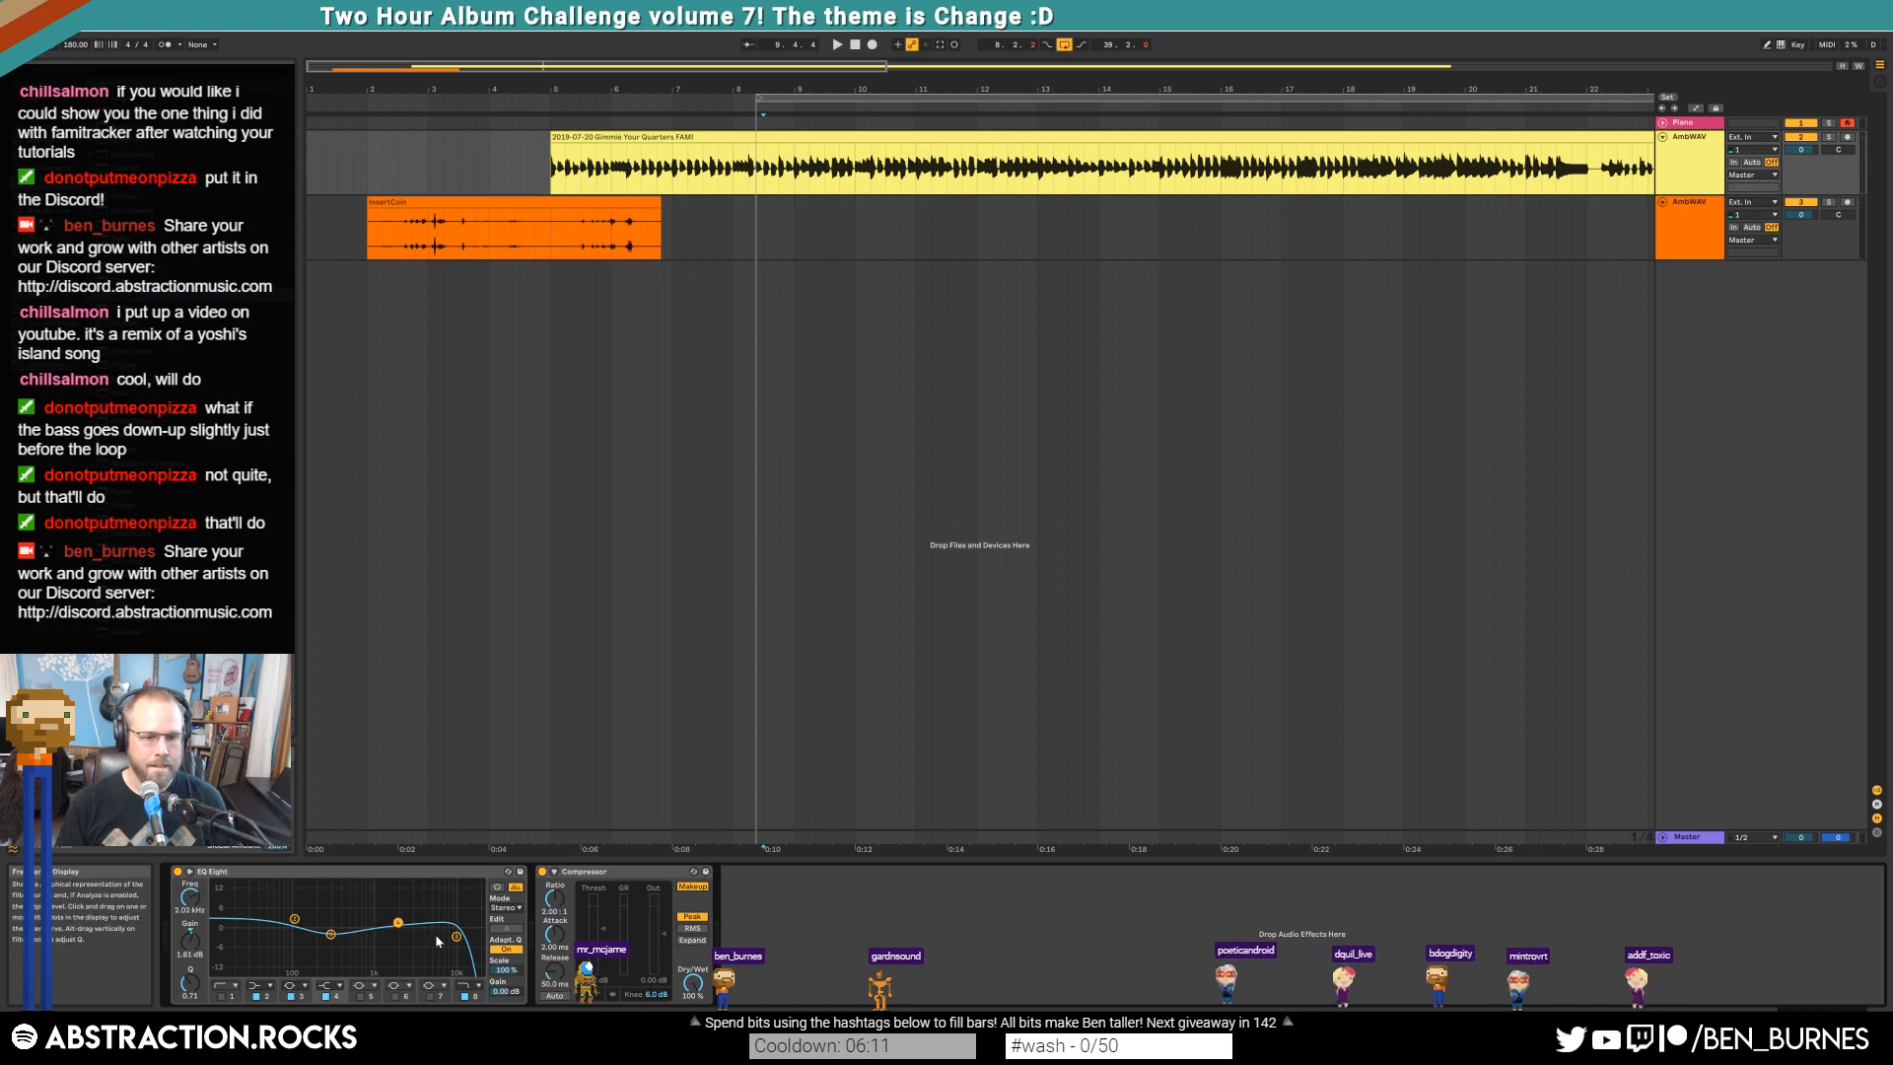
left_click(466, 997)
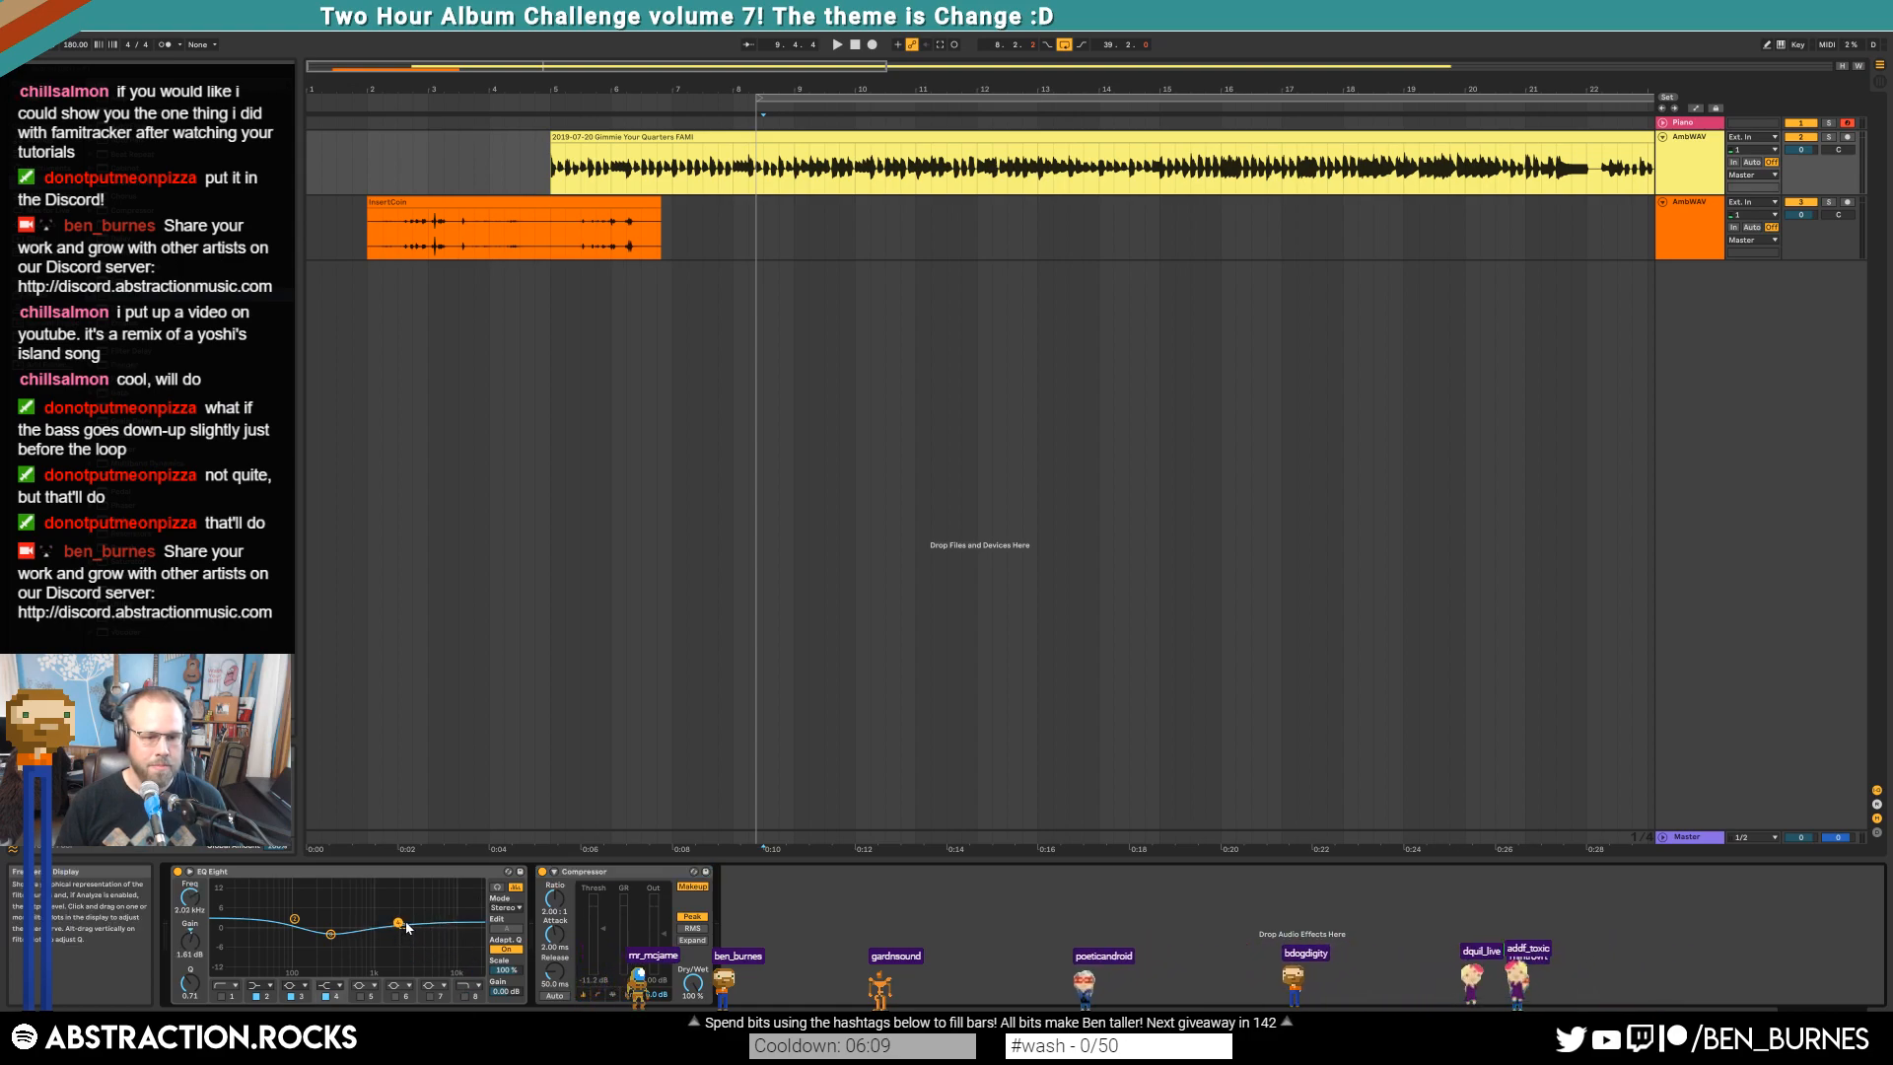
left_click_drag(406, 922, 345, 937)
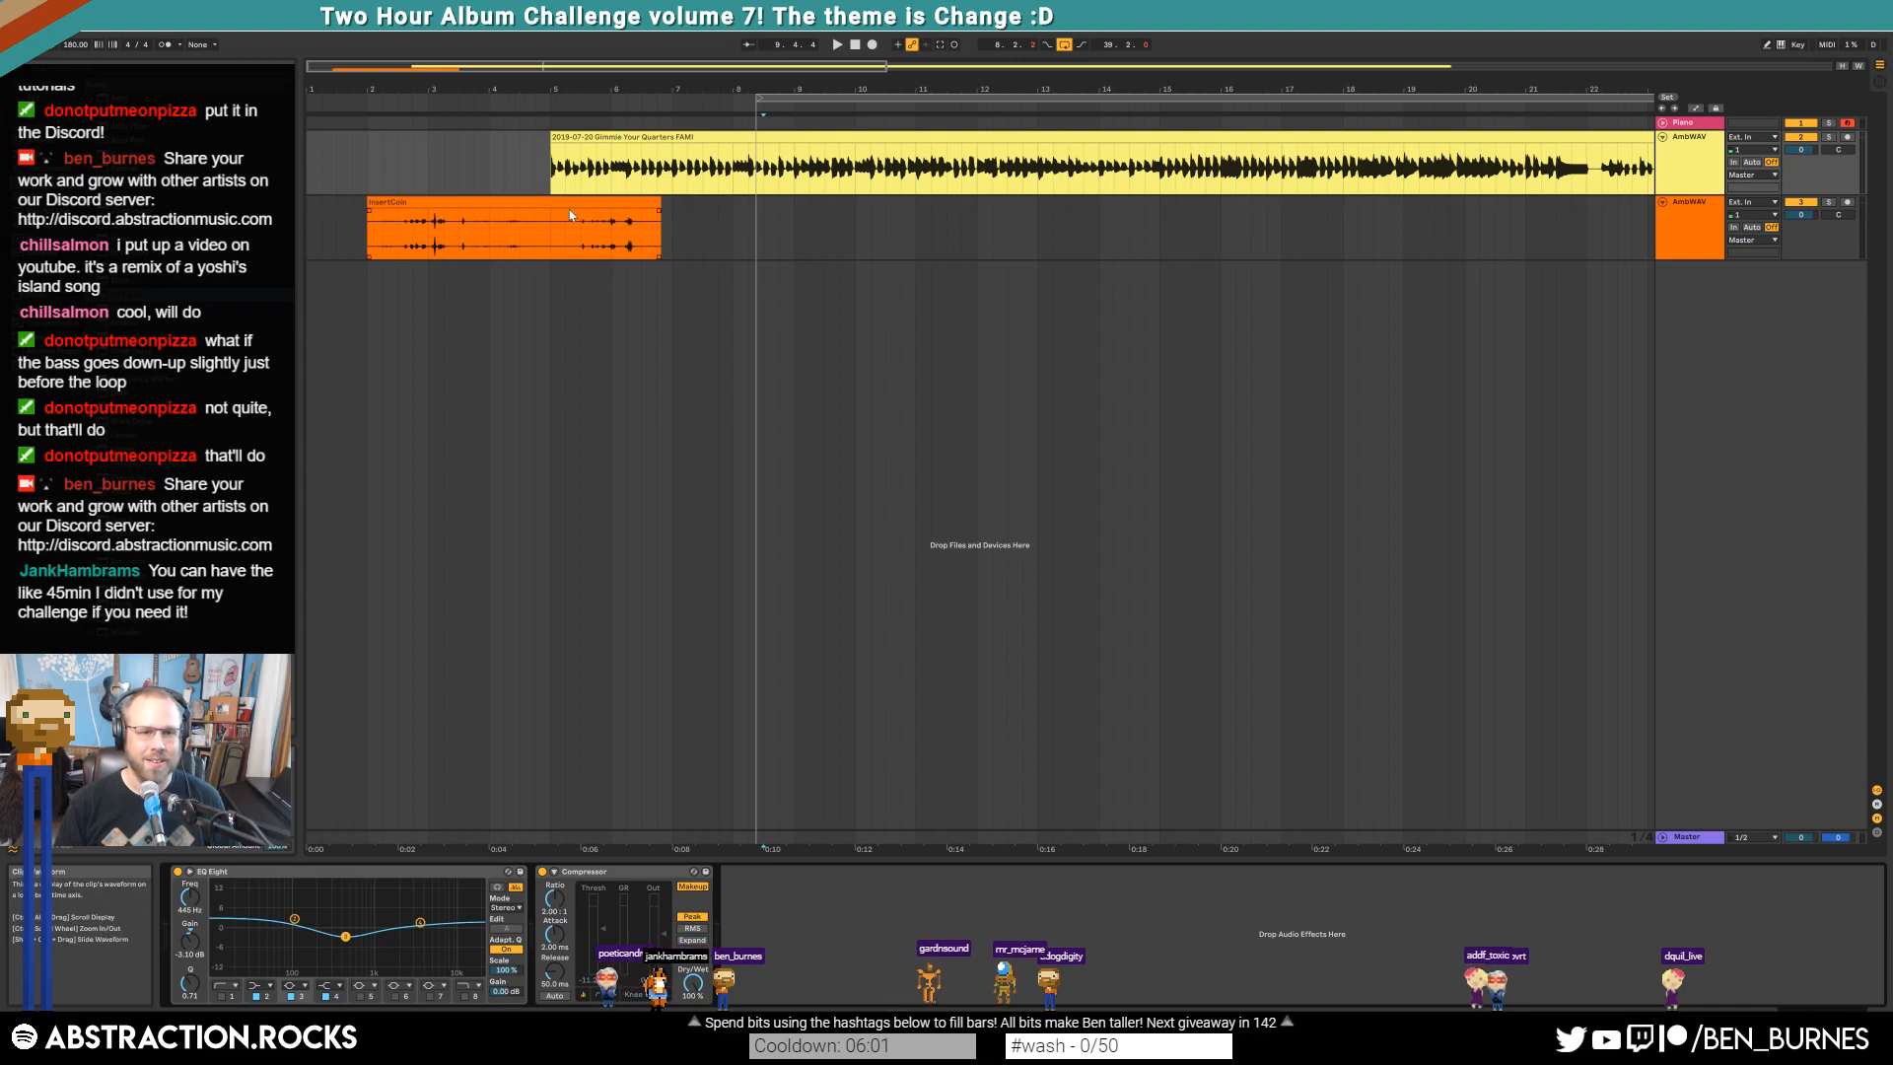
Trim the end of the InsertCoin clip to just before bar 4 and move the clip to end at about bar 5
left_click_drag(662, 210, 477, 212)
key("space")
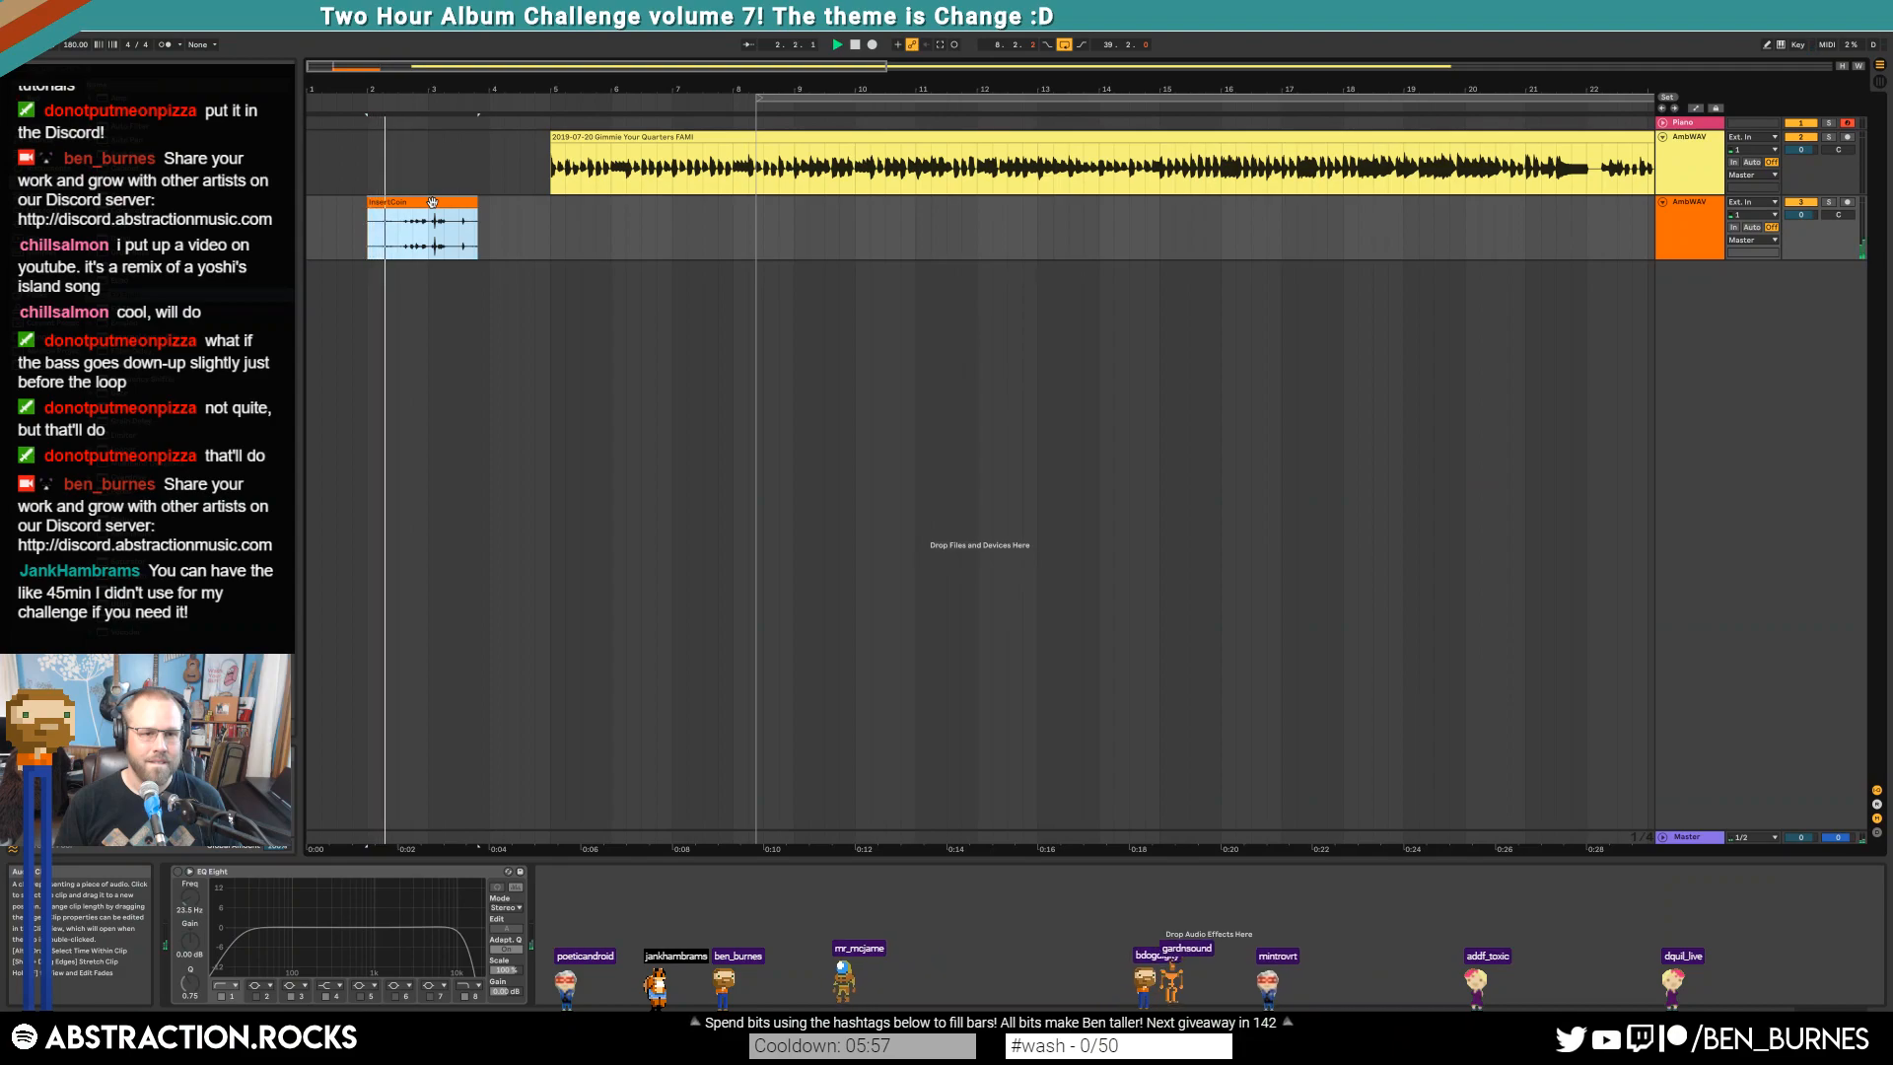
key("space")
left_click_drag(436, 204, 538, 205)
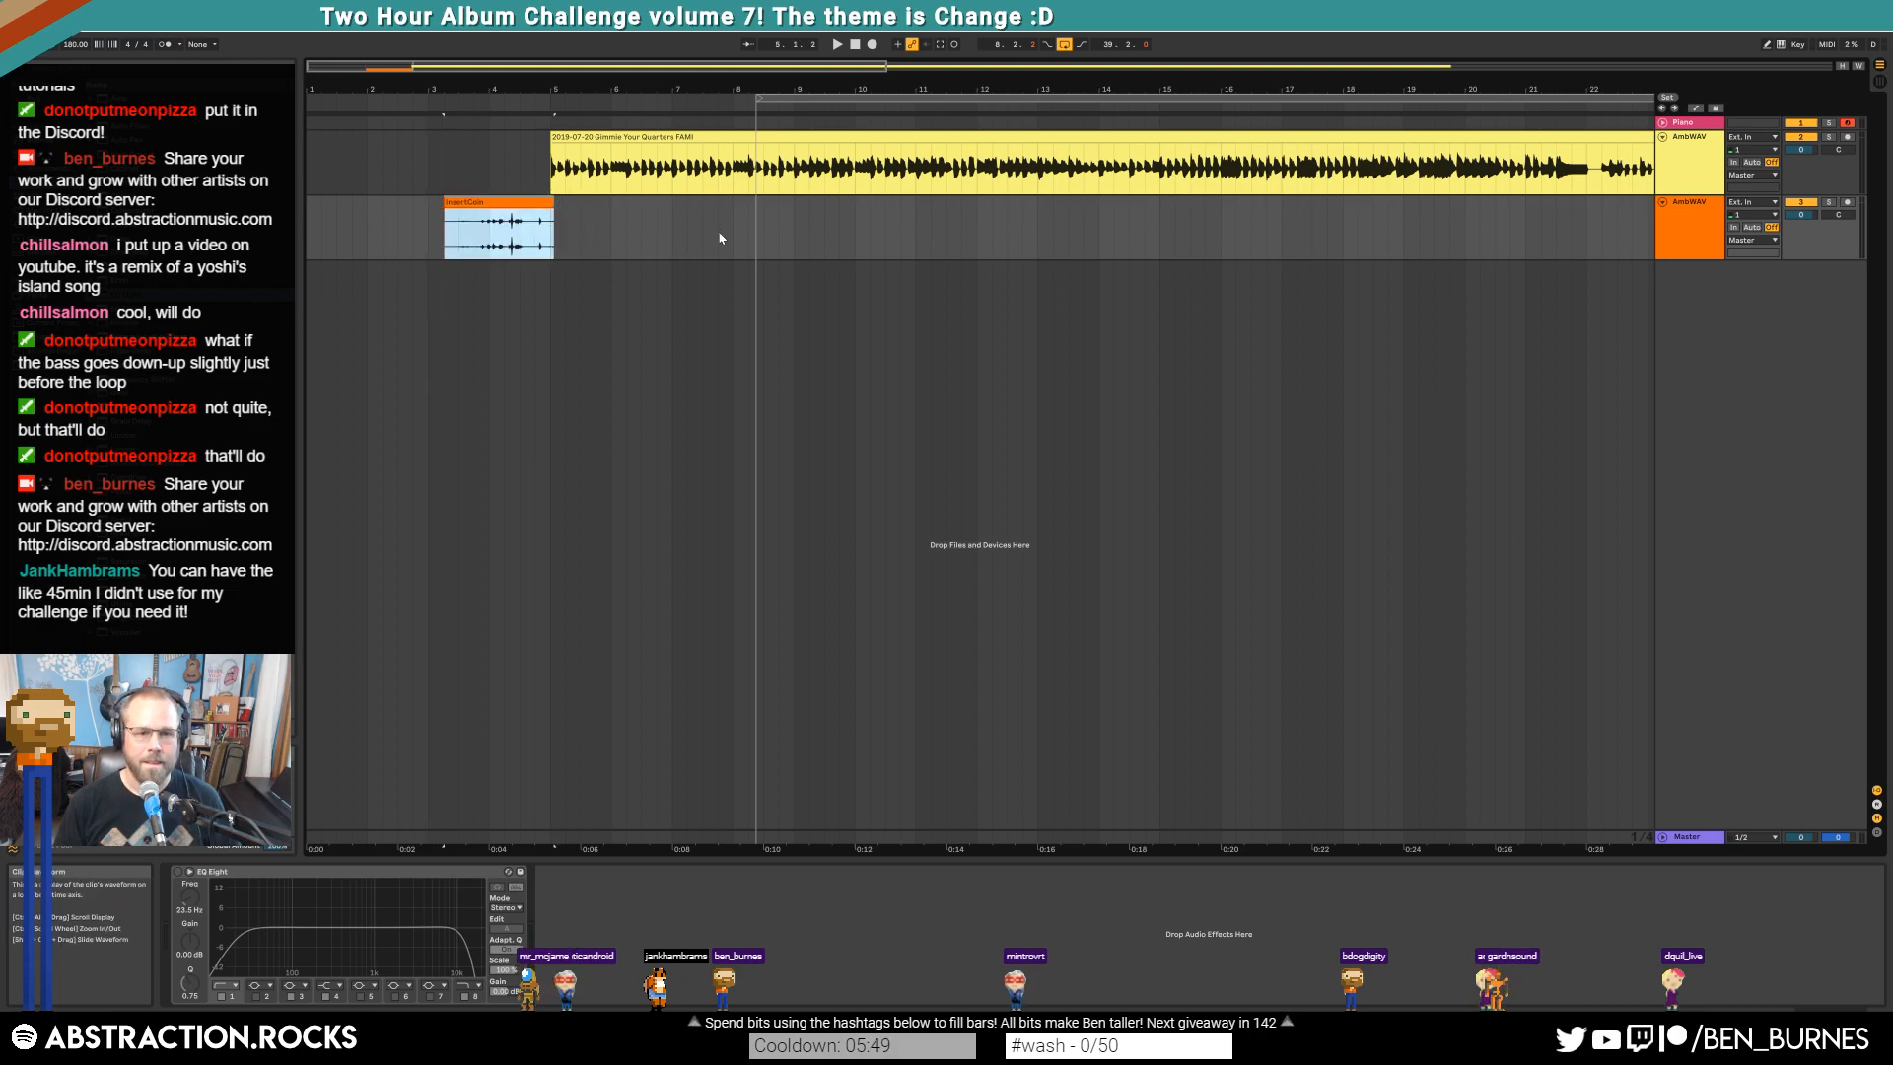
Raise the InsertCoin clip's gain to about 10.4 dB and nudge the clip so it ends right where the song starts
left_click(1692, 223)
double_click(483, 202)
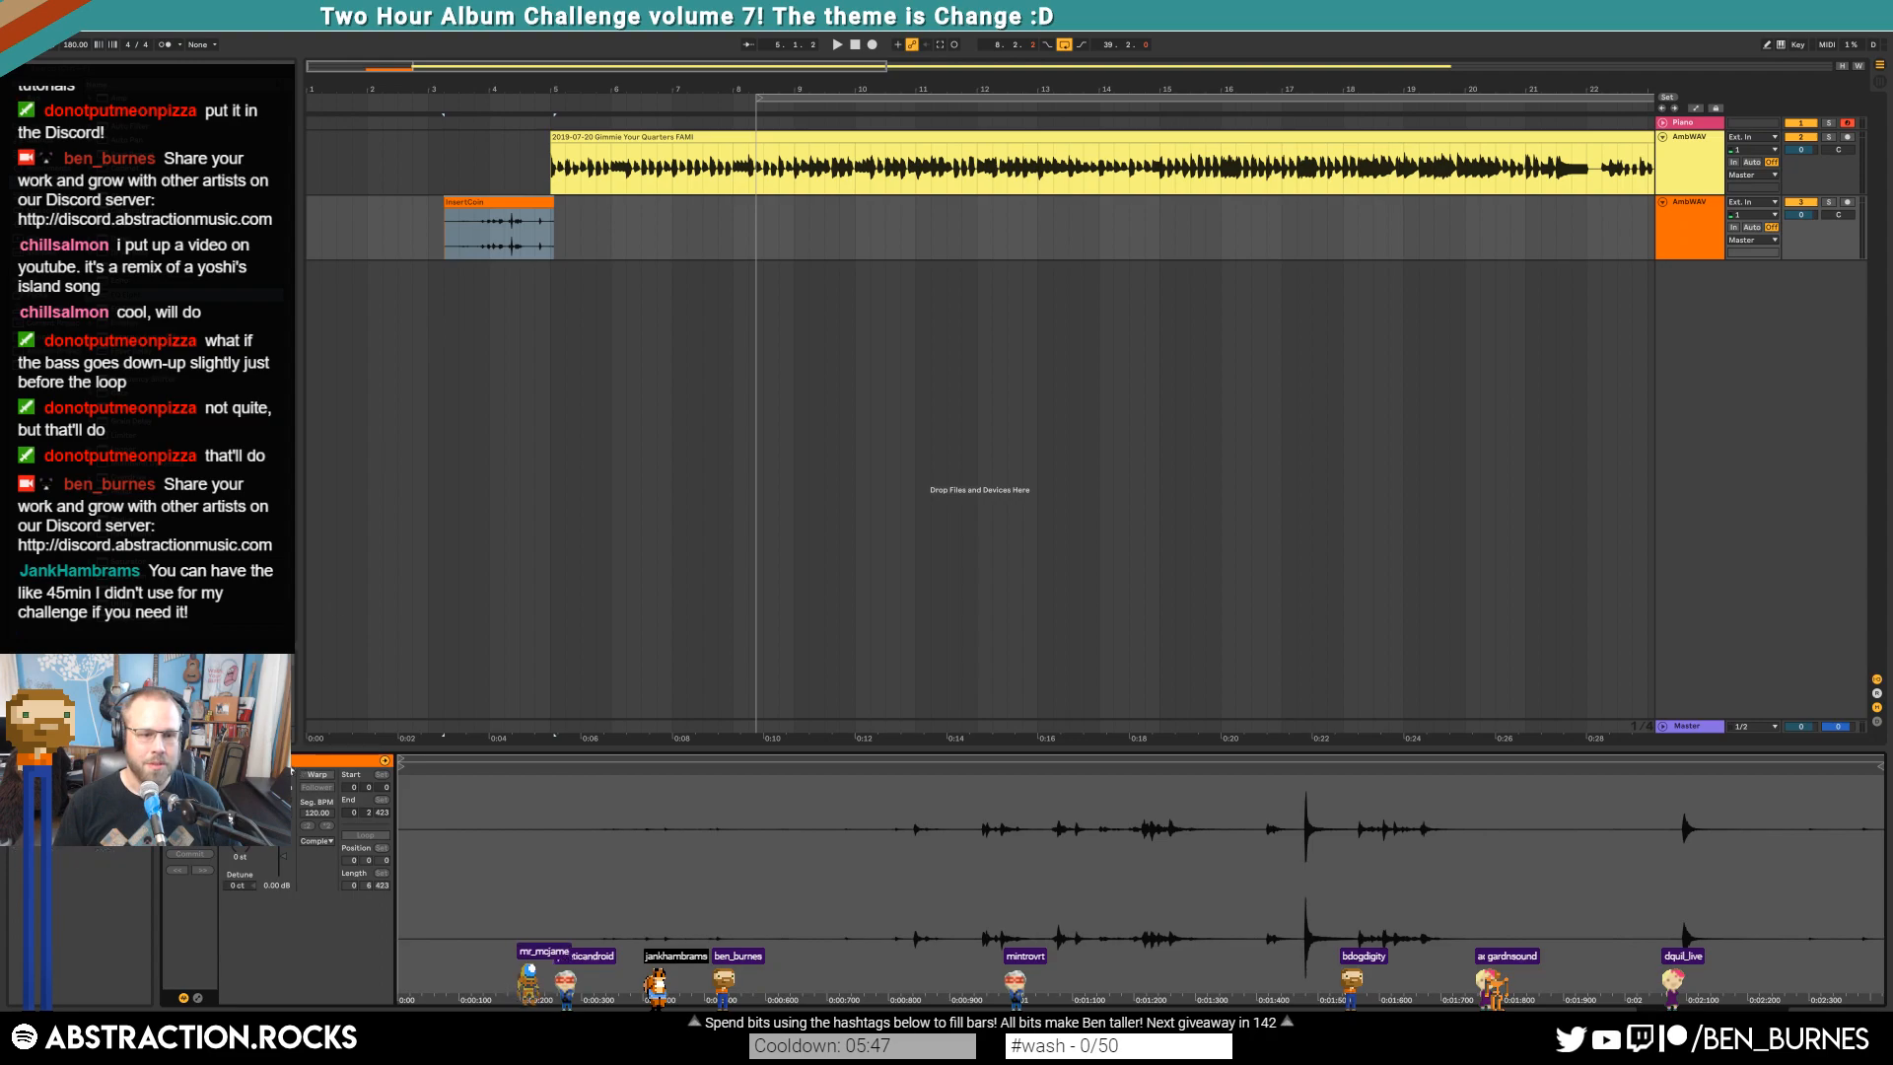
left_click_drag(280, 856, 280, 833)
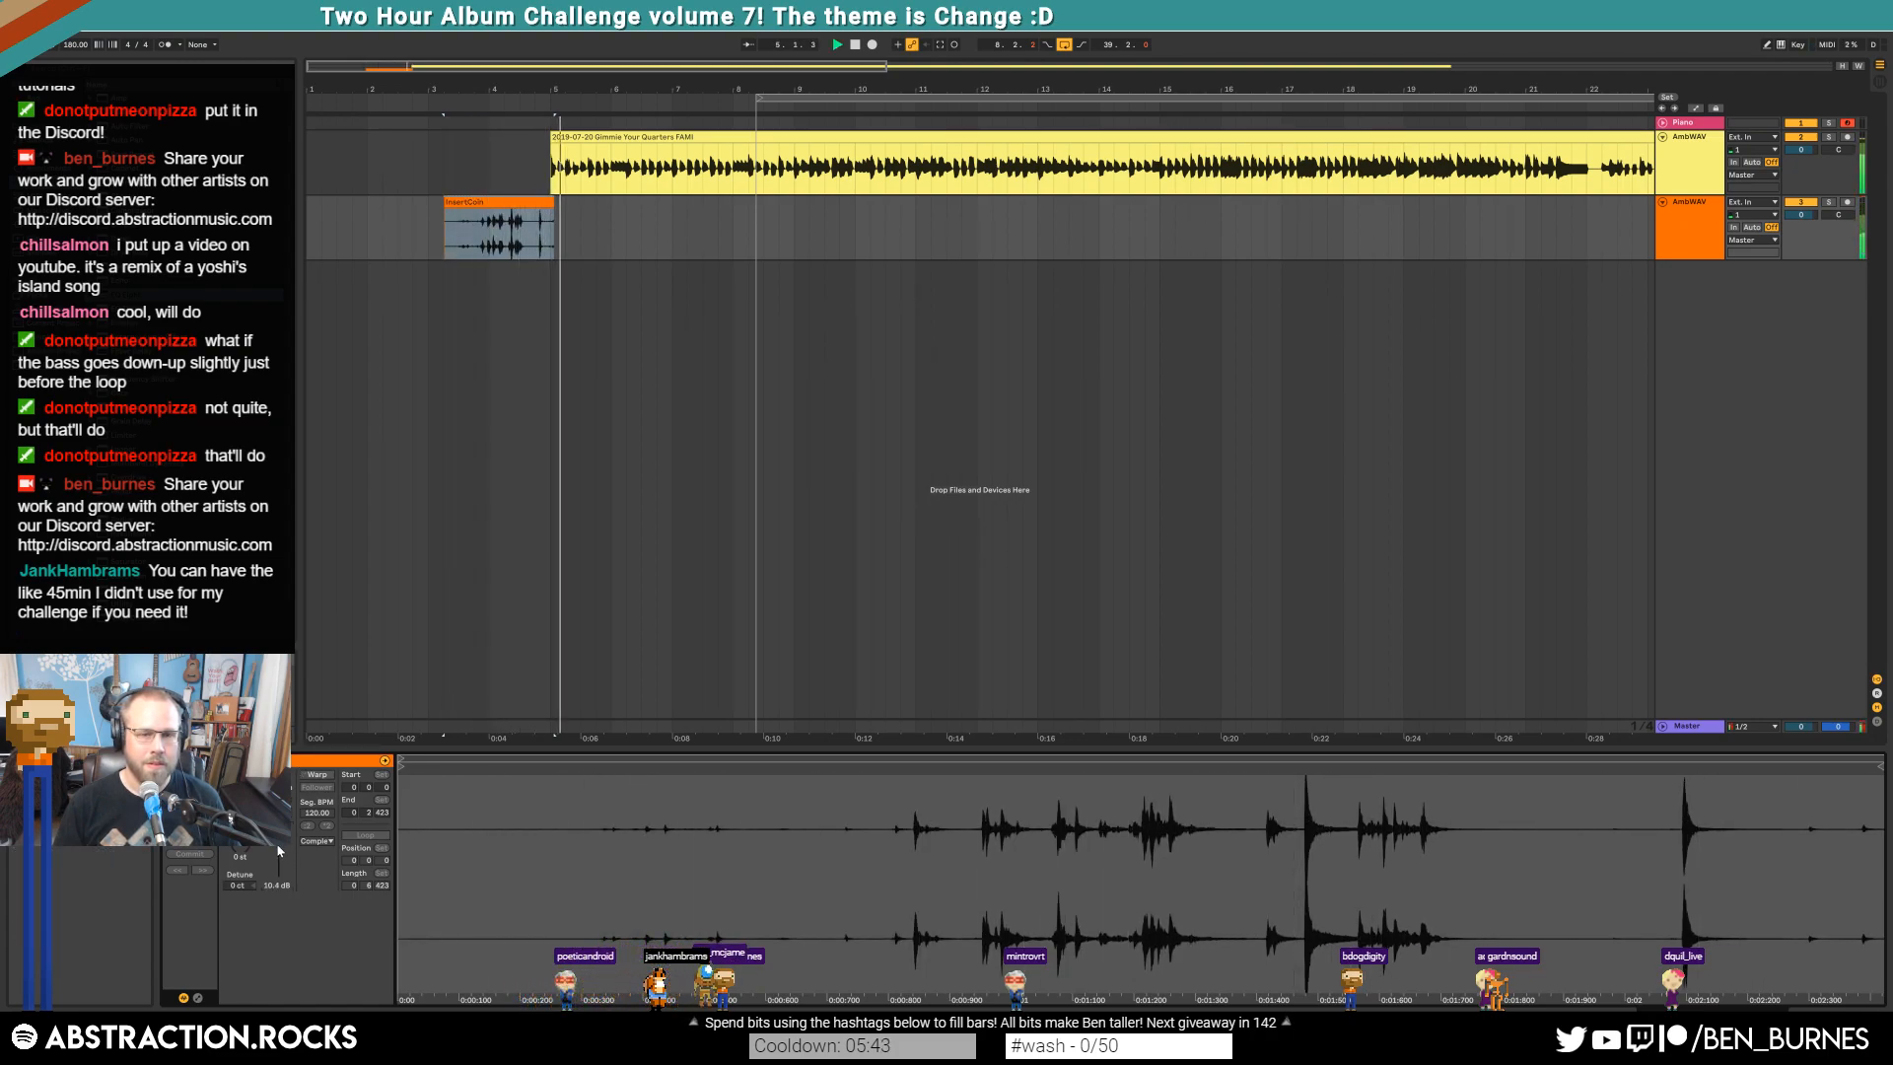
mouse_move(523, 206)
left_mouse_down()
mouse_move(539, 206)
mouse_move(508, 202)
left_mouse_up()
scroll(556, 205, "up", 5)
scroll(508, 201, "down", 5)
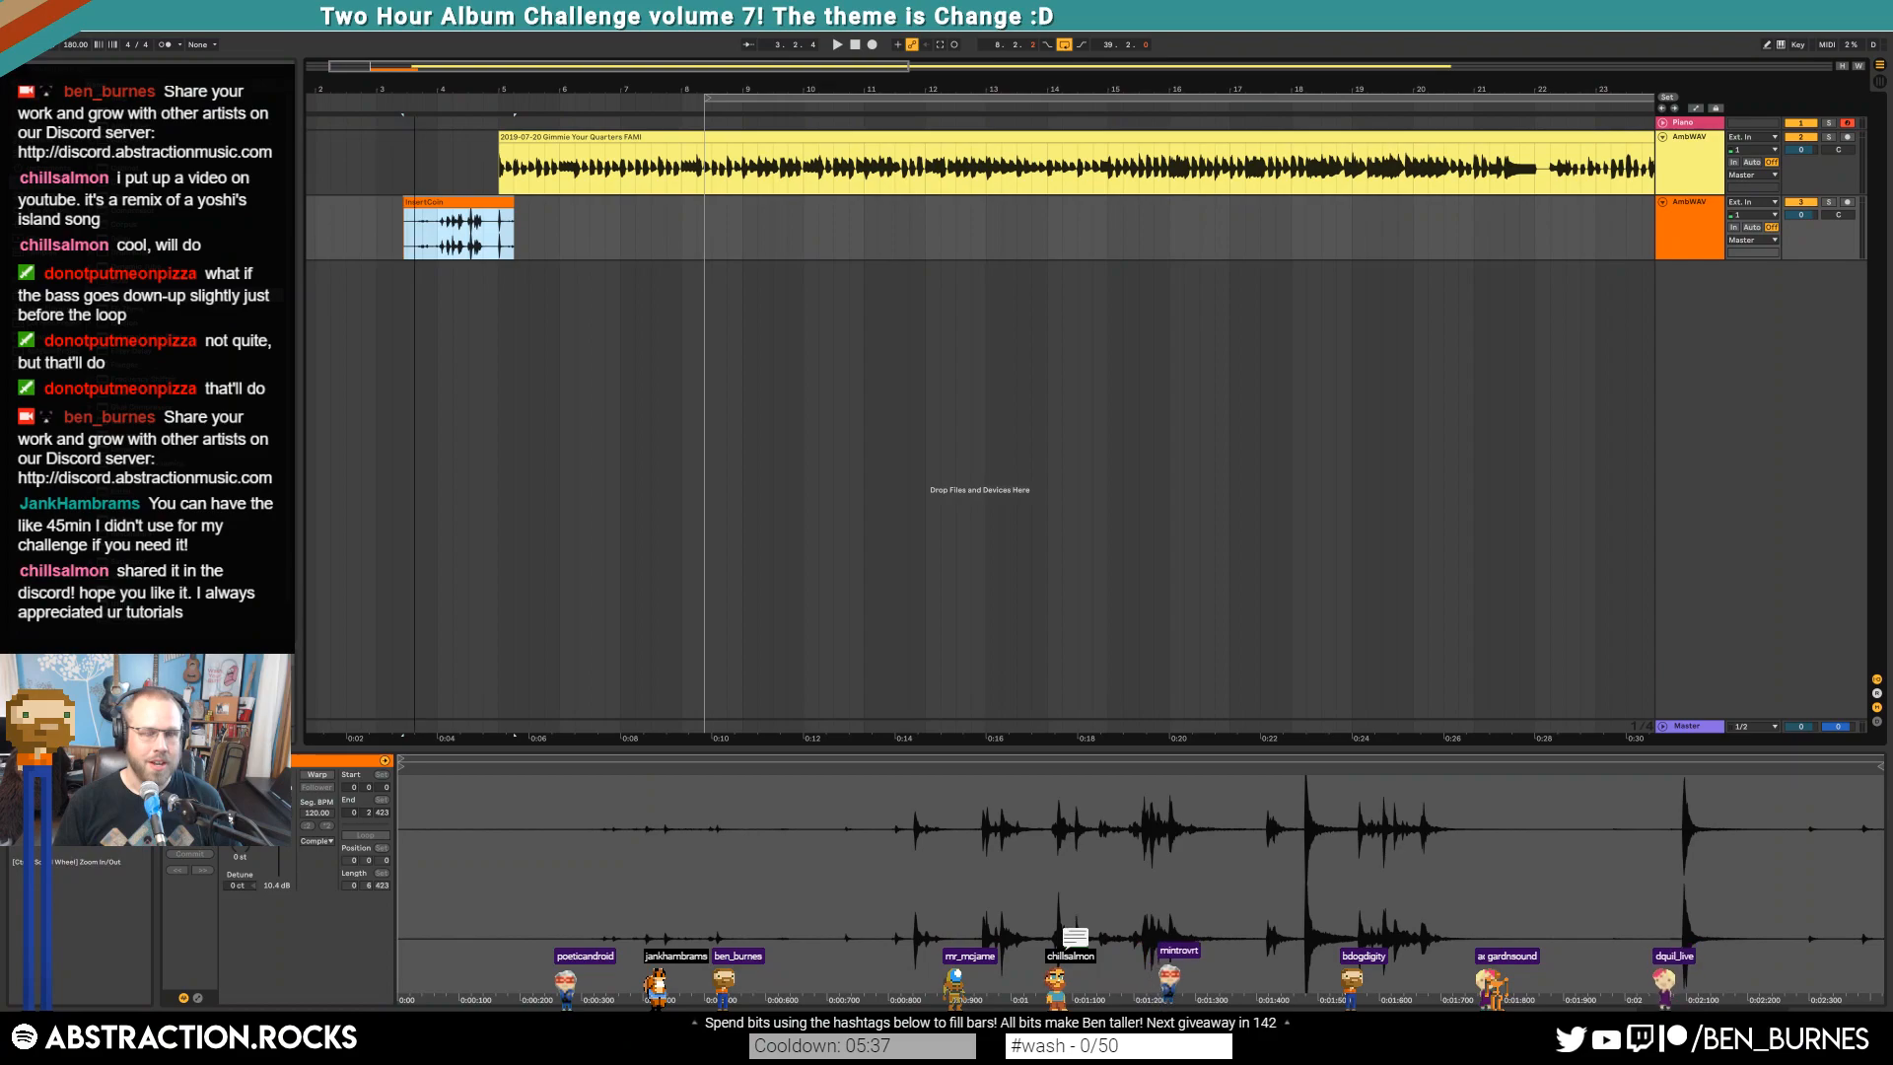
scroll(395, 92, "down", 2)
left_click_drag(446, 204, 438, 204)
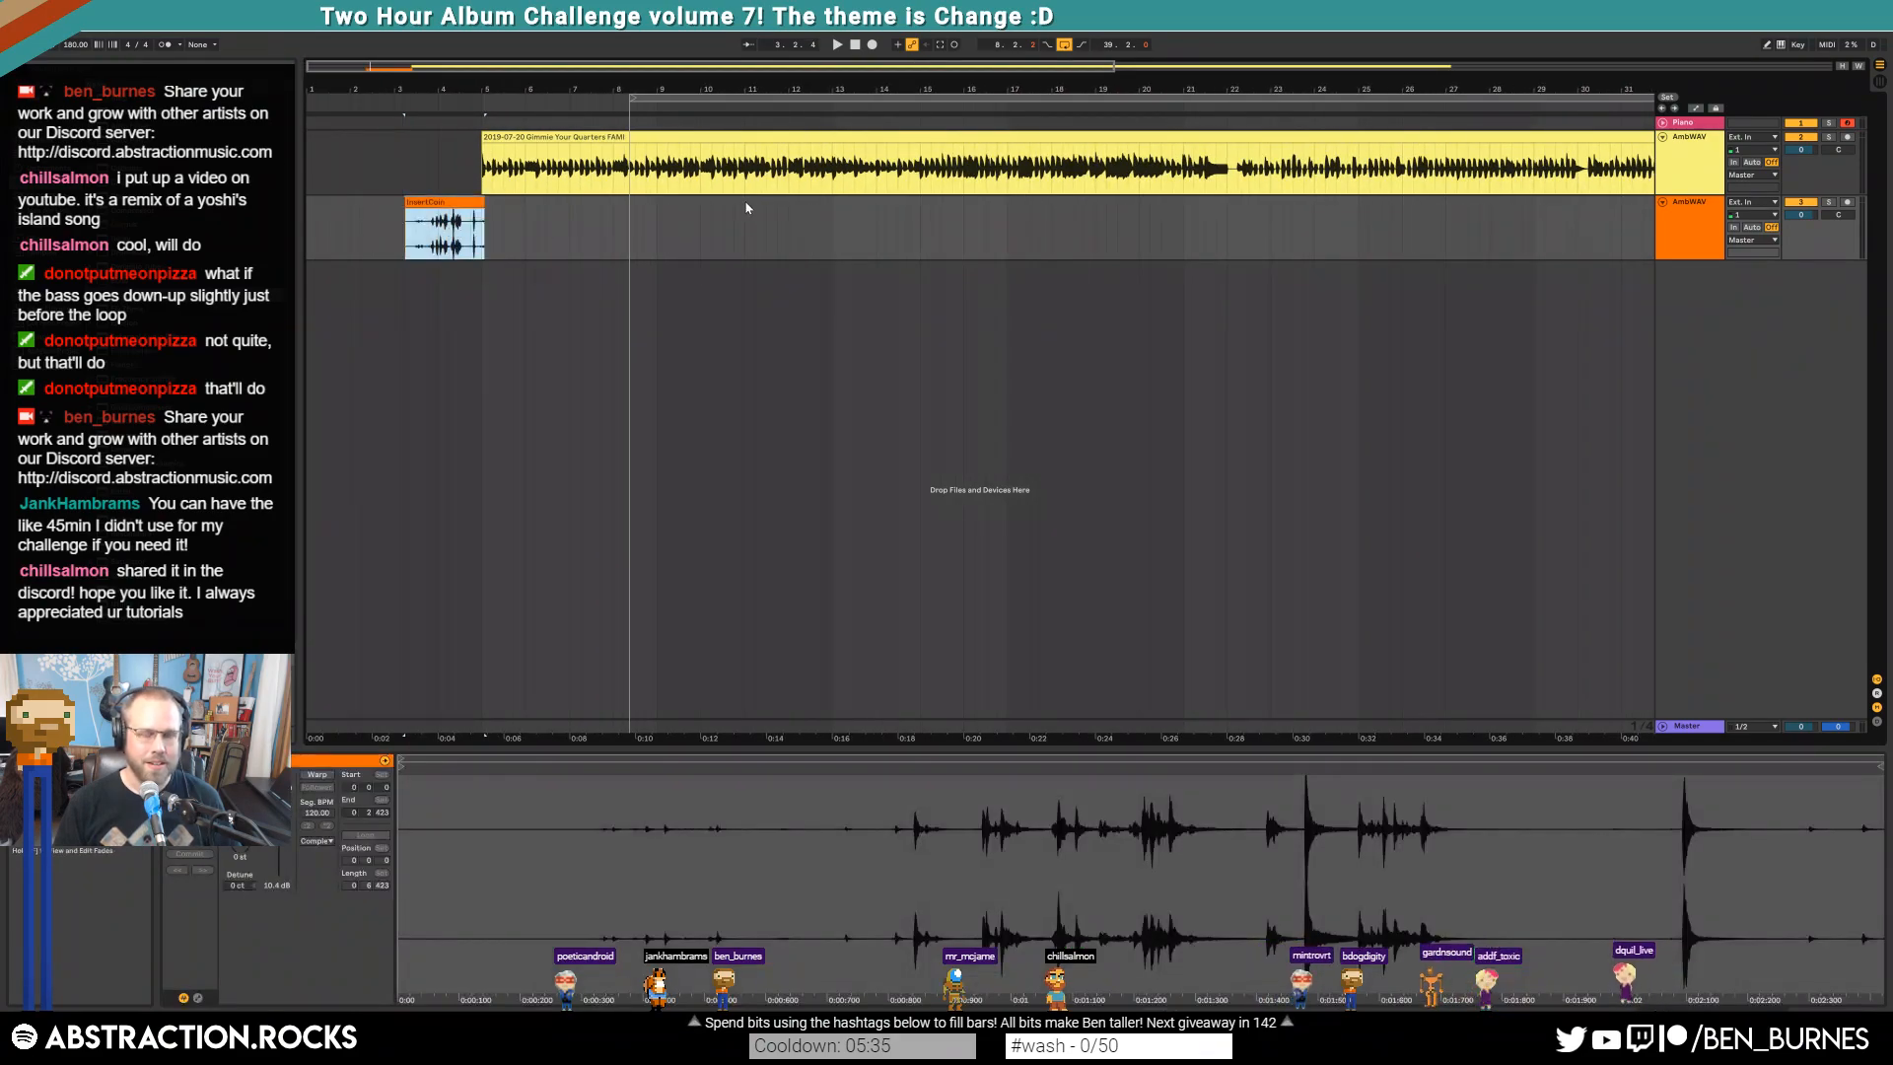
Insert a new MIDI track below the InsertCoin track and load the Analog synth on it
key("ctrl+shift+t")
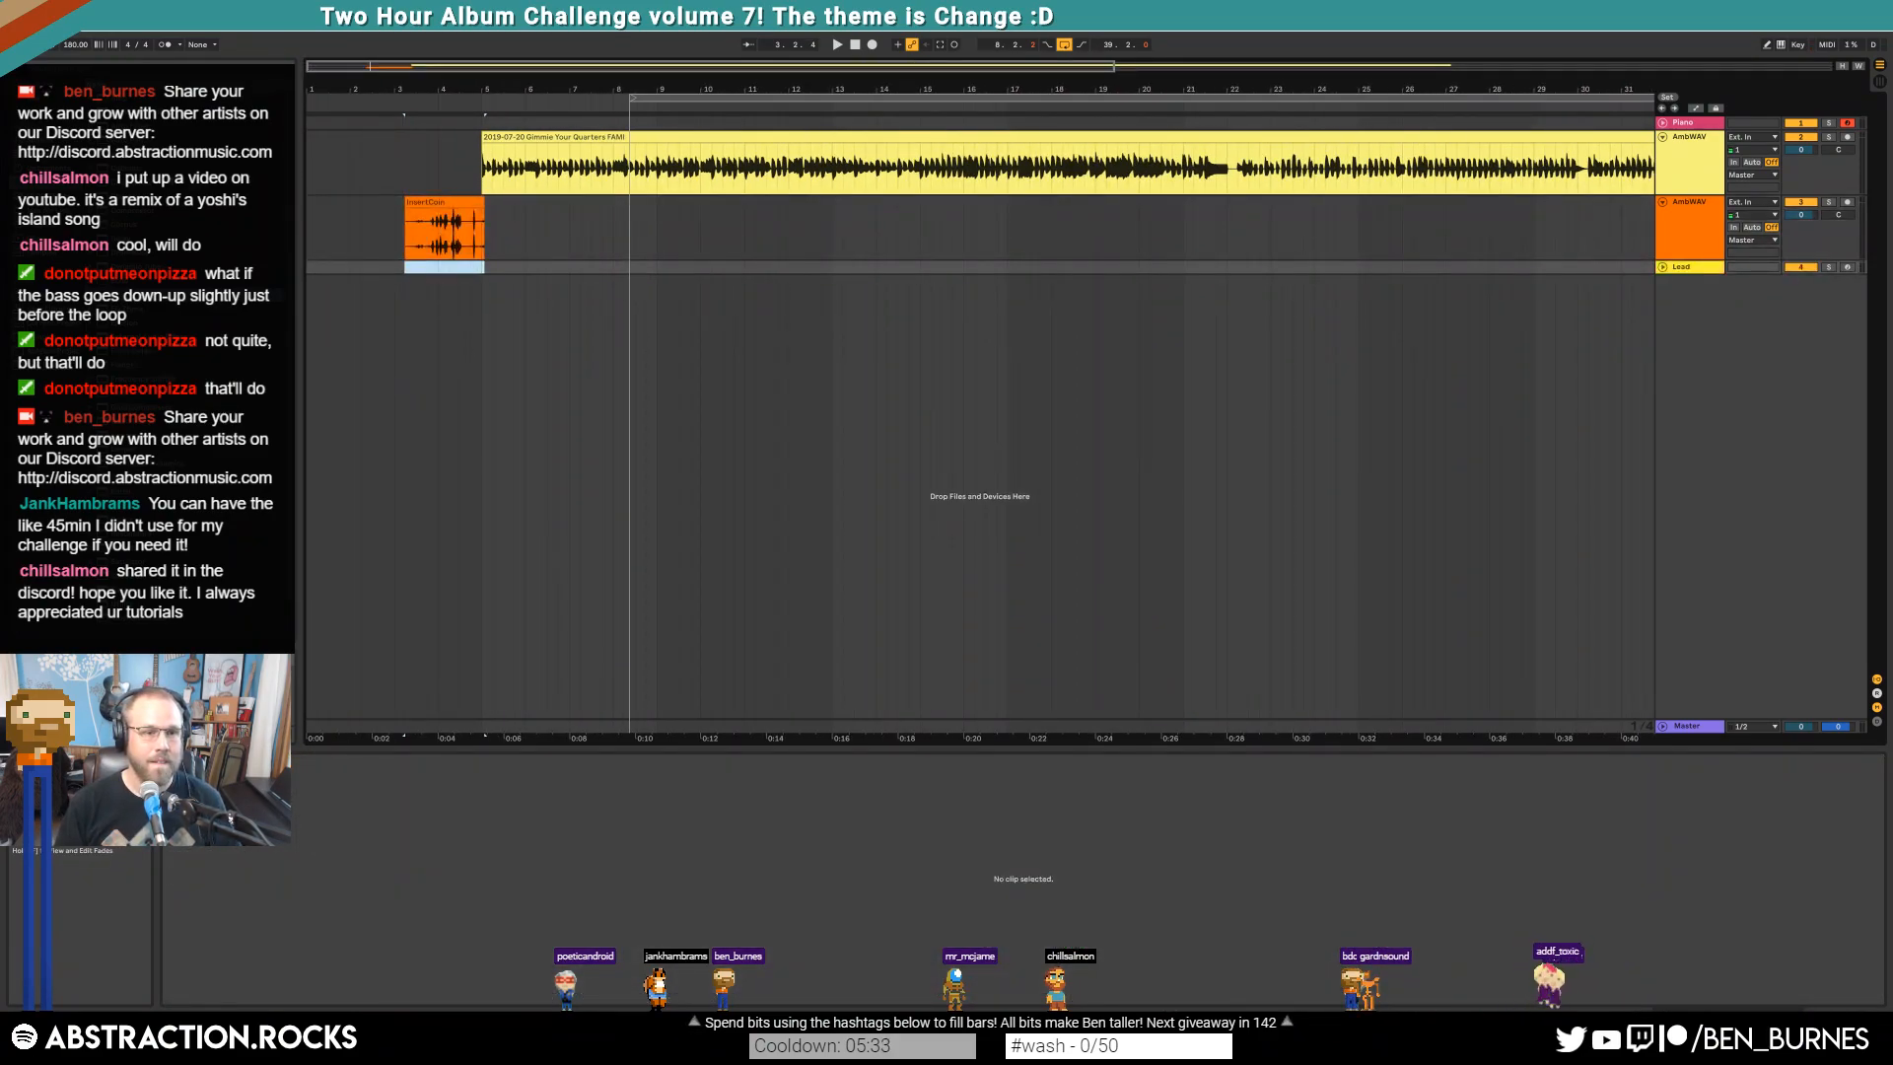
key("ctrl+f")
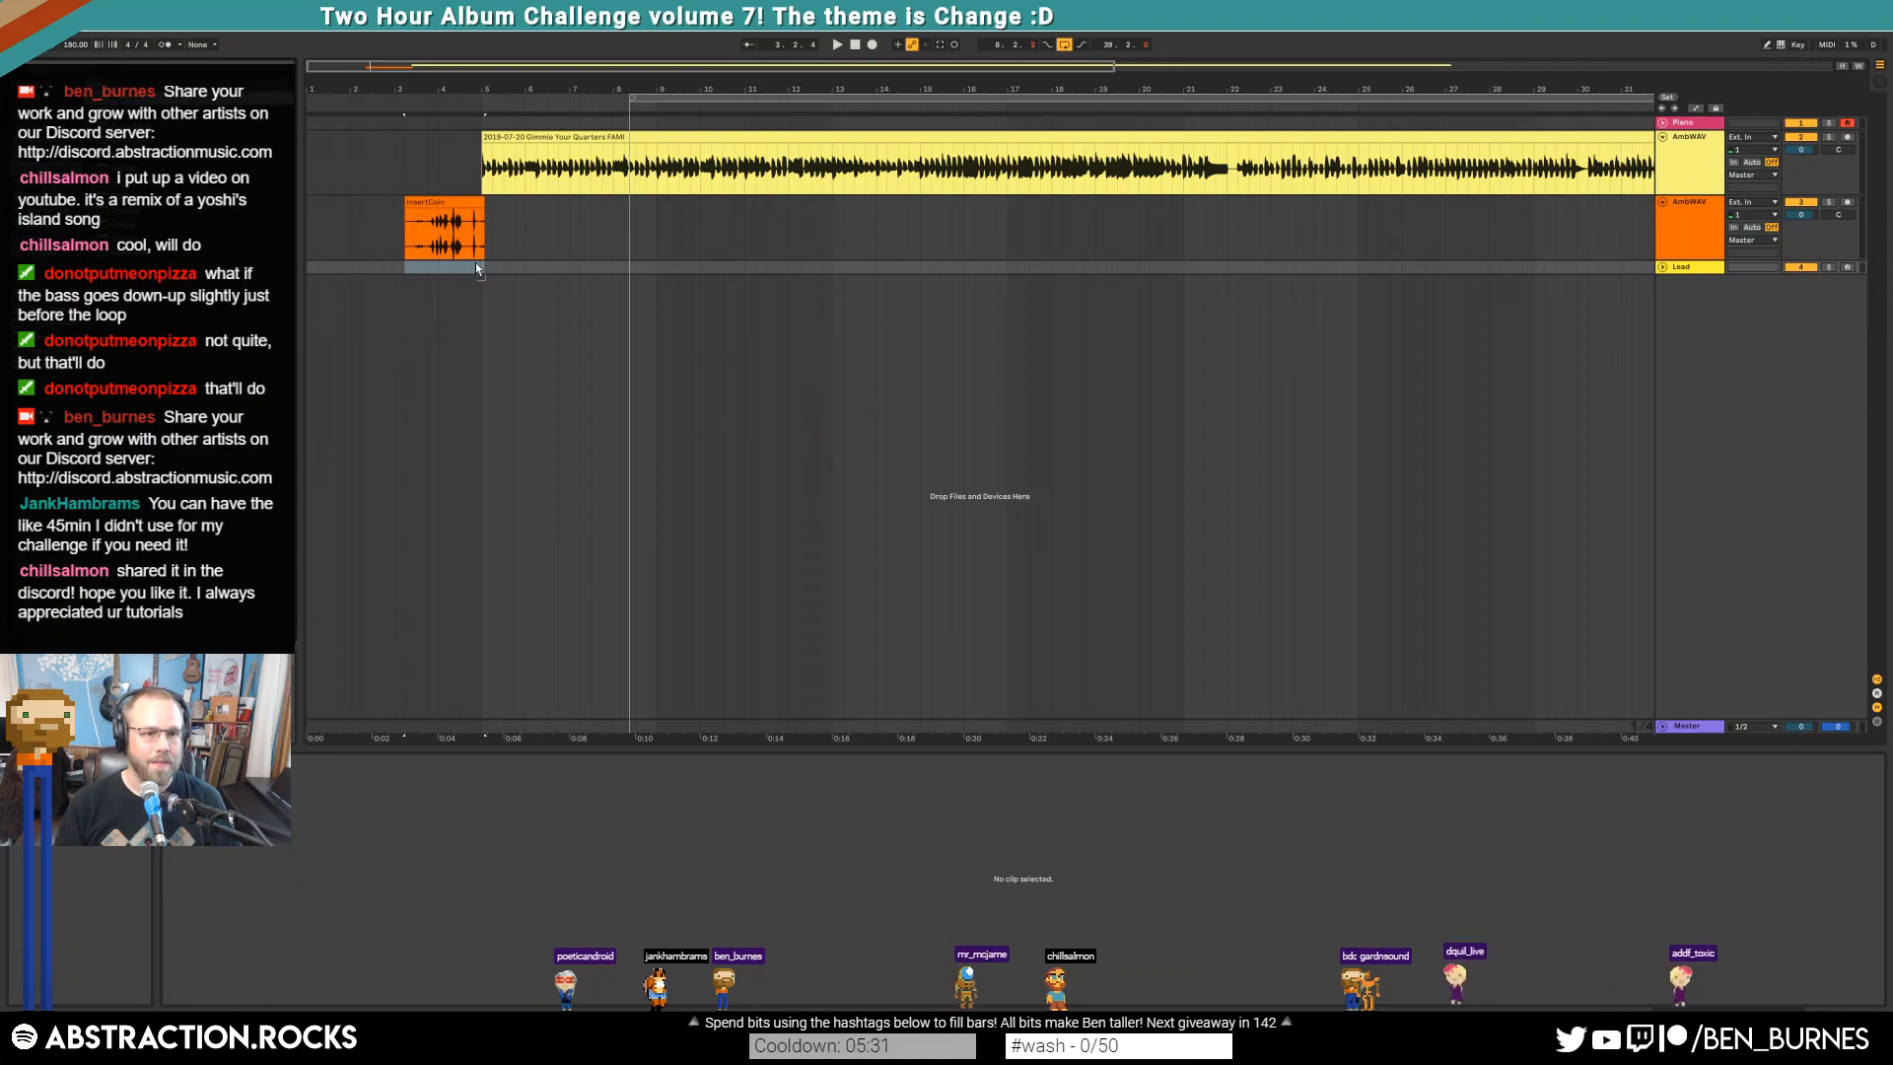
key("shift+Tab")
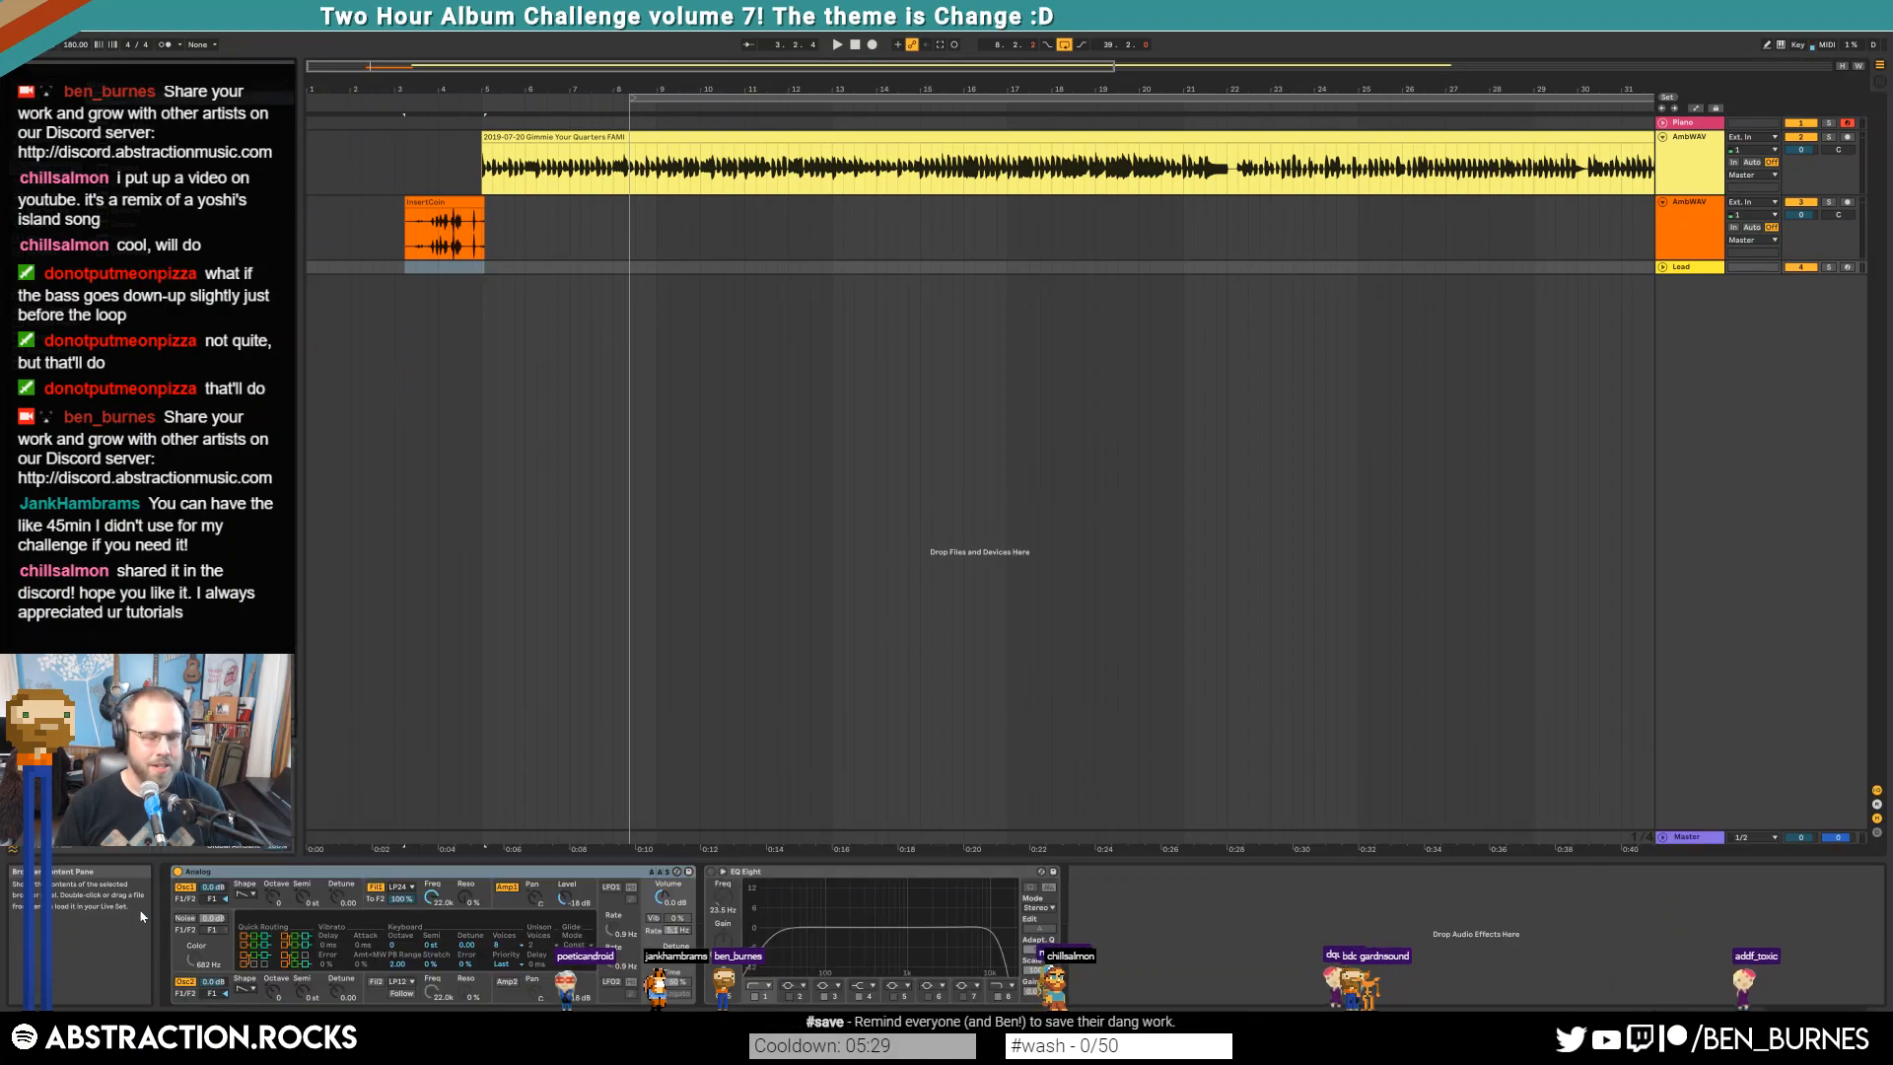
Set Analog's first oscillator to a rectangle wave, switch off the second, and adjust the amp envelope for a short pluck
left_click(246, 895)
left_click(247, 922)
left_click(185, 983)
left_click(518, 899)
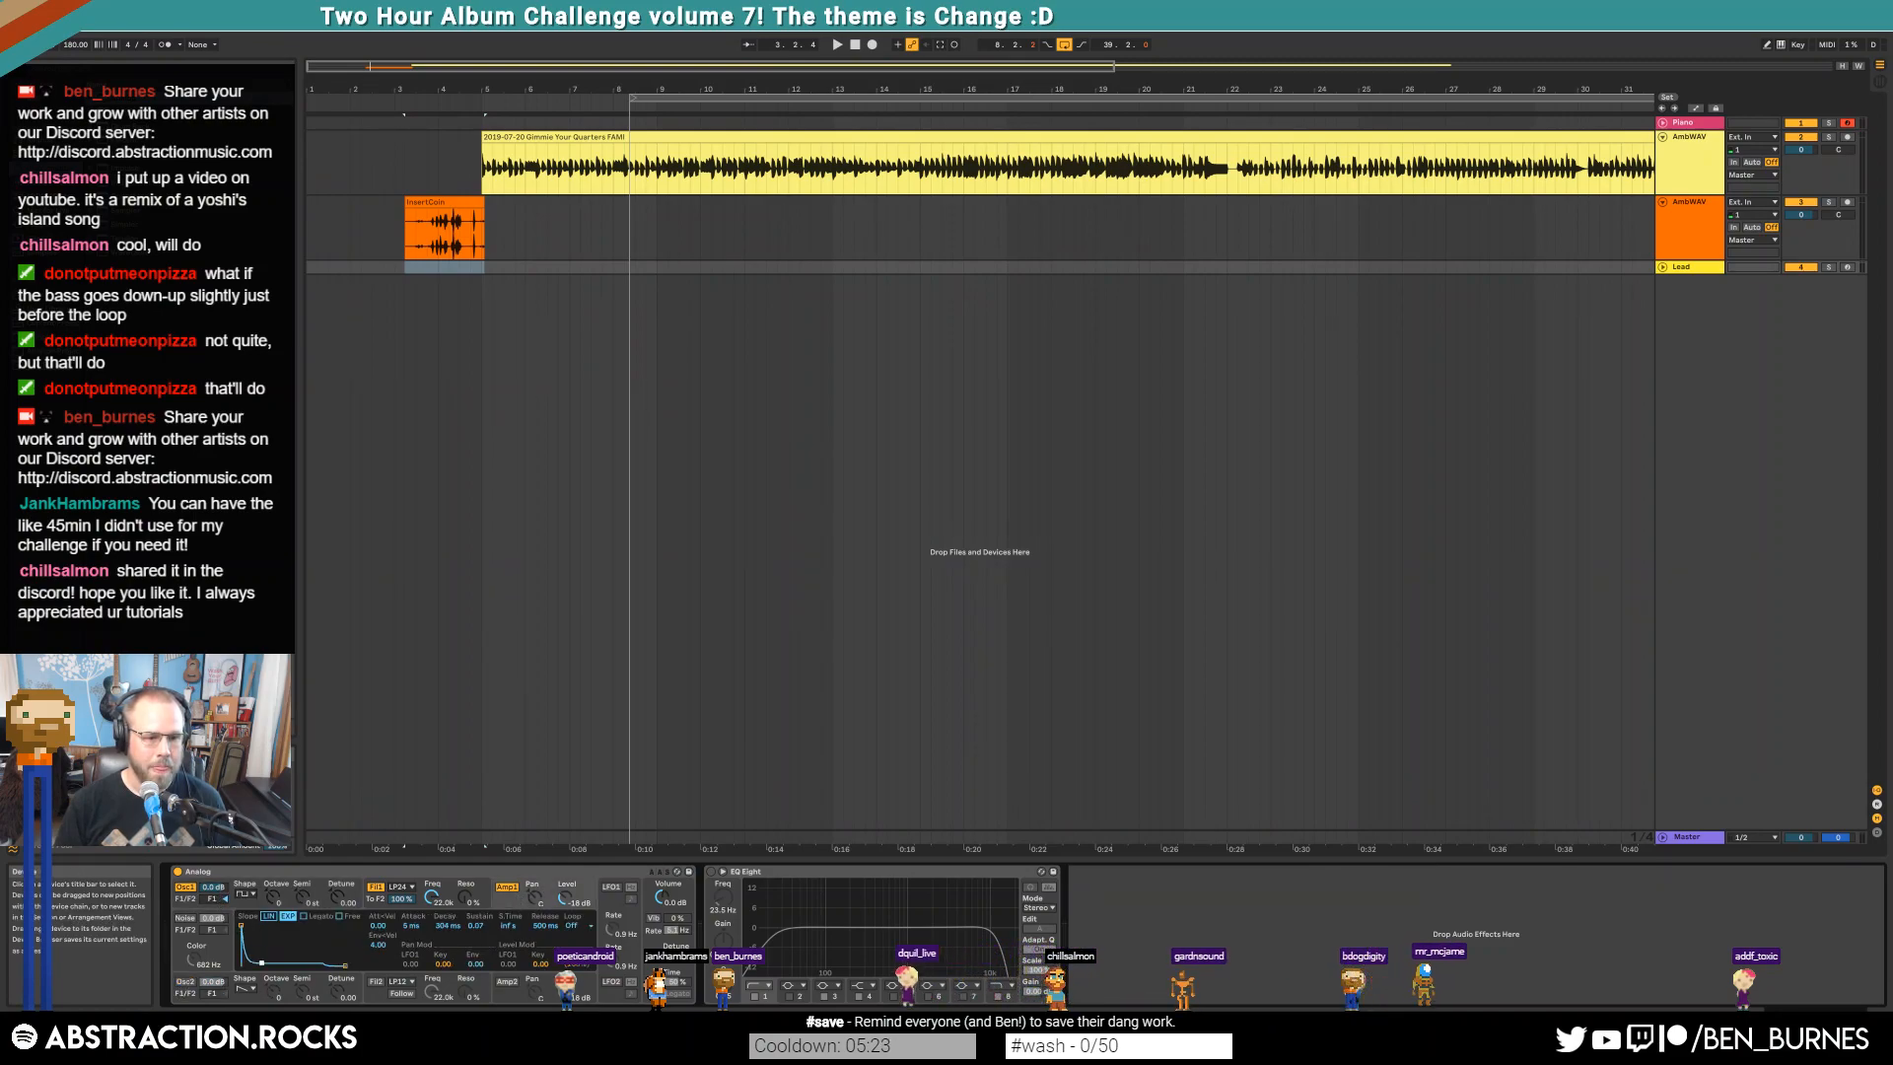
left_click(658, 960)
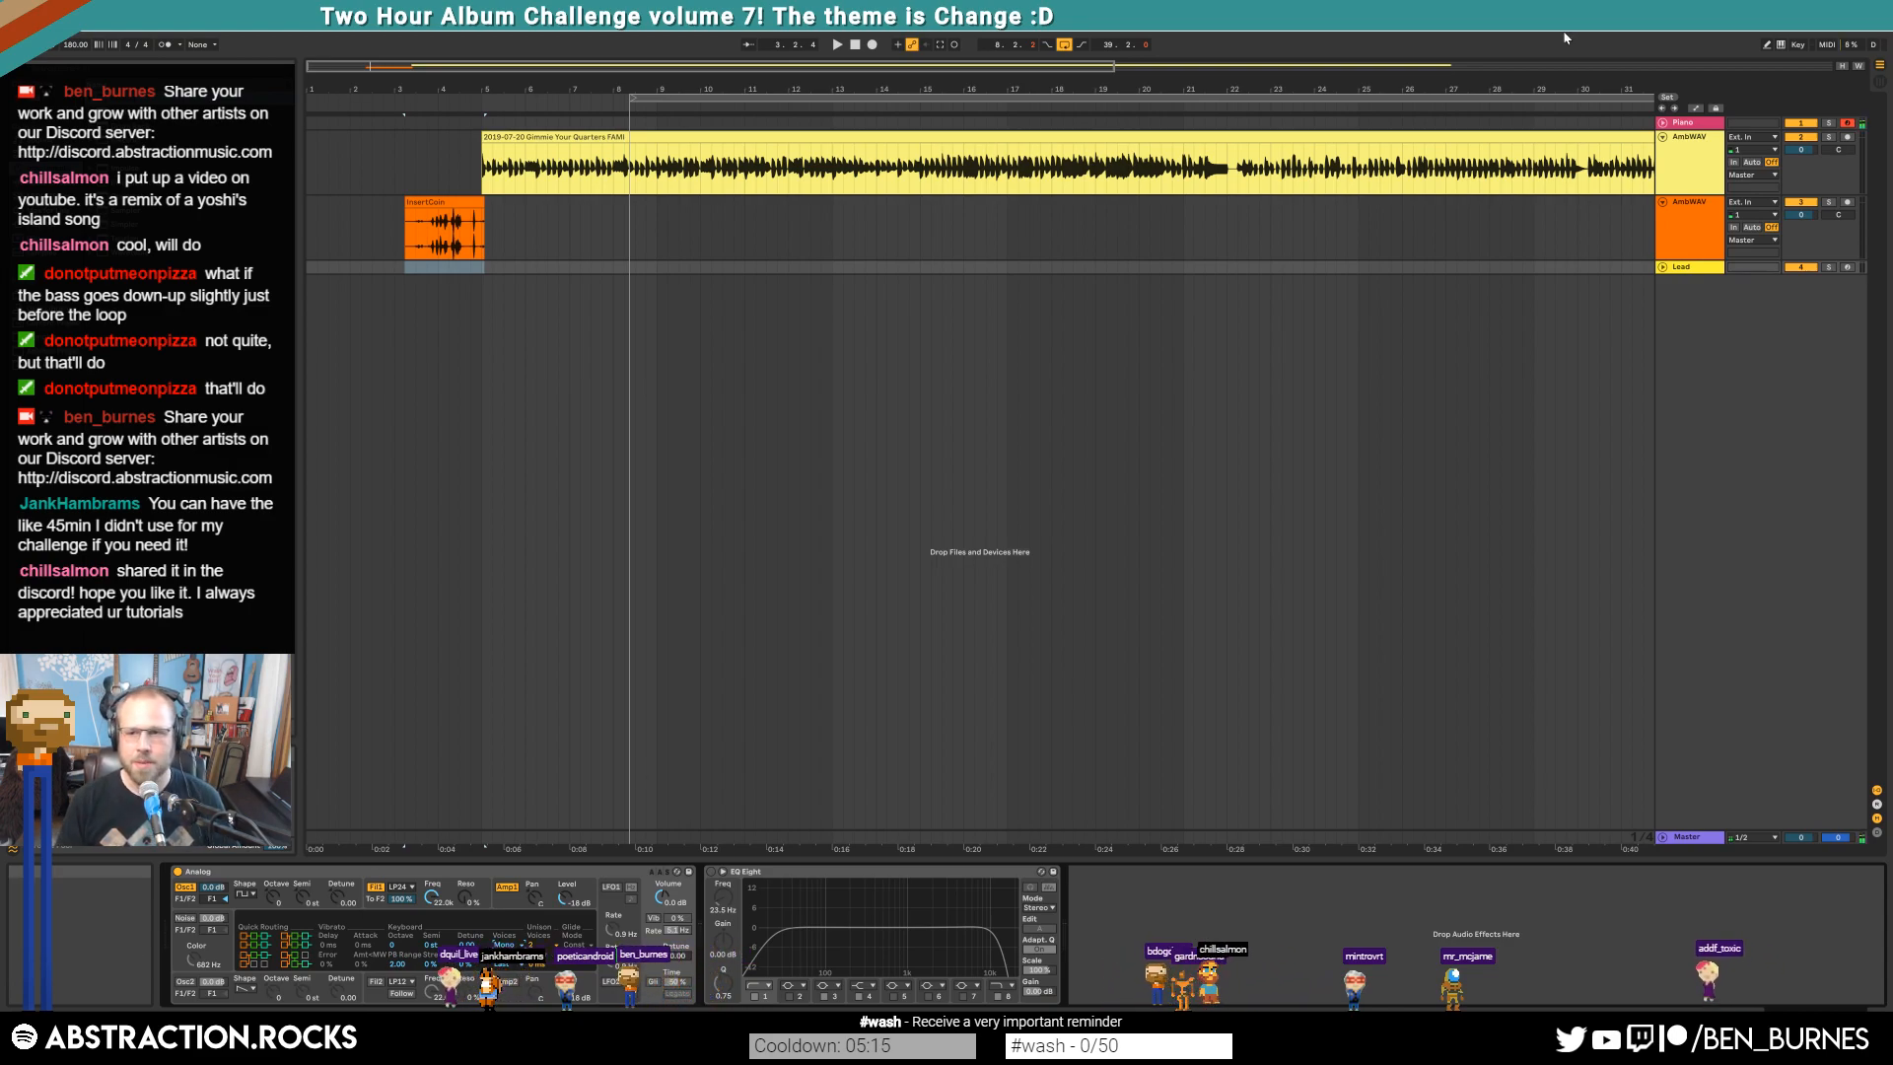
Arm the Lead track for recording and set Analog's amp envelope decay to about 469 ms
left_click(1846, 268)
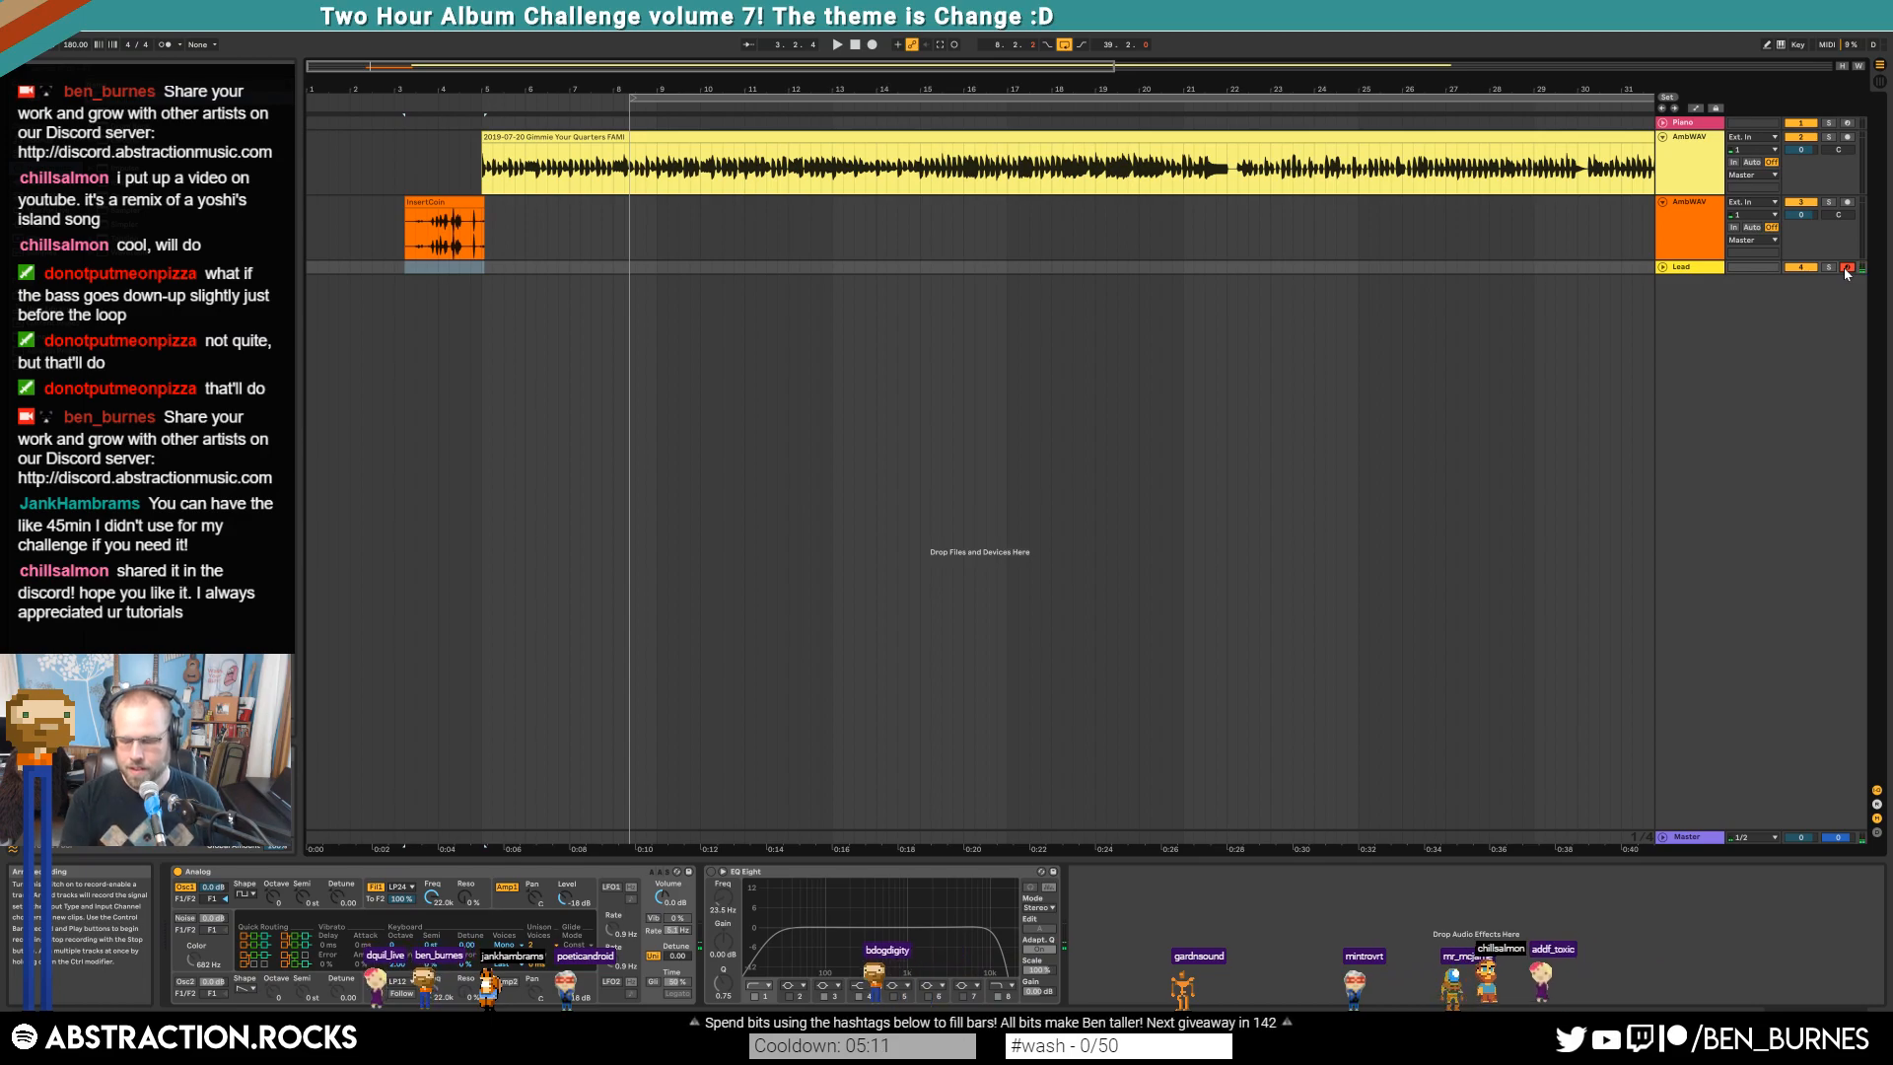
scroll(463, 280, "up", 5)
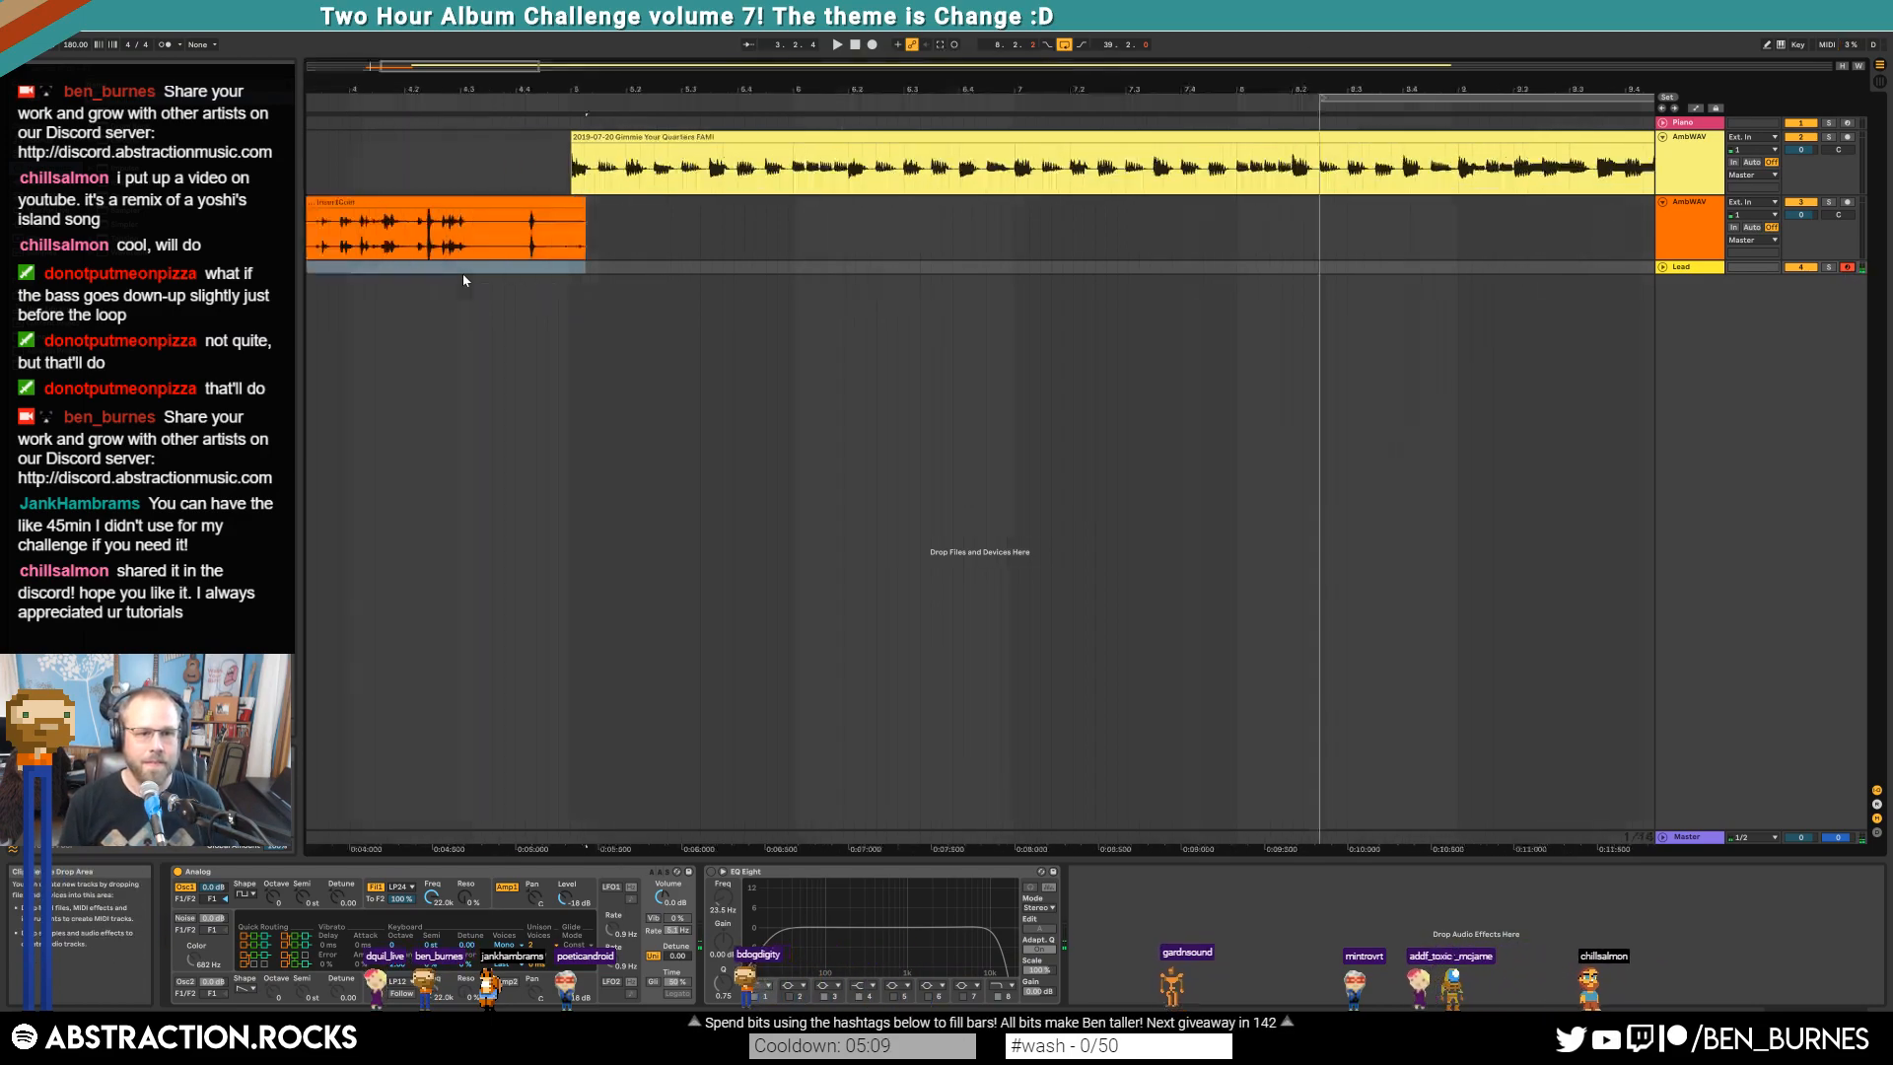
left_click(438, 270)
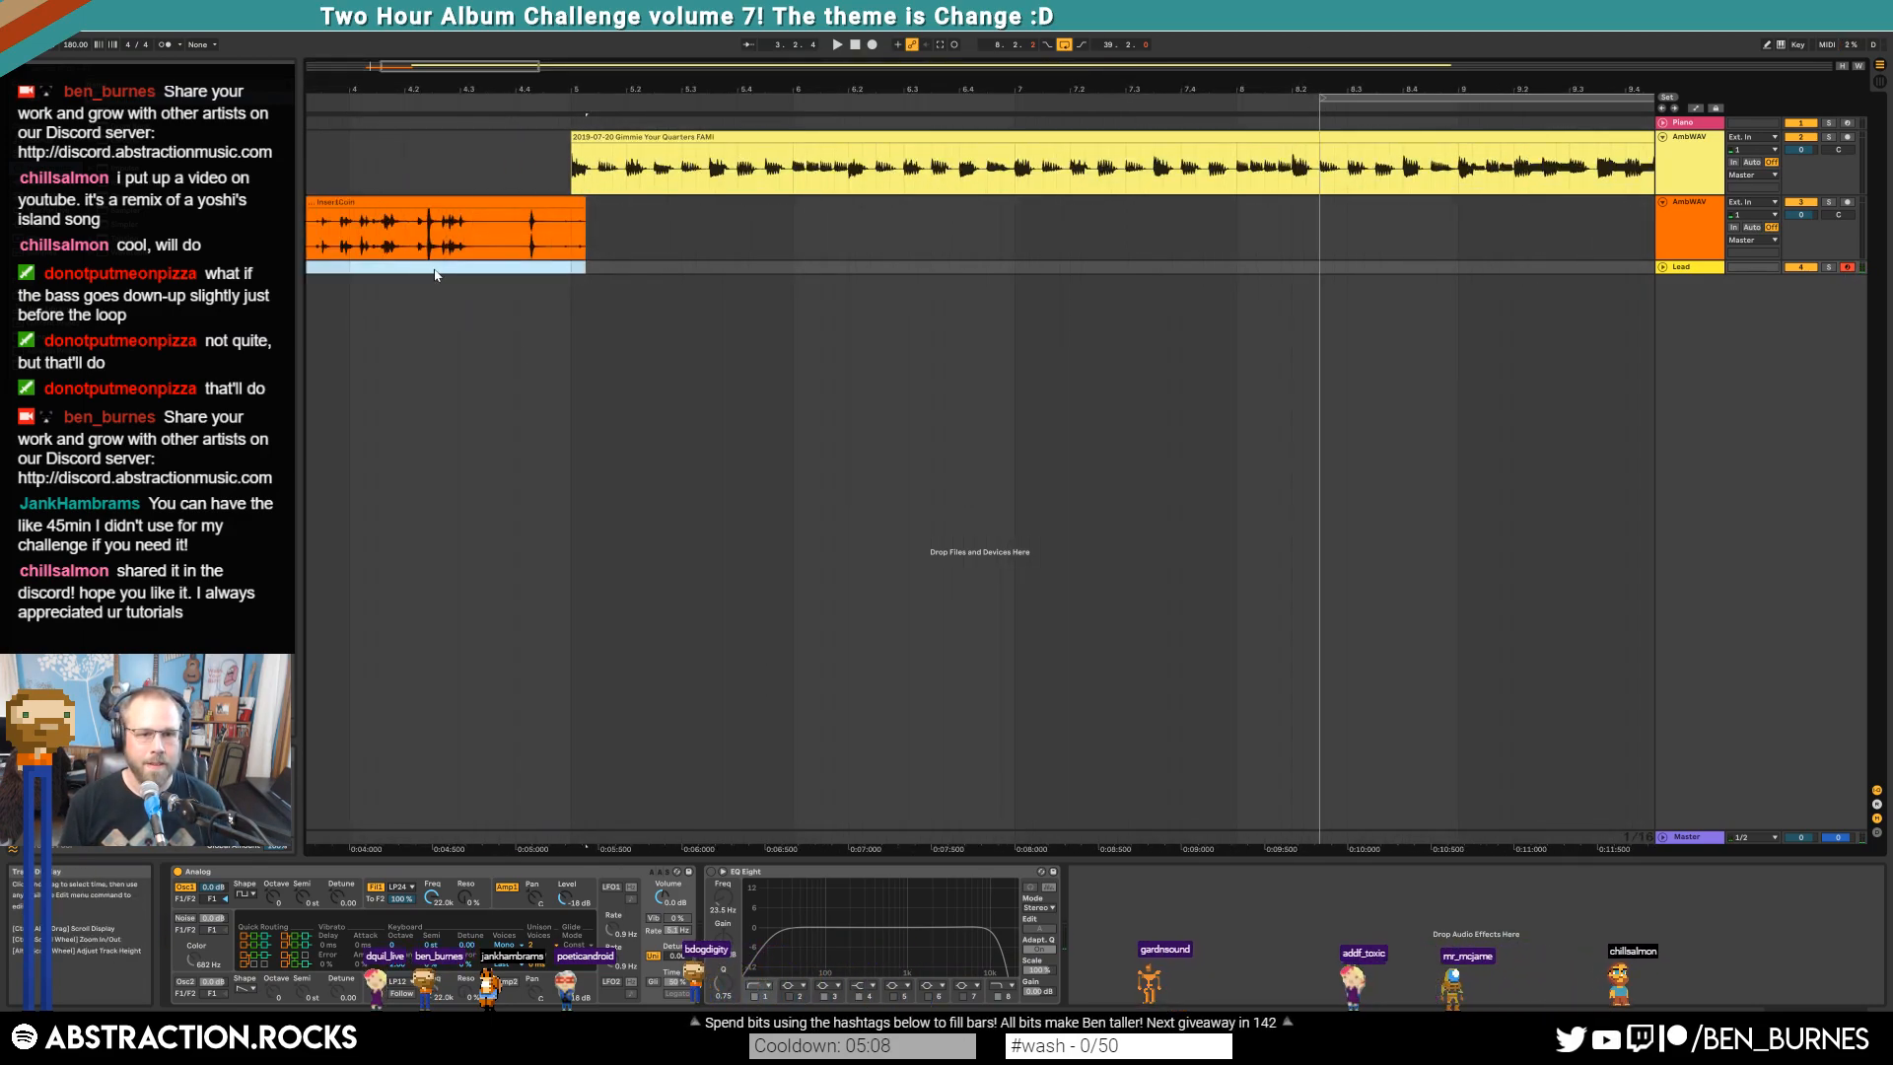
left_click(505, 904)
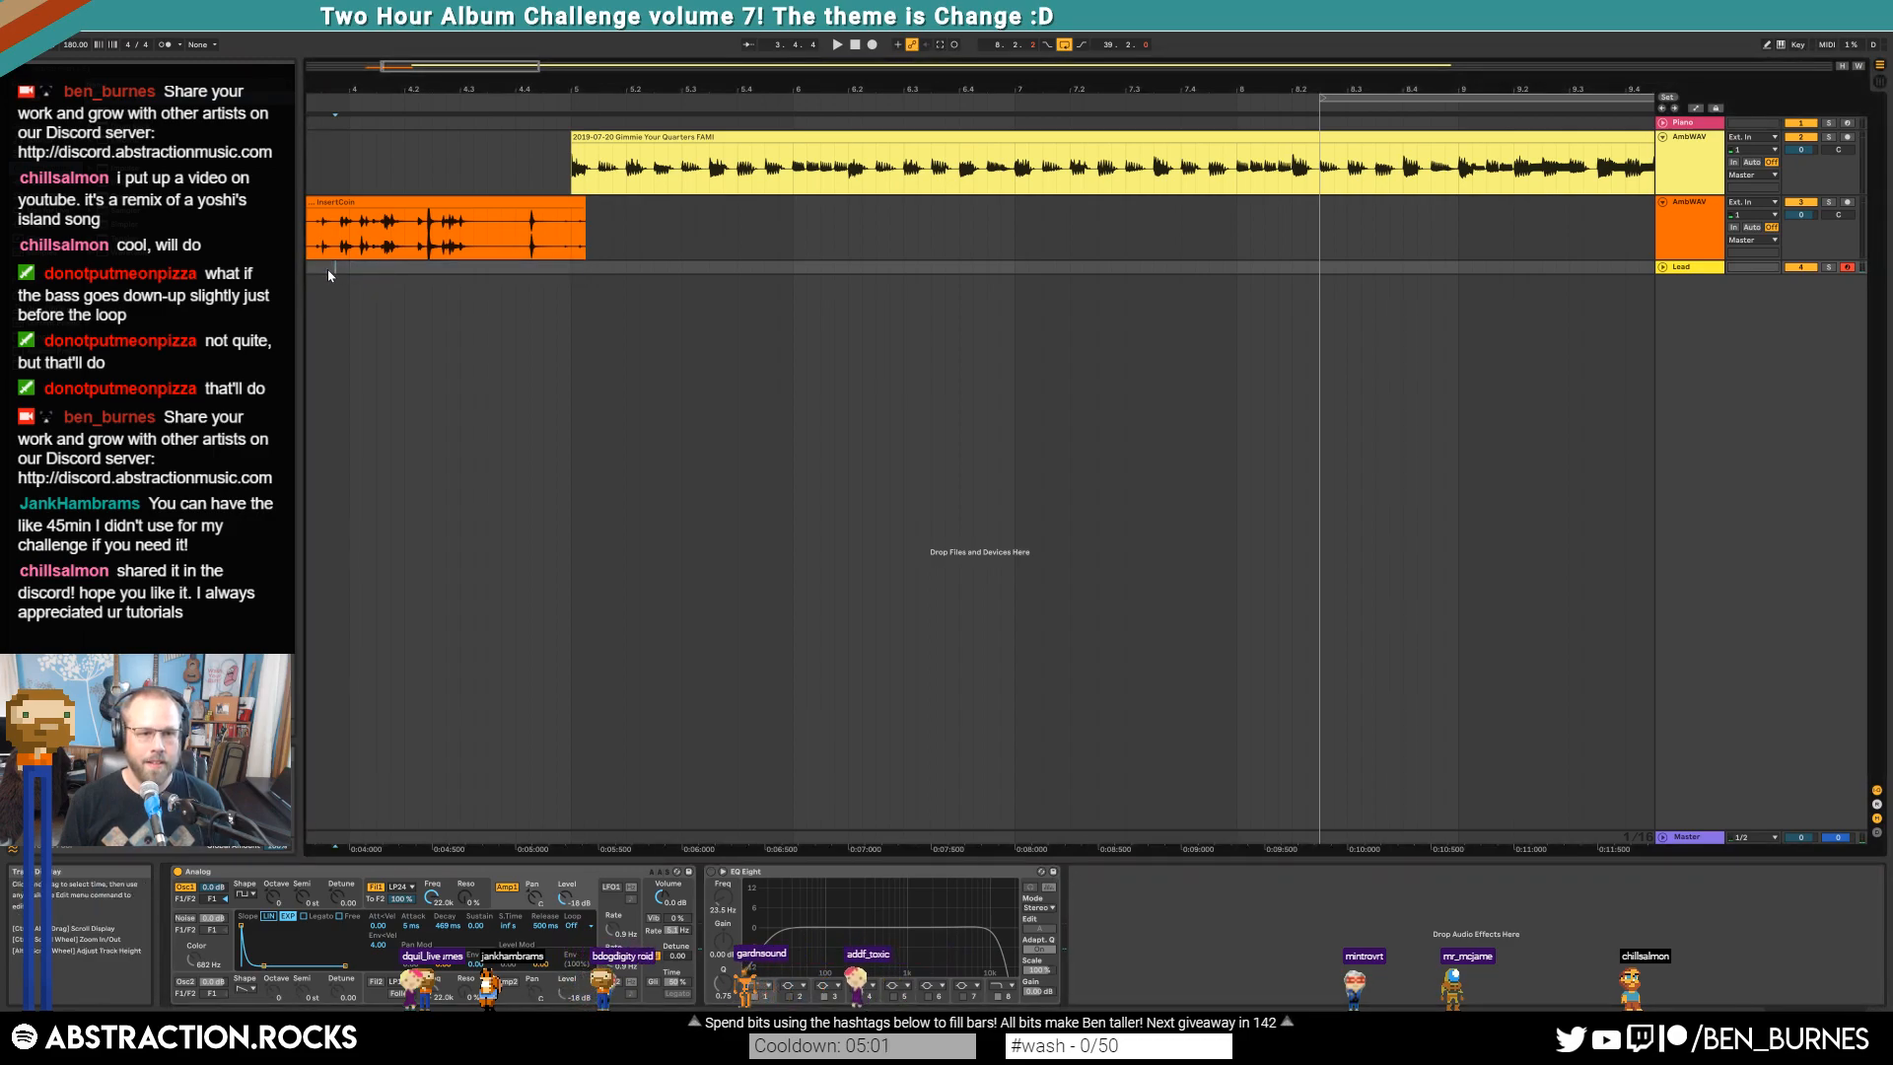
Record a two-note coin sound on the Lead track from about bar 2 to just past bar 5
scroll(335, 262, "down", 5)
scroll(375, 247, "left", 3)
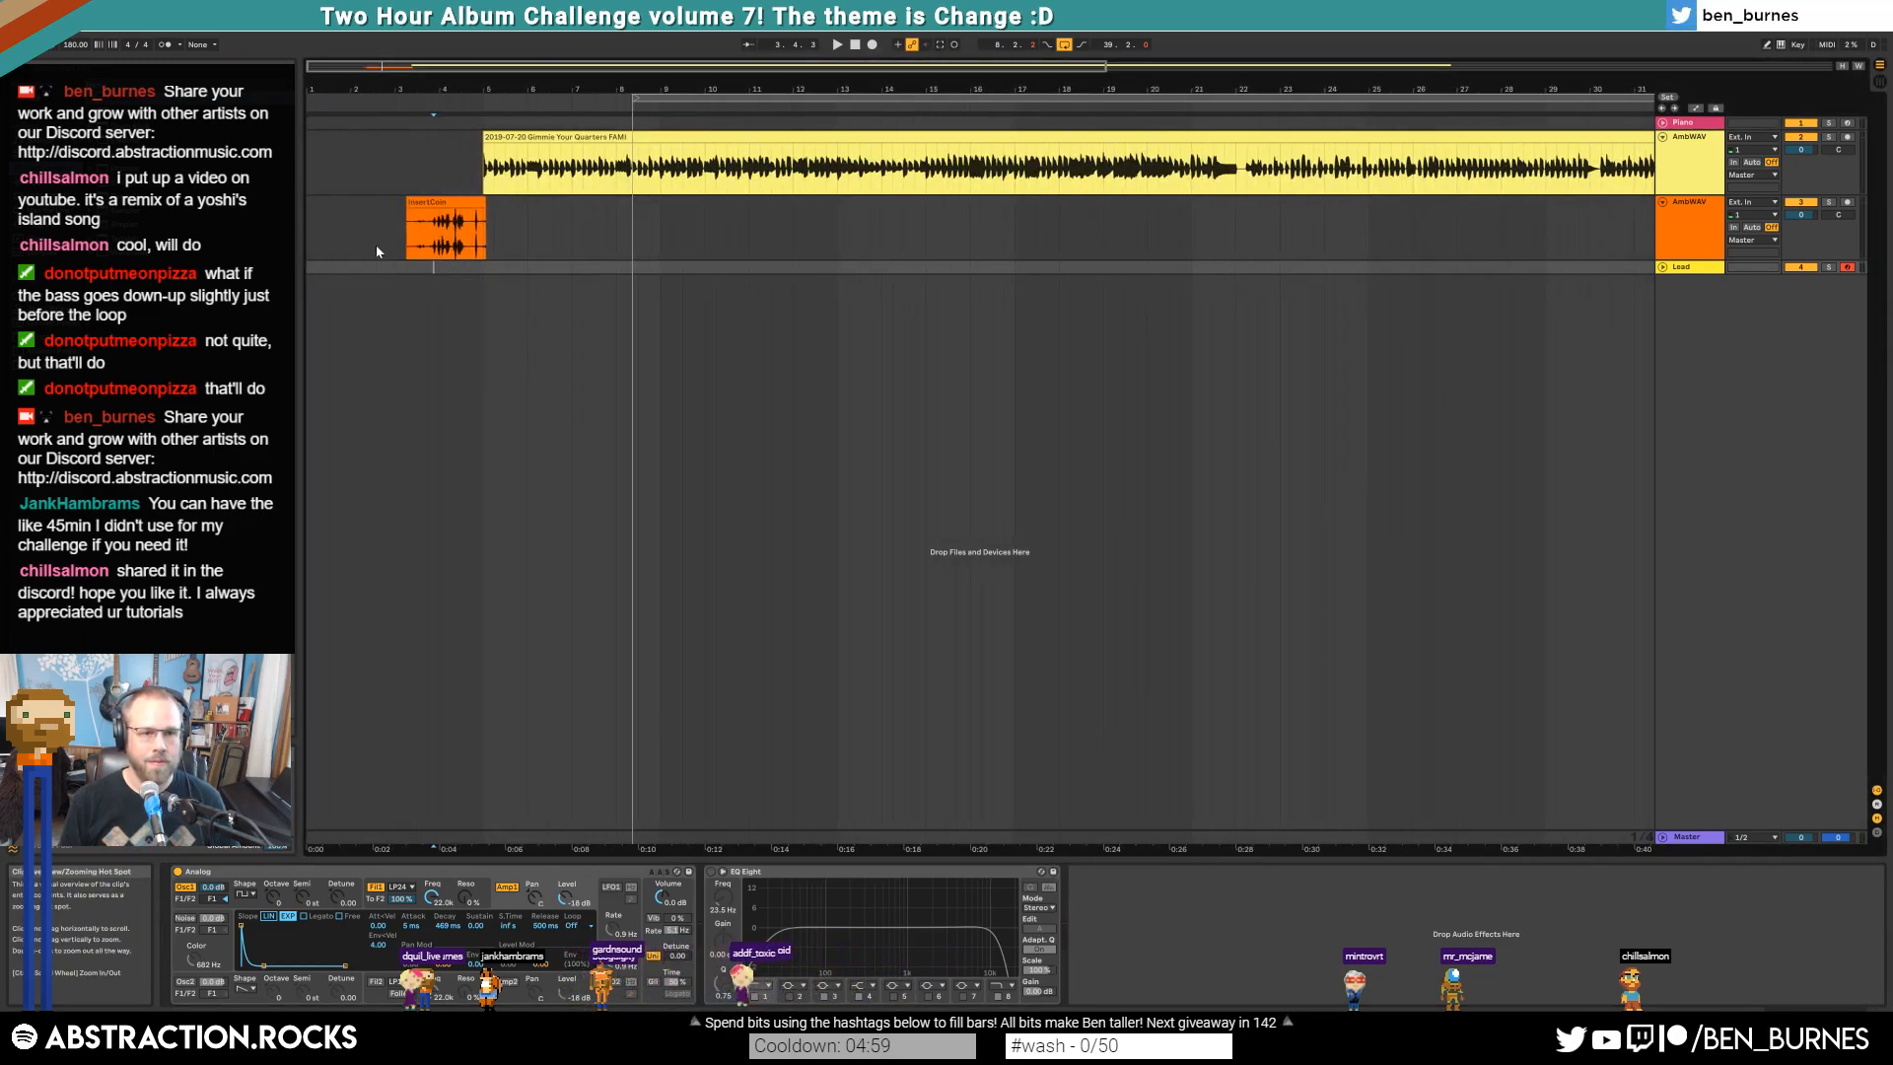
key("F9")
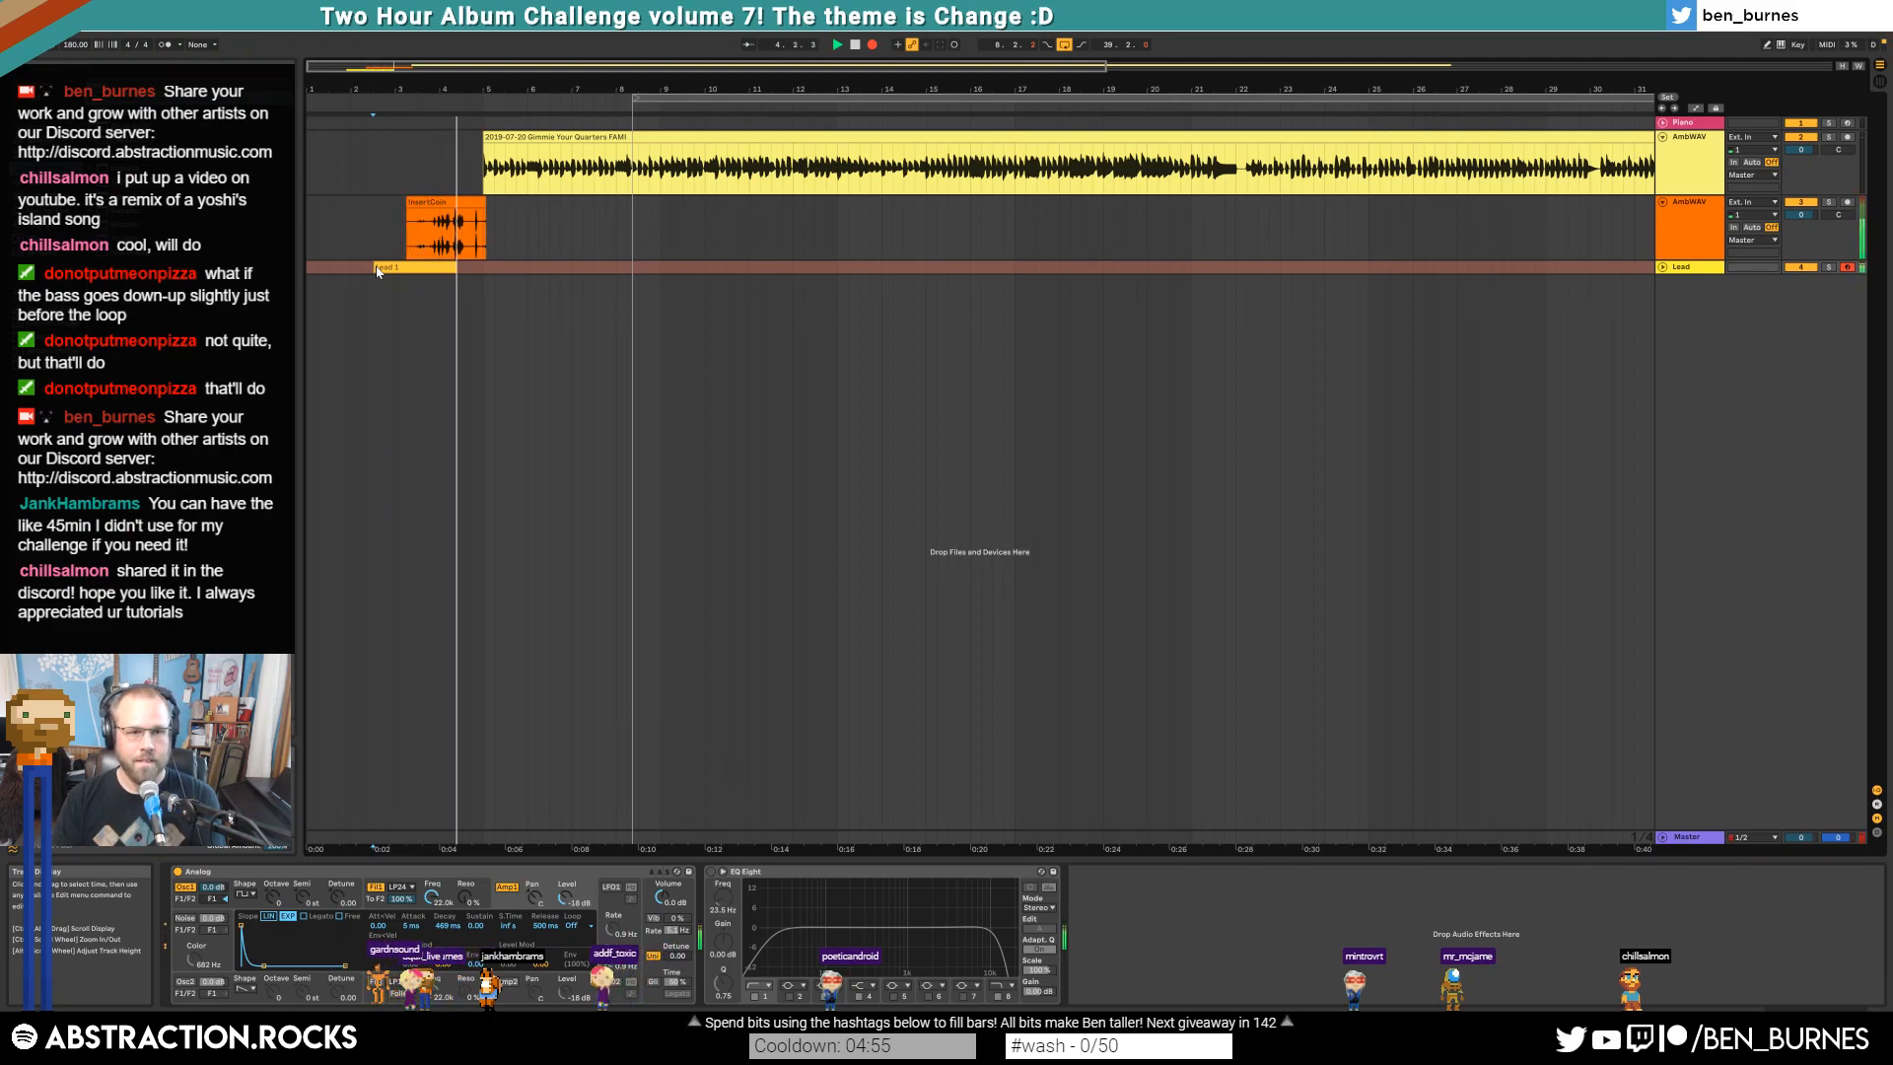
key("space")
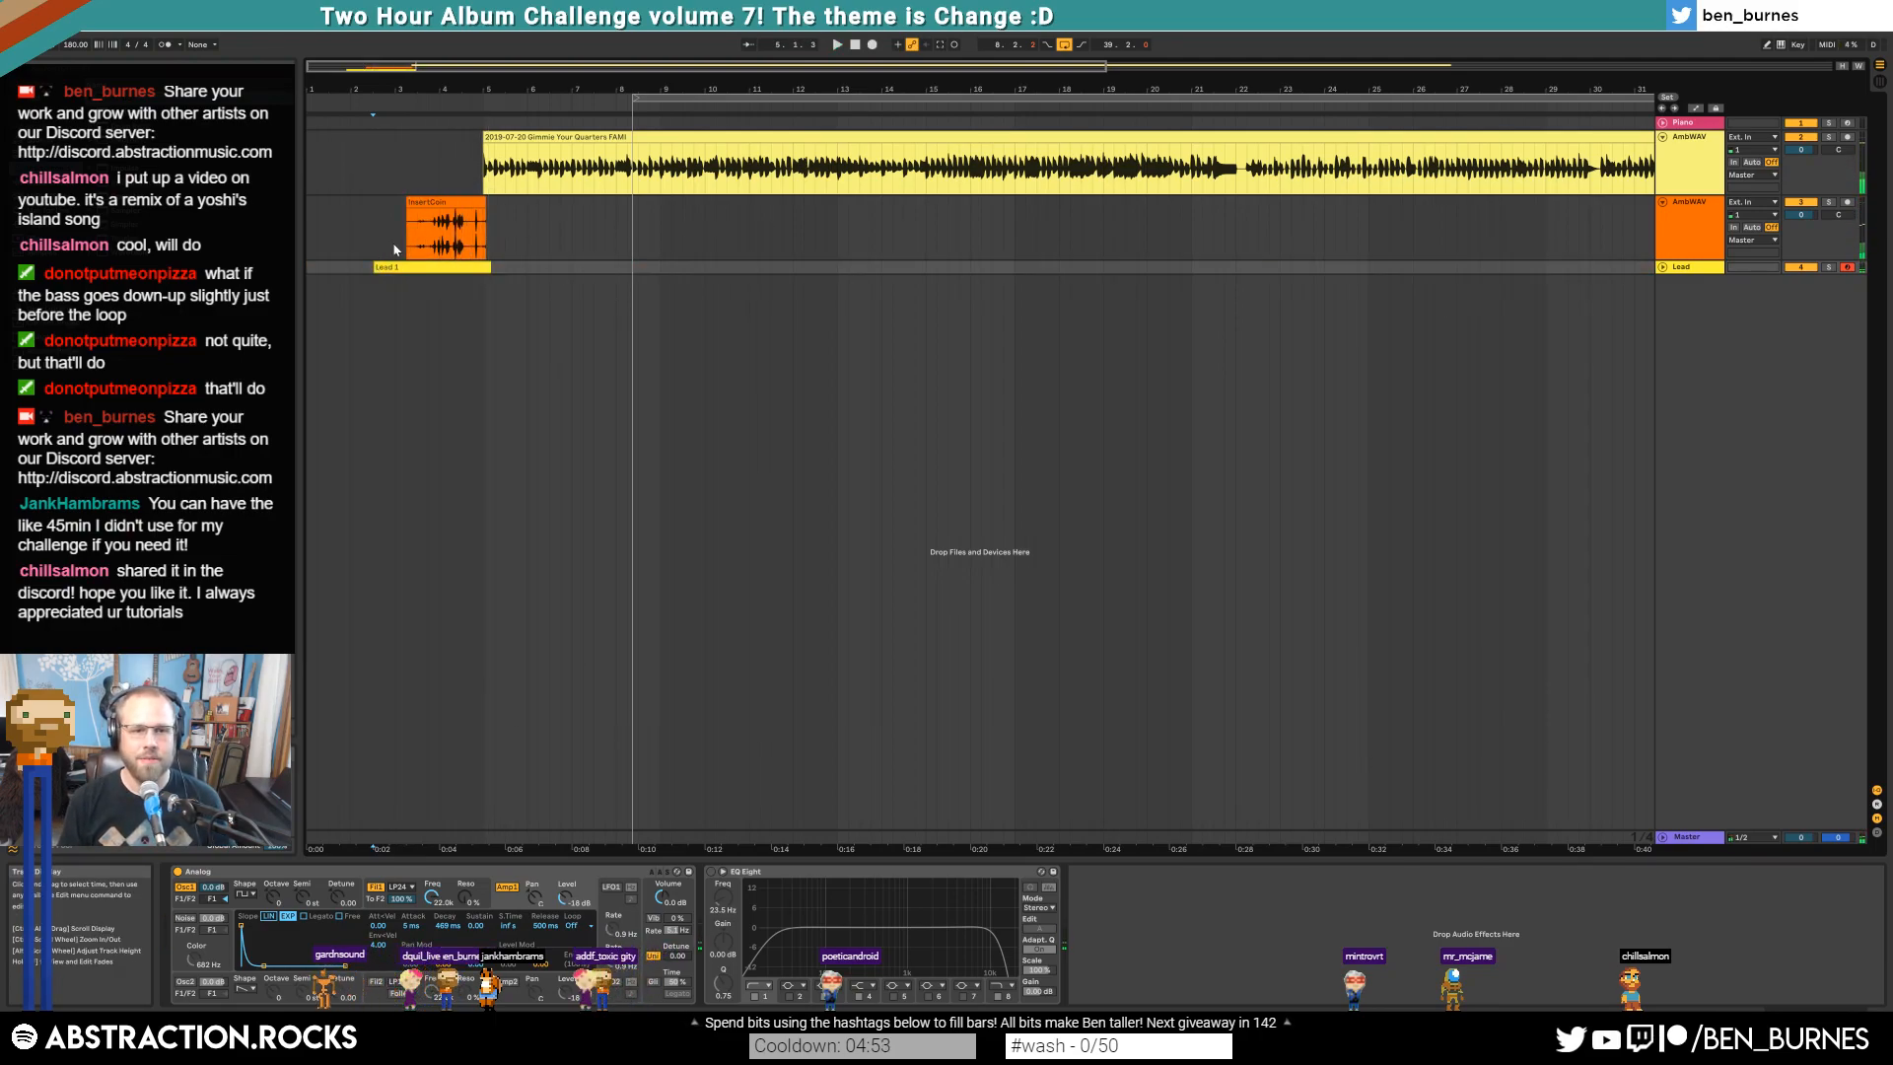
Unfold the Lead track, shift its recorded clip slightly later, and trim it to span about bar 4.2 to bar 5
scroll(387, 251, "up", 8, "ctrl")
left_click(1662, 267)
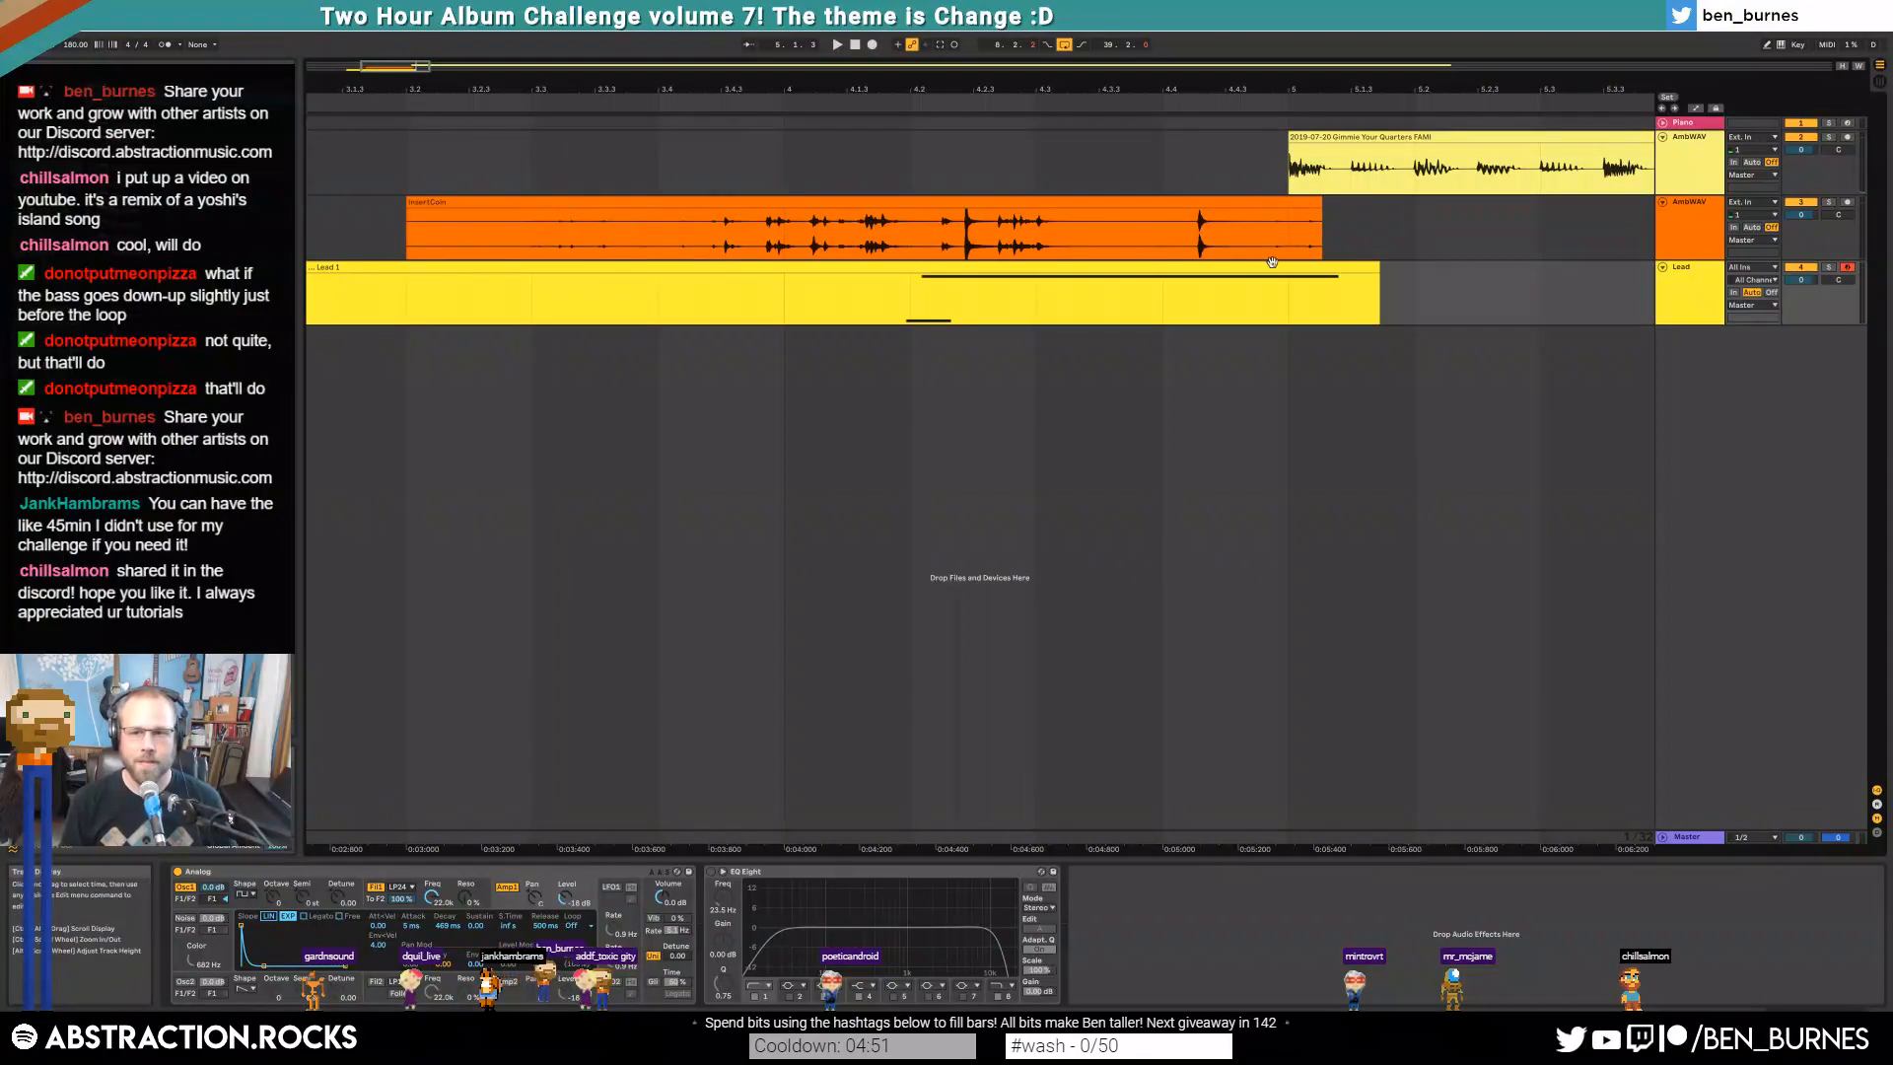
left_click_drag(1222, 270, 1272, 264)
key("minus")
key("minus")
key("minus")
key("minus")
left_click_drag(557, 273, 623, 271)
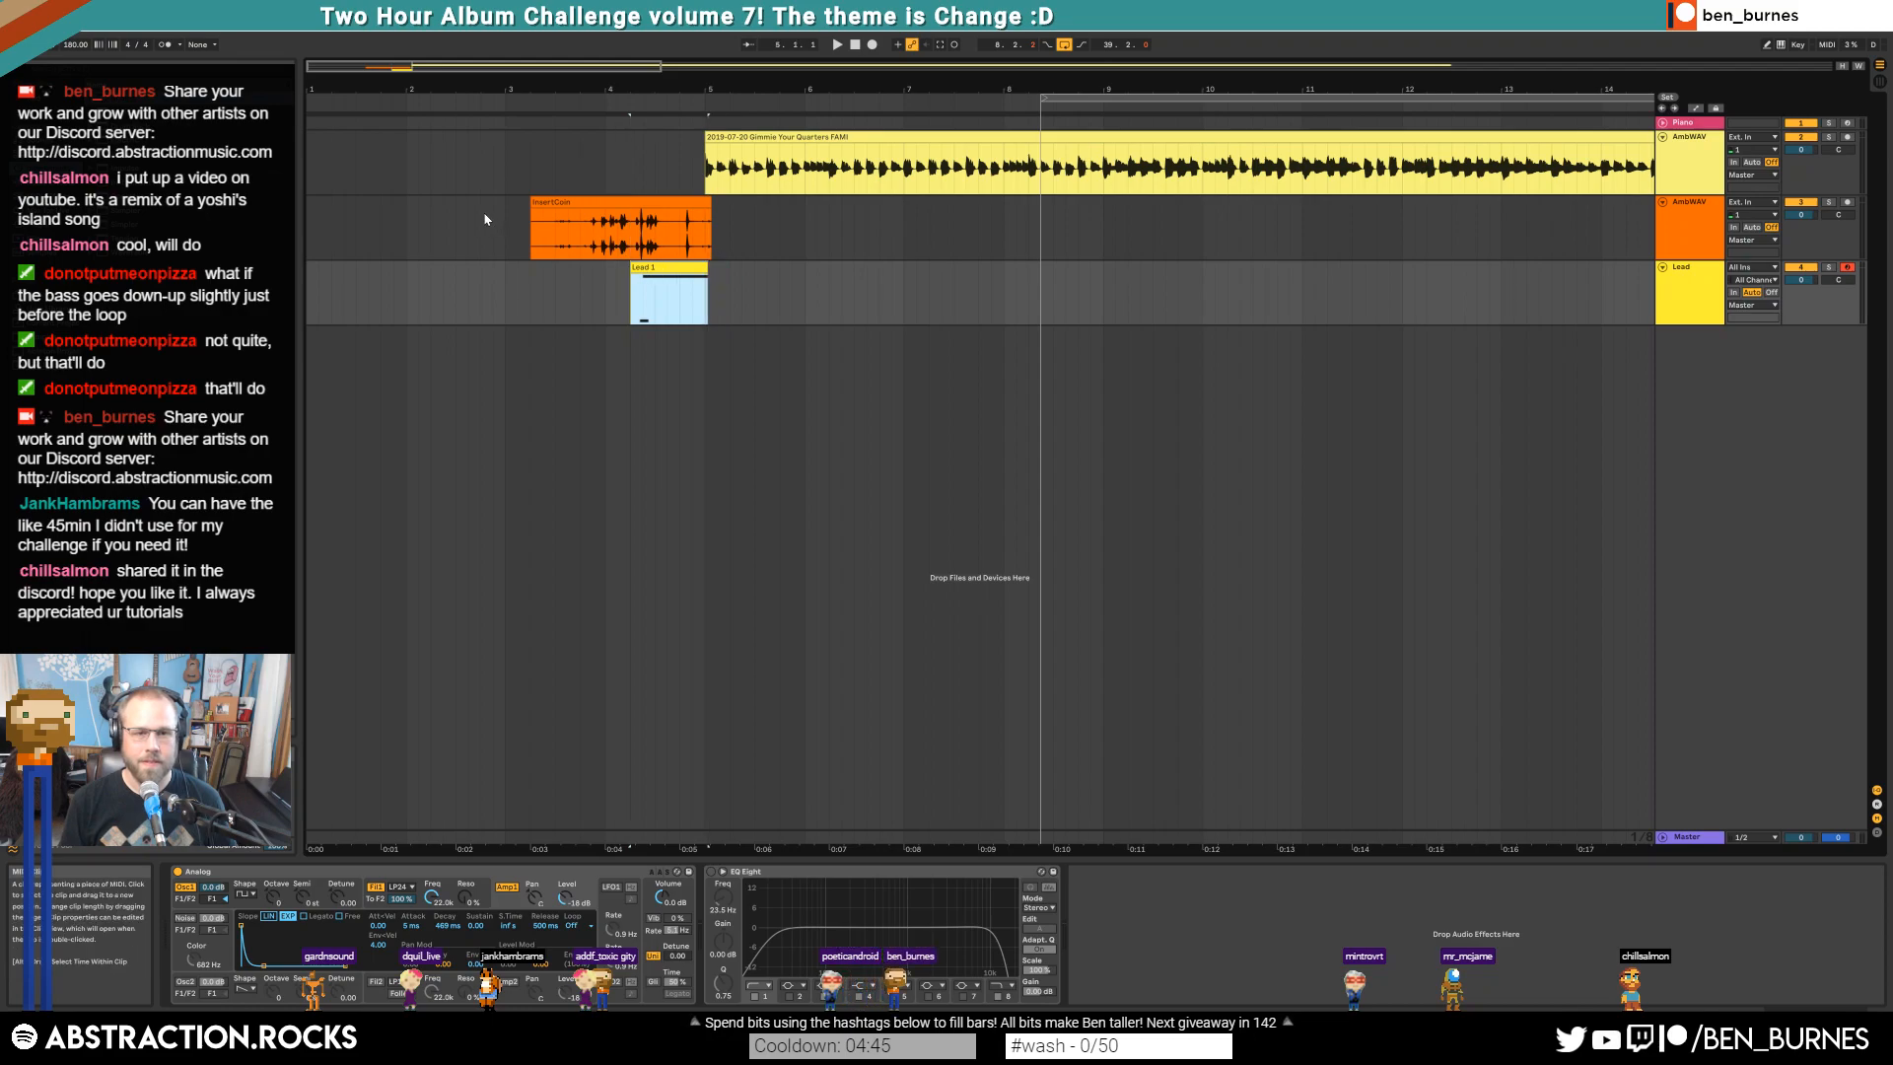
Play the intro from bar 3, trim the InsertCoin clip's end to just before bar 5, and select the song clip
left_click(506, 232)
key("space")
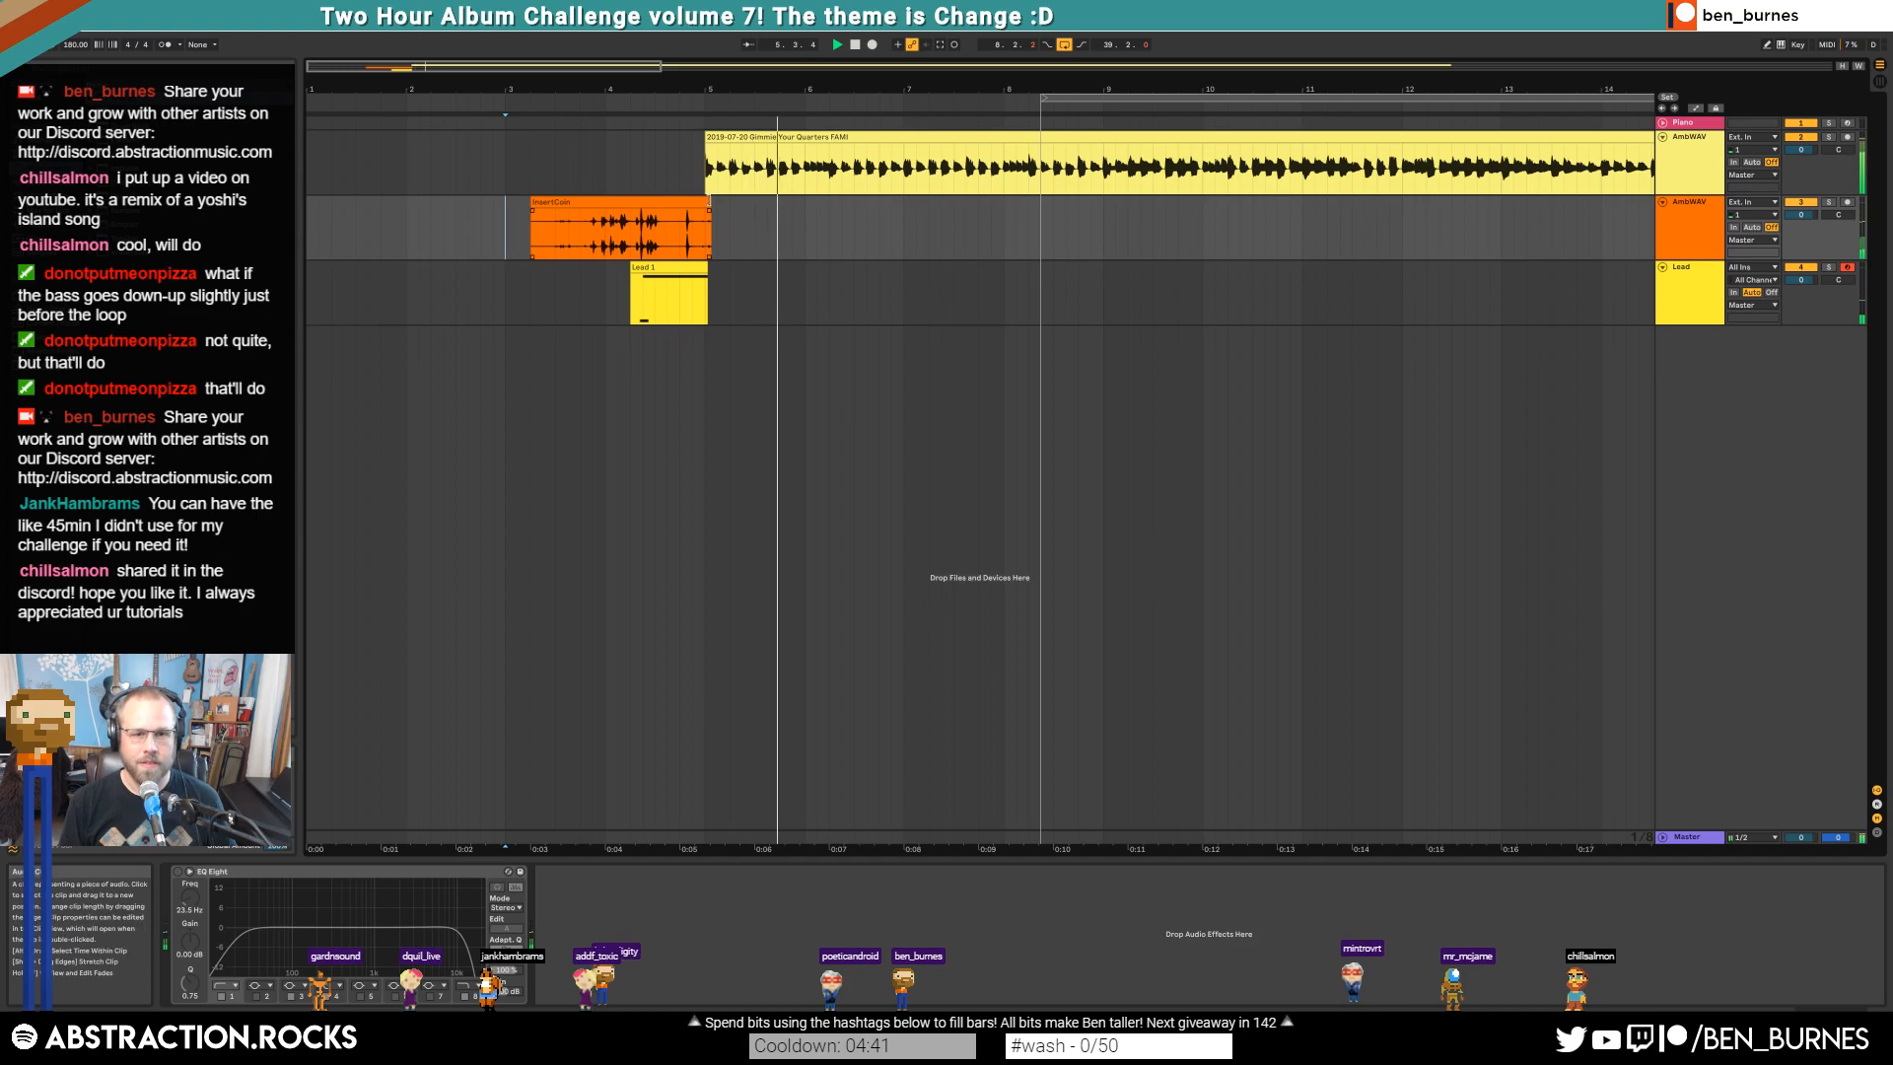
left_click_drag(709, 202, 699, 202)
key("space")
left_click(801, 137)
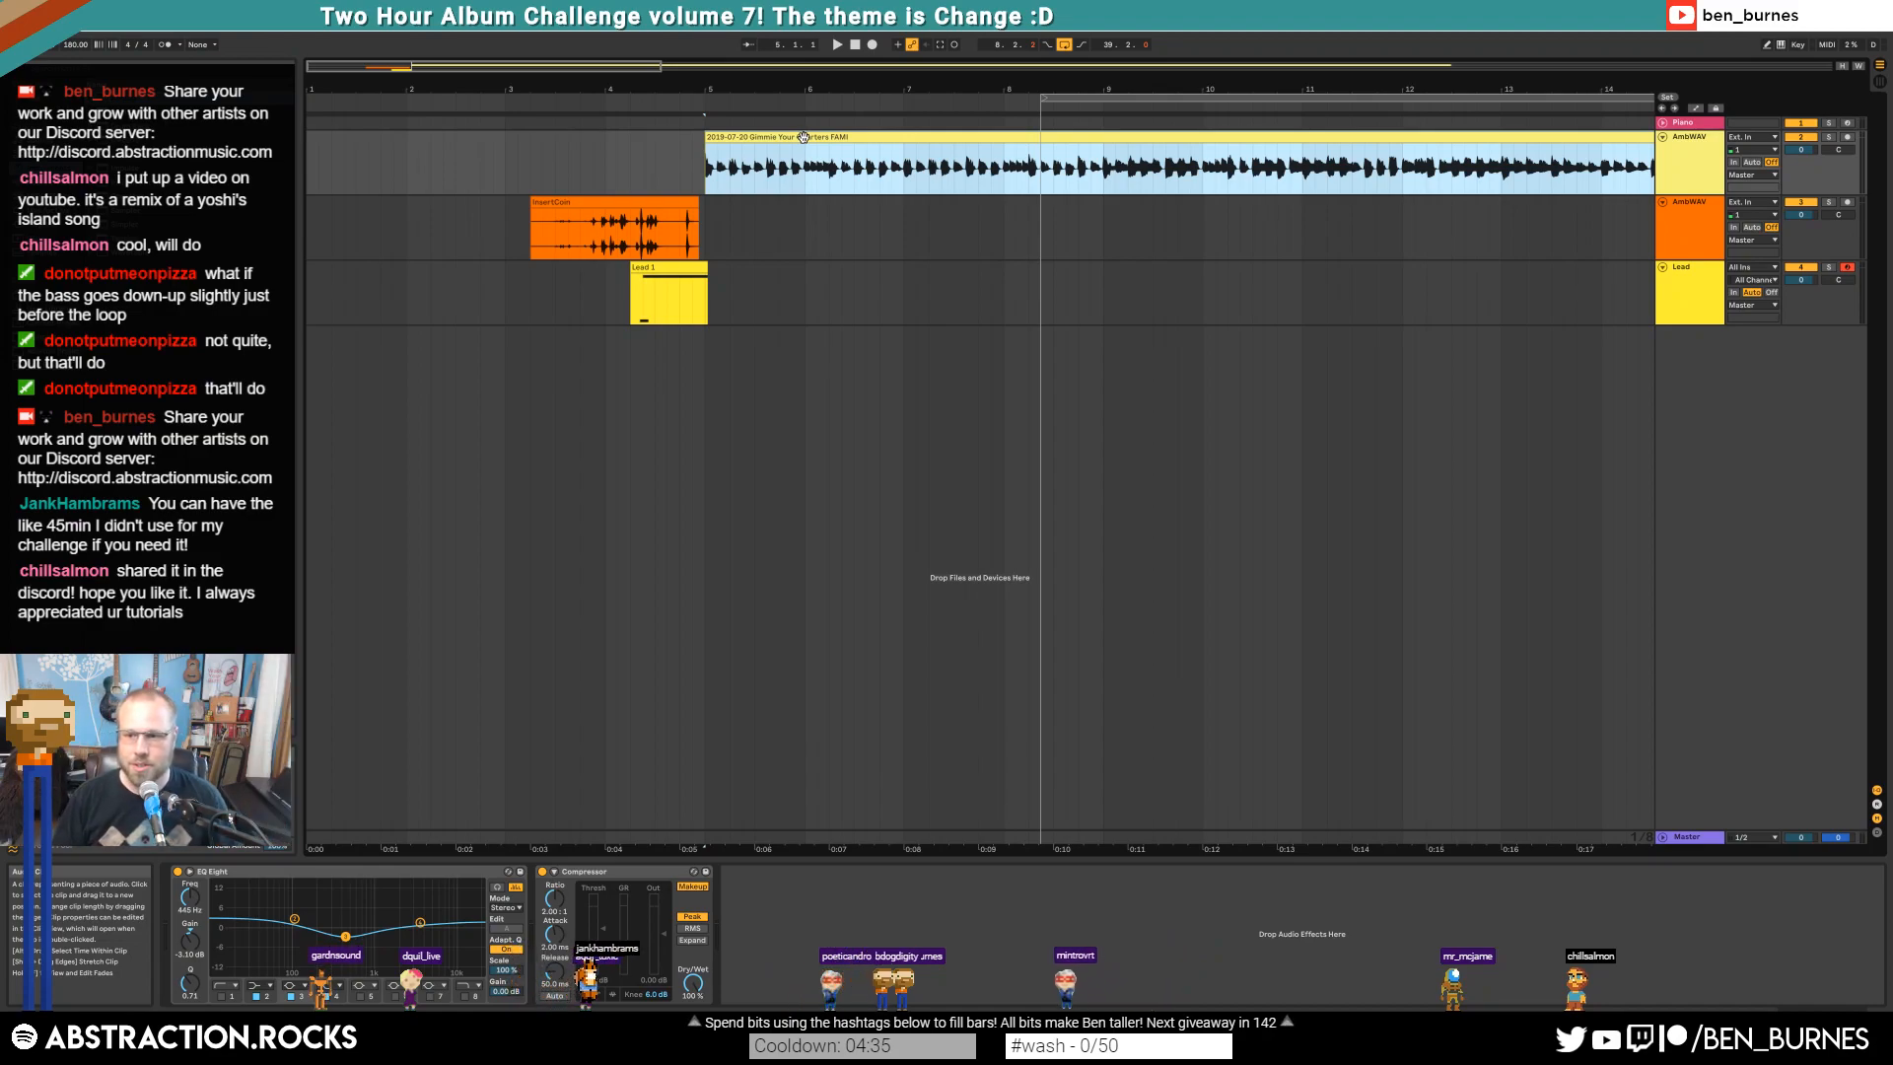
Play the song from bar 5 and adjust the bands of EQ Eight on its track
left_click(615, 106)
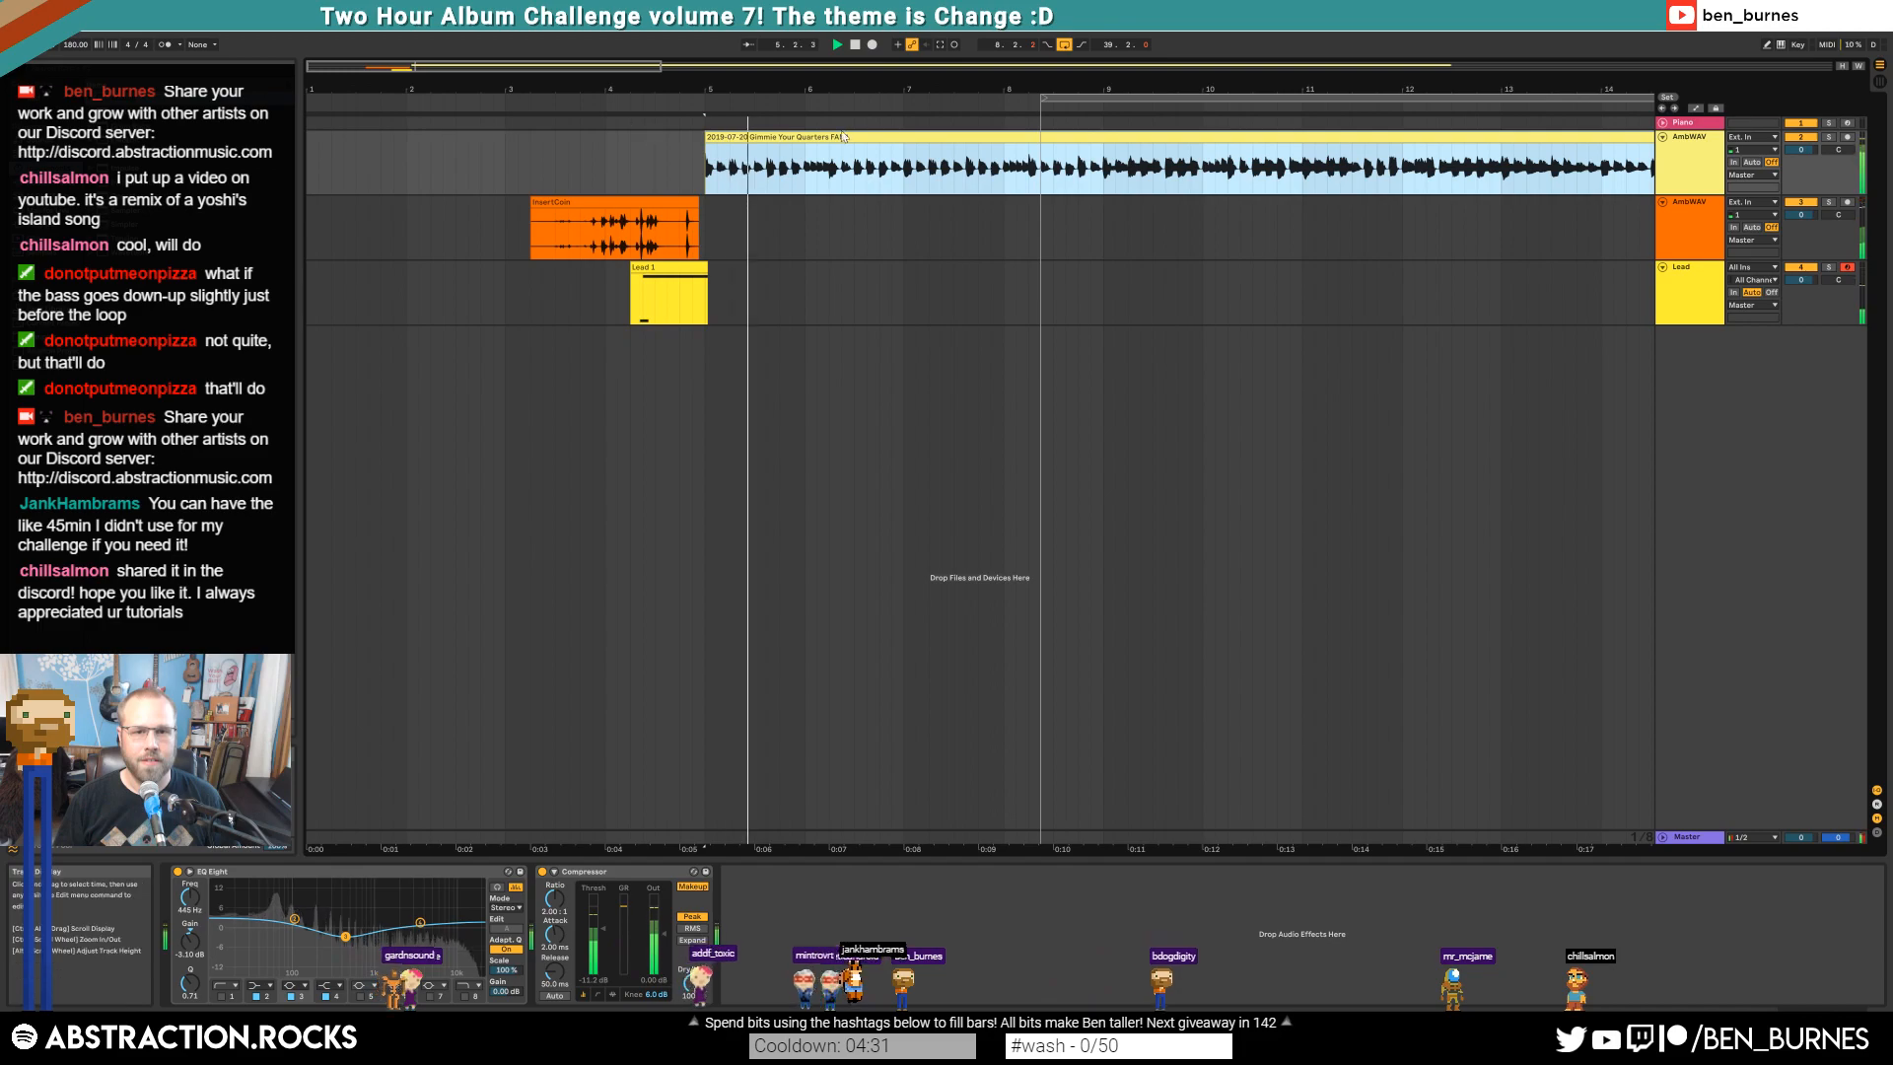
left_click_drag(293, 919, 297, 925)
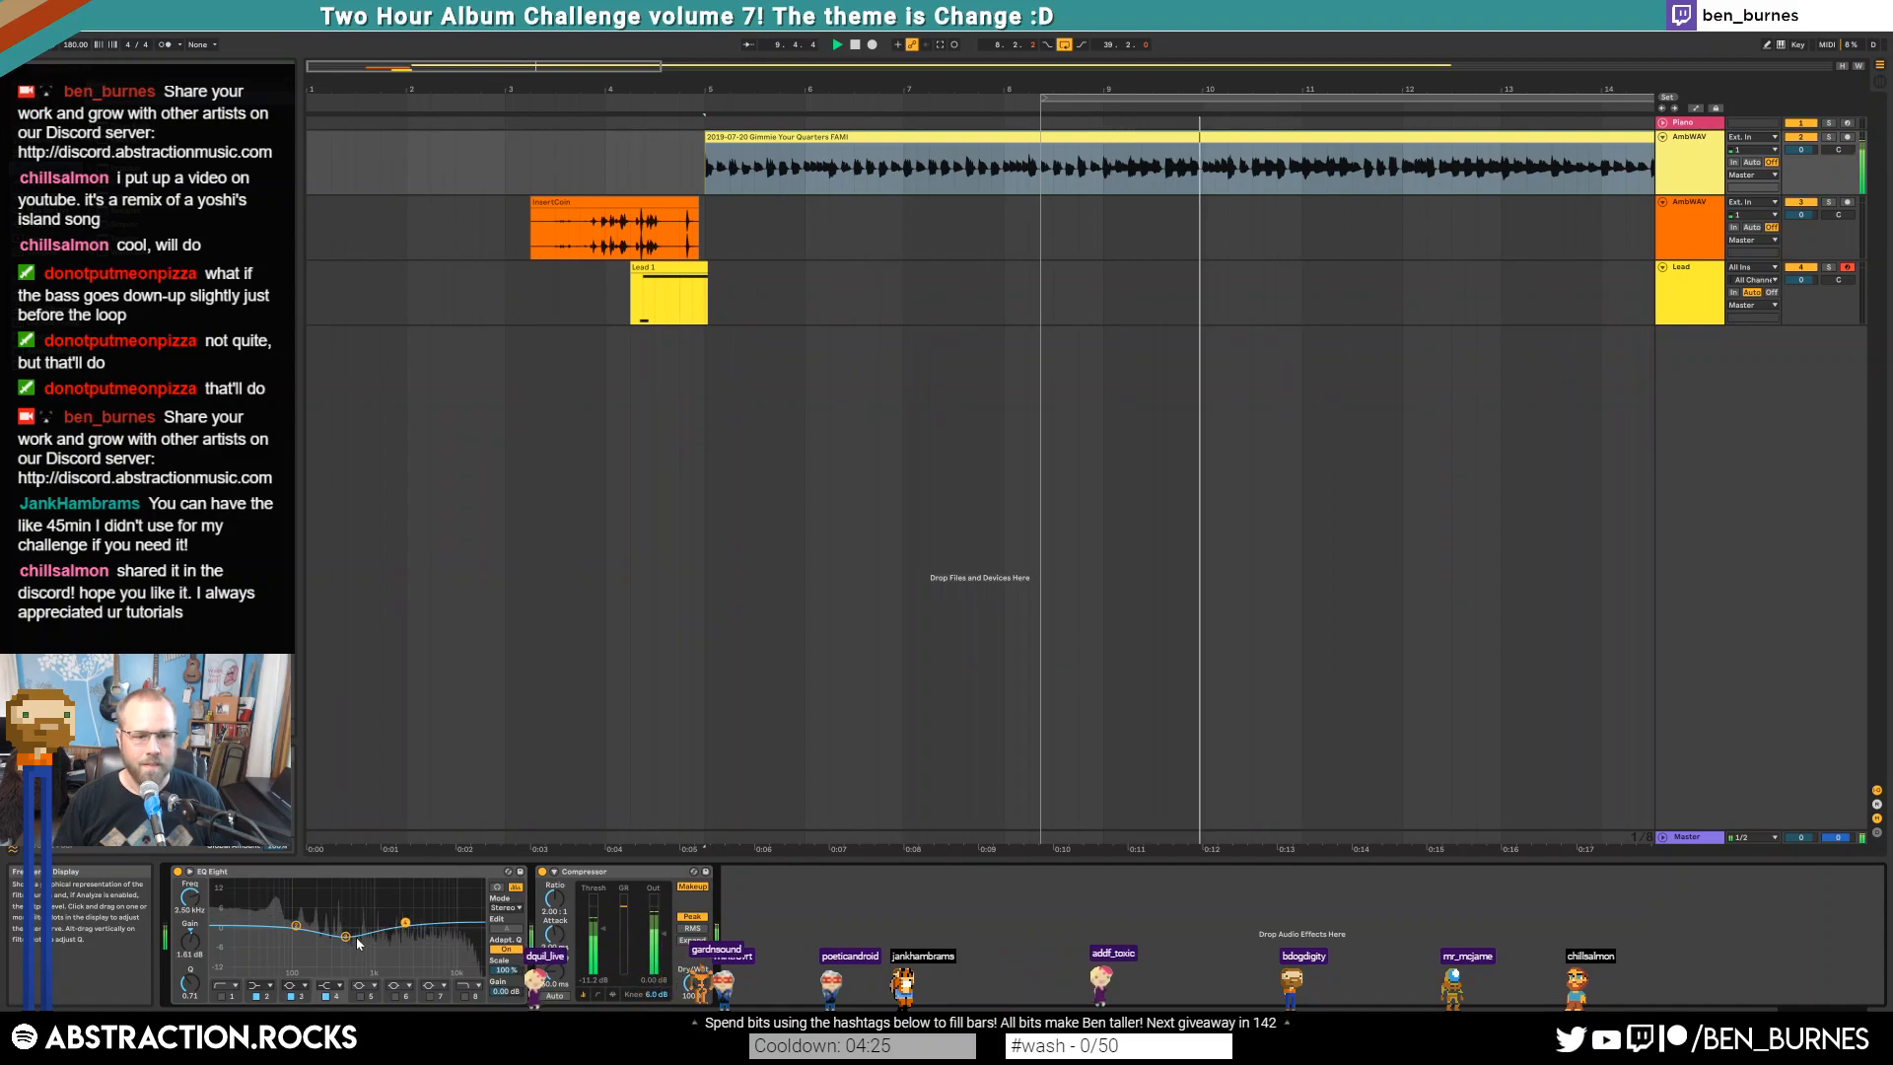
Extend the song clip's end to about bar 97 and move EQ Eight's upper band to about 1.53 kHz and -0.12 dB
left_click_drag(661, 66, 1831, 67)
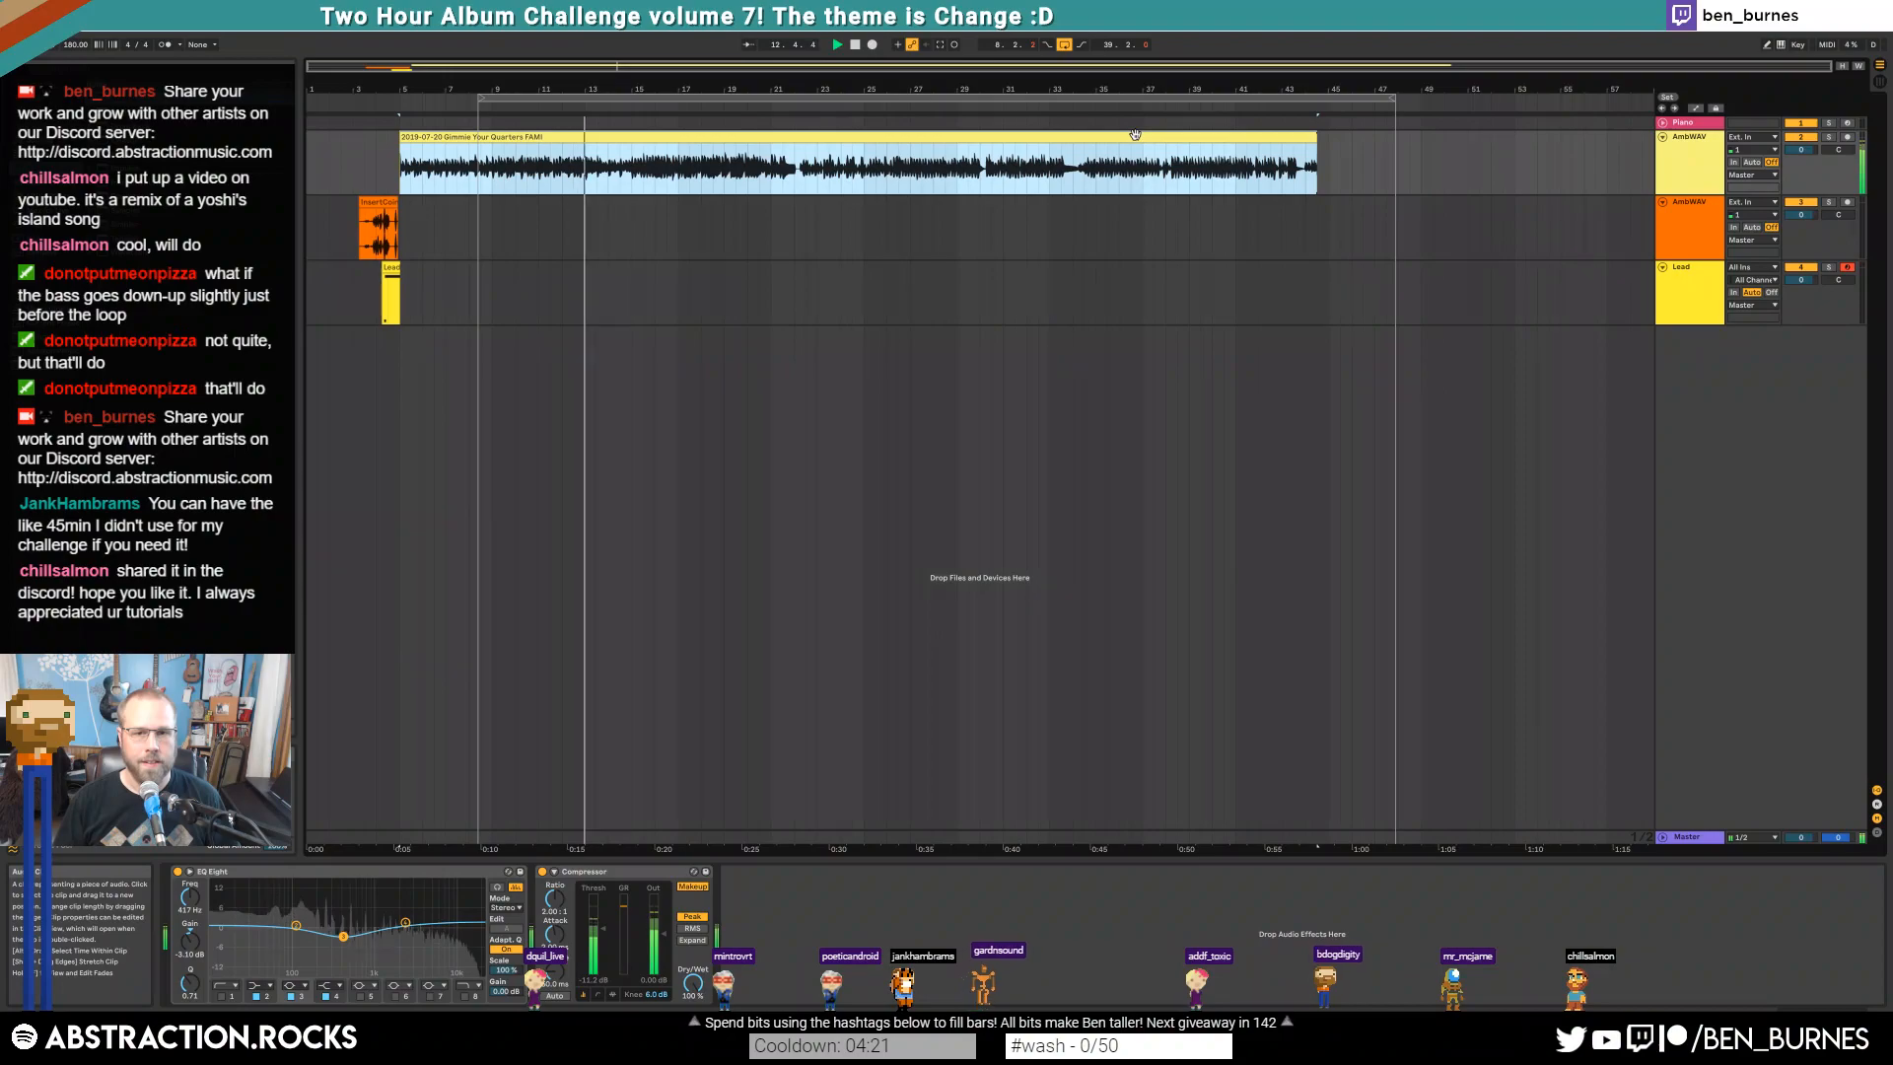
left_click_drag(1317, 138, 1891, 143)
left_click_drag(1151, 68, 1473, 70)
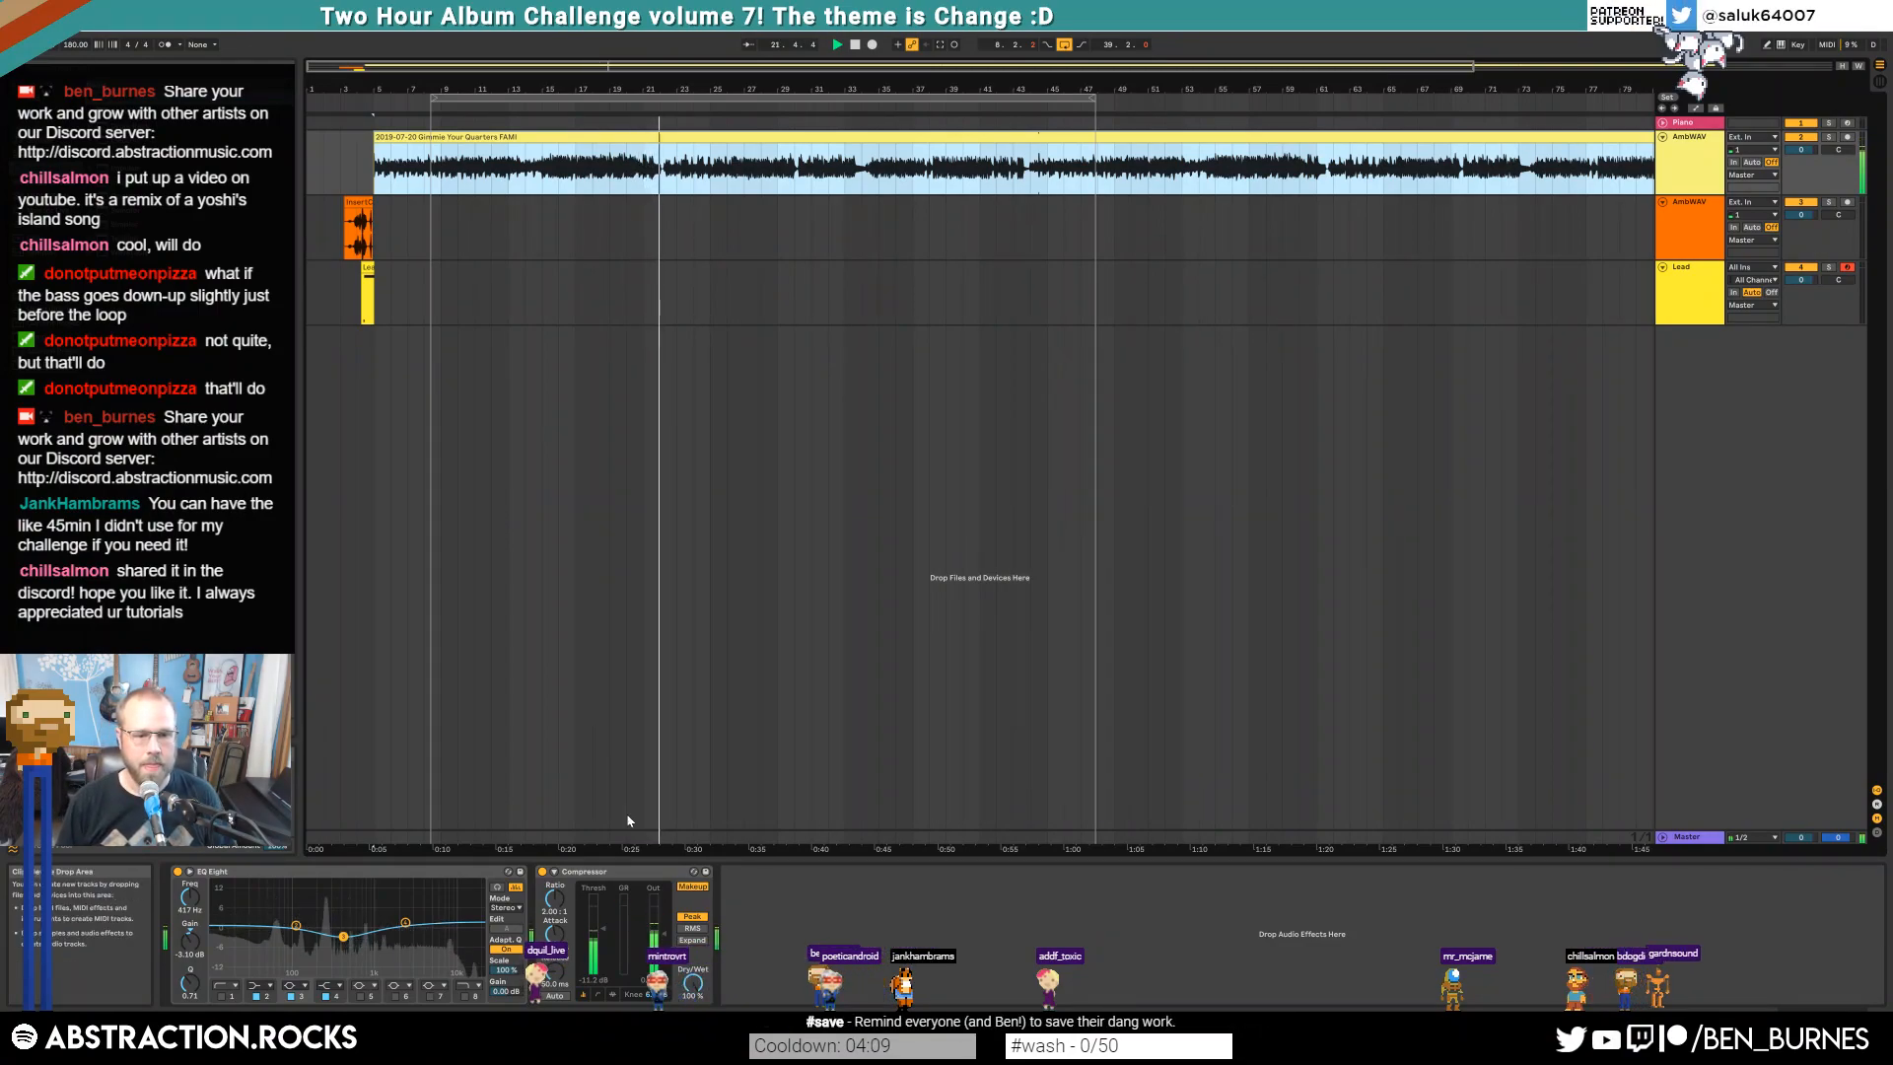
left_click(542, 873)
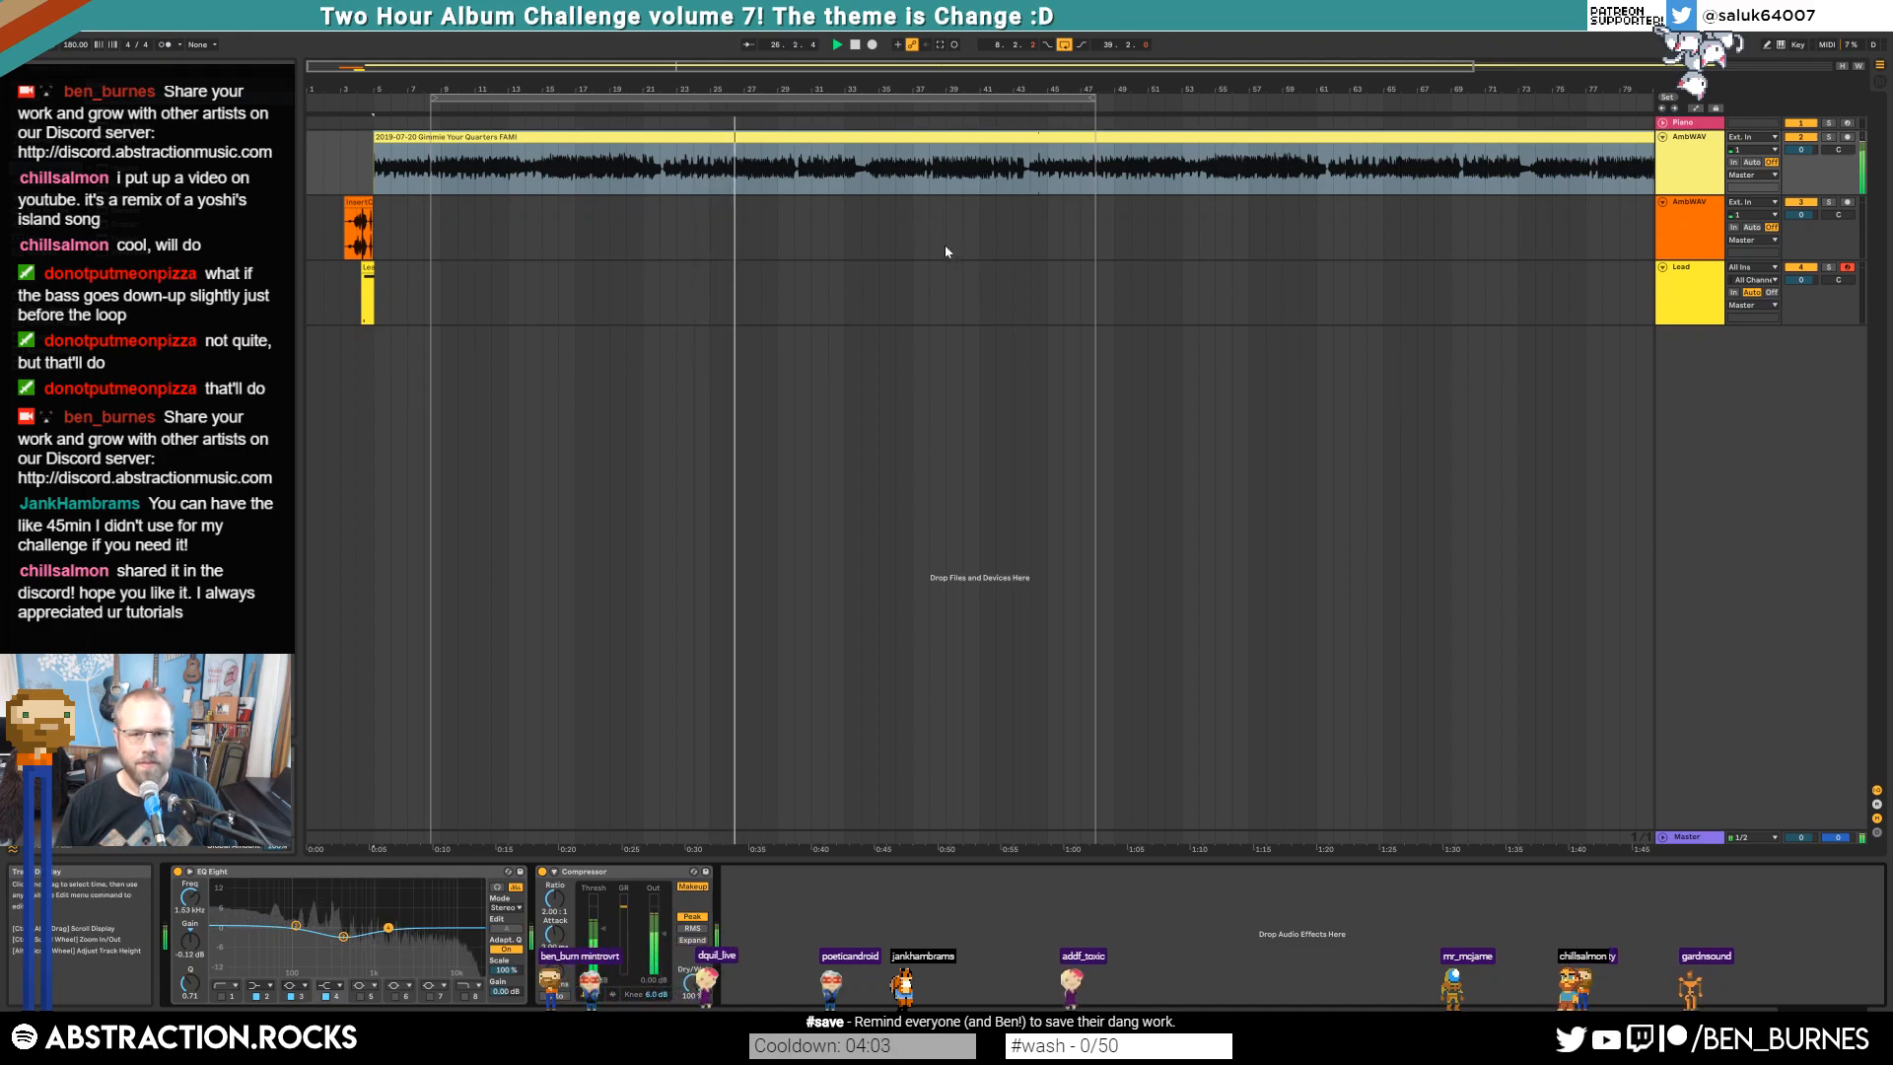
Turn off the arrangement loop, end the song clip at about bar 93, and add a fade-out from about bar 84
key("ctrl+l")
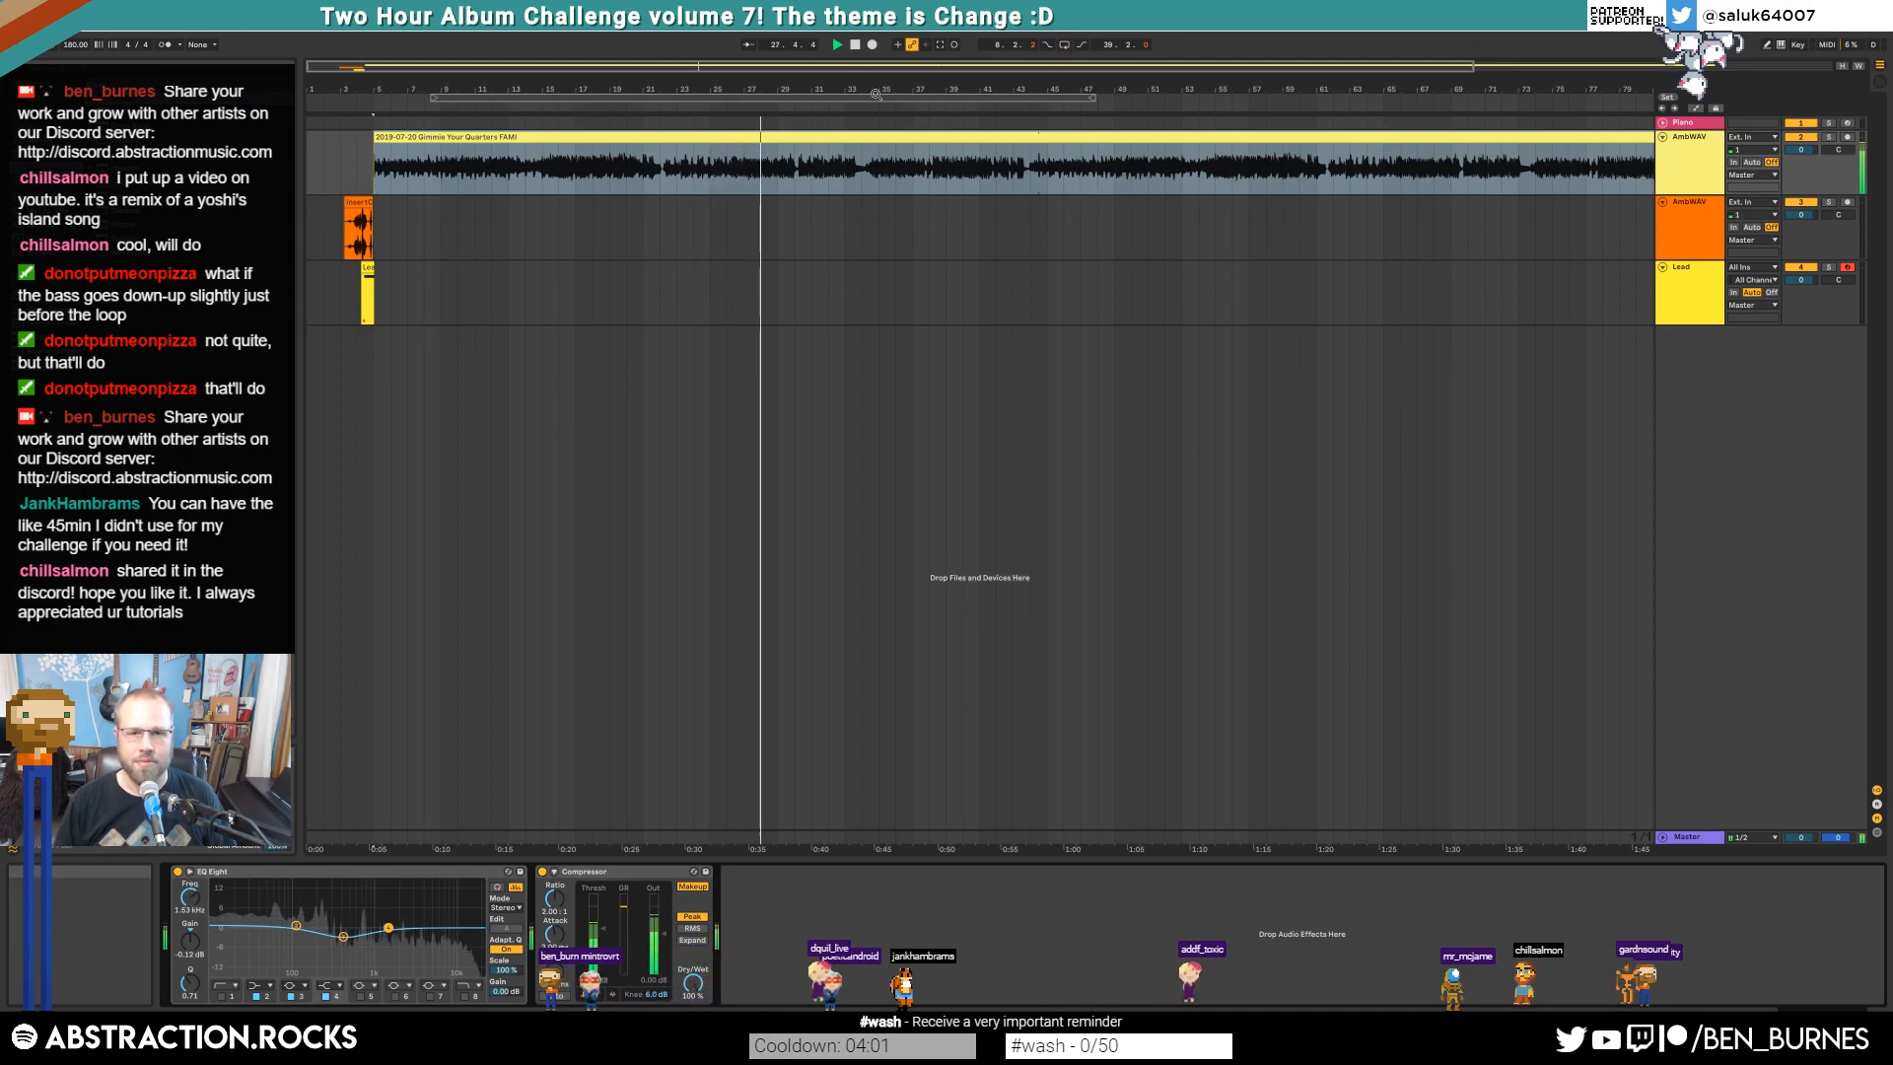
key("w")
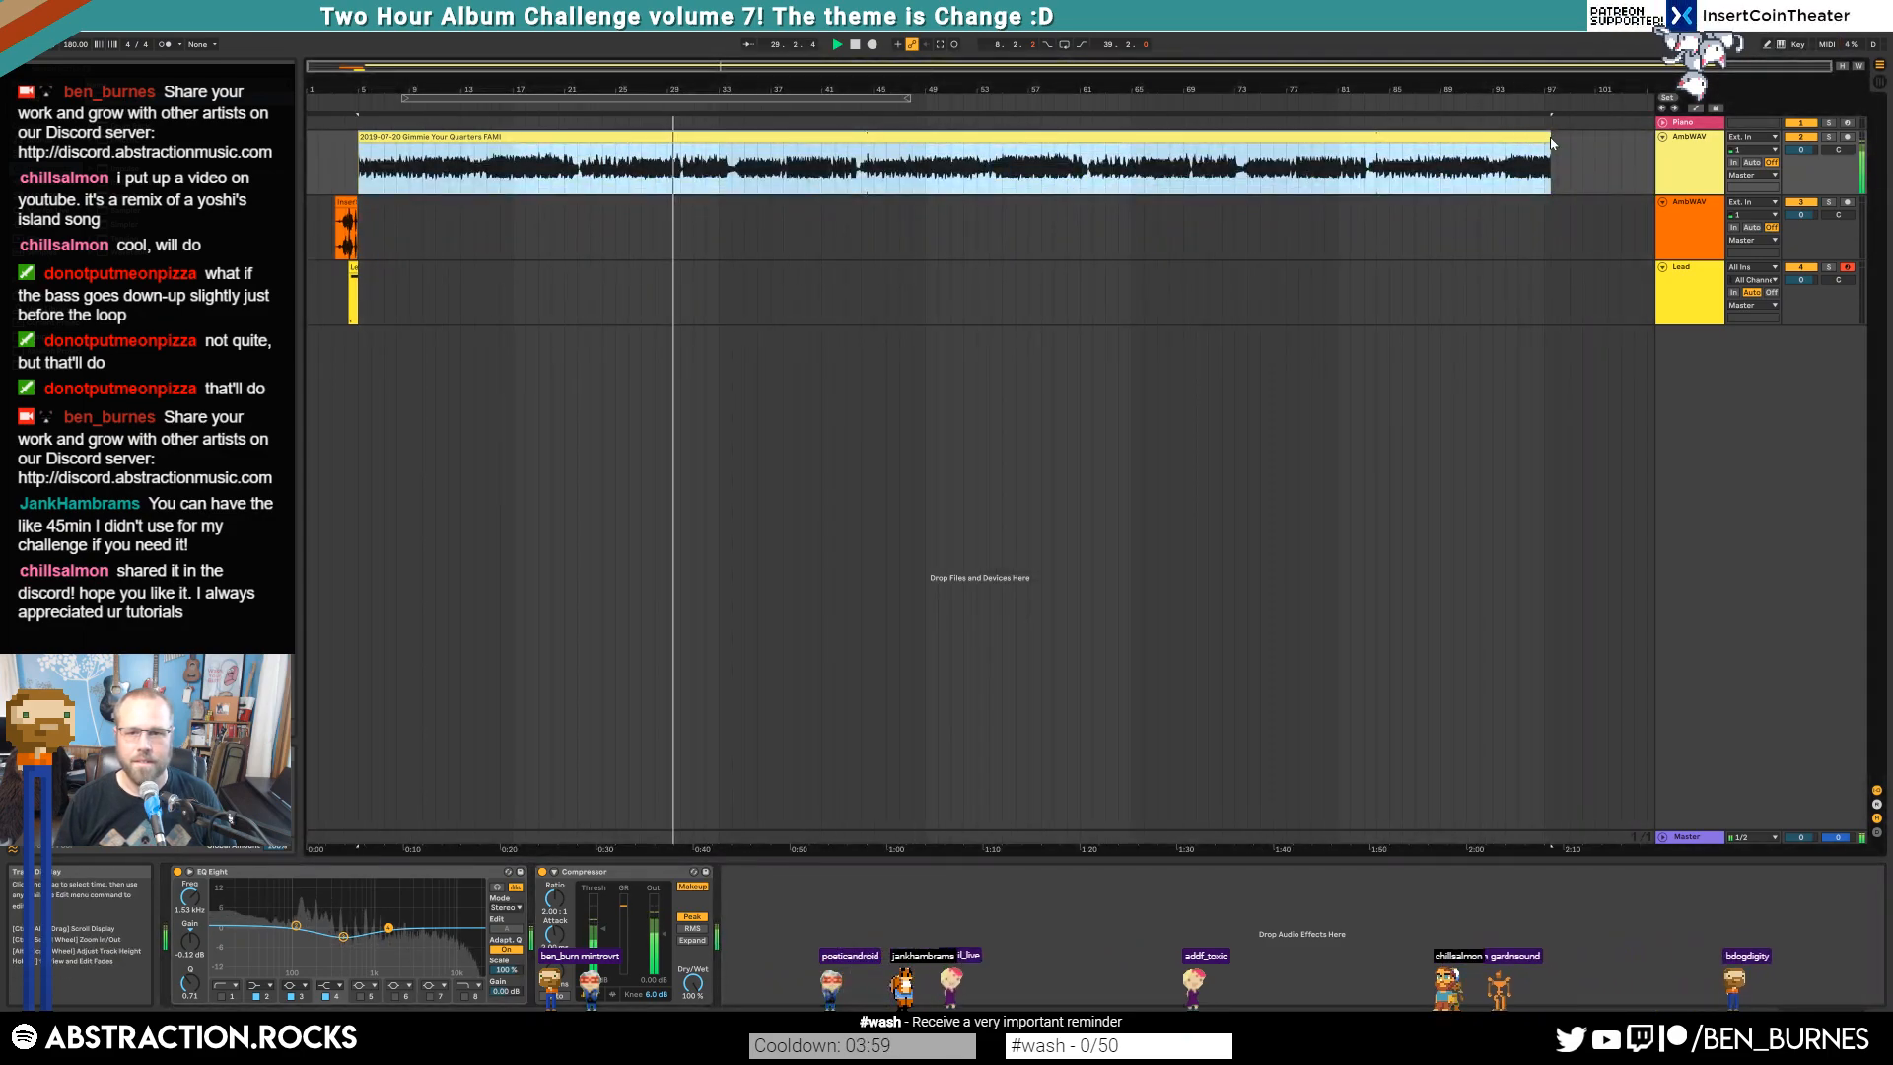
left_click_drag(1549, 137, 1844, 129)
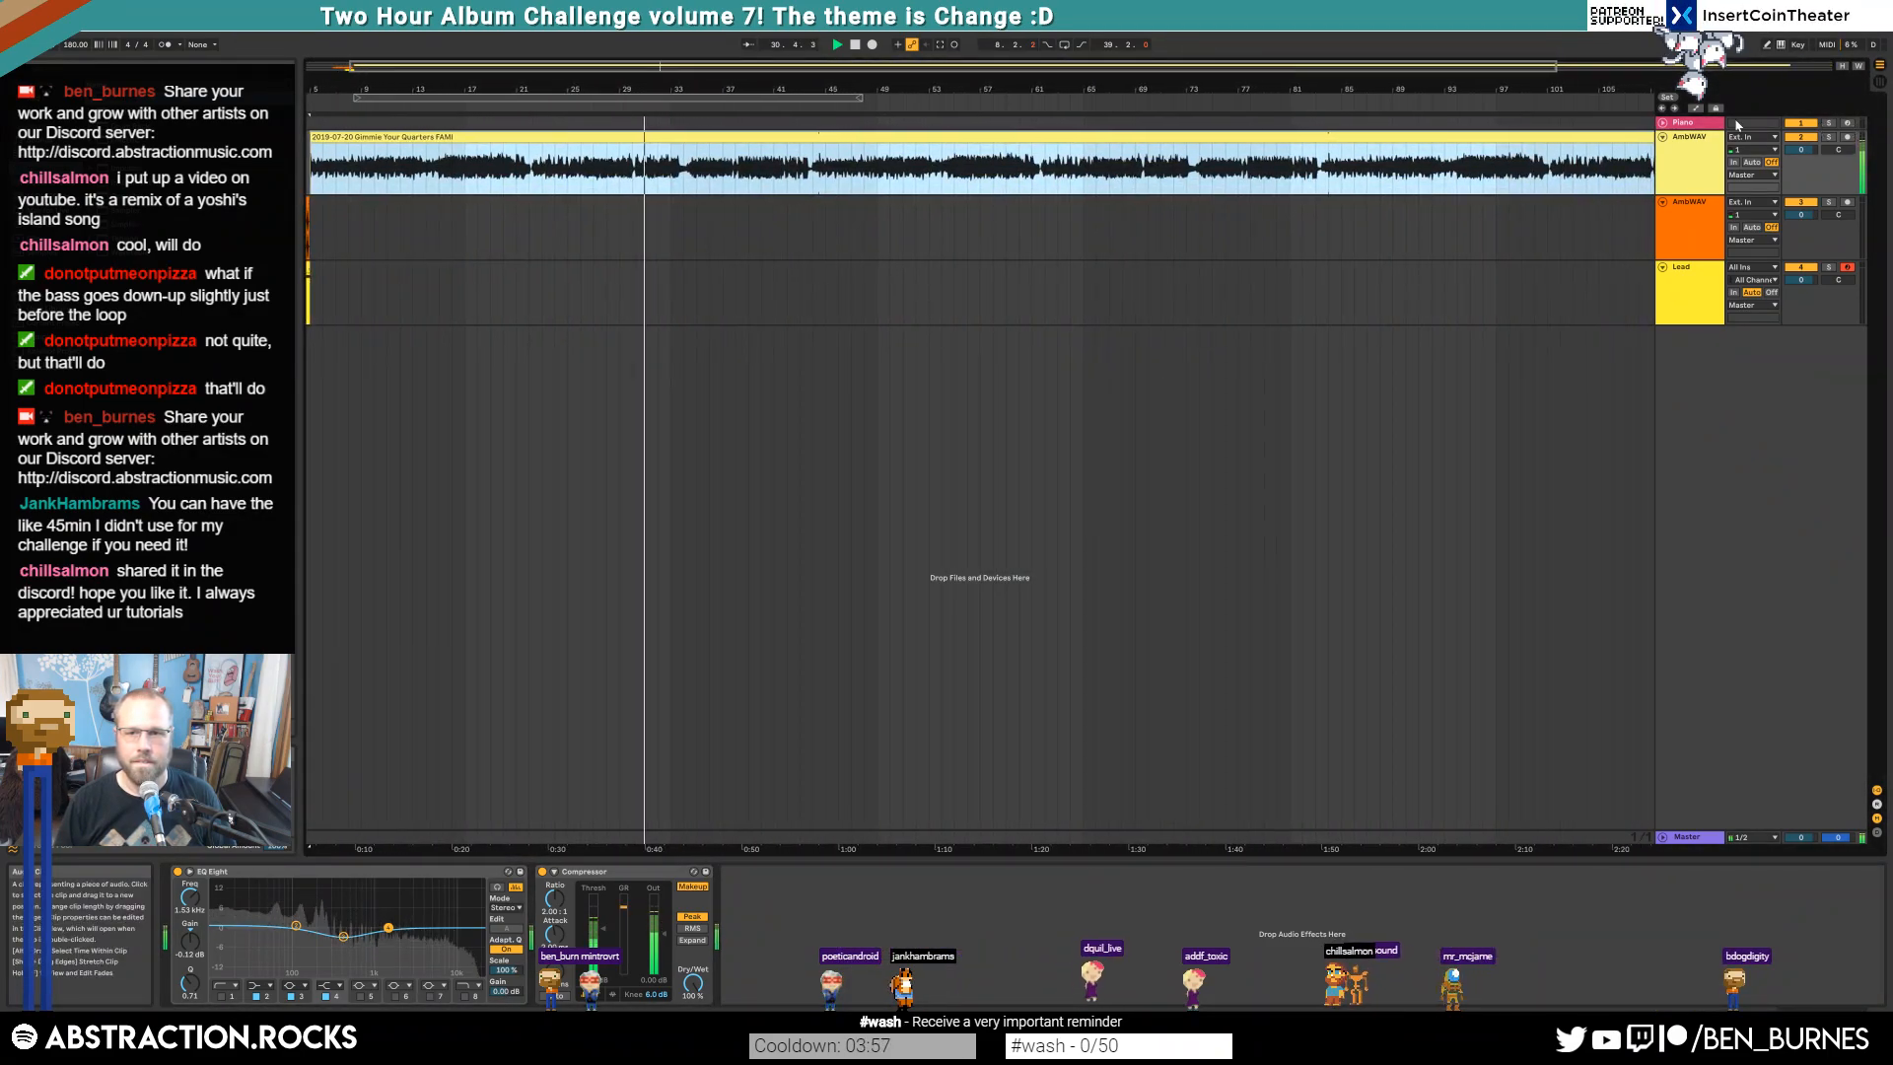
key("w")
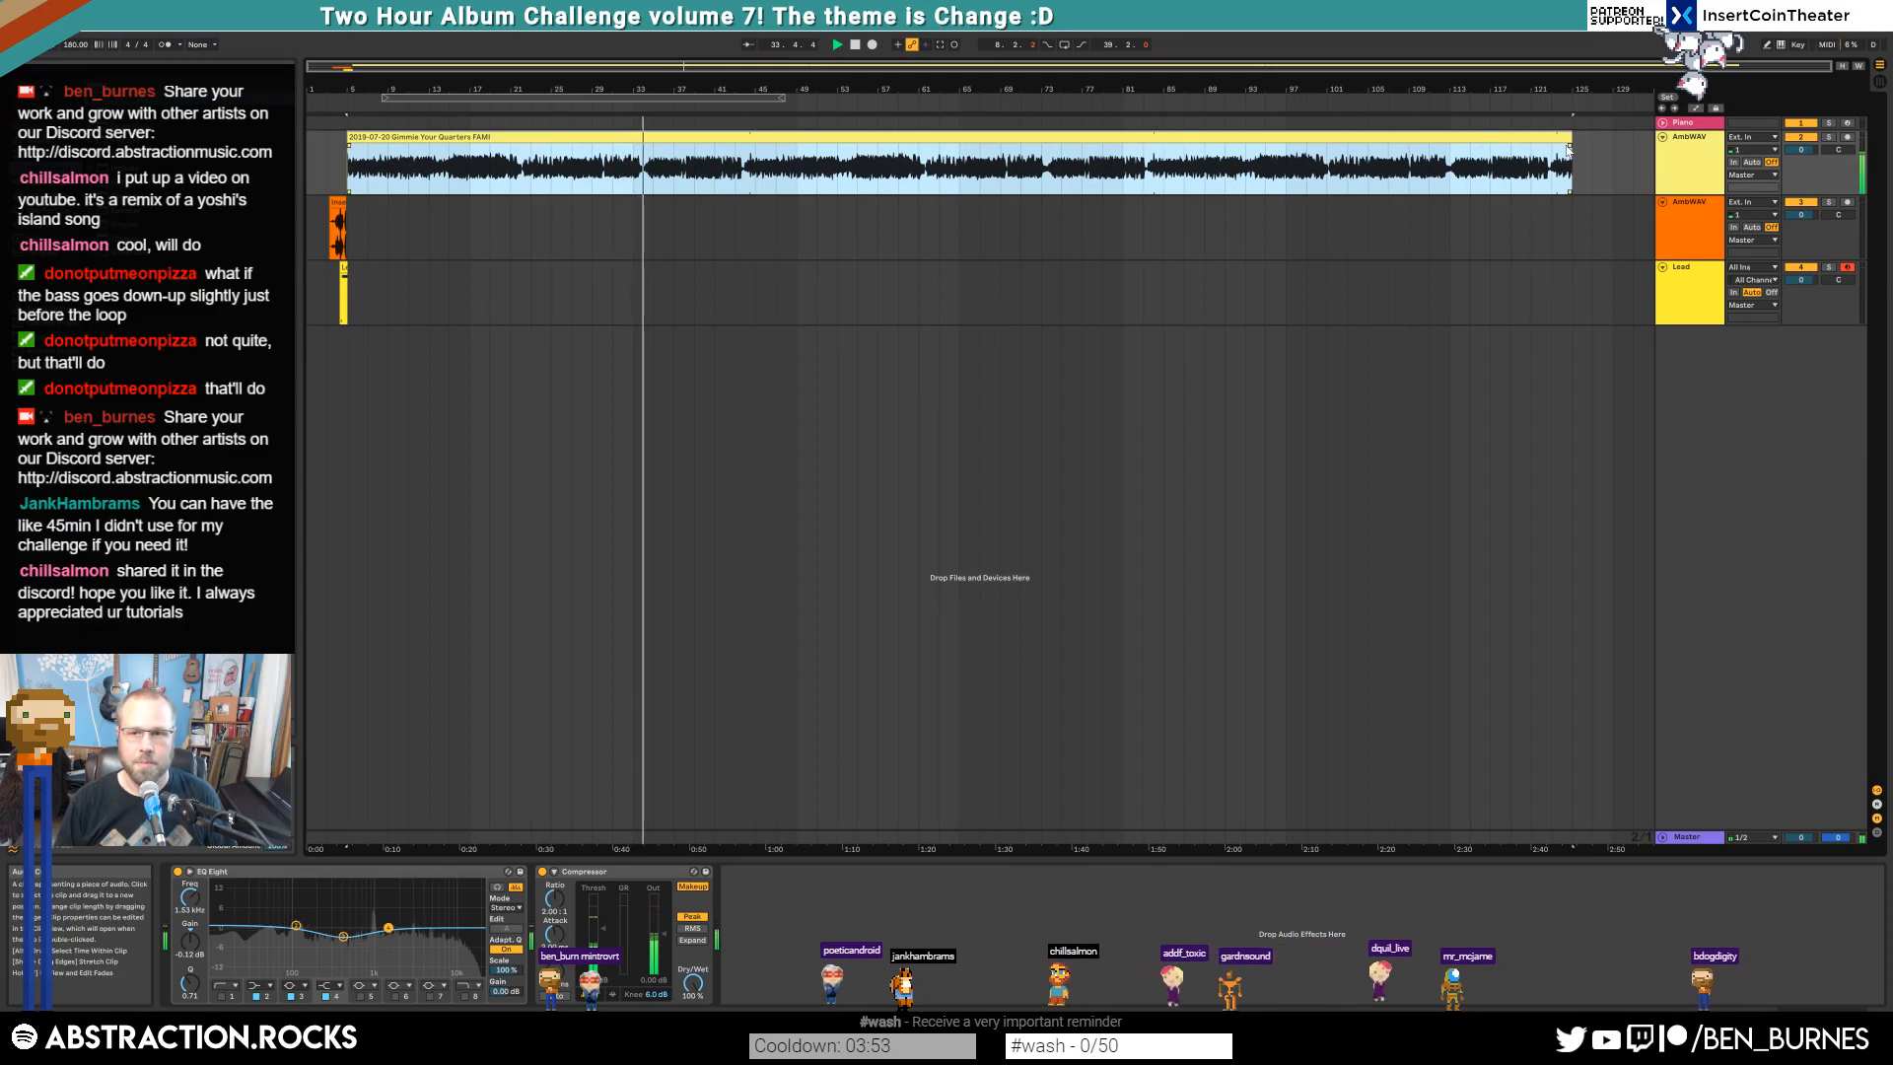
left_click_drag(1571, 138, 1154, 153)
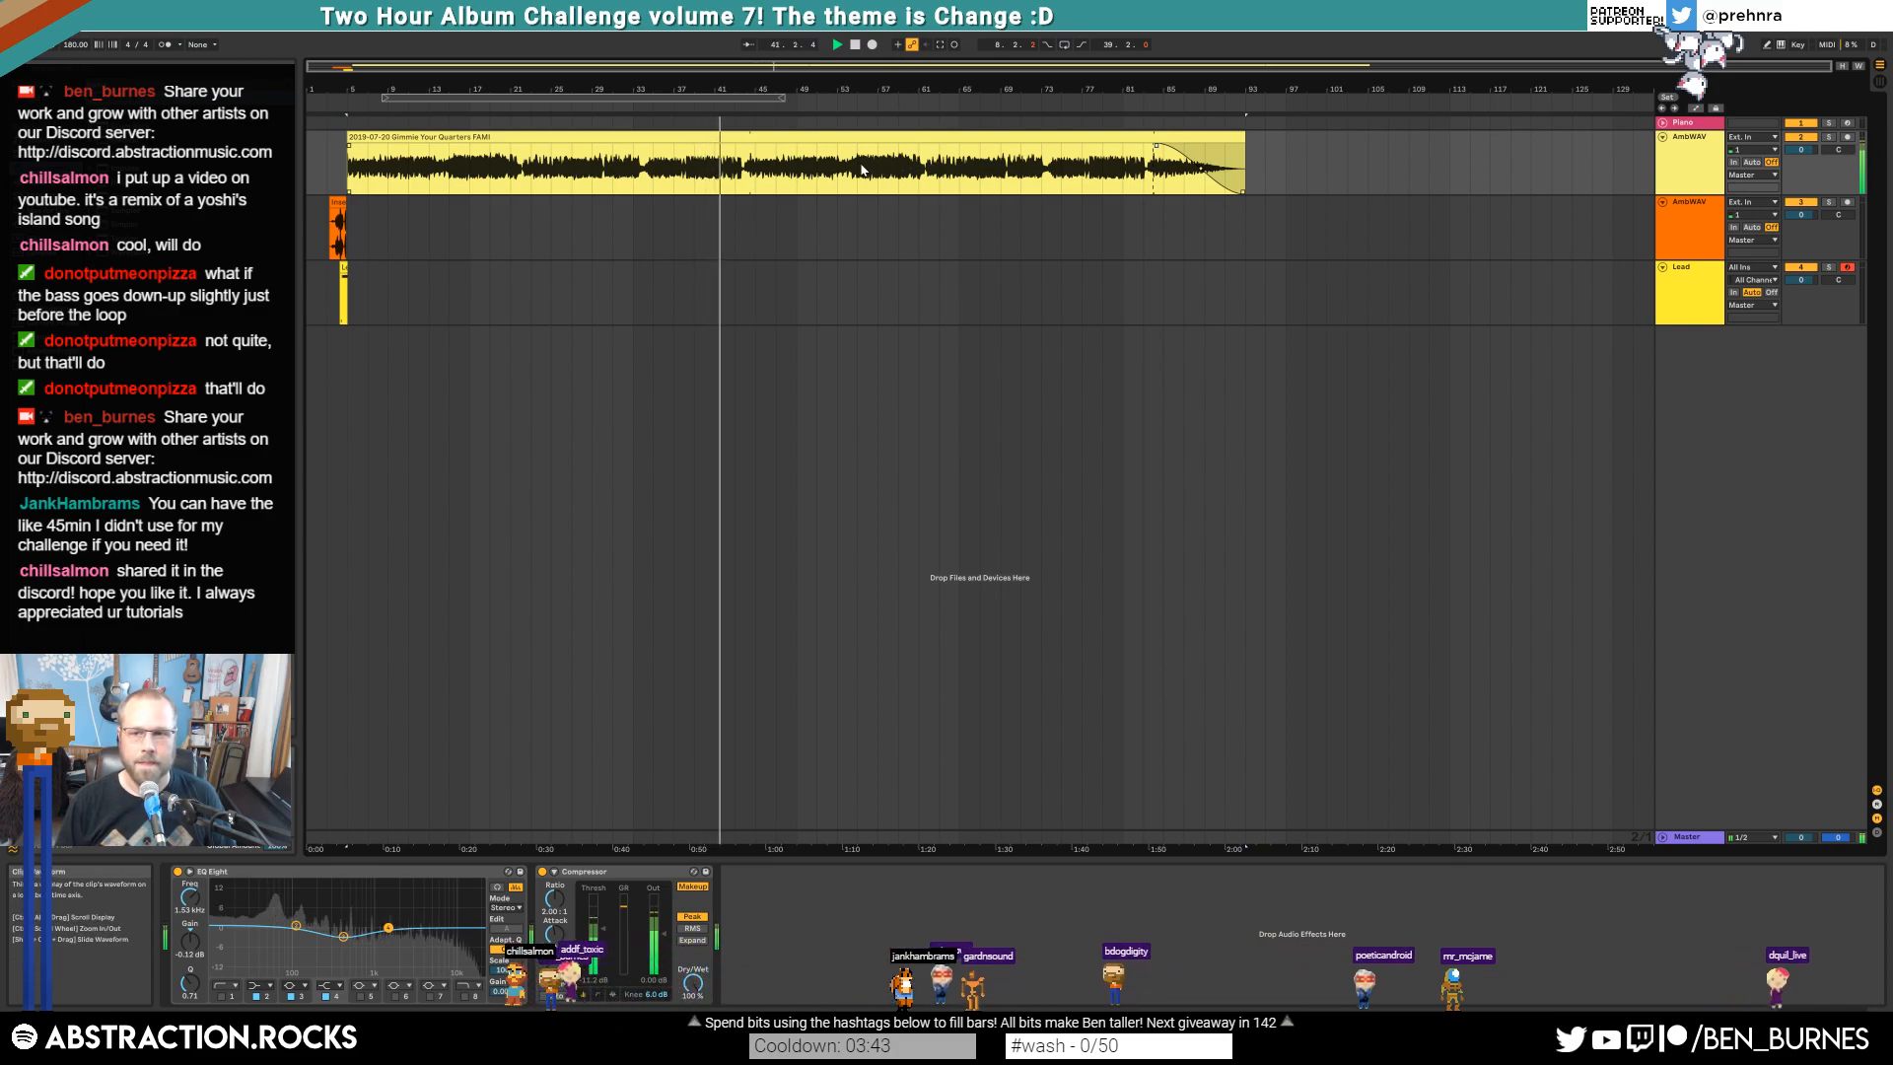
Insert the Polyverse Wider plug-in between EQ Eight and Compressor on the song's track, and close its window
left_click(944, 139)
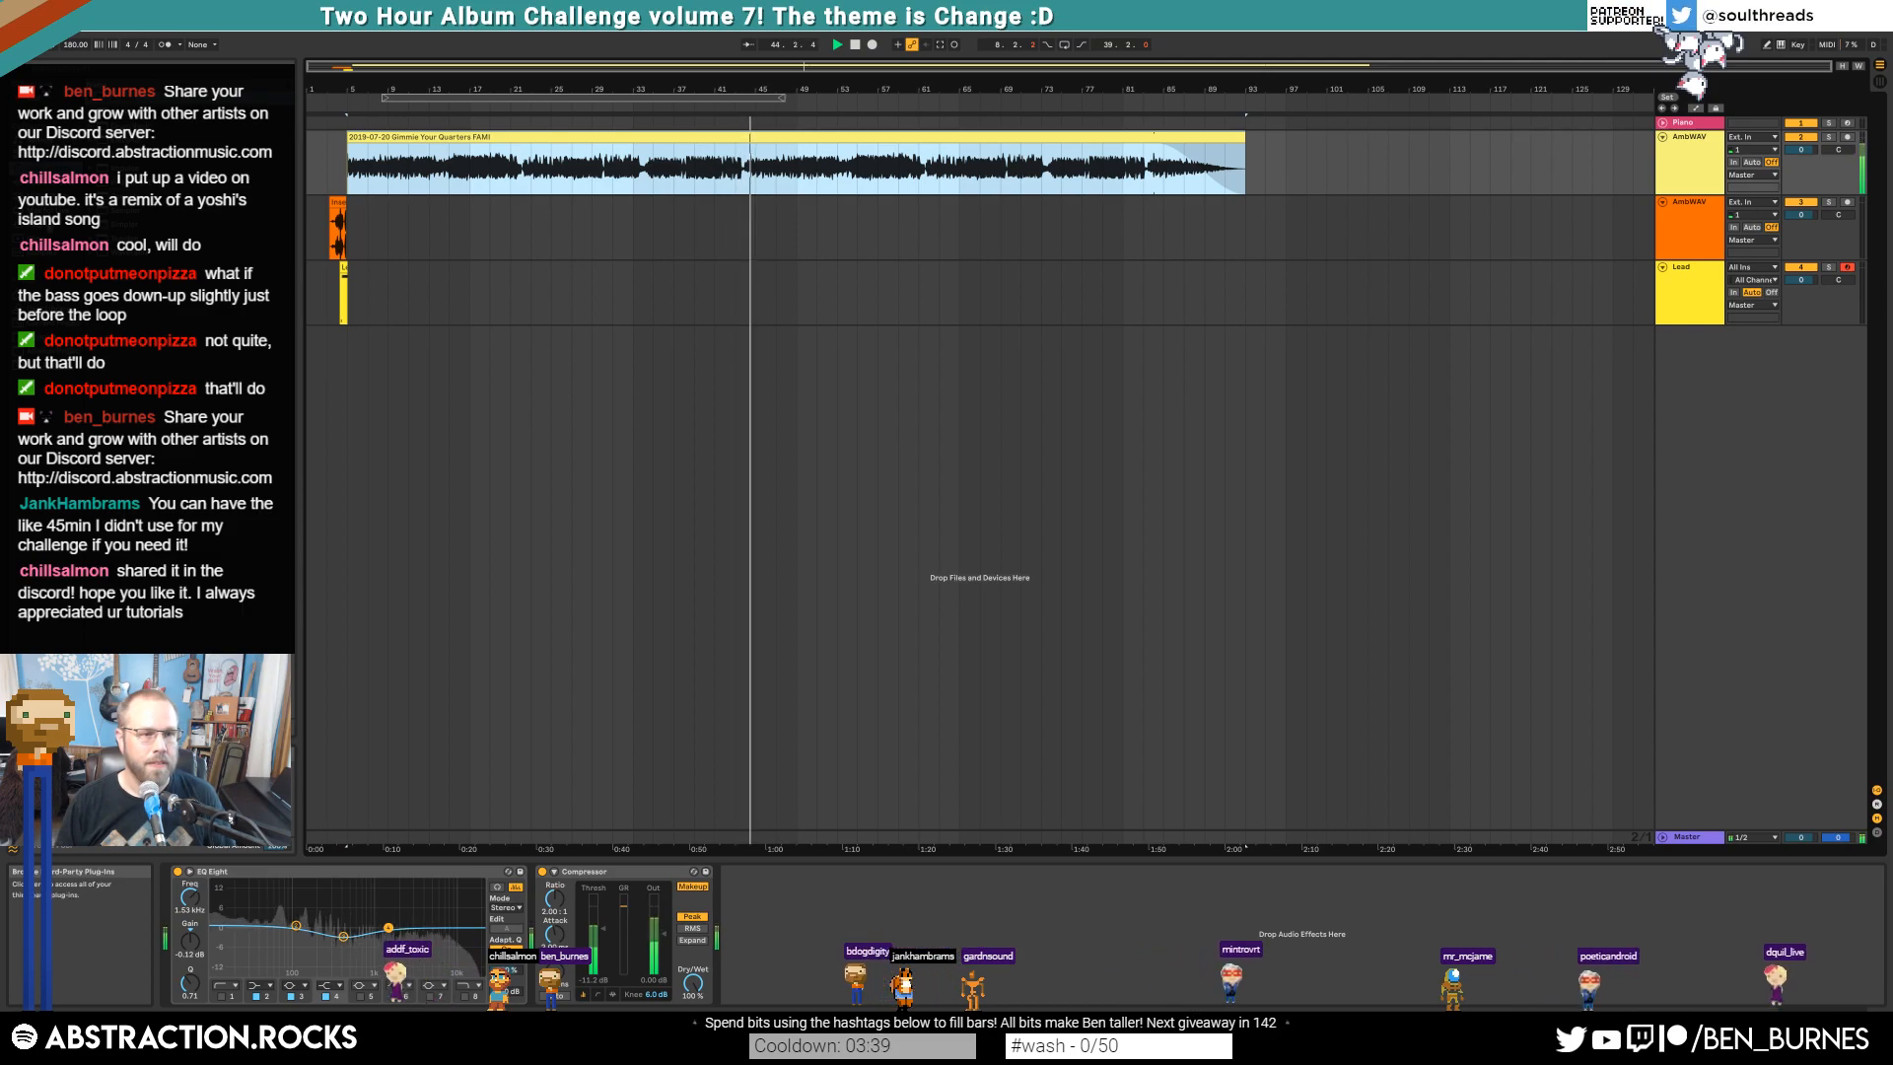
left_click(44, 224)
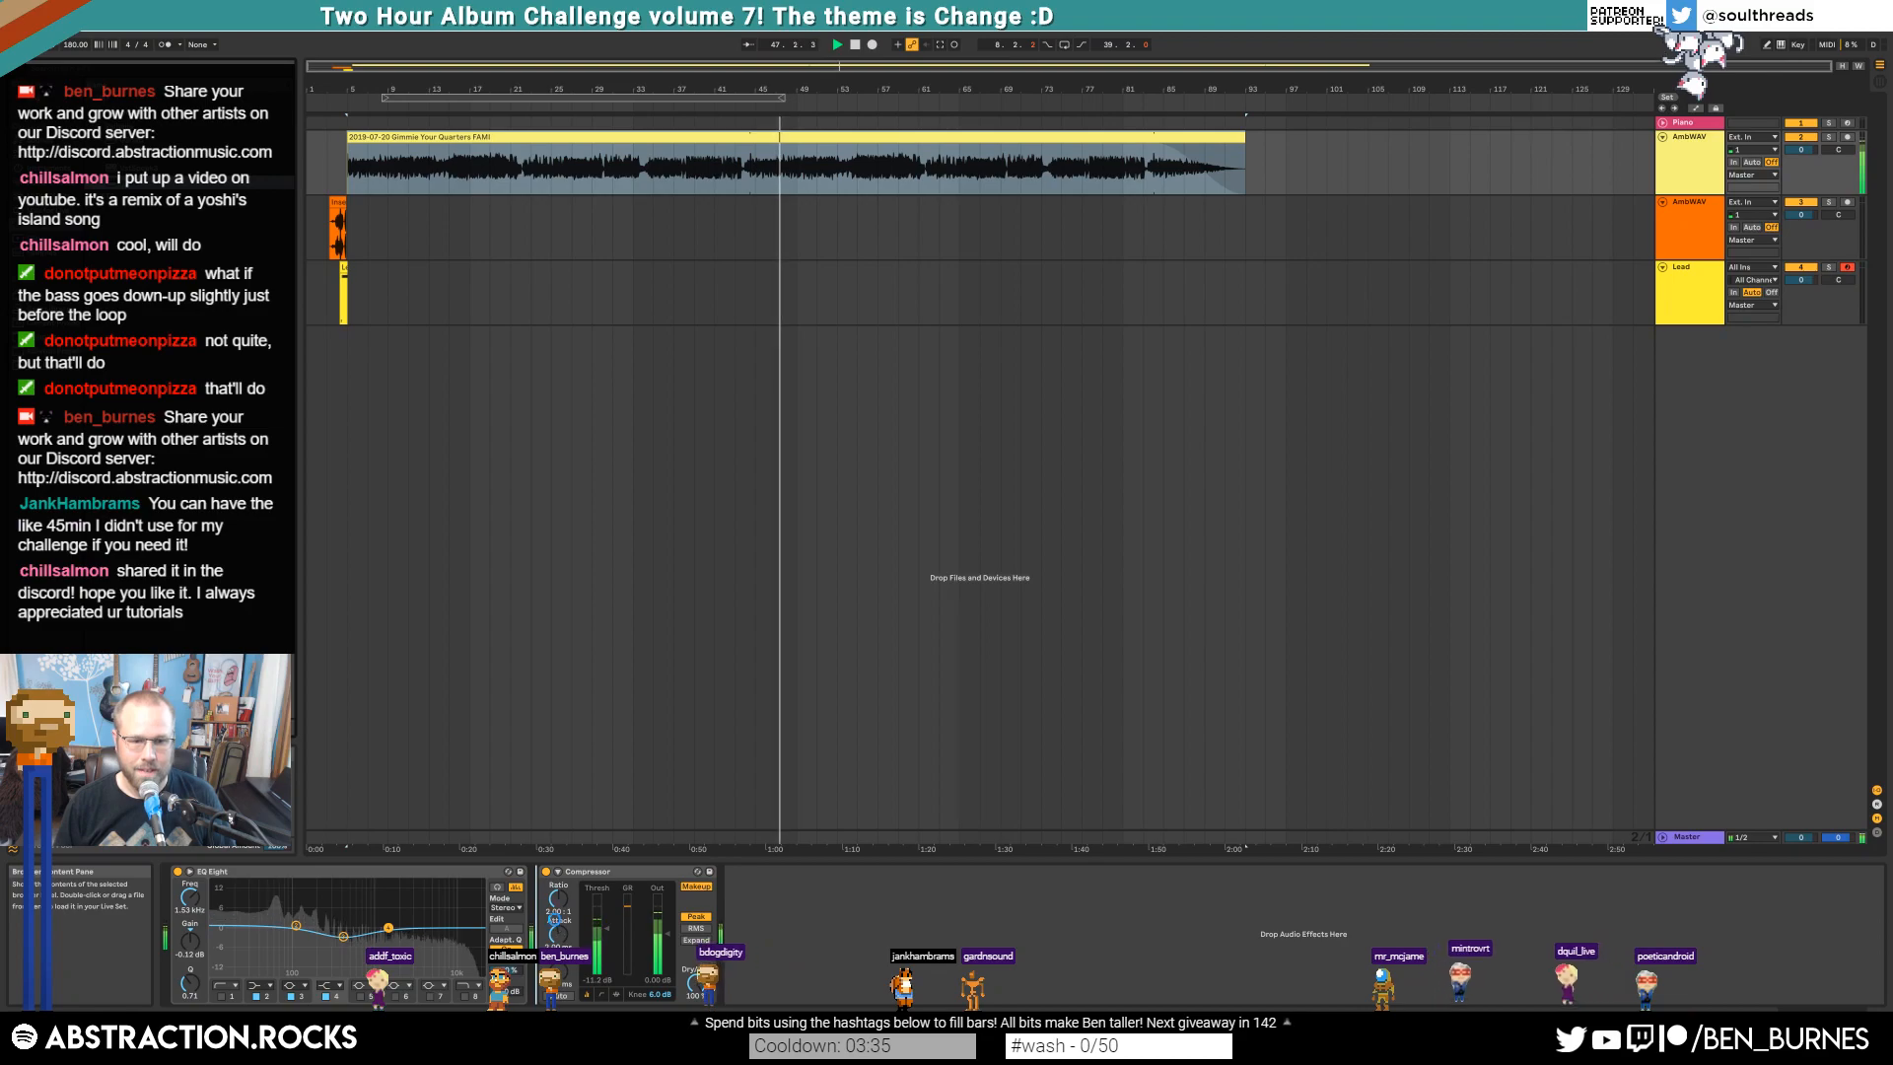
left_click_drag(197, 182, 555, 918)
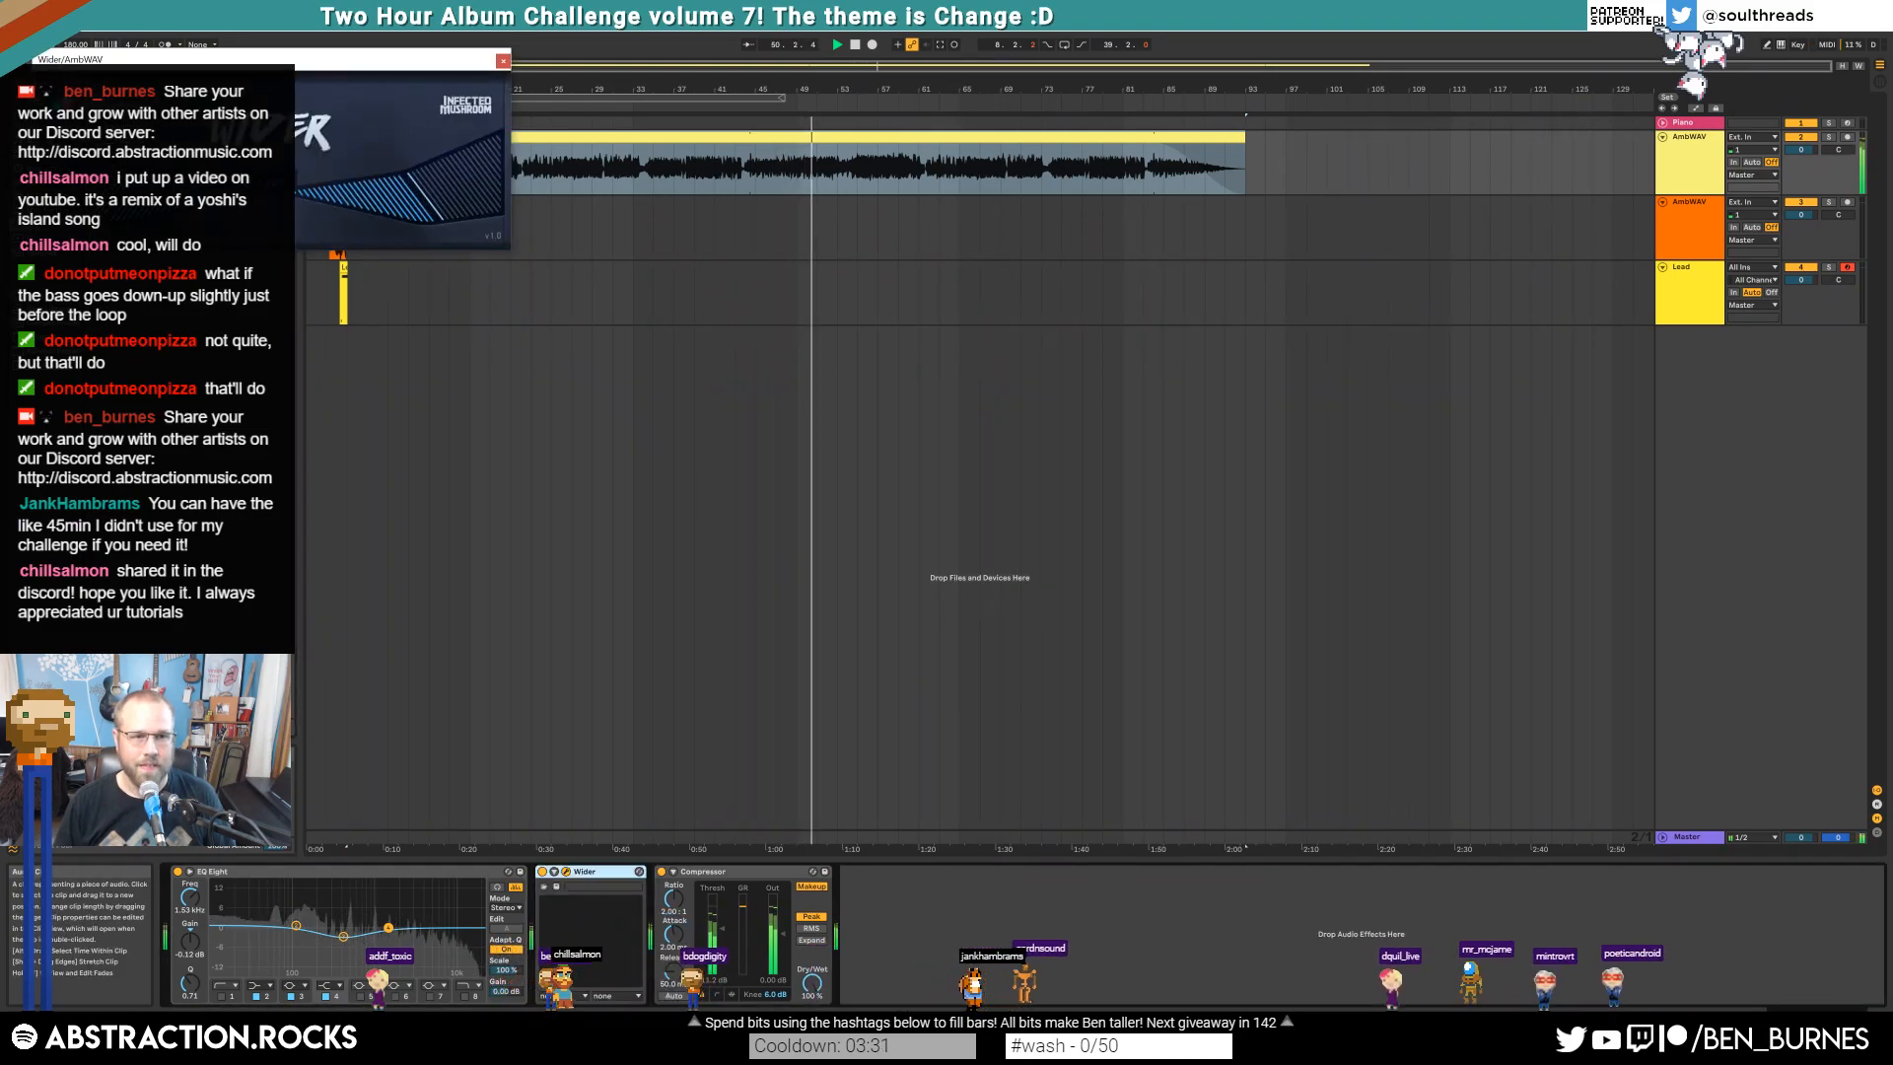
left_click_drag(385, 59, 875, 303)
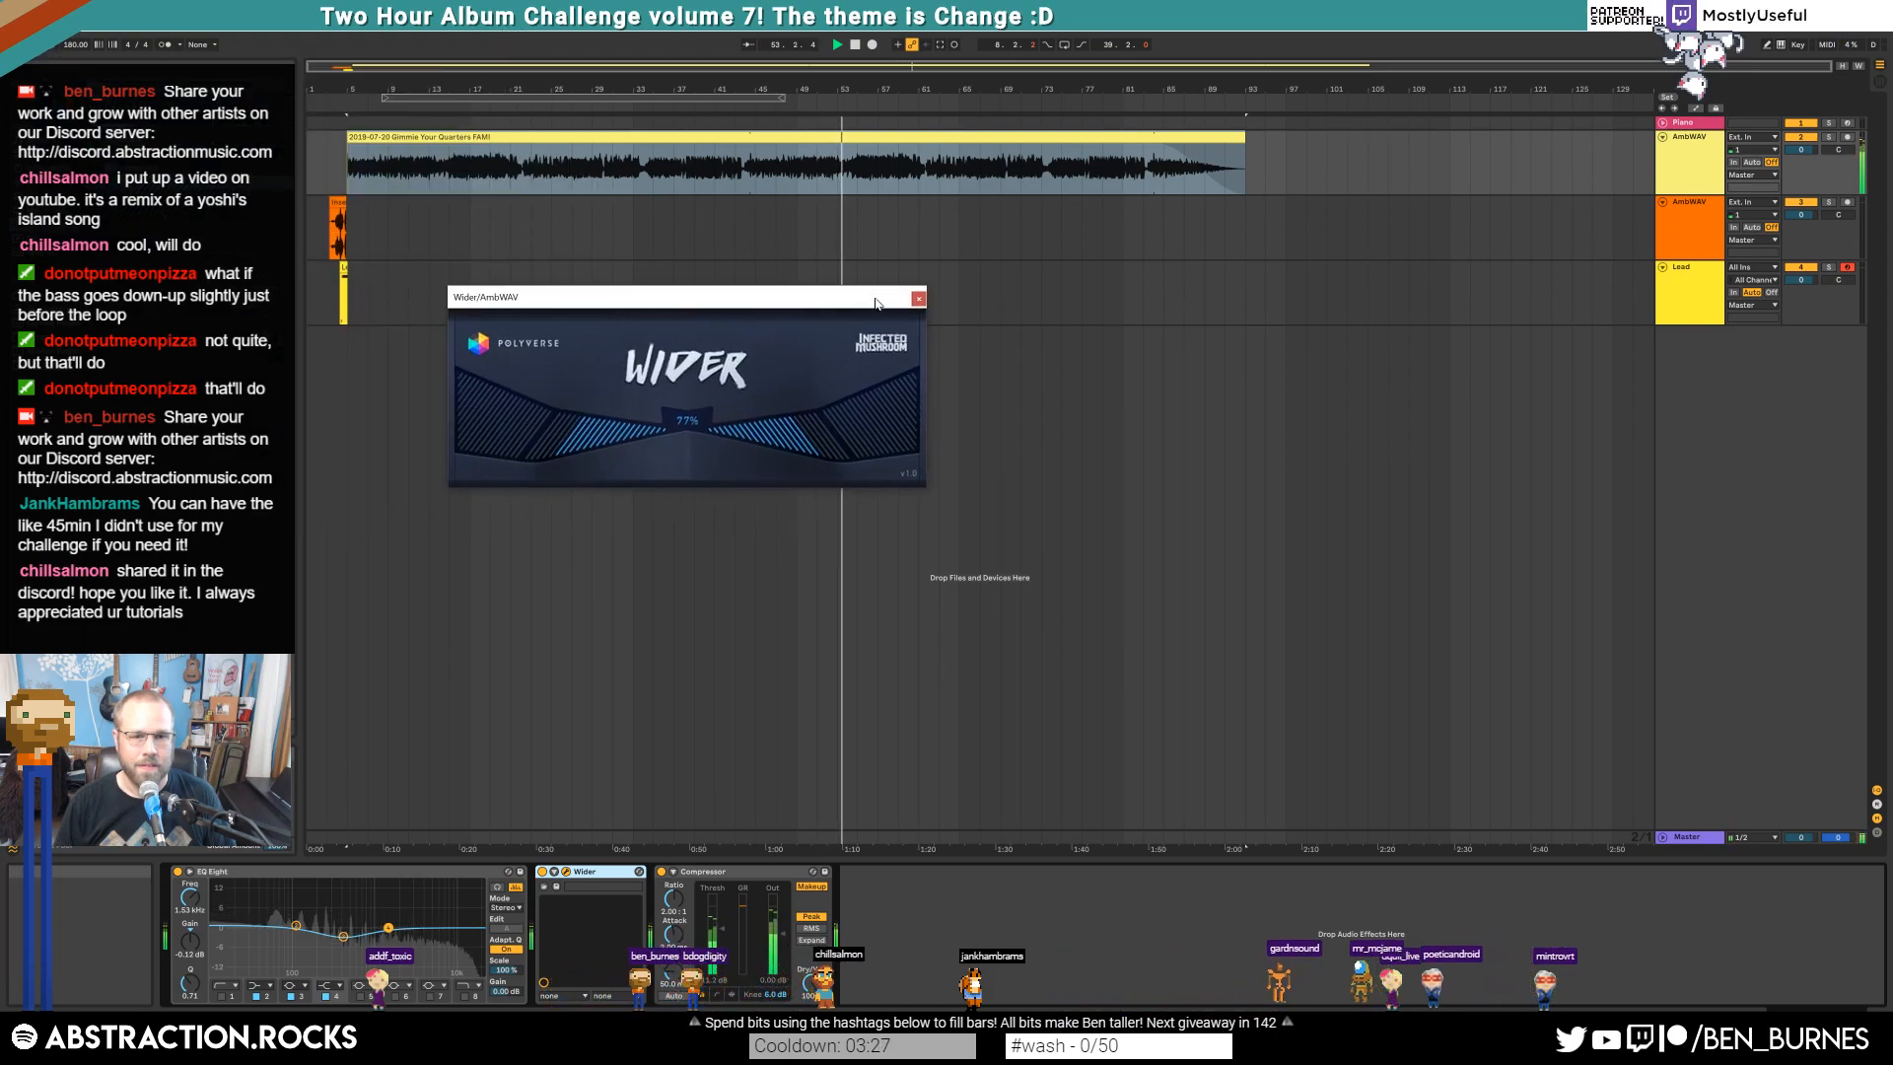
left_click(918, 297)
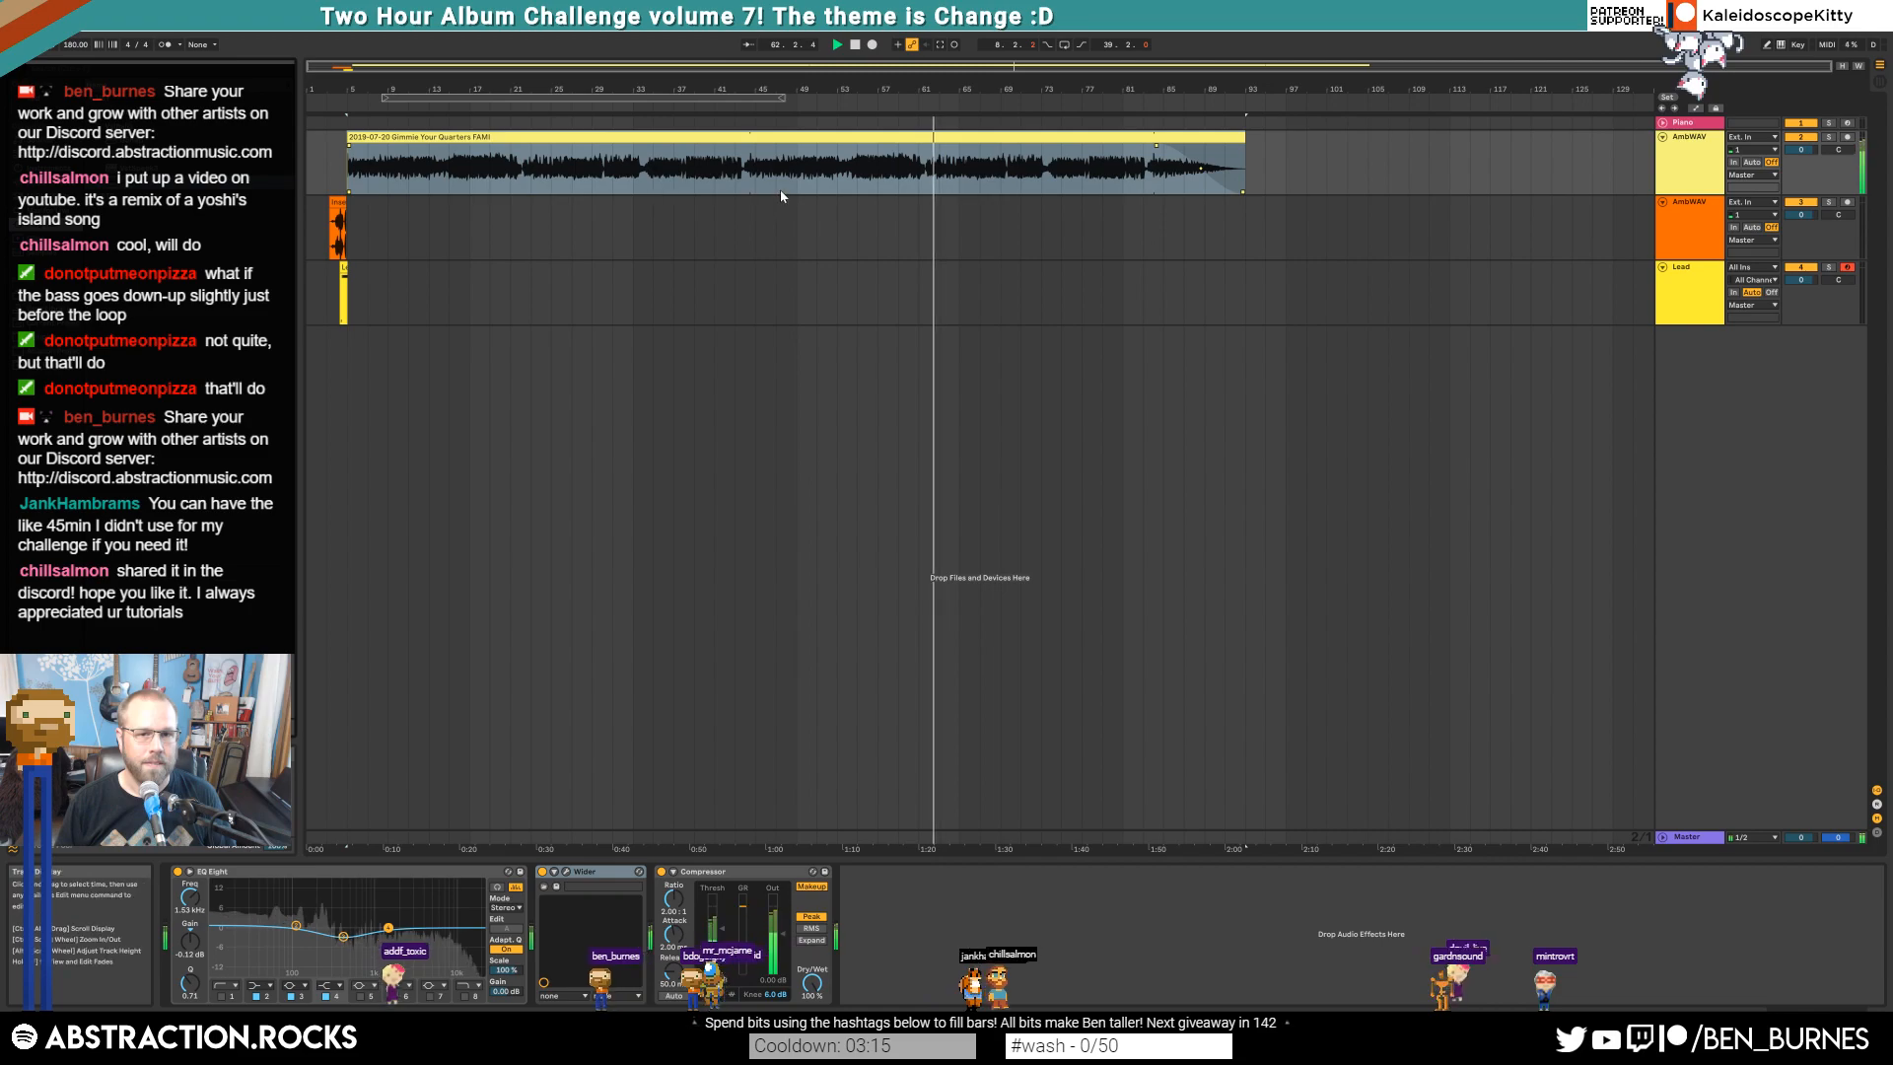
Loop the second pass of the song clip, starting at 44.3.1 with a length of 39.2.0
left_click(750, 180)
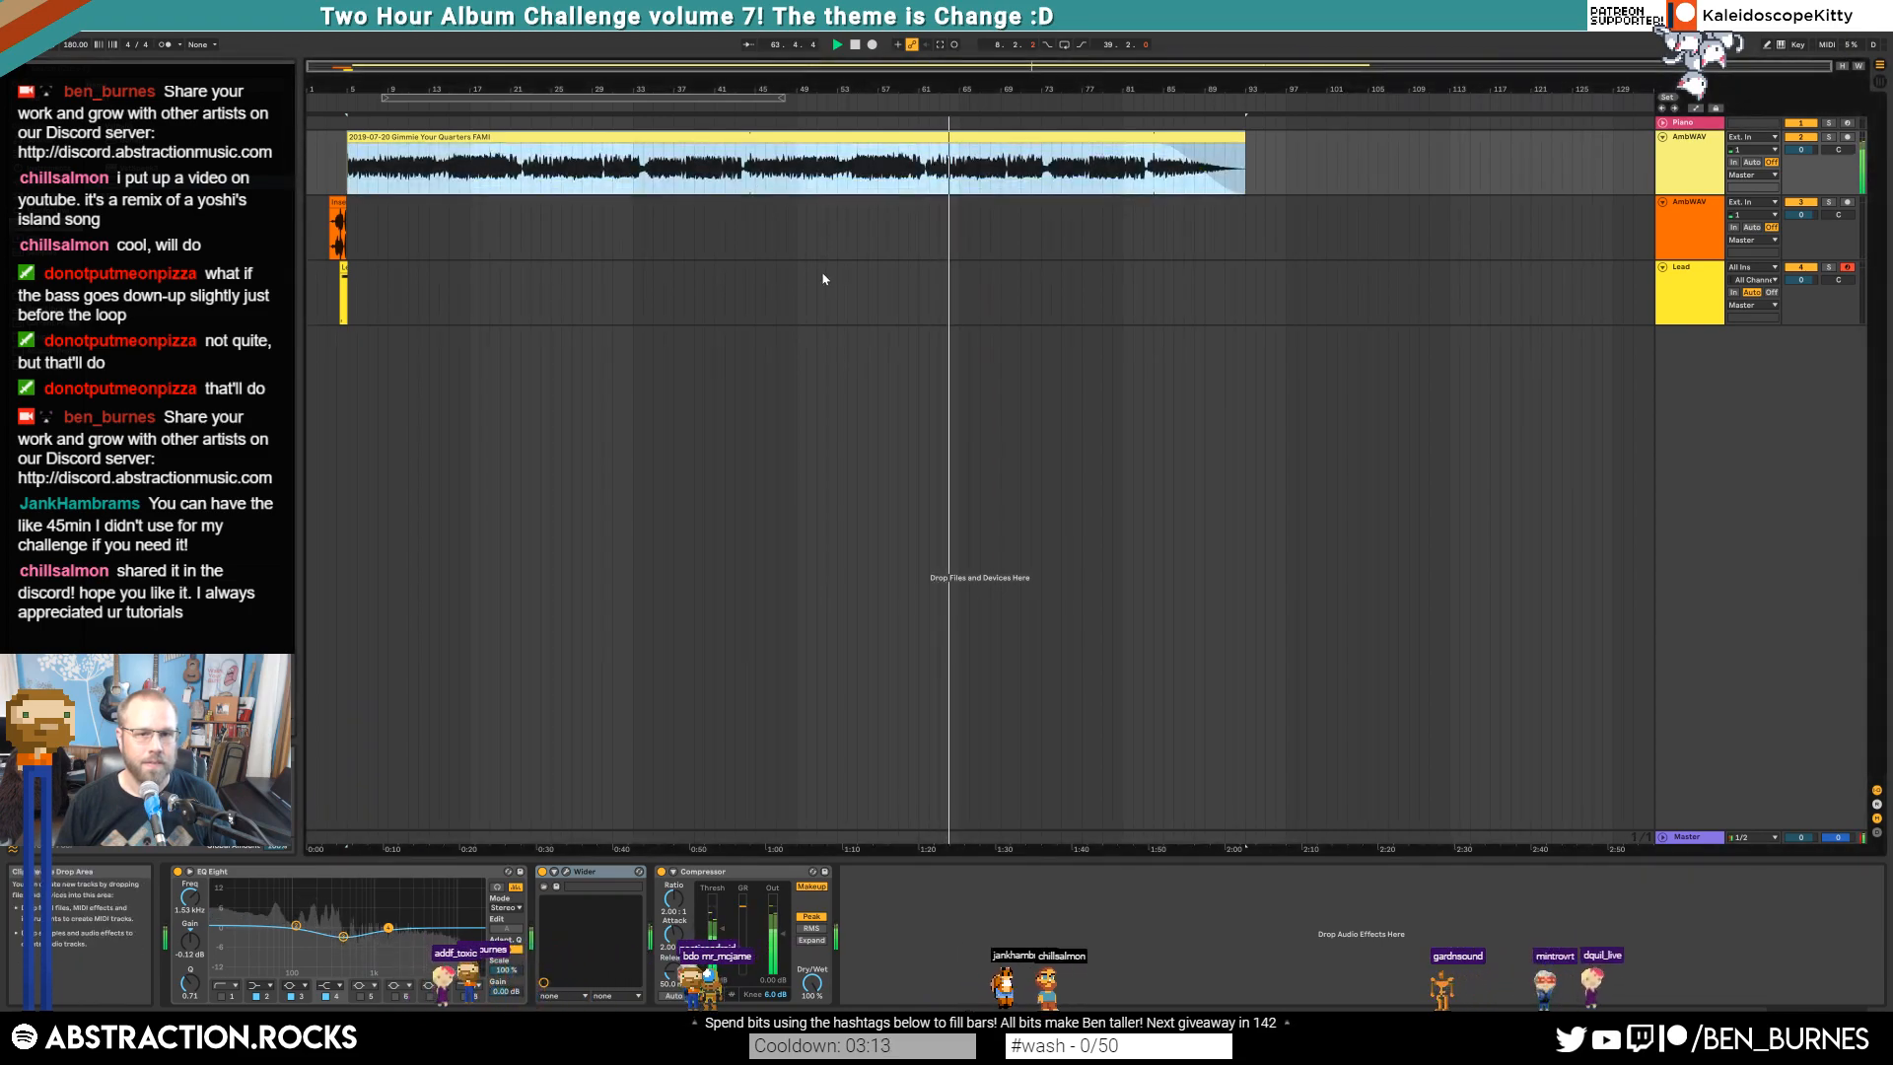
left_click_drag(846, 69, 1331, 180)
key("ctrl+l")
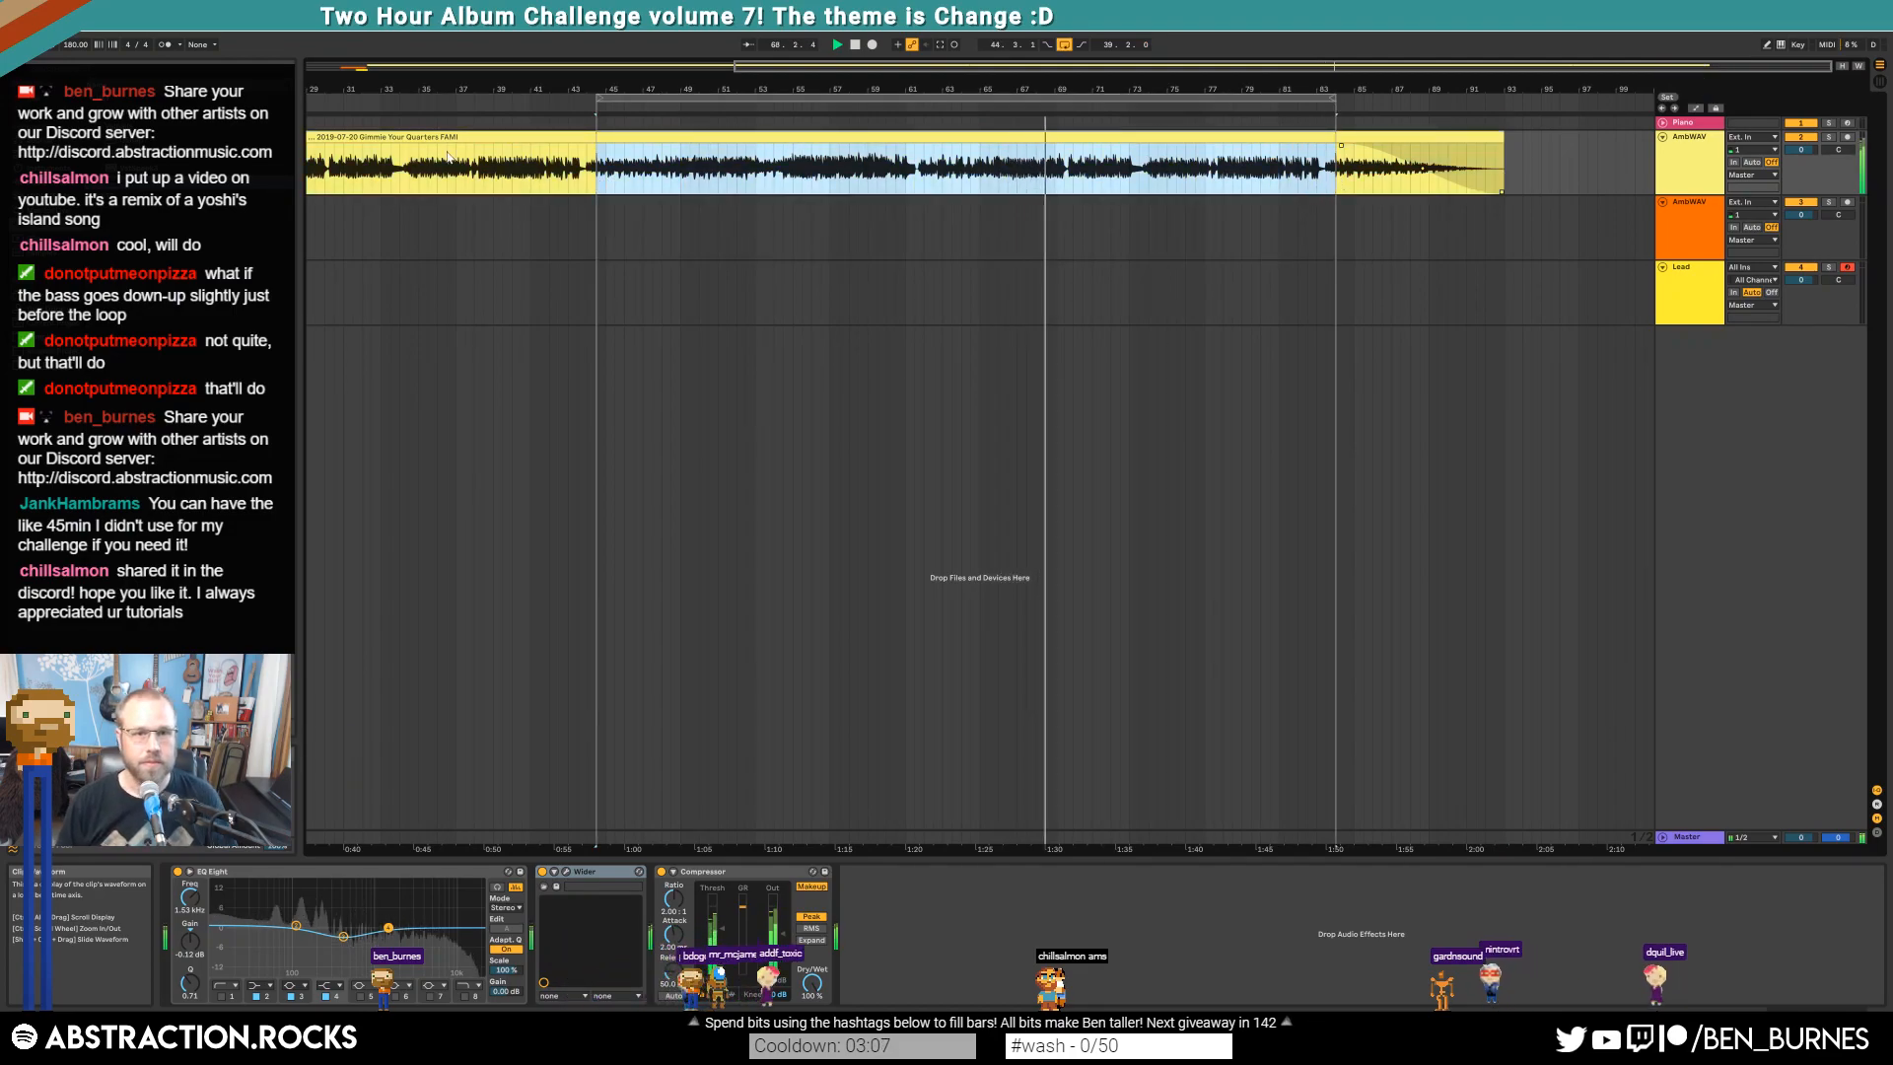
Reselect the song clip, fine-tune the upper and low bands of its EQ Eight, and stop playback
double_click(634, 68)
left_click(346, 202)
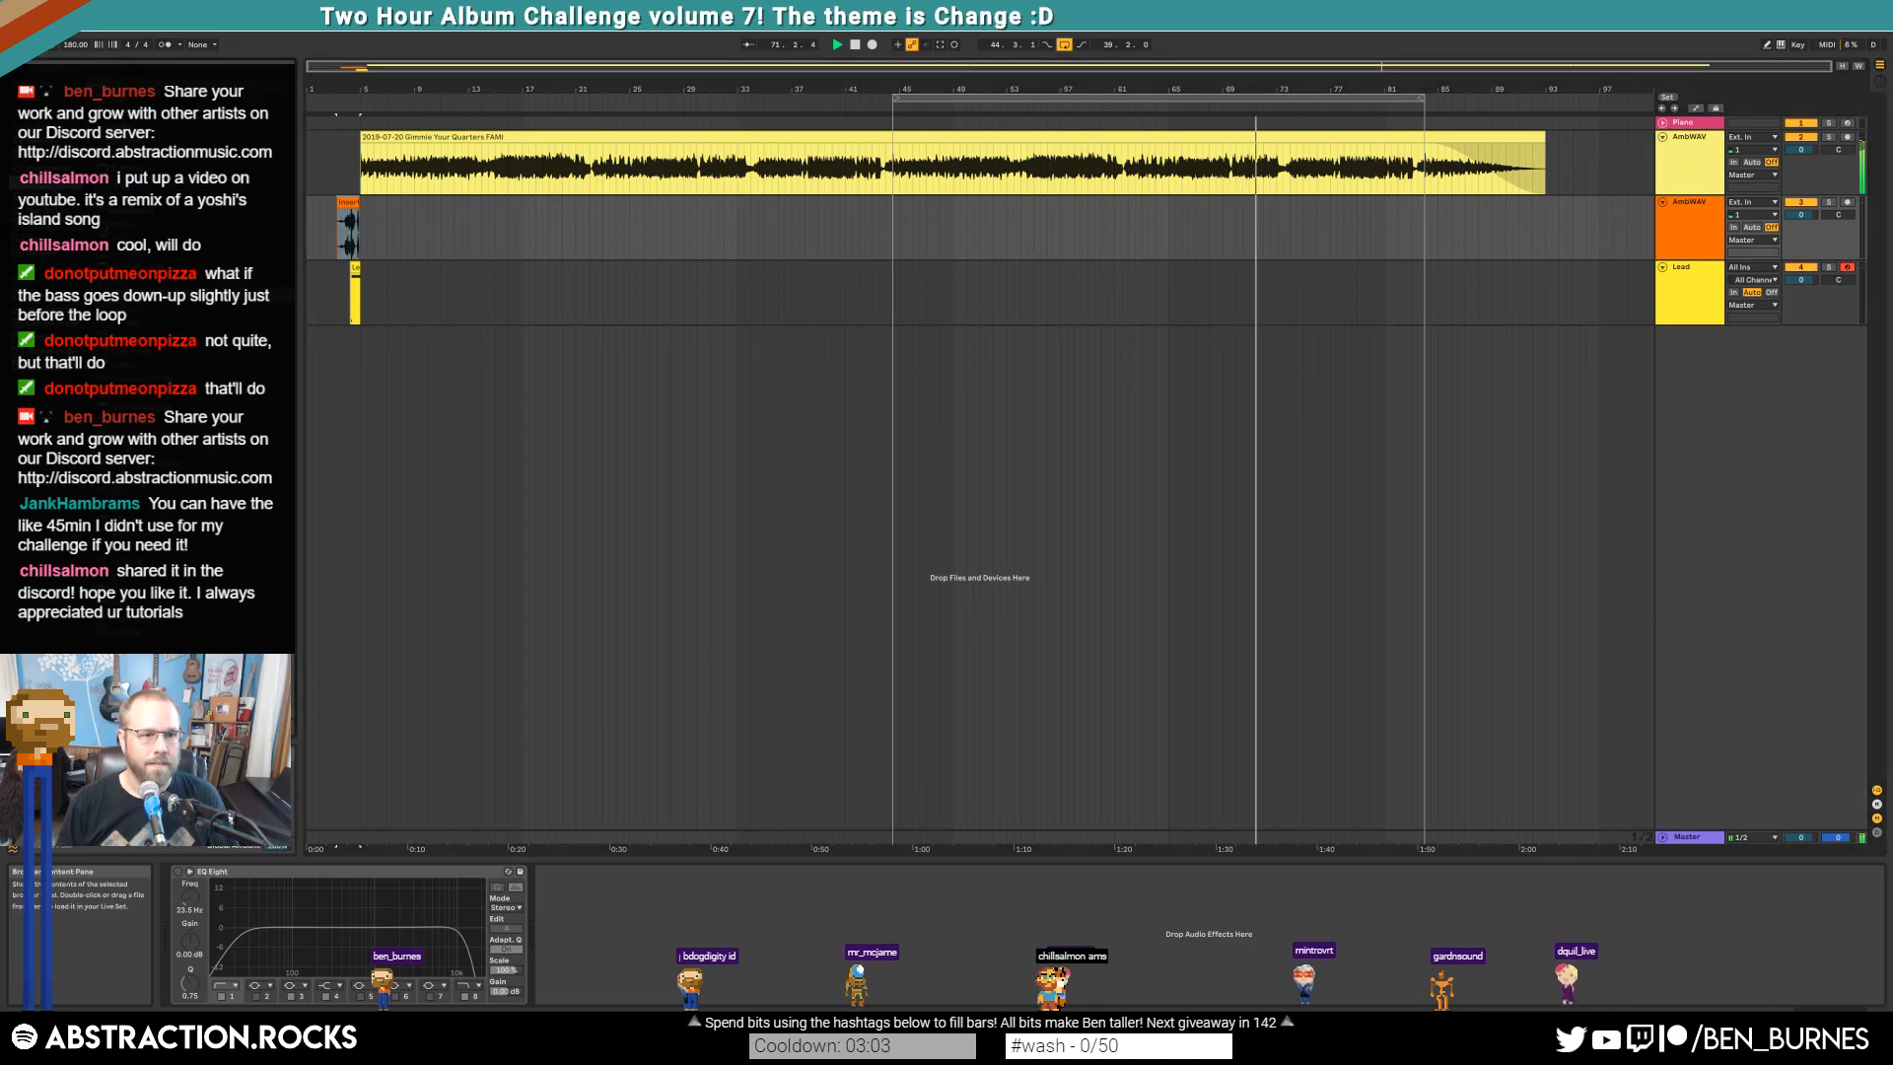
left_click(720, 134)
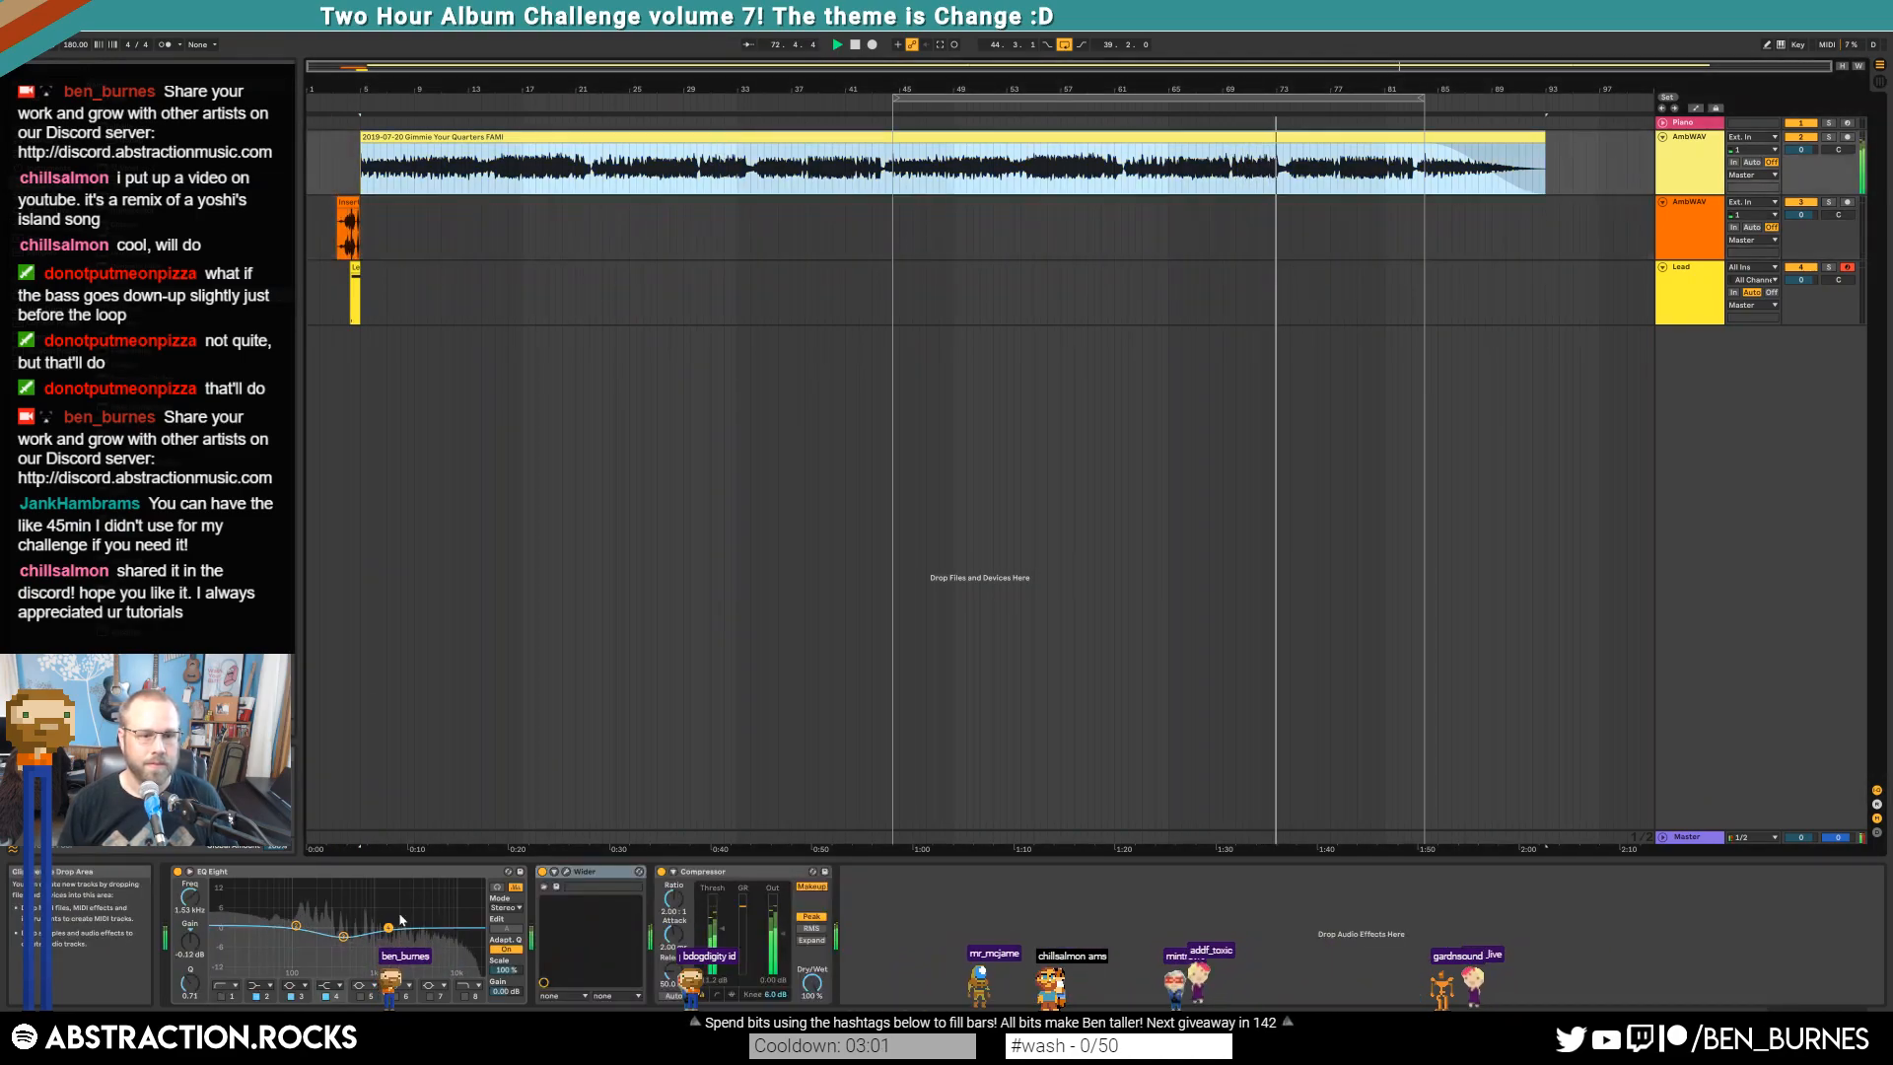
left_click(389, 929)
left_click(296, 927)
key("space")
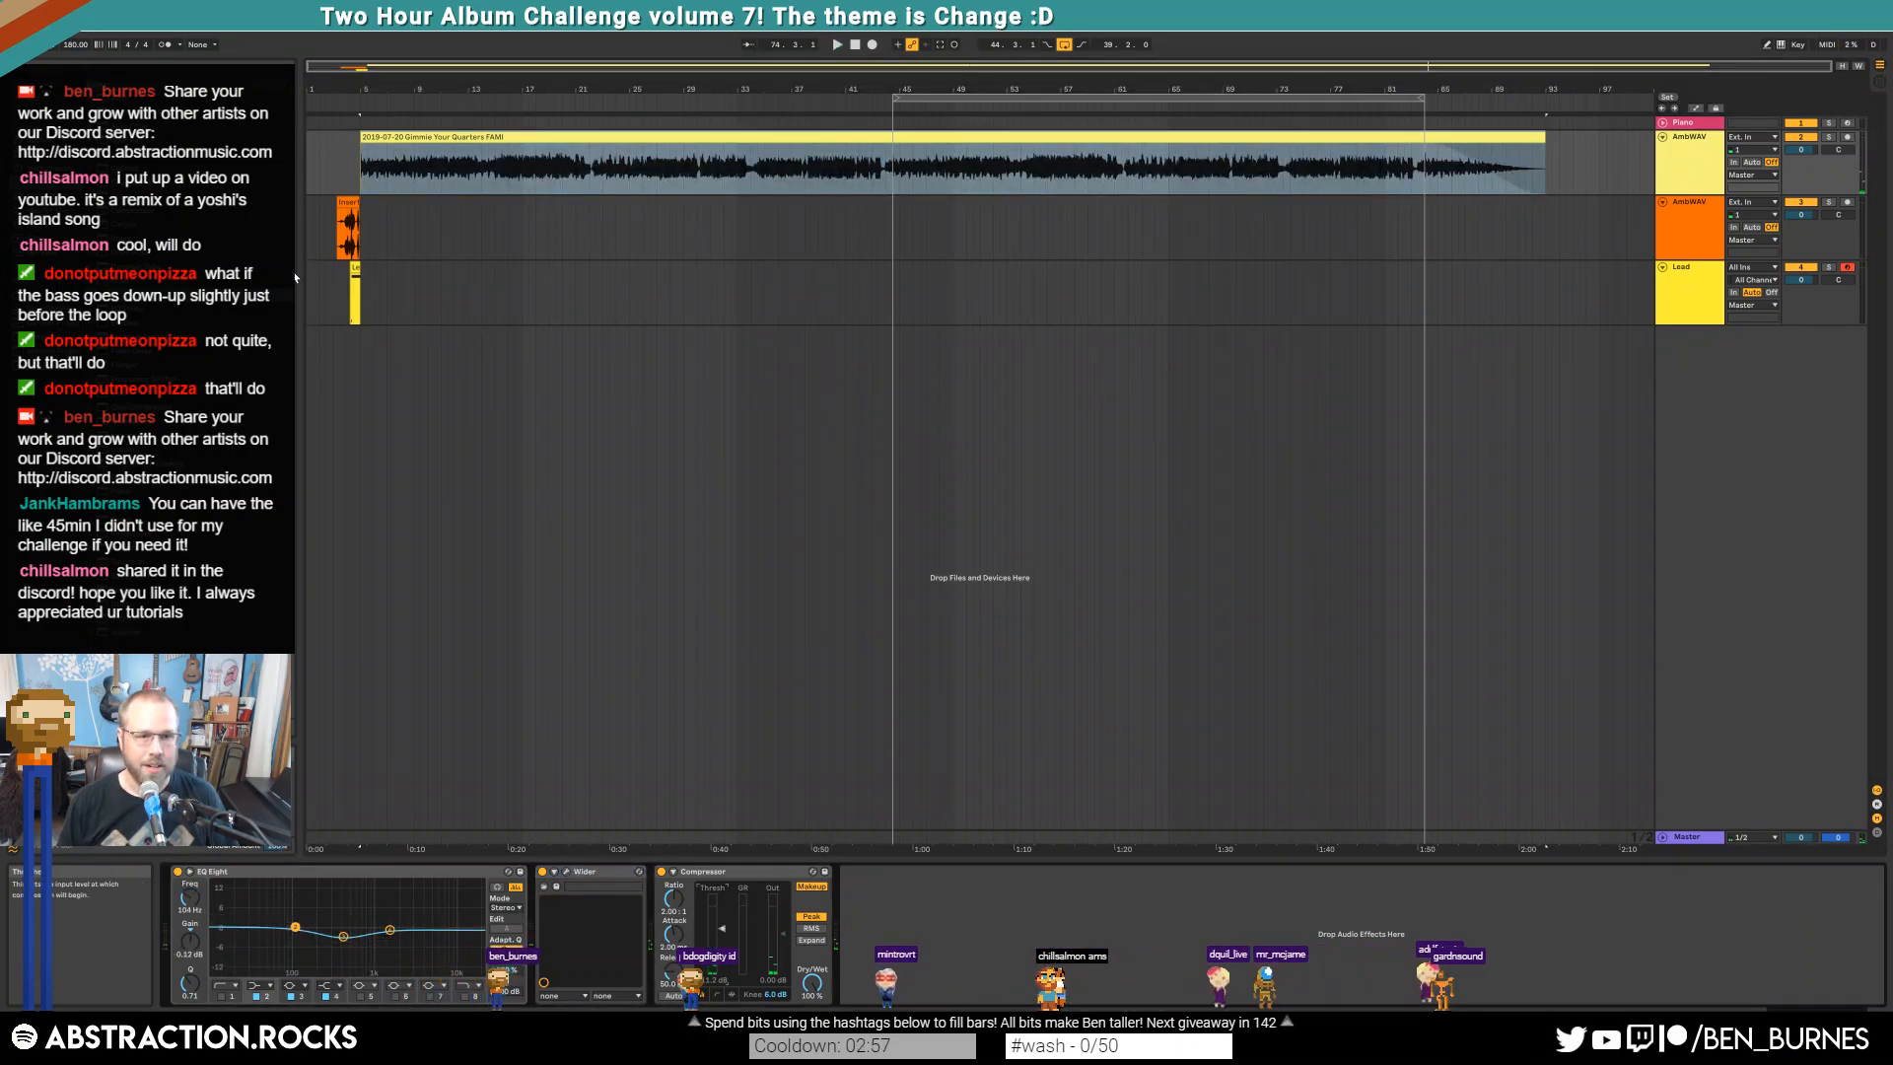
Play the coin intro from just before the InsertCoin clip, and stop playback
left_click(333, 237)
key("space")
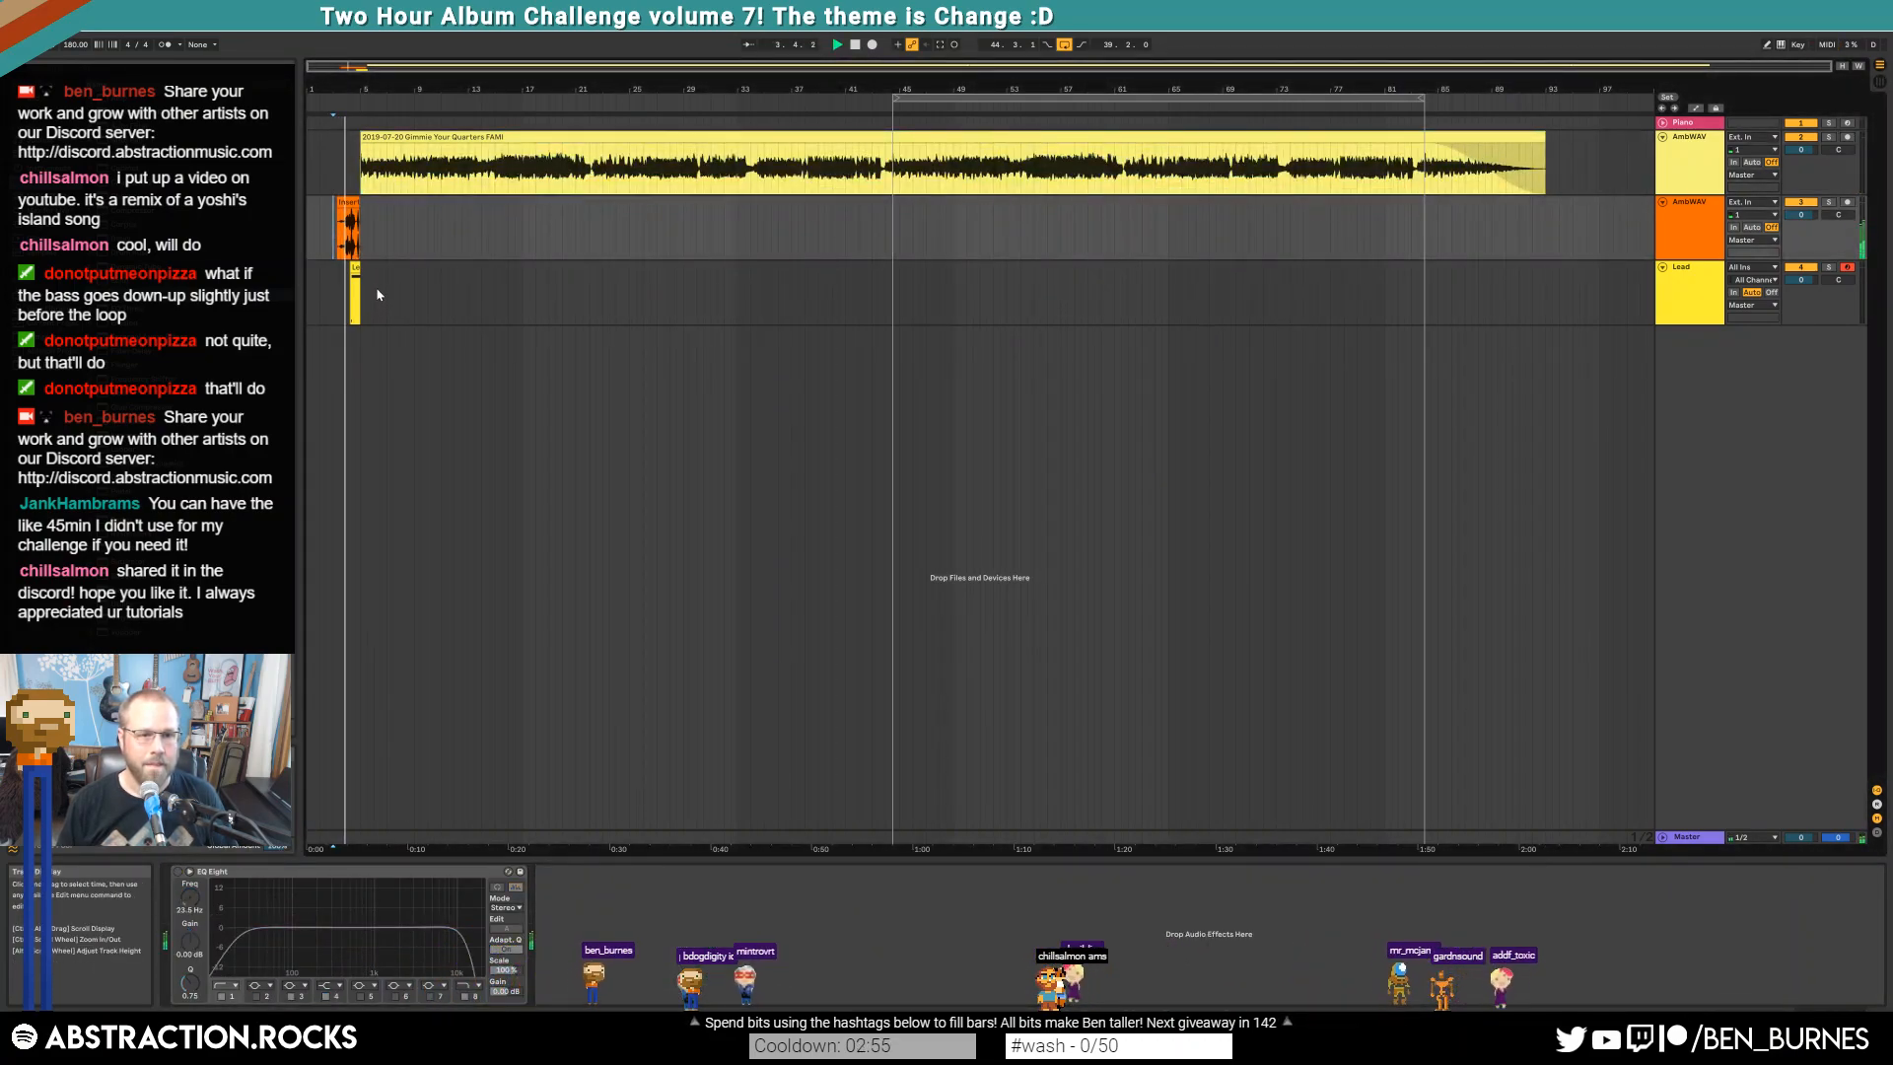
key("space")
Add ValhallaRoom to the InsertCoin clip's track and set its mix to about 31.8% and decay to about 1.26 s
left_click(348, 202)
scroll(348, 203, "up", 5)
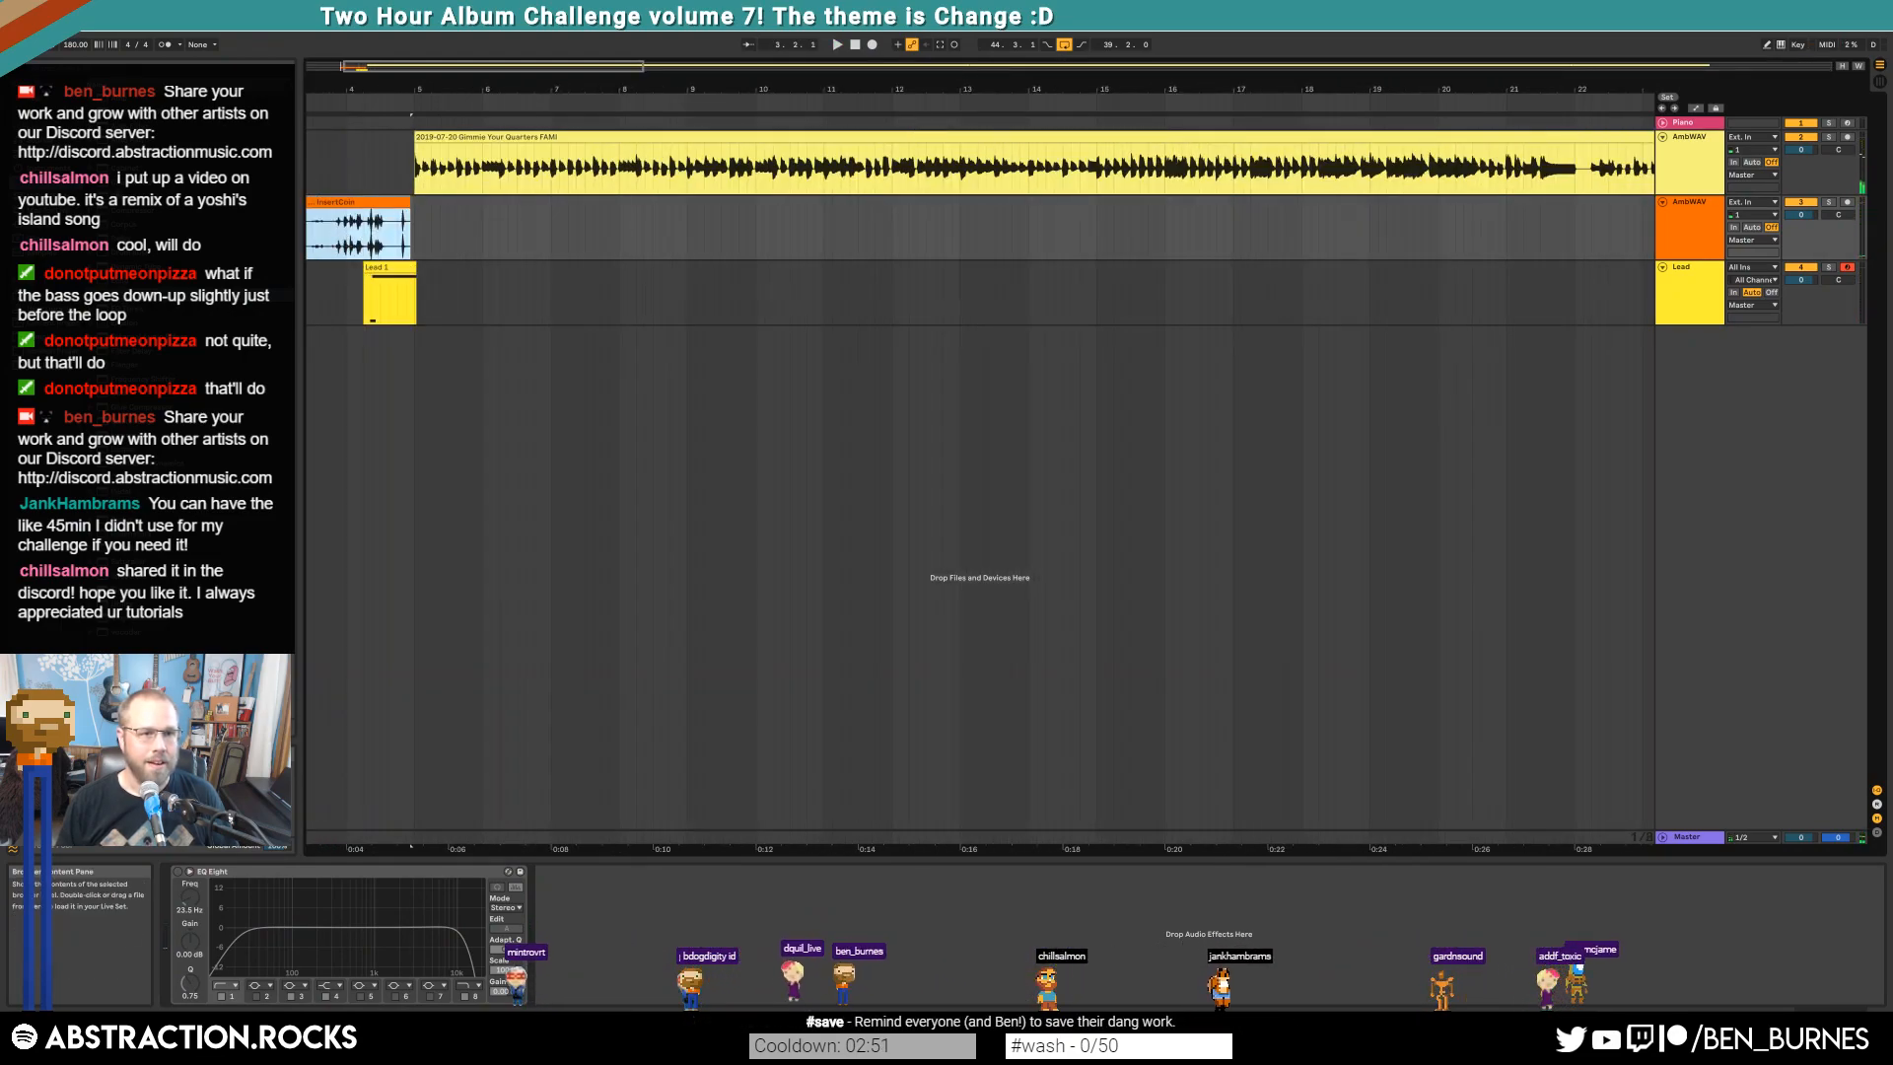
left_click(44, 225)
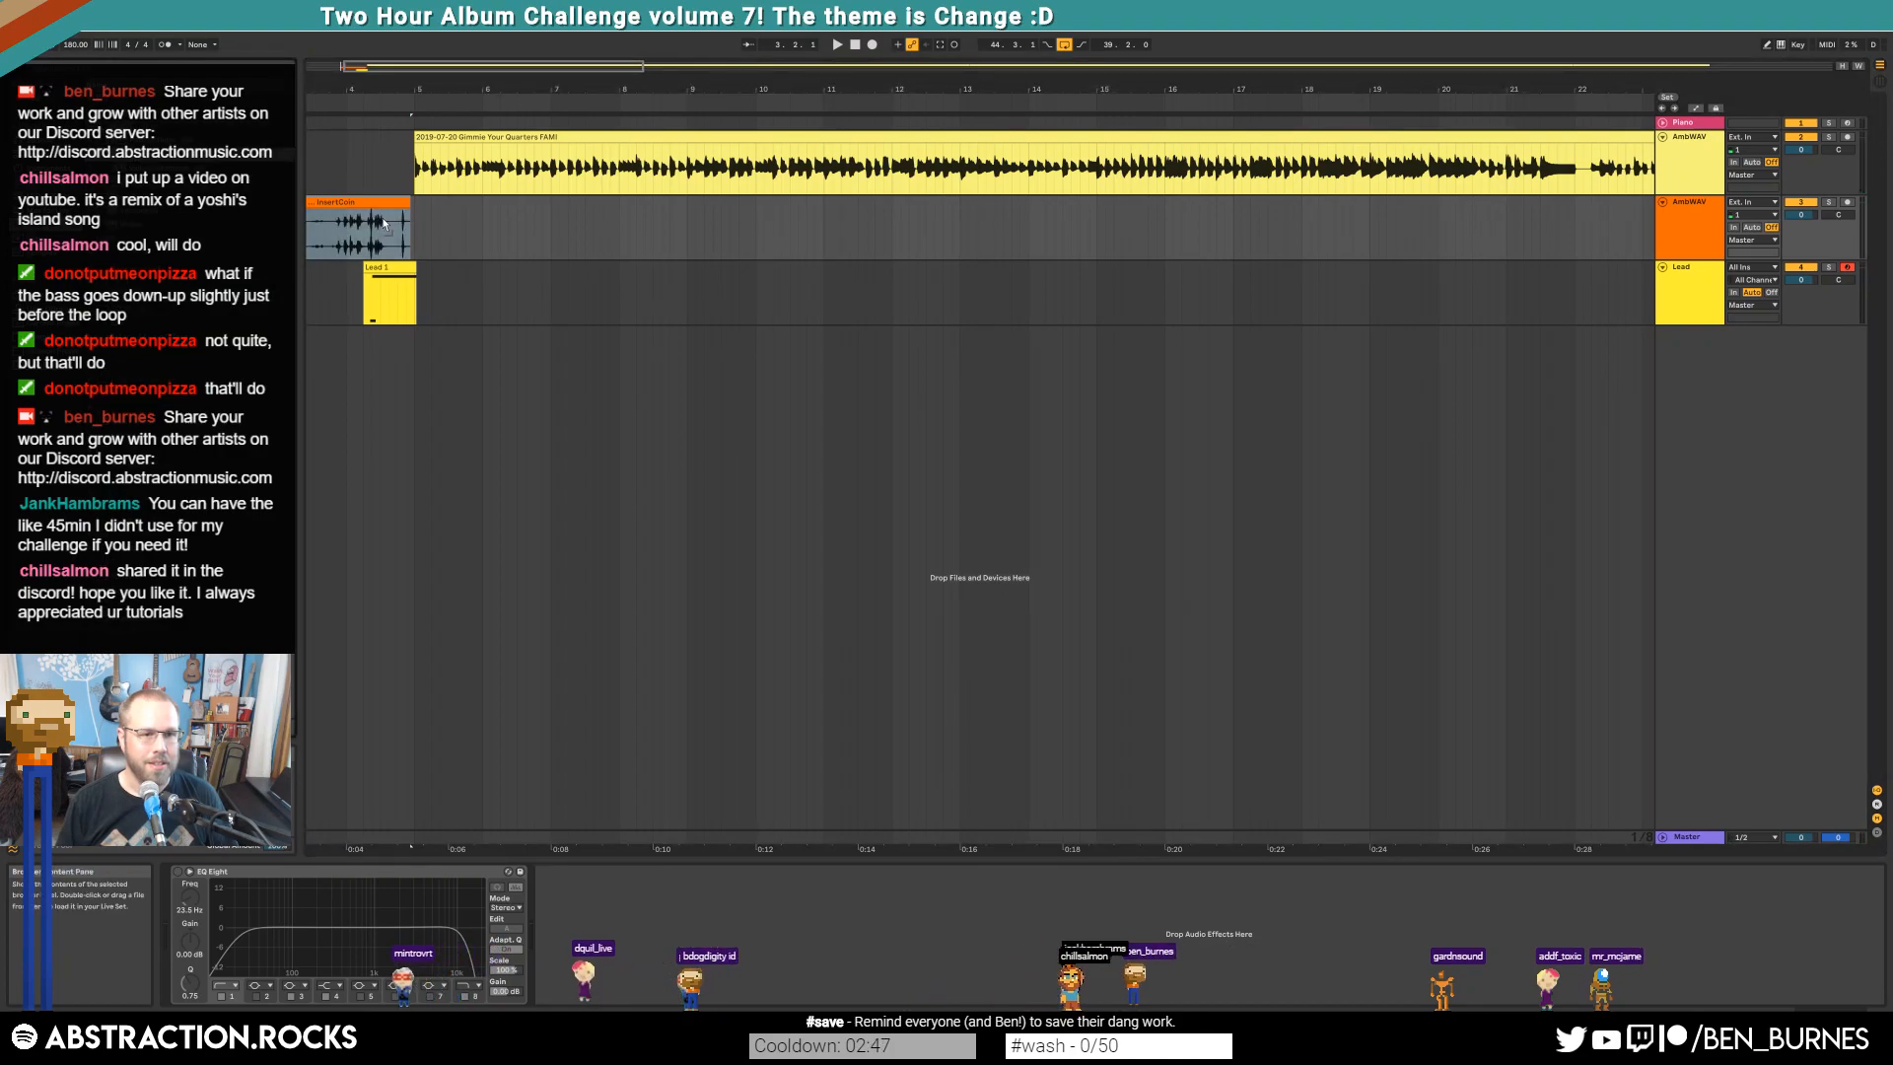
left_click_drag(381, 220, 382, 221)
left_click_drag(499, 422, 508, 507)
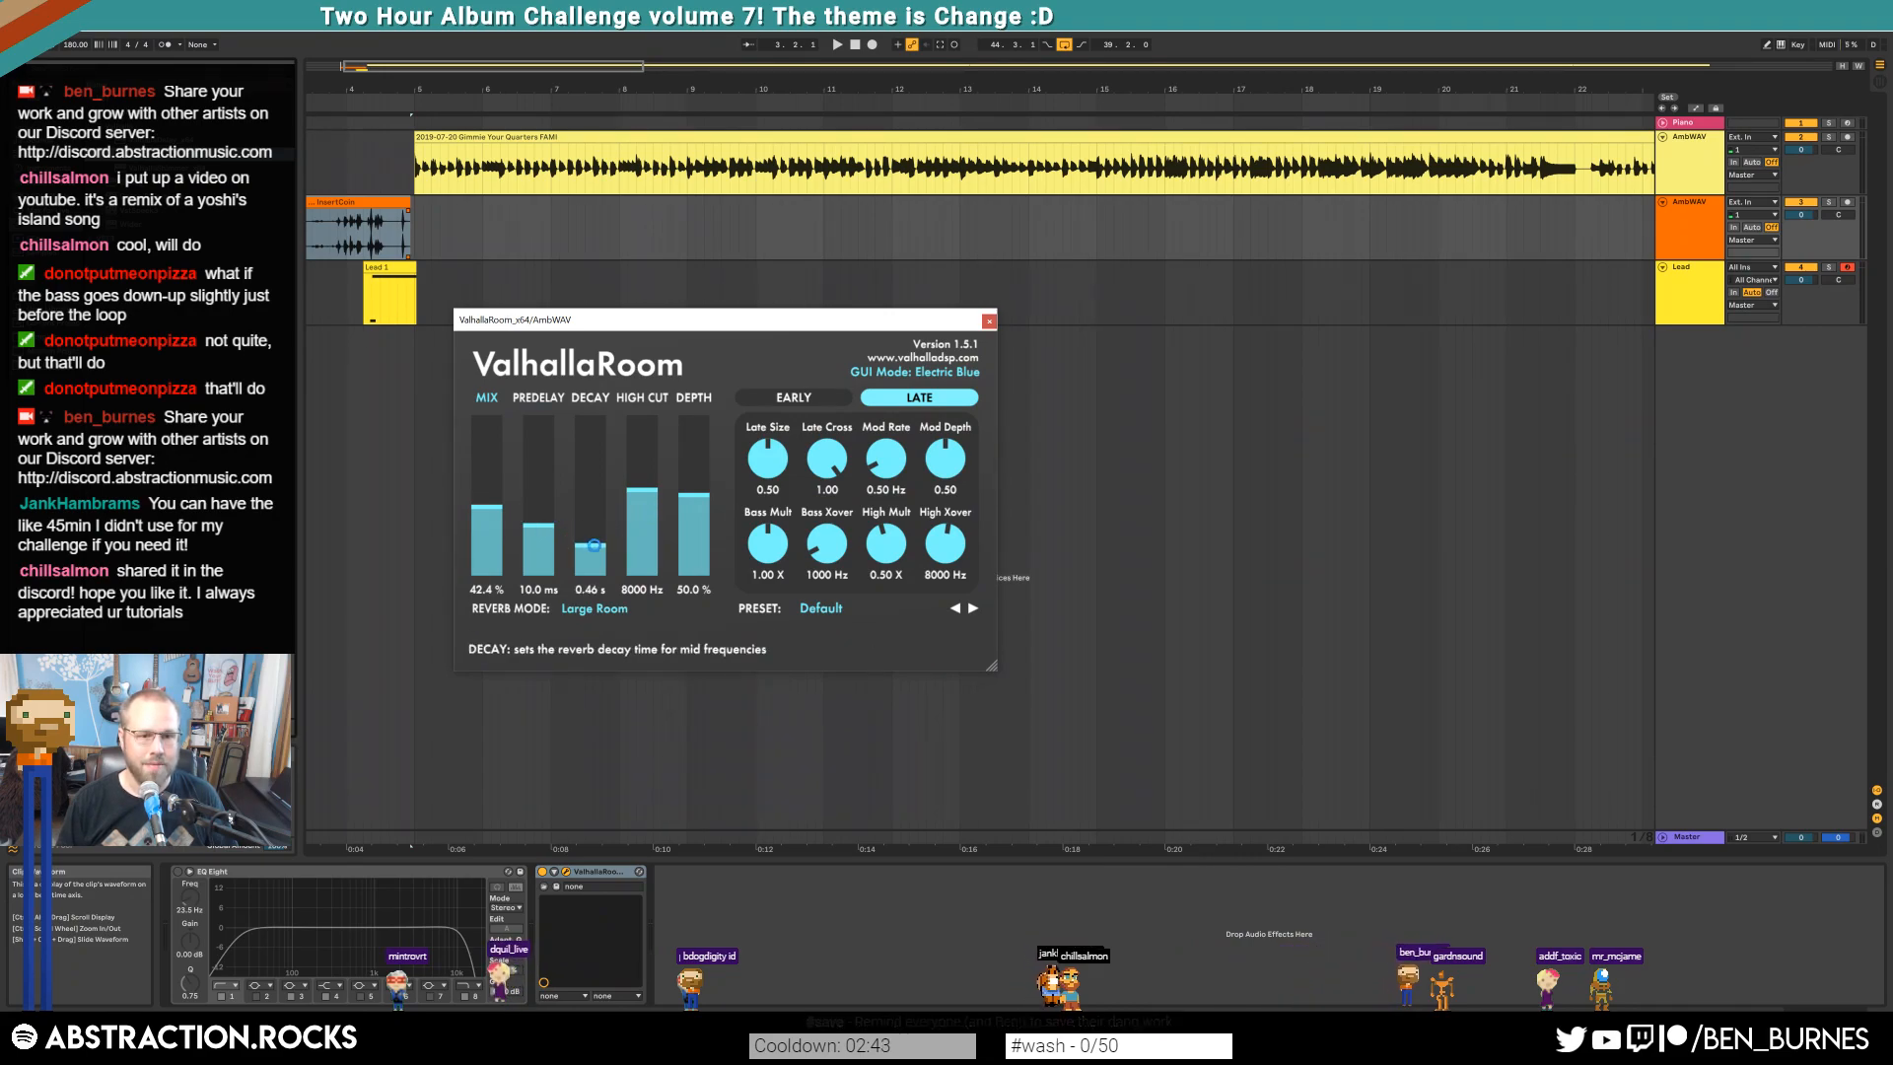
left_click_drag(587, 533, 586, 530)
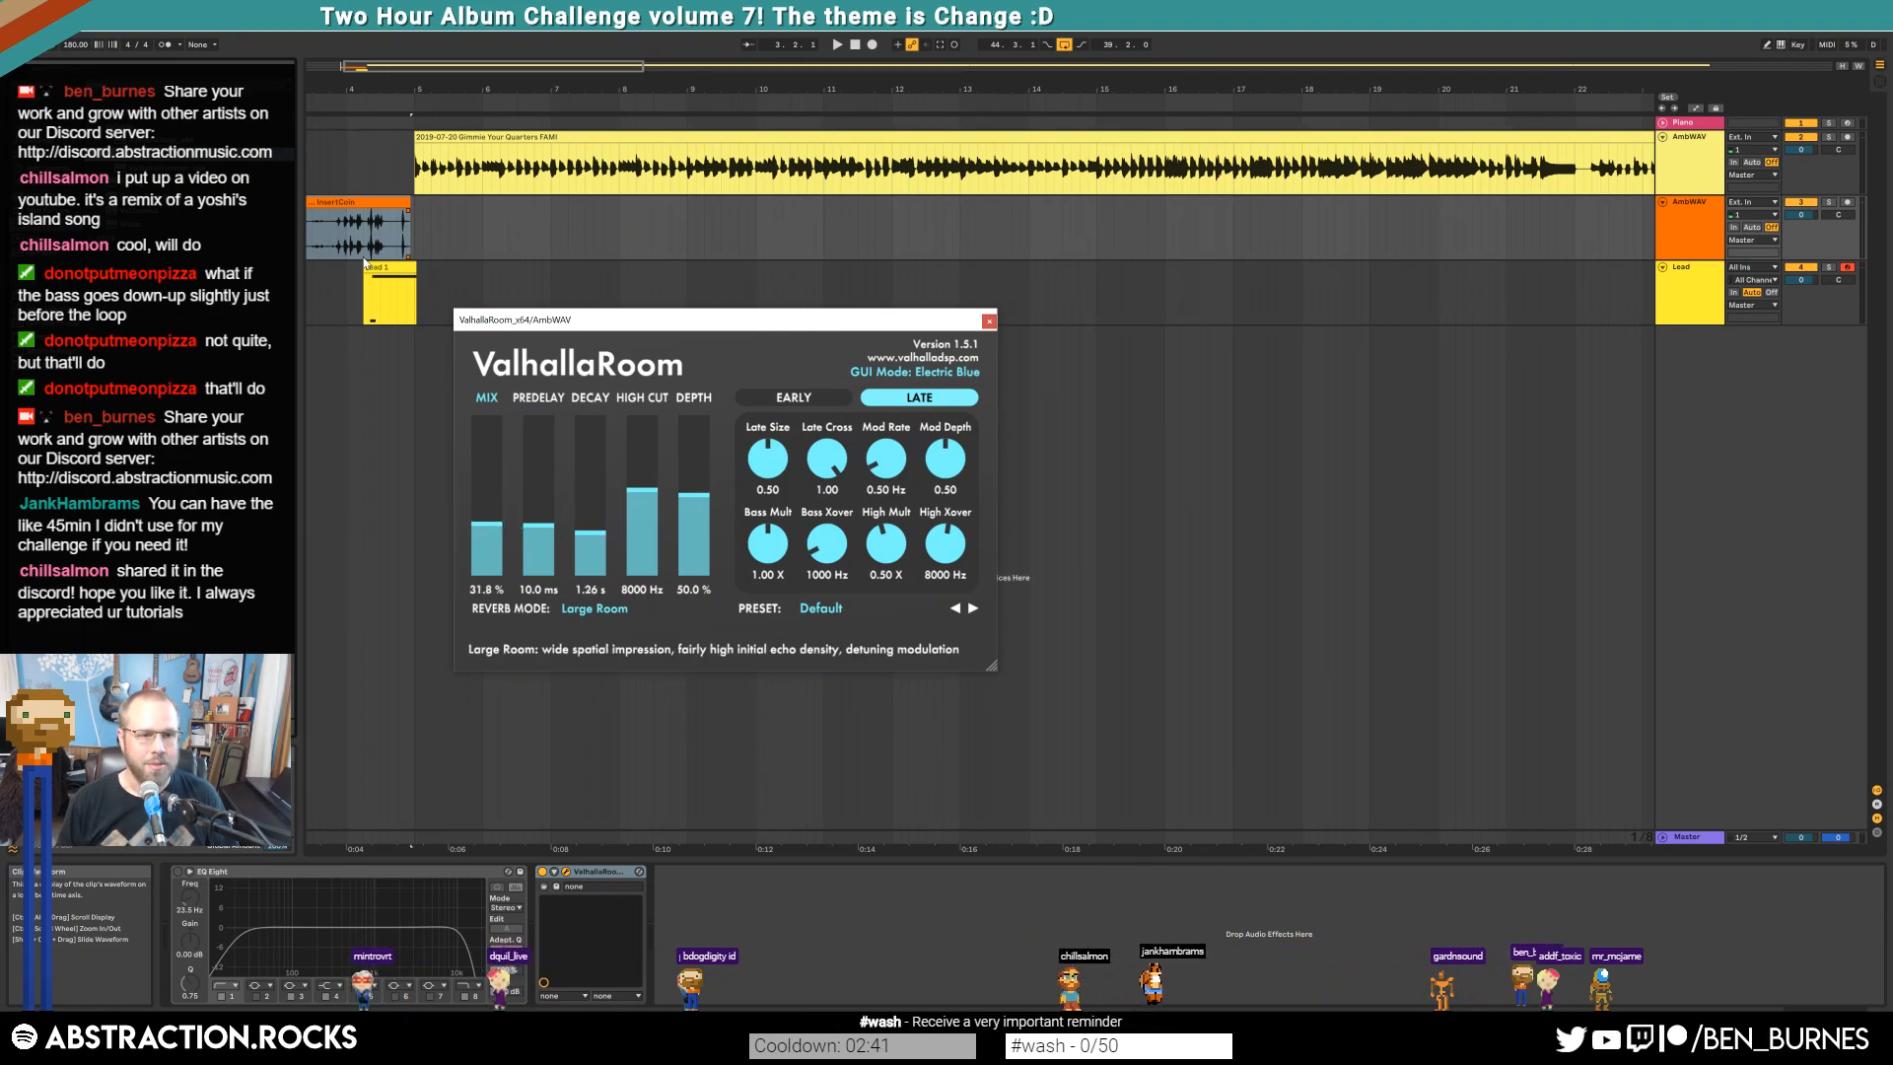
Audition the intro's reverb, reduce ValhallaRoom's mix to about 13.4%, set its decay to about 1.33 s, and replay the intro
left_click(317, 246)
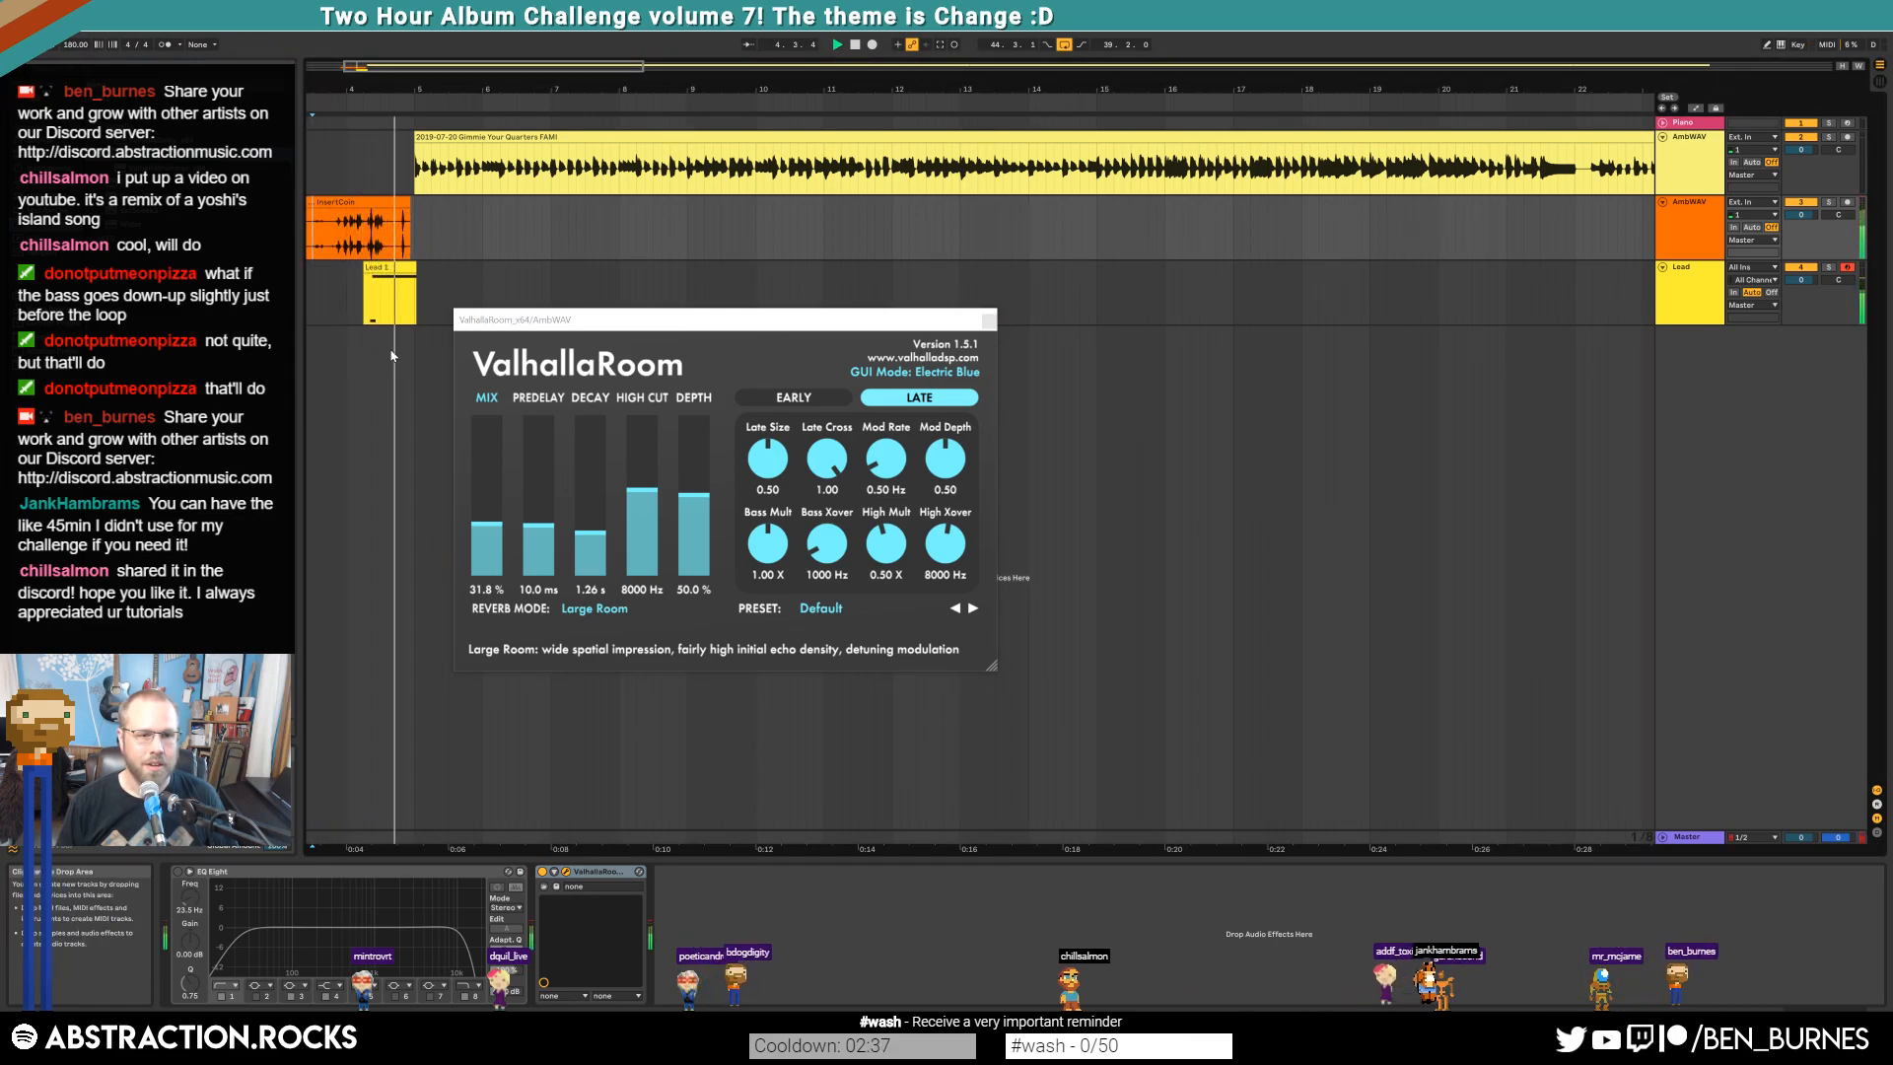
left_click(489, 553)
left_click(596, 549)
left_click(327, 277)
key("space")
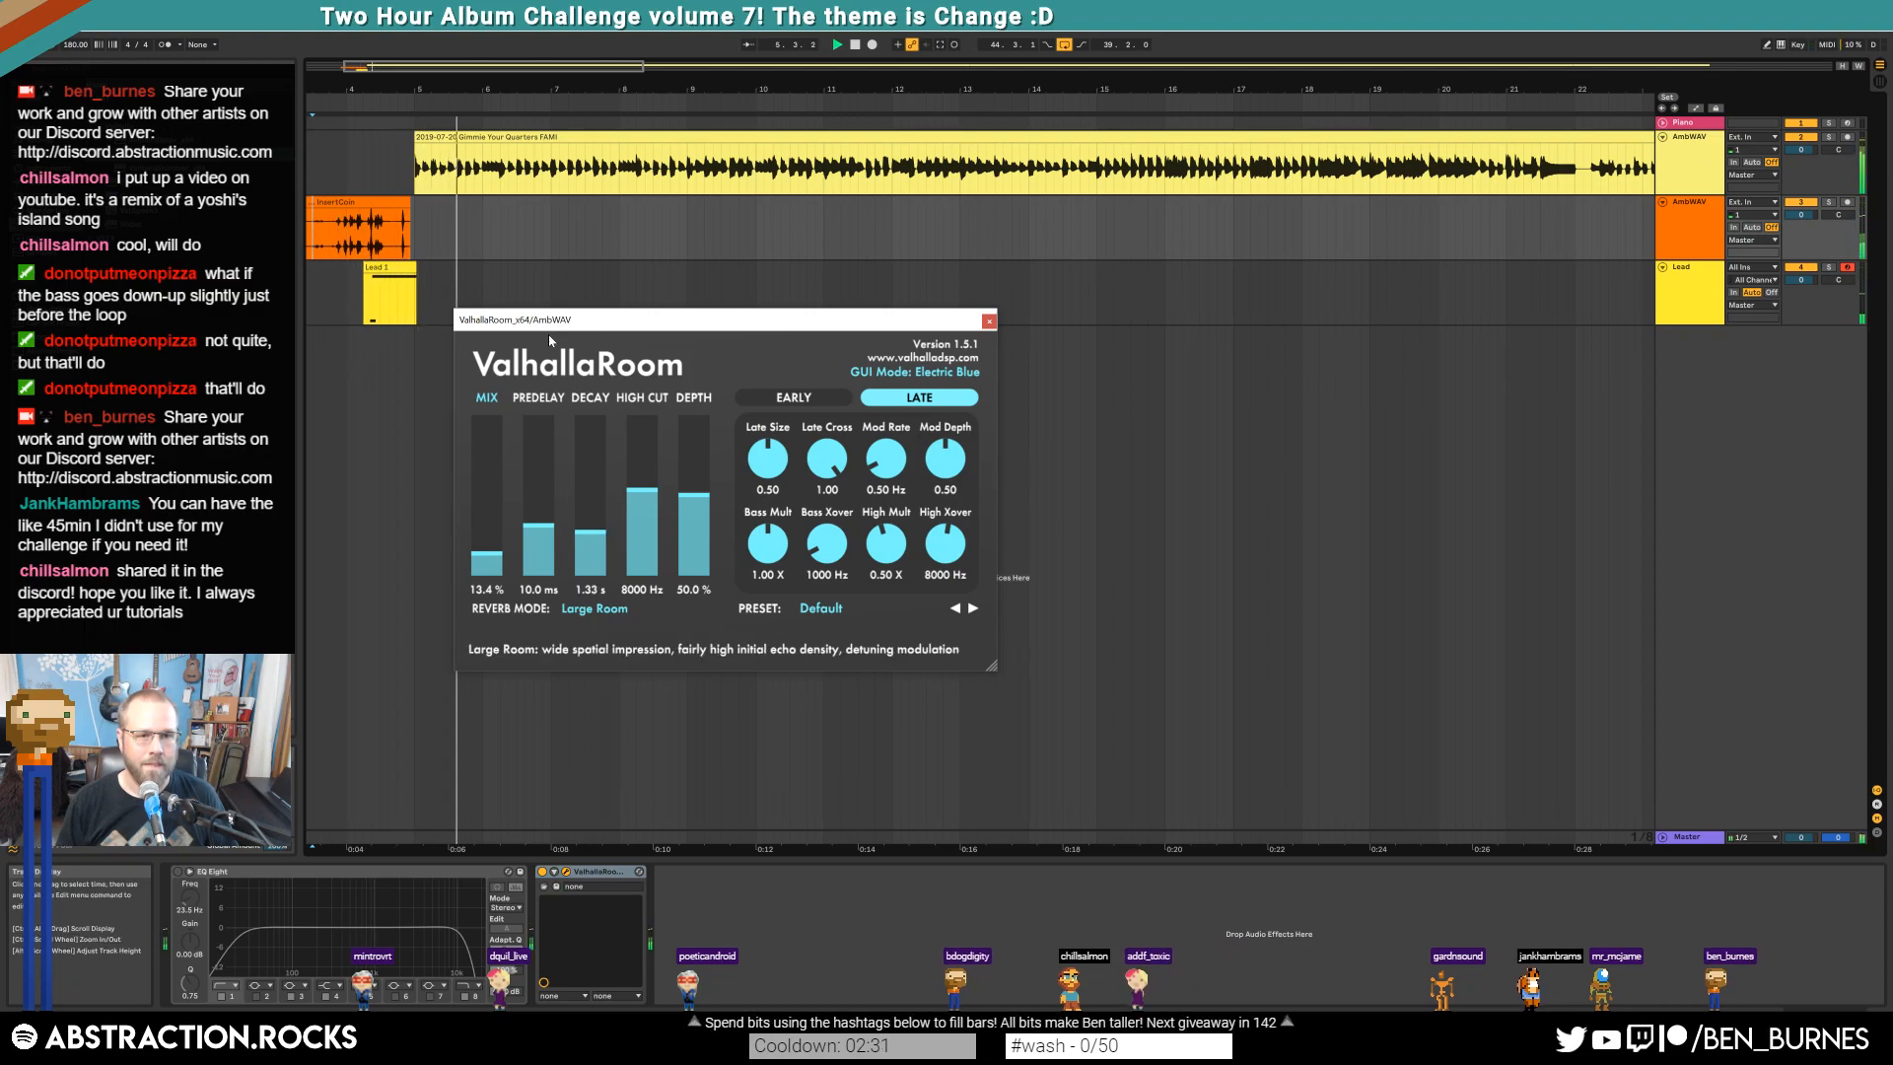
Audition the breaks in the song clip around bars 30 and 33 to find an isolated sustained hit
left_click_drag(383, 68, 501, 68)
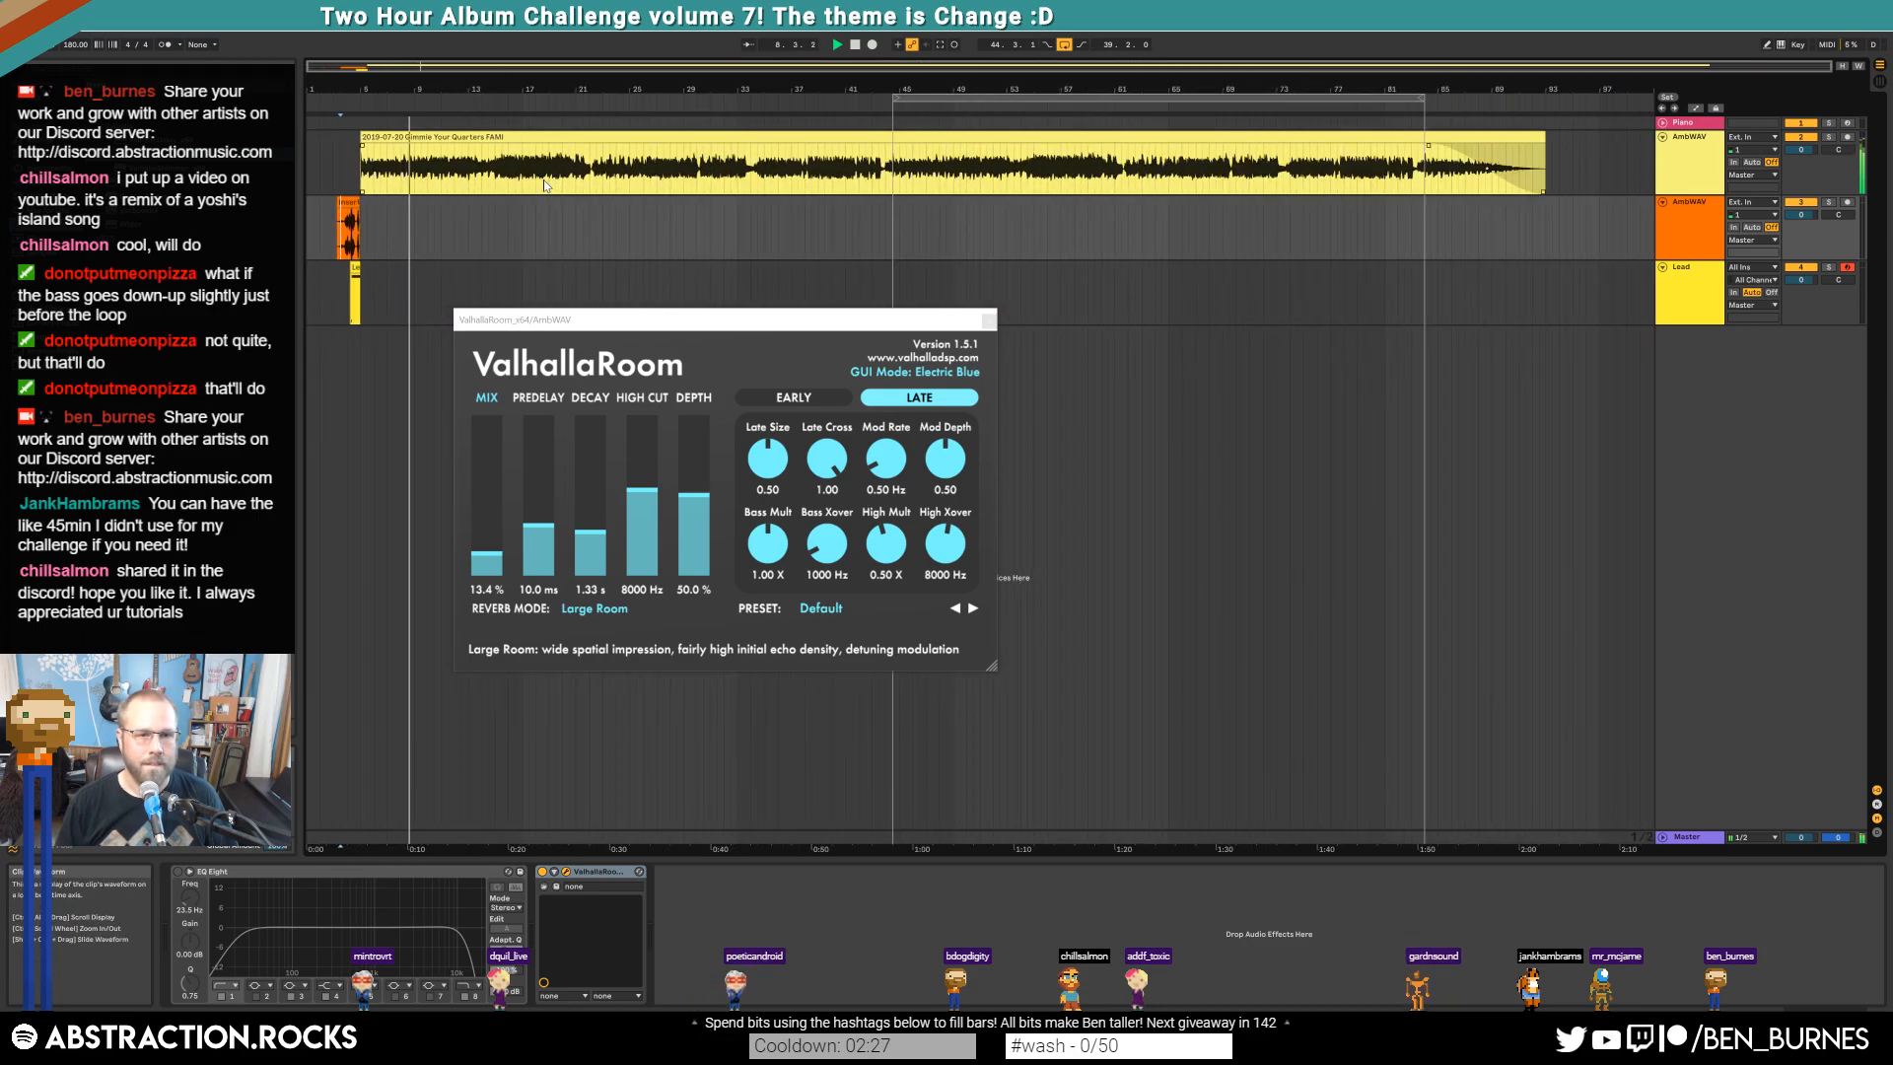
scroll(729, 179, "up", 6)
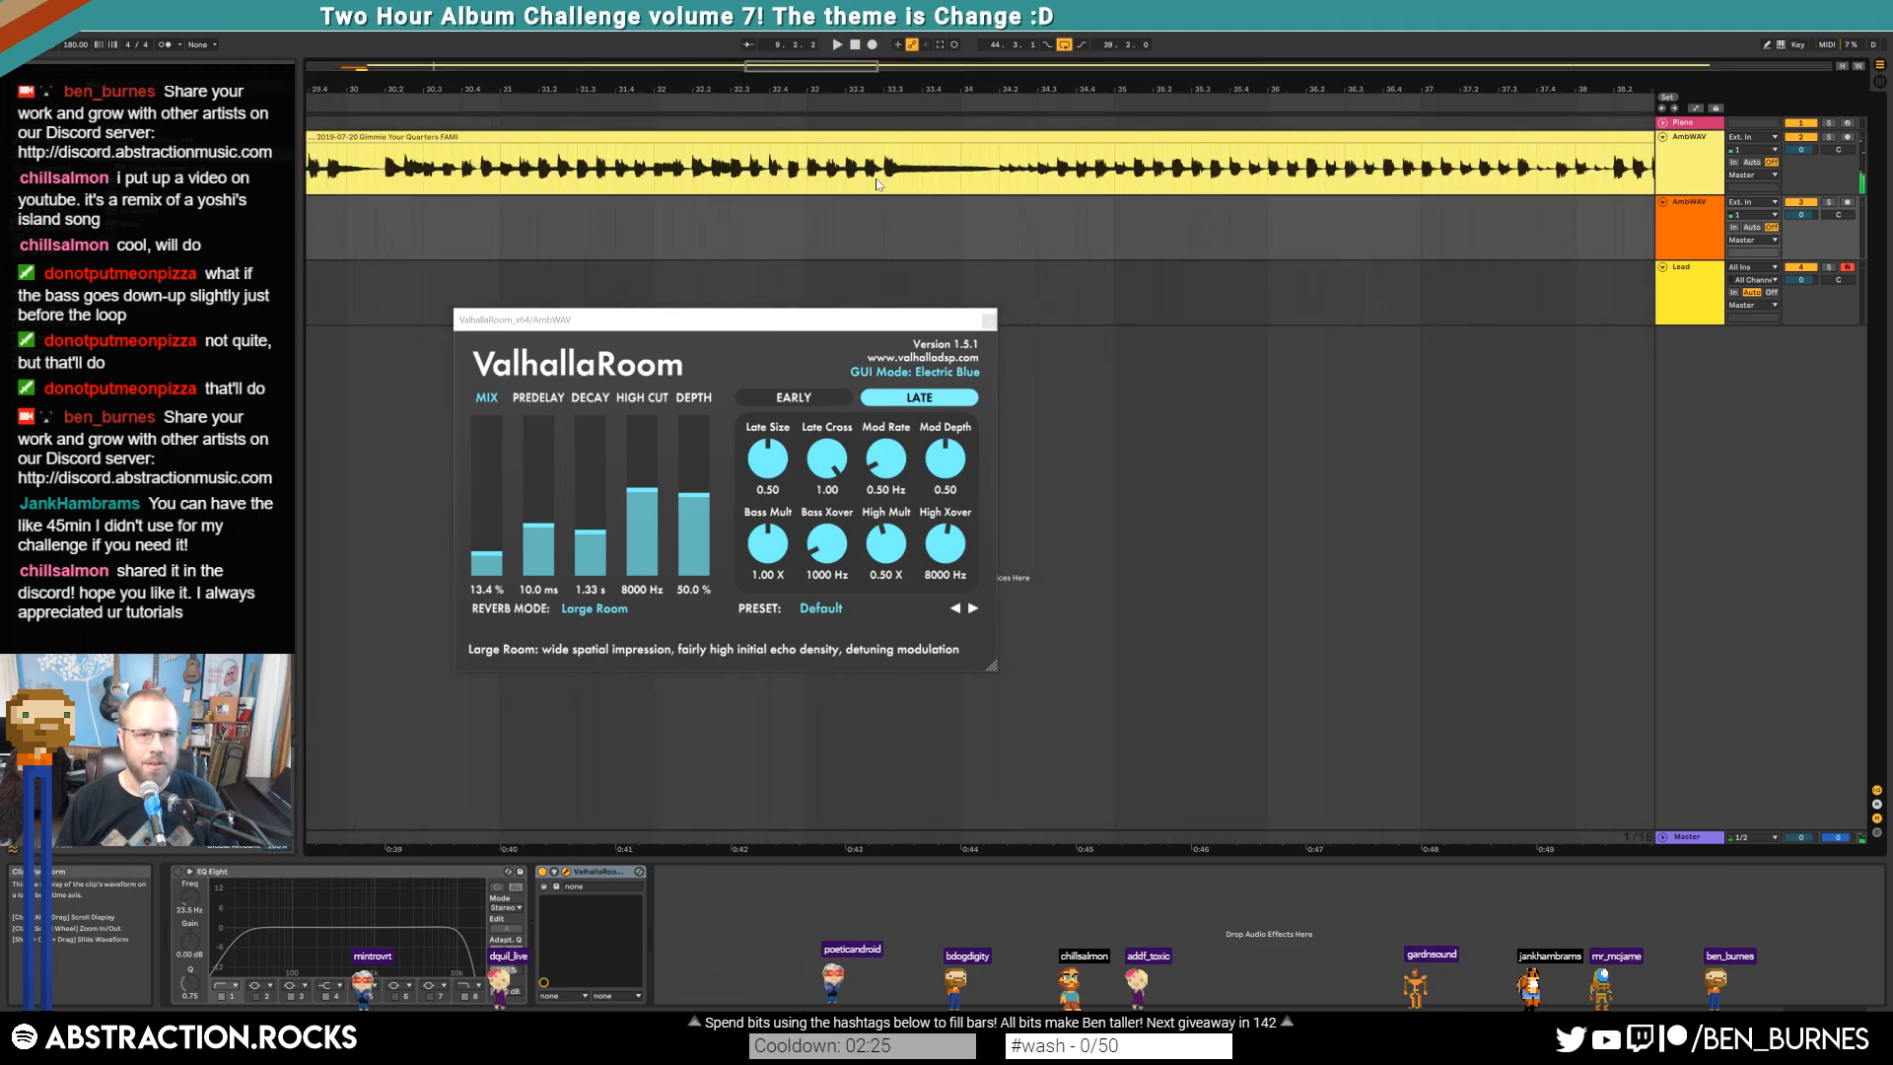
left_click(904, 189)
key("space")
key("space")
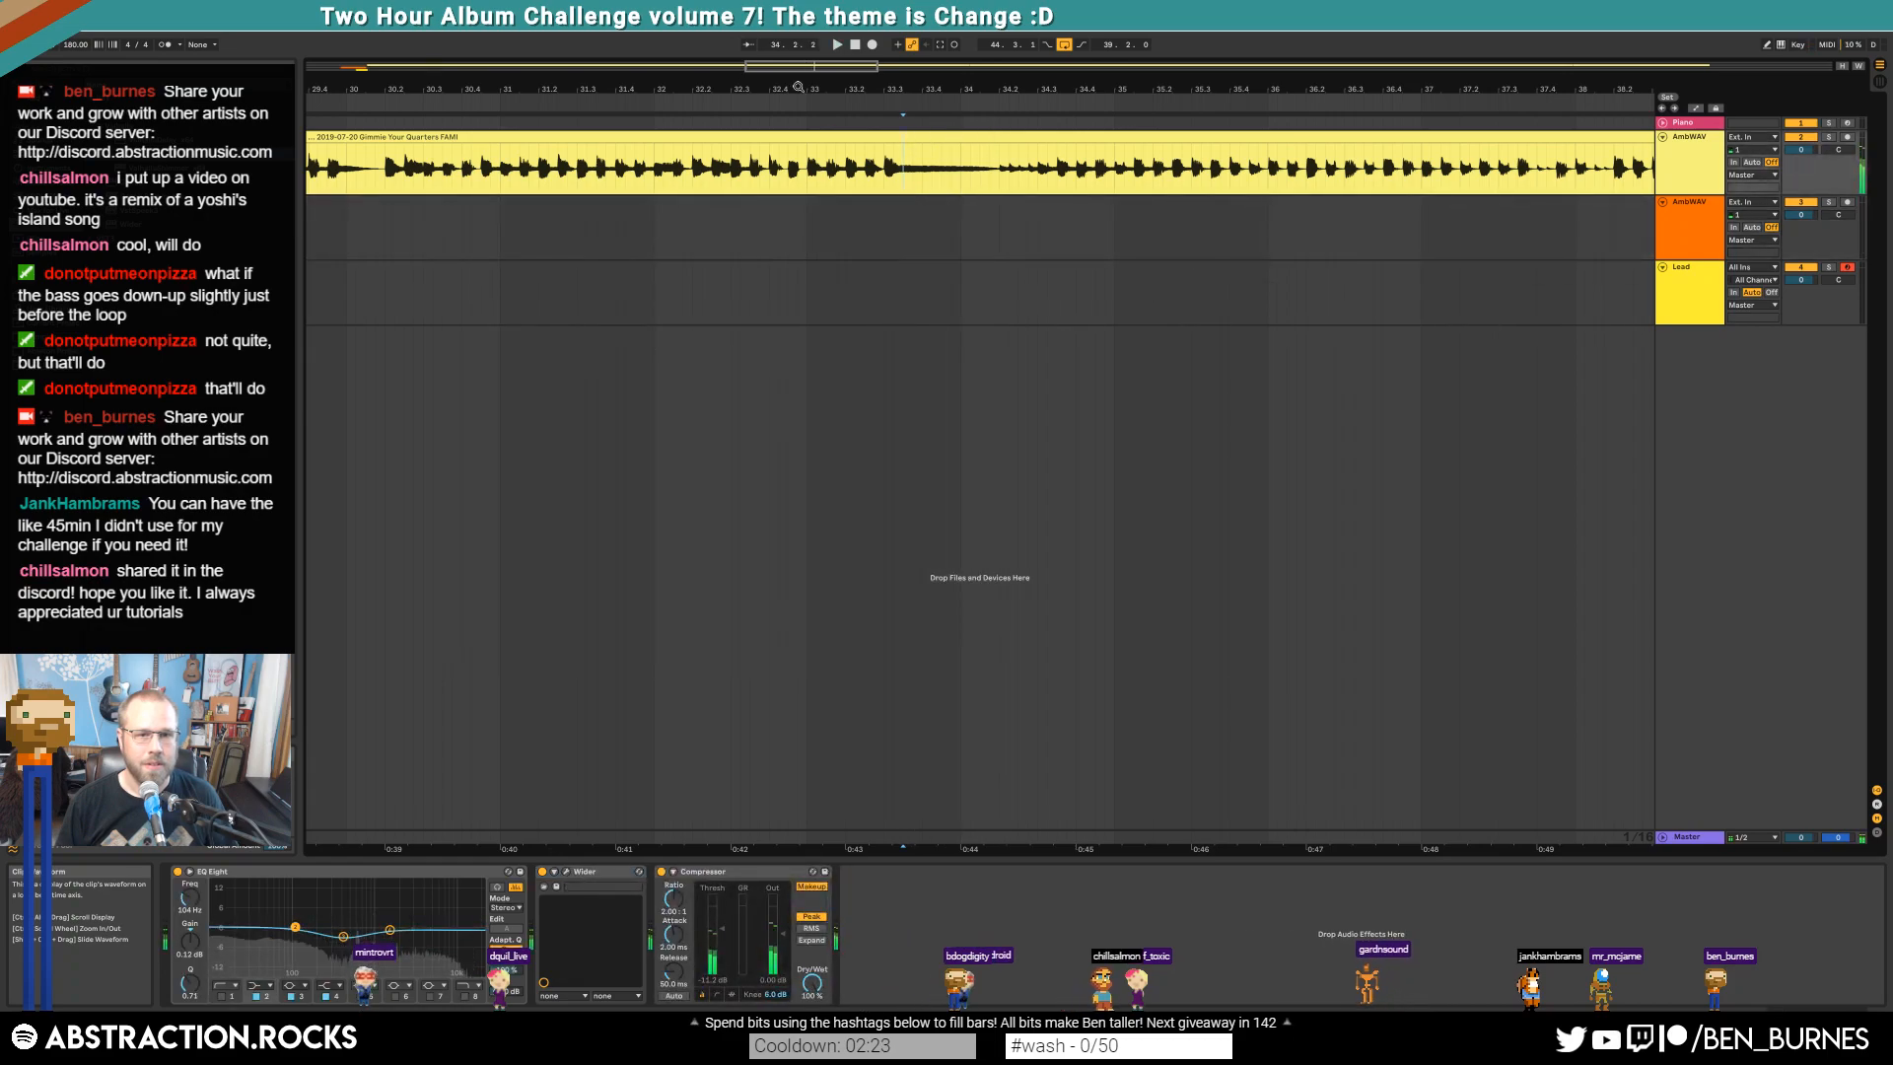
scroll(670, 123, "down", 3)
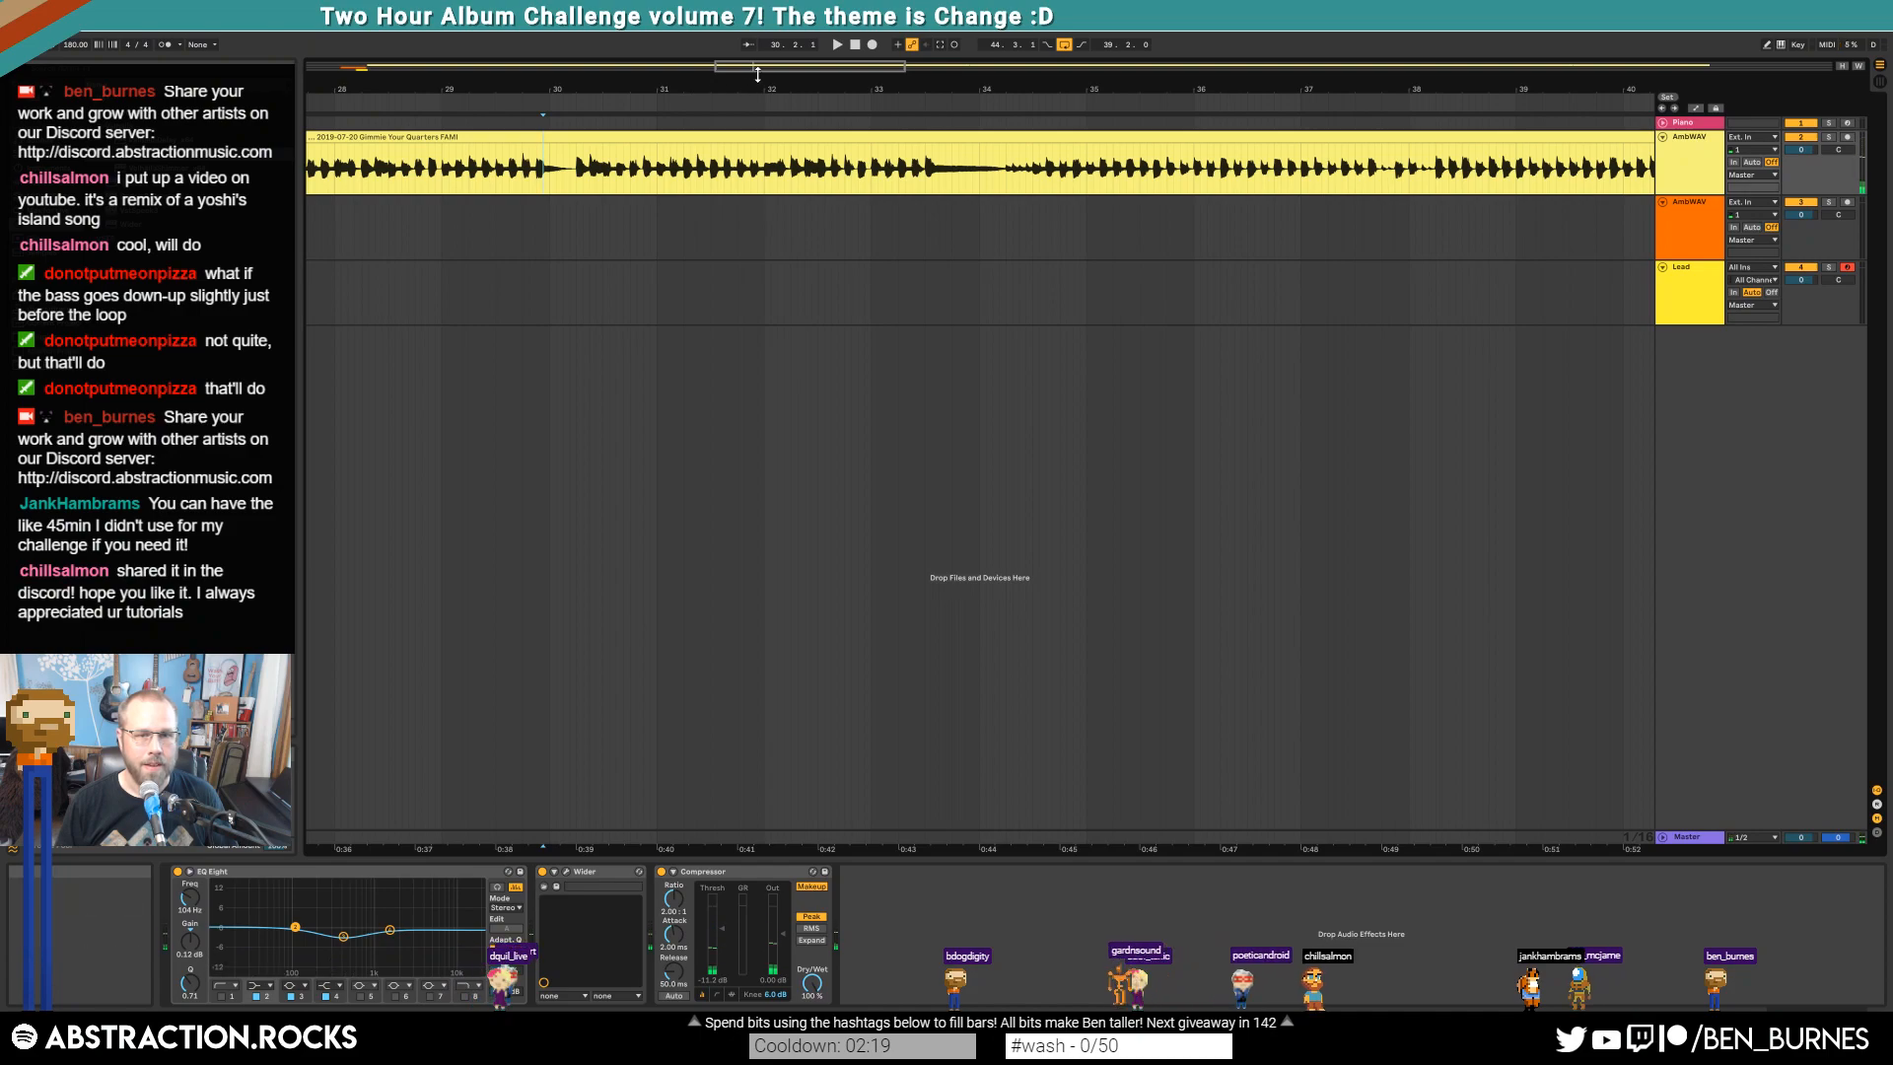
left_click_drag(749, 54, 932, 247)
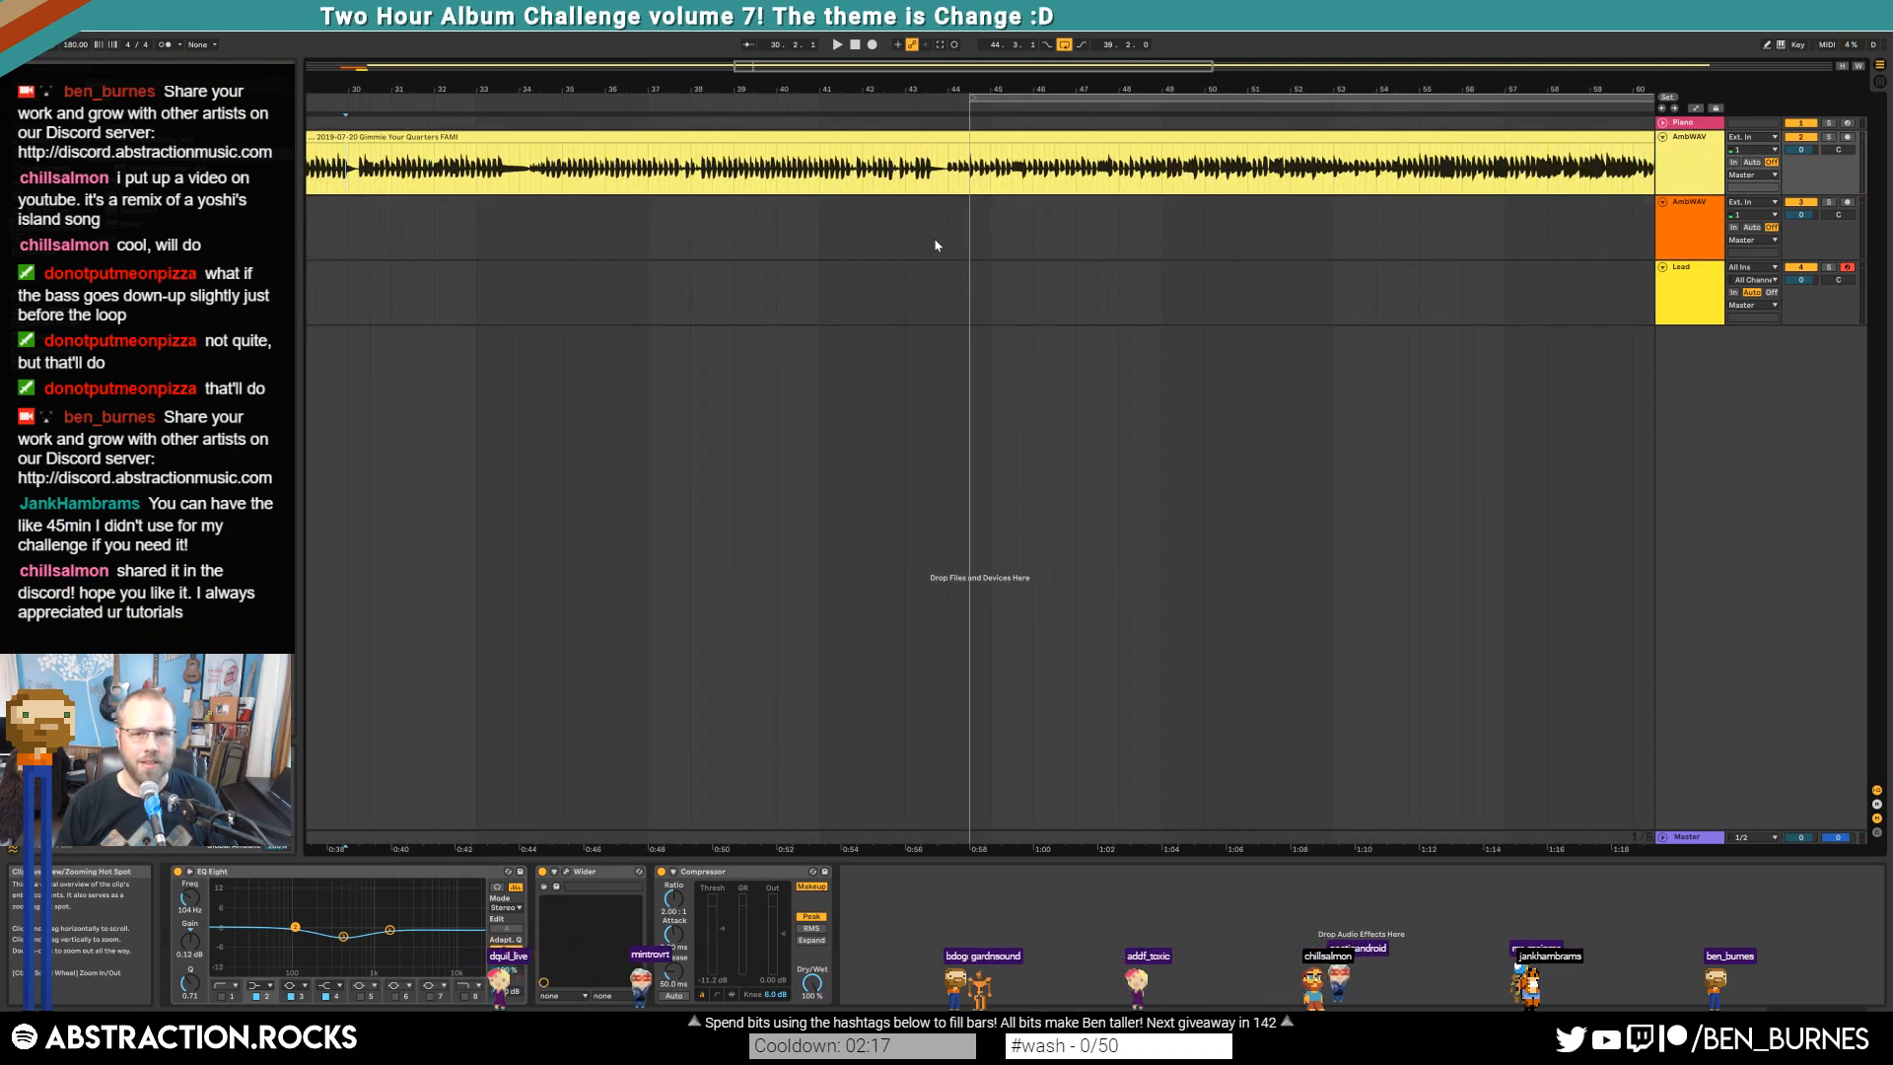
Copy the sustained break from about bar 43.3 to bar 44 of the song clip and paste it at about bar 3.3
scroll(926, 188, "up", 10)
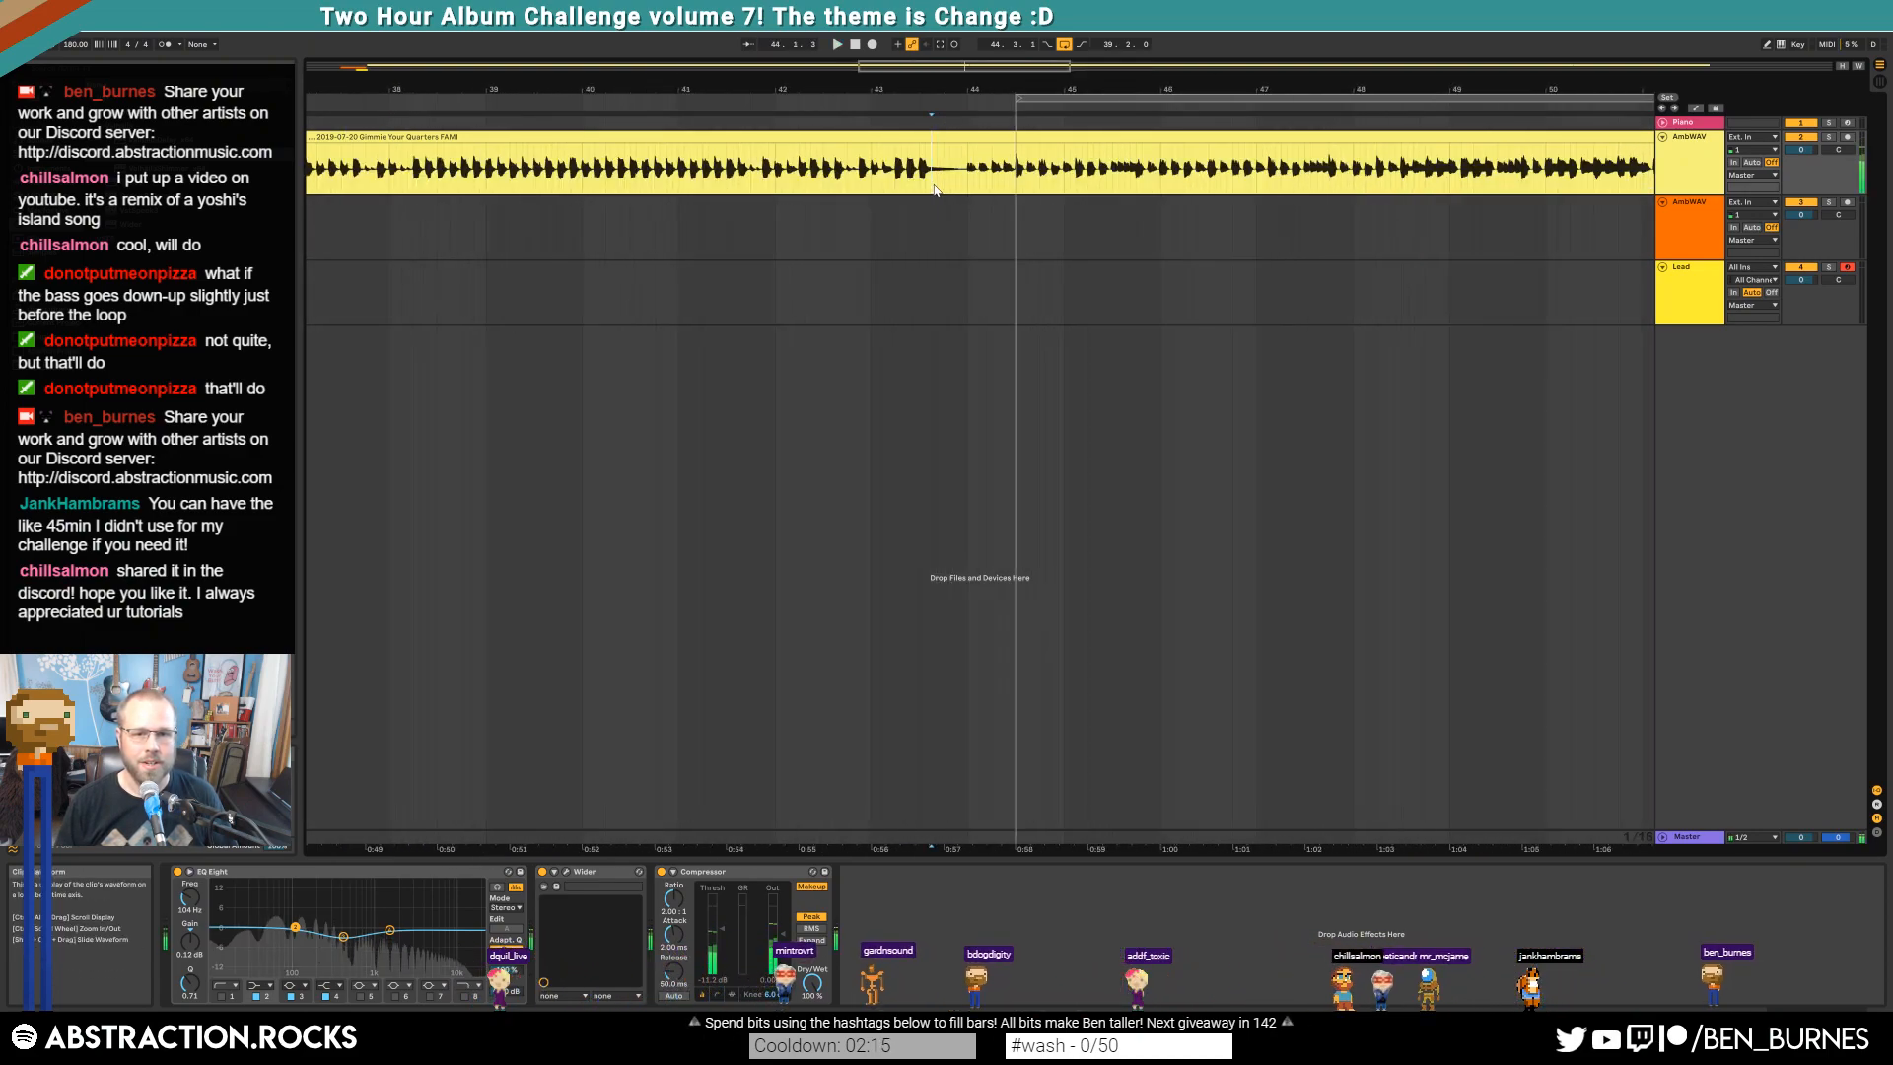
left_click(1107, 178, "shift")
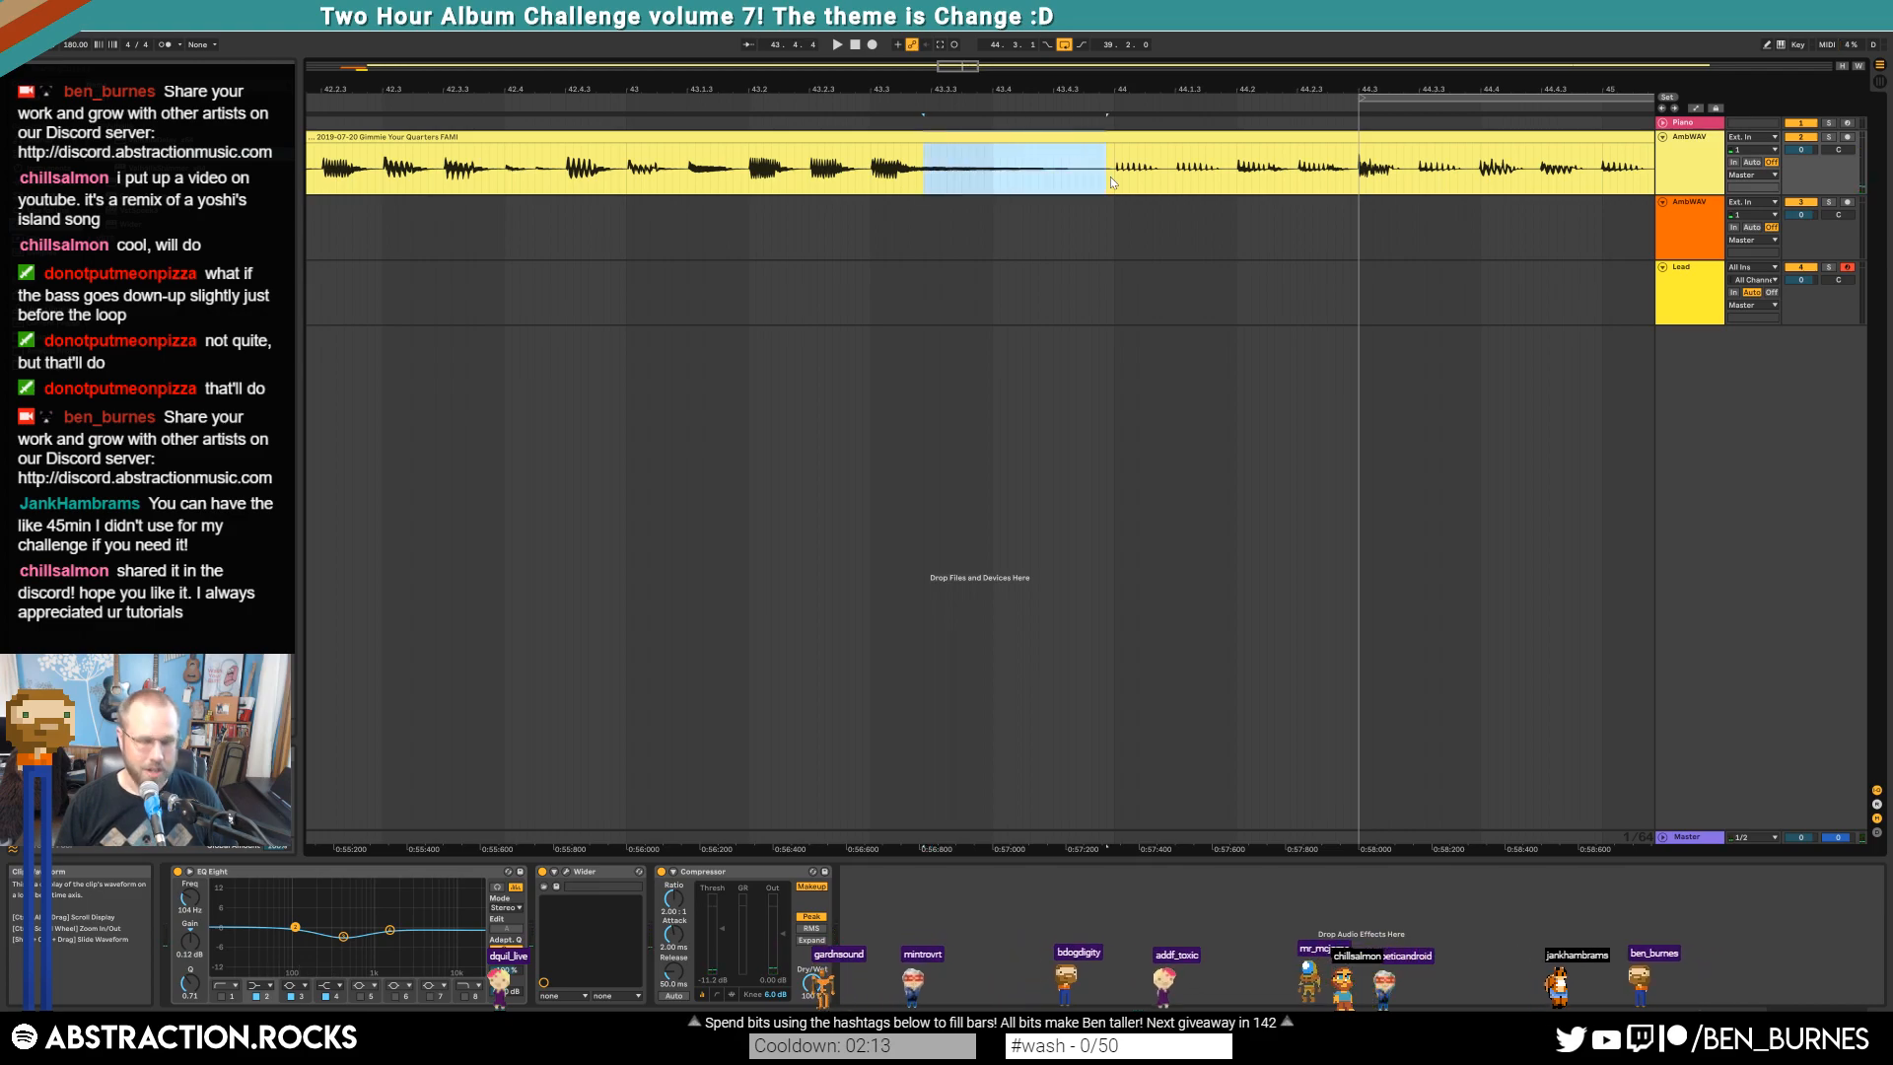
left_click(362, 67)
left_click(412, 166)
key("ctrl+v")
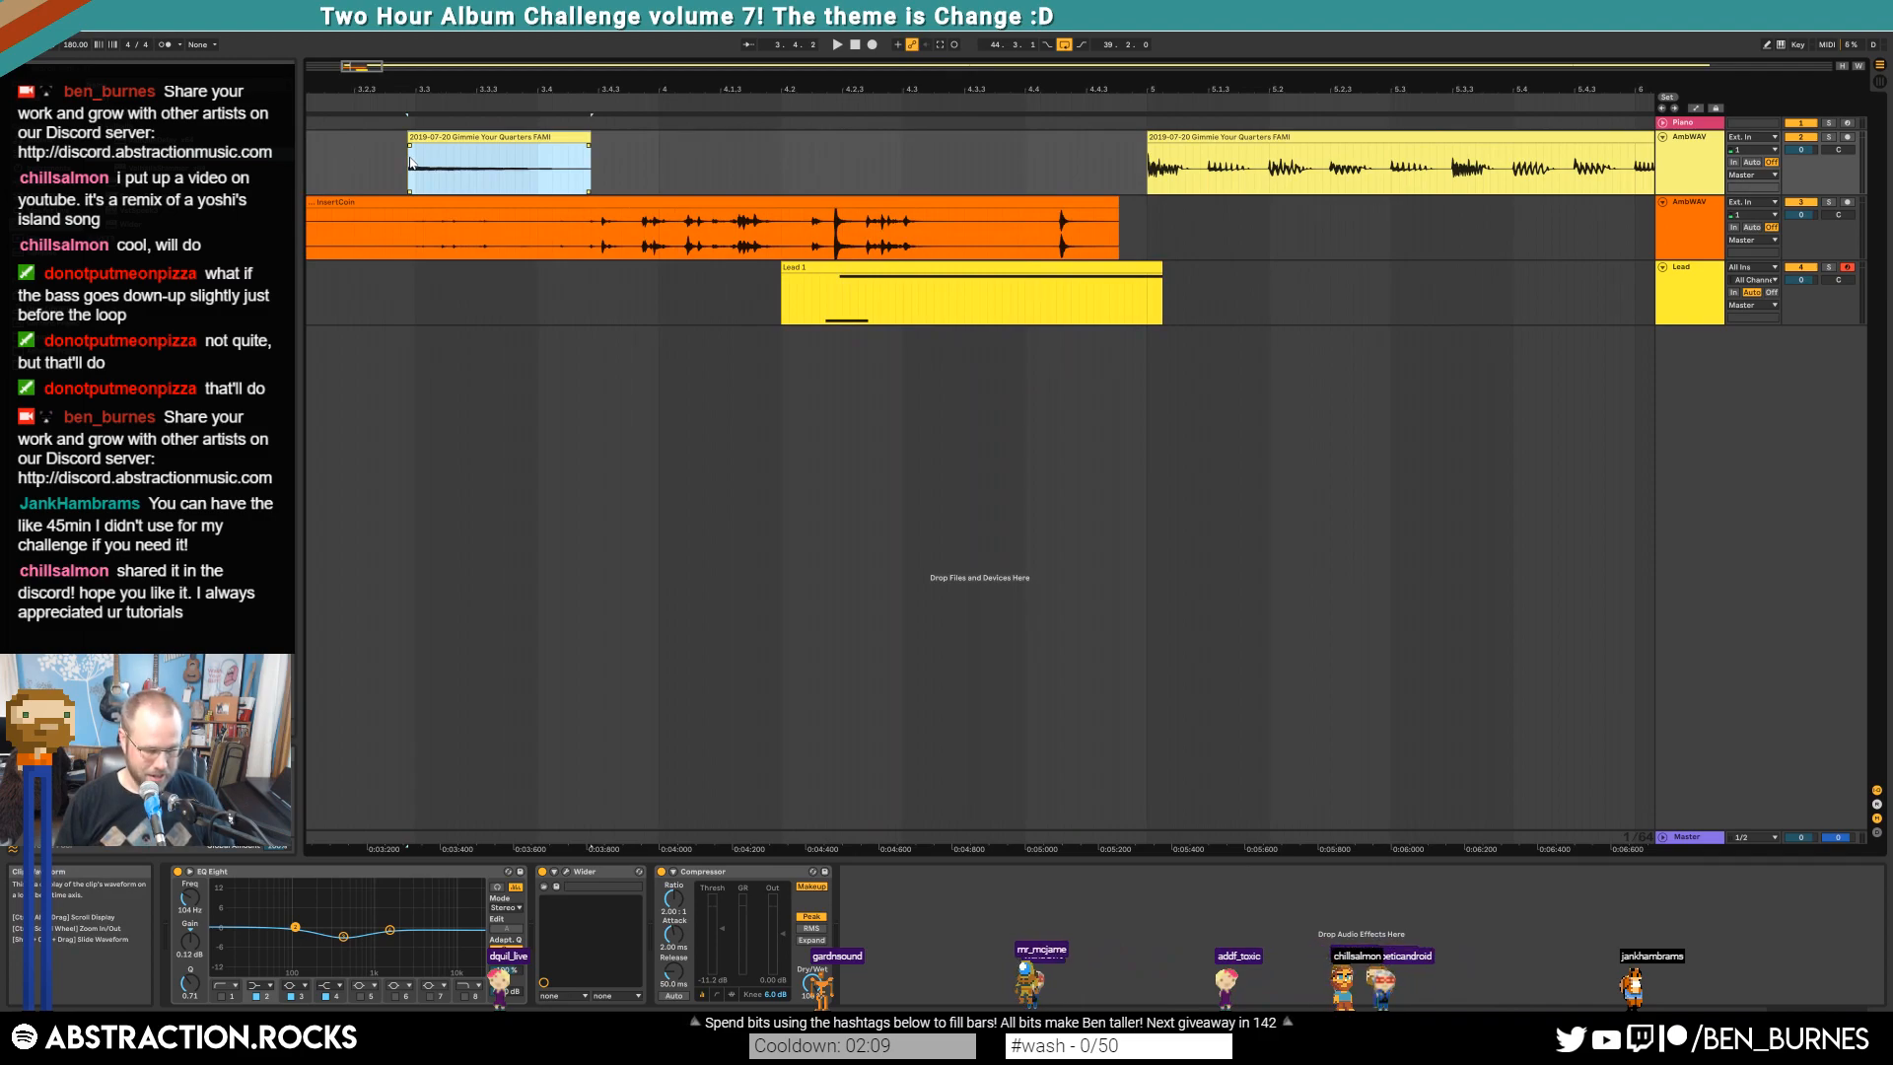
Move the short break clip to end at bar 5 where the song clip starts, and fade in about its first 60%
left_click_drag(510, 134, 1074, 136)
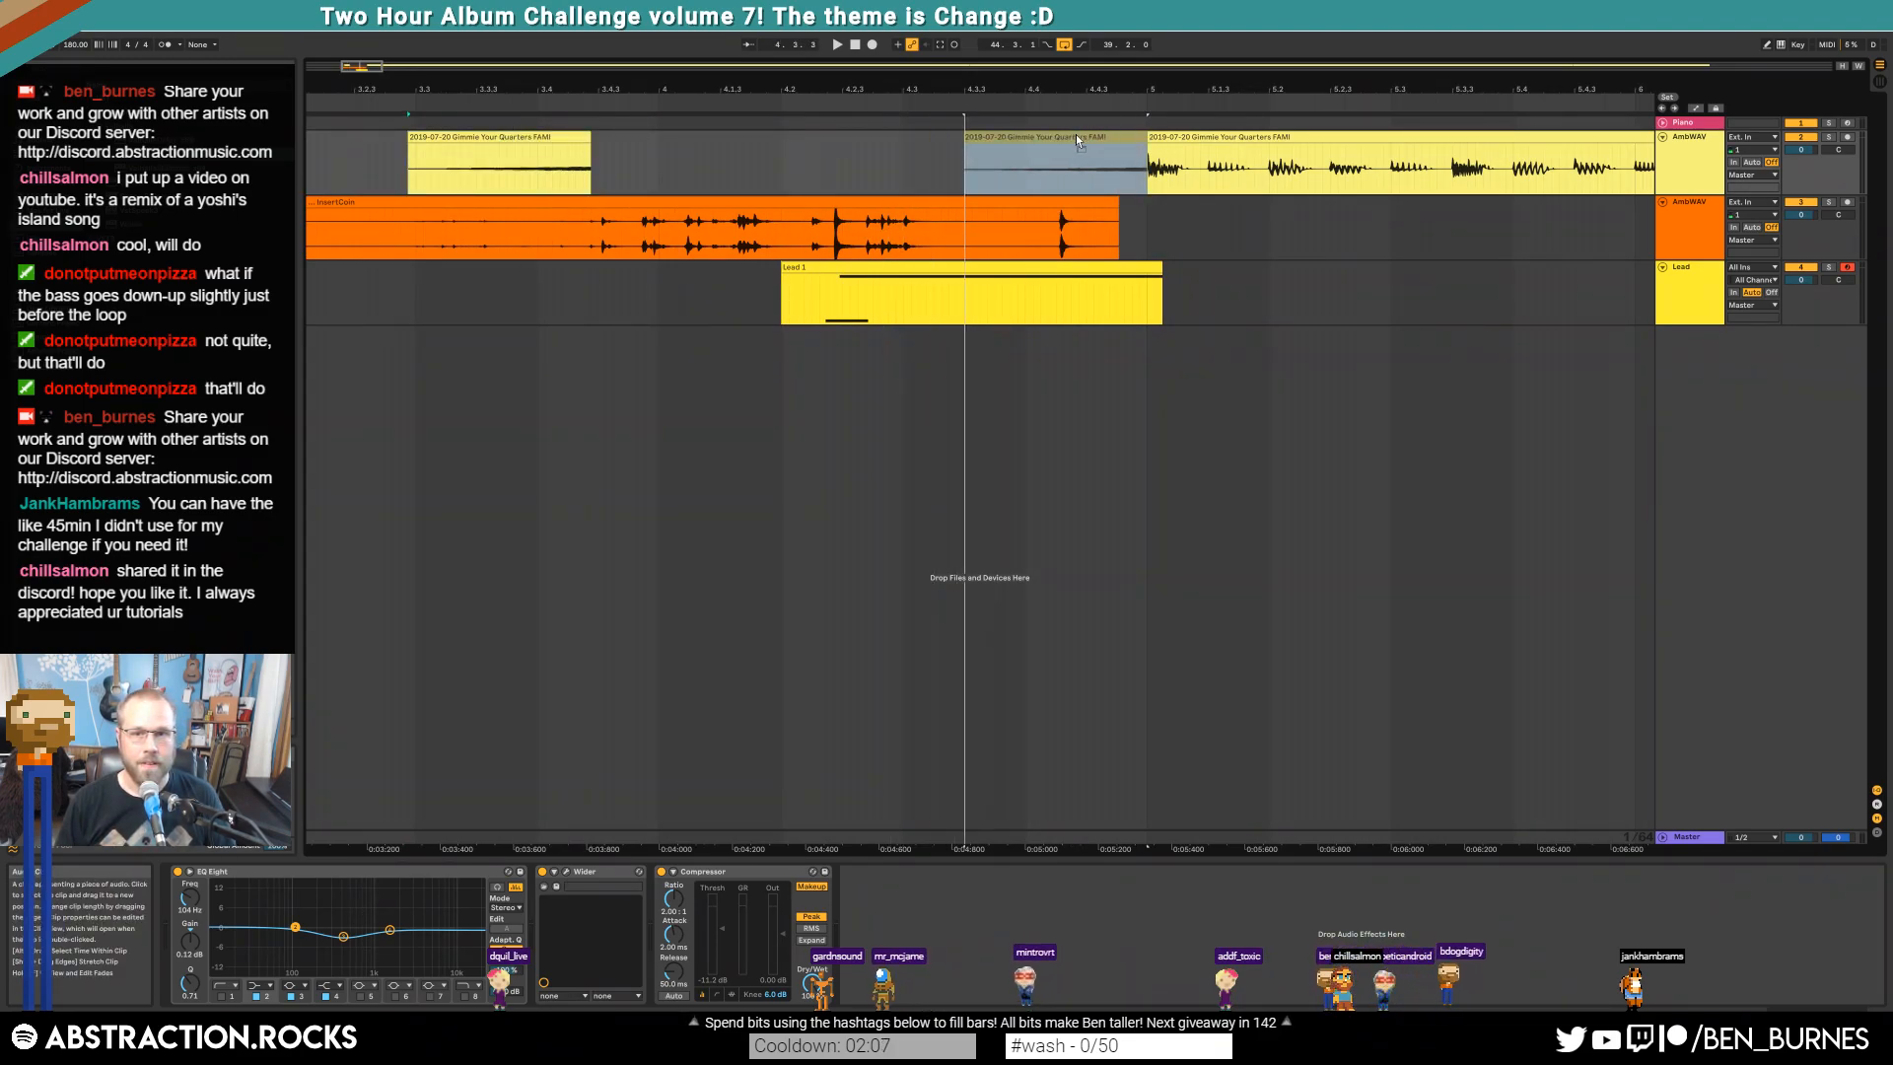
key("ctrl+z")
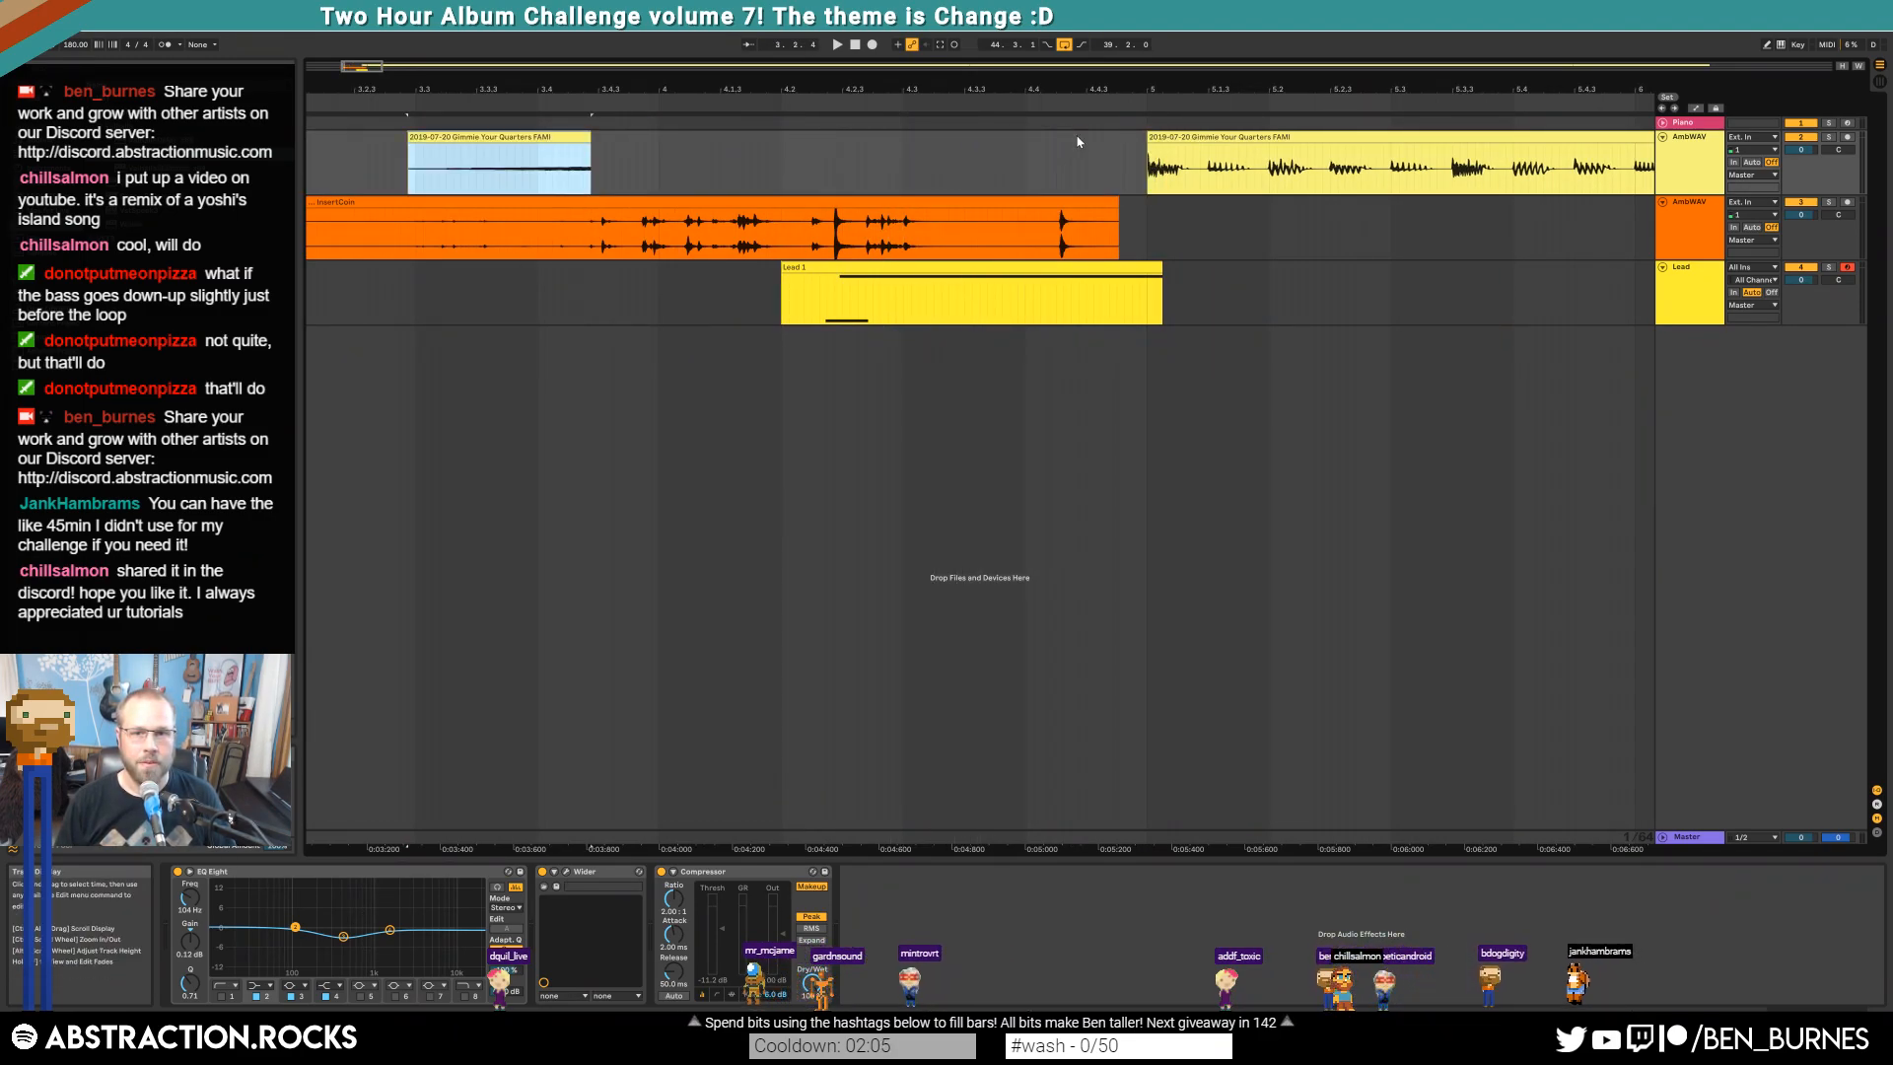
mouse_move(520, 137)
left_mouse_down()
mouse_move(1080, 139)
mouse_move(1048, 135)
left_mouse_up()
left_click(620, 171)
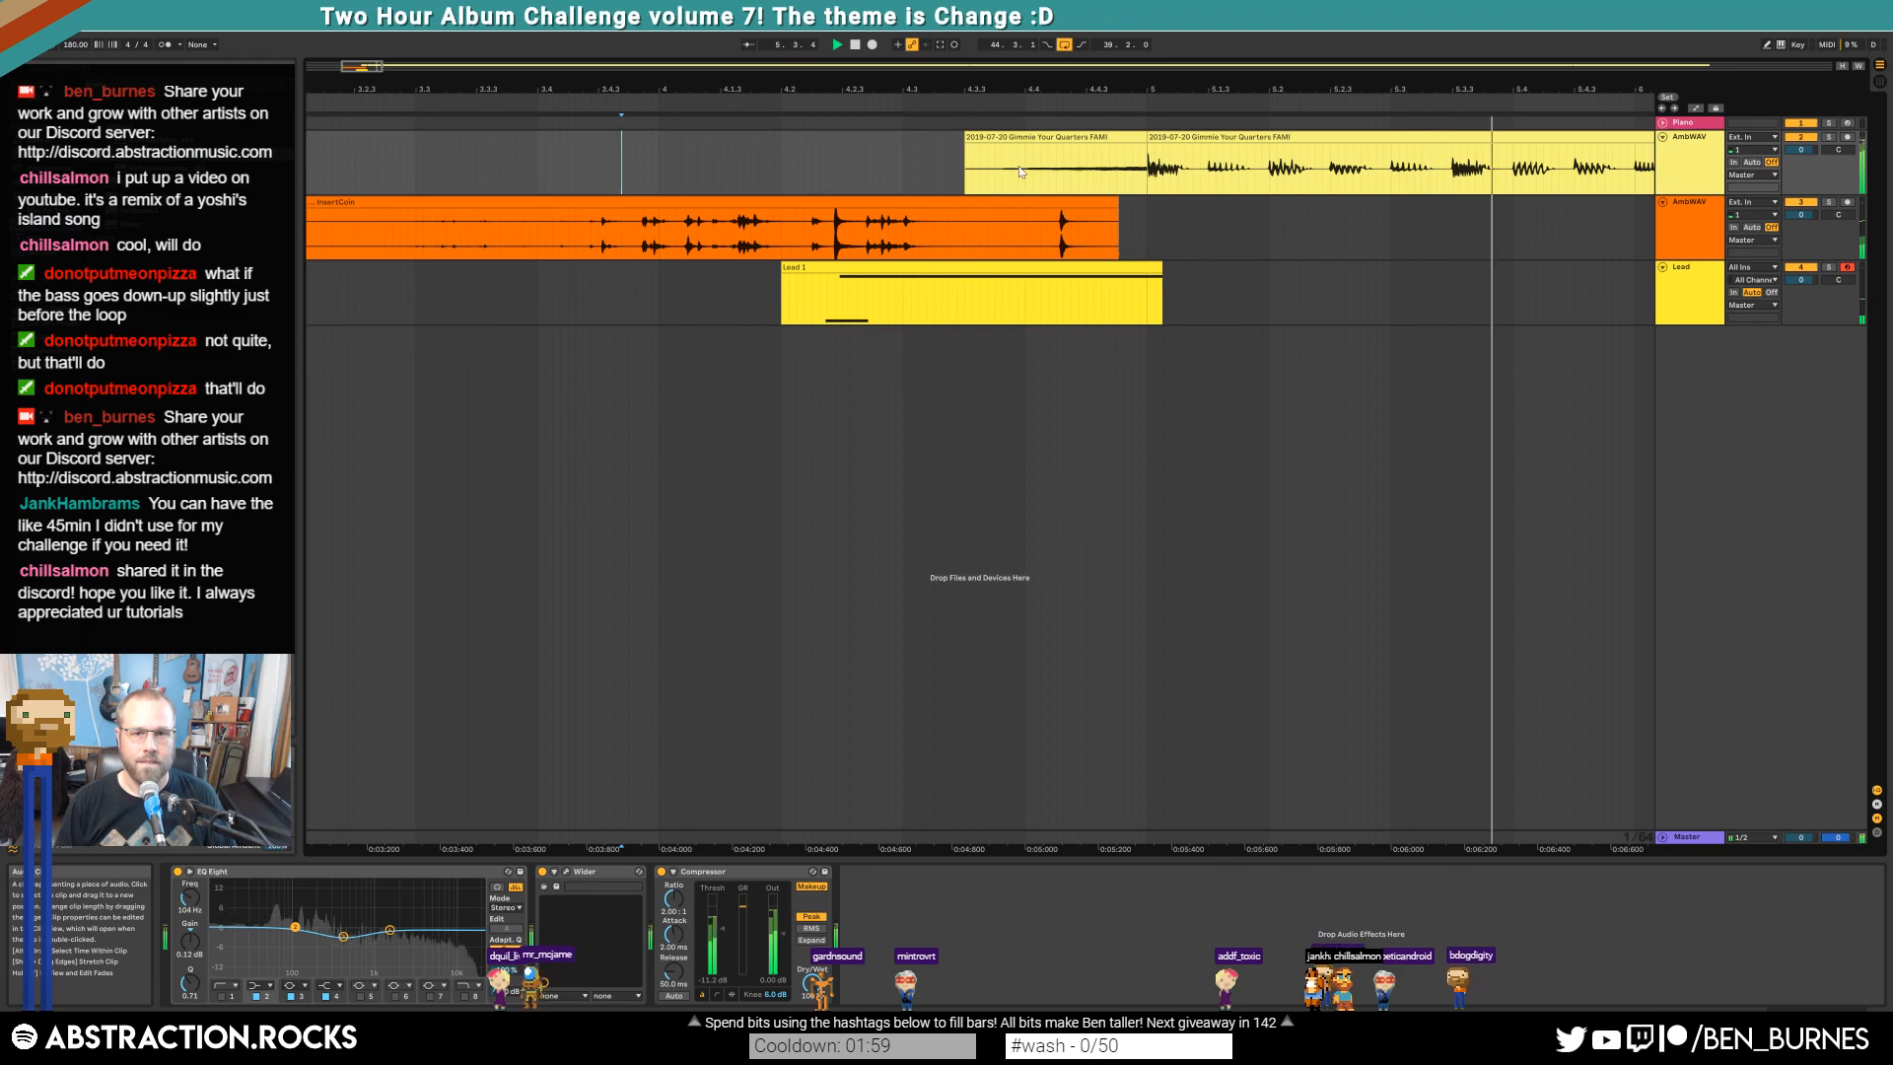
key("space")
left_click(966, 153)
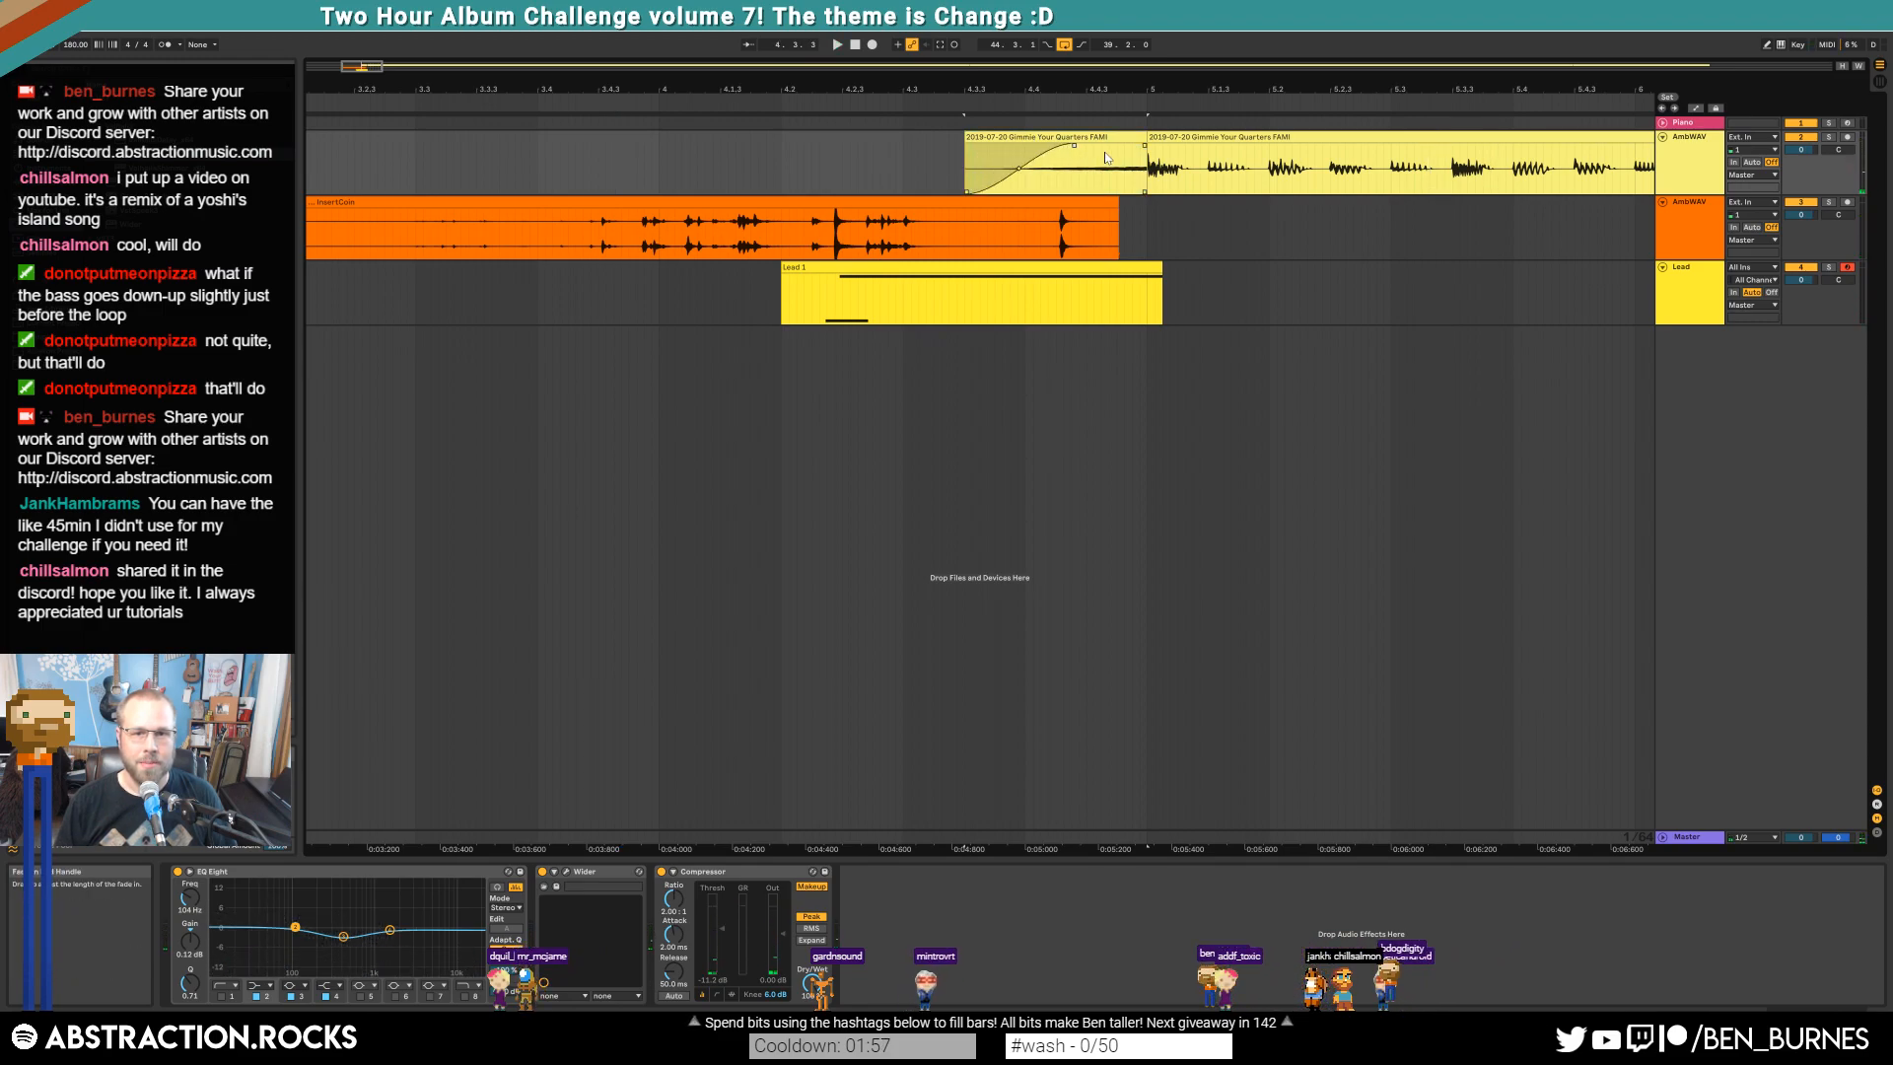
Play the arrangement from the start of the InsertCoin clip with ValhallaRoom closed, and turn off the arrangement loop
left_click_drag(373, 74, 372, 49)
left_click_drag(625, 201, 680, 201)
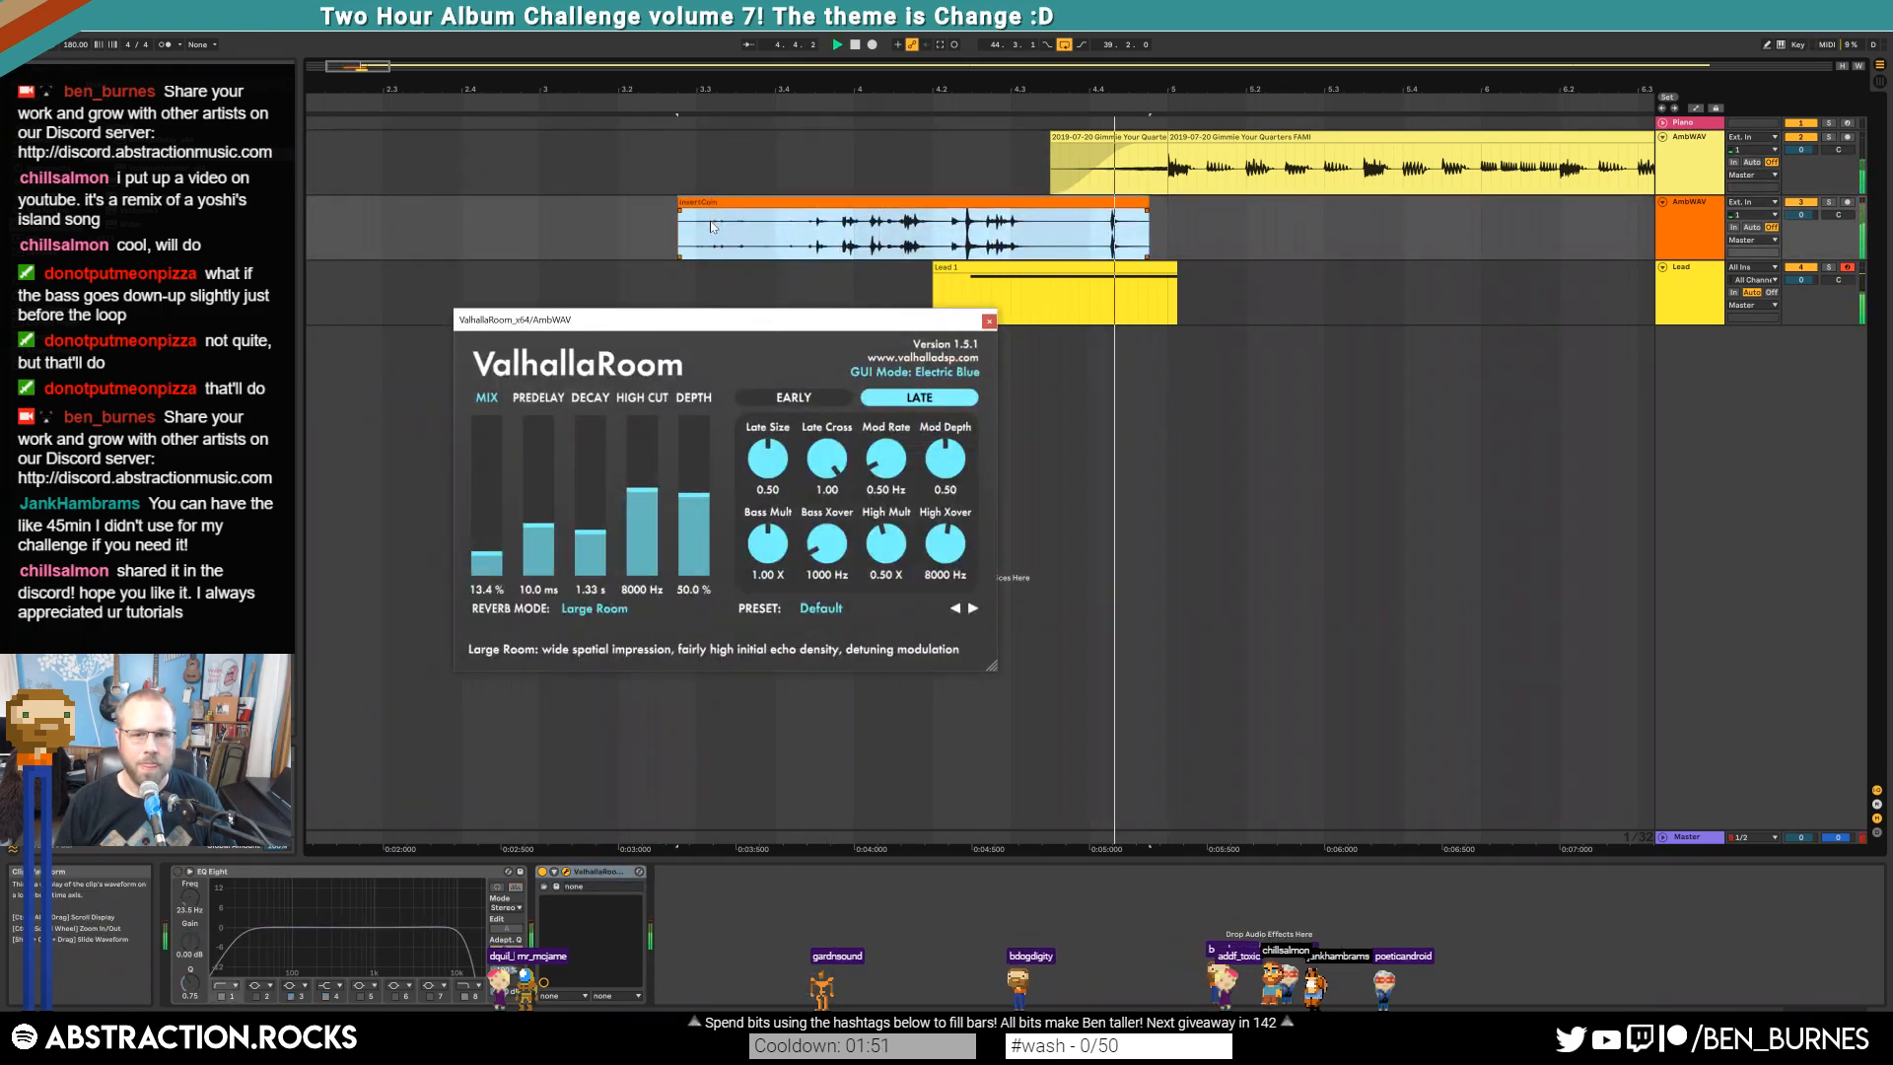
left_click(989, 321)
left_click_drag(363, 67, 363, 28)
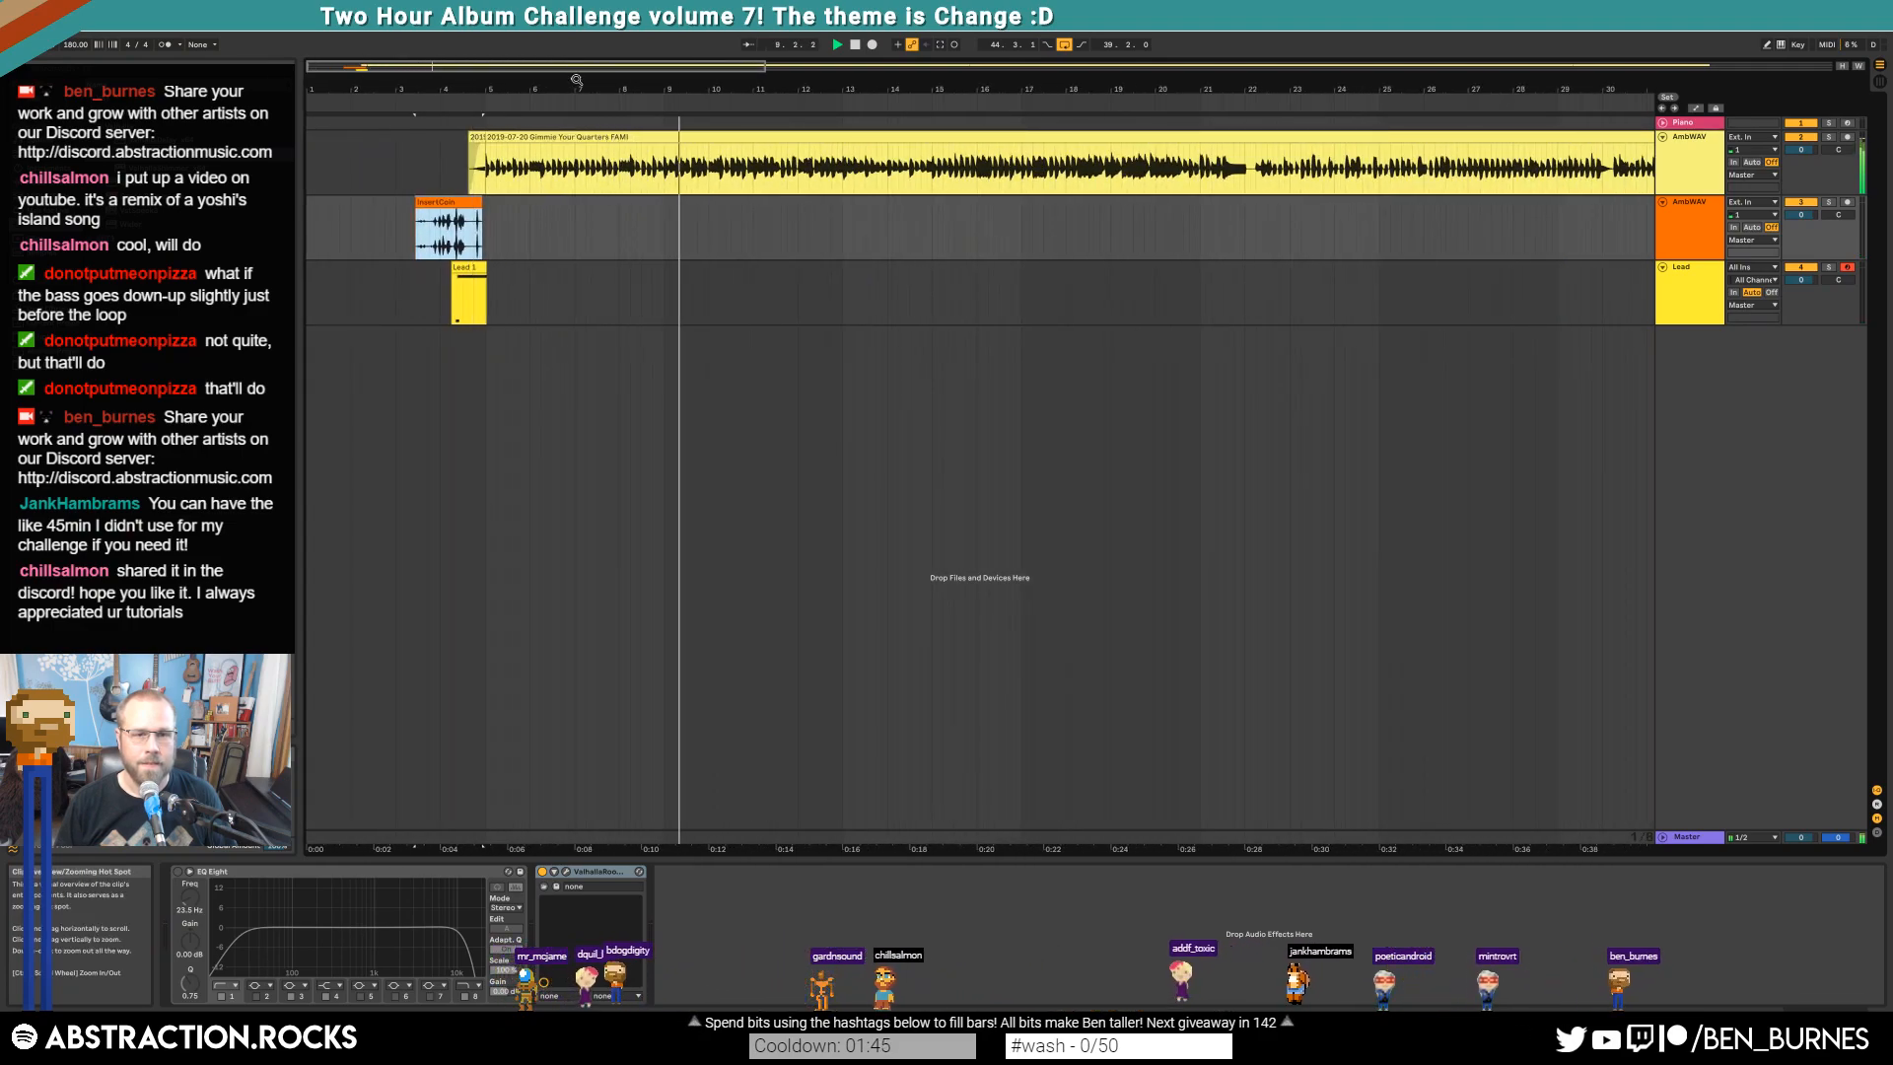
left_click_drag(588, 90, 587, 47)
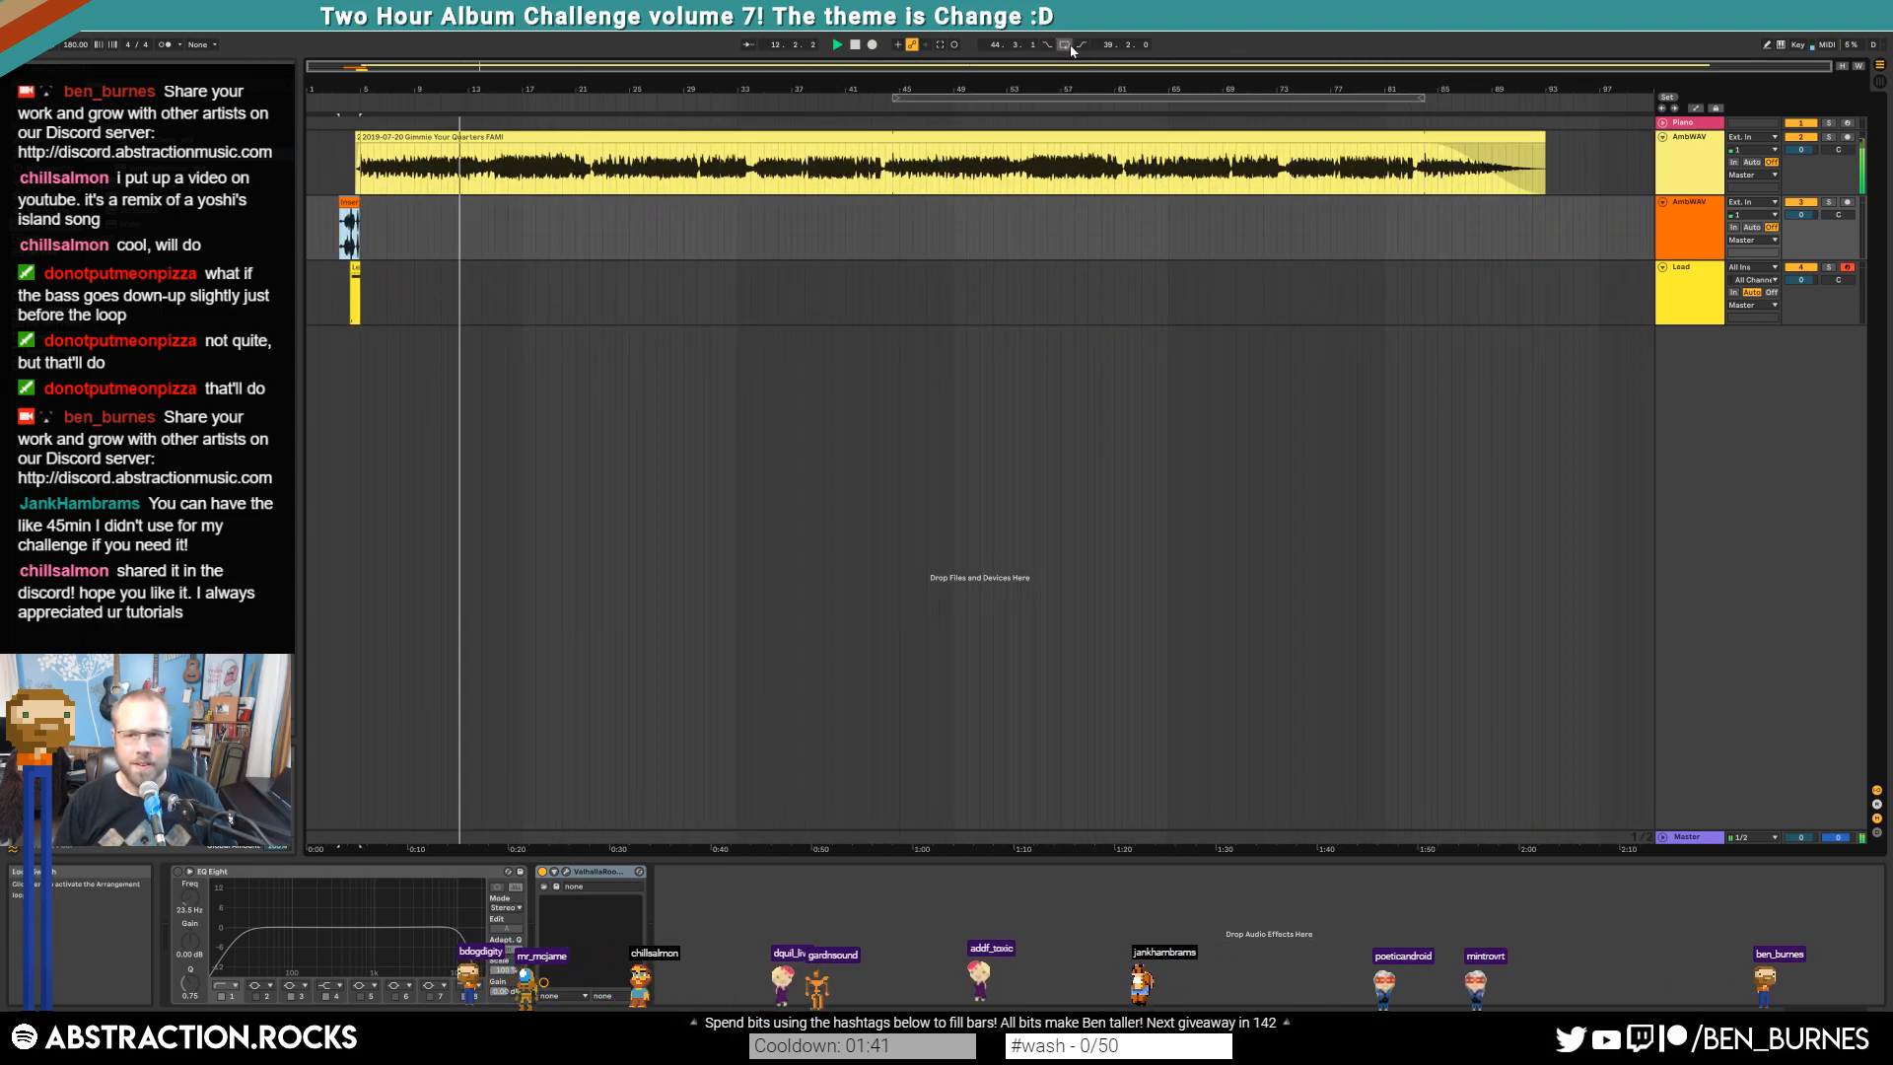
Raise the threshold of the Compressor on the song clip's track slightly
left_click(1689, 158)
left_click_drag(722, 928, 722, 918)
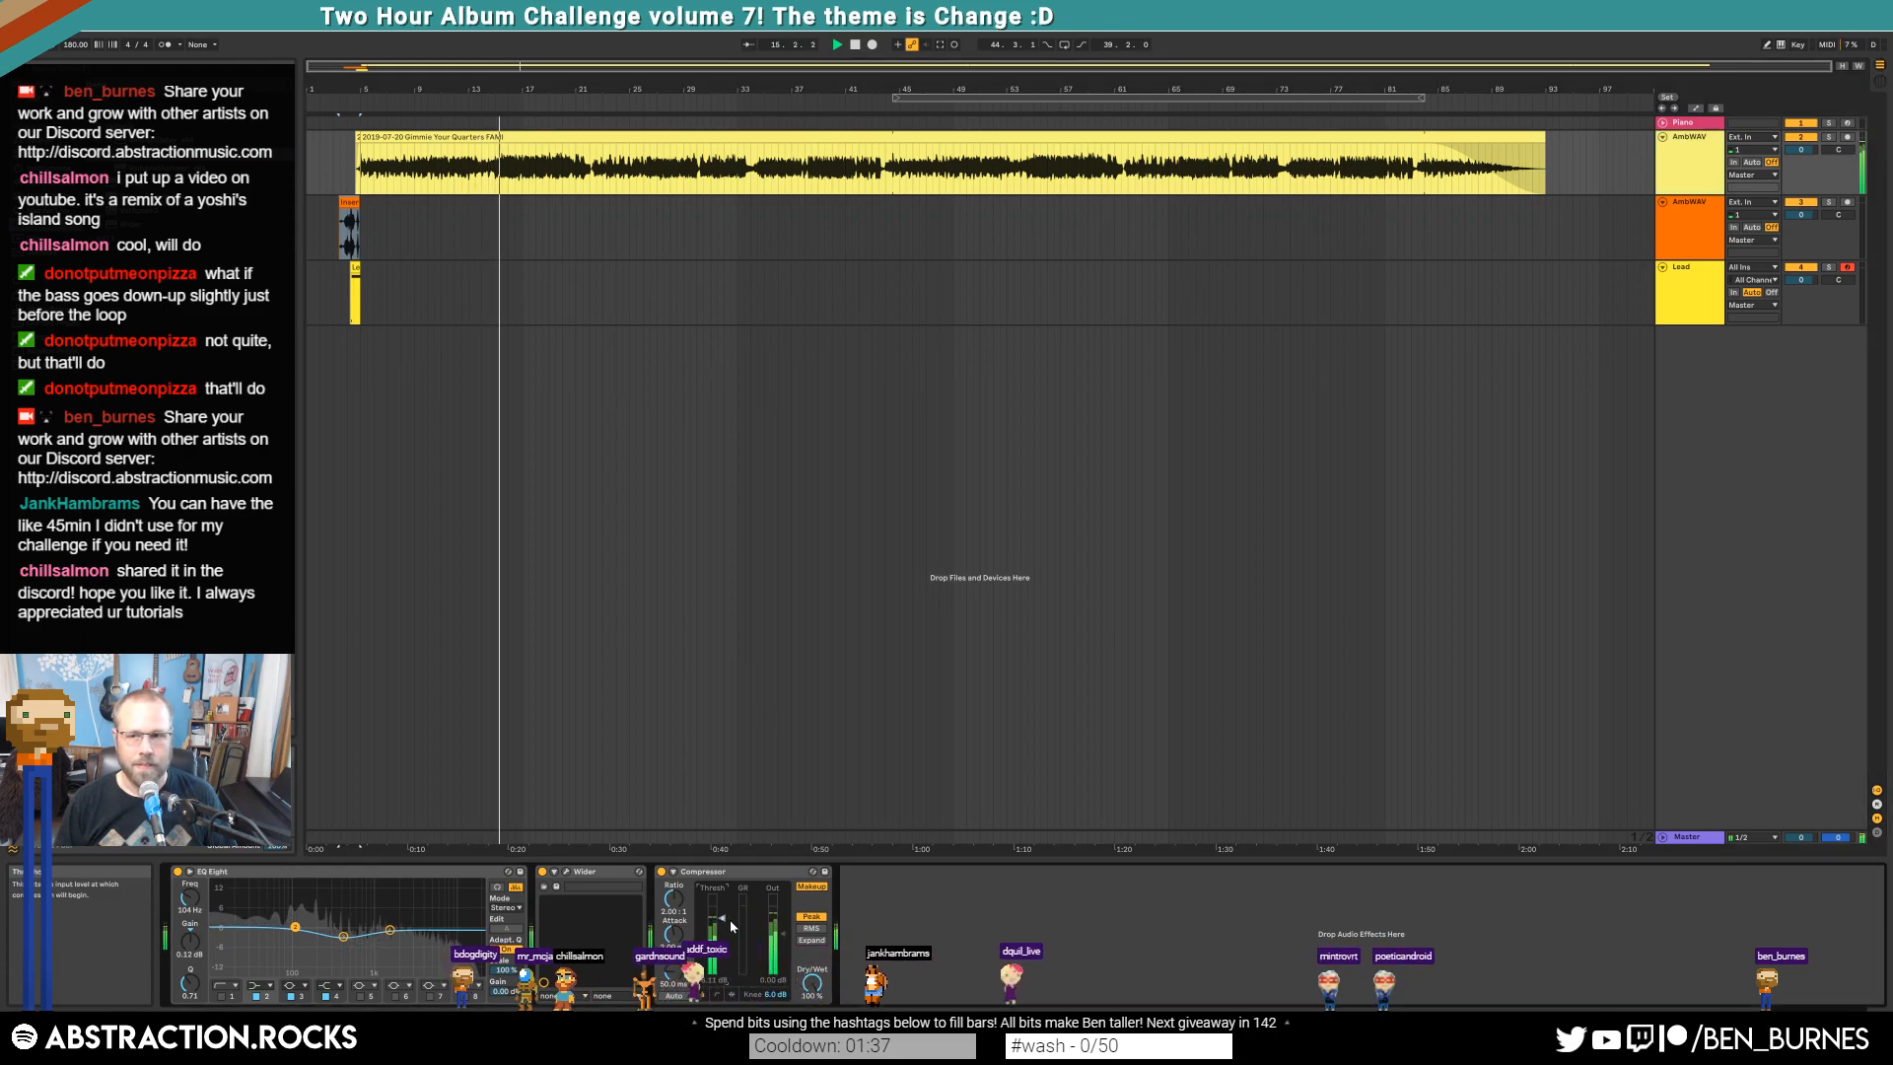
Unfold the Master track, expand its BB - Simple Mastering rack and switch the rack on
left_click(1663, 837)
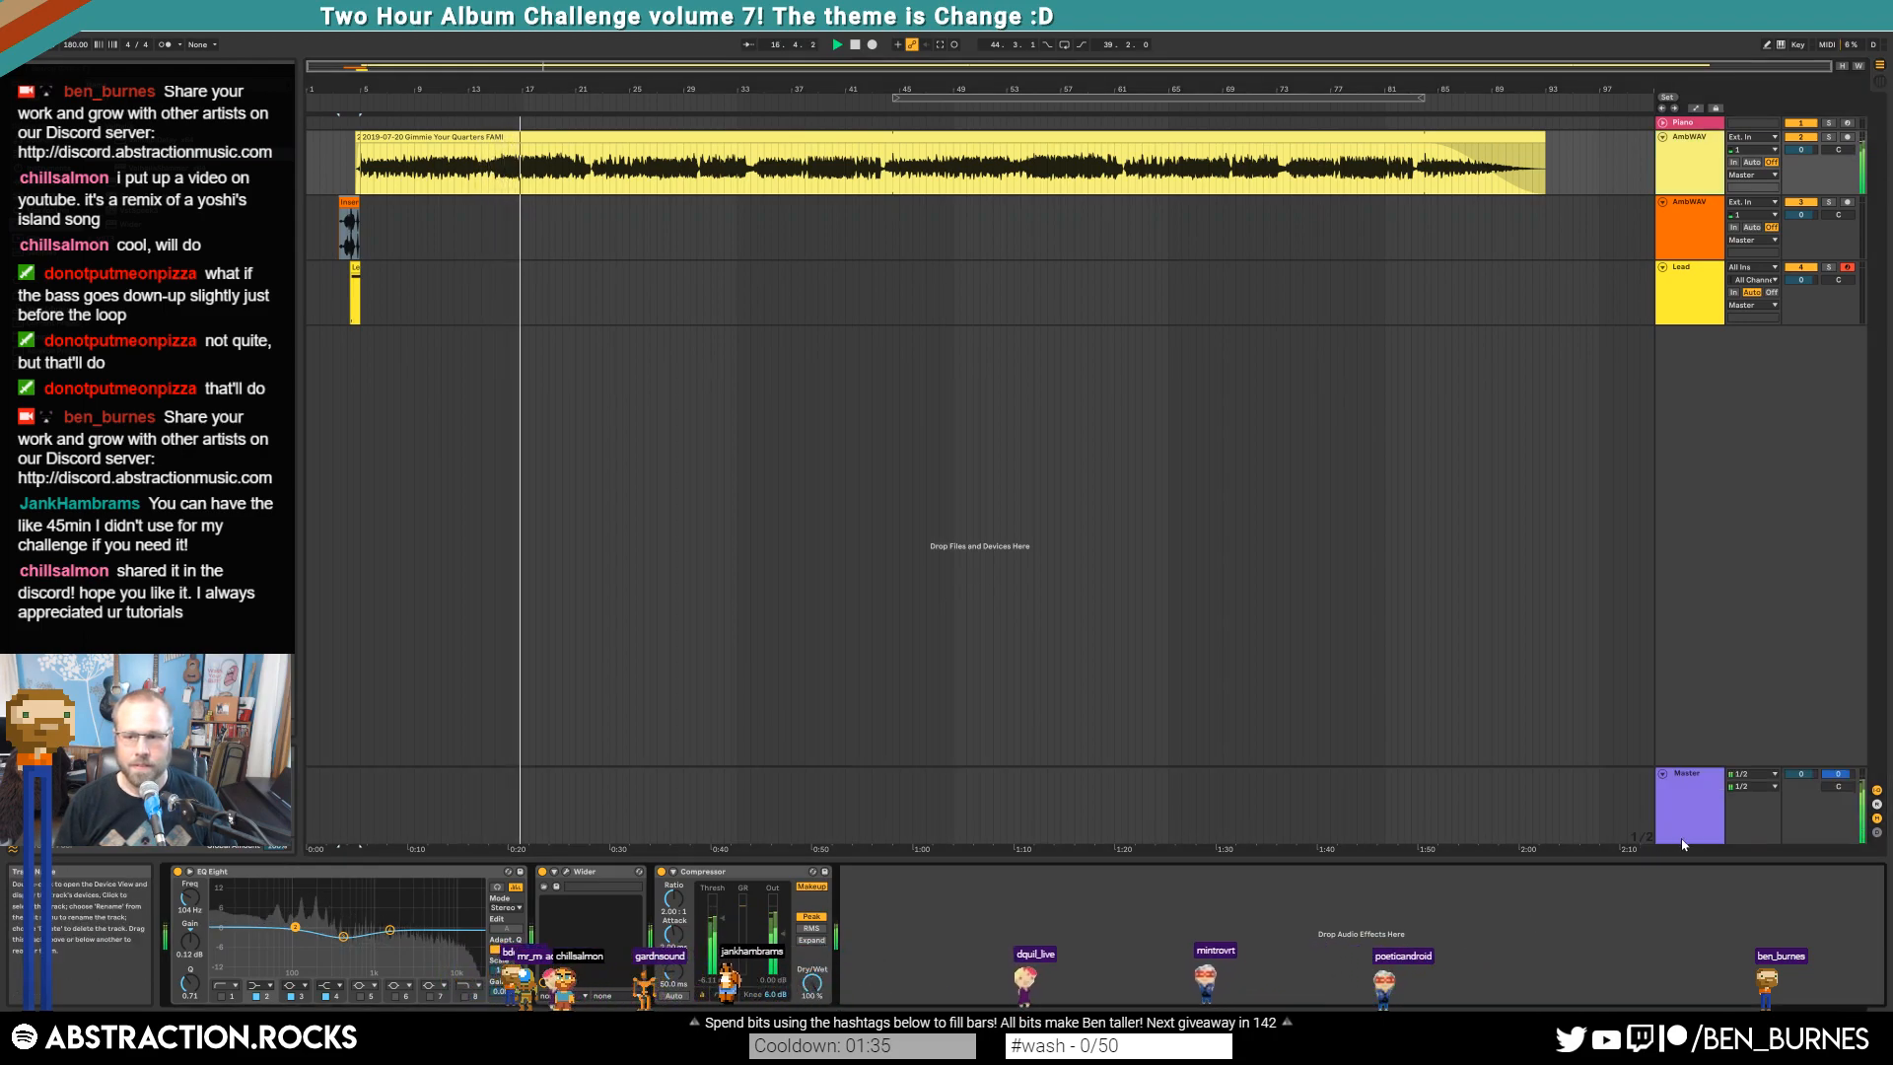
left_click(1686, 839)
left_click(181, 942)
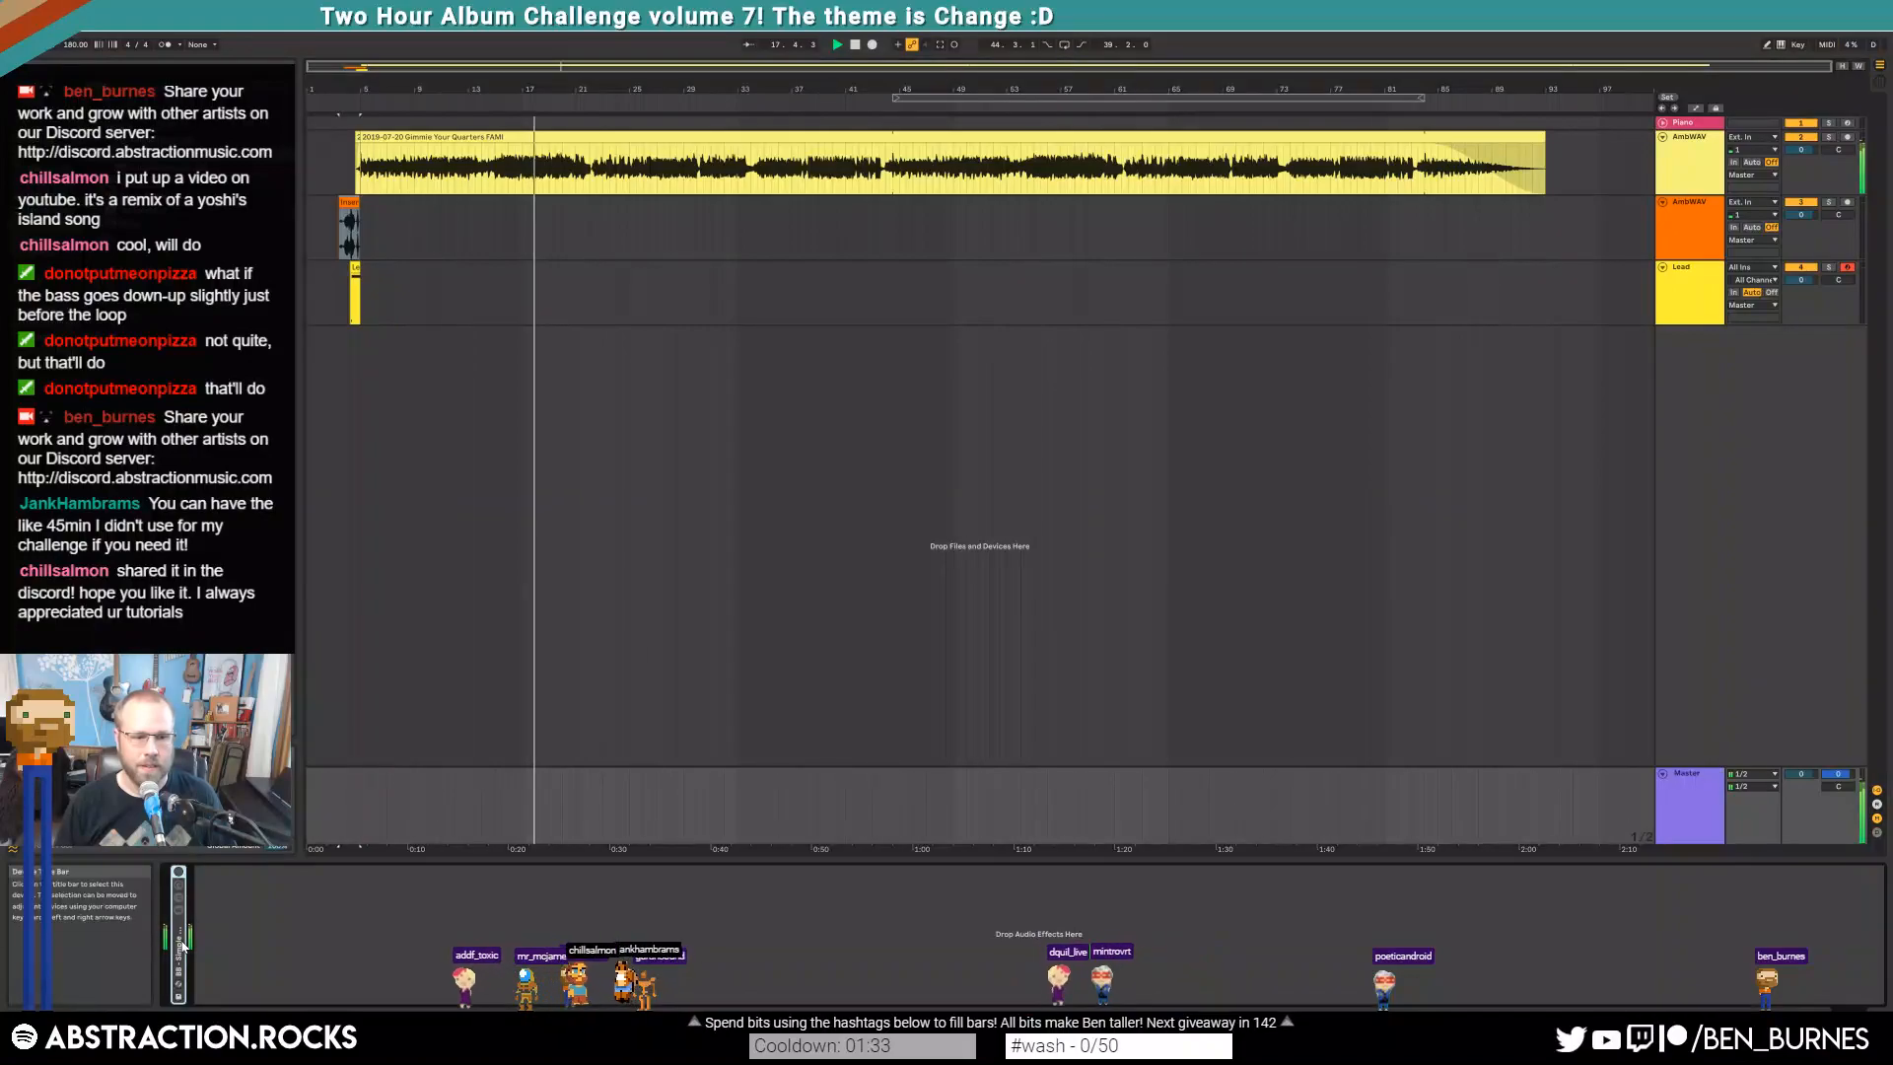
left_click(181, 874)
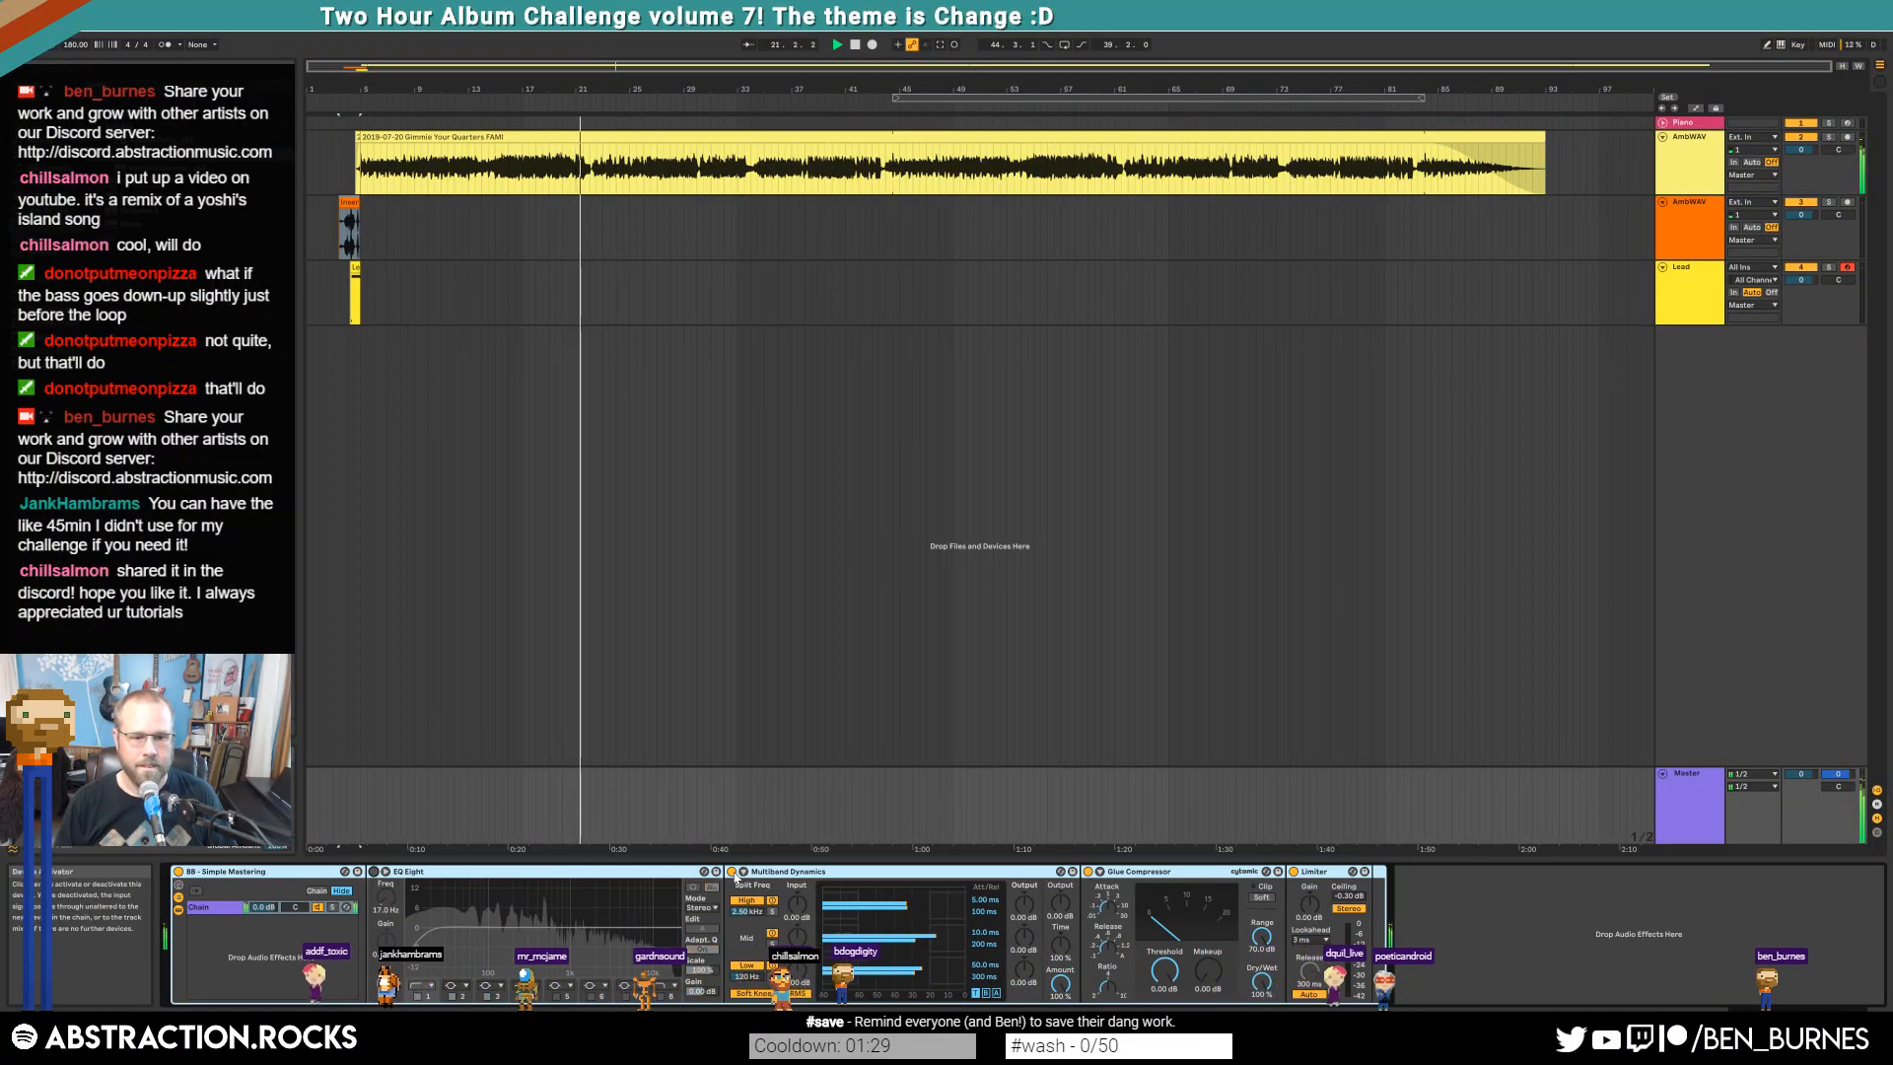
Set the Glue Compressor's threshold to about -6.03 dB and makeup to about 3.49 dB, comparing the master with Multiband Dynamics bypassed and enabled
left_click(731, 871)
left_click_drag(1165, 970, 1208, 947)
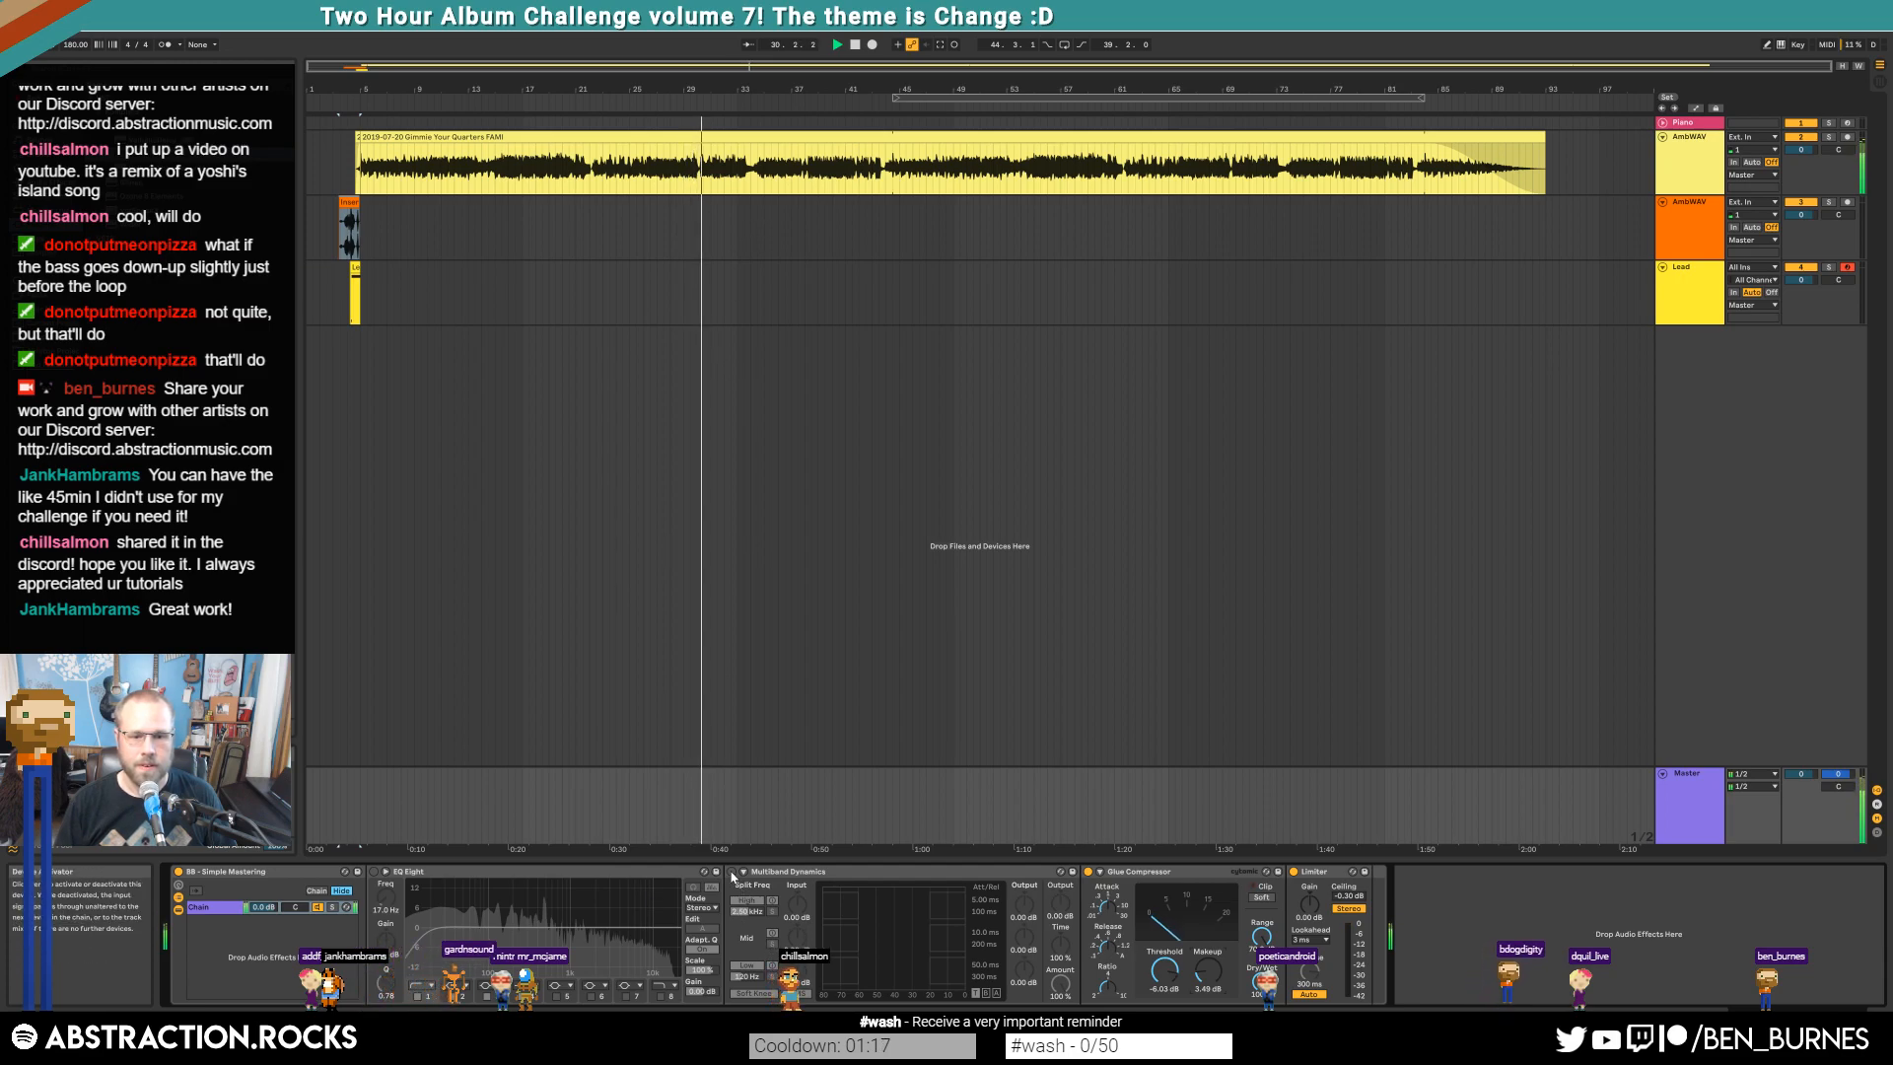
left_click(732, 874)
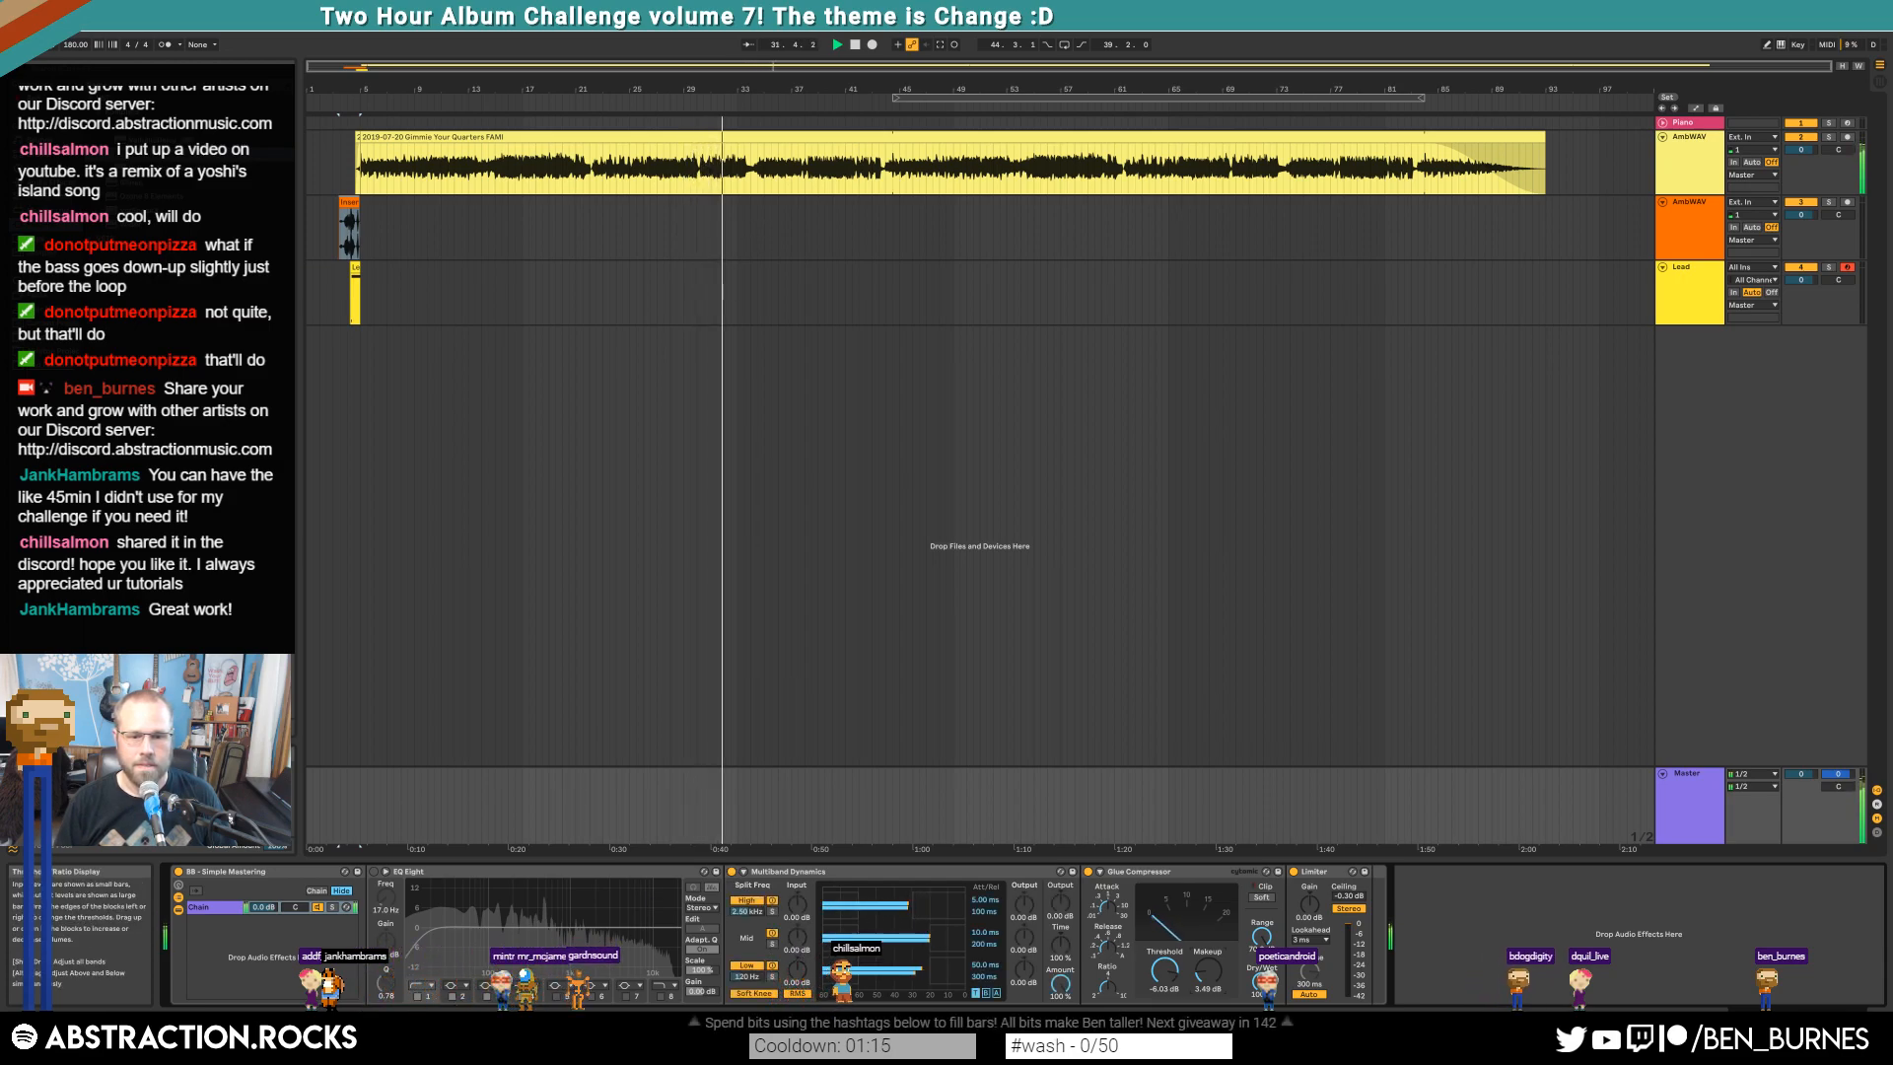
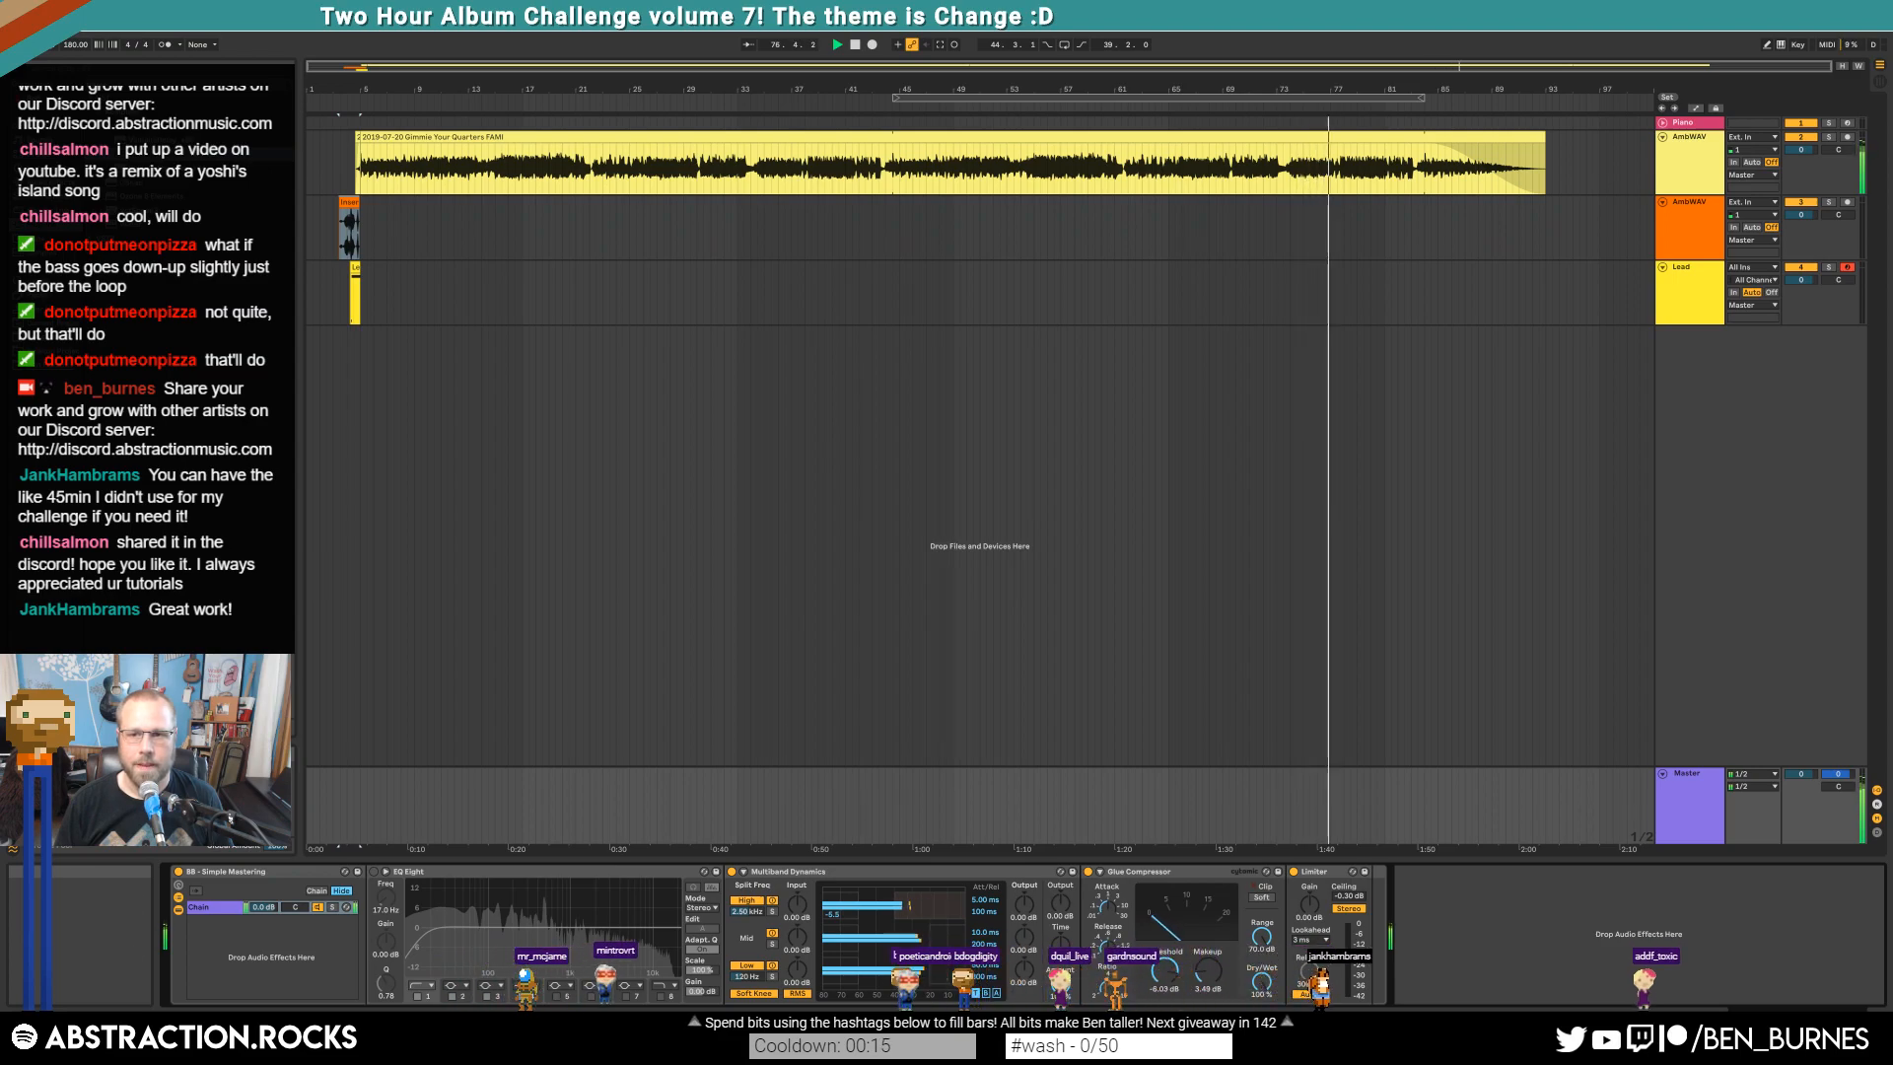
Stop playback and select the range on both AmbWAV tracks from the start of the InsertCoin clip to the song clip's end
left_click(1700, 154)
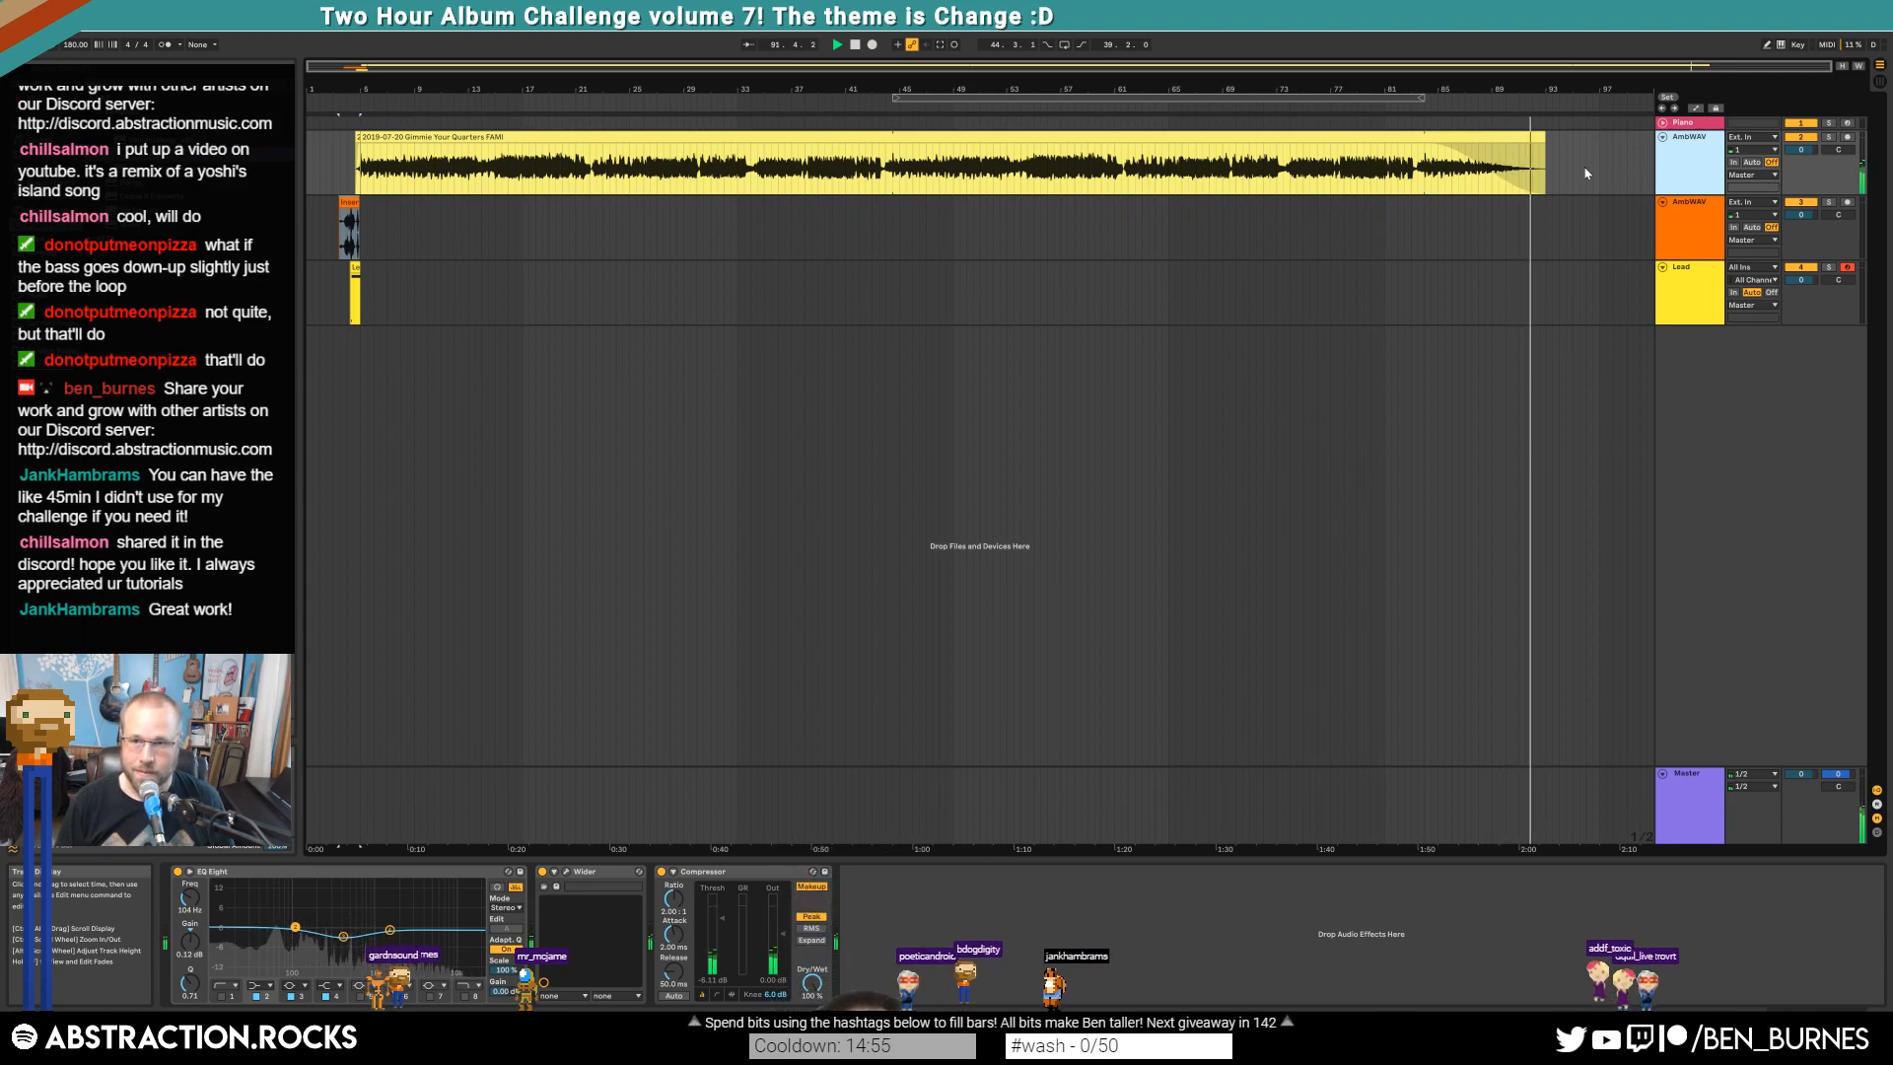
key("space")
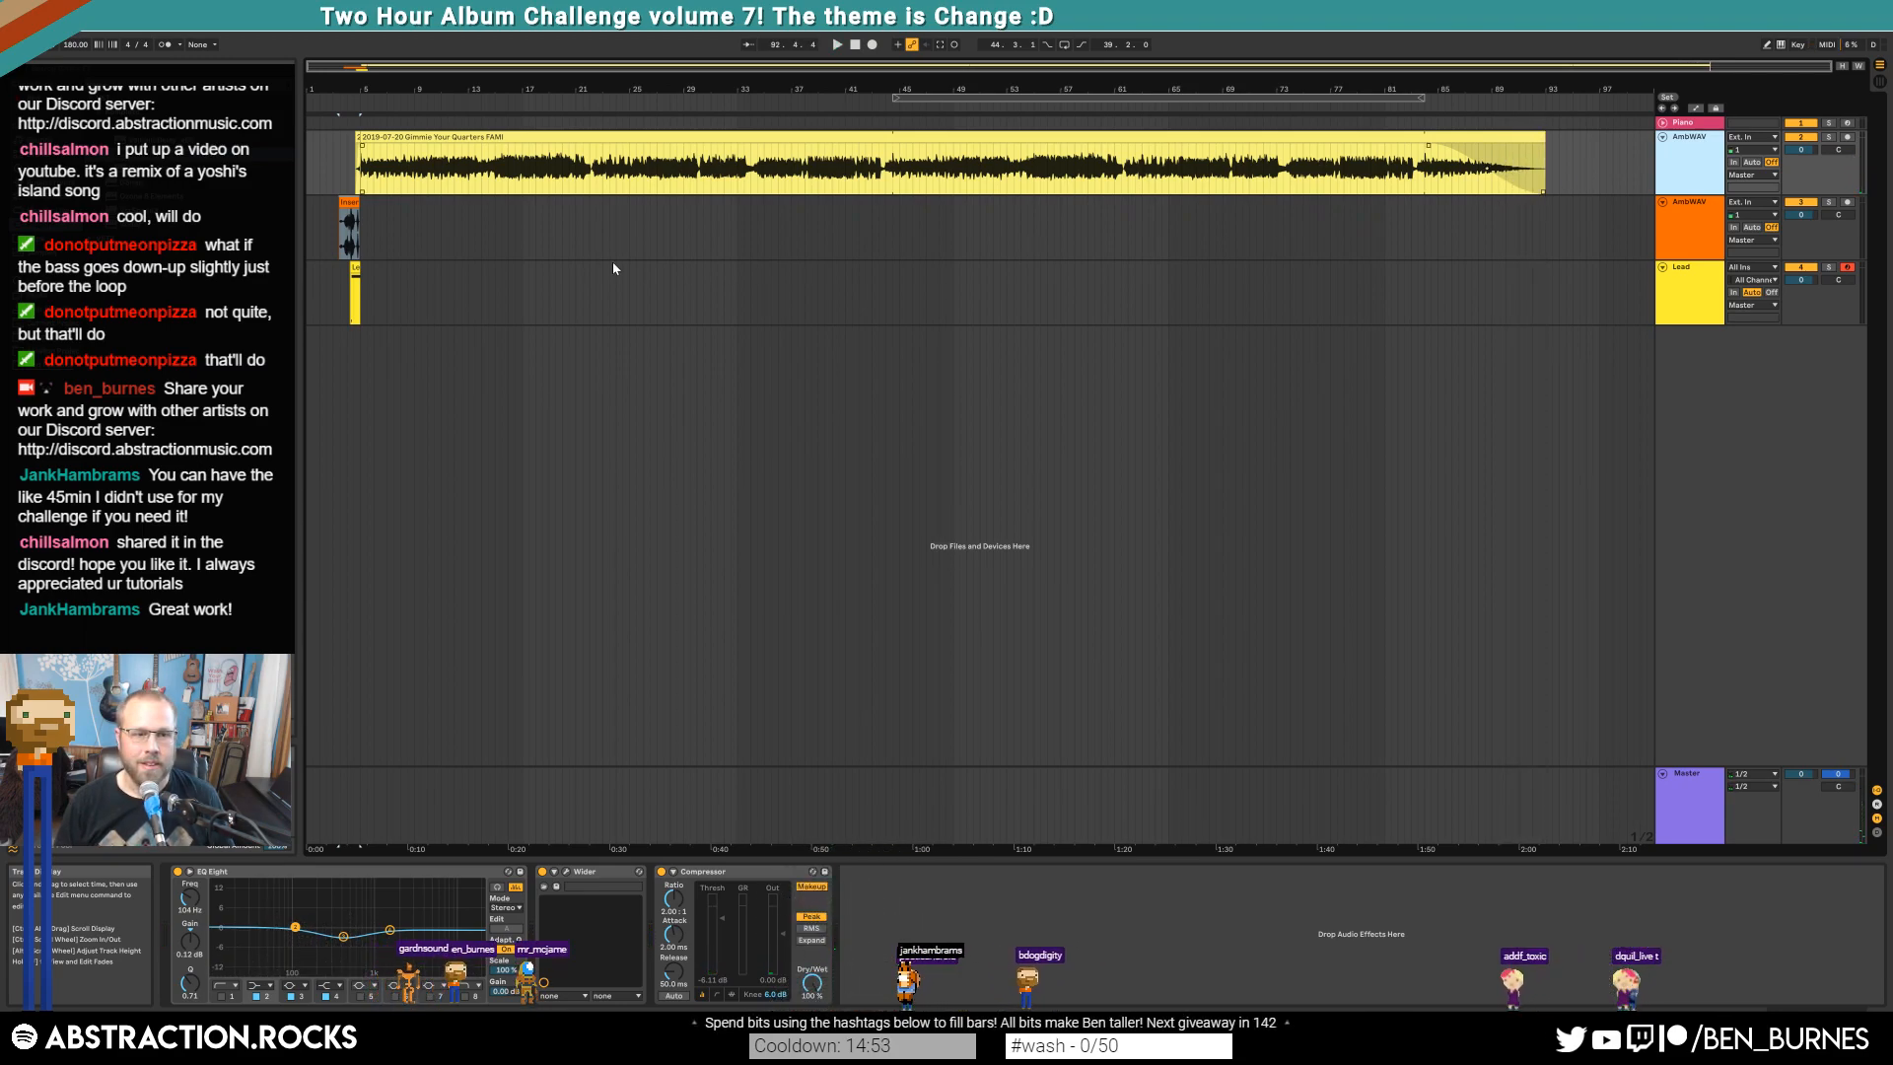
left_click(345, 206)
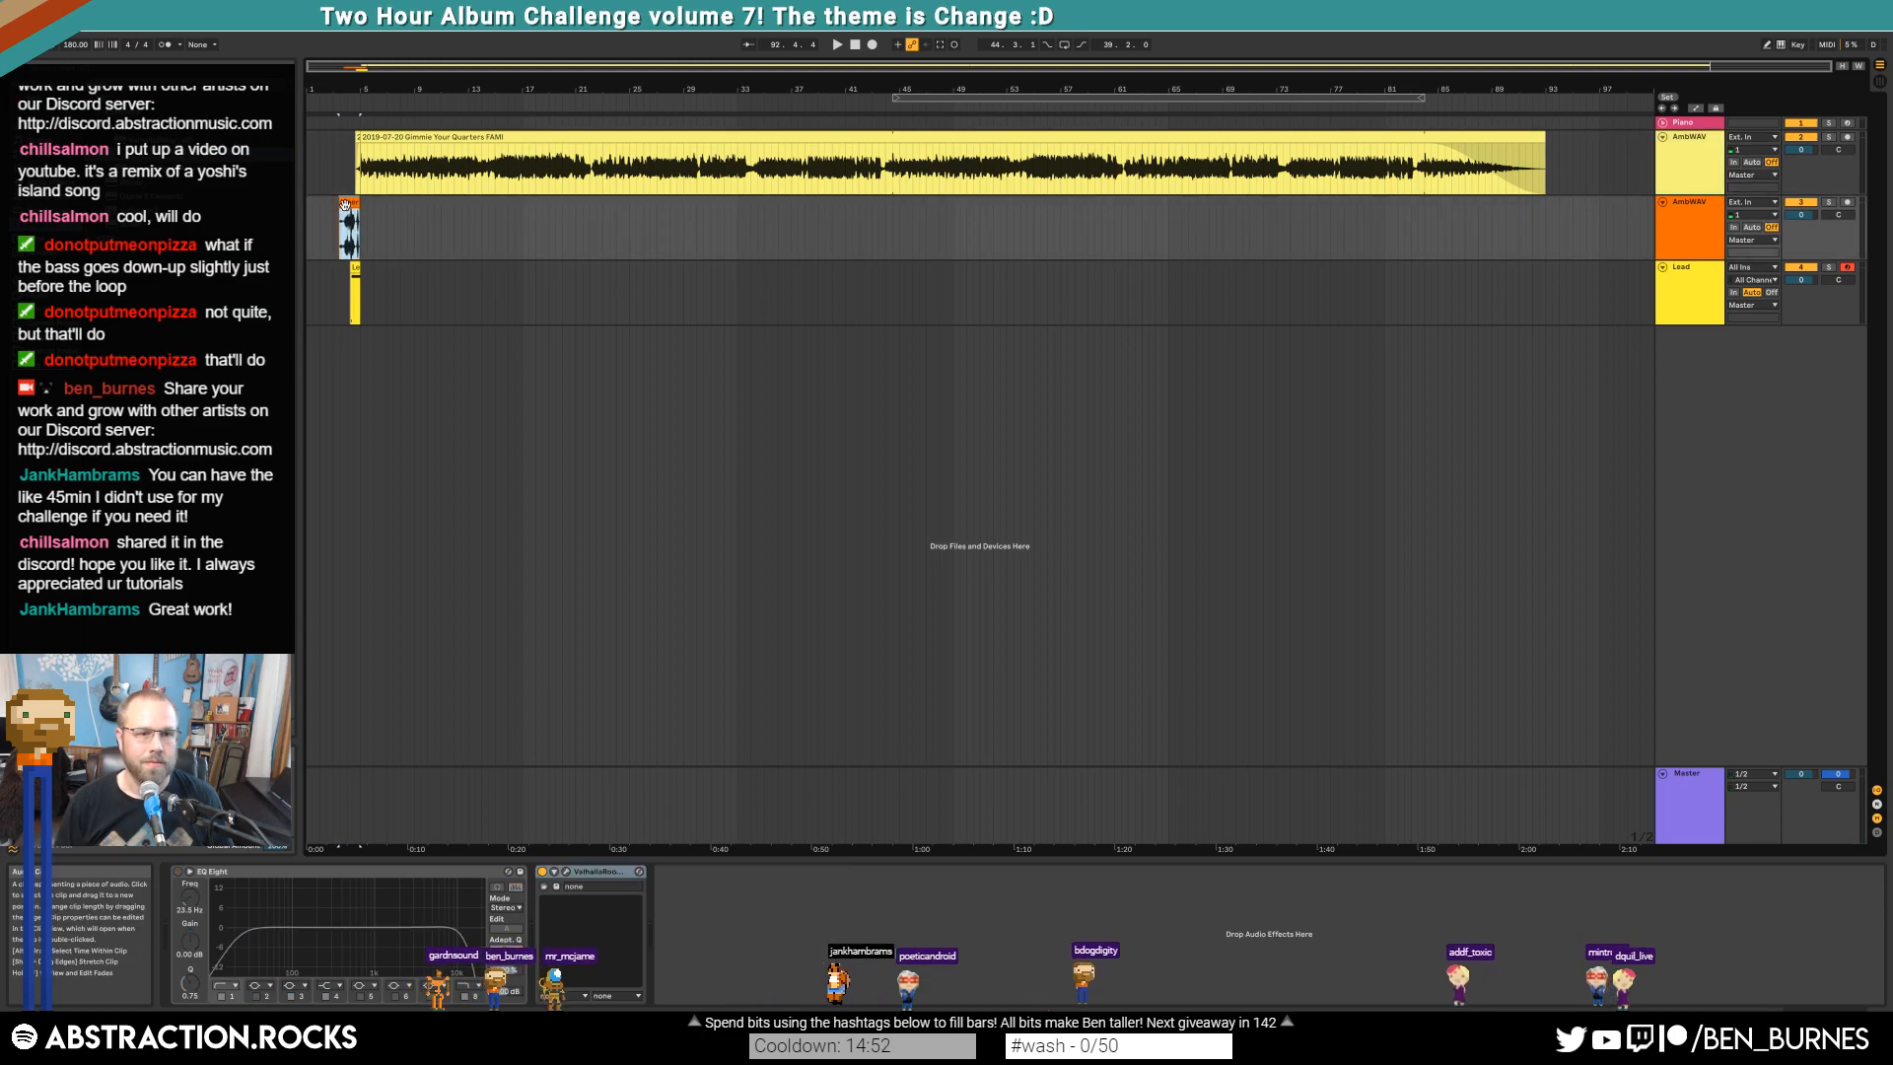
left_click(1526, 139, "shift")
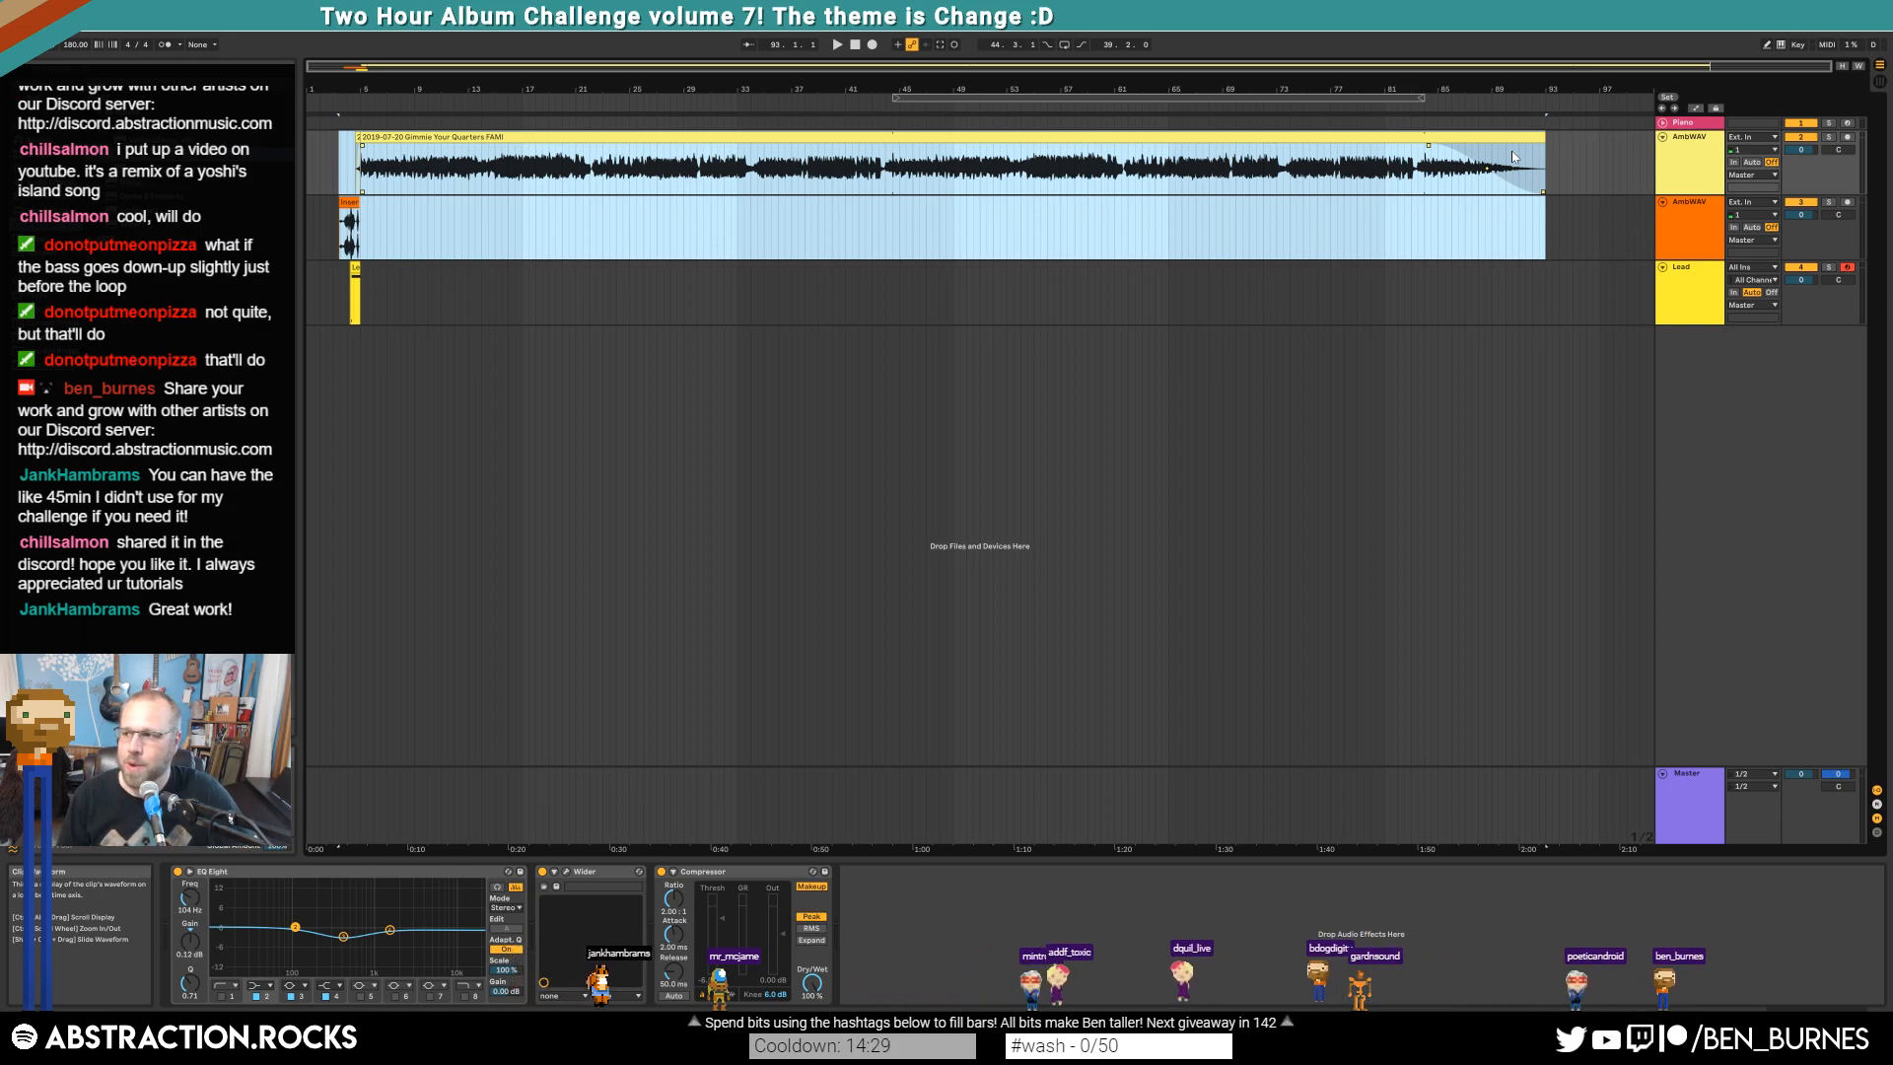
Switch to a browser window, open 2hac.abstractionmusic.com and enlarge the window over the arrangement
left_click_drag(1892, 177, 702, 197)
type("2ha")
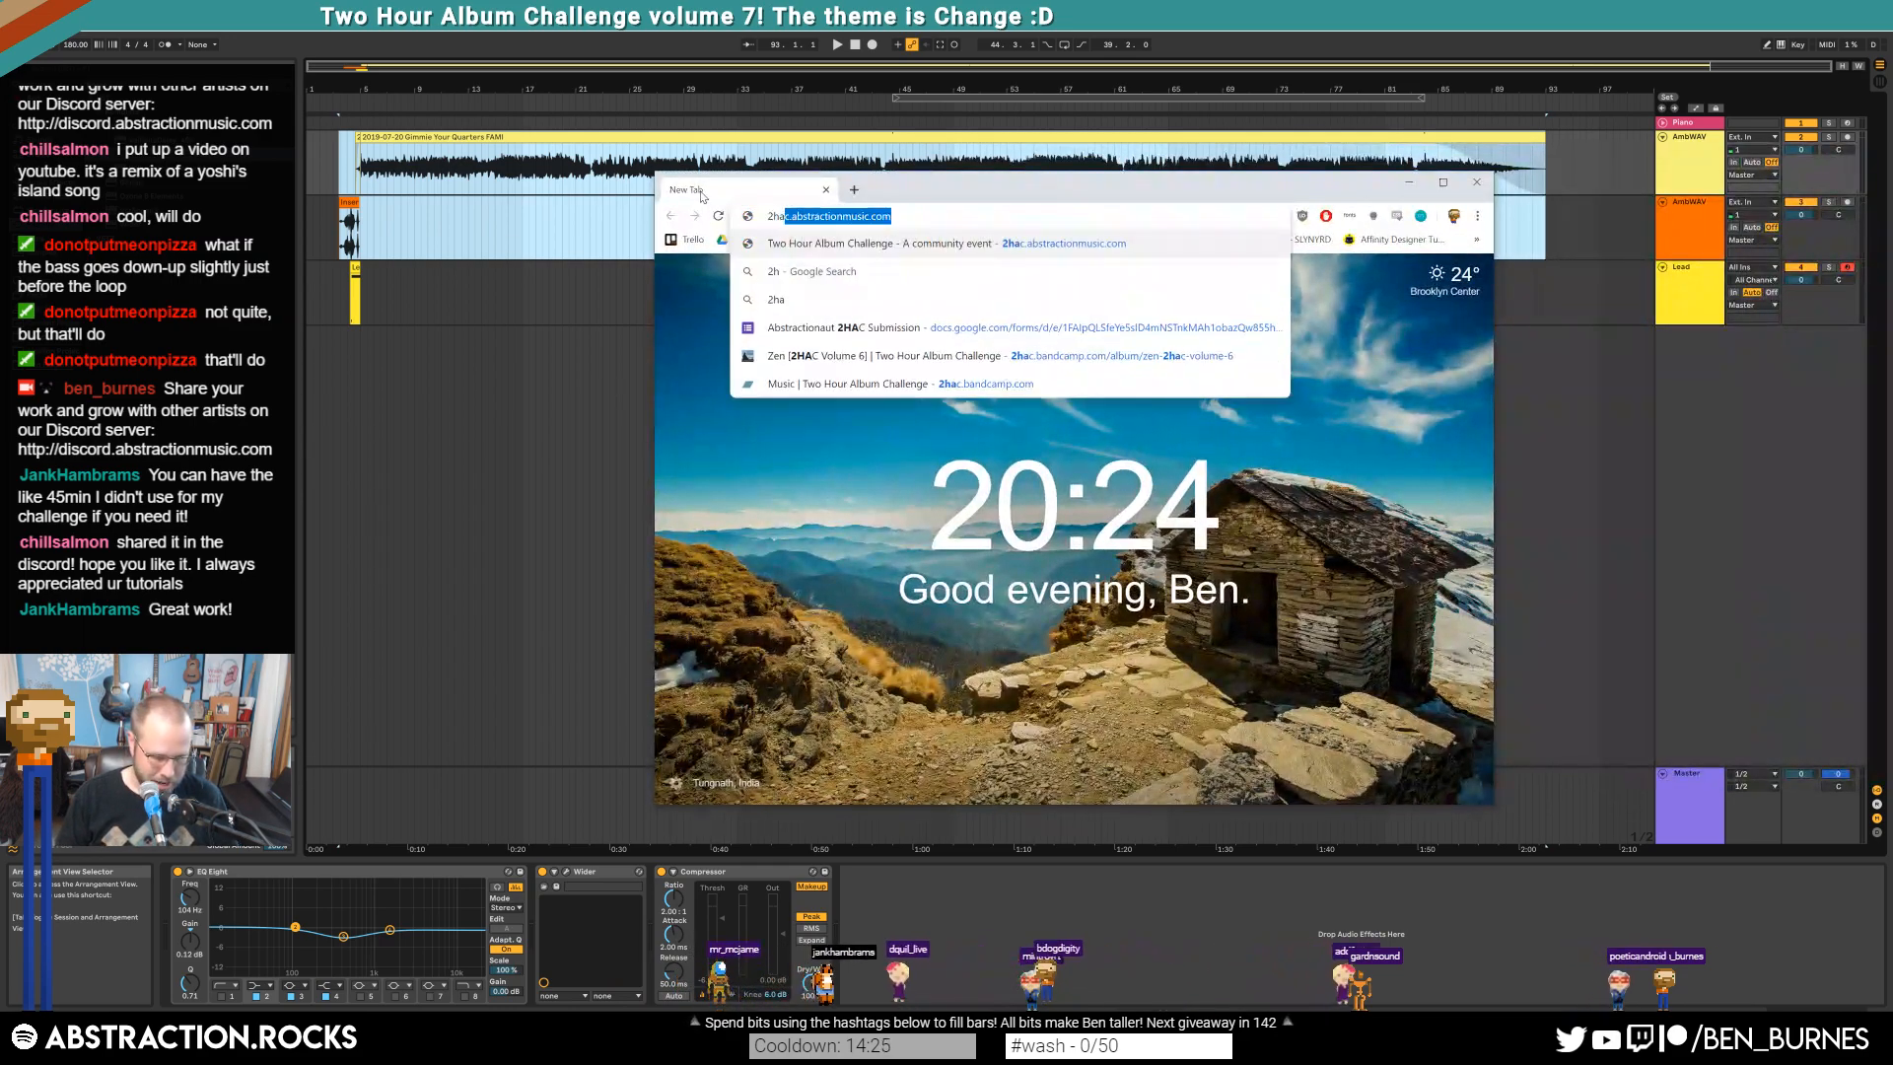
type("c")
key("Return")
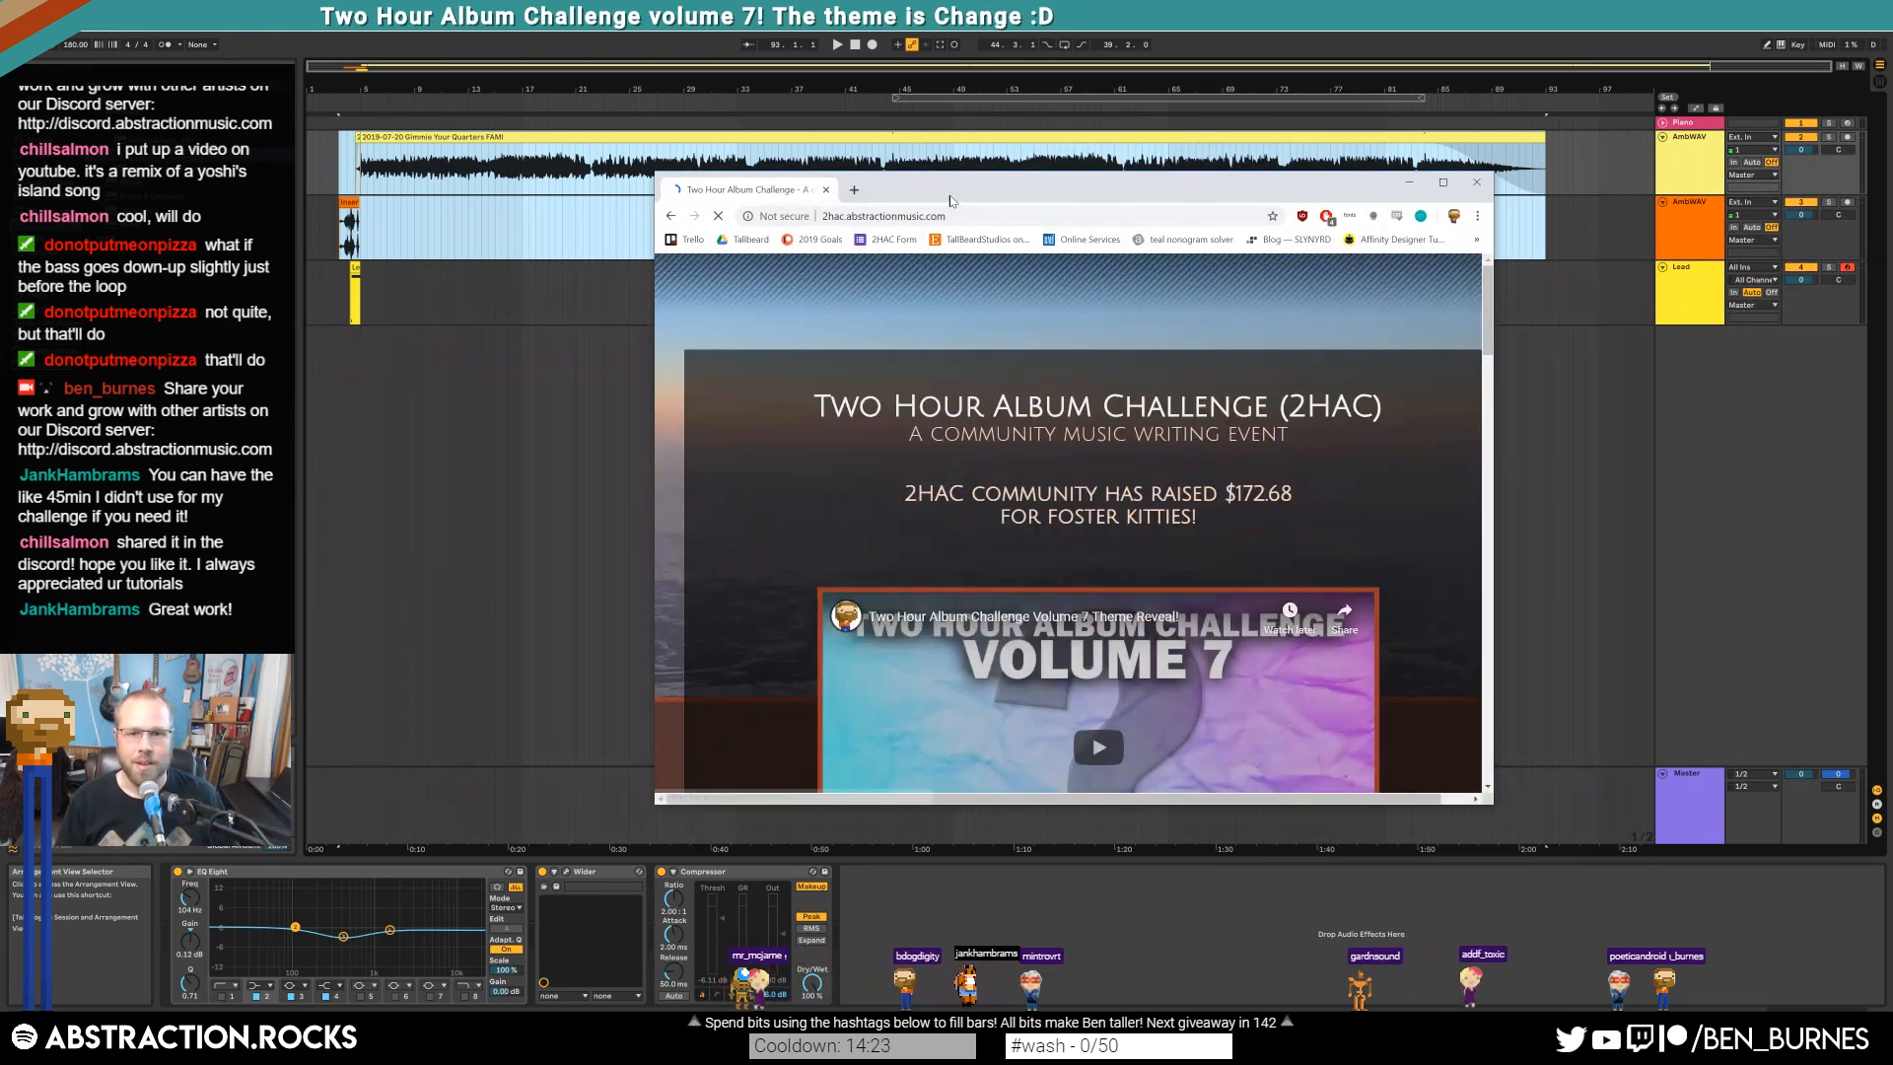
left_click_drag(702, 196, 501, 100)
left_click_drag(1291, 709, 1590, 966)
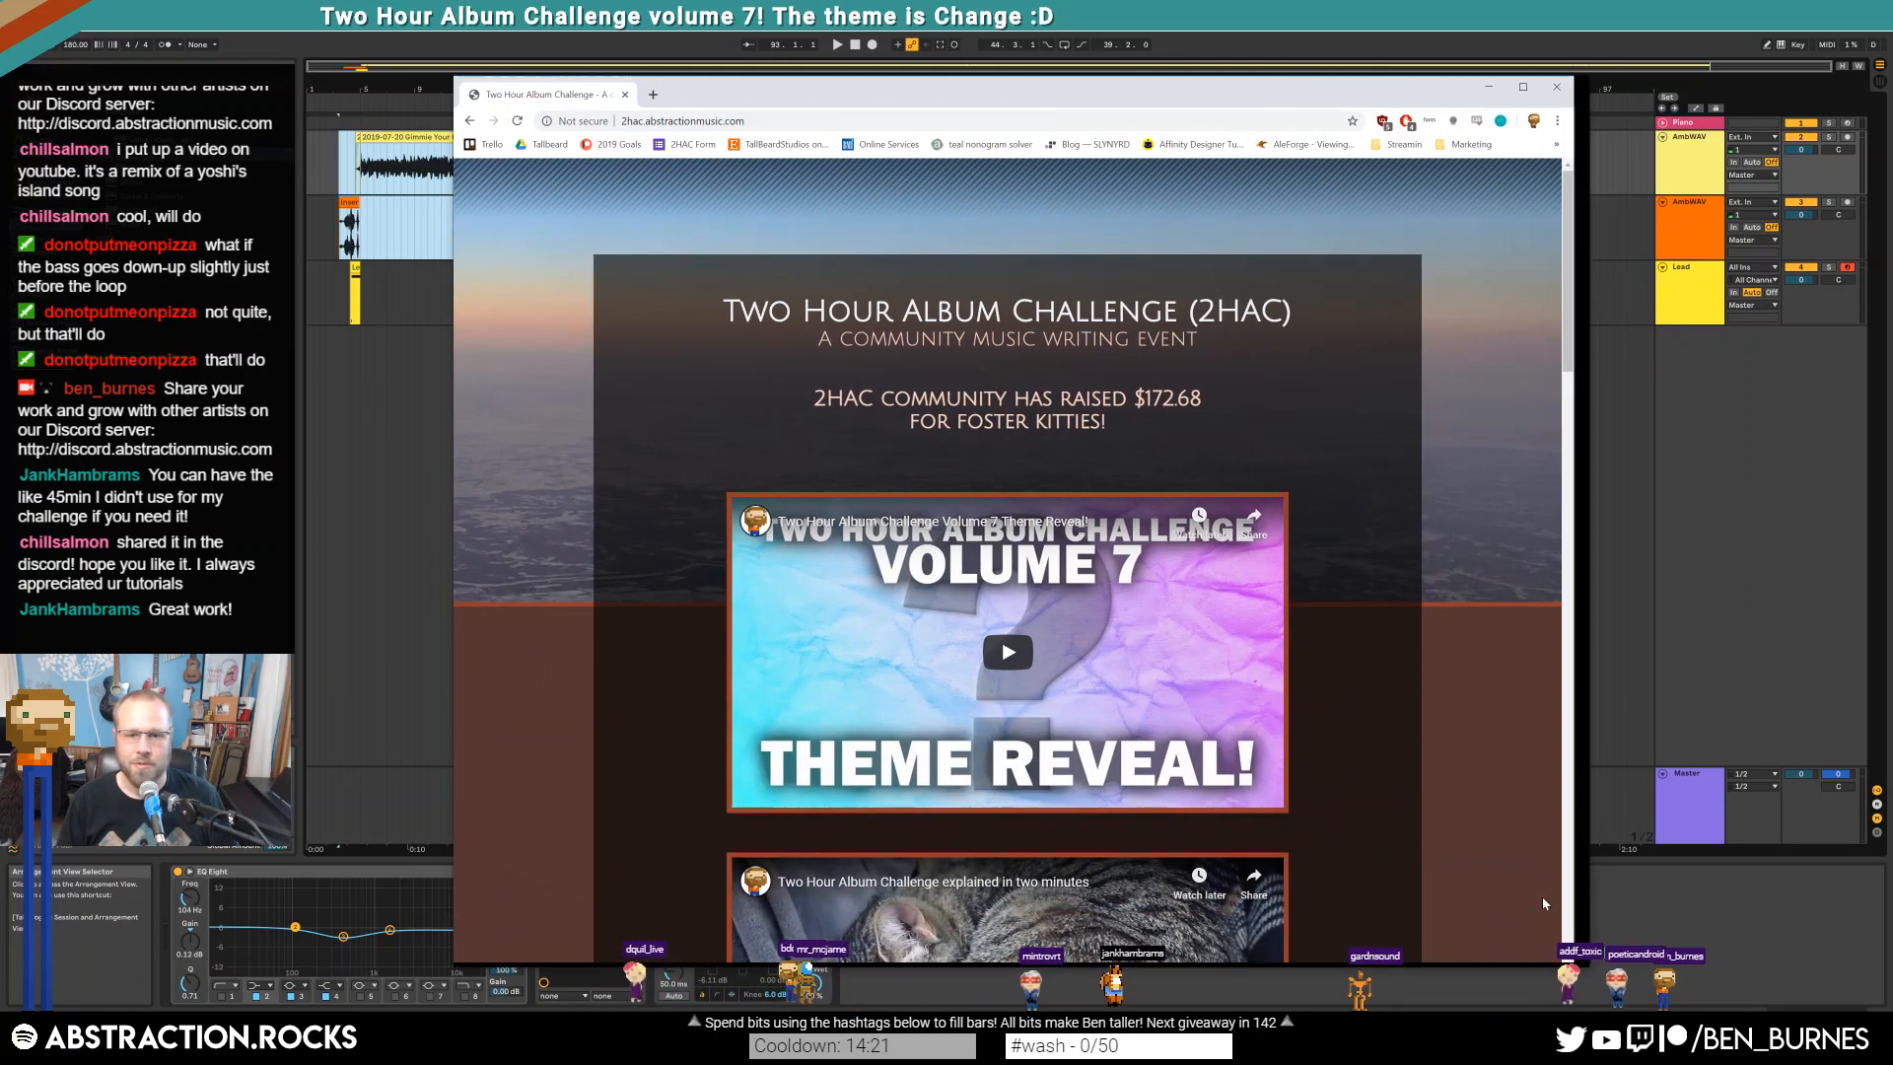
Review the Two Hour Album Challenge page's videos, schedule, theme and submission guidelines, and close the browser window
scroll(1322, 622, "down", 3)
scroll(1352, 631, "down", 2)
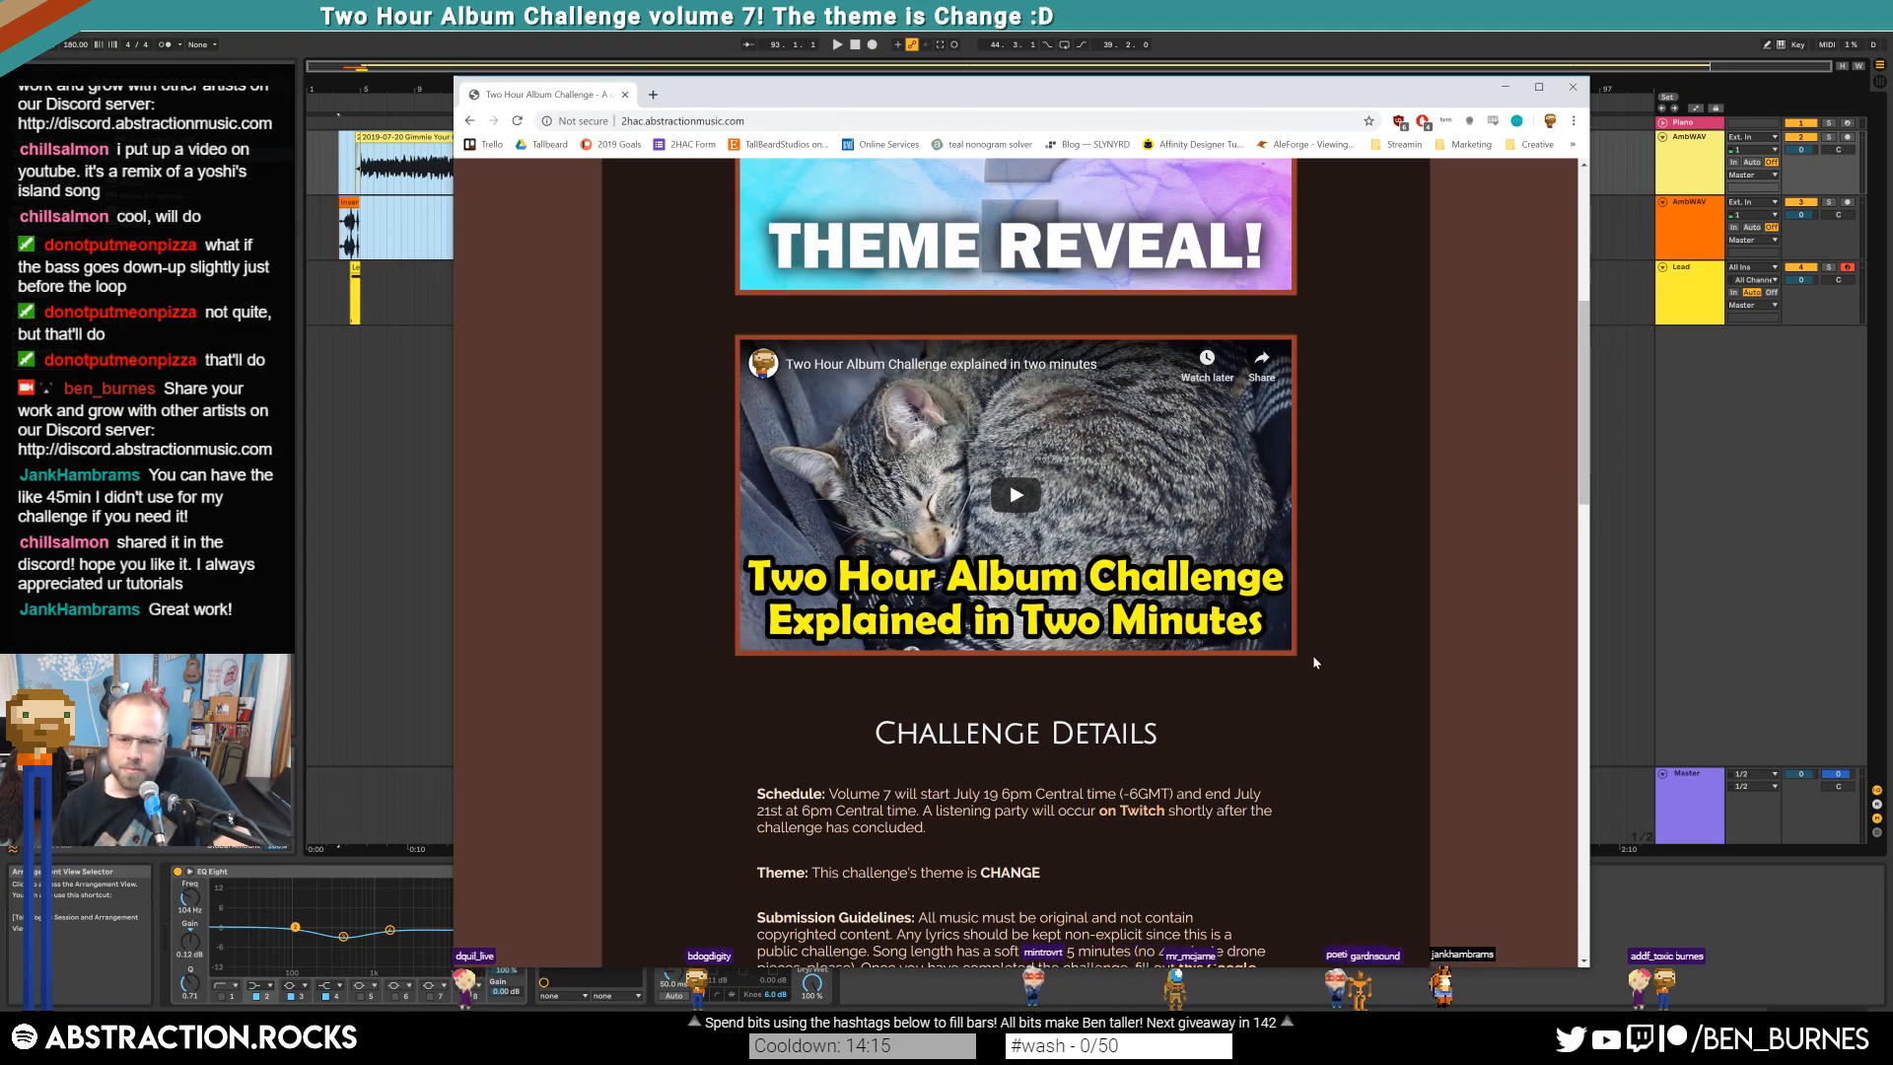
scroll(1373, 667, "up", 3)
scroll(1372, 667, "down", 2)
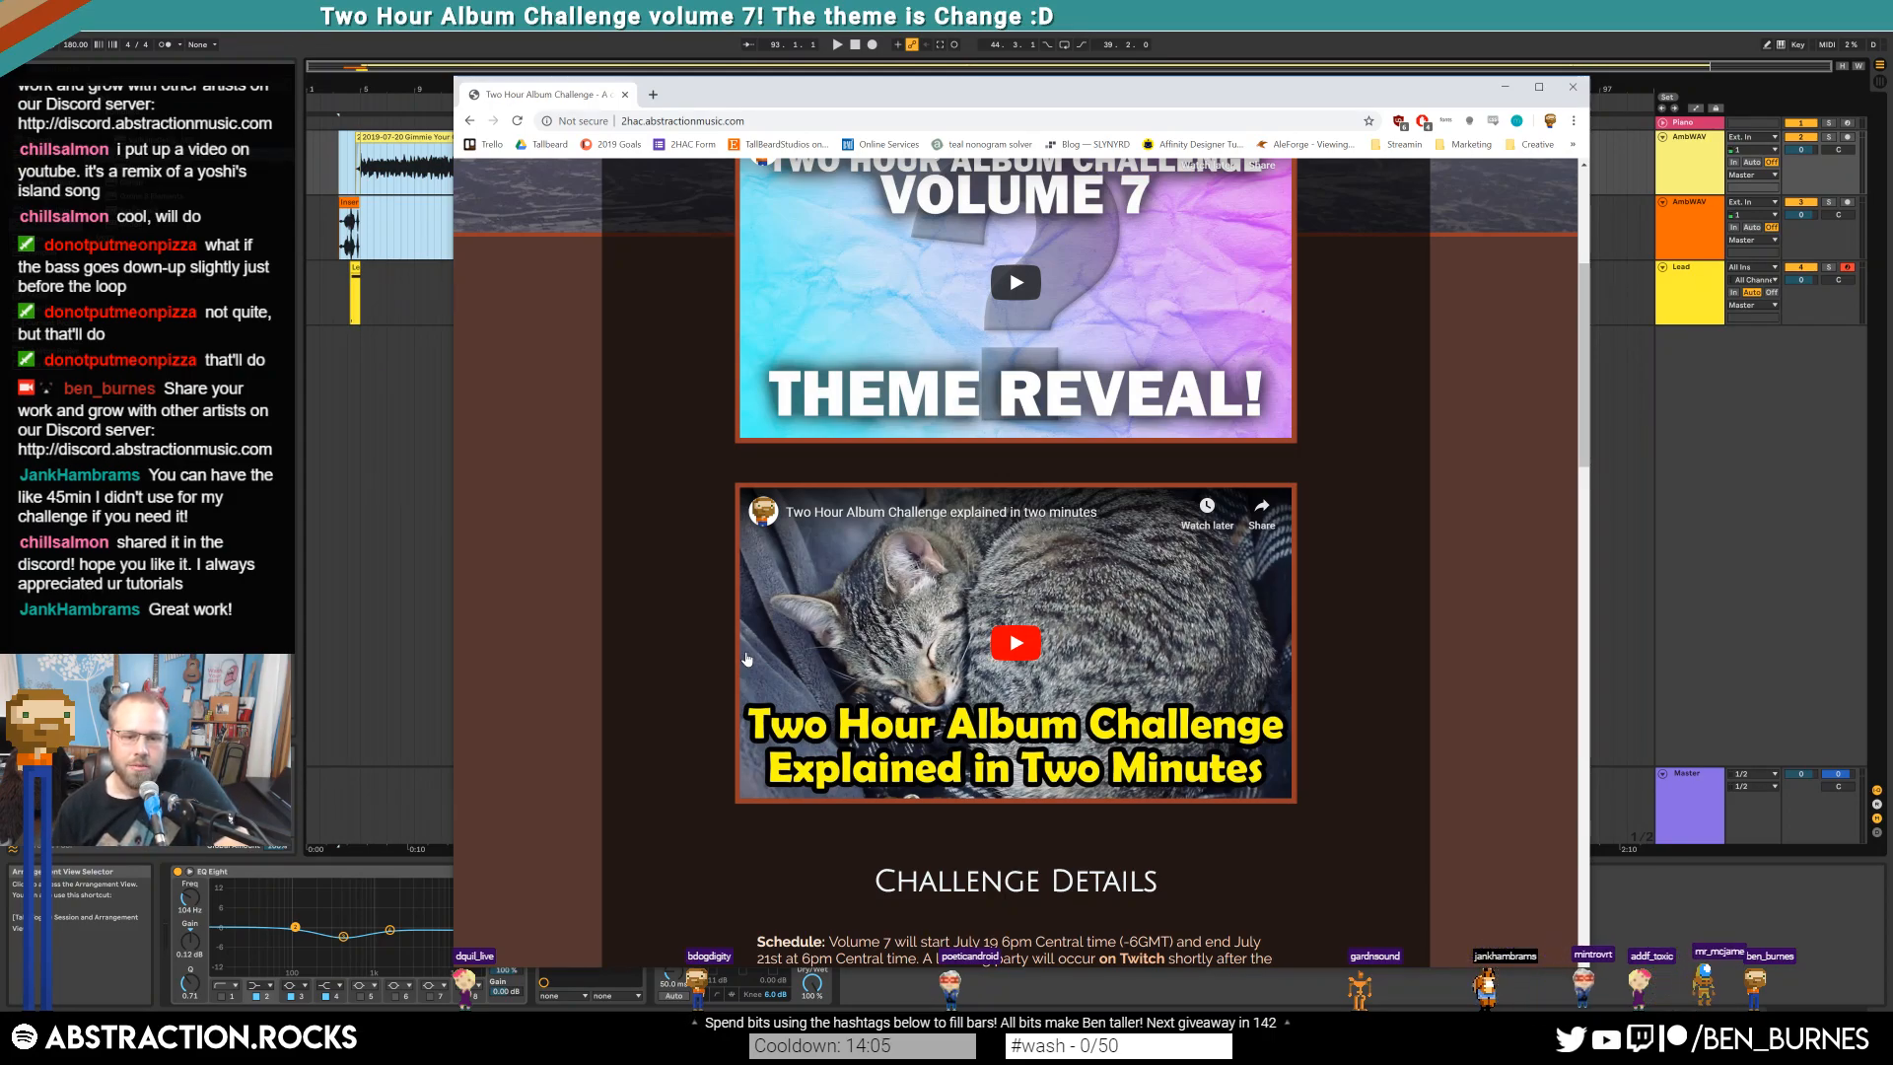
scroll(692, 606, "down", 3)
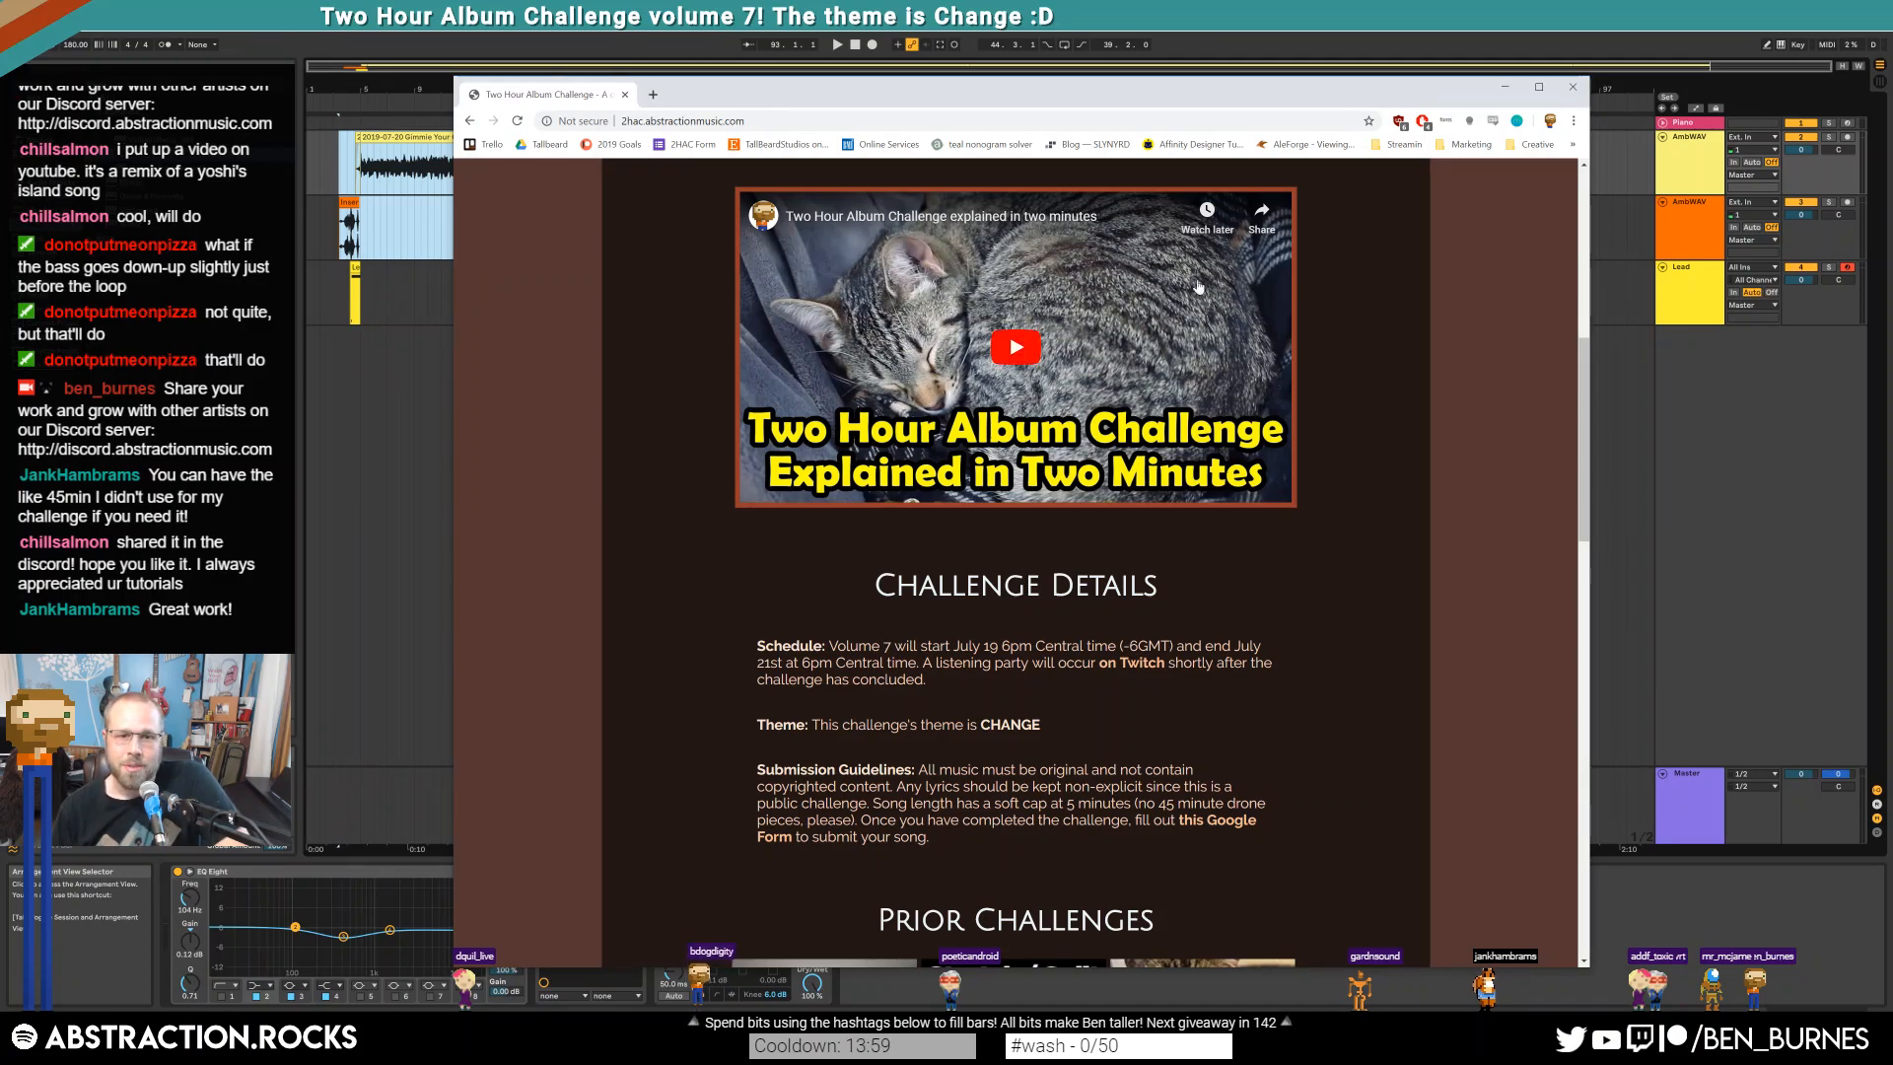
scroll(1347, 306, "up", 7)
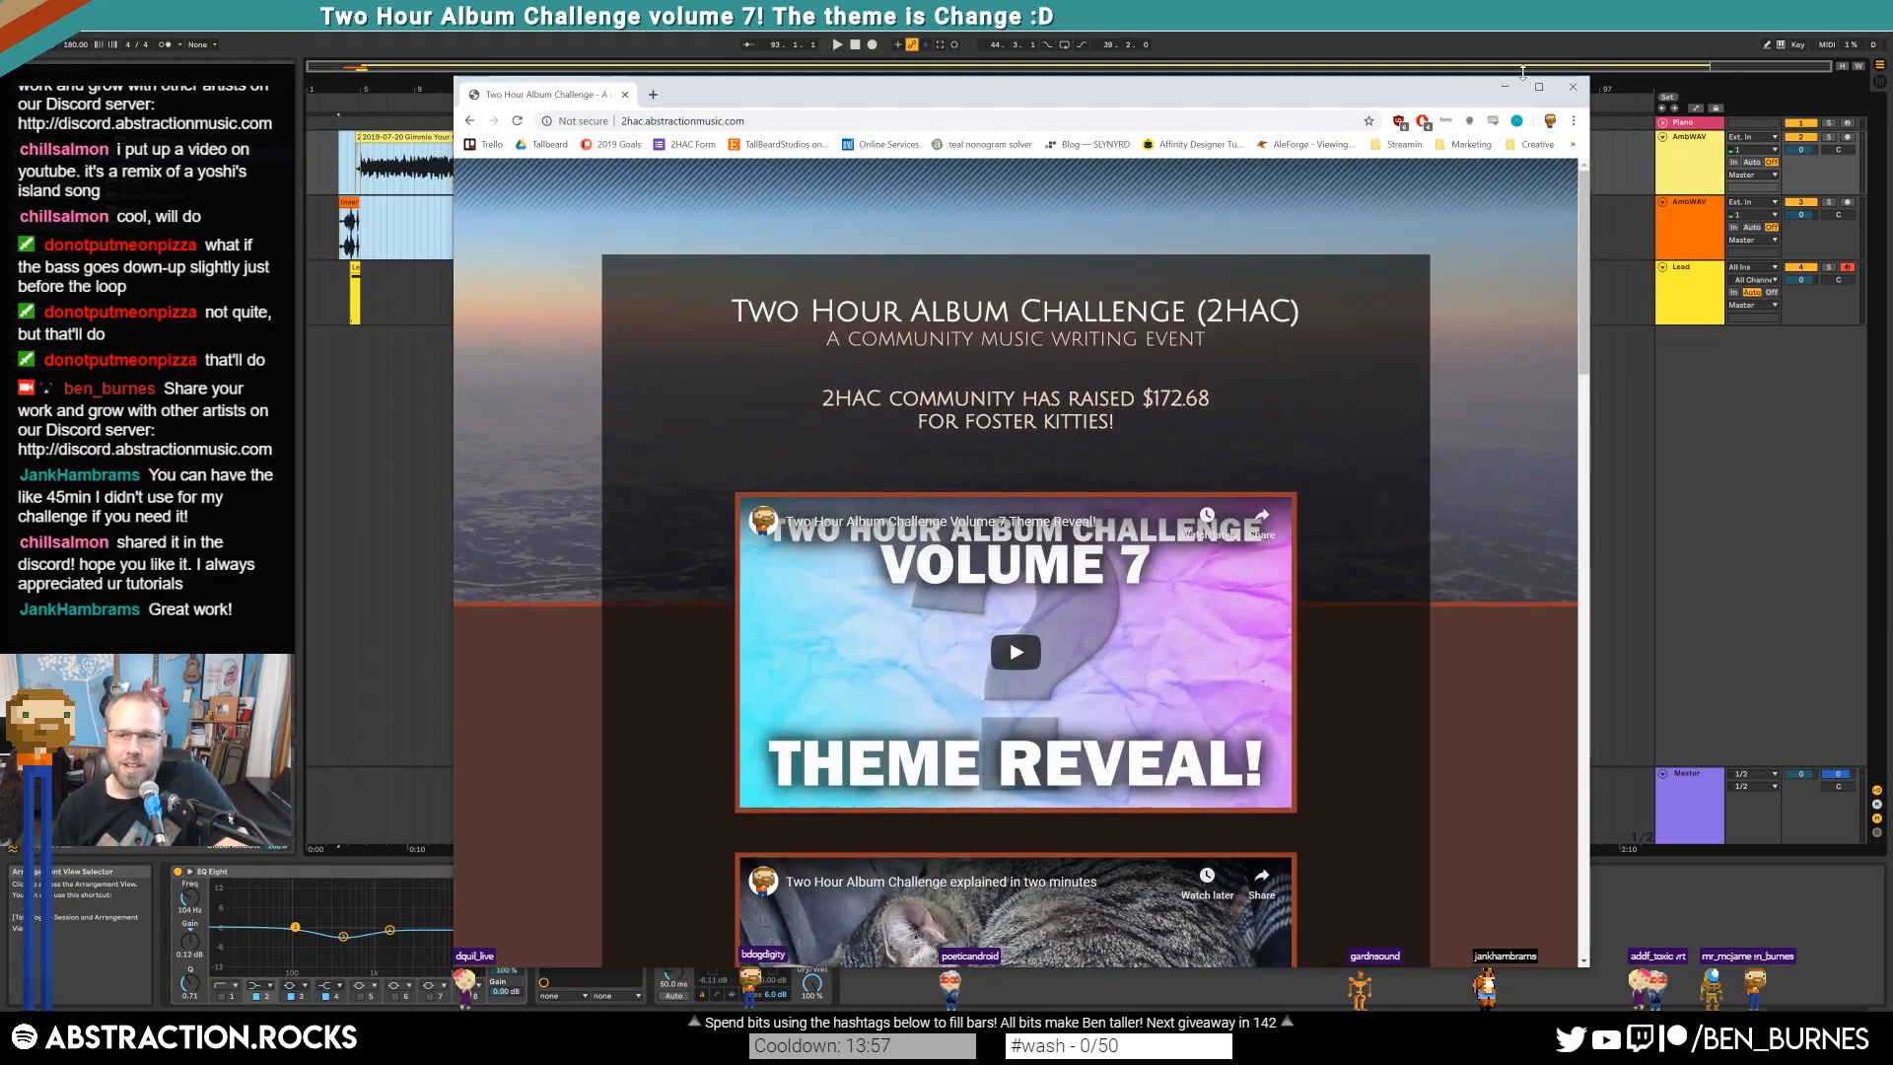
left_click(1574, 87)
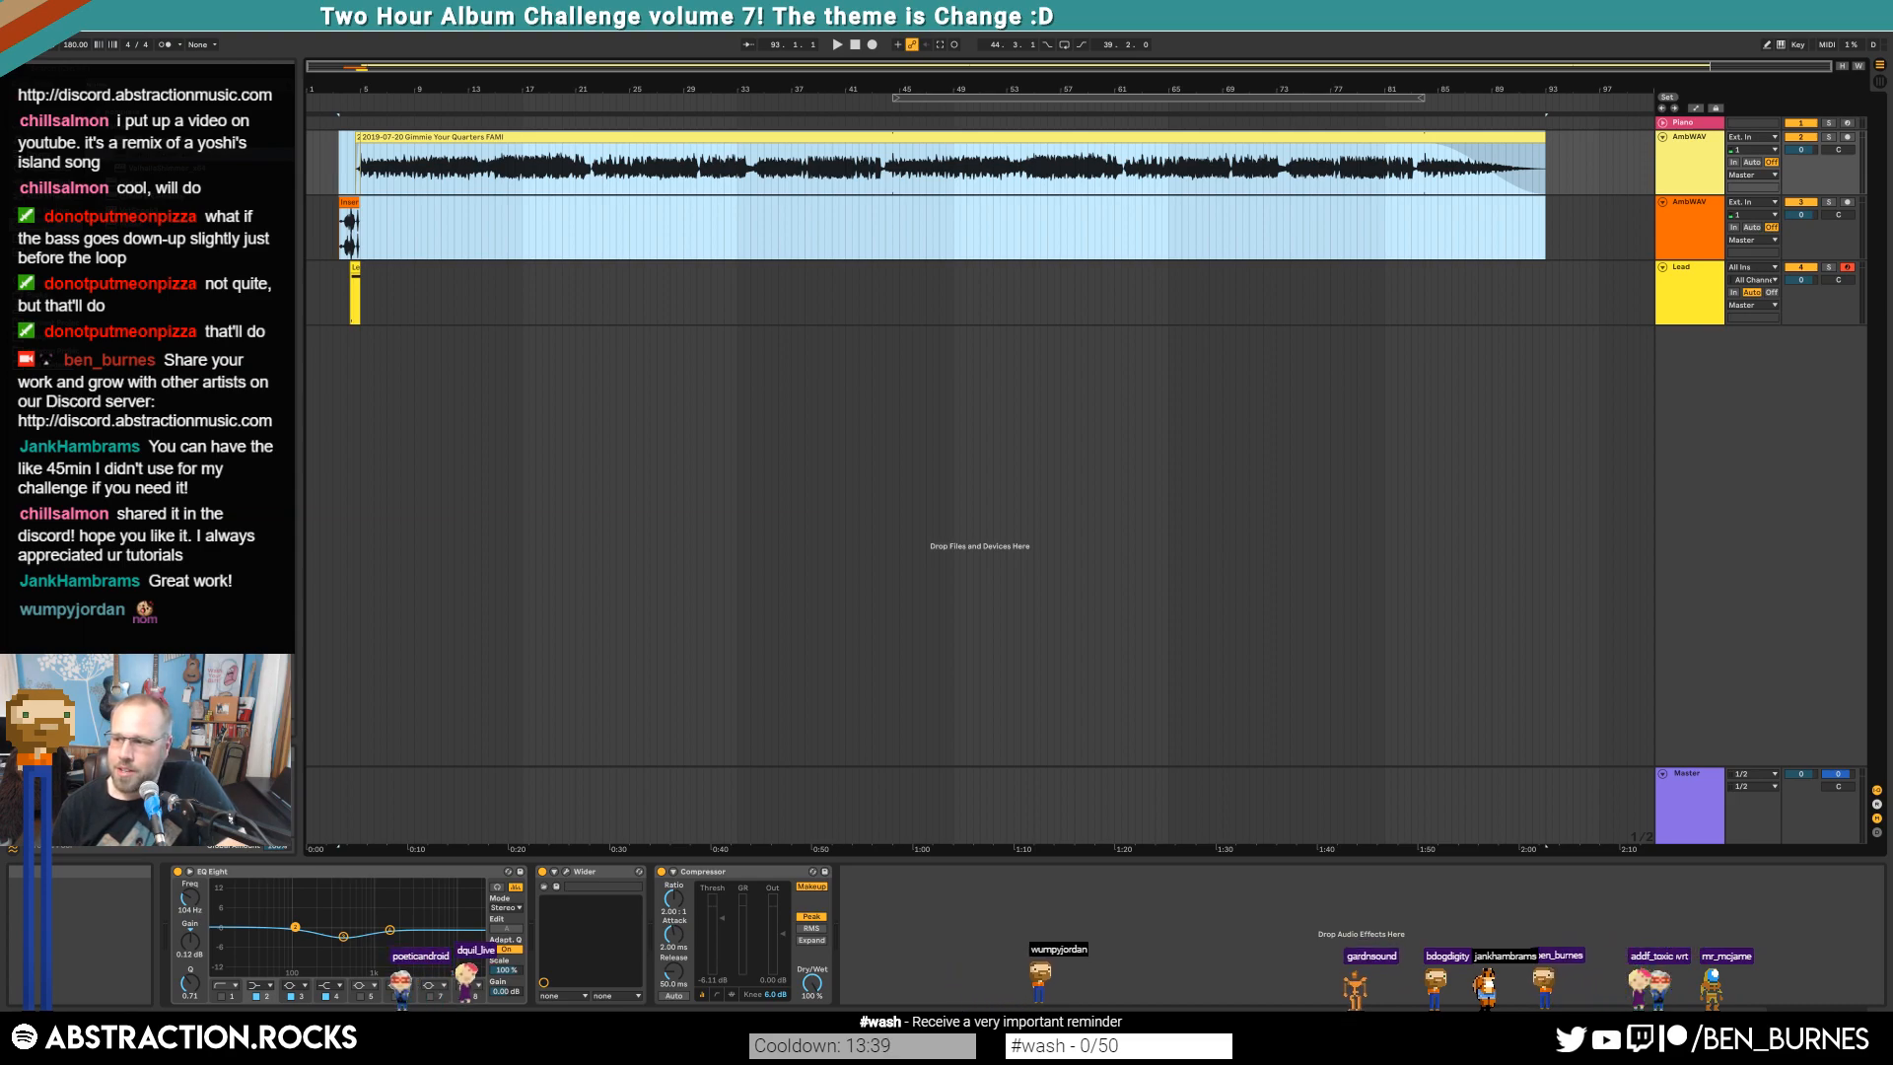
Bring over and enlarge a Twitch channel window, highlight the channel name in its address, and put the window away
left_click_drag(1892, 242, 826, 170)
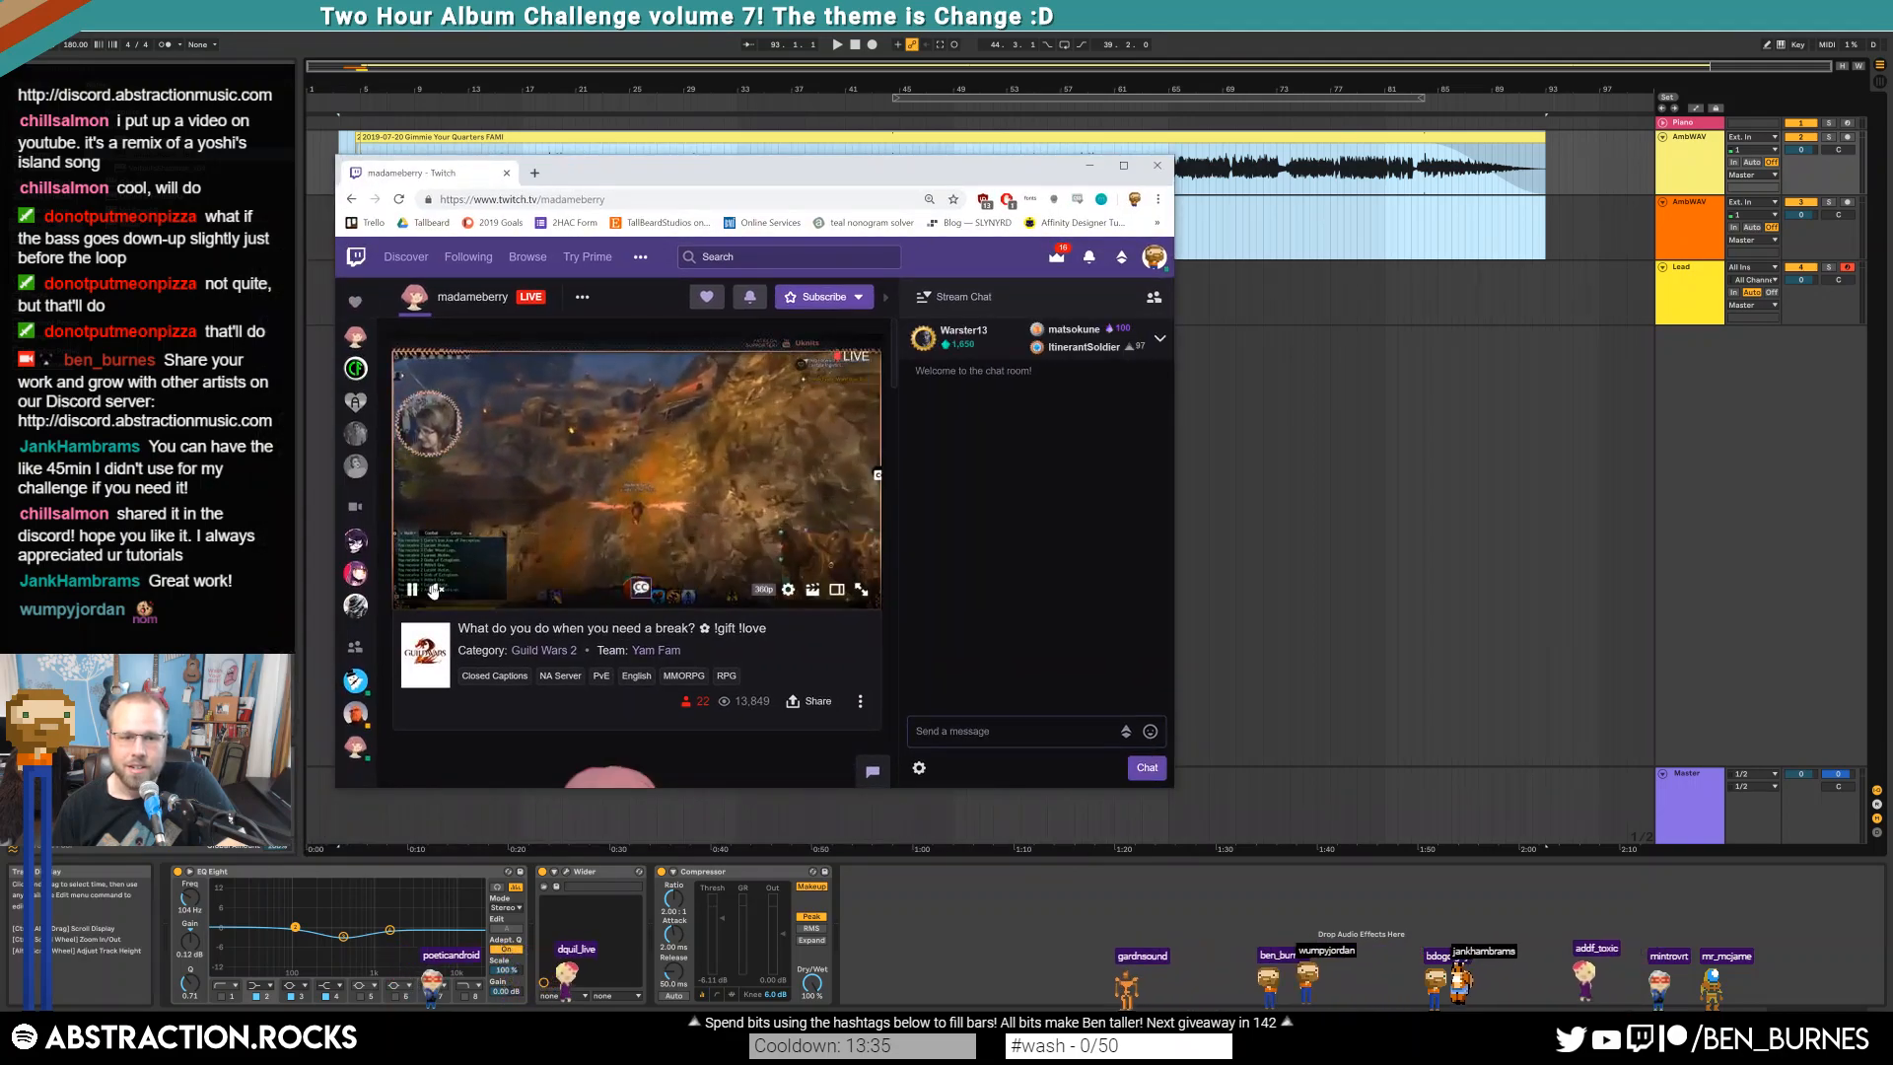
left_click_drag(1168, 777, 1509, 919)
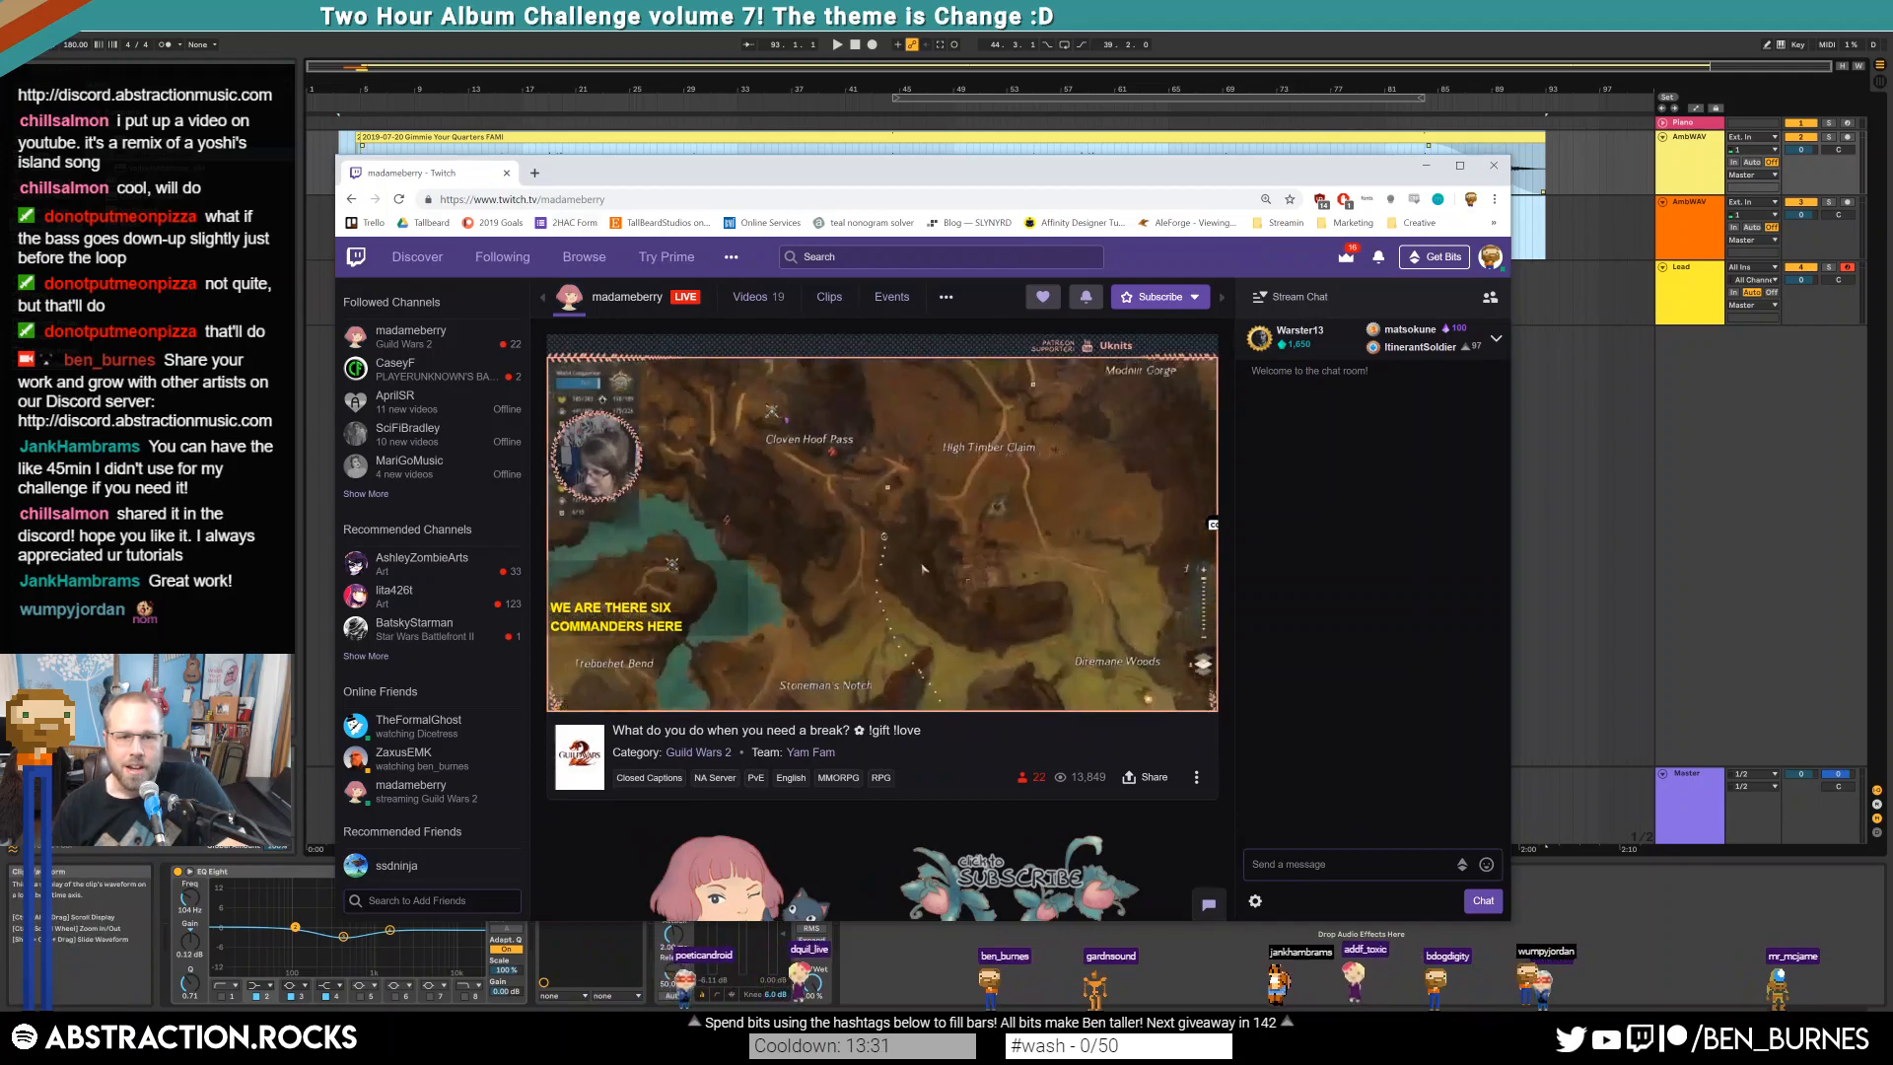
double_click(572, 199)
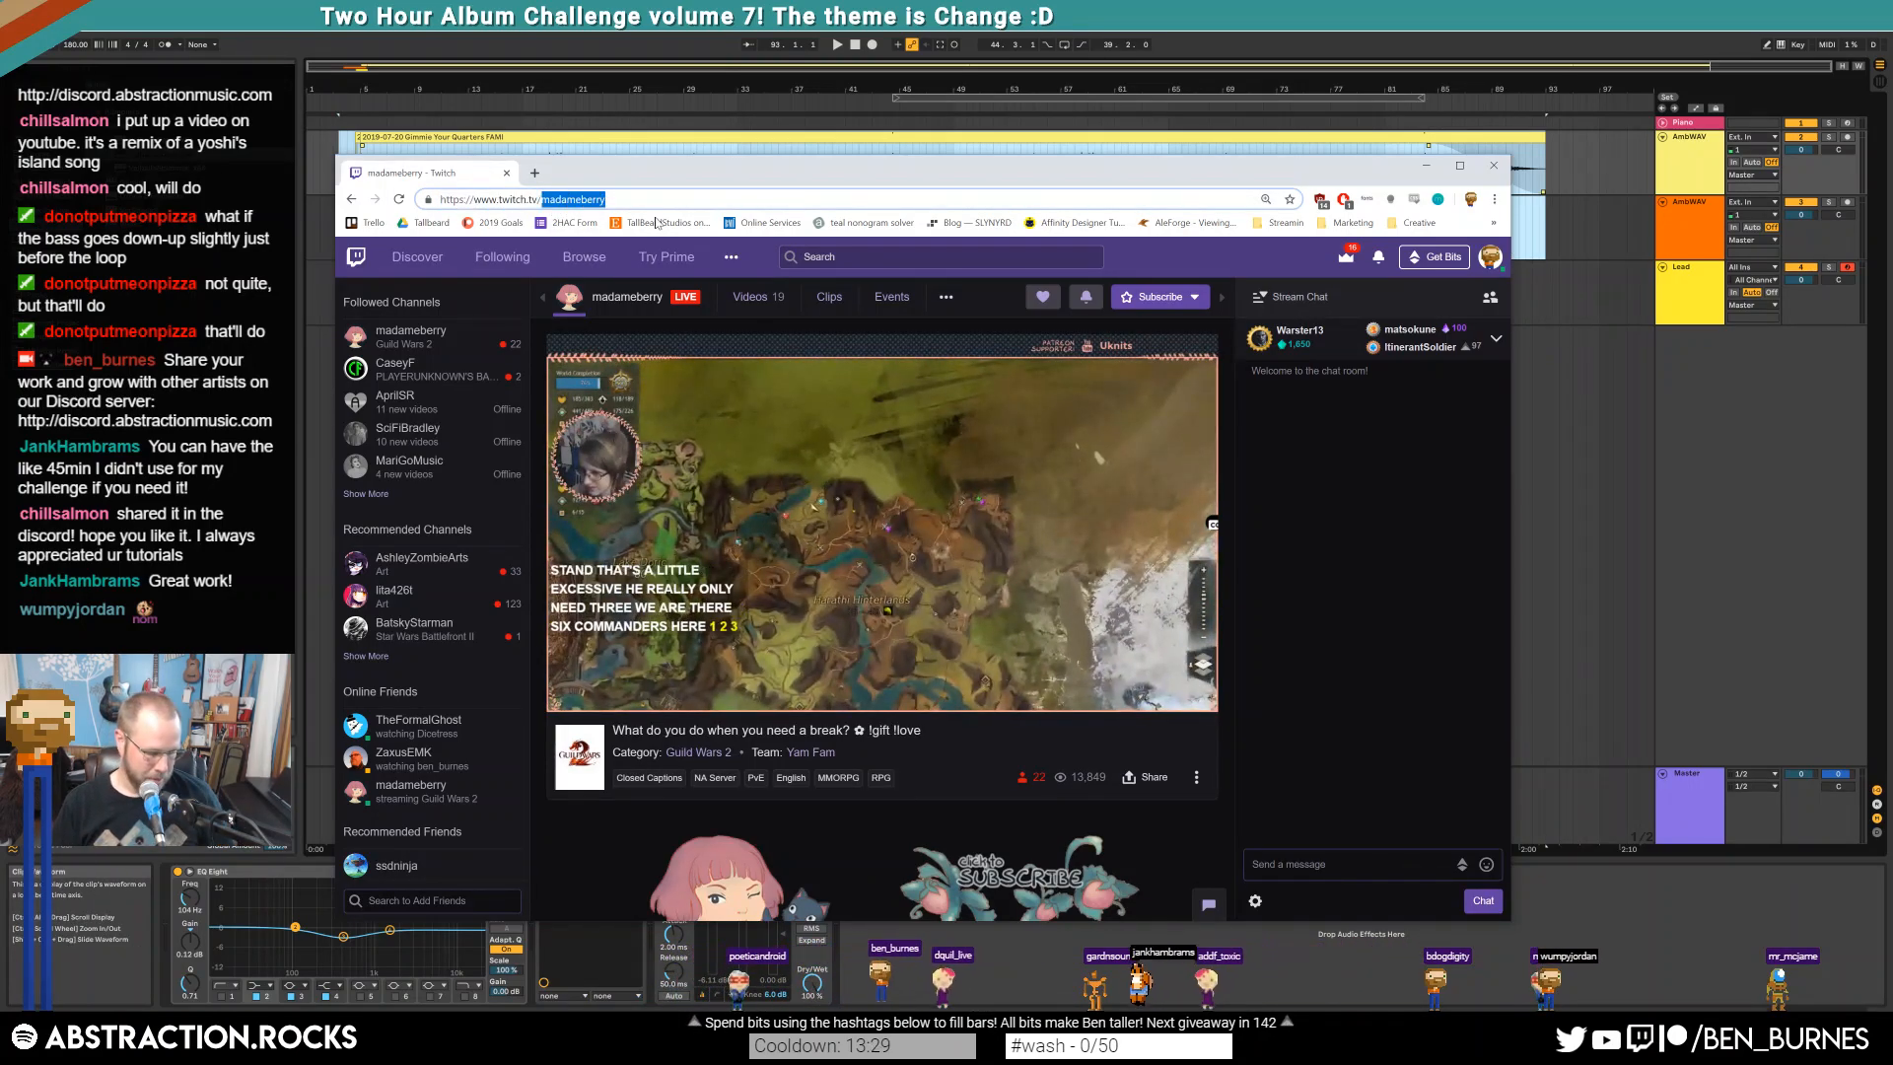
left_click(1427, 168)
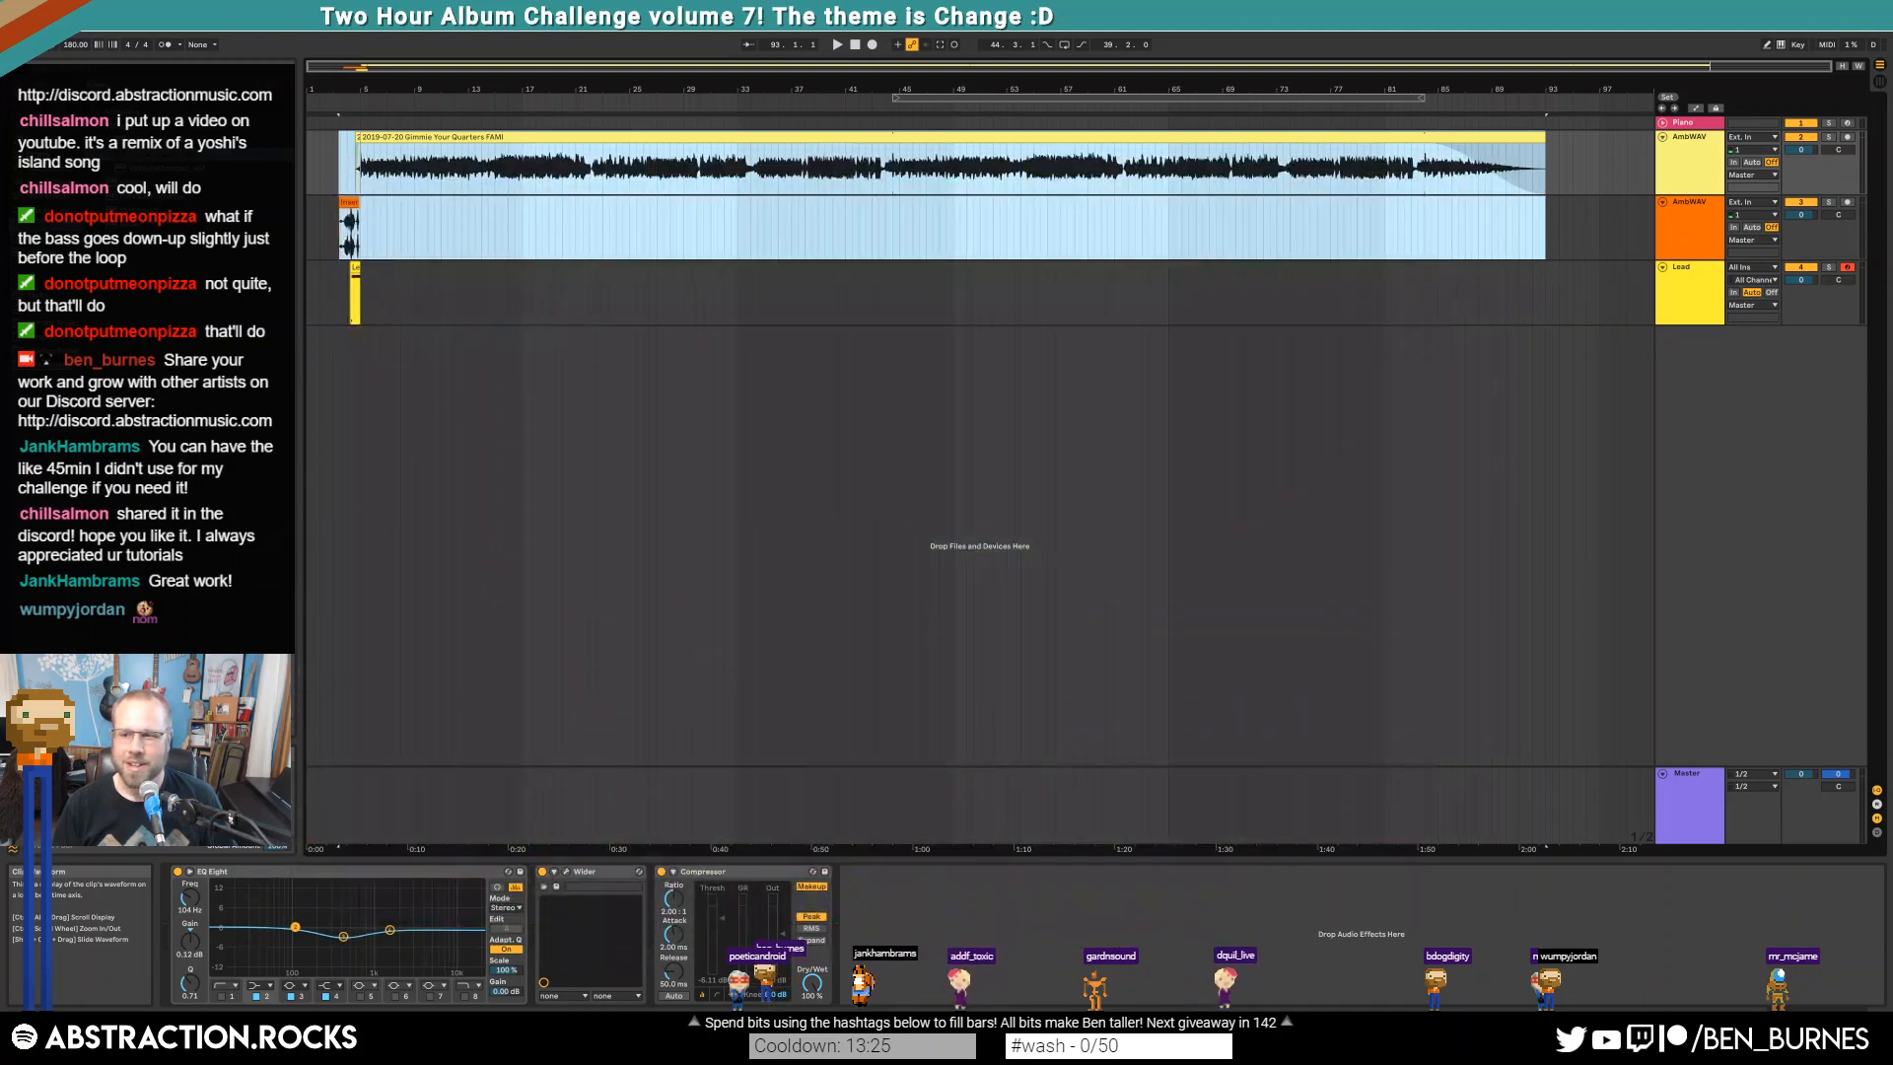